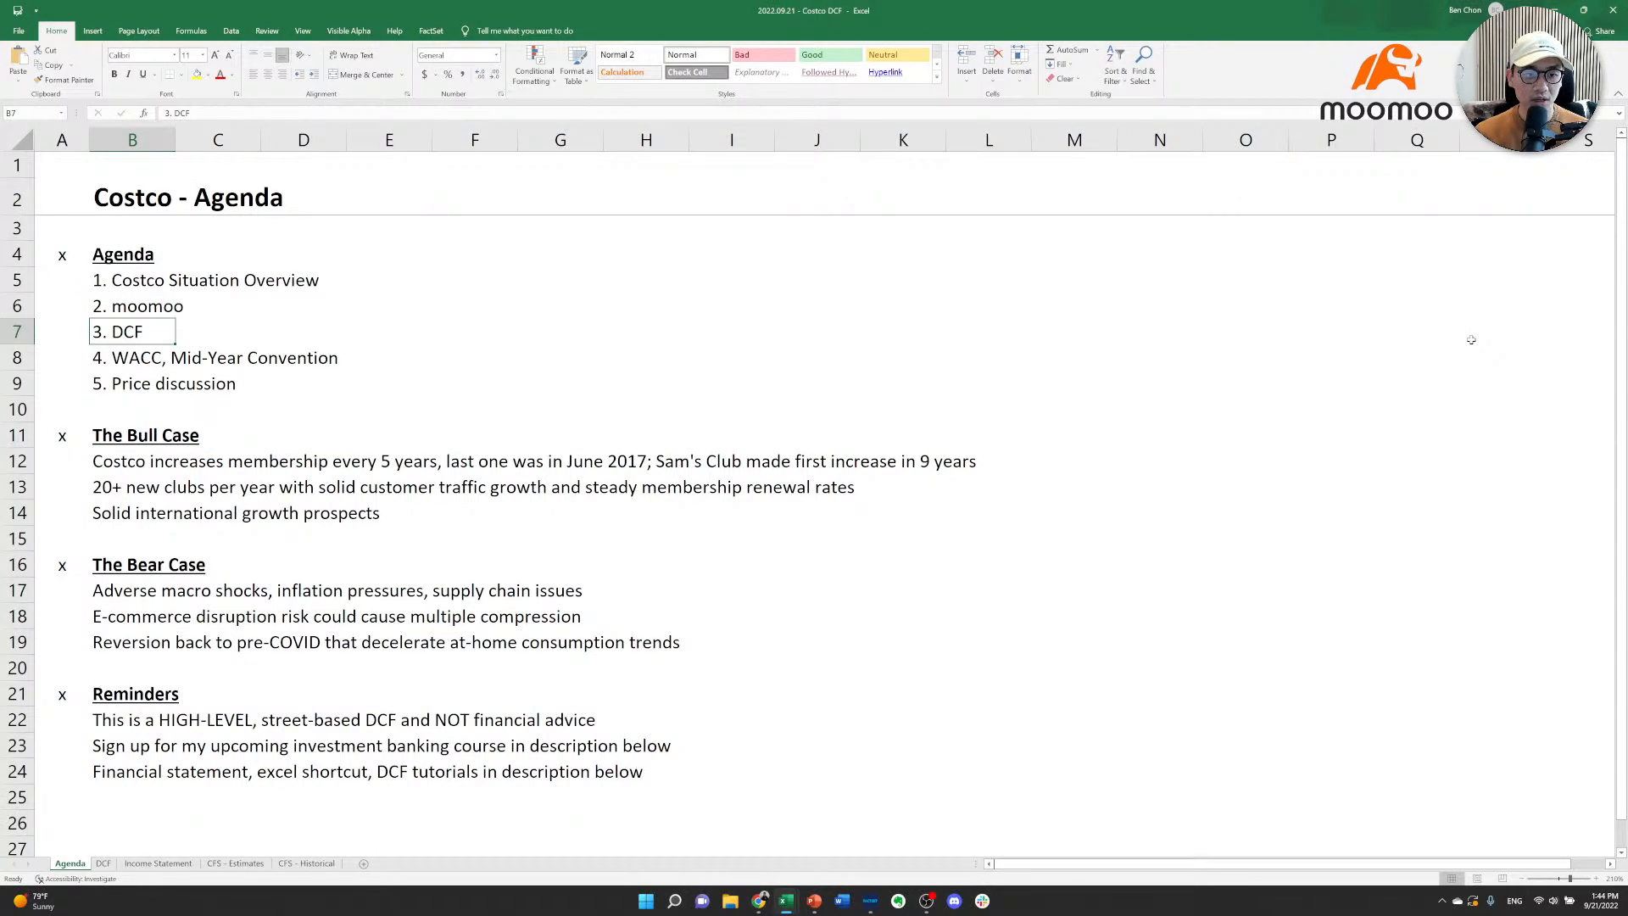
Look through the DCF, income statement and cash flow sheets, ending on the empty DCF sheet.
{"action": "key", "text": "ctrl+Page_Down"}
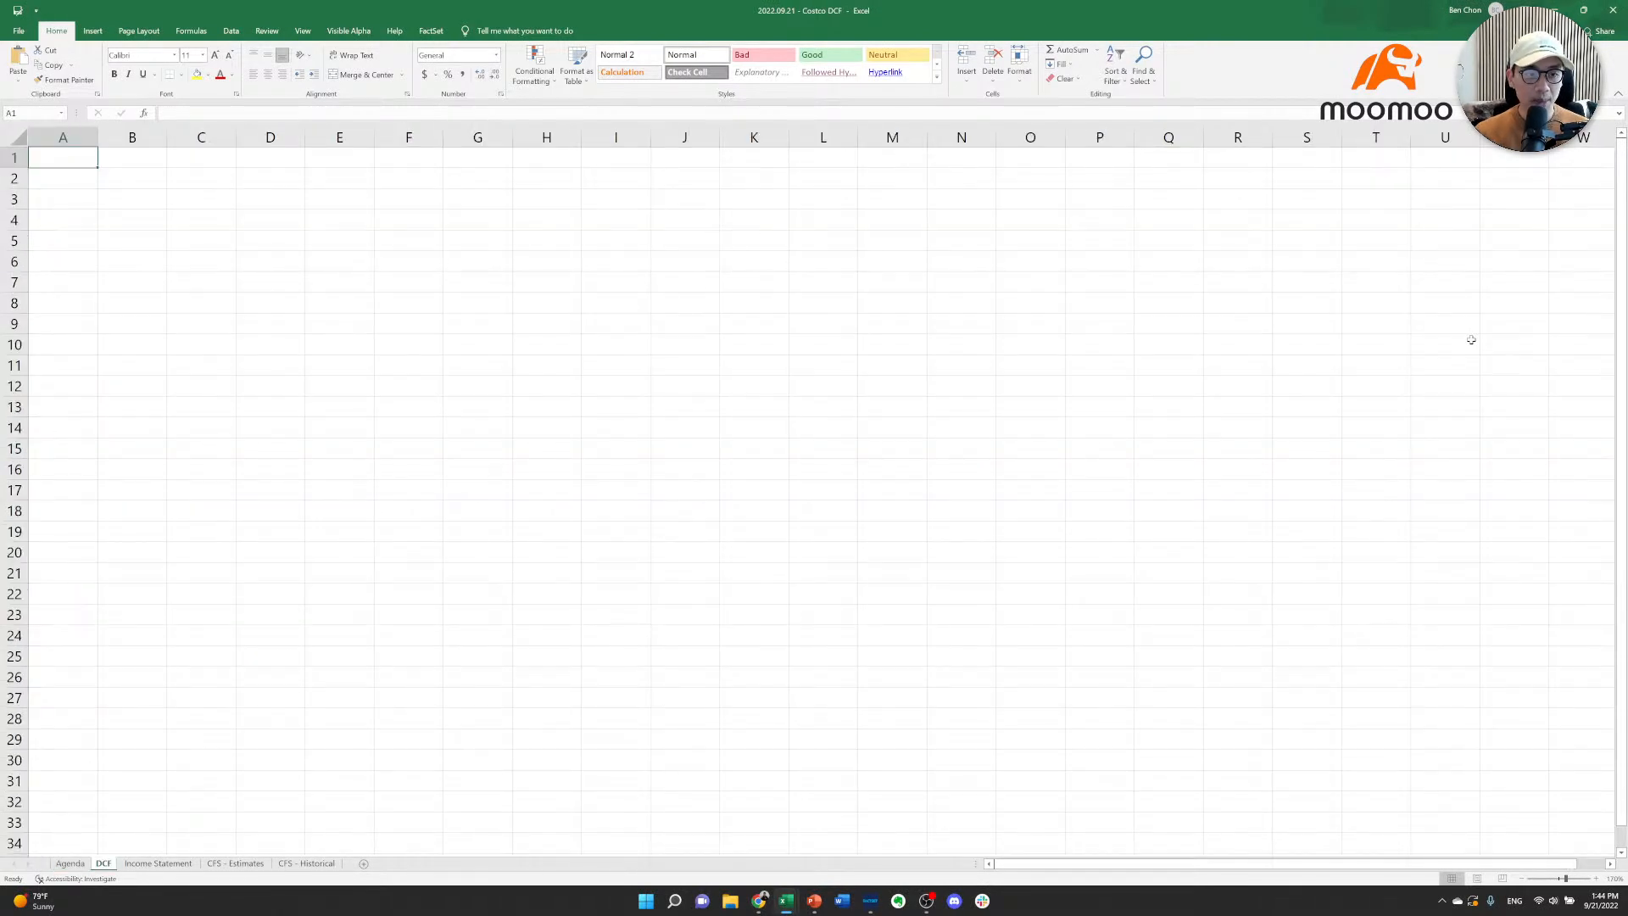
{"action": "key", "text": "ctrl+Page_Down"}
{"action": "key", "text": "ctrl+Page_Down"}
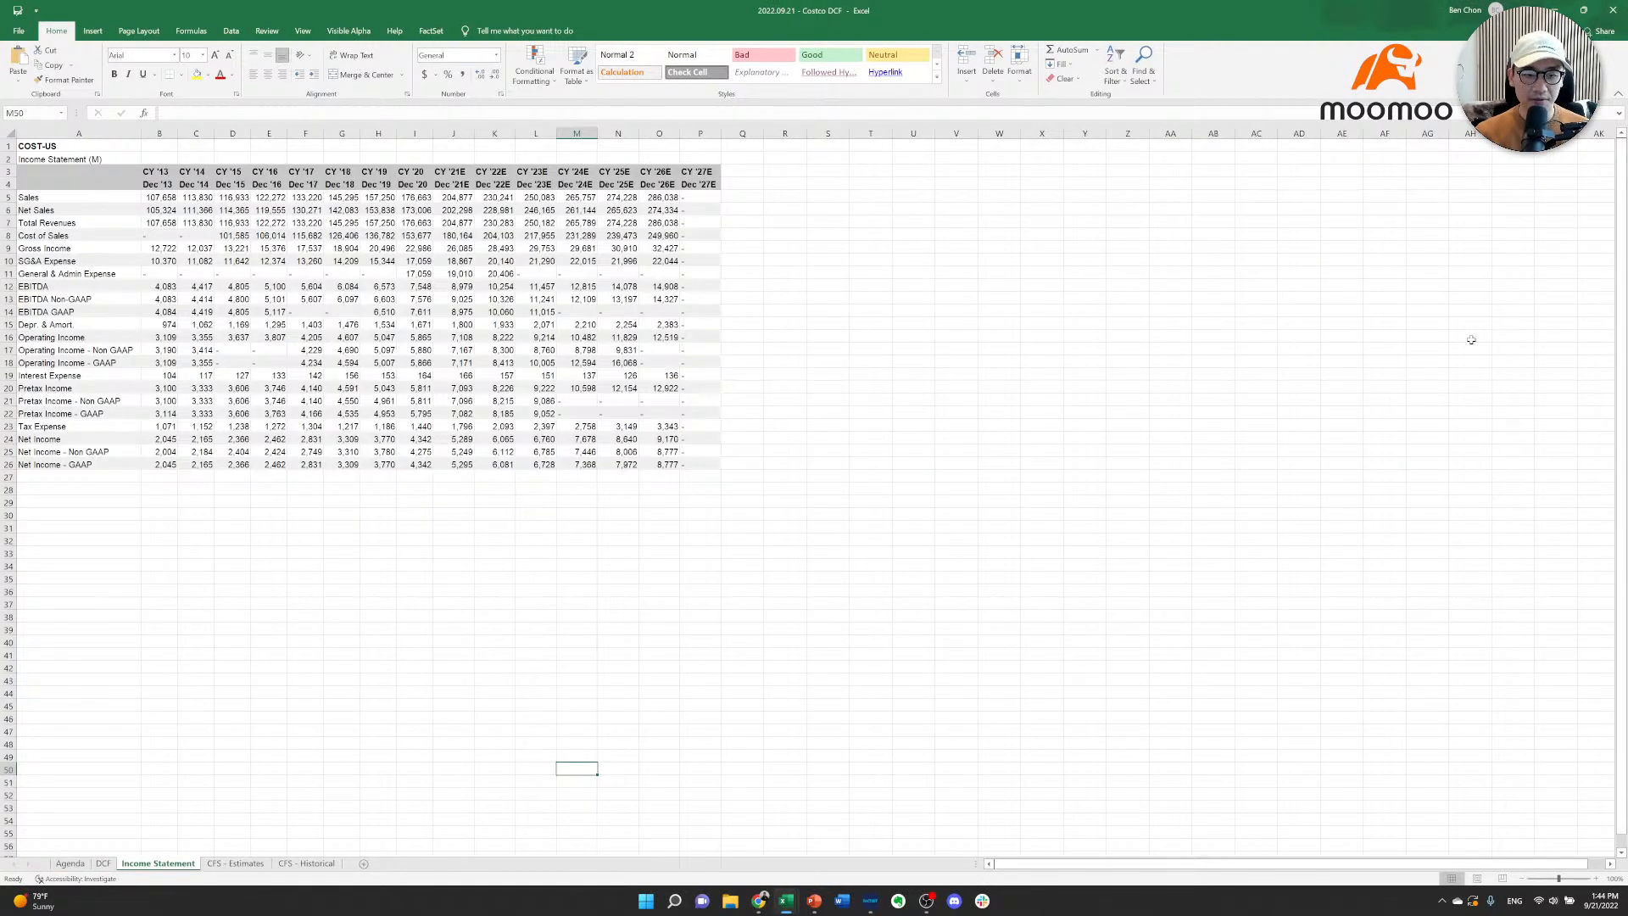
{"action": "key", "text": "ctrl+Page_Down"}
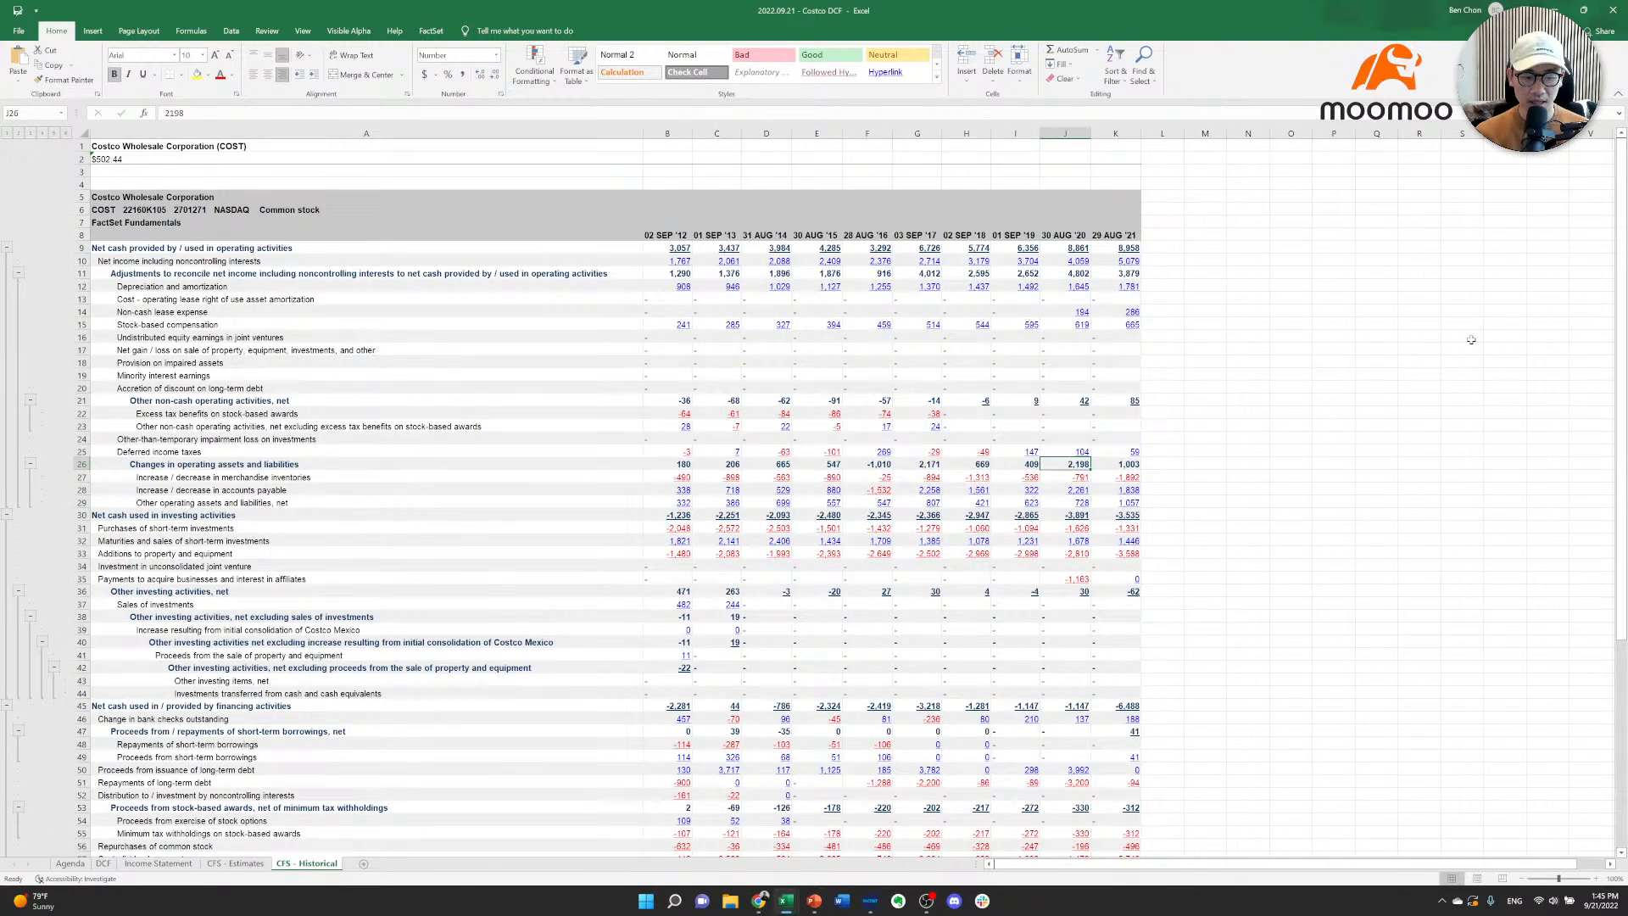
{"action": "key", "text": "ctrl+Page_Up"}
{"action": "key", "text": "ctrl+Page_Up"}
{"action": "key", "text": "ctrl+Page_Up"}
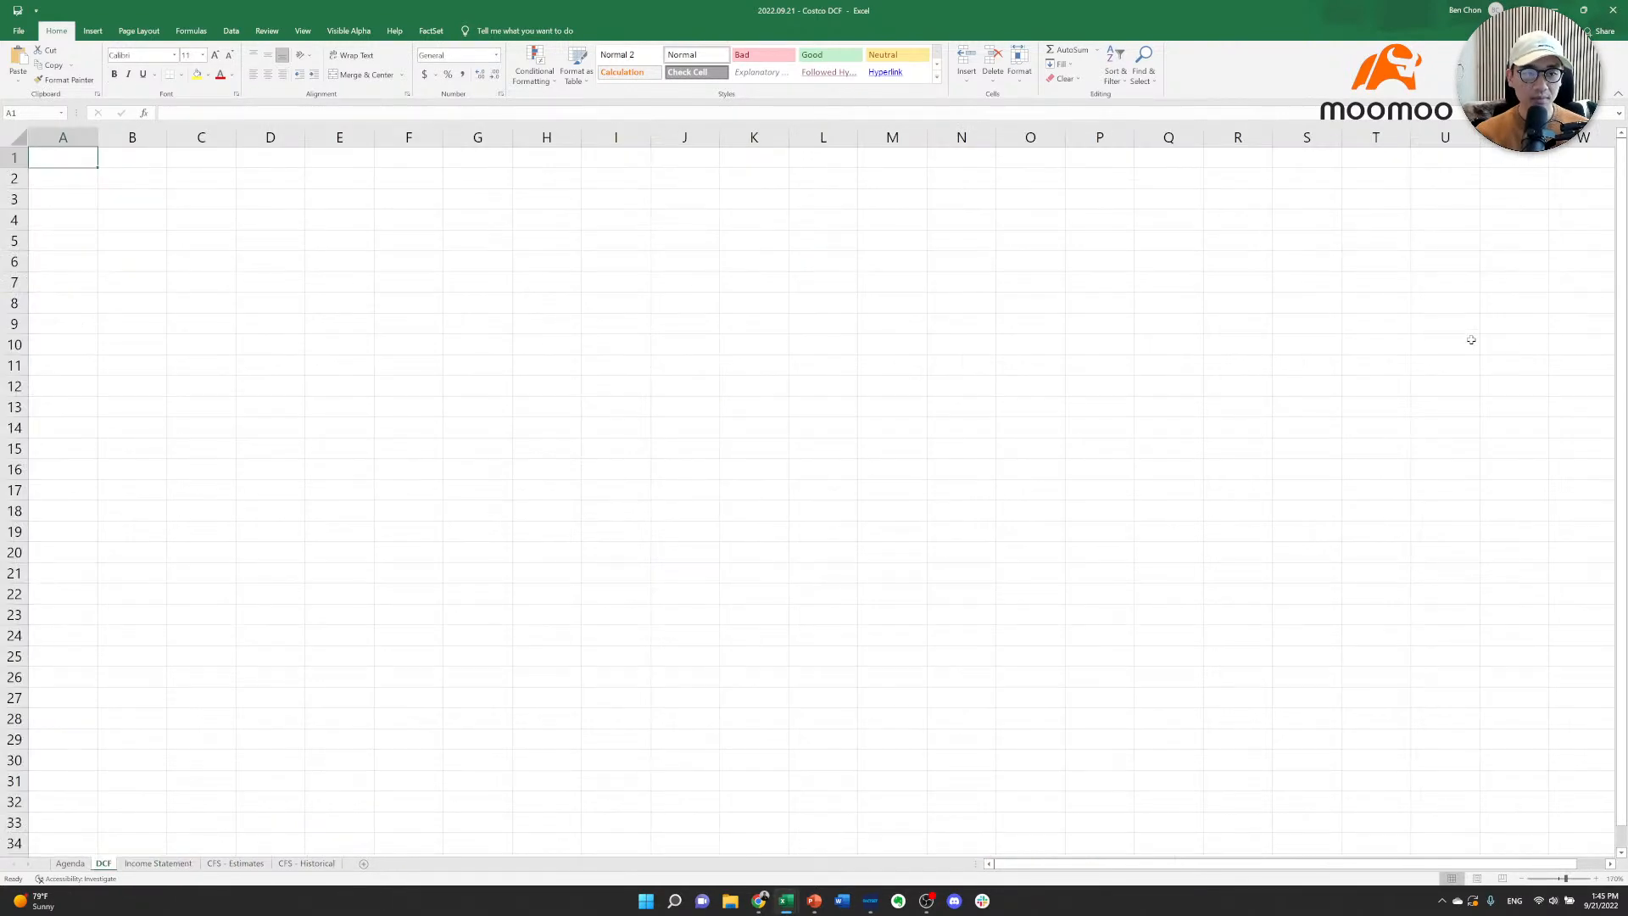
Add a bottom border along the whole of row 2 and set column A's width to 5.
{"action": "key", "text": "Down"}
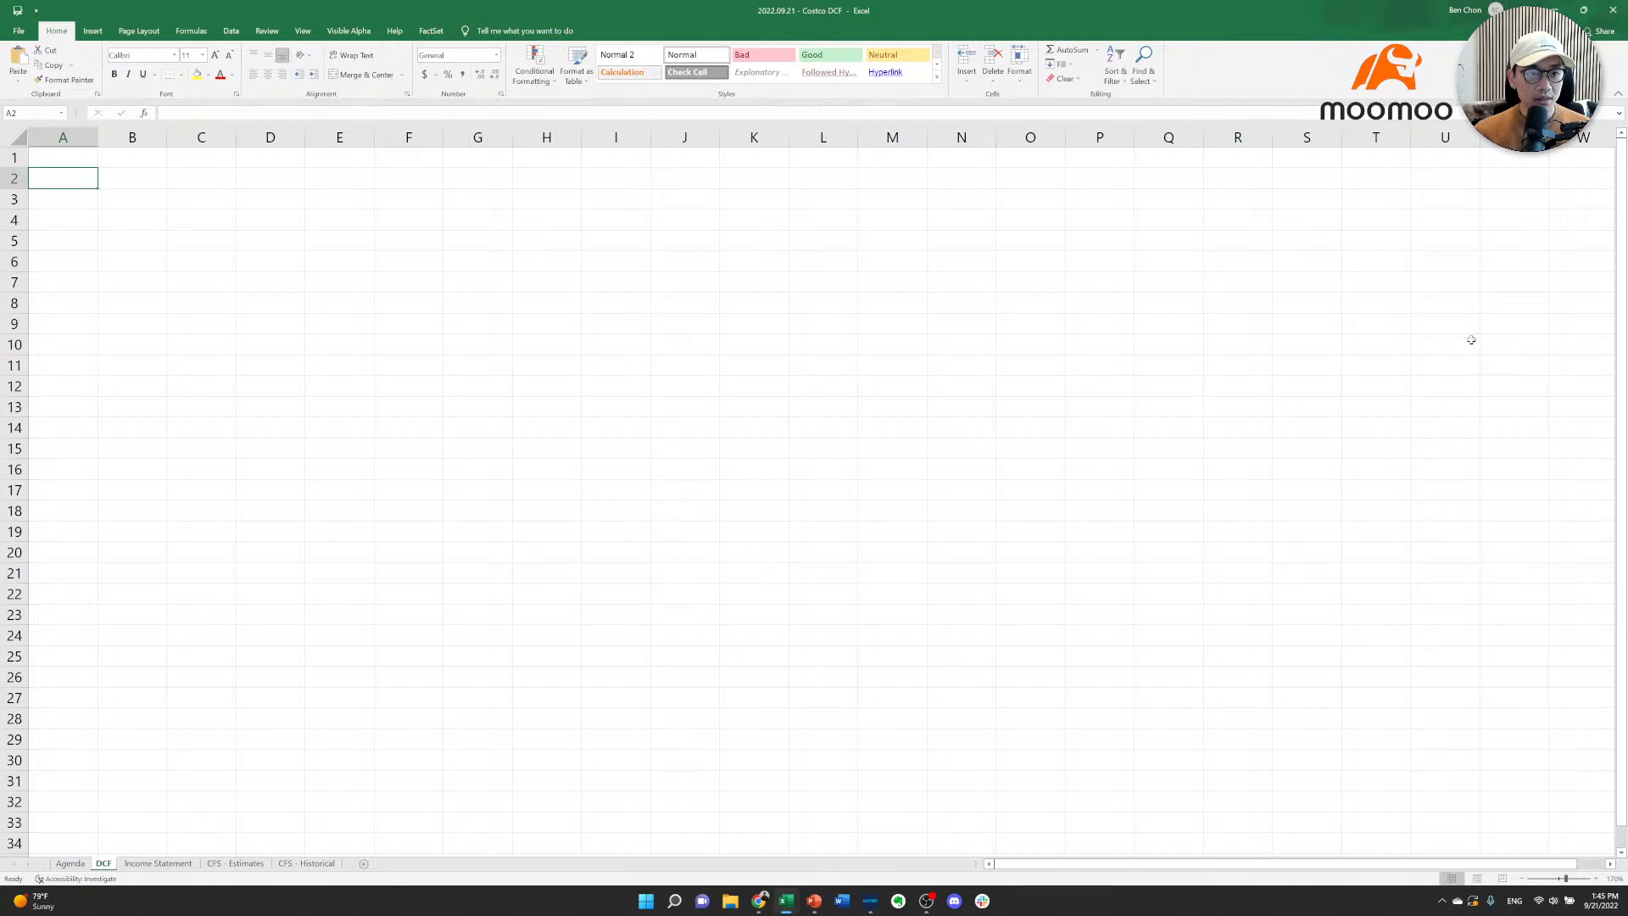
{"action": "key", "text": "shift+space"}
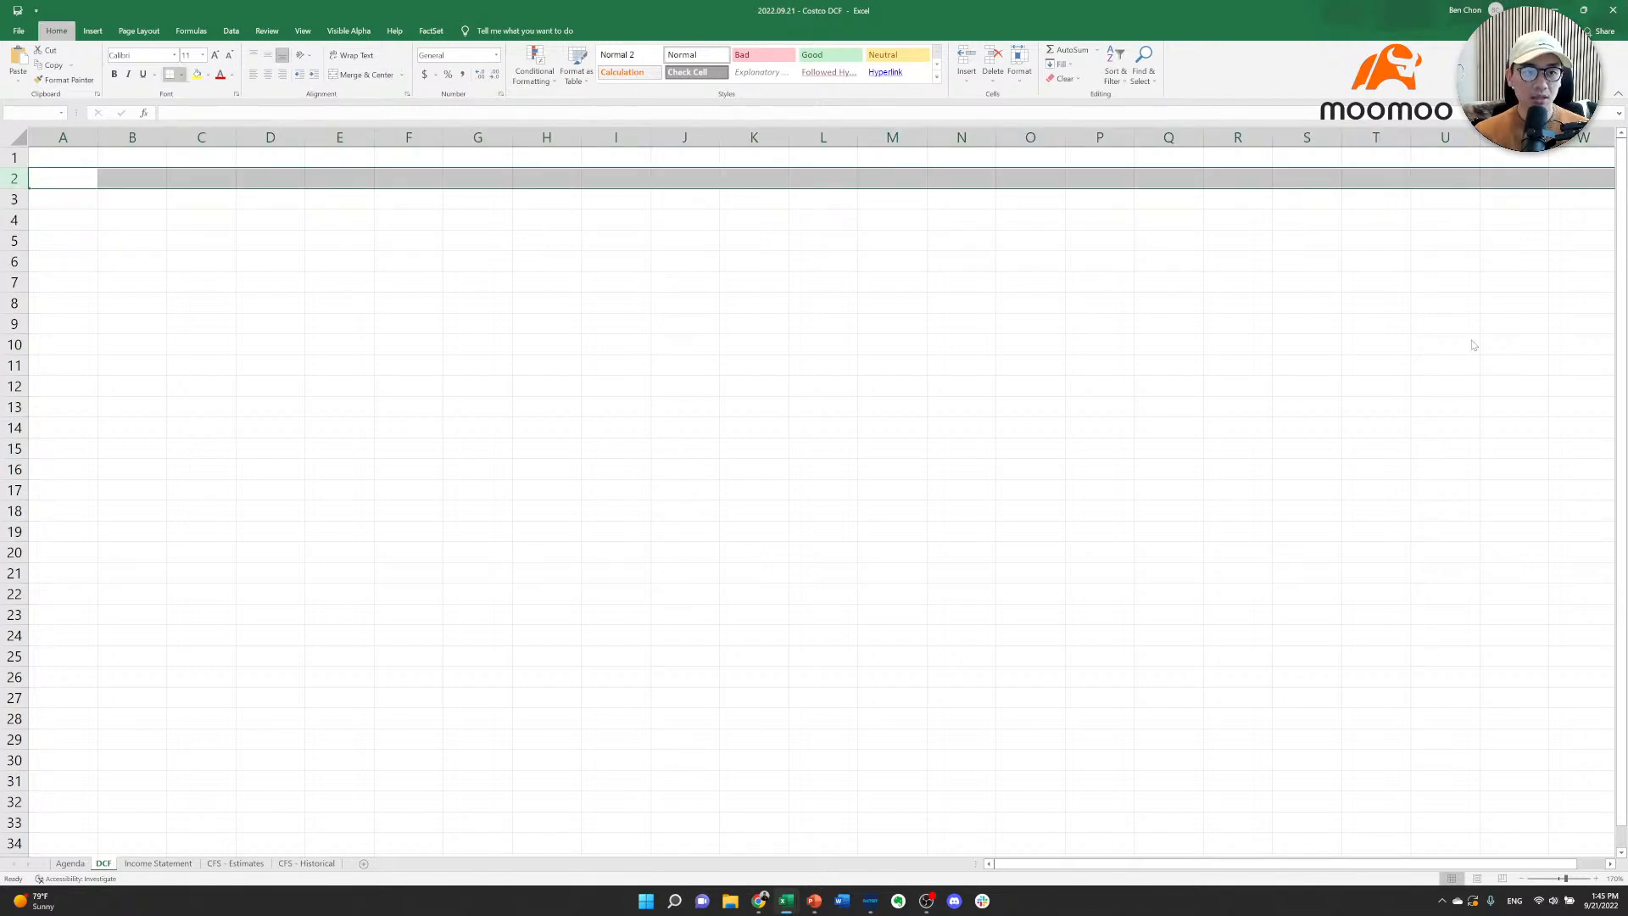
{"action": "key", "text": "Left"}
{"action": "key", "text": "ctrl+space"}
{"action": "key", "text": "alt+h"}
{"action": "key", "text": "o"}
{"action": "key", "text": "w"}
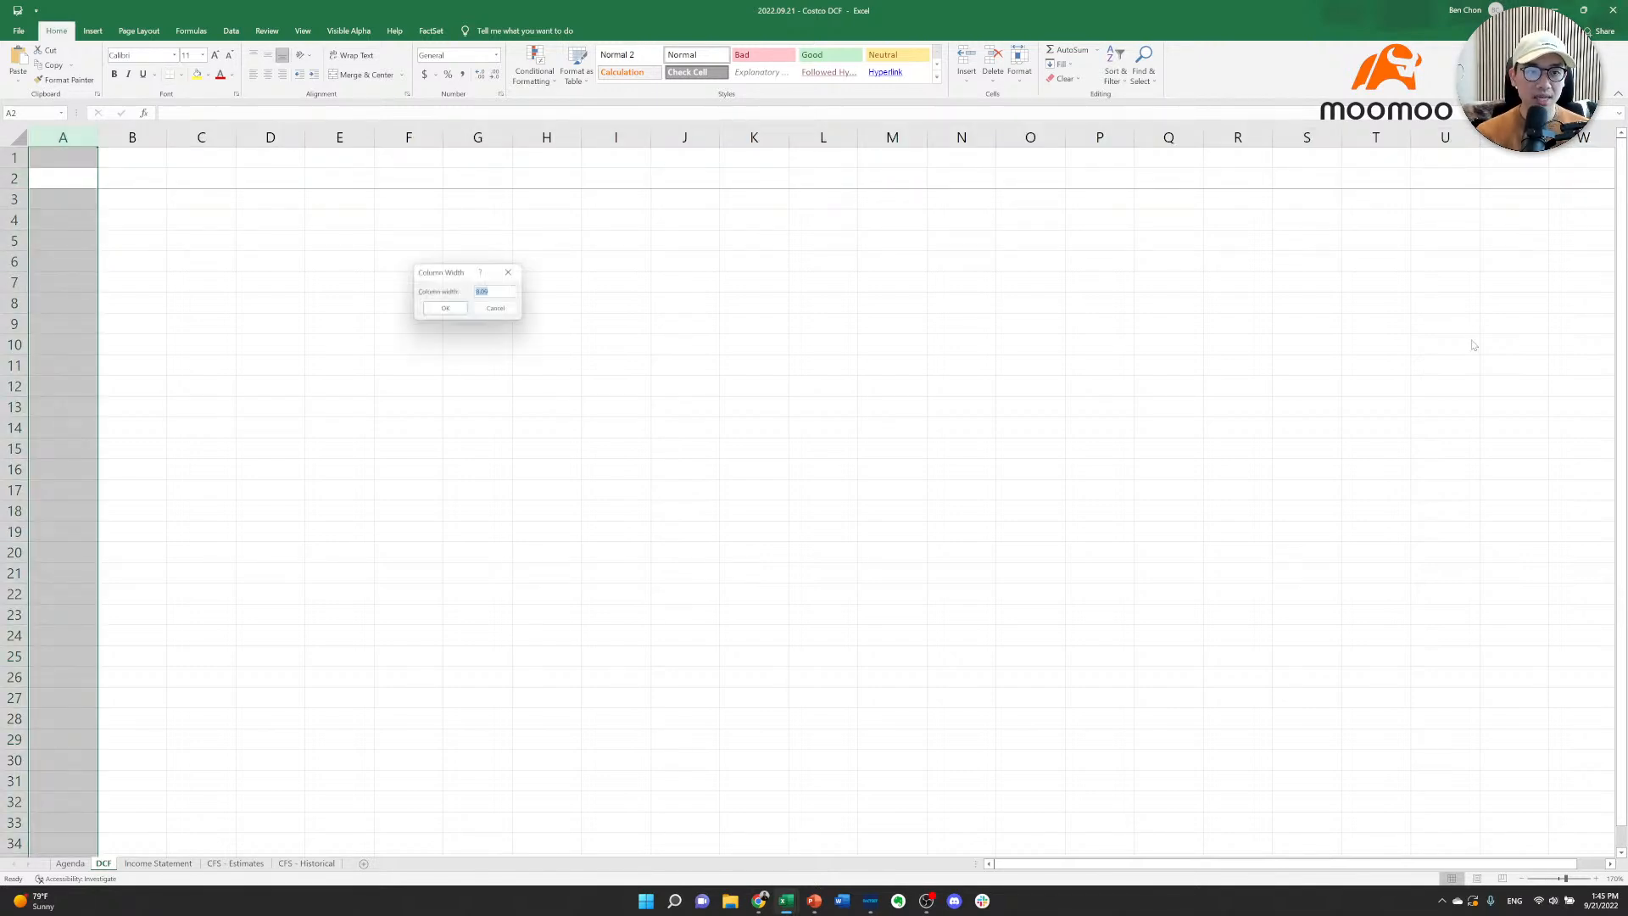
{"action": "type", "text": "5"}
{"action": "key", "text": "Return"}
Hide the DCF sheet's gridlines and enter the title "Costco DCF" in cell B2.
{"action": "key", "text": "Right"}
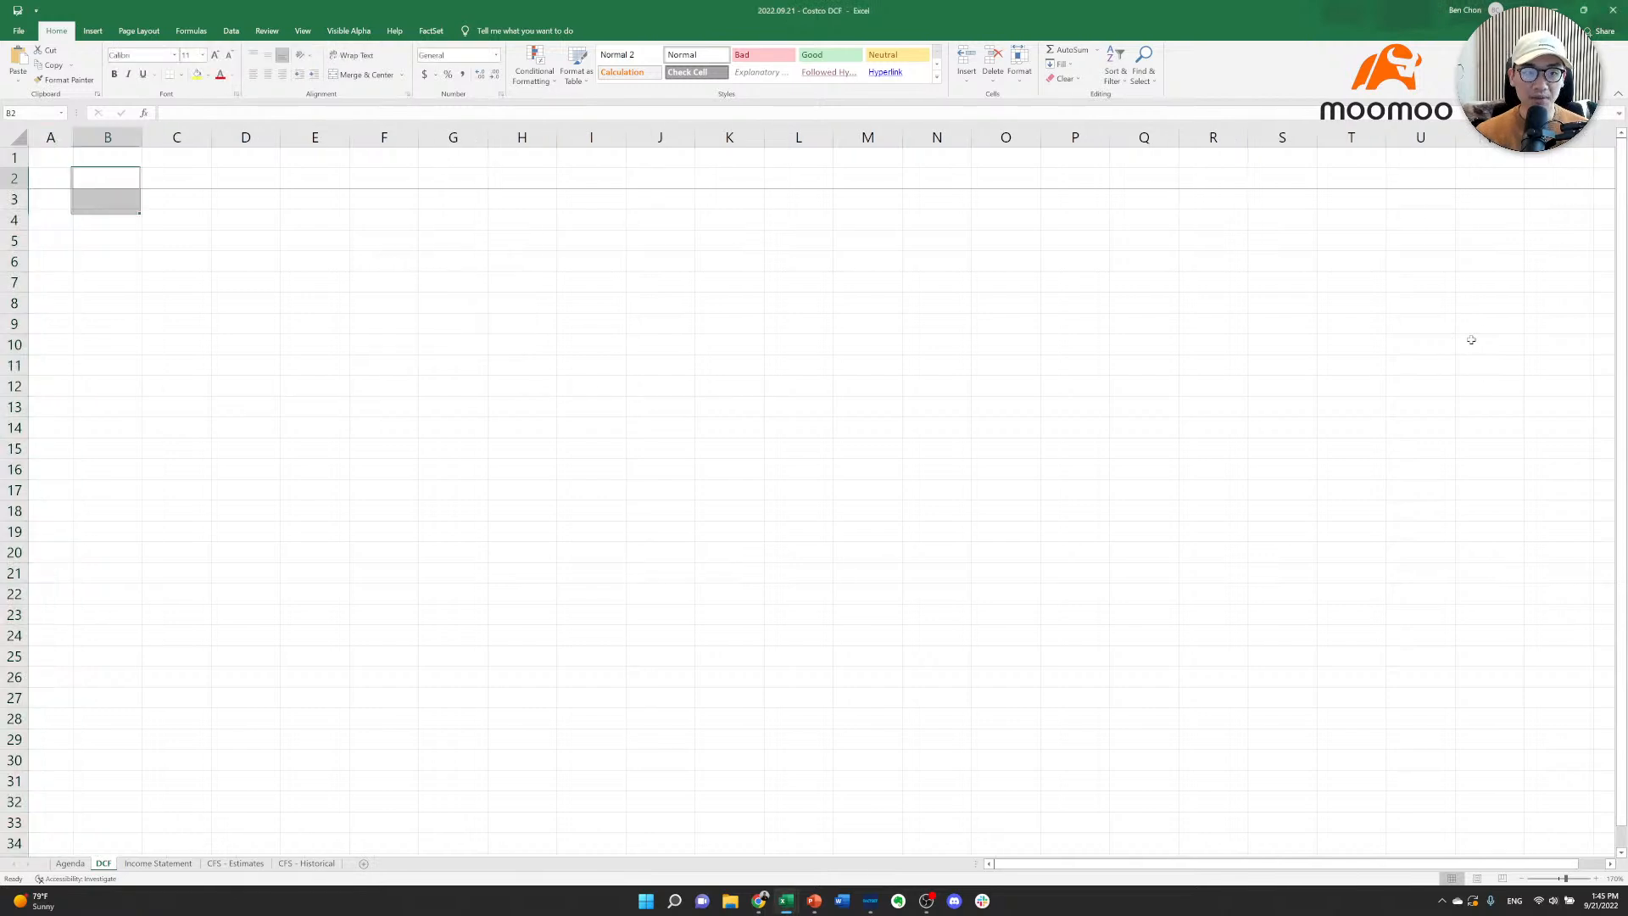
{"action": "key", "text": "Right"}
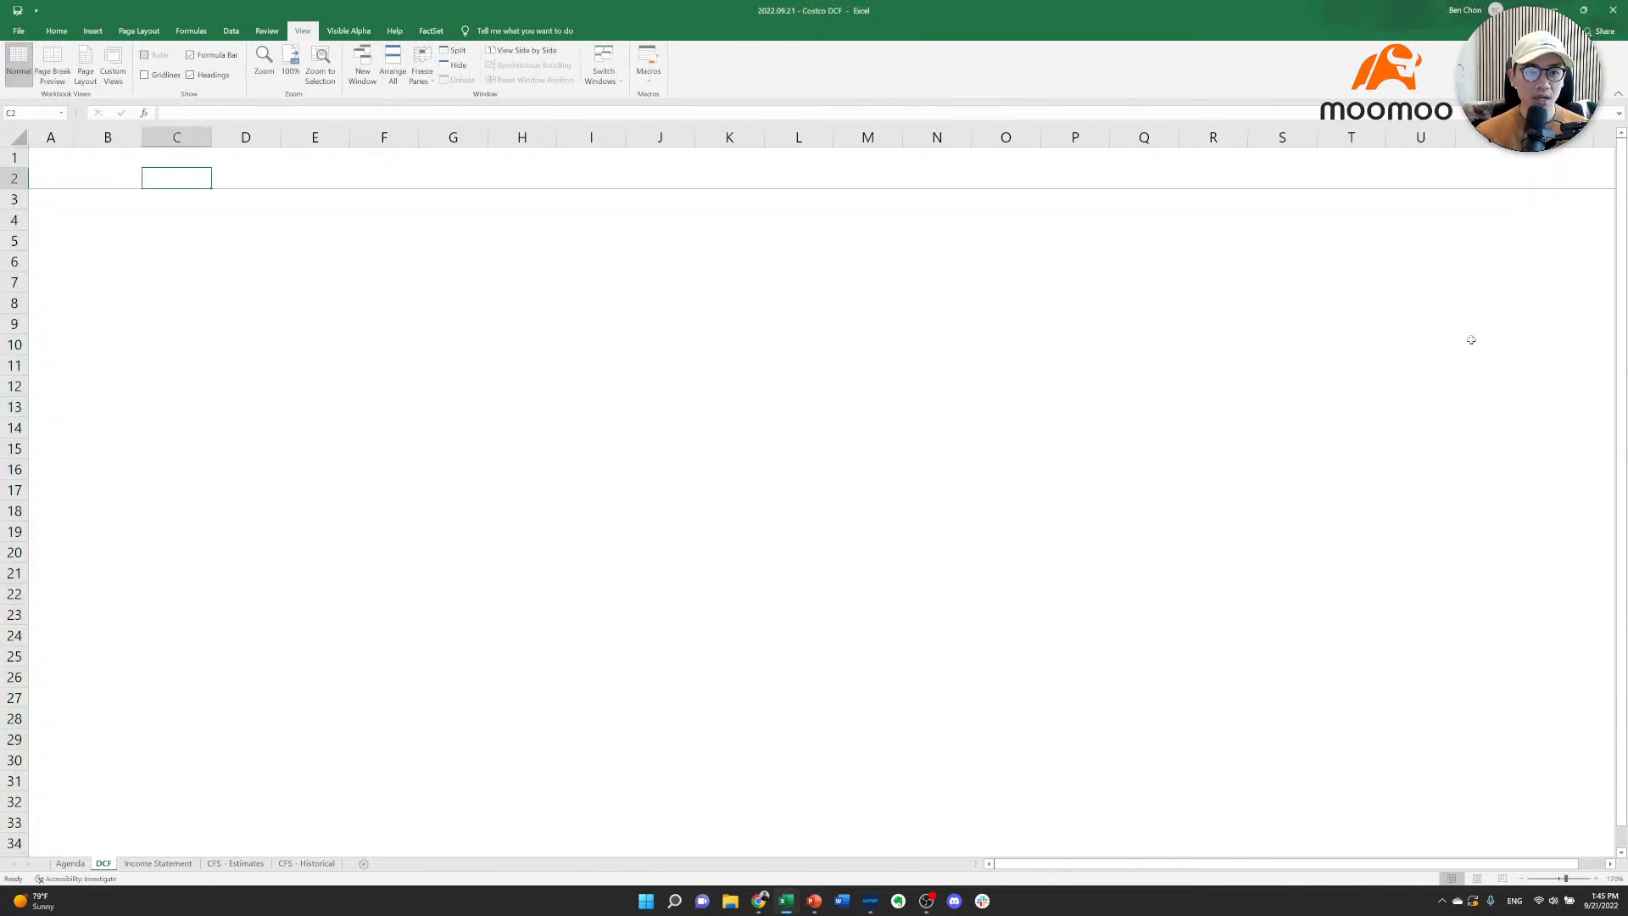
{"action": "key", "text": "Left"}
{"action": "type", "text": "Costco DCF"}
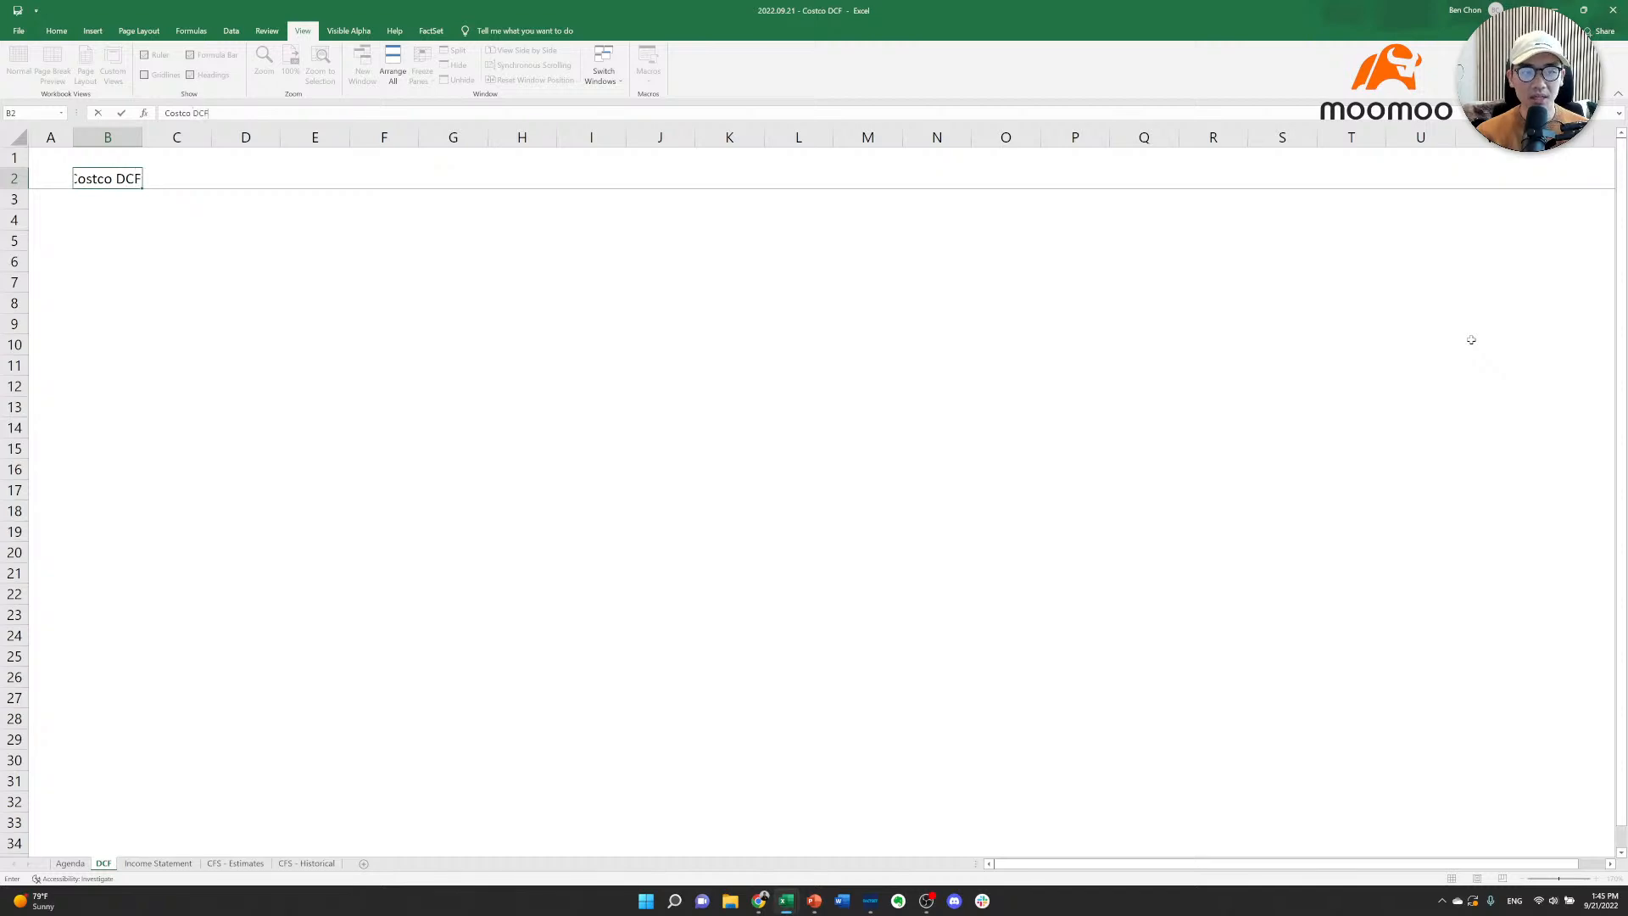
{"action": "key", "text": "ctrl+Return"}
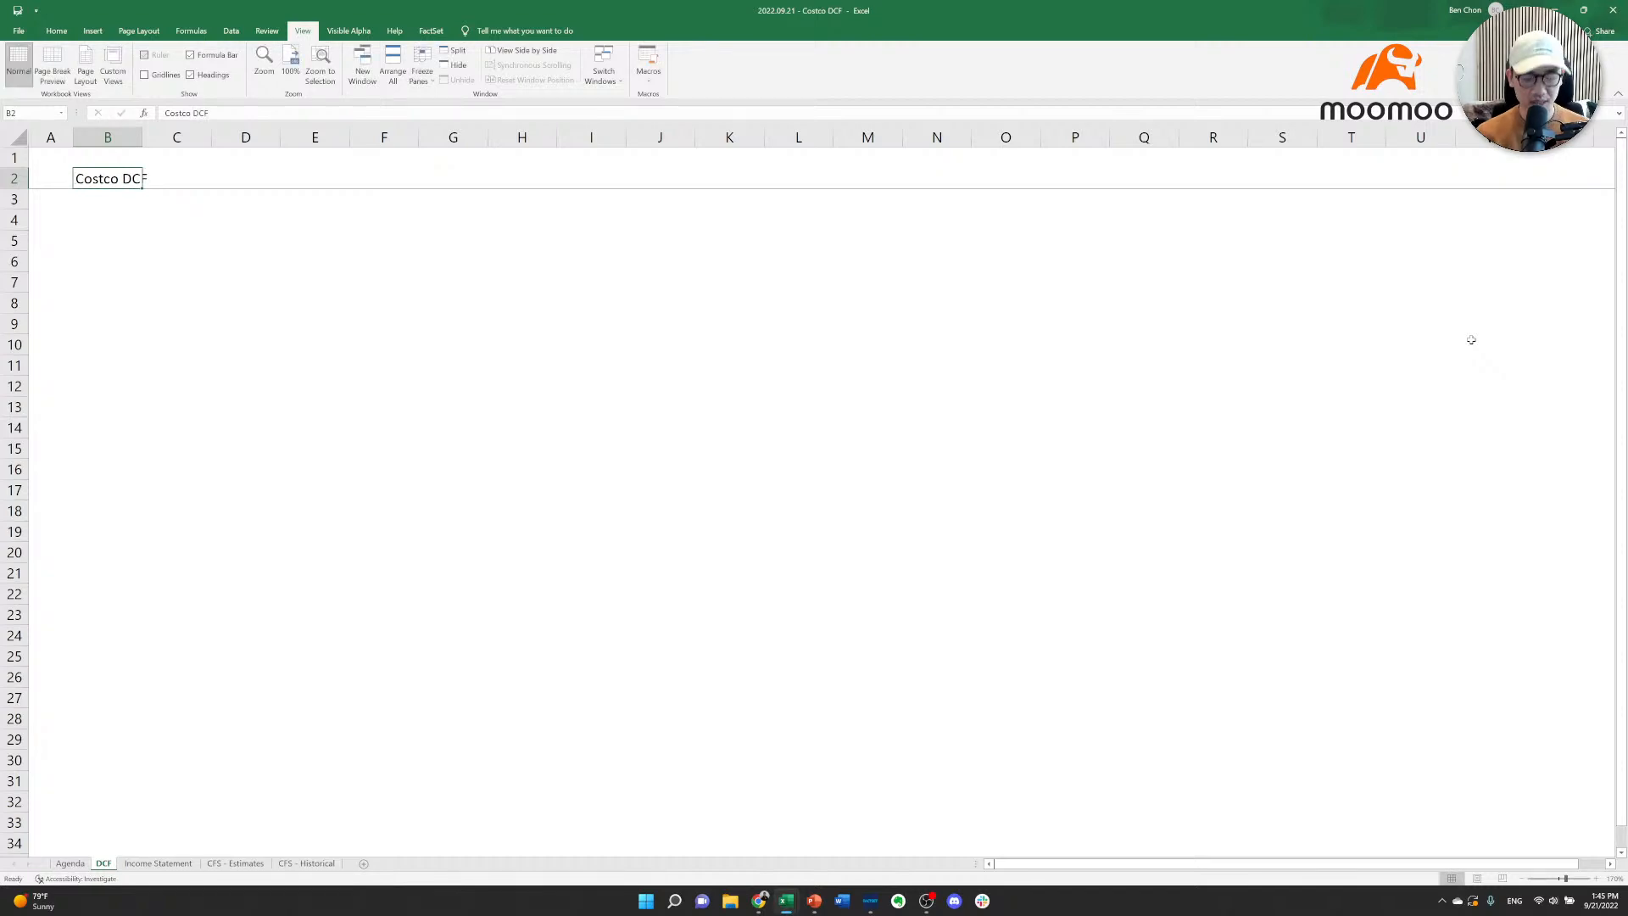
Format the title in B2 as bold with font size 16.
{"action": "key", "text": "alt+h"}
{"action": "type", "text": "fs16"}
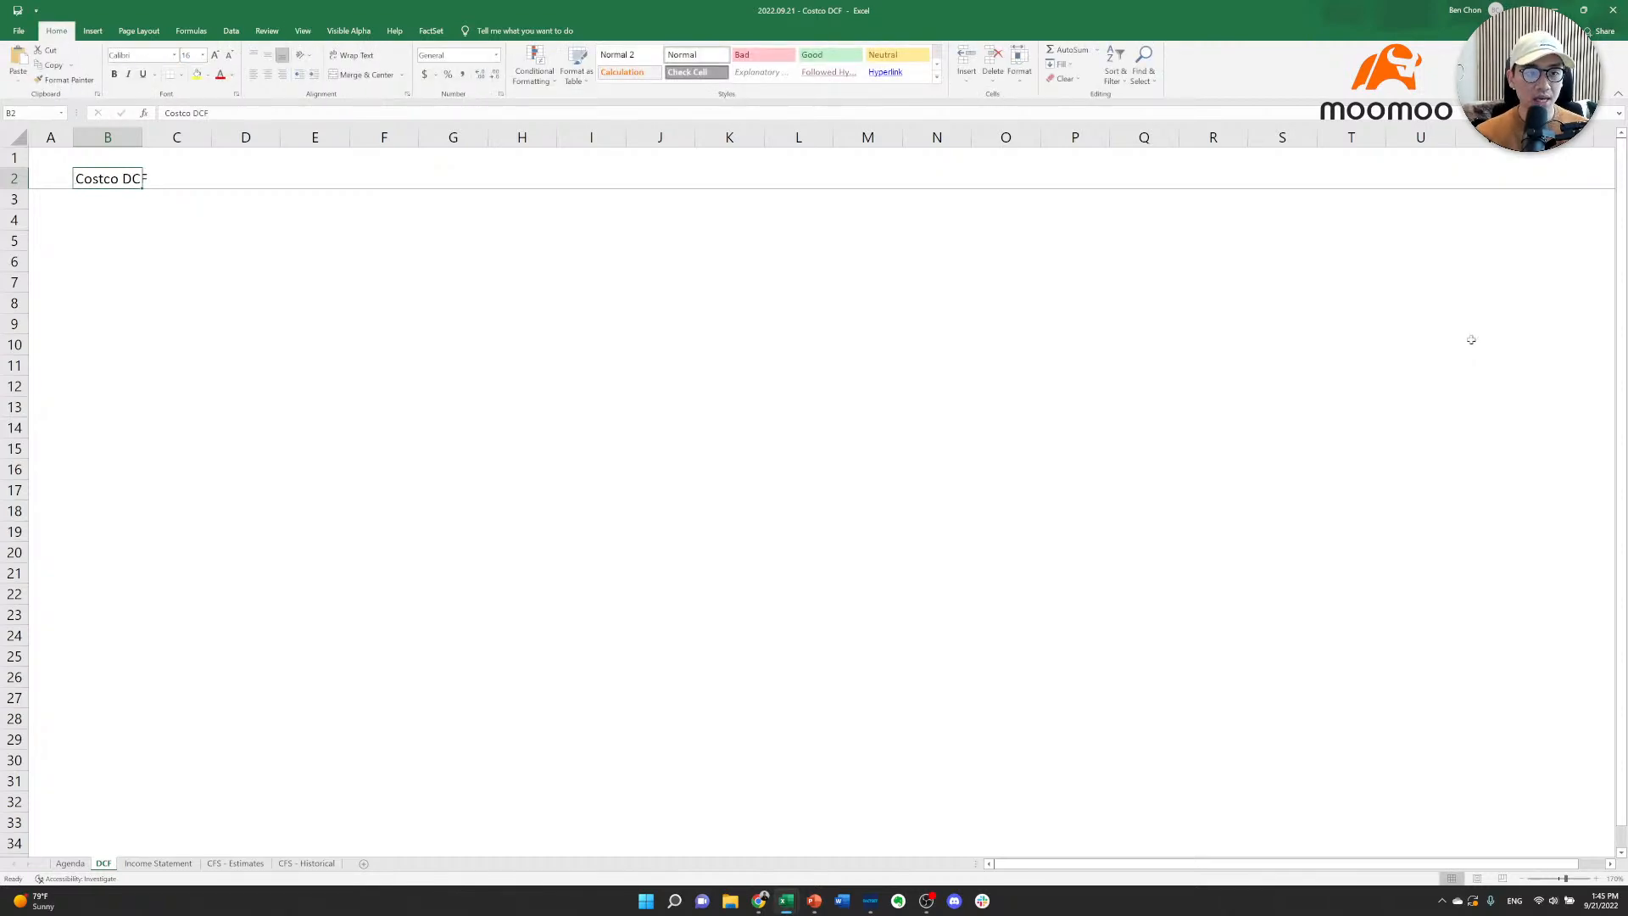
{"action": "key", "text": "Return"}
{"action": "key", "text": "ctrl+b"}
Enter the labels "Ticker" in B4 and "Date" in B5.
{"action": "key", "text": "Down"}
{"action": "key", "text": "Down"}
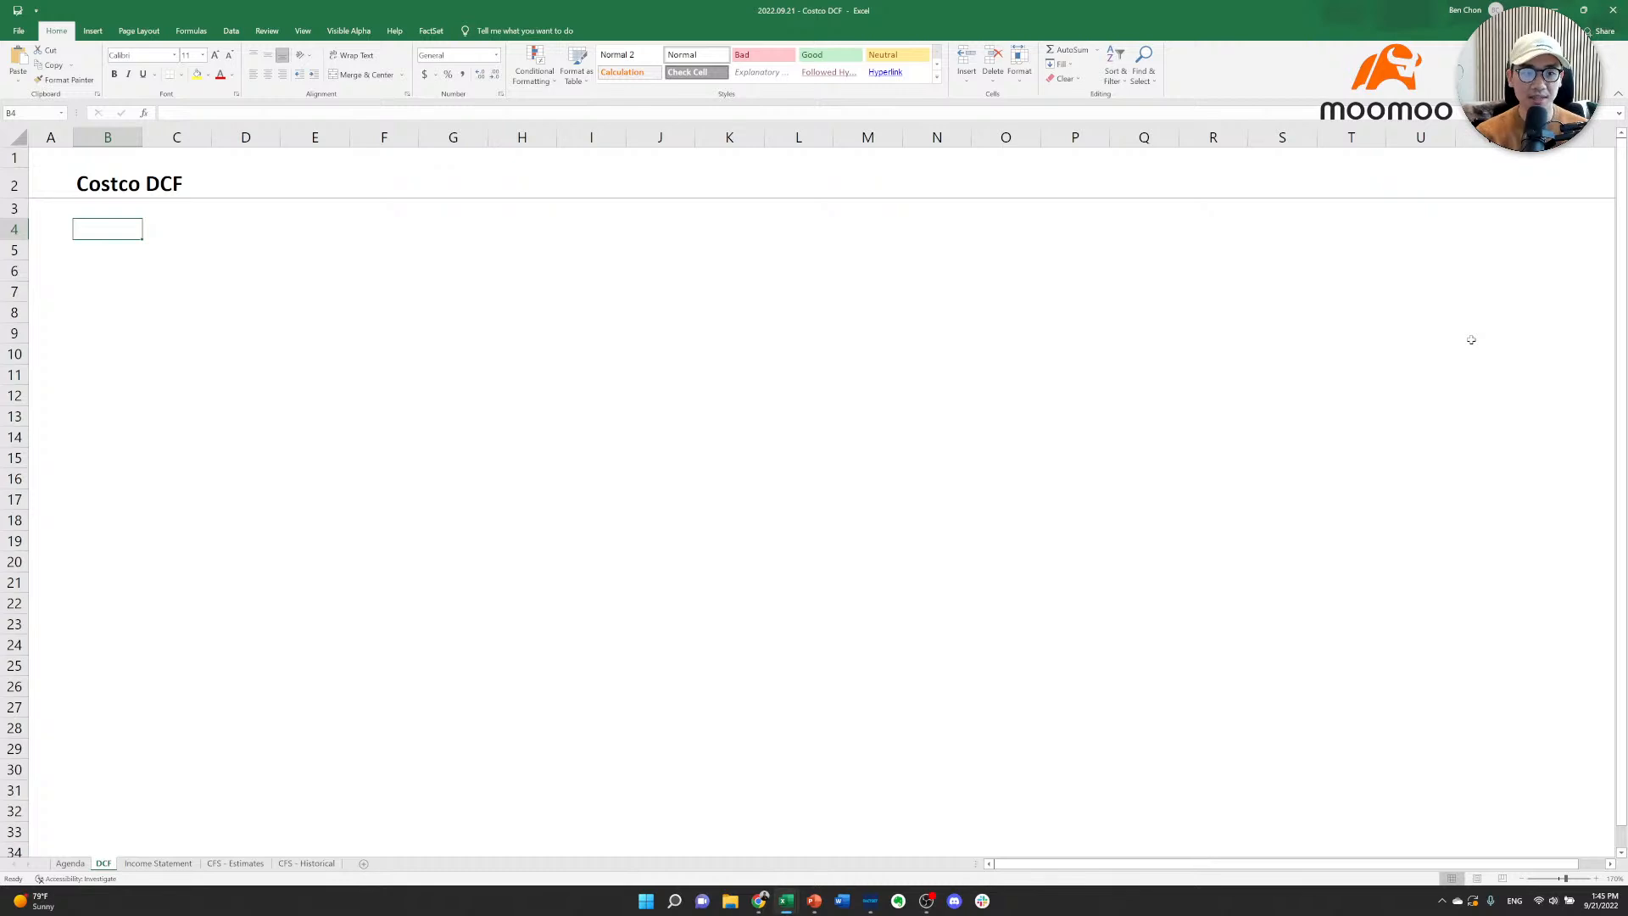
{"action": "type", "text": "T"}
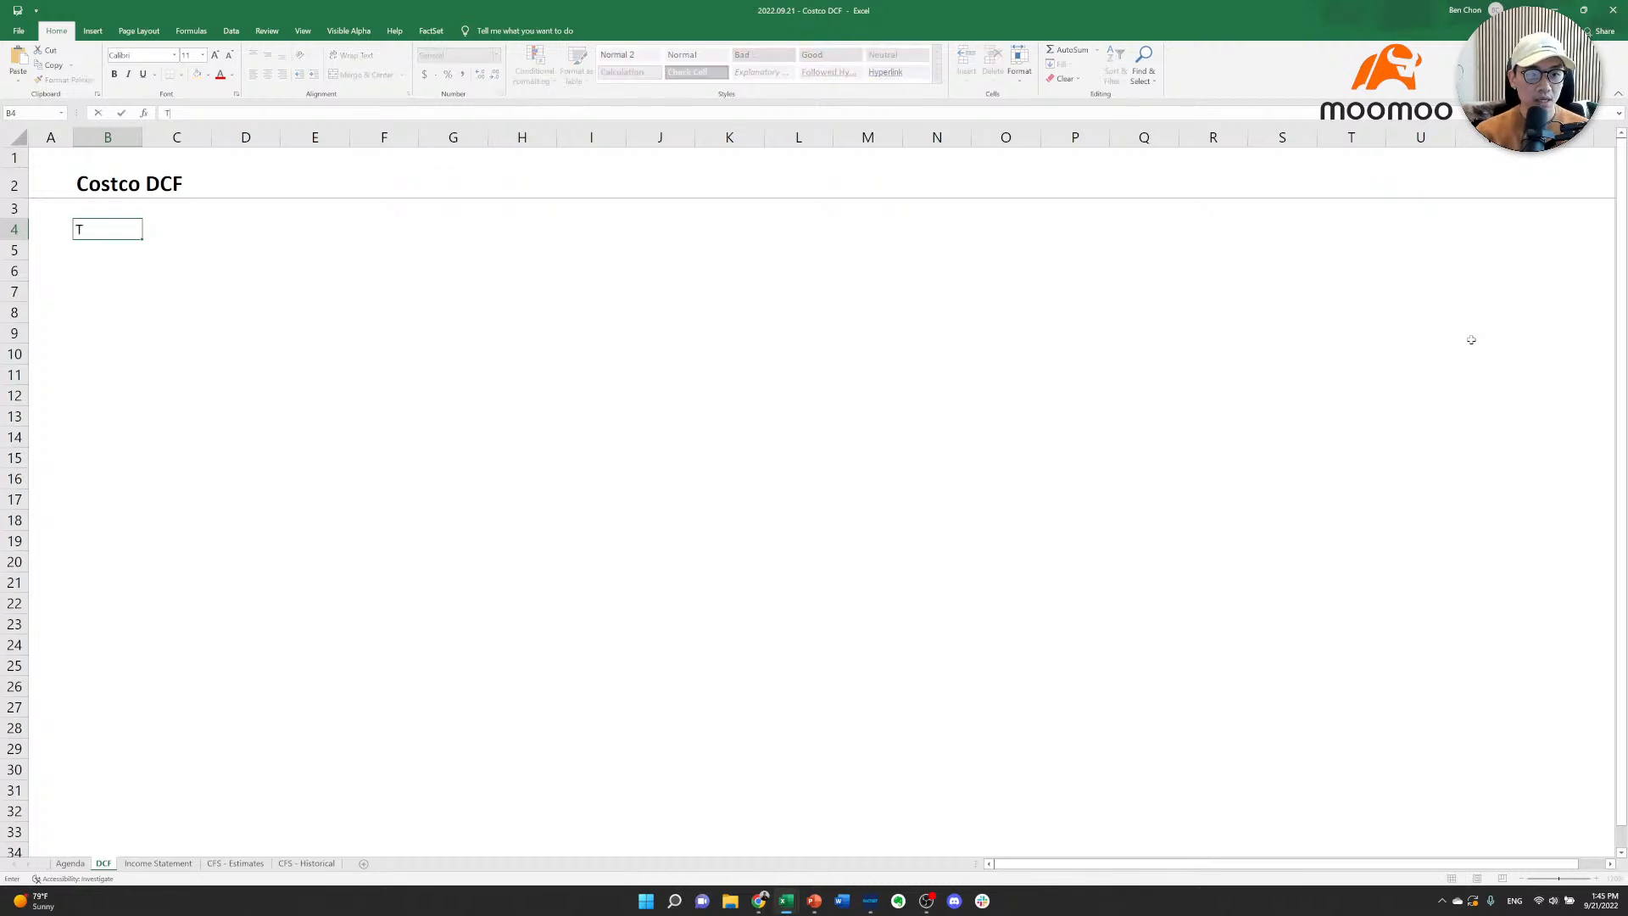
{"action": "type", "text": "icker"}
{"action": "key", "text": "Return"}
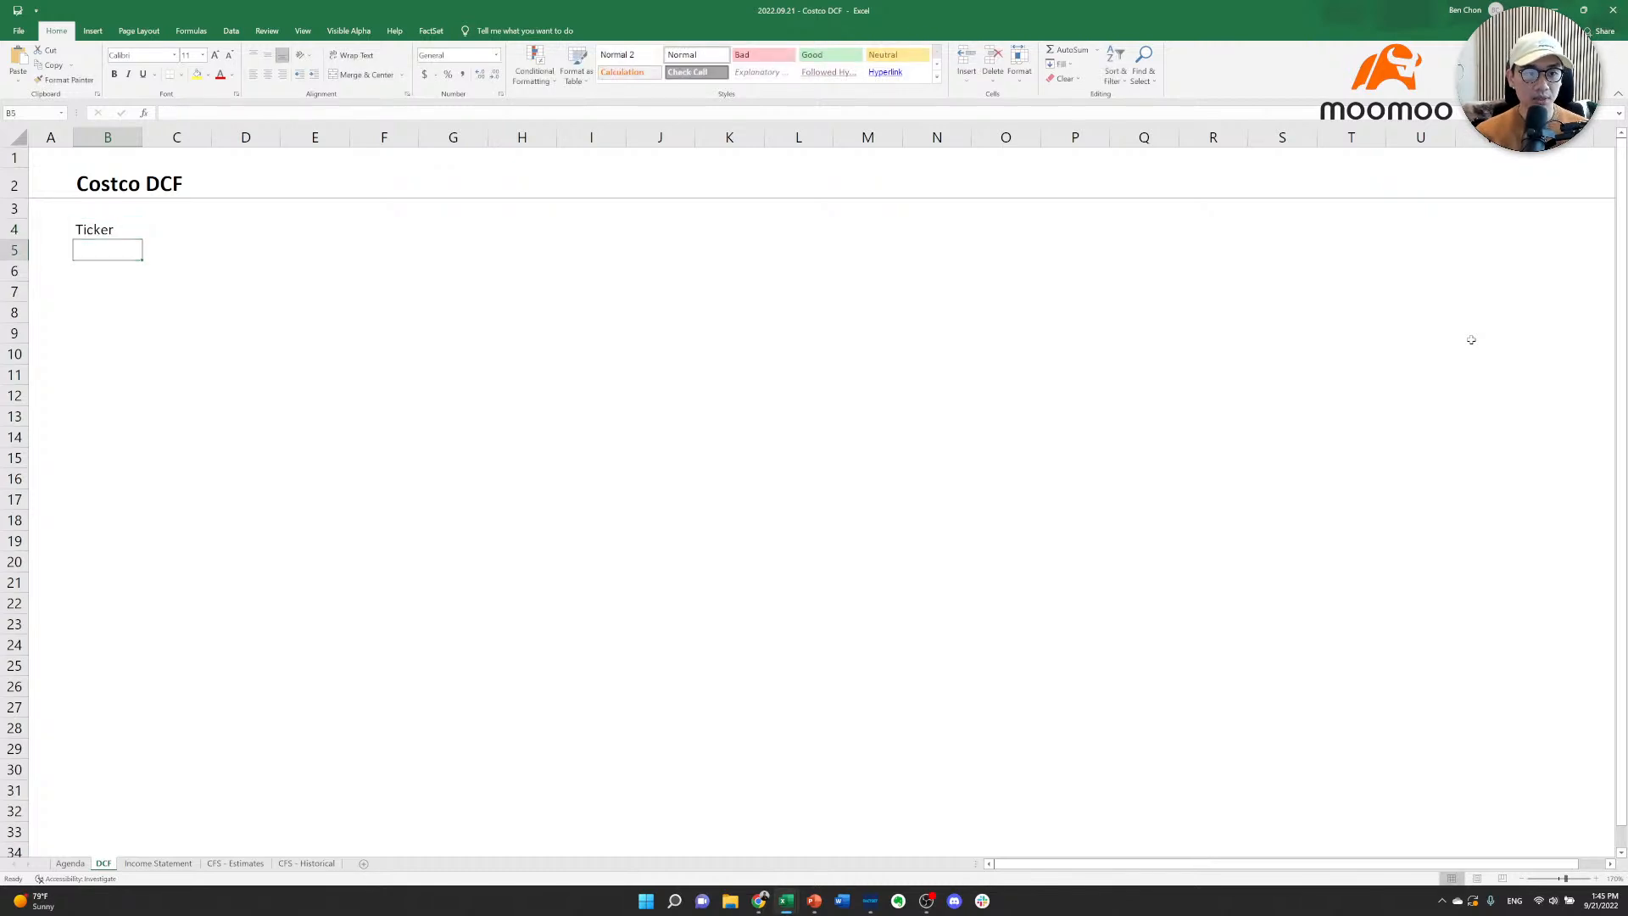
{"action": "type", "text": "Date"}
{"action": "key", "text": "Tab"}
Fill the ticker input cell C4 with the lightest gold theme colour.
{"action": "key", "text": "Up"}
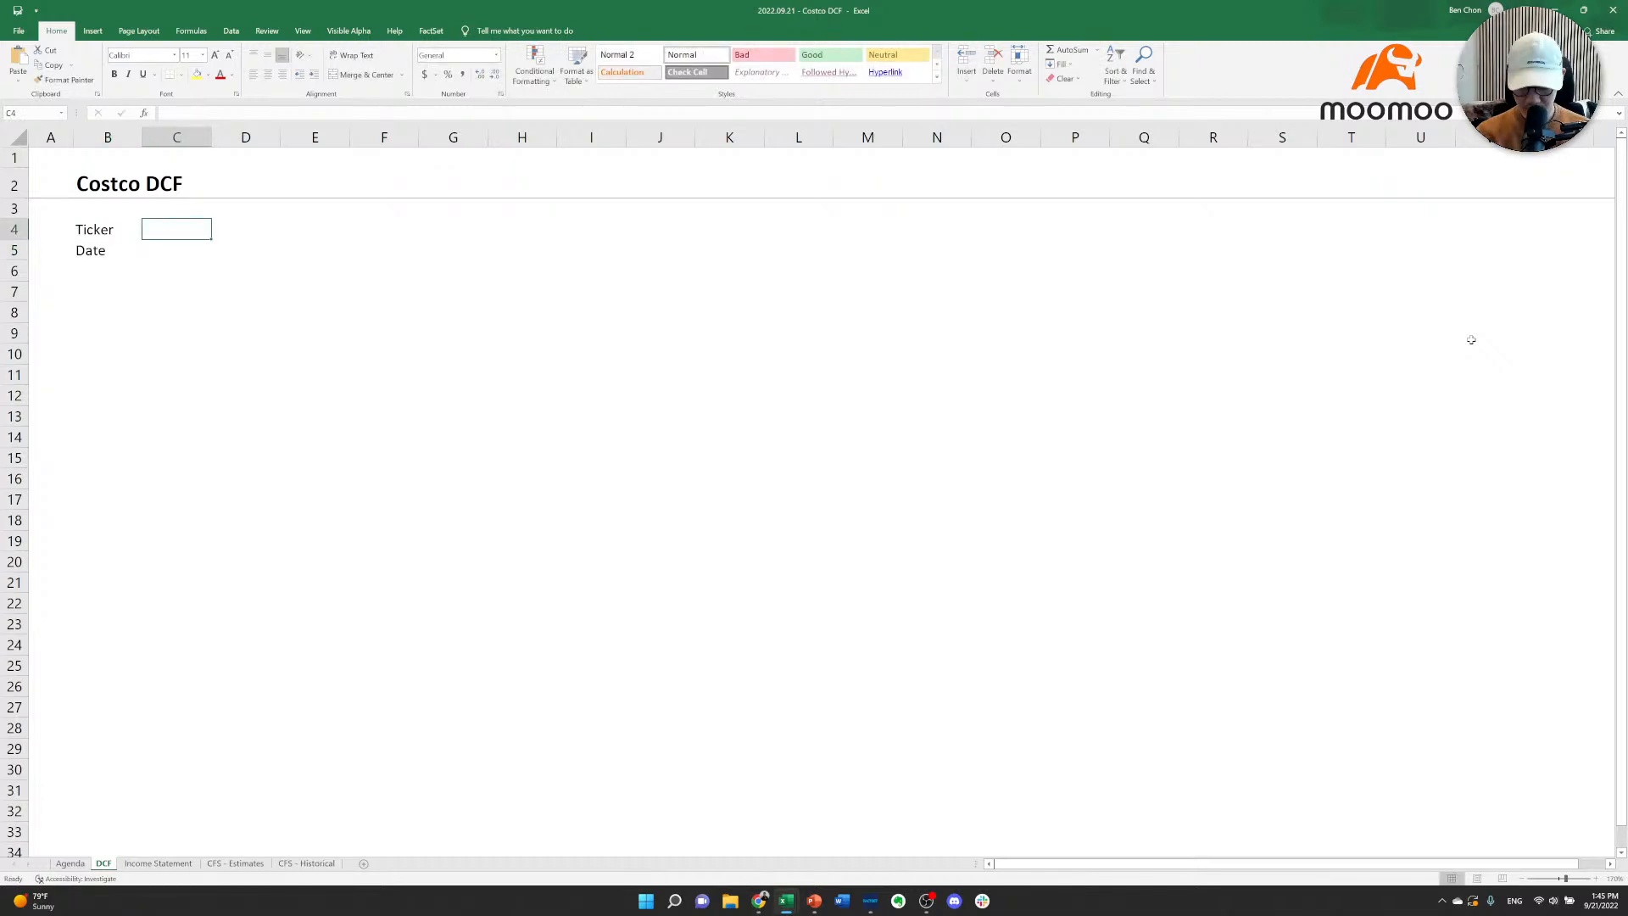
{"action": "key", "text": "alt+h"}
{"action": "key", "text": "h"}
{"action": "key", "text": "Right"}
{"action": "key", "text": "Right"}
{"action": "key", "text": "Down"}
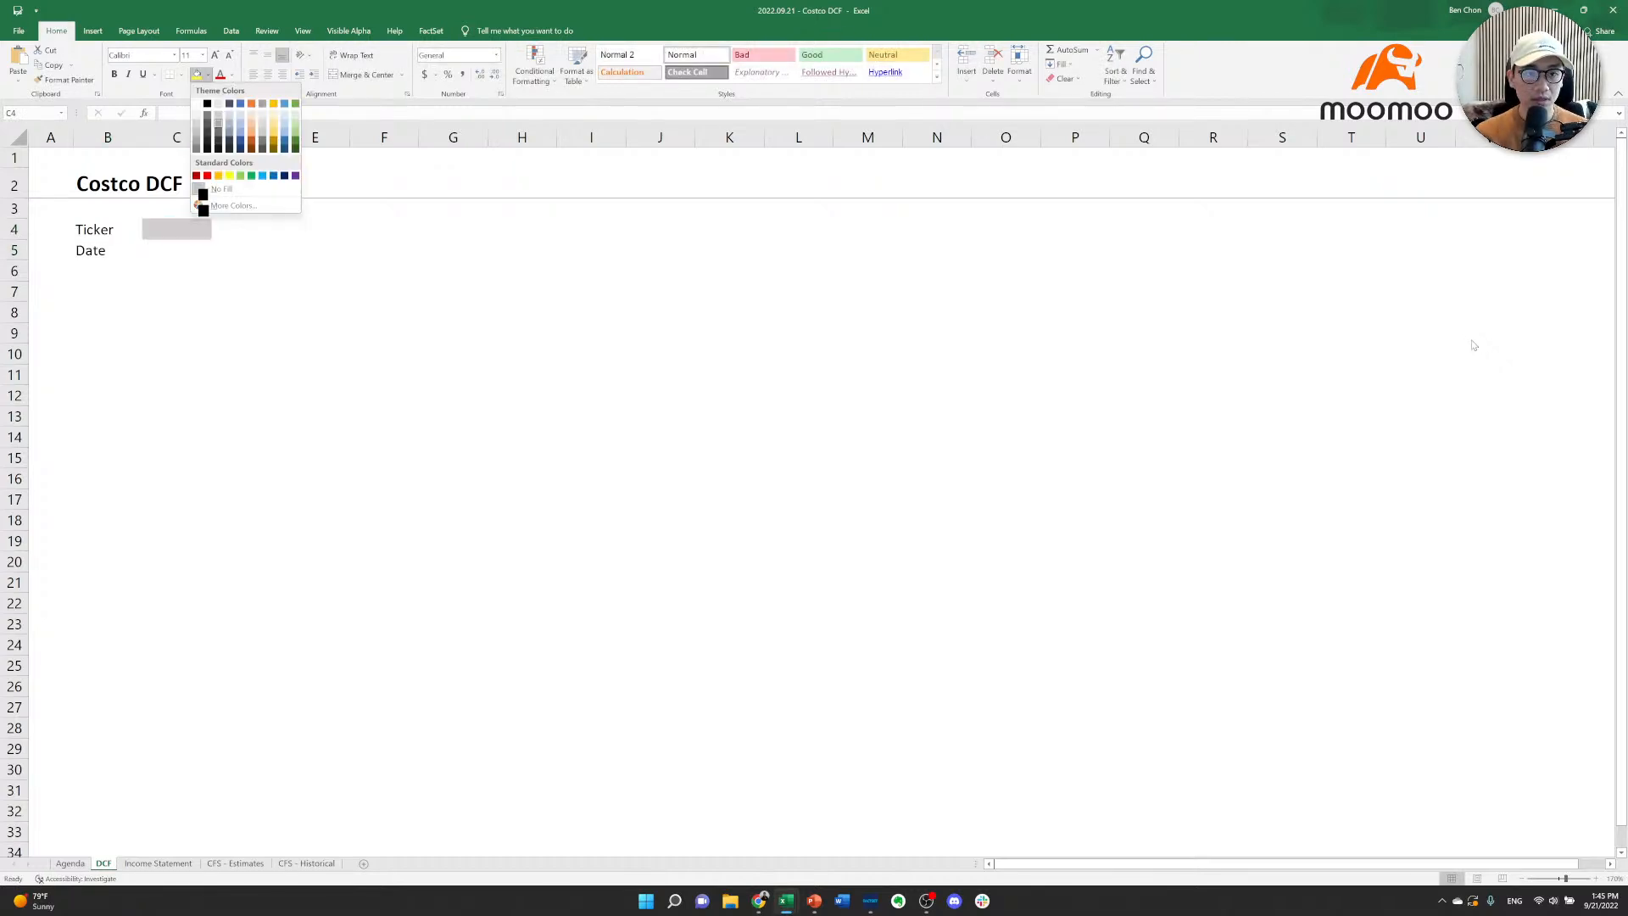
{"action": "key", "text": "Down"}
{"action": "key", "text": "Right"}
{"action": "key", "text": "Right"}
{"action": "key", "text": "Right"}
{"action": "key", "text": "Up"}
{"action": "key", "text": "Right"}
{"action": "key", "text": "Right"}
{"action": "key", "text": "Return"}
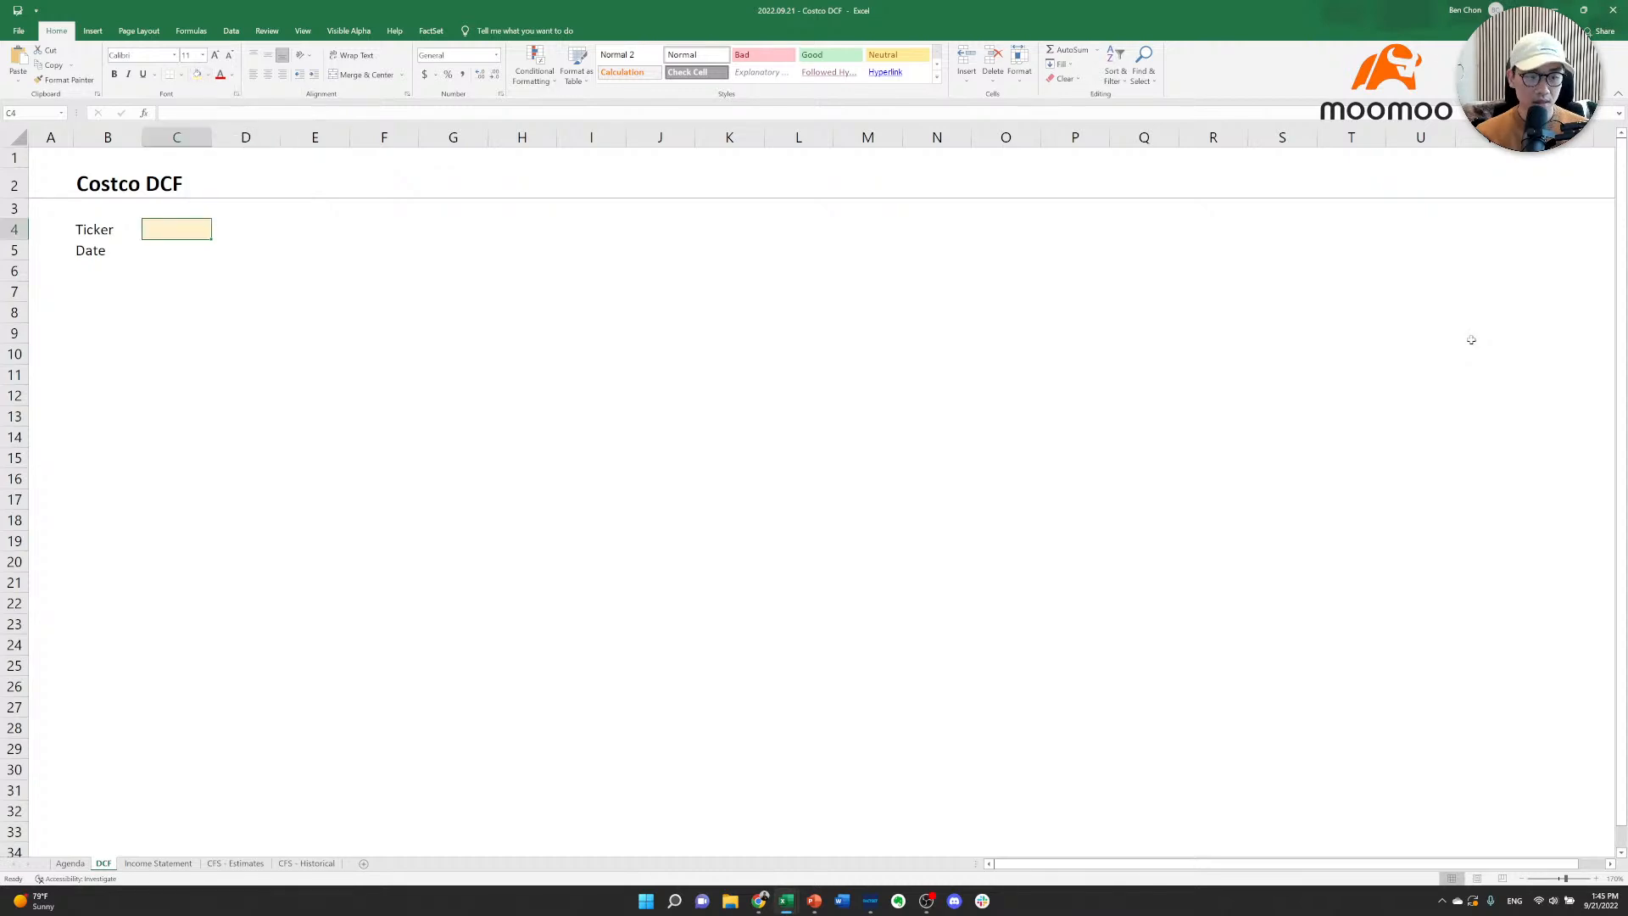
Copy the gold-filled cell C4 into the date input cell C5.
{"action": "key", "text": "Down"}
{"action": "key", "text": "Up"}
{"action": "key", "text": "ctrl+c"}
{"action": "key", "text": "Down"}
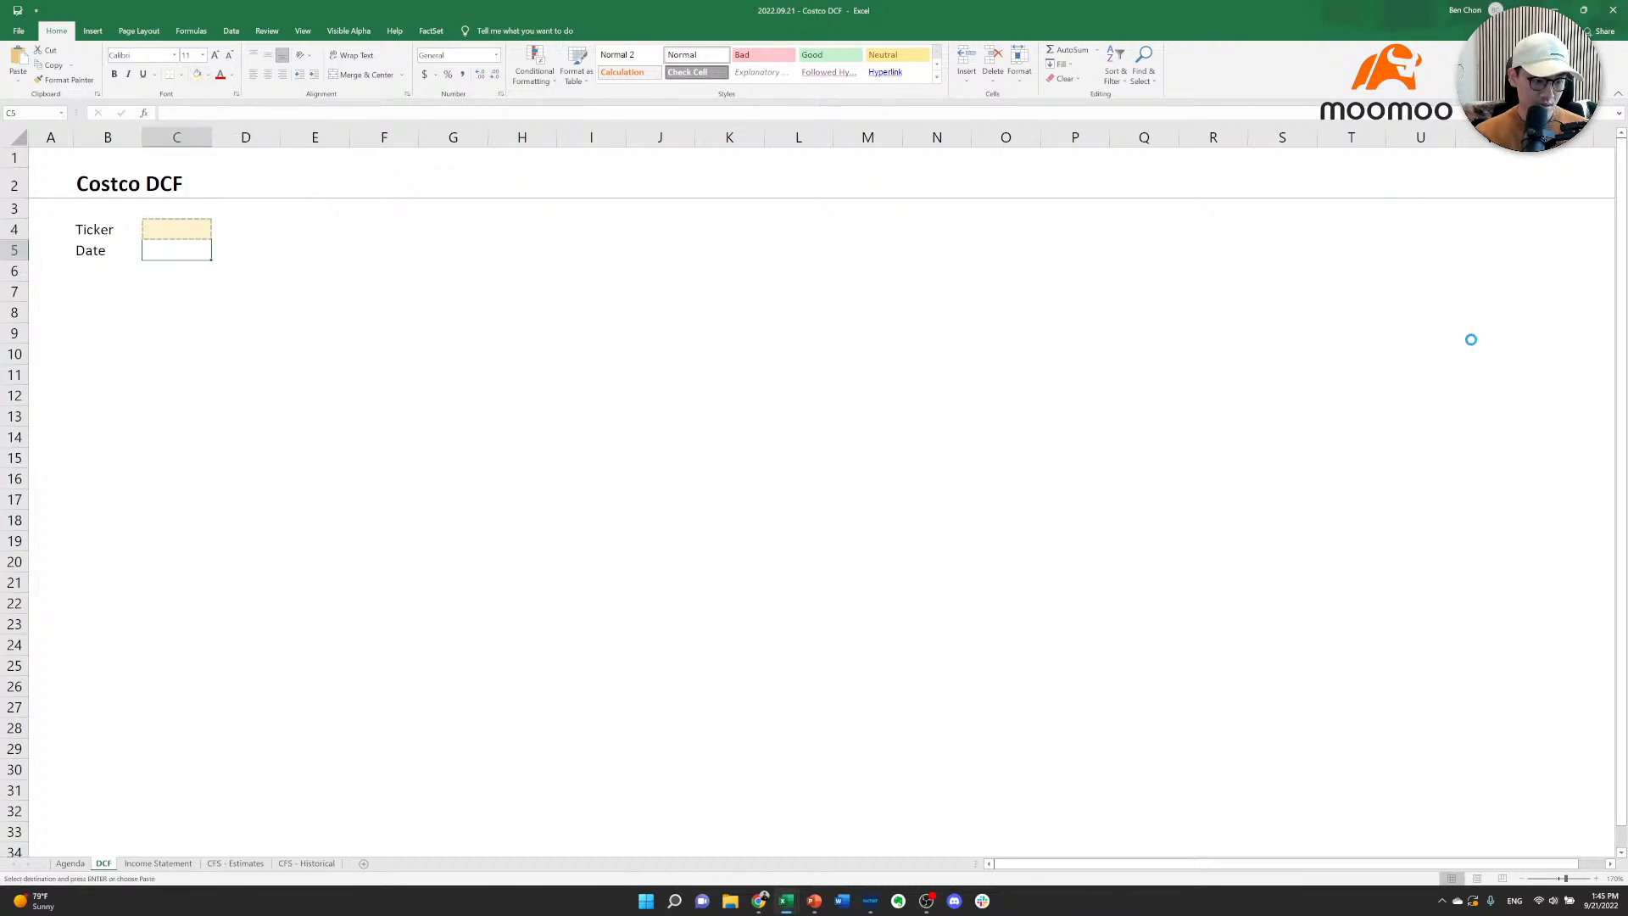
{"action": "key", "text": "ctrl+v"}
{"action": "key", "text": "Escape"}
Set the border line style to the fine dotted line, the first style after None.
{"action": "key", "text": "Up"}
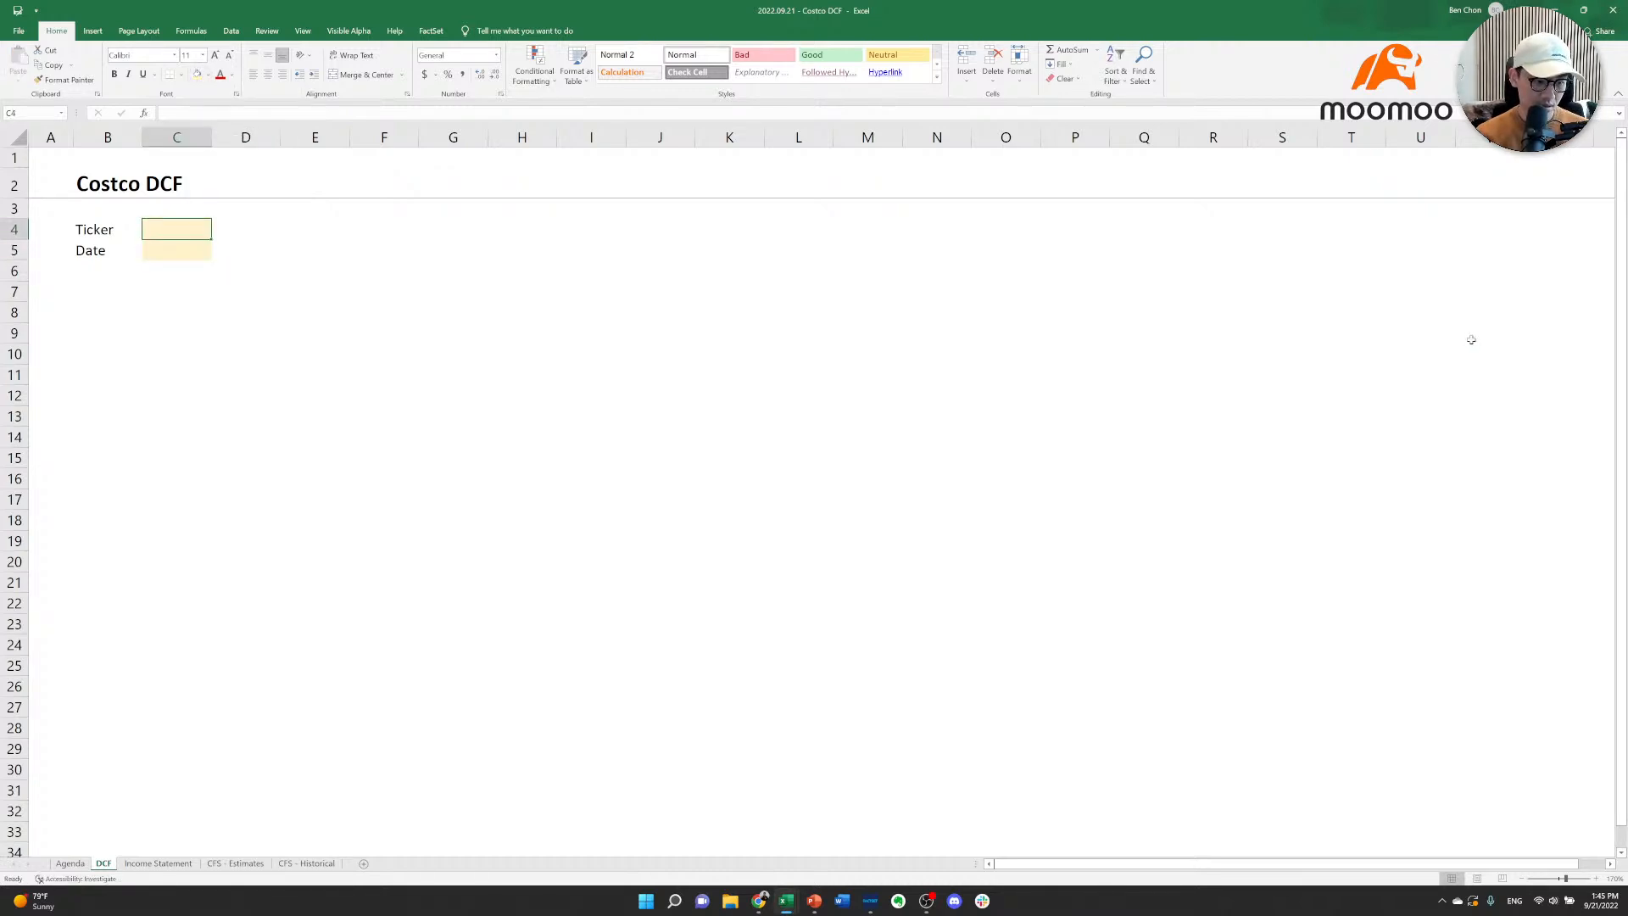
{"action": "key", "text": "alt"}
{"action": "key", "text": "h"}
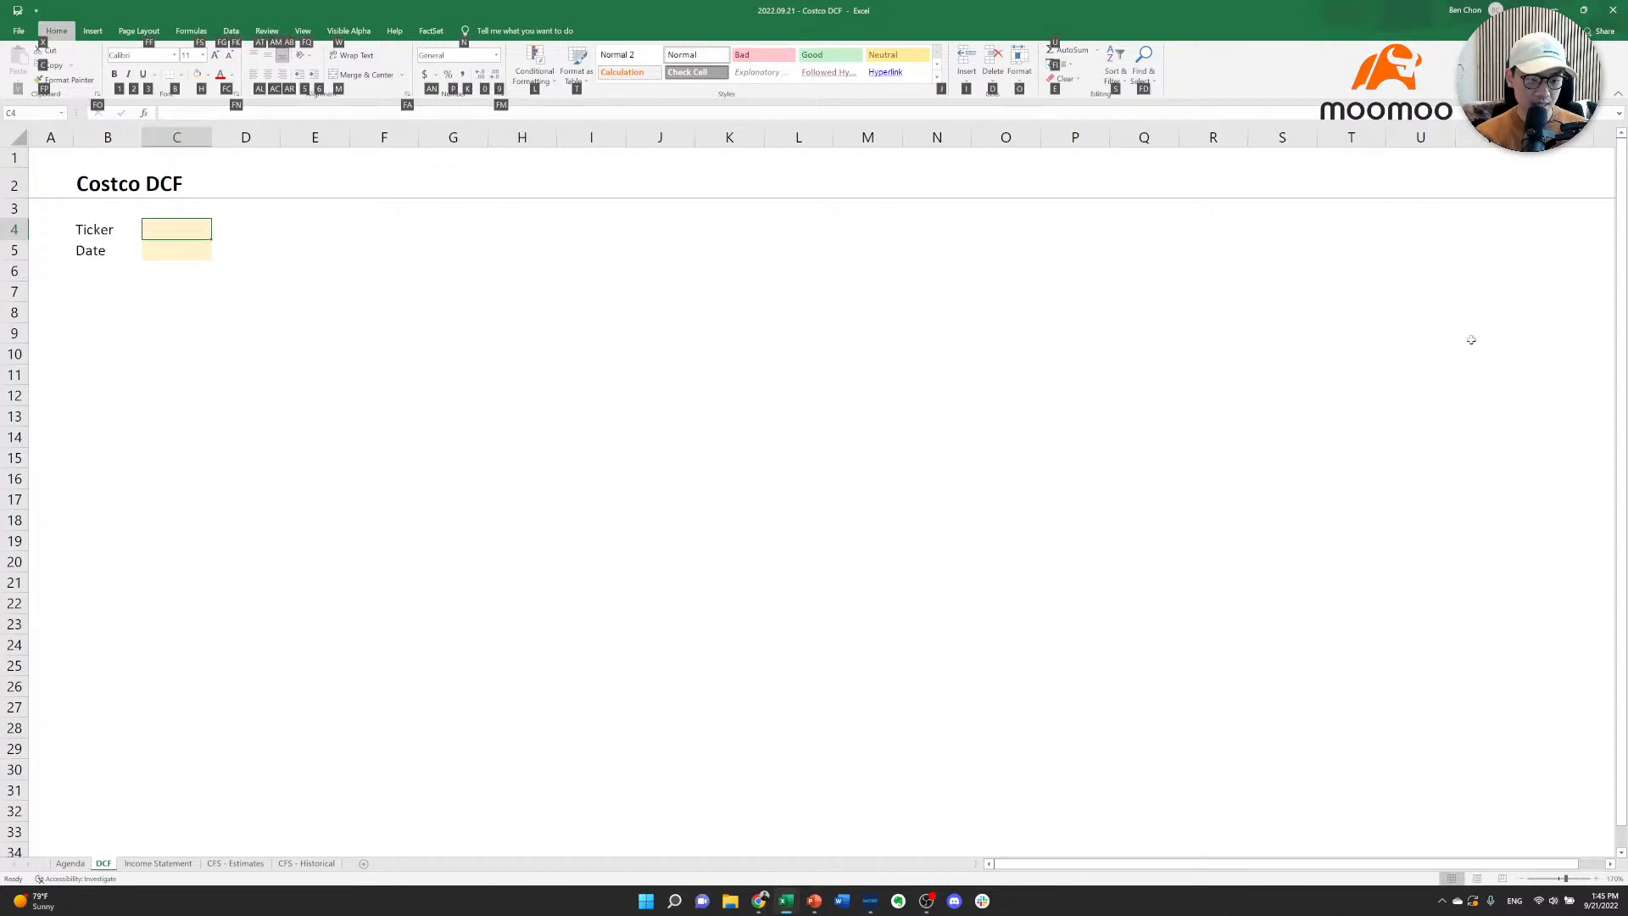
{"action": "key", "text": "b"}
{"action": "key", "text": "Down"}
{"action": "key", "text": "Down"}
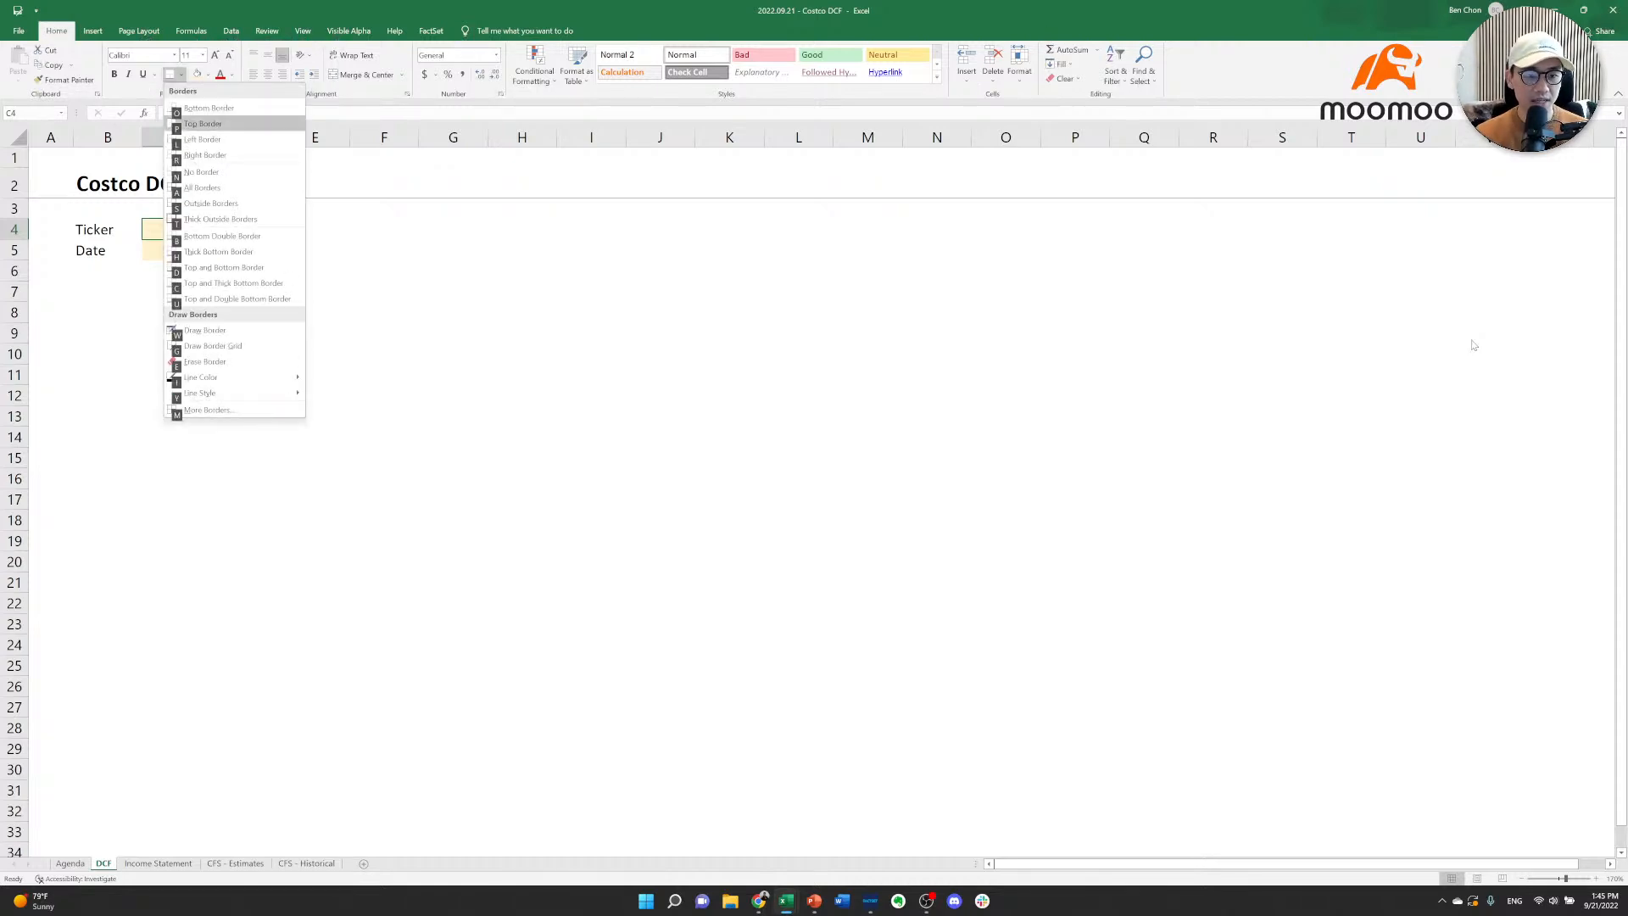
{"action": "key", "text": "Down"}
{"action": "key", "text": "Down"}
{"action": "key", "text": "Down"}
{"action": "key", "text": "Down"}
{"action": "key", "text": "Down"}
{"action": "key", "text": "Down"}
{"action": "key", "text": "Down"}
{"action": "key", "text": "Down"}
{"action": "key", "text": "Down"}
{"action": "key", "text": "Down"}
{"action": "key", "text": "Down"}
{"action": "key", "text": "Down"}
{"action": "key", "text": "Down"}
{"action": "key", "text": "Down"}
{"action": "key", "text": "Down"}
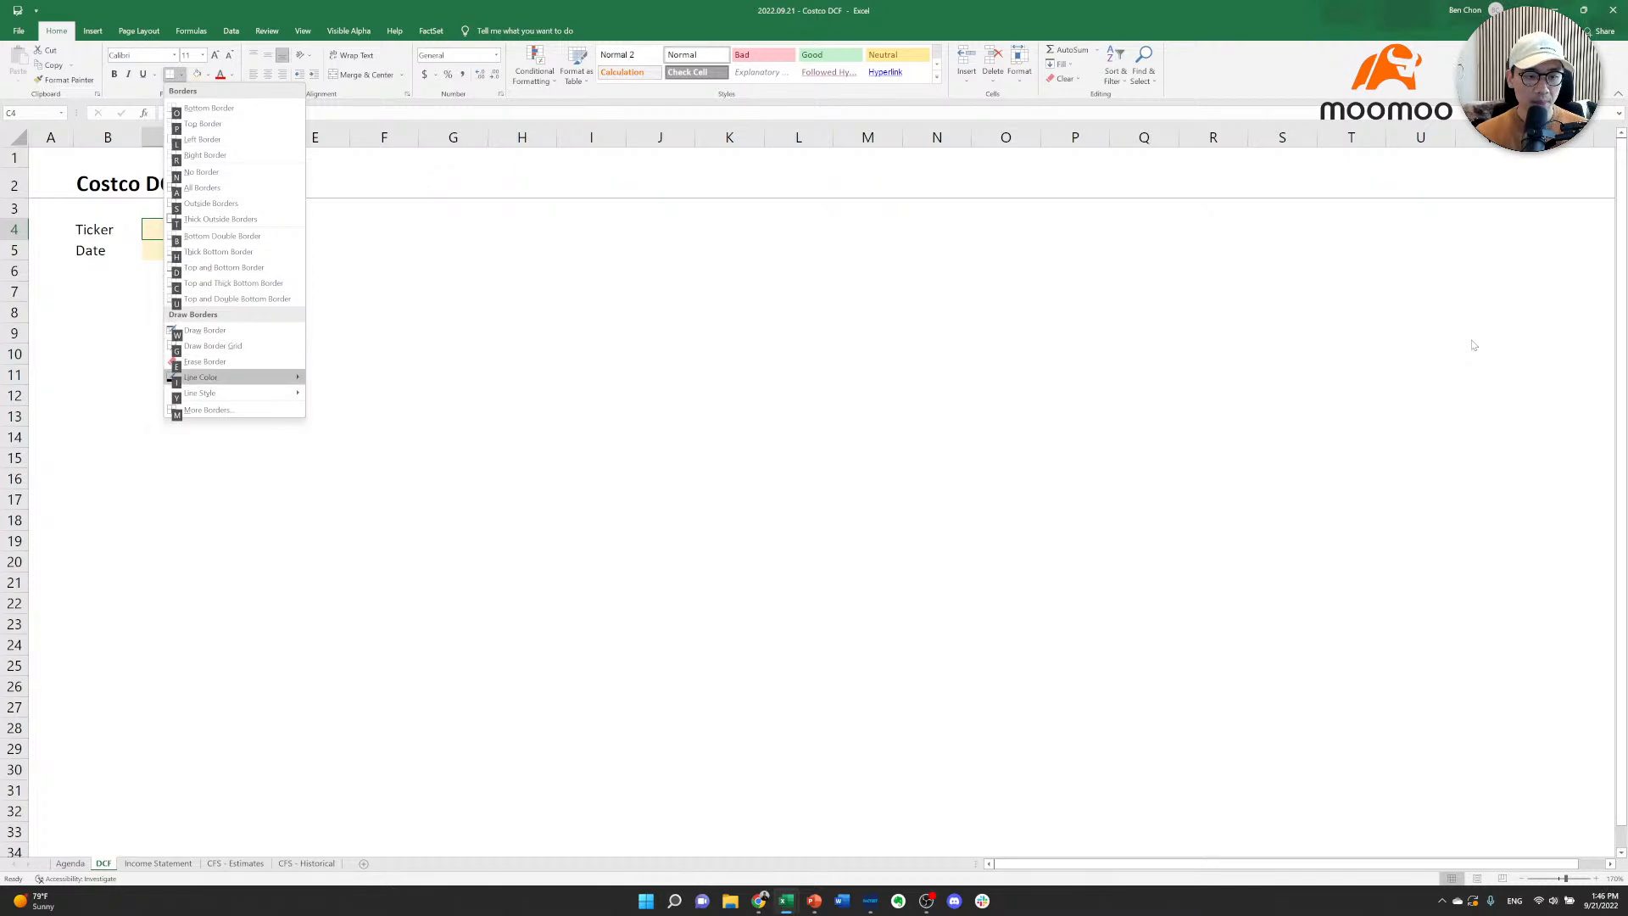
{"action": "key", "text": "Right"}
{"action": "key", "text": "Down"}
{"action": "key", "text": "Down"}
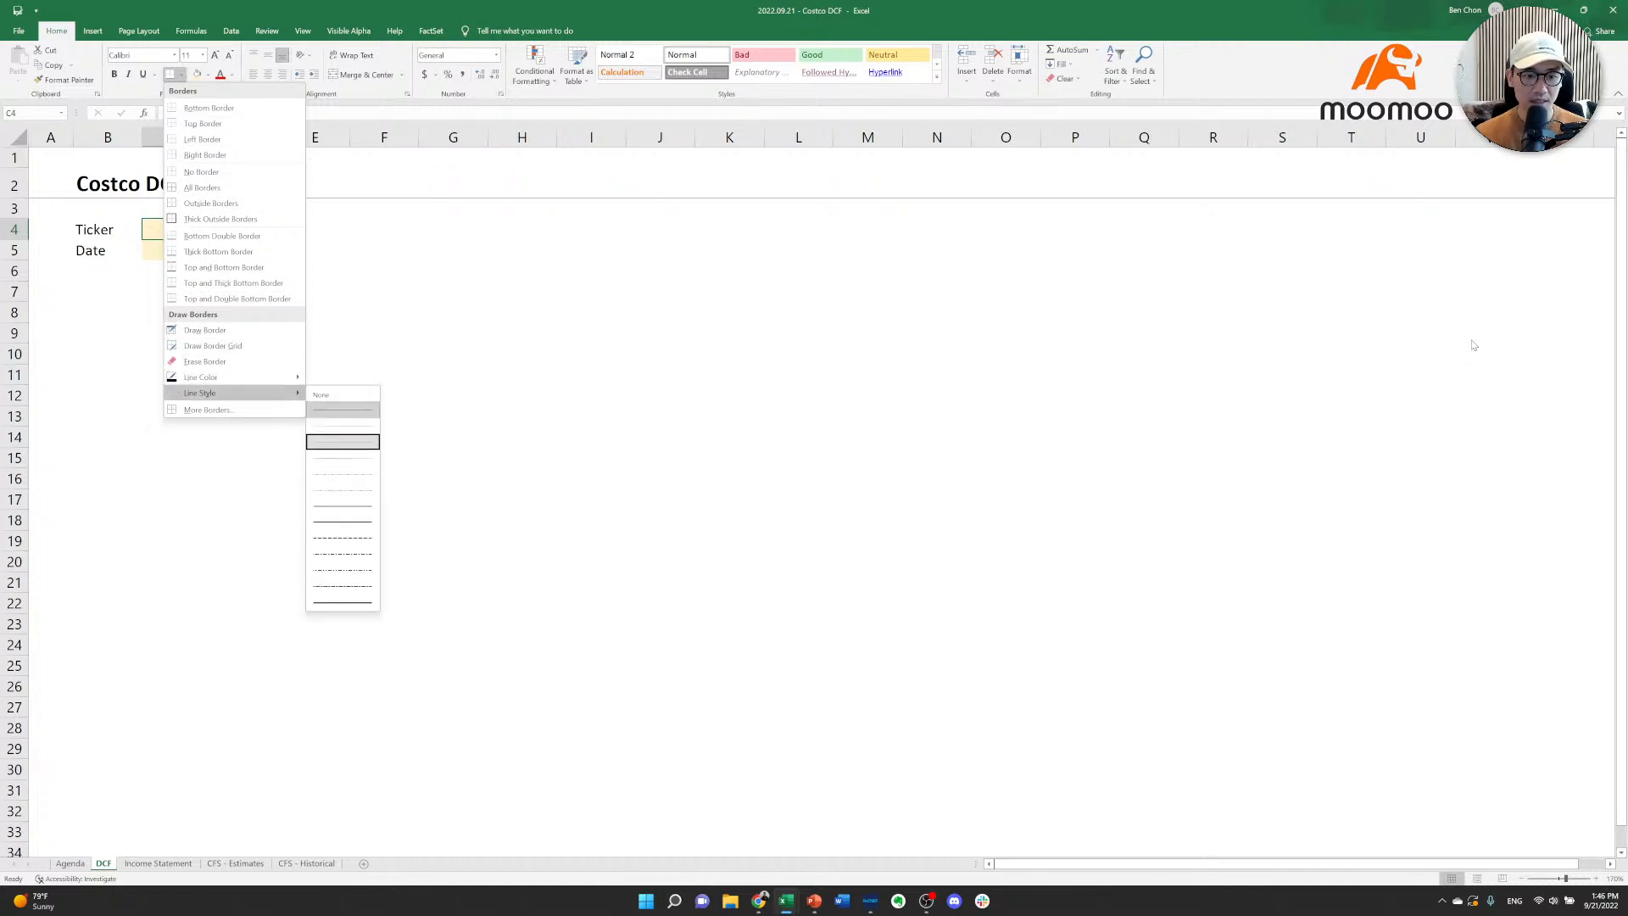
{"action": "key", "text": "Return"}
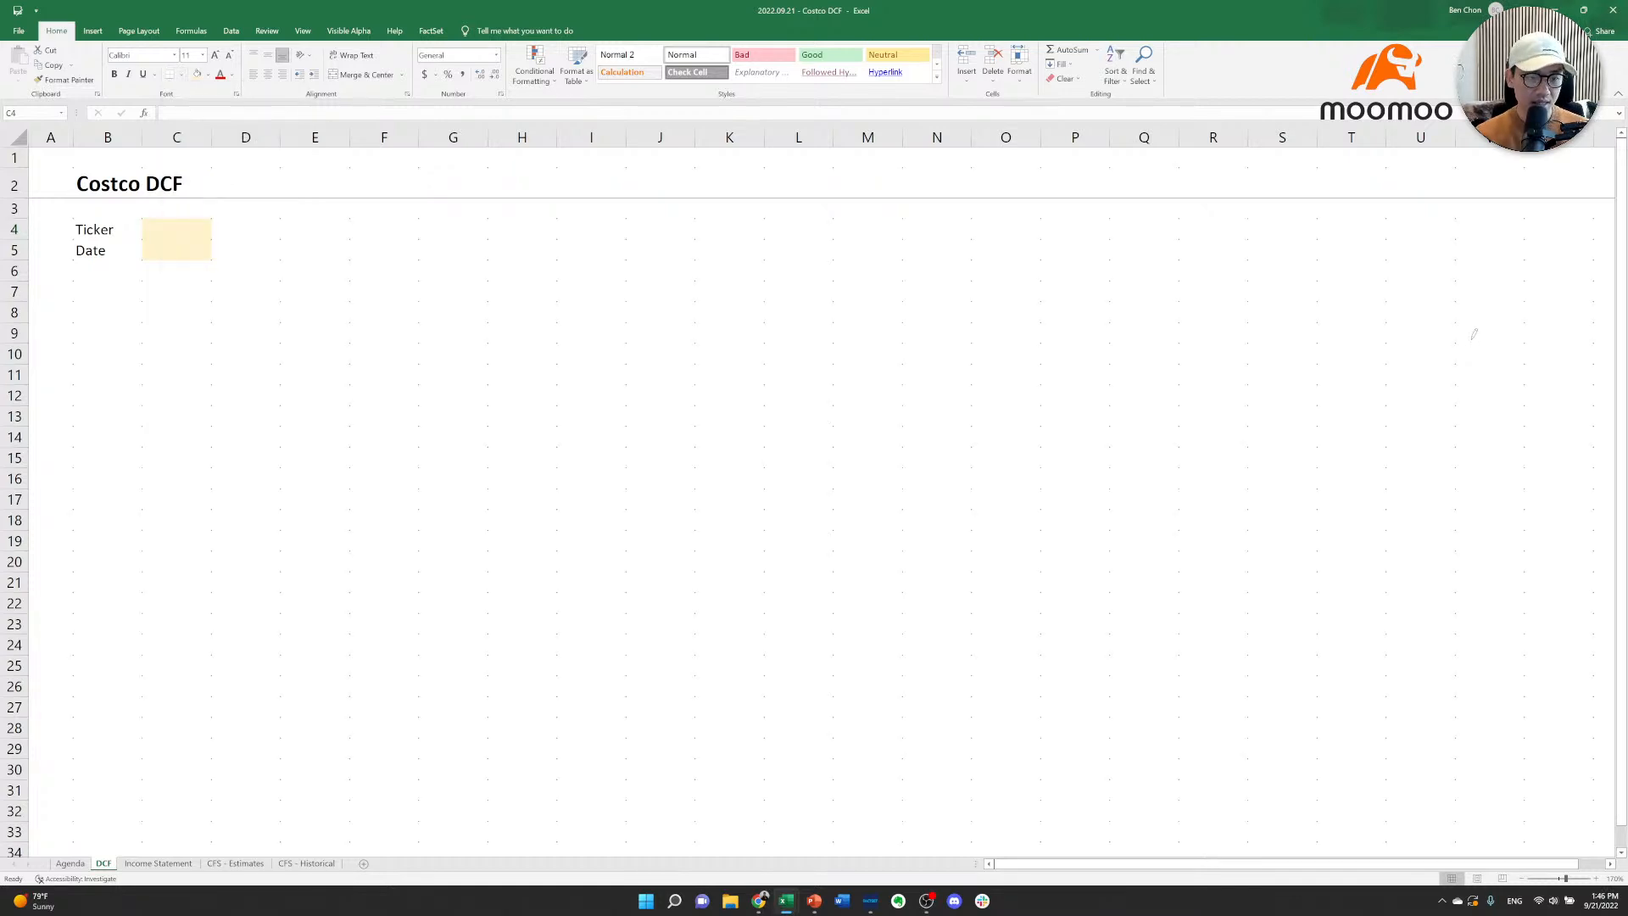
Apply a fine dotted outside border to the ticker input cell C4.
{"action": "key", "text": "alt+h"}
{"action": "key", "text": "b"}
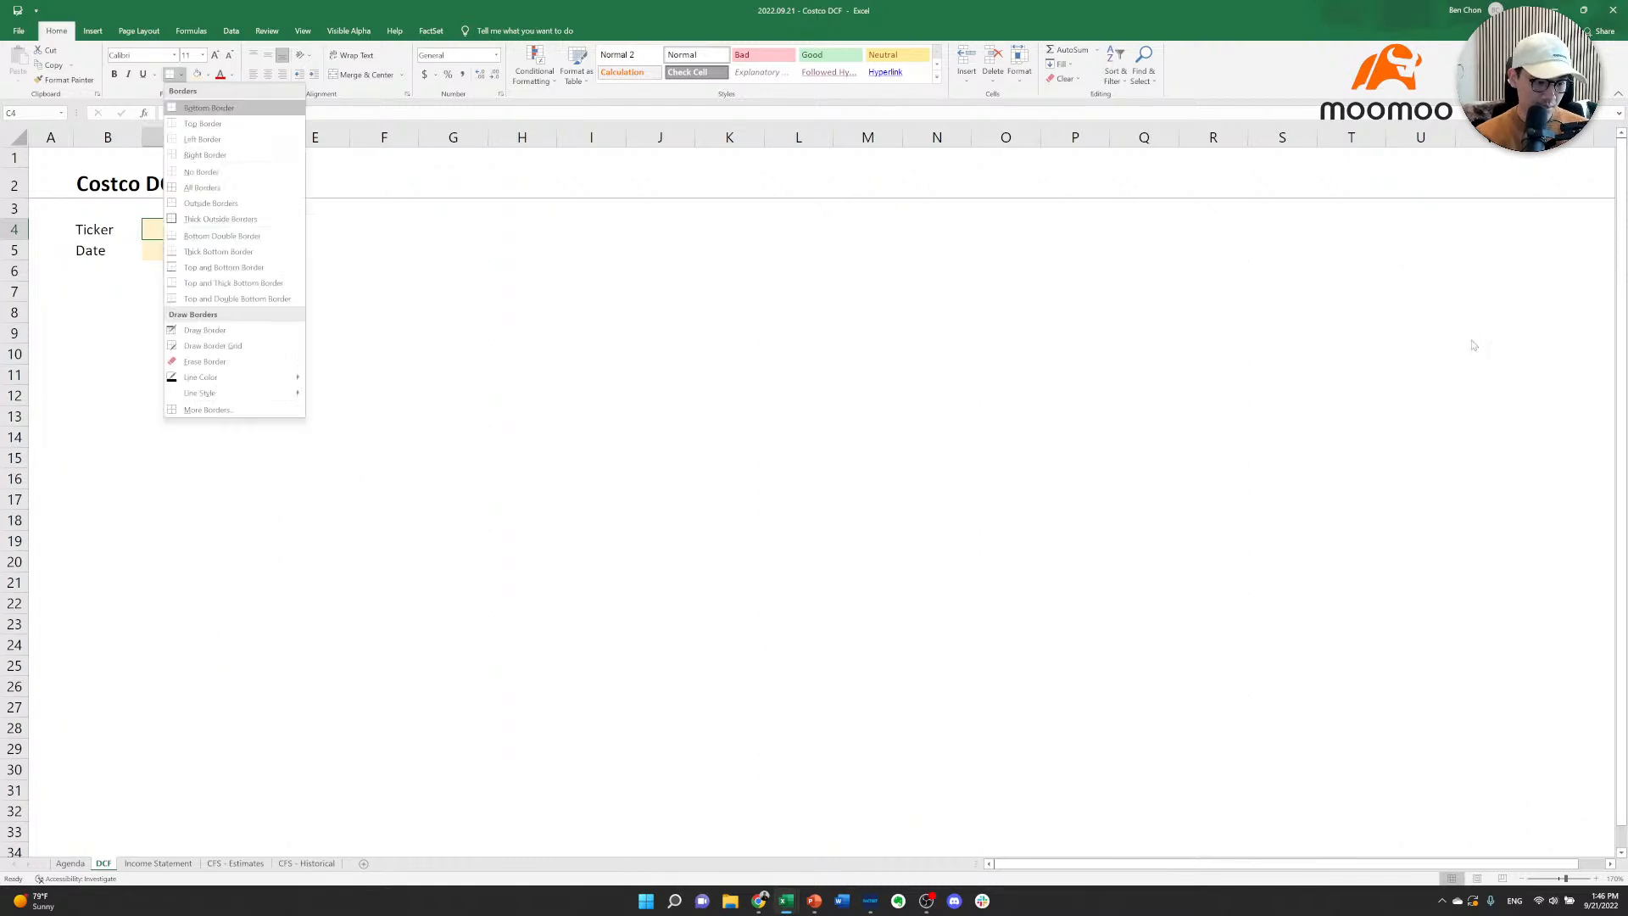
{"action": "key", "text": "Escape"}
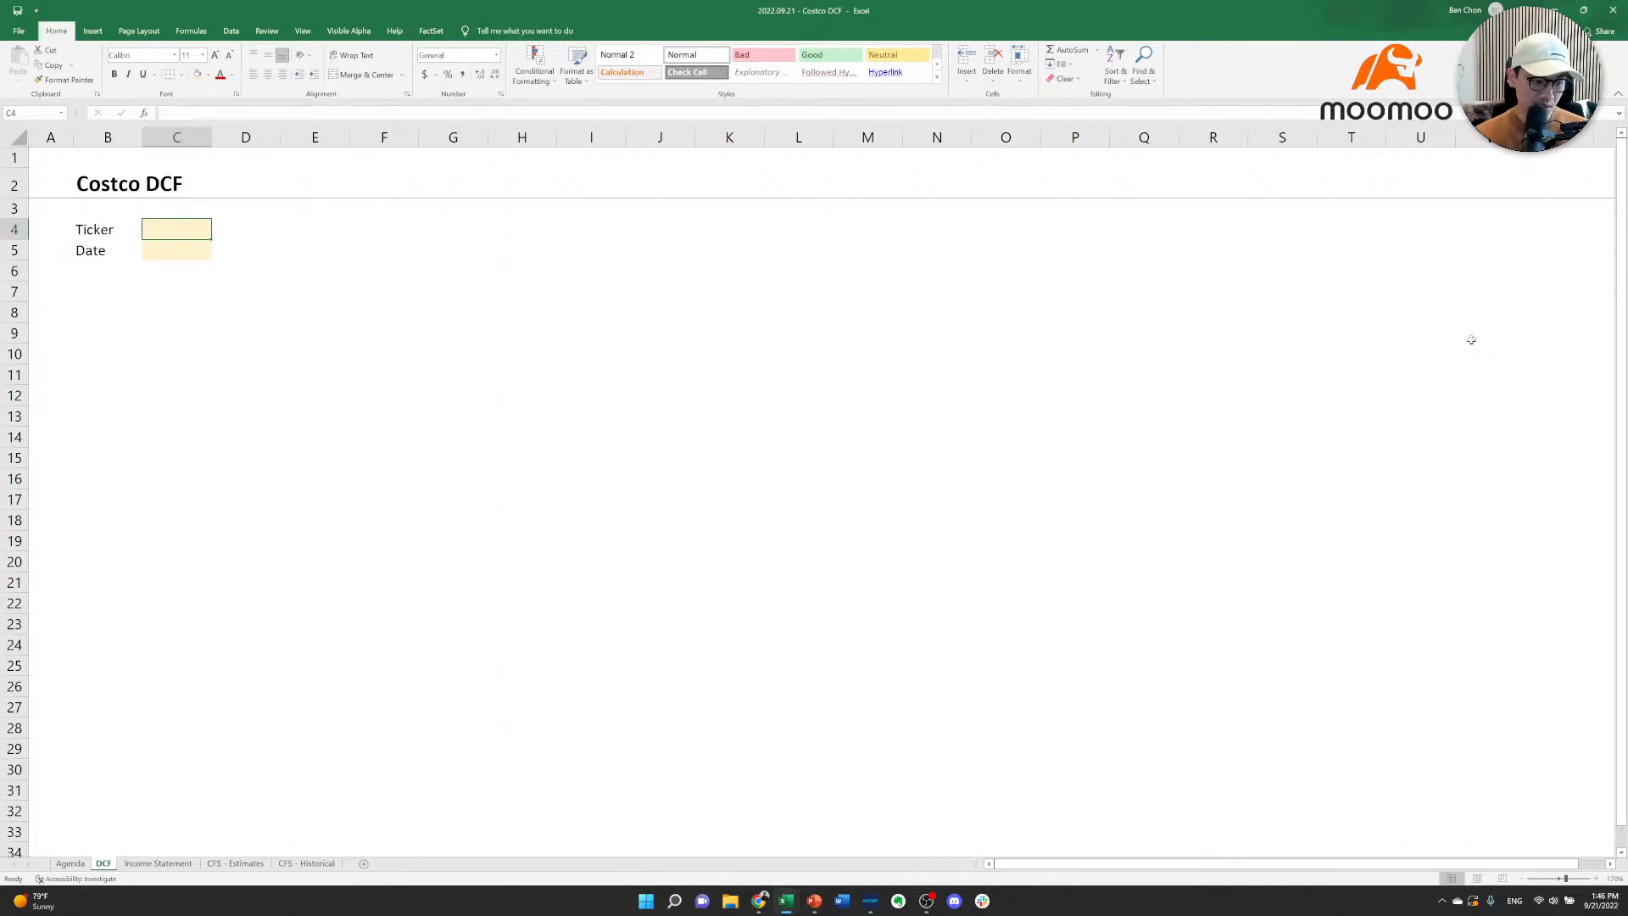
{"action": "key", "text": "Down"}
{"action": "key", "text": "Left"}
{"action": "key", "text": "Down"}
{"action": "key", "text": "Right"}
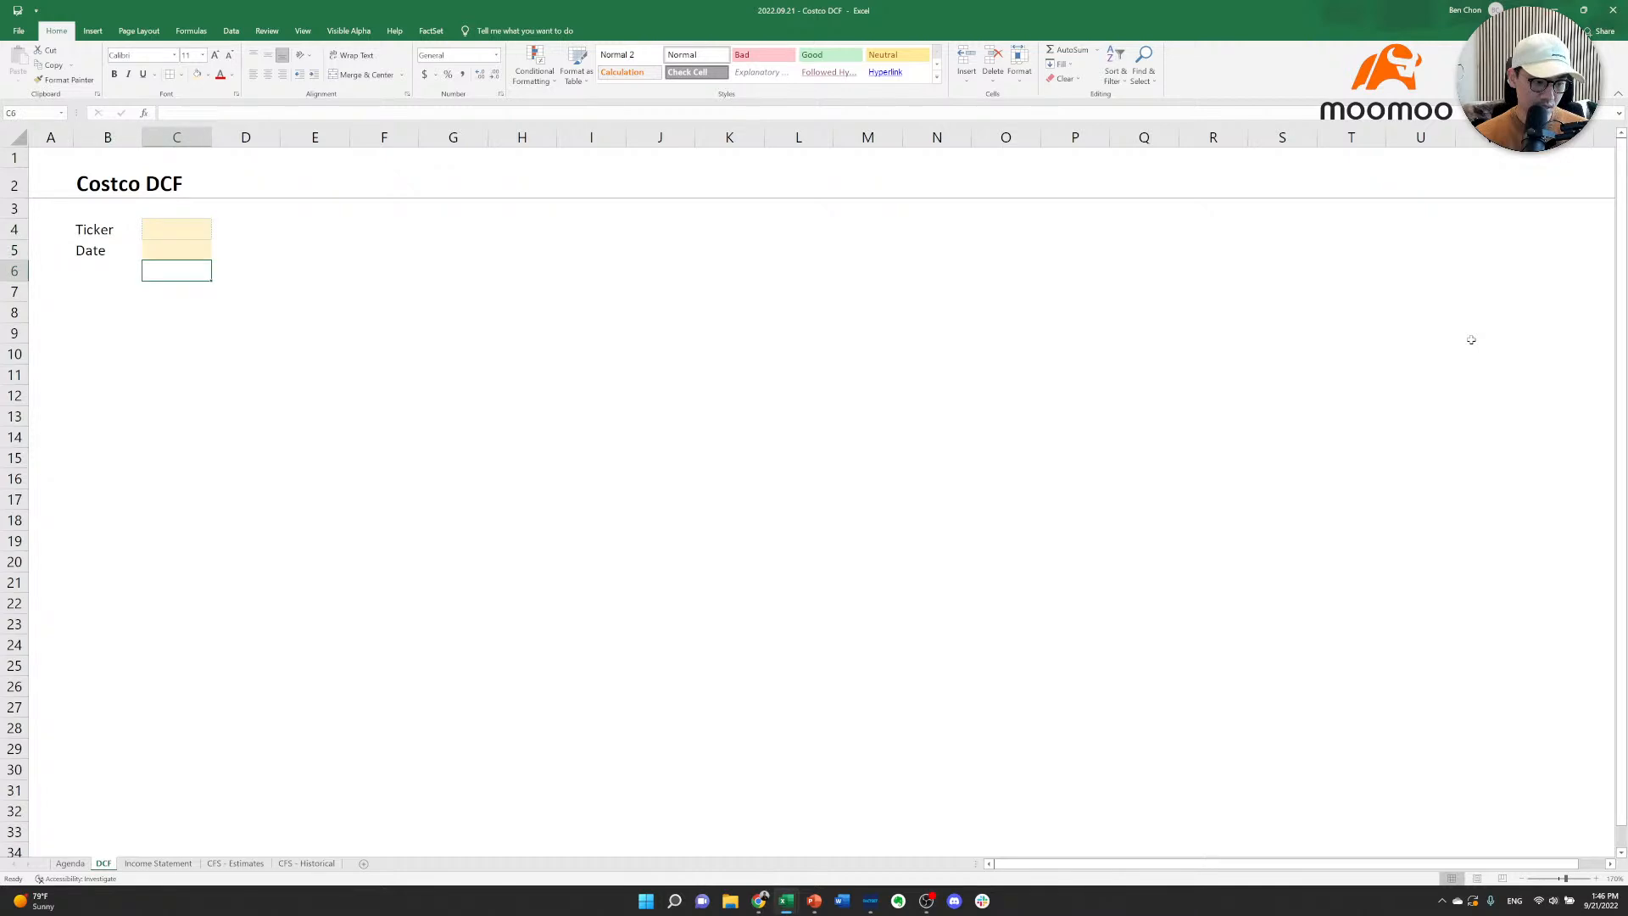
Copy the filled and bordered cell C4 into the date input cell C5.
{"action": "key", "text": "Up"}
{"action": "key", "text": "Up"}
{"action": "key", "text": "ctrl+c"}
{"action": "key", "text": "Down"}
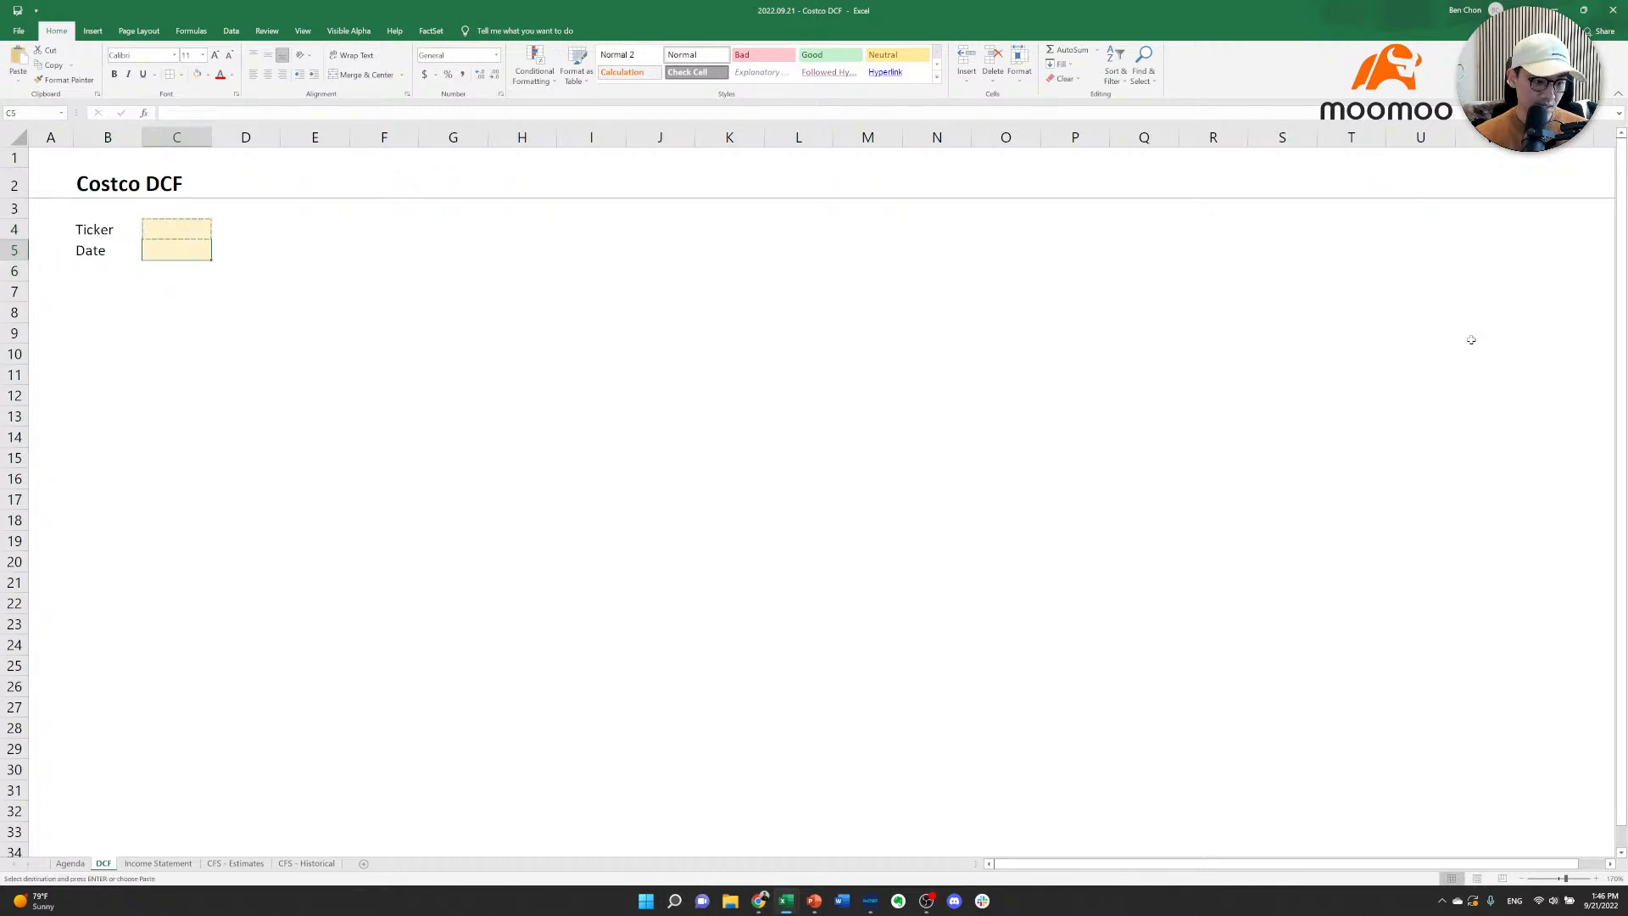
{"action": "key", "text": "ctrl+v"}
{"action": "key", "text": "Down"}
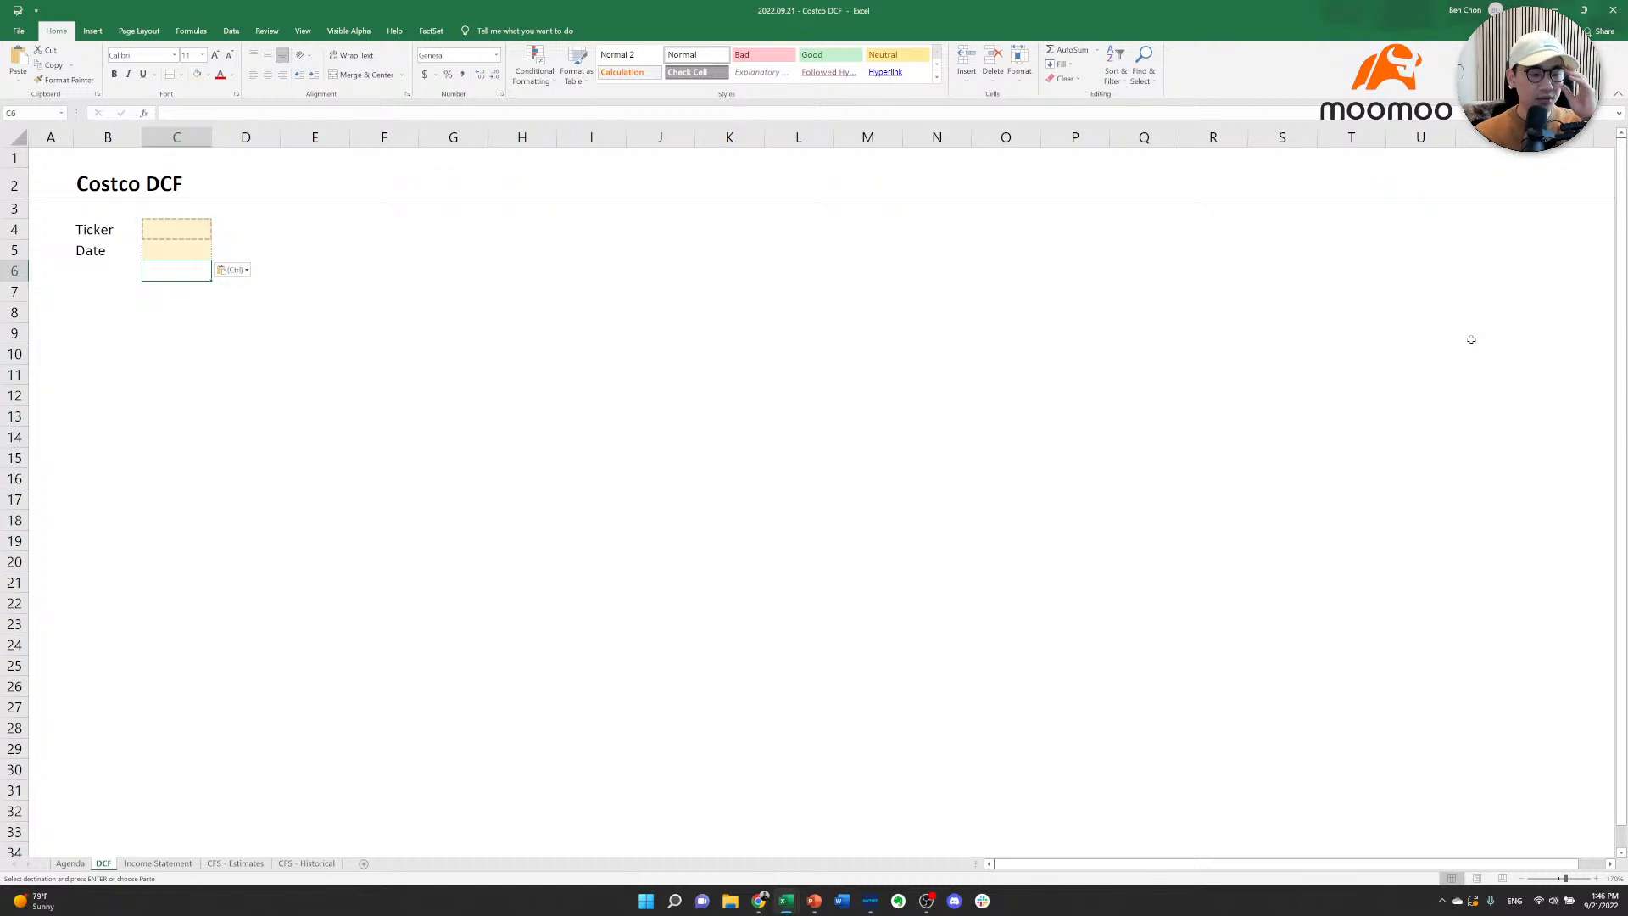
{"action": "key", "text": "Up"}
{"action": "key", "text": "Down"}
{"action": "key", "text": "Up"}
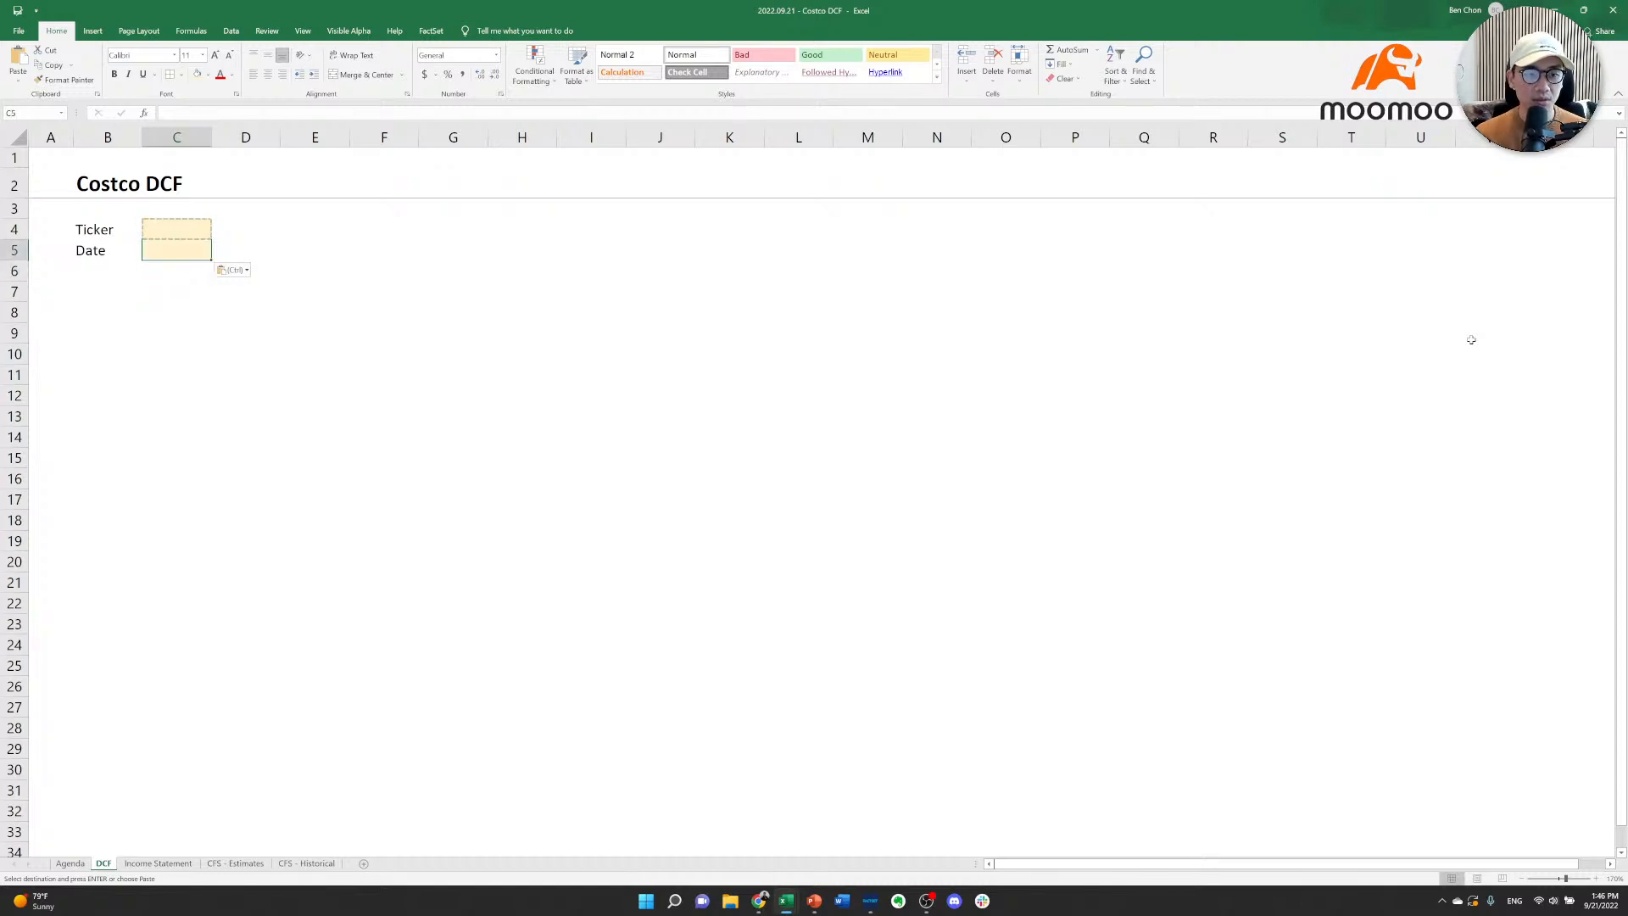
{"action": "key", "text": "Down"}
{"action": "key", "text": "Up"}
{"action": "key", "text": "Escape"}
{"action": "key", "text": "Right"}
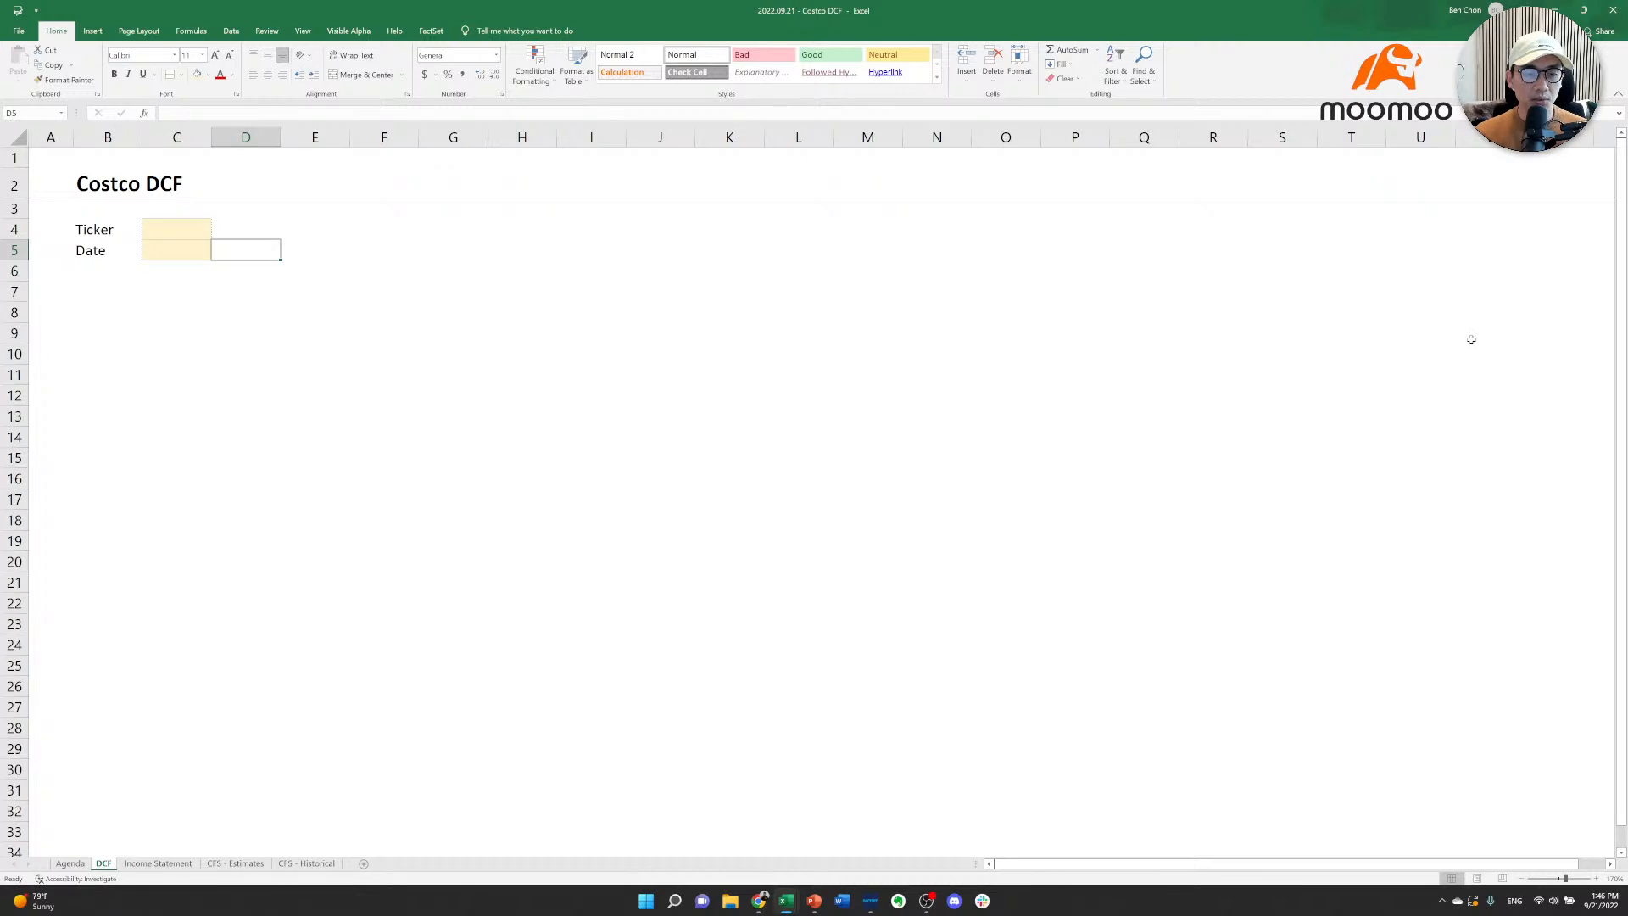
Enter the ticker "COST" in cell C4.
{"action": "key", "text": "Left"}
{"action": "key", "text": "Up"}
{"action": "type", "text": "COST"}
{"action": "key", "text": "Return"}
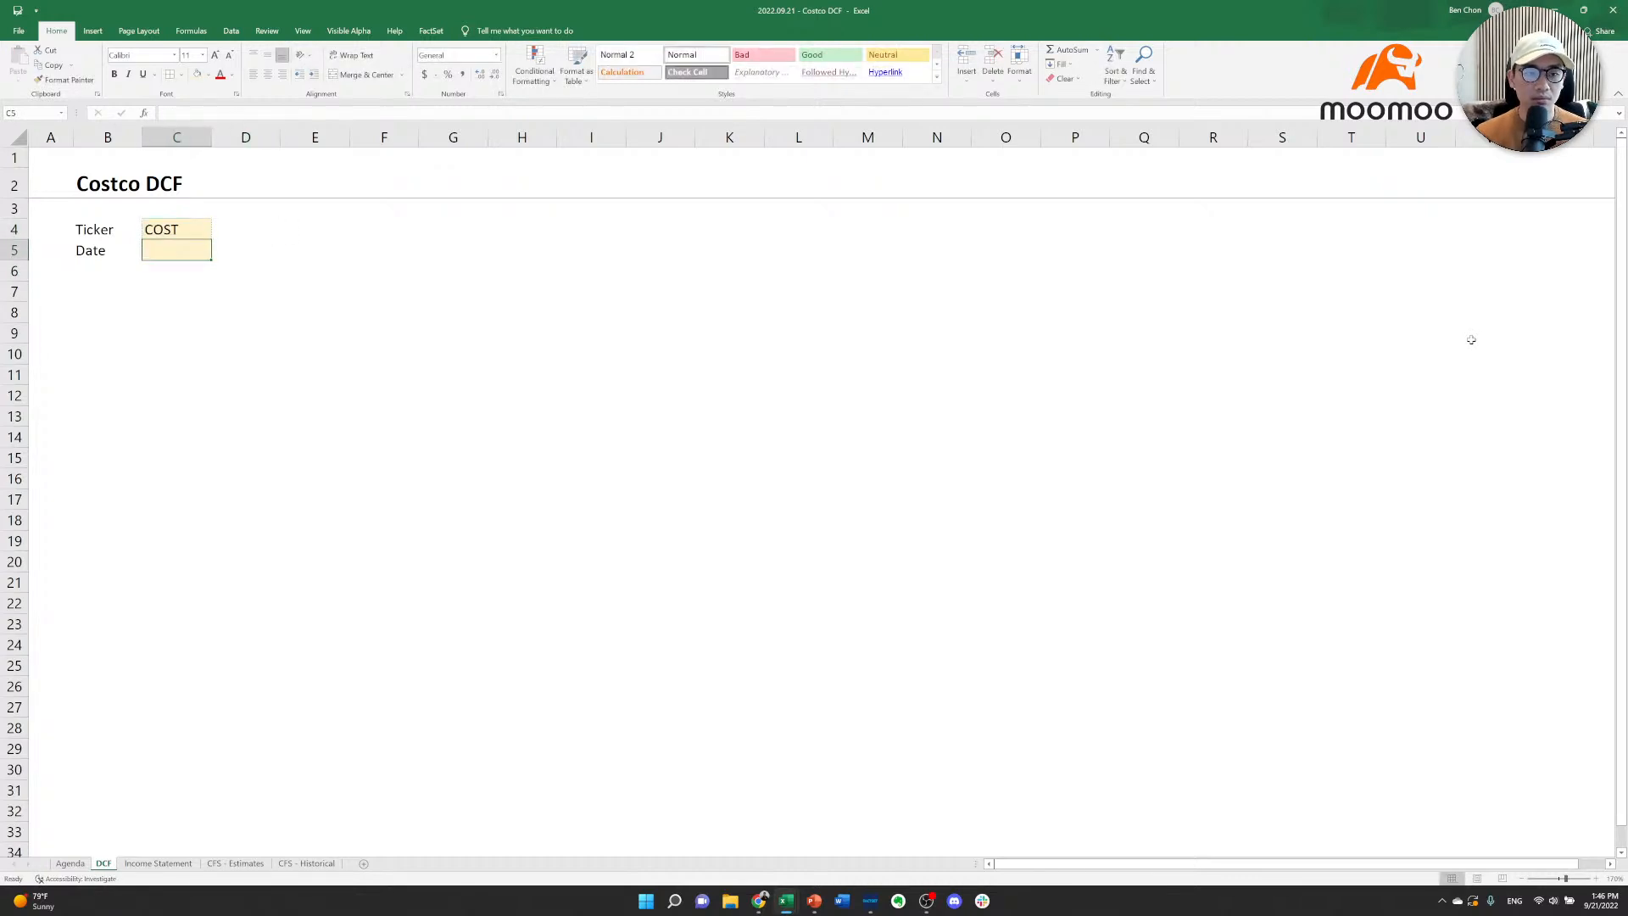
Centre the contents of the ticker and date input cells C4:C5 horizontally.
{"action": "key", "text": "Up"}
{"action": "key", "text": "shift+Down"}
{"action": "key", "text": "alt+h"}
{"action": "key", "text": "a"}
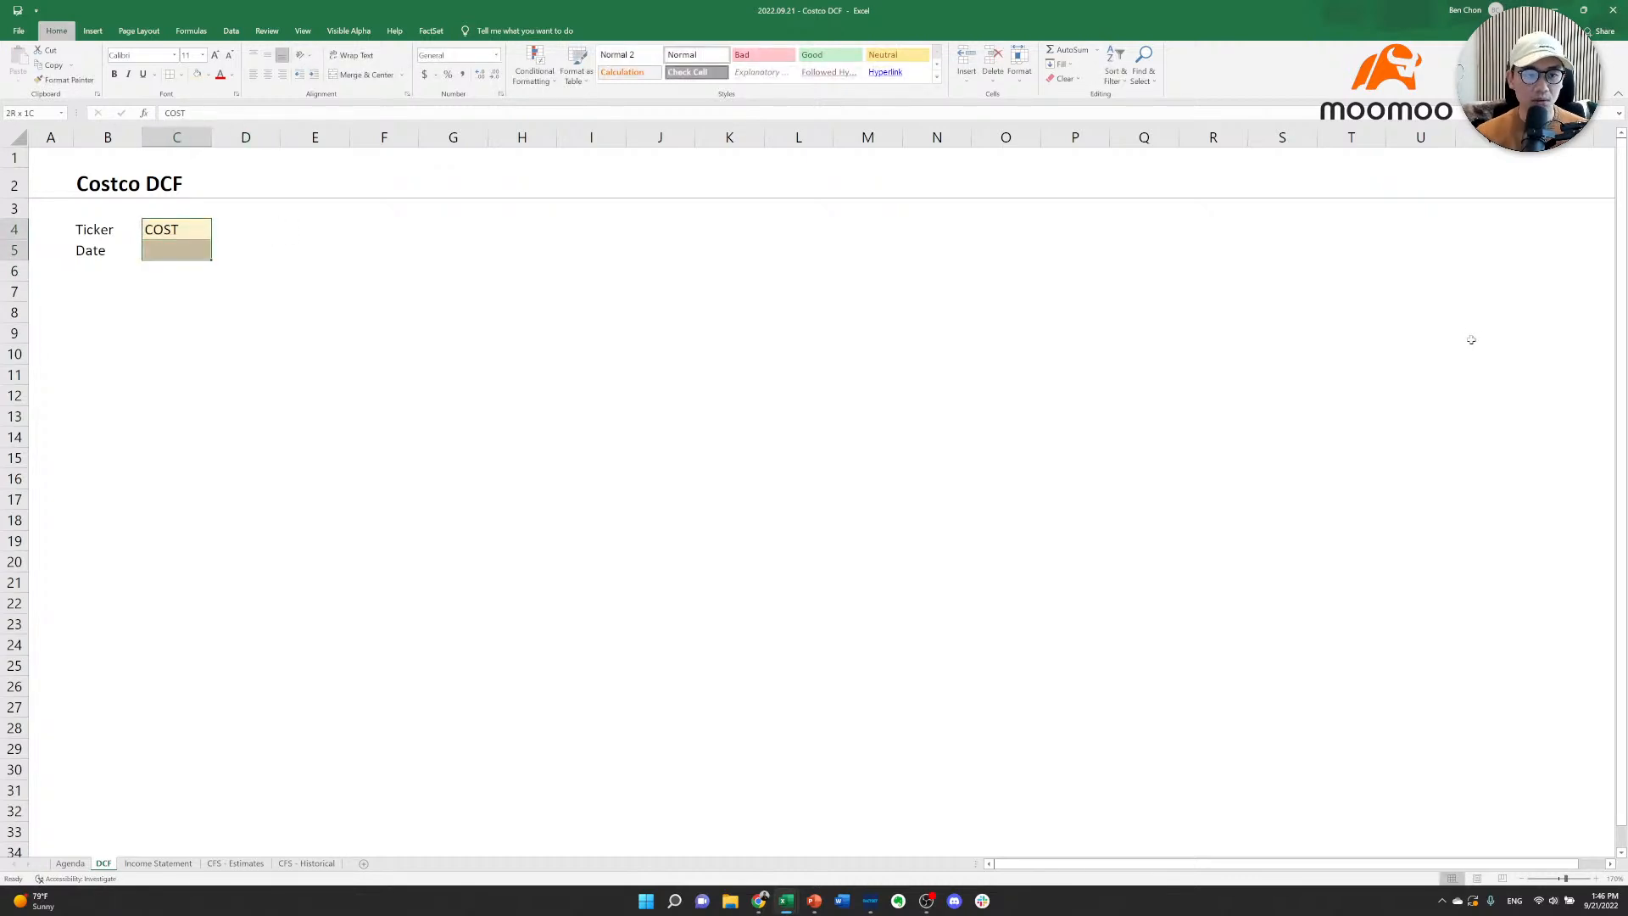
{"action": "key", "text": "c"}
{"action": "key", "text": "Return"}
{"action": "key", "text": "Down"}
{"action": "key", "text": "Up"}
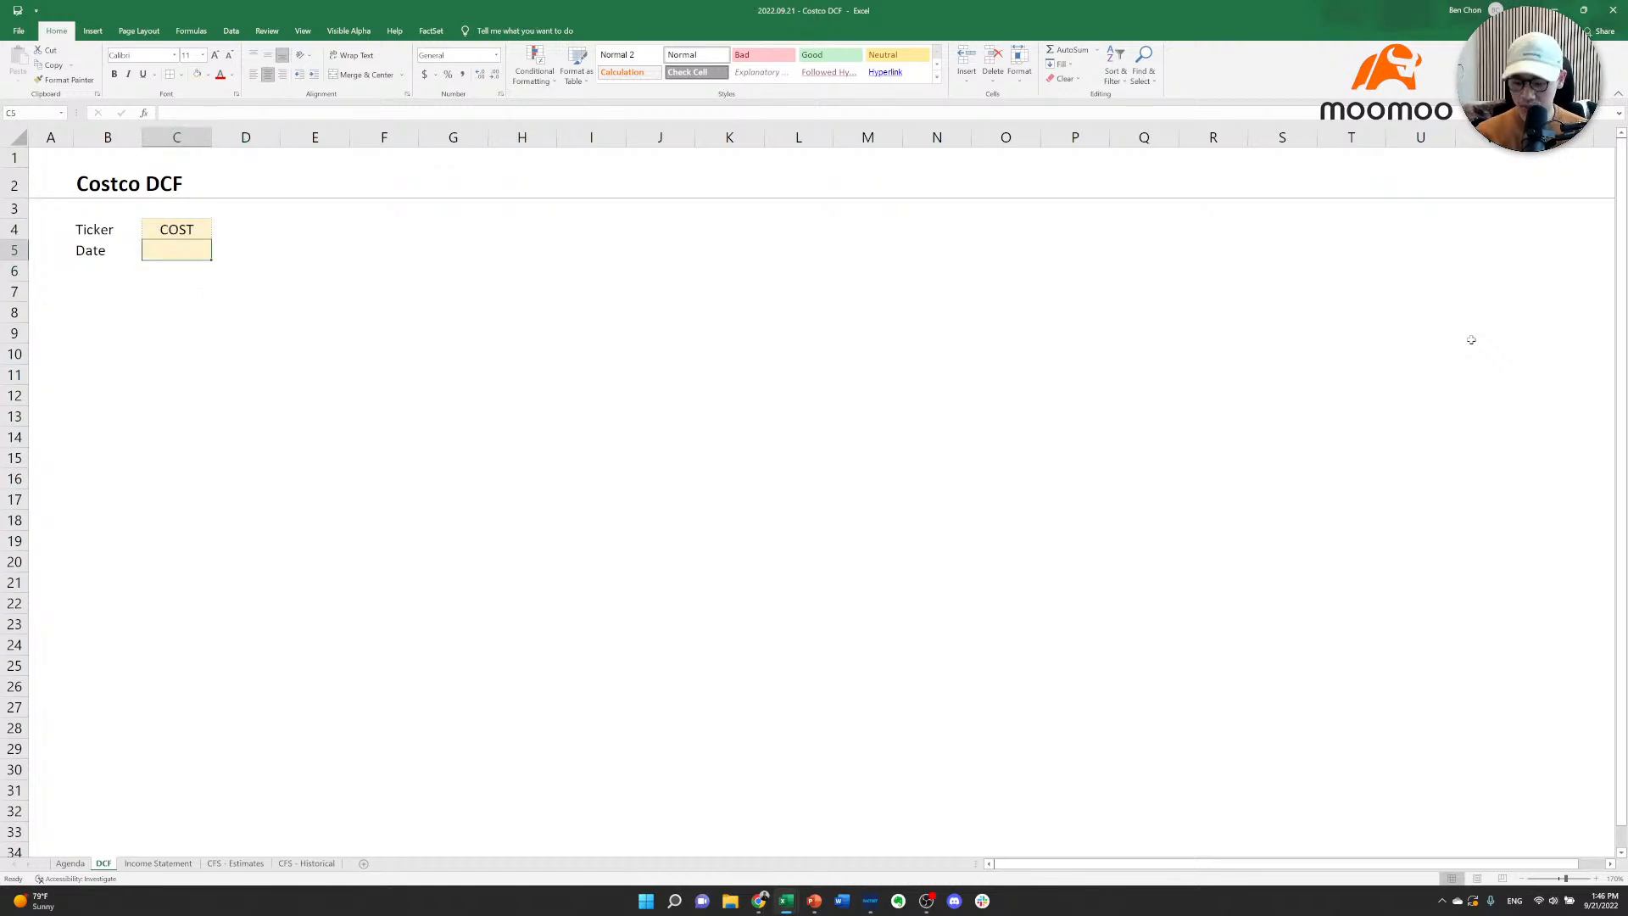
Enter the date 9/21/22 in cell C5.
{"action": "type", "text": "9/21/22"}
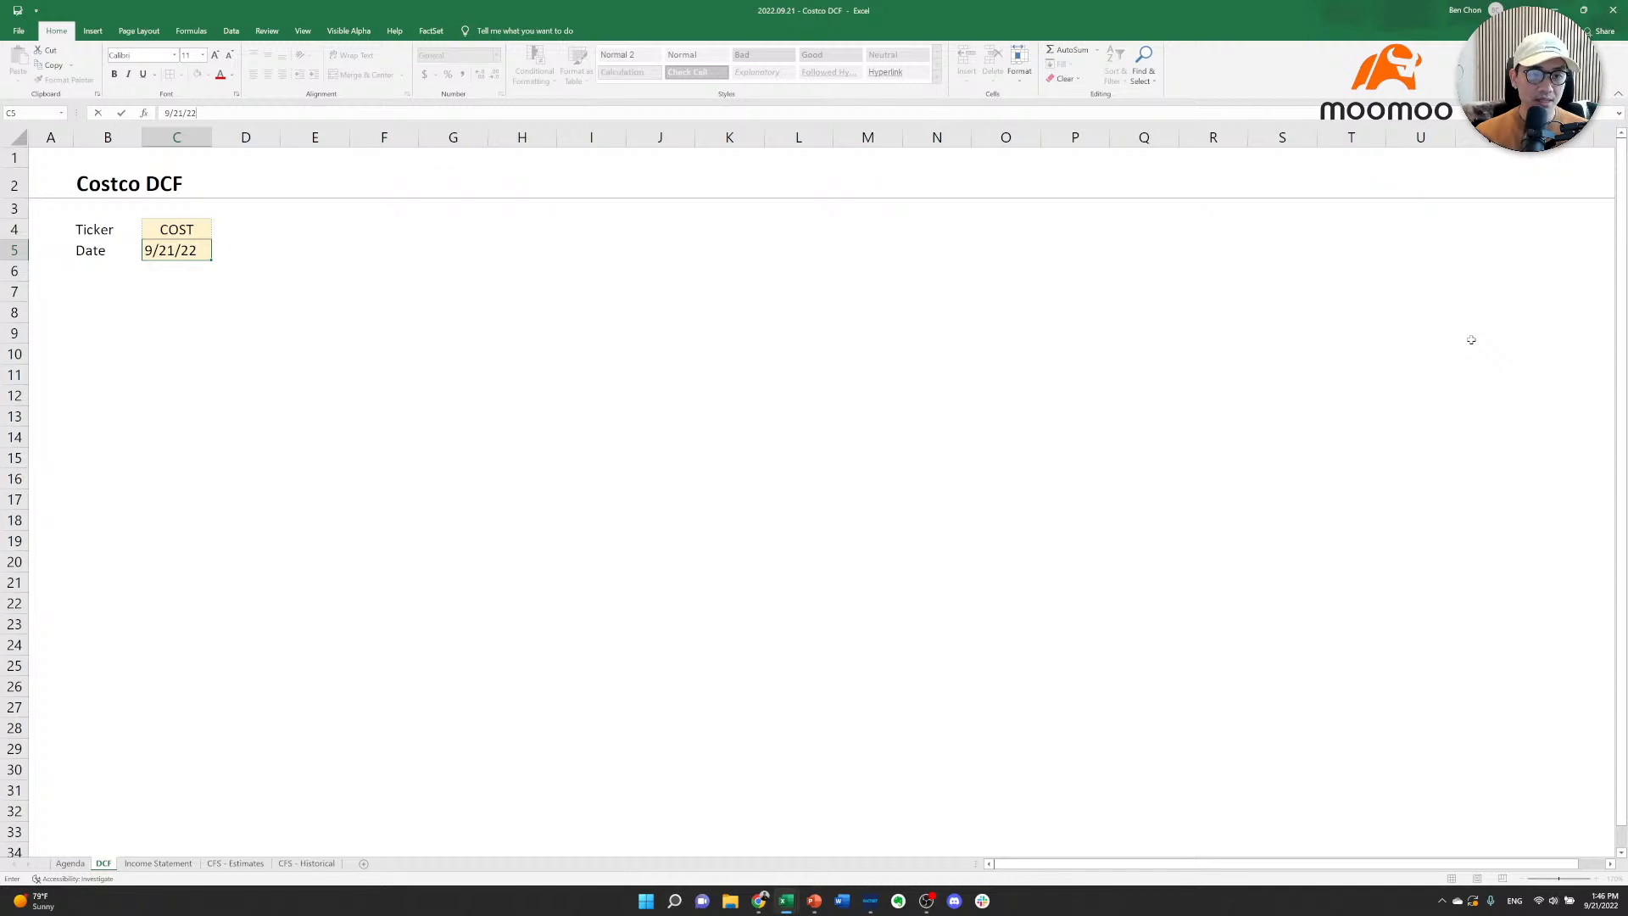
{"action": "key", "text": "ctrl+Return"}
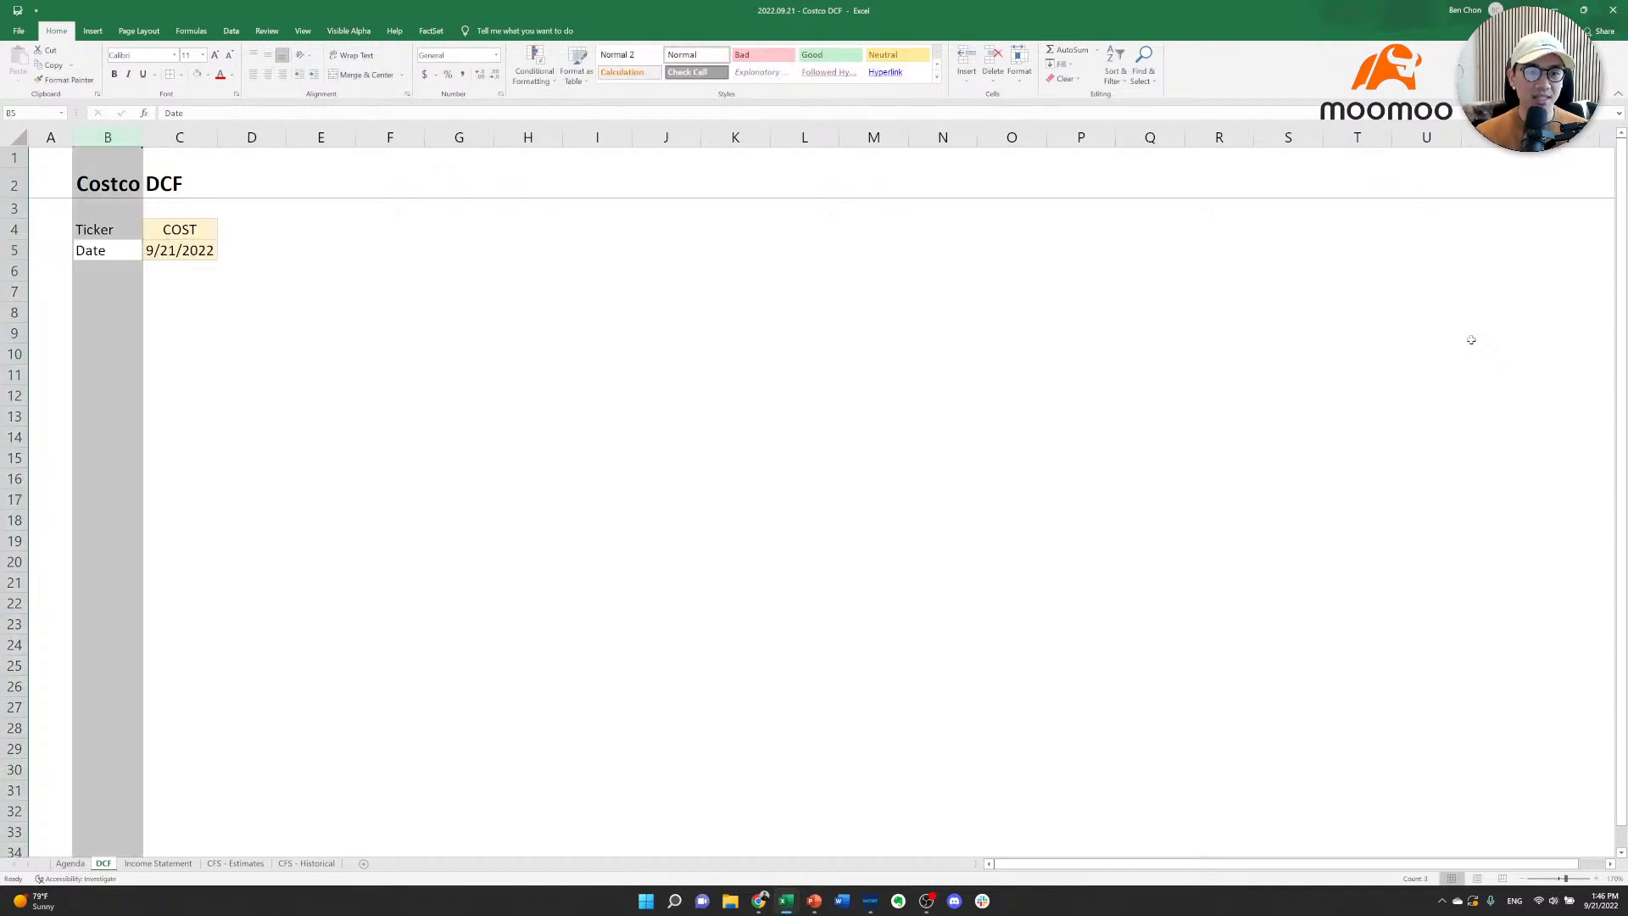
Set the width of column C to 9.
{"action": "key", "text": "ctrl+space"}
{"action": "key", "text": "alt+h"}
{"action": "type", "text": "ow"}
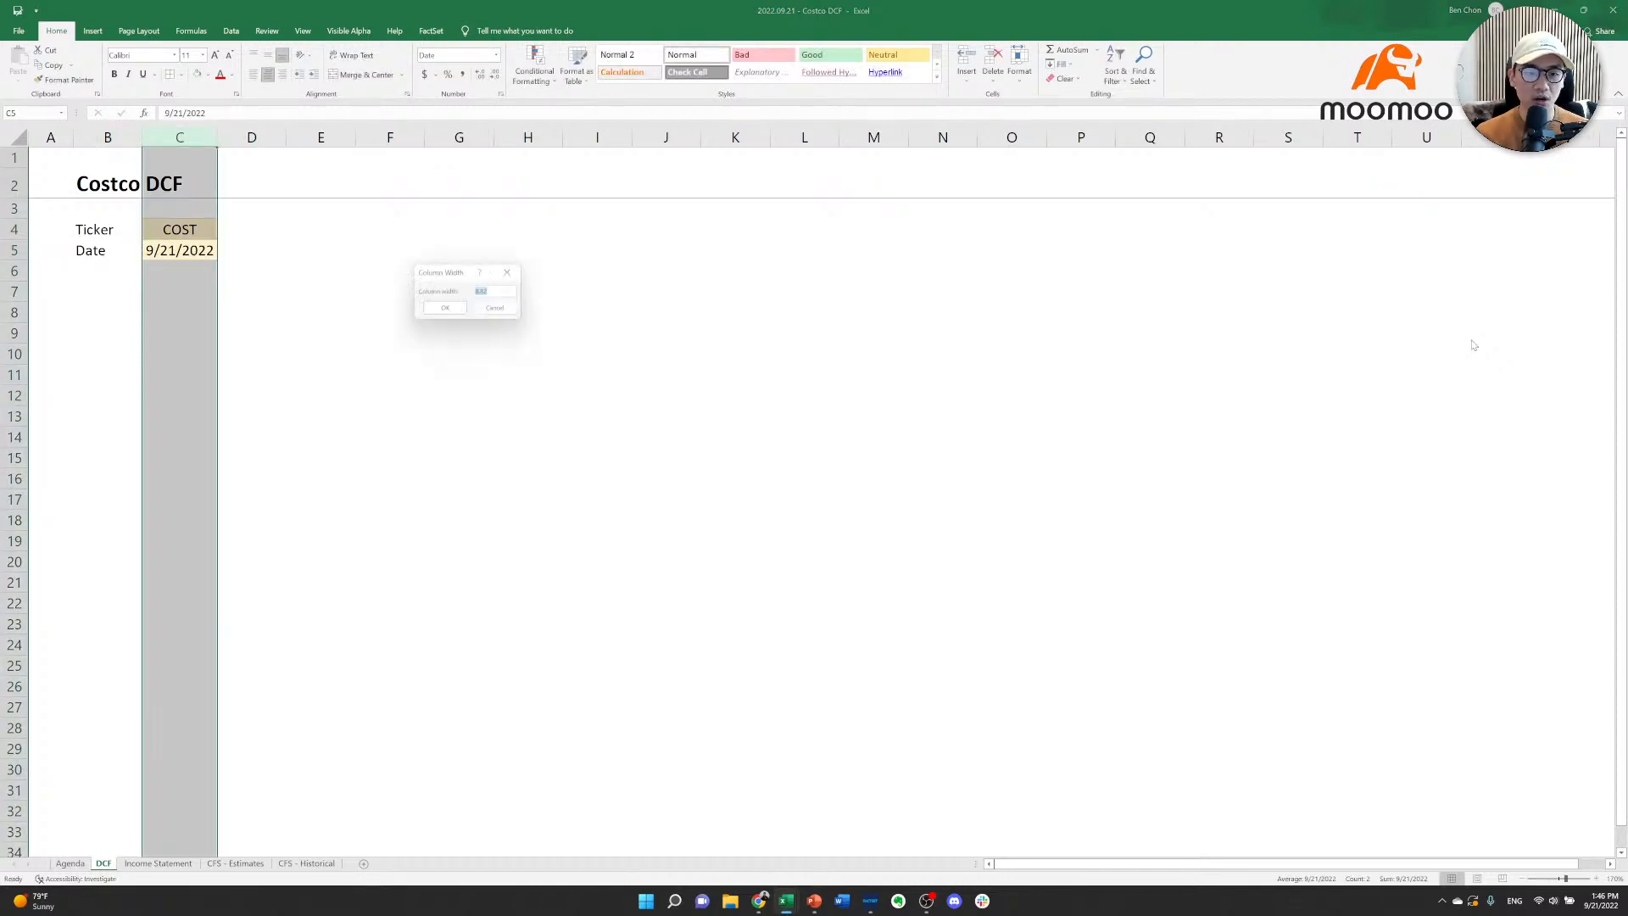
{"action": "type", "text": "9"}
{"action": "key", "text": "Return"}
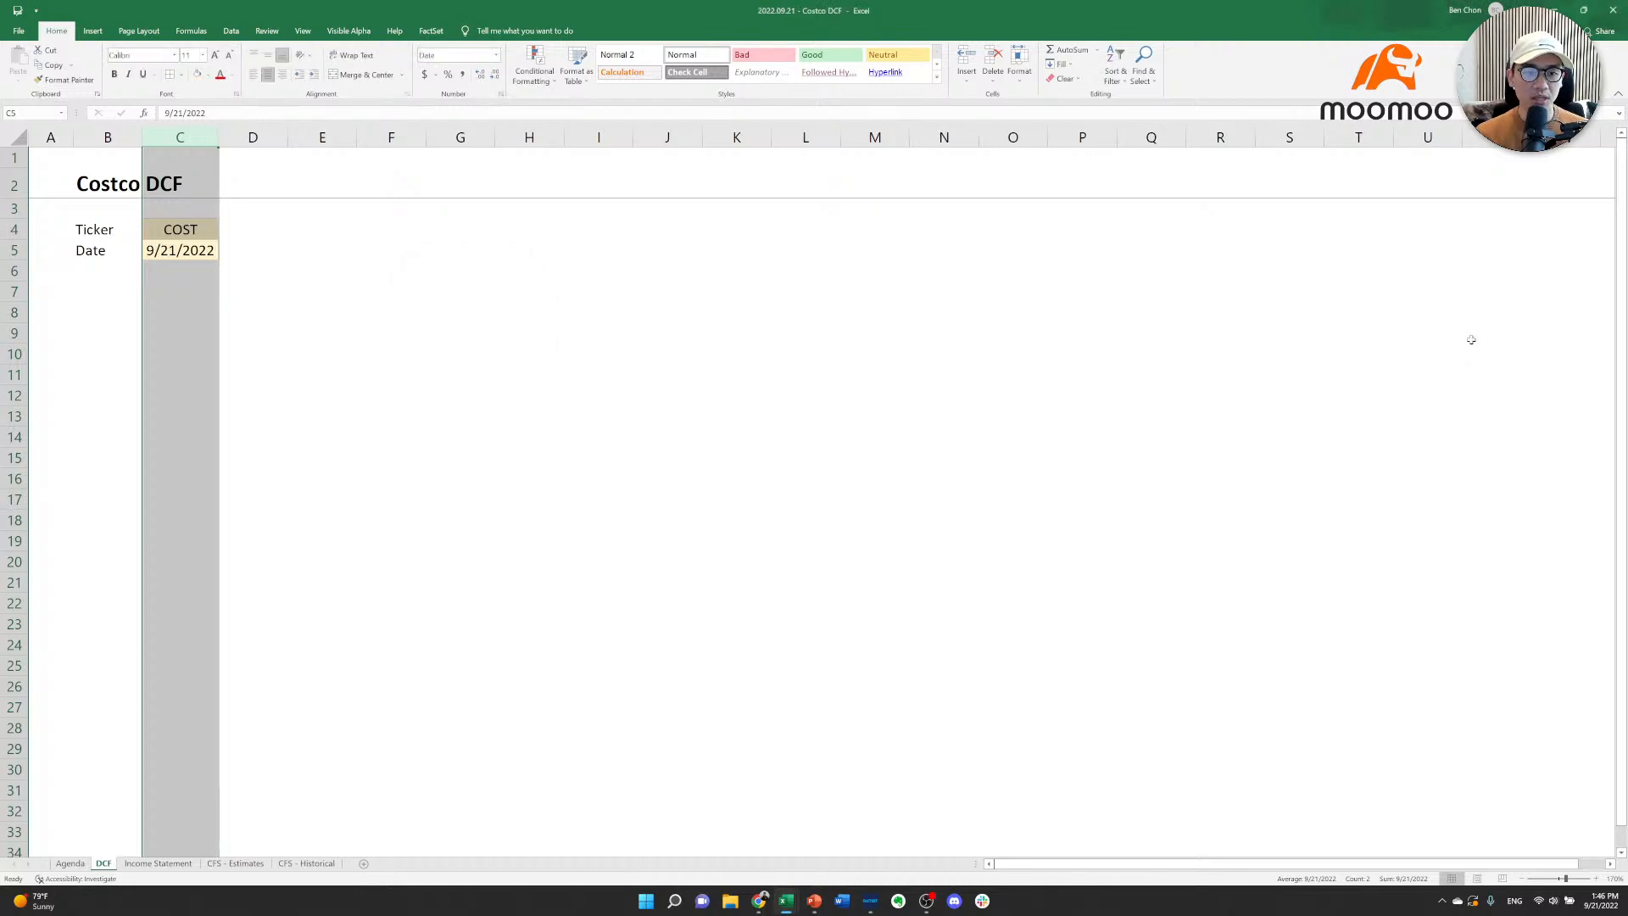
Set the width of column B and every column after it to 10.
{"action": "key", "text": "Left"}
{"action": "key", "text": "ctrl+space"}
{"action": "key", "text": "shift+Right"}
{"action": "key", "text": "shift+Right"}
{"action": "key", "text": "shift+Right"}
{"action": "key", "text": "shift+Right"}
{"action": "key", "text": "shift+Right"}
{"action": "key", "text": "shift+Right"}
{"action": "key", "text": "shift+Right"}
{"action": "key", "text": "shift+Right"}
{"action": "key", "text": "shift+Right"}
{"action": "key", "text": "shift+Right"}
{"action": "key", "text": "shift+Right"}
{"action": "key", "text": "shift+Right"}
{"action": "key", "text": "shift+Right"}
{"action": "key", "text": "shift+Right"}
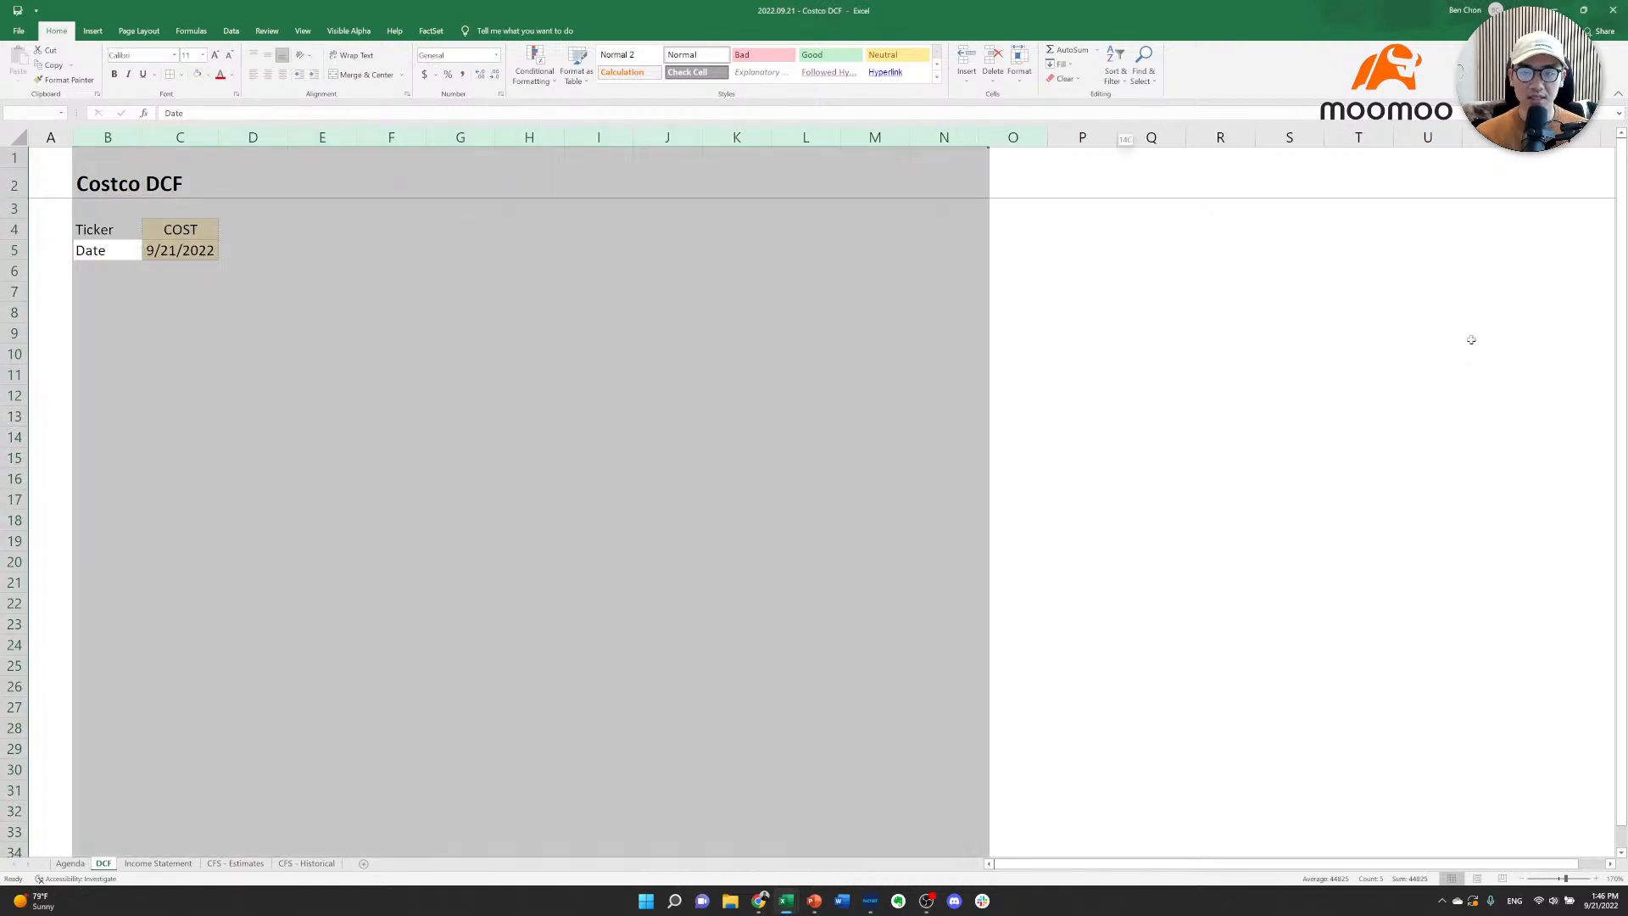
{"action": "key", "text": "ctrl+shift+Right"}
{"action": "key", "text": "alt+h"}
{"action": "type", "text": "ow"}
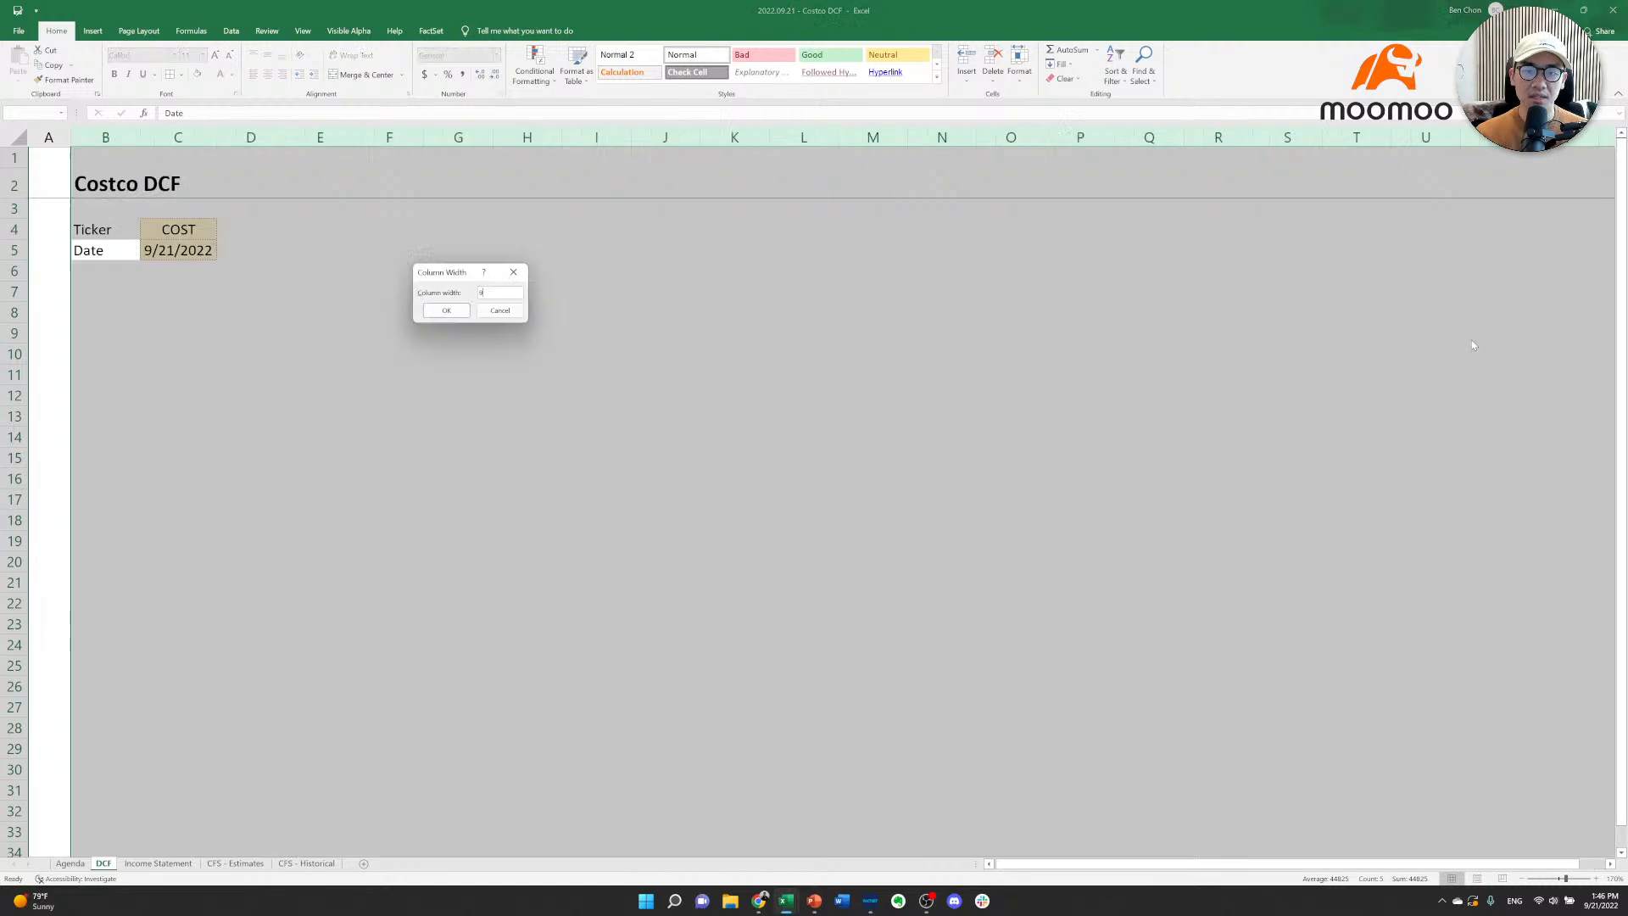
{"action": "type", "text": "10"}
{"action": "key", "text": "Return"}
{"action": "key", "text": "Down"}
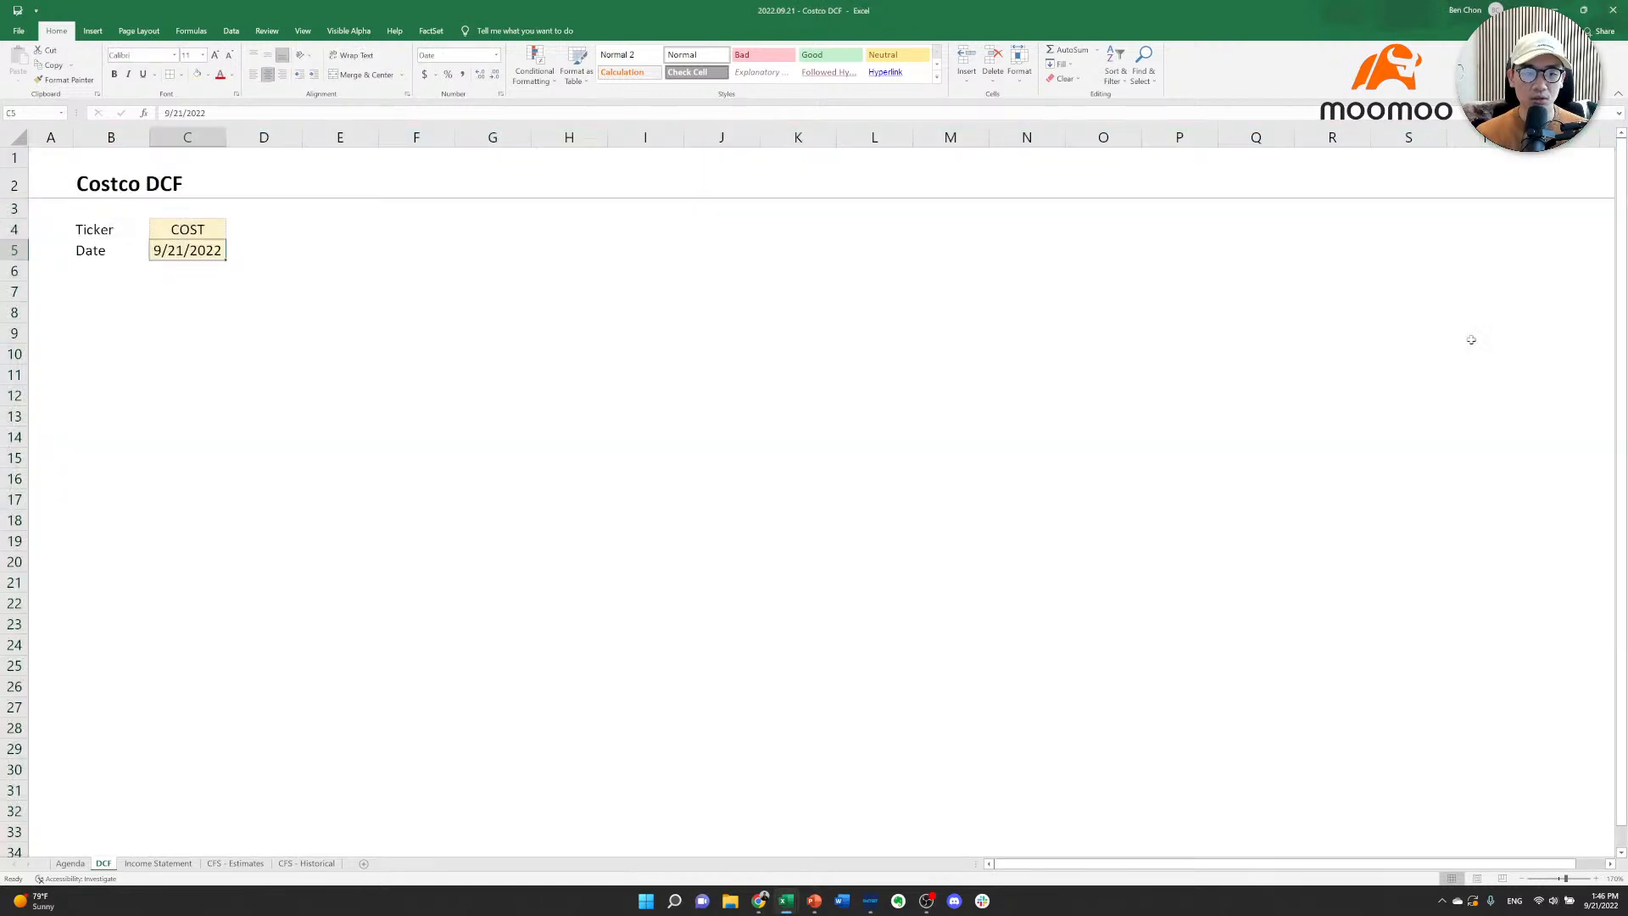
Enter the section headings "Assumptions" in cell B7 and "Income Statement" in cell B9.
{"action": "key", "text": "Down"}
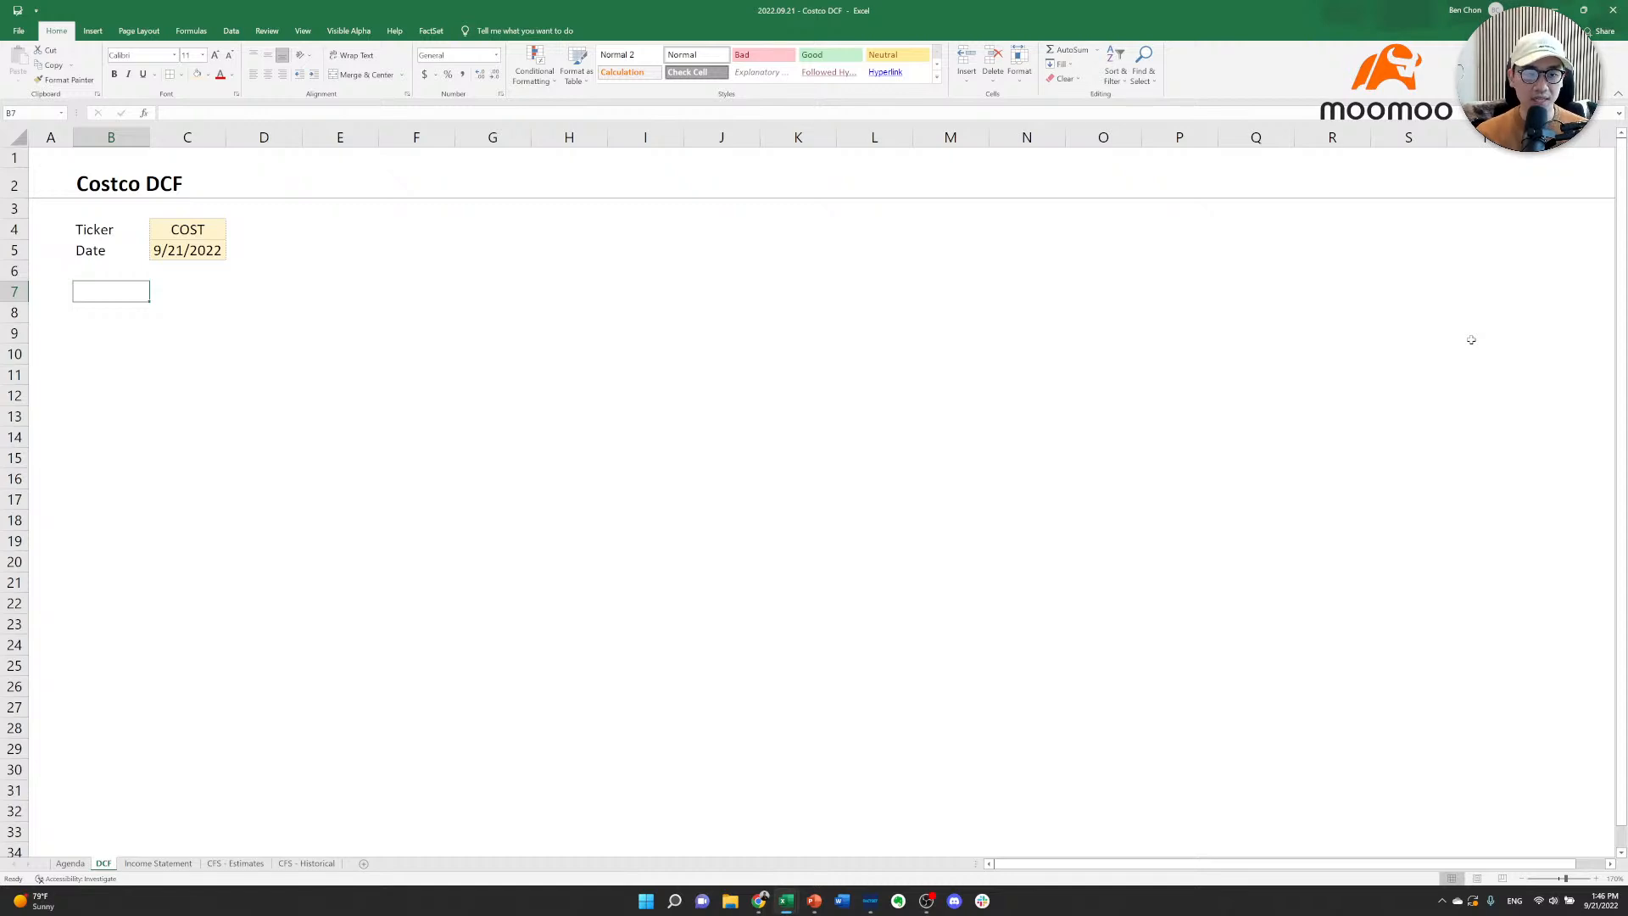
{"action": "key", "text": "Right"}
{"action": "key", "text": "Left"}
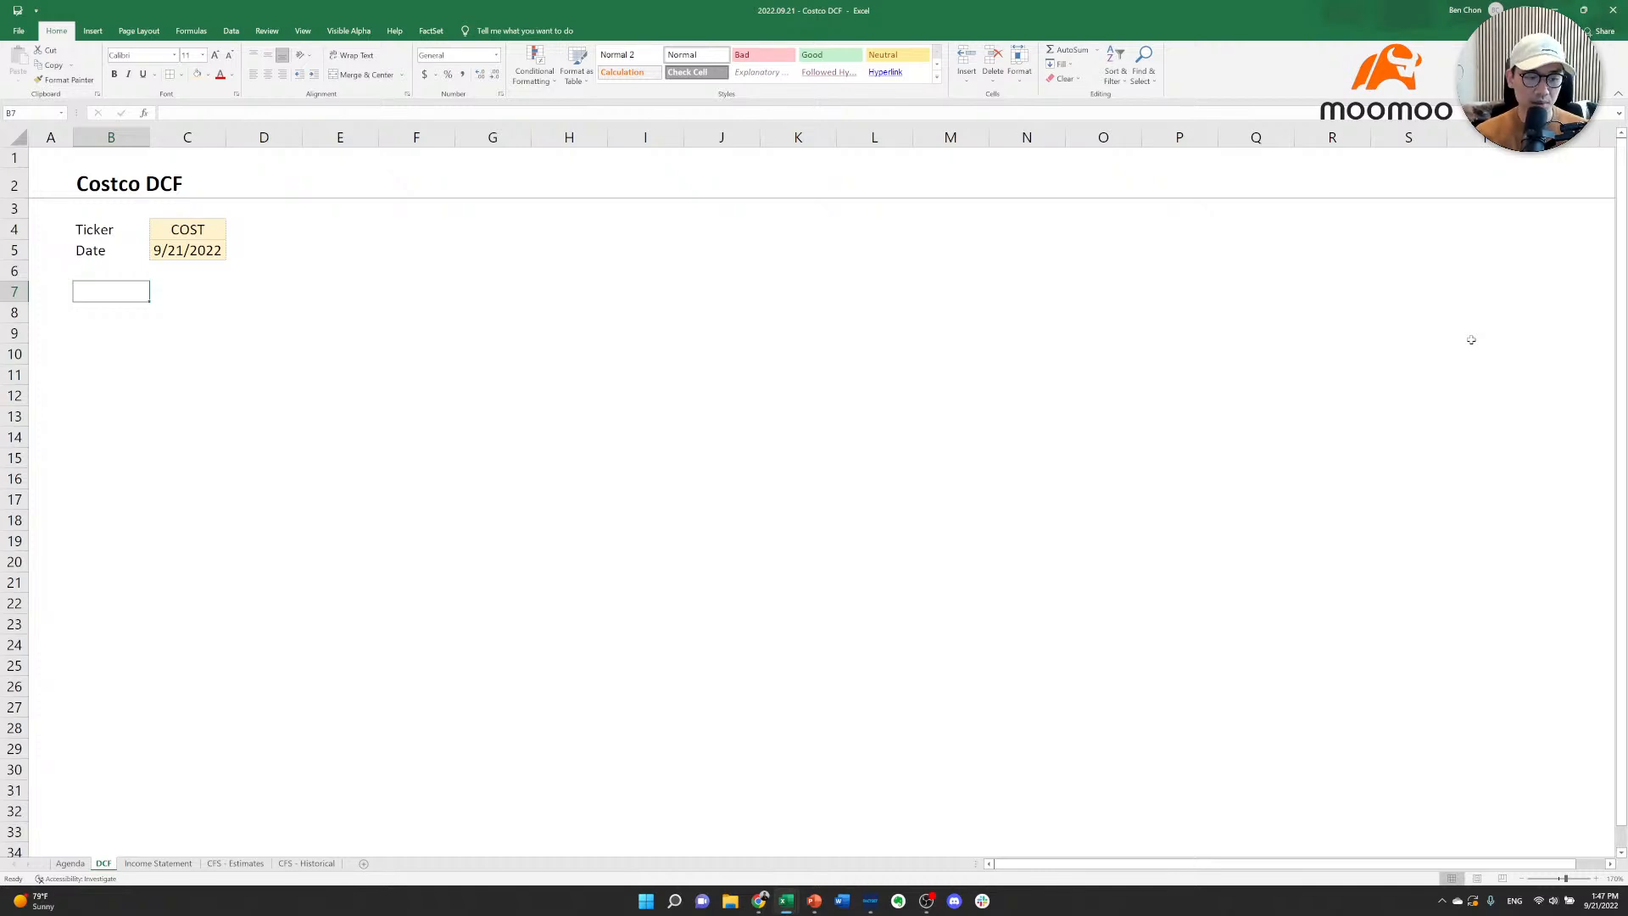
{"action": "key", "text": "Right"}
{"action": "key", "text": "Left"}
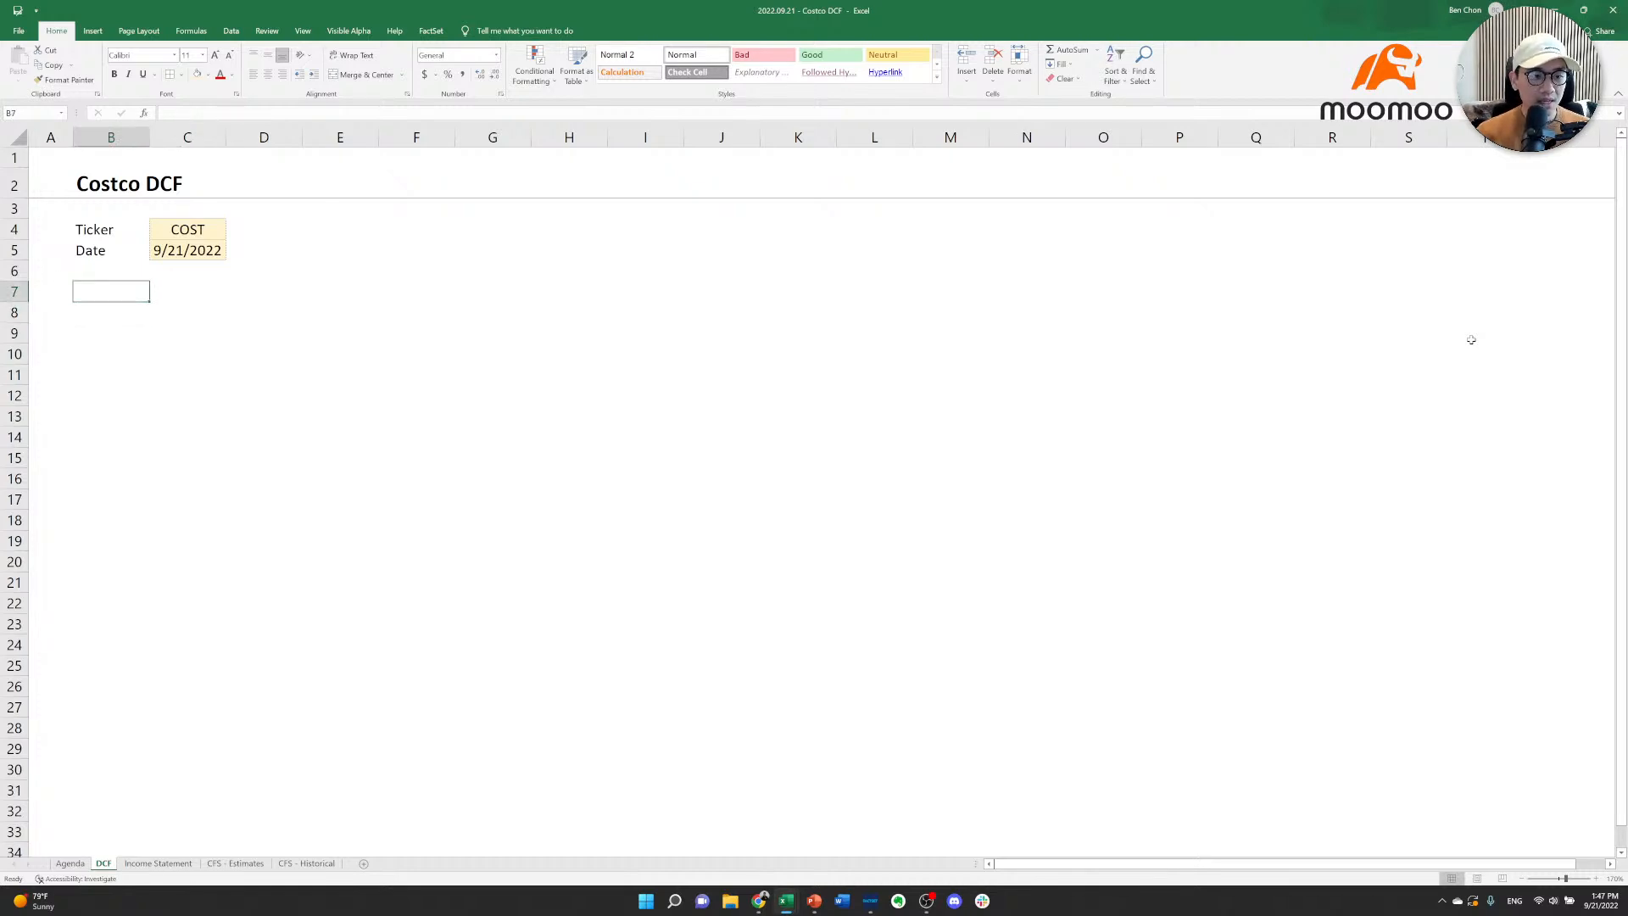
{"action": "type", "text": "Assumptions"}
{"action": "key", "text": "Return"}
{"action": "key", "text": "Return"}
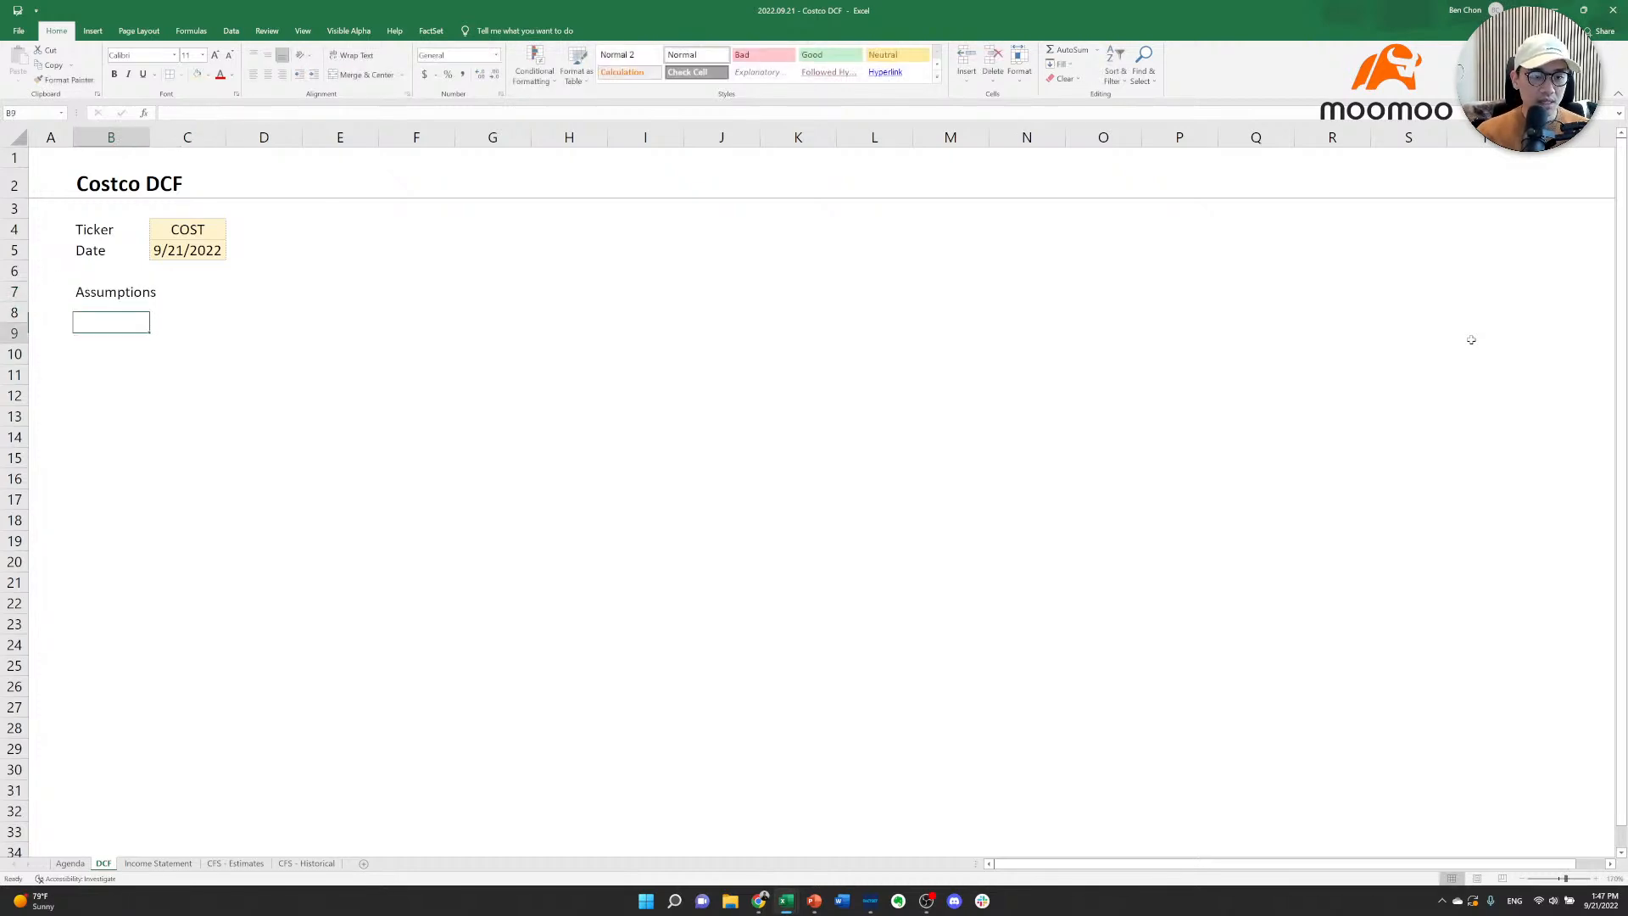
{"action": "type", "text": "In"}
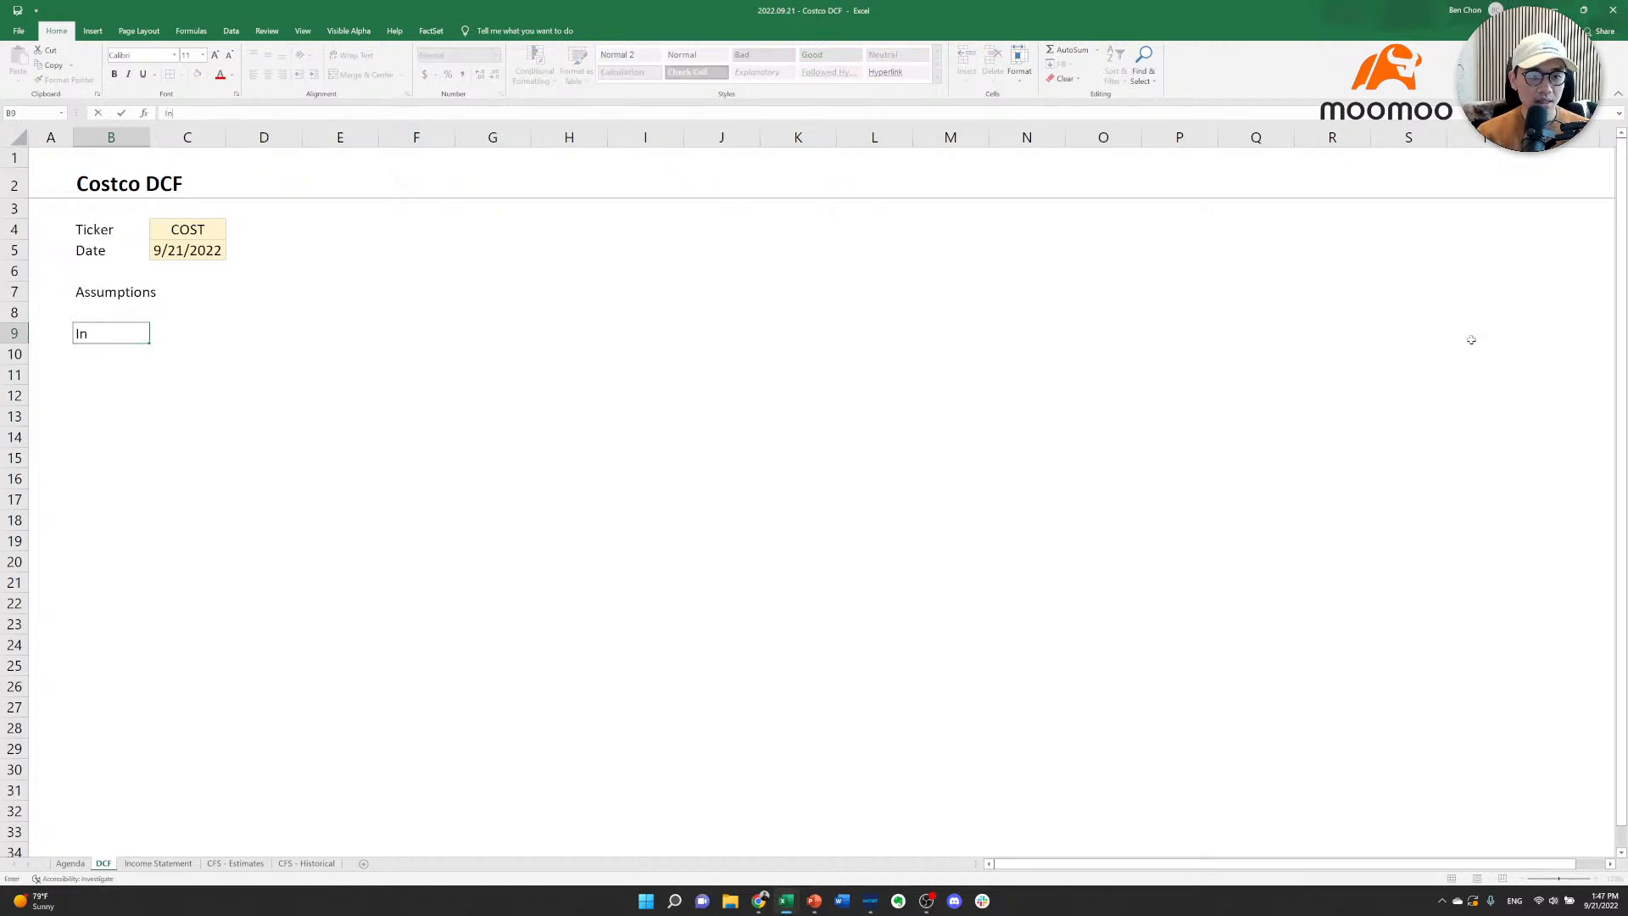
{"action": "type", "text": "Income Statement"}
{"action": "key", "text": "Return"}
{"action": "key", "text": "Return"}
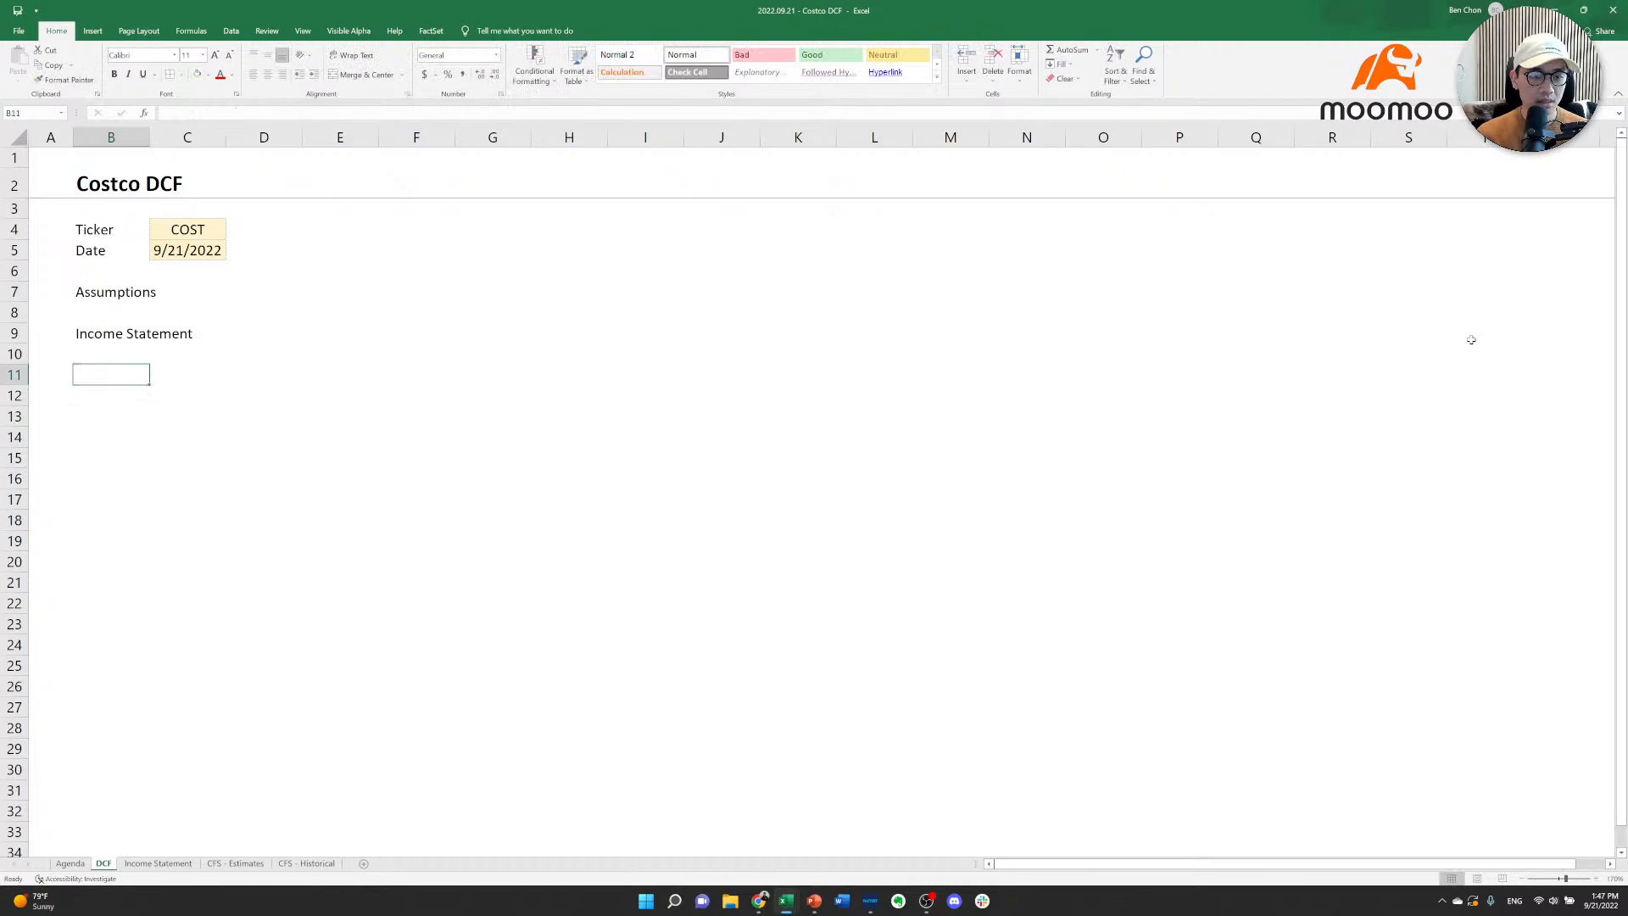
Enter the section headings "Cash Flow Items" in cell B11 and "DCF" in cell B13.
{"action": "type", "text": "Cash Flow Items"}
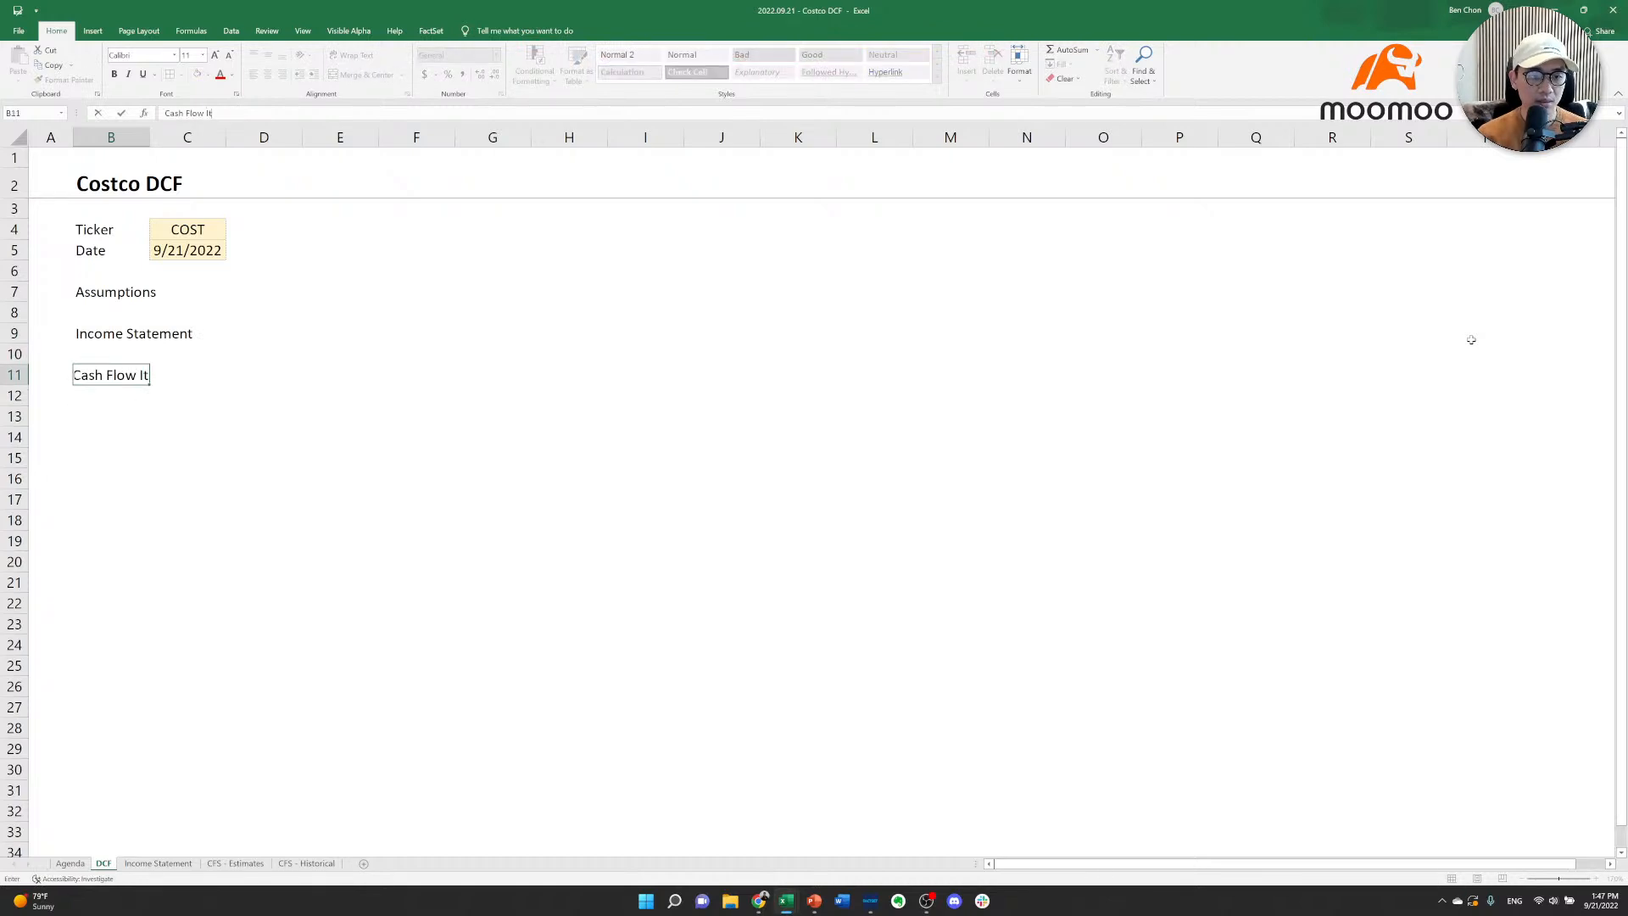
{"action": "key", "text": "Return"}
{"action": "key", "text": "Return"}
{"action": "type", "text": "DCF"}
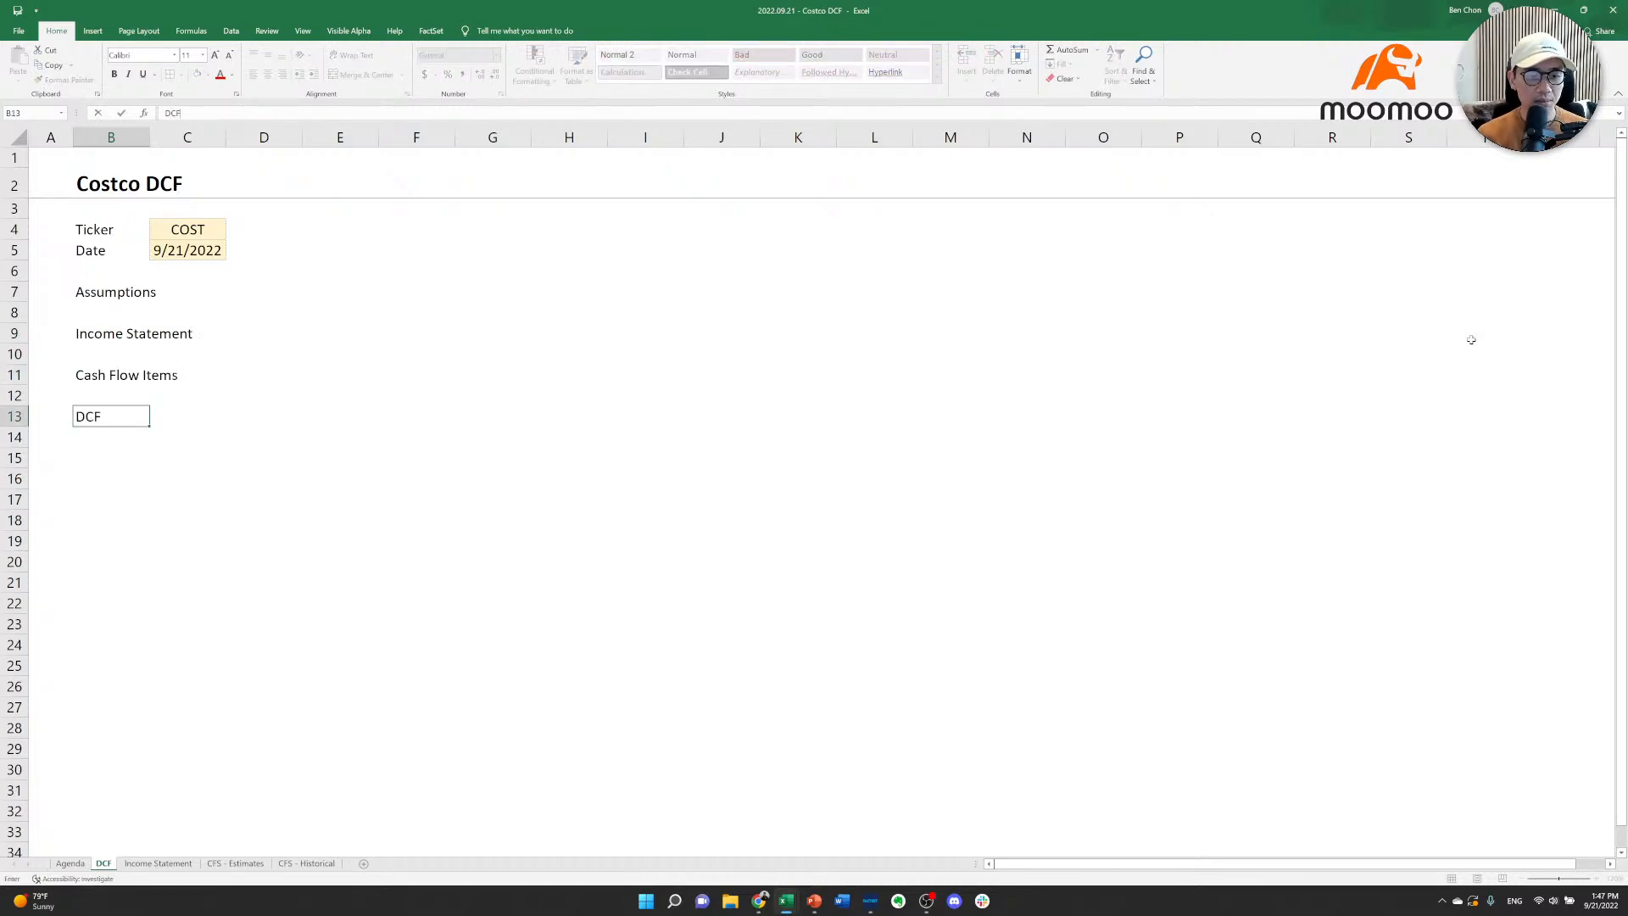
{"action": "key", "text": "Up"}
Check the years on the Income Statement sheet and start the DCF sheet's year row with 2013 in E7 and =E7+1 in F7.
{"action": "key", "text": "Up"}
{"action": "key", "text": "Up"}
{"action": "key", "text": "Up"}
{"action": "key", "text": "Up"}
{"action": "key", "text": "Up"}
{"action": "key", "text": "Up"}
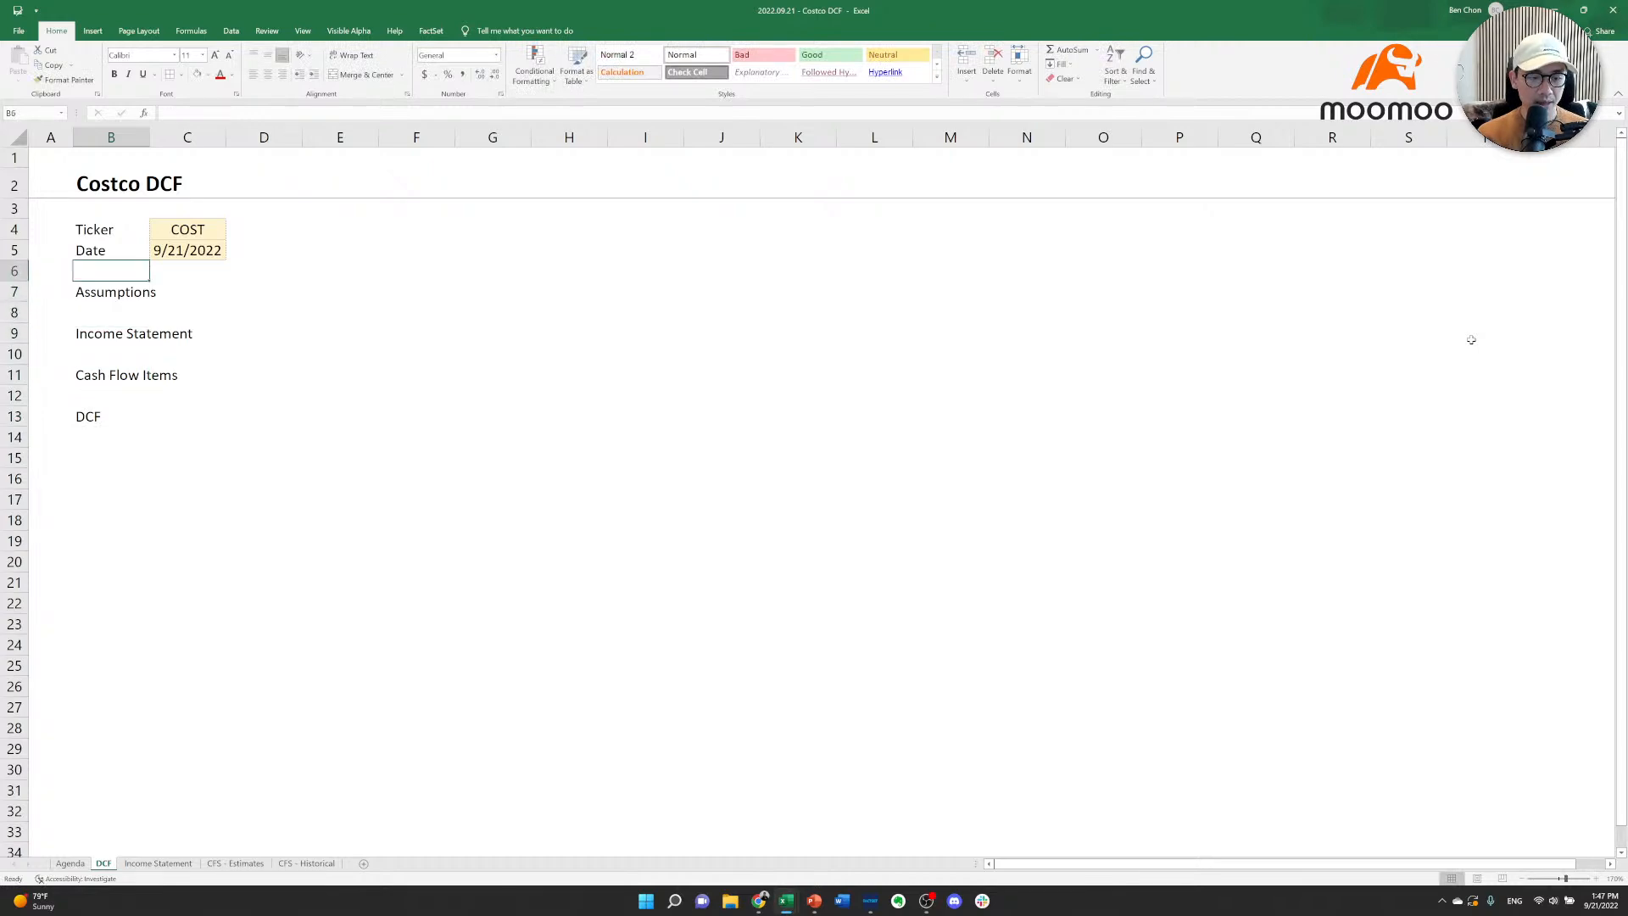
{"action": "key", "text": "Down"}
{"action": "key", "text": "ctrl+Page_Down"}
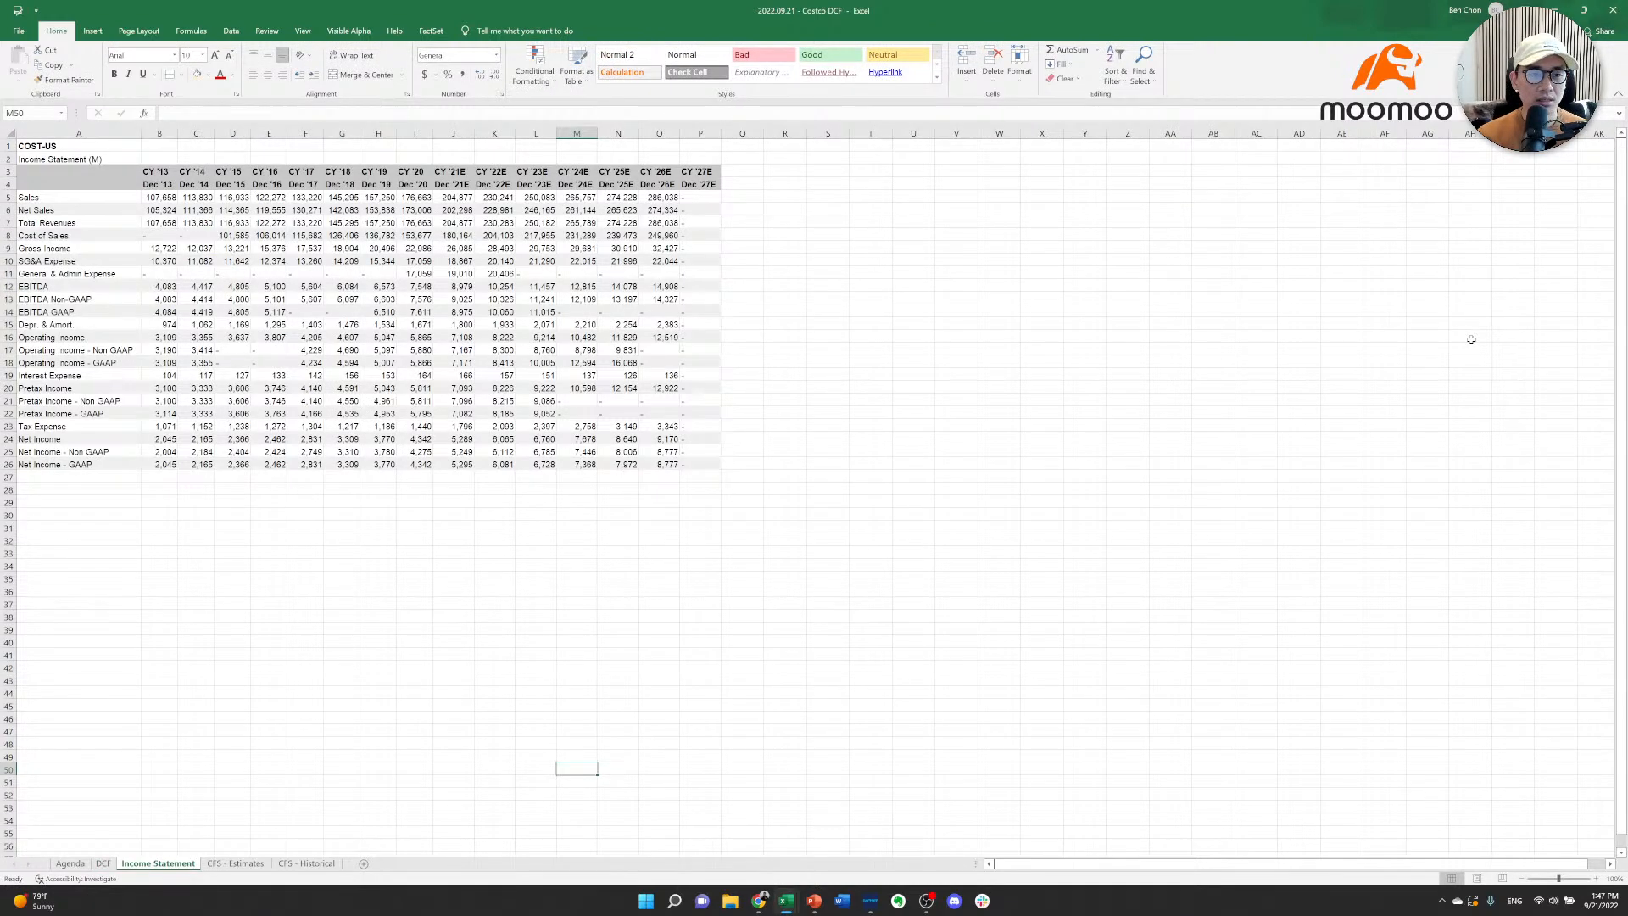
{"action": "key", "text": "ctrl+Page_Up"}
{"action": "key", "text": "Right"}
{"action": "key", "text": "Right"}
{"action": "key", "text": "Right"}
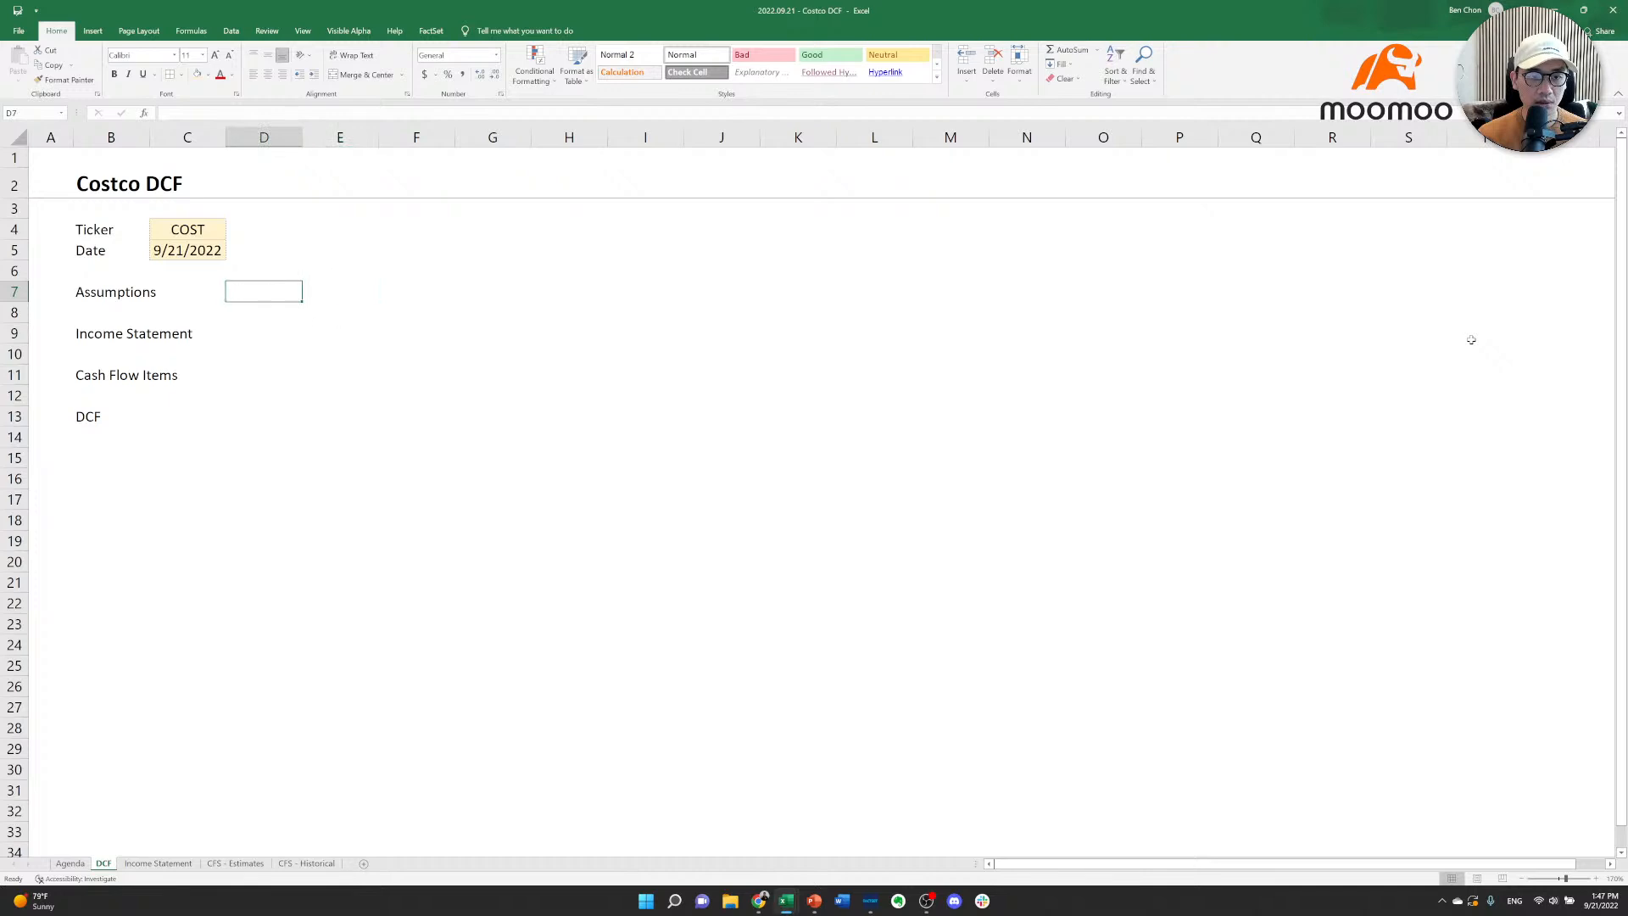
{"action": "type", "text": "2013"}
{"action": "key", "text": "Right"}
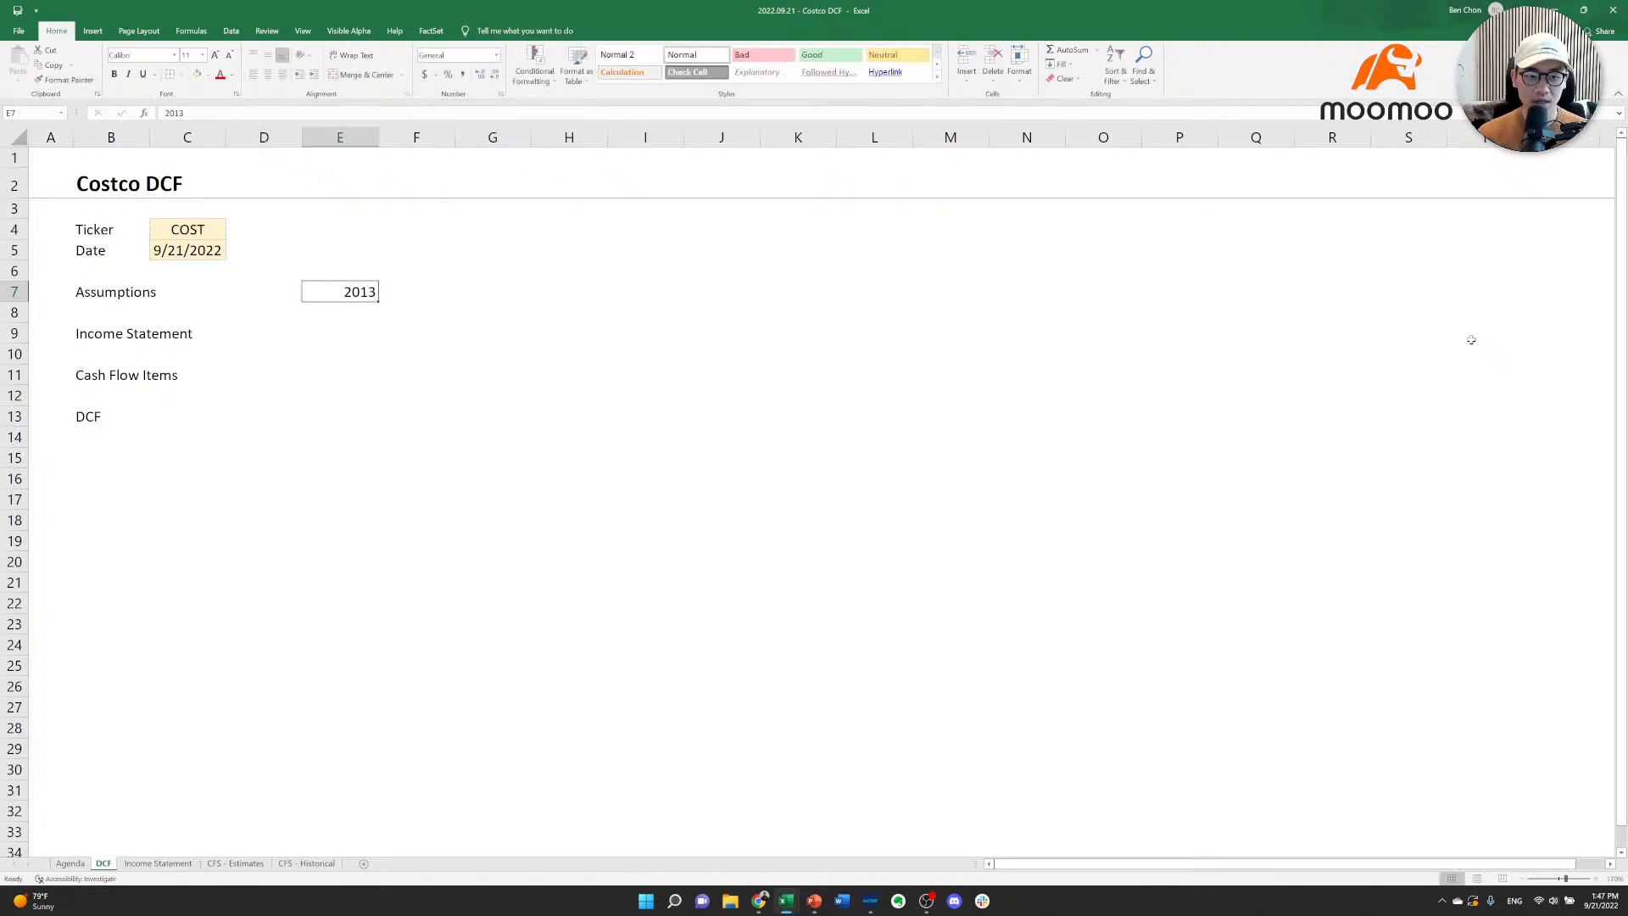
{"action": "type", "text": "="}
{"action": "key", "text": "Left"}
{"action": "type", "text": "+1"}
{"action": "key", "text": "ctrl+Return"}
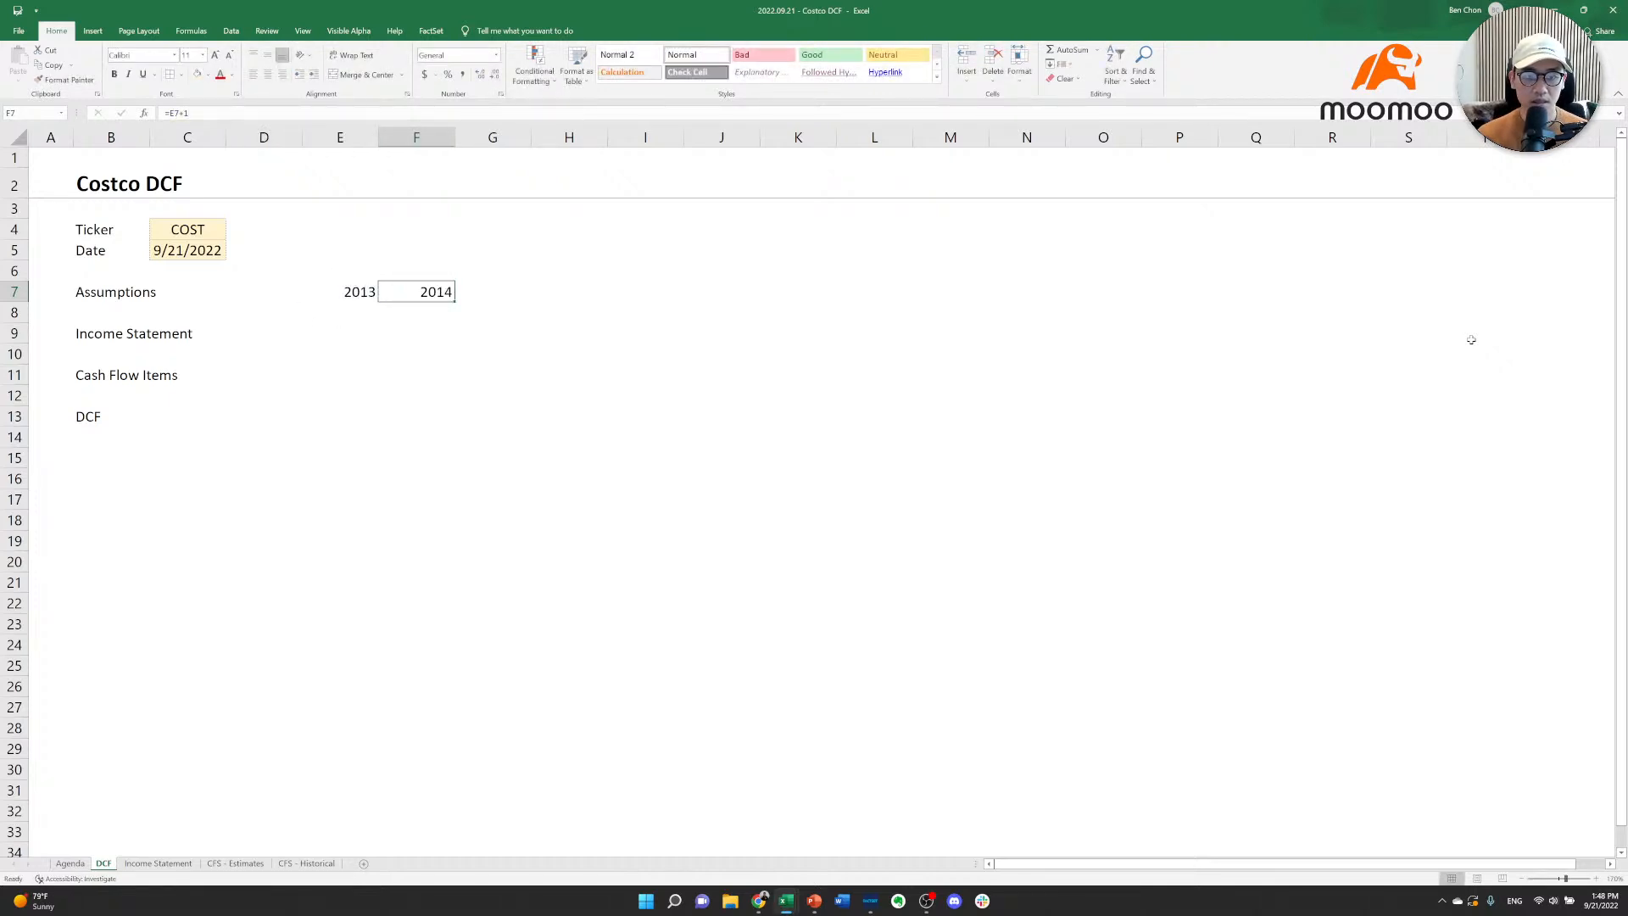
Copy the year formula from F7 across row 7 through column V to extend the years to 2030.
{"action": "key", "text": "ctrl+c"}
{"action": "key", "text": "shift+Right"}
{"action": "key", "text": "shift+Right"}
{"action": "key", "text": "shift+Right"}
{"action": "key", "text": "shift+Right"}
{"action": "key", "text": "shift+Right"}
{"action": "key", "text": "shift+Right"}
{"action": "key", "text": "shift+Right"}
{"action": "key", "text": "shift+Right"}
{"action": "key", "text": "shift+Right"}
{"action": "key", "text": "shift+Right"}
{"action": "key", "text": "shift+Right"}
{"action": "key", "text": "shift+Right"}
{"action": "key", "text": "shift+Right"}
{"action": "key", "text": "shift+Right"}
{"action": "key", "text": "shift+Right"}
{"action": "key", "text": "shift+Right"}
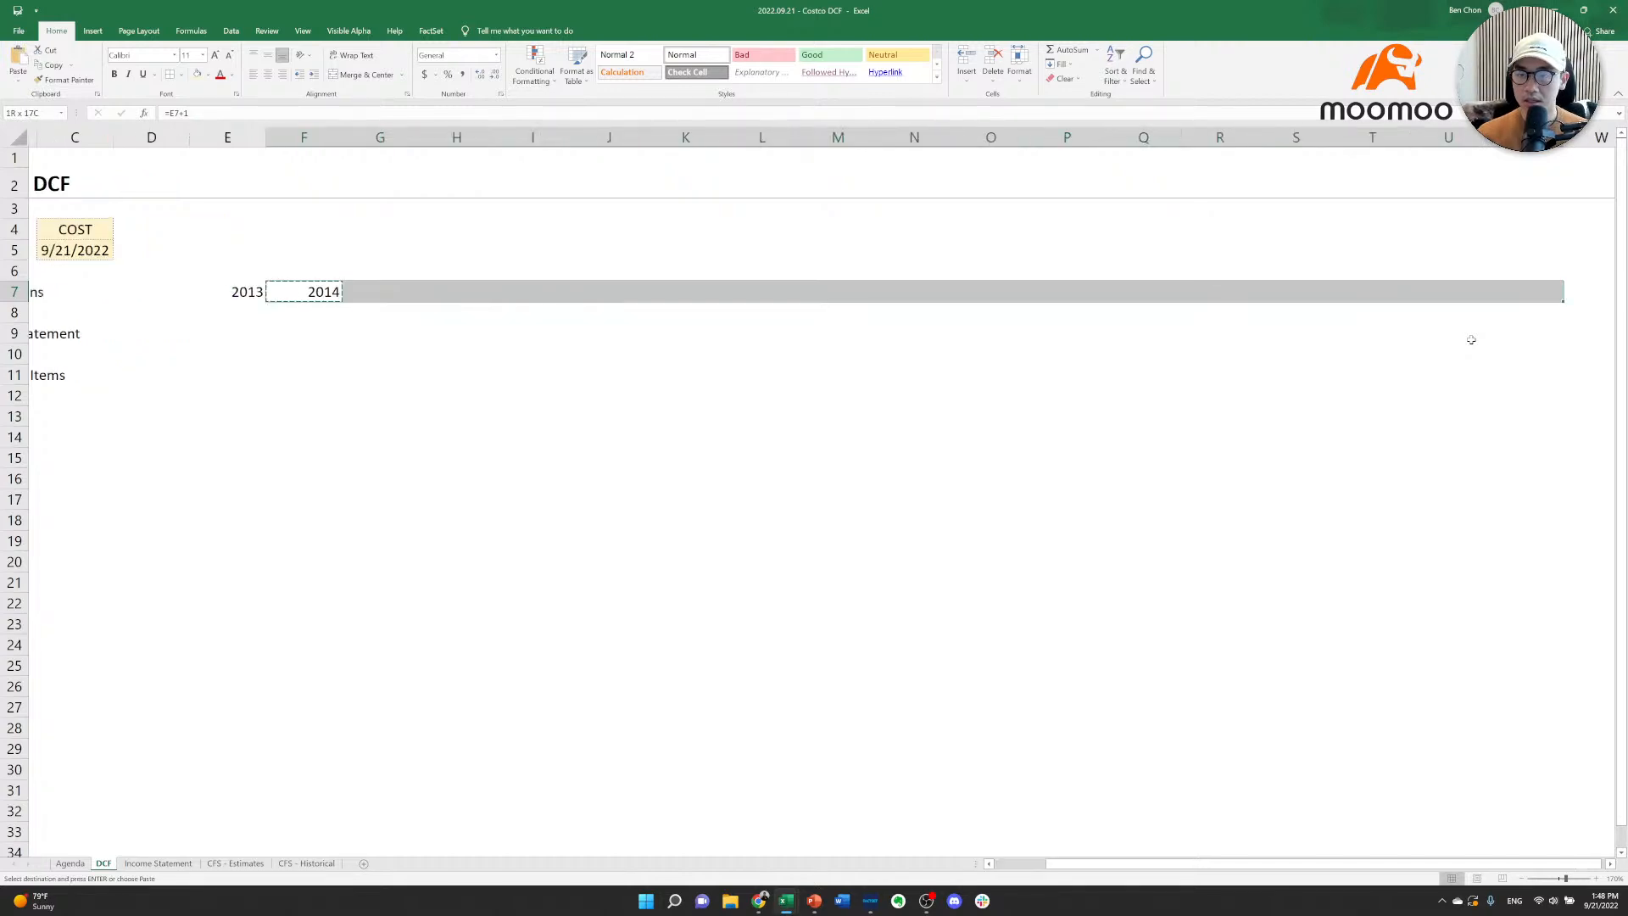
{"action": "key", "text": "Return"}
{"action": "key", "text": "Left"}
{"action": "key", "text": "ctrl+Right"}
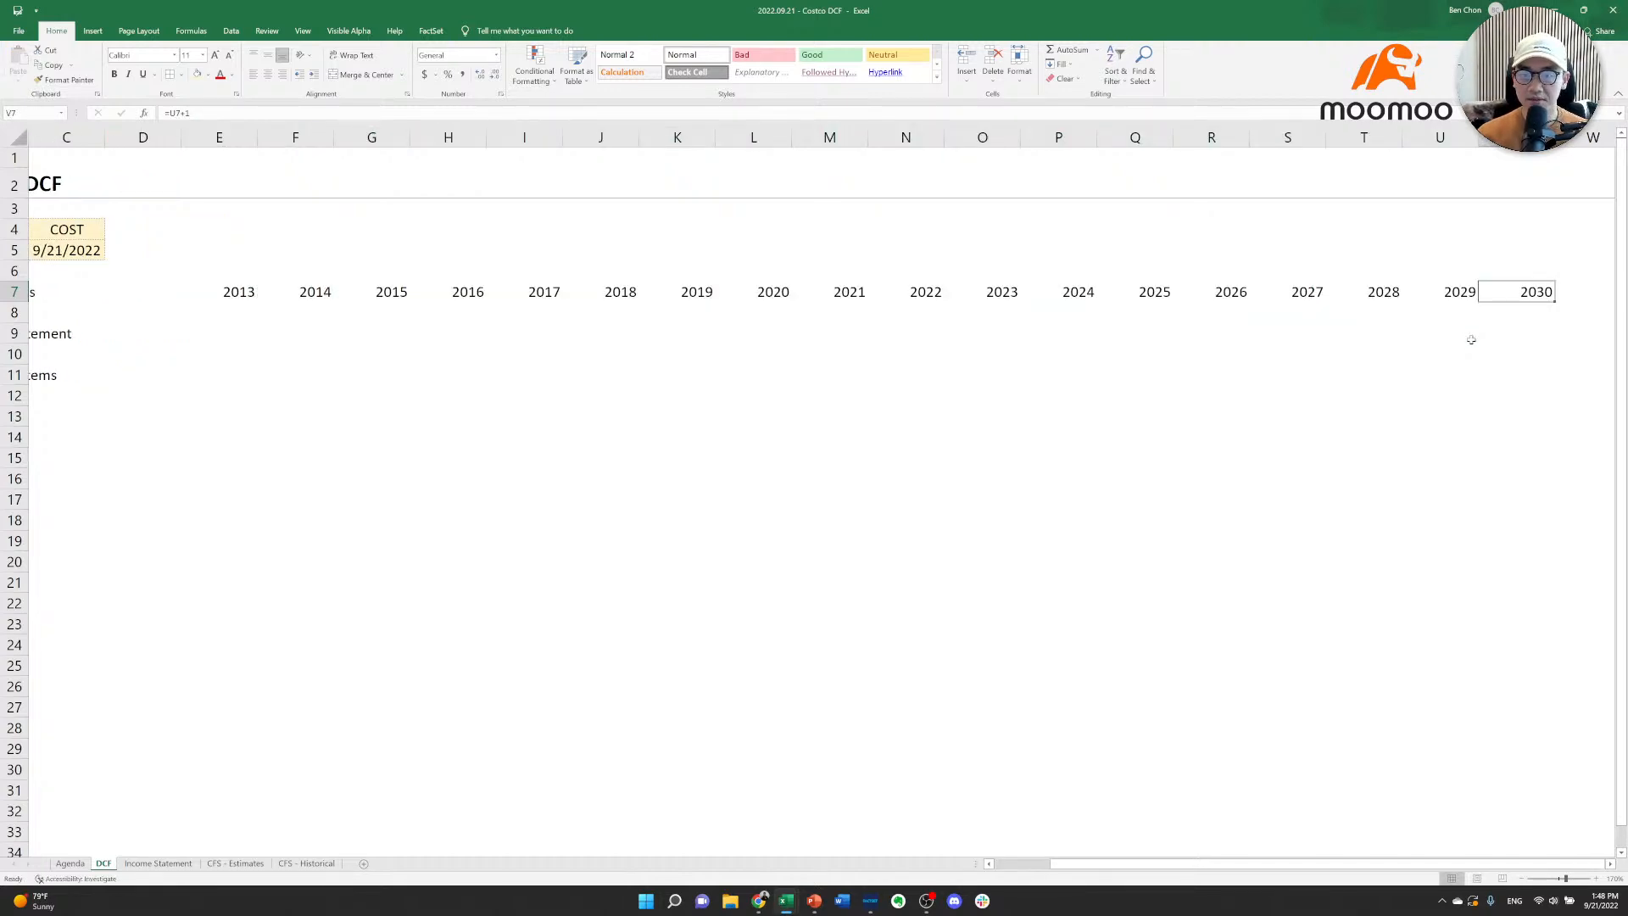
Start a forecast period counter above the years with 1 in N6 over 2022 and =N6+1 in O6.
{"action": "key", "text": "Left"}
{"action": "key", "text": "Left"}
{"action": "key", "text": "Left"}
{"action": "key", "text": "Left"}
{"action": "key", "text": "Left"}
{"action": "key", "text": "Up"}
{"action": "key", "text": "Left"}
{"action": "key", "text": "Left"}
{"action": "key", "text": "Left"}
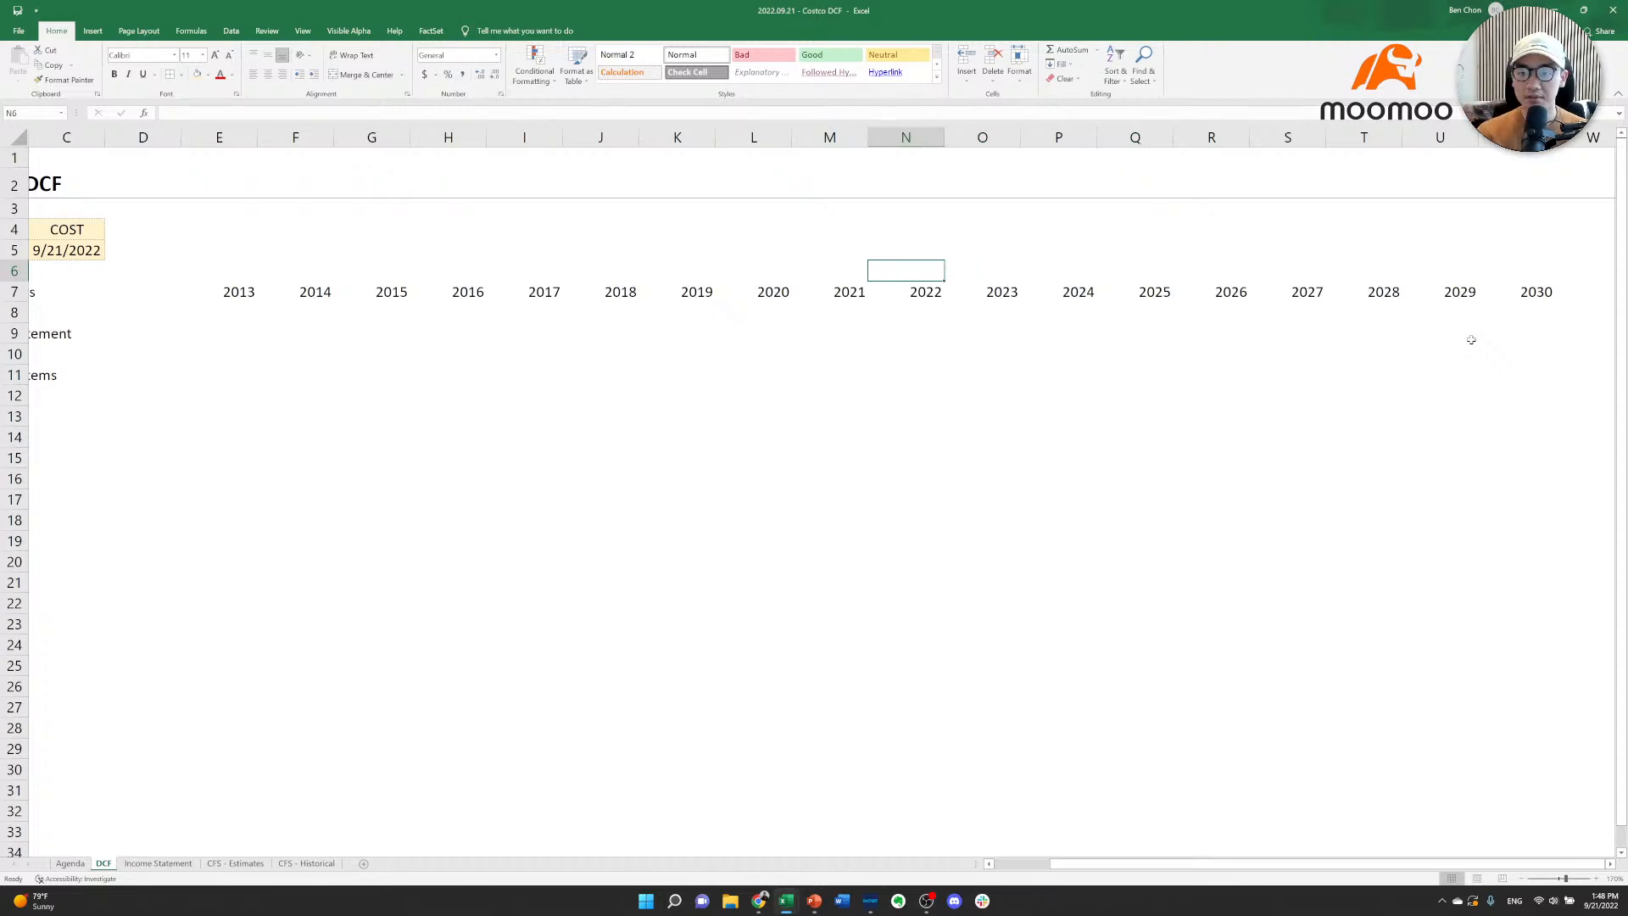
{"action": "type", "text": "1"}
{"action": "key", "text": "Right"}
{"action": "type", "text": "="}
{"action": "key", "text": "Left"}
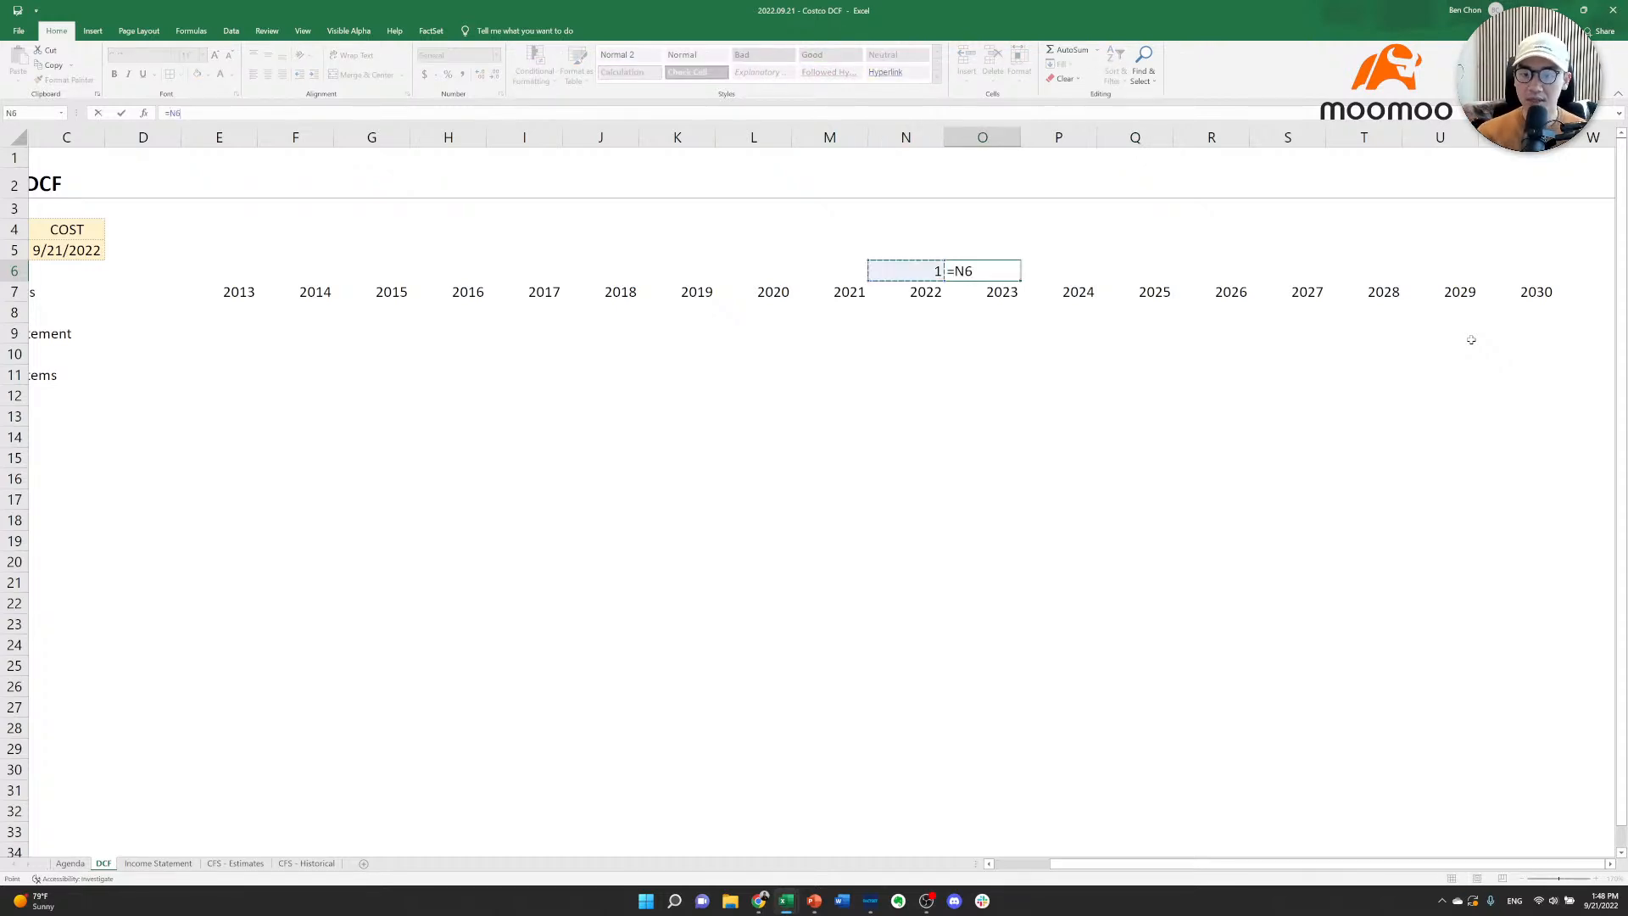
{"action": "type", "text": "+1"}
{"action": "key", "text": "Return"}
Copy the period counter formula from O6 across P6:S6 so the numbering runs to 6 above 2027.
{"action": "key", "text": "Up"}
{"action": "key", "text": "ctrl+c"}
{"action": "key", "text": "shift+Right"}
{"action": "key", "text": "shift+Right"}
{"action": "key", "text": "shift+Right"}
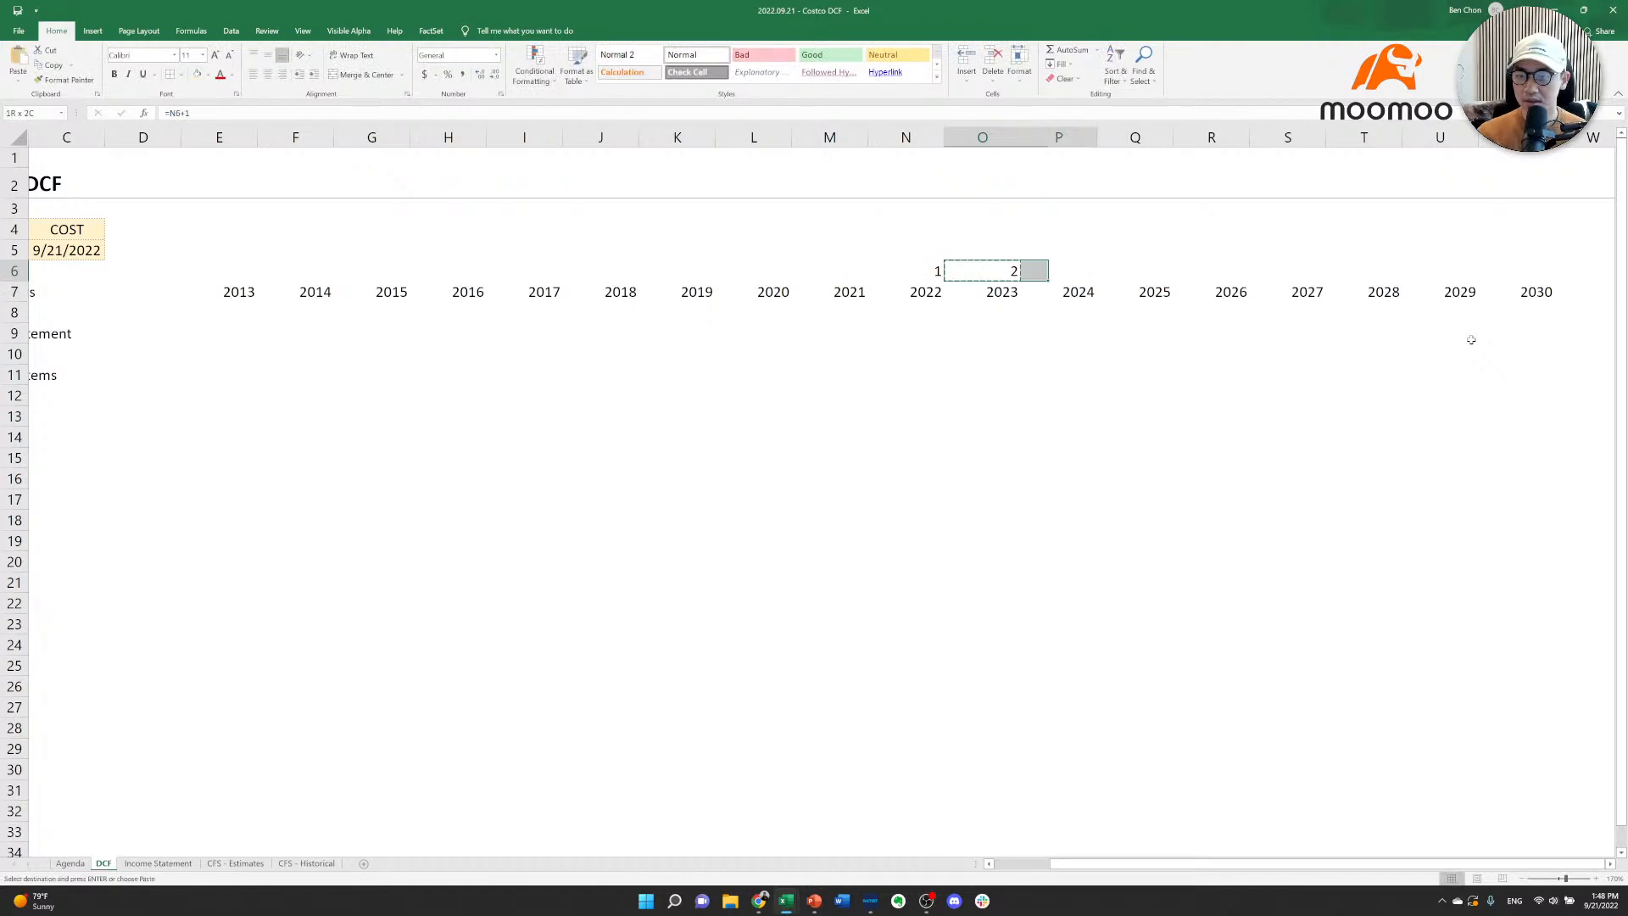
{"action": "key", "text": "Right"}
{"action": "key", "text": "Right"}
{"action": "key", "text": "Right"}
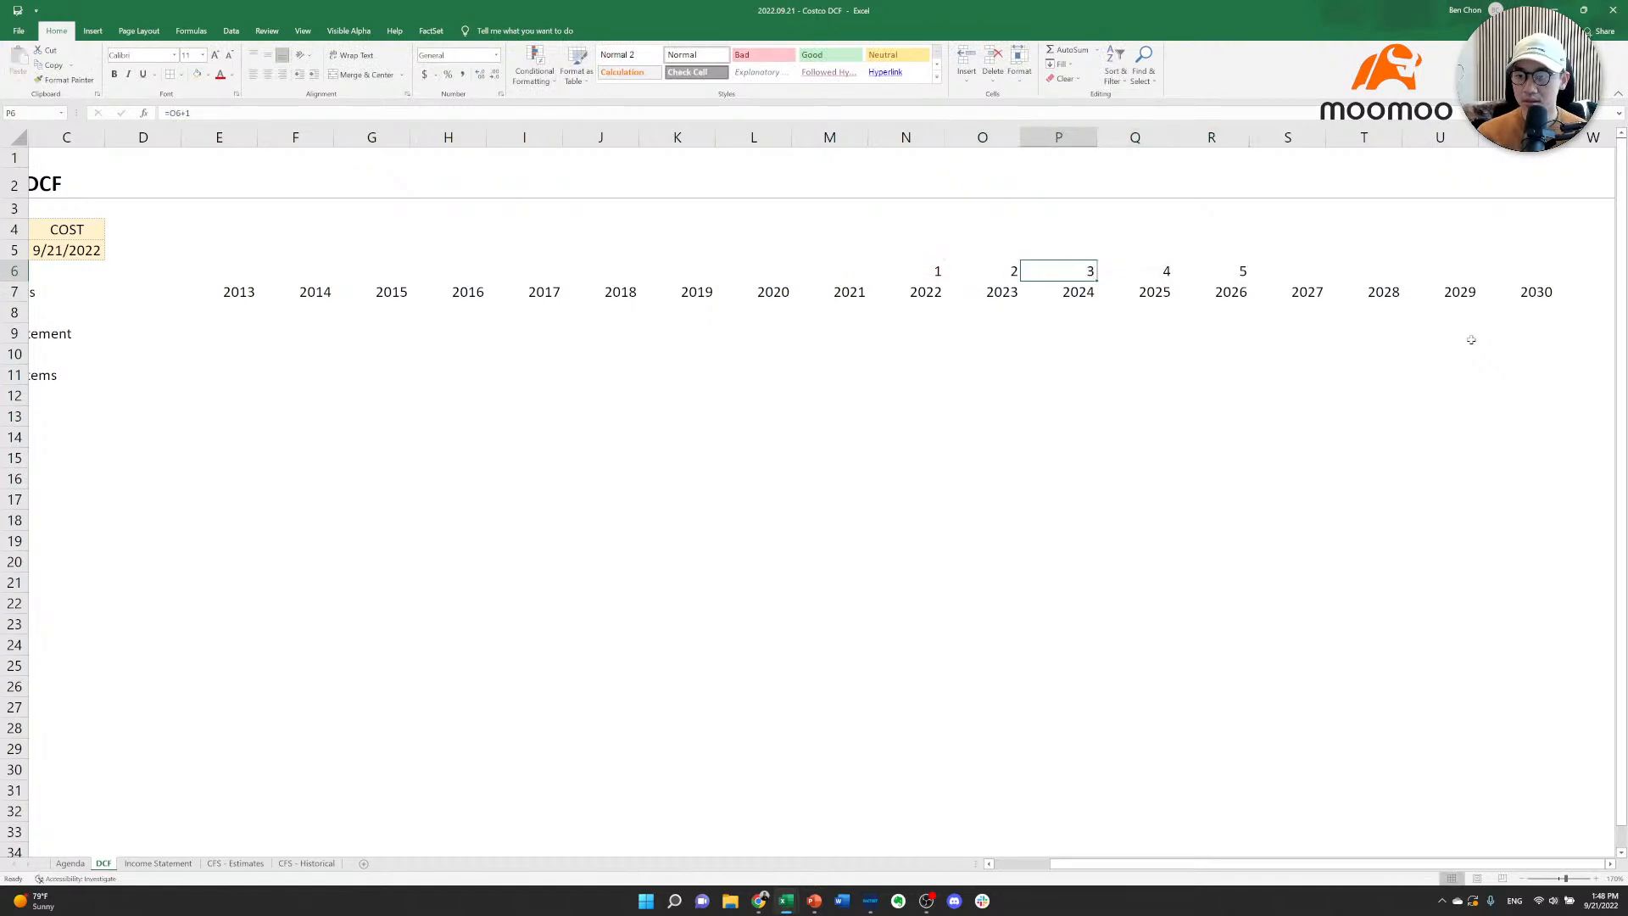
{"action": "key", "text": "ctrl+c"}
{"action": "key", "text": "Right"}
{"action": "key", "text": "Return"}
Delete the years 2028 to 2030 from cells T7:V7.
{"action": "key", "text": "Down"}
{"action": "key", "text": "Right"}
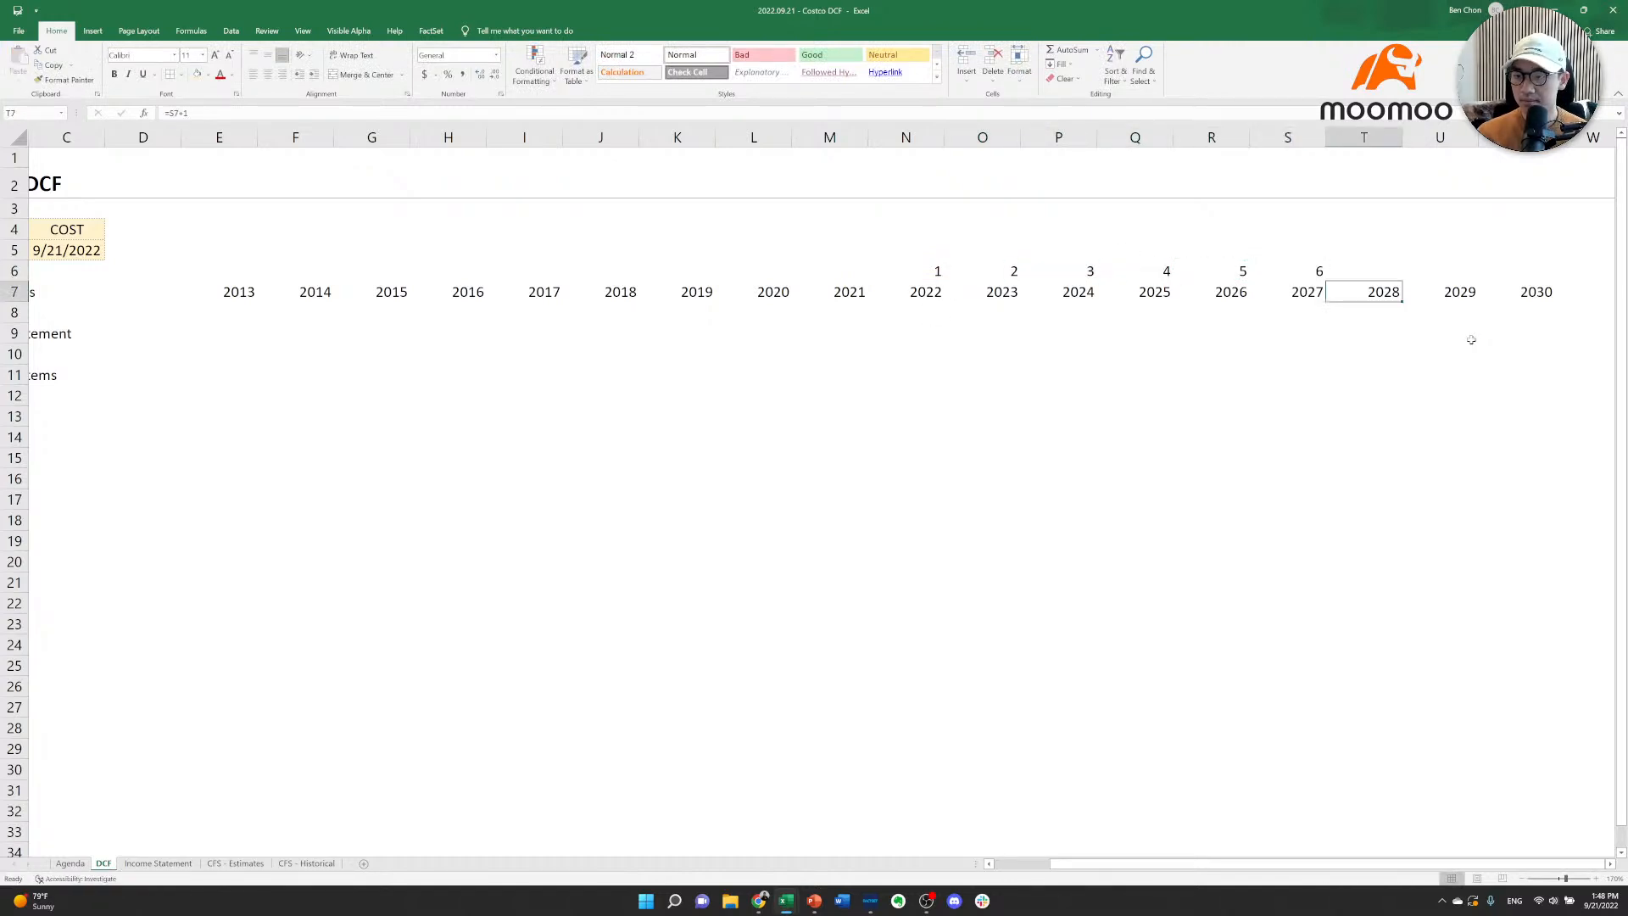
{"action": "key", "text": "ctrl+shift+Right"}
{"action": "key", "text": "Delete"}
Move the years 2013 to 2027 from E7:S7 down to row 9, beside the Income Statement heading.
{"action": "key", "text": "ctrl+Left"}
{"action": "key", "text": "ctrl+Left"}
{"action": "key", "text": "ctrl+Left"}
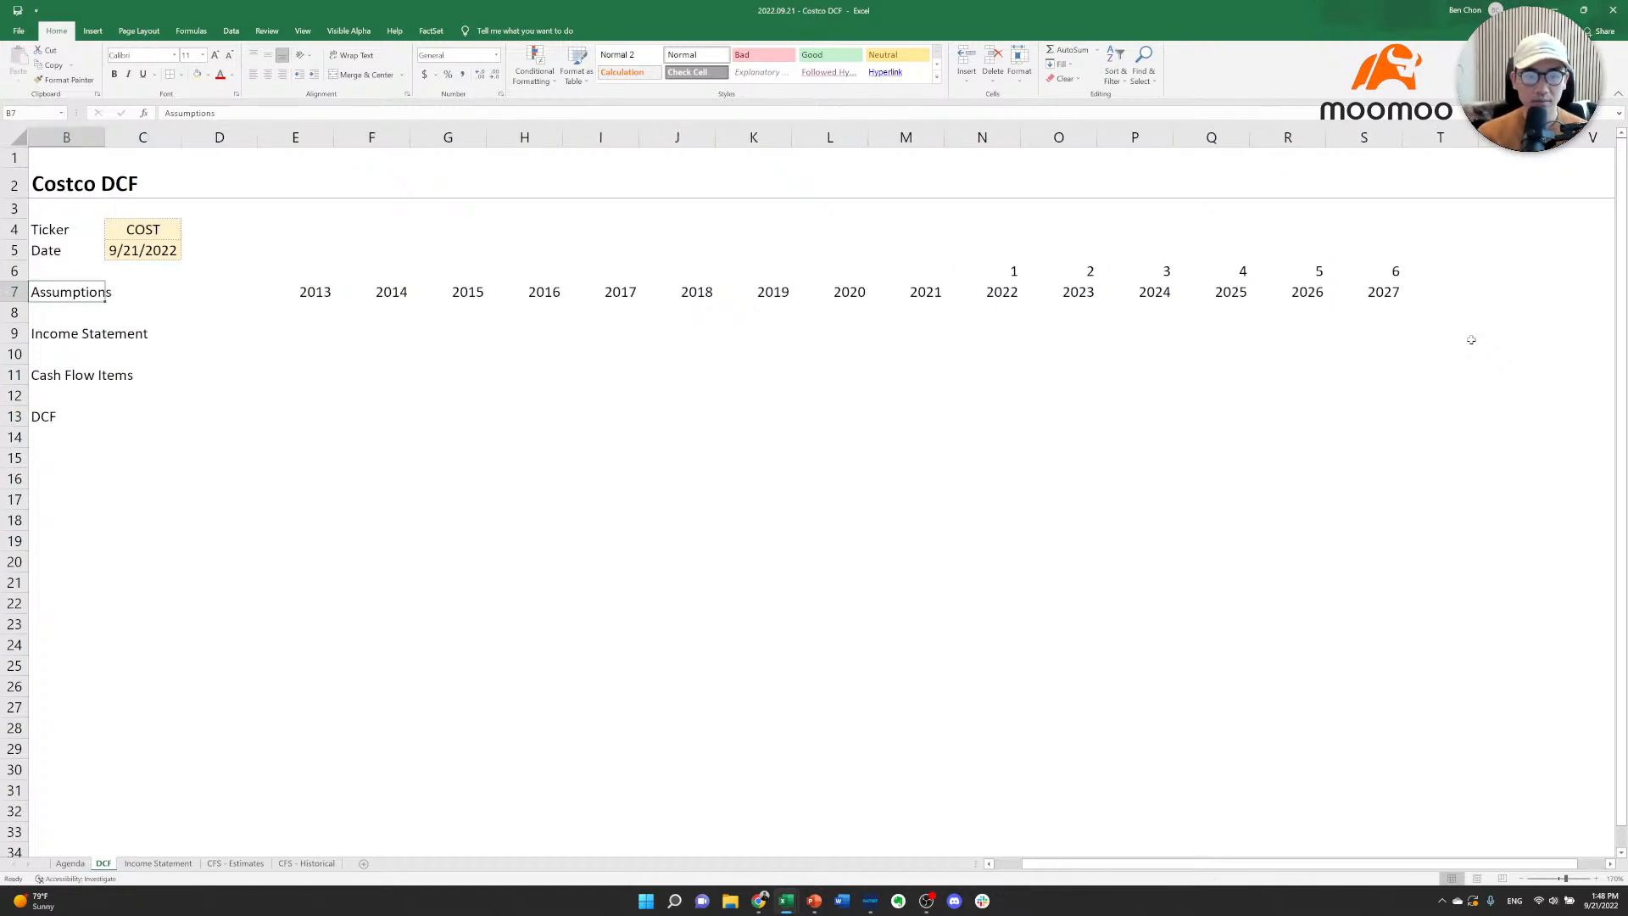
{"action": "key", "text": "Right"}
{"action": "key", "text": "Left"}
{"action": "key", "text": "Left"}
{"action": "key", "text": "Right"}
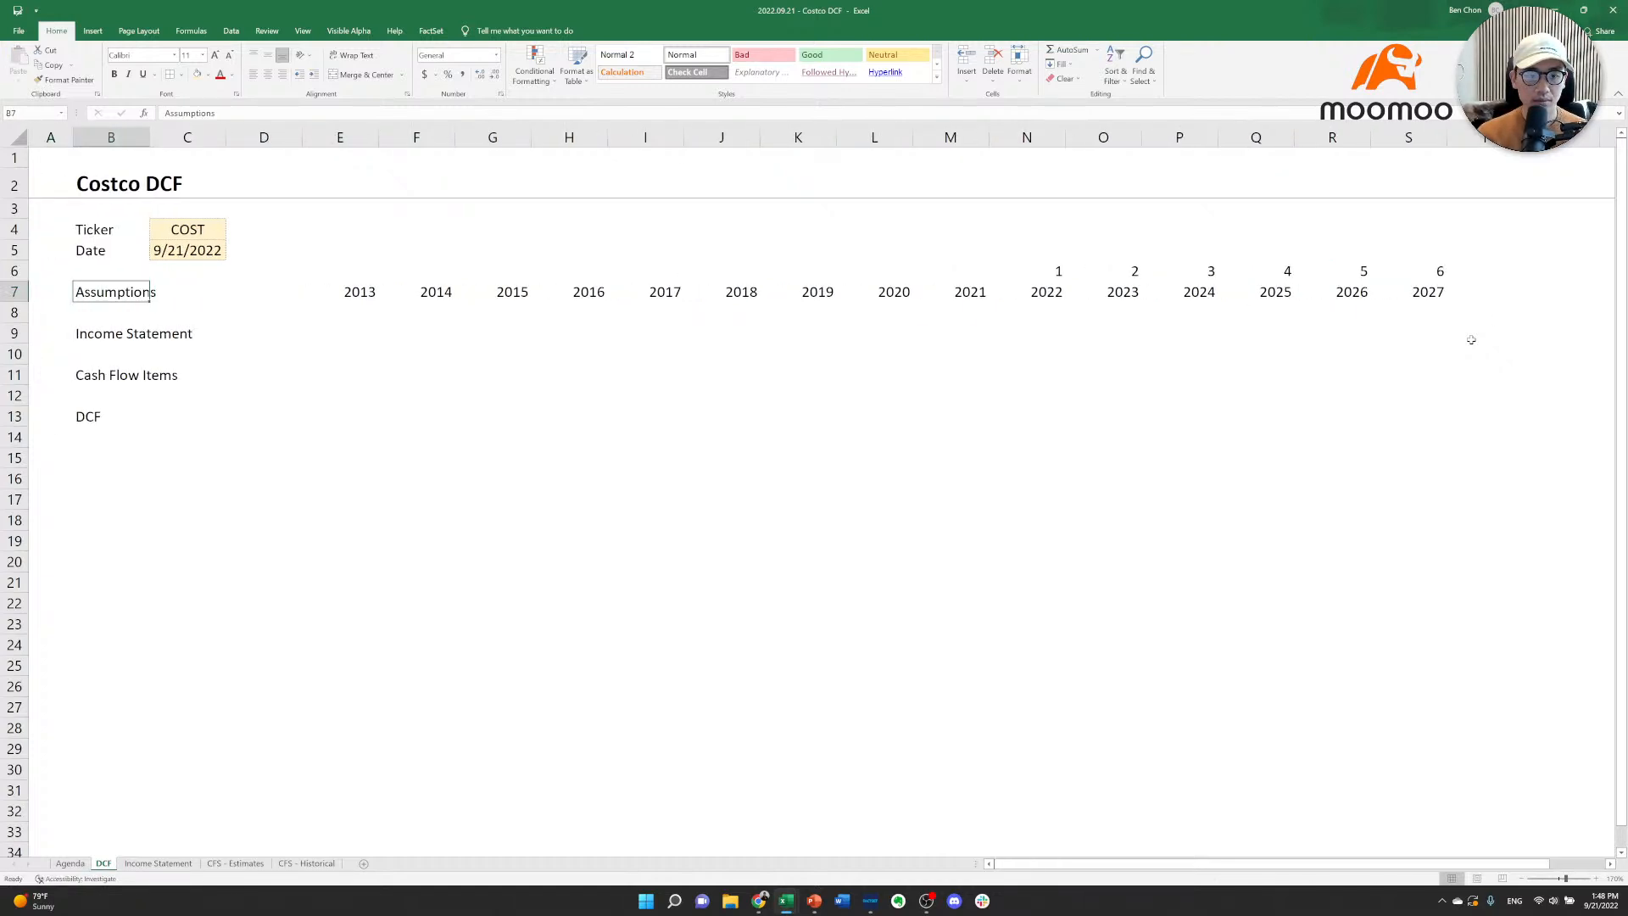
{"action": "key", "text": "Right"}
{"action": "key", "text": "ctrl+Right"}
{"action": "key", "text": "ctrl+shift+Right"}
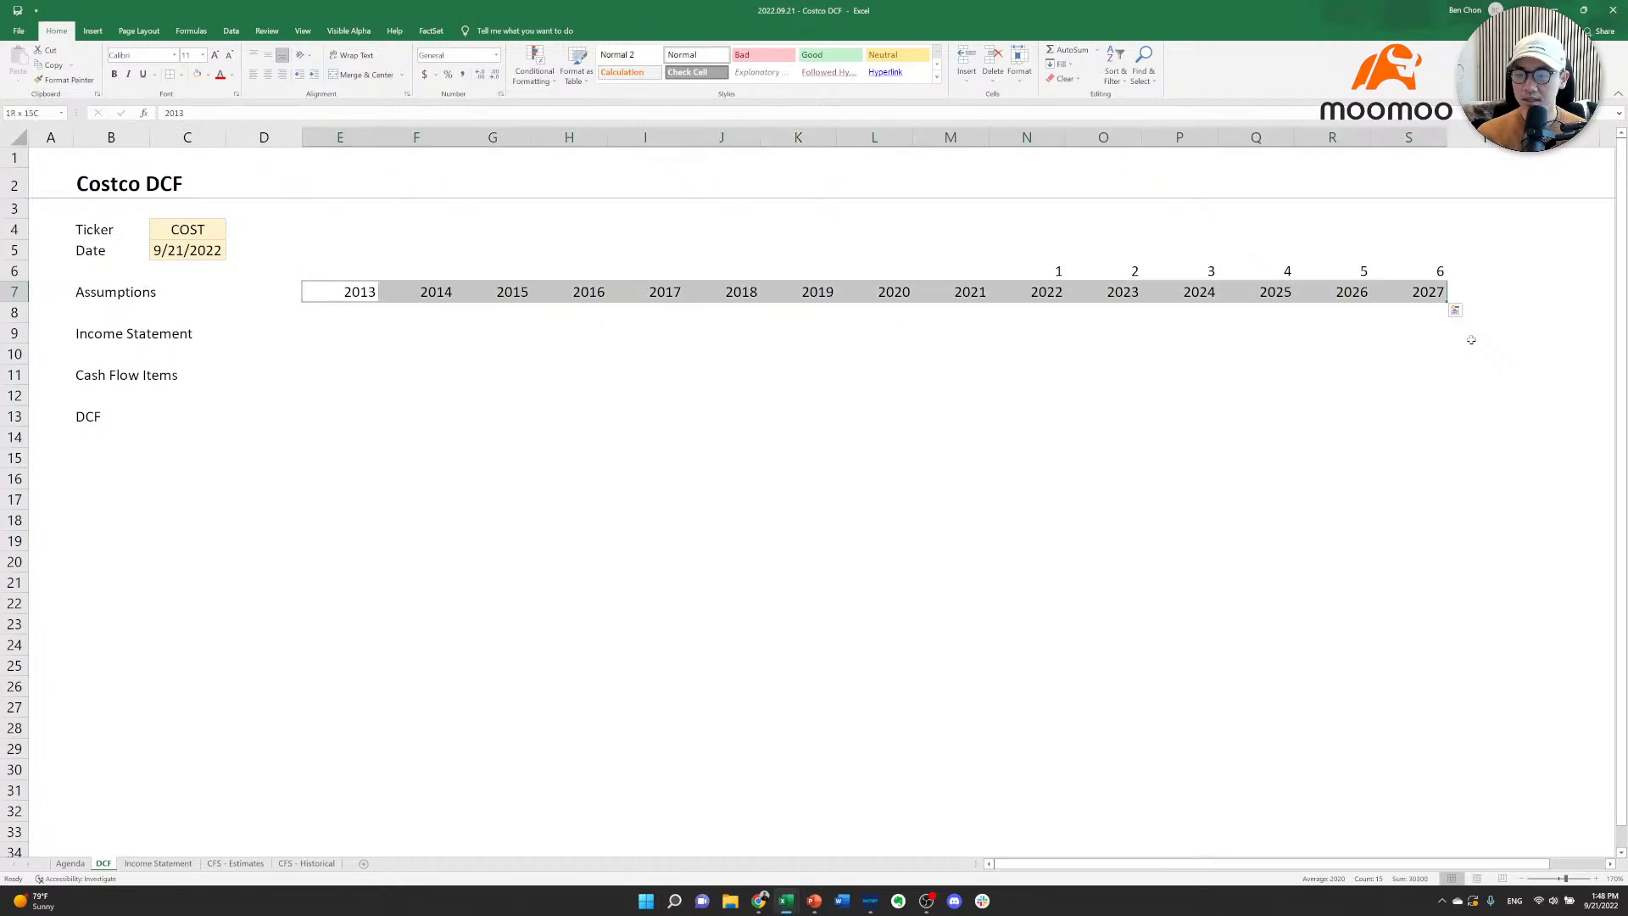
{"action": "key", "text": "ctrl+x"}
{"action": "key", "text": "Down"}
{"action": "key", "text": "Down"}
{"action": "key", "text": "ctrl+v"}
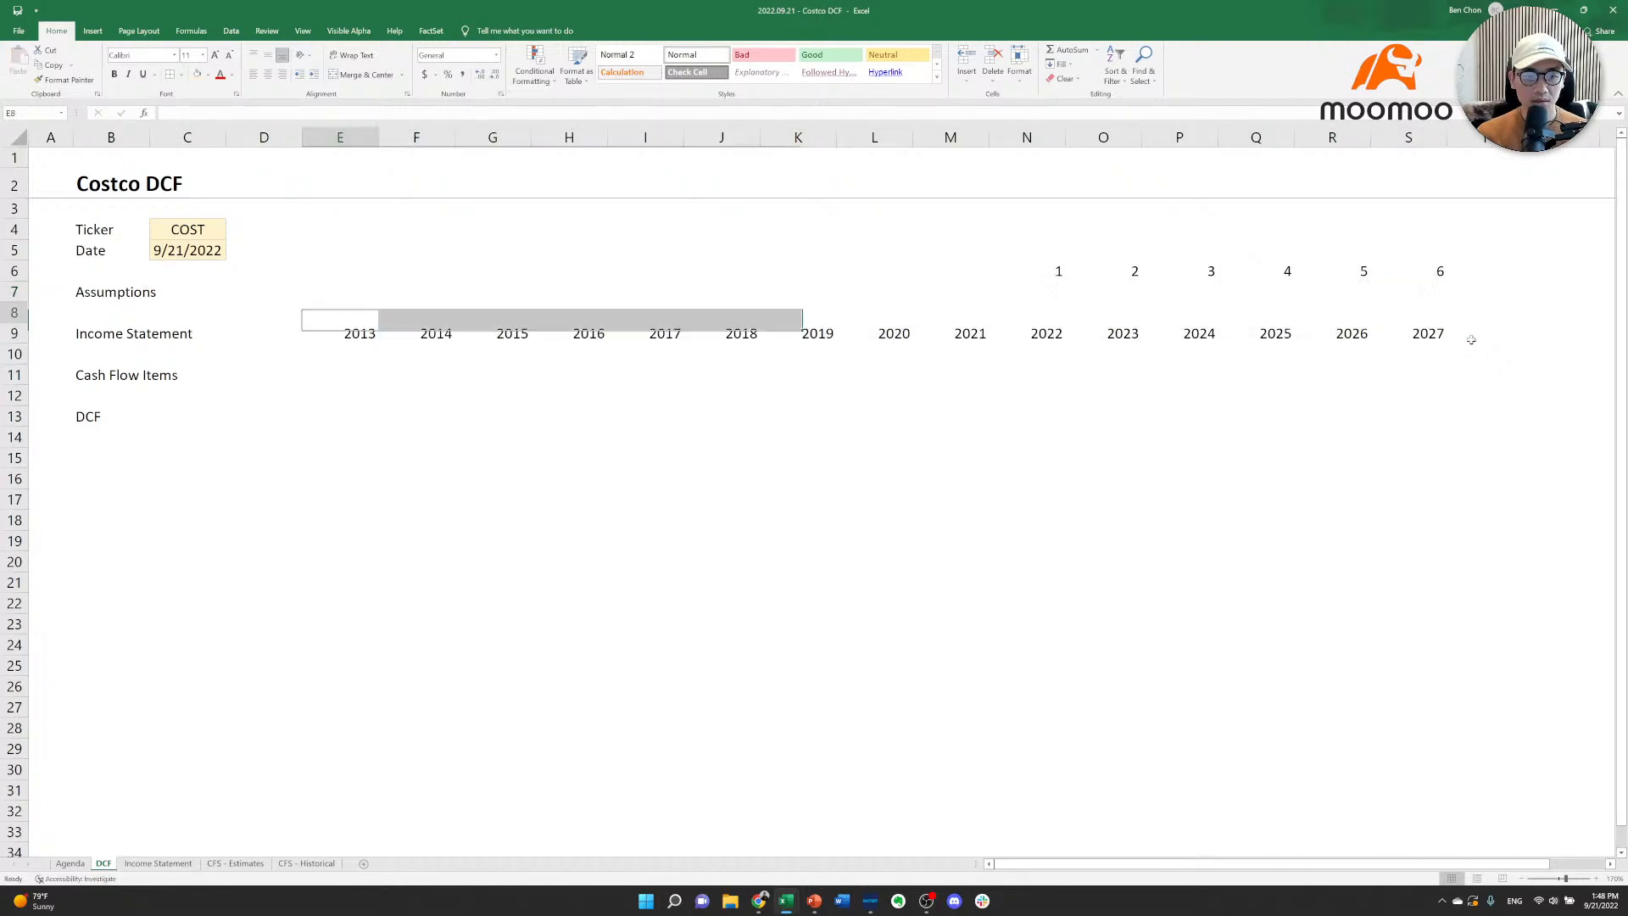
Delete the period counter numbers from cells N6:S6.
{"action": "key", "text": "Up"}
{"action": "key", "text": "Up"}
{"action": "key", "text": "Up"}
{"action": "key", "text": "ctrl+Right"}
{"action": "key", "text": "ctrl+shift+Right"}
{"action": "key", "text": "Delete"}
Fill the Income Statement header row B9:S9 with the dark blue-grey theme colour.
{"action": "key", "text": "Down"}
{"action": "key", "text": "Left"}
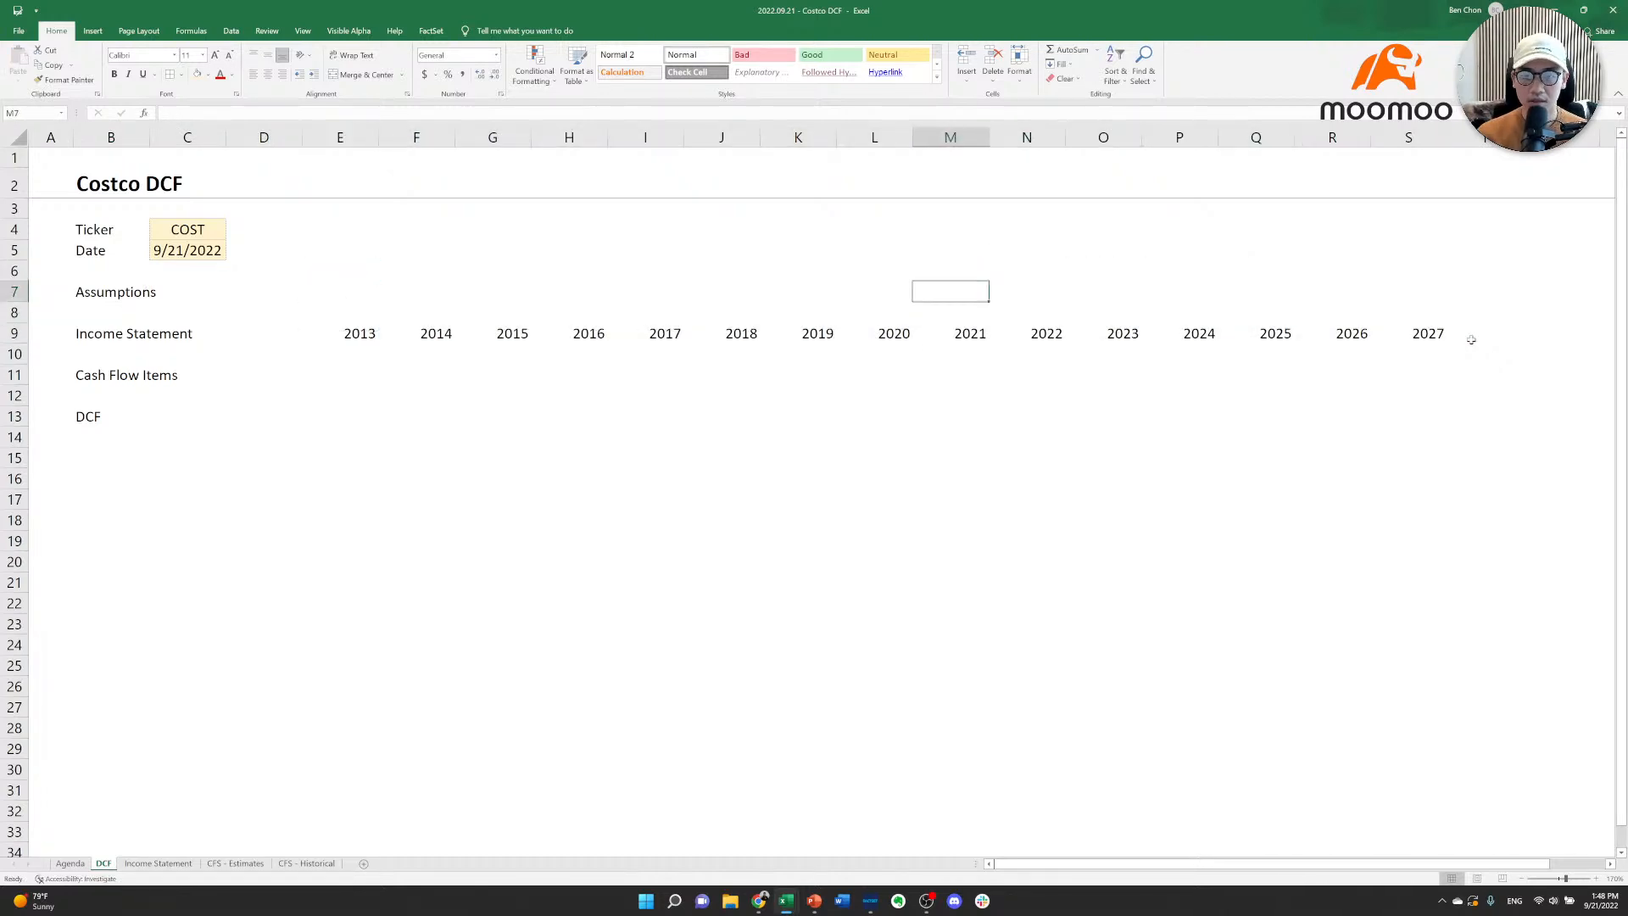
{"action": "key", "text": "Left"}
{"action": "key", "text": "Left"}
{"action": "key", "text": "Left"}
{"action": "key", "text": "Down"}
{"action": "key", "text": "Left"}
{"action": "key", "text": "Left"}
{"action": "key", "text": "Down"}
{"action": "key", "text": "Left"}
{"action": "key", "text": "Left"}
{"action": "key", "text": "Left"}
{"action": "key", "text": "ctrl+Left"}
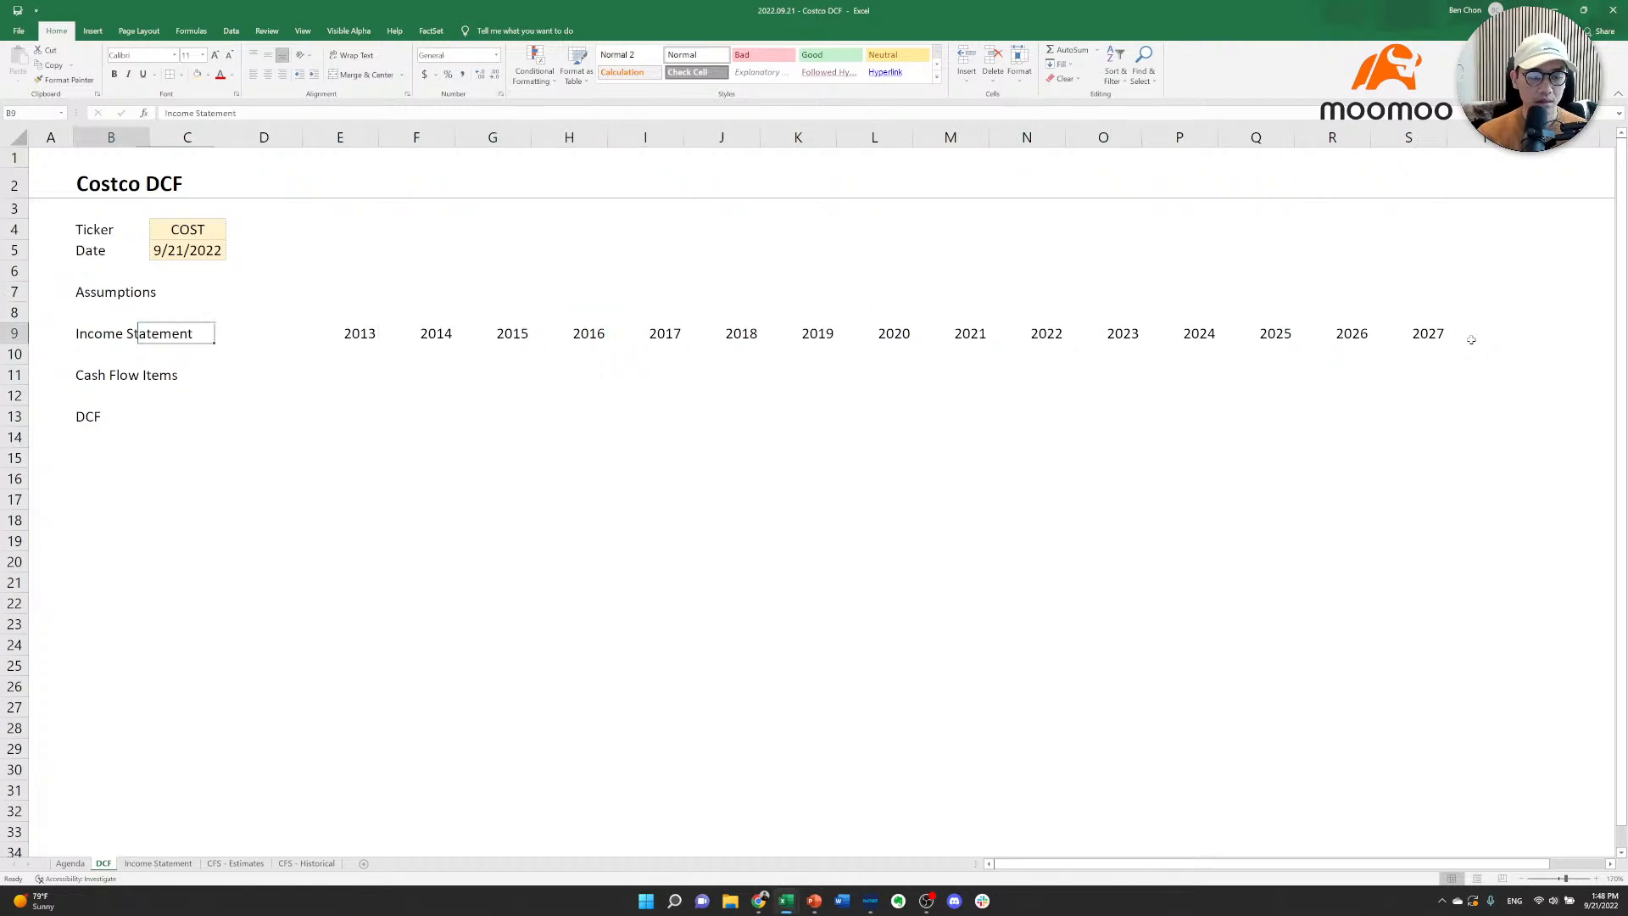
{"action": "key", "text": "ctrl+shift+Right"}
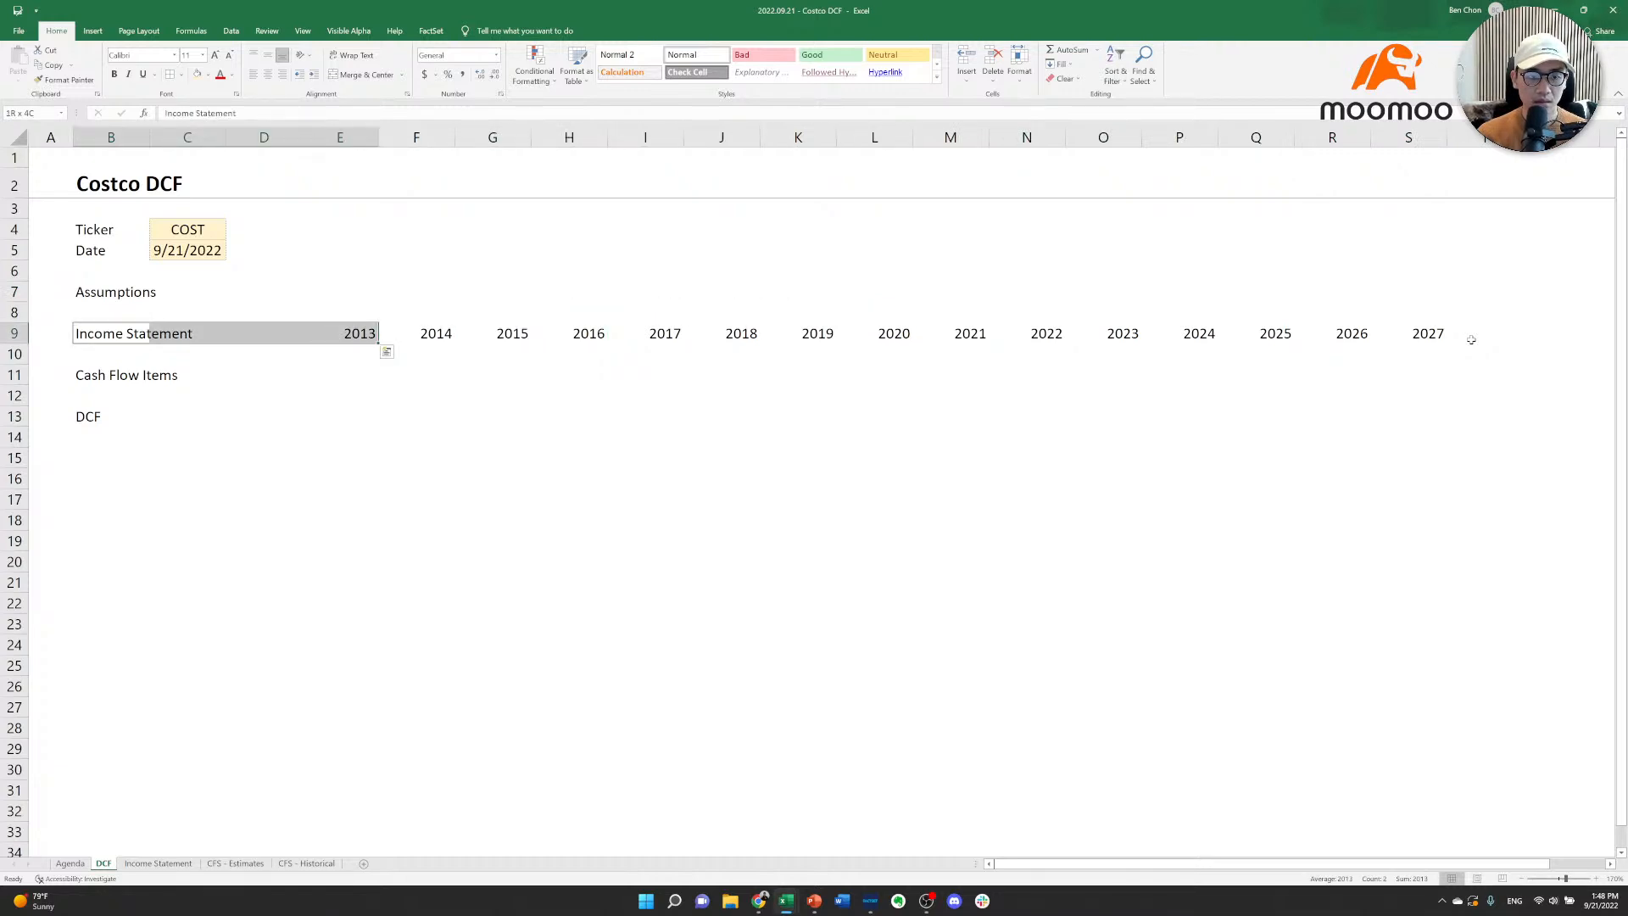
{"action": "key", "text": "ctrl+shift+Right"}
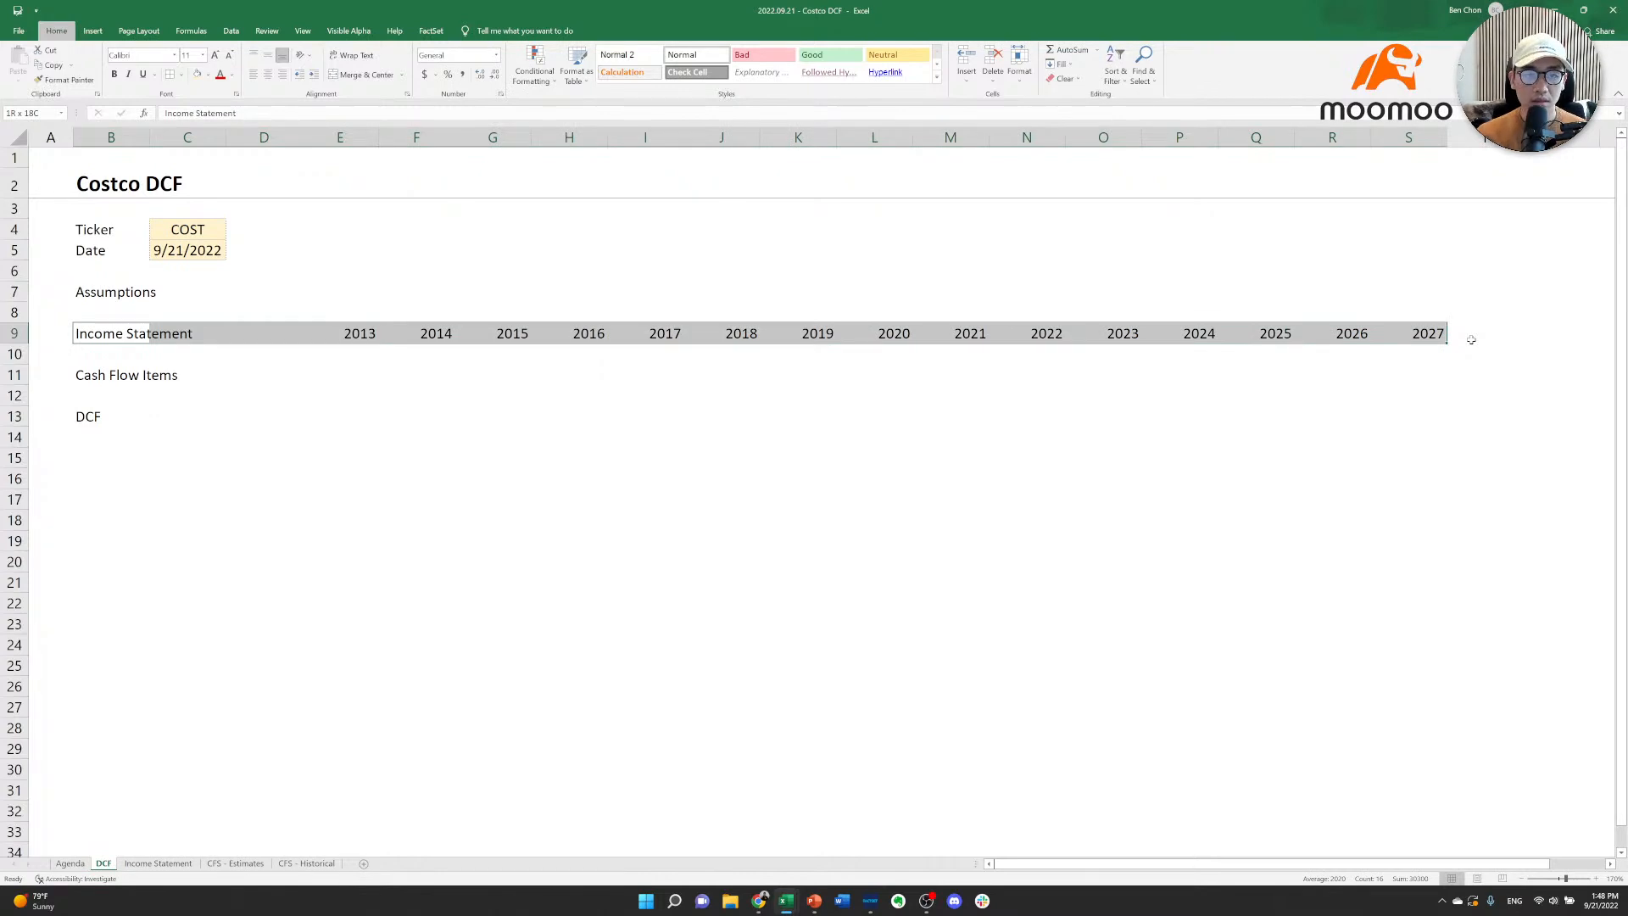
{"action": "key", "text": "alt+h"}
{"action": "key", "text": "h"}
{"action": "key", "text": "Down"}
{"action": "key", "text": "Right"}
{"action": "key", "text": "Right"}
{"action": "key", "text": "Right"}
{"action": "key", "text": "Up"}
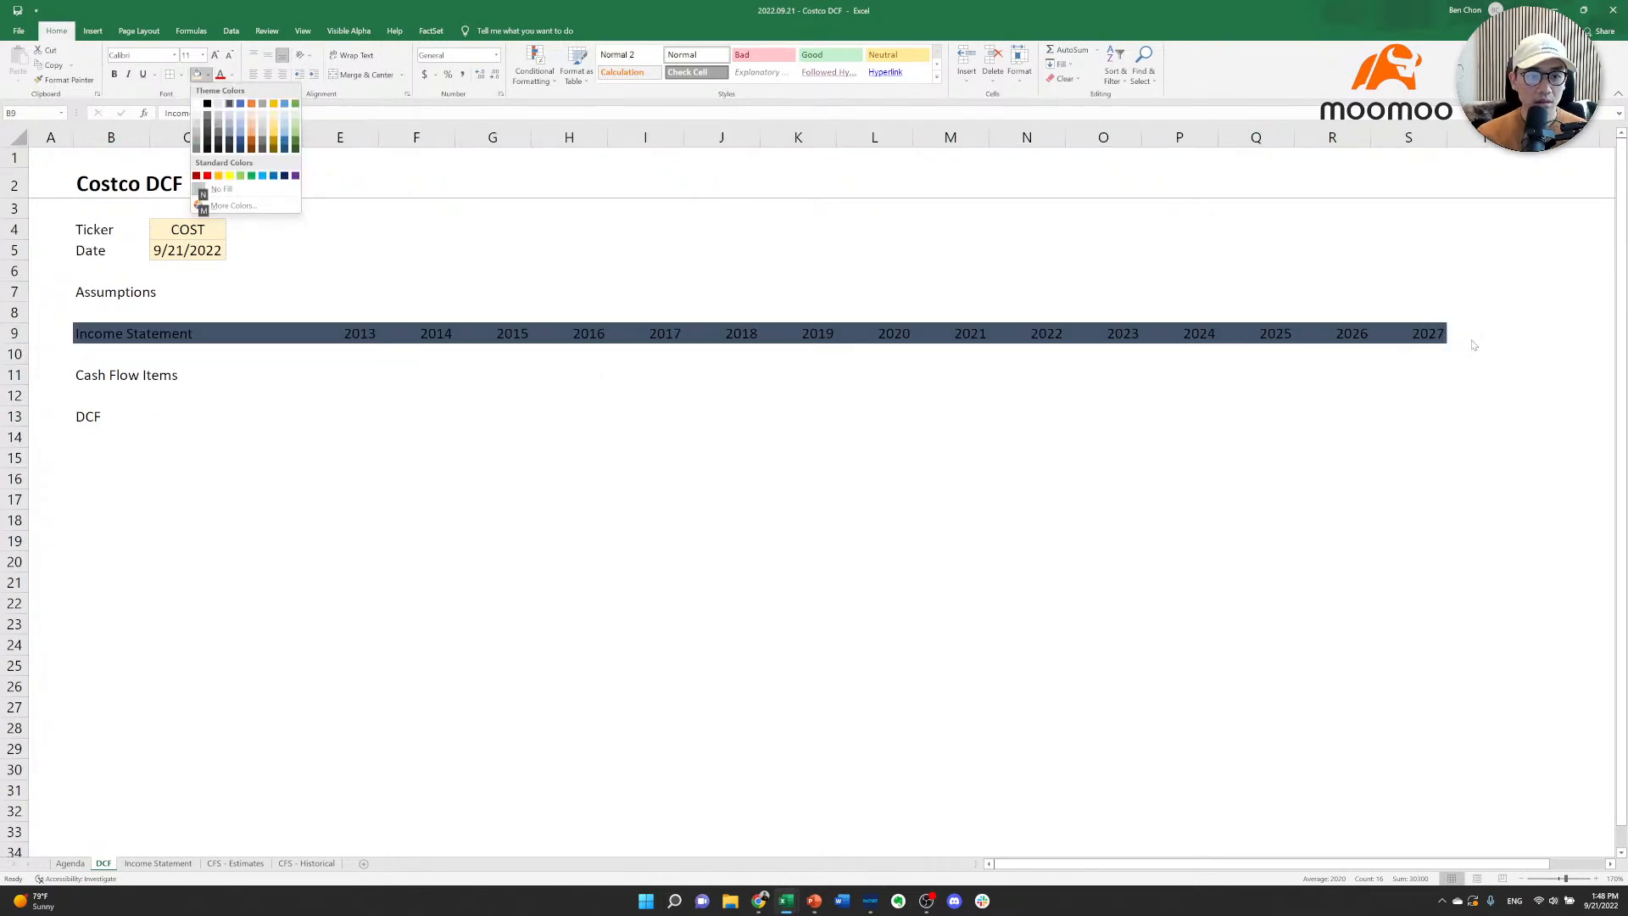
{"action": "key", "text": "Return"}
Make the Income Statement header row's text white and bold.
{"action": "key", "text": "alt+h"}
{"action": "key", "text": "f"}
{"action": "key", "text": "c"}
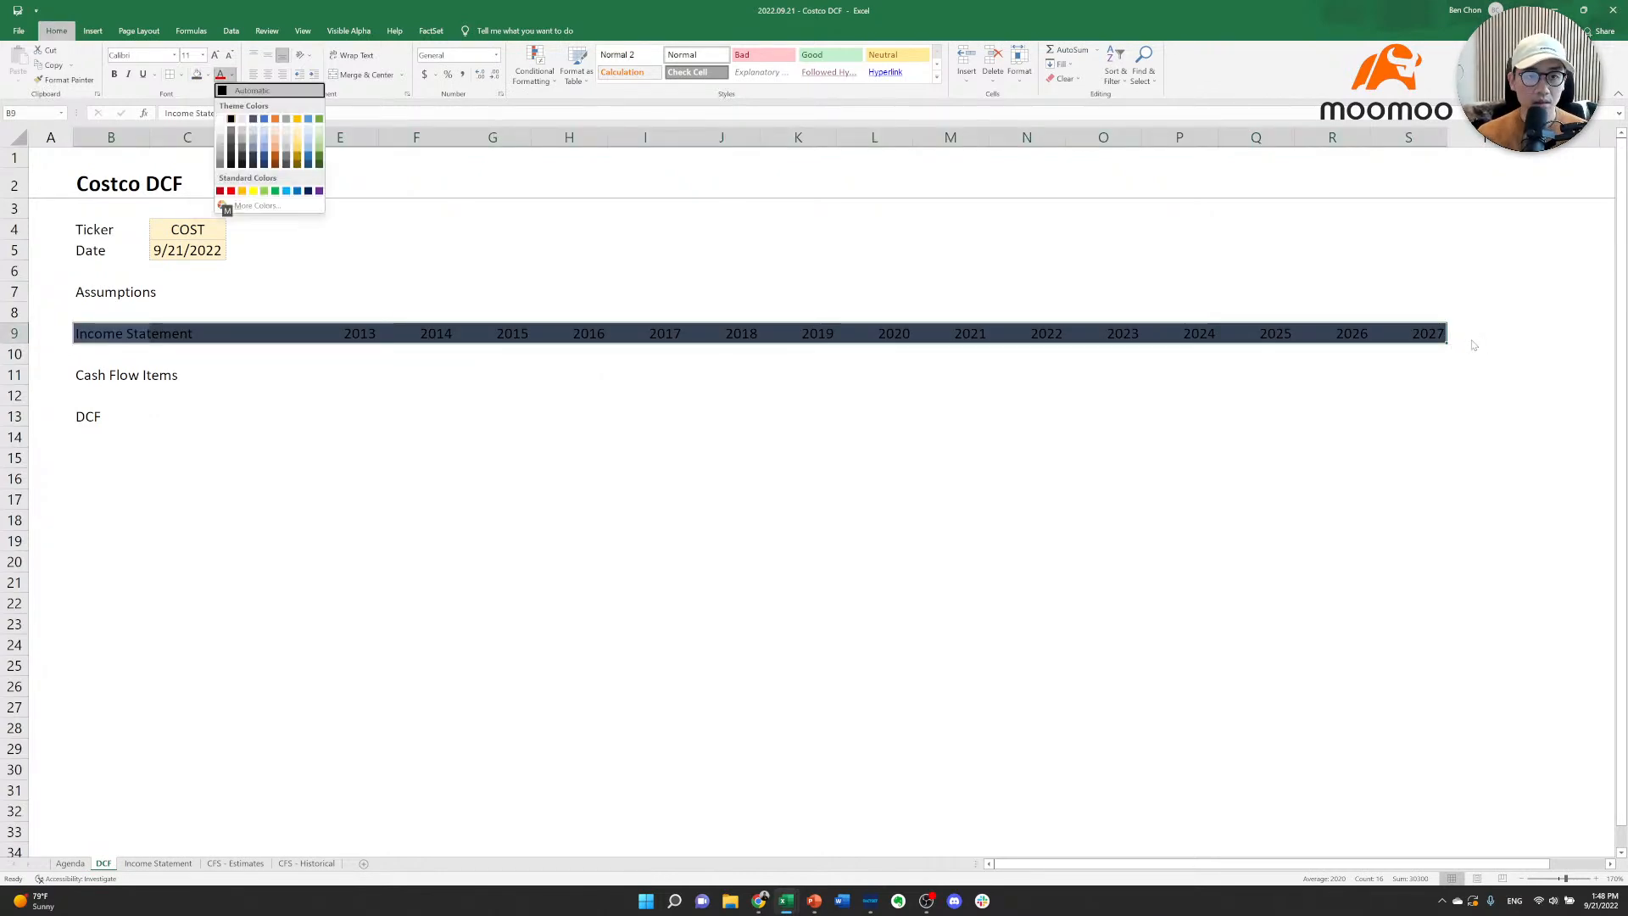
{"action": "key", "text": "Down"}
{"action": "key", "text": "Return"}
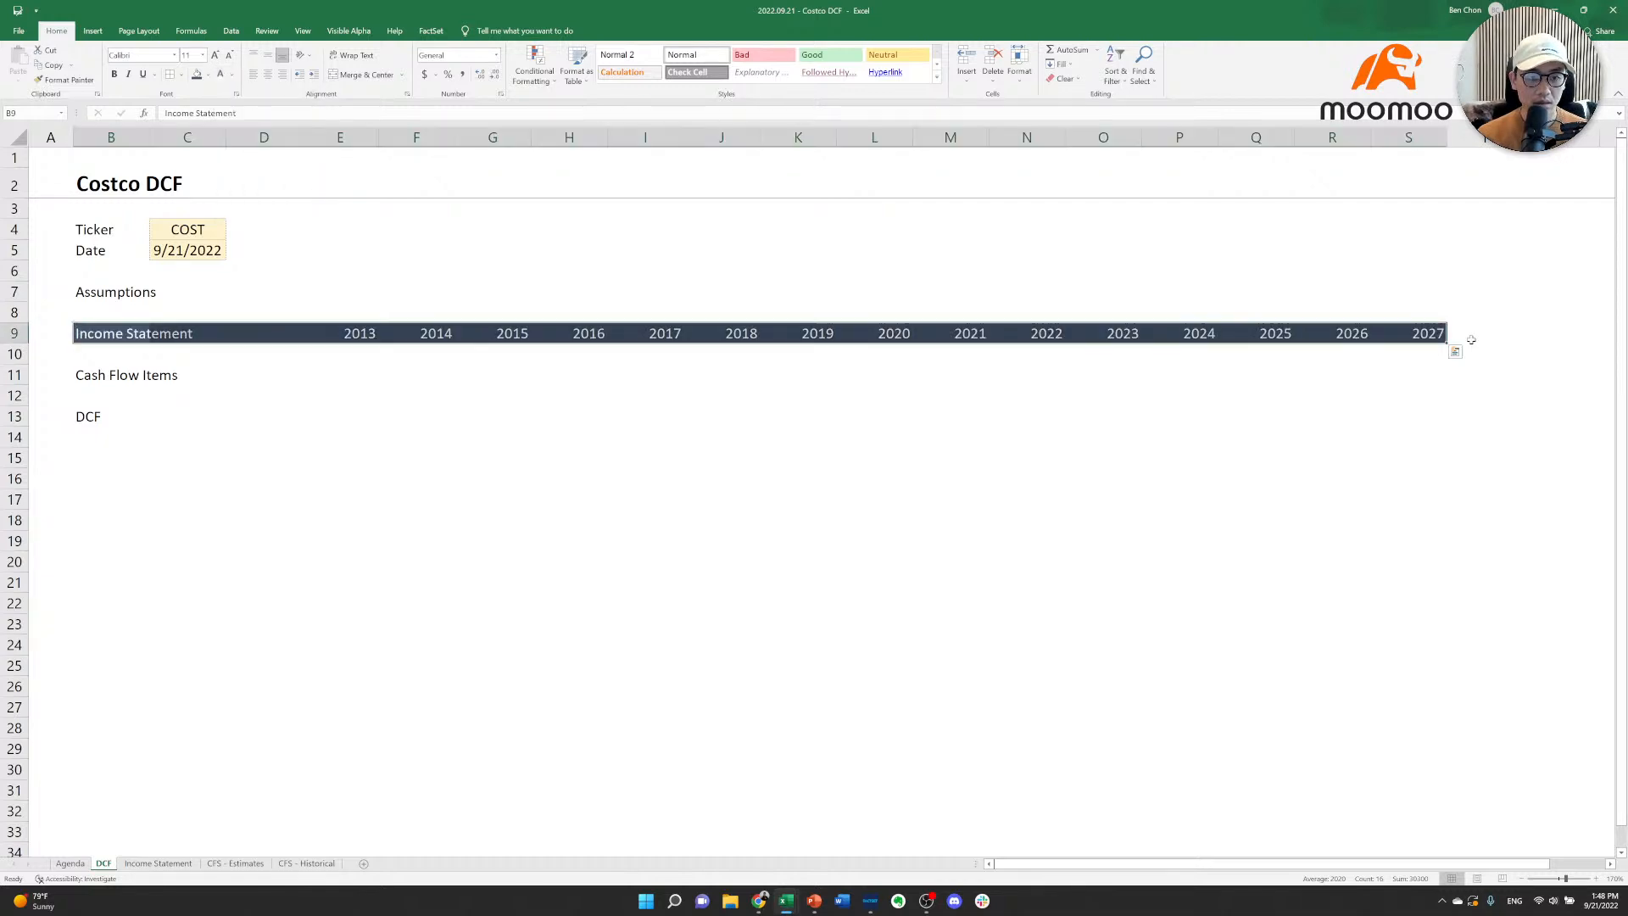
{"action": "key", "text": "ctrl+b"}
Apply only the formatting of header row B9:S9 to the Cash Flow Items row 11.
{"action": "key", "text": "Down"}
{"action": "key", "text": "Down"}
{"action": "key", "text": "Up"}
{"action": "key", "text": "Up"}
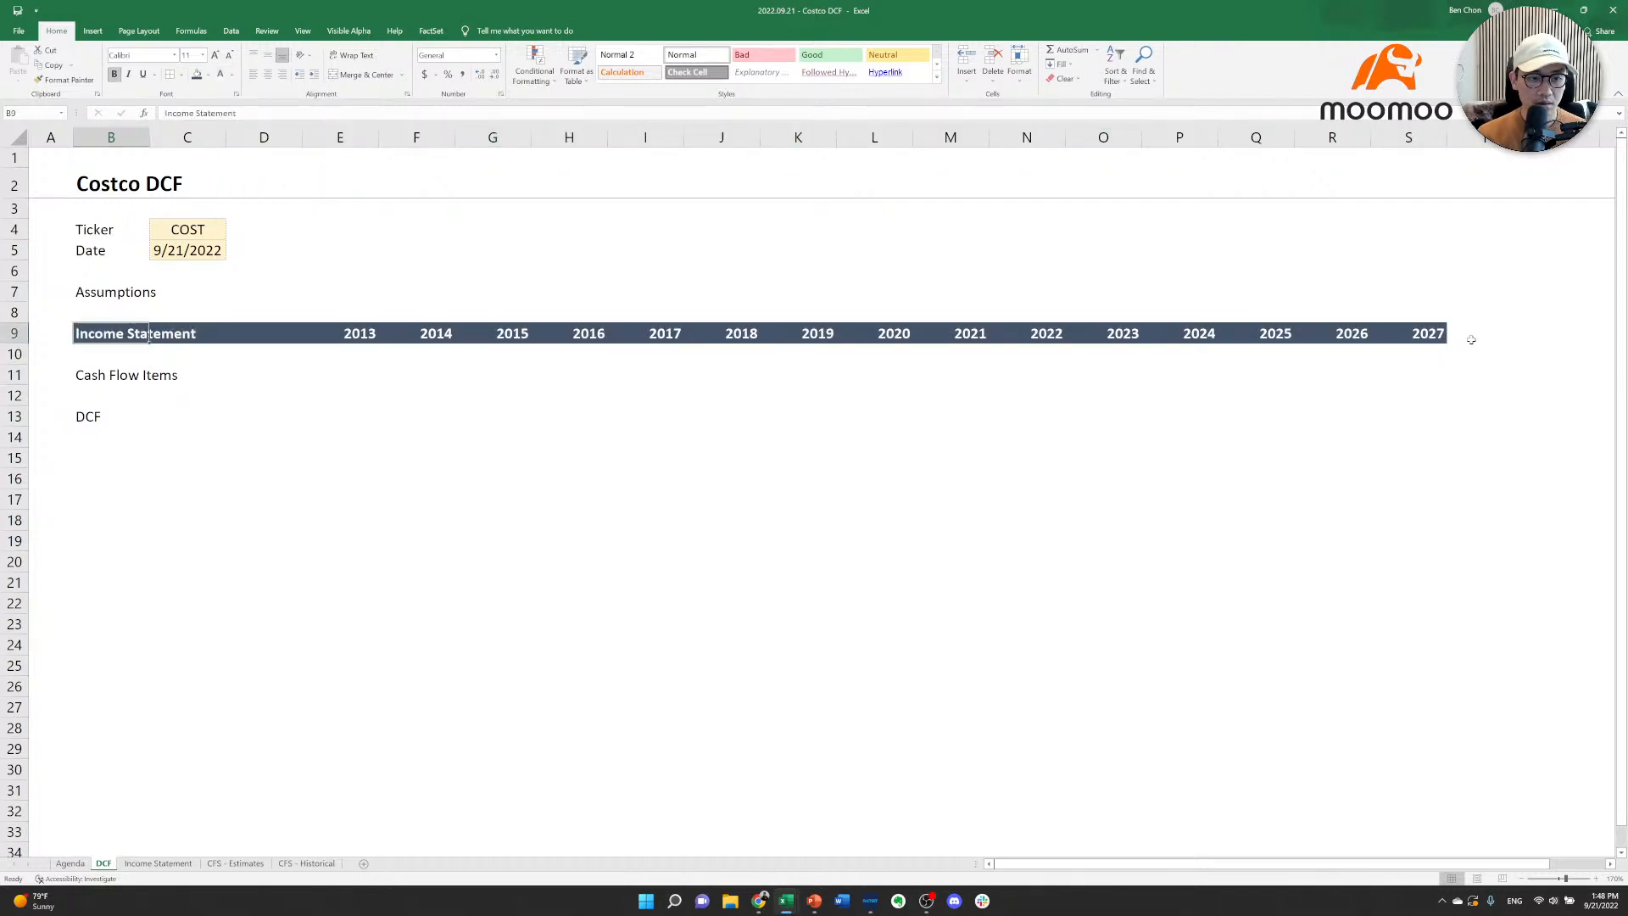
{"action": "key", "text": "shift+Right"}
{"action": "key", "text": "shift+Right"}
{"action": "key", "text": "shift+Right"}
{"action": "key", "text": "ctrl+c"}
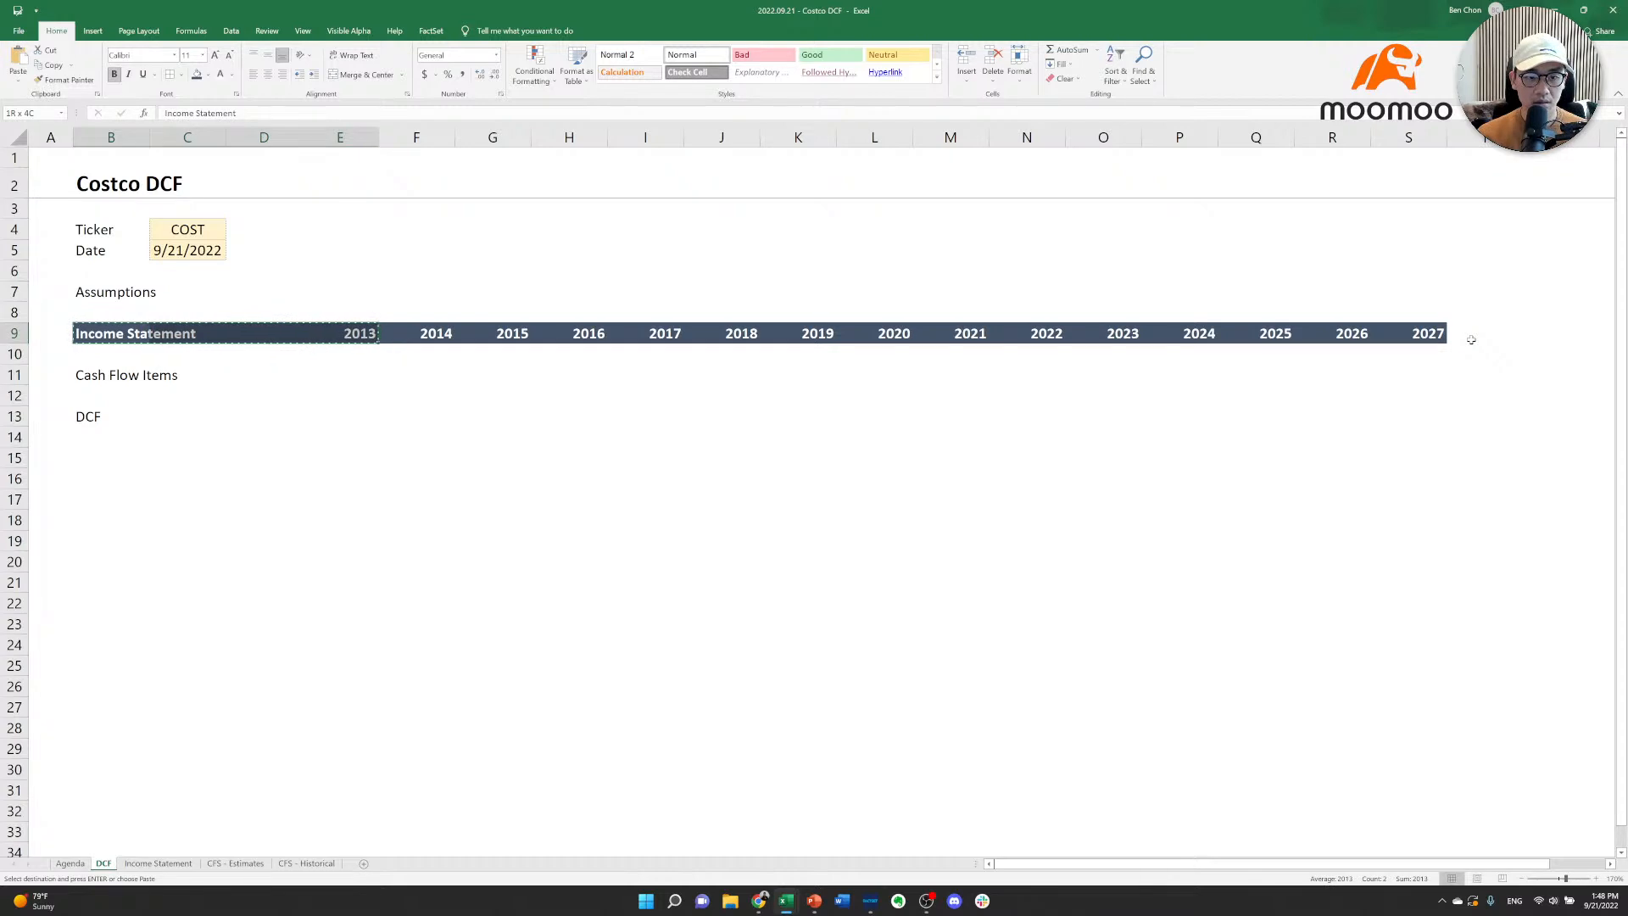
{"action": "key", "text": "ctrl+shift+Right"}
{"action": "key", "text": "ctrl+c"}
{"action": "key", "text": "Down"}
{"action": "key", "text": "Down"}
{"action": "key", "text": "ctrl+alt+v"}
{"action": "key", "text": "t"}
{"action": "key", "text": "Return"}
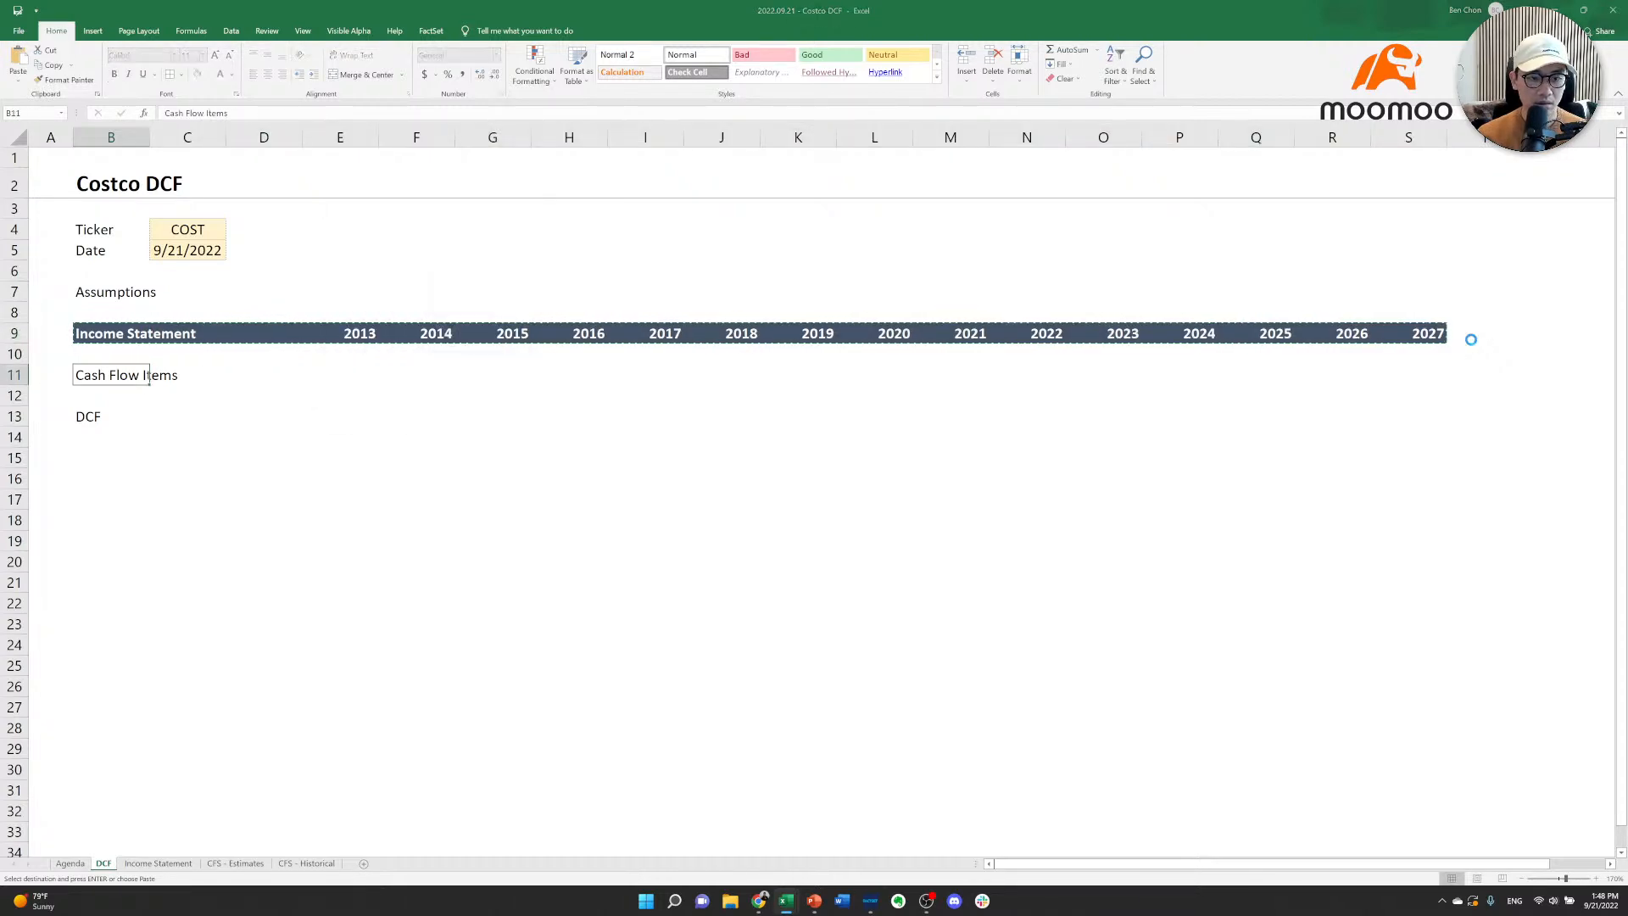
Link cell E11 in the Cash Flow Items header to the year 2013 with the formula =E9.
{"action": "key", "text": "Up"}
{"action": "key", "text": "Right"}
{"action": "key", "text": "Right"}
{"action": "key", "text": "Down"}
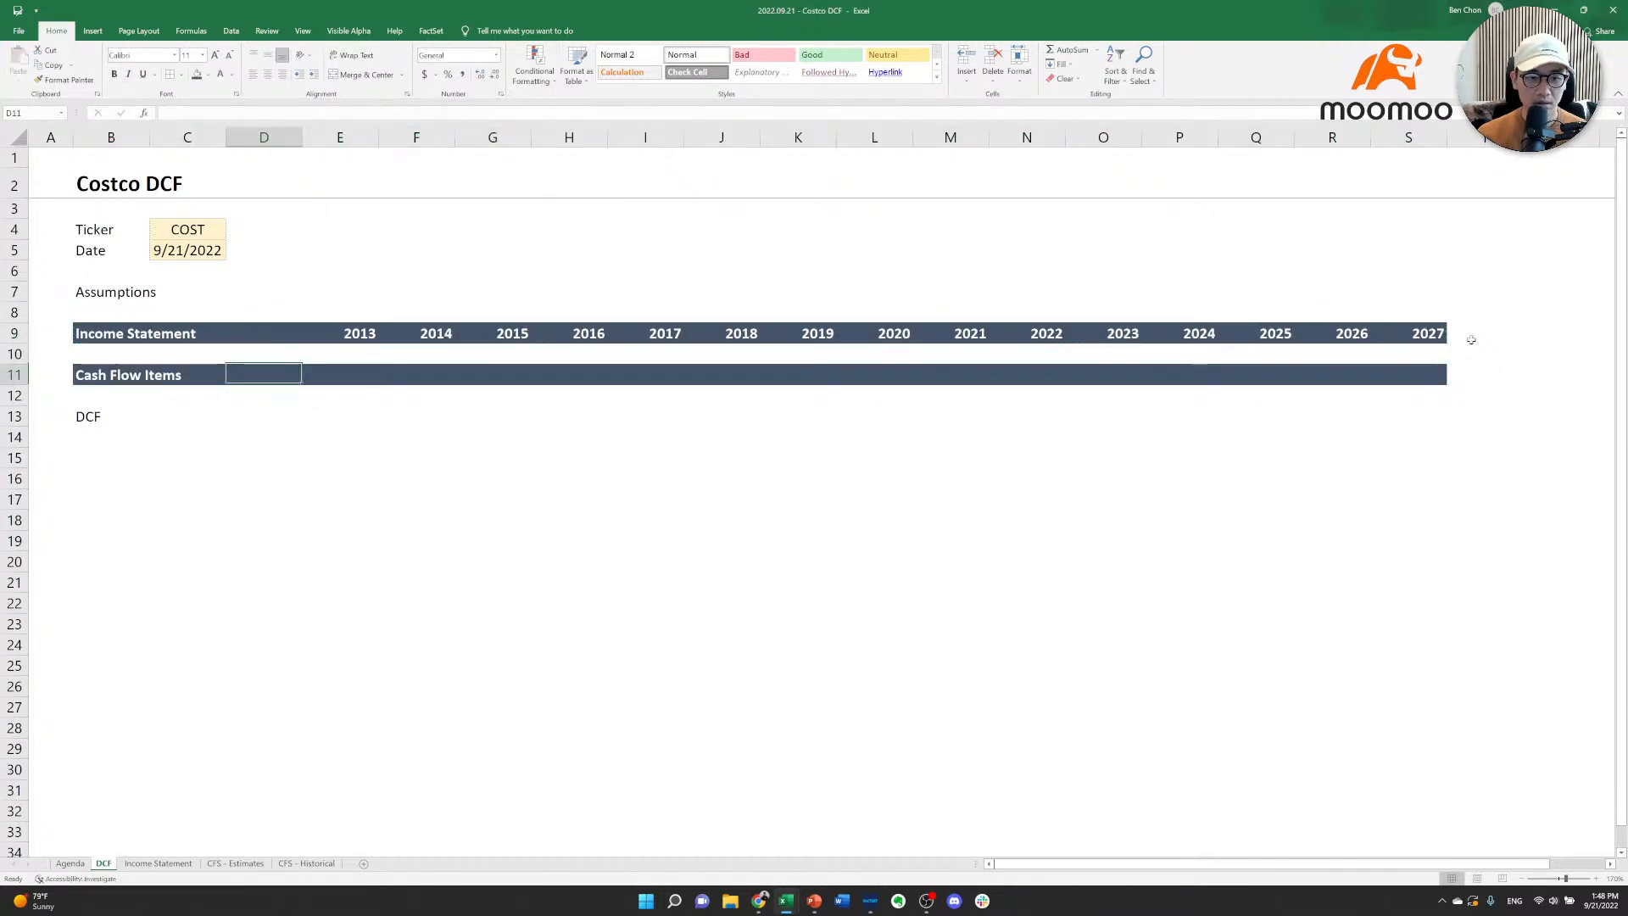
{"action": "key", "text": "Right"}
{"action": "type", "text": "="}
{"action": "key", "text": "Up"}
{"action": "key", "text": "Up"}
{"action": "key", "text": "ctrl+Return"}
Copy the year link from E11 across to S11 so the Cash Flow Items header runs through 2027.
{"action": "key", "text": "ctrl+c"}
{"action": "key", "text": "shift+Right"}
{"action": "key", "text": "shift+Right"}
{"action": "key", "text": "shift+Right"}
{"action": "key", "text": "shift+Right"}
{"action": "key", "text": "shift+Right"}
{"action": "key", "text": "shift+Right"}
{"action": "key", "text": "shift+Right"}
{"action": "key", "text": "shift+Right"}
{"action": "key", "text": "shift+Right"}
{"action": "key", "text": "shift+Right"}
{"action": "key", "text": "shift+Right"}
{"action": "key", "text": "shift+Right"}
{"action": "key", "text": "shift+Right"}
{"action": "key", "text": "shift+Right"}
{"action": "key", "text": "shift+Right"}
{"action": "key", "text": "shift+Right"}
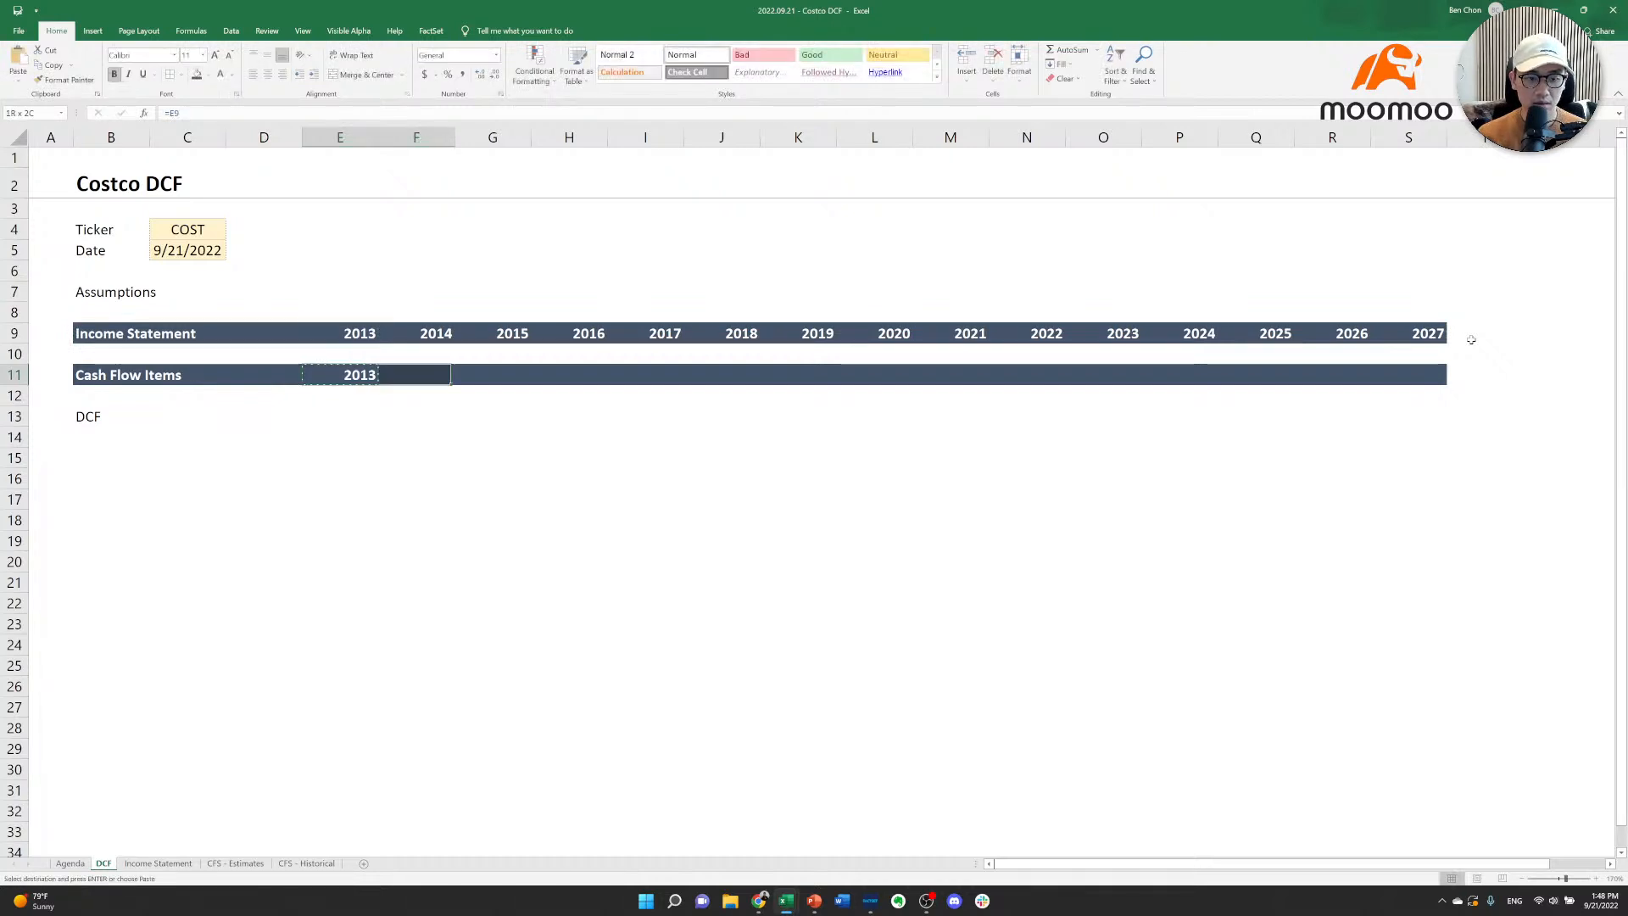
{"action": "key", "text": "shift+Left"}
{"action": "key", "text": "shift+Left"}
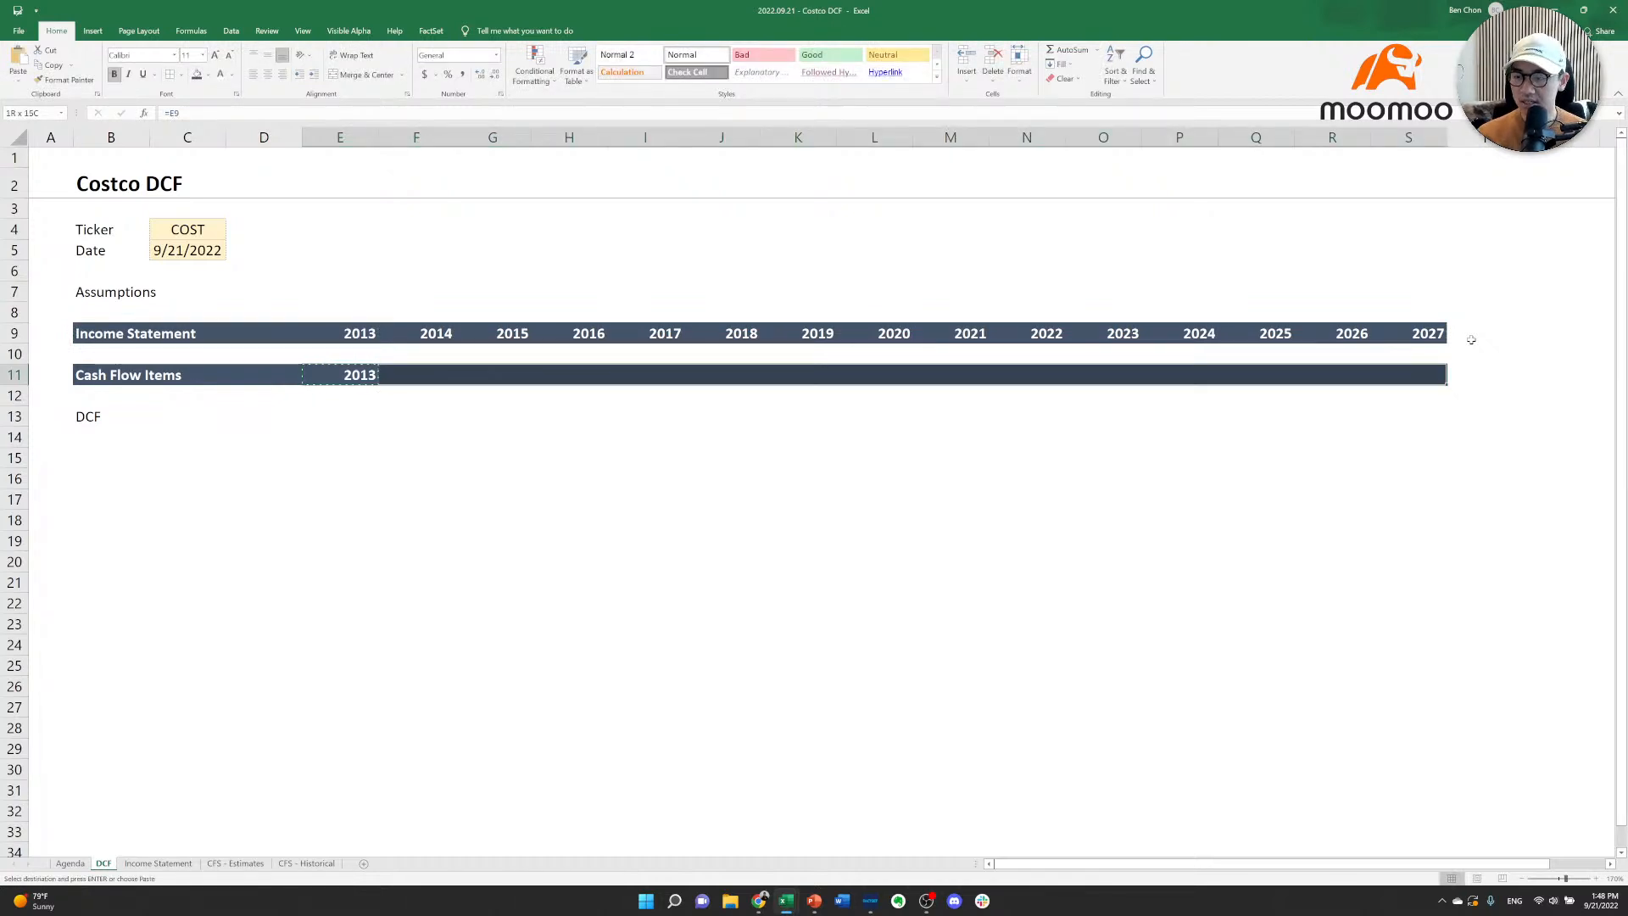
{"action": "key", "text": "ctrl+v"}
Copy the Cash Flow Items header row B11:S11 onto row 13 and relabel B13 as DCF.
{"action": "key", "text": "Left"}
{"action": "key", "text": "Left"}
{"action": "key", "text": "Left"}
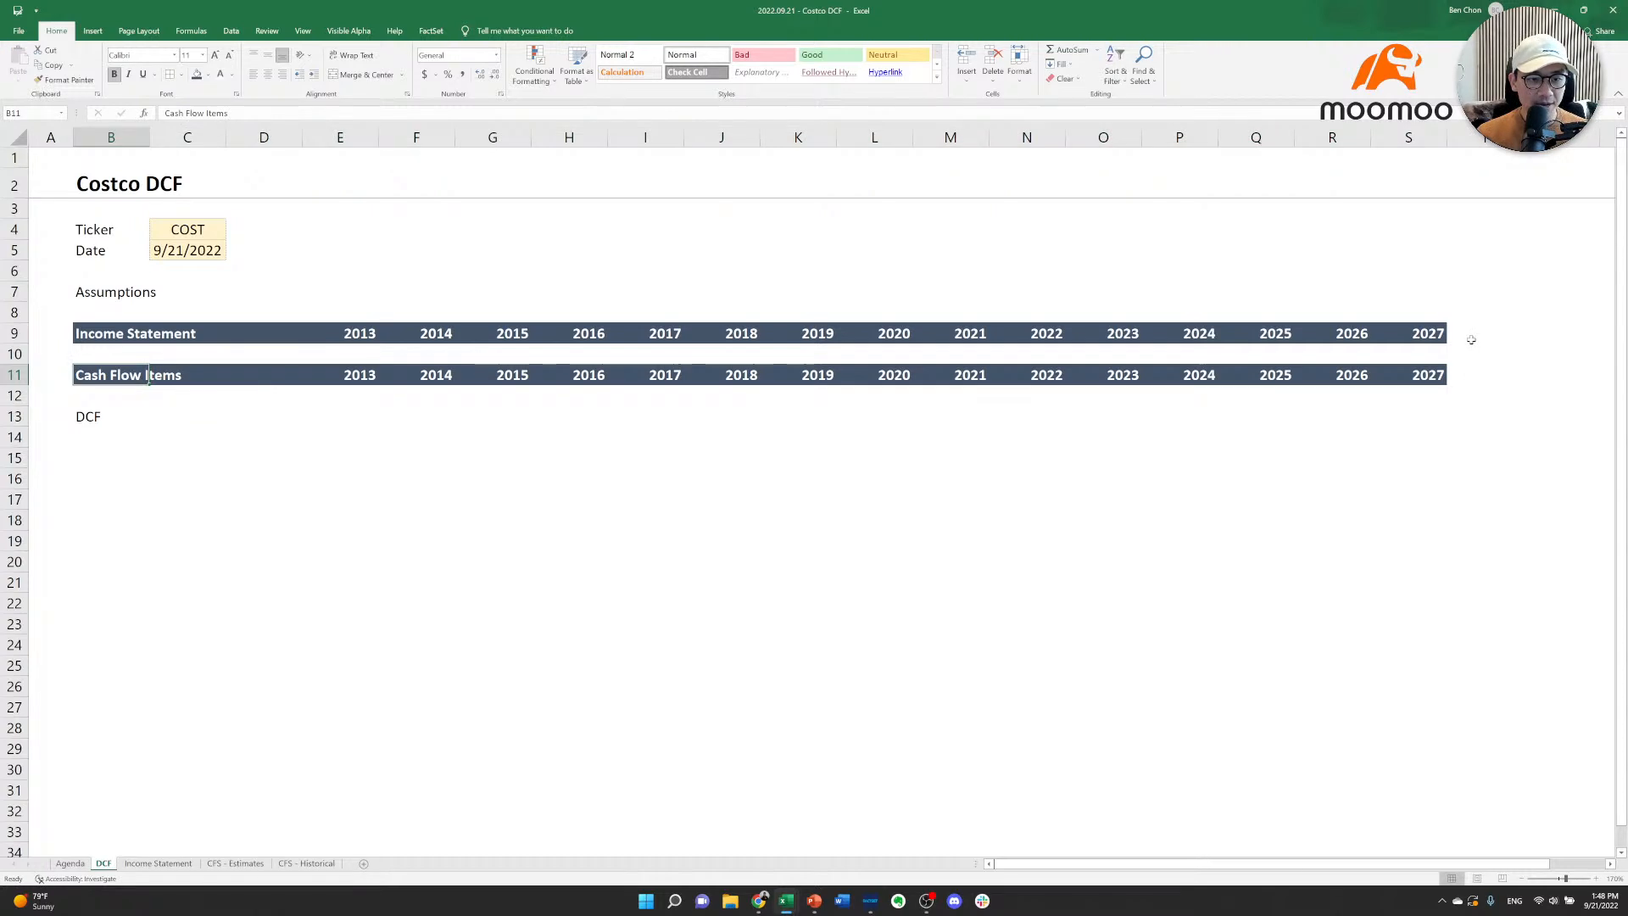
{"action": "key", "text": "shift+Right"}
{"action": "key", "text": "shift+Right"}
{"action": "key", "text": "shift+Right"}
{"action": "key", "text": "ctrl+shift+Right"}
{"action": "key", "text": "ctrl+c"}
{"action": "key", "text": "Down"}
{"action": "key", "text": "Down"}
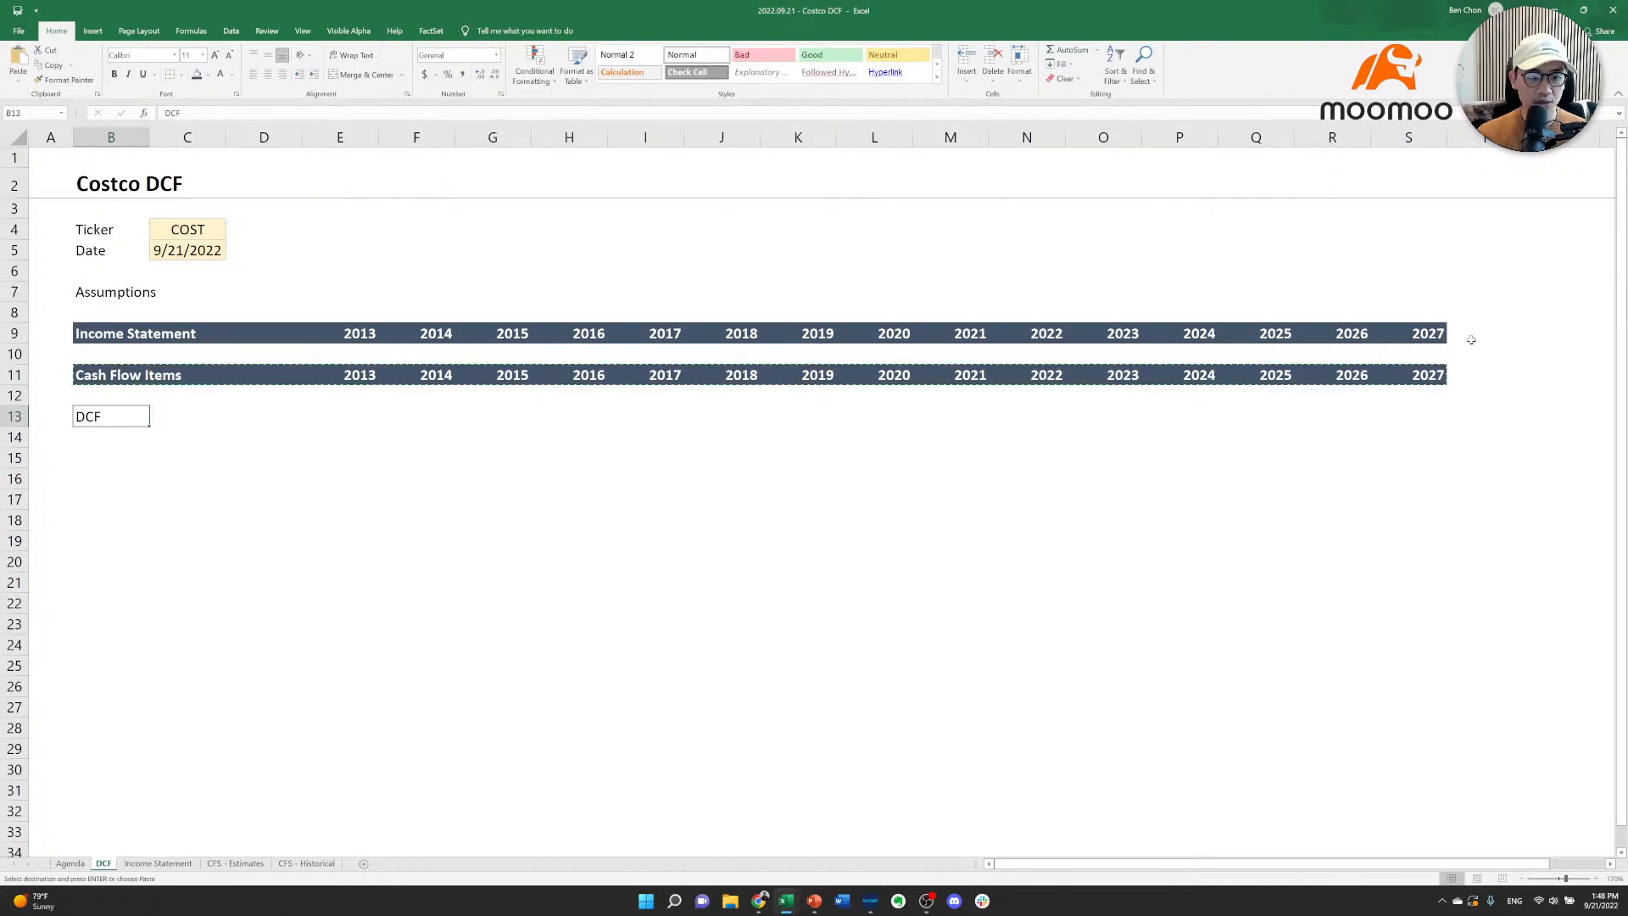
{"action": "key", "text": "ctrl+v"}
{"action": "type", "text": "D"}
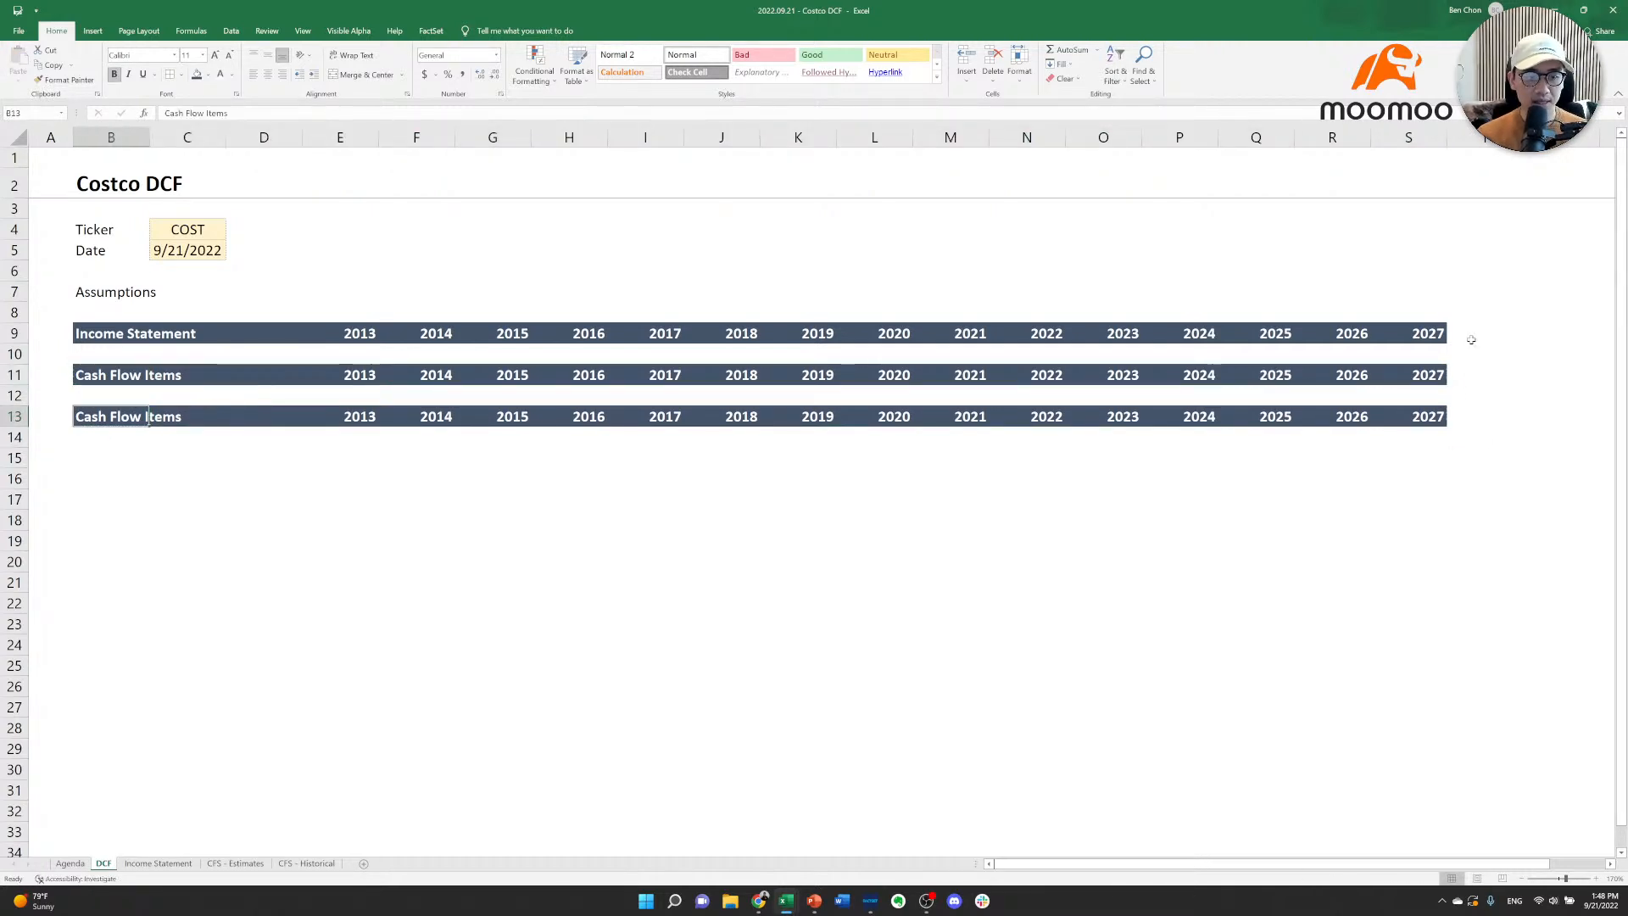
{"action": "type", "text": "CF"}
{"action": "key", "text": "Up"}
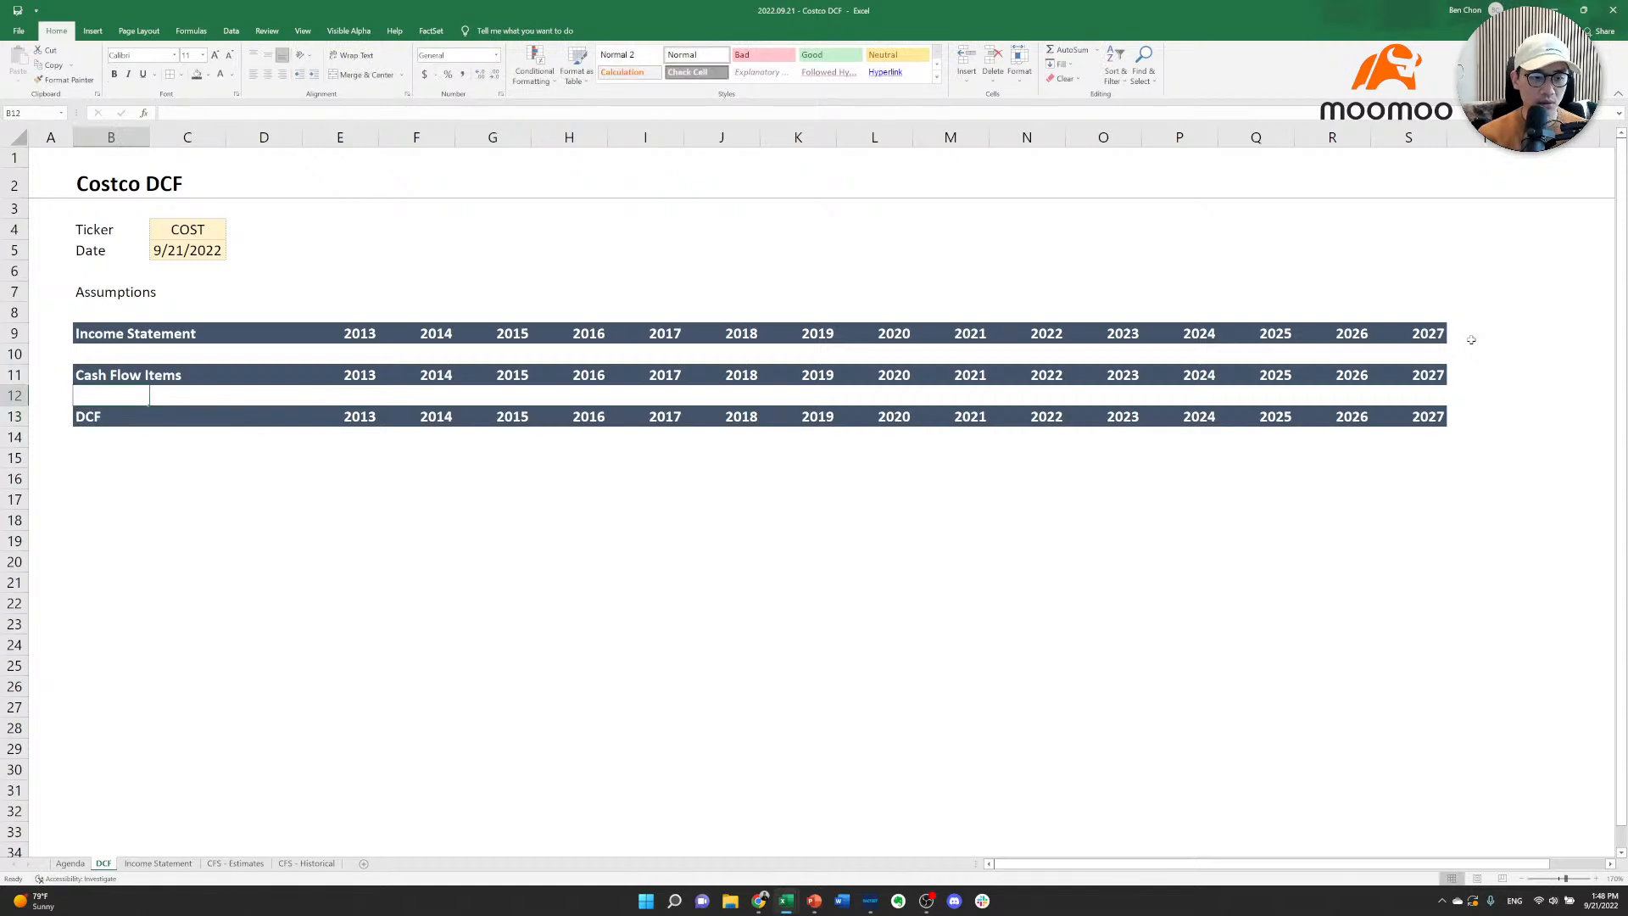
Try inserting a row between the Cash Flow Items and DCF headers, and undo the insertion.
{"action": "key", "text": "alt+h"}
{"action": "key", "text": "i"}
{"action": "key", "text": "r"}
{"action": "key", "text": "Up"}
{"action": "key", "text": "Up"}
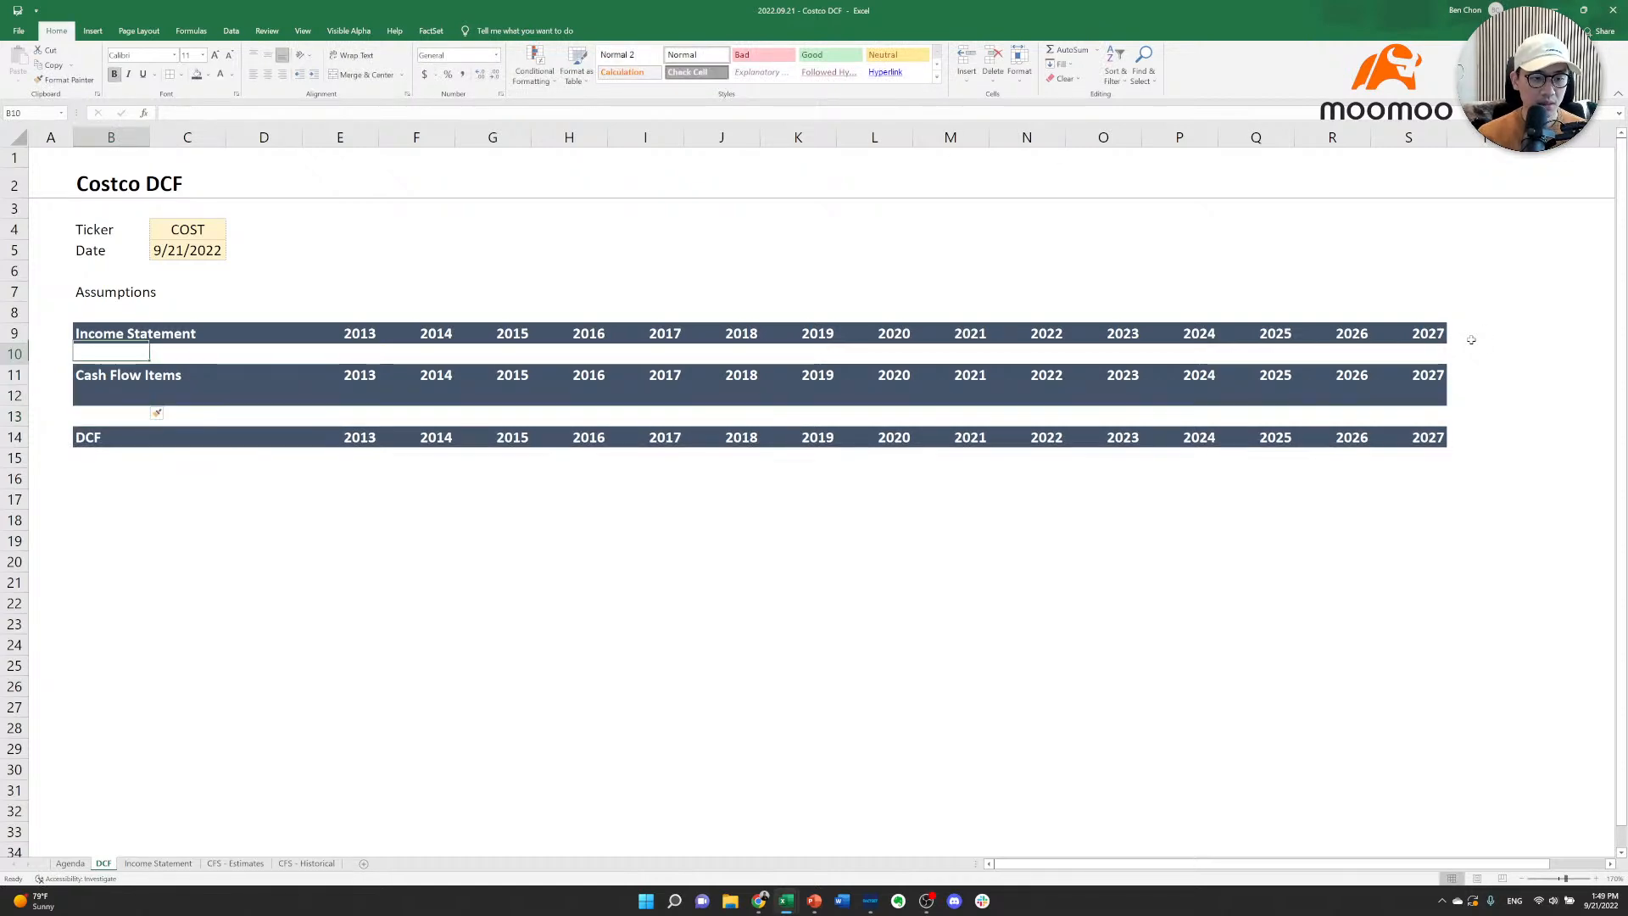
{"action": "key", "text": "ctrl+z"}
Copy the Income Statement header row B9:S9 onto the Assumptions row 7.
{"action": "key", "text": "Up"}
{"action": "key", "text": "shift+Right"}
{"action": "key", "text": "shift+Right"}
{"action": "key", "text": "shift+Right"}
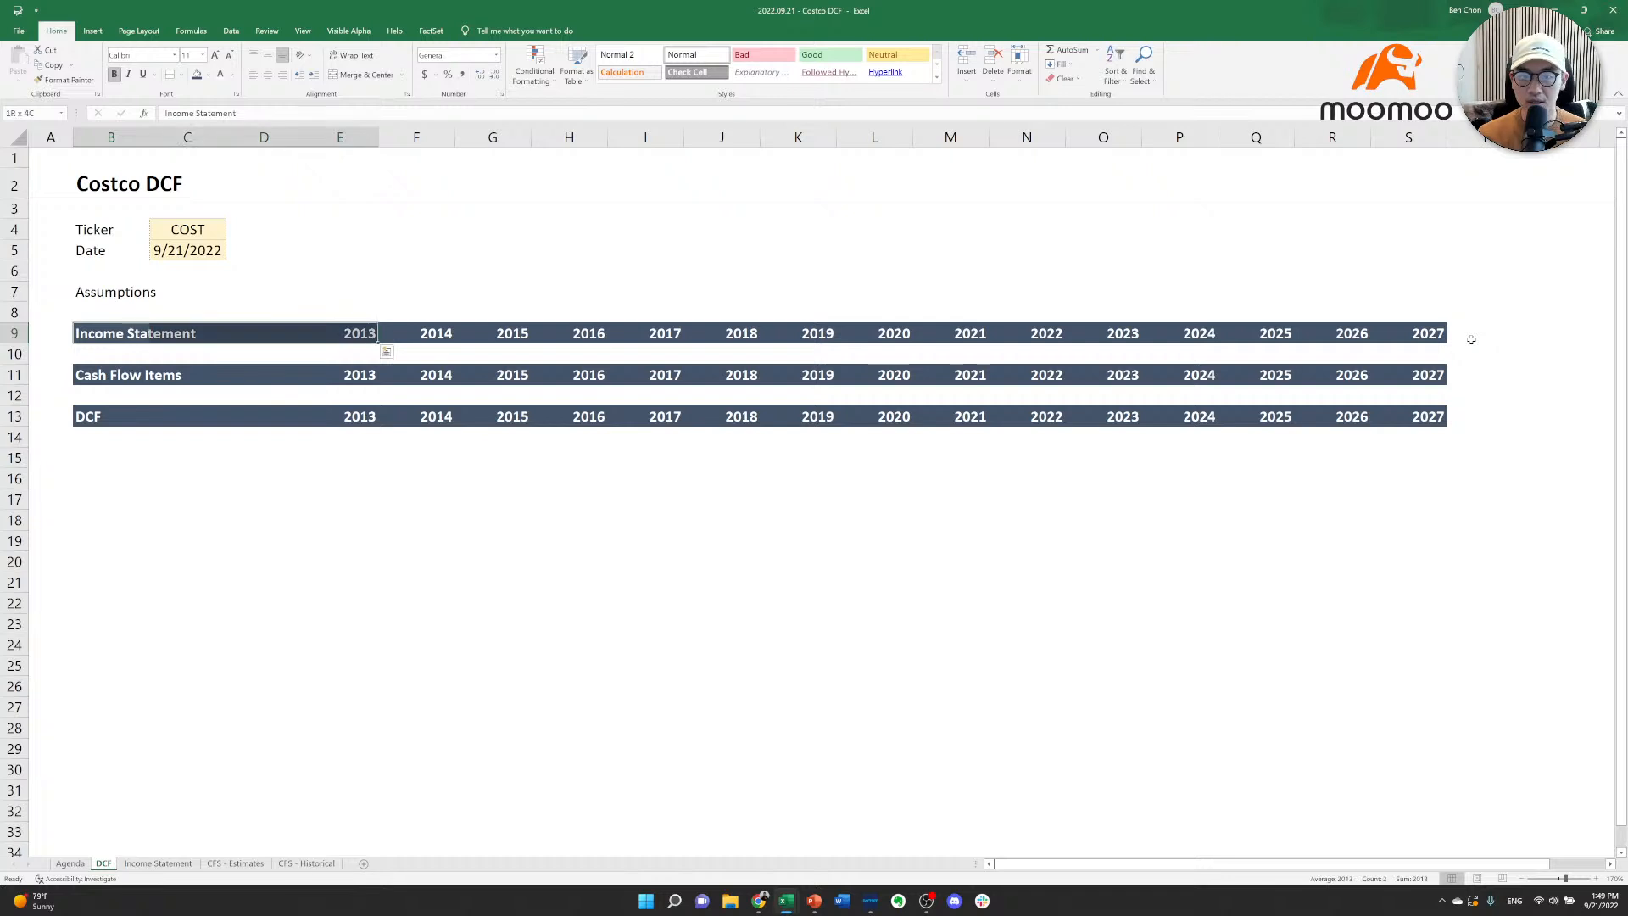
{"action": "key", "text": "ctrl+shift+Right"}
{"action": "key", "text": "ctrl+c"}
{"action": "key", "text": "Up"}
{"action": "key", "text": "Up"}
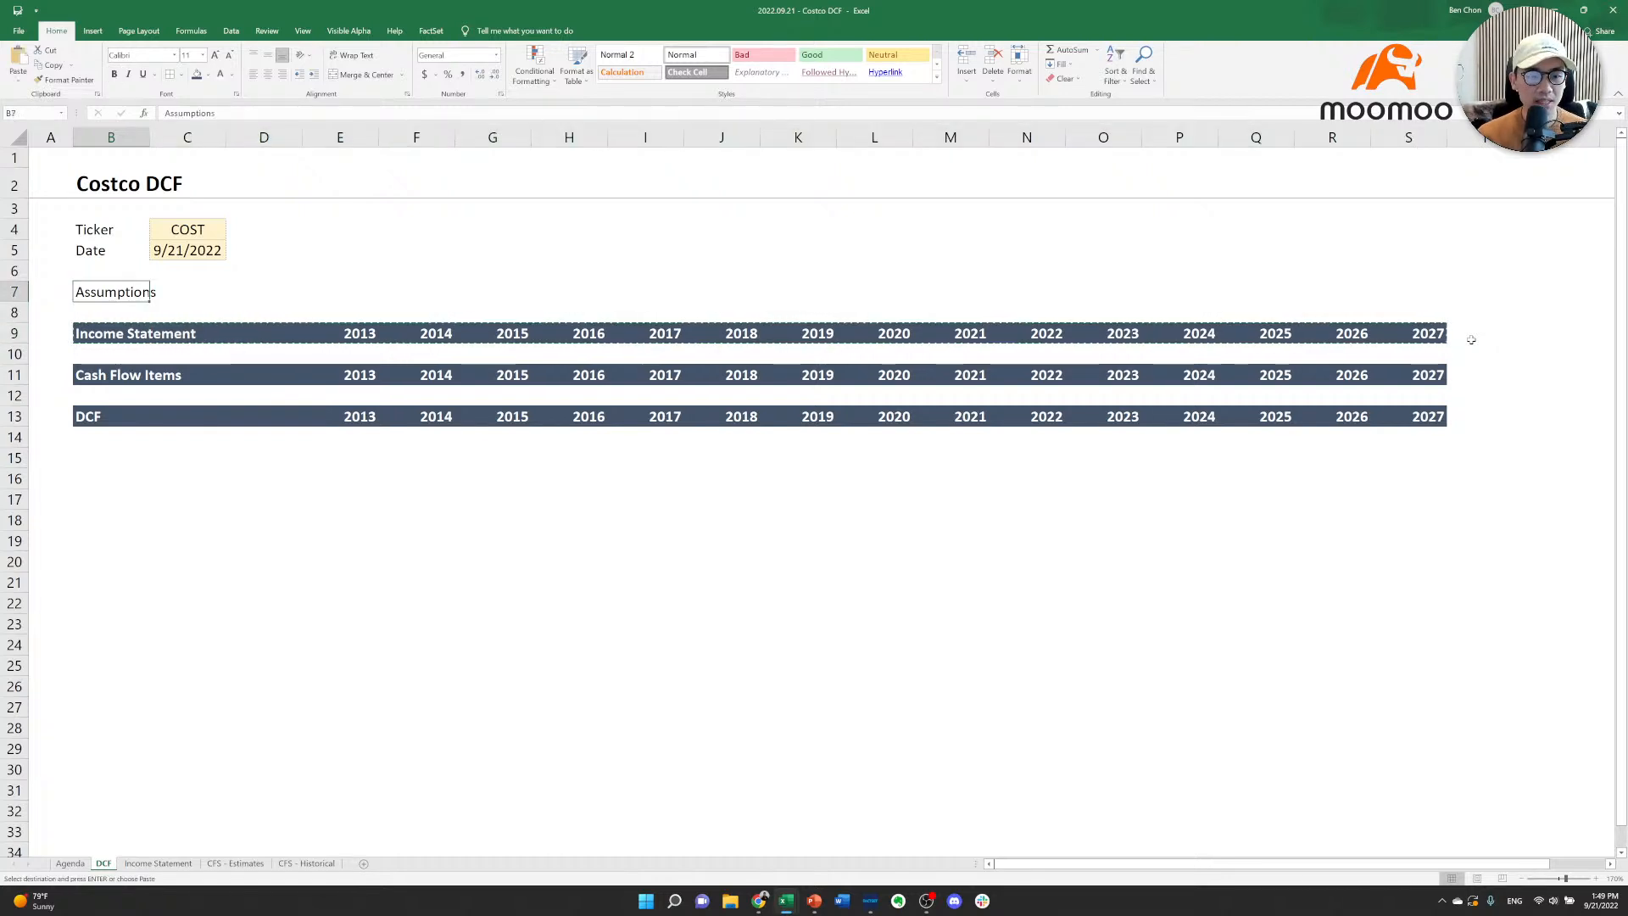
{"action": "key", "text": "ctrl+v"}
Clear the years 2013 to 2027 from E7:S7, keeping the header fill.
{"action": "key", "text": "Right"}
{"action": "key", "text": "Right"}
{"action": "key", "text": "Right"}
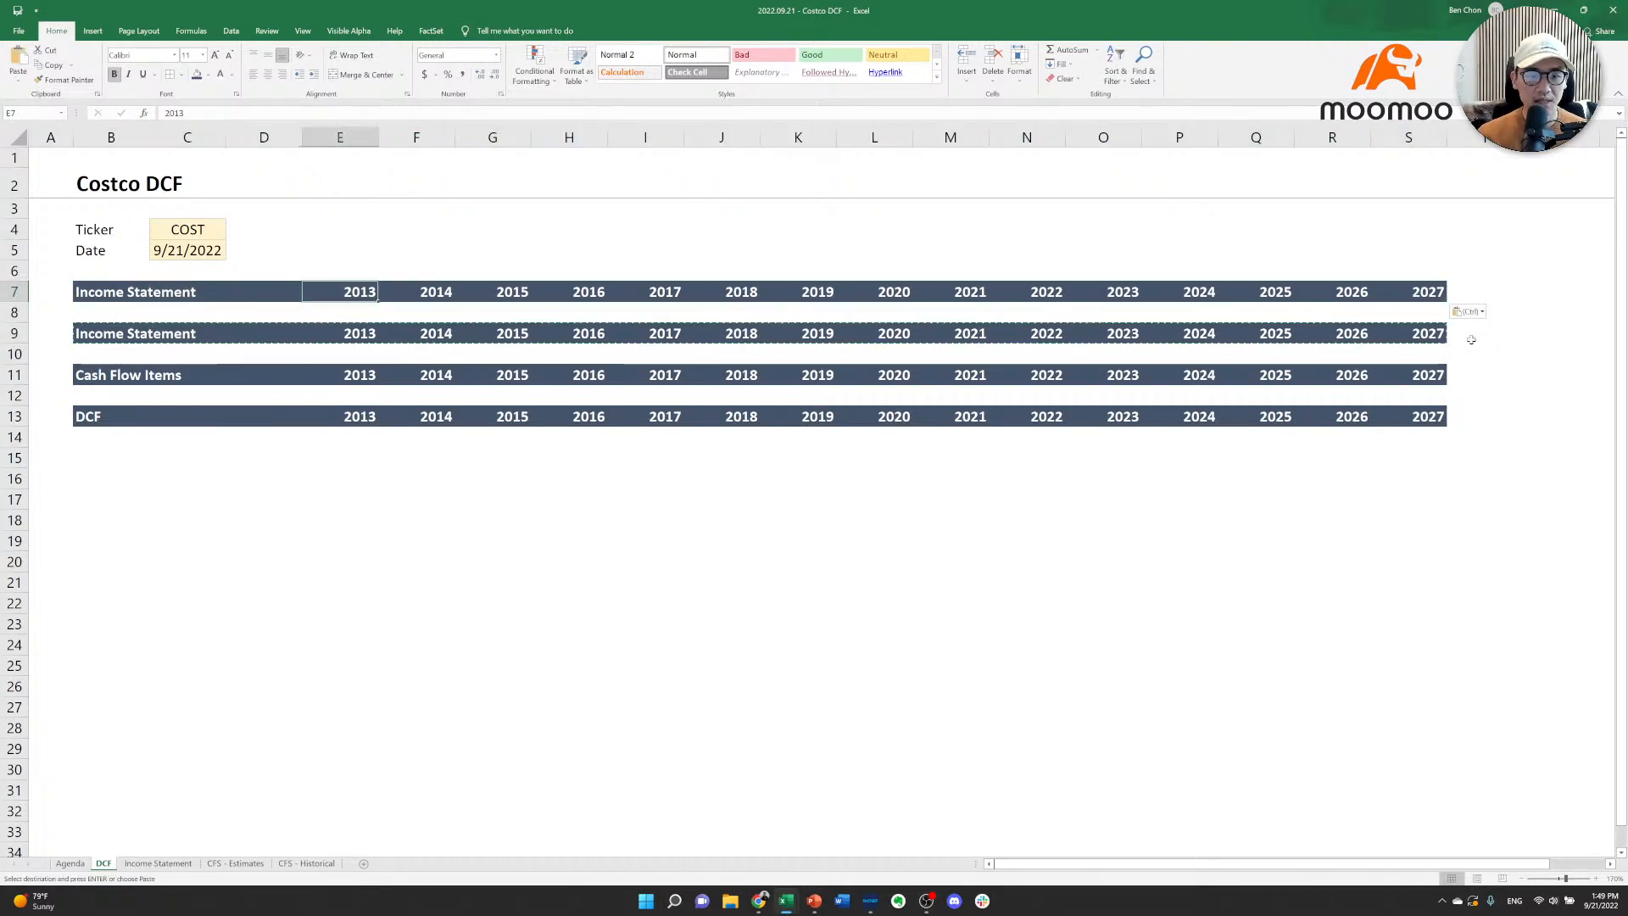
{"action": "key", "text": "ctrl+shift+Right"}
{"action": "key", "text": "Delete"}
Relabel the heading in B7 as Assumptions.
{"action": "key", "text": "Left"}
{"action": "key", "text": "Left"}
{"action": "key", "text": "Left"}
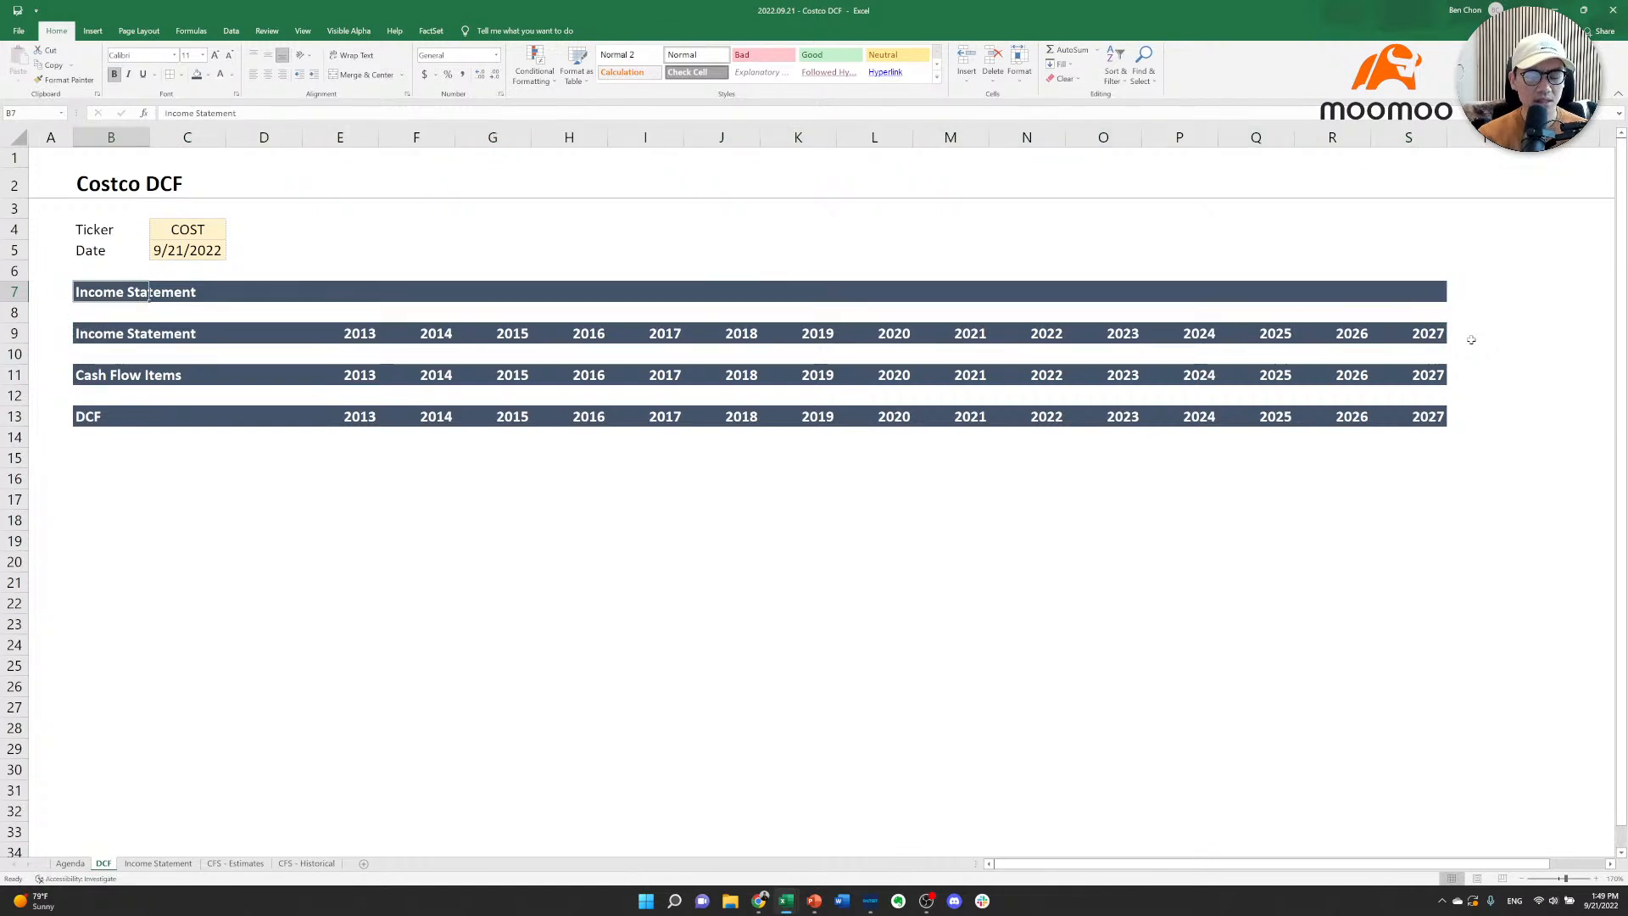
{"action": "type", "text": "Assumptions"}
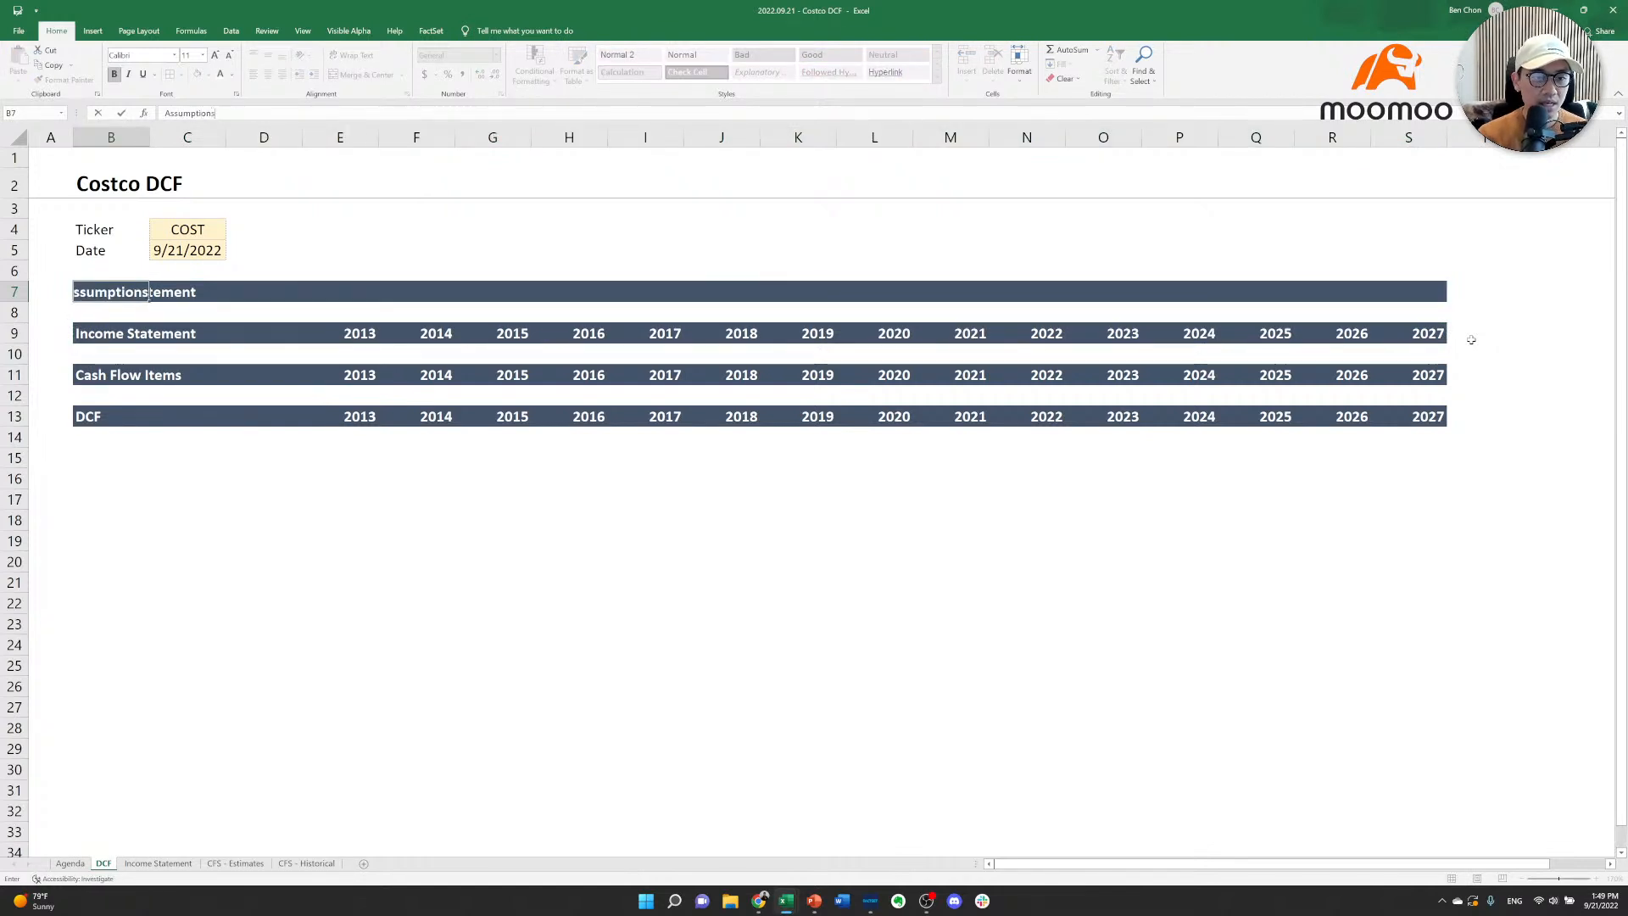
{"action": "key", "text": "Return"}
Insert three blank rows above the Income Statement header to make room under Assumptions.
{"action": "key", "text": "Down"}
{"action": "key", "text": "alt+h"}
{"action": "key", "text": "i"}
{"action": "key", "text": "r"}
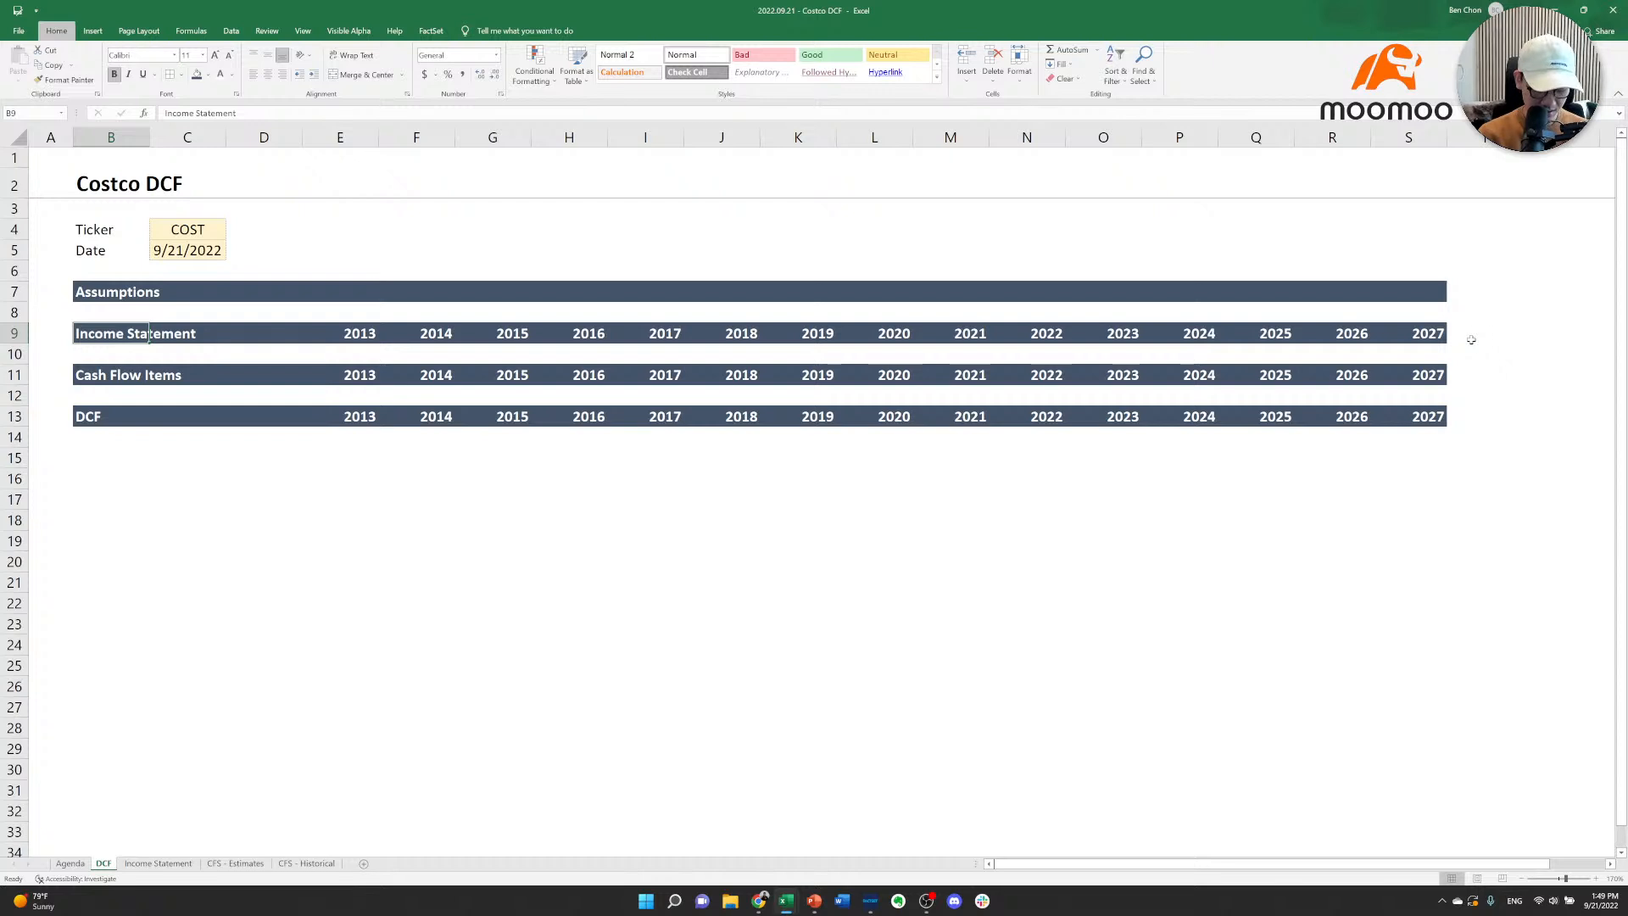
{"action": "key", "text": "F4"}
{"action": "key", "text": "F4"}
Insert four blank rows above the Cash Flow Items header to make room under Income Statement.
{"action": "key", "text": "Down"}
{"action": "key", "text": "Down"}
{"action": "key", "text": "Down"}
{"action": "key", "text": "Down"}
{"action": "key", "text": "Down"}
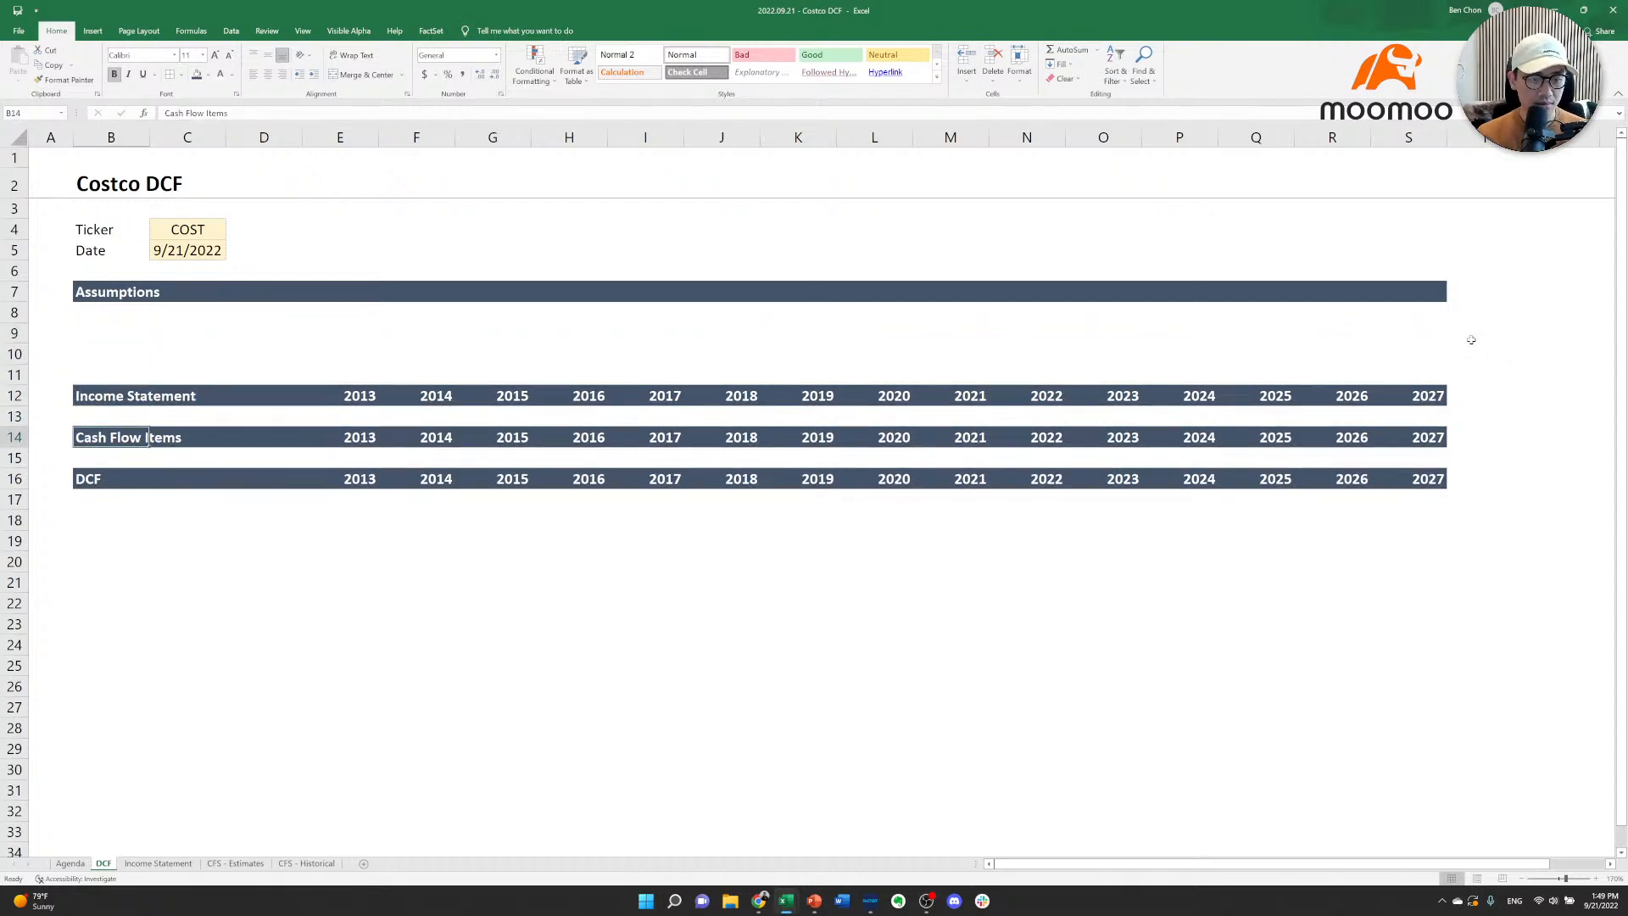
{"action": "key", "text": "F4"}
{"action": "key", "text": "F4"}
{"action": "key", "text": "F4"}
{"action": "key", "text": "F4"}
Insert four blank rows between the Cash Flow Items and DCF headers.
{"action": "key", "text": "Down"}
{"action": "key", "text": "Down"}
{"action": "key", "text": "Down"}
{"action": "key", "text": "Down"}
{"action": "key", "text": "Down"}
{"action": "key", "text": "Down"}
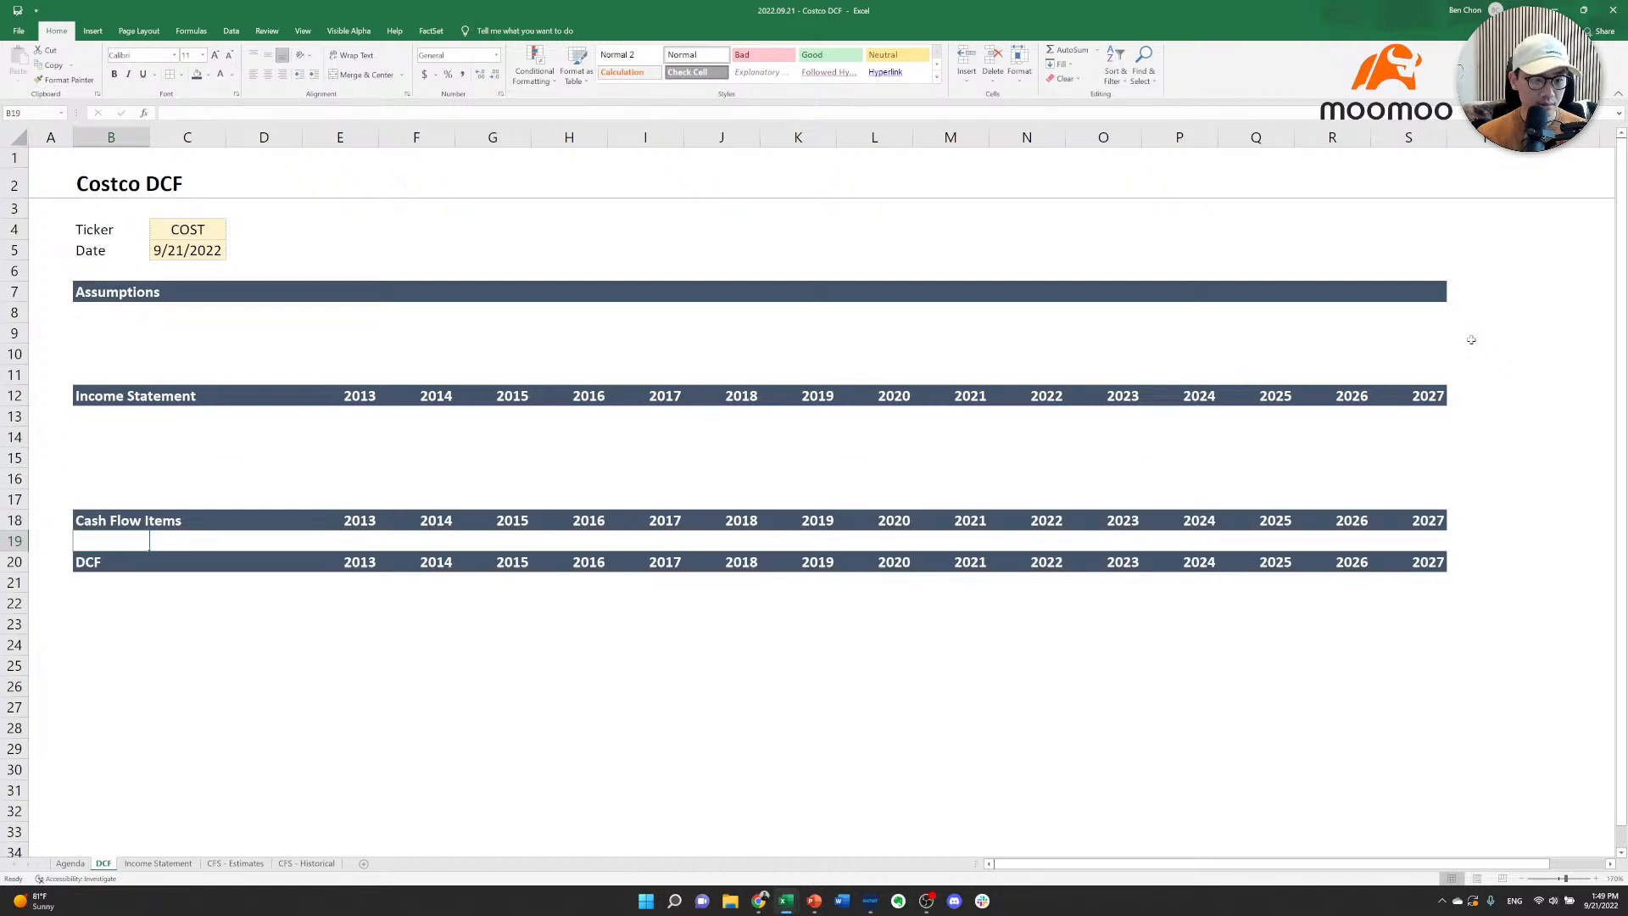
{"action": "key", "text": "F4"}
{"action": "key", "text": "F4"}
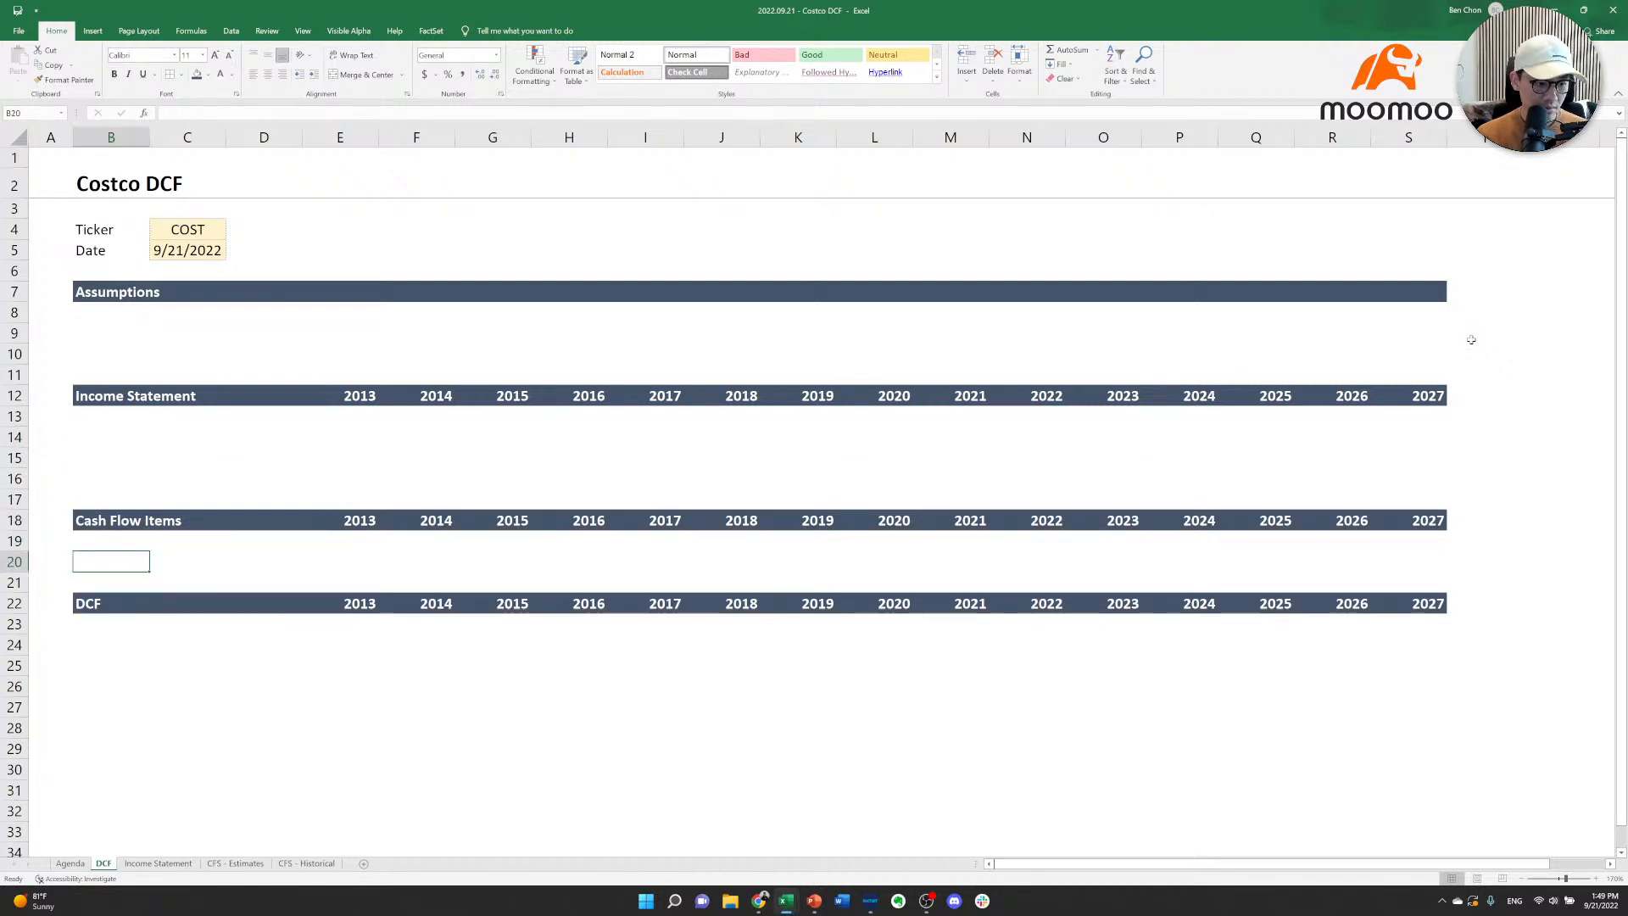
{"action": "key", "text": "F4"}
{"action": "key", "text": "F4"}
{"action": "key", "text": "Up"}
{"action": "key", "text": "Up"}
{"action": "key", "text": "Up"}
{"action": "key", "text": "Up"}
{"action": "key", "text": "Up"}
{"action": "key", "text": "Up"}
{"action": "key", "text": "Up"}
{"action": "key", "text": "Up"}
{"action": "key", "text": "Up"}
{"action": "key", "text": "Up"}
{"action": "key", "text": "Up"}
{"action": "key", "text": "Up"}
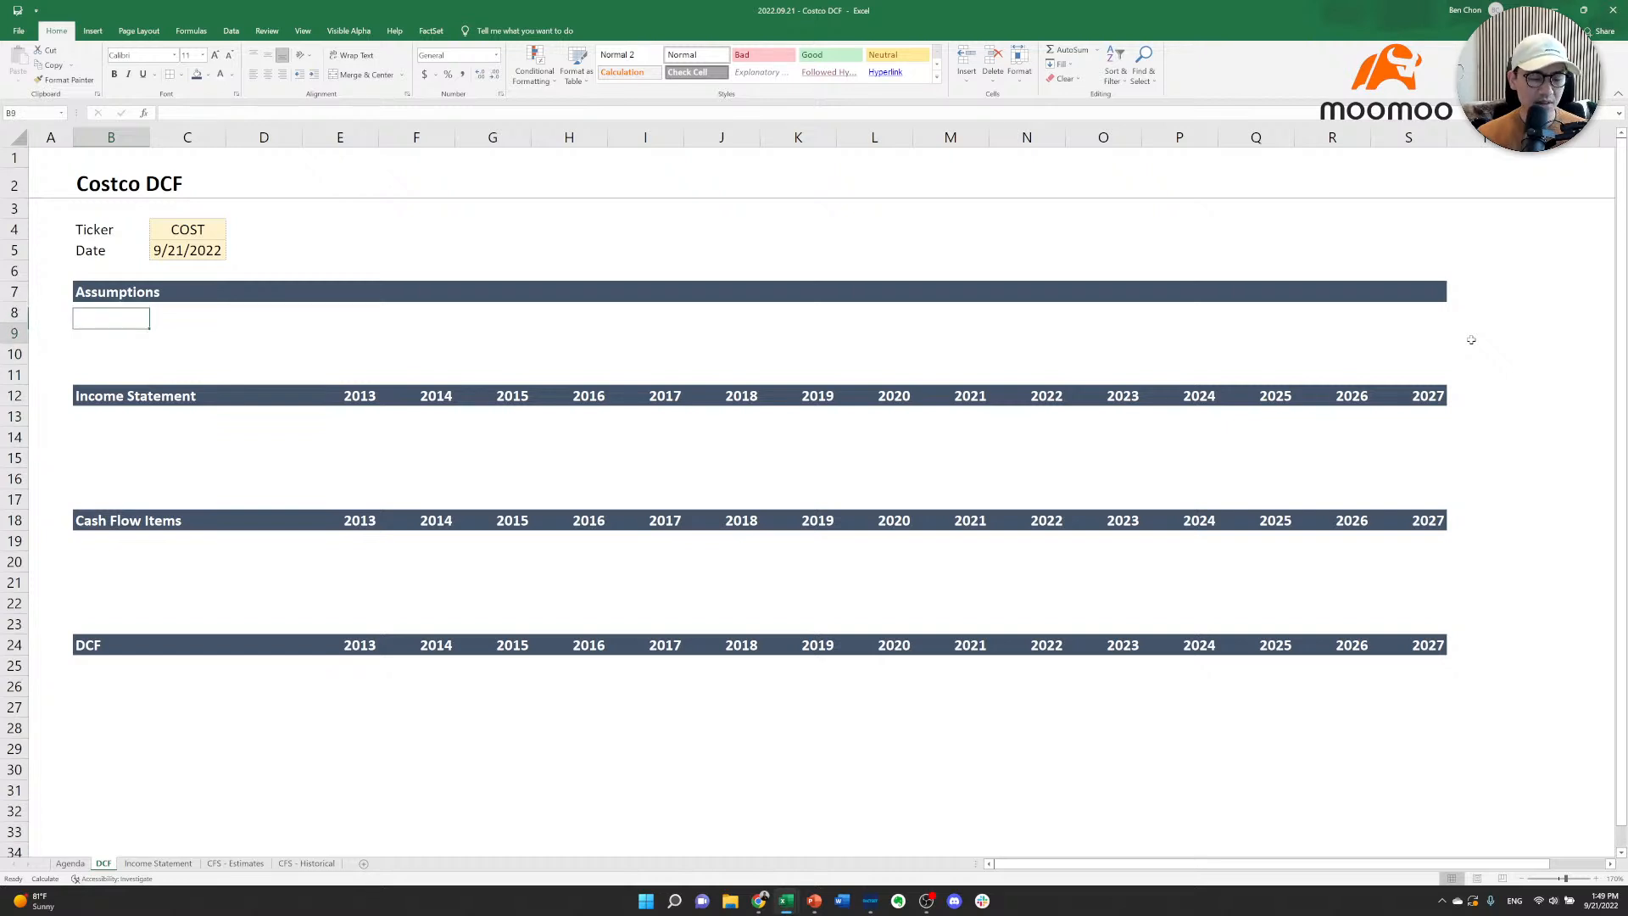
{"action": "key", "text": "Down"}
{"action": "key", "text": "Up"}
{"action": "key", "text": "Up"}
{"action": "key", "text": "Down"}
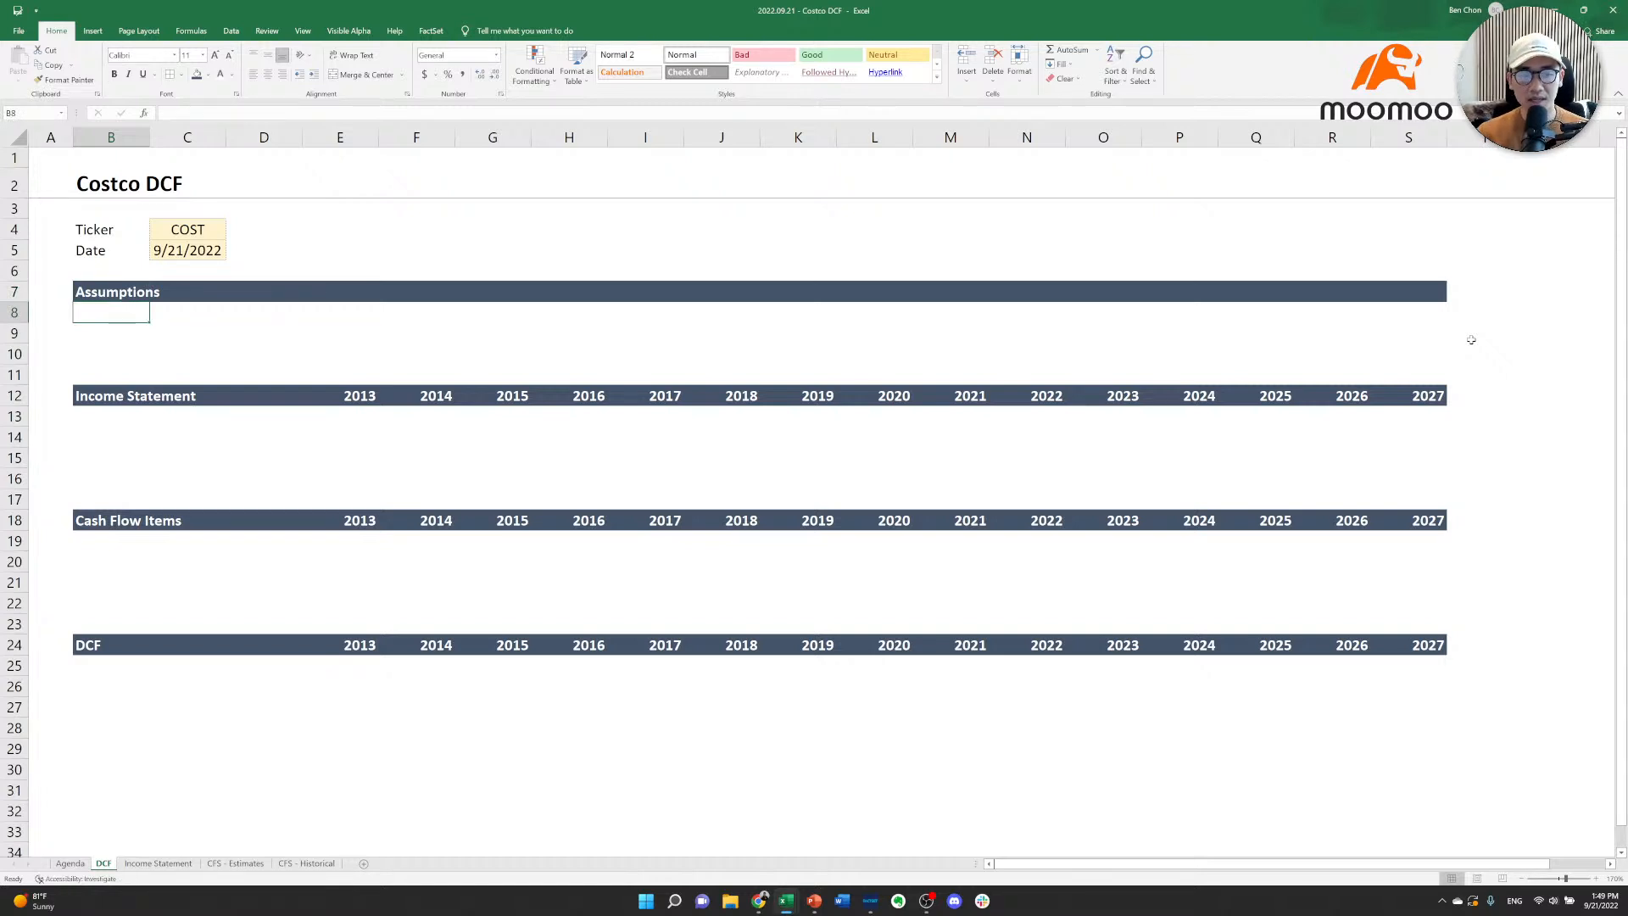
{"action": "type", "text": "wallmine"}
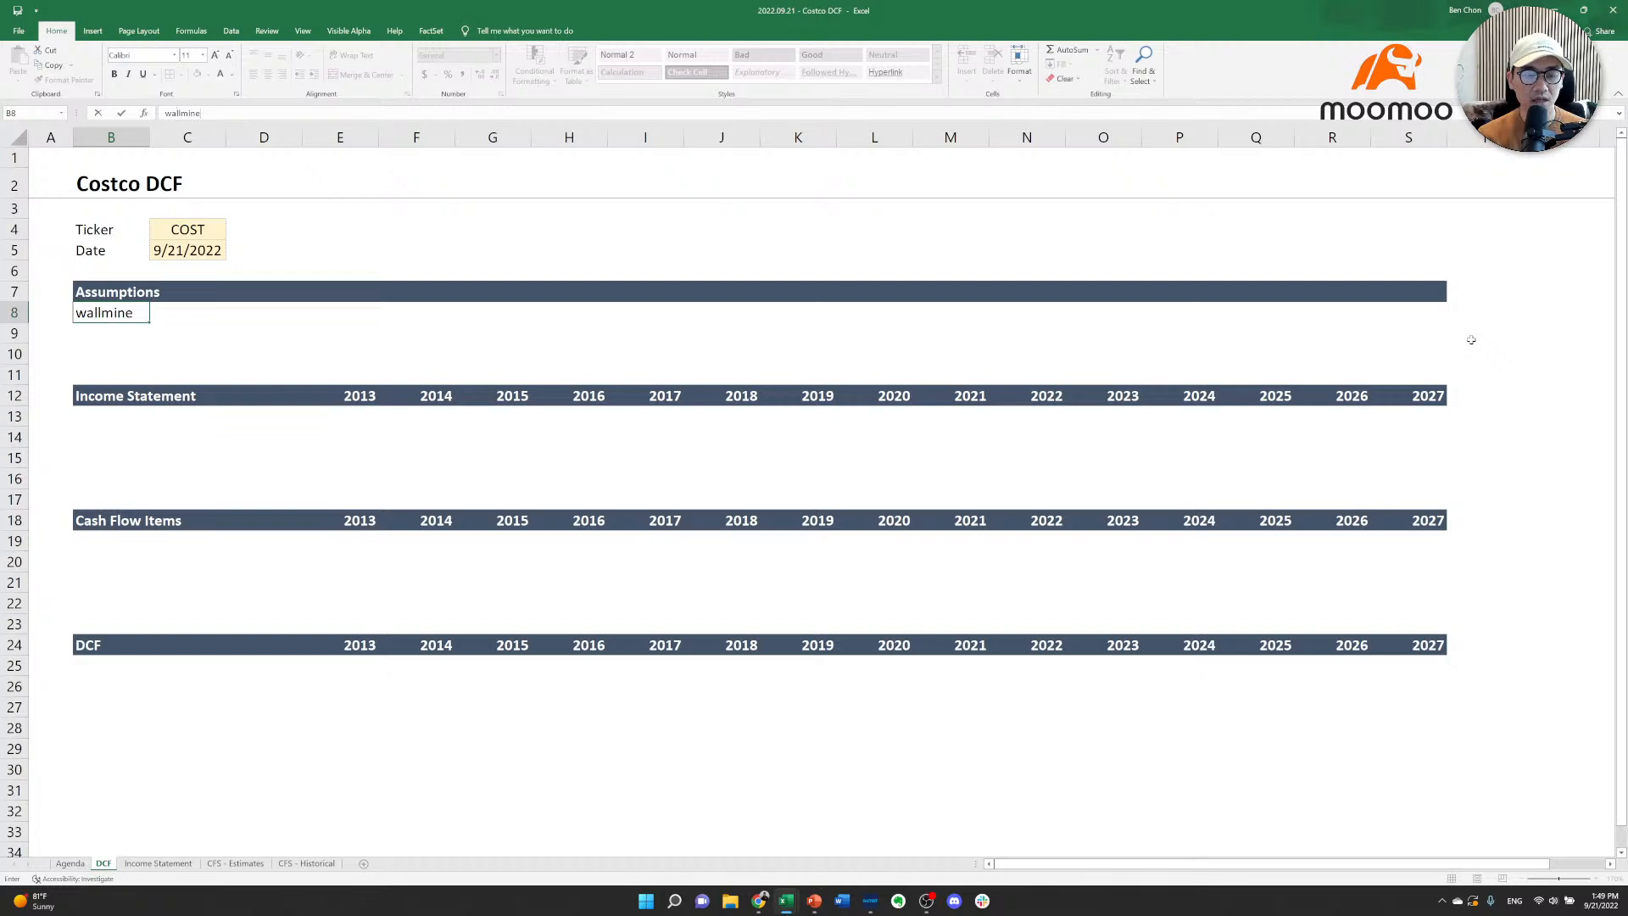
{"action": "key", "text": "Escape"}
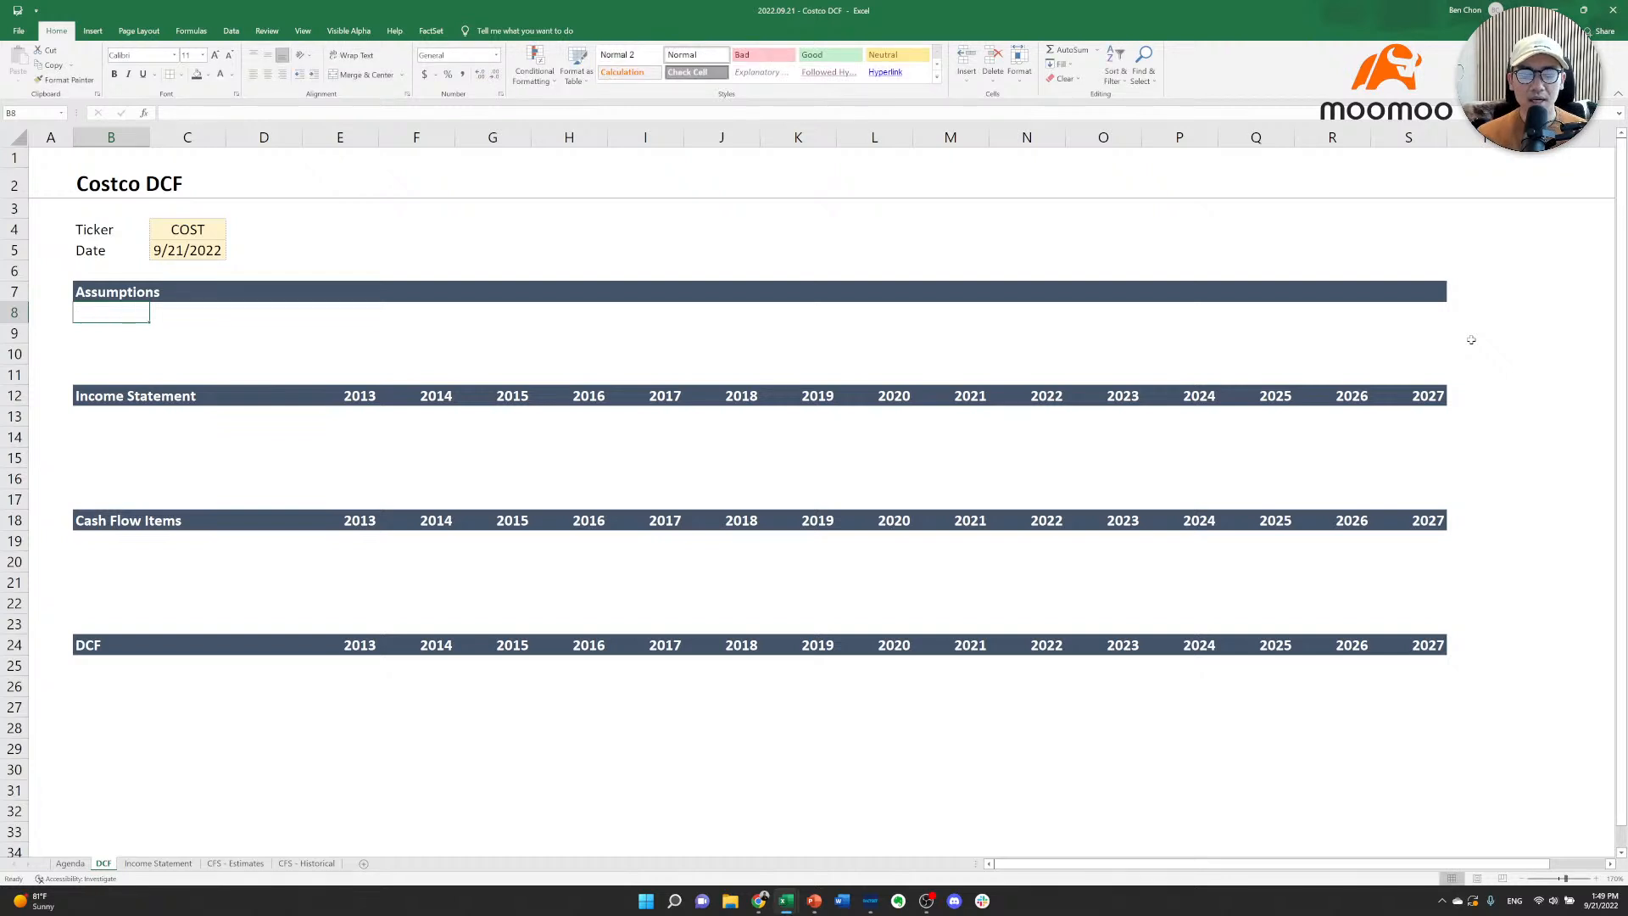
{"action": "type", "text": "tikr"}
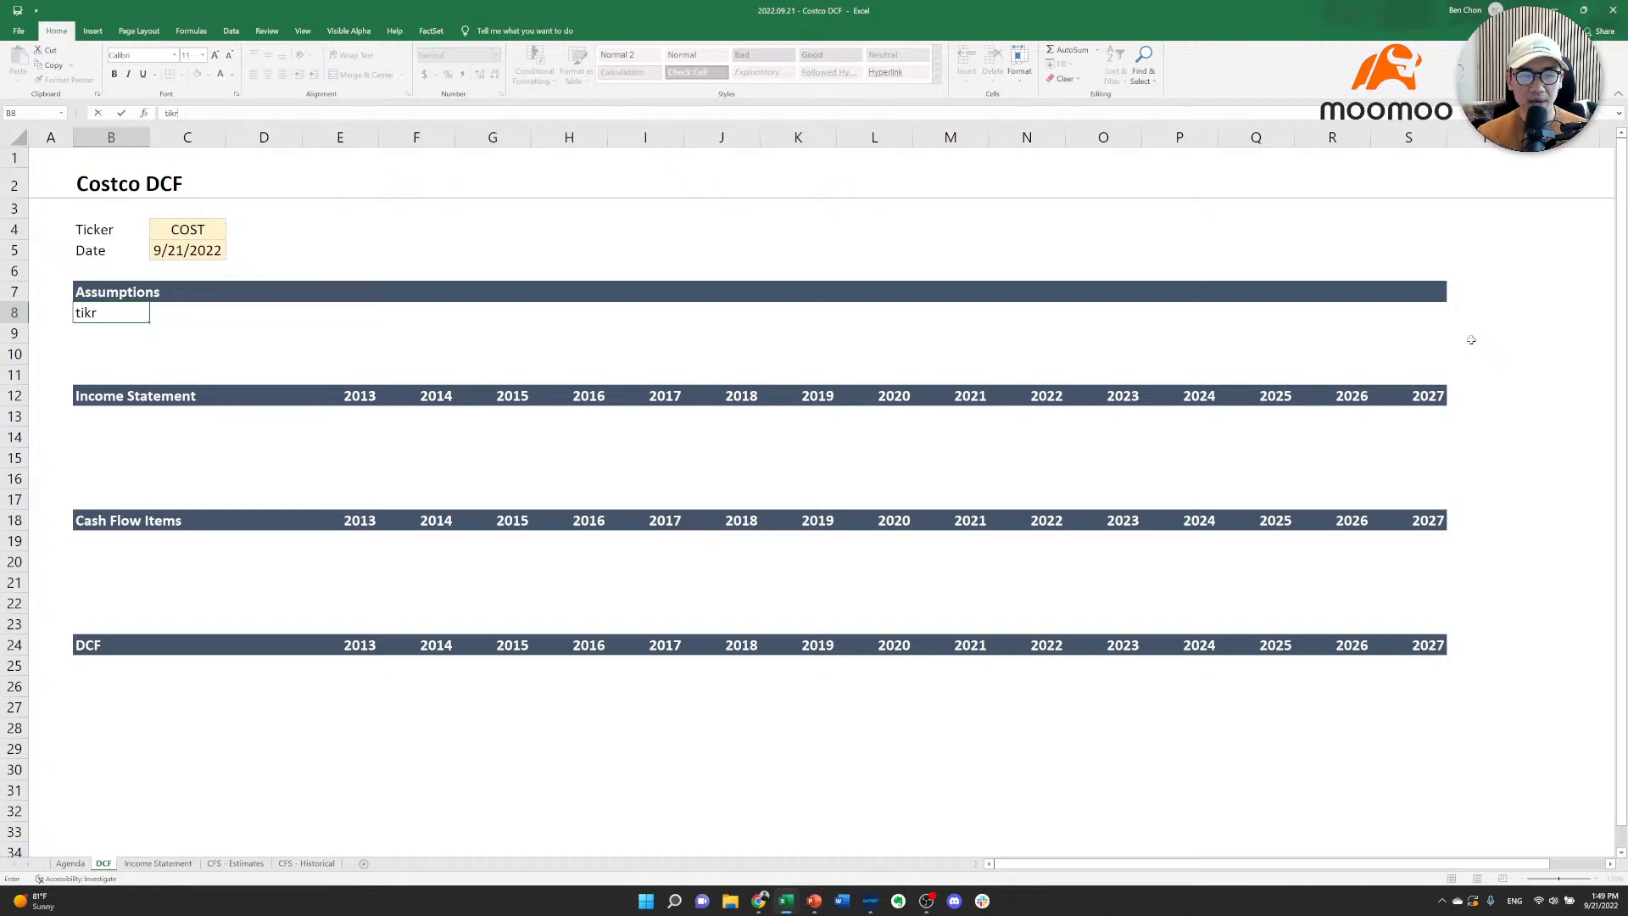
{"action": "key", "text": "Escape"}
{"action": "key", "text": "Right"}
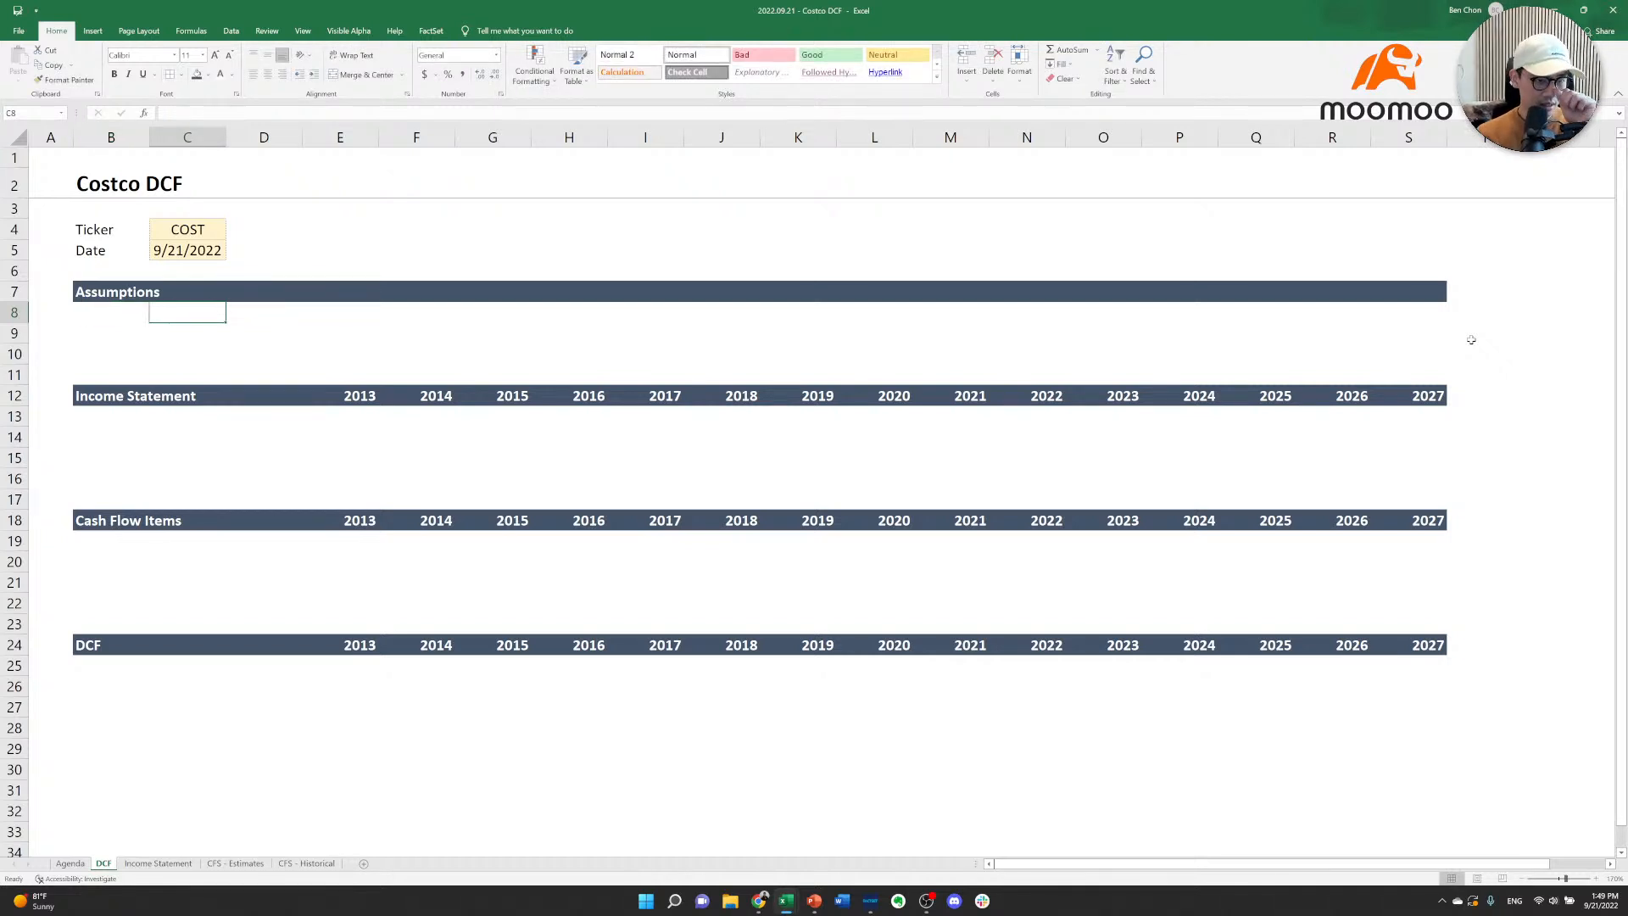
{"action": "key", "text": "Left"}
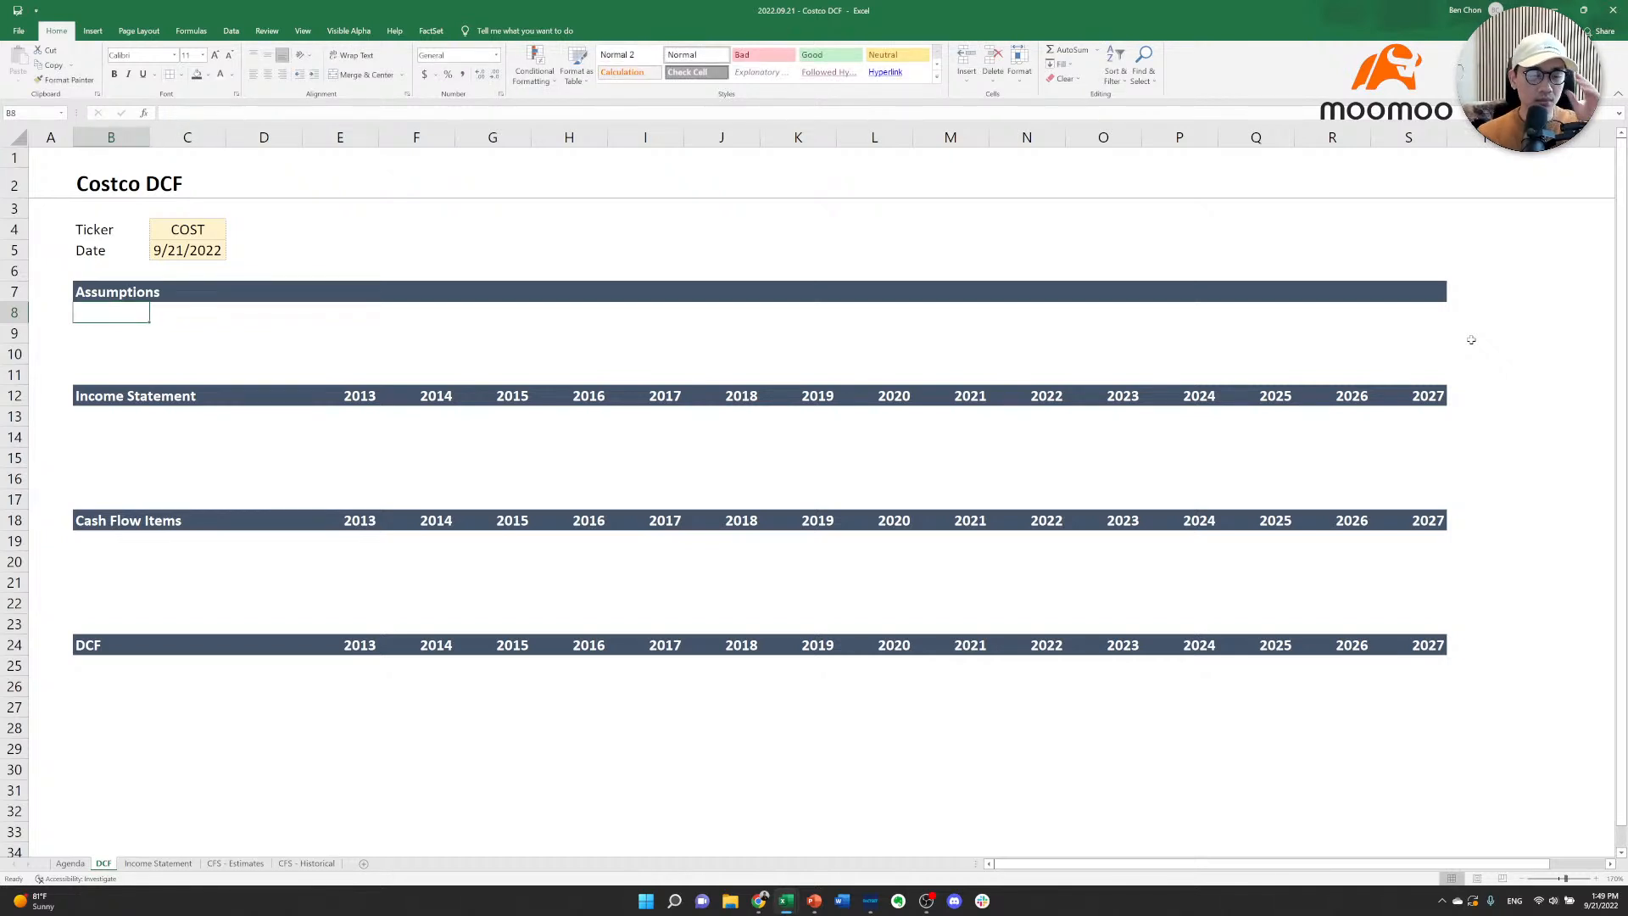
Label the first Income Statement line in B13 as Revenue.
{"action": "key", "text": "Down"}
{"action": "key", "text": "Down"}
{"action": "key", "text": "Down"}
{"action": "key", "text": "Down"}
{"action": "key", "text": "Down"}
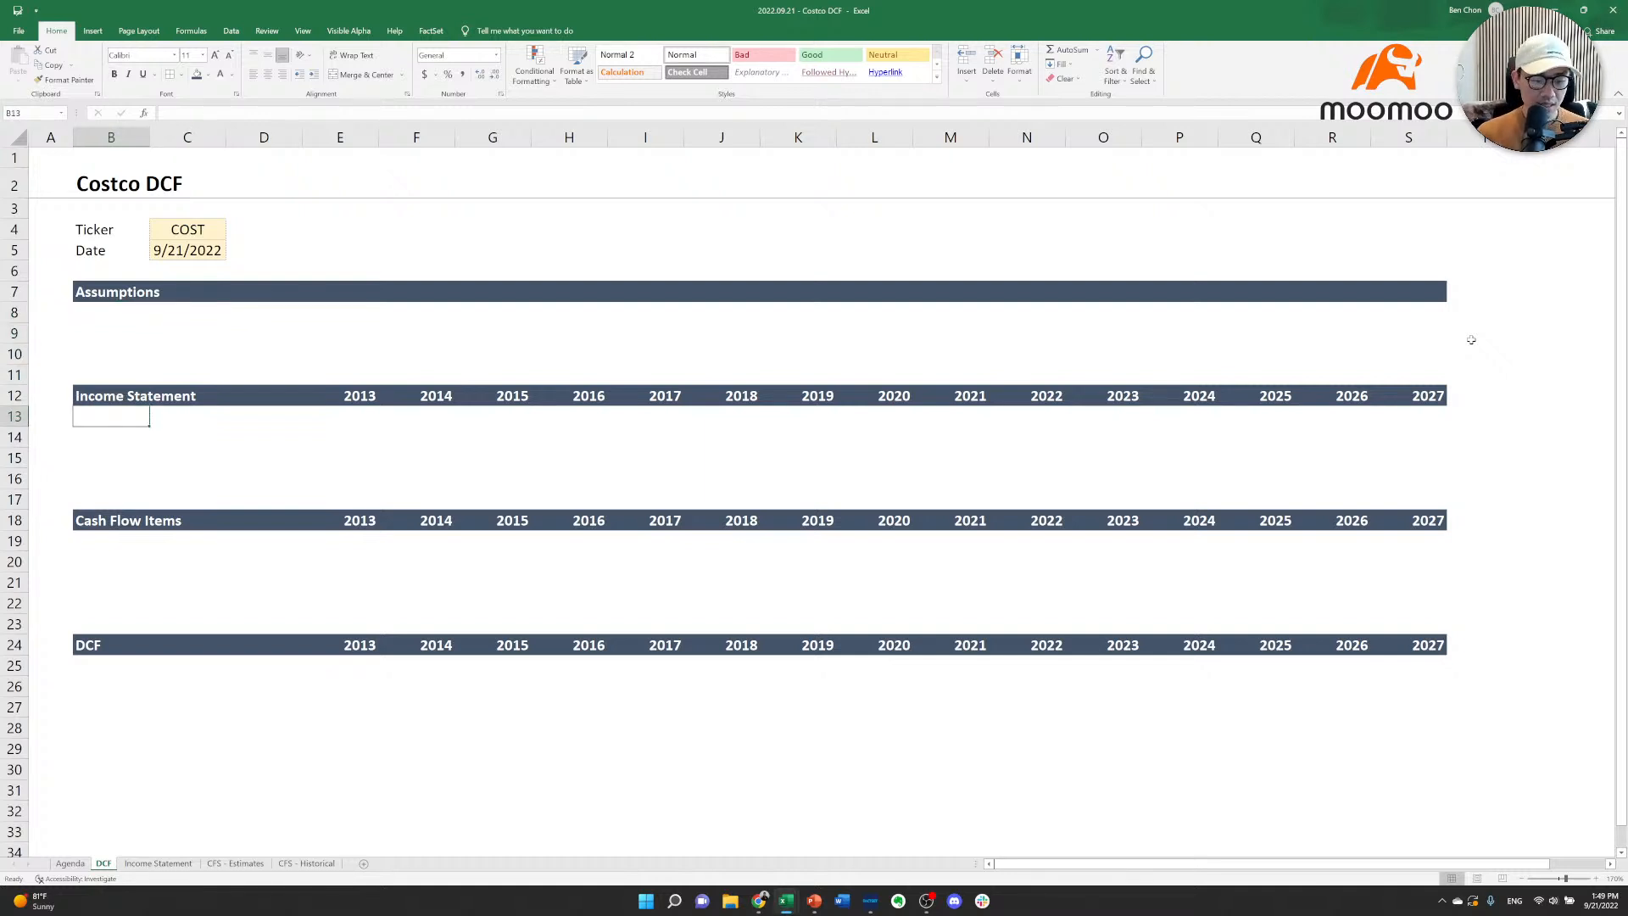
{"action": "type", "text": "Revenue"}
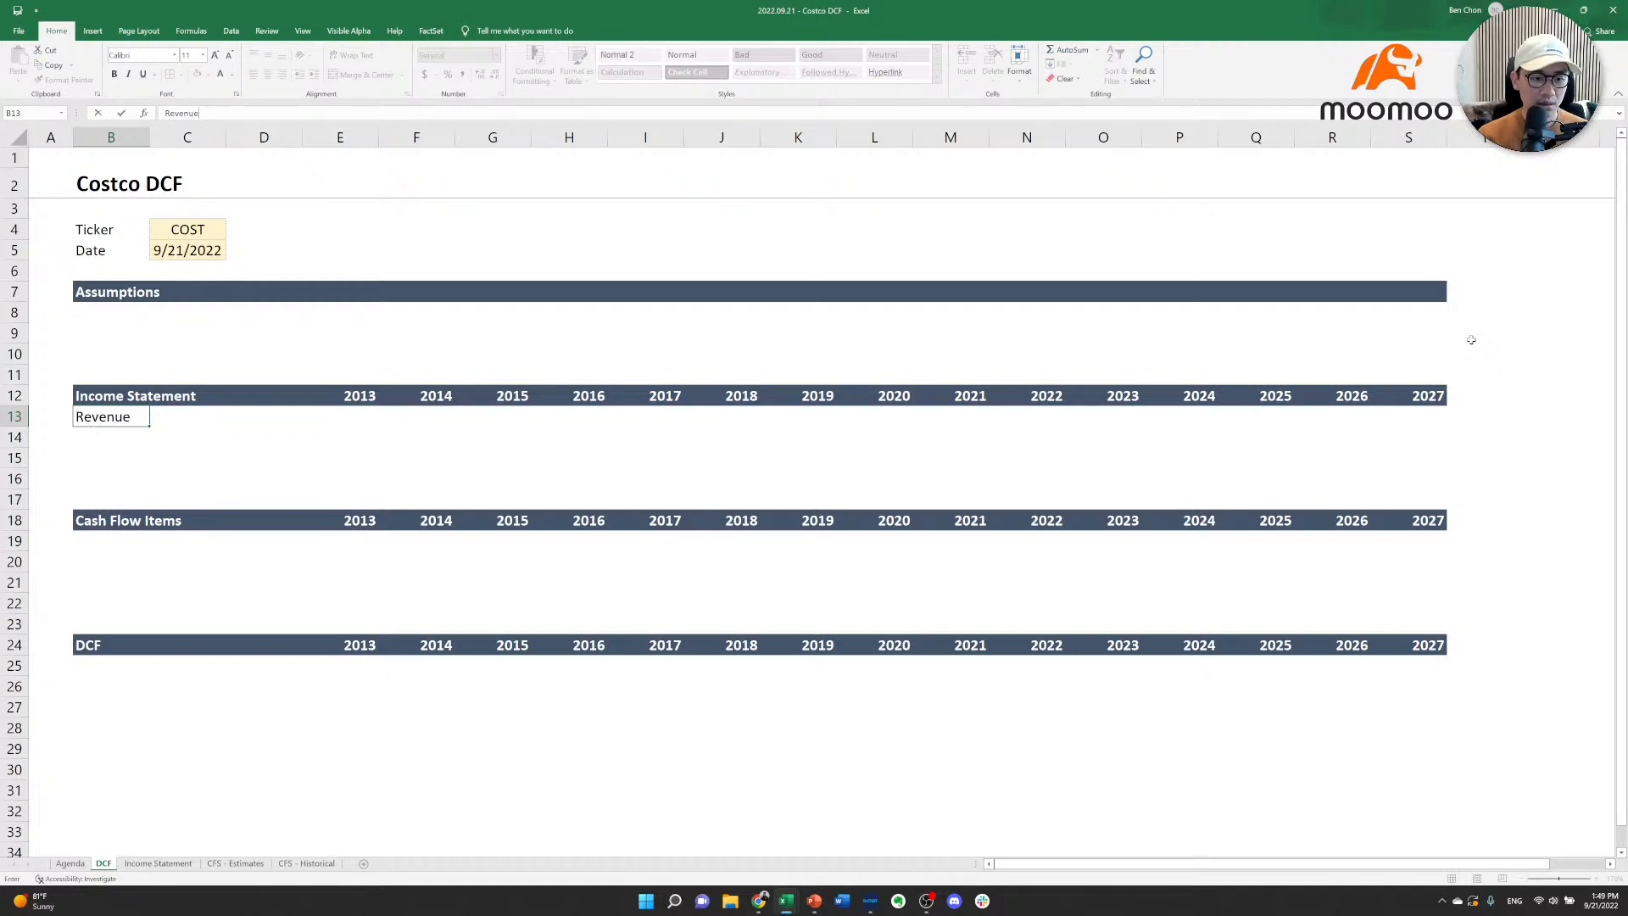
{"action": "key", "text": "ctrl+Return"}
{"action": "key", "text": "F2"}
{"action": "key", "text": "Return"}
Add an indented, italic % growth label beneath Revenue in B14.
{"action": "key", "text": "F2"}
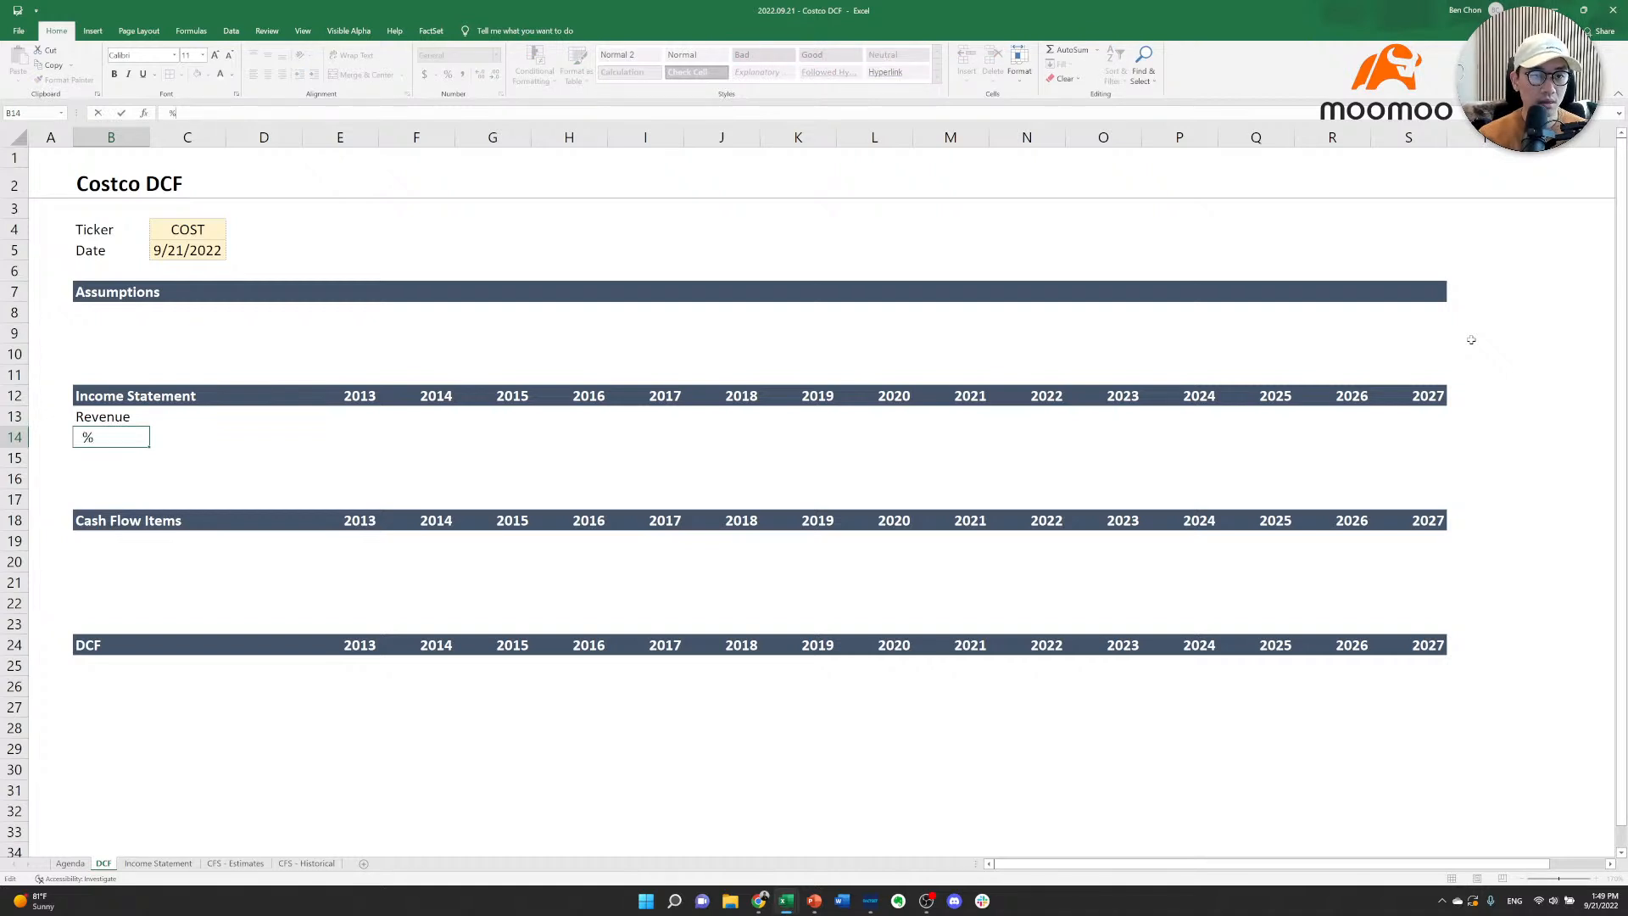
{"action": "key", "text": "ctrl+Return"}
{"action": "key", "text": "ctrl+i"}
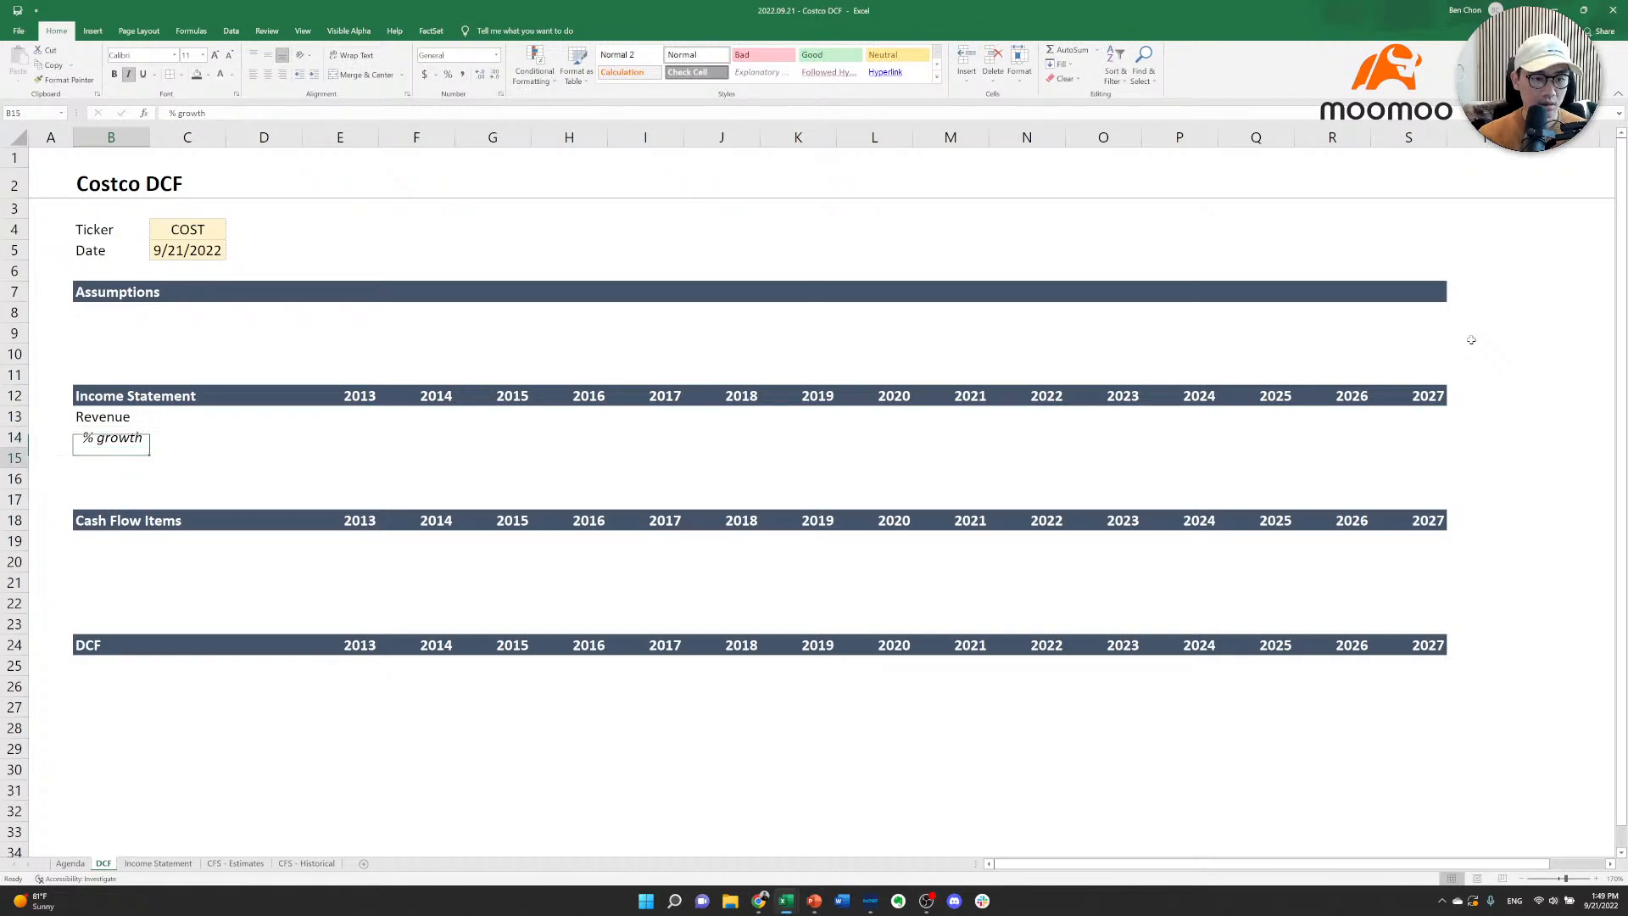
Label B16 as EBIT, leaving one blank row below the % growth line.
{"action": "key", "text": "Down"}
{"action": "key", "text": "Down"}
{"action": "type", "text": "EBIT"}
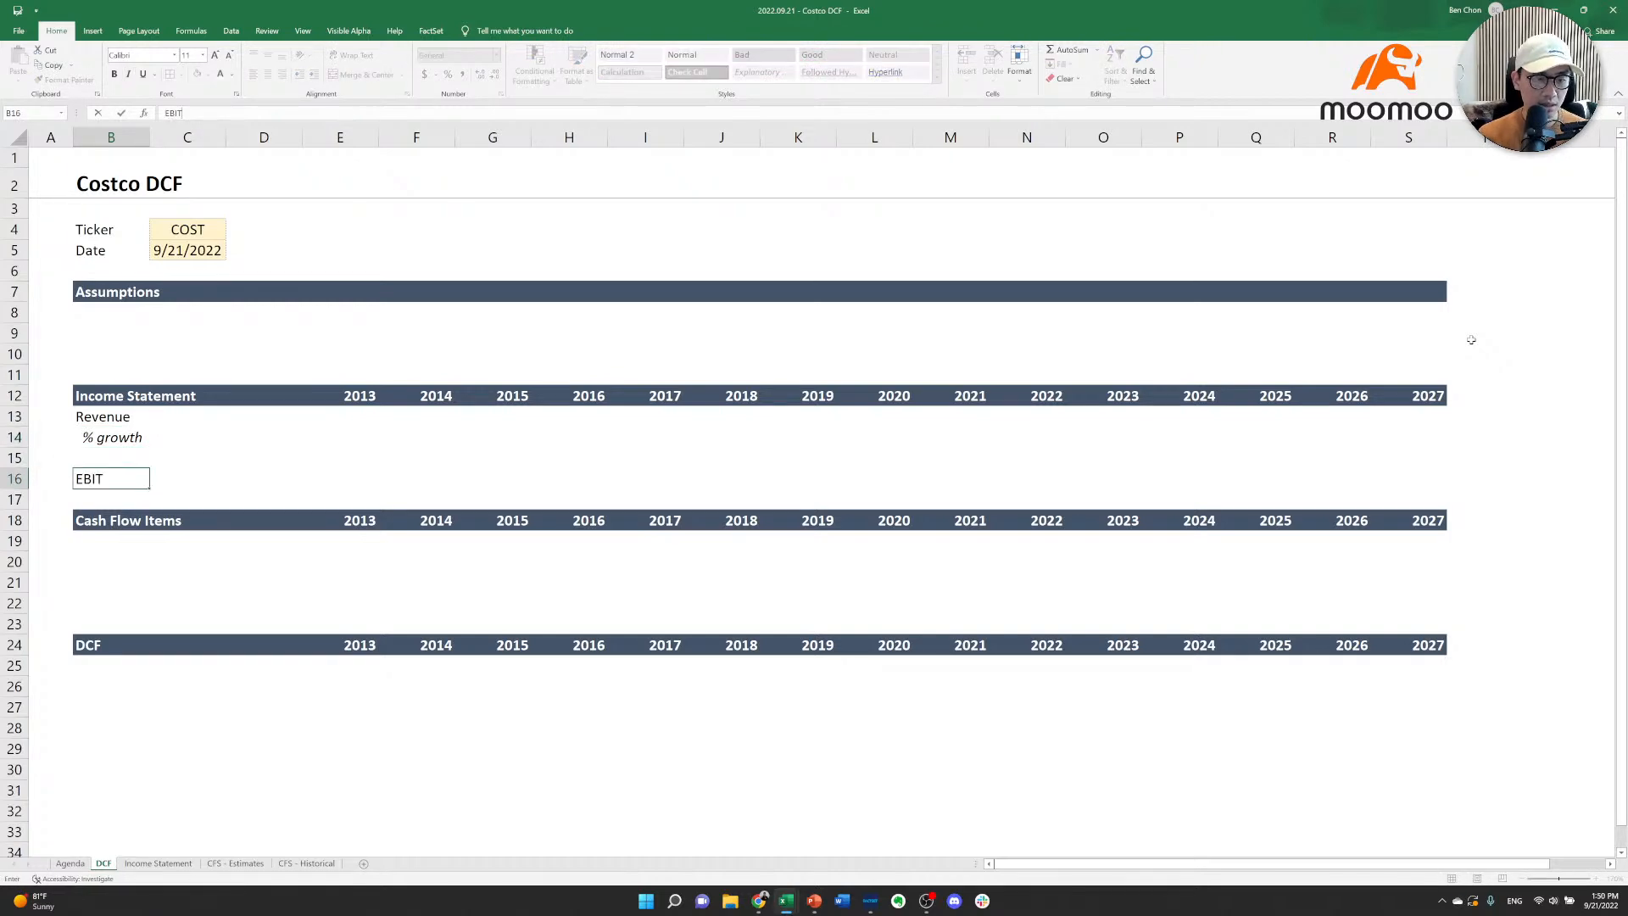
{"action": "key", "text": "Return"}
Insert six blank rows below EBIT, above the Cash Flow Items header, to make room for more line items.
{"action": "key", "text": "alt+h"}
{"action": "key", "text": "i"}
{"action": "key", "text": "r"}
{"action": "key", "text": "alt+h"}
{"action": "key", "text": "i"}
{"action": "key", "text": "r"}
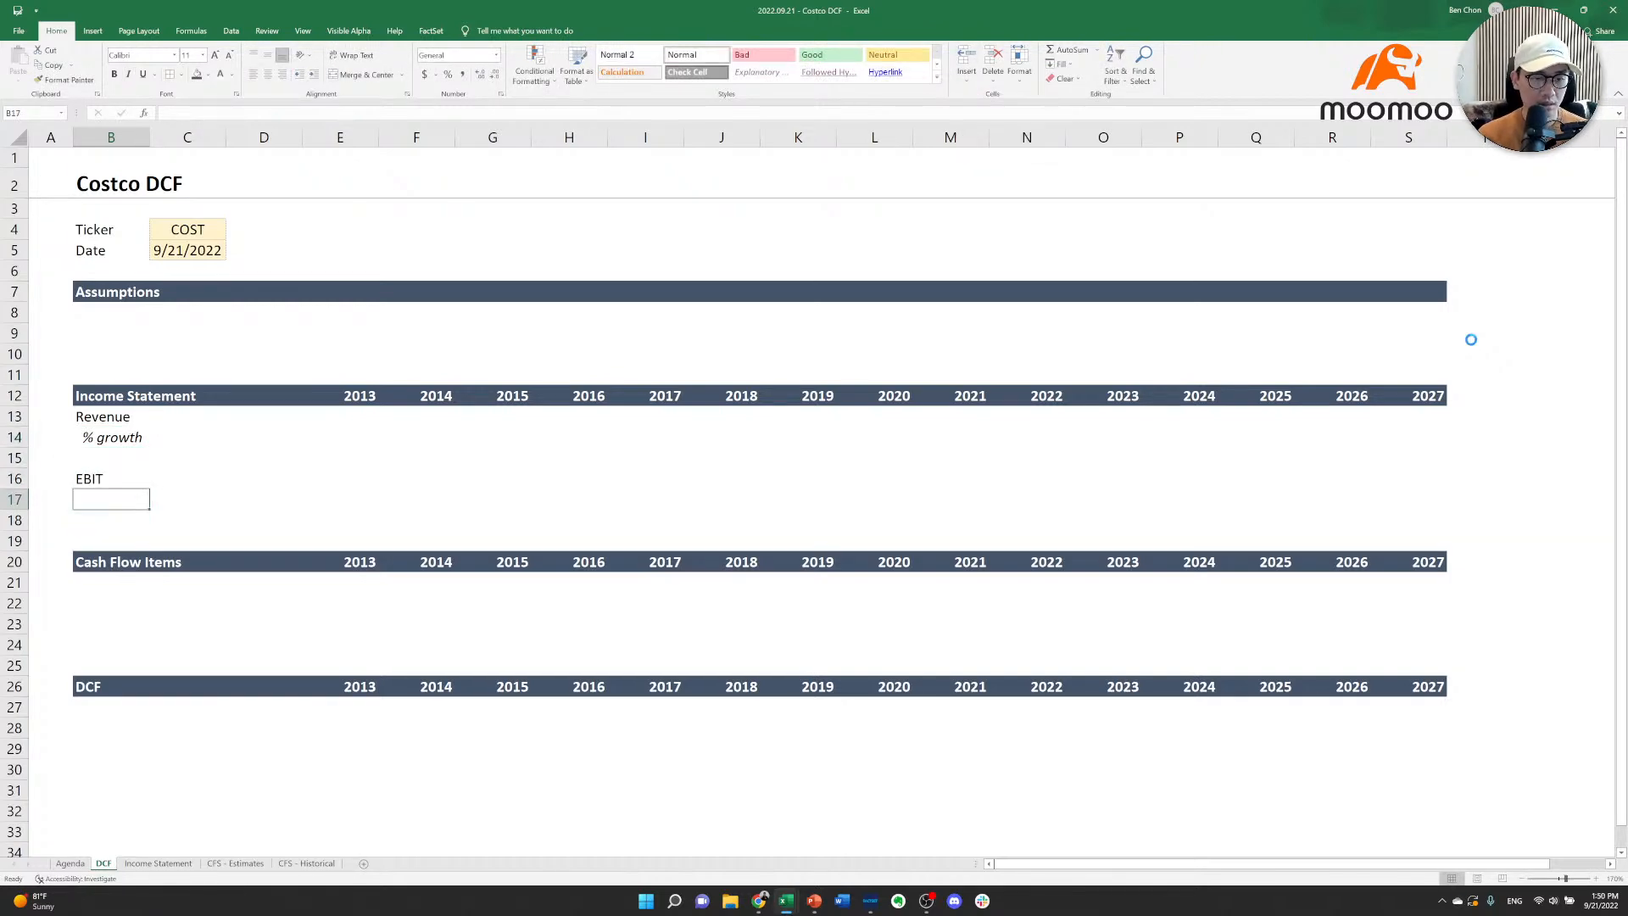
{"action": "key", "text": "alt+h"}
{"action": "key", "text": "i"}
{"action": "key", "text": "r"}
{"action": "key", "text": "alt+h"}
{"action": "key", "text": "i"}
{"action": "key", "text": "r"}
{"action": "key", "text": "alt+h"}
{"action": "key", "text": "i"}
{"action": "key", "text": "r"}
{"action": "key", "text": "alt+h"}
{"action": "key", "text": "i"}
{"action": "key", "text": "r"}
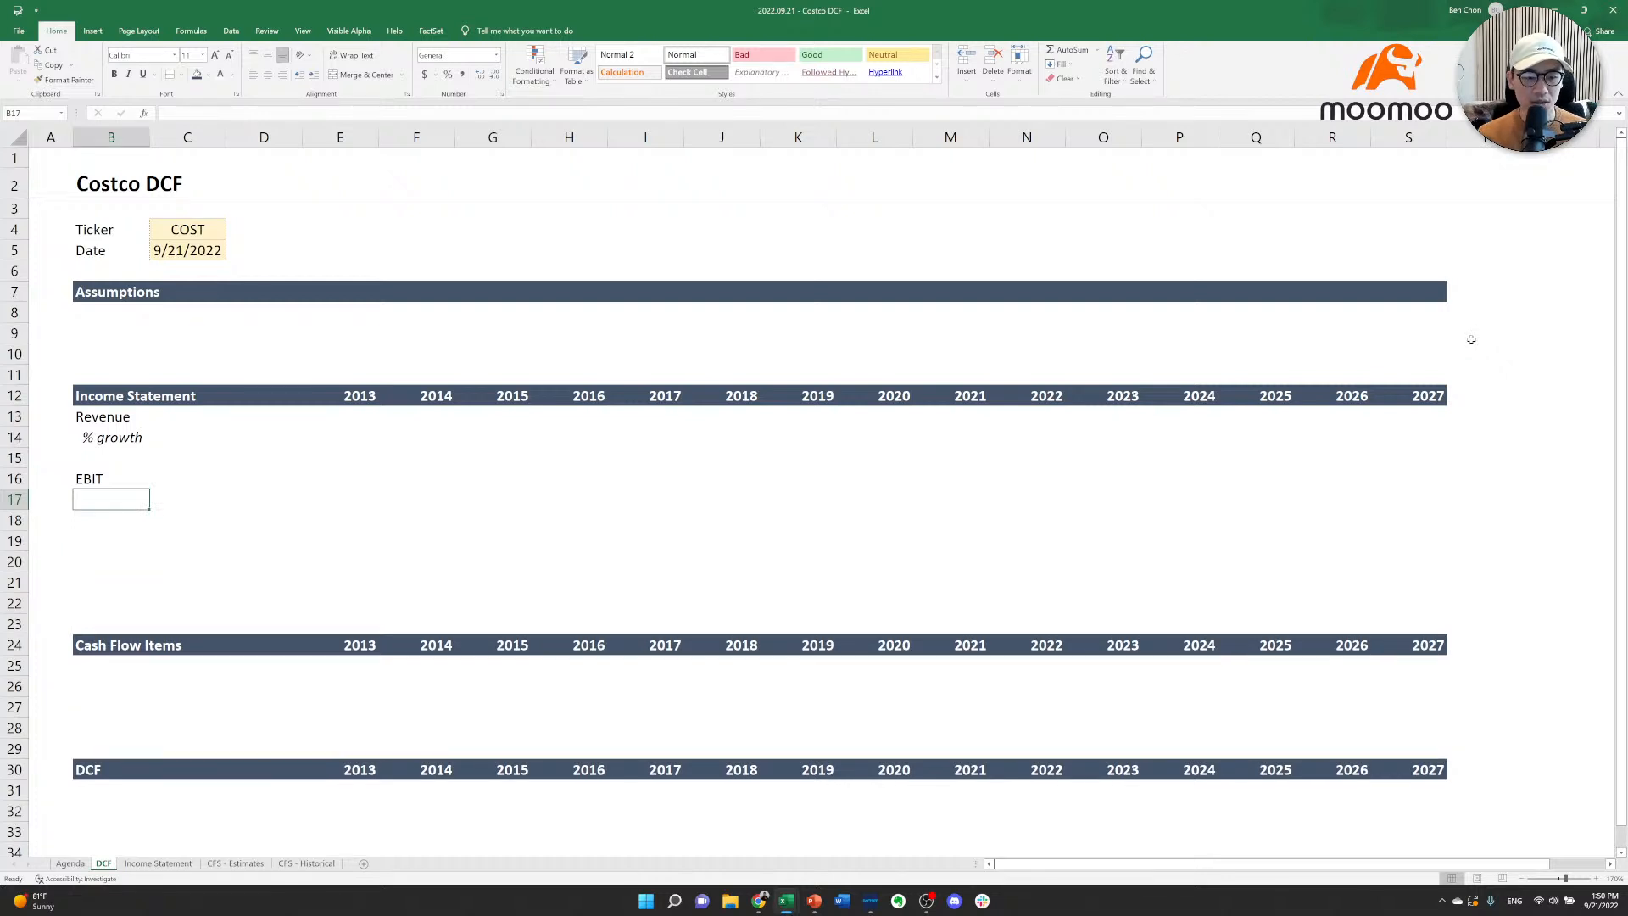
Copy the italic % growth label from B14 to B17, beneath EBIT.
{"action": "key", "text": "Up"}
{"action": "key", "text": "Up"}
{"action": "key", "text": "Up"}
{"action": "key", "text": "ctrl+c"}
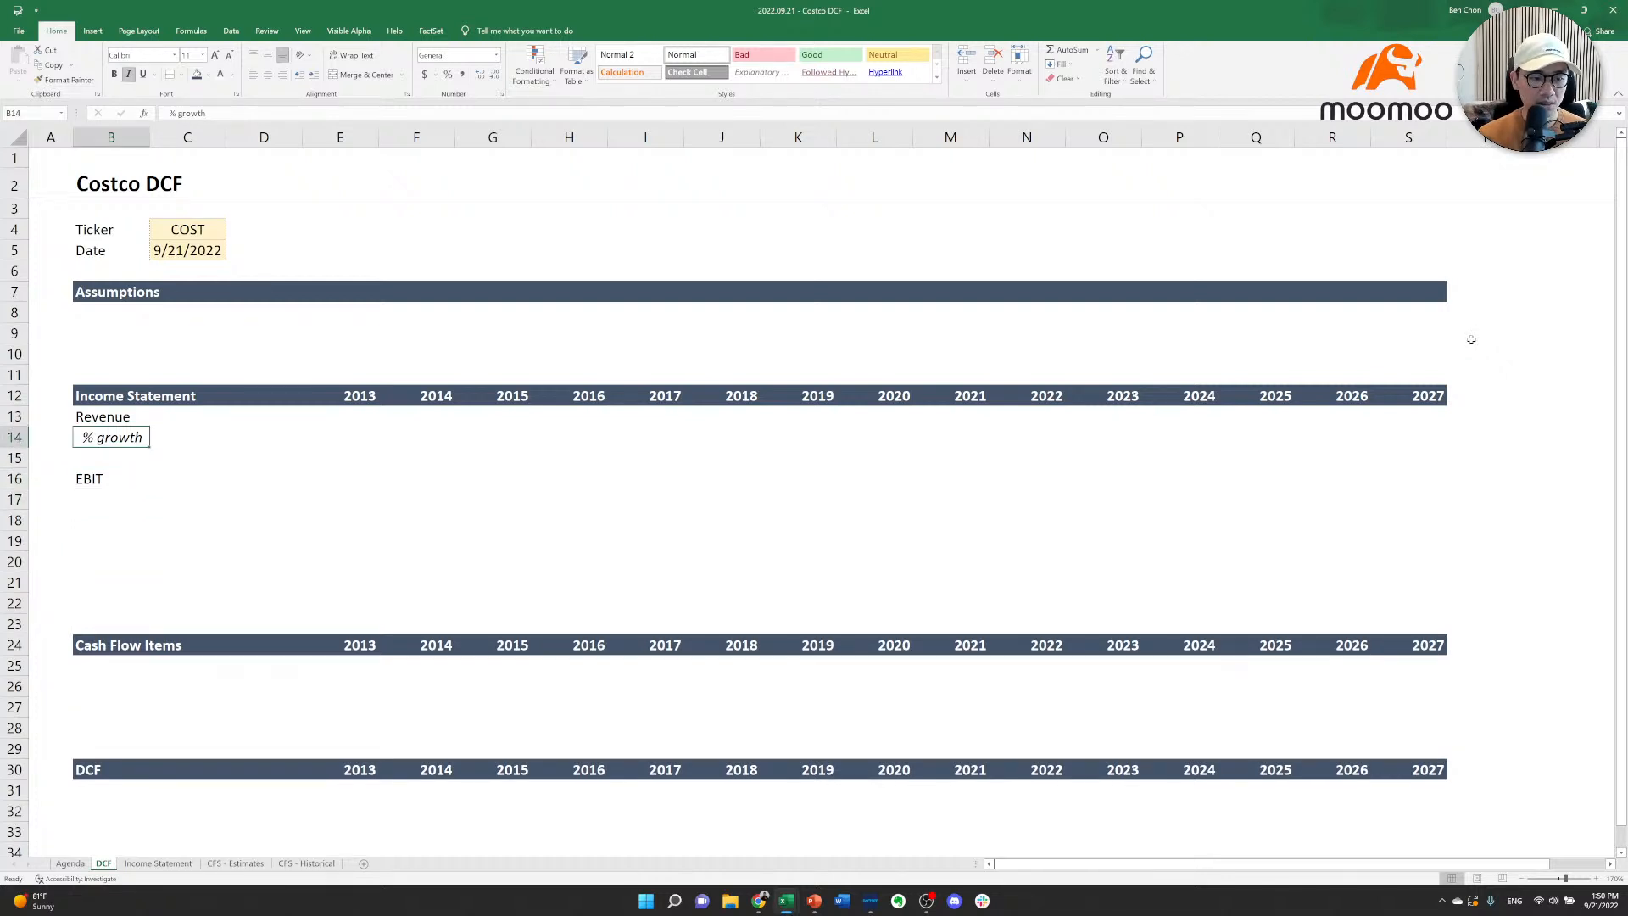
{"action": "key", "text": "Down"}
{"action": "key", "text": "Down"}
{"action": "key", "text": "Down"}
{"action": "key", "text": "Return"}
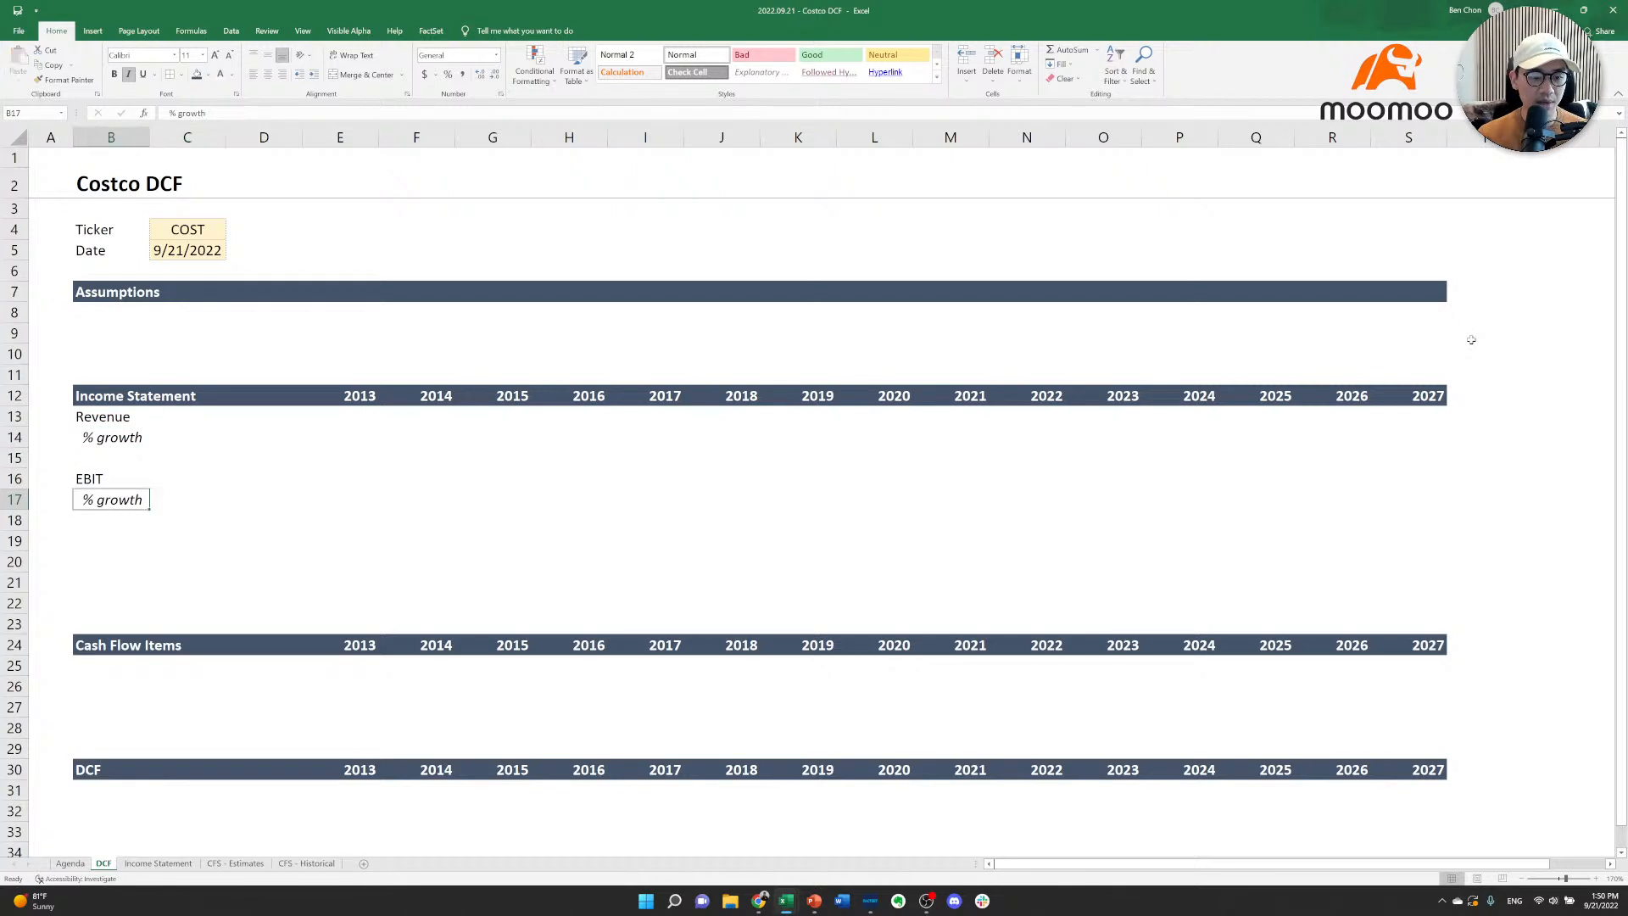
Relabel B17 beneath EBIT as % margin.
{"action": "key", "text": "F2"}
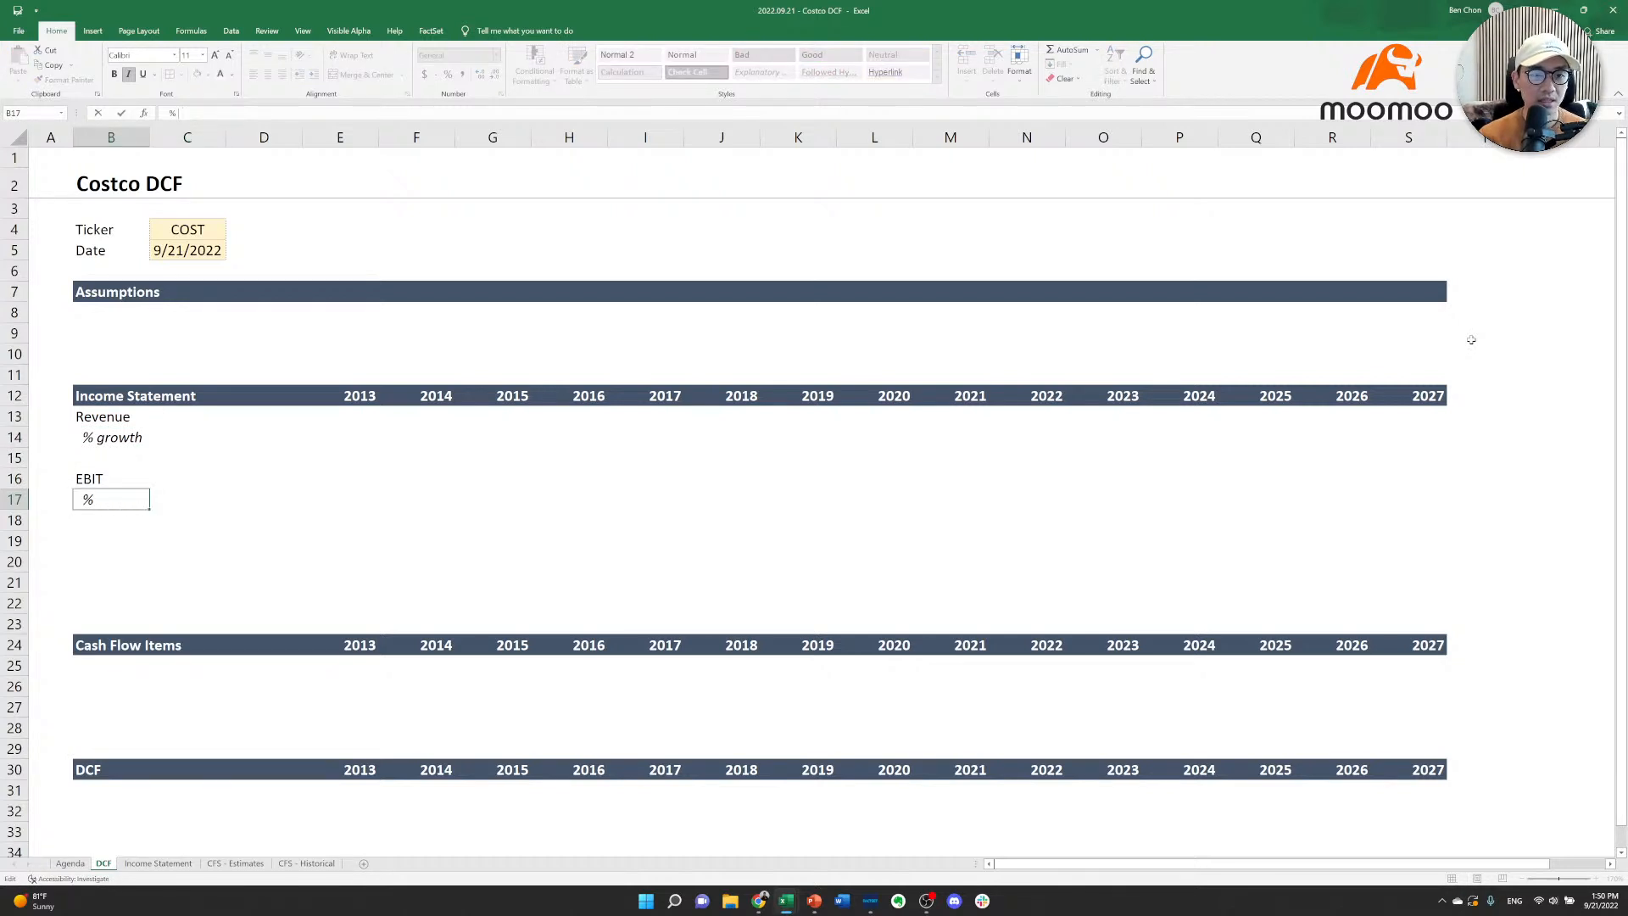
{"action": "key", "text": "Return"}
{"action": "key", "text": "Up"}
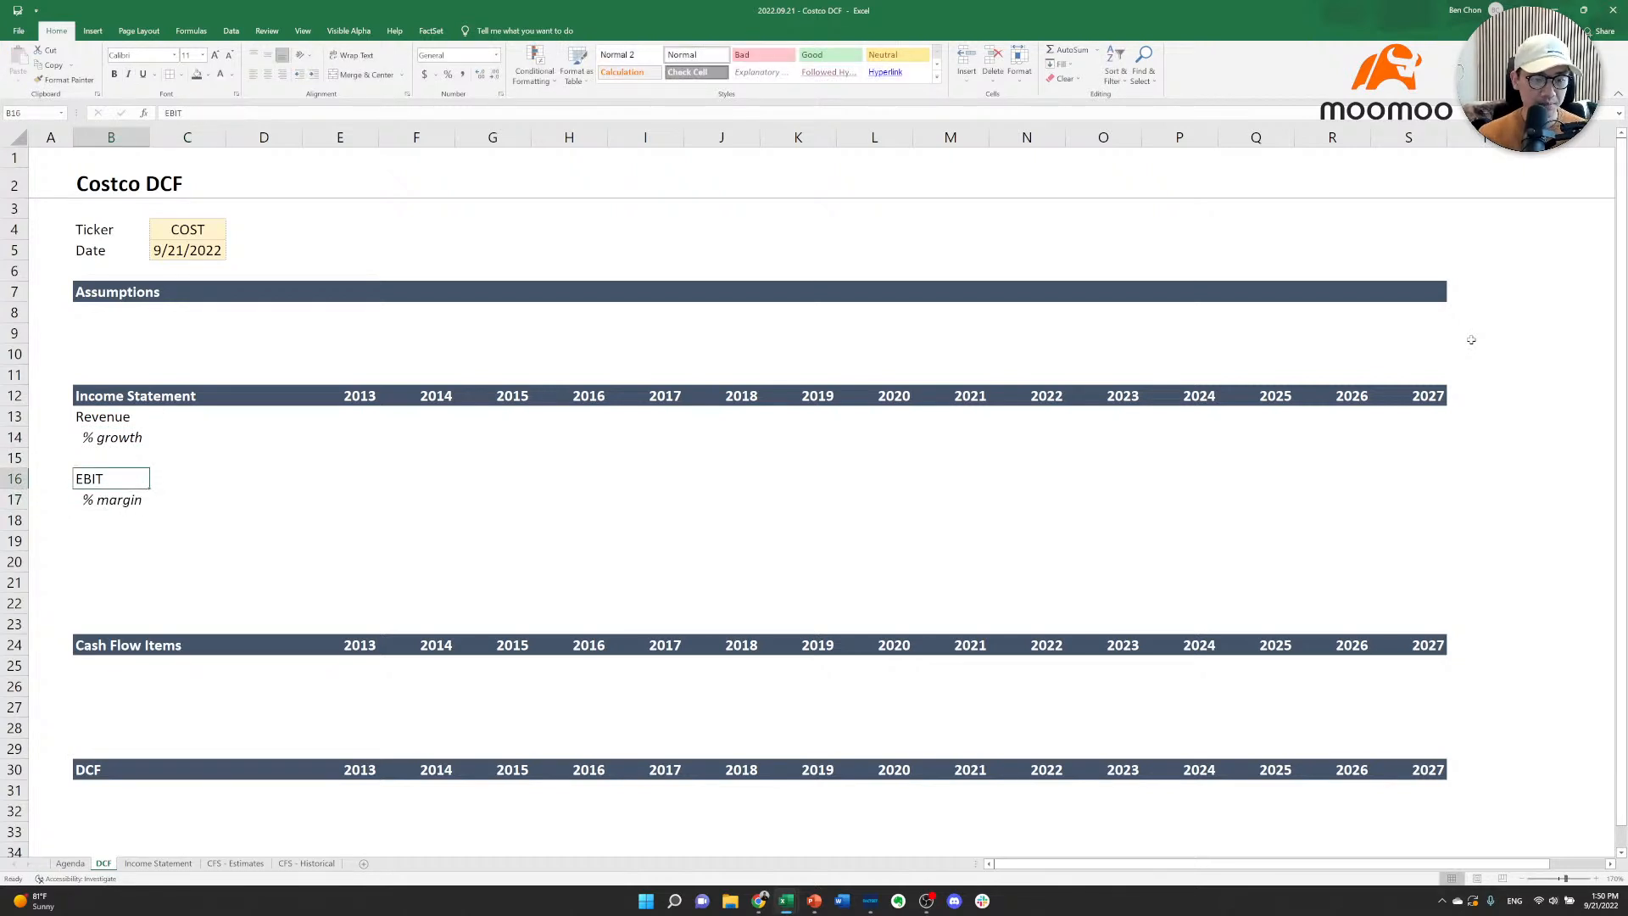
Relabel B17 beneath EBIT as % of sales, keeping the indent.
{"action": "key", "text": "Down"}
{"action": "key", "text": "F2"}
{"action": "key", "text": "BackSpace"}
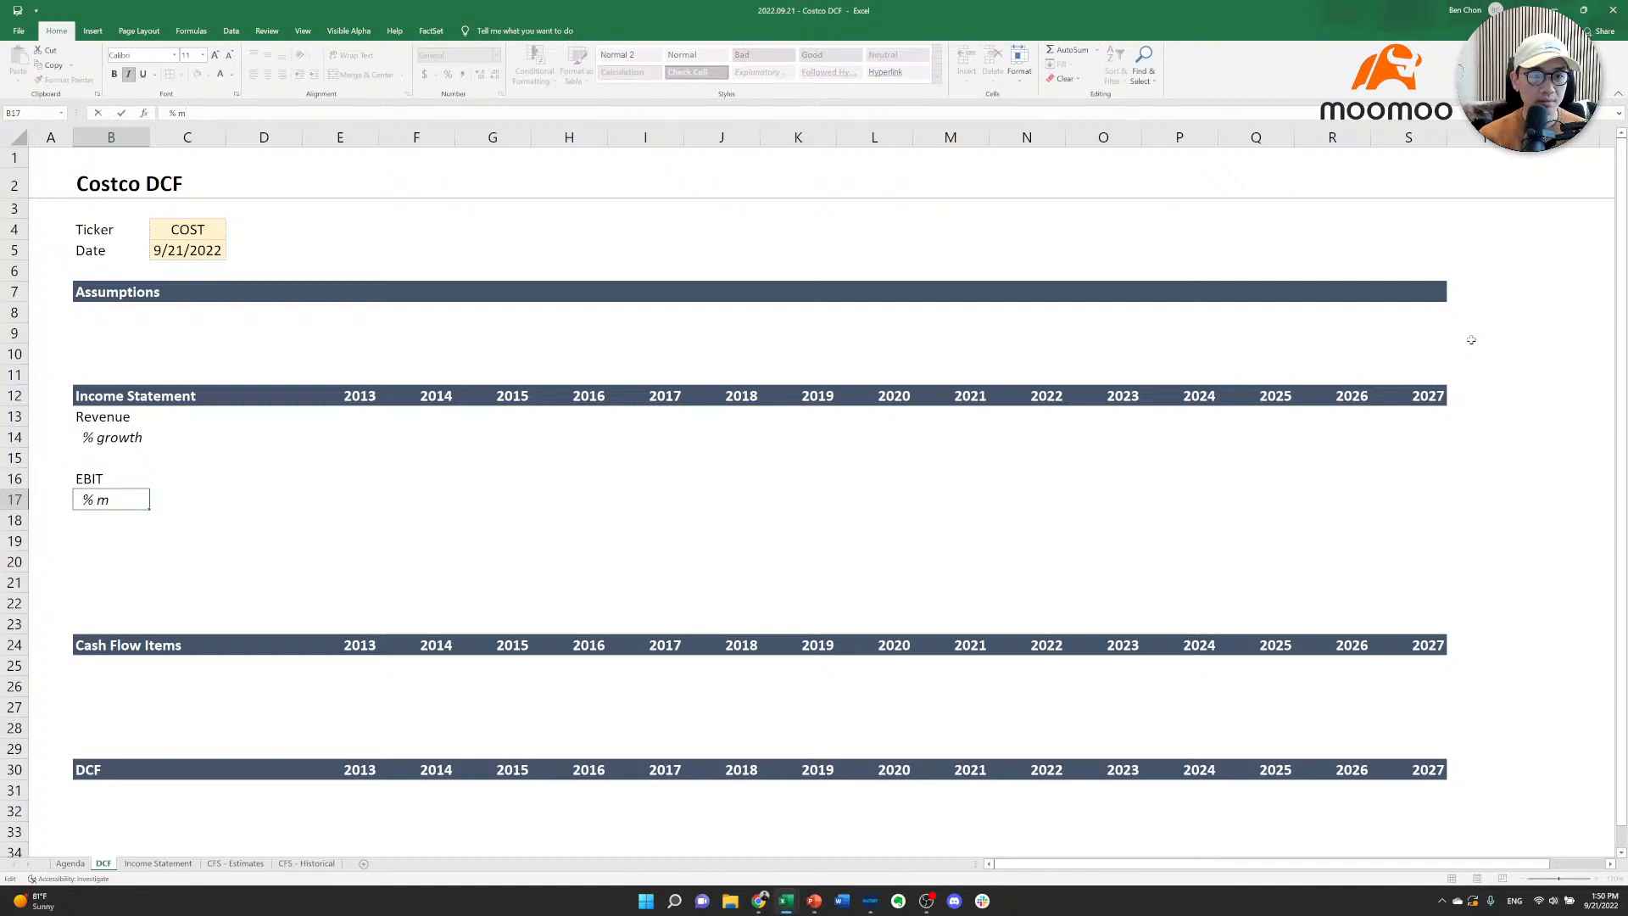
{"action": "type", "text": "sale"}
{"action": "key", "text": "Return"}
Copy the EBIT and % of sales labels in B16:B17 to B19:B20.
{"action": "key", "text": "Up"}
{"action": "key", "text": "Up"}
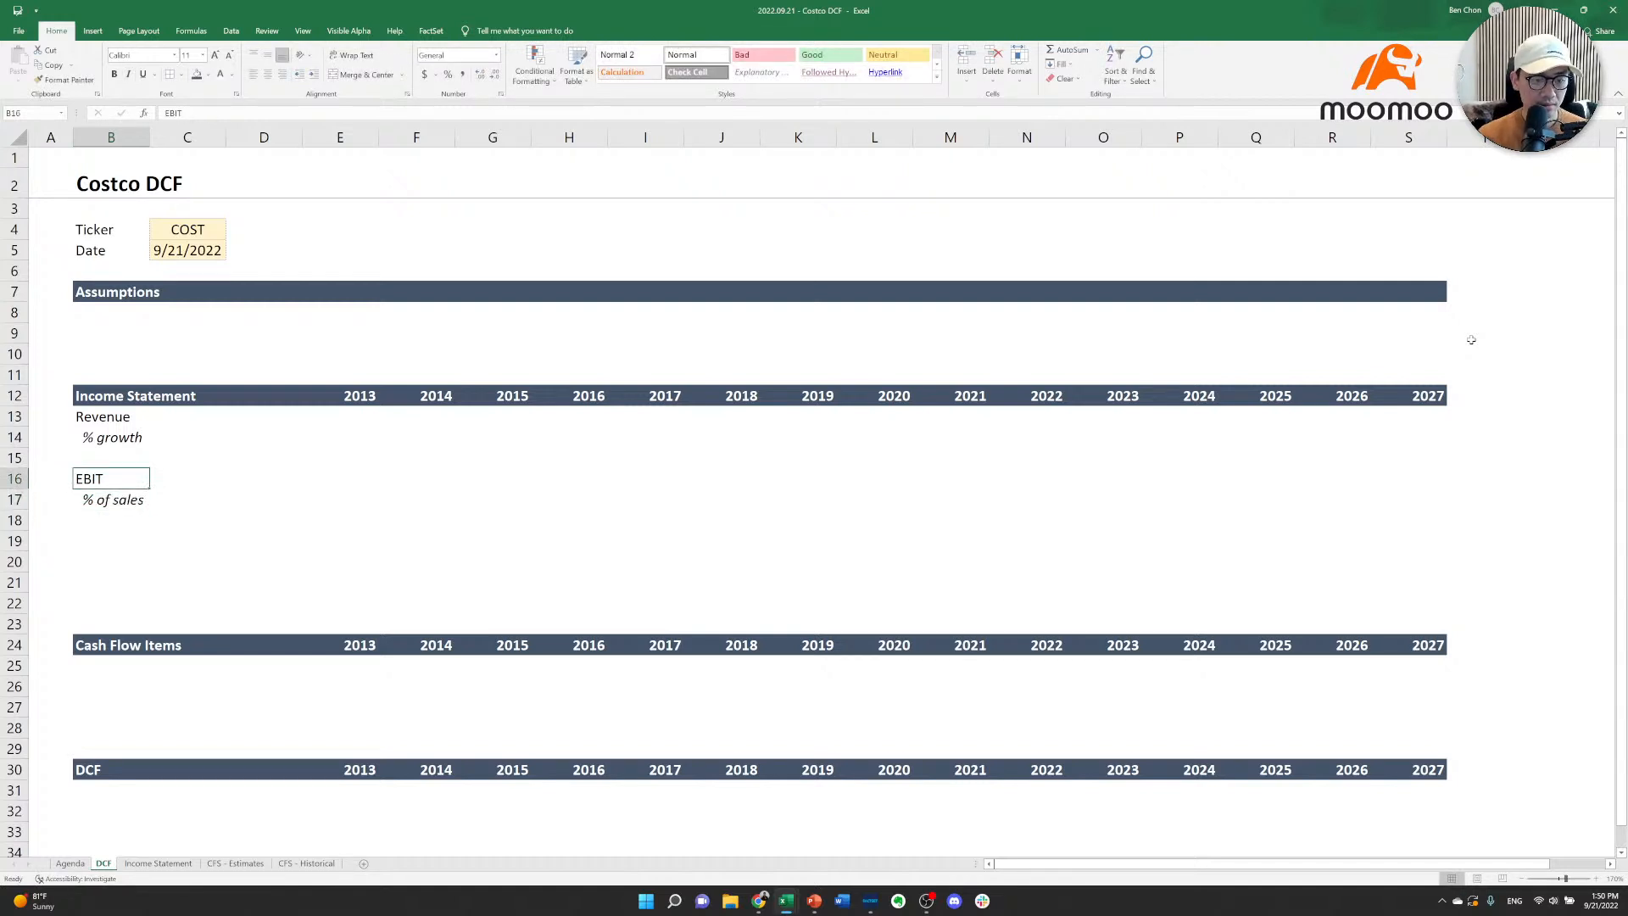
{"action": "key", "text": "shift+Down"}
{"action": "key", "text": "ctrl+c"}
{"action": "key", "text": "Down"}
{"action": "key", "text": "Down"}
{"action": "key", "text": "Down"}
{"action": "key", "text": "ctrl+v"}
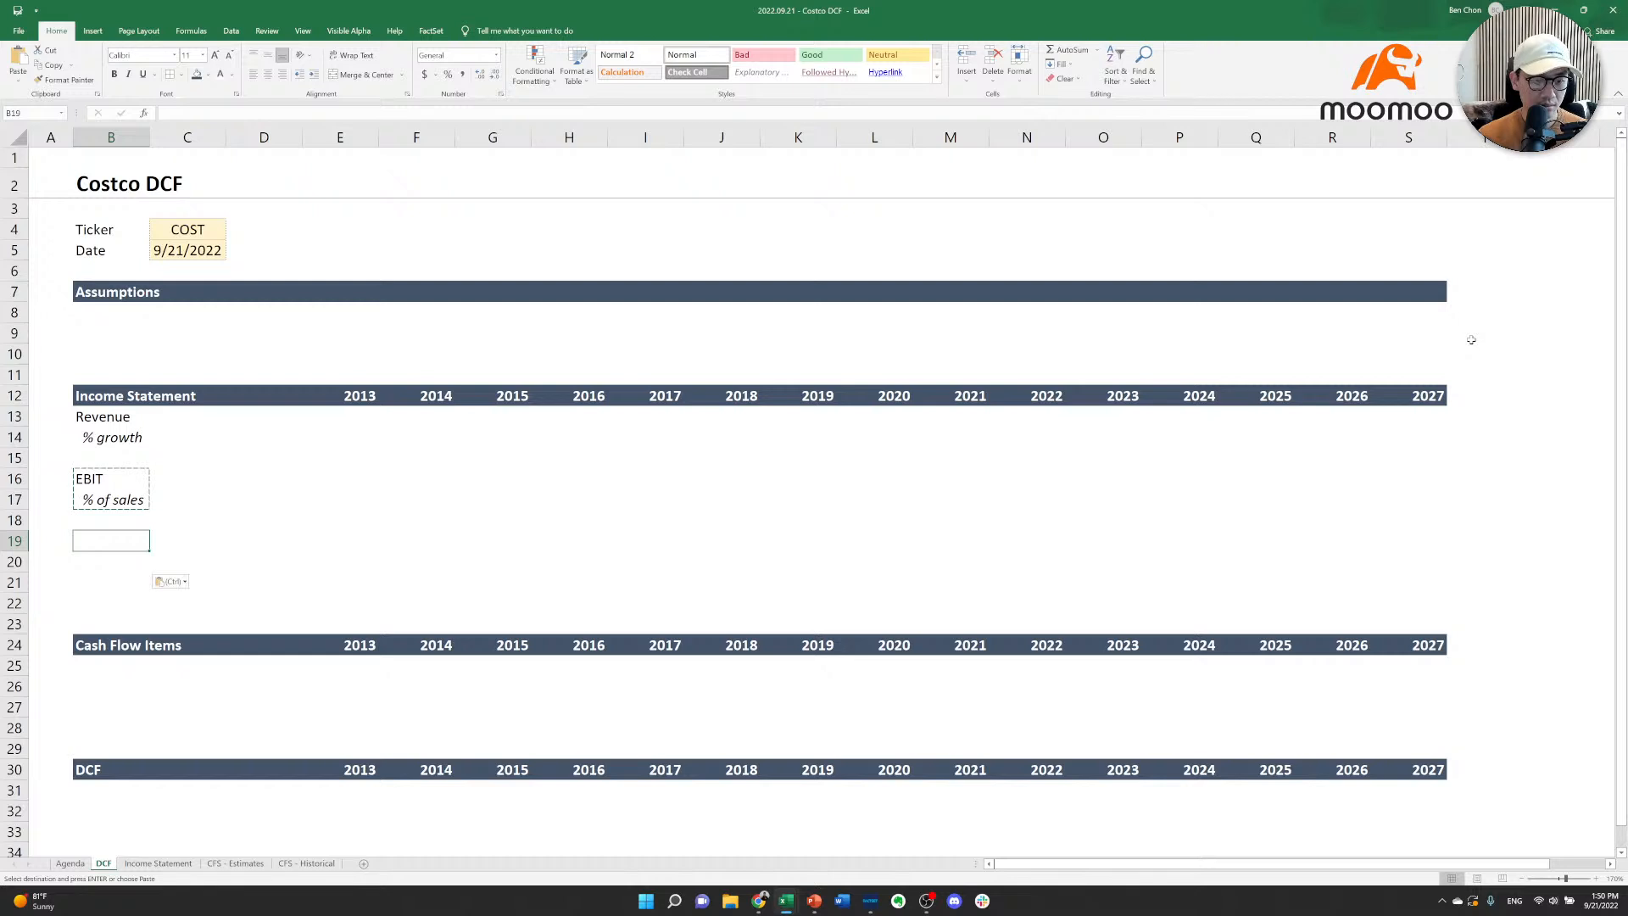
Relabel the copied lines as Taxes in B19 and % of EBIT in B20.
{"action": "type", "text": "Taxse"}
{"action": "key", "text": "Return"}
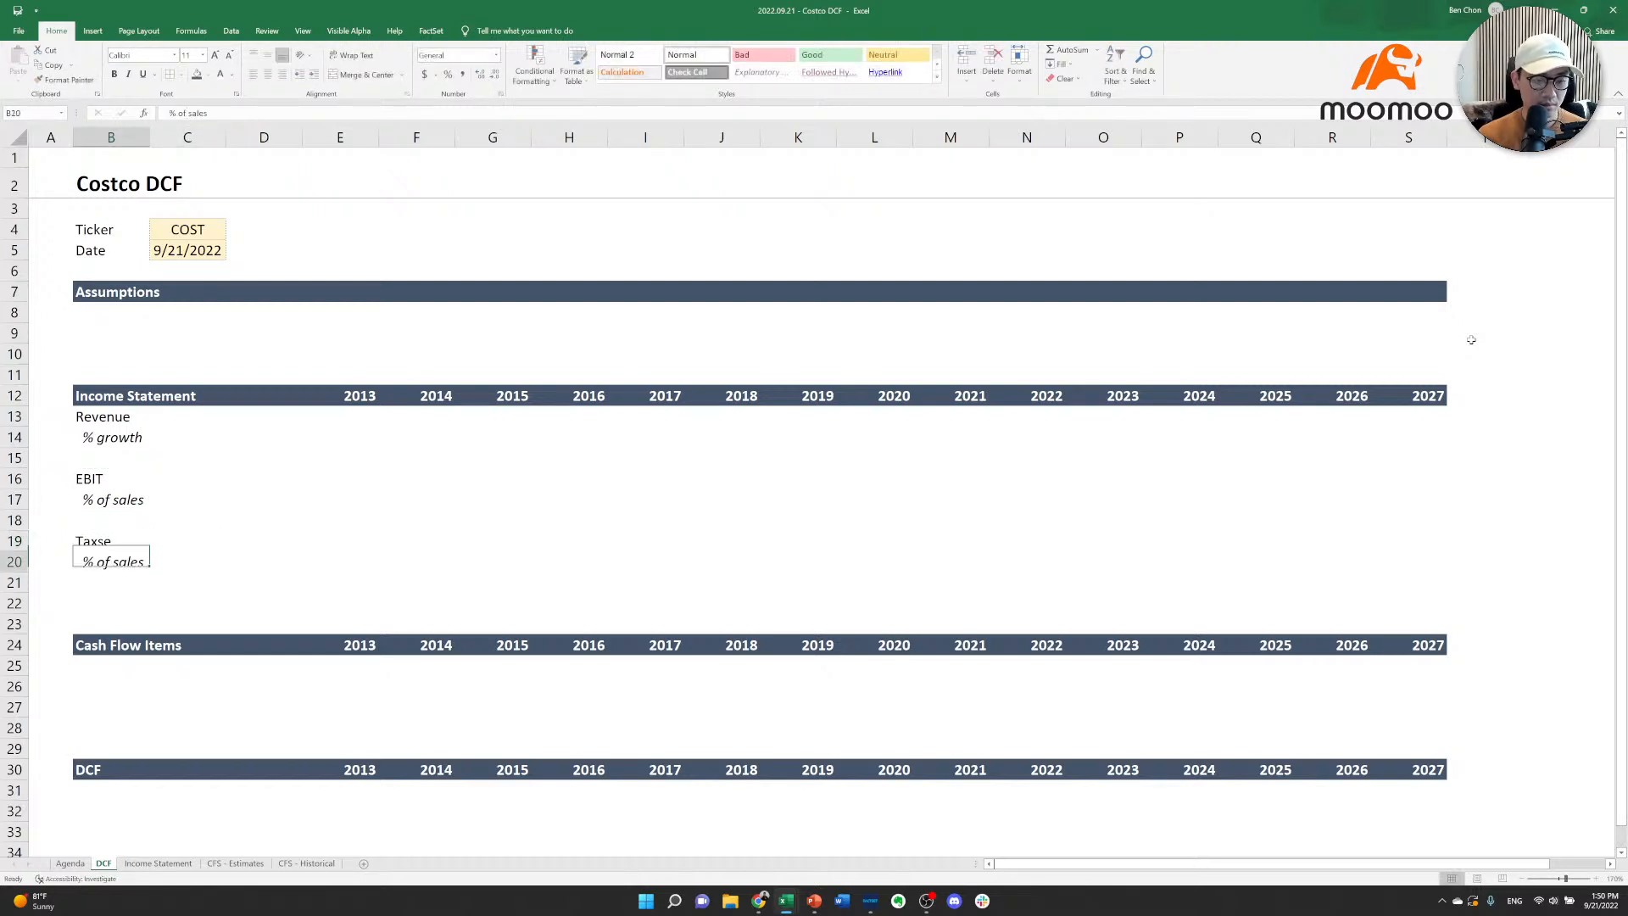
{"action": "key", "text": "F2"}
{"action": "key", "text": "BackSpace"}
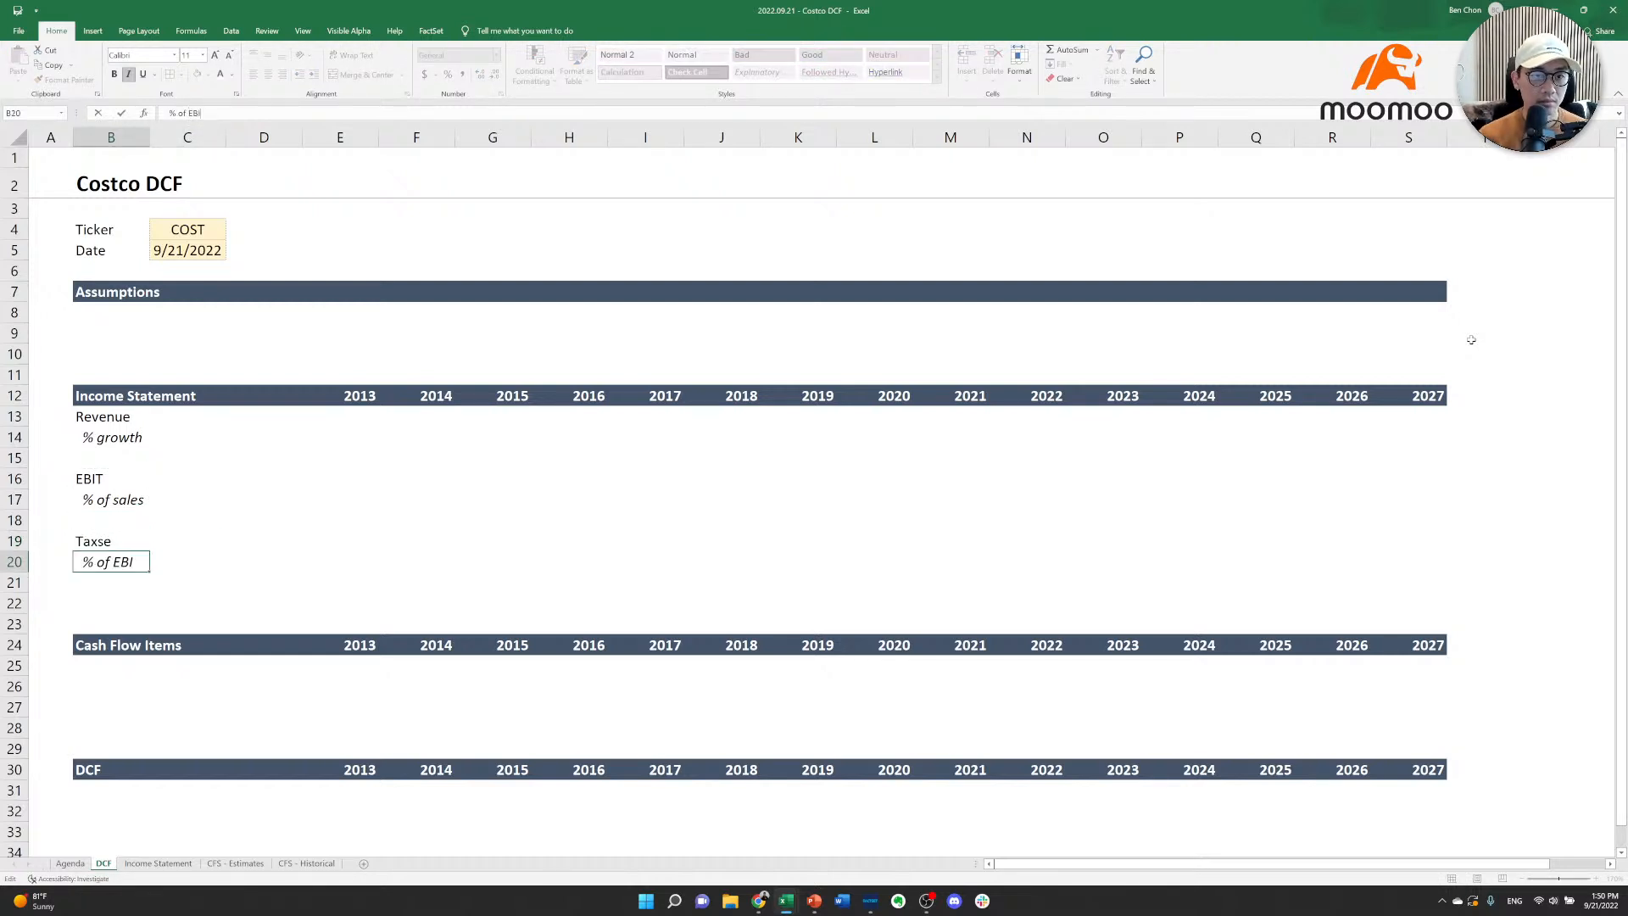
{"action": "key", "text": "Return"}
{"action": "key", "text": "Up"}
{"action": "key", "text": "Up"}
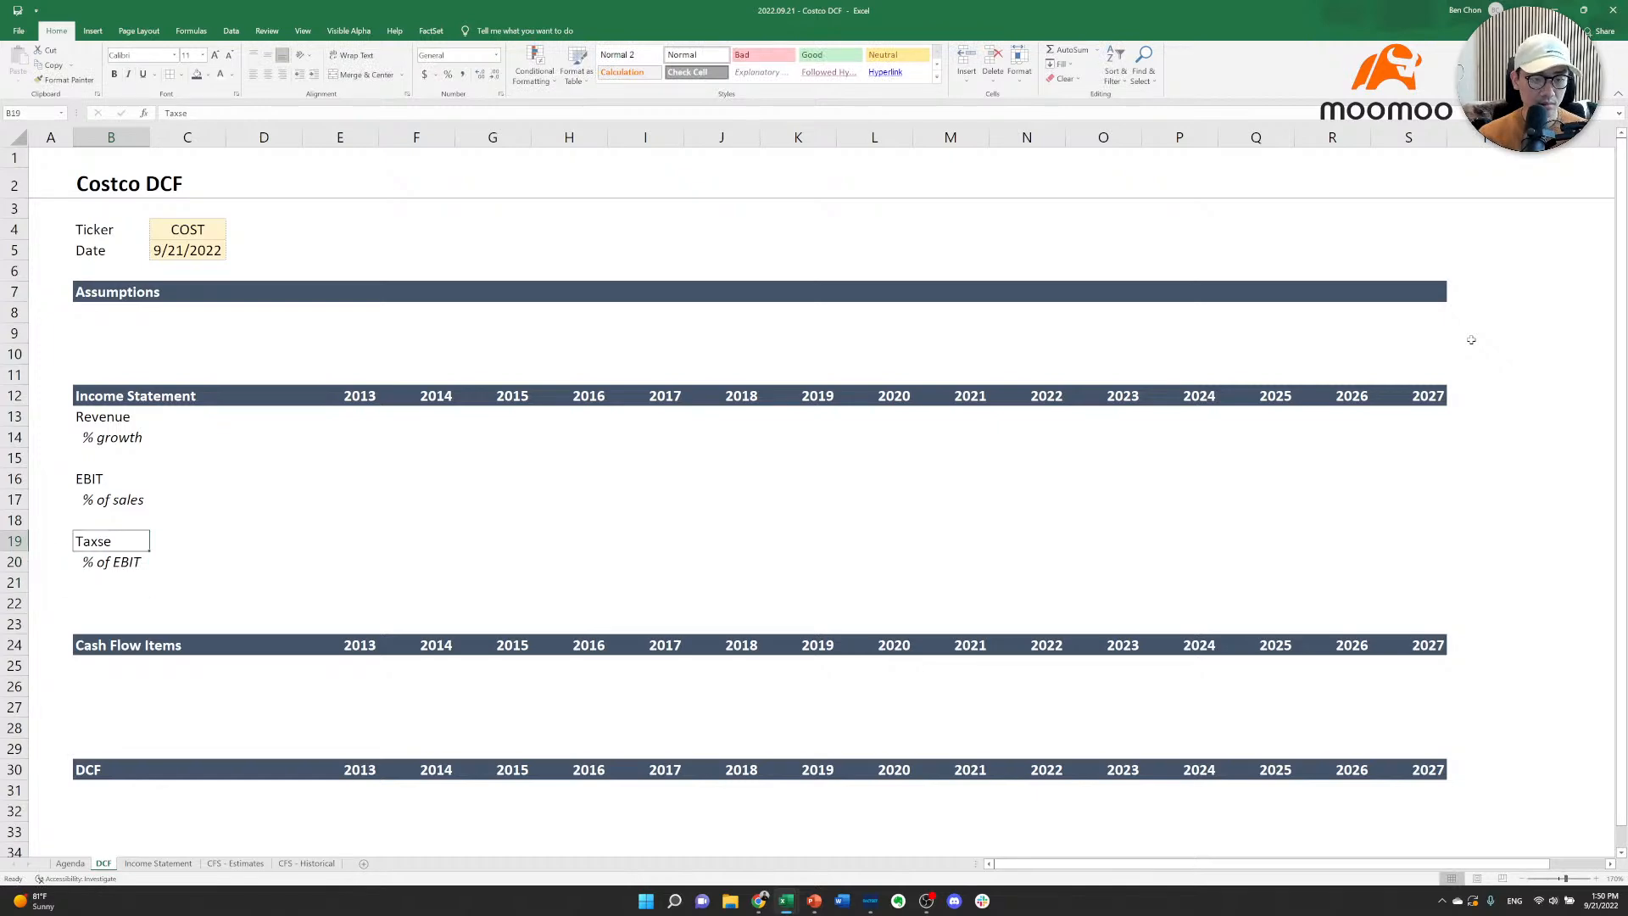
{"action": "key", "text": "F2"}
{"action": "key", "text": "BackSpace"}
{"action": "key", "text": "Return"}
{"action": "key", "text": "Return"}
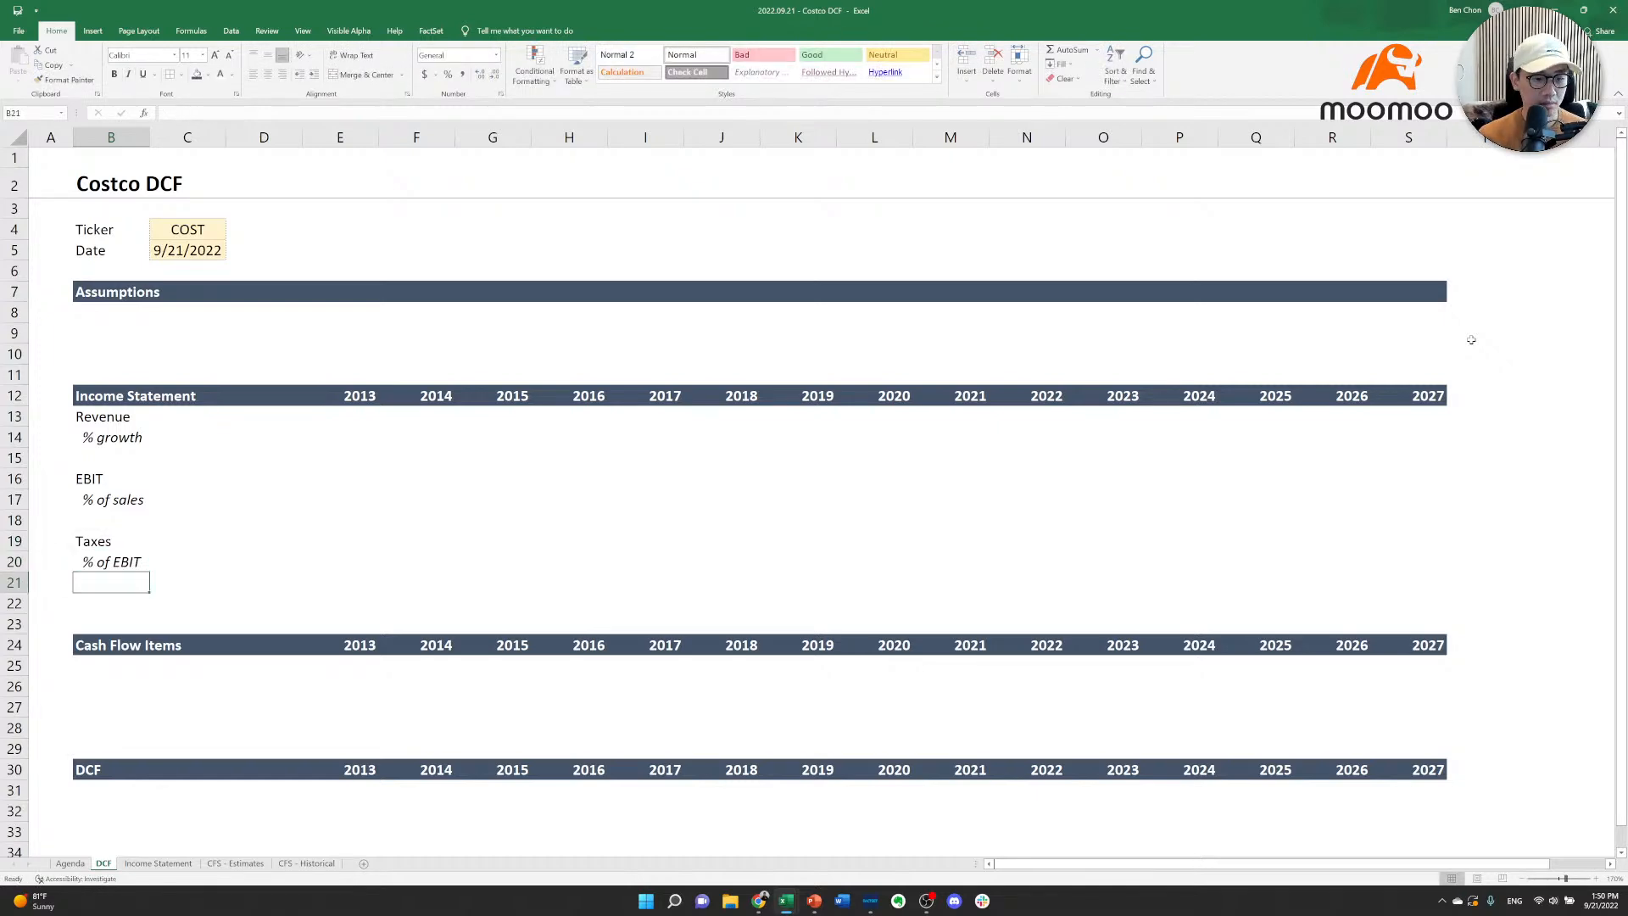
Delete the surplus blank rows 21 and 22 above the Cash Flow Items header.
{"action": "key", "text": "shift+space"}
{"action": "key", "text": "shift+Down"}
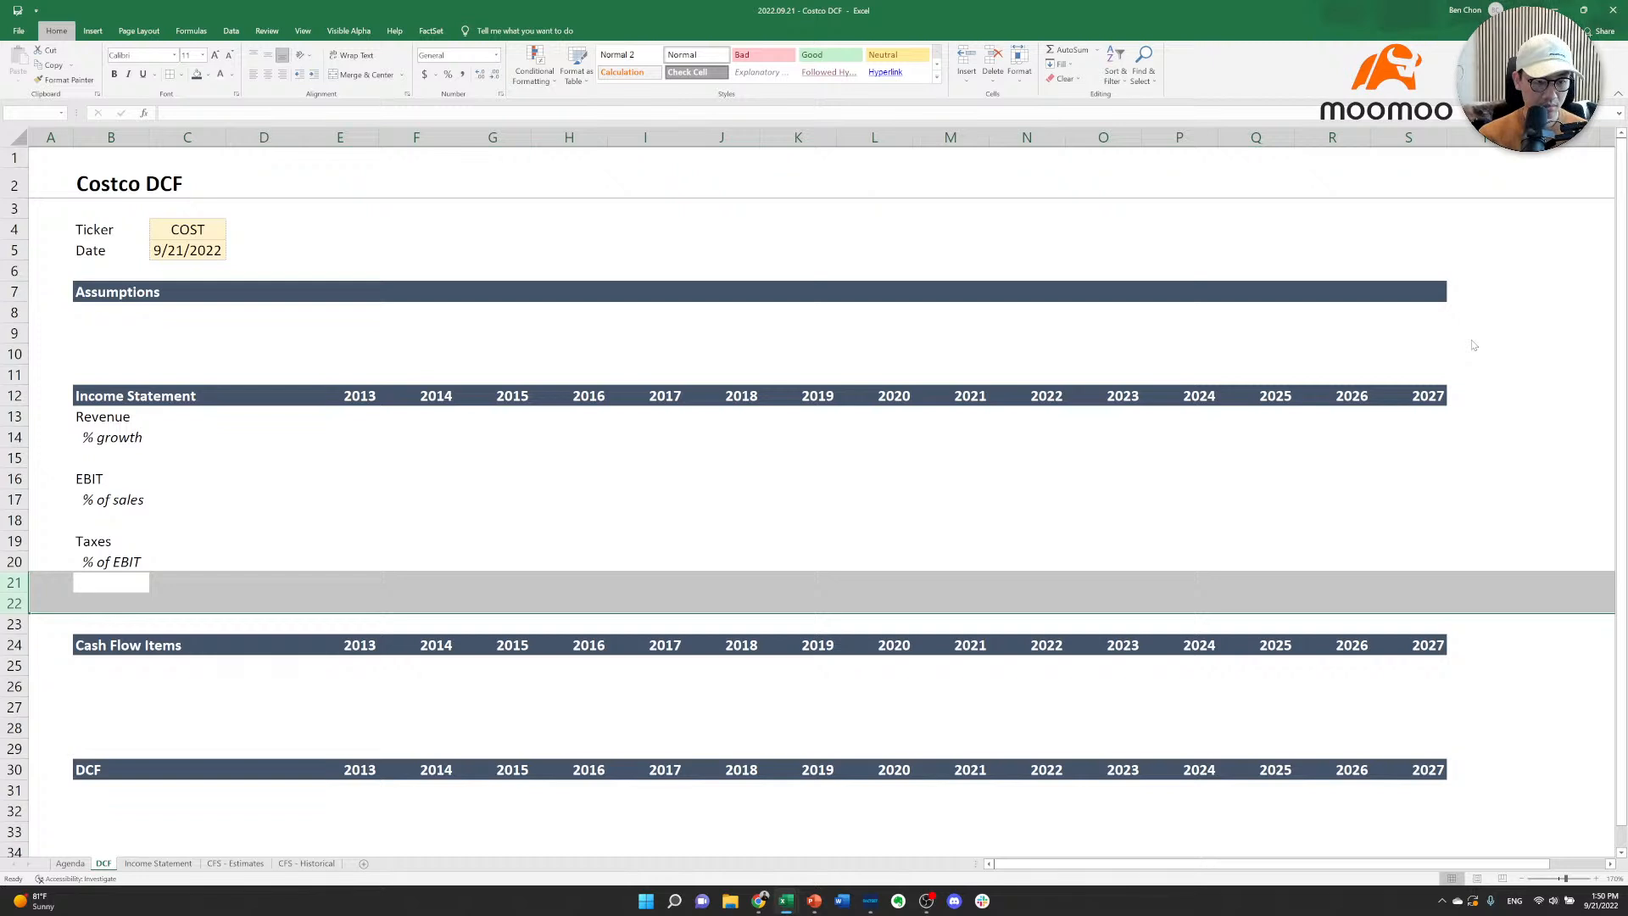
{"action": "key", "text": "ctrl+minus"}
{"action": "key", "text": "Up"}
{"action": "key", "text": "Right"}
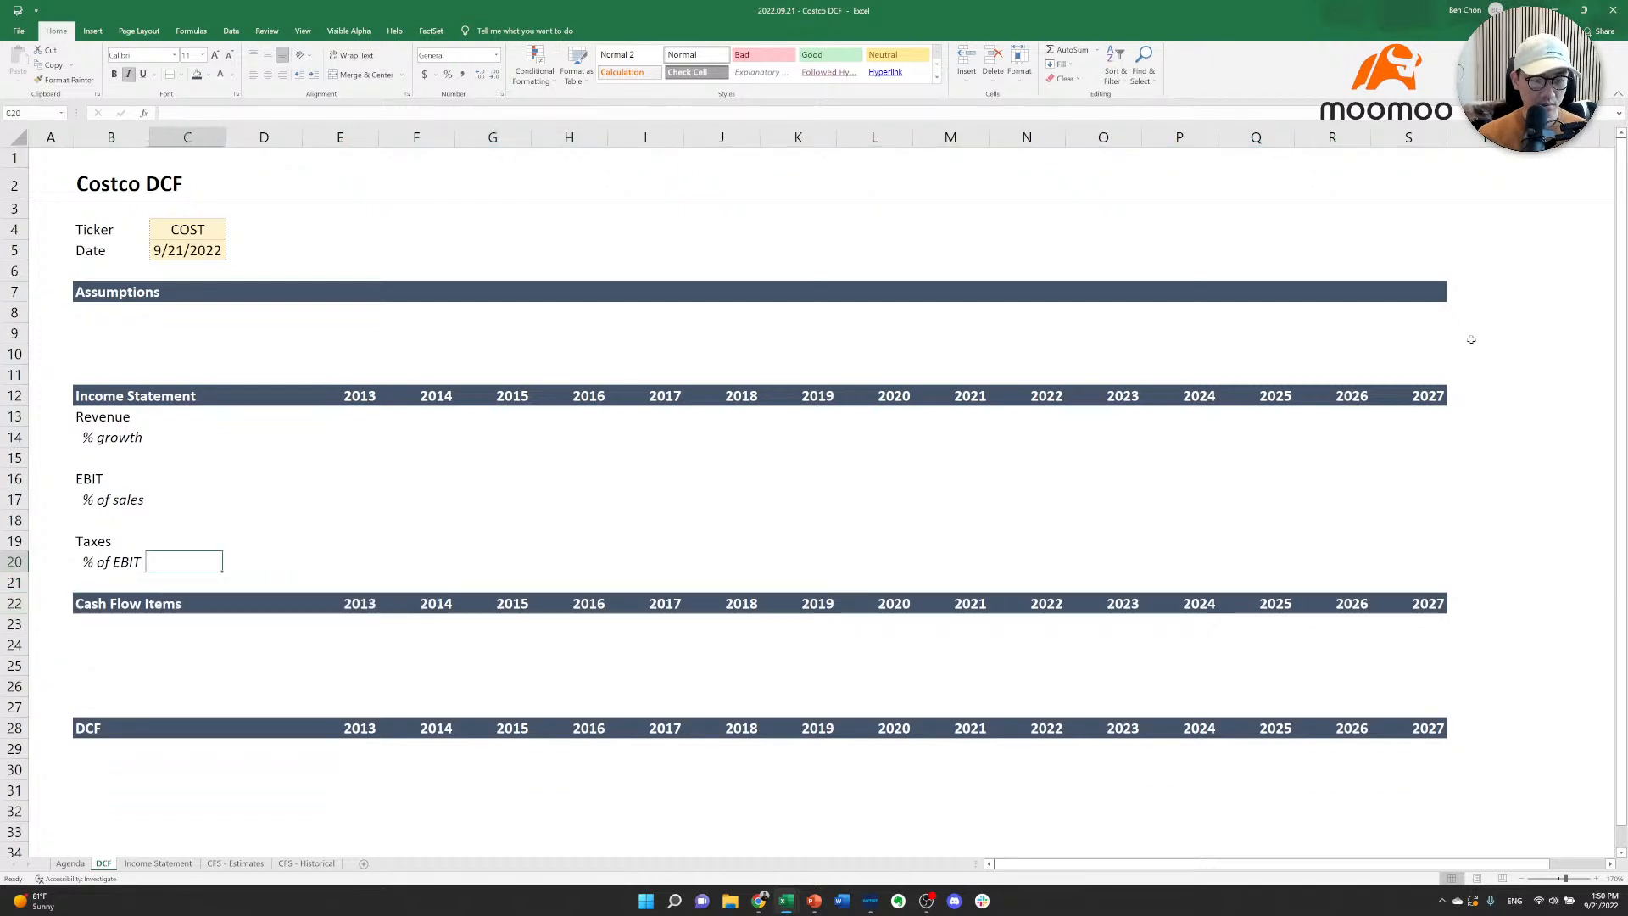
{"action": "key", "text": "Right"}
{"action": "key", "text": "Up"}
{"action": "key", "text": "Up"}
{"action": "key", "text": "Up"}
{"action": "key", "text": "Up"}
{"action": "key", "text": "Right"}
{"action": "key", "text": "Up"}
{"action": "key", "text": "Right"}
{"action": "key", "text": "Up"}
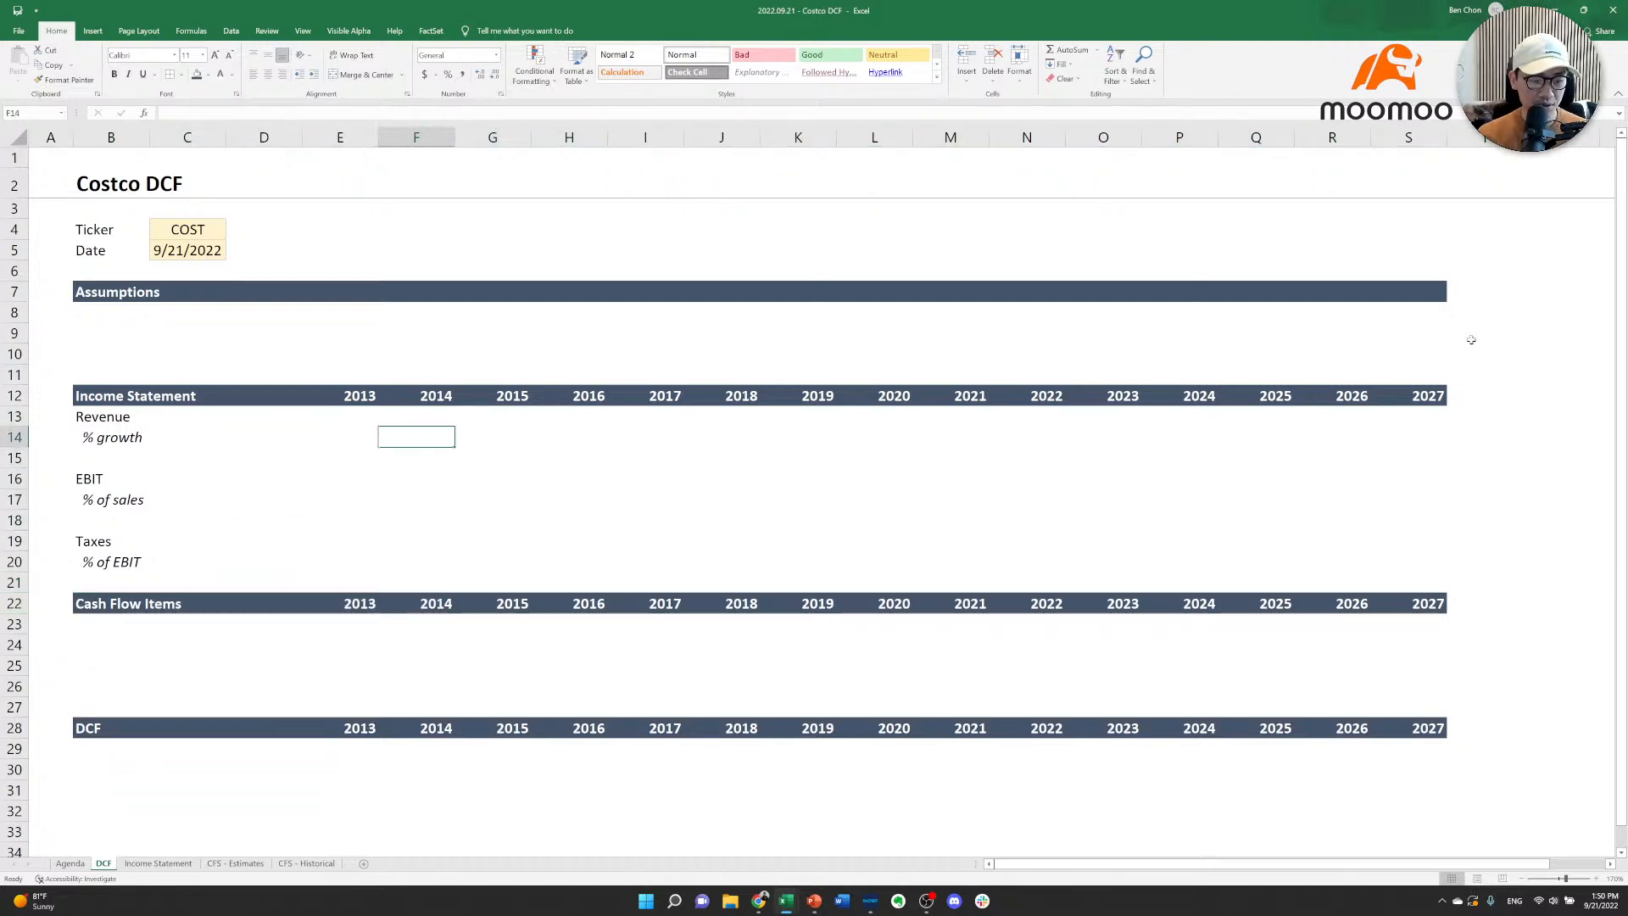
{"action": "key", "text": "Right"}
{"action": "key", "text": "Up"}
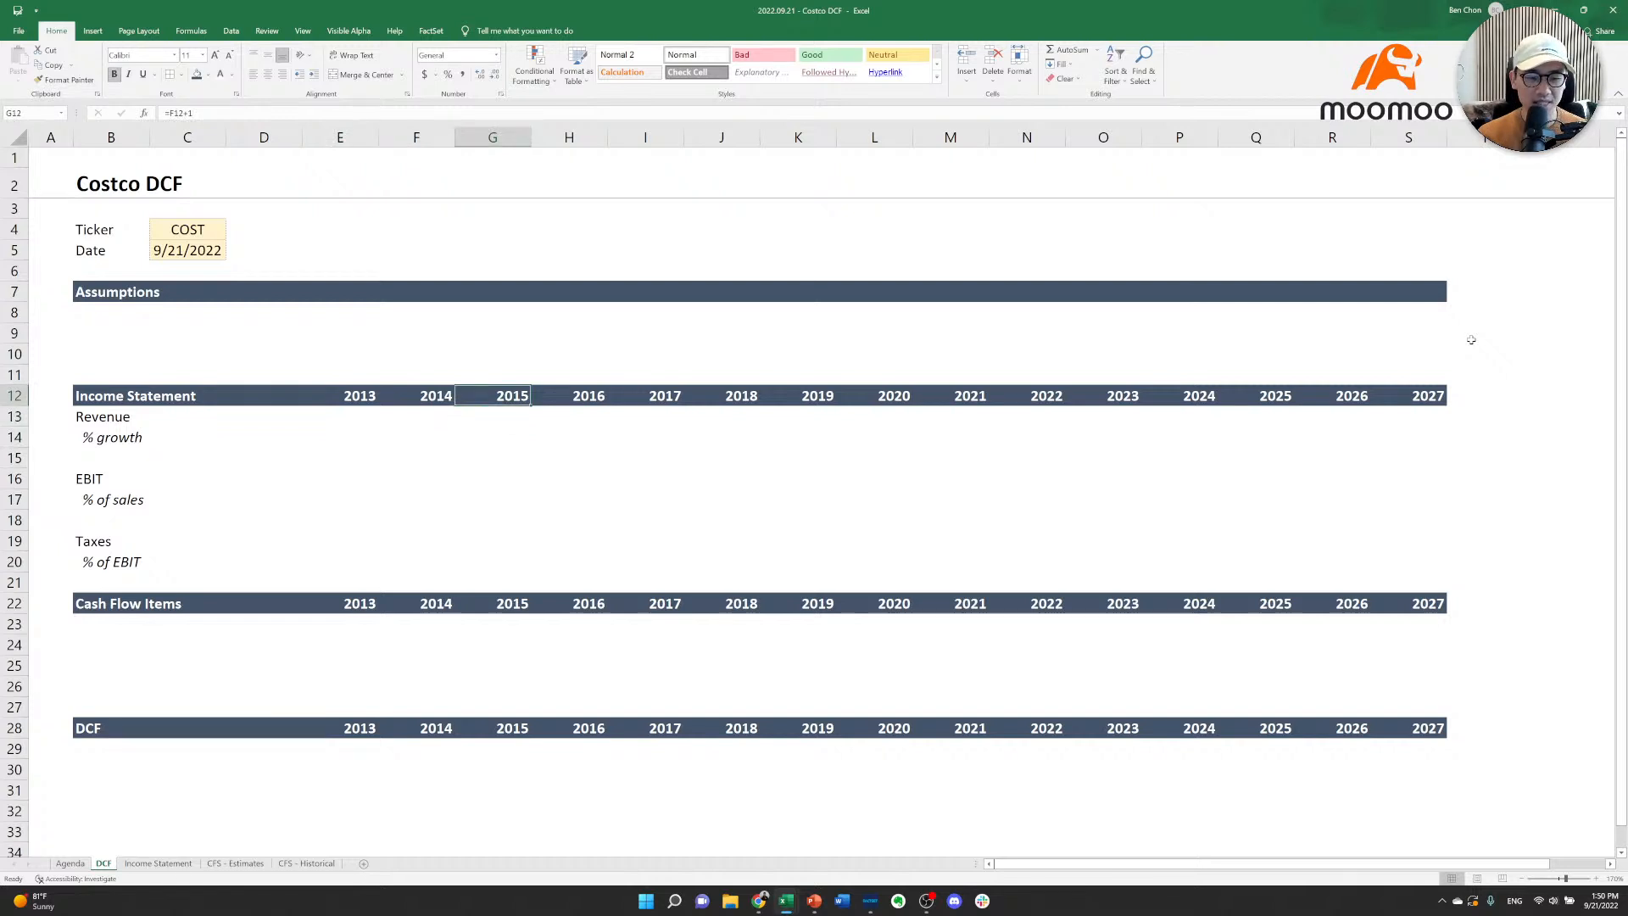
{"action": "key", "text": "Left"}
{"action": "key", "text": "Left"}
{"action": "key", "text": "Down"}
{"action": "key", "text": "Down"}
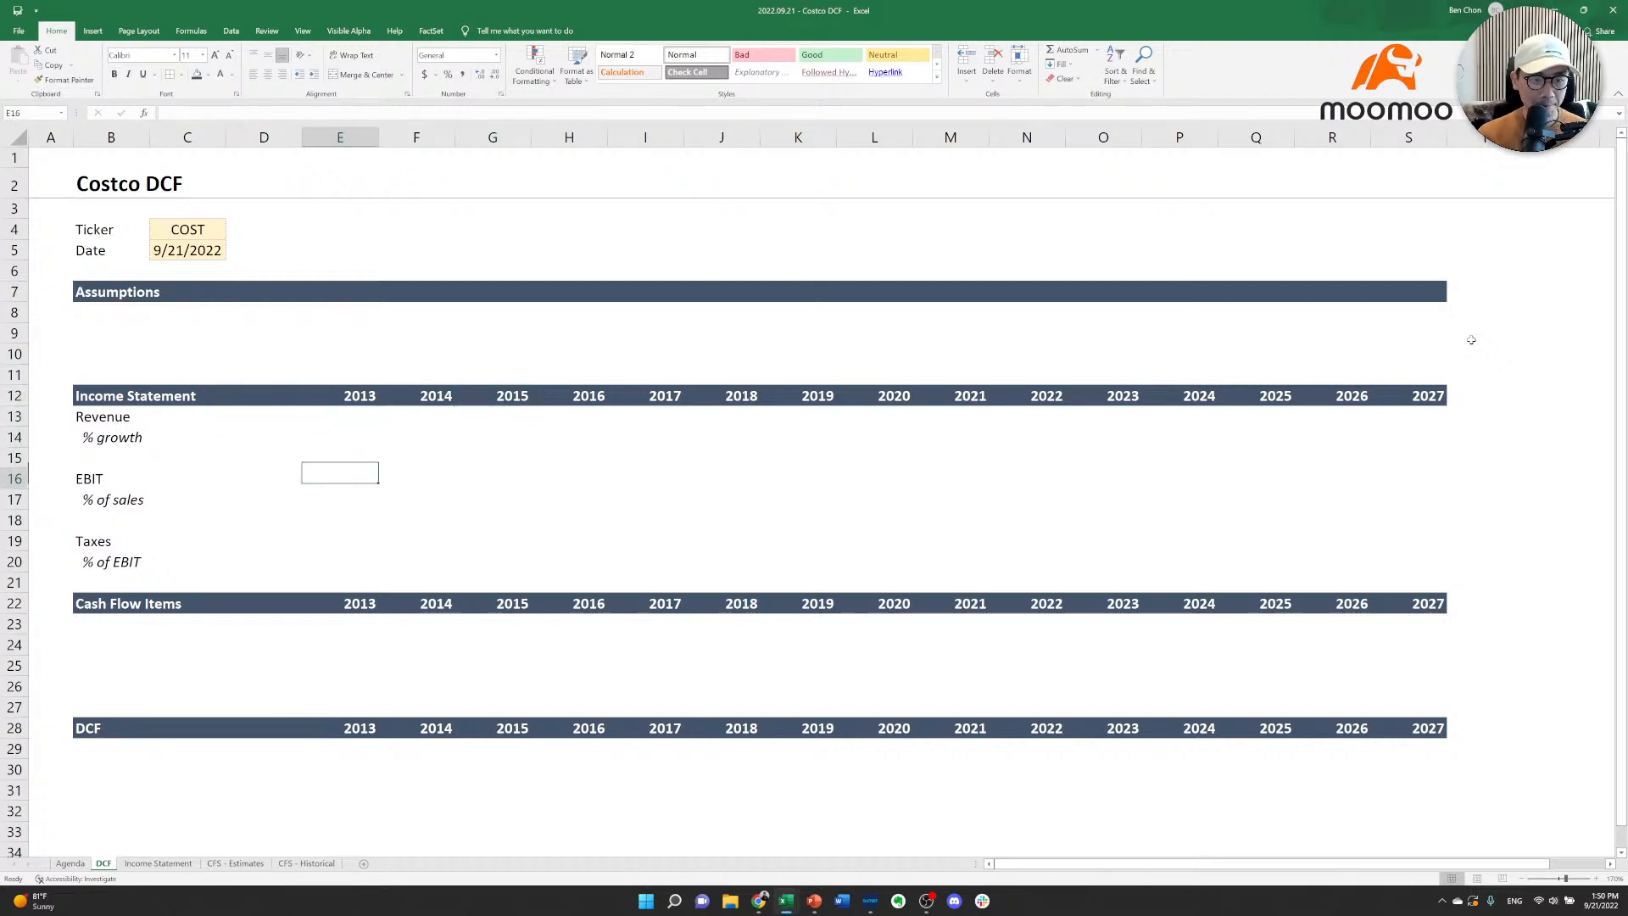
Enter an x marker in A22 beside the Cash Flow Items header.
{"action": "key", "text": "Left"}
{"action": "key", "text": "Down"}
{"action": "key", "text": "Left"}
{"action": "key", "text": "Down"}
{"action": "key", "text": "Down"}
{"action": "key", "text": "Left"}
{"action": "key", "text": "Down"}
{"action": "key", "text": "Down"}
{"action": "key", "text": "Down"}
{"action": "key", "text": "Left"}
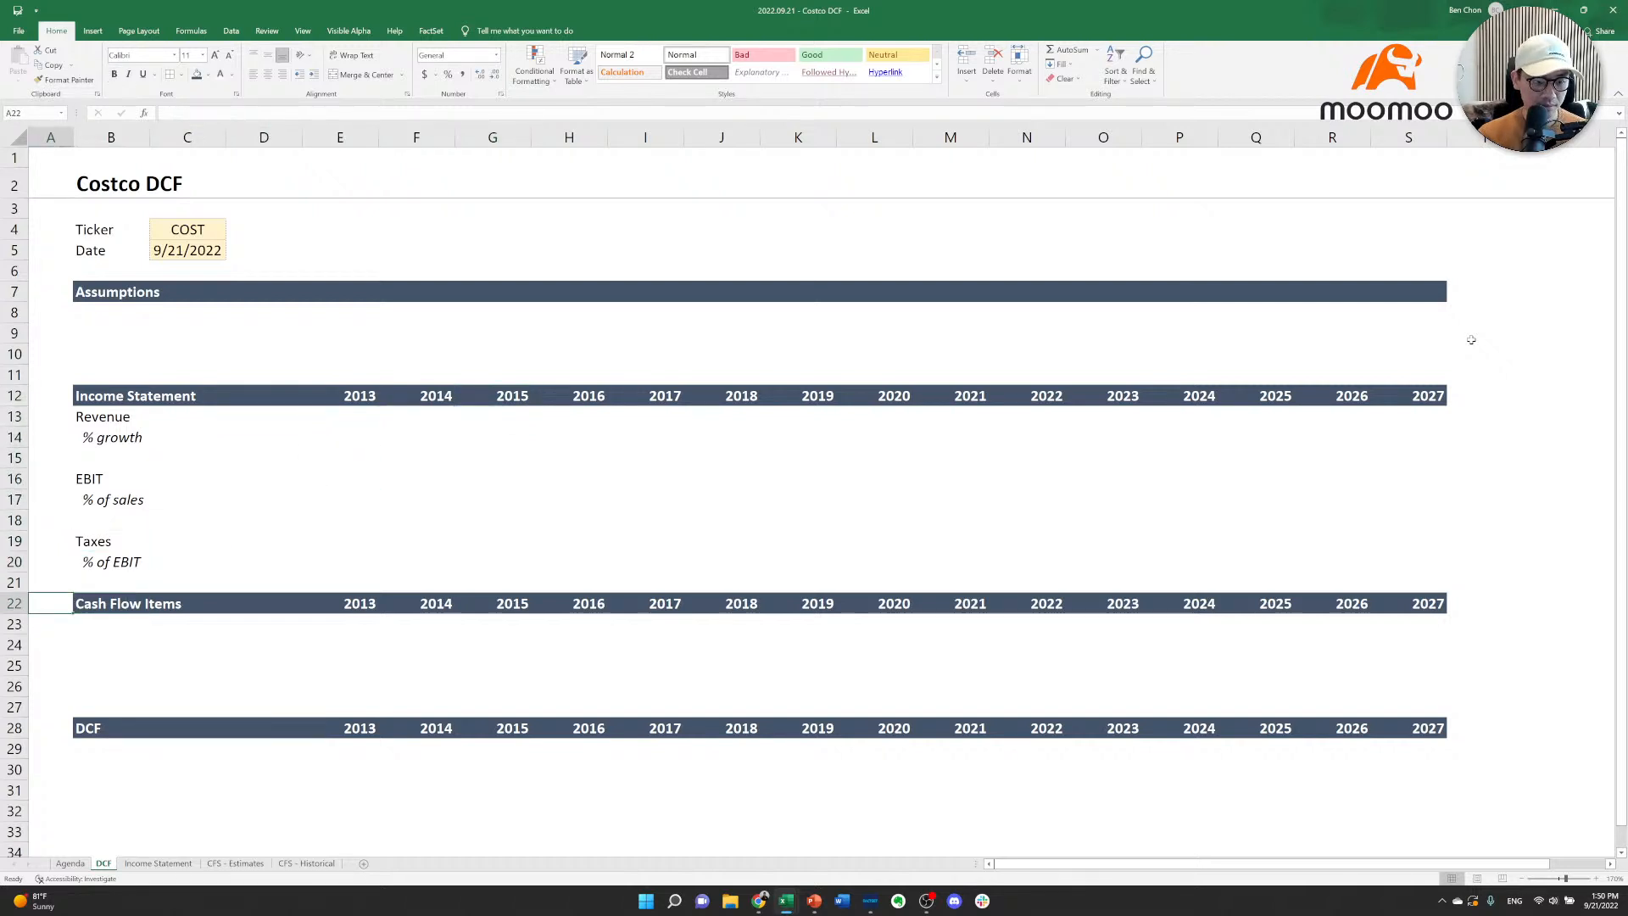
{"action": "type", "text": "x"}
{"action": "key", "text": "Right"}
Enter an x marker in A12 beside the Income Statement header.
{"action": "key", "text": "Up"}
{"action": "key", "text": "Up"}
{"action": "key", "text": "Up"}
{"action": "key", "text": "Up"}
{"action": "key", "text": "Up"}
{"action": "key", "text": "Up"}
{"action": "key", "text": "Up"}
{"action": "key", "text": "Up"}
{"action": "key", "text": "Up"}
{"action": "key", "text": "Up"}
{"action": "key", "text": "Up"}
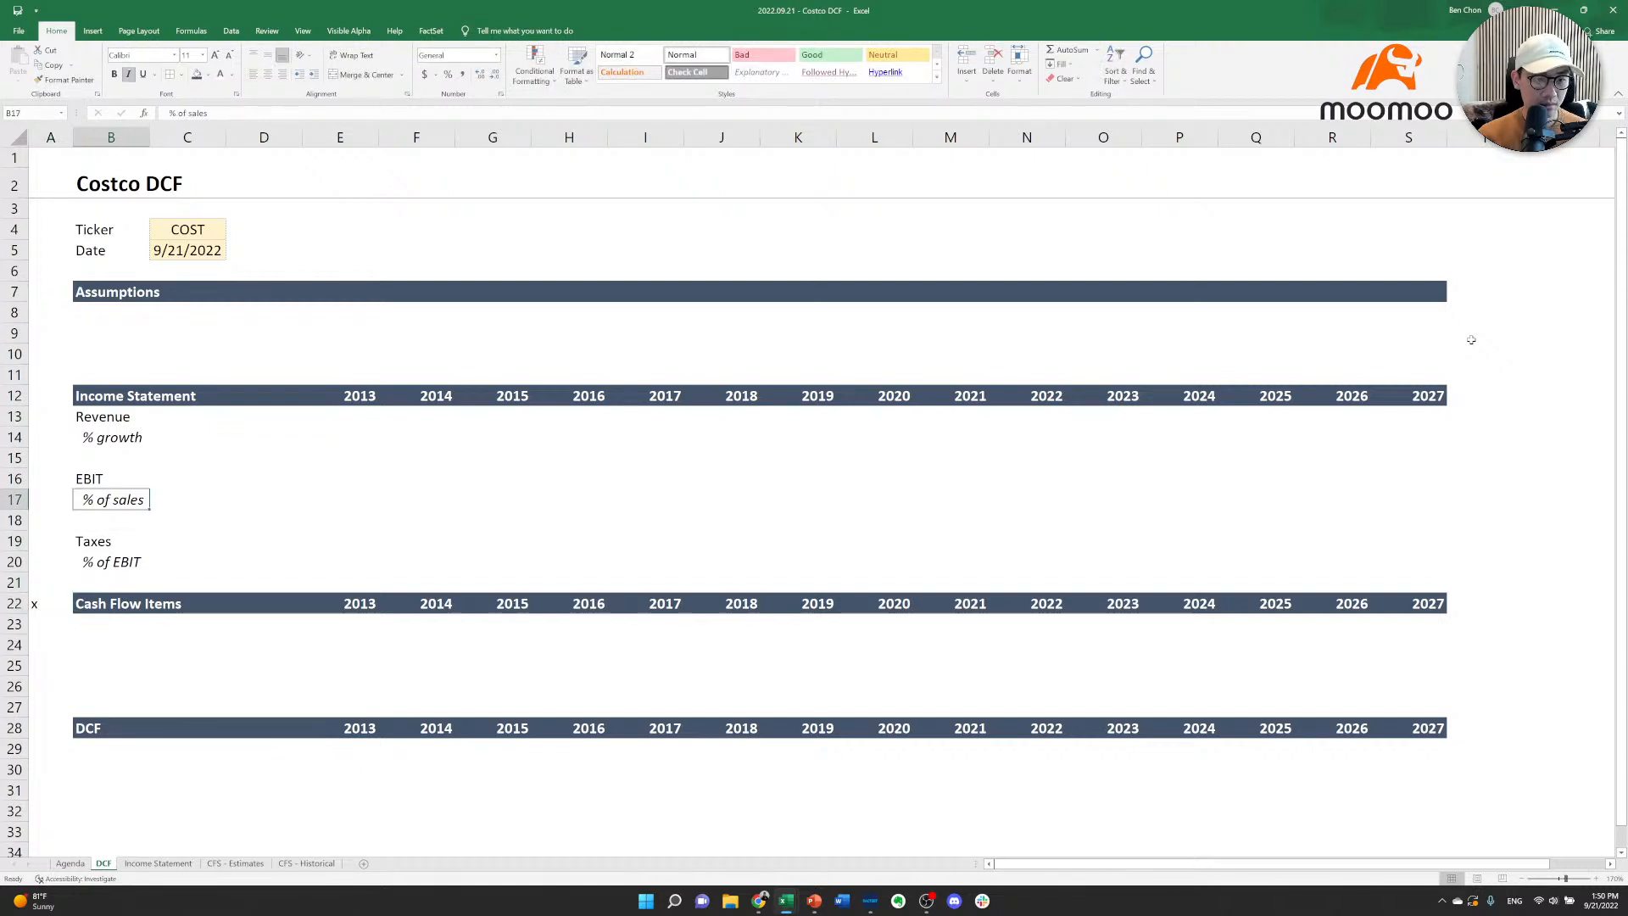
{"action": "key", "text": "Left"}
{"action": "type", "text": "x"}
{"action": "key", "text": "Right"}
Enter an x marker in A7 beside the Assumptions header.
{"action": "key", "text": "Up"}
{"action": "key", "text": "Up"}
{"action": "key", "text": "Up"}
{"action": "key", "text": "Up"}
{"action": "key", "text": "Up"}
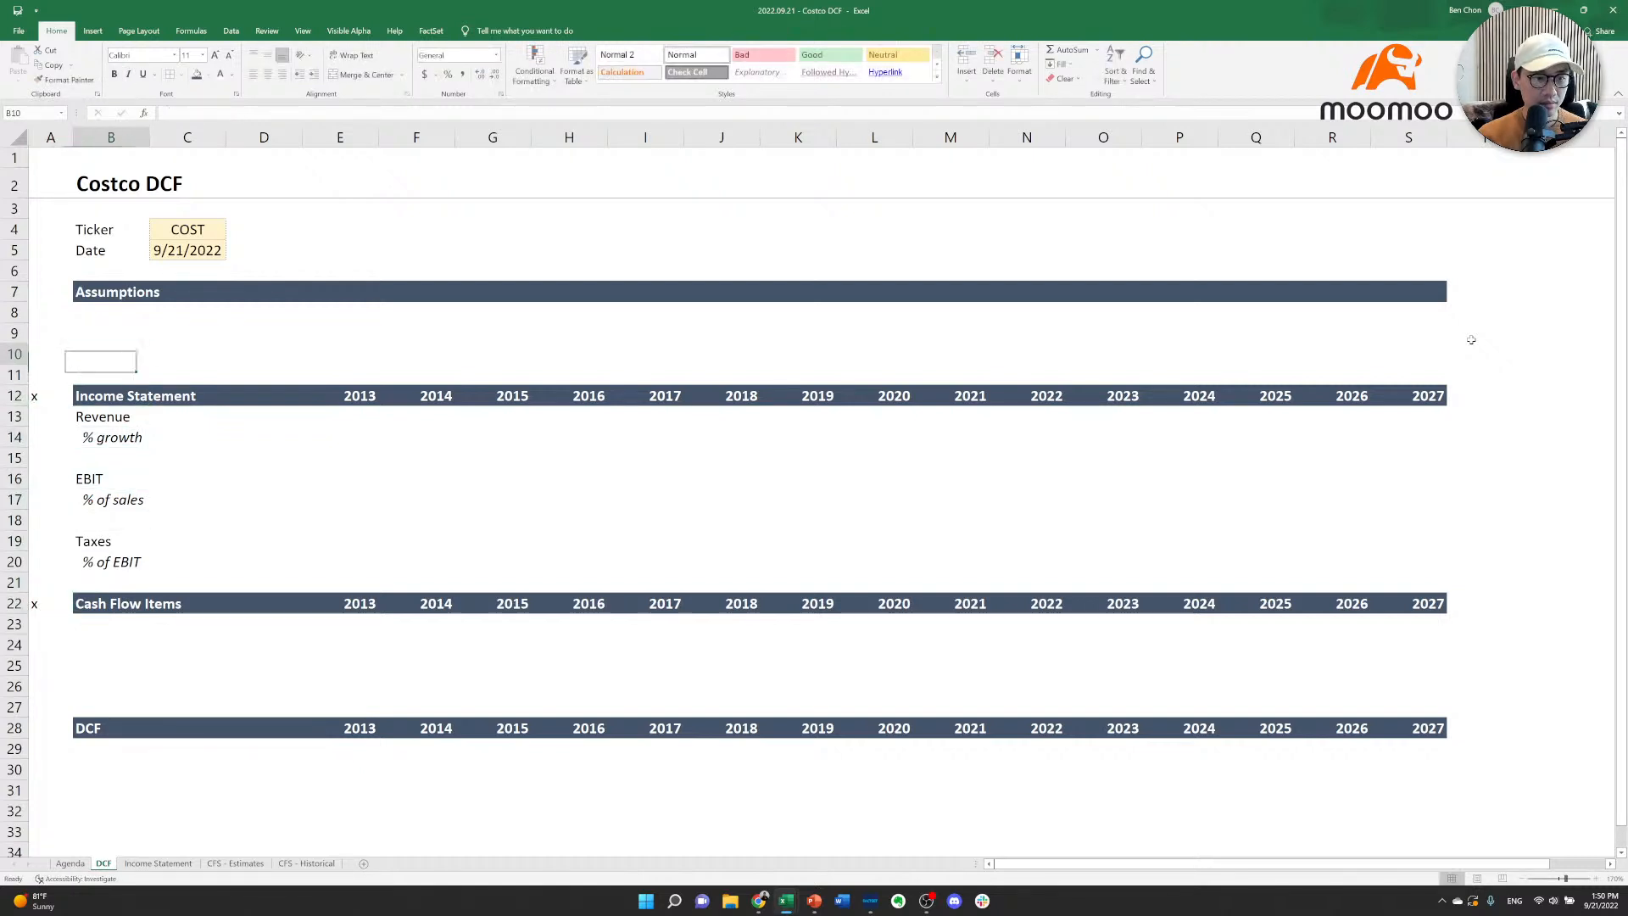
{"action": "key", "text": "Left"}
{"action": "type", "text": "x"}
{"action": "key", "text": "Right"}
Enter an x marker in A28 beside the DCF header.
{"action": "key", "text": "Down"}
{"action": "key", "text": "Down"}
{"action": "key", "text": "Down"}
{"action": "key", "text": "Down"}
{"action": "key", "text": "Down"}
{"action": "key", "text": "Down"}
{"action": "key", "text": "Down"}
{"action": "key", "text": "Down"}
{"action": "key", "text": "Down"}
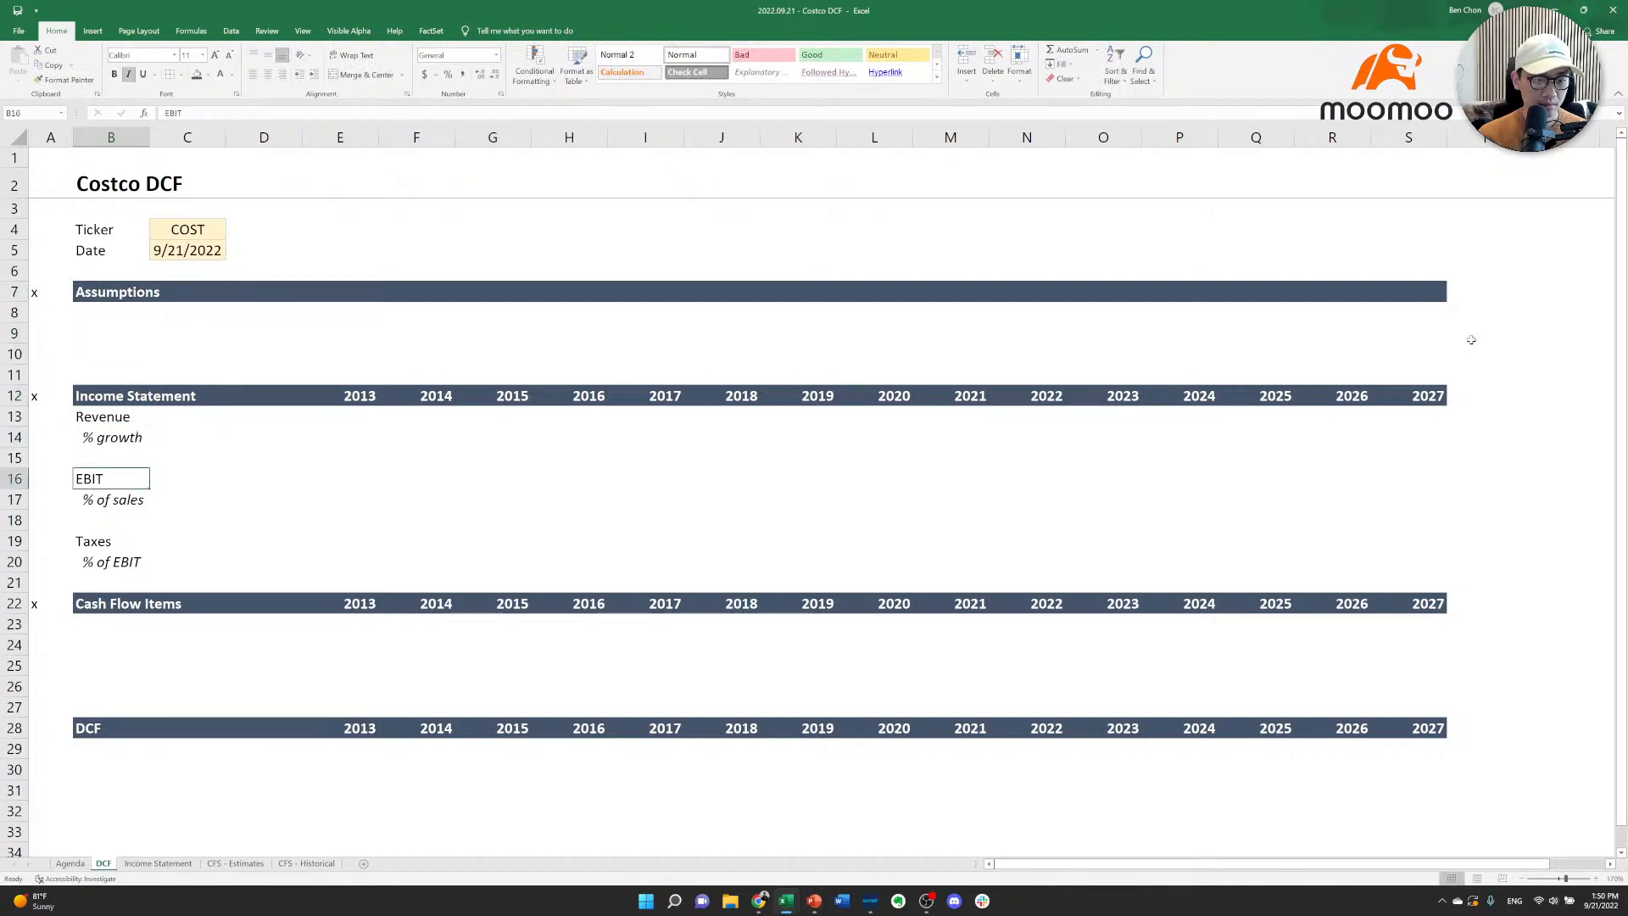
{"action": "key", "text": "Down"}
{"action": "key", "text": "Down"}
{"action": "key", "text": "Down"}
{"action": "key", "text": "Down"}
{"action": "key", "text": "Down"}
{"action": "key", "text": "Down"}
{"action": "key", "text": "Down"}
{"action": "key", "text": "Down"}
{"action": "key", "text": "Down"}
{"action": "key", "text": "Down"}
{"action": "key", "text": "Down"}
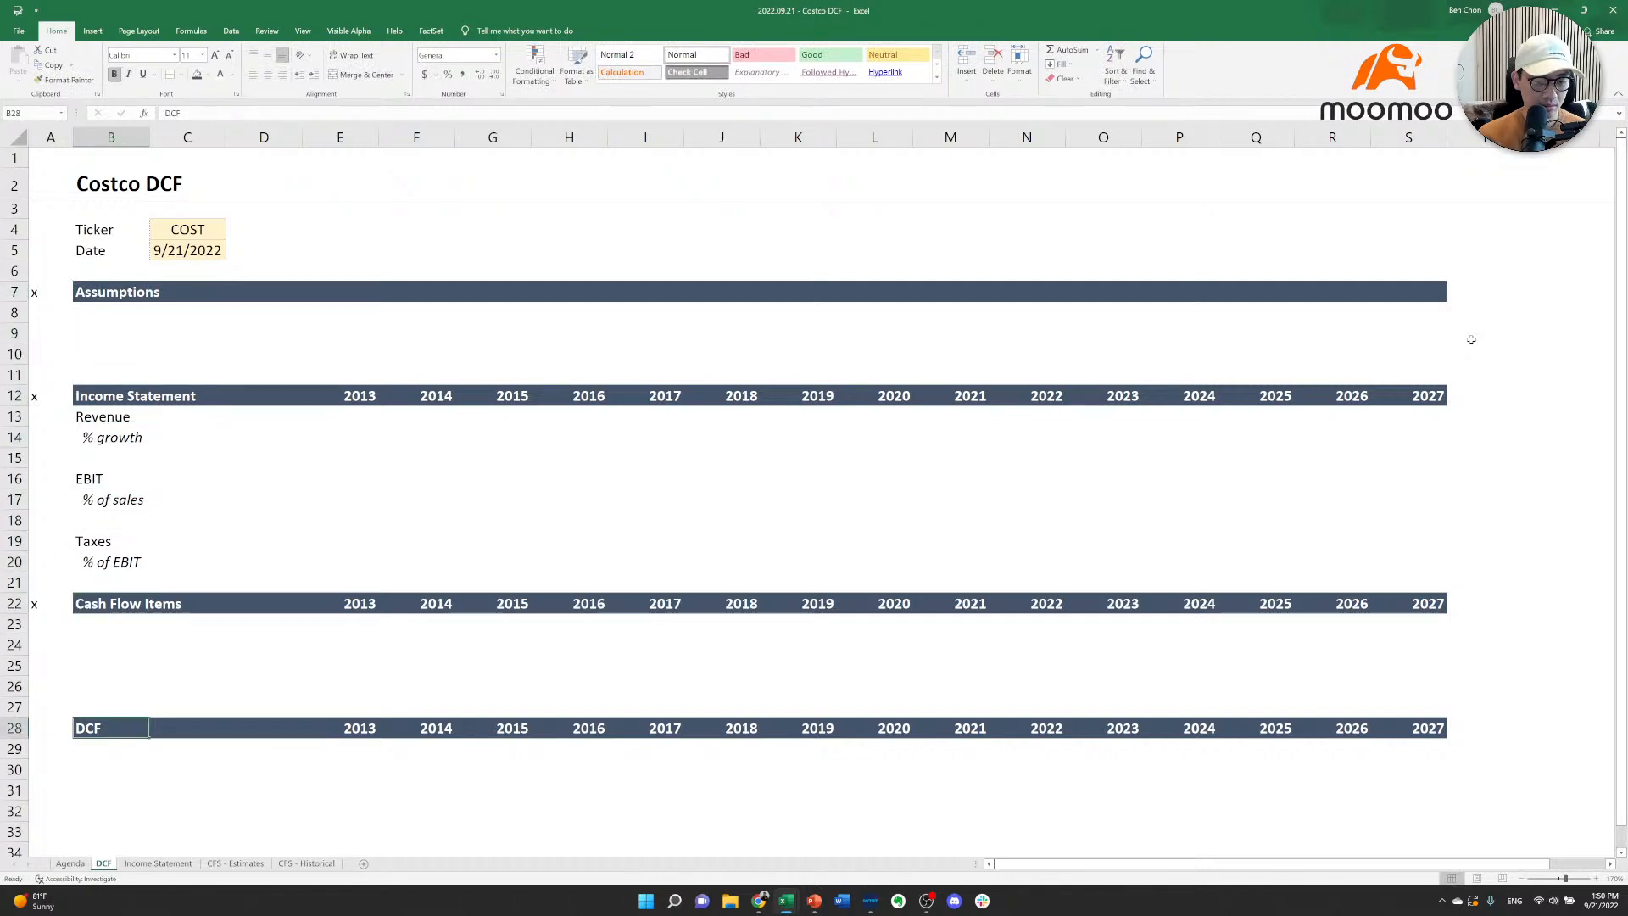
{"action": "key", "text": "Left"}
{"action": "type", "text": "x"}
{"action": "key", "text": "ctrl+Return"}
Set the width of column A to 3.
{"action": "key", "text": "ctrl+space"}
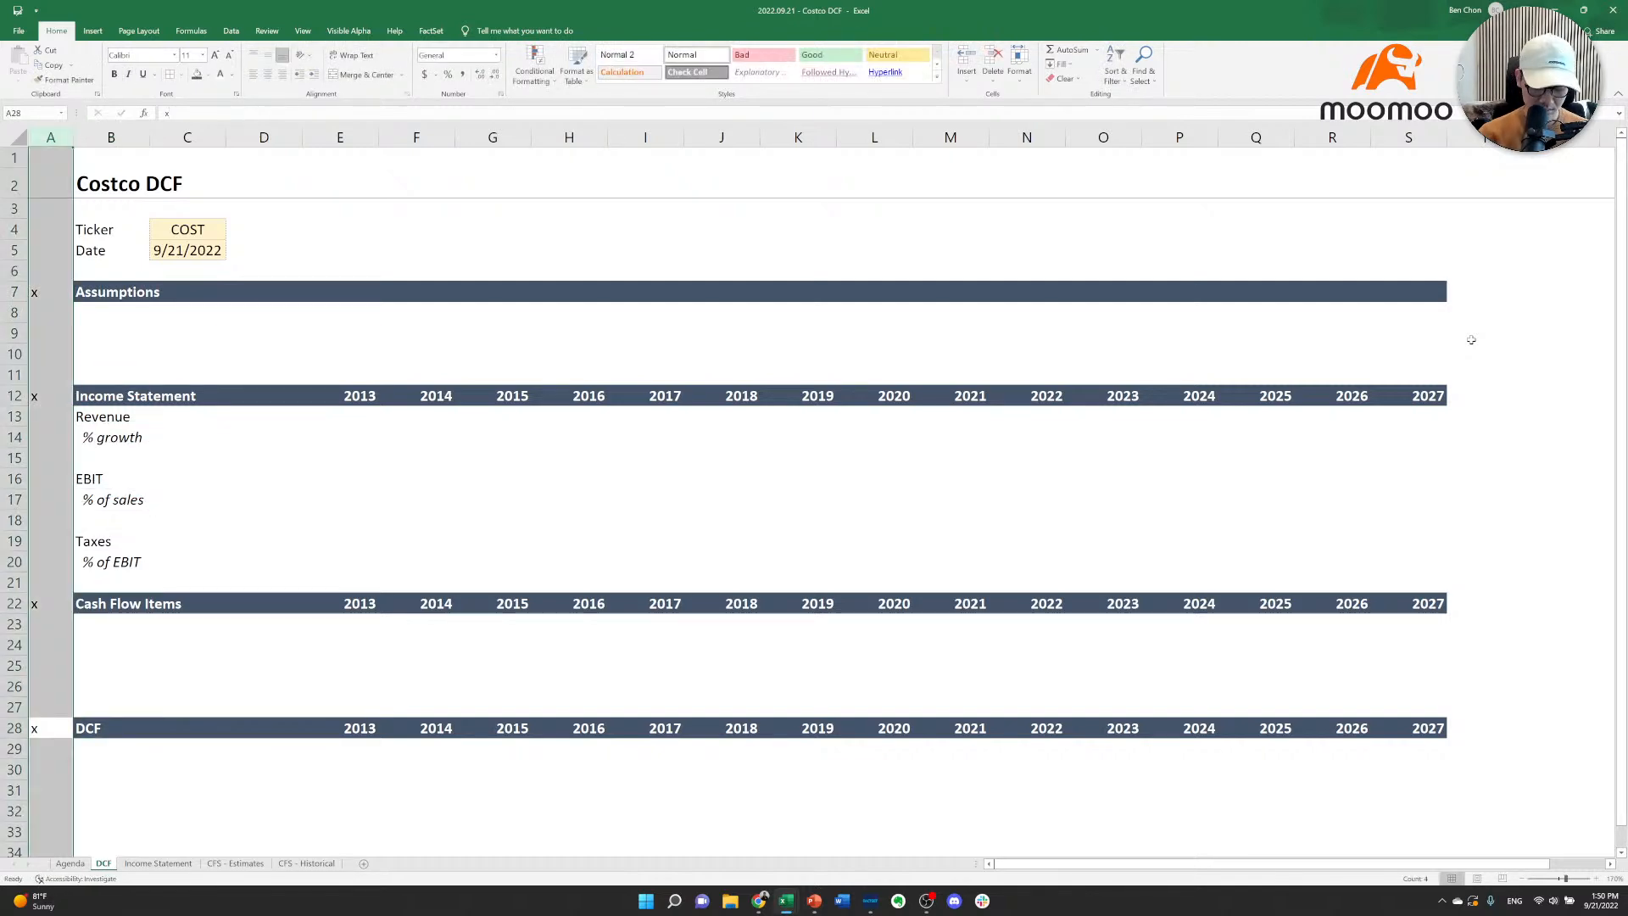
{"action": "key", "text": "alt+h"}
{"action": "type", "text": "ow"}
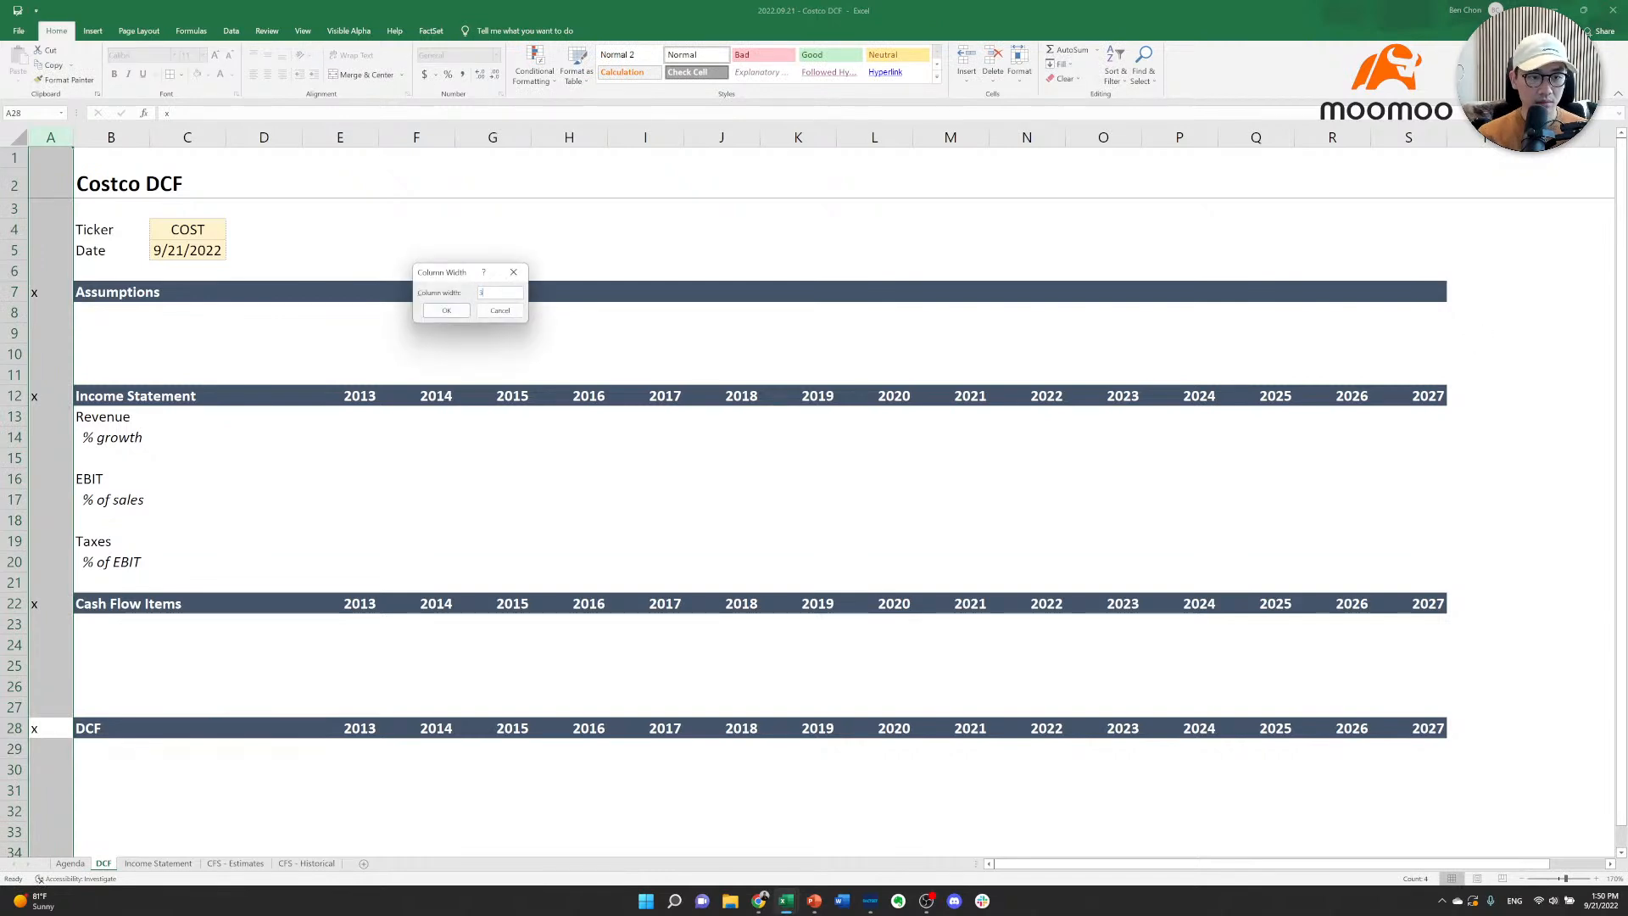
{"action": "type", "text": "3"}
{"action": "key", "text": "Return"}
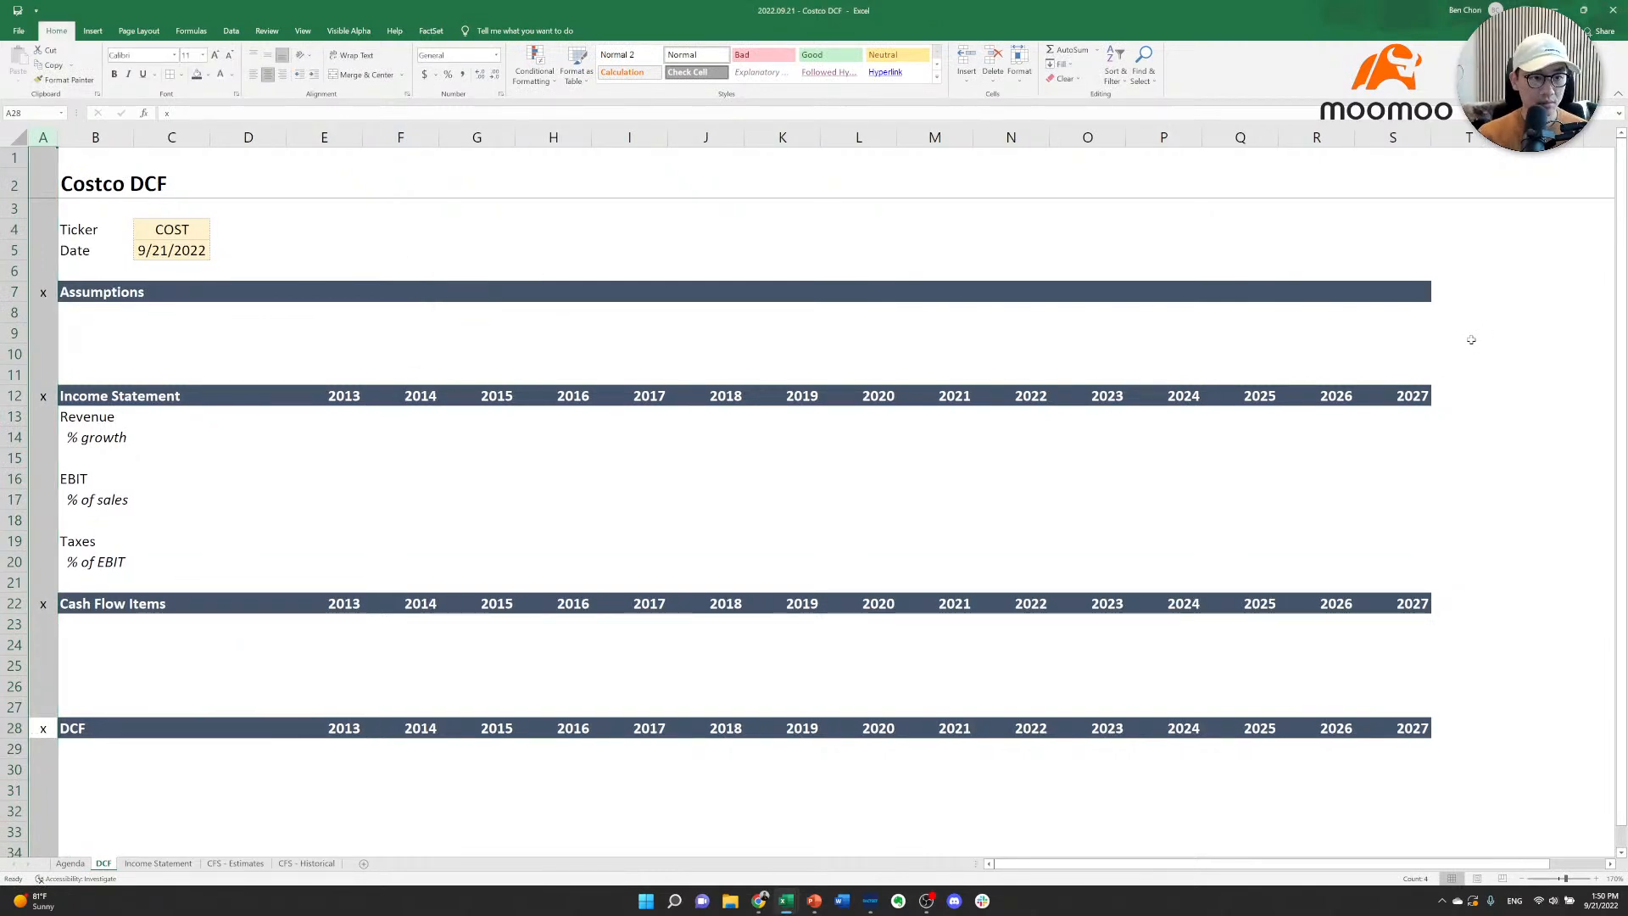
{"action": "key", "text": "Right"}
{"action": "key", "text": "Right"}
{"action": "key", "text": "Right"}
{"action": "key", "text": "Up"}
{"action": "key", "text": "Up"}
{"action": "key", "text": "Right"}
{"action": "key", "text": "Up"}
{"action": "key", "text": "Up"}
{"action": "key", "text": "Up"}
{"action": "key", "text": "Up"}
{"action": "key", "text": "Up"}
{"action": "key", "text": "Up"}
{"action": "key", "text": "Up"}
{"action": "key", "text": "Up"}
{"action": "key", "text": "Up"}
{"action": "key", "text": "Up"}
{"action": "key", "text": "Up"}
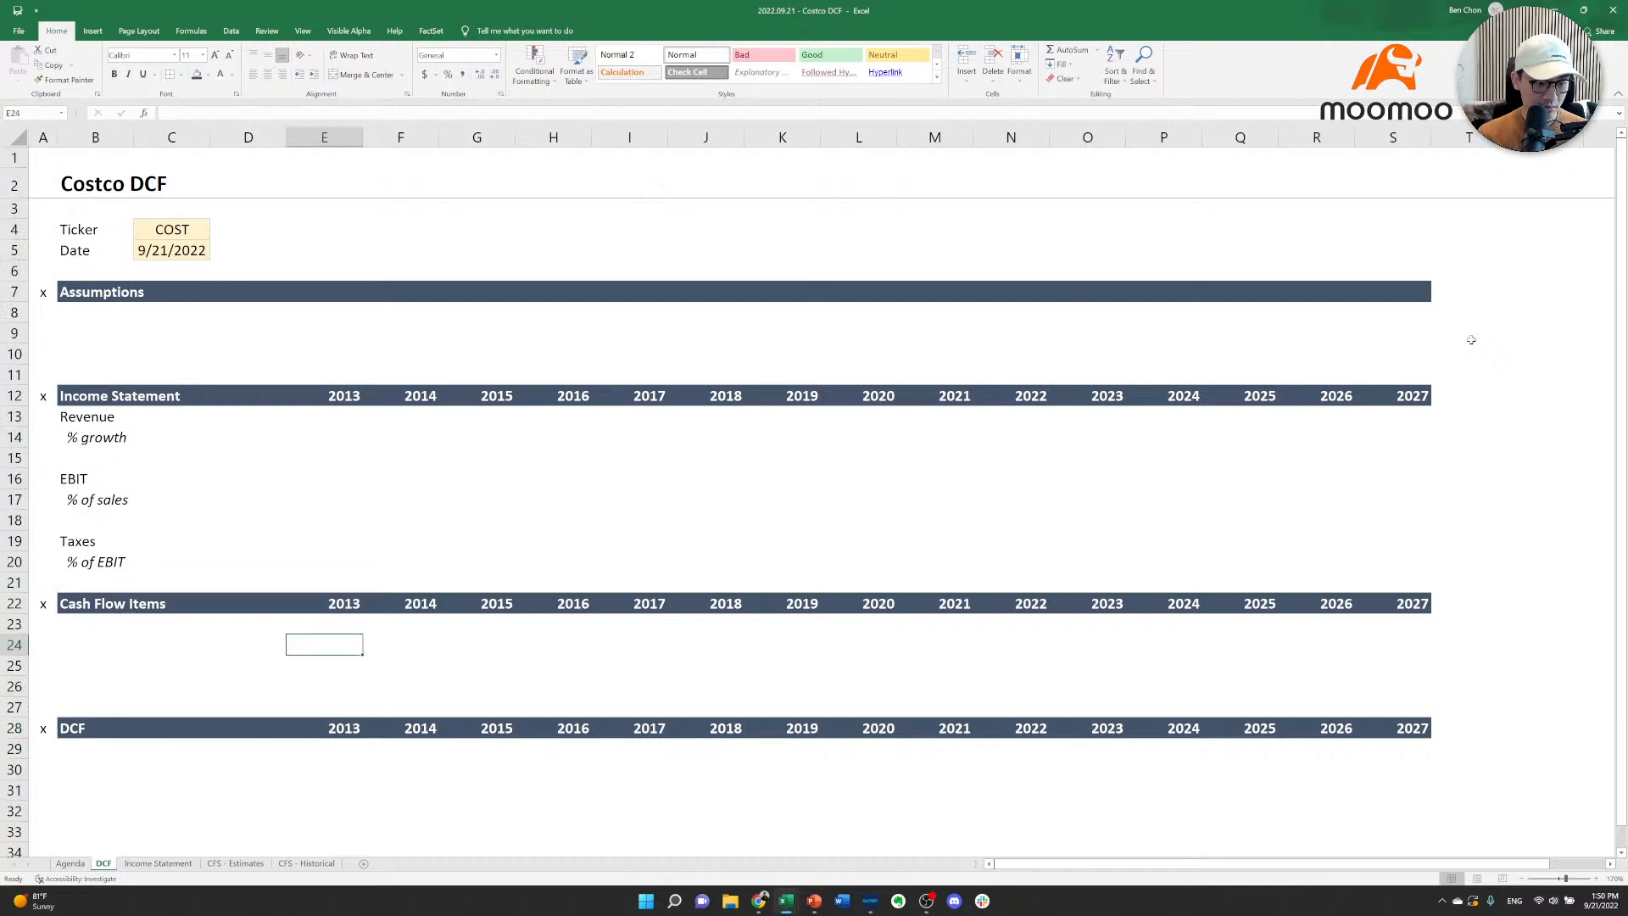
{"action": "key", "text": "Up"}
{"action": "key", "text": "Up"}
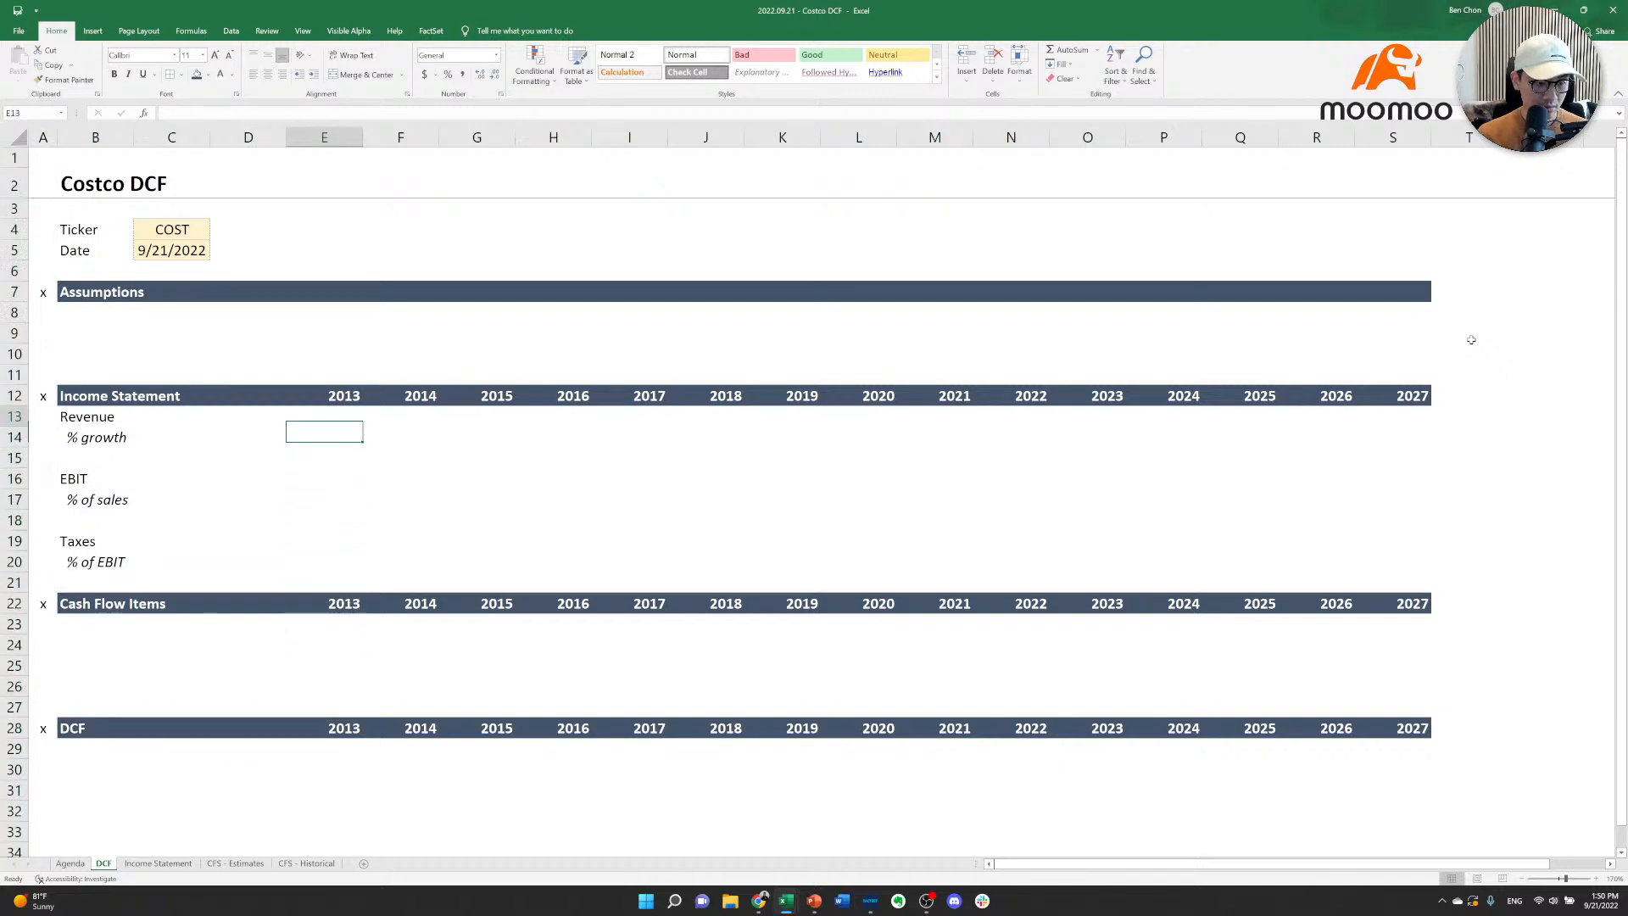
{"action": "key", "text": "Up"}
{"action": "key", "text": "Up"}
{"action": "key", "text": "Up"}
{"action": "key", "text": "Up"}
{"action": "key", "text": "Right"}
{"action": "key", "text": "Down"}
{"action": "key", "text": "Down"}
{"action": "key", "text": "Left"}
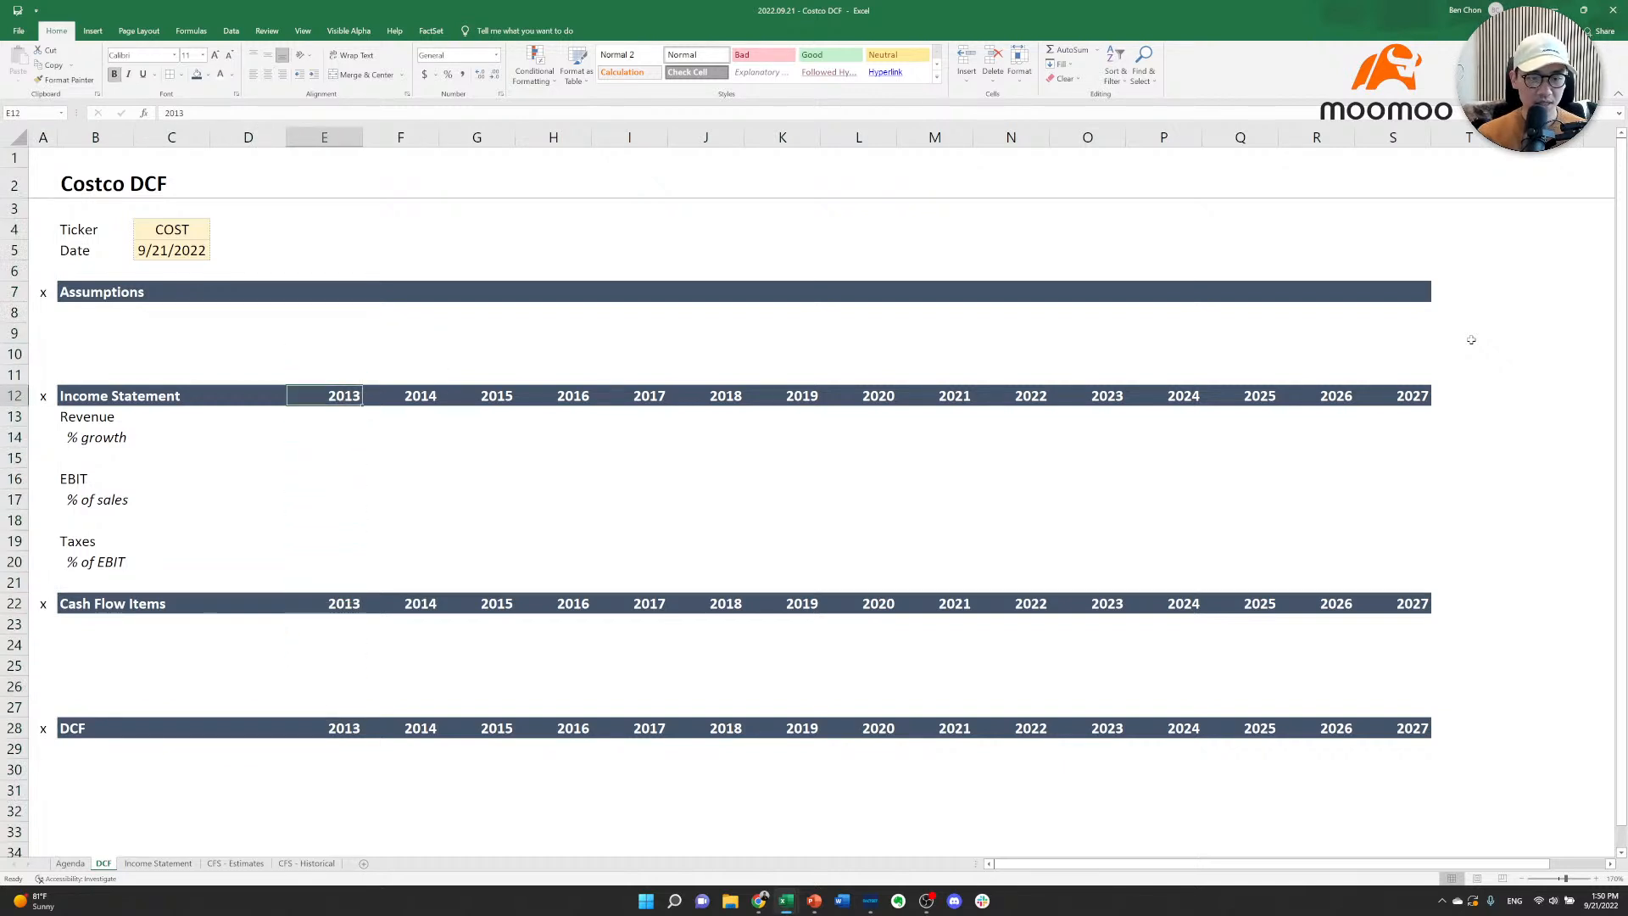
{"action": "key", "text": "Down"}
{"action": "key", "text": "Down"}
{"action": "key", "text": "Right"}
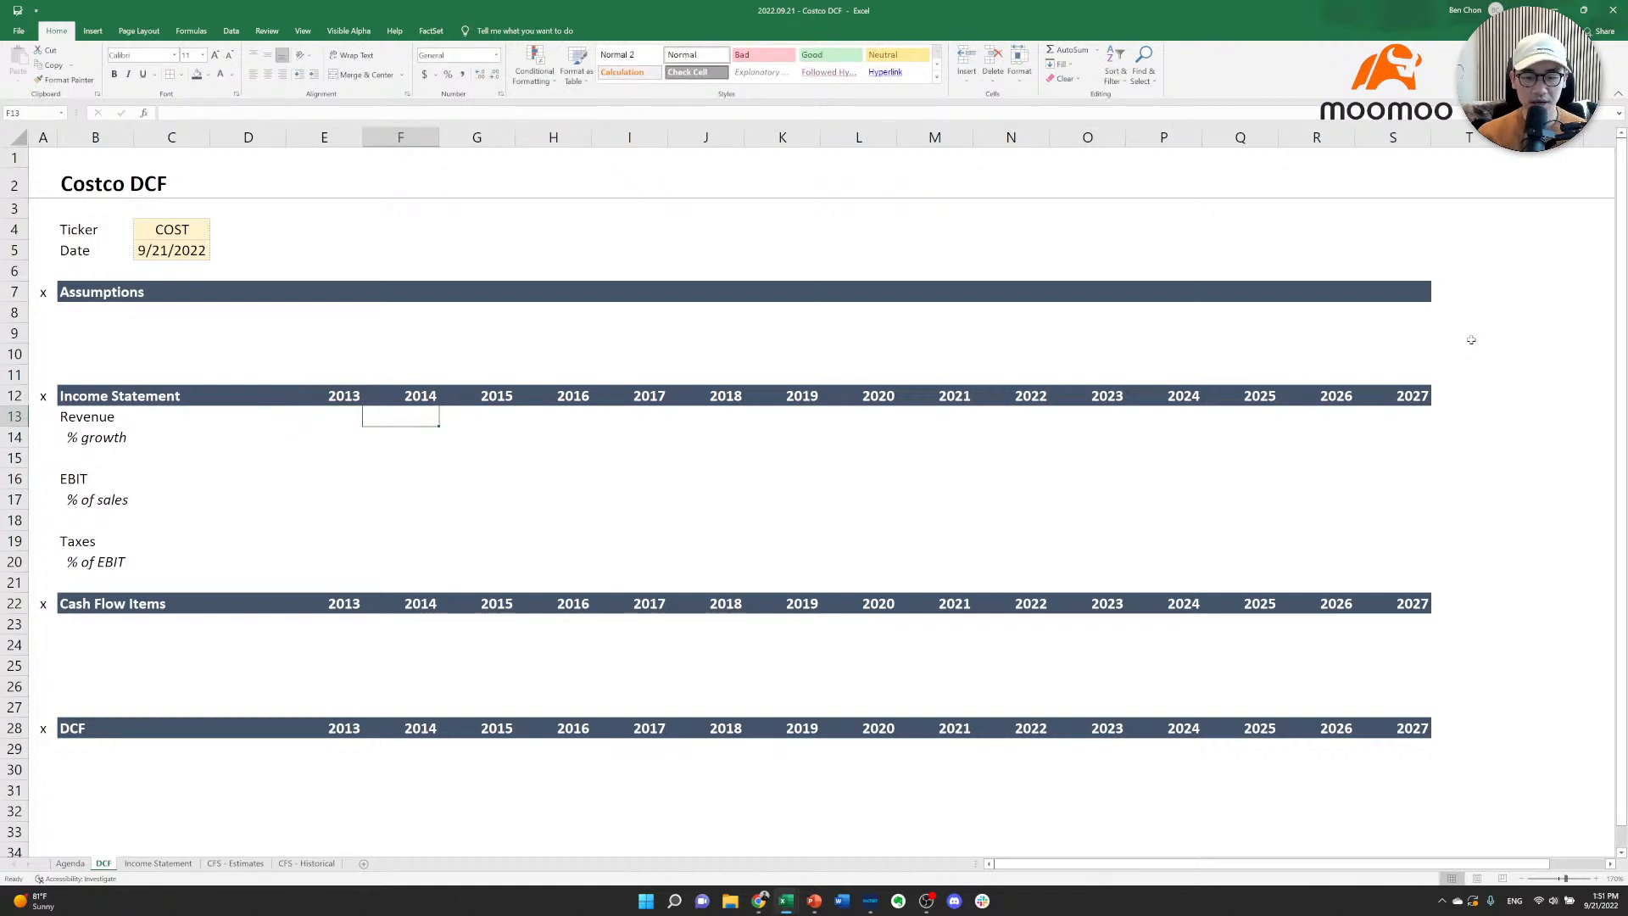
{"action": "key", "text": "Left"}
{"action": "key", "text": "Left"}
{"action": "key", "text": "Up"}
{"action": "key", "text": "Up"}
{"action": "key", "text": "Up"}
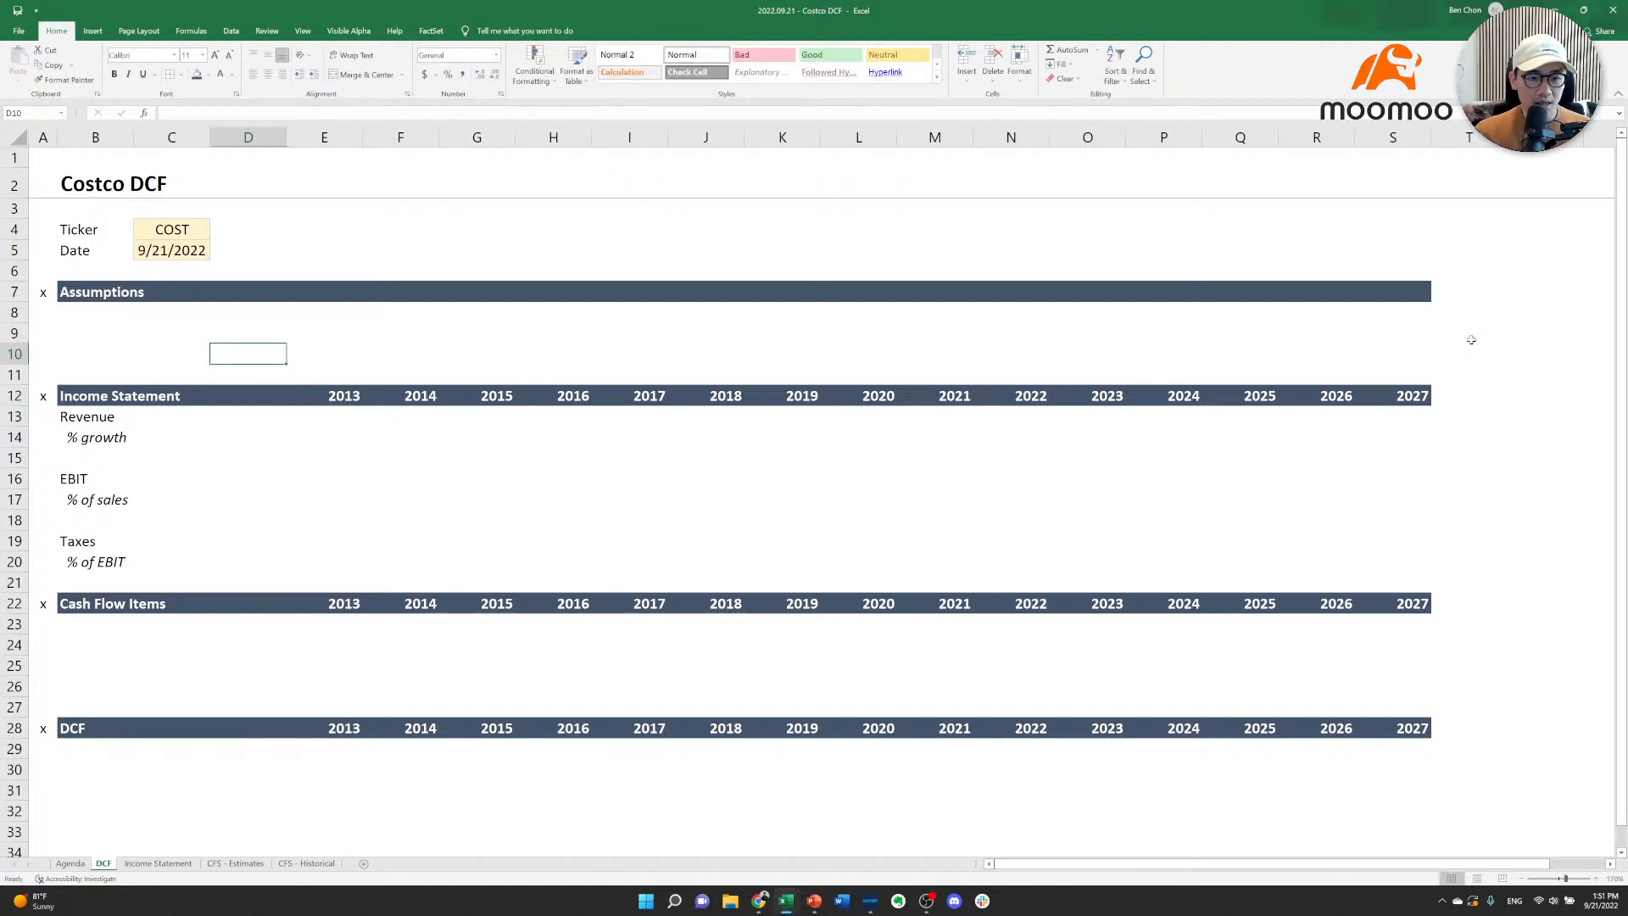
Link the 2013 Revenue in E13 to Total Revenues in cell B7 of the Income Statement sheet.
{"action": "key", "text": "Up"}
{"action": "key", "text": "Right"}
{"action": "key", "text": "Down"}
{"action": "key", "text": "Down"}
{"action": "key", "text": "Down"}
{"action": "key", "text": "Down"}
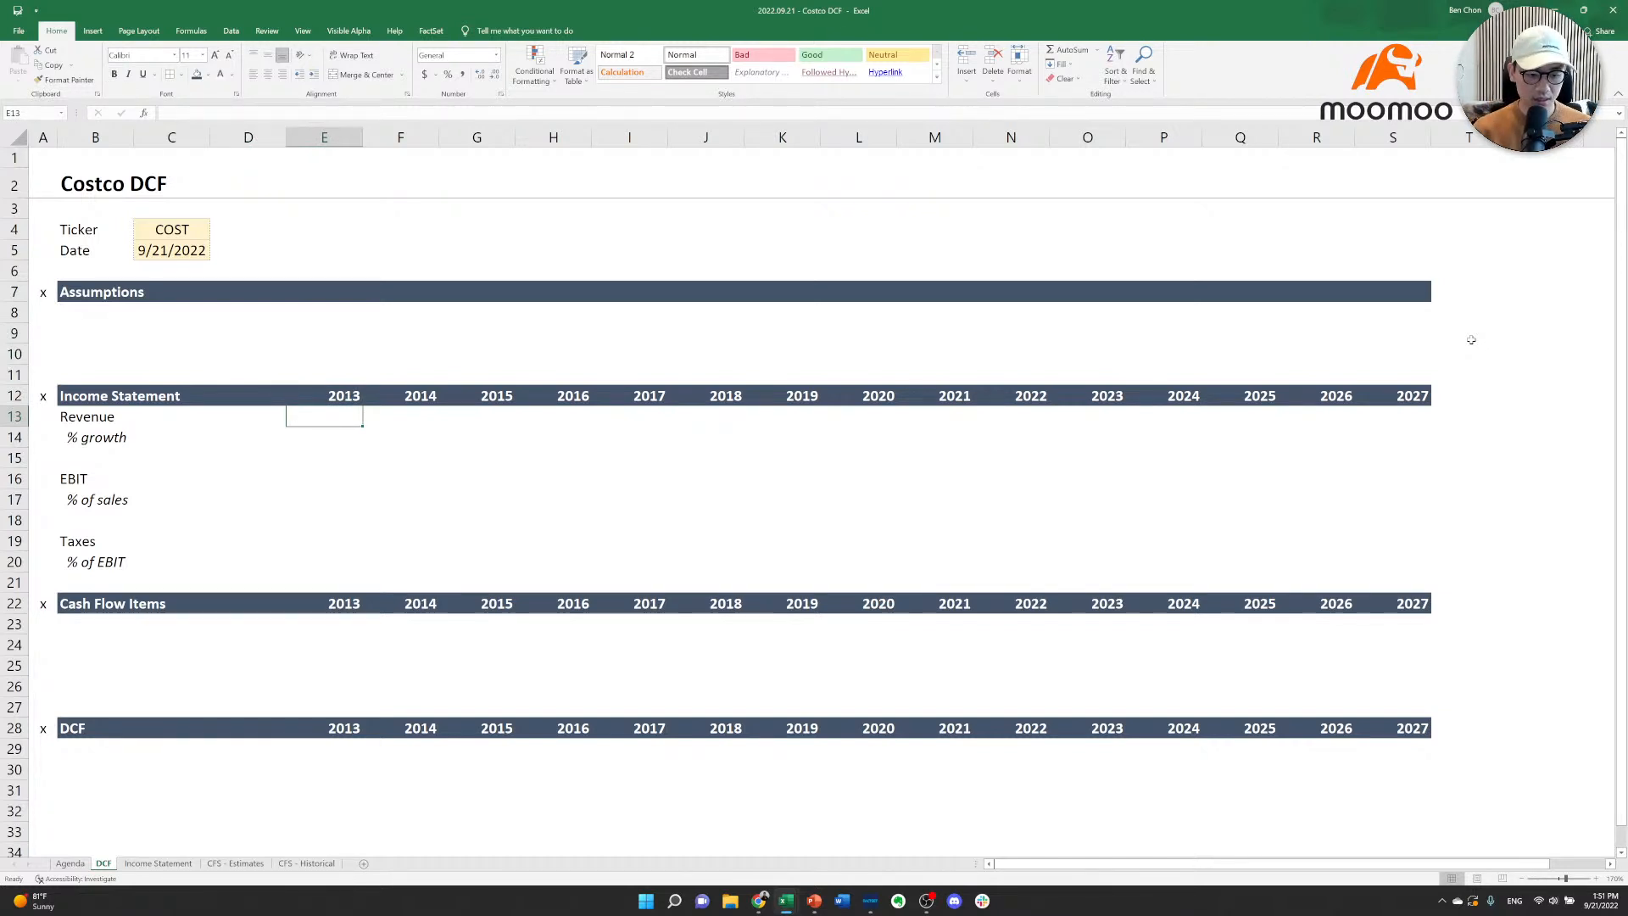
{"action": "type", "text": "="}
{"action": "key", "text": "ctrl+Page_Down"}
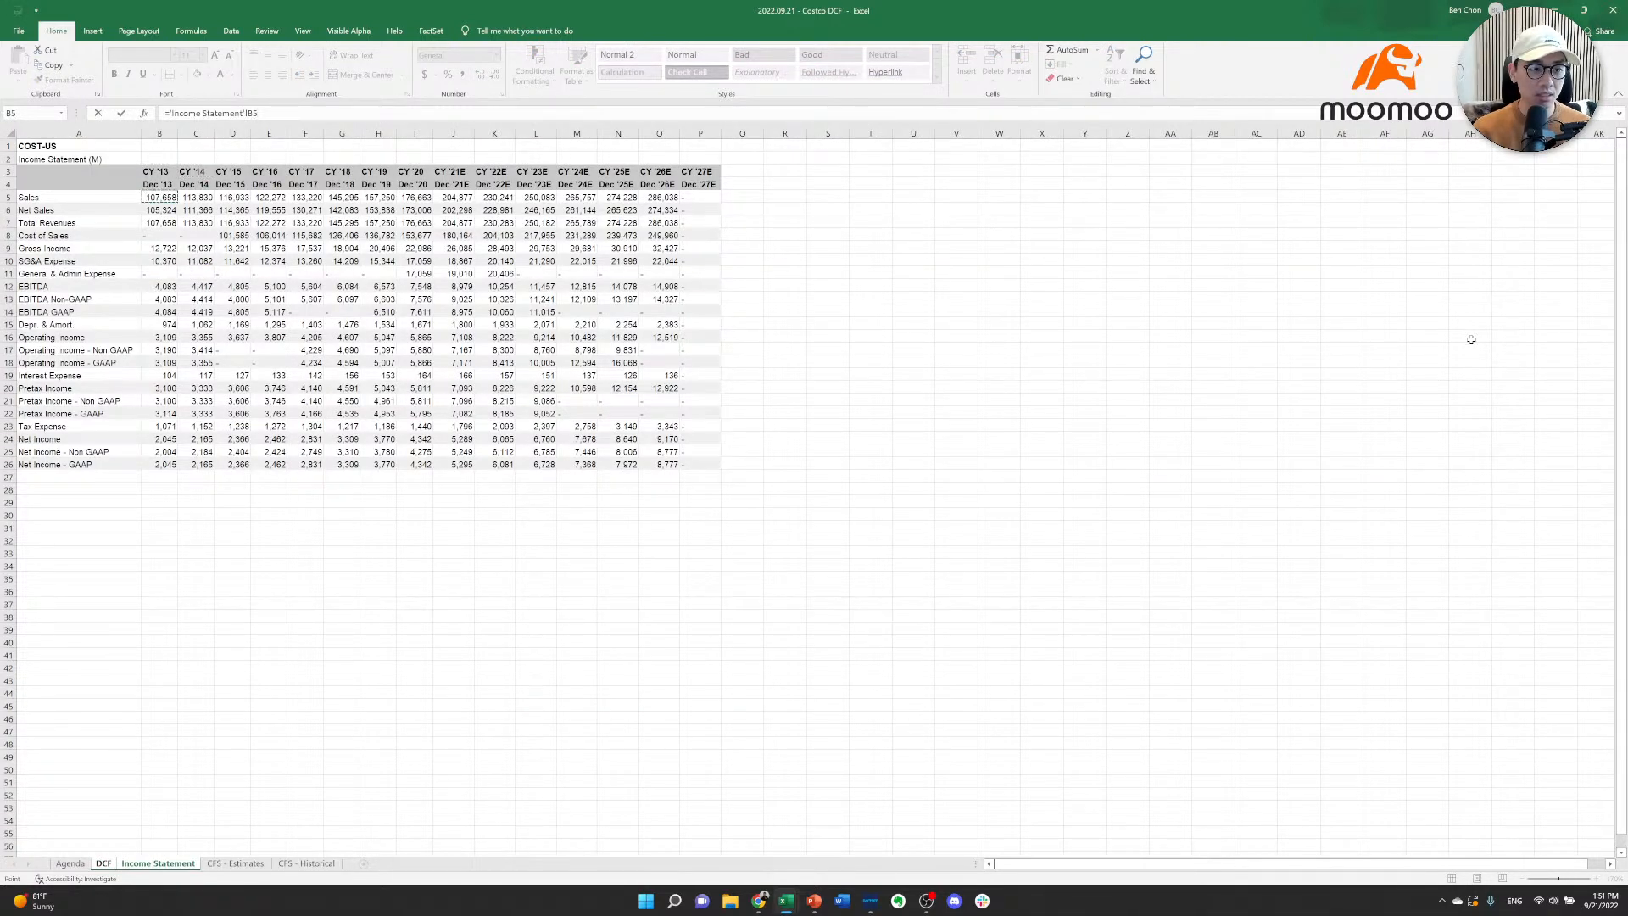
{"action": "key", "text": "Down"}
{"action": "key", "text": "Down"}
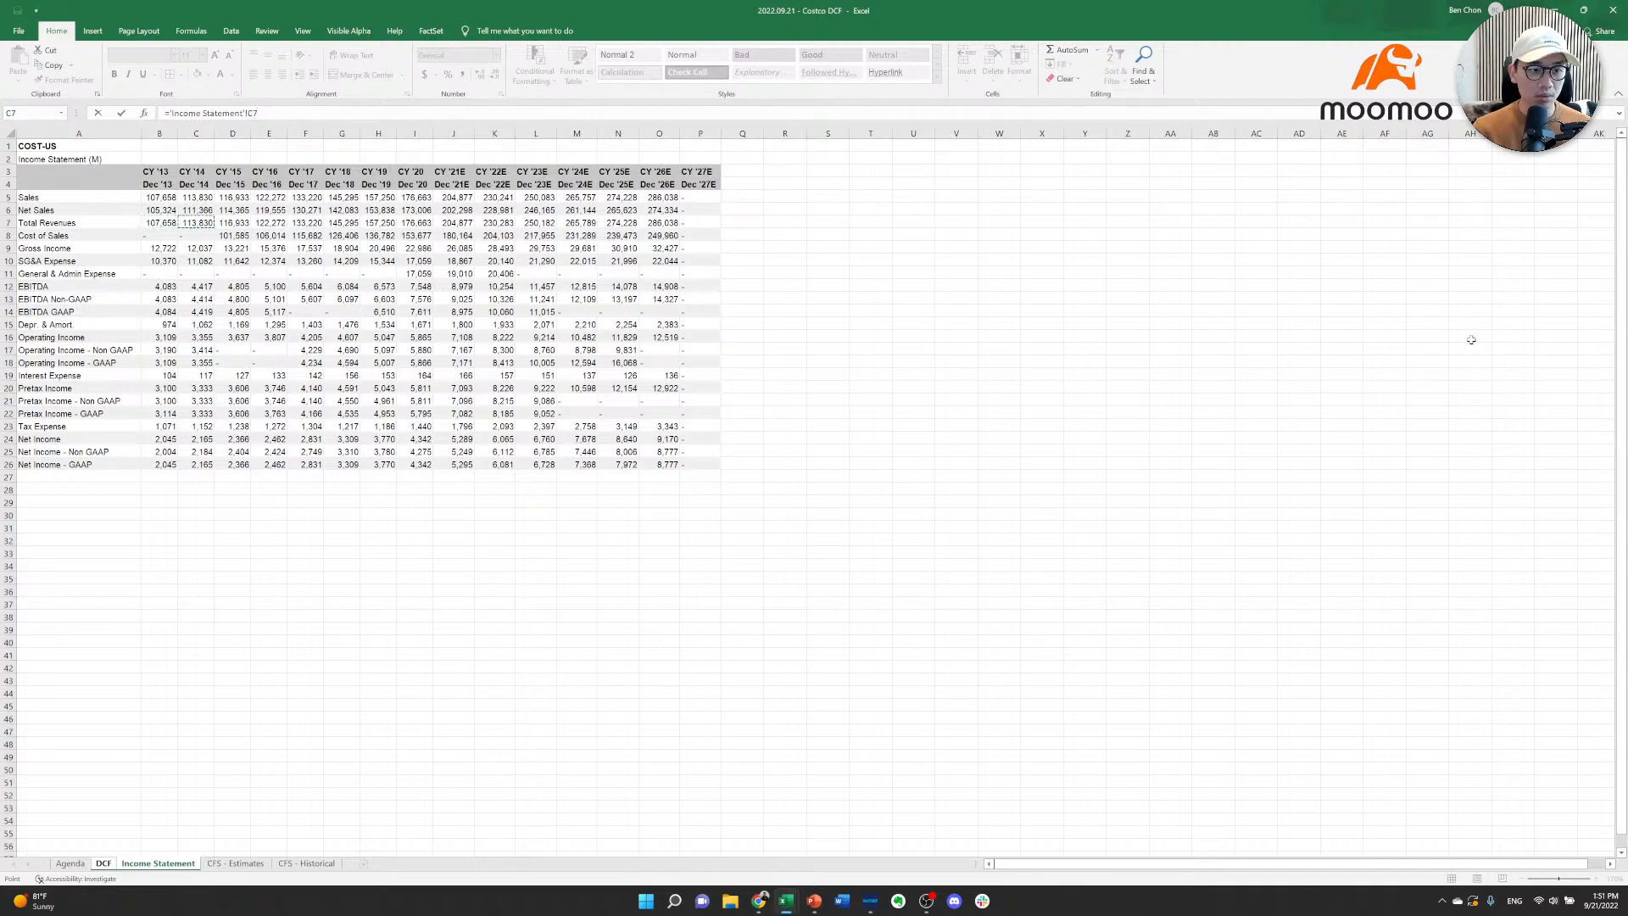
{"action": "key", "text": "Right"}
{"action": "key", "text": "Right"}
{"action": "key", "text": "Right"}
{"action": "key", "text": "Right"}
{"action": "key", "text": "Right"}
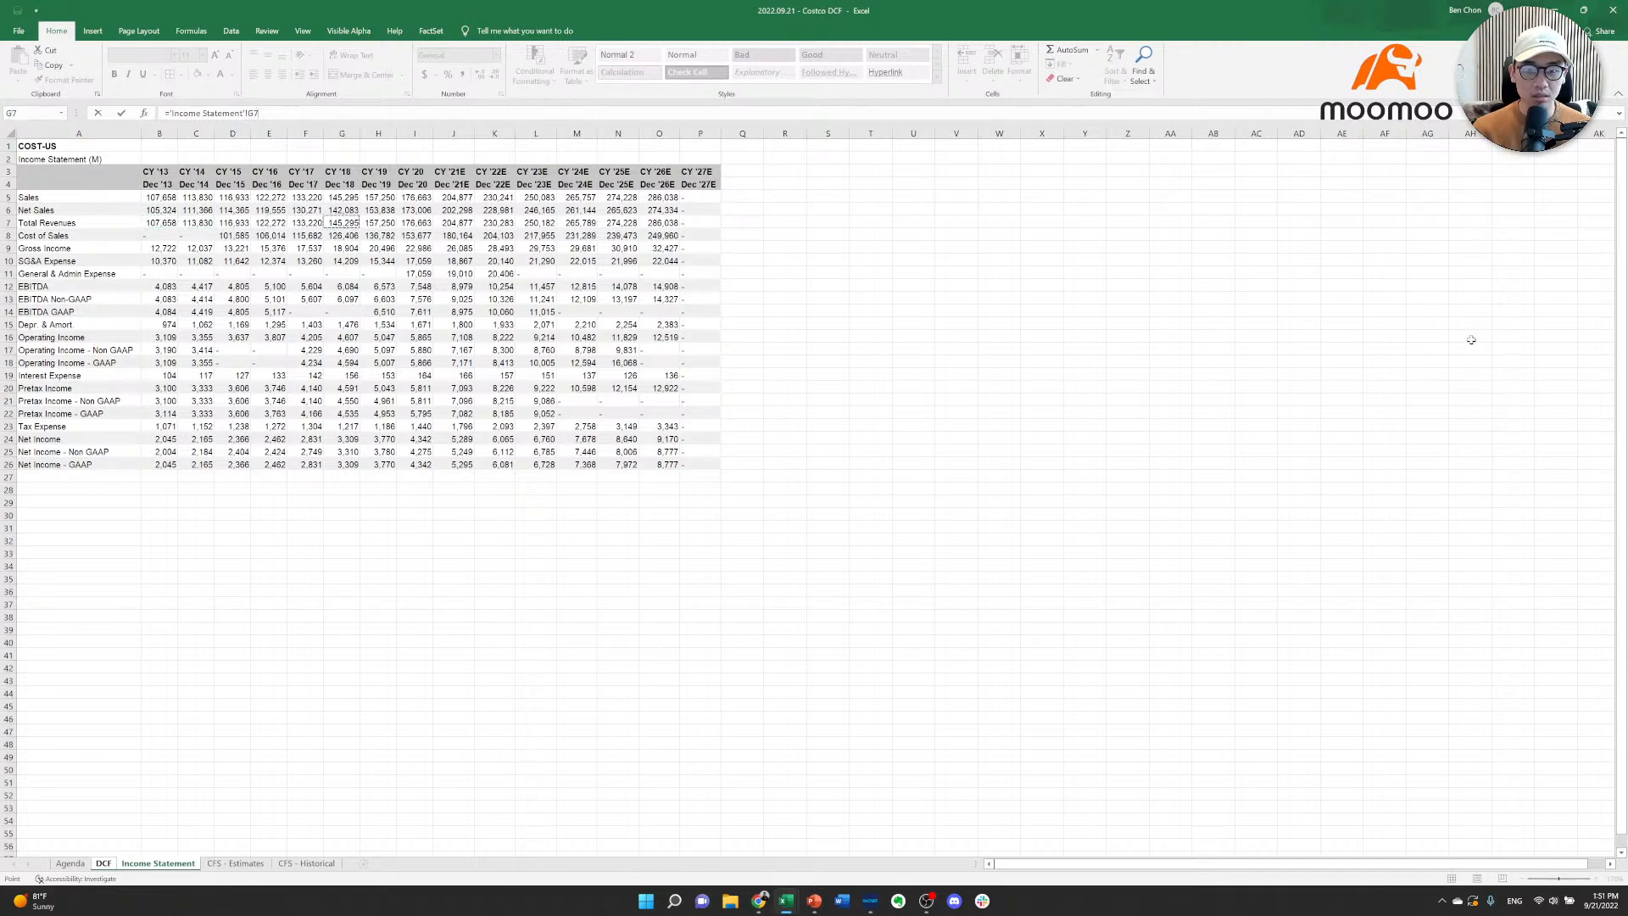
{"action": "key", "text": "Left"}
{"action": "key", "text": "Left"}
{"action": "key", "text": "Left"}
{"action": "key", "text": "Left"}
{"action": "key", "text": "Left"}
{"action": "key", "text": "Left"}
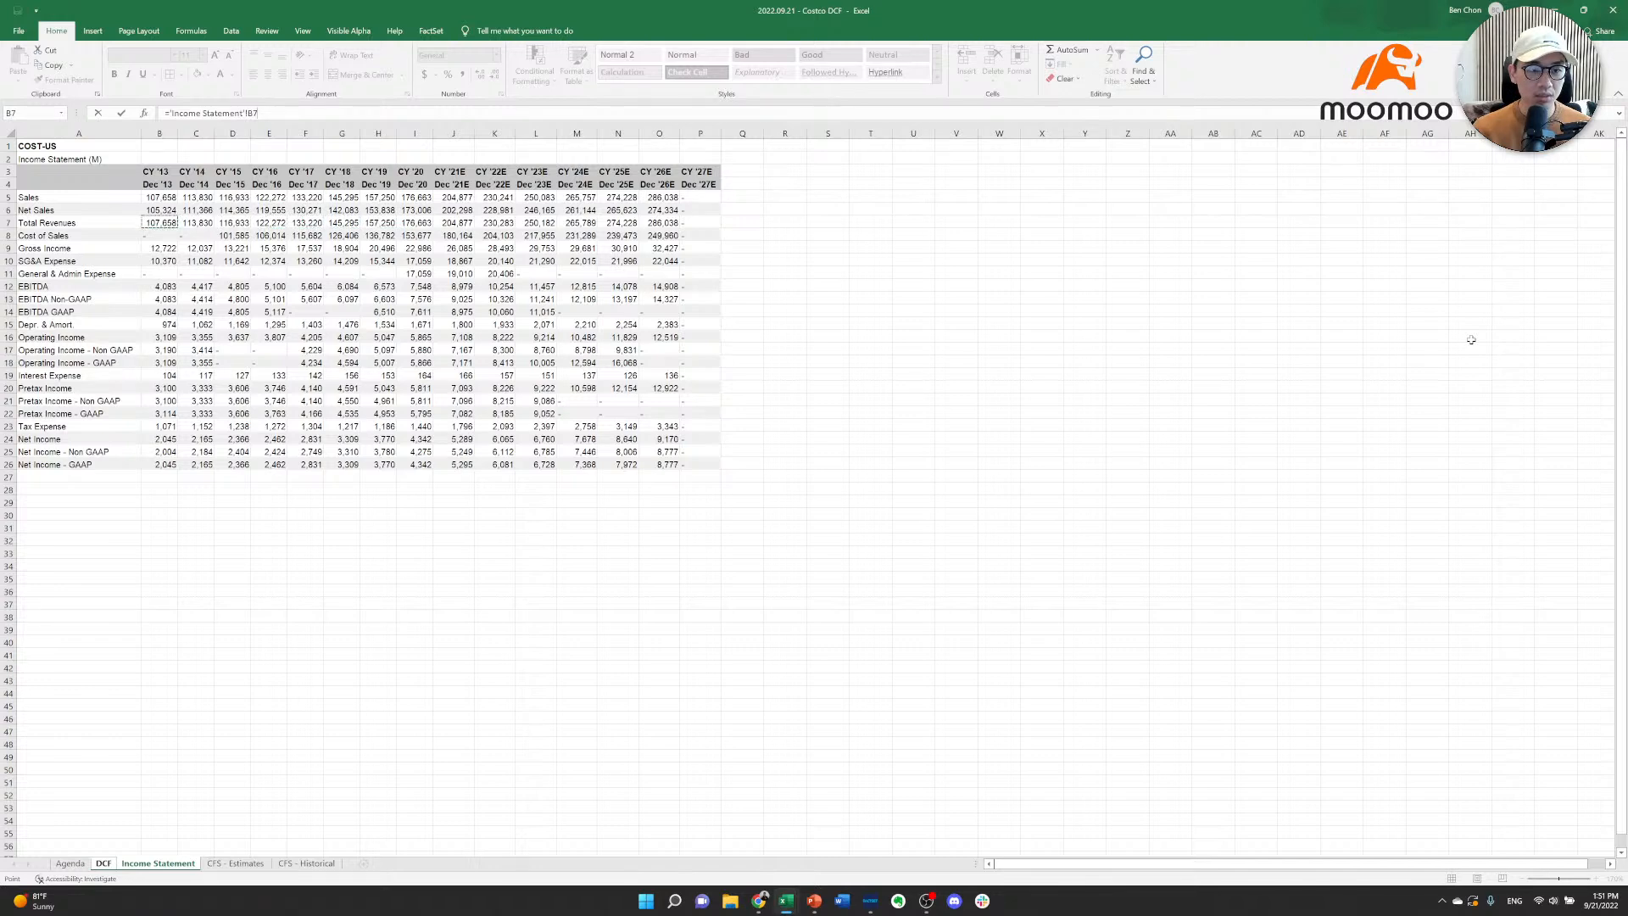
{"action": "key", "text": "ctrl+Return"}
Copy the 2013 Revenue link across row 13 through 2027 in column S.
{"action": "key", "text": "ctrl+c"}
{"action": "key", "text": "shift+Right"}
{"action": "key", "text": "shift+Right"}
{"action": "key", "text": "shift+Right"}
{"action": "key", "text": "shift+Right"}
{"action": "key", "text": "shift+Right"}
{"action": "key", "text": "shift+Right"}
{"action": "key", "text": "shift+Right"}
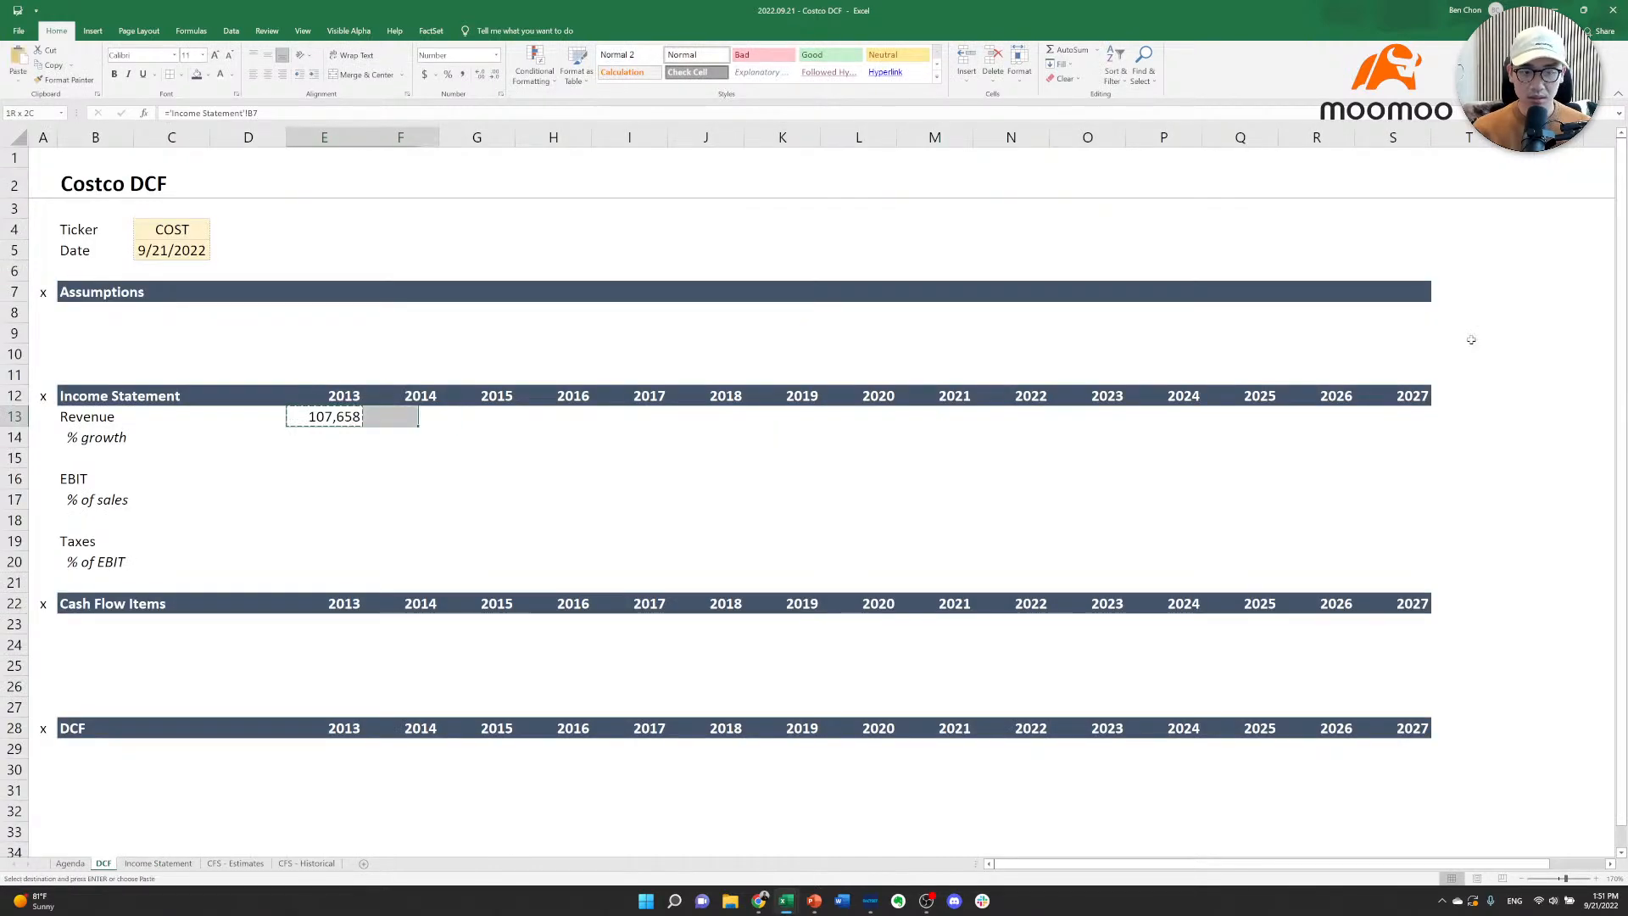
{"action": "key", "text": "shift+Right"}
{"action": "key", "text": "shift+Right"}
{"action": "key", "text": "shift+Right"}
{"action": "key", "text": "shift+Right"}
{"action": "key", "text": "shift+Right"}
{"action": "key", "text": "shift+Right"}
{"action": "key", "text": "shift+Right"}
{"action": "key", "text": "shift+Right"}
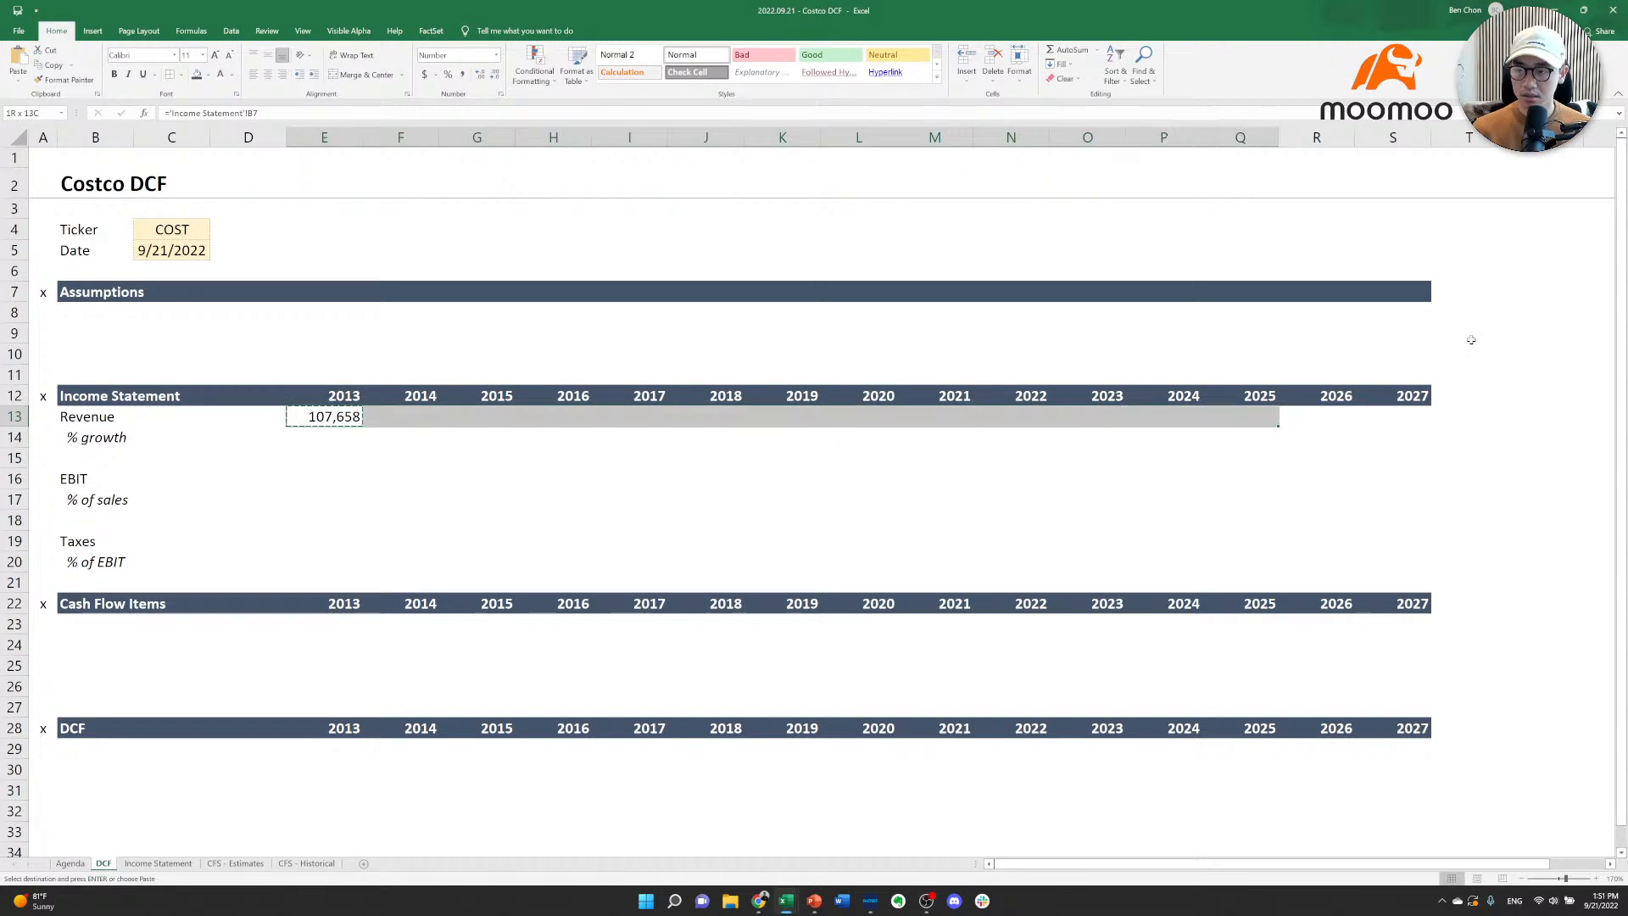
{"action": "key", "text": "shift+Left"}
{"action": "key", "text": "Return"}
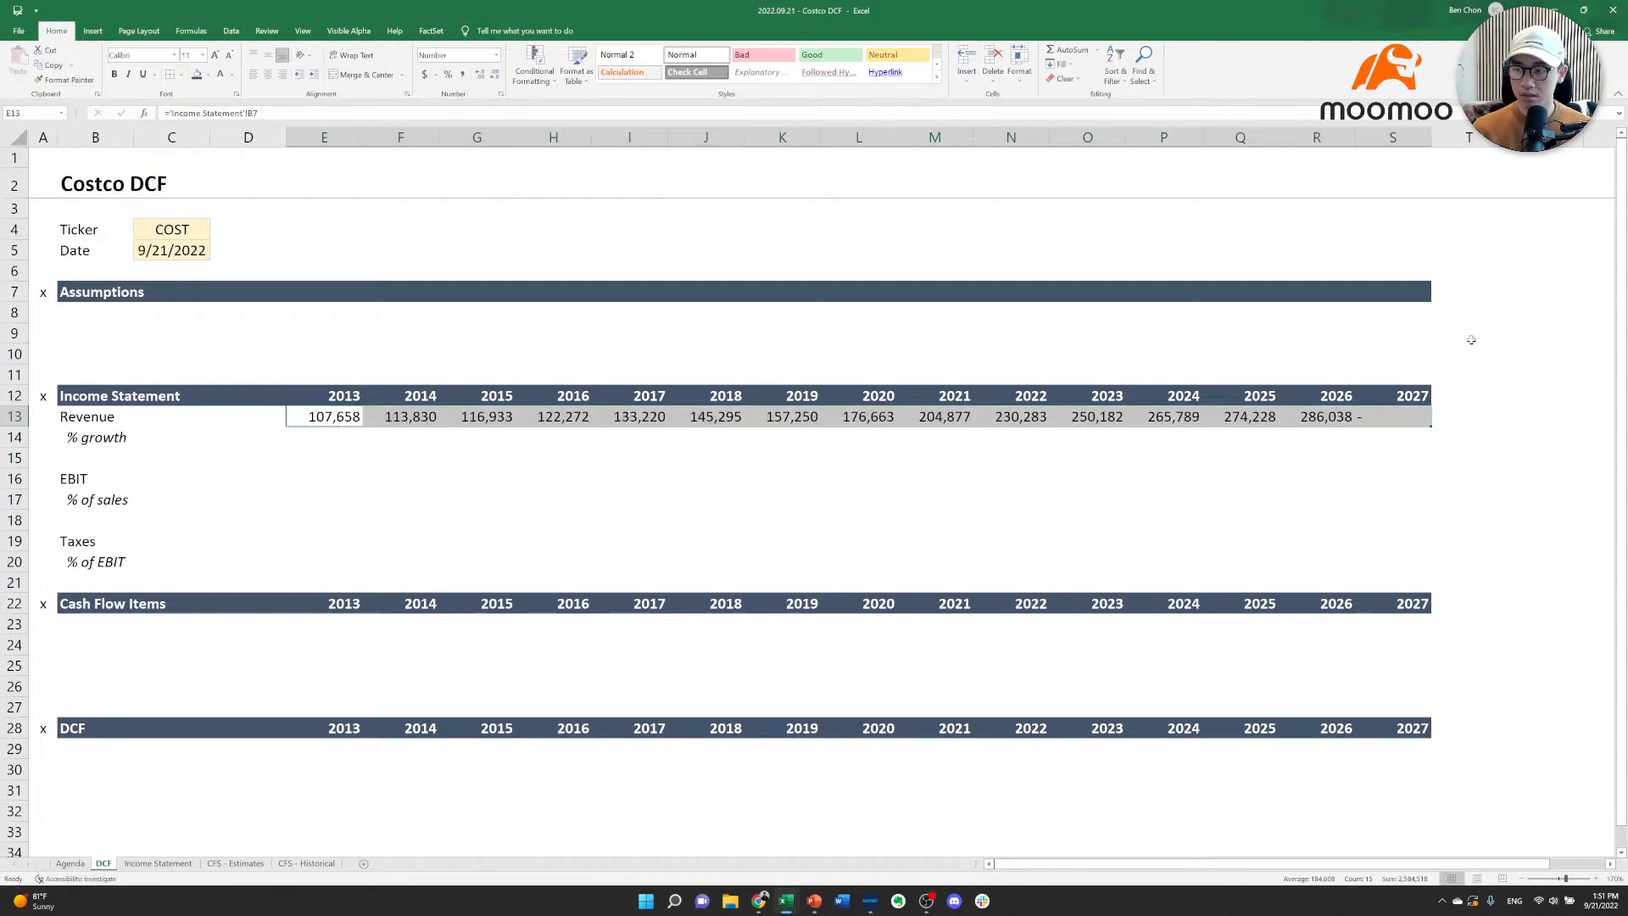
Check the last Revenue columns, then switch to Chrome and view Costco's filings page on BamSEC.
{"action": "key", "text": "Right"}
{"action": "key", "text": "ctrl+Right"}
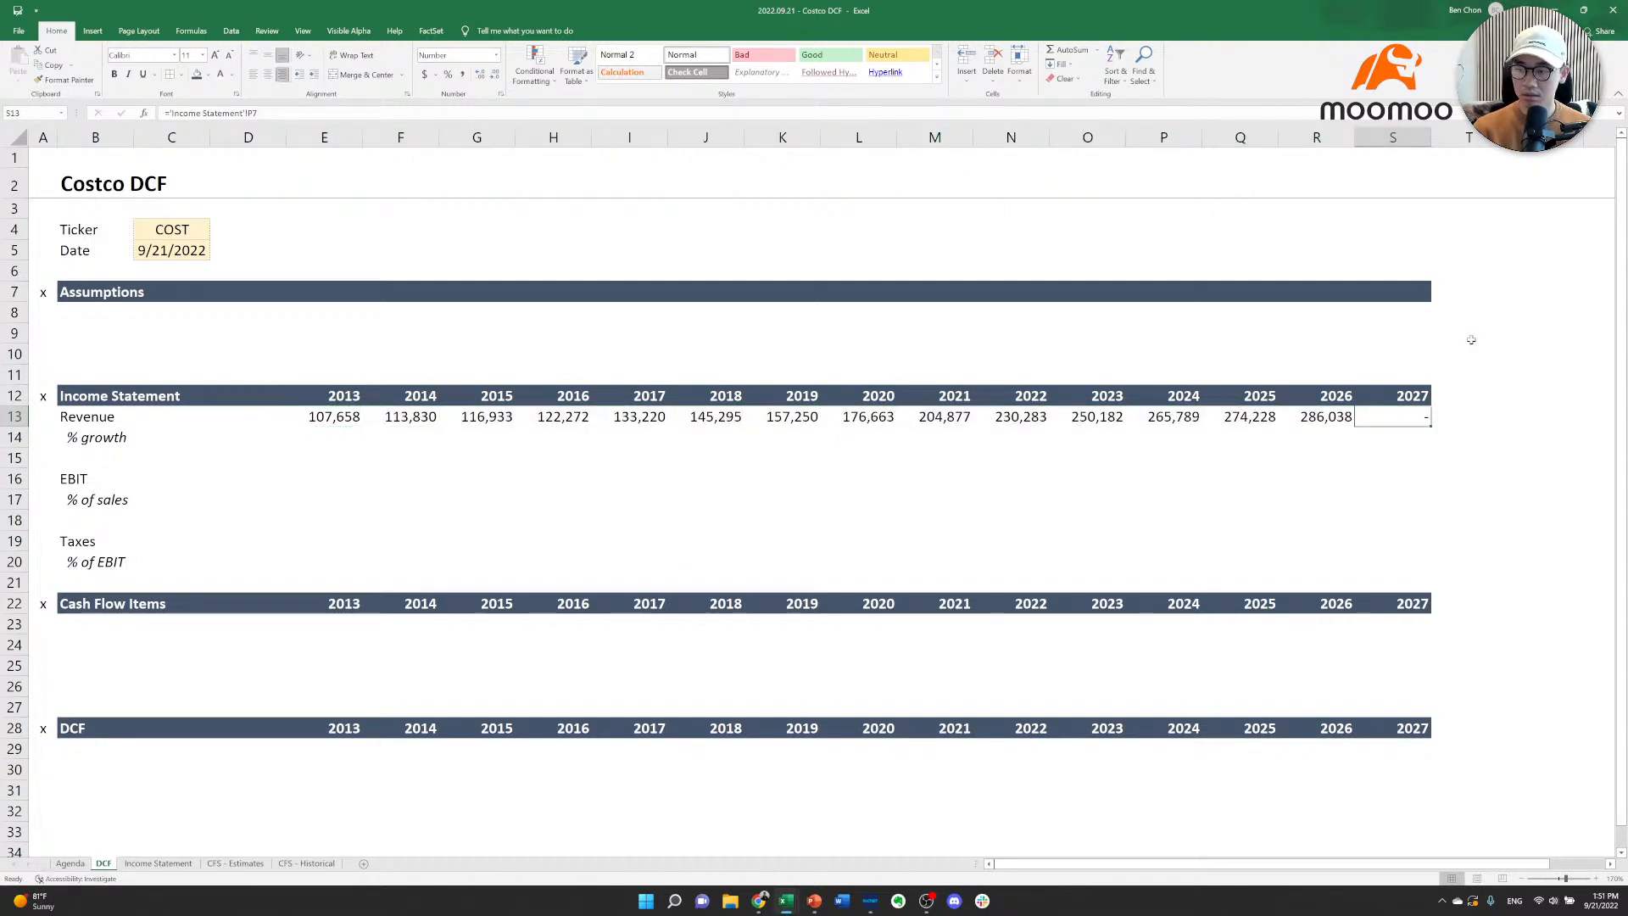
{"action": "key", "text": "Left"}
{"action": "key", "text": "Left"}
{"action": "key", "text": "alt+Tab"}
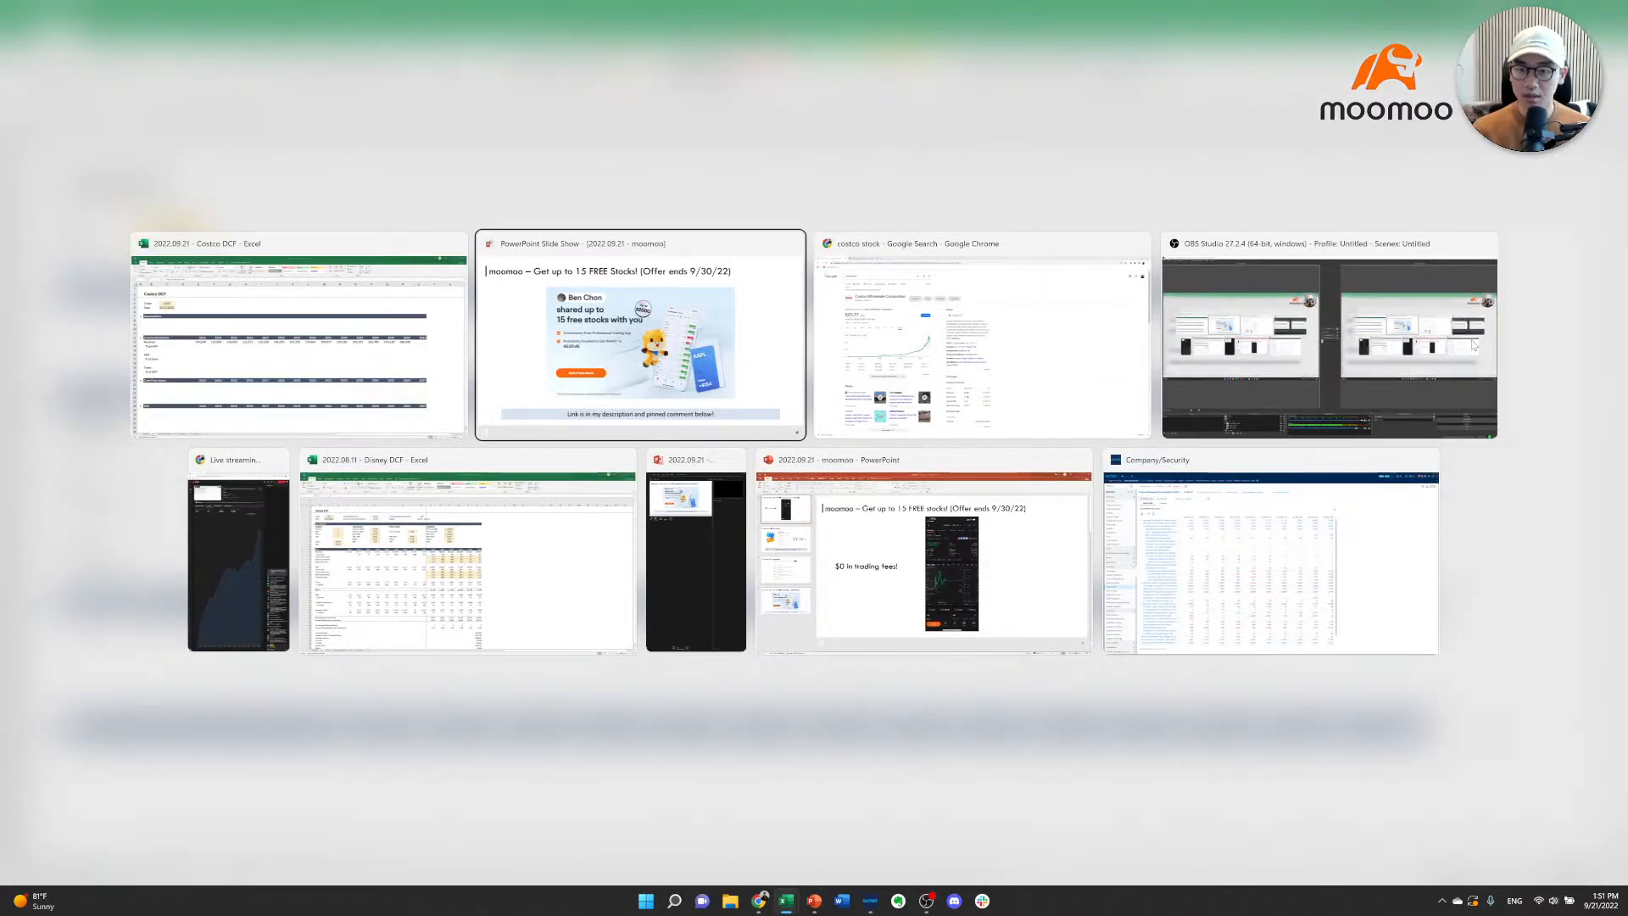
{"action": "key", "text": "alt+Tab"}
{"action": "key", "text": "ctrl+Tab"}
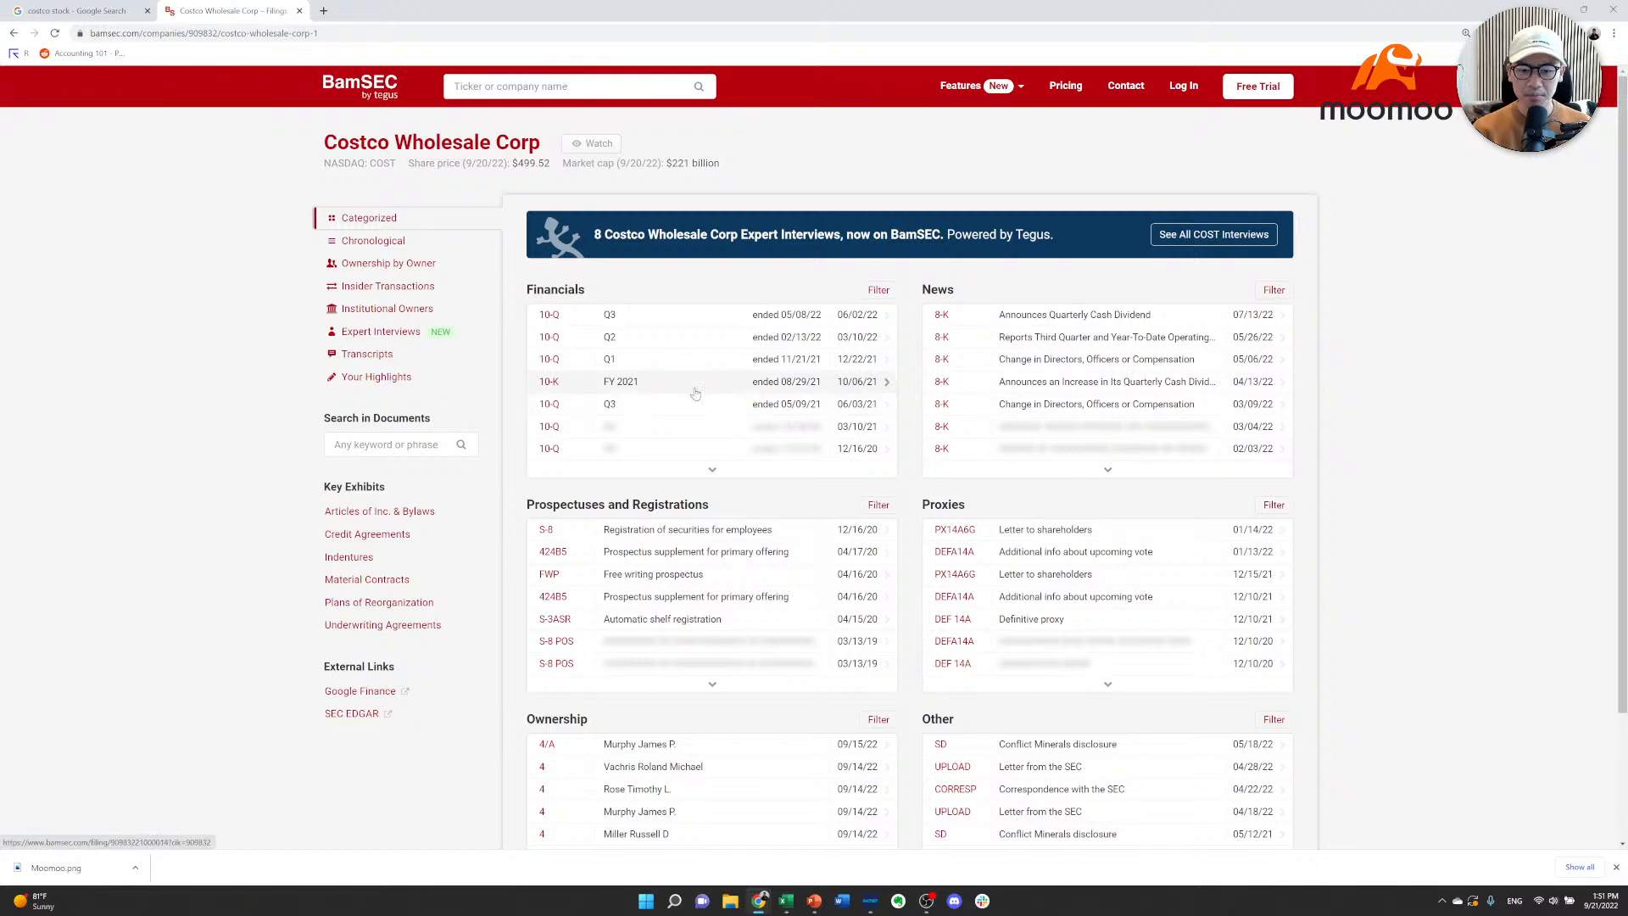
Return to the Excel workbook and inspect the line items on the Income Statement sheet.
{"action": "key", "text": "alt+Tab"}
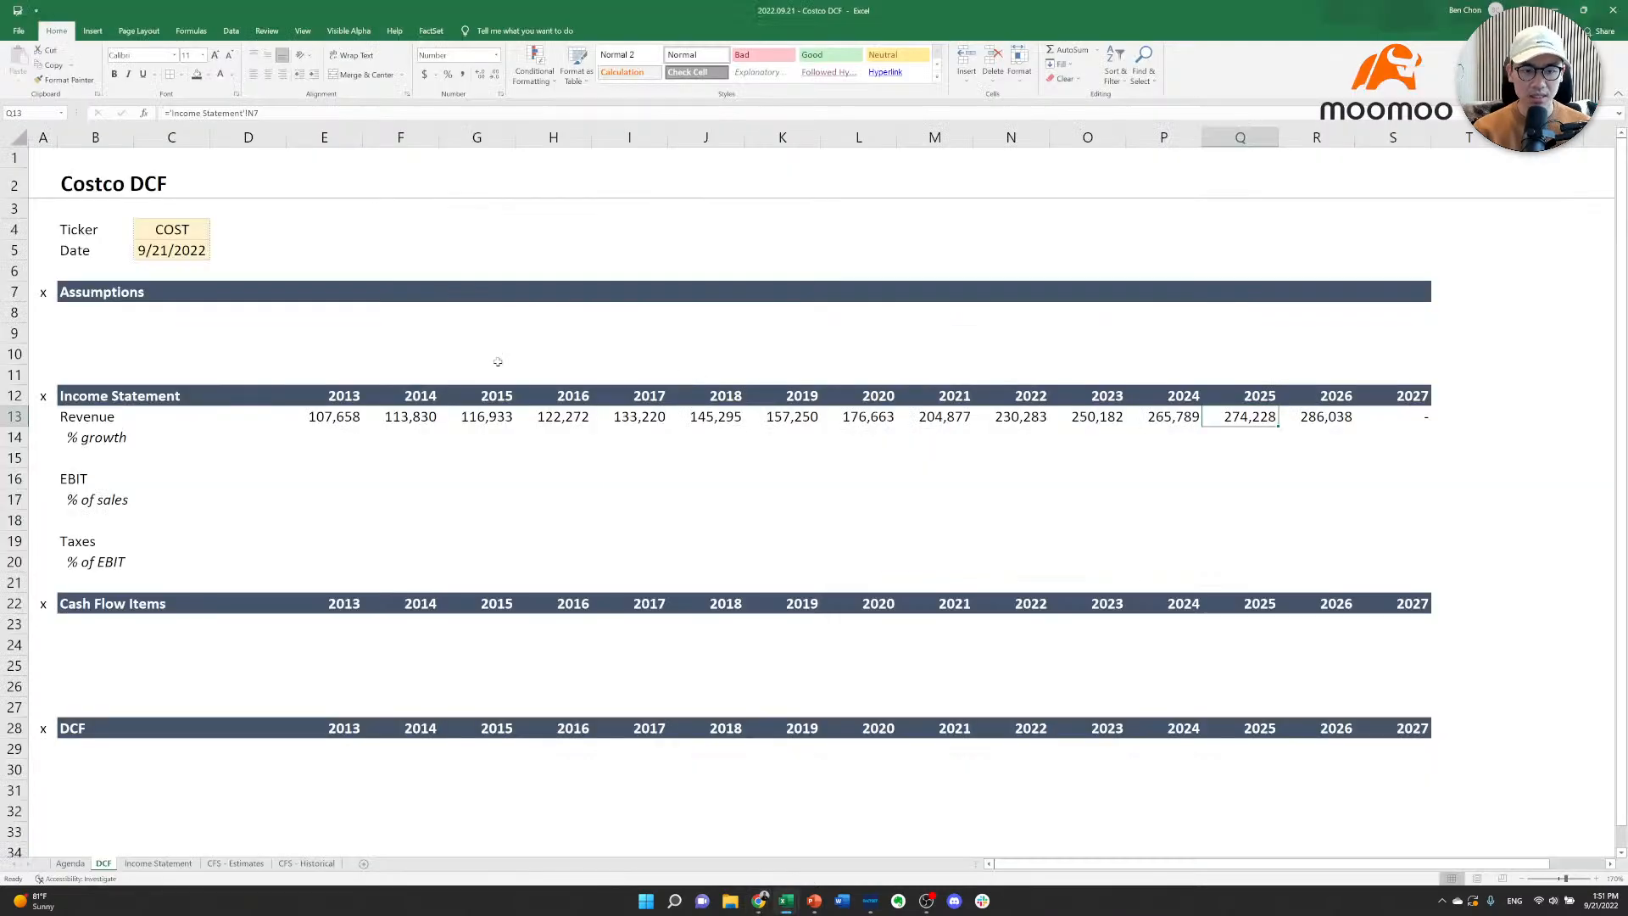
{"action": "left_click", "coordinate": [365, 413]}
{"action": "left_click", "coordinate": [326, 419]}
{"action": "key", "text": "ctrl+Page_Down"}
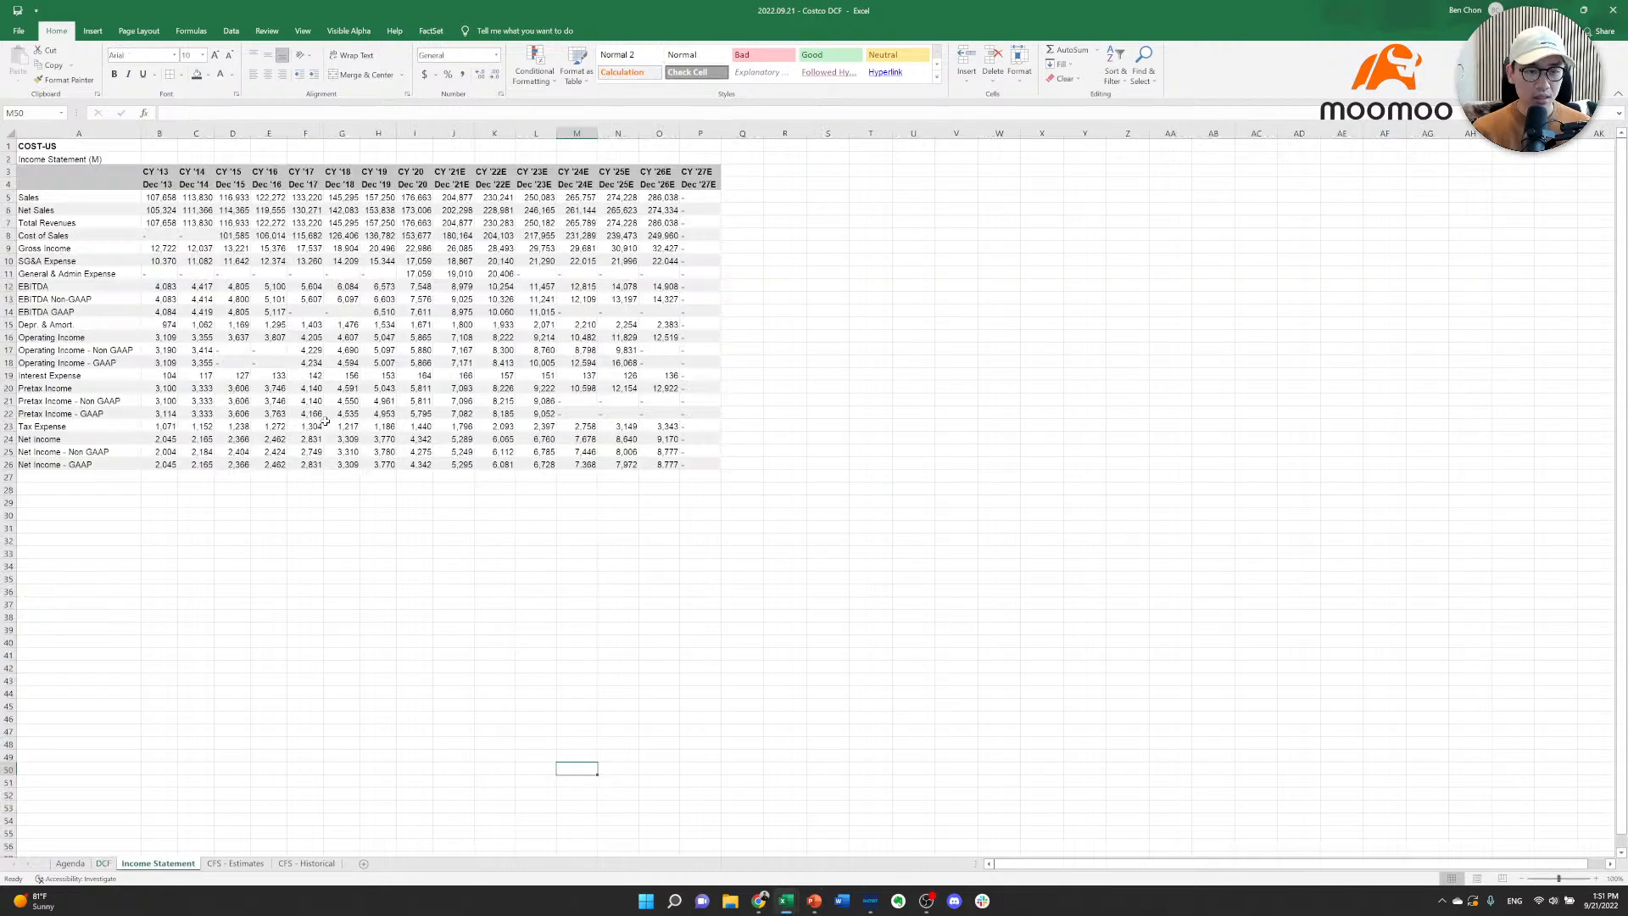
{"action": "key", "text": "Right"}
{"action": "key", "text": "Left"}
{"action": "key", "text": "ctrl+Left"}
{"action": "key", "text": "ctrl+Up"}
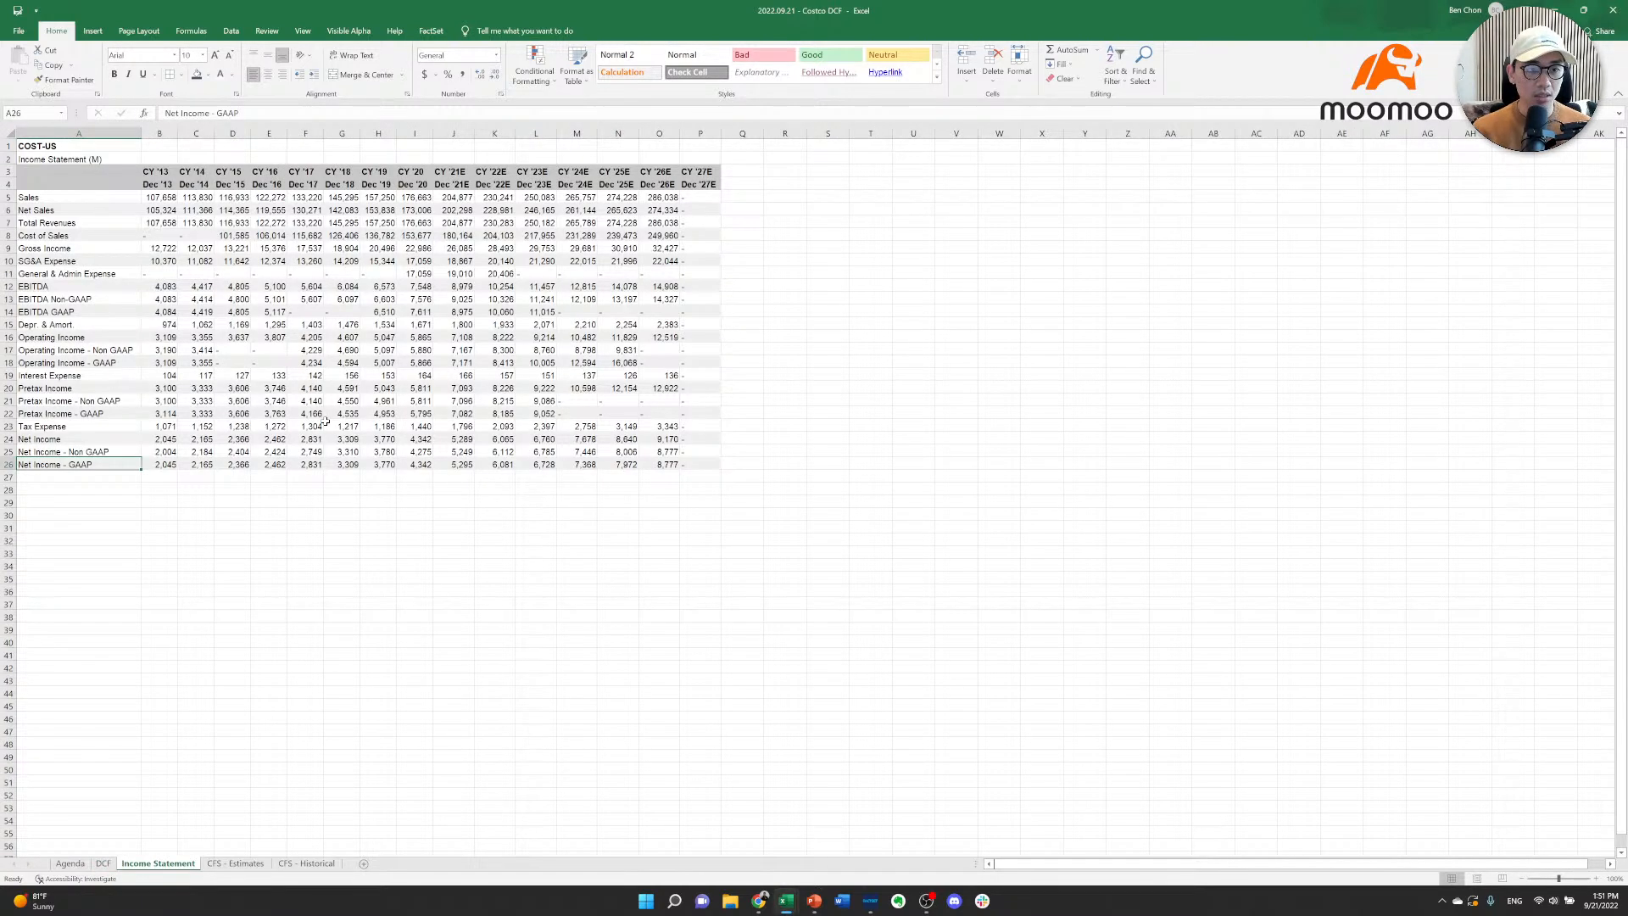
Switch to Chrome, open Costco's FY 2021 10-K on BamSEC and examine the Consolidated Statements of Income.
{"action": "key", "text": "alt+Tab"}
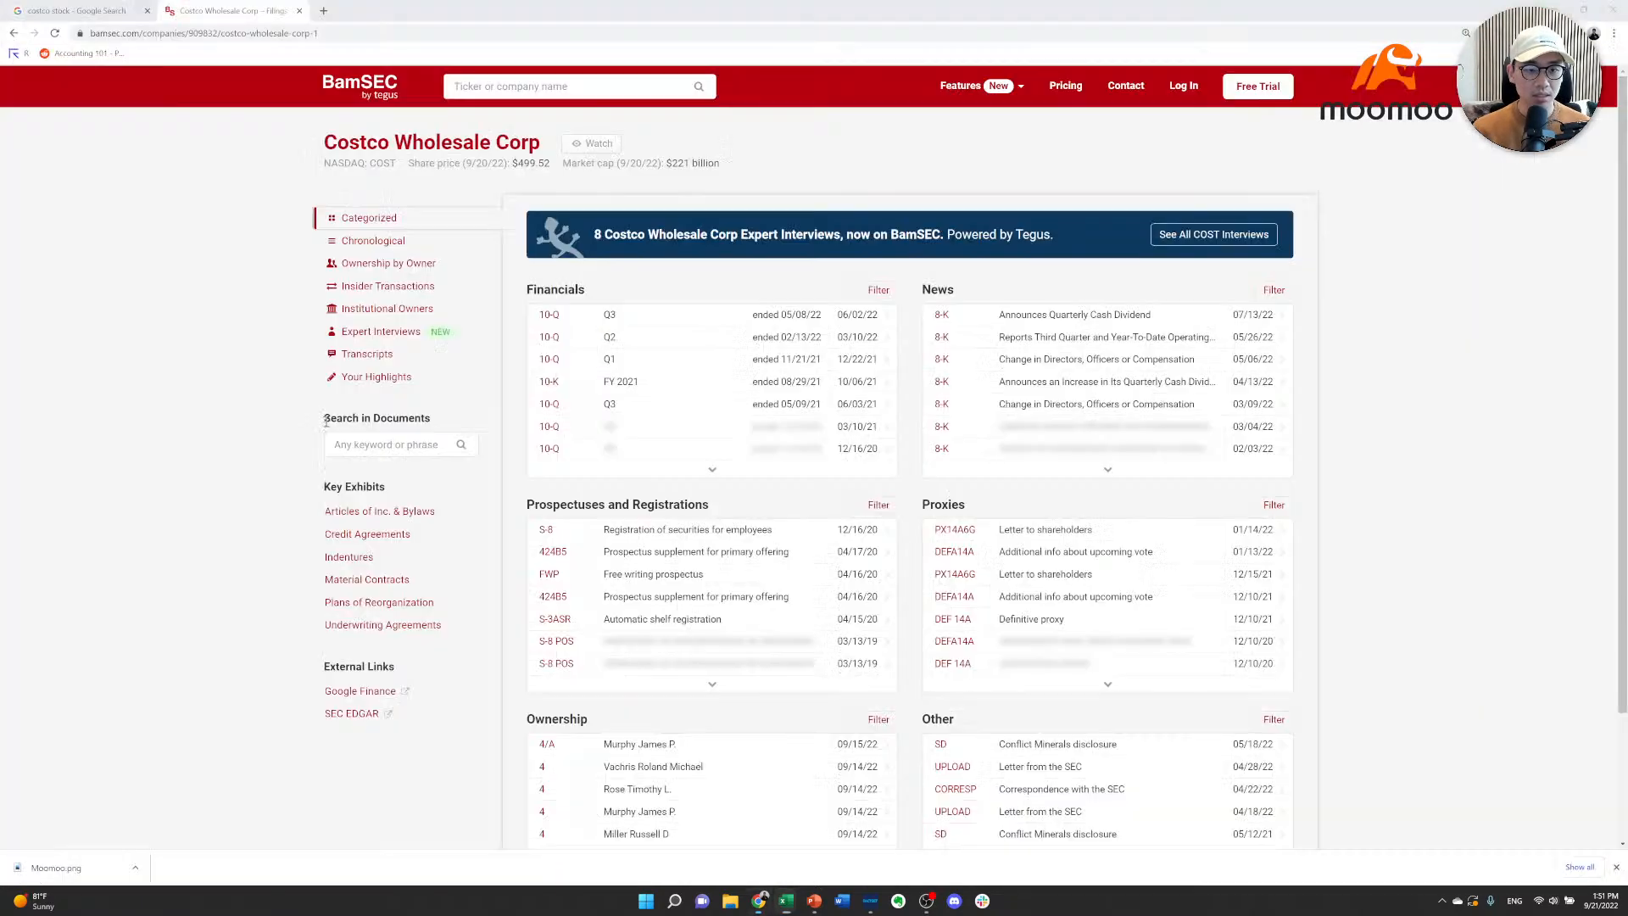
{"action": "left_click", "coordinate": [722, 388]}
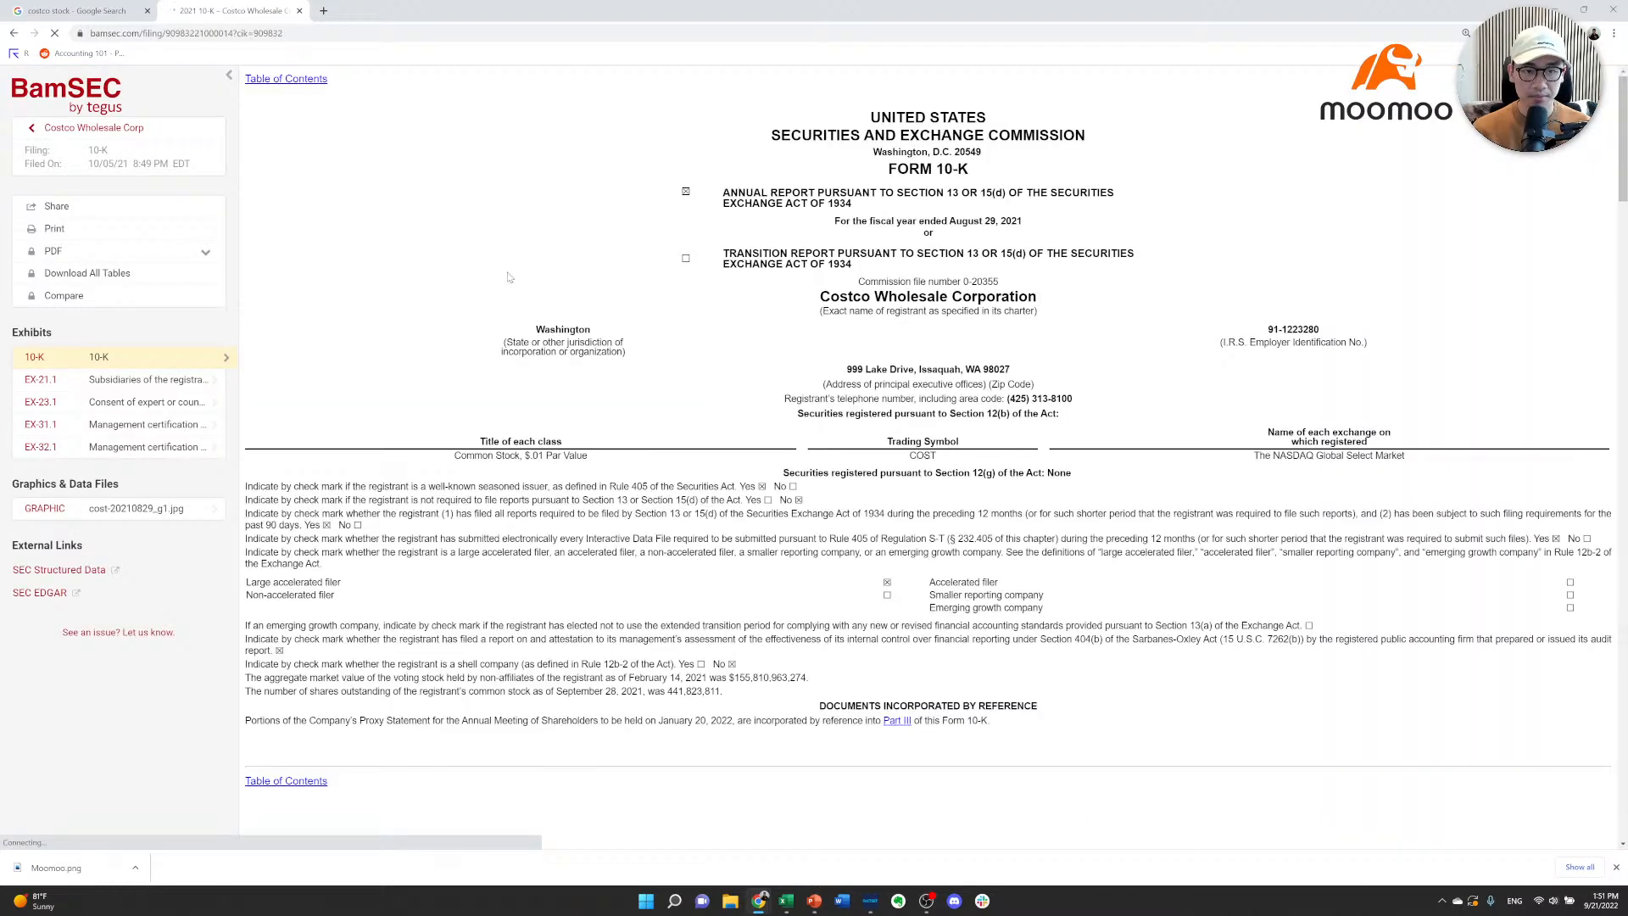
{"action": "scroll", "coordinate": [508, 278], "scroll_direction": "down", "scroll_amount": 8}
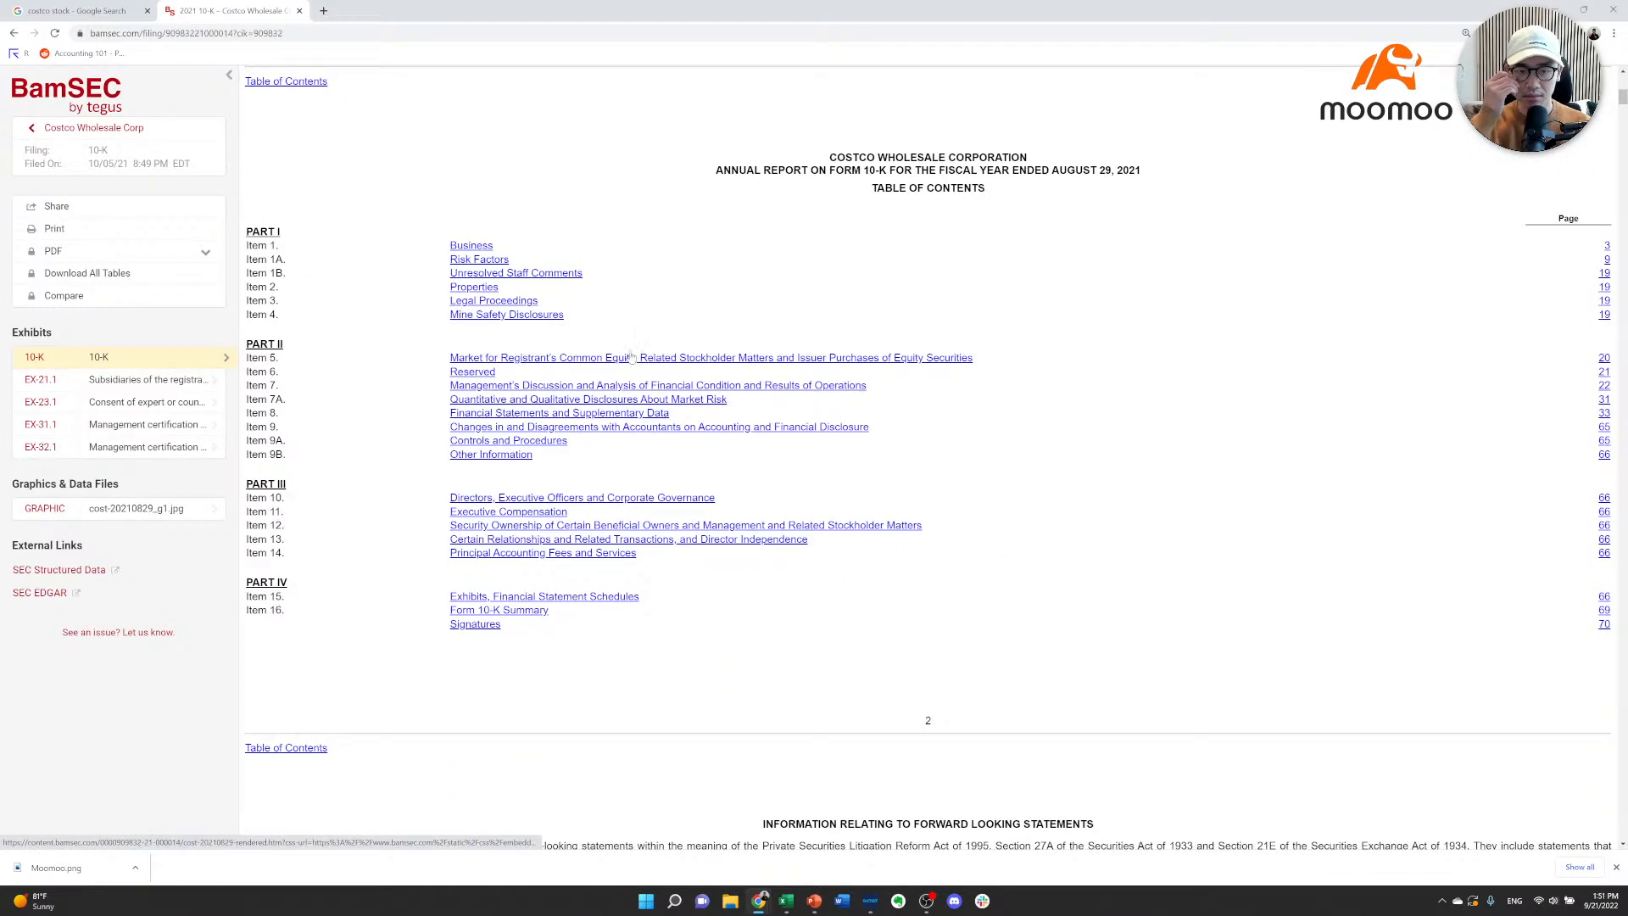
{"action": "left_click", "coordinate": [479, 414]}
{"action": "scroll", "coordinate": [694, 289], "scroll_direction": "down", "scroll_amount": 10}
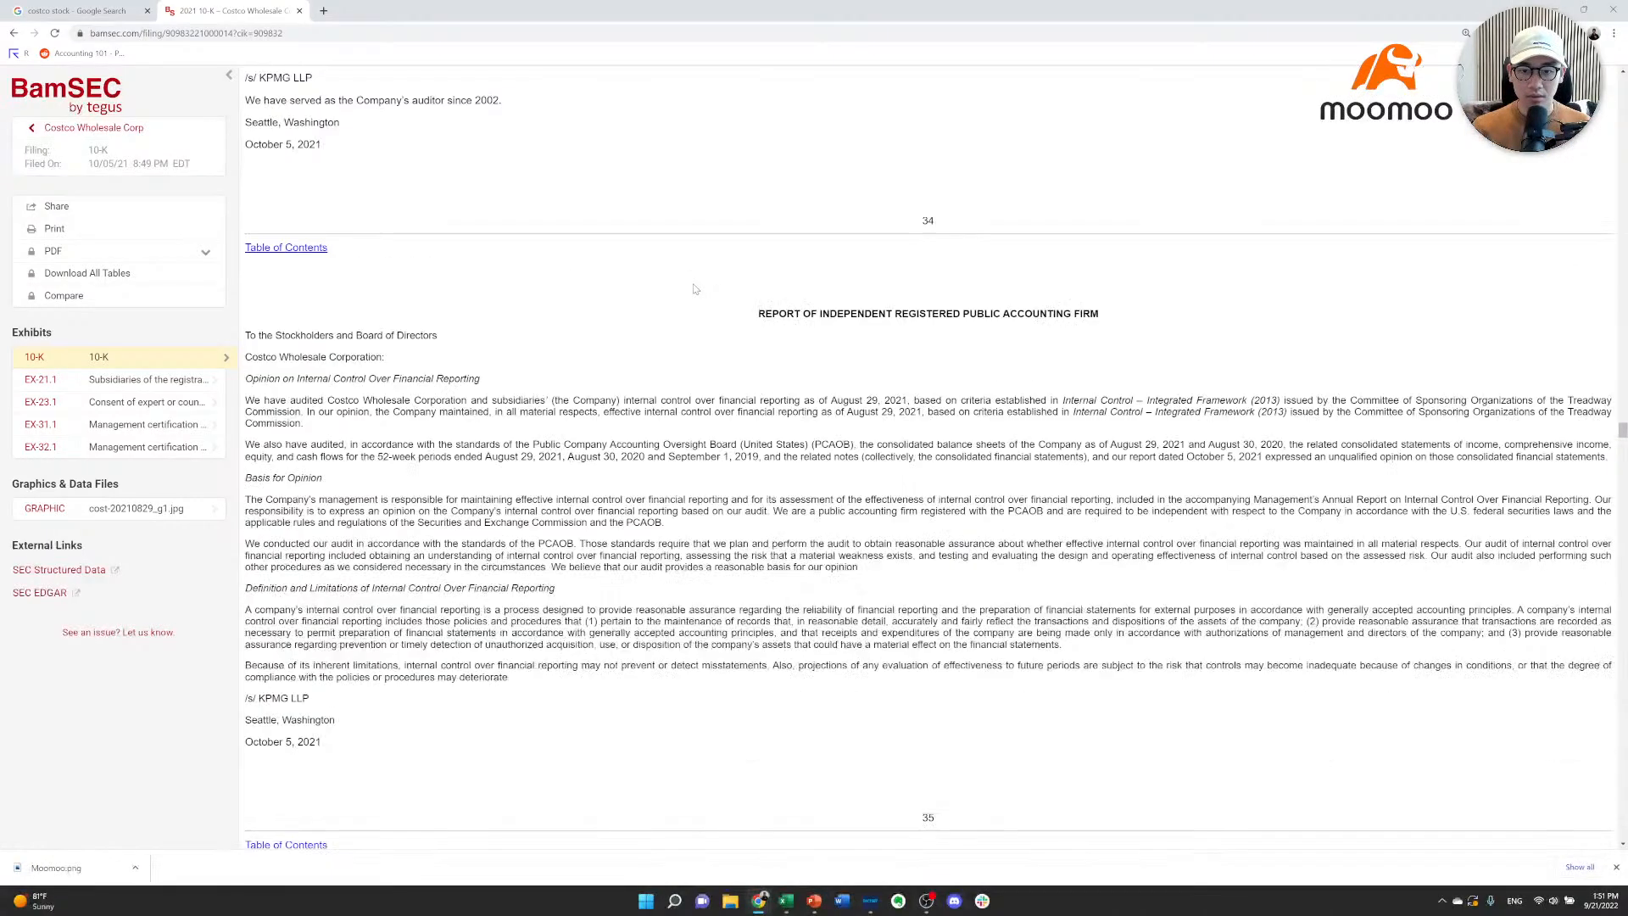
{"action": "scroll", "coordinate": [694, 289], "scroll_direction": "down", "scroll_amount": 8}
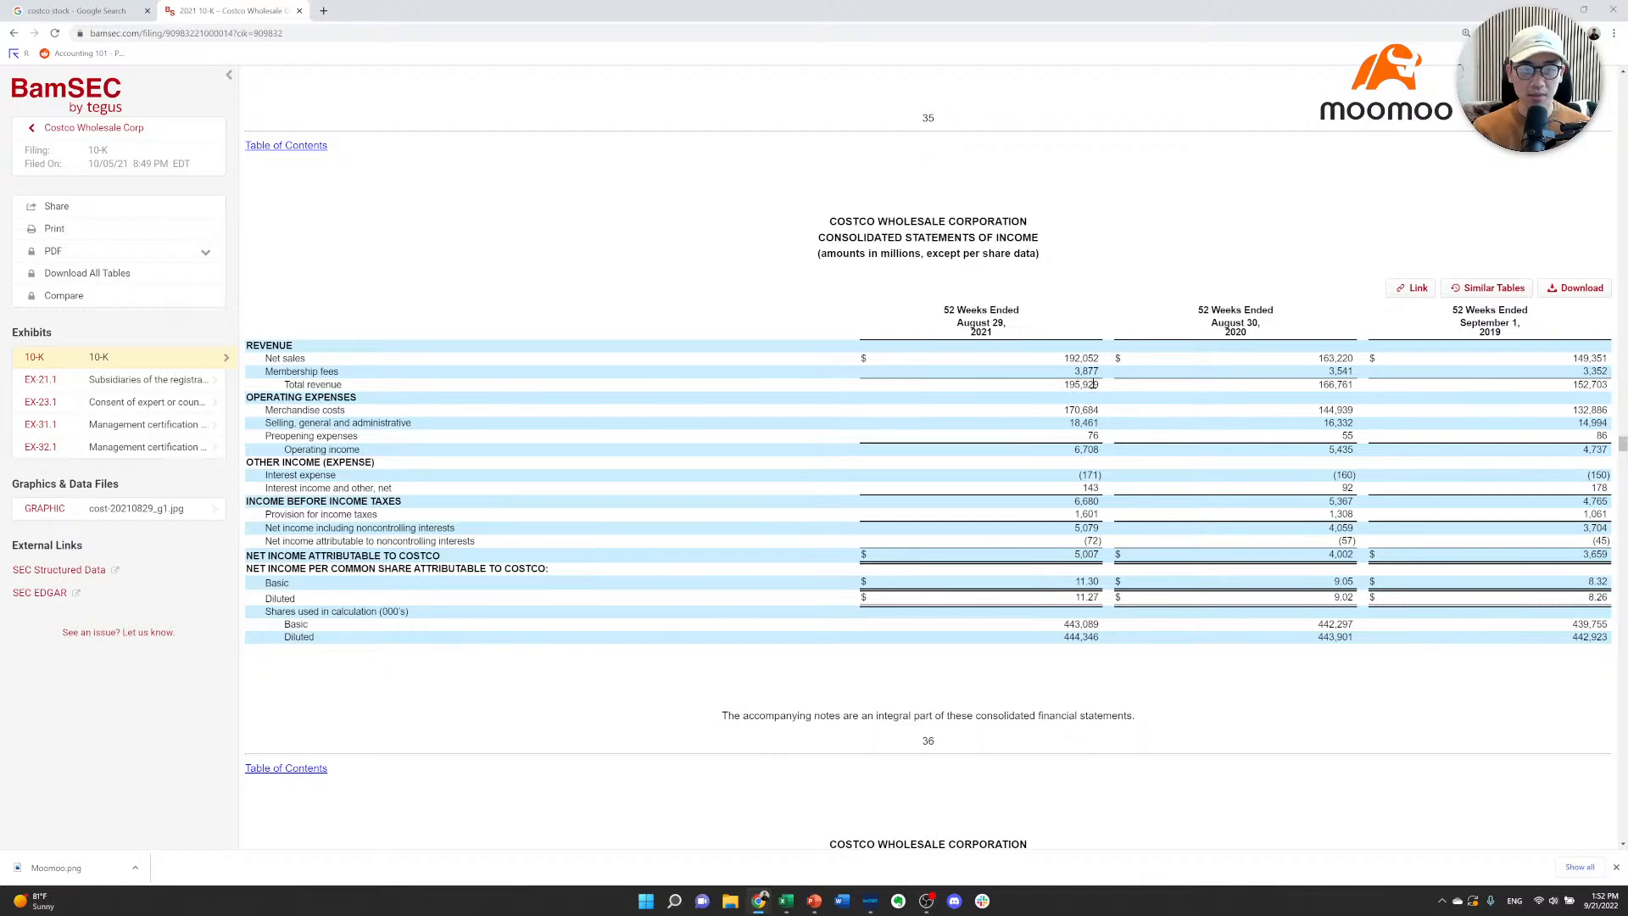
Switch back to Excel and calculate 2014 revenue growth in F14 of the DCF sheet as =F13/E13-1.
{"action": "key", "text": "alt+Tab"}
{"action": "key", "text": "ctrl+Page_Up"}
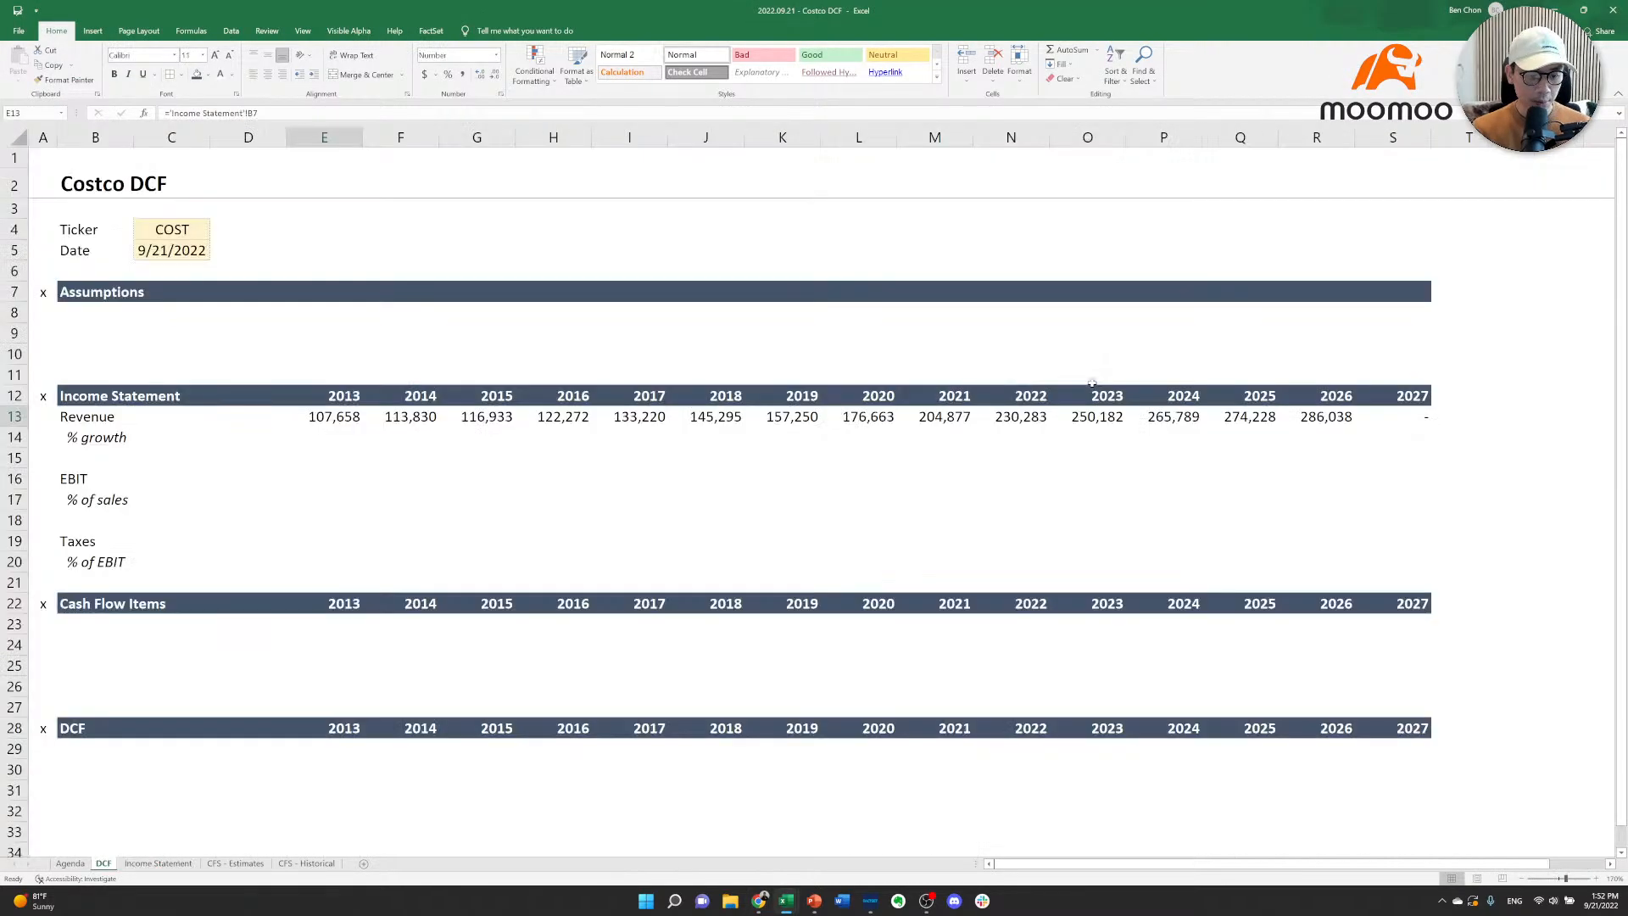
{"action": "key", "text": "ctrl+Page_Up"}
{"action": "key", "text": "Down"}
{"action": "key", "text": "ctrl+Page_Down"}
{"action": "key", "text": "Right"}
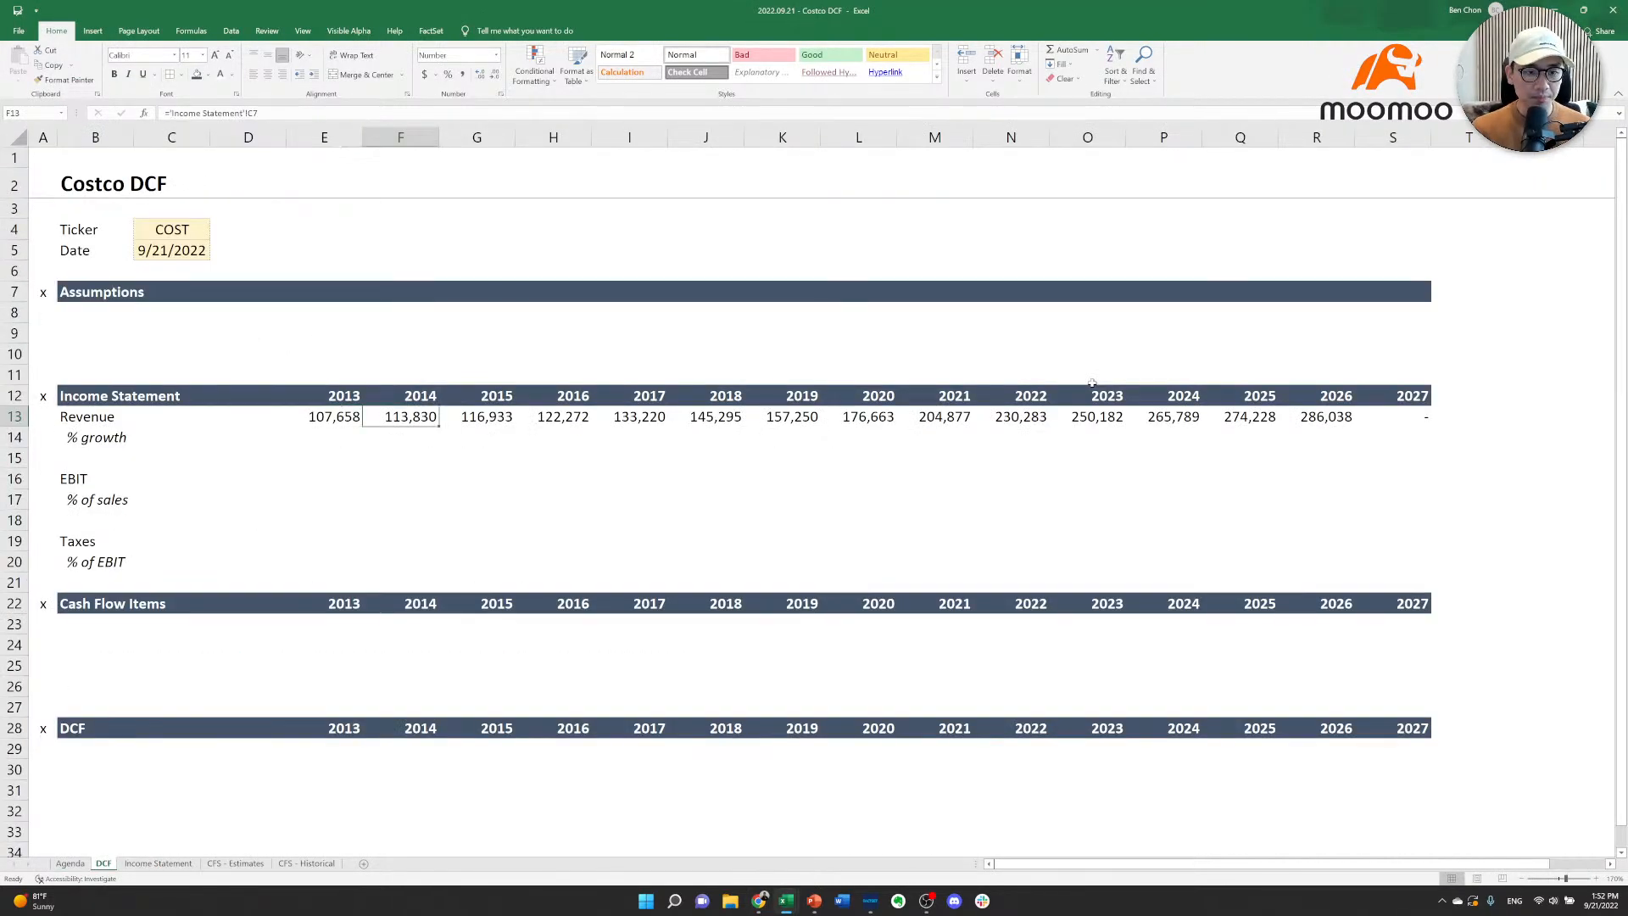
{"action": "key", "text": "Down"}
{"action": "type", "text": "="}
{"action": "key", "text": "Up"}
{"action": "type", "text": "/"}
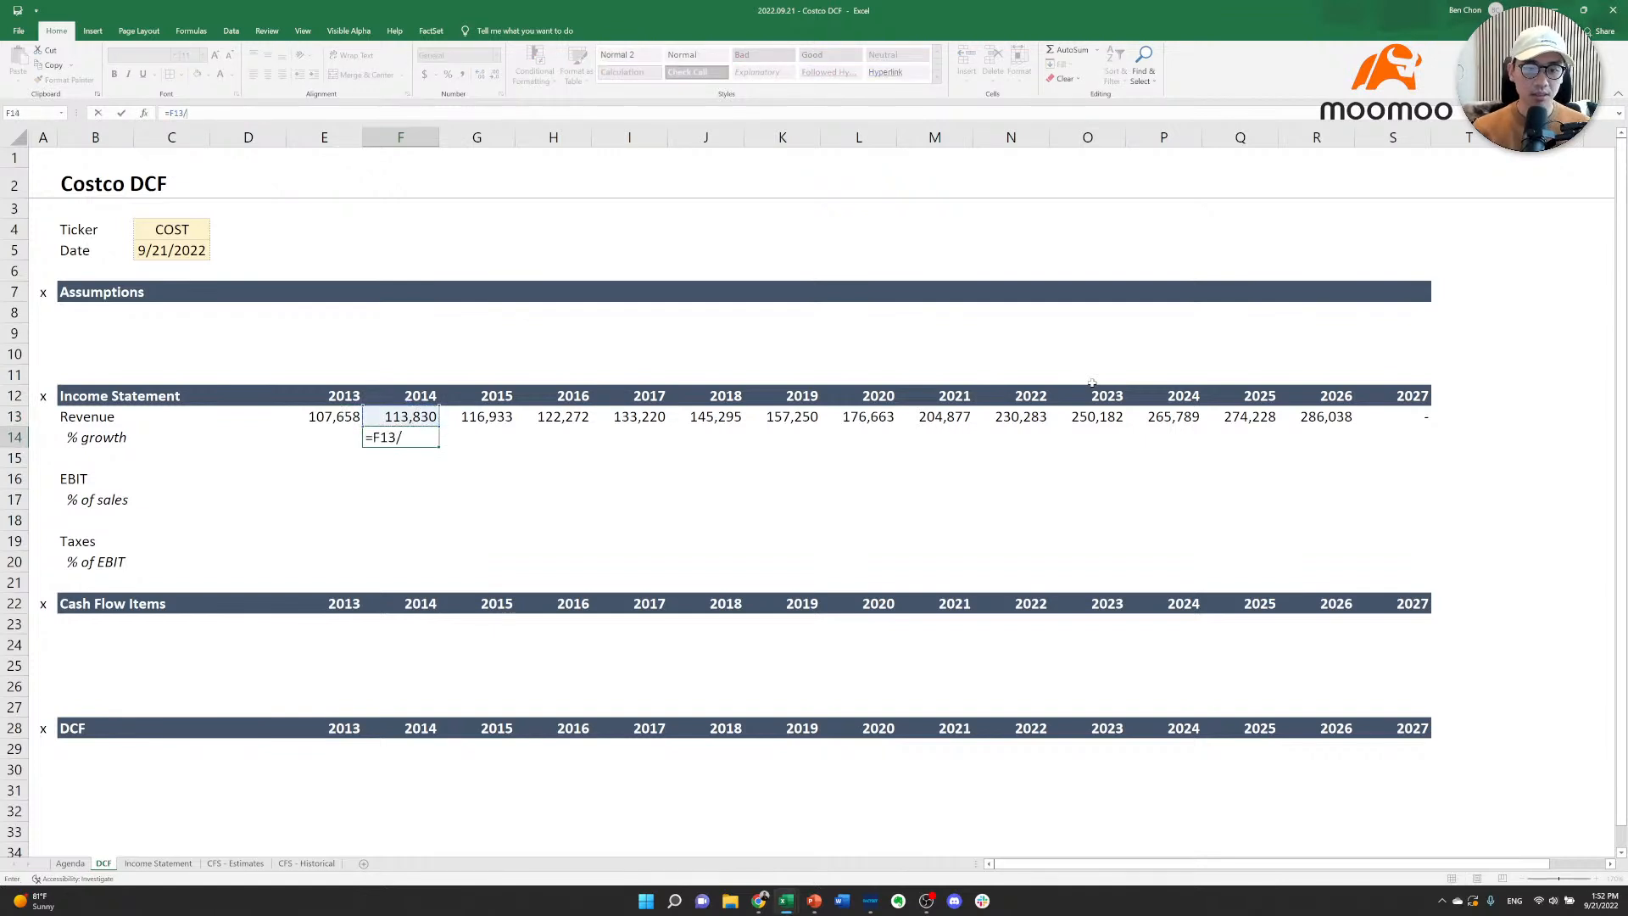
{"action": "key", "text": "Left"}
{"action": "type", "text": "-1"}
{"action": "key", "text": "ctrl+Return"}
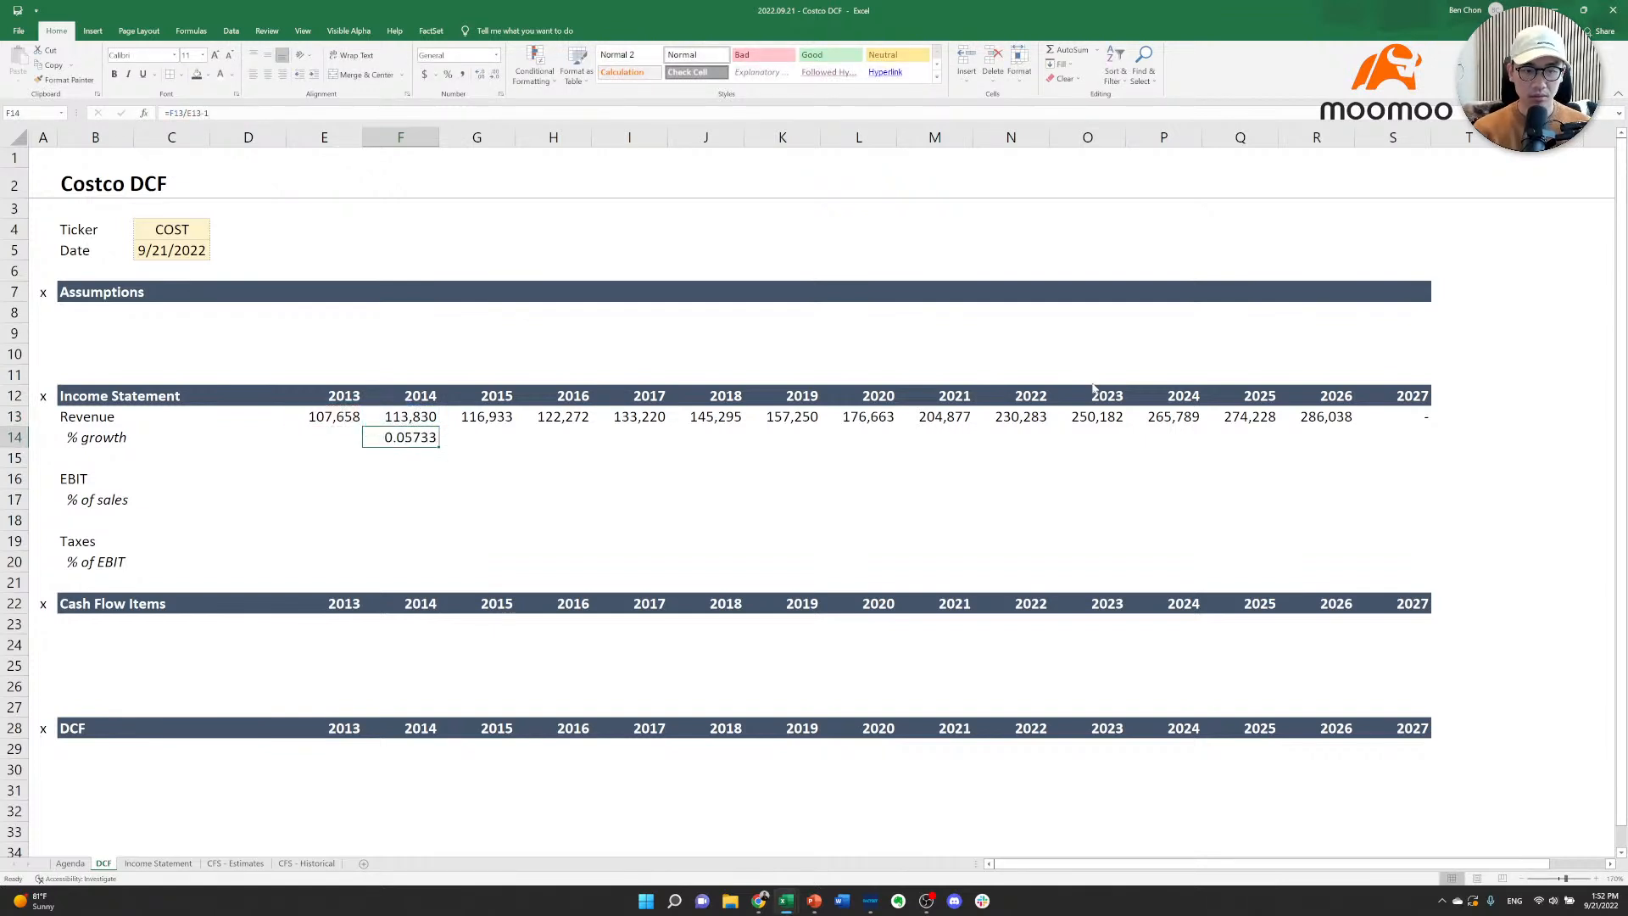
Format the 2014 growth rate in F14 as a percentage with one decimal place.
{"action": "key", "text": "ctrl+shift+5"}
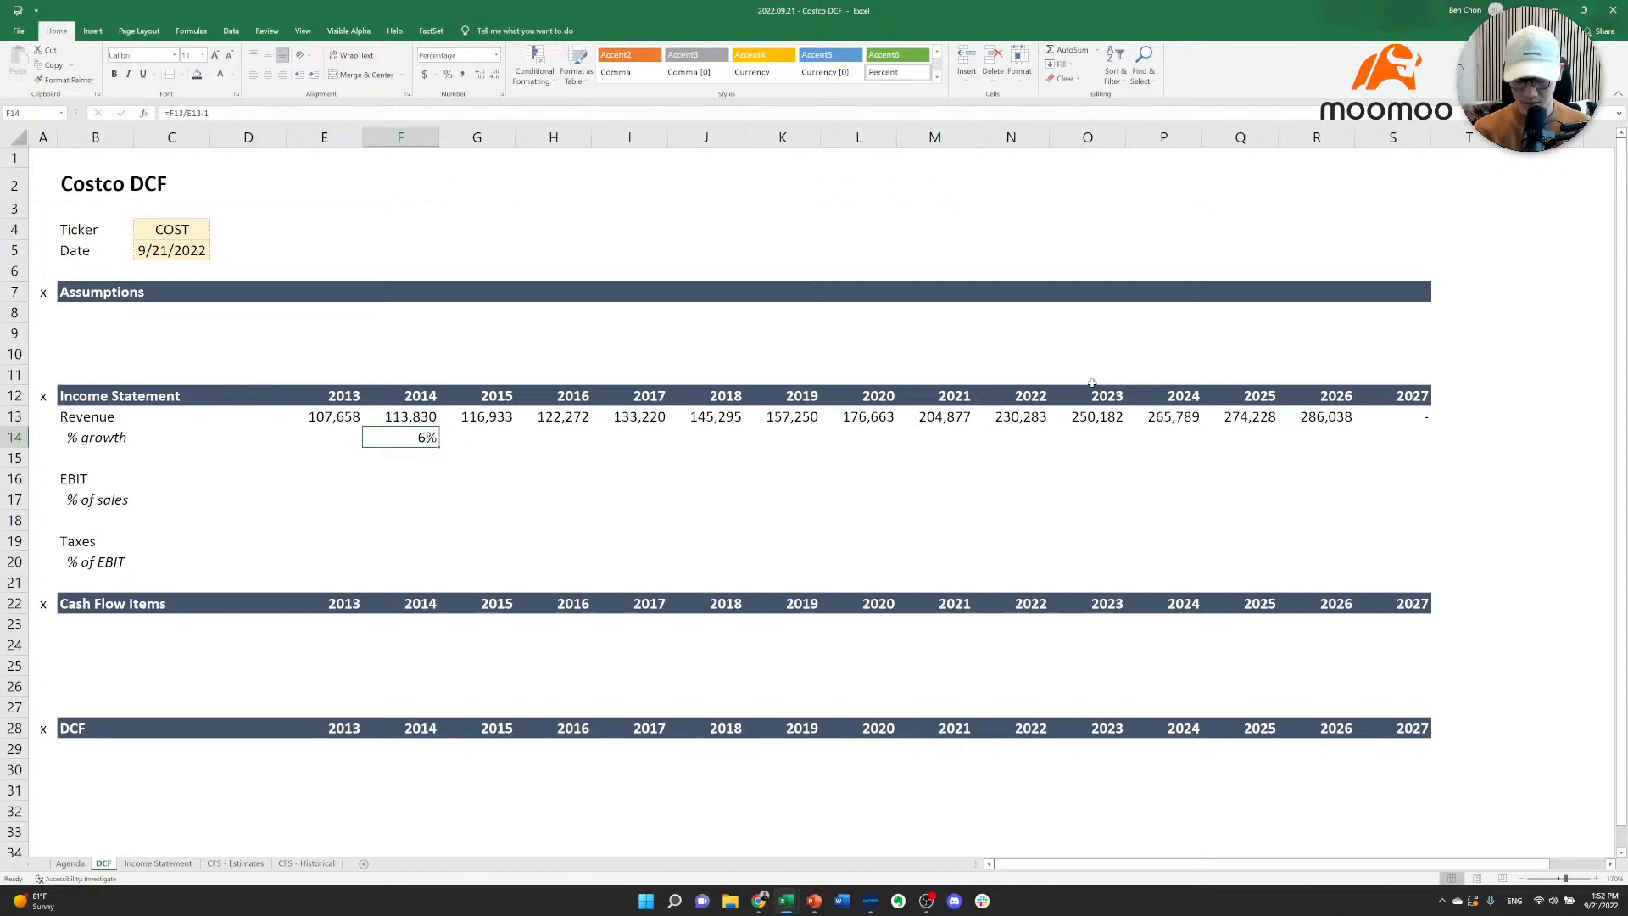
{"action": "key", "text": "alt+h"}
{"action": "key", "text": "0"}
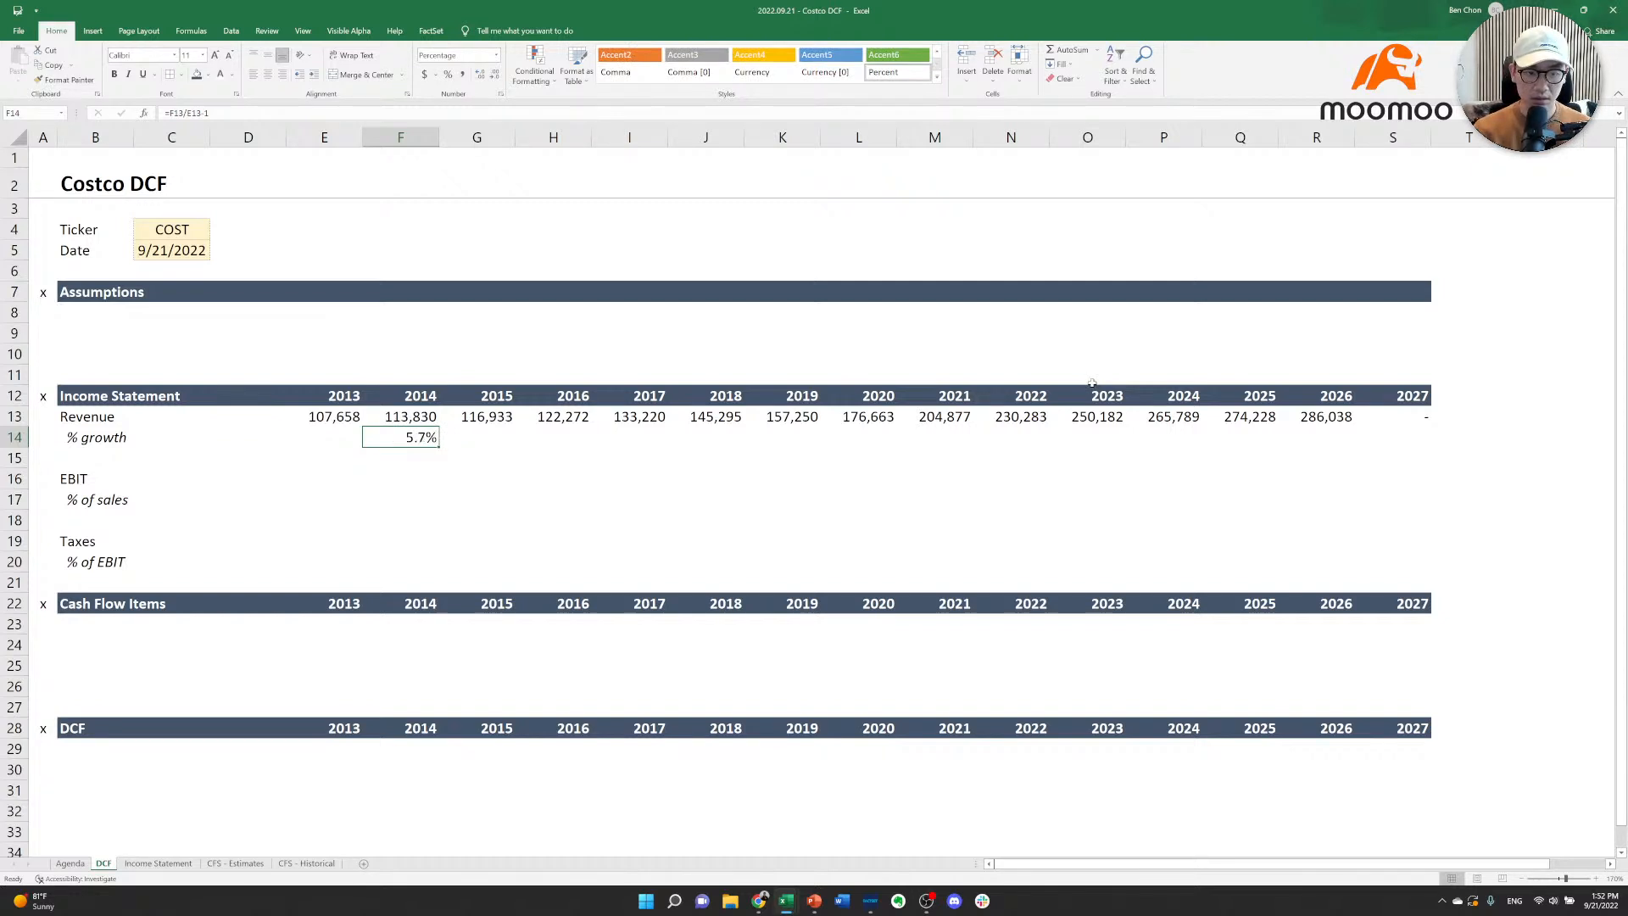
Italicize the 2014 growth rate in F14 and copy its formula across the growth row through 2027 in S14.
{"action": "key", "text": "ctrl+i"}
{"action": "key", "text": "ctrl+c"}
{"action": "key", "text": "shift+Right"}
{"action": "key", "text": "shift+Right"}
{"action": "key", "text": "shift+Right"}
{"action": "key", "text": "shift+Right"}
{"action": "key", "text": "shift+Right"}
{"action": "key", "text": "shift+Right"}
{"action": "key", "text": "shift+Right"}
{"action": "key", "text": "shift+Right"}
{"action": "key", "text": "shift+Right"}
{"action": "key", "text": "shift+Right"}
{"action": "key", "text": "shift+Right"}
{"action": "key", "text": "shift+Right"}
{"action": "key", "text": "shift+Right"}
{"action": "key", "text": "shift+Right"}
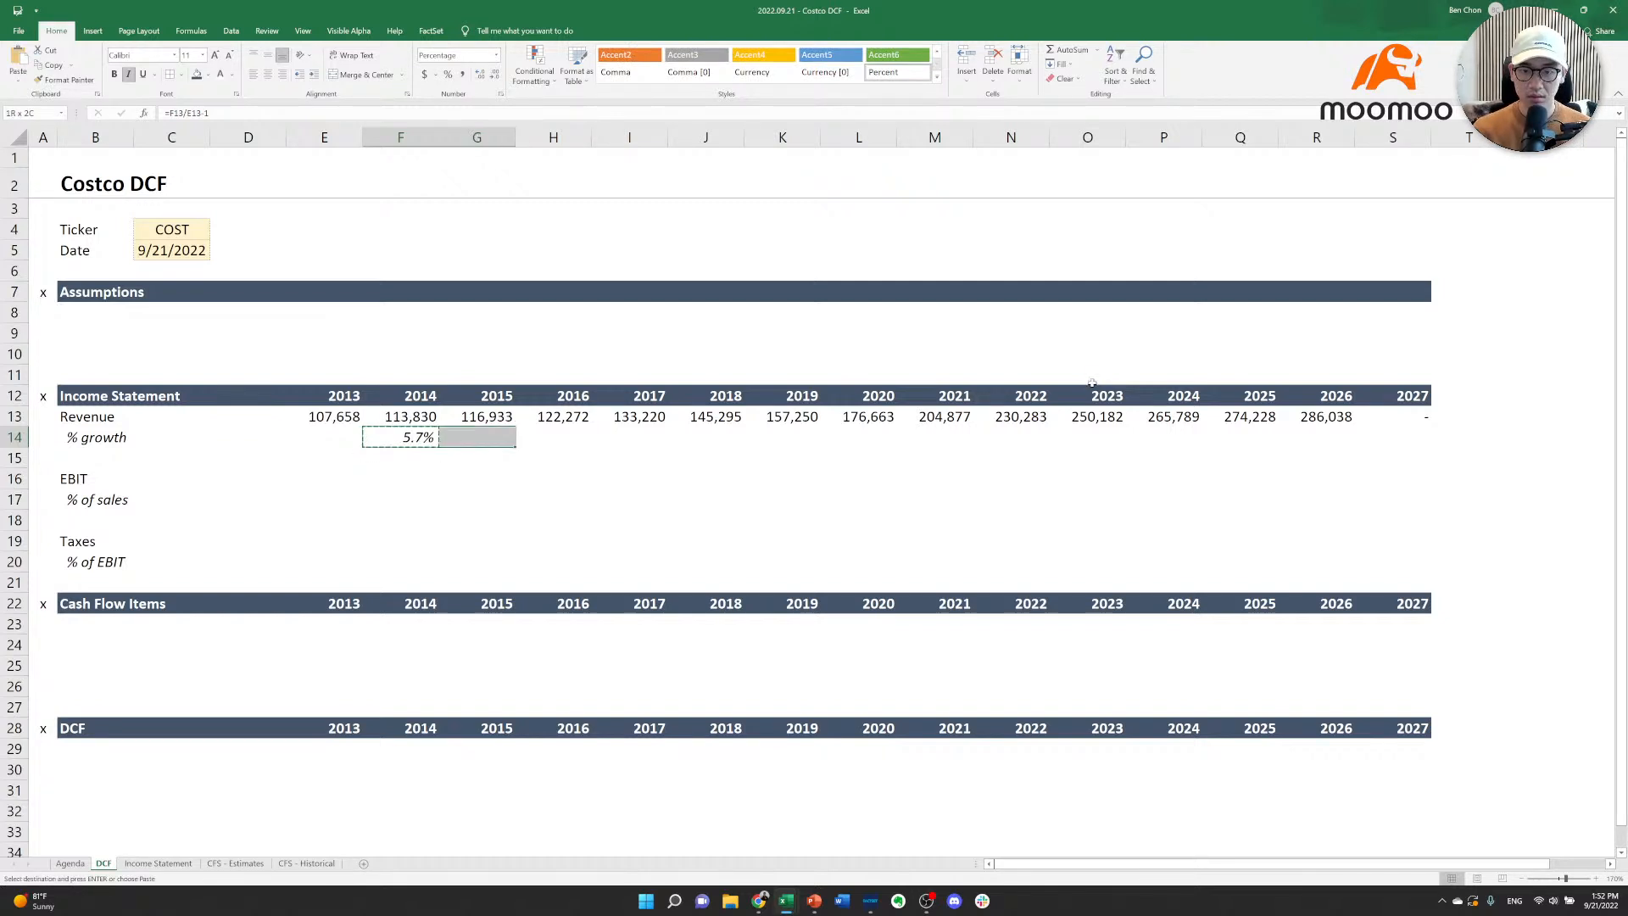
{"action": "key", "text": "shift+Left"}
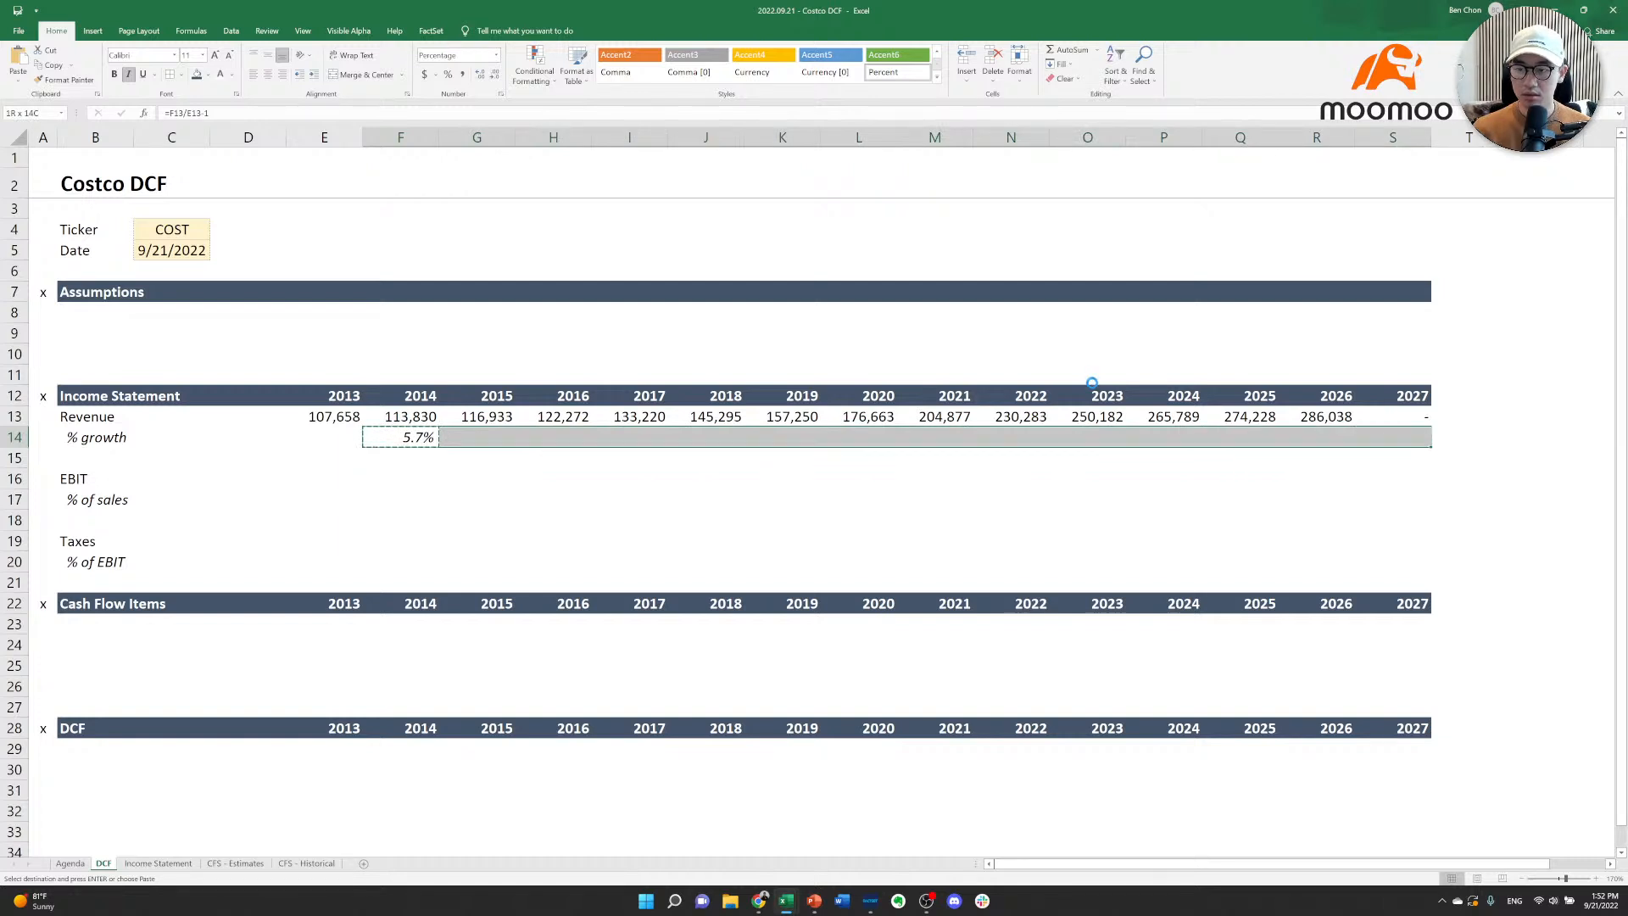
{"action": "key", "text": "Return"}
Set the font color of the linked revenue figures for 2013–2027 in E13:S13 to dark green.
{"action": "key", "text": "Up"}
{"action": "key", "text": "Left"}
{"action": "key", "text": "ctrl+shift+Right"}
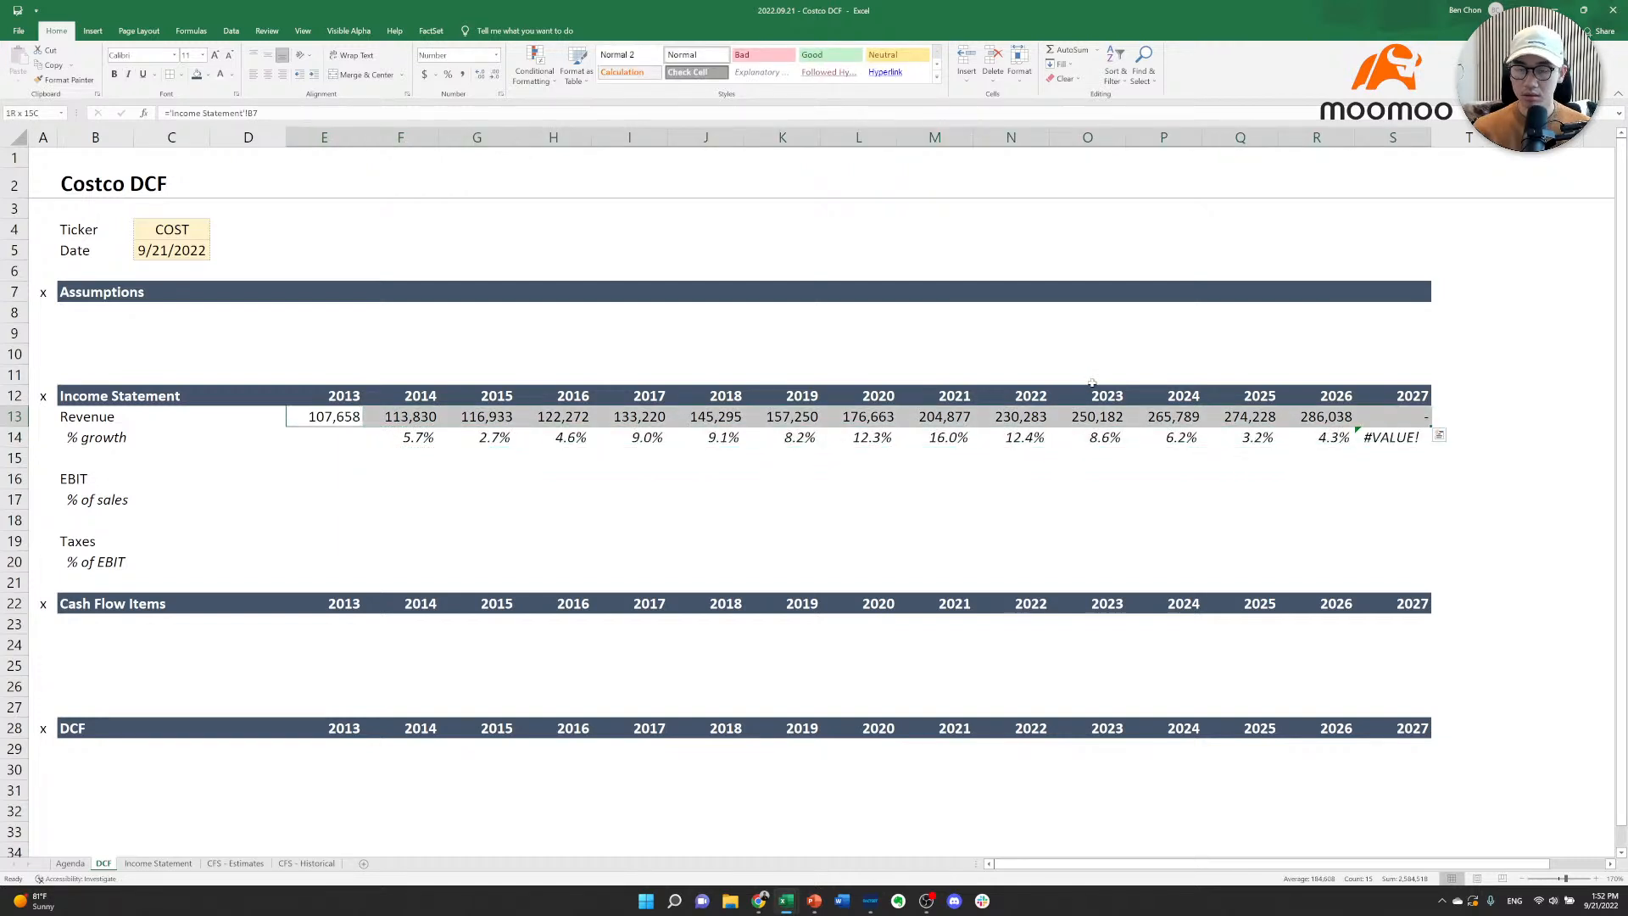
{"action": "key", "text": "alt+h"}
{"action": "key", "text": "f"}
{"action": "key", "text": "c"}
{"action": "key", "text": "Right"}
{"action": "key", "text": "Right"}
{"action": "key", "text": "Right"}
{"action": "key", "text": "Right"}
{"action": "key", "text": "Right"}
{"action": "key", "text": "Right"}
{"action": "key", "text": "Return"}
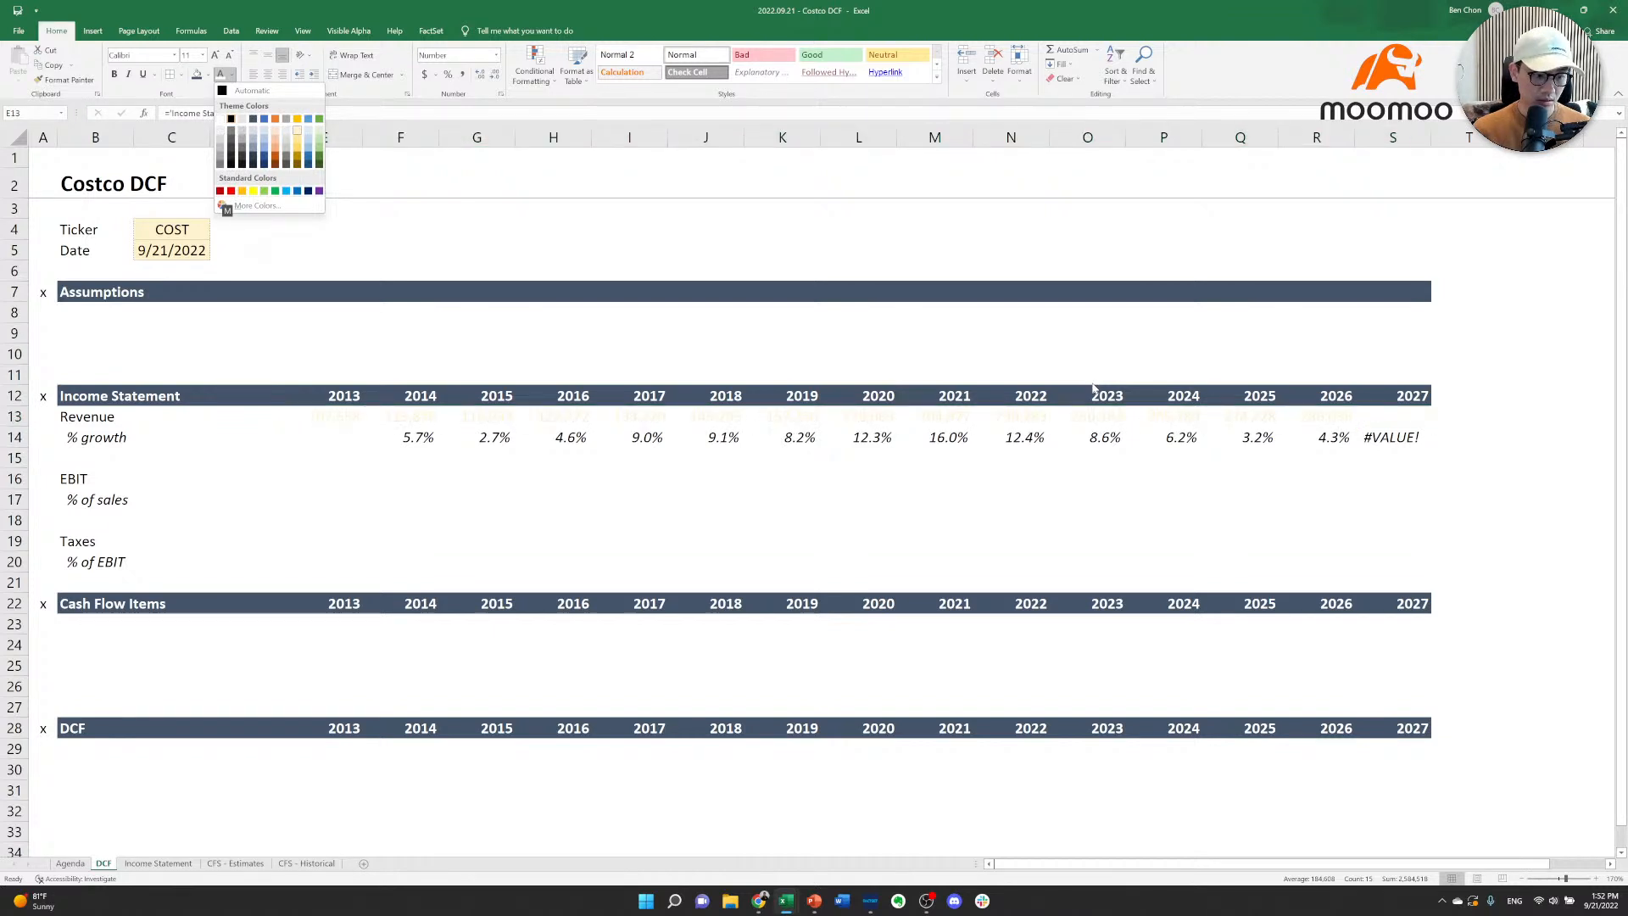
{"action": "key", "text": "Right"}
{"action": "key", "text": "Right"}
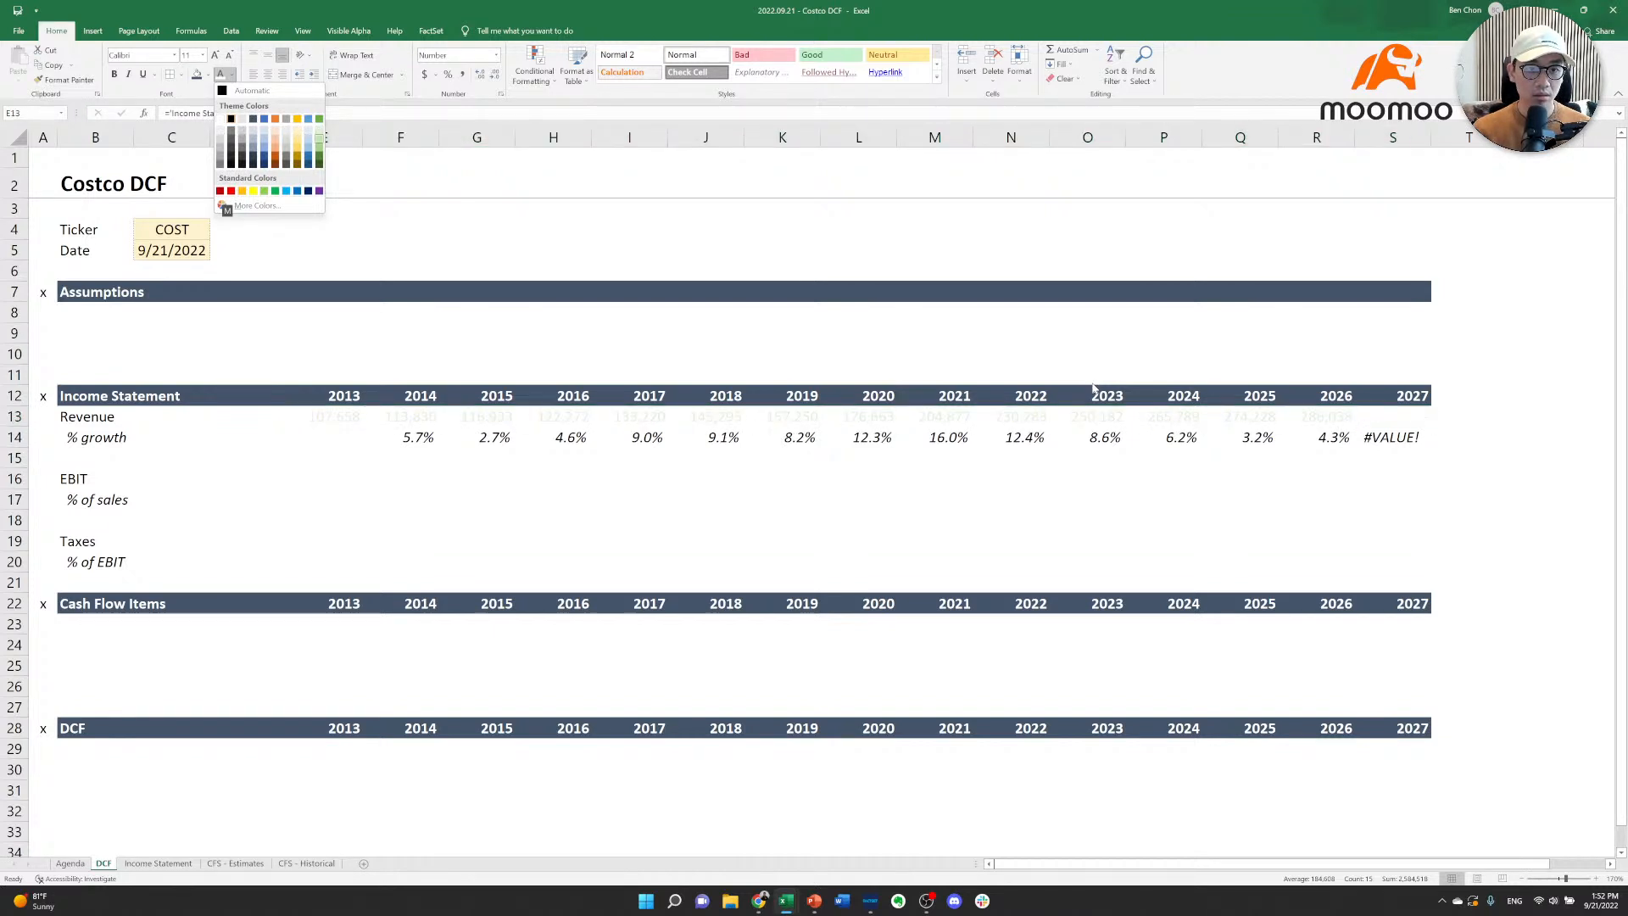
{"action": "key", "text": "Down"}
{"action": "key", "text": "Return"}
Clear the 2027 revenue and growth cells, S13:S14, in the Income Statement section.
{"action": "key", "text": "Down"}
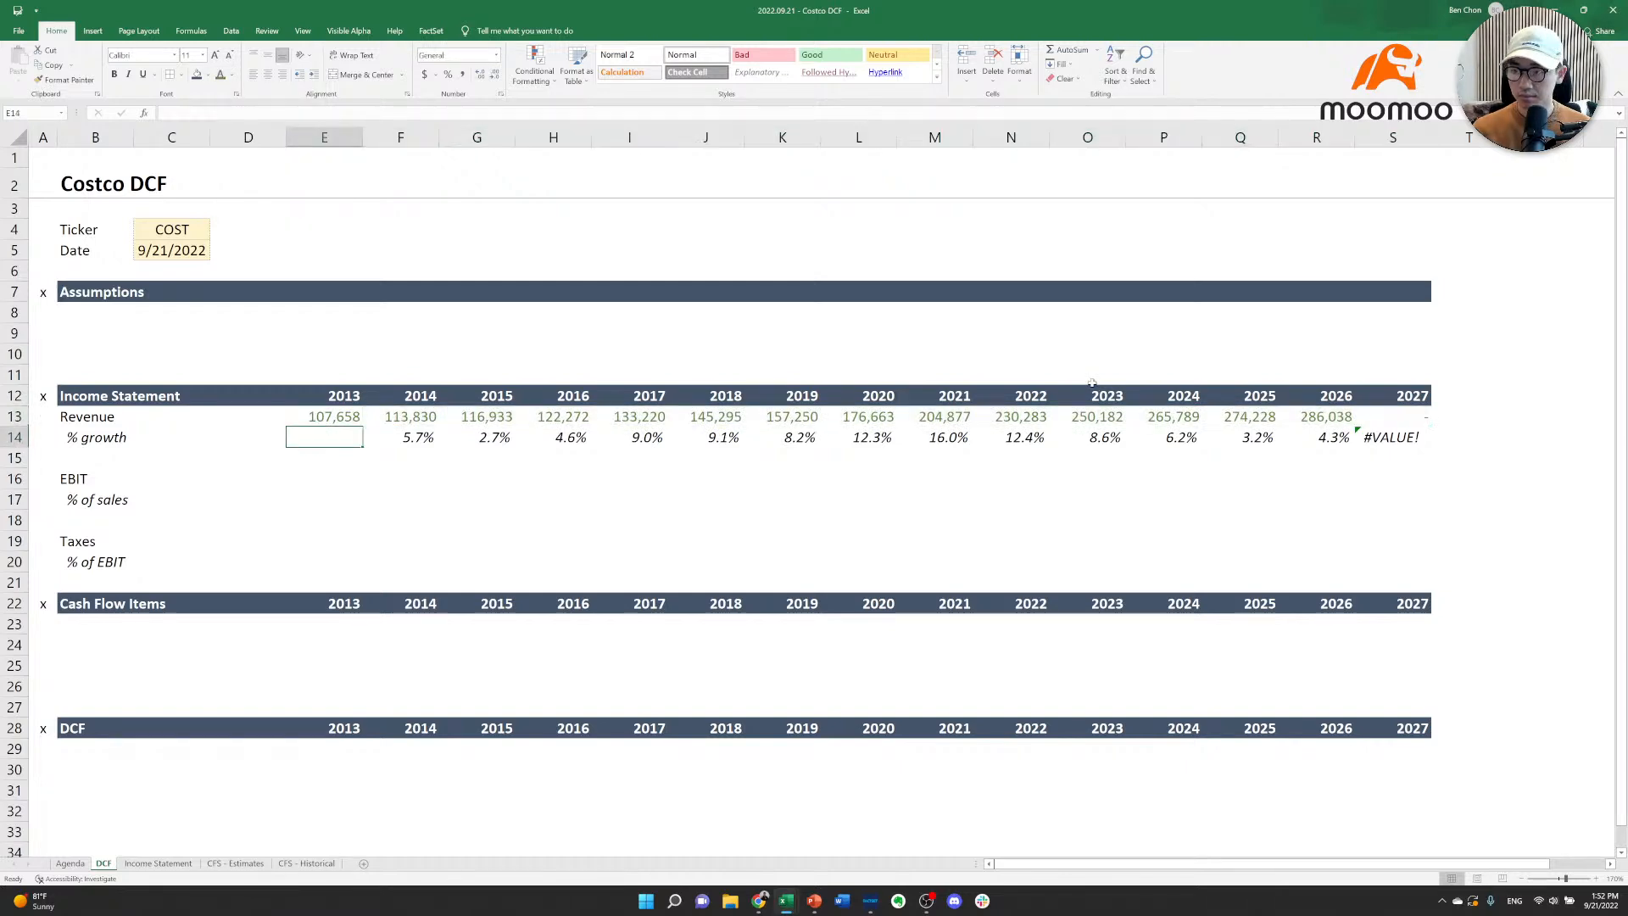
{"action": "key", "text": "Right"}
{"action": "key", "text": "Right"}
{"action": "key", "text": "ctrl+Right"}
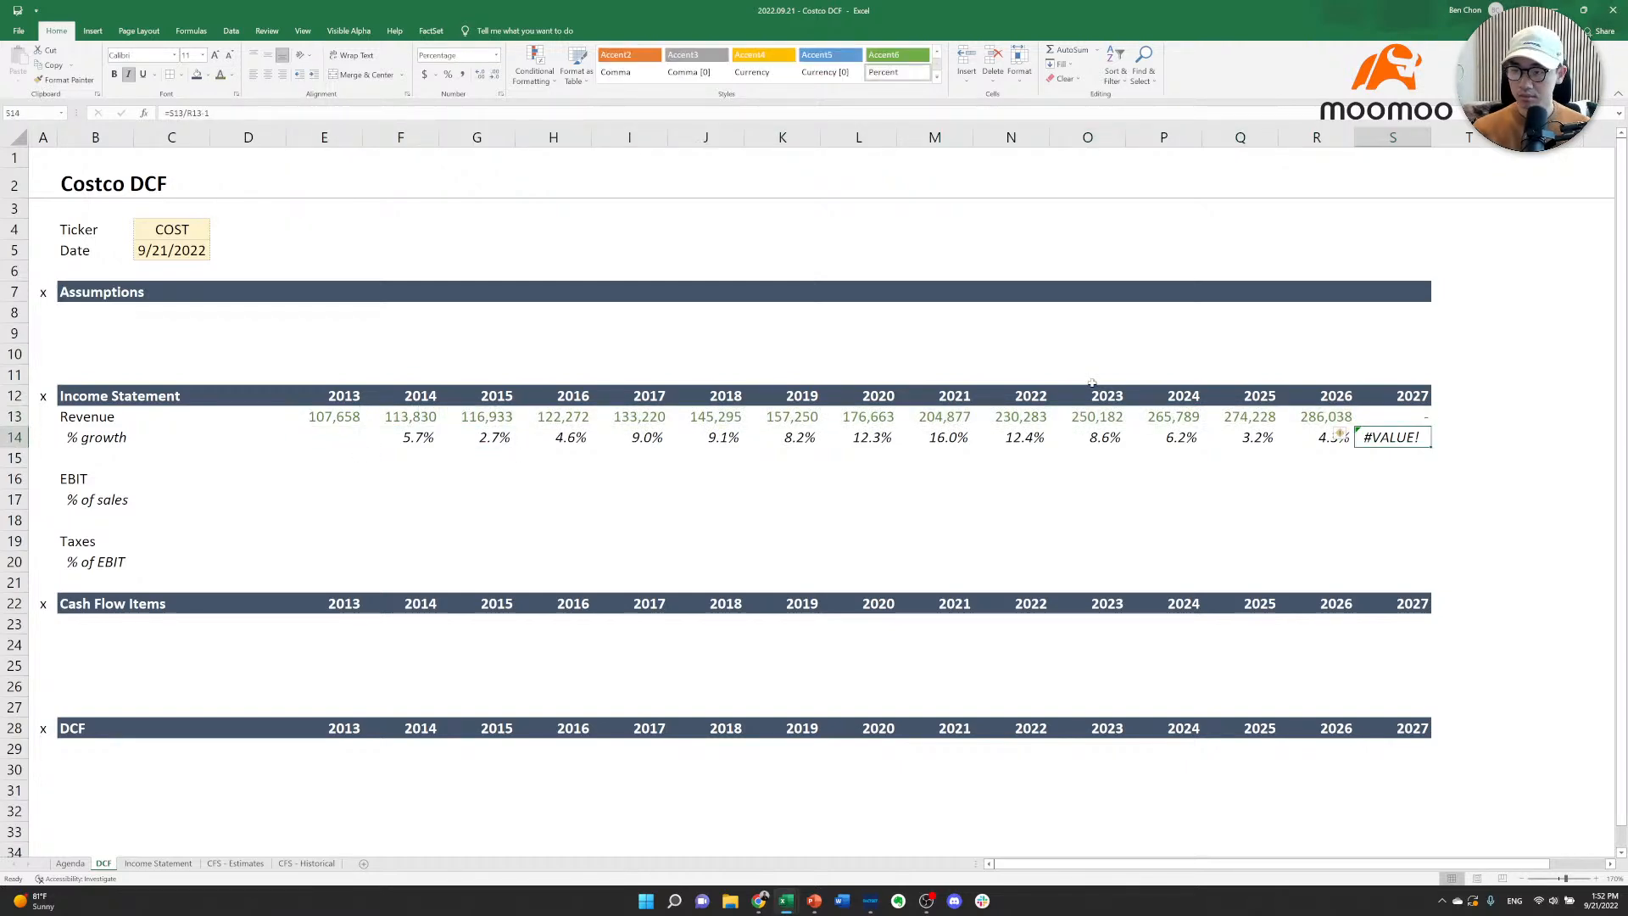
{"action": "key", "text": "shift+Up"}
{"action": "key", "text": "Delete"}
Review the year-by-year revenue growth rates in row 14, comparing the historical years with the projected ones.
{"action": "key", "text": "Left"}
{"action": "key", "text": "Left"}
{"action": "key", "text": "Left"}
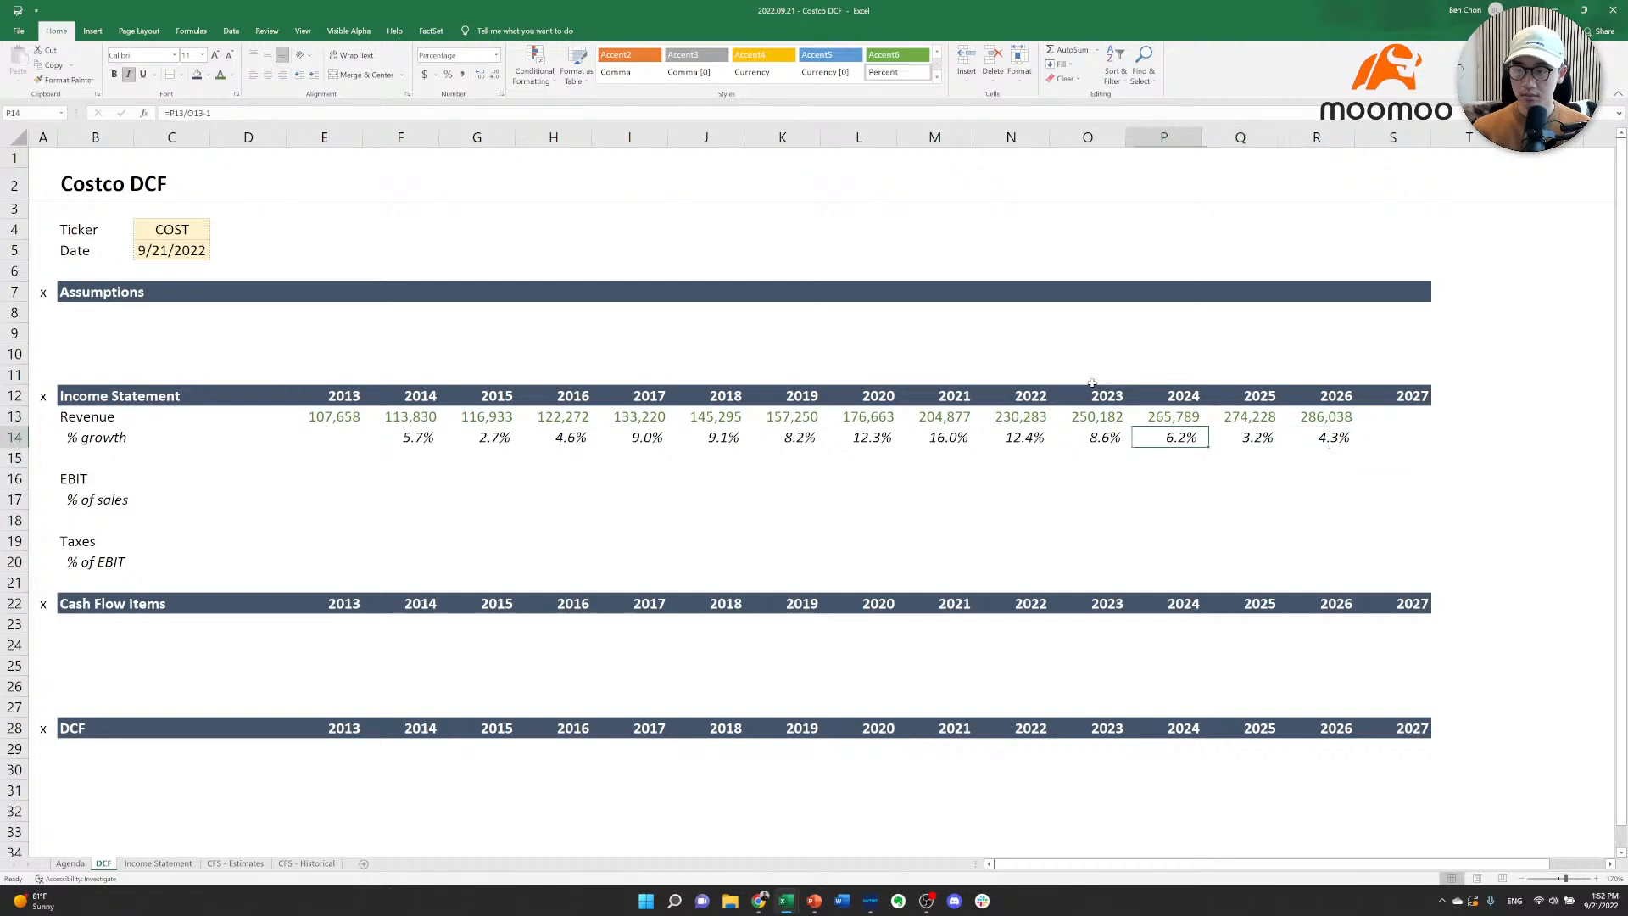
{"action": "key", "text": "Left"}
{"action": "key", "text": "Left"}
{"action": "key", "text": "Left"}
{"action": "key", "text": "Left"}
{"action": "key", "text": "Down"}
{"action": "key", "text": "Left"}
{"action": "key", "text": "ctrl+Left"}
{"action": "key", "text": "ctrl+Left"}
{"action": "key", "text": "Down"}
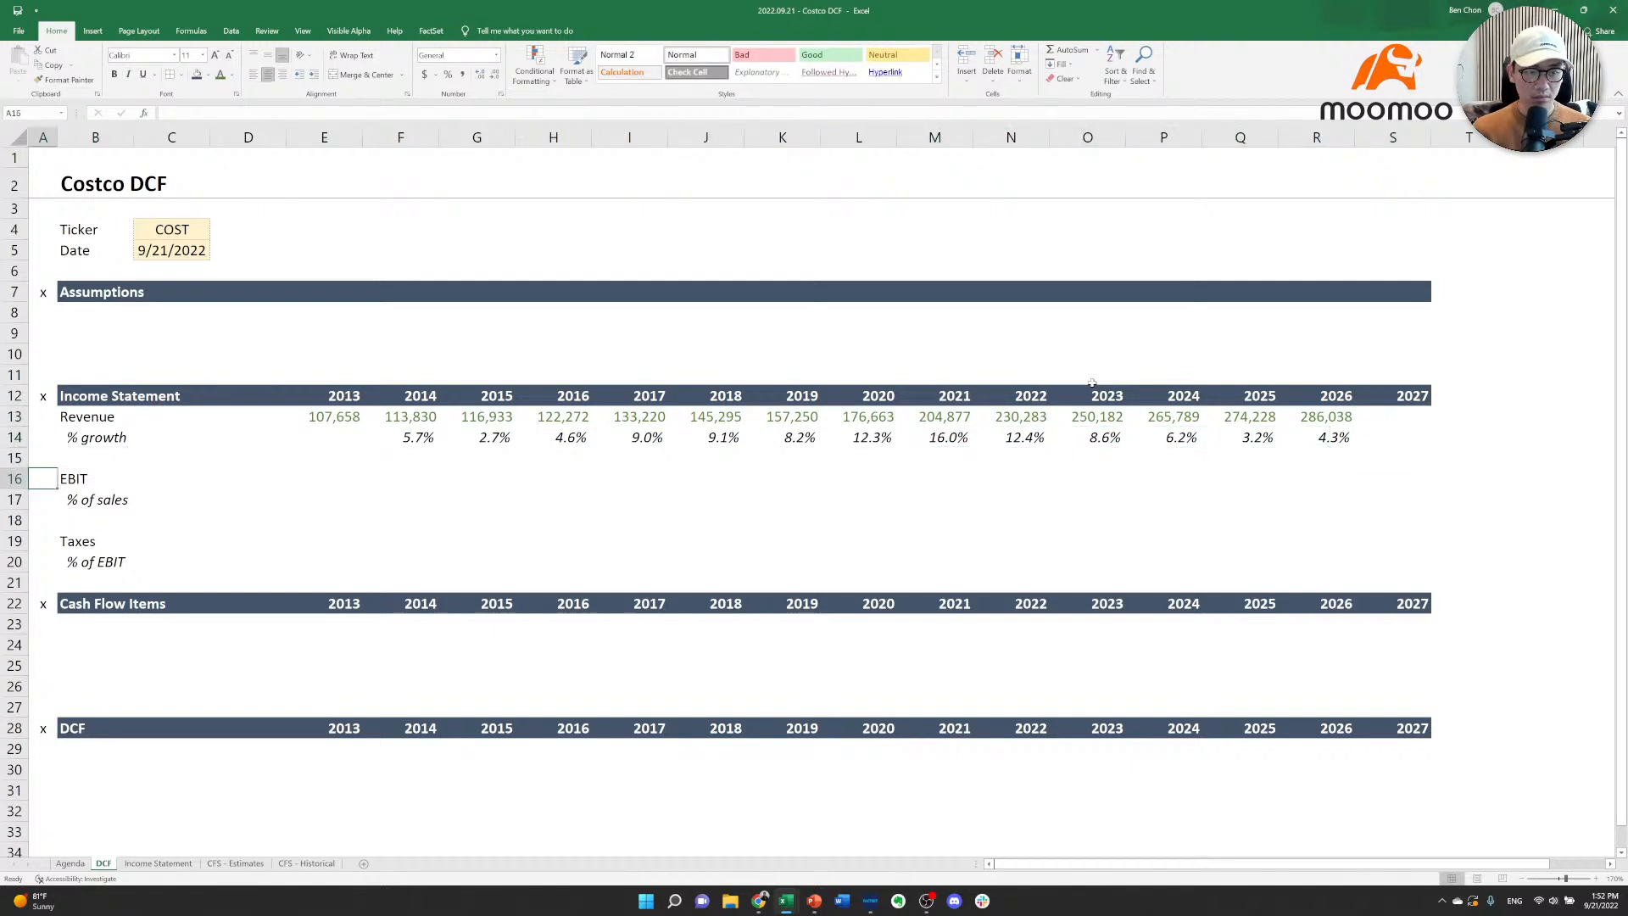
{"action": "key", "text": "Right"}
{"action": "key", "text": "Right"}
{"action": "key", "text": "Right"}
{"action": "key", "text": "Right"}
{"action": "key", "text": "Right"}
{"action": "key", "text": "Left"}
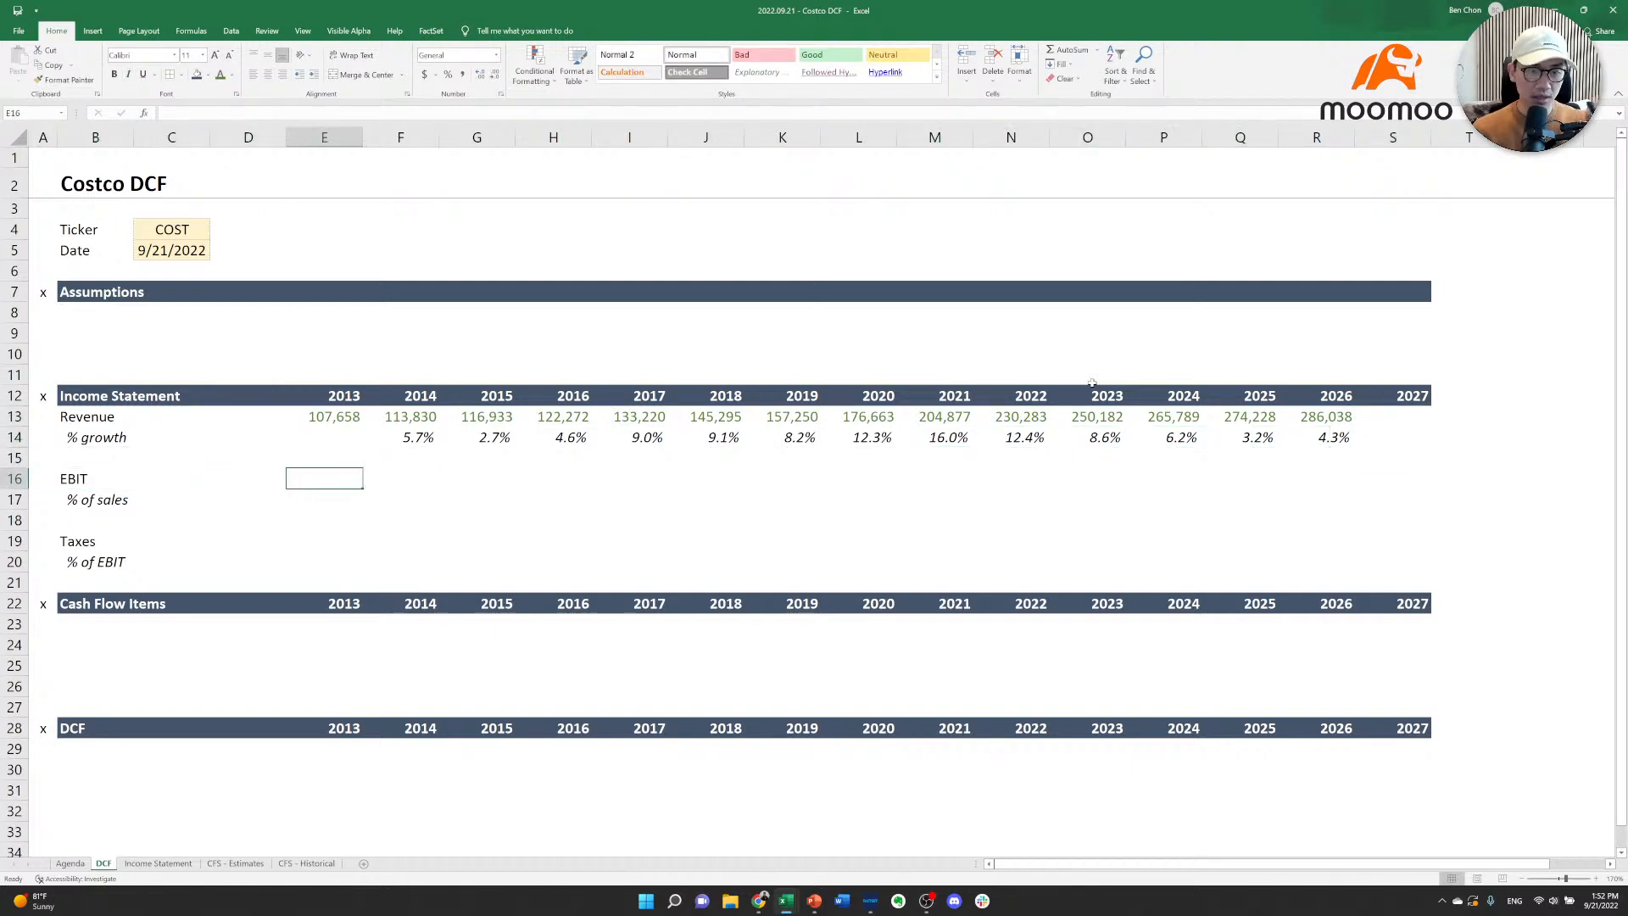
{"action": "key", "text": "Up"}
{"action": "key", "text": "Right"}
{"action": "key", "text": "Right"}
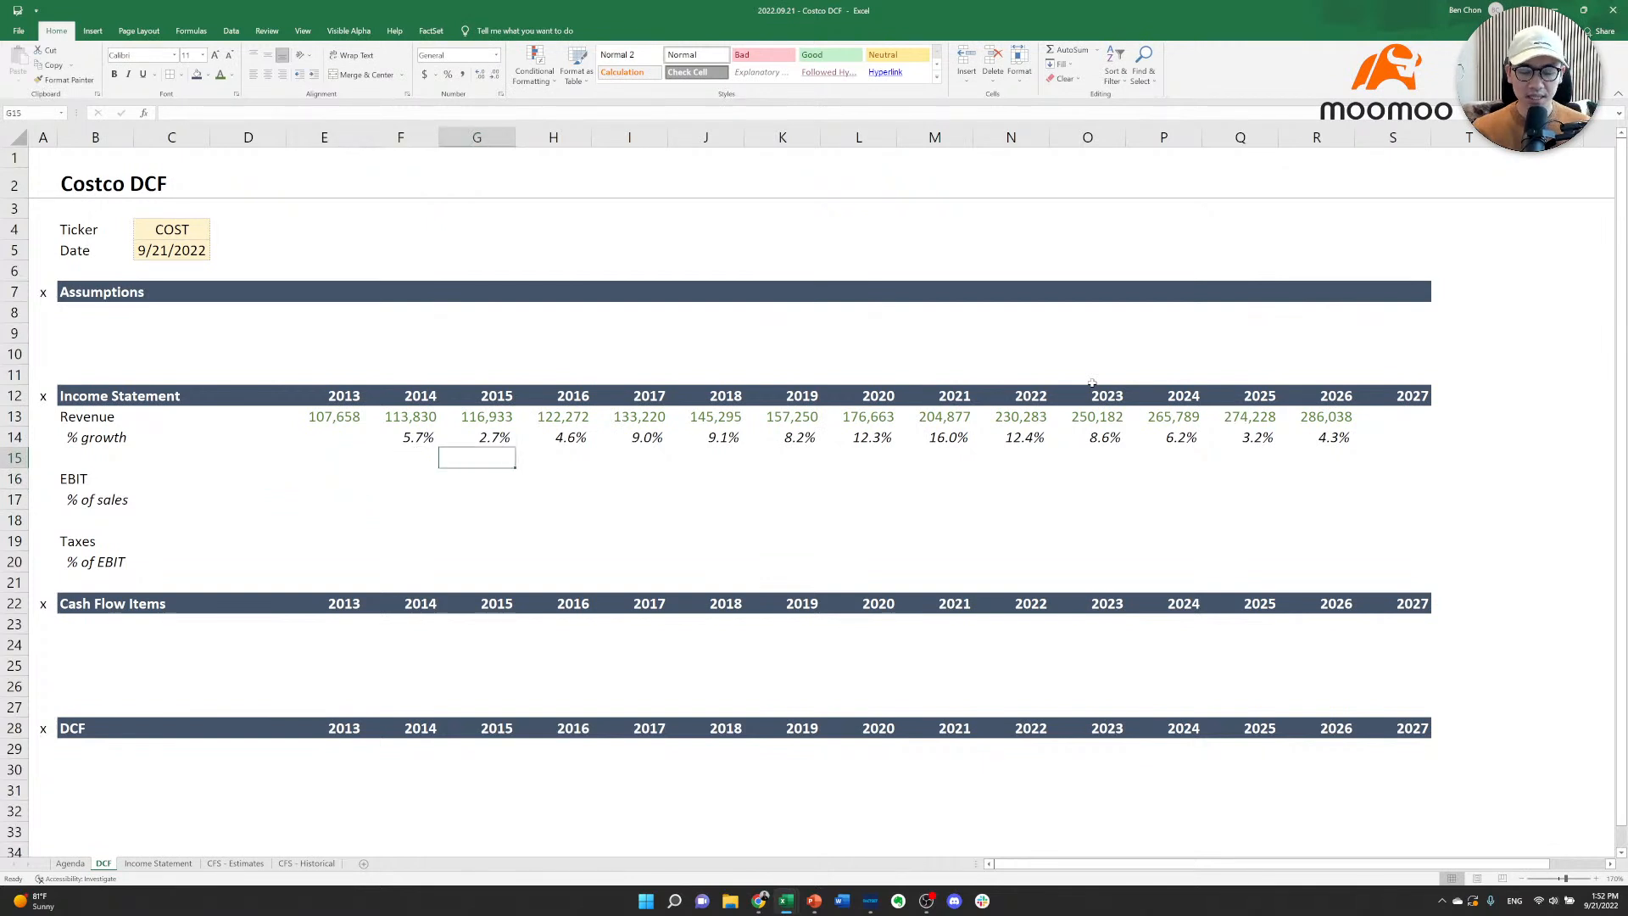
{"action": "key", "text": "Up"}
{"action": "key", "text": "Right"}
{"action": "key", "text": "Right"}
{"action": "key", "text": "Right"}
{"action": "key", "text": "Right"}
{"action": "key", "text": "Right"}
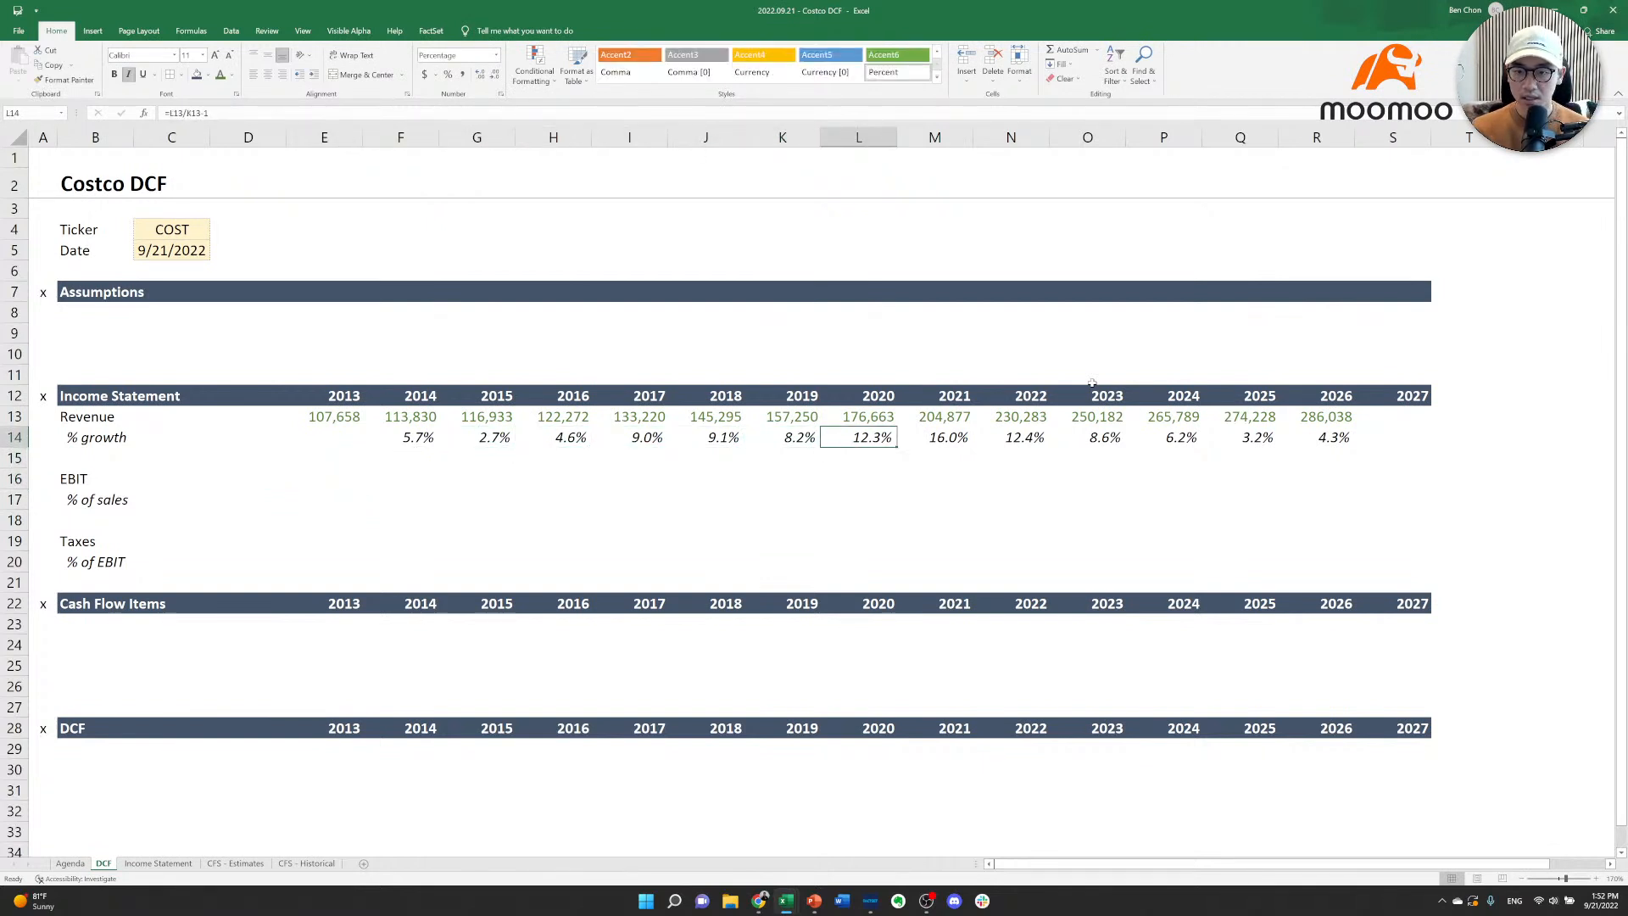
{"action": "key", "text": "Left"}
{"action": "key", "text": "Left"}
{"action": "key", "text": "Right"}
{"action": "key", "text": "Right"}
{"action": "key", "text": "Right"}
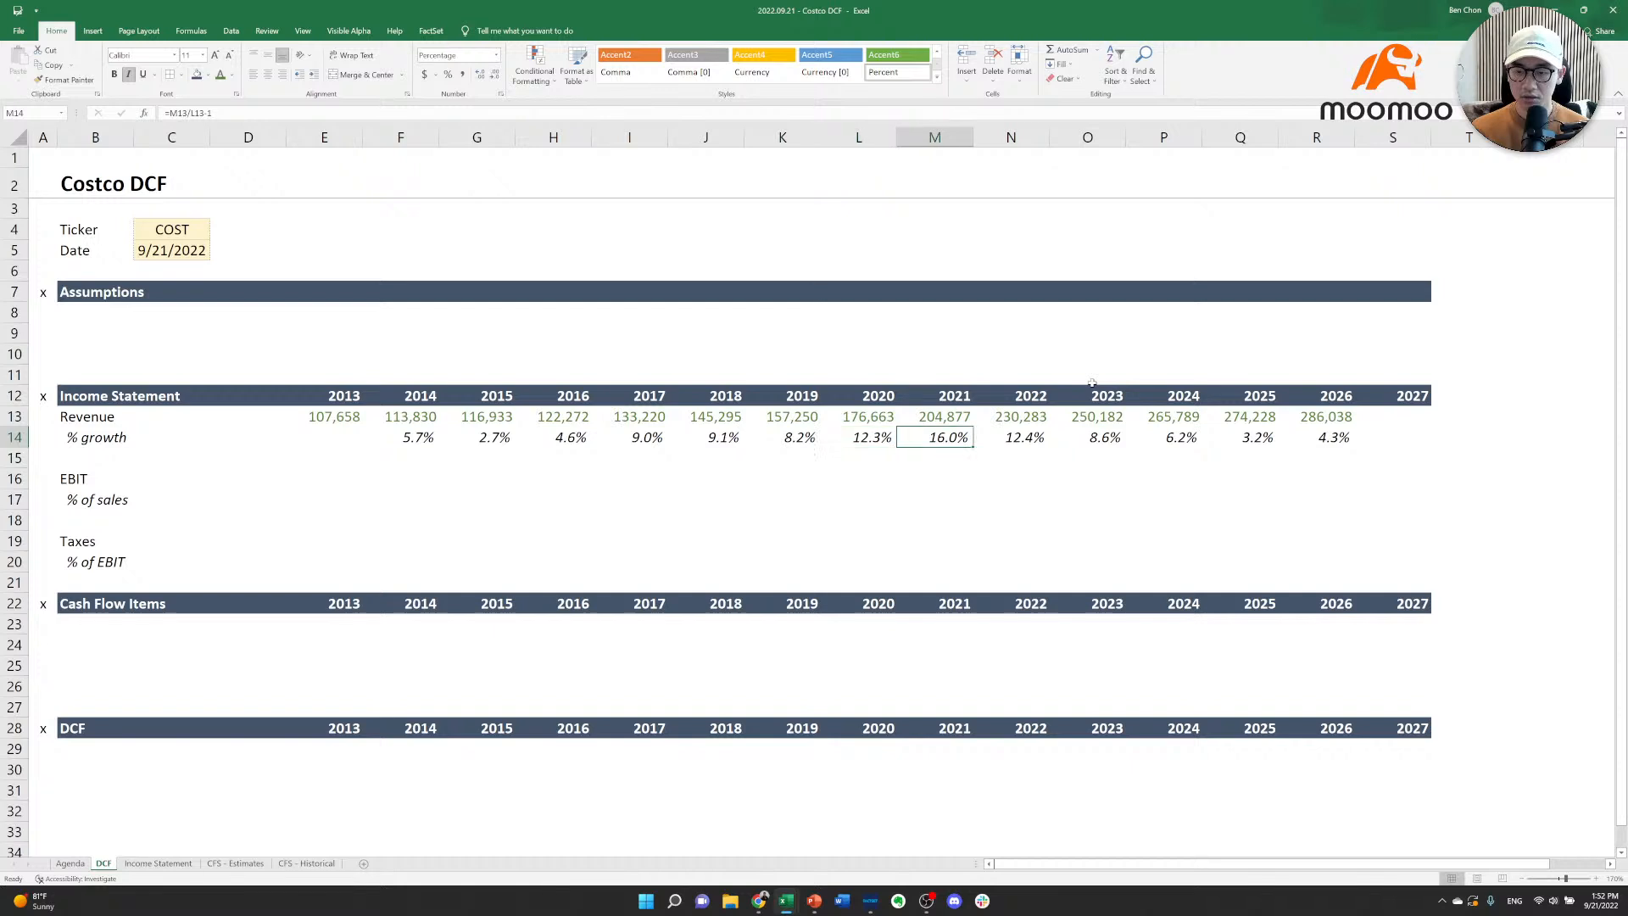
{"action": "key", "text": "Left"}
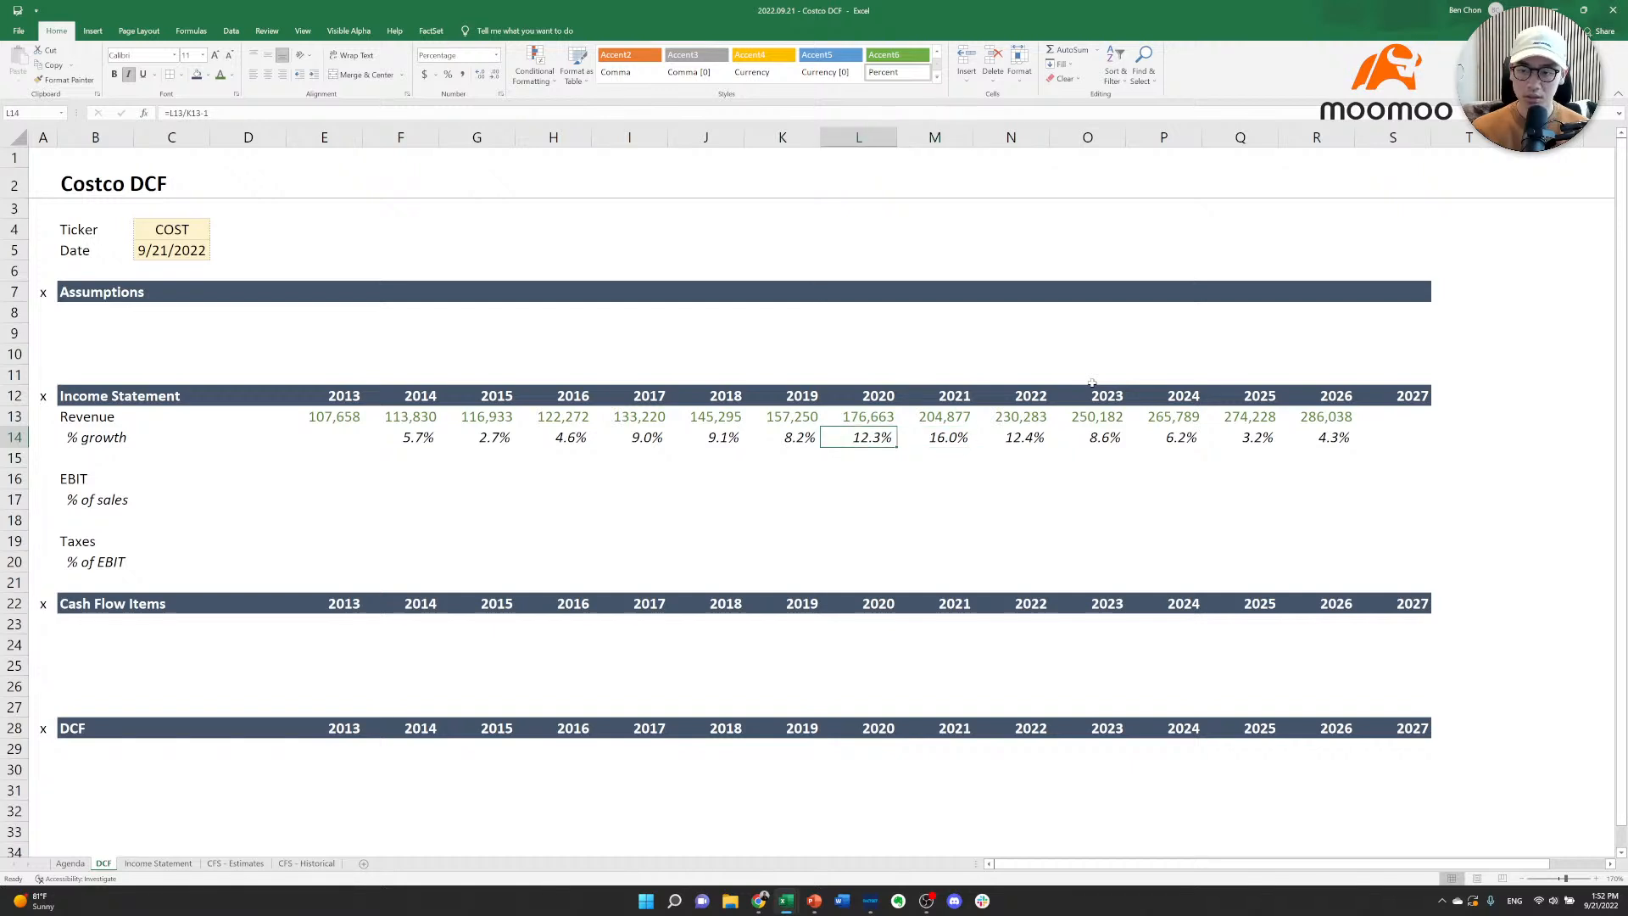
{"action": "key", "text": "Right"}
{"action": "key", "text": "Right"}
{"action": "key", "text": "Right"}
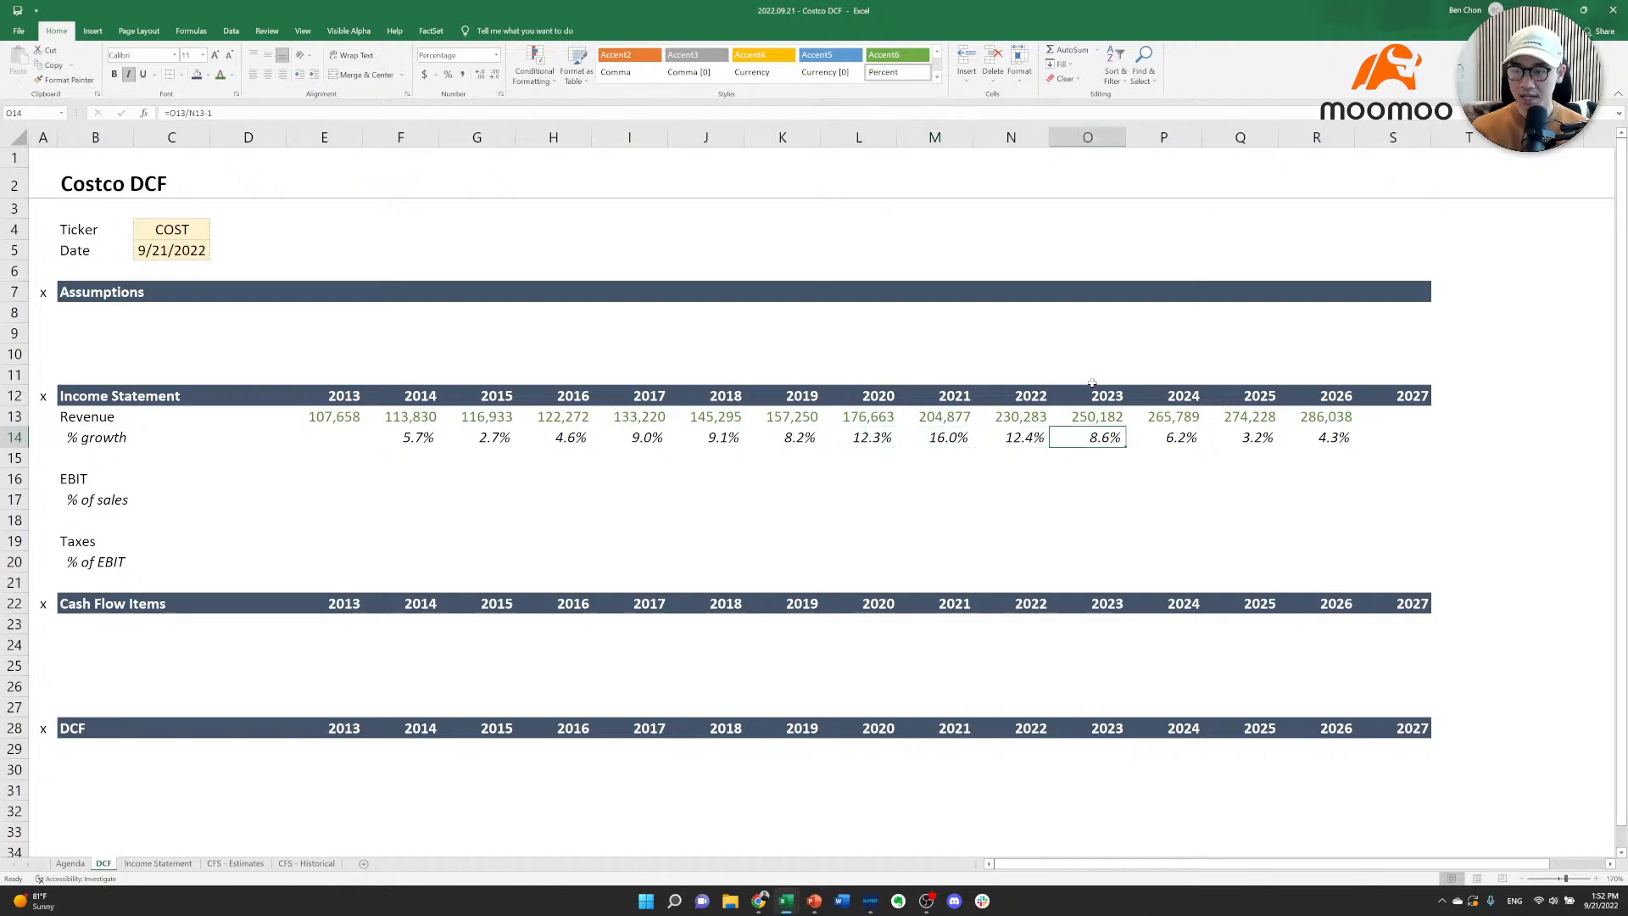
{"action": "key", "text": "Right"}
{"action": "key", "text": "Right"}
{"action": "key", "text": "Right"}
{"action": "key", "text": "Left"}
{"action": "key", "text": "Left"}
{"action": "key", "text": "Left"}
{"action": "key", "text": "Left"}
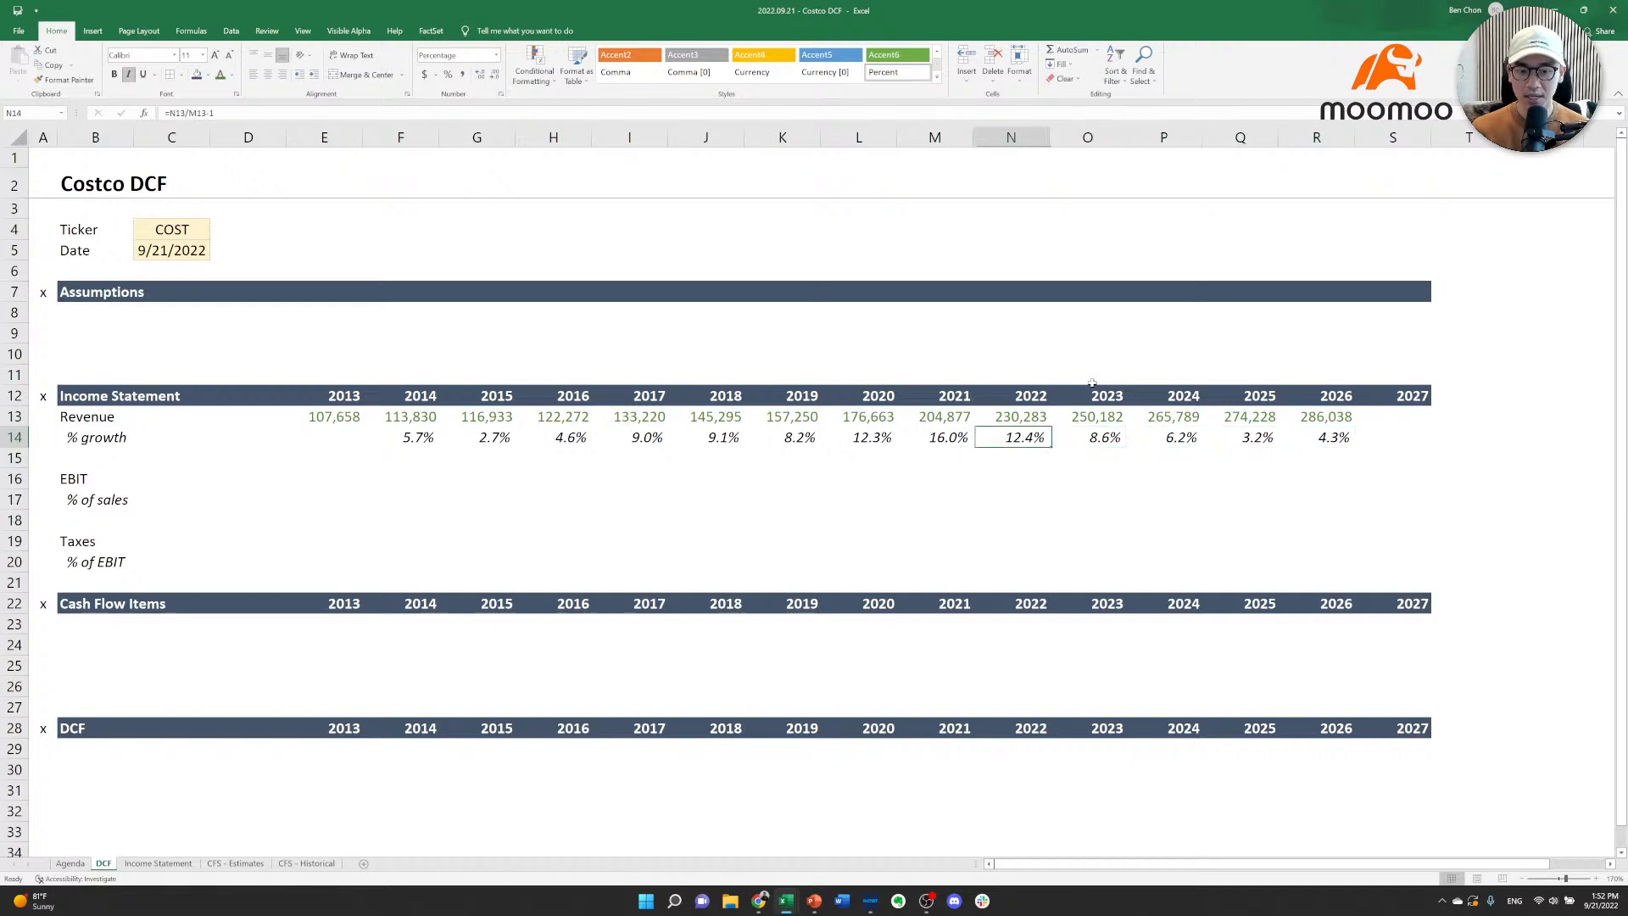
{"action": "key", "text": "Left"}
{"action": "key", "text": "Right"}
{"action": "key", "text": "Right"}
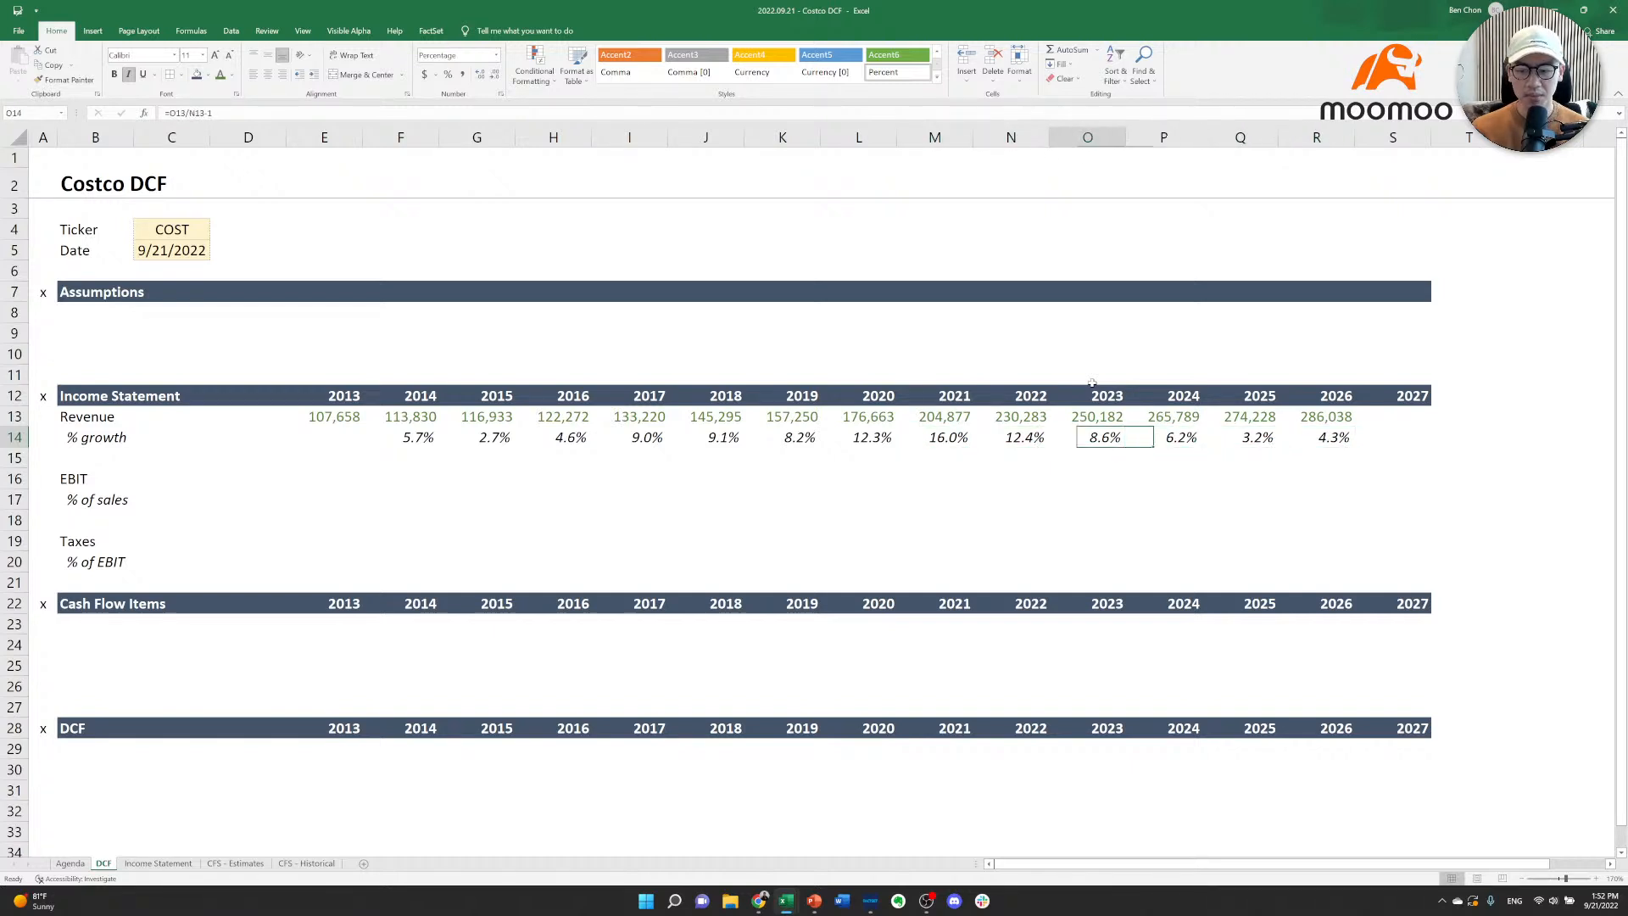
{"action": "key", "text": "Left"}
{"action": "key", "text": "Left"}
{"action": "key", "text": "Left"}
{"action": "key", "text": "Right"}
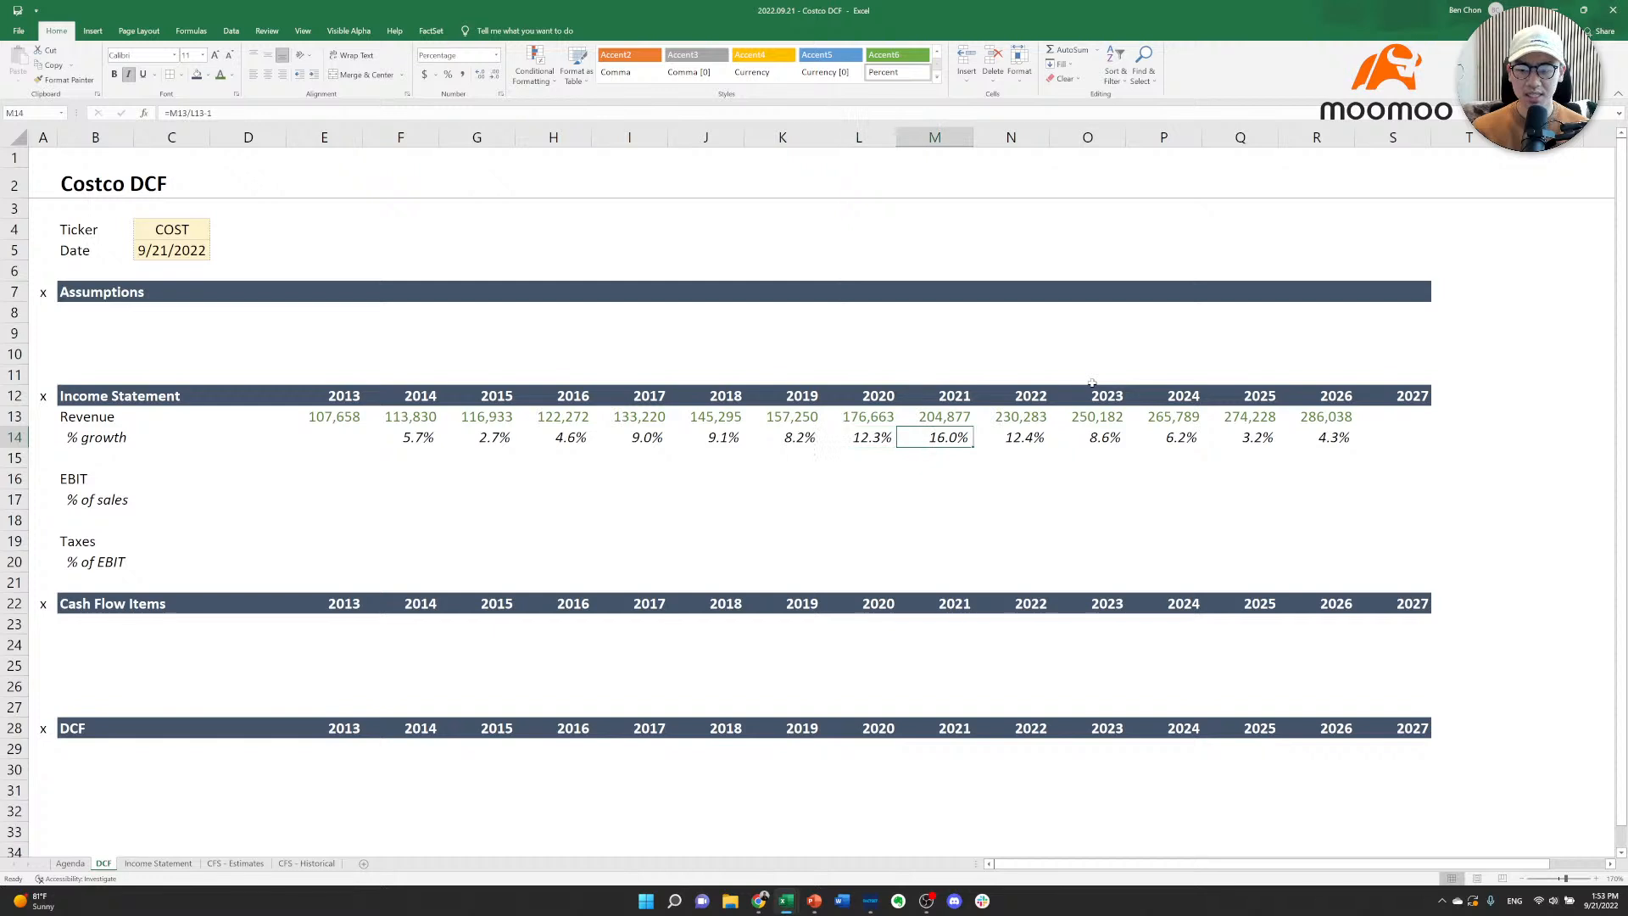
{"action": "key", "text": "Right"}
{"action": "key", "text": "Right"}
Link 2013 EBIT in E16 of the DCF sheet to Operating Income in cell B16 of the Income Statement sheet.
{"action": "key", "text": "Down"}
{"action": "key", "text": "Left"}
{"action": "key", "text": "Left"}
{"action": "key", "text": "Left"}
{"action": "key", "text": "Left"}
{"action": "key", "text": "Left"}
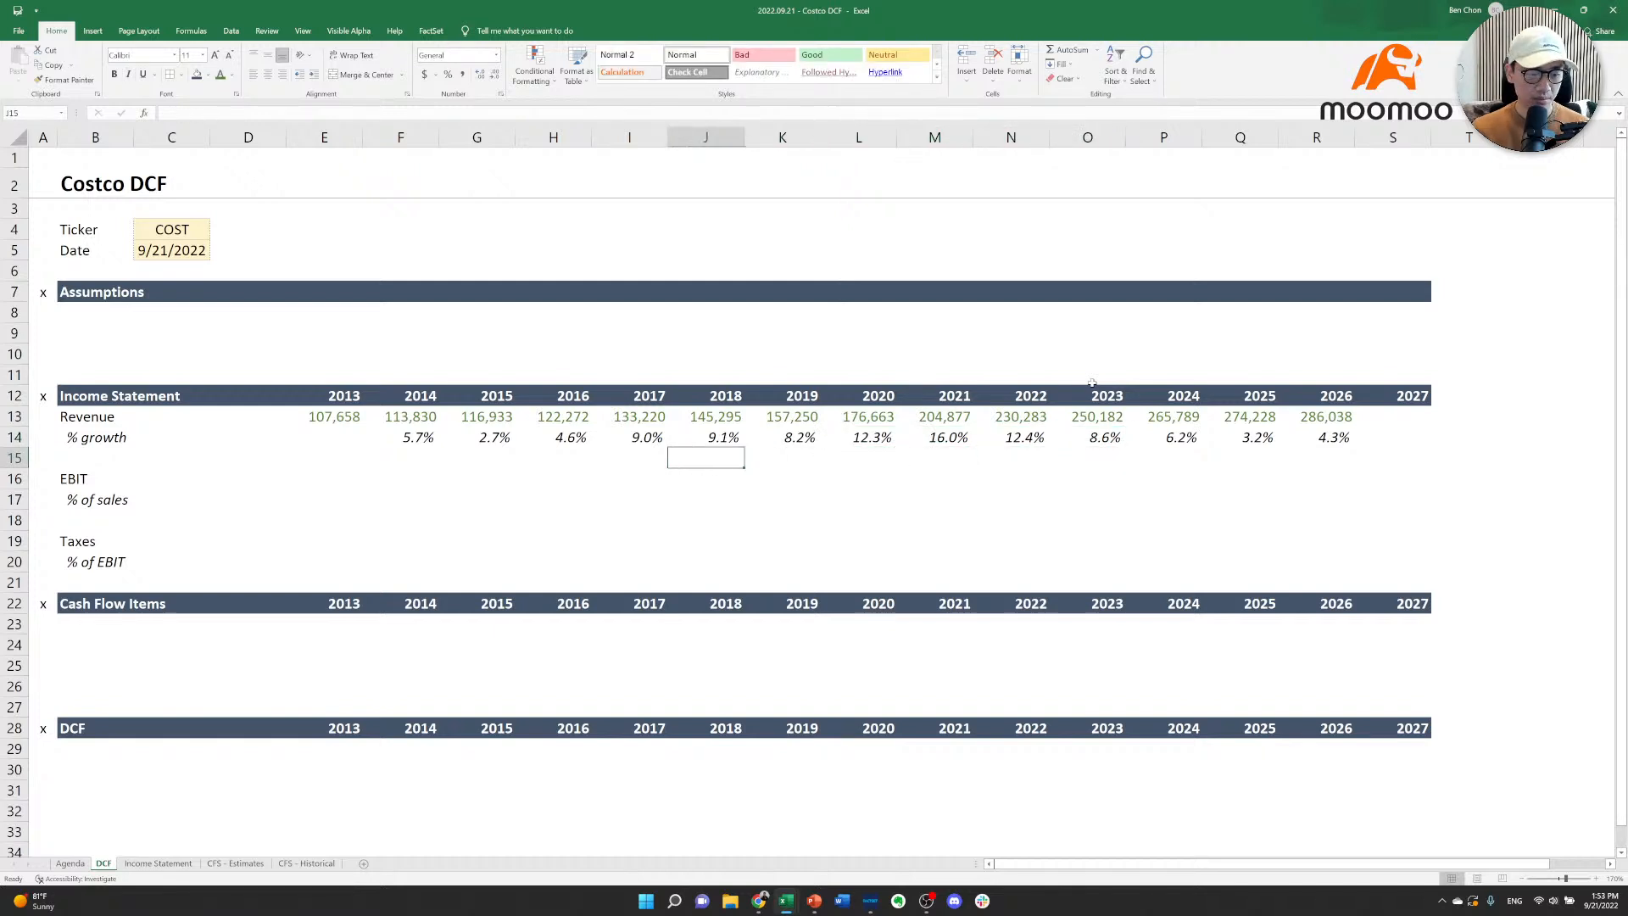
{"action": "key", "text": "Left"}
{"action": "key", "text": "Down"}
{"action": "key", "text": "Left"}
{"action": "key", "text": "Left"}
{"action": "key", "text": "Left"}
{"action": "key", "text": "Left"}
{"action": "key", "text": "Left"}
{"action": "key", "text": "Right"}
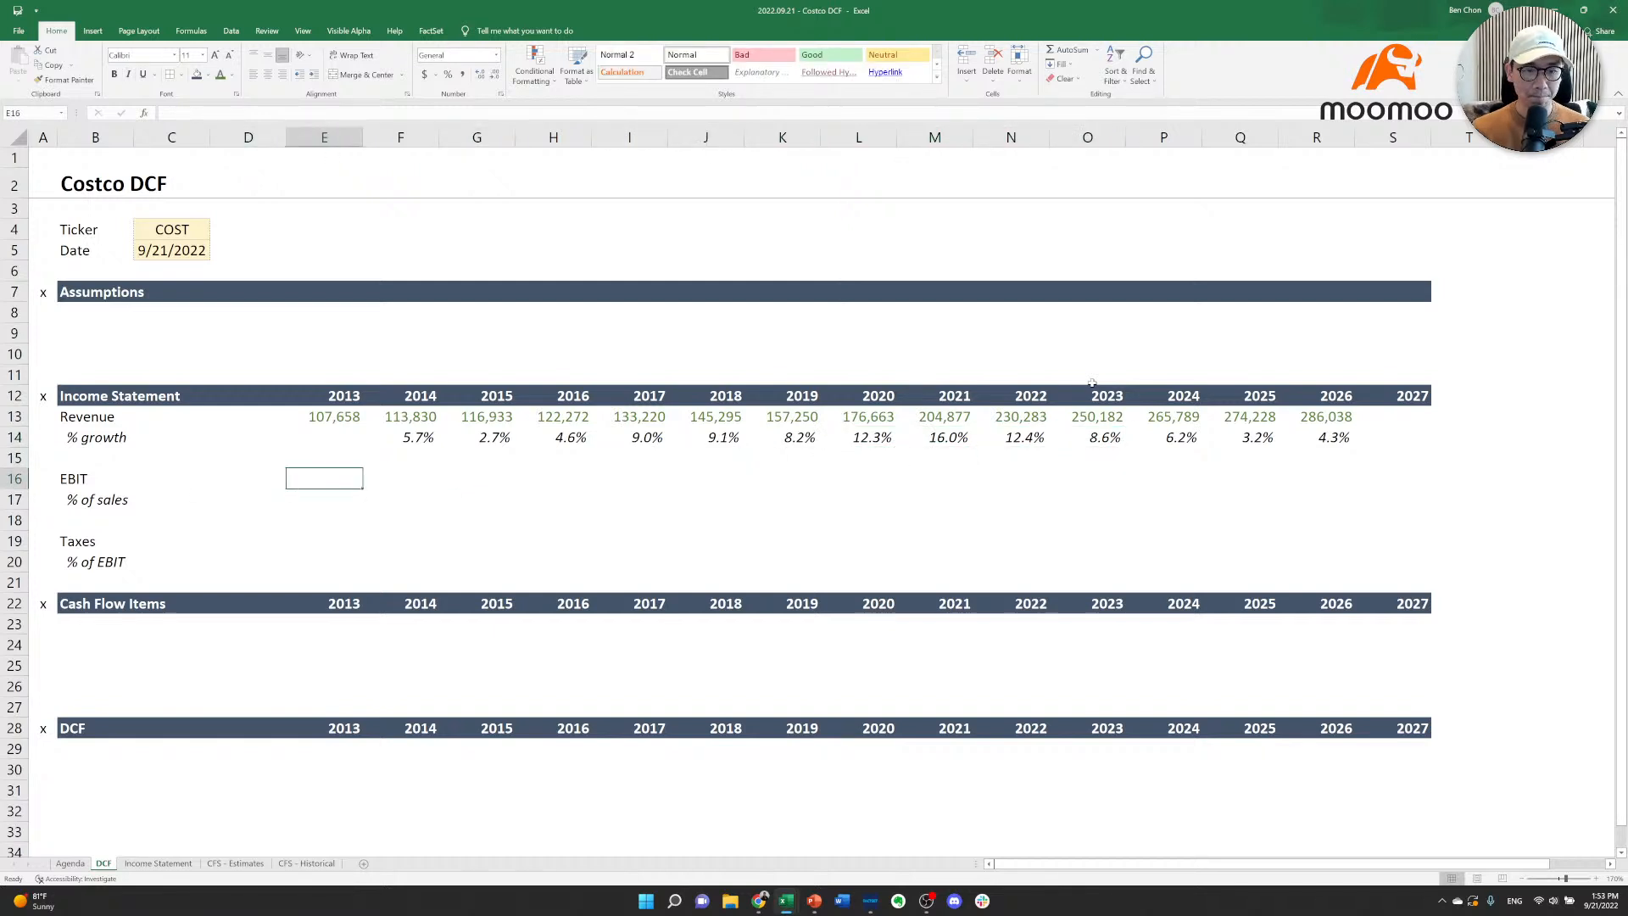
{"action": "type", "text": "="}
{"action": "key", "text": "ctrl+Page_Down"}
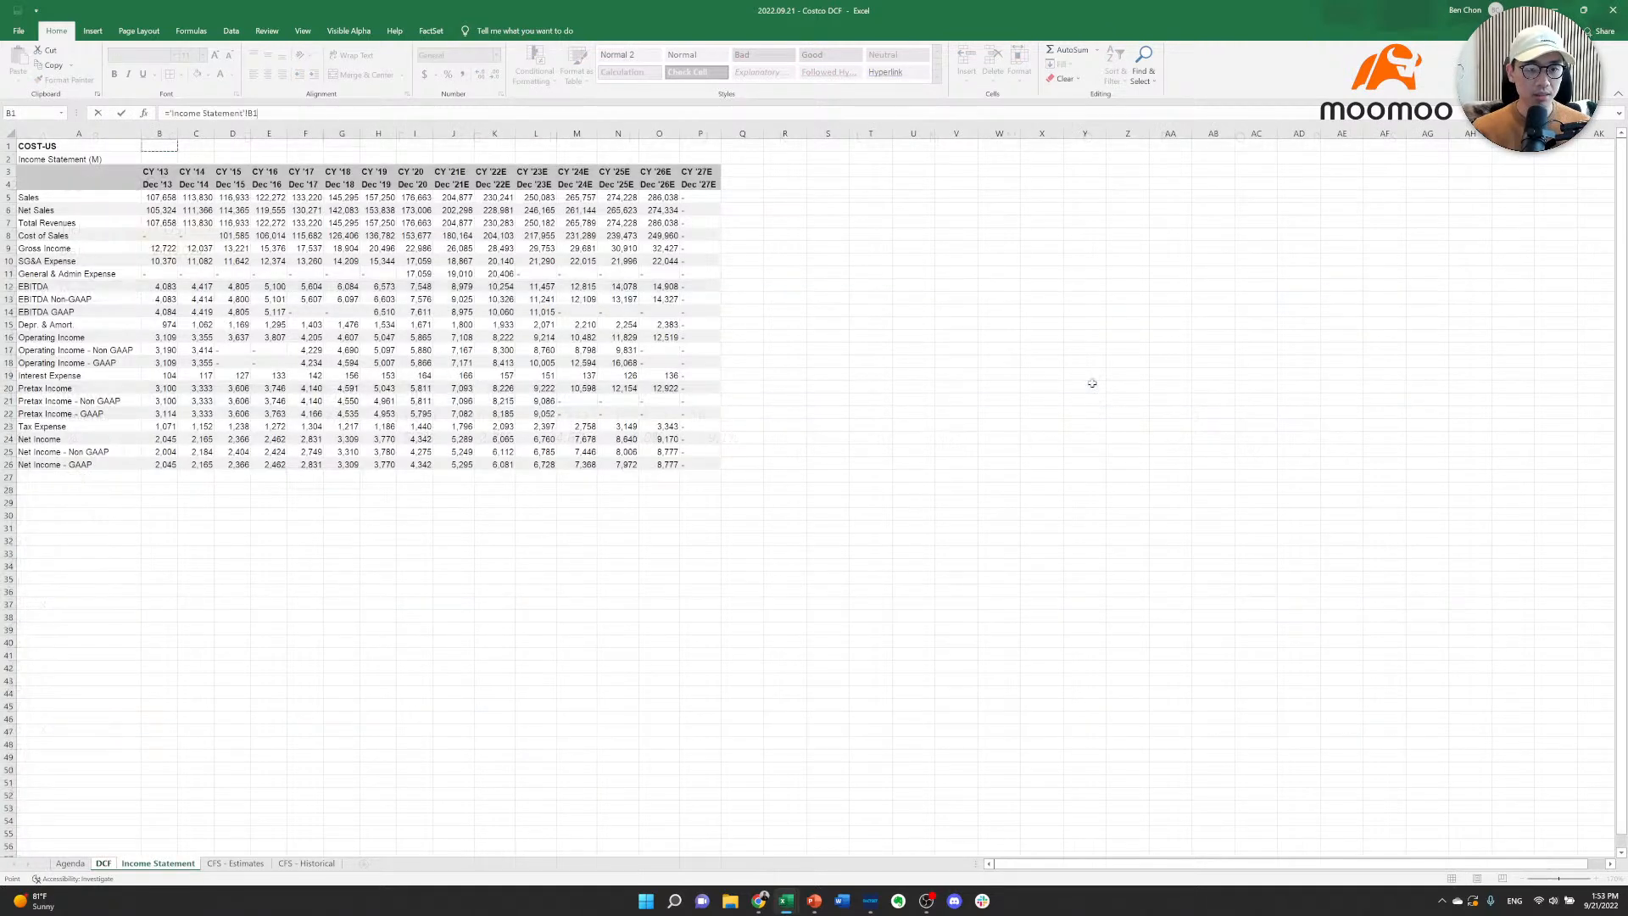
{"action": "key", "text": "Down"}
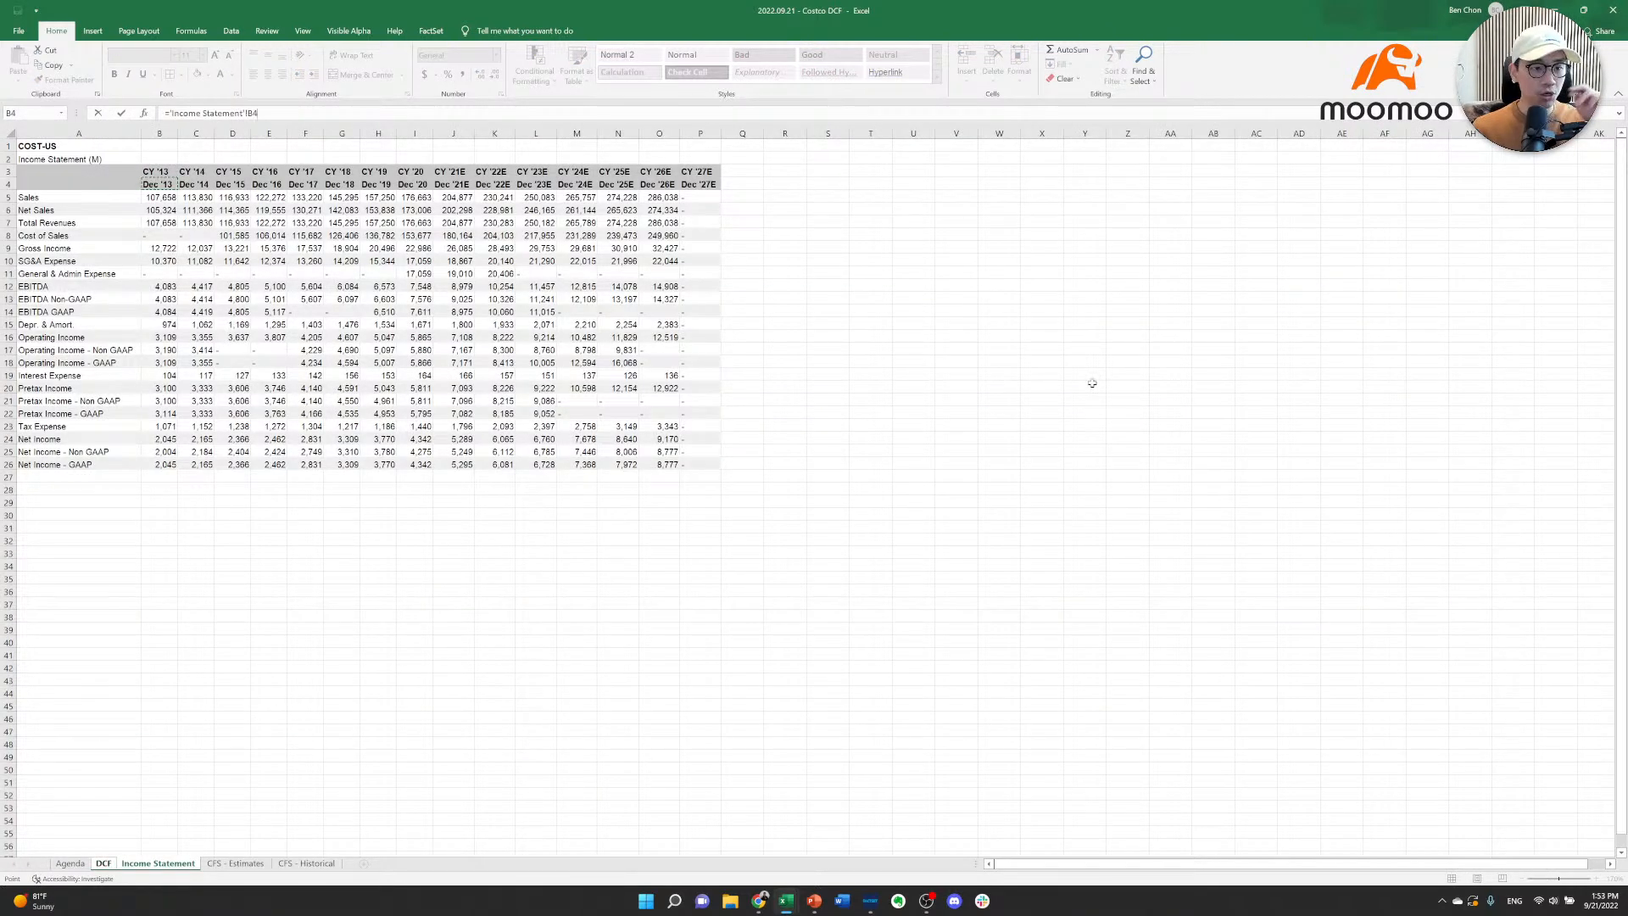
{"action": "key", "text": "Down"}
{"action": "key", "text": "Down"}
{"action": "key", "text": "Down"}
{"action": "key", "text": "Down"}
{"action": "key", "text": "Down"}
{"action": "key", "text": "Down"}
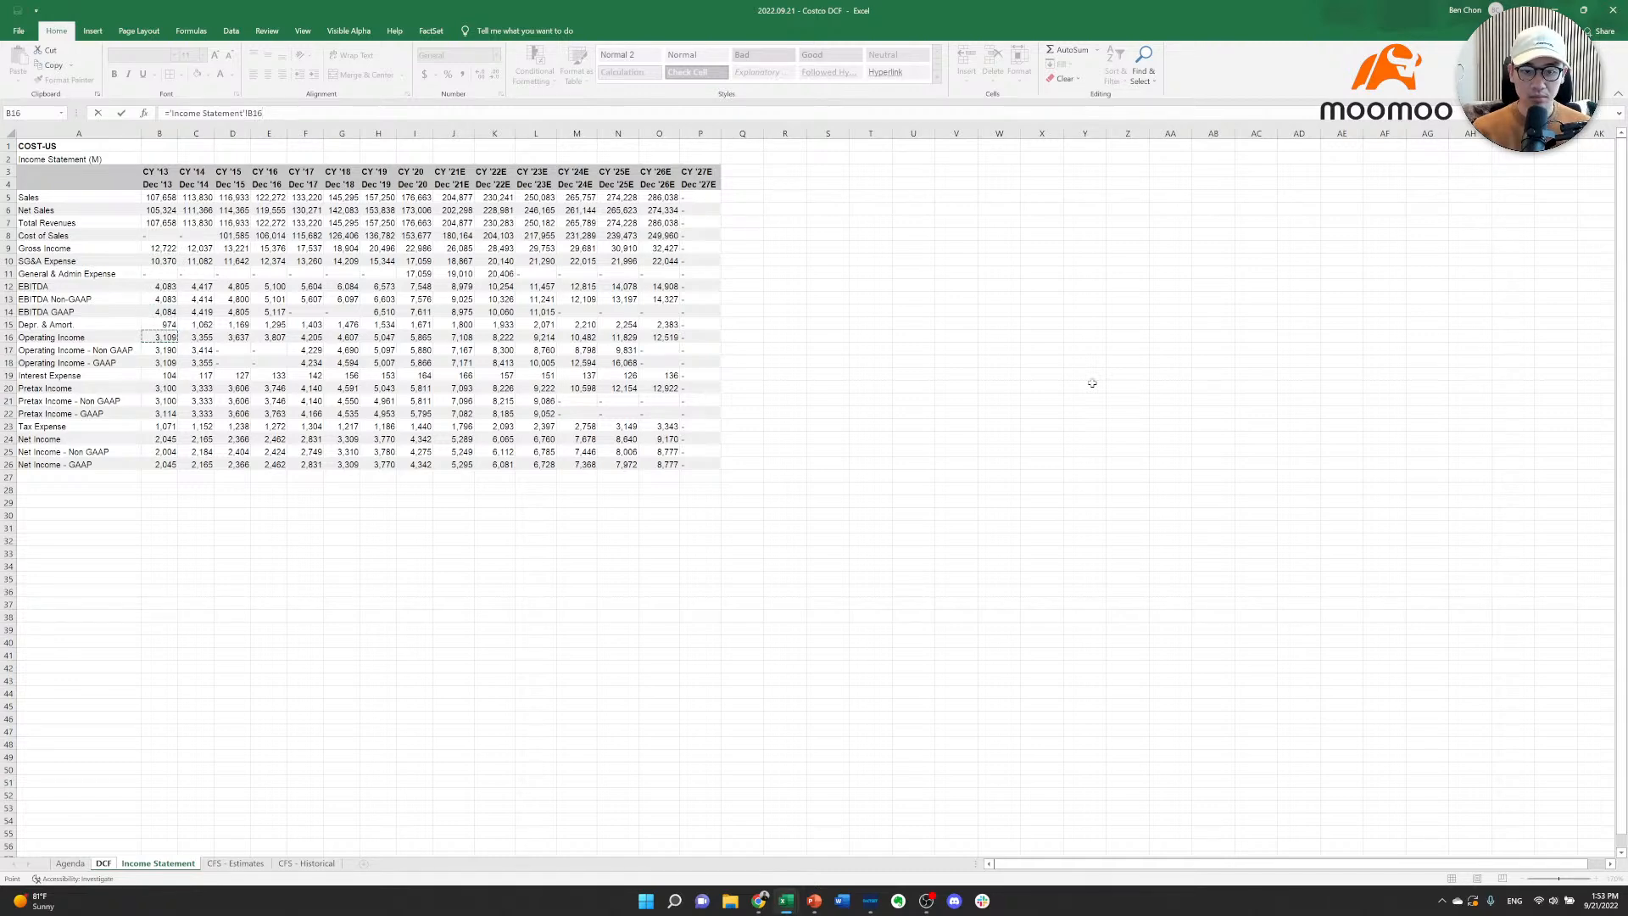
{"action": "key", "text": "Return"}
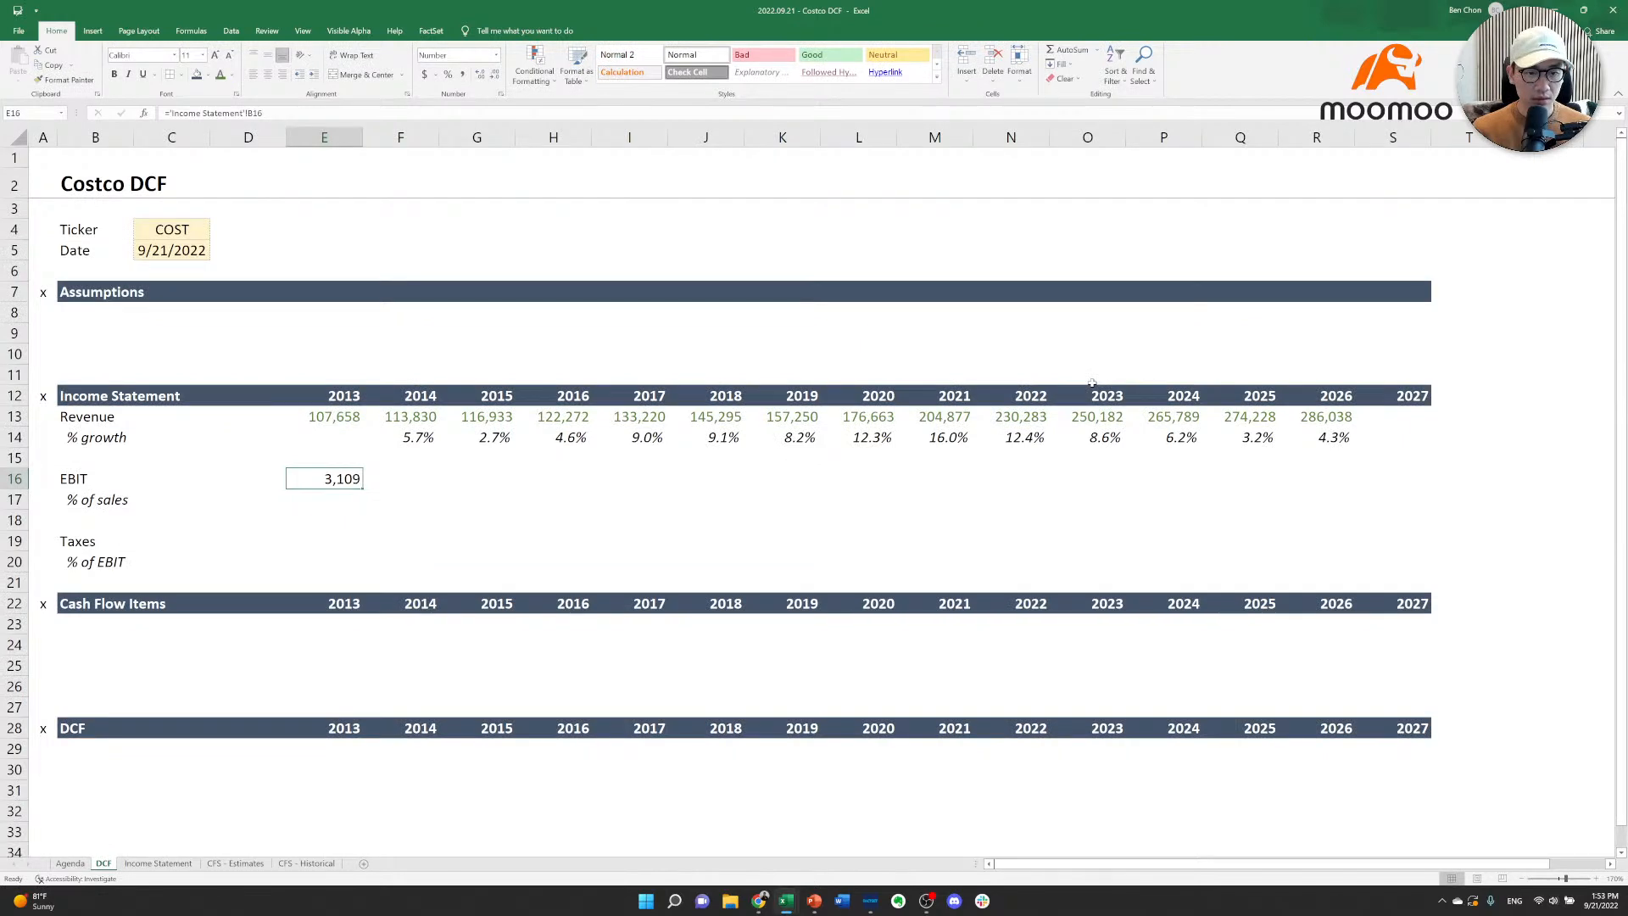
On the Income Statement sheet, compare the Operating Income, Non GAAP and GAAP rows across the historical and estimated years.
{"action": "key", "text": "ctrl+Page_Down"}
{"action": "key", "text": "Up"}
{"action": "key", "text": "Up"}
{"action": "key", "text": "Up"}
{"action": "key", "text": "Up"}
{"action": "key", "text": "Up"}
{"action": "key", "text": "Up"}
{"action": "key", "text": "Up"}
{"action": "key", "text": "Up"}
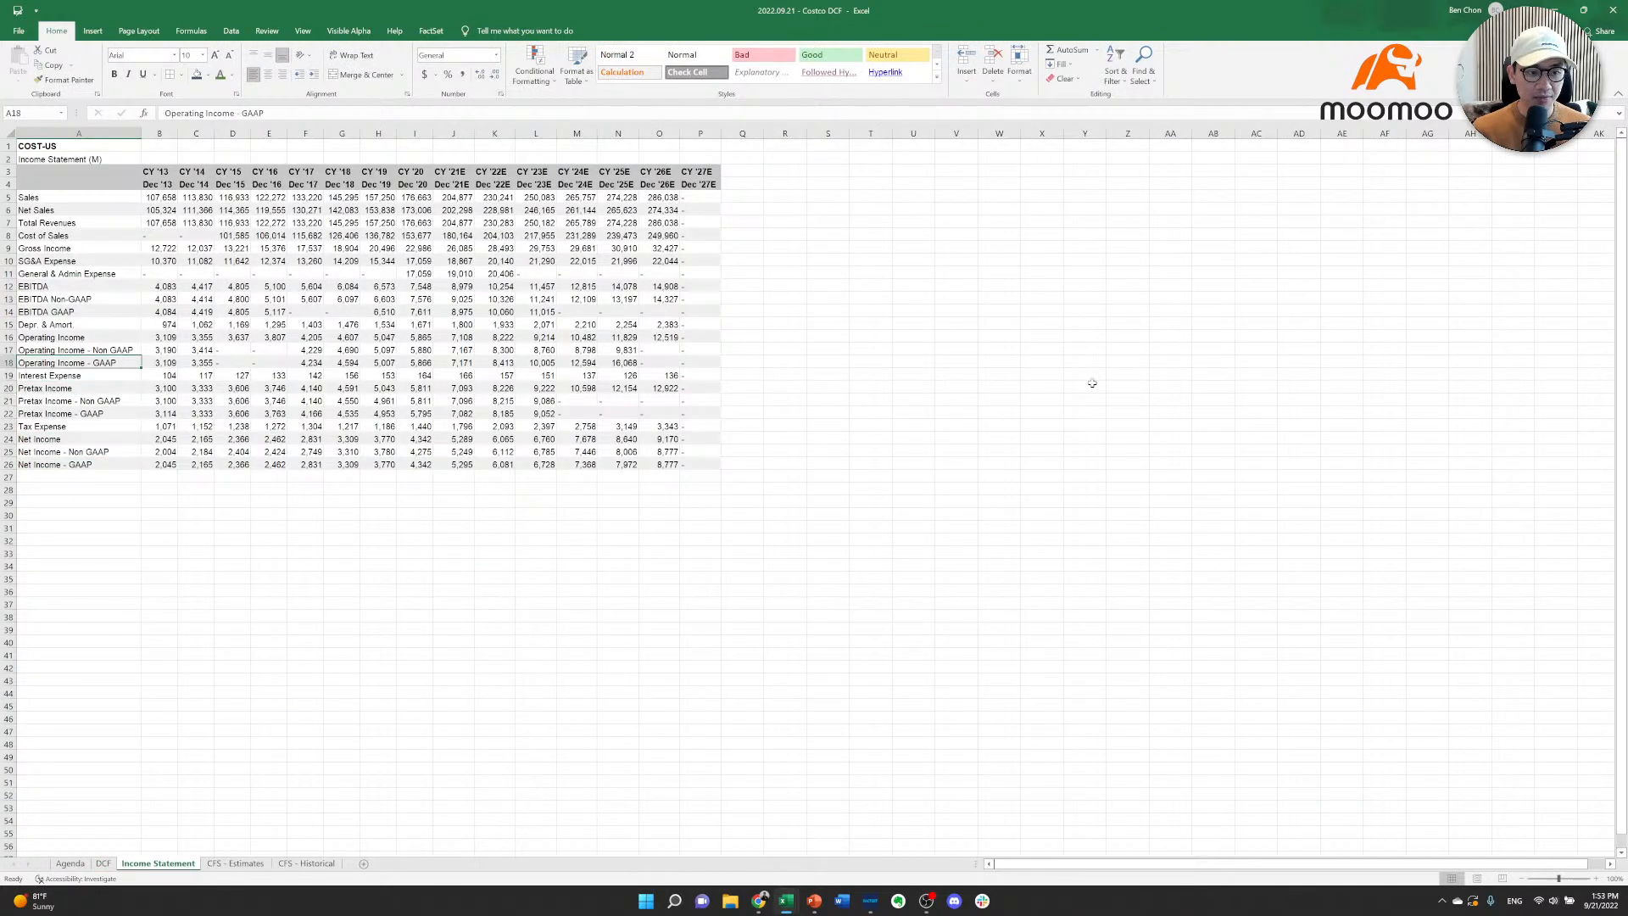
{"action": "key", "text": "Up"}
{"action": "key", "text": "Right"}
{"action": "key", "text": "Right"}
{"action": "key", "text": "Right"}
{"action": "key", "text": "Right"}
{"action": "key", "text": "Right"}
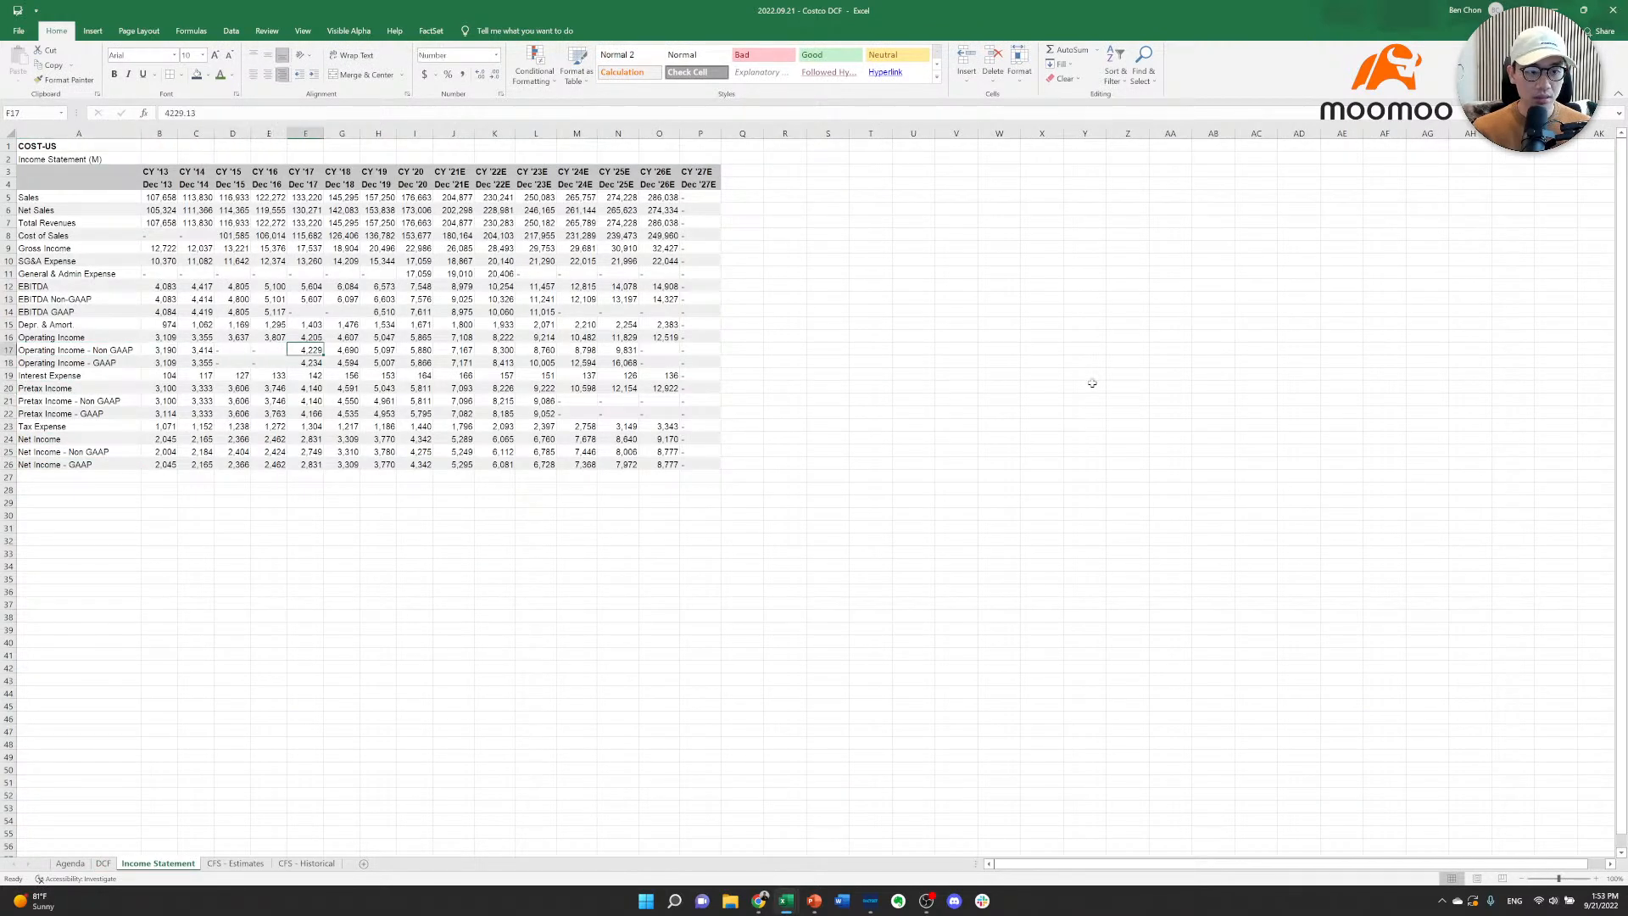
{"action": "key", "text": "Right"}
{"action": "key", "text": "Right"}
{"action": "key", "text": "Right"}
{"action": "key", "text": "Right"}
{"action": "key", "text": "Right"}
{"action": "key", "text": "Right"}
{"action": "key", "text": "Right"}
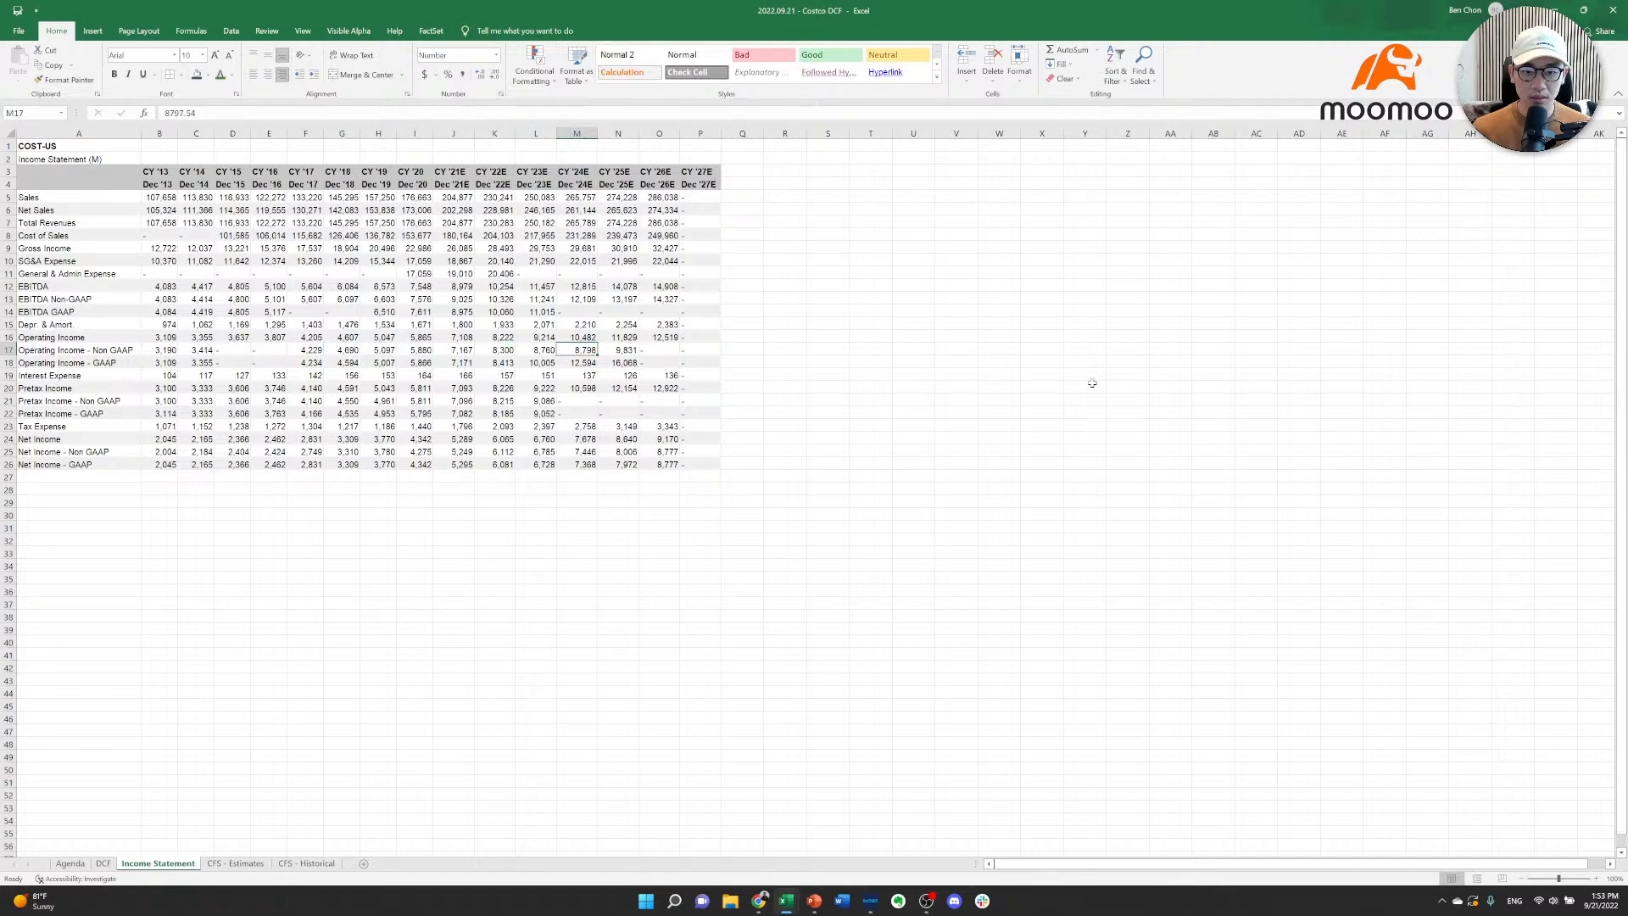
{"action": "key", "text": "Down"}
{"action": "key", "text": "Right"}
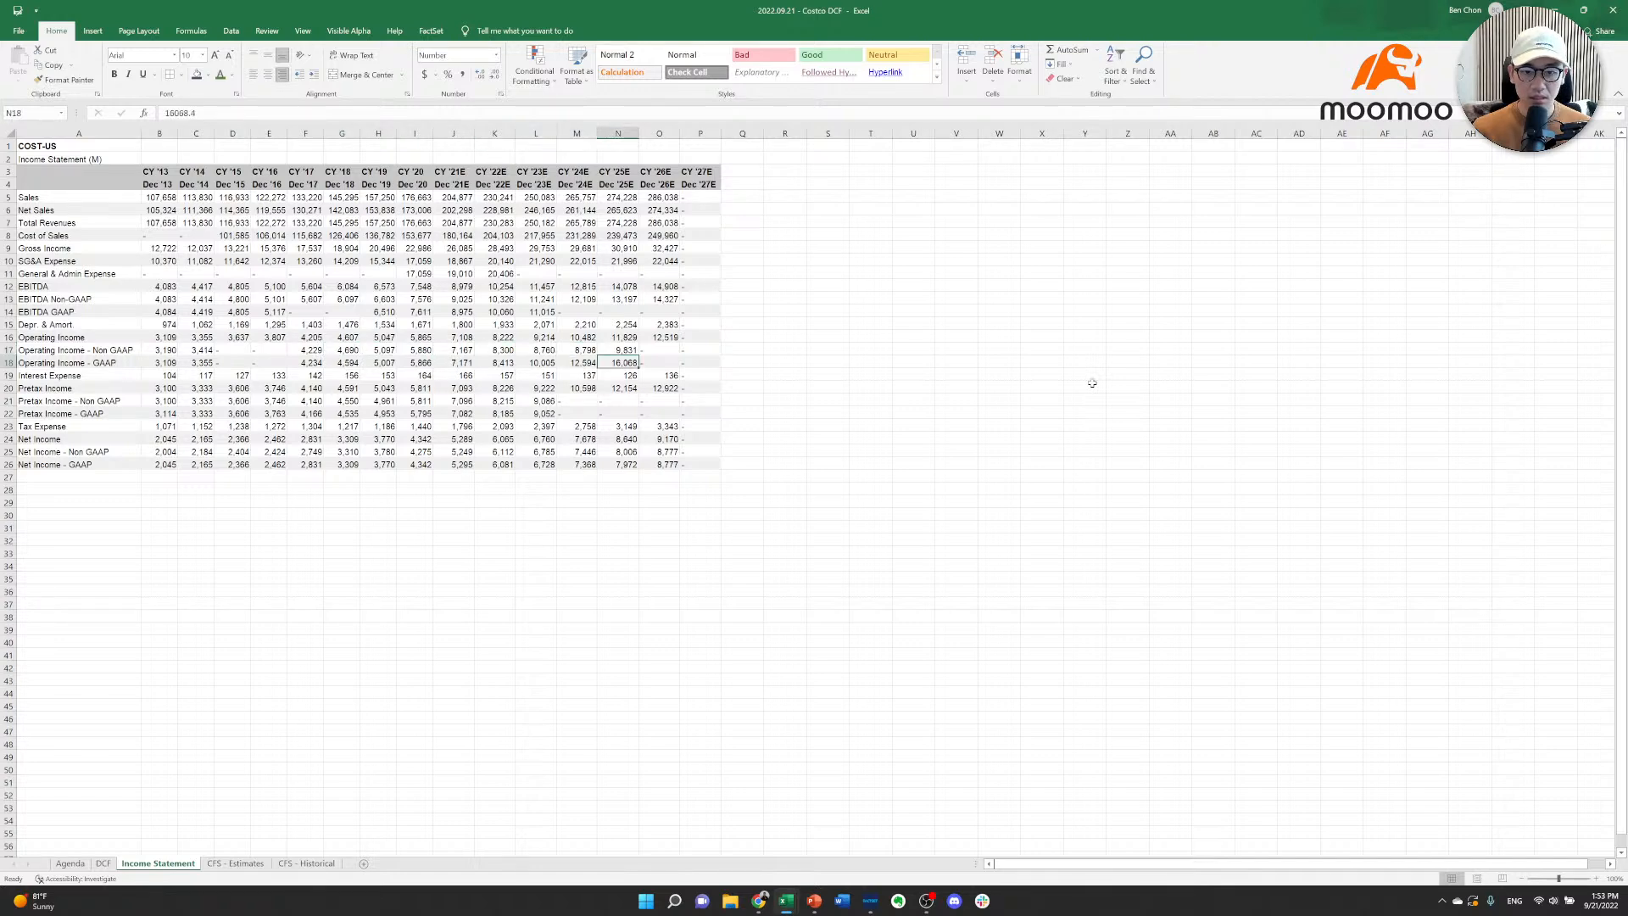
{"action": "key", "text": "Up"}
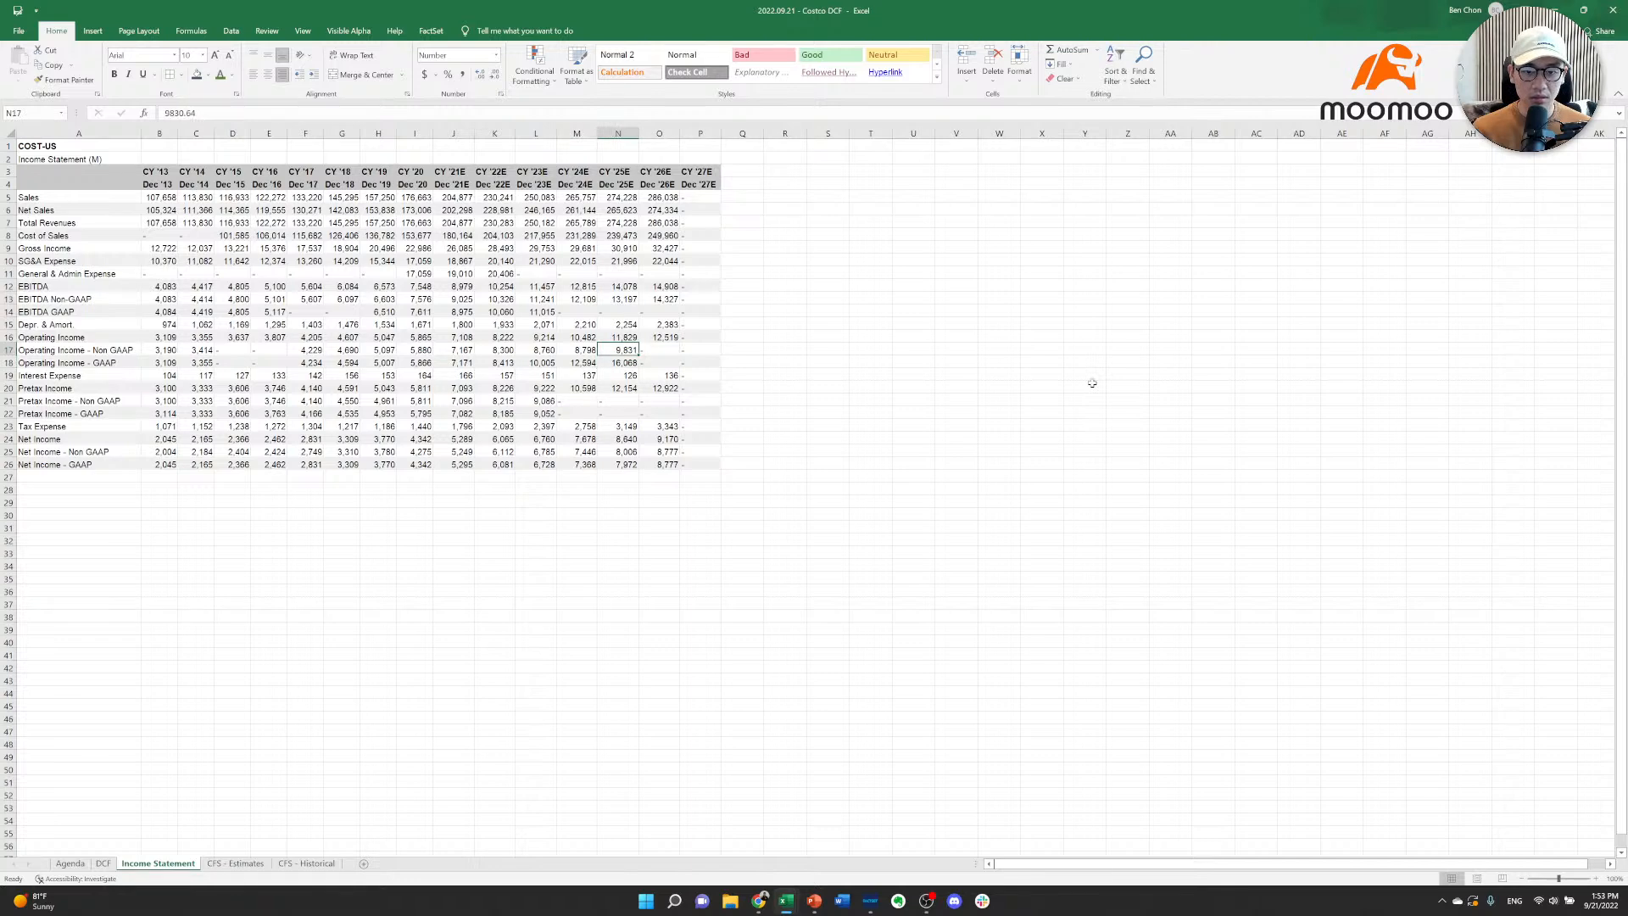
{"action": "key", "text": "Up"}
{"action": "key", "text": "Right"}
{"action": "key", "text": "Left"}
{"action": "key", "text": "Down"}
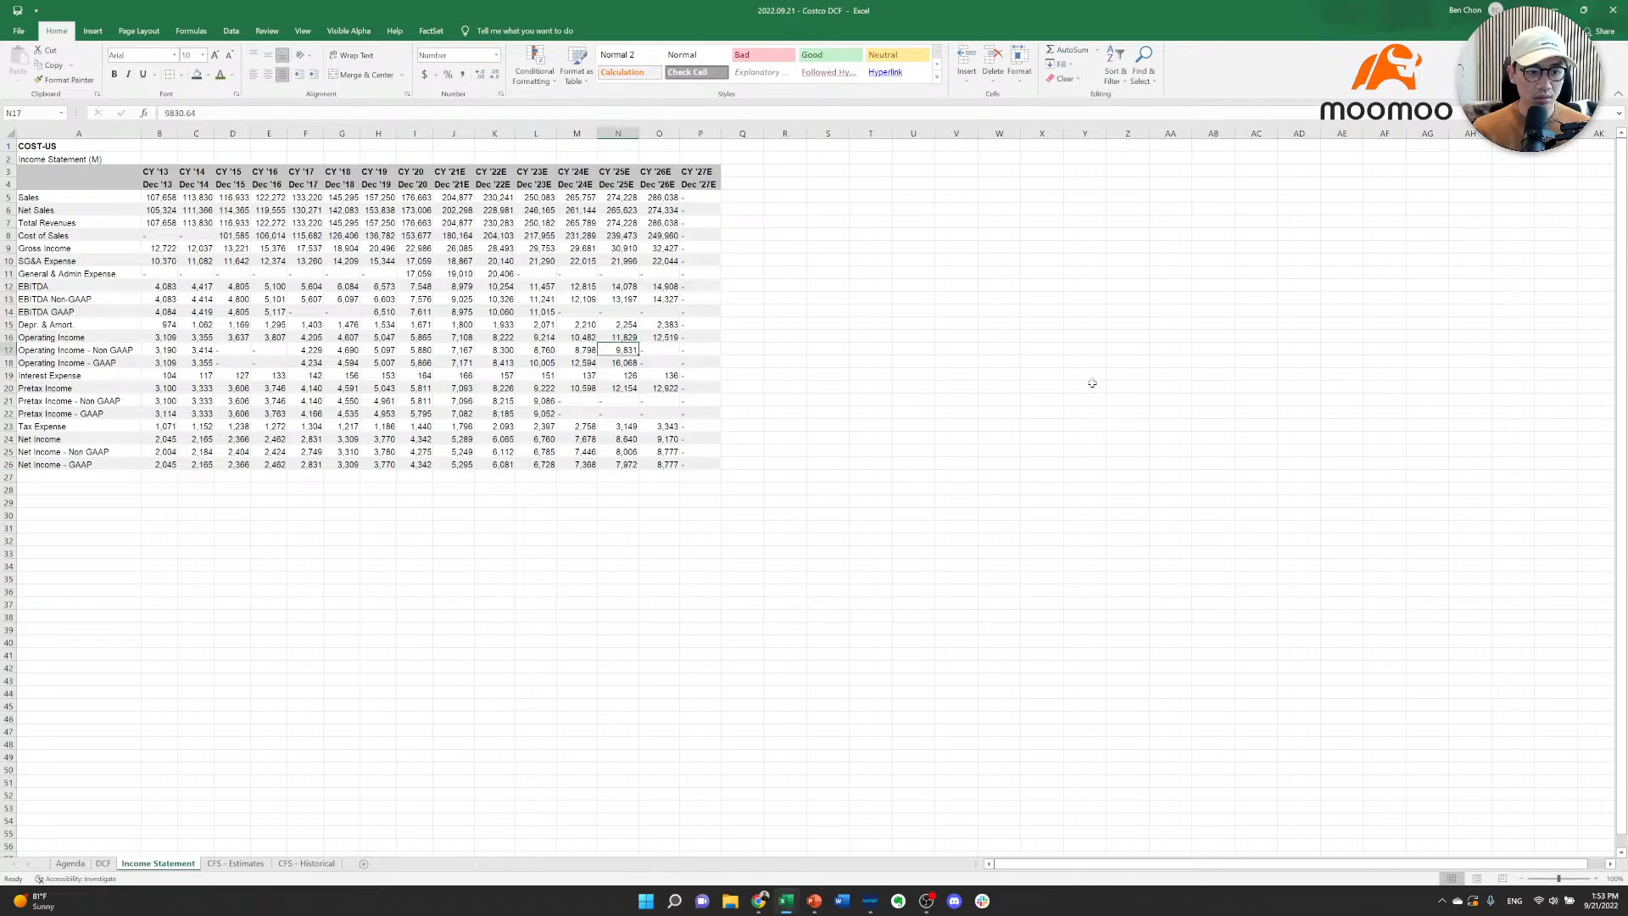
{"action": "key", "text": "Down"}
{"action": "key", "text": "Left"}
{"action": "key", "text": "Left"}
{"action": "key", "text": "Left"}
{"action": "key", "text": "Left"}
{"action": "key", "text": "Left"}
{"action": "key", "text": "Left"}
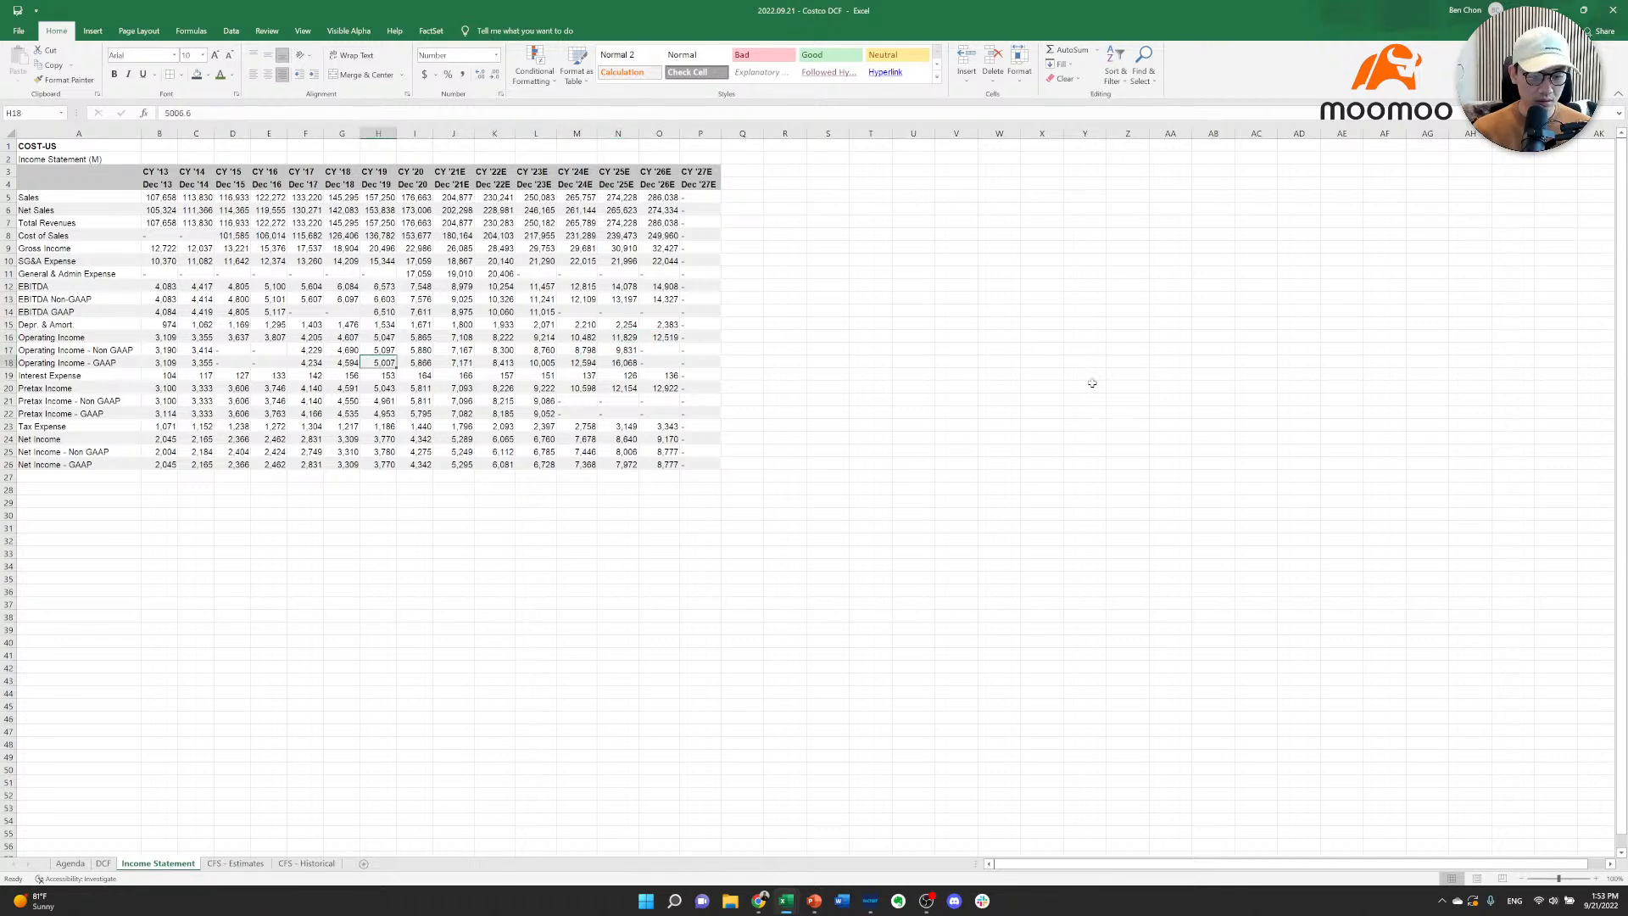
Fill the 2013 EBIT link in E16 of the DCF sheet across row 16 through 2027, column S.
{"action": "key", "text": "ctrl+Page_Up"}
{"action": "key", "text": "shift+Right"}
{"action": "key", "text": "ctrl+c"}
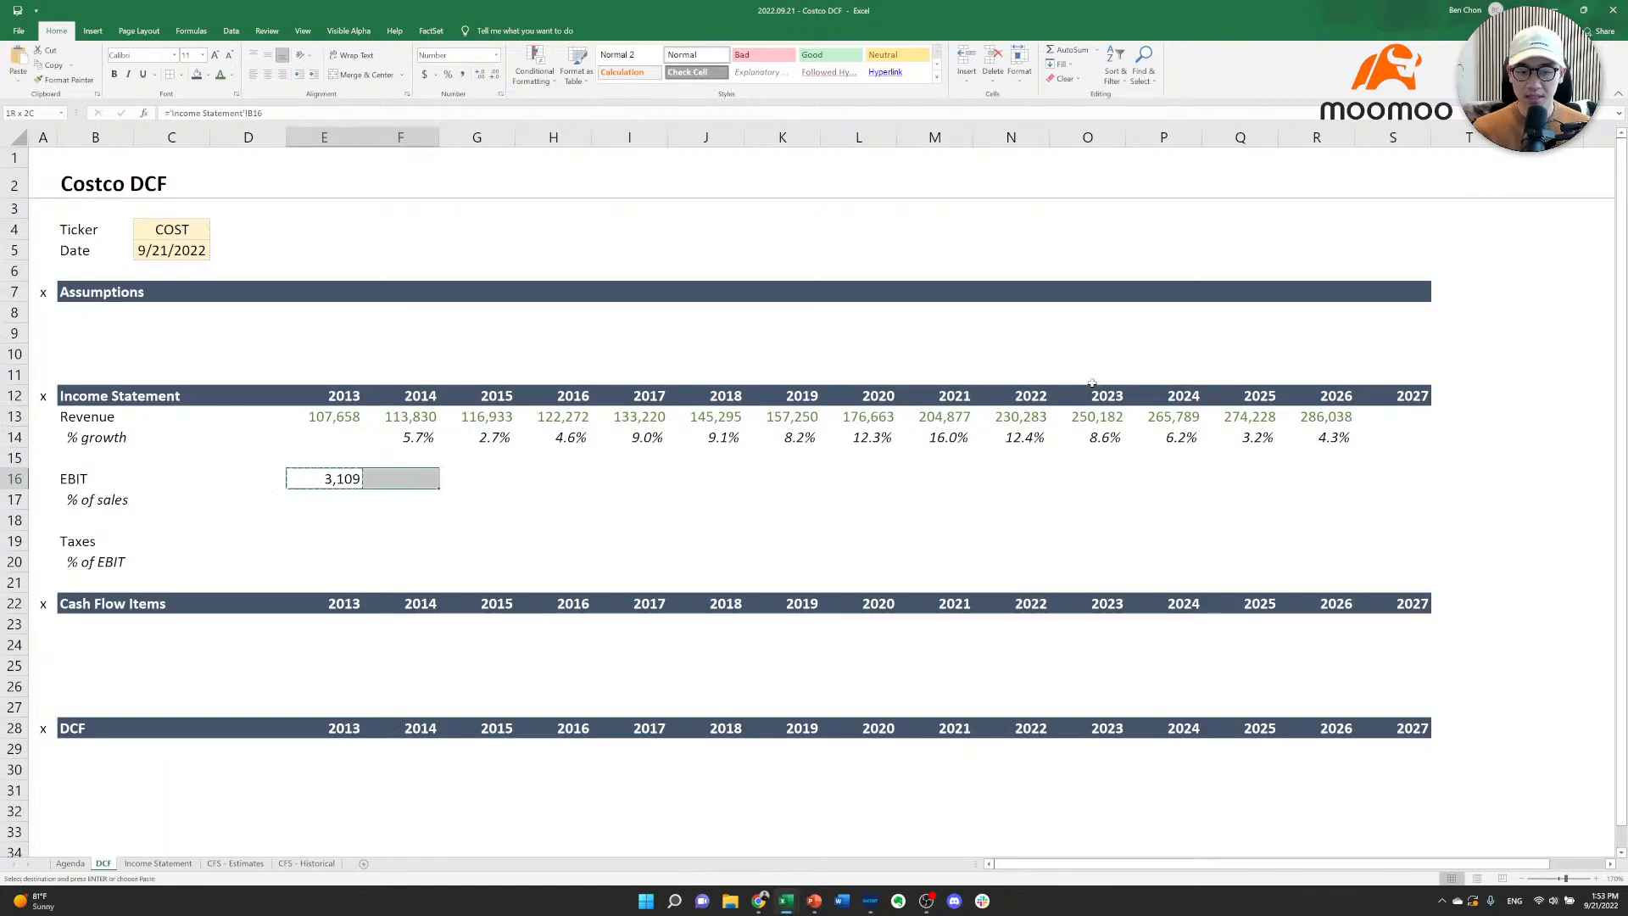
{"action": "key", "text": "shift+Right"}
{"action": "key", "text": "shift+Right"}
{"action": "key", "text": "shift+Right"}
{"action": "key", "text": "shift+Right"}
{"action": "key", "text": "shift+Right"}
{"action": "key", "text": "shift+Right"}
{"action": "key", "text": "shift+Right"}
{"action": "key", "text": "shift+Right"}
{"action": "key", "text": "shift+Right"}
{"action": "key", "text": "shift+Right"}
{"action": "key", "text": "shift+Right"}
{"action": "key", "text": "shift+Right"}
{"action": "key", "text": "shift+Right"}
{"action": "key", "text": "shift+Right"}
{"action": "key", "text": "shift+Right"}
{"action": "key", "text": "shift+Left"}
{"action": "key", "text": "shift+Left"}
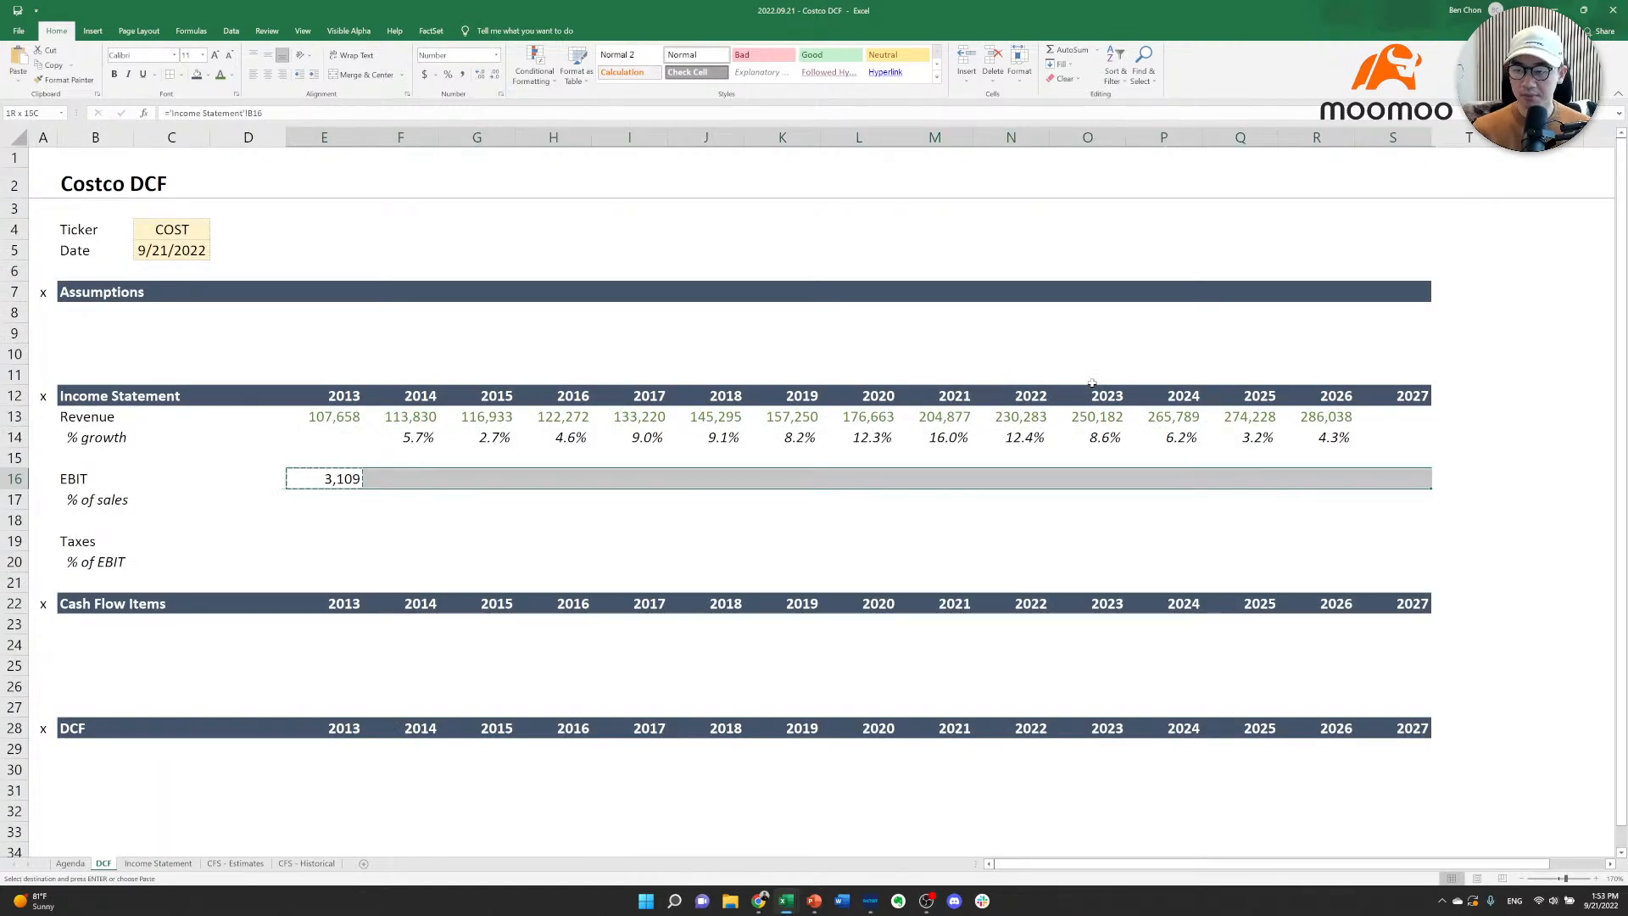
{"action": "key", "text": "Return"}
Clear the 2027 EBIT cell, S16, in the Income Statement section.
{"action": "key", "text": "ctrl+Right"}
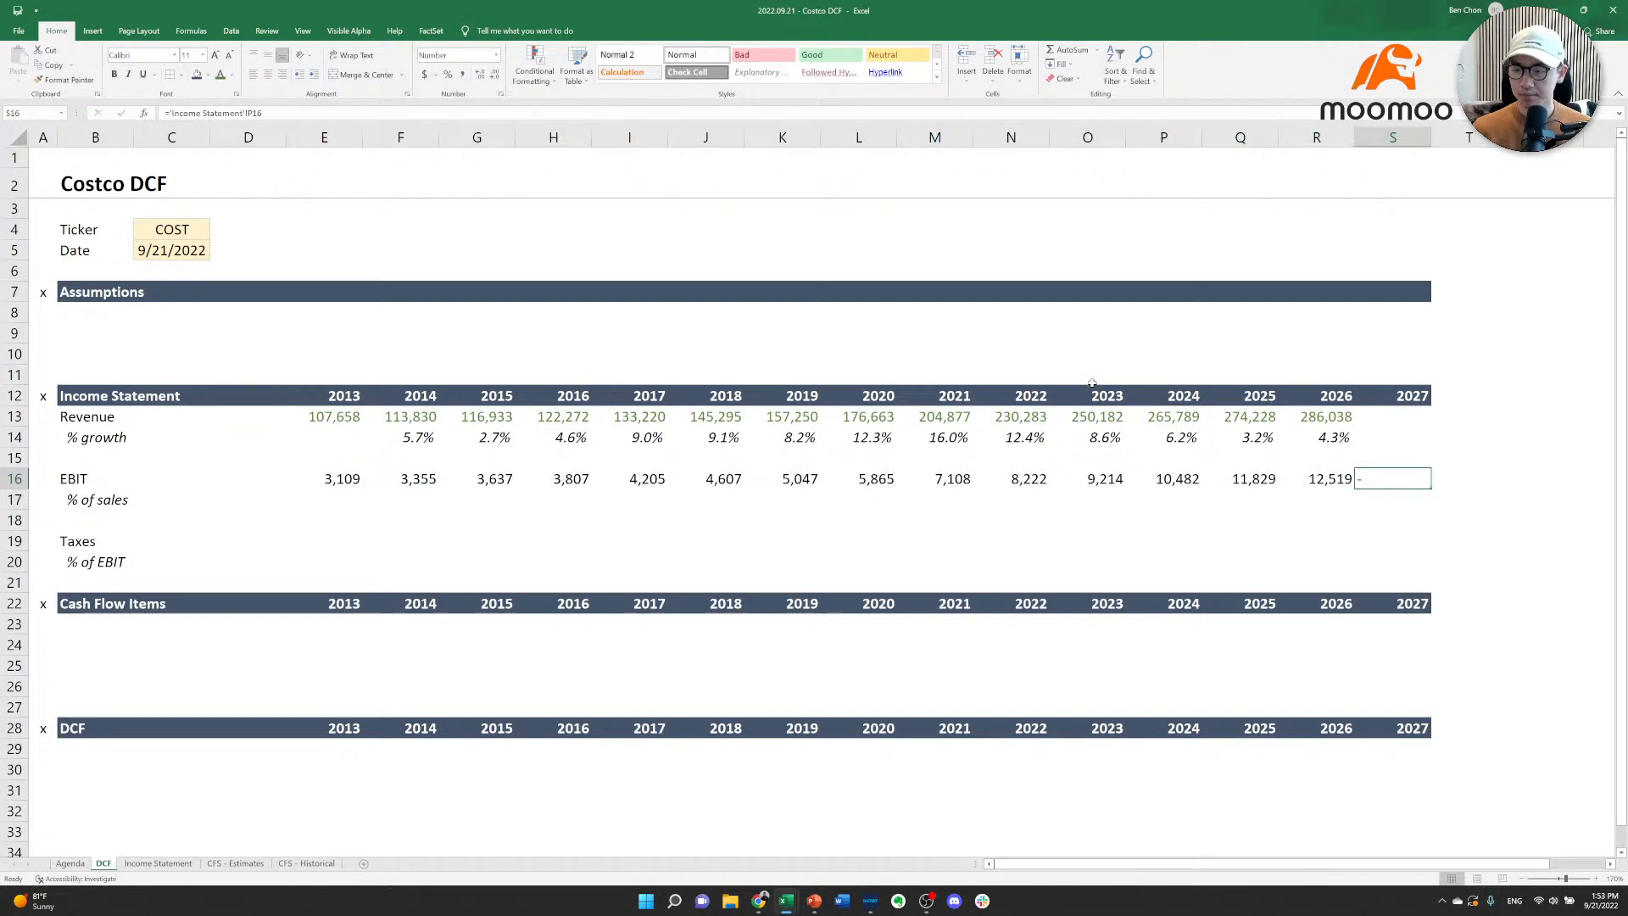
{"action": "key", "text": "Left"}
{"action": "key", "text": "Left"}
{"action": "key", "text": "Left"}
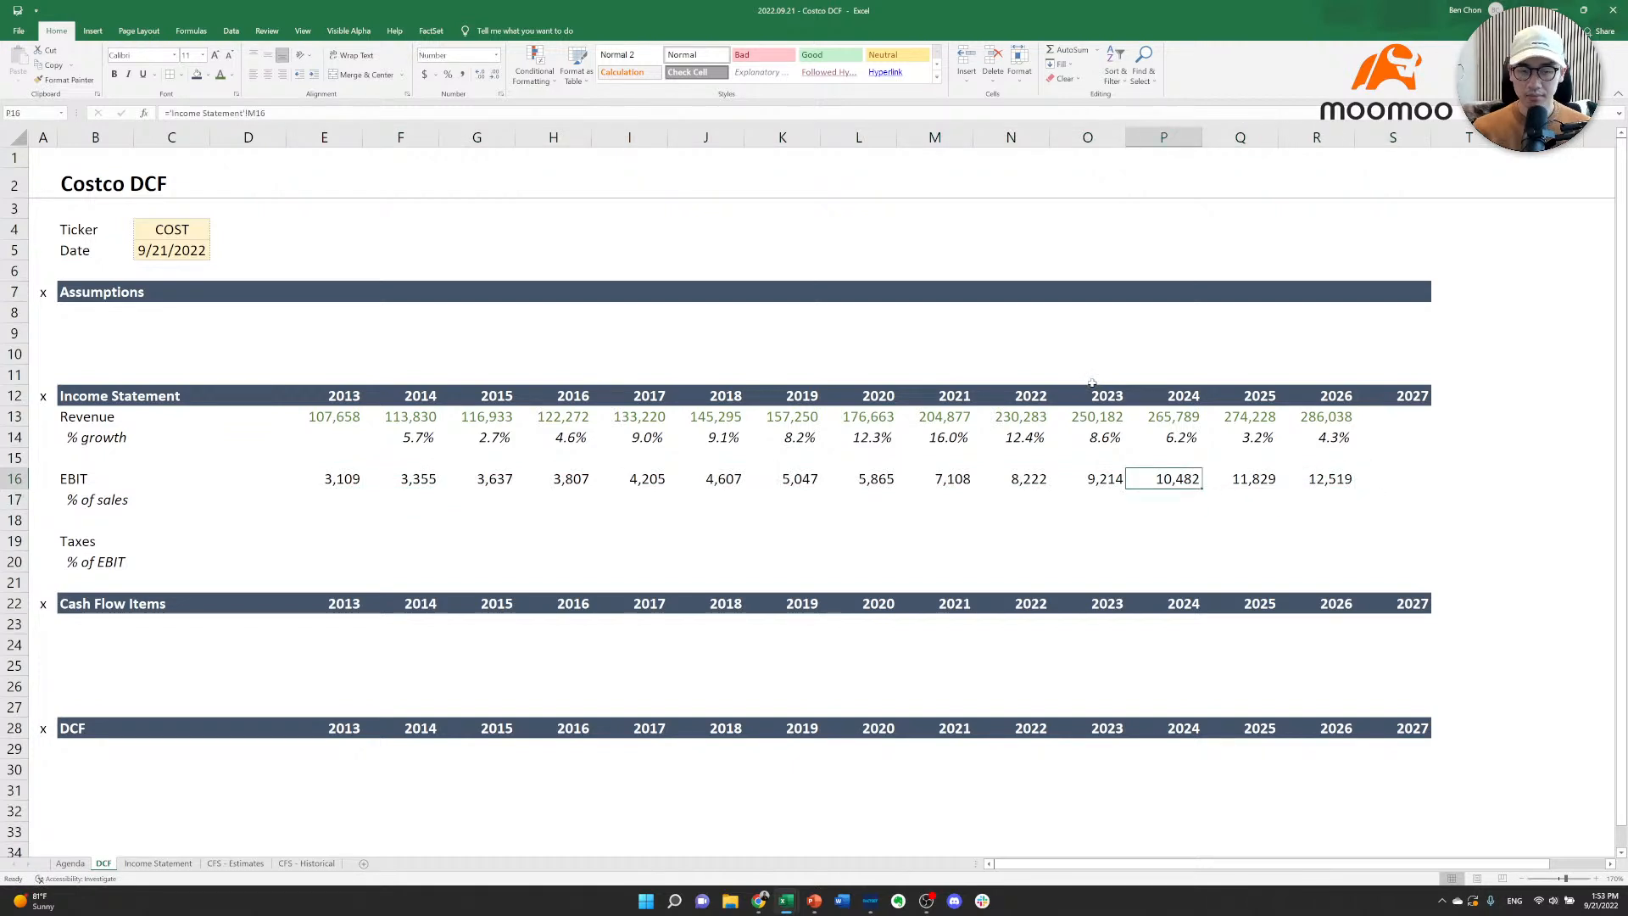
Paste only the formats of the revenue and growth rows, E13:R14, onto the EBIT and % of sales rows starting at E16.
{"action": "key", "text": "ctrl+Left"}
{"action": "key", "text": "Up"}
{"action": "key", "text": "Up"}
{"action": "key", "text": "Up"}
{"action": "key", "text": "ctrl+shift+Right"}
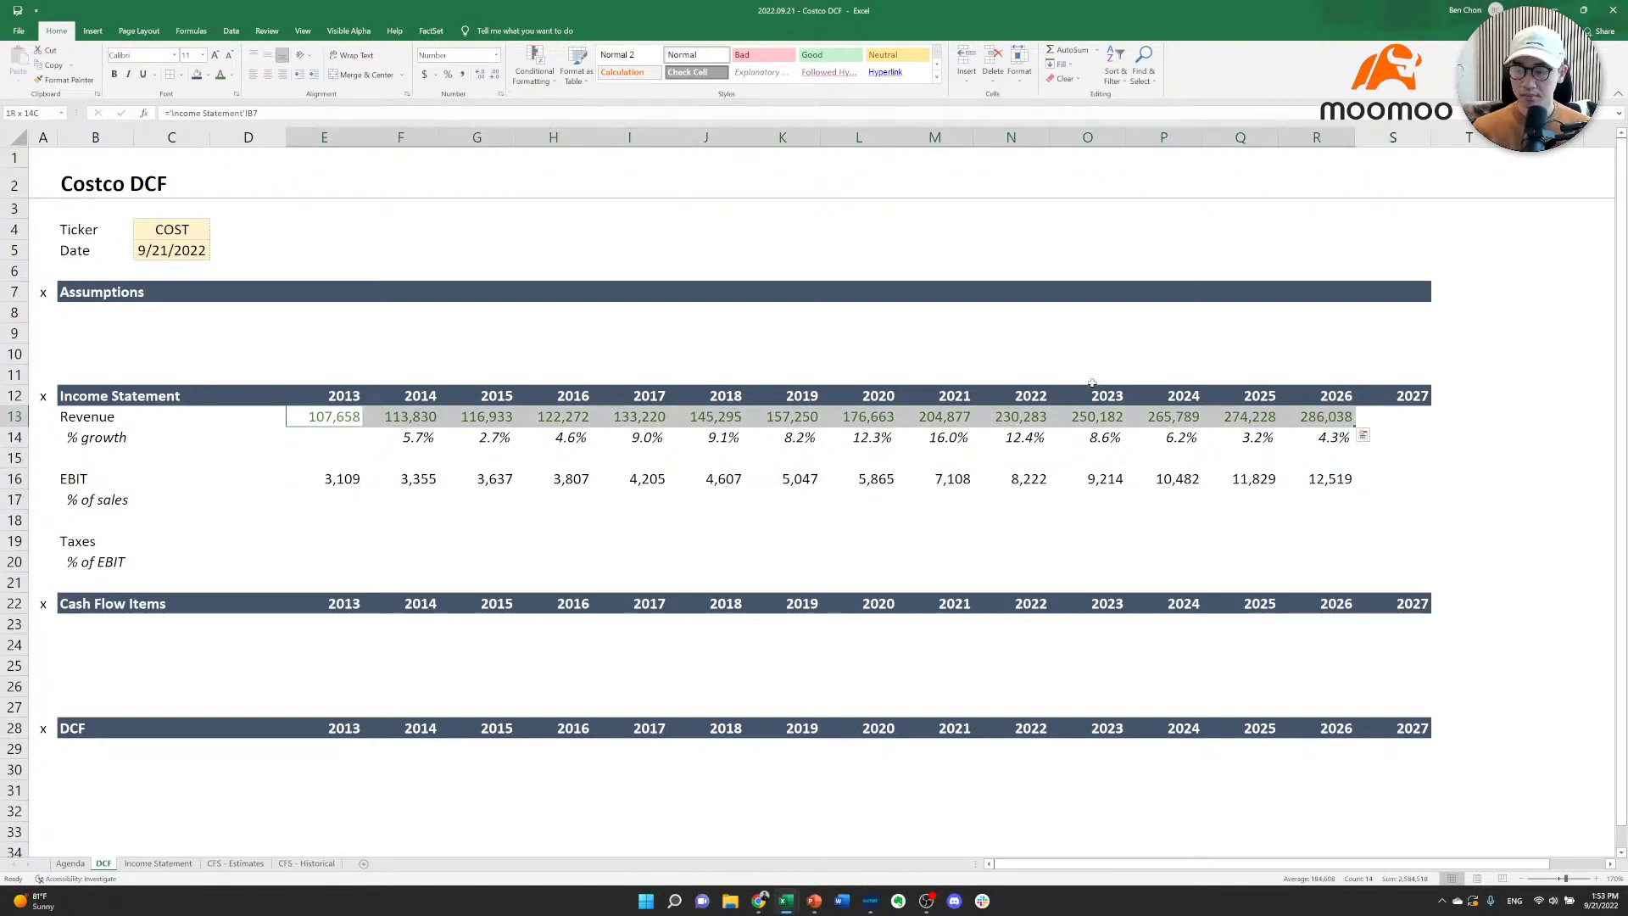
{"action": "key", "text": "shift+Down"}
{"action": "key", "text": "ctrl+c"}
{"action": "key", "text": "Down"}
{"action": "key", "text": "Down"}
{"action": "key", "text": "Down"}
{"action": "key", "text": "ctrl+alt+v"}
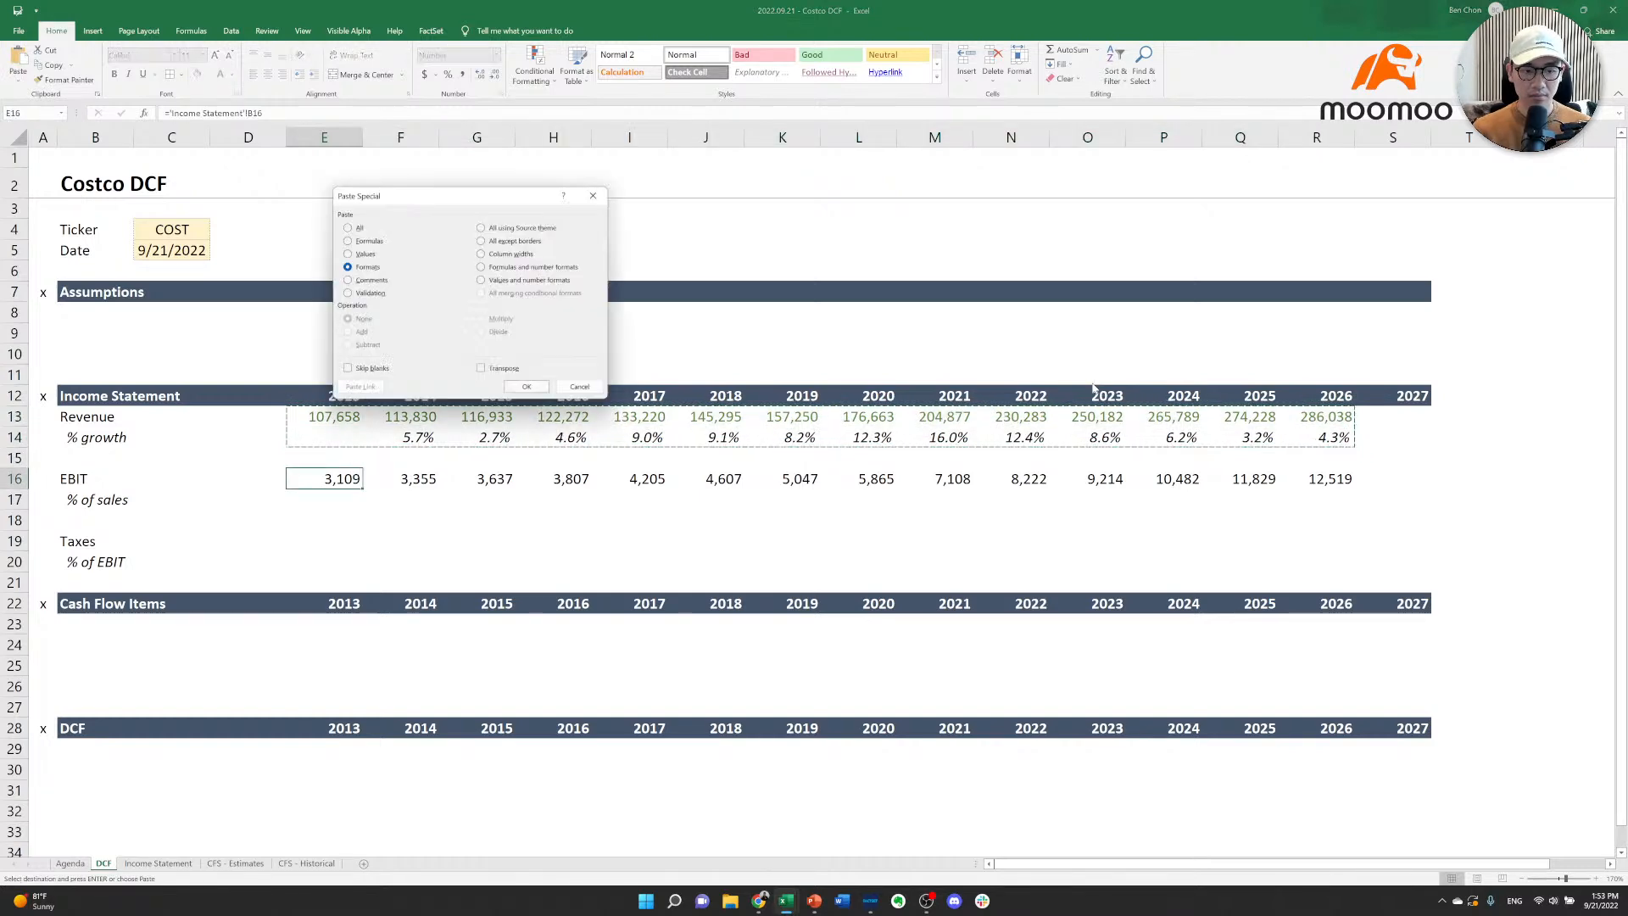
{"action": "key", "text": "t"}
{"action": "key", "text": "Return"}
{"action": "key", "text": "Down"}
{"action": "key", "text": "Escape"}
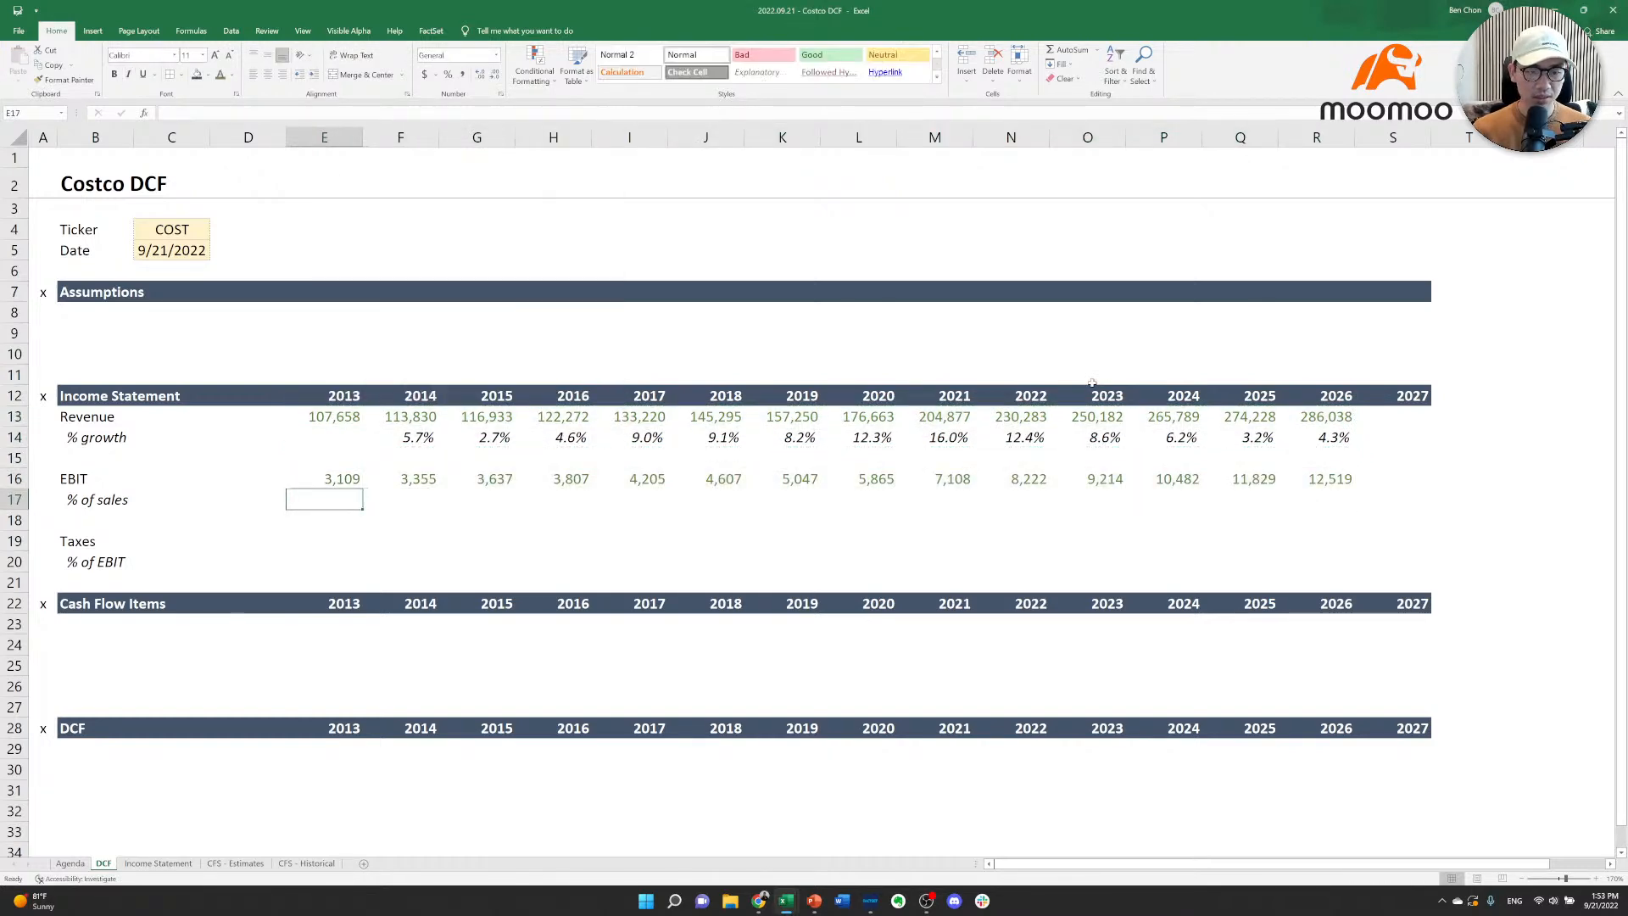
Calculate 2013 EBIT as a percentage of sales in E17 with the formula =E16/E13.
{"action": "type", "text": "="}
{"action": "key", "text": "Up"}
{"action": "type", "text": "/"}
{"action": "key", "text": "Up"}
{"action": "key", "text": "Up"}
{"action": "key", "text": "Up"}
{"action": "key", "text": "Up"}
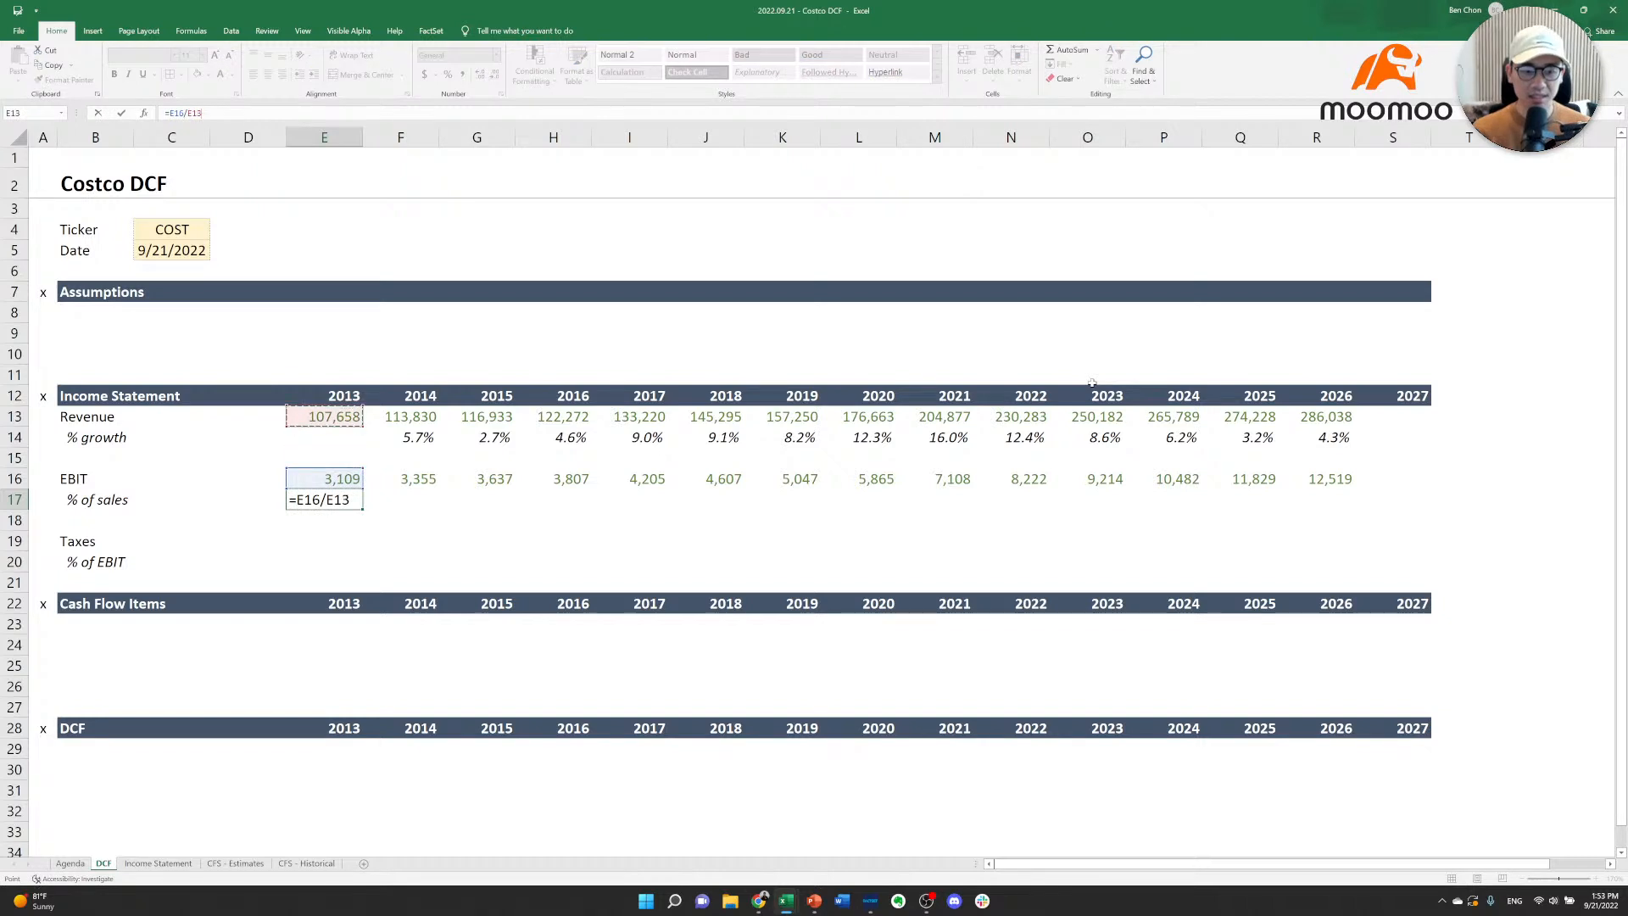
{"action": "key", "text": "Return"}
Copy the italic percentage format of growth cell F14 to E14 and to the 2013 % of sales cell, E17.
{"action": "key", "text": "Up"}
{"action": "key", "text": "Up"}
{"action": "key", "text": "Up"}
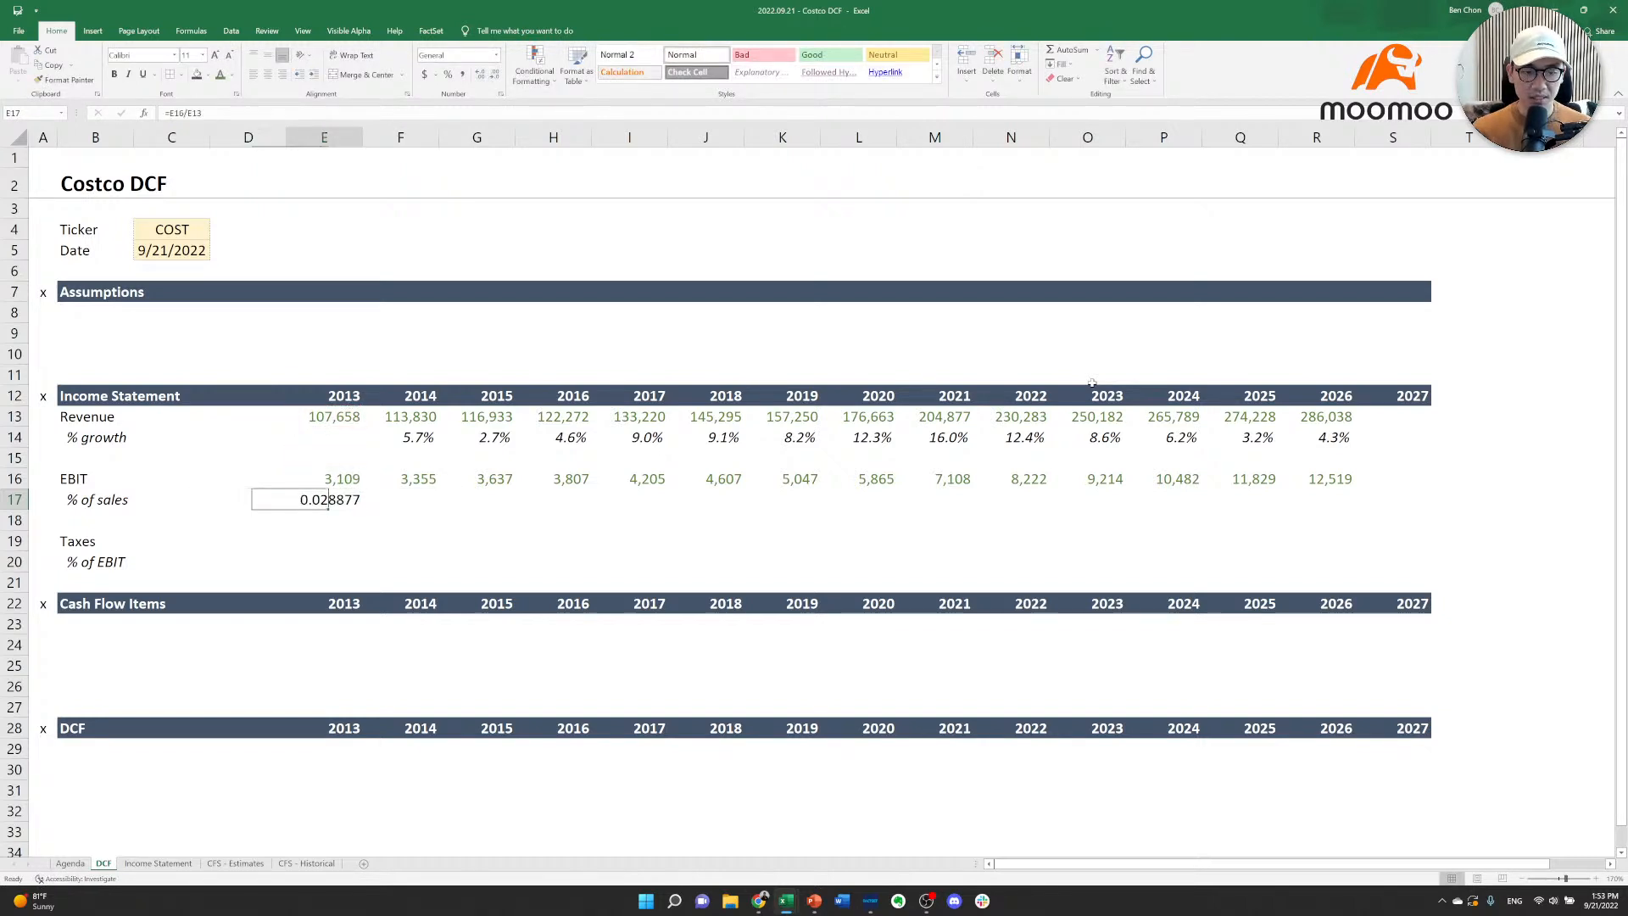
{"action": "key", "text": "Right"}
{"action": "key", "text": "Up"}
{"action": "key", "text": "ctrl+c"}
{"action": "key", "text": "Left"}
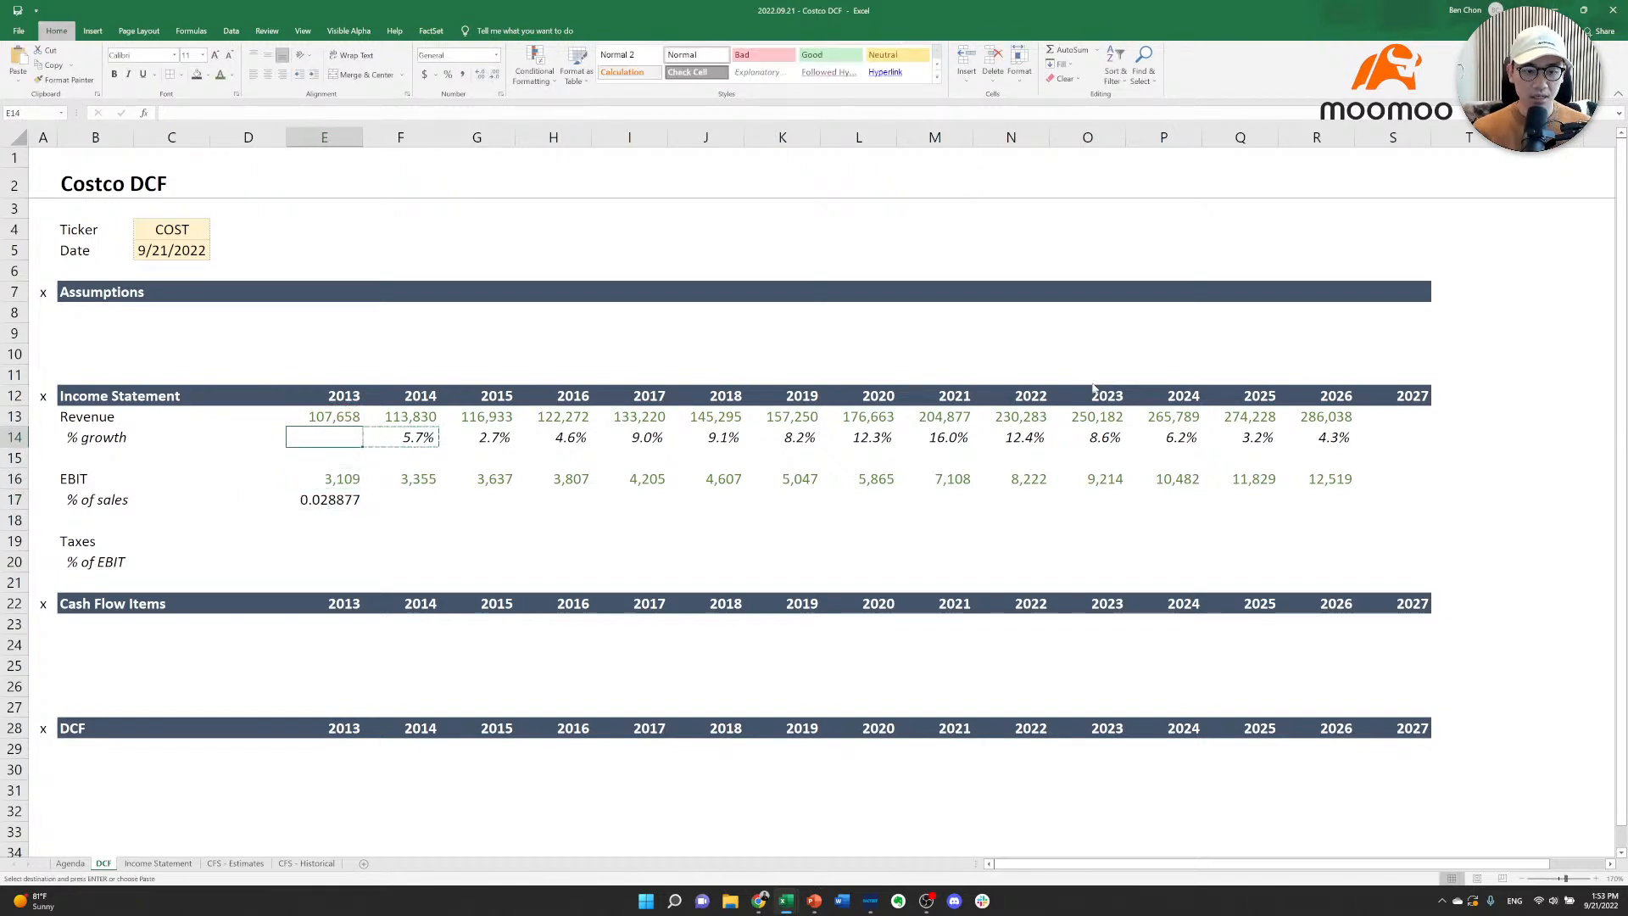
{"action": "key", "text": "ctrl+alt+v"}
{"action": "key", "text": "t"}
{"action": "key", "text": "Return"}
{"action": "key", "text": "ctrl+c"}
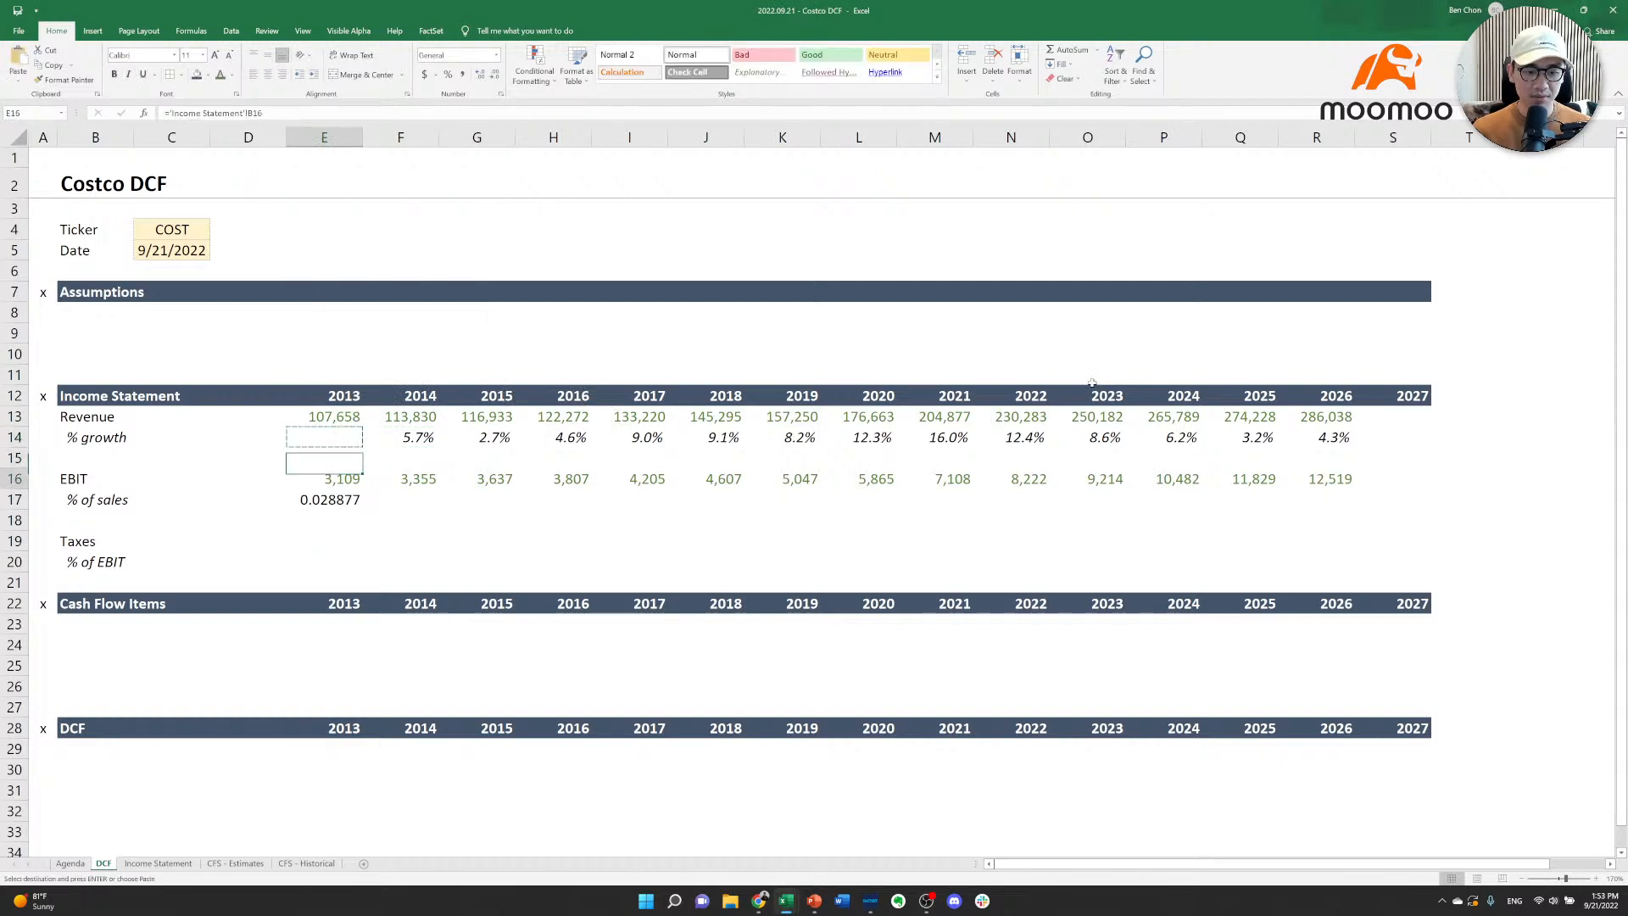
{"action": "key", "text": "Down"}
{"action": "key", "text": "Down"}
{"action": "key", "text": "Down"}
{"action": "key", "text": "ctrl+alt+v"}
{"action": "key", "text": "t"}
{"action": "key", "text": "Return"}
Fill the EBIT % of sales formula from E17 across row 17 through 2026, column R.
{"action": "key", "text": "ctrl+c"}
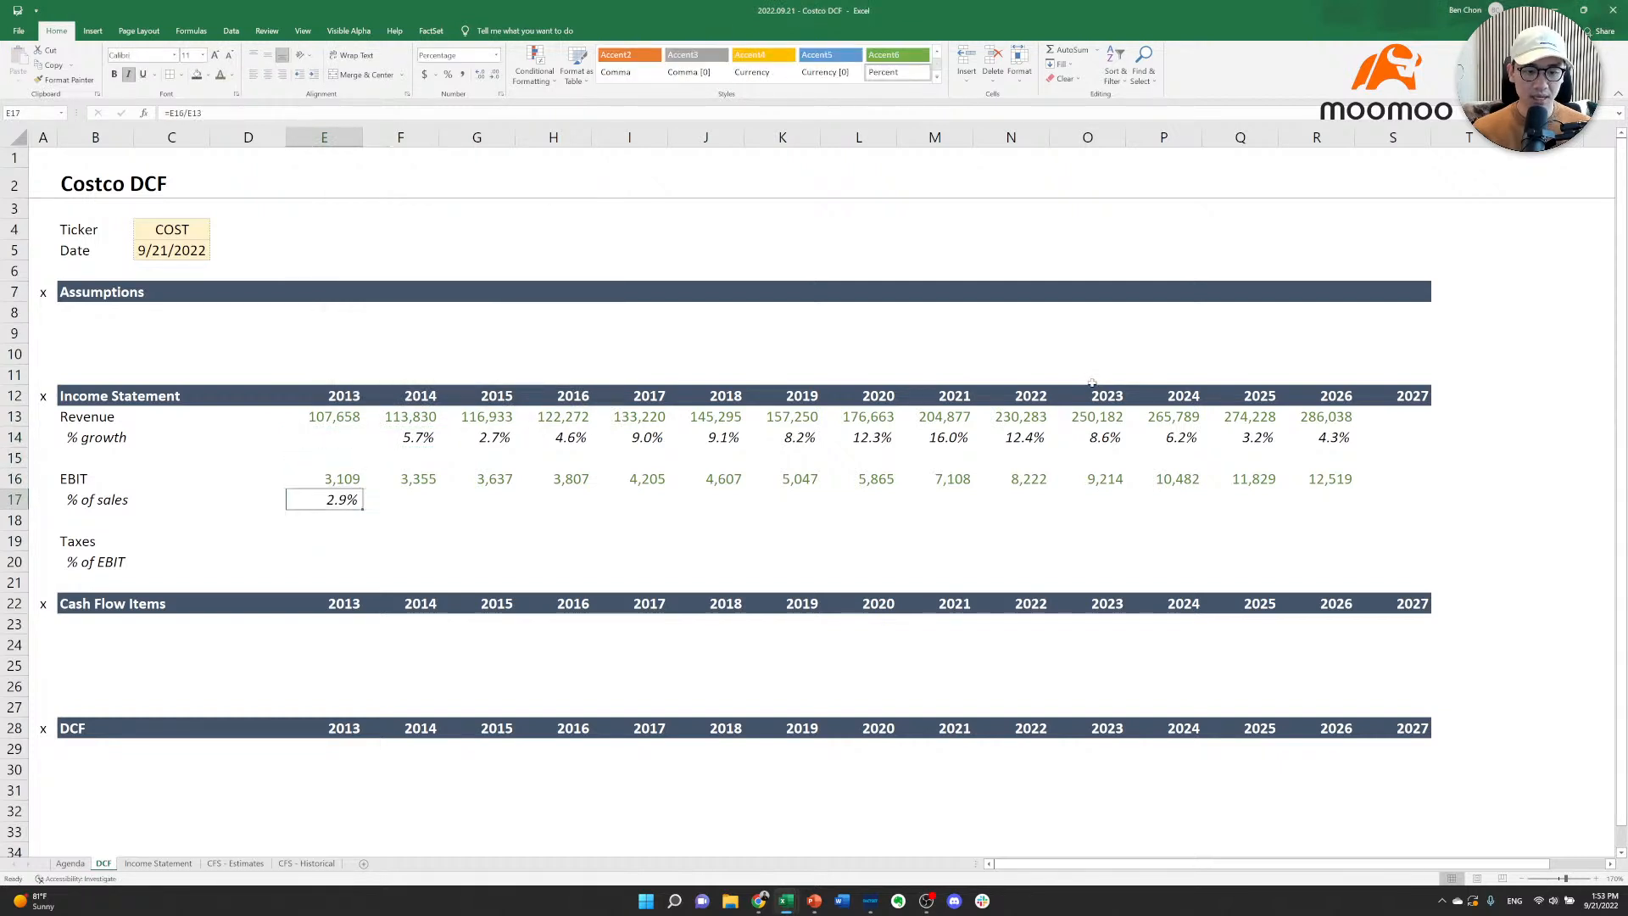
{"action": "key", "text": "shift+Right"}
{"action": "key", "text": "shift+Right"}
{"action": "key", "text": "shift+Right"}
{"action": "key", "text": "shift+Right"}
{"action": "key", "text": "shift+Right"}
{"action": "key", "text": "shift+Right"}
{"action": "key", "text": "shift+Right"}
{"action": "key", "text": "shift+Right"}
{"action": "key", "text": "shift+Right"}
{"action": "key", "text": "shift+Right"}
{"action": "key", "text": "shift+Right"}
{"action": "key", "text": "shift+Right"}
{"action": "key", "text": "shift+Right"}
{"action": "key", "text": "shift+Right"}
{"action": "key", "text": "shift+Right"}
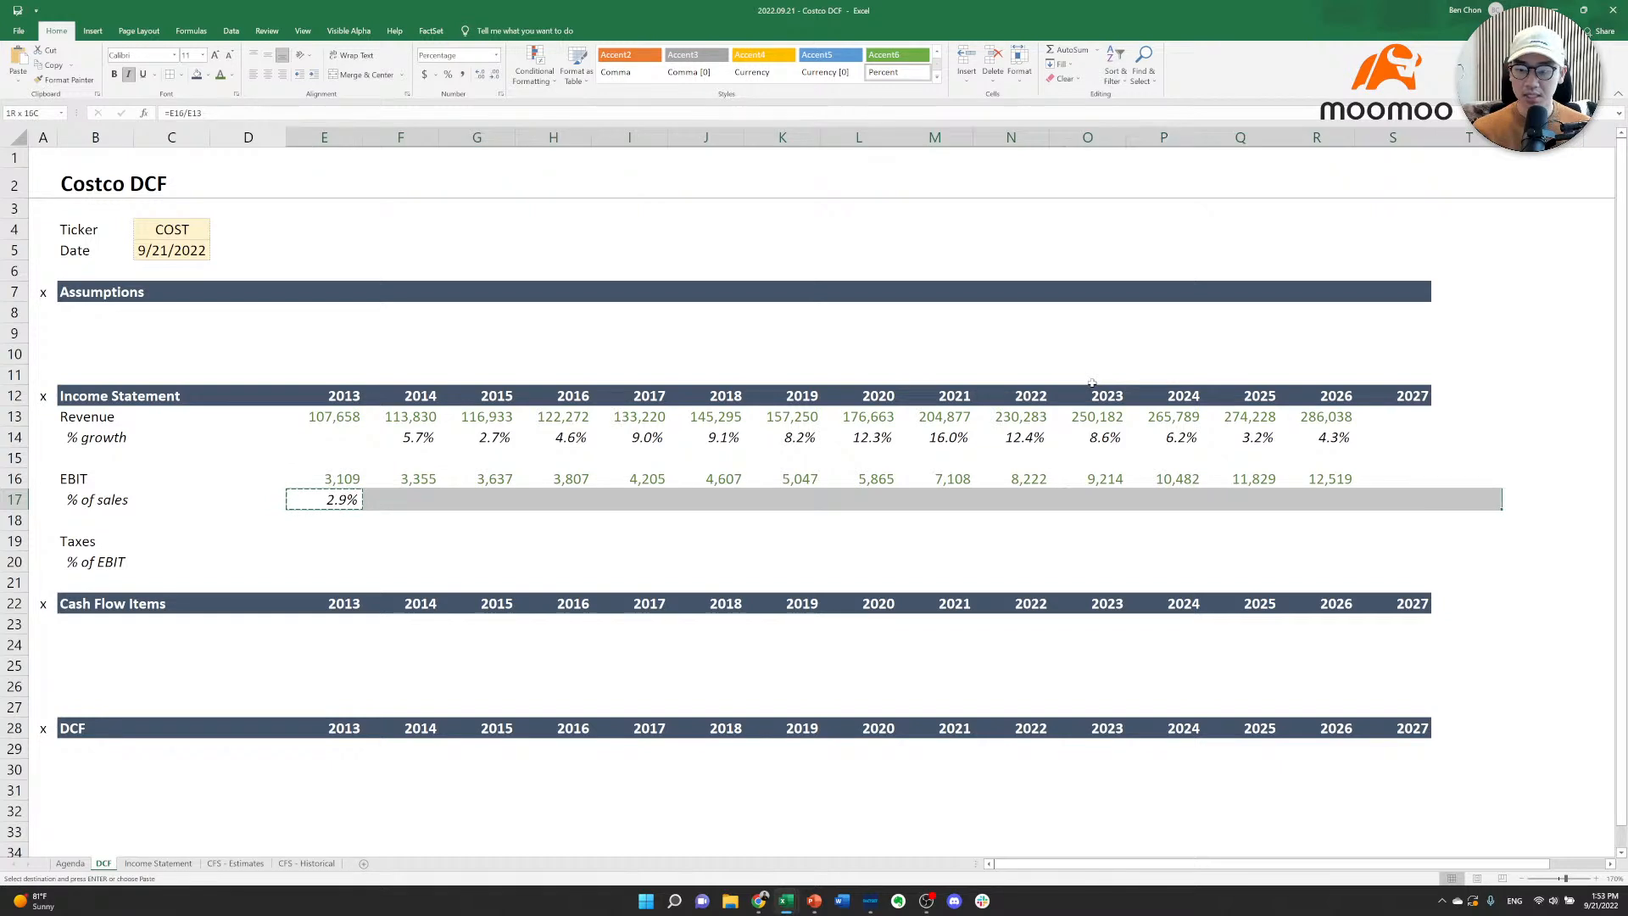
{"action": "key", "text": "shift+Left"}
{"action": "key", "text": "shift+Left"}
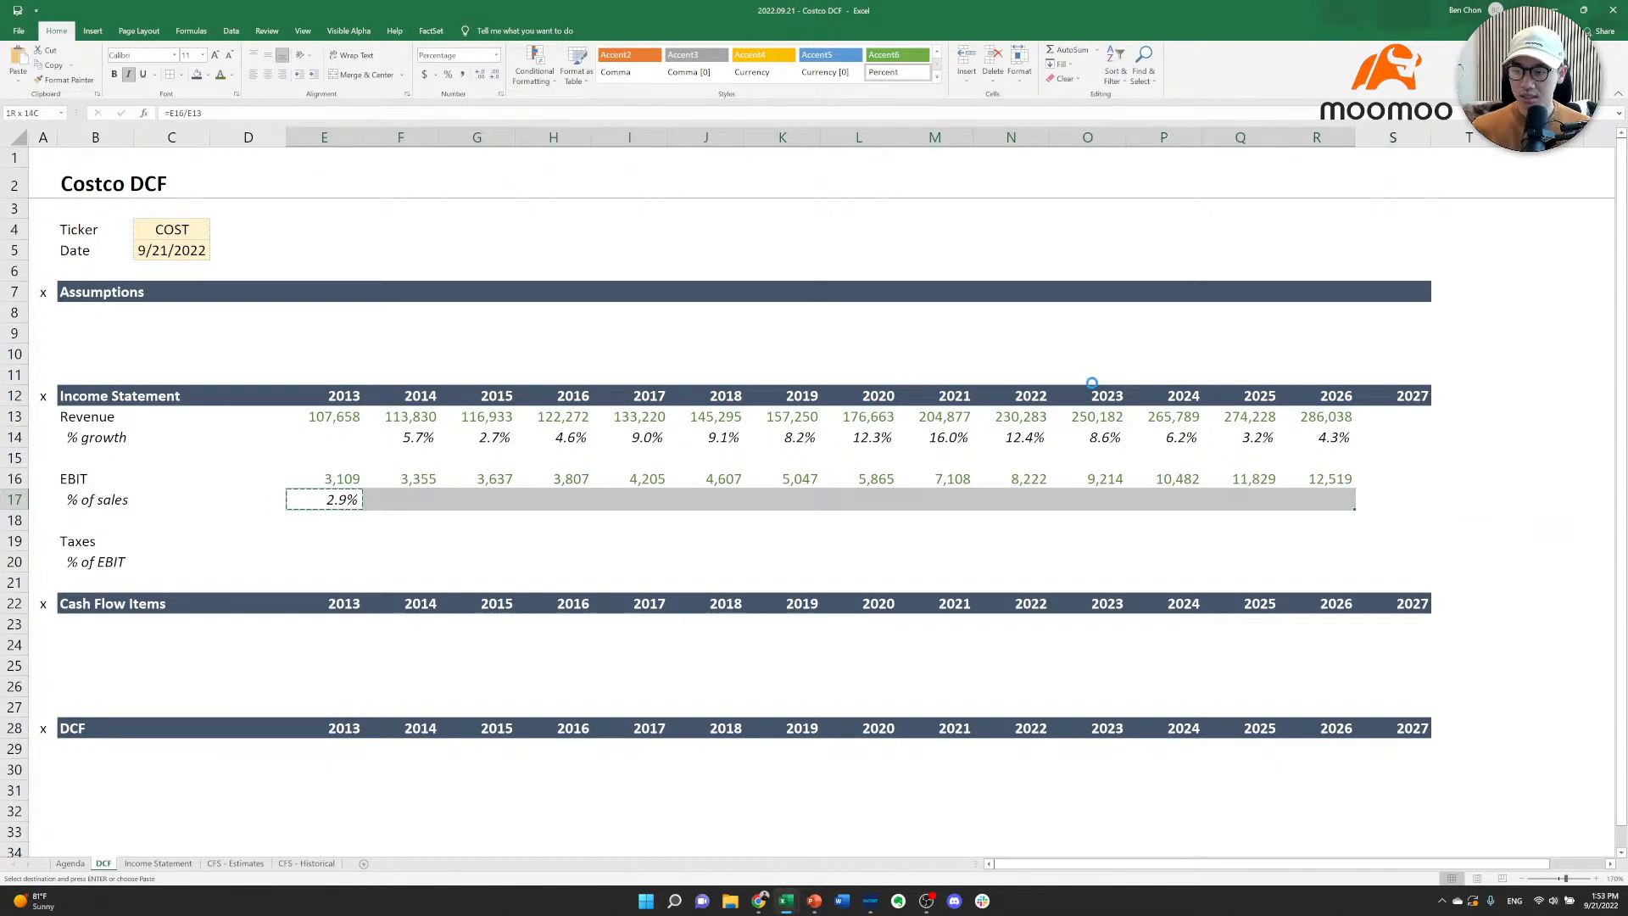
{"action": "key", "text": "Return"}
Review the EBIT % of sales figures in row 17 year by year, comparing the historical margins with the projected ones.
{"action": "key", "text": "Down"}
{"action": "key", "text": "Up"}
{"action": "key", "text": "Right"}
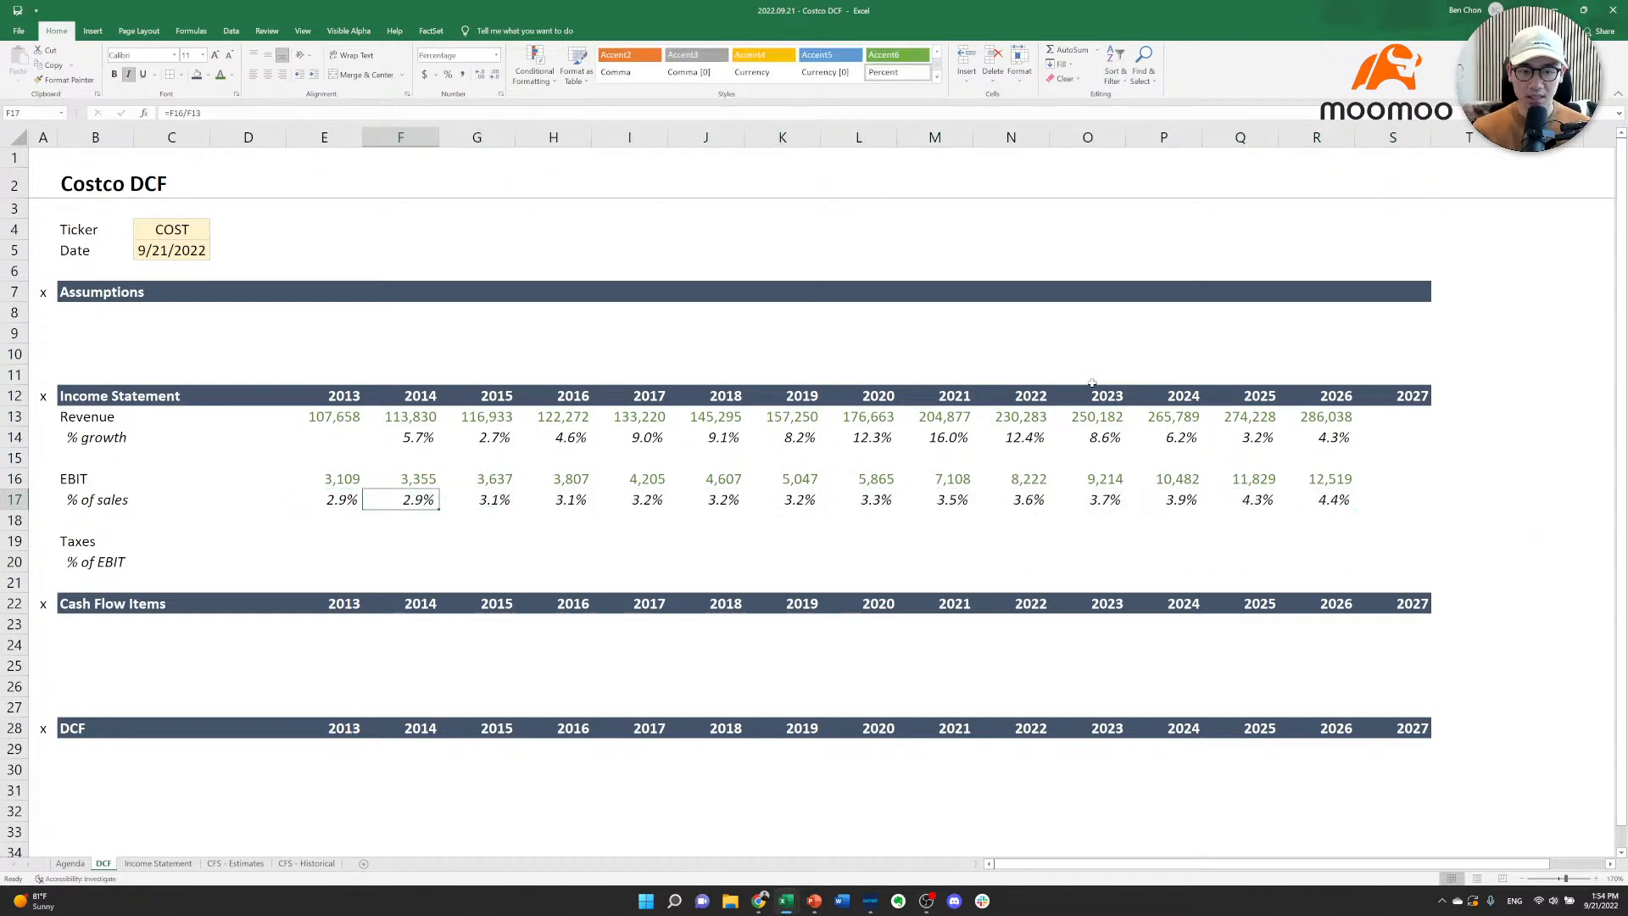
{"action": "key", "text": "Right"}
{"action": "key", "text": "Right"}
{"action": "key", "text": "Right"}
{"action": "key", "text": "Right"}
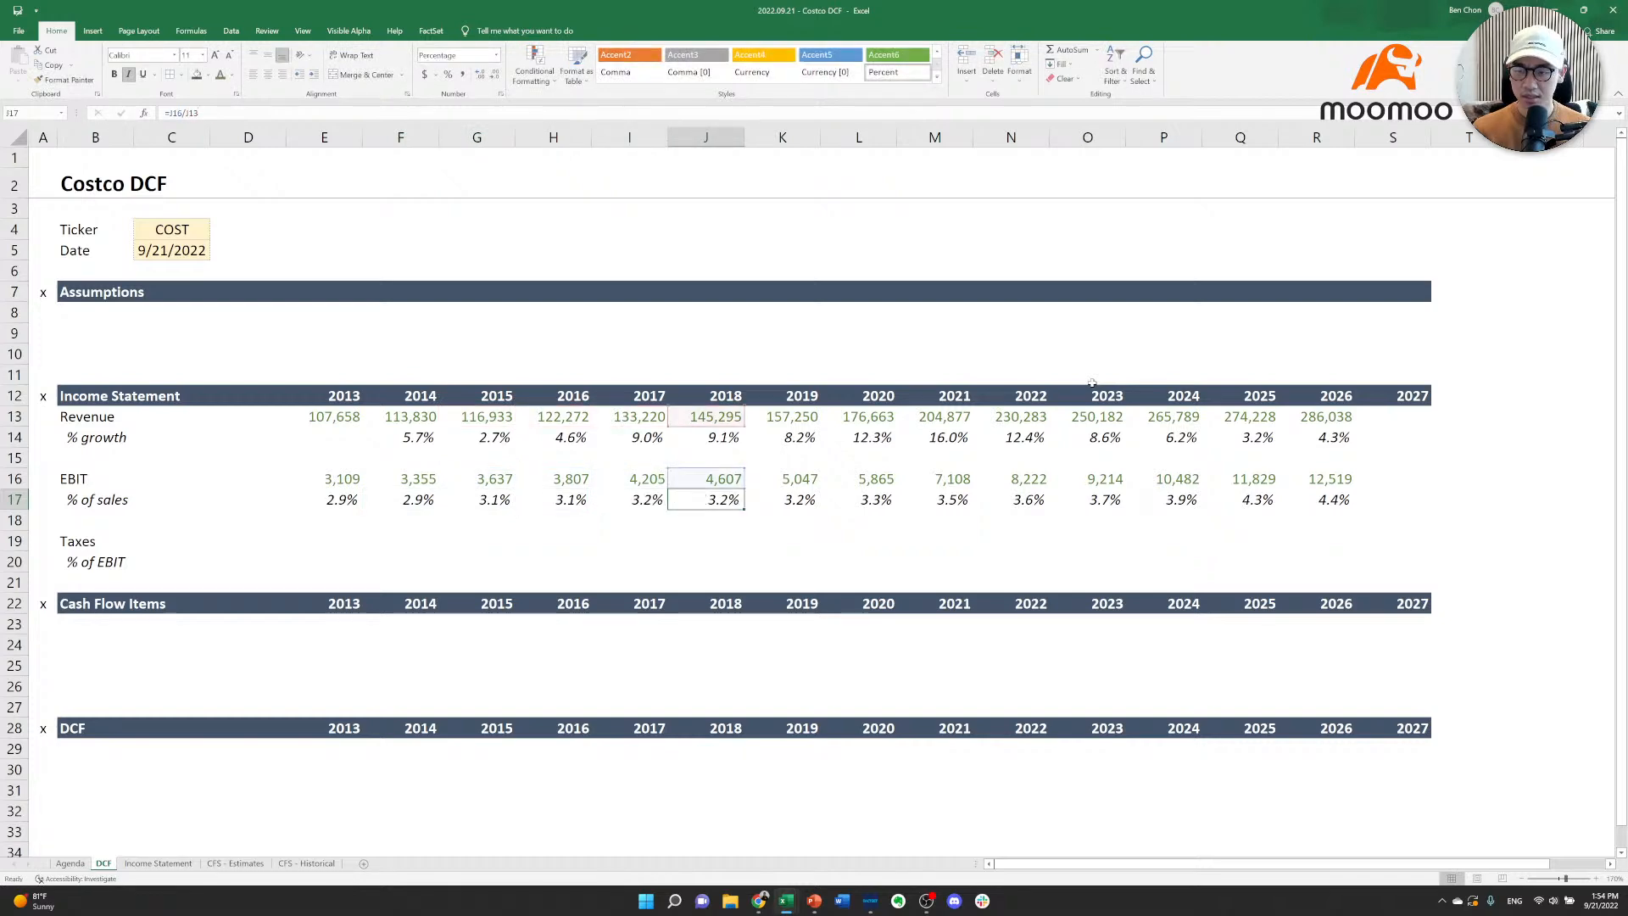
{"action": "key", "text": "Right"}
{"action": "key", "text": "Right"}
{"action": "key", "text": "Right"}
{"action": "key", "text": "Left"}
{"action": "key", "text": "Left"}
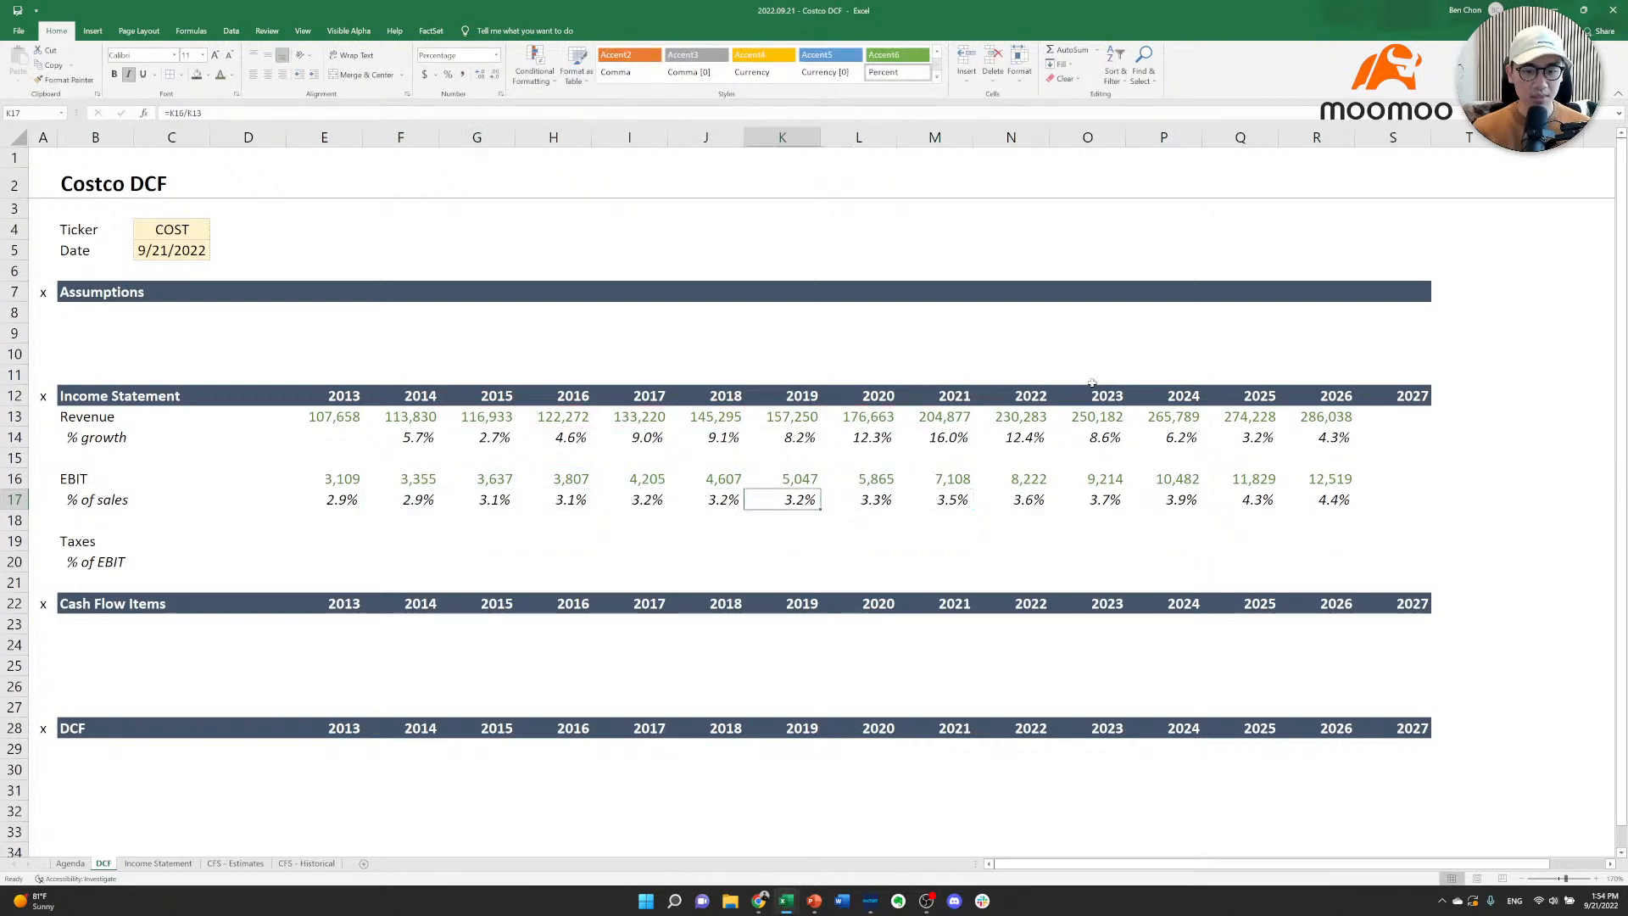
{"action": "key", "text": "Left"}
{"action": "key", "text": "Left"}
{"action": "key", "text": "Right"}
{"action": "key", "text": "Right"}
{"action": "key", "text": "Right"}
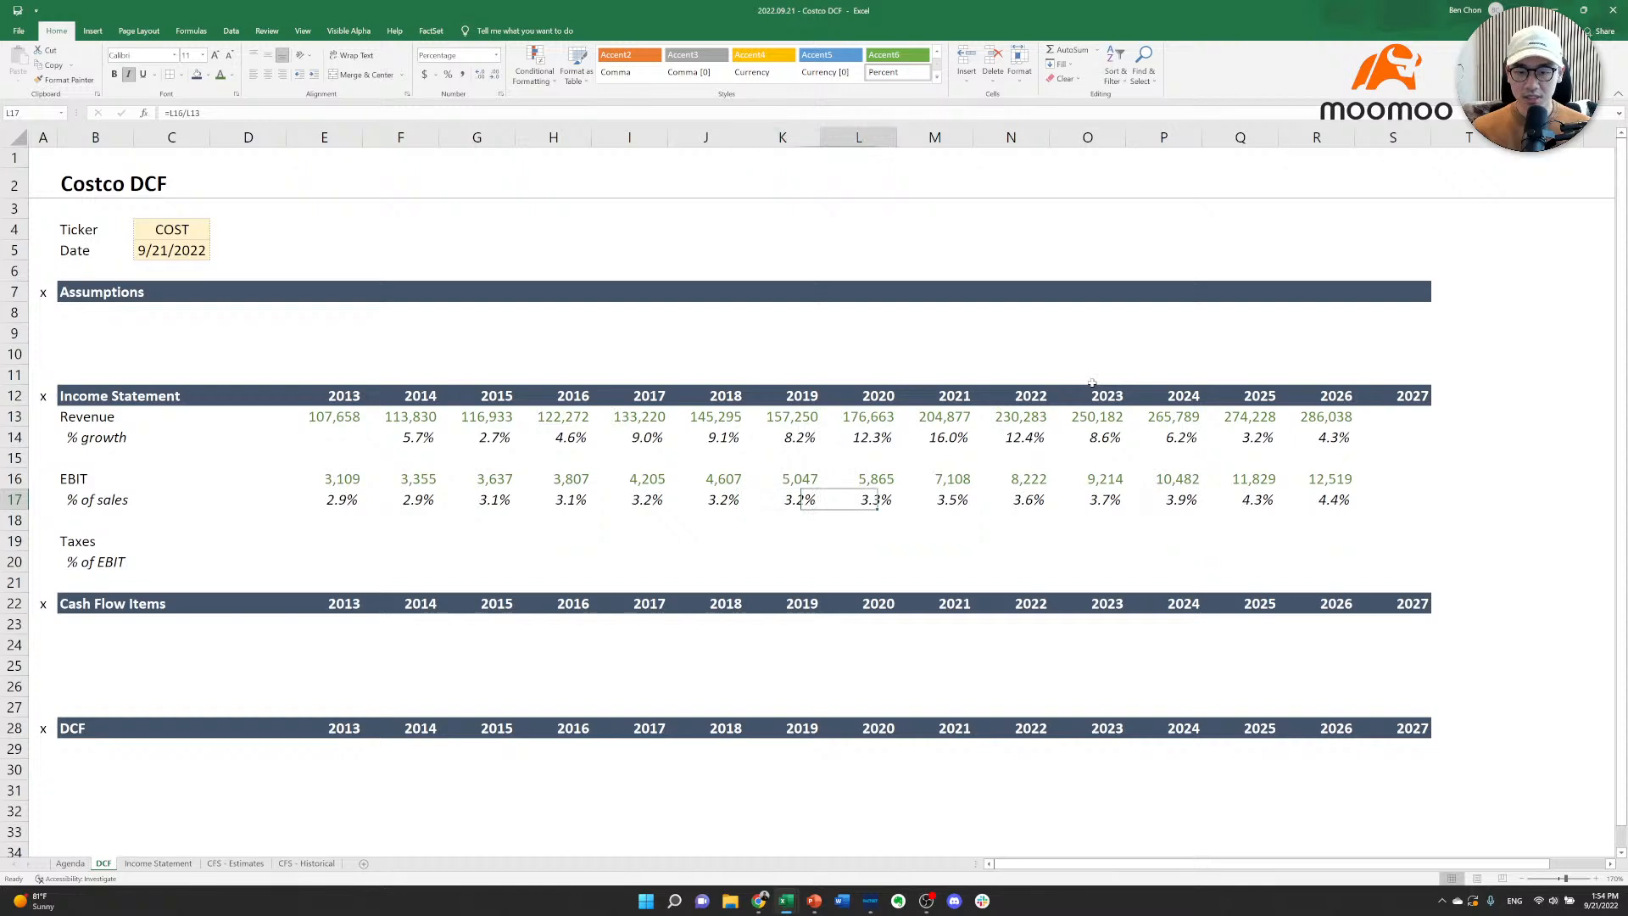
{"action": "key", "text": "Right"}
{"action": "key", "text": "Right"}
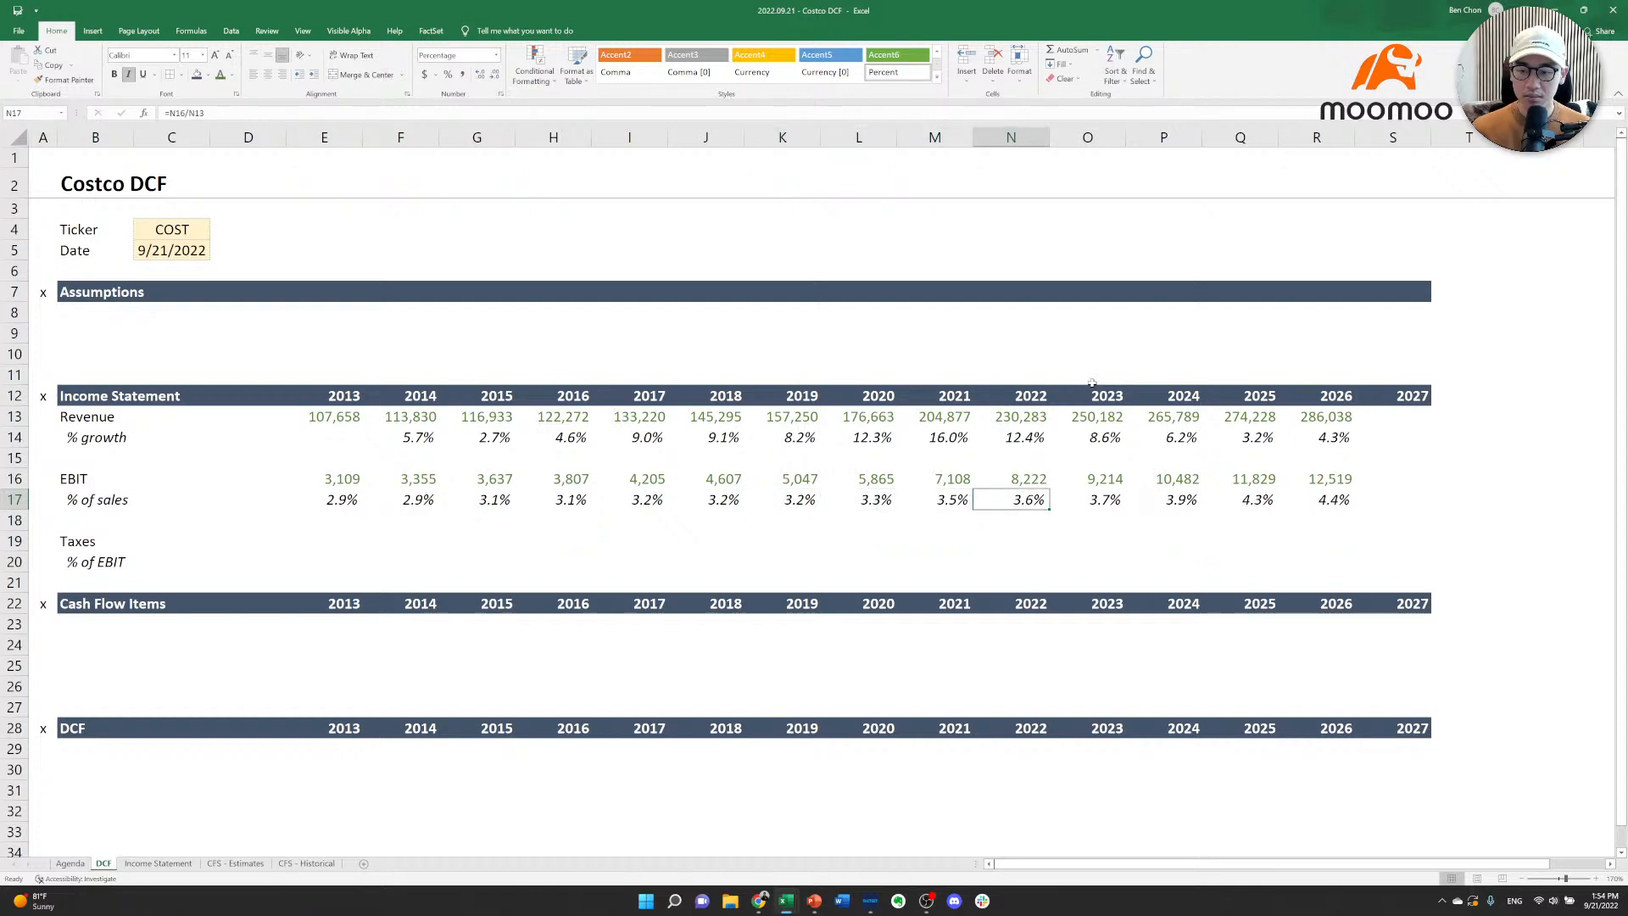
{"action": "key", "text": "Right"}
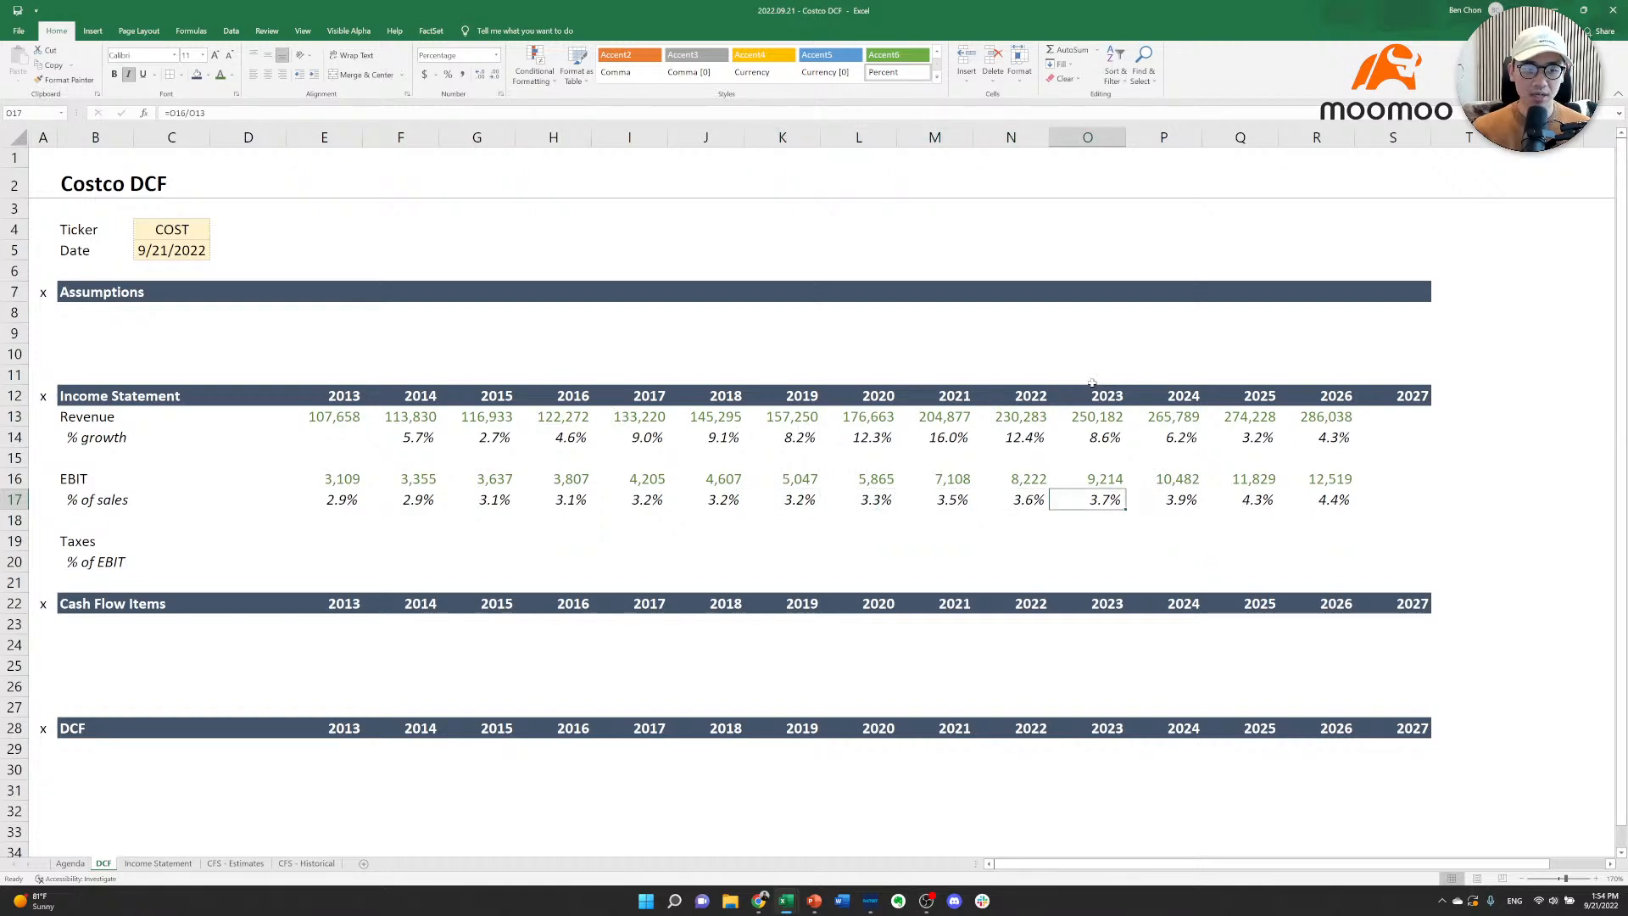
{"action": "key", "text": "Left"}
{"action": "key", "text": "Left"}
{"action": "key", "text": "Left"}
{"action": "key", "text": "Left"}
{"action": "key", "text": "Left"}
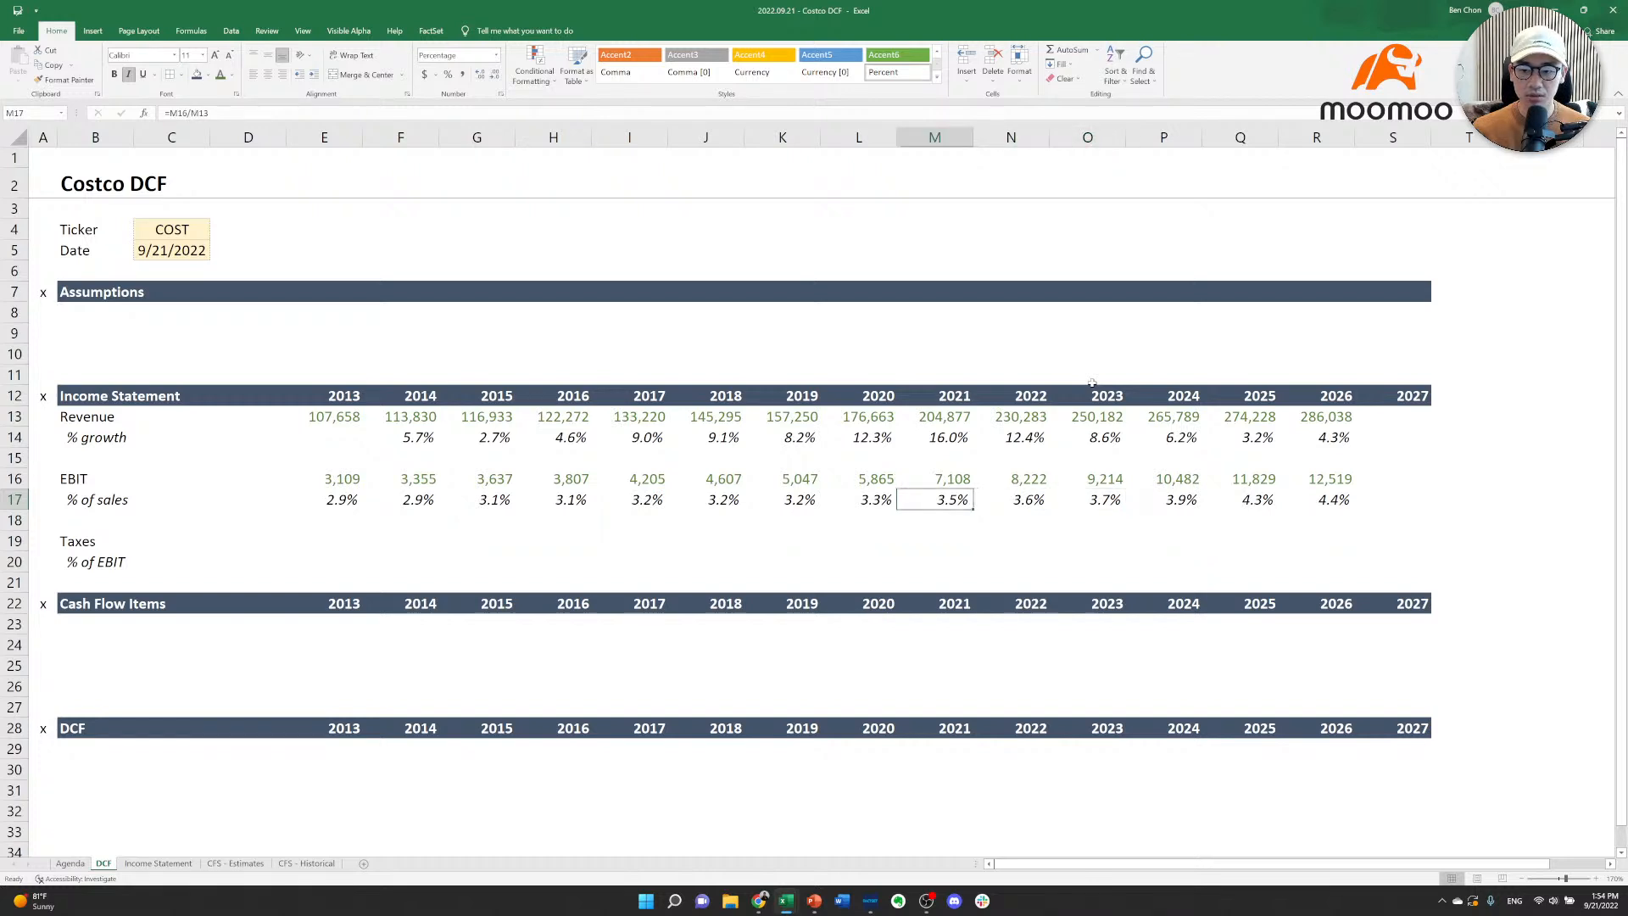
{"action": "key", "text": "Left"}
{"action": "key", "text": "Left"}
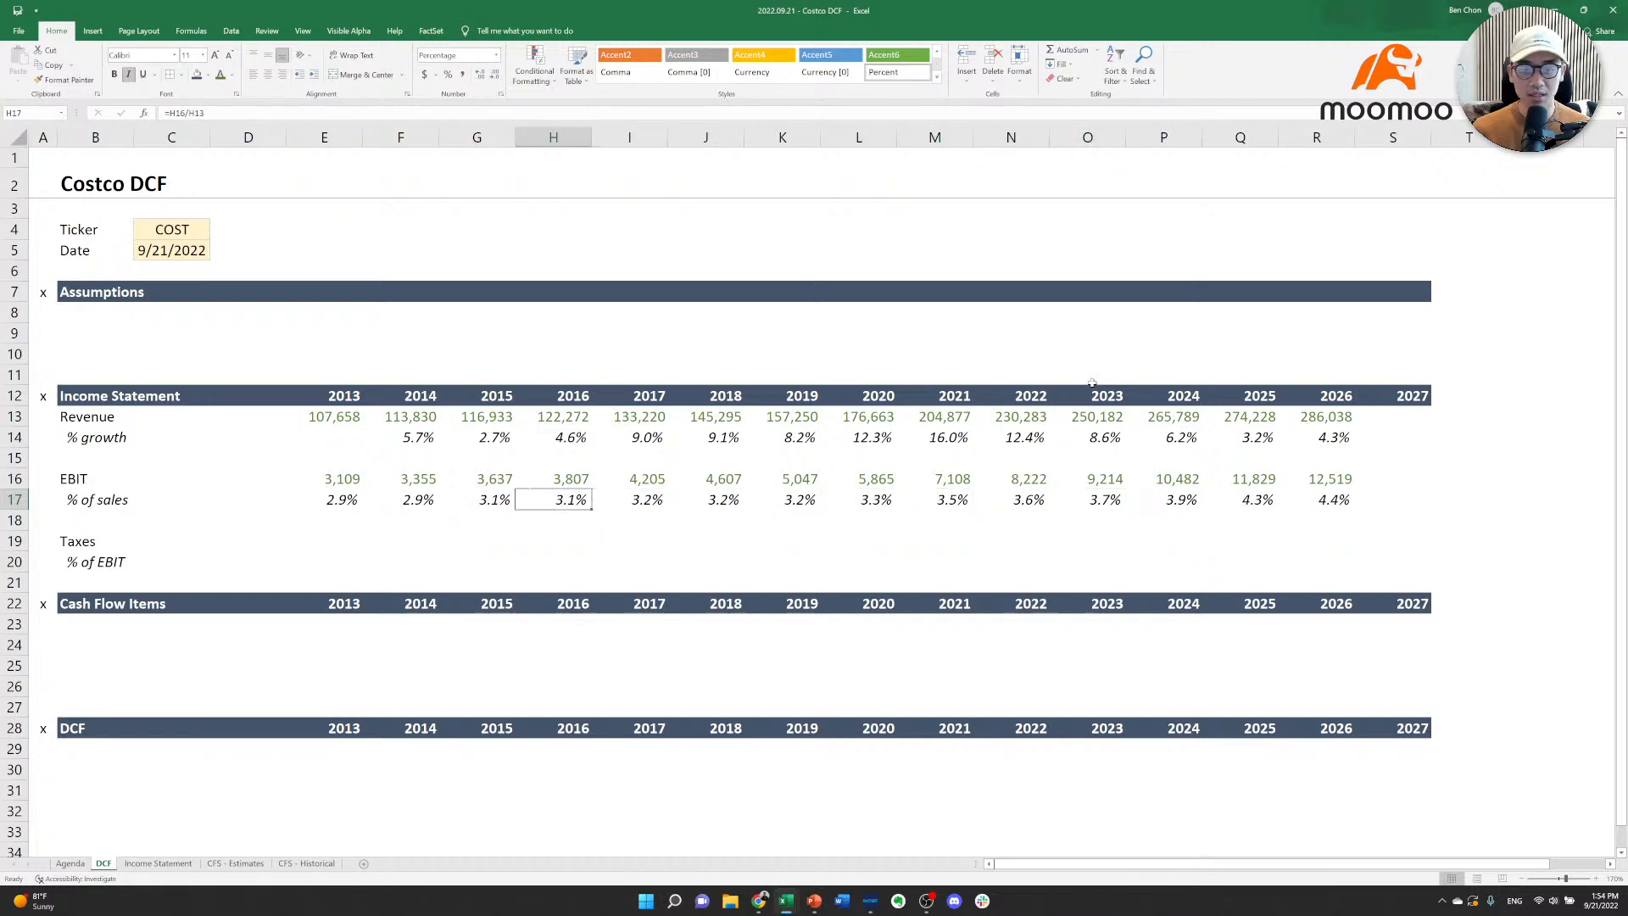
{"action": "key", "text": "Up"}
{"action": "key", "text": "Up"}
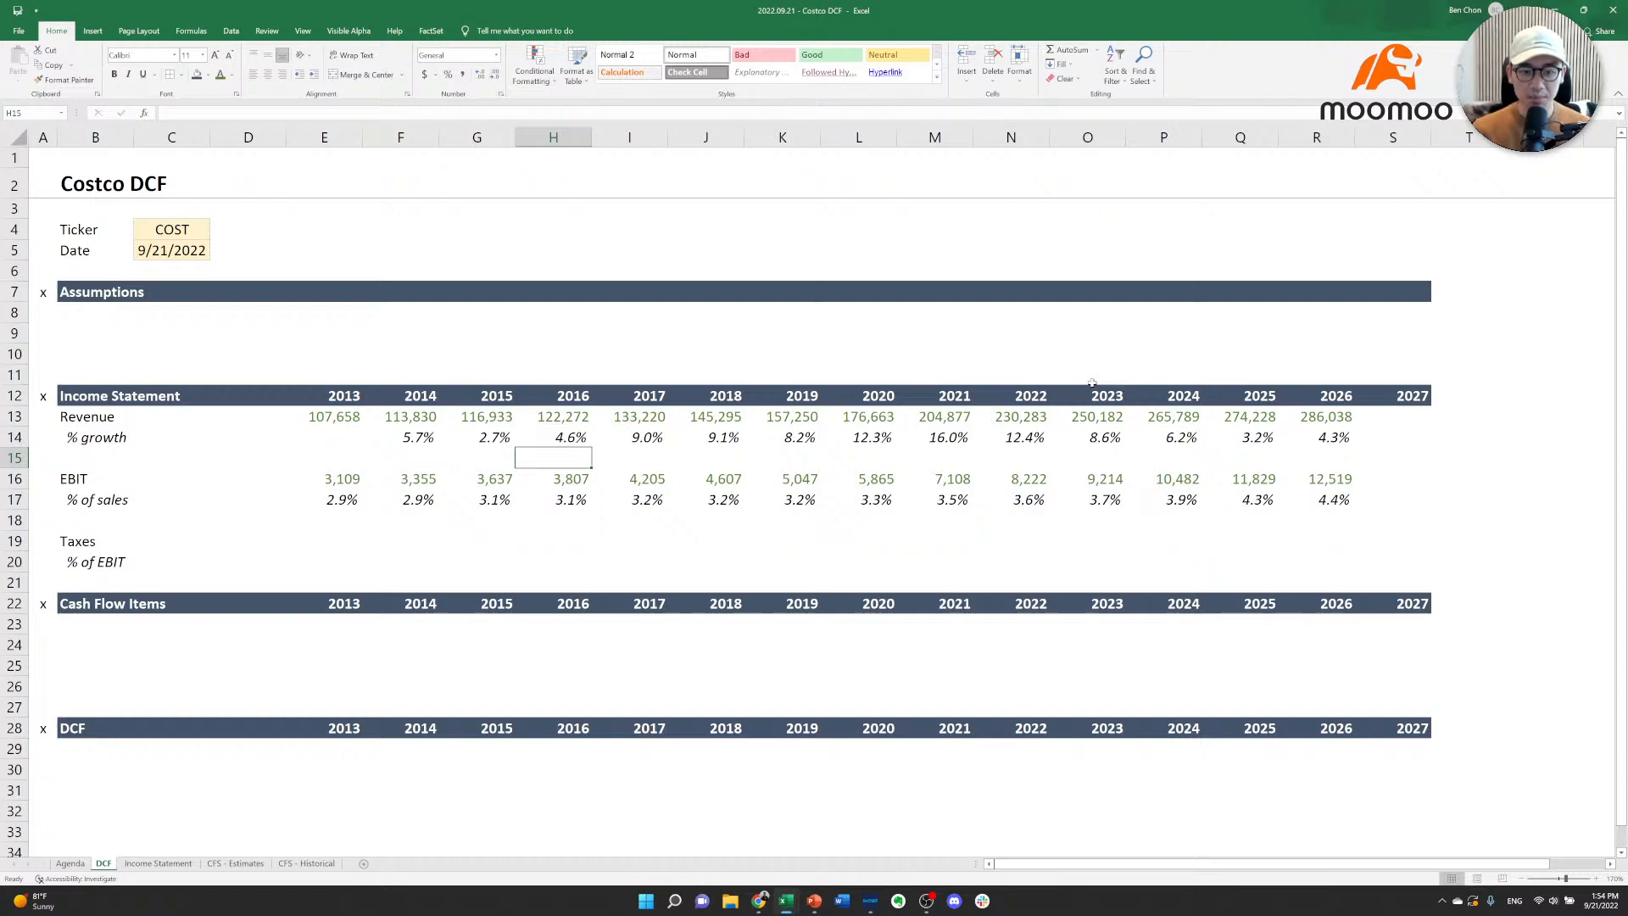
Switch to the browser to examine the 2021 membership fees in Costco's 10-K consolidated statements of income, and return to the Excel workbook.
{"action": "key", "text": "ctrl+Page_Down"}
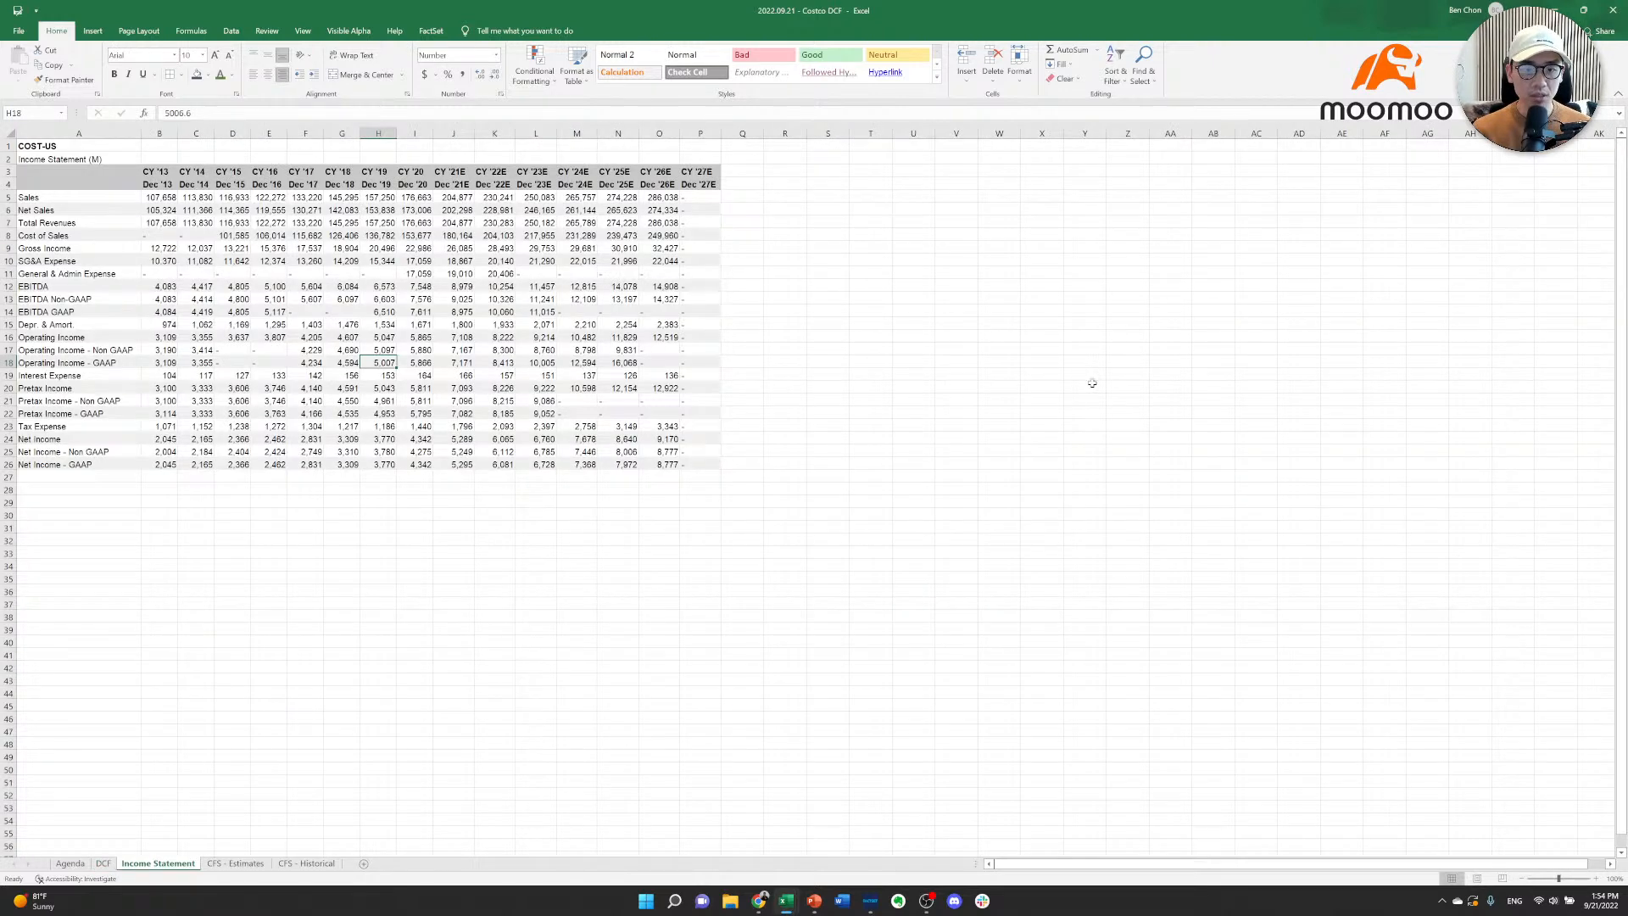
{"action": "key", "text": "alt+Tab"}
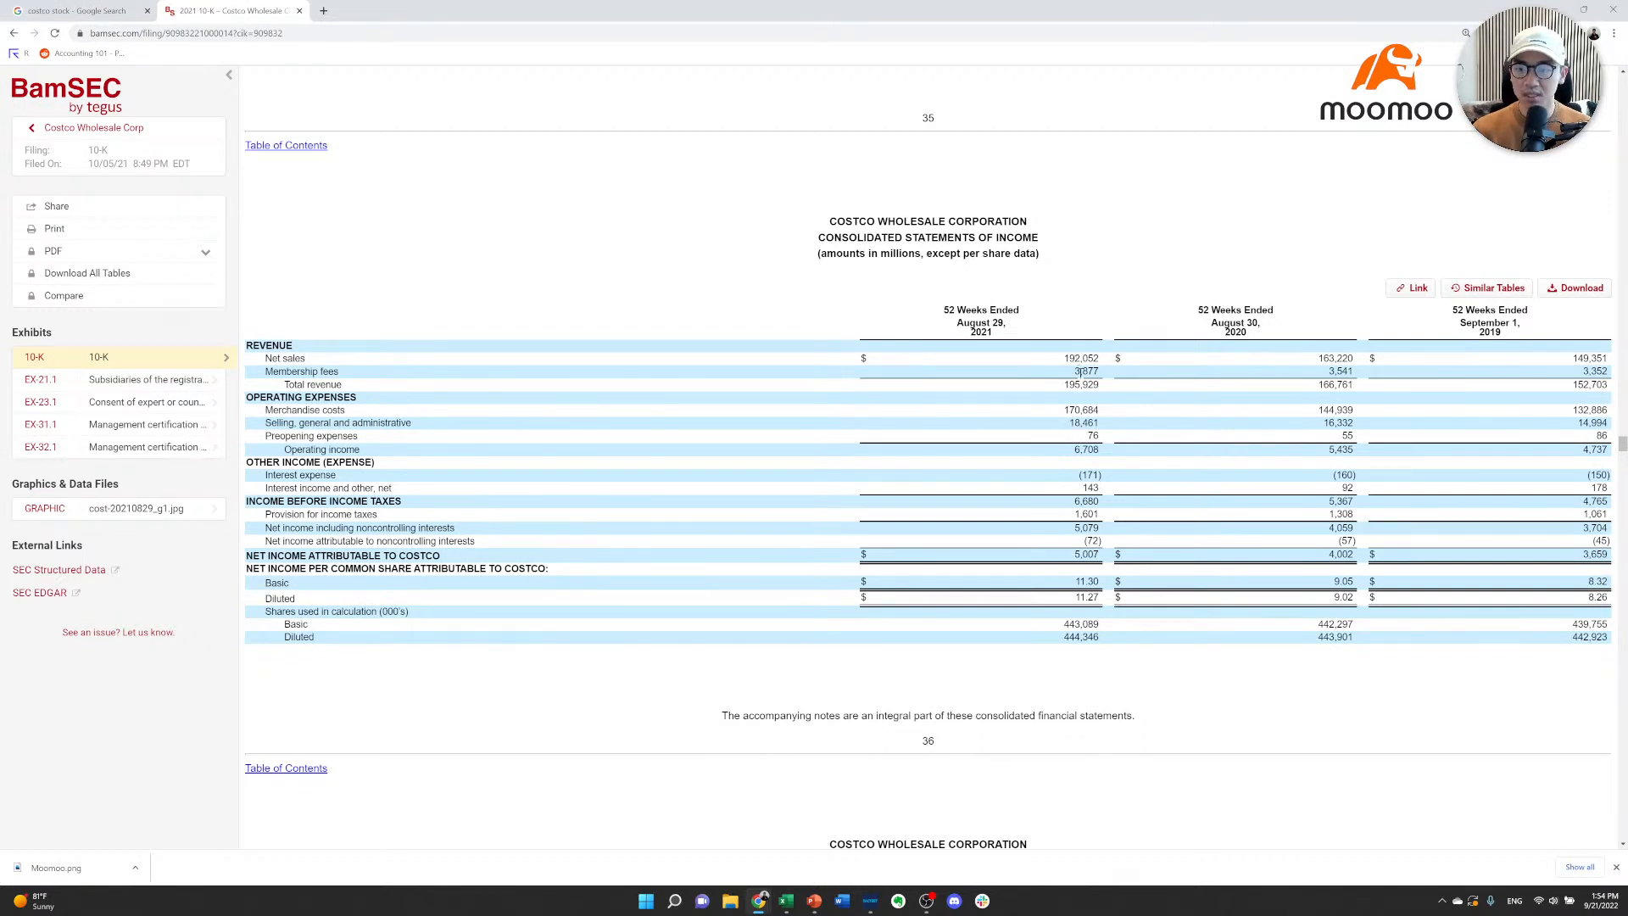
{"action": "left_click_drag", "start_coordinate": [1070, 376], "coordinate": [1100, 372]}
{"action": "left_click", "coordinate": [1094, 372]}
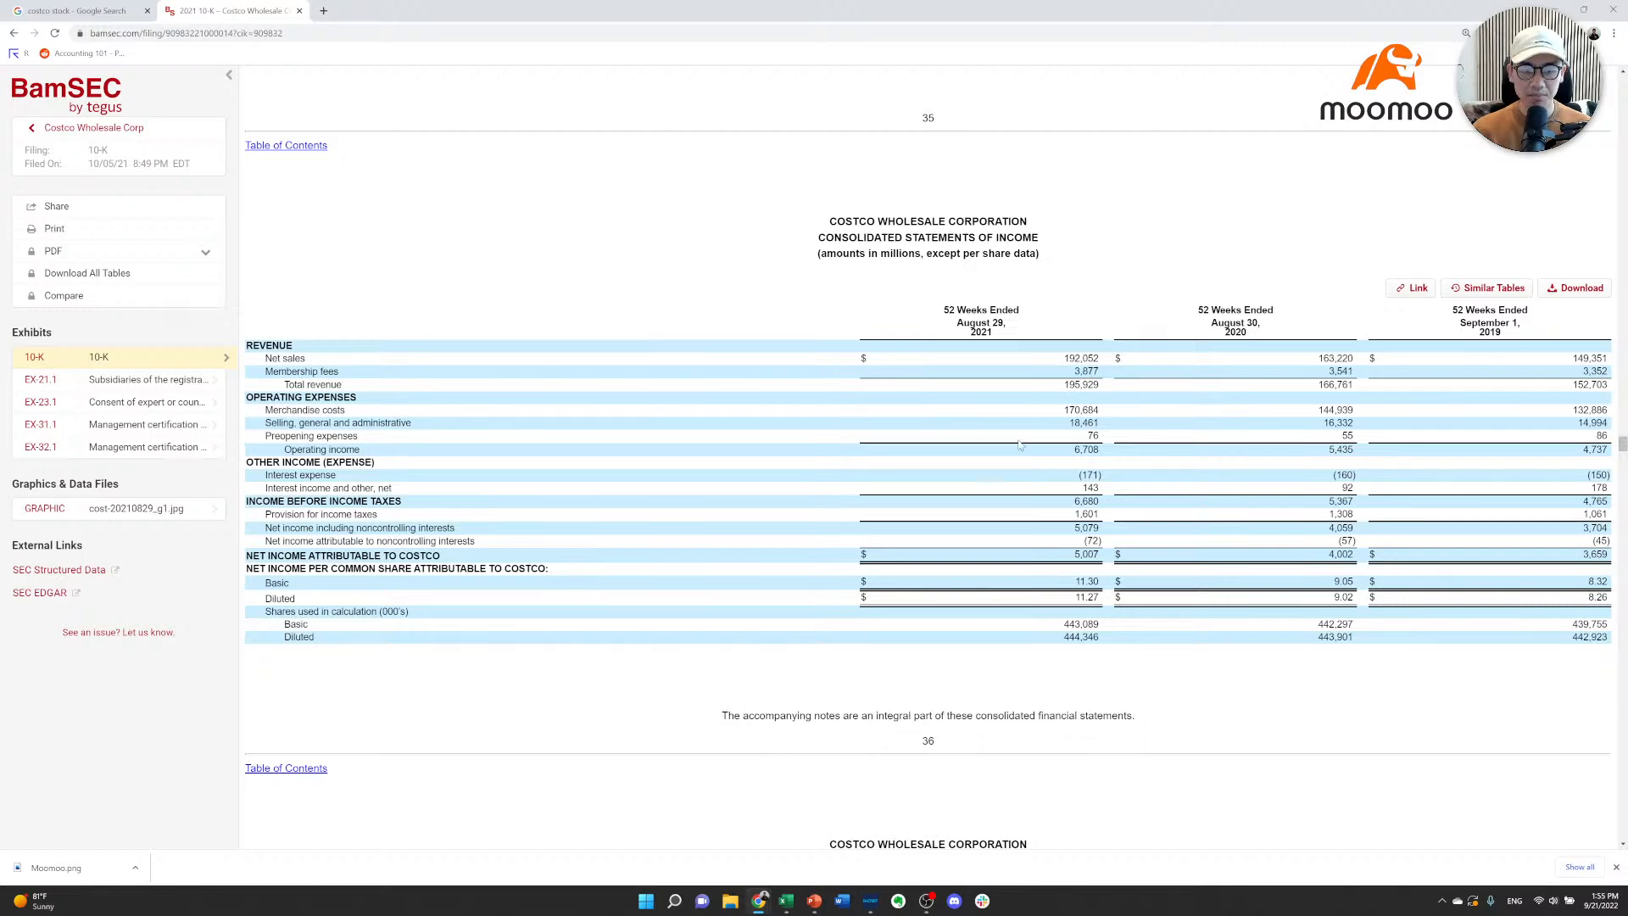
{"action": "key", "text": "alt+Tab"}
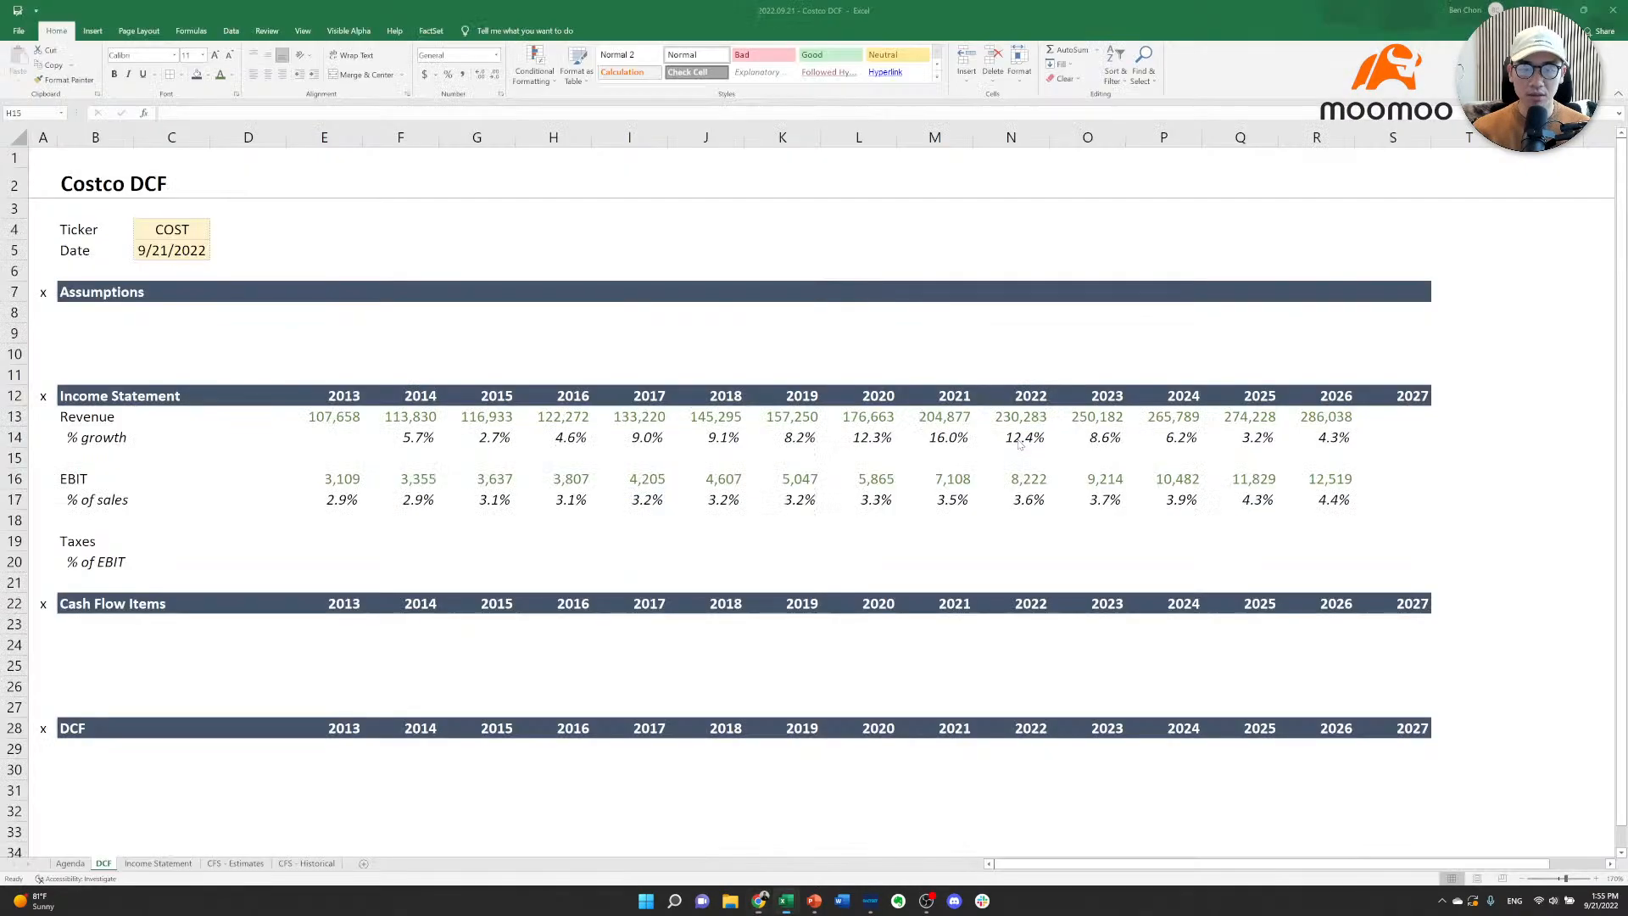
Select the EBIT % of sales values for 2013 to 2026, E17:R17, to examine the margin trend.
{"action": "key", "text": "Down"}
{"action": "key", "text": "Down"}
{"action": "key", "text": "Left"}
{"action": "key", "text": "Left"}
{"action": "key", "text": "Left"}
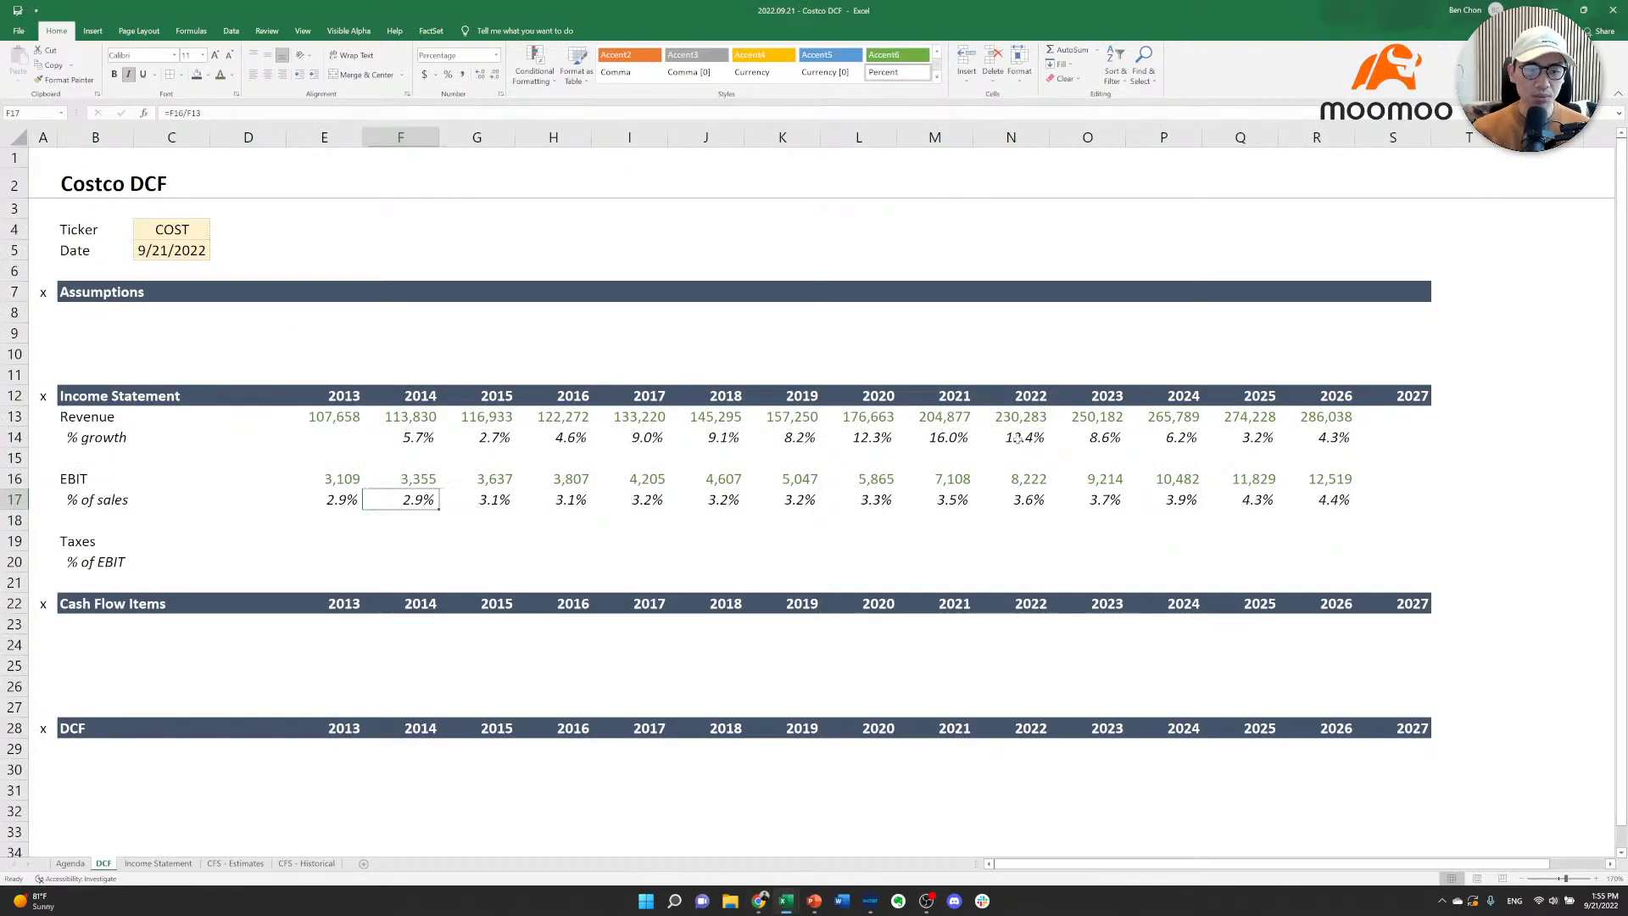
{"action": "key", "text": "ctrl+shift+Right"}
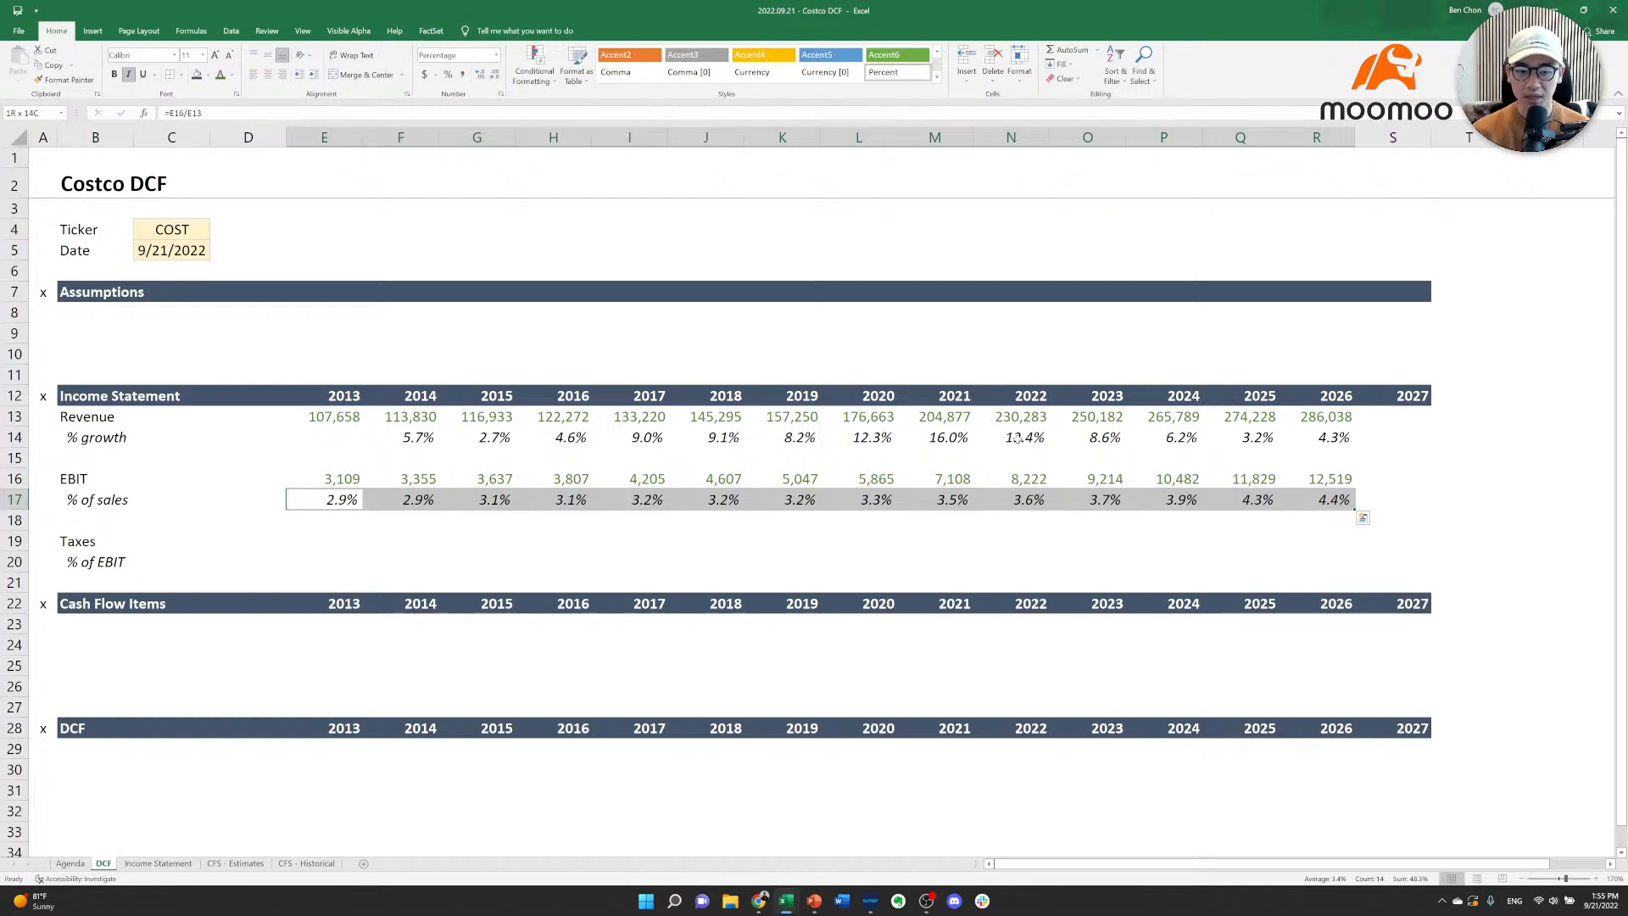
Link the 2013 taxes in E19 to the 2013 Tax Expense in B23 of the Income Statement sheet.
{"action": "key", "text": "Down"}
{"action": "key", "text": "Down"}
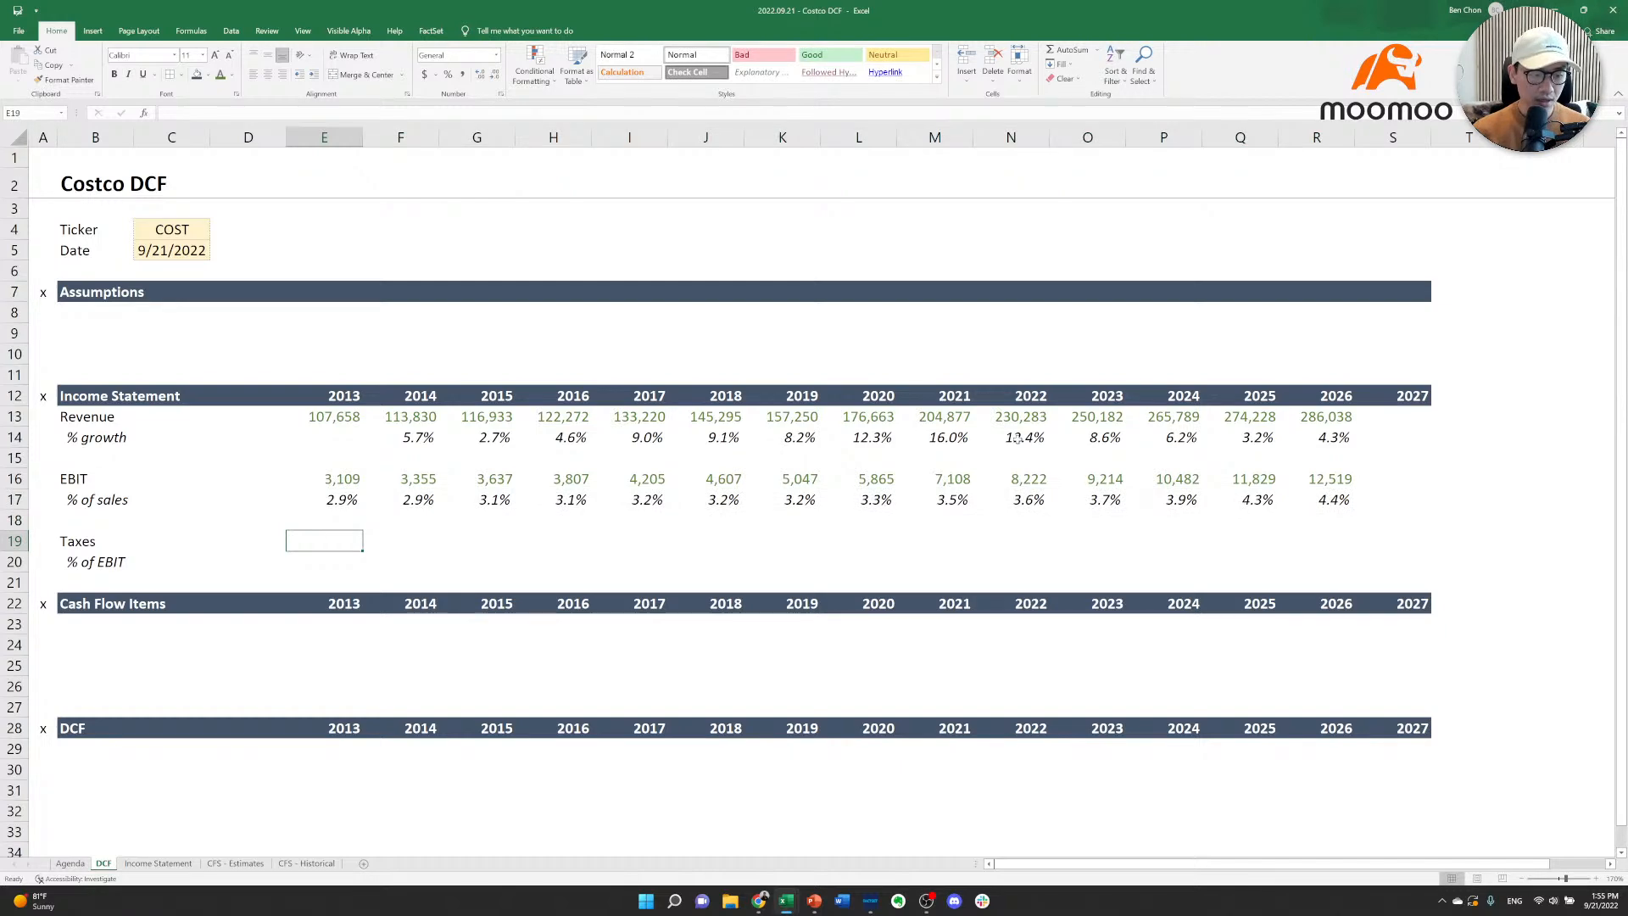
{"action": "type", "text": "="}
{"action": "key", "text": "ctrl+Page_Down"}
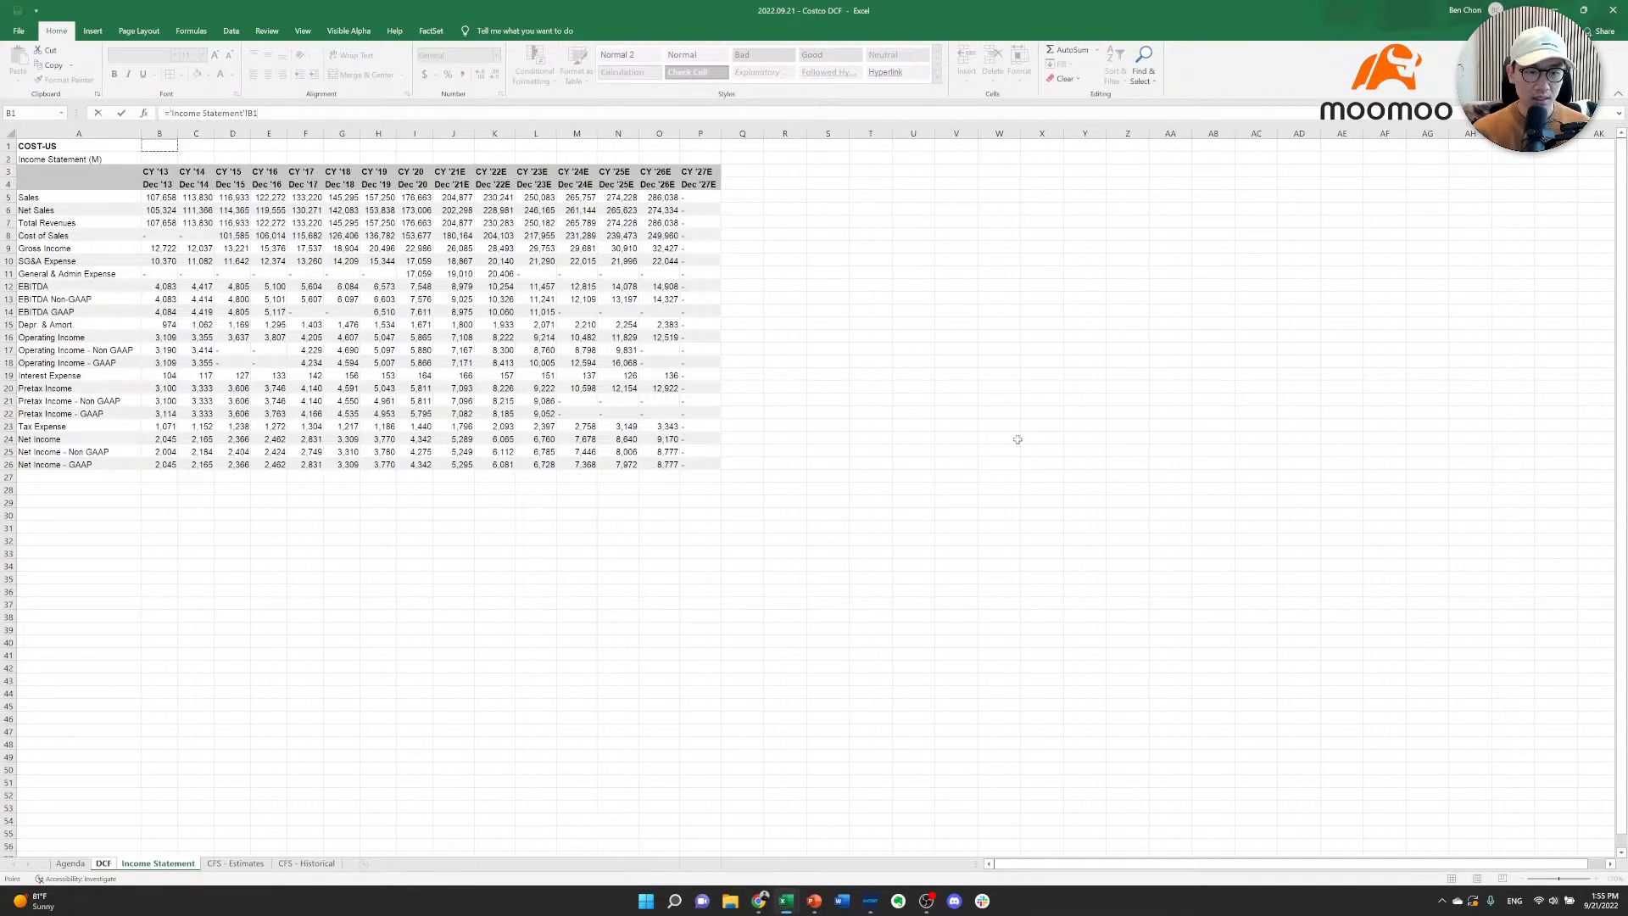
{"action": "key", "text": "Down"}
{"action": "key", "text": "Down"}
{"action": "key", "text": "Down"}
{"action": "key", "text": "Down"}
{"action": "key", "text": "Down"}
{"action": "key", "text": "Down"}
{"action": "key", "text": "Down"}
{"action": "key", "text": "Down"}
{"action": "key", "text": "Down"}
{"action": "key", "text": "Down"}
{"action": "key", "text": "Down"}
{"action": "key", "text": "Down"}
{"action": "key", "text": "Down"}
{"action": "key", "text": "Down"}
{"action": "key", "text": "Down"}
{"action": "key", "text": "Down"}
{"action": "key", "text": "Down"}
{"action": "key", "text": "Left"}
{"action": "key", "text": "Down"}
{"action": "key", "text": "Down"}
{"action": "key", "text": "Down"}
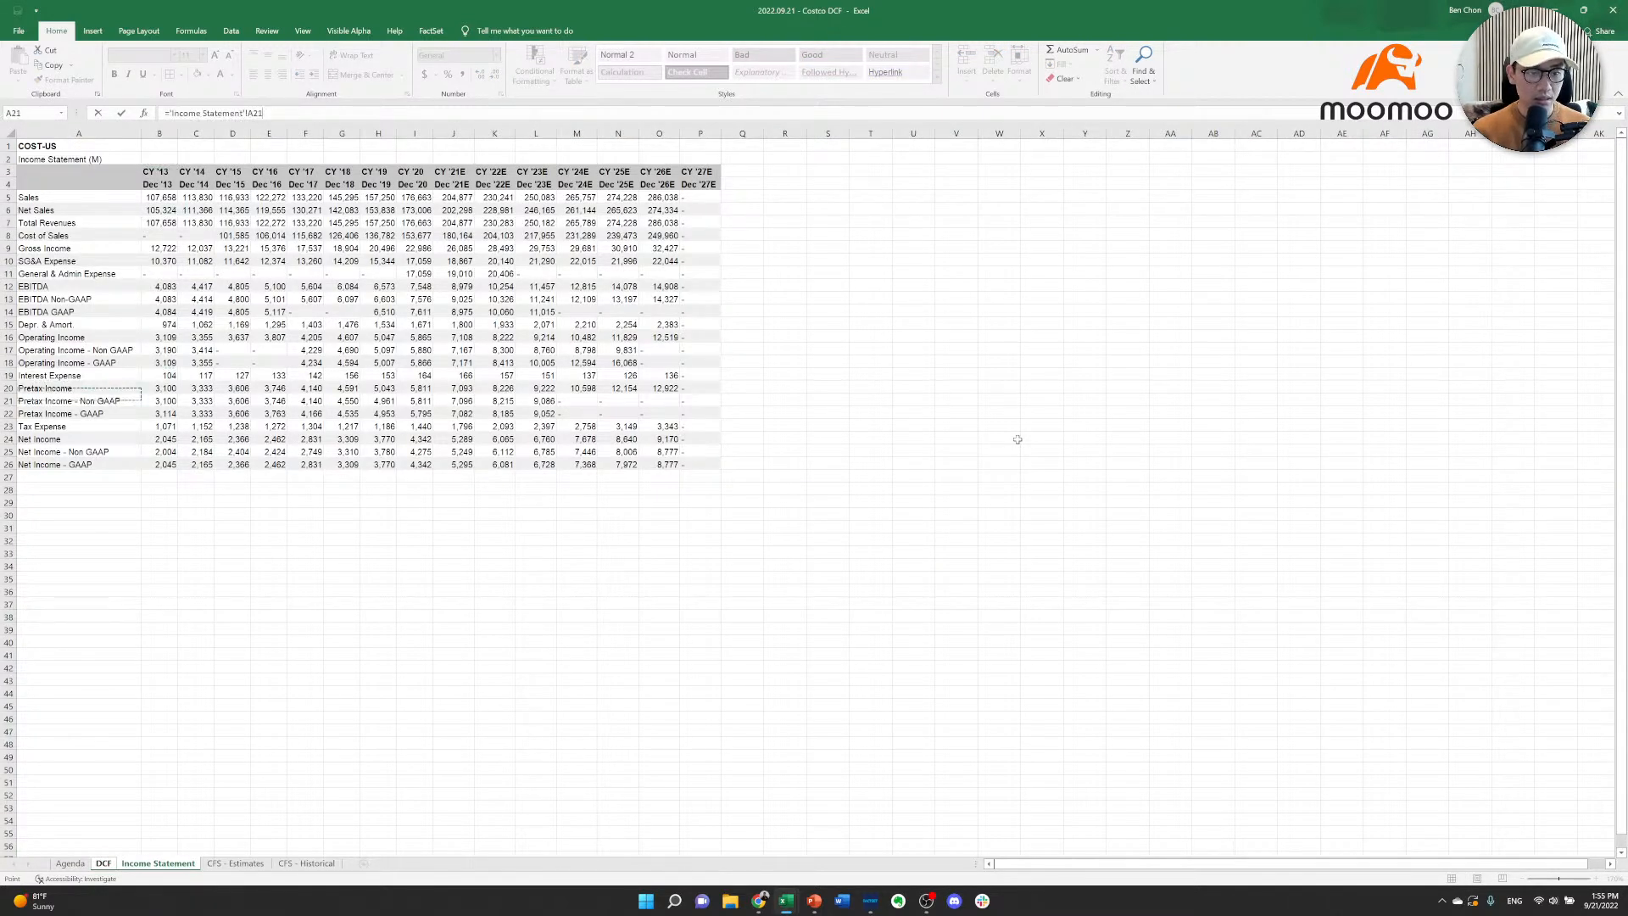
{"action": "key", "text": "Down"}
{"action": "key", "text": "Right"}
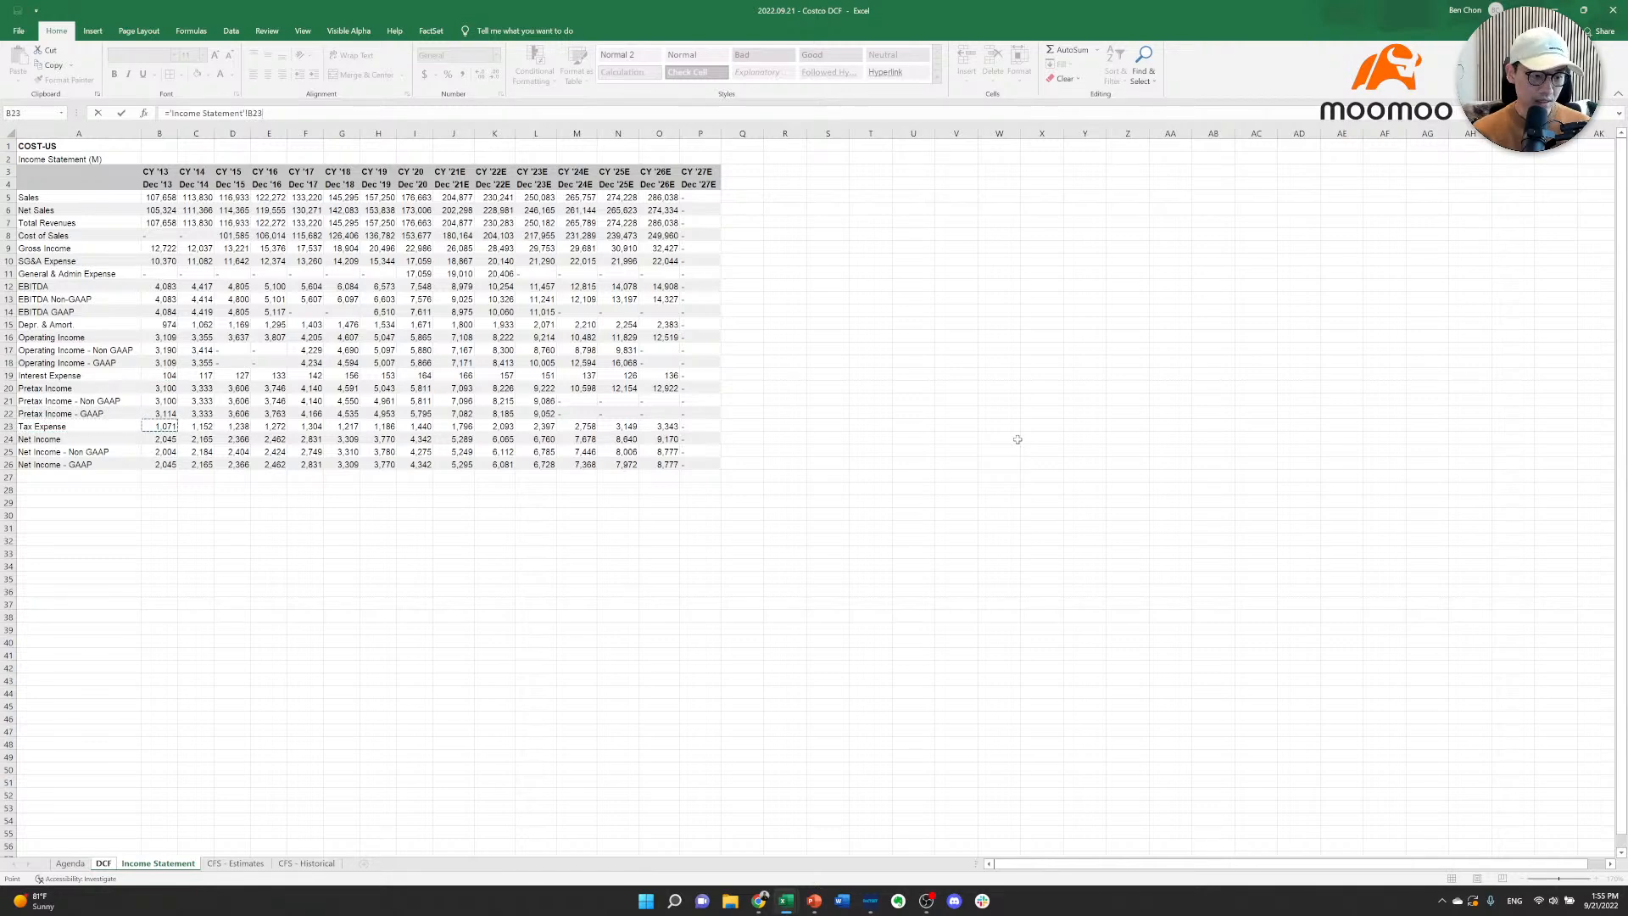
{"action": "key", "text": "ctrl+Return"}
Copy the taxes link from E19 across row 19 through the 2027 column, S.
{"action": "key", "text": "ctrl+c"}
{"action": "key", "text": "shift+Right"}
{"action": "key", "text": "shift+Right"}
{"action": "key", "text": "shift+Right"}
{"action": "key", "text": "shift+Right"}
{"action": "key", "text": "shift+Right"}
{"action": "key", "text": "shift+Right"}
{"action": "key", "text": "shift+Right"}
{"action": "key", "text": "shift+Right"}
{"action": "key", "text": "shift+Right"}
{"action": "key", "text": "shift+Right"}
{"action": "key", "text": "shift+Right"}
{"action": "key", "text": "shift+Right"}
{"action": "key", "text": "shift+Right"}
{"action": "key", "text": "shift+Right"}
{"action": "key", "text": "shift+Right"}
{"action": "key", "text": "shift+Right"}
{"action": "key", "text": "shift+Right"}
{"action": "key", "text": "shift+Right"}
{"action": "key", "text": "shift+Right"}
{"action": "key", "text": "shift+Right"}
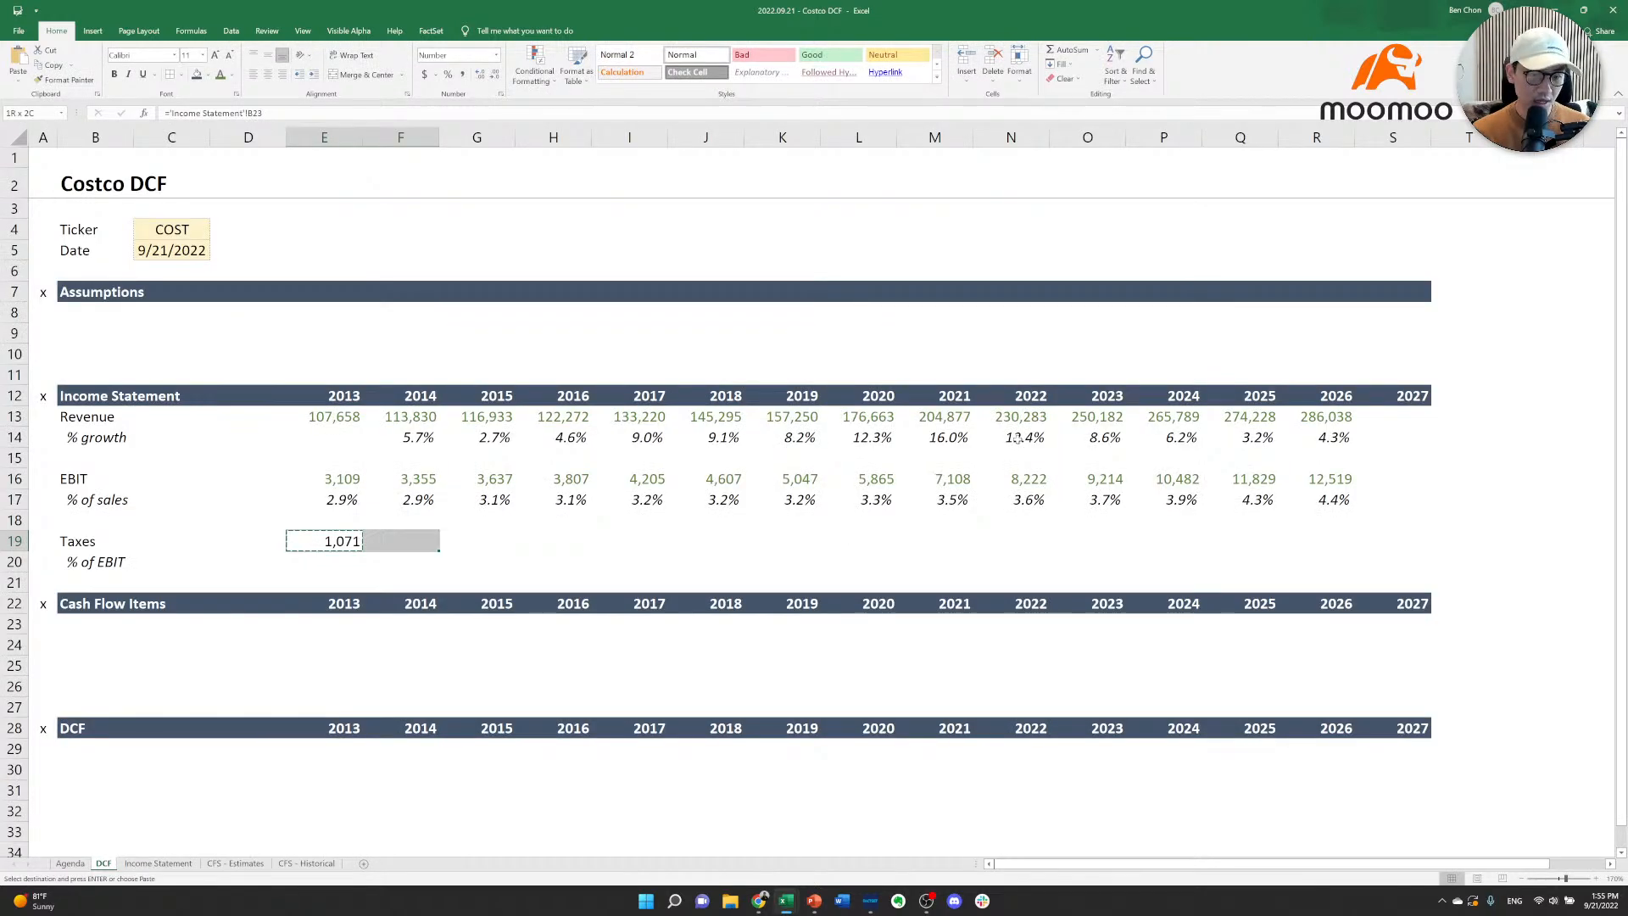
{"action": "key", "text": "shift+Left"}
{"action": "key", "text": "shift+Left"}
{"action": "key", "text": "shift+Left"}
{"action": "key", "text": "shift+Left"}
{"action": "key", "text": "shift+Left"}
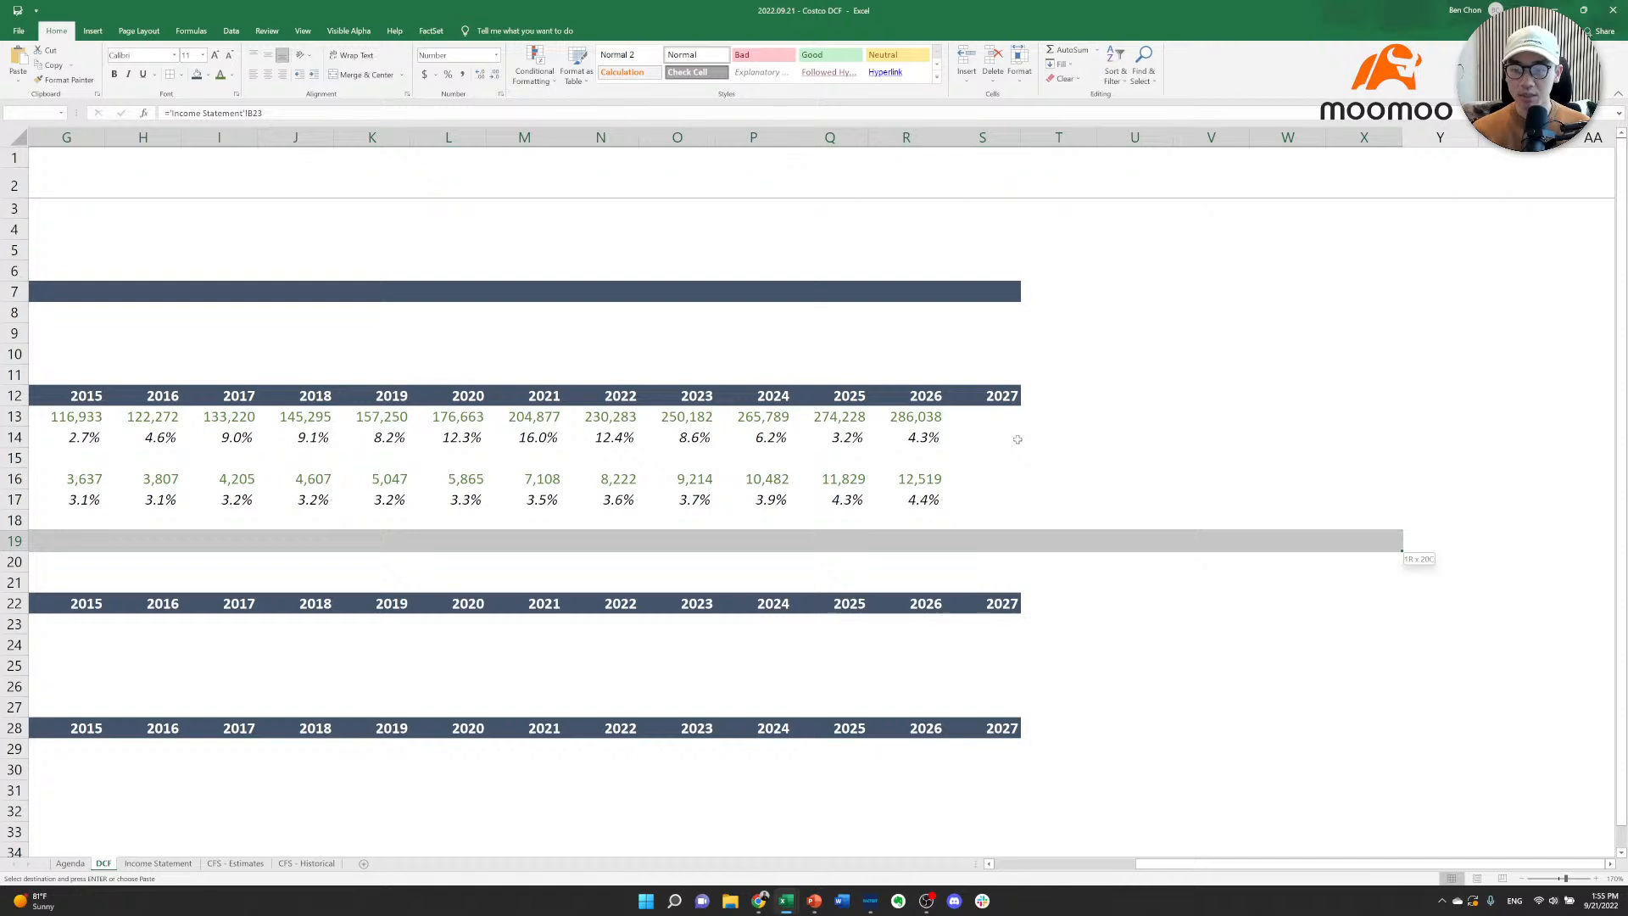
{"action": "key", "text": "shift+Left"}
{"action": "key", "text": "shift+Left"}
{"action": "key", "text": "shift+Left"}
{"action": "key", "text": "shift+Right"}
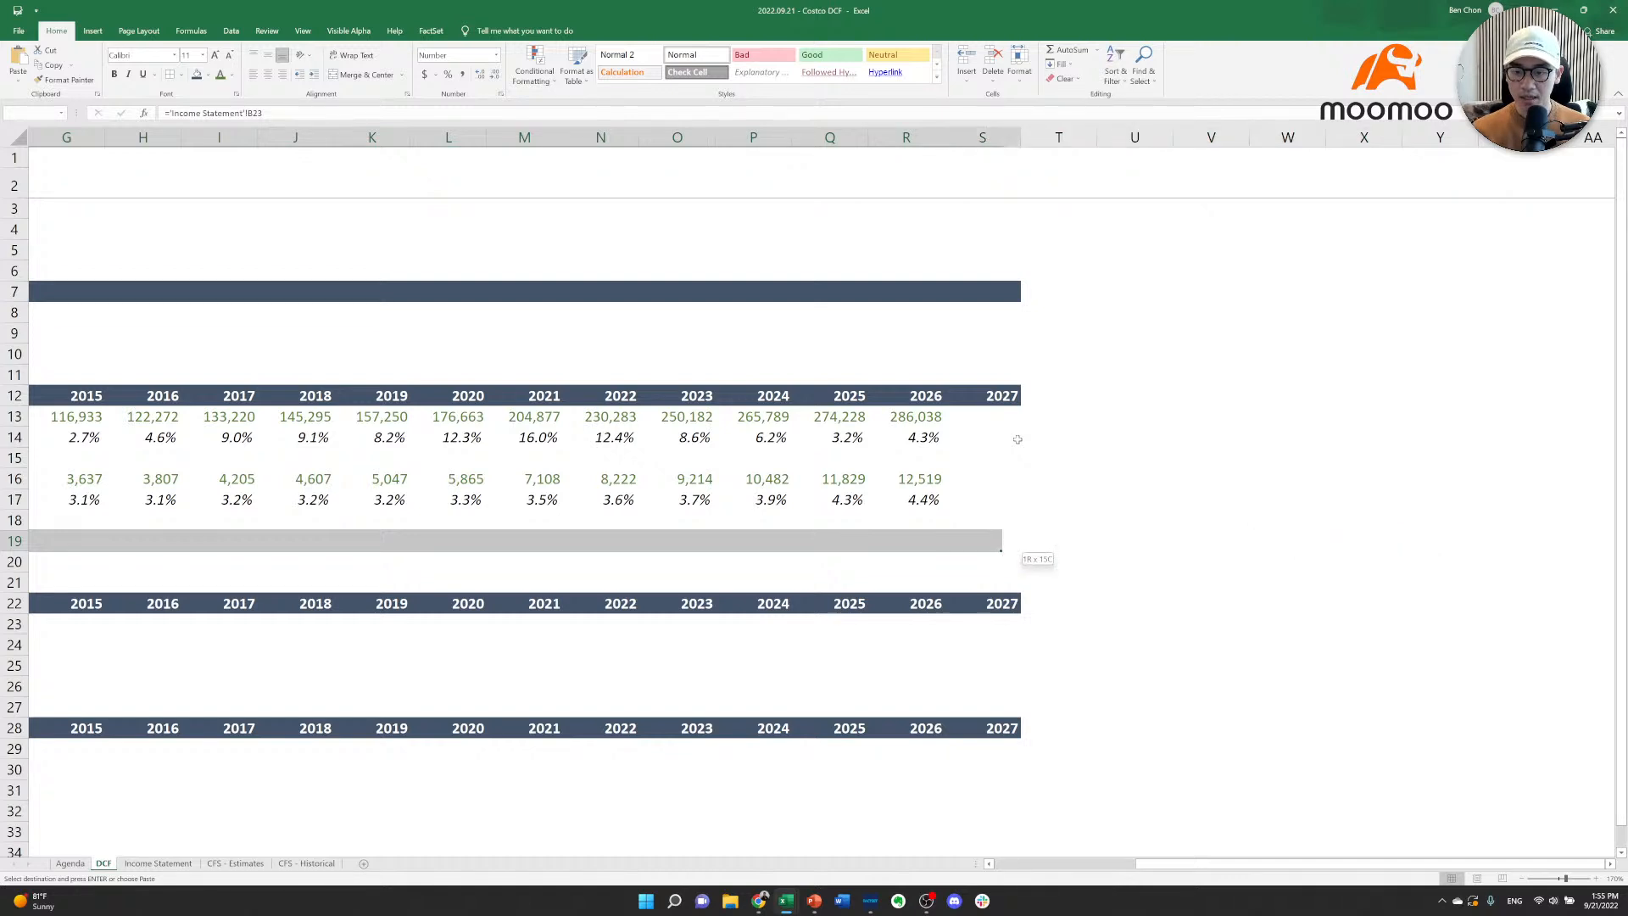
{"action": "key", "text": "Return"}
Clear the copied taxes formula from the 2027 cell, S19.
{"action": "key", "text": "Home"}
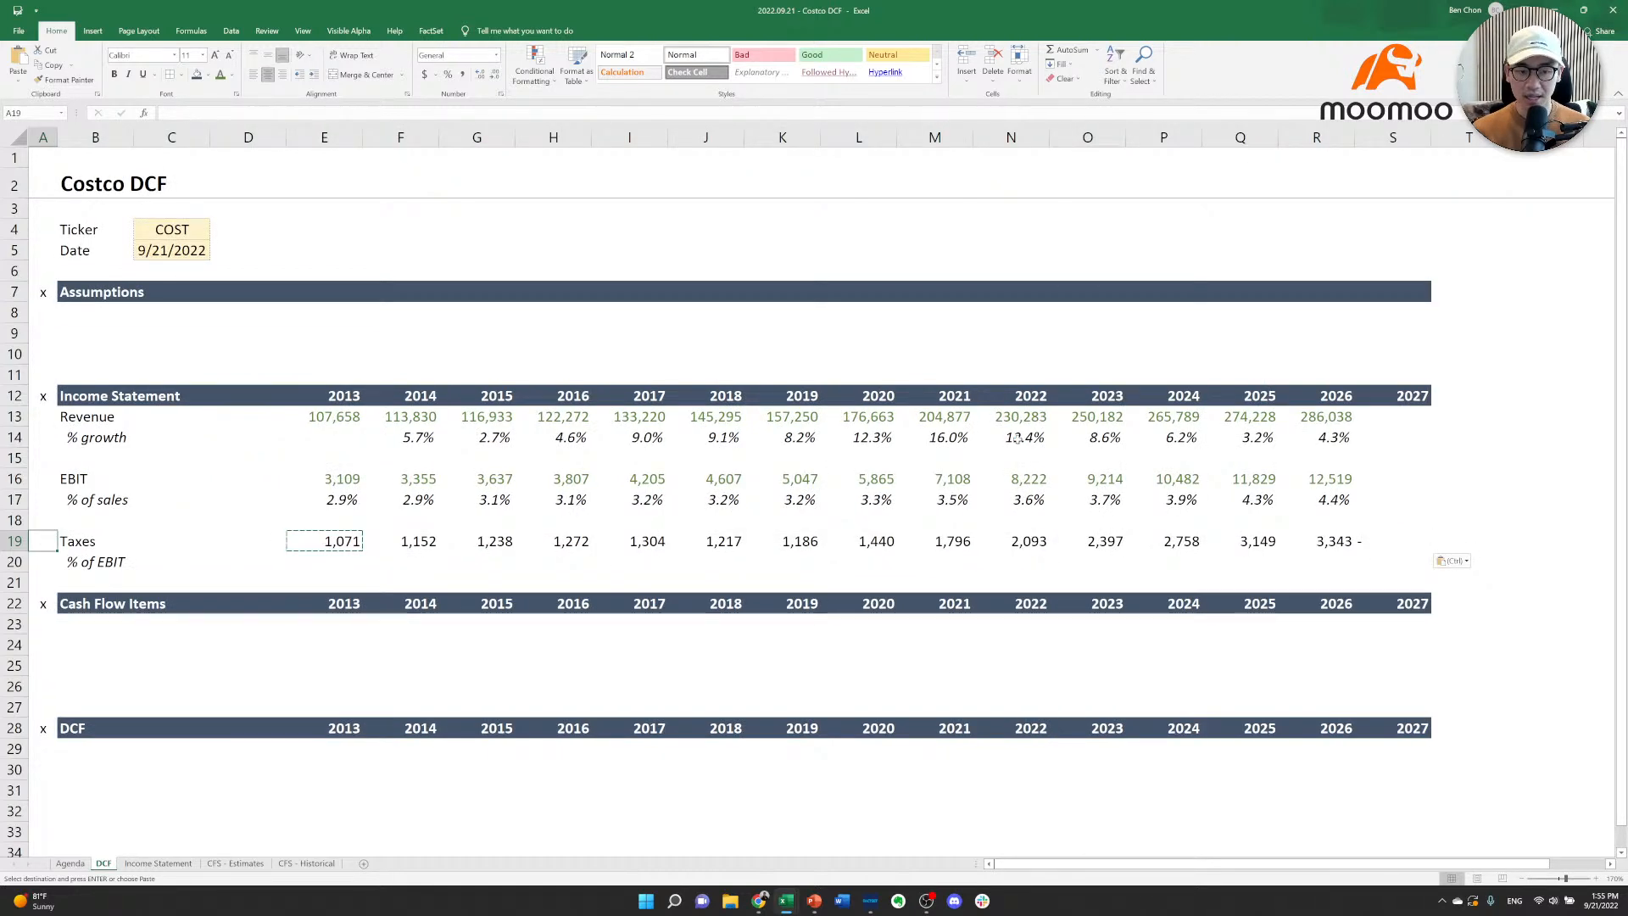
{"action": "key", "text": "ctrl+Right"}
{"action": "key", "text": "ctrl+Right"}
{"action": "key", "text": "ctrl+Right"}
{"action": "key", "text": "Delete"}
Calculate 2013 taxes as a percentage of EBIT in E20 with the formula =E19/E16.
{"action": "key", "text": "Down"}
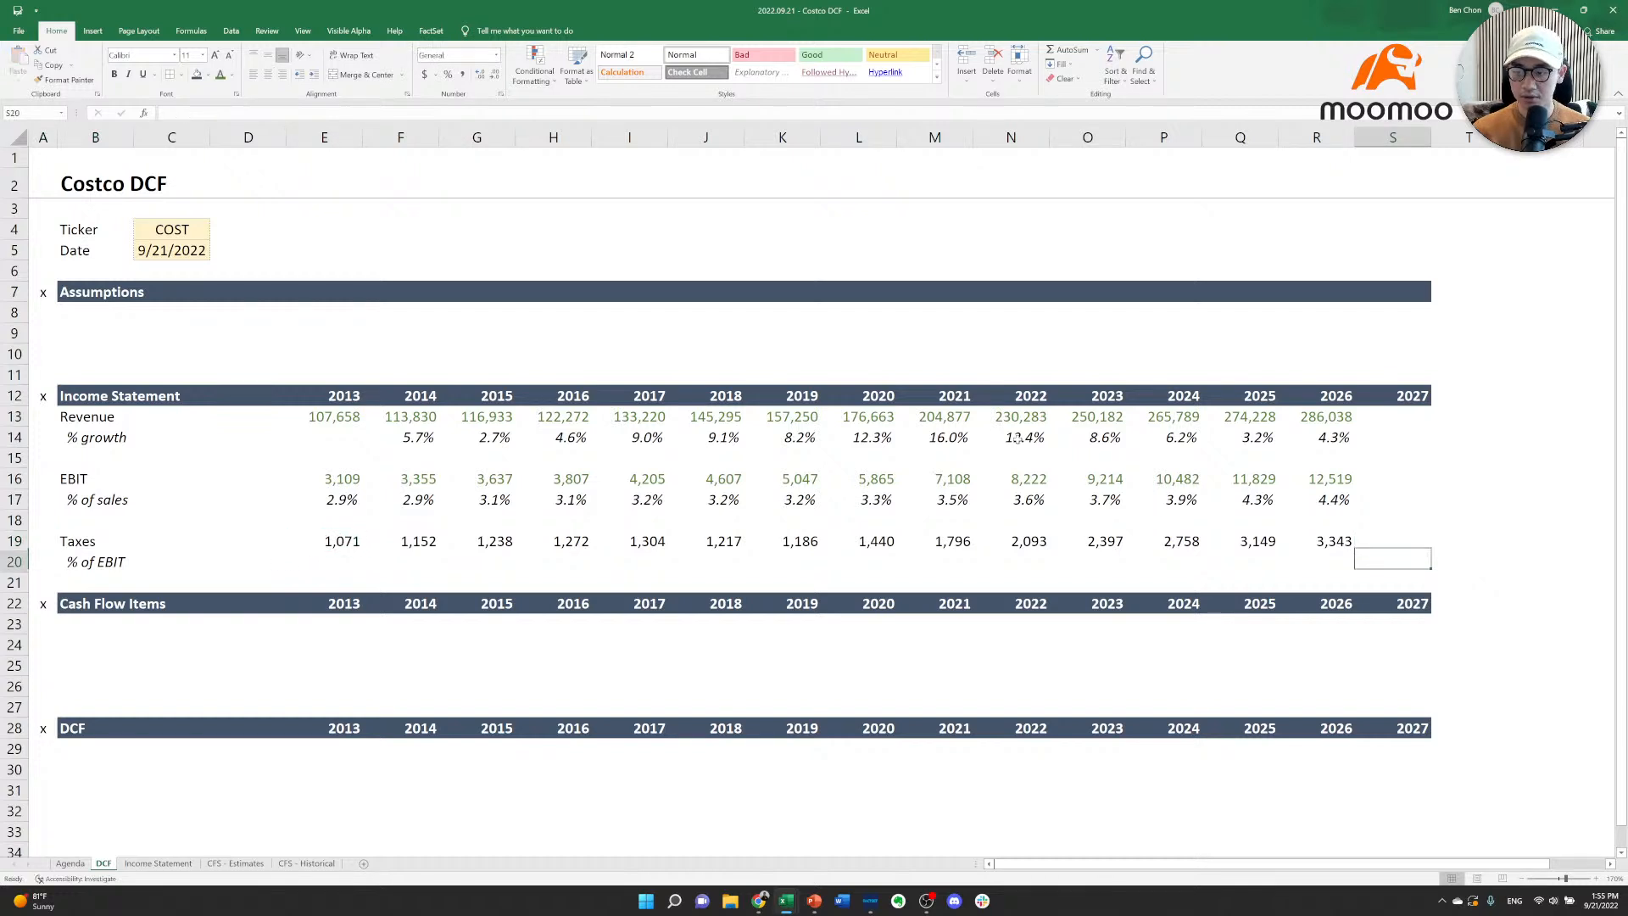
{"action": "key", "text": "Left"}
{"action": "key", "text": "Left"}
{"action": "key", "text": "Left"}
{"action": "key", "text": "Left"}
{"action": "key", "text": "Left"}
{"action": "key", "text": "Left"}
{"action": "key", "text": "Left"}
{"action": "key", "text": "Left"}
{"action": "key", "text": "Left"}
{"action": "key", "text": "Left"}
{"action": "key", "text": "Left"}
{"action": "key", "text": "Left"}
{"action": "key", "text": "Left"}
{"action": "key", "text": "Left"}
{"action": "key", "text": "Left"}
{"action": "key", "text": "Left"}
{"action": "key", "text": "Left"}
{"action": "key", "text": "Right"}
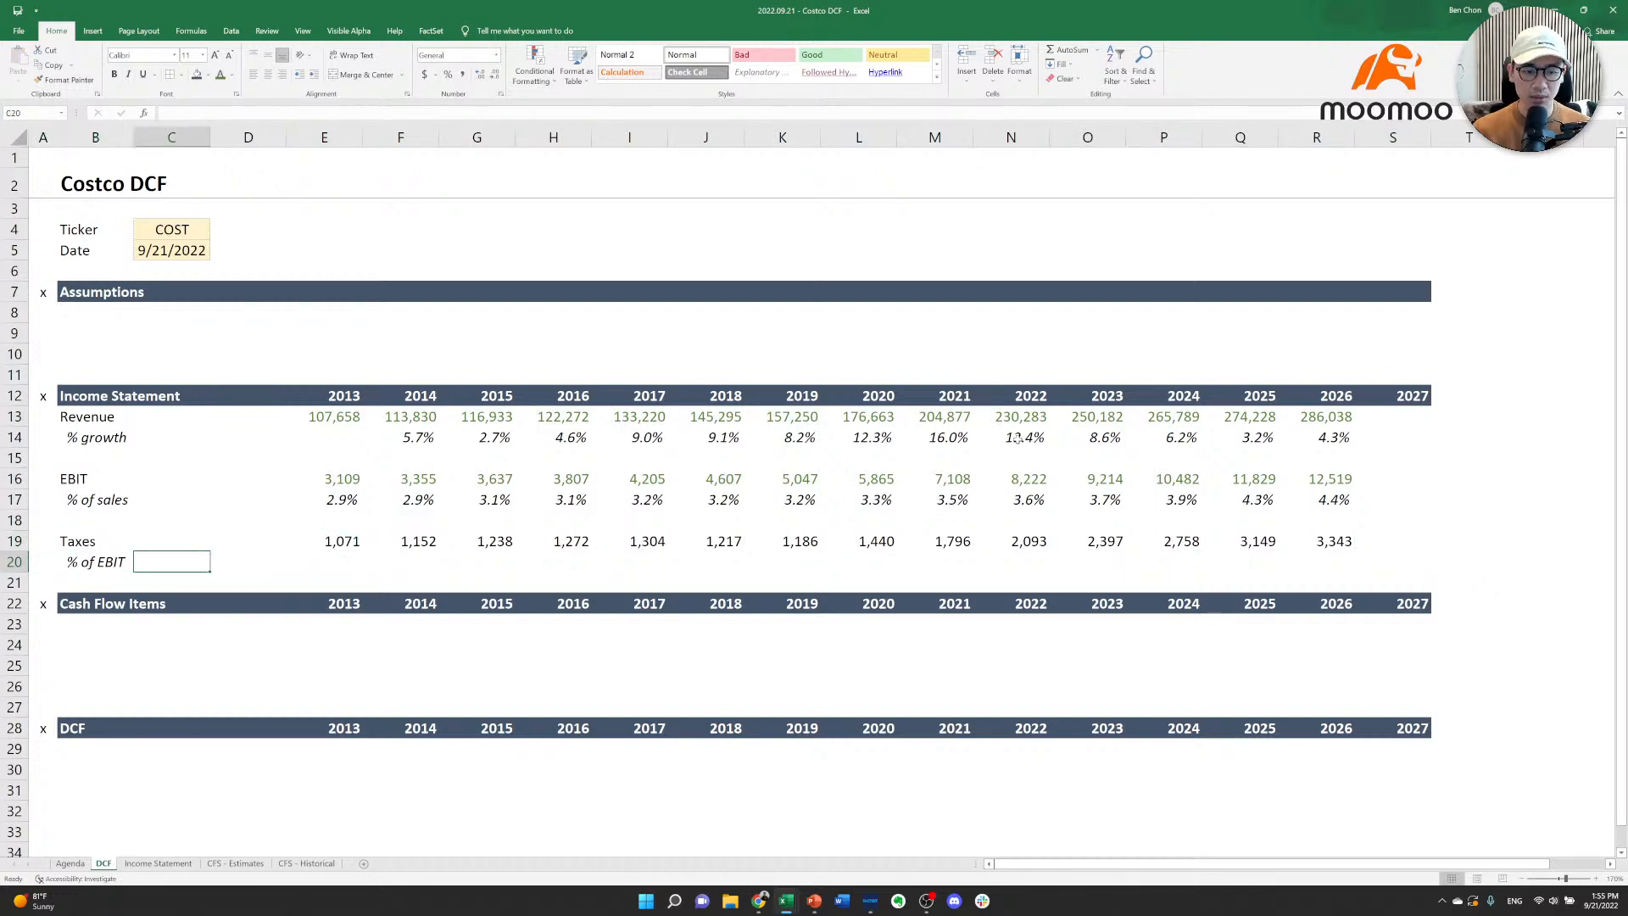
{"action": "key", "text": "Right"}
{"action": "key", "text": "Right"}
{"action": "type", "text": "="}
{"action": "key", "text": "Up"}
{"action": "type", "text": "/"}
{"action": "key", "text": "Up"}
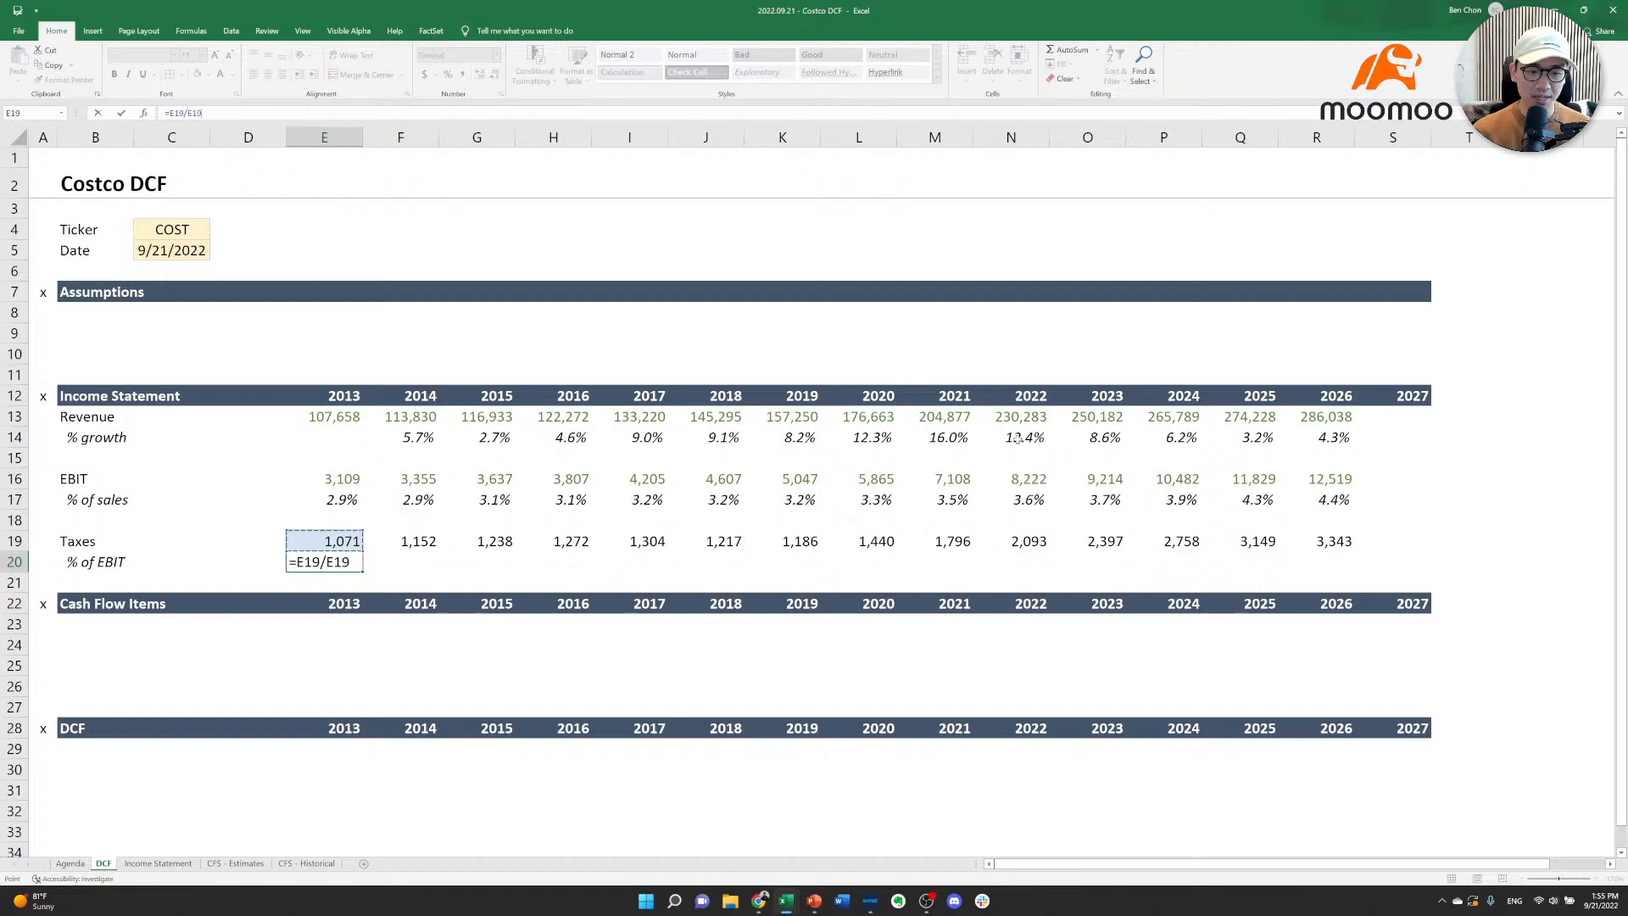
{"action": "key", "text": "Up"}
{"action": "key", "text": "Up"}
{"action": "key", "text": "Up"}
{"action": "key", "text": "Tab"}
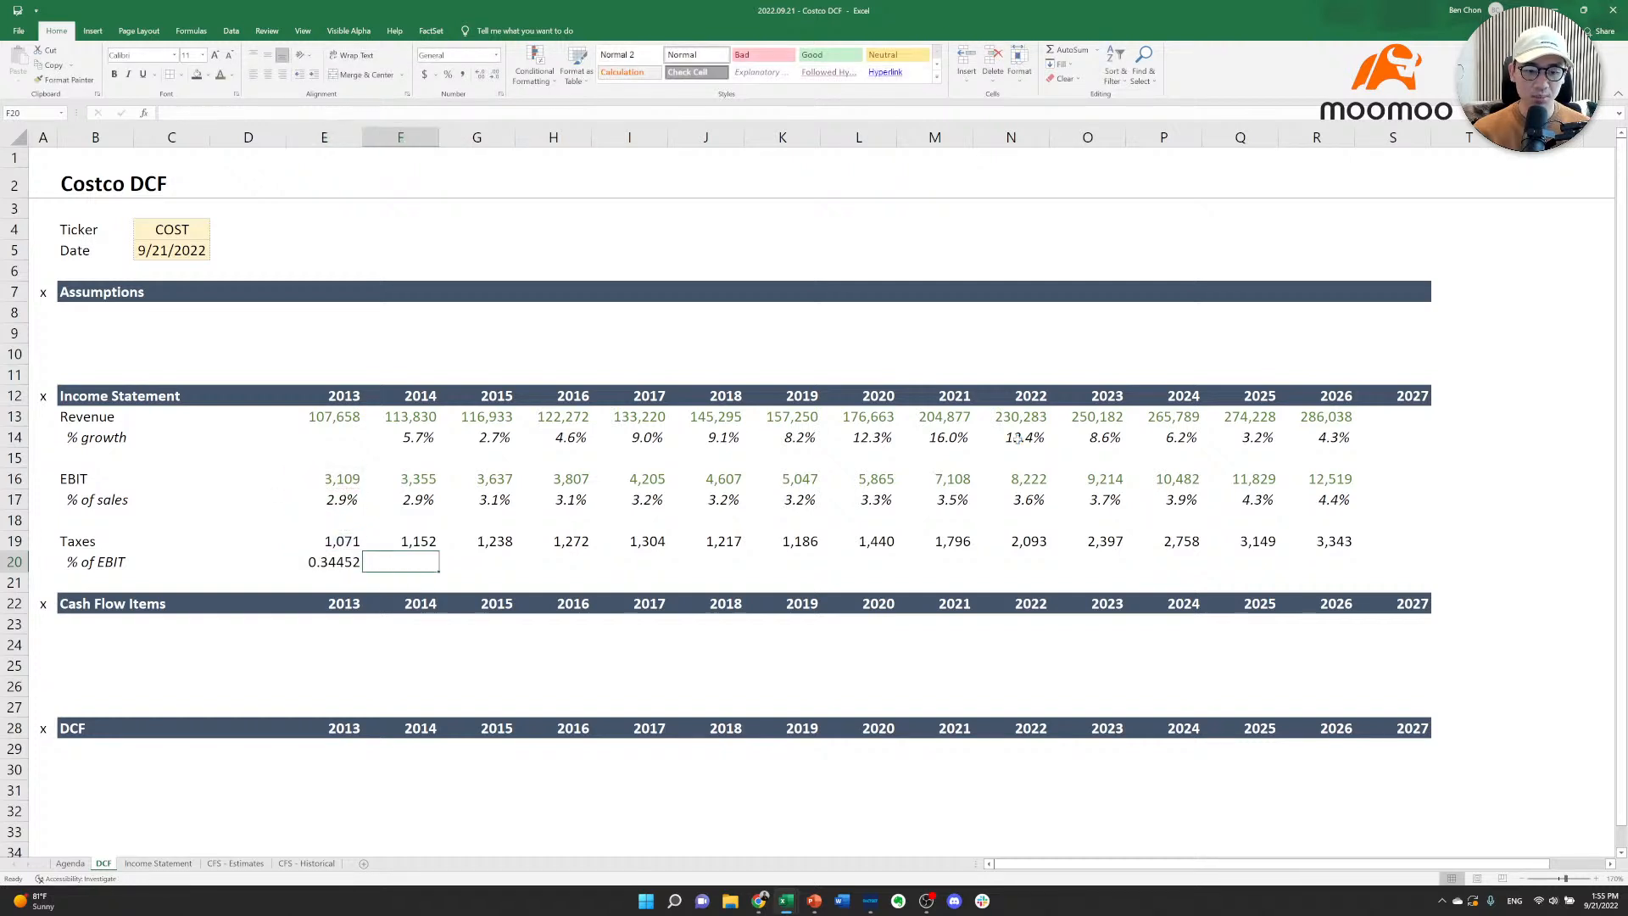
Copy the taxes % of EBIT formula from E20 across row 20 through 2026, column R.
{"action": "key", "text": "Up"}
{"action": "key", "text": "Left"}
{"action": "key", "text": "Down"}
{"action": "key", "text": "ctrl+c"}
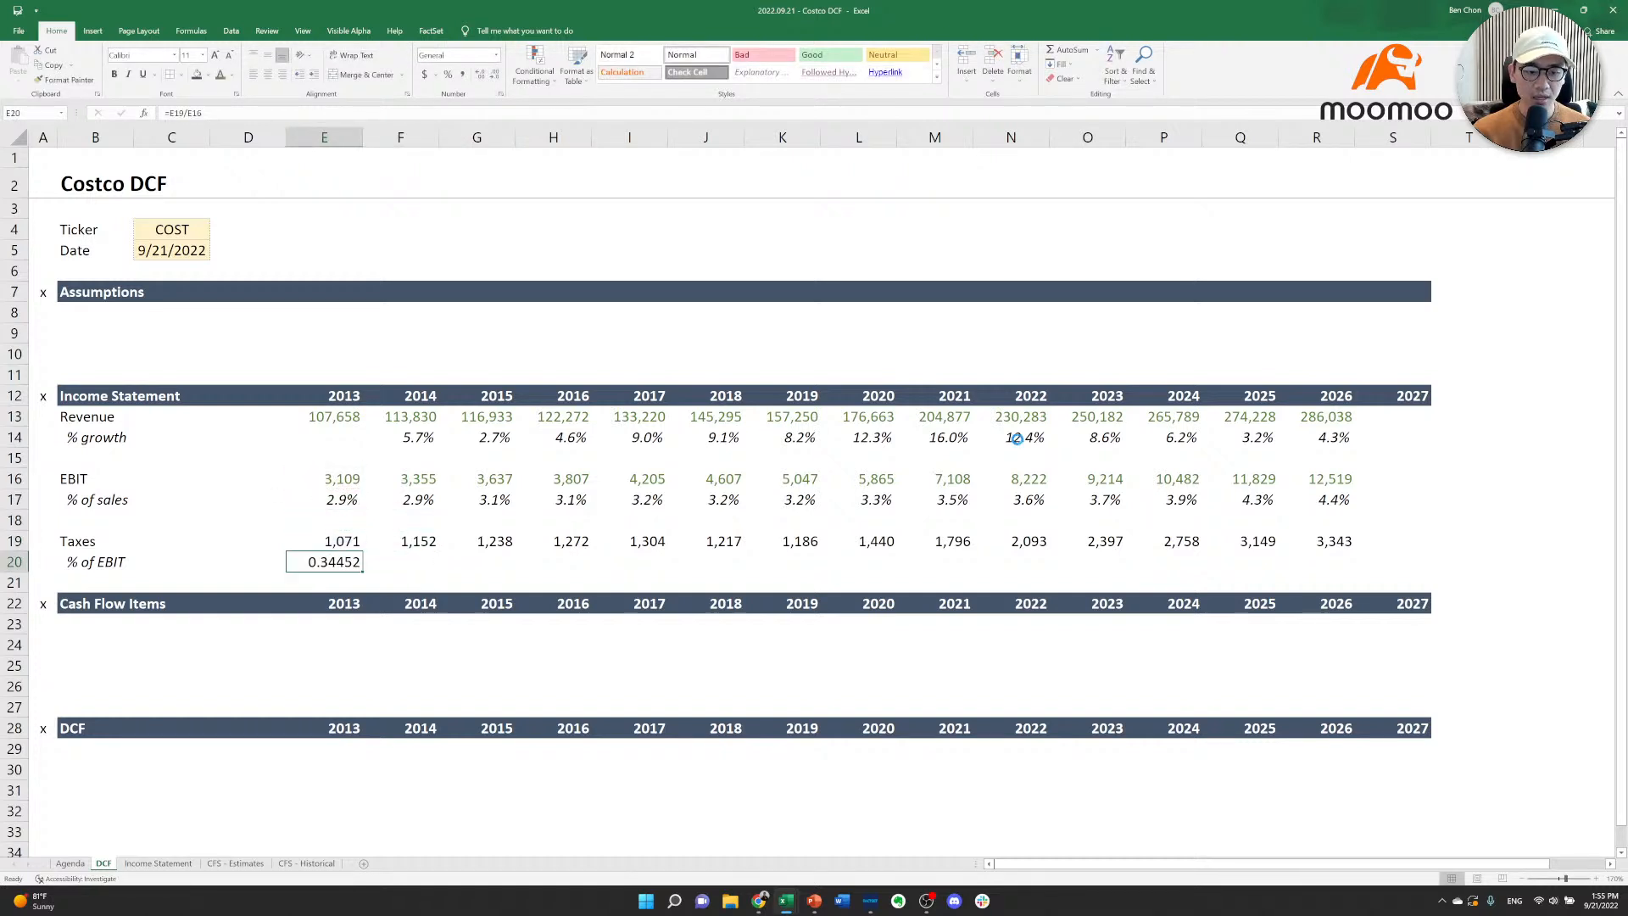
{"action": "key", "text": "shift+Right"}
{"action": "key", "text": "shift+Right"}
{"action": "key", "text": "shift+Right"}
{"action": "key", "text": "shift+Right"}
{"action": "key", "text": "shift+Right"}
{"action": "key", "text": "shift+Right"}
{"action": "key", "text": "shift+Right"}
{"action": "key", "text": "shift+Right"}
{"action": "key", "text": "shift+Right"}
{"action": "key", "text": "shift+Right"}
{"action": "key", "text": "shift+Right"}
{"action": "key", "text": "shift+Right"}
{"action": "key", "text": "shift+Right"}
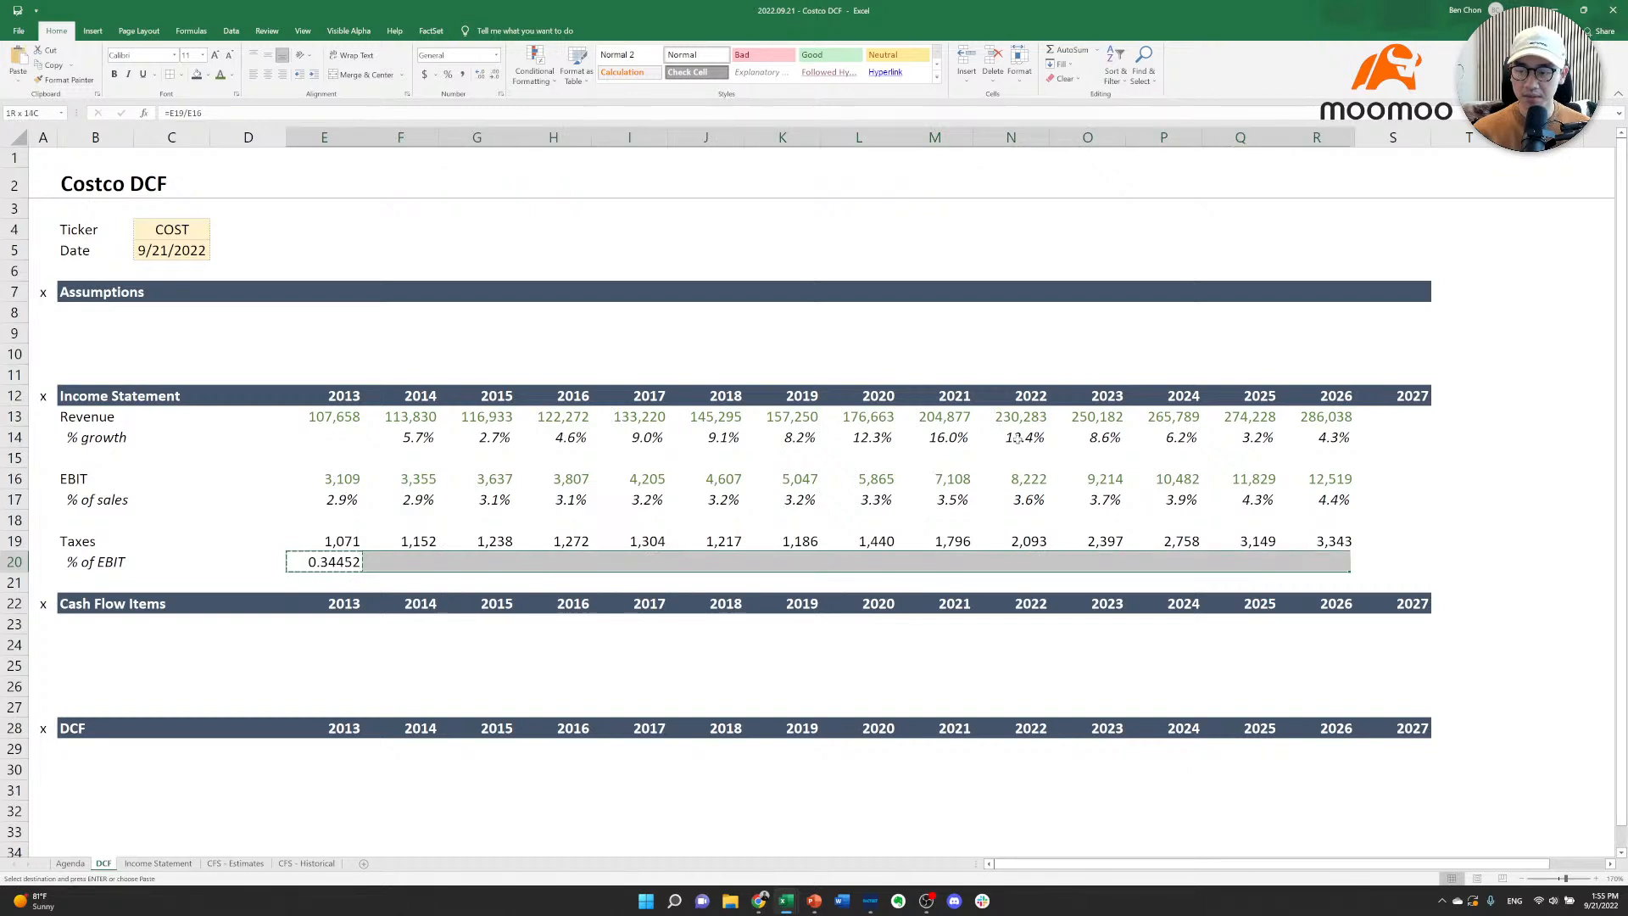
{"action": "key", "text": "Return"}
Apply the formats of the EBIT and % of sales rows, E16:R17, to the taxes rows, E19:R20.
{"action": "key", "text": "Up"}
{"action": "key", "text": "Up"}
{"action": "key", "text": "Up"}
{"action": "key", "text": "Up"}
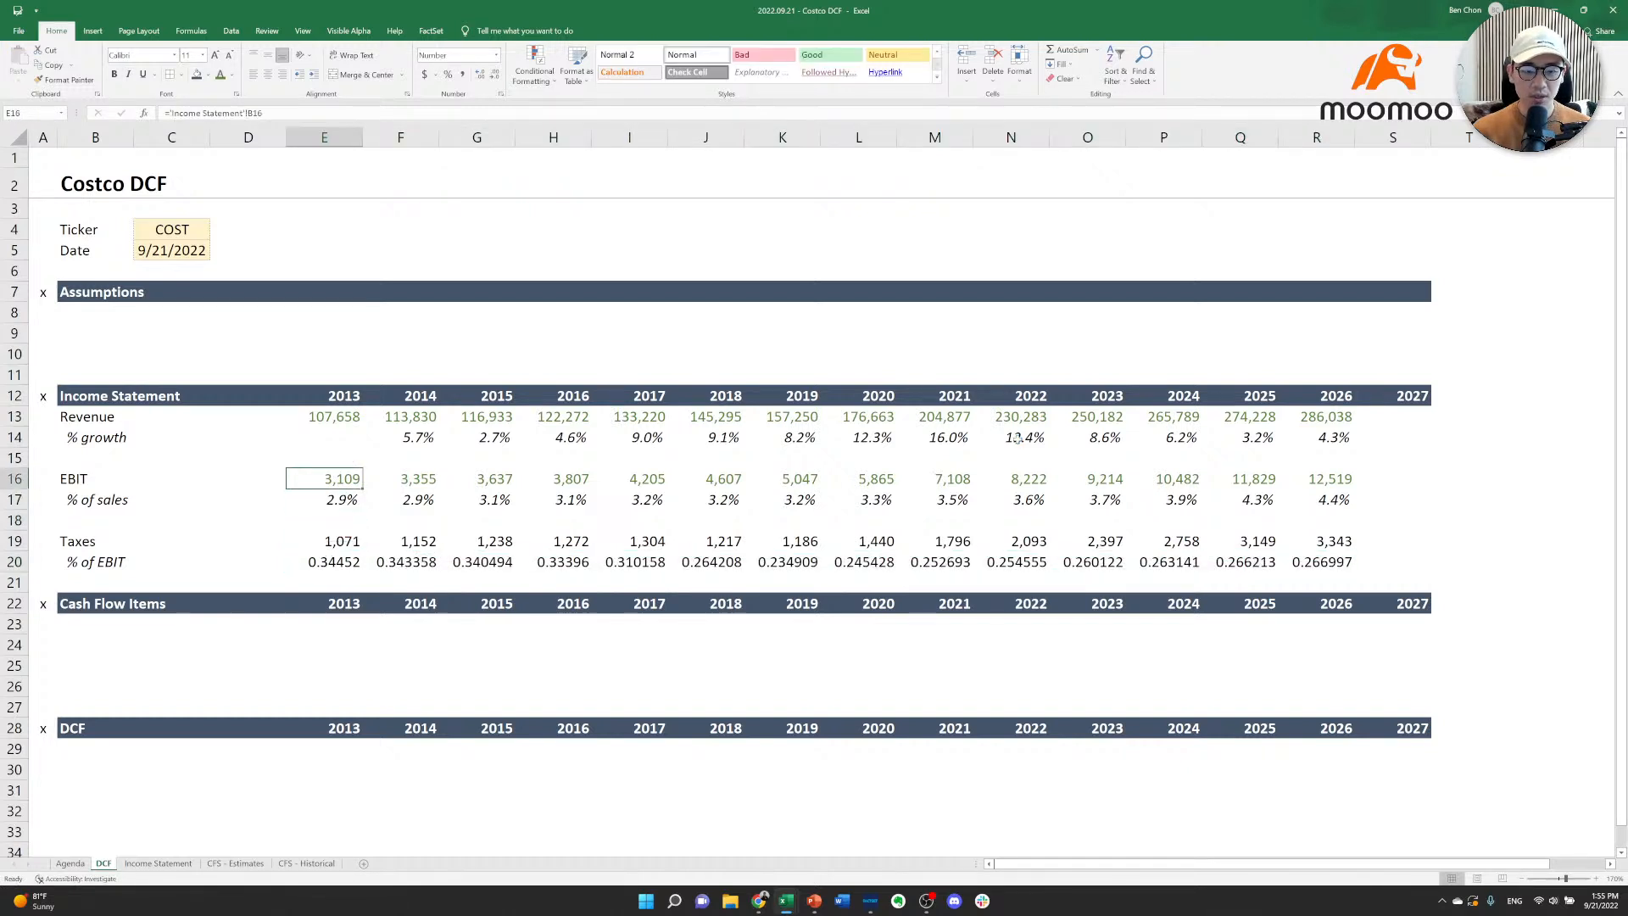
{"action": "key", "text": "shift+Down"}
{"action": "key", "text": "ctrl+shift+Right"}
{"action": "key", "text": "ctrl+c"}
{"action": "key", "text": "Down"}
{"action": "key", "text": "Down"}
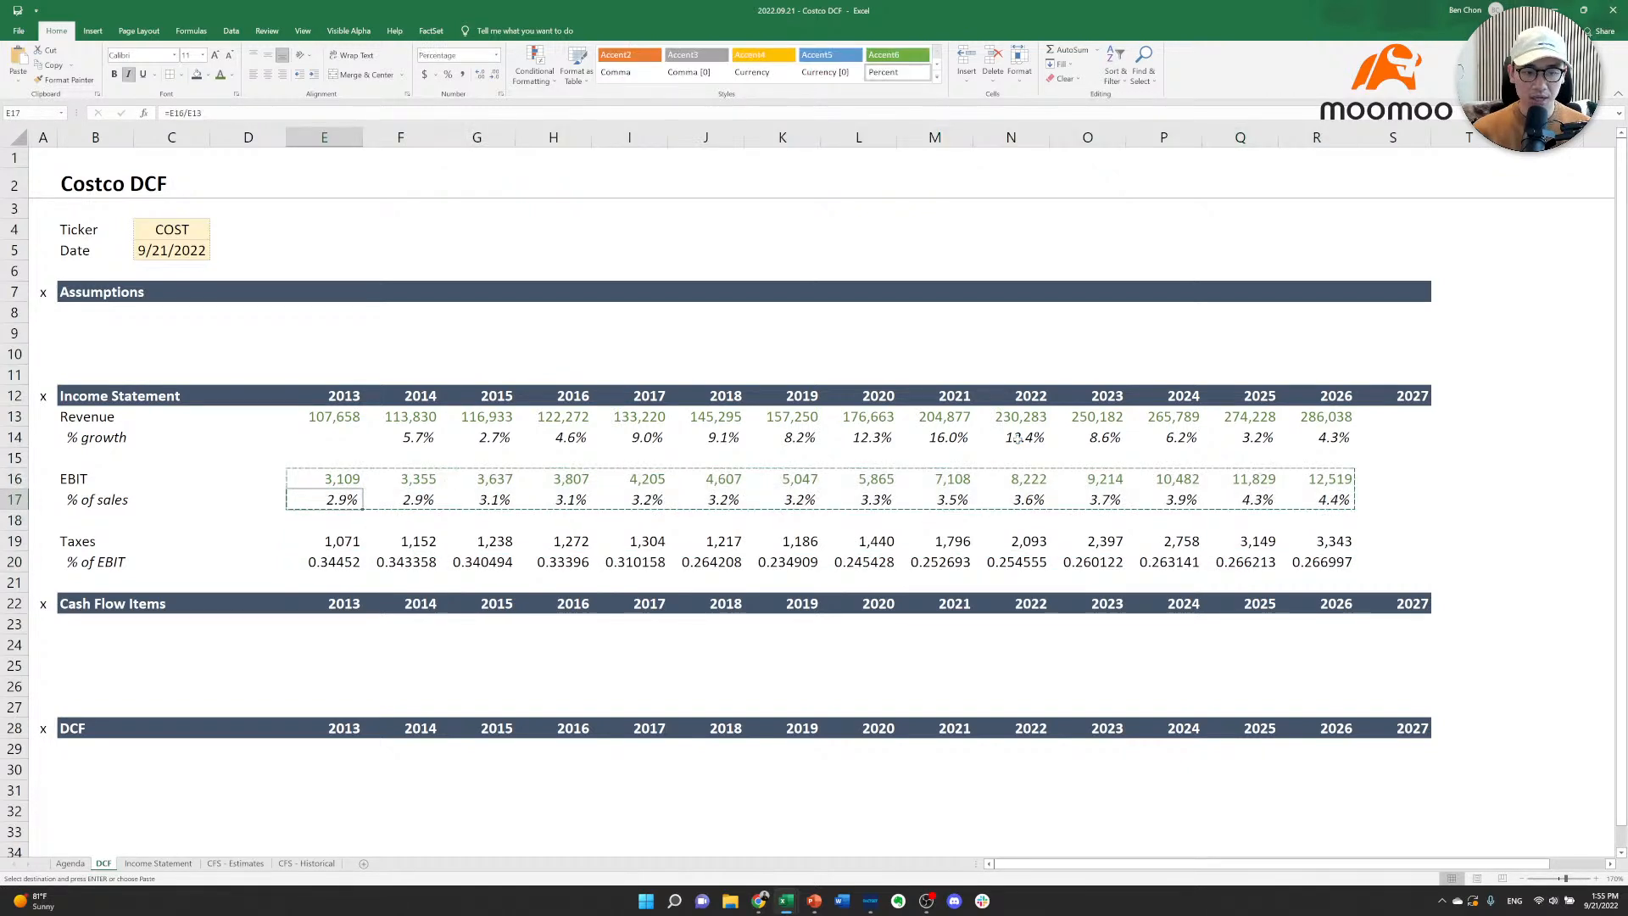
{"action": "key", "text": "Down"}
{"action": "key", "text": "alt+e"}
{"action": "key", "text": "s"}
{"action": "key", "text": "t"}
{"action": "key", "text": "Return"}
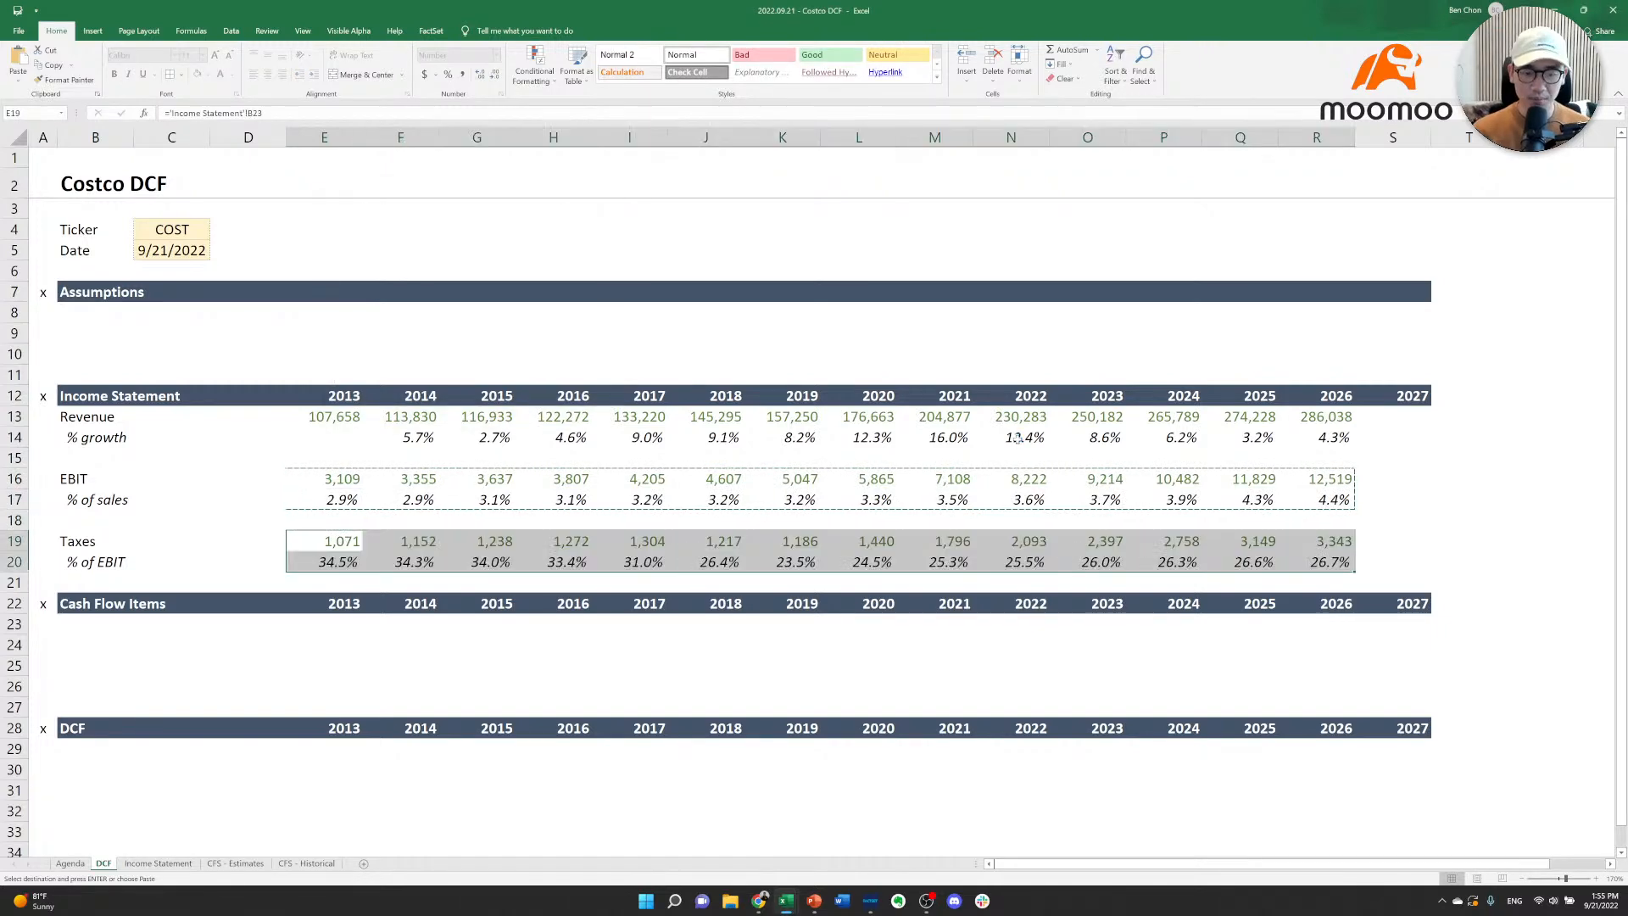
{"action": "key", "text": "Right"}
{"action": "key", "text": "Down"}
{"action": "key", "text": "Left"}
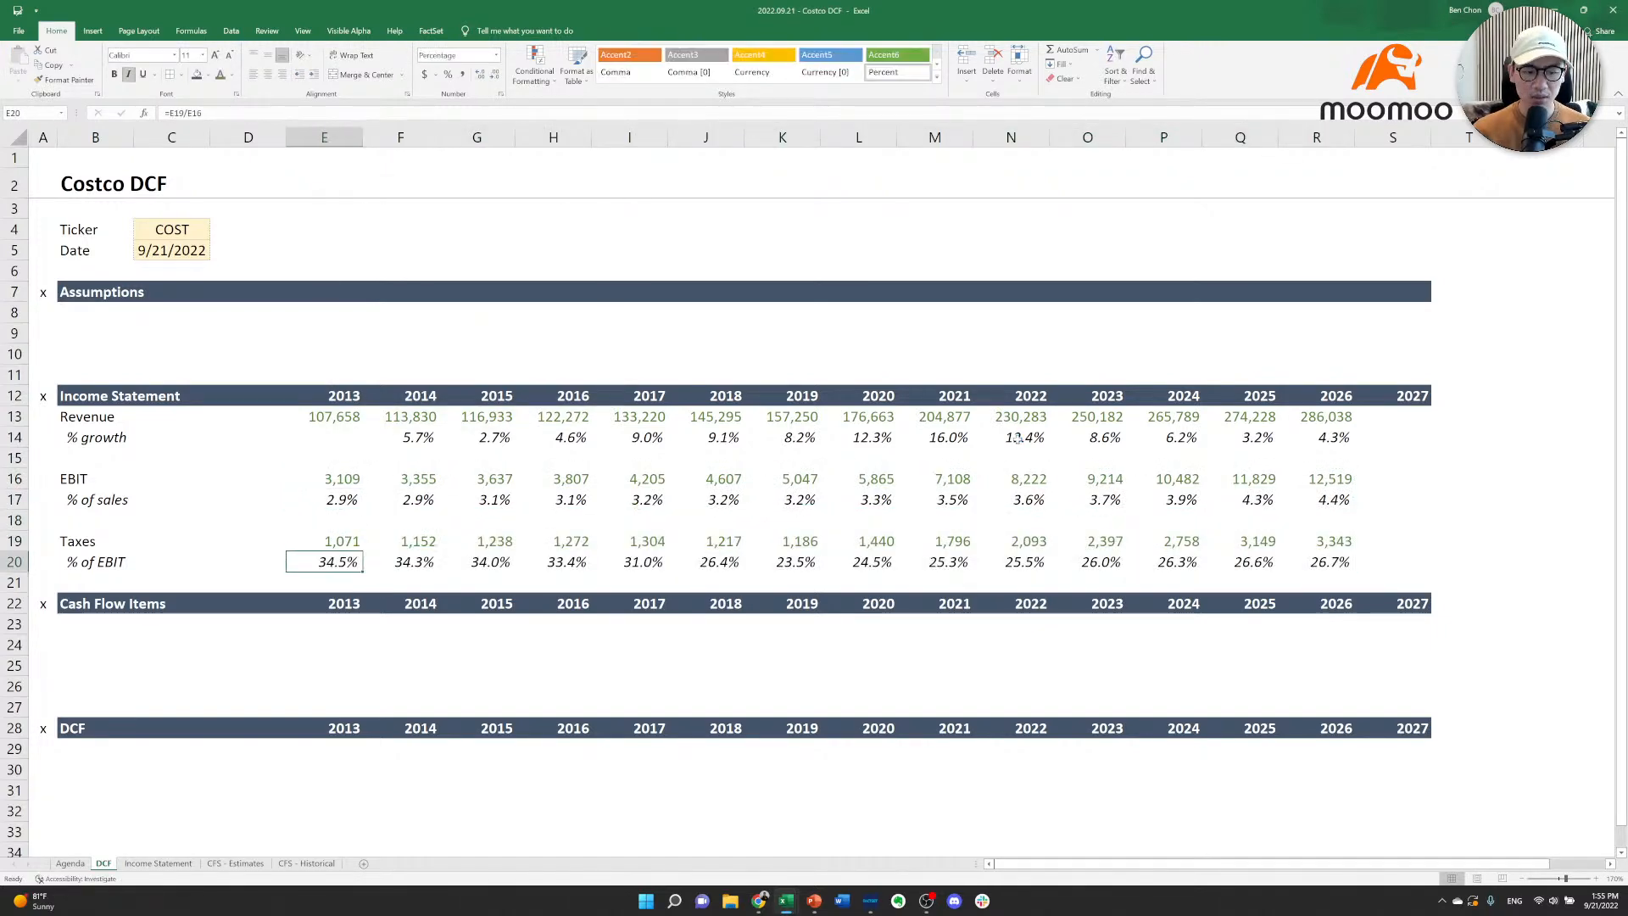
Label B23, the first row under Cash Flow Items, as "Depreciation & Amortization".
{"action": "key", "text": "Down"}
{"action": "key", "text": "Down"}
{"action": "key", "text": "Down"}
{"action": "key", "text": "Down"}
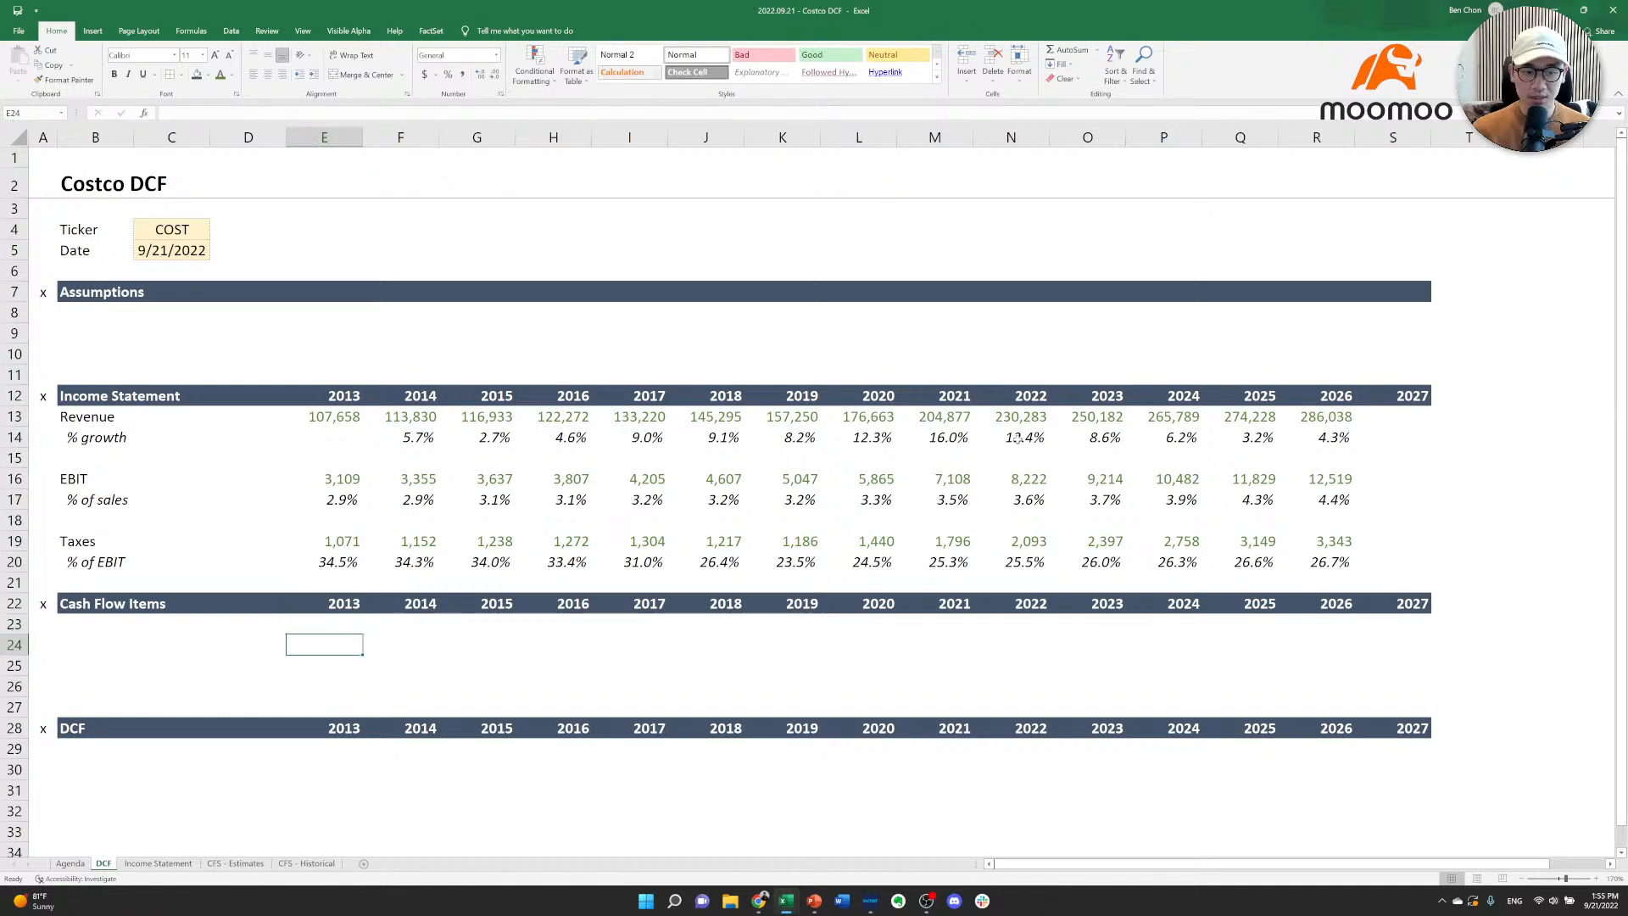
{"action": "key", "text": "Left"}
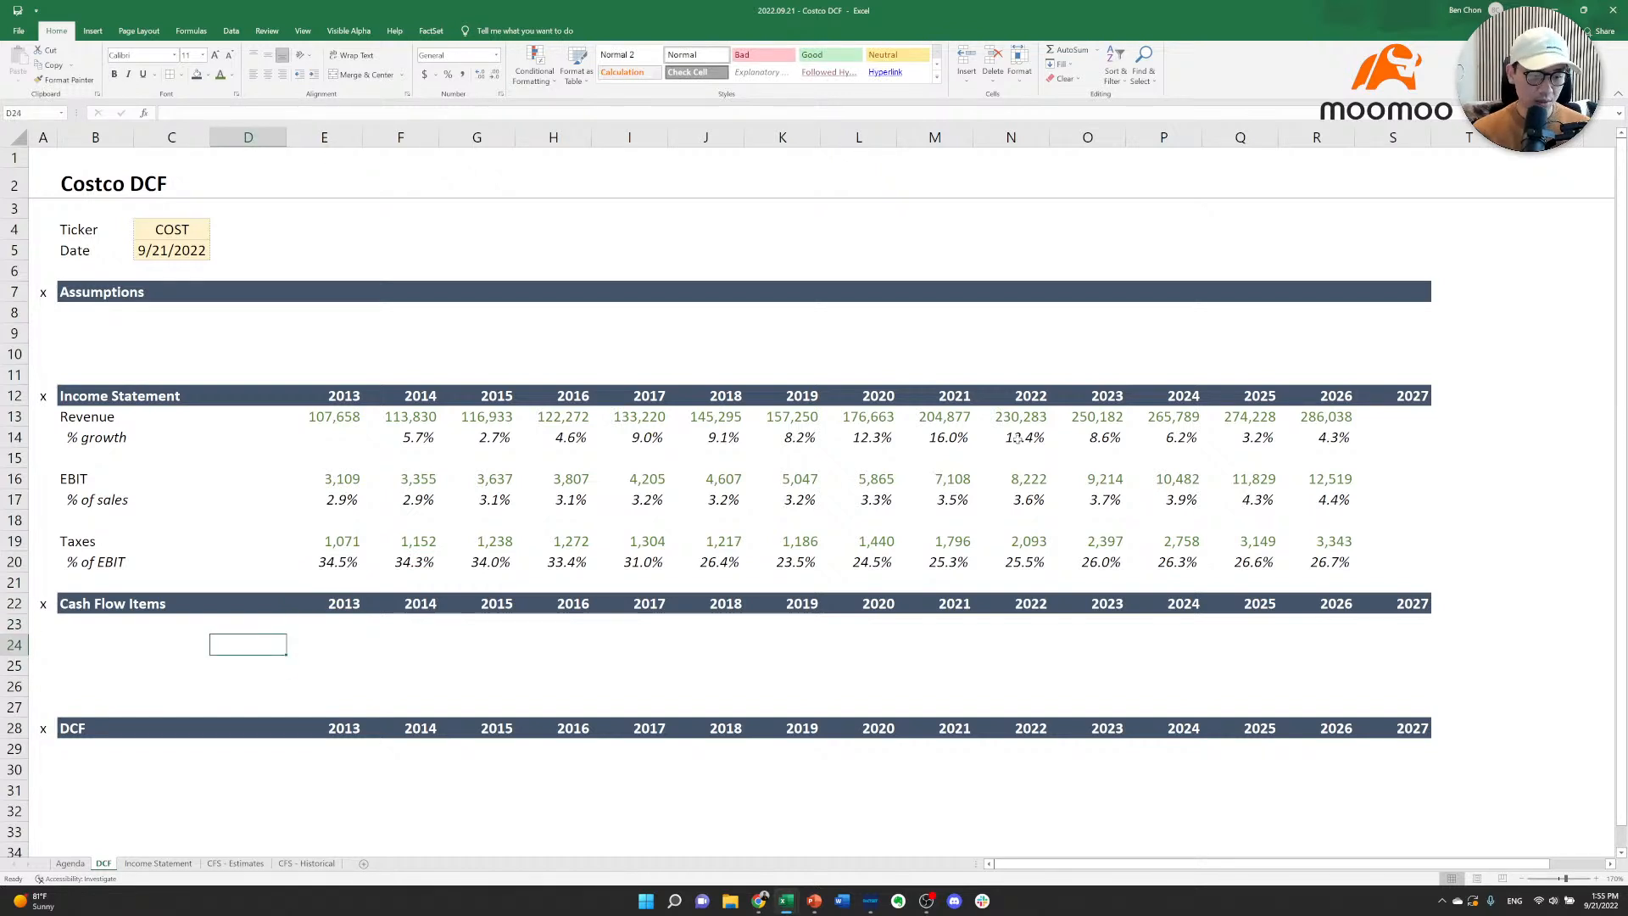
{"action": "key", "text": "Left"}
{"action": "key", "text": "Left"}
{"action": "key", "text": "Up"}
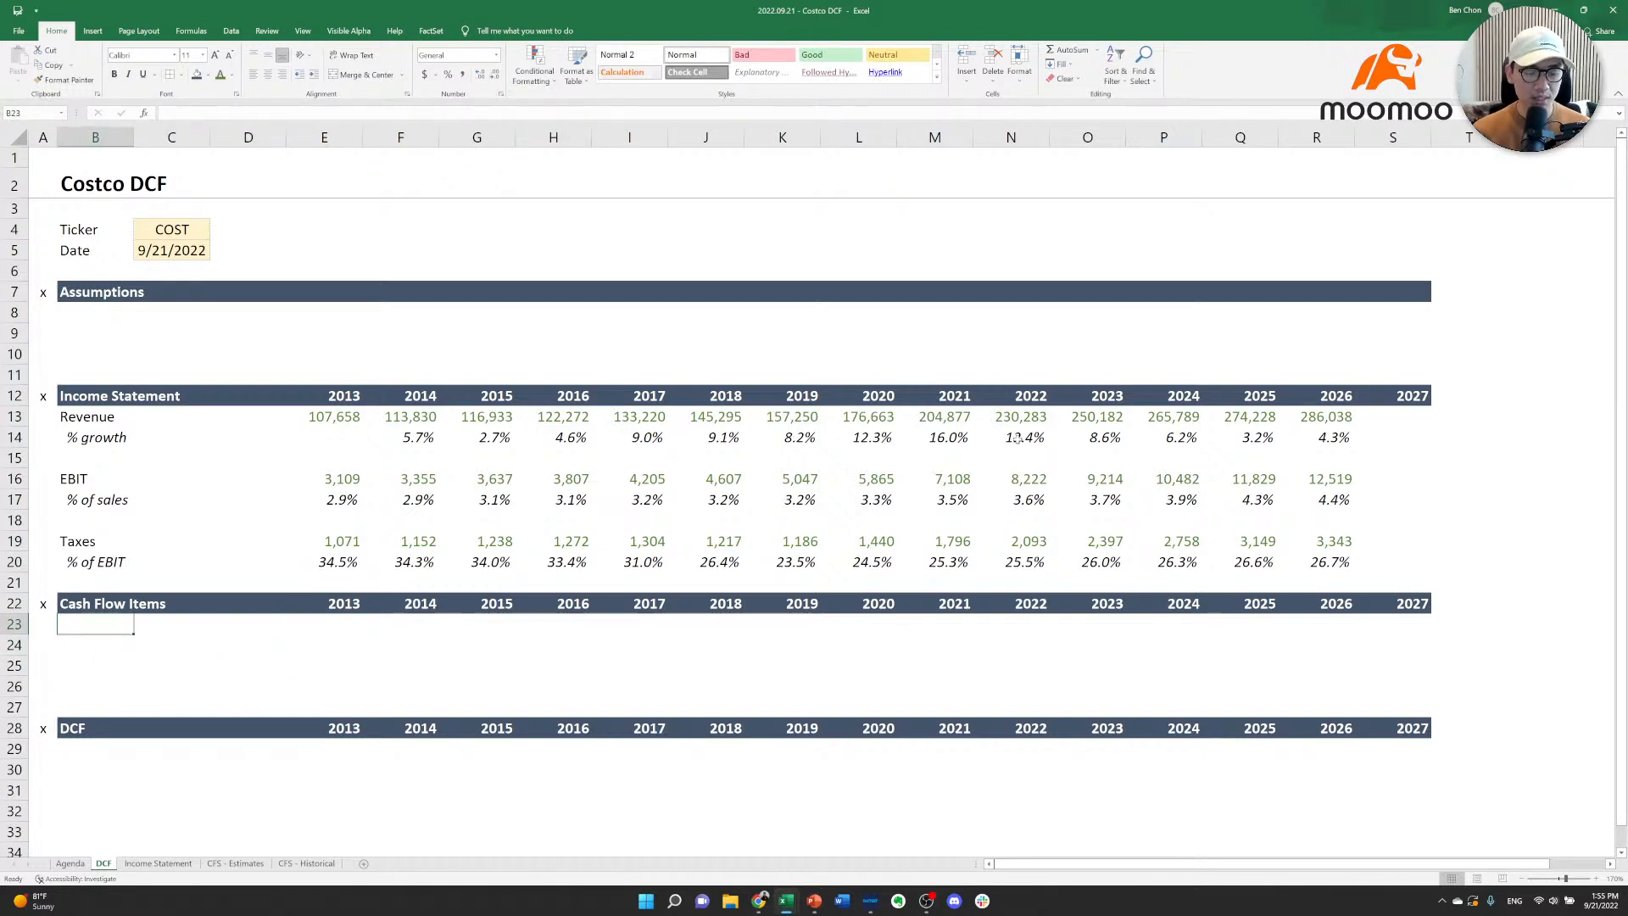
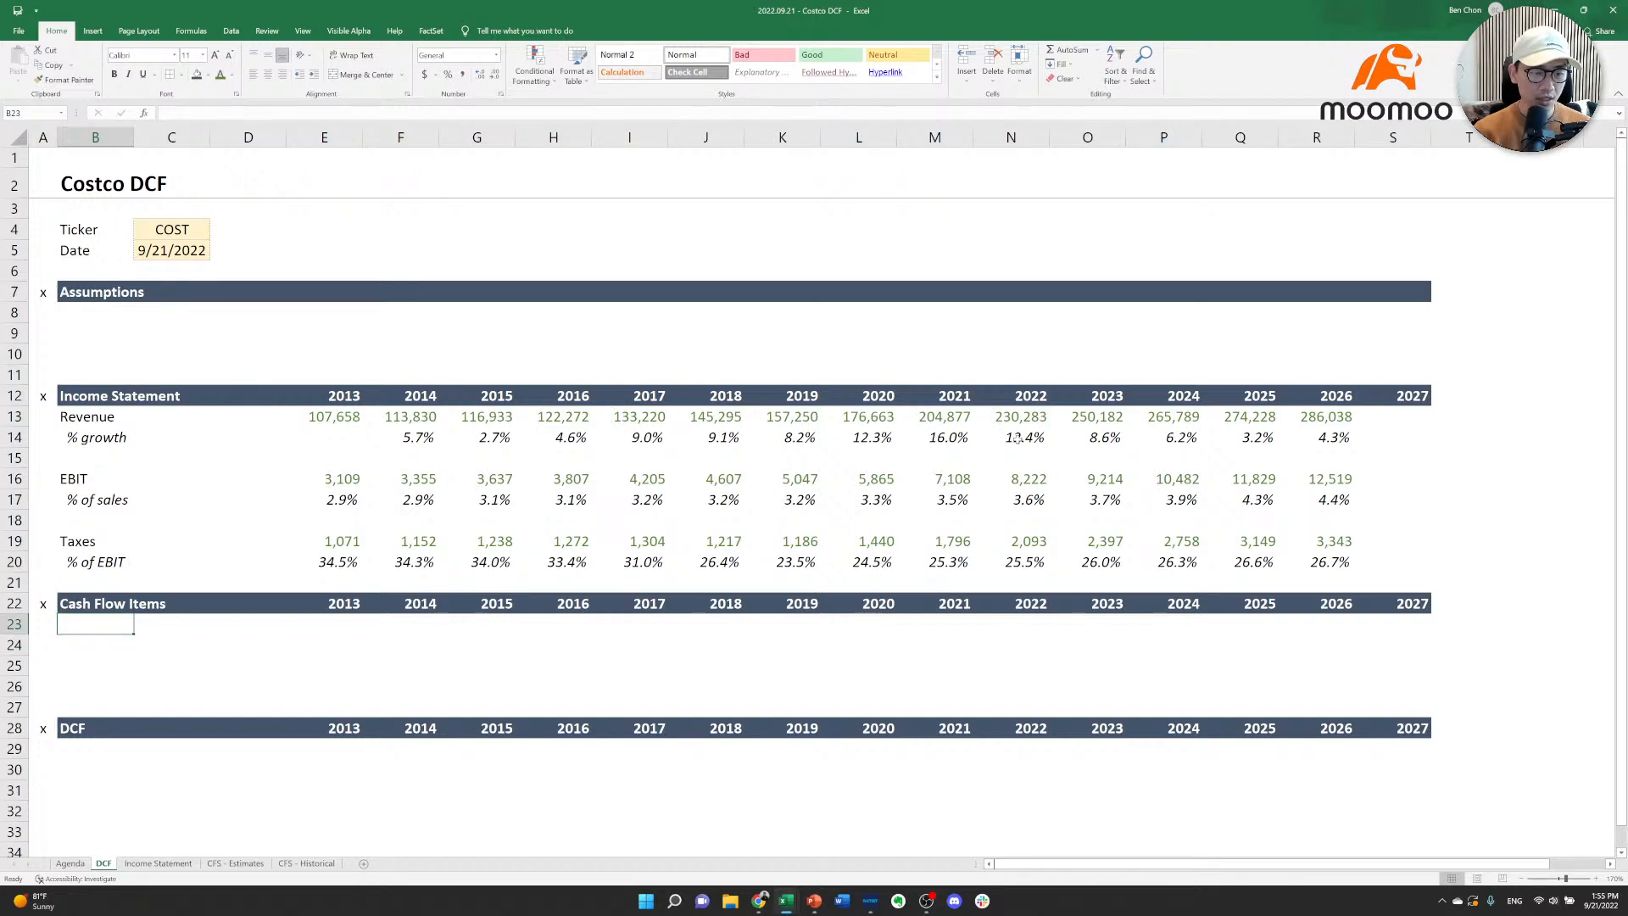
{"action": "type", "text": "Depreciation &"}
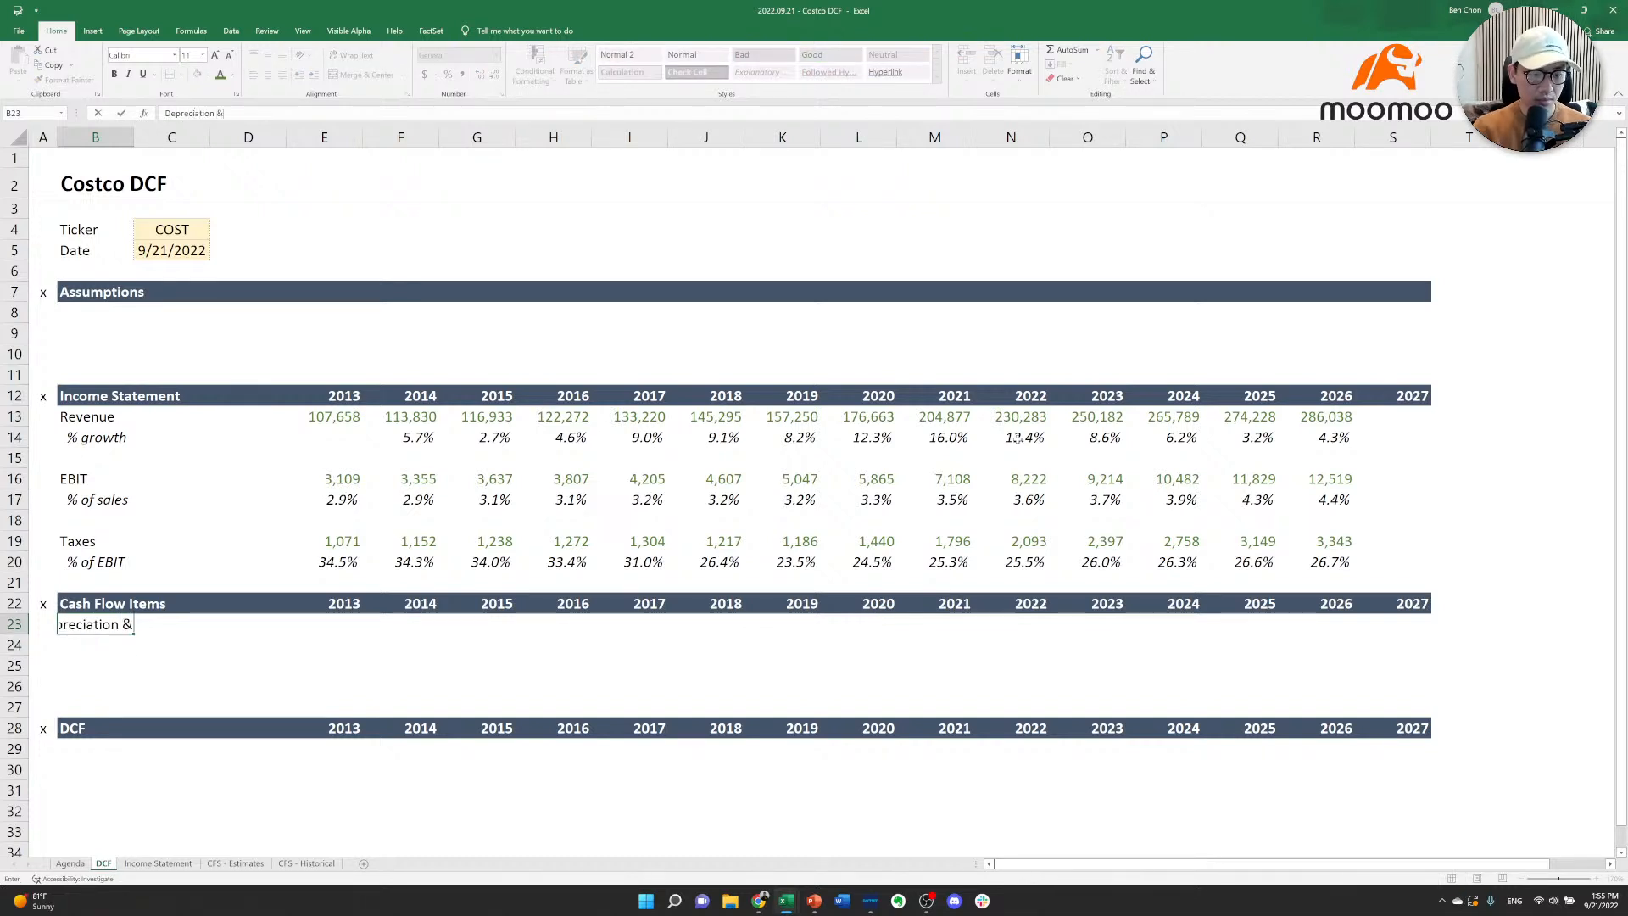
{"action": "key", "text": "Escape"}
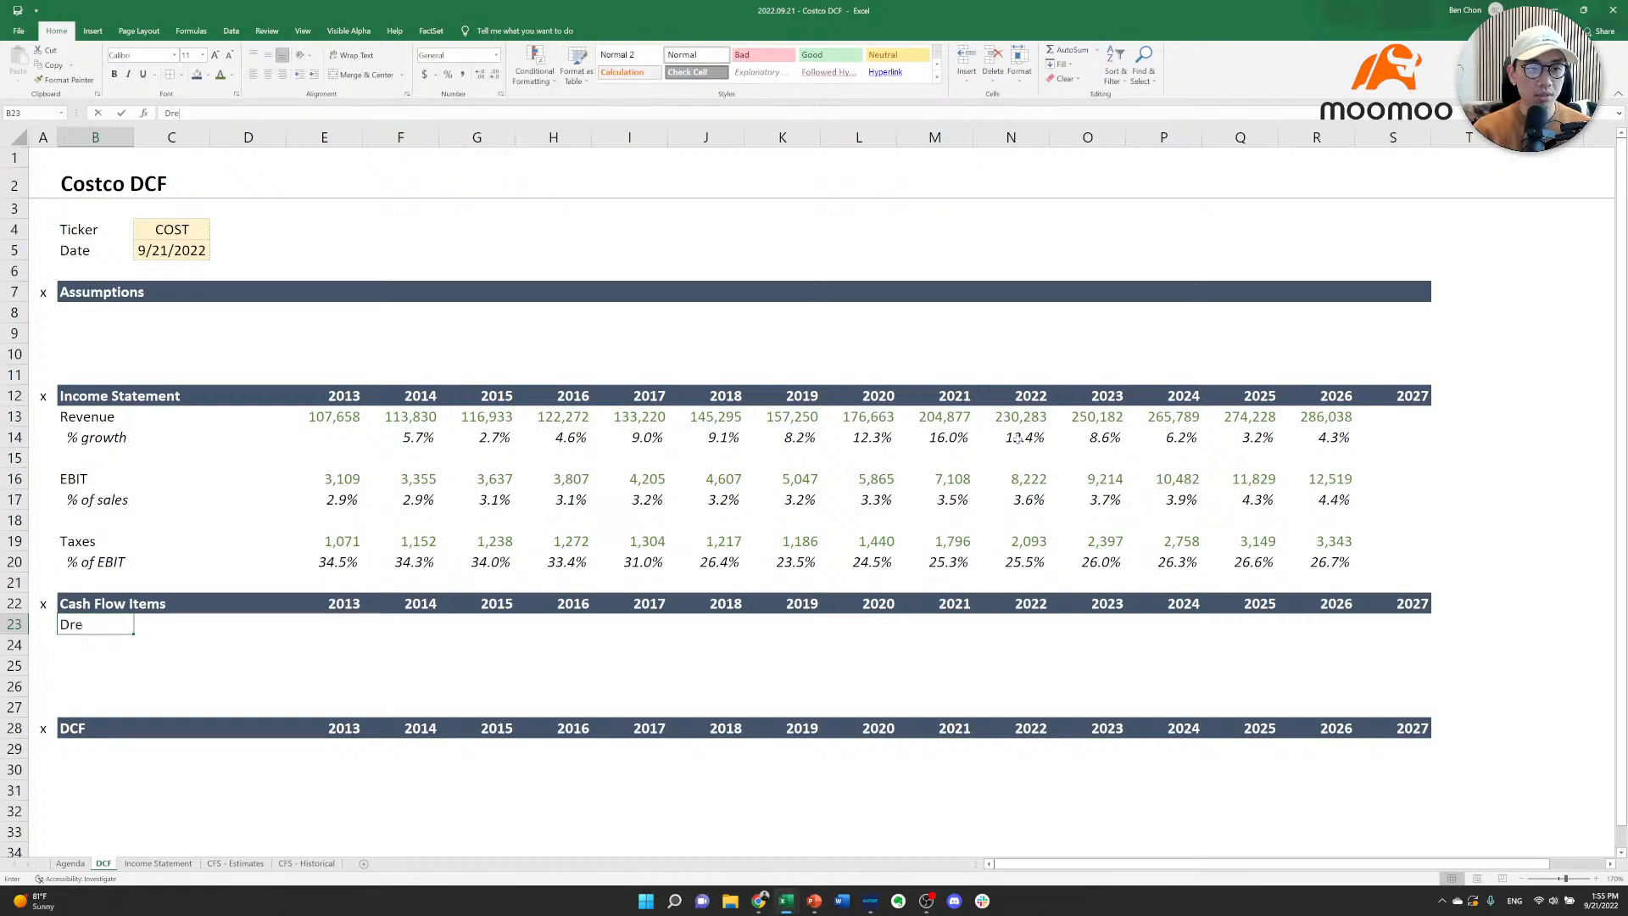
{"action": "key", "text": "BackSpace"}
{"action": "type", "text": "epreciation"}
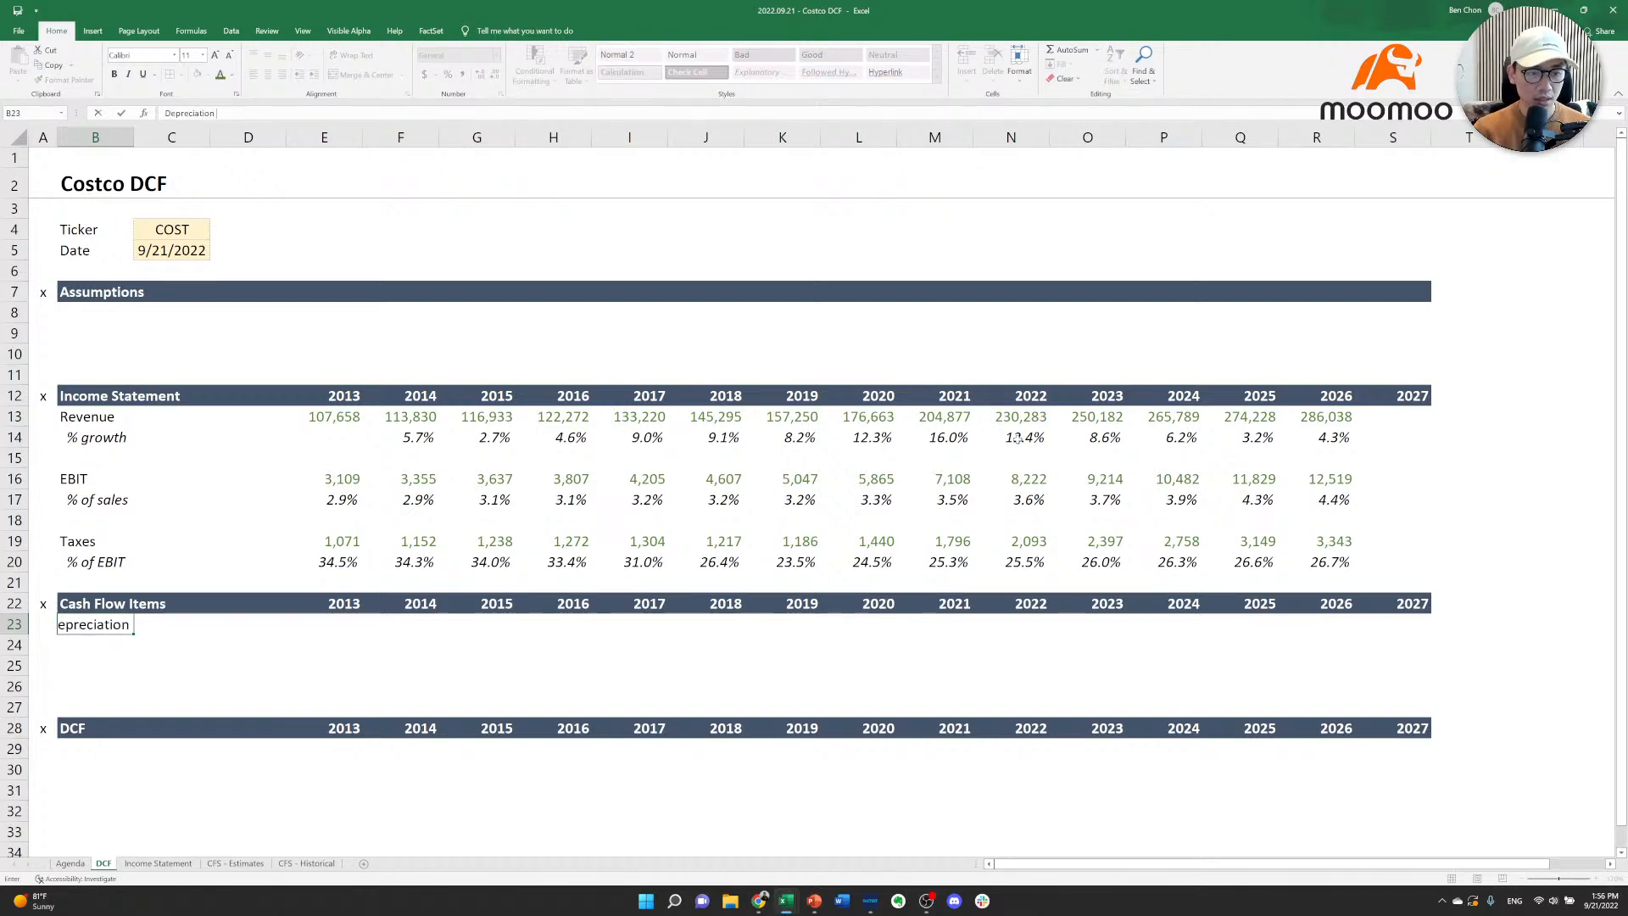
{"action": "type", "text": " &"}
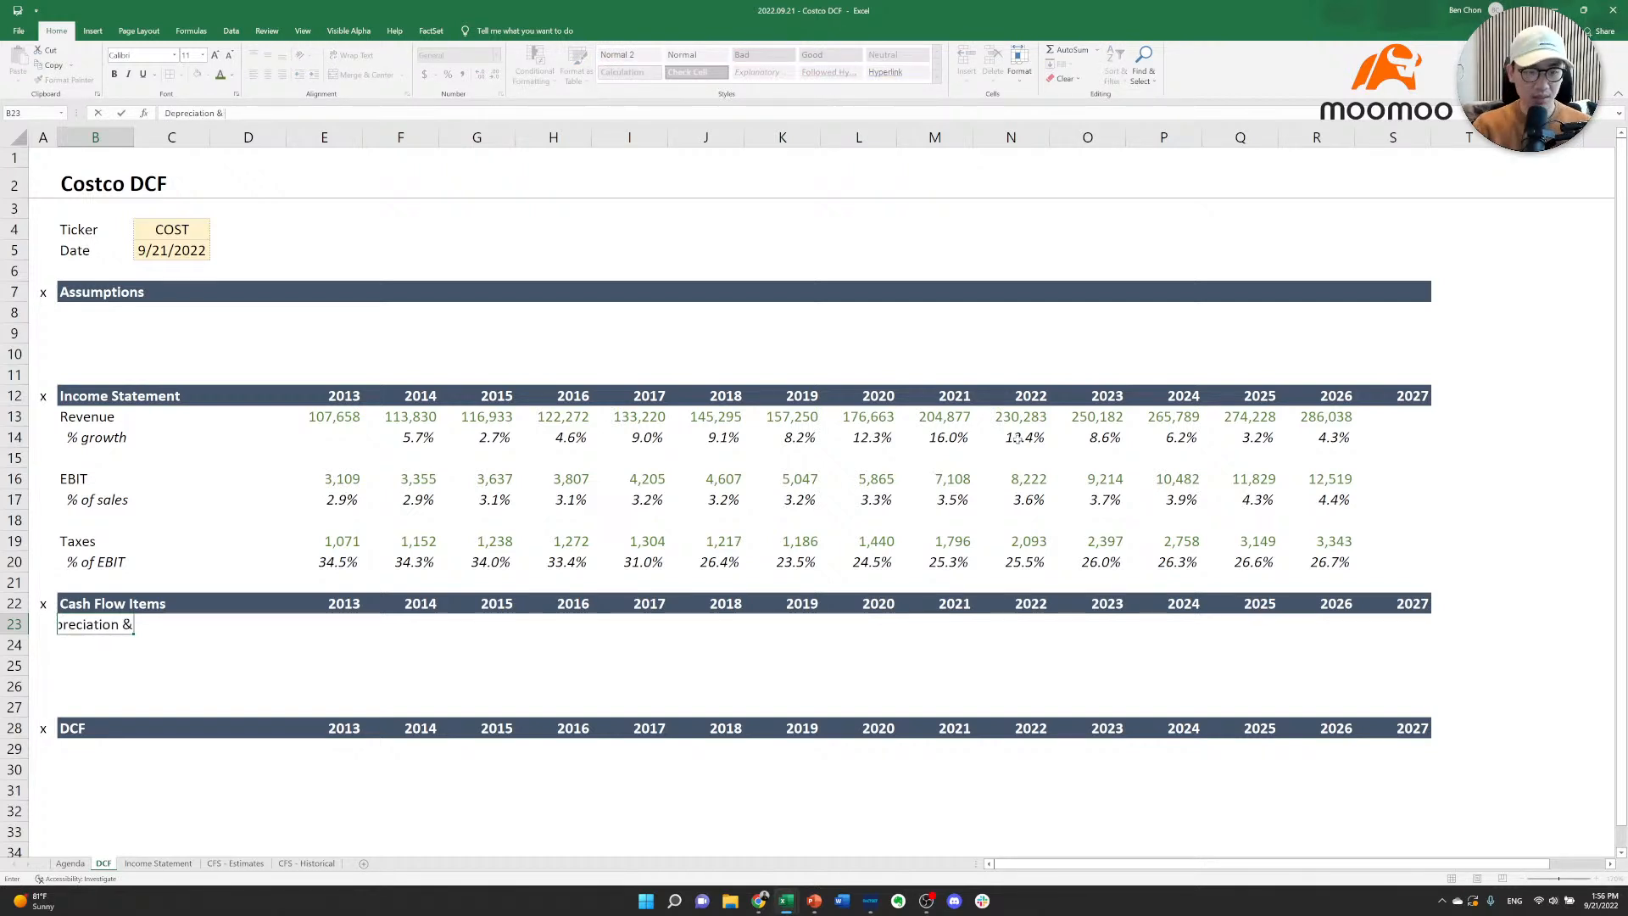
{"action": "type", "text": " Amortization"}
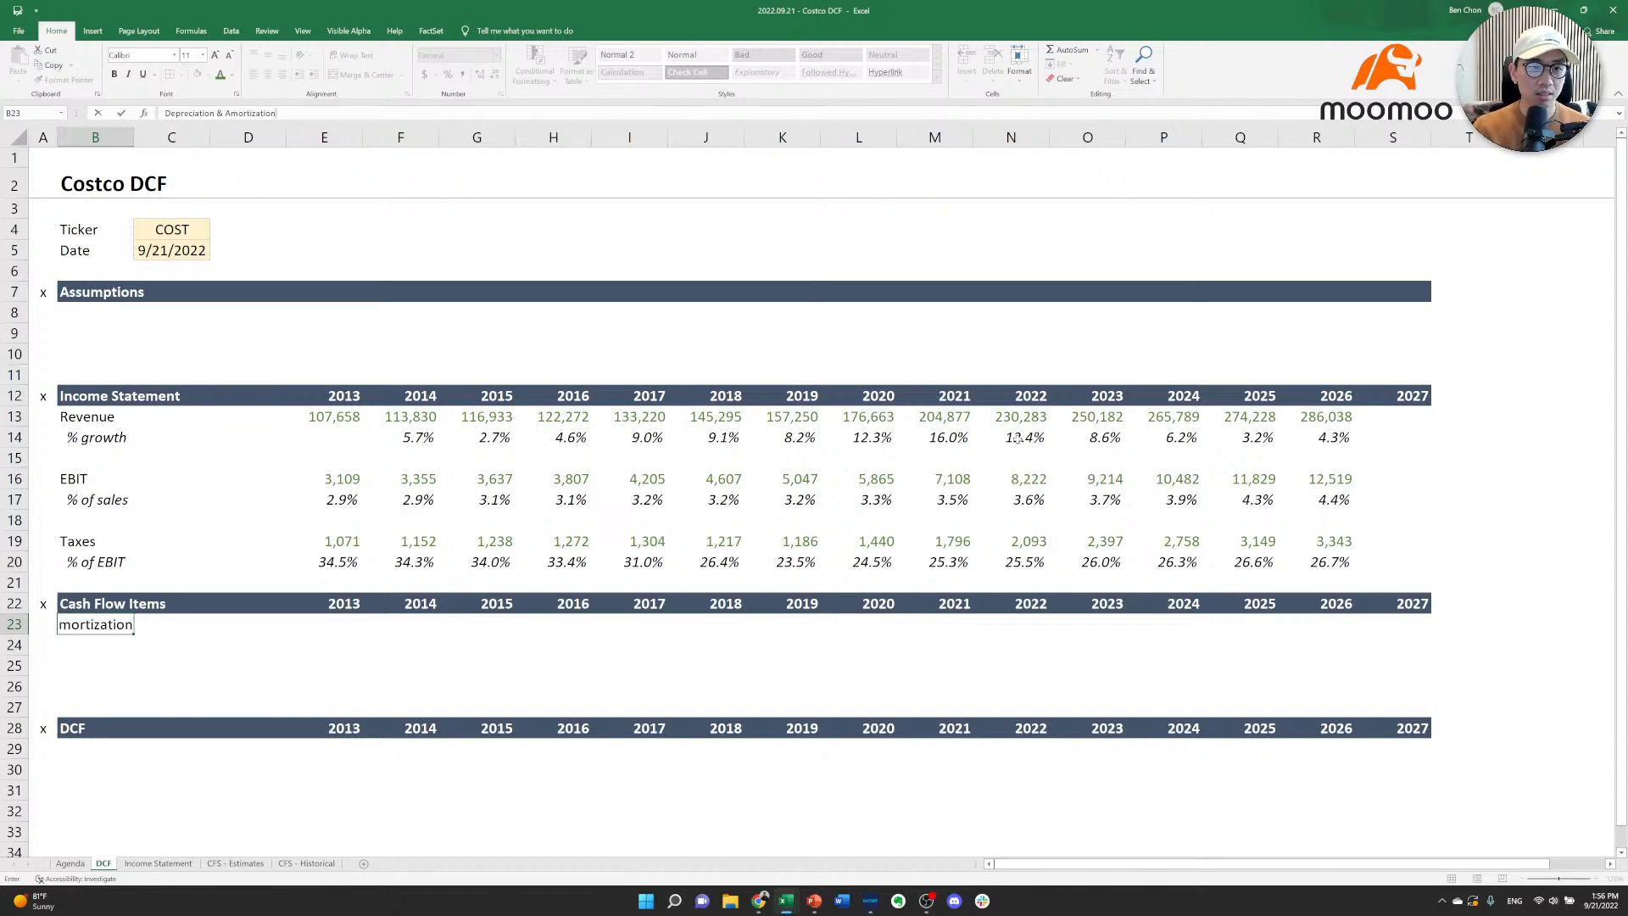
{"action": "key", "text": "Return"}
Label B25 as "Capital Expenditures", leaving a blank row below Depreciation & Amortization.
{"action": "key", "text": "Return"}
{"action": "type", "text": "Cash"}
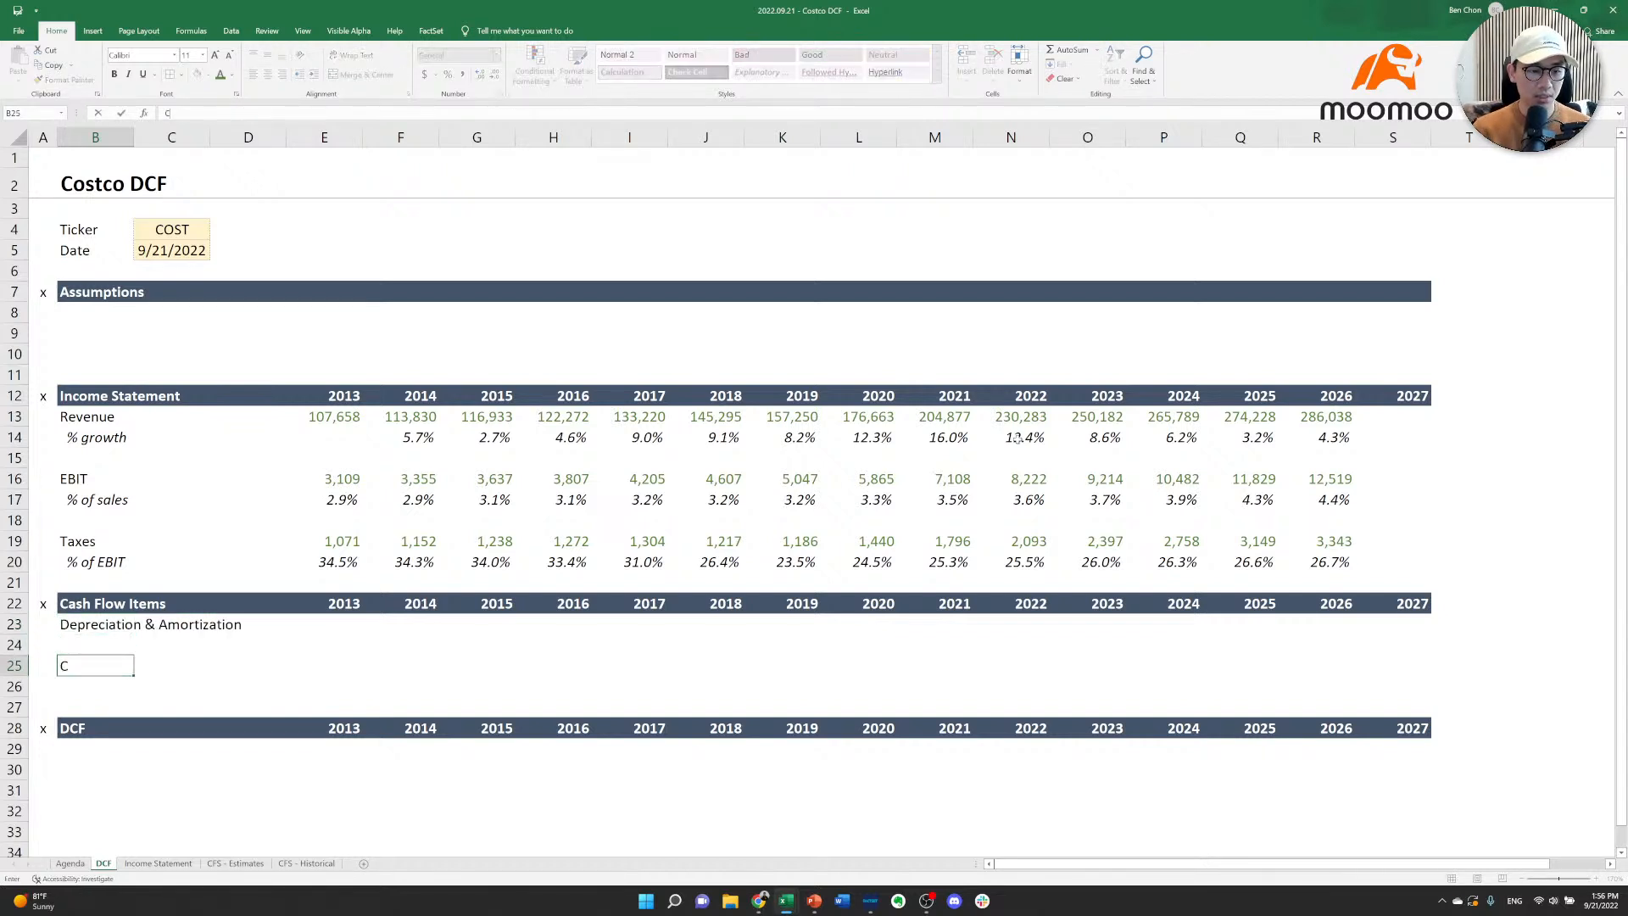
{"action": "key", "text": "BackSpace"}
{"action": "key", "text": "BackSpace"}
{"action": "type", "text": "pital"}
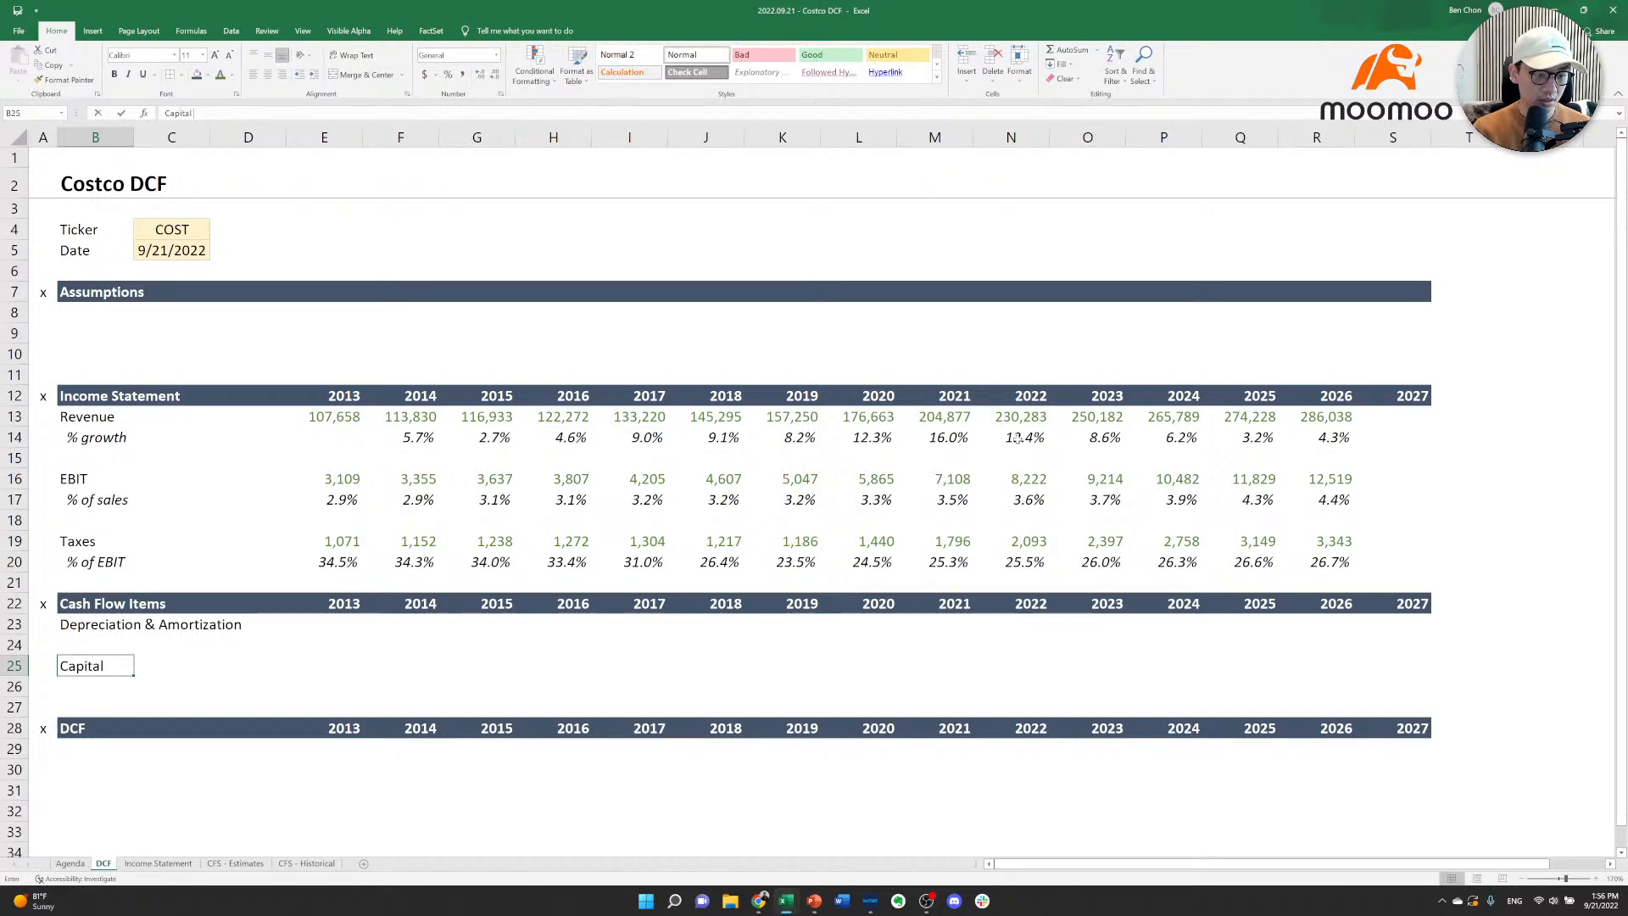
{"action": "type", "text": " Expenditures"}
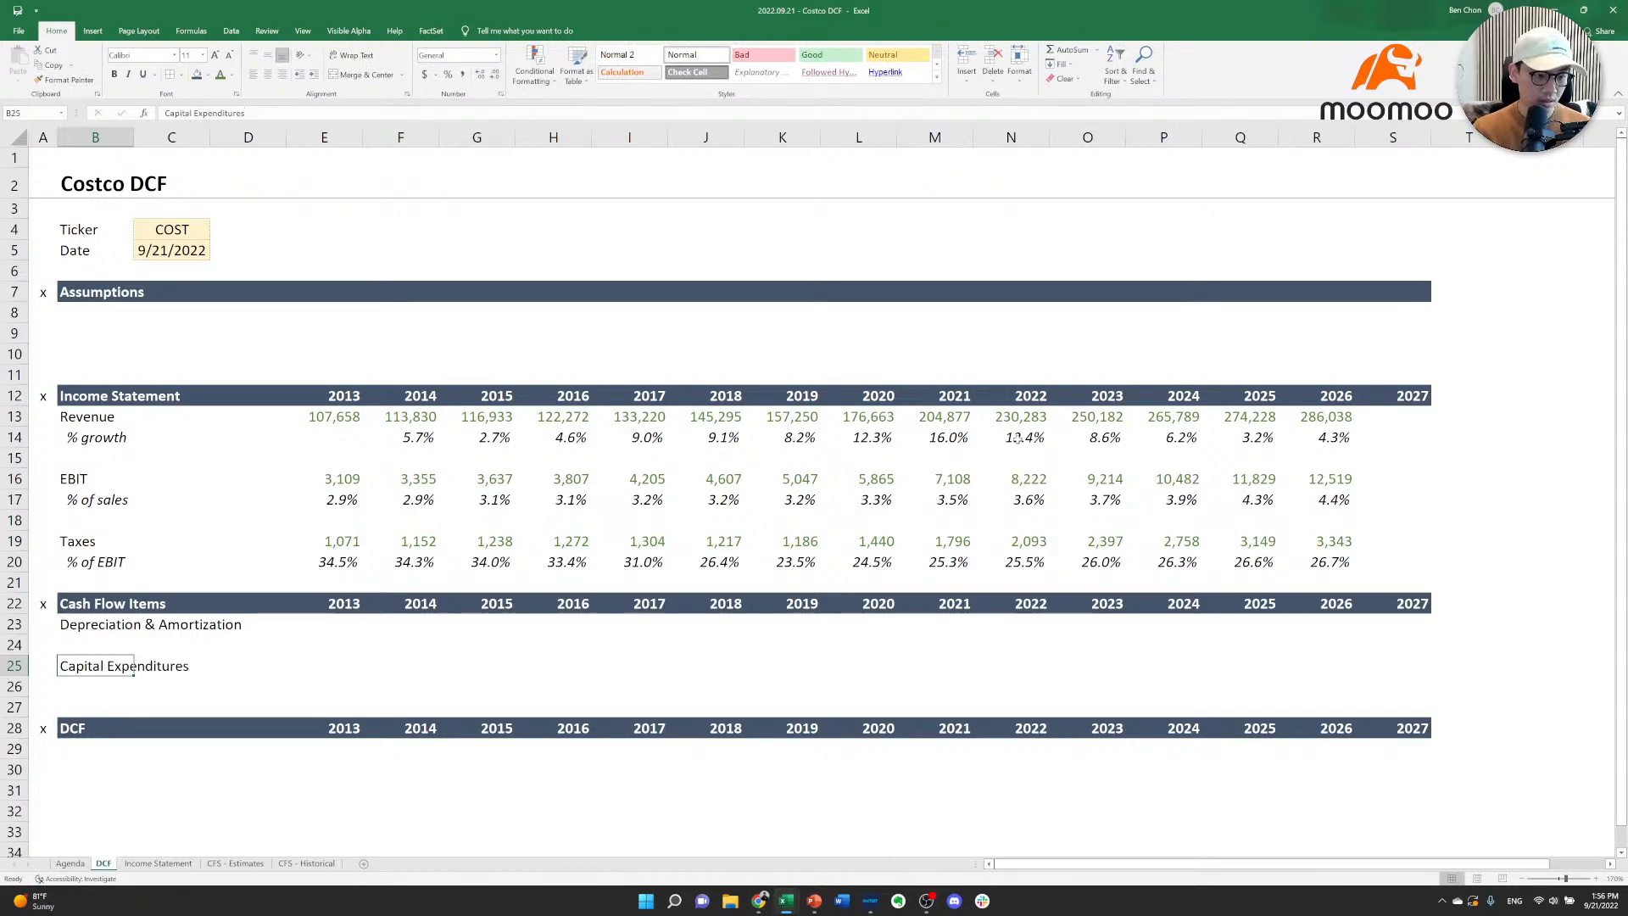
{"action": "key", "text": "Return"}
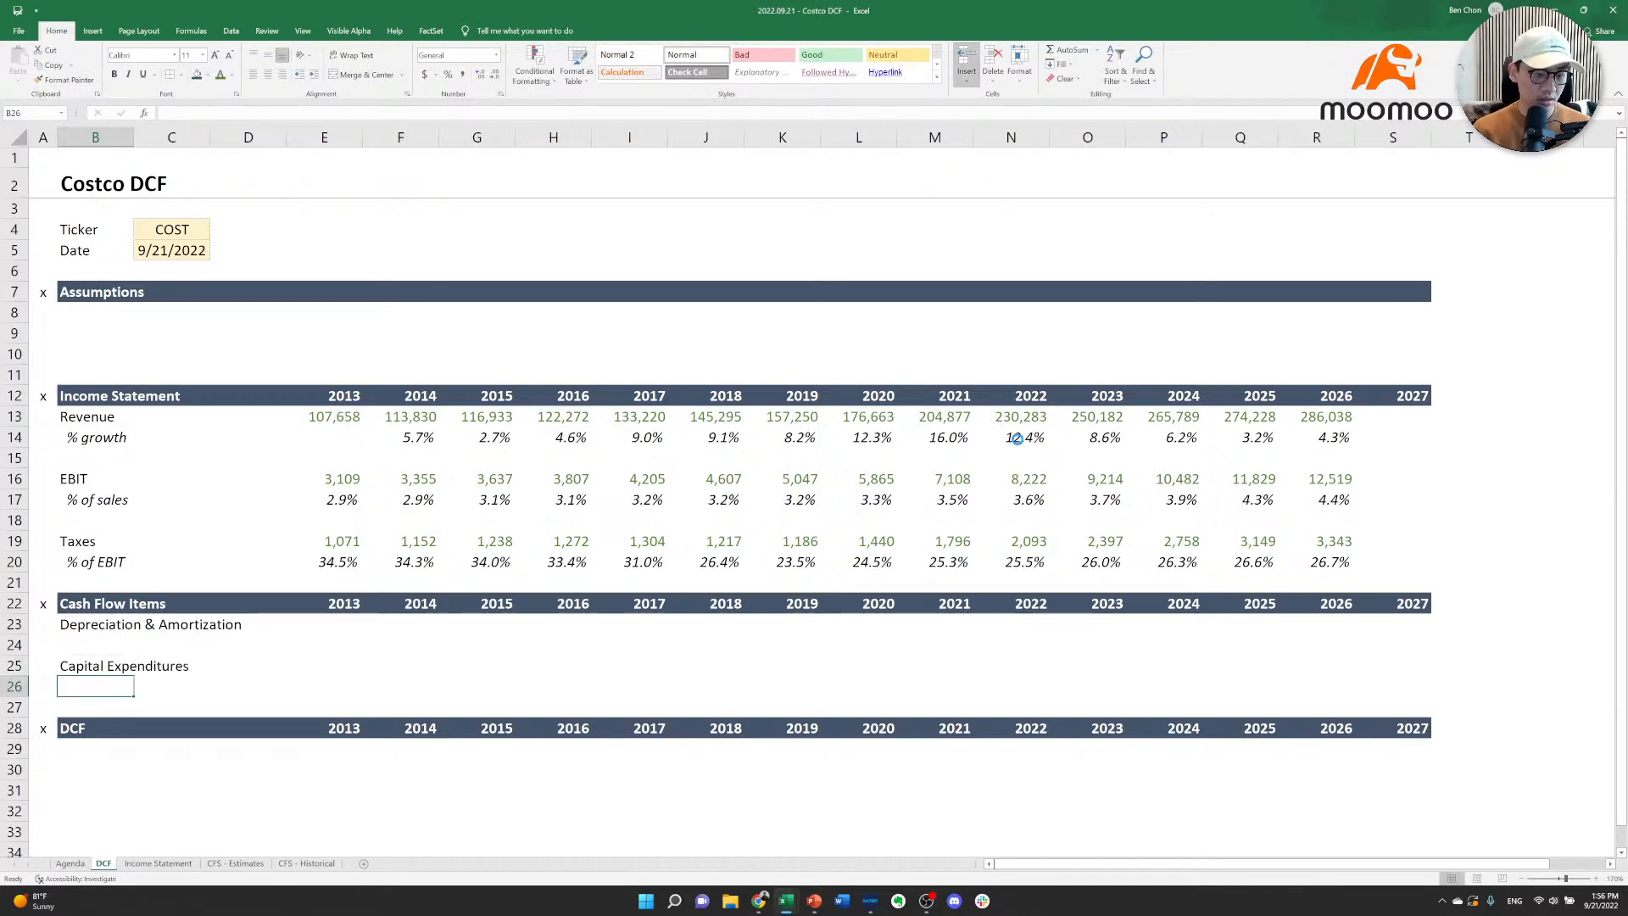
Insert two blank rows at row 26, between Capital Expenditures and the DCF section.
{"action": "key", "text": "F4"}
{"action": "key", "text": "F4"}
{"action": "key", "text": "Up"}
{"action": "key", "text": "Up"}
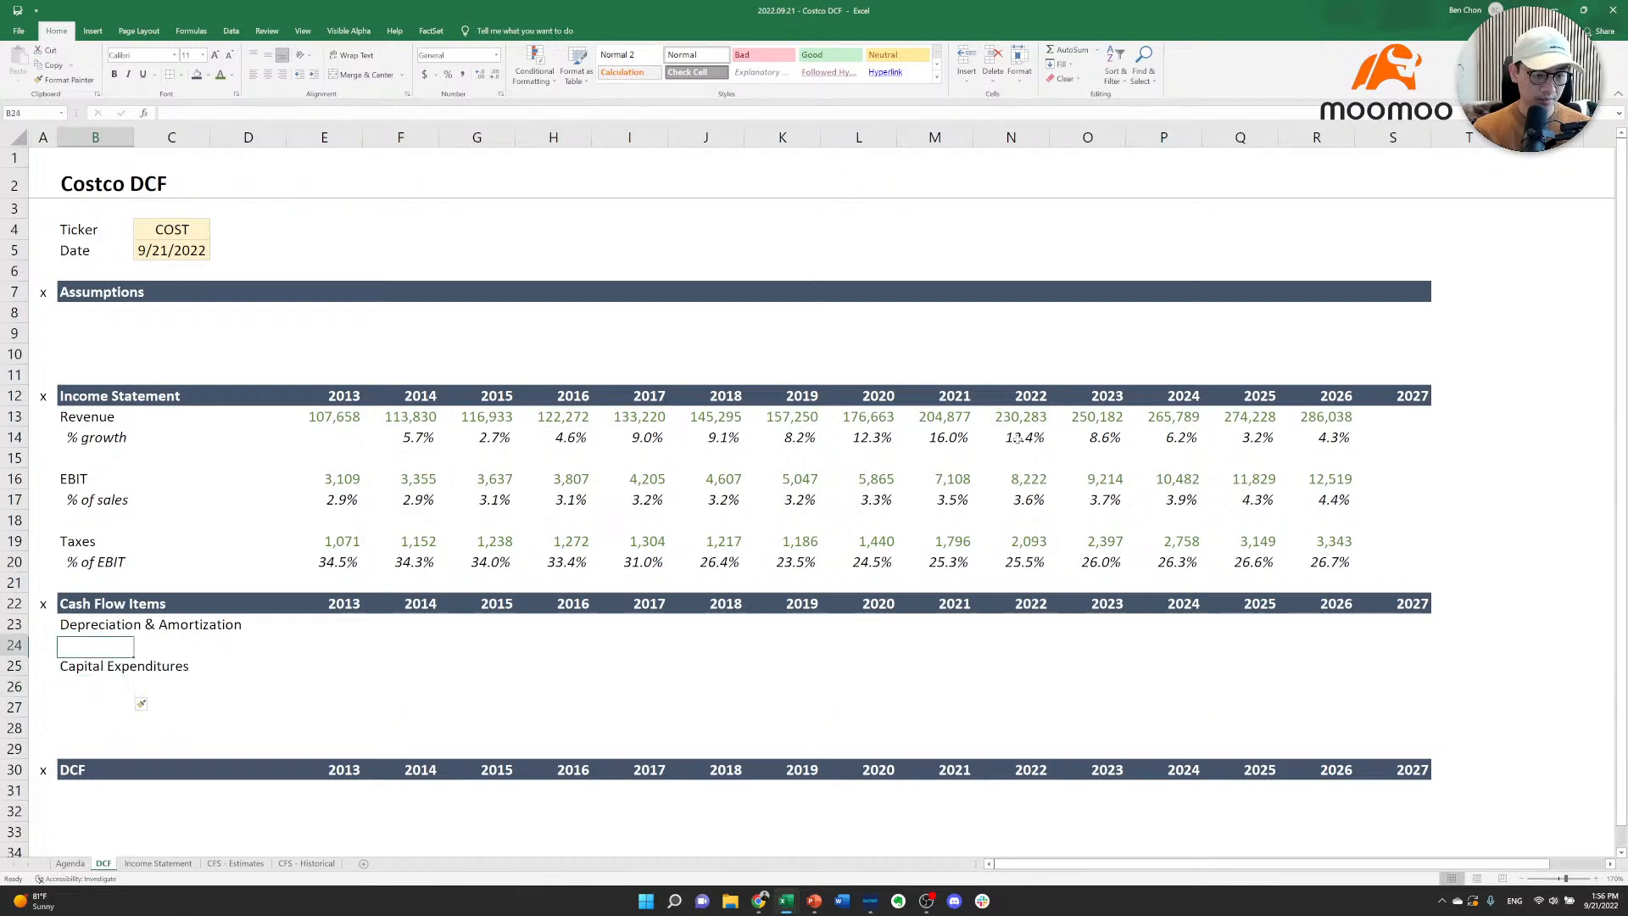
Insert a blank row above Capital Expenditures and label B29 as "Change in Net Working Capital".
{"action": "key", "text": "F4"}
{"action": "key", "text": "F4"}
{"action": "key", "text": "Down"}
{"action": "key", "text": "Down"}
{"action": "key", "text": "Down"}
{"action": "key", "text": "Down"}
{"action": "key", "text": "Down"}
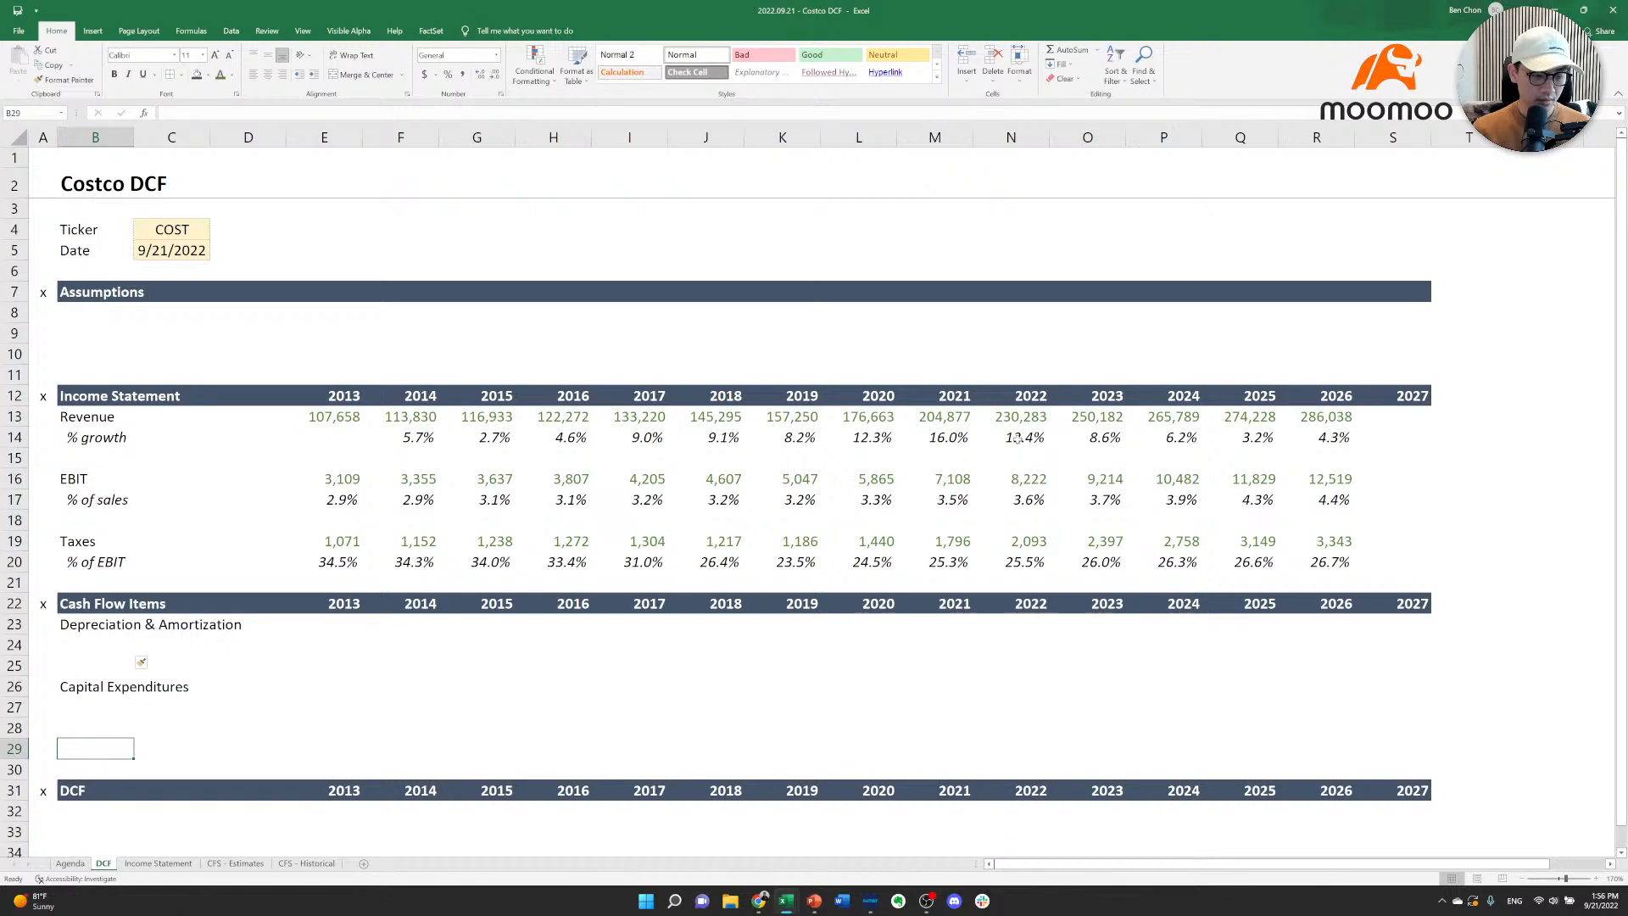
{"action": "type", "text": "Change in Netw"}
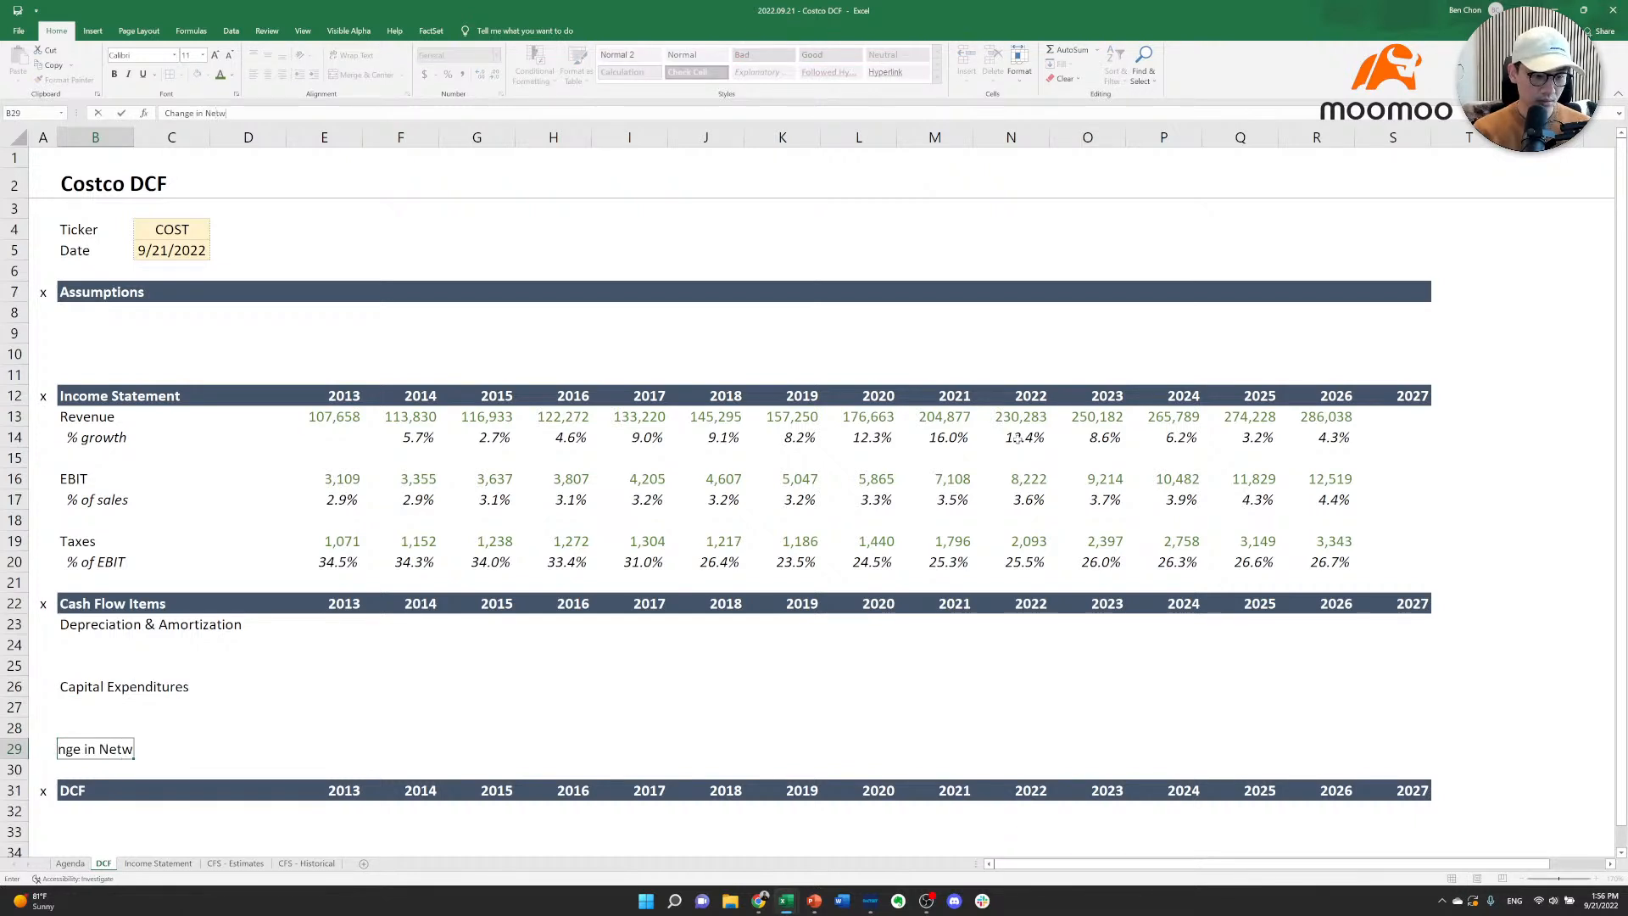
{"action": "key", "text": "BackSpace"}
{"action": "type", "text": "Wrok"}
{"action": "key", "text": "BackSpace"}
{"action": "key", "text": "BackSpace"}
{"action": "key", "text": "BackSpace"}
{"action": "type", "text": "orking Capital"}
{"action": "key", "text": "Return"}
Insert a blank row at row 30, between Change in Net Working Capital and the DCF header.
{"action": "key", "text": "alt+h"}
{"action": "key", "text": "i"}
{"action": "key", "text": "r"}
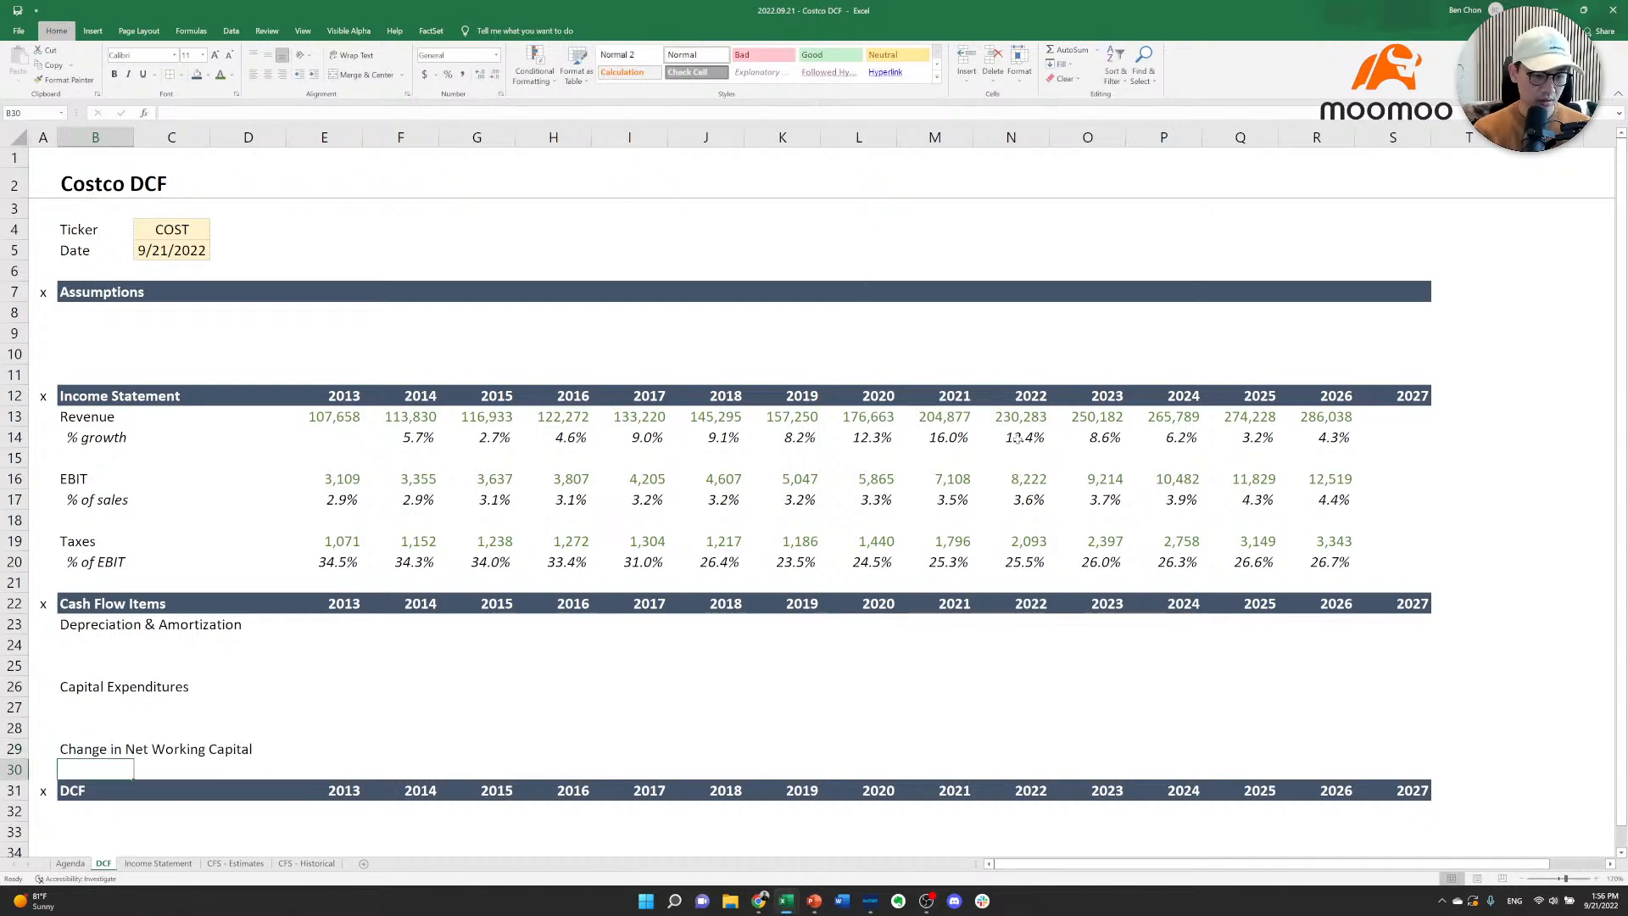
Insert another blank row between Depreciation & Amortization and Capital Expenditures.
{"action": "key", "text": "Up"}
{"action": "key", "text": "Up"}
{"action": "key", "text": "Up"}
{"action": "key", "text": "Up"}
{"action": "key", "text": "Up"}
{"action": "key", "text": "Up"}
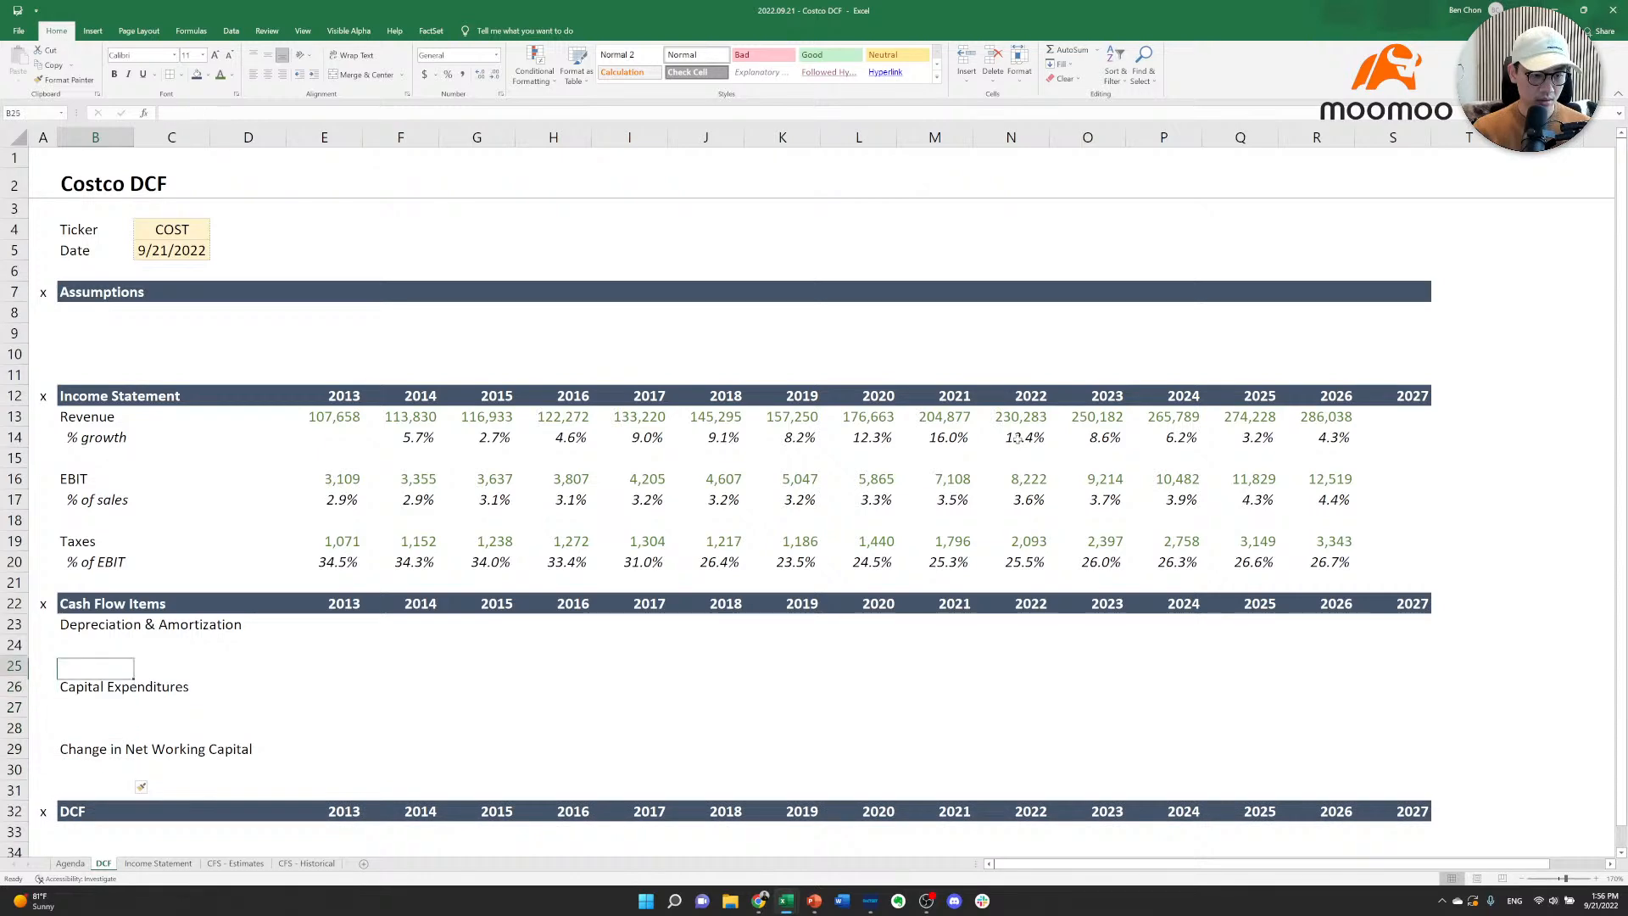
{"action": "key", "text": "Down"}
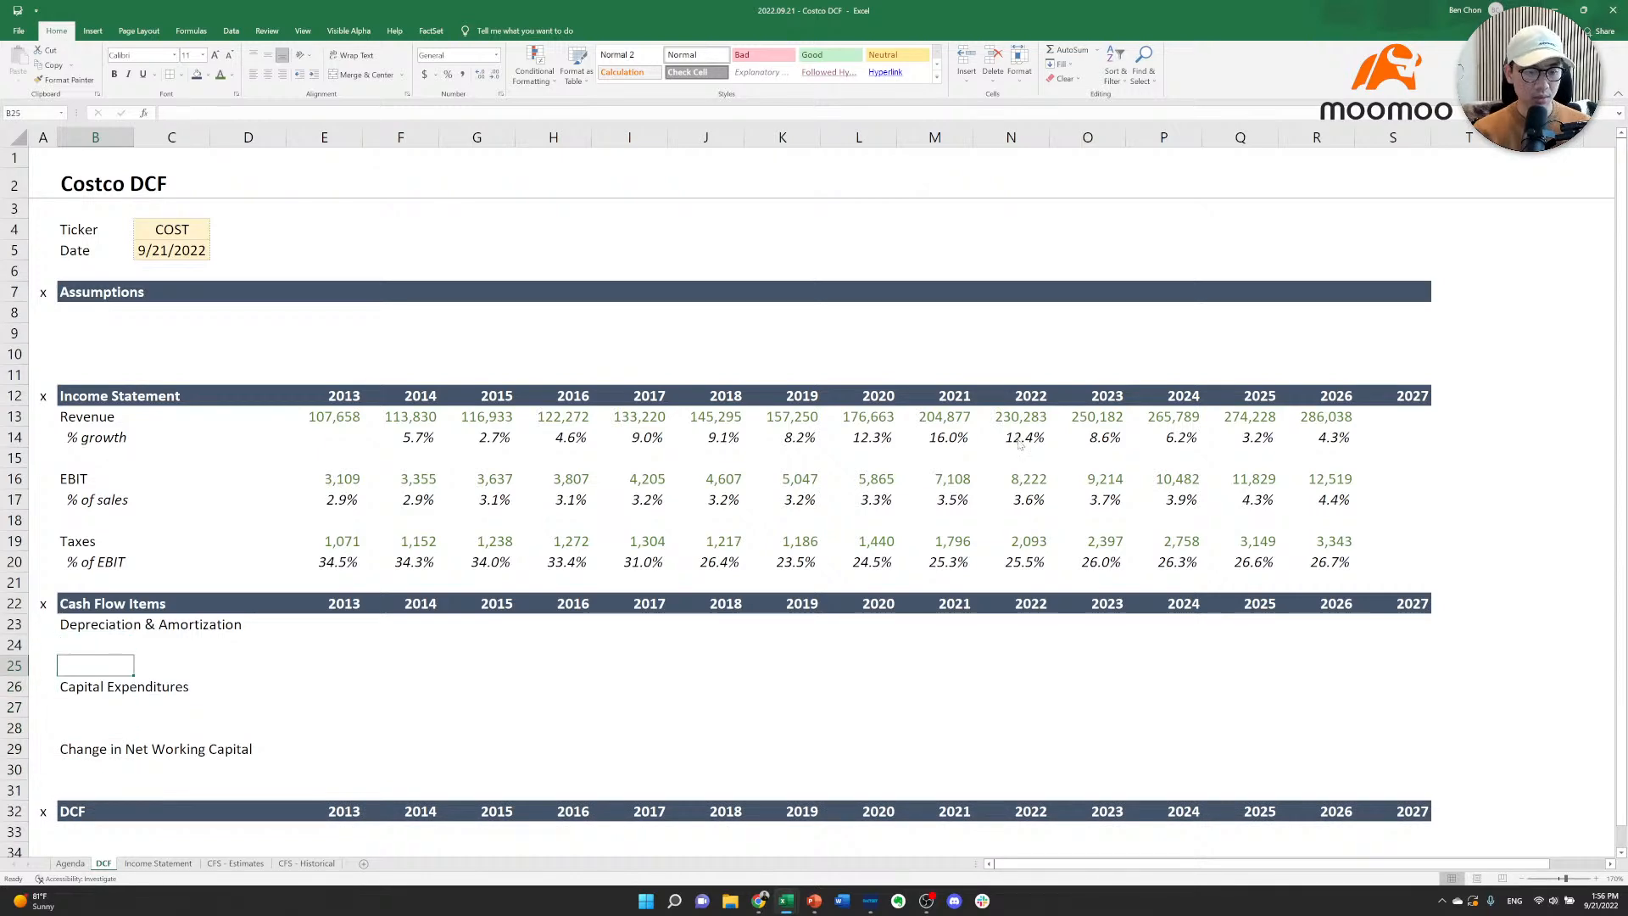
{"action": "key", "text": "alt+h"}
{"action": "key", "text": "i"}
{"action": "key", "text": "r"}
Insert one blank row above Change in Net Working Capital and one more below it, before the DCF header.
{"action": "key", "text": "Down"}
{"action": "key", "text": "Down"}
{"action": "key", "text": "Down"}
{"action": "key", "text": "Down"}
{"action": "key", "text": "Down"}
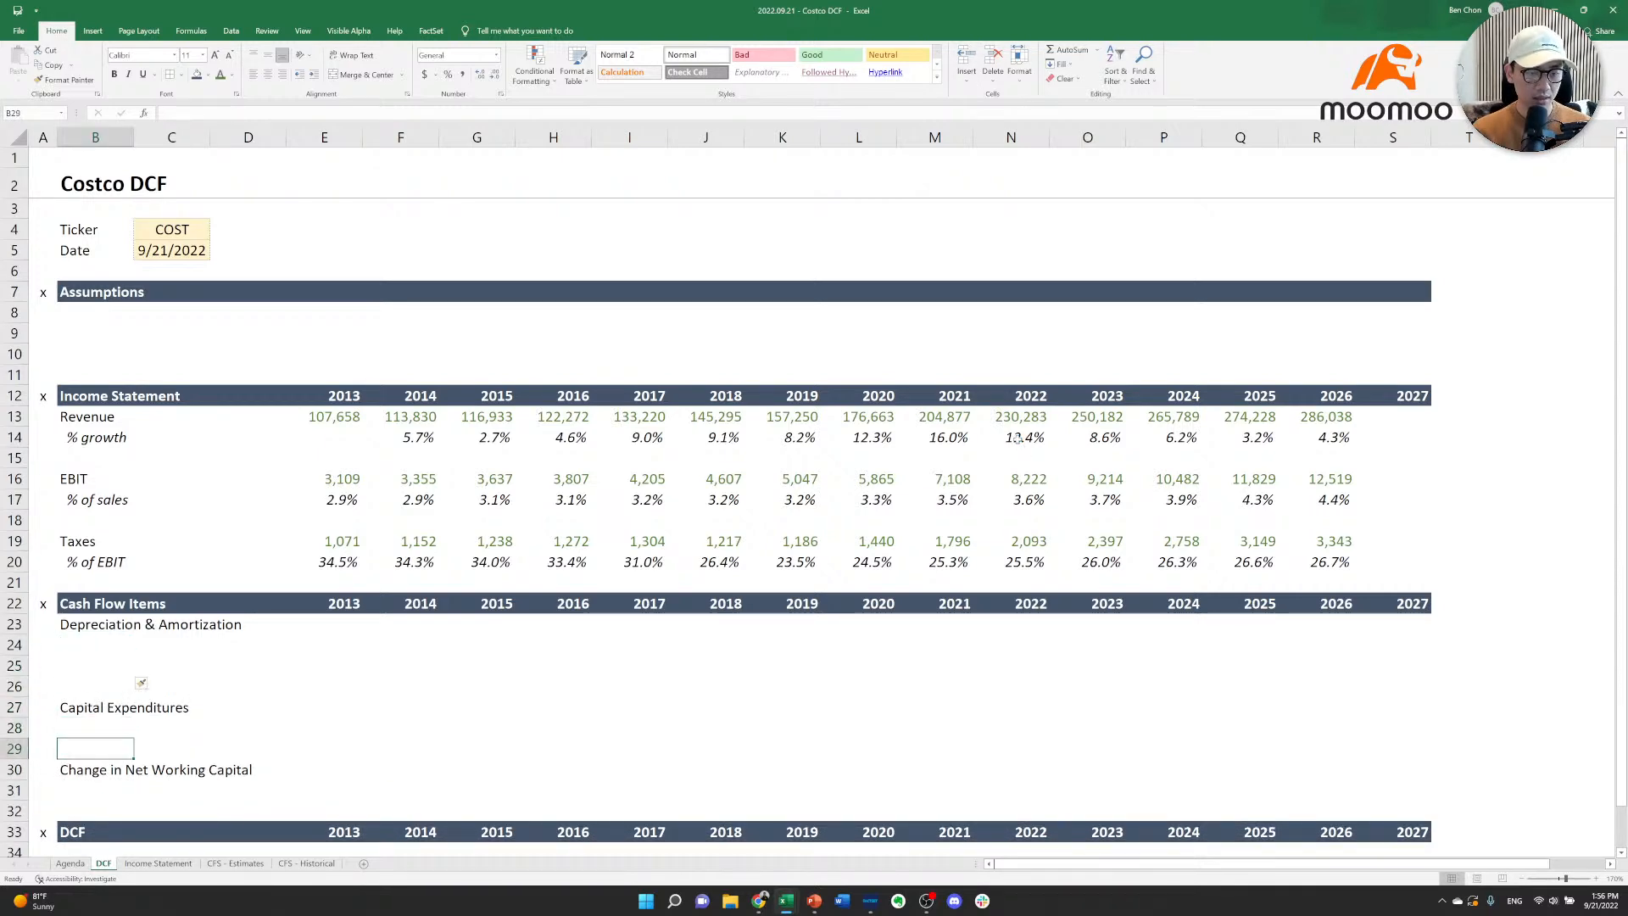
{"action": "key", "text": "alt+h"}
{"action": "key", "text": "i"}
{"action": "key", "text": "r"}
{"action": "key", "text": "Down"}
{"action": "key", "text": "Down"}
{"action": "key", "text": "alt+h"}
{"action": "key", "text": "i"}
{"action": "key", "text": "r"}
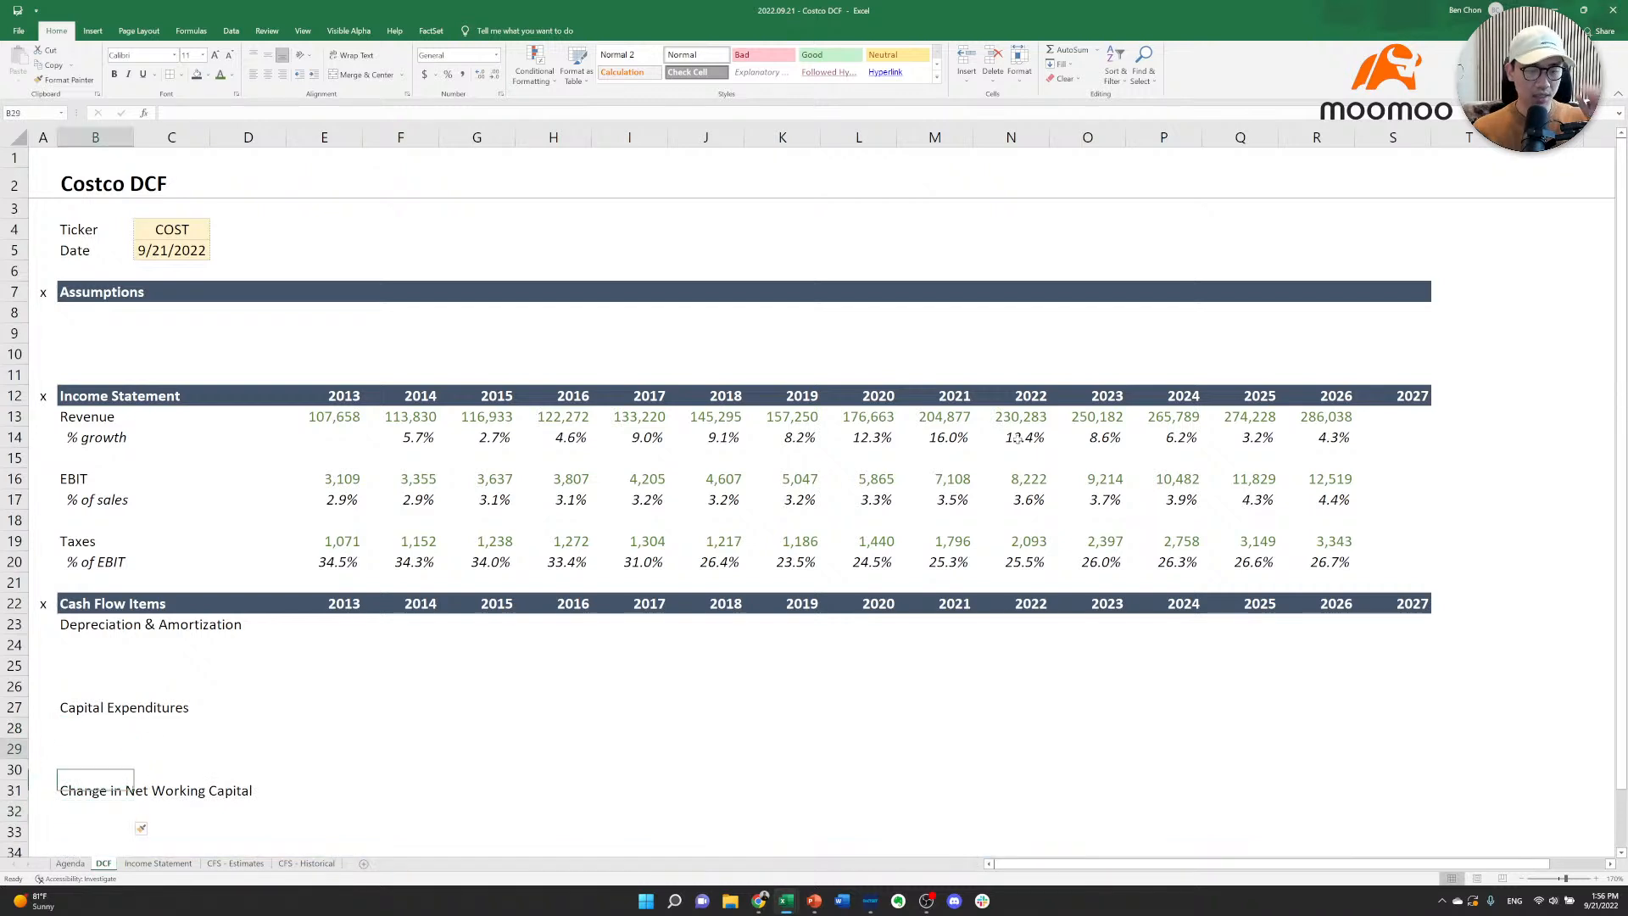
Copy the "% of sales" label from B17 to B24, under Depreciation & Amortization.
{"action": "key", "text": "Up"}
{"action": "key", "text": "Up"}
{"action": "key", "text": "Up"}
{"action": "key", "text": "Up"}
{"action": "key", "text": "Up"}
{"action": "key", "text": "Up"}
{"action": "key", "text": "Up"}
{"action": "key", "text": "Up"}
{"action": "key", "text": "Up"}
{"action": "key", "text": "Up"}
{"action": "key", "text": "Up"}
{"action": "key", "text": "Up"}
{"action": "key", "text": "Up"}
{"action": "key", "text": "Up"}
{"action": "key", "text": "Up"}
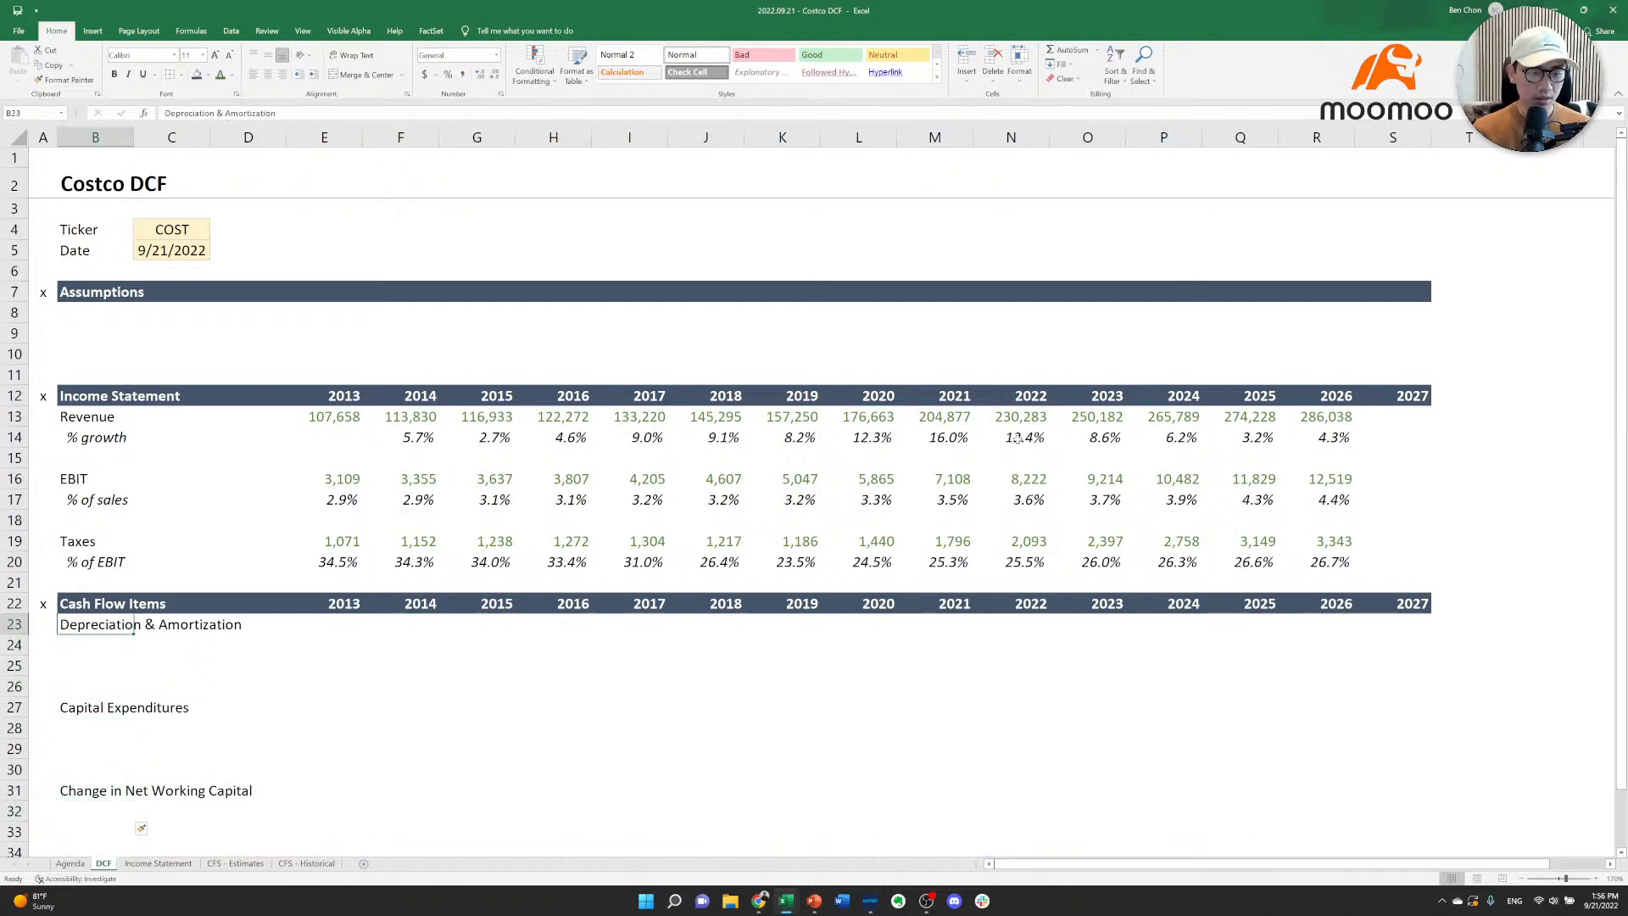
{"action": "key", "text": "ctrl+c"}
{"action": "key", "text": "Down"}
{"action": "key", "text": "Down"}
{"action": "key", "text": "Down"}
{"action": "key", "text": "Down"}
{"action": "key", "text": "Down"}
{"action": "key", "text": "Down"}
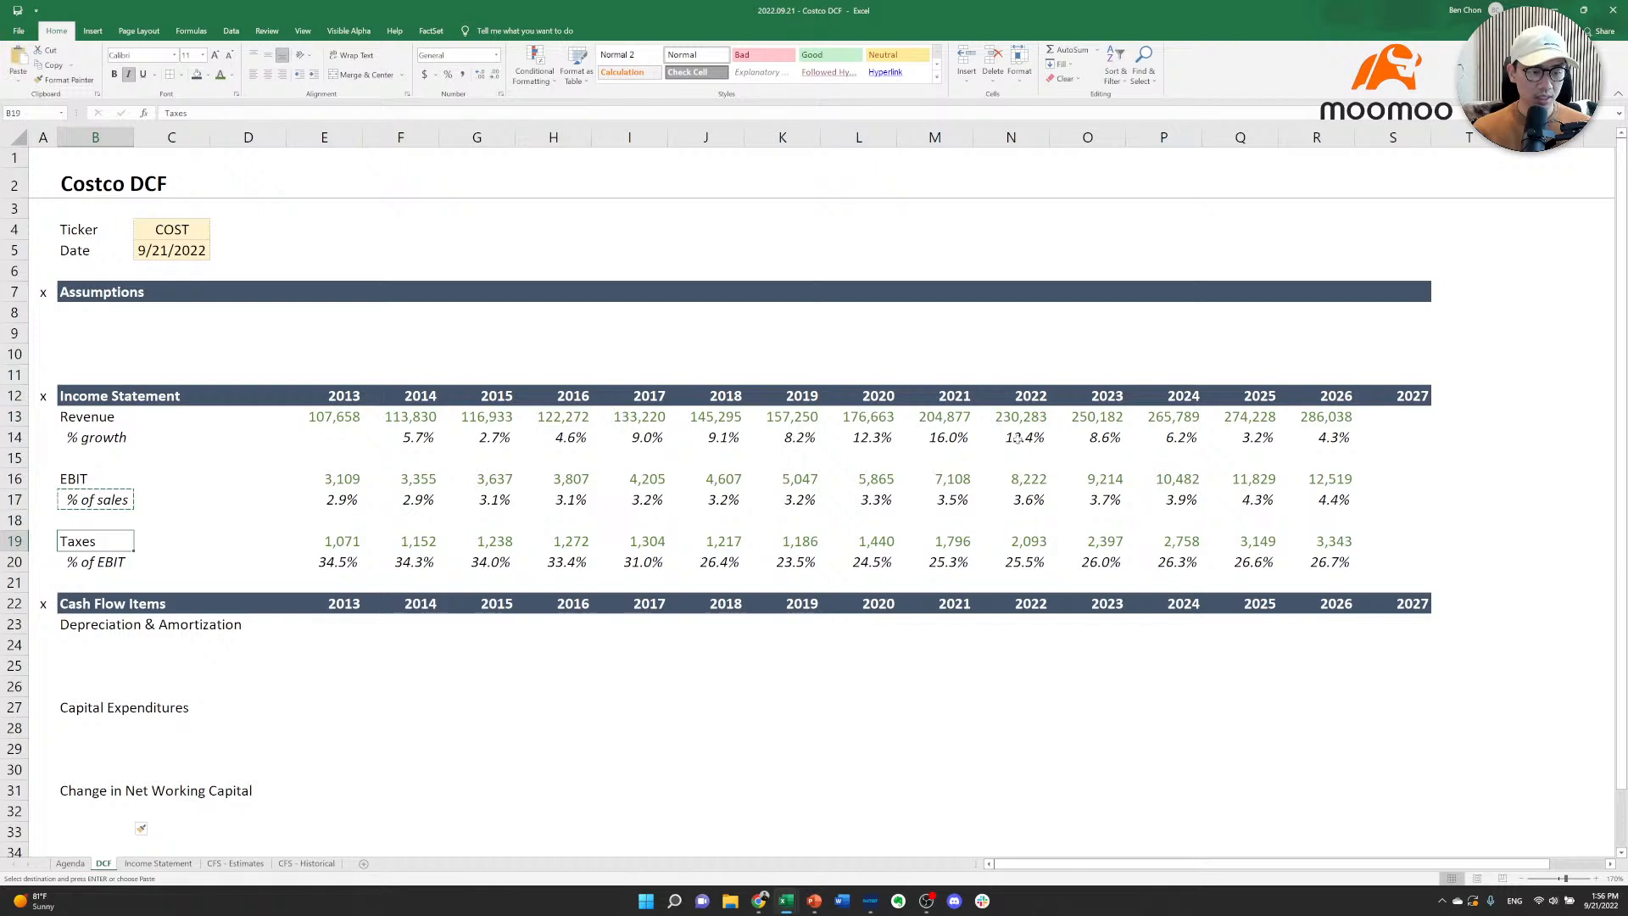
{"action": "key", "text": "Down"}
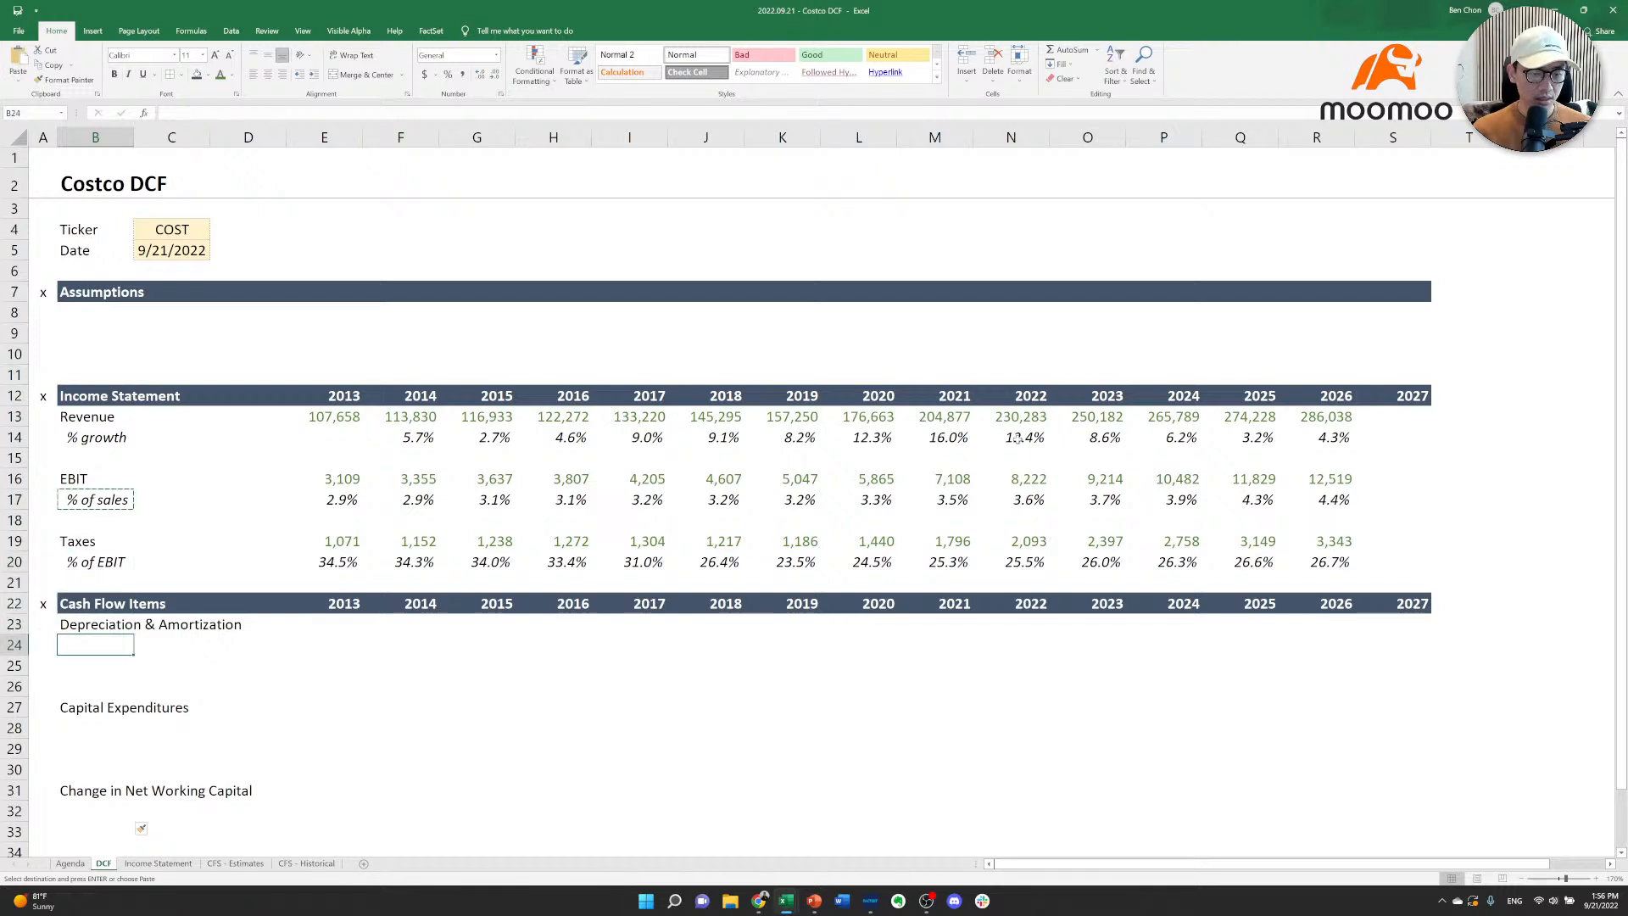
{"action": "key", "text": "ctrl+v"}
Add the same copied "% of sales" label in B28 under Capital Expenditures and in B32 under Change in Net Working Capital.
{"action": "key", "text": "Down"}
{"action": "key", "text": "Down"}
{"action": "key", "text": "Down"}
{"action": "key", "text": "Down"}
{"action": "key", "text": "Down"}
{"action": "key", "text": "Up"}
{"action": "key", "text": "Up"}
{"action": "key", "text": "Down"}
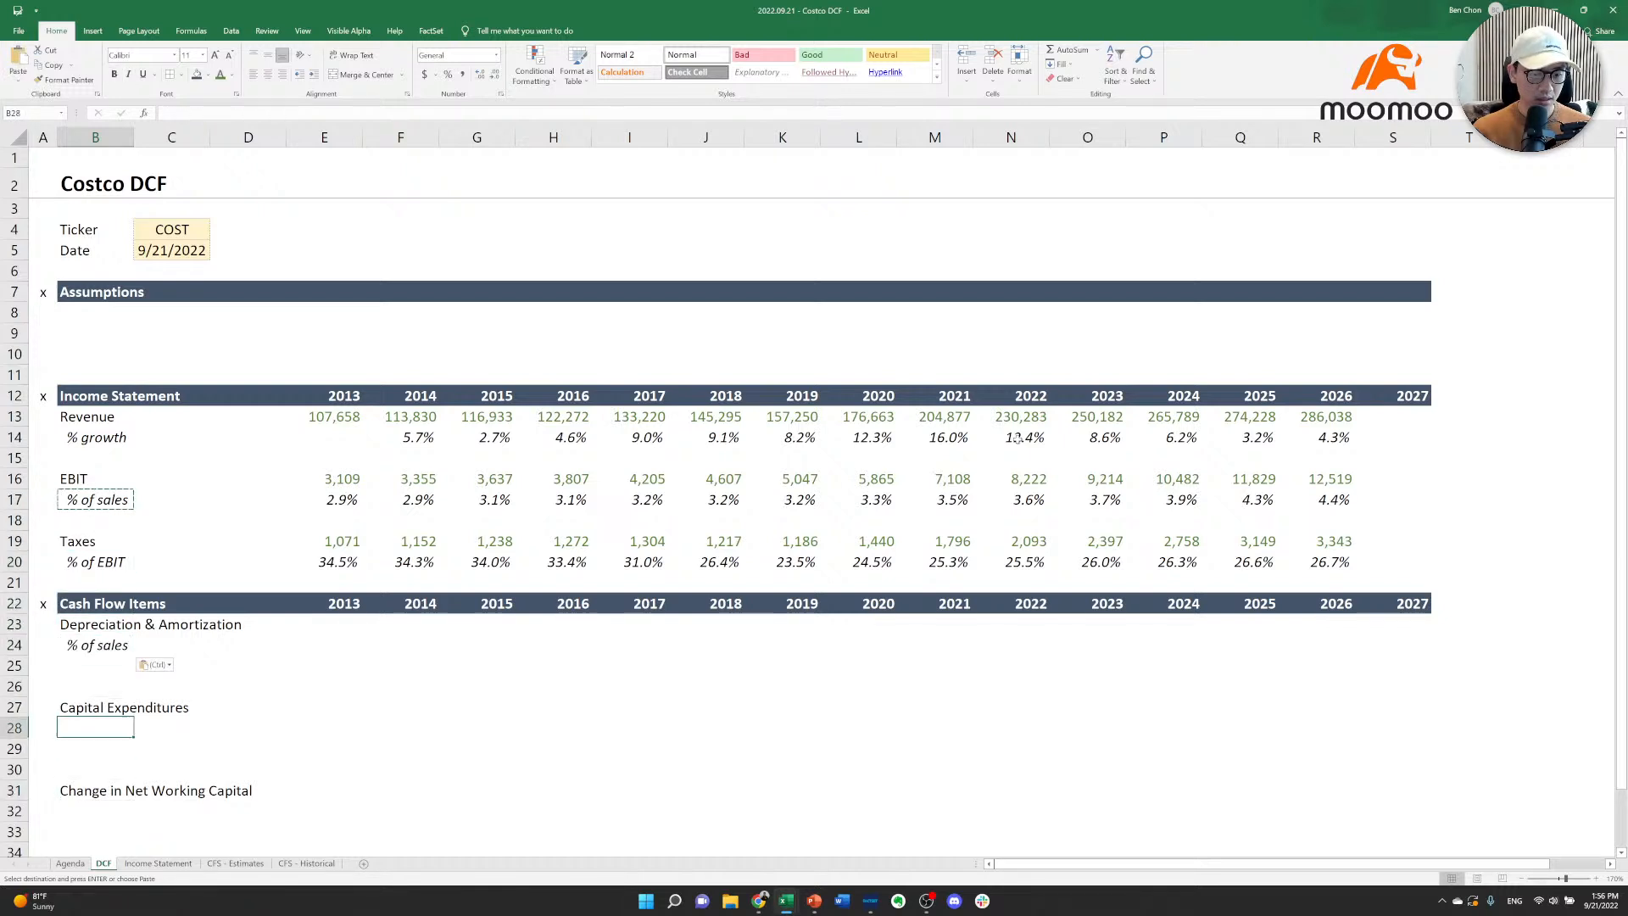
{"action": "key", "text": "ctrl+v"}
{"action": "key", "text": "Down"}
{"action": "key", "text": "Down"}
{"action": "key", "text": "Down"}
{"action": "key", "text": "Down"}
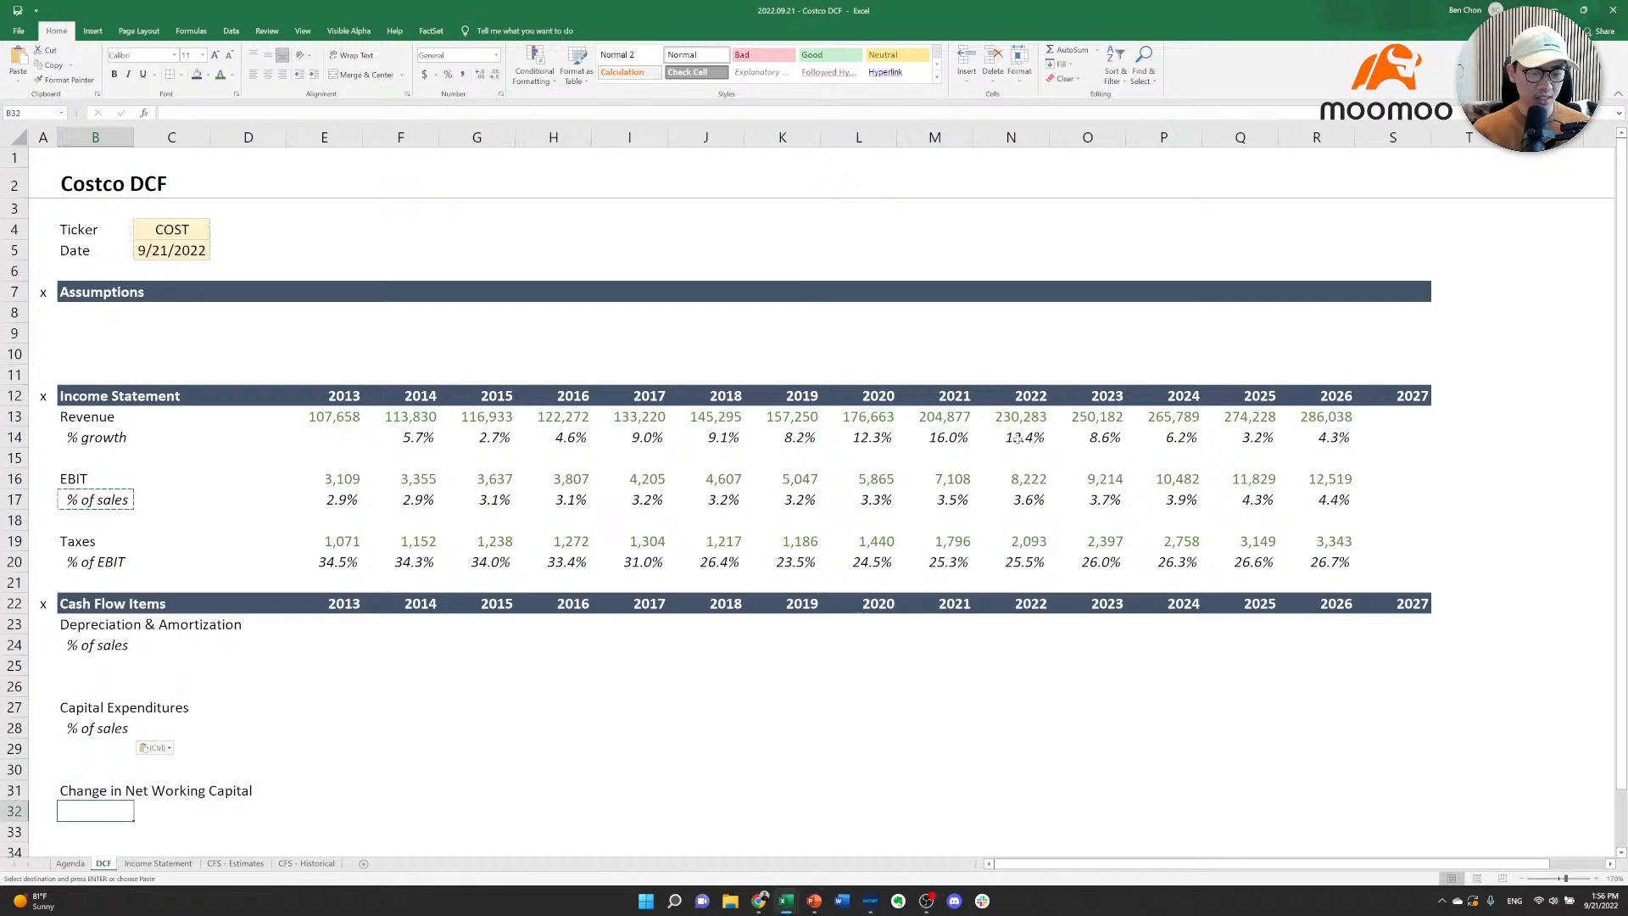
{"action": "key", "text": "ctrl+v"}
{"action": "key", "text": "Escape"}
Add the italic sub-label "% of capital expenditures" in B25, below the Depreciation & Amortization % of sales label.
{"action": "key", "text": "Up"}
{"action": "key", "text": "Up"}
{"action": "key", "text": "Up"}
{"action": "key", "text": "Up"}
{"action": "key", "text": "Up"}
{"action": "key", "text": "Up"}
{"action": "key", "text": "Up"}
{"action": "key", "text": "Up"}
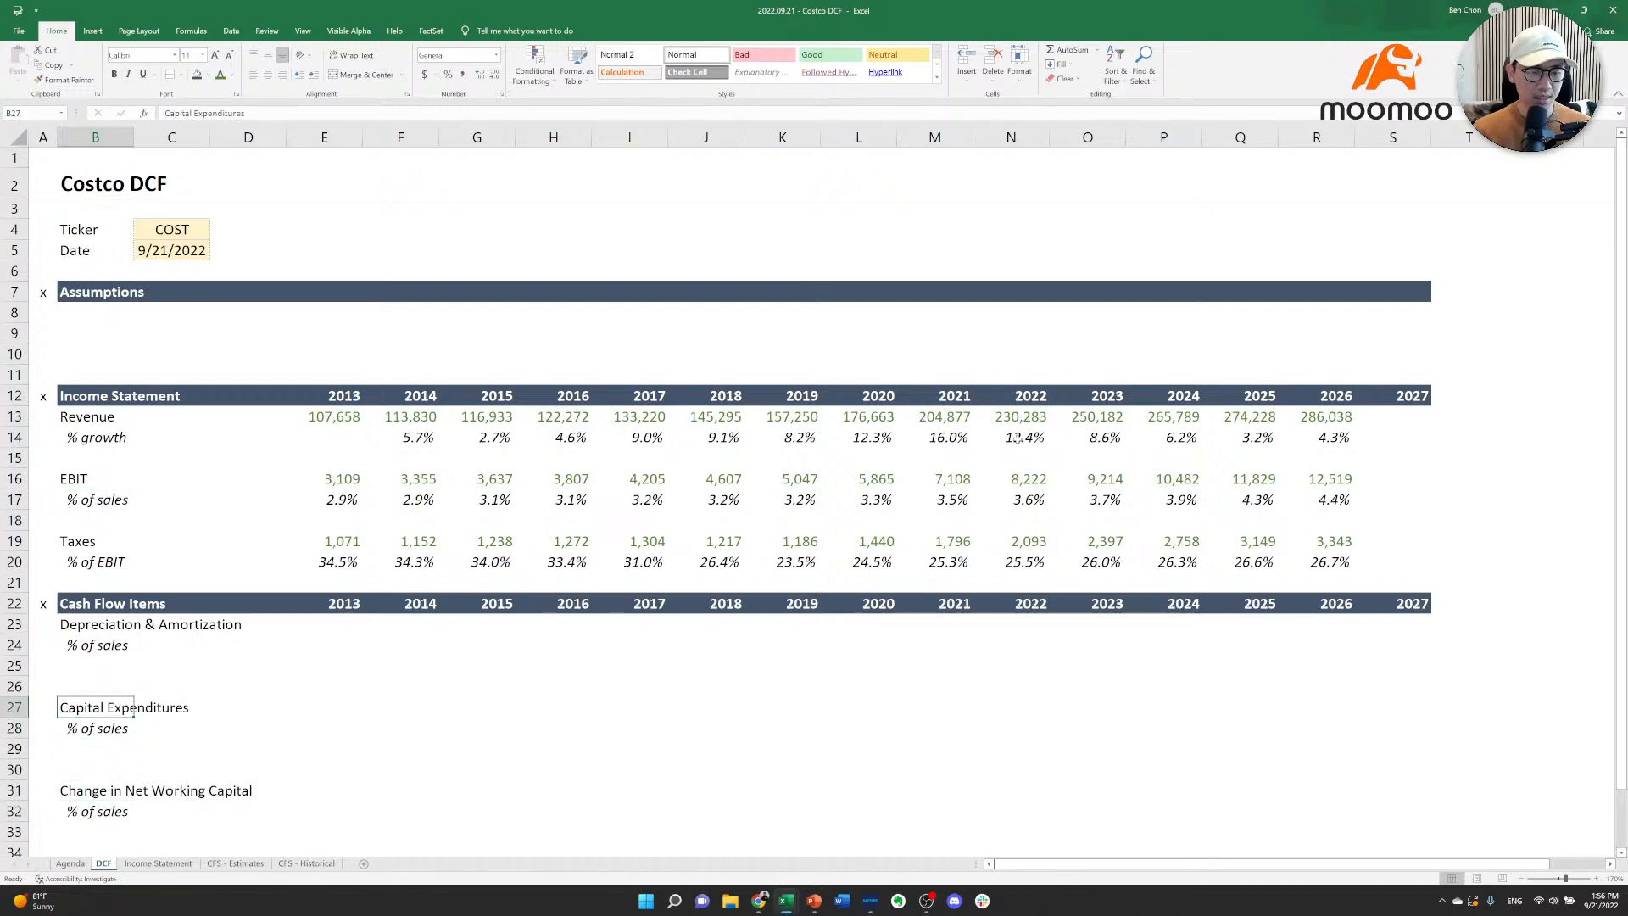
{"action": "key", "text": "ctrl+c"}
{"action": "key", "text": "Down"}
{"action": "type", "text": "% of"}
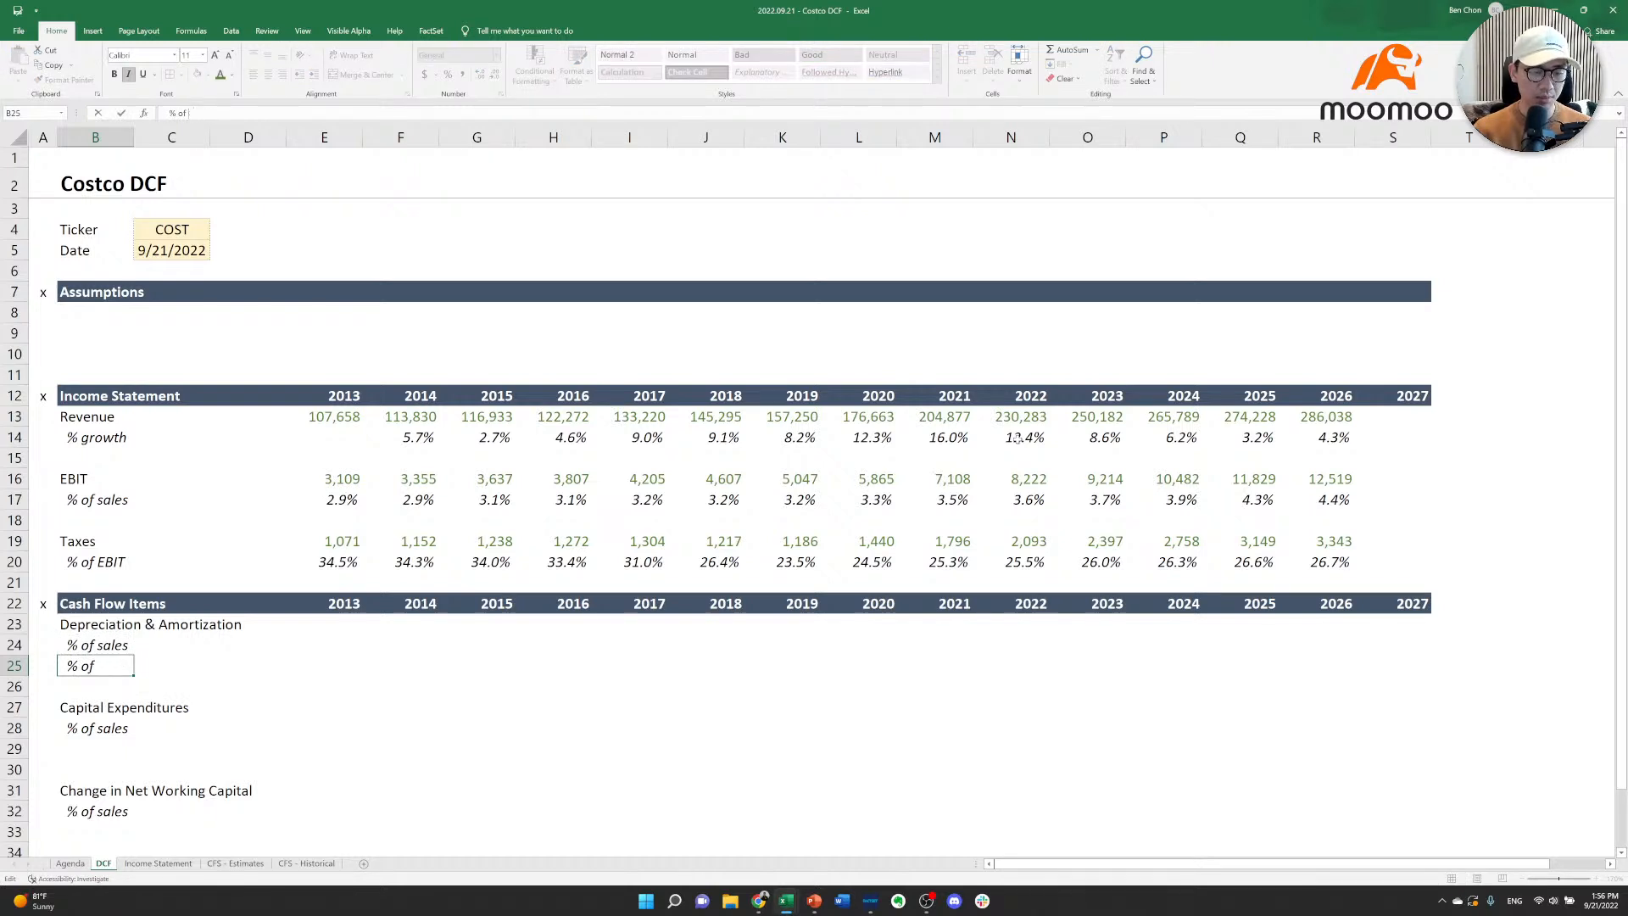
{"action": "type", "text": " capital exp"}
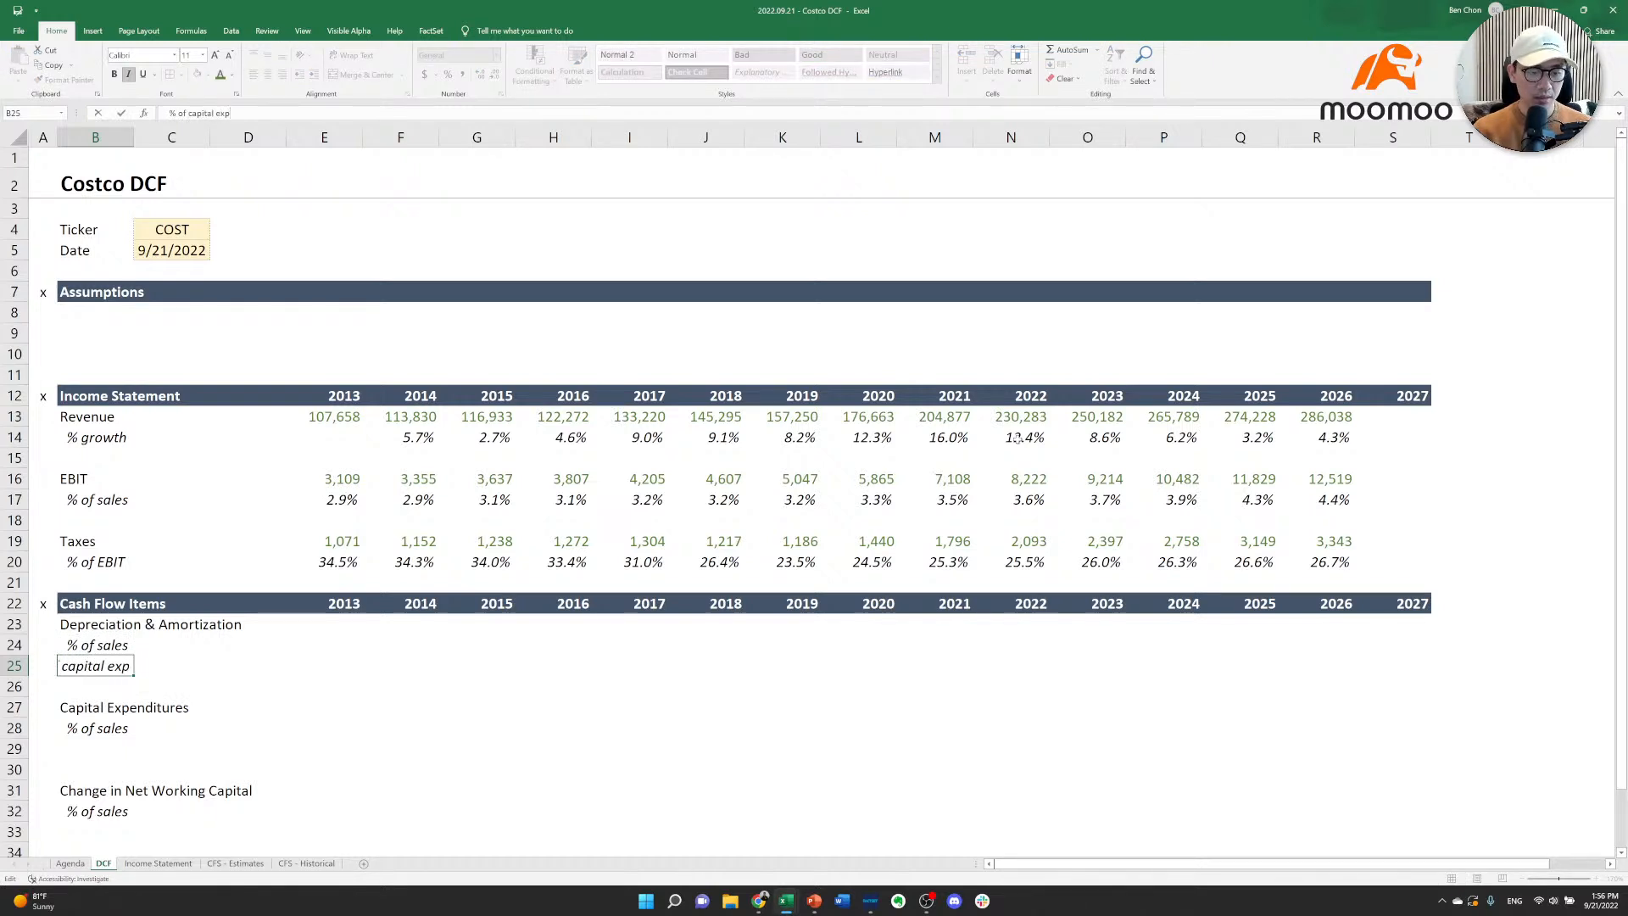
{"action": "type", "text": "enditur"}
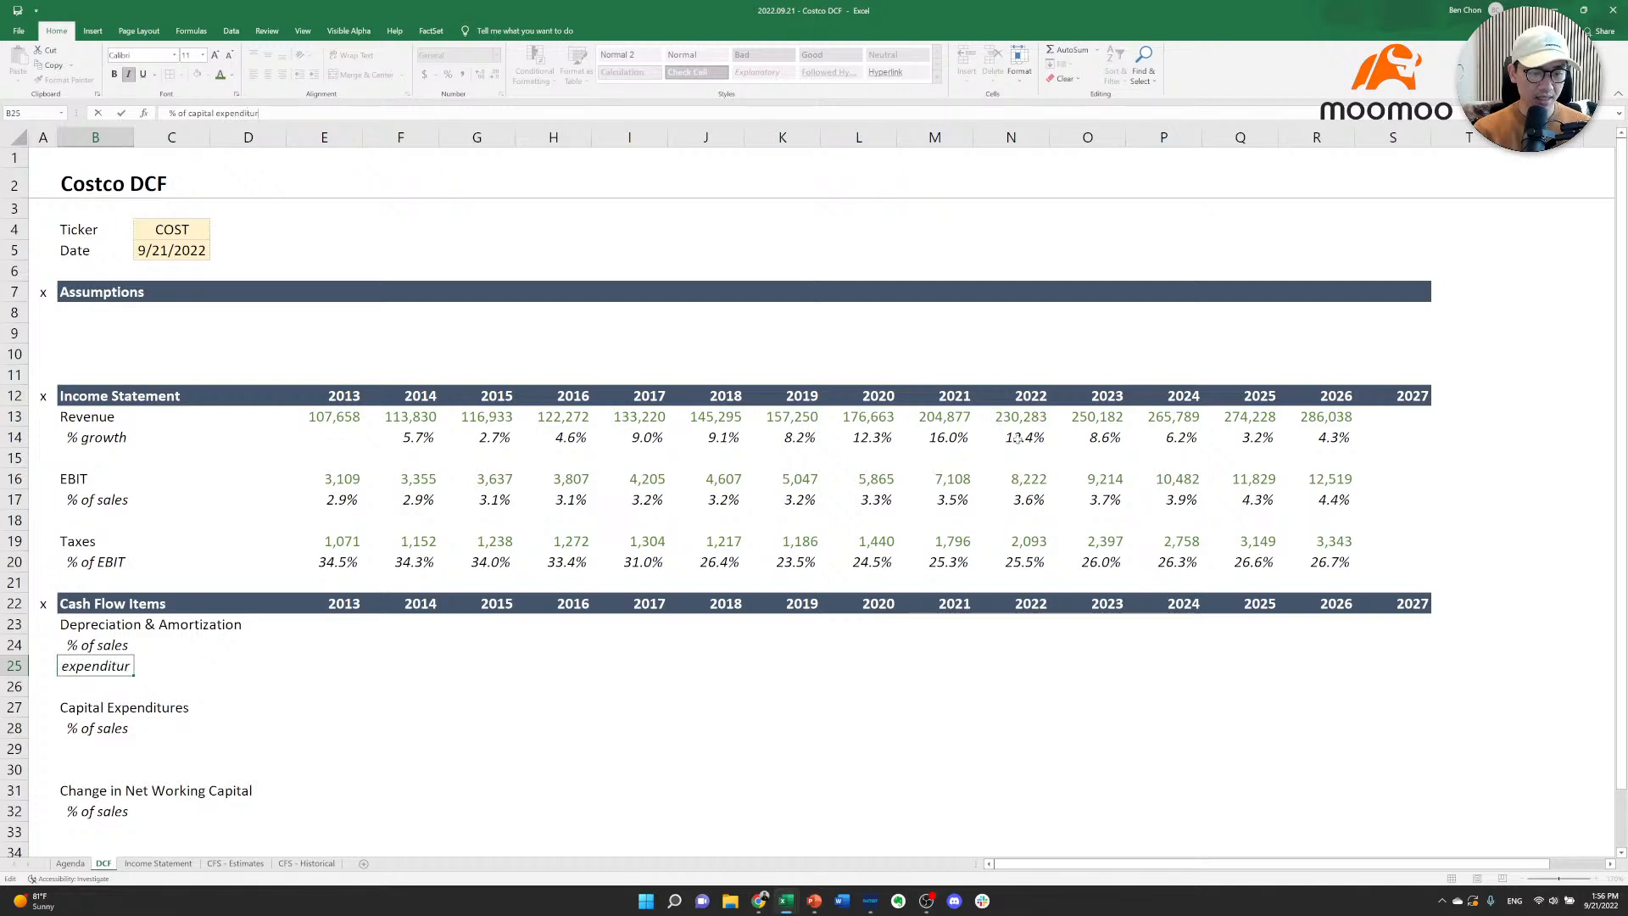
{"action": "type", "text": "es"}
{"action": "key", "text": "Return"}
{"action": "key", "text": "Up"}
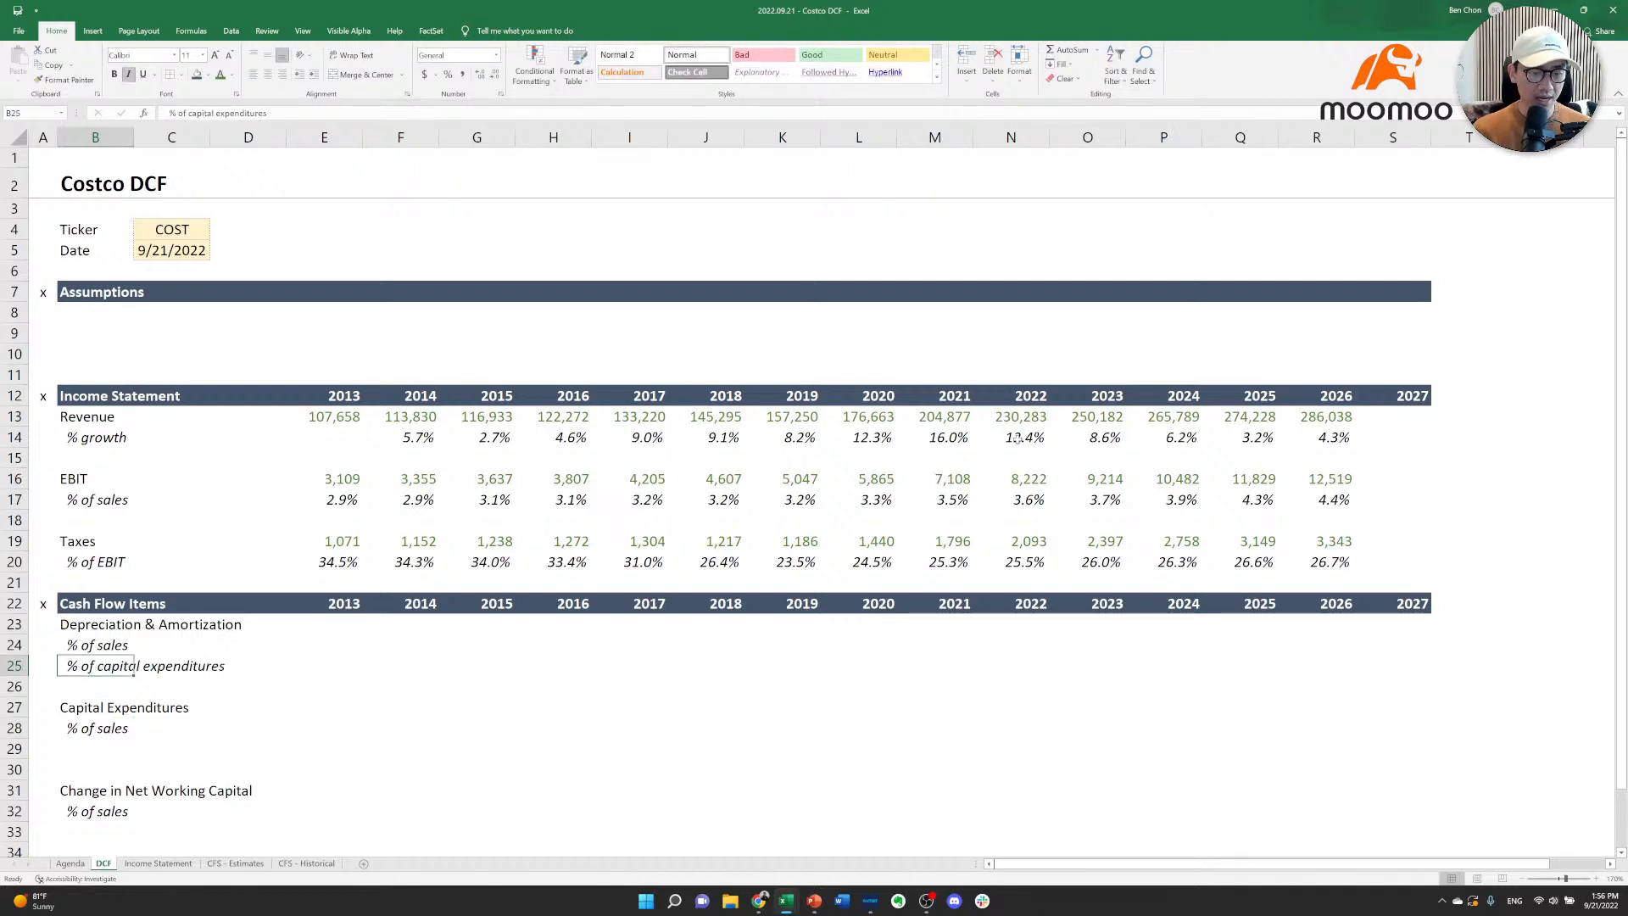
Delete the surplus blank row 29 below the Capital Expenditures % of sales label.
{"action": "key", "text": "Down"}
{"action": "key", "text": "Down"}
{"action": "key", "text": "Down"}
{"action": "key", "text": "Down"}
{"action": "key", "text": "shift+space"}
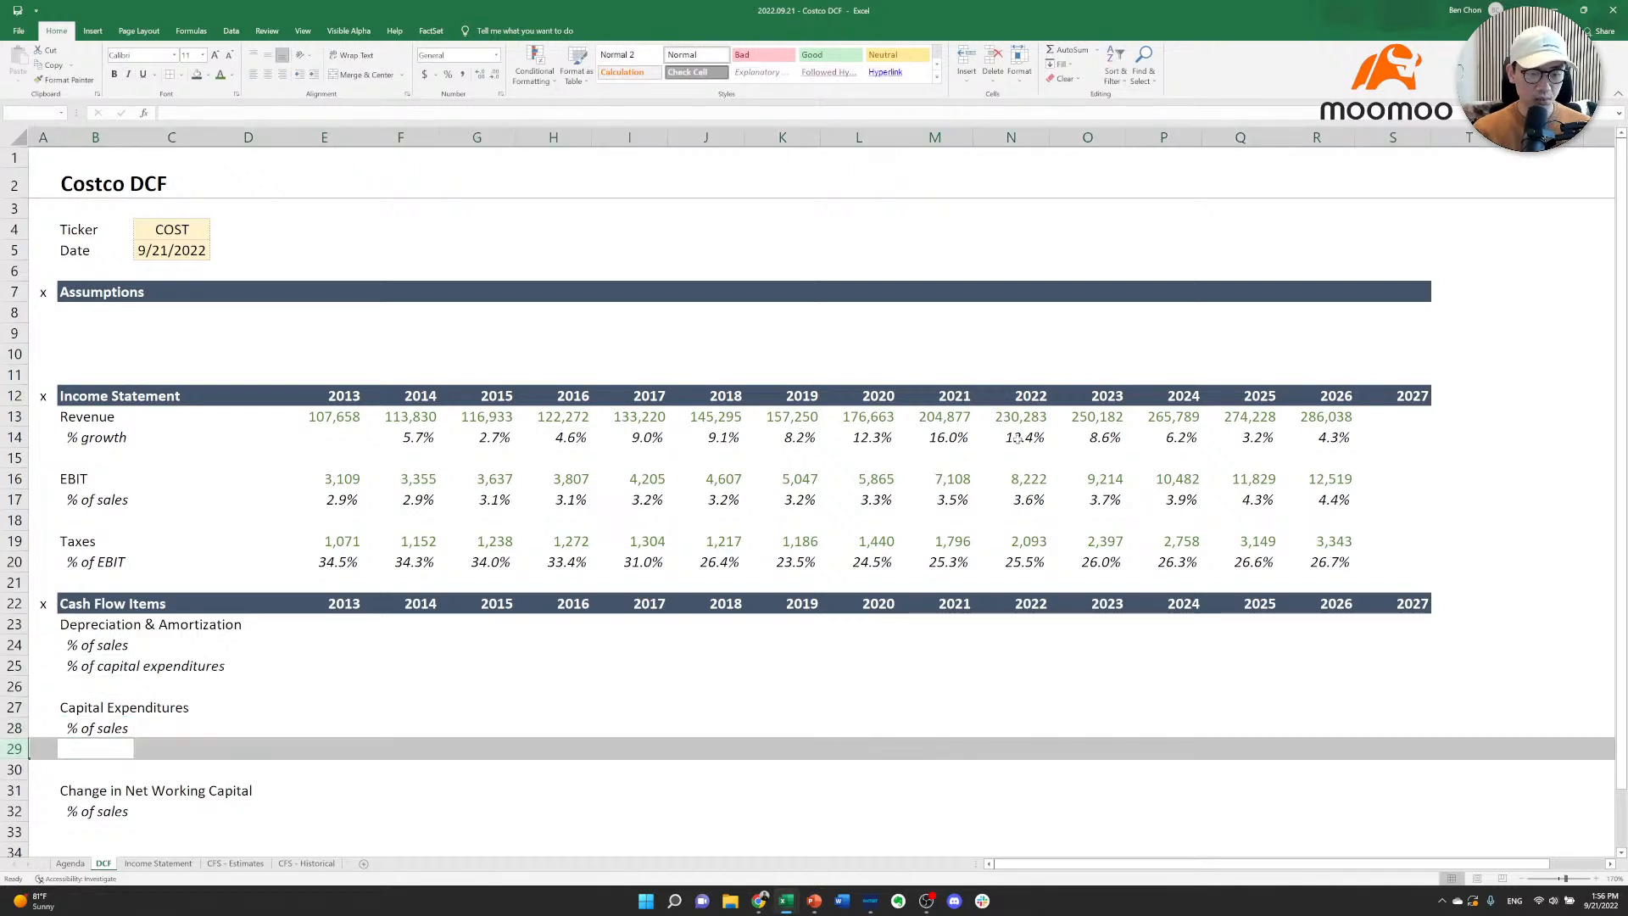
{"action": "key", "text": "ctrl+minus"}
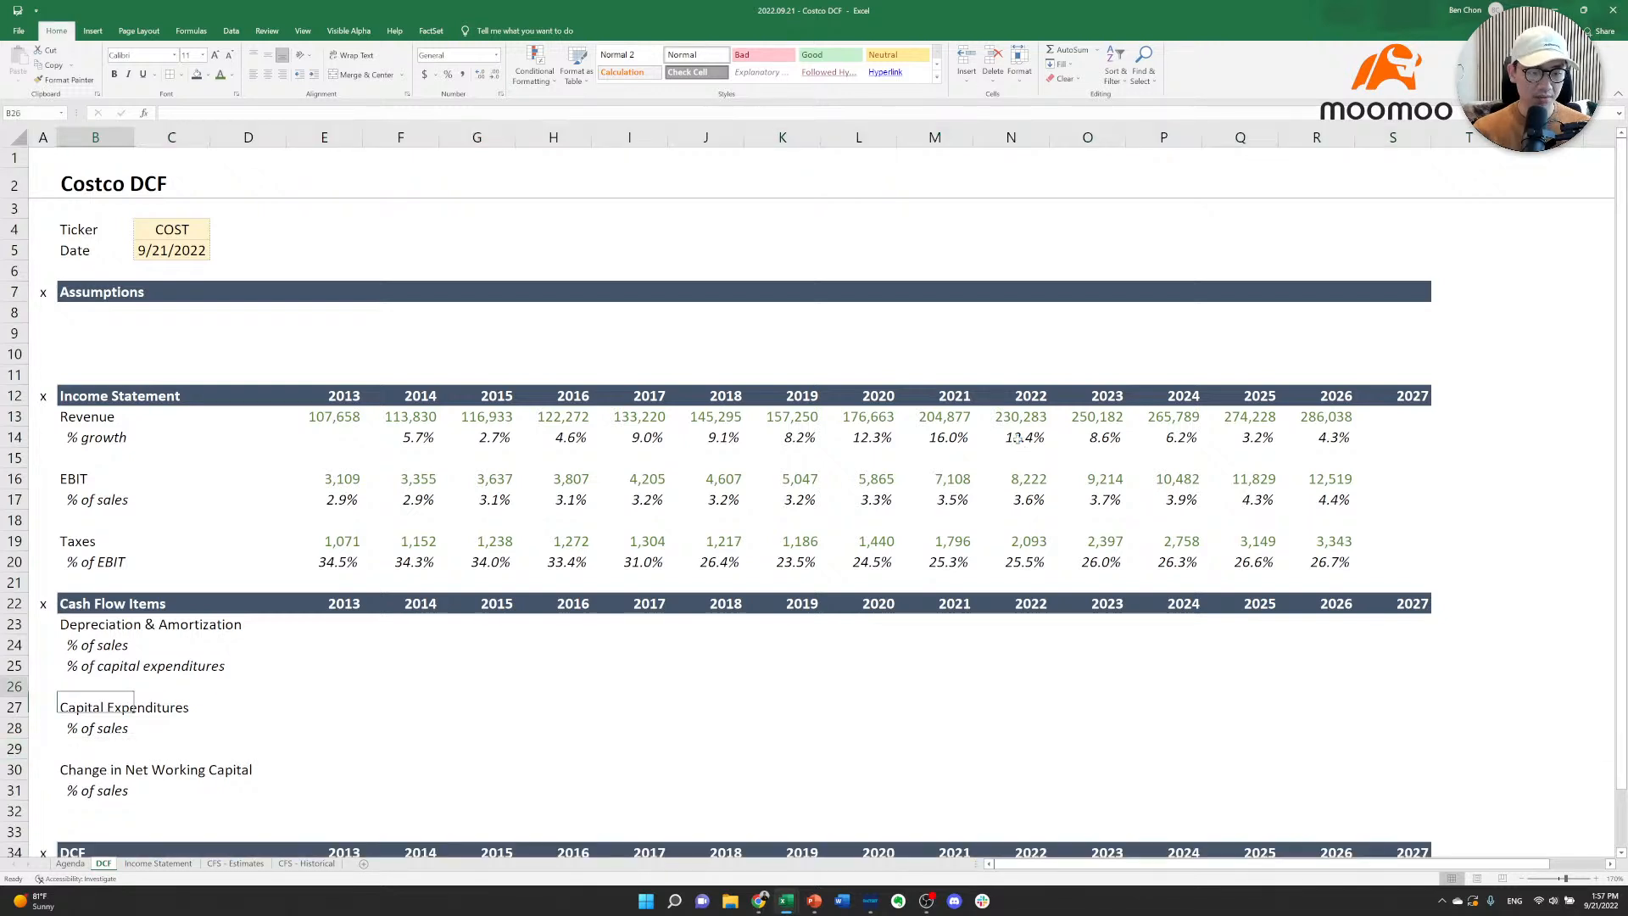
Copy the B25 label to B32, under Change in Net Working Capital, and reword it as "% change in sales".
{"action": "key", "text": "Up"}
{"action": "key", "text": "Up"}
{"action": "key", "text": "Up"}
{"action": "key", "text": "Up"}
{"action": "key", "text": "ctrl+c"}
{"action": "key", "text": "Down"}
{"action": "key", "text": "Down"}
{"action": "key", "text": "Down"}
{"action": "key", "text": "Down"}
{"action": "key", "text": "Down"}
{"action": "key", "text": "Down"}
{"action": "key", "text": "Down"}
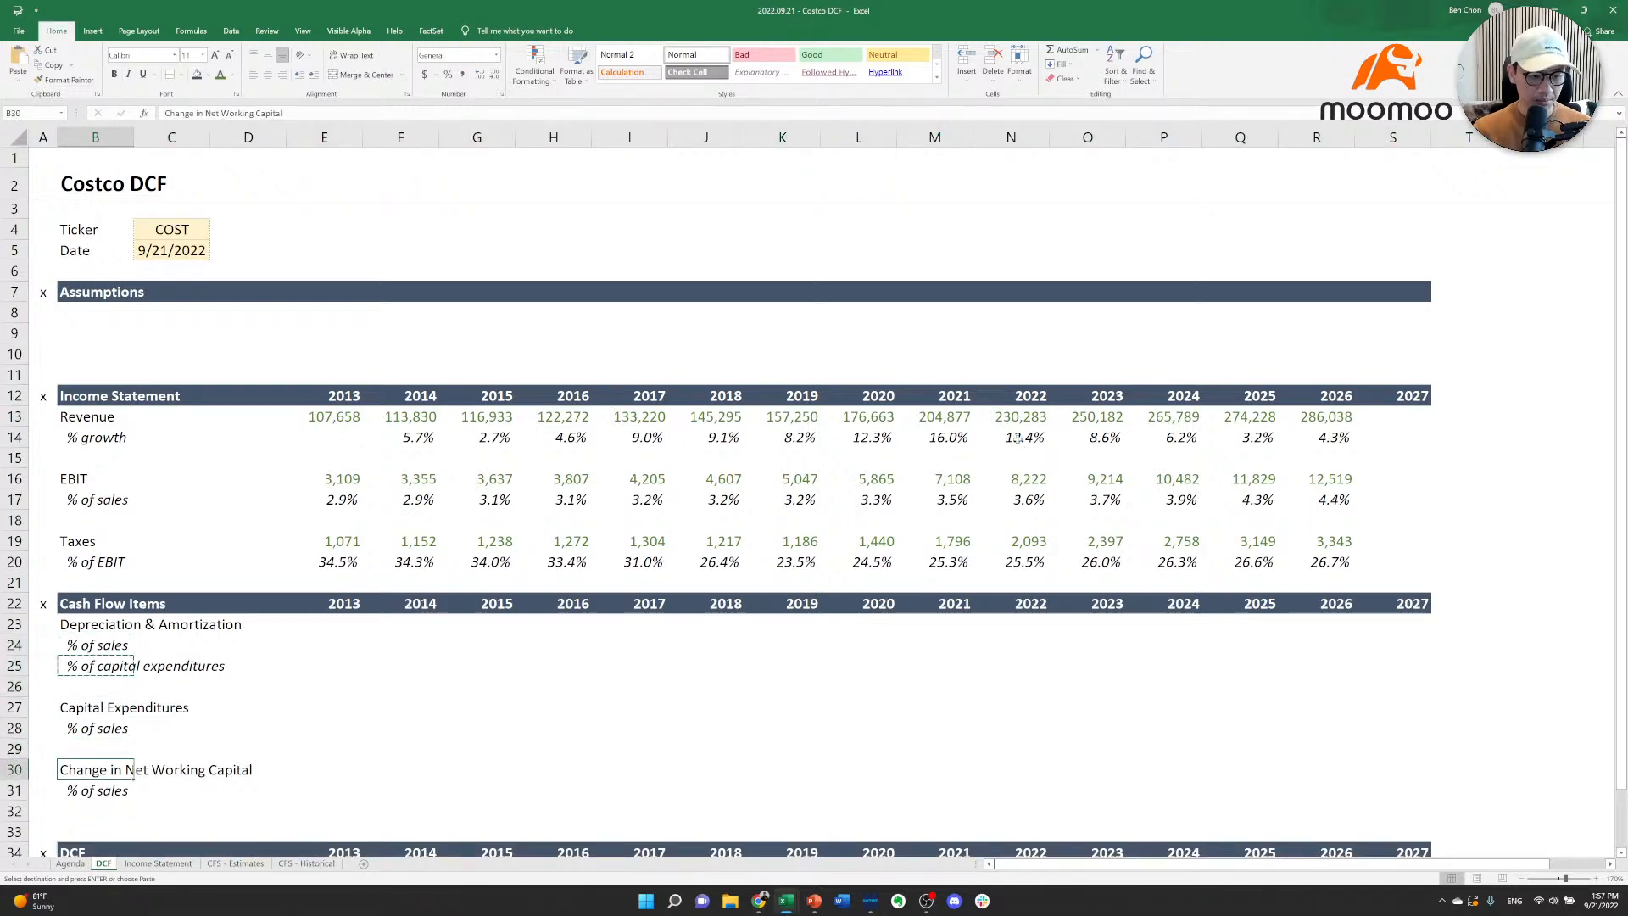
{"action": "key", "text": "Return"}
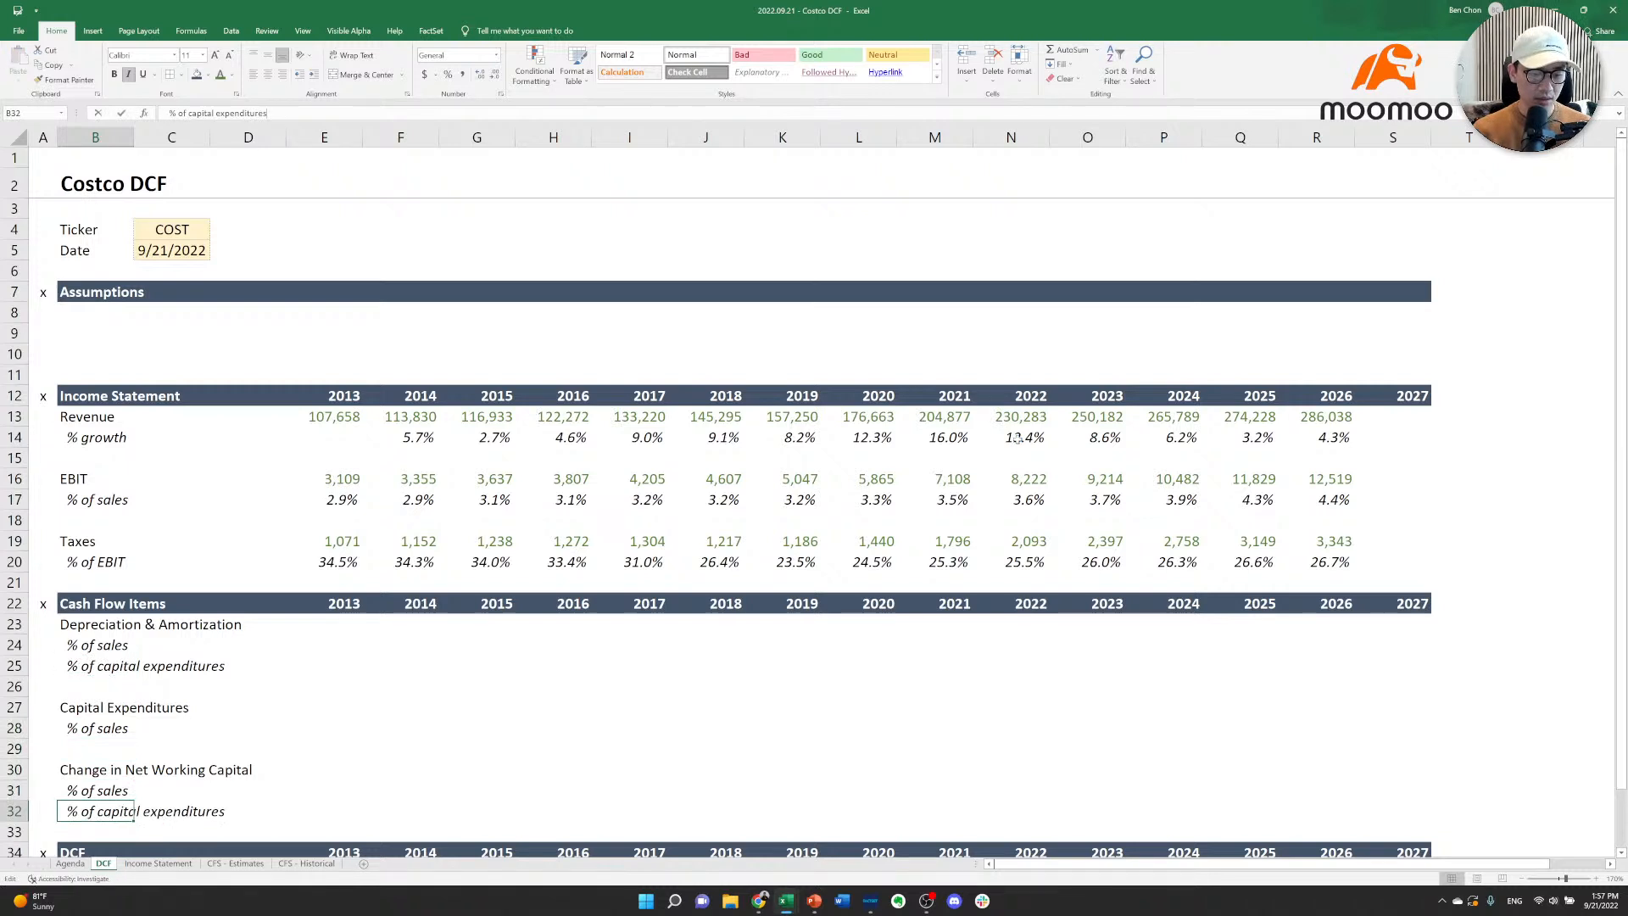
{"action": "type", "text": "%"}
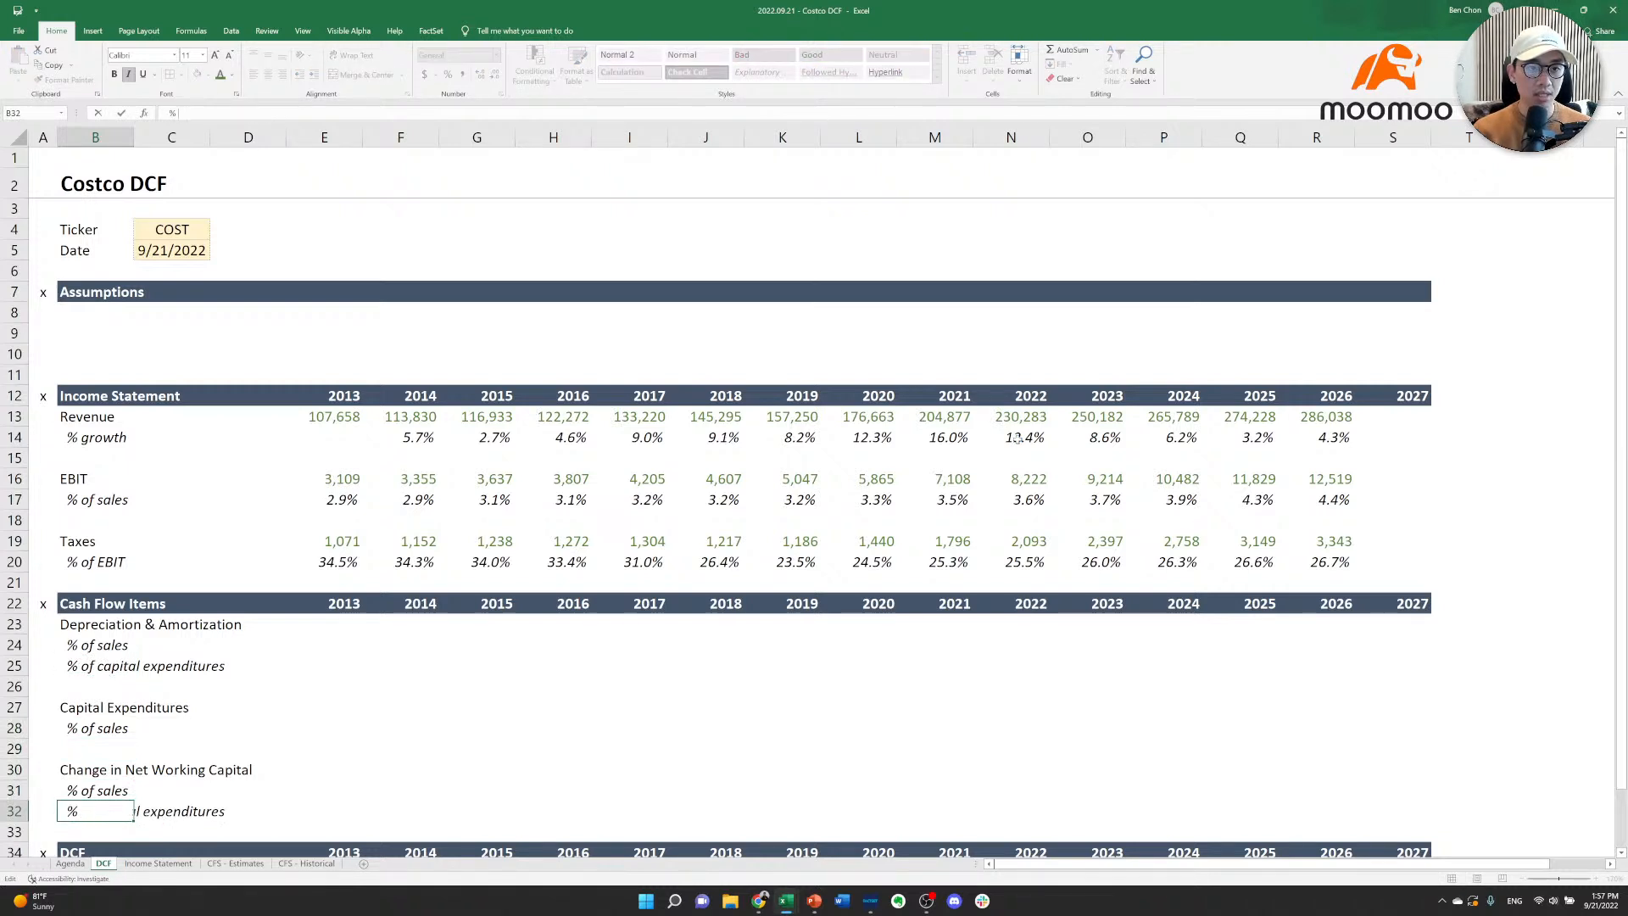
{"action": "type", "text": " of cachange in ne"}
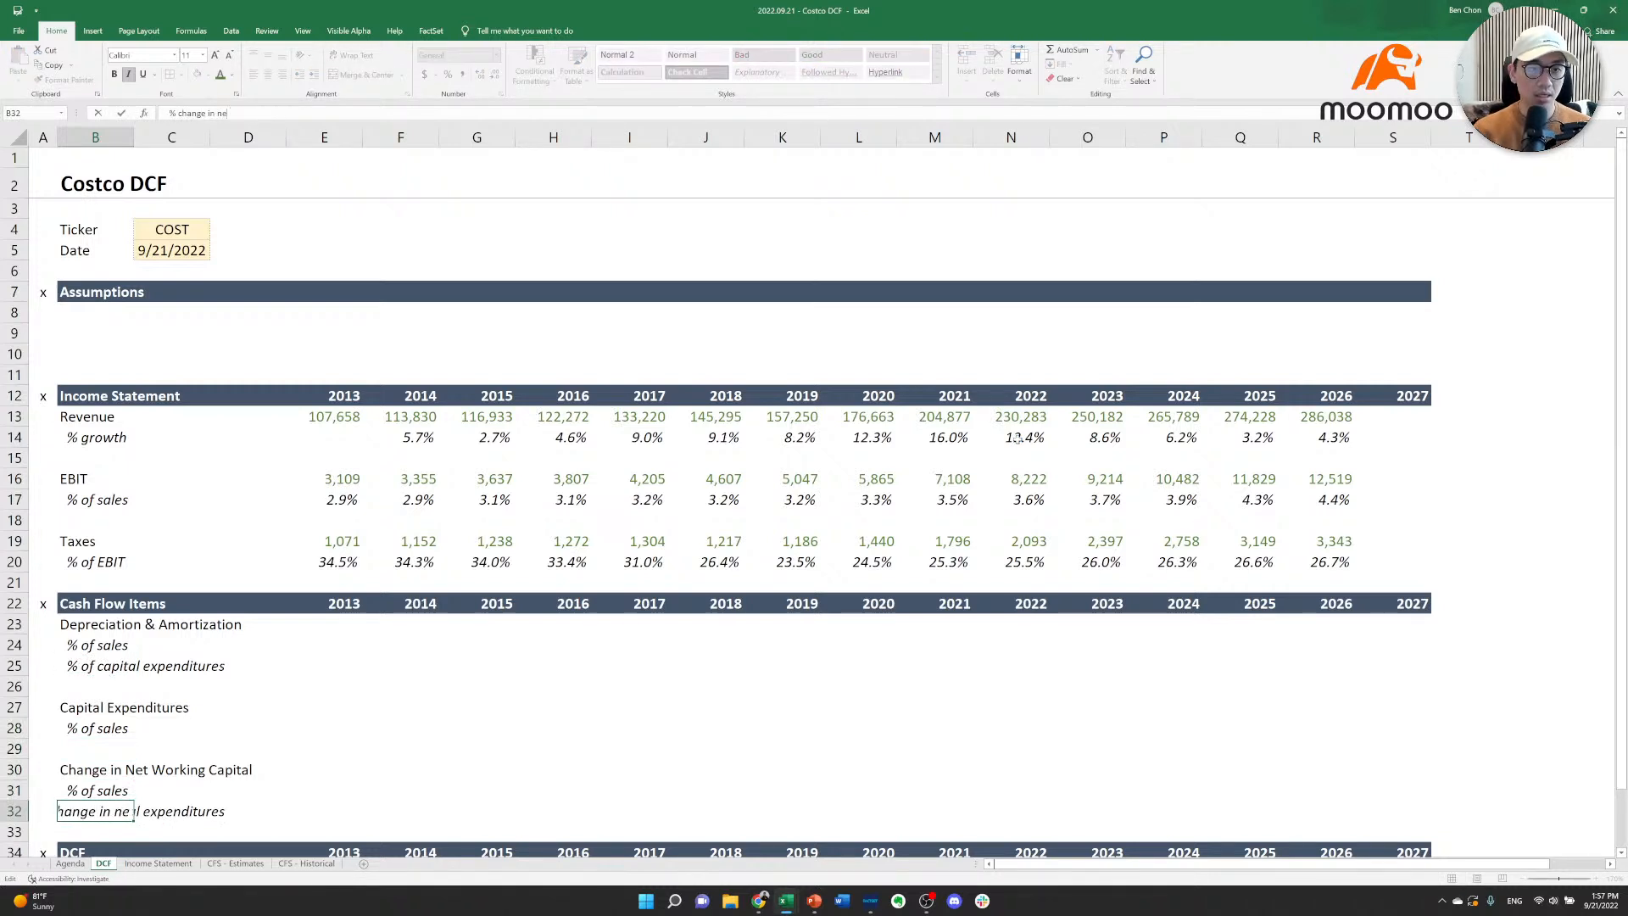
{"action": "key", "text": "BackSpace"}
{"action": "key", "text": "BackSpace"}
{"action": "type", "text": "sales"}
{"action": "key", "text": "Return"}
{"action": "key", "text": "Right"}
{"action": "key", "text": "Right"}
{"action": "key", "text": "Right"}
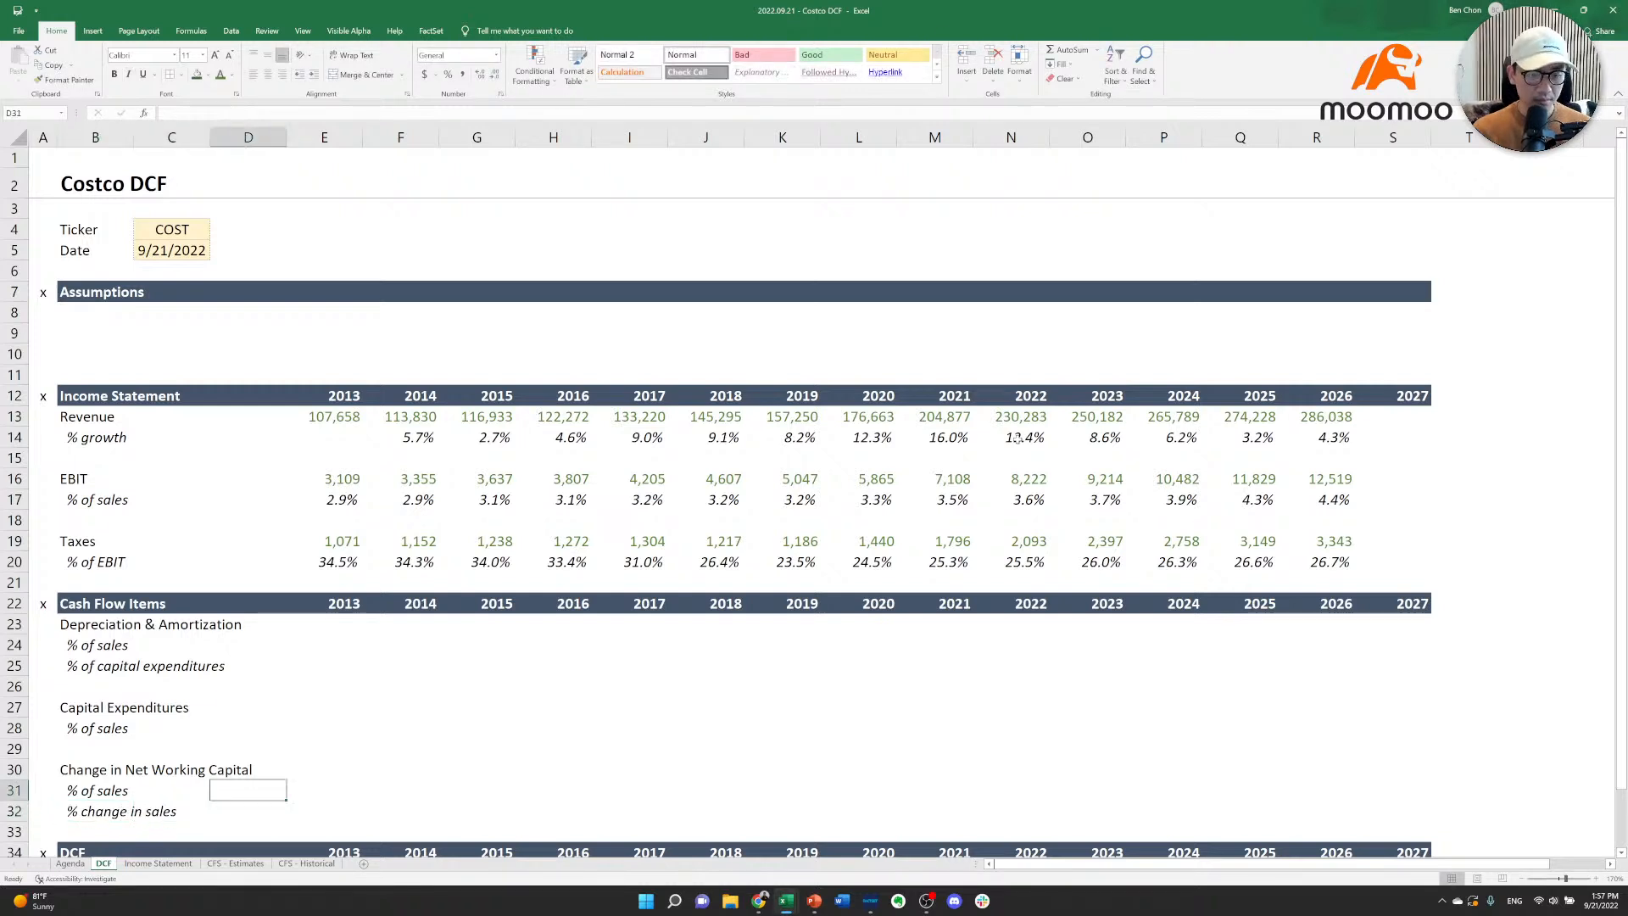
{"action": "key", "text": "Up"}
{"action": "key", "text": "Up"}
{"action": "key", "text": "Up"}
{"action": "key", "text": "Up"}
{"action": "key", "text": "Right"}
{"action": "key", "text": "Up"}
{"action": "key", "text": "Up"}
{"action": "key", "text": "Up"}
{"action": "key", "text": "Up"}
{"action": "key", "text": "Up"}
{"action": "key", "text": "Up"}
{"action": "key", "text": "Left"}
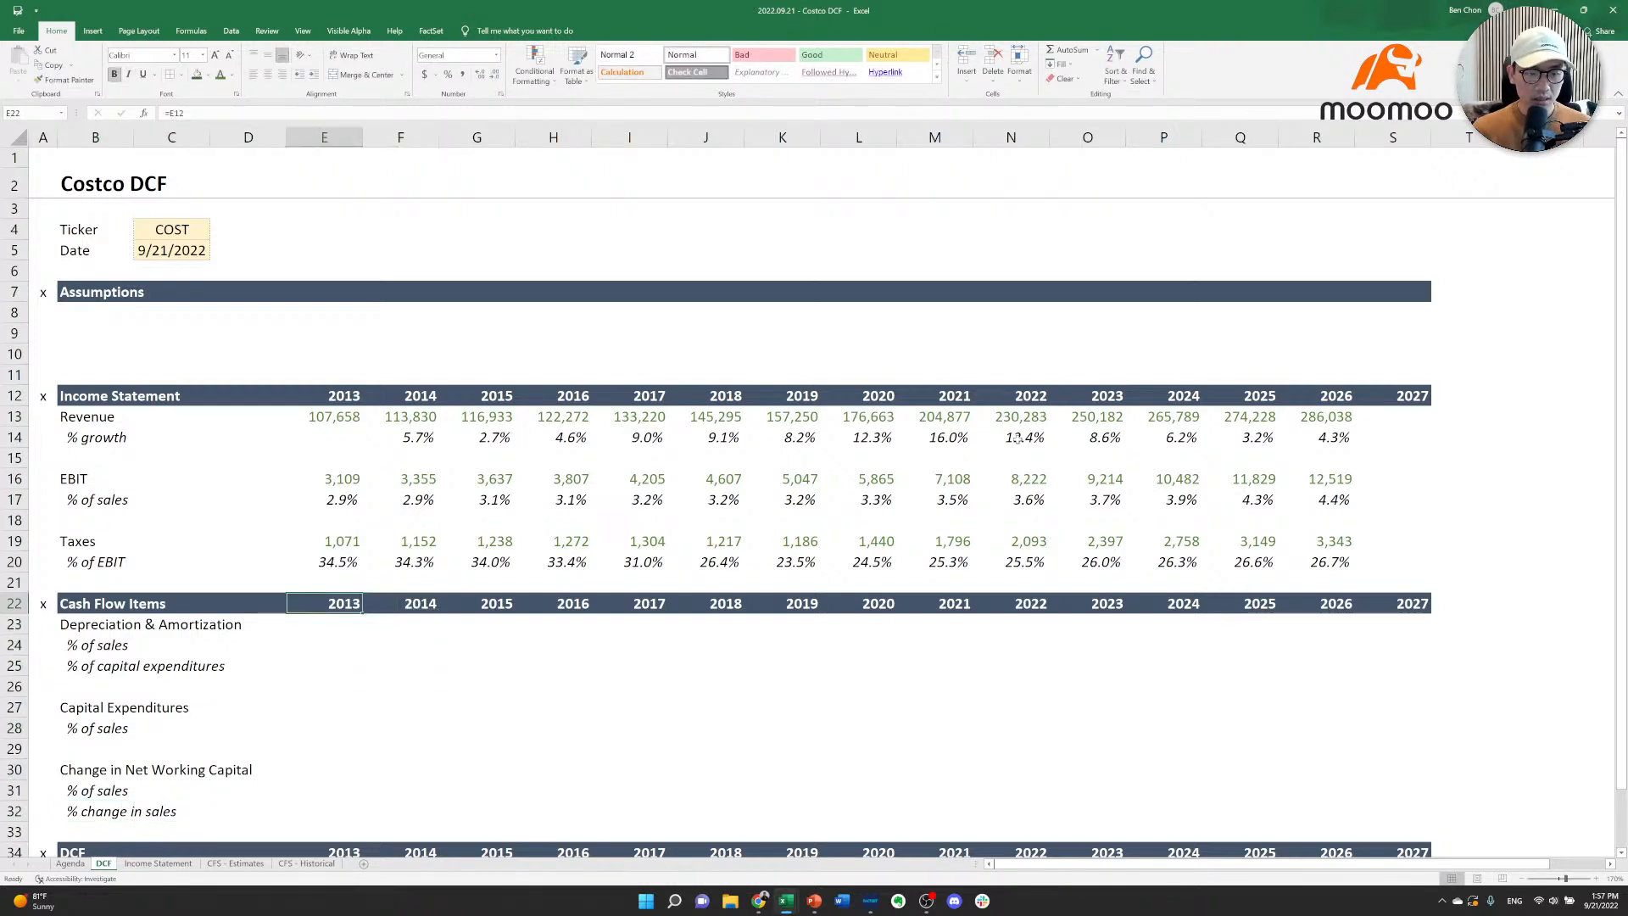
{"action": "type", "text": "="}
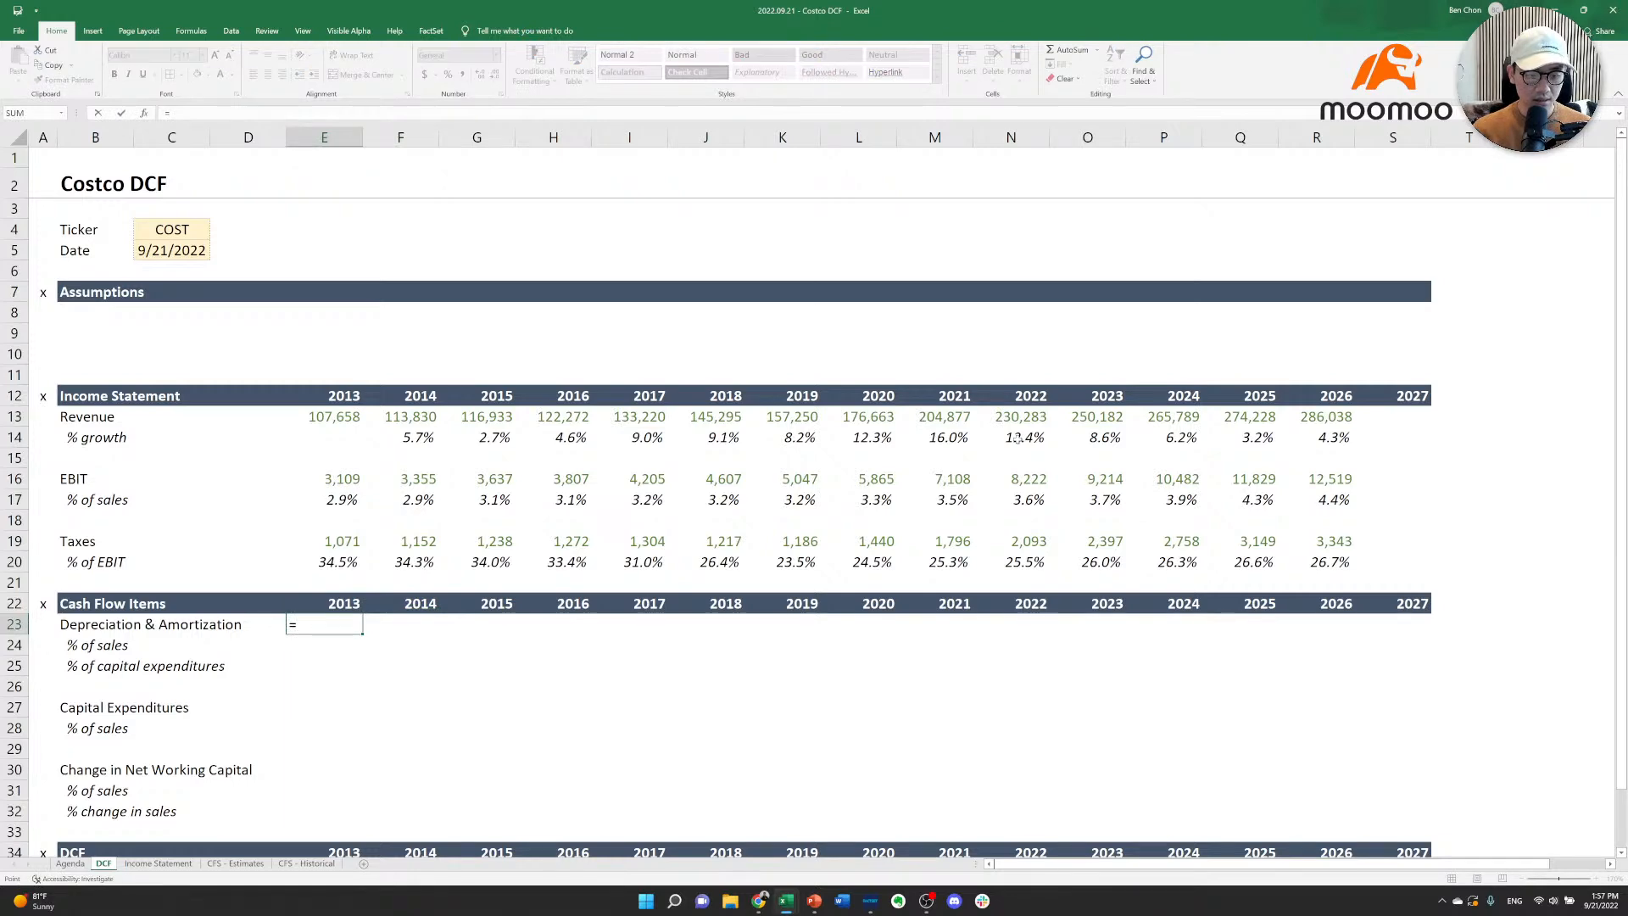
{"action": "key", "text": "ctrl+Page_Down"}
{"action": "key", "text": "ctrl+Page_Down"}
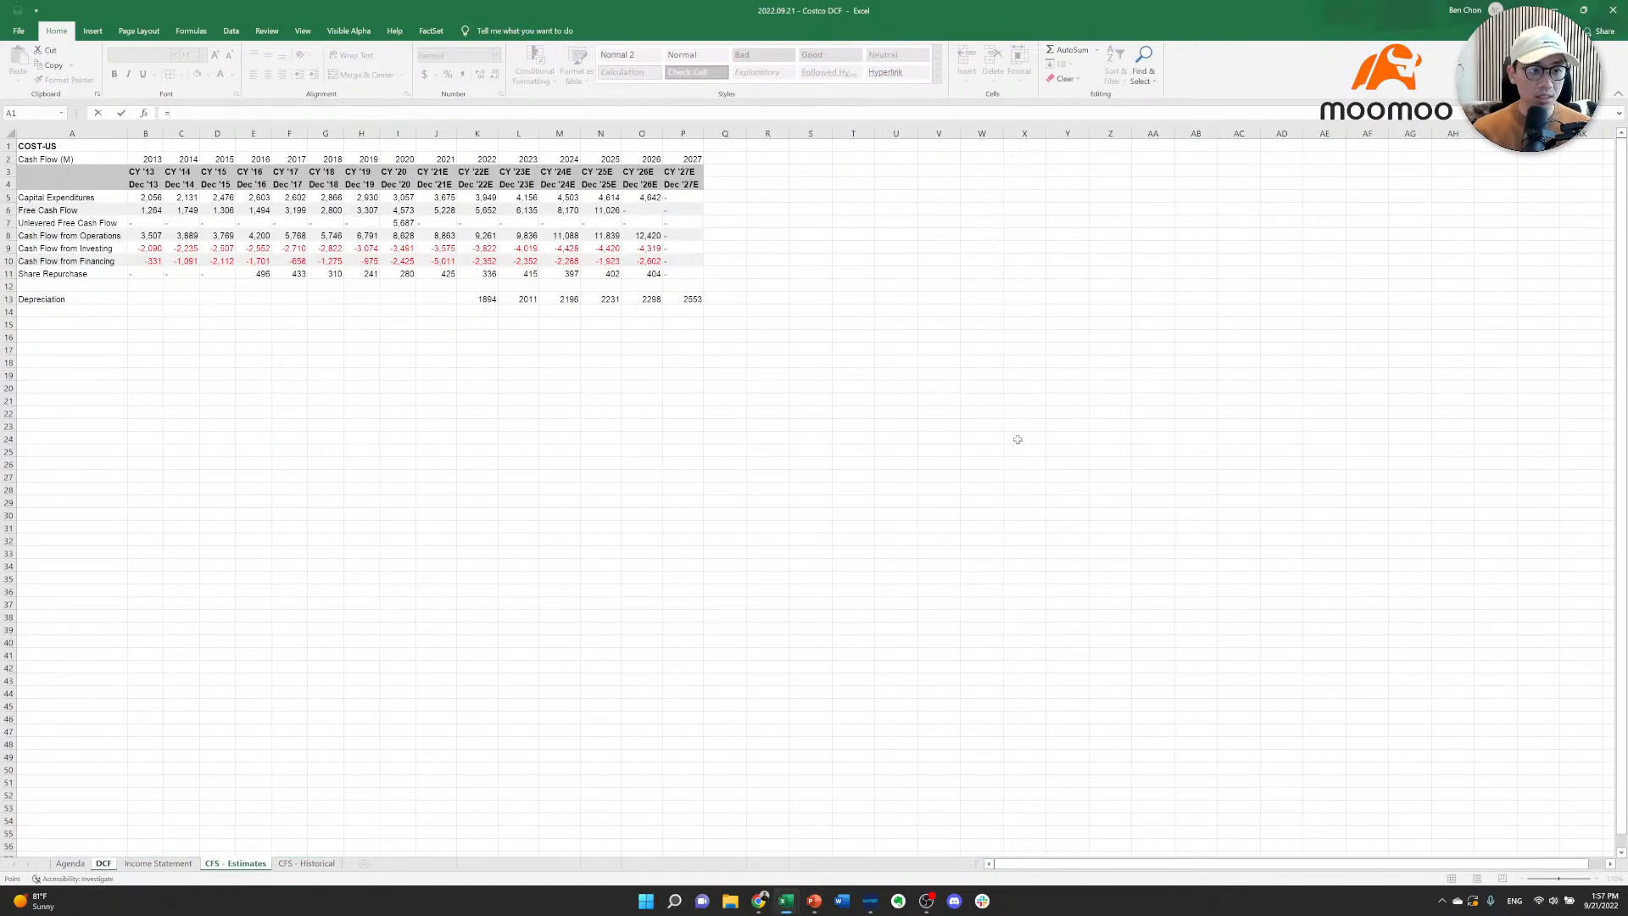
{"action": "key", "text": "ctrl+Page_Down"}
{"action": "key", "text": "Right"}
{"action": "key", "text": "Down"}
{"action": "key", "text": "Down"}
{"action": "key", "text": "Down"}
{"action": "key", "text": "Down"}
{"action": "key", "text": "Down"}
{"action": "key", "text": "Down"}
{"action": "key", "text": "Down"}
{"action": "key", "text": "Down"}
{"action": "key", "text": "Down"}
{"action": "key", "text": "Down"}
{"action": "key", "text": "Down"}
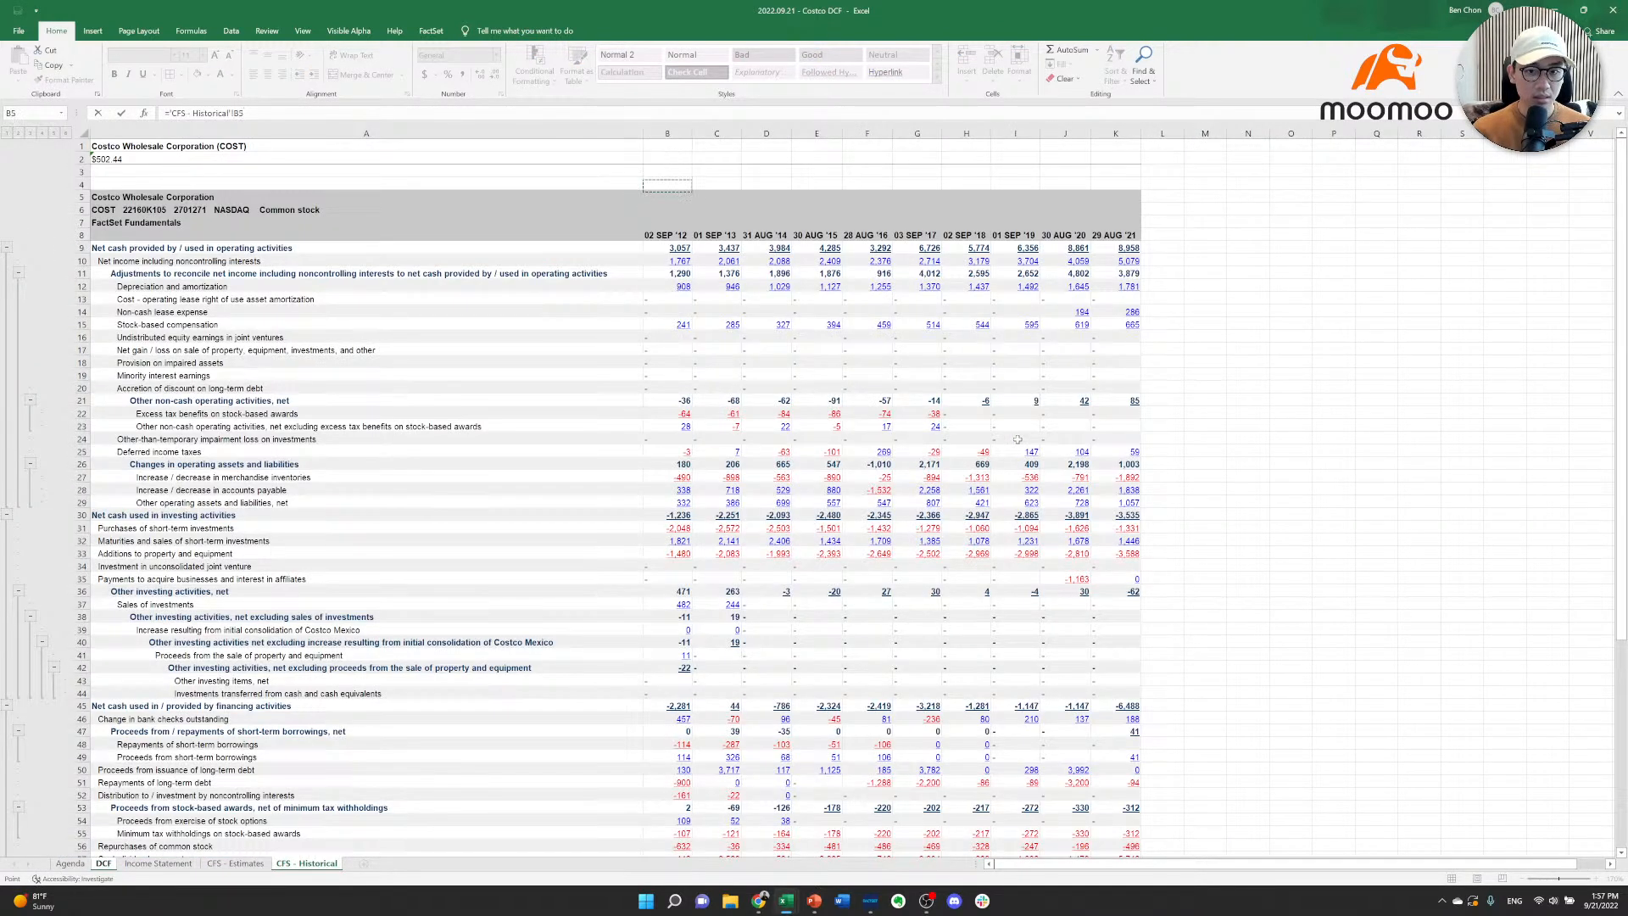
{"action": "key", "text": "Escape"}
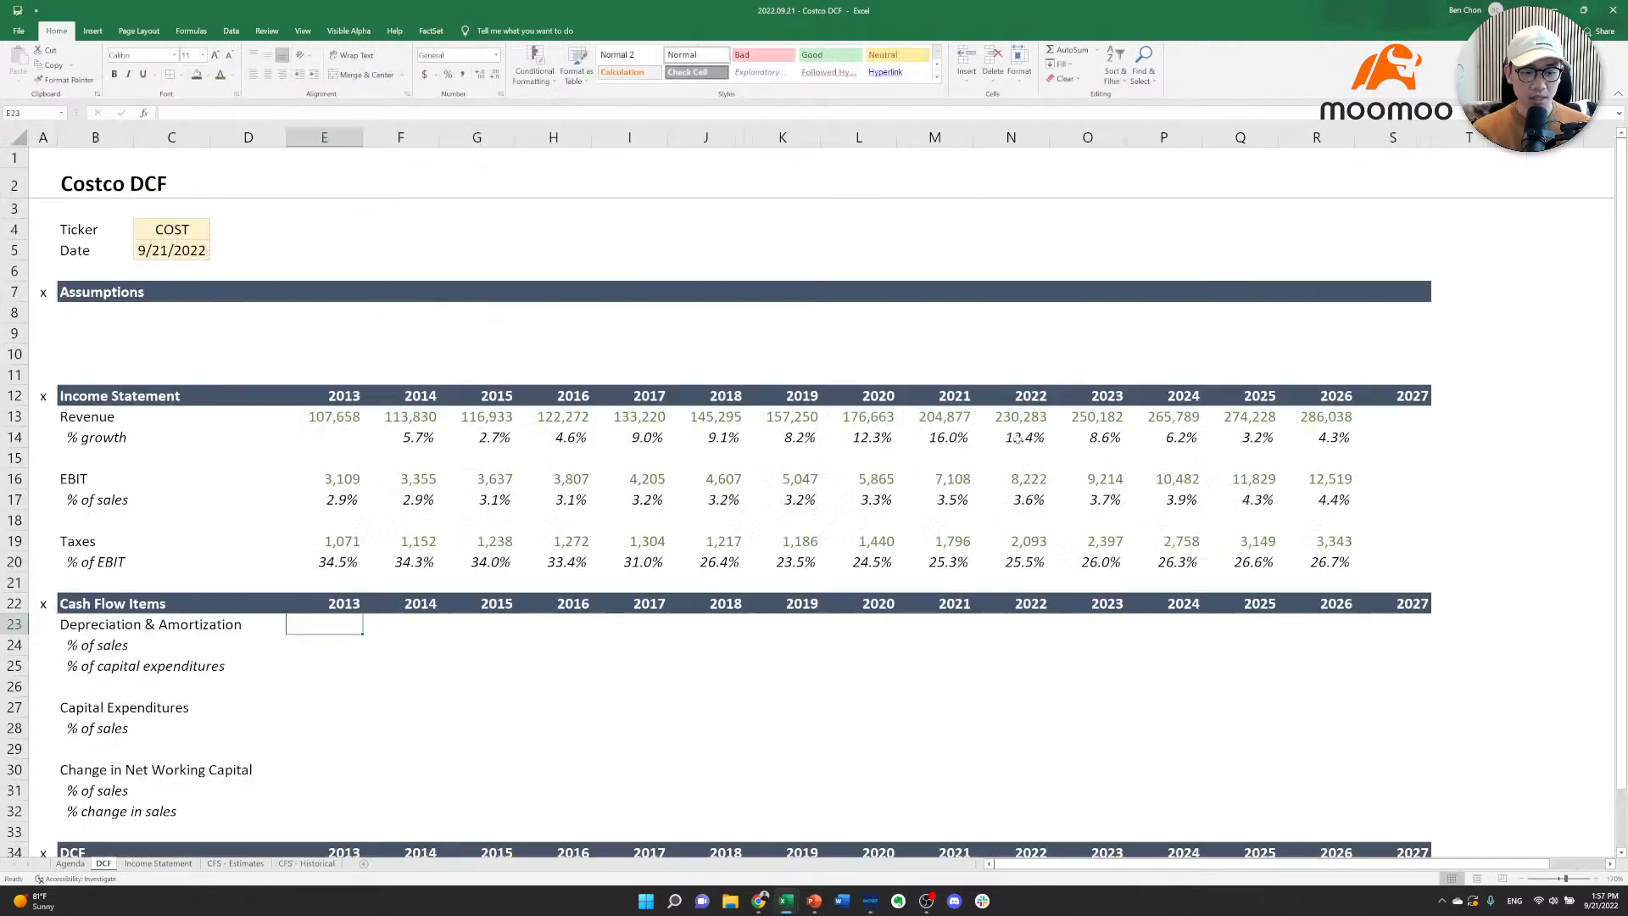
Examine the fiscal year-end dates in row 8 of the CFS - Historical sheet, from September 2012 to August 2021.
{"action": "key", "text": "ctrl+Page_Down"}
{"action": "key", "text": "ctrl+Page_Down"}
{"action": "key", "text": "ctrl+Page_Down"}
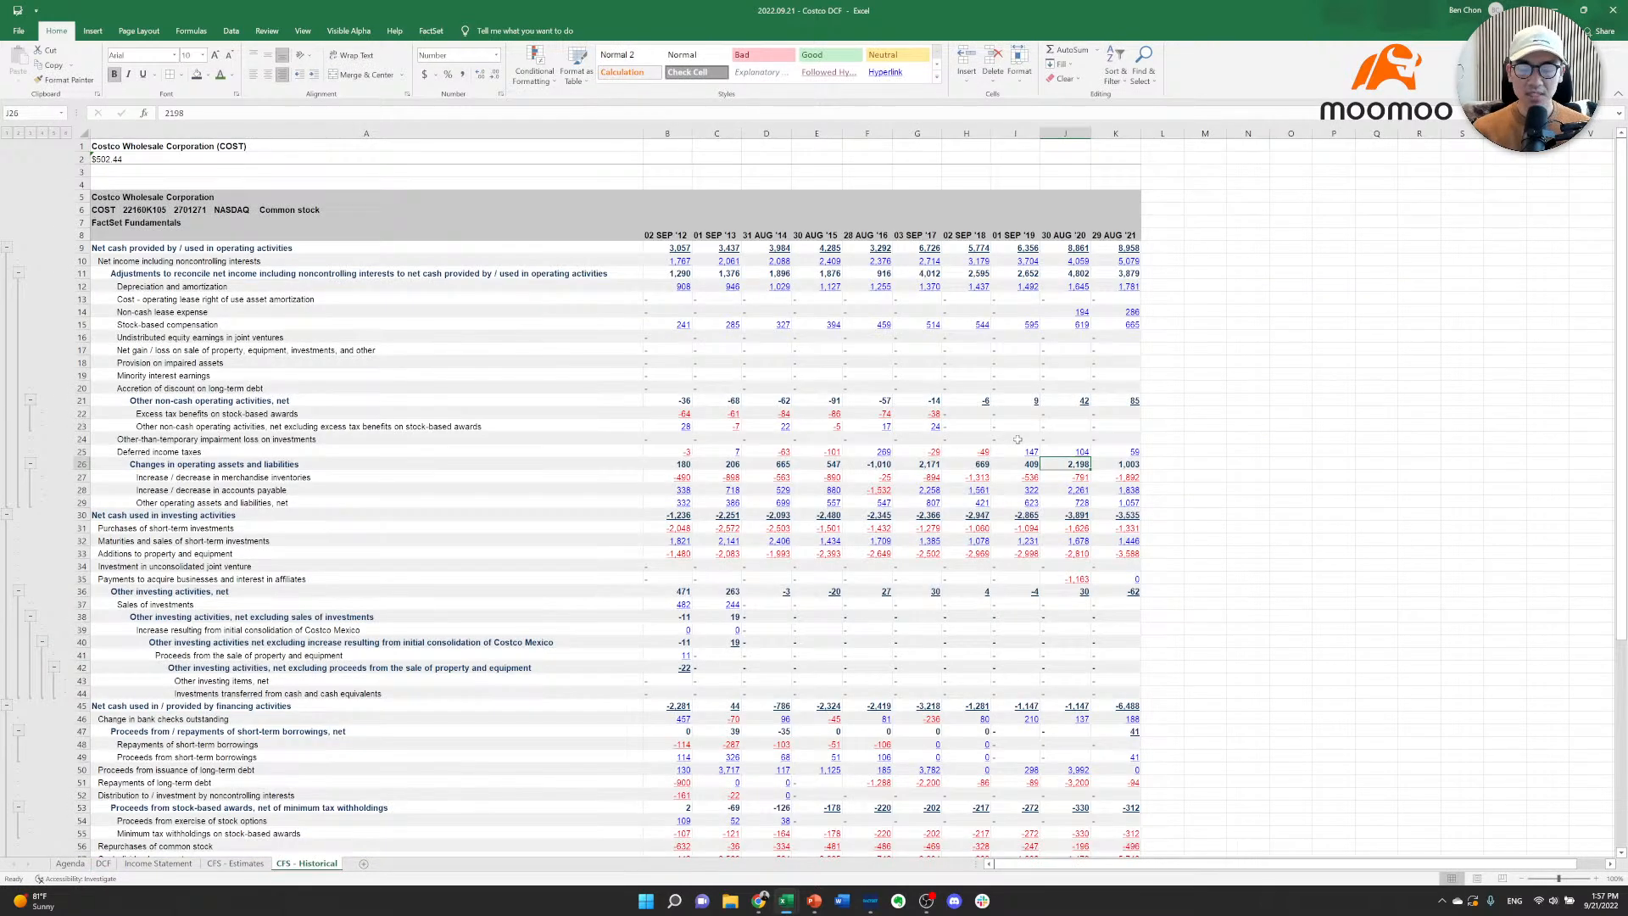
{"action": "key", "text": "Right"}
{"action": "key", "text": "Right"}
{"action": "key", "text": "Right"}
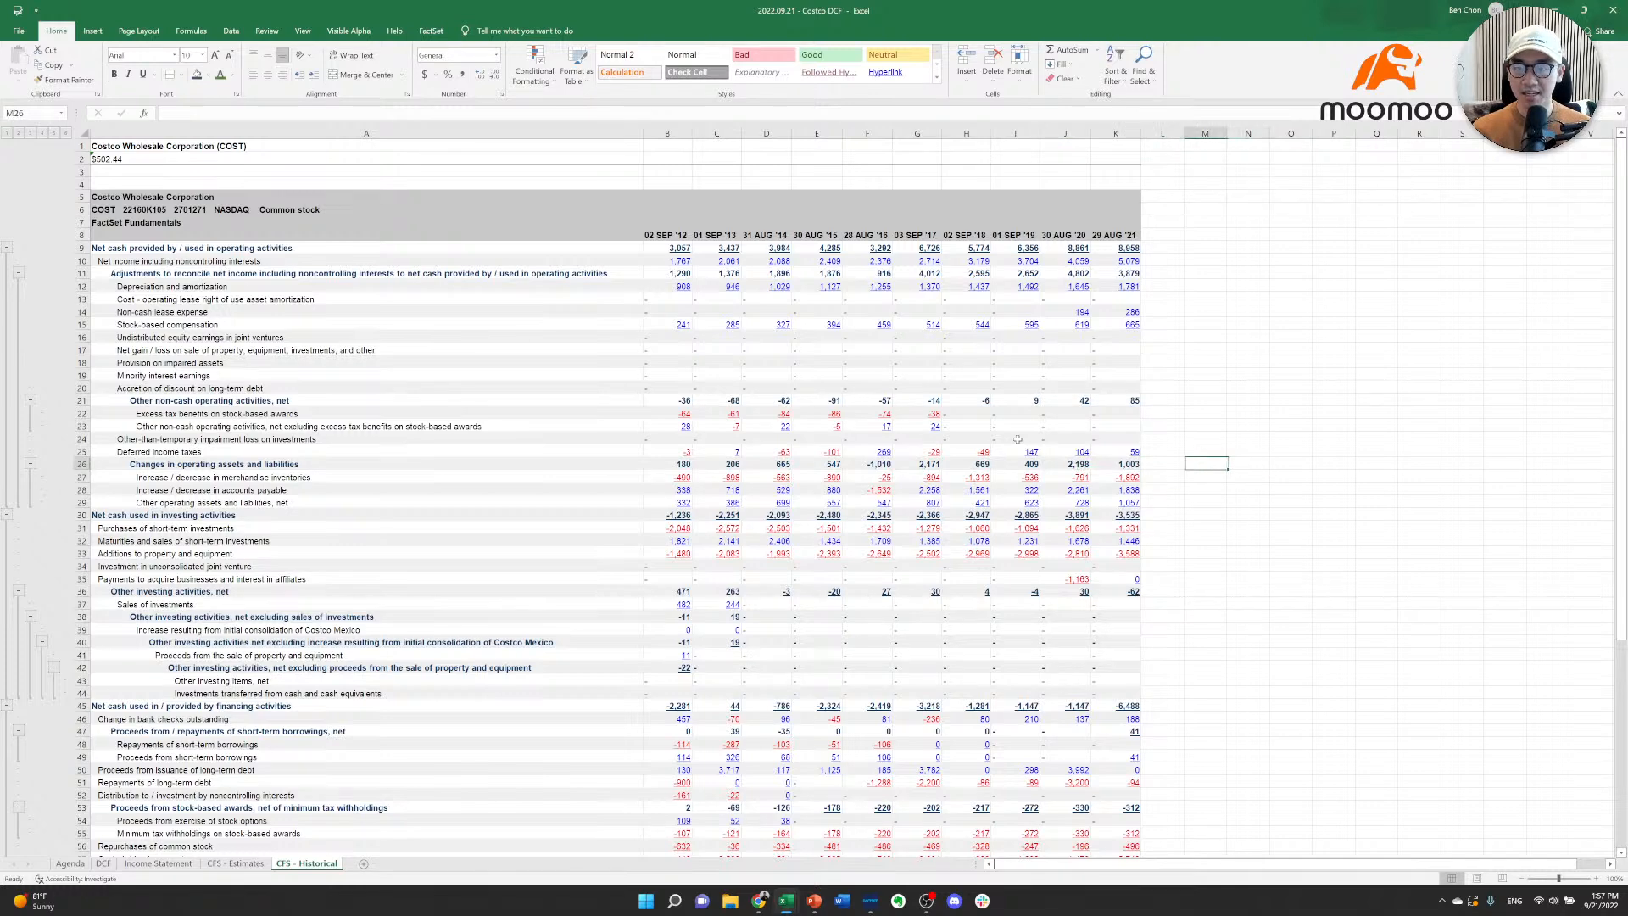
{"action": "key", "text": "Up"}
{"action": "key", "text": "Up"}
{"action": "key", "text": "Up"}
{"action": "key", "text": "Up"}
{"action": "key", "text": "Up"}
{"action": "key", "text": "Up"}
{"action": "key", "text": "Up"}
{"action": "key", "text": "Up"}
{"action": "key", "text": "Up"}
{"action": "key", "text": "Up"}
{"action": "key", "text": "Up"}
{"action": "key", "text": "Up"}
{"action": "key", "text": "Up"}
{"action": "key", "text": "Up"}
{"action": "key", "text": "Up"}
{"action": "key", "text": "Up"}
{"action": "key", "text": "Up"}
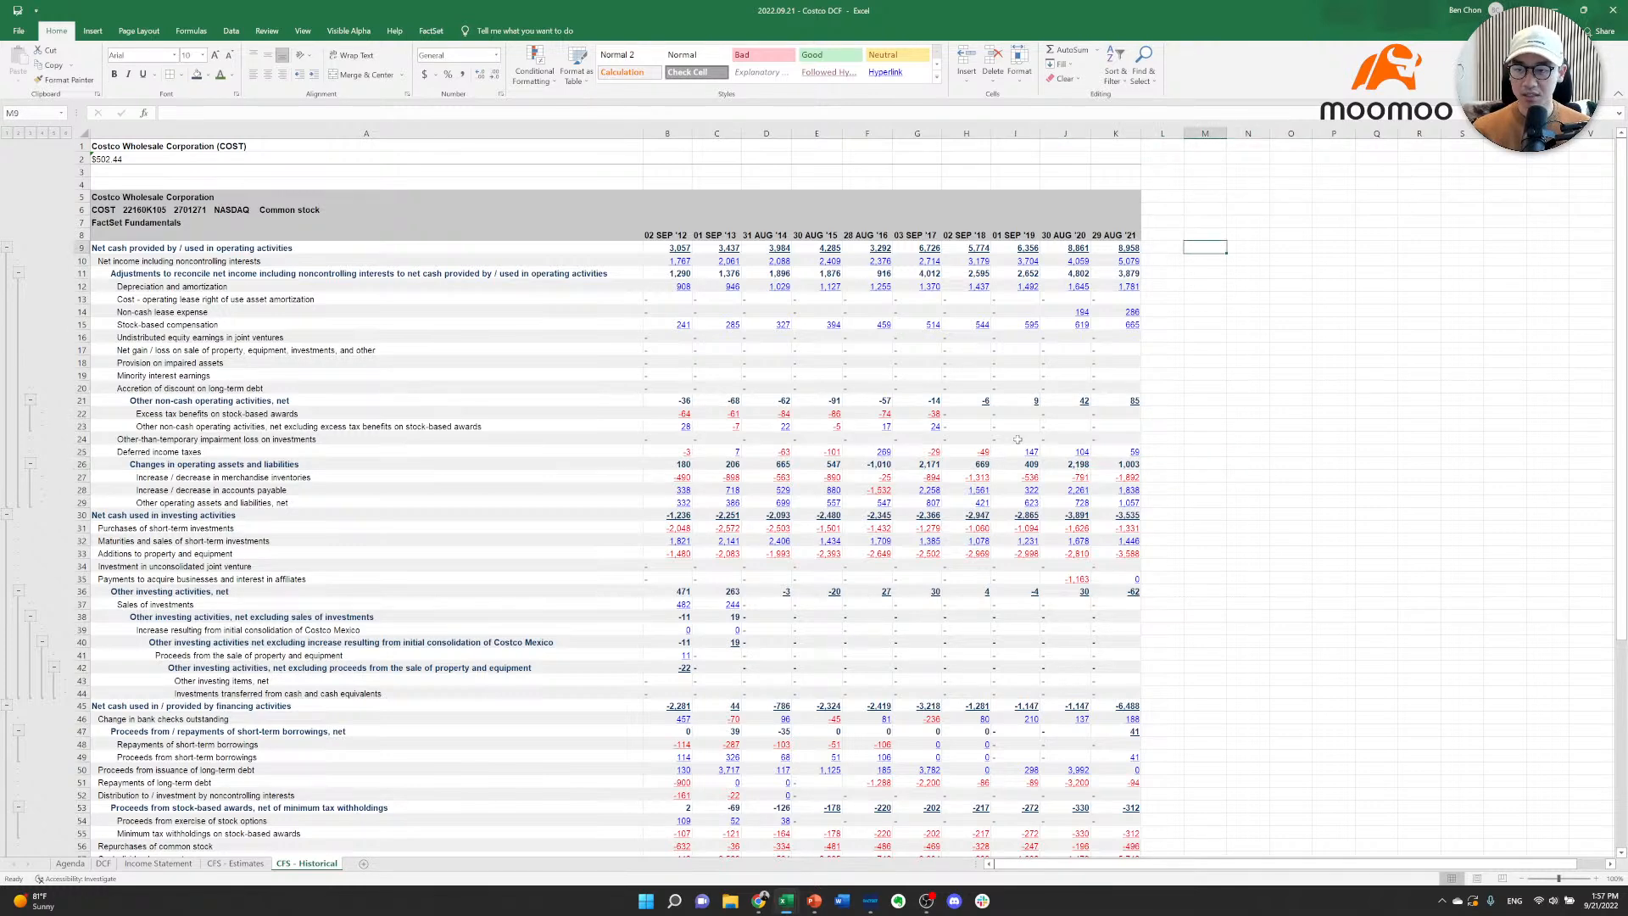
{"action": "key", "text": "Up"}
{"action": "key", "text": "Left"}
{"action": "key", "text": "ctrl+Left"}
{"action": "key", "text": "ctrl+Left"}
{"action": "key", "text": "ctrl+Left"}
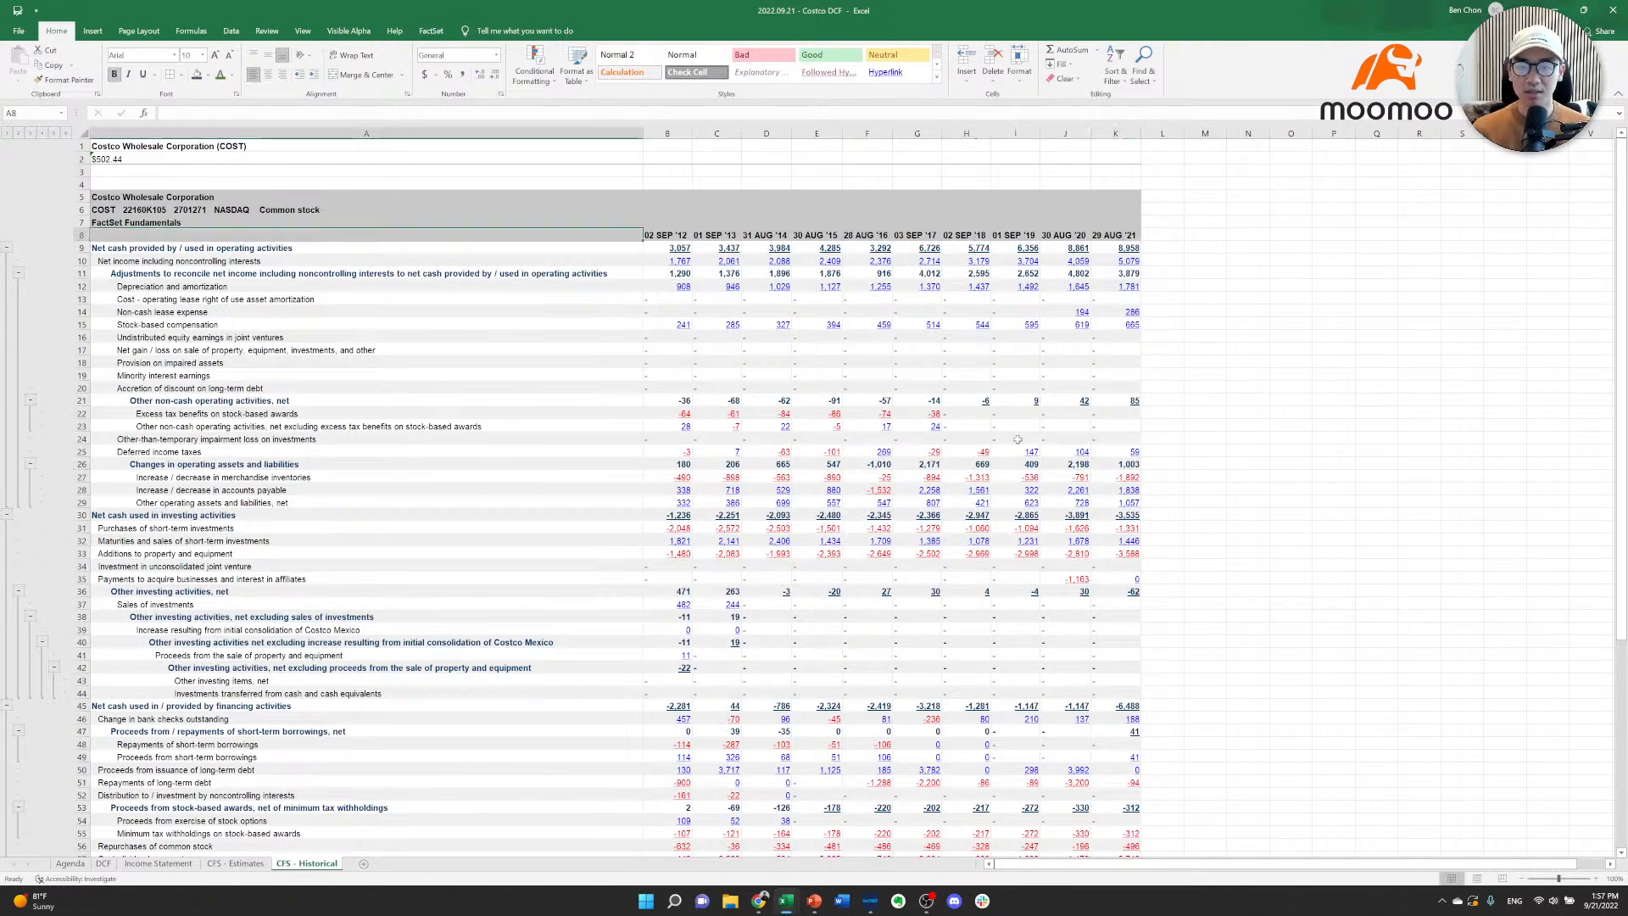
{"action": "key", "text": "Up"}
{"action": "key", "text": "Right"}
{"action": "key", "text": "Up"}
{"action": "key", "text": "Up"}
{"action": "key", "text": "Up"}
{"action": "key", "text": "Up"}
{"action": "key", "text": "Down"}
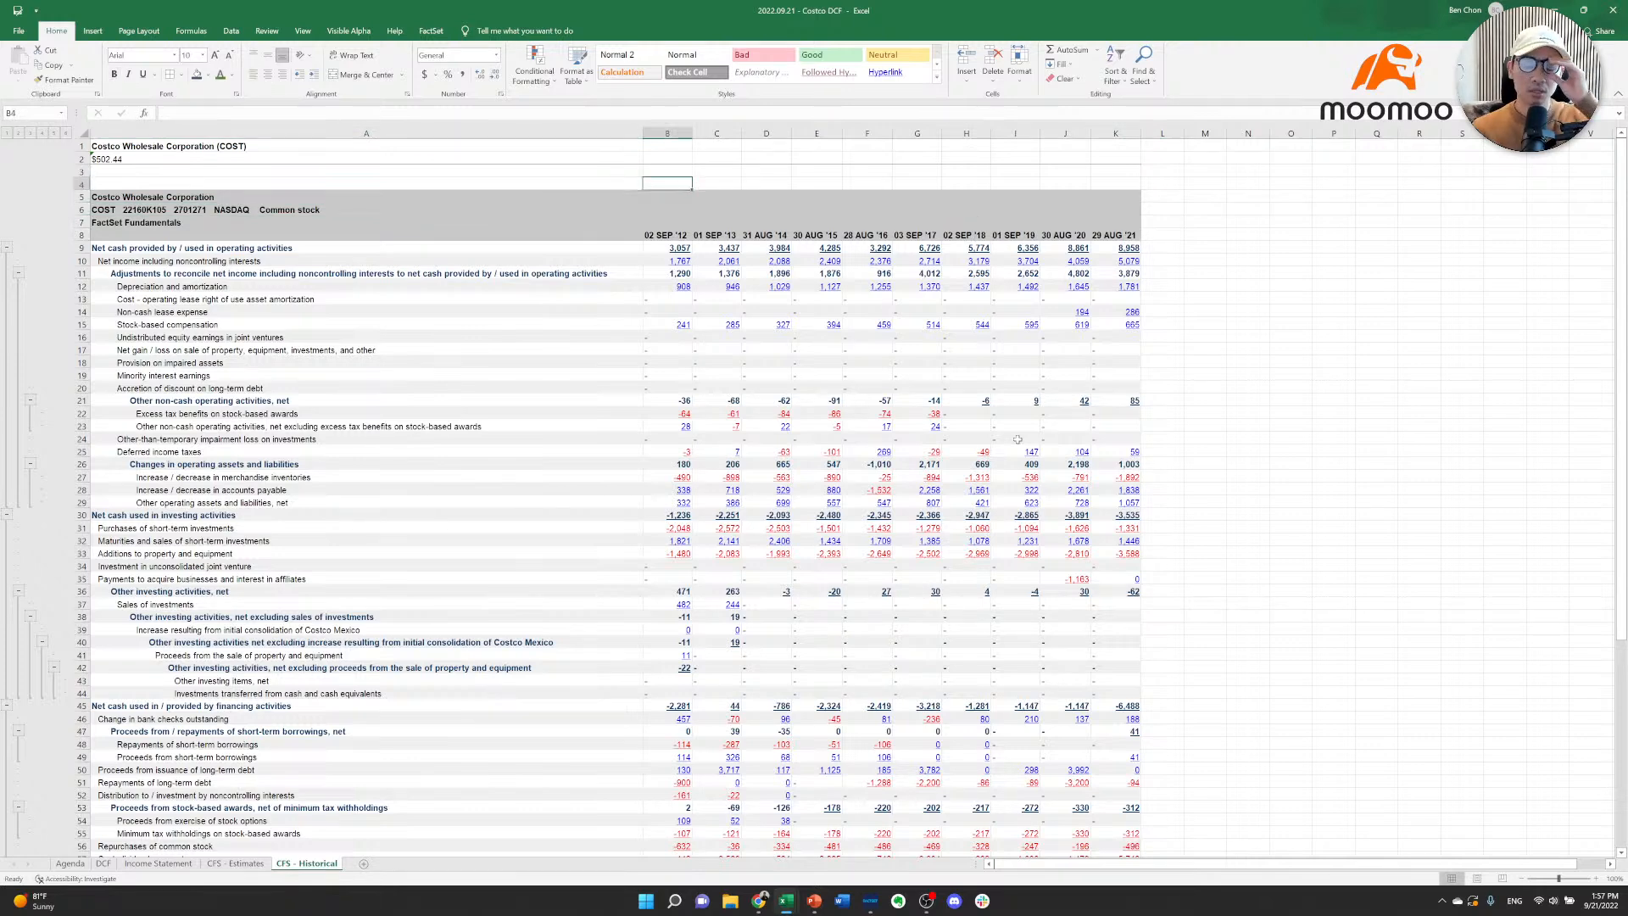
{"action": "key", "text": "Down"}
{"action": "key", "text": "Down"}
{"action": "key", "text": "Down"}
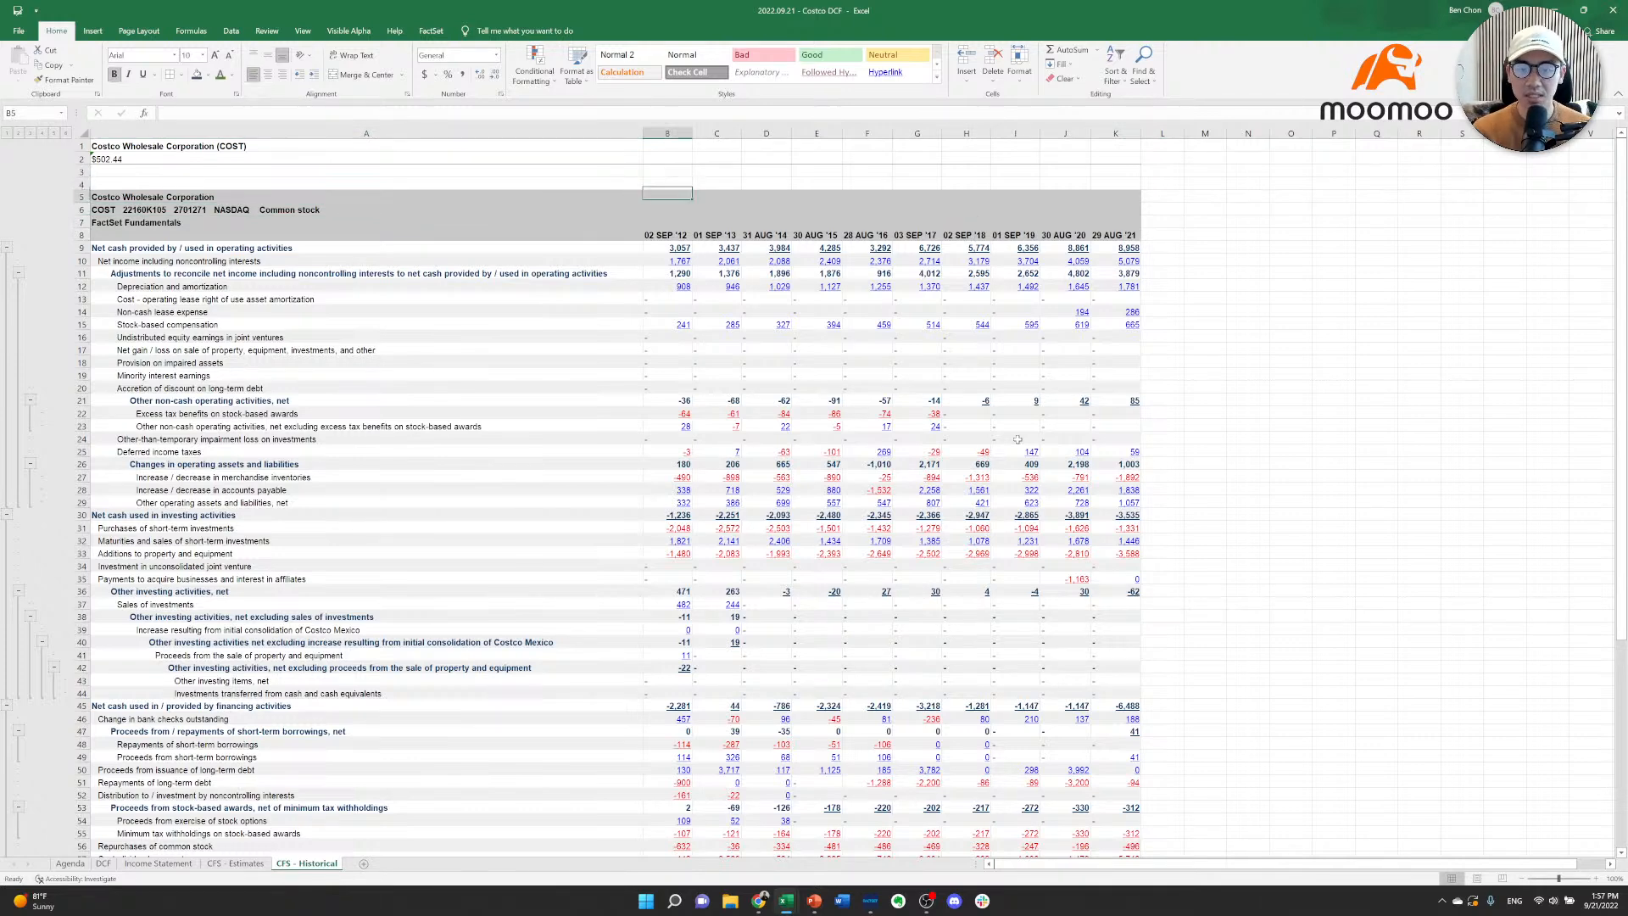
{"action": "key", "text": "Down"}
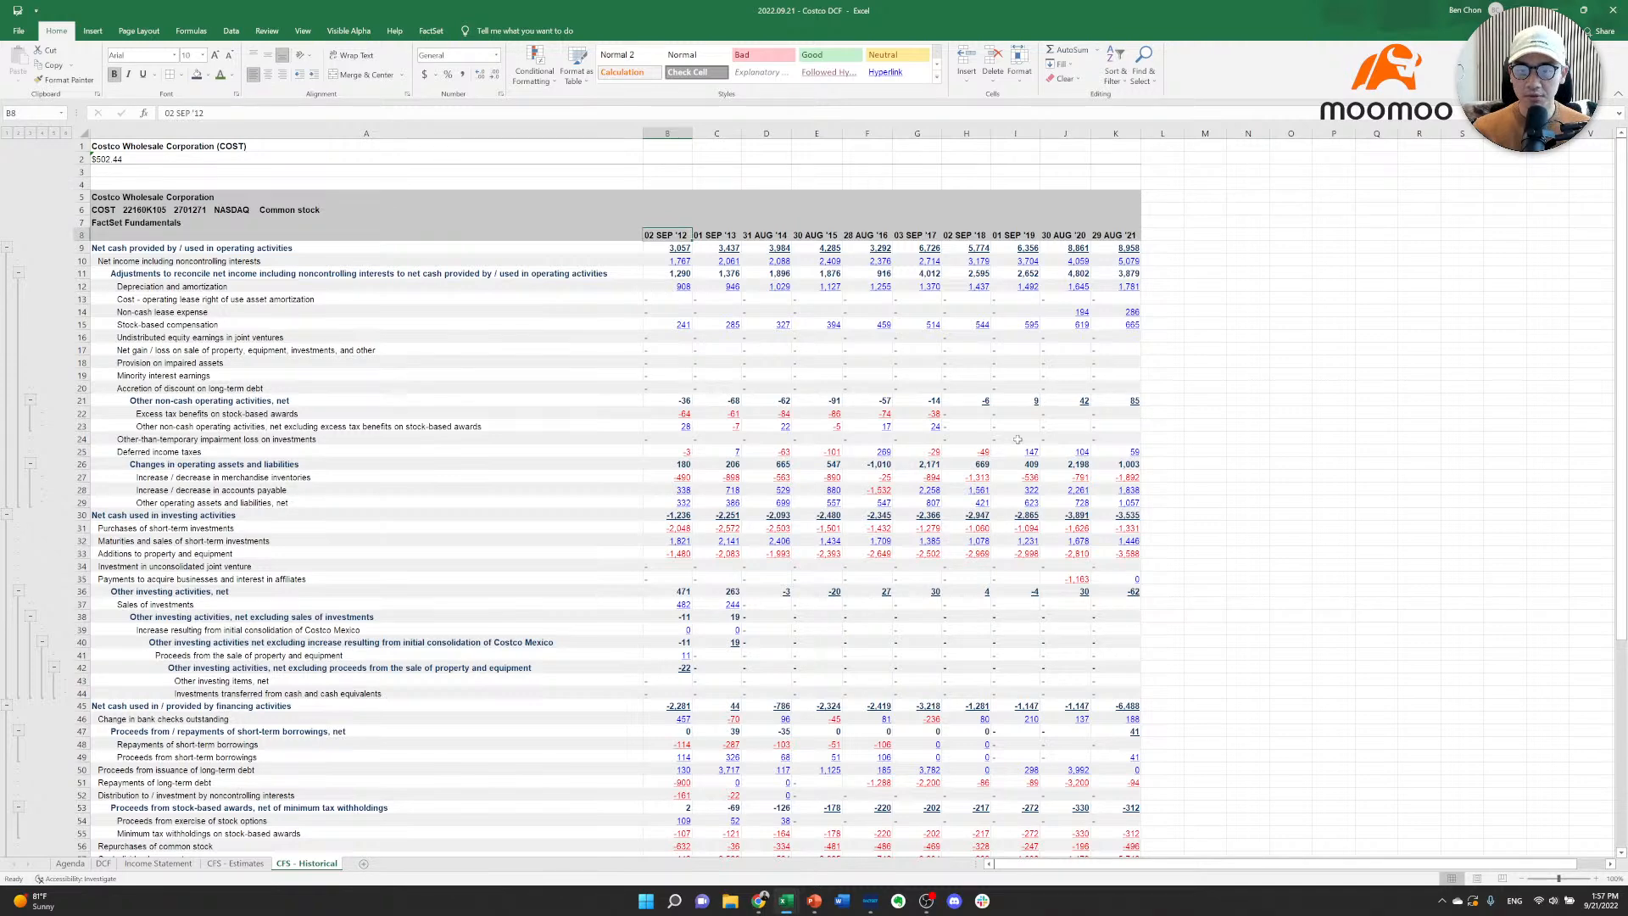
{"action": "key", "text": "ctrl+shift+Right"}
{"action": "key", "text": "shift+Down"}
{"action": "key", "text": "shift+Down"}
{"action": "key", "text": "shift+Down"}
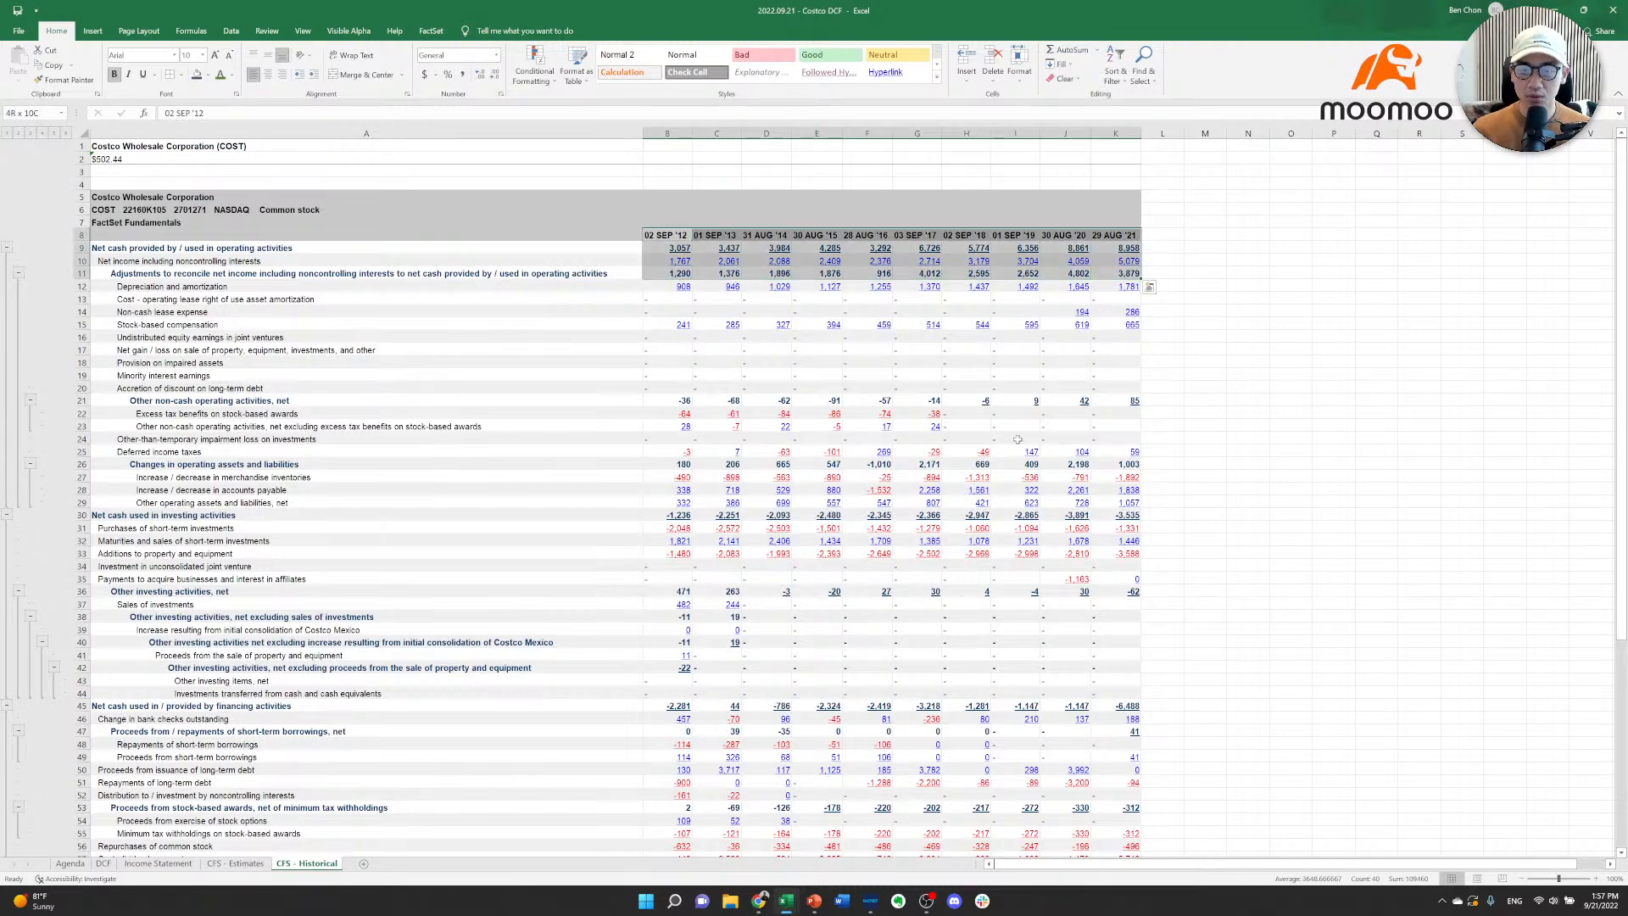
{"action": "key", "text": "Up"}
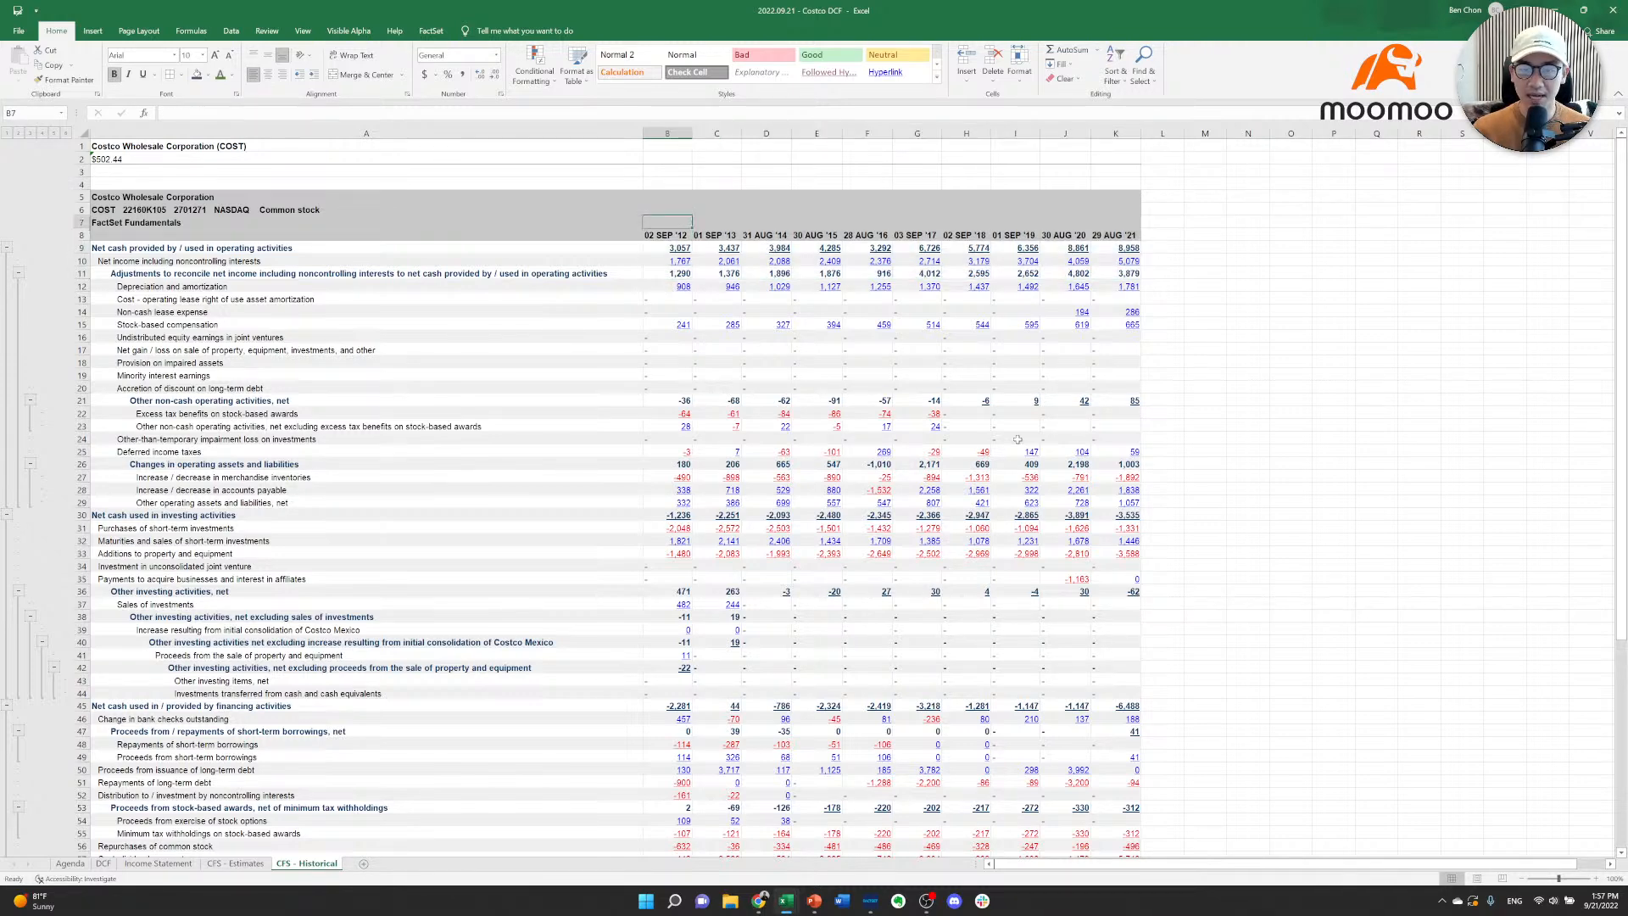
Check the calendar-year column headings and the Capital Expenditures row on the CFS - Estimates sheet.
{"action": "key", "text": "Down"}
{"action": "key", "text": "ctrl+Page_Up"}
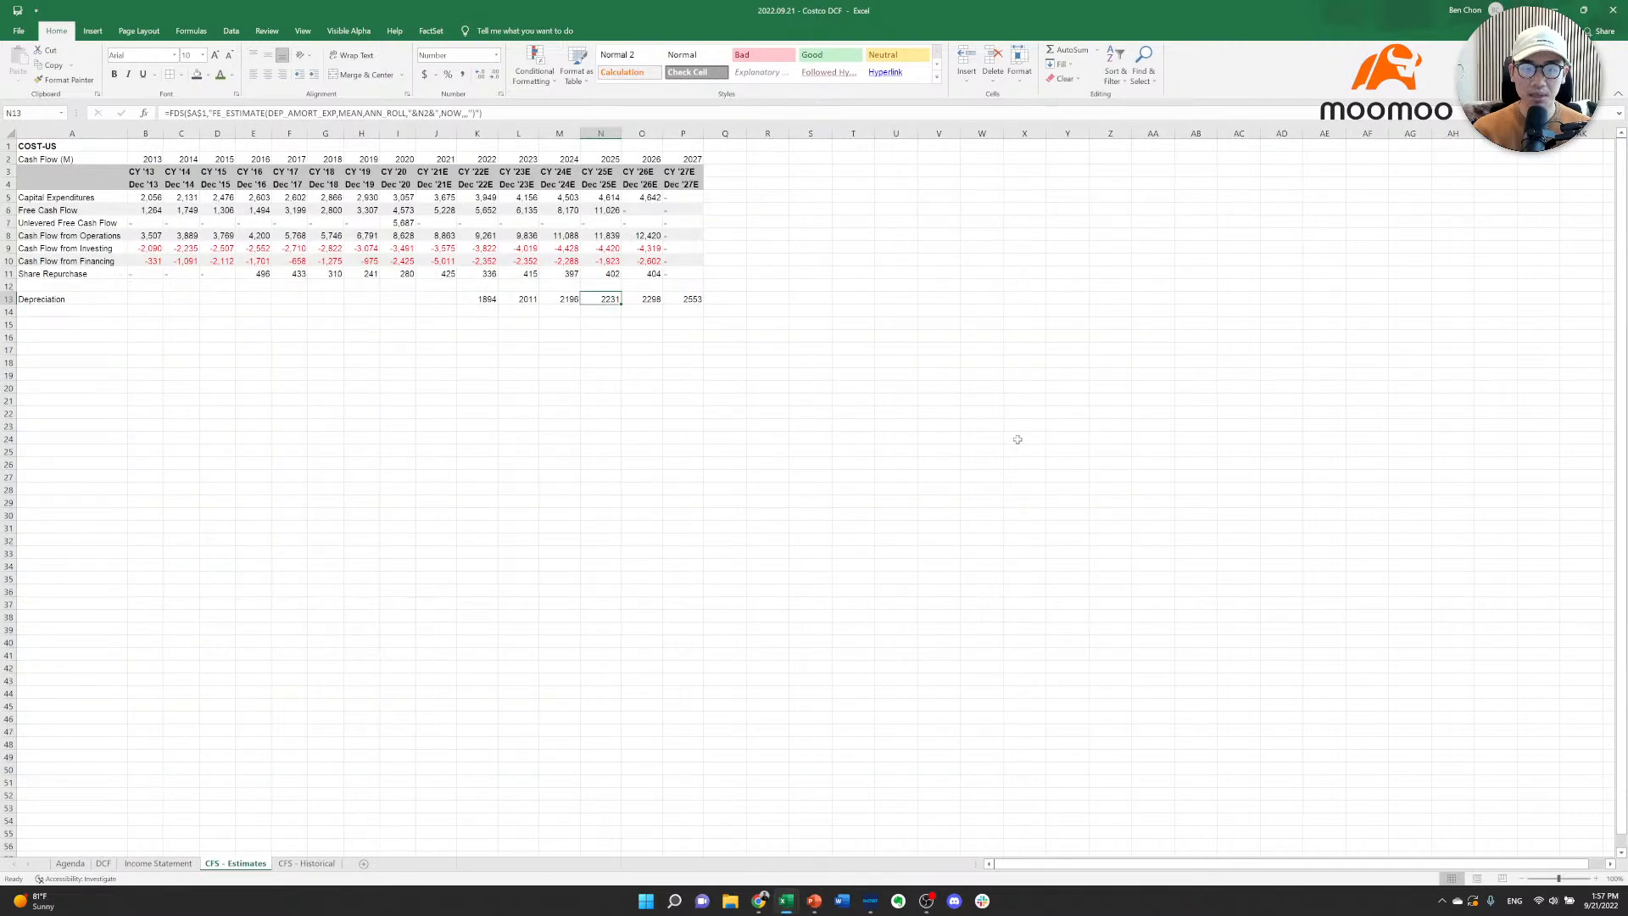
{"action": "key", "text": "Up"}
{"action": "key", "text": "Up"}
{"action": "key", "text": "Up"}
{"action": "key", "text": "ctrl+Left"}
{"action": "key", "text": "ctrl+Up"}
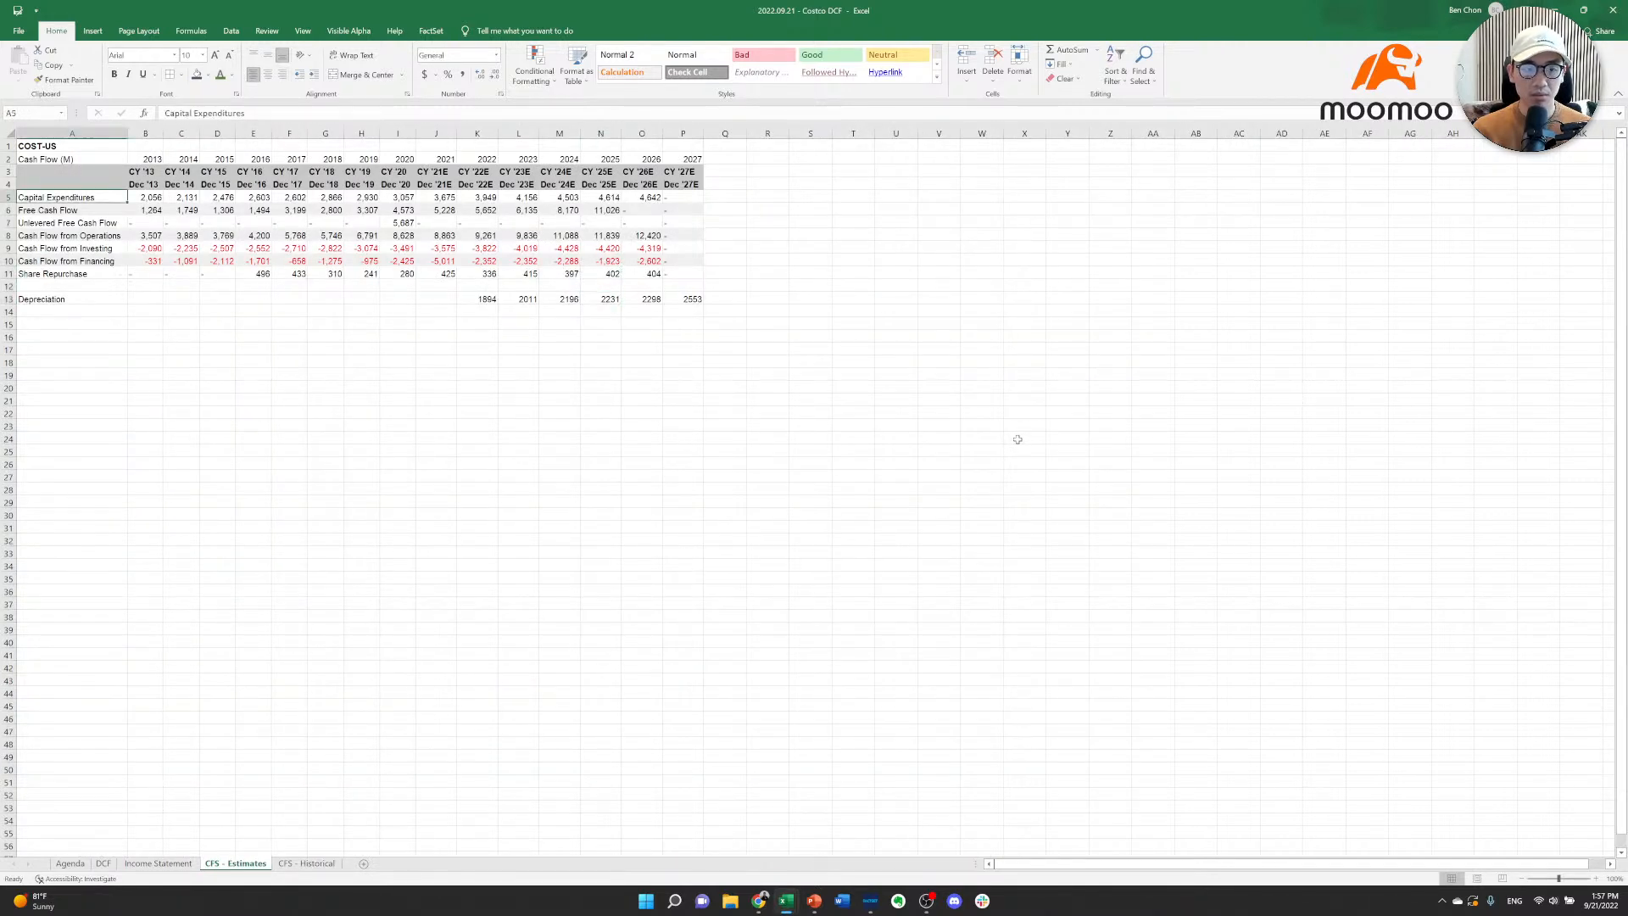
Compare the 2012, 2013 and 2014 fiscal year-end dates on the CFS - Historical sheet.
{"action": "key", "text": "ctrl+Page_Down"}
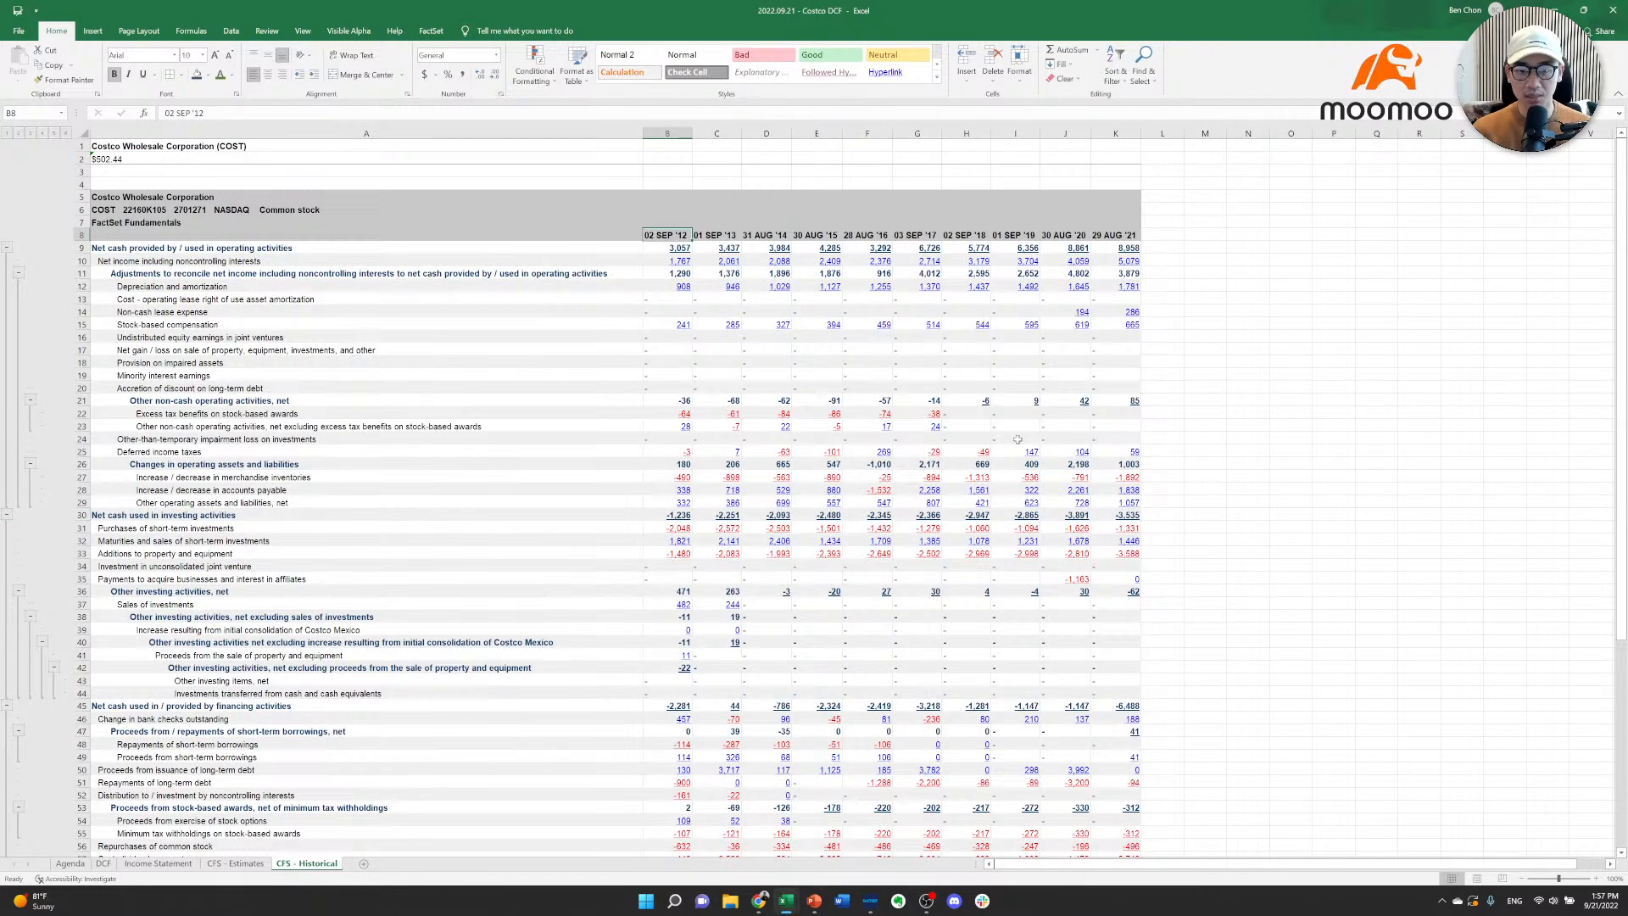
{"action": "key", "text": "Up"}
{"action": "key", "text": "Up"}
{"action": "key", "text": "Up"}
{"action": "key", "text": "Up"}
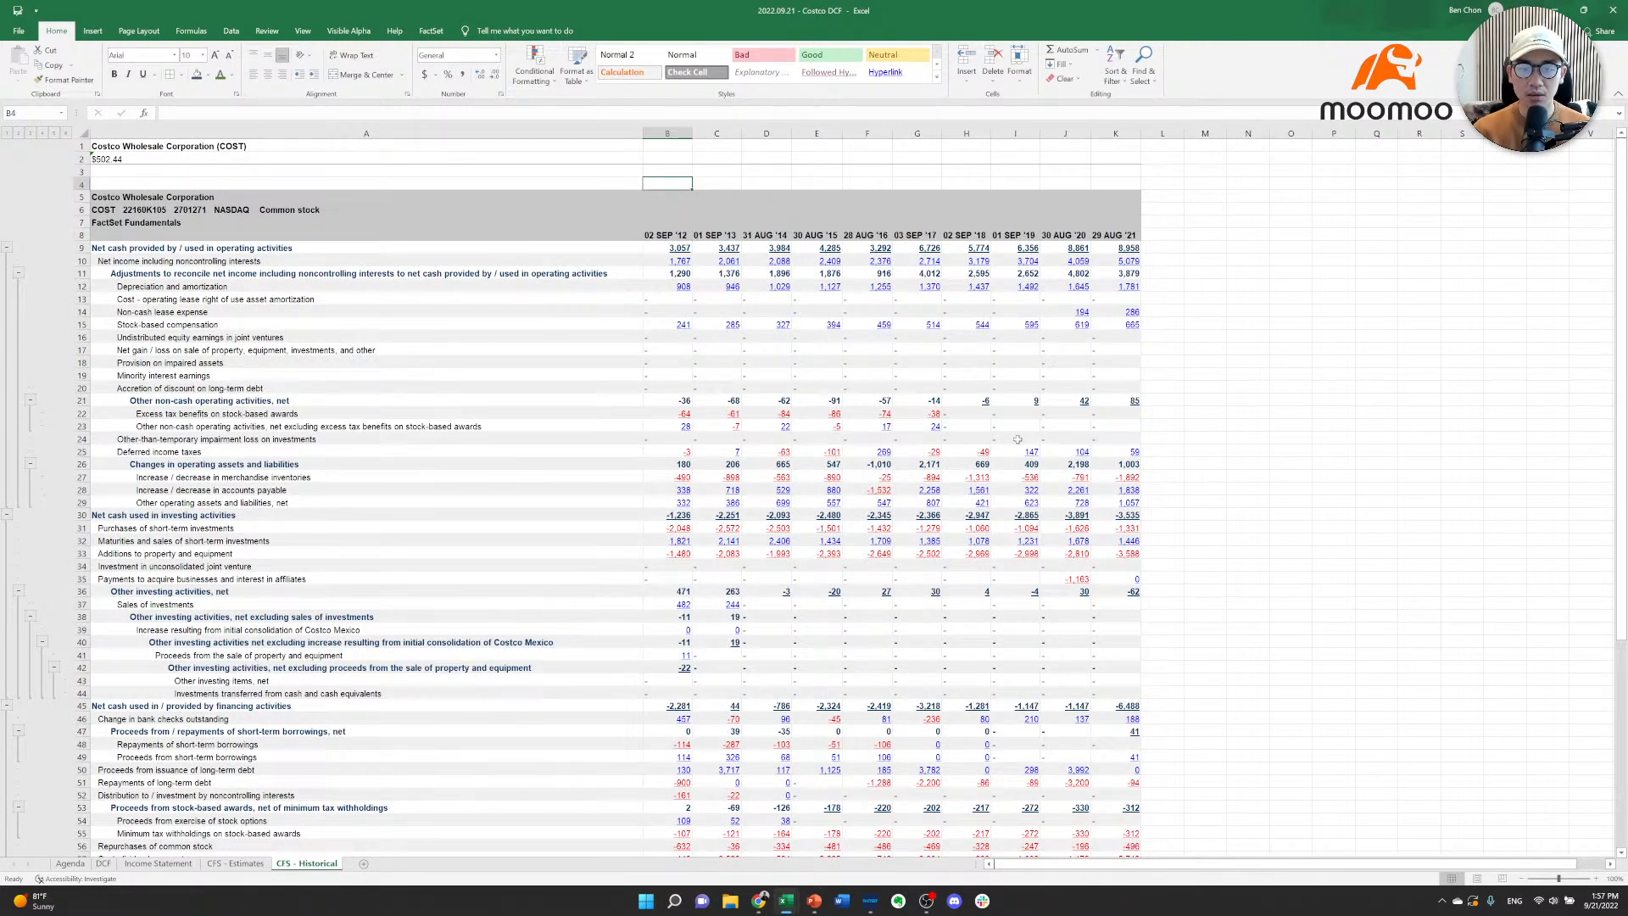
{"action": "key", "text": "Down"}
{"action": "key", "text": "Down"}
{"action": "key", "text": "Down"}
{"action": "key", "text": "Down"}
{"action": "key", "text": "Right"}
{"action": "key", "text": "Right"}
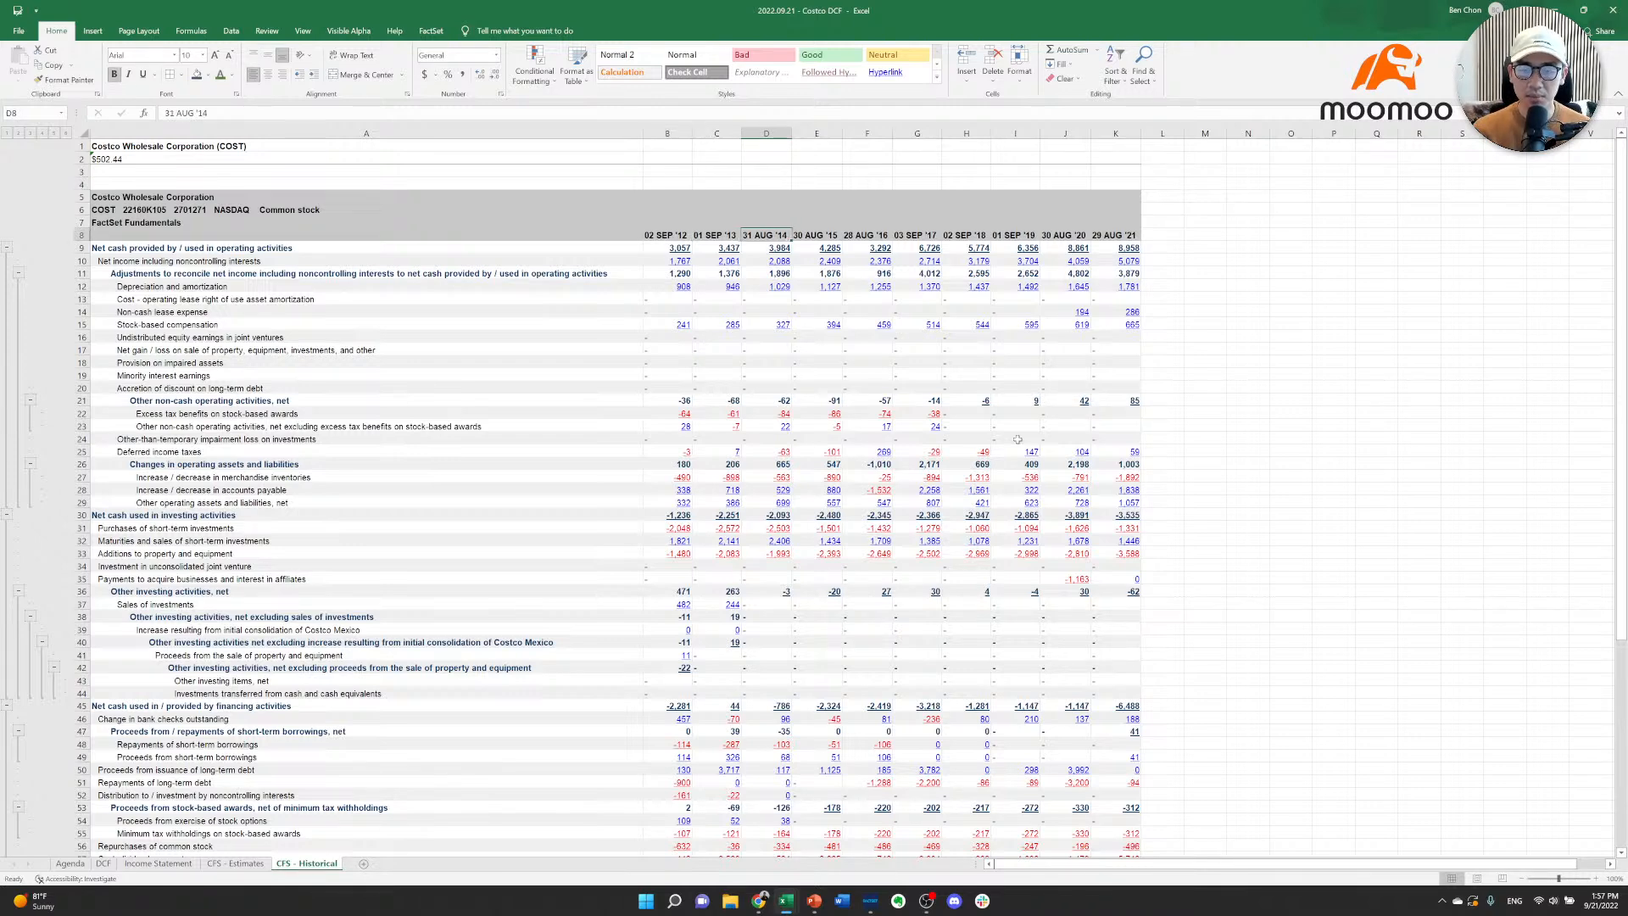
{"action": "key", "text": "Left"}
{"action": "key", "text": "Up"}
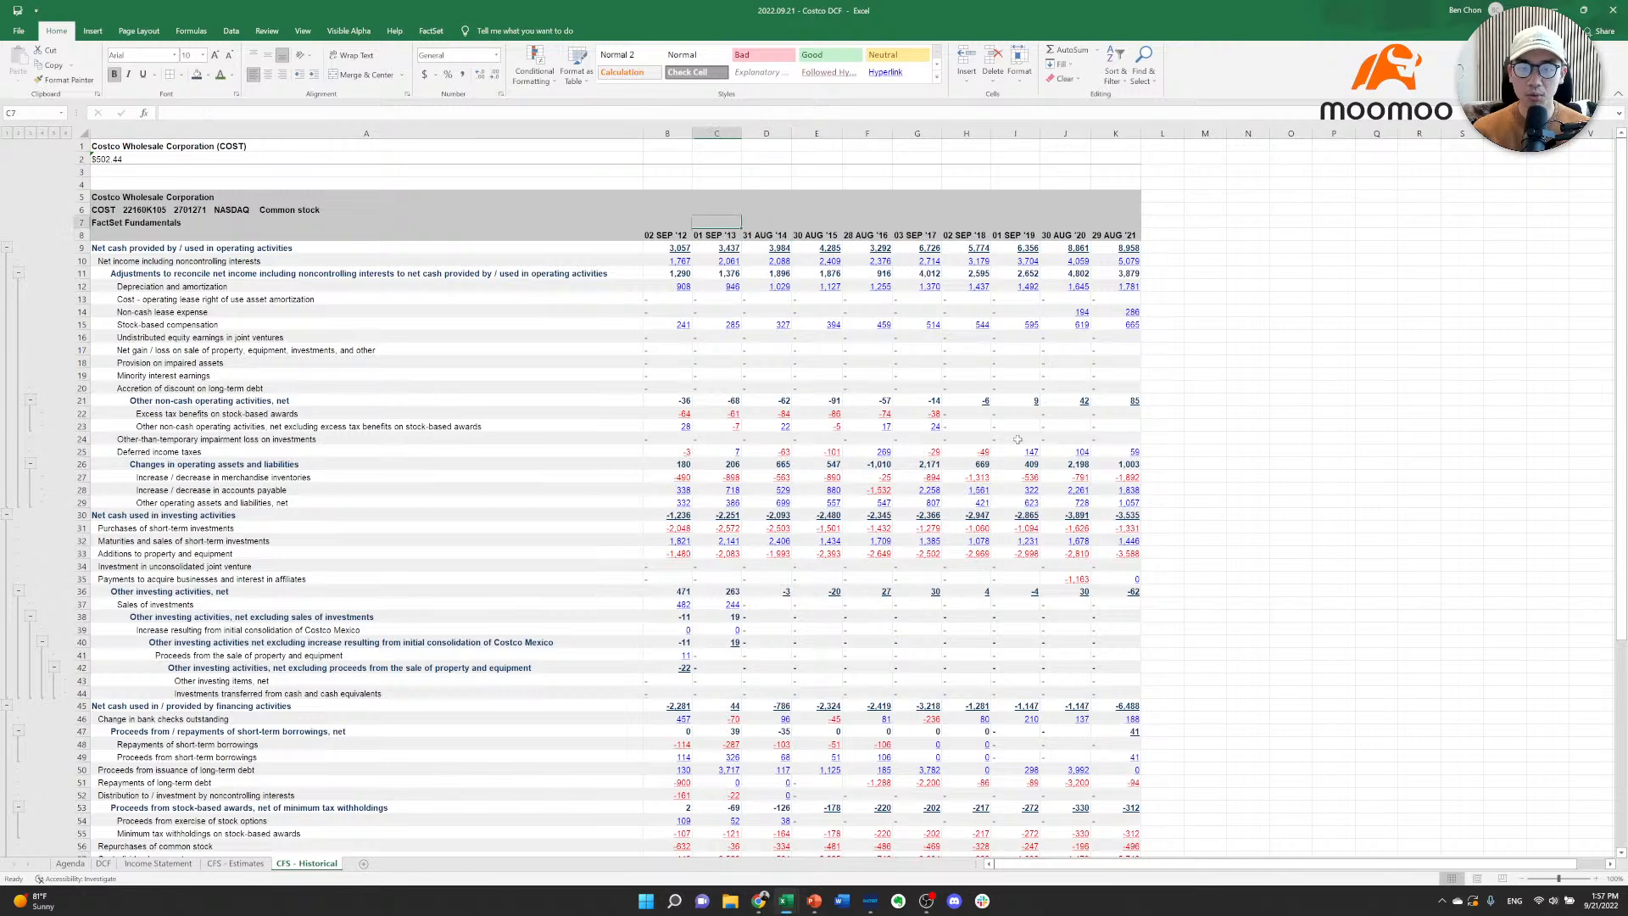
Enter the calendar-year weights above the historical cash flow table: =4/12 in B4 and =1-B4 in C4.
{"action": "key", "text": "Up"}
{"action": "key", "text": "Left"}
{"action": "key", "text": "Up"}
{"action": "key", "text": "Up"}
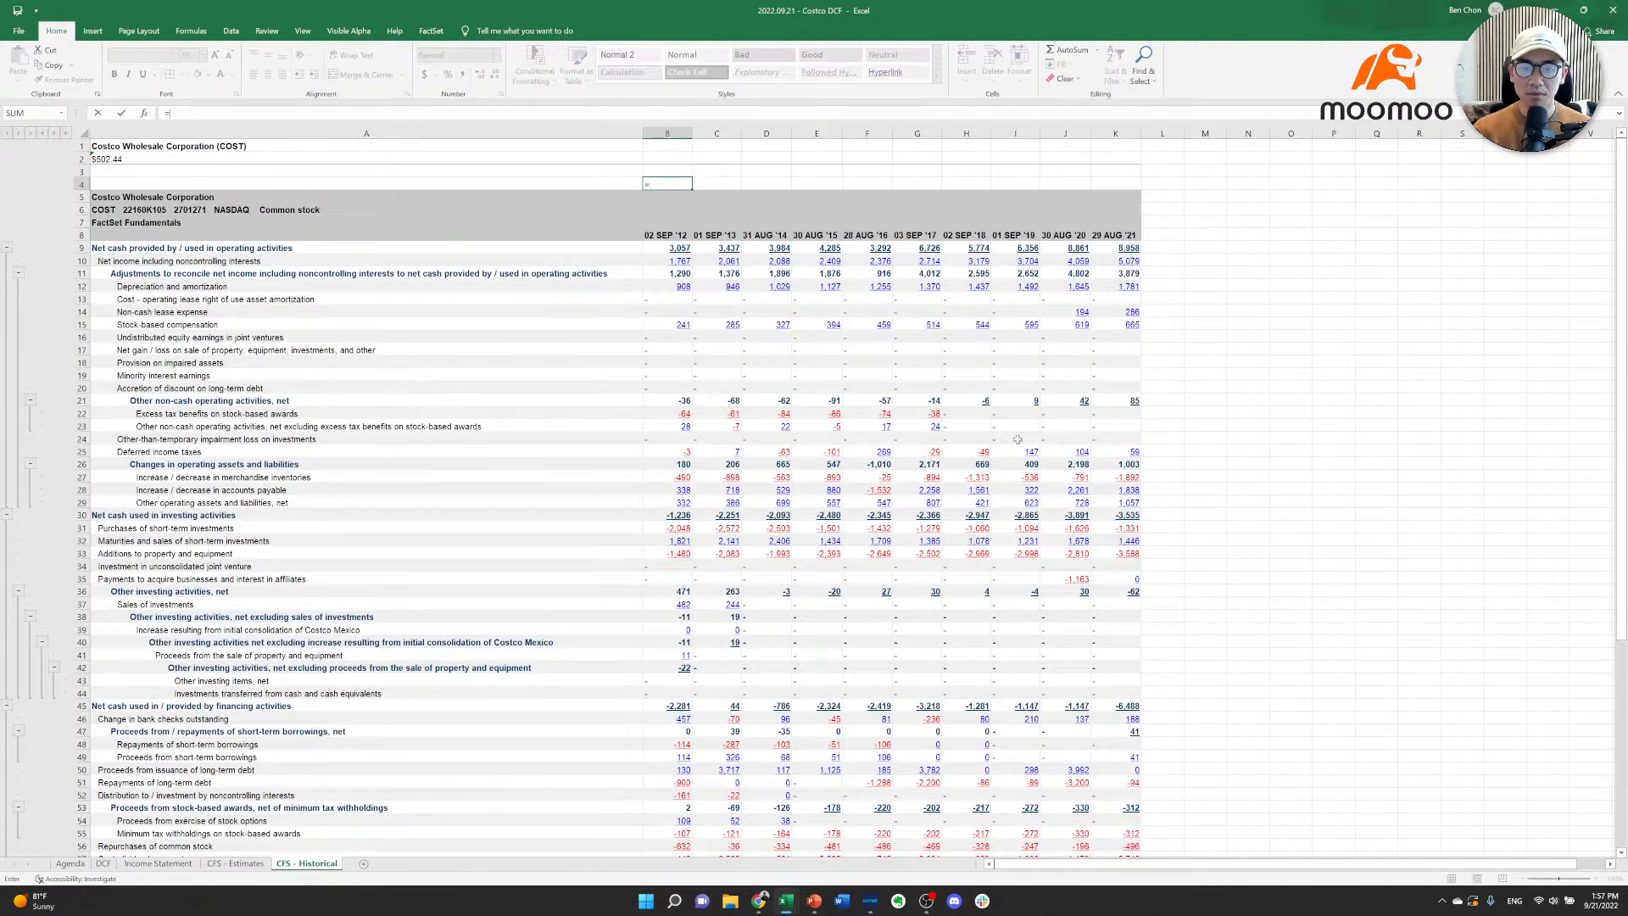
{"action": "key", "text": "Tab"}
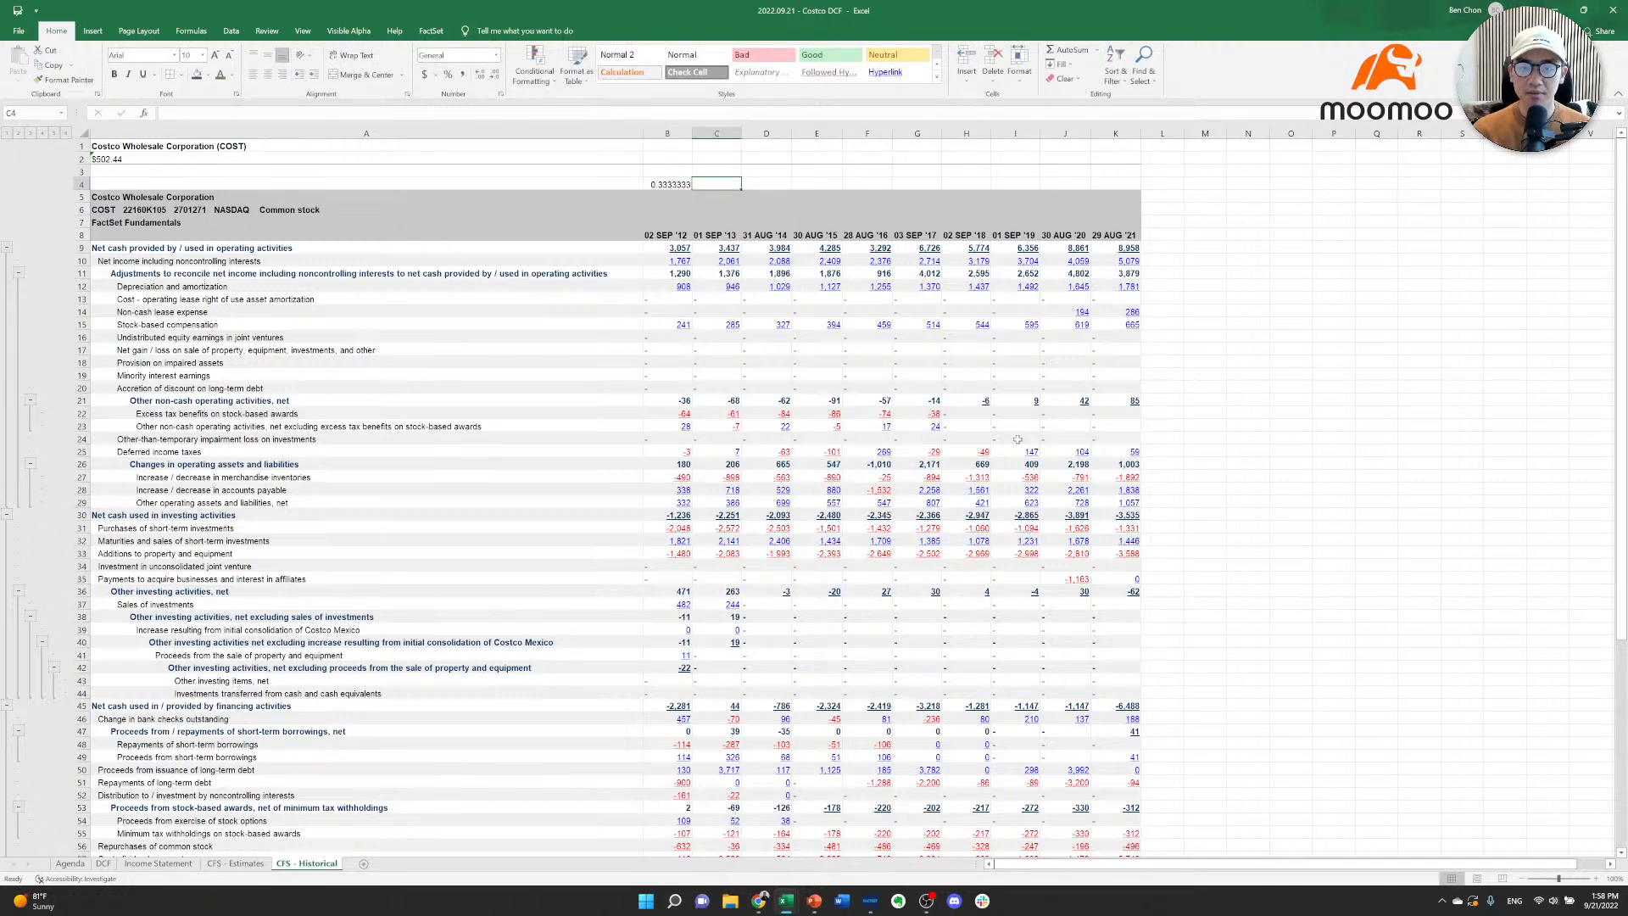
{"action": "type", "text": "=1-B4"}
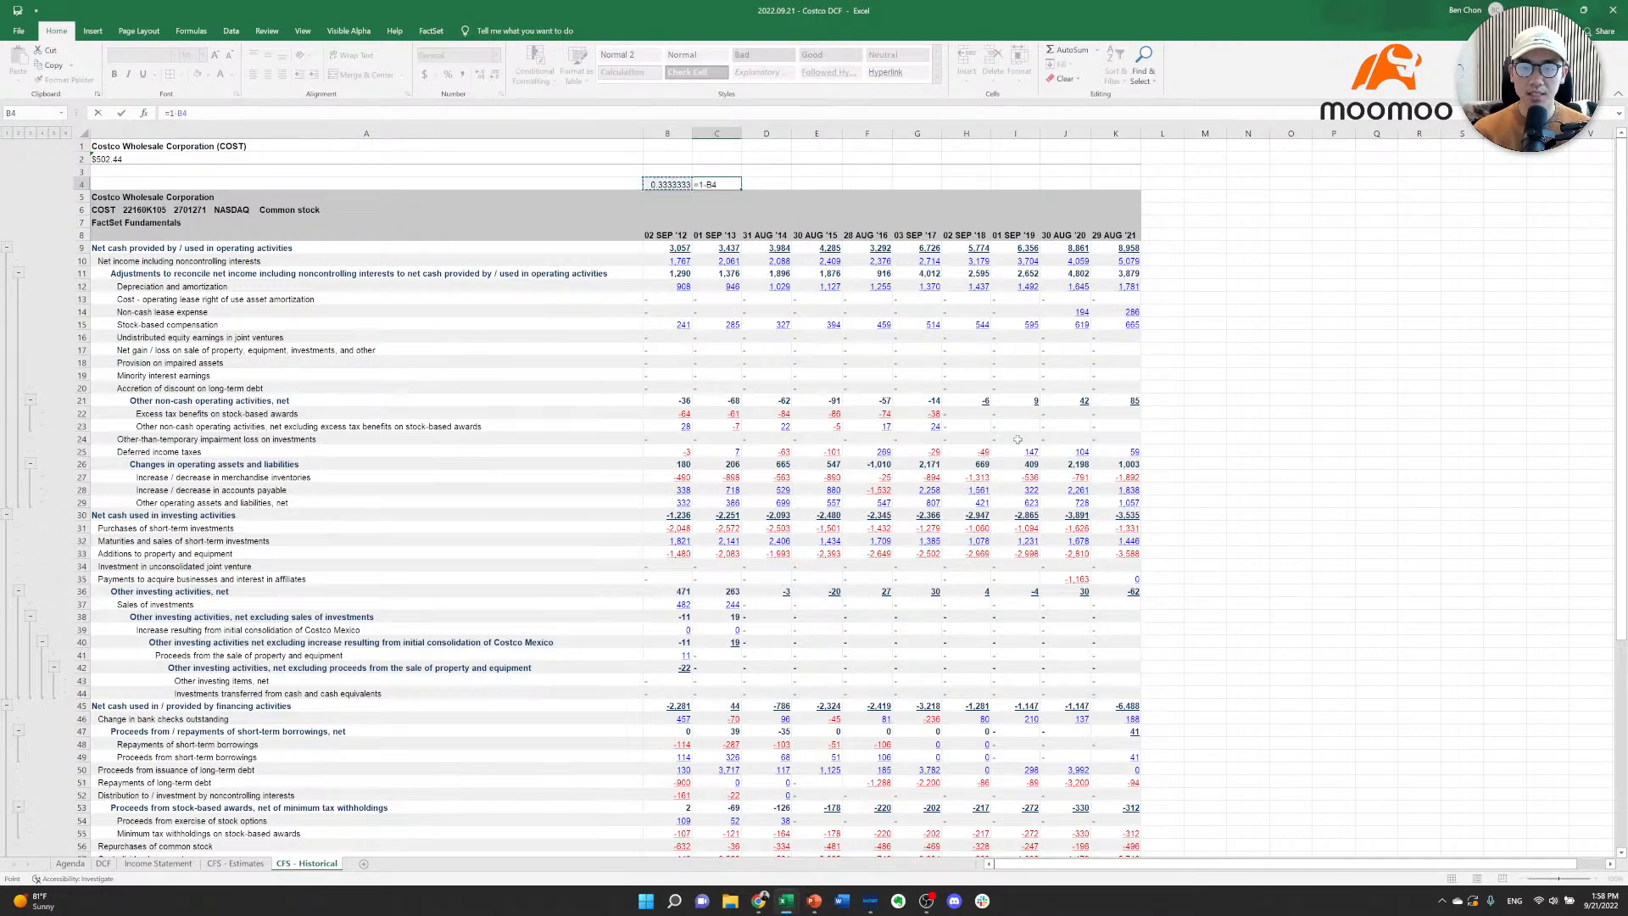
{"action": "key", "text": "Return"}
Enter 2013 in N8 as the first calendar-year heading, beside the historical cash flow table.
{"action": "key", "text": "Right"}
{"action": "key", "text": "Right"}
{"action": "key", "text": "Right"}
{"action": "key", "text": "Right"}
{"action": "key", "text": "Right"}
{"action": "key", "text": "Right"}
{"action": "key", "text": "Right"}
{"action": "key", "text": "Right"}
{"action": "key", "text": "Down"}
{"action": "key", "text": "Right"}
{"action": "key", "text": "Down"}
{"action": "key", "text": "Right"}
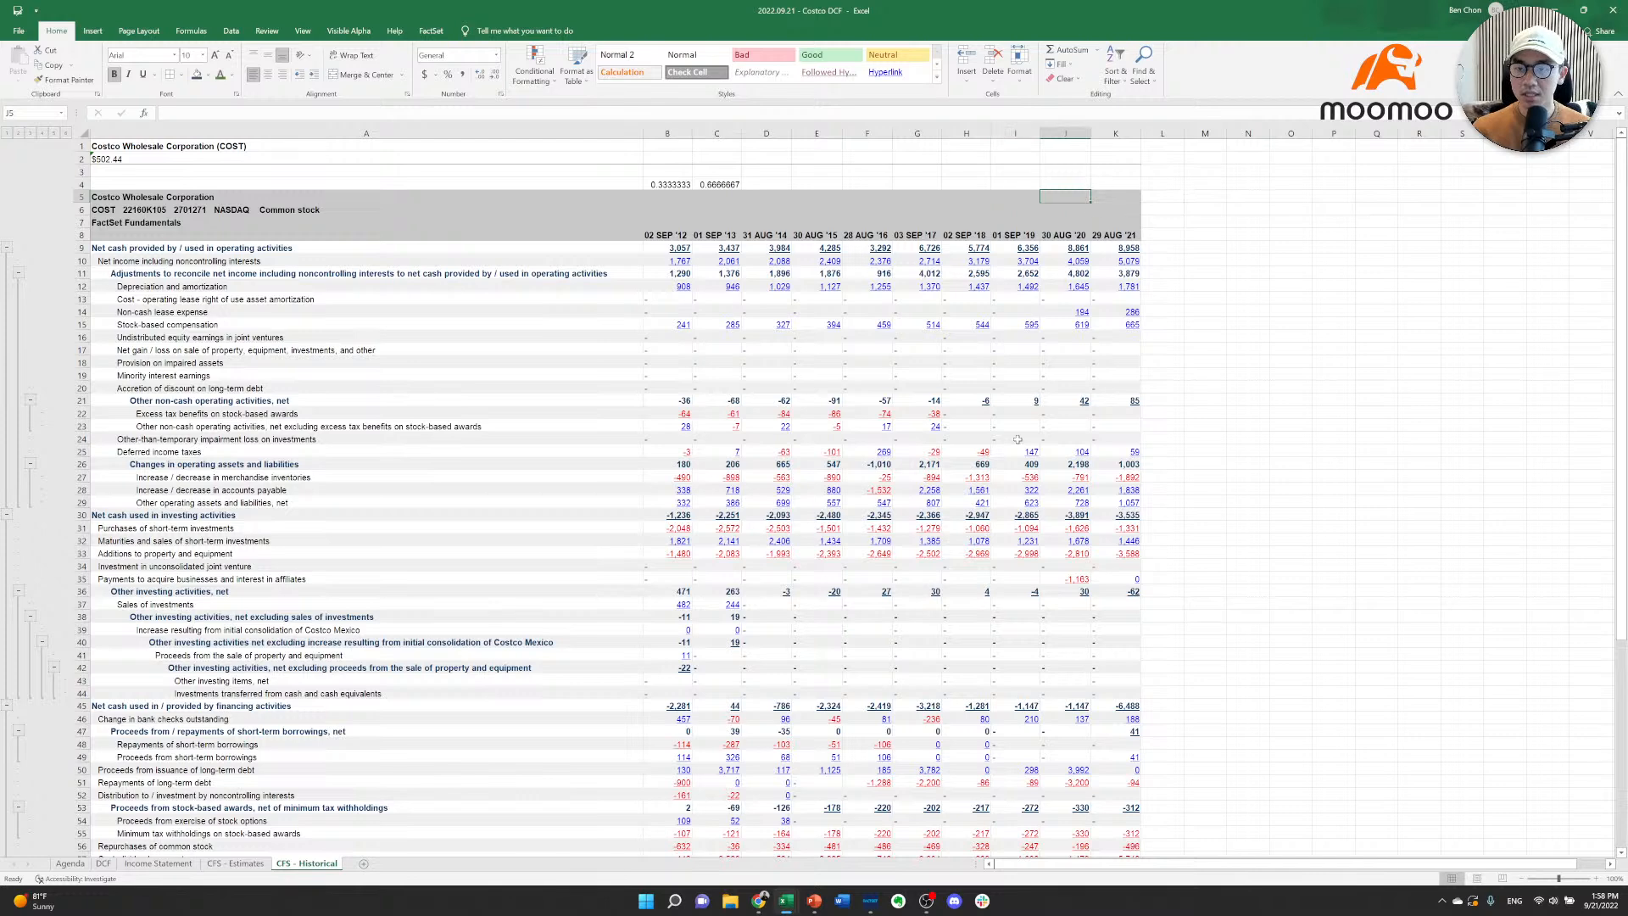
{"action": "key", "text": "Right"}
{"action": "key", "text": "Down"}
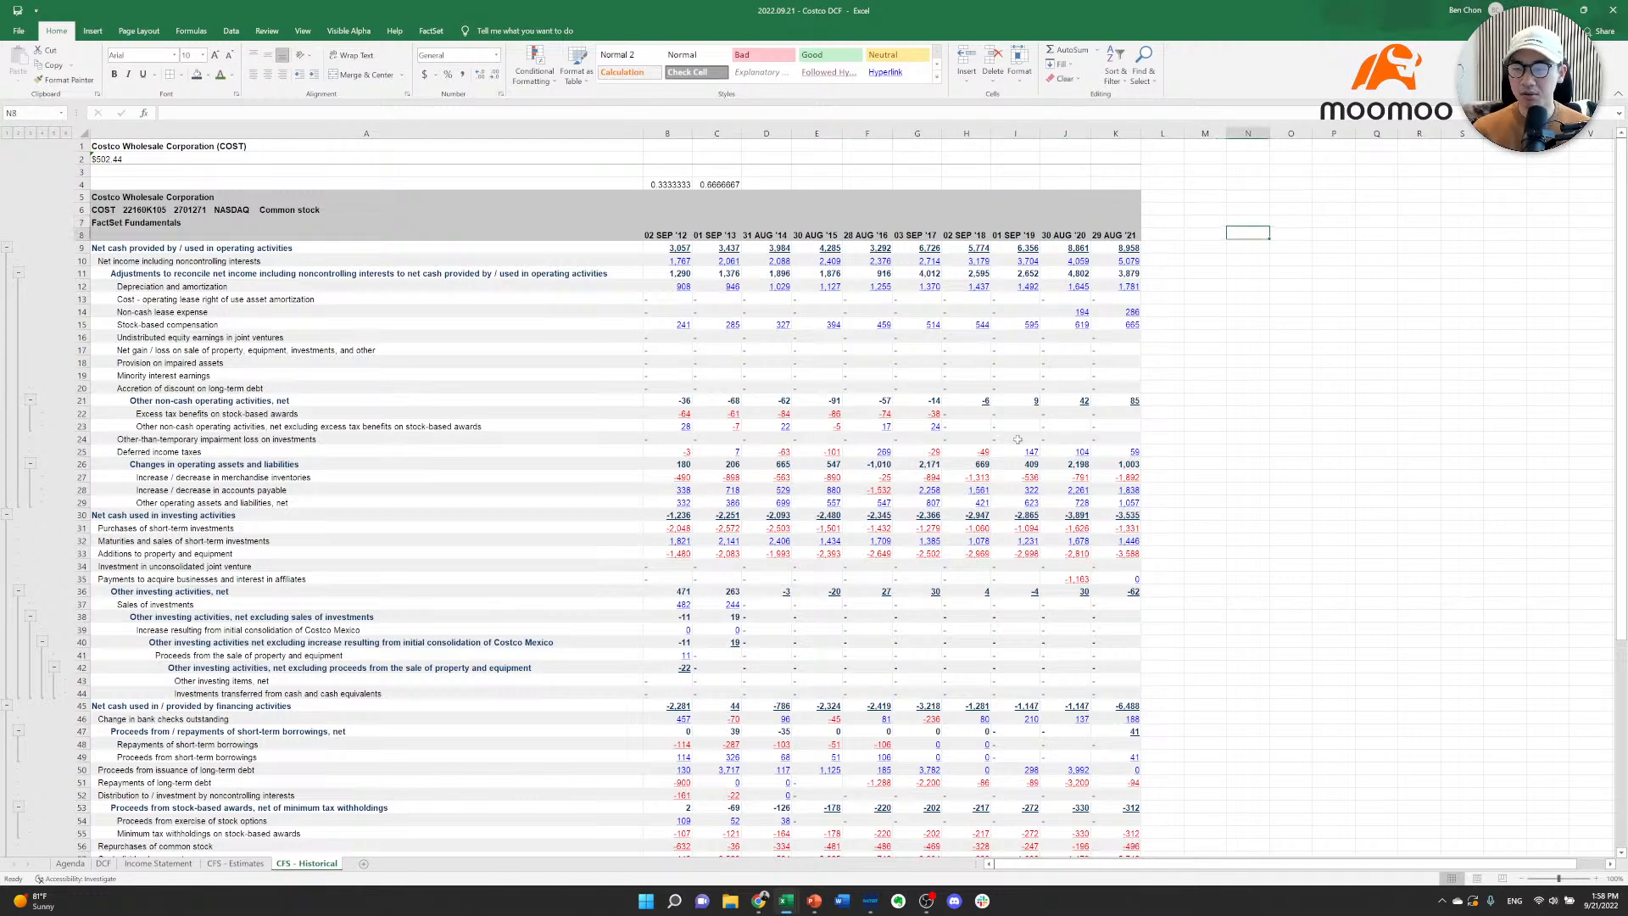
{"action": "type", "text": "20"}
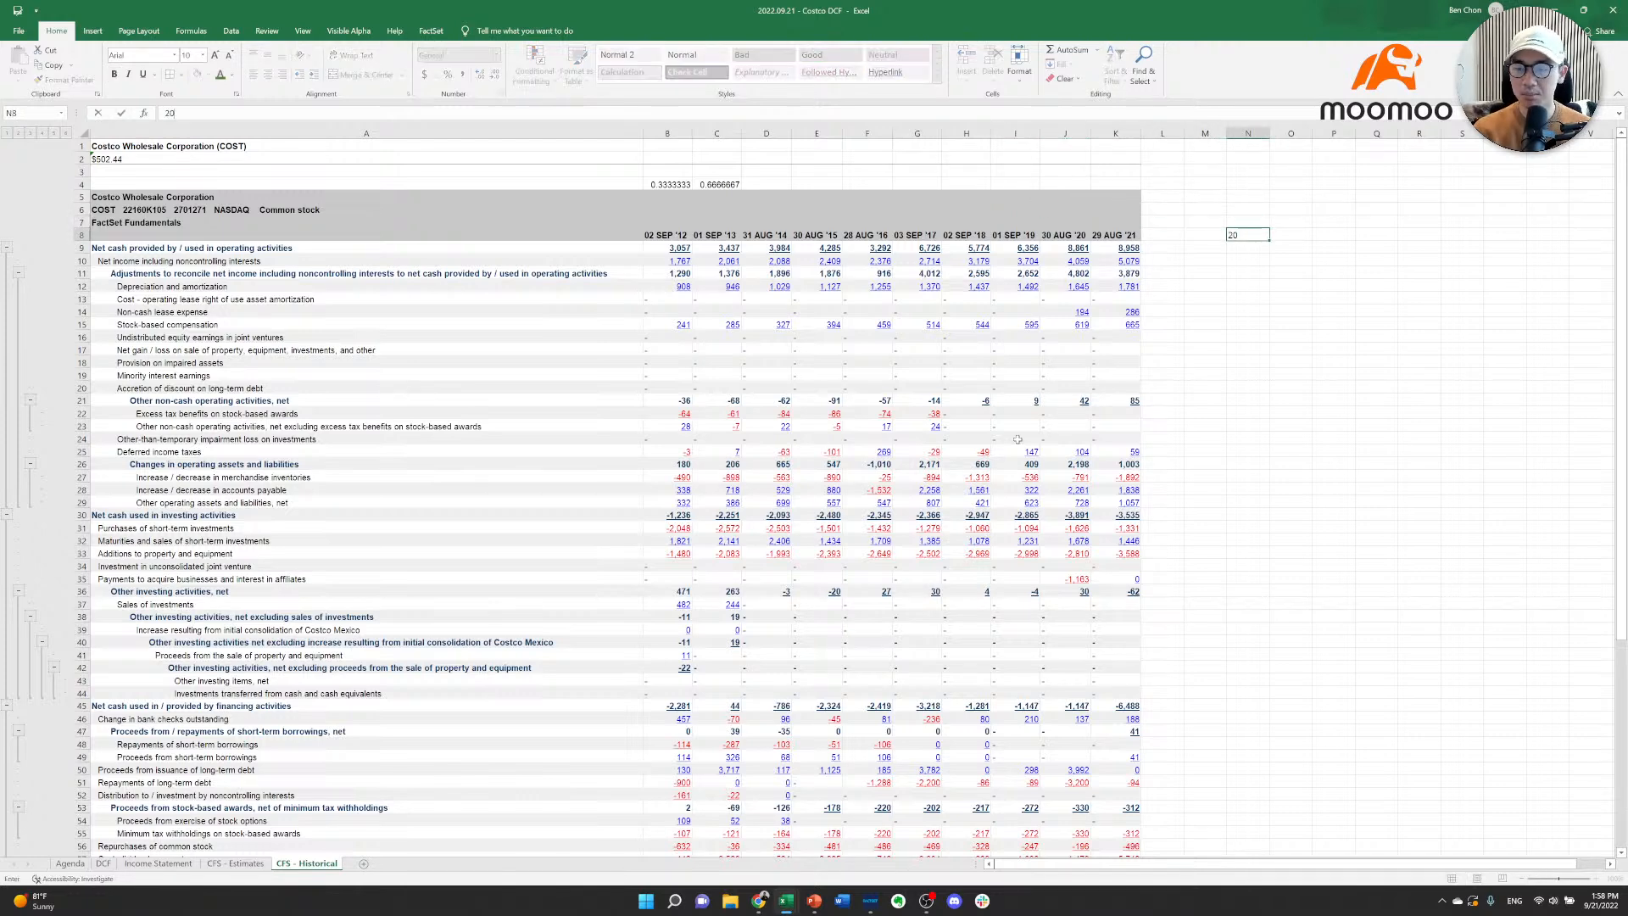
{"action": "type", "text": "13"}
Add the calendar-year headings 2014 to 2021 in O8:V8 by entering =N8+1 in O8 and copying it across.
{"action": "key", "text": "Tab"}
{"action": "type", "text": "=N8+1"}
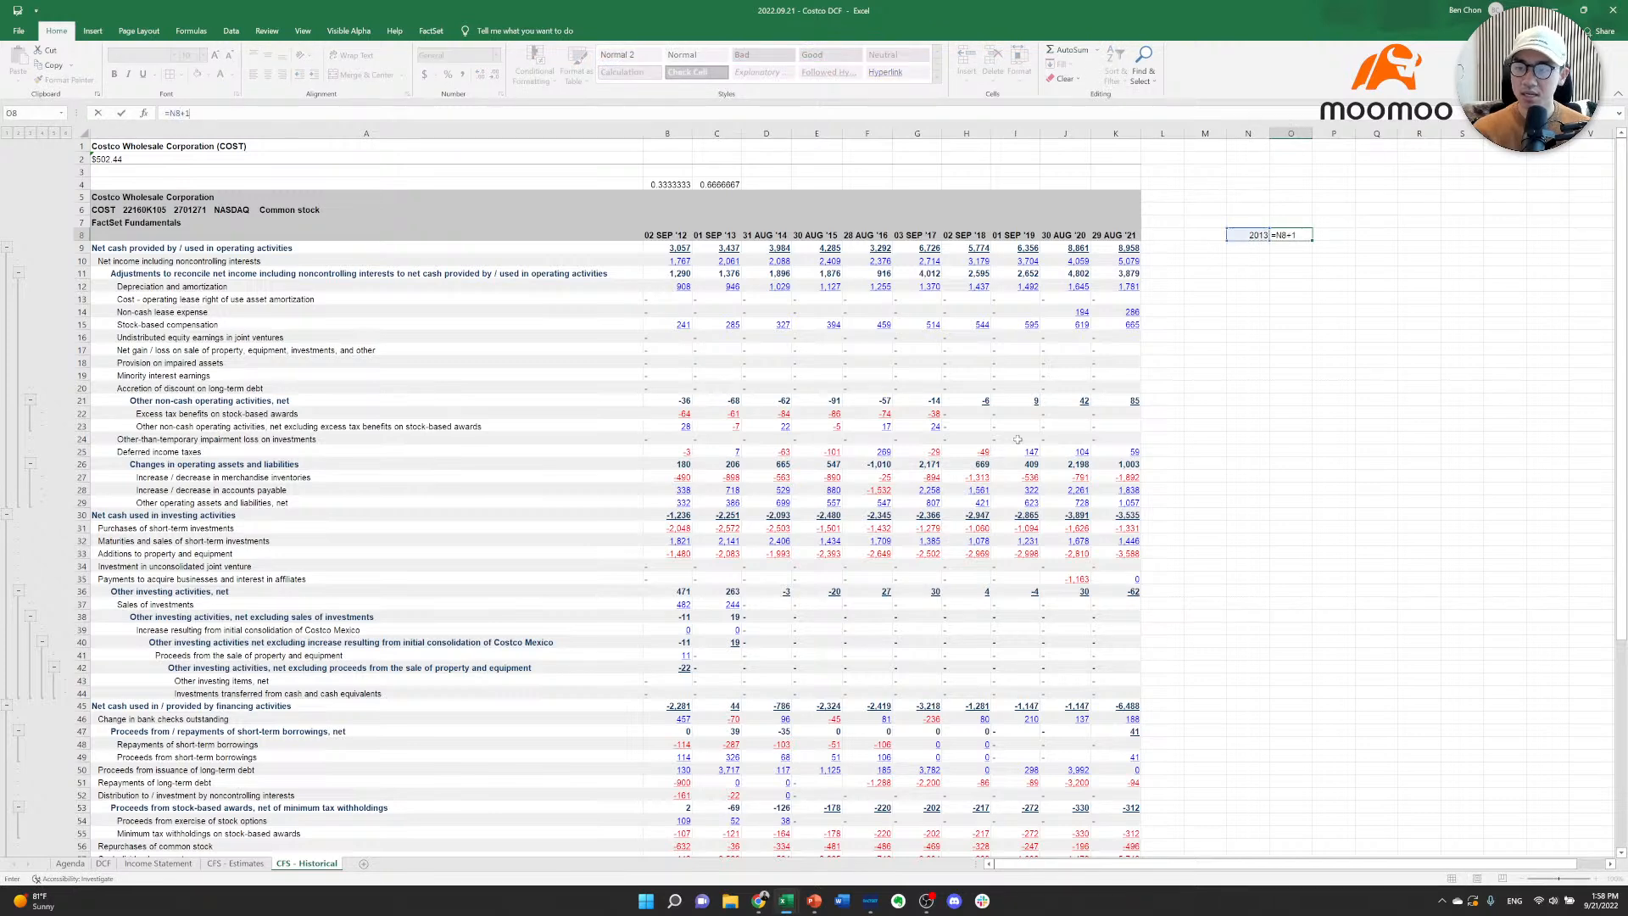
{"action": "key", "text": "ctrl+Return"}
{"action": "key", "text": "Up"}
{"action": "key", "text": "ctrl+c"}
{"action": "key", "text": "shift+Right"}
{"action": "key", "text": "shift+Right"}
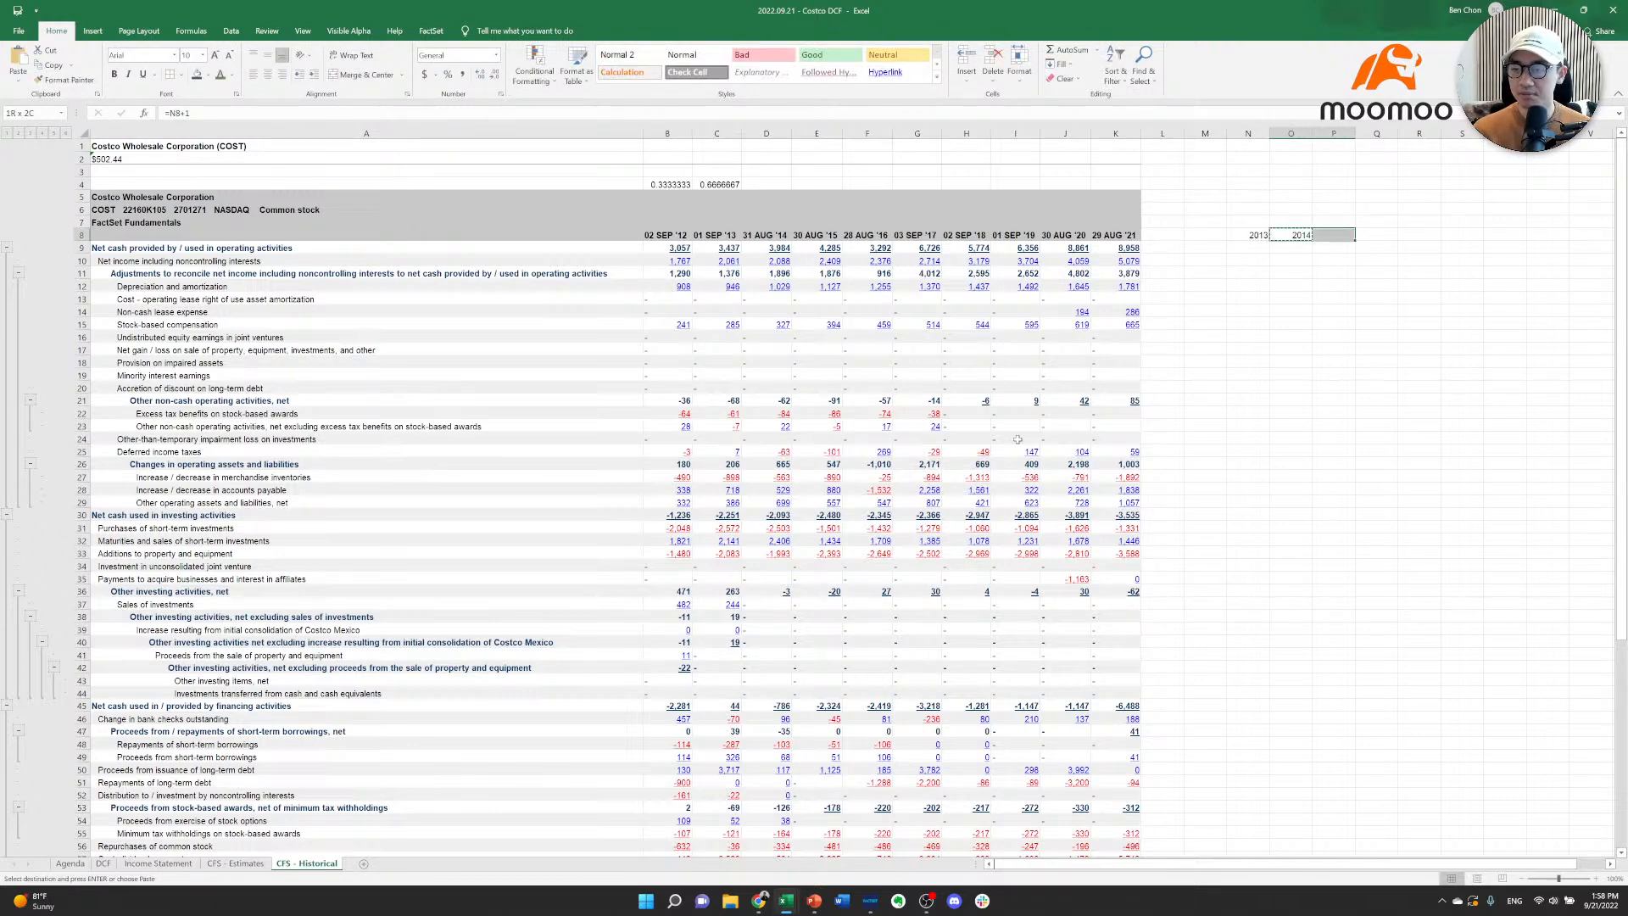
{"action": "key", "text": "shift+Right"}
{"action": "key", "text": "shift+Right"}
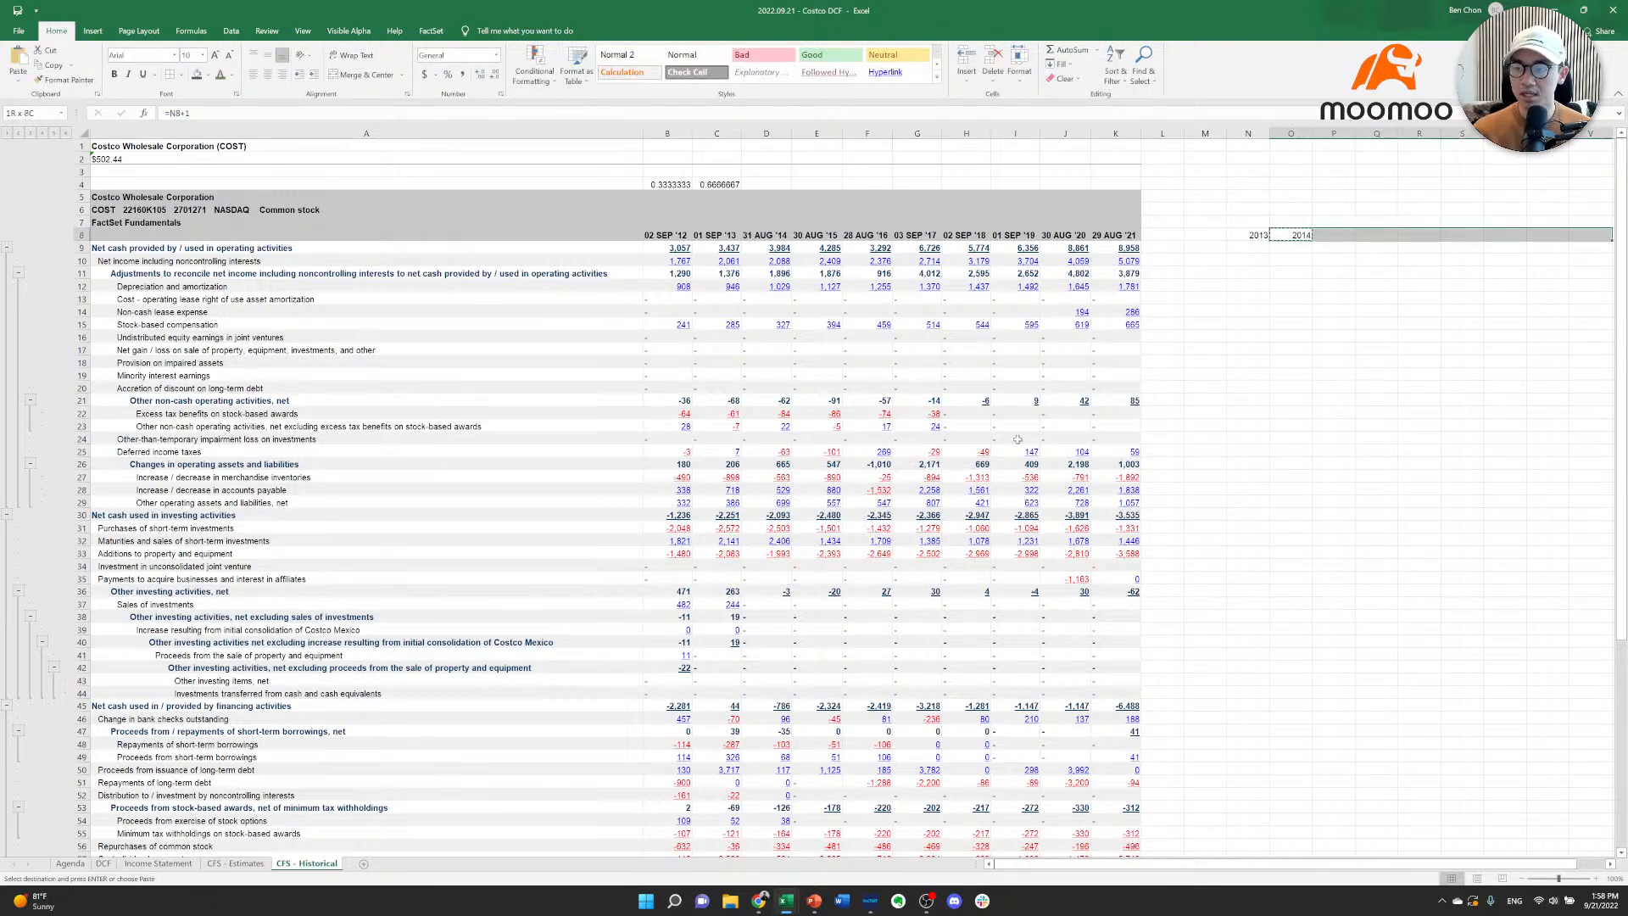
{"action": "key", "text": "Return"}
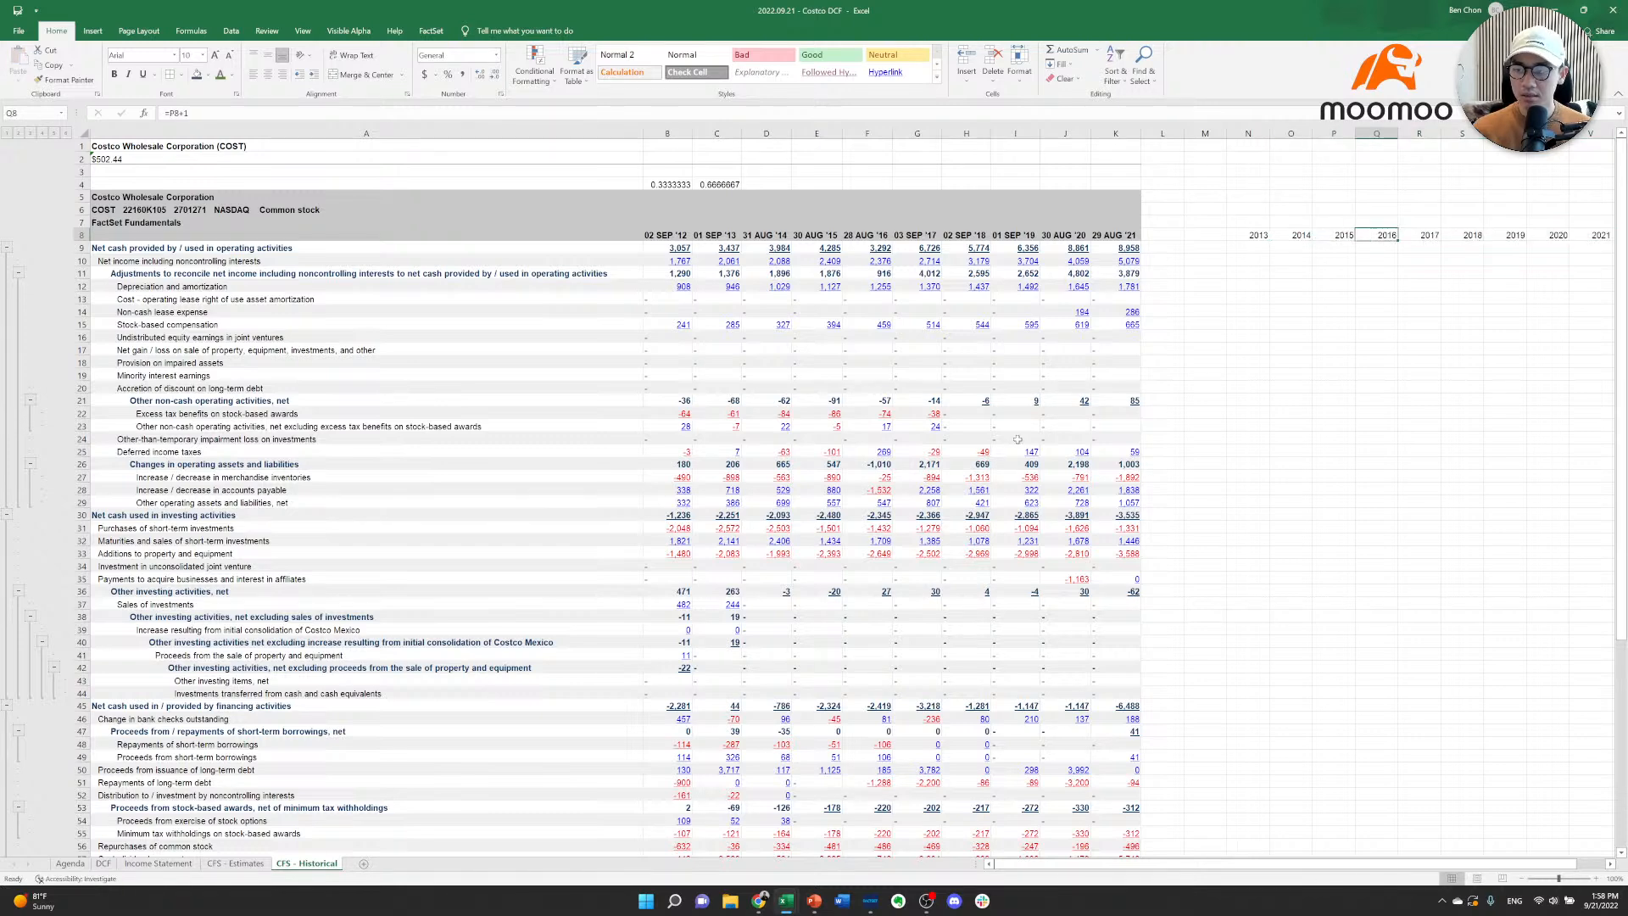
Review the weight in B4 against the fiscal 2012 and 2013 net operating cash flow figures in B9 and C9.
{"action": "key", "text": "Up"}
{"action": "key", "text": "Right"}
{"action": "key", "text": "Right"}
{"action": "key", "text": "Left"}
{"action": "key", "text": "Left"}
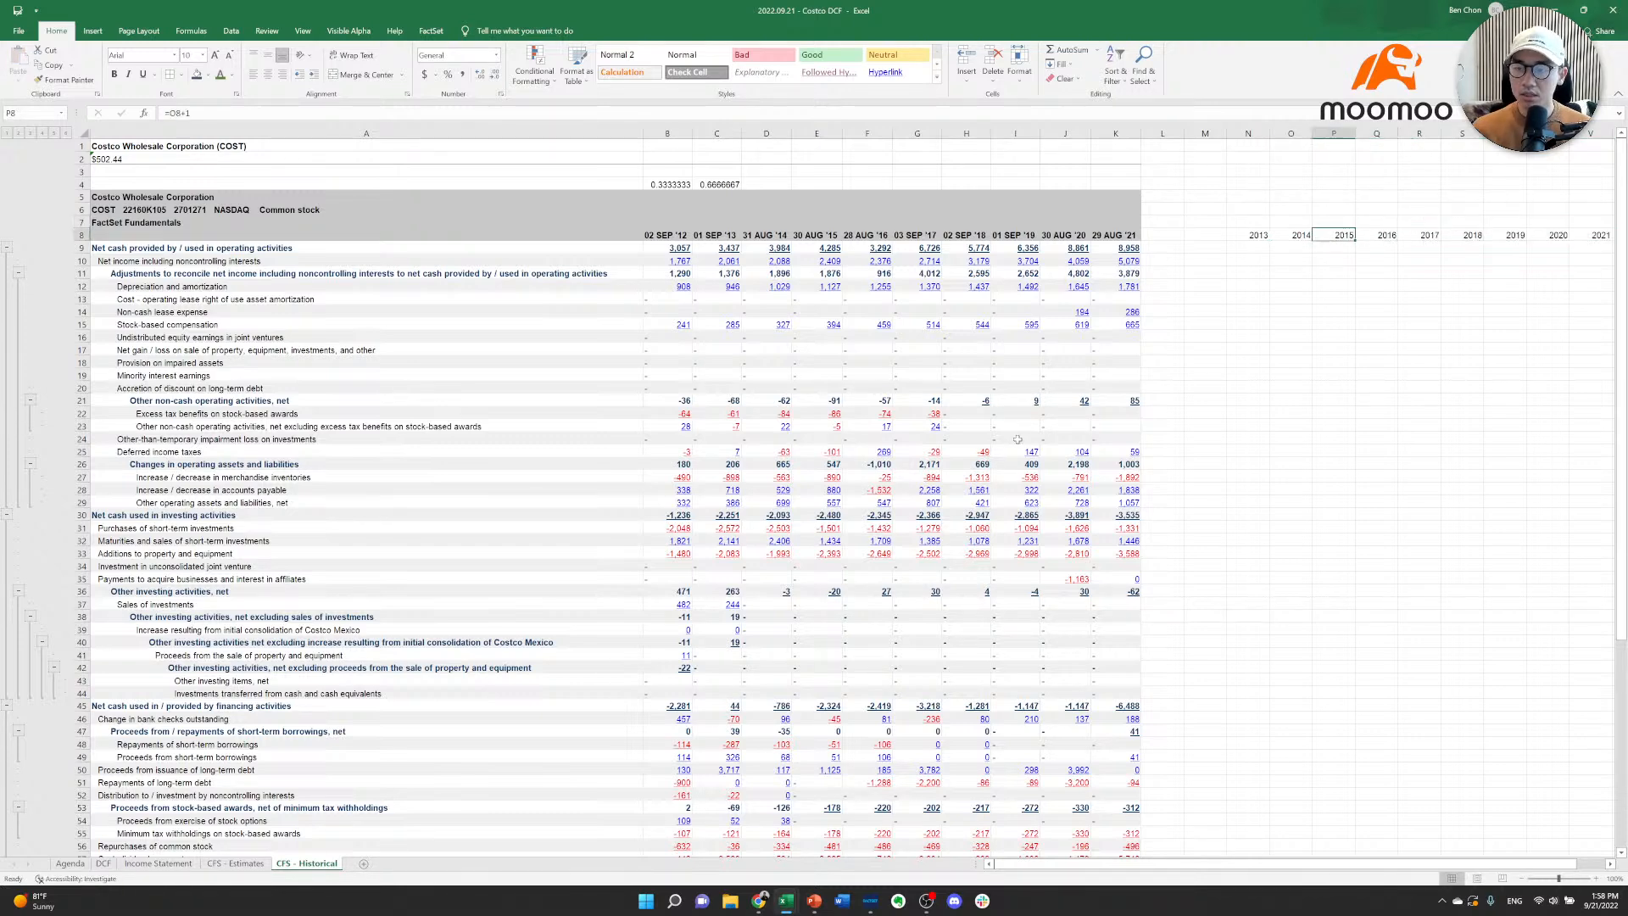
{"action": "key", "text": "Left"}
{"action": "key", "text": "Down"}
{"action": "key", "text": "Left"}
{"action": "key", "text": "Down"}
{"action": "key", "text": "Left"}
{"action": "key", "text": "Left"}
{"action": "key", "text": "Left"}
{"action": "key", "text": "Left"}
{"action": "key", "text": "Left"}
{"action": "key", "text": "Left"}
{"action": "key", "text": "Left"}
{"action": "key", "text": "Left"}
{"action": "key", "text": "Left"}
{"action": "key", "text": "Left"}
{"action": "key", "text": "Left"}
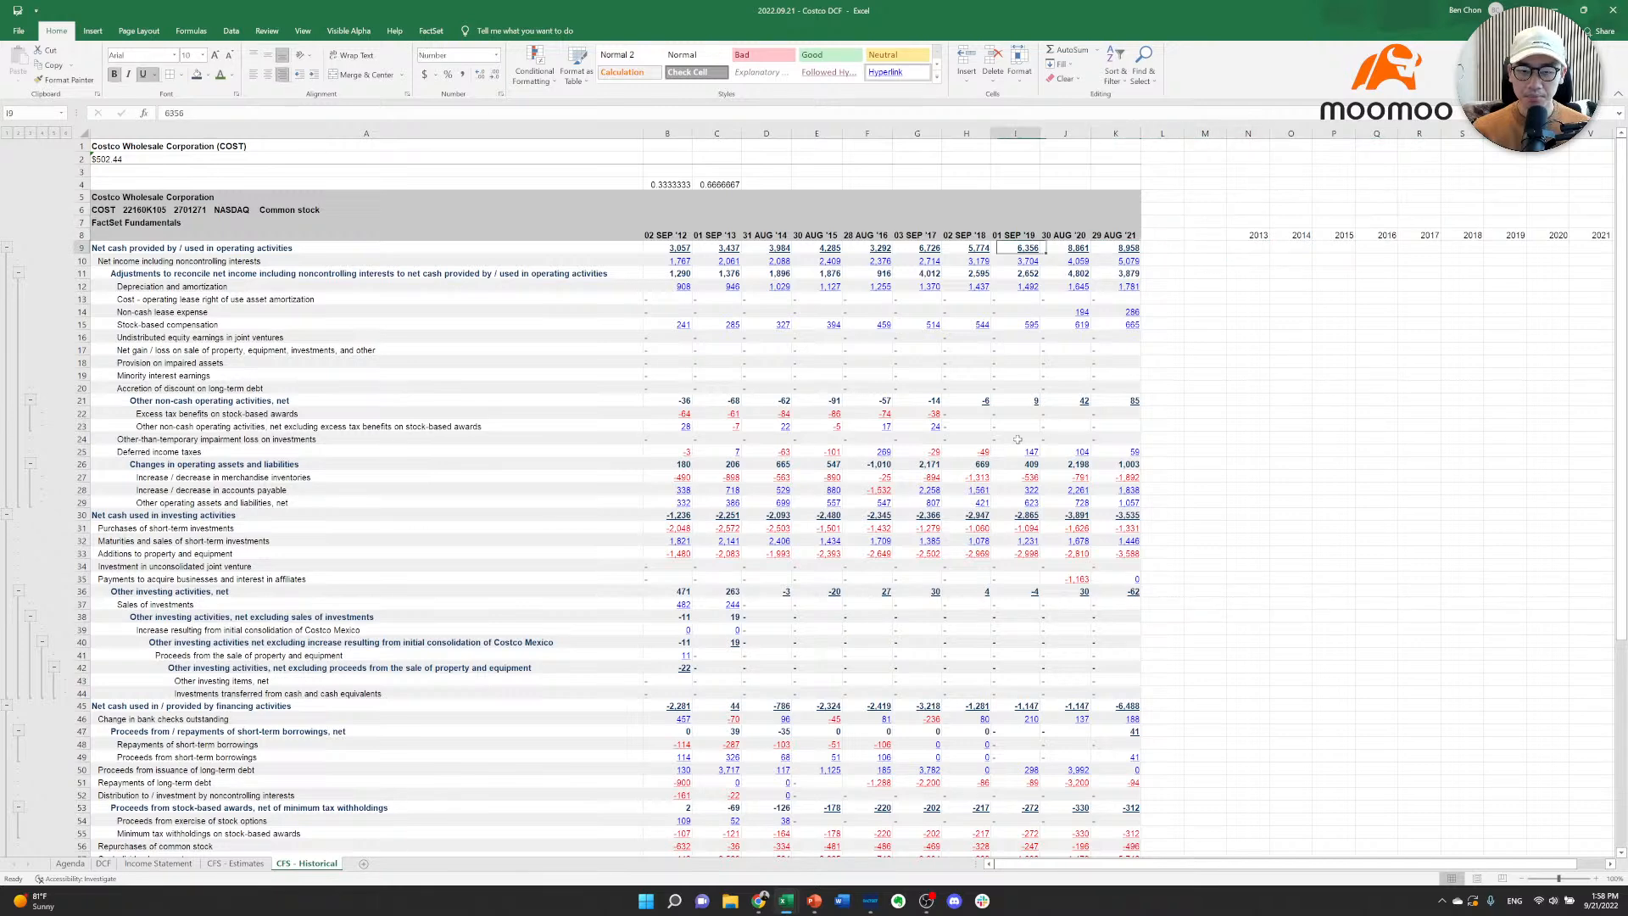
{"action": "key", "text": "Left"}
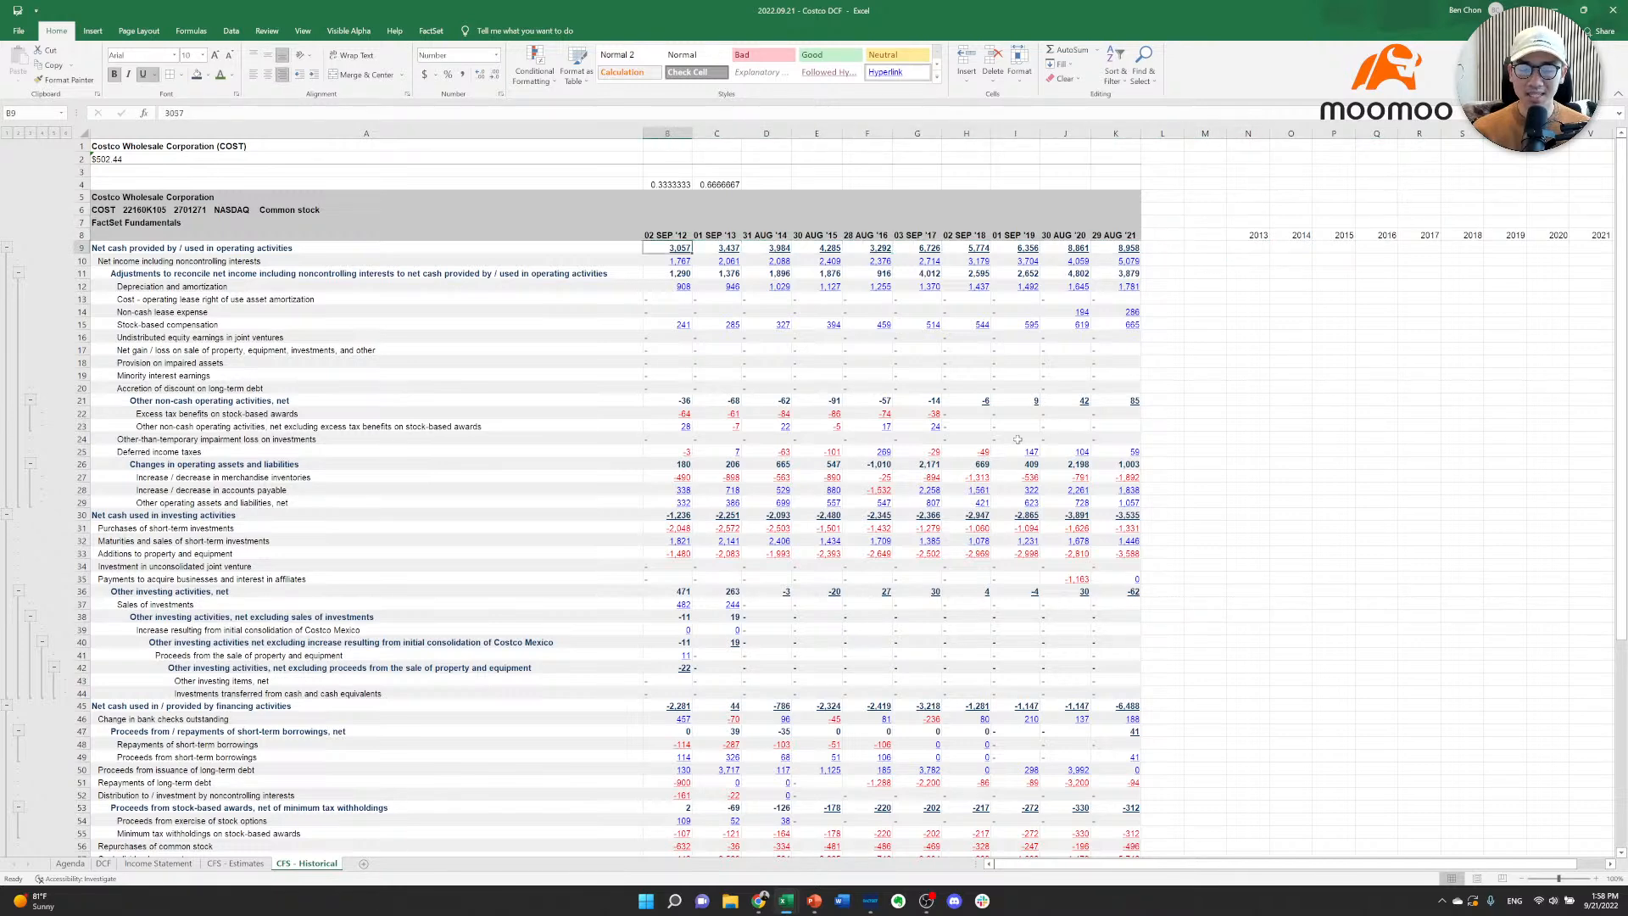
{"action": "key", "text": "Up"}
{"action": "key", "text": "Up"}
{"action": "key", "text": "Up"}
{"action": "key", "text": "Up"}
{"action": "key", "text": "Up"}
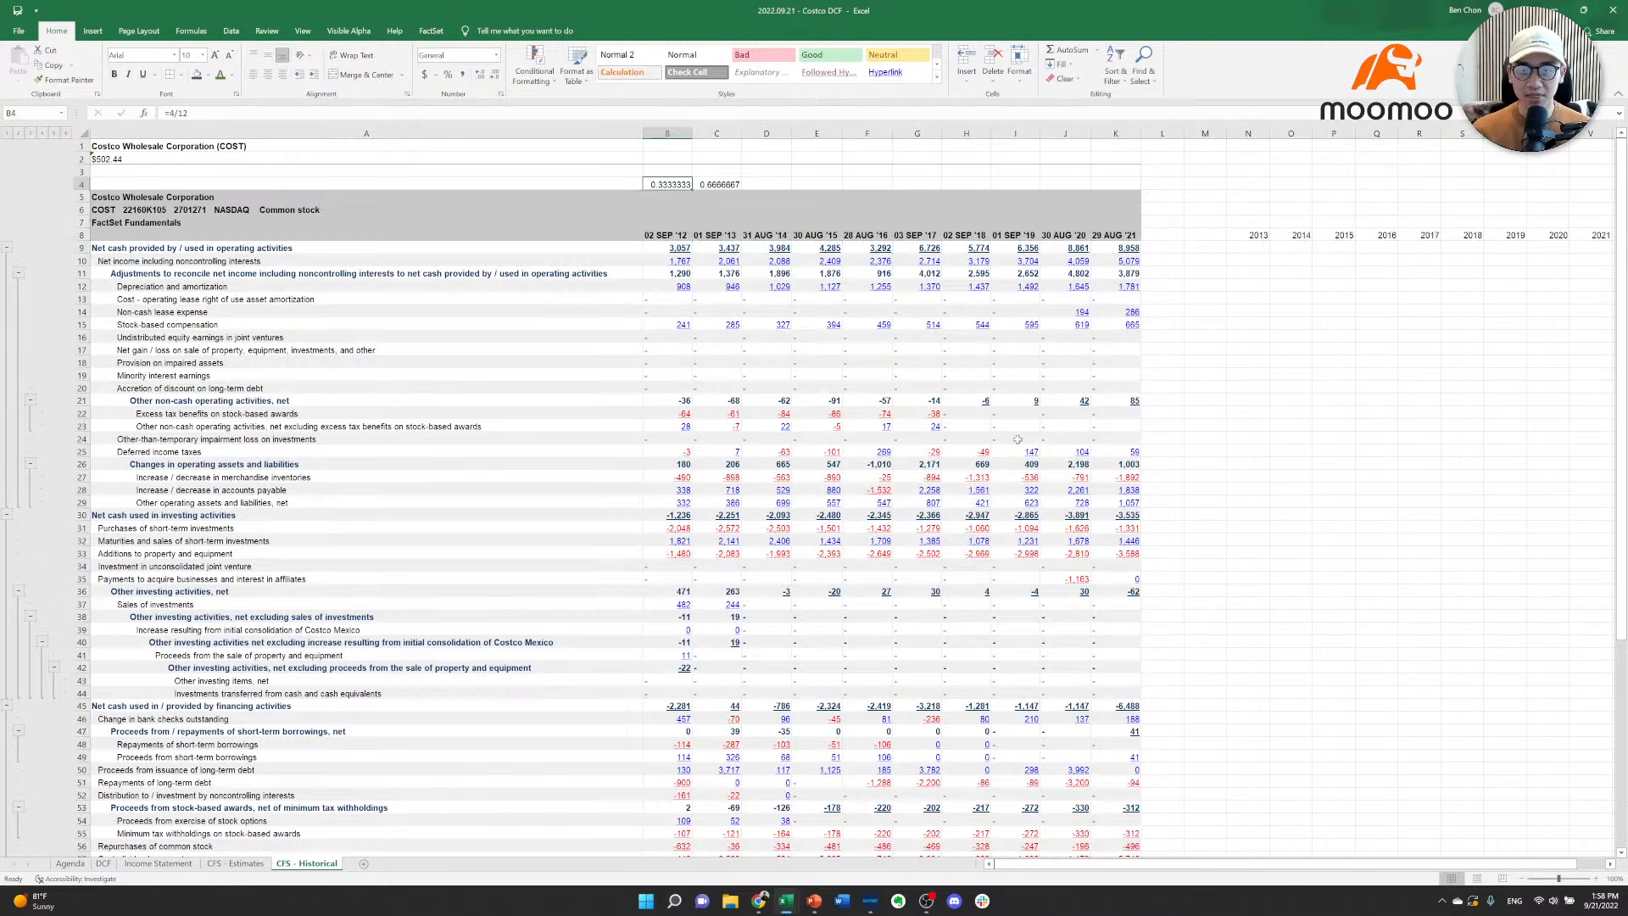
{"action": "key", "text": "Down"}
{"action": "key", "text": "Down"}
{"action": "key", "text": "Down"}
{"action": "key", "text": "Down"}
{"action": "key", "text": "Down"}
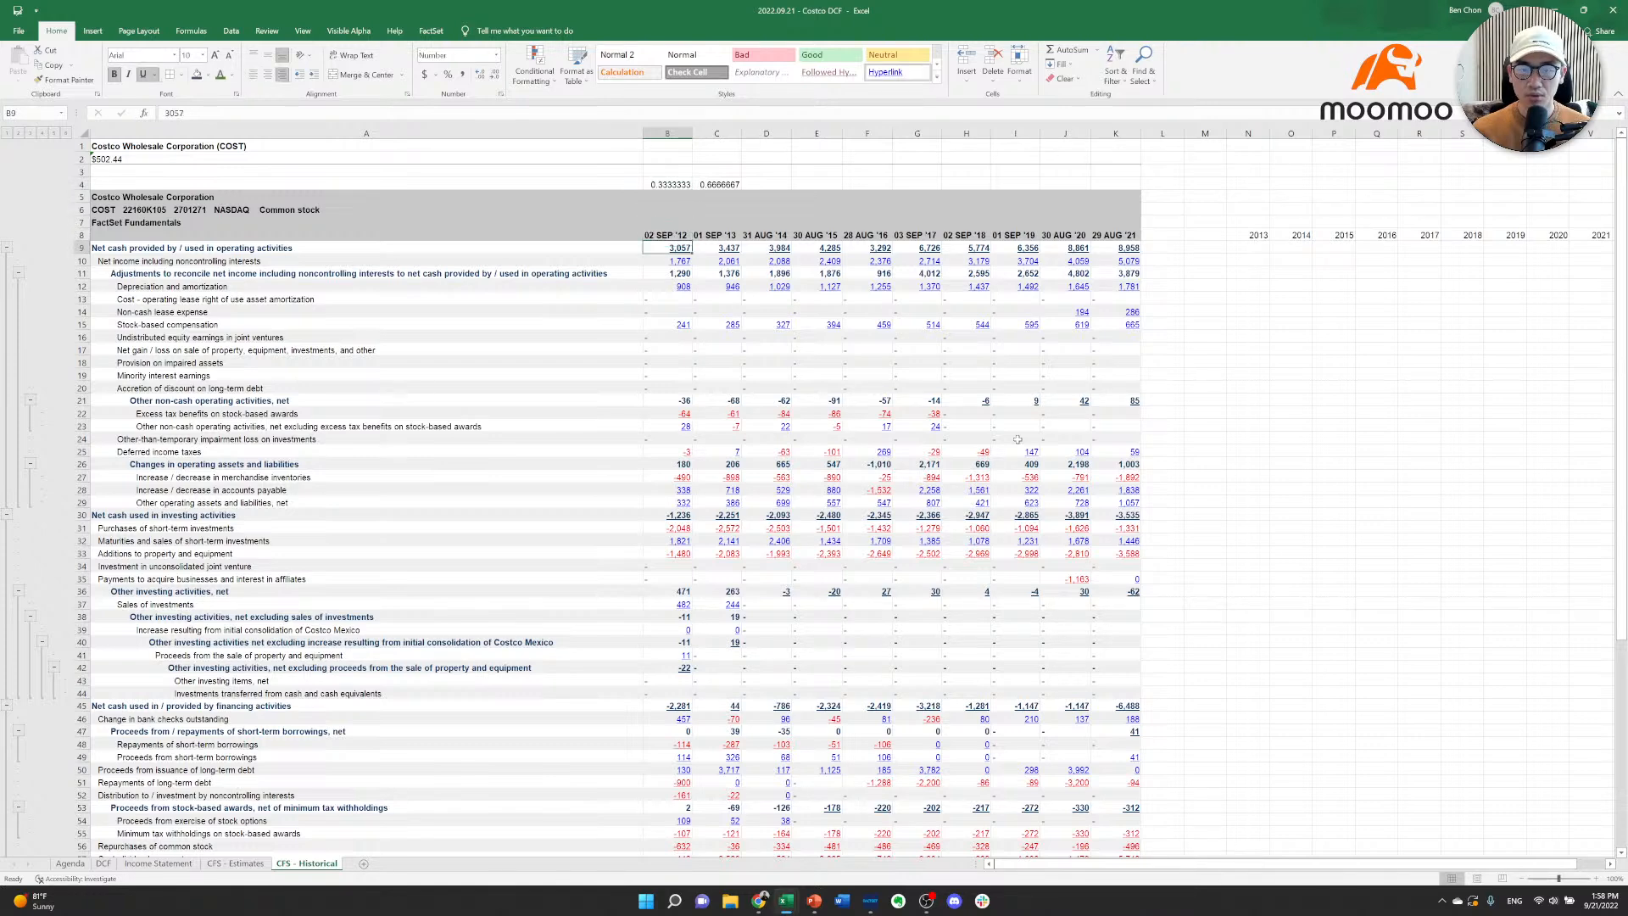
{"action": "key", "text": "Right"}
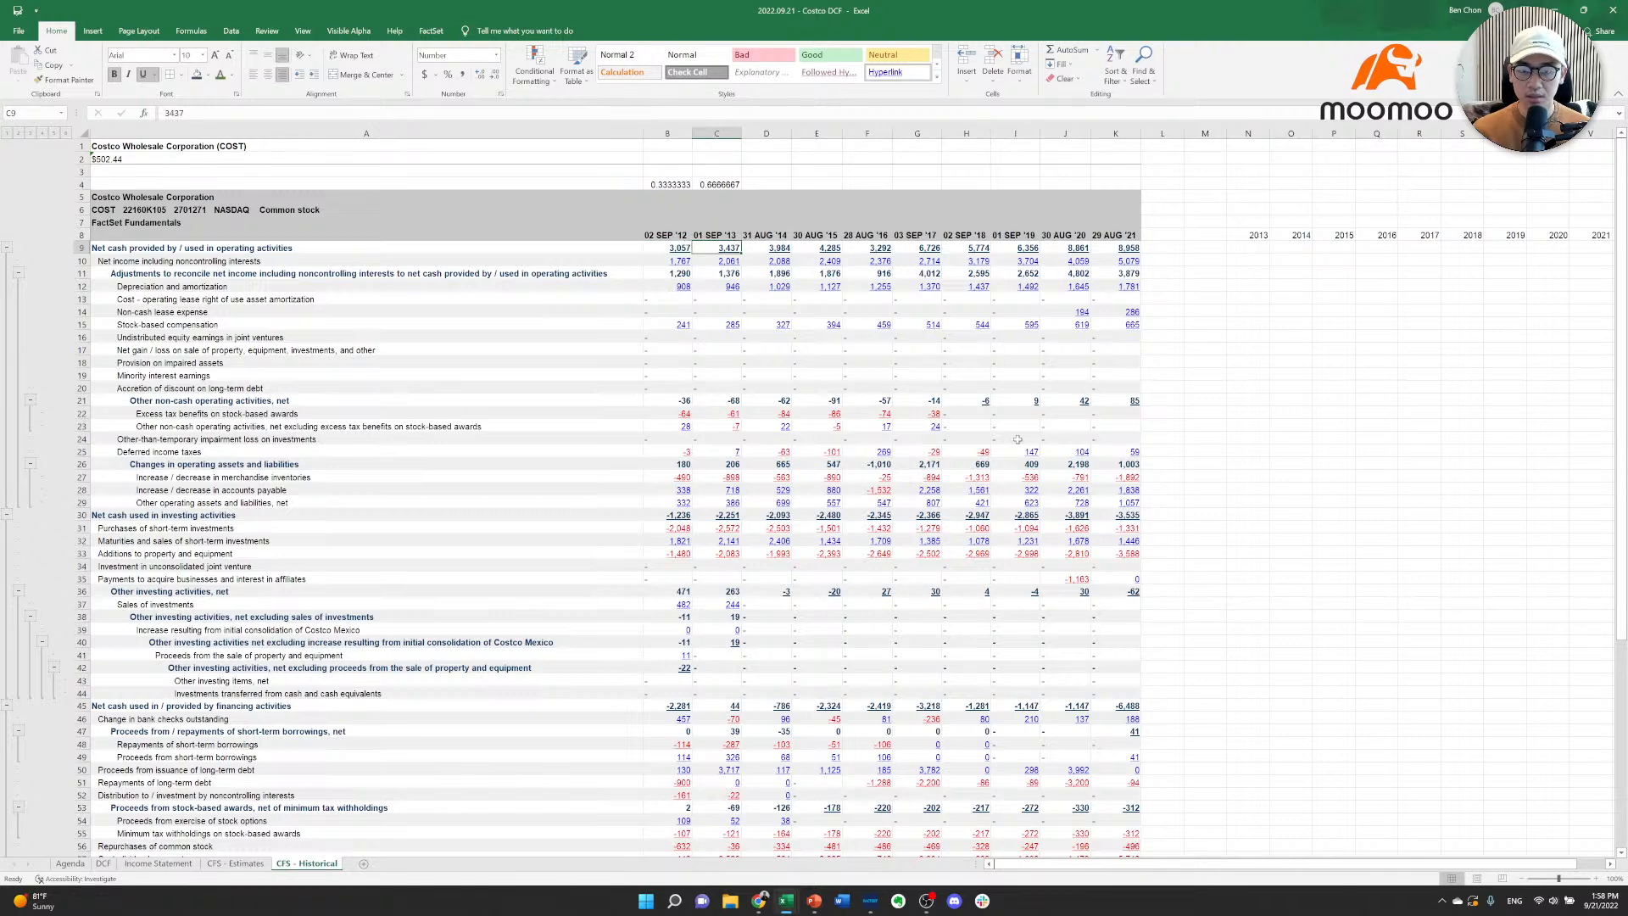
{"action": "key", "text": "Left"}
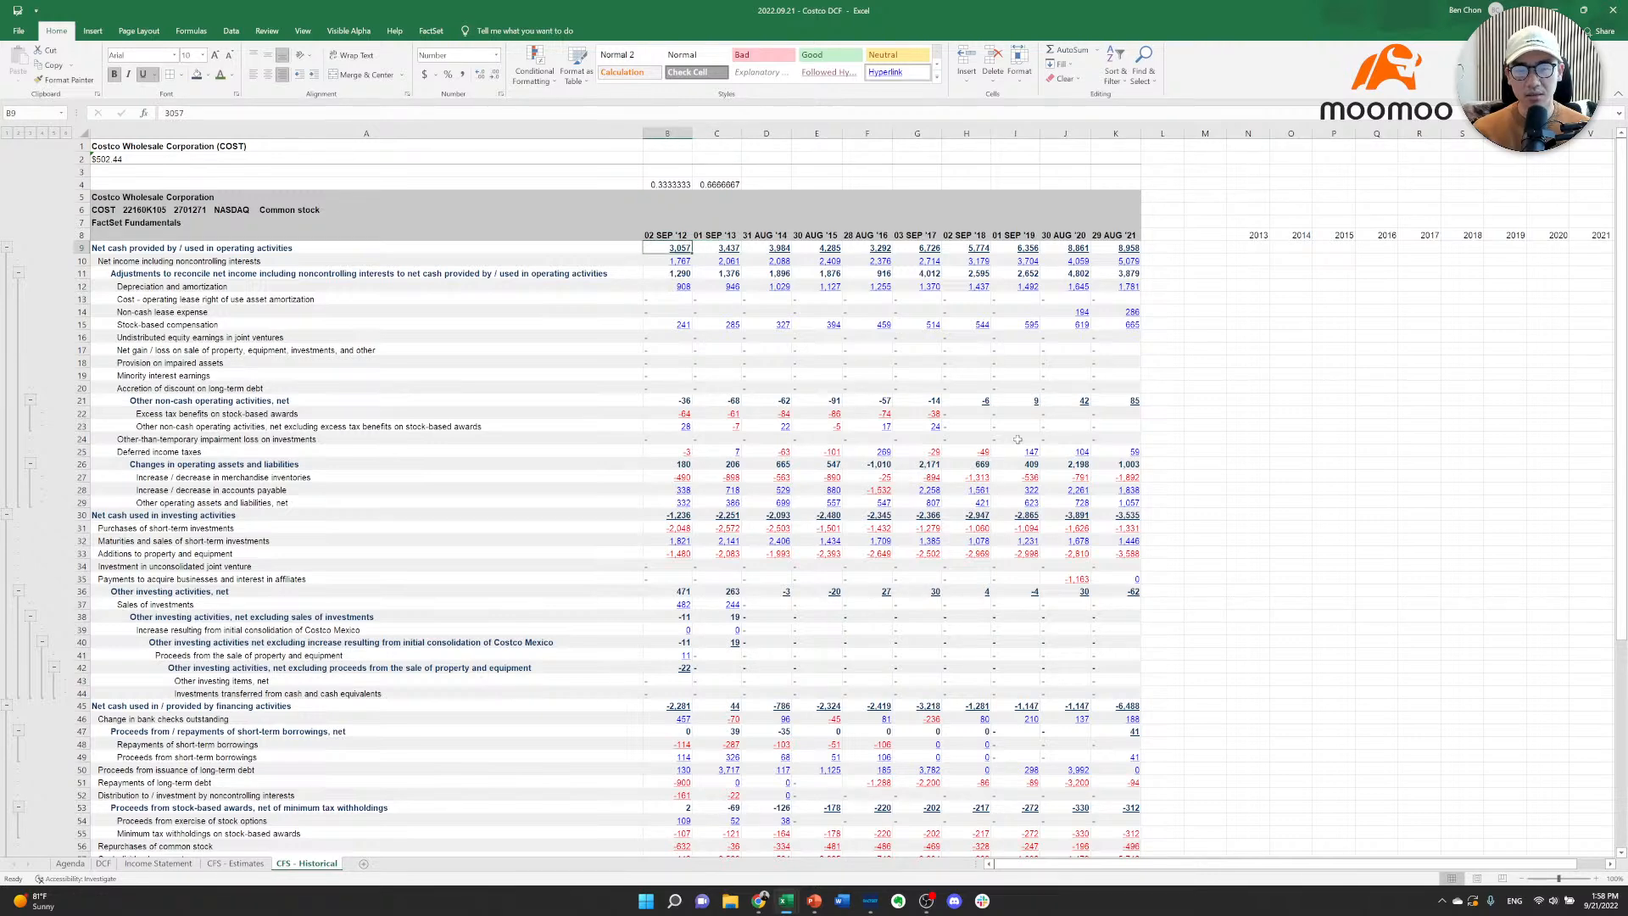
{"action": "key", "text": "Right"}
{"action": "key", "text": "Right"}
{"action": "key", "text": "Left"}
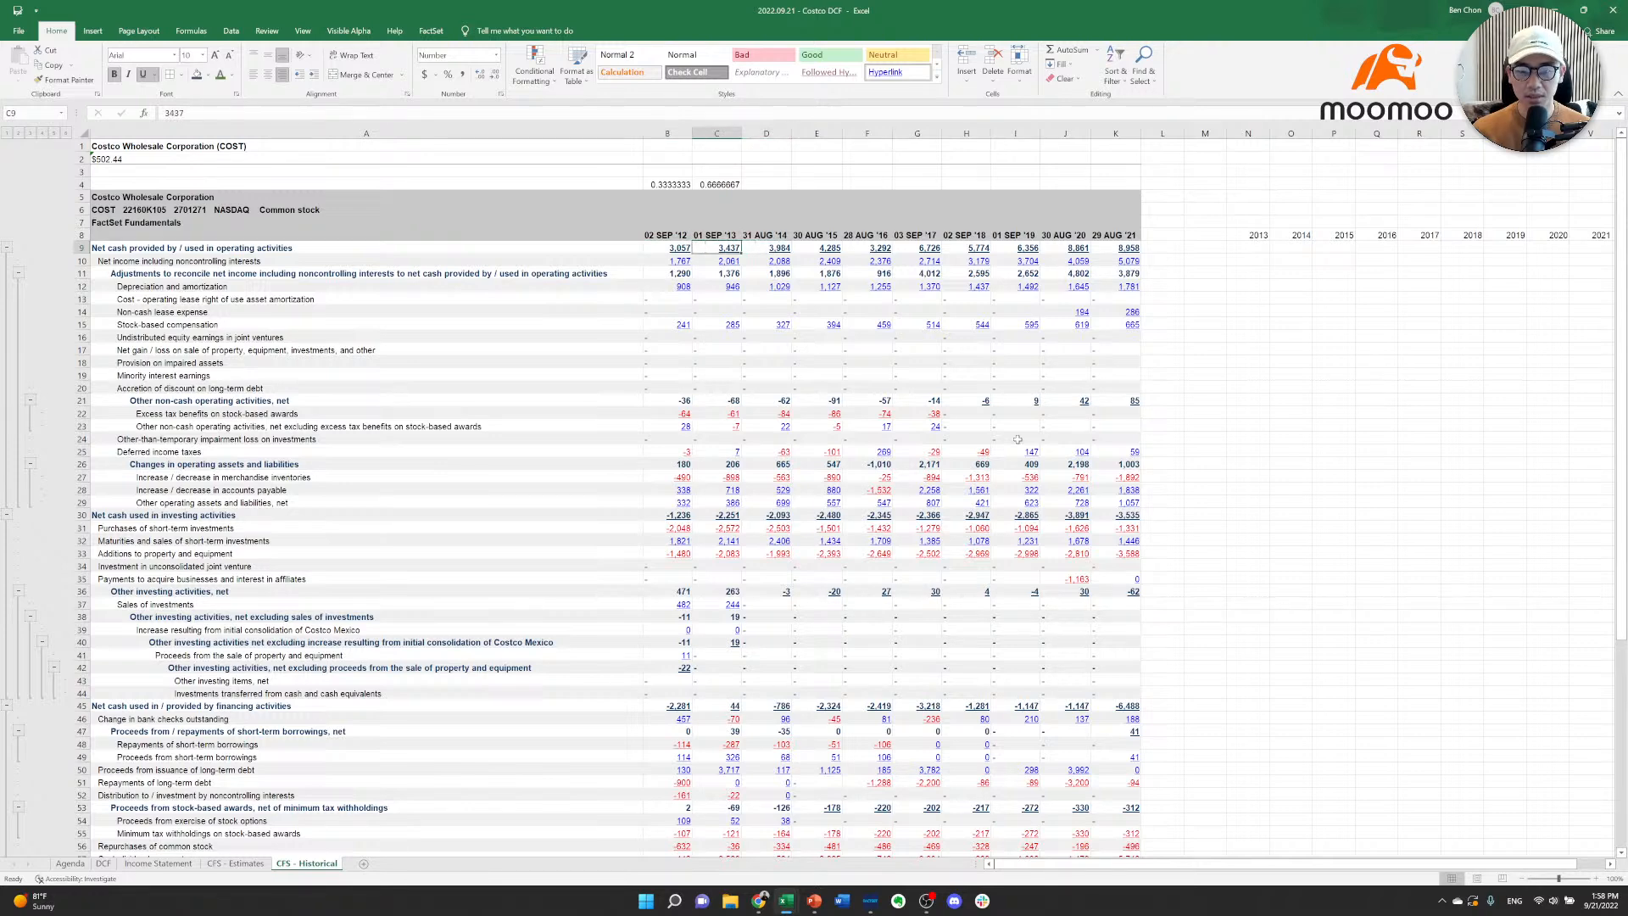
Link N9 under the 2013 heading to fiscal 2014 net operating cash flow with =D9.
{"action": "key", "text": "Right"}
{"action": "key", "text": "Right"}
{"action": "key", "text": "Right"}
{"action": "key", "text": "Right"}
{"action": "key", "text": "Right"}
{"action": "key", "text": "Right"}
{"action": "key", "text": "Right"}
{"action": "key", "text": "Right"}
{"action": "key", "text": "Right"}
{"action": "key", "text": "Right"}
{"action": "key", "text": "Right"}
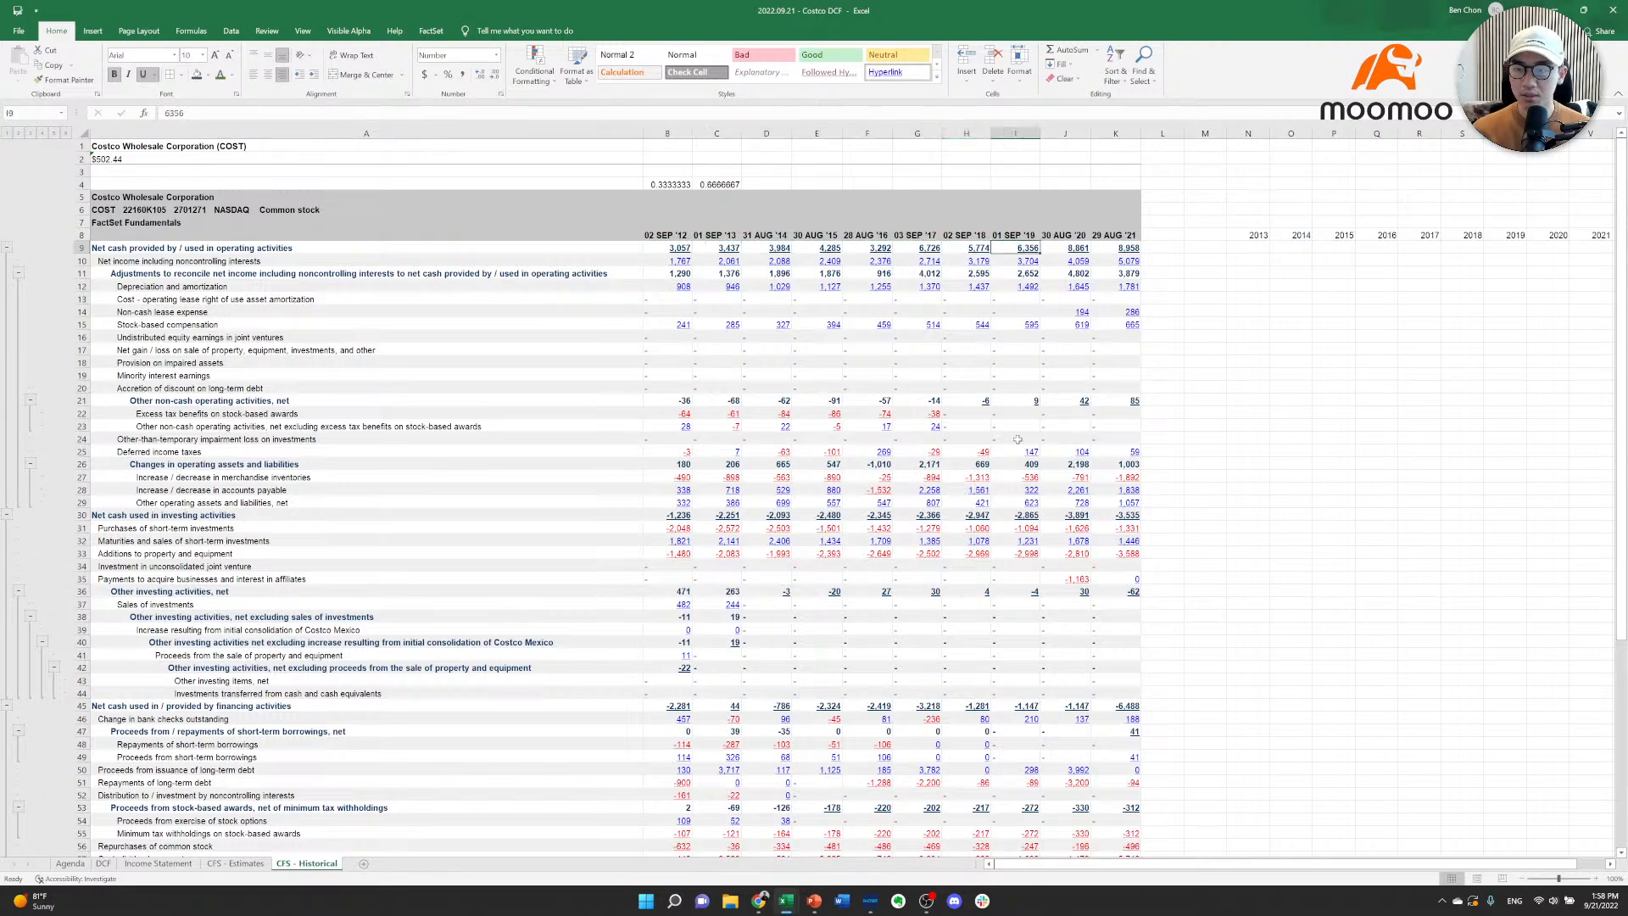
{"action": "type", "text": "="}
{"action": "key", "text": "Left"}
{"action": "key", "text": "Left"}
{"action": "key", "text": "Left"}
{"action": "key", "text": "Left"}
{"action": "key", "text": "Left"}
{"action": "key", "text": "Left"}
{"action": "key", "text": "Left"}
{"action": "key", "text": "Left"}
{"action": "key", "text": "Left"}
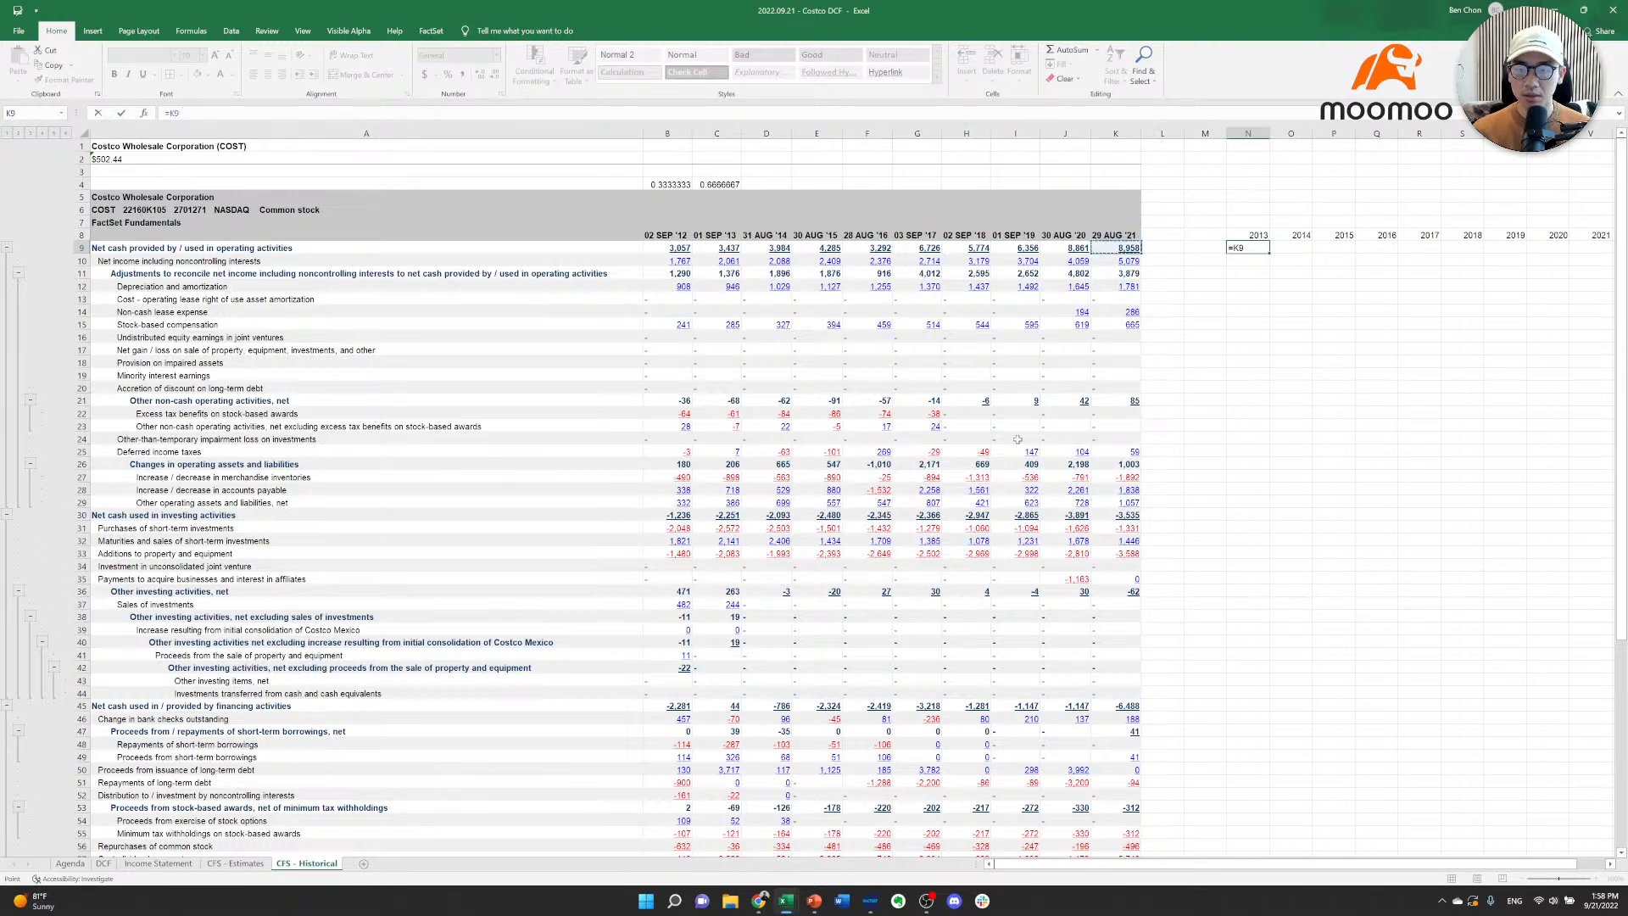
{"action": "key", "text": "Left"}
{"action": "key", "text": "Left"}
{"action": "key", "text": "Left"}
{"action": "key", "text": "Left"}
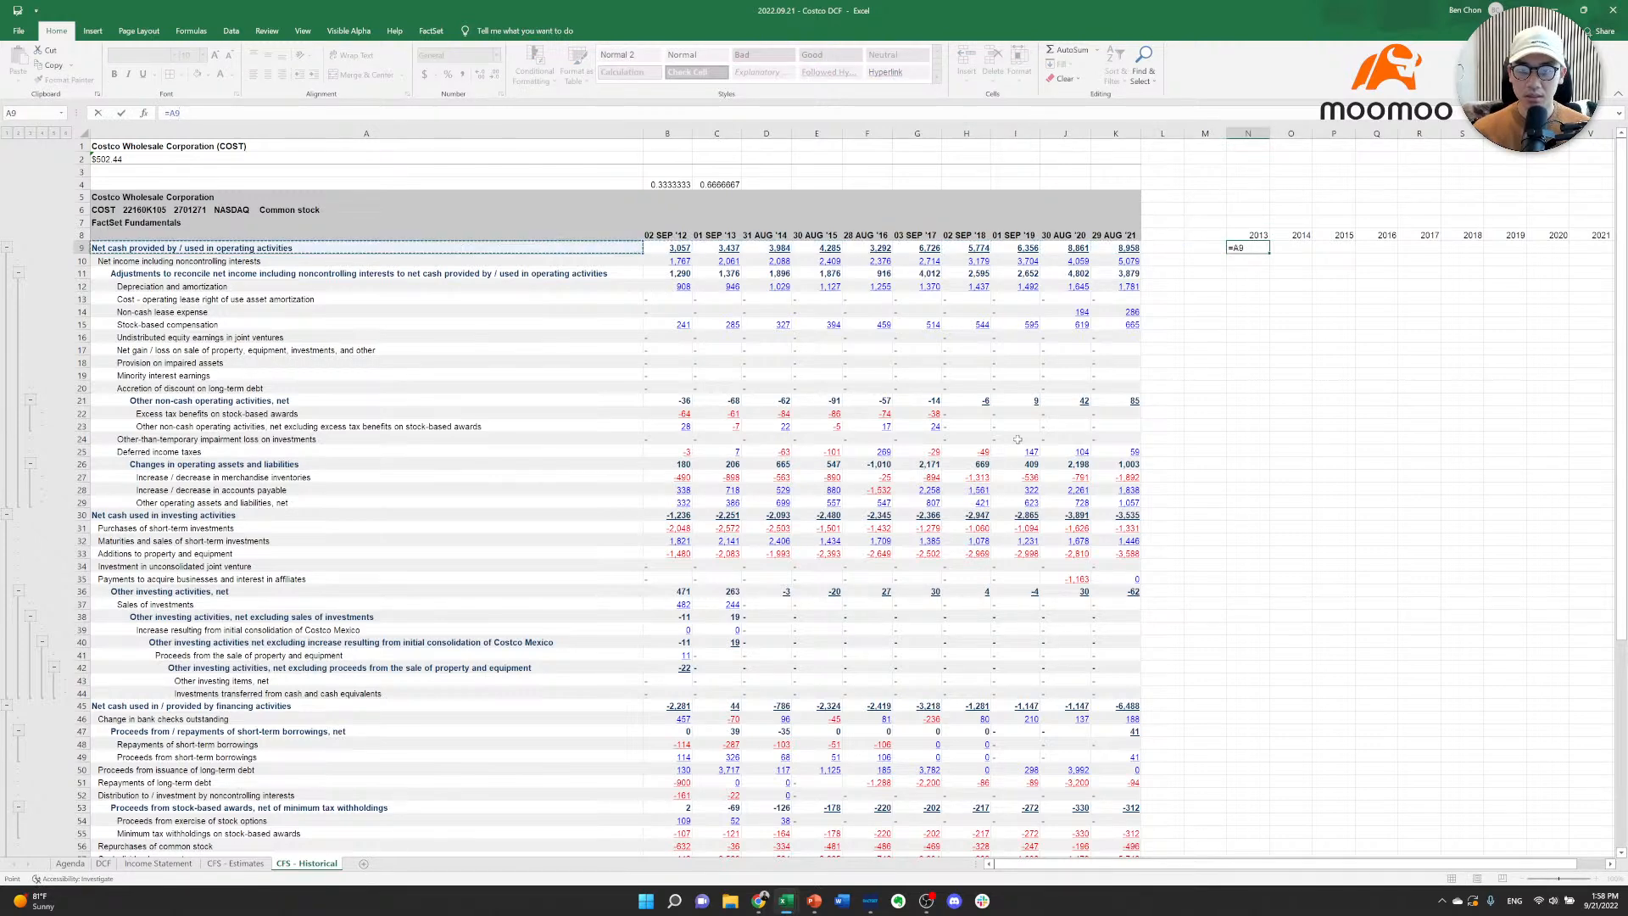
{"action": "key", "text": "Up"}
{"action": "key", "text": "Up"}
{"action": "key", "text": "Right"}
{"action": "key", "text": "Up"}
{"action": "key", "text": "Up"}
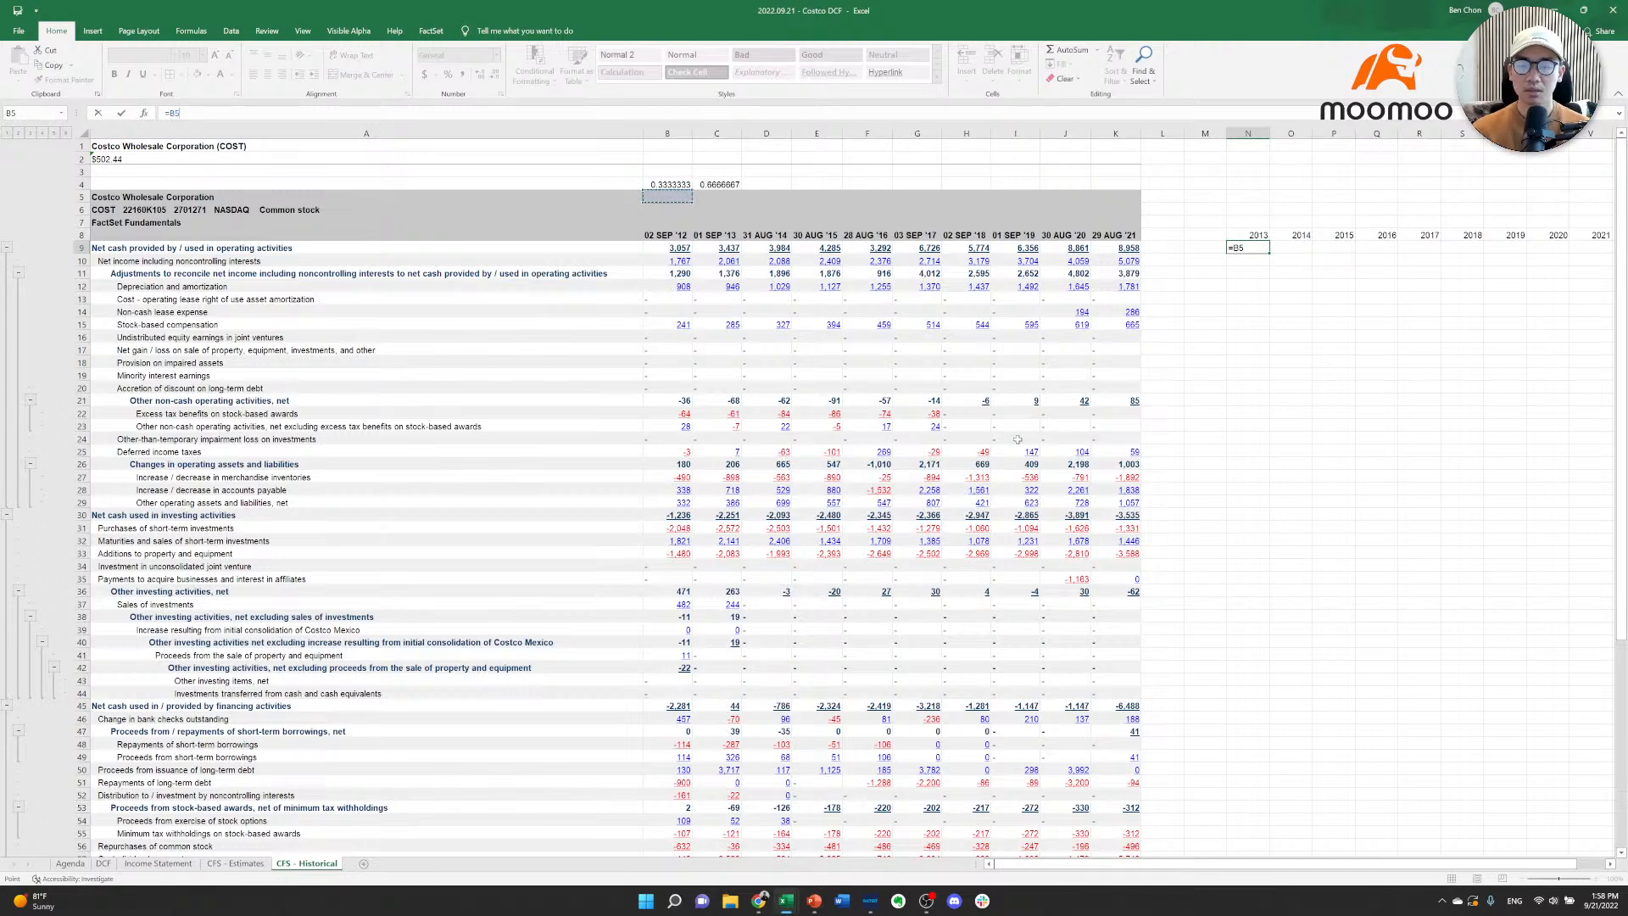
{"action": "key", "text": "Right"}
{"action": "key", "text": "Right"}
{"action": "key", "text": "Down"}
{"action": "key", "text": "Down"}
{"action": "key", "text": "Down"}
{"action": "key", "text": "Down"}
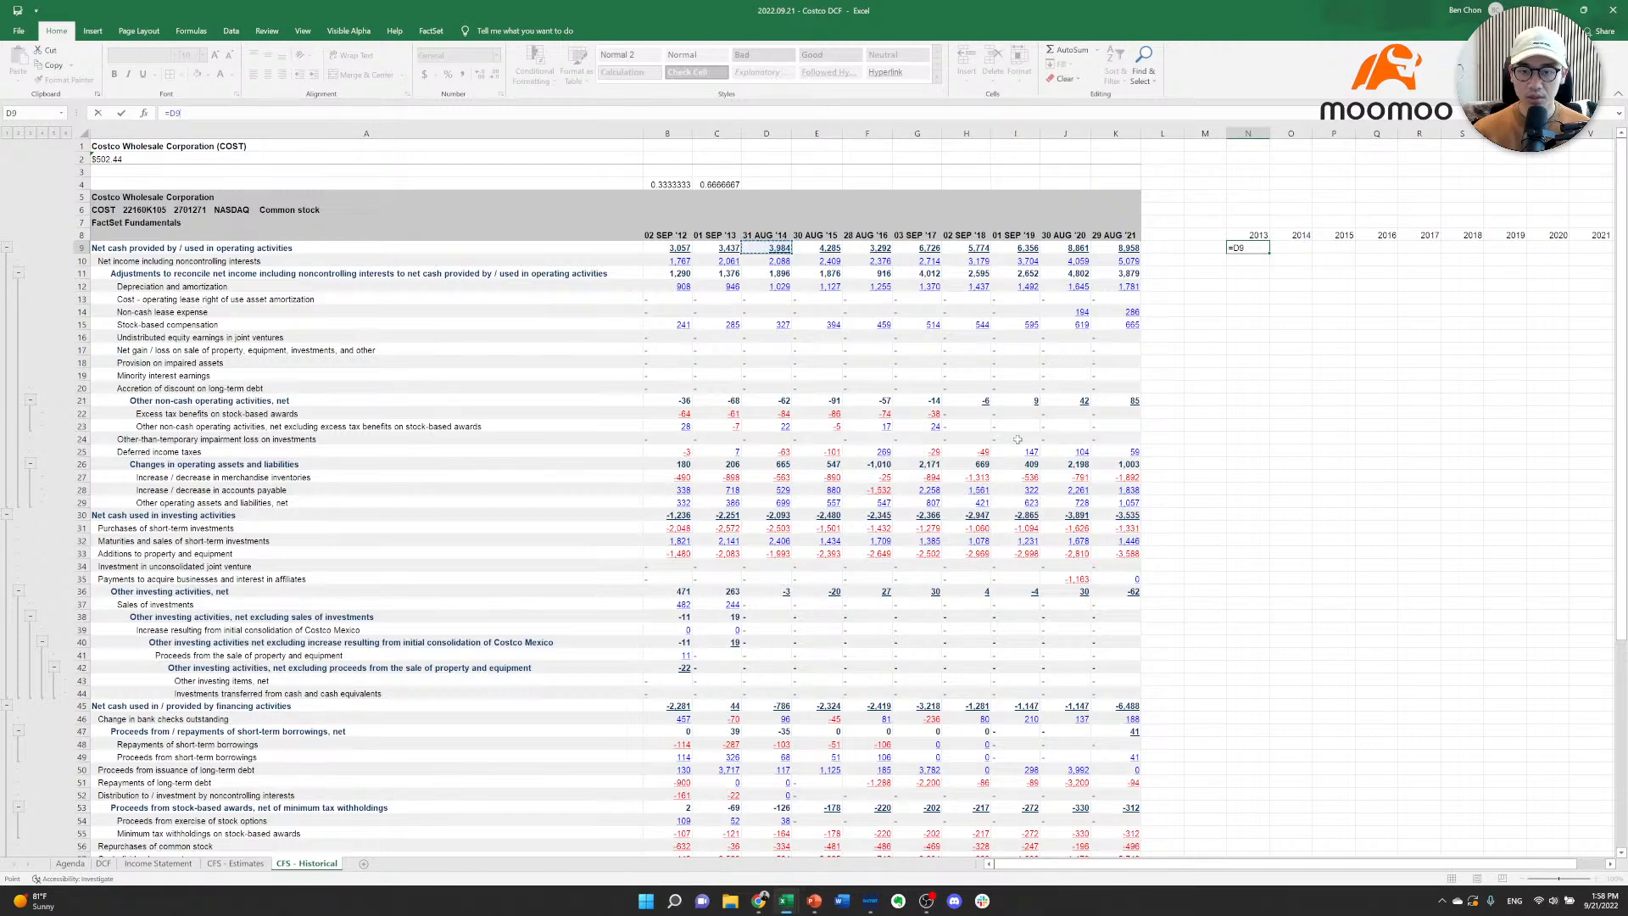
{"action": "type", "text": "*"}
{"action": "key", "text": "BackSpace"}
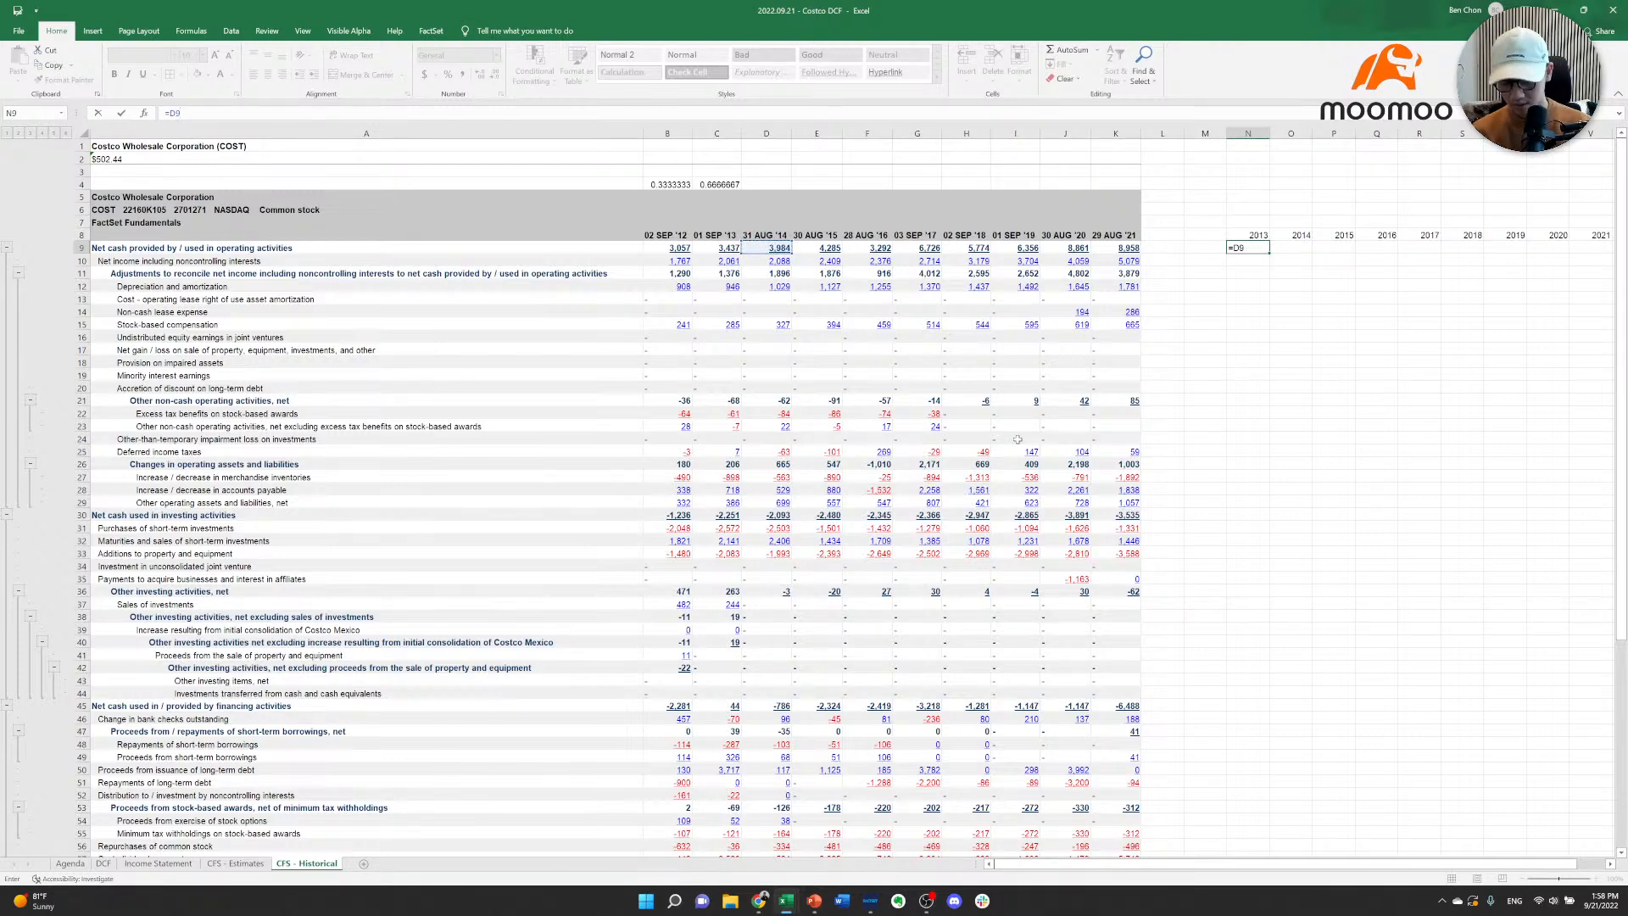
{"action": "key", "text": "ctrl+Return"}
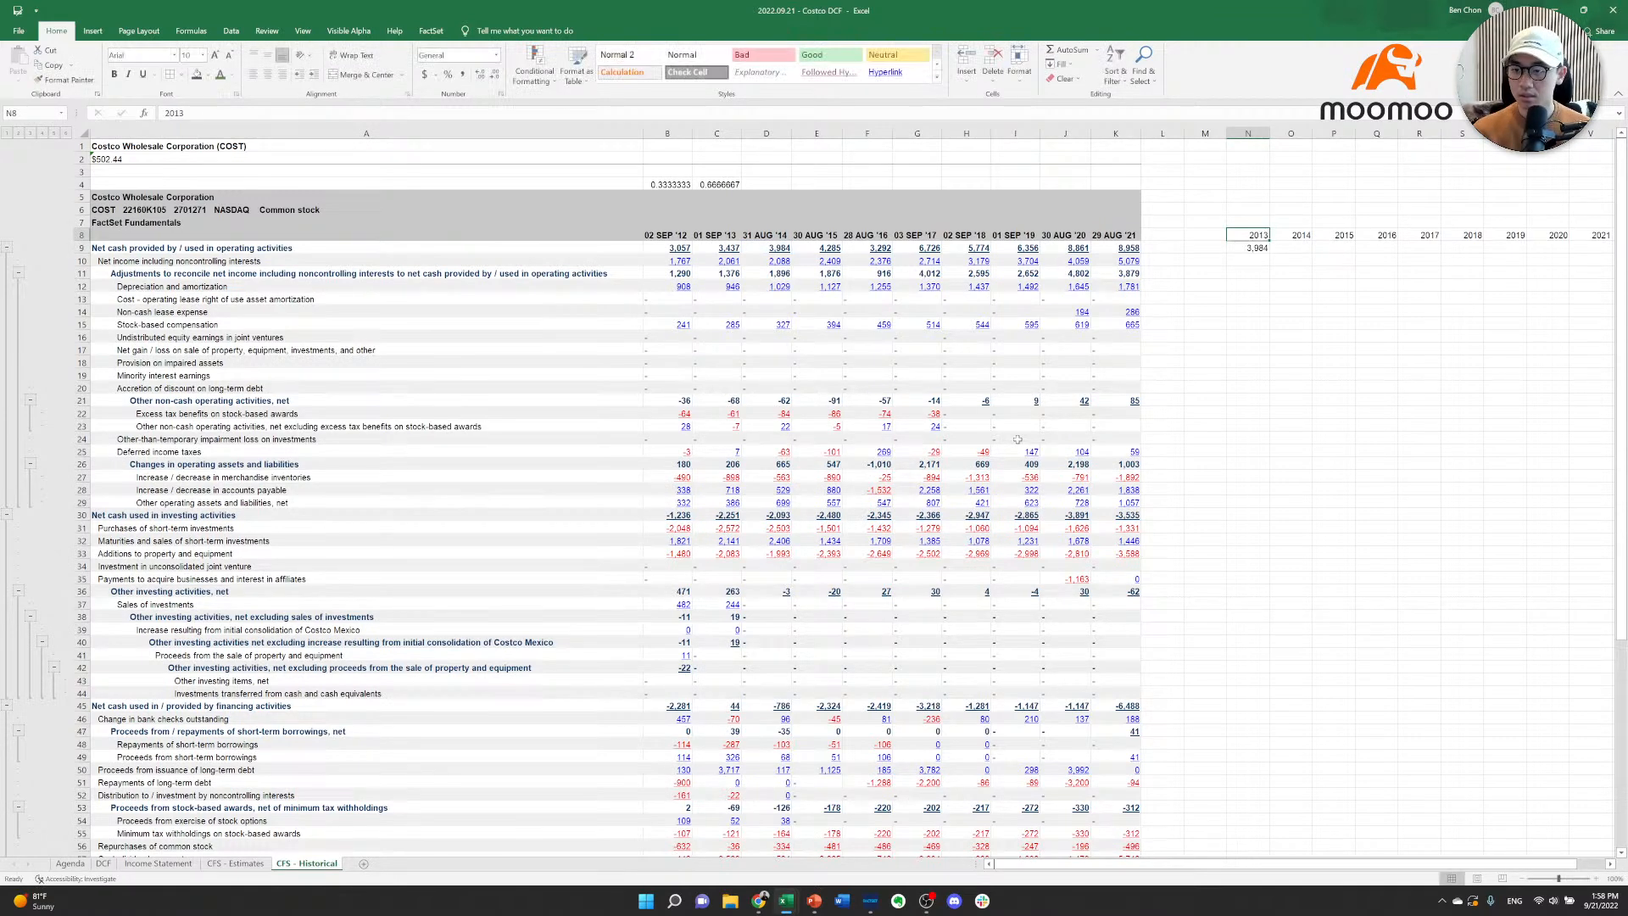
Enter =$B$4*D9+C4*C9 in N9 to calculate the calendar 2013 net operating cash flow.
{"action": "type", "text": "="}
{"action": "key", "text": "Left"}
{"action": "key", "text": "Left"}
{"action": "key", "text": "Up"}
{"action": "key", "text": "Up"}
{"action": "key", "text": "Left"}
{"action": "key", "text": "Up"}
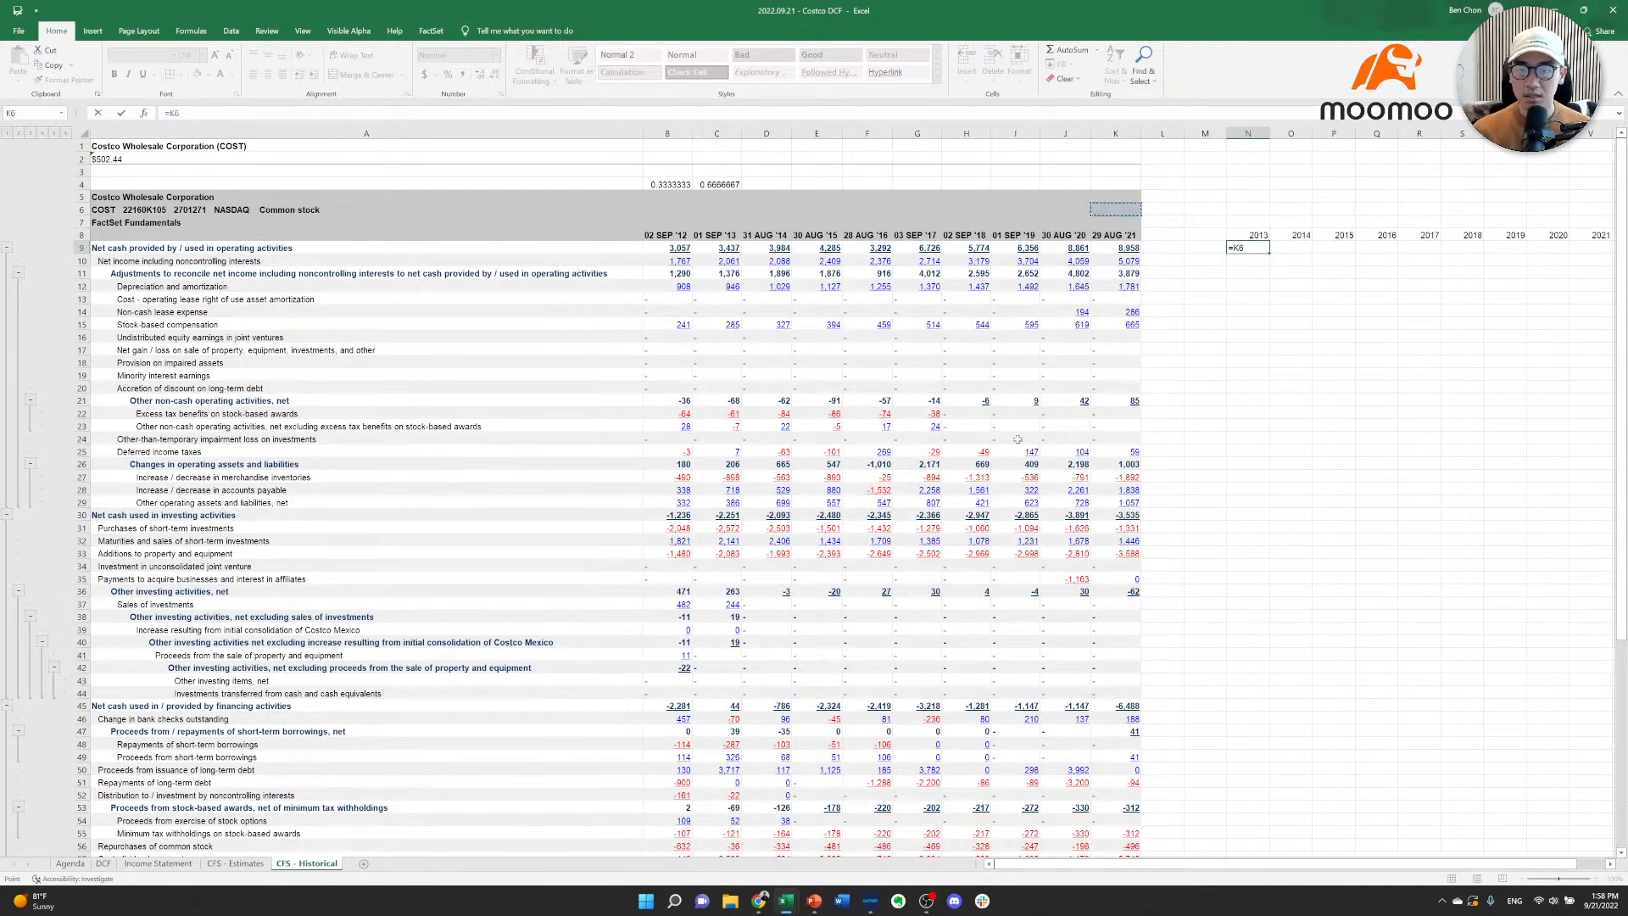
{"action": "key", "text": "Left"}
{"action": "key", "text": "Left"}
{"action": "key", "text": "Left"}
{"action": "key", "text": "Up"}
{"action": "key", "text": "Left"}
{"action": "key", "text": "Up"}
{"action": "key", "text": "Left"}
{"action": "key", "text": "Left"}
{"action": "key", "text": "Left"}
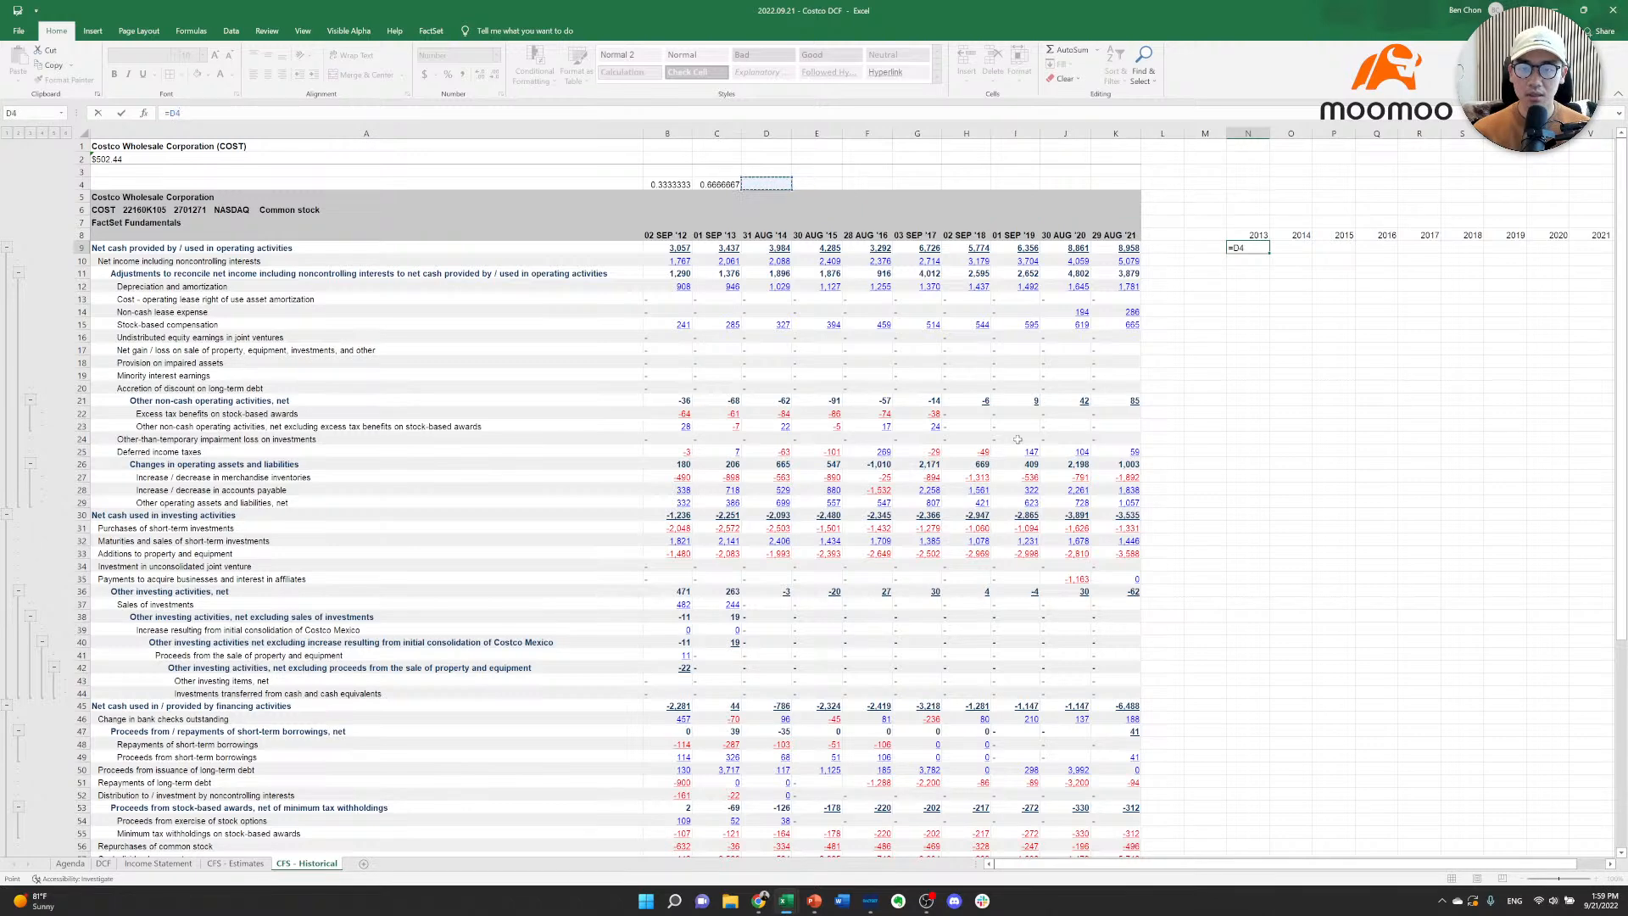
{"action": "key", "text": "Left"}
{"action": "key", "text": "Left"}
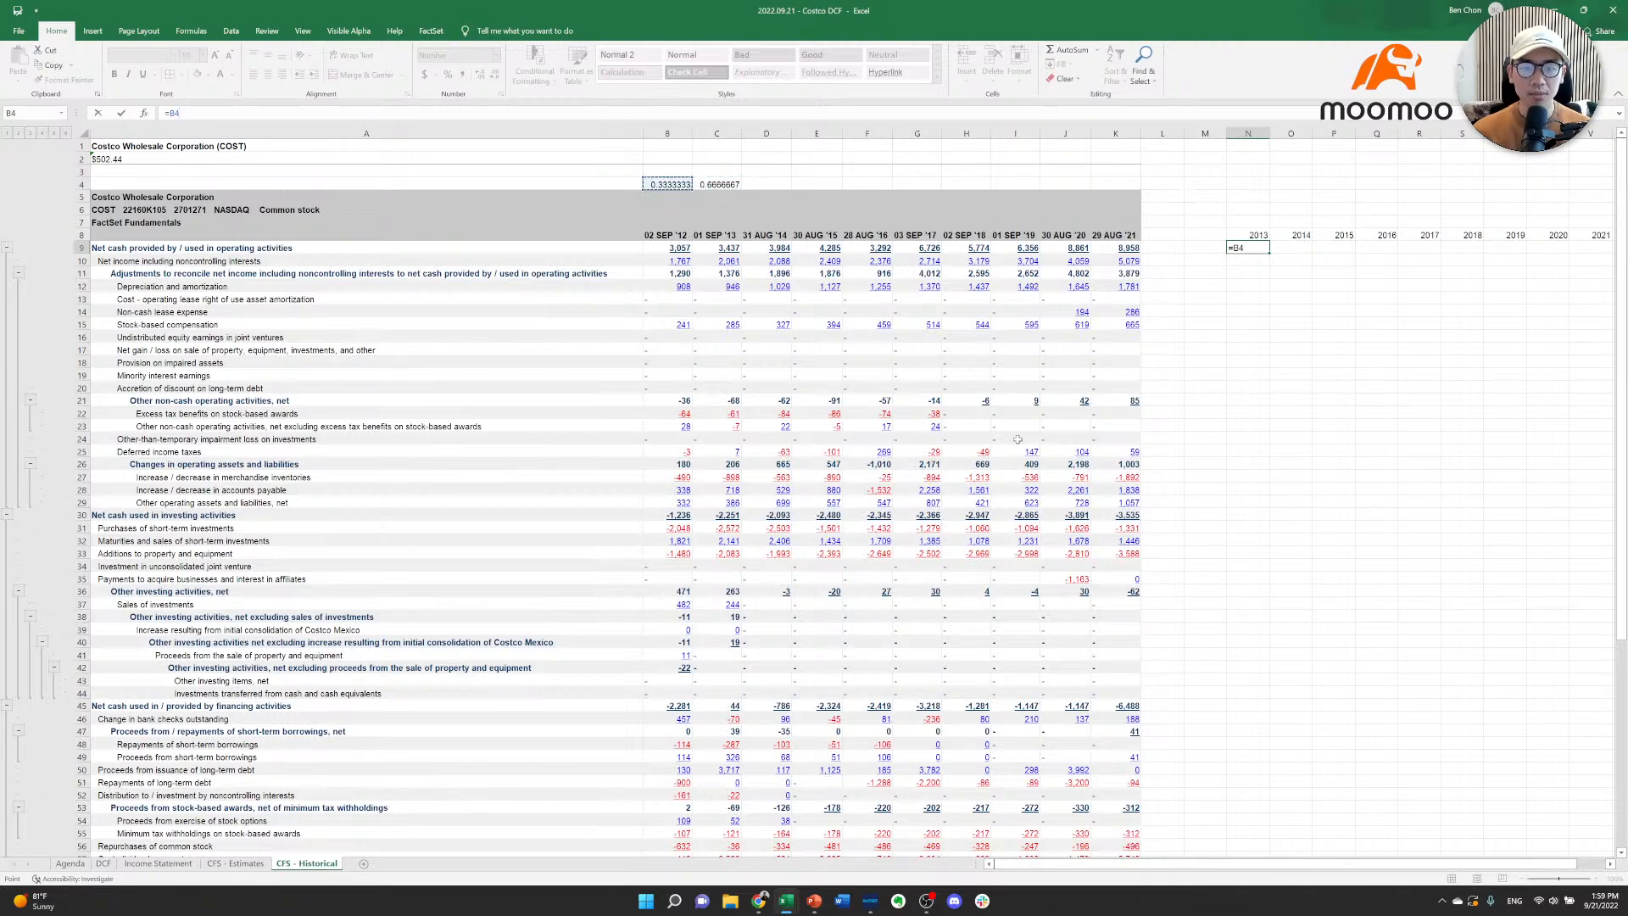
{"action": "key", "text": "F4"}
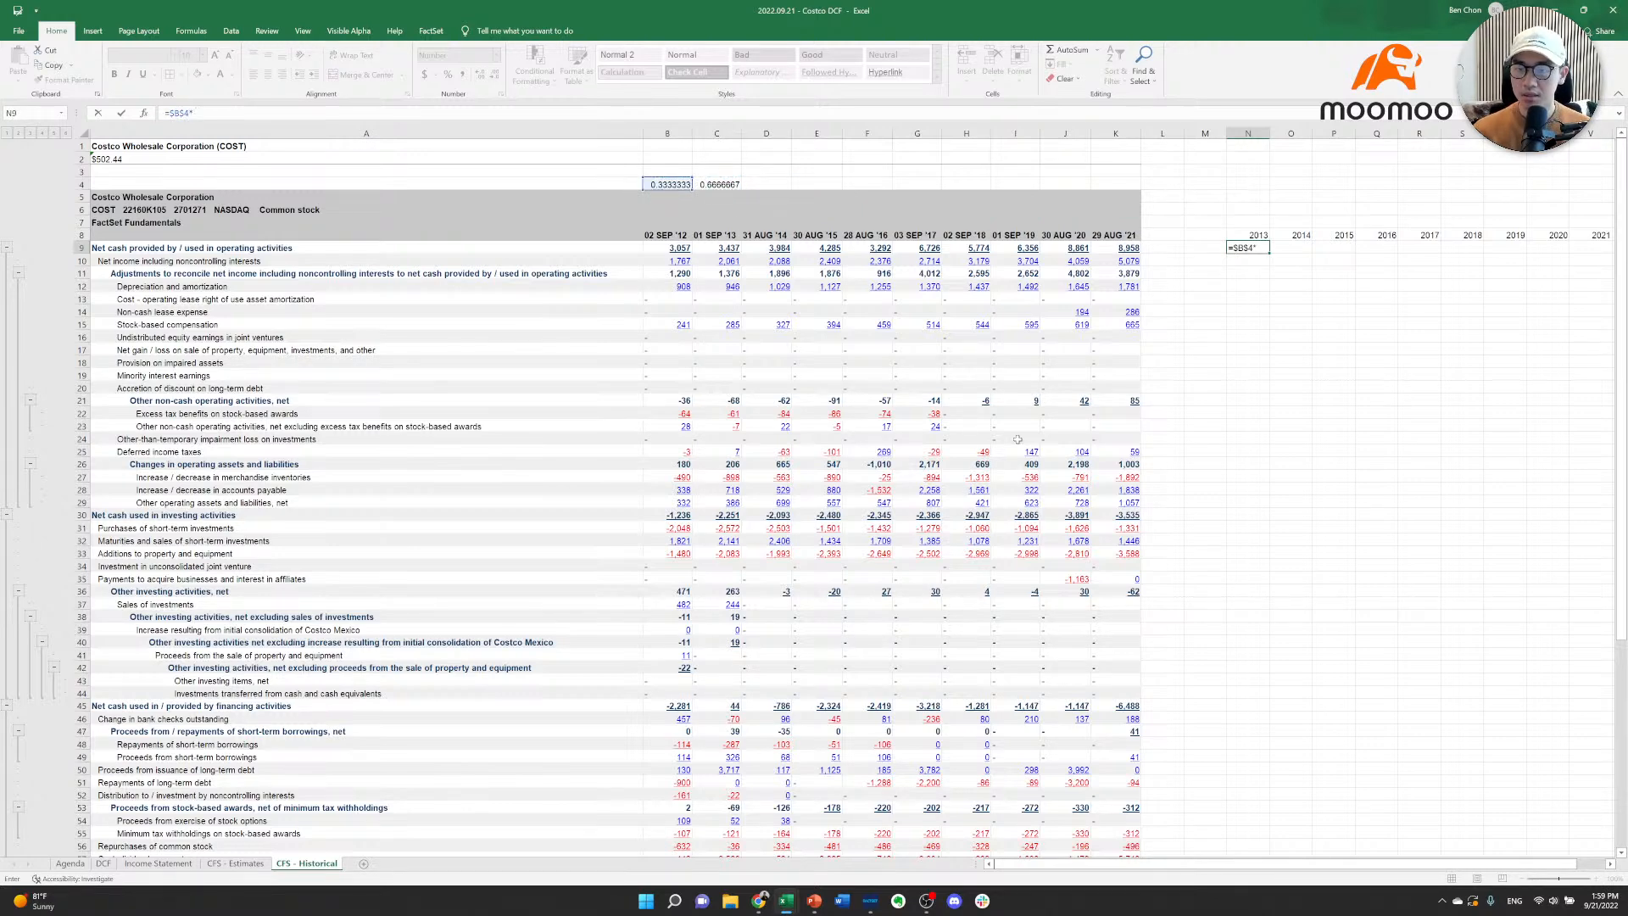
{"action": "type", "text": "*"}
{"action": "key", "text": "Left"}
{"action": "key", "text": "Left"}
{"action": "key", "text": "Left"}
{"action": "key", "text": "Left"}
{"action": "key", "text": "Left"}
{"action": "key", "text": "Left"}
{"action": "key", "text": "Left"}
{"action": "key", "text": "Left"}
{"action": "key", "text": "Left"}
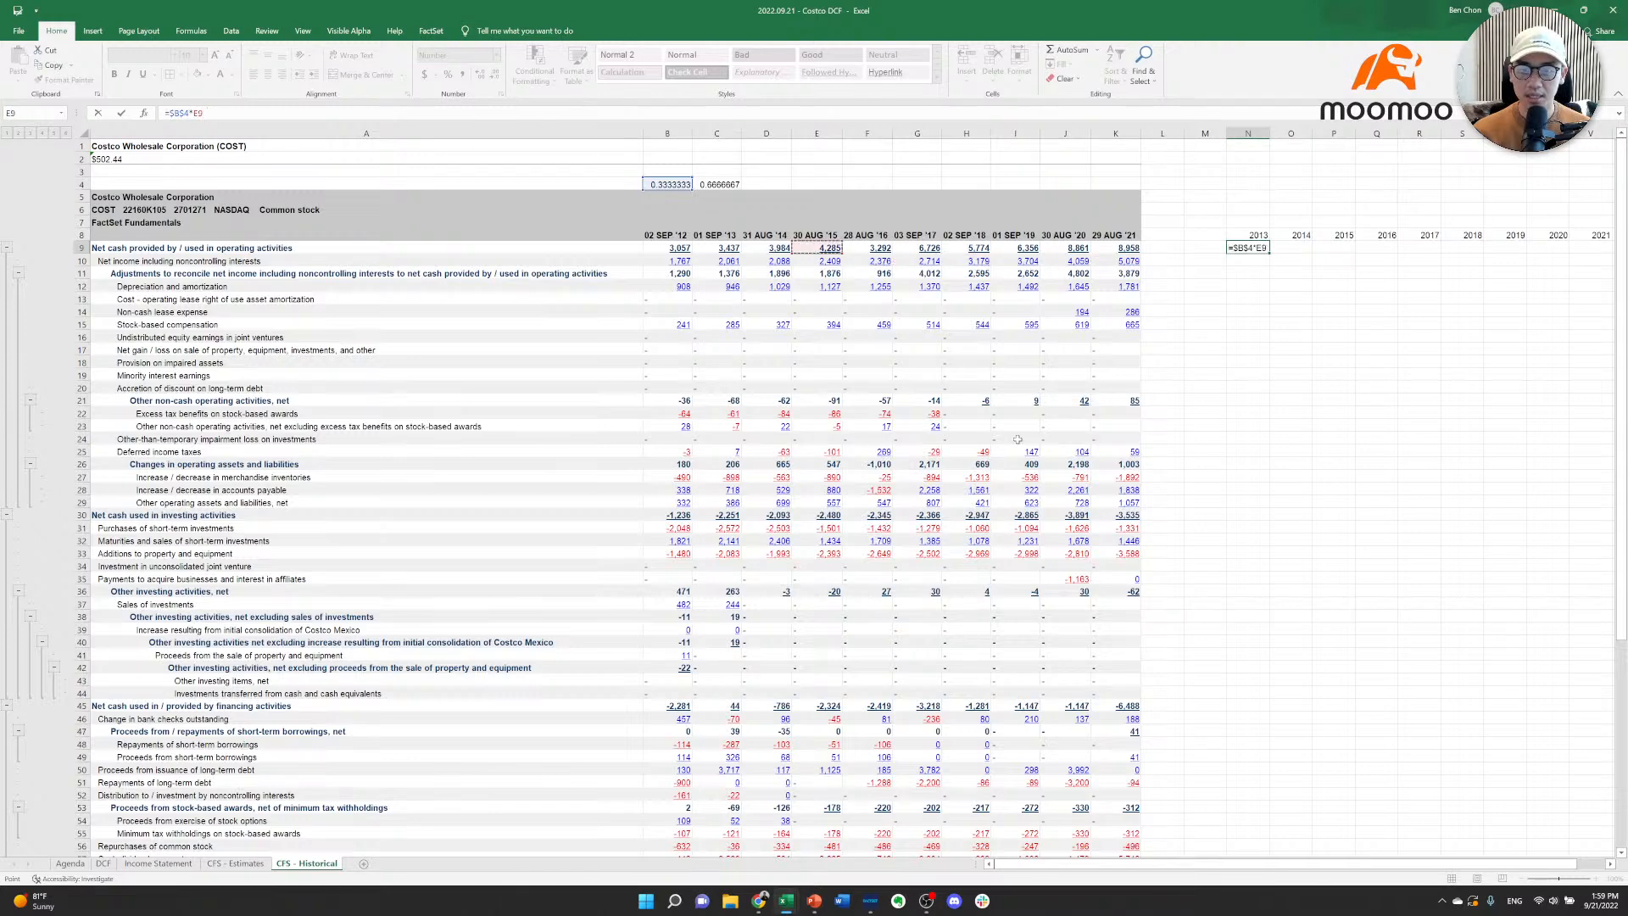
{"action": "key", "text": "Left"}
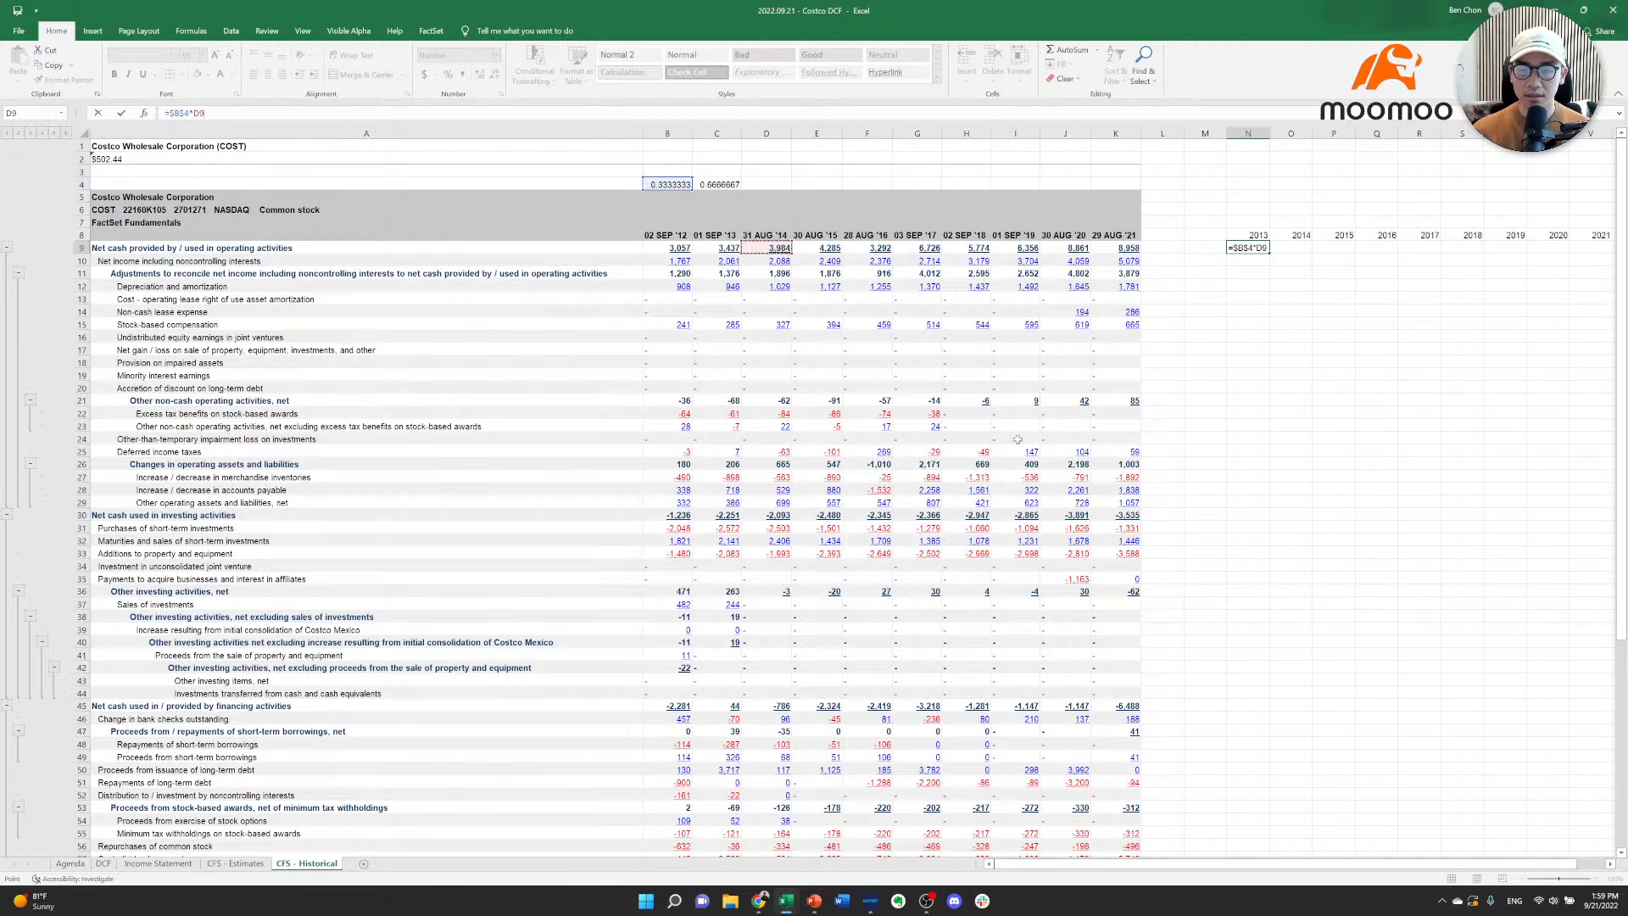
{"action": "type", "text": "+"}
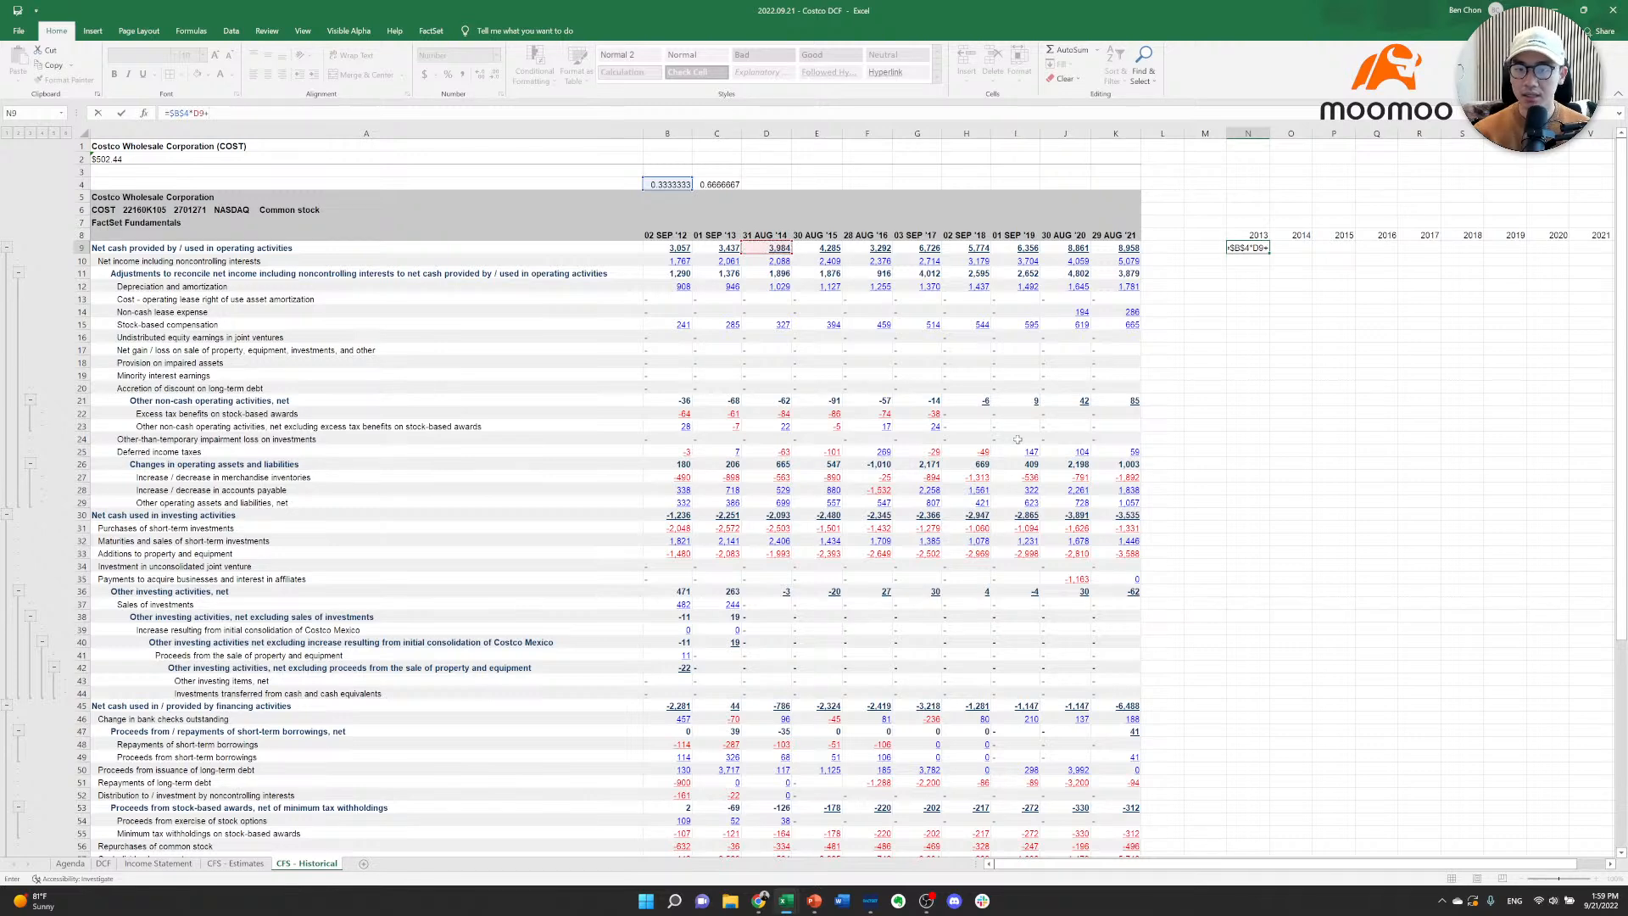
{"action": "key", "text": "Left"}
{"action": "key", "text": "Left"}
{"action": "key", "text": "Left"}
{"action": "key", "text": "Left"}
{"action": "key", "text": "Left"}
{"action": "key", "text": "Left"}
{"action": "key", "text": "Left"}
{"action": "key", "text": "Up"}
{"action": "key", "text": "Up"}
{"action": "key", "text": "Left"}
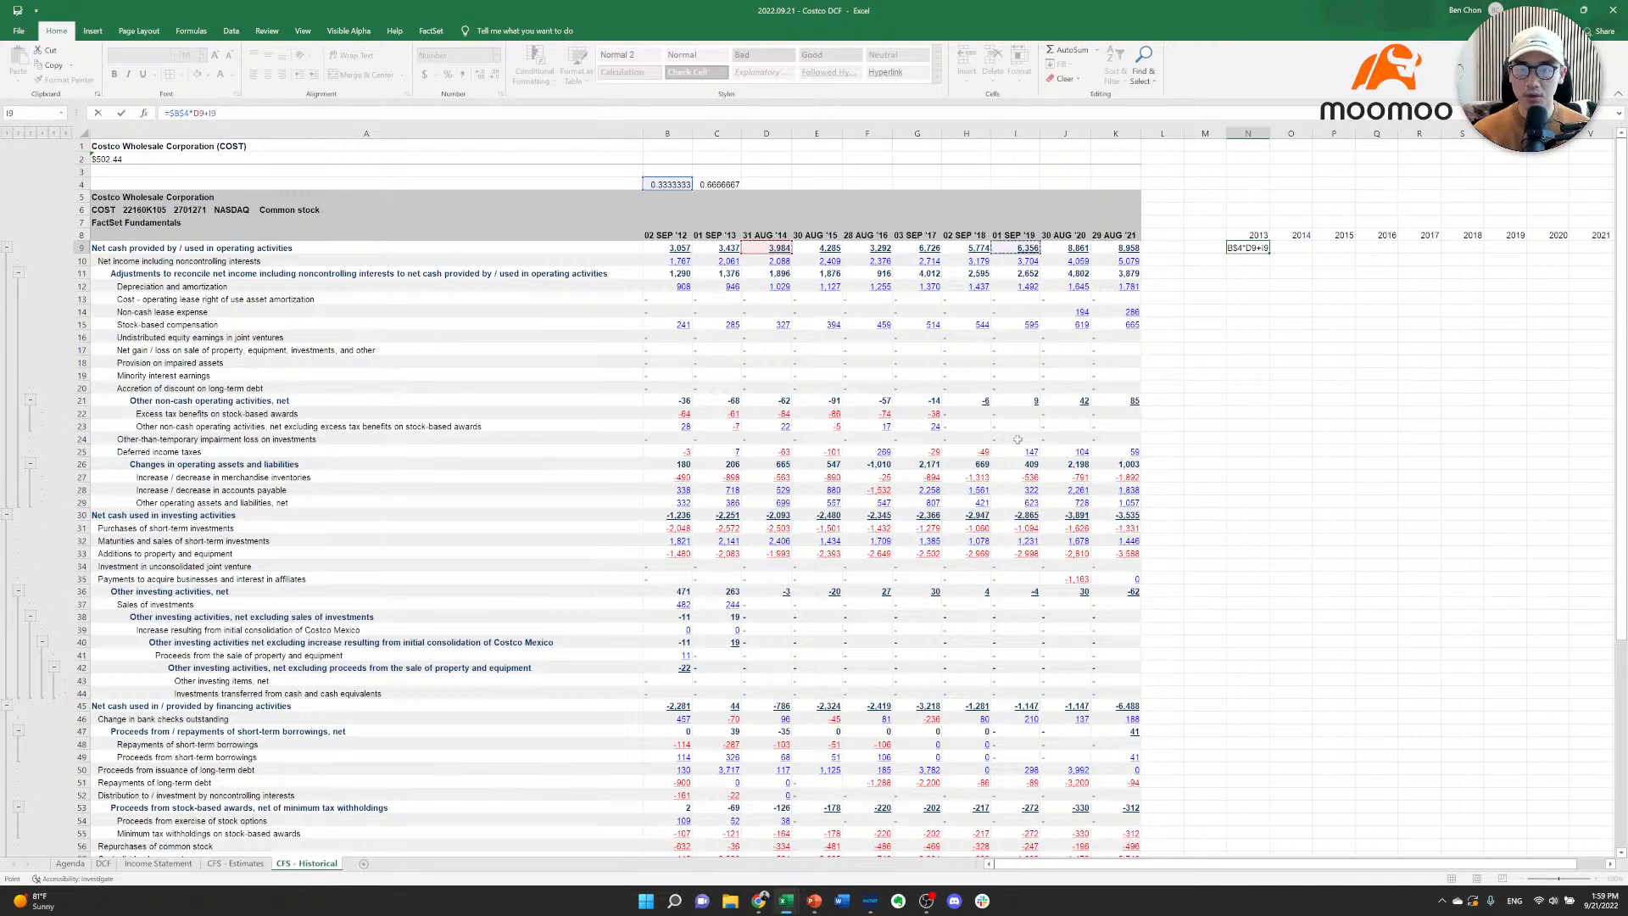
{"action": "key", "text": "Left"}
{"action": "key", "text": "Left"}
{"action": "key", "text": "Left"}
{"action": "key", "text": "Up"}
{"action": "key", "text": "Up"}
{"action": "key", "text": "Up"}
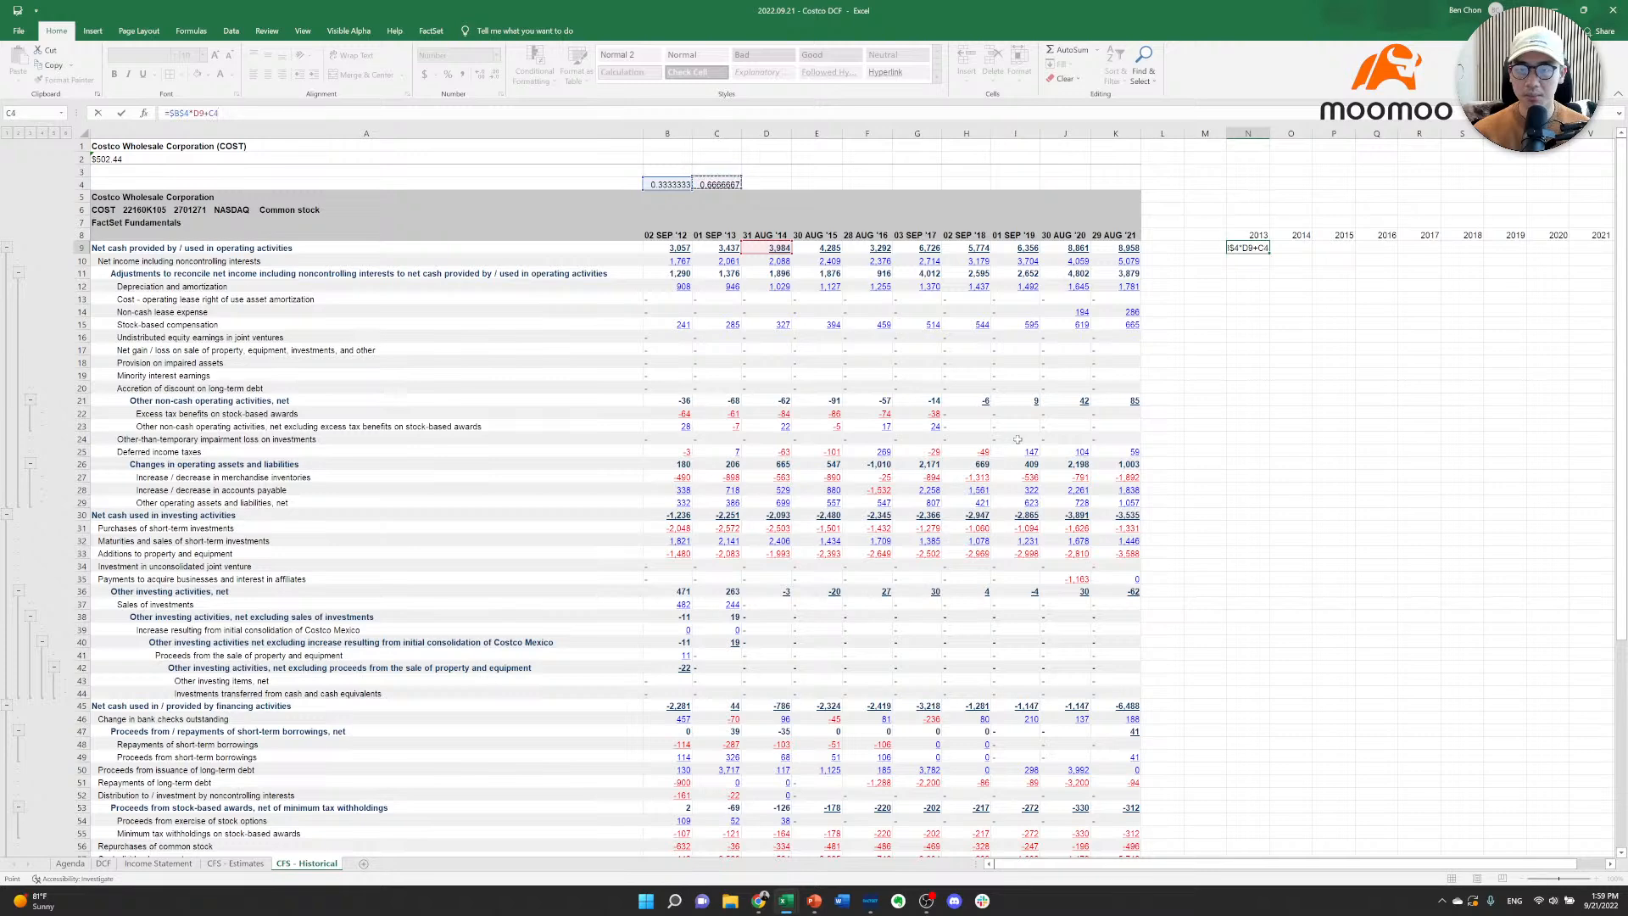
{"action": "key", "text": "F4"}
{"action": "key", "text": "F4"}
{"action": "key", "text": "F4"}
{"action": "key", "text": "F4"}
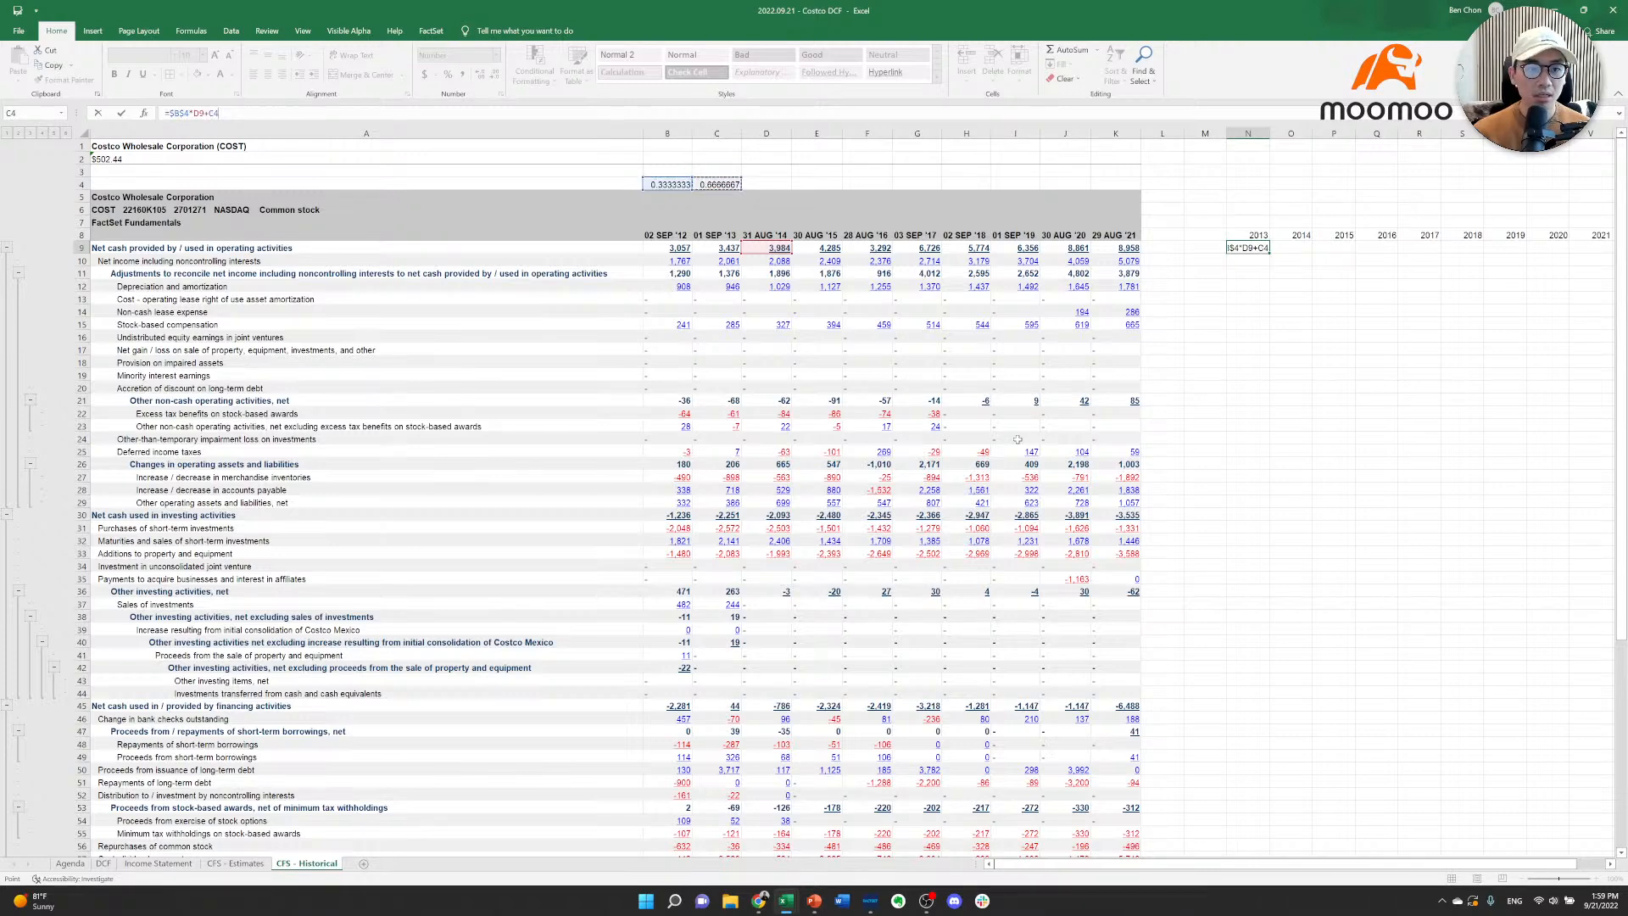
{"action": "type", "text": "*"}
{"action": "key", "text": "Left"}
{"action": "key", "text": "Left"}
{"action": "key", "text": "Left"}
{"action": "key", "text": "Left"}
{"action": "key", "text": "Left"}
{"action": "key", "text": "Left"}
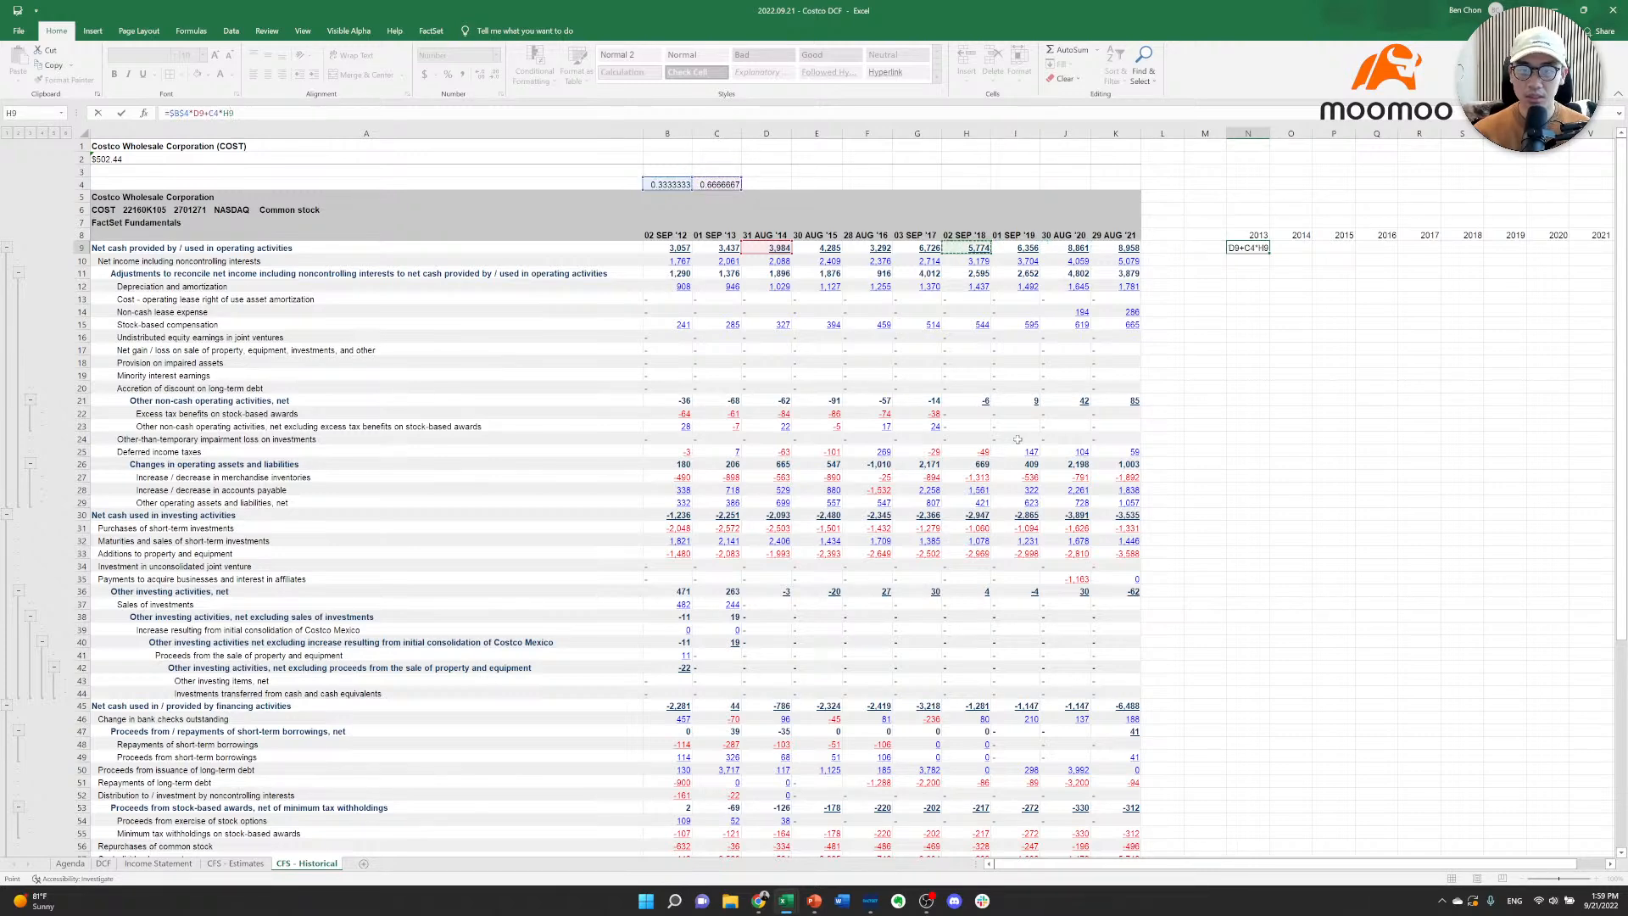
{"action": "key", "text": "Left"}
{"action": "key", "text": "Left"}
{"action": "key", "text": "Left"}
{"action": "key", "text": "Left"}
{"action": "key", "text": "Left"}
{"action": "key", "text": "Left"}
{"action": "key", "text": "Right"}
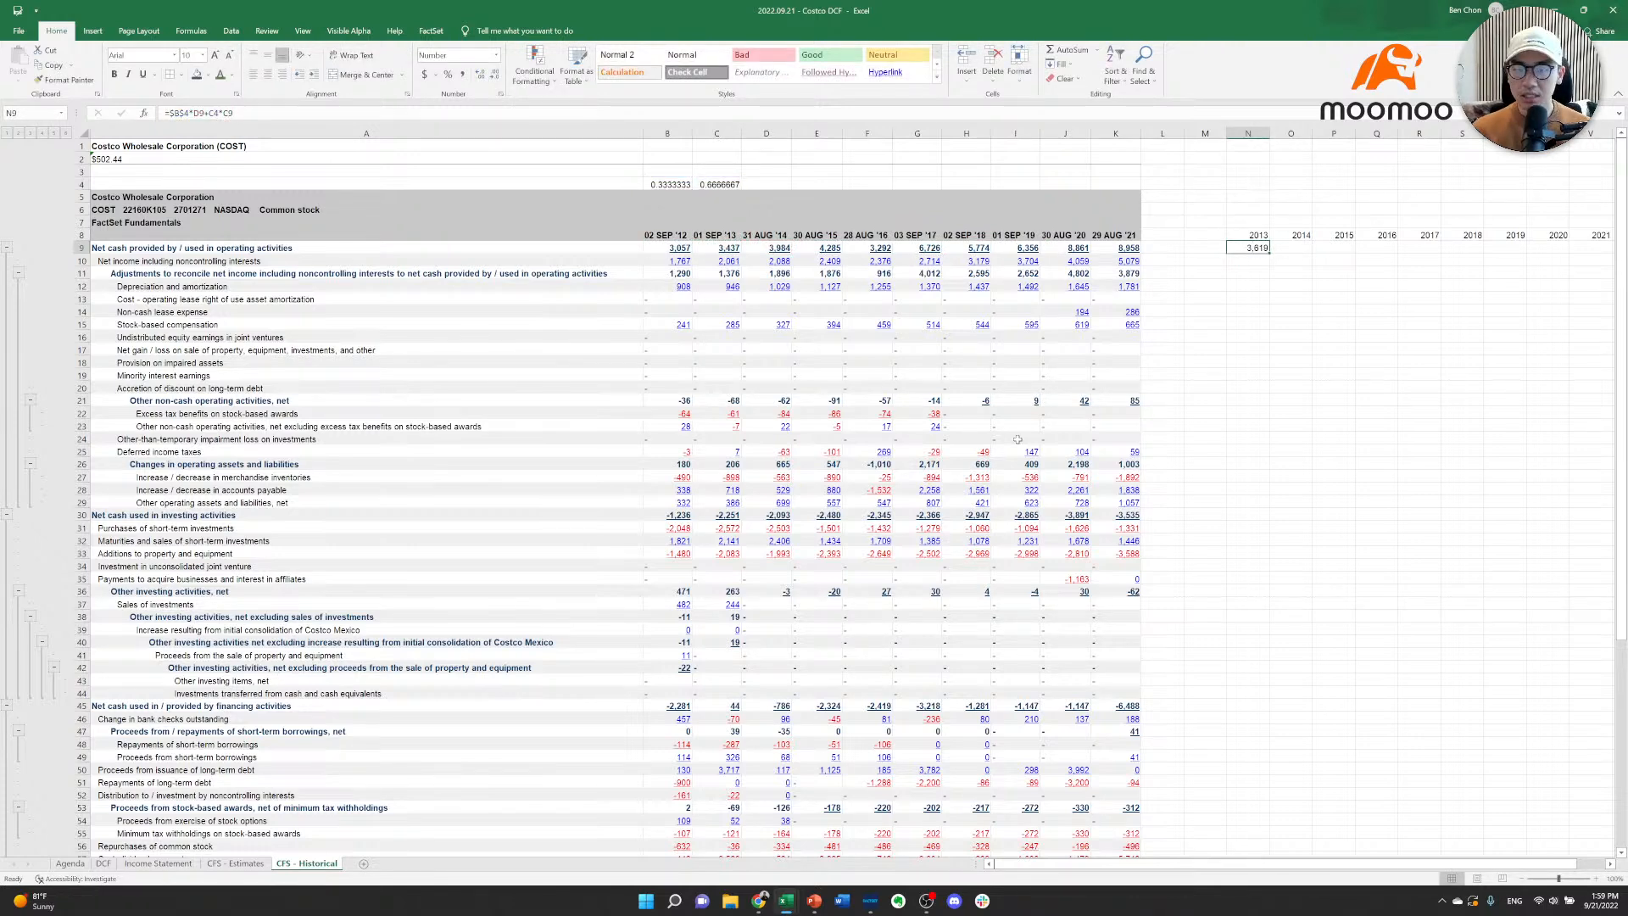
Check the references in N9, and move the 4/12 weight from B4 to D4 above the fiscal 2014 column.
{"action": "key", "text": "F2"}
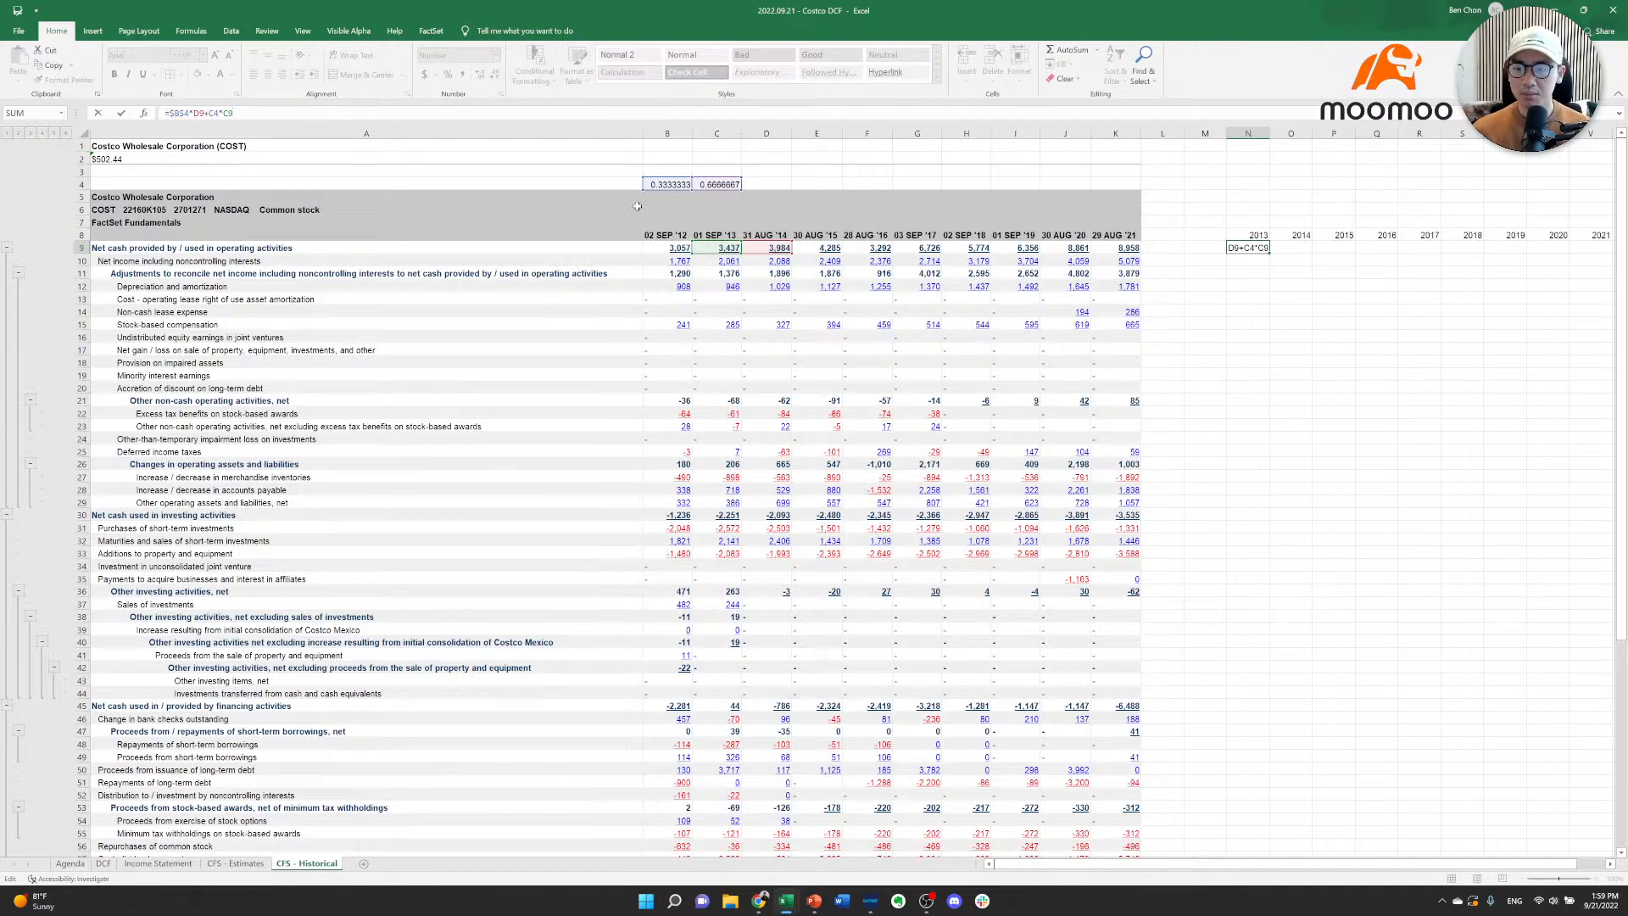
{"action": "key", "text": "Return"}
{"action": "key", "text": "Up"}
{"action": "key", "text": "Up"}
{"action": "key", "text": "Up"}
{"action": "key", "text": "Up"}
{"action": "key", "text": "Up"}
{"action": "key", "text": "Up"}
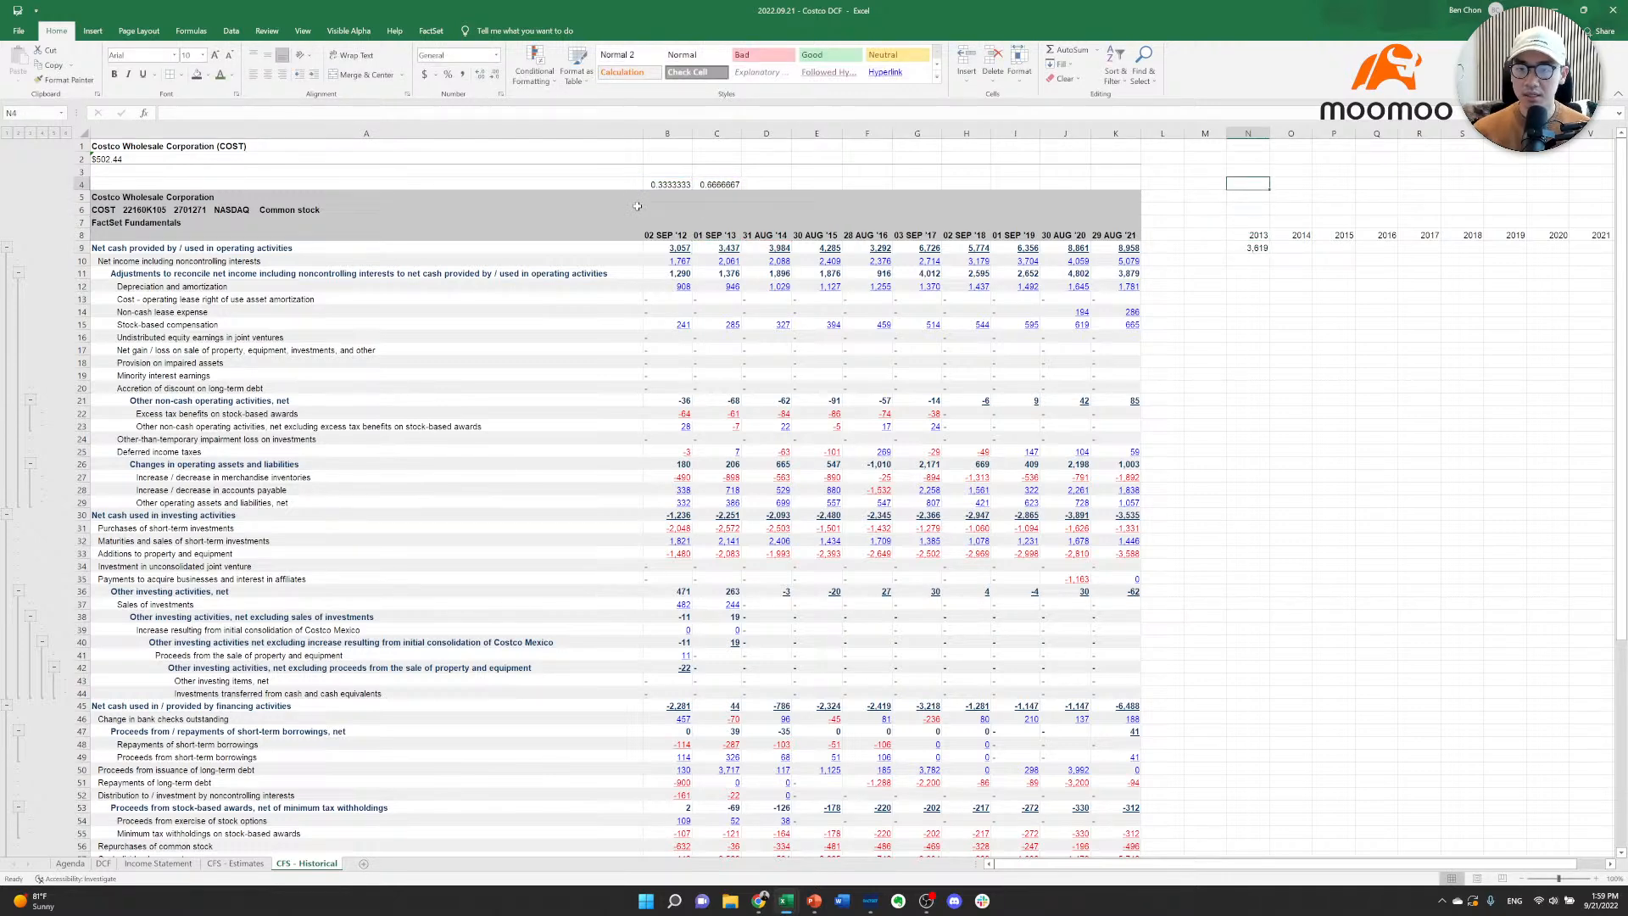
{"action": "key", "text": "ctrl+Left"}
{"action": "key", "text": "Left"}
{"action": "key", "text": "ctrl+c"}
{"action": "key", "text": "Right"}
{"action": "key", "text": "Right"}
{"action": "key", "text": "Right"}
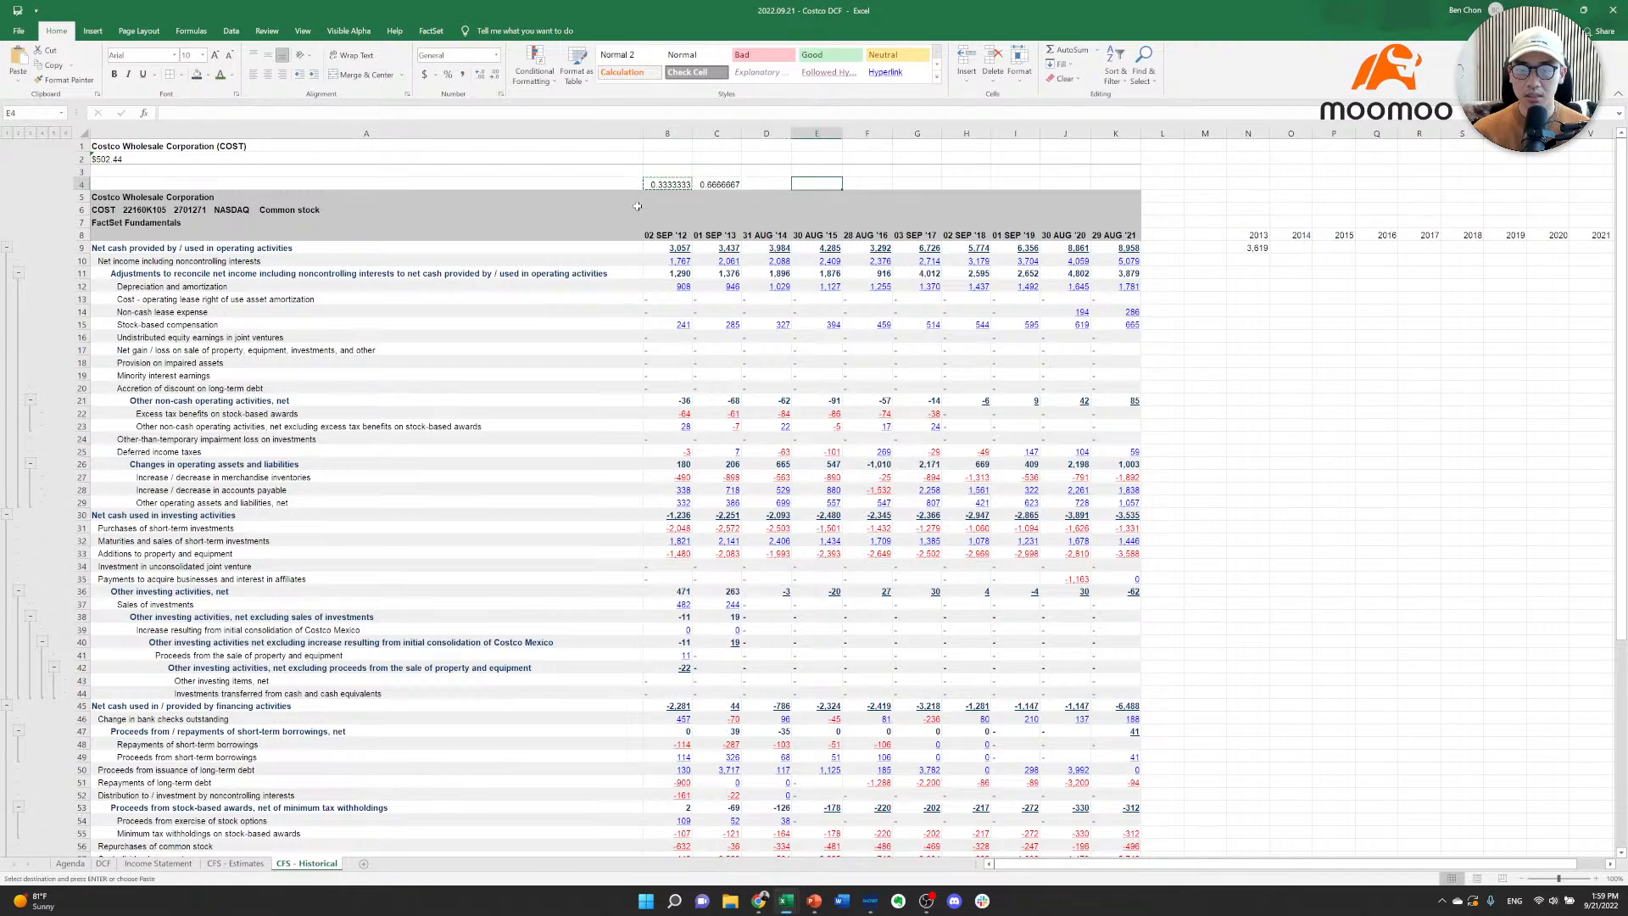
{"action": "key", "text": "ctrl+v"}
{"action": "key", "text": "ctrl+c"}
{"action": "key", "text": "Left"}
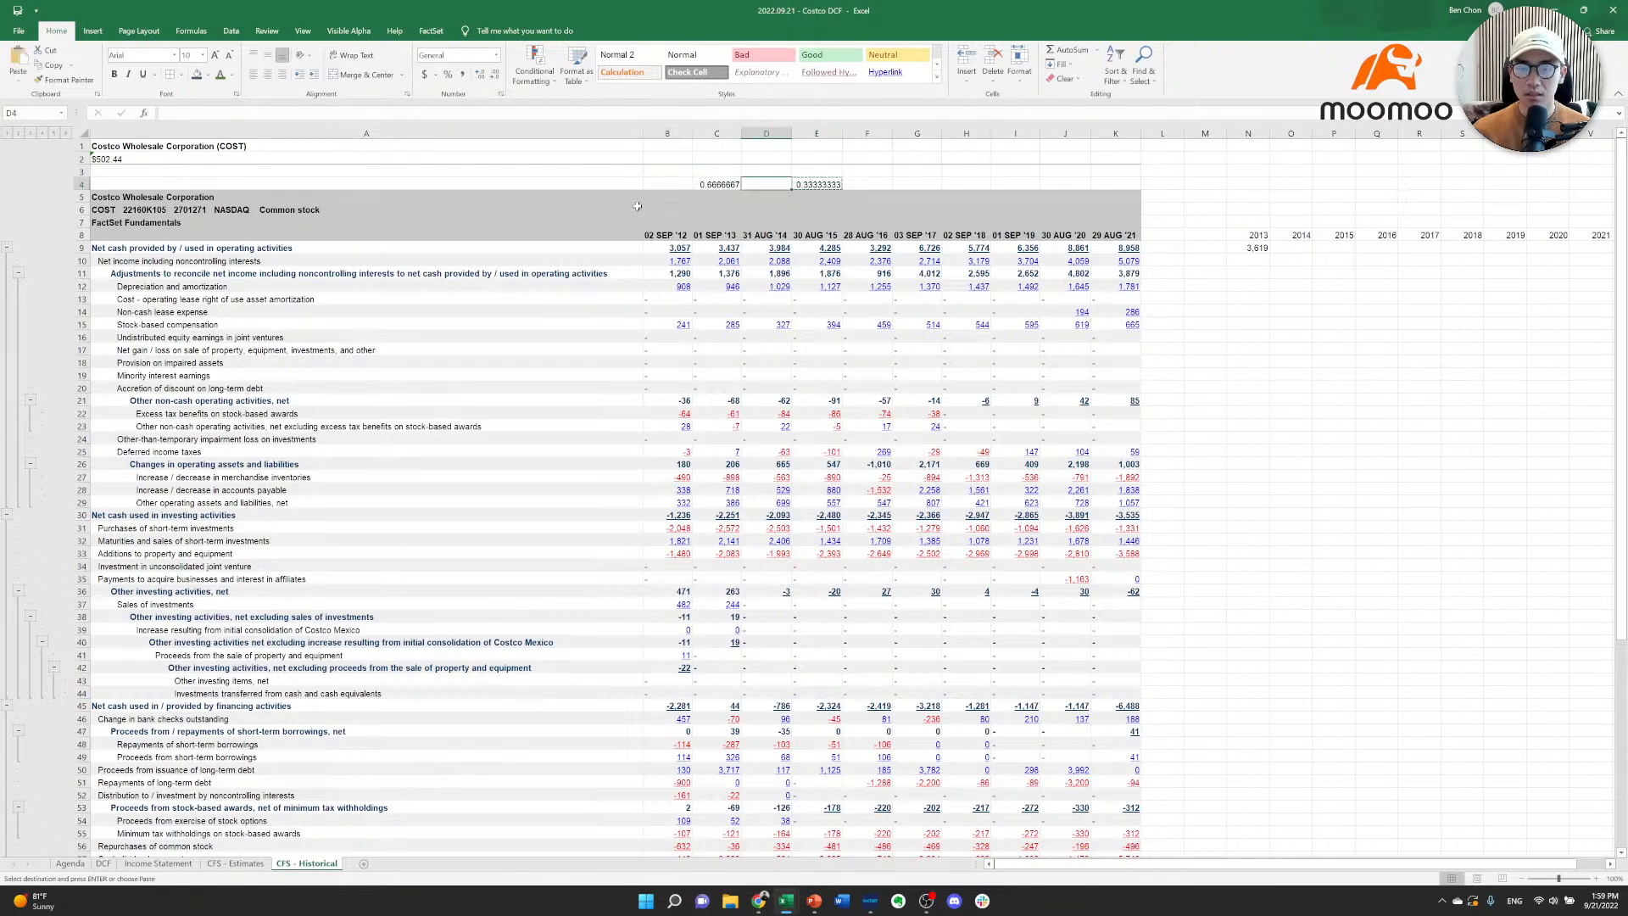
{"action": "key", "text": "ctrl+v"}
Review the weights in C4 and D4 against the fiscal 2013 and 2014 year-end dates and net operating cash flow figures.
{"action": "key", "text": "Down"}
{"action": "key", "text": "Down"}
{"action": "key", "text": "Down"}
{"action": "key", "text": "Down"}
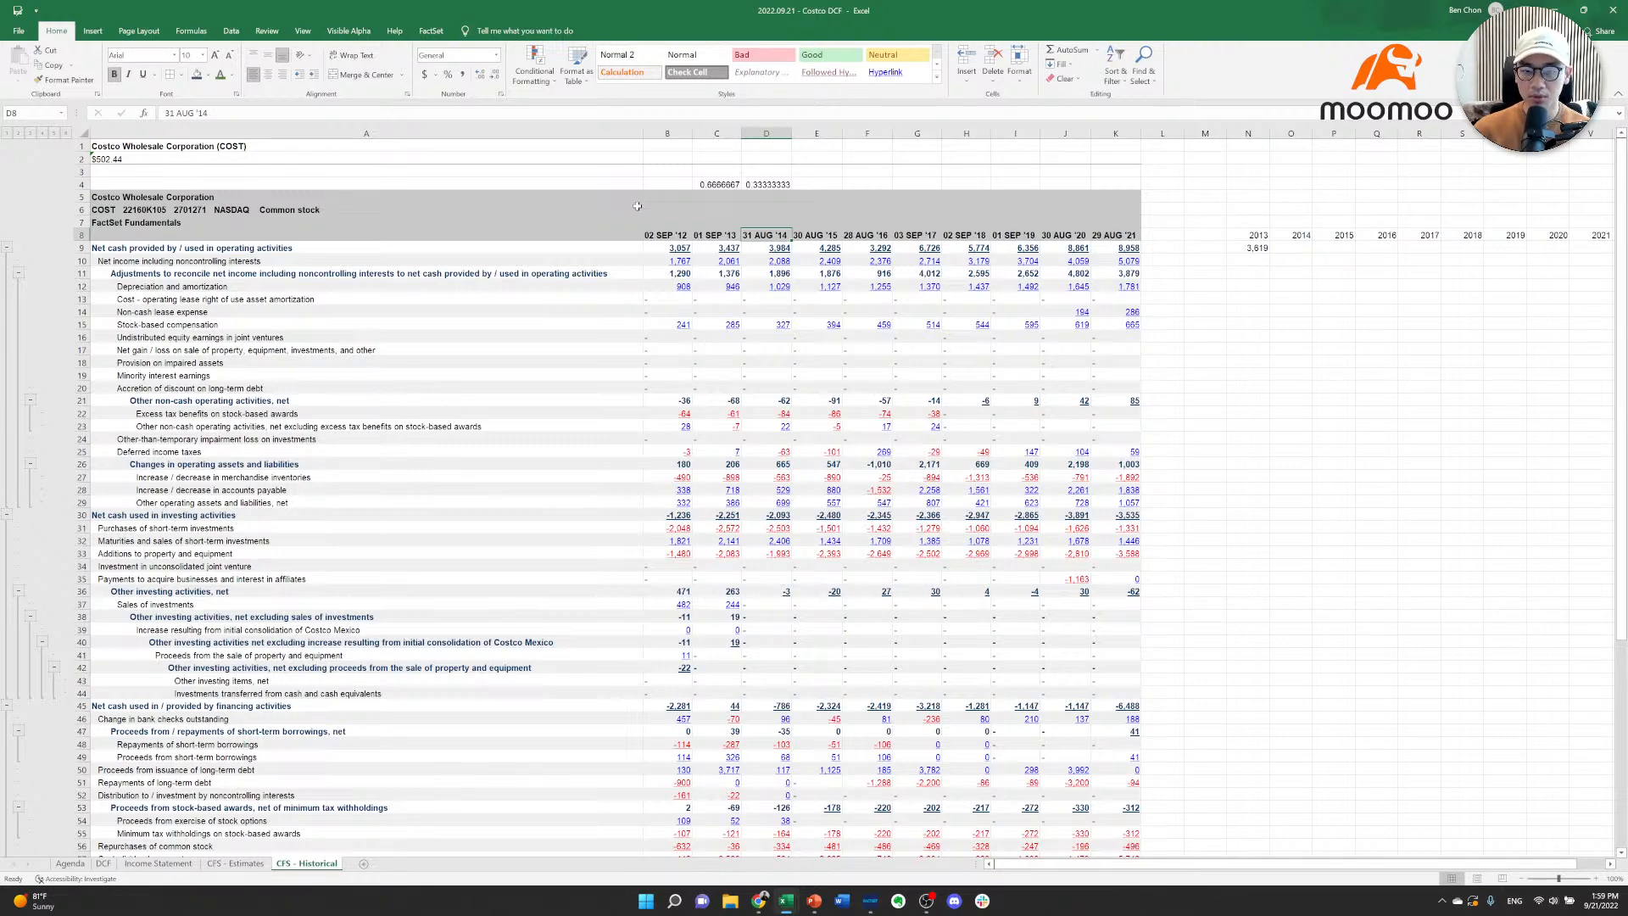
{"action": "key", "text": "Up"}
{"action": "key", "text": "Up"}
{"action": "key", "text": "Up"}
{"action": "key", "text": "Up"}
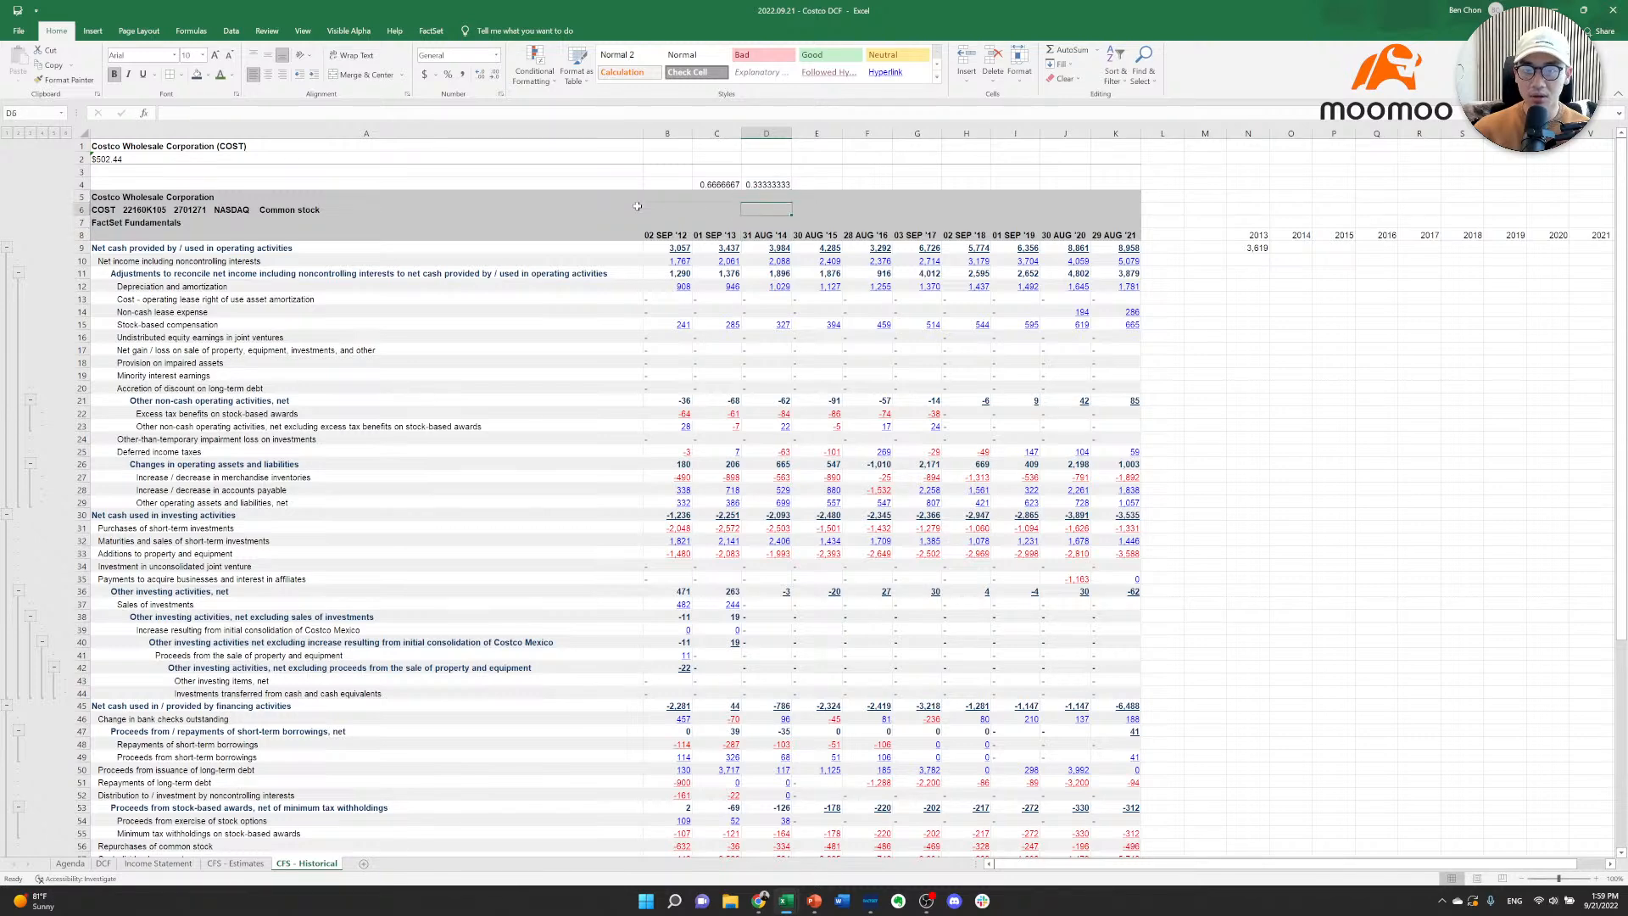
{"action": "key", "text": "Down"}
{"action": "key", "text": "Down"}
{"action": "key", "text": "Down"}
{"action": "key", "text": "Down"}
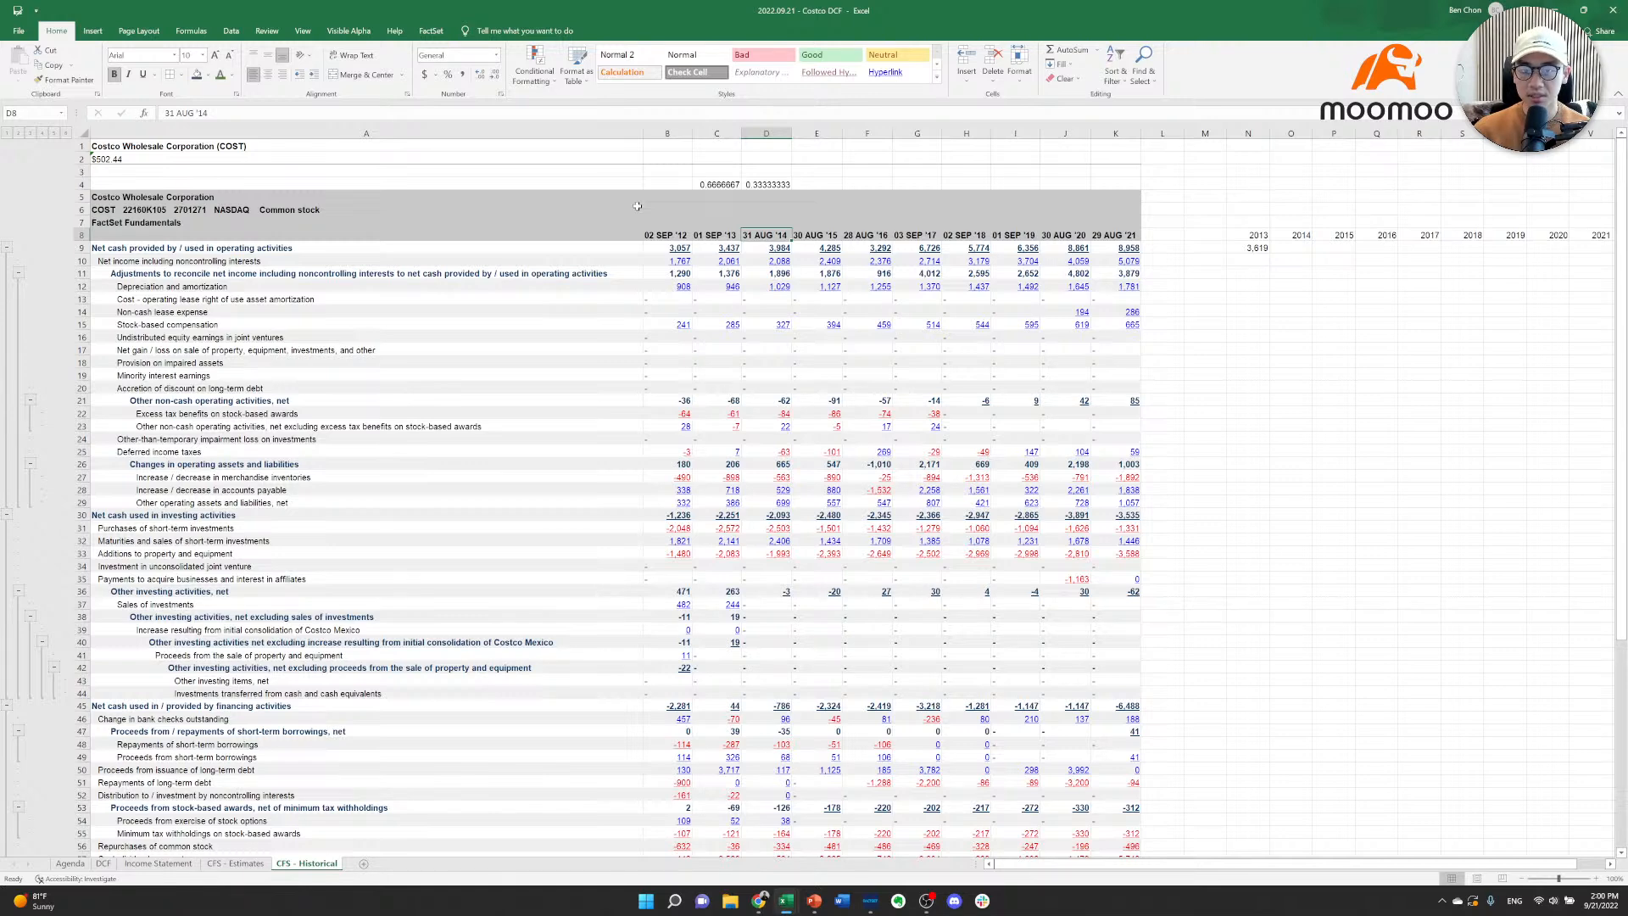
{"action": "key", "text": "Left"}
{"action": "key", "text": "Right"}
{"action": "key", "text": "Down"}
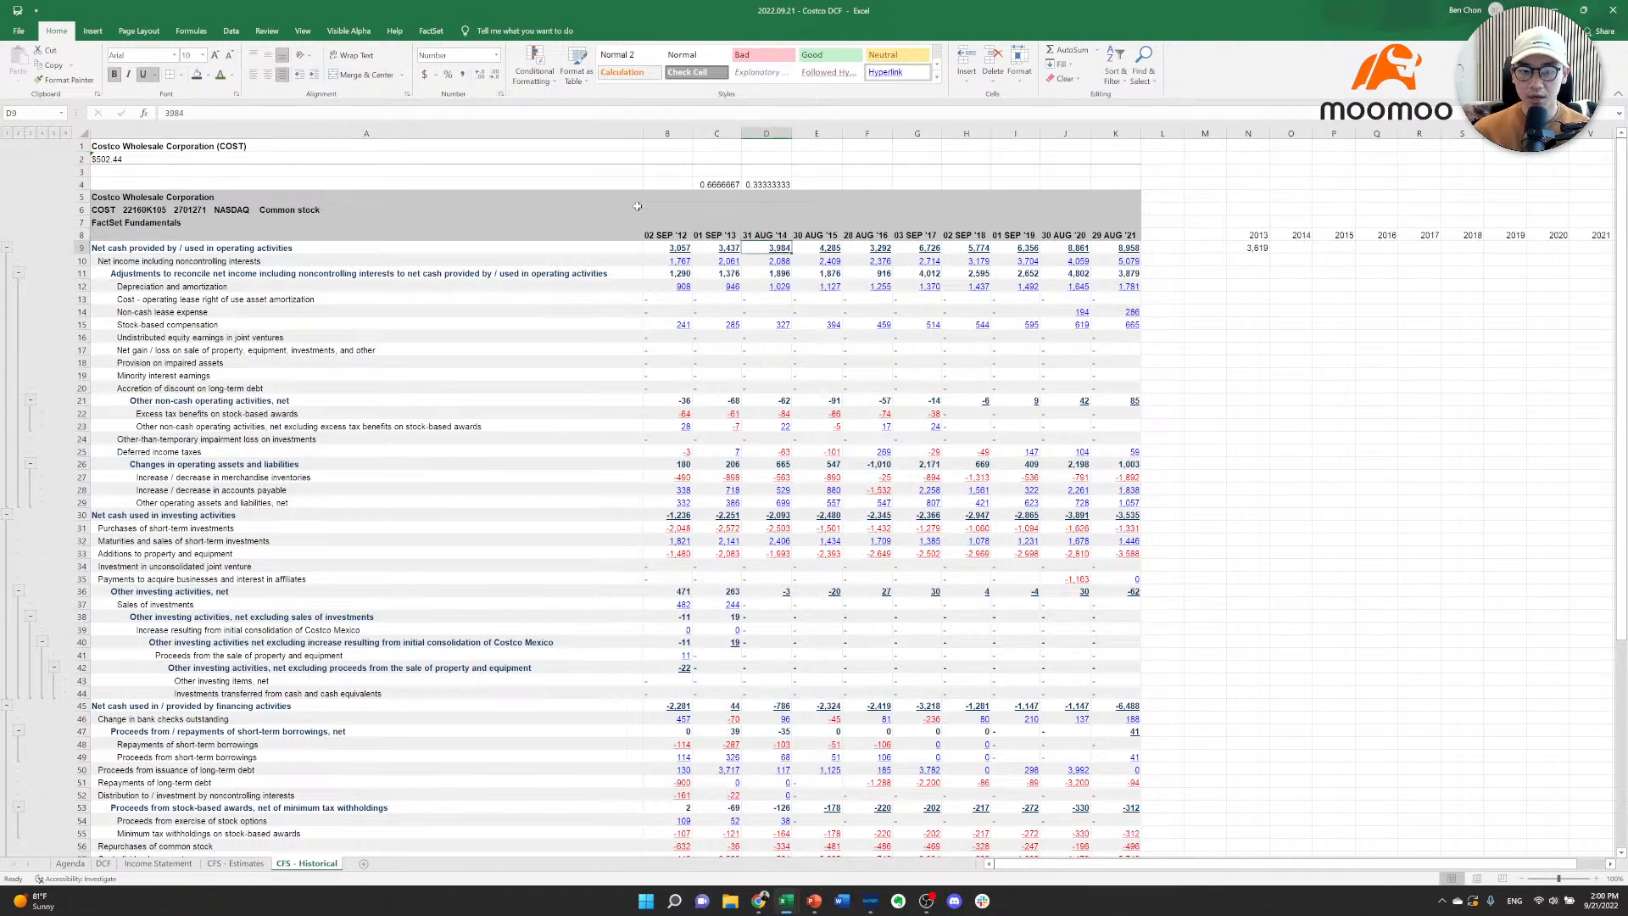
{"action": "key", "text": "Left"}
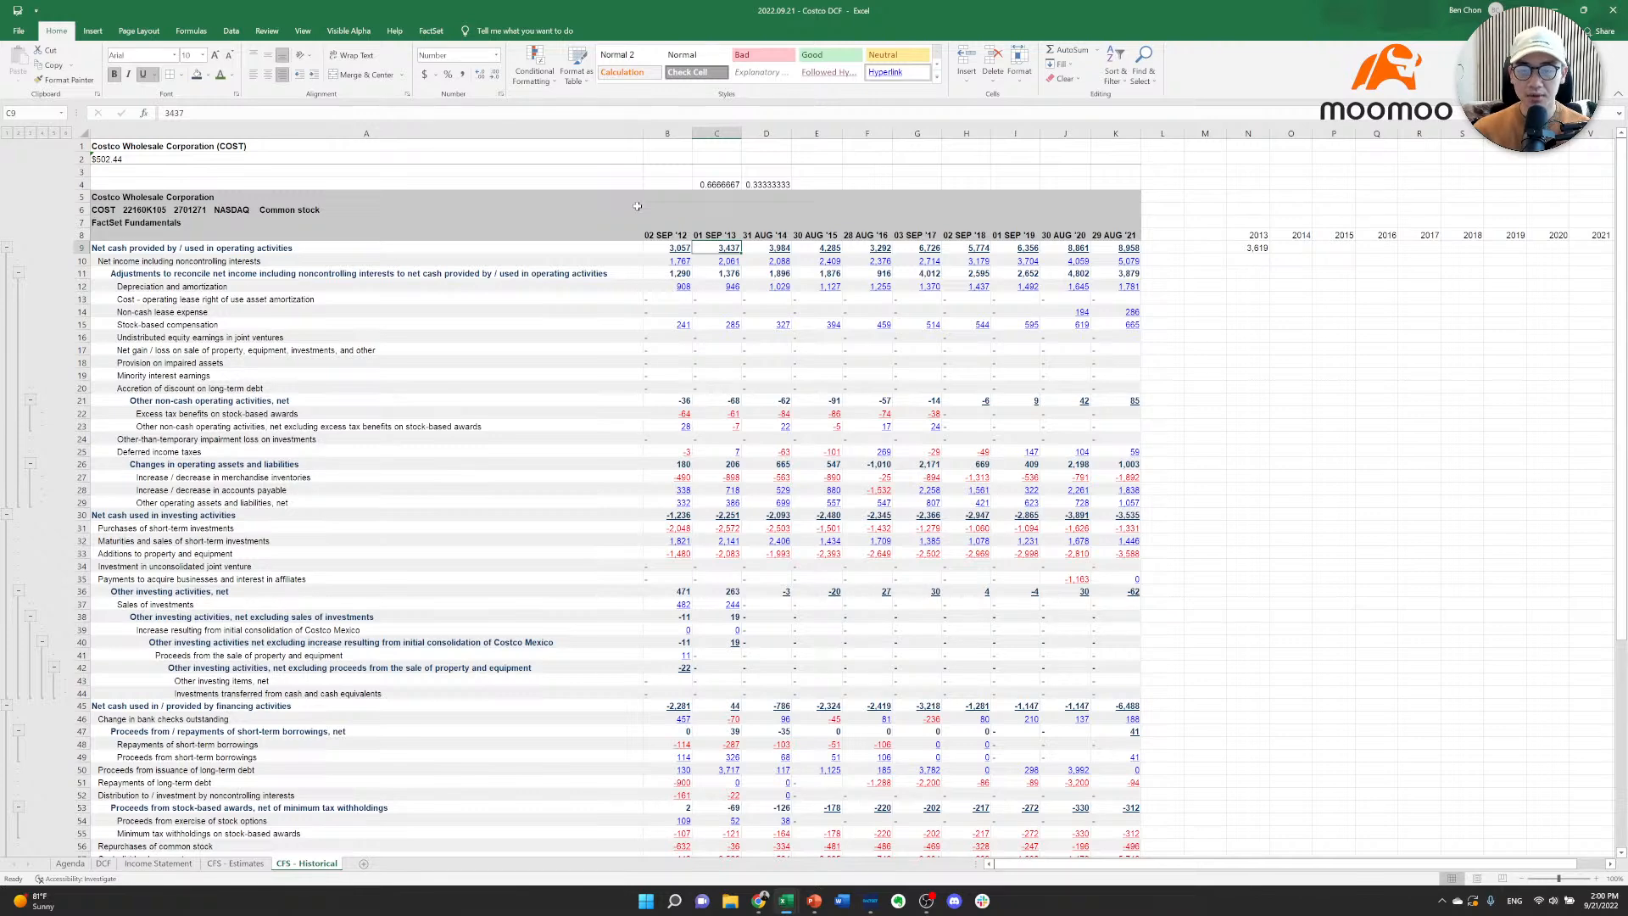
{"action": "key", "text": "Up"}
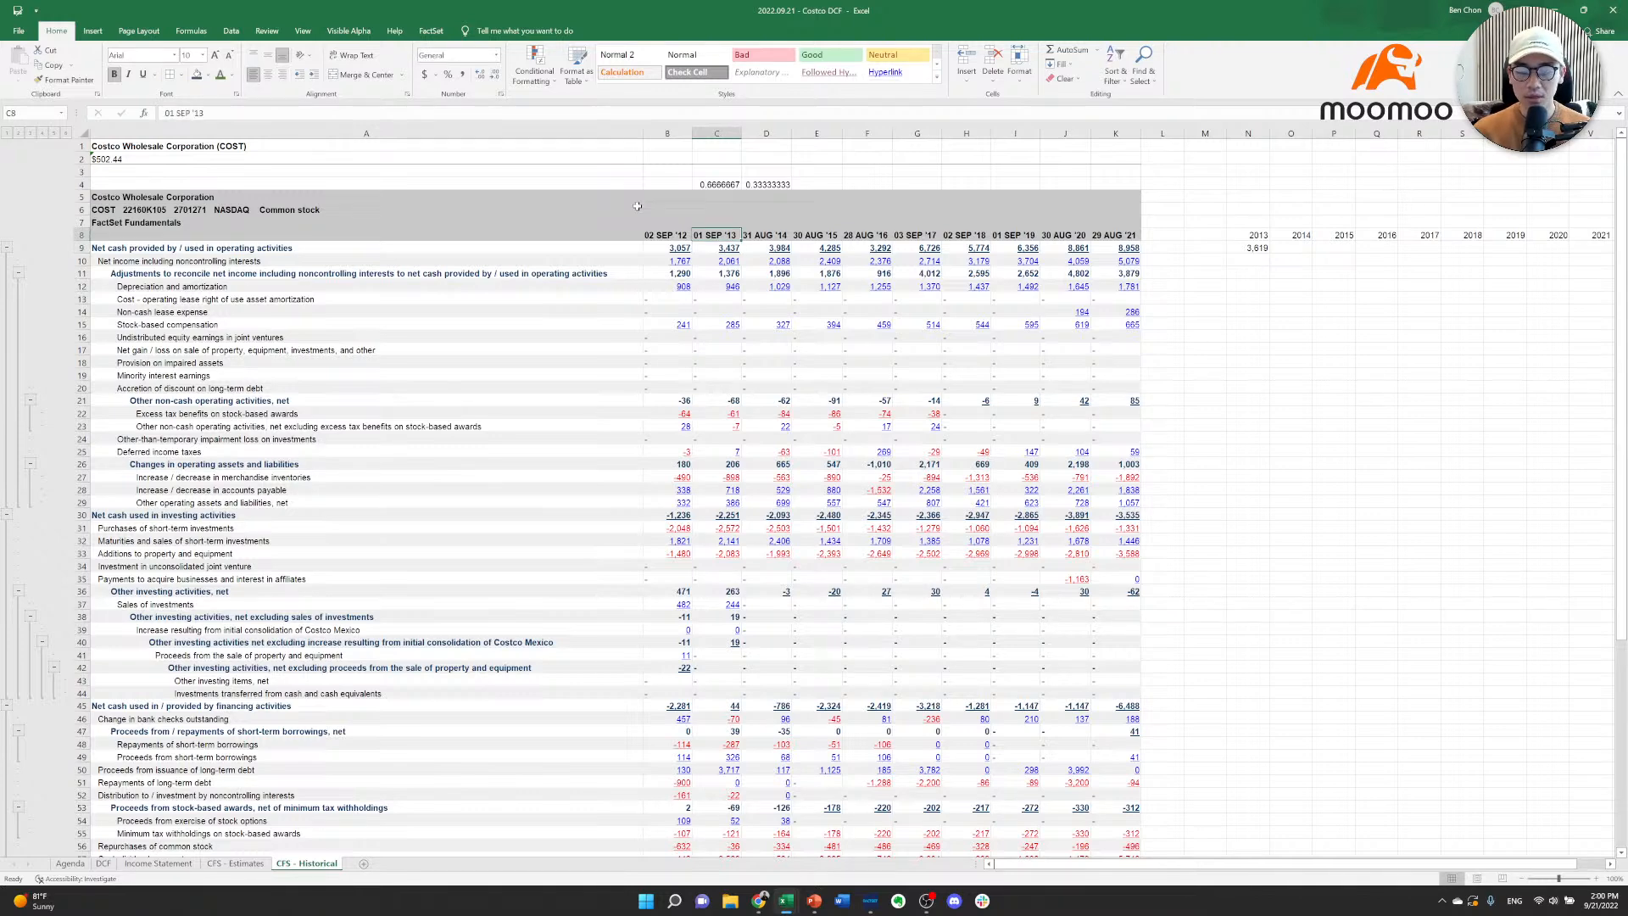
Check that the weights and cash flow cells referenced by the calendar 2013 formula in N9 match the right fiscal years.
{"action": "key", "text": "Down"}
{"action": "key", "text": "Right"}
{"action": "key", "text": "Right"}
{"action": "key", "text": "Right"}
{"action": "key", "text": "Right"}
{"action": "key", "text": "Right"}
{"action": "key", "text": "Right"}
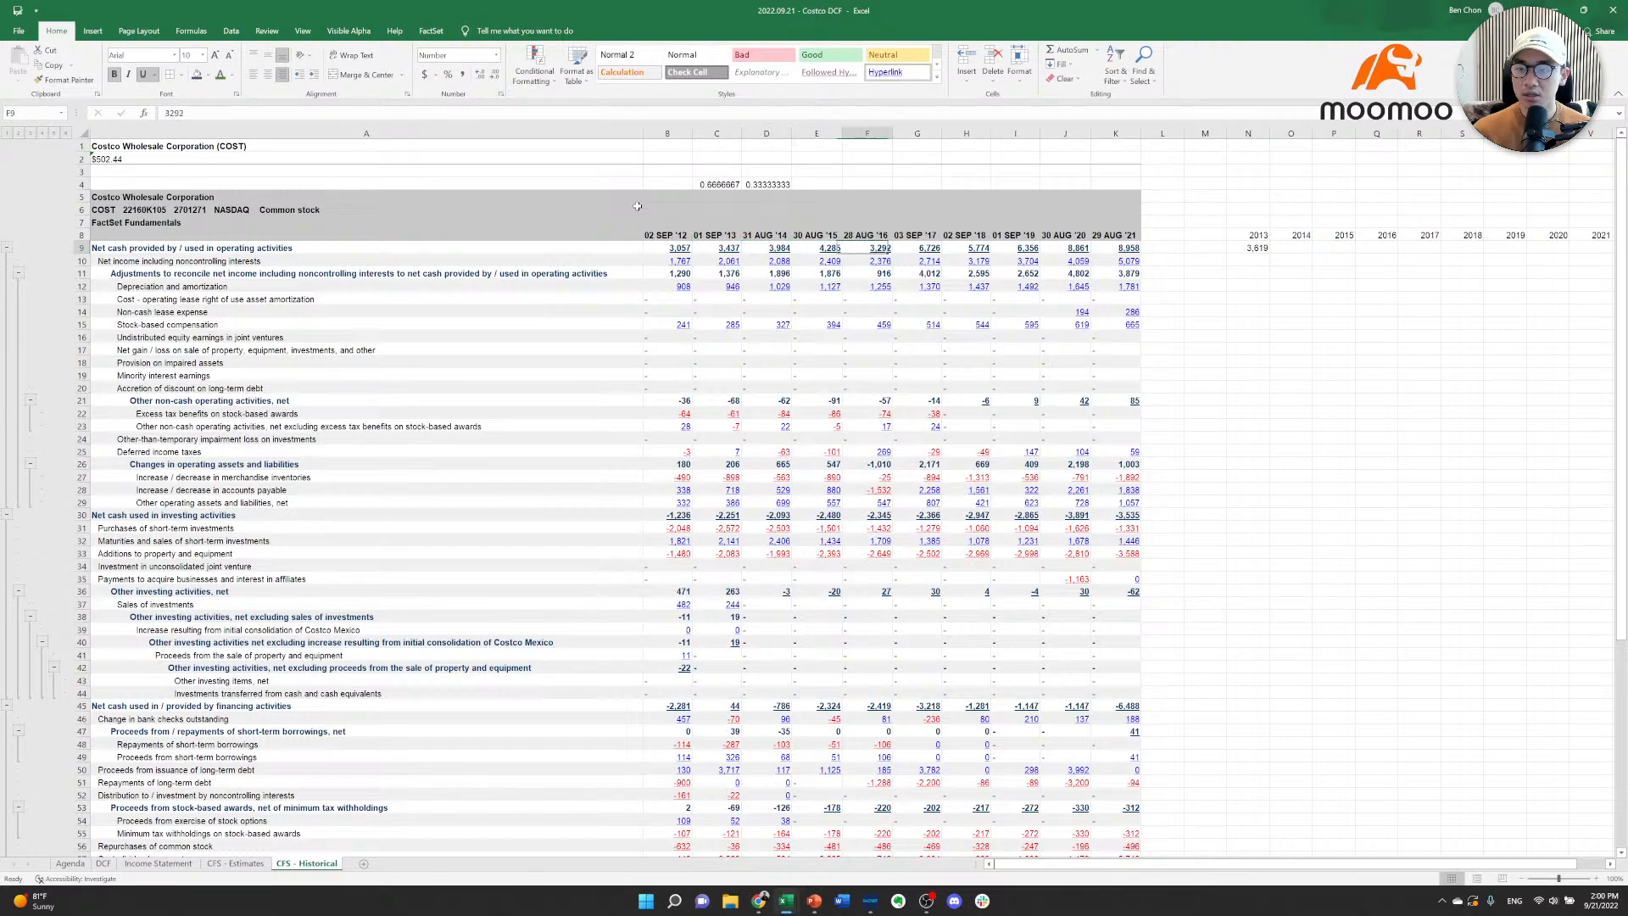
{"action": "key", "text": "Right"}
{"action": "key", "text": "Right"}
{"action": "key", "text": "Right"}
{"action": "key", "text": "Right"}
{"action": "key", "text": "Right"}
{"action": "type", "text": "=$D$4*D9+C4*C9"}
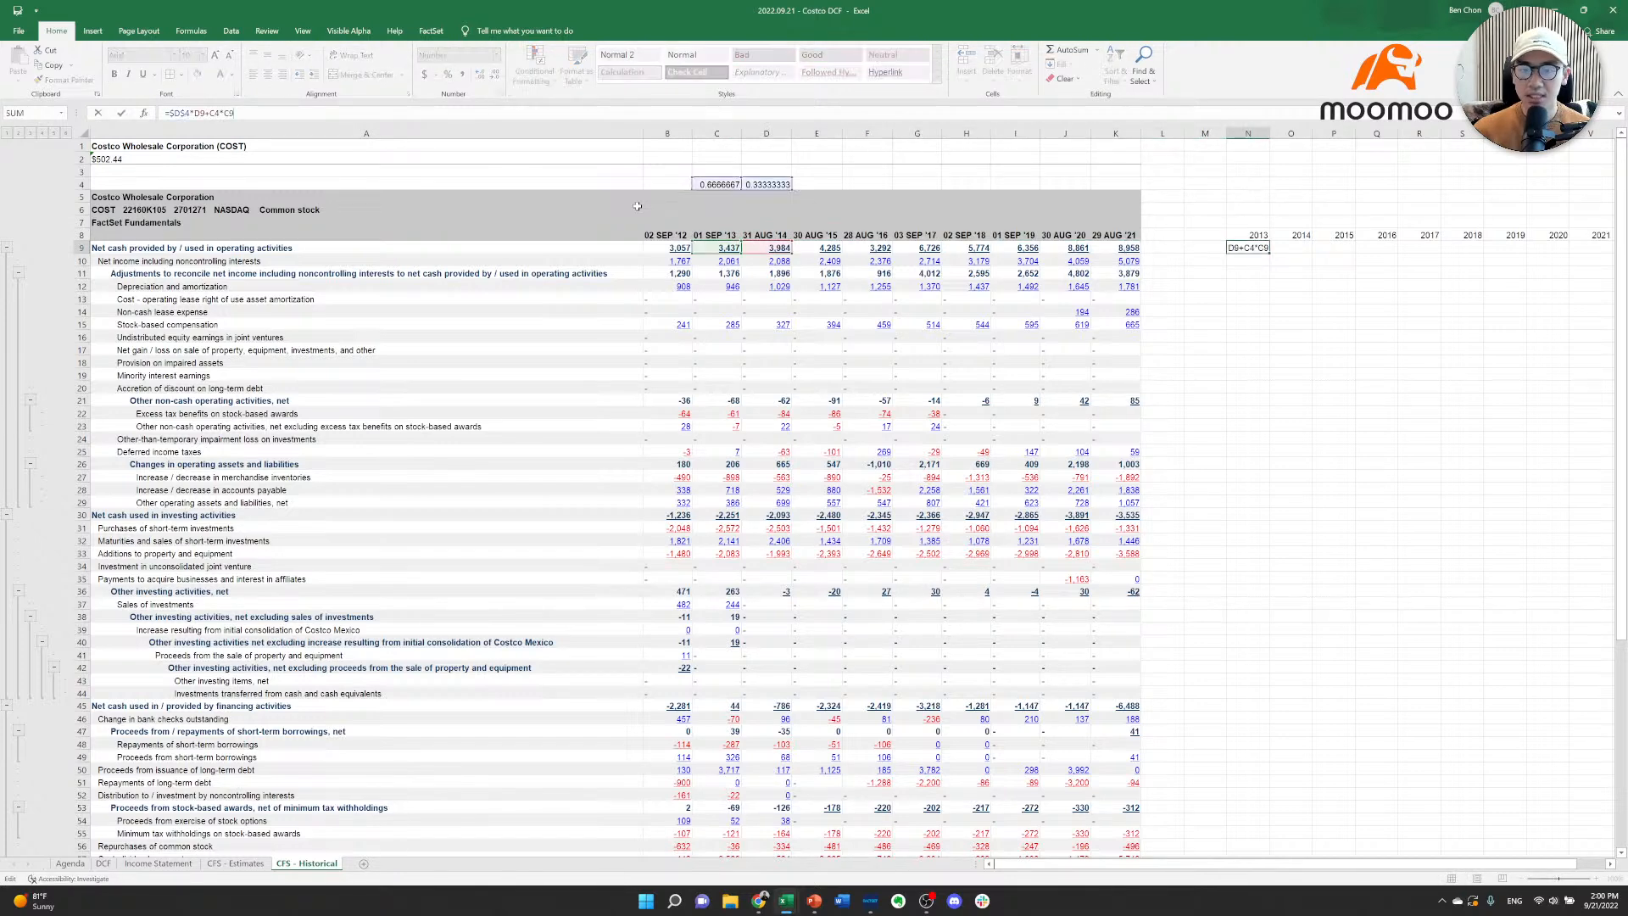
{"action": "key", "text": "ctrl+Return"}
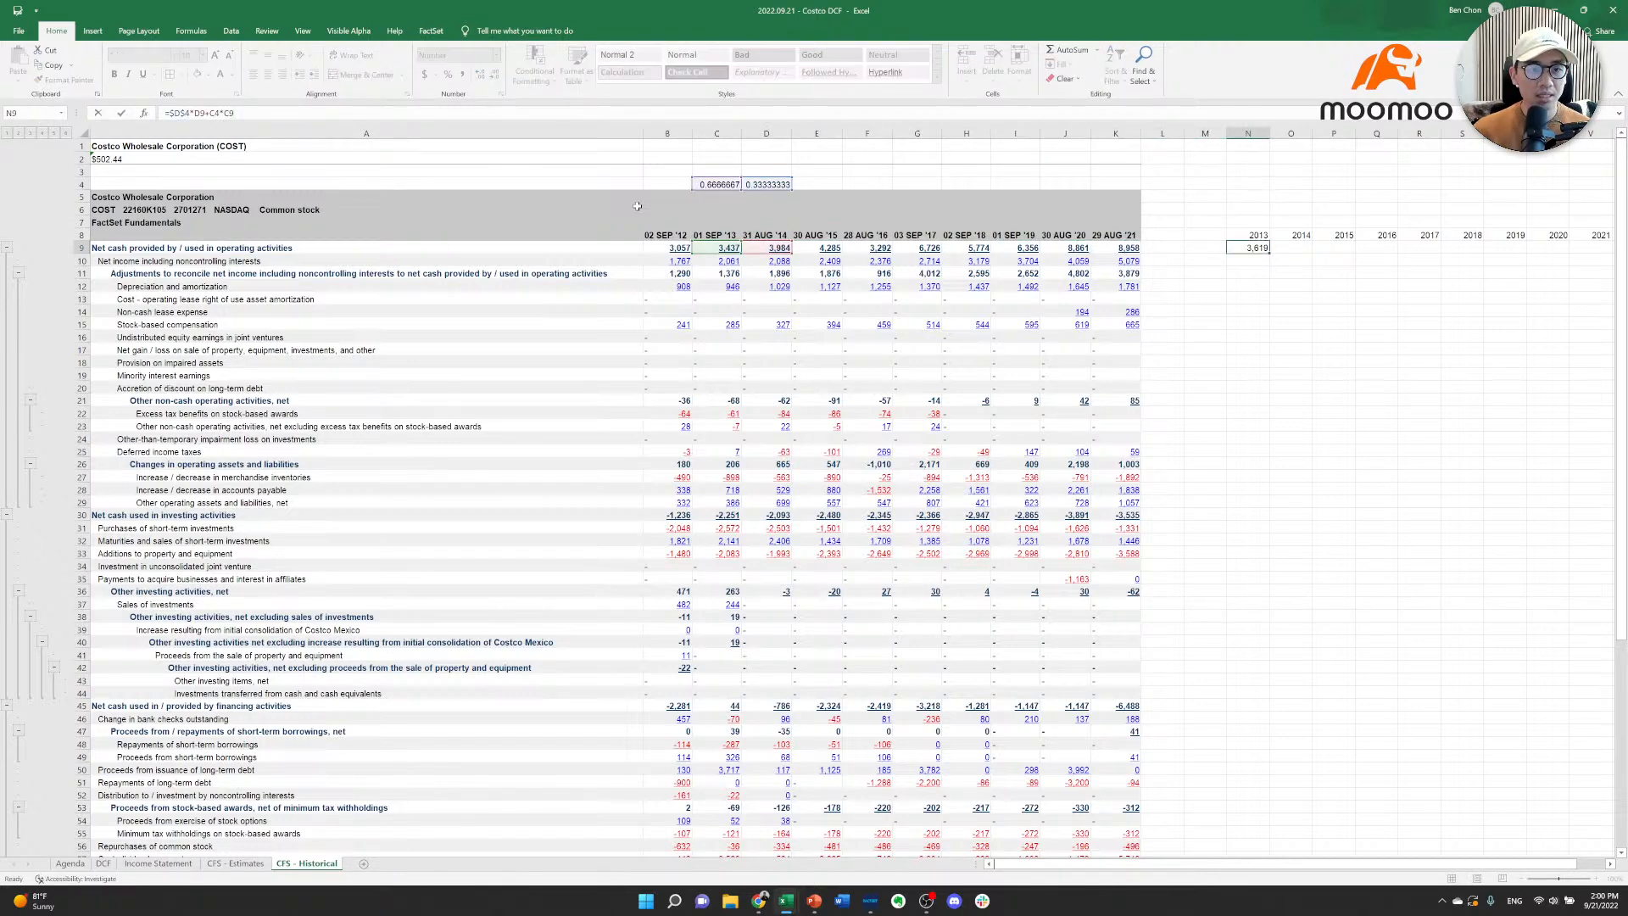
Copy the calendar 2013 formula from N9 into N12 for the depreciation and amortization row.
{"action": "key", "text": "ctrl+c"}
{"action": "key", "text": "Down"}
{"action": "key", "text": "Down"}
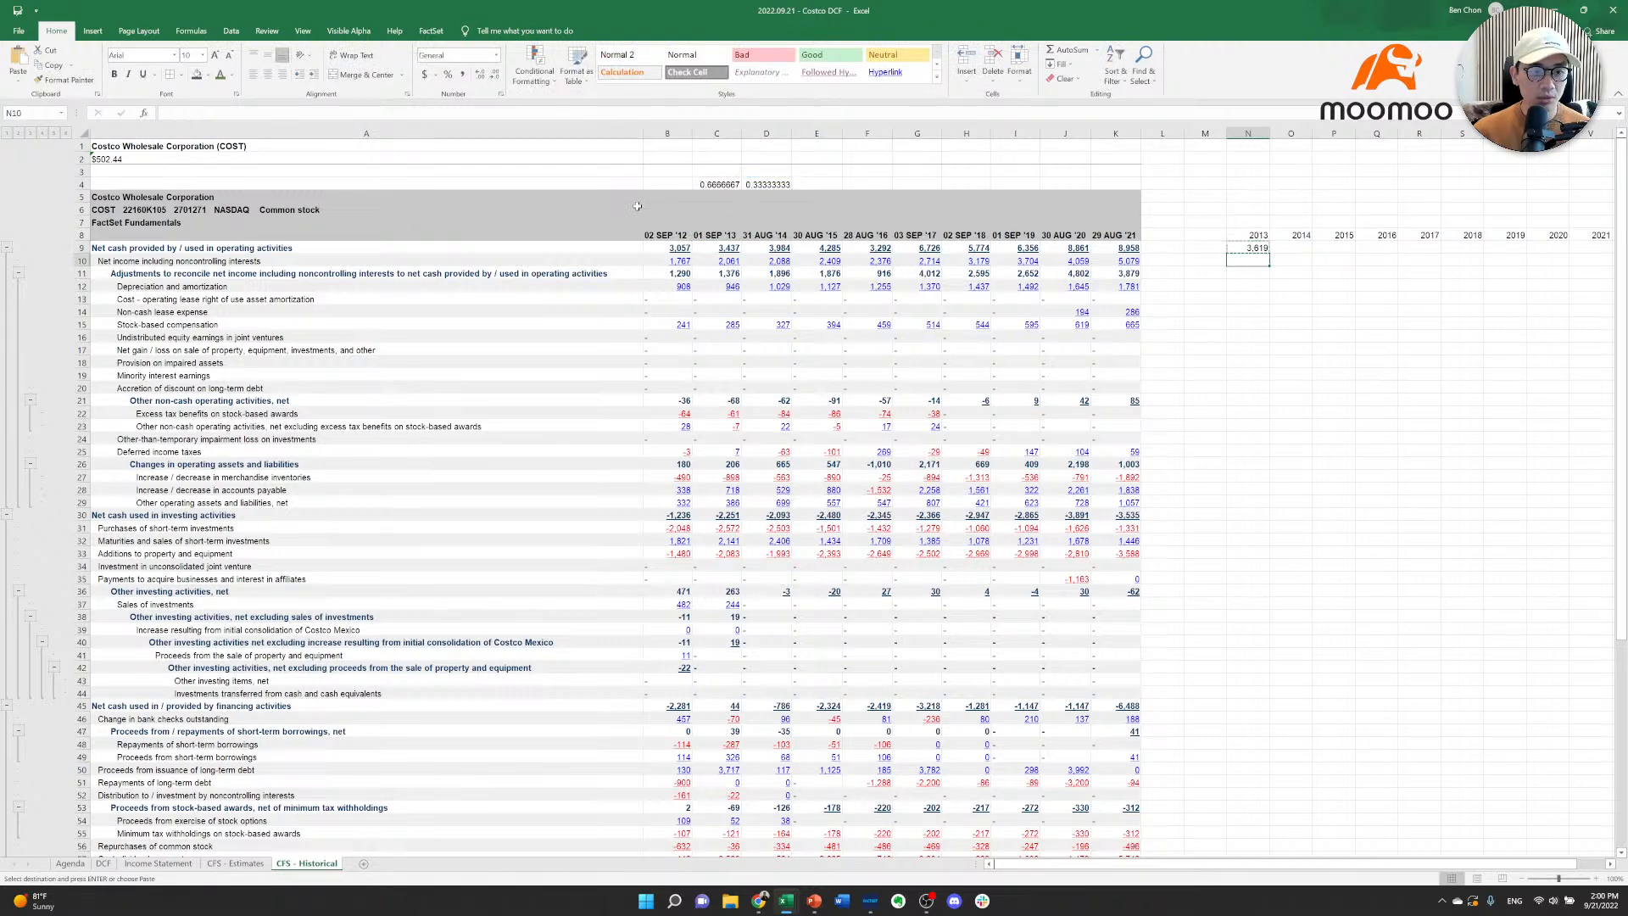
{"action": "key", "text": "Down"}
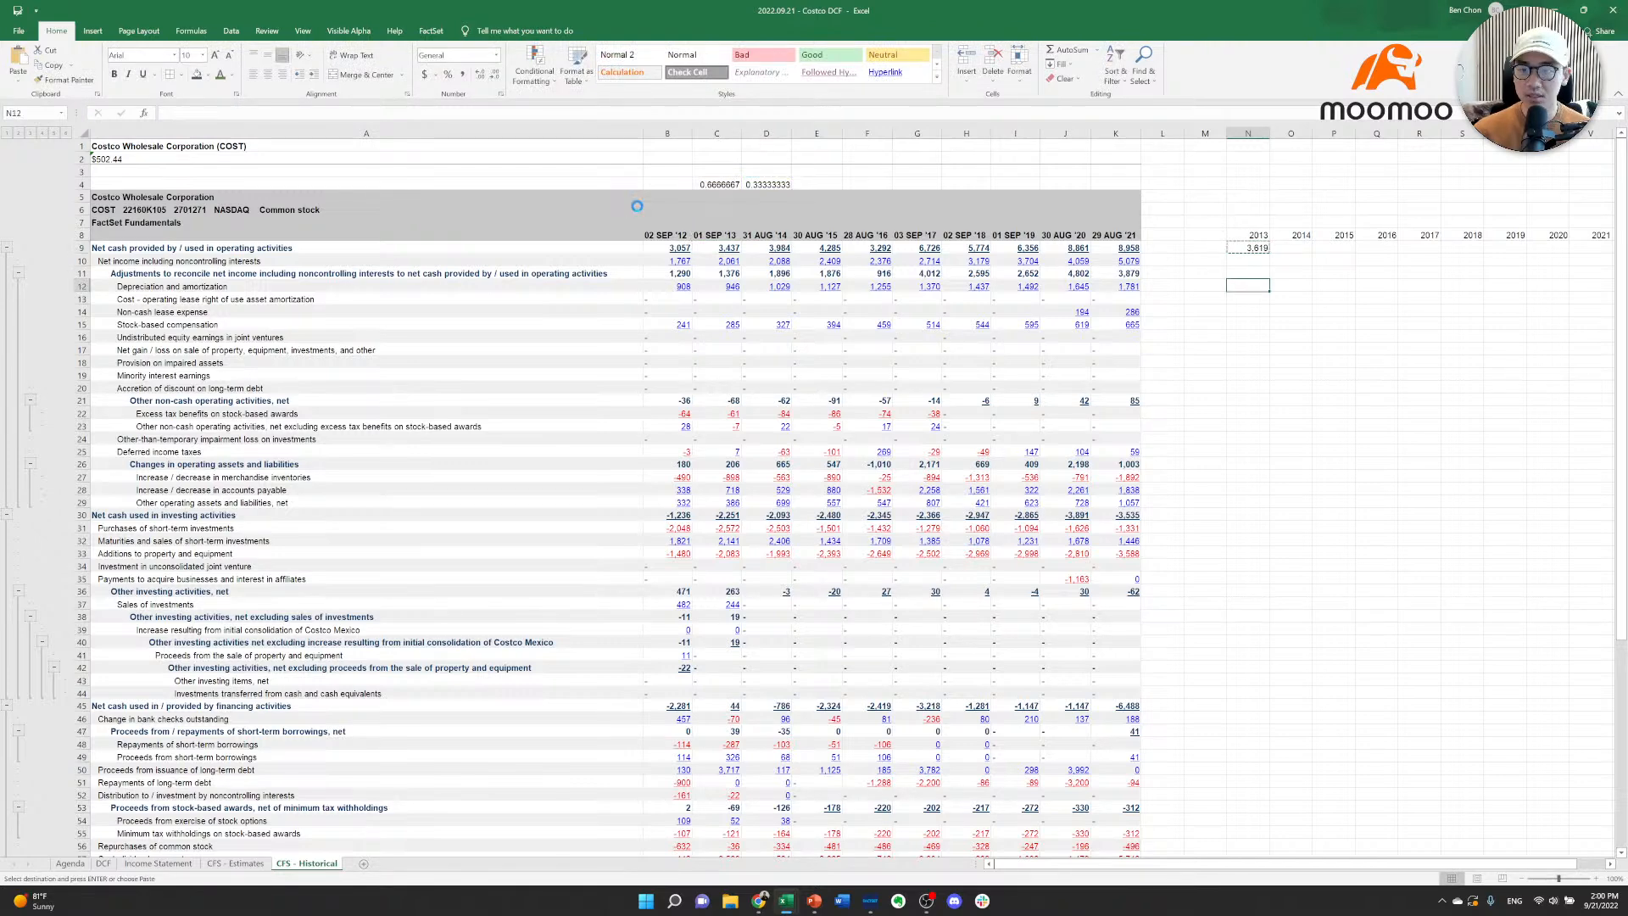
{"action": "key", "text": "ctrl+v"}
Fill the depreciation and amortization formula from N12 across the calendar years through 2021.
{"action": "key", "text": "ctrl+c"}
{"action": "key", "text": "shift+Right"}
{"action": "key", "text": "shift+Right"}
{"action": "key", "text": "shift+Right"}
{"action": "key", "text": "shift+Right"}
{"action": "key", "text": "shift+Right"}
{"action": "key", "text": "shift+Right"}
{"action": "key", "text": "shift+Right"}
{"action": "key", "text": "shift+Right"}
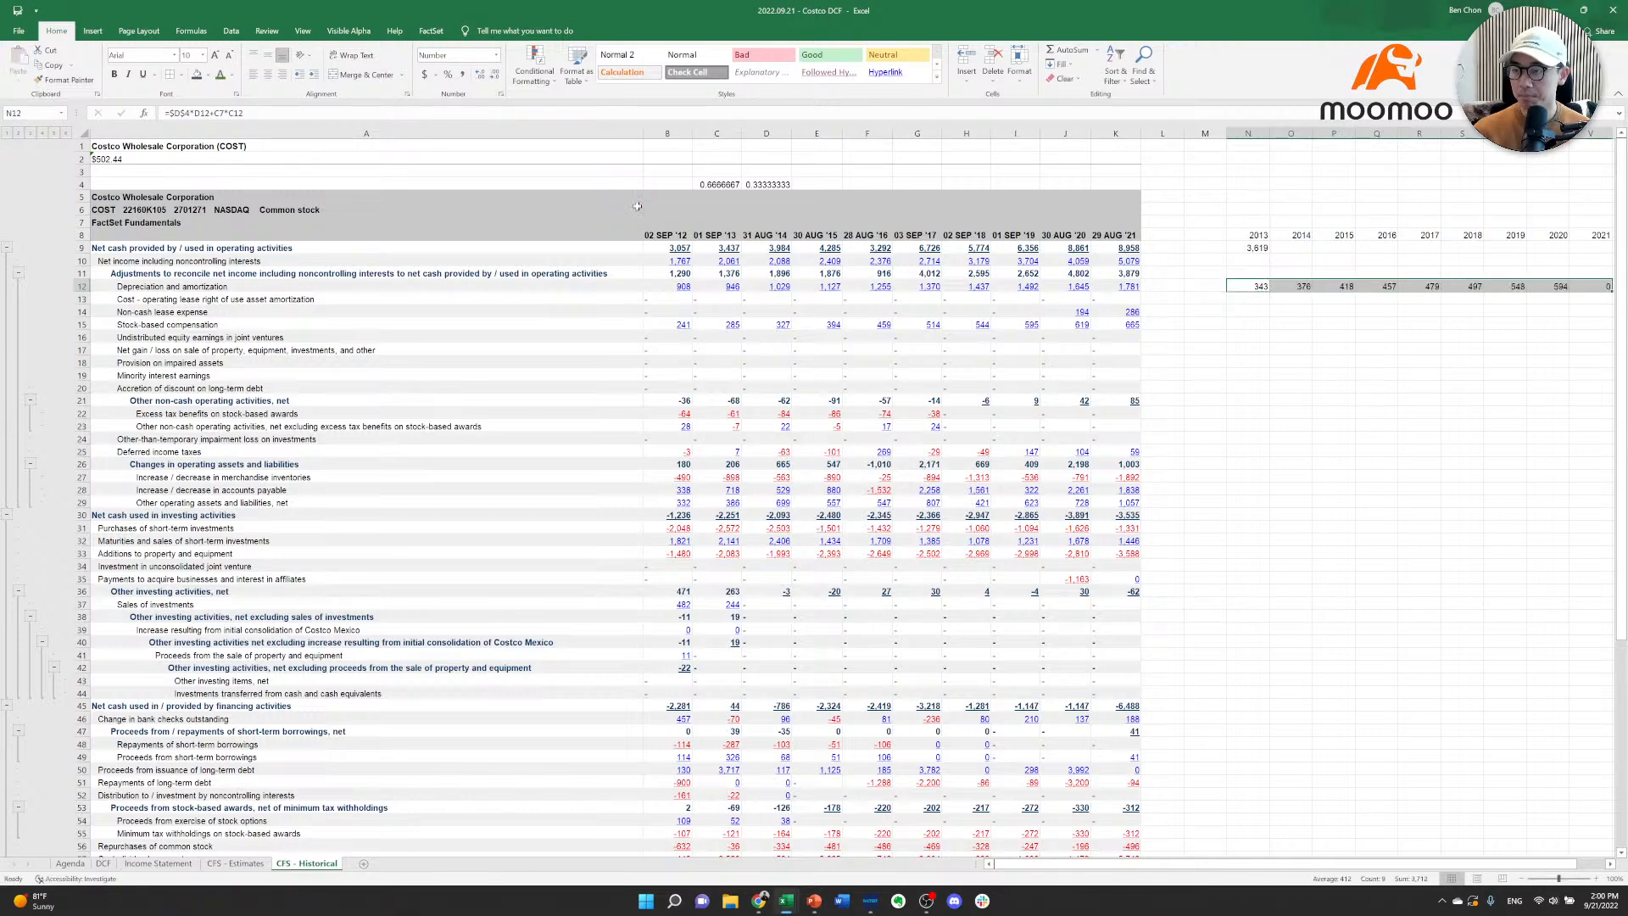
{"action": "key", "text": "Return"}
Check which weights and fiscal-year cells the depreciation and amortization formulas reference for 2016, 2017 and 2013.
{"action": "key", "text": "Right"}
{"action": "key", "text": "Right"}
{"action": "key", "text": "Right"}
{"action": "key", "text": "F2"}
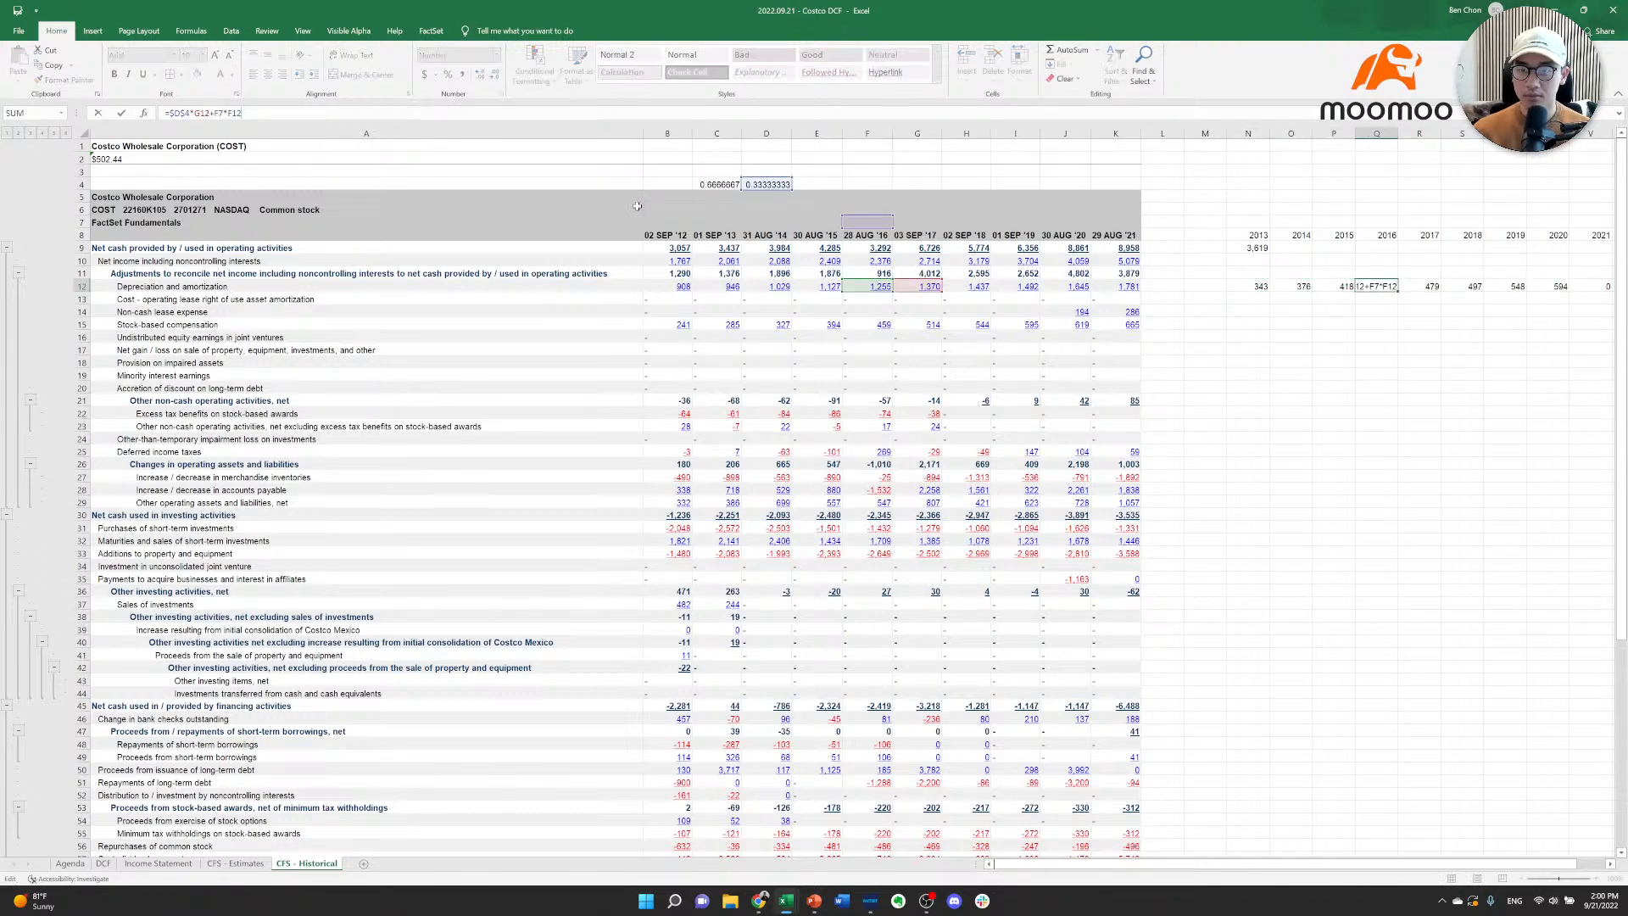
{"action": "key", "text": "Escape"}
{"action": "key", "text": "Right"}
{"action": "key", "text": "F2"}
{"action": "key", "text": "Escape"}
{"action": "key", "text": "Left"}
{"action": "key", "text": "Left"}
{"action": "key", "text": "Left"}
{"action": "key", "text": "Left"}
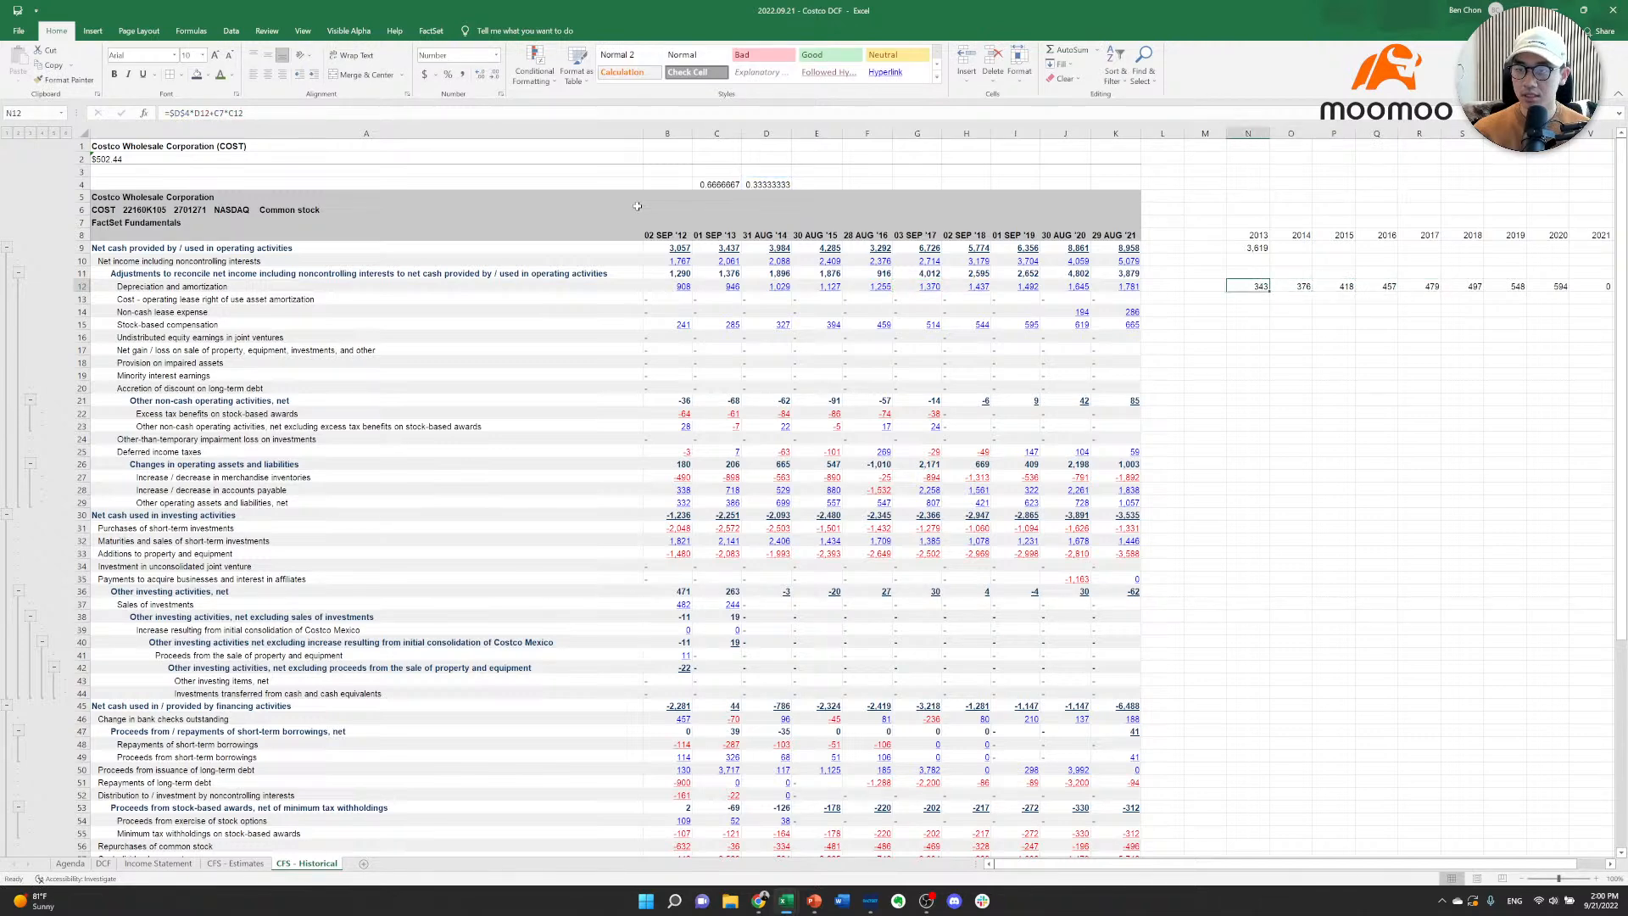
{"action": "key", "text": "F2"}
{"action": "key", "text": "Escape"}
Make the C4 weight reference absolute in N9, so that the formula reads =$D$4*D9+$C$4*C9.
{"action": "key", "text": "Up"}
{"action": "key", "text": "Up"}
{"action": "key", "text": "Up"}
{"action": "key", "text": "F2"}
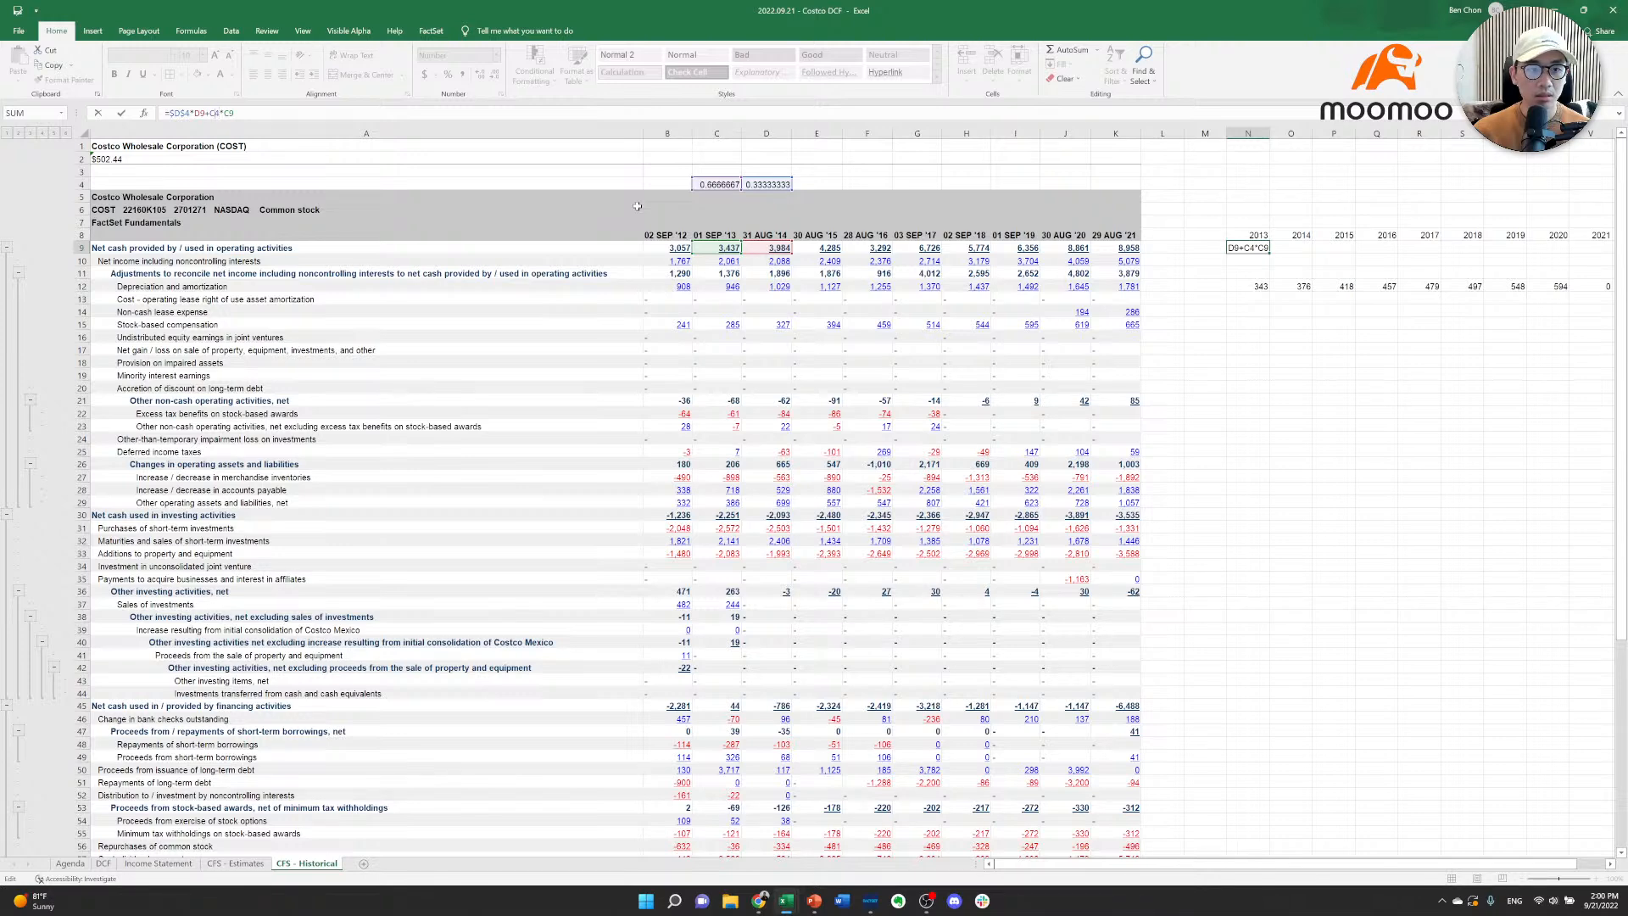
{"action": "key", "text": "Left"}
{"action": "key", "text": "Left"}
{"action": "key", "text": "Left"}
{"action": "key", "text": "F4"}
{"action": "key", "text": "Return"}
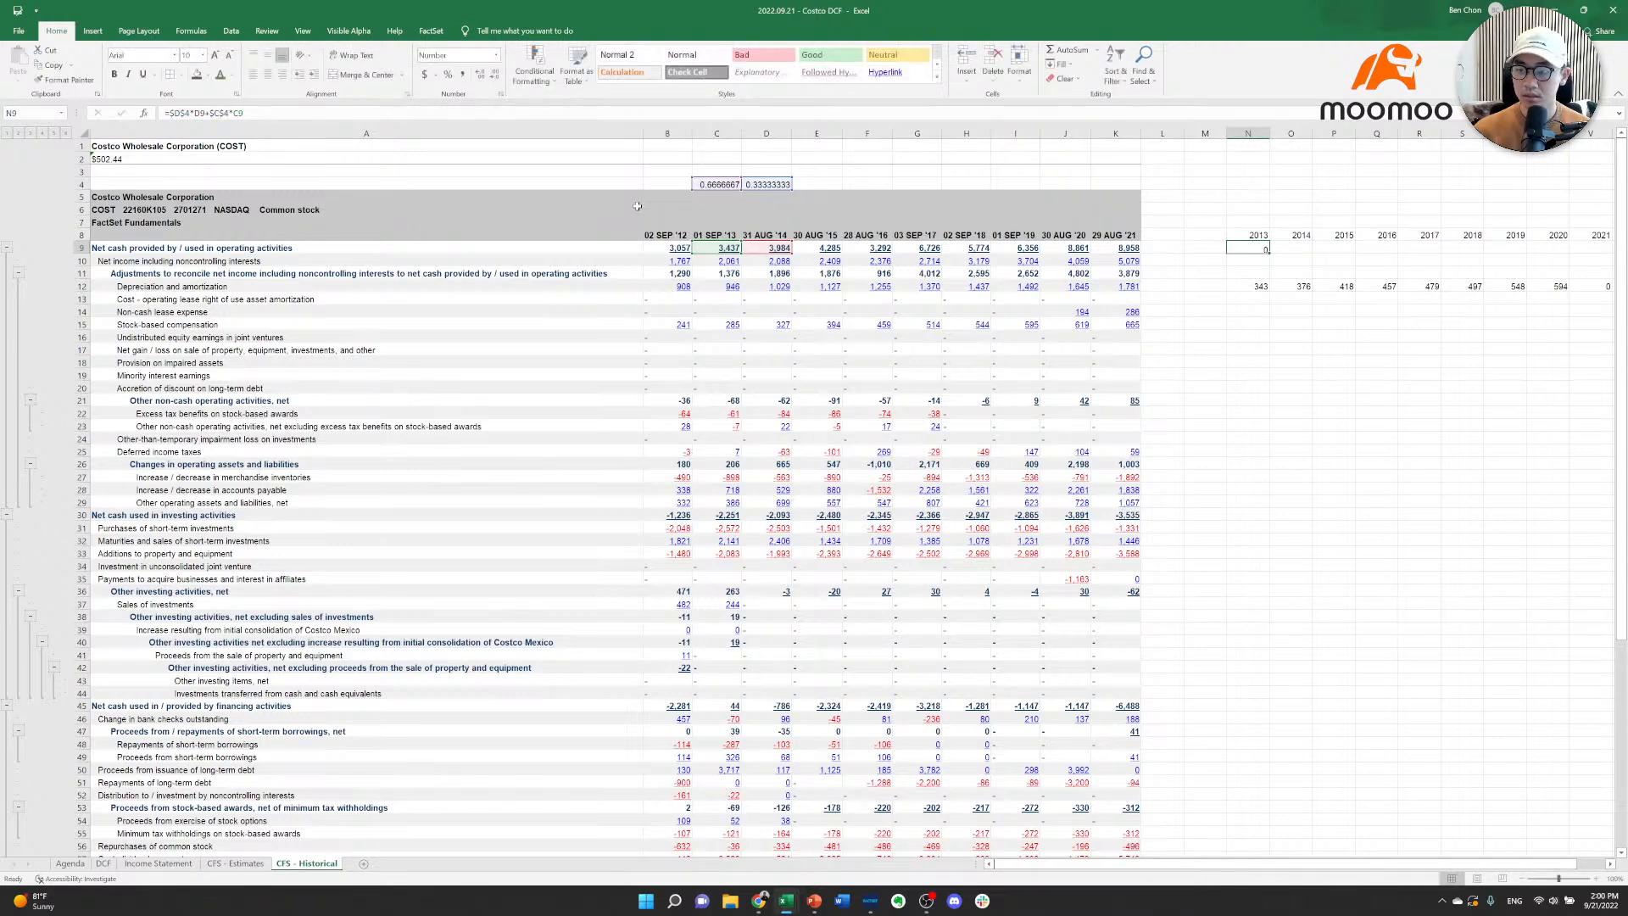
Copy the N9 formula with both weights anchored to the calendar 2013 depreciation and amortization cell.
{"action": "key", "text": "Down"}
{"action": "key", "text": "Down"}
{"action": "key", "text": "alt+Tab"}
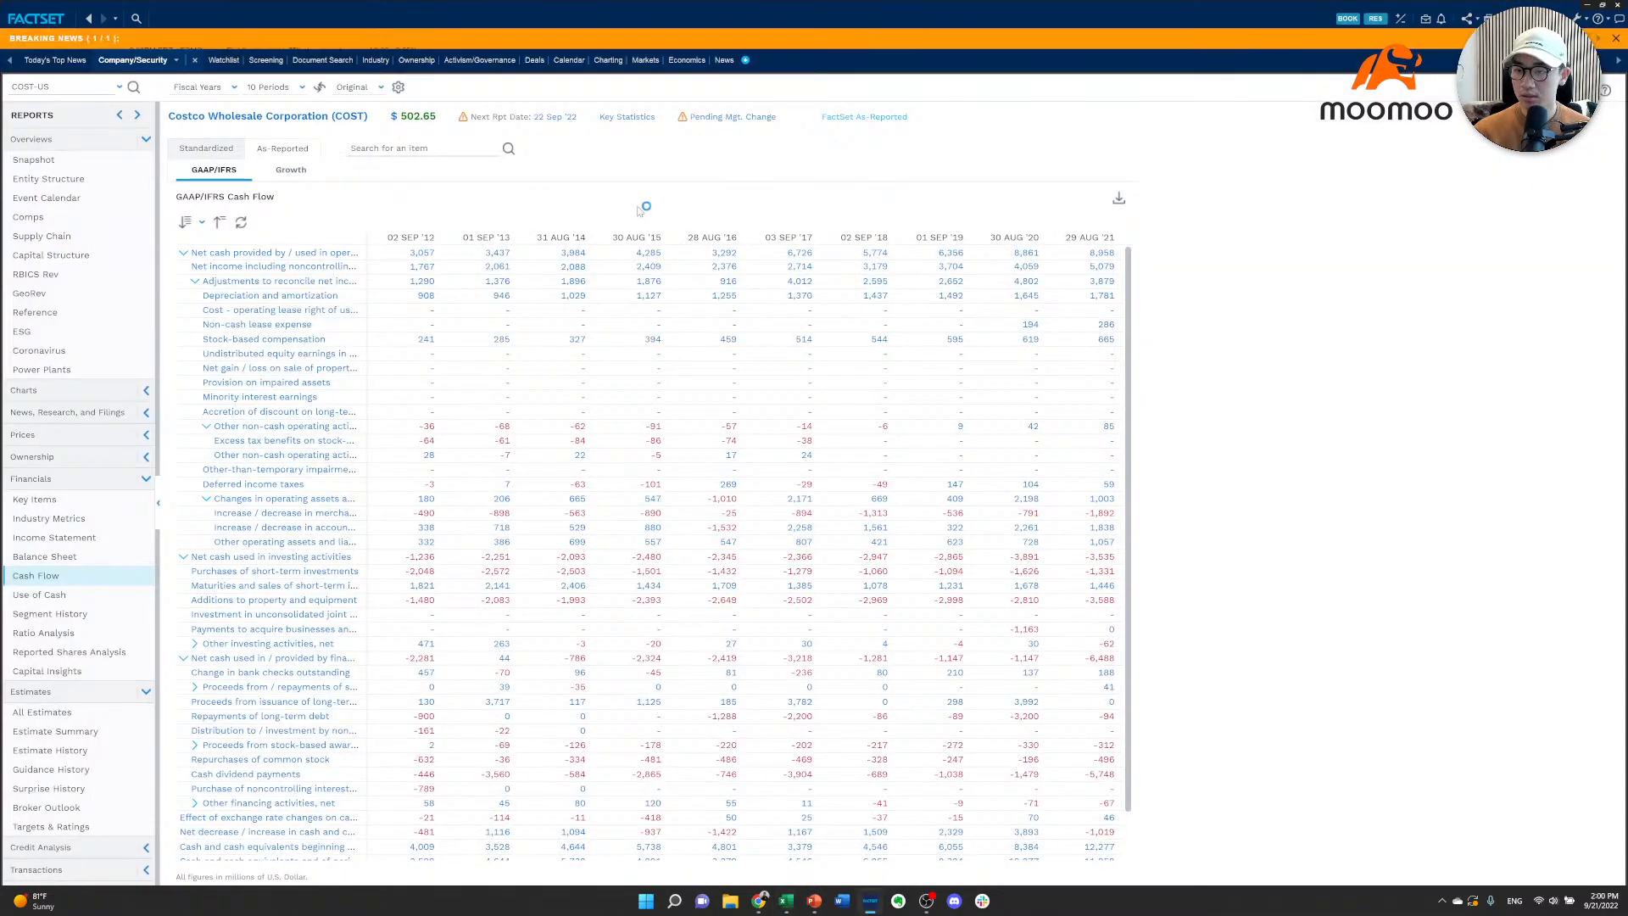
{"action": "key", "text": "alt+Tab"}
{"action": "key", "text": "ctrl+shift+Right"}
{"action": "key", "text": "Down"}
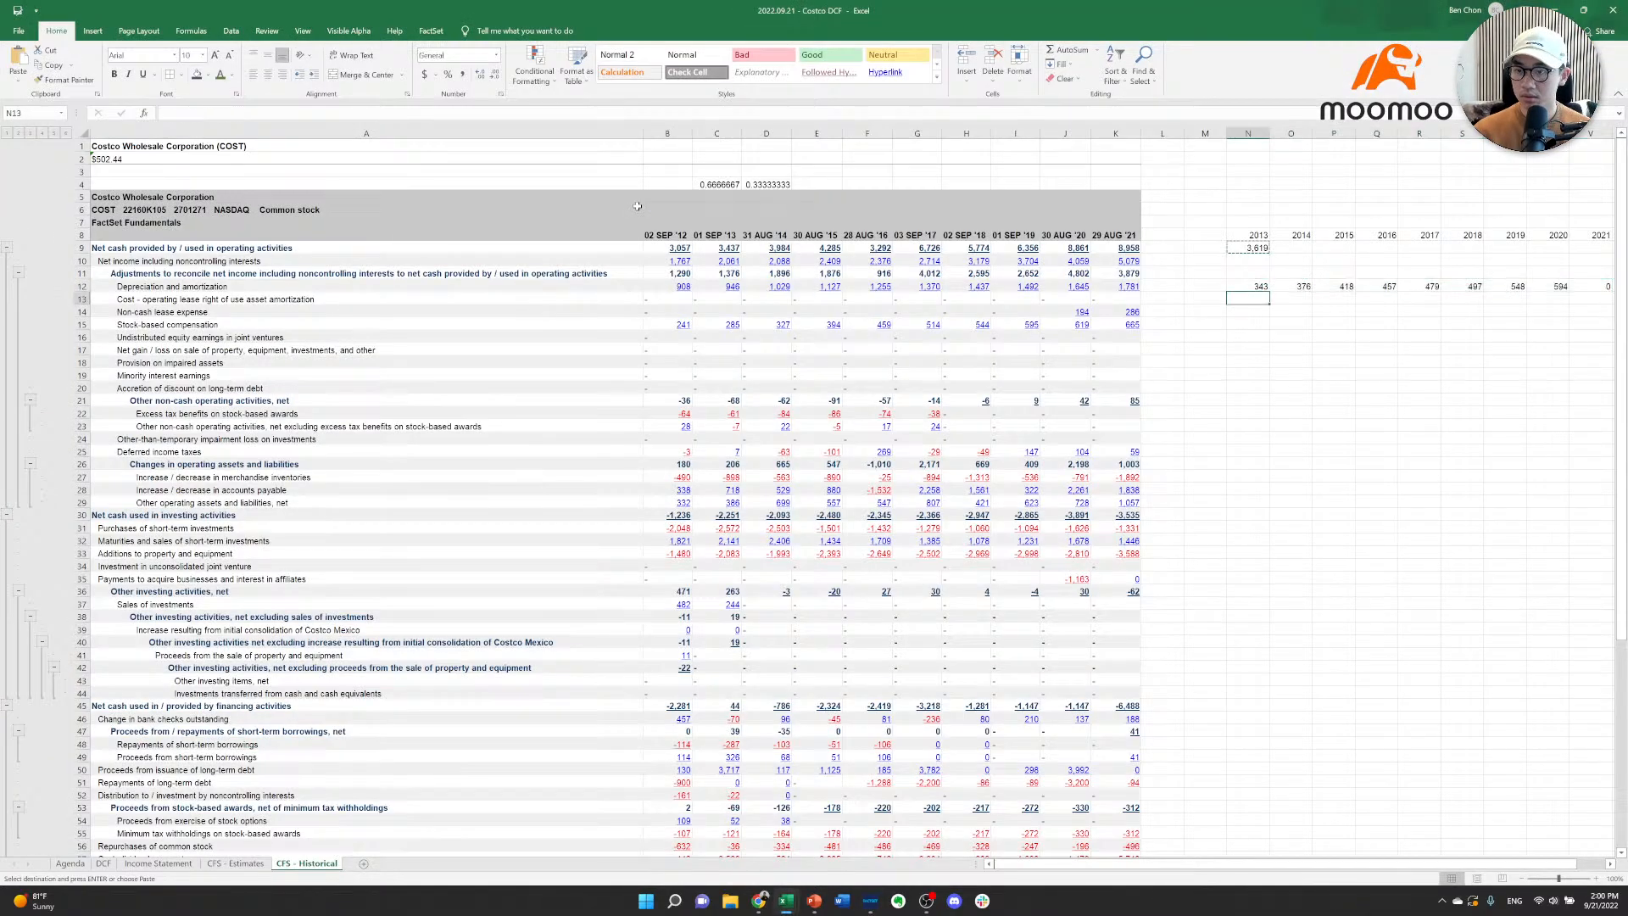
Paste the copied calendar-year weighting formula across the 2013–2021 Depreciation and amortization cells, N12:V12.
{"action": "key", "text": "Up"}
{"action": "key", "text": "ctrl+shift+Right"}
{"action": "key", "text": "Return"}
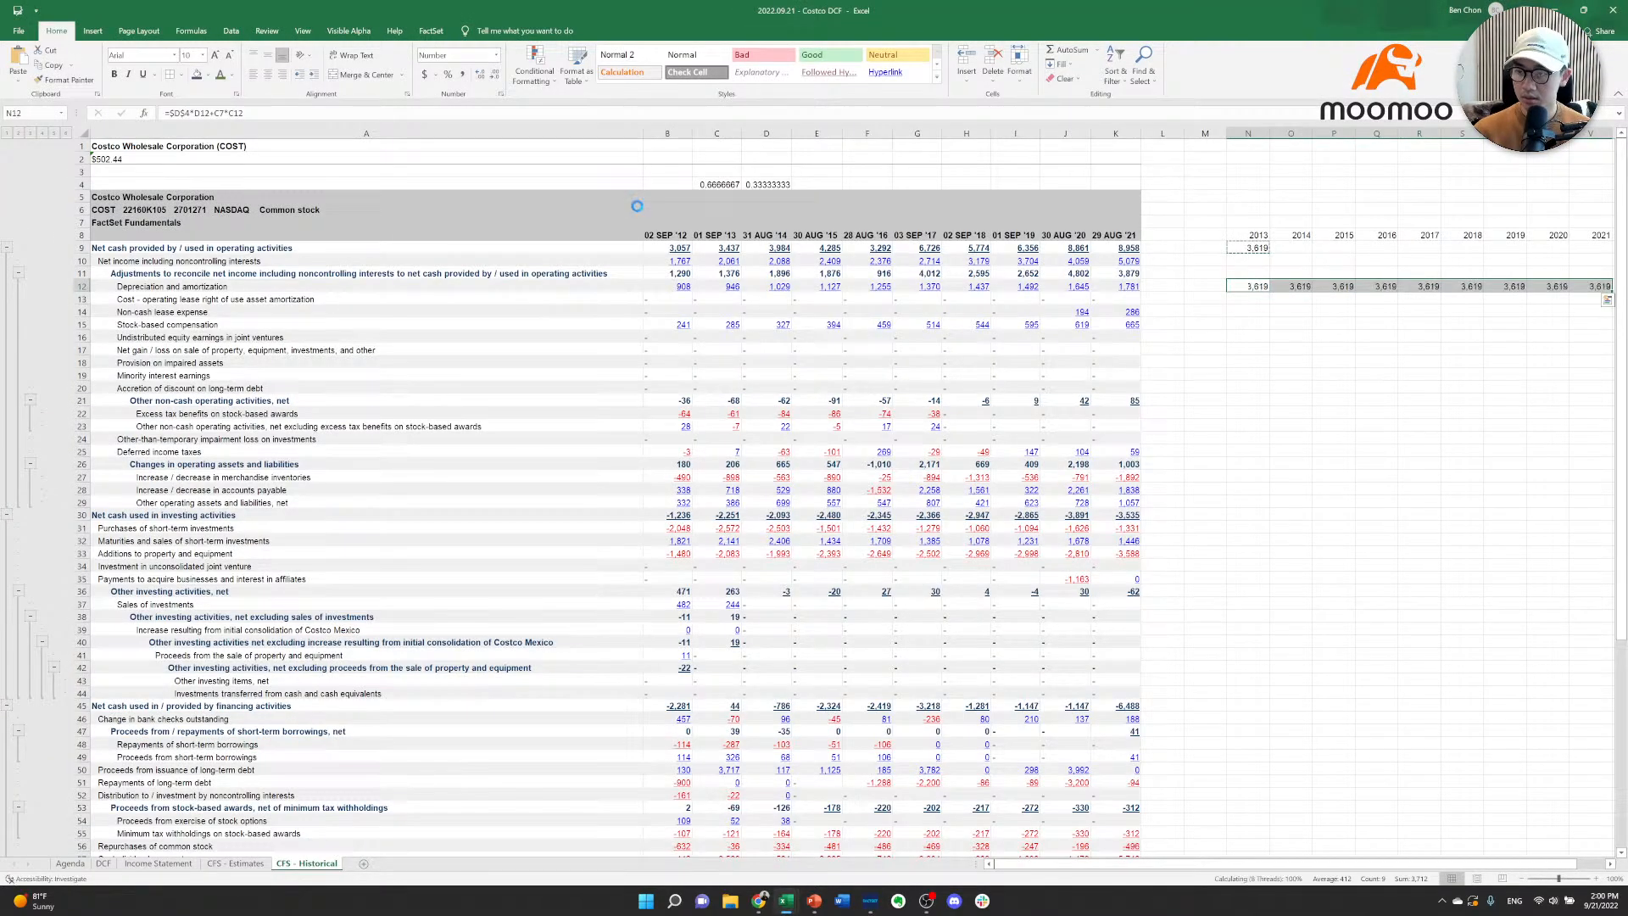
{"action": "key", "text": "Down"}
{"action": "key", "text": "Up"}
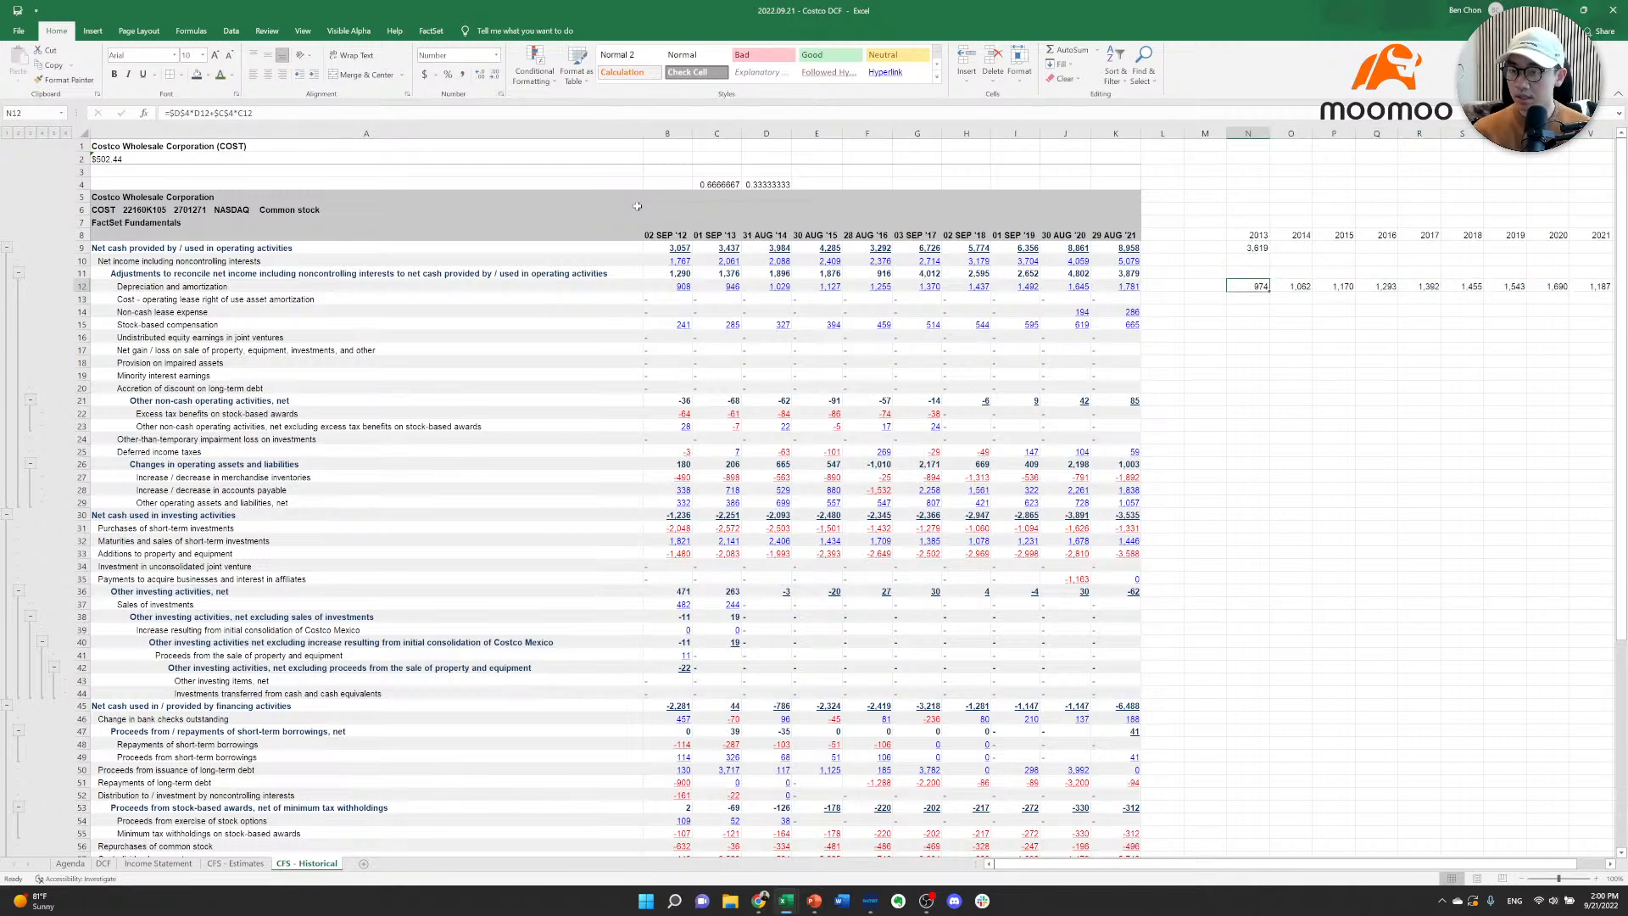
Examine the cell references of the calendarized depreciation formulas year by year along row 12.
{"action": "key", "text": "F2"}
{"action": "key", "text": "Tab"}
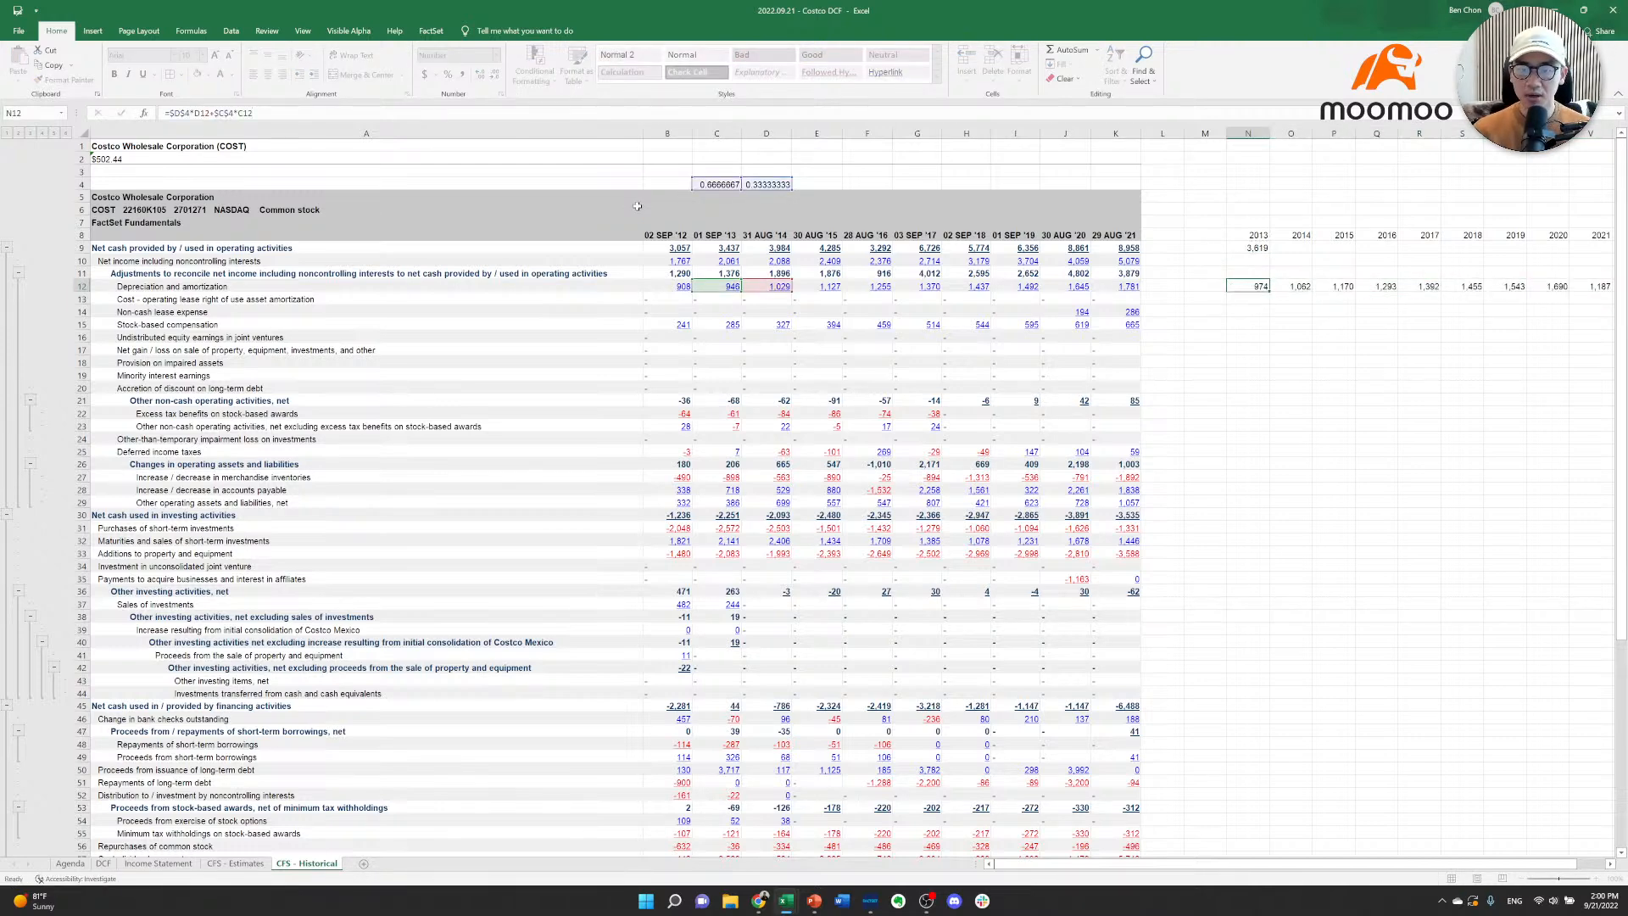
{"action": "key", "text": "F2"}
{"action": "key", "text": "Tab"}
{"action": "key", "text": "F2"}
{"action": "key", "text": "Tab"}
{"action": "key", "text": "F2"}
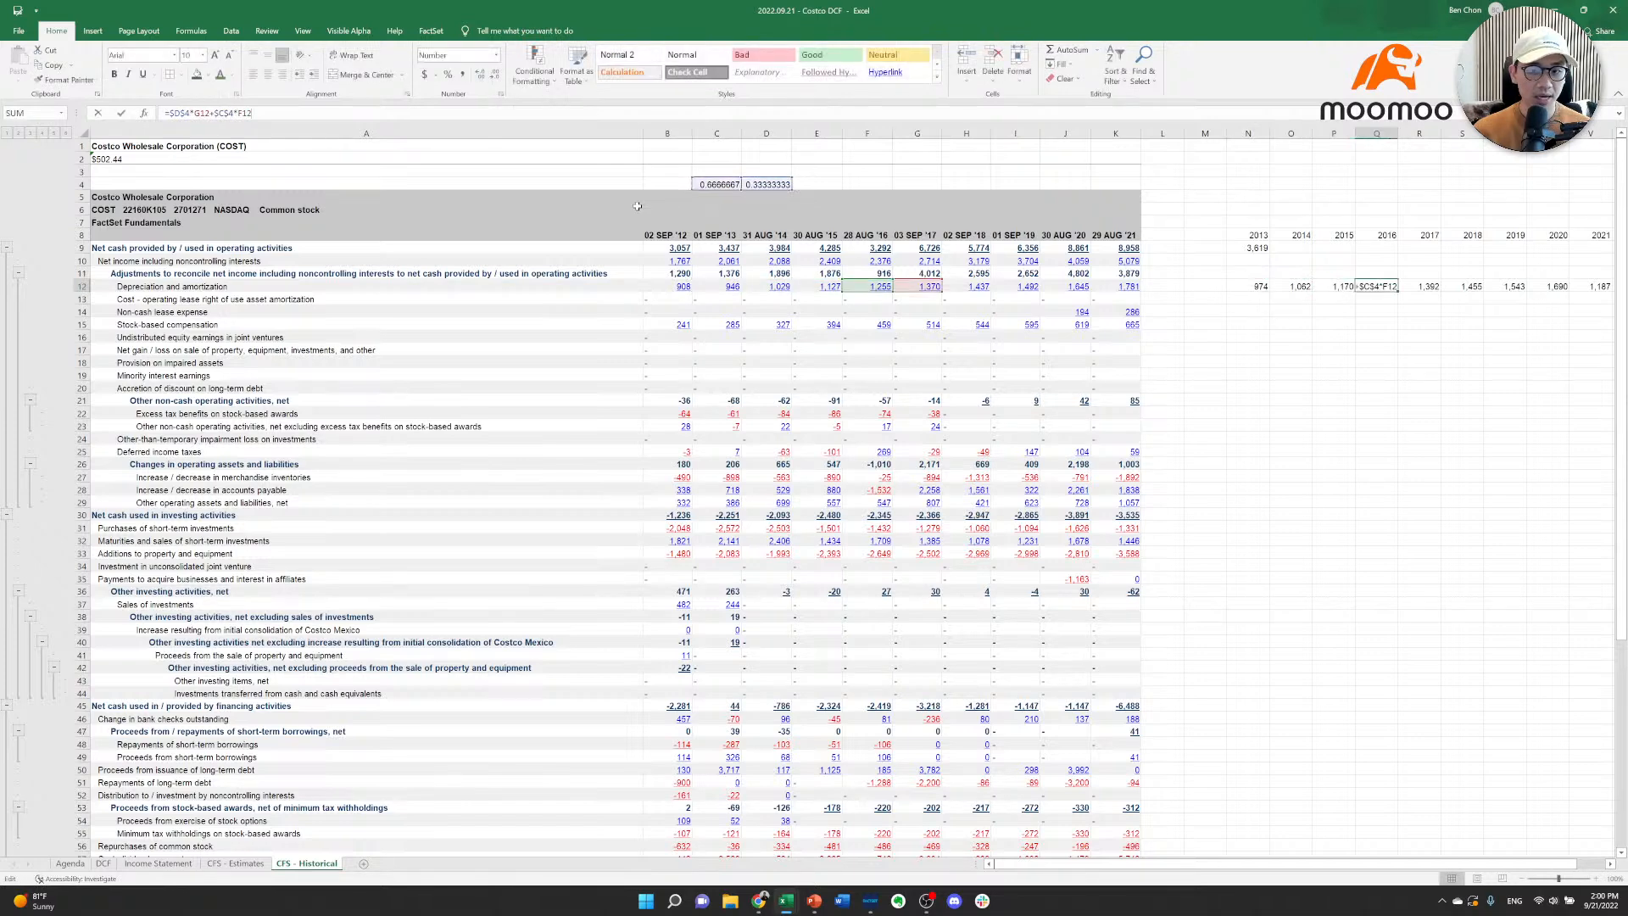
{"action": "key", "text": "Tab"}
{"action": "key", "text": "F2"}
{"action": "key", "text": "Tab"}
{"action": "key", "text": "F2"}
{"action": "key", "text": "shift+Tab"}
{"action": "key", "text": "F2"}
{"action": "key", "text": "shift+Tab"}
{"action": "key", "text": "shift+Tab"}
{"action": "key", "text": "F2"}
{"action": "key", "text": "shift+Tab"}
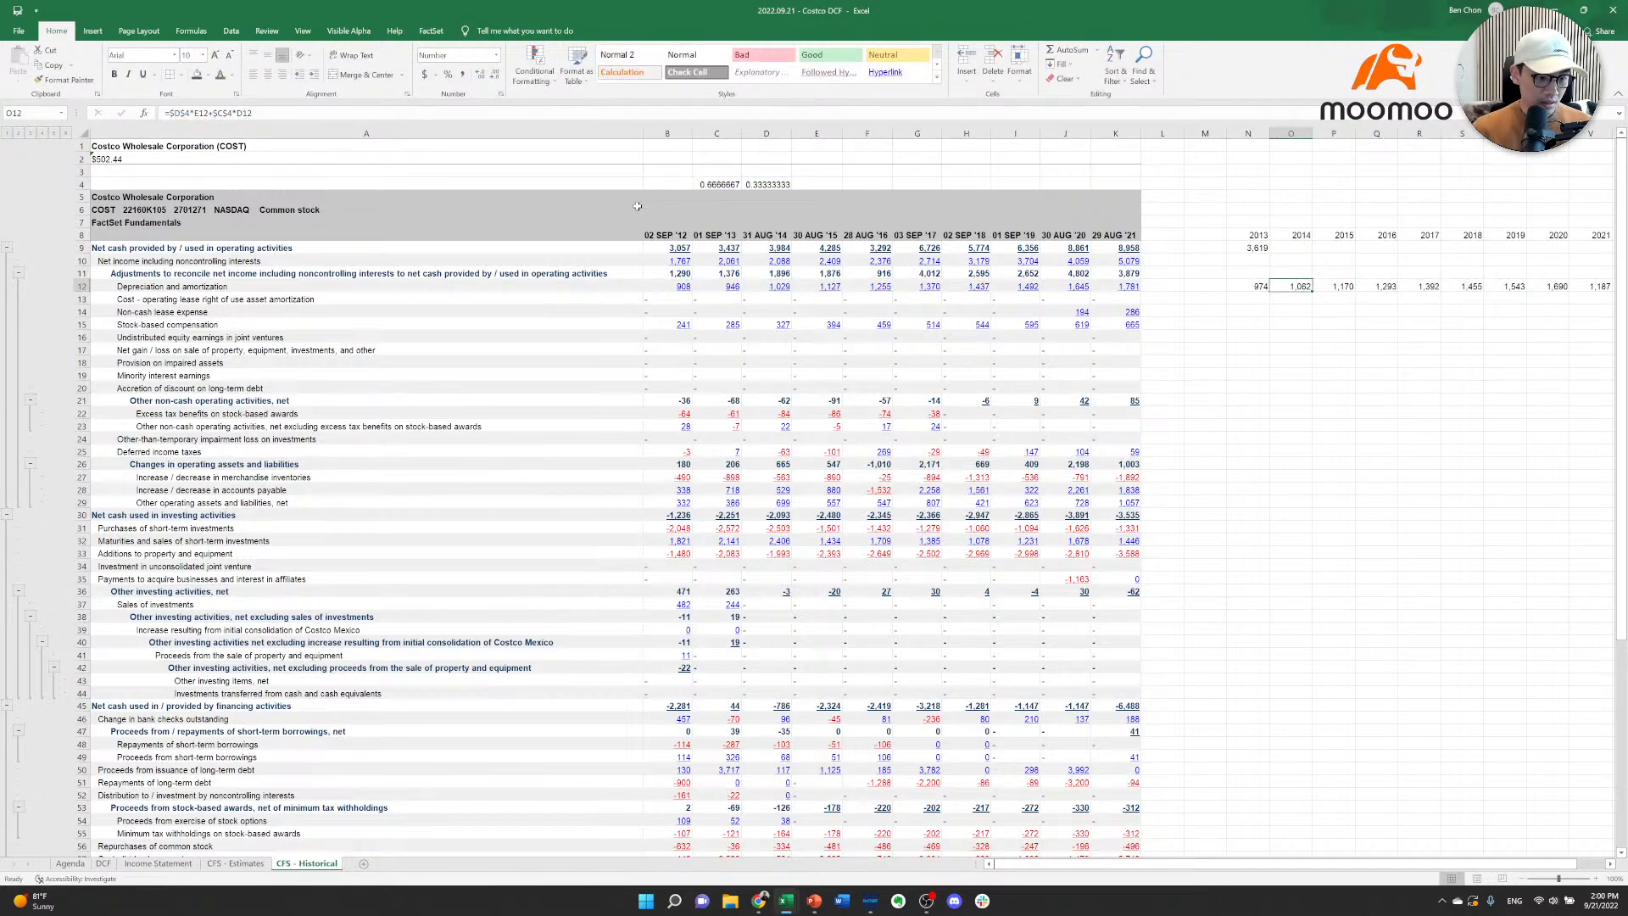
Review the calendar-year periods and figures on the Income Statement sheet against the fiscal-year data on the CFS - Historical sheet.
{"action": "key", "text": "ctrl+Page_Up"}
{"action": "key", "text": "ctrl+Page_Up"}
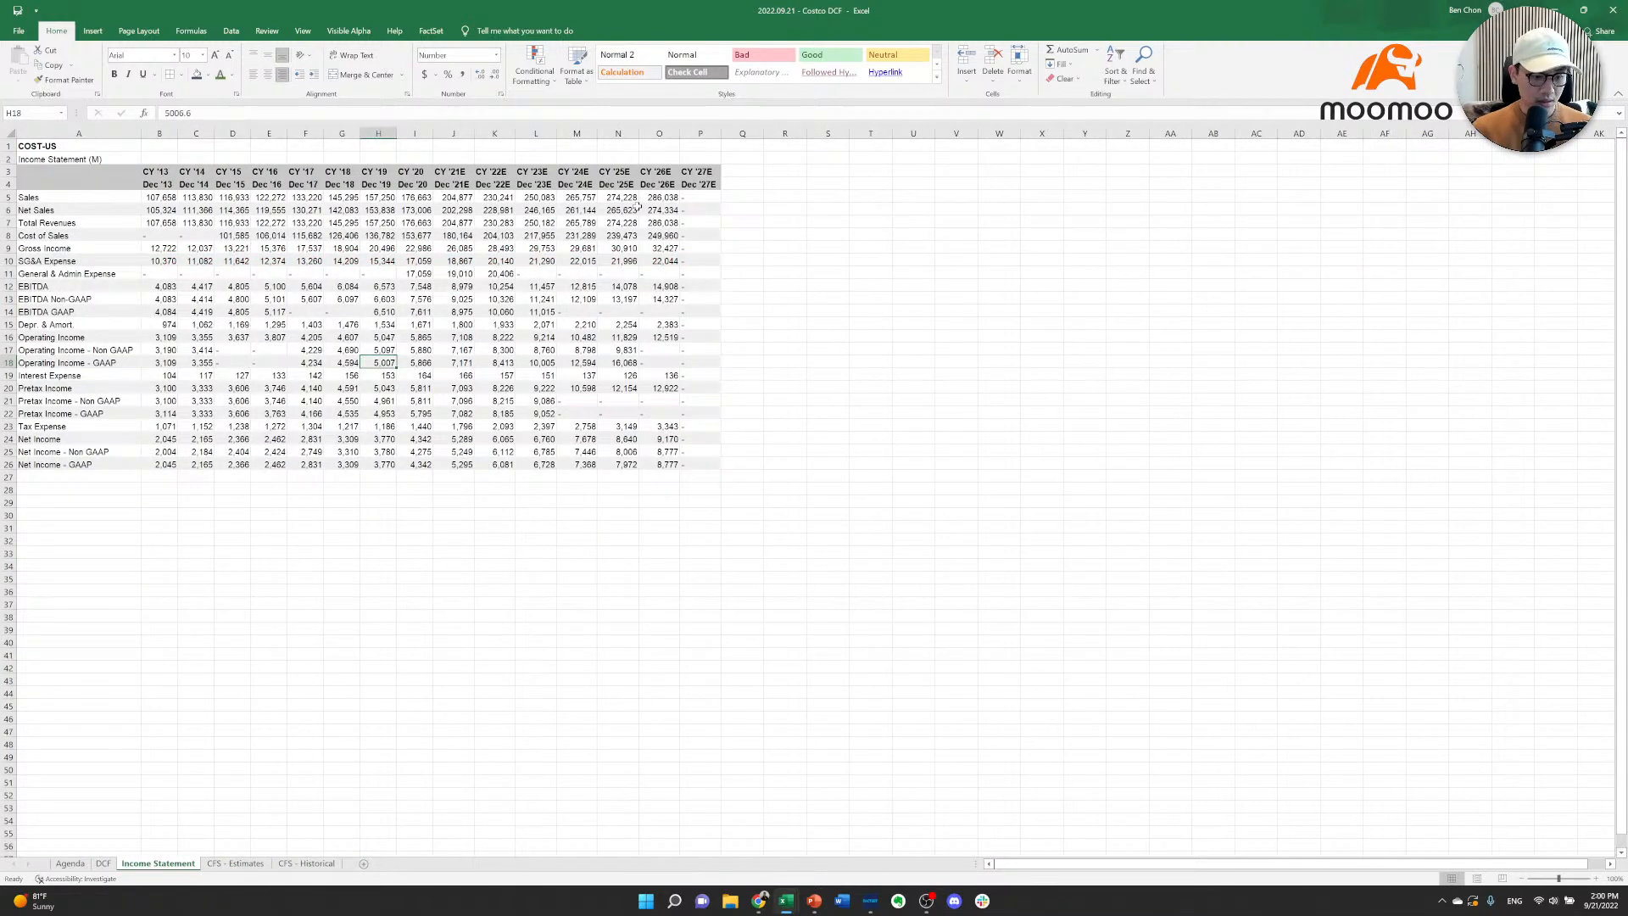
{"action": "key", "text": "ctrl+Page_Up"}
{"action": "key", "text": "ctrl+Page_Up"}
{"action": "key", "text": "ctrl+Page_Down"}
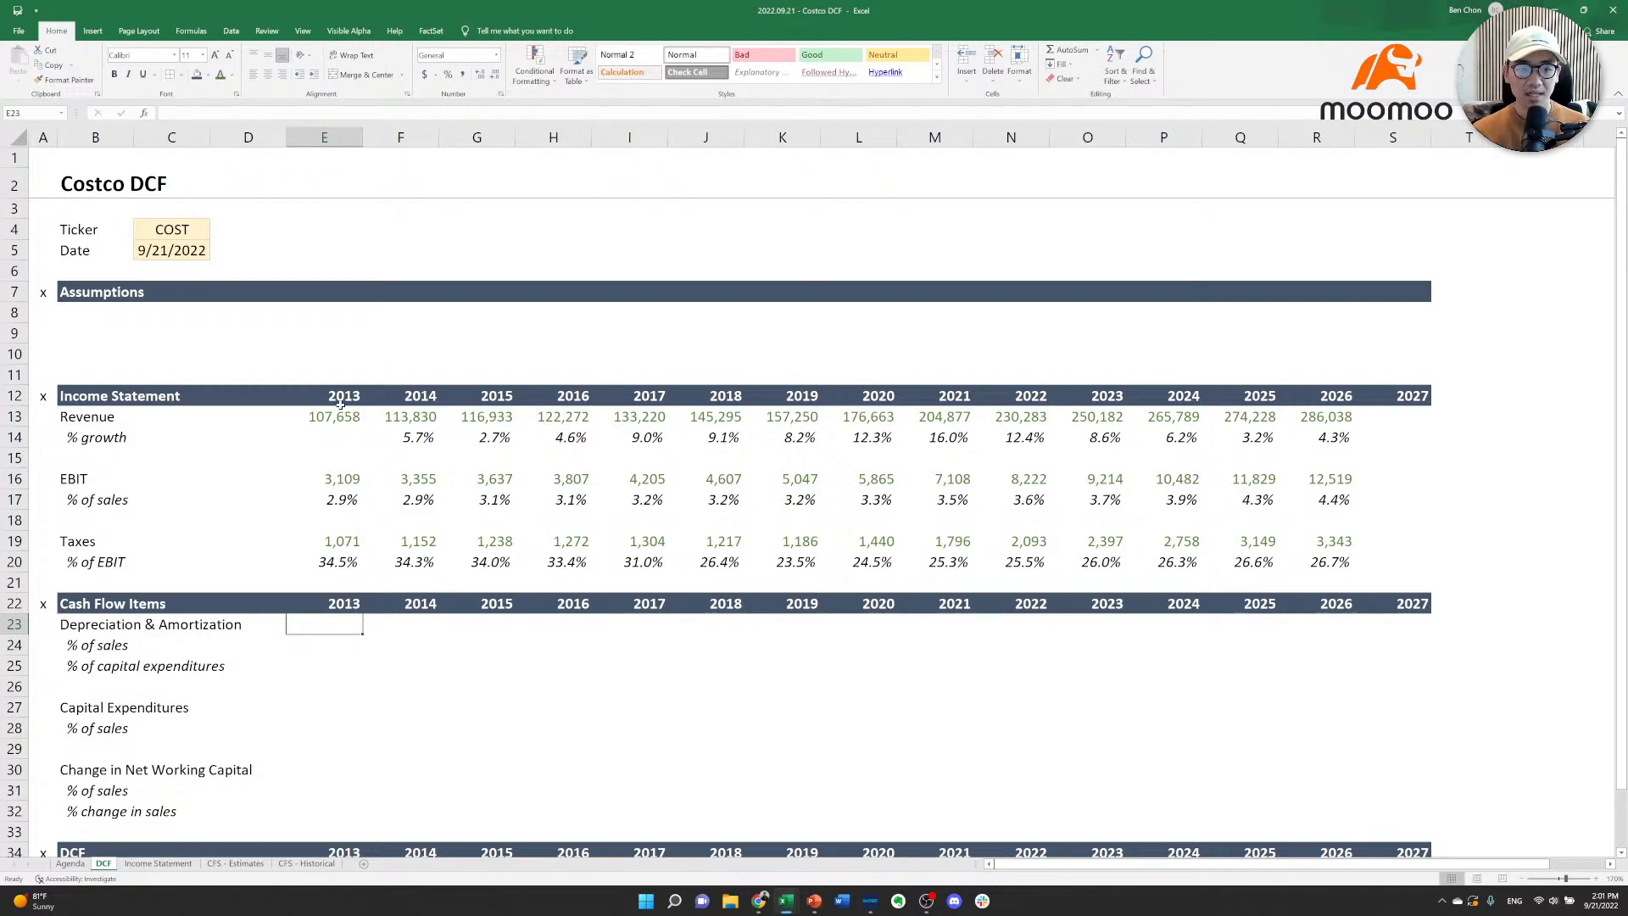
{"action": "key", "text": "ctrl+Page_Down"}
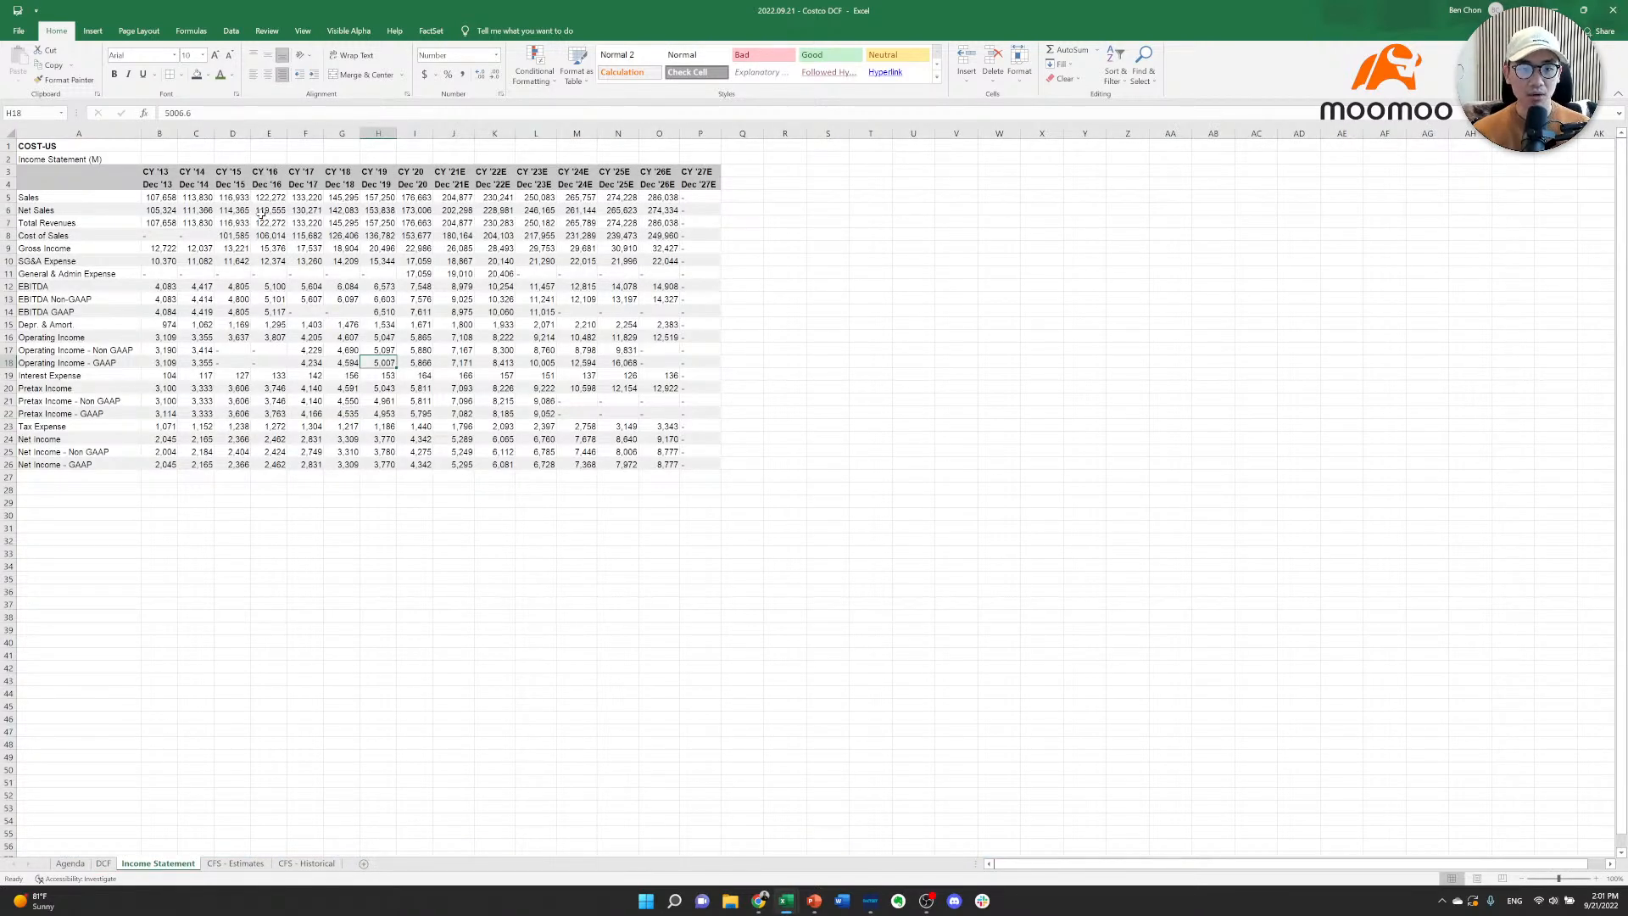
{"action": "left_click_drag", "start_coordinate": [157, 179], "coordinate": [696, 464]}
{"action": "left_click", "coordinate": [696, 464]}
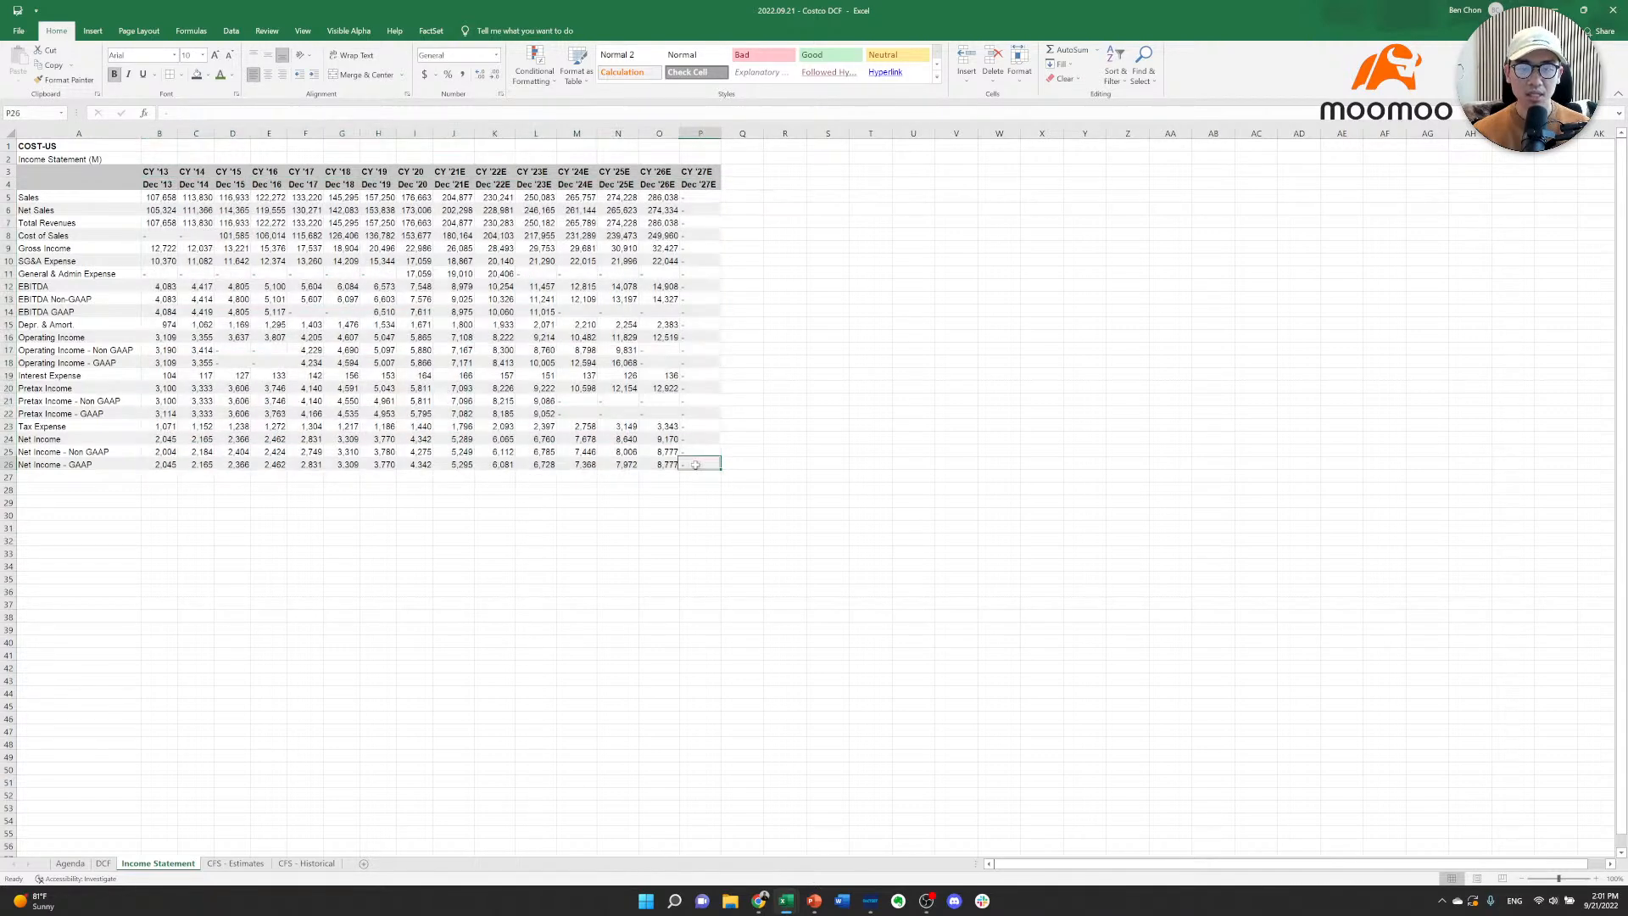
{"action": "key", "text": "Home"}
{"action": "key", "text": "ctrl+Up"}
{"action": "key", "text": "ctrl+Up"}
{"action": "key", "text": "ctrl+Up"}
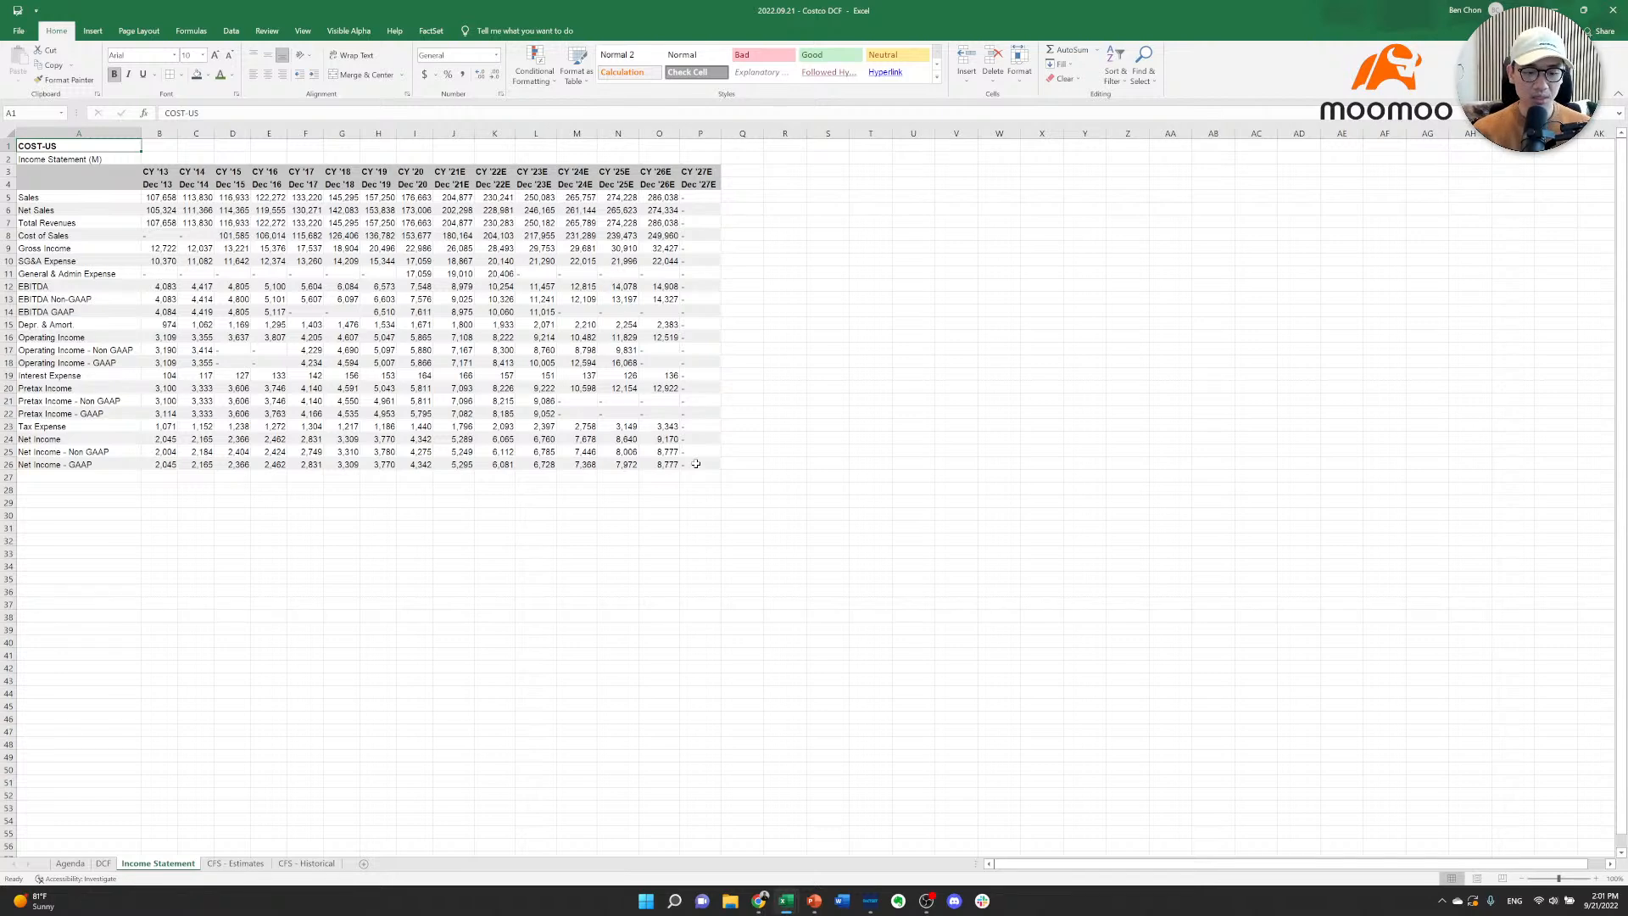
{"action": "key", "text": "ctrl+Page_Down"}
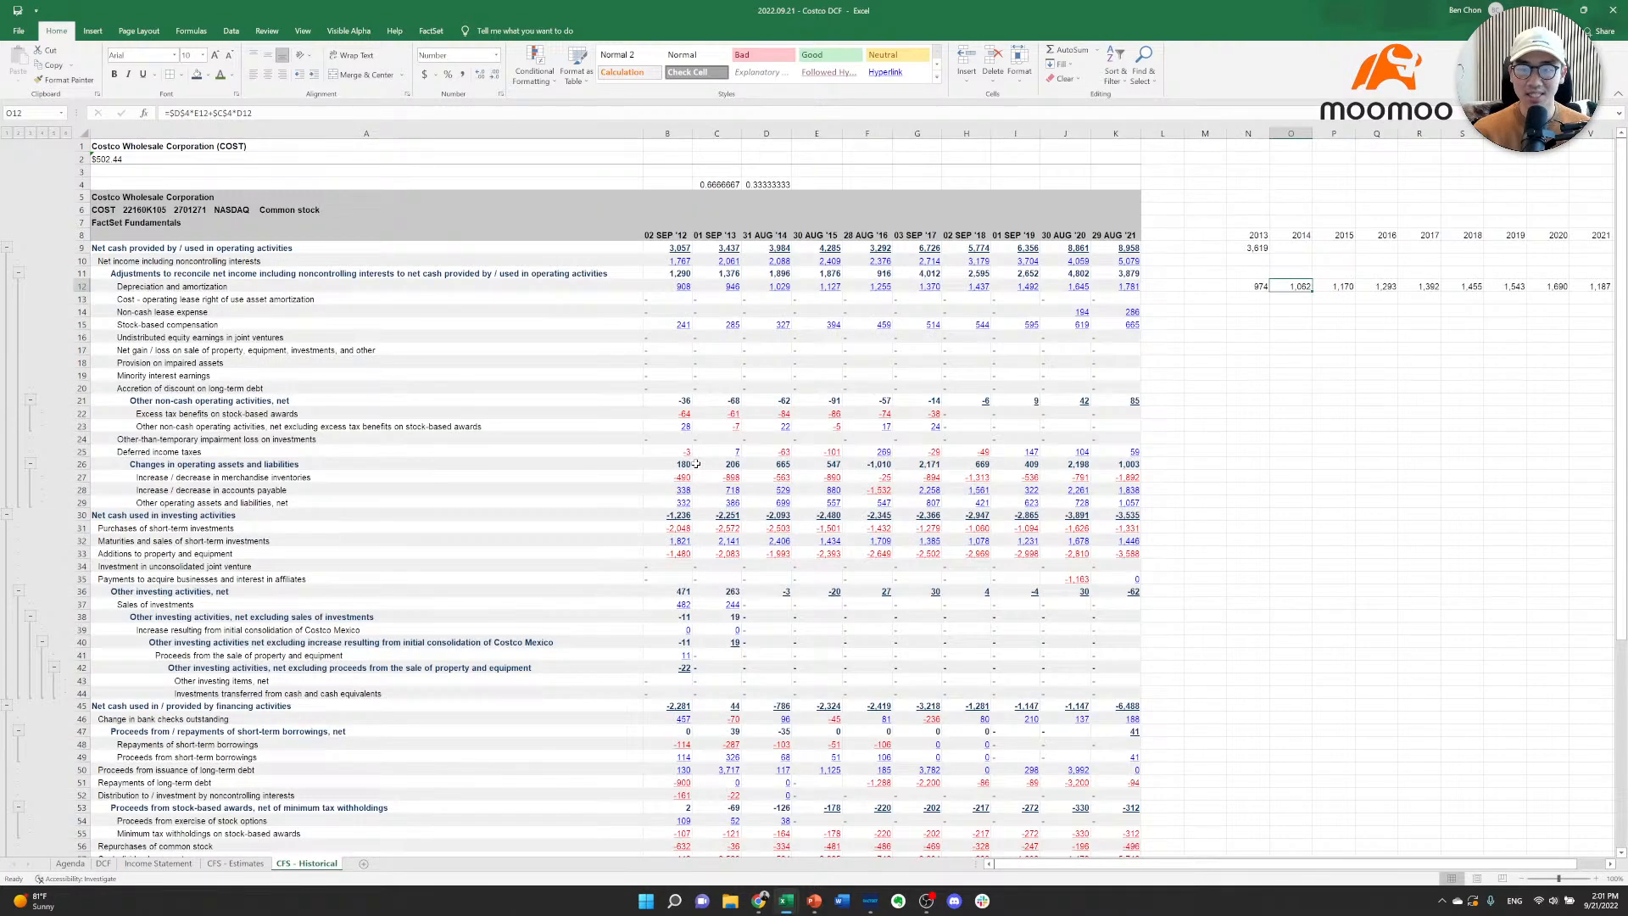
Rename the Income Statement heading in B12 of the DCF sheet as "Income Statement (12/31 YE)".
{"action": "key", "text": "ctrl+Page_Up"}
{"action": "key", "text": "ctrl+Page_Up"}
{"action": "key", "text": "ctrl+Page_Up"}
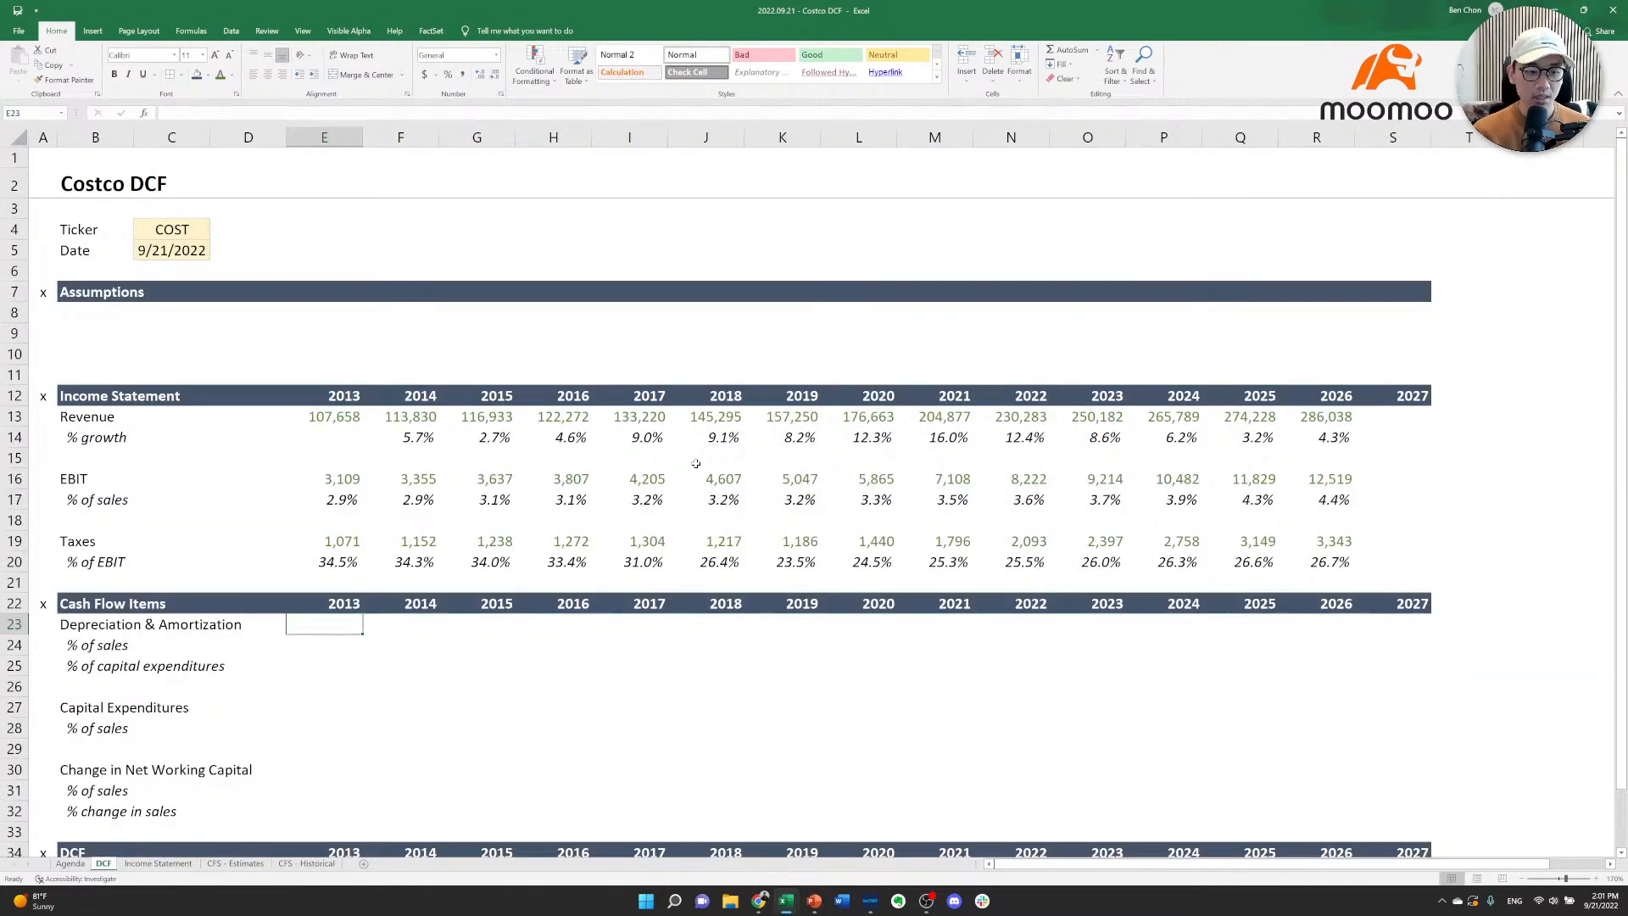
{"action": "key", "text": "Left"}
{"action": "key", "text": "Left"}
{"action": "key", "text": "Left"}
{"action": "key", "text": "Up"}
{"action": "key", "text": "Up"}
{"action": "key", "text": "Up"}
{"action": "key", "text": "Up"}
{"action": "key", "text": "Up"}
{"action": "key", "text": "Up"}
{"action": "key", "text": "Up"}
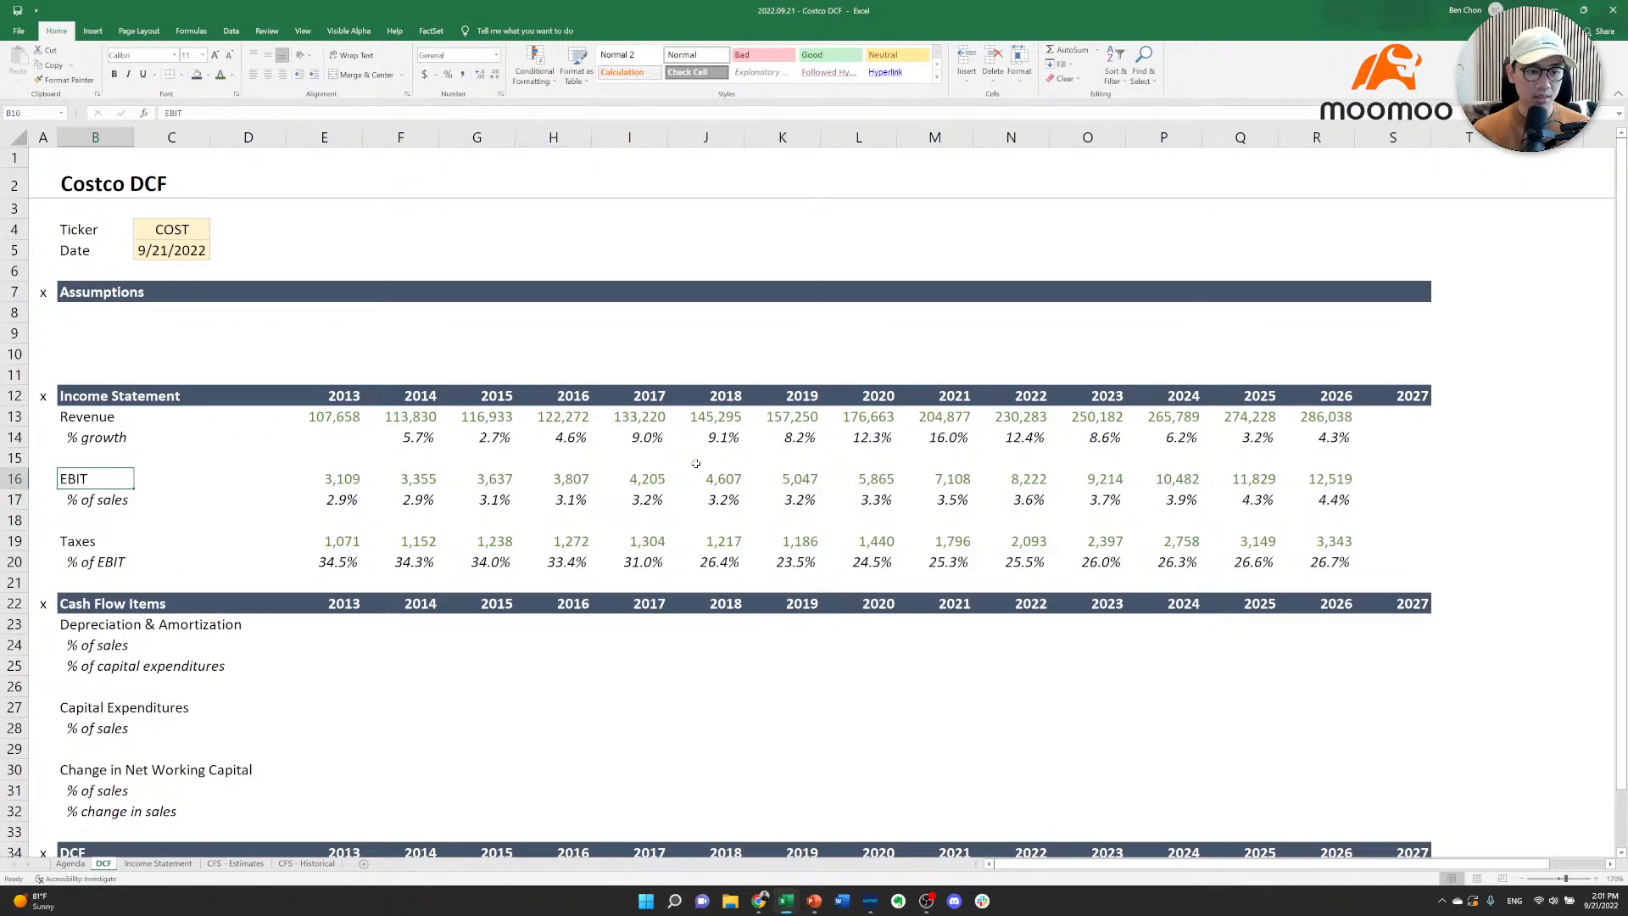
{"action": "key", "text": "Up"}
{"action": "key", "text": "Up"}
{"action": "key", "text": "Up"}
{"action": "key", "text": "Up"}
{"action": "key", "text": "F2"}
{"action": "type", "text": "(12/31 U"}
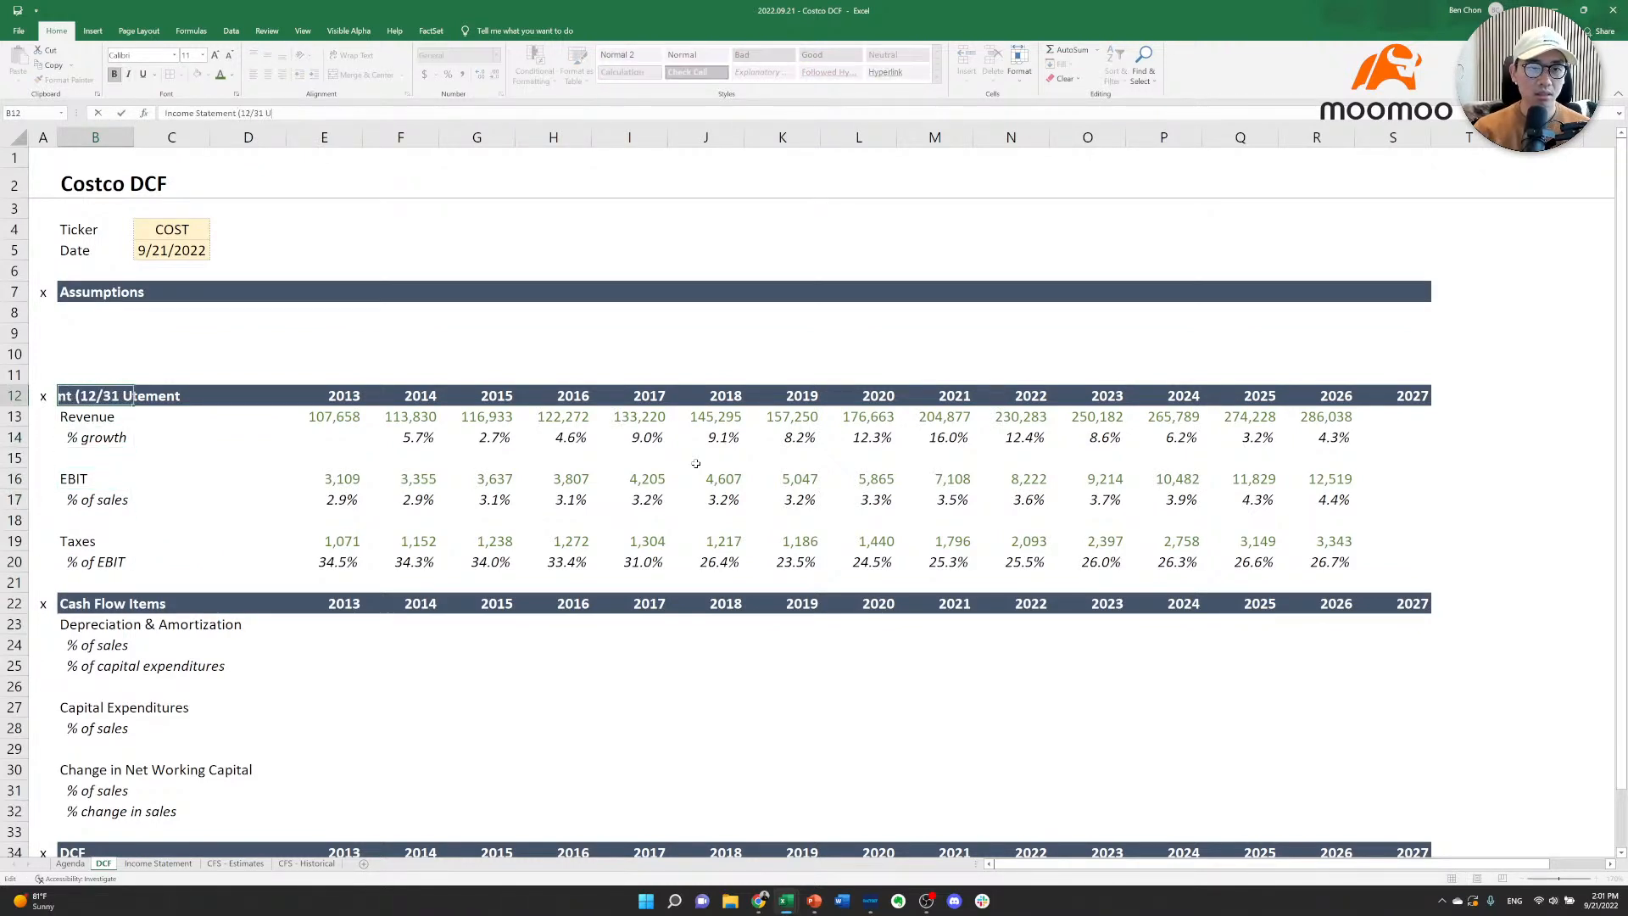
{"action": "key", "text": "BackSpace"}
{"action": "type", "text": "YE)"}
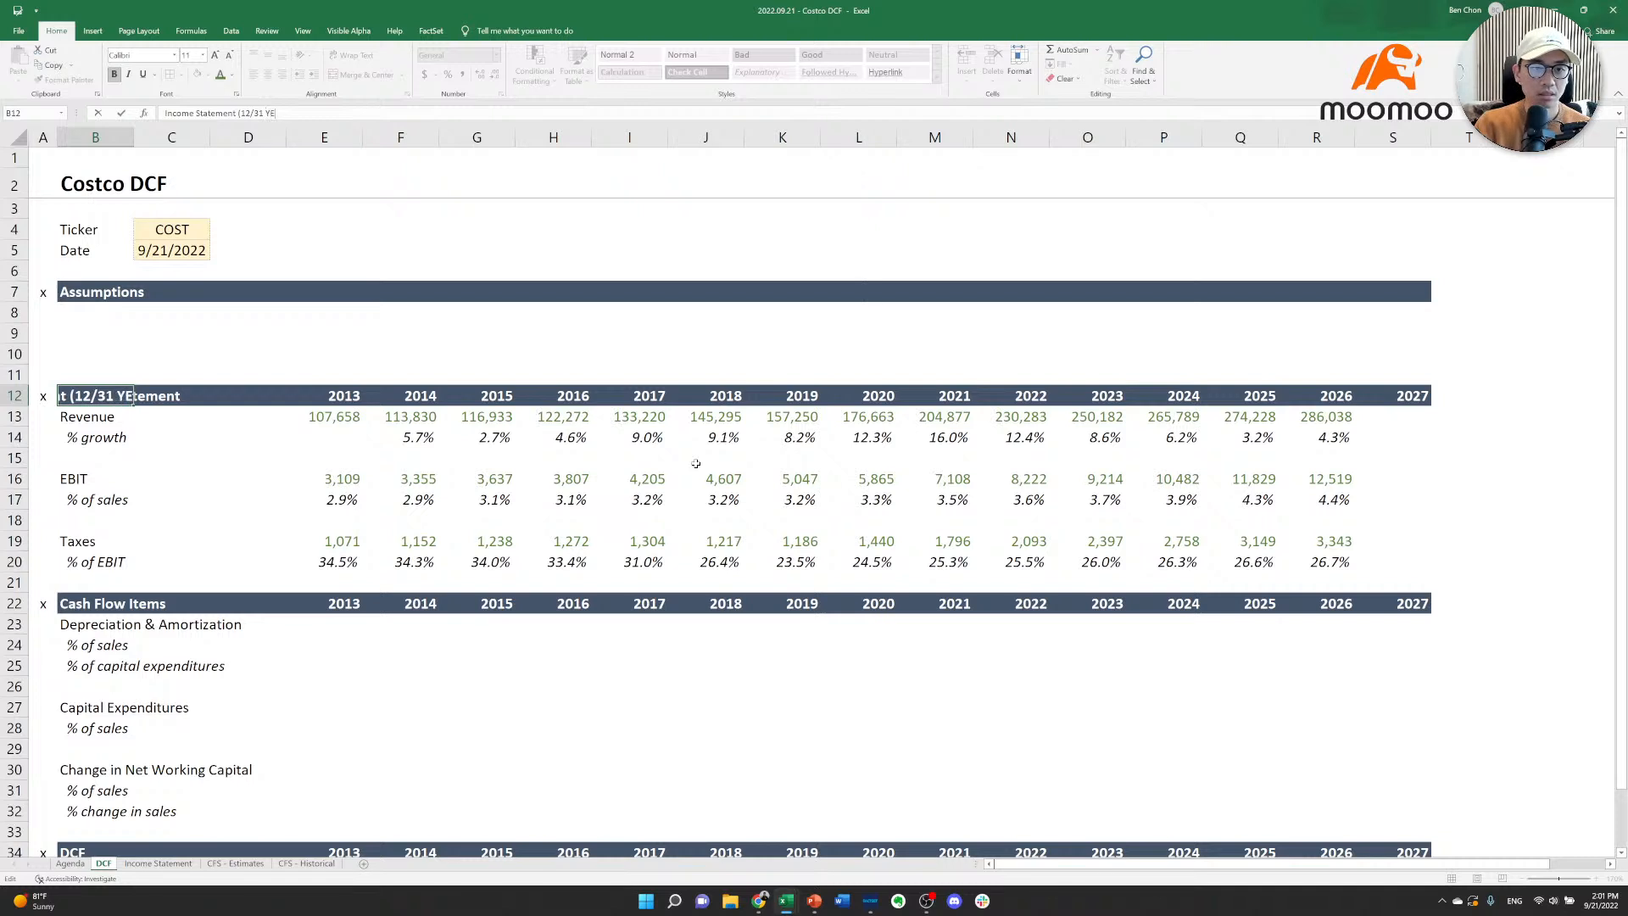
{"action": "key", "text": "Return"}
Rename the Cash Flow Items heading in B22 as "Cash Flow Items (12/31 YE)".
{"action": "key", "text": "Down"}
{"action": "key", "text": "Down"}
{"action": "key", "text": "Down"}
{"action": "key", "text": "Down"}
{"action": "key", "text": "Down"}
{"action": "key", "text": "Down"}
{"action": "key", "text": "Down"}
{"action": "key", "text": "Down"}
{"action": "key", "text": "Down"}
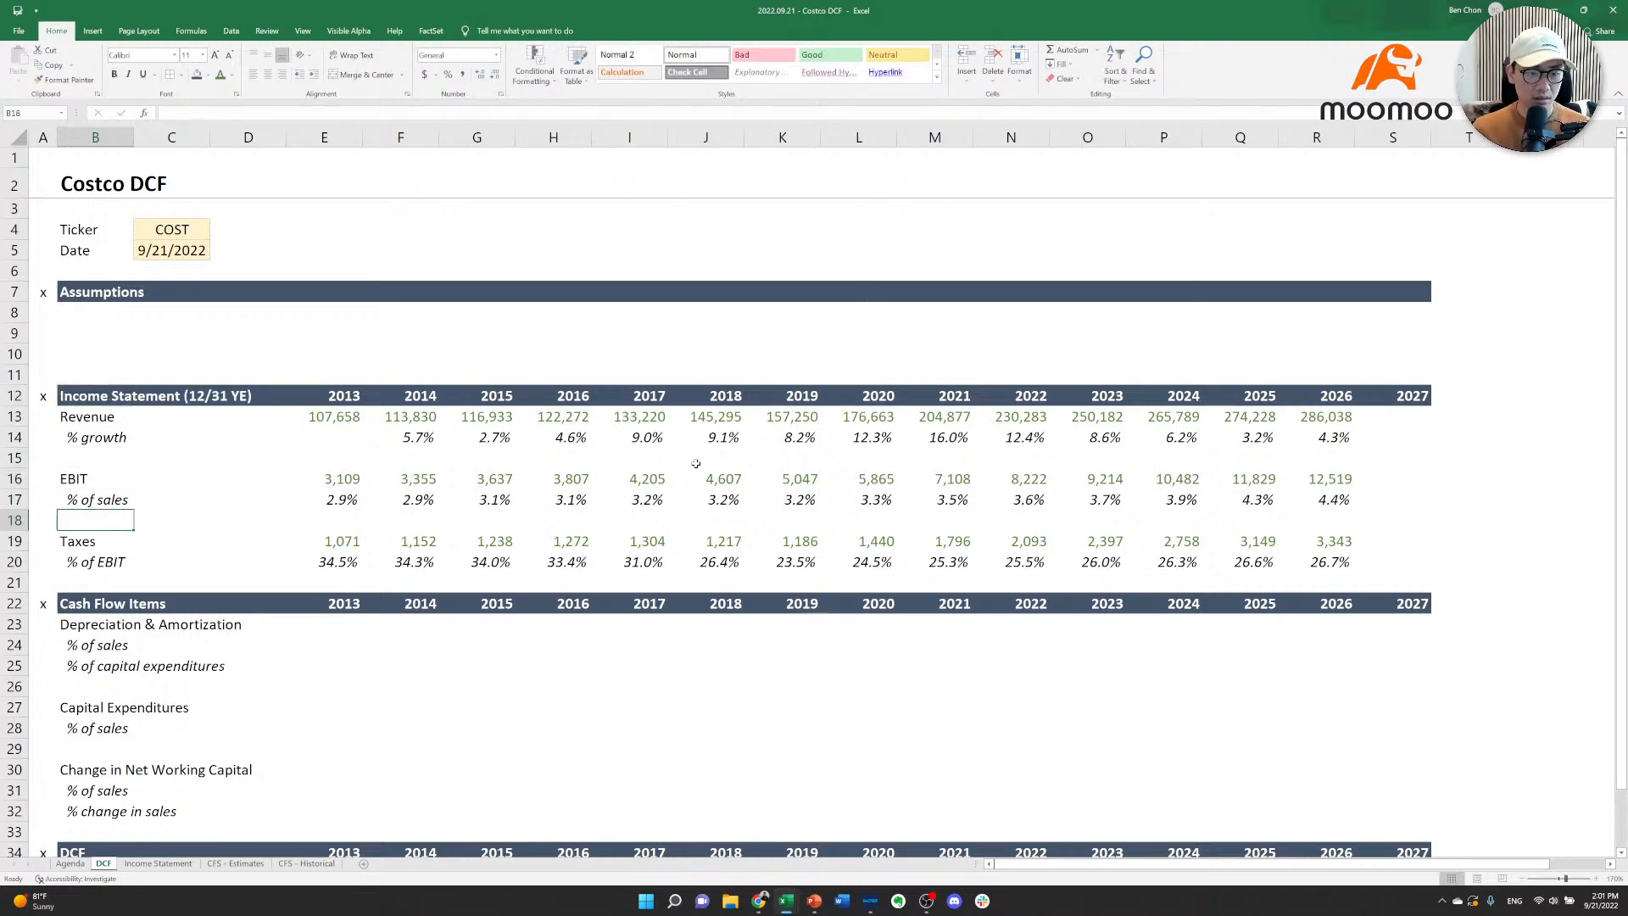
{"action": "key", "text": "F2"}
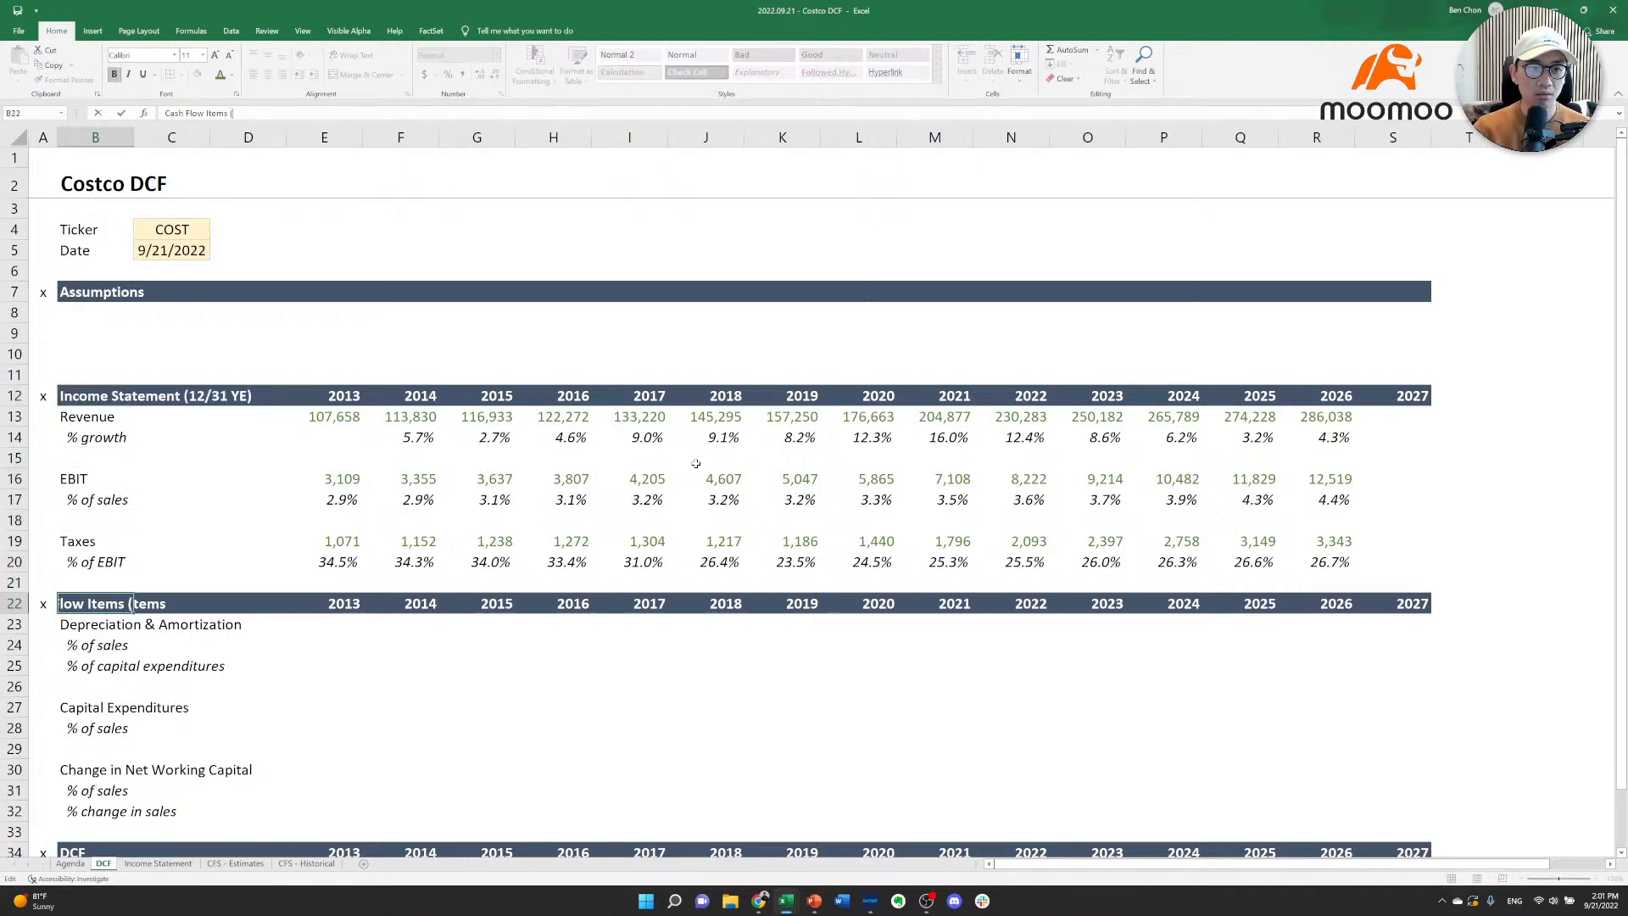
{"action": "type", "text": "(12/31 YE)"}
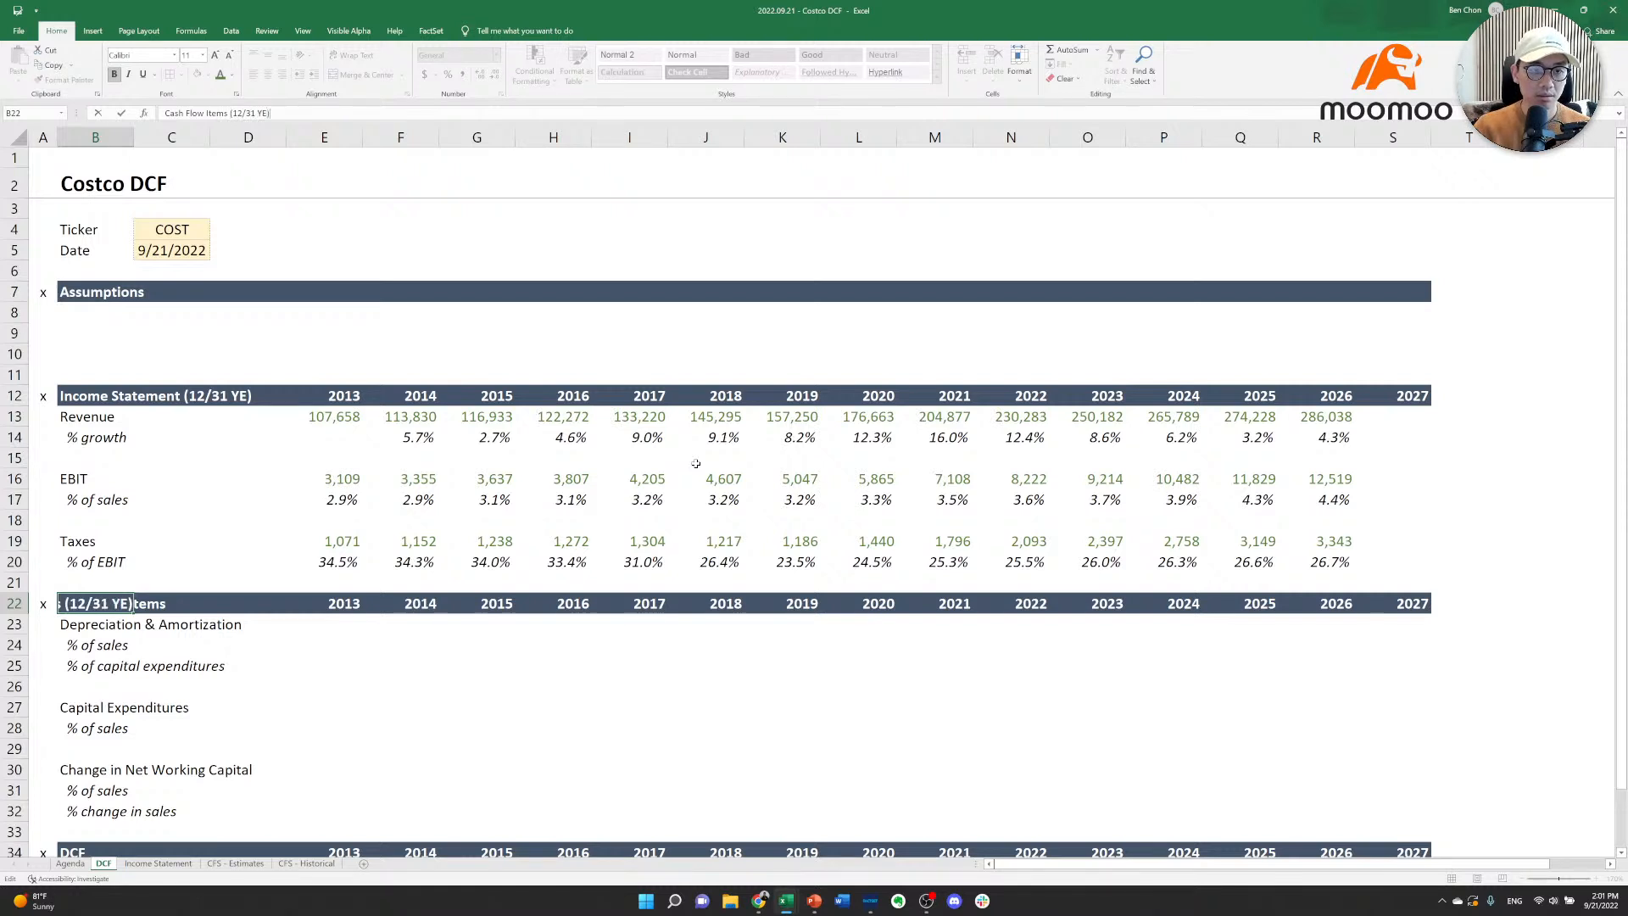
{"action": "key", "text": "Return"}
{"action": "key", "text": "Down"}
{"action": "key", "text": "Up"}
{"action": "key", "text": "Right"}
{"action": "key", "text": "Right"}
{"action": "key", "text": "Right"}
{"action": "key", "text": "Right"}
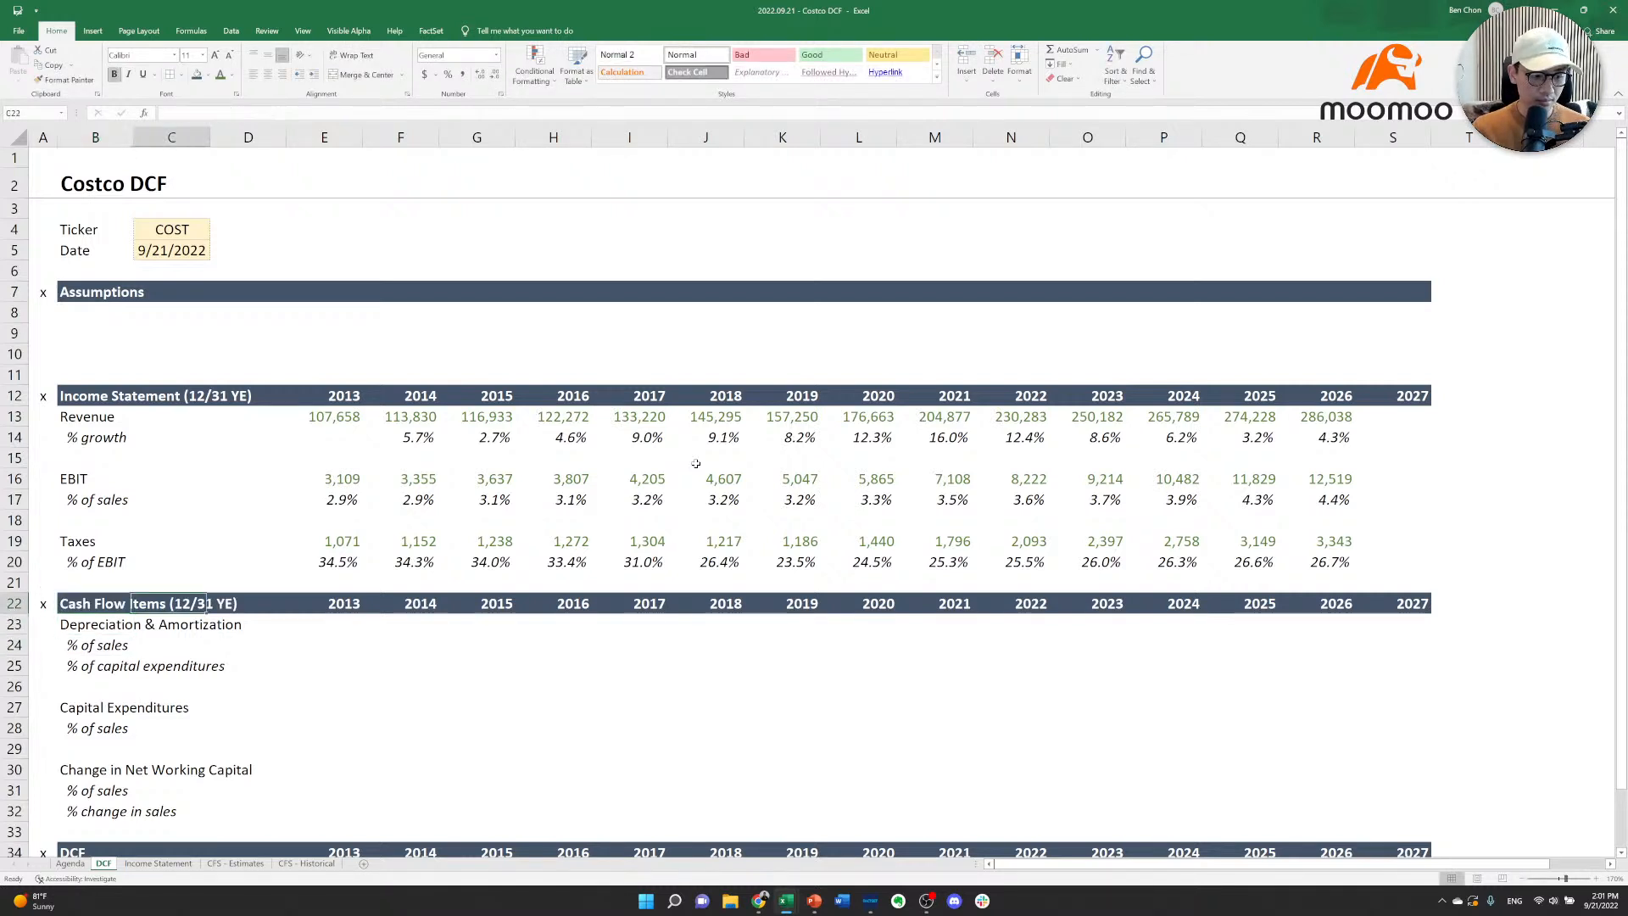
{"action": "key", "text": "Left"}
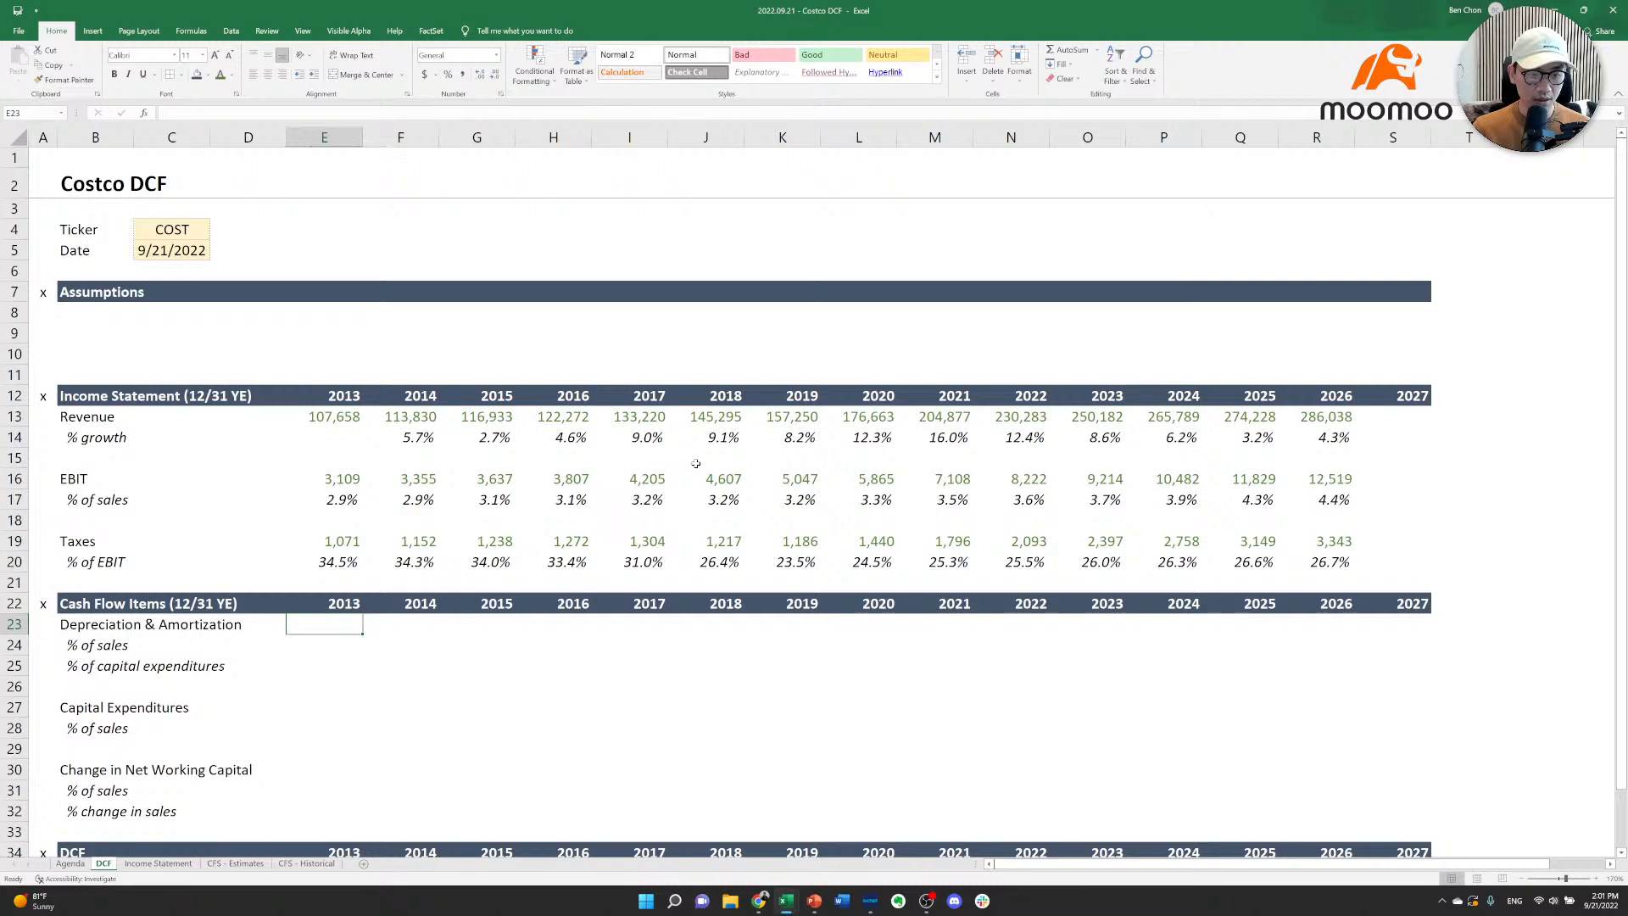
{"action": "type", "text": "="}
{"action": "key", "text": "Escape"}
{"action": "key", "text": "Right"}
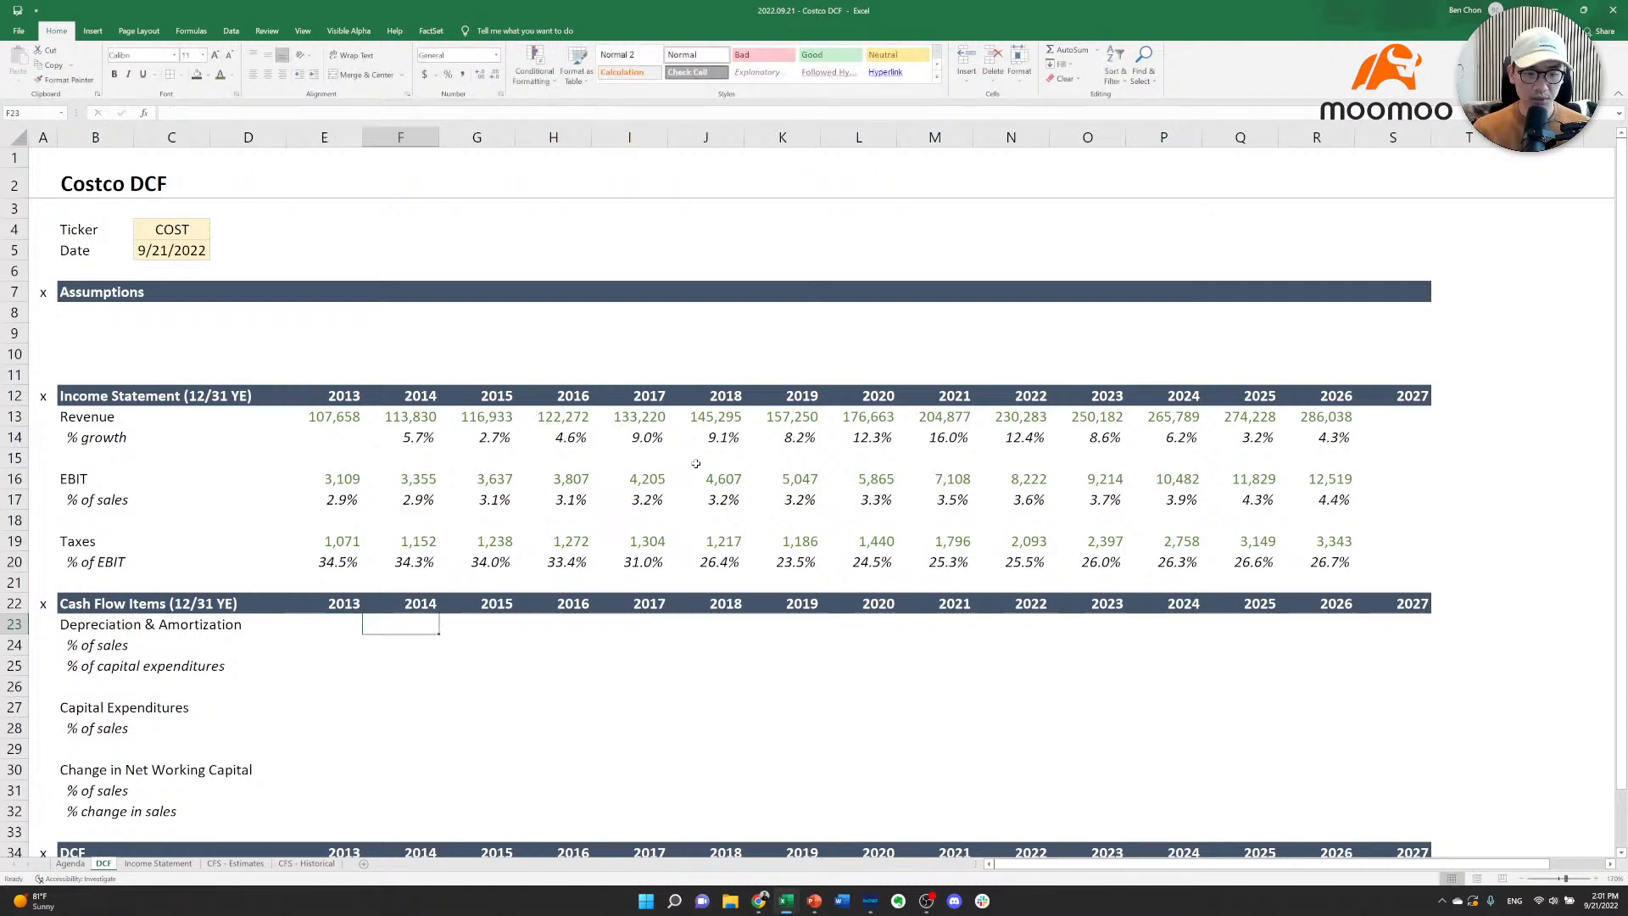
{"action": "type", "text": "="}
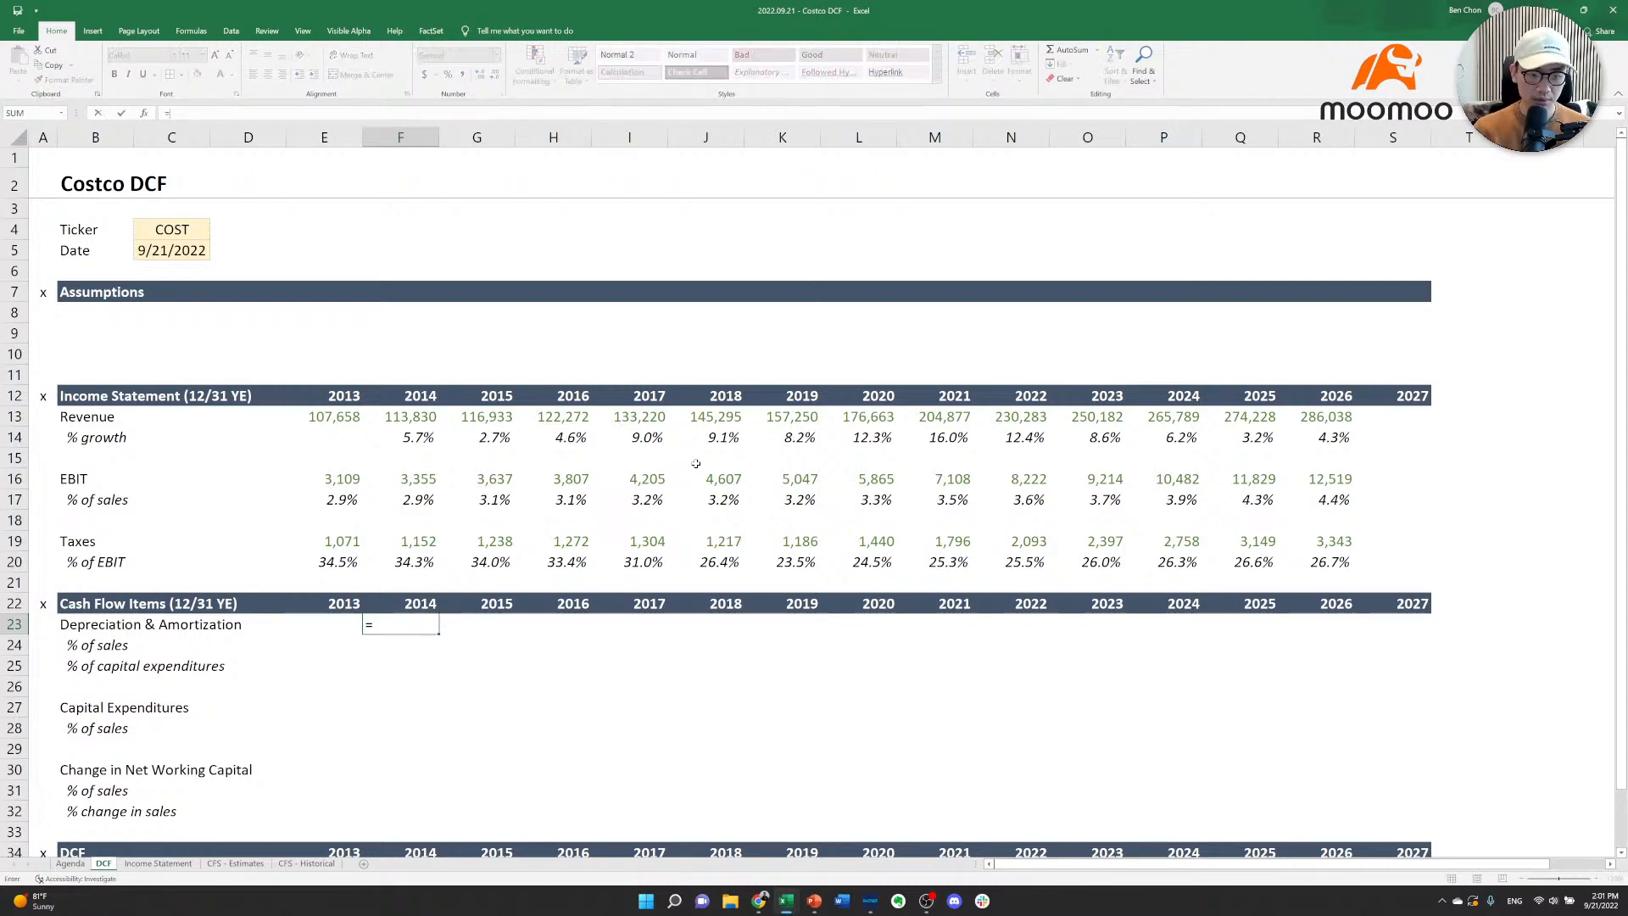
{"action": "key", "text": "ctrl+Page_Down"}
{"action": "key", "text": "ctrl+Page_Down"}
{"action": "key", "text": "ctrl+Page_Down"}
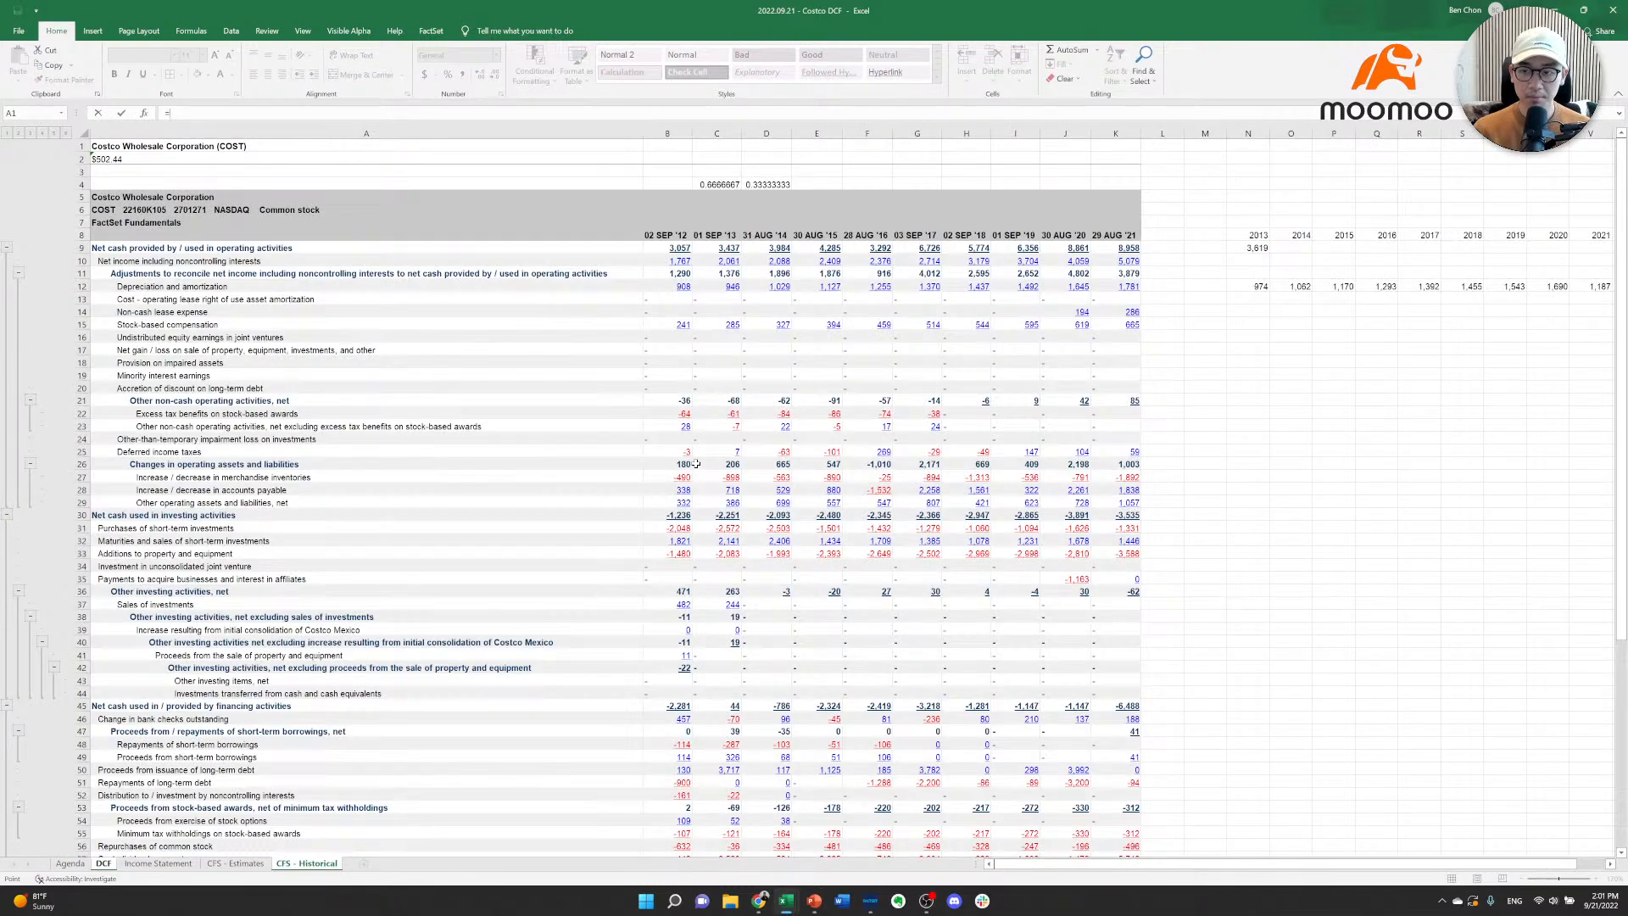
{"action": "key", "text": "Right"}
{"action": "key", "text": "Right"}
{"action": "key", "text": "Right"}
{"action": "key", "text": "Right"}
{"action": "key", "text": "Right"}
{"action": "key", "text": "Right"}
{"action": "key", "text": "Right"}
{"action": "key", "text": "Right"}
{"action": "key", "text": "Right"}
{"action": "key", "text": "Right"}
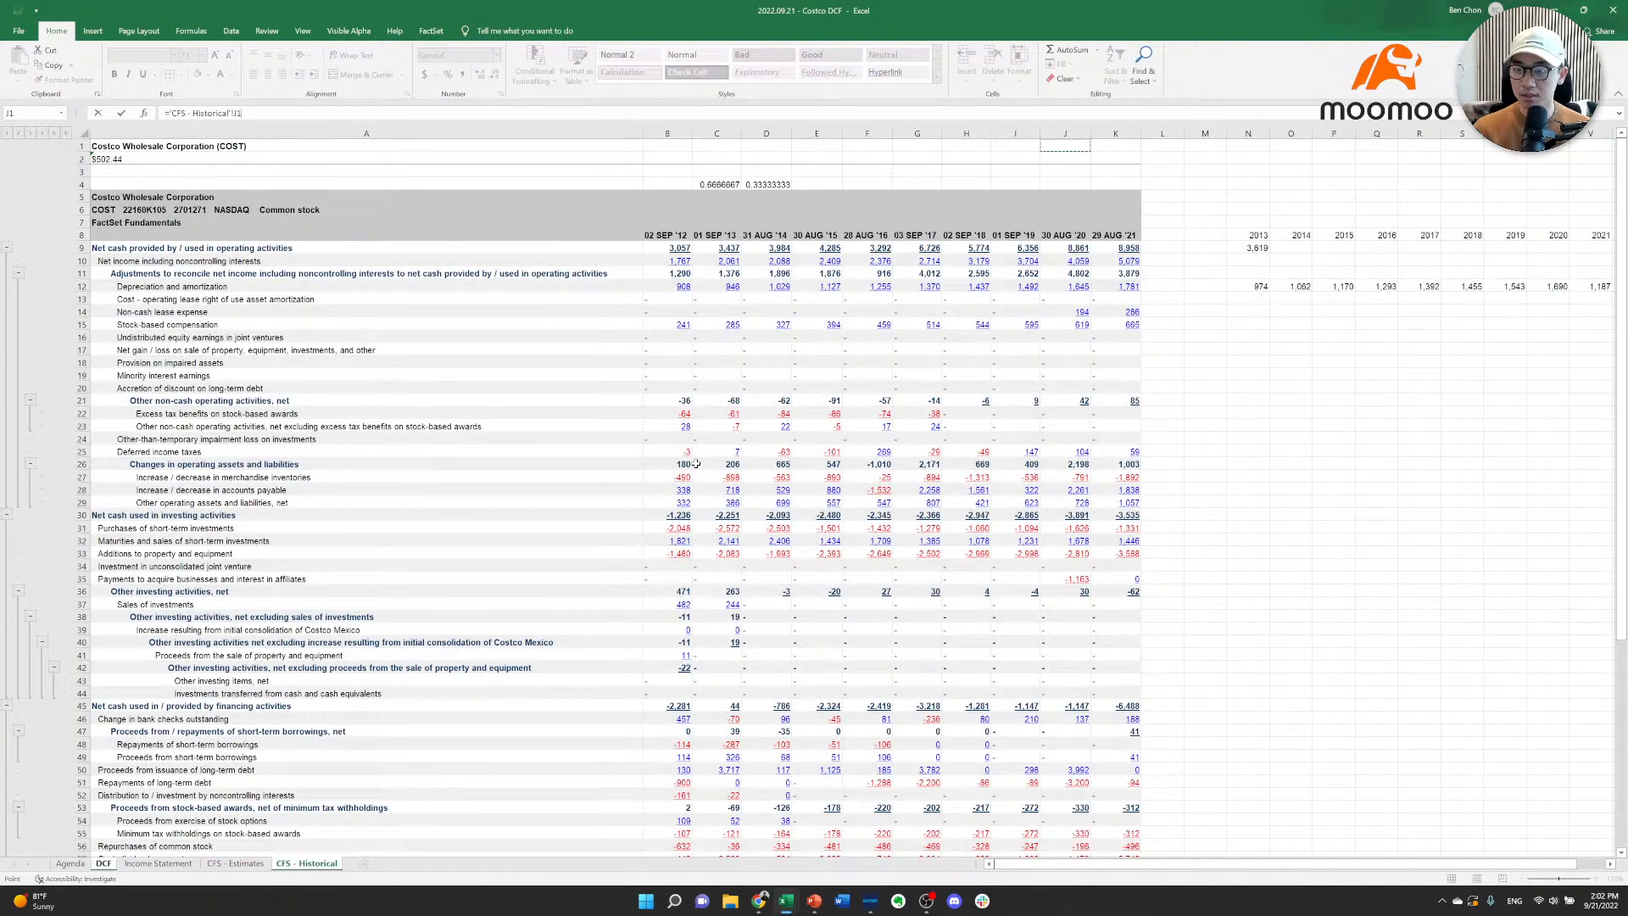
{"action": "key", "text": "Escape"}
{"action": "key", "text": "Right"}
{"action": "key", "text": "Down"}
{"action": "key", "text": "Left"}
{"action": "key", "text": "Up"}
{"action": "key", "text": "Left"}
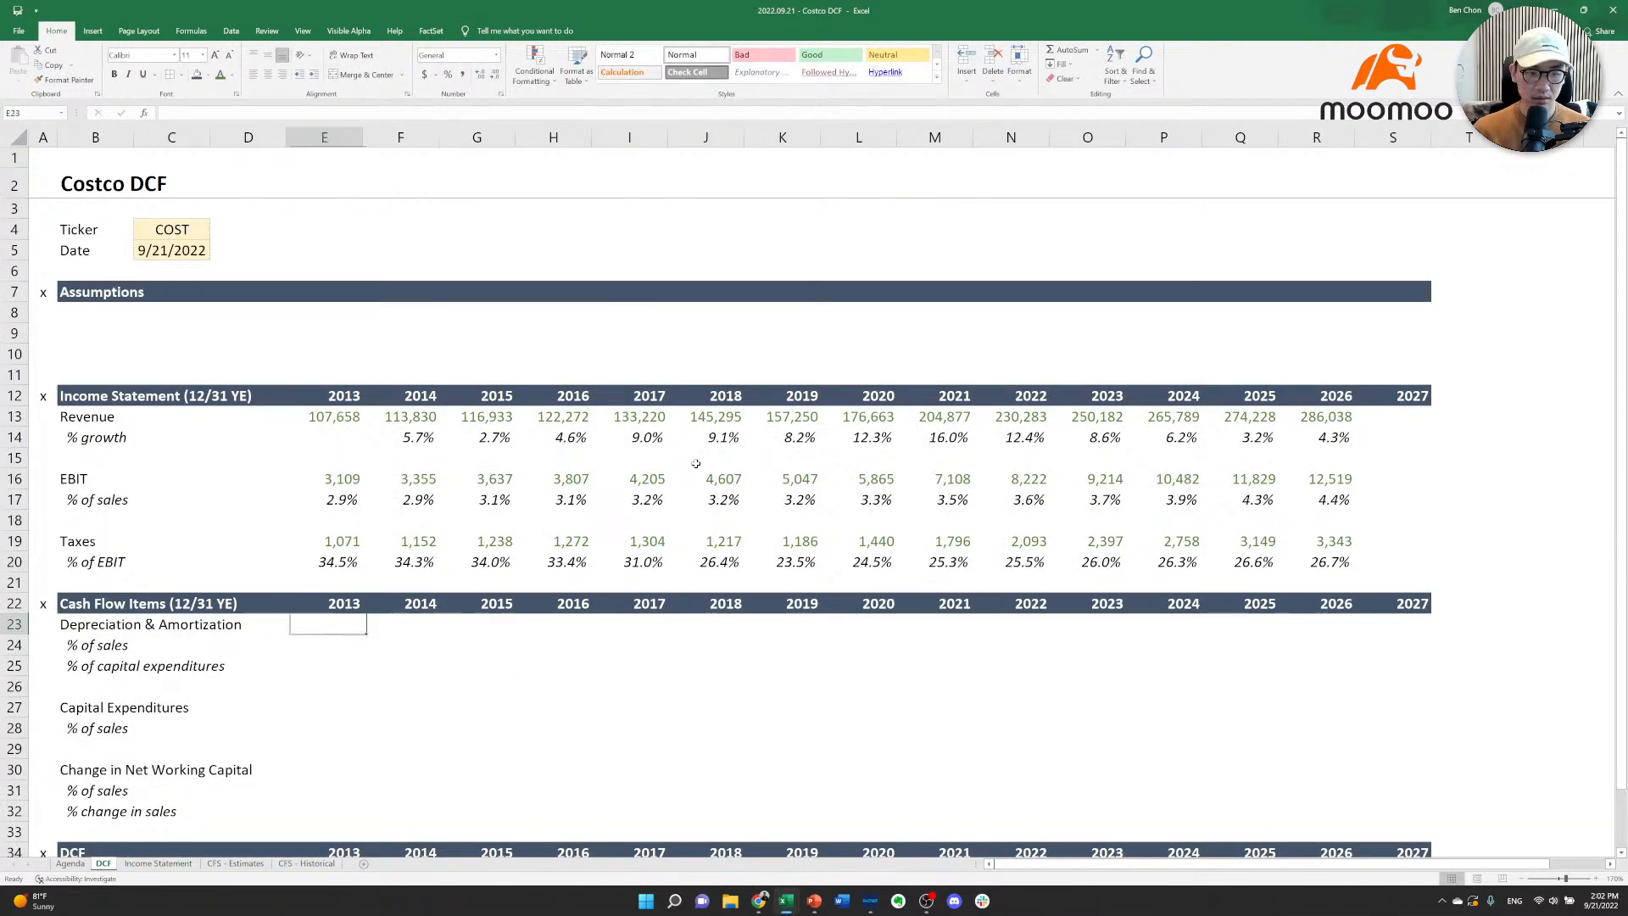
Link the 2013 Depreciation & Amortization cell E23 to N12 on the CFS - Historical sheet.
{"action": "key", "text": "Up"}
{"action": "key", "text": "Down"}
{"action": "type", "text": "="}
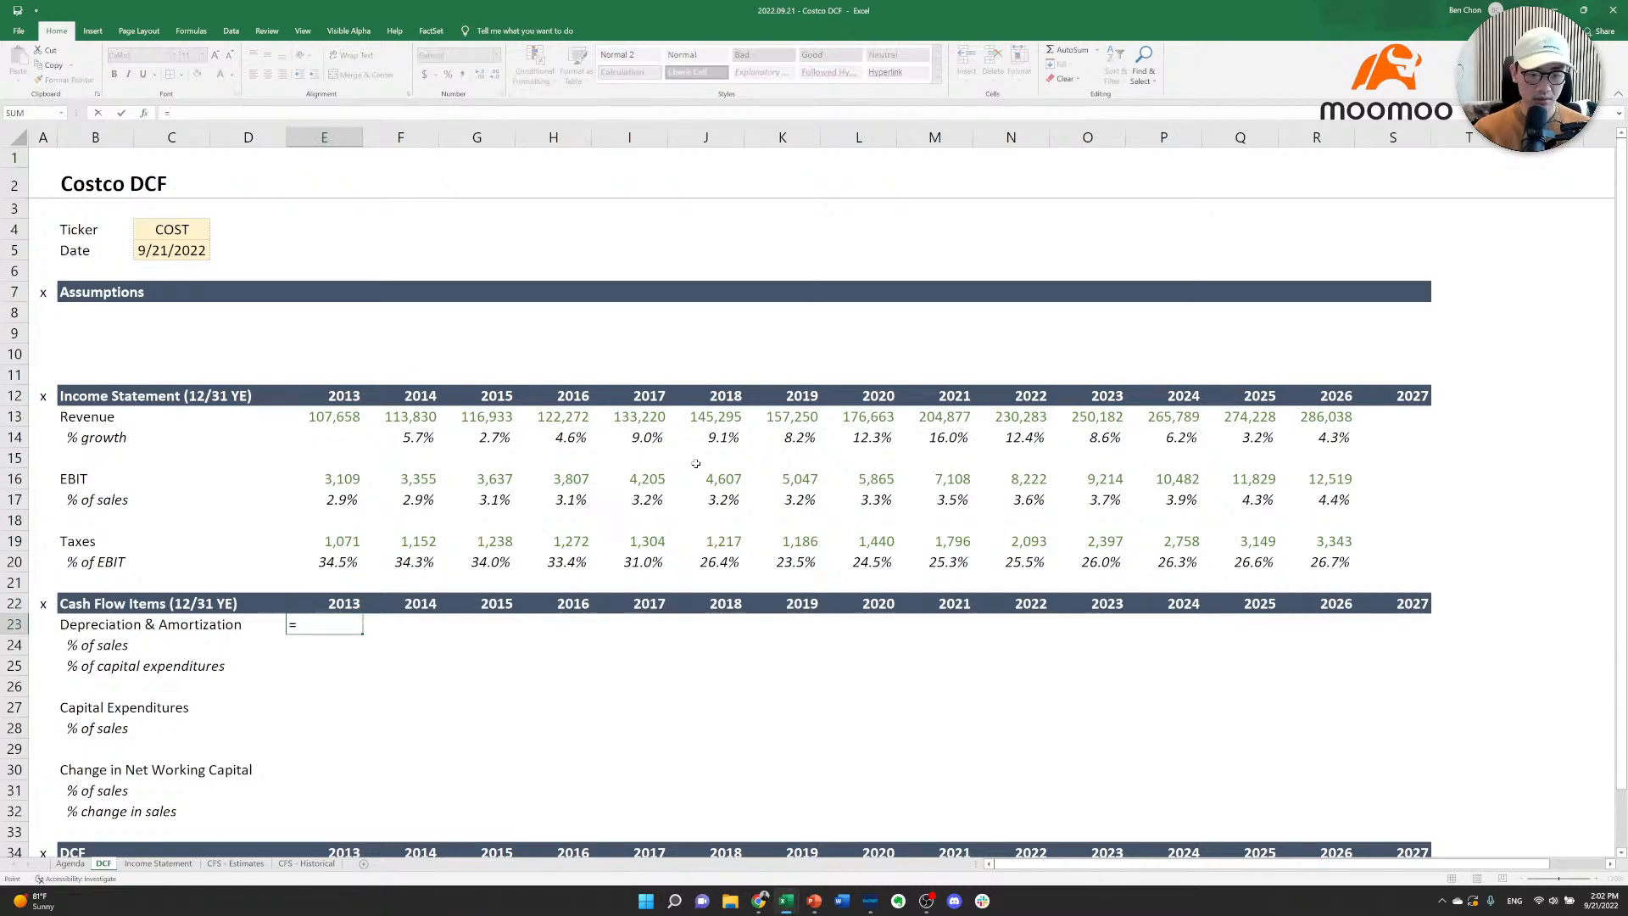
{"action": "key", "text": "ctrl+Page_Down"}
{"action": "key", "text": "ctrl+Page_Down"}
{"action": "key", "text": "ctrl+Page_Down"}
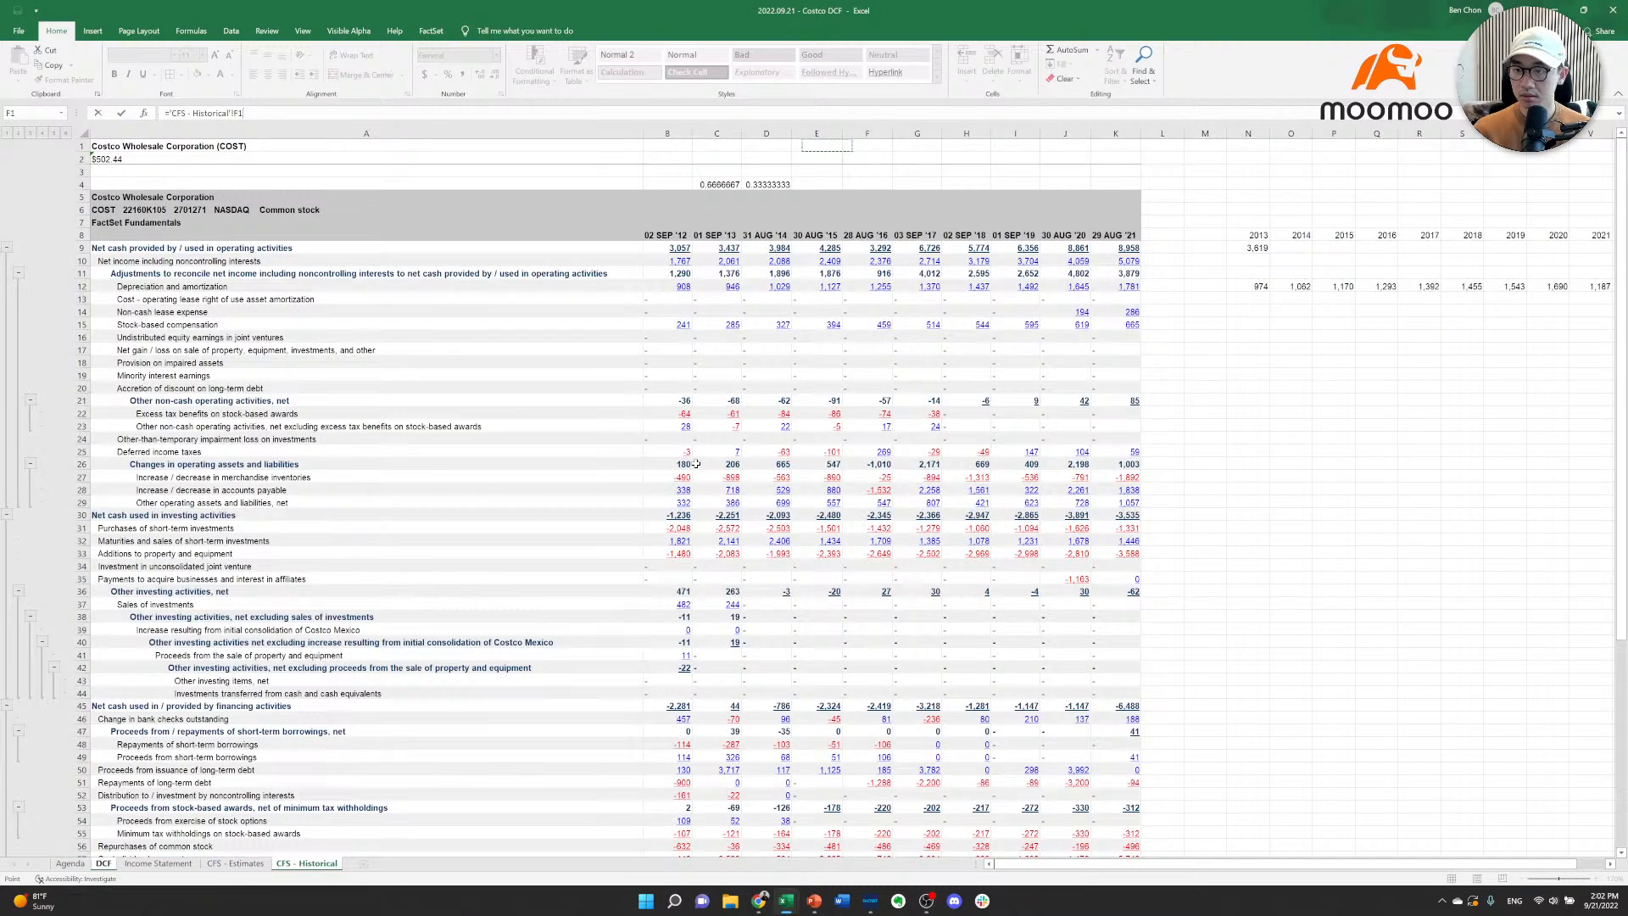
{"action": "key", "text": "Down"}
{"action": "key", "text": "Down"}
{"action": "key", "text": "Down"}
{"action": "key", "text": "Right"}
{"action": "key", "text": "Down"}
{"action": "key", "text": "Right"}
{"action": "key", "text": "Down"}
{"action": "key", "text": "Right"}
{"action": "key", "text": "Down"}
{"action": "key", "text": "Down"}
{"action": "key", "text": "Down"}
{"action": "key", "text": "Down"}
{"action": "key", "text": "Down"}
{"action": "key", "text": "Down"}
{"action": "key", "text": "Return"}
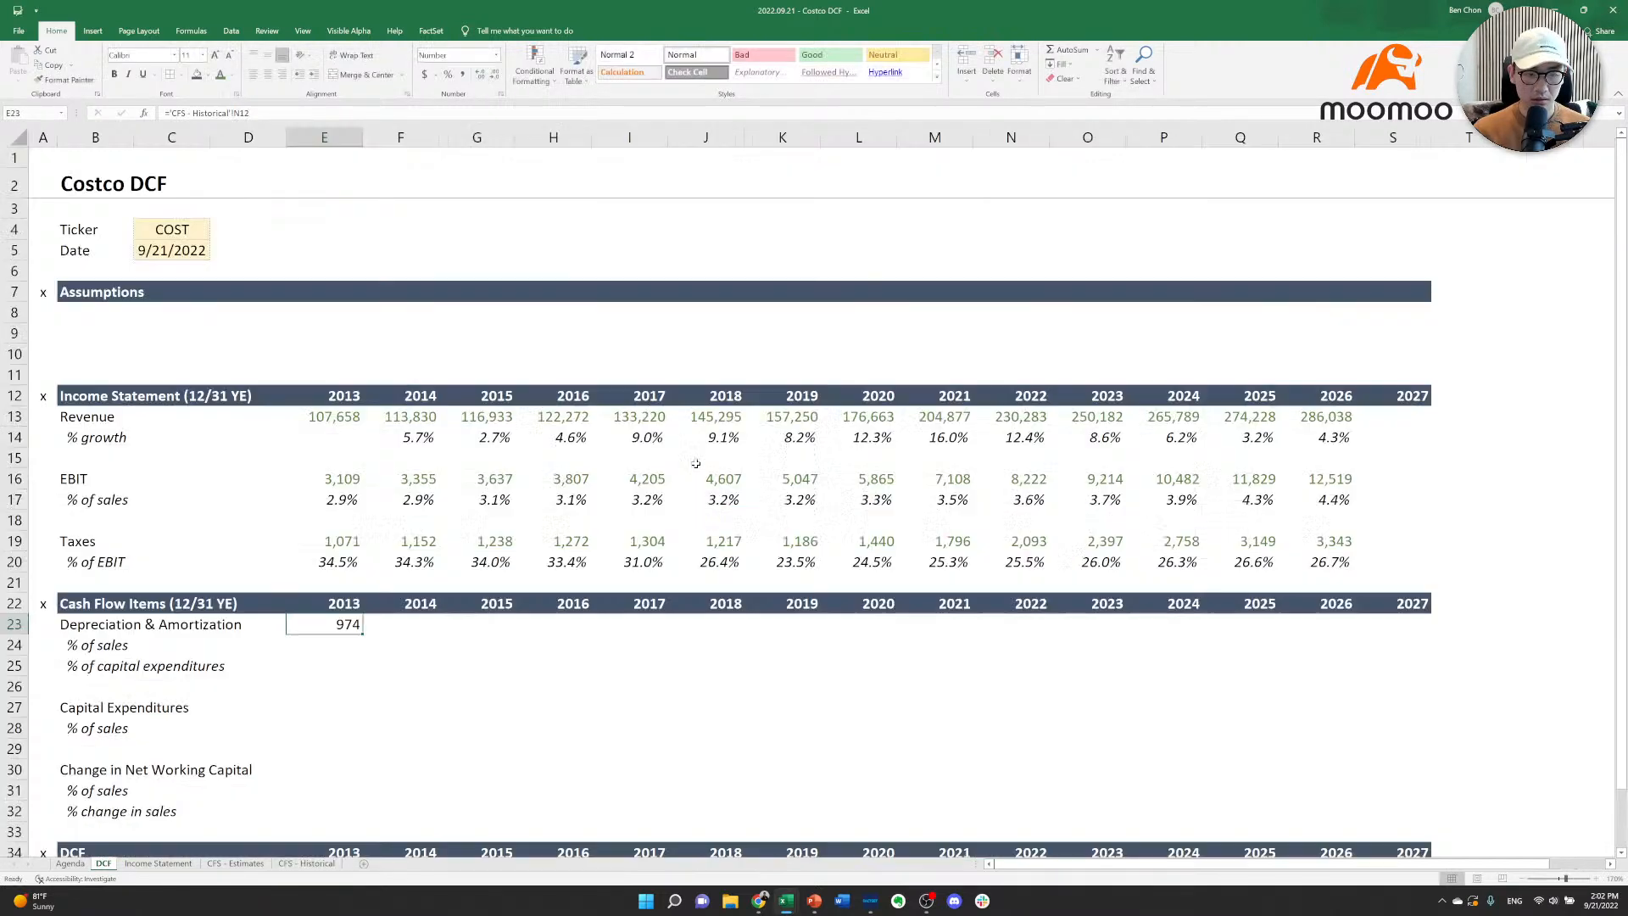
Copy the 2013 Depreciation & Amortization link across row 23 through 2025, filling E23:Q23.
{"action": "key", "text": "ctrl+c"}
{"action": "key", "text": "shift+Right"}
{"action": "key", "text": "shift+Right"}
{"action": "key", "text": "shift+Right"}
{"action": "key", "text": "shift+Right"}
{"action": "key", "text": "shift+Right"}
{"action": "key", "text": "shift+Right"}
{"action": "key", "text": "shift+Right"}
{"action": "key", "text": "shift+Right"}
{"action": "key", "text": "shift+Right"}
{"action": "key", "text": "shift+Right"}
{"action": "key", "text": "shift+Right"}
{"action": "key", "text": "shift+Right"}
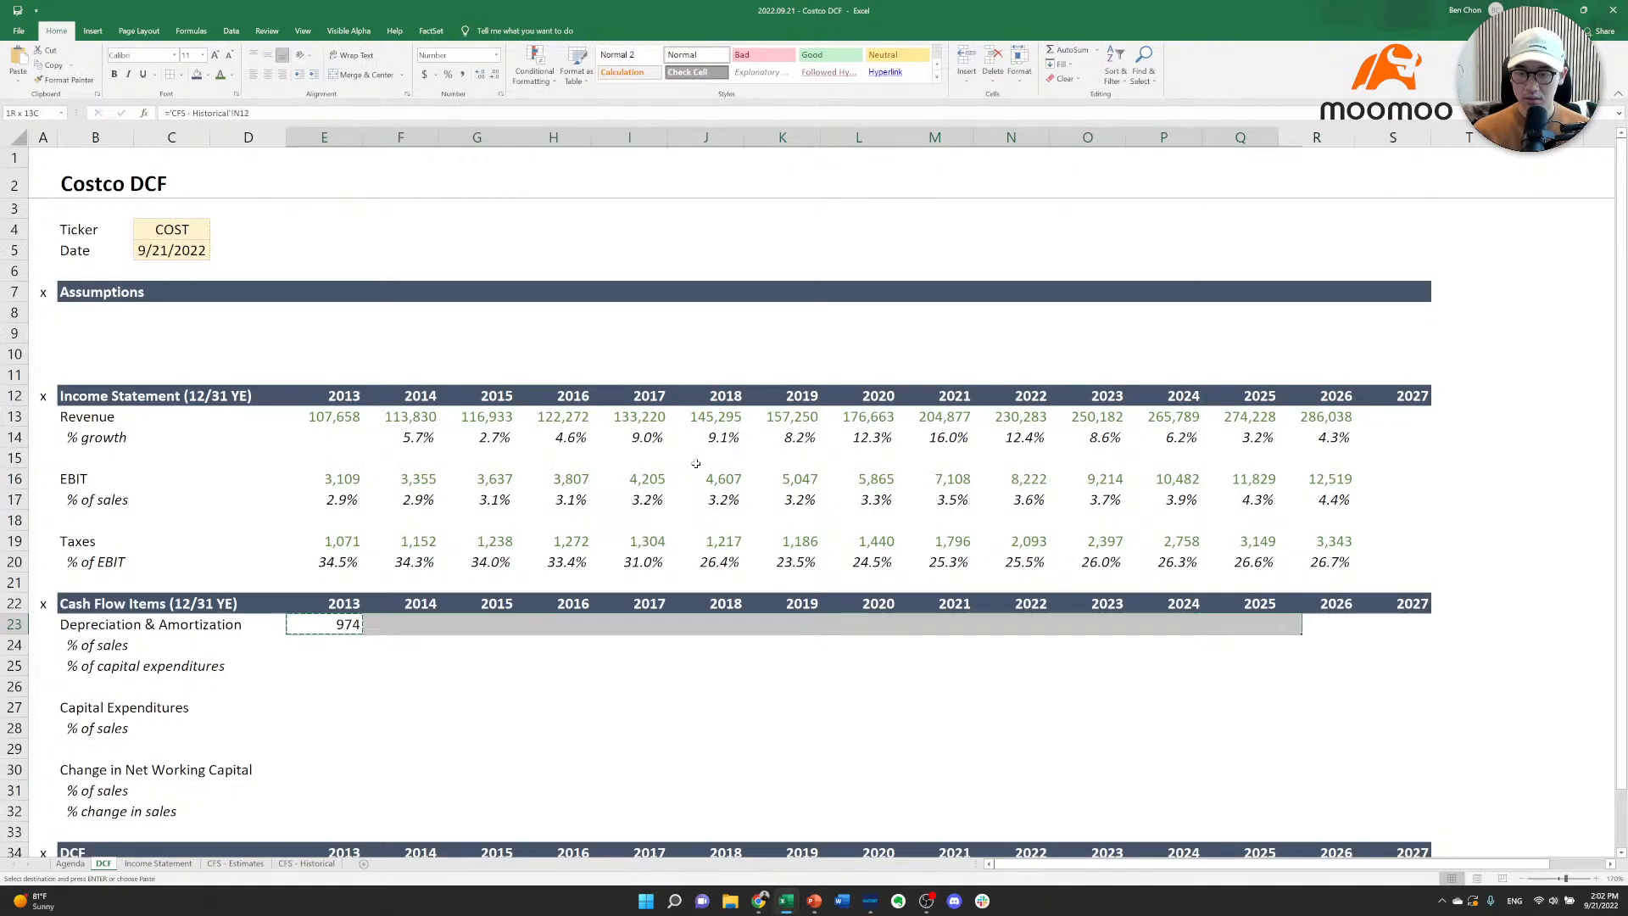
{"action": "key", "text": "Return"}
Clear the Depreciation & Amortization cells for 2022 through 2025, N23:Q23.
{"action": "key", "text": "Right"}
{"action": "key", "text": "ctrl+Right"}
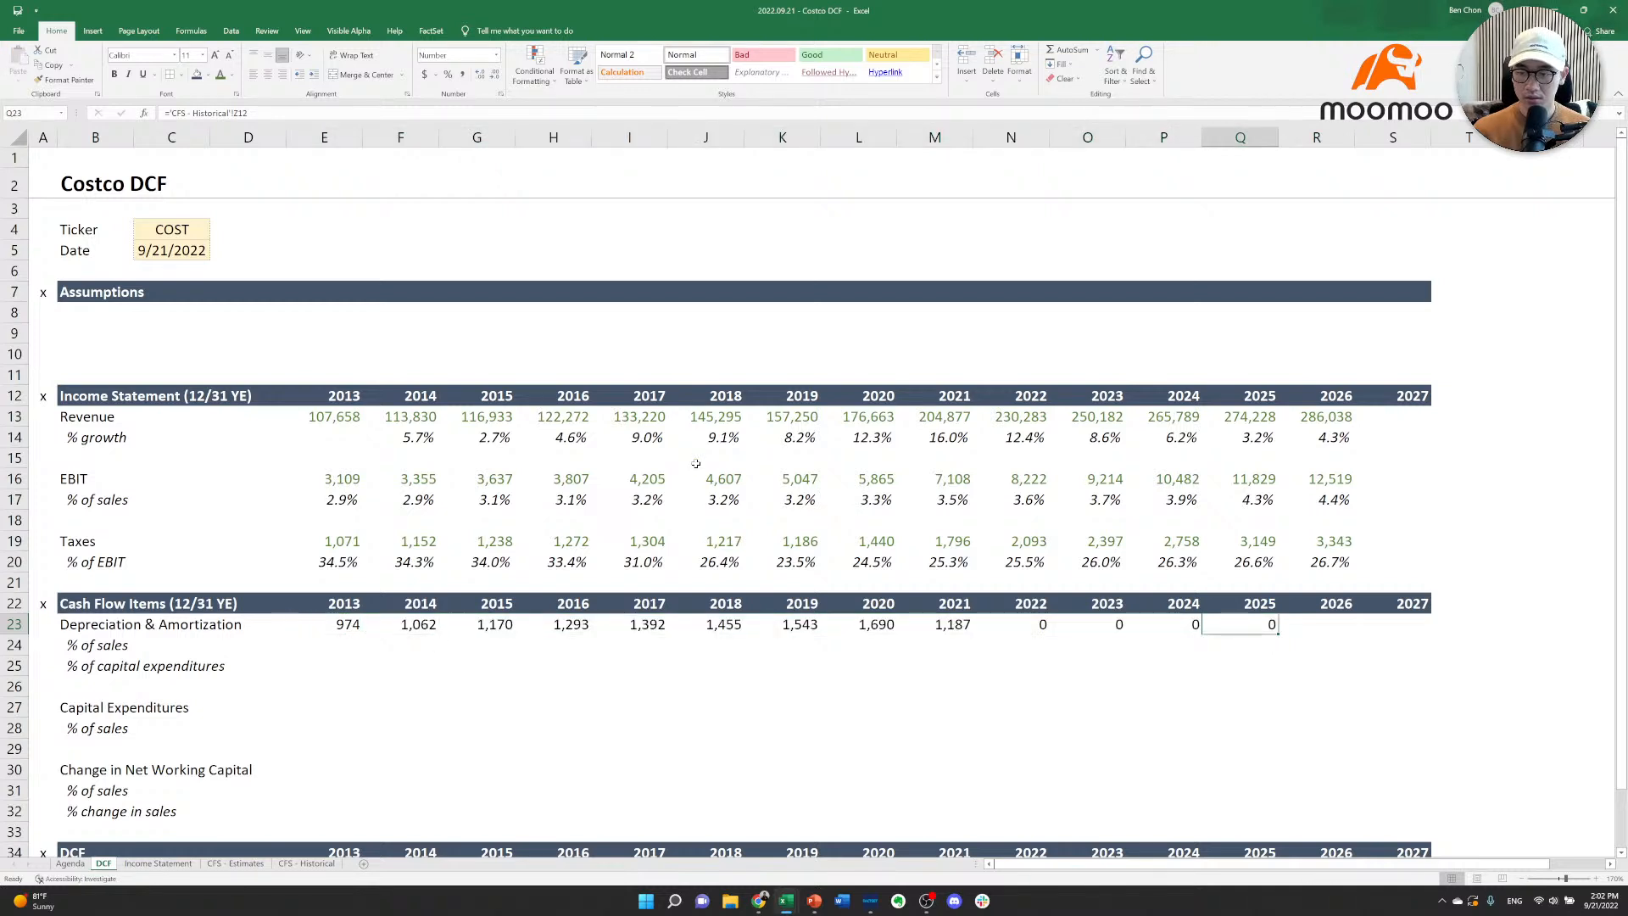
{"action": "key", "text": "Left"}
{"action": "key", "text": "Right"}
{"action": "key", "text": "shift+Left"}
{"action": "key", "text": "shift+Left"}
{"action": "key", "text": "shift+Left"}
{"action": "key", "text": "shift+Left"}
{"action": "key", "text": "shift+Right"}
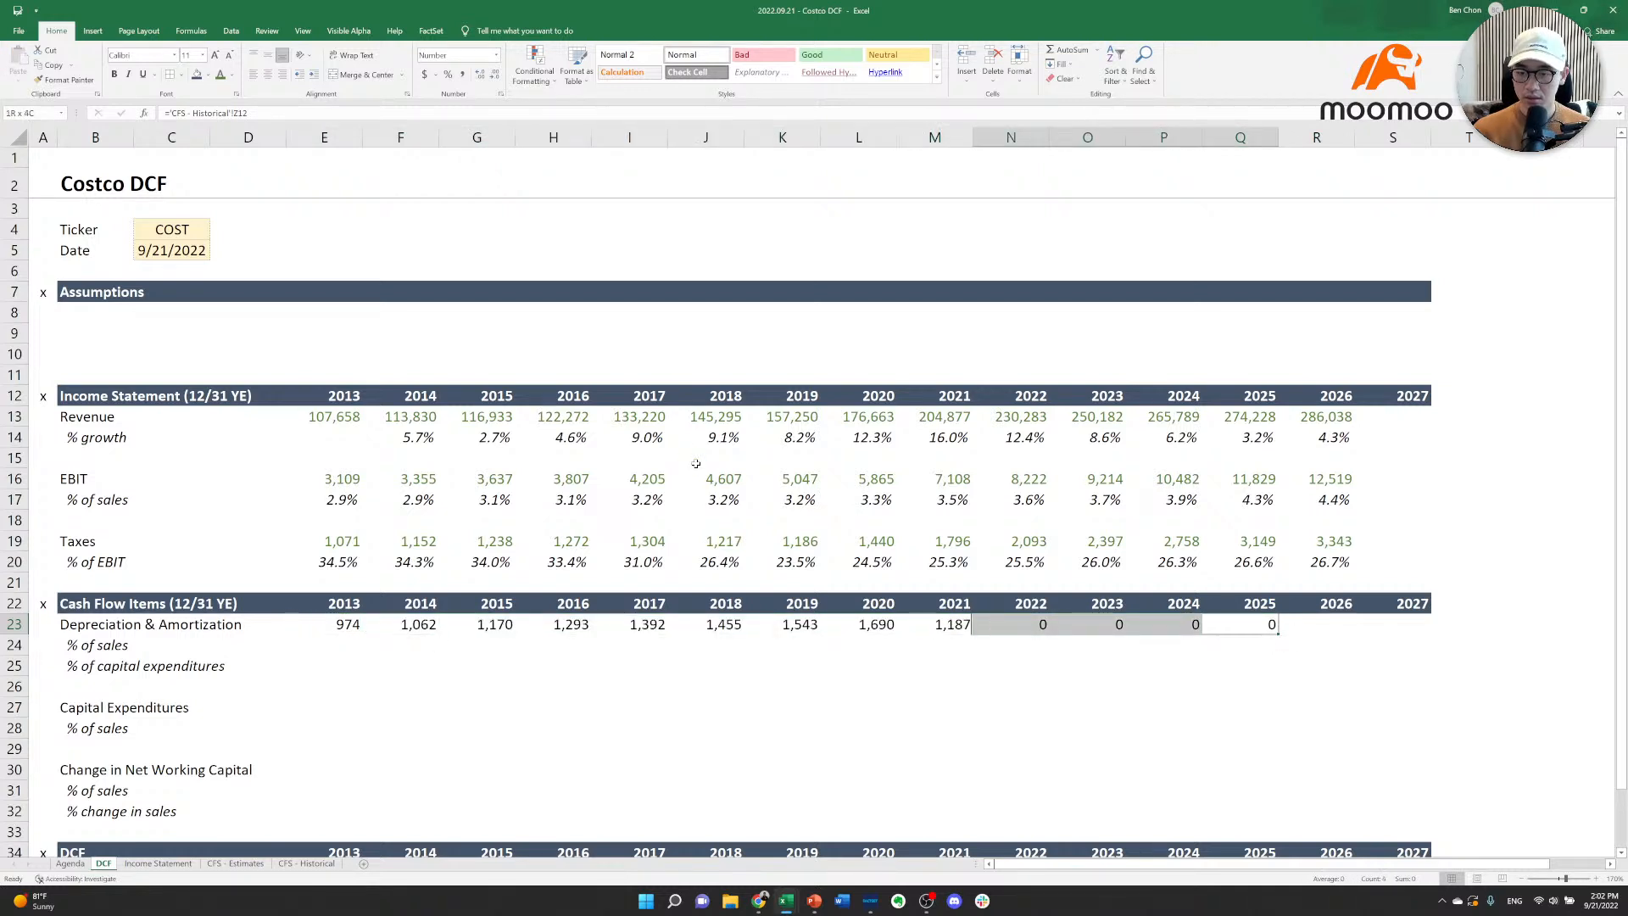
{"action": "key", "text": "Delete"}
Add a dashed right border down the entire 2021 column M to separate historical years from estimates.
{"action": "key", "text": "Left"}
{"action": "key", "text": "Left"}
{"action": "key", "text": "Left"}
{"action": "key", "text": "Left"}
{"action": "key", "text": "ctrl+space"}
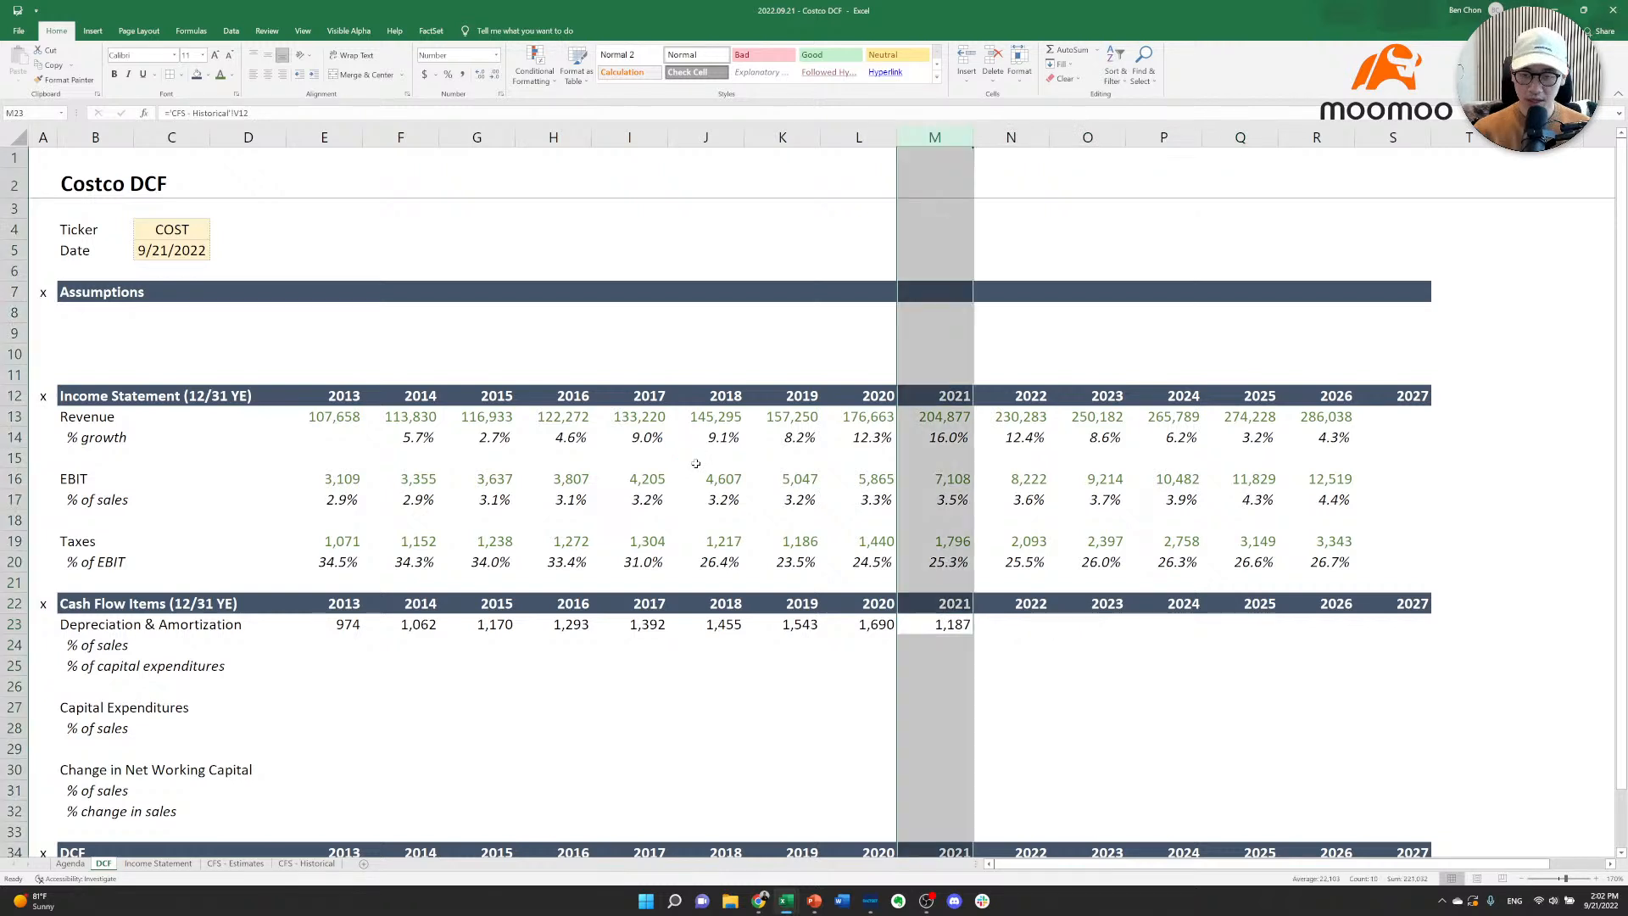
{"action": "key", "text": "Right"}
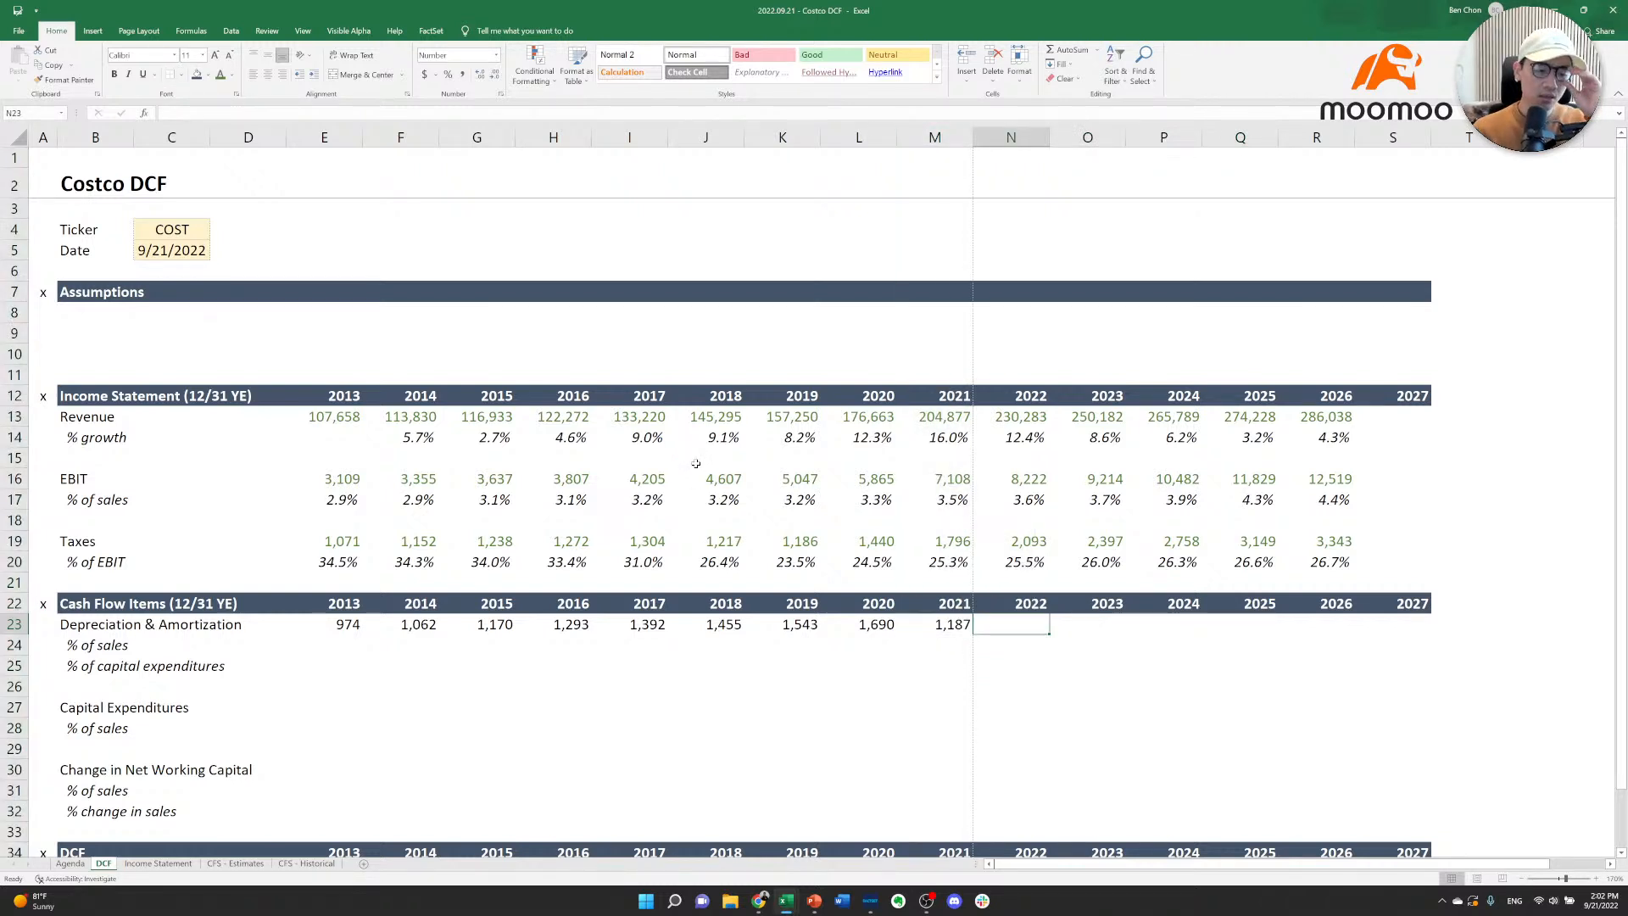
Link the 2022 Depreciation & Amortization cell N23 on the DCF sheet to K13 on the CFS - Estimates sheet.
{"action": "type", "text": "="}
{"action": "key", "text": "ctrl+Page_Down"}
{"action": "key", "text": "ctrl+Page_Down"}
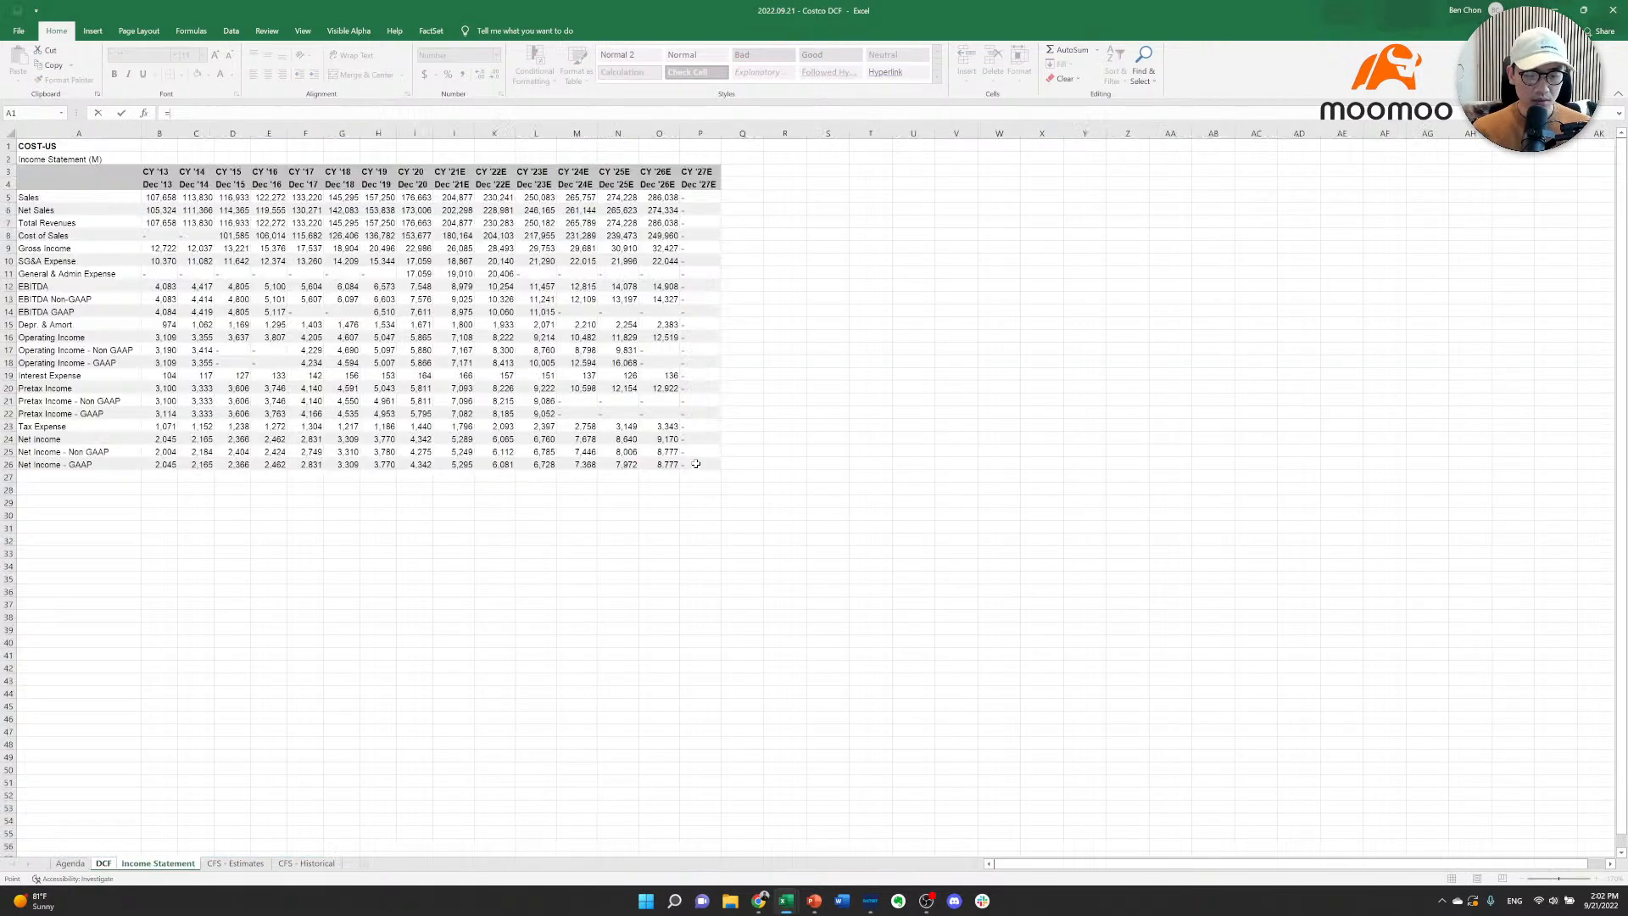
{"action": "key", "text": "Down"}
{"action": "key", "text": "Down"}
{"action": "key", "text": "Right"}
{"action": "key", "text": "Down"}
{"action": "key", "text": "Right"}
{"action": "key", "text": "Down"}
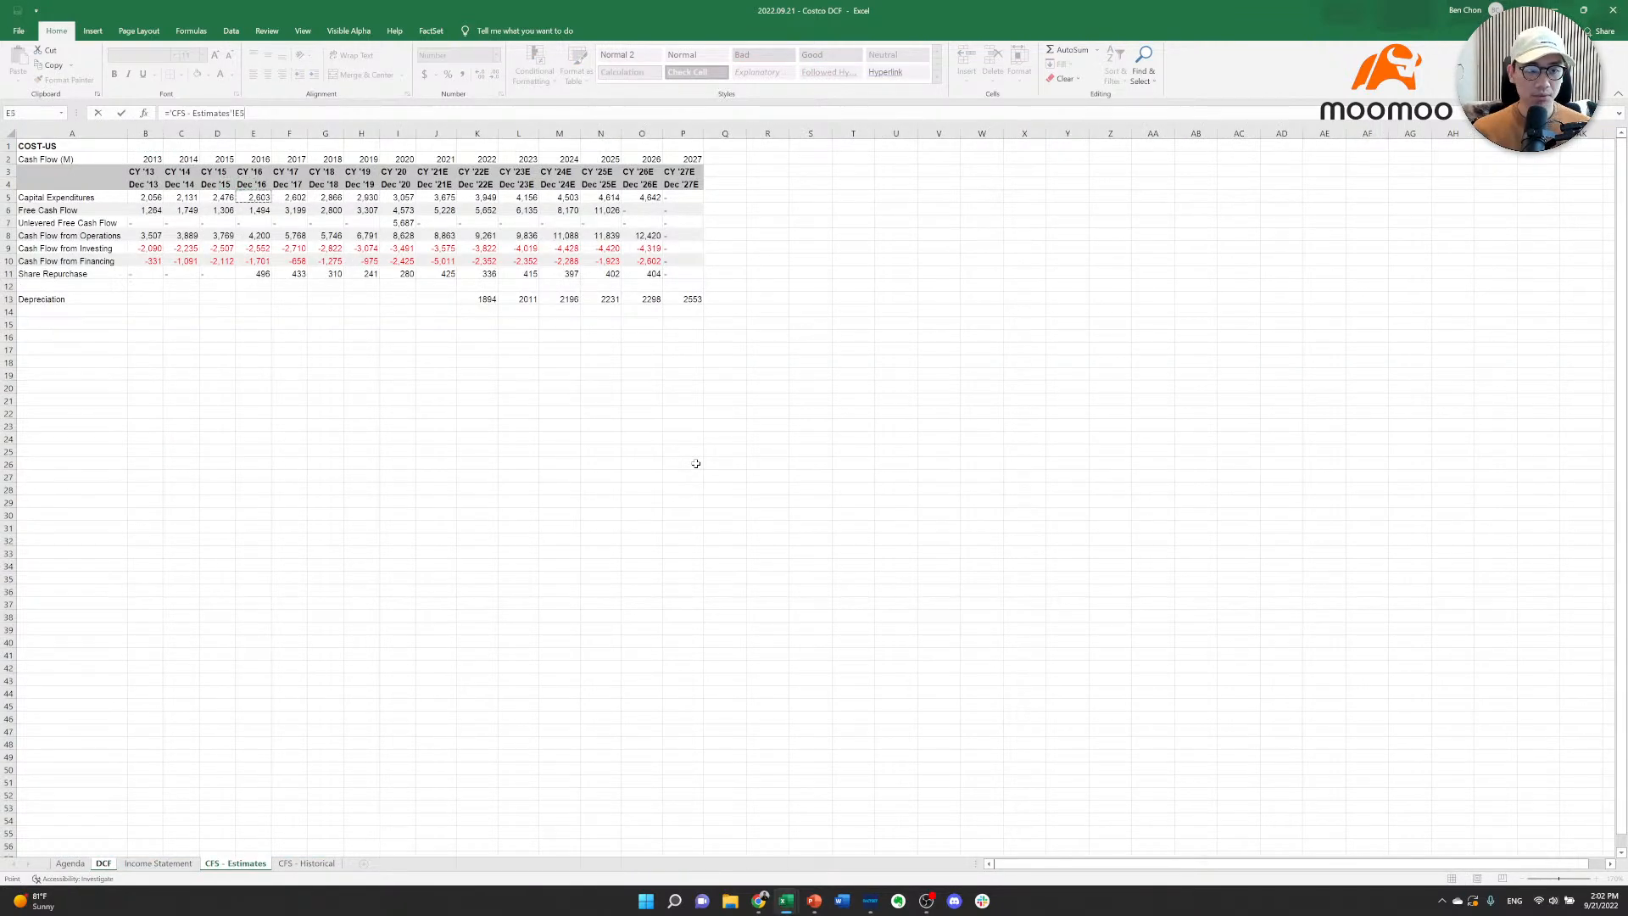
{"action": "key", "text": "Right"}
{"action": "key", "text": "Down"}
{"action": "key", "text": "Right"}
{"action": "key", "text": "Down"}
{"action": "key", "text": "Down"}
{"action": "key", "text": "Right"}
{"action": "key", "text": "Down"}
{"action": "key", "text": "Right"}
{"action": "key", "text": "Right"}
{"action": "key", "text": "Down"}
{"action": "key", "text": "Right"}
{"action": "key", "text": "Down"}
{"action": "key", "text": "Down"}
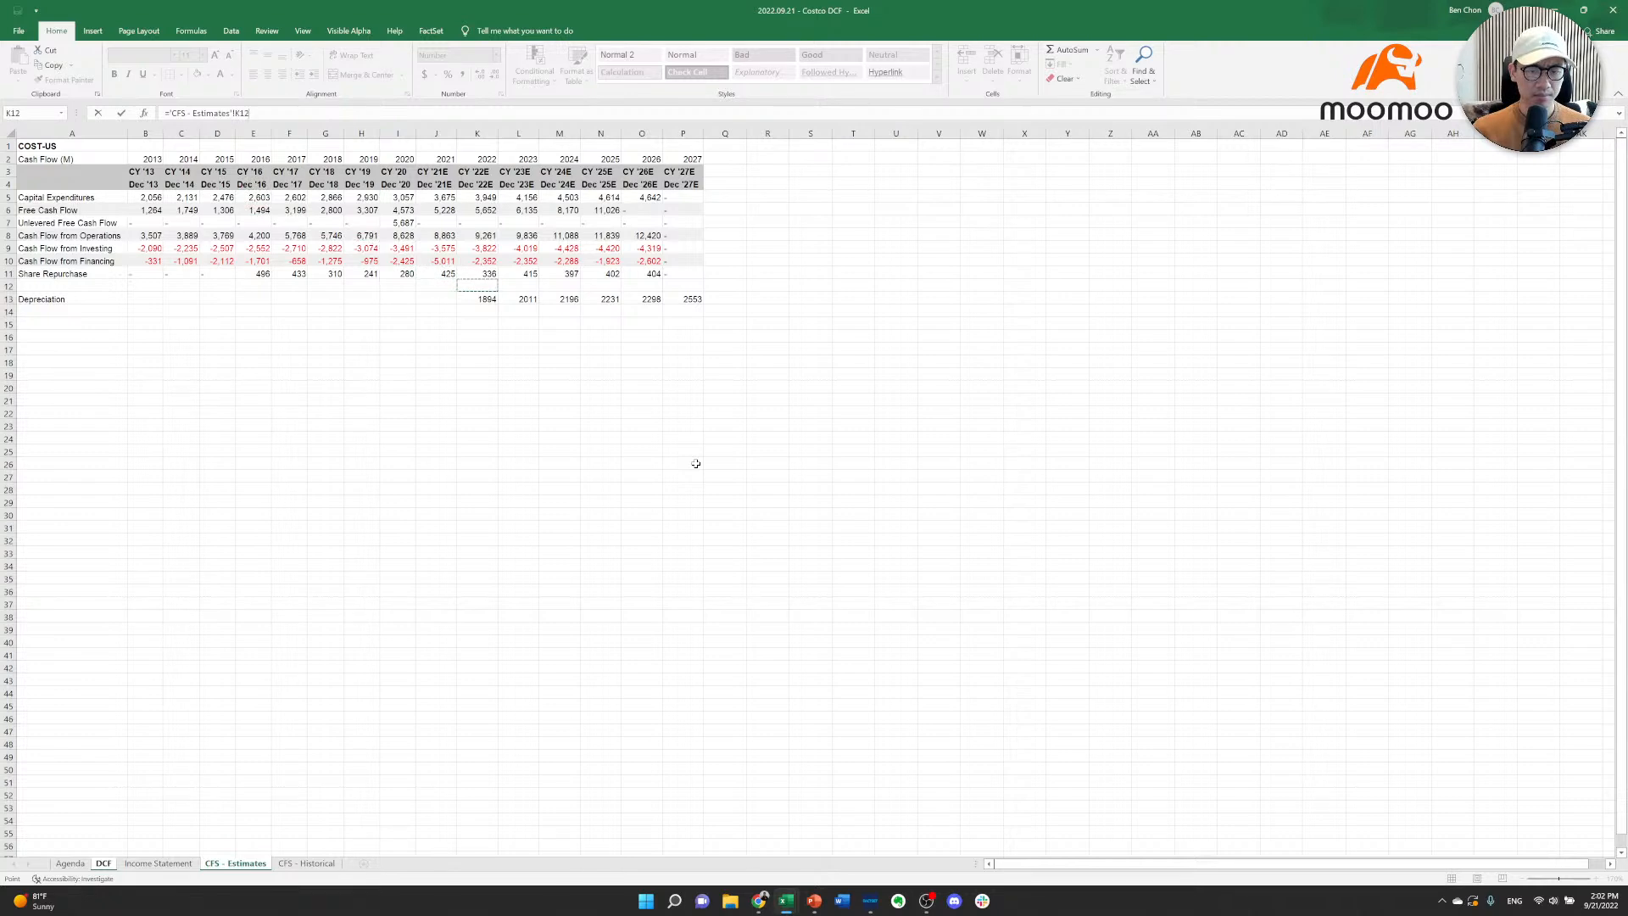
{"action": "key", "text": "Down"}
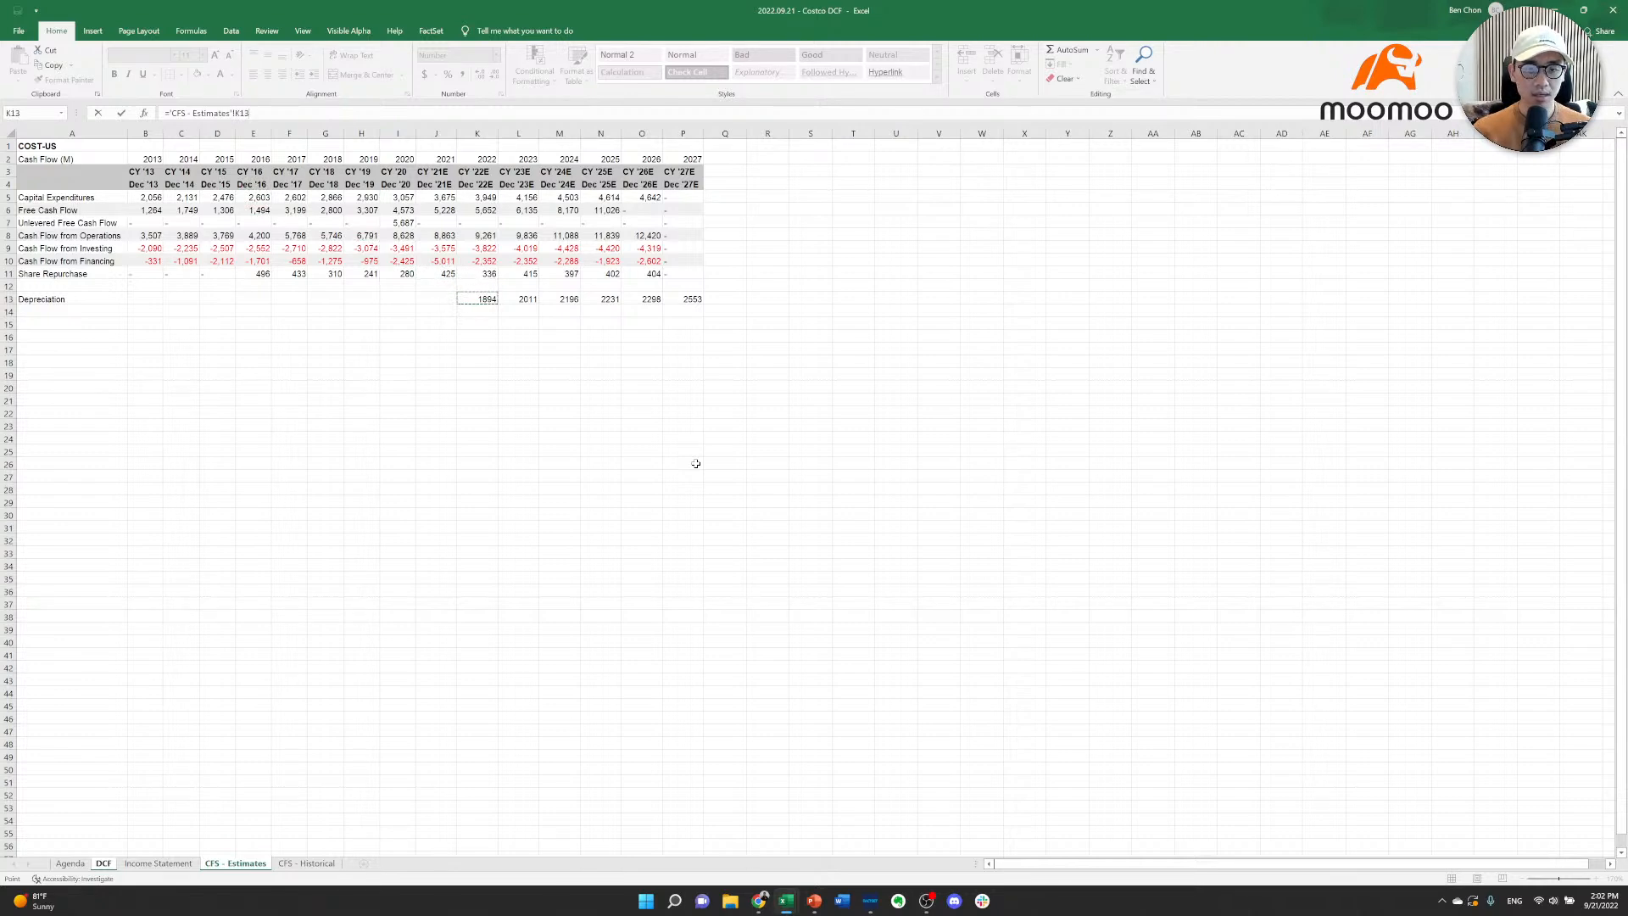
{"action": "key", "text": "ctrl+Return"}
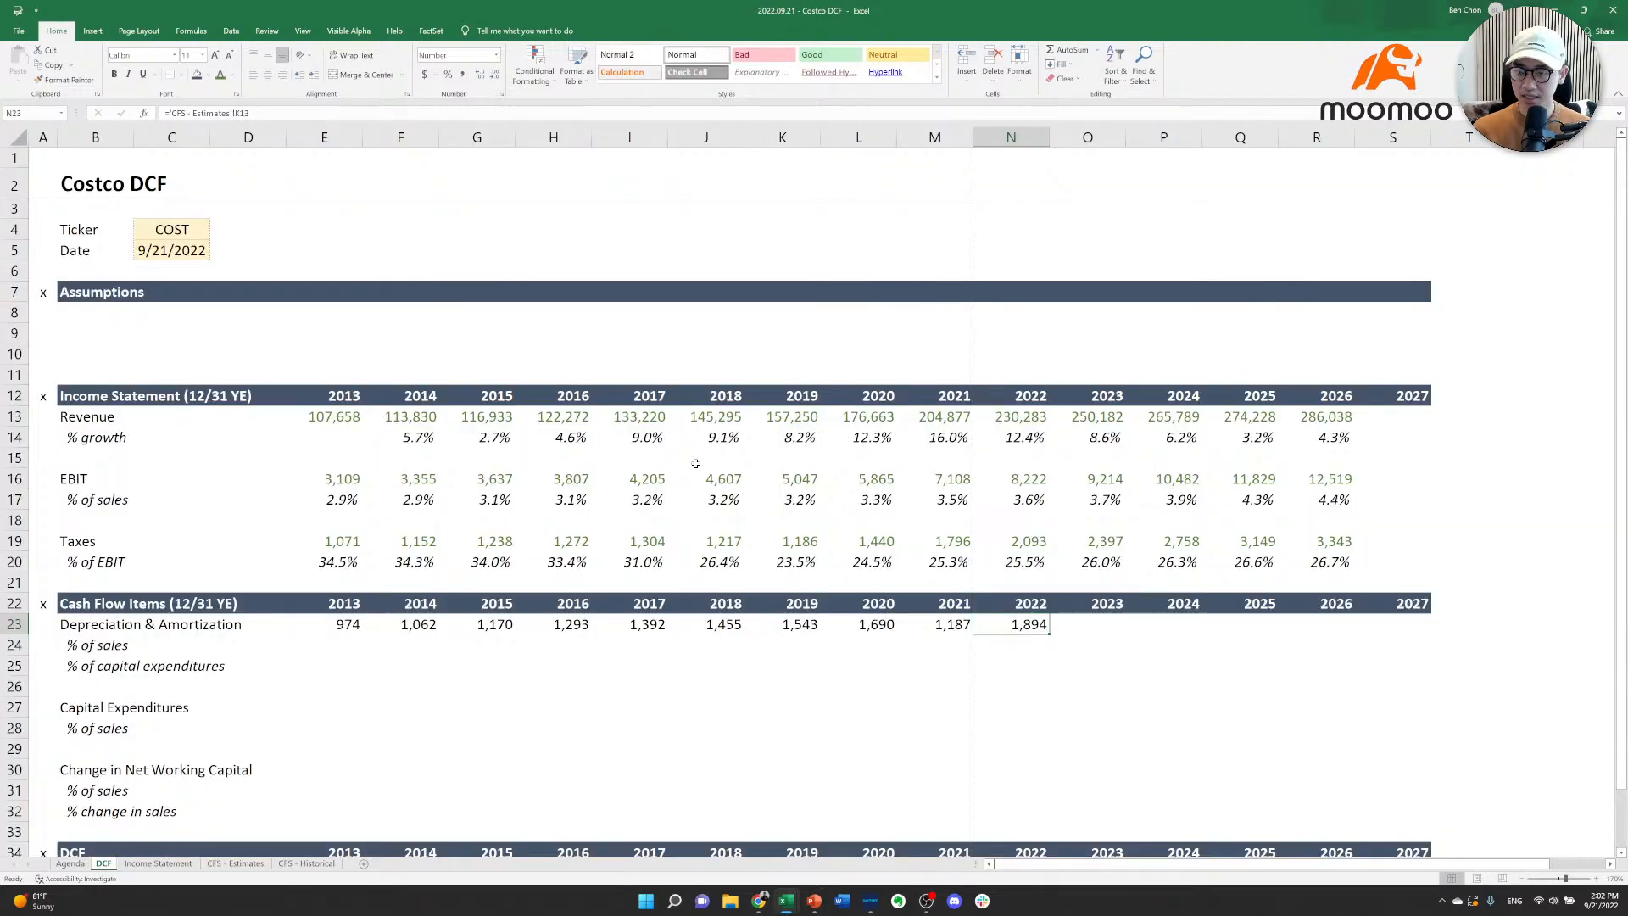
Copy the 2022 Depreciation & Amortization link across row 23 through 2026, filling N23:R23.
{"action": "key", "text": "ctrl+c"}
{"action": "key", "text": "shift+Right"}
{"action": "key", "text": "shift+Right"}
{"action": "key", "text": "shift+Right"}
{"action": "key", "text": "shift+Right"}
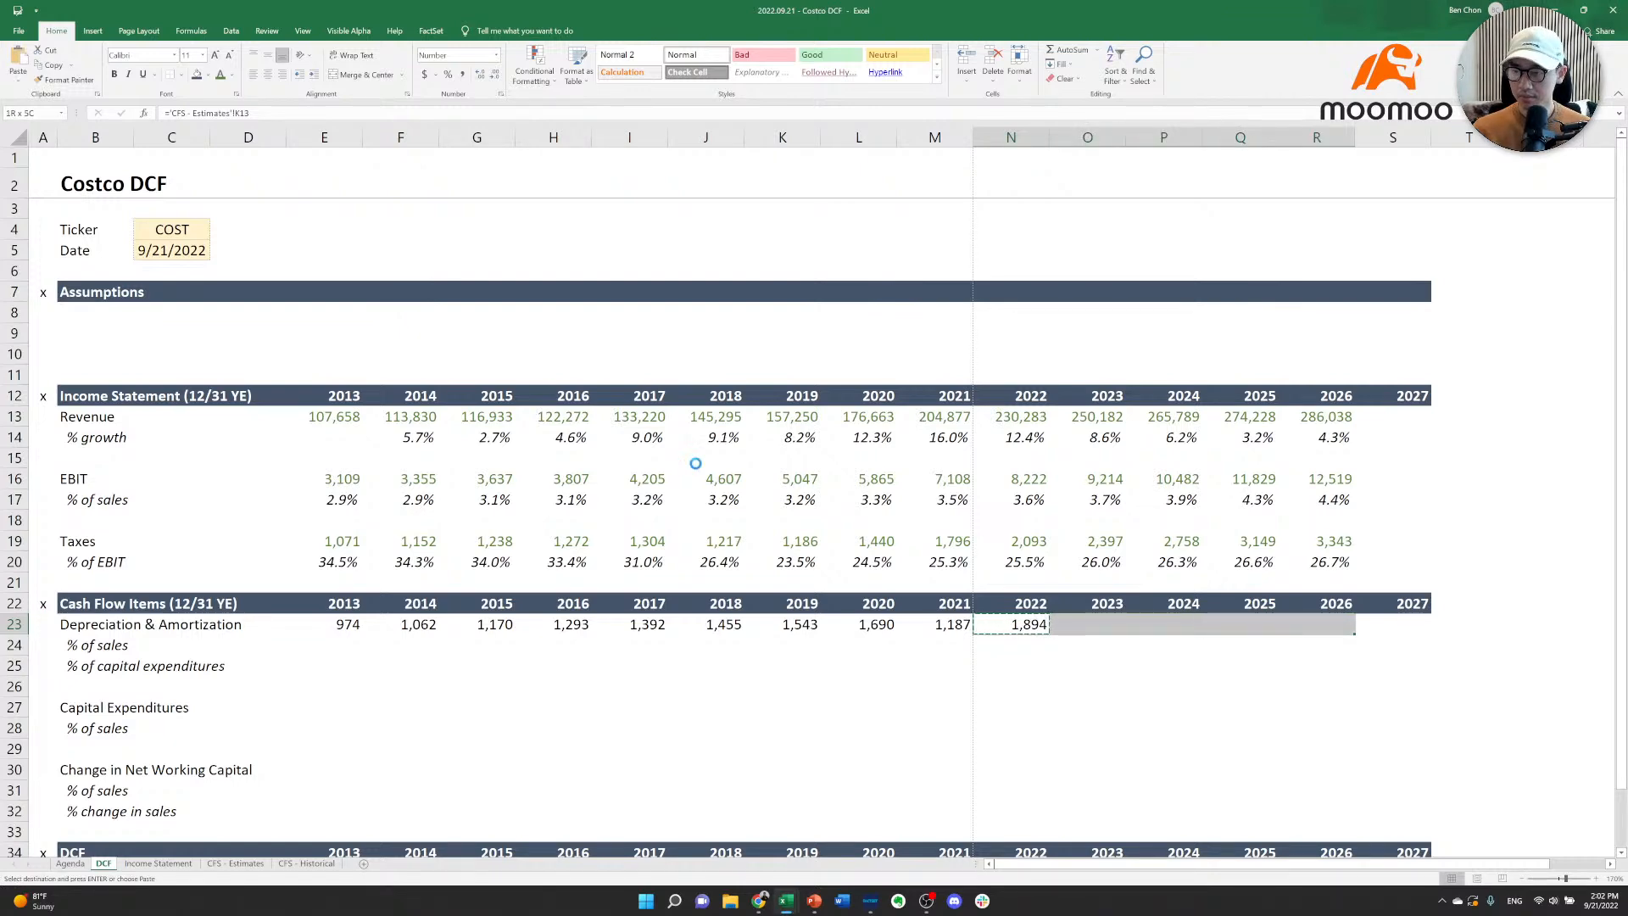
{"action": "key", "text": "Return"}
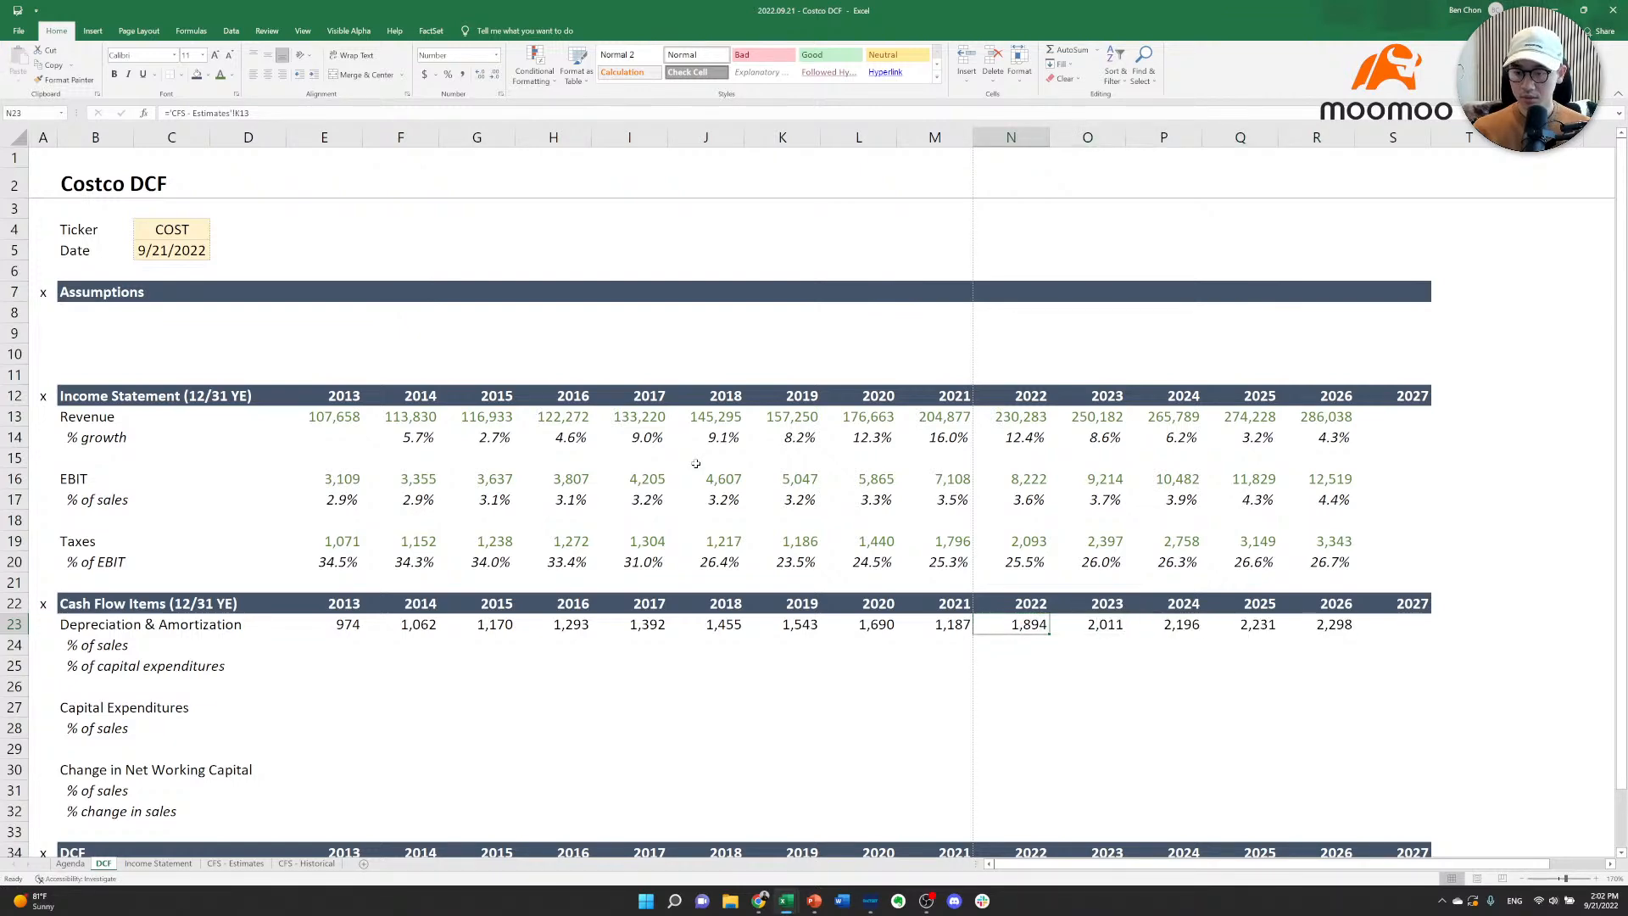
Set the report basis of the FactSet depreciation formula in K13 on CFS - Estimates to Calendarized - Time Weighted Annually.
{"action": "key", "text": "ctrl+Page_Down"}
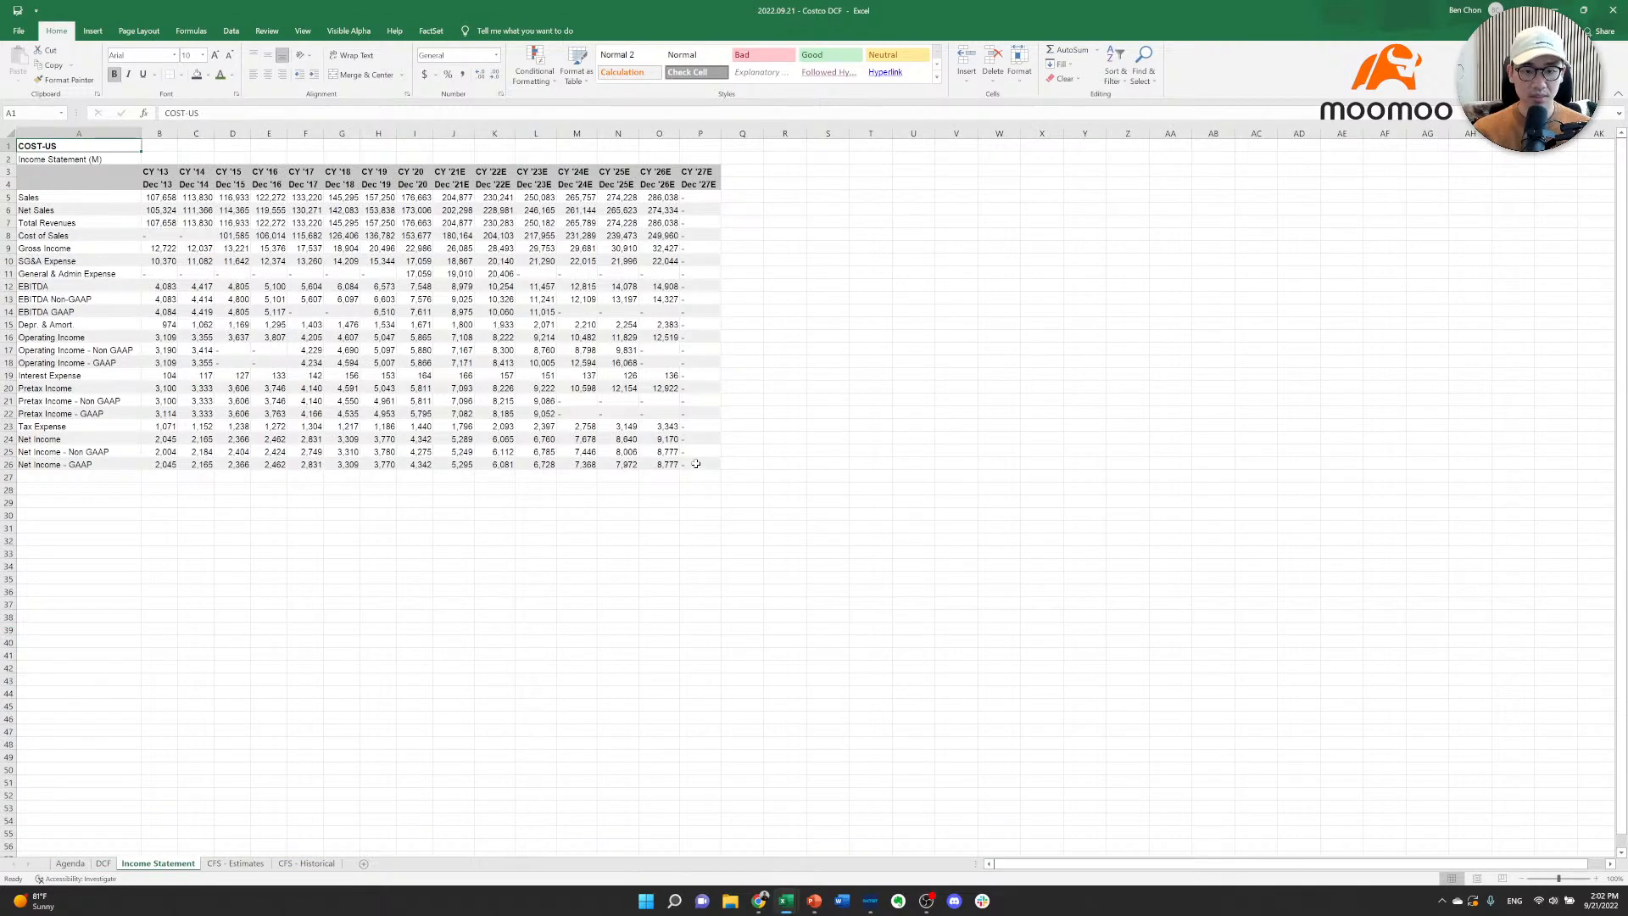
{"action": "key", "text": "ctrl+Page_Down"}
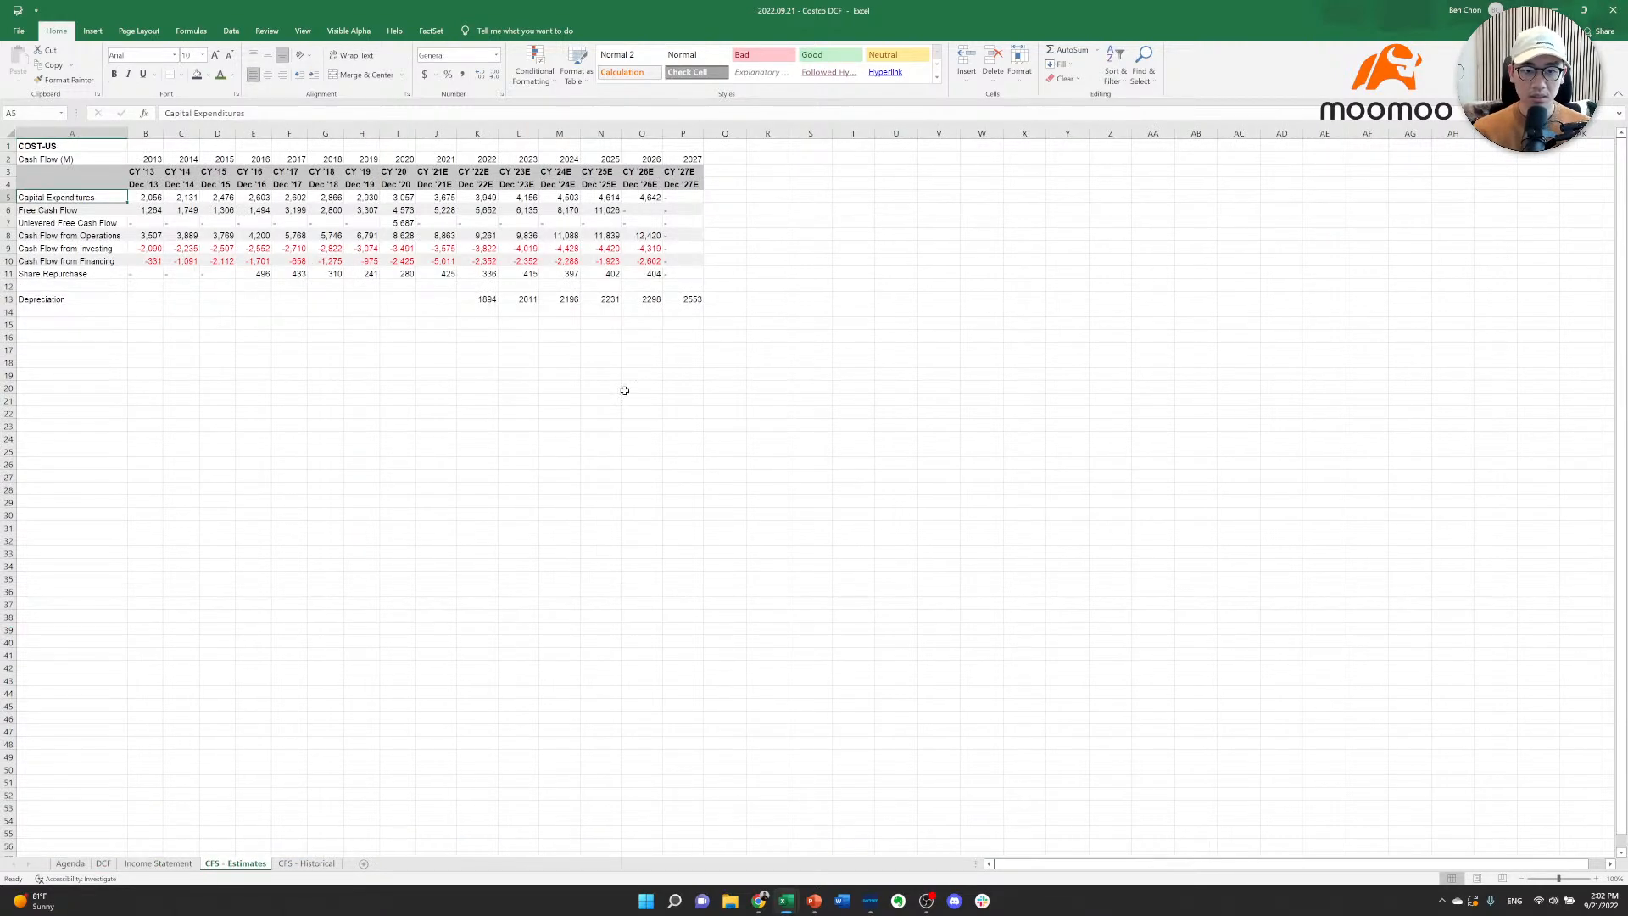
{"action": "left_click", "coordinate": [463, 295]}
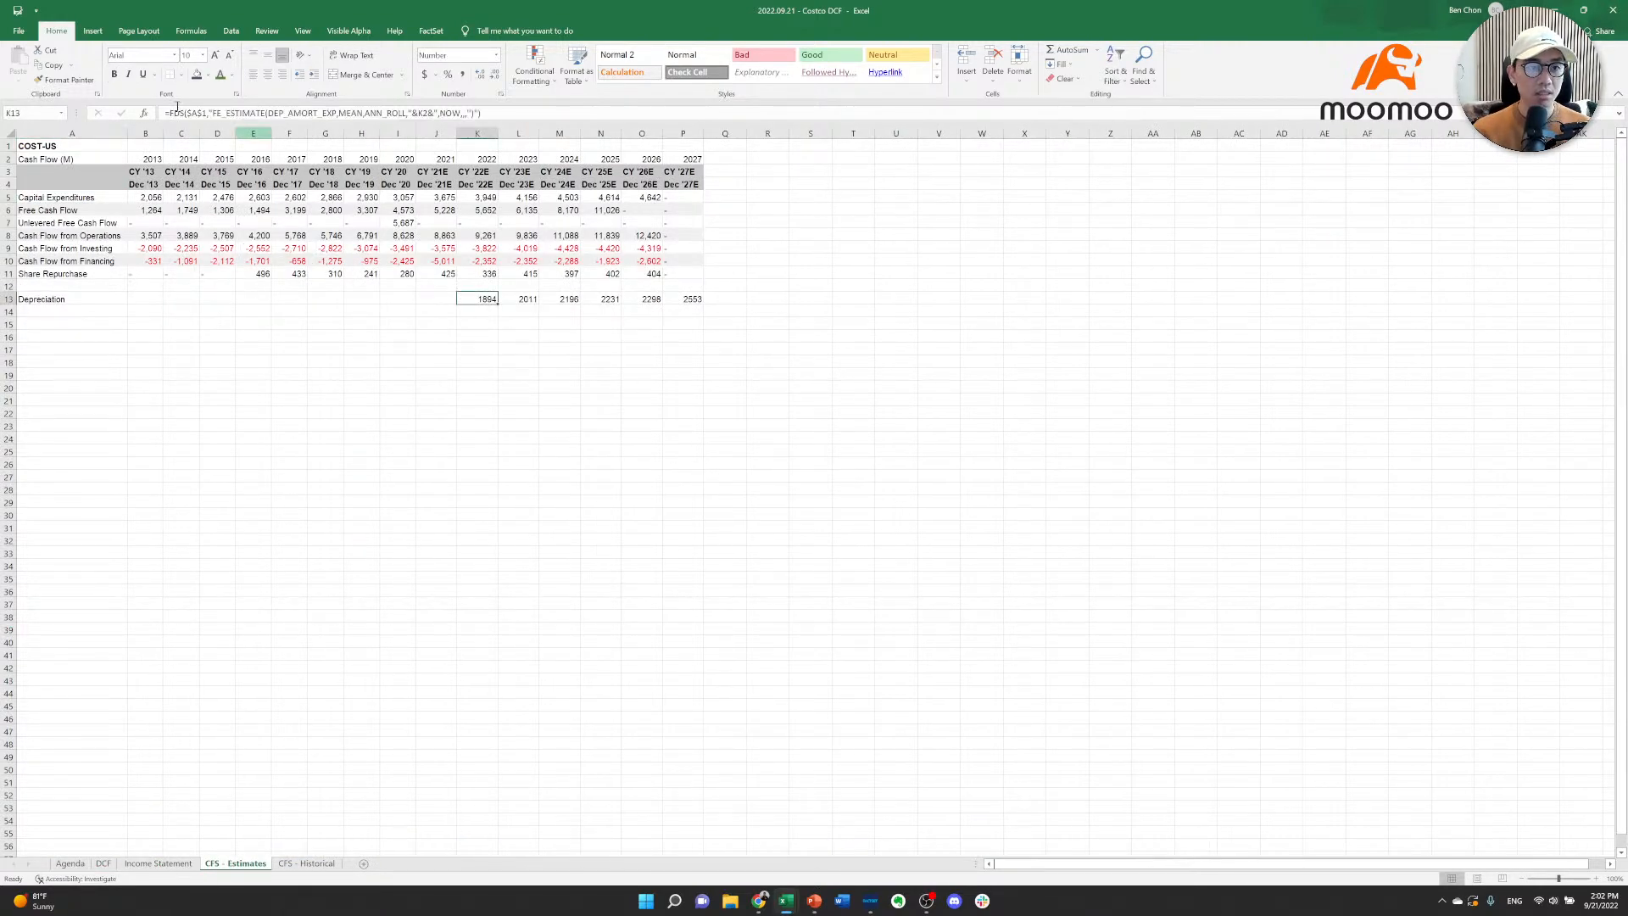
{"action": "left_click", "coordinate": [443, 34]}
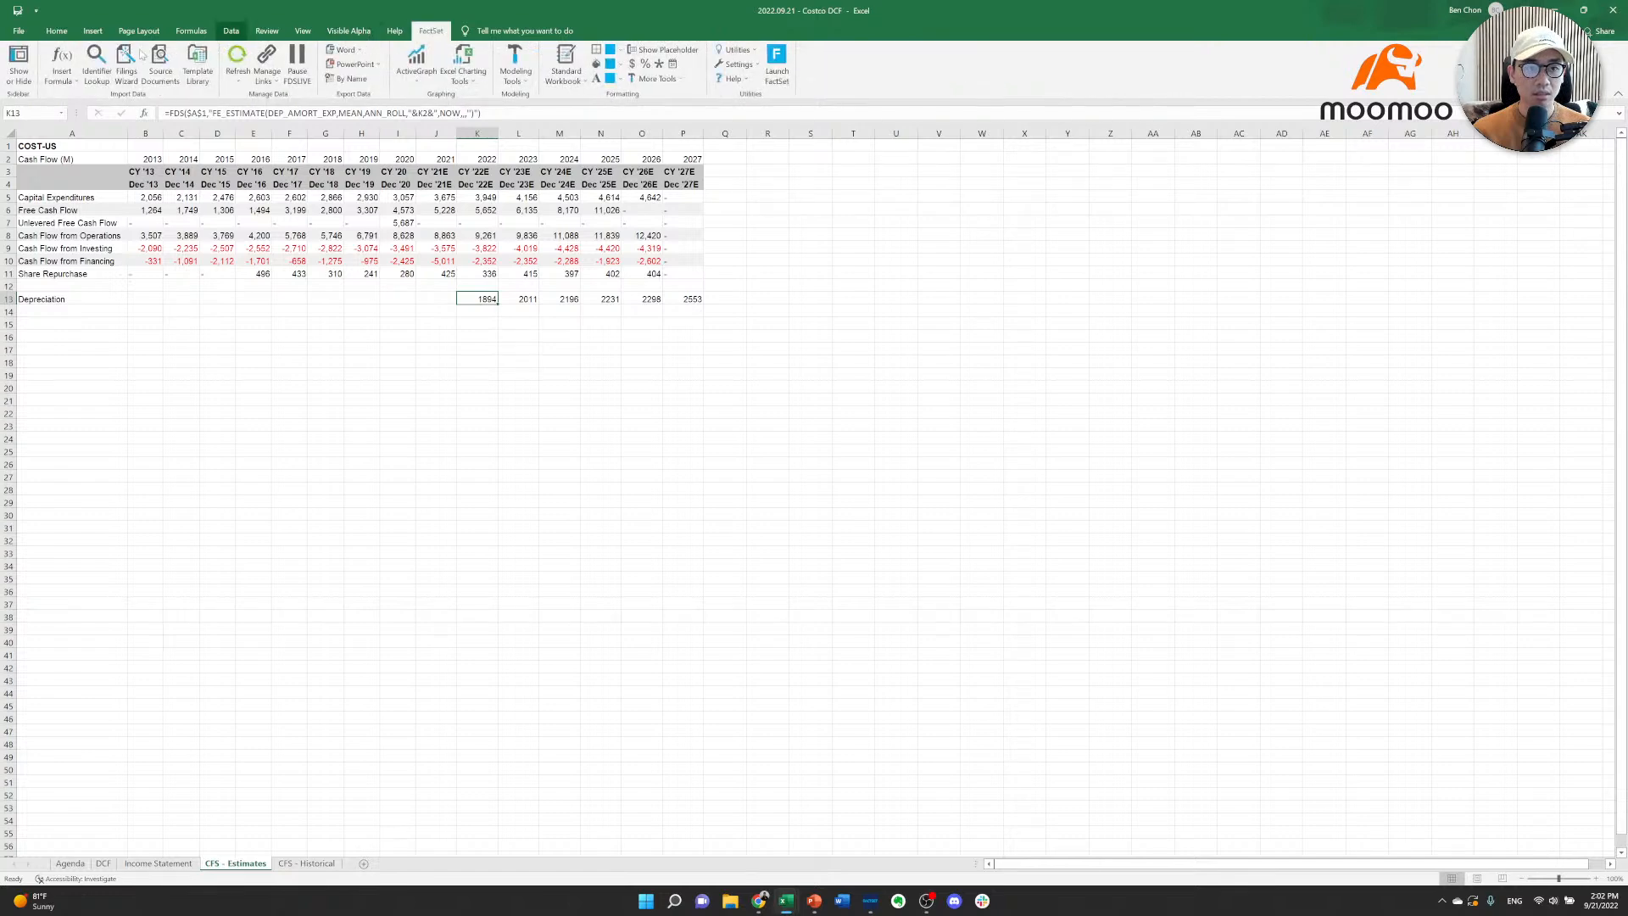
{"action": "left_click", "coordinate": [20, 70]}
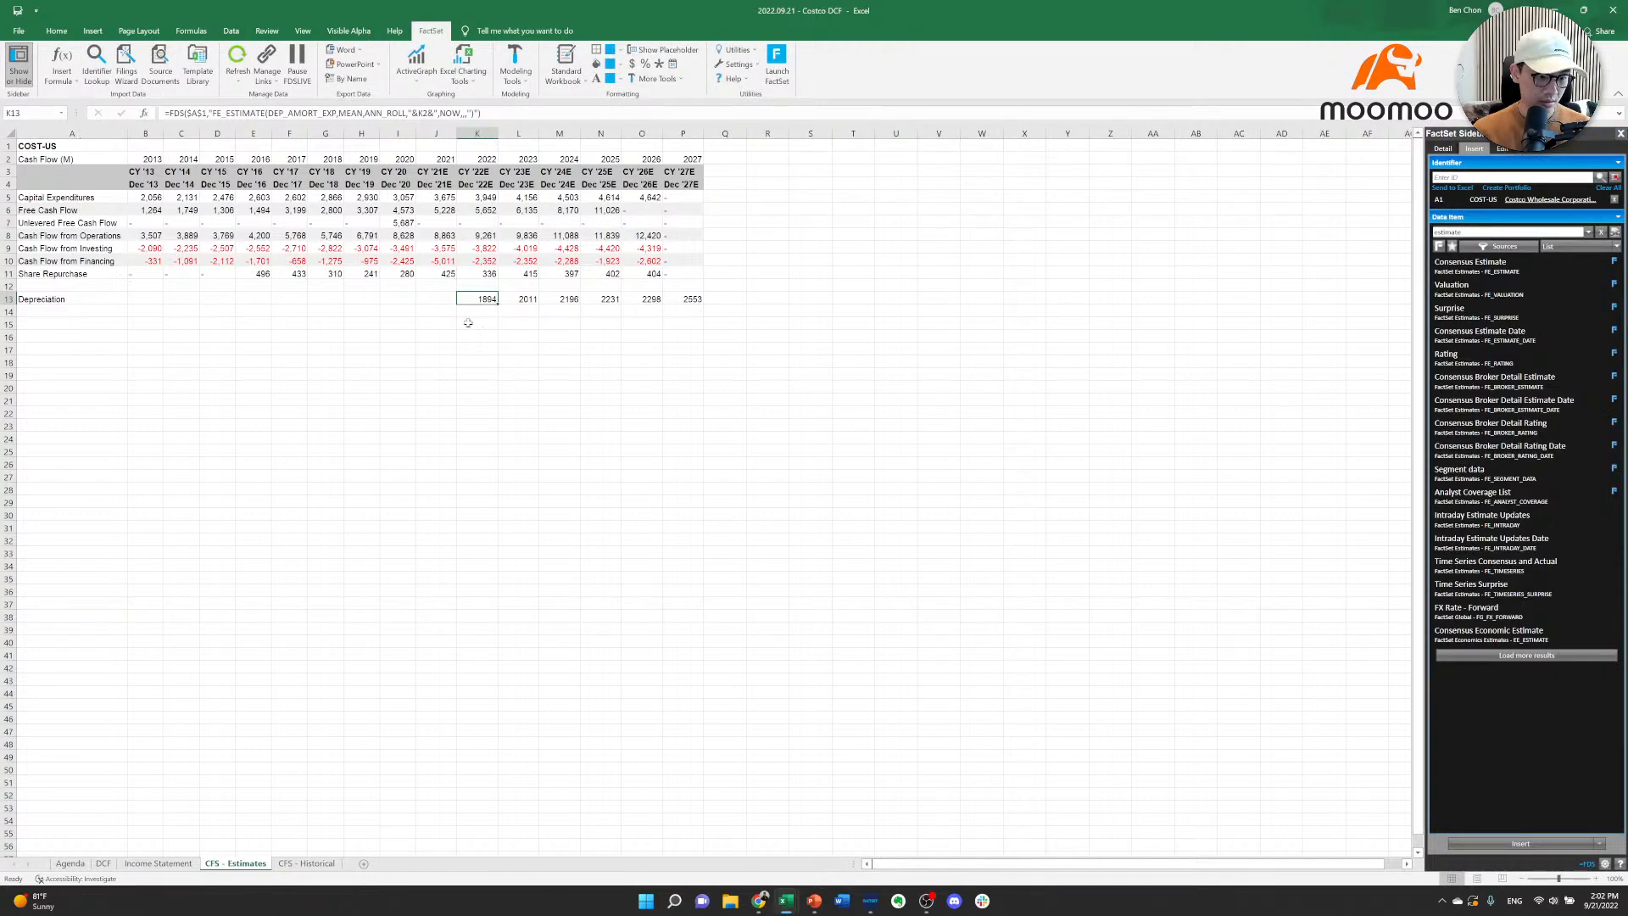
{"action": "left_click", "coordinate": [1587, 285]}
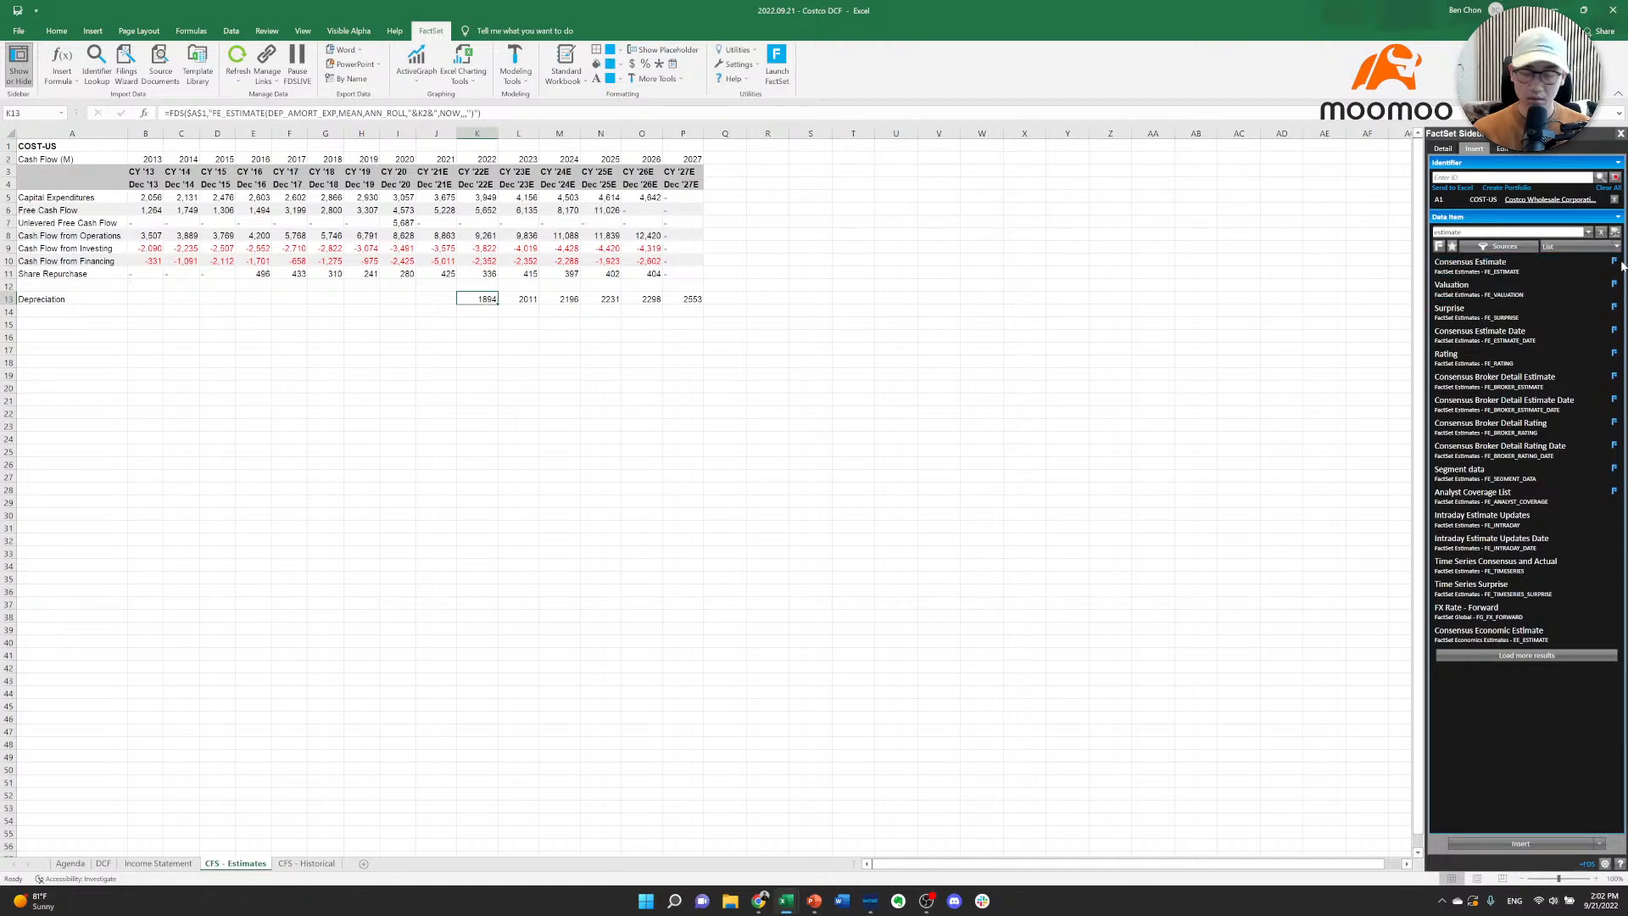
{"action": "left_click", "coordinate": [1527, 276]}
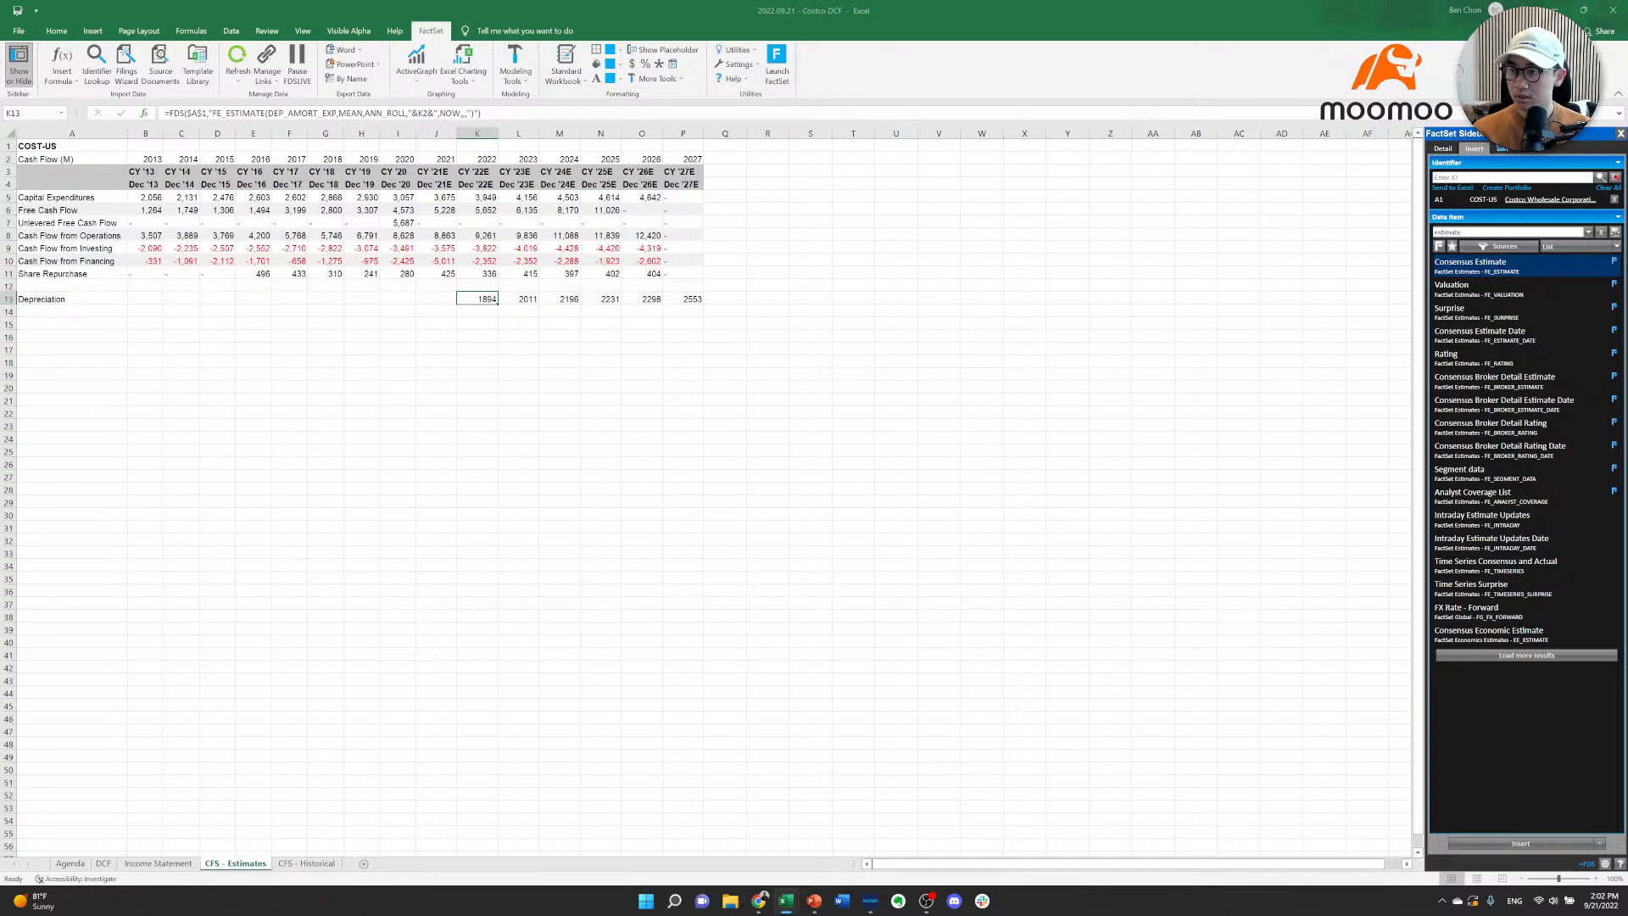
{"action": "left_click", "coordinate": [1443, 149]}
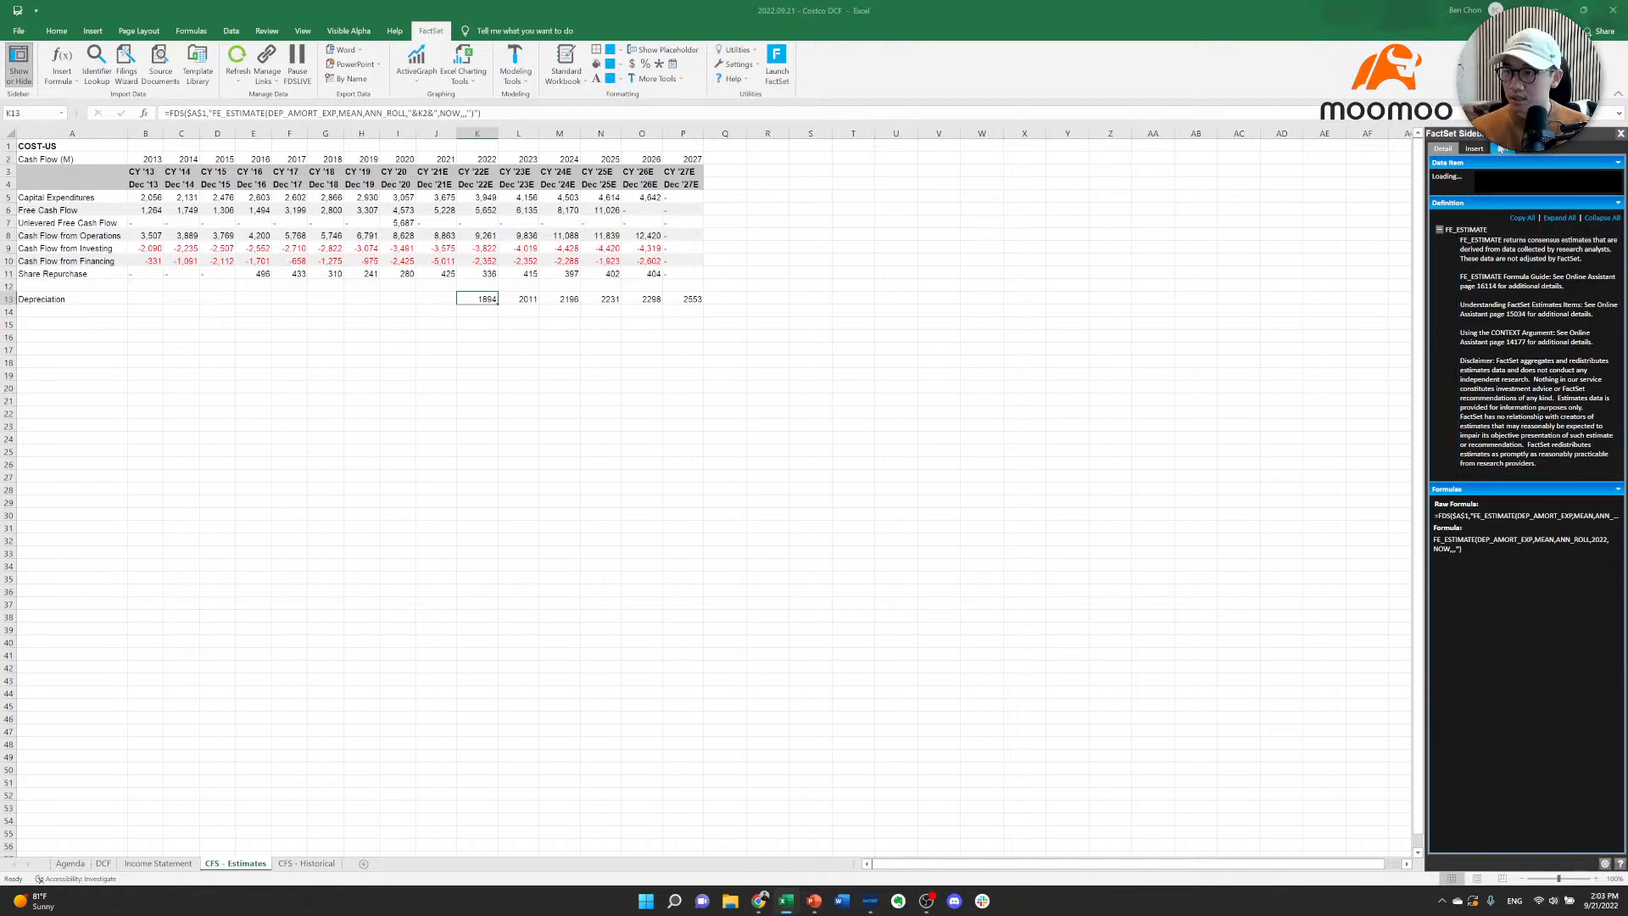
{"action": "left_click", "coordinate": [1502, 150]}
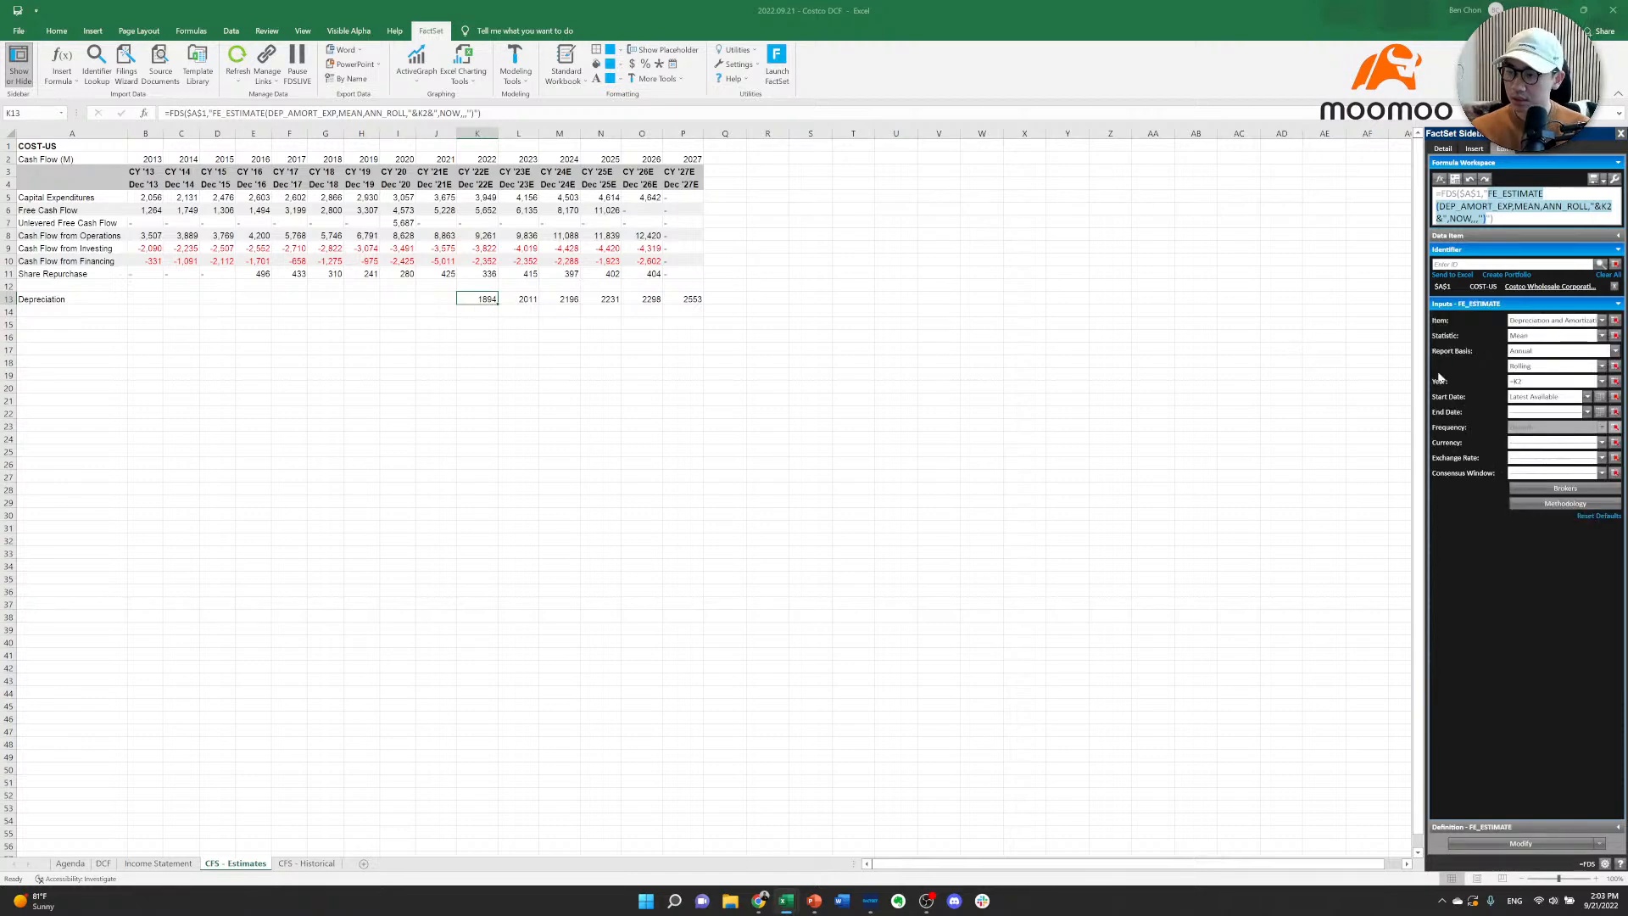
{"action": "left_click", "coordinate": [1615, 351]}
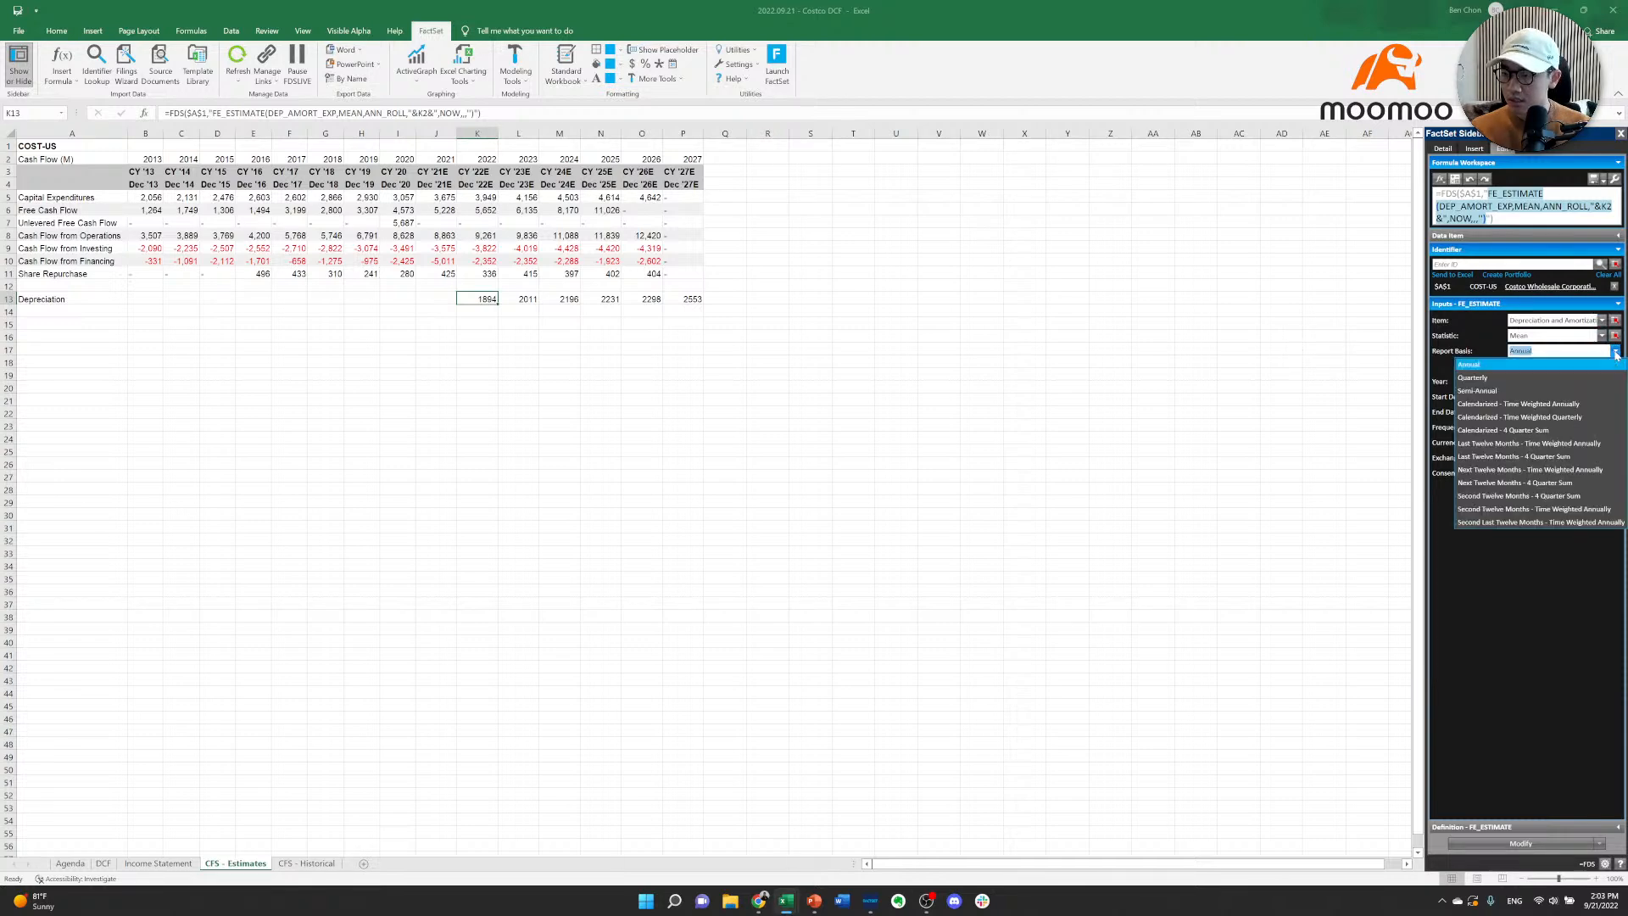
{"action": "left_click", "coordinate": [1575, 405]}
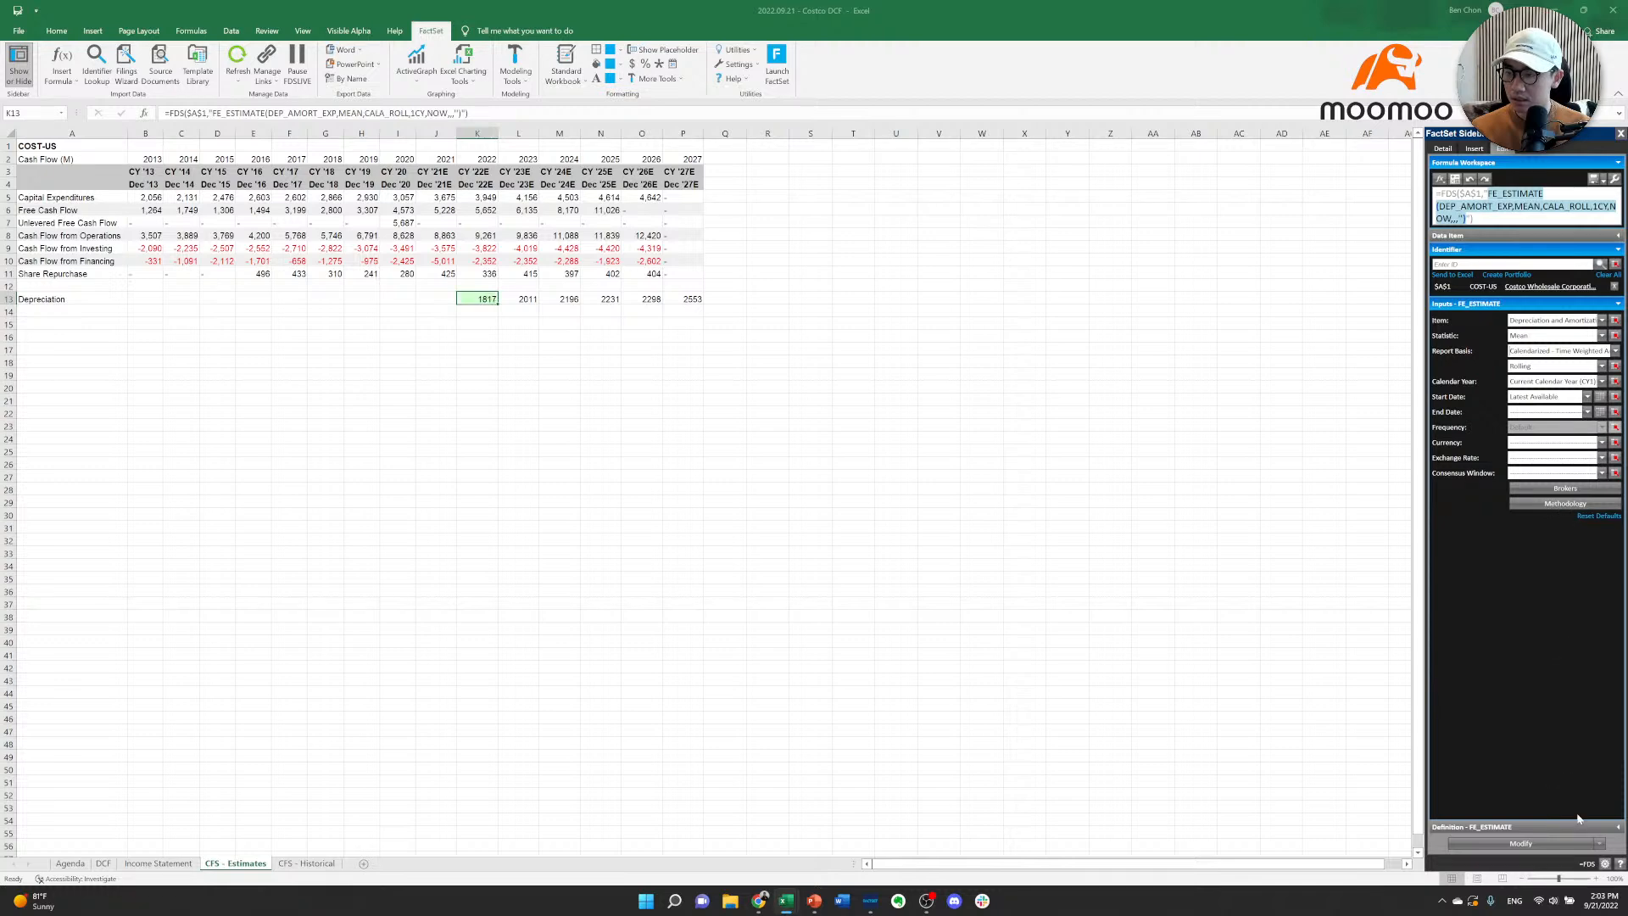
{"action": "left_click", "coordinate": [1545, 842]}
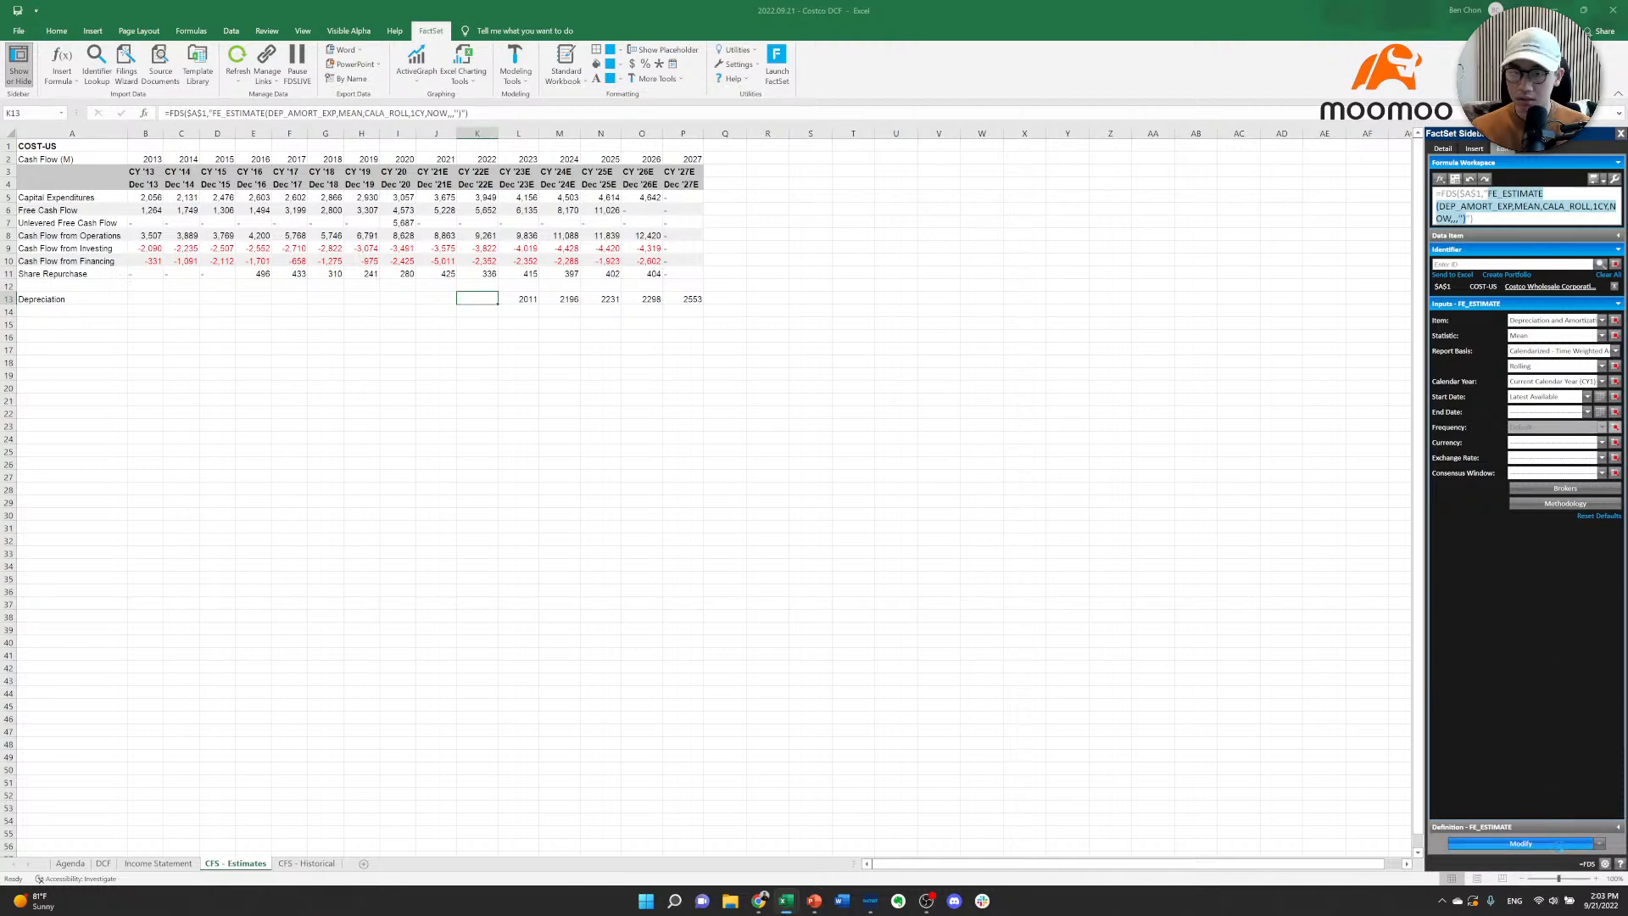
{"action": "key", "text": "Right"}
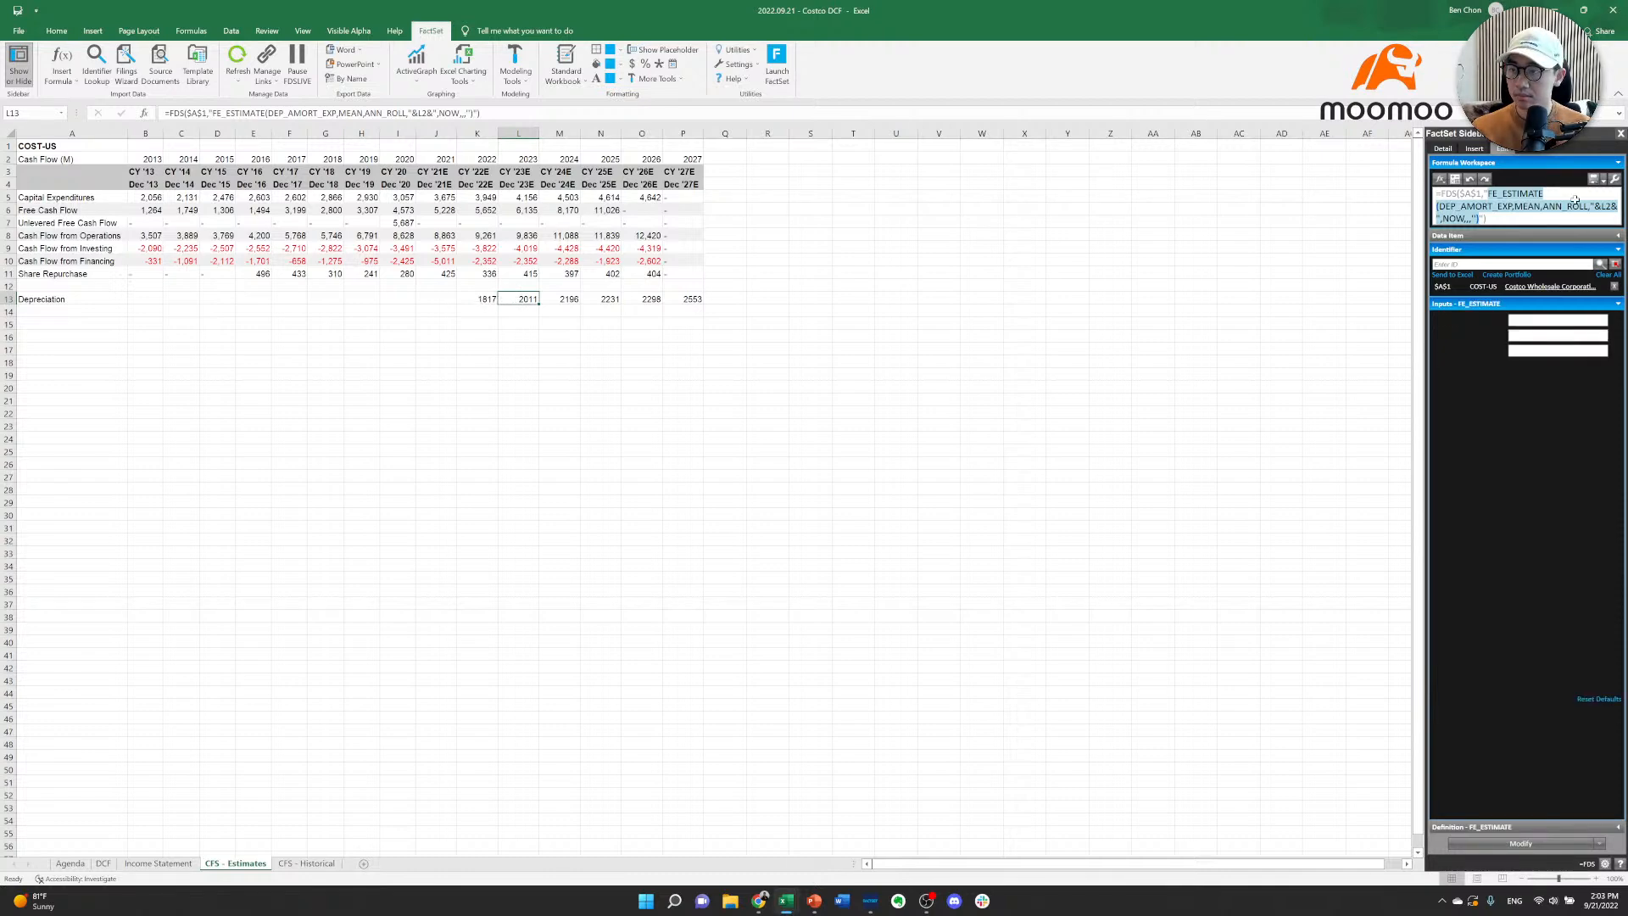
{"action": "left_click", "coordinate": [1620, 134]}
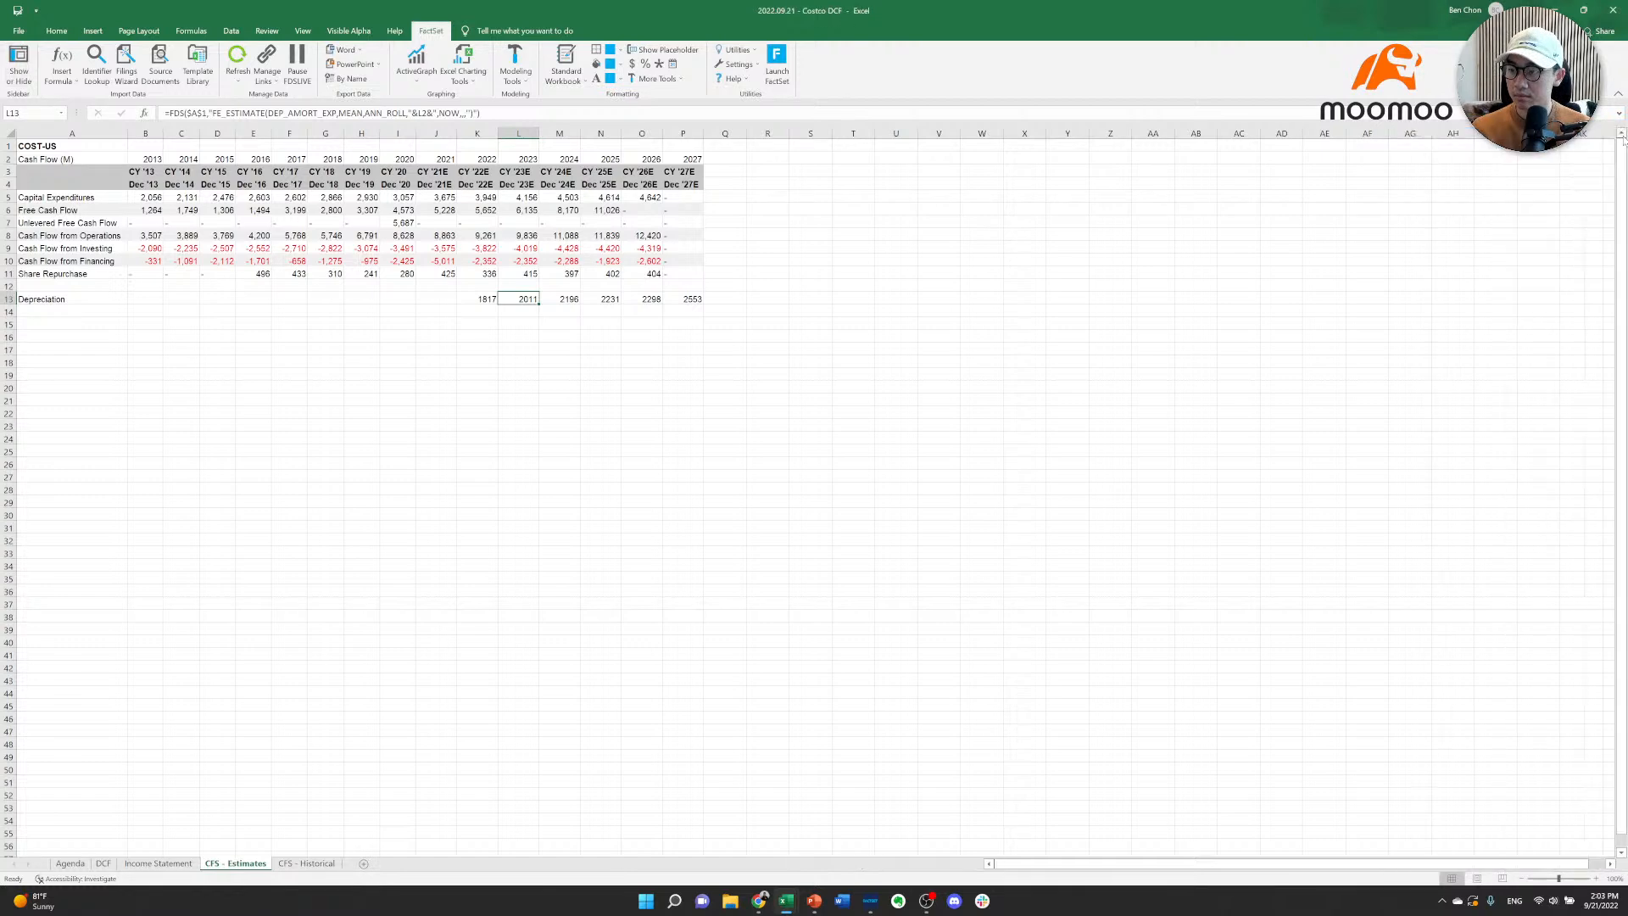
Copy the calendarized depreciation formula from K13 over the 2023 through 2027 cells, L13:P13.
{"action": "left_click", "coordinate": [475, 299]}
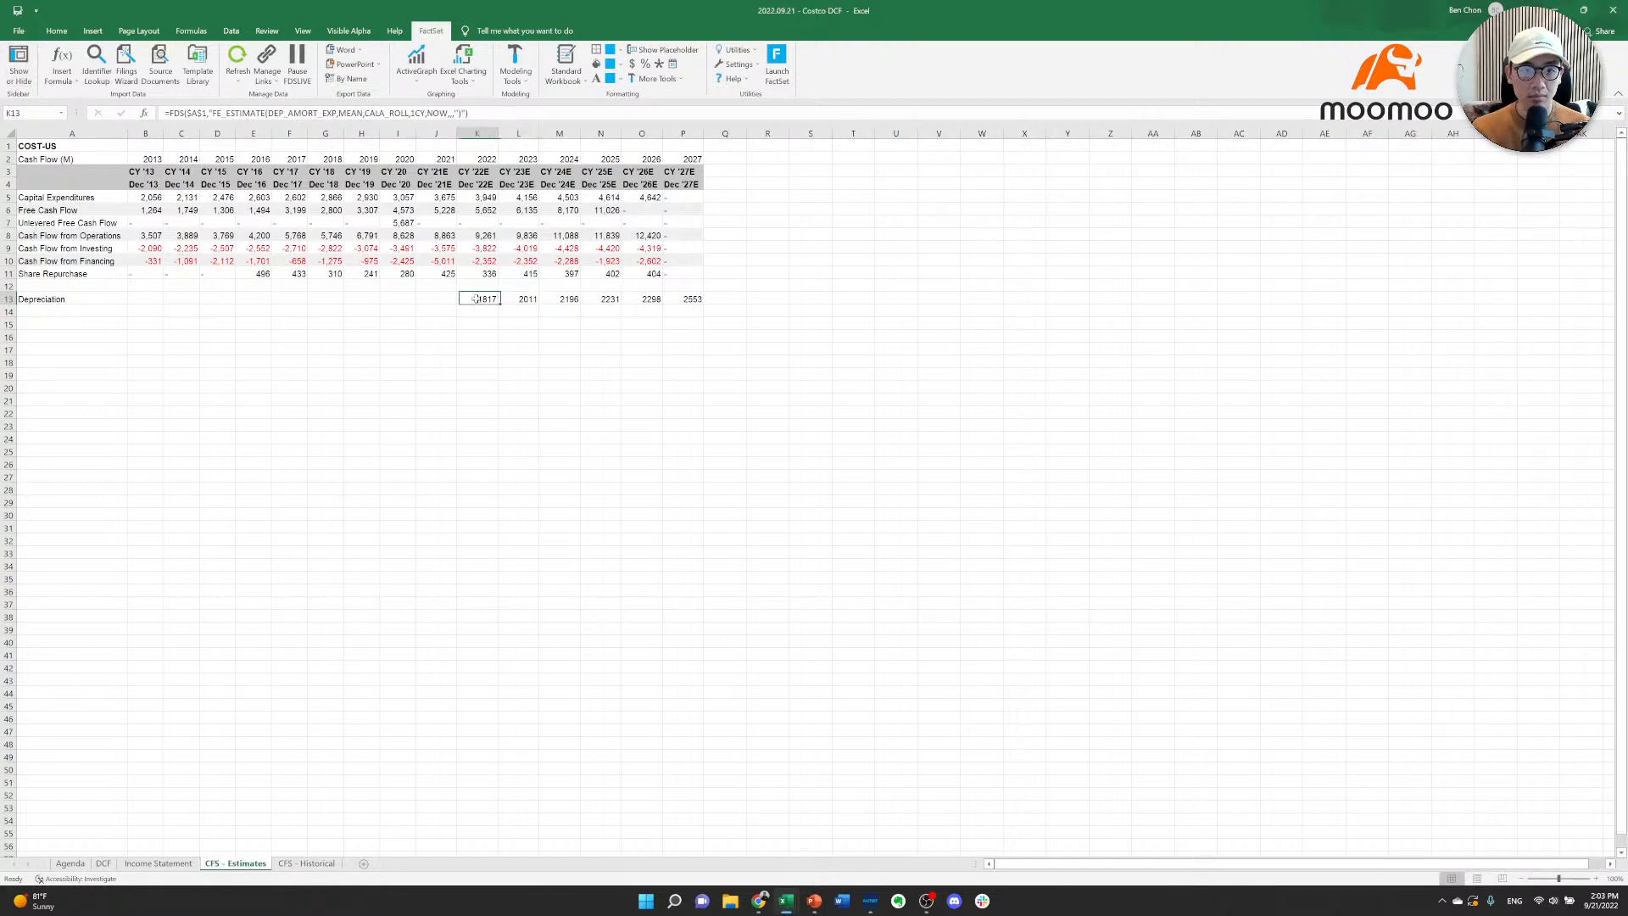
{"action": "key", "text": "ctrl+c"}
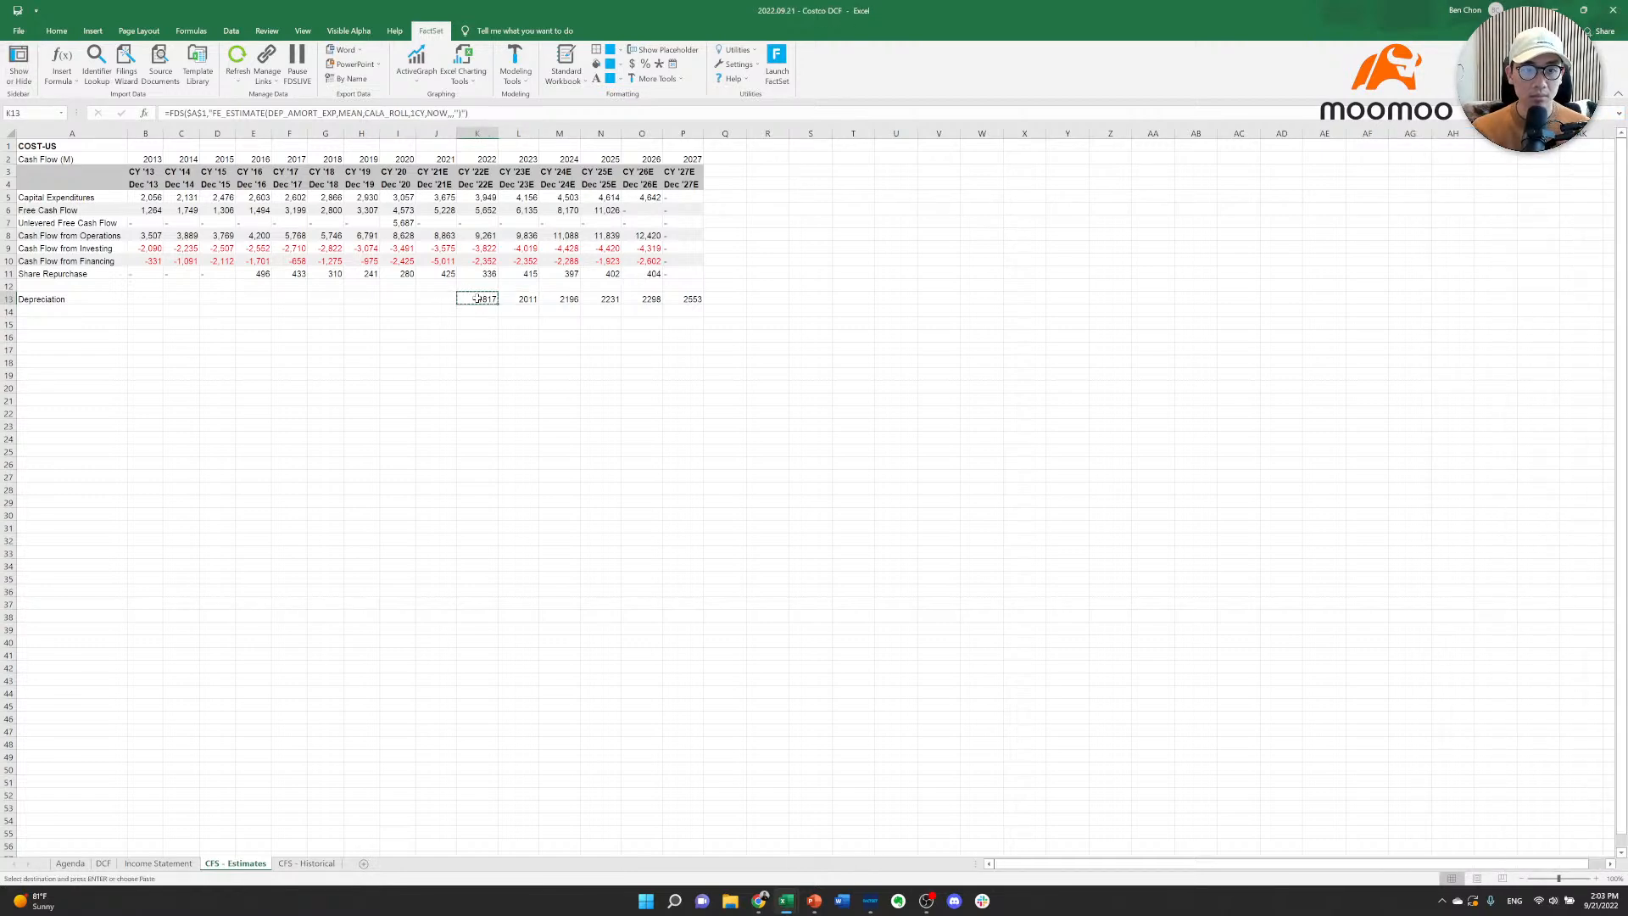
{"action": "key", "text": "Right"}
{"action": "key", "text": "ctrl+shift+Right"}
{"action": "key", "text": "ctrl+v"}
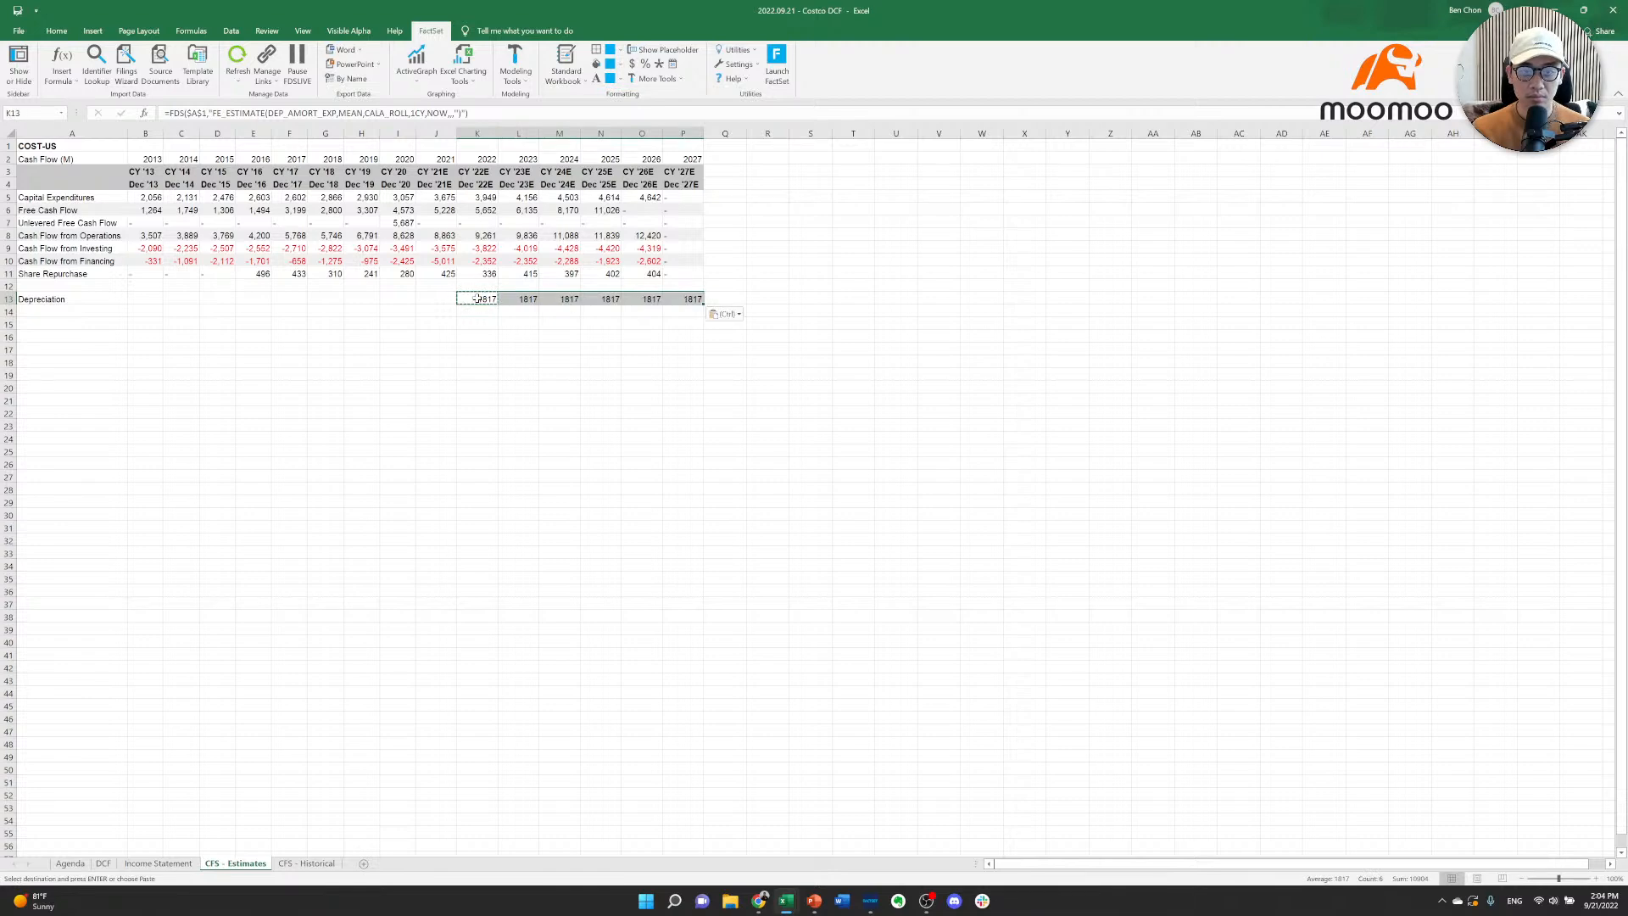
{"action": "key", "text": "Right"}
{"action": "key", "text": "Right"}
{"action": "key", "text": "Escape"}
{"action": "key", "text": "Escape"}
{"action": "key", "text": "Left"}
Link the Calendar Year input of K13's FactSet depreciation formula to the year in cell K2 and apply the modification.
{"action": "double_click", "coordinate": [477, 298]}
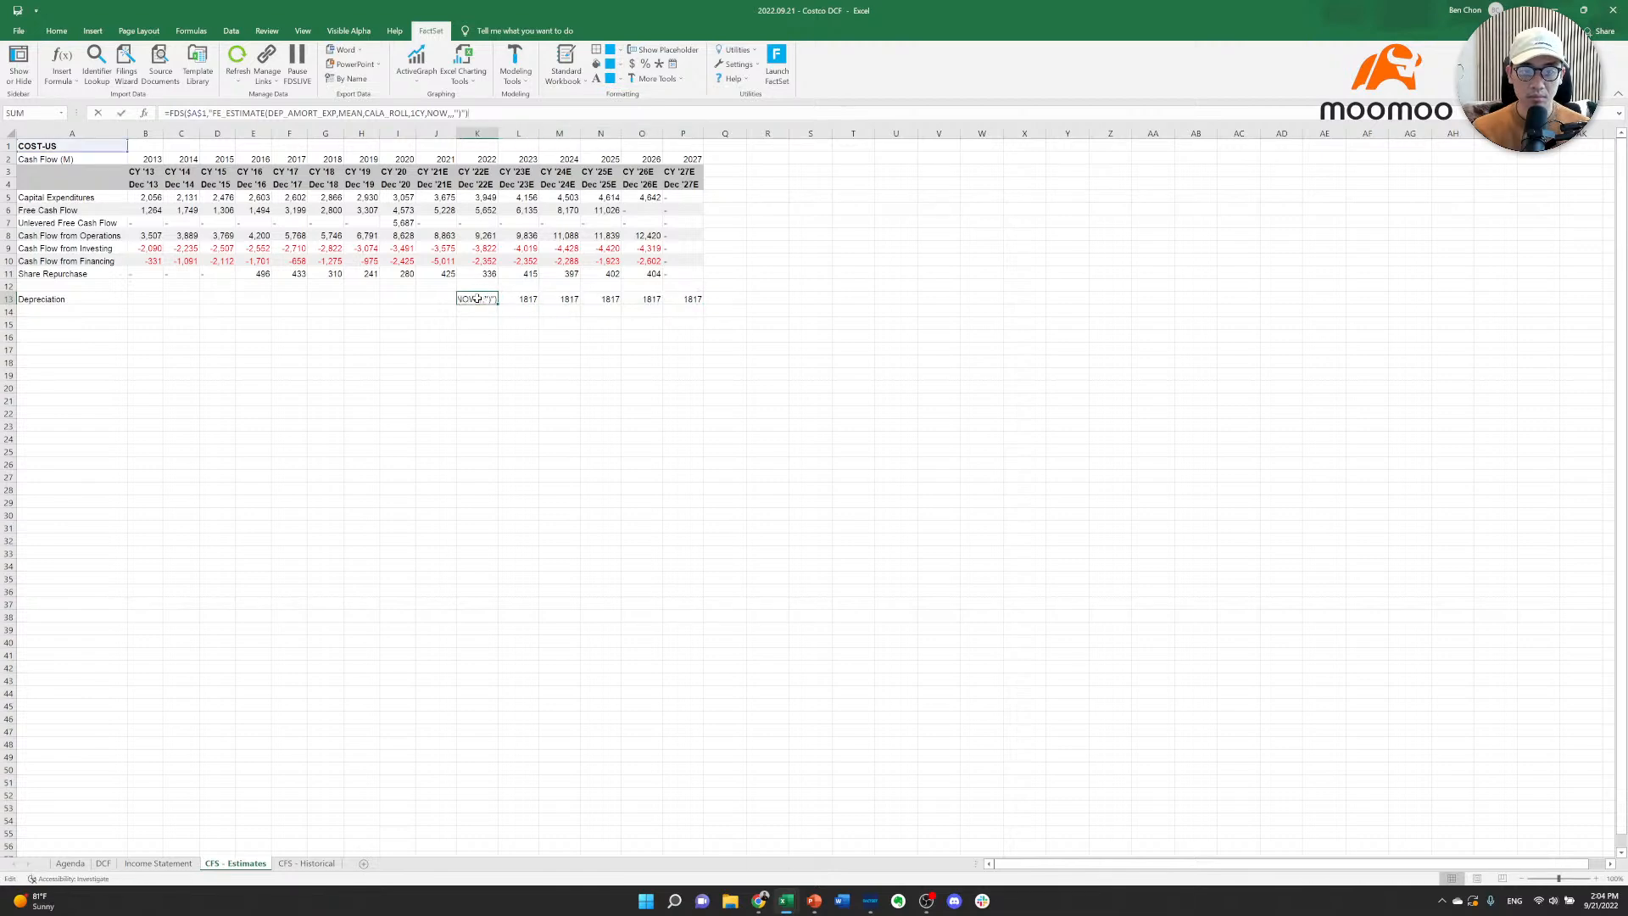
{"action": "key", "text": "Escape"}
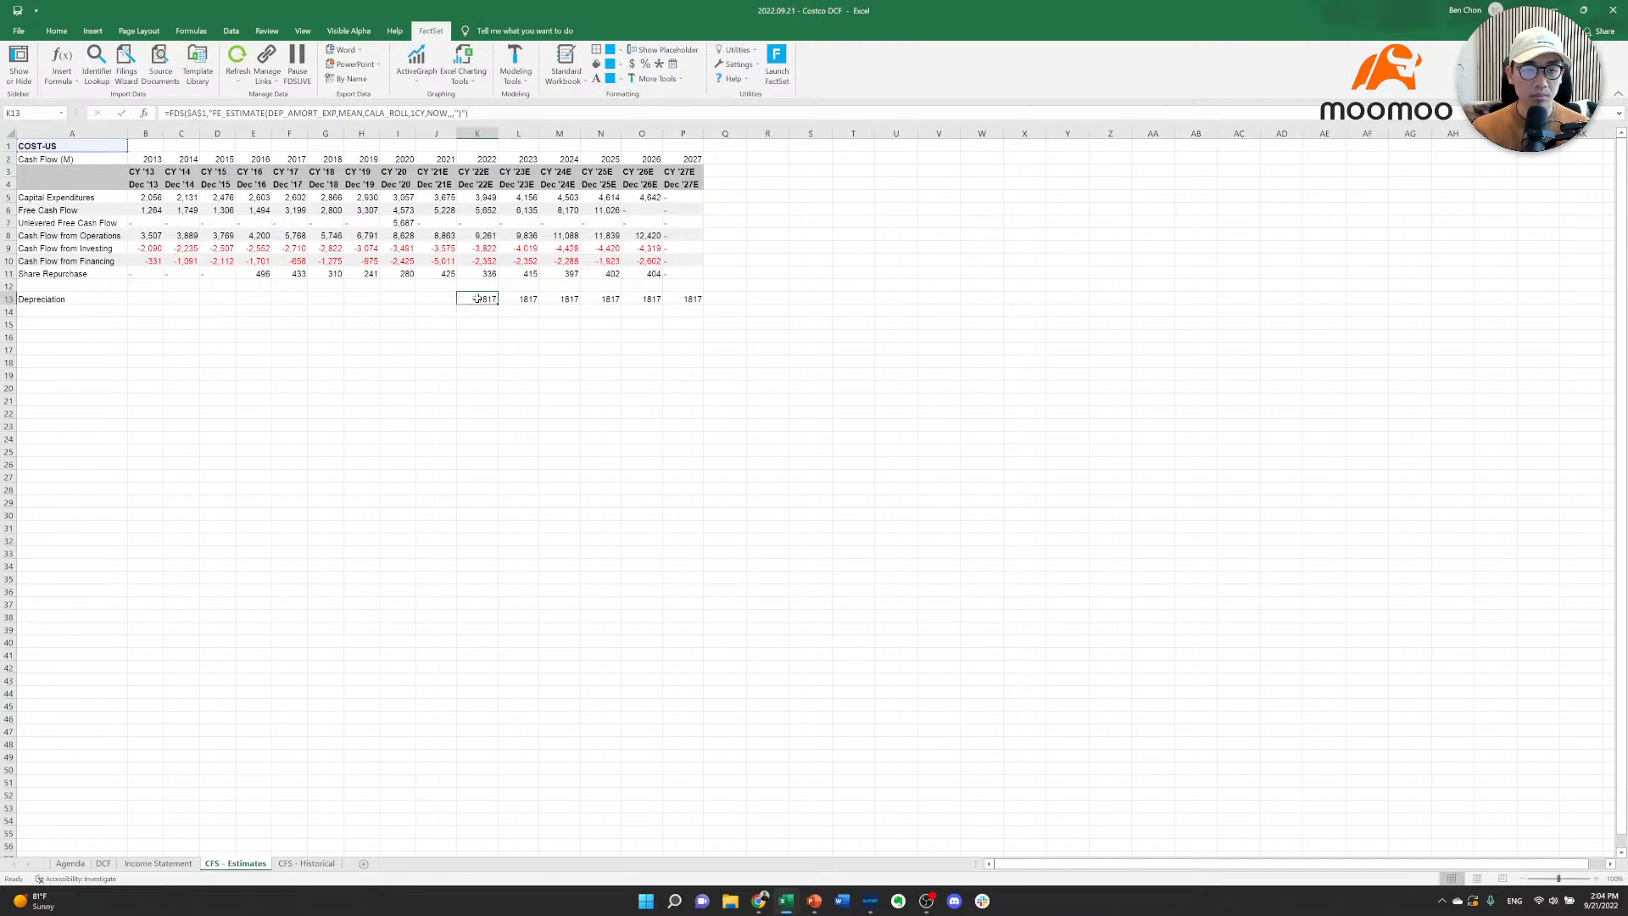
{"action": "left_click", "coordinate": [19, 67]}
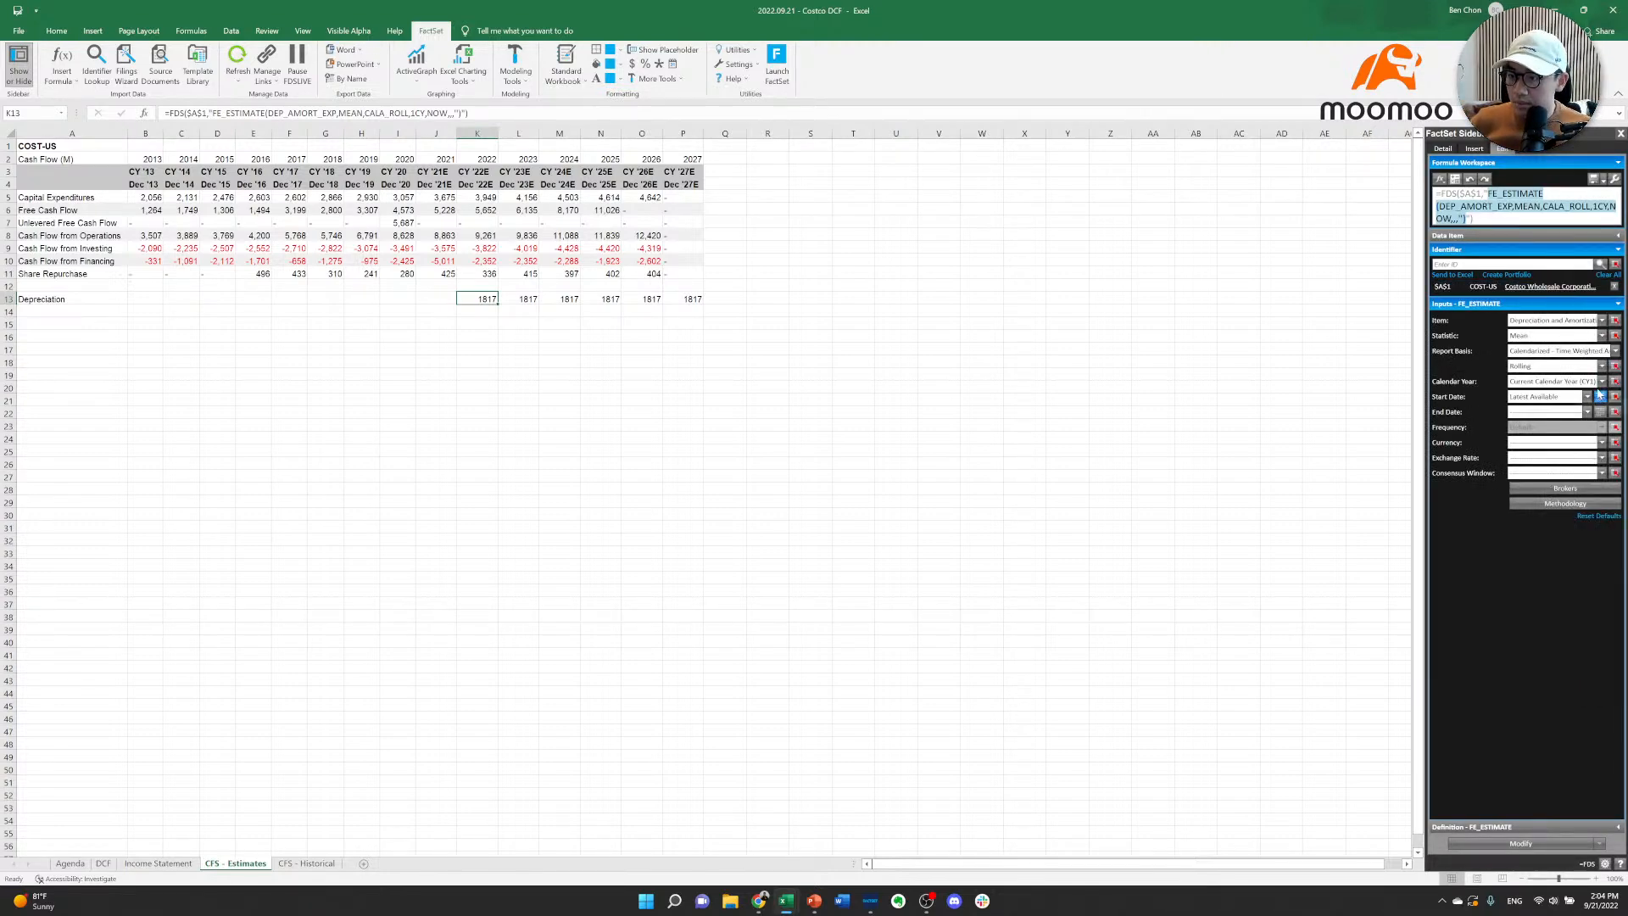
{"action": "left_click", "coordinate": [1615, 382]}
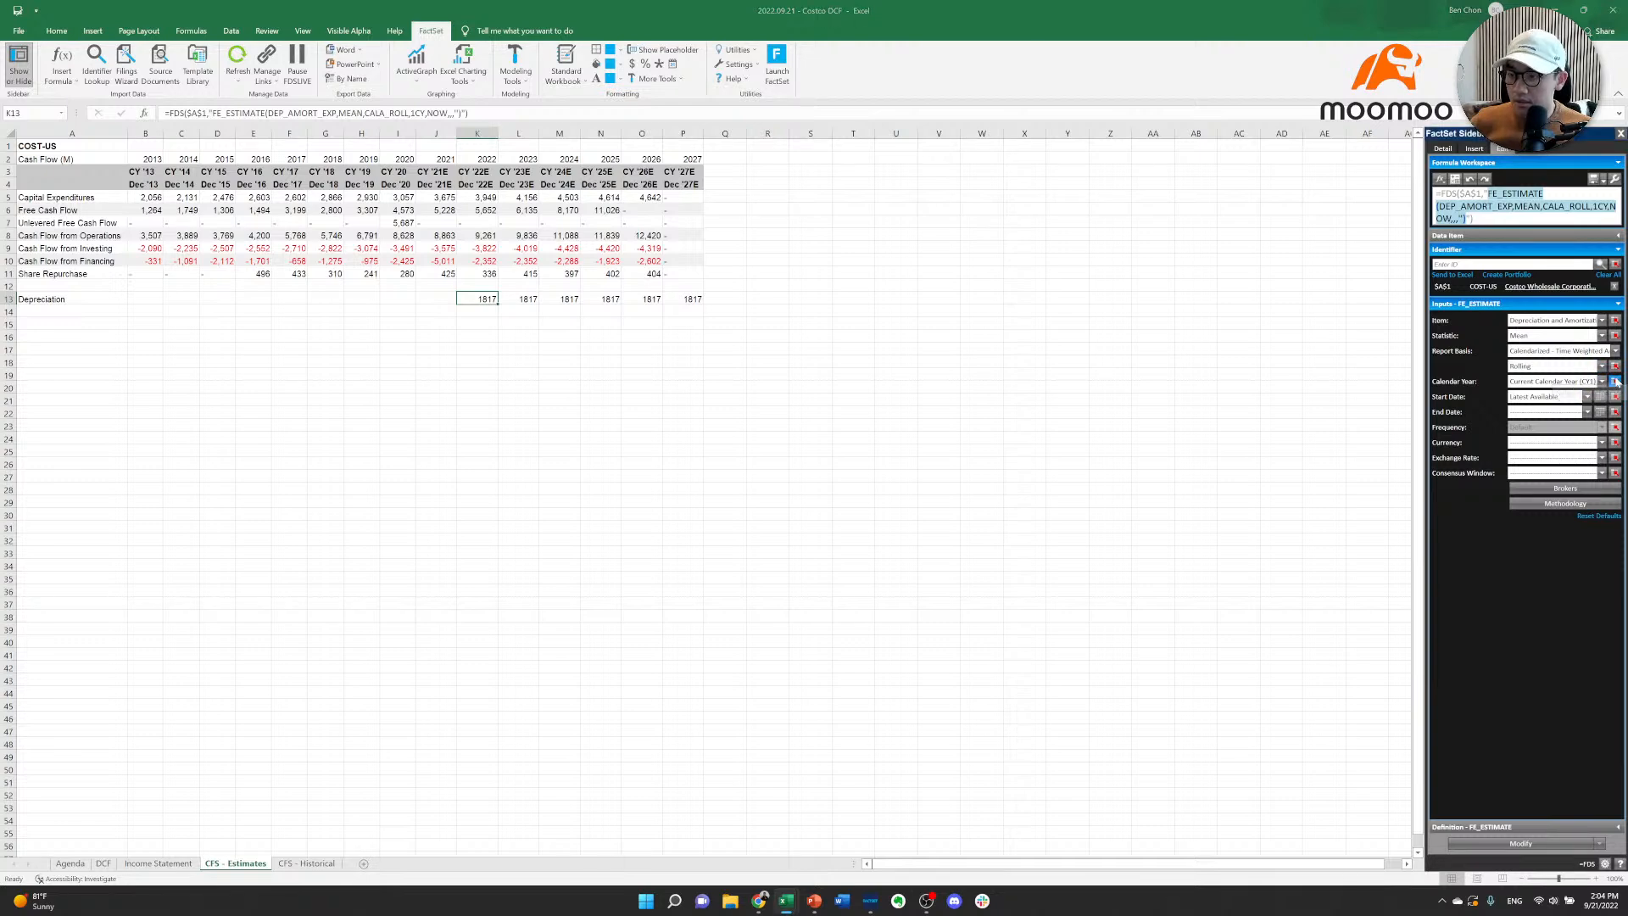
{"action": "left_click", "coordinate": [487, 159]}
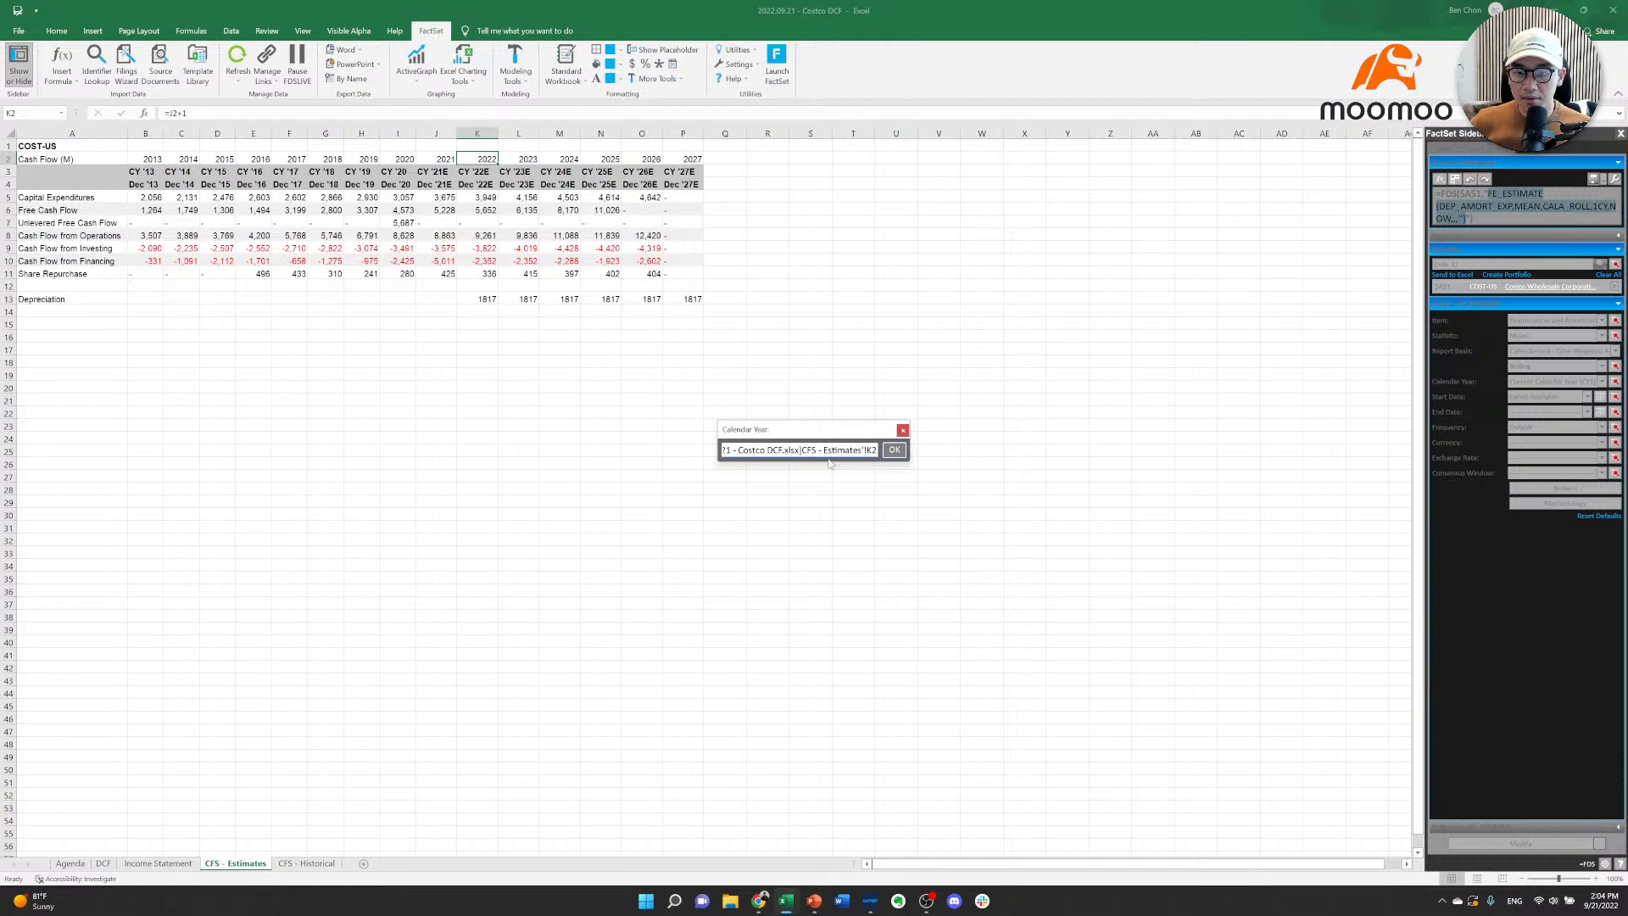
{"action": "left_click", "coordinate": [894, 450]}
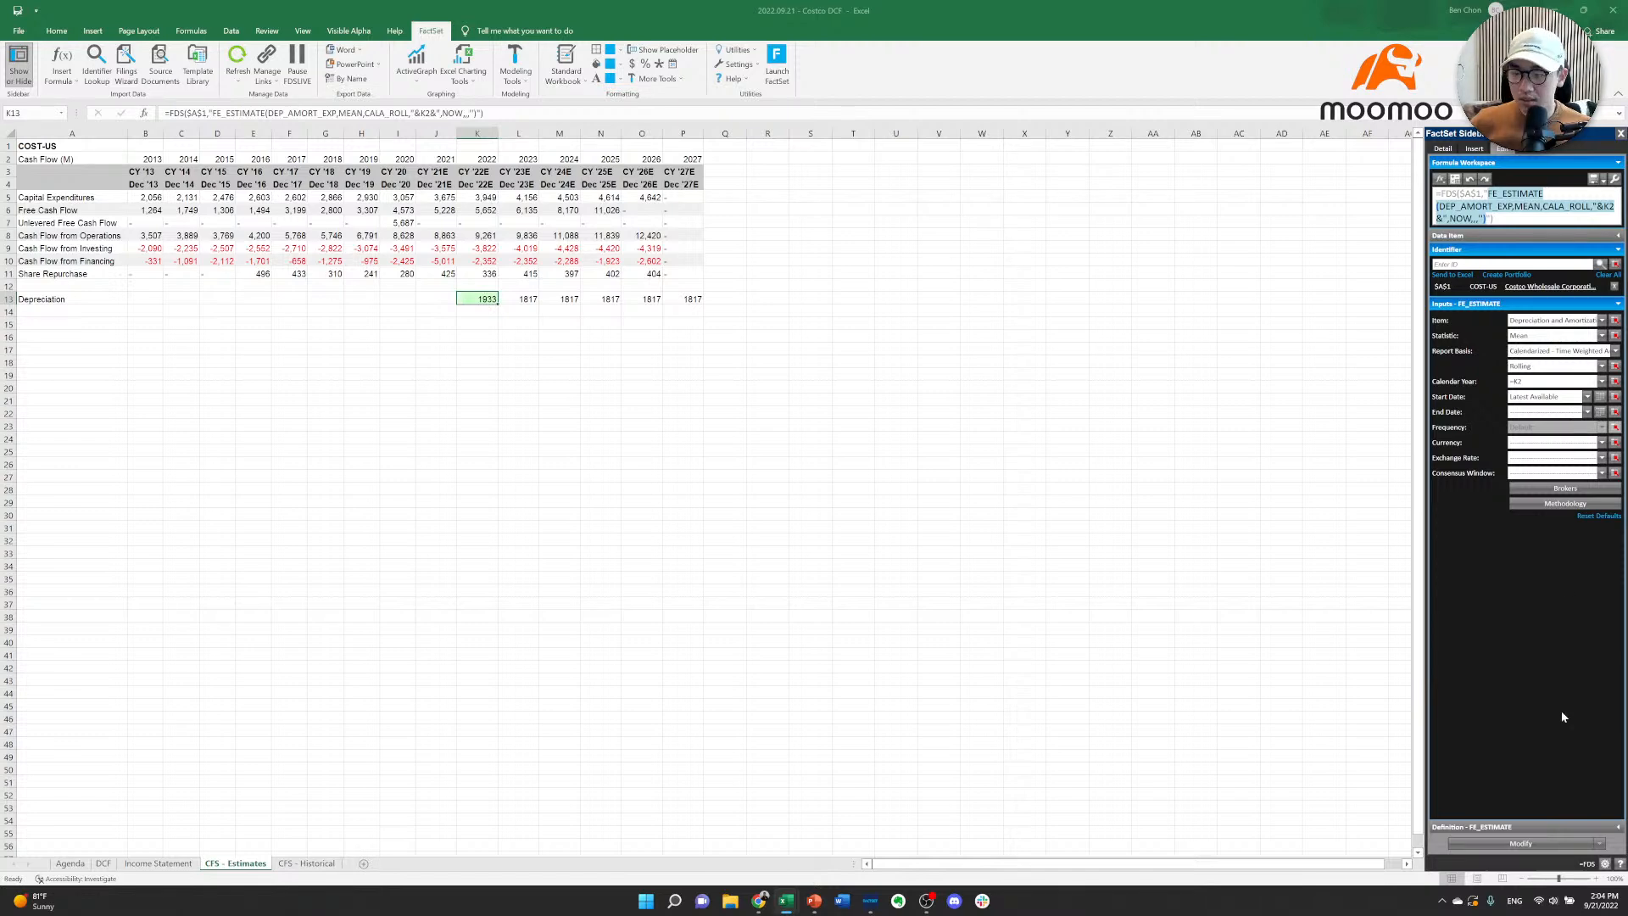
{"action": "left_click", "coordinate": [1564, 844]}
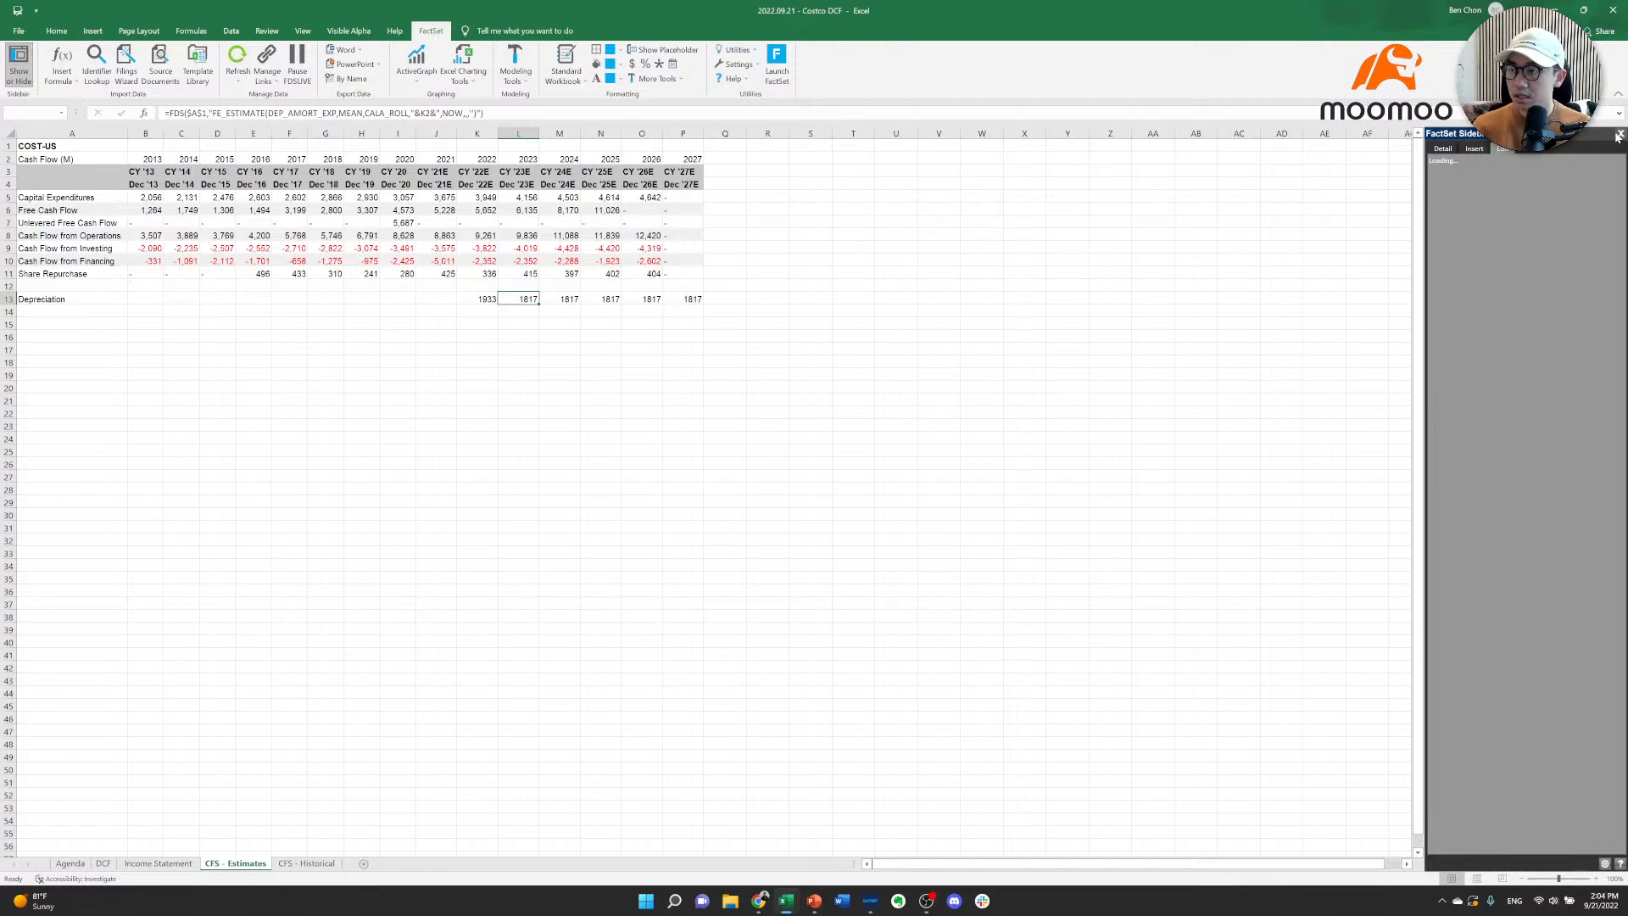
{"action": "left_click", "coordinate": [479, 299]}
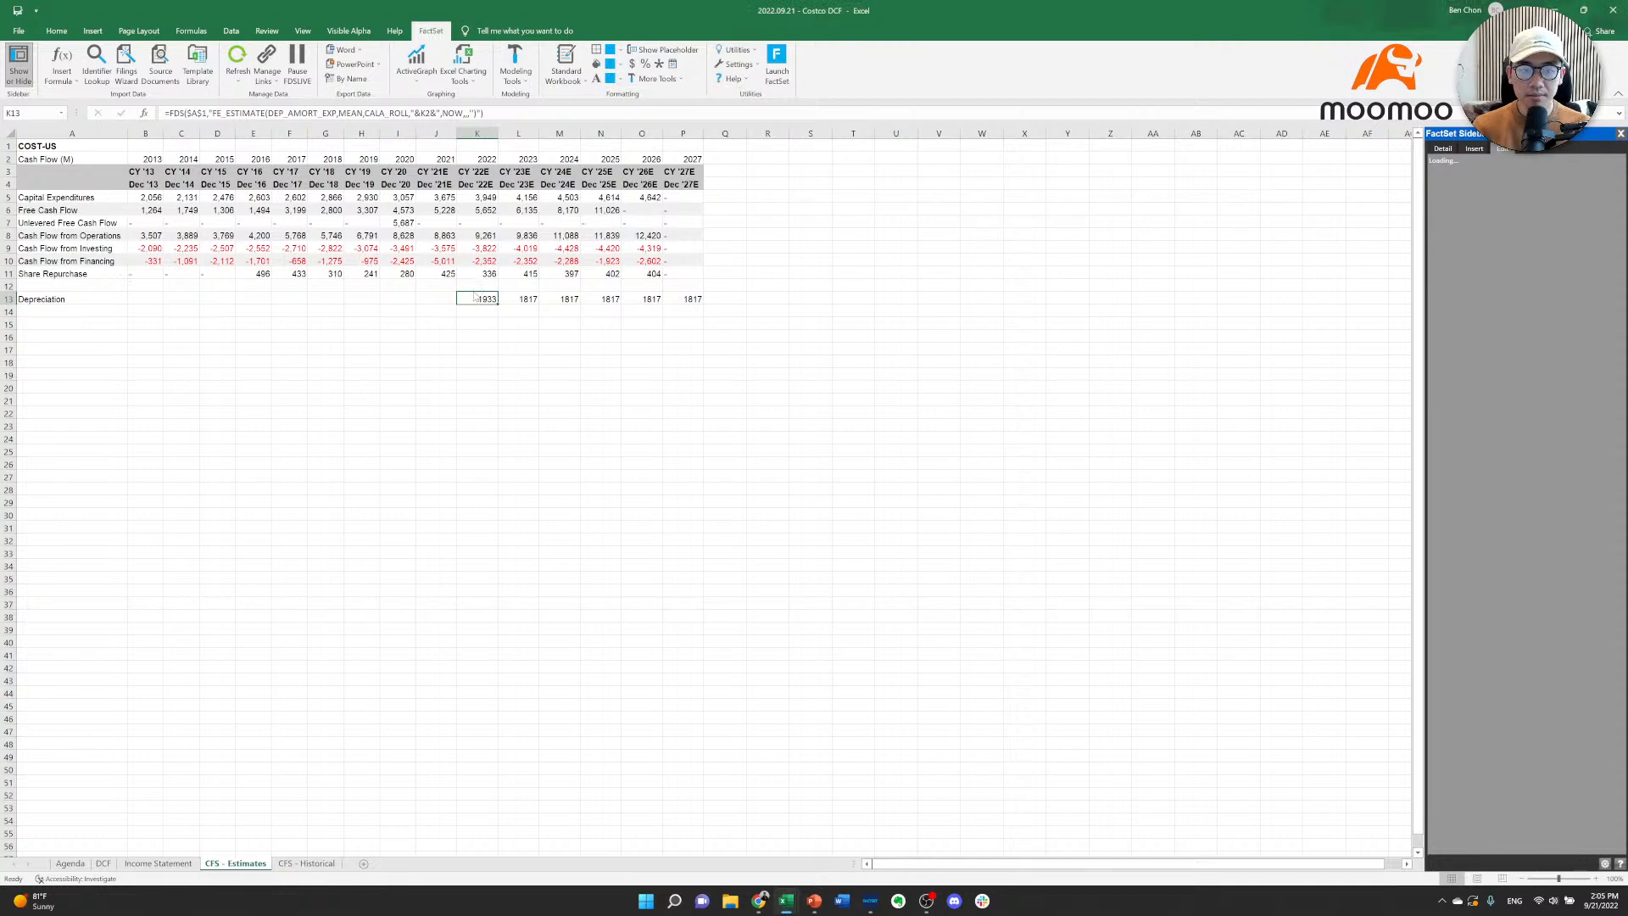
{"action": "left_click", "coordinate": [1620, 134]}
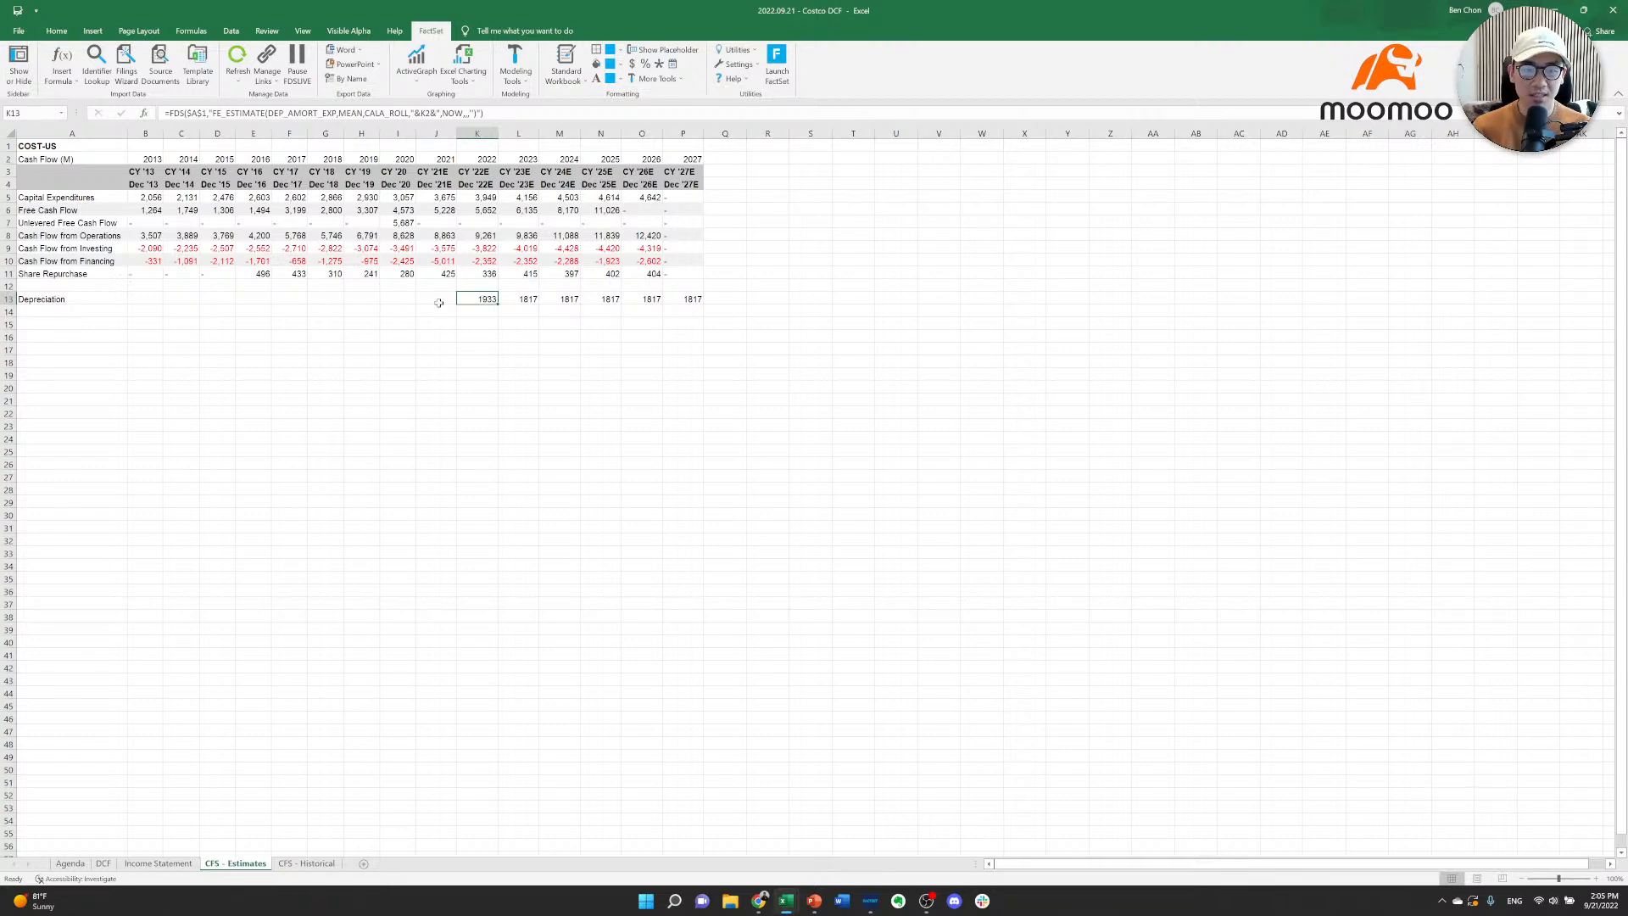
Fill L13:P13 with K13's year-linked depreciation formula, covering 2023 through 2027.
{"action": "key", "text": "ctrl+c"}
{"action": "key", "text": "shift+Right"}
{"action": "key", "text": "shift+Right"}
{"action": "key", "text": "shift+Right"}
{"action": "key", "text": "shift+Right"}
{"action": "key", "text": "shift+Right"}
{"action": "key", "text": "ctrl+v"}
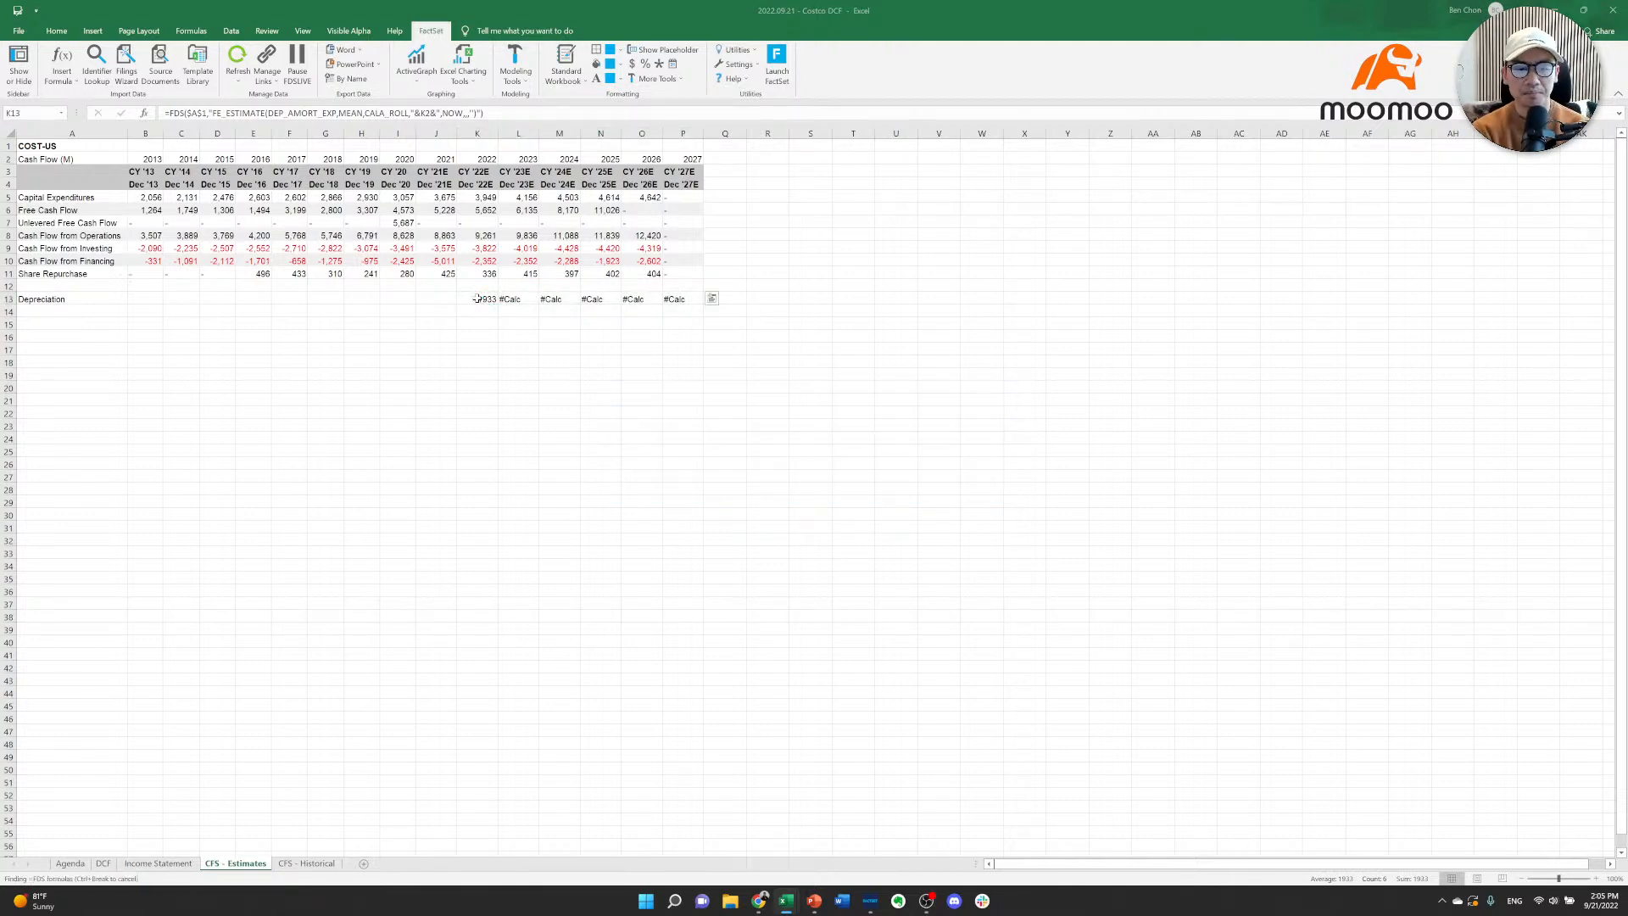
{"action": "left_click", "coordinate": [476, 299]}
{"action": "key", "text": "Right"}
{"action": "key", "text": "Right"}
{"action": "key", "text": "Right"}
{"action": "key", "text": "Right"}
{"action": "key", "text": "Right"}
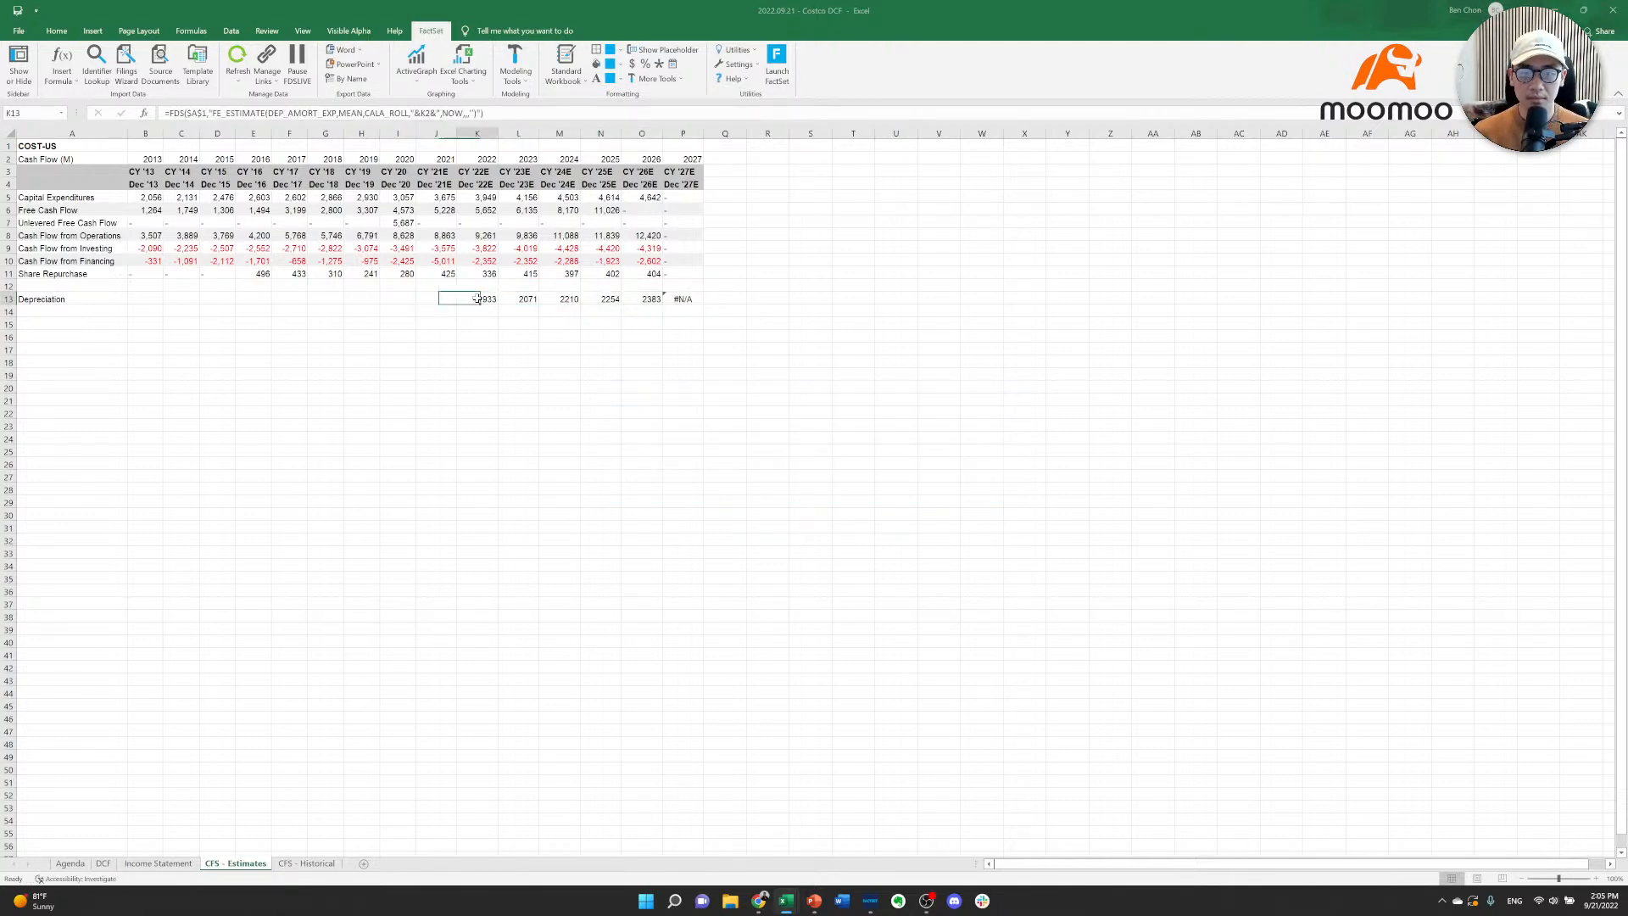
Clear the 2027 depreciation cell P13 on CFS - Estimates and return to the DCF sheet.
{"action": "key", "text": "Delete"}
{"action": "key", "text": "ctrl+Left"}
{"action": "key", "text": "ctrl+Left"}
{"action": "key", "text": "ctrl+Left"}
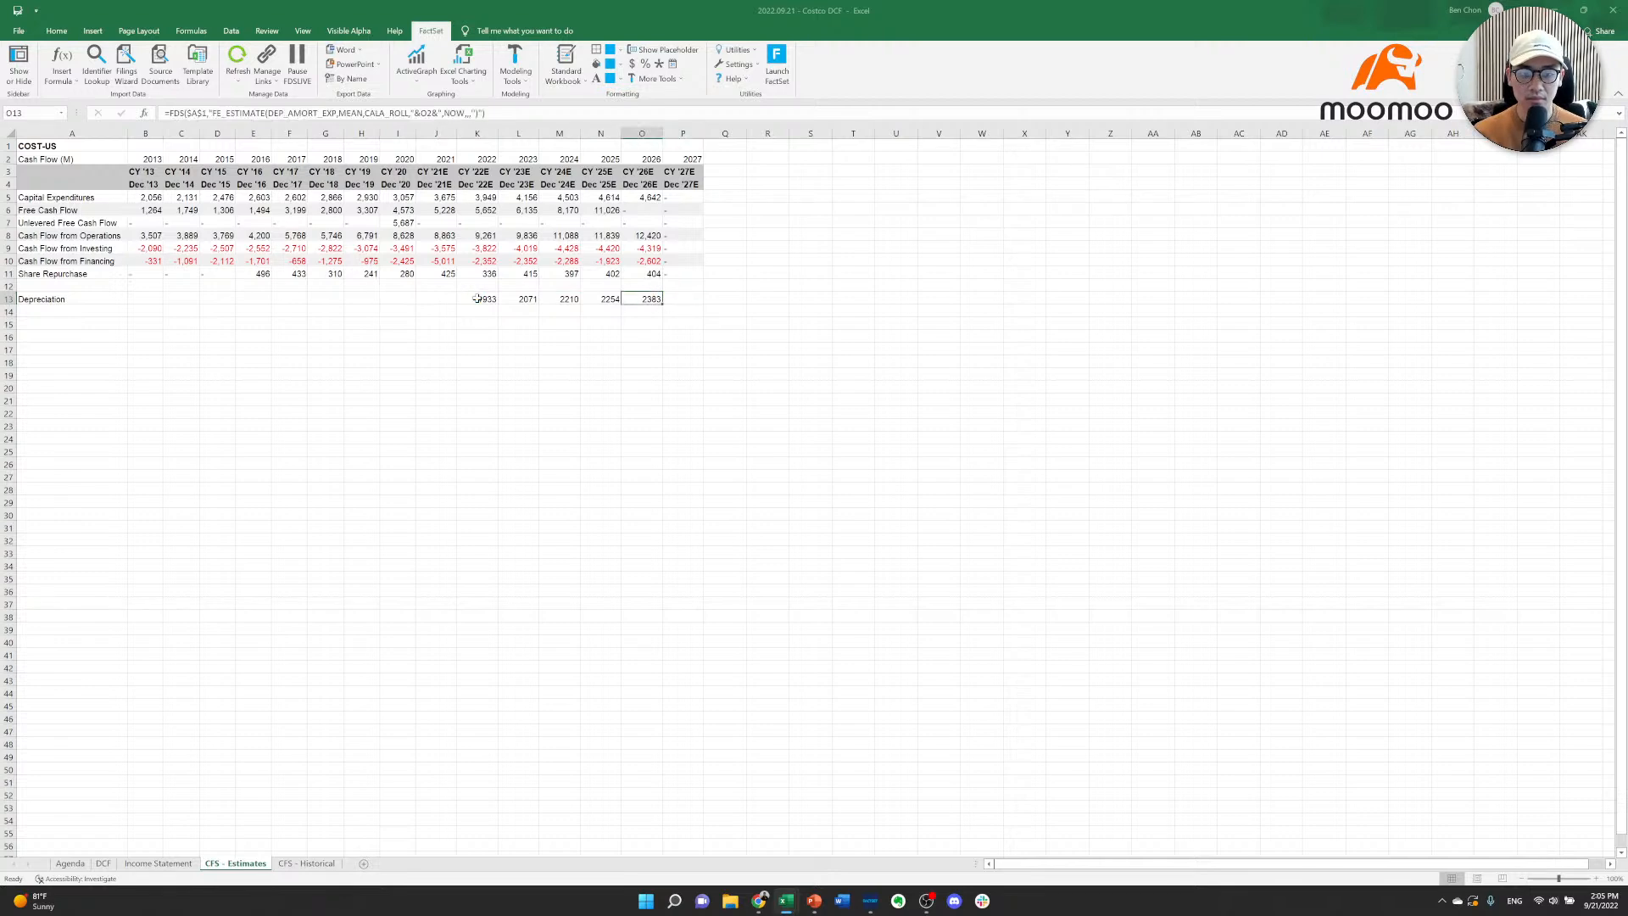
{"action": "key", "text": "ctrl+Page_Up"}
{"action": "key", "text": "ctrl+Page_Up"}
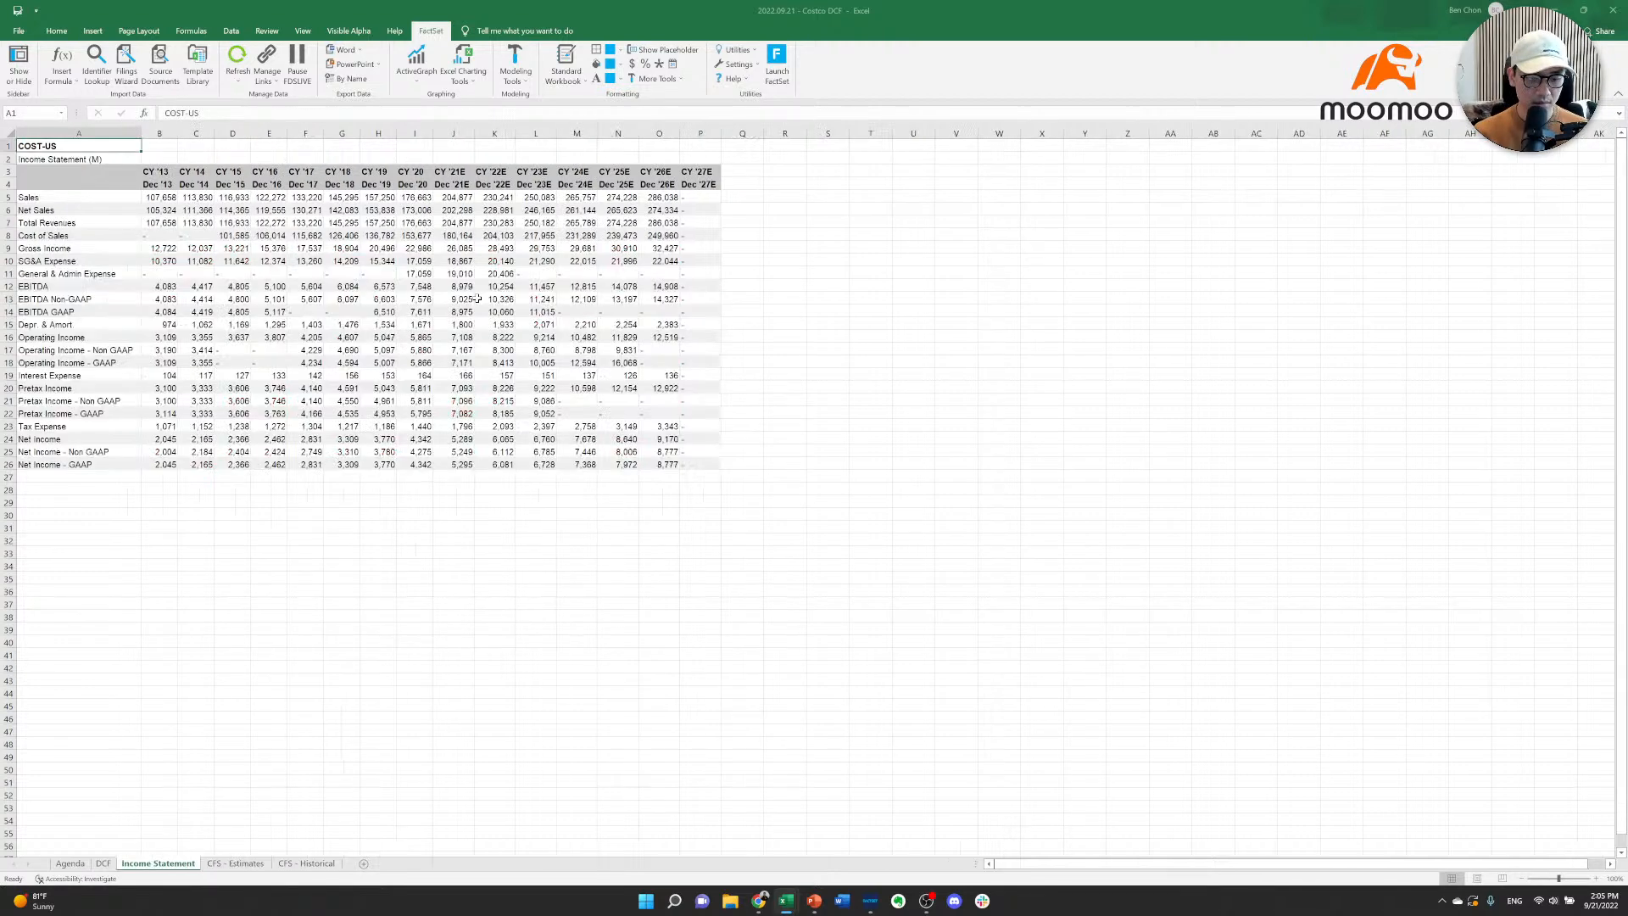
{"action": "key", "text": "Right"}
{"action": "key", "text": "Left"}
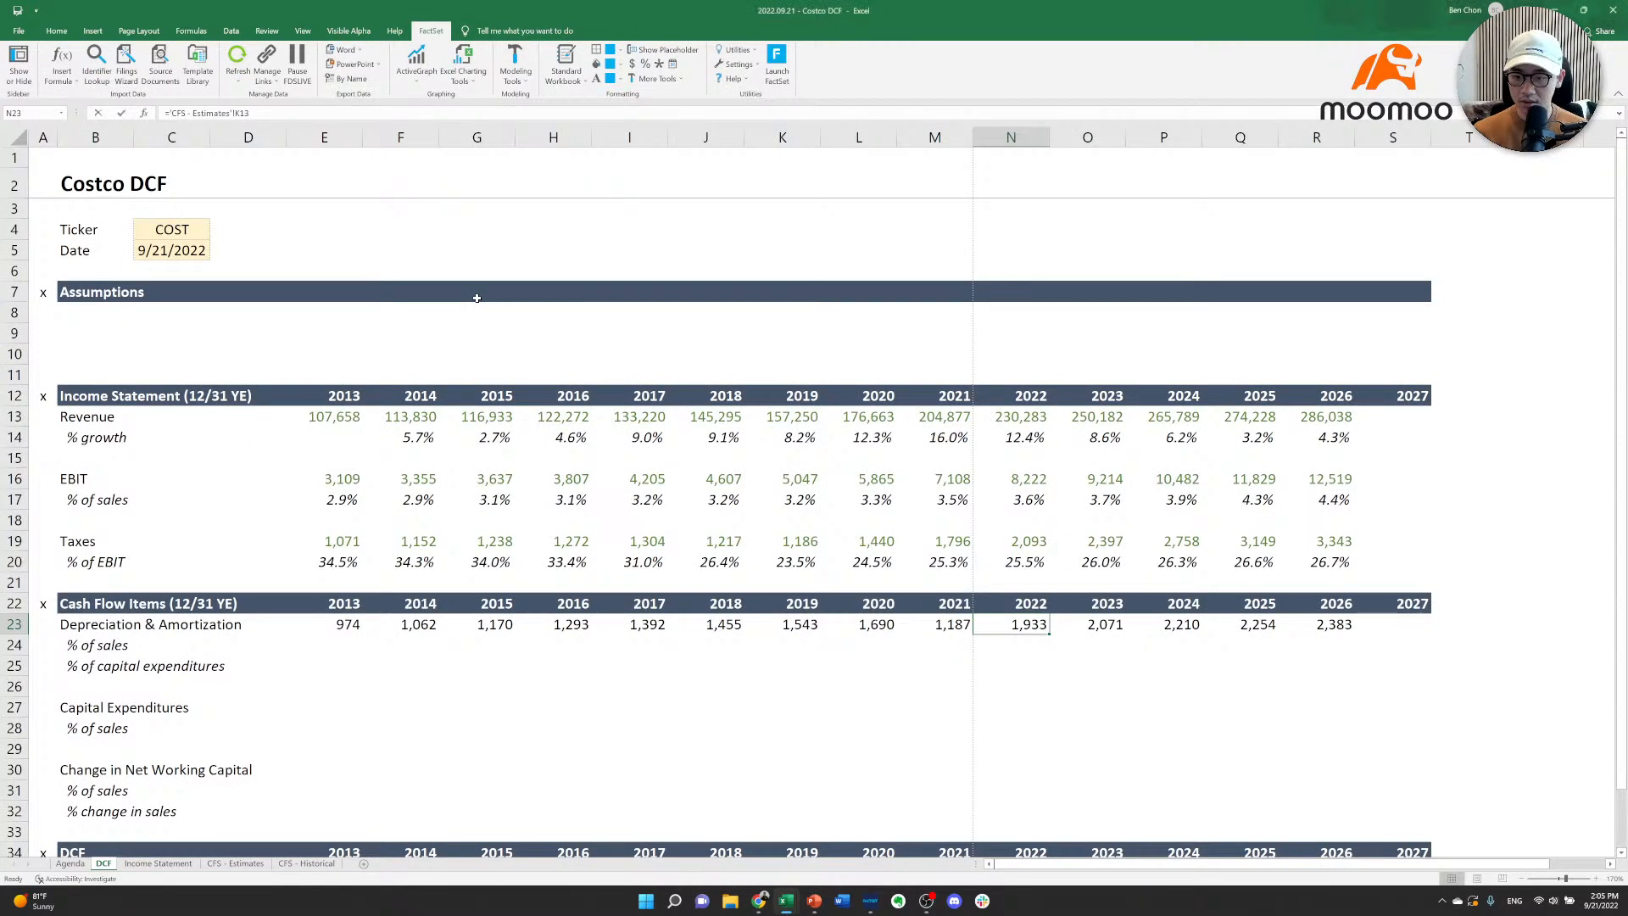
Copy the formatting of the Taxes rows, E19:R20, onto the Depreciation & Amortization row starting at E23.
{"action": "key", "text": "Left"}
{"action": "key", "text": "Left"}
{"action": "key", "text": "Left"}
{"action": "key", "text": "Left"}
{"action": "key", "text": "Left"}
{"action": "key", "text": "Left"}
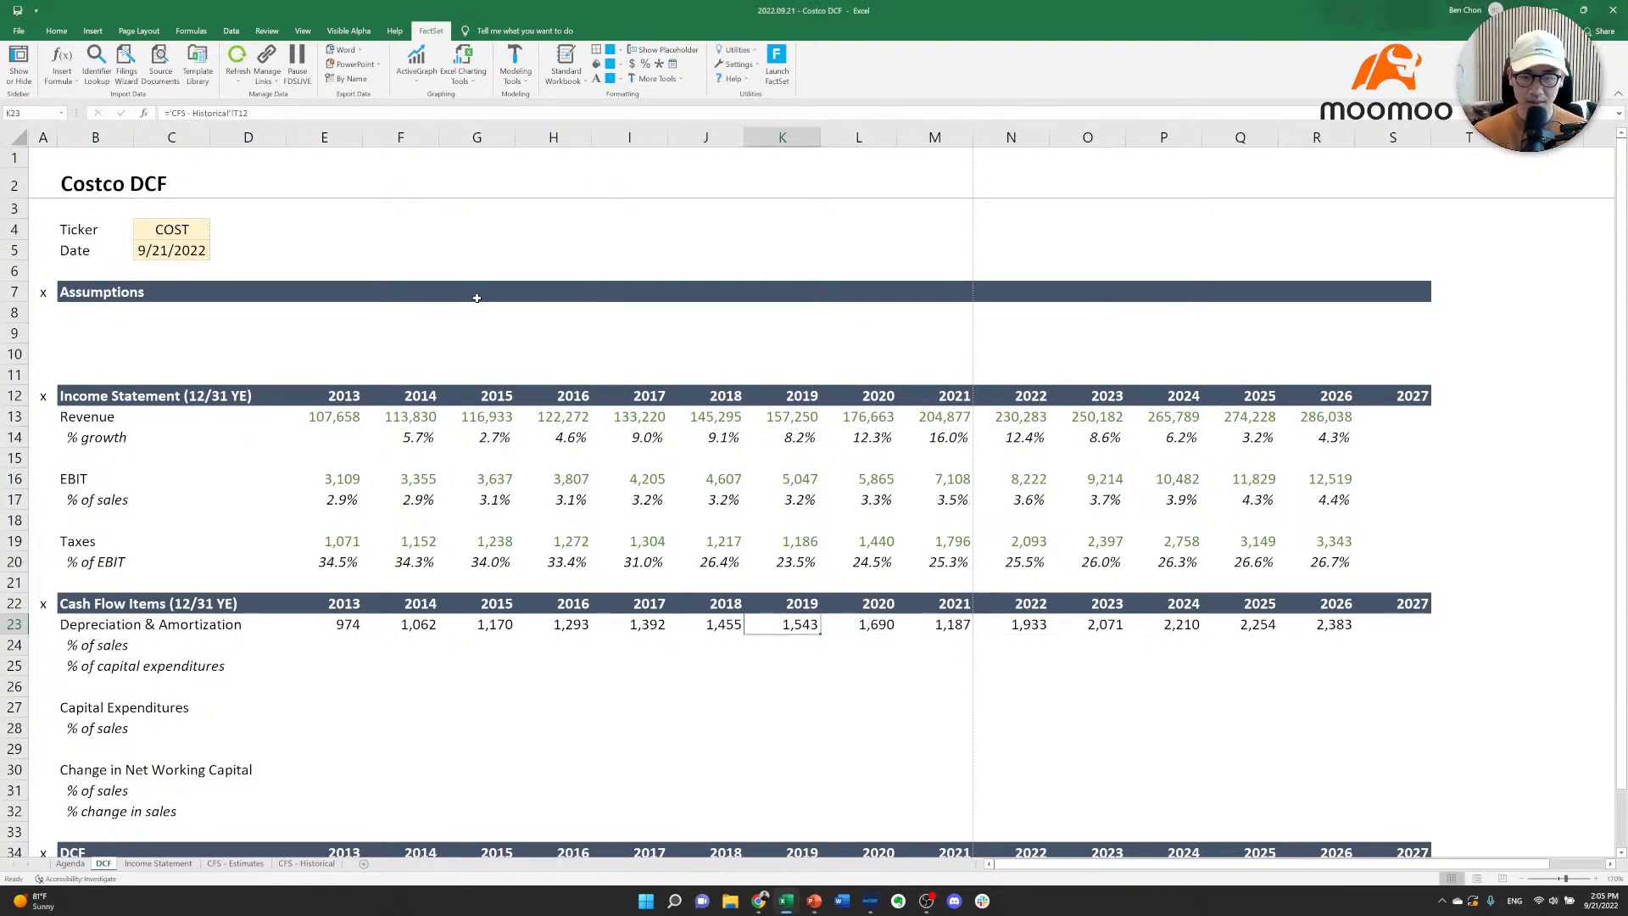
{"action": "key", "text": "Up"}
{"action": "key", "text": "Up"}
{"action": "key", "text": "Up"}
{"action": "key", "text": "Up"}
{"action": "key", "text": "Left"}
{"action": "key", "text": "Left"}
{"action": "key", "text": "Left"}
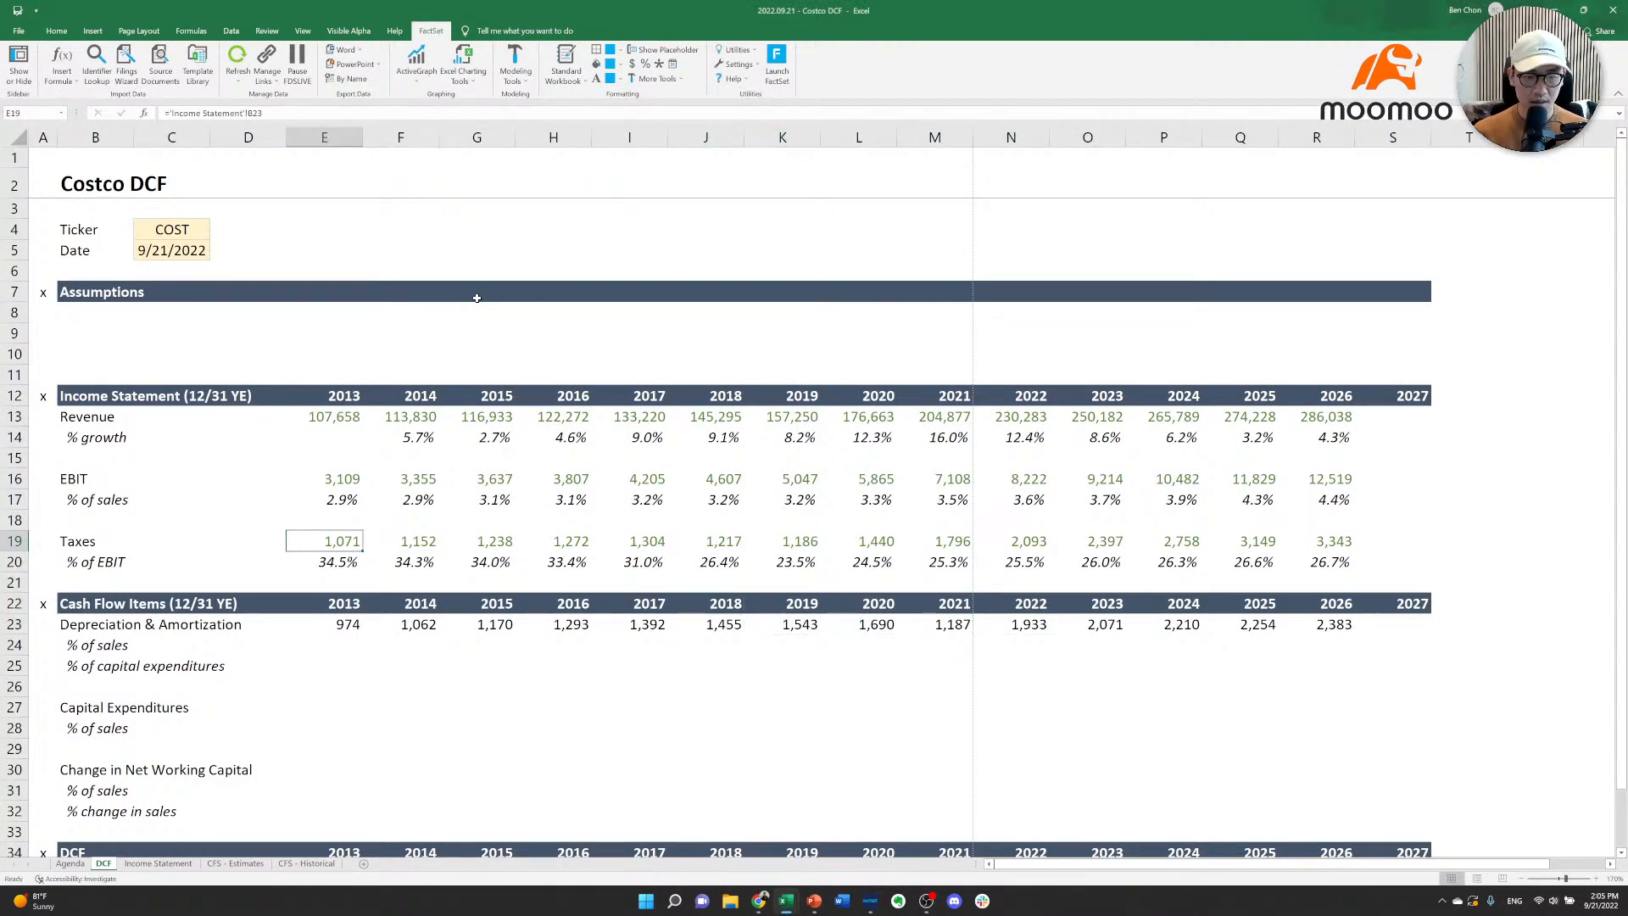
{"action": "key", "text": "ctrl+shift+Right"}
{"action": "key", "text": "shift+Down"}
{"action": "key", "text": "ctrl+c"}
{"action": "key", "text": "Down"}
{"action": "key", "text": "shift+Right"}
{"action": "key", "text": "shift+Right"}
{"action": "key", "text": "shift+Right"}
{"action": "key", "text": "Down"}
{"action": "key", "text": "Down"}
{"action": "key", "text": "Down"}
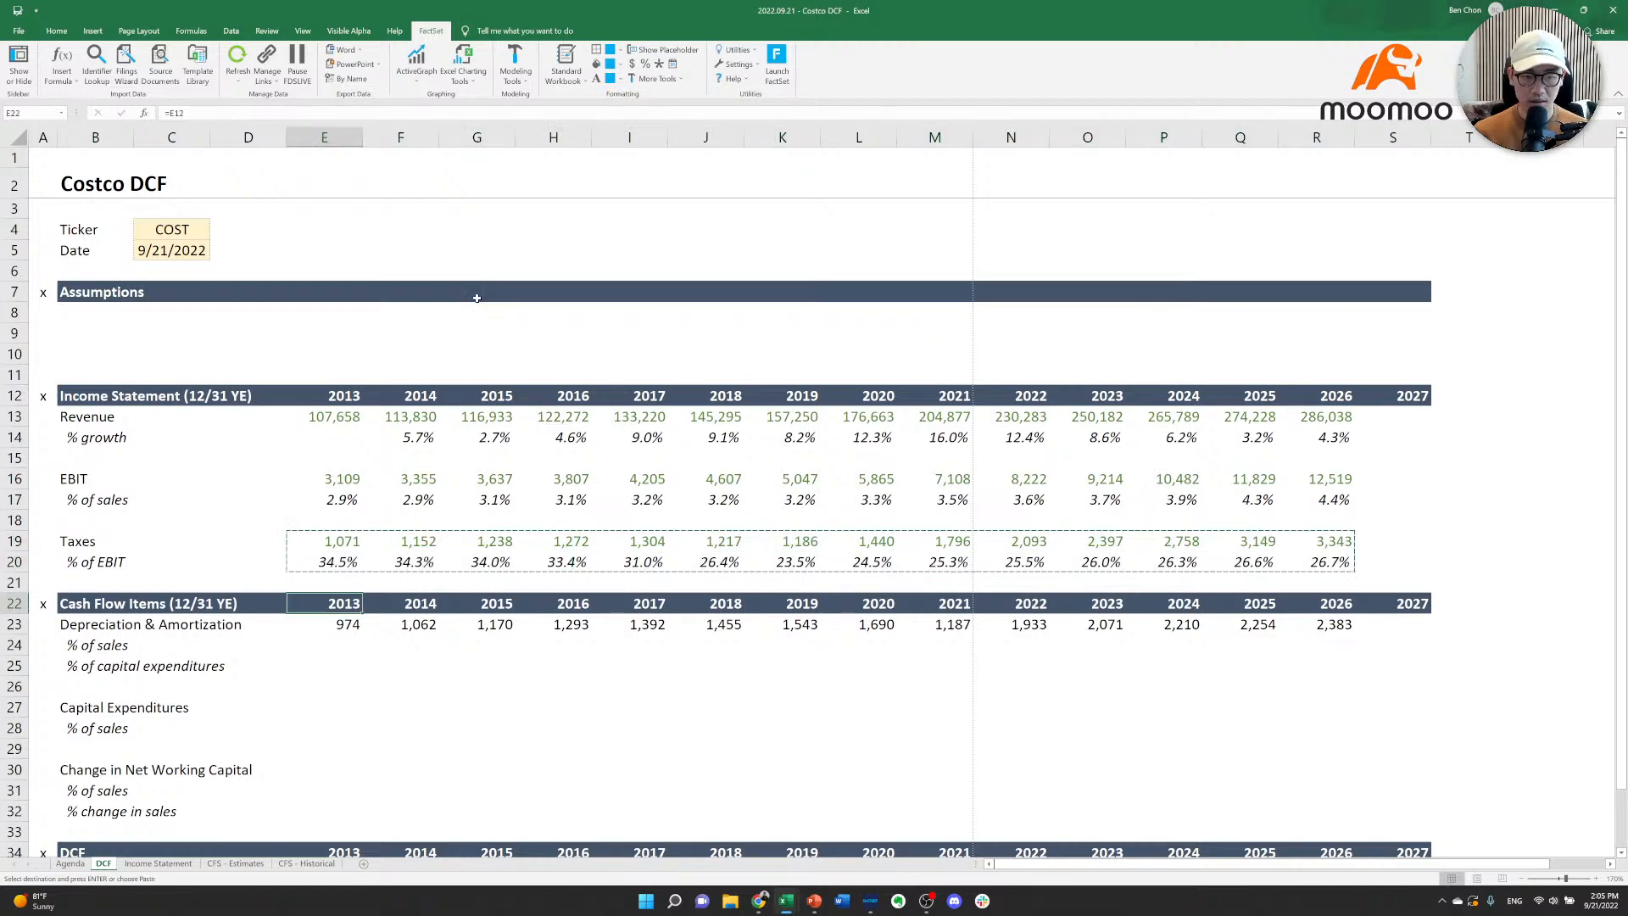
{"action": "key", "text": "ctrl+alt+v"}
{"action": "key", "text": "t"}
{"action": "key", "text": "Return"}
{"action": "key", "text": "Escape"}
Paste only the formats onto the % of sales and % of capital expenditures rows, E24:R25.
{"action": "key", "text": "Down"}
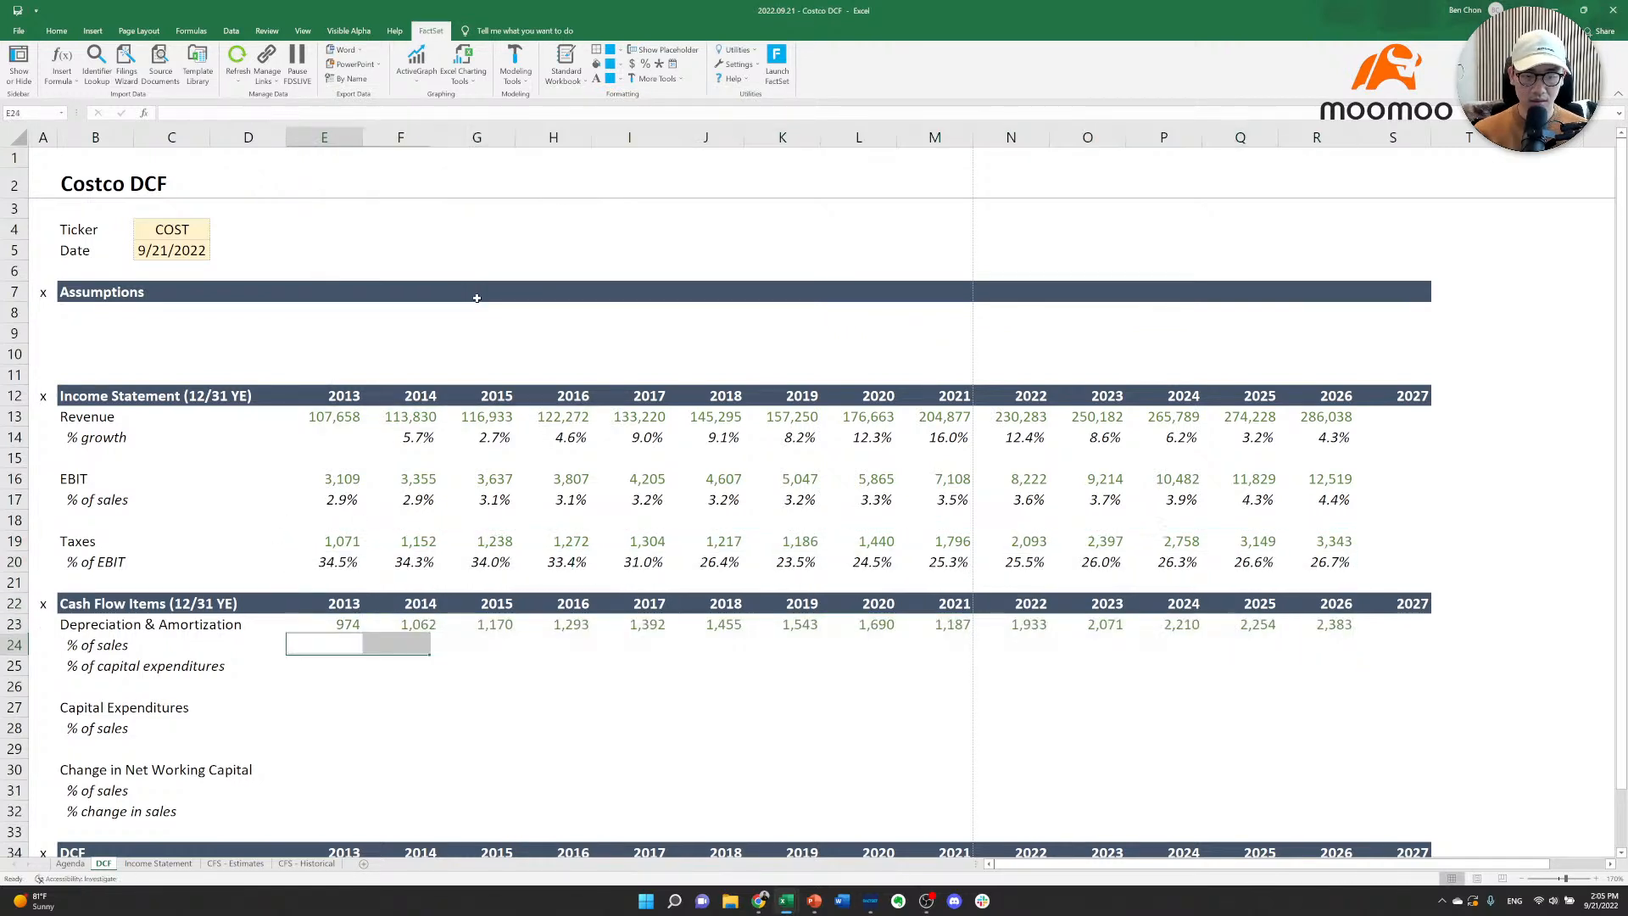
{"action": "key", "text": "shift+Right"}
{"action": "key", "text": "shift+Right"}
{"action": "key", "text": "shift+Right"}
{"action": "key", "text": "shift+Right"}
{"action": "key", "text": "shift+Right"}
{"action": "key", "text": "shift+Right"}
{"action": "key", "text": "shift+Right"}
{"action": "key", "text": "shift+Right"}
{"action": "key", "text": "shift+Right"}
{"action": "key", "text": "shift+Right"}
{"action": "key", "text": "shift+Right"}
{"action": "key", "text": "shift+Right"}
{"action": "key", "text": "shift+Right"}
{"action": "key", "text": "shift+Right"}
{"action": "key", "text": "shift+Right"}
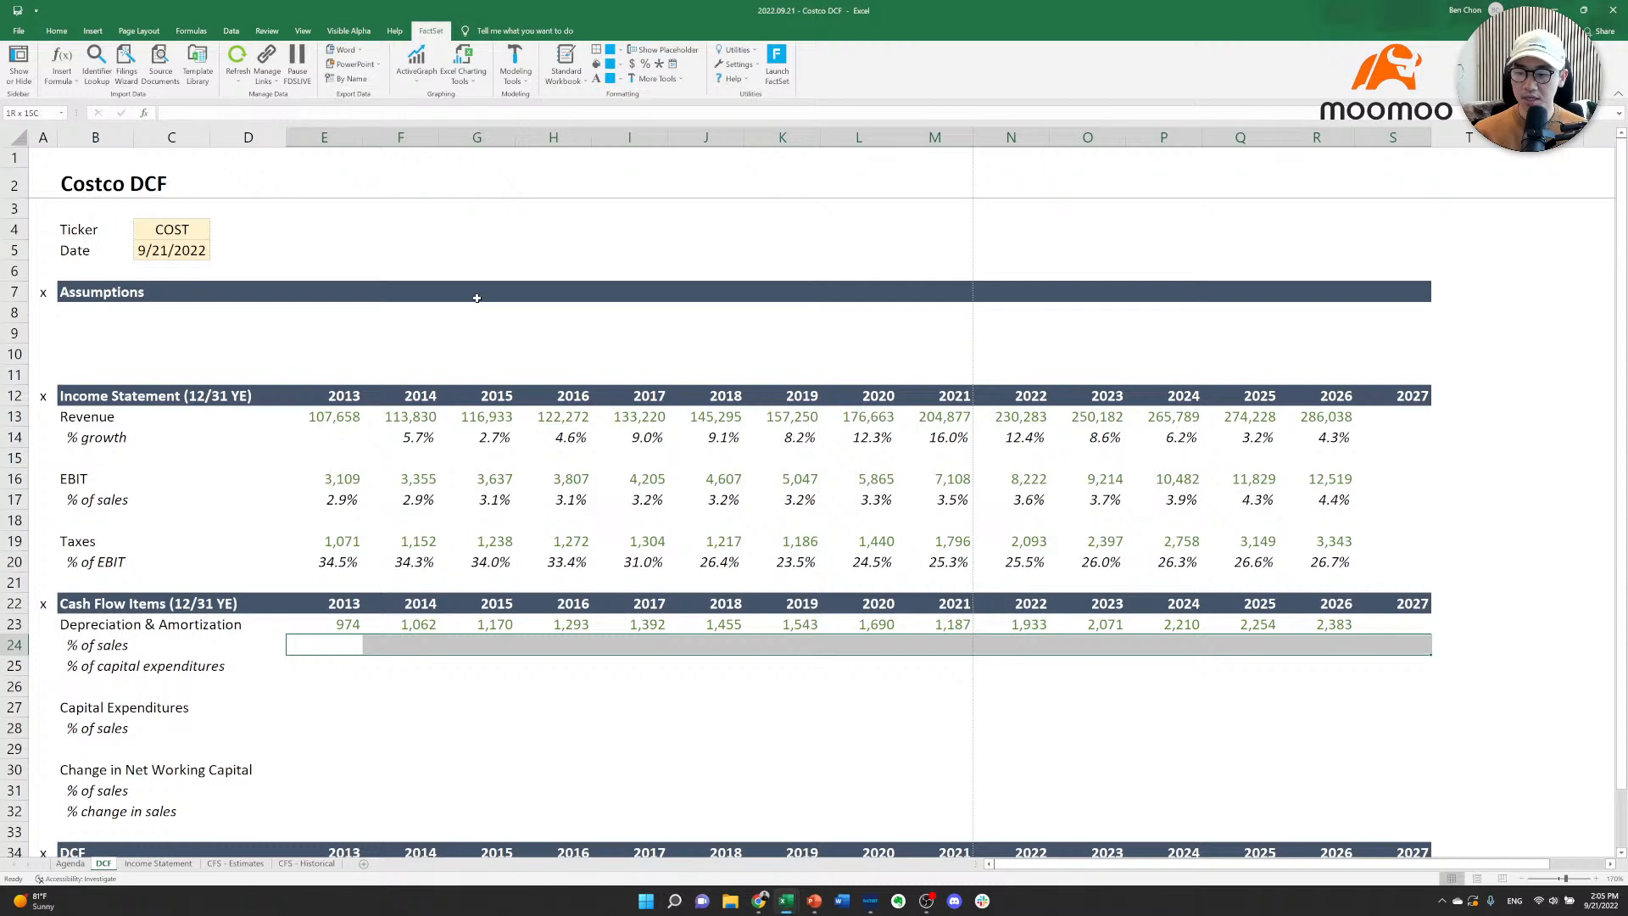
{"action": "key", "text": "shift+Left"}
{"action": "key", "text": "shift+Down"}
{"action": "key", "text": "ctrl+alt+v"}
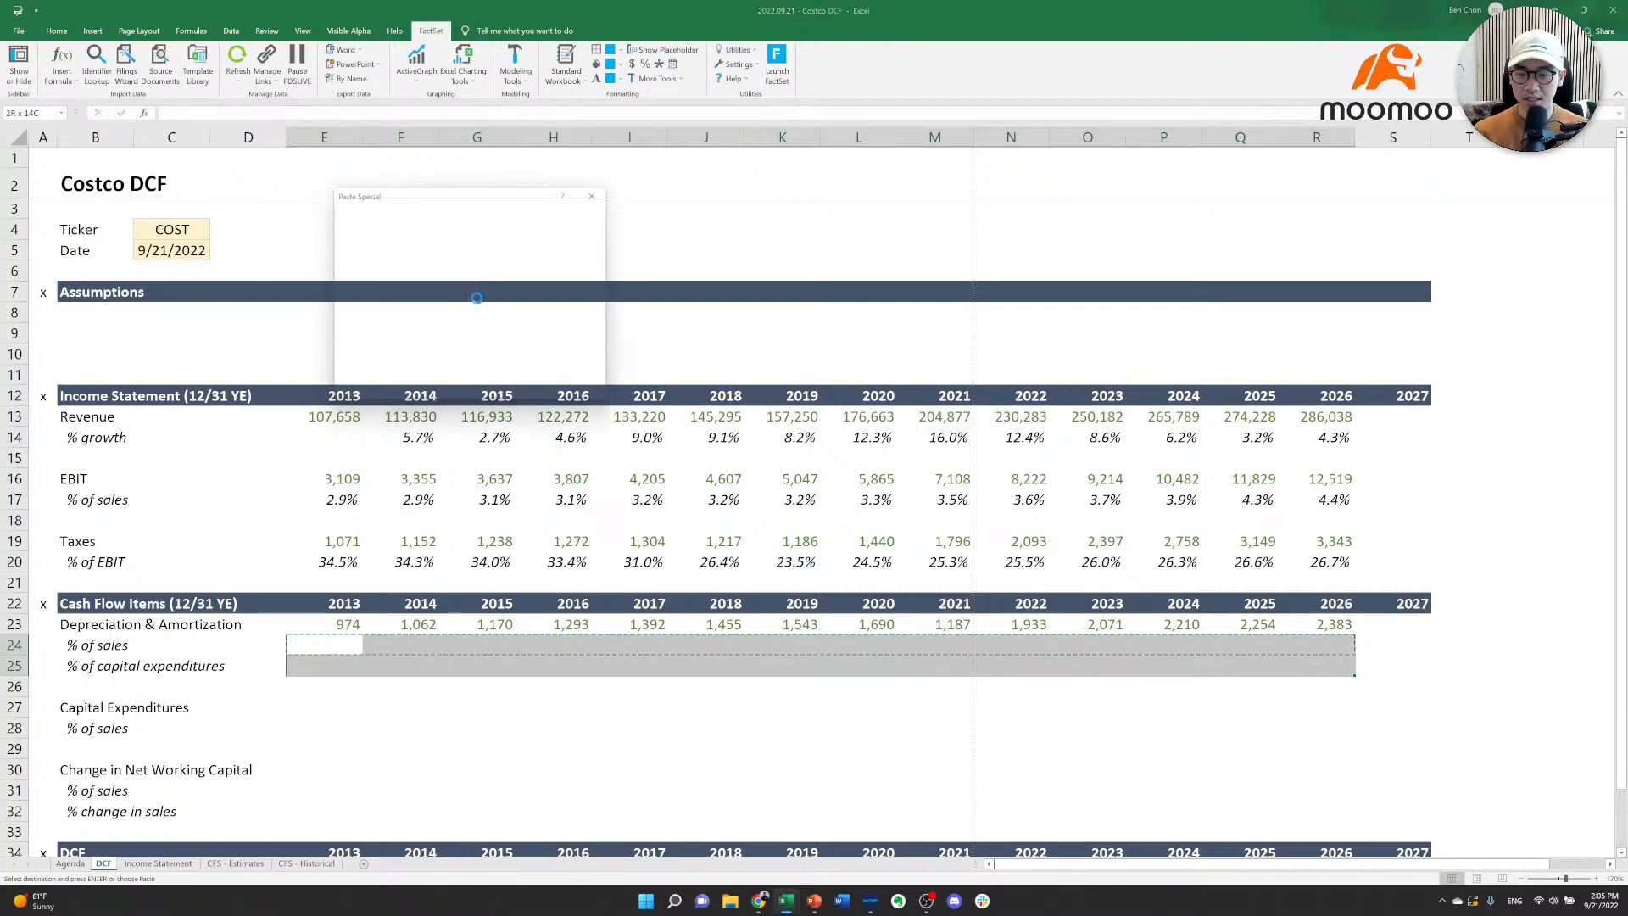
{"action": "key", "text": "t"}
{"action": "key", "text": "Return"}
{"action": "key", "text": "Escape"}
Examine the 2020 and 2021 Depreciation & Amortization figures and their links to CFS - Historical.
{"action": "key", "text": "Right"}
{"action": "key", "text": "Right"}
{"action": "key", "text": "Right"}
{"action": "key", "text": "Right"}
{"action": "key", "text": "Up"}
{"action": "key", "text": "Right"}
{"action": "key", "text": "Right"}
{"action": "key", "text": "Right"}
{"action": "key", "text": "Right"}
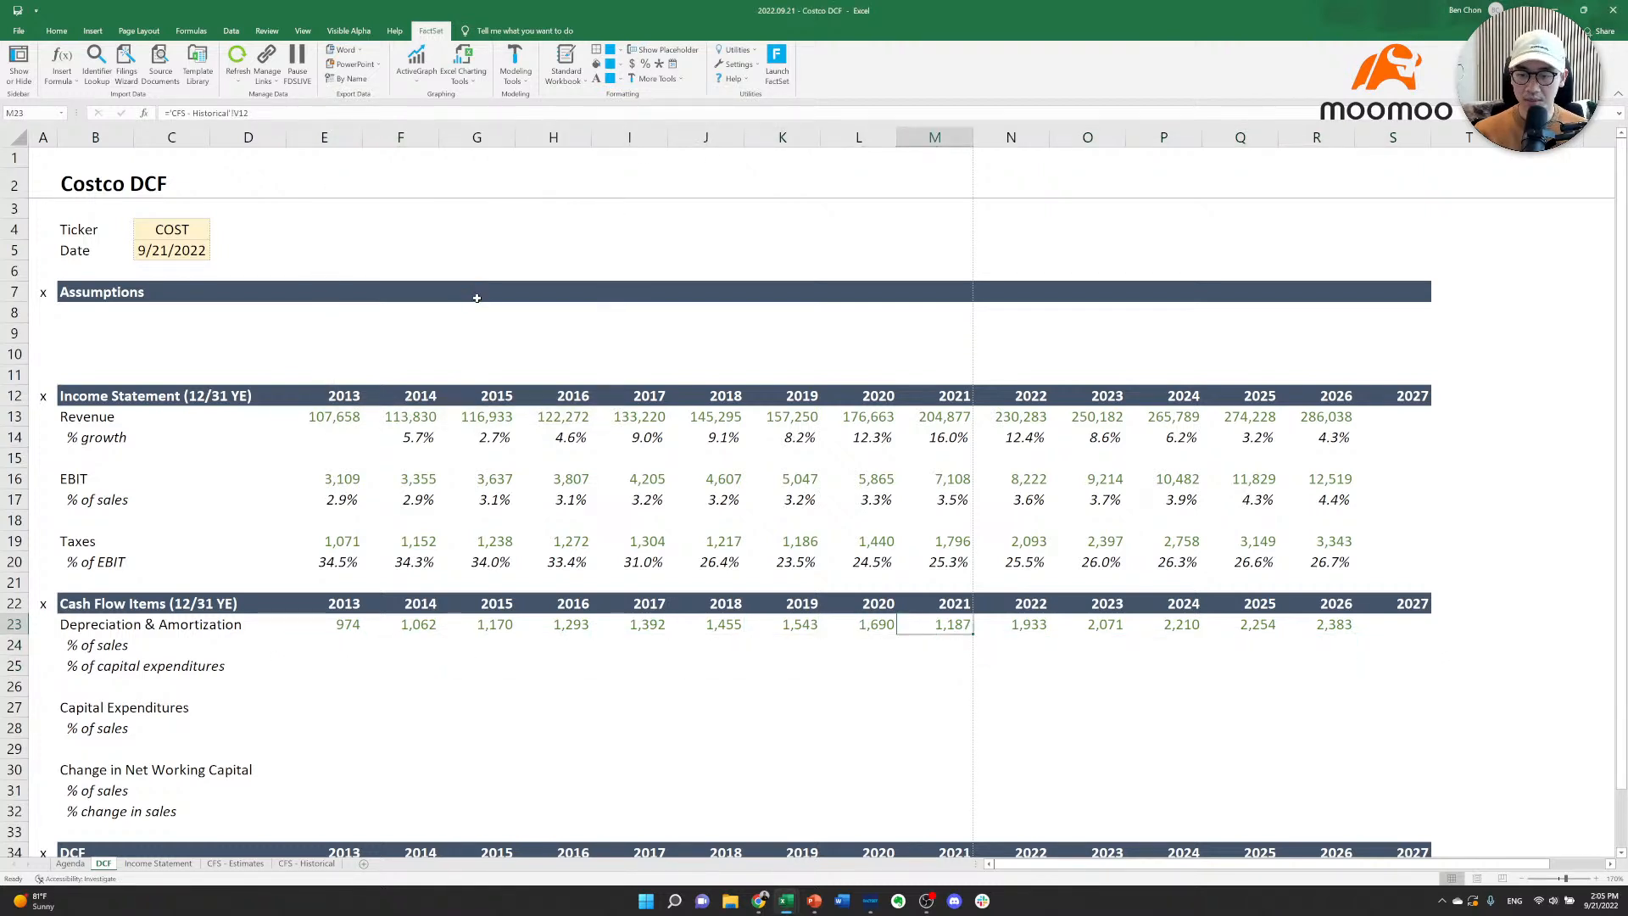
{"action": "key", "text": "Left"}
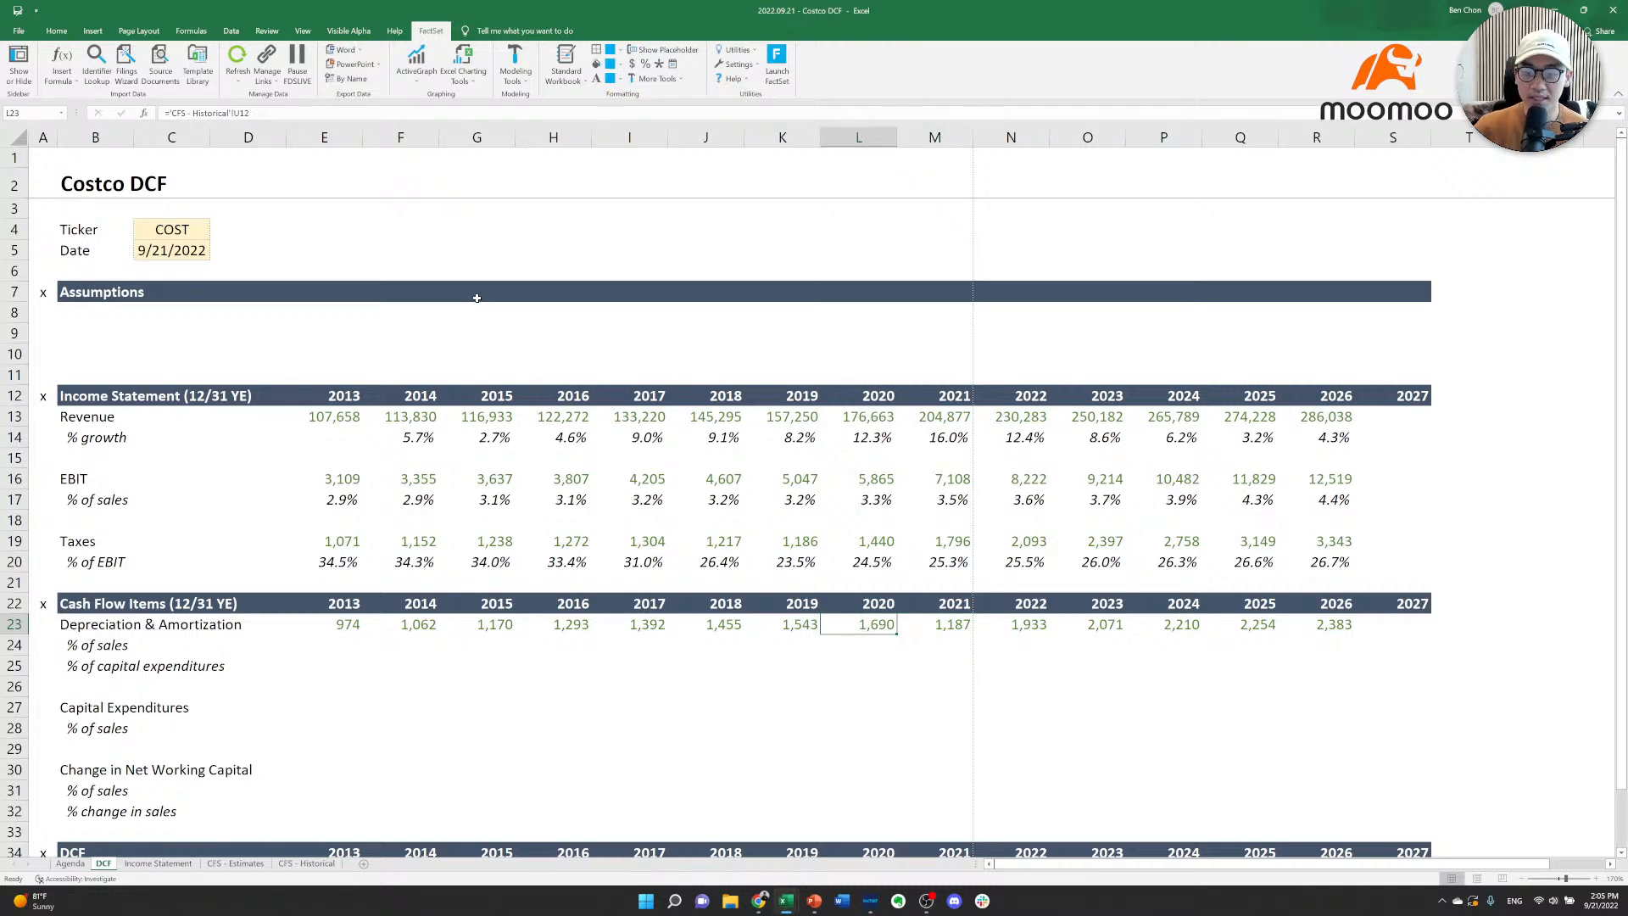
{"action": "key", "text": "Right"}
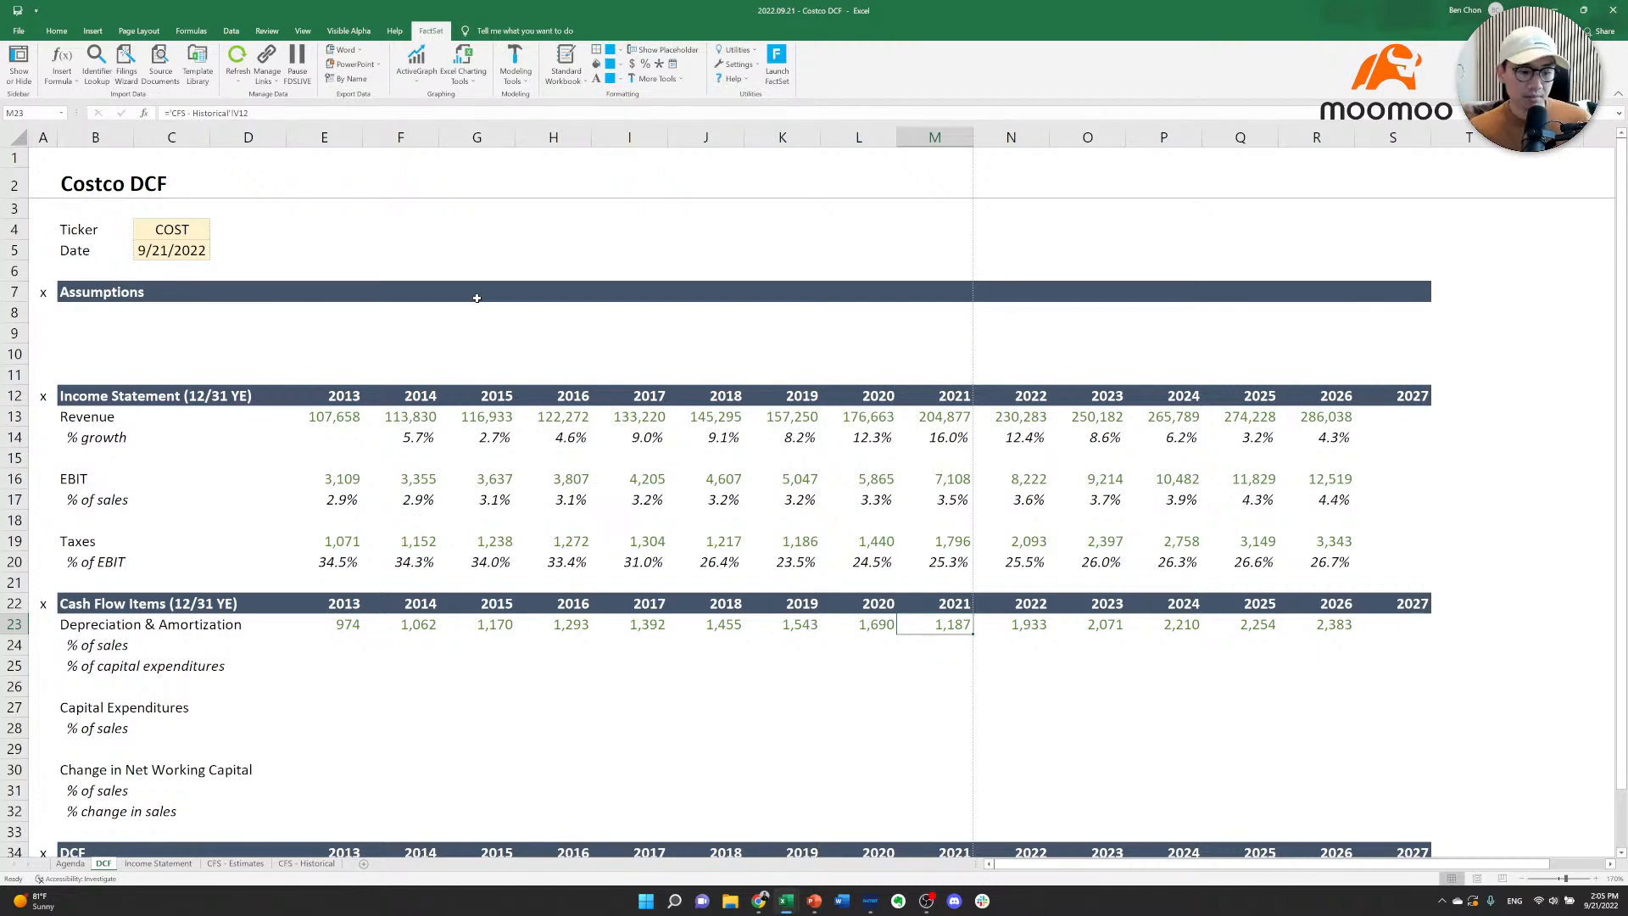
Link the 2013 Capital Expenditures cell E27 on the DCF sheet to B5 on CFS - Estimates.
{"action": "key", "text": "Left"}
{"action": "key", "text": "Left"}
{"action": "key", "text": "Left"}
{"action": "key", "text": "Left"}
{"action": "key", "text": "Left"}
{"action": "key", "text": "Left"}
{"action": "key", "text": "Left"}
{"action": "key", "text": "Left"}
{"action": "key", "text": "Left"}
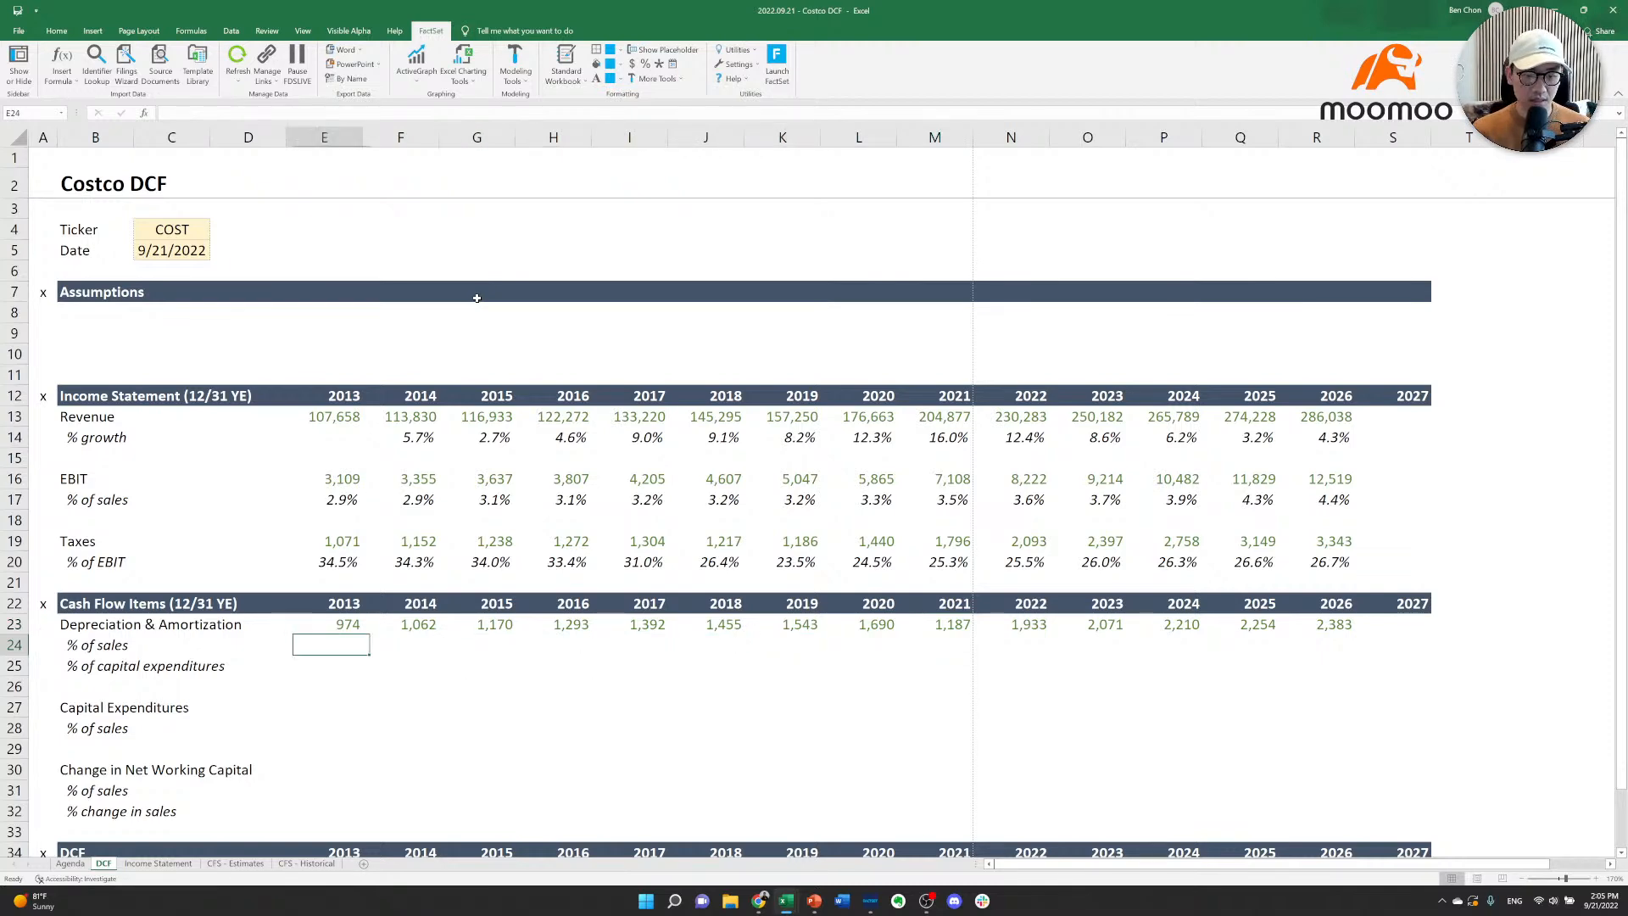
{"action": "key", "text": "Down"}
{"action": "key", "text": "Down"}
{"action": "key", "text": "Down"}
{"action": "key", "text": "Right"}
{"action": "key", "text": "Down"}
{"action": "type", "text": "="}
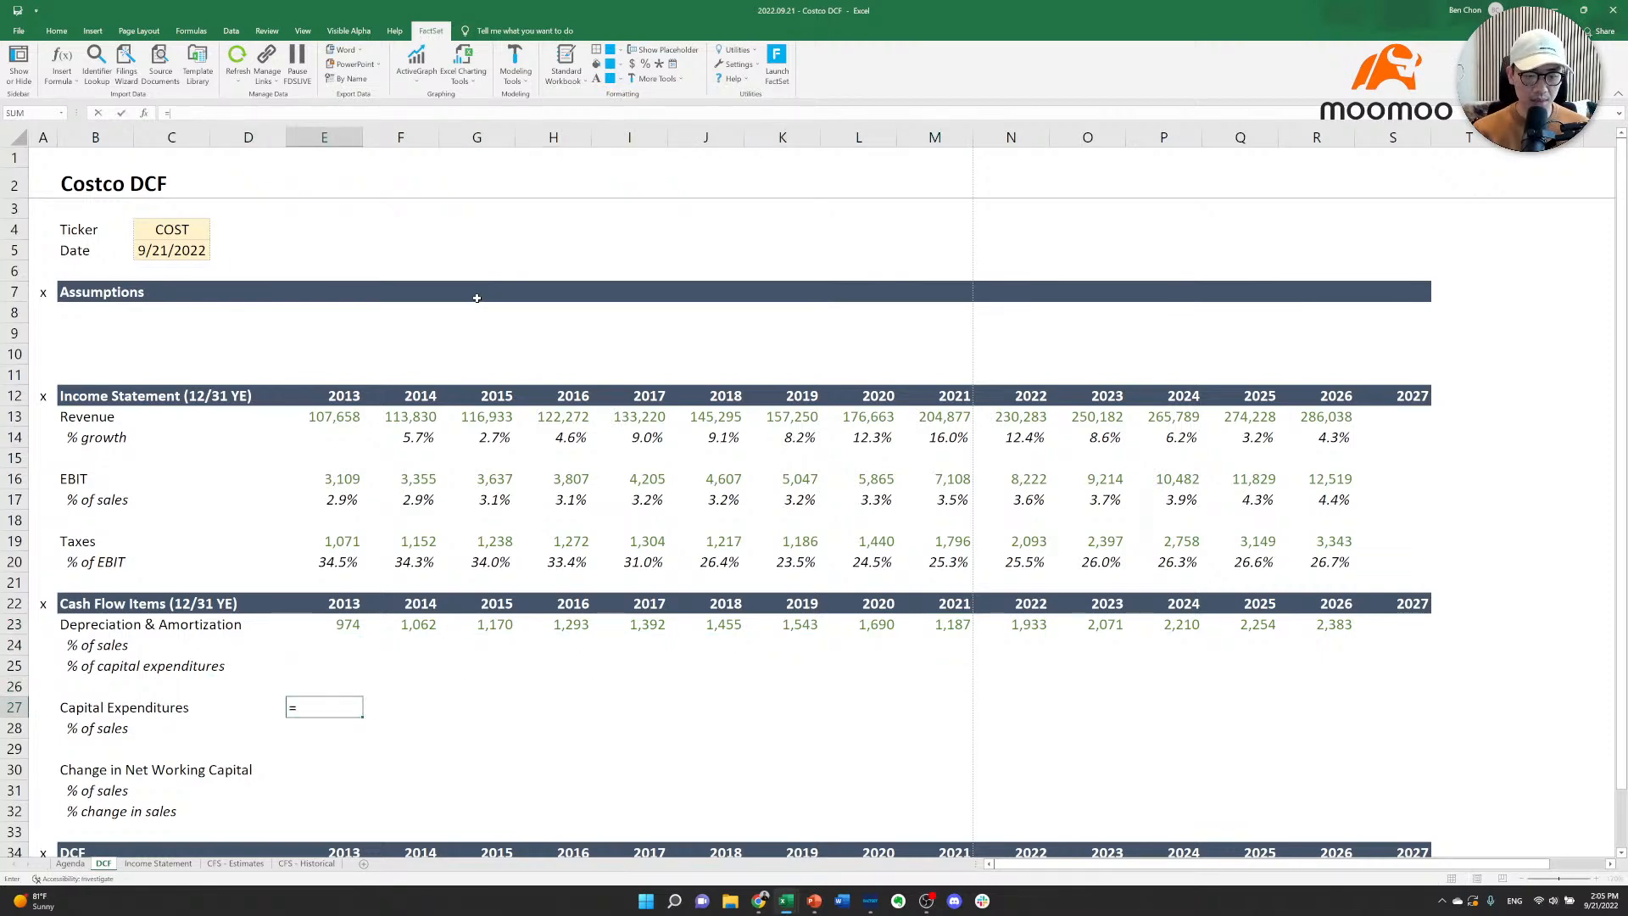
{"action": "key", "text": "ctrl+Page_Down"}
{"action": "key", "text": "ctrl+Page_Down"}
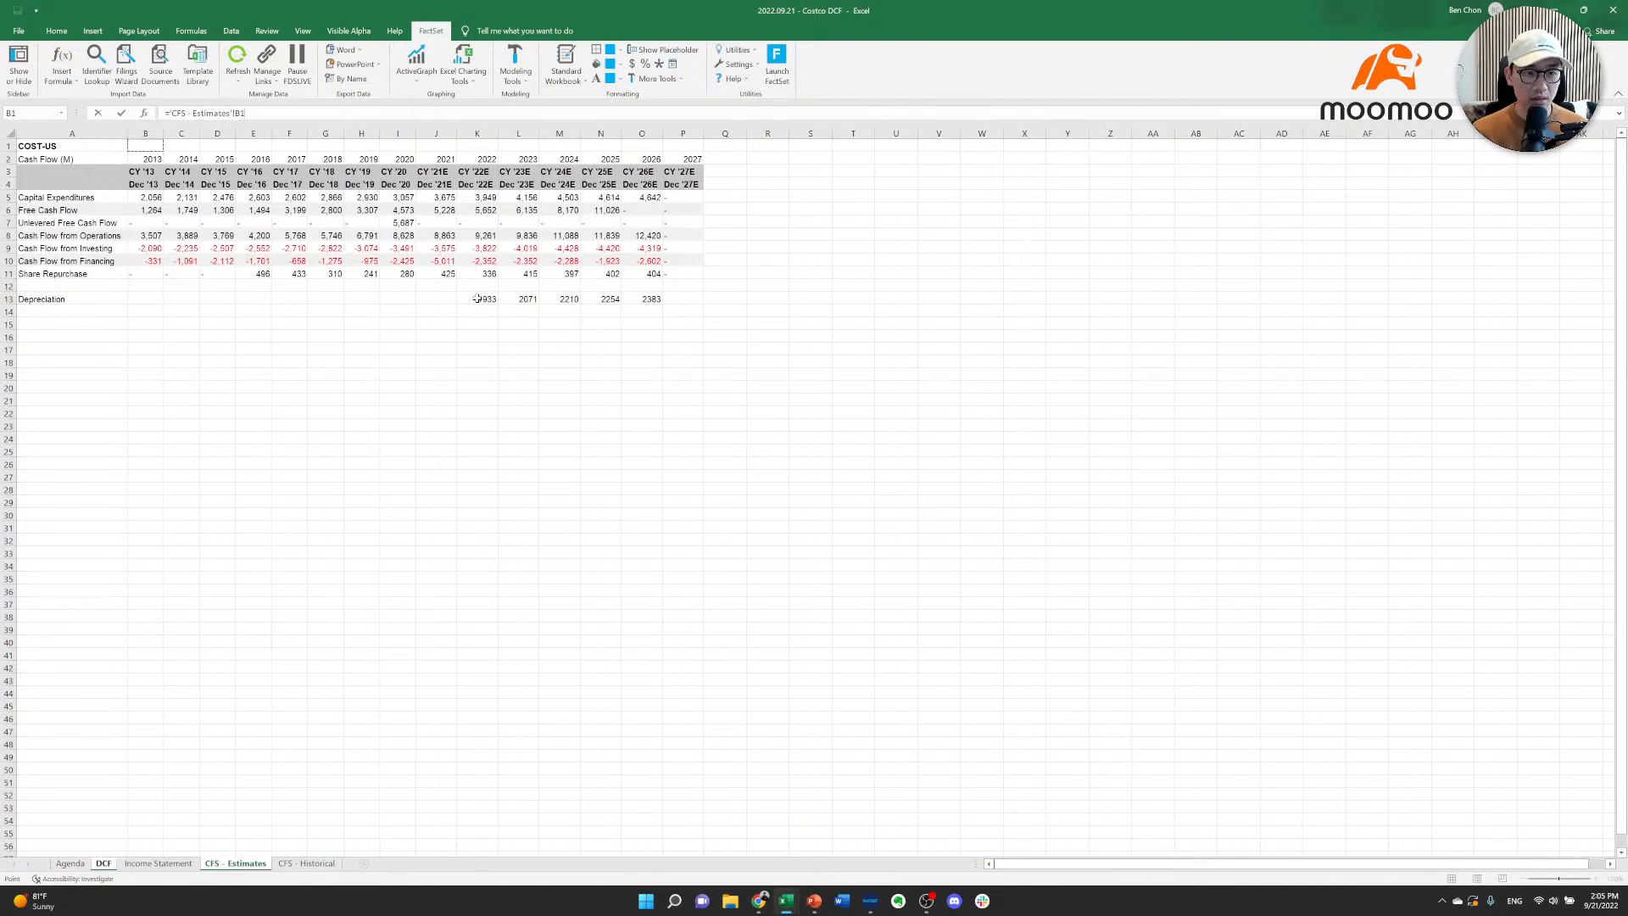
{"action": "key", "text": "Down"}
{"action": "key", "text": "Down"}
{"action": "key", "text": "Down"}
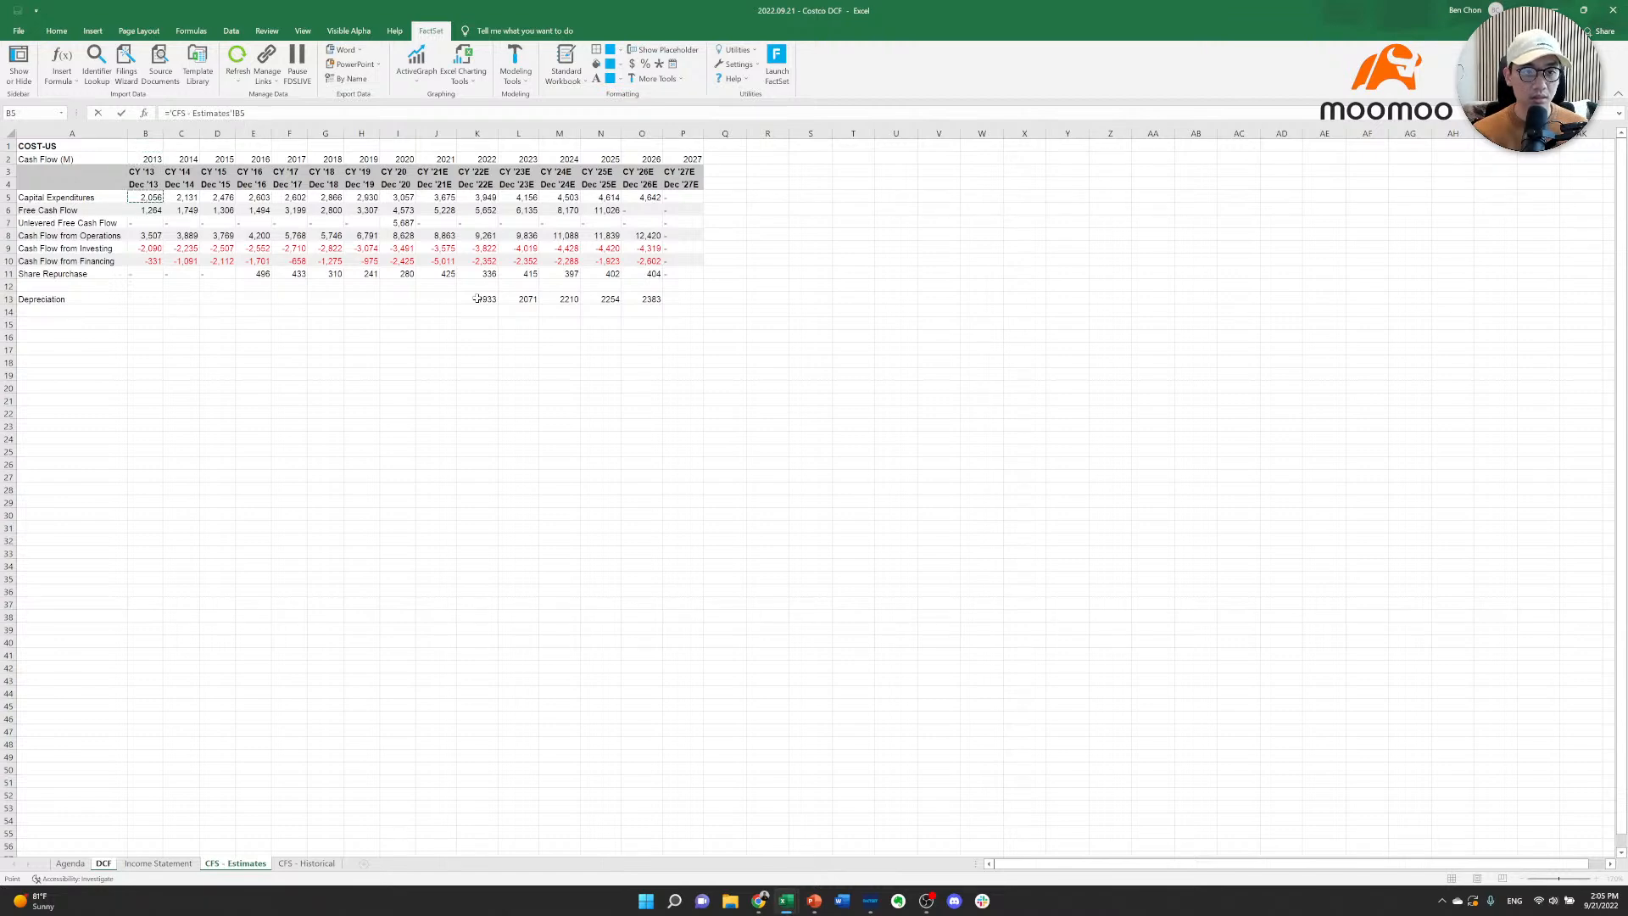
{"action": "key", "text": "Return"}
Copy the Capital Expenditures link from E27 across the 2014 through 2027 columns, to S27.
{"action": "key", "text": "ctrl+c"}
{"action": "key", "text": "shift+Right"}
{"action": "key", "text": "shift+Right"}
{"action": "key", "text": "shift+Right"}
{"action": "key", "text": "shift+Right"}
{"action": "key", "text": "shift+Right"}
{"action": "key", "text": "shift+Right"}
{"action": "key", "text": "shift+Right"}
{"action": "key", "text": "shift+Right"}
{"action": "key", "text": "shift+Right"}
{"action": "key", "text": "shift+Right"}
{"action": "key", "text": "shift+Right"}
{"action": "key", "text": "shift+Right"}
{"action": "key", "text": "shift+Right"}
{"action": "key", "text": "shift+Right"}
{"action": "key", "text": "shift+Right"}
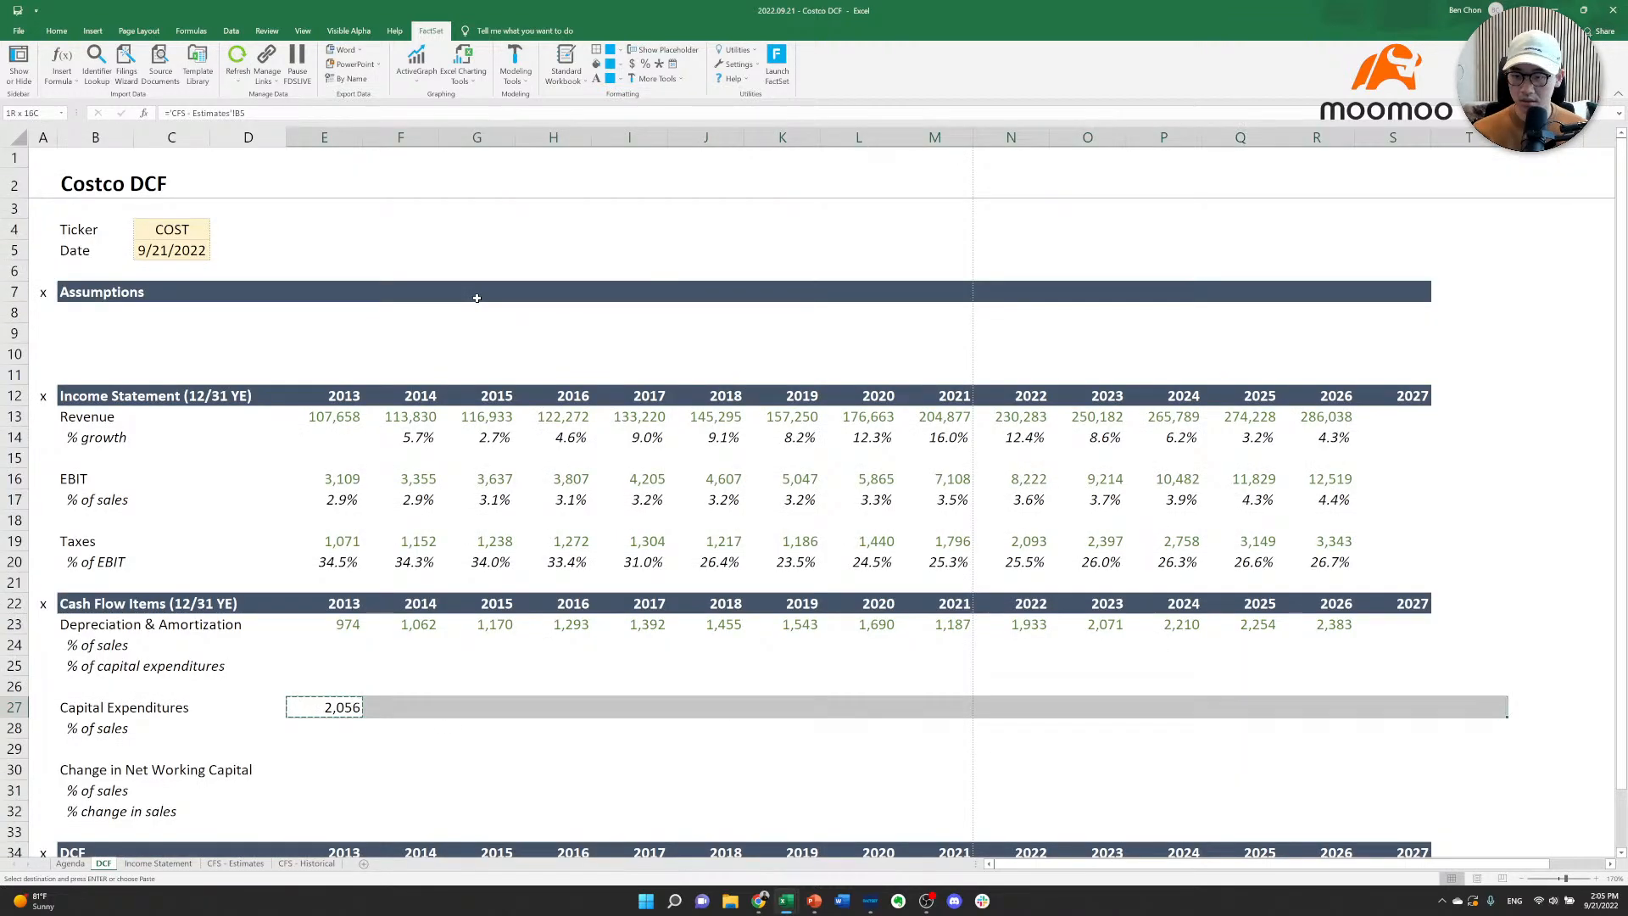
{"action": "key", "text": "ctrl+v"}
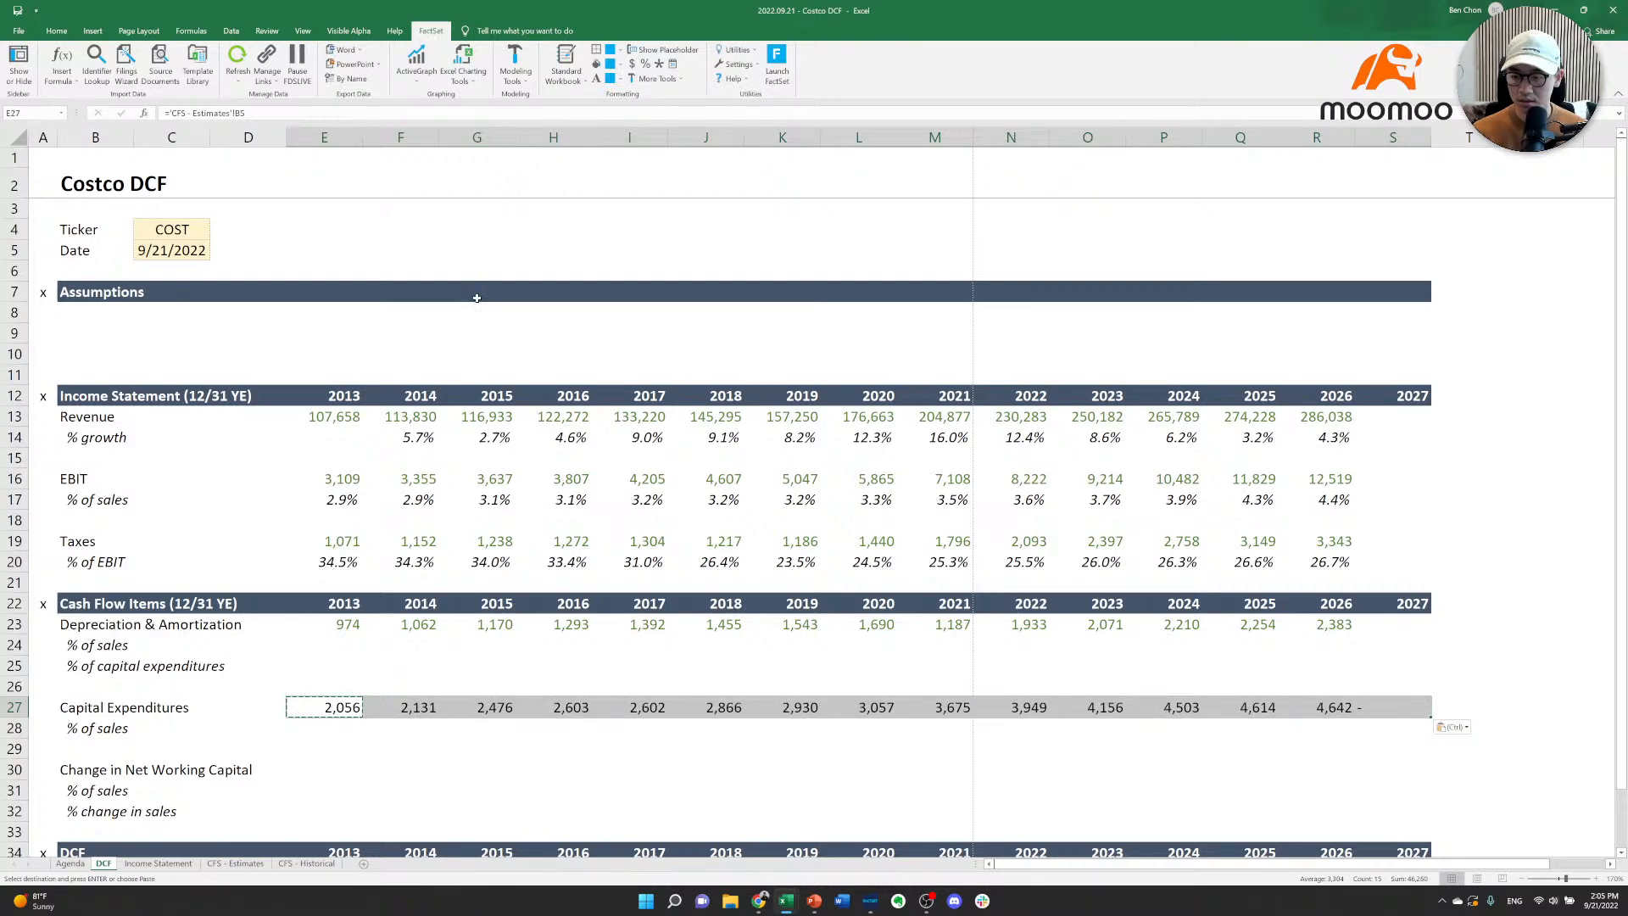
Clear the 2027 Capital Expenditures cell S27.
{"action": "key", "text": "Right"}
{"action": "key", "text": "ctrl+Right"}
{"action": "key", "text": "Delete"}
{"action": "key", "text": "Left"}
{"action": "key", "text": "Up"}
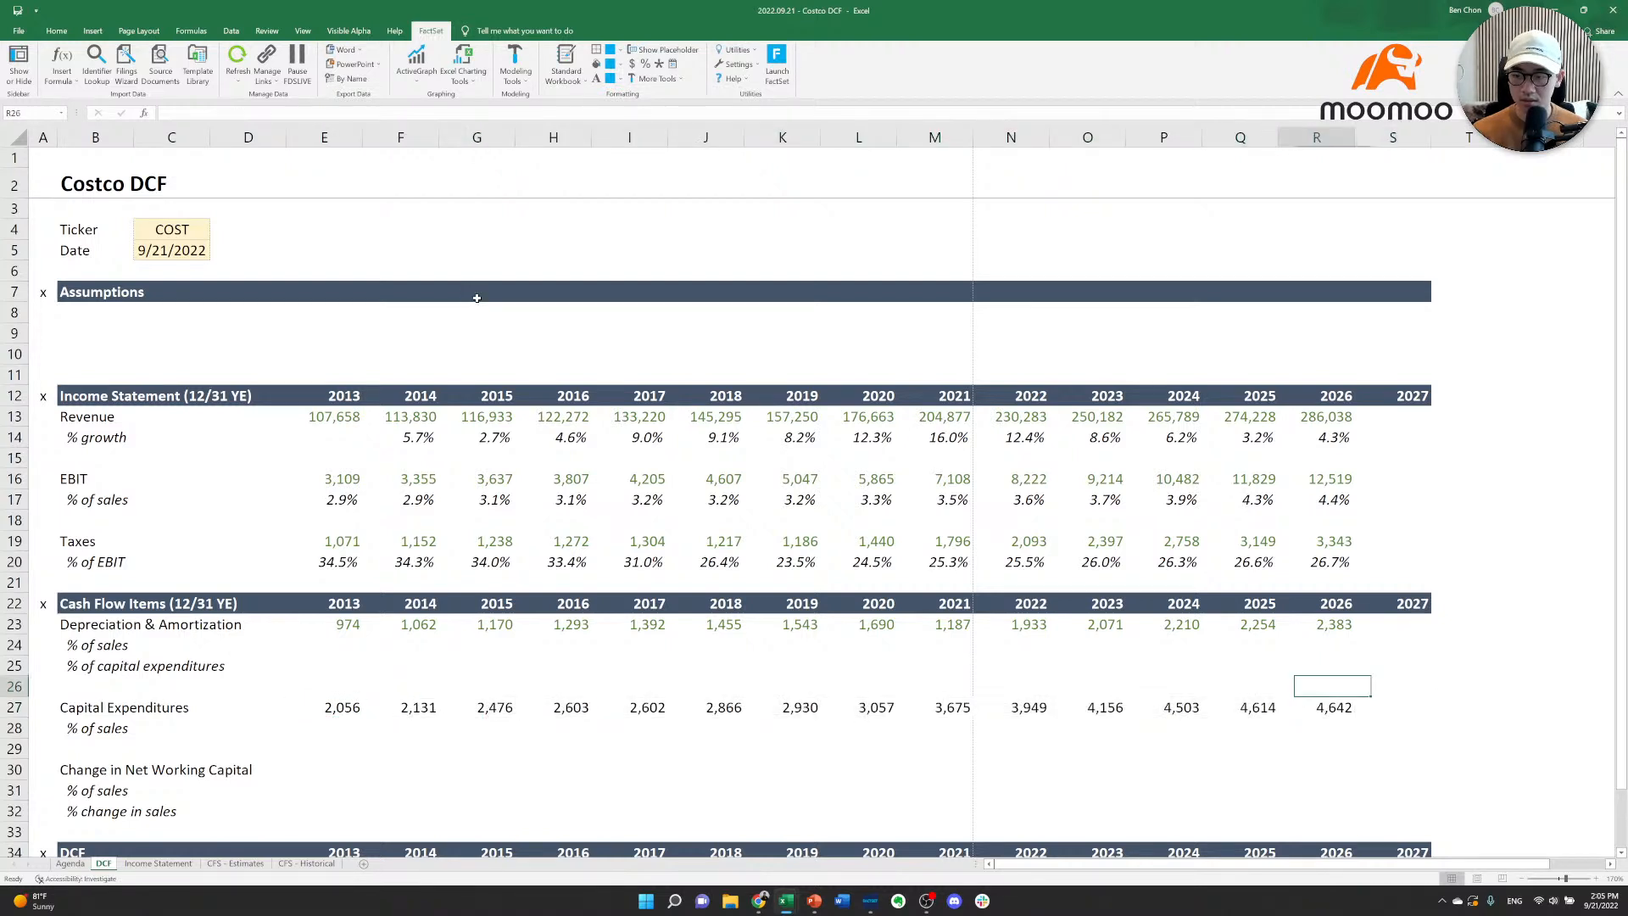
{"action": "key", "text": "Left"}
{"action": "key", "text": "Up"}
{"action": "key", "text": "Left"}
{"action": "key", "text": "Left"}
{"action": "key", "text": "Left"}
{"action": "key", "text": "Left"}
{"action": "key", "text": "Left"}
{"action": "key", "text": "Down"}
{"action": "key", "text": "Left"}
{"action": "key", "text": "Down"}
{"action": "key", "text": "Left"}
{"action": "key", "text": "Down"}
{"action": "key", "text": "Left"}
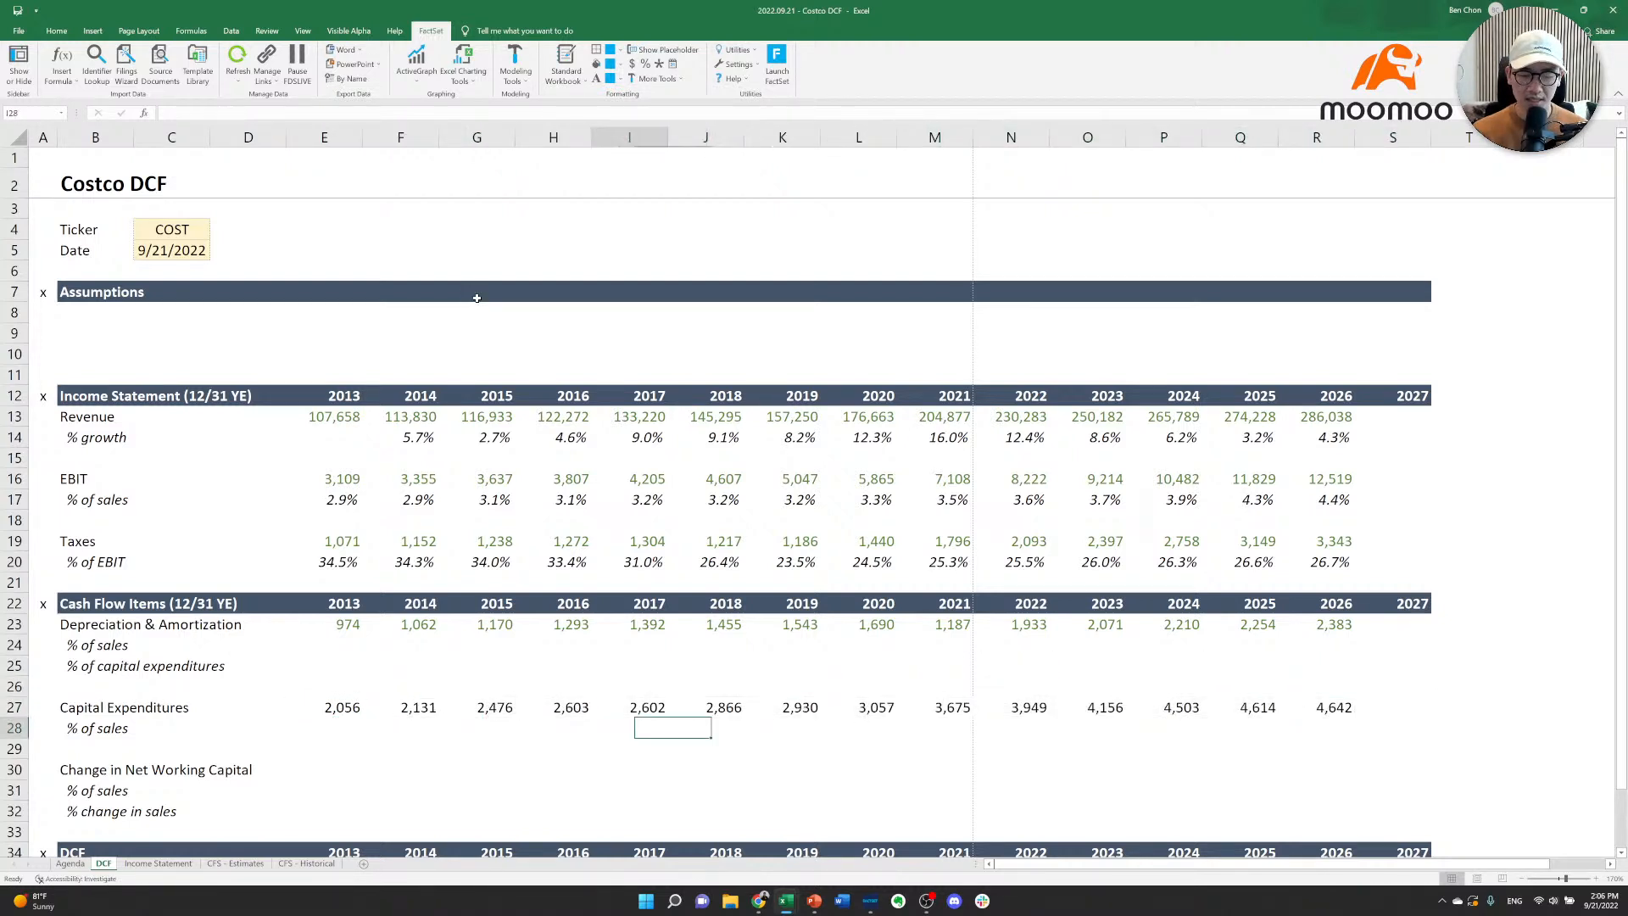
{"action": "key", "text": "Left"}
{"action": "key", "text": "Left"}
{"action": "key", "text": "Left"}
{"action": "key", "text": "Left"}
{"action": "key", "text": "Down"}
{"action": "key", "text": "Down"}
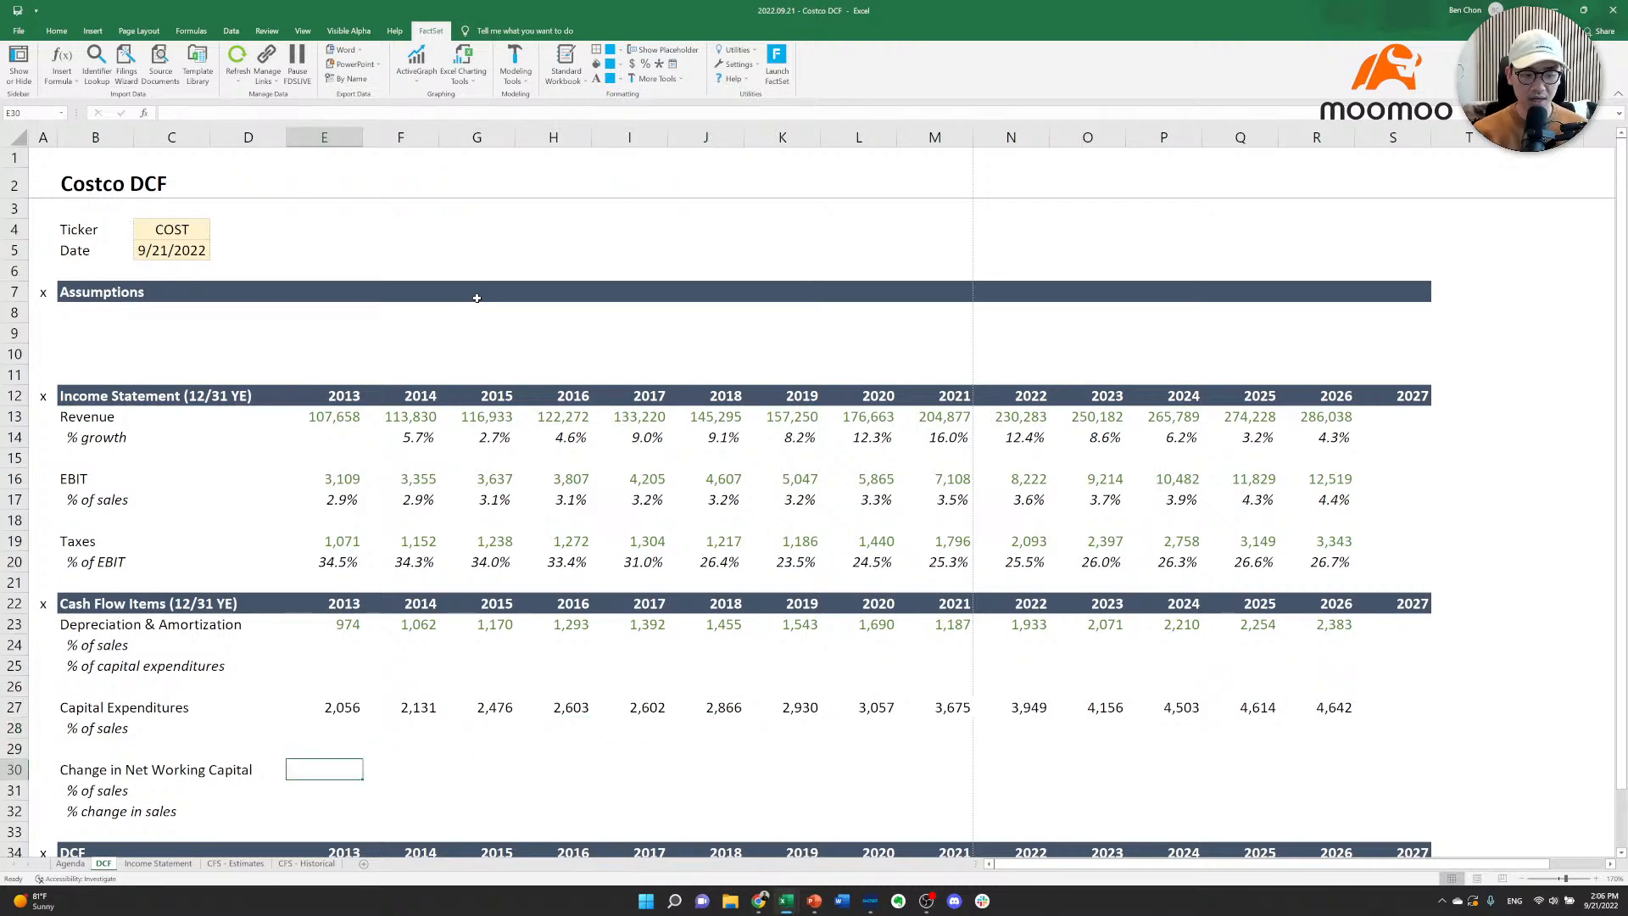
{"action": "type", "text": "="}
{"action": "key", "text": "ctrl+Page_Down"}
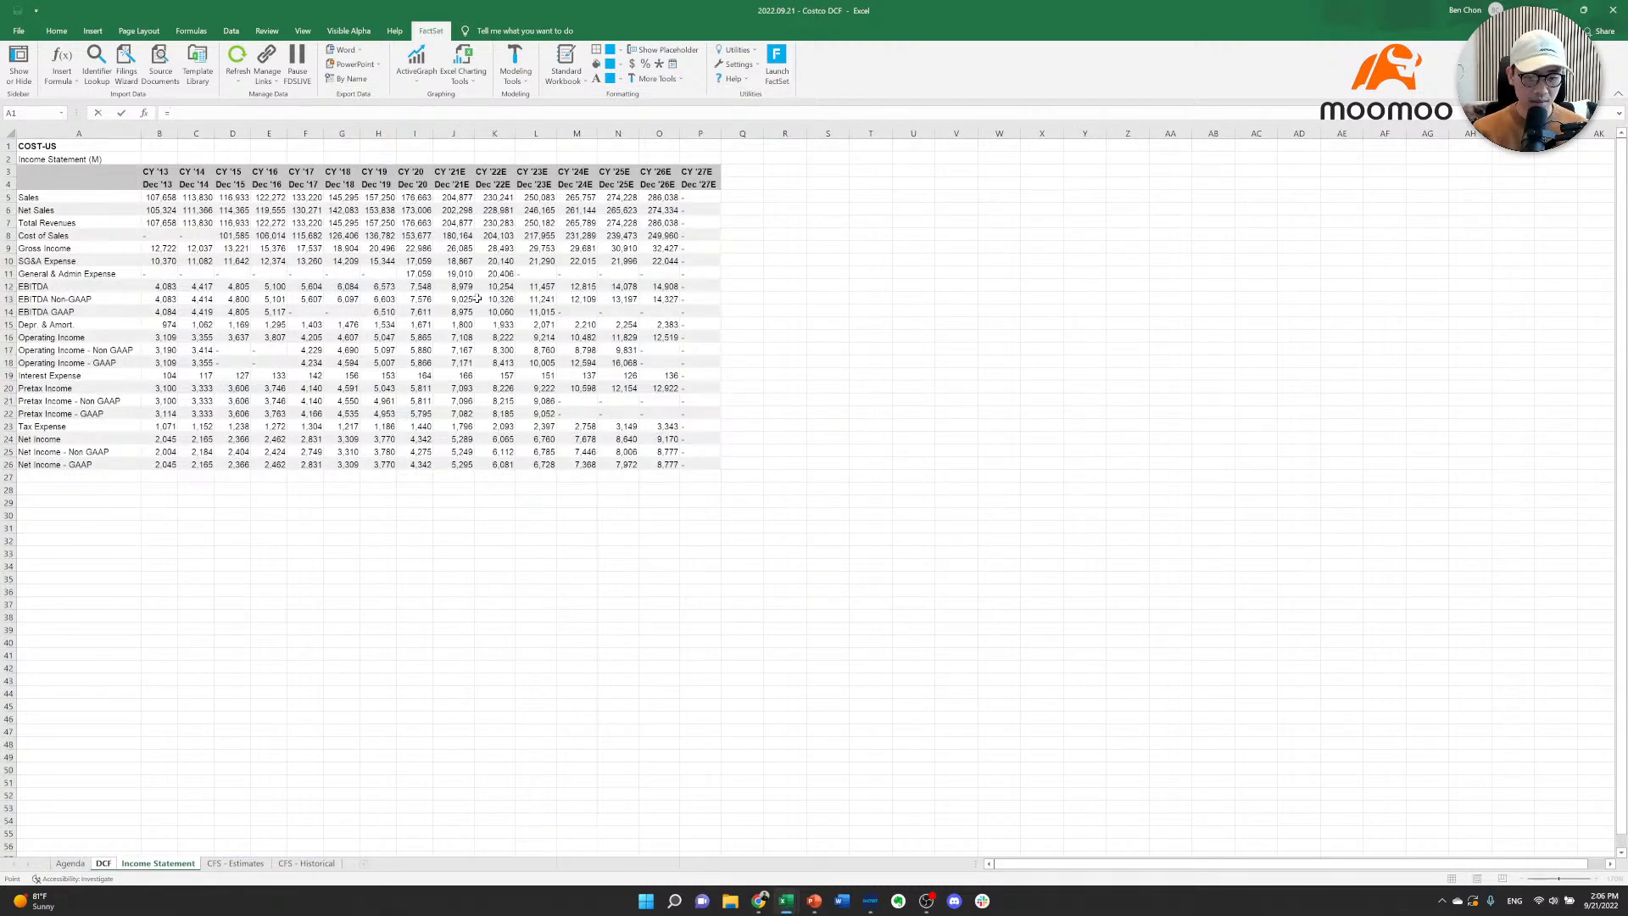
{"action": "key", "text": "ctrl+Page_Down"}
{"action": "key", "text": "ctrl+Page_Down"}
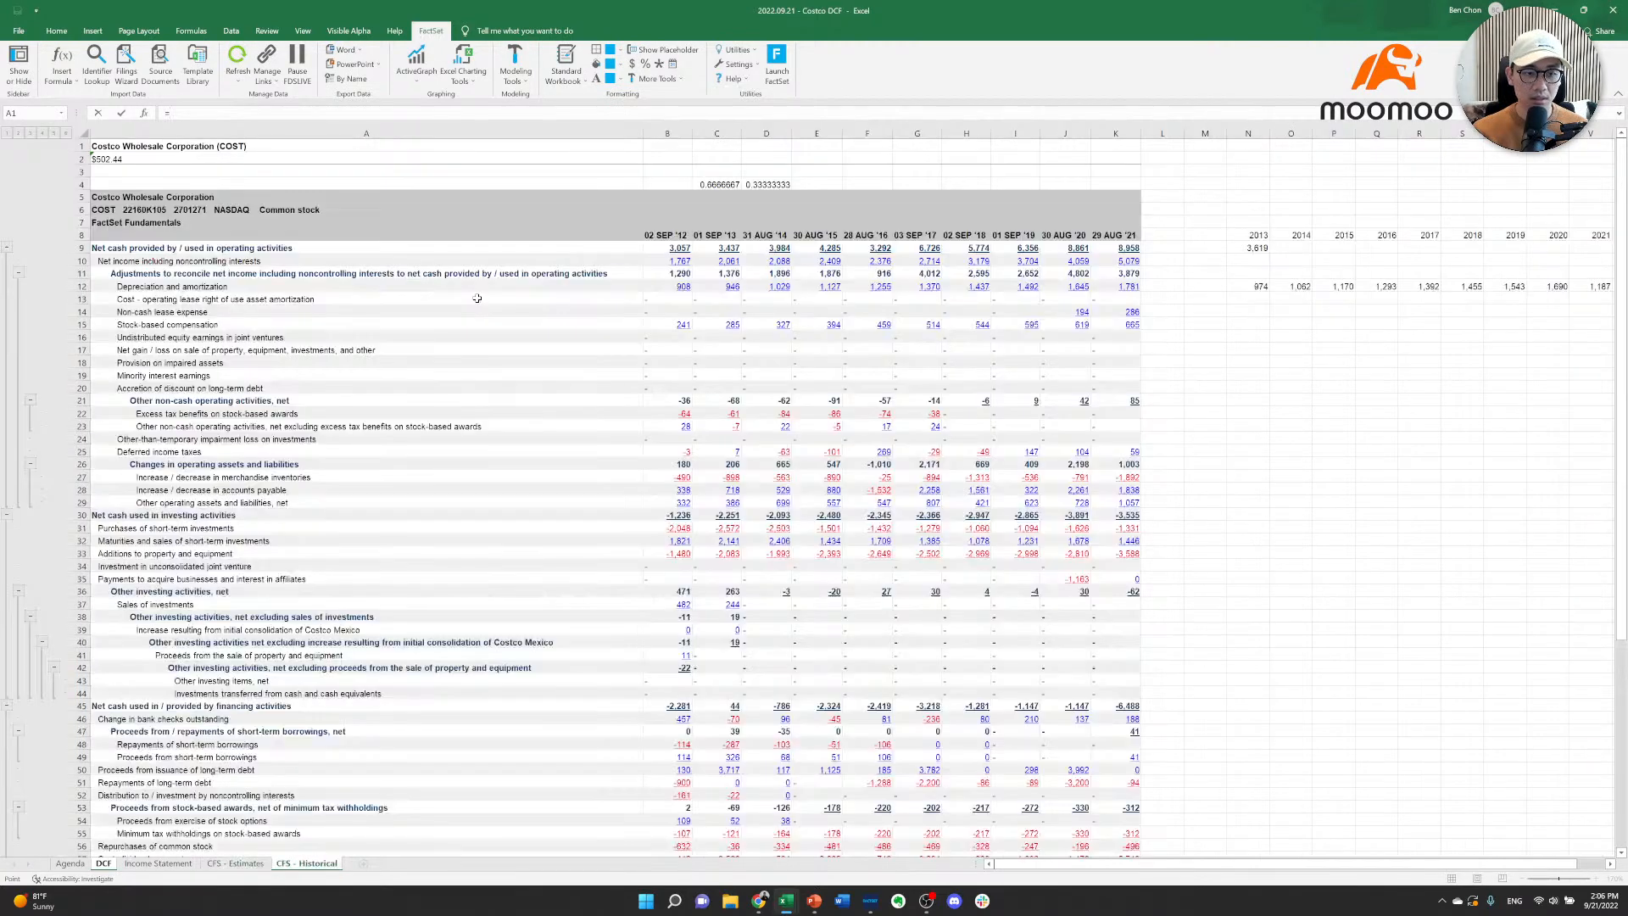
{"action": "key", "text": "Escape"}
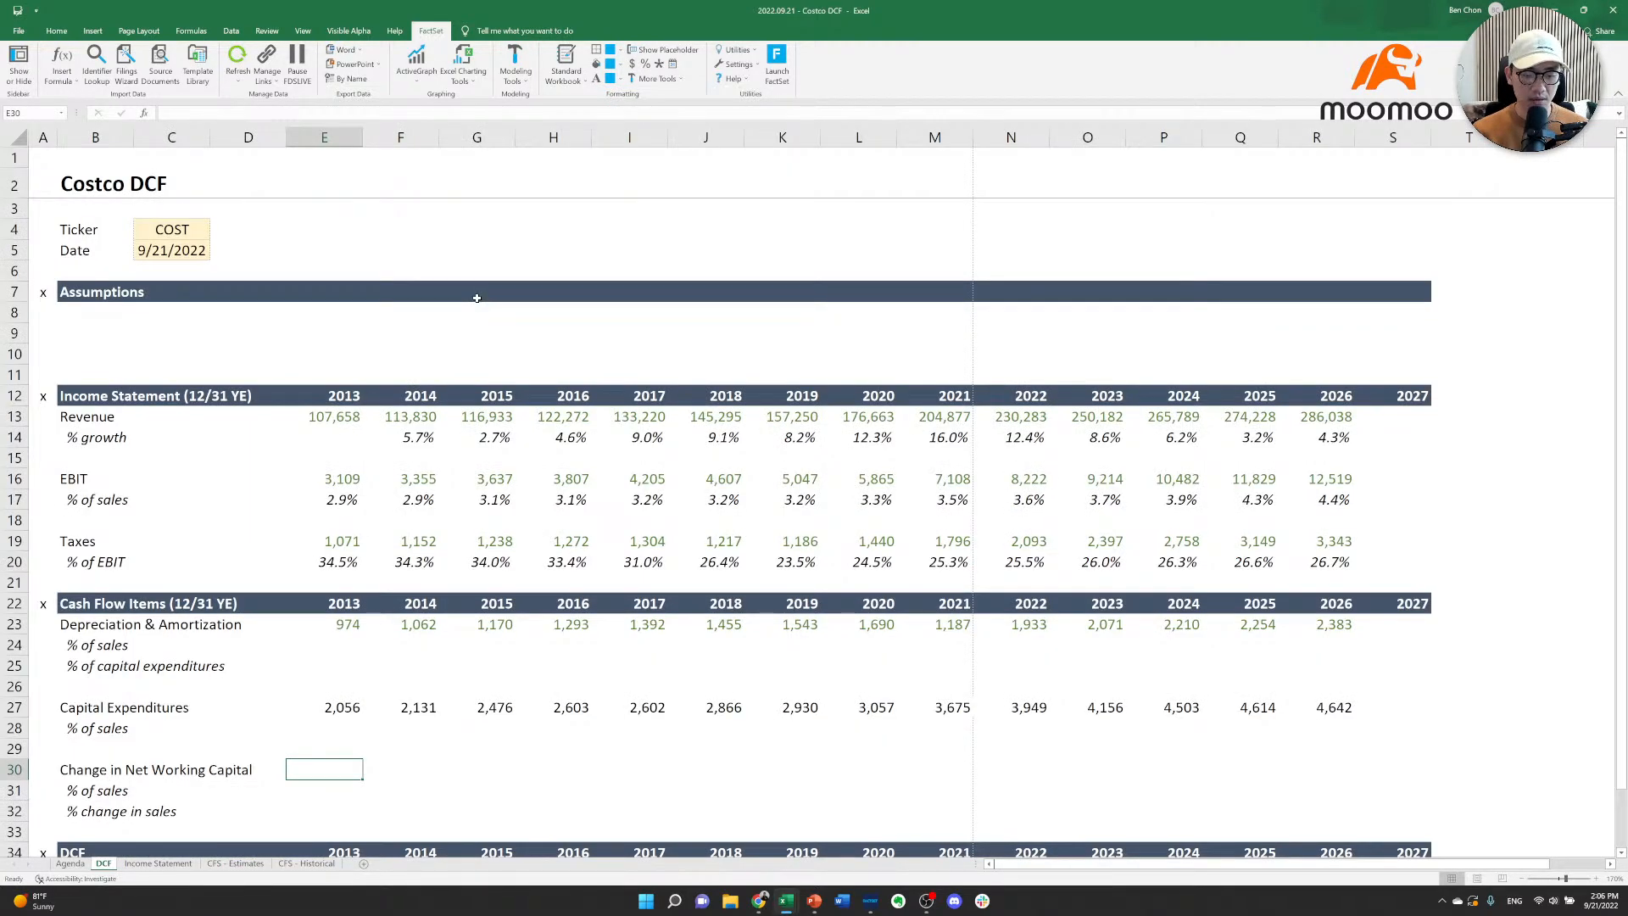
Copy the calendarization formulas in N12:V12 on CFS - Historical to the Changes in operating assets and liabilities row, N26:V26.
{"action": "key", "text": "ctrl+Page_Down"}
{"action": "key", "text": "ctrl+Page_Down"}
{"action": "key", "text": "ctrl+Page_Down"}
{"action": "key", "text": "Right"}
{"action": "key", "text": "Left"}
{"action": "key", "text": "Left"}
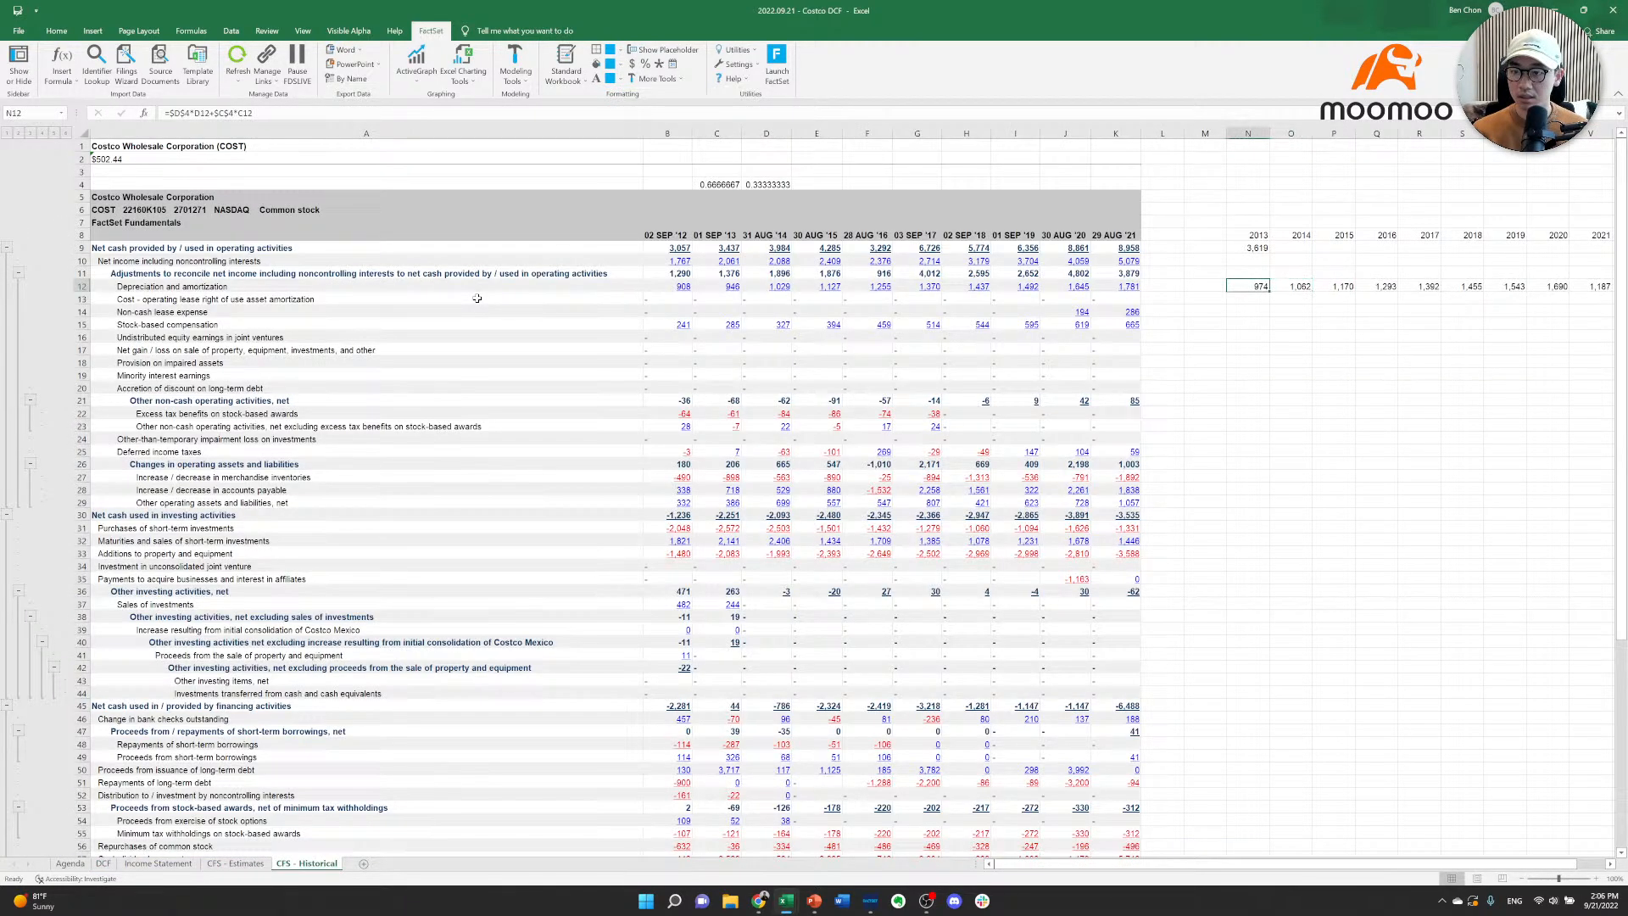
{"action": "key", "text": "shift+Right"}
{"action": "key", "text": "shift+Right"}
{"action": "key", "text": "shift+Right"}
{"action": "key", "text": "shift+Right"}
{"action": "key", "text": "shift+Right"}
{"action": "key", "text": "shift+Right"}
{"action": "key", "text": "shift+Right"}
{"action": "key", "text": "shift+Right"}
{"action": "key", "text": "ctrl+c"}
{"action": "key", "text": "Down"}
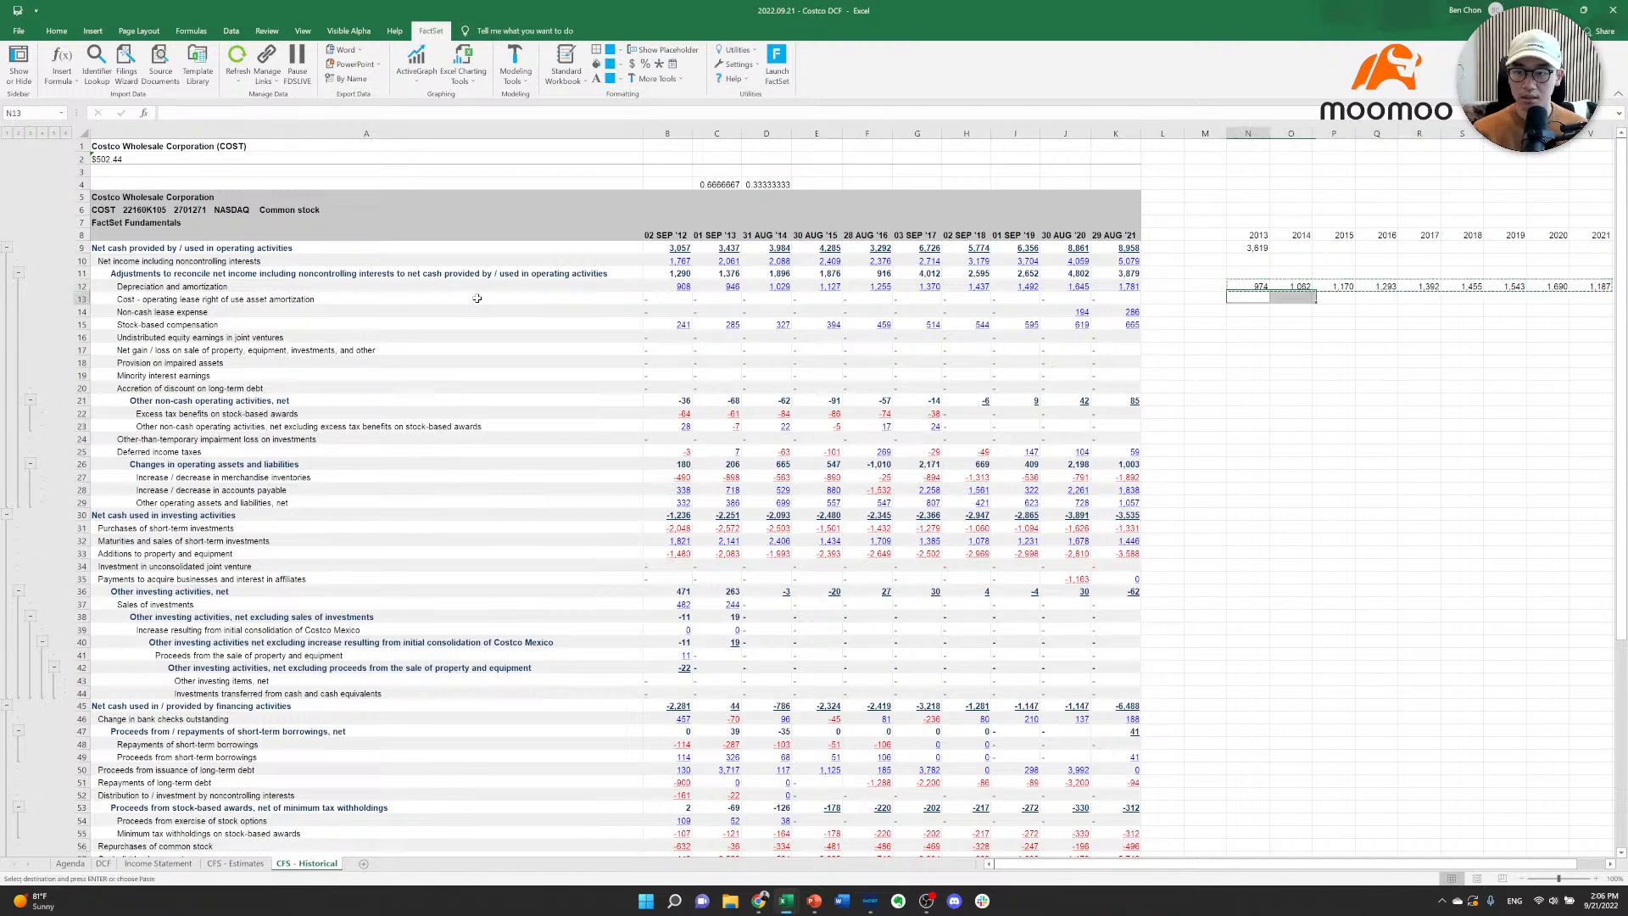
{"action": "key", "text": "Down"}
{"action": "key", "text": "Down"}
{"action": "key", "text": "Down"}
{"action": "key", "text": "Down"}
{"action": "key", "text": "Down"}
{"action": "key", "text": "Down"}
{"action": "key", "text": "Down"}
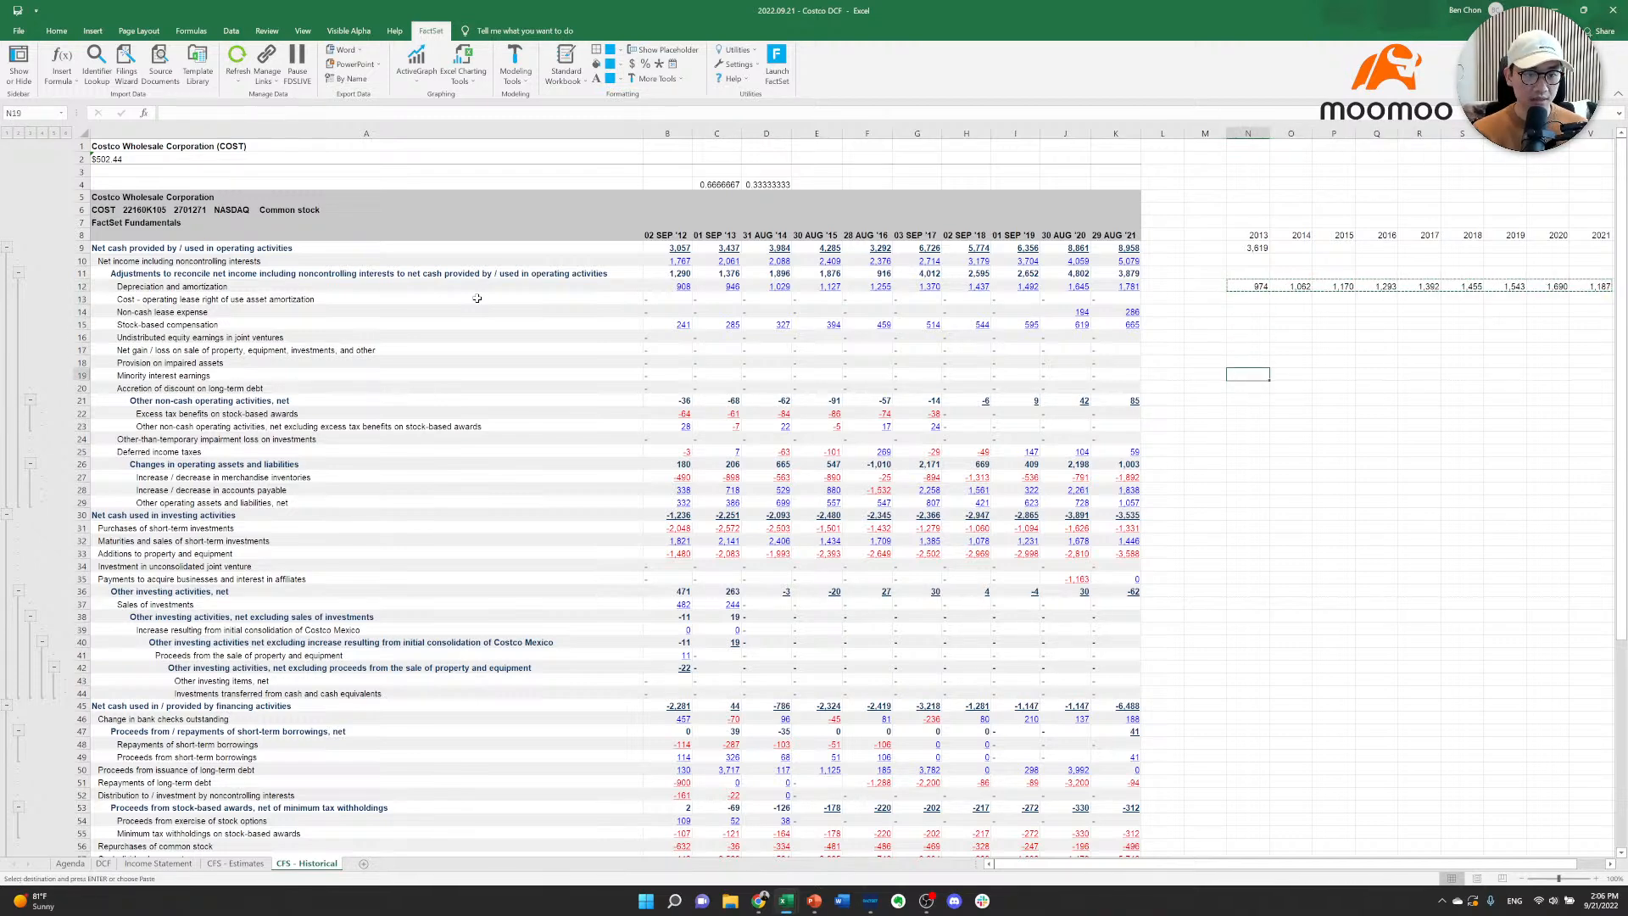
{"action": "key", "text": "Down"}
{"action": "key", "text": "Down"}
{"action": "key", "text": "Down"}
{"action": "key", "text": "Down"}
{"action": "key", "text": "Down"}
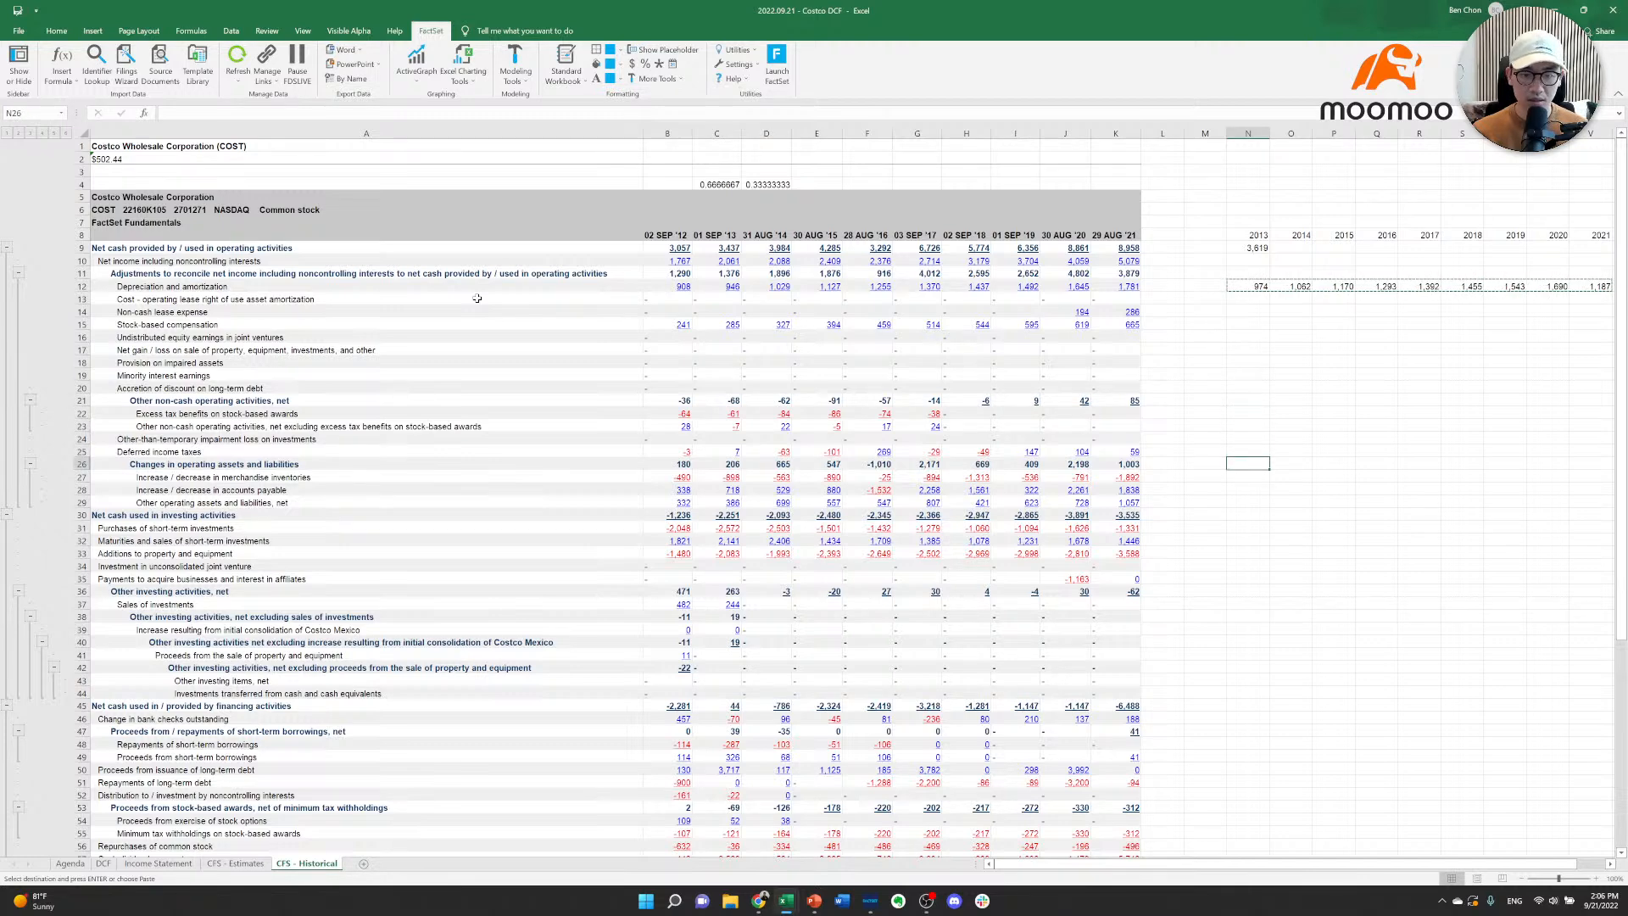
{"action": "key", "text": "ctrl+v"}
{"action": "key", "text": "Return"}
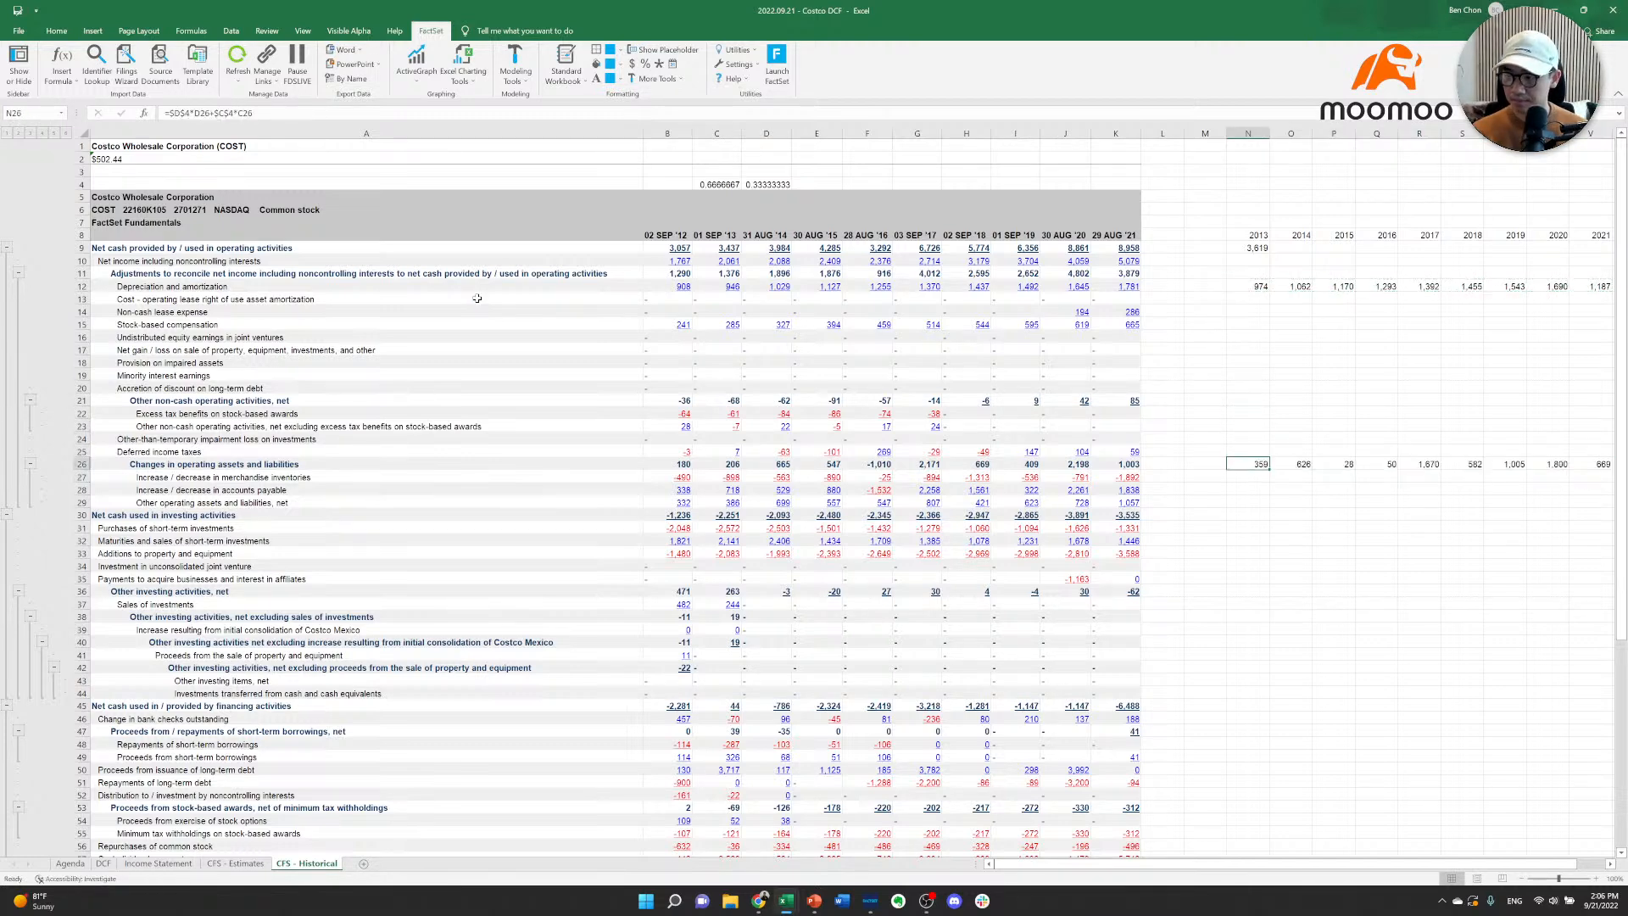
Link the 2013 Change in Net Working Capital cell E30 on the DCF sheet to N26 on CFS - Historical.
{"action": "key", "text": "ctrl+Page_Up"}
{"action": "key", "text": "ctrl+Page_Up"}
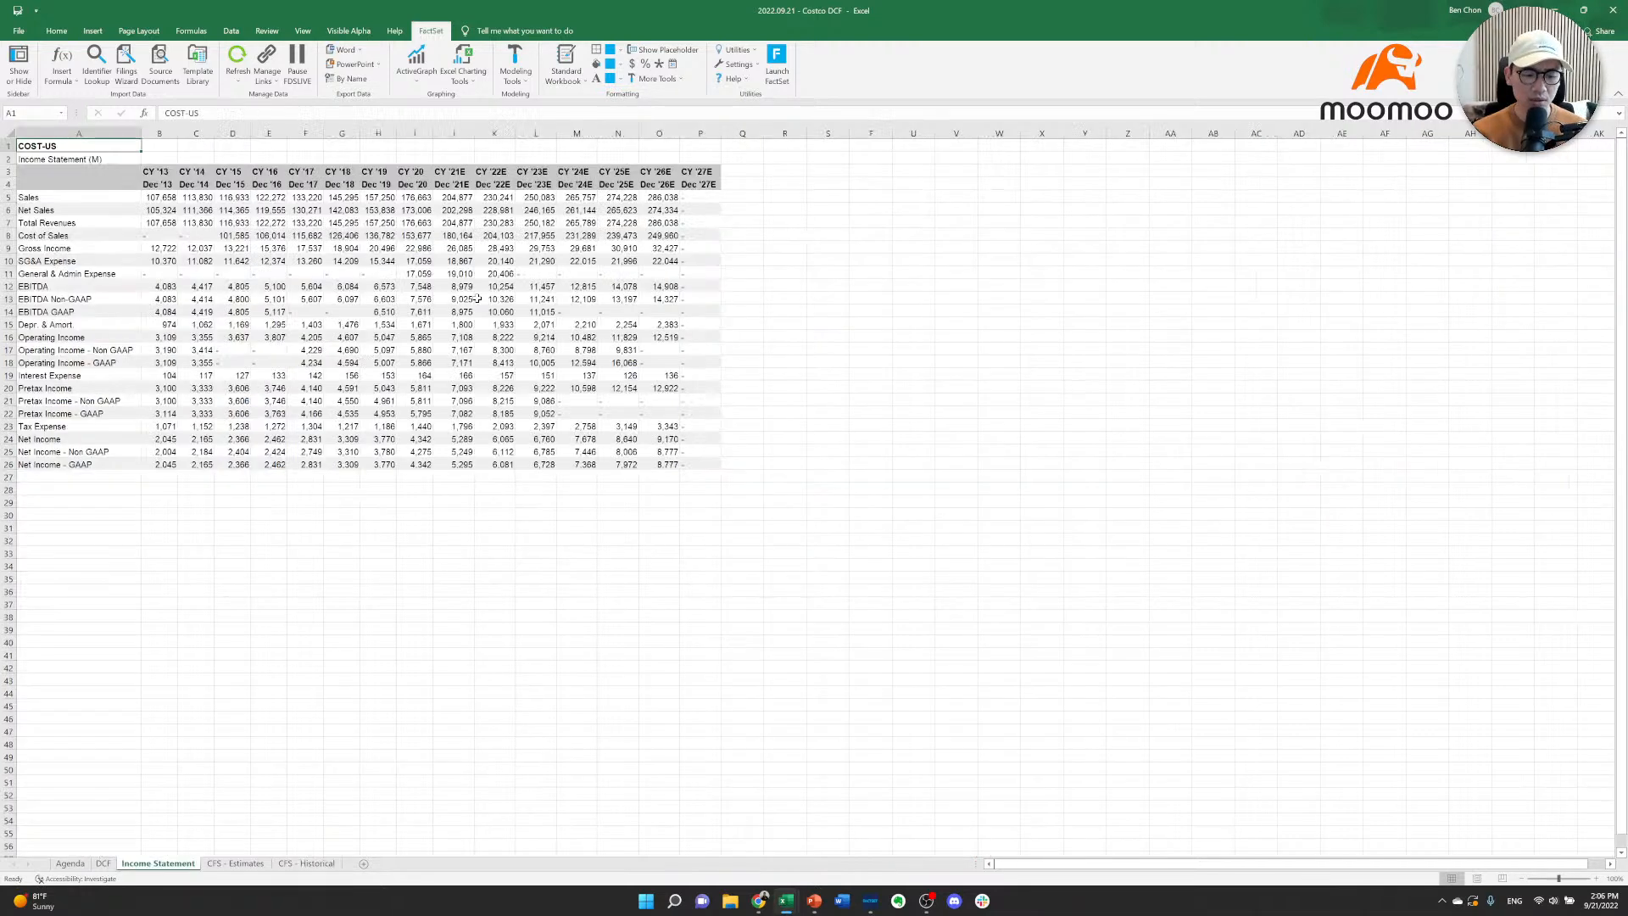
{"action": "key", "text": "ctrl+Page_Up"}
{"action": "type", "text": "="}
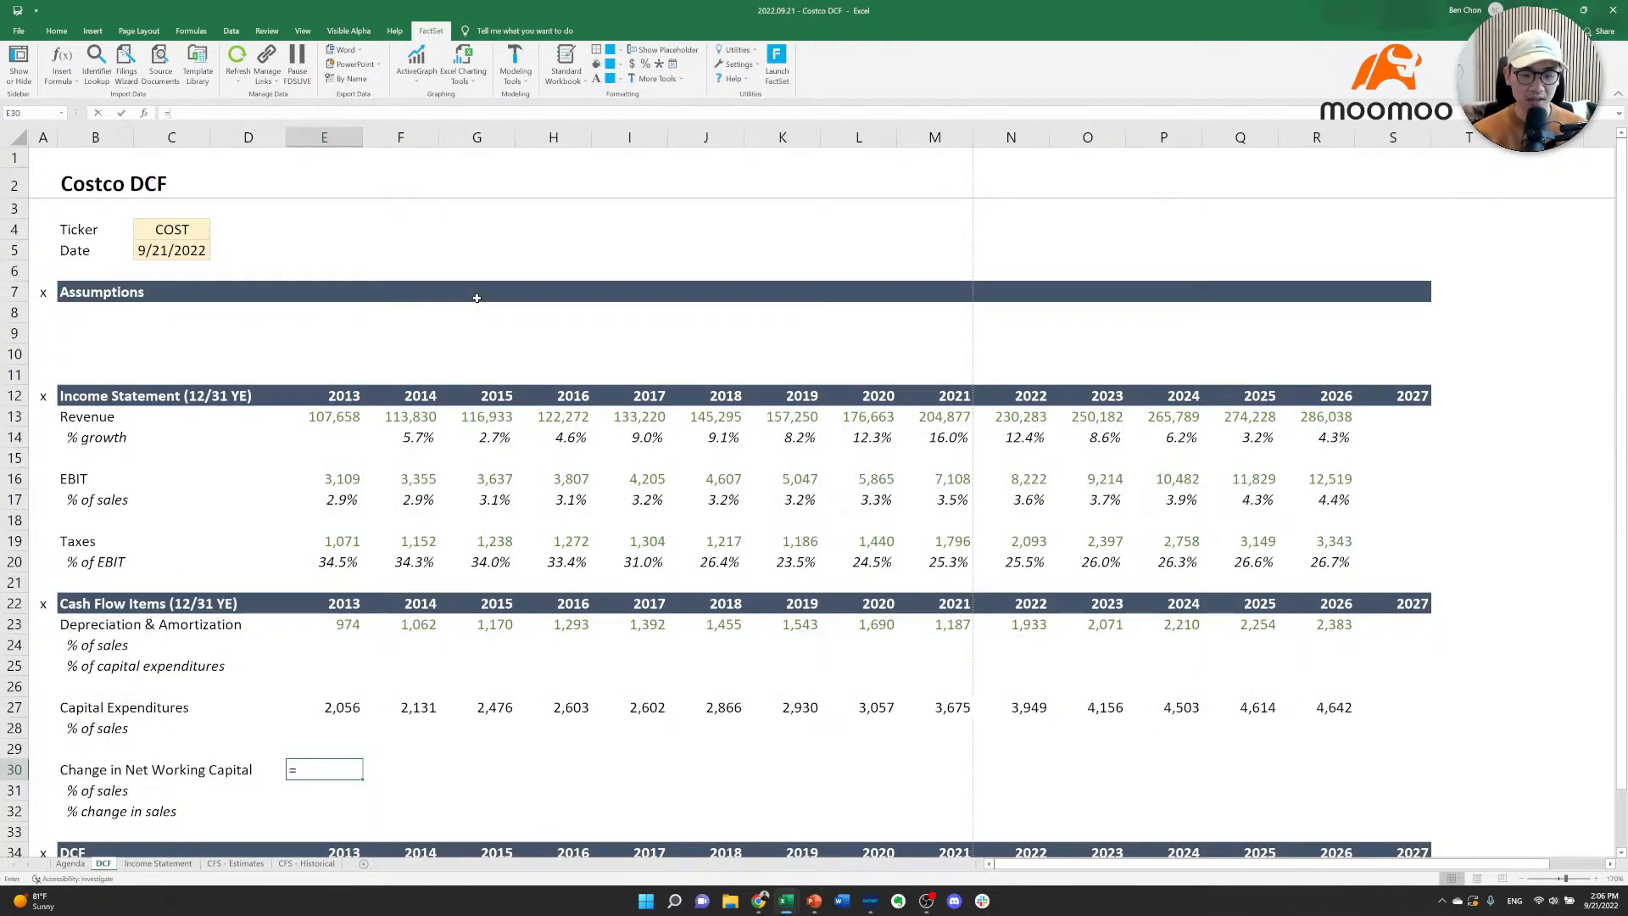
{"action": "key", "text": "ctrl+Page_Down"}
{"action": "key", "text": "ctrl+Page_Down"}
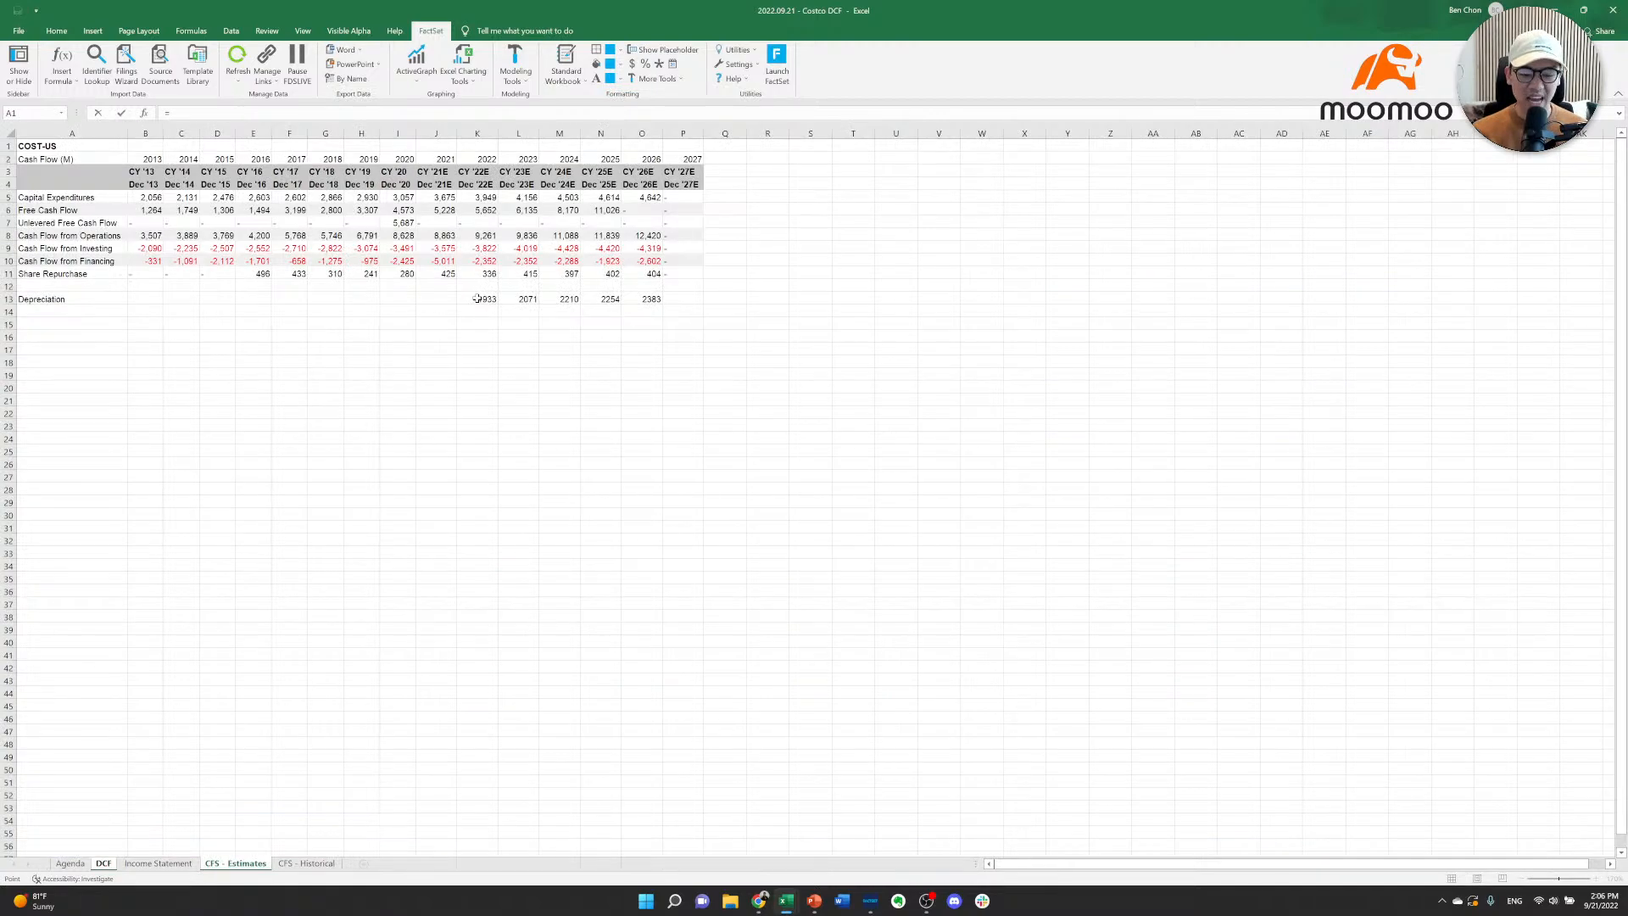
{"action": "key", "text": "ctrl+Page_Down"}
{"action": "key", "text": "Right"}
{"action": "key", "text": "Right"}
{"action": "key", "text": "Right"}
{"action": "key", "text": "Right"}
{"action": "key", "text": "Right"}
{"action": "key", "text": "Right"}
{"action": "key", "text": "Right"}
{"action": "key", "text": "Right"}
{"action": "key", "text": "Right"}
{"action": "key", "text": "Right"}
{"action": "key", "text": "Right"}
{"action": "key", "text": "Right"}
{"action": "key", "text": "Right"}
{"action": "key", "text": "Down"}
{"action": "key", "text": "Down"}
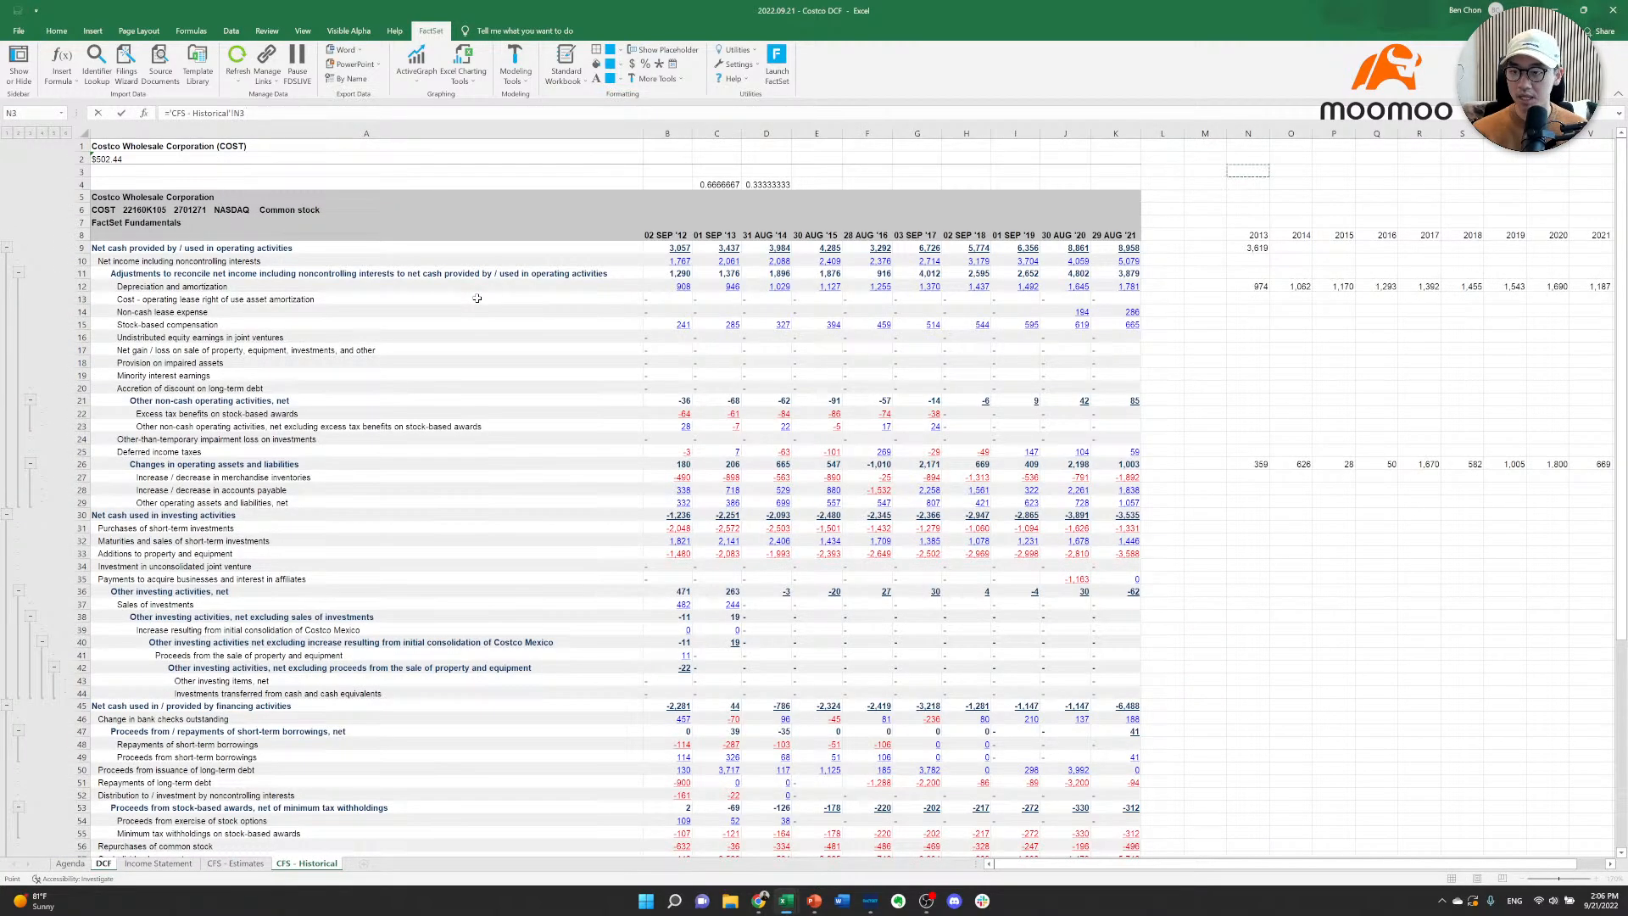
{"action": "key", "text": "Down"}
{"action": "key", "text": "Down"}
{"action": "key", "text": "Down"}
{"action": "key", "text": "Down"}
{"action": "key", "text": "Down"}
{"action": "key", "text": "Down"}
{"action": "key", "text": "Down"}
{"action": "key", "text": "Down"}
{"action": "key", "text": "Down"}
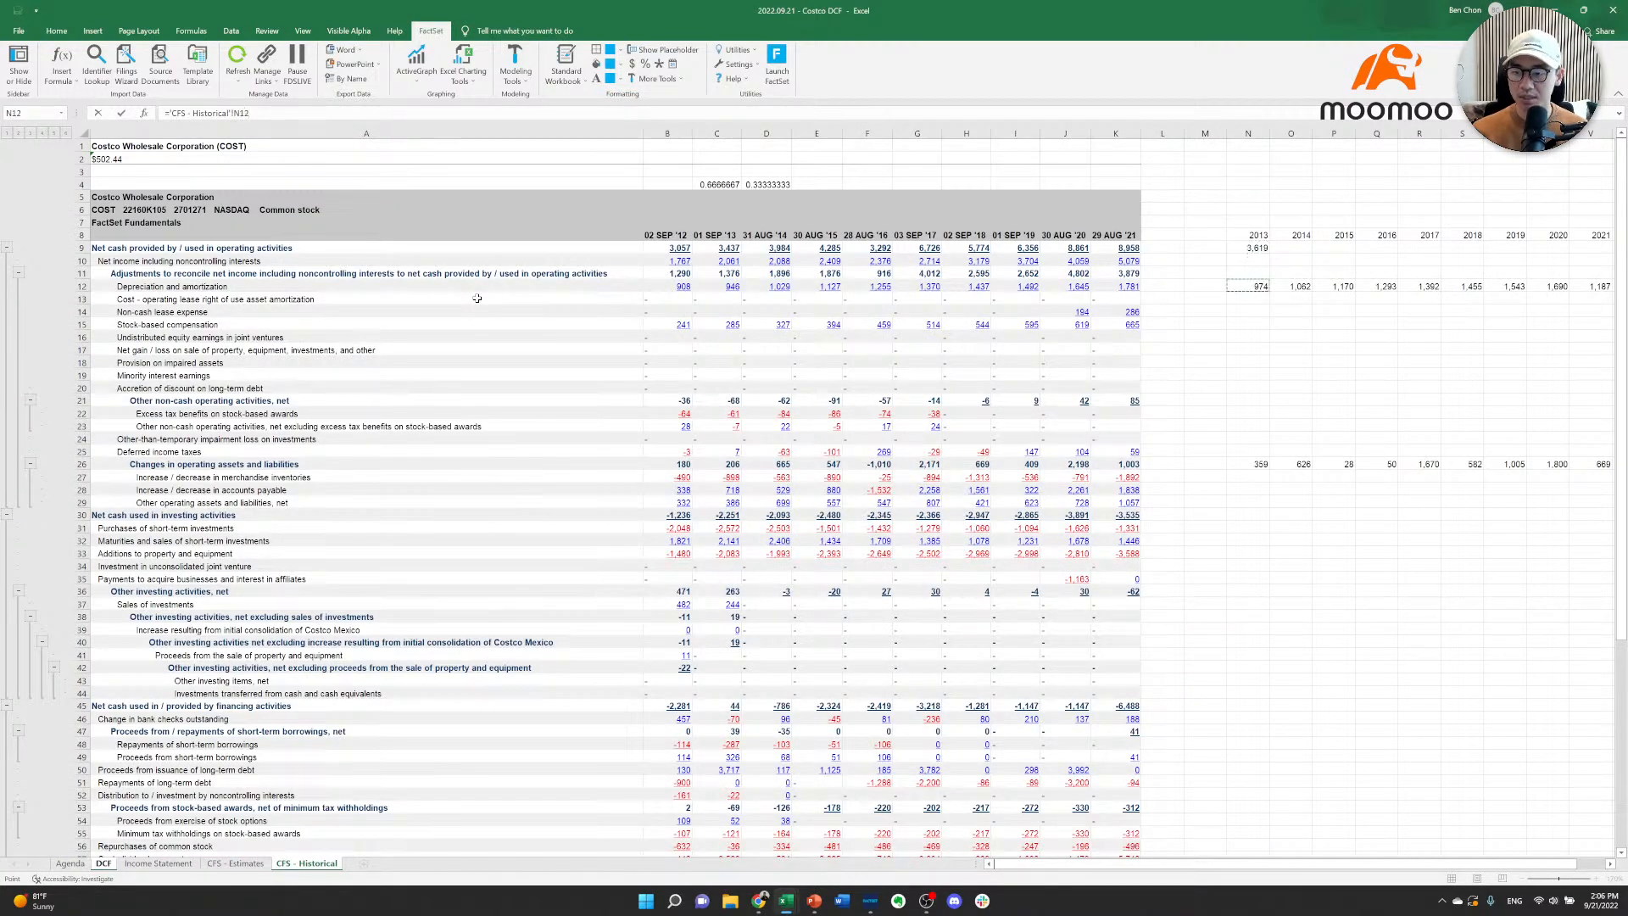
{"action": "key", "text": "Down"}
{"action": "key", "text": "Down"}
{"action": "key", "text": "Down"}
{"action": "key", "text": "Down"}
{"action": "key", "text": "Down"}
{"action": "key", "text": "Down"}
{"action": "key", "text": "Down"}
{"action": "key", "text": "Down"}
{"action": "key", "text": "Down"}
{"action": "key", "text": "Down"}
{"action": "key", "text": "Down"}
{"action": "key", "text": "Down"}
{"action": "key", "text": "Down"}
{"action": "key", "text": "Down"}
{"action": "key", "text": "ctrl+Return"}
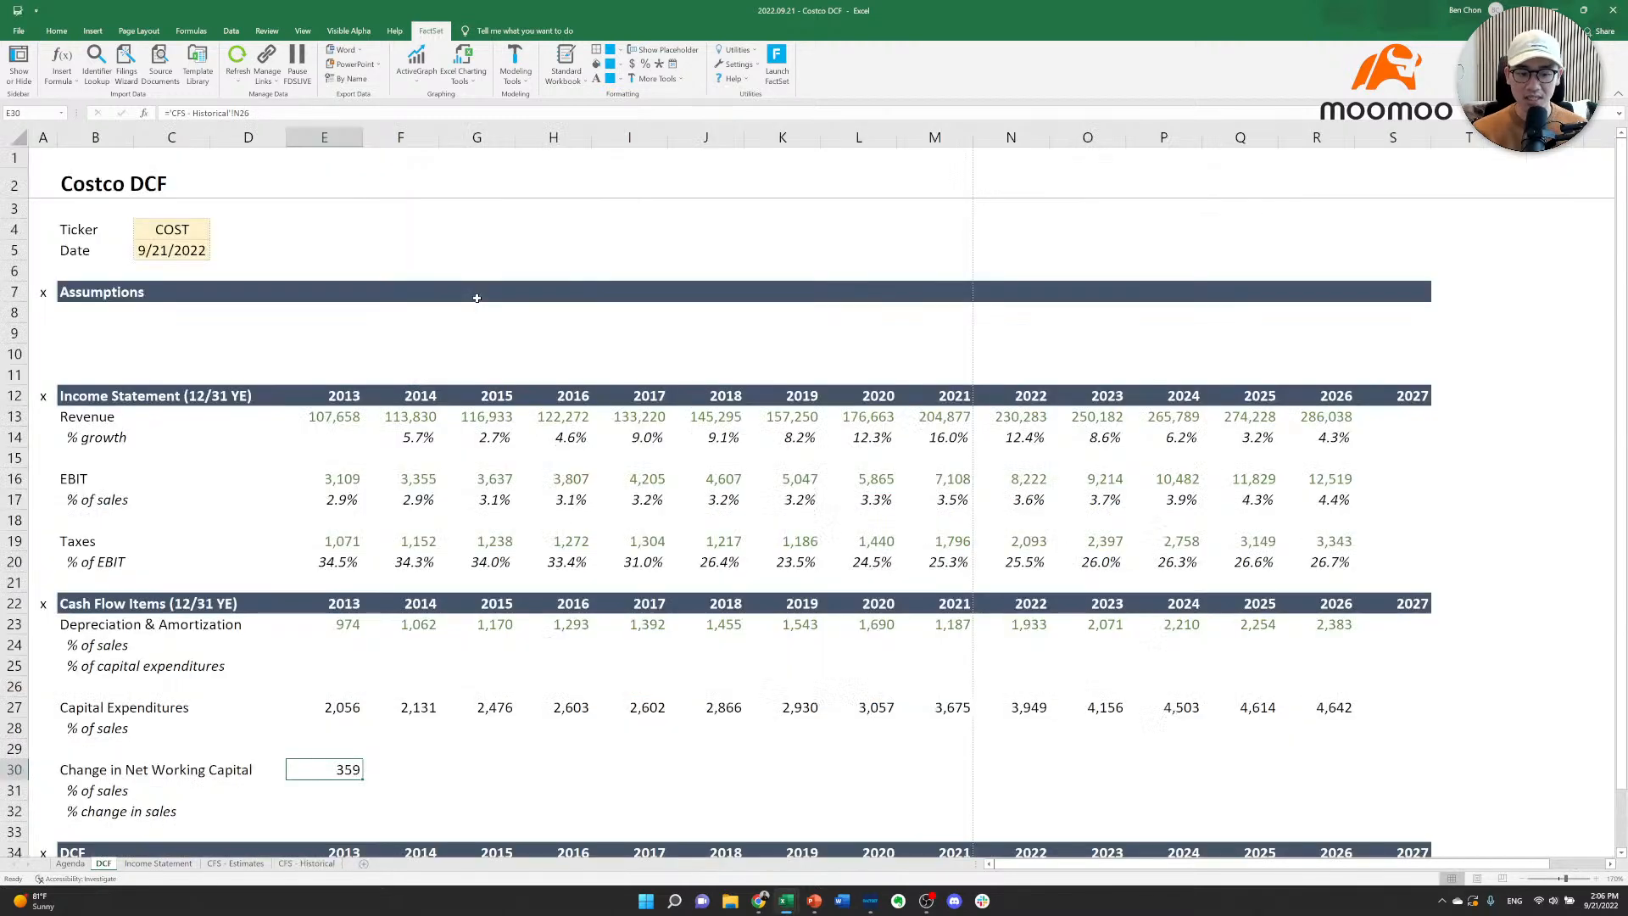
Copy the Change in Net Working Capital link from E30 across the 2014 through 2021 columns, to M30.
{"action": "key", "text": "ctrl+c"}
{"action": "key", "text": "shift+Right"}
{"action": "key", "text": "shift+Right"}
{"action": "key", "text": "shift+Right"}
{"action": "key", "text": "shift+Right"}
{"action": "key", "text": "shift+Right"}
{"action": "key", "text": "shift+Right"}
{"action": "key", "text": "shift+Right"}
{"action": "key", "text": "shift+Right"}
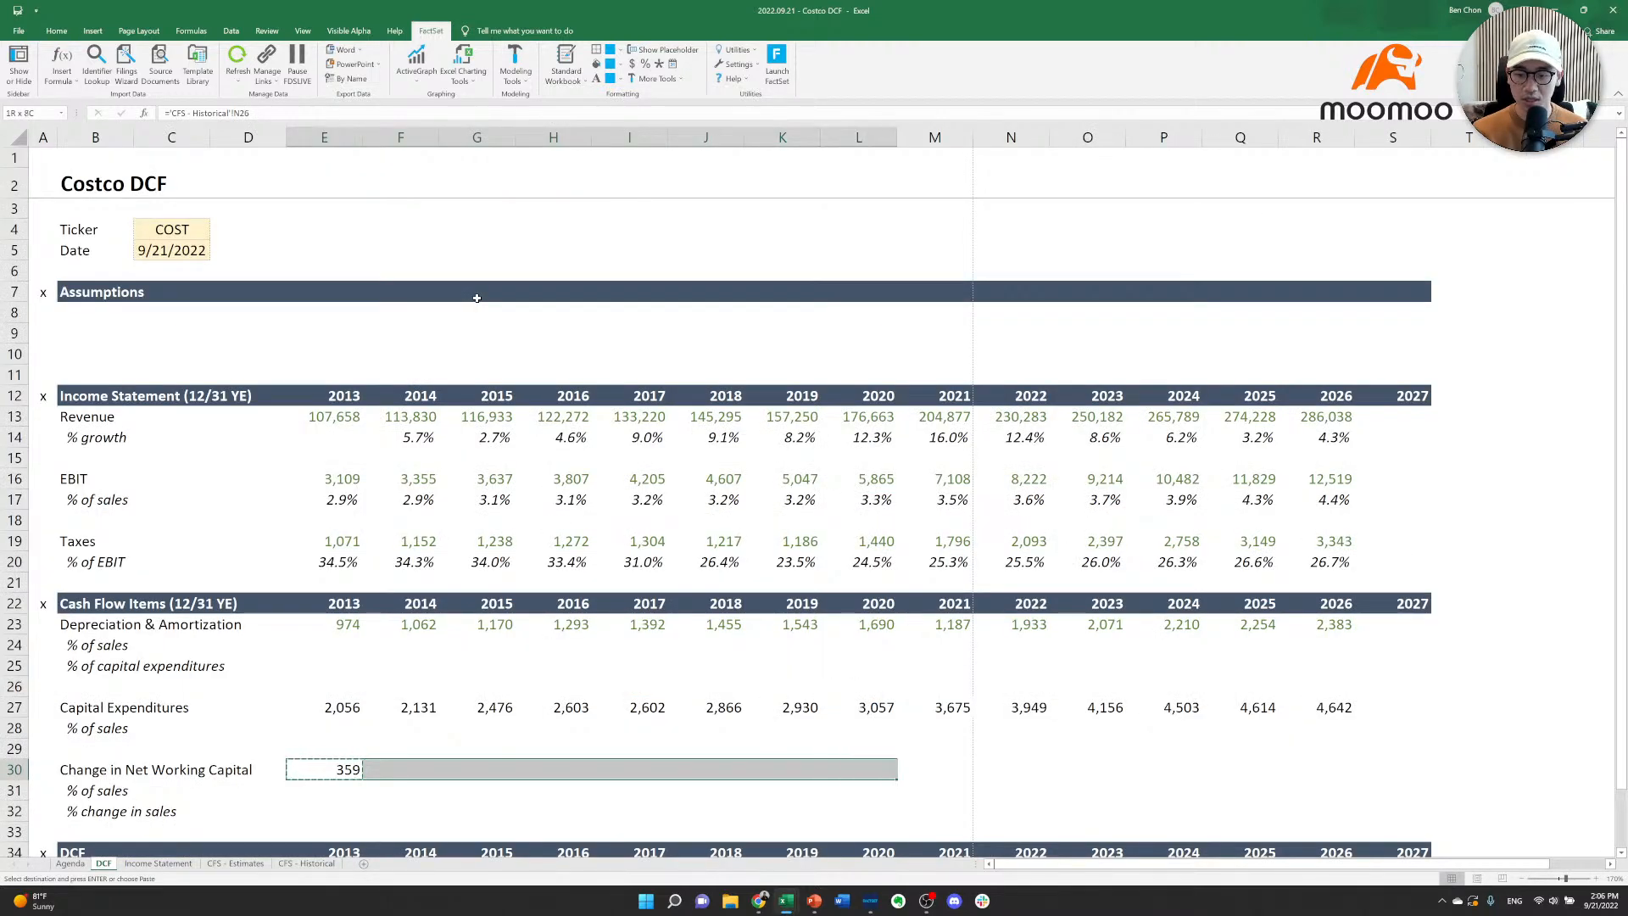
{"action": "key", "text": "Return"}
{"action": "key", "text": "Up"}
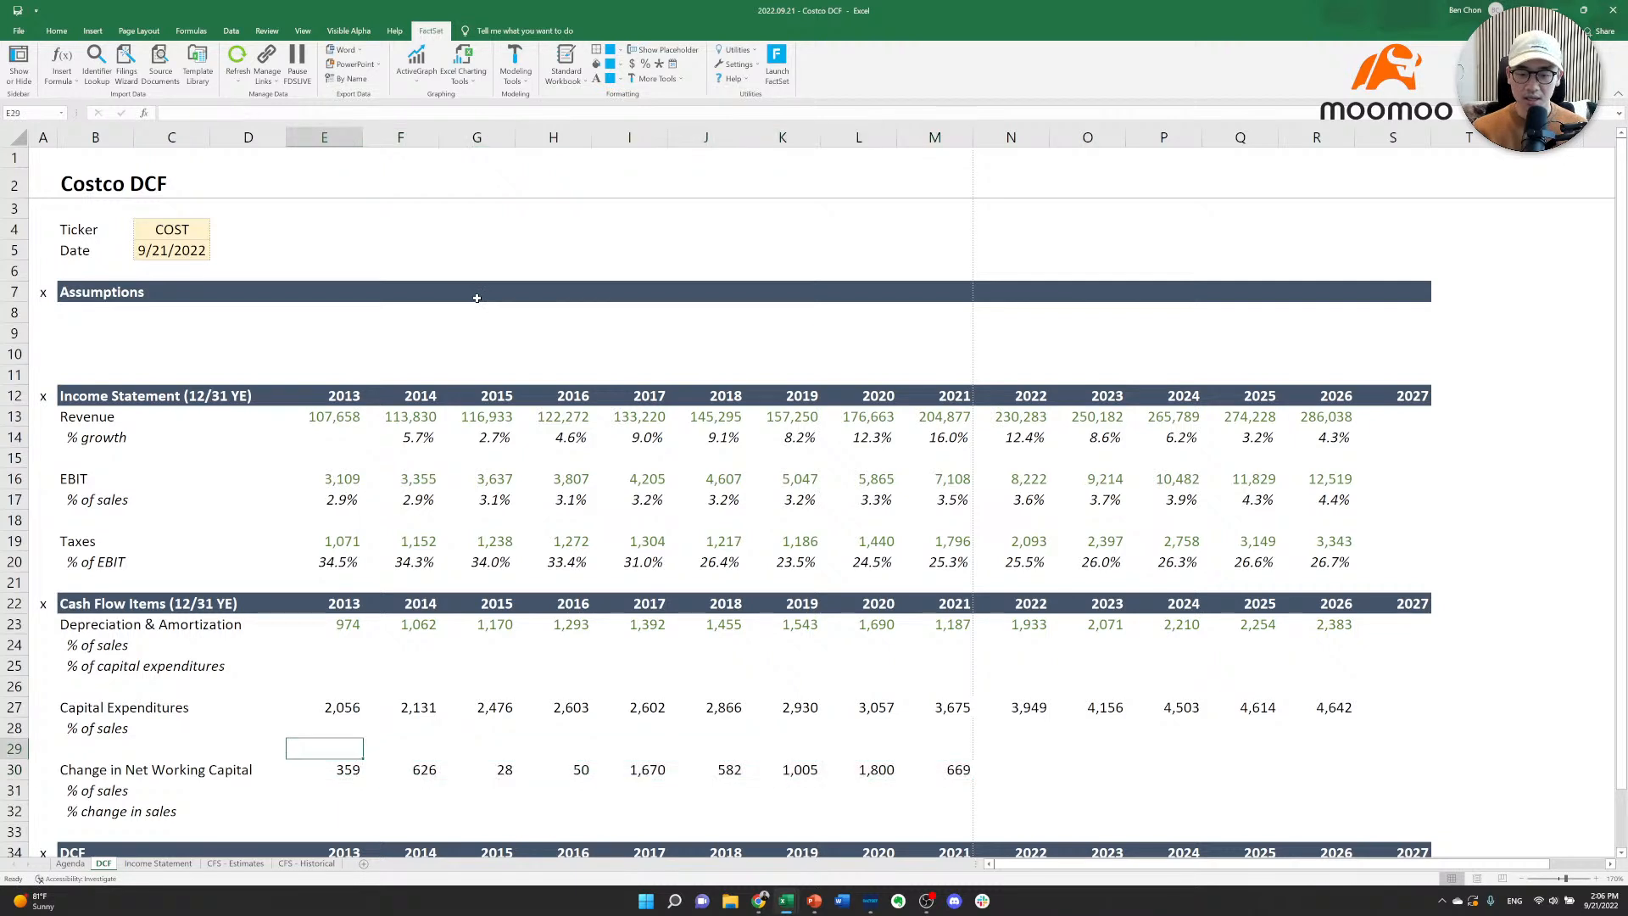
{"action": "key", "text": "Up"}
{"action": "key", "text": "Up"}
{"action": "key", "text": "Up"}
{"action": "key", "text": "Up"}
{"action": "key", "text": "Up"}
{"action": "key", "text": "Up"}
{"action": "key", "text": "Up"}
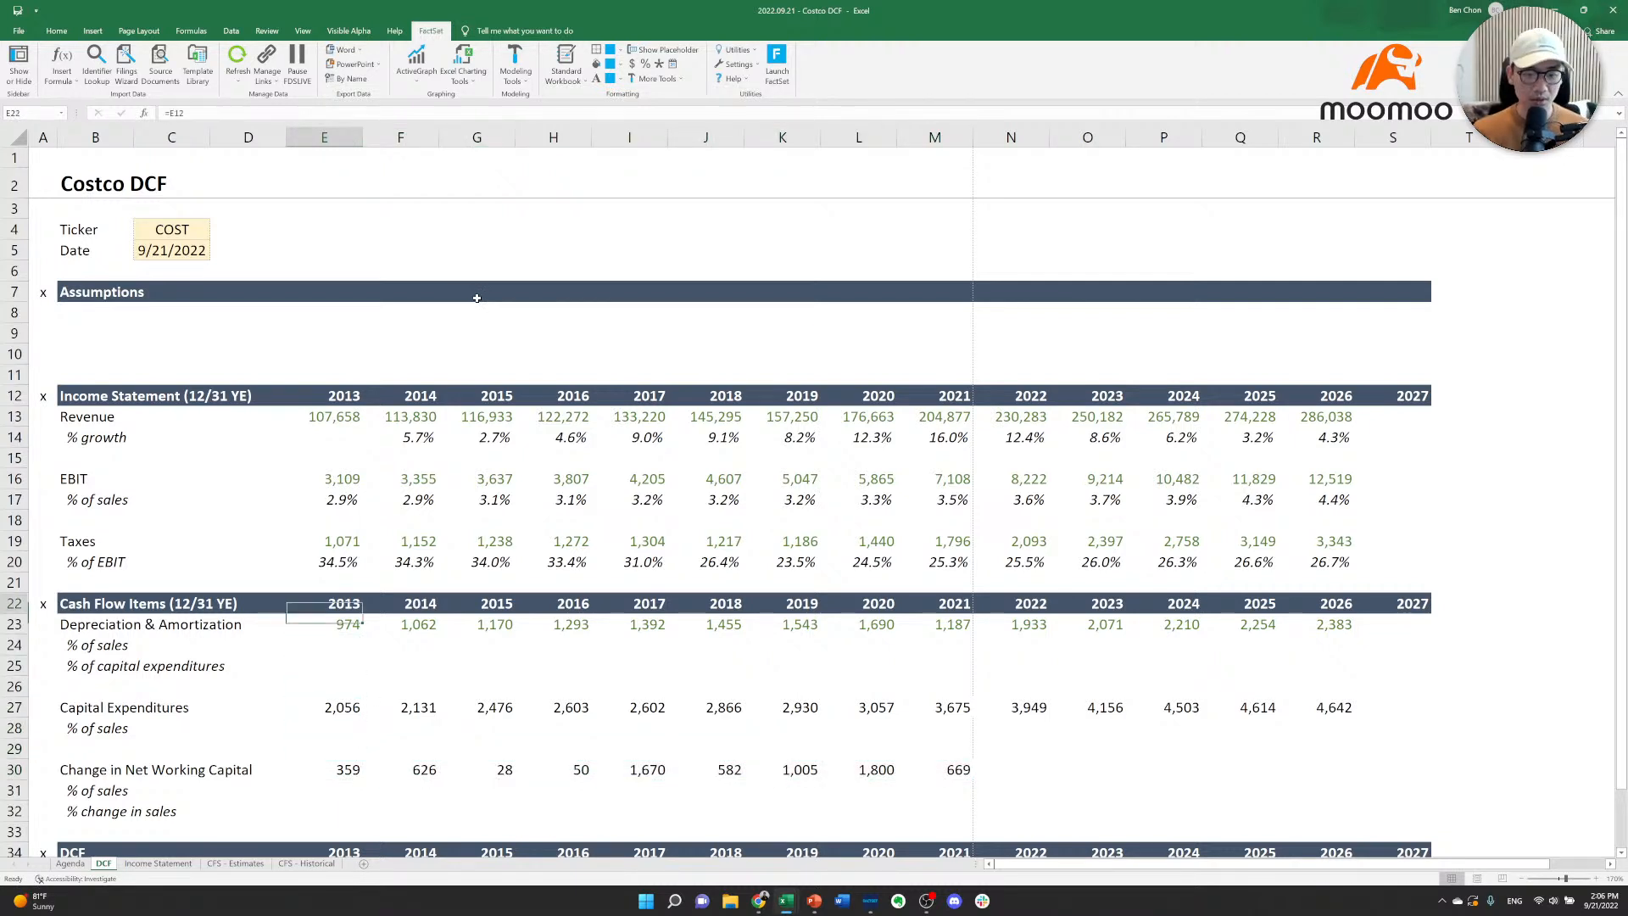
{"action": "key", "text": "ctrl+shift+Right"}
{"action": "key", "text": "Down"}
{"action": "key", "text": "ctrl+shift+Right"}
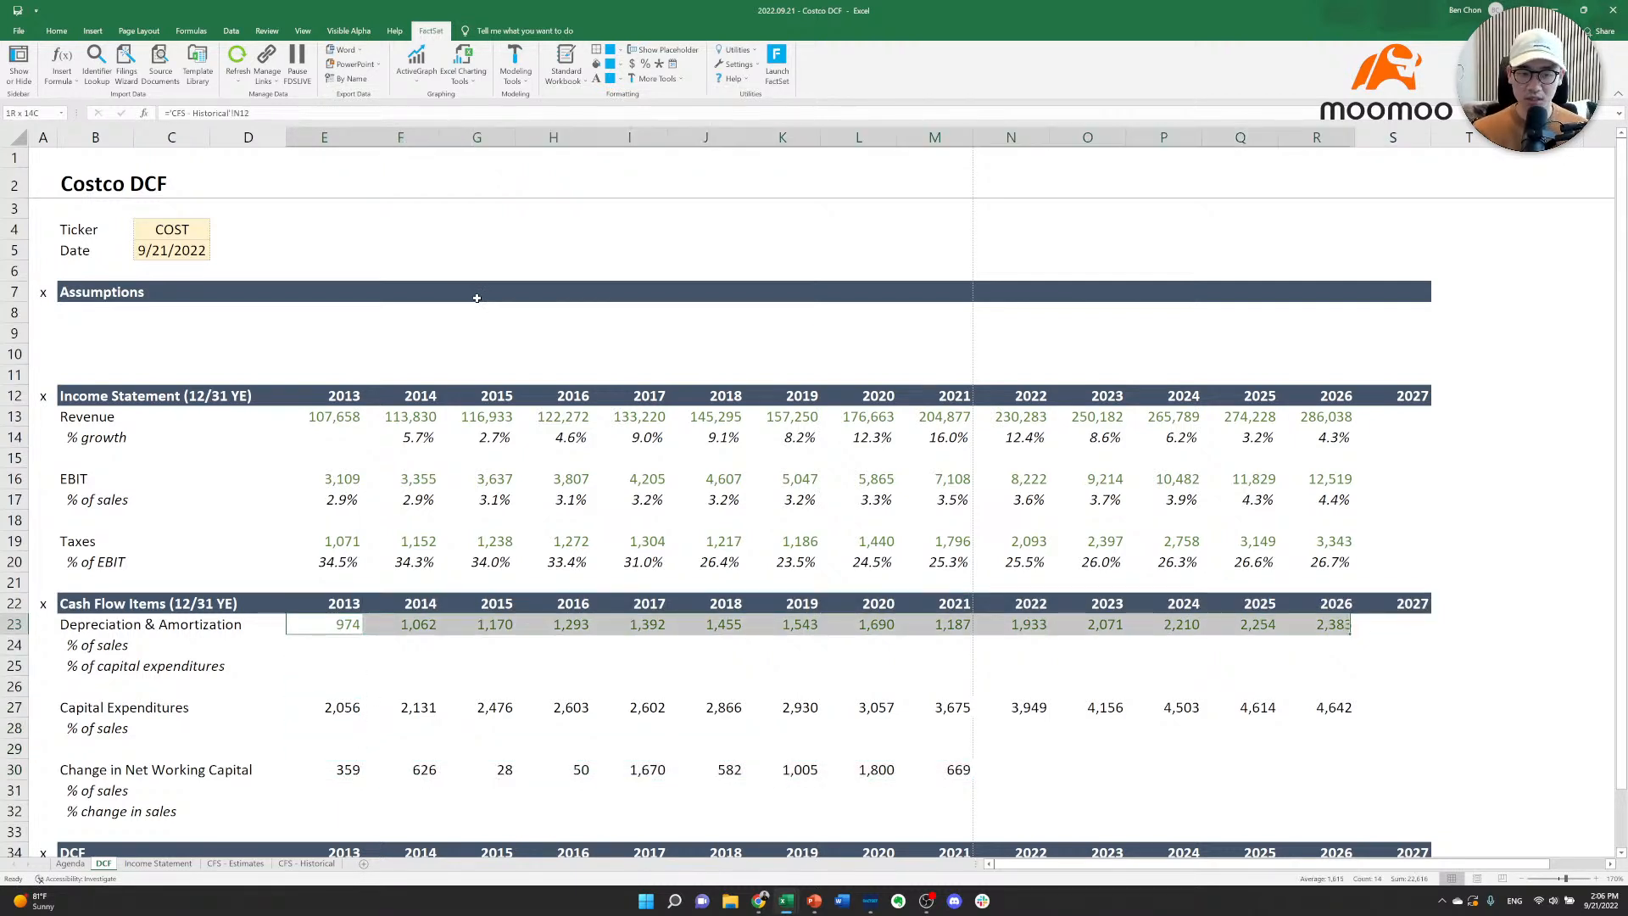
{"action": "key", "text": "ctrl+c"}
{"action": "key", "text": "Down"}
{"action": "key", "text": "Down"}
{"action": "key", "text": "Down"}
{"action": "key", "text": "Escape"}
{"action": "key", "text": "Up"}
{"action": "key", "text": "Up"}
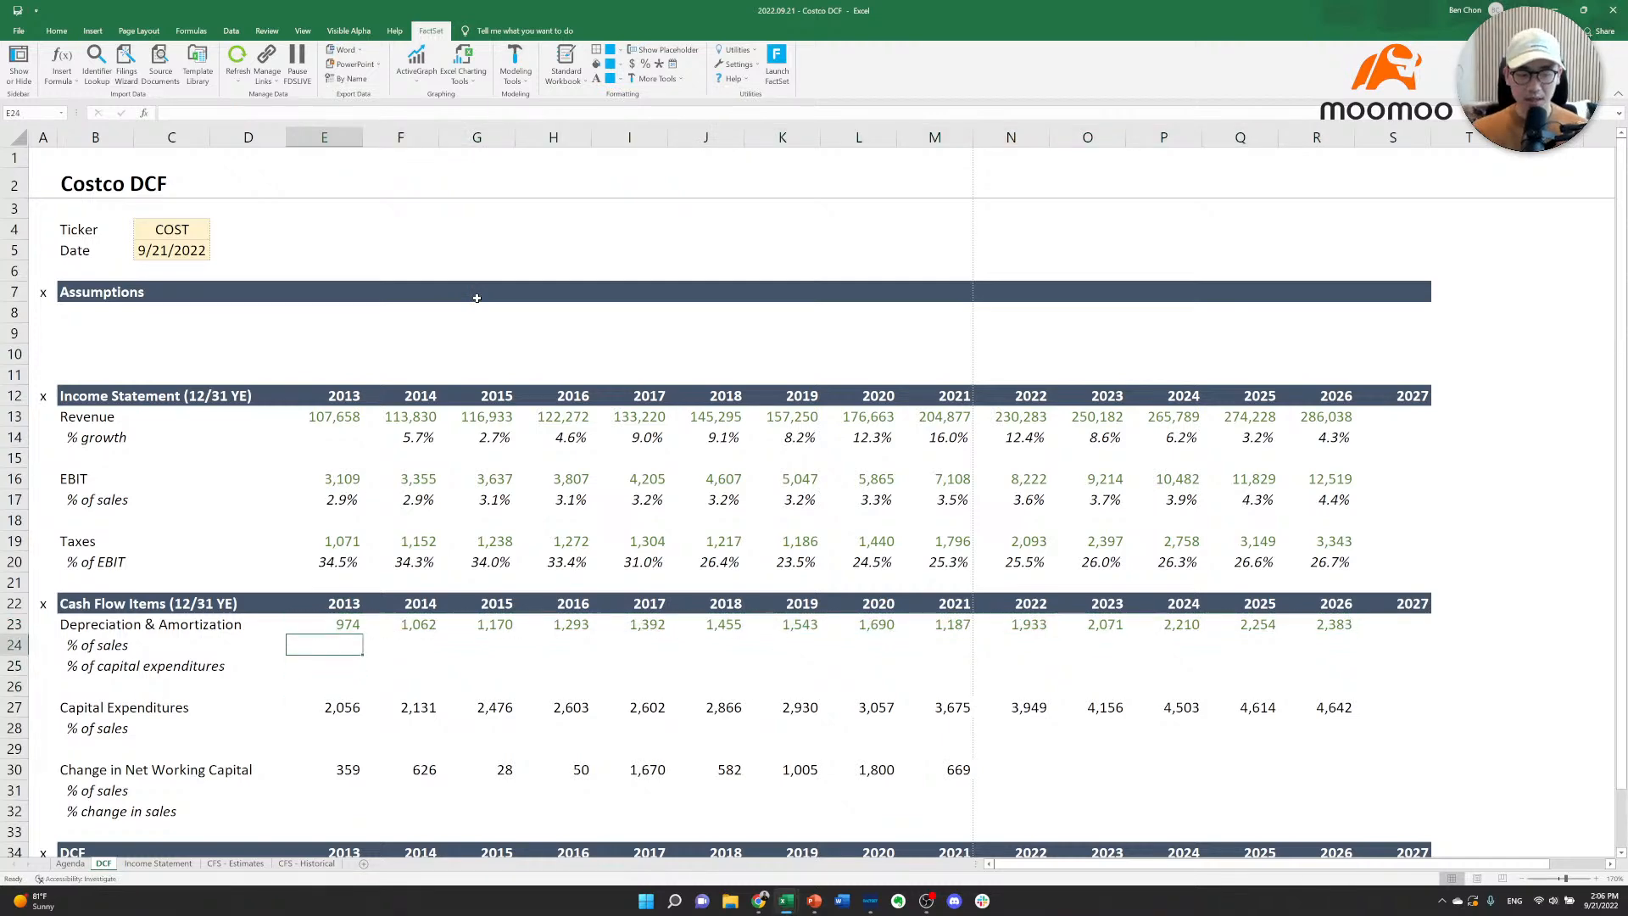
Carry the formatting of the Depreciation & Amortization % of sales cells E24:S24 over to the % of capital expenditures row 25.
{"action": "key", "text": "shift+Right"}
{"action": "key", "text": "shift+Right"}
{"action": "key", "text": "shift+Right"}
{"action": "key", "text": "shift+Right"}
{"action": "key", "text": "shift+Right"}
{"action": "key", "text": "shift+Right"}
{"action": "key", "text": "shift+Right"}
{"action": "key", "text": "shift+Right"}
{"action": "key", "text": "shift+Right"}
{"action": "key", "text": "shift+Right"}
{"action": "key", "text": "shift+Right"}
{"action": "key", "text": "shift+Right"}
{"action": "key", "text": "shift+Right"}
{"action": "key", "text": "shift+Right"}
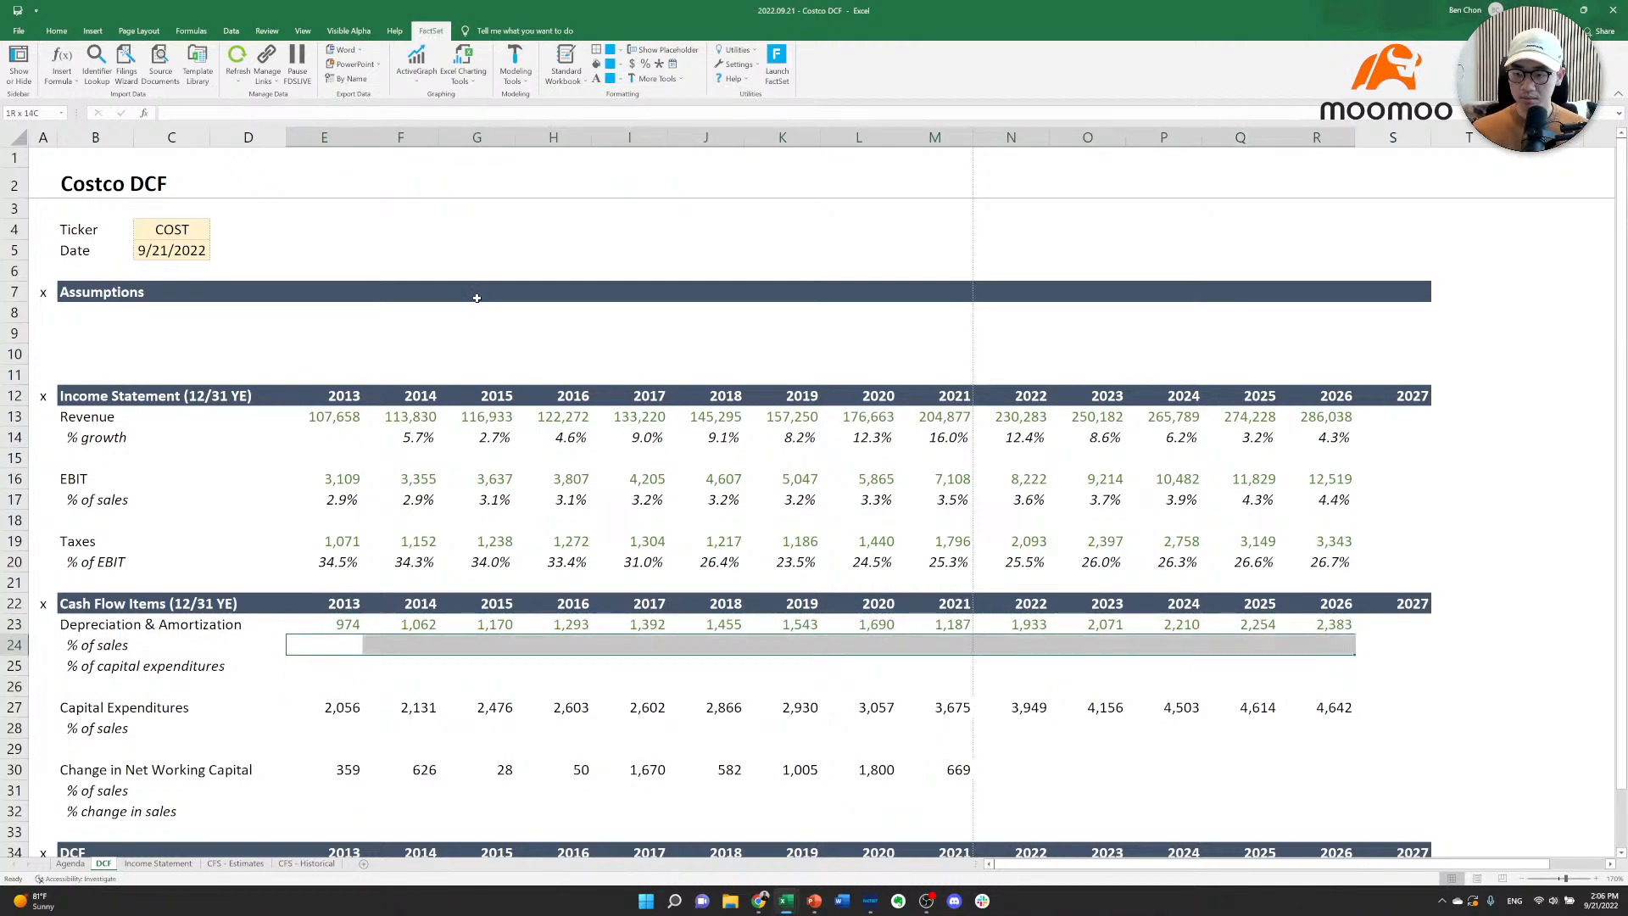
{"action": "key", "text": "shift+Down"}
{"action": "key", "text": "ctrl+shift+5"}
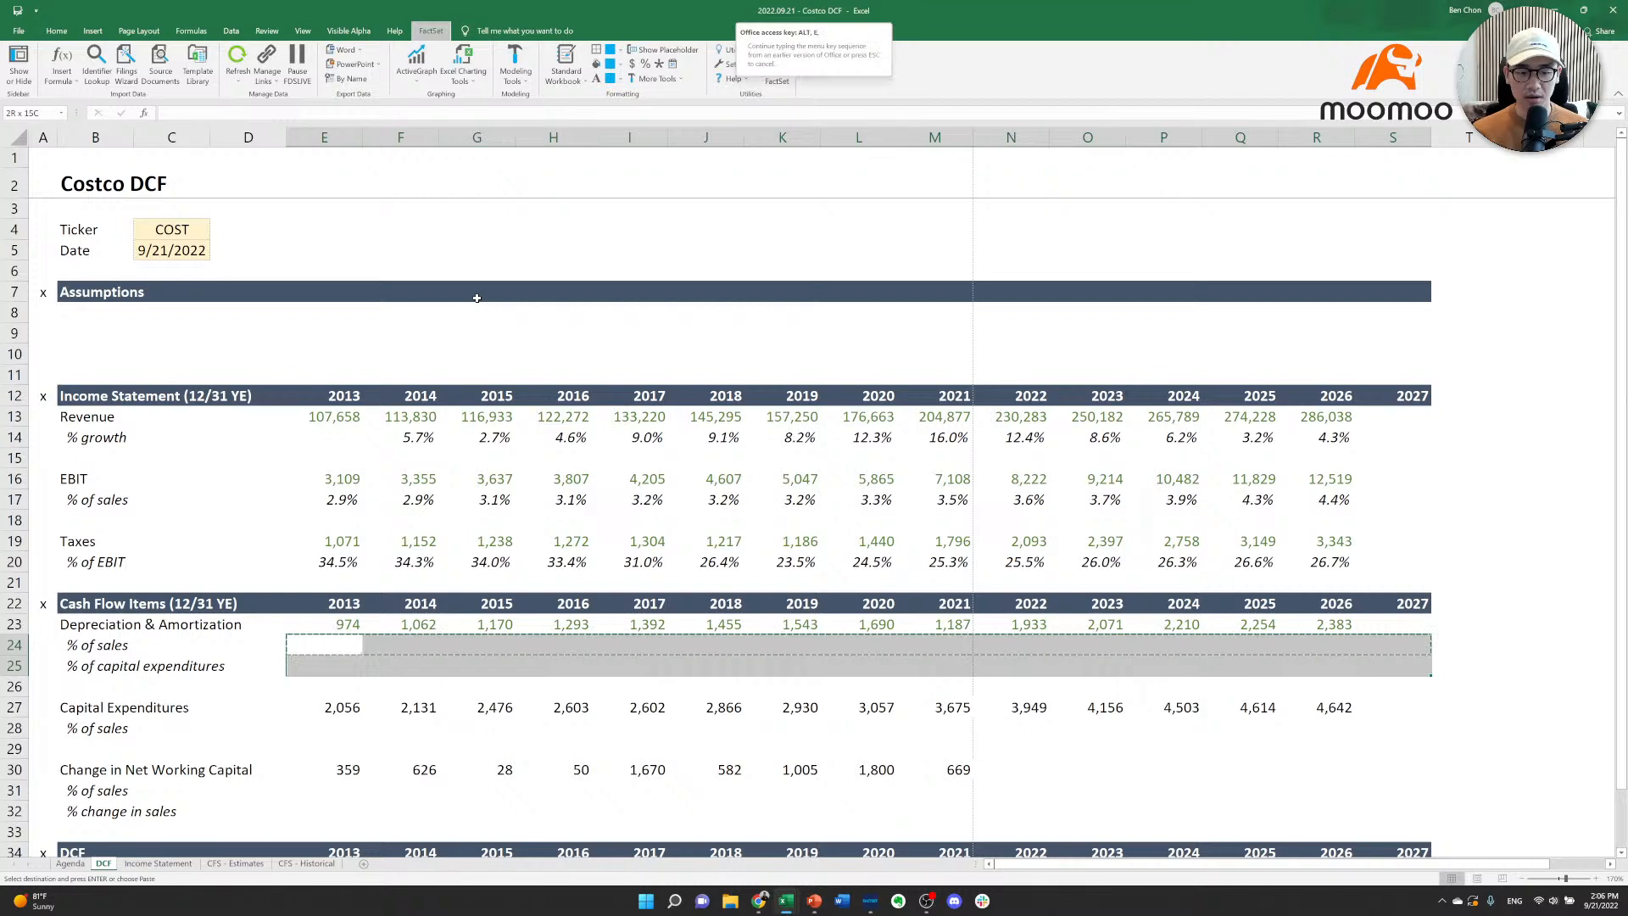
{"action": "key", "text": "Down"}
{"action": "key", "text": "Down"}
{"action": "key", "text": "Up"}
{"action": "key", "text": "Up"}
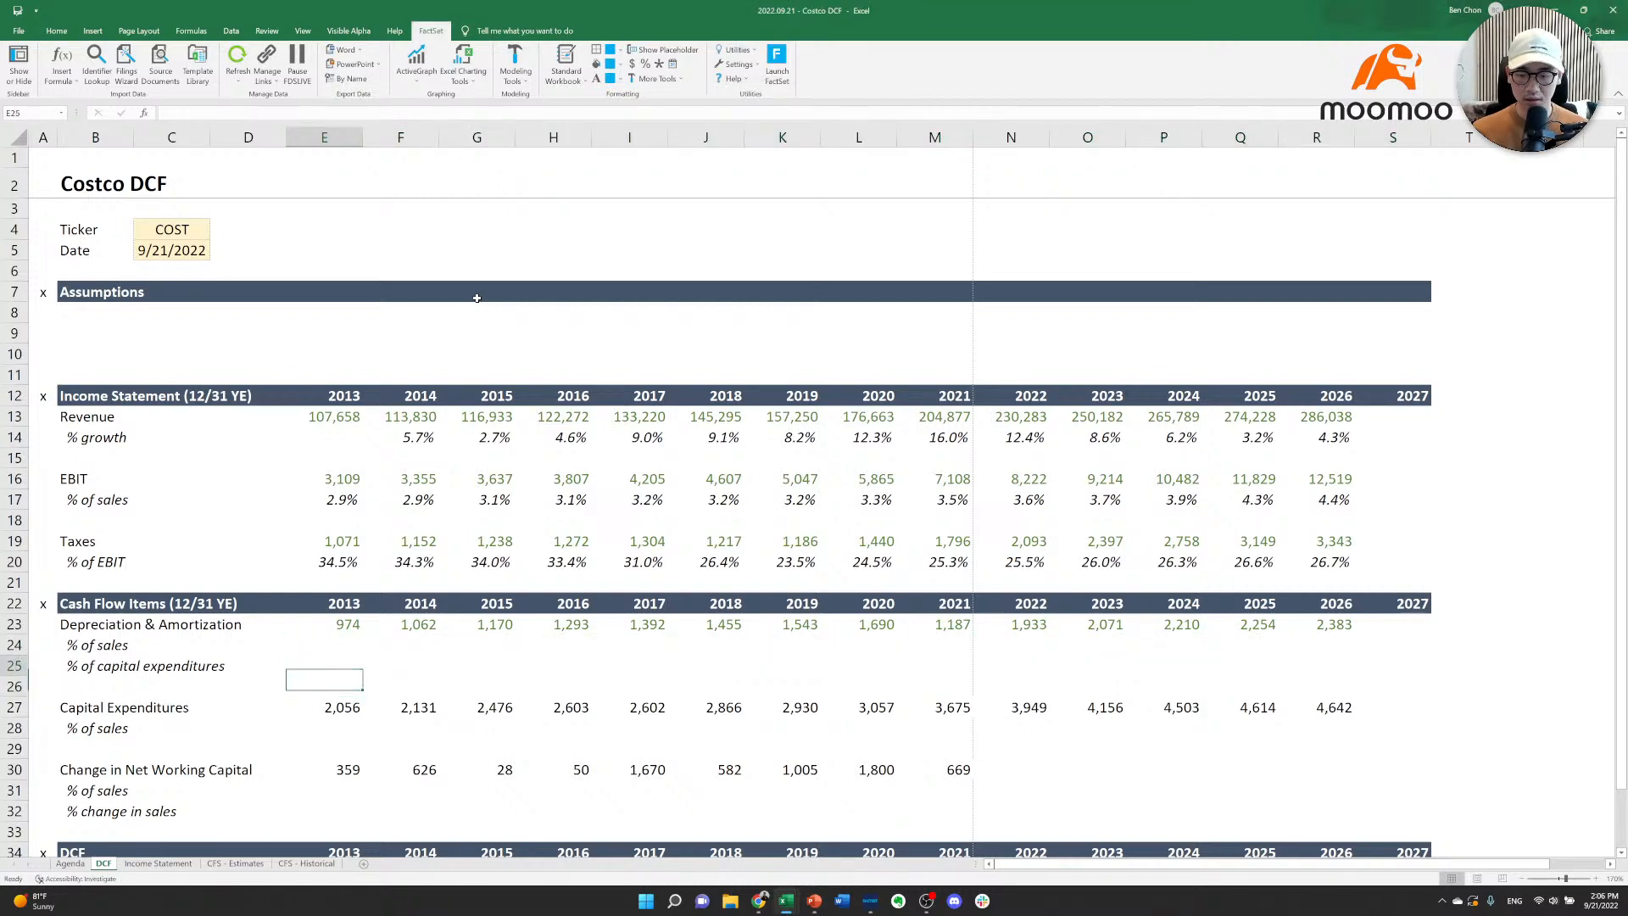
{"action": "key", "text": "Up"}
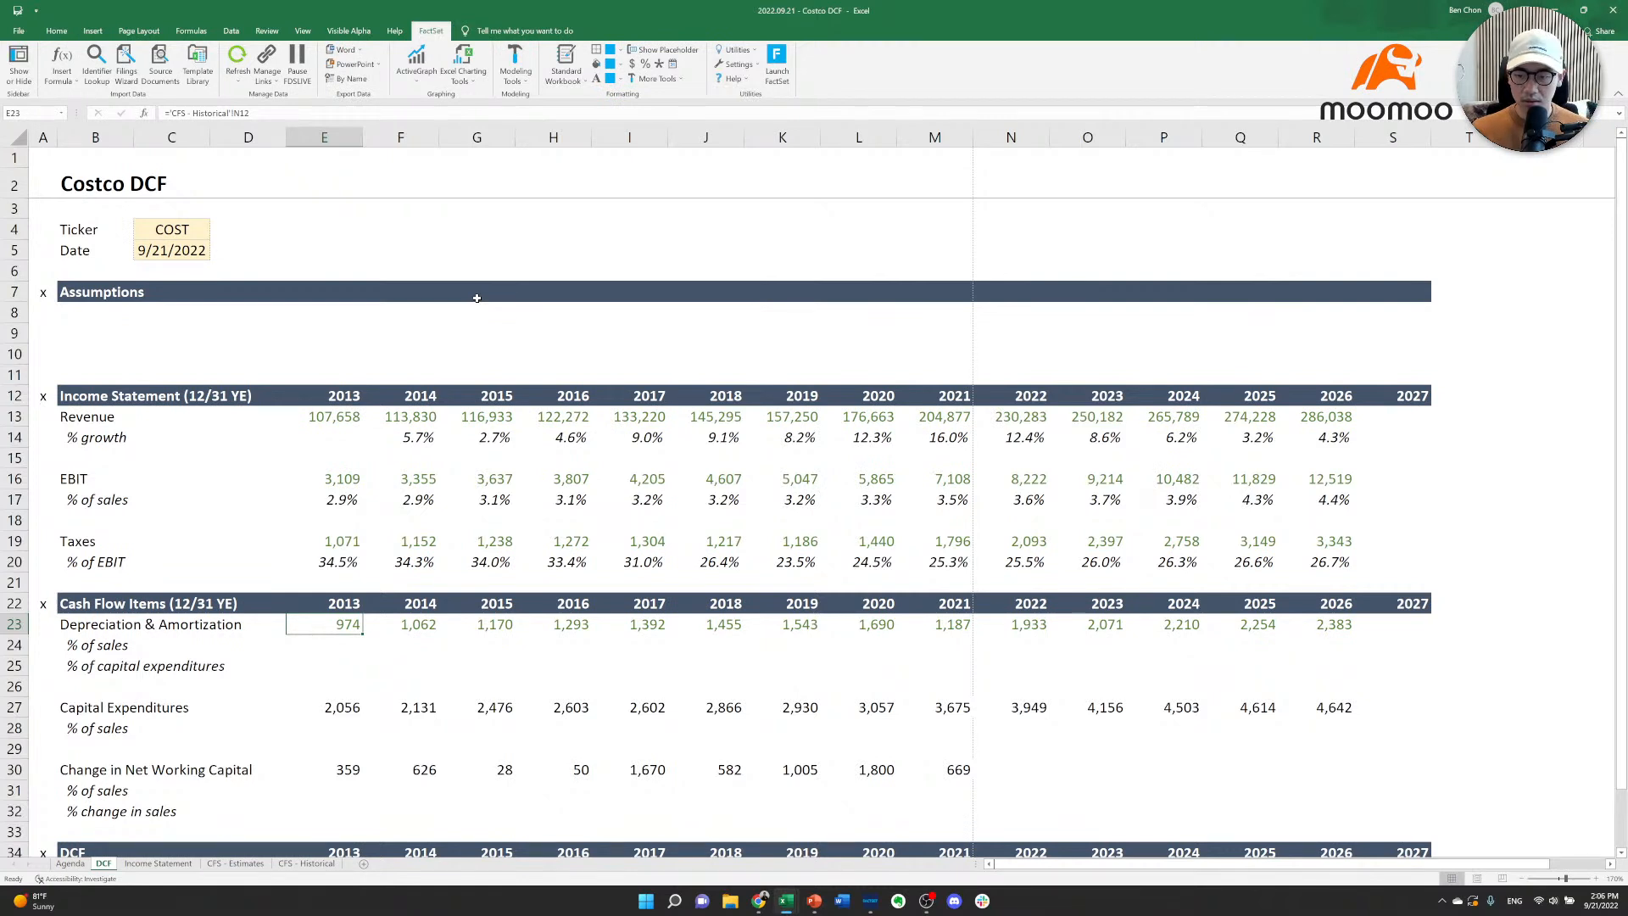
{"action": "key", "text": "Down"}
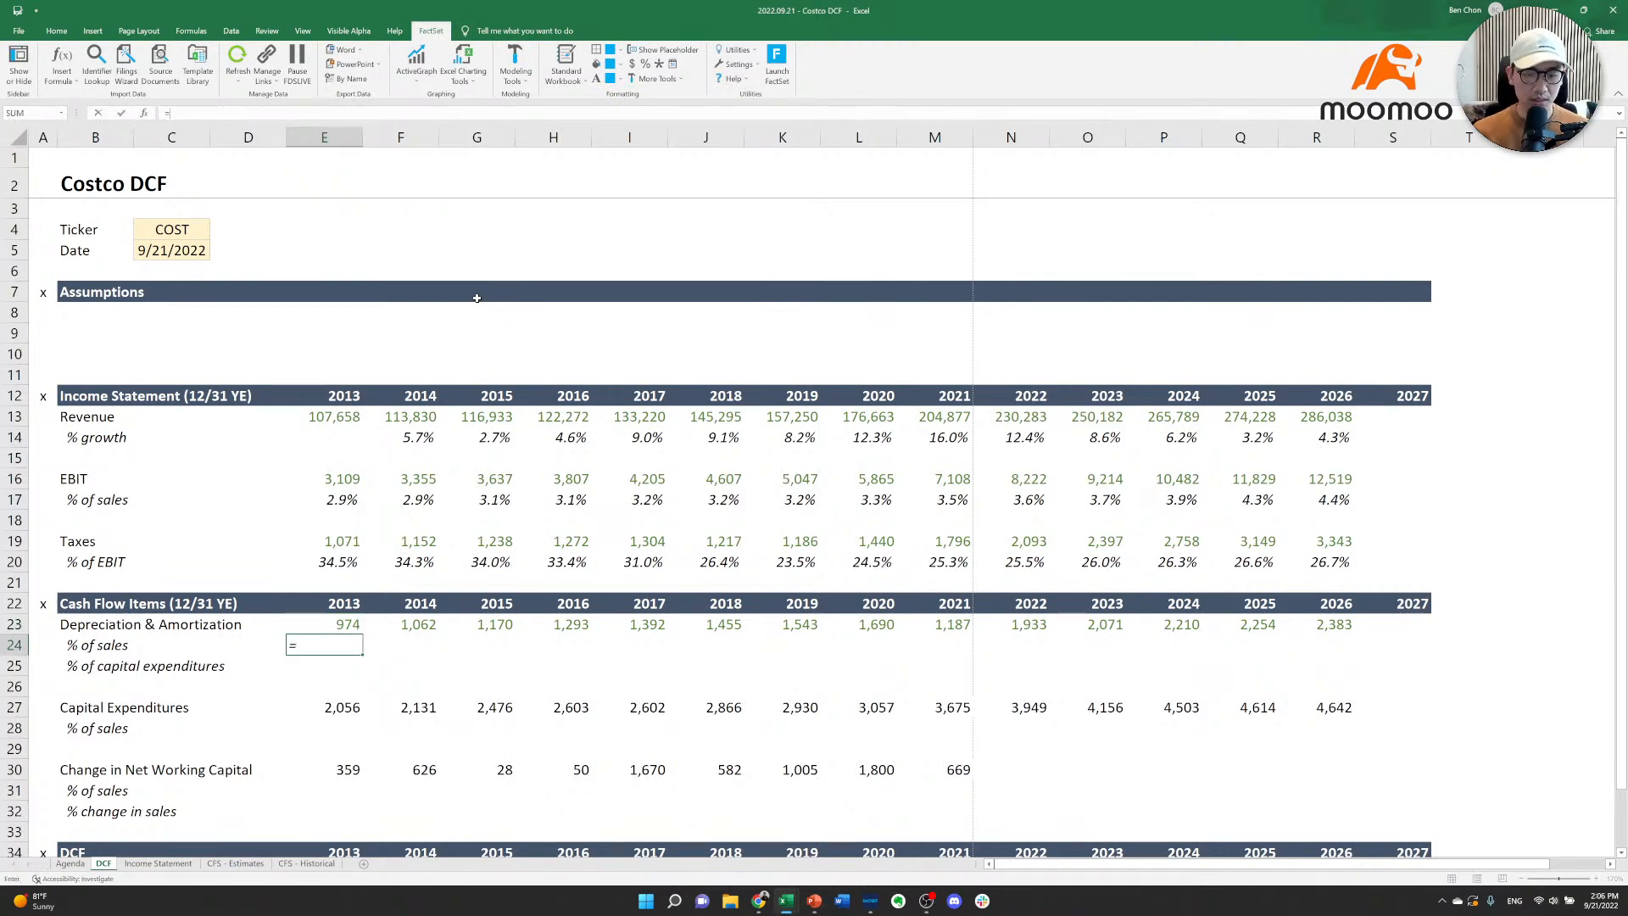
Copy E23:R24 and paste only its formats onto the Capital Expenditures rows starting at E27.
{"action": "key", "text": "Up"}
{"action": "key", "text": "ctrl+shift+Right"}
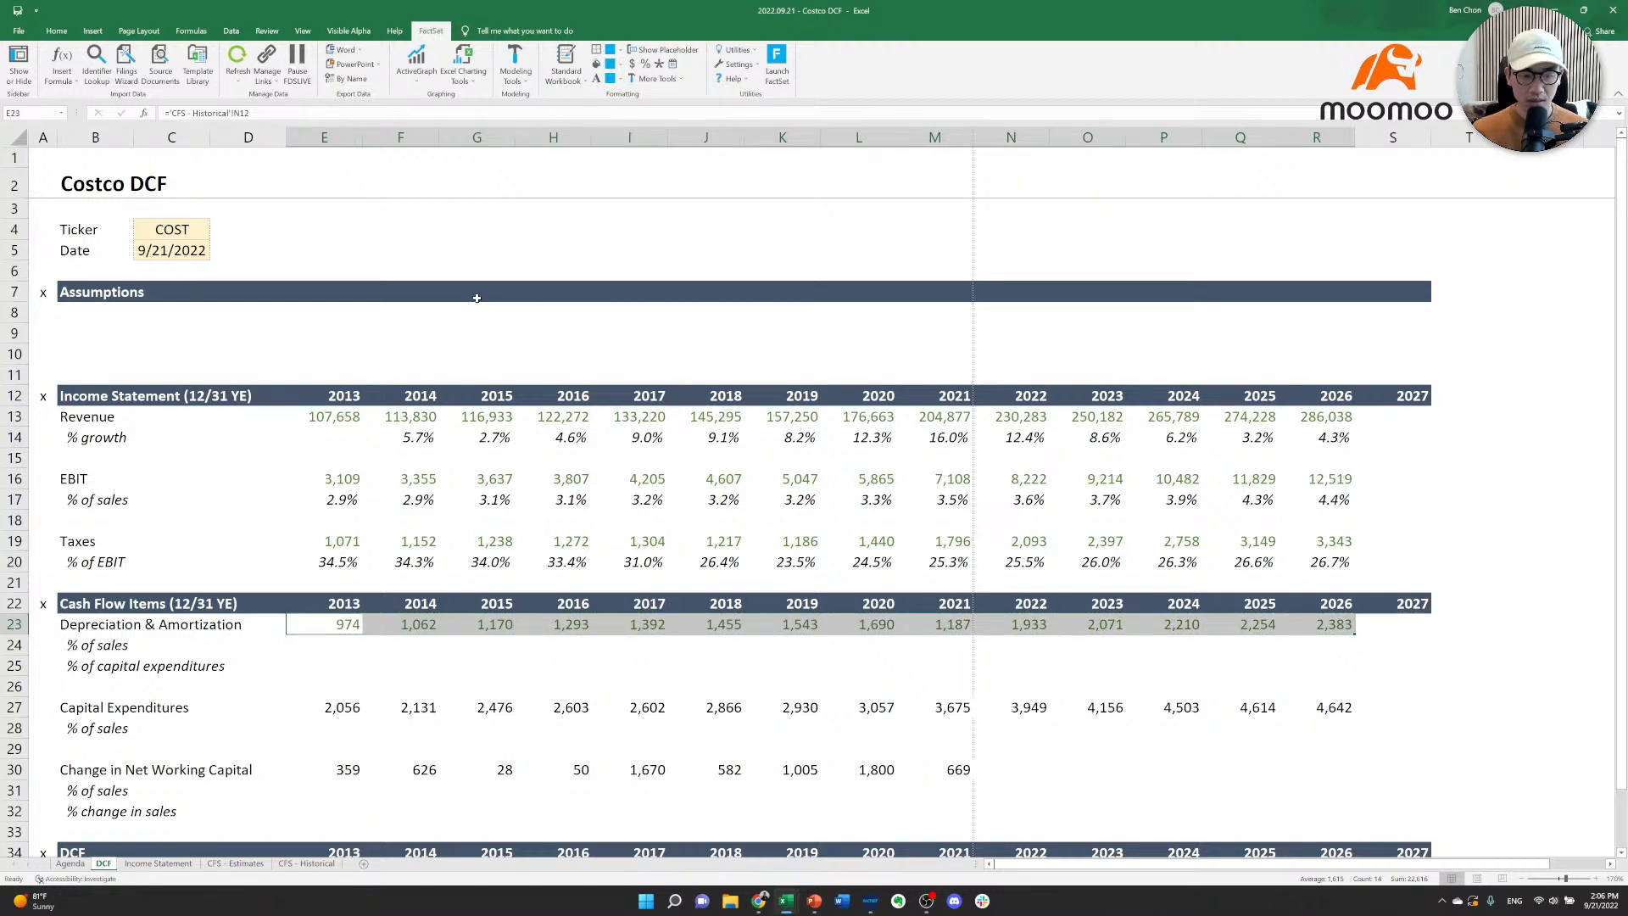
{"action": "key", "text": "shift+Down"}
{"action": "key", "text": "shift+Down"}
{"action": "key", "text": "ctrl+q"}
{"action": "key", "text": "Escape"}
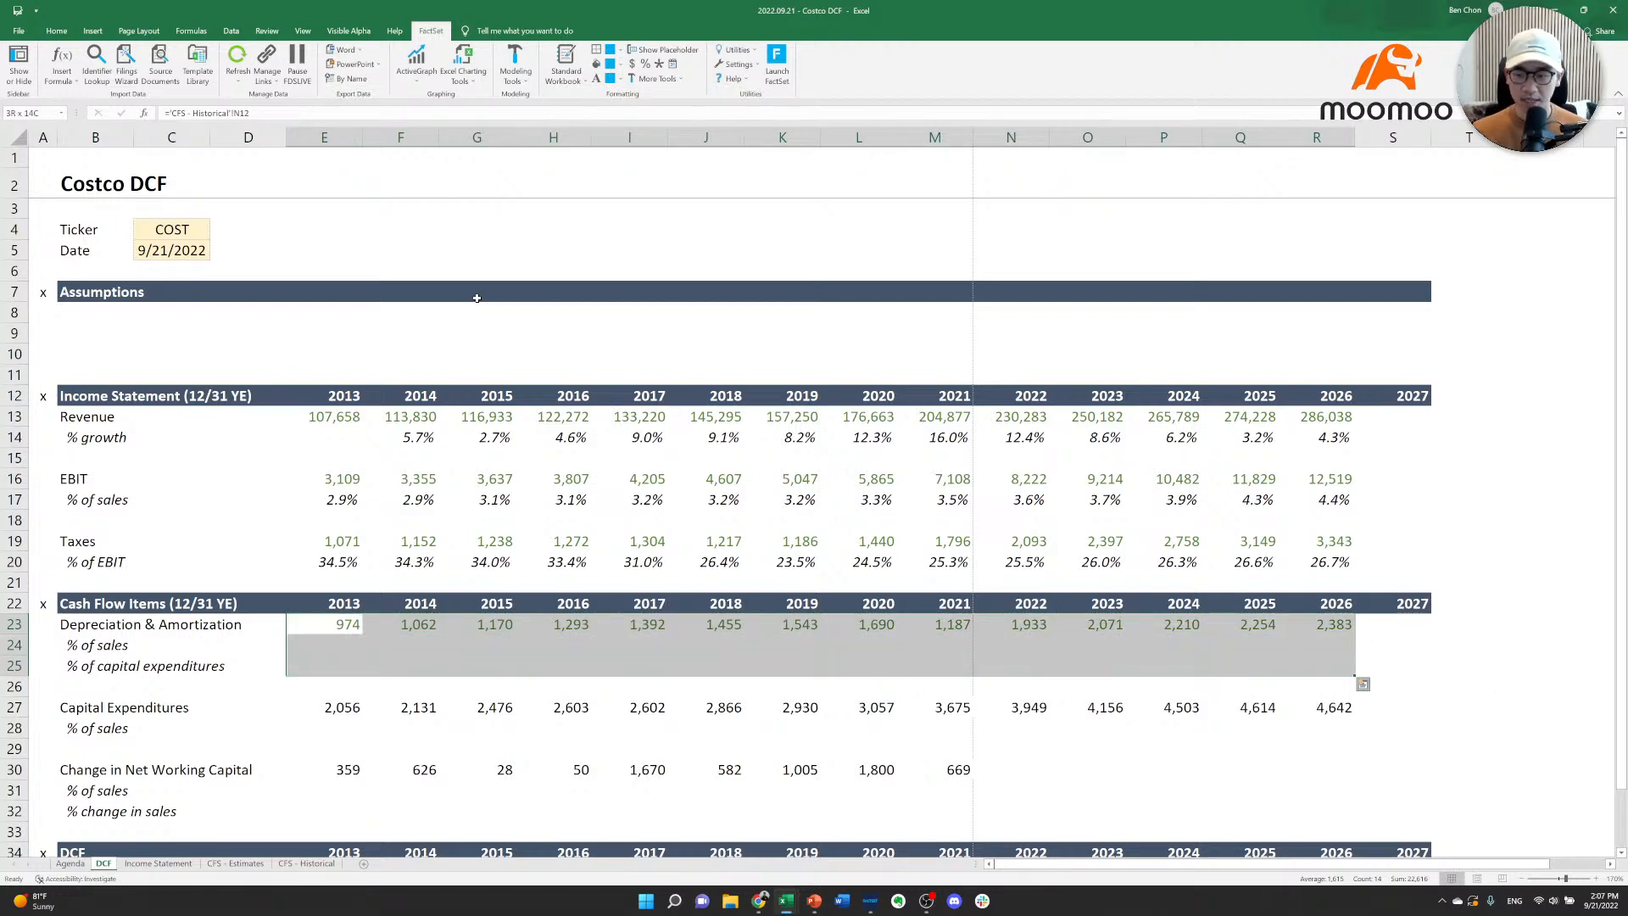
{"action": "key", "text": "shift+Up"}
{"action": "key", "text": "ctrl+c"}
{"action": "key", "text": "Down"}
{"action": "key", "text": "Down"}
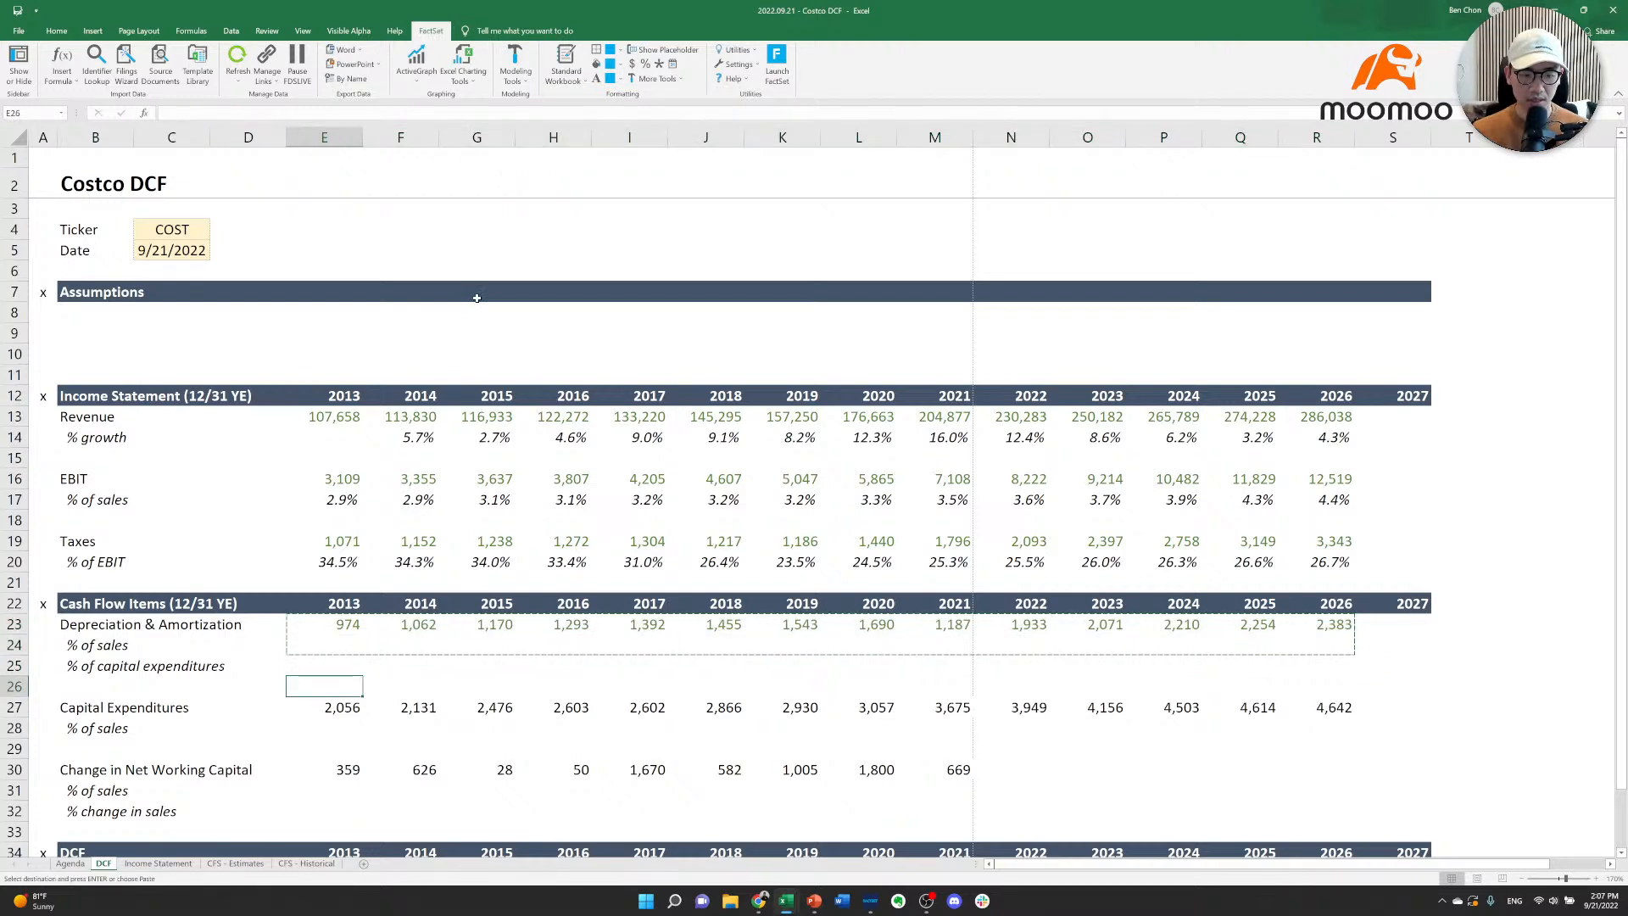
{"action": "key", "text": "Down"}
{"action": "key", "text": "Down"}
{"action": "key", "text": "ctrl+alt+v"}
{"action": "key", "text": "t"}
{"action": "key", "text": "Return"}
{"action": "key", "text": "Down"}
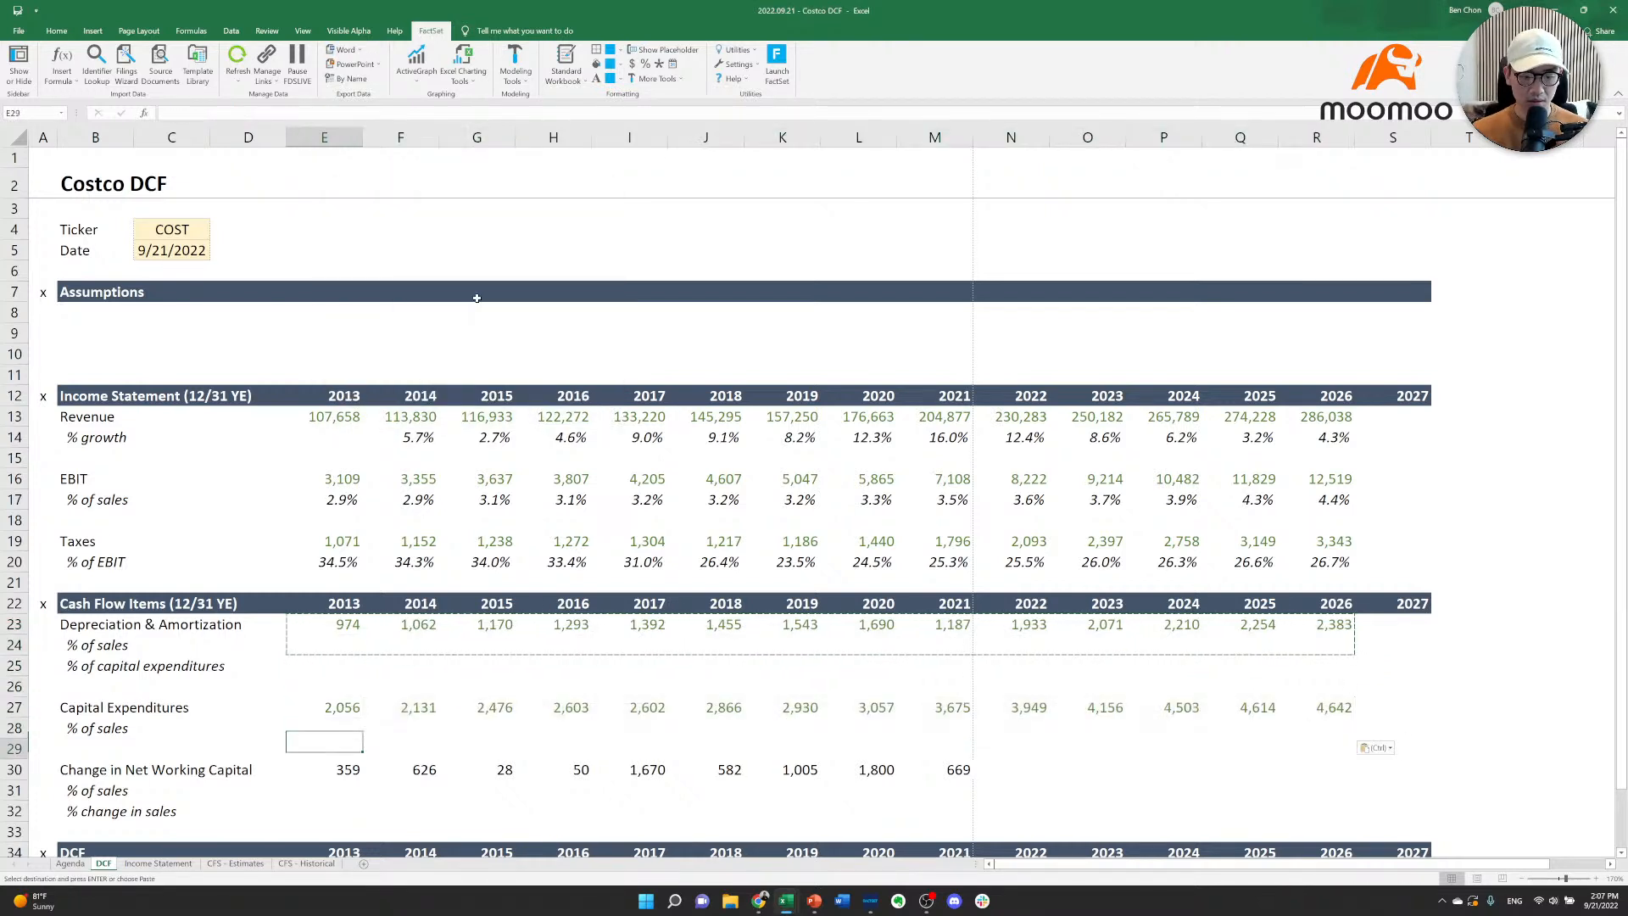
Paste the copied Depreciation & Amortization formats onto the Change in Net Working Capital rows starting at E30.
{"action": "key", "text": "Down"}
{"action": "key", "text": "Down"}
{"action": "key", "text": "ctrl+alt+v"}
{"action": "key", "text": "t"}
{"action": "key", "text": "Return"}
{"action": "key", "text": "Down"}
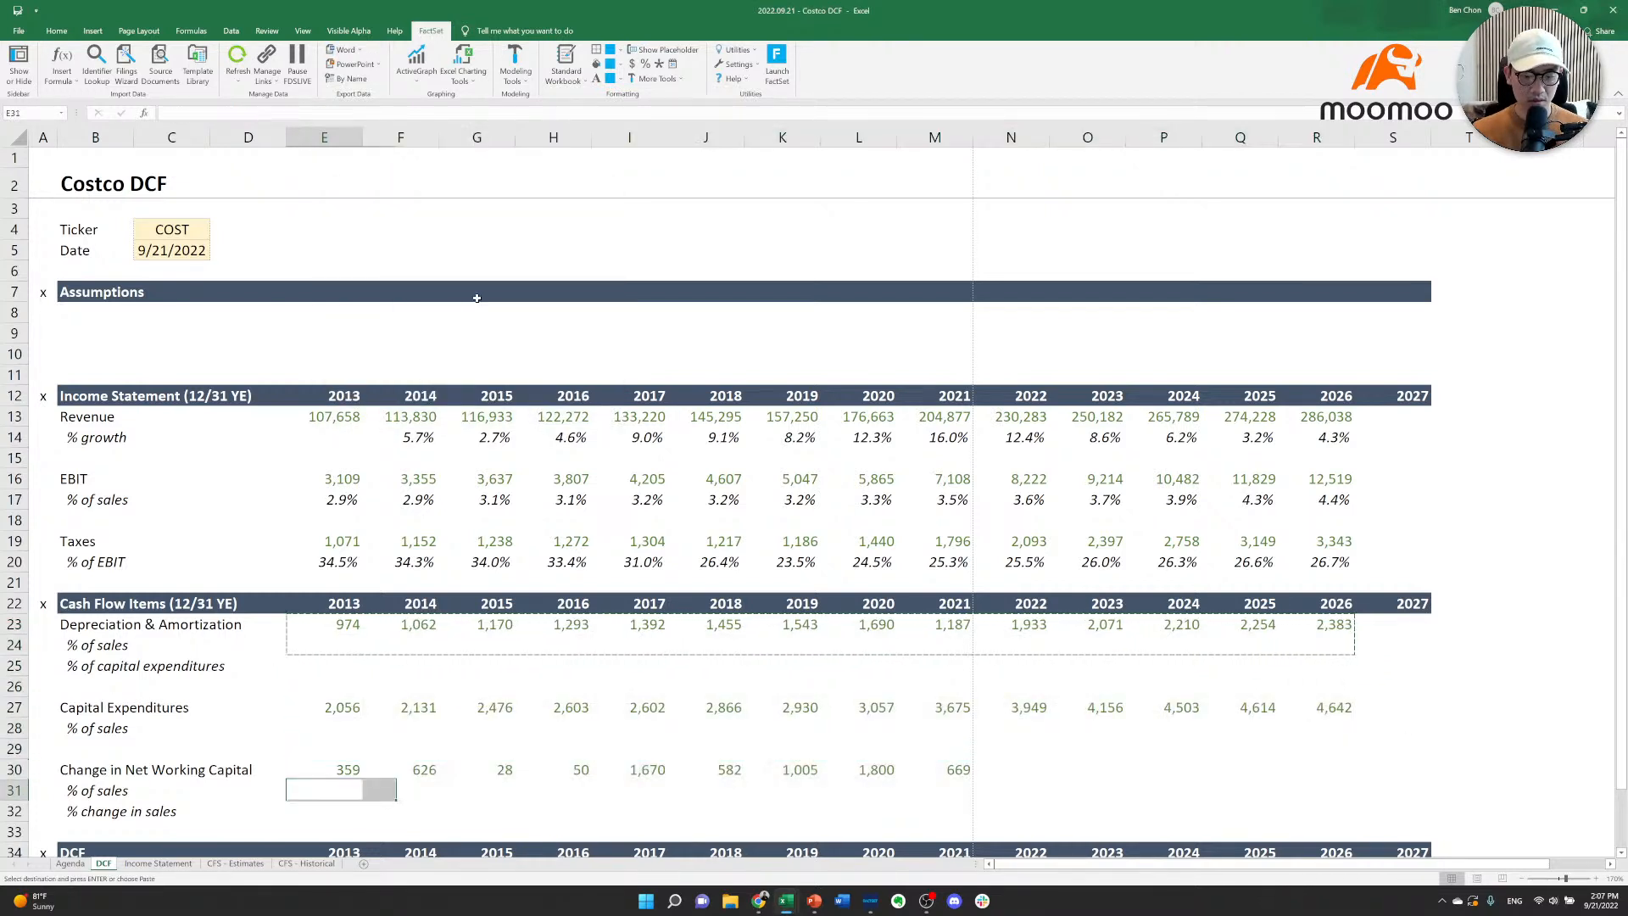
Copy the Change in Net Working Capital % of sales cells E31:S31 and paste only their formats onto the % change in sales row 32.
{"action": "key", "text": "shift+Right"}
{"action": "key", "text": "shift+Right"}
{"action": "key", "text": "shift+Right"}
{"action": "key", "text": "shift+Right"}
{"action": "key", "text": "shift+Right"}
{"action": "key", "text": "shift+Right"}
{"action": "key", "text": "shift+Right"}
{"action": "key", "text": "shift+Right"}
{"action": "key", "text": "shift+Right"}
{"action": "key", "text": "shift+Right"}
{"action": "key", "text": "shift+Right"}
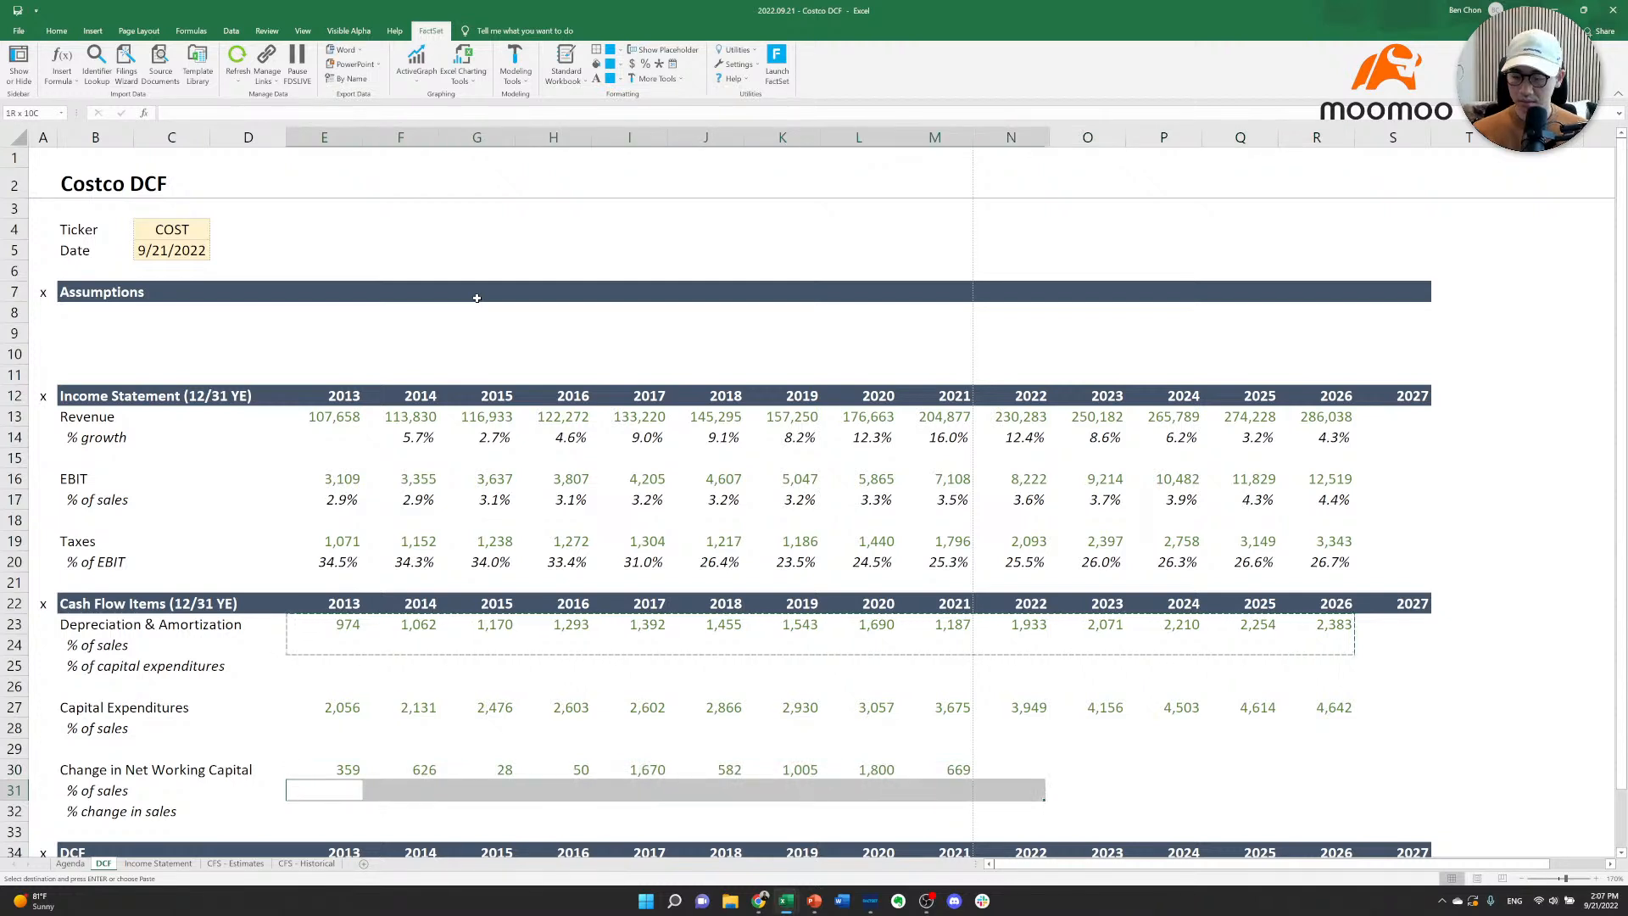
{"action": "key", "text": "shift+Right"}
{"action": "key", "text": "shift+Right"}
{"action": "key", "text": "shift+Right"}
{"action": "key", "text": "ctrl+c"}
{"action": "key", "text": "shift+Down"}
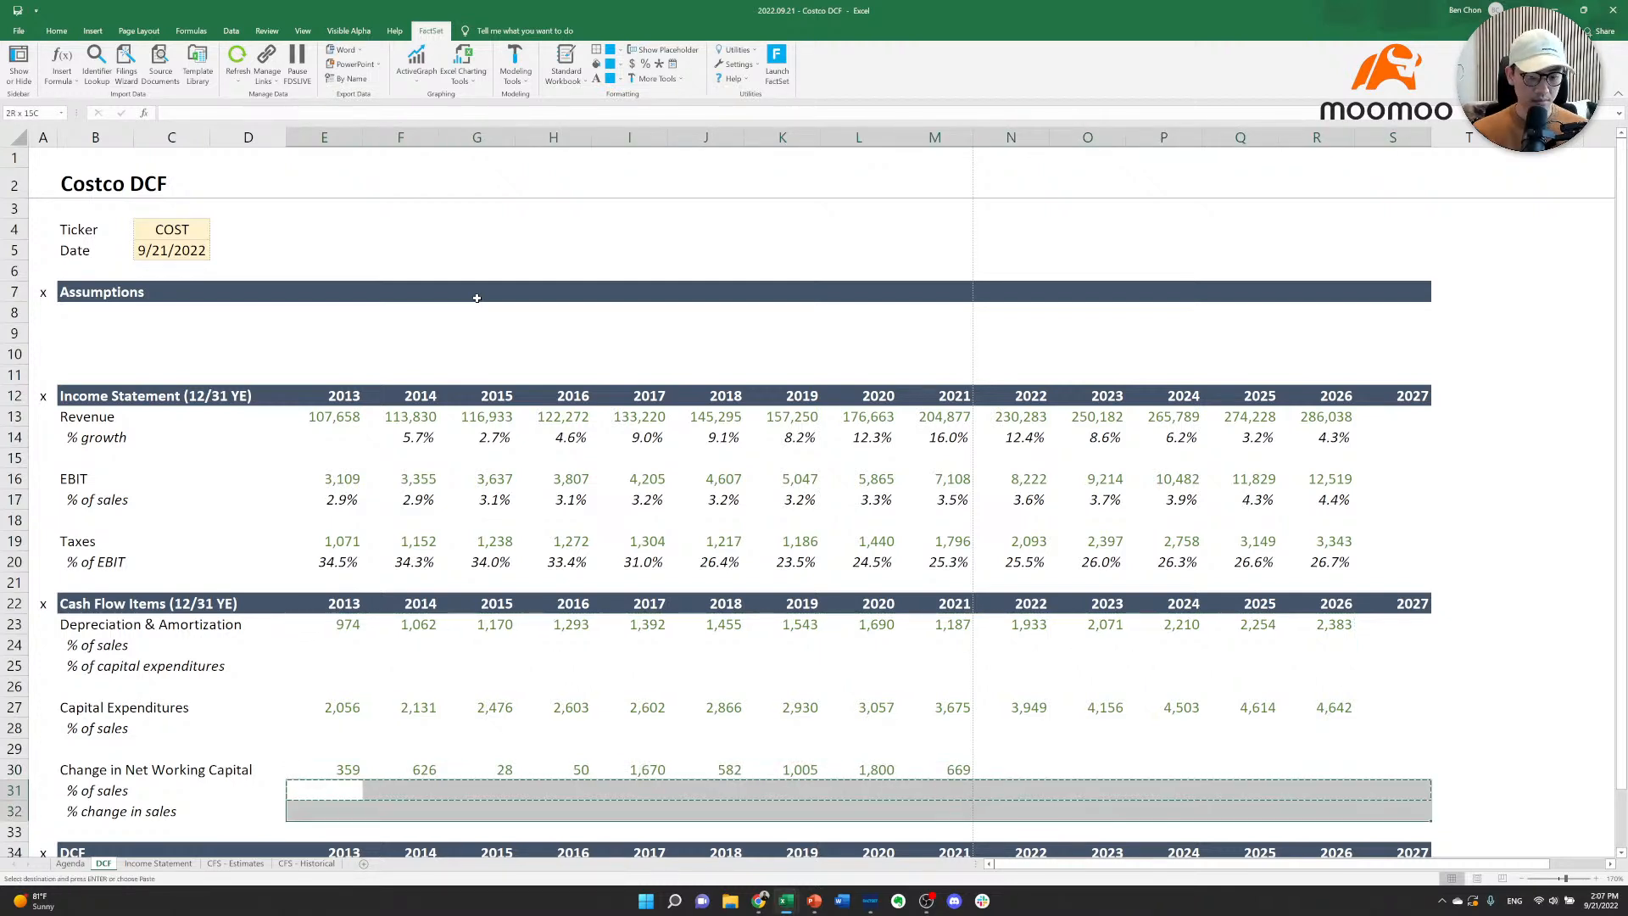
{"action": "key", "text": "ctrl+alt+v"}
{"action": "key", "text": "t"}
{"action": "key", "text": "Return"}
{"action": "key", "text": "Escape"}
Calculate 2013 Depreciation & Amortization as a percentage of revenue in E24 with =E23/E13.
{"action": "key", "text": "Left"}
{"action": "key", "text": "Up"}
{"action": "key", "text": "Up"}
{"action": "key", "text": "Up"}
{"action": "key", "text": "Up"}
{"action": "key", "text": "Up"}
{"action": "key", "text": "Up"}
{"action": "key", "text": "Right"}
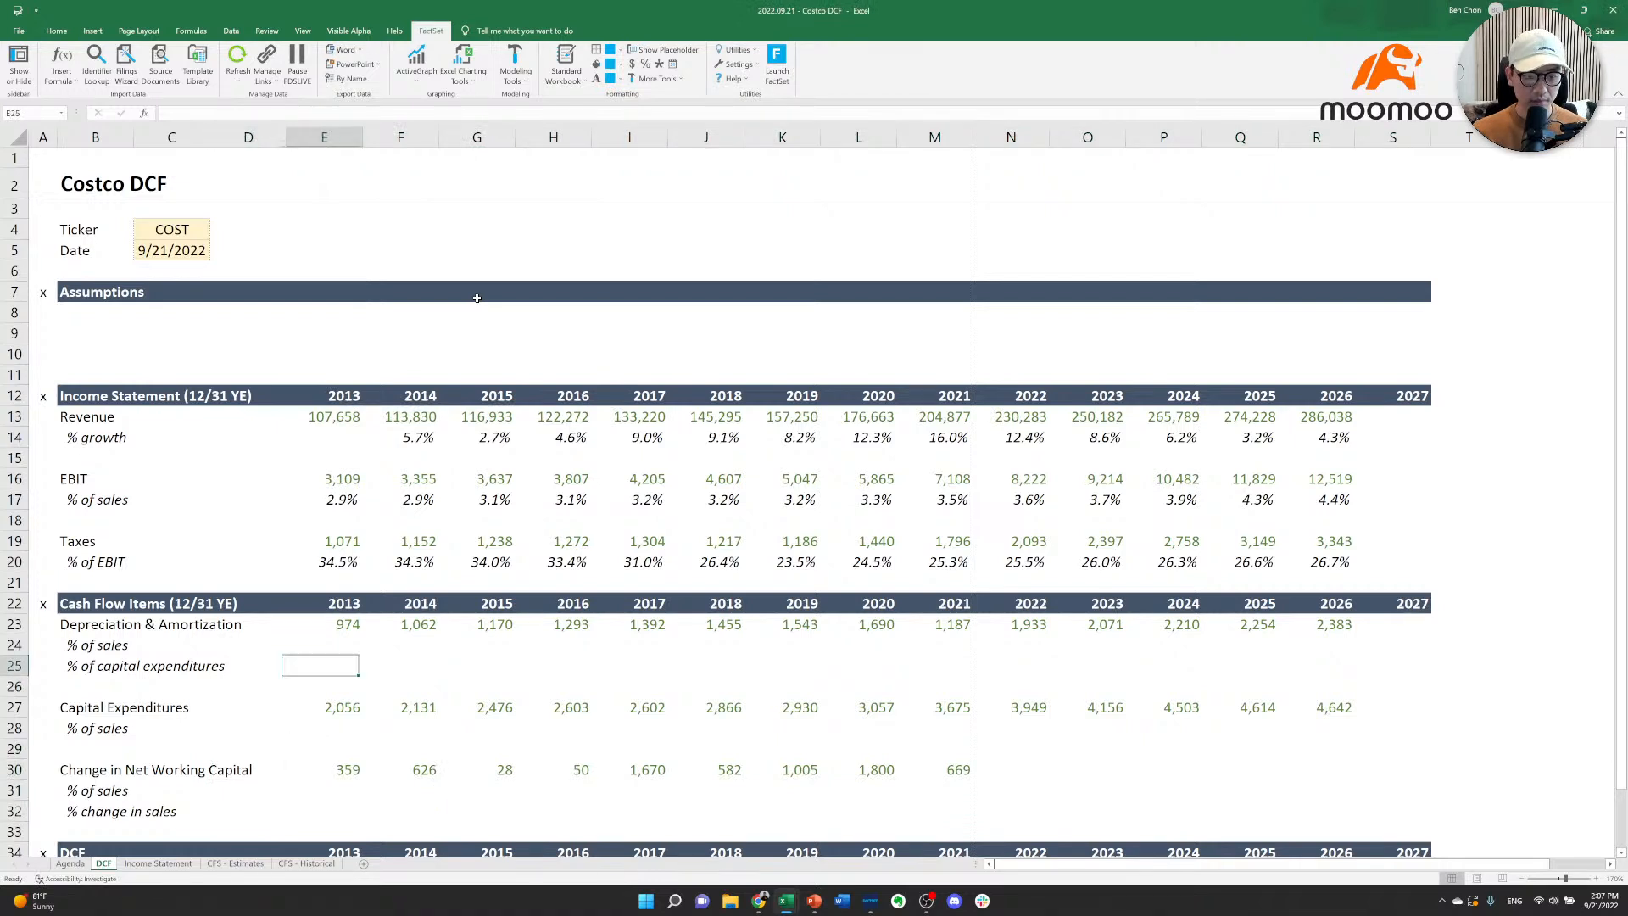
{"action": "key", "text": "Up"}
{"action": "type", "text": "="}
{"action": "key", "text": "Up"}
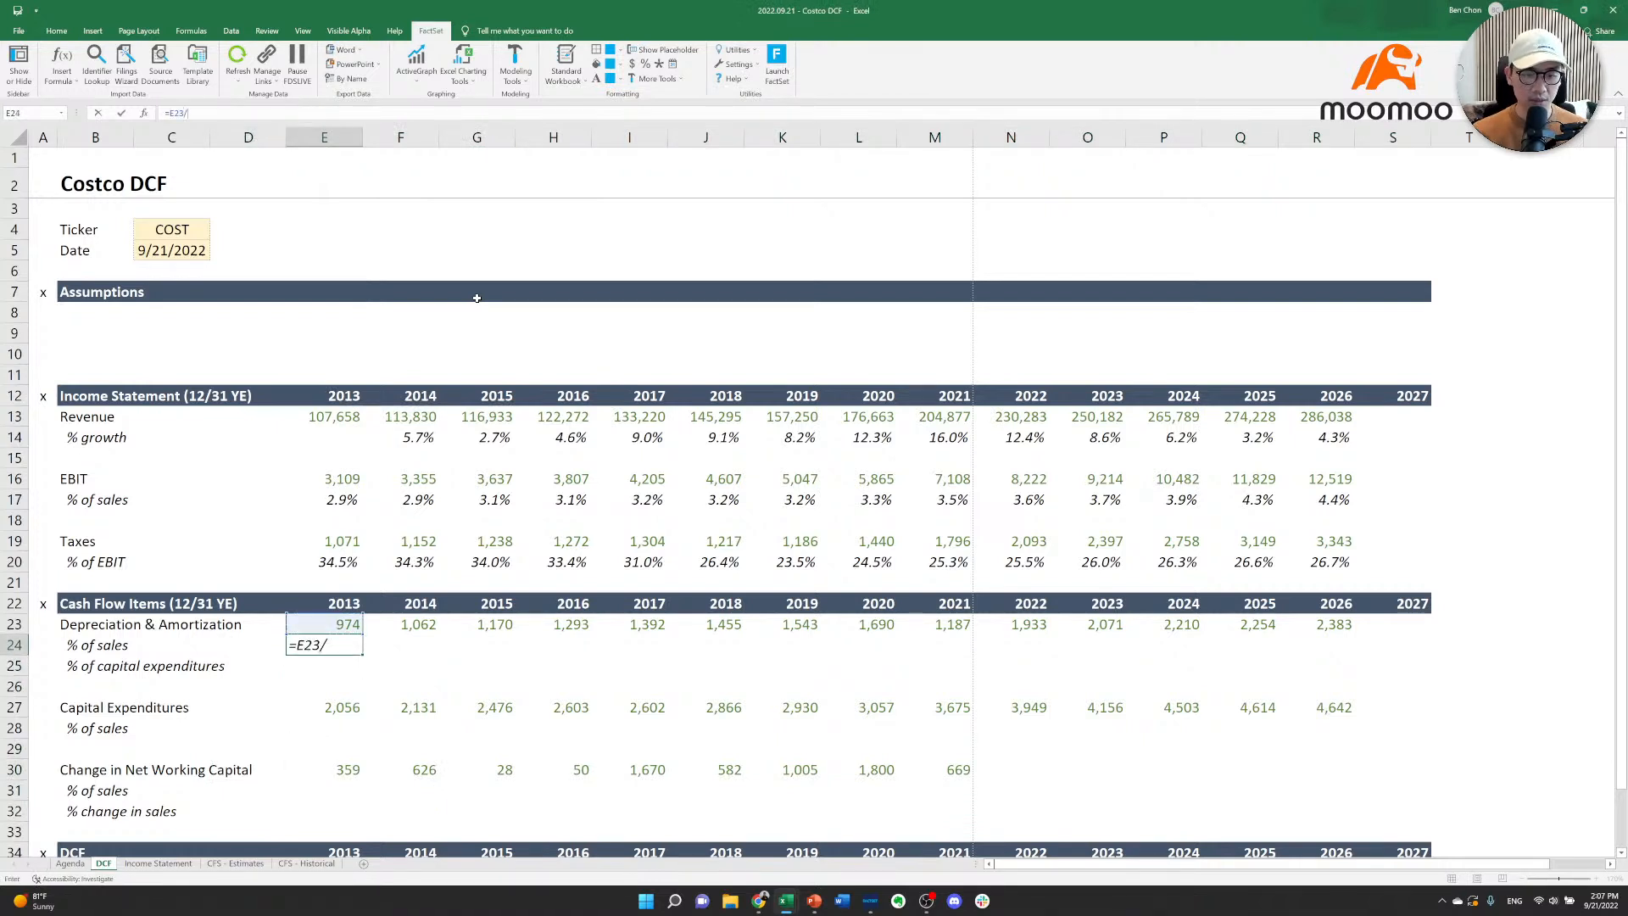
{"action": "key", "text": "Up"}
{"action": "key", "text": "Up"}
{"action": "key", "text": "Up"}
{"action": "key", "text": "Up"}
{"action": "key", "text": "Up"}
{"action": "key", "text": "Up"}
{"action": "key", "text": "Up"}
{"action": "key", "text": "Up"}
{"action": "key", "text": "Up"}
{"action": "key", "text": "Up"}
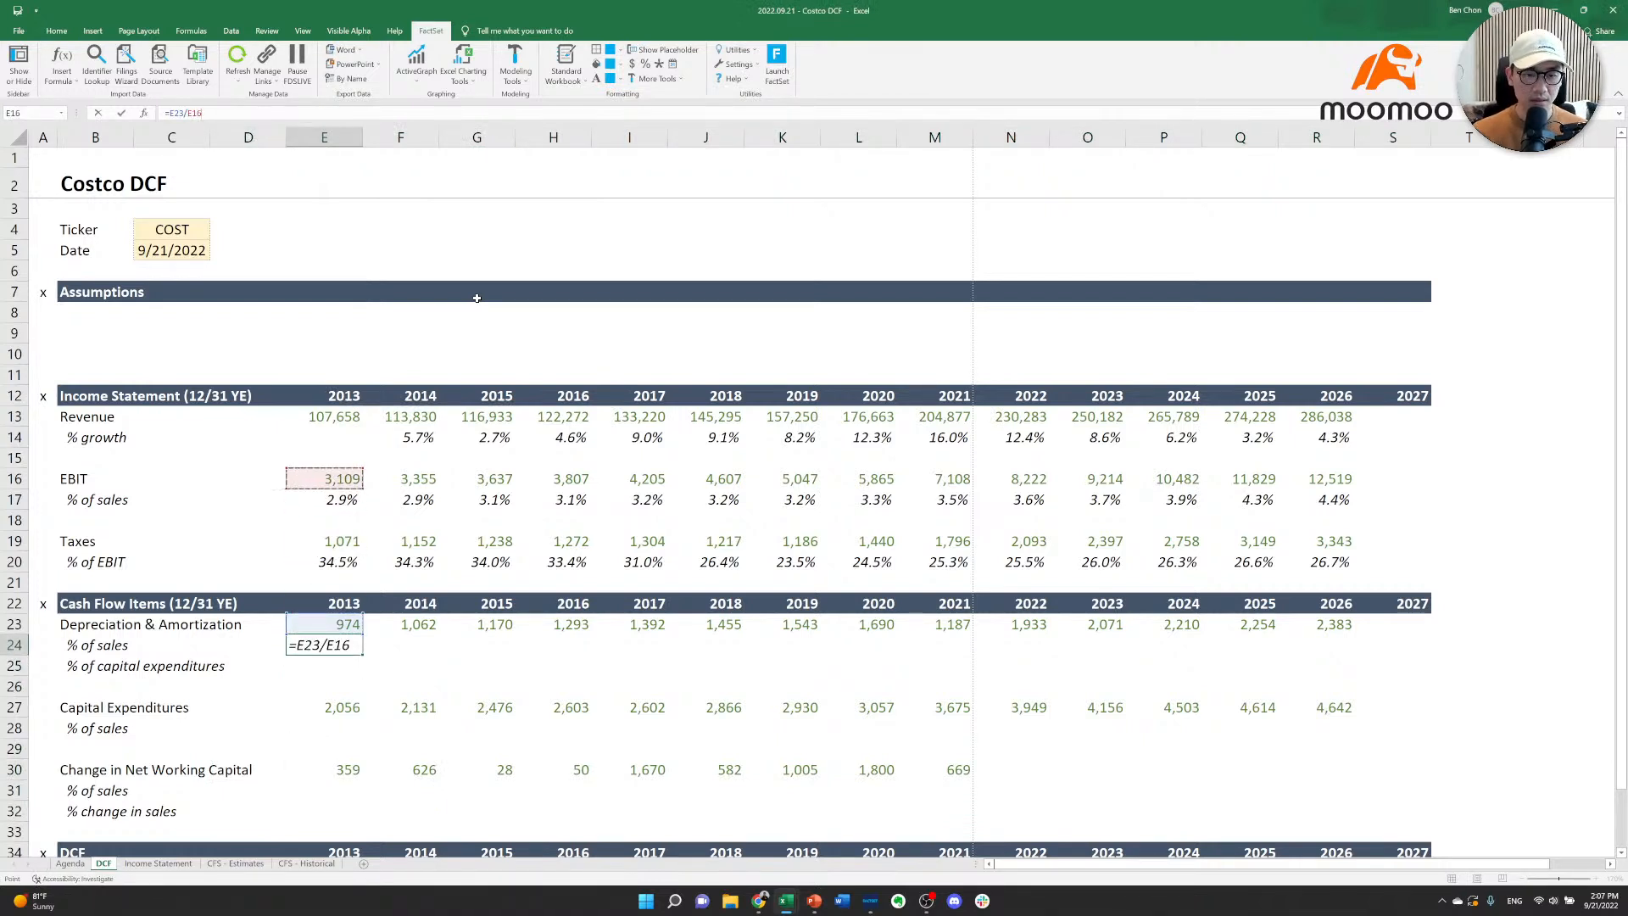
{"action": "key", "text": "Tab"}
{"action": "key", "text": "Left"}
Copy the Depreciation & Amortization % of sales formula from E24 across the 2014 through 2026 columns, to R24.
{"action": "key", "text": "ctrl+c"}
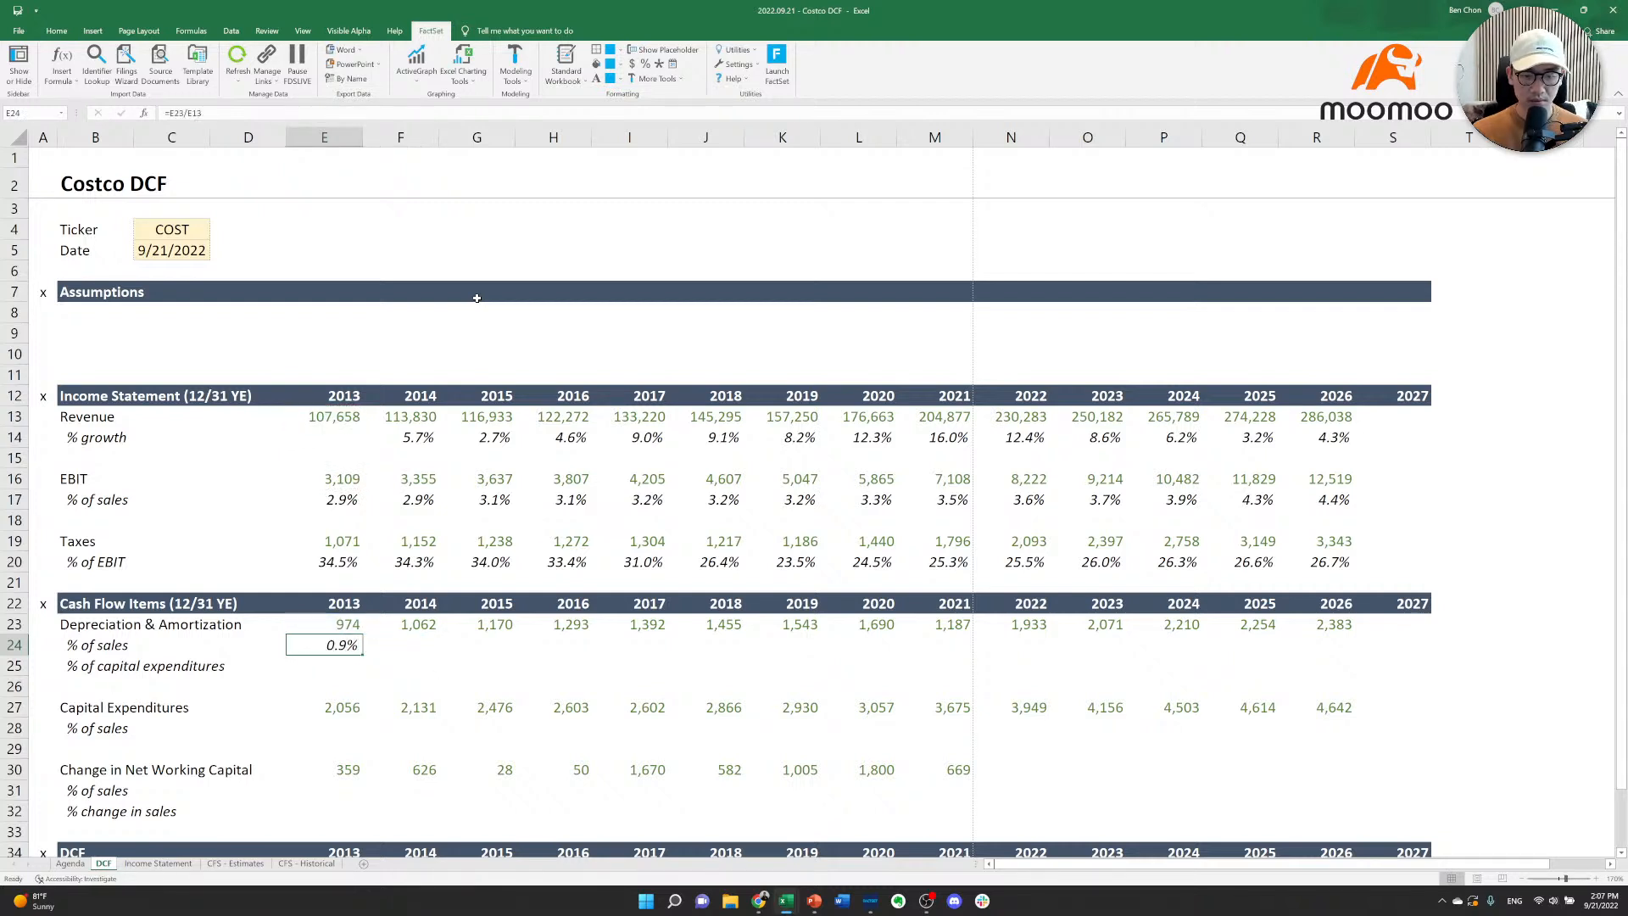
{"action": "key", "text": "shift+Right"}
{"action": "key", "text": "shift+Right"}
{"action": "key", "text": "shift+Right"}
{"action": "key", "text": "shift+Right"}
{"action": "key", "text": "shift+Right"}
{"action": "key", "text": "shift+Right"}
{"action": "key", "text": "shift+Right"}
{"action": "key", "text": "shift+Right"}
{"action": "key", "text": "shift+Right"}
{"action": "key", "text": "shift+Right"}
{"action": "key", "text": "shift+Right"}
{"action": "key", "text": "shift+Right"}
{"action": "key", "text": "shift+Right"}
{"action": "key", "text": "shift+Right"}
{"action": "key", "text": "shift+Right"}
{"action": "key", "text": "shift+Left"}
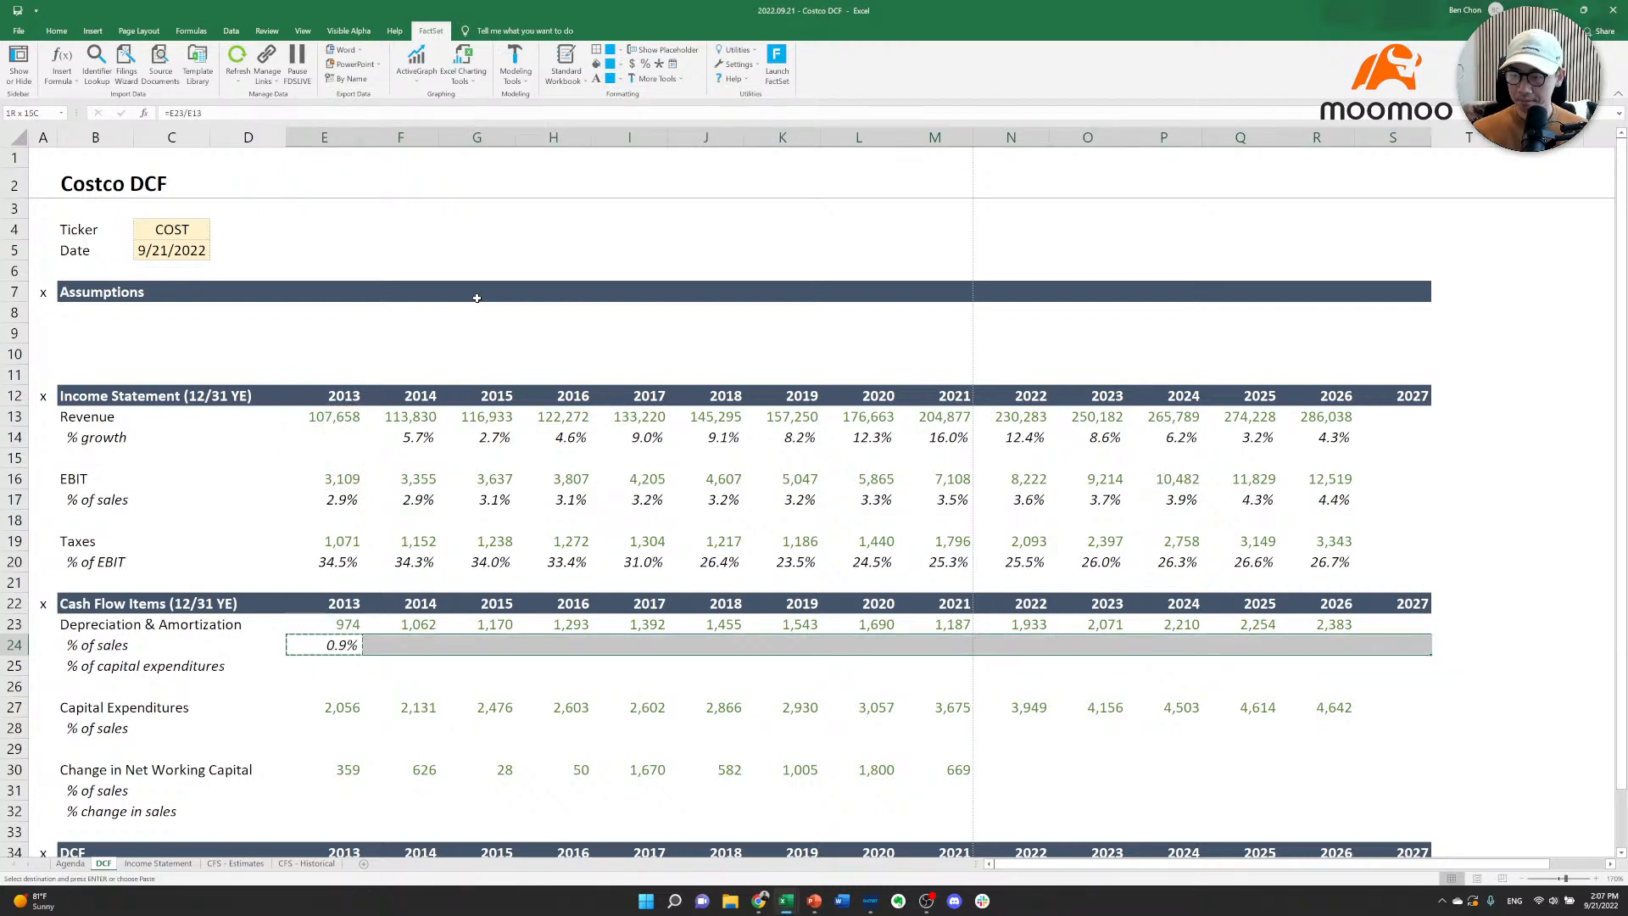
{"action": "key", "text": "shift+Left"}
{"action": "key", "text": "ctrl+v"}
{"action": "key", "text": "Escape"}
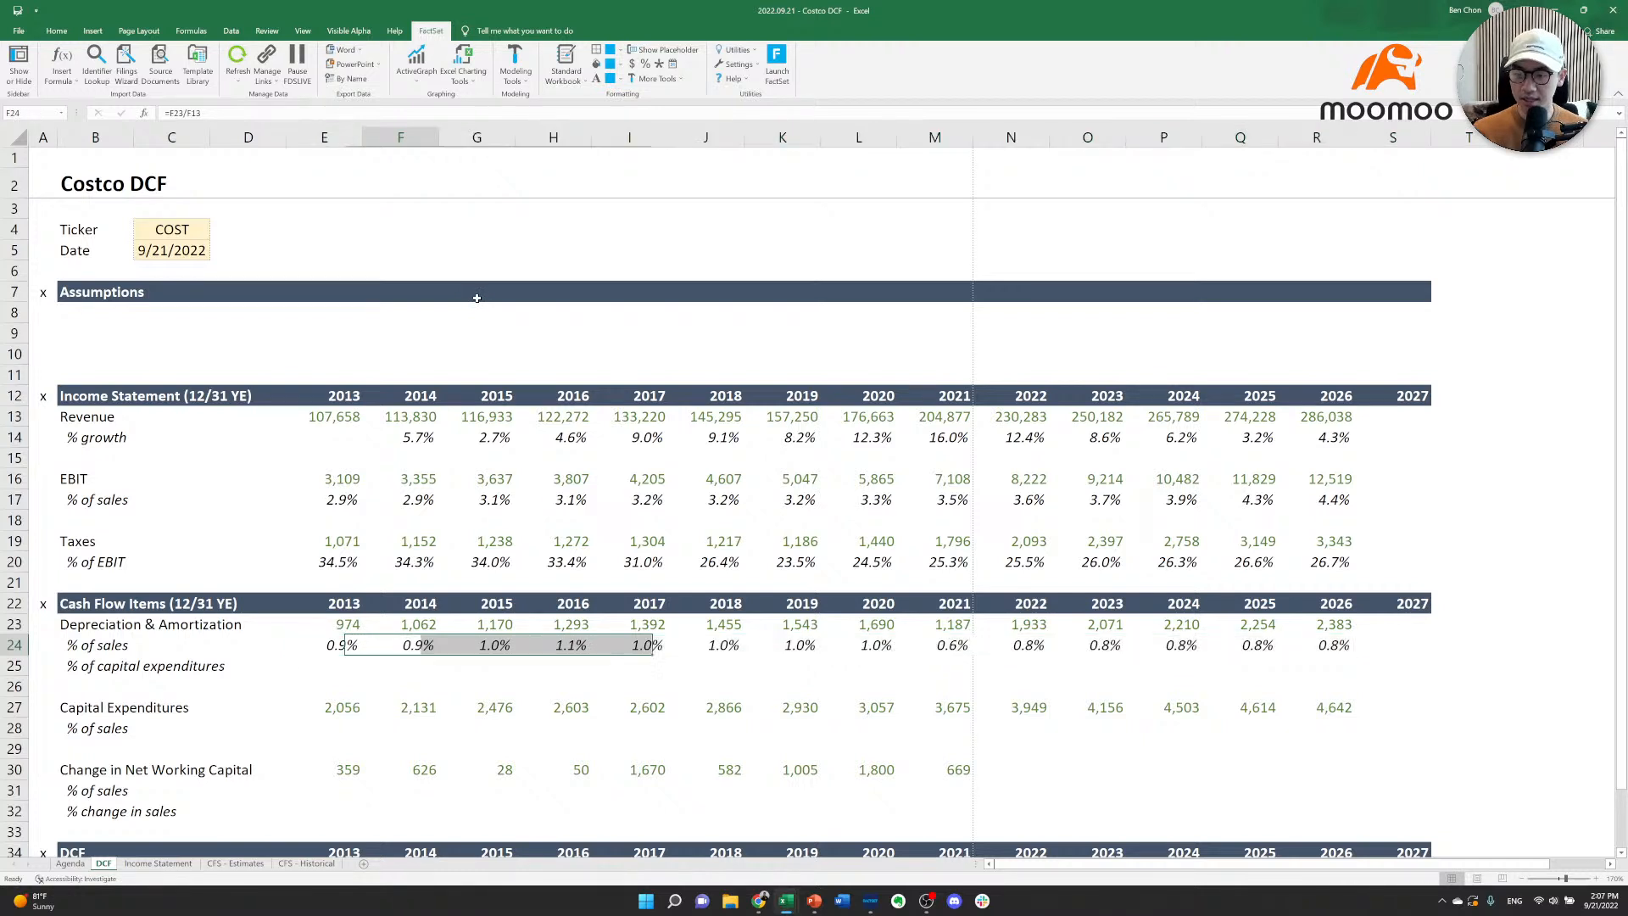
Calculate 2013 Depreciation & Amortization as a percentage of capital expenditures in E25 with =E23/E27.
{"action": "key", "text": "Down"}
{"action": "key", "text": "Down"}
{"action": "key", "text": "Up"}
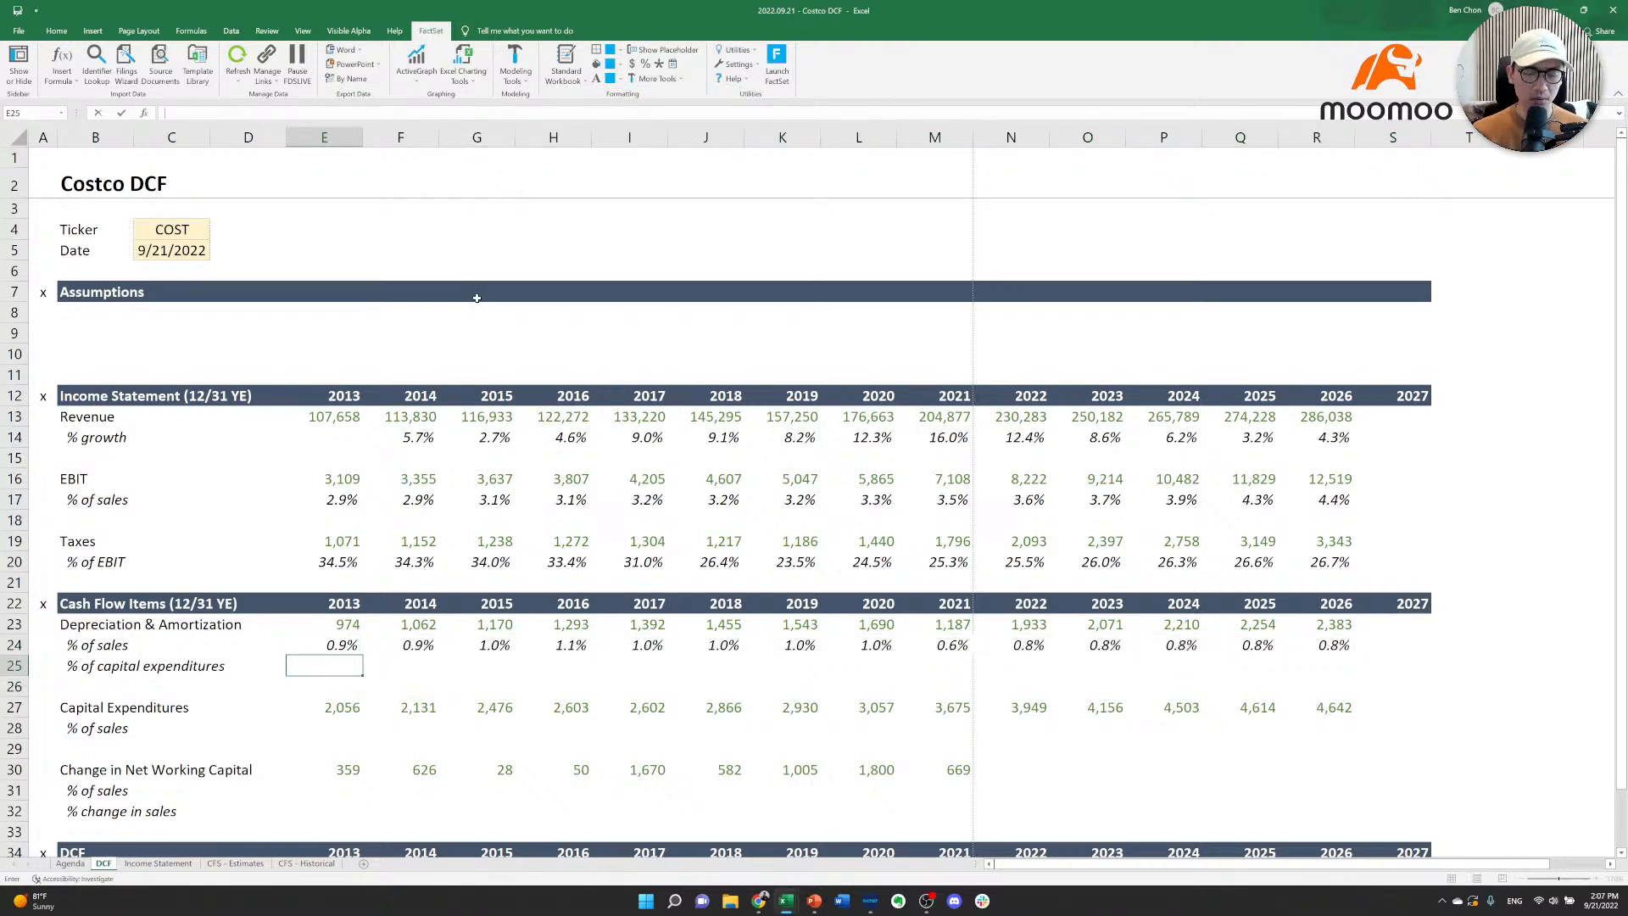
{"action": "key", "text": "Up"}
{"action": "key", "text": "Down"}
{"action": "type", "text": "="}
{"action": "key", "text": "Up"}
{"action": "key", "text": "Up"}
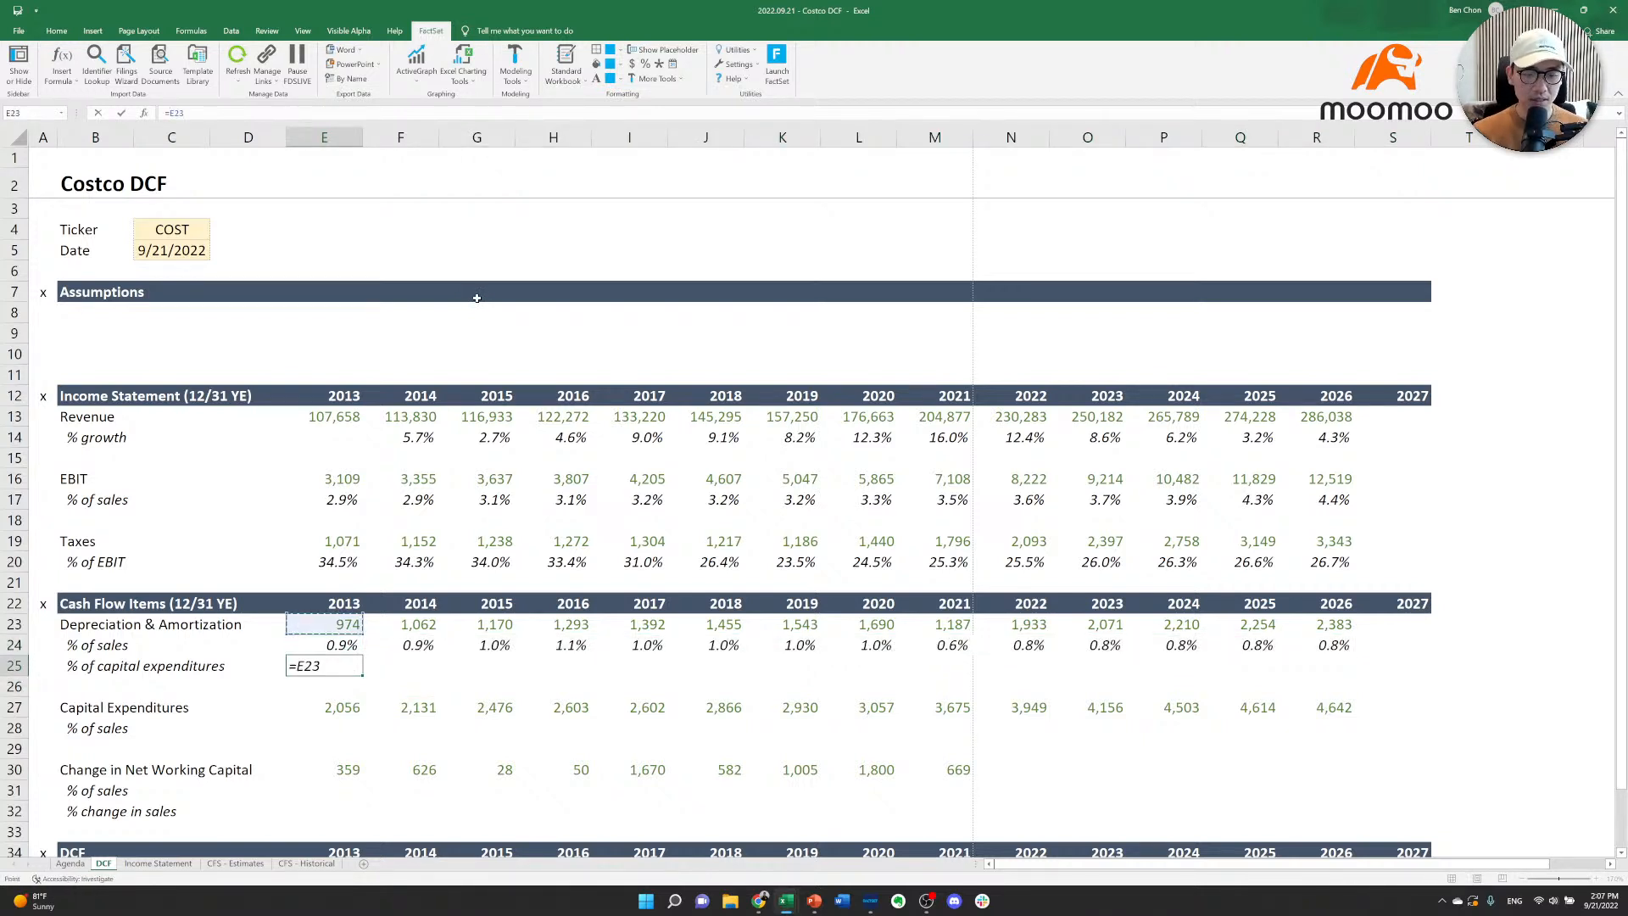
{"action": "type", "text": "/"}
{"action": "key", "text": "Down"}
{"action": "key", "text": "Down"}
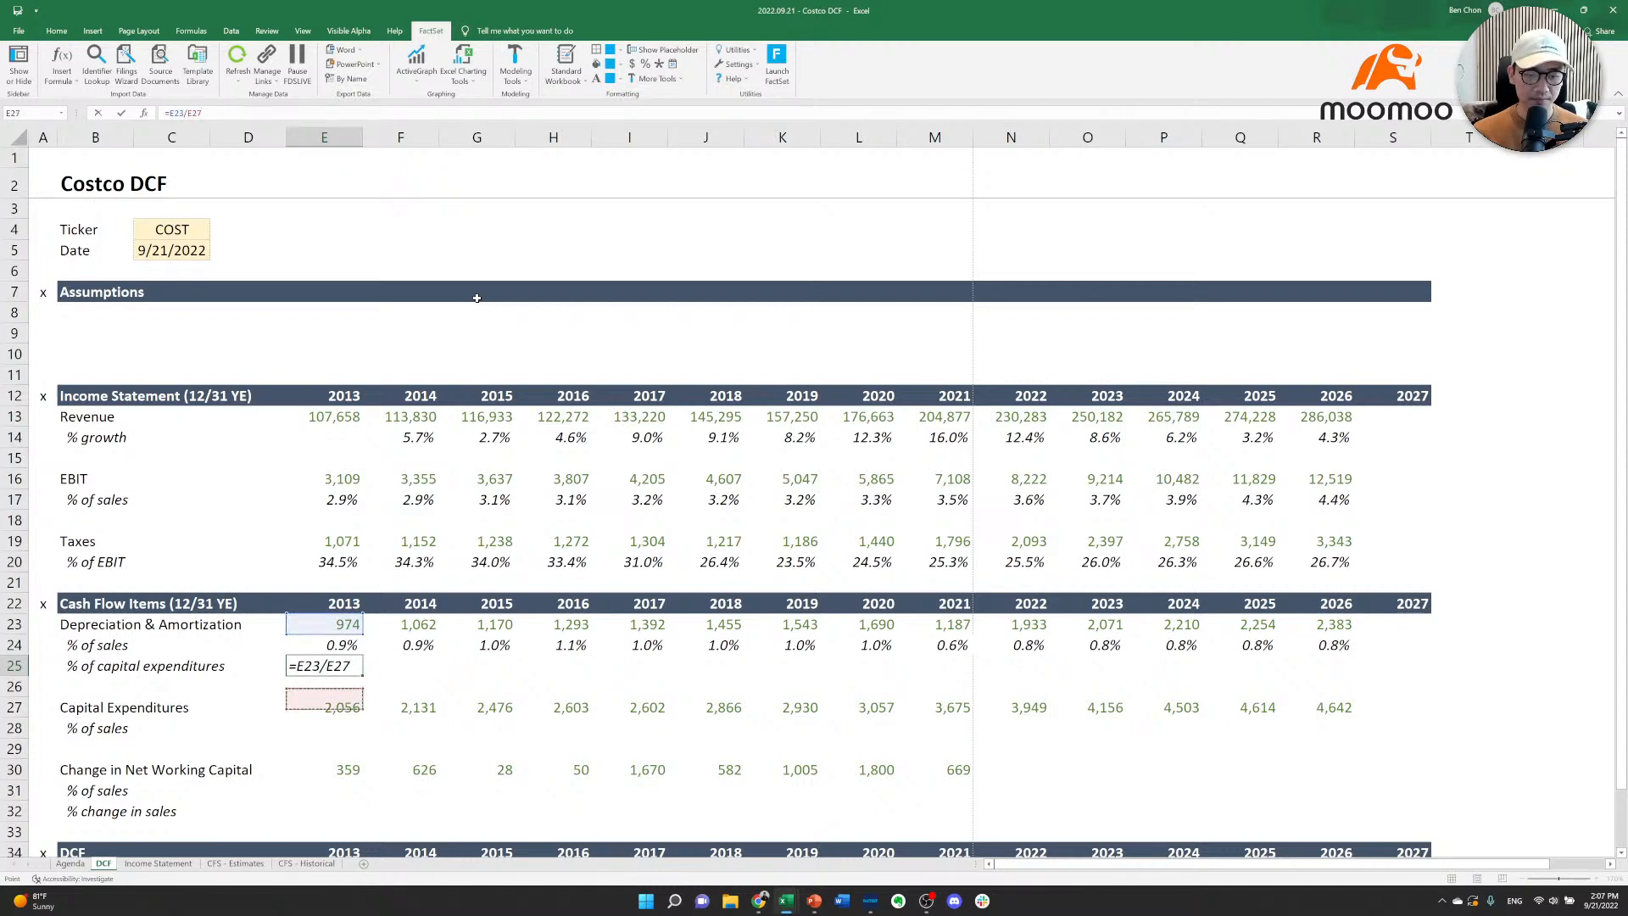
{"action": "key", "text": "ctrl+Return"}
Copy the % of capital expenditures formula from E25 across the 2014 through 2026 columns, to R25.
{"action": "key", "text": "ctrl+c"}
{"action": "key", "text": "shift+Right"}
{"action": "key", "text": "shift+Right"}
{"action": "key", "text": "shift+Right"}
{"action": "key", "text": "shift+Right"}
{"action": "key", "text": "shift+Right"}
{"action": "key", "text": "shift+Right"}
{"action": "key", "text": "shift+Right"}
{"action": "key", "text": "shift+Right"}
{"action": "key", "text": "shift+Right"}
{"action": "key", "text": "shift+Right"}
{"action": "key", "text": "shift+Right"}
{"action": "key", "text": "shift+Right"}
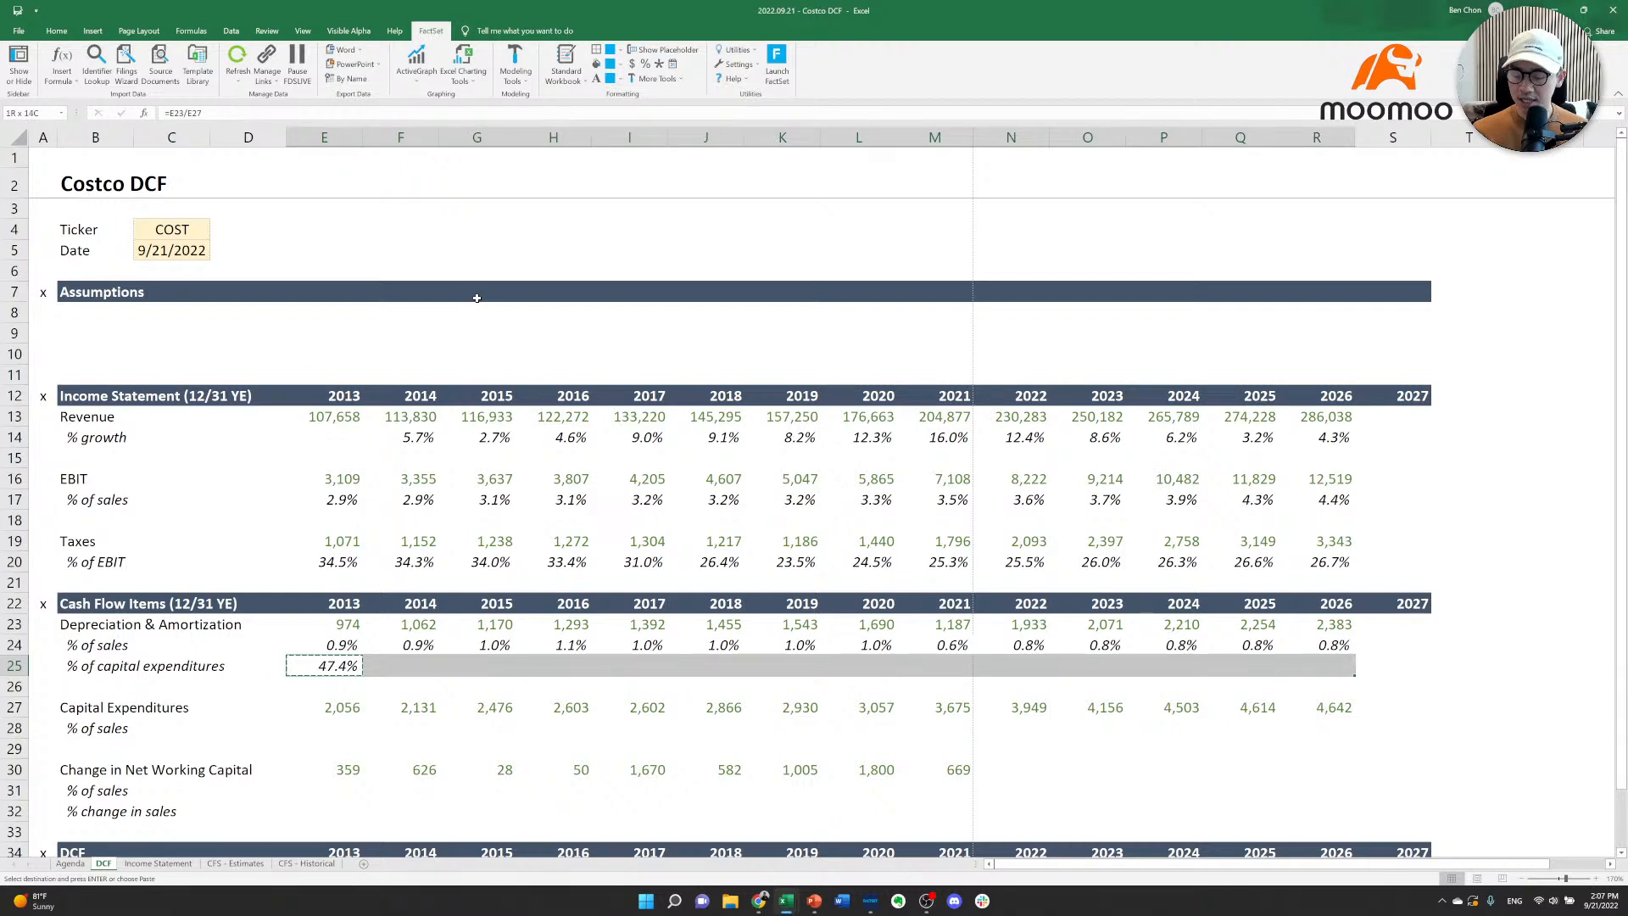
{"action": "key", "text": "ctrl+v"}
{"action": "key", "text": "Escape"}
{"action": "key", "text": "Down"}
{"action": "key", "text": "shift+Right"}
{"action": "key", "text": "shift+Left"}
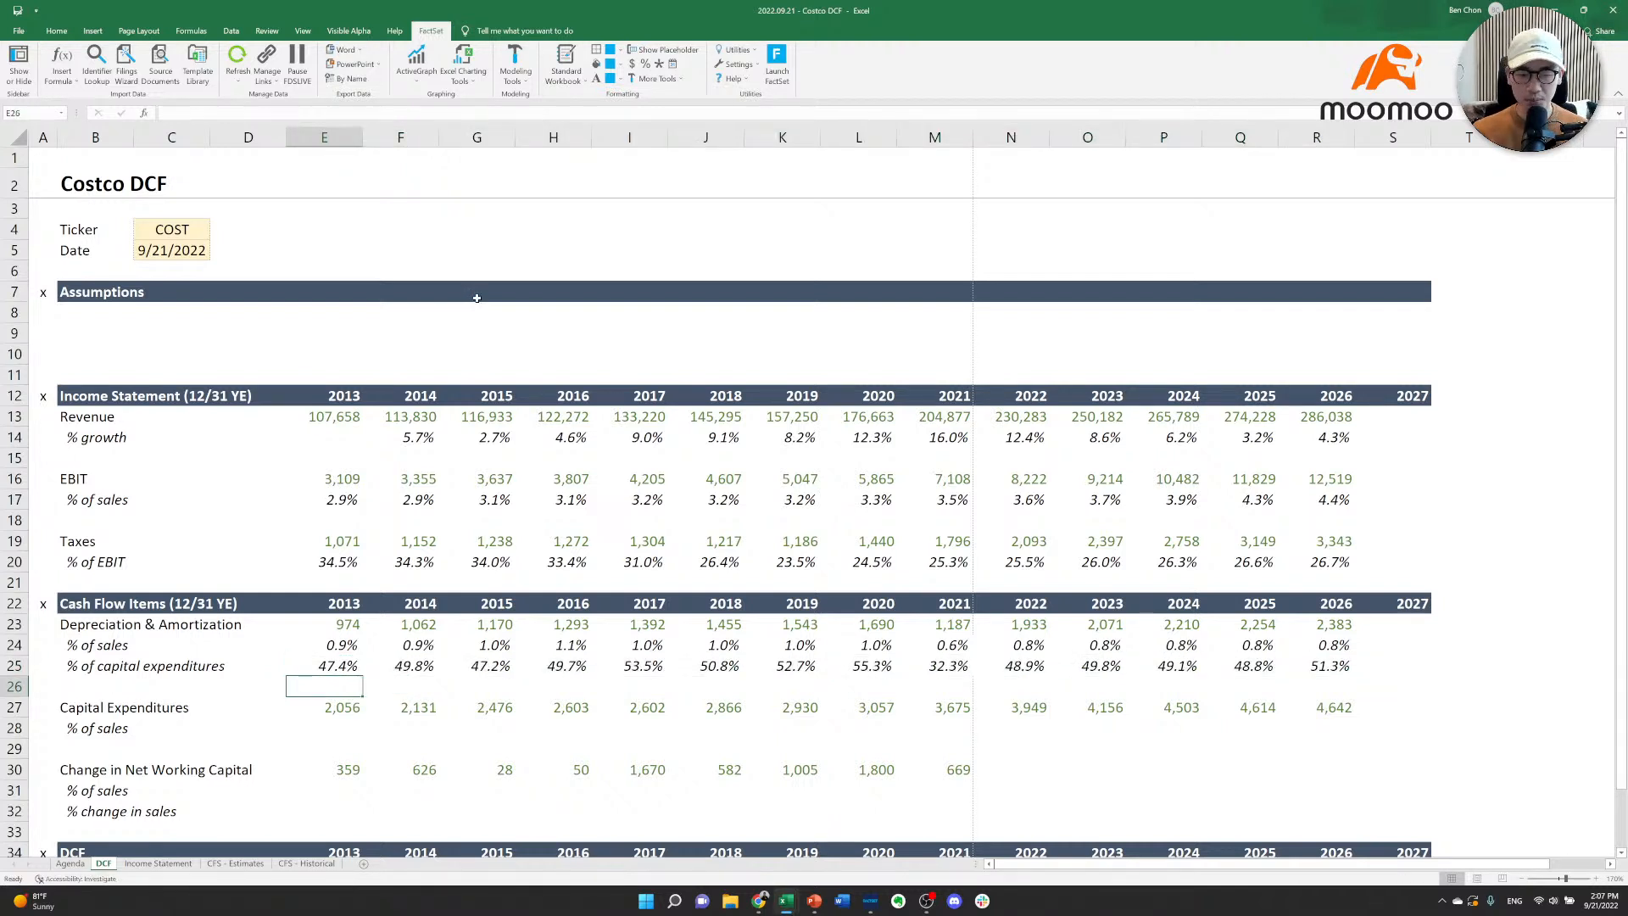
{"action": "key", "text": "Down"}
{"action": "key", "text": "Down"}
{"action": "type", "text": "="}
{"action": "key", "text": "Up"}
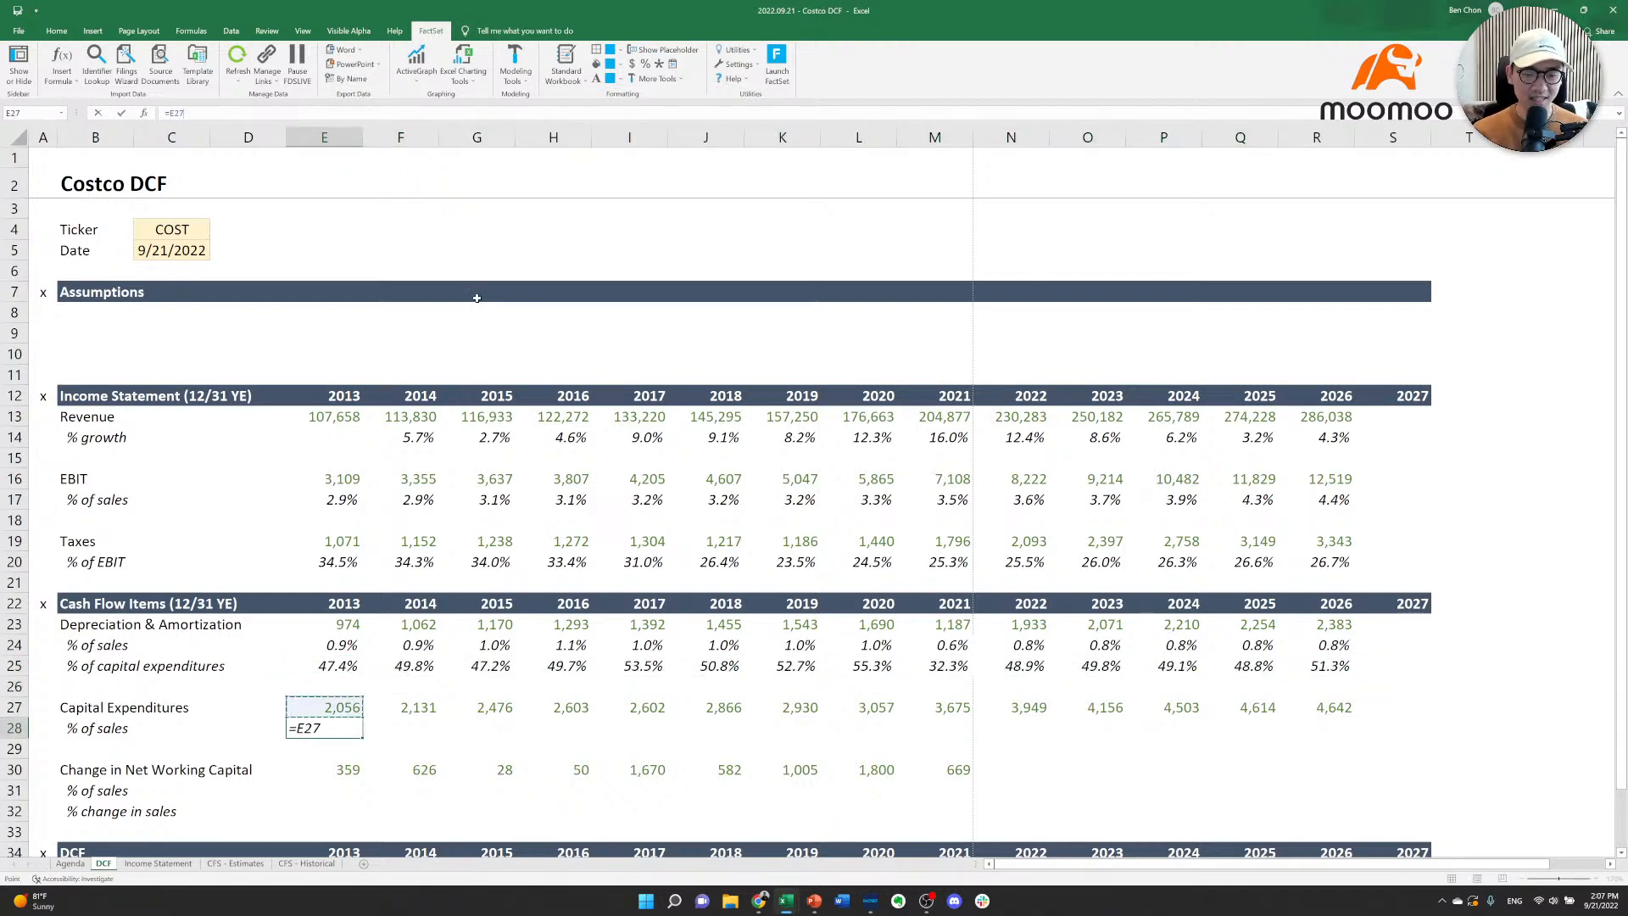
{"action": "type", "text": "/"}
{"action": "key", "text": "Up"}
{"action": "key", "text": "Up"}
{"action": "key", "text": "Up"}
{"action": "key", "text": "Up"}
{"action": "key", "text": "Up"}
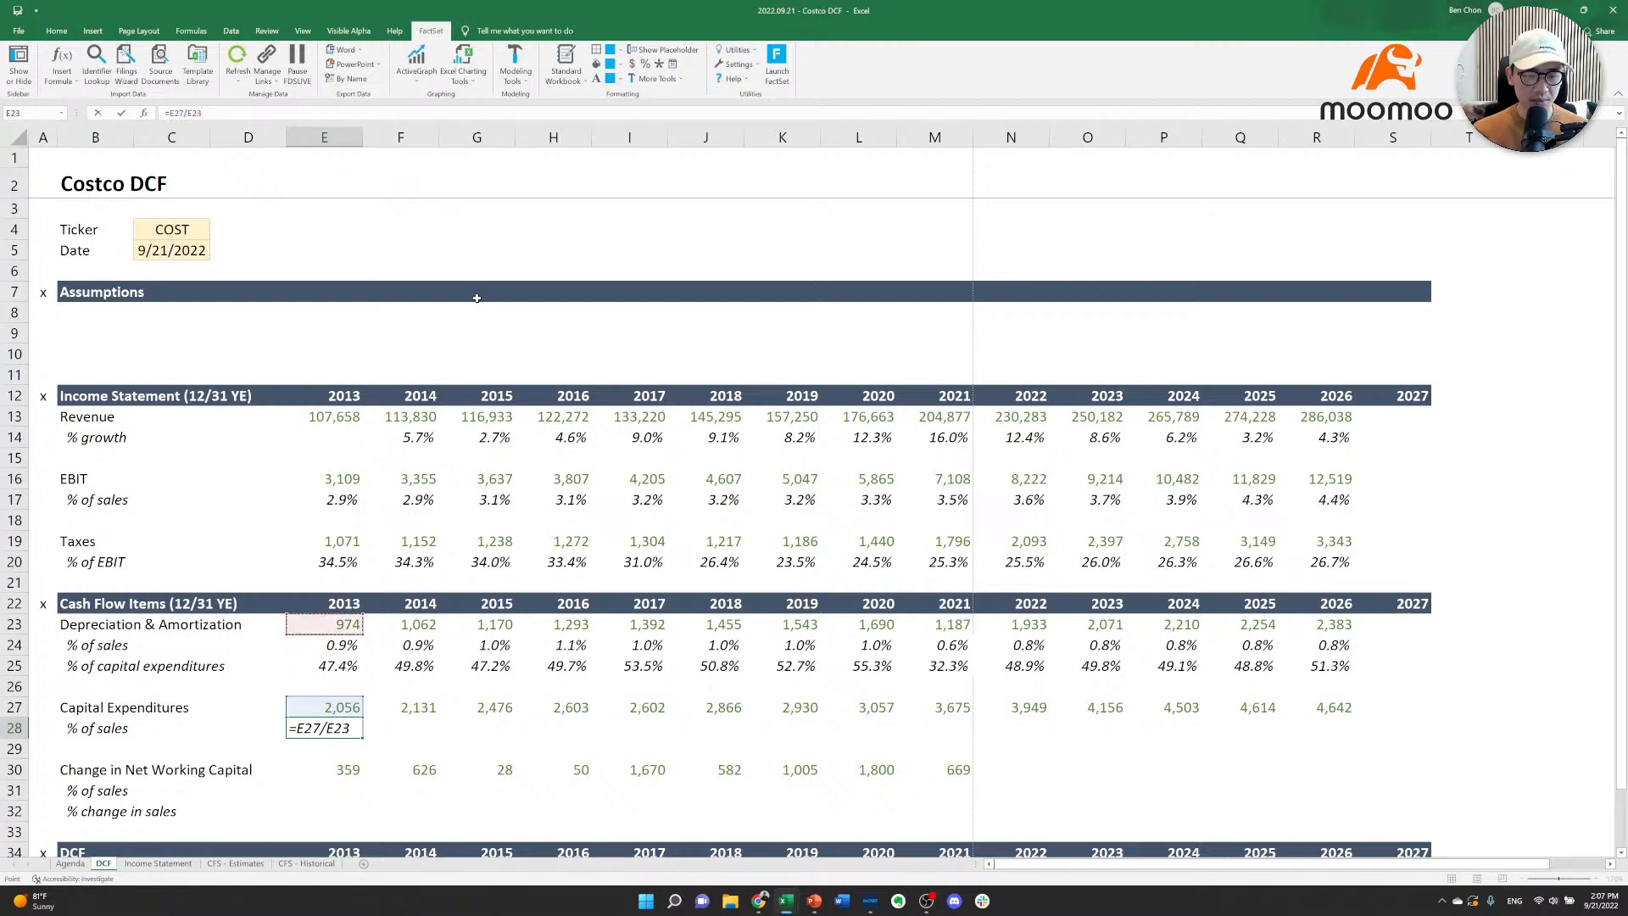
{"action": "key", "text": "Escape"}
Check the cell references in the 2013 Depreciation & Amortization ratio formulas in E24 and E25.
{"action": "key", "text": "Up"}
{"action": "key", "text": "Up"}
{"action": "key", "text": "Up"}
{"action": "key", "text": "Up"}
{"action": "key", "text": "F2"}
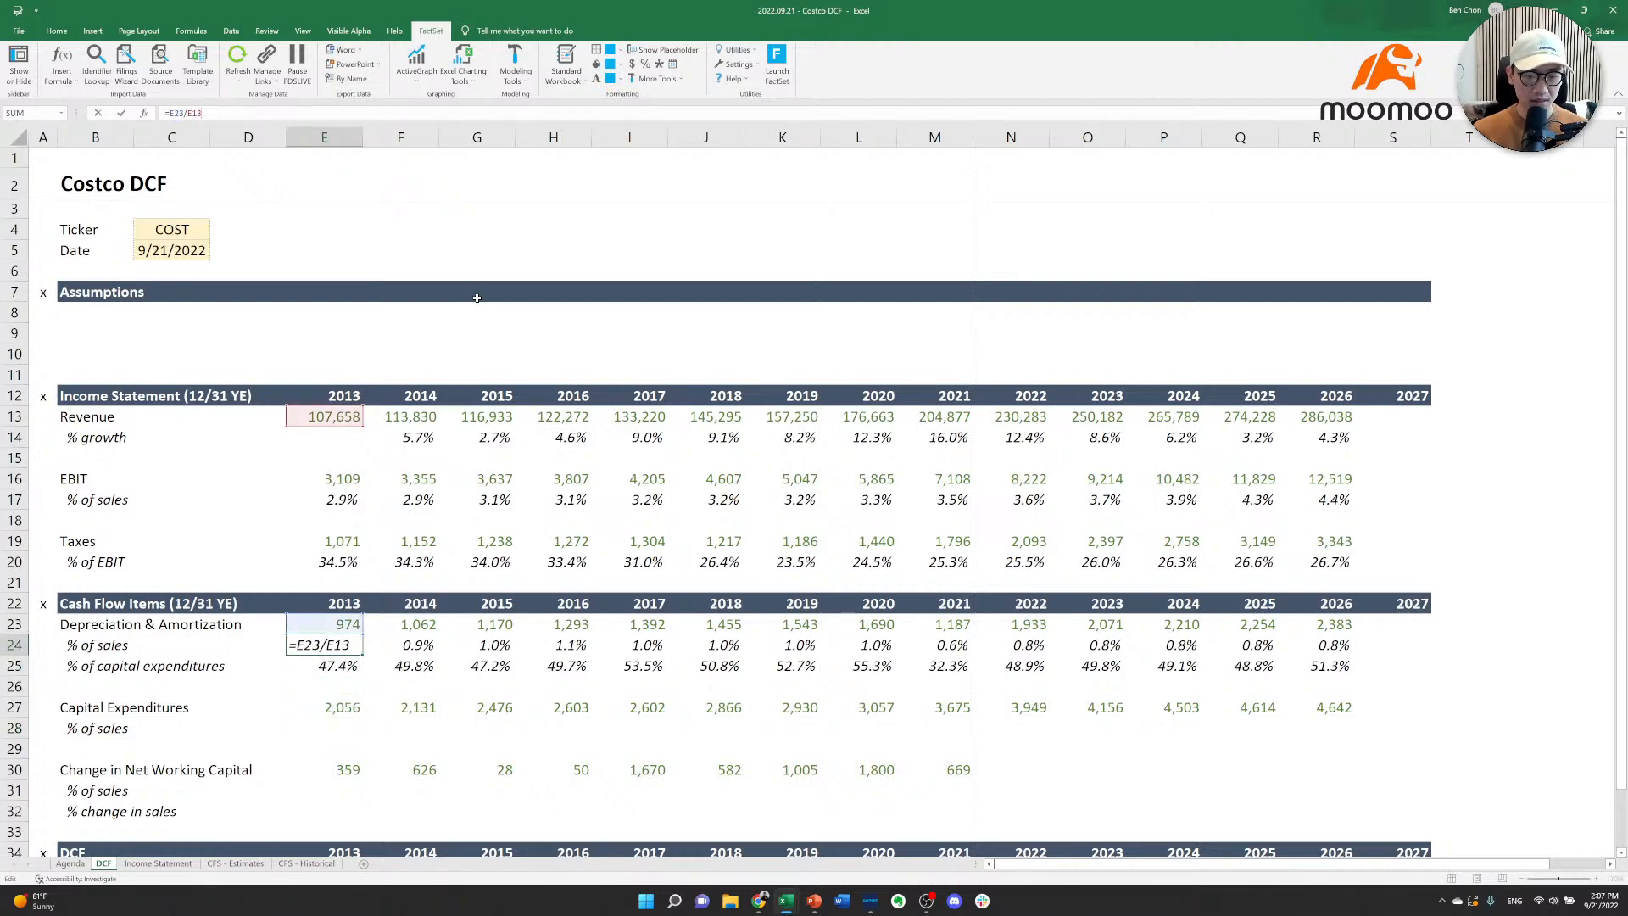
{"action": "key", "text": "Escape"}
{"action": "key", "text": "Down"}
{"action": "key", "text": "F2"}
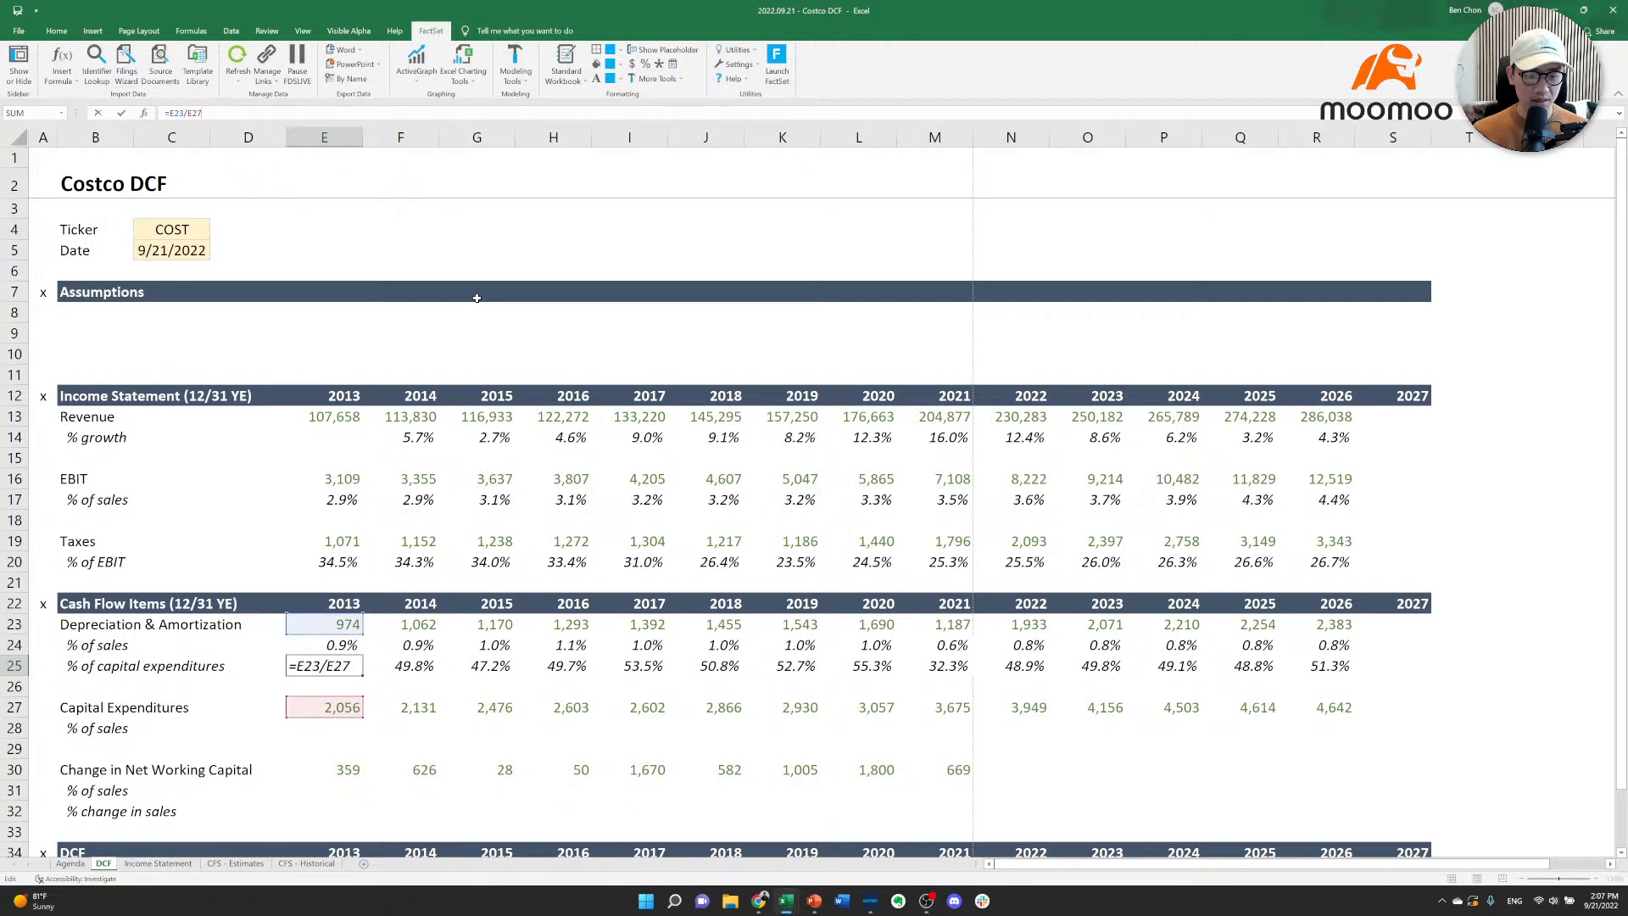
{"action": "key", "text": "Escape"}
Calculate 2013 Capital Expenditures as a percentage of revenue in E28 with =E27/E13.
{"action": "key", "text": "Down"}
{"action": "key", "text": "Down"}
{"action": "key", "text": "Down"}
{"action": "type", "text": "="}
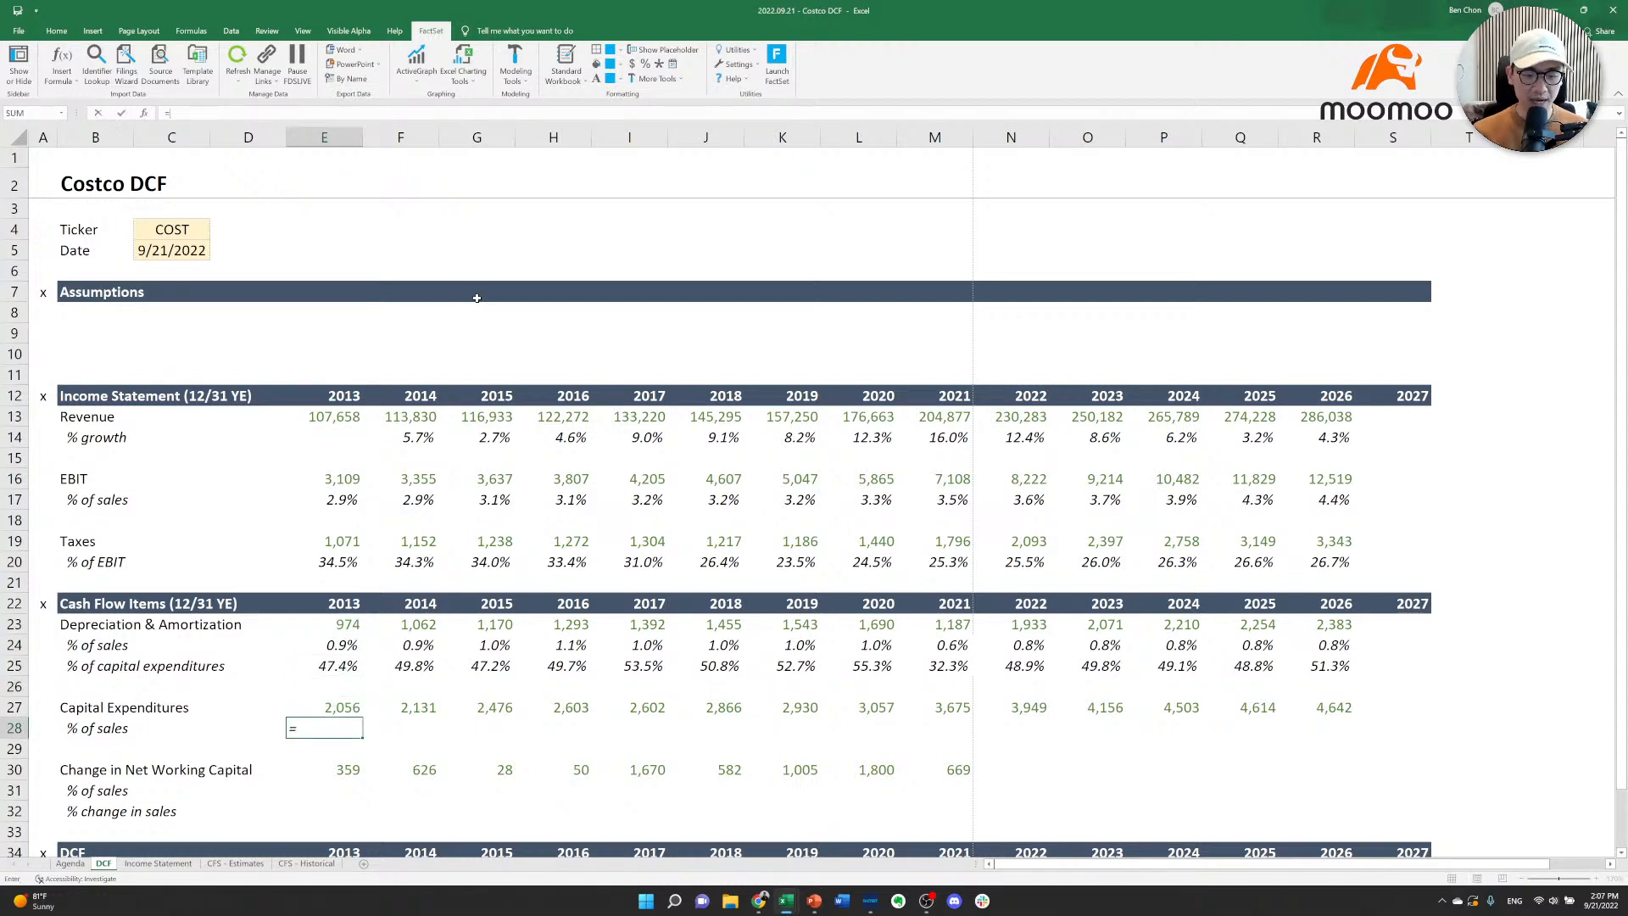
{"action": "key", "text": "Up"}
{"action": "type", "text": "/"}
{"action": "key", "text": "Up"}
{"action": "key", "text": "Up"}
{"action": "key", "text": "Up"}
{"action": "key", "text": "Up"}
{"action": "key", "text": "Up"}
{"action": "key", "text": "Up"}
{"action": "key", "text": "Up"}
{"action": "key", "text": "Up"}
{"action": "key", "text": "Up"}
{"action": "key", "text": "Up"}
{"action": "key", "text": "Up"}
{"action": "key", "text": "Up"}
{"action": "key", "text": "Up"}
{"action": "key", "text": "Up"}
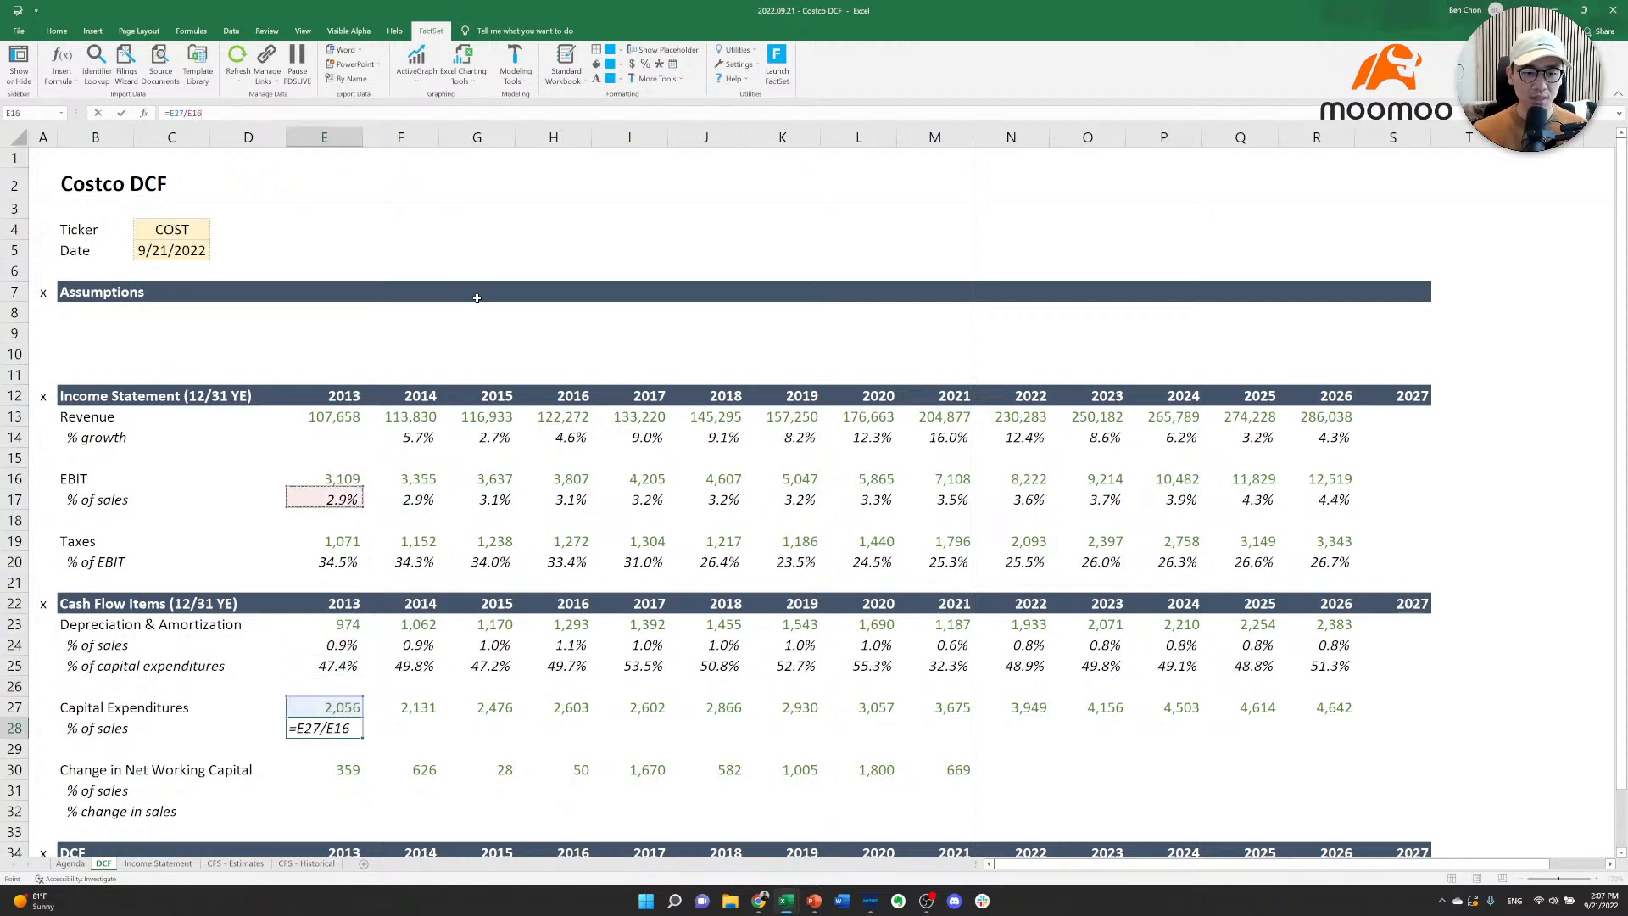
{"action": "key", "text": "Up"}
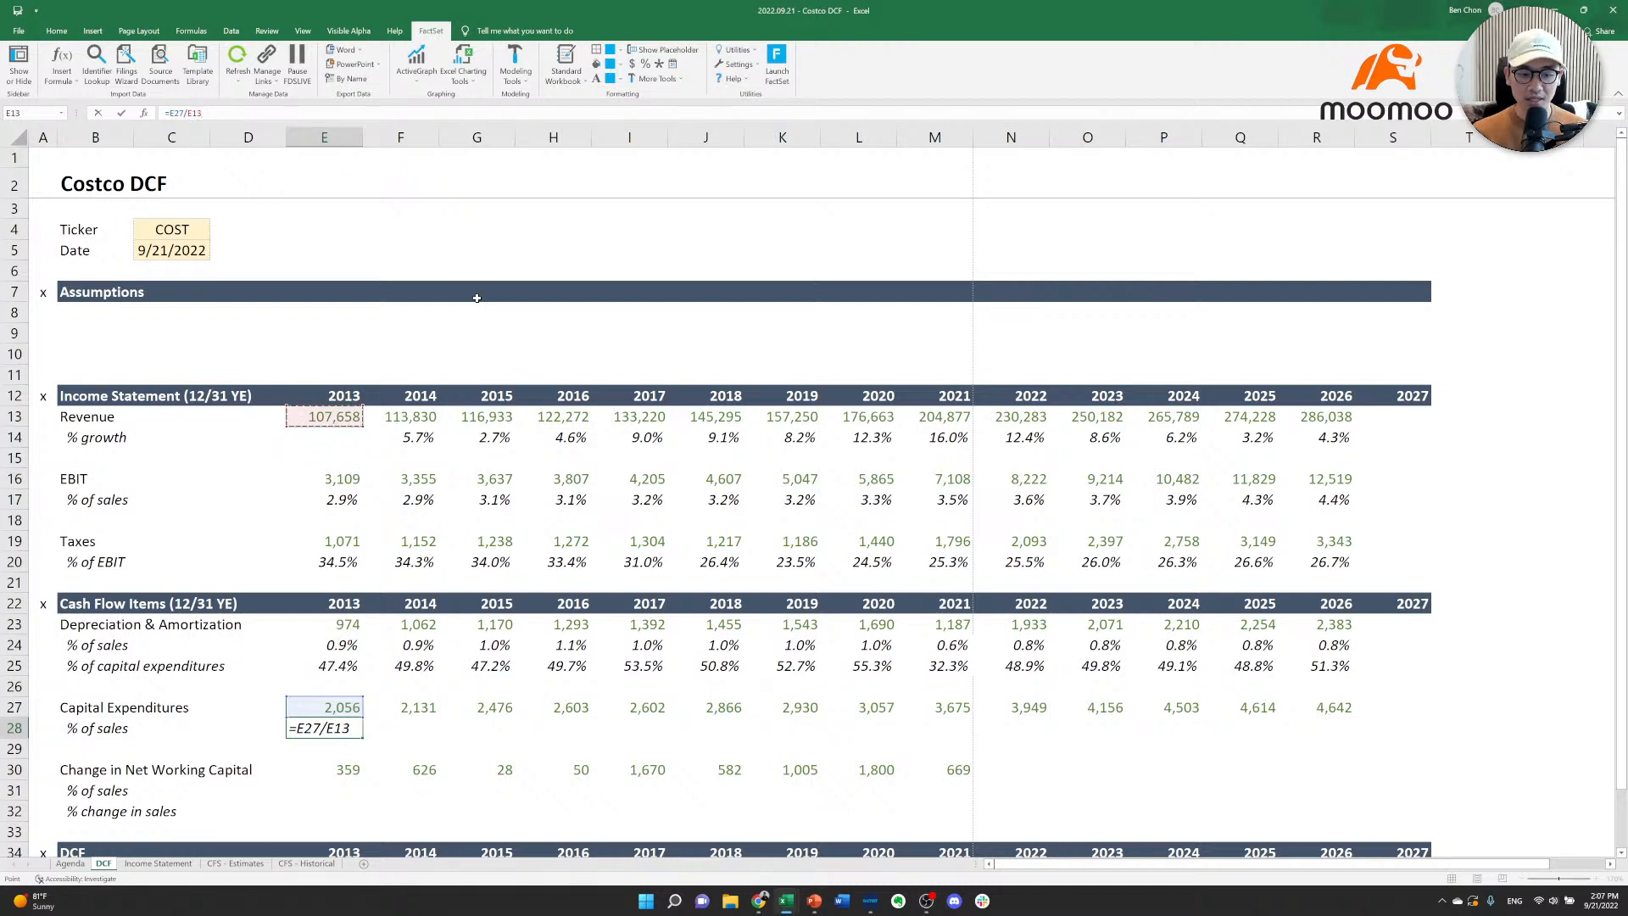
{"action": "key", "text": "ctrl+Return"}
Copy the Capital Expenditures % of sales formula from E28 across the 2014 through 2026 columns, to R28.
{"action": "key", "text": "ctrl+c"}
{"action": "key", "text": "shift+Right"}
{"action": "key", "text": "shift+Right"}
{"action": "key", "text": "shift+Right"}
{"action": "key", "text": "shift+Right"}
{"action": "key", "text": "shift+Right"}
{"action": "key", "text": "shift+Right"}
{"action": "key", "text": "shift+Right"}
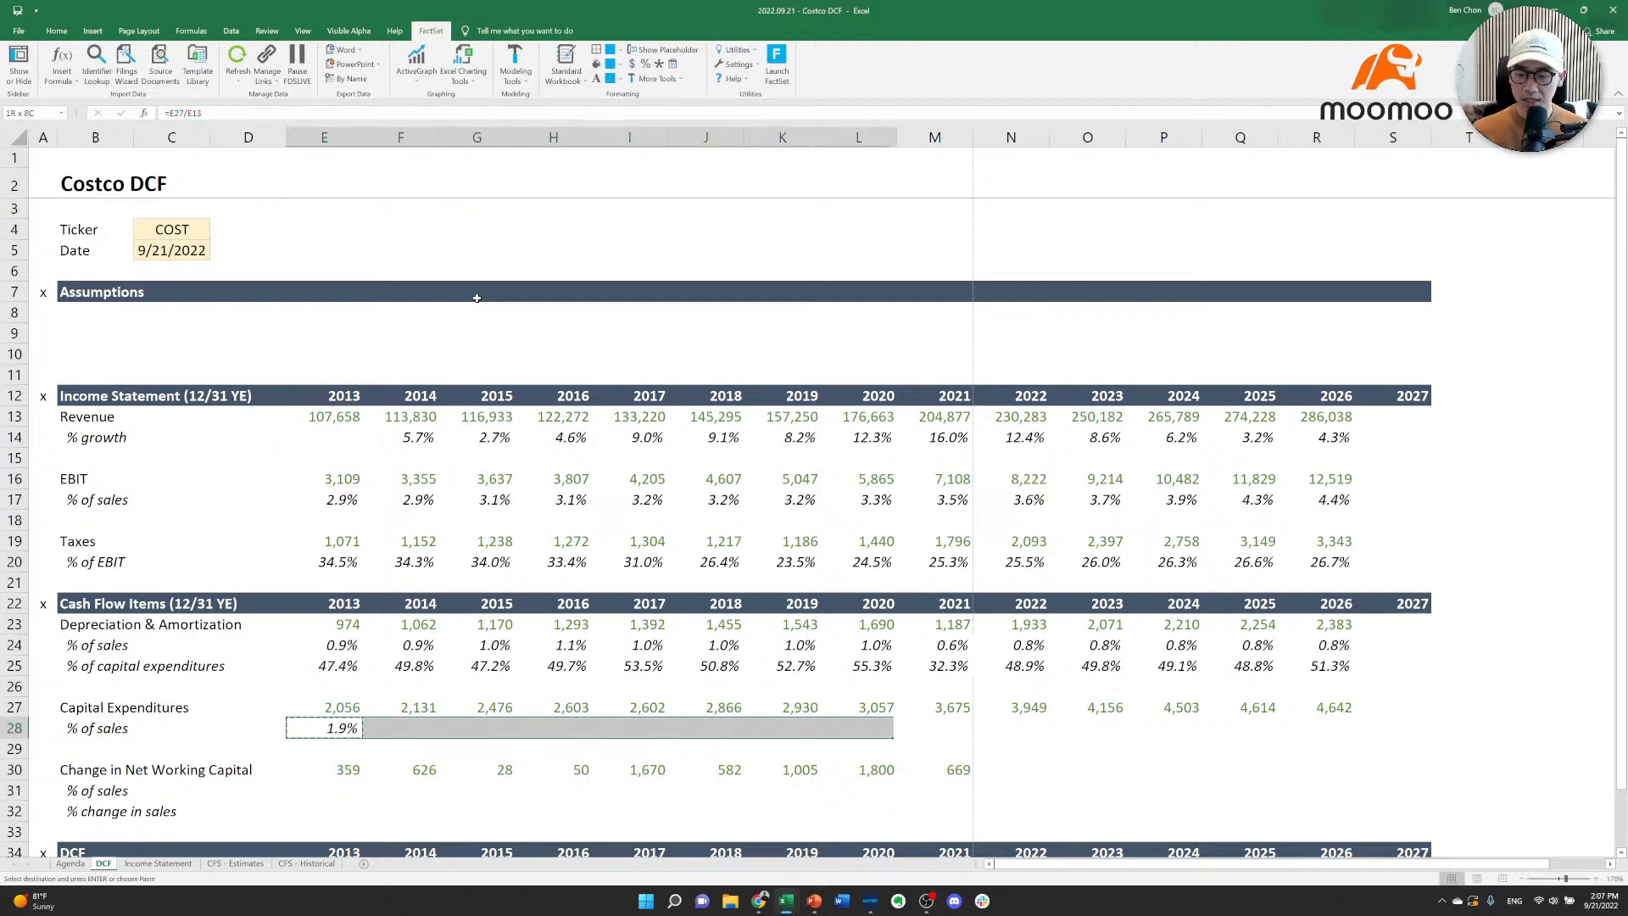
{"action": "key", "text": "shift+Right"}
{"action": "key", "text": "shift+Right"}
{"action": "key", "text": "shift+Right"}
{"action": "key", "text": "shift+Right"}
{"action": "key", "text": "shift+Right"}
{"action": "key", "text": "shift+Right"}
{"action": "key", "text": "shift+Right"}
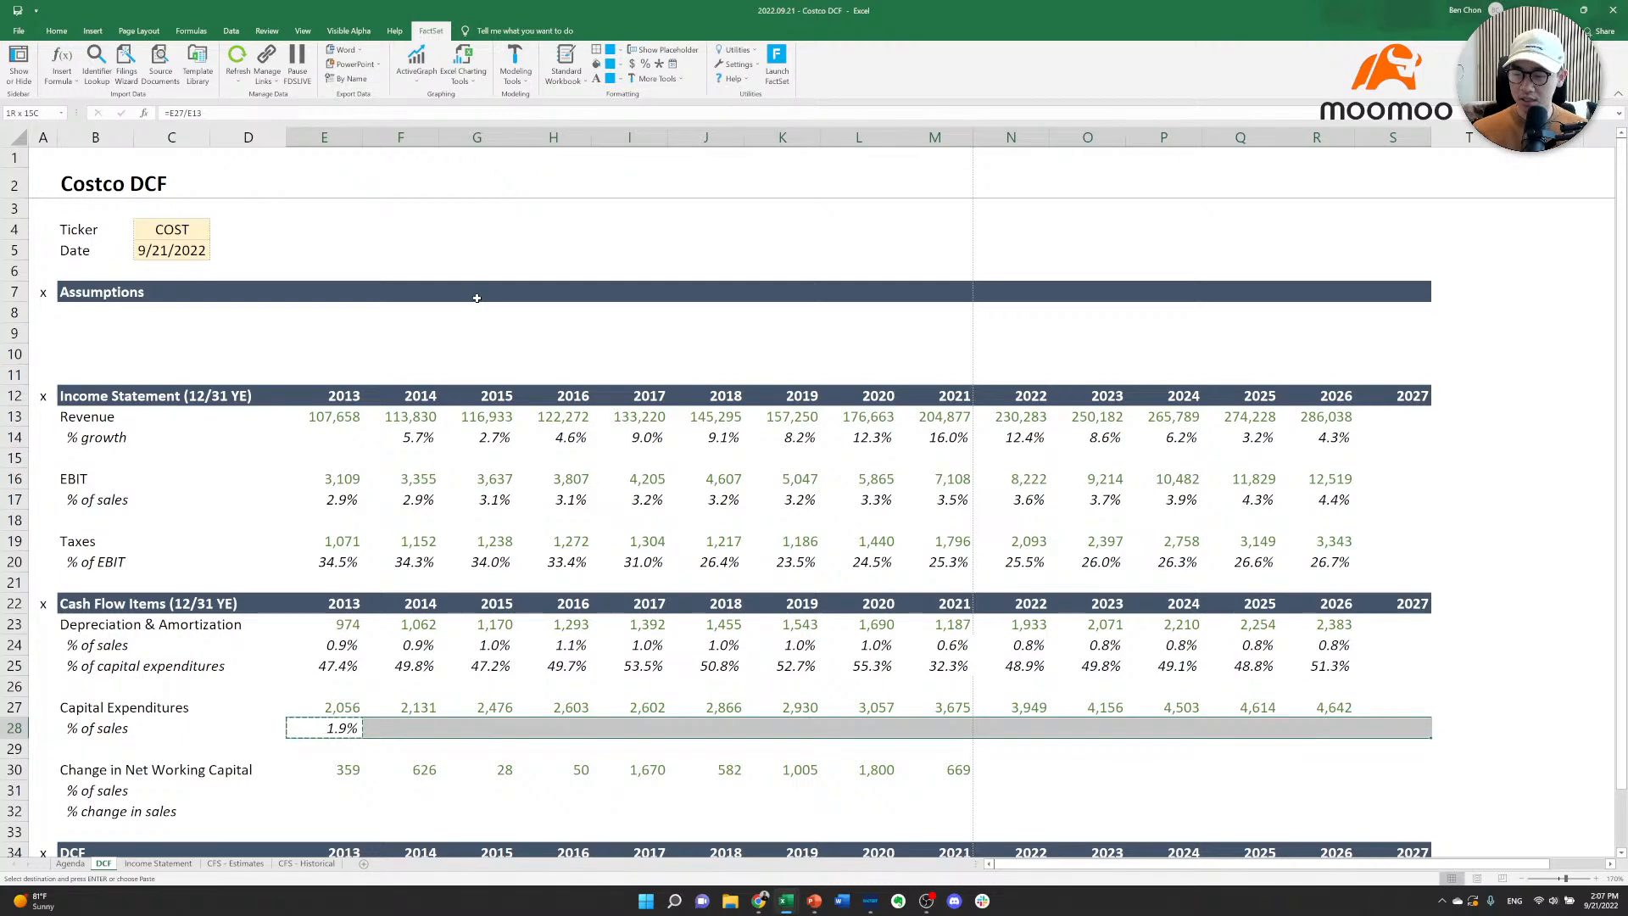
{"action": "key", "text": "shift+Left"}
{"action": "key", "text": "ctrl+v"}
{"action": "key", "text": "Escape"}
Calculate 2013 Change in Net Working Capital as a percentage of sales in E31 with =E30/E13.
{"action": "key", "text": "Down"}
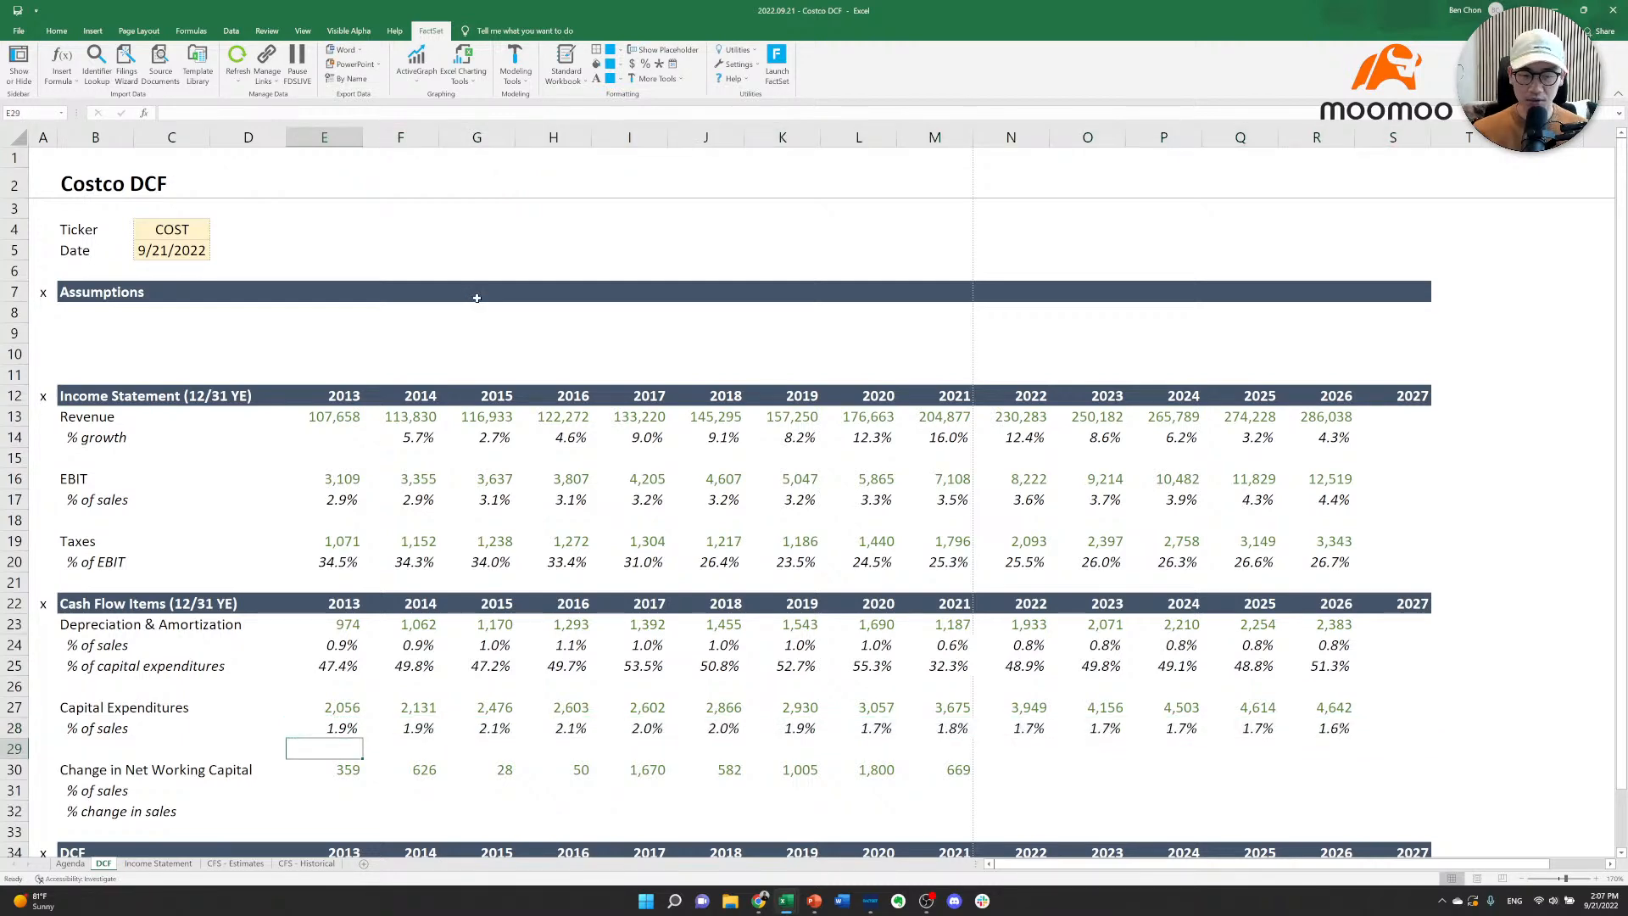
{"action": "key", "text": "Up"}
{"action": "key", "text": "Down"}
{"action": "key", "text": "Down"}
{"action": "key", "text": "Down"}
{"action": "type", "text": "="}
{"action": "key", "text": "Up"}
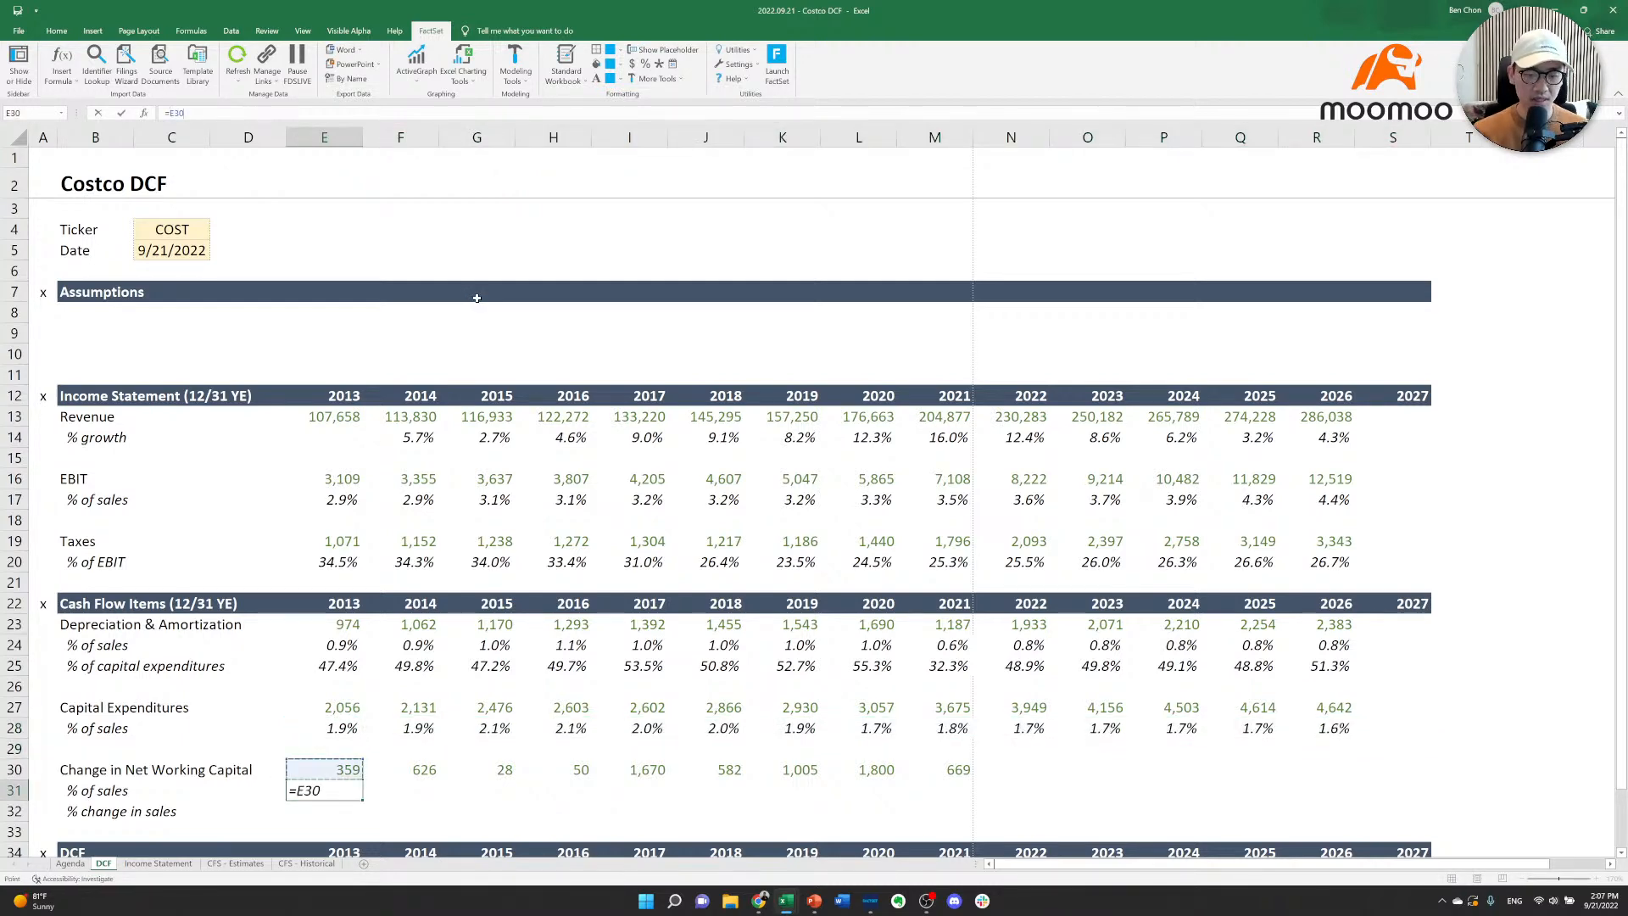
{"action": "type", "text": "/"}
{"action": "key", "text": "Up"}
{"action": "key", "text": "Up"}
{"action": "key", "text": "Up"}
{"action": "key", "text": "Up"}
{"action": "key", "text": "Up"}
{"action": "key", "text": "Up"}
{"action": "key", "text": "Up"}
{"action": "key", "text": "Up"}
{"action": "key", "text": "Up"}
{"action": "key", "text": "Up"}
{"action": "key", "text": "Up"}
{"action": "key", "text": "Up"}
{"action": "key", "text": "Up"}
{"action": "key", "text": "Up"}
{"action": "key", "text": "Up"}
{"action": "key", "text": "Up"}
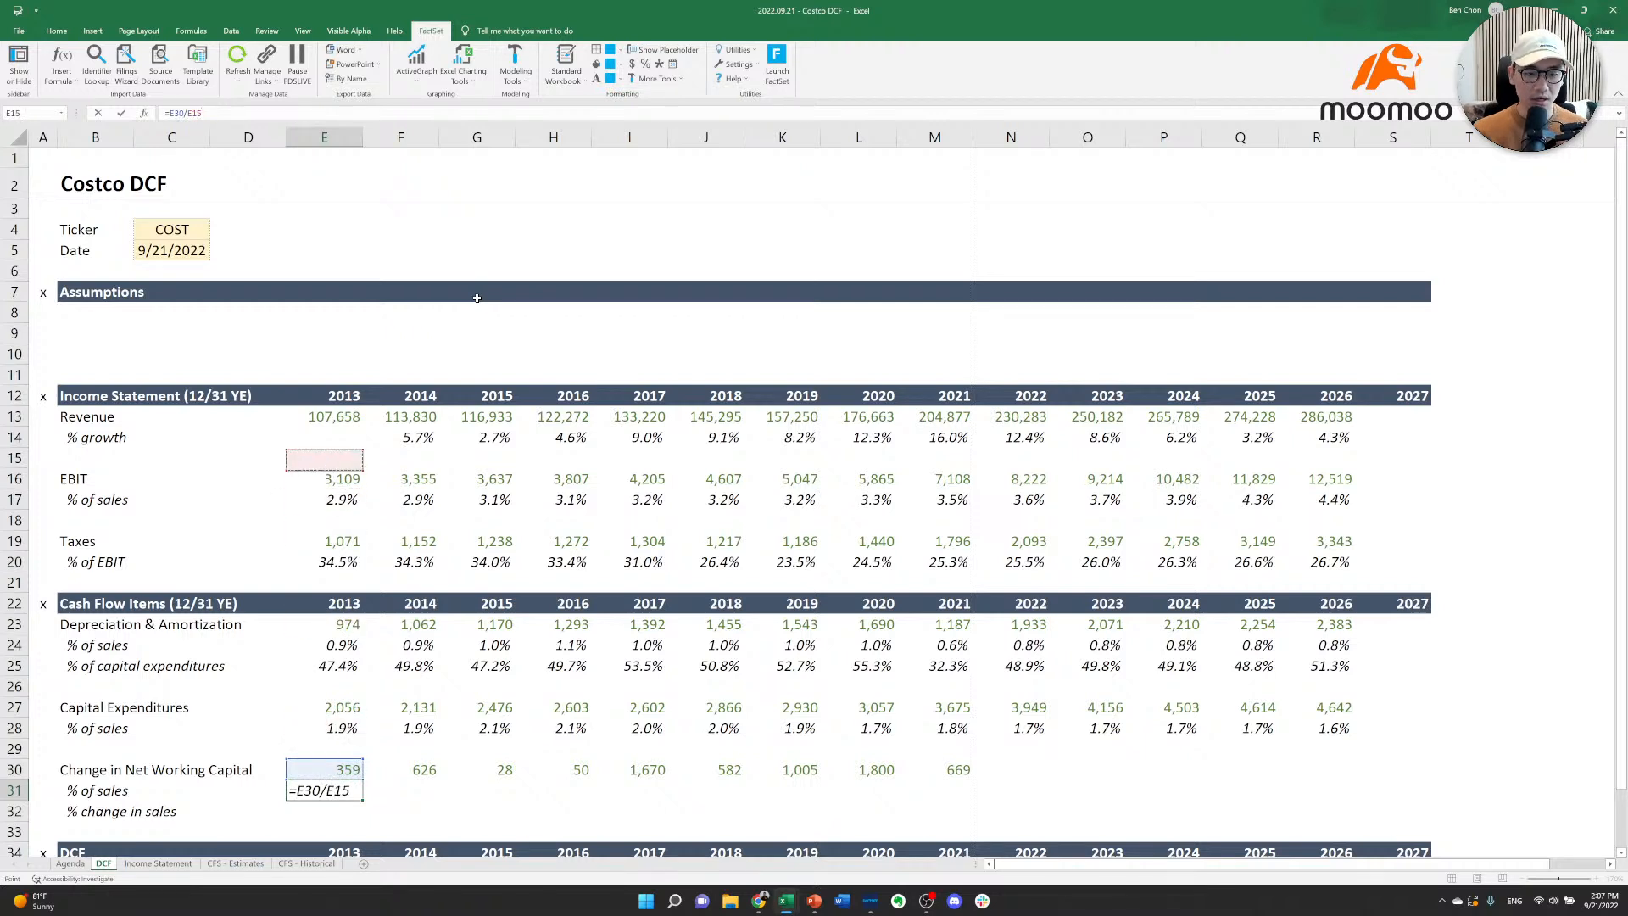
{"action": "key", "text": "Up"}
{"action": "key", "text": "Up"}
{"action": "key", "text": "ctrl+Return"}
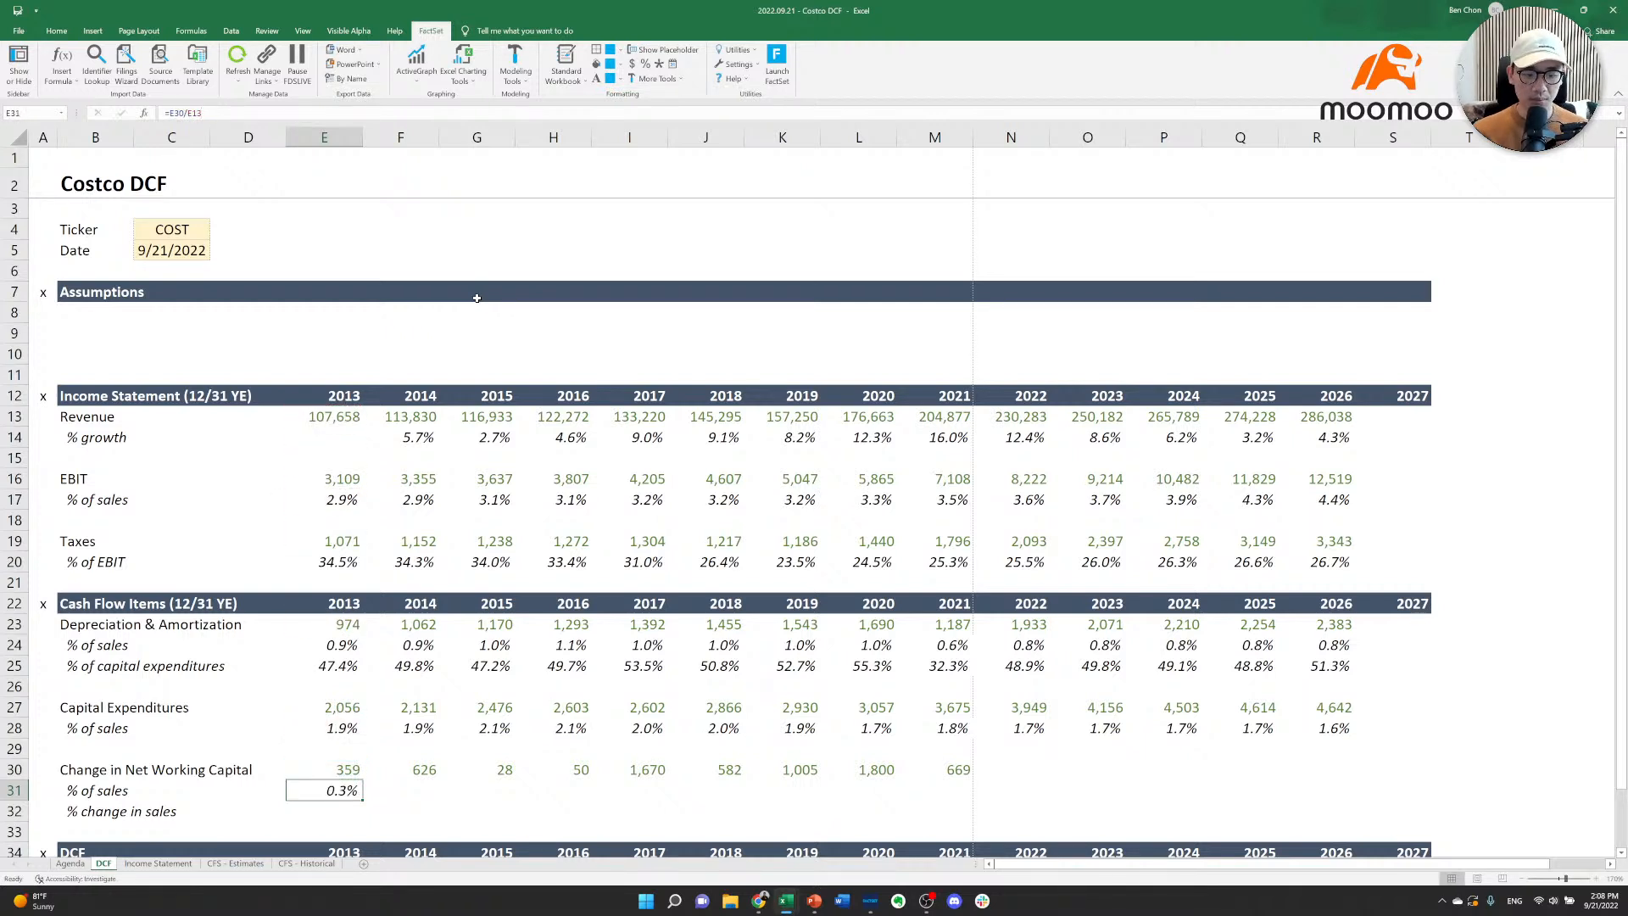
Copy the net working capital % of sales formula from E31 across the 2014 through 2021 columns, to M31.
{"action": "key", "text": "ctrl+c"}
{"action": "key", "text": "shift+Right"}
{"action": "key", "text": "shift+Right"}
{"action": "key", "text": "shift+Right"}
{"action": "key", "text": "shift+Right"}
{"action": "key", "text": "shift+Right"}
{"action": "key", "text": "shift+Right"}
{"action": "key", "text": "shift+Right"}
{"action": "key", "text": "shift+Right"}
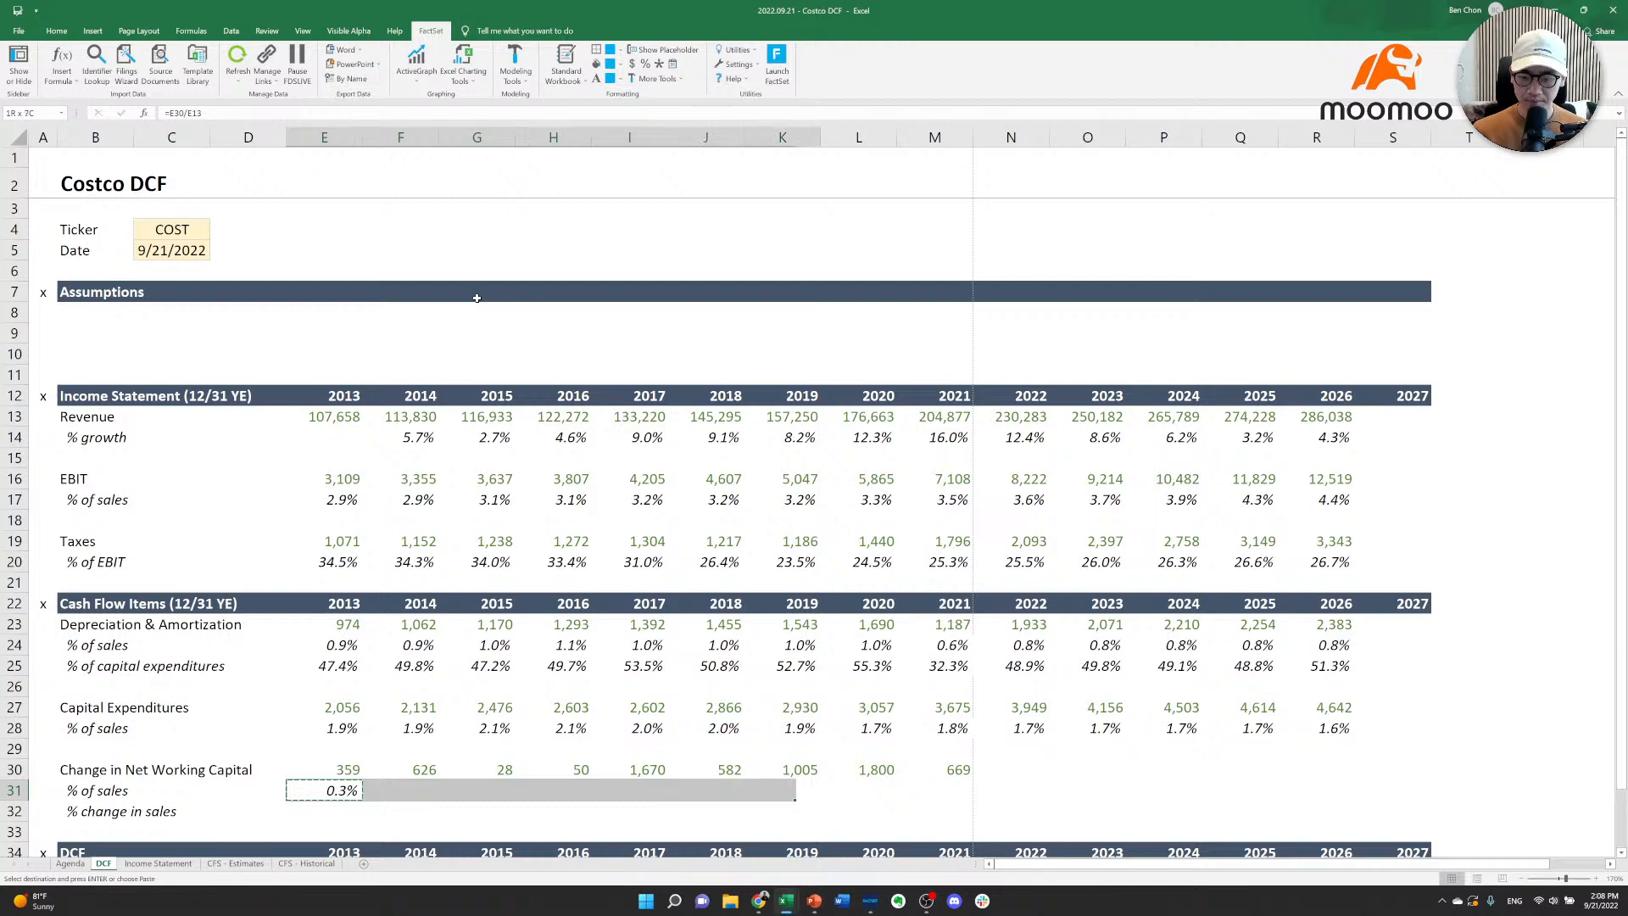
{"action": "key", "text": "ctrl+v"}
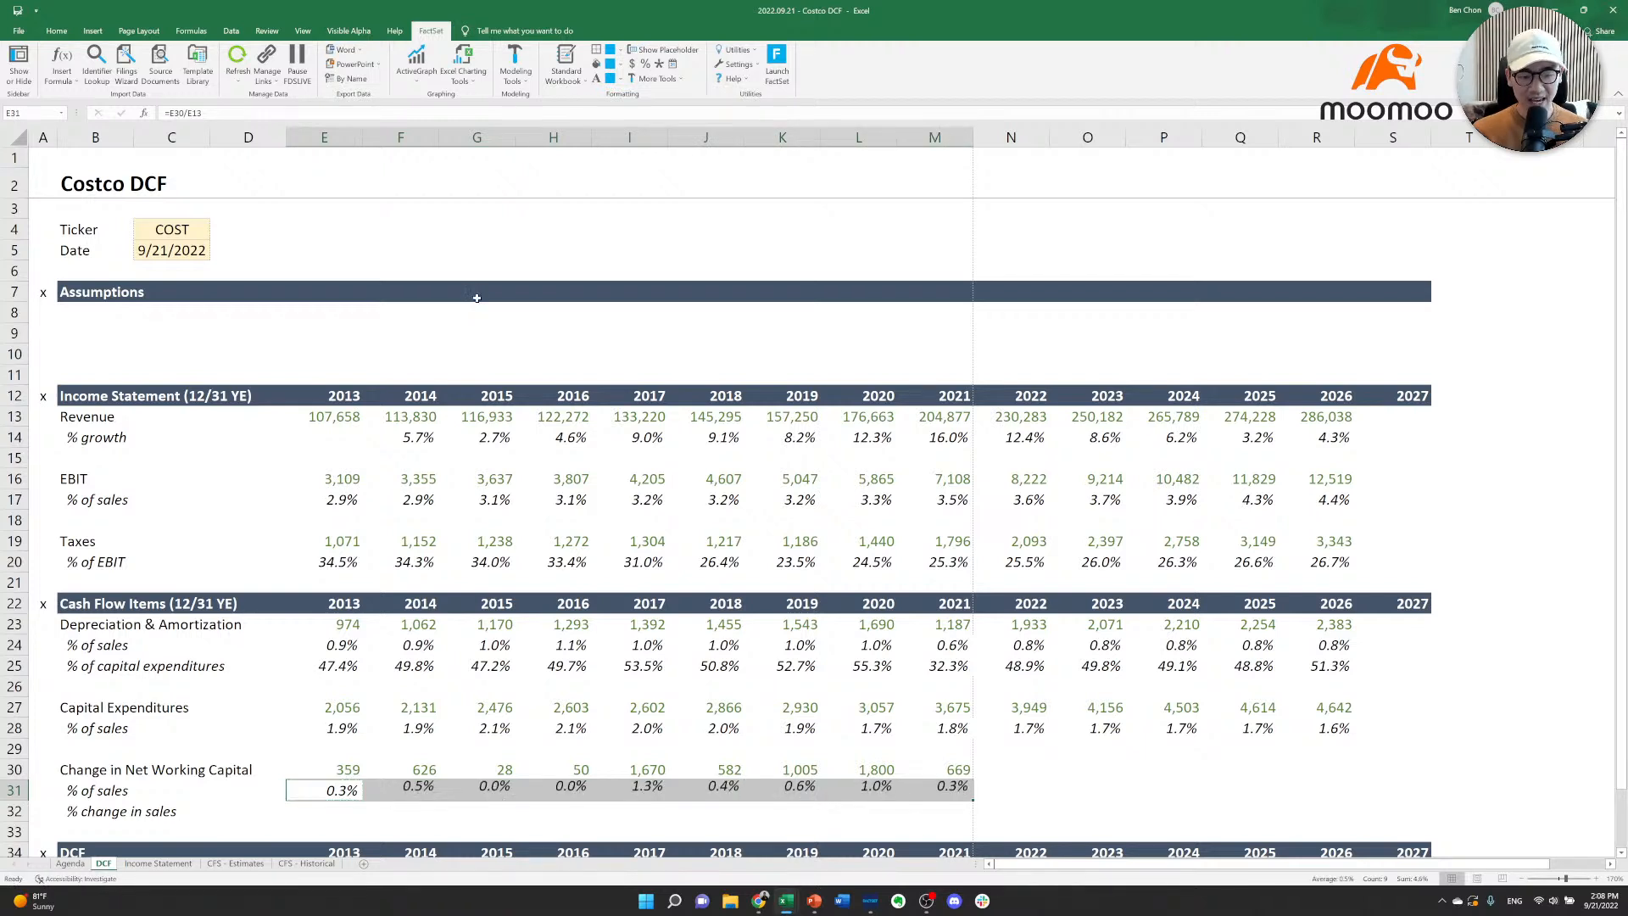
{"action": "key", "text": "Down"}
{"action": "type", "text": "="}
{"action": "key", "text": "Up"}
{"action": "key", "text": "Up"}
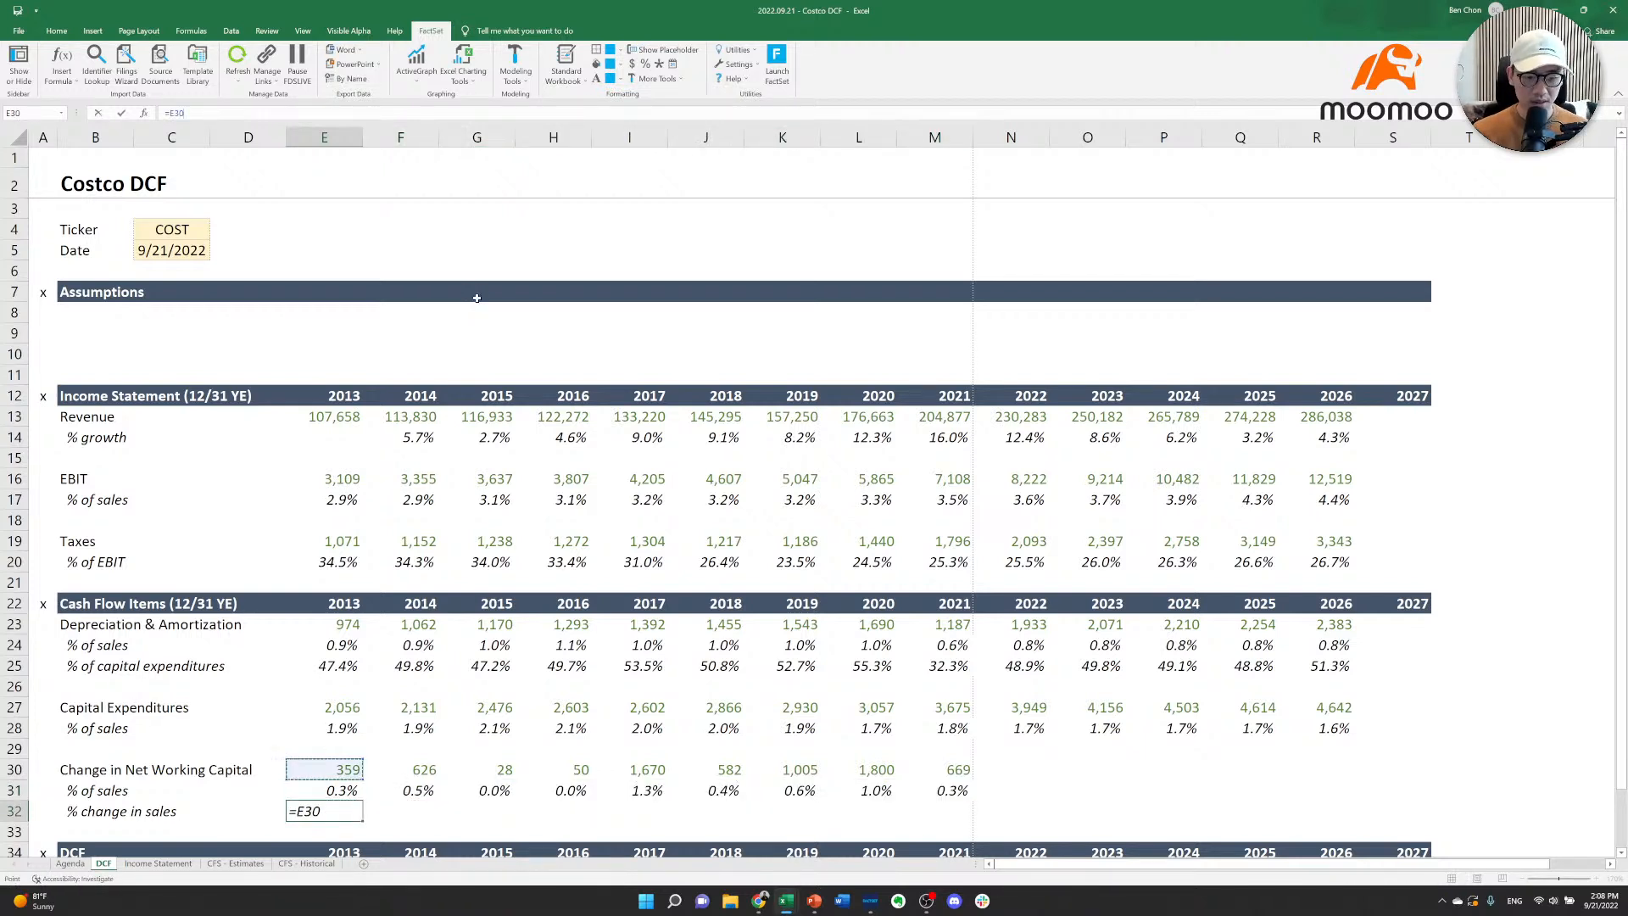
{"action": "key", "text": "Escape"}
Calculate 2014 net working capital as a % change in sales in F32 with =(F30-E30)/(F13-E13).
{"action": "key", "text": "Right"}
{"action": "type", "text": "="}
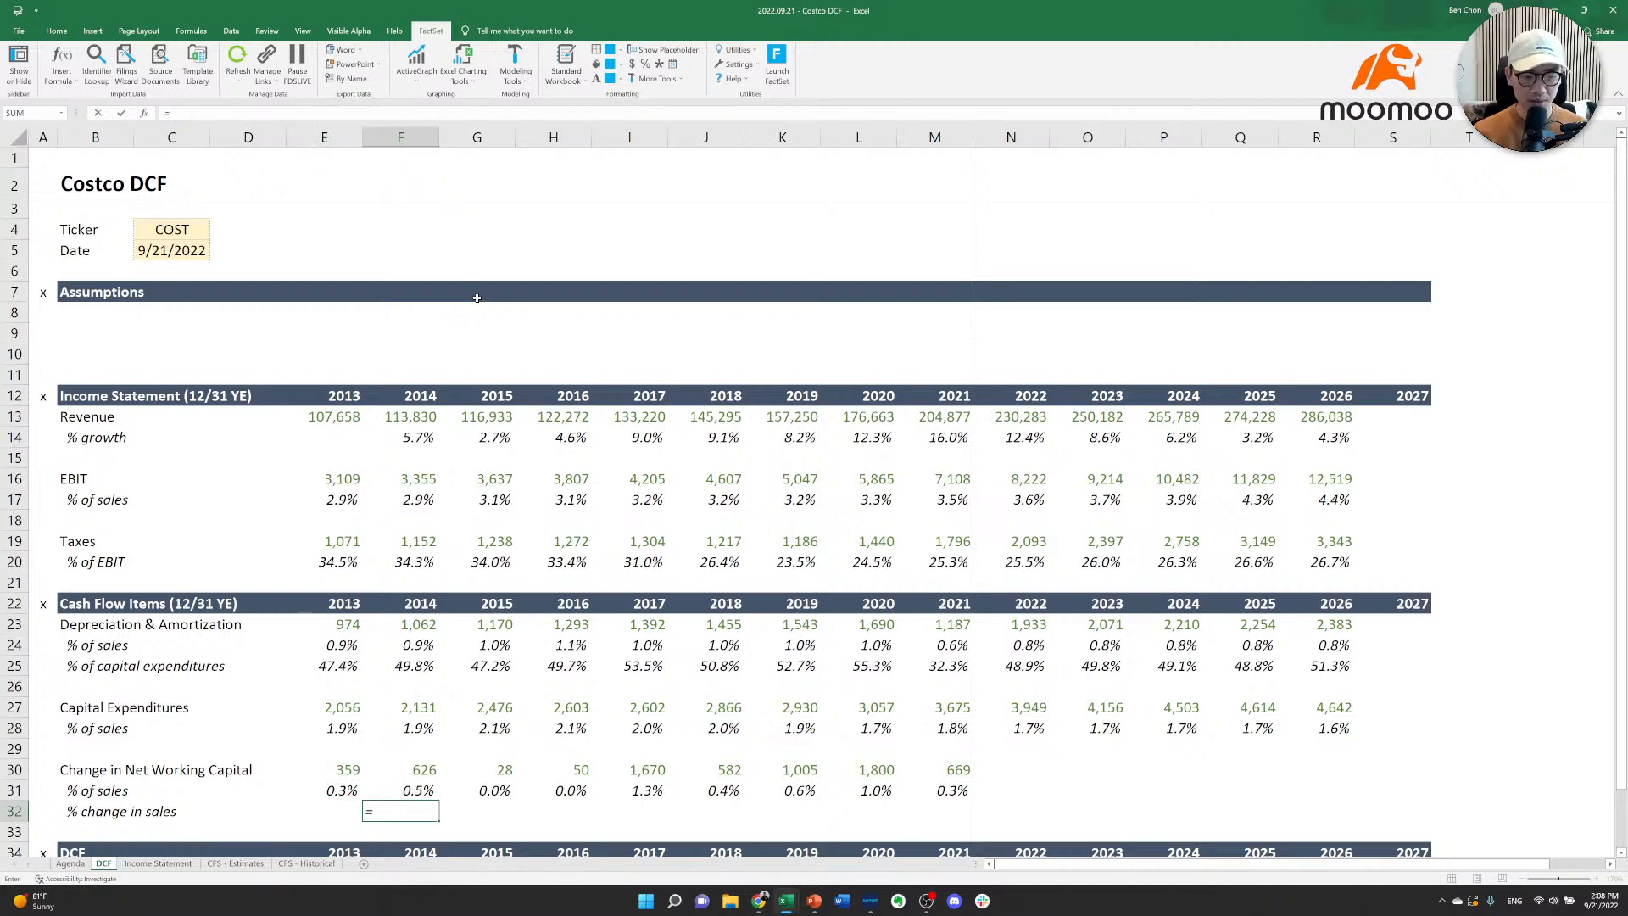
{"action": "type", "text": "("}
{"action": "key", "text": "Up"}
{"action": "key", "text": "Up"}
{"action": "type", "text": "-"}
{"action": "key", "text": "Up"}
{"action": "key", "text": "Up"}
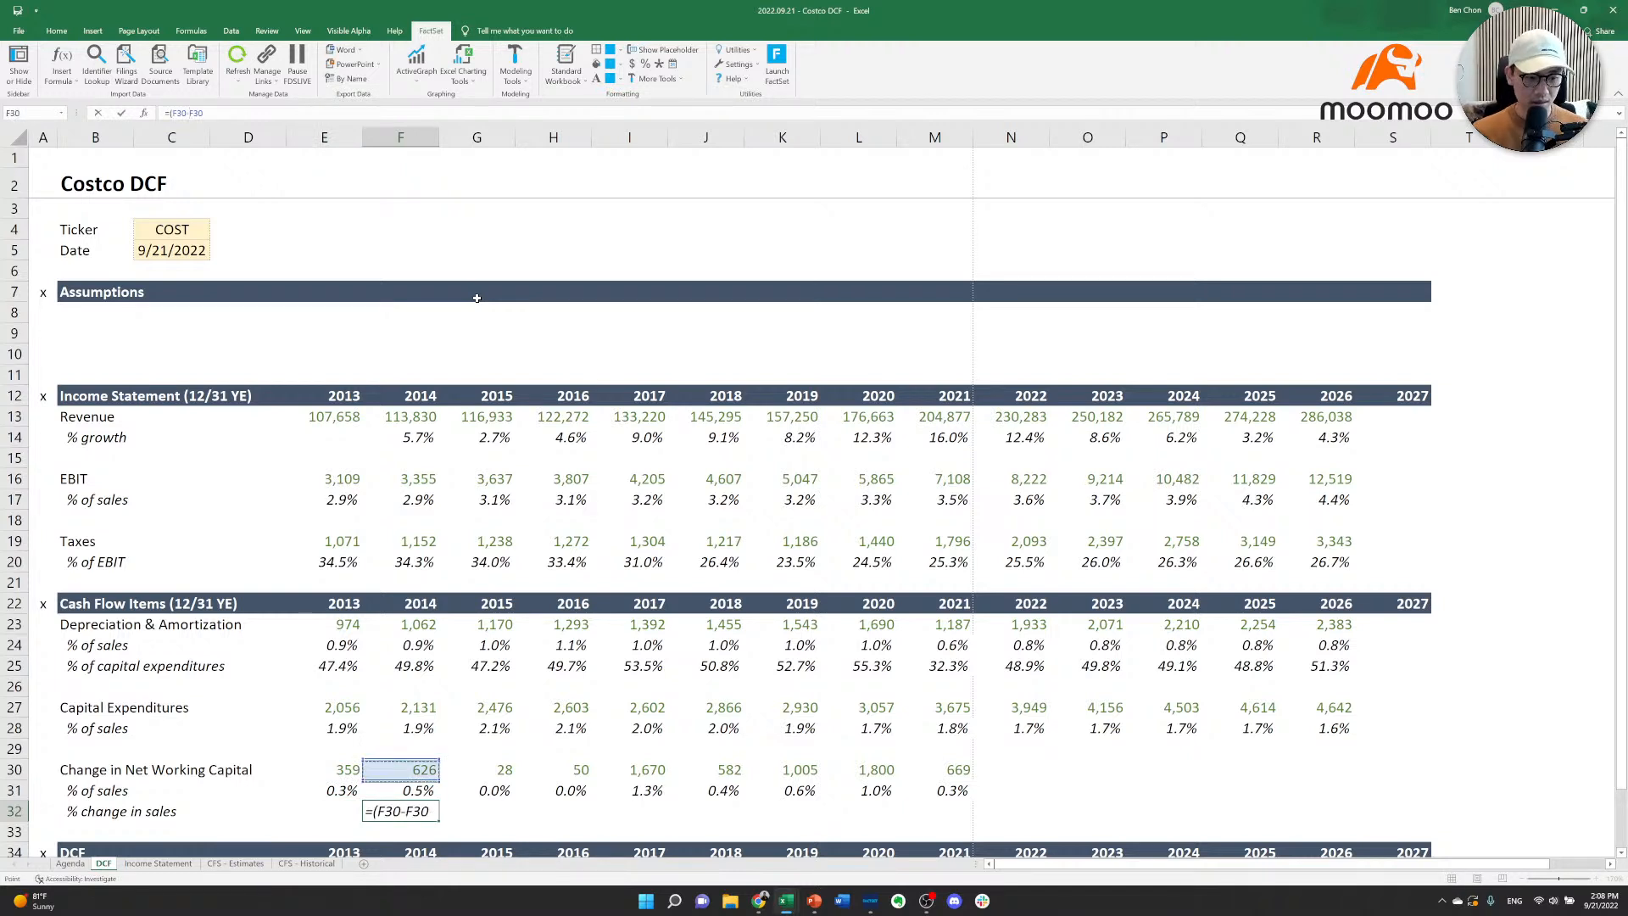
{"action": "key", "text": "Left"}
{"action": "type", "text": ")/("}
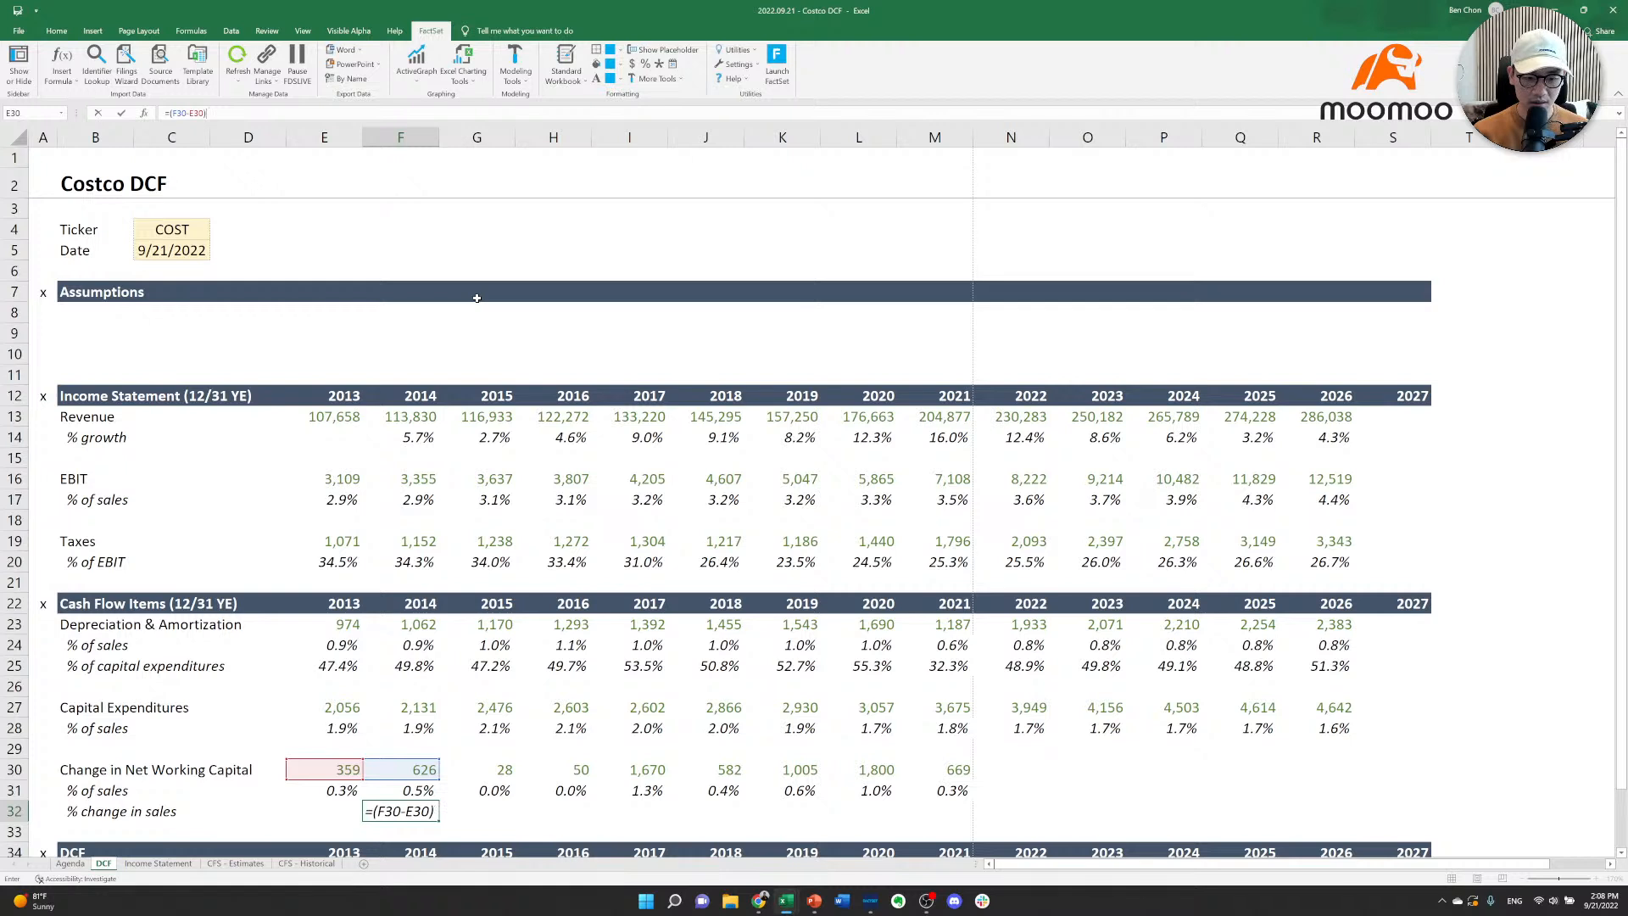
{"action": "key", "text": "Up"}
{"action": "key", "text": "Up"}
{"action": "key", "text": "Up"}
{"action": "key", "text": "Up"}
{"action": "key", "text": "Up"}
{"action": "key", "text": "Up"}
{"action": "key", "text": "Up"}
{"action": "key", "text": "Up"}
{"action": "key", "text": "Up"}
{"action": "key", "text": "Up"}
{"action": "key", "text": "Up"}
{"action": "key", "text": "Up"}
{"action": "key", "text": "Up"}
{"action": "key", "text": "Up"}
{"action": "key", "text": "Up"}
{"action": "key", "text": "Up"}
{"action": "key", "text": "Up"}
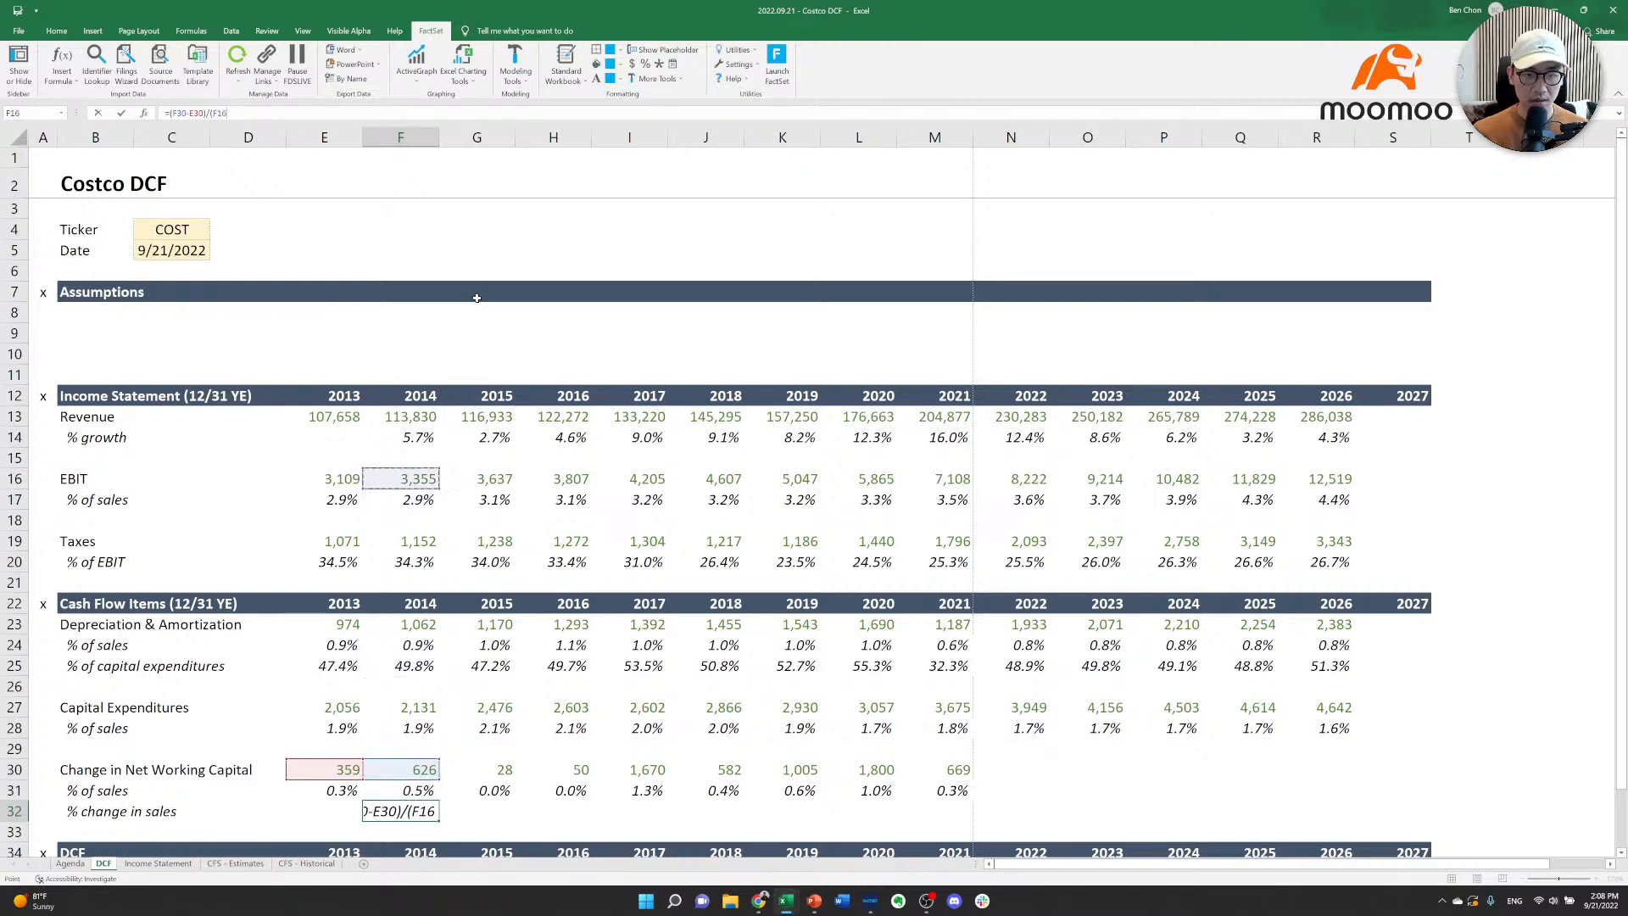
{"action": "type", "text": "-"}
{"action": "key", "text": "Up"}
{"action": "key", "text": "Up"}
{"action": "key", "text": "Up"}
{"action": "key", "text": "Up"}
{"action": "key", "text": "Up"}
{"action": "key", "text": "Up"}
{"action": "key", "text": "Up"}
{"action": "key", "text": "Up"}
{"action": "key", "text": "Up"}
{"action": "key", "text": "Up"}
{"action": "key", "text": "Up"}
{"action": "key", "text": "Up"}
{"action": "key", "text": "Up"}
{"action": "key", "text": "Up"}
{"action": "key", "text": "Up"}
{"action": "key", "text": "Up"}
{"action": "key", "text": "Up"}
{"action": "key", "text": "Up"}
{"action": "key", "text": "Up"}
{"action": "key", "text": "Up"}
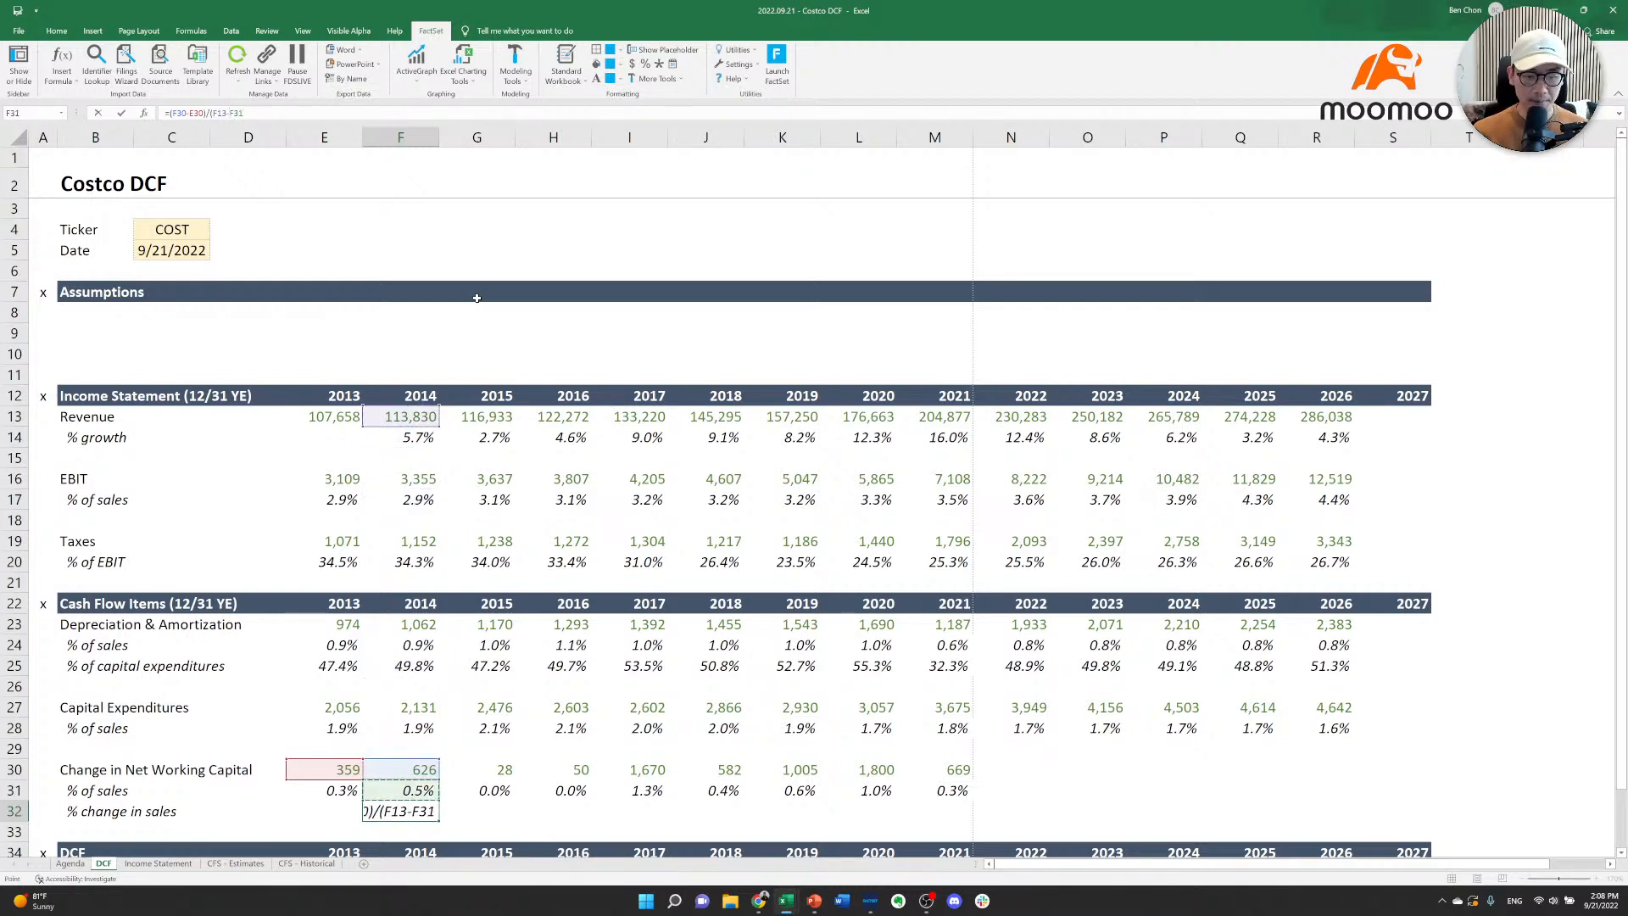
{"action": "key", "text": "Left"}
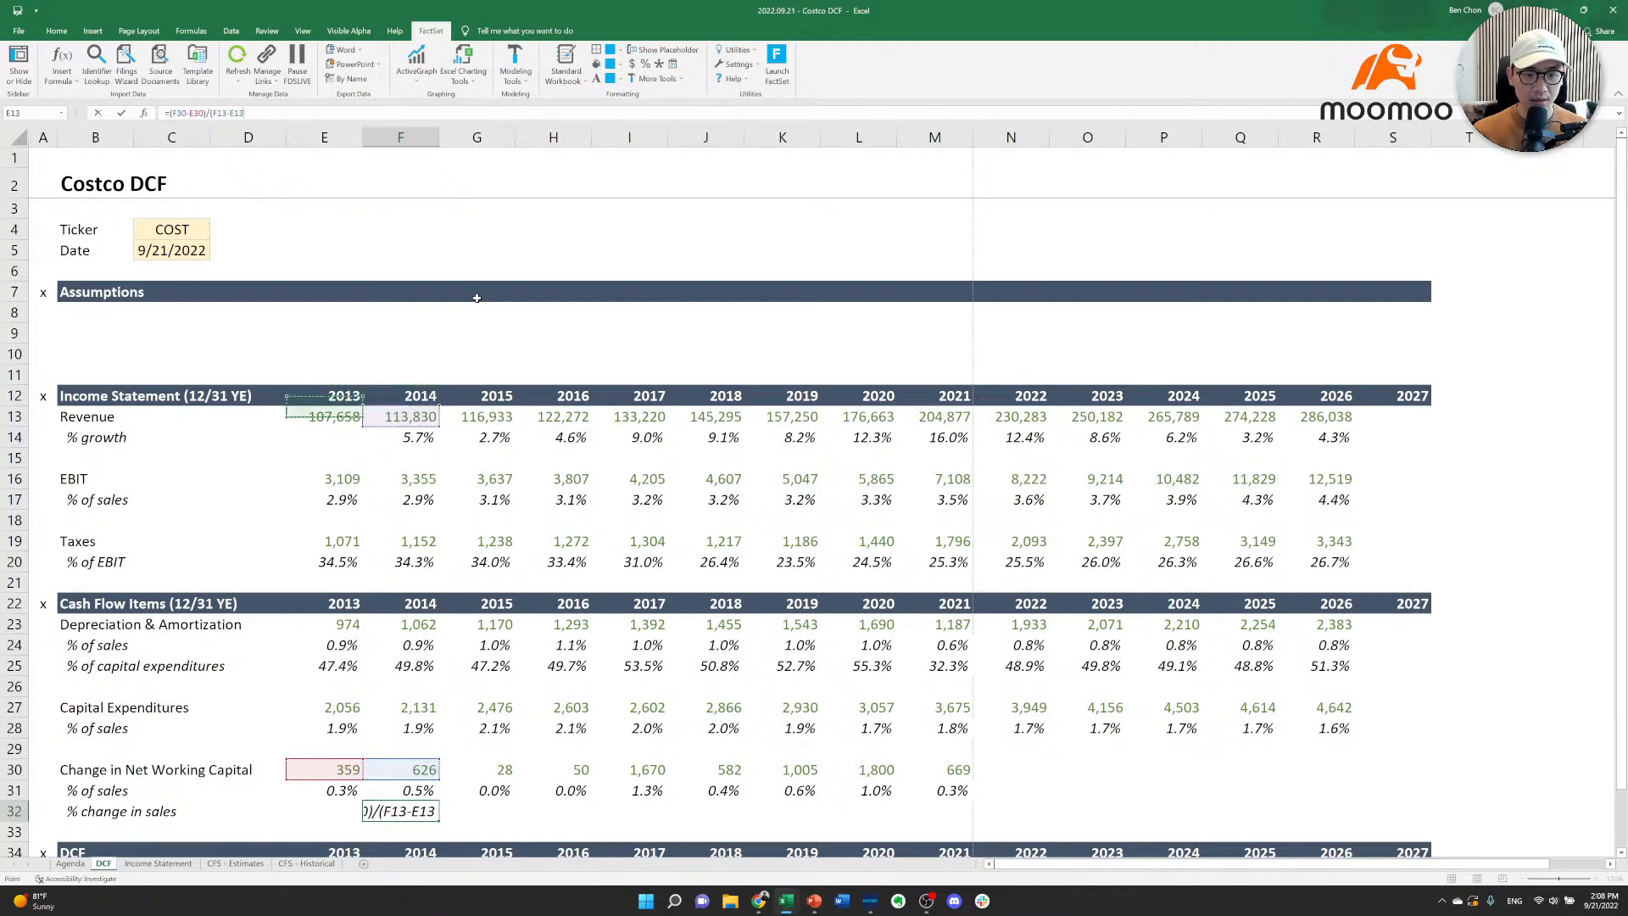
{"action": "key", "text": "Down"}
{"action": "type", "text": ")"}
{"action": "key", "text": "ctrl+Return"}
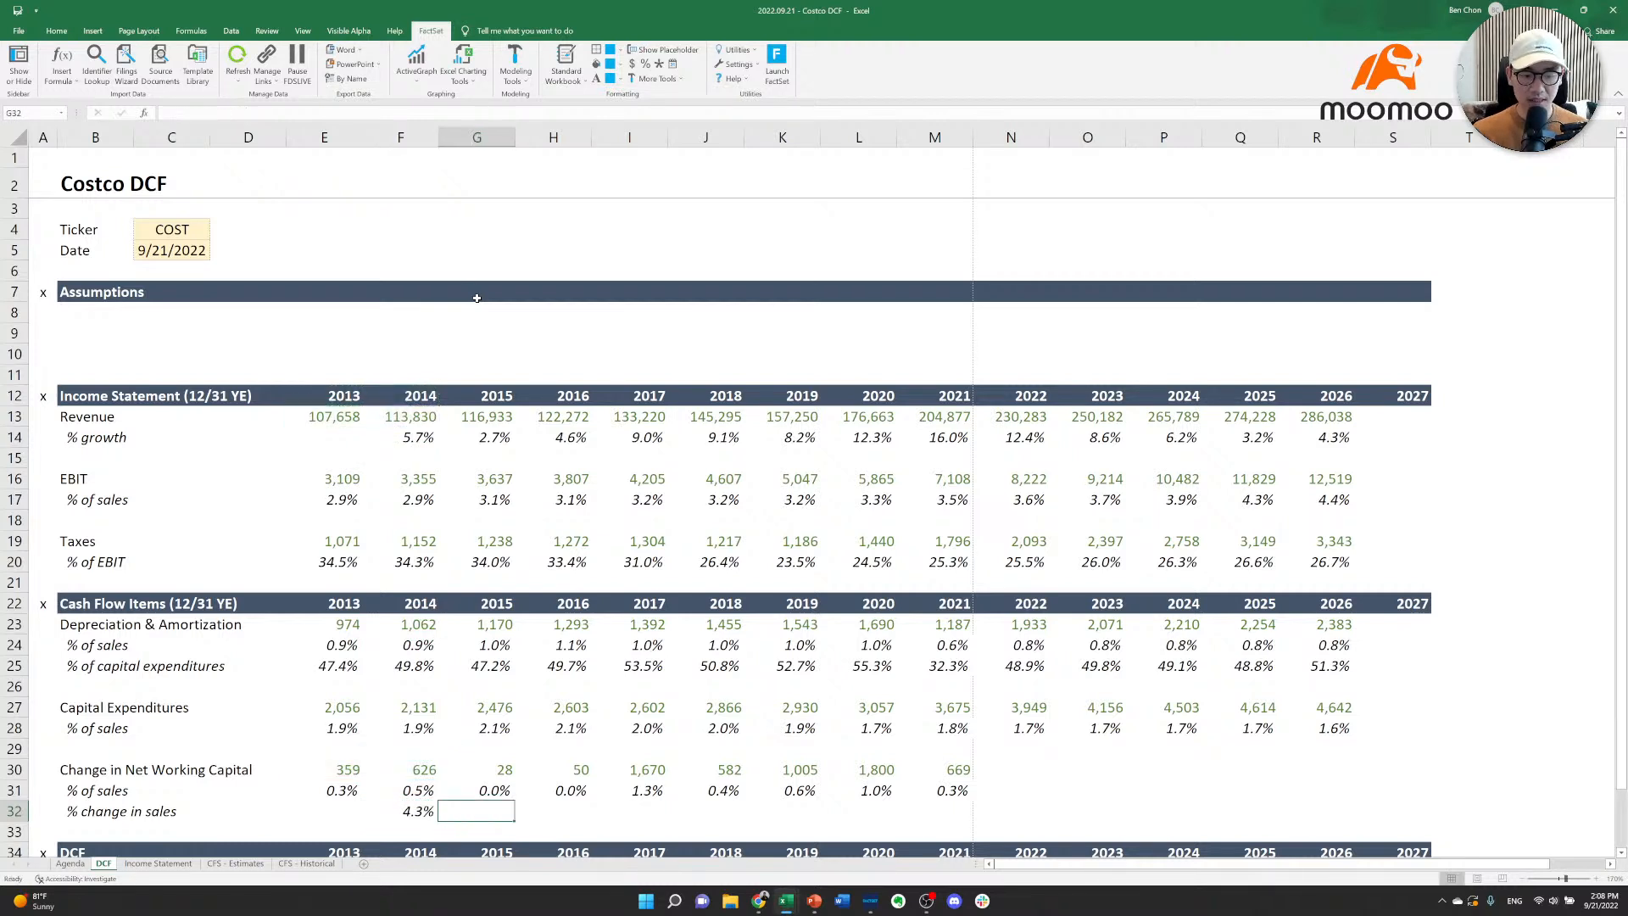
Copy the % change in sales formula from F32 across the 2015 through 2021 columns, to M32.
{"action": "key", "text": "ctrl+c"}
{"action": "key", "text": "shift+Right"}
{"action": "key", "text": "shift+Right"}
{"action": "key", "text": "shift+Right"}
{"action": "key", "text": "shift+Right"}
{"action": "key", "text": "shift+Right"}
{"action": "key", "text": "shift+Right"}
{"action": "key", "text": "shift+Right"}
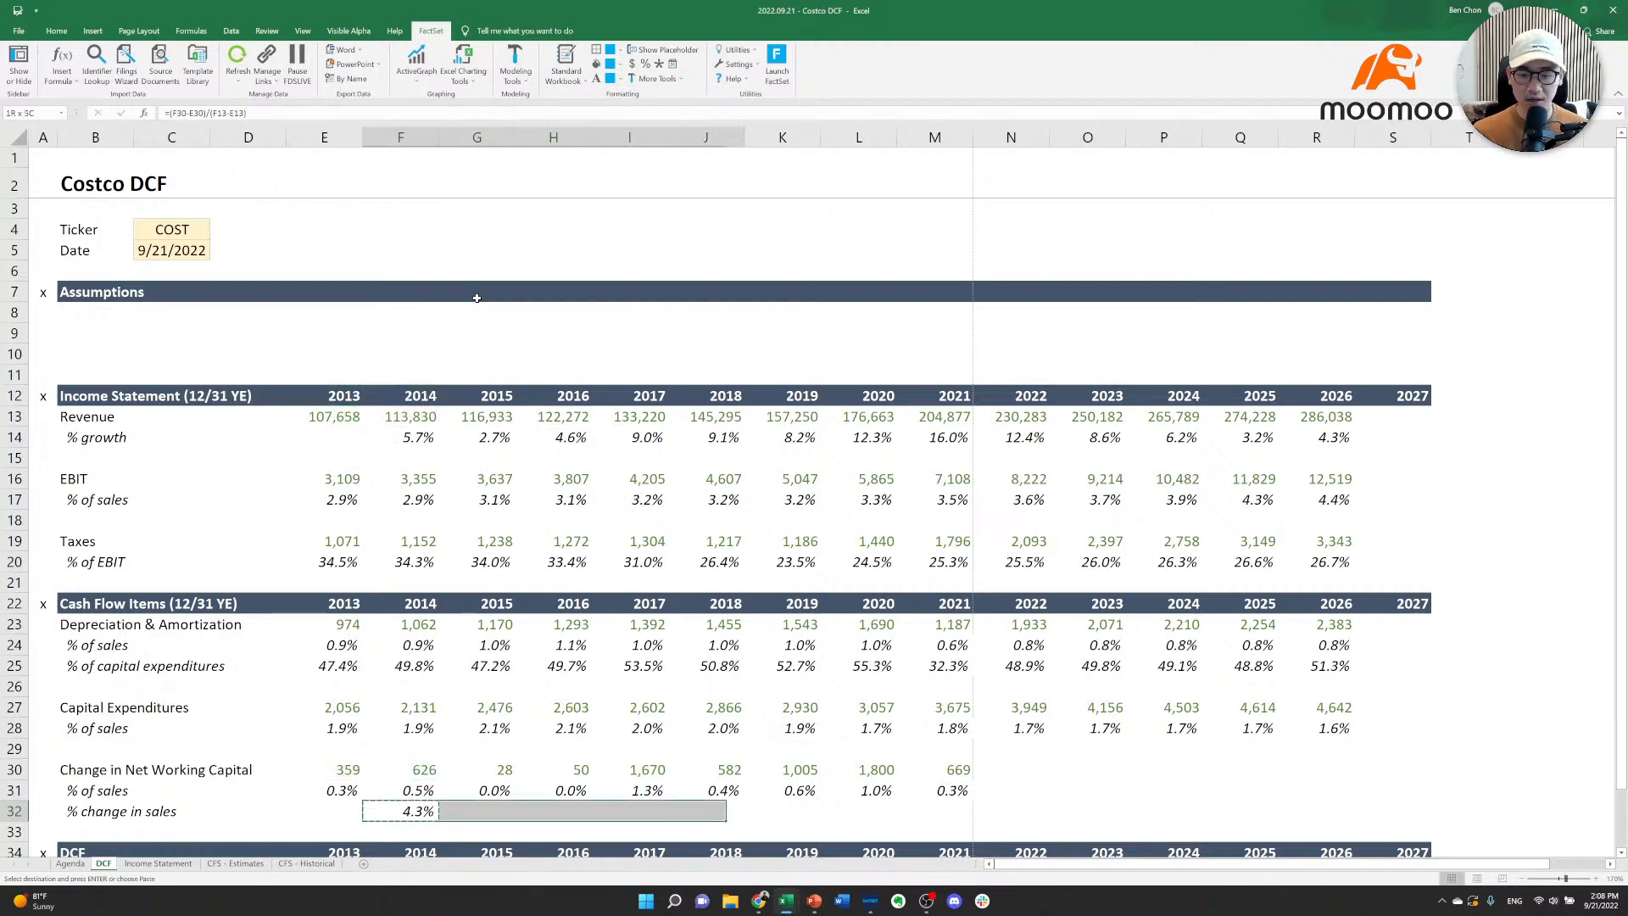
{"action": "key", "text": "ctrl+v"}
{"action": "key", "text": "Escape"}
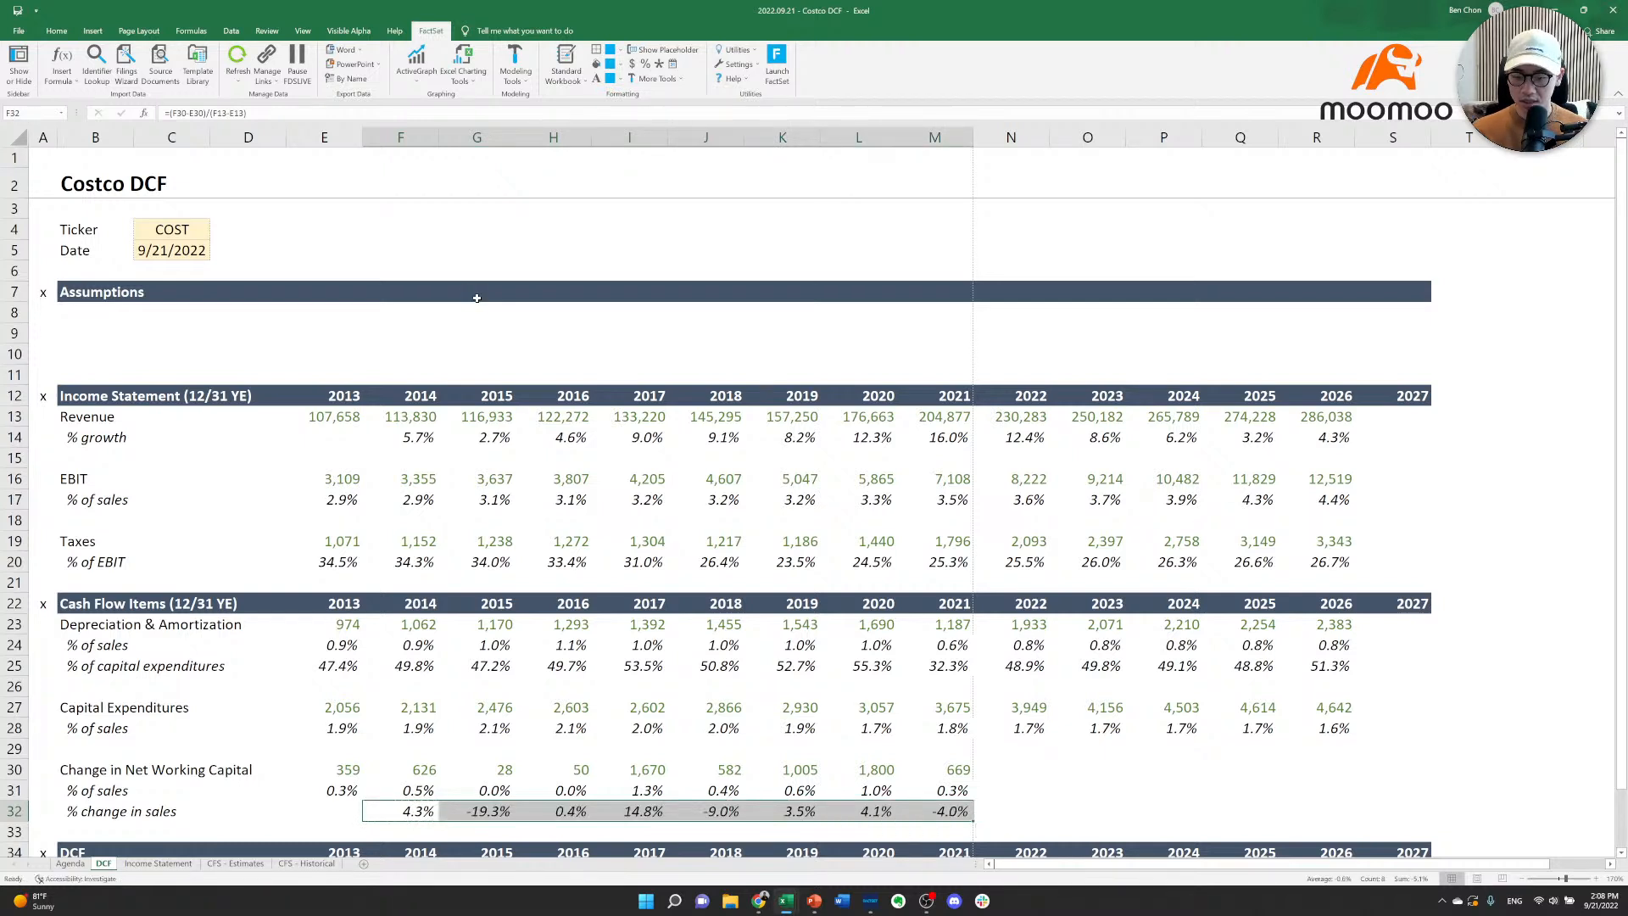
{"action": "key", "text": "Right"}
{"action": "key", "text": "Right"}
{"action": "key", "text": "Right"}
{"action": "key", "text": "Right"}
{"action": "key", "text": "Right"}
{"action": "key", "text": "Right"}
{"action": "key", "text": "Right"}
{"action": "key", "text": "ctrl+space"}
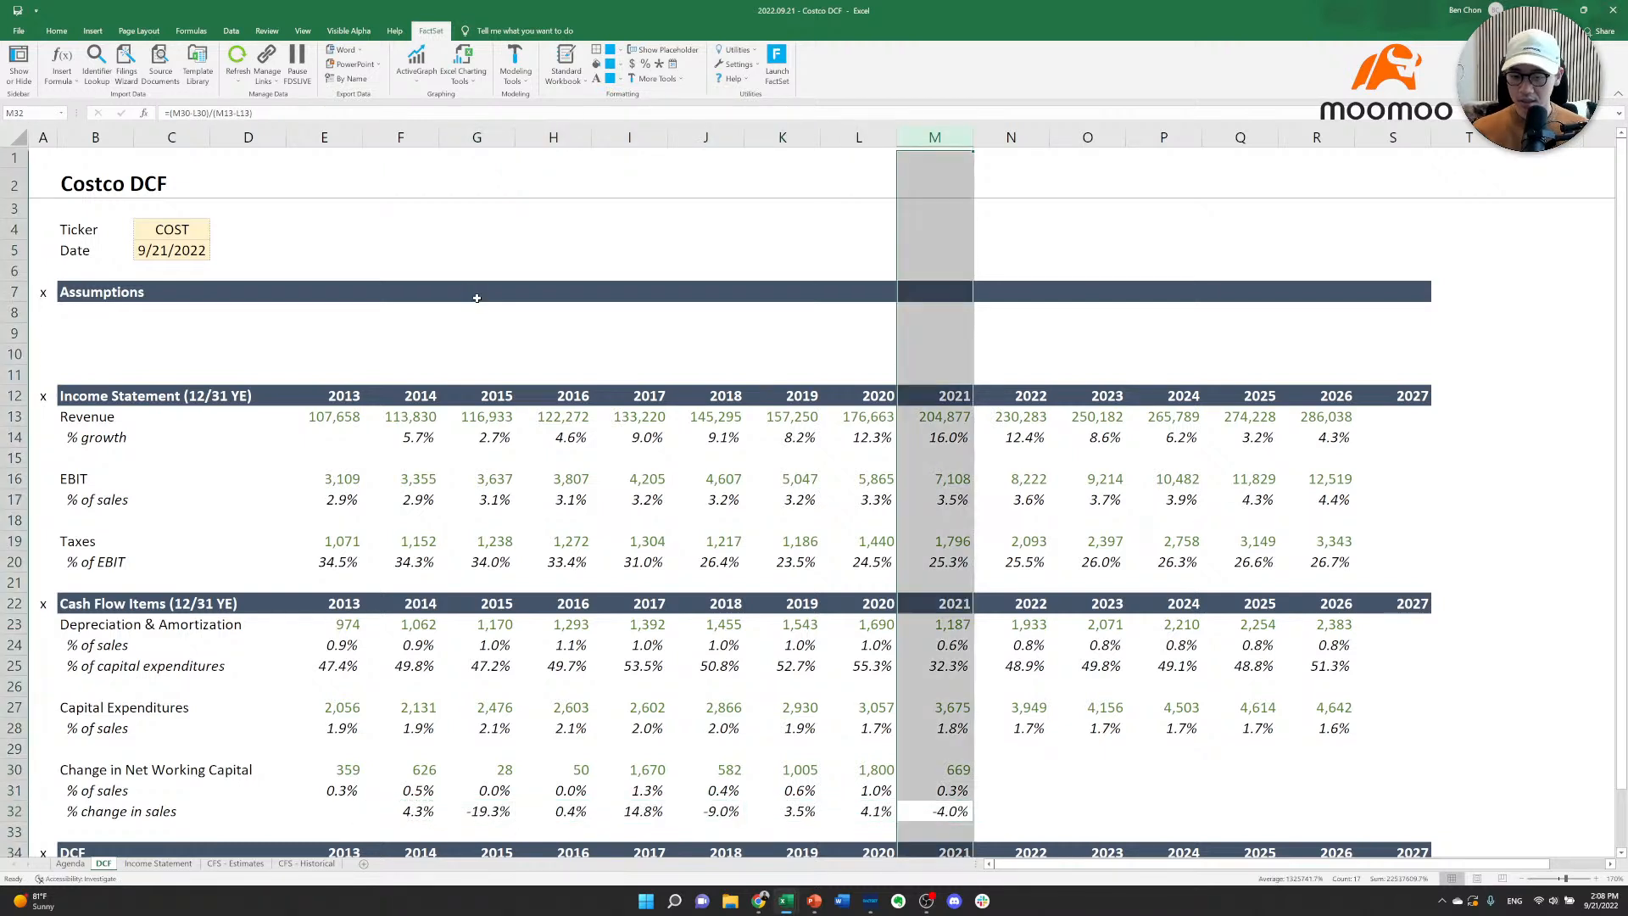
{"action": "key", "text": "alt+h"}
{"action": "key", "text": "Down"}
{"action": "key", "text": "Down"}
{"action": "key", "text": "Down"}
{"action": "key", "text": "Down"}
{"action": "key", "text": "Down"}
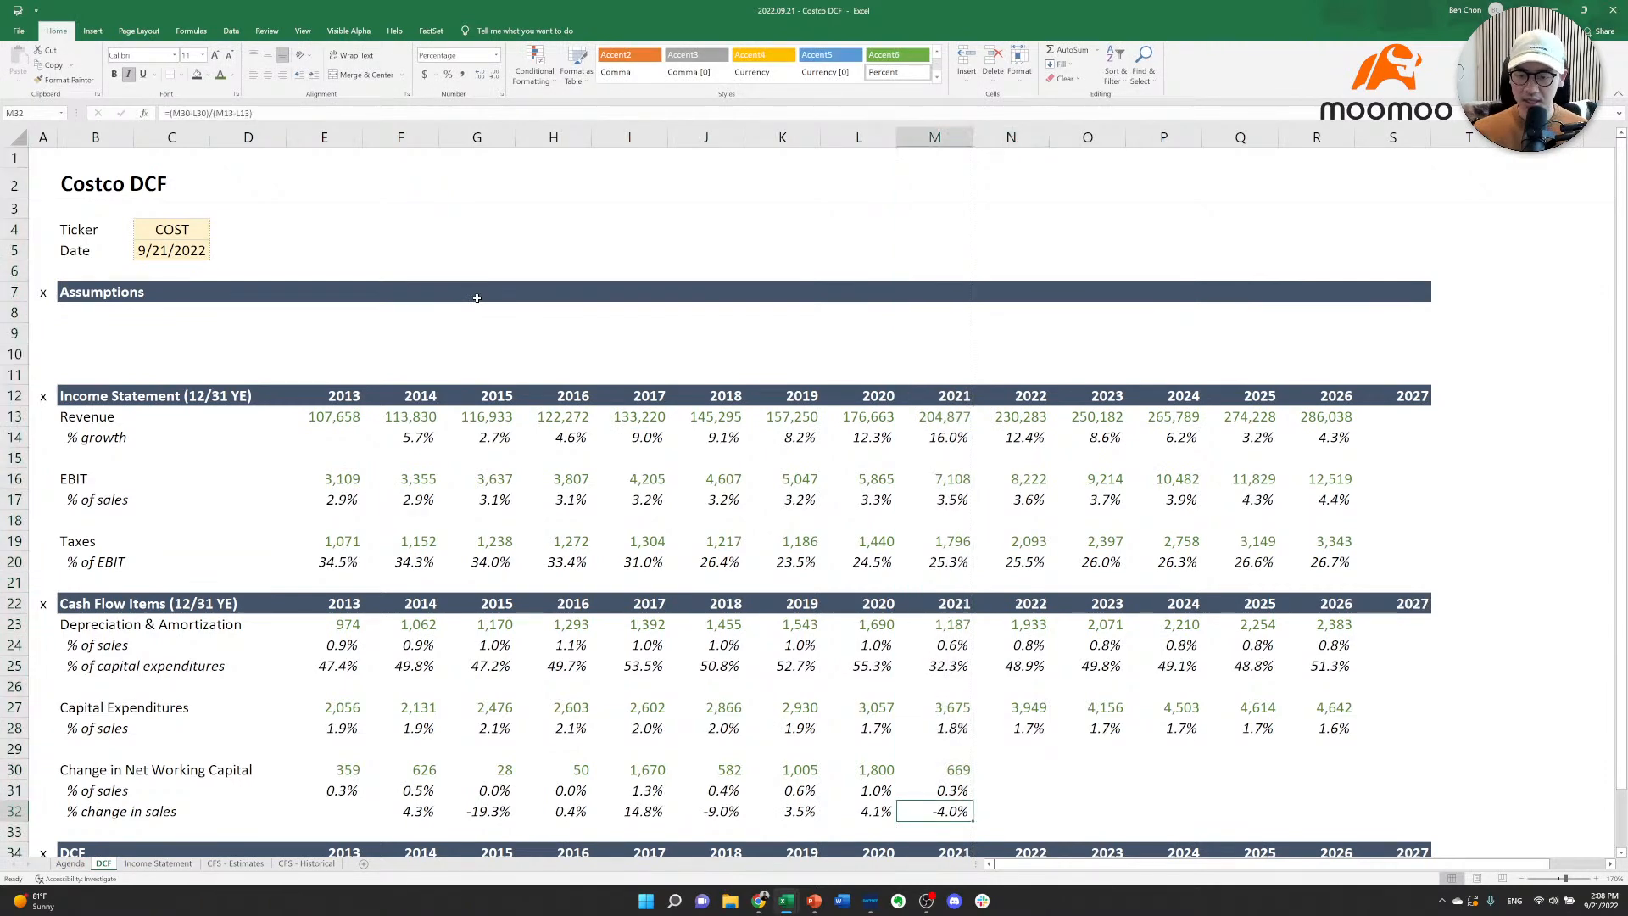
{"action": "key", "text": "Down"}
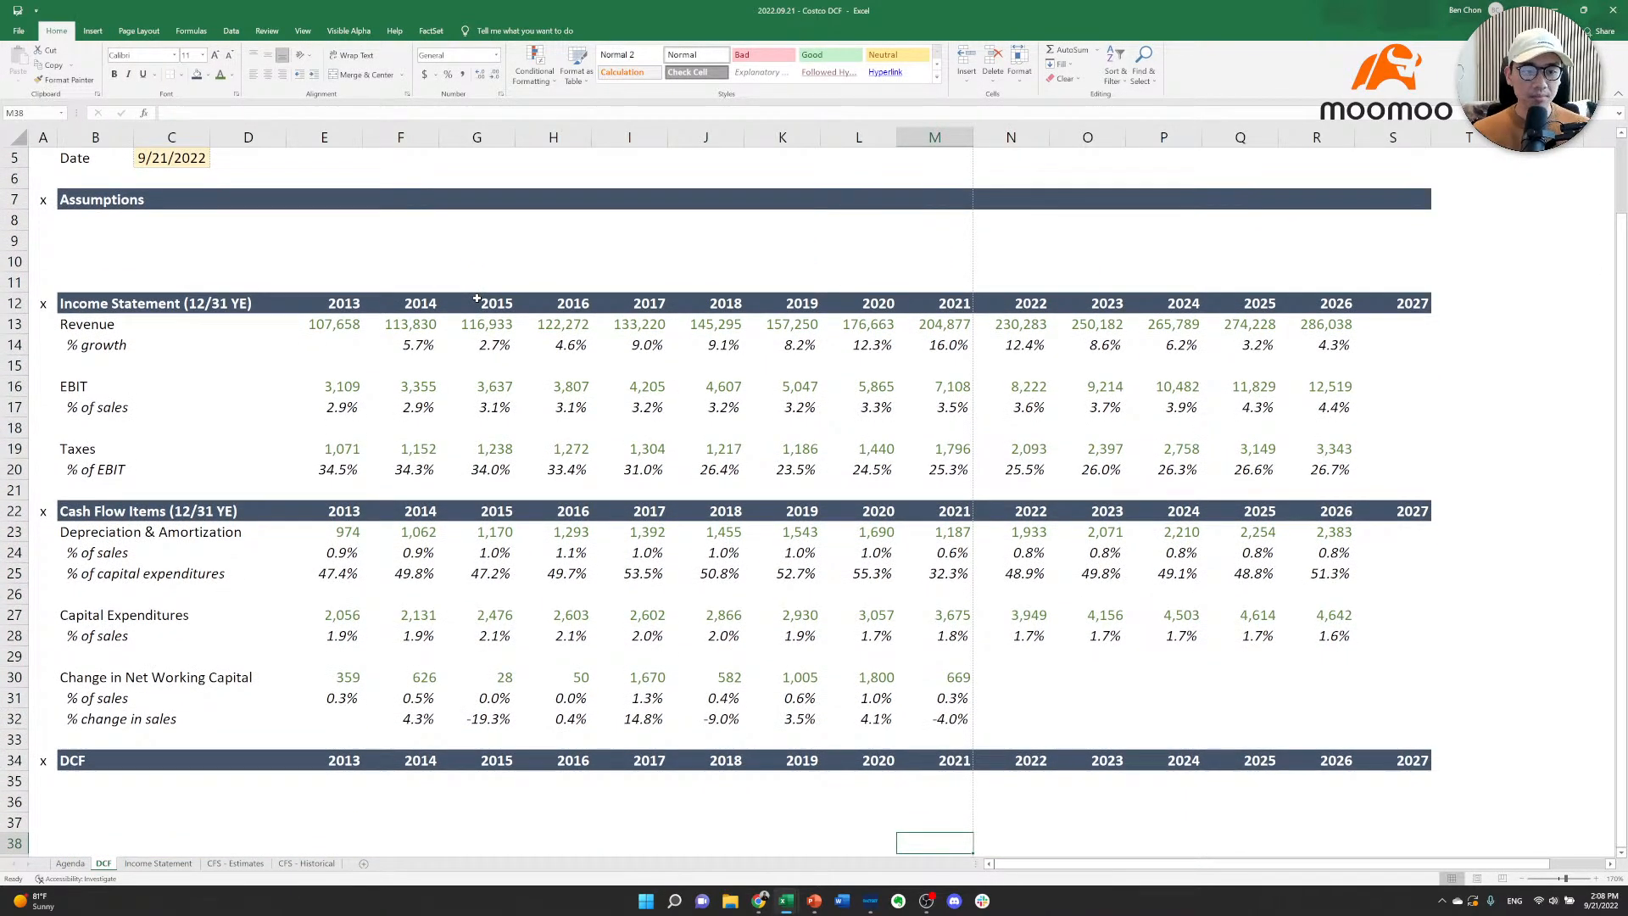
{"action": "key", "text": "Down"}
{"action": "key", "text": "Down"}
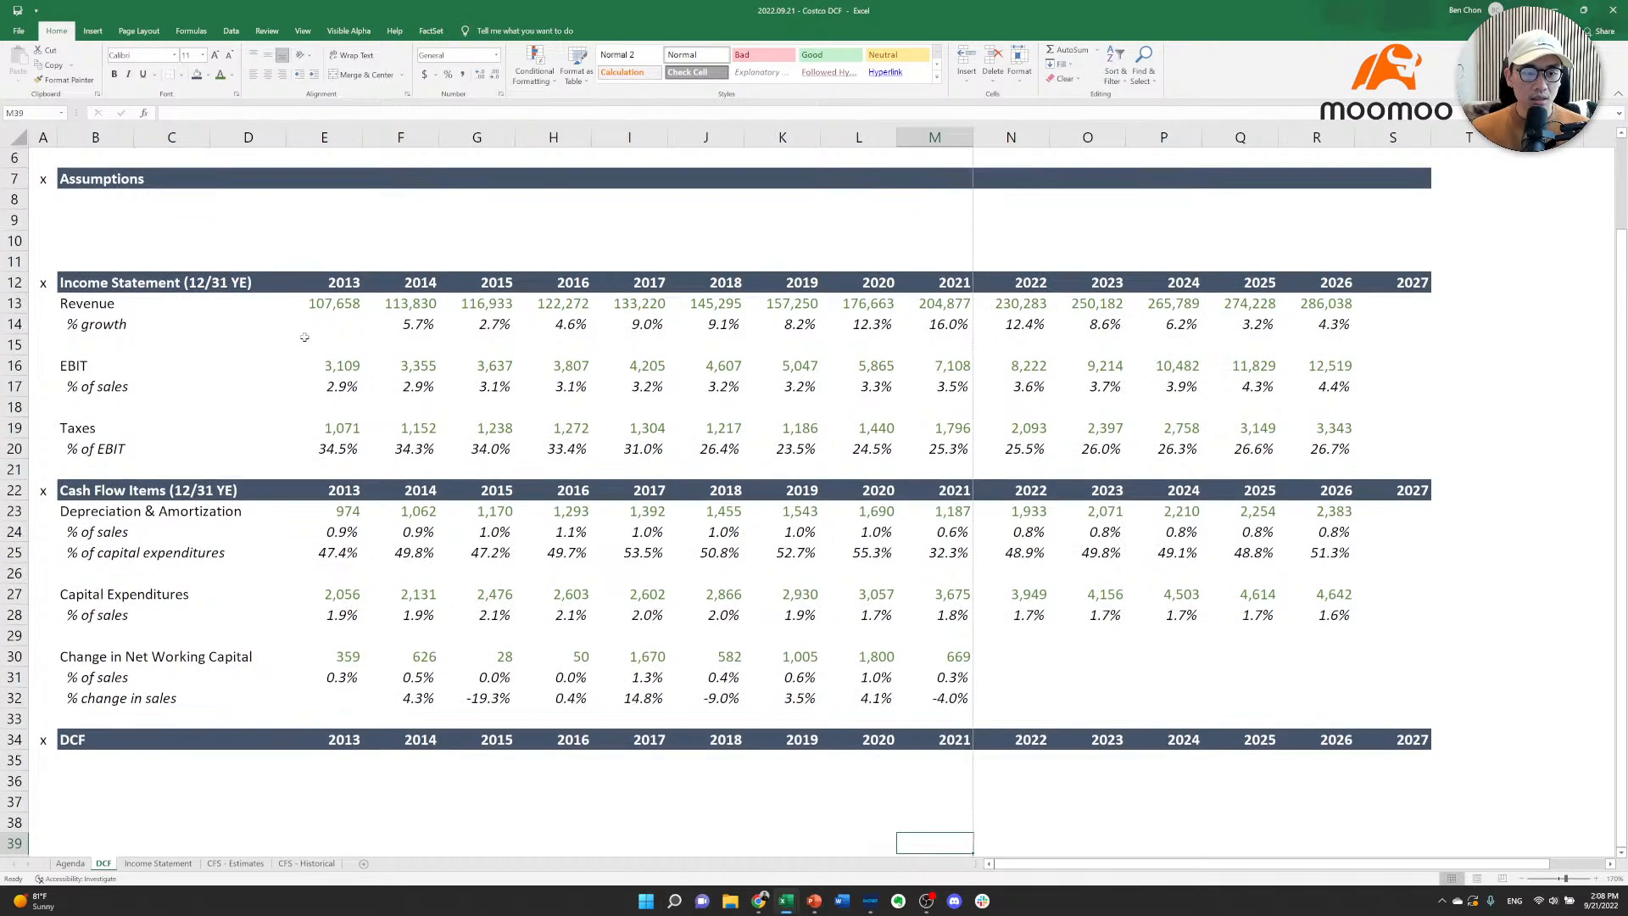
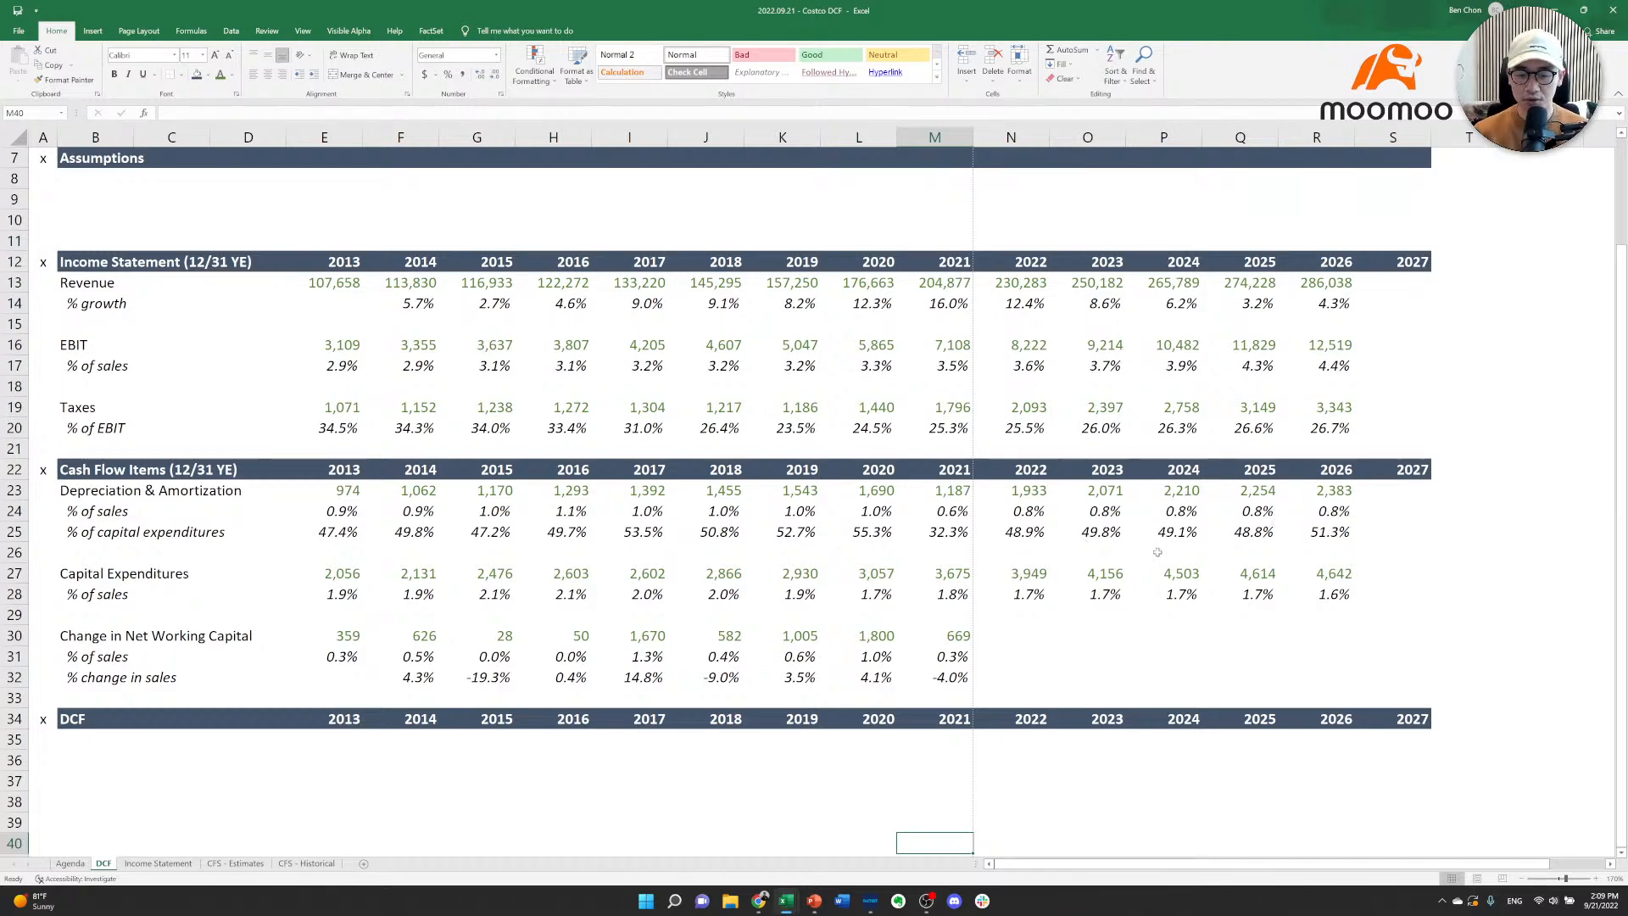
Switch to FactSet and open Costco's Broker Outlook to examine the individual brokers' Depr. & Amort. estimates by fiscal year.
{"action": "key", "text": "alt+Tab"}
{"action": "key", "text": "alt+Tab"}
{"action": "key", "text": "alt+Left"}
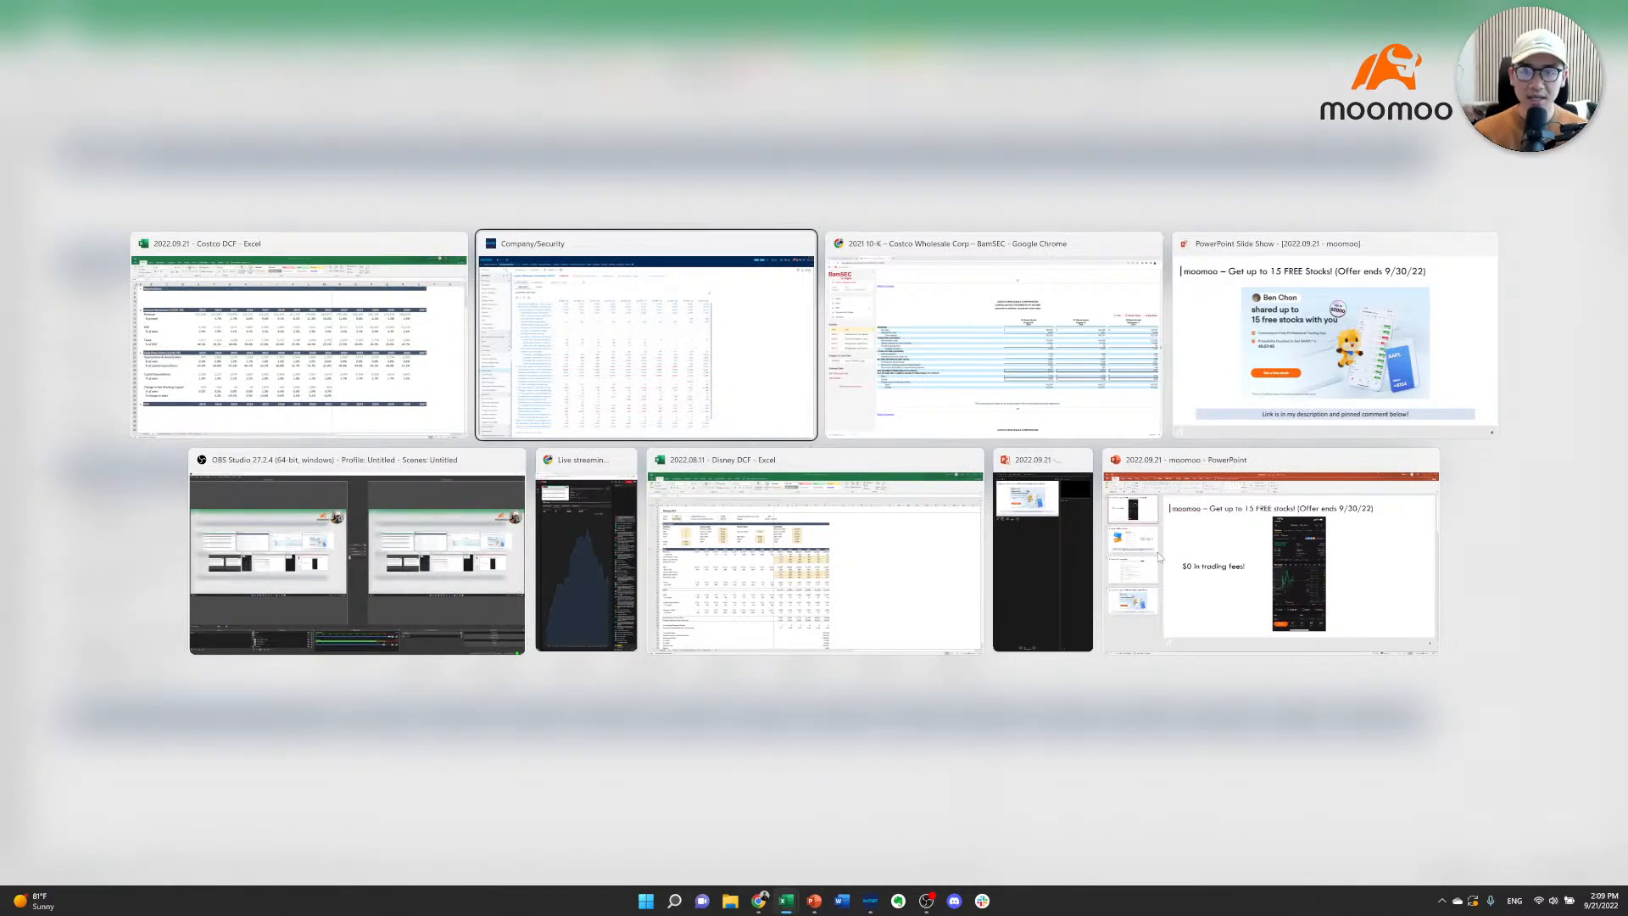
{"action": "key", "text": "alt+Down"}
{"action": "key", "text": "alt+Up"}
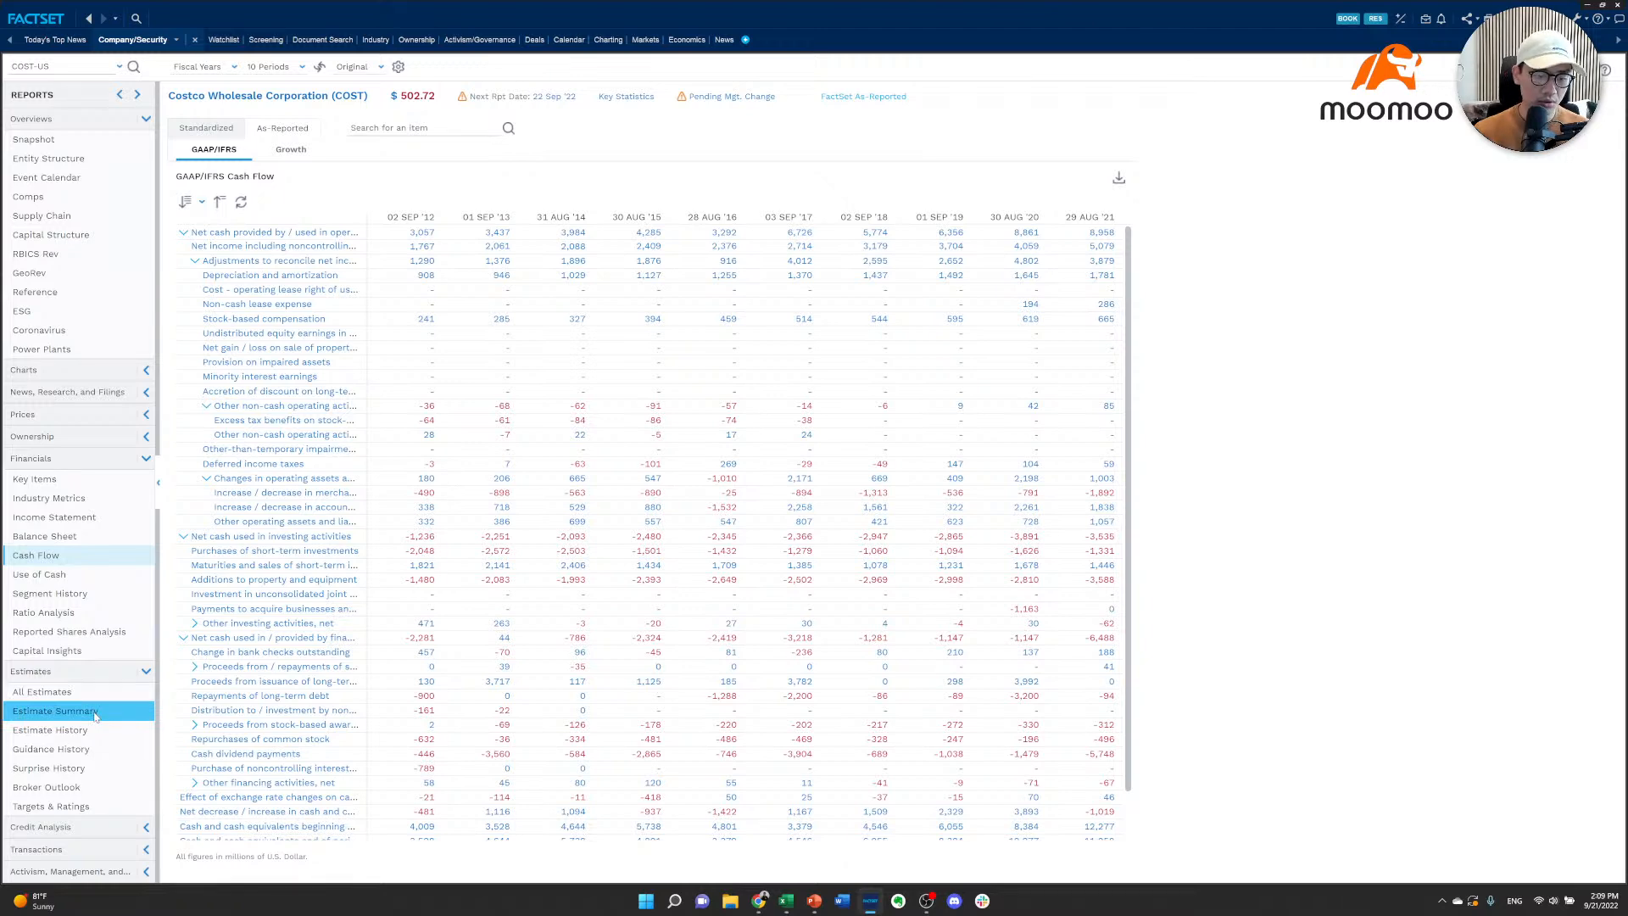
{"action": "left_click", "coordinate": [61, 787]}
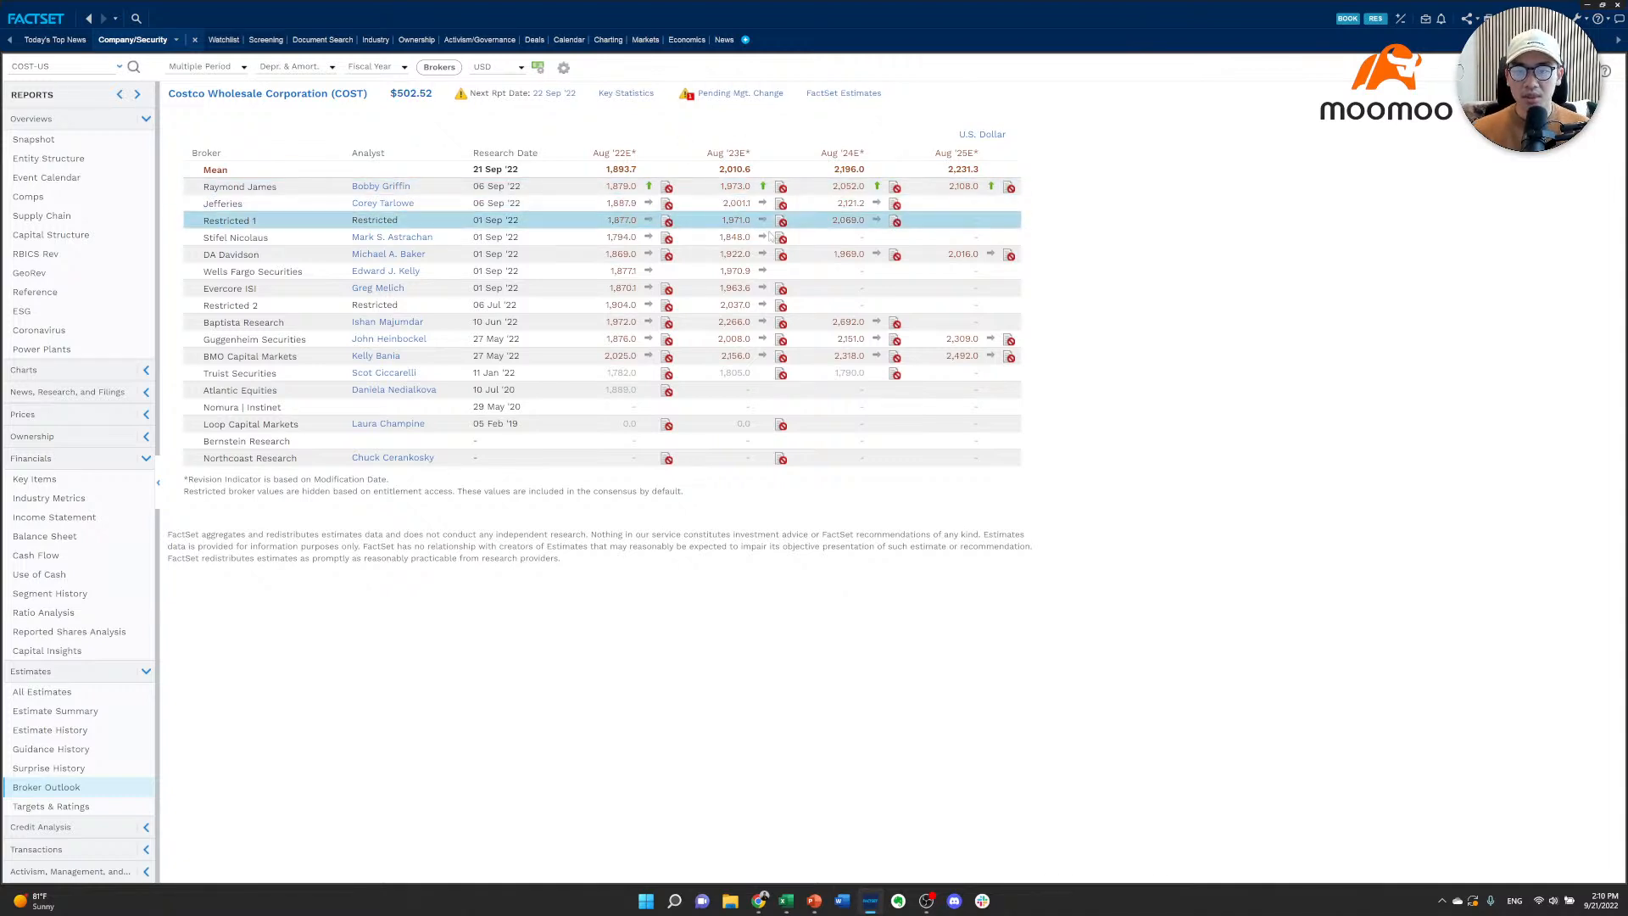
Switch back to the Excel DCF sheet and fill the 2024–2026 Depreciation & Amortization cells P23:R23 with light orange.
{"action": "key", "text": "alt+Tab"}
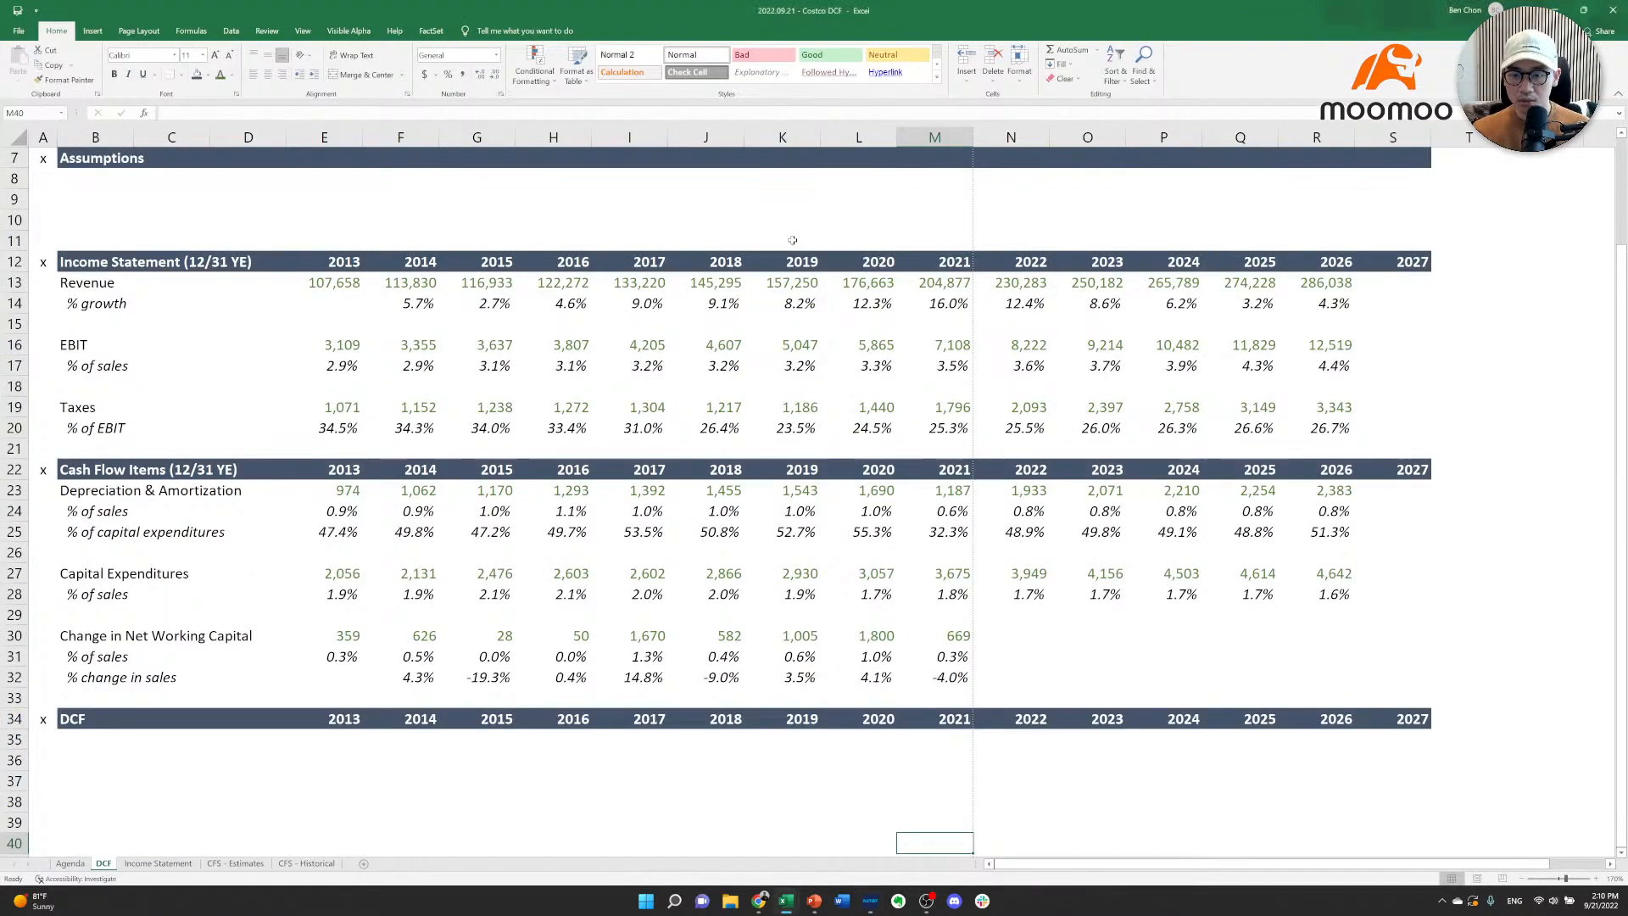
{"action": "key", "text": "Up"}
{"action": "key", "text": "Up"}
{"action": "key", "text": "Up"}
{"action": "key", "text": "Up"}
{"action": "key", "text": "Up"}
{"action": "key", "text": "Up"}
{"action": "key", "text": "Up"}
{"action": "key", "text": "Up"}
{"action": "key", "text": "Up"}
{"action": "key", "text": "Up"}
{"action": "key", "text": "Up"}
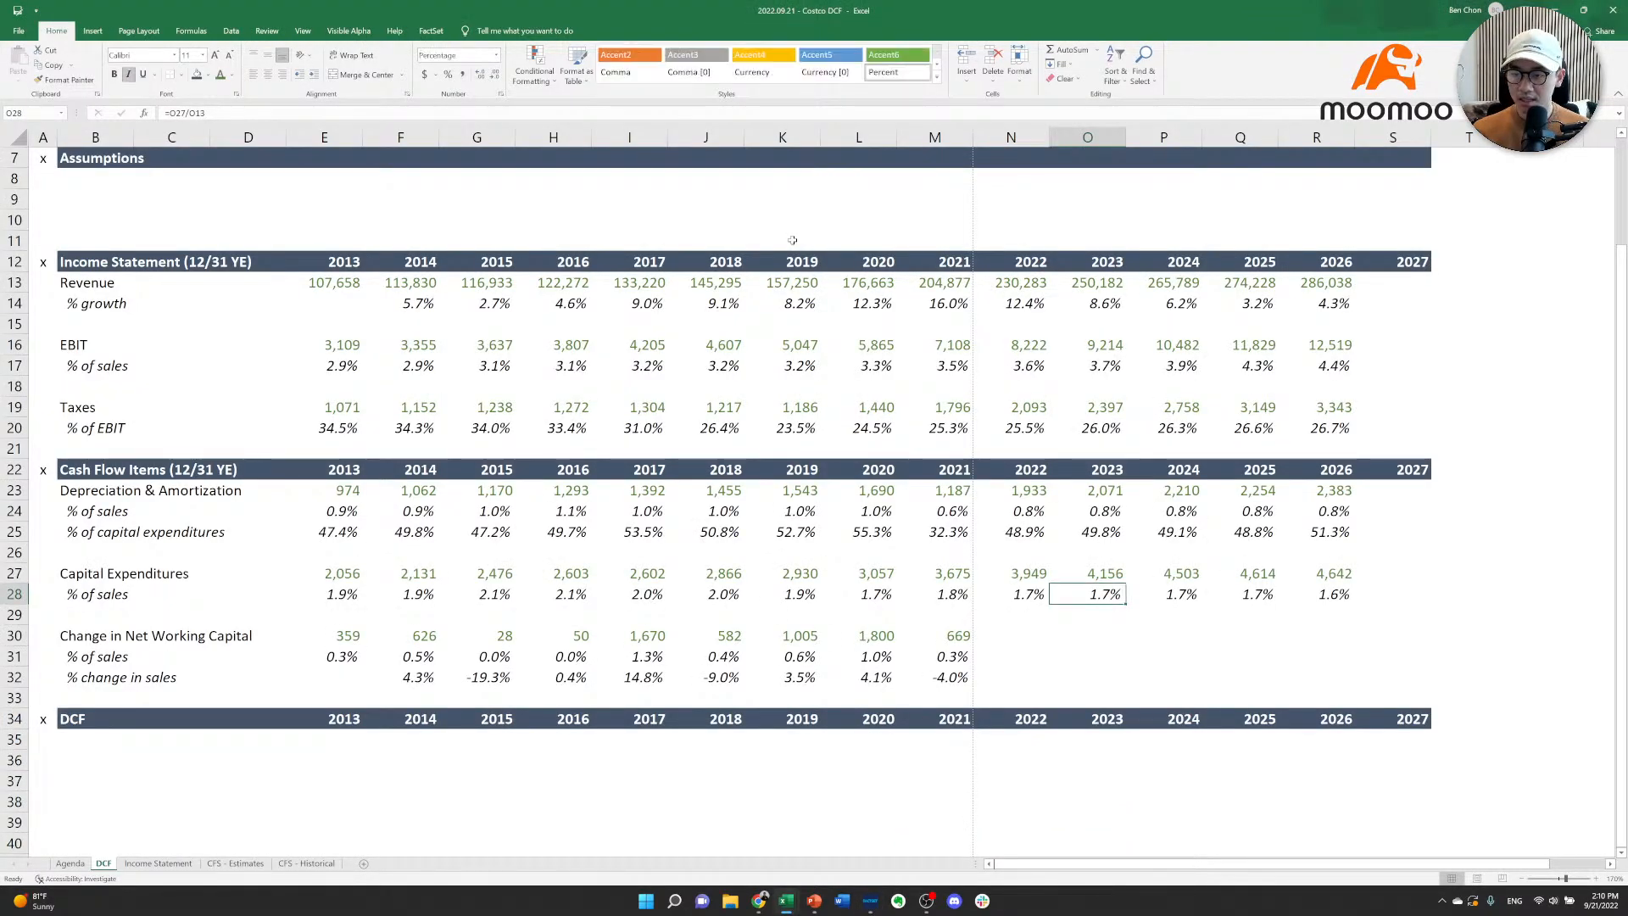
{"action": "key", "text": "Right"}
{"action": "key", "text": "Up"}
{"action": "key", "text": "Up"}
{"action": "key", "text": "Up"}
{"action": "key", "text": "Up"}
{"action": "key", "text": "Up"}
{"action": "key", "text": "Up"}
{"action": "key", "text": "Up"}
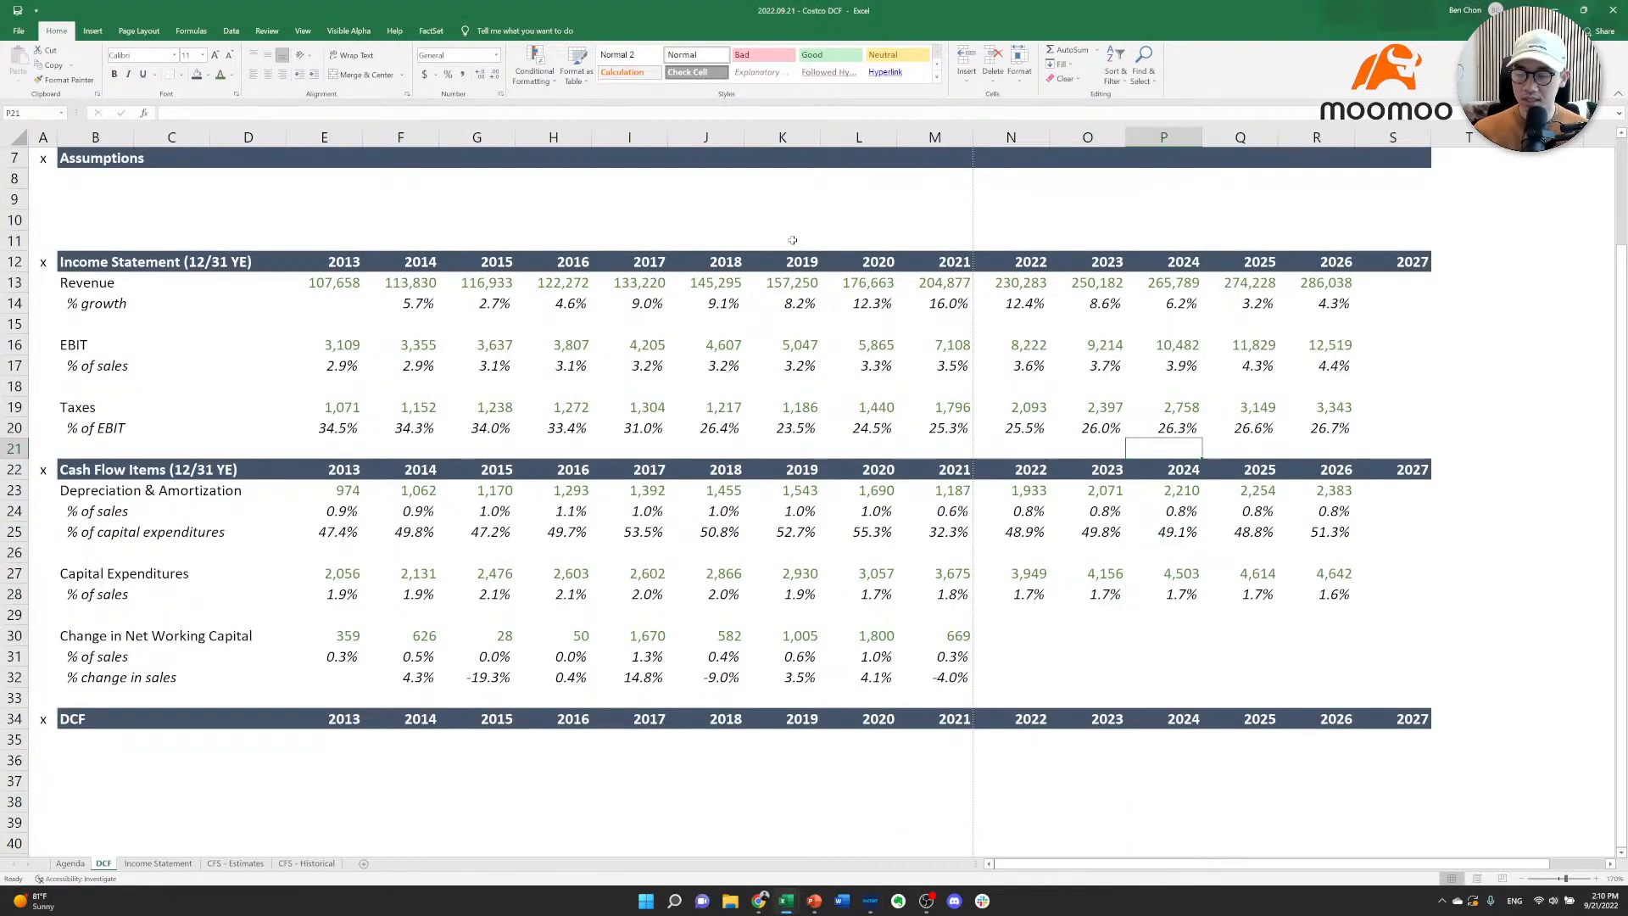
{"action": "key", "text": "Down"}
{"action": "key", "text": "Down"}
{"action": "key", "text": "shift+Right"}
{"action": "key", "text": "shift+Right"}
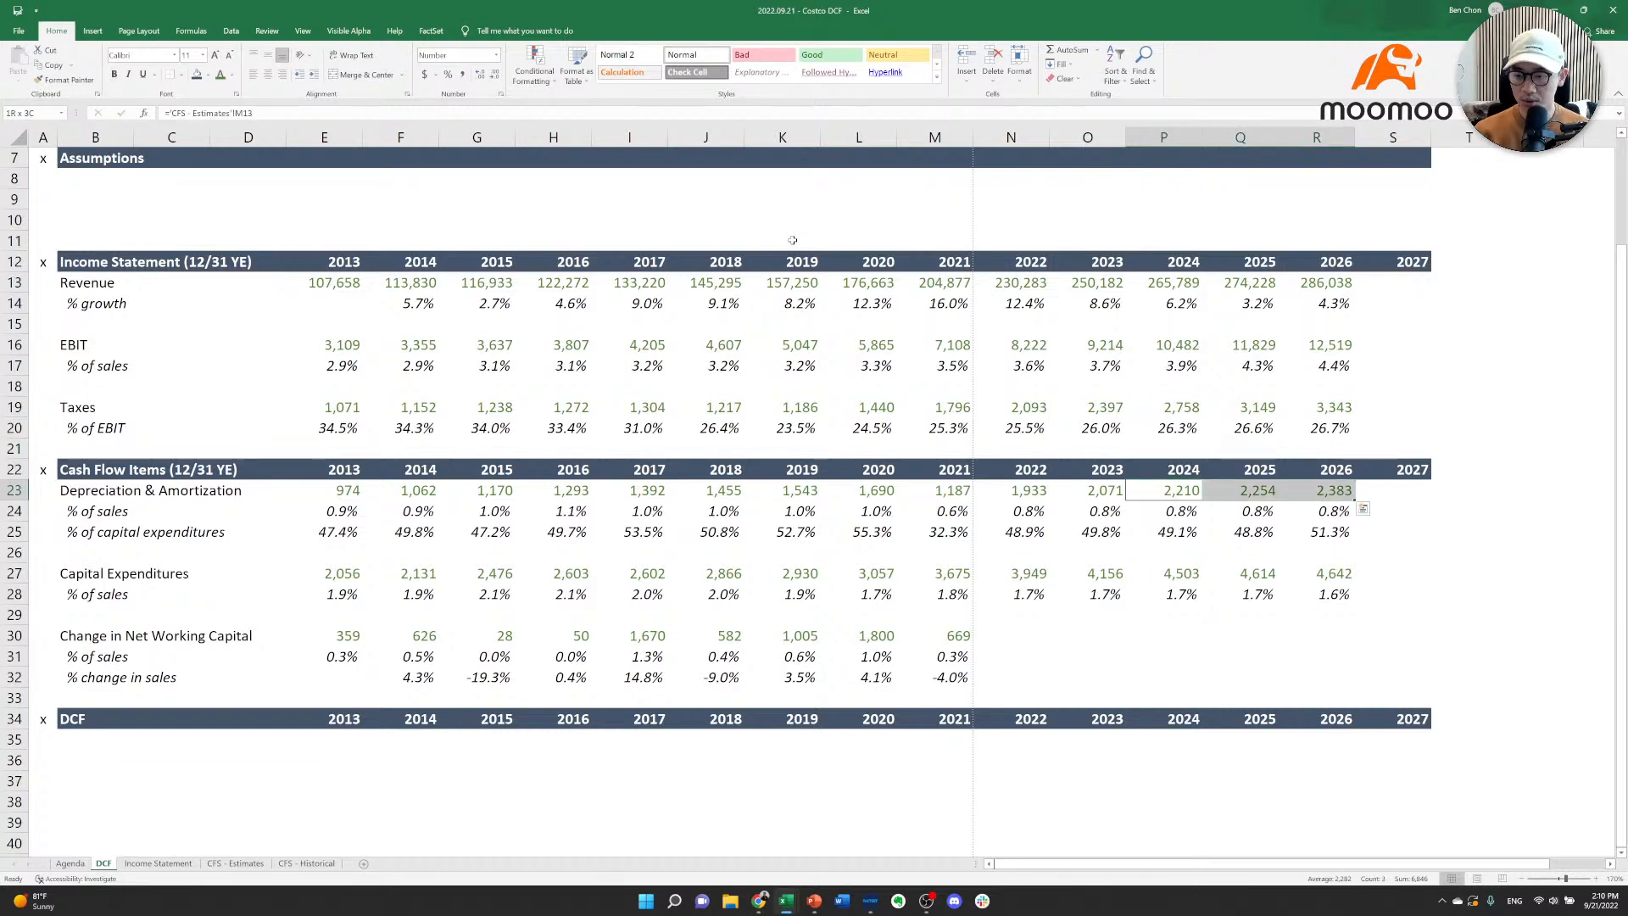
{"action": "key", "text": "alt+h"}
{"action": "key", "text": "h"}
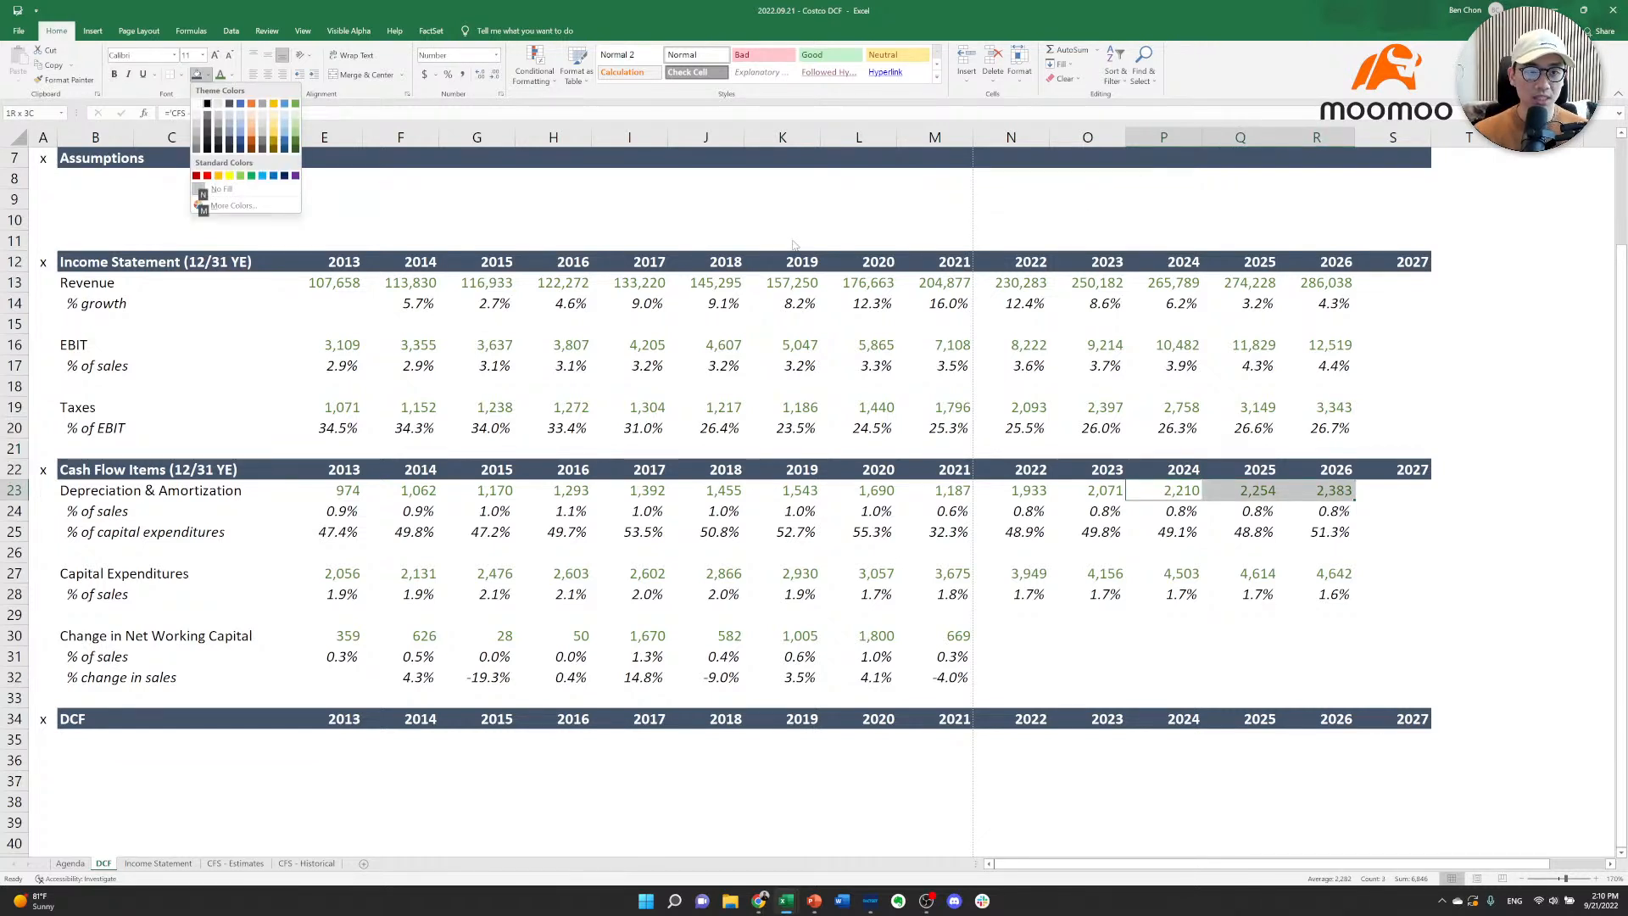
{"action": "key", "text": "Down"}
{"action": "key", "text": "Right"}
{"action": "key", "text": "Down"}
{"action": "key", "text": "Right"}
{"action": "key", "text": "Right"}
{"action": "key", "text": "Right"}
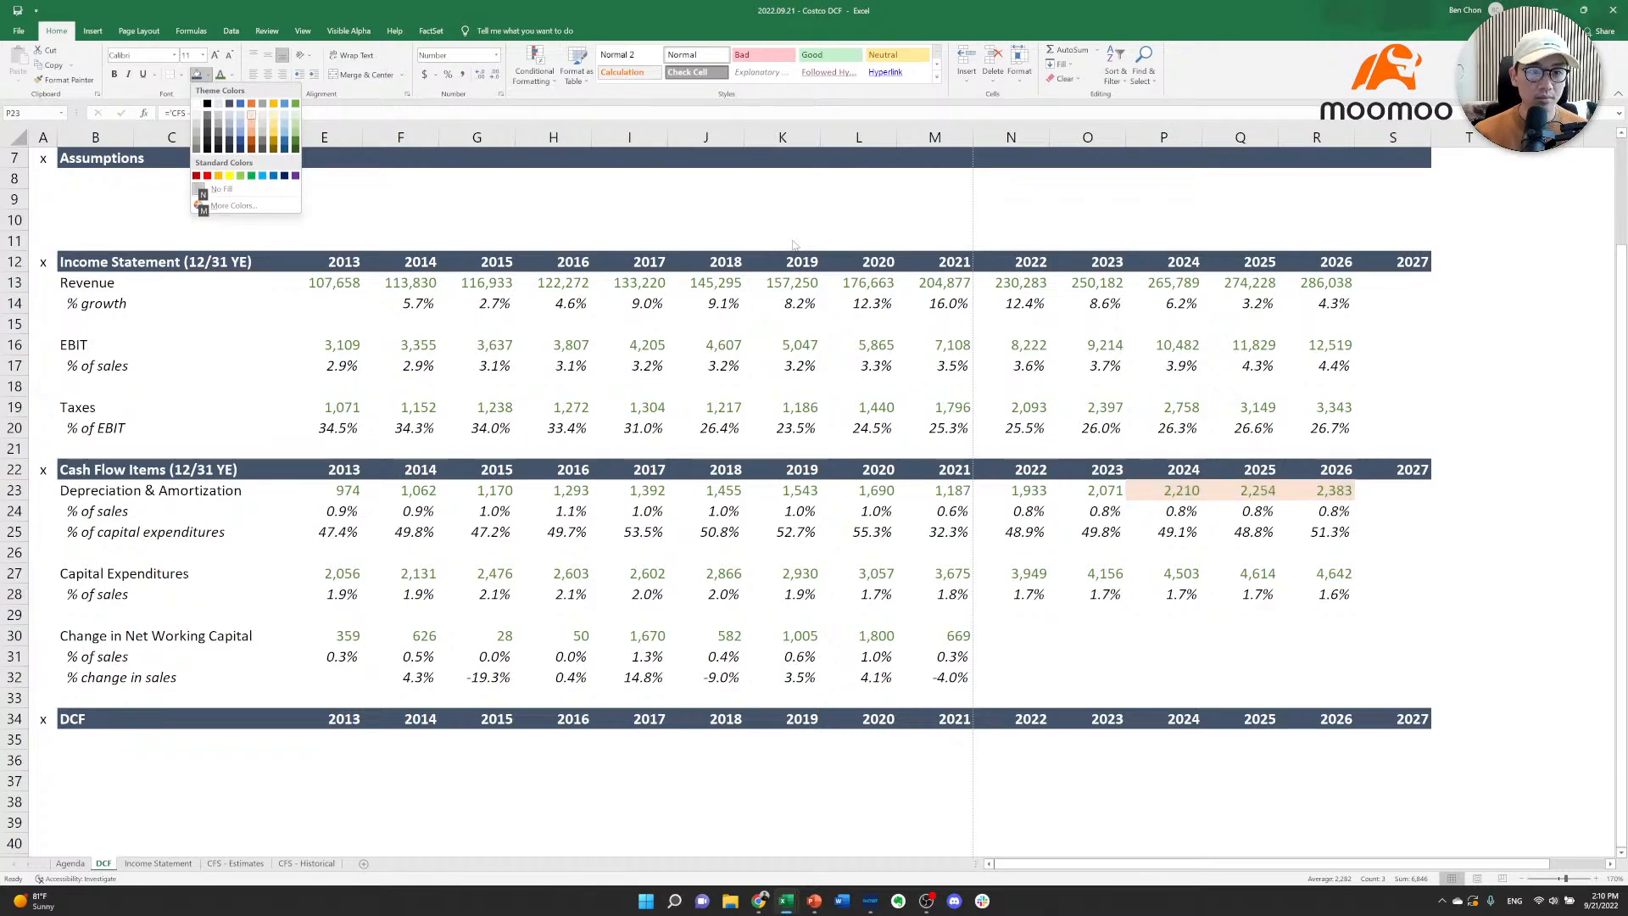
{"action": "key", "text": "Return"}
Apply the same light orange fill to the 2024–2026 Capital Expenditures estimates in P27:R27.
{"action": "key", "text": "Down"}
{"action": "key", "text": "Down"}
{"action": "key", "text": "Down"}
{"action": "key", "text": "Down"}
{"action": "key", "text": "Down"}
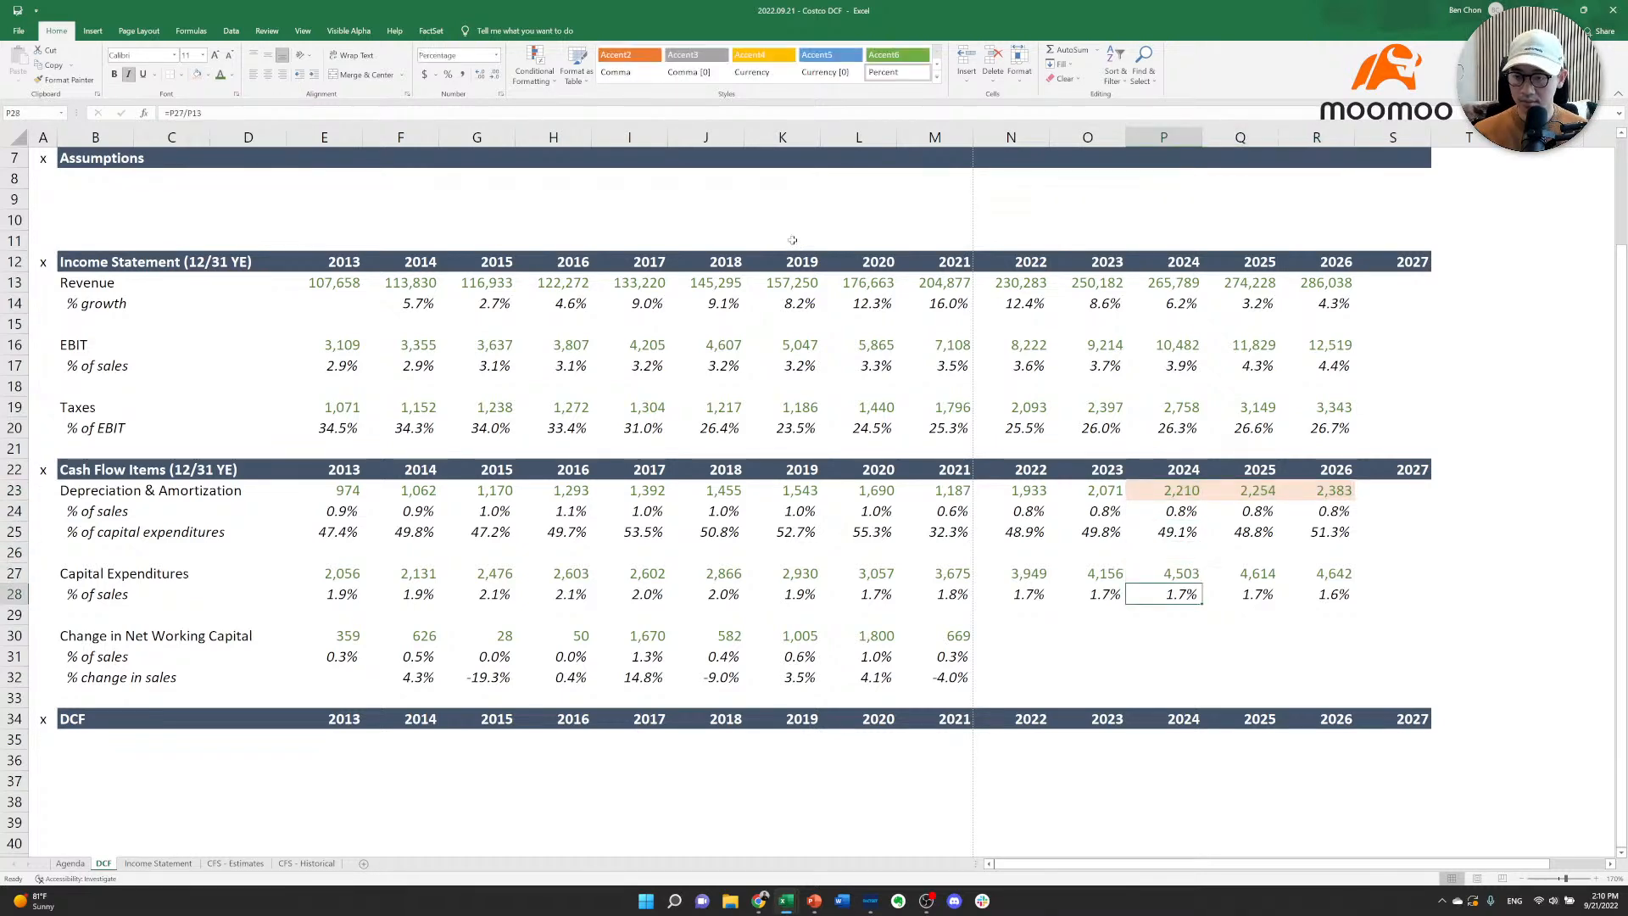
{"action": "key", "text": "Up"}
{"action": "key", "text": "shift+Right"}
{"action": "key", "text": "shift+Right"}
{"action": "key", "text": "F4"}
Apply the same light orange fill to the 2024–2026 Taxes estimates in P19:R19.
{"action": "key", "text": "Up"}
{"action": "key", "text": "Up"}
{"action": "key", "text": "Up"}
{"action": "key", "text": "Up"}
{"action": "key", "text": "Up"}
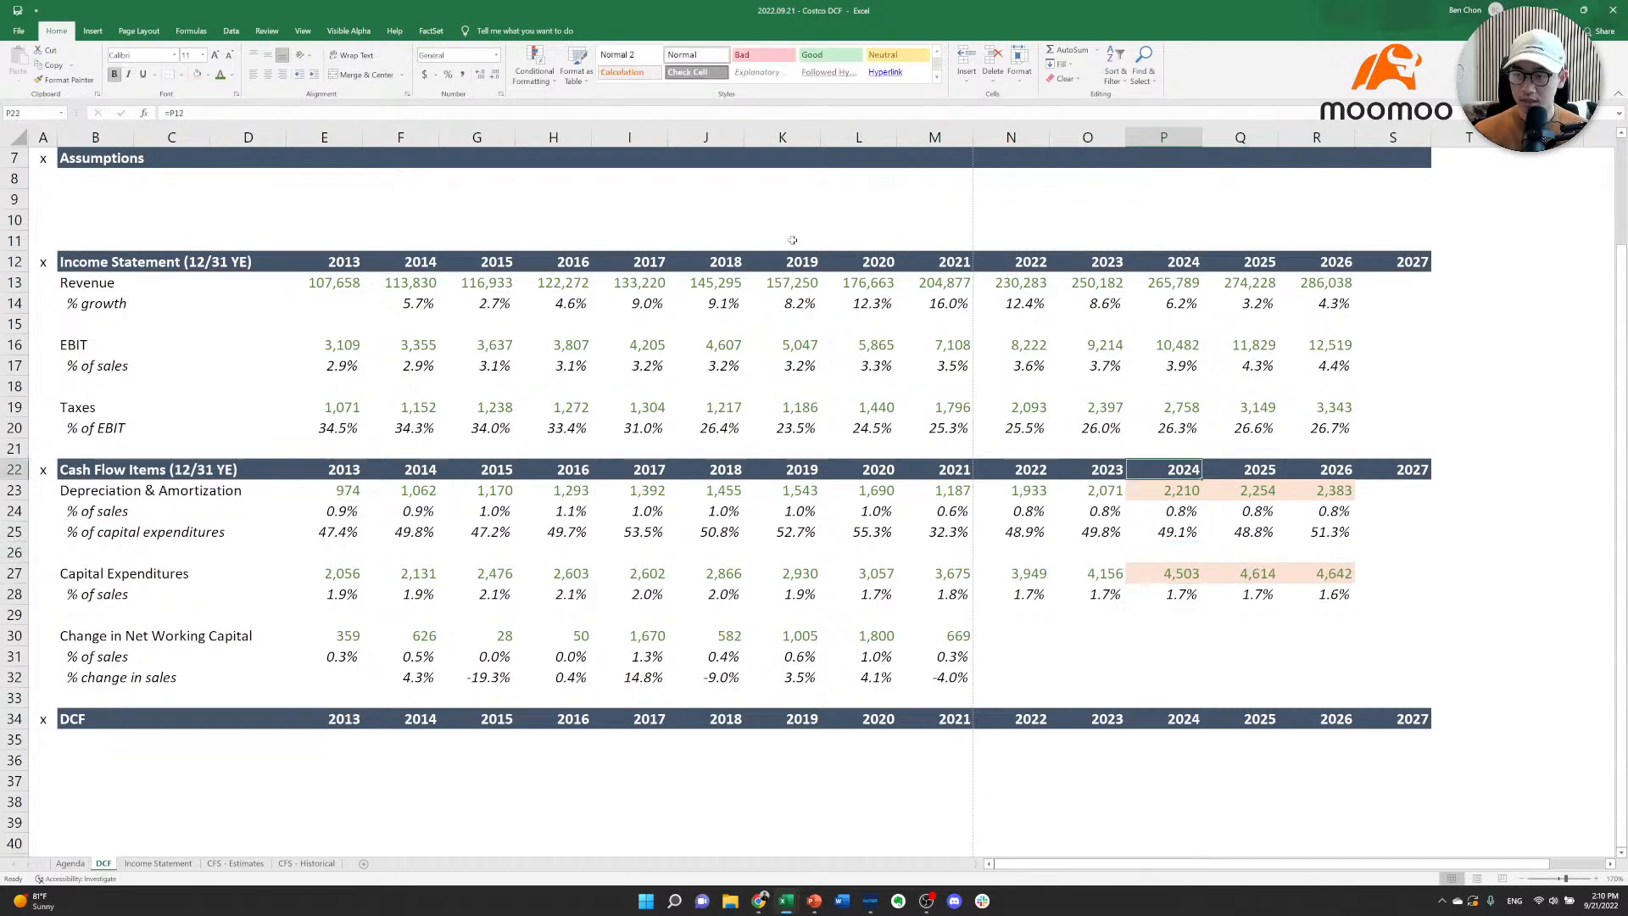
{"action": "key", "text": "Up"}
{"action": "key", "text": "Up"}
{"action": "key", "text": "Up"}
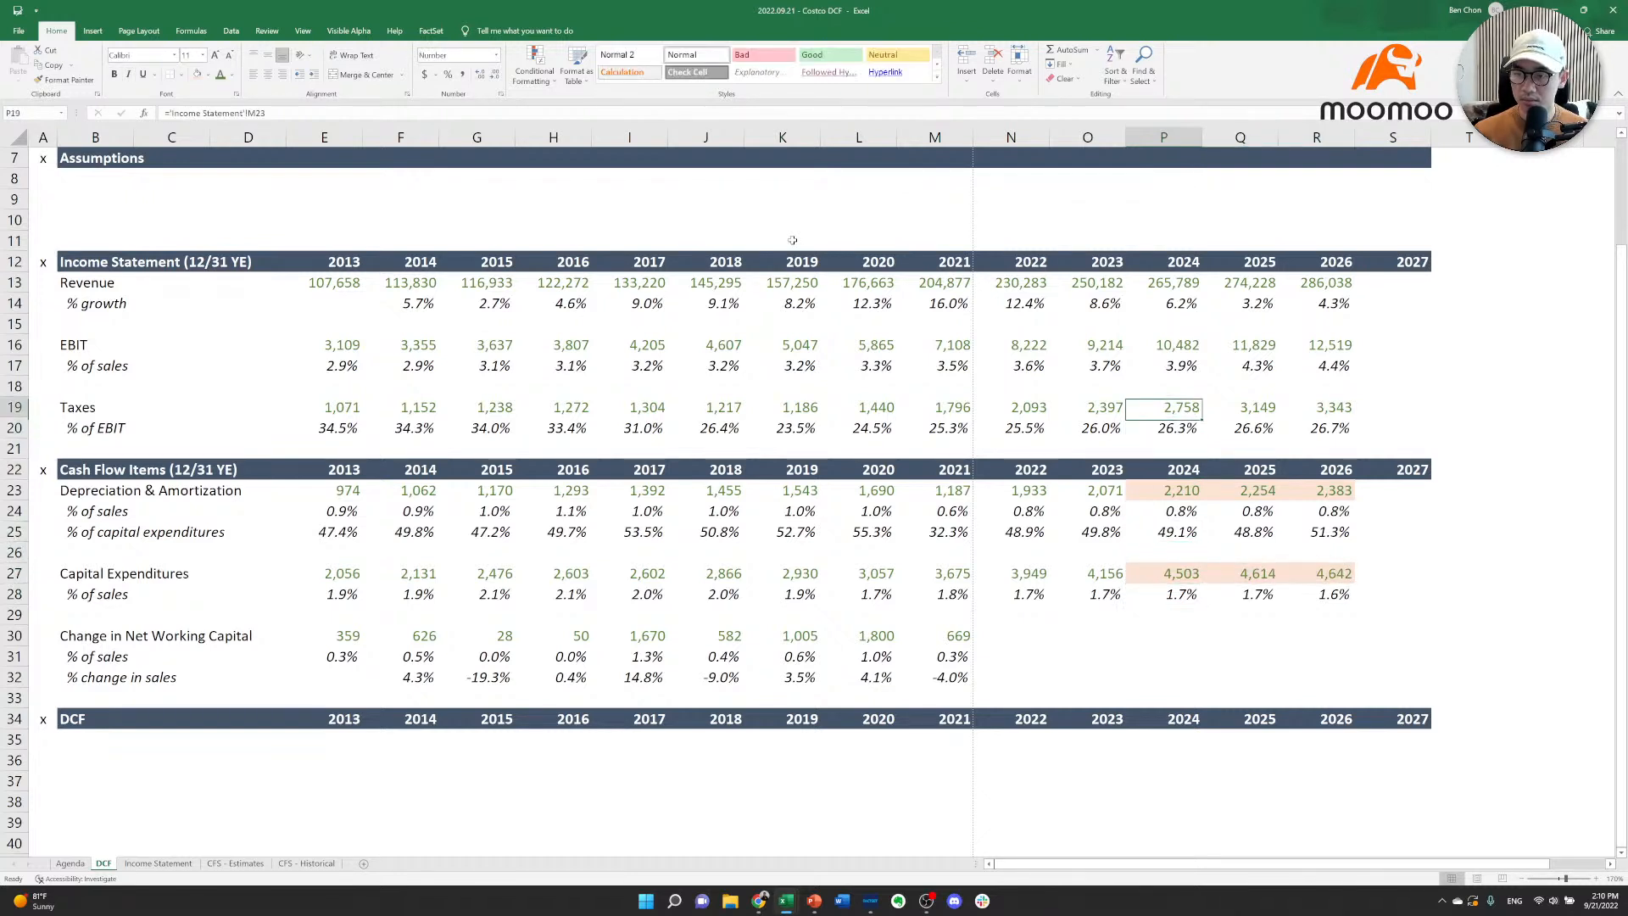
{"action": "key", "text": "shift+Right"}
{"action": "key", "text": "shift+Right"}
{"action": "key", "text": "F4"}
Apply the same light orange fill to the 2024–2026 EBIT estimates in P16:R16.
{"action": "key", "text": "Up"}
{"action": "key", "text": "Up"}
{"action": "key", "text": "Up"}
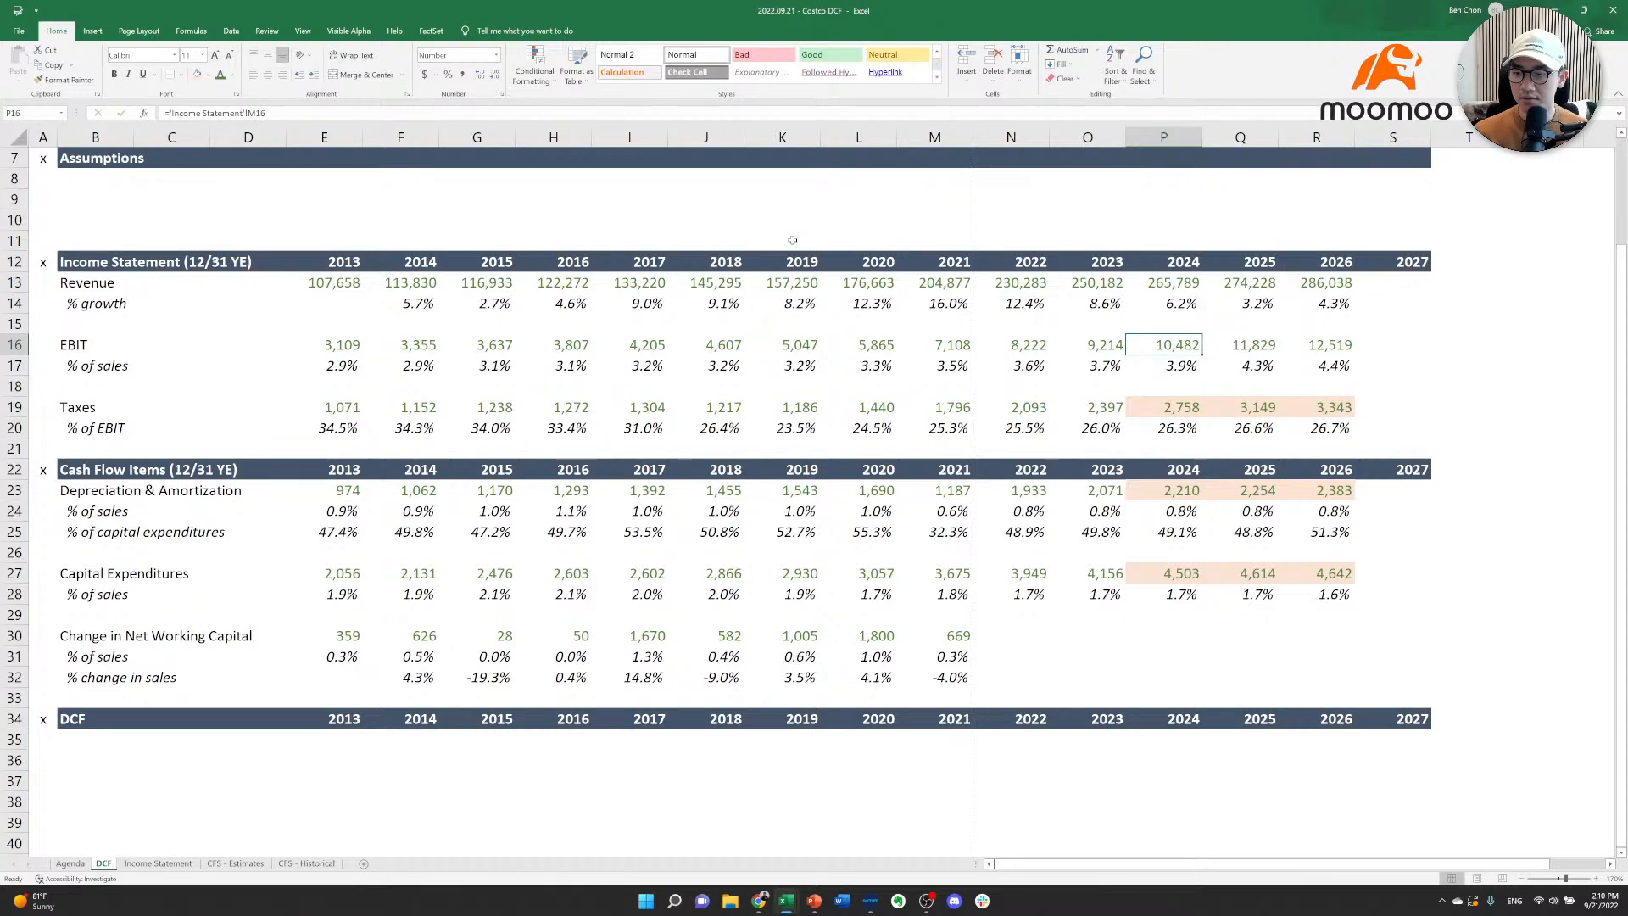
{"action": "key", "text": "shift+Right"}
{"action": "key", "text": "shift+Right"}
{"action": "key", "text": "F4"}
Apply the same light orange fill to the 2024–2026 Revenue estimates in P13:R13.
{"action": "key", "text": "Up"}
{"action": "key", "text": "Up"}
{"action": "key", "text": "Up"}
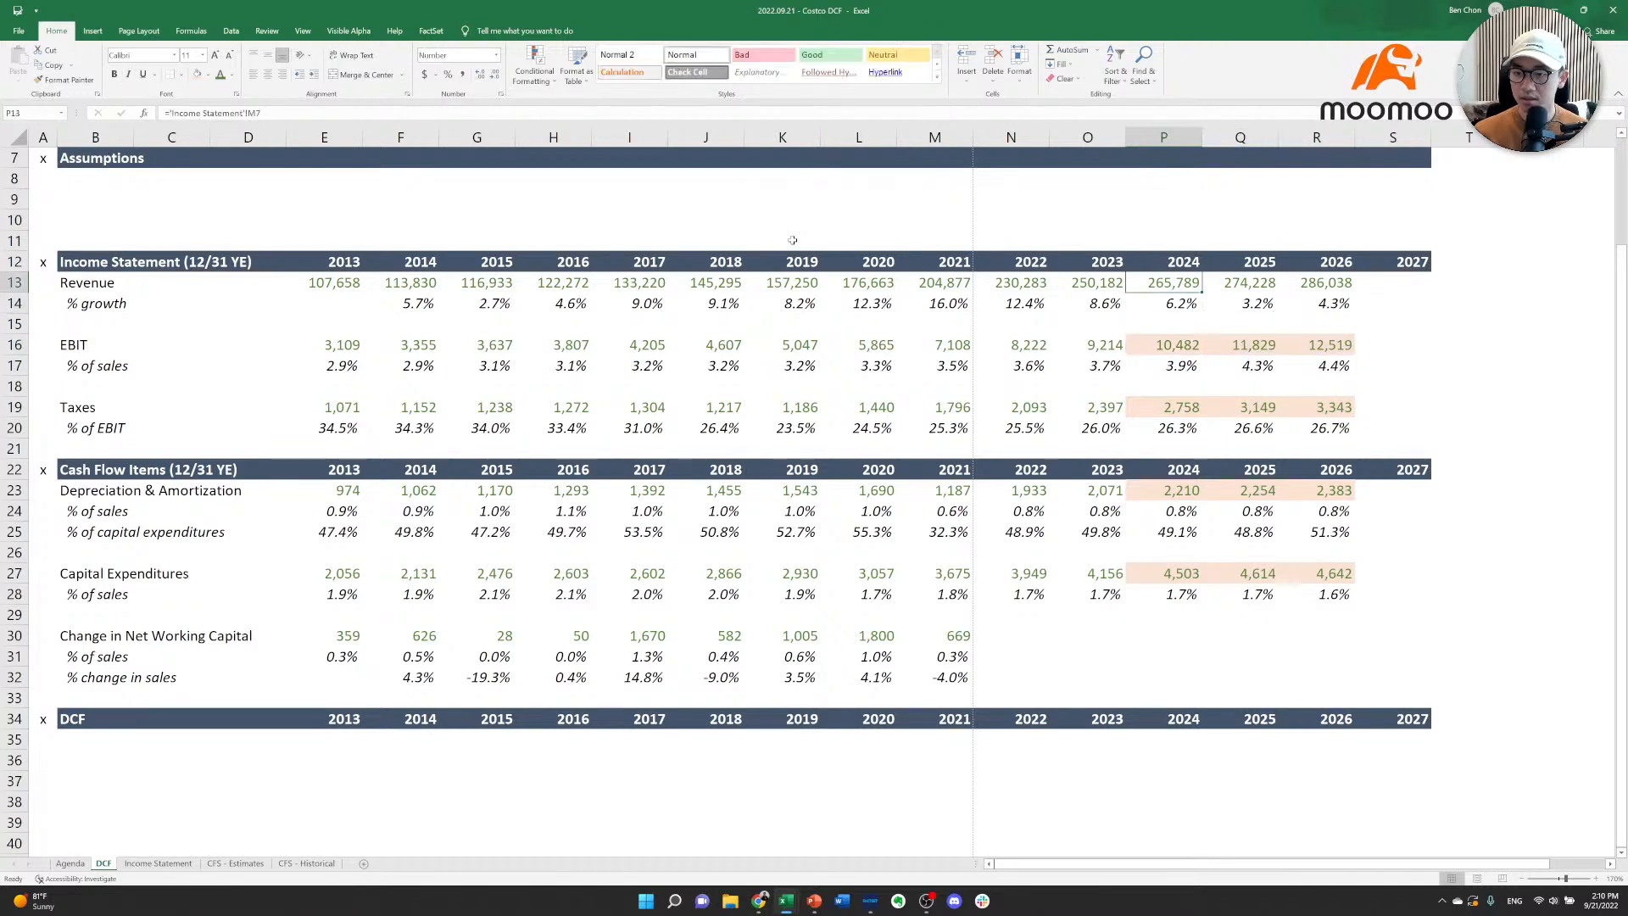
{"action": "key", "text": "shift+Right"}
{"action": "key", "text": "shift+Right"}
{"action": "key", "text": "F4"}
{"action": "key", "text": "Down"}
{"action": "key", "text": "Left"}
{"action": "key", "text": "Left"}
{"action": "key", "text": "Left"}
{"action": "key", "text": "Left"}
{"action": "key", "text": "Left"}
{"action": "key", "text": "Left"}
{"action": "key", "text": "Left"}
{"action": "key", "text": "Left"}
{"action": "key", "text": "Left"}
{"action": "key", "text": "Left"}
{"action": "key", "text": "Left"}
{"action": "key", "text": "Left"}
{"action": "key", "text": "Left"}
{"action": "key", "text": "Left"}
{"action": "key", "text": "Left"}
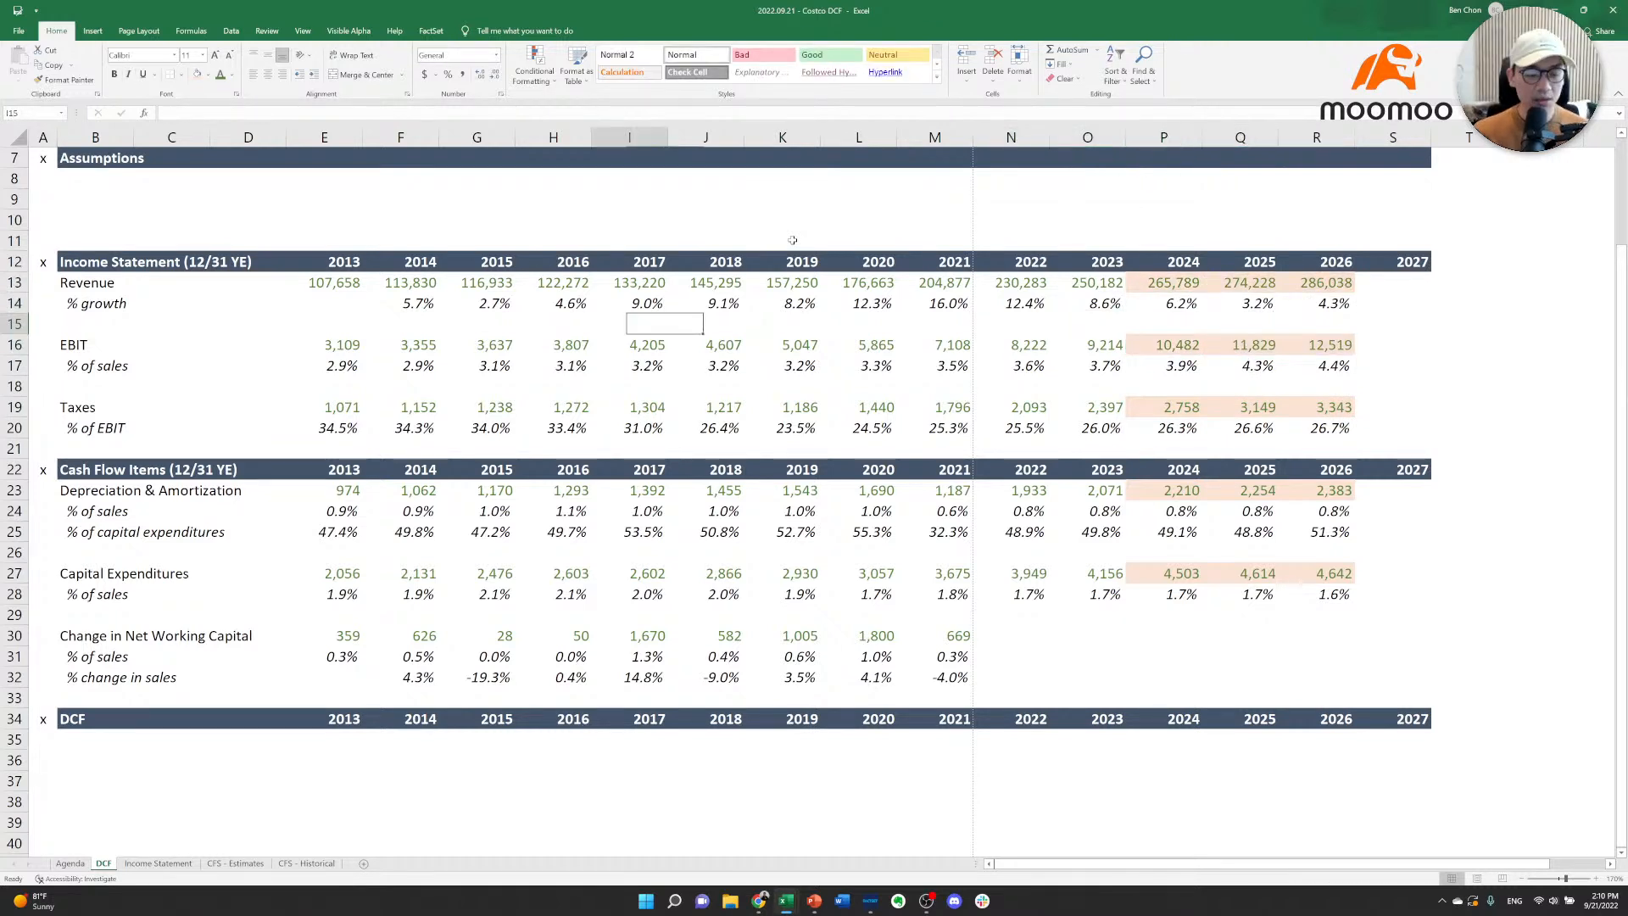
{"action": "key", "text": "ctrl+Down"}
{"action": "key", "text": "ctrl+Down"}
{"action": "key", "text": "Down"}
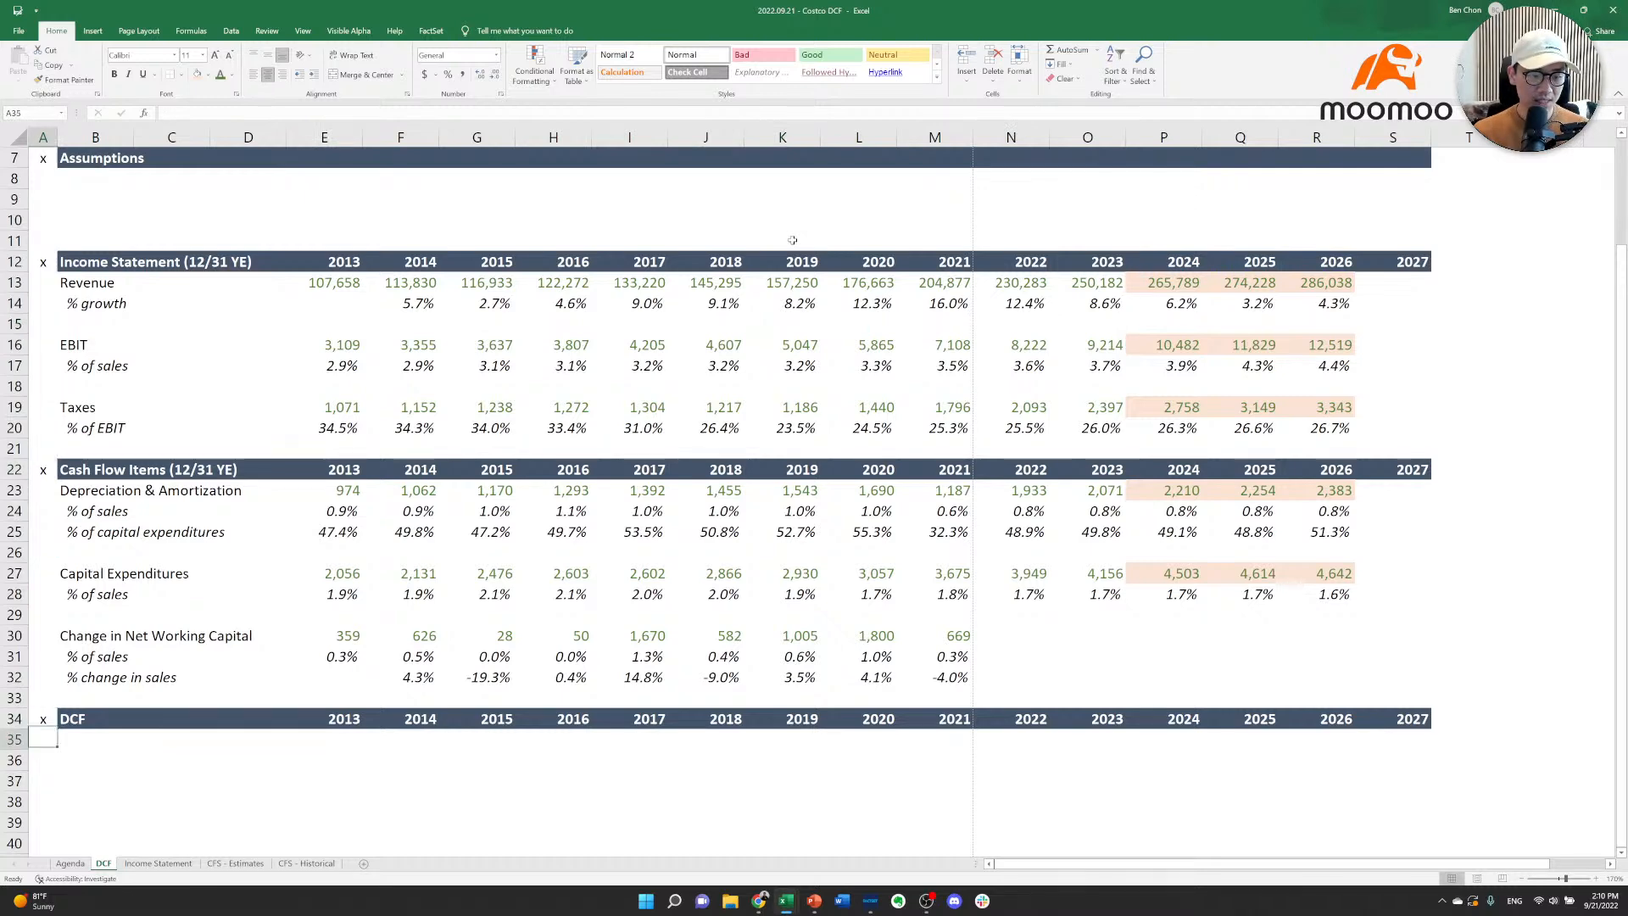
{"action": "key", "text": "Right"}
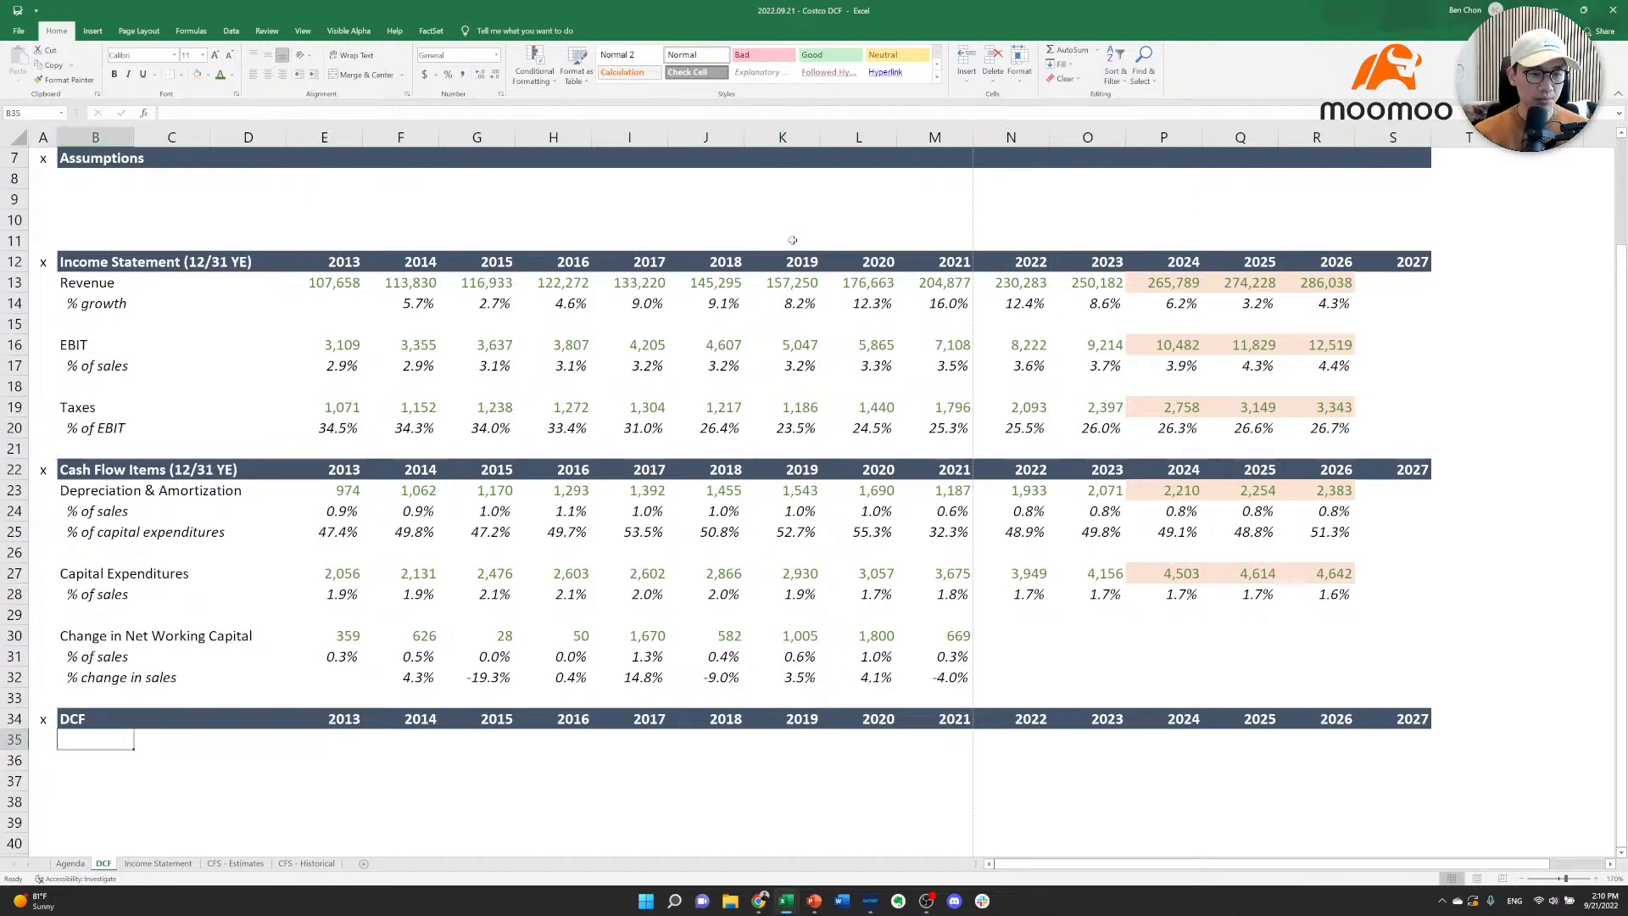
Copy the income statement row labels from Revenue to % of EBIT, B13:B20, into the DCF section starting at B35.
{"action": "key", "text": "ctrl+Up"}
{"action": "key", "text": "ctrl+Up"}
{"action": "key", "text": "ctrl+Up"}
{"action": "key", "text": "ctrl+Up"}
{"action": "key", "text": "ctrl+Up"}
{"action": "key", "text": "ctrl+Up"}
{"action": "key", "text": "ctrl+Up"}
{"action": "key", "text": "ctrl+Up"}
{"action": "key", "text": "ctrl+Up"}
{"action": "key", "text": "ctrl+Up"}
{"action": "key", "text": "ctrl+Up"}
{"action": "key", "text": "ctrl+Up"}
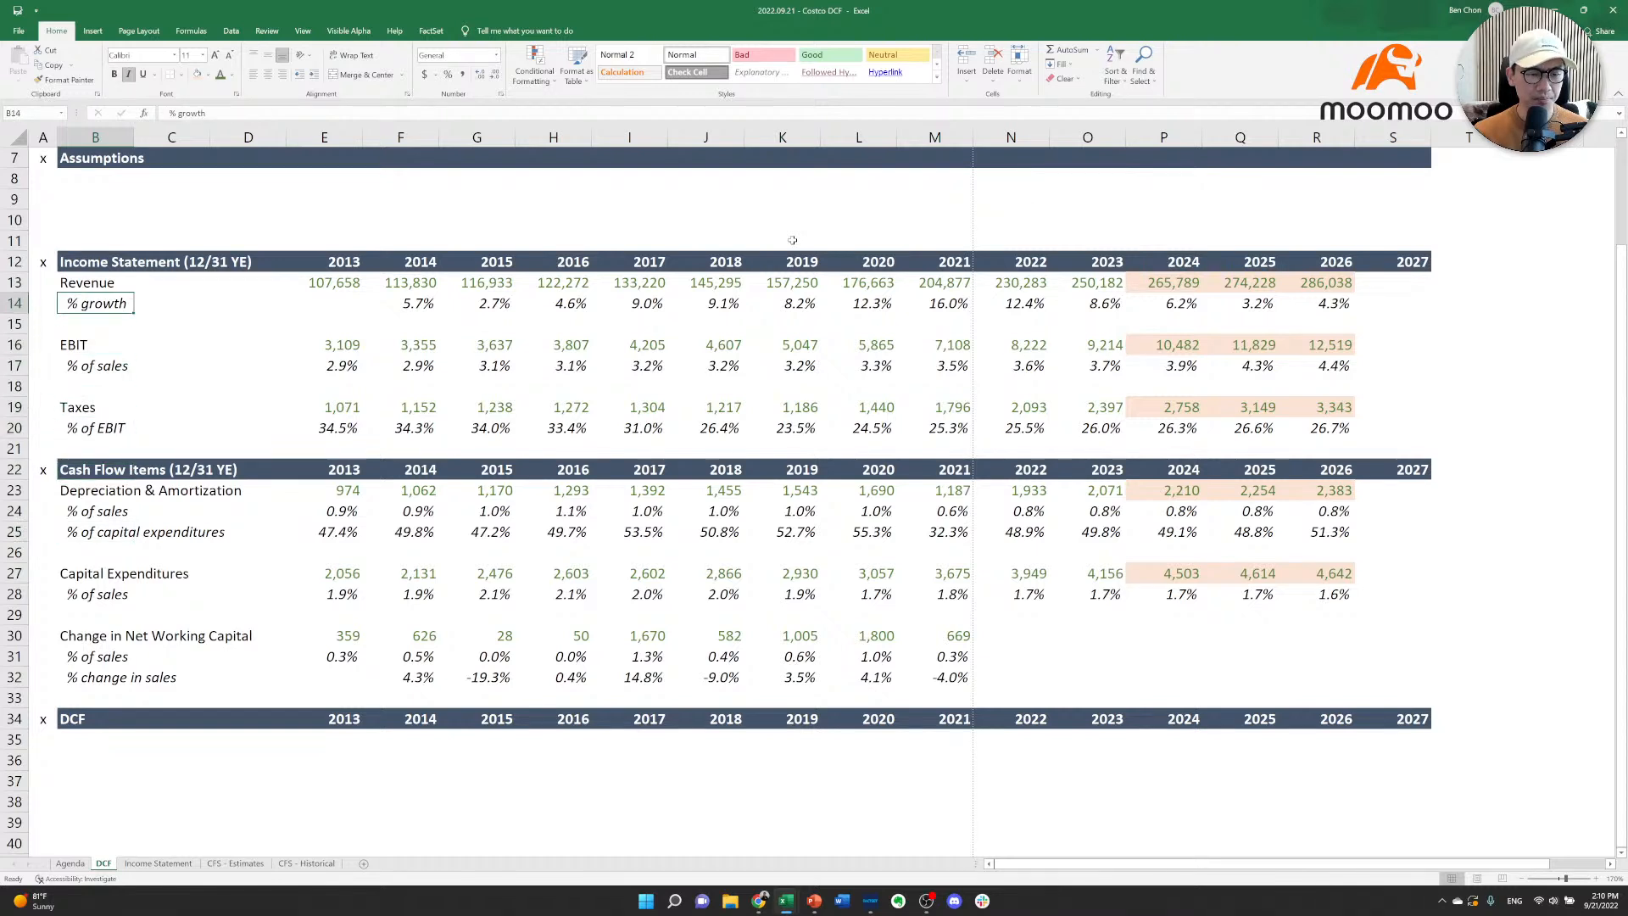
{"action": "key", "text": "Up"}
{"action": "key", "text": "shift+Down"}
{"action": "key", "text": "shift+Down"}
{"action": "key", "text": "shift+Down"}
{"action": "key", "text": "shift+Down"}
{"action": "key", "text": "shift+Down"}
{"action": "key", "text": "shift+Down"}
{"action": "key", "text": "shift+Down"}
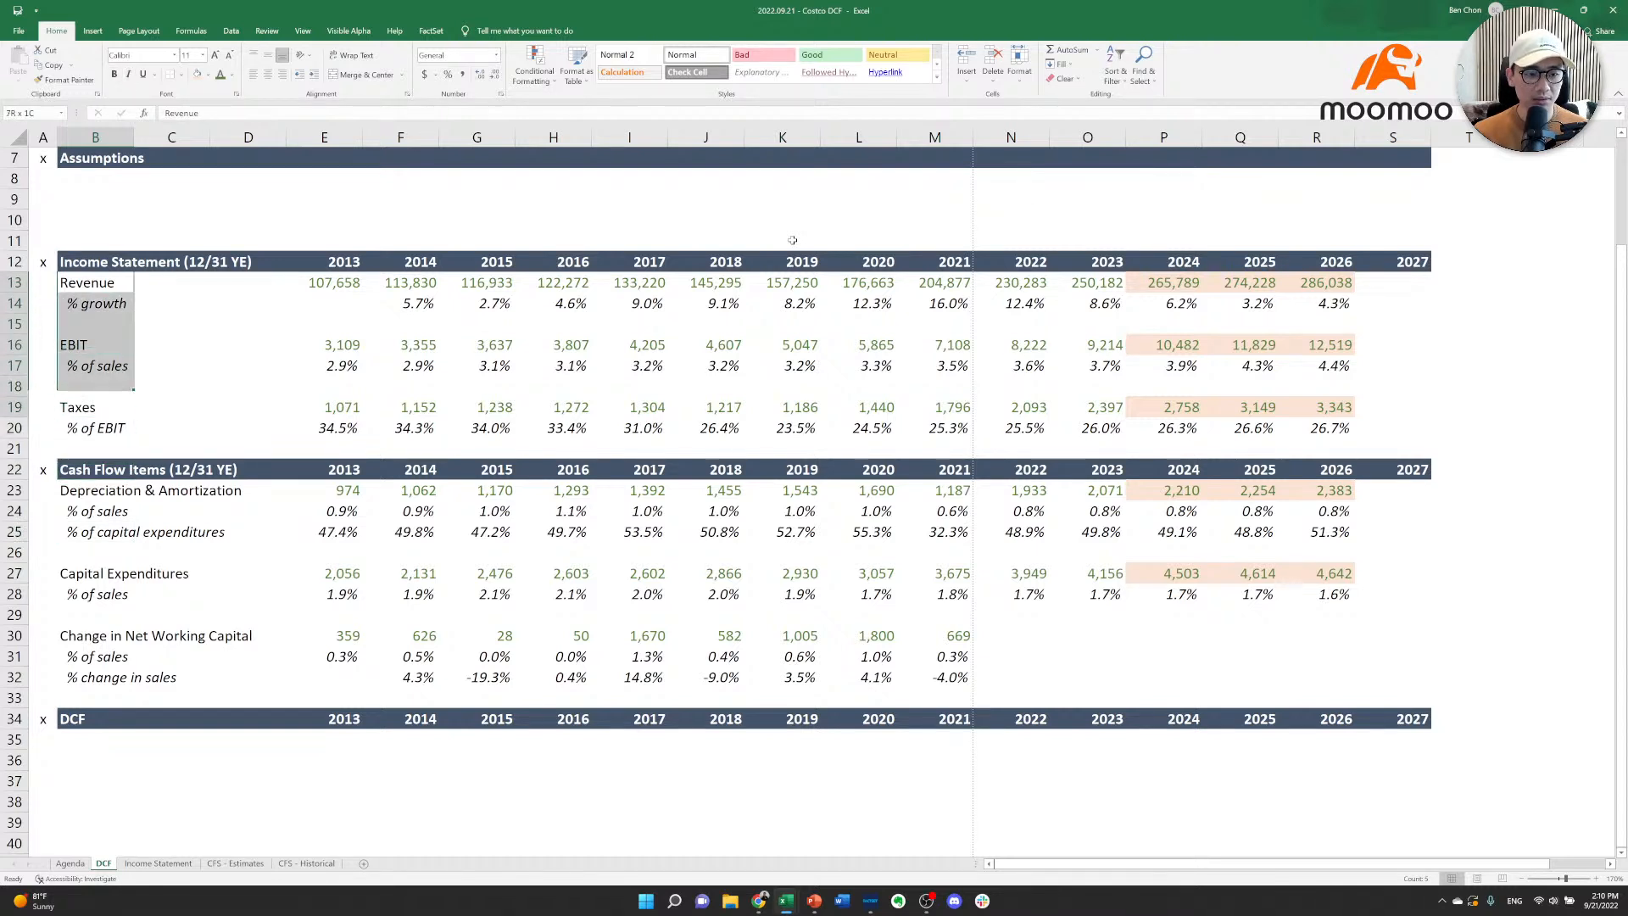
{"action": "key", "text": "ctrl+c"}
{"action": "key", "text": "Left"}
{"action": "key", "text": "ctrl+Down"}
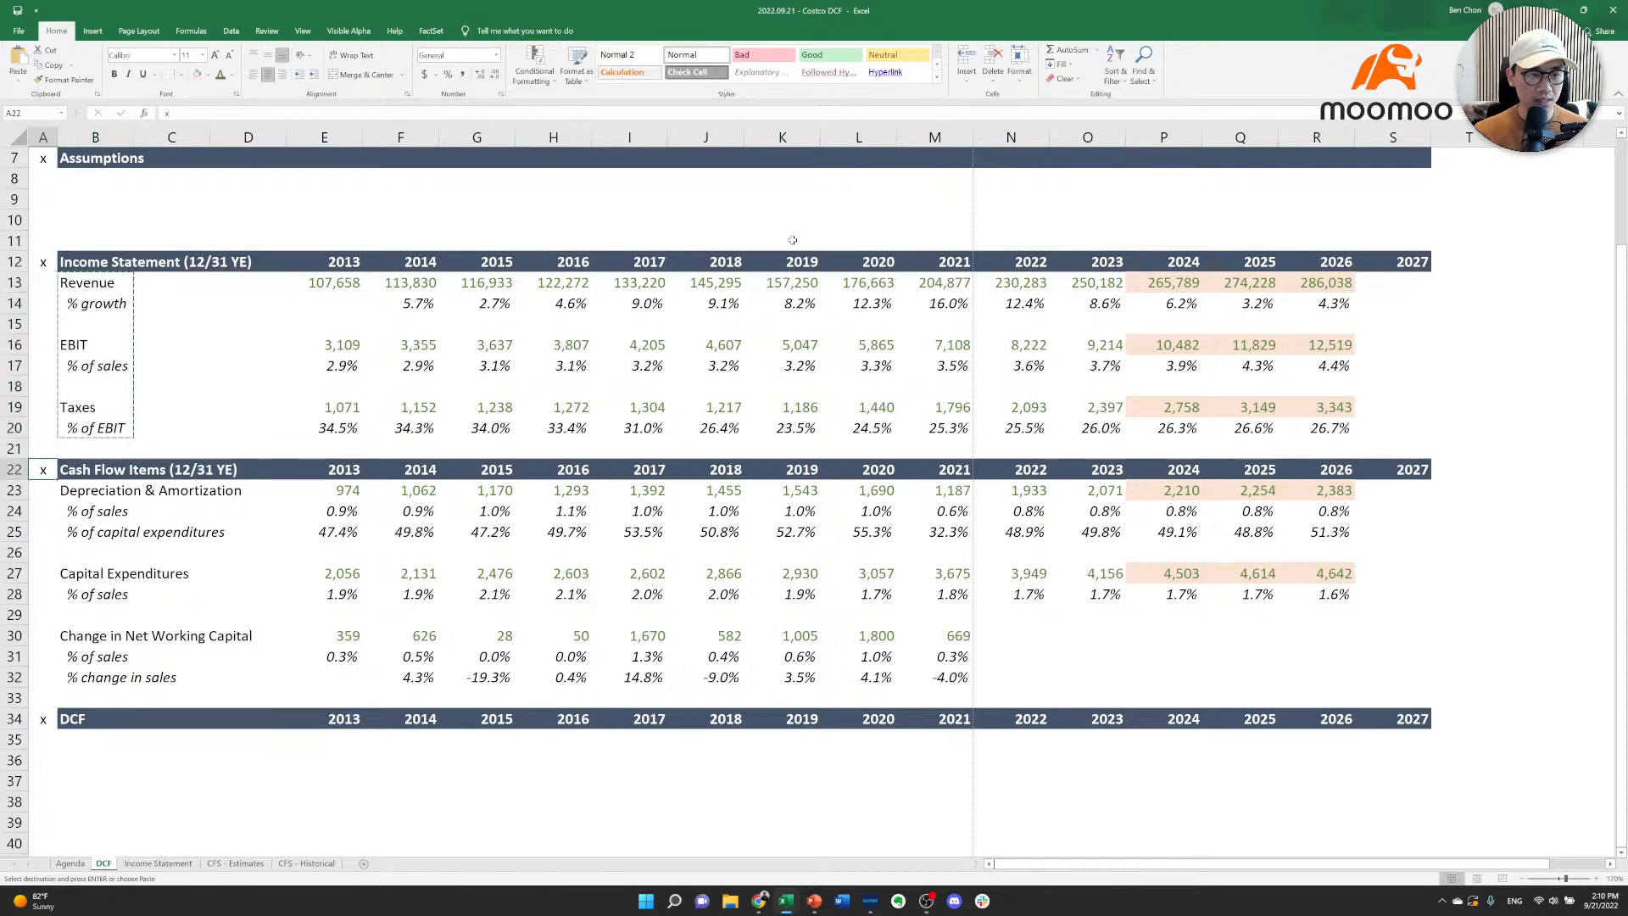
{"action": "key", "text": "ctrl+Down"}
{"action": "key", "text": "Down"}
{"action": "key", "text": "Right"}
{"action": "key", "text": "shift+Down"}
{"action": "key", "text": "shift+Down"}
{"action": "key", "text": "shift+Down"}
{"action": "key", "text": "shift+Down"}
{"action": "key", "text": "shift+Down"}
{"action": "key", "text": "shift+Down"}
{"action": "key", "text": "shift+Down"}
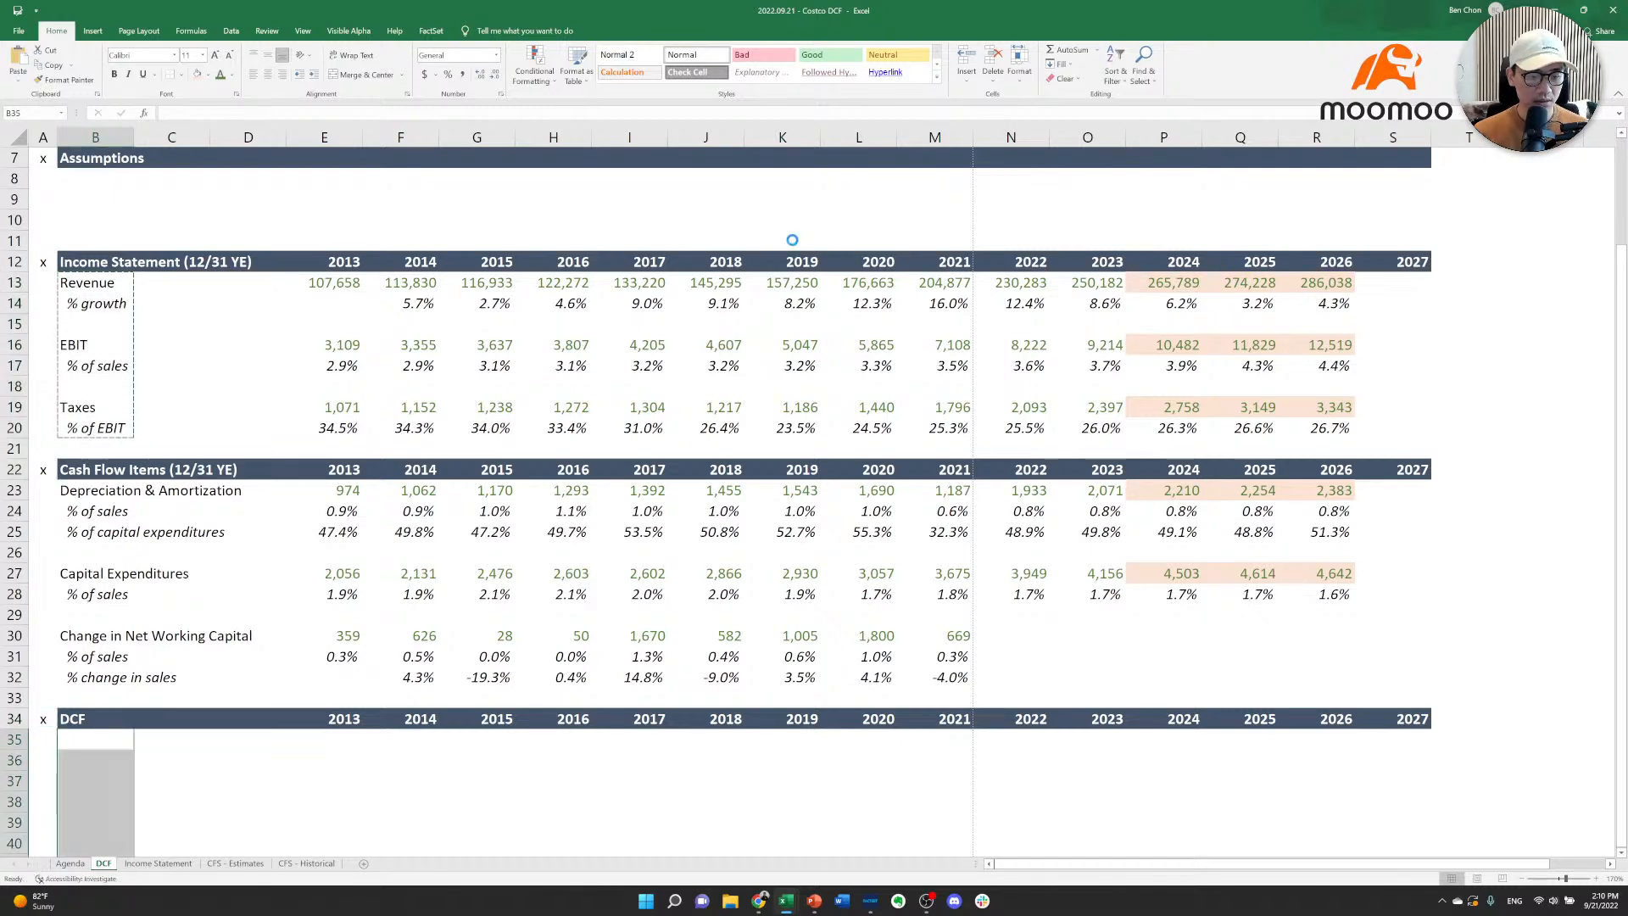
{"action": "key", "text": "ctrl+v"}
Enter the row label "EBIAT or NOPAT" in B44, below the DCF section's tax rows.
{"action": "key", "text": "Down"}
{"action": "key", "text": "Down"}
{"action": "key", "text": "Down"}
{"action": "key", "text": "Down"}
{"action": "key", "text": "Down"}
{"action": "key", "text": "Down"}
{"action": "scroll", "coordinate": [791, 240], "scroll_direction": "down", "scroll_amount": 2}
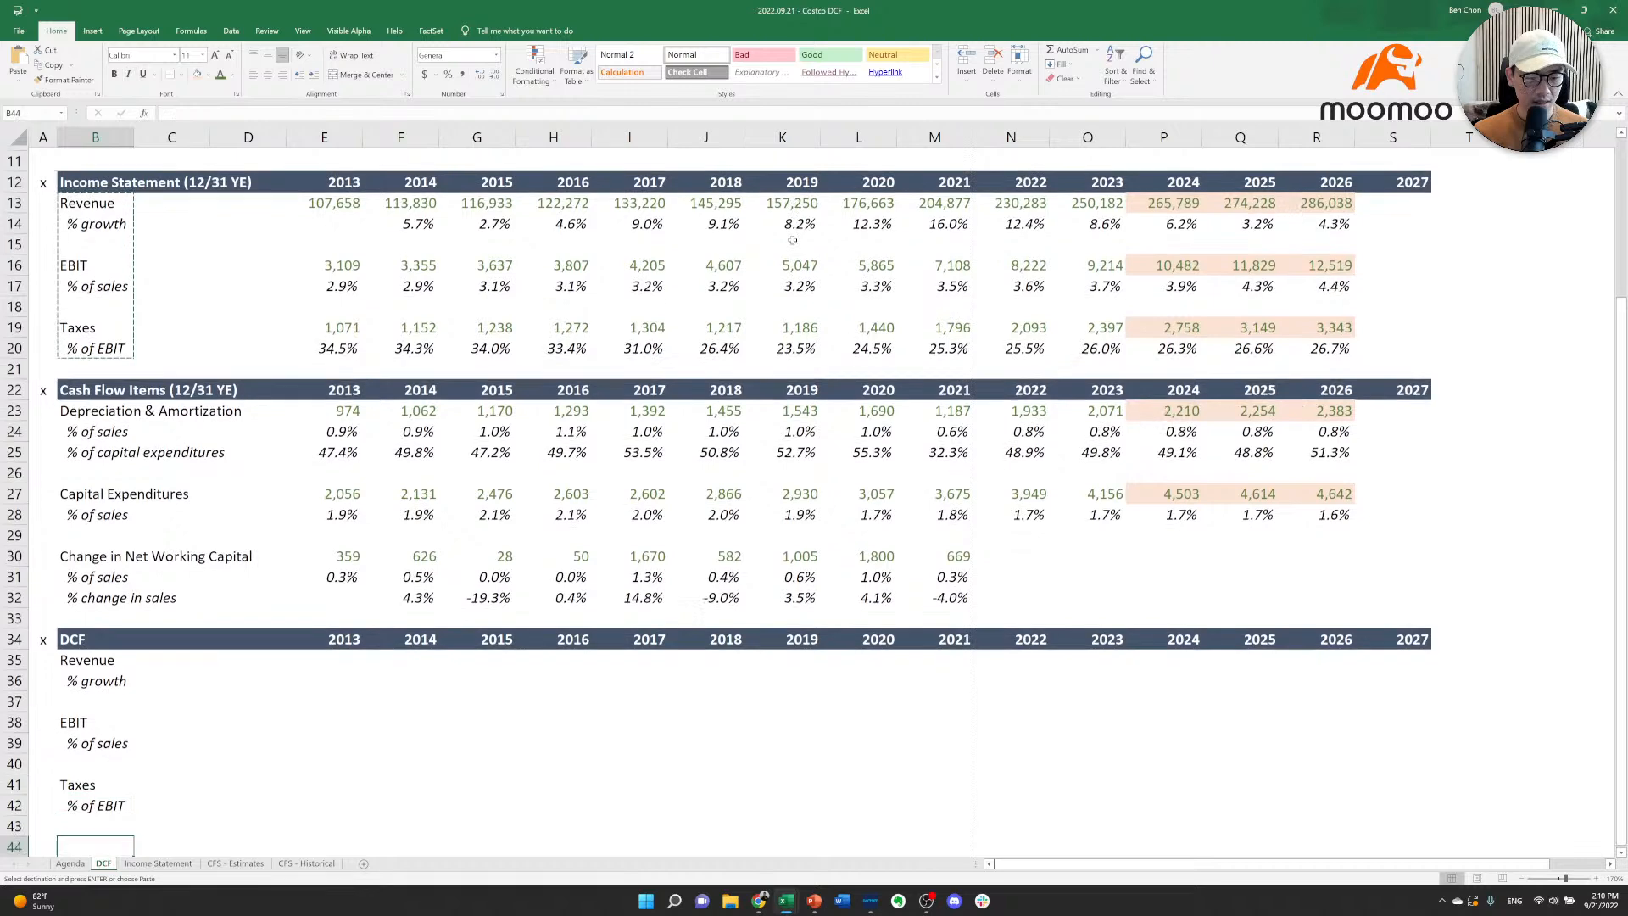
{"action": "key", "text": "Down"}
{"action": "key", "text": "Down"}
{"action": "key", "text": "Down"}
{"action": "type", "text": "EBIAT"}
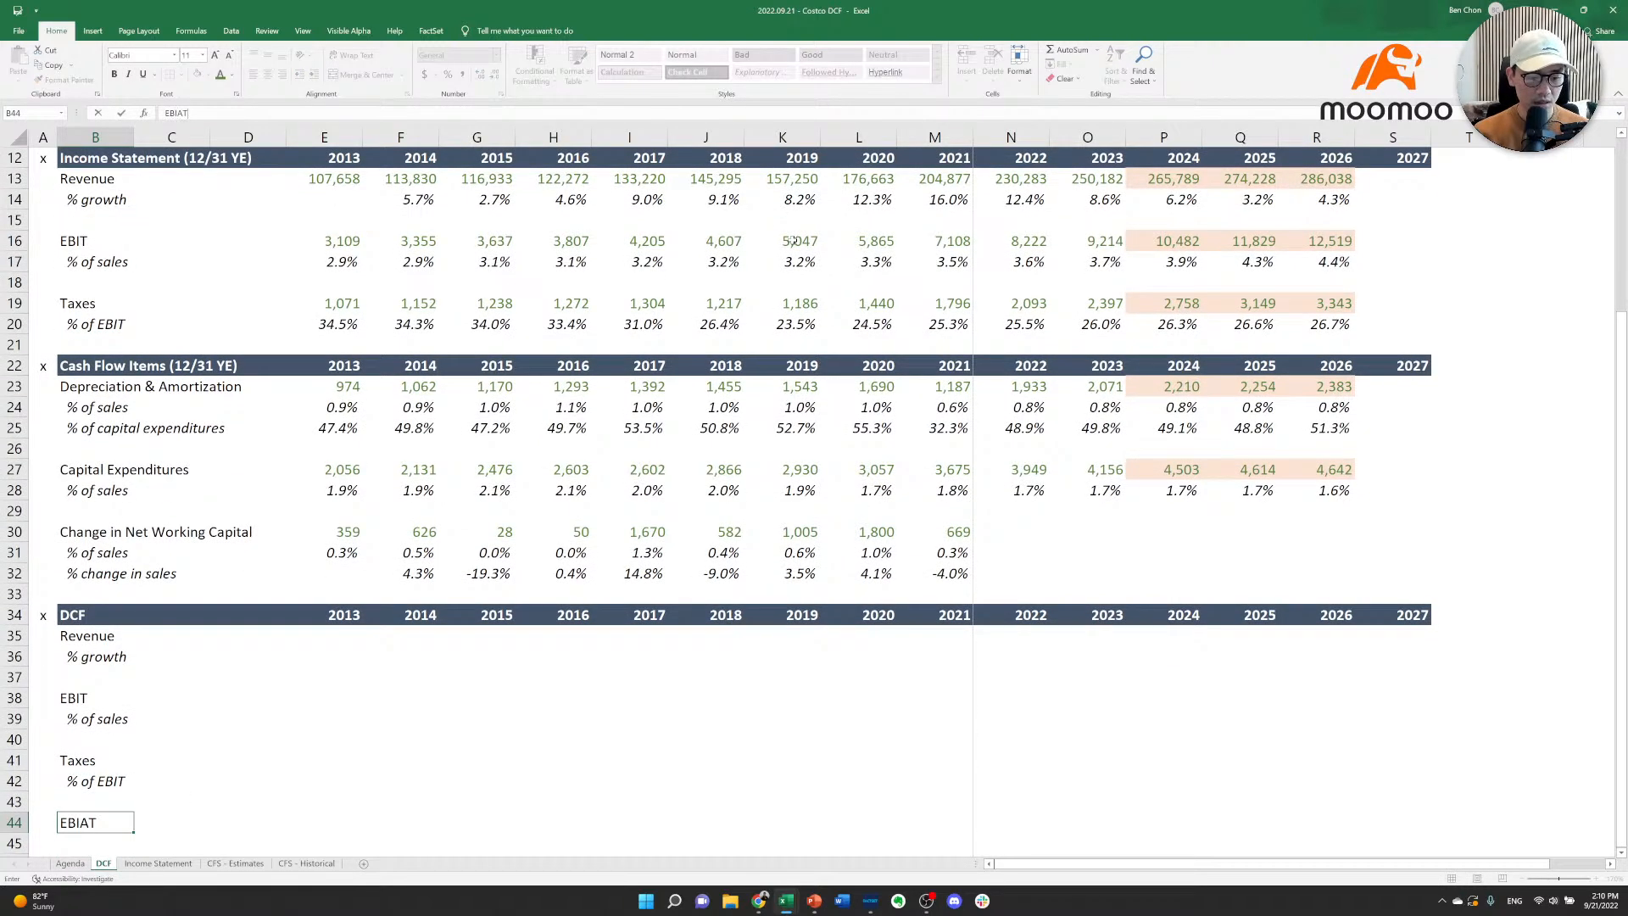
{"action": "key", "text": "ctrl+Return"}
{"action": "key", "text": "F2"}
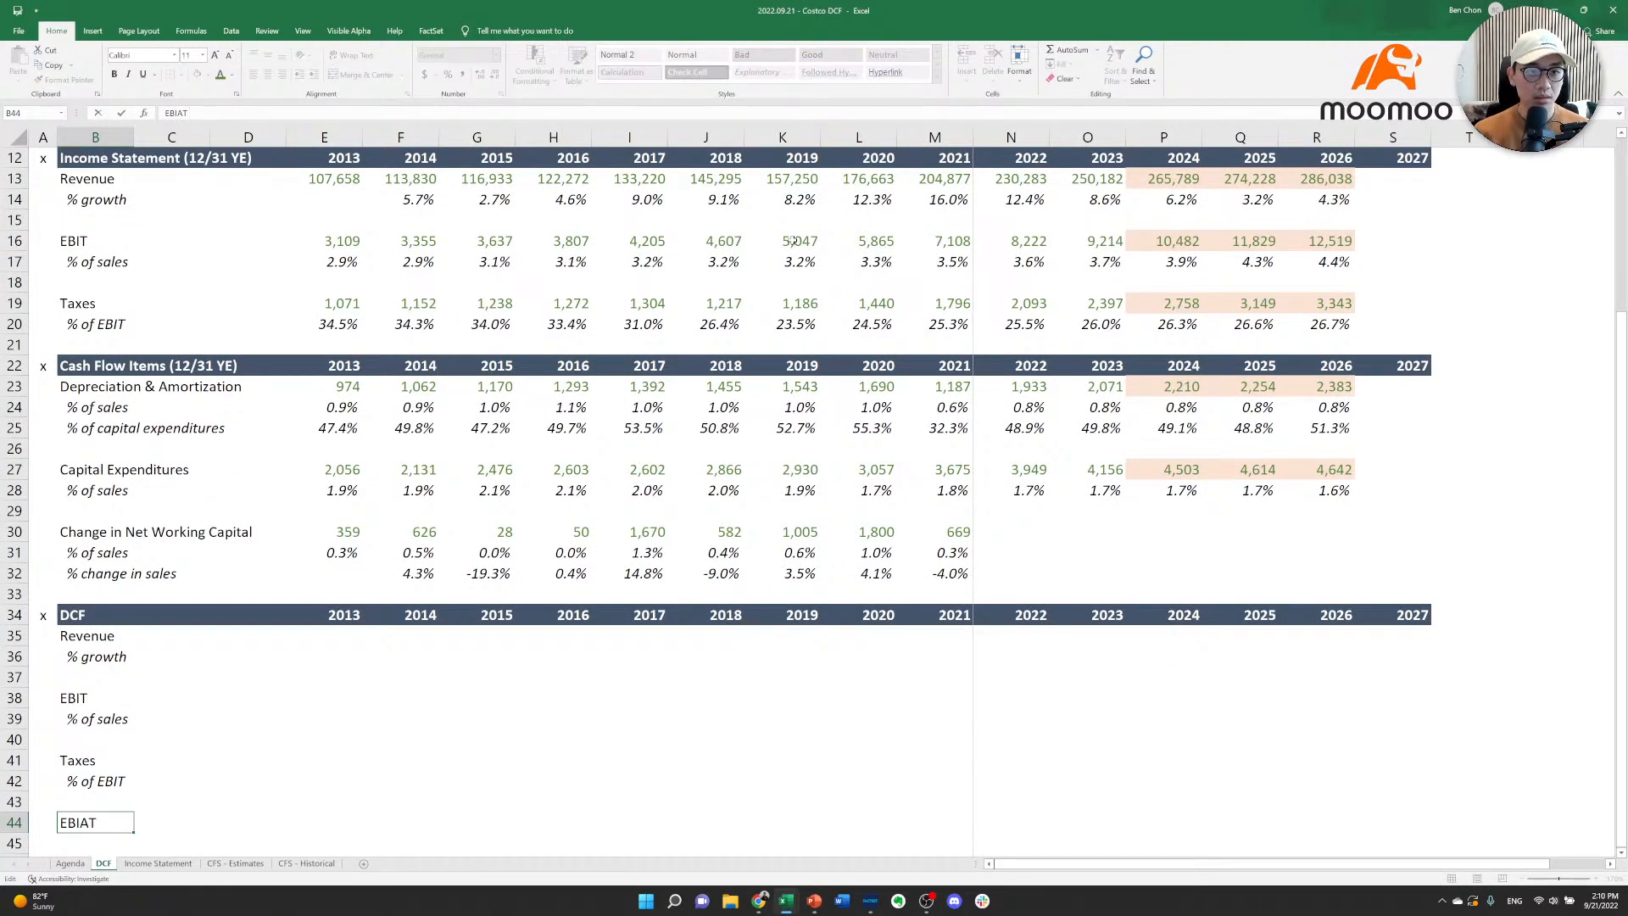
{"action": "type", "text": "or NOPAT"}
{"action": "key", "text": "ctrl+Return"}
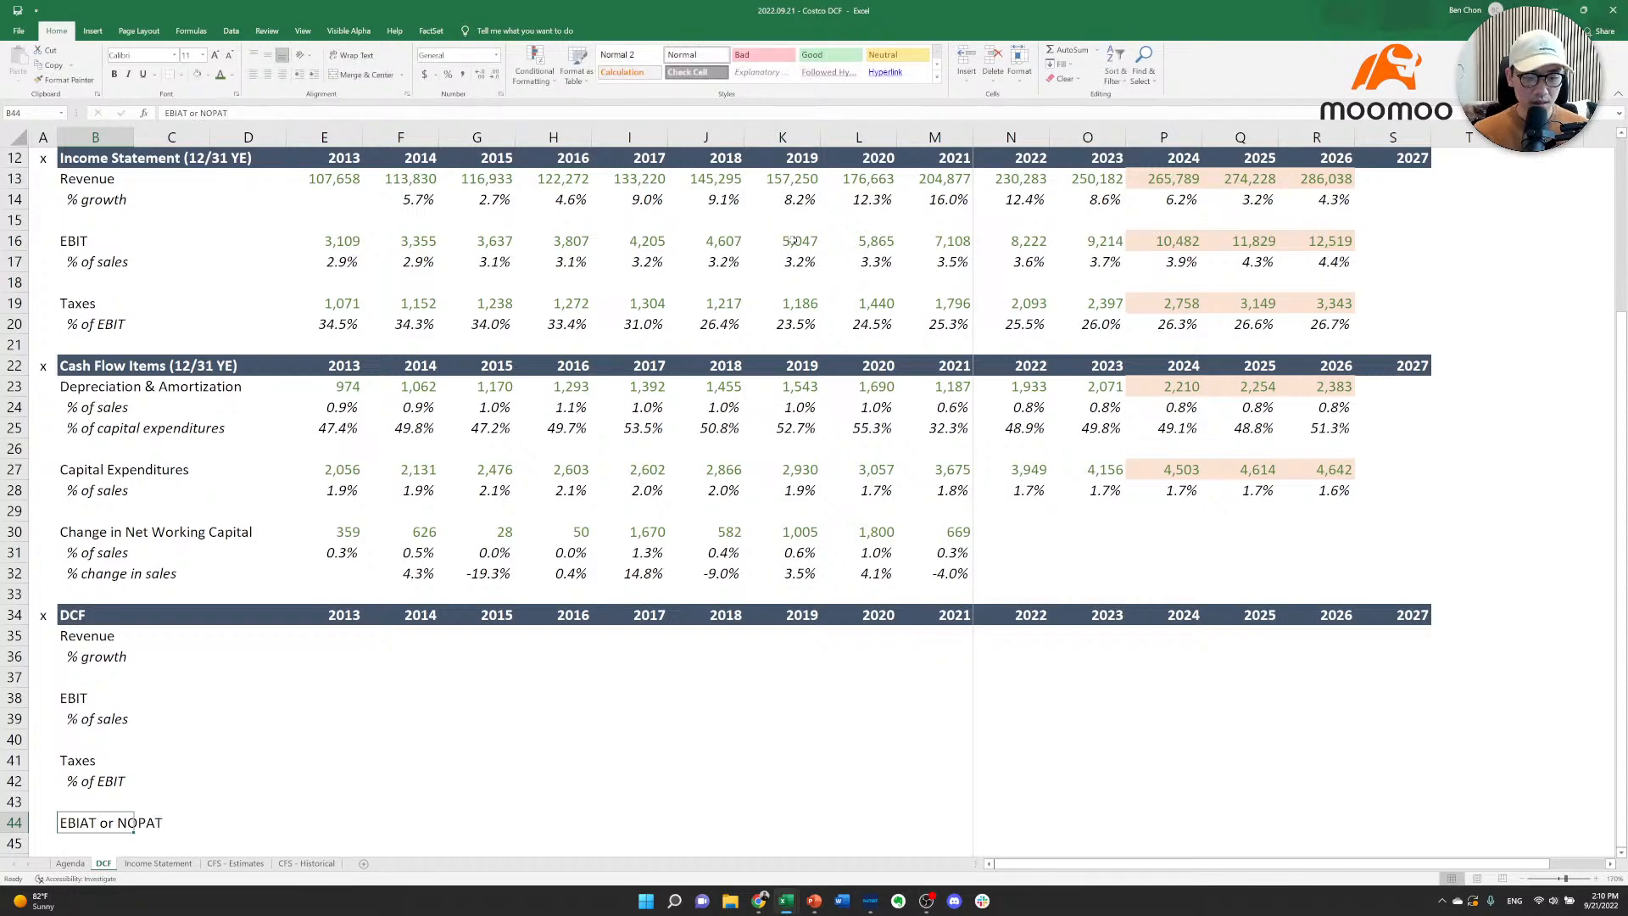
Add an outside border around the EBIAT or NOPAT row, B44:S44, in the DCF section.
{"action": "key", "text": "shift+Right"}
{"action": "key", "text": "shift+Right"}
{"action": "key", "text": "shift+Right"}
{"action": "key", "text": "shift+Right"}
{"action": "key", "text": "shift+Right"}
{"action": "key", "text": "shift+Right"}
{"action": "key", "text": "shift+Right"}
{"action": "key", "text": "shift+Right"}
{"action": "key", "text": "shift+Right"}
{"action": "key", "text": "shift+Right"}
{"action": "key", "text": "shift+Right"}
{"action": "key", "text": "shift+Right"}
{"action": "key", "text": "shift+Right"}
{"action": "key", "text": "shift+Right"}
{"action": "key", "text": "shift+Right"}
{"action": "key", "text": "shift+Right"}
{"action": "key", "text": "shift+Right"}
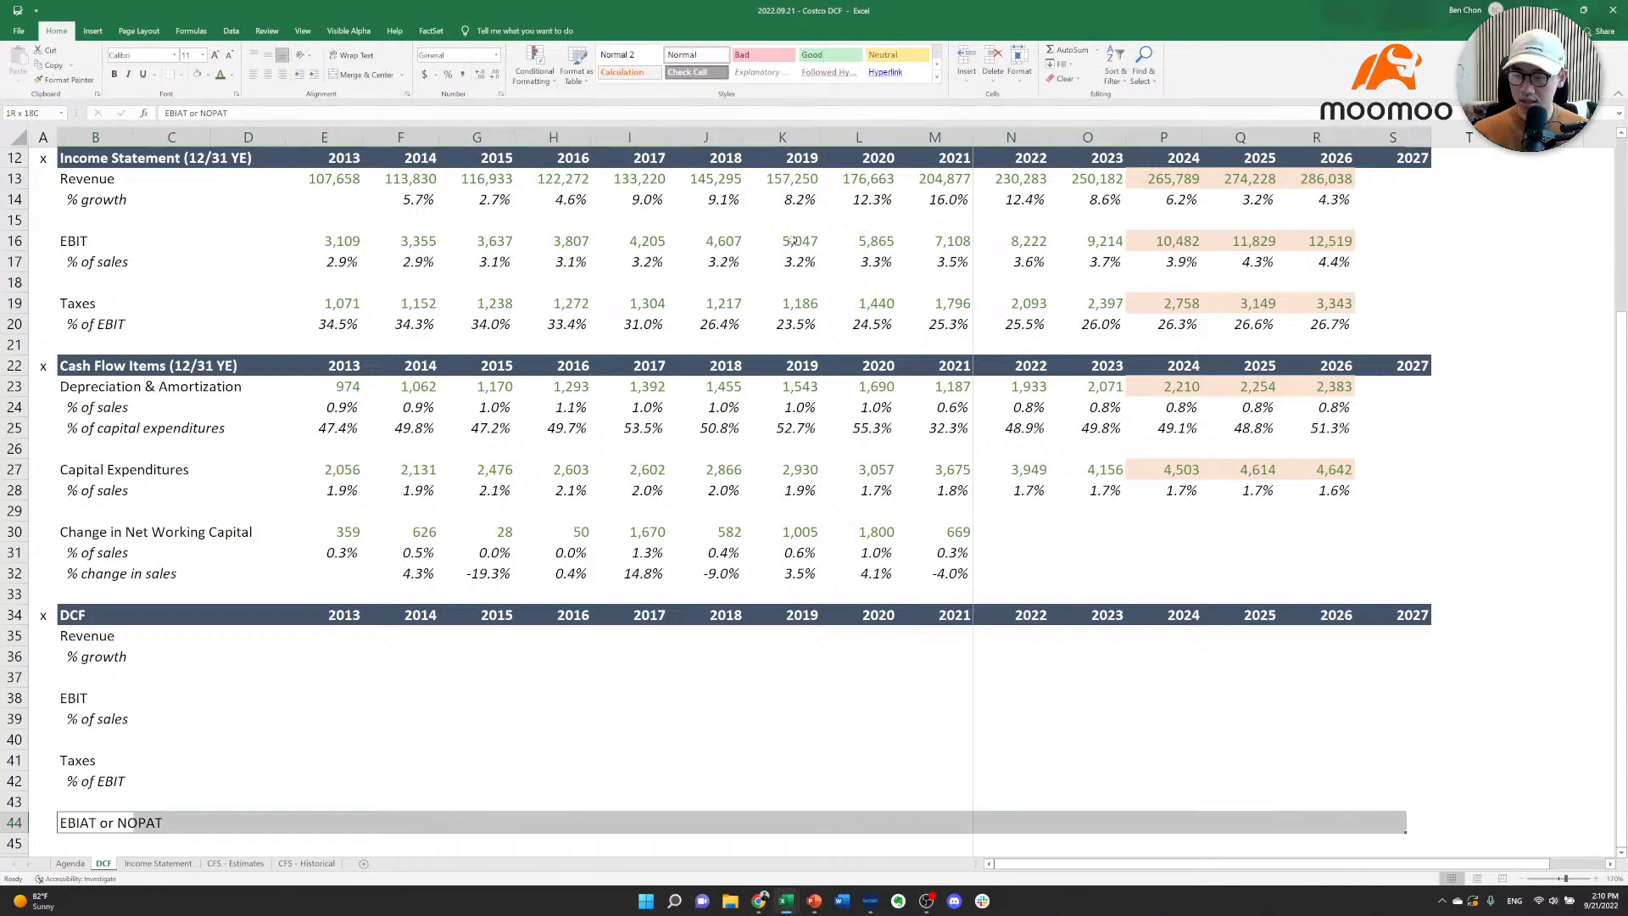
{"action": "key", "text": "alt+h"}
{"action": "key", "text": "b"}
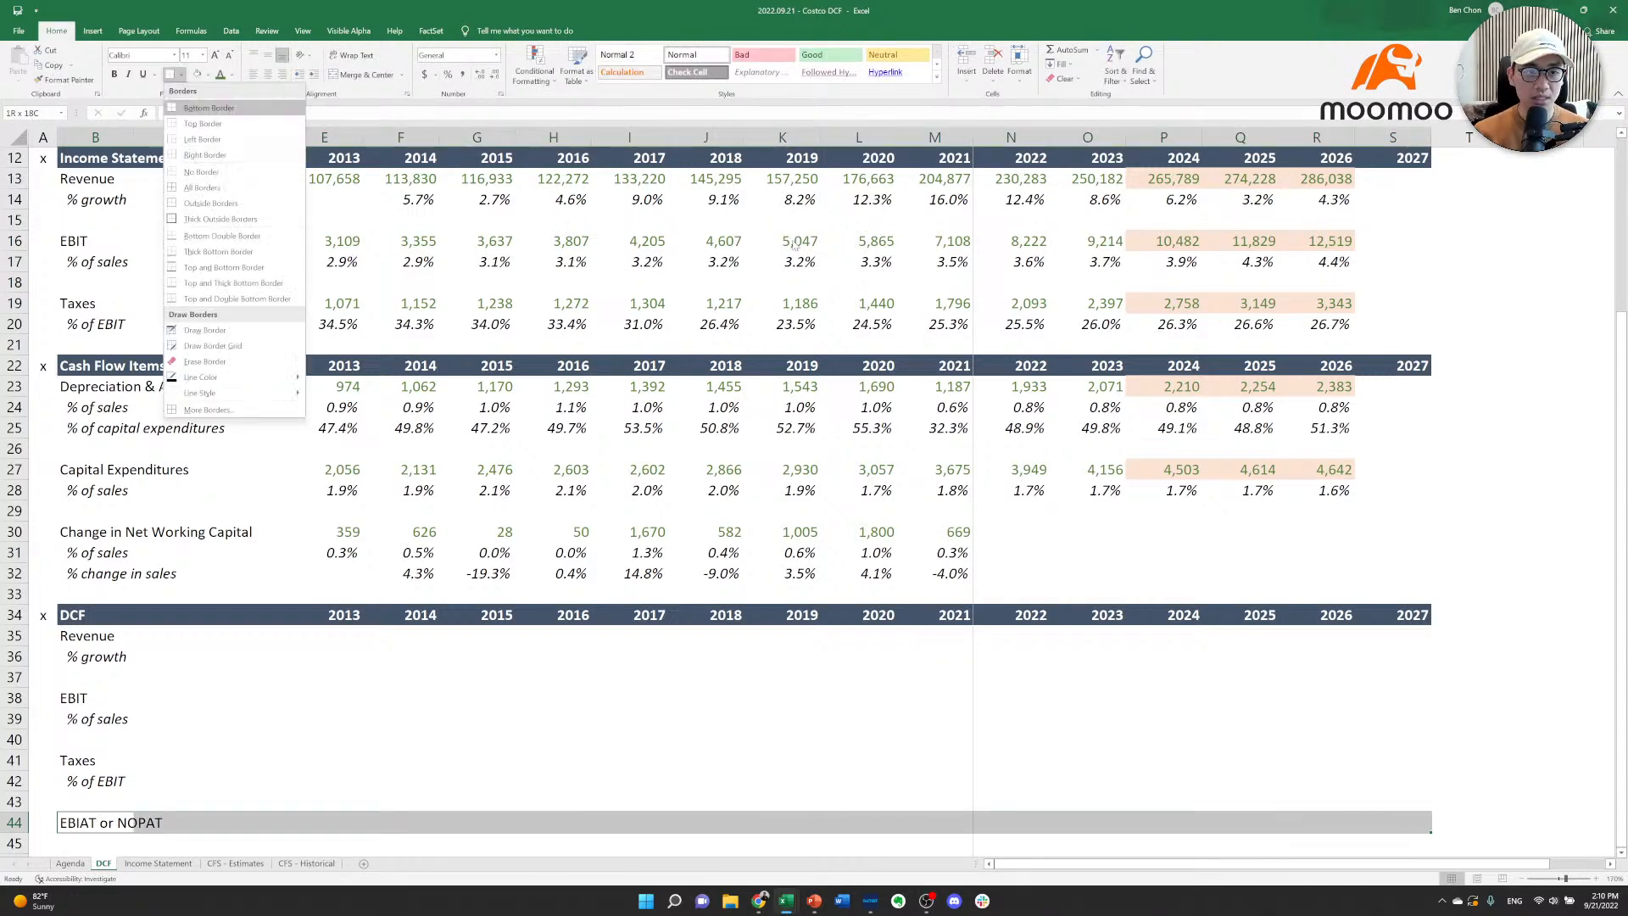
{"action": "key", "text": "y"}
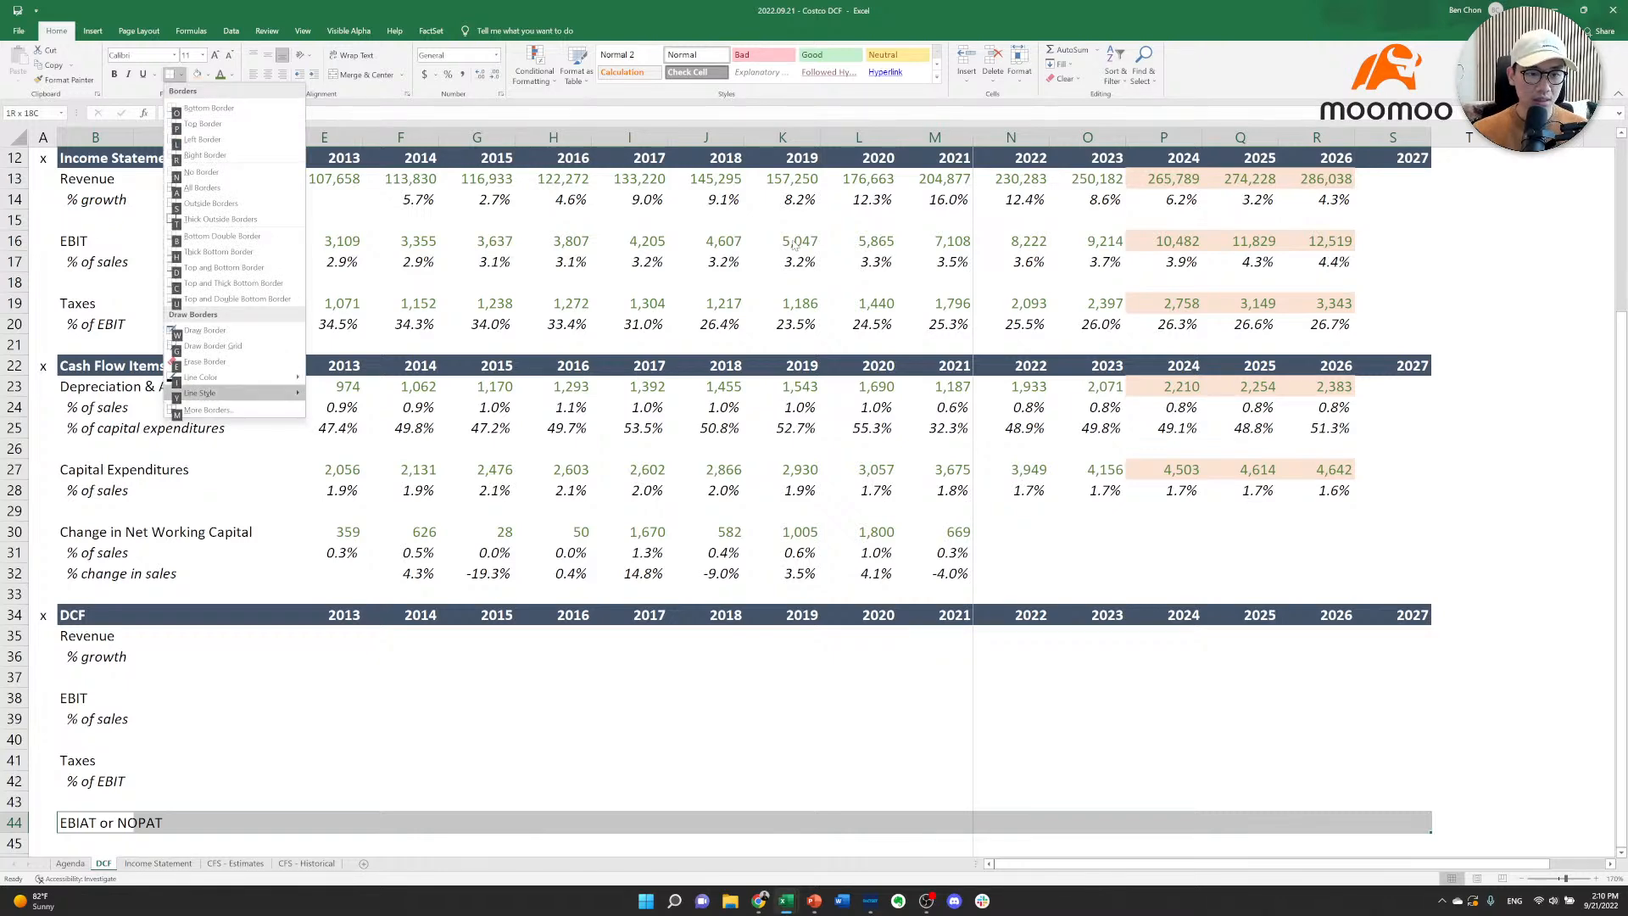
{"action": "key", "text": "Up"}
{"action": "key", "text": "Return"}
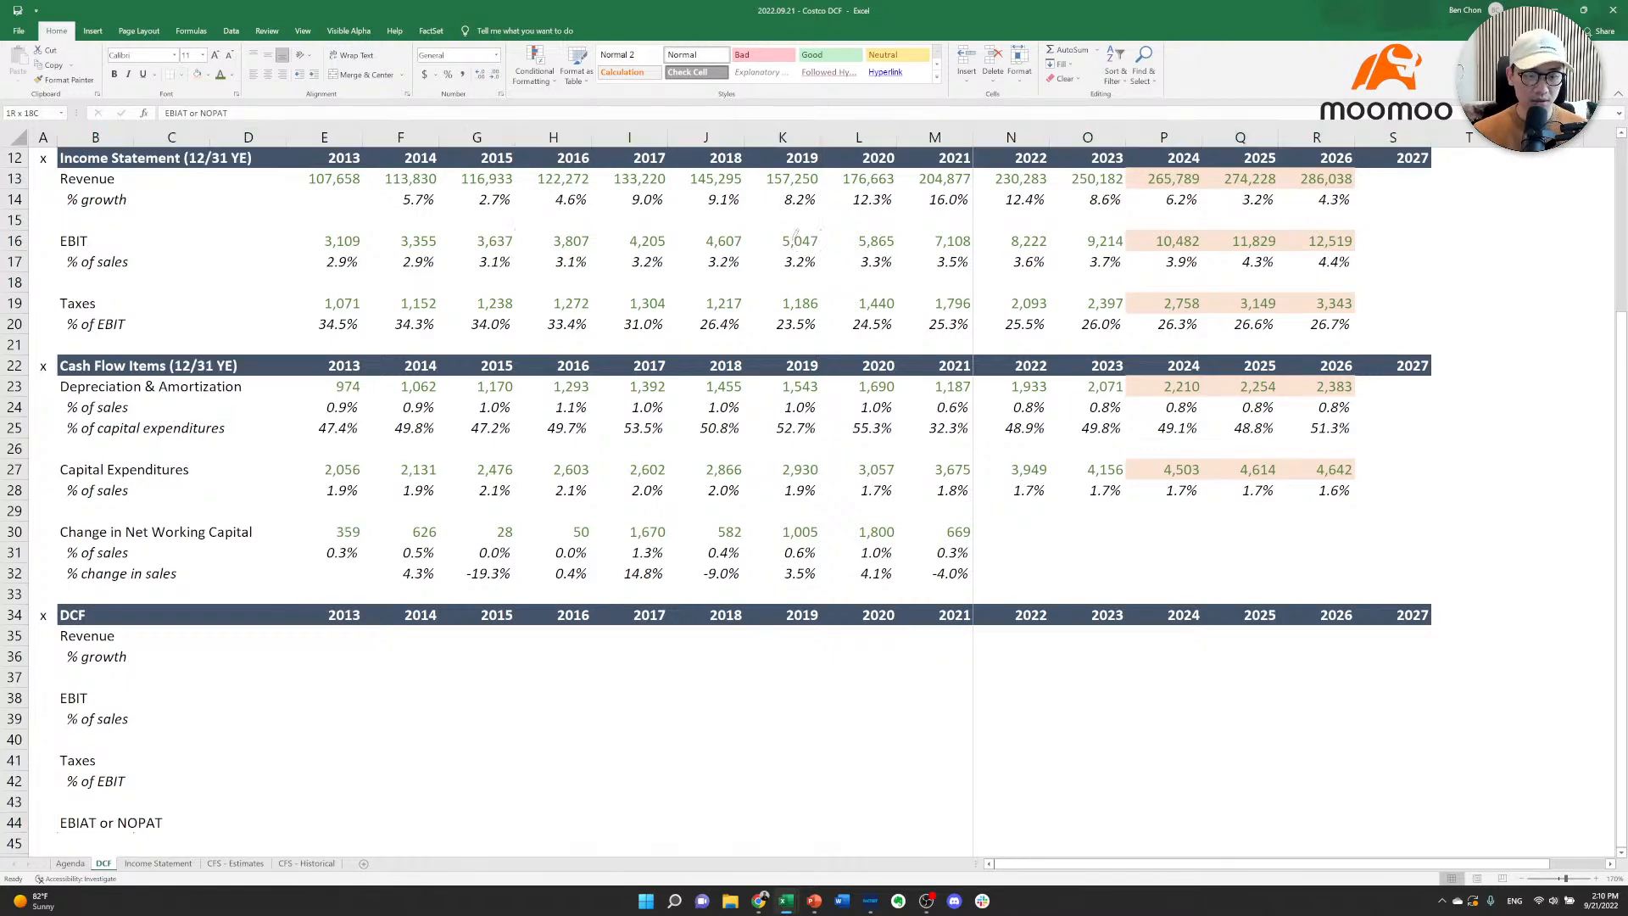
{"action": "key", "text": "Escape"}
{"action": "key", "text": "alt"}
{"action": "key", "text": "h"}
{"action": "key", "text": "b"}
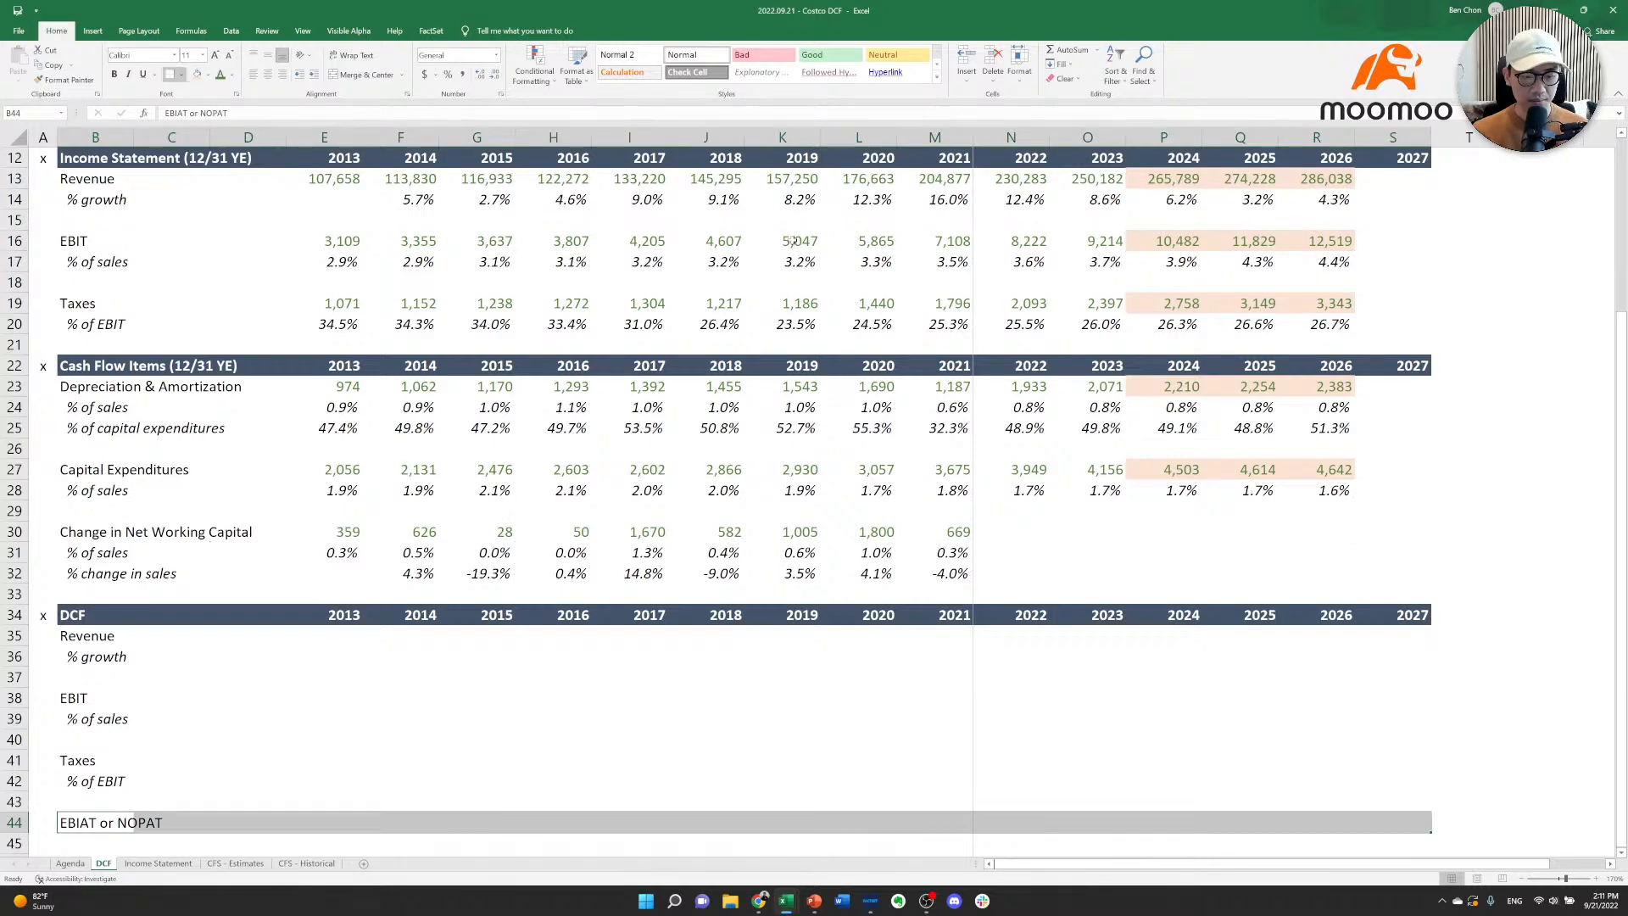
{"action": "key", "text": "s"}
Copy the cash flow row labels from Depreciation & Amortization to % change in sales, B23:B32, into the DCF section starting at B46.
{"action": "key", "text": "Right"}
{"action": "key", "text": "Up"}
{"action": "key", "text": "Left"}
{"action": "key", "text": "Down"}
{"action": "key", "text": "Down"}
{"action": "key", "text": "Down"}
{"action": "key", "text": "Down"}
{"action": "key", "text": "Down"}
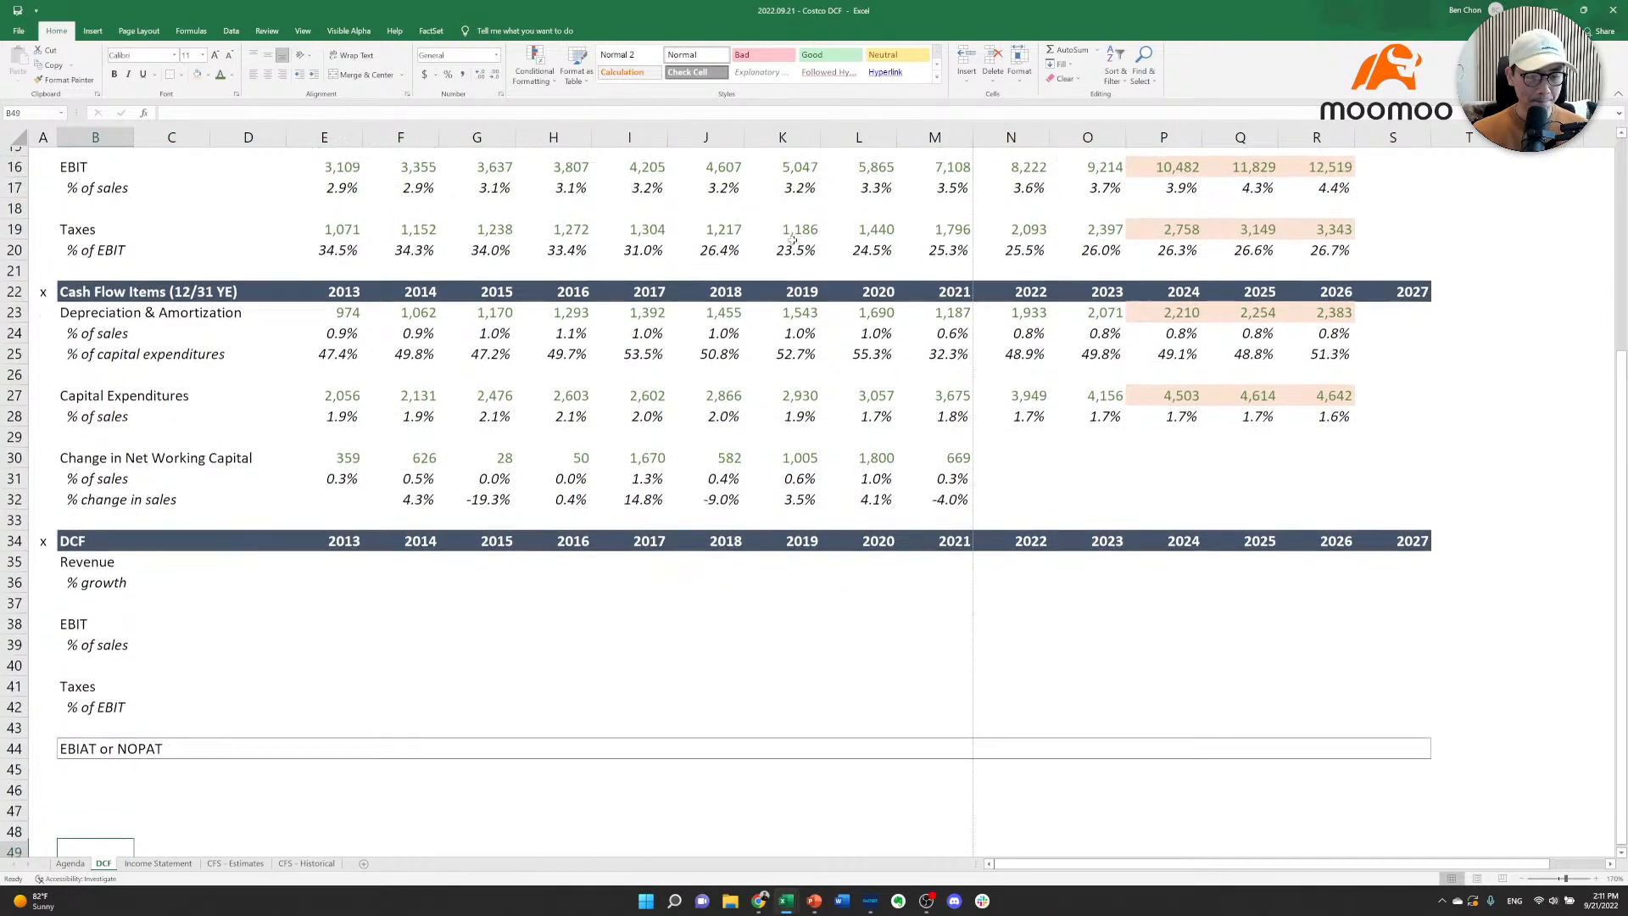
{"action": "key", "text": "Up"}
{"action": "key", "text": "Up"}
{"action": "key", "text": "Up"}
{"action": "key", "text": "Up"}
{"action": "key", "text": "Up"}
{"action": "key", "text": "Up"}
{"action": "key", "text": "Up"}
{"action": "key", "text": "Up"}
{"action": "key", "text": "Up"}
{"action": "key", "text": "Up"}
{"action": "key", "text": "Up"}
{"action": "key", "text": "Up"}
{"action": "key", "text": "Up"}
{"action": "key", "text": "Up"}
{"action": "key", "text": "Up"}
{"action": "key", "text": "Up"}
{"action": "key", "text": "Up"}
{"action": "key", "text": "Up"}
{"action": "key", "text": "Up"}
{"action": "key", "text": "Up"}
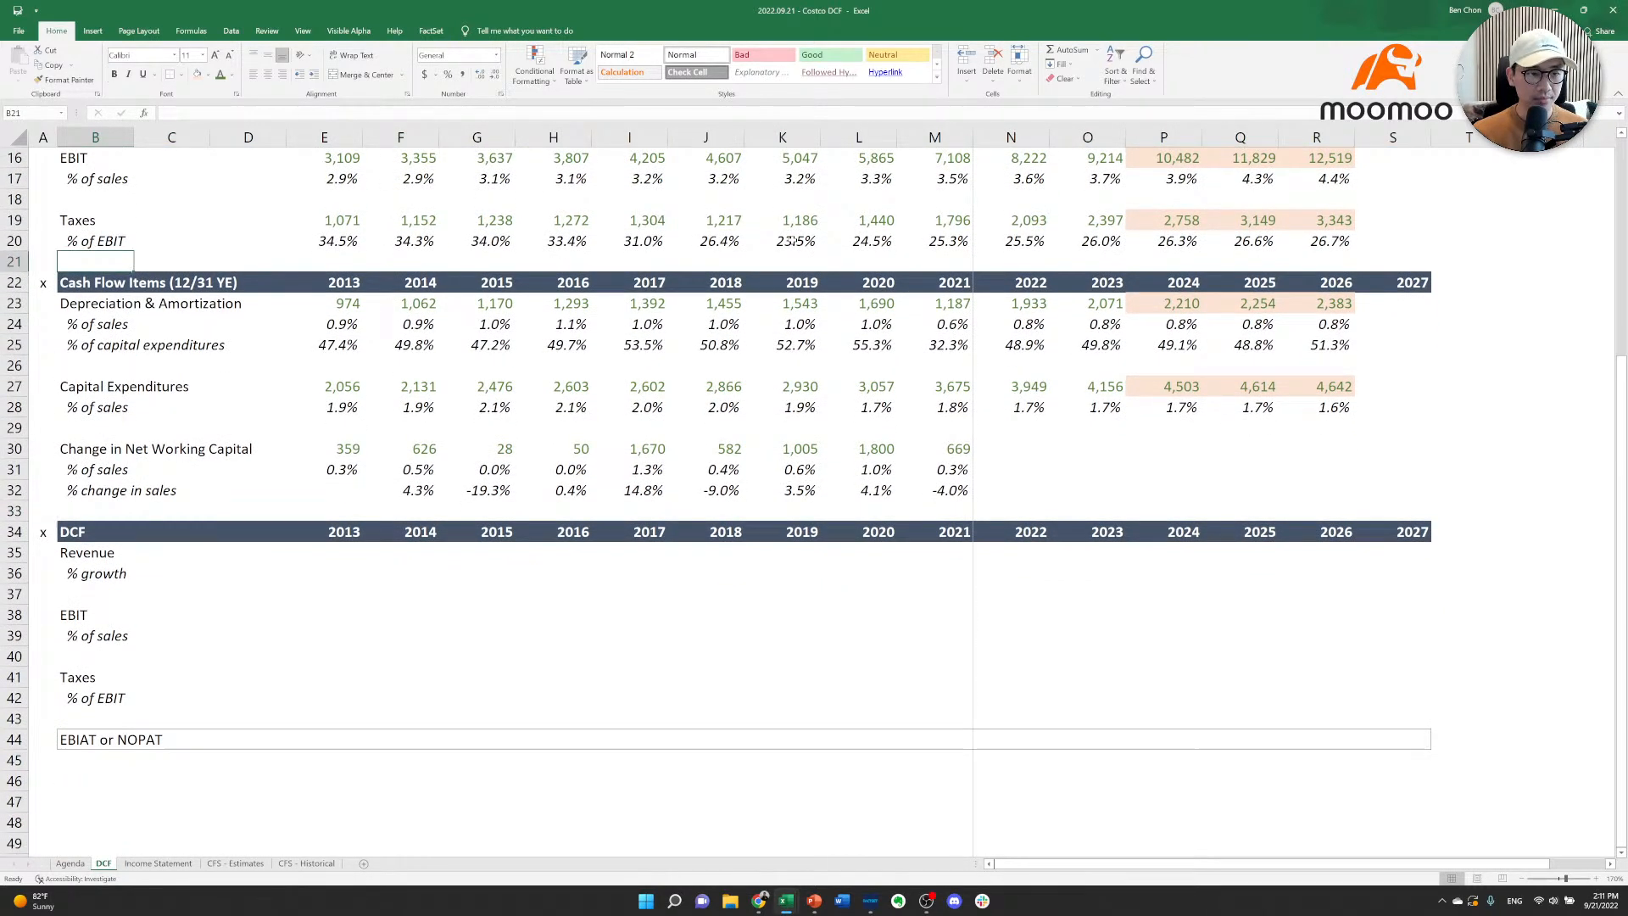
{"action": "key", "text": "Down"}
{"action": "key", "text": "Down"}
{"action": "key", "text": "shift+Down"}
{"action": "key", "text": "shift+Down"}
{"action": "key", "text": "shift+Down"}
{"action": "key", "text": "shift+Down"}
{"action": "key", "text": "shift+Down"}
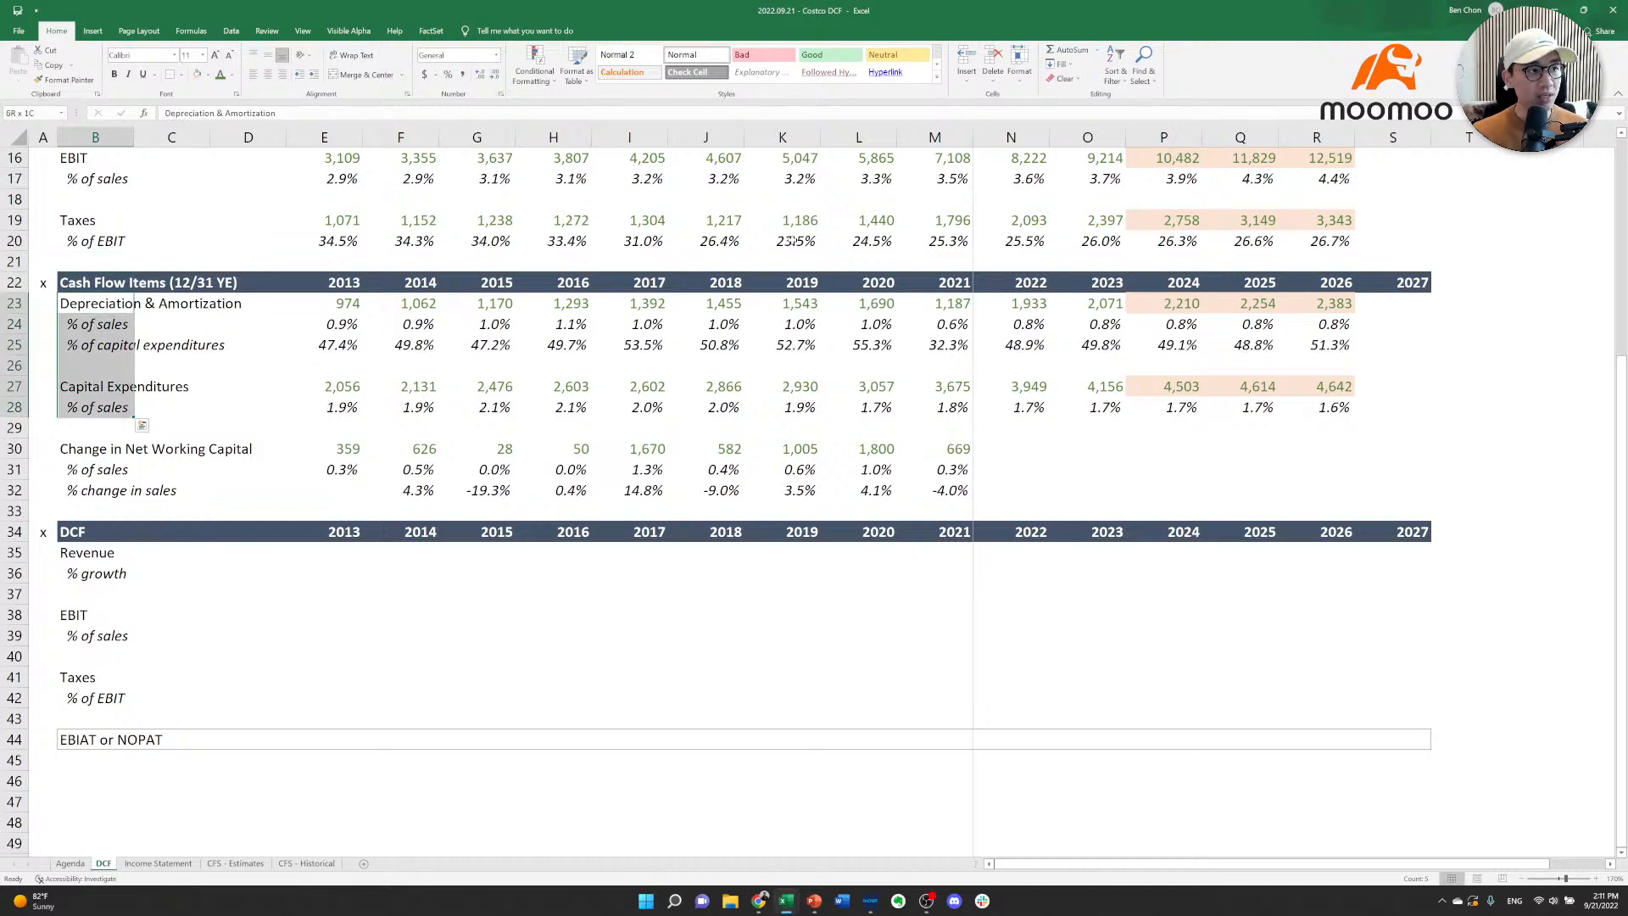
{"action": "key", "text": "shift+Down"}
{"action": "key", "text": "shift+Down"}
{"action": "key", "text": "shift+Down"}
{"action": "key", "text": "shift+Down"}
{"action": "key", "text": "ctrl+c"}
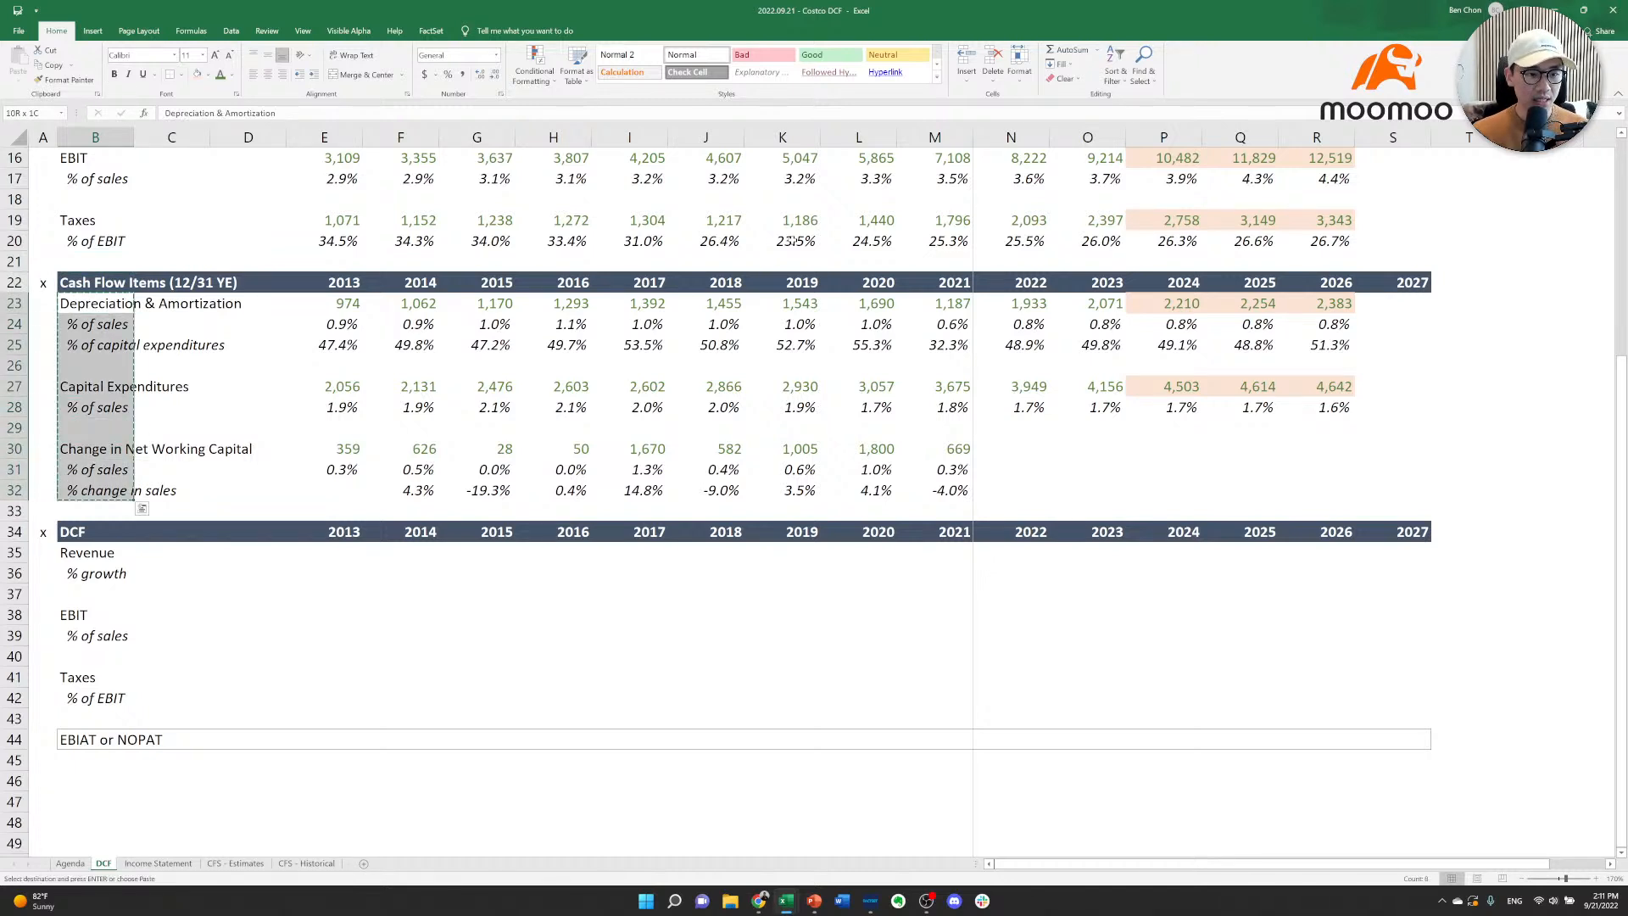
{"action": "key", "text": "Down"}
{"action": "key", "text": "Down"}
{"action": "key", "text": "Down"}
{"action": "key", "text": "Down"}
{"action": "key", "text": "Down"}
{"action": "key", "text": "Down"}
{"action": "key", "text": "Down"}
{"action": "key", "text": "Down"}
{"action": "key", "text": "Down"}
{"action": "key", "text": "Down"}
{"action": "key", "text": "Down"}
{"action": "key", "text": "Down"}
{"action": "key", "text": "Down"}
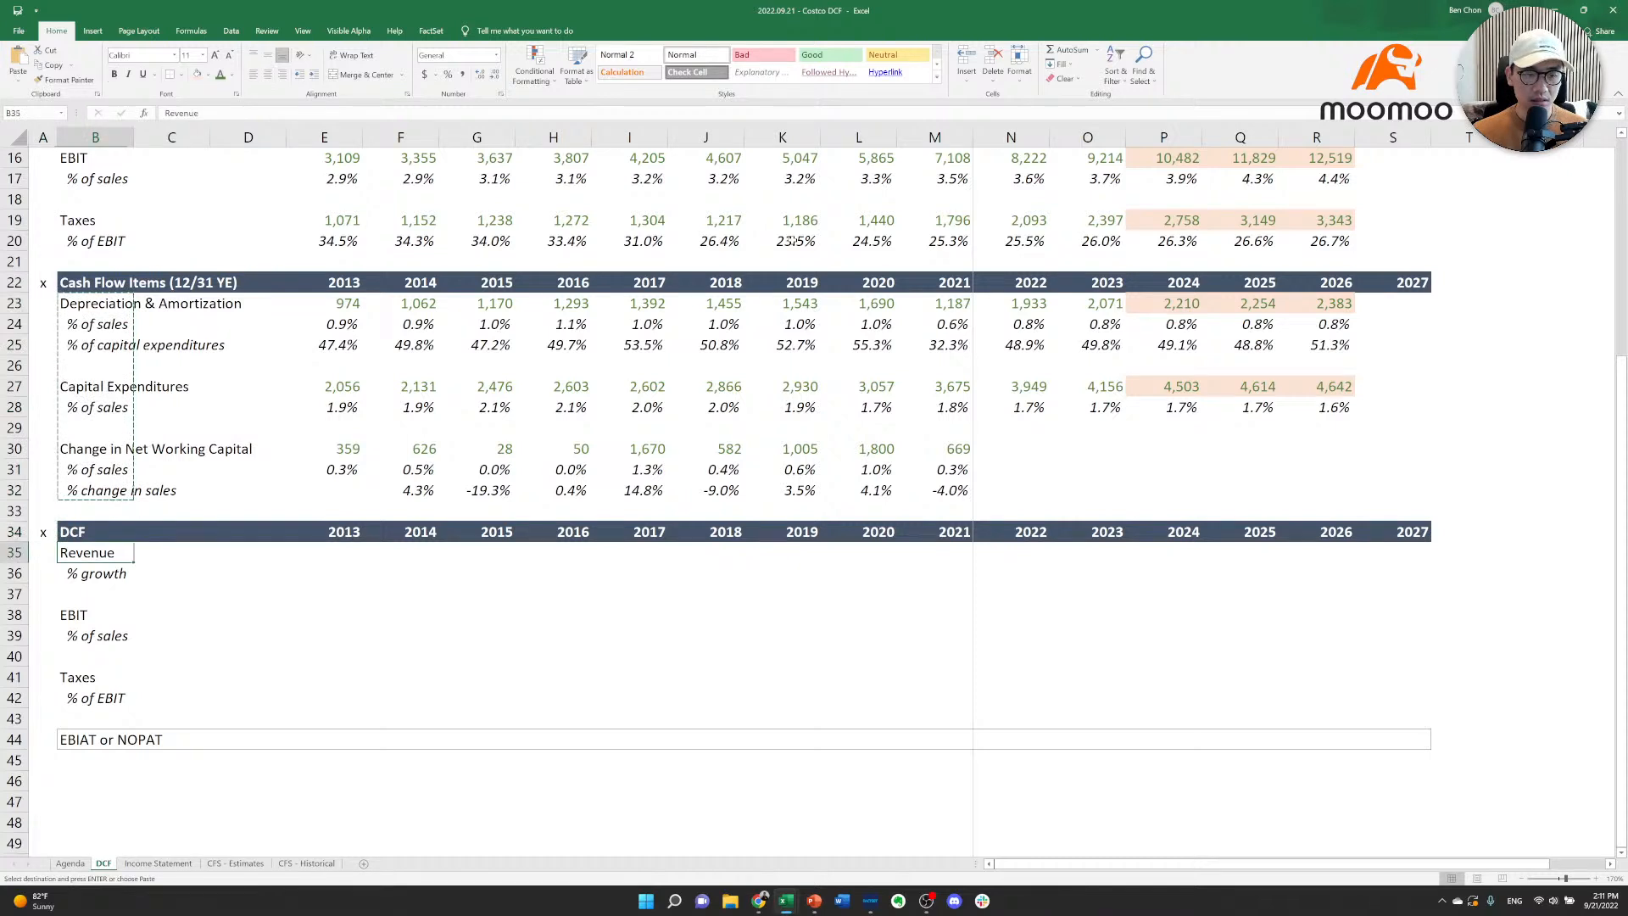
{"action": "key", "text": "Down"}
{"action": "key", "text": "Down"}
{"action": "key", "text": "Down"}
{"action": "key", "text": "Down"}
{"action": "key", "text": "Down"}
{"action": "key", "text": "Down"}
{"action": "key", "text": "Down"}
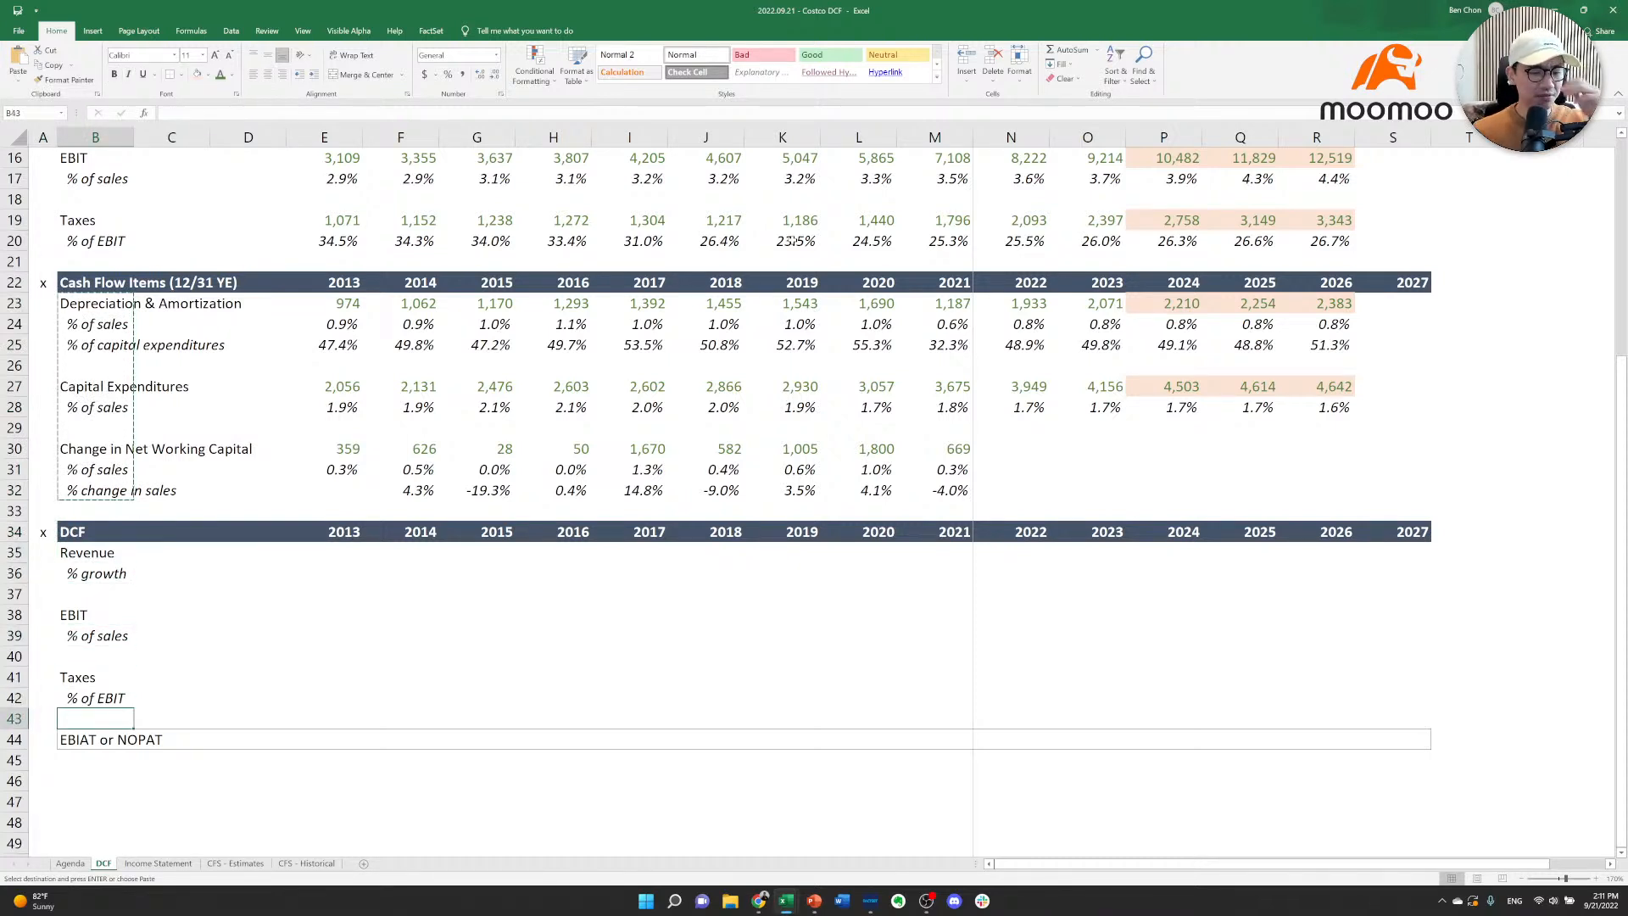
{"action": "key", "text": "Down"}
{"action": "key", "text": "Down"}
{"action": "key", "text": "Down"}
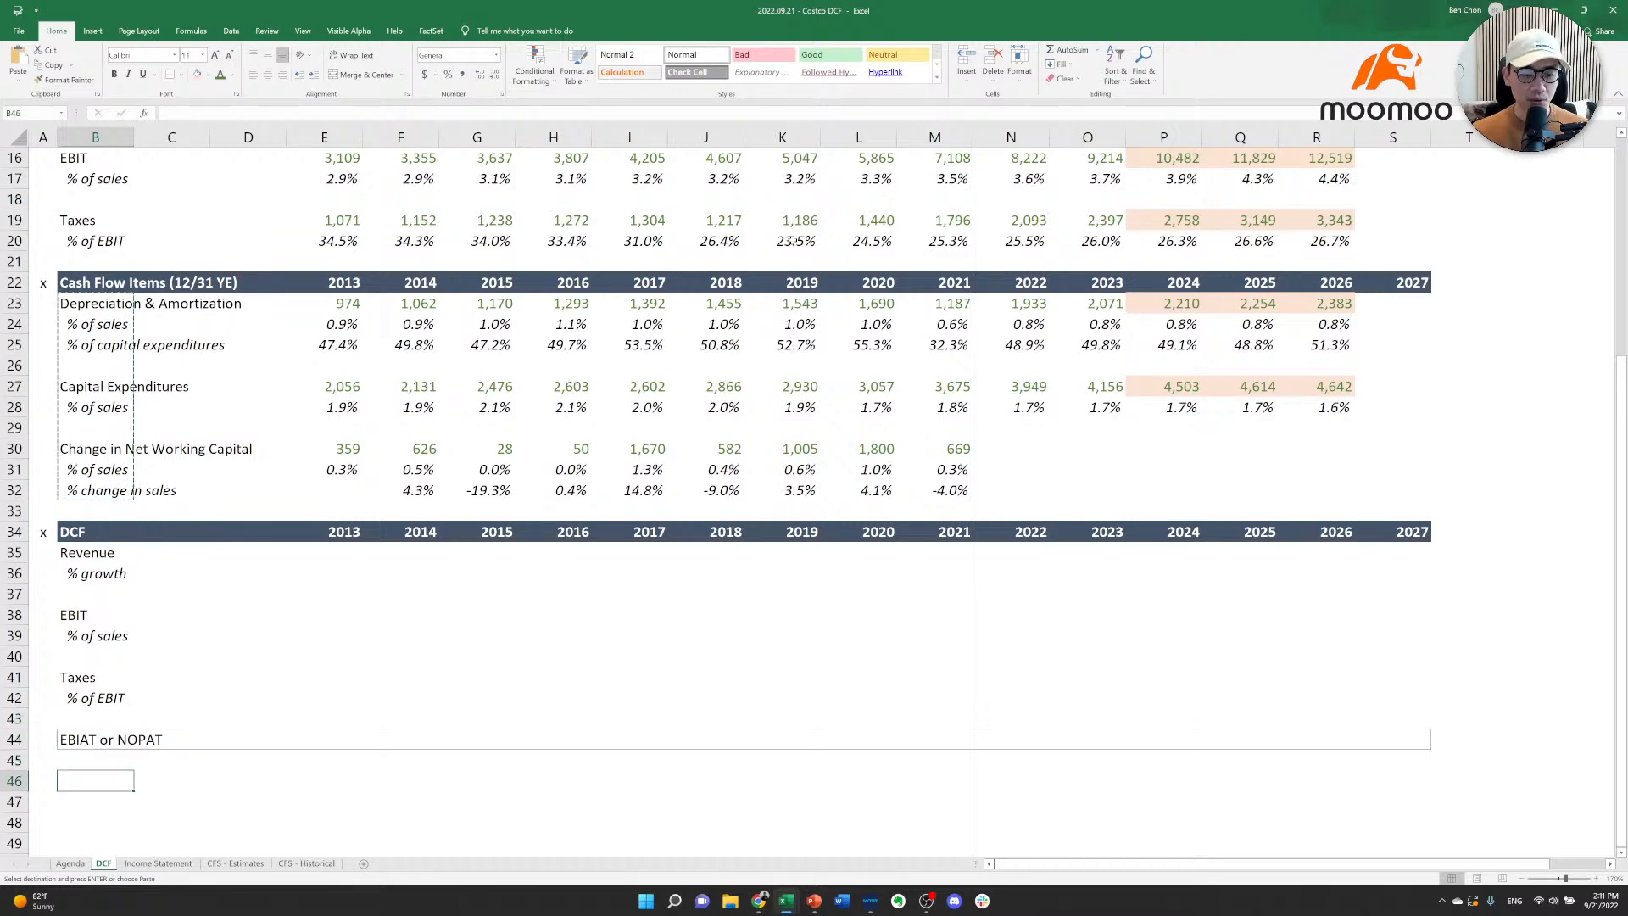
{"action": "key", "text": "ctrl+v"}
Delete the entire "% of capital expenditures" row, row 48, from the DCF section.
{"action": "key", "text": "Down"}
{"action": "key", "text": "Down"}
{"action": "key", "text": "Down"}
{"action": "key", "text": "Down"}
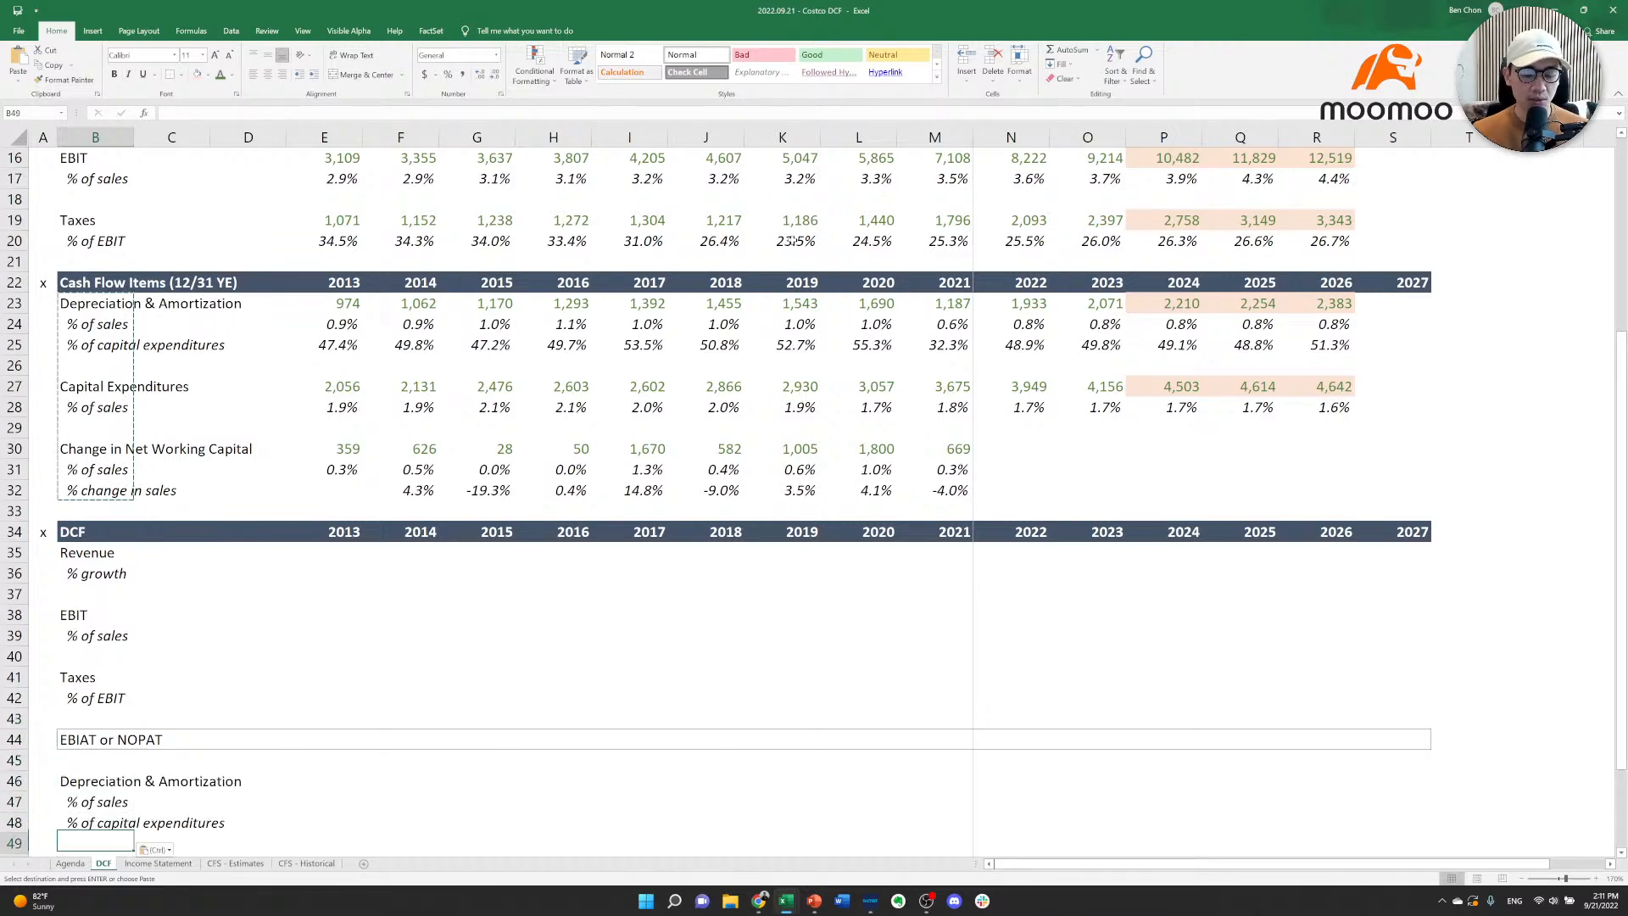
{"action": "key", "text": "Down"}
{"action": "key", "text": "Down"}
{"action": "key", "text": "Down"}
{"action": "key", "text": "Down"}
{"action": "key", "text": "Down"}
{"action": "key", "text": "Down"}
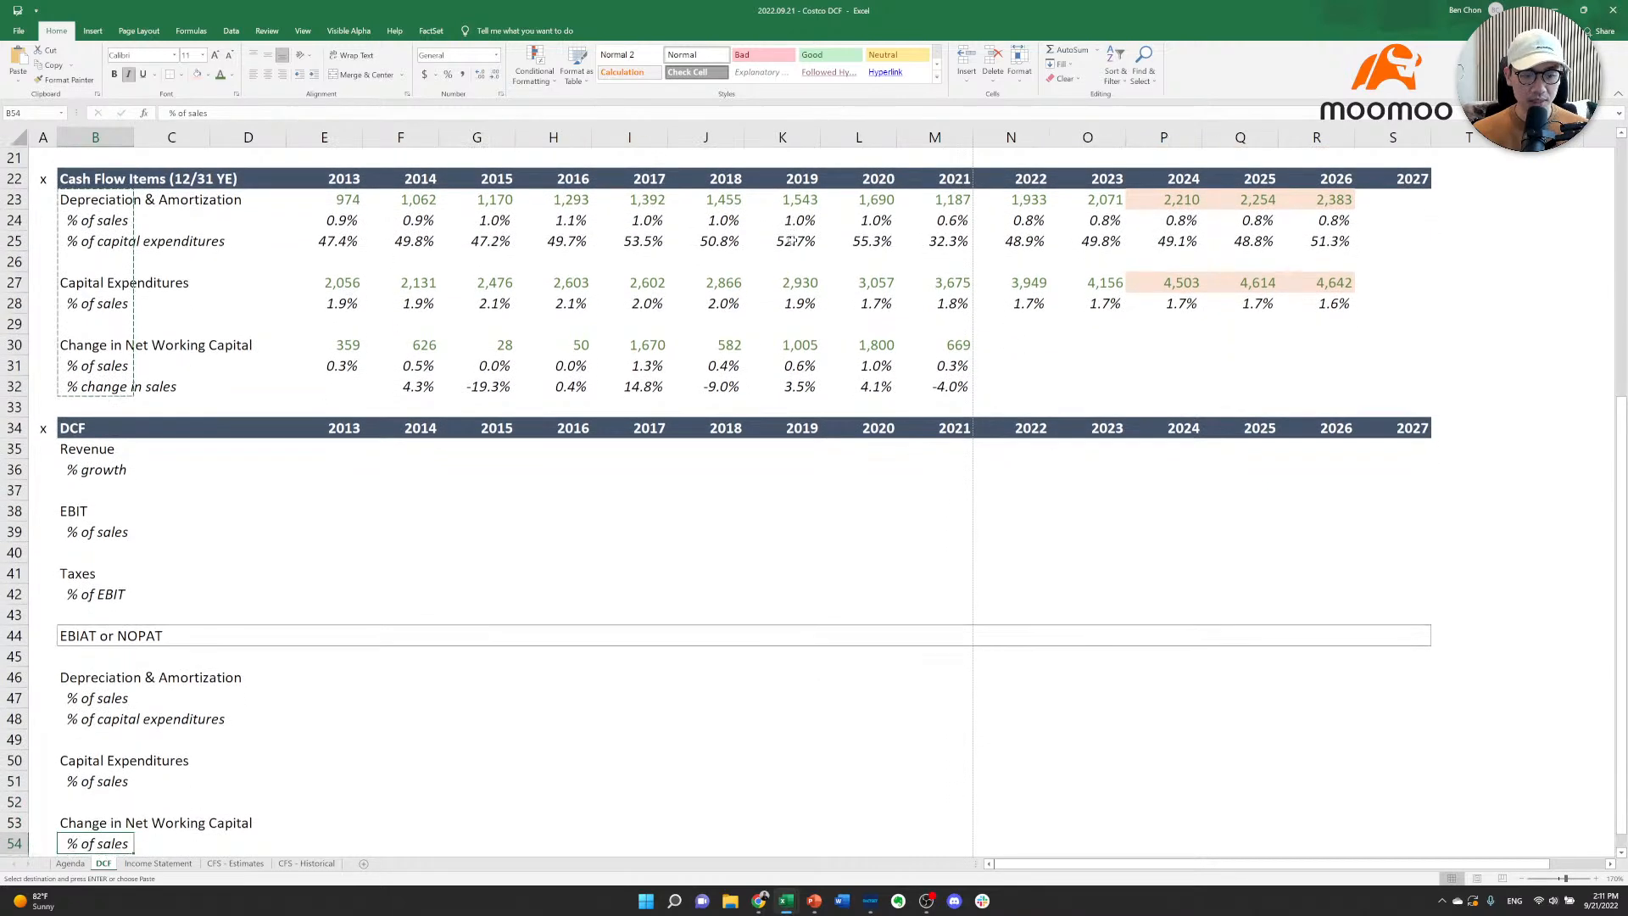
{"action": "key", "text": "Up"}
{"action": "key", "text": "Up"}
{"action": "key", "text": "Up"}
{"action": "key", "text": "Up"}
{"action": "key", "text": "Up"}
{"action": "key", "text": "Up"}
{"action": "key", "text": "Up"}
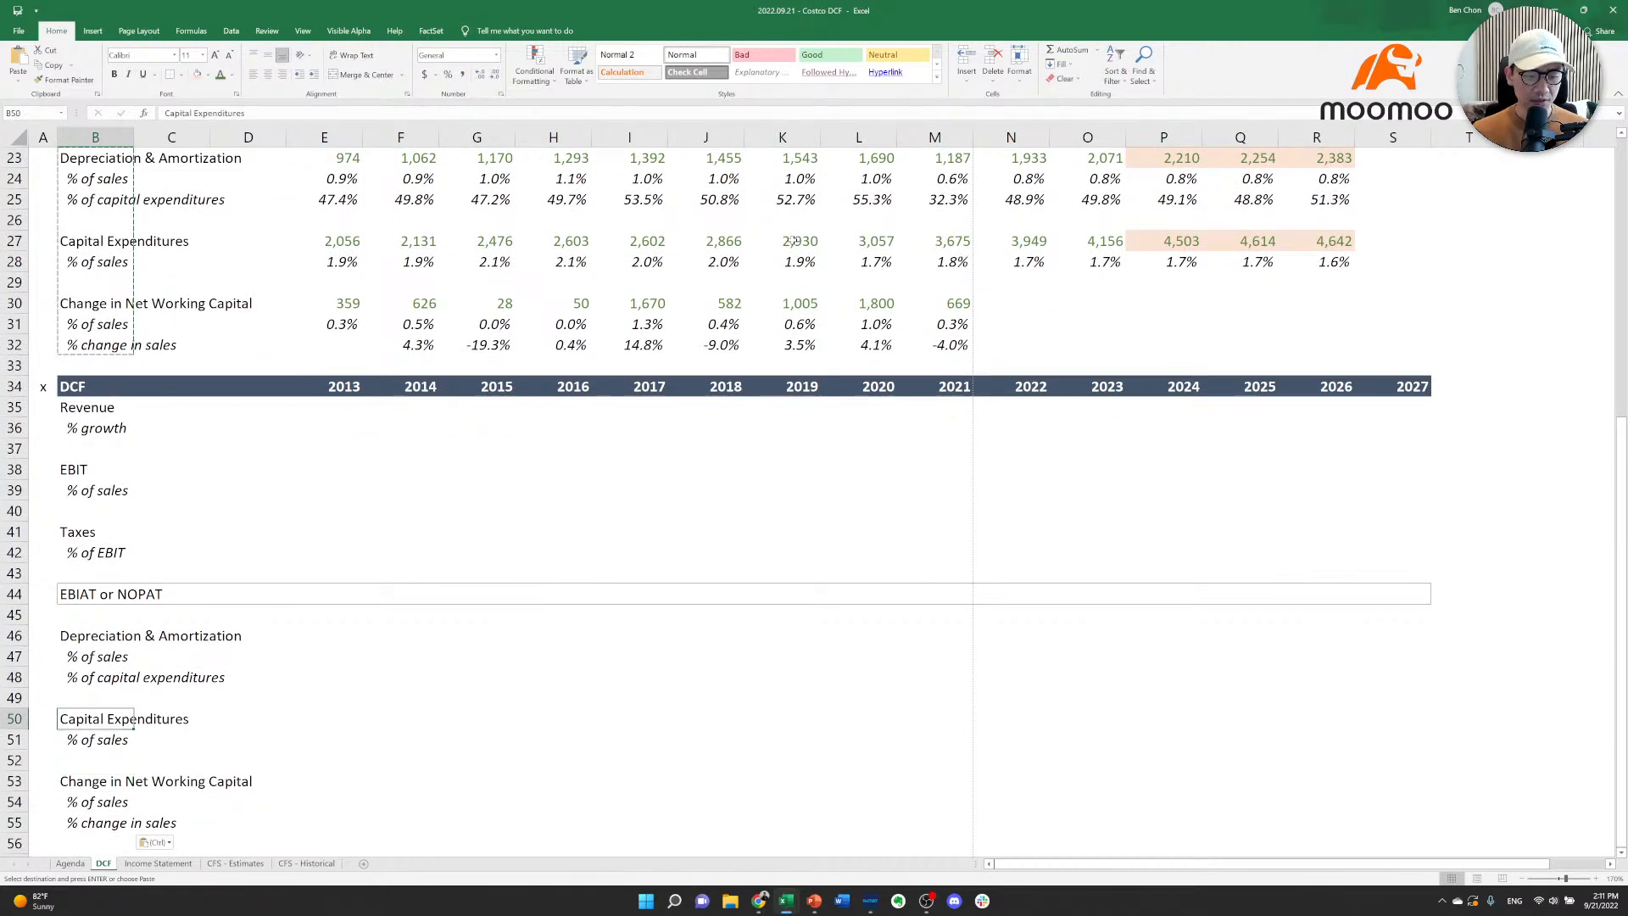
{"action": "key", "text": "Up"}
{"action": "key", "text": "shift+space"}
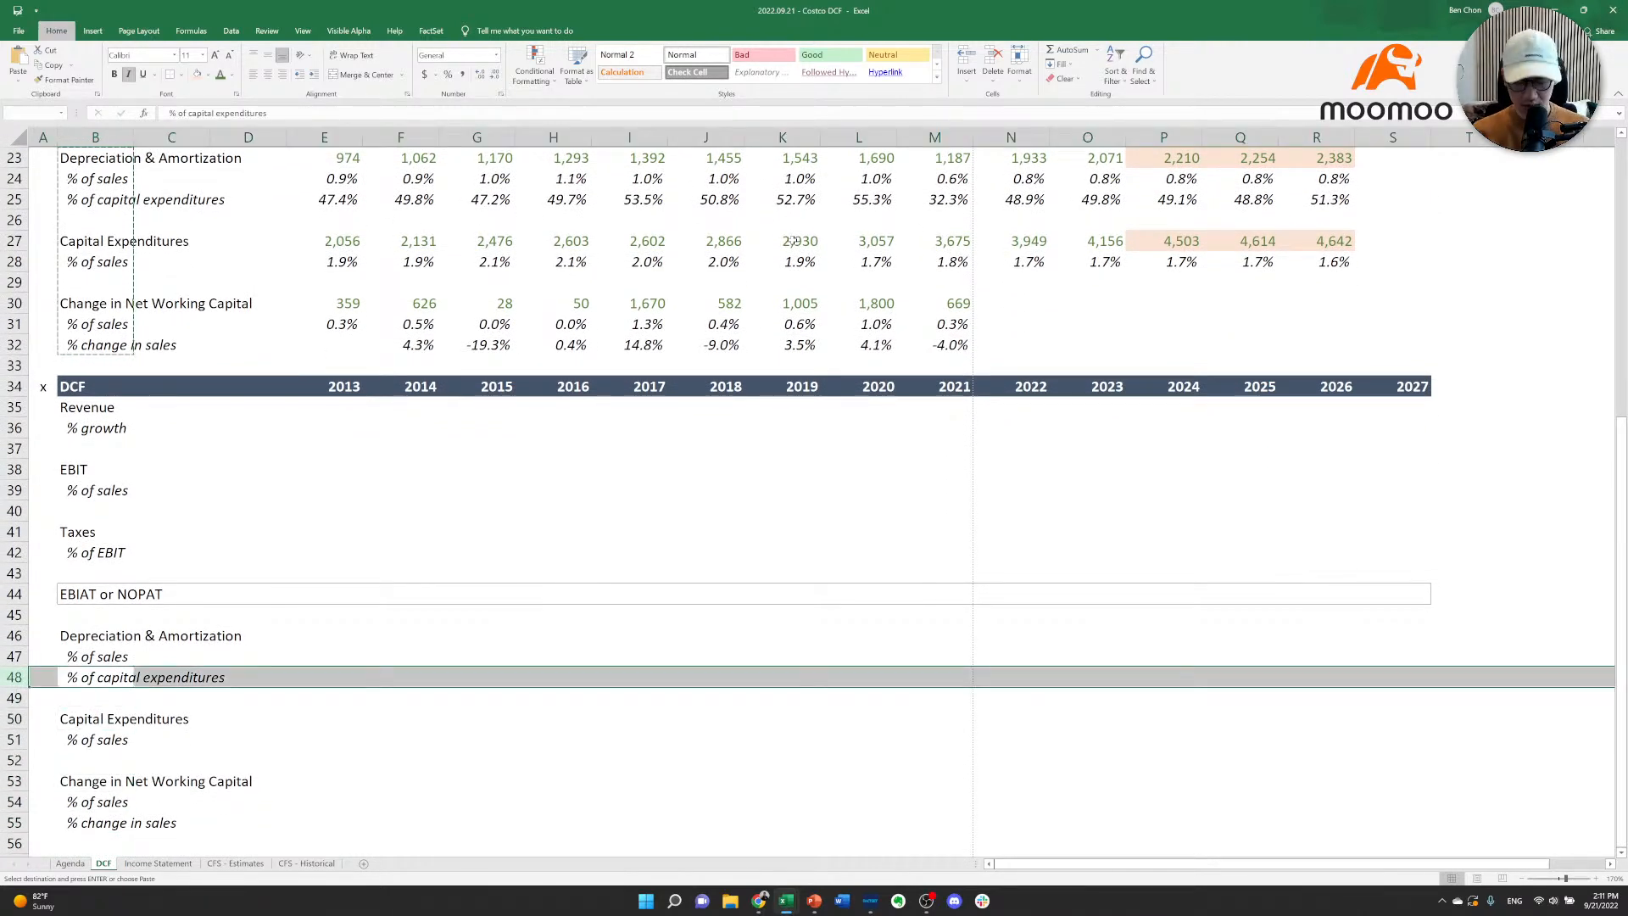
{"action": "key", "text": "ctrl+minus"}
Delete the entire "% change in sales" row, row 54, under Change in Net Working Capital in the DCF section.
{"action": "key", "text": "Down"}
{"action": "key", "text": "Down"}
{"action": "key", "text": "Down"}
{"action": "key", "text": "Down"}
{"action": "key", "text": "Down"}
{"action": "key", "text": "Down"}
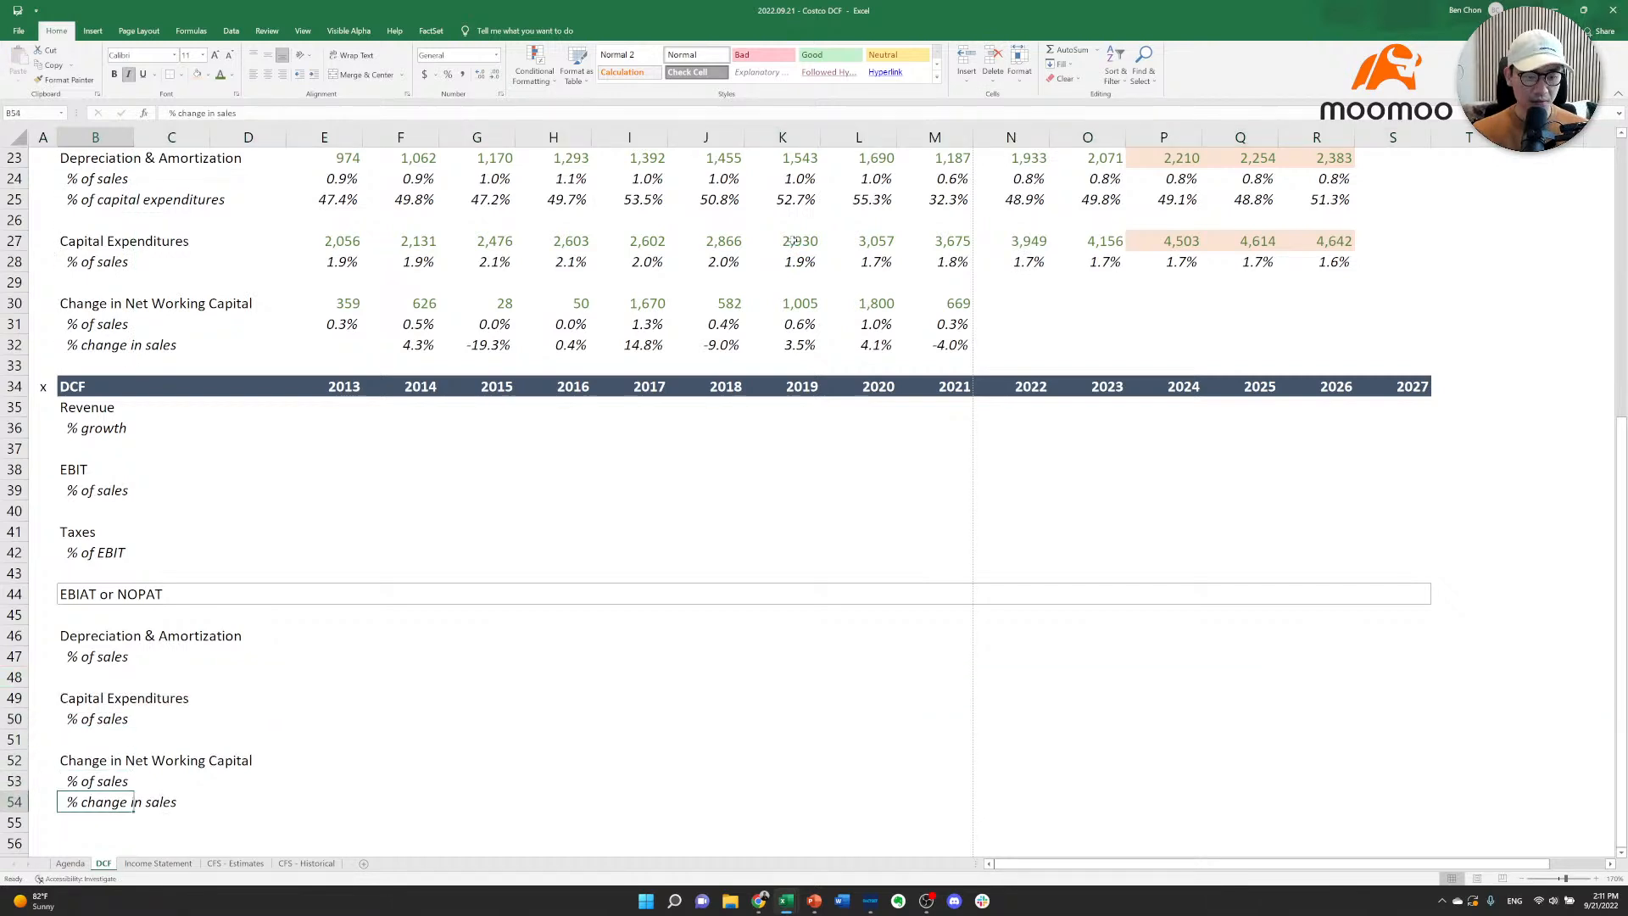
{"action": "key", "text": "shift+space"}
{"action": "key", "text": "ctrl+minus"}
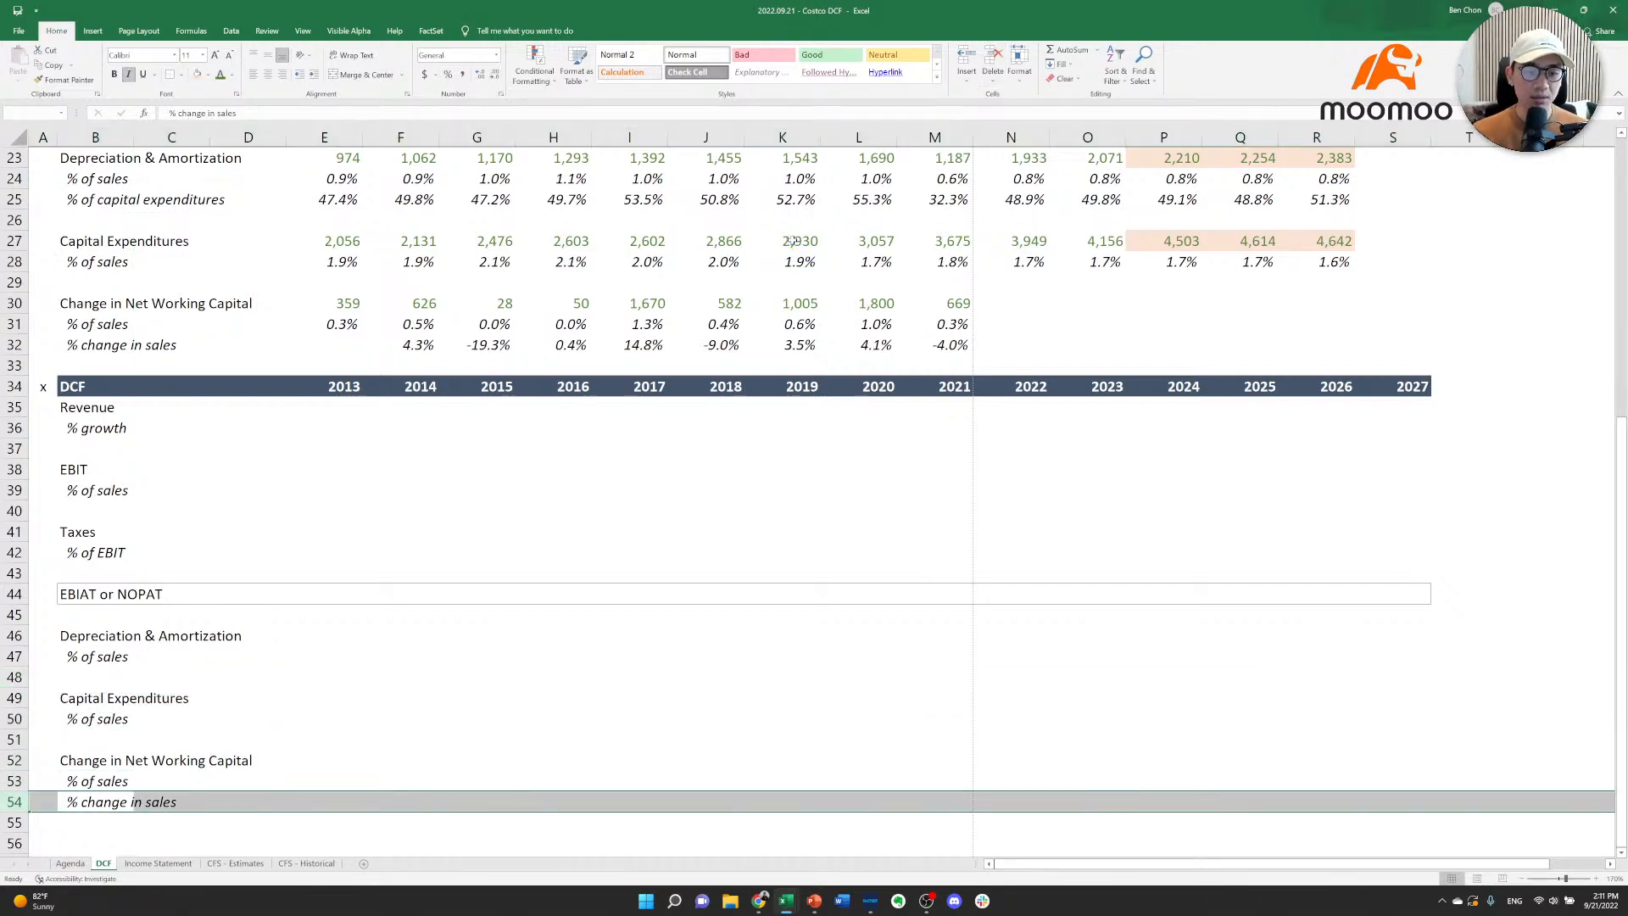
{"action": "key", "text": "Up"}
{"action": "key", "text": "Up"}
{"action": "key", "text": "Up"}
{"action": "key", "text": "Right"}
{"action": "key", "text": "Up"}
{"action": "key", "text": "Right"}
{"action": "key", "text": "Up"}
{"action": "key", "text": "Up"}
{"action": "key", "text": "Up"}
{"action": "key", "text": "Right"}
{"action": "key", "text": "Up"}
{"action": "key", "text": "Up"}
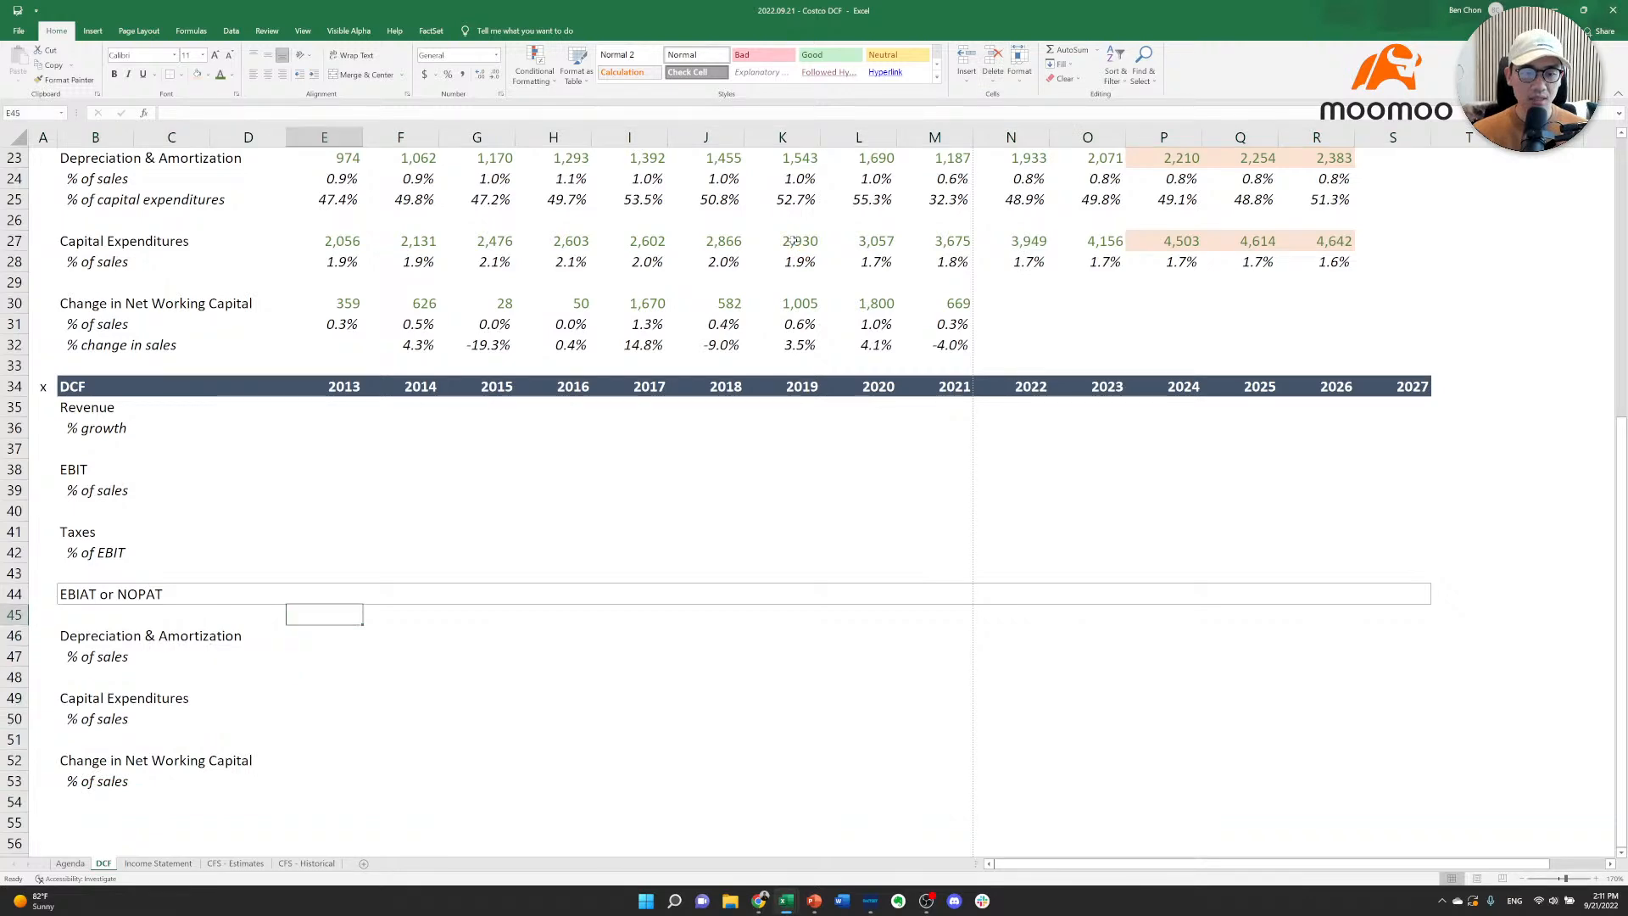
{"action": "key", "text": "Up"}
{"action": "key", "text": "Up"}
{"action": "key", "text": "Up"}
{"action": "key", "text": "Up"}
{"action": "key", "text": "Up"}
{"action": "key", "text": "Up"}
{"action": "key", "text": "Up"}
{"action": "key", "text": "Up"}
{"action": "key", "text": "Up"}
{"action": "key", "text": "Up"}
{"action": "key", "text": "Up"}
{"action": "key", "text": "Up"}
{"action": "key", "text": "Up"}
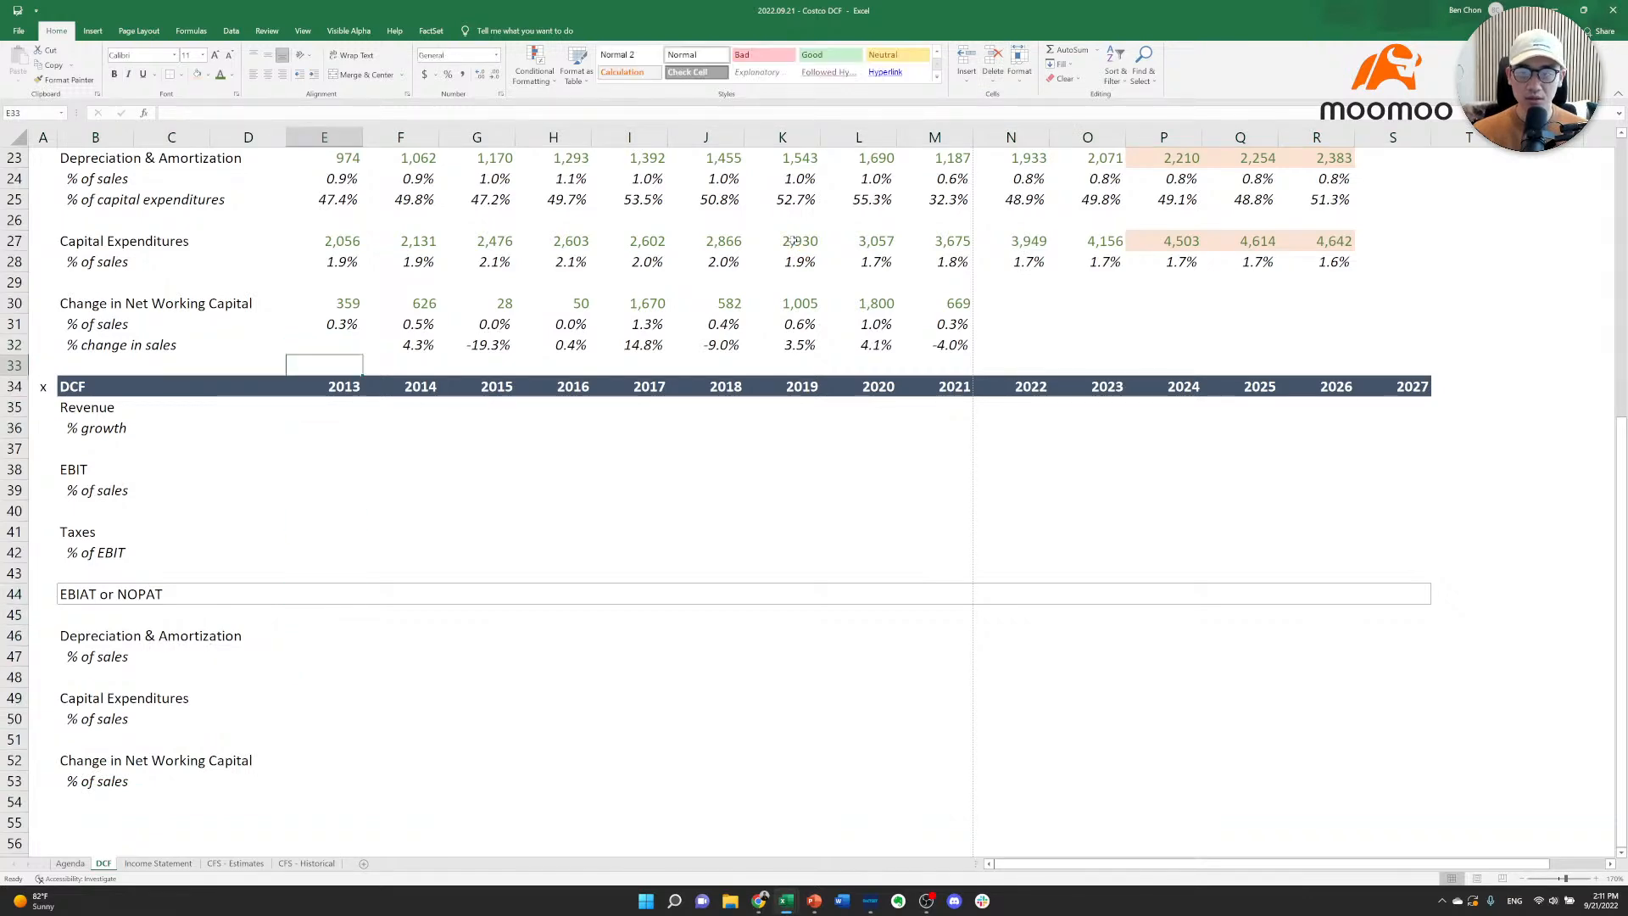
Review the income statement and cash flow rows above the DCF section against the DCF row layout.
{"action": "key", "text": "Up"}
{"action": "key", "text": "Up"}
{"action": "key", "text": "Up"}
{"action": "key", "text": "Up"}
{"action": "key", "text": "Up"}
{"action": "key", "text": "Up"}
{"action": "key", "text": "Up"}
{"action": "key", "text": "Up"}
{"action": "key", "text": "Up"}
{"action": "key", "text": "Up"}
{"action": "key", "text": "Up"}
{"action": "key", "text": "Up"}
{"action": "key", "text": "Up"}
{"action": "key", "text": "Up"}
{"action": "key", "text": "Up"}
{"action": "key", "text": "Up"}
{"action": "key", "text": "Up"}
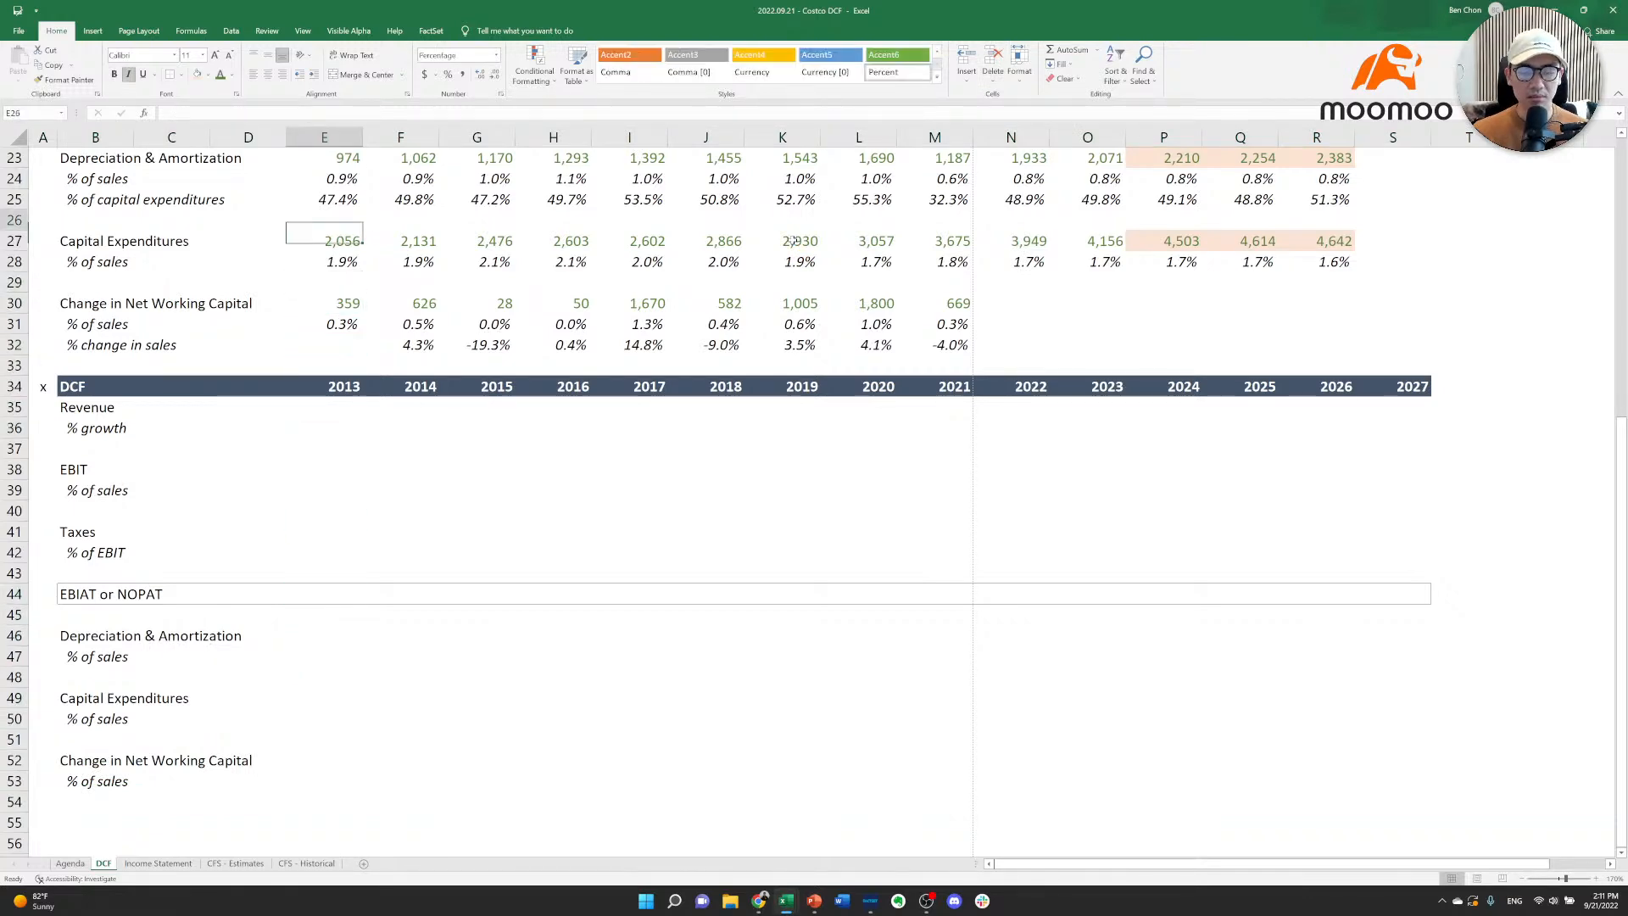
{"action": "key", "text": "Down"}
{"action": "key", "text": "Down"}
{"action": "key", "text": "Down"}
{"action": "key", "text": "Down"}
{"action": "key", "text": "Down"}
{"action": "key", "text": "Down"}
{"action": "key", "text": "Down"}
{"action": "key", "text": "Down"}
{"action": "key", "text": "Down"}
{"action": "key", "text": "Down"}
{"action": "key", "text": "Down"}
{"action": "key", "text": "Down"}
{"action": "key", "text": "Down"}
{"action": "key", "text": "Down"}
{"action": "key", "text": "Down"}
{"action": "key", "text": "Down"}
{"action": "key", "text": "Down"}
{"action": "key", "text": "Down"}
{"action": "key", "text": "Down"}
{"action": "key", "text": "Down"}
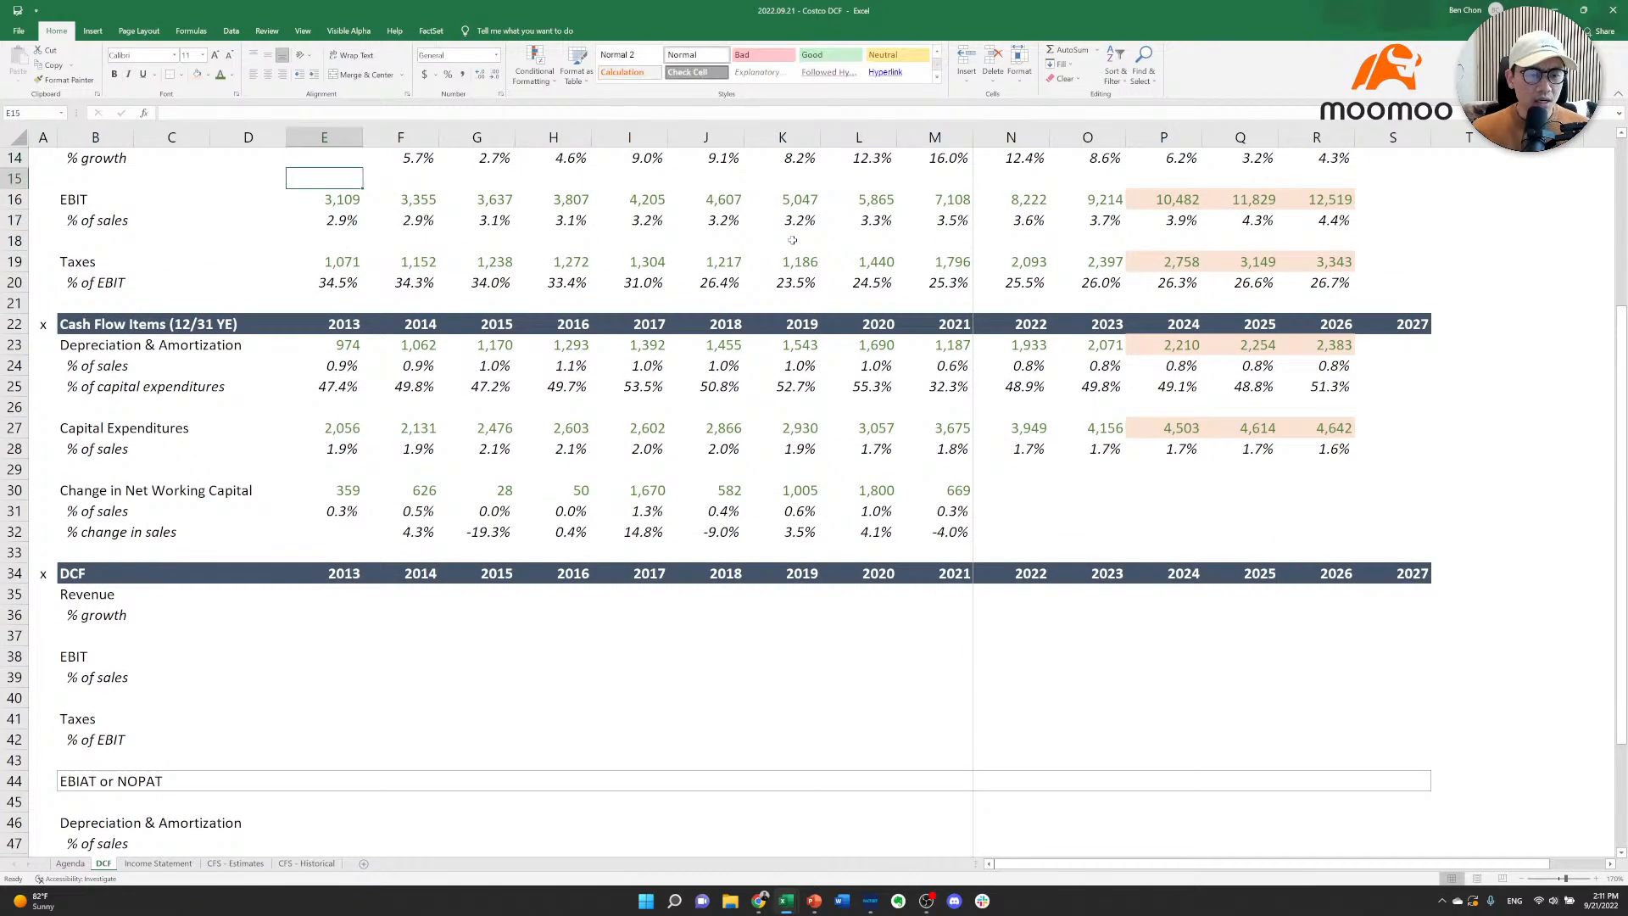
{"action": "key", "text": "Up"}
{"action": "key", "text": "Up"}
{"action": "key", "text": "Up"}
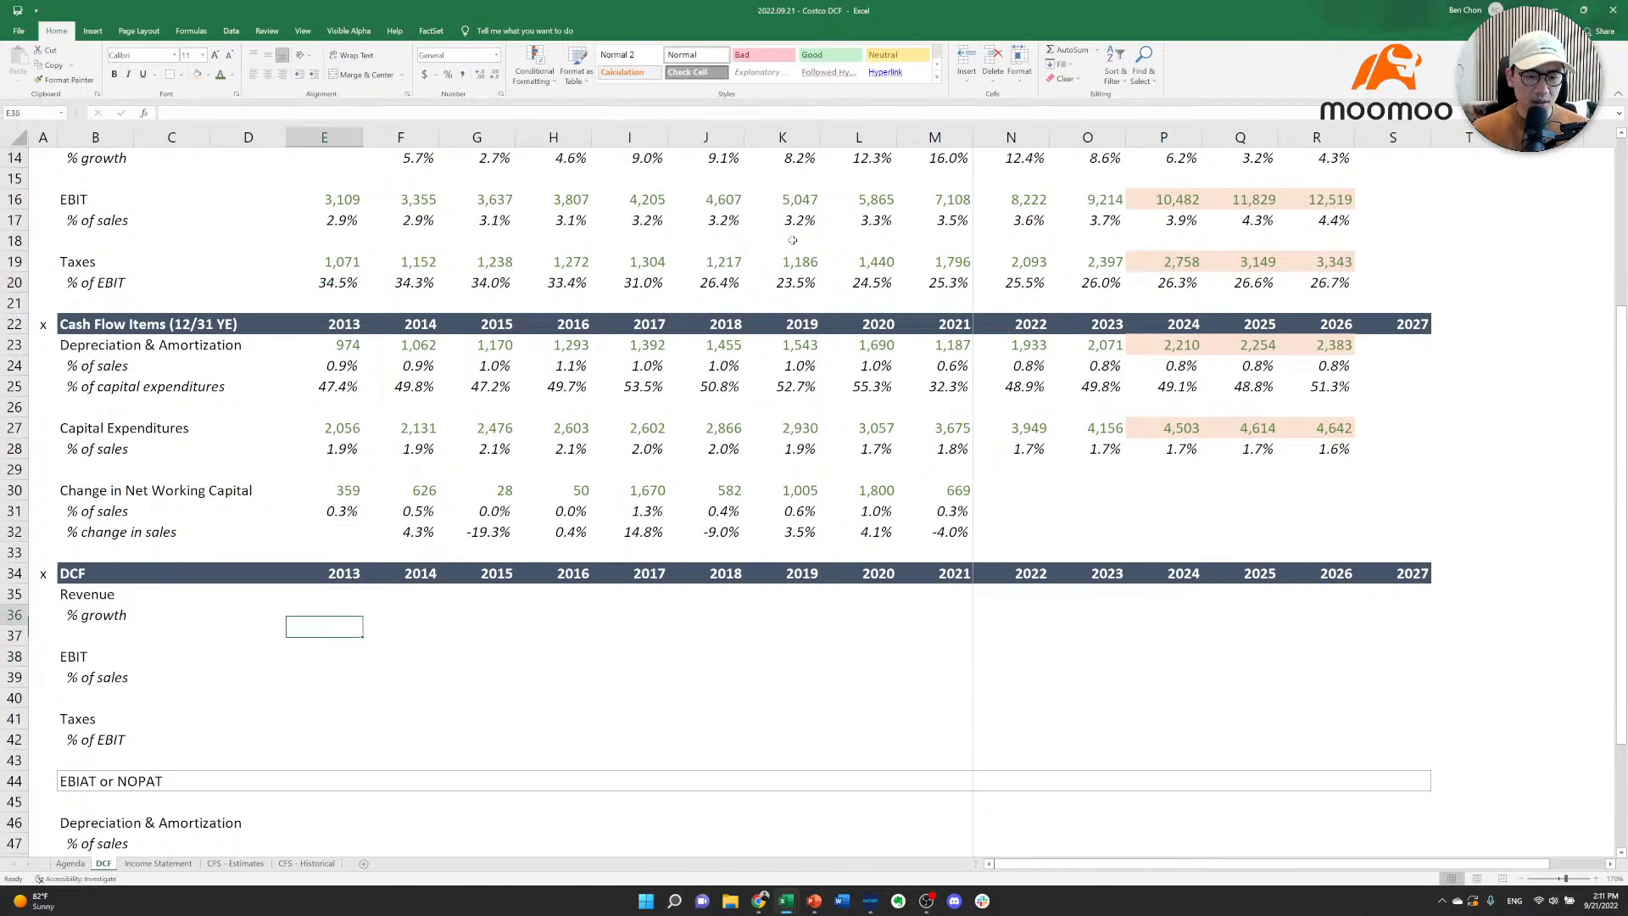
{"action": "key", "text": "Right"}
{"action": "key", "text": "Right"}
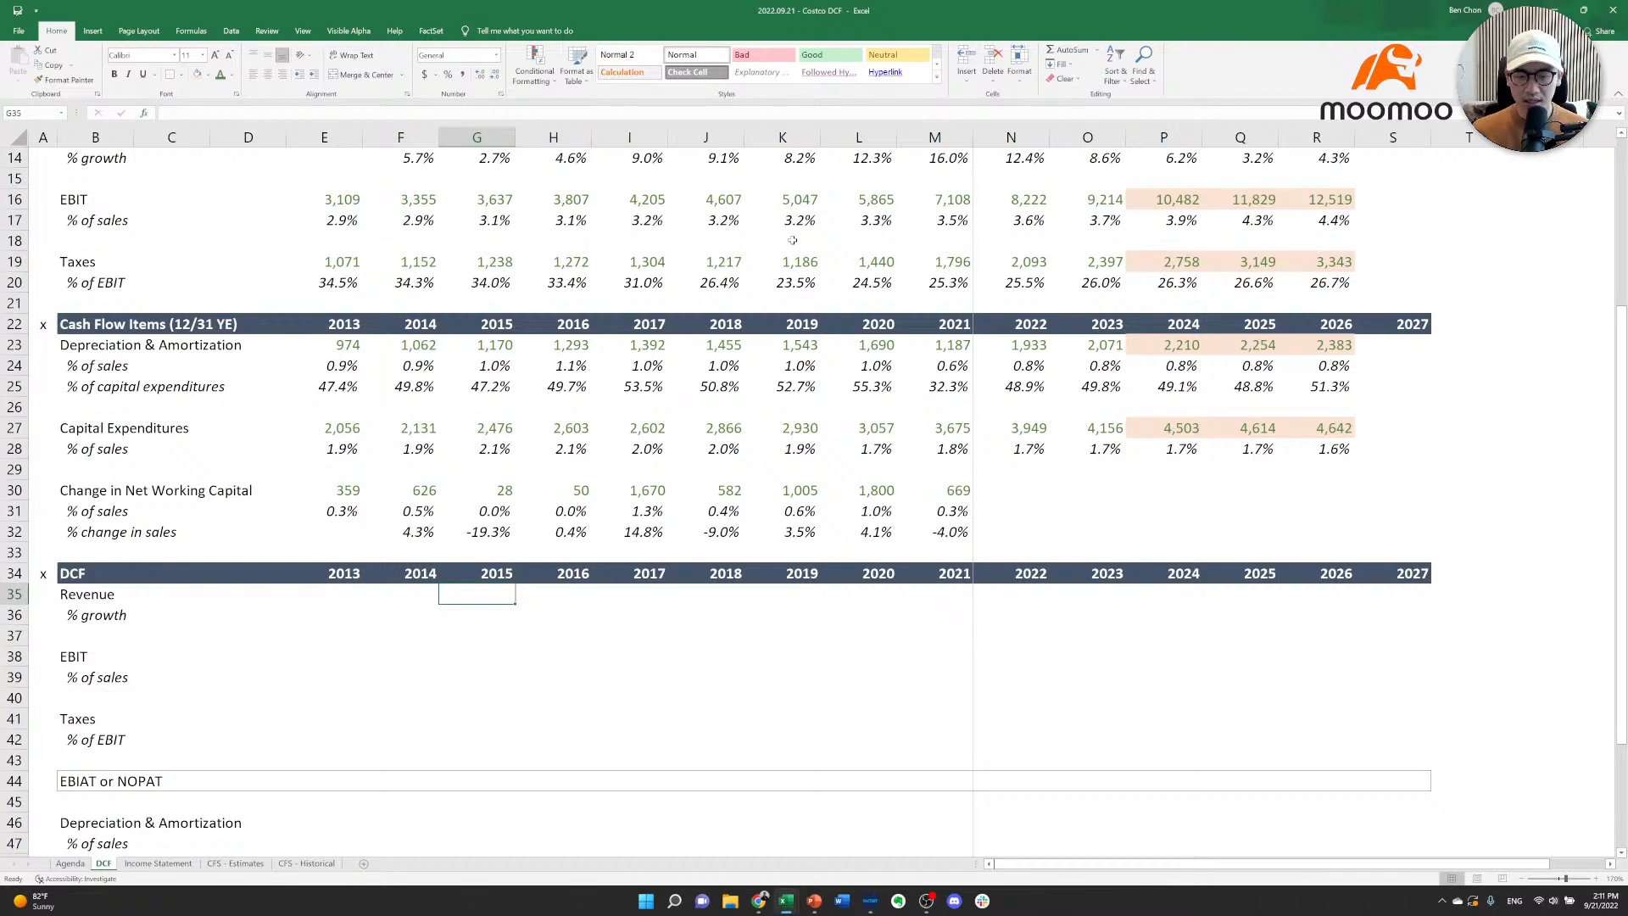
{"action": "key", "text": "Left"}
{"action": "key", "text": "Left"}
{"action": "key", "text": "Right"}
{"action": "key", "text": "Right"}
{"action": "key", "text": "Right"}
{"action": "key", "text": "Left"}
{"action": "key", "text": "Left"}
{"action": "key", "text": "Left"}
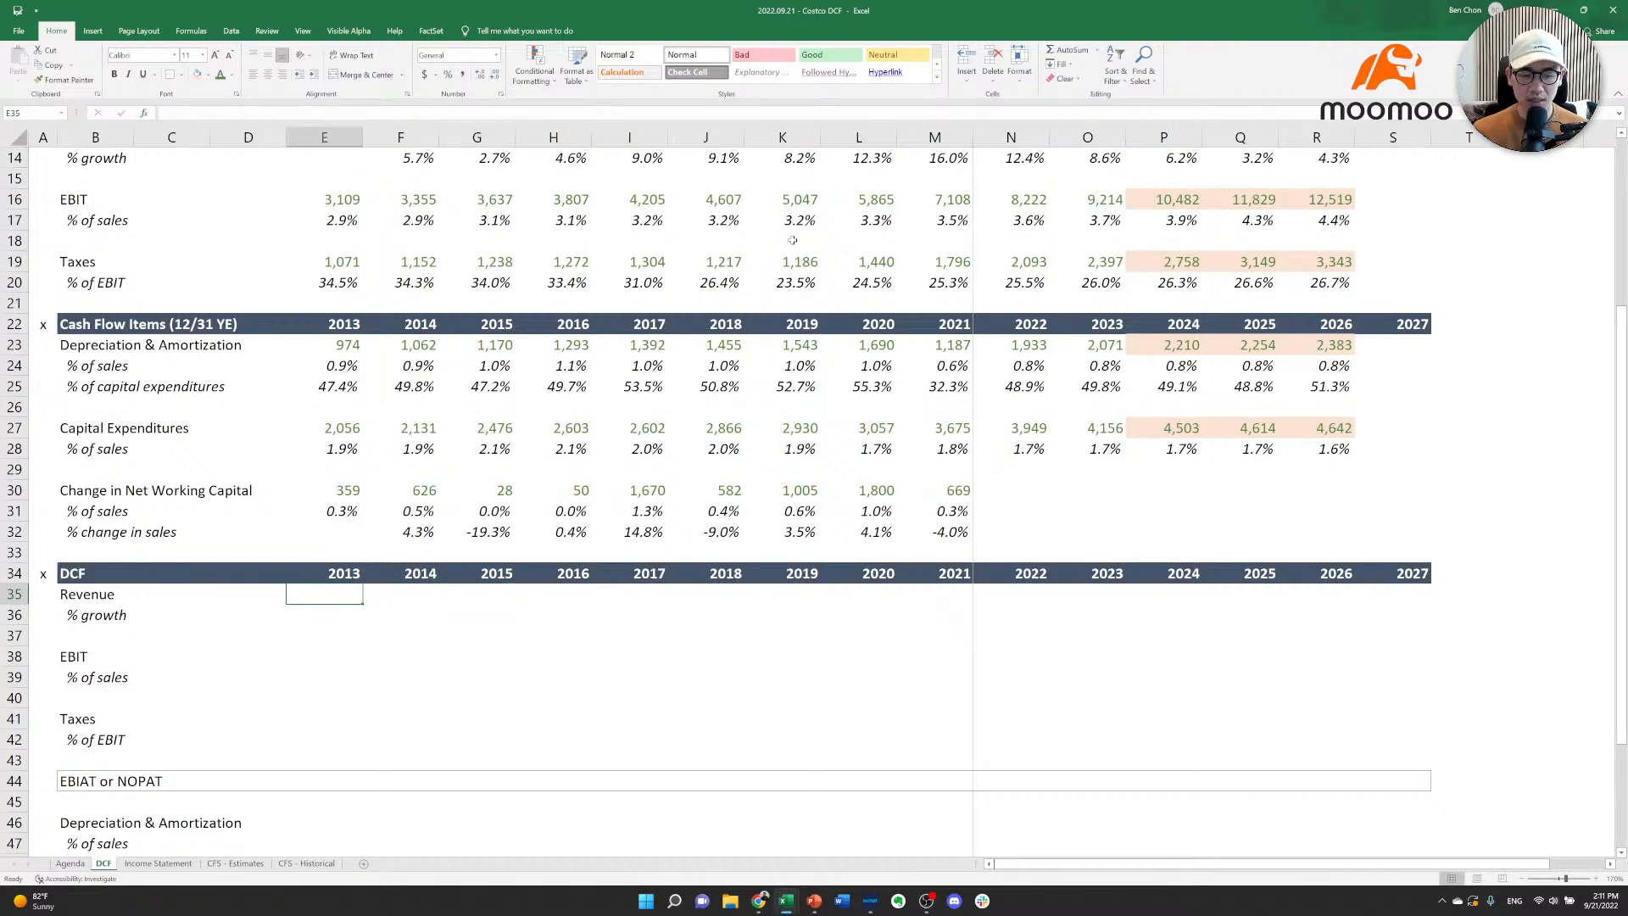
Link the 2013 DCF revenue in E35 to the income statement revenue with the formula =E13.
{"action": "type", "text": "="}
{"action": "key", "text": "Up"}
{"action": "key", "text": "Up"}
{"action": "key", "text": "Up"}
{"action": "key", "text": "Up"}
{"action": "key", "text": "Up"}
{"action": "key", "text": "Up"}
{"action": "key", "text": "Up"}
{"action": "key", "text": "Up"}
{"action": "key", "text": "Up"}
{"action": "key", "text": "Up"}
{"action": "key", "text": "Up"}
{"action": "key", "text": "Up"}
{"action": "key", "text": "Up"}
{"action": "key", "text": "Up"}
{"action": "key", "text": "Up"}
{"action": "key", "text": "Up"}
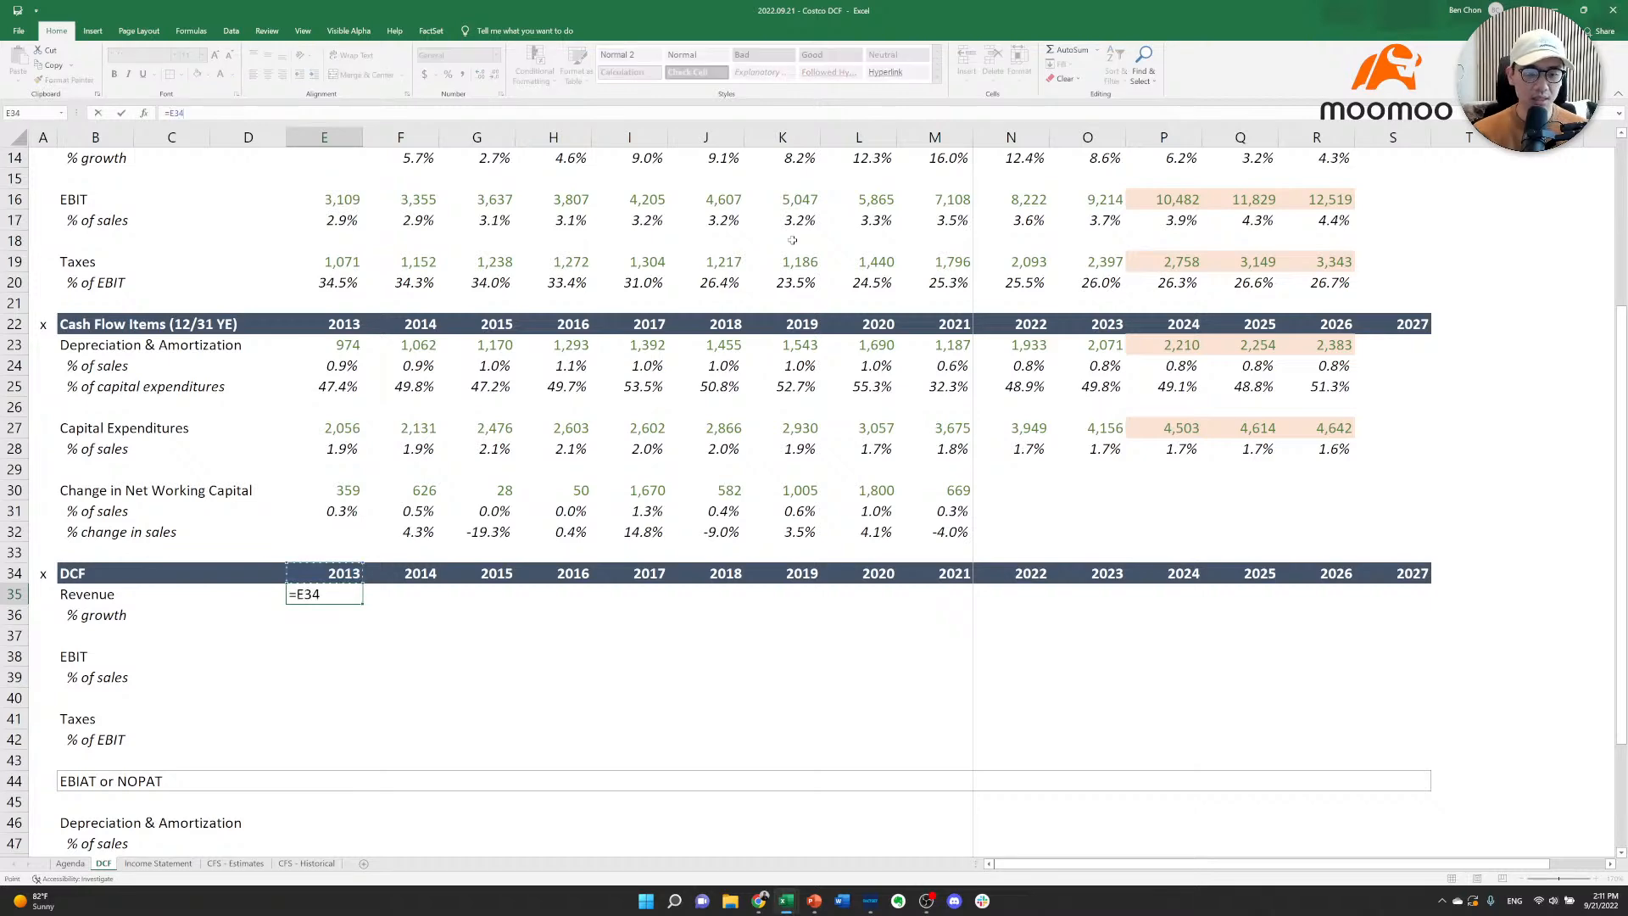
{"action": "key", "text": "Up"}
{"action": "key", "text": "Up"}
{"action": "key", "text": "Up"}
{"action": "key", "text": "Up"}
{"action": "key", "text": "Up"}
{"action": "key", "text": "Up"}
{"action": "key", "text": "Up"}
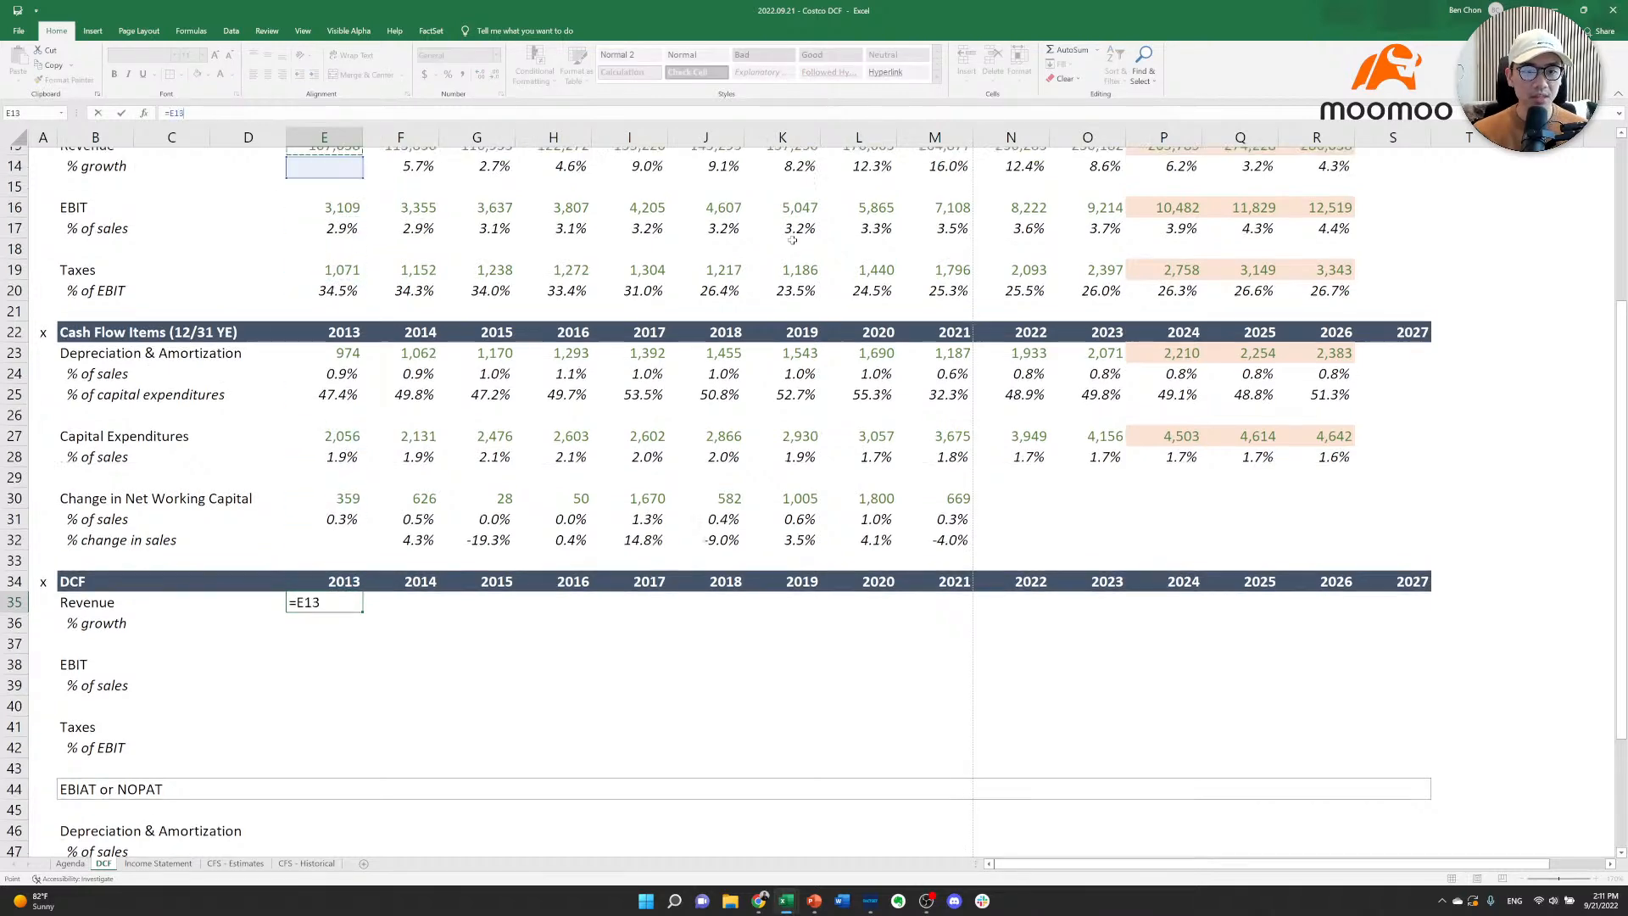
{"action": "key", "text": "Down"}
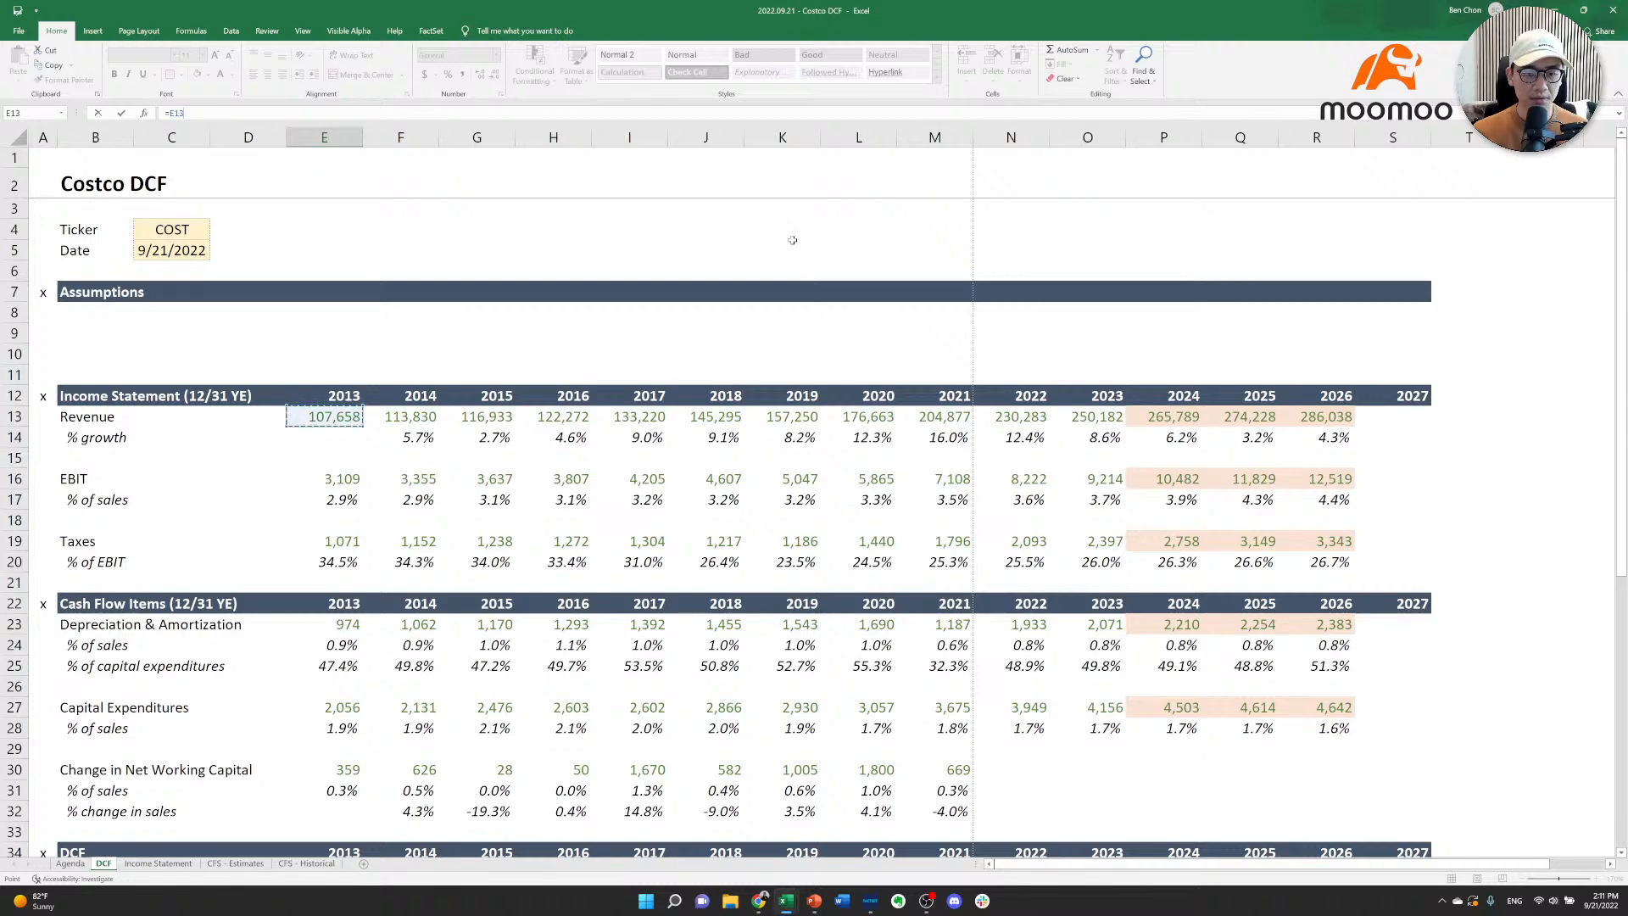
{"action": "key", "text": "Return"}
{"action": "key", "text": "Down"}
{"action": "key", "text": "Down"}
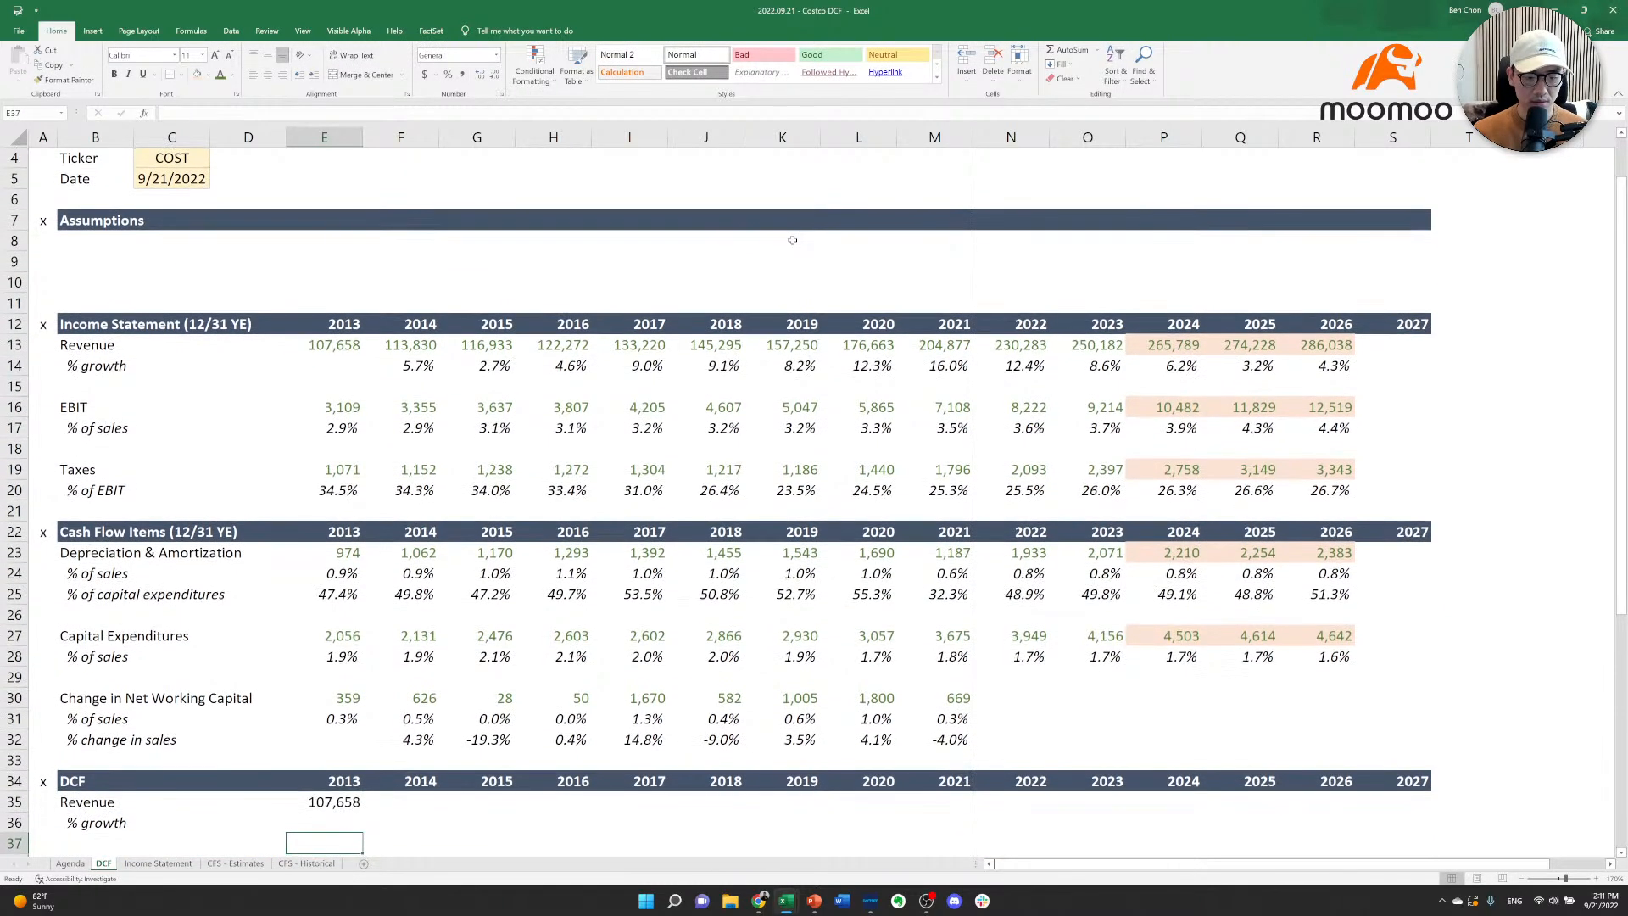
{"action": "key", "text": "Up"}
{"action": "key", "text": "Up"}
{"action": "key", "text": "Up"}
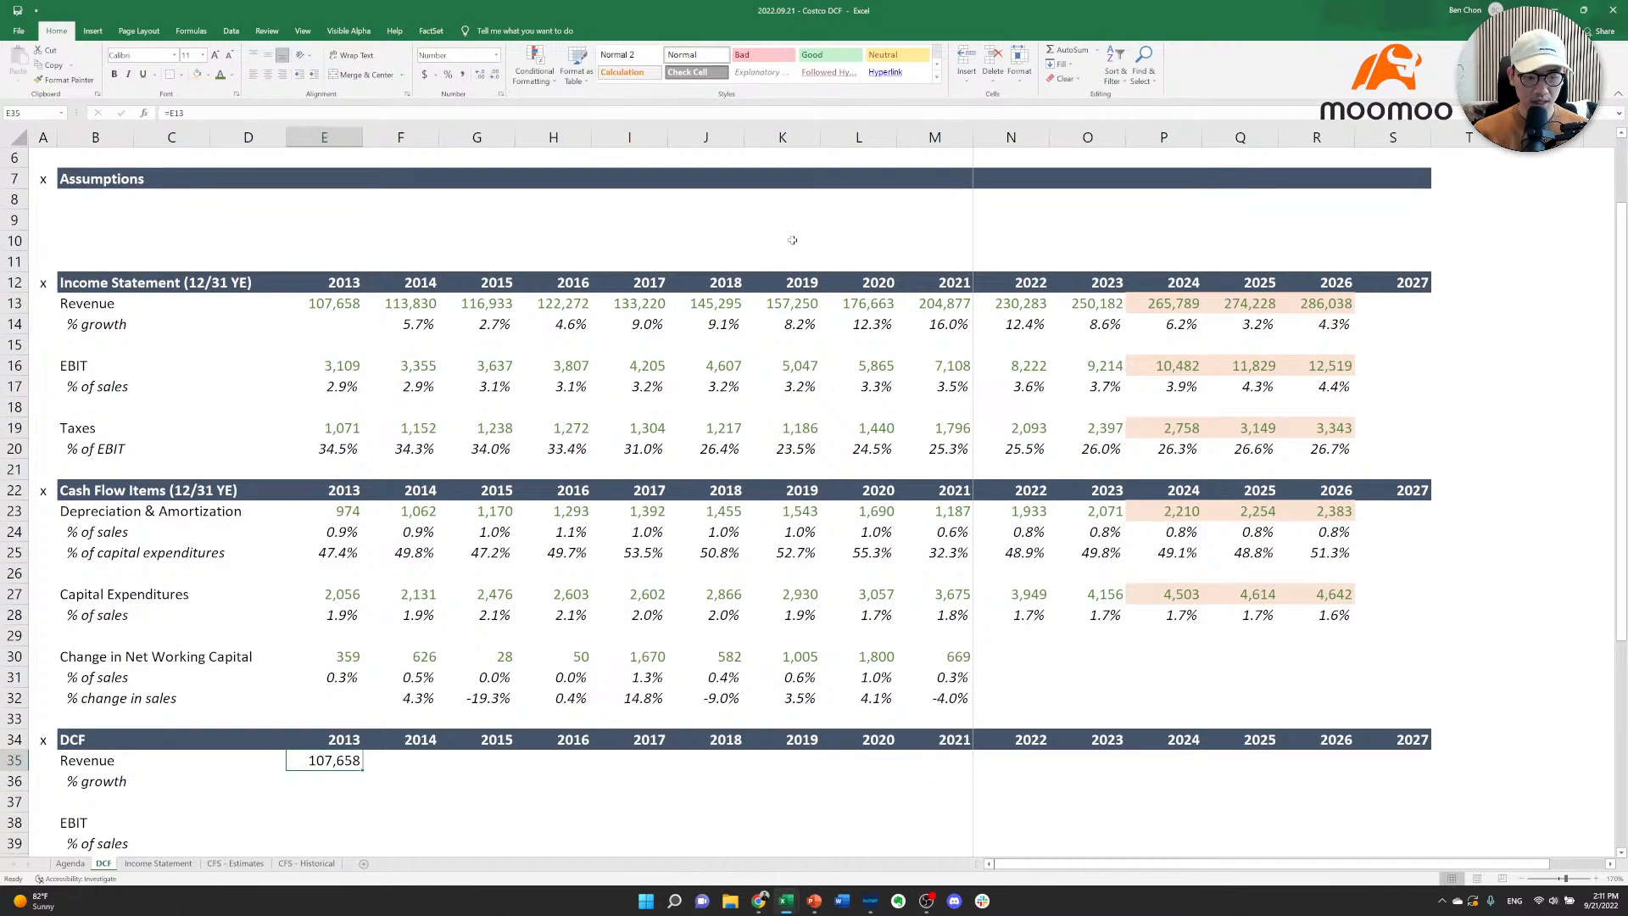
{"action": "key", "text": "alt"}
{"action": "key", "text": "f"}
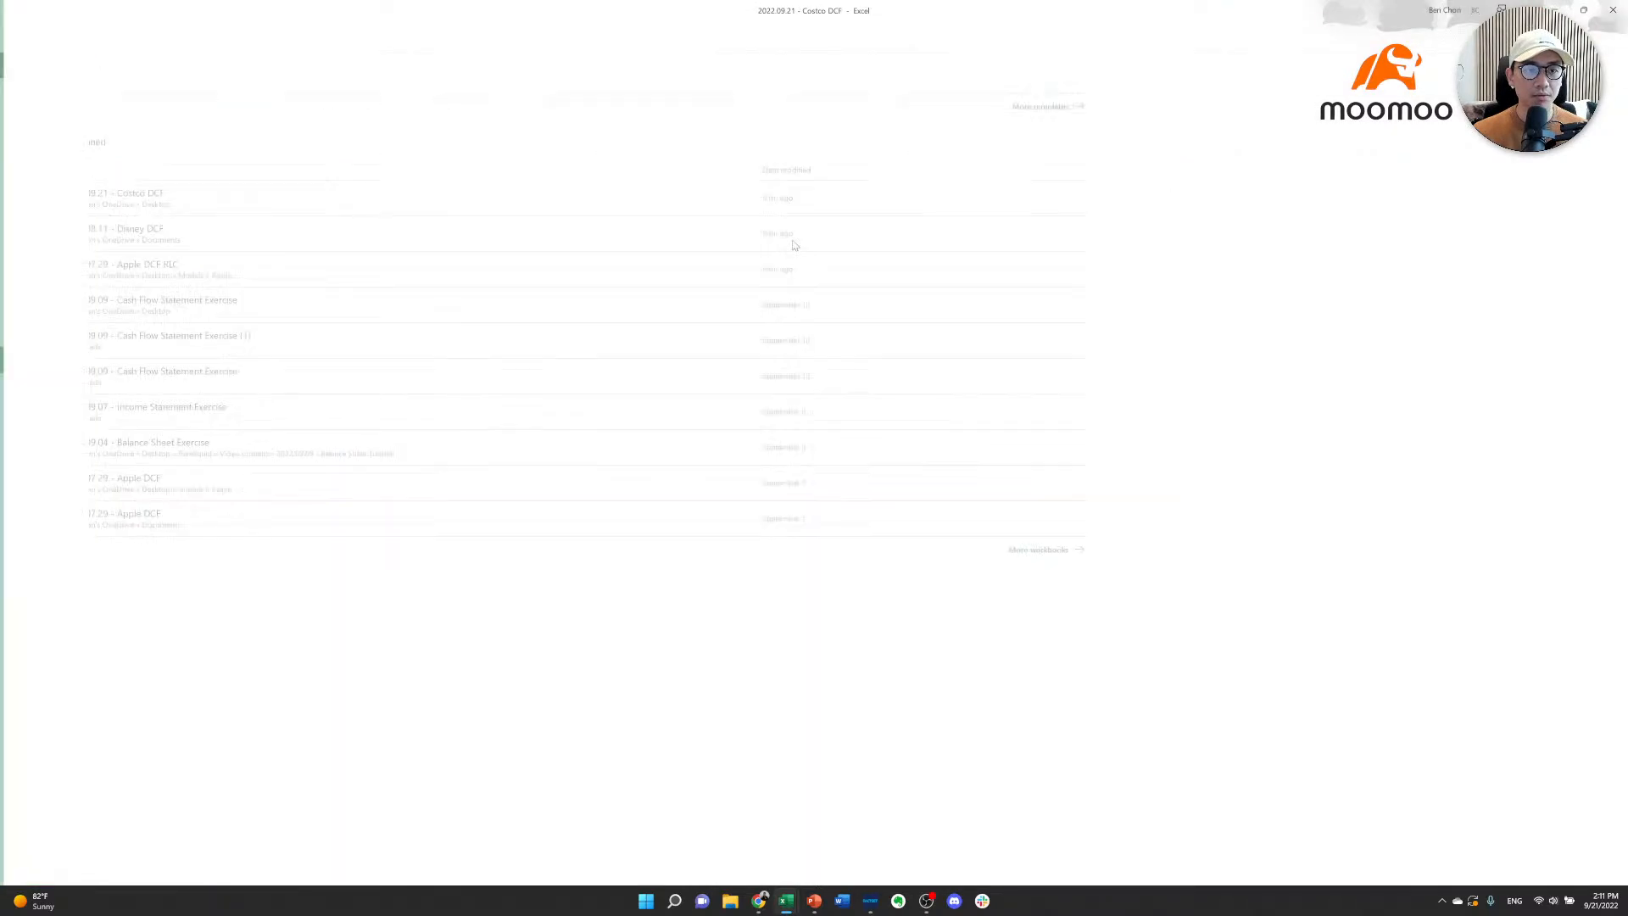
{"action": "key", "text": "c"}
{"action": "key", "text": "Escape"}
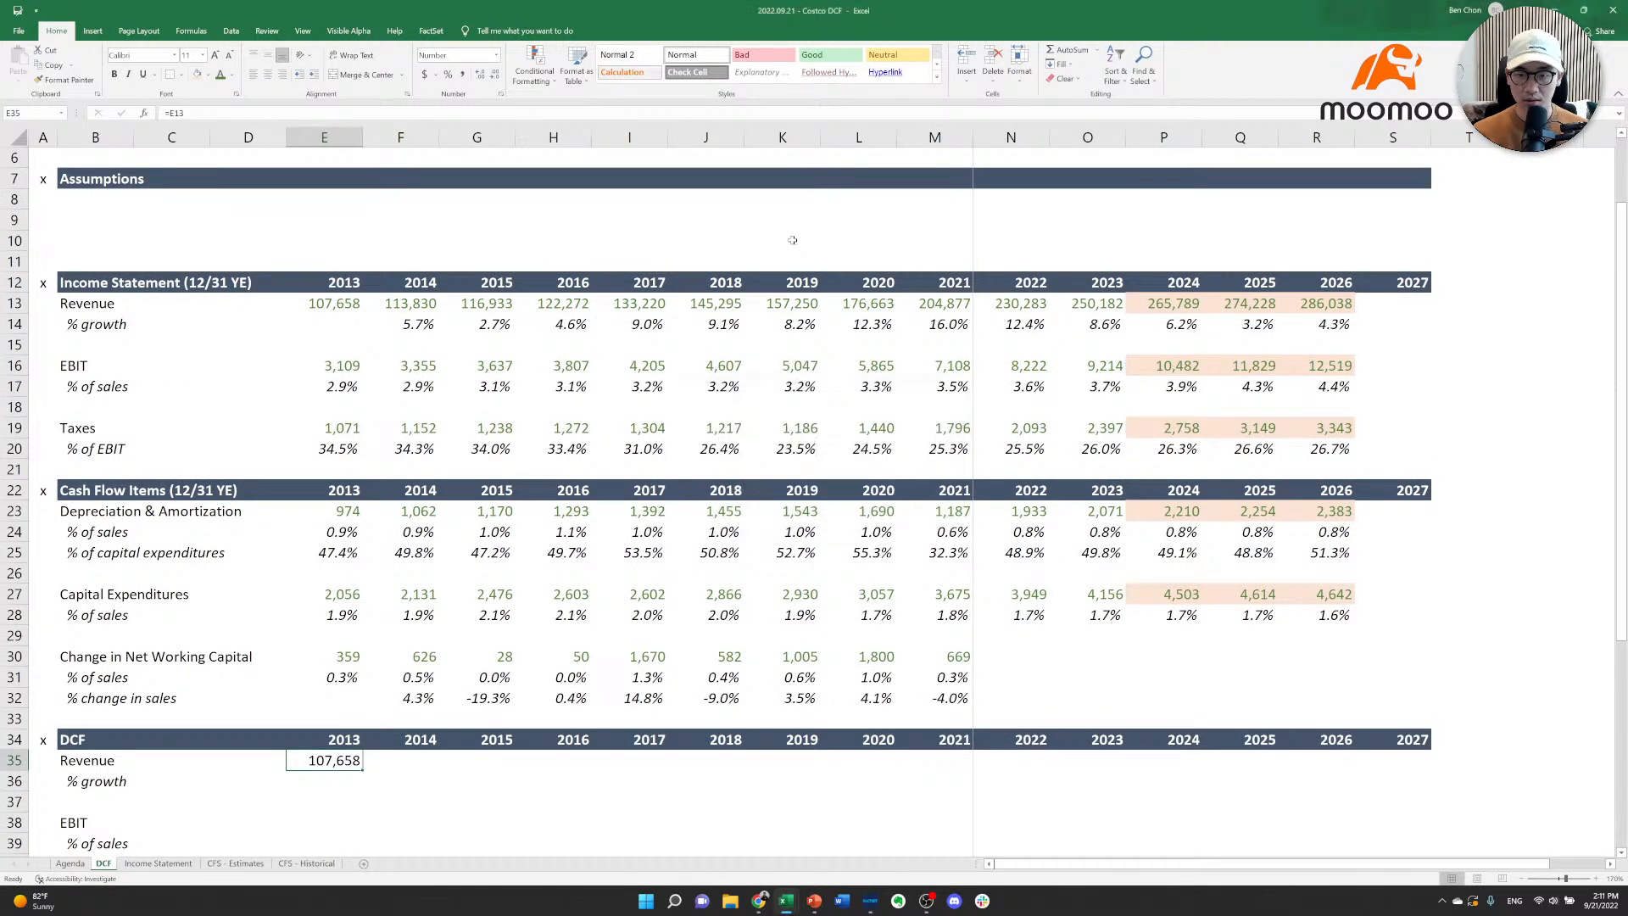
{"action": "key", "text": "Right"}
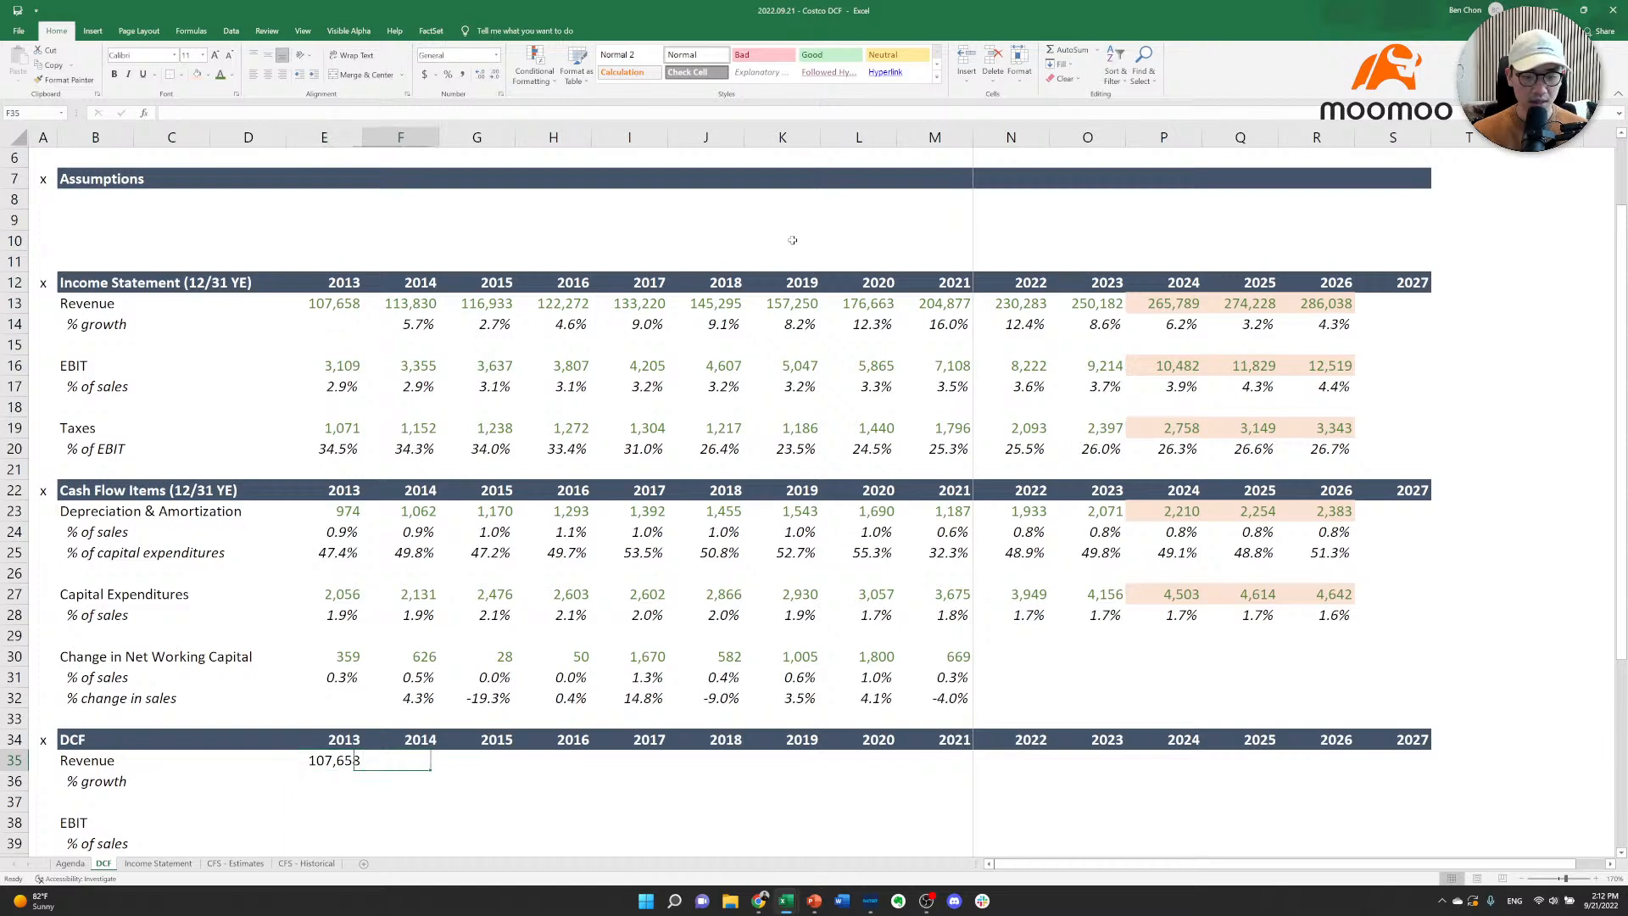
{"action": "key", "text": "Left"}
Set the font color of the 2013 DCF revenue figure in E35 to purple.
{"action": "key", "text": "alt"}
{"action": "key", "text": "h"}
{"action": "key", "text": "f"}
{"action": "key", "text": "c"}
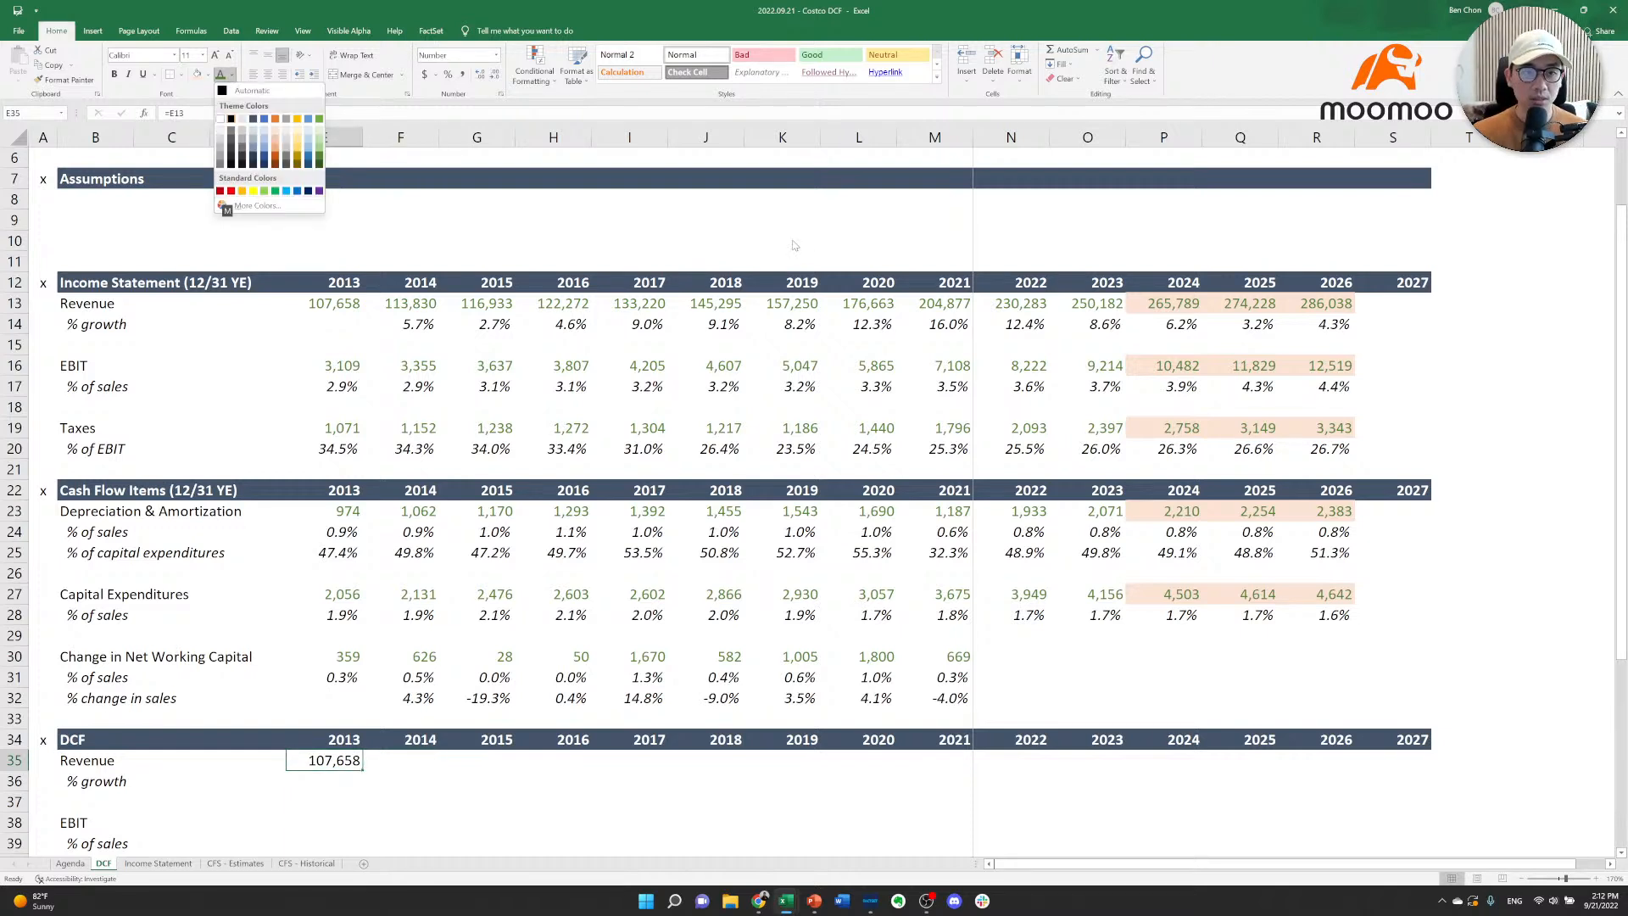
{"action": "key", "text": "Right"}
{"action": "key", "text": "Right"}
{"action": "key", "text": "Down"}
{"action": "key", "text": "Down"}
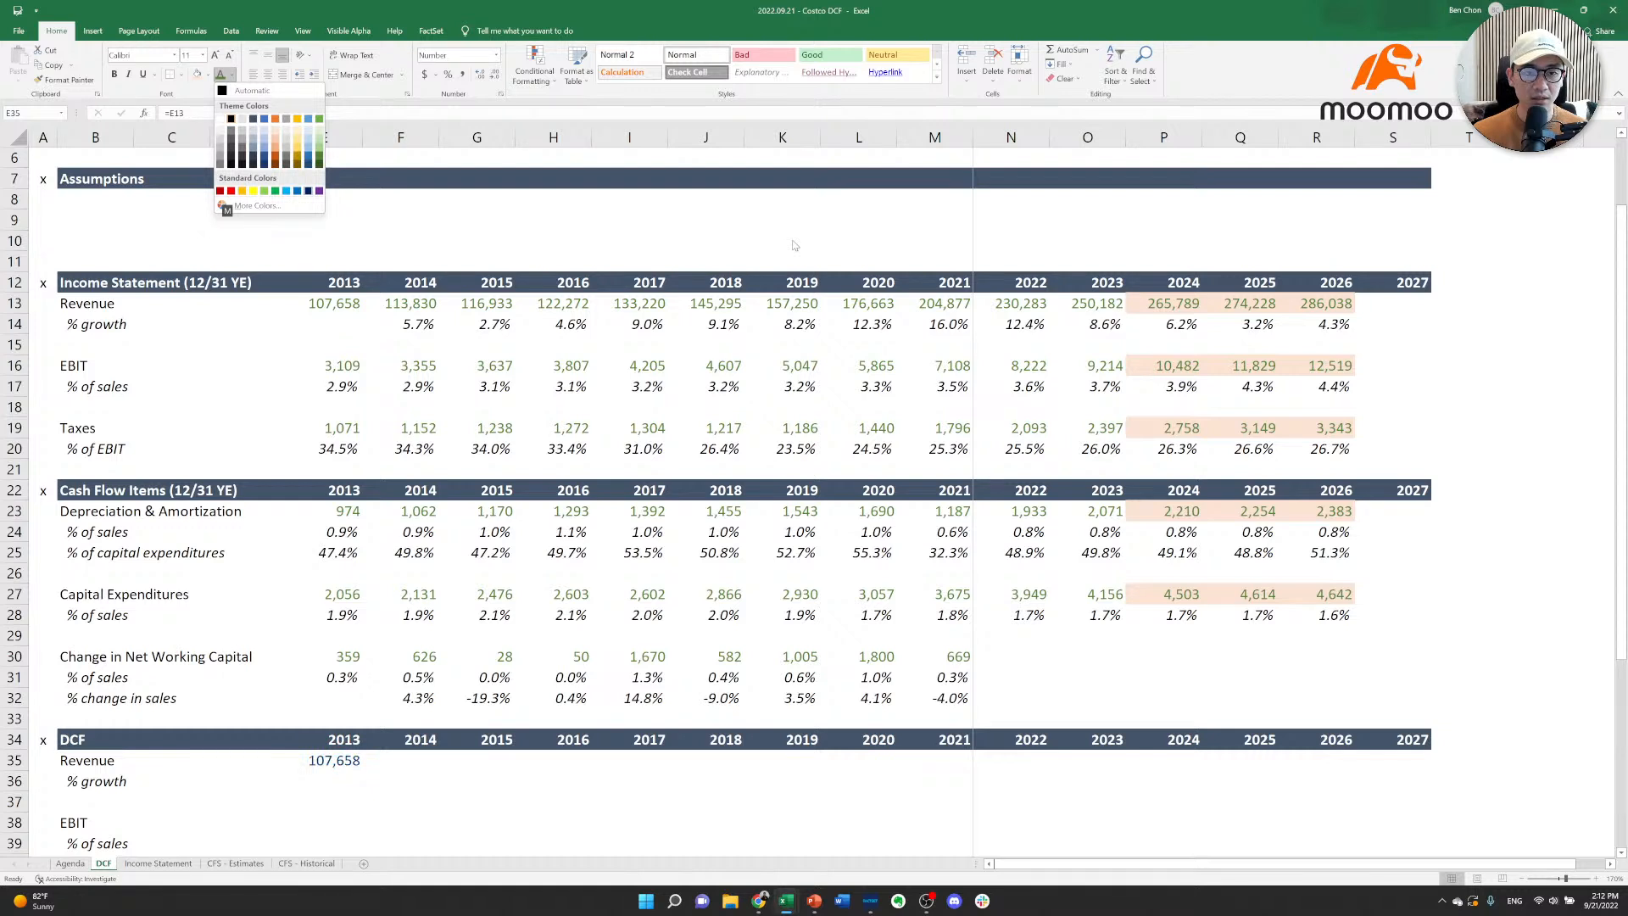
{"action": "key", "text": "Escape"}
Copy the 2013 DCF revenue link in E35 across the historical years through 2021, F35:M35.
{"action": "key", "text": "ctrl+c"}
{"action": "key", "text": "shift+Right"}
{"action": "key", "text": "shift+Right"}
{"action": "key", "text": "shift+Right"}
{"action": "key", "text": "shift+Right"}
{"action": "key", "text": "shift+Right"}
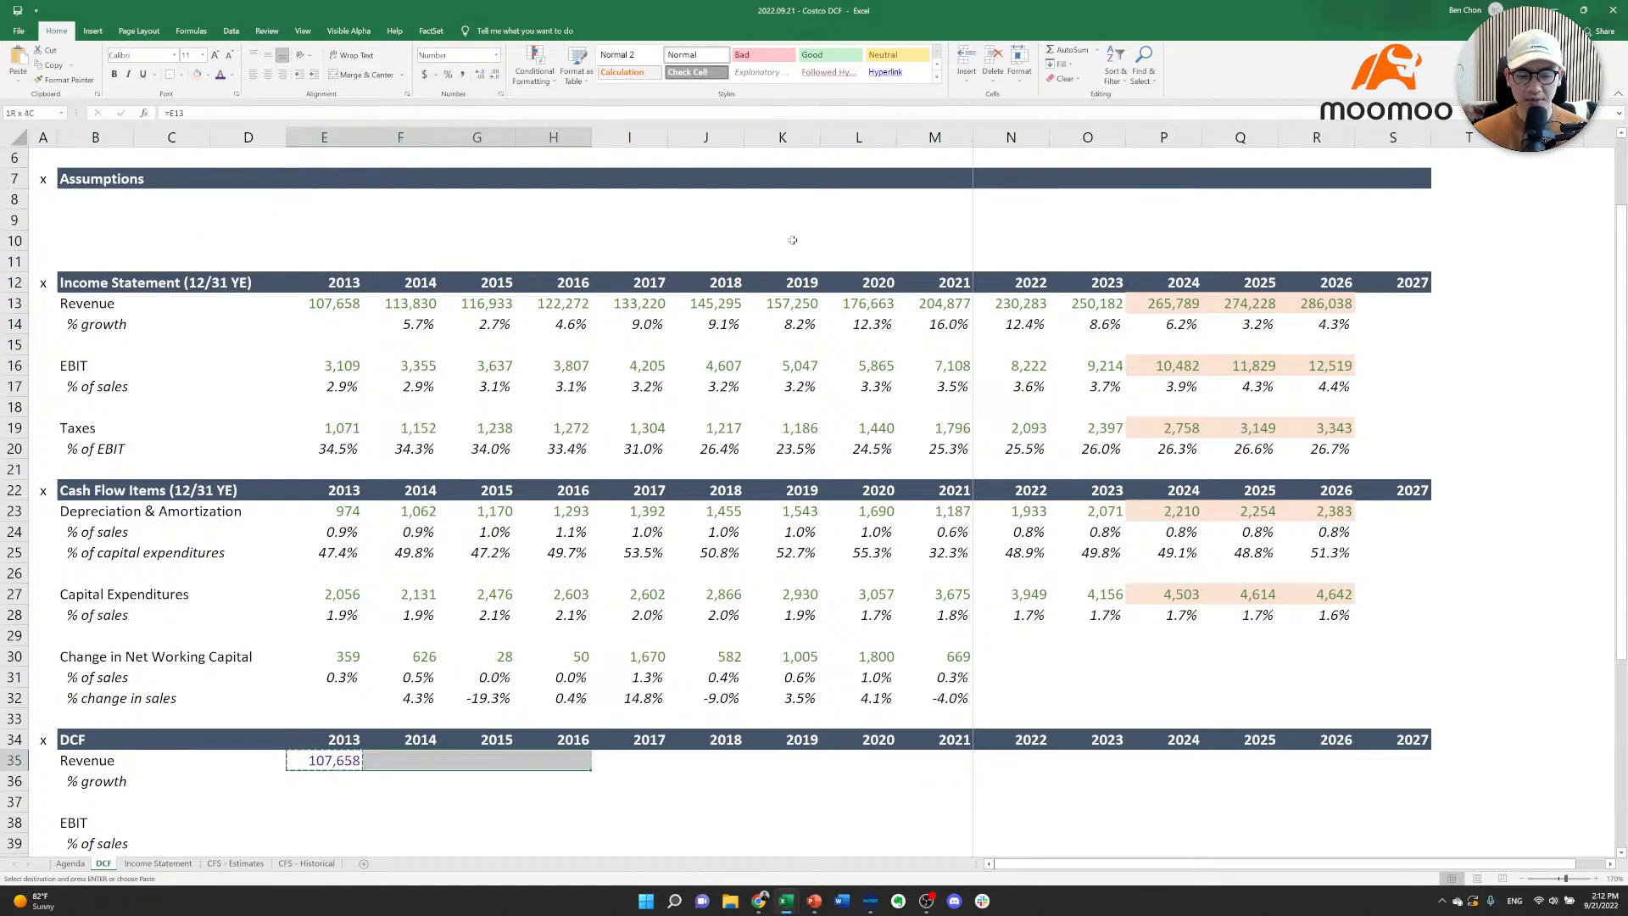
{"action": "key", "text": "shift+Right"}
{"action": "key", "text": "shift+Right"}
{"action": "key", "text": "shift+Right"}
{"action": "key", "text": "Return"}
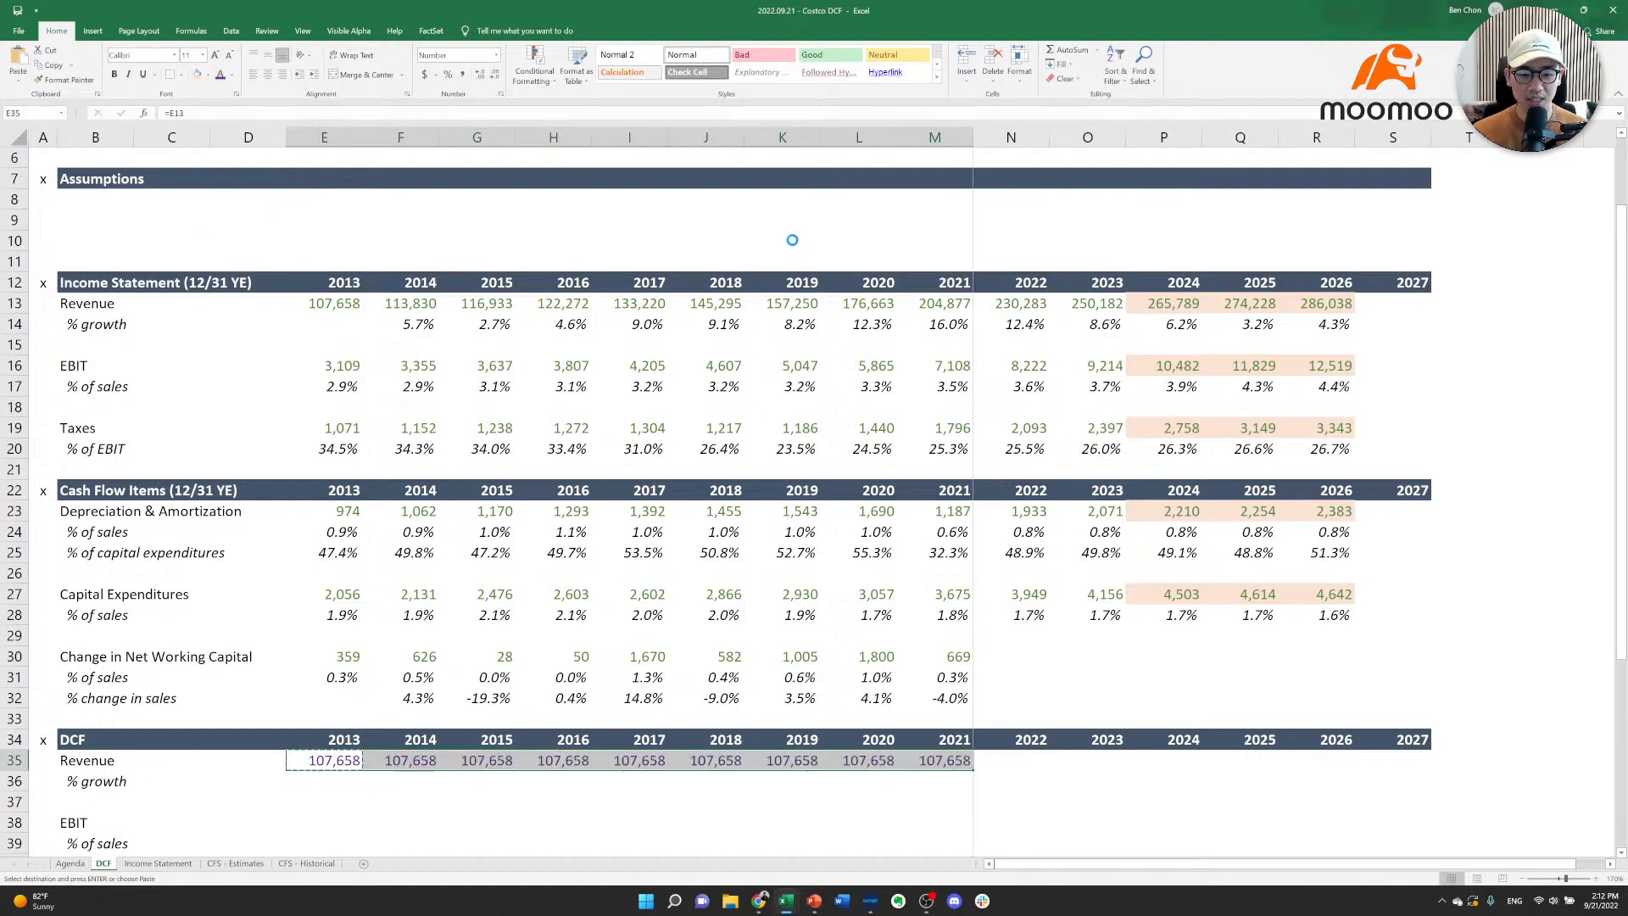
Check the cell references of the copied DCF revenue formulas in F35 and H35.
{"action": "key", "text": "Right"}
{"action": "key", "text": "F2"}
{"action": "key", "text": "Escape"}
{"action": "key", "text": "Right"}
{"action": "key", "text": "Right"}
{"action": "key", "text": "F2"}
{"action": "key", "text": "Escape"}
{"action": "key", "text": "Right"}
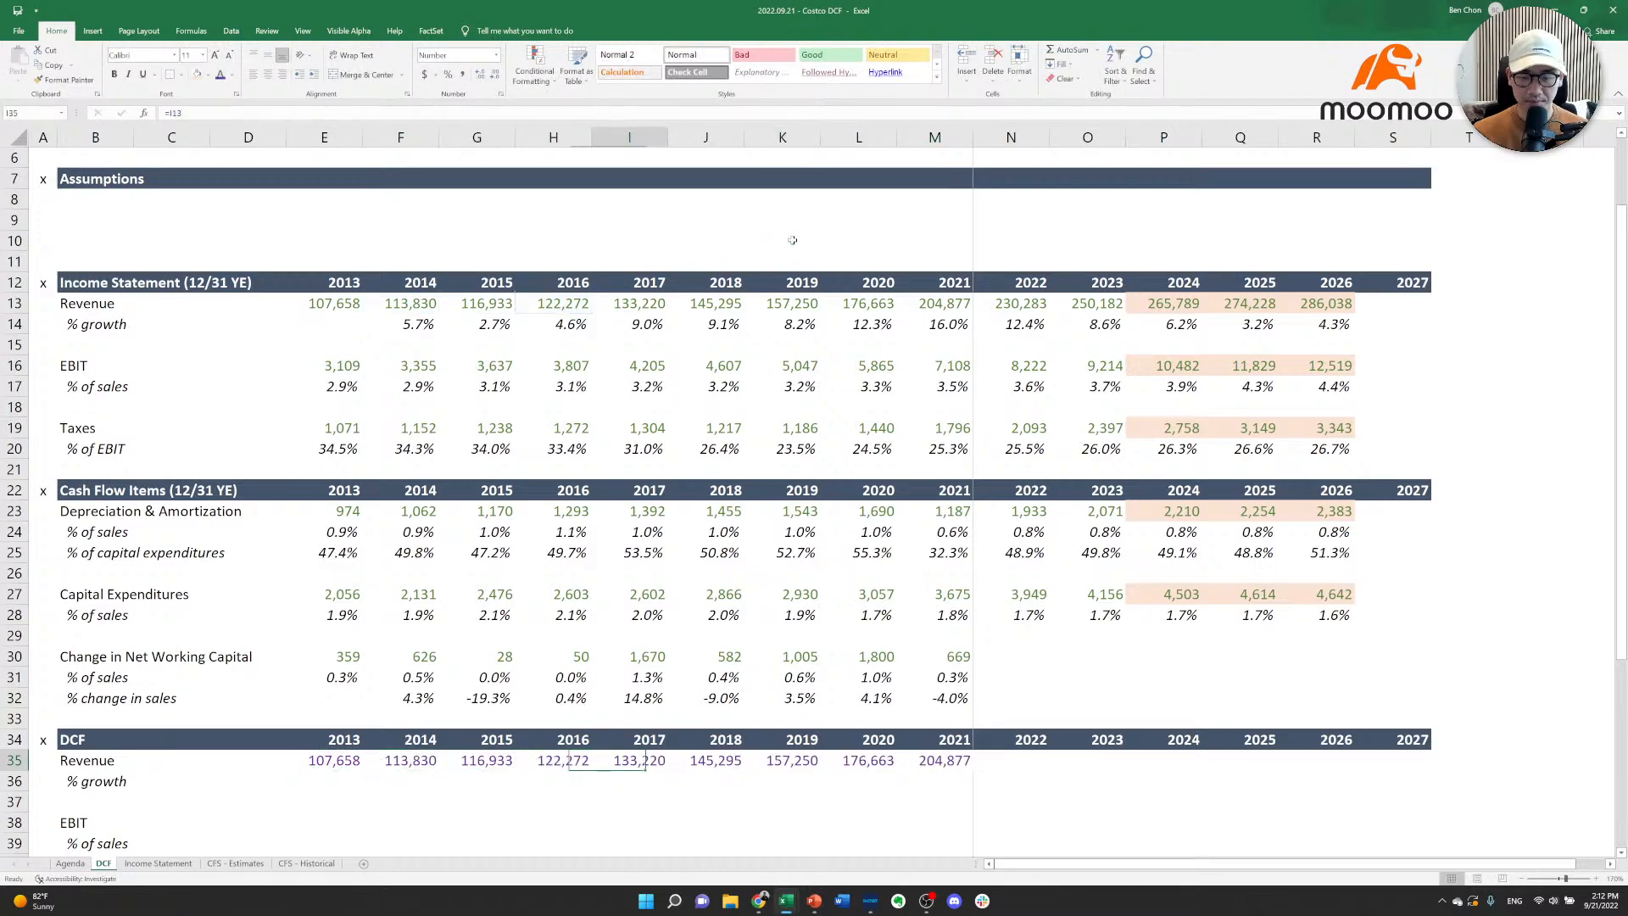
Calculate the 2014 DCF revenue growth in F36 with the formula =F35/E35-1.
{"action": "key", "text": "Left"}
{"action": "key", "text": "Left"}
{"action": "key", "text": "Down"}
{"action": "key", "text": "Left"}
{"action": "type", "text": "="}
{"action": "key", "text": "Up"}
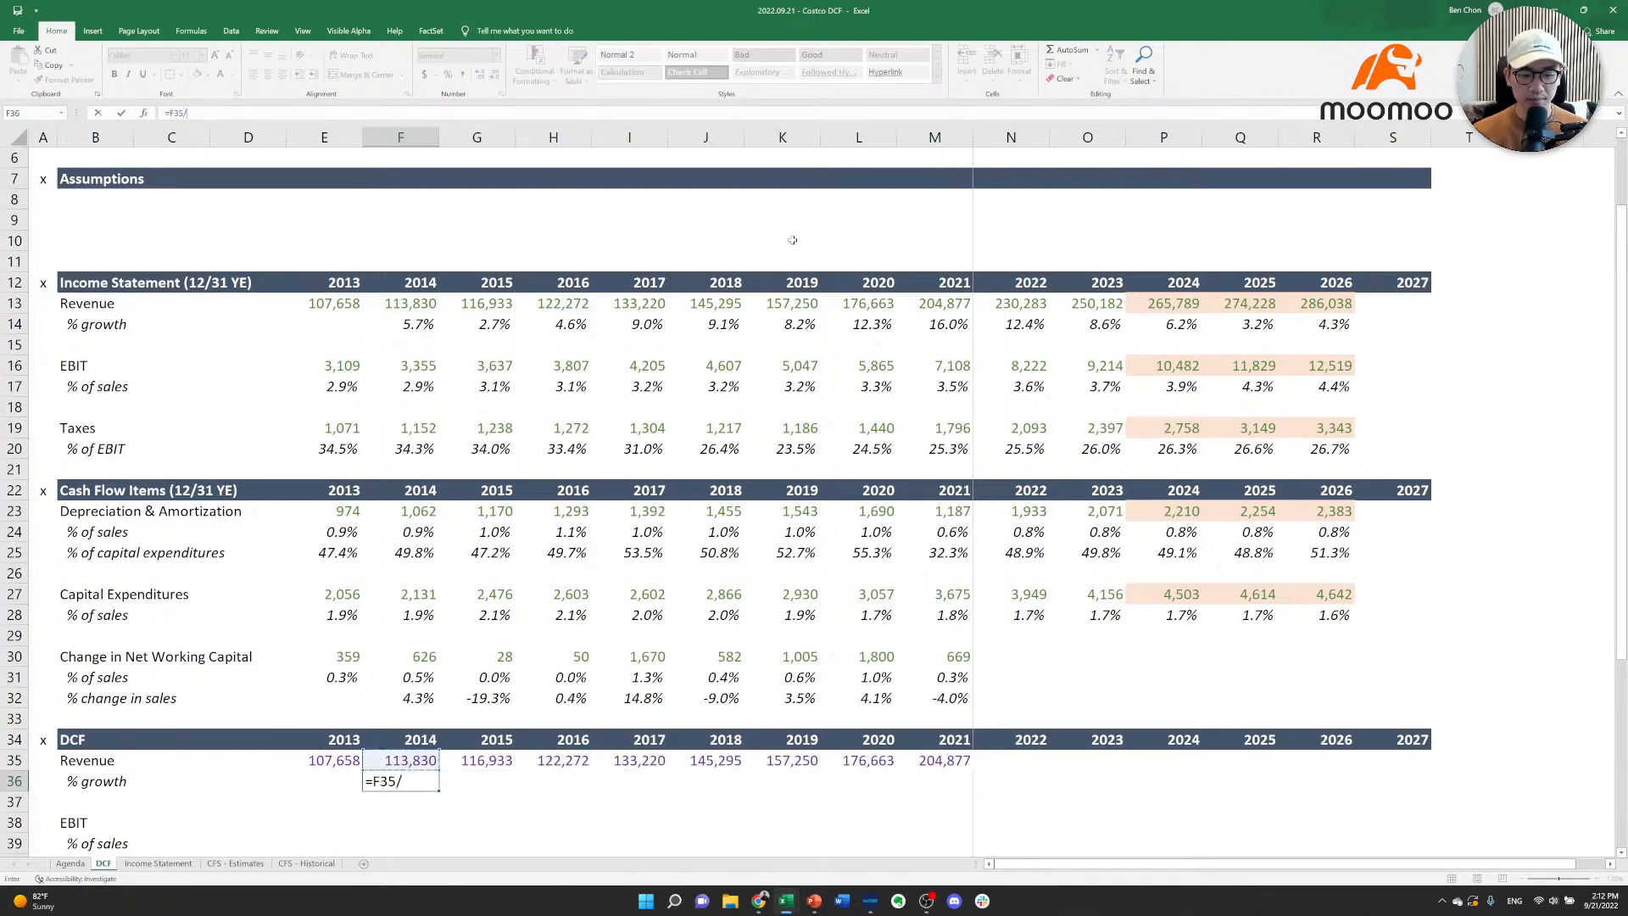
{"action": "type", "text": "/"}
{"action": "key", "text": "Up"}
{"action": "key", "text": "Left"}
{"action": "type", "text": "-1"}
{"action": "key", "text": "ctrl+Return"}
Copy only the italic percentage formatting from F32 to the 2014 DCF revenue growth cell F36.
{"action": "key", "text": "Up"}
{"action": "key", "text": "Up"}
{"action": "key", "text": "Up"}
{"action": "key", "text": "Up"}
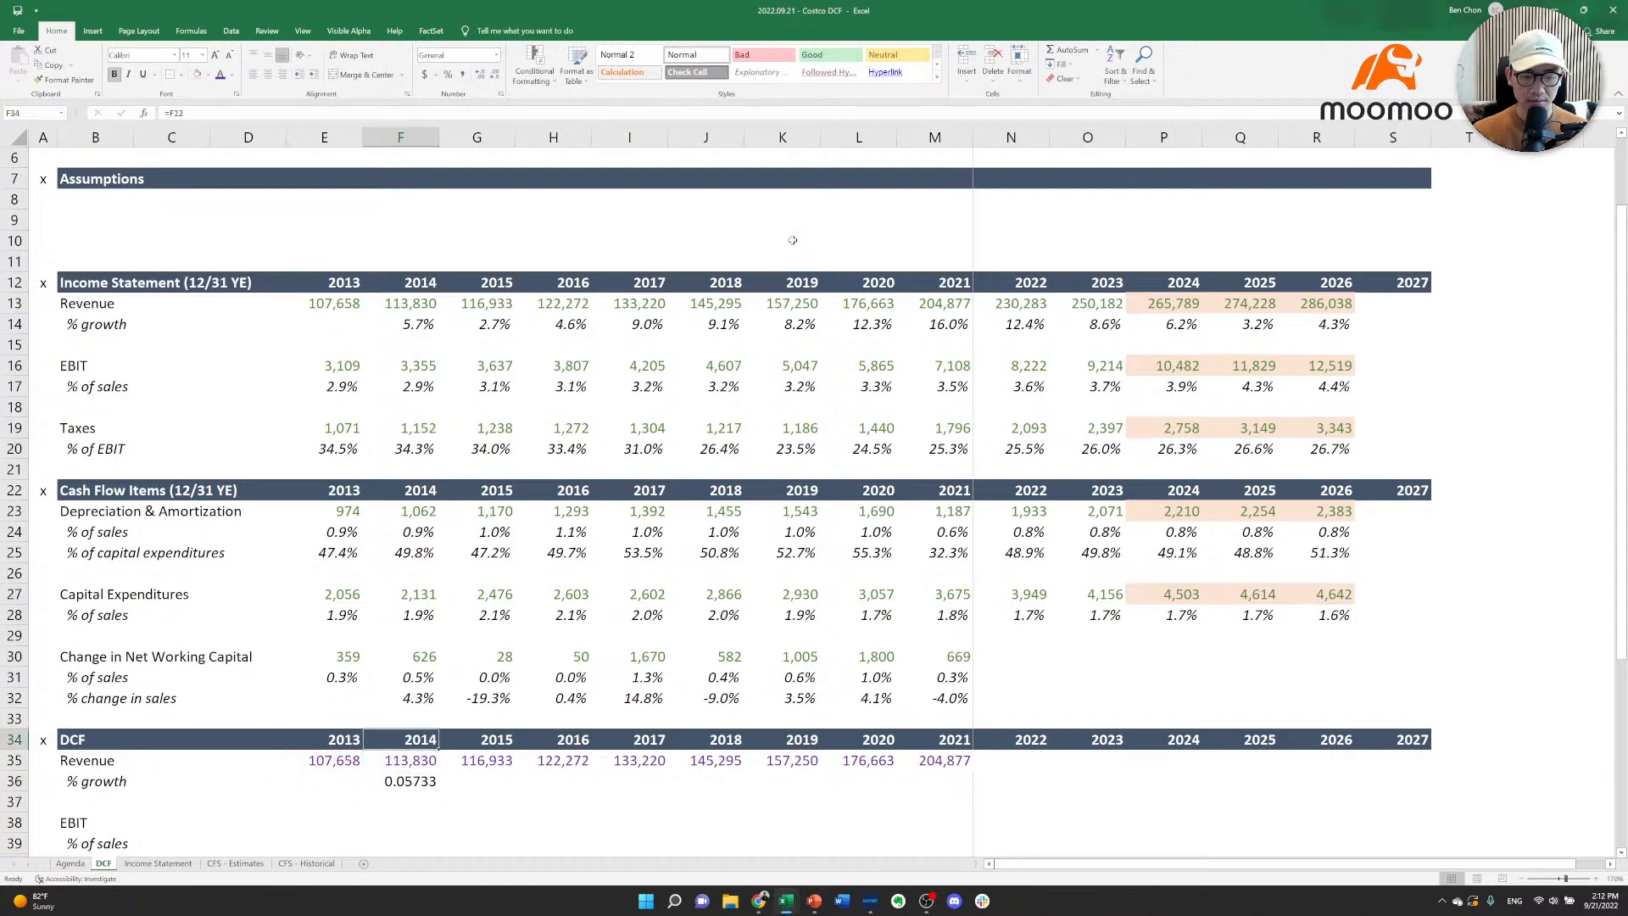
{"action": "key", "text": "ctrl+c"}
{"action": "key", "text": "Down"}
{"action": "key", "text": "Down"}
{"action": "key", "text": "Down"}
{"action": "key", "text": "Down"}
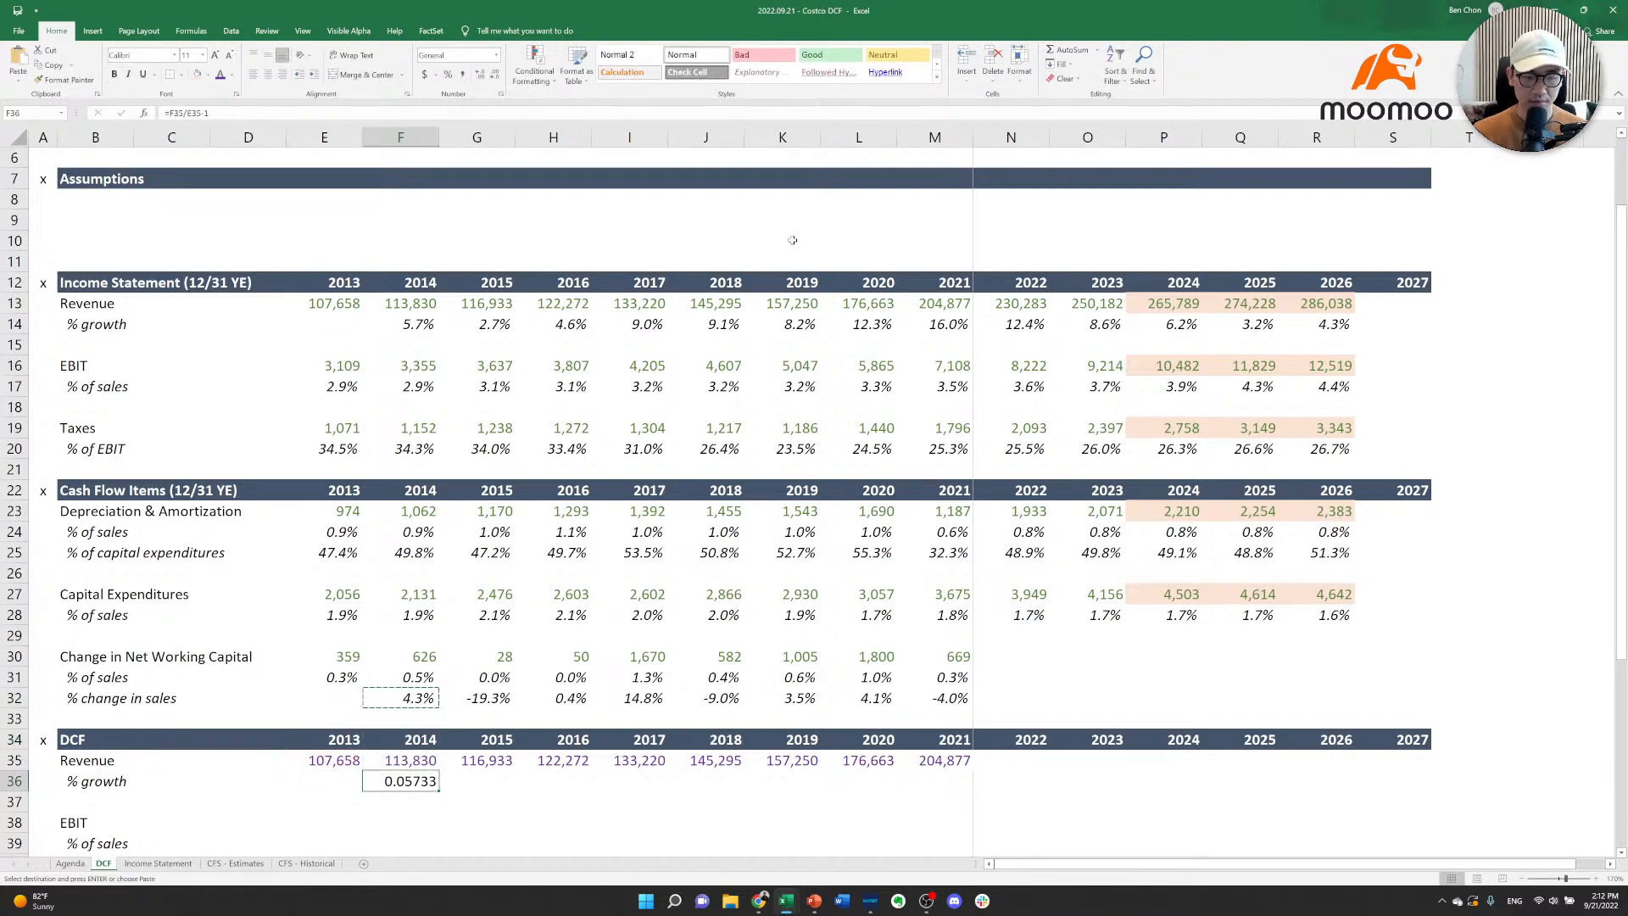
{"action": "key", "text": "ctrl+alt+v"}
{"action": "key", "text": "t"}
{"action": "key", "text": "Return"}
{"action": "key", "text": "Escape"}
{"action": "key", "text": "Right"}
{"action": "key", "text": "Left"}
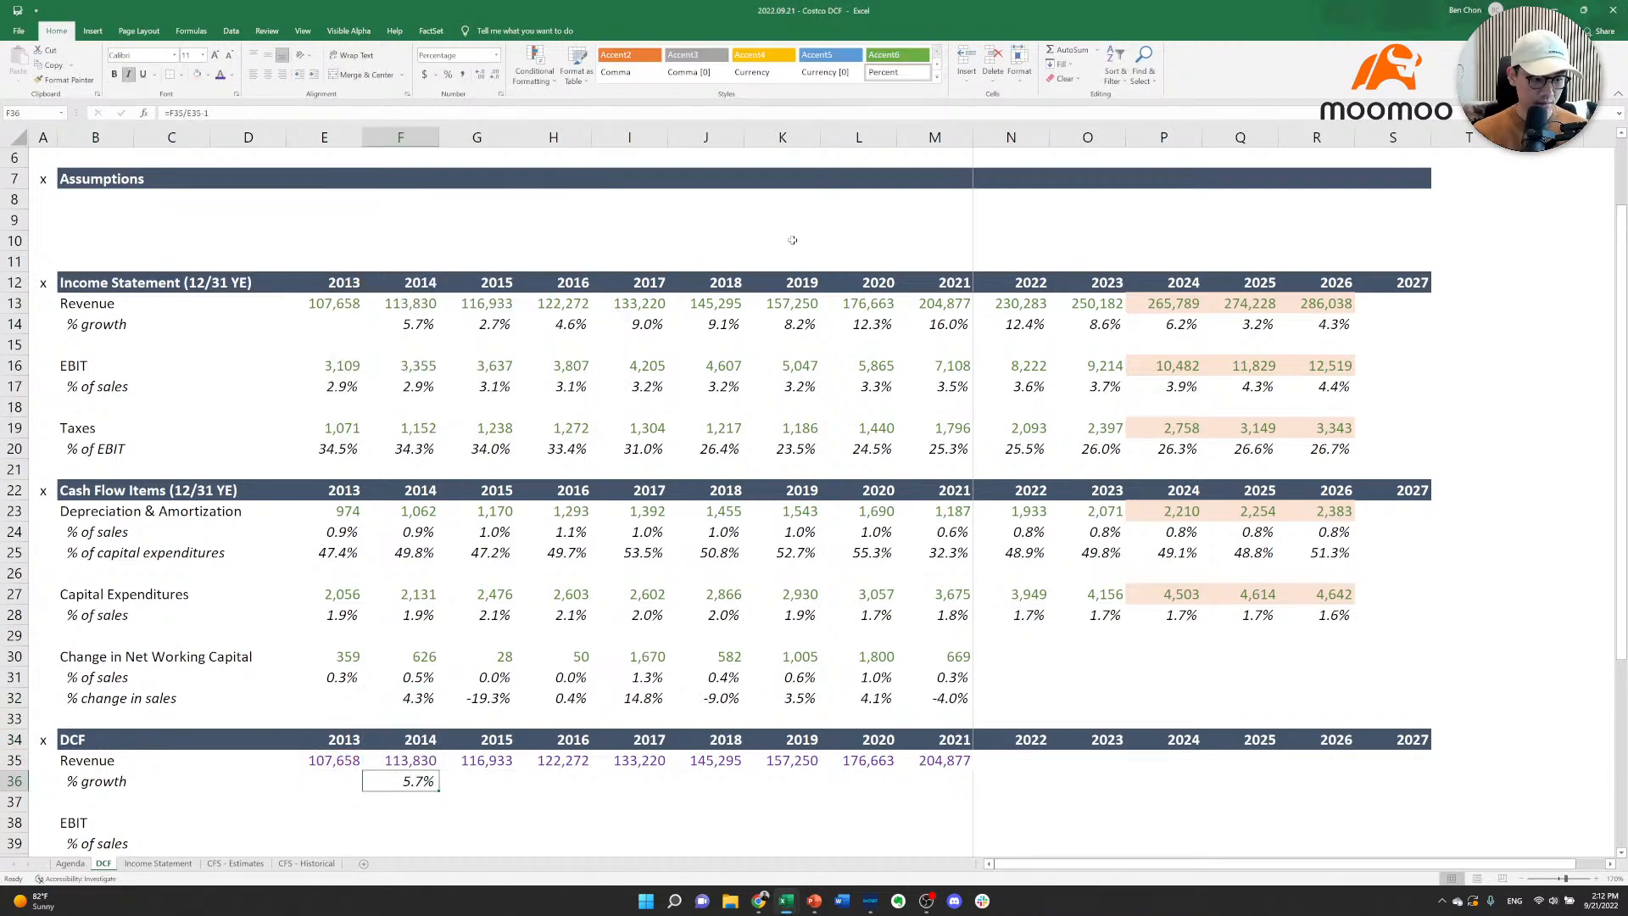
Copy the 2014 DCF revenue growth formula in F36 across 2015 to 2021, G36:M36.
{"action": "key", "text": "Right"}
{"action": "key", "text": "Left"}
{"action": "key", "text": "Right"}
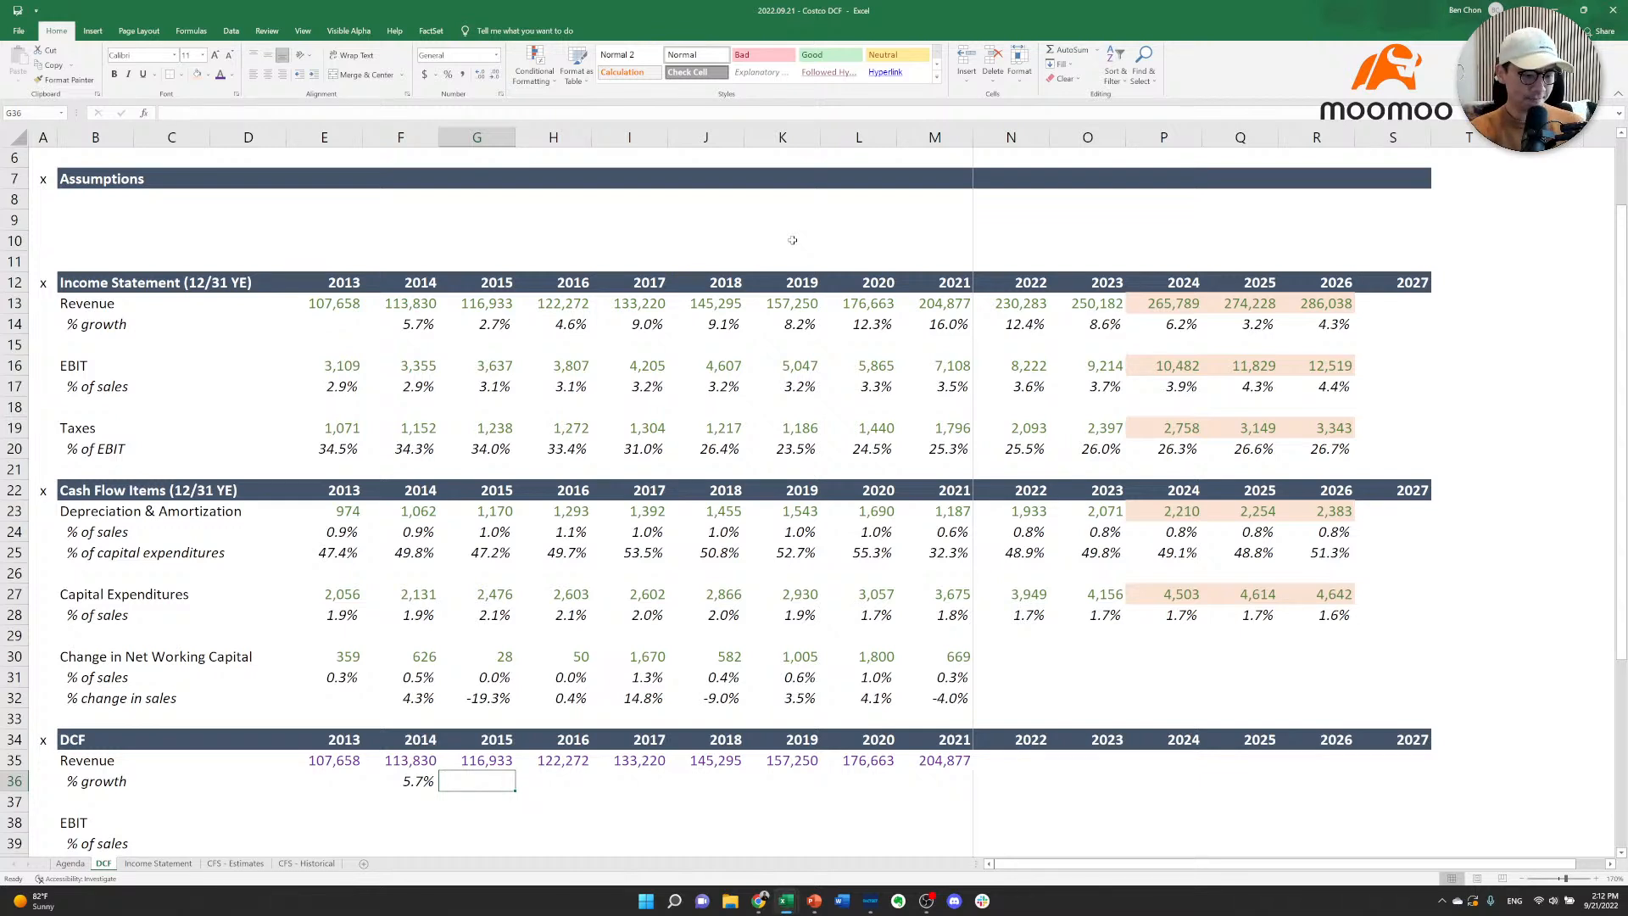
{"action": "key", "text": "Left"}
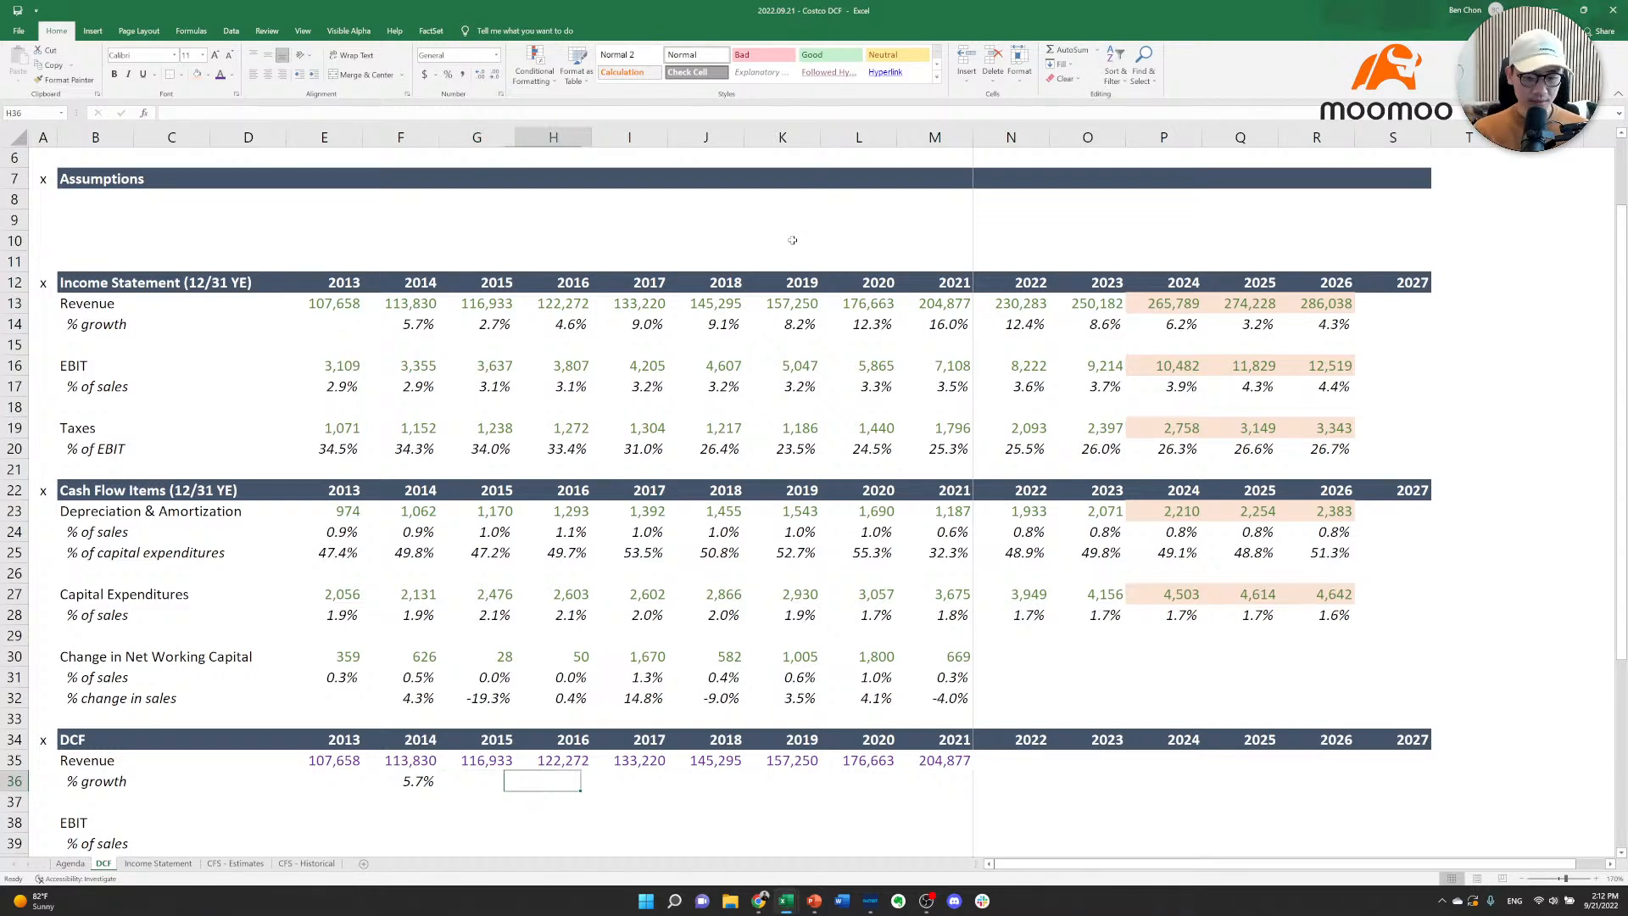
{"action": "key", "text": "ctrl+c"}
{"action": "key", "text": "shift+Right"}
{"action": "key", "text": "shift+Right"}
{"action": "key", "text": "shift+Right"}
{"action": "key", "text": "shift+Right"}
{"action": "key", "text": "shift+Right"}
{"action": "key", "text": "shift+Right"}
{"action": "key", "text": "shift+Right"}
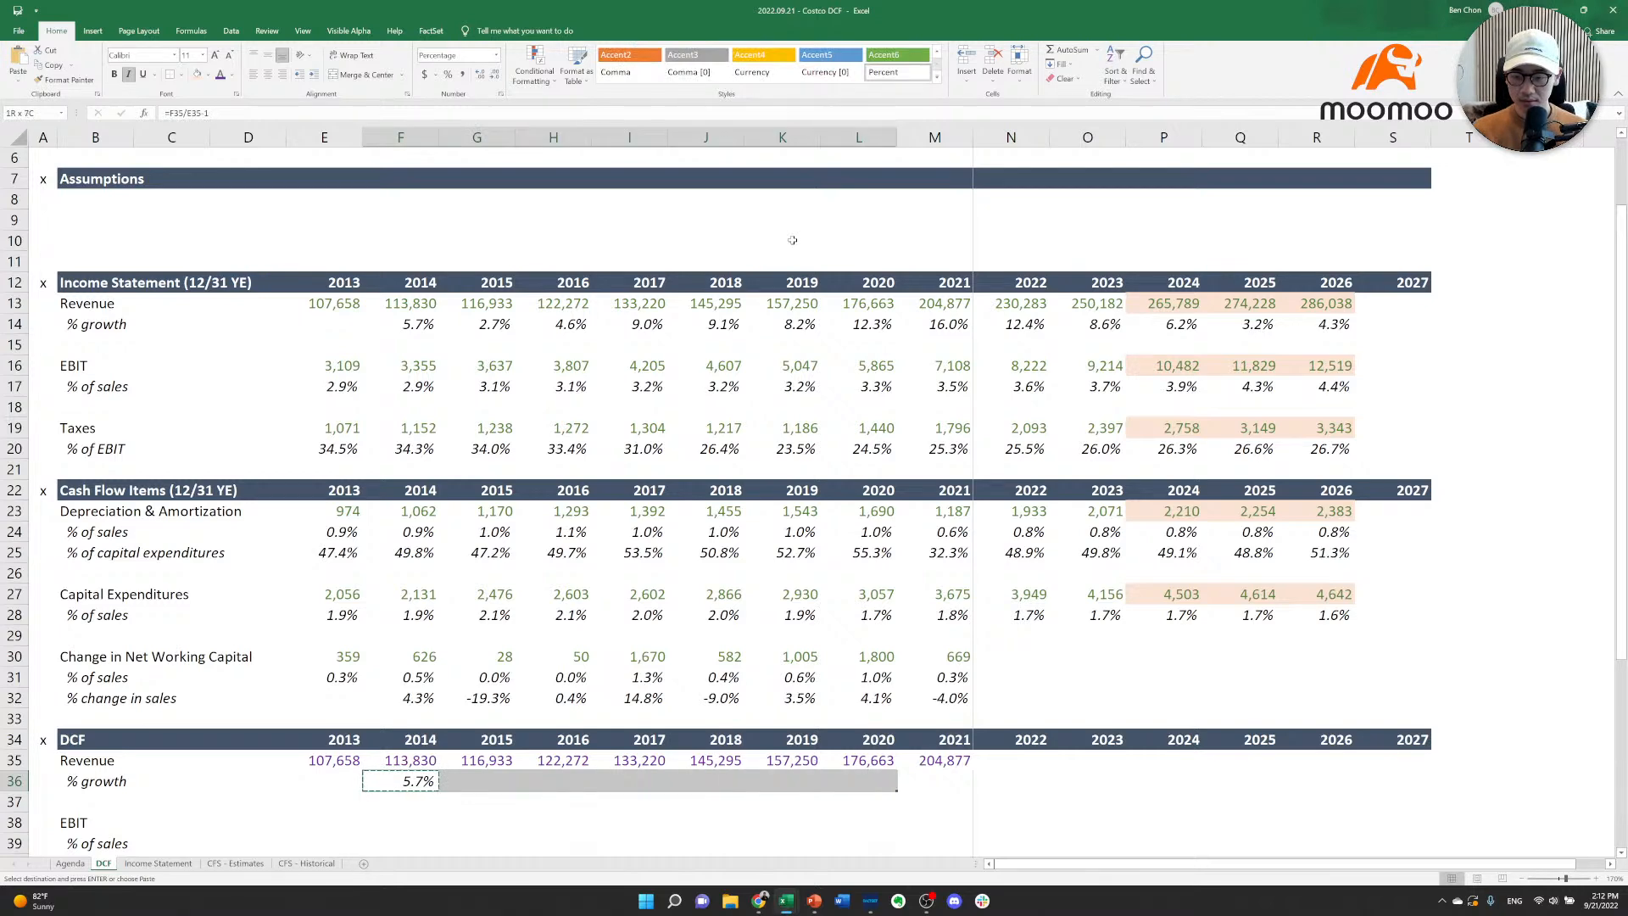
{"action": "key", "text": "Return"}
{"action": "key", "text": "Right"}
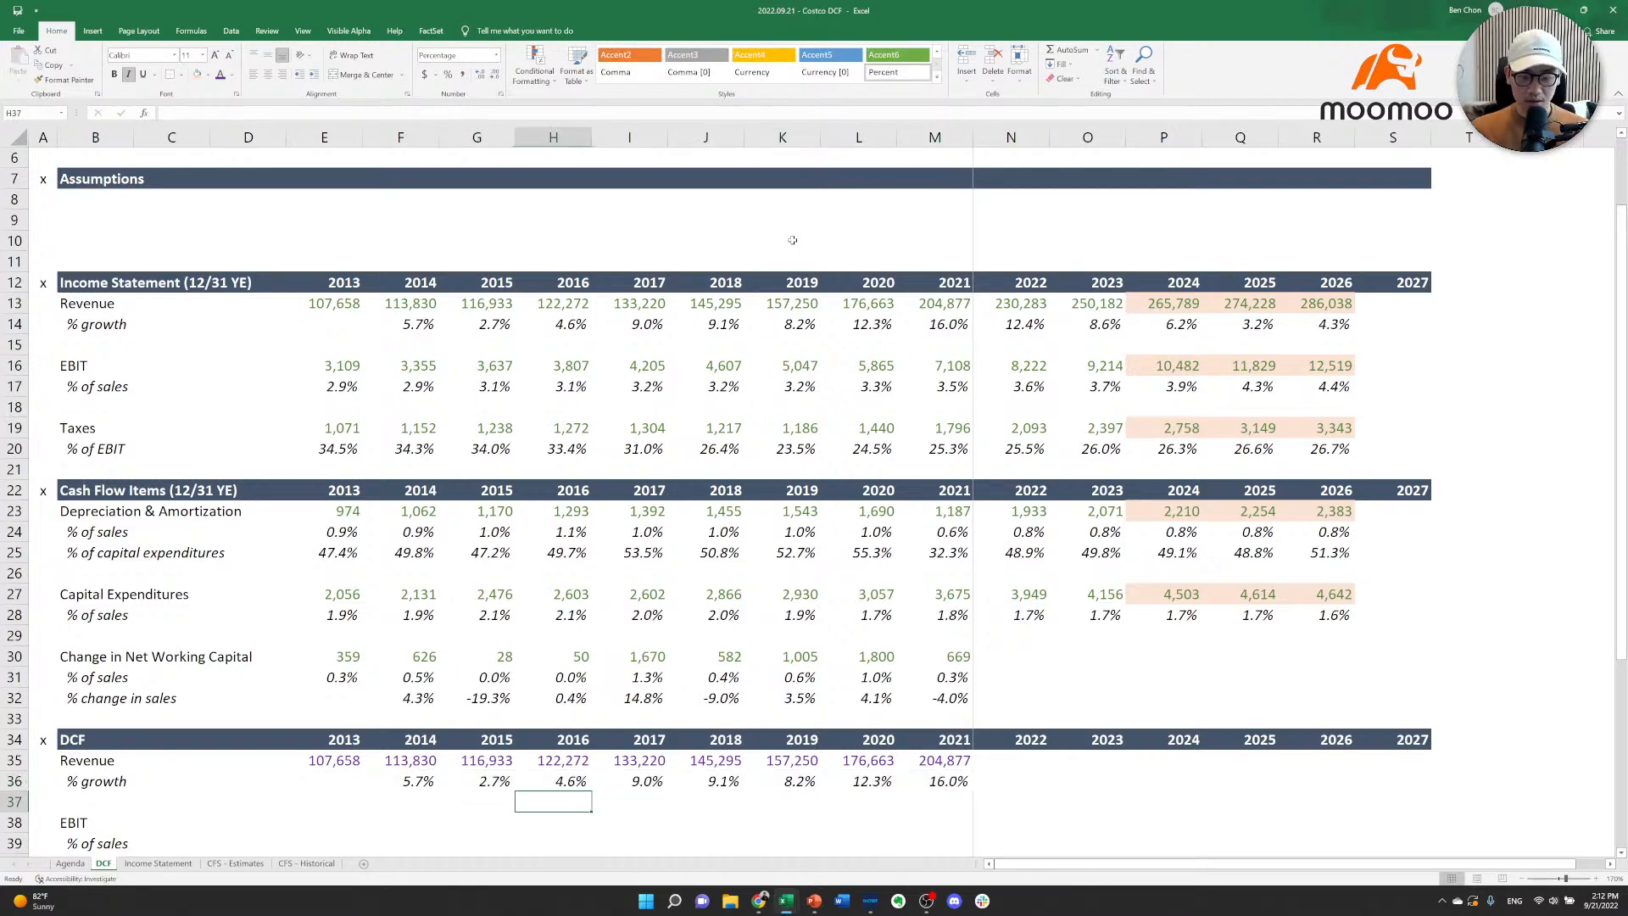
Insert four blank rows between the DCF revenue growth row and the EBIT row, starting at row 37.
{"action": "key", "text": "Down"}
{"action": "key", "text": "Down"}
{"action": "key", "text": "Down"}
{"action": "key", "text": "Down"}
{"action": "key", "text": "Down"}
{"action": "key", "text": "Down"}
{"action": "key", "text": "Down"}
{"action": "key", "text": "Down"}
{"action": "key", "text": "Up"}
{"action": "key", "text": "Right"}
{"action": "key", "text": "Right"}
{"action": "key", "text": "Right"}
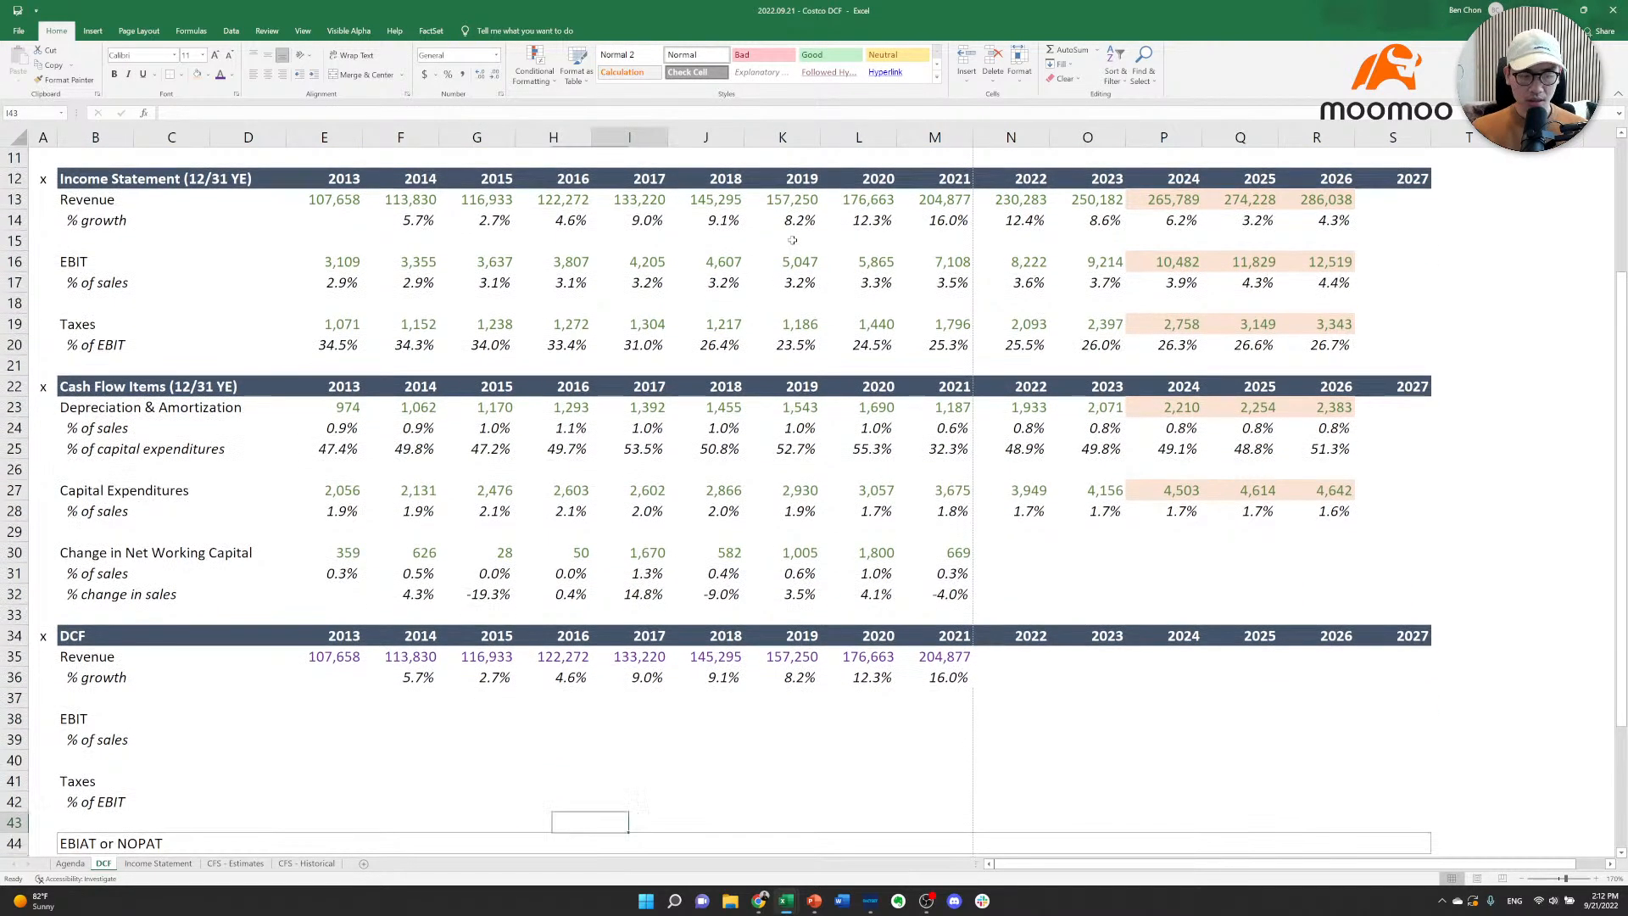
{"action": "key", "text": "Up"}
{"action": "key", "text": "Up"}
{"action": "key", "text": "Up"}
{"action": "key", "text": "Right"}
{"action": "key", "text": "Right"}
{"action": "key", "text": "Up"}
{"action": "key", "text": "Right"}
{"action": "key", "text": "Up"}
{"action": "key", "text": "Up"}
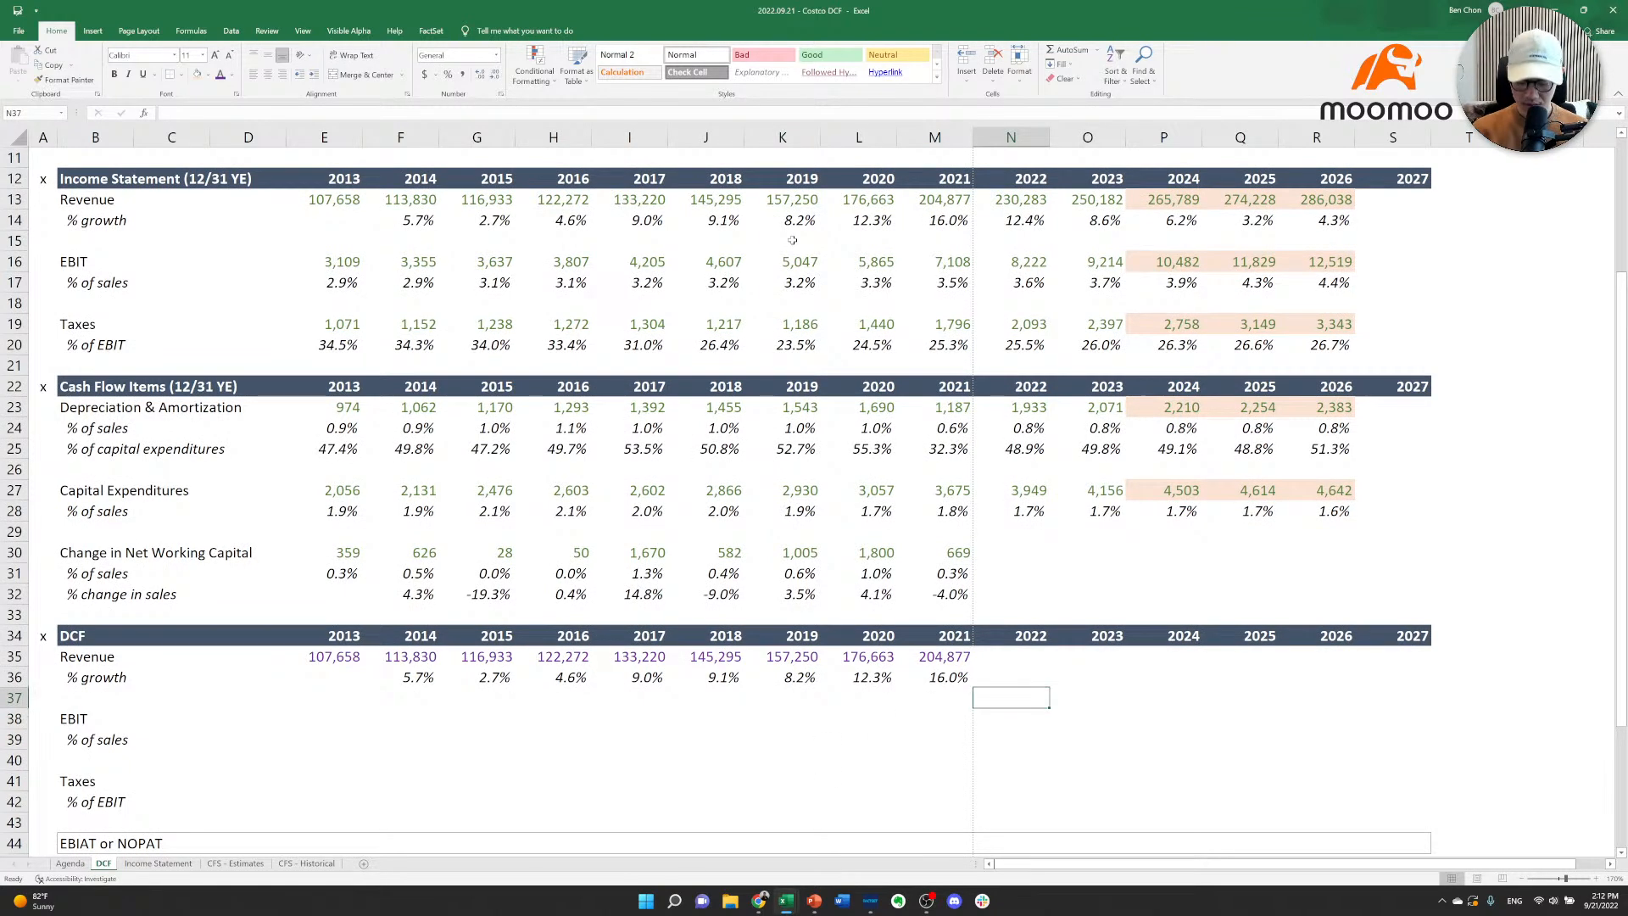
{"action": "key", "text": "alt+h"}
{"action": "key", "text": "i"}
{"action": "key", "text": "r"}
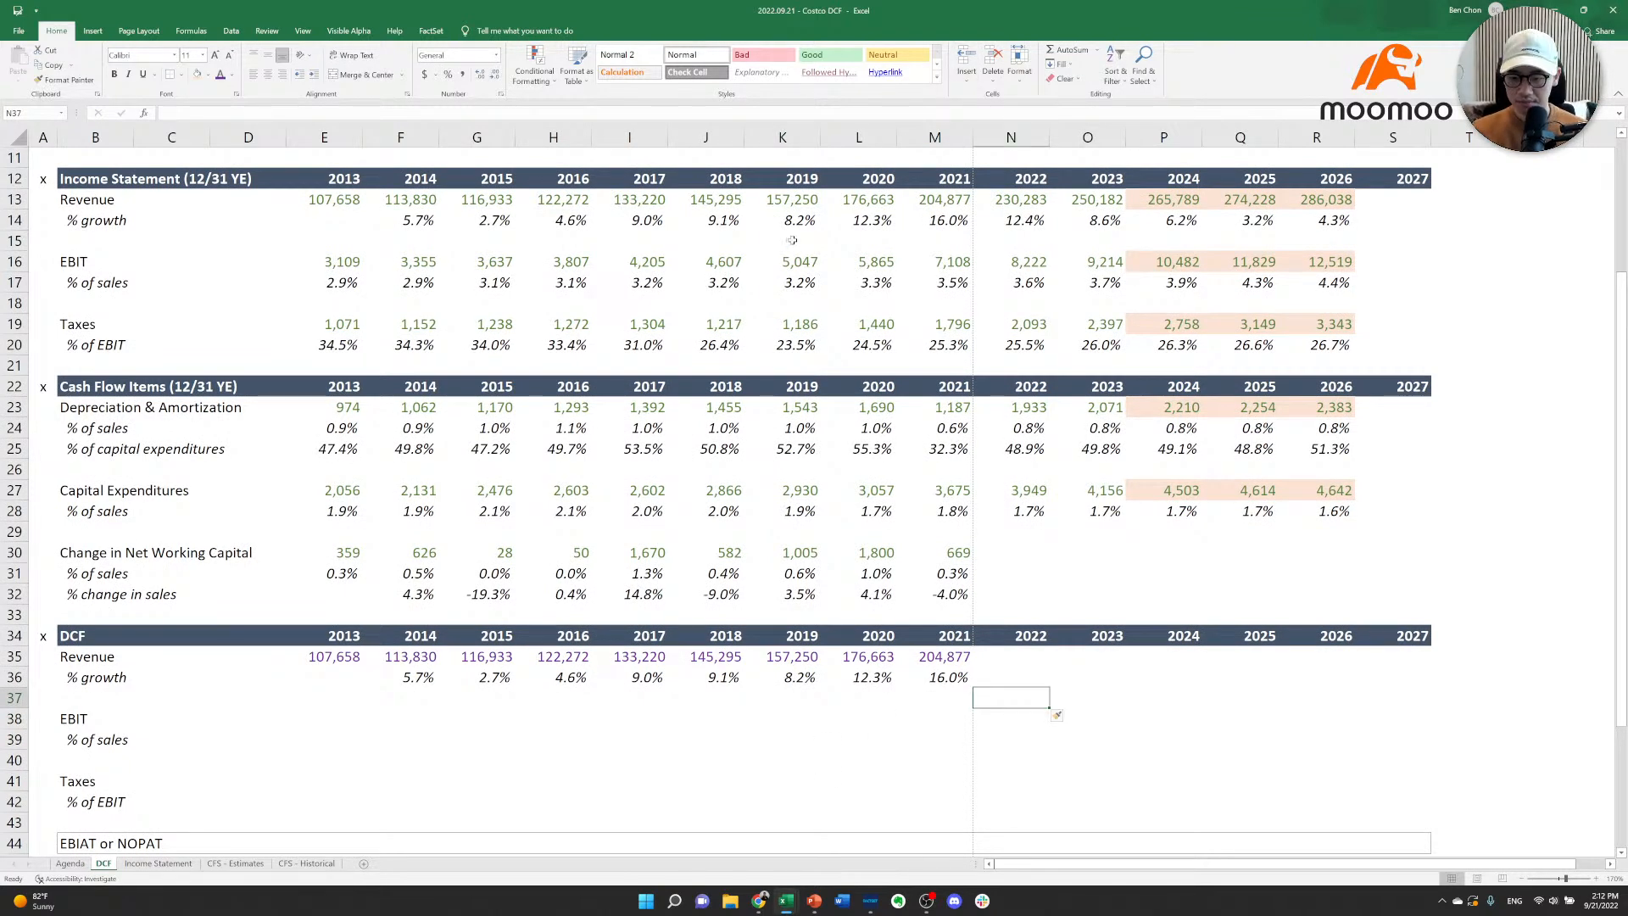
{"action": "key", "text": "F4"}
{"action": "key", "text": "F4"}
{"action": "key", "text": "F4"}
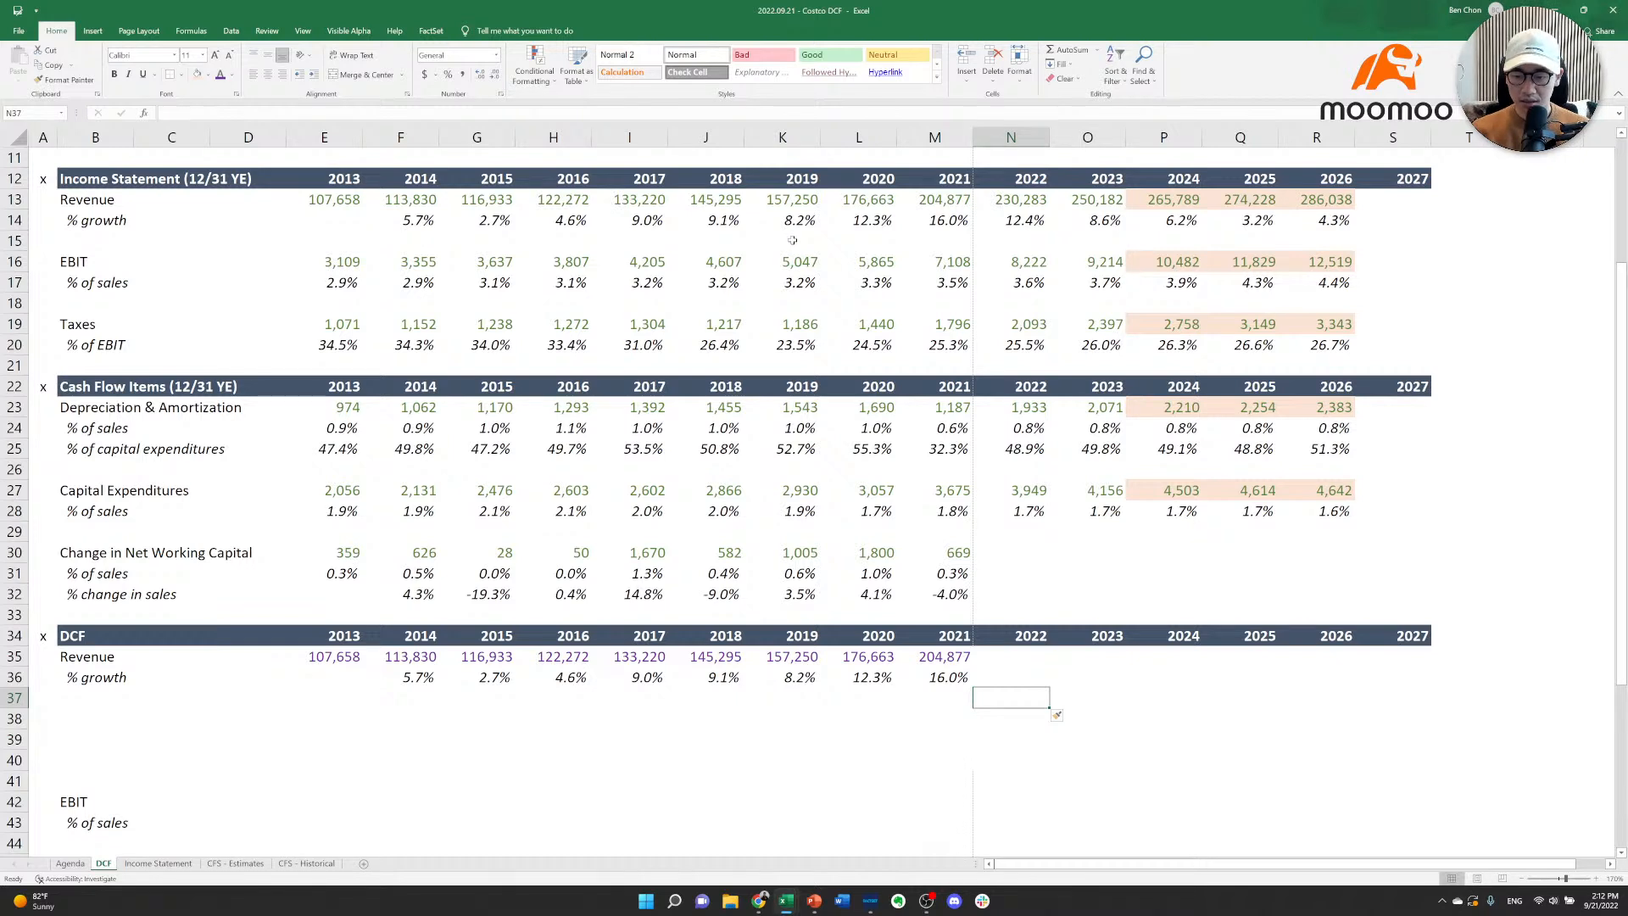
{"action": "key", "text": "alt+h"}
{"action": "key", "text": "h"}
{"action": "key", "text": "Down"}
{"action": "key", "text": "Right"}
{"action": "key", "text": "Right"}
{"action": "key", "text": "Right"}
{"action": "key", "text": "Right"}
{"action": "key", "text": "Right"}
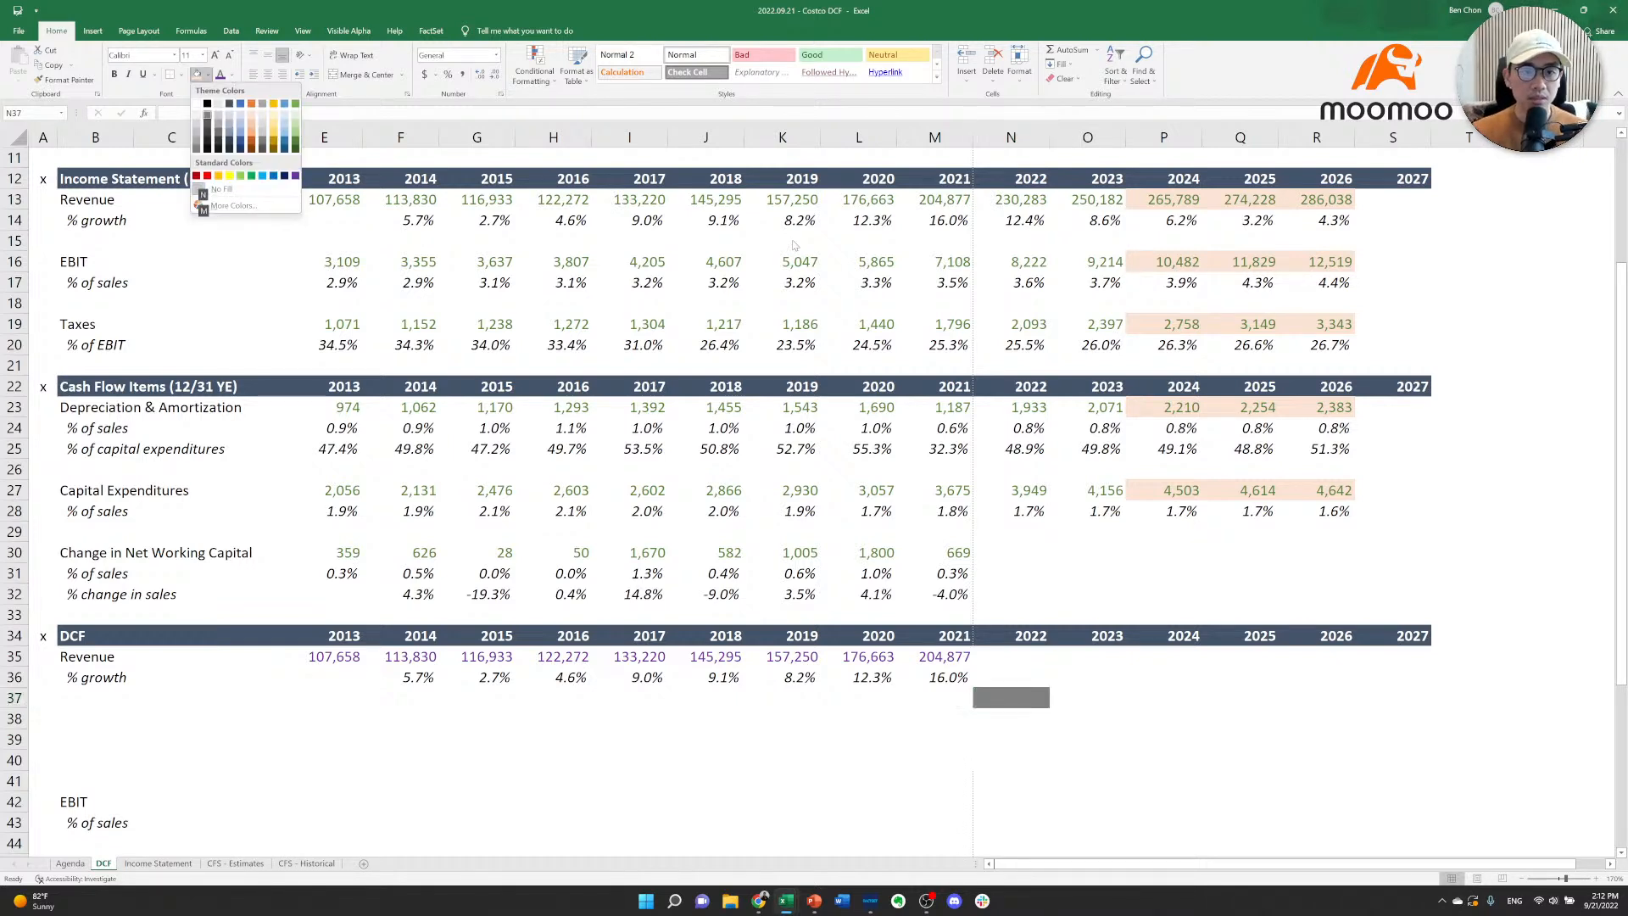
{"action": "key", "text": "Right"}
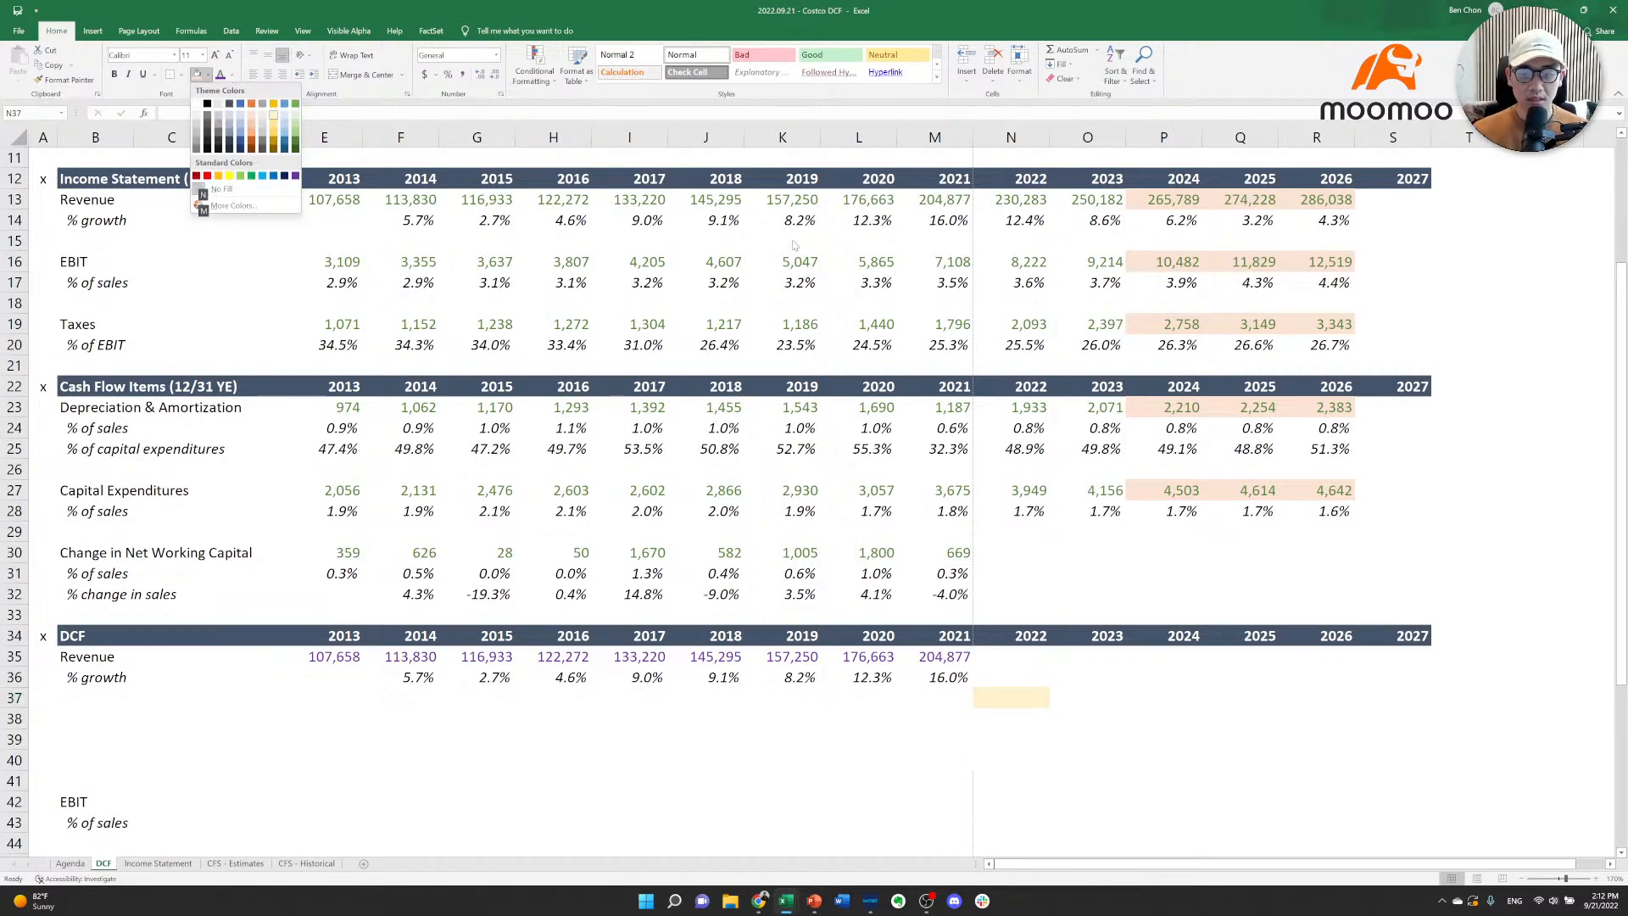
{"action": "key", "text": "Escape"}
{"action": "key", "text": "Escape"}
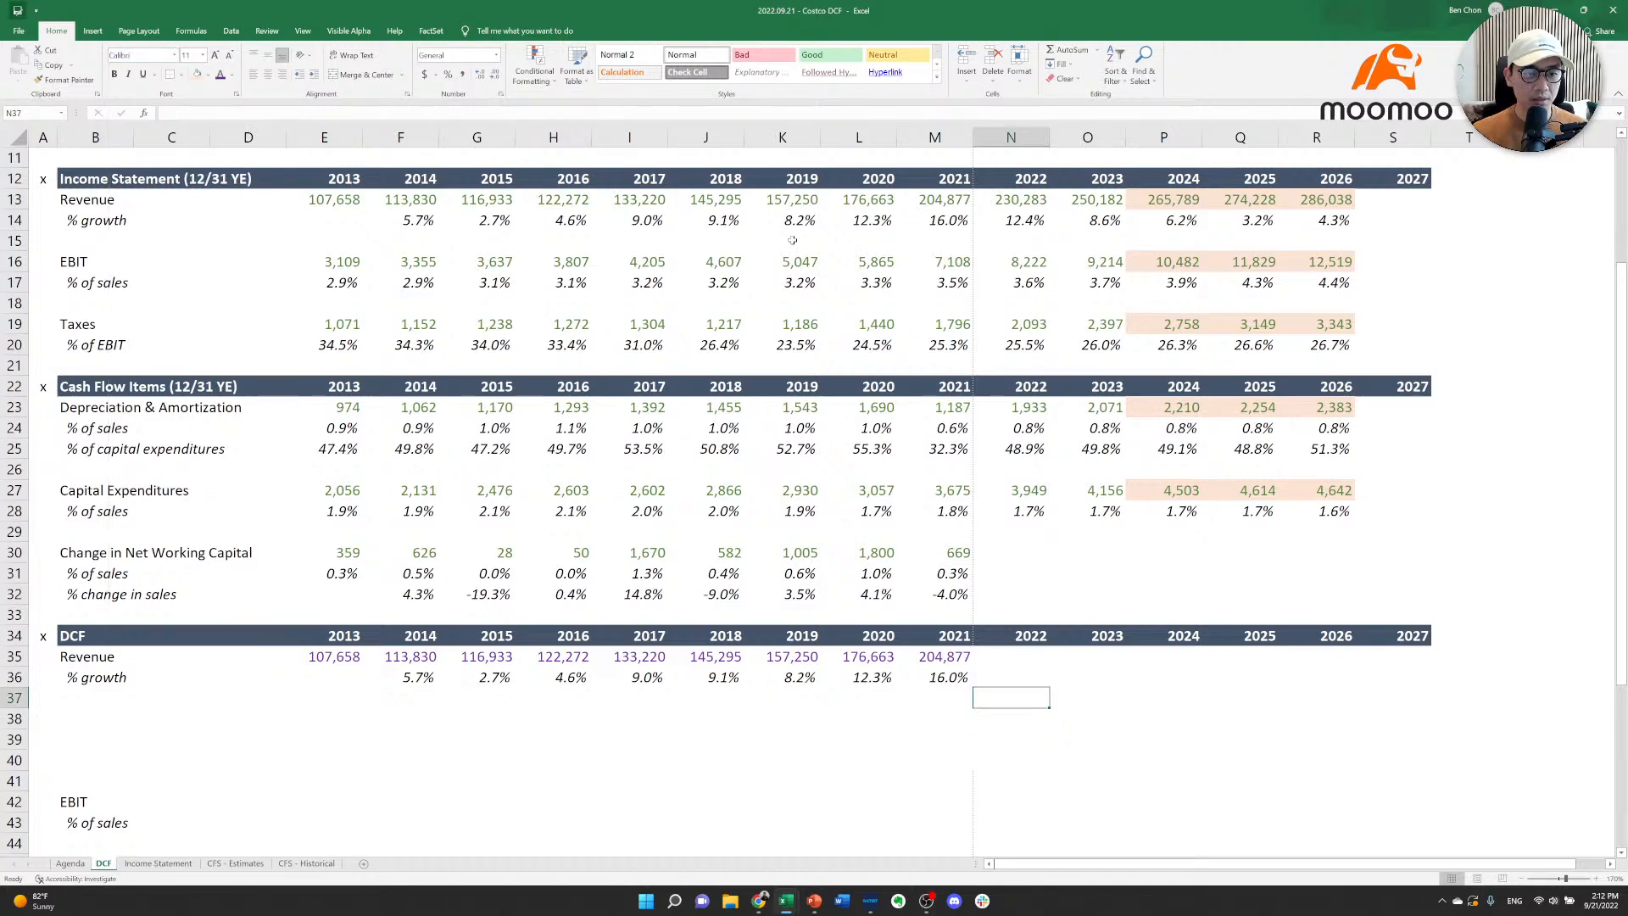
Copy the yellow-shaded ticker input cell C4 into N37, the 2022 cell below the DCF growth row.
{"action": "key", "text": "Left"}
{"action": "key", "text": "Left"}
{"action": "key", "text": "Left"}
{"action": "key", "text": "Left"}
{"action": "key", "text": "Left"}
{"action": "key", "text": "Left"}
{"action": "key", "text": "Left"}
{"action": "key", "text": "Left"}
{"action": "key", "text": "Left"}
{"action": "key", "text": "Left"}
{"action": "key", "text": "Left"}
{"action": "key", "text": "Left"}
{"action": "key", "text": "Left"}
{"action": "key", "text": "ctrl+Up"}
{"action": "key", "text": "ctrl+Up"}
{"action": "key", "text": "ctrl+Up"}
{"action": "key", "text": "ctrl+Up"}
{"action": "key", "text": "ctrl+Up"}
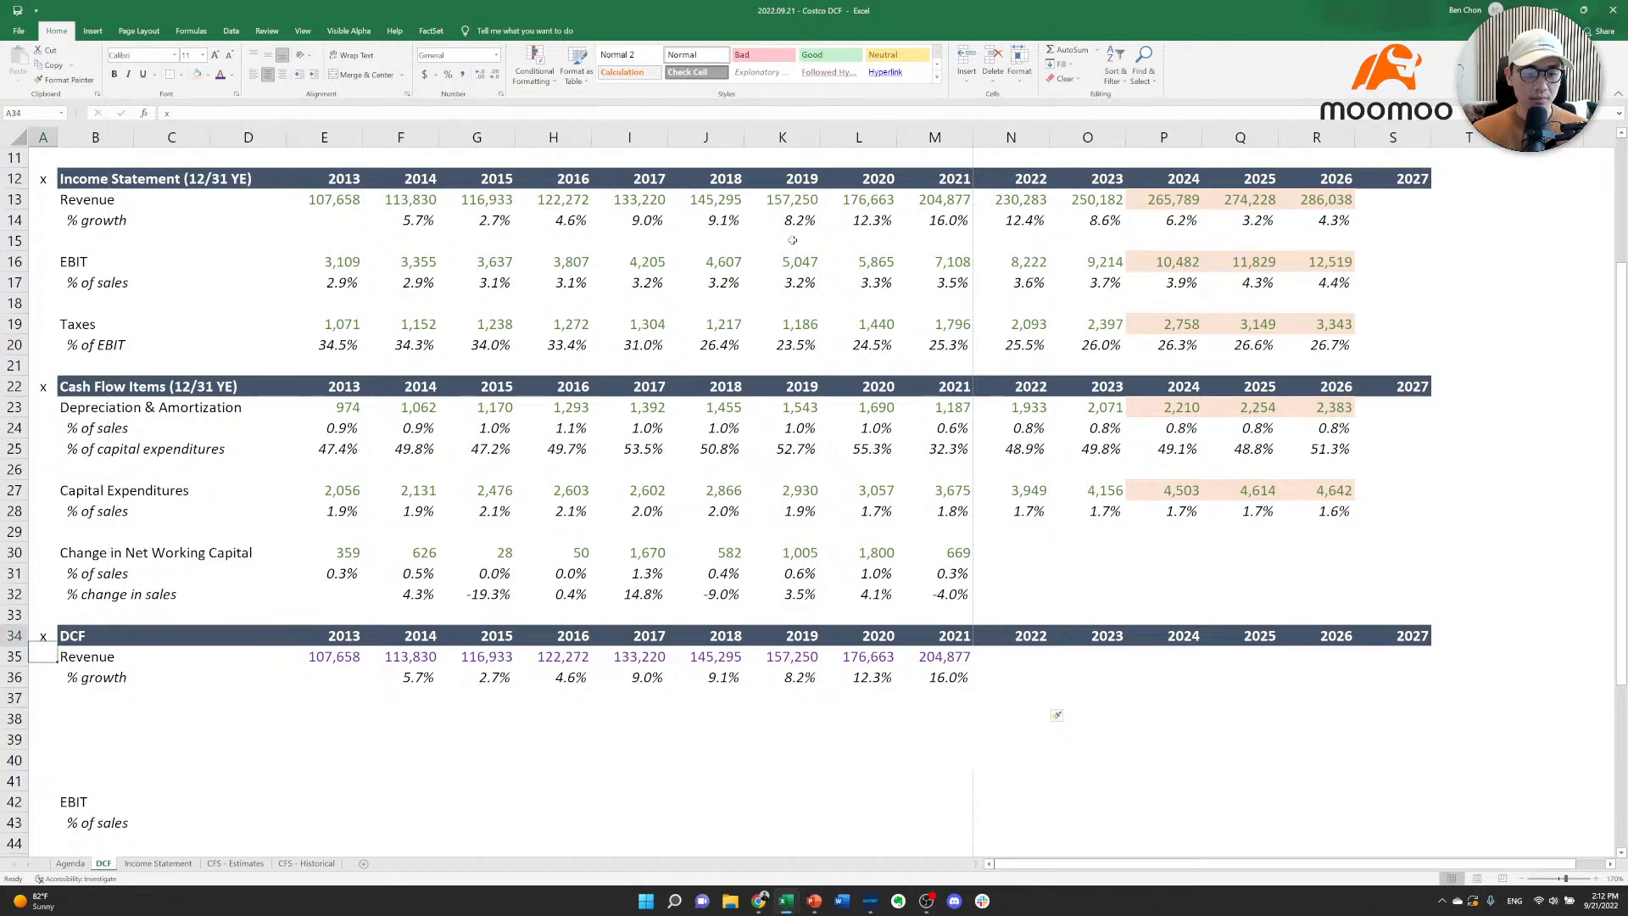
{"action": "key", "text": "Right"}
{"action": "key", "text": "Down"}
{"action": "key", "text": "Down"}
{"action": "key", "text": "Down"}
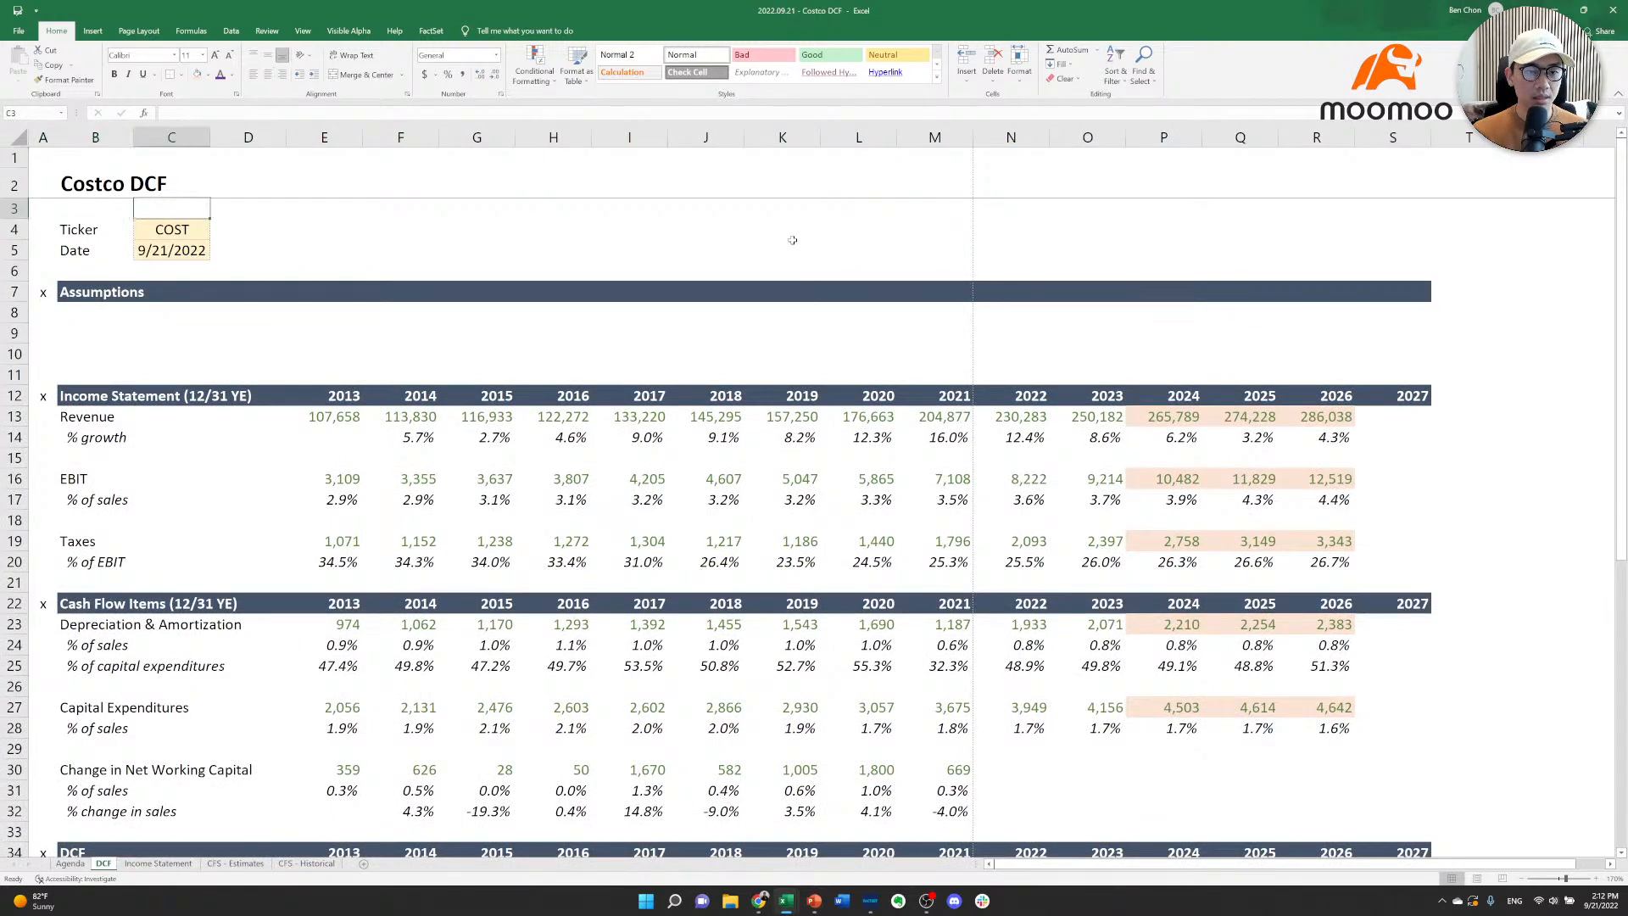
{"action": "key", "text": "shift+Right"}
{"action": "key", "text": "ctrl+c"}
{"action": "key", "text": "Down"}
{"action": "key", "text": "Down"}
{"action": "key", "text": "Down"}
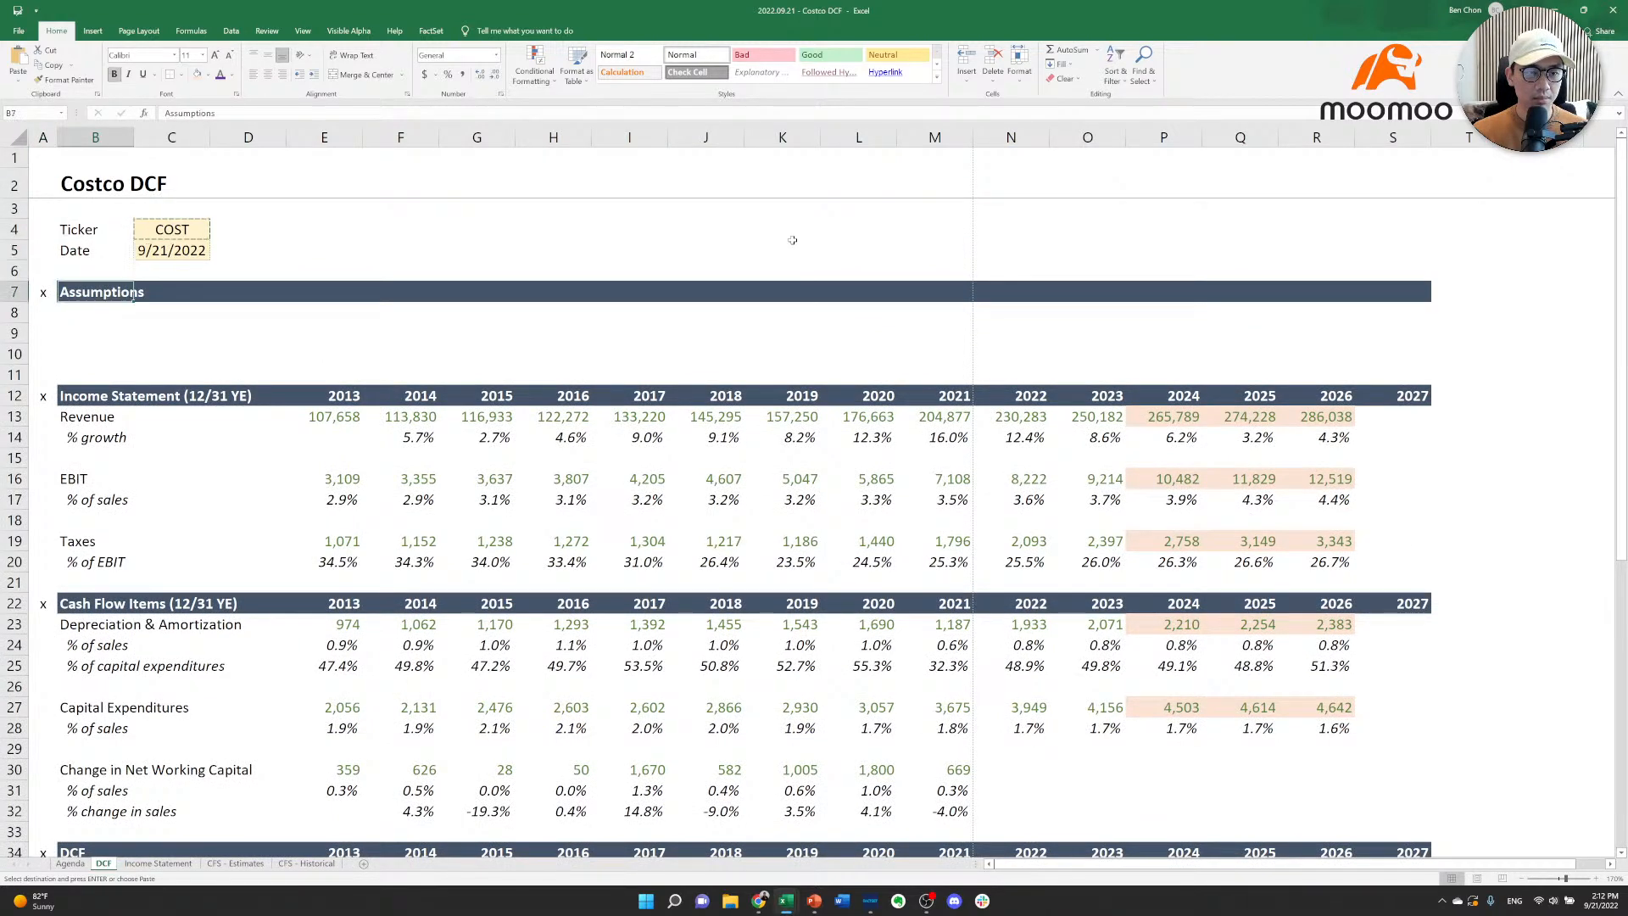
{"action": "key", "text": "Left"}
{"action": "key", "text": "ctrl+Down"}
{"action": "key", "text": "ctrl+Down"}
{"action": "key", "text": "ctrl+Down"}
{"action": "key", "text": "ctrl+Down"}
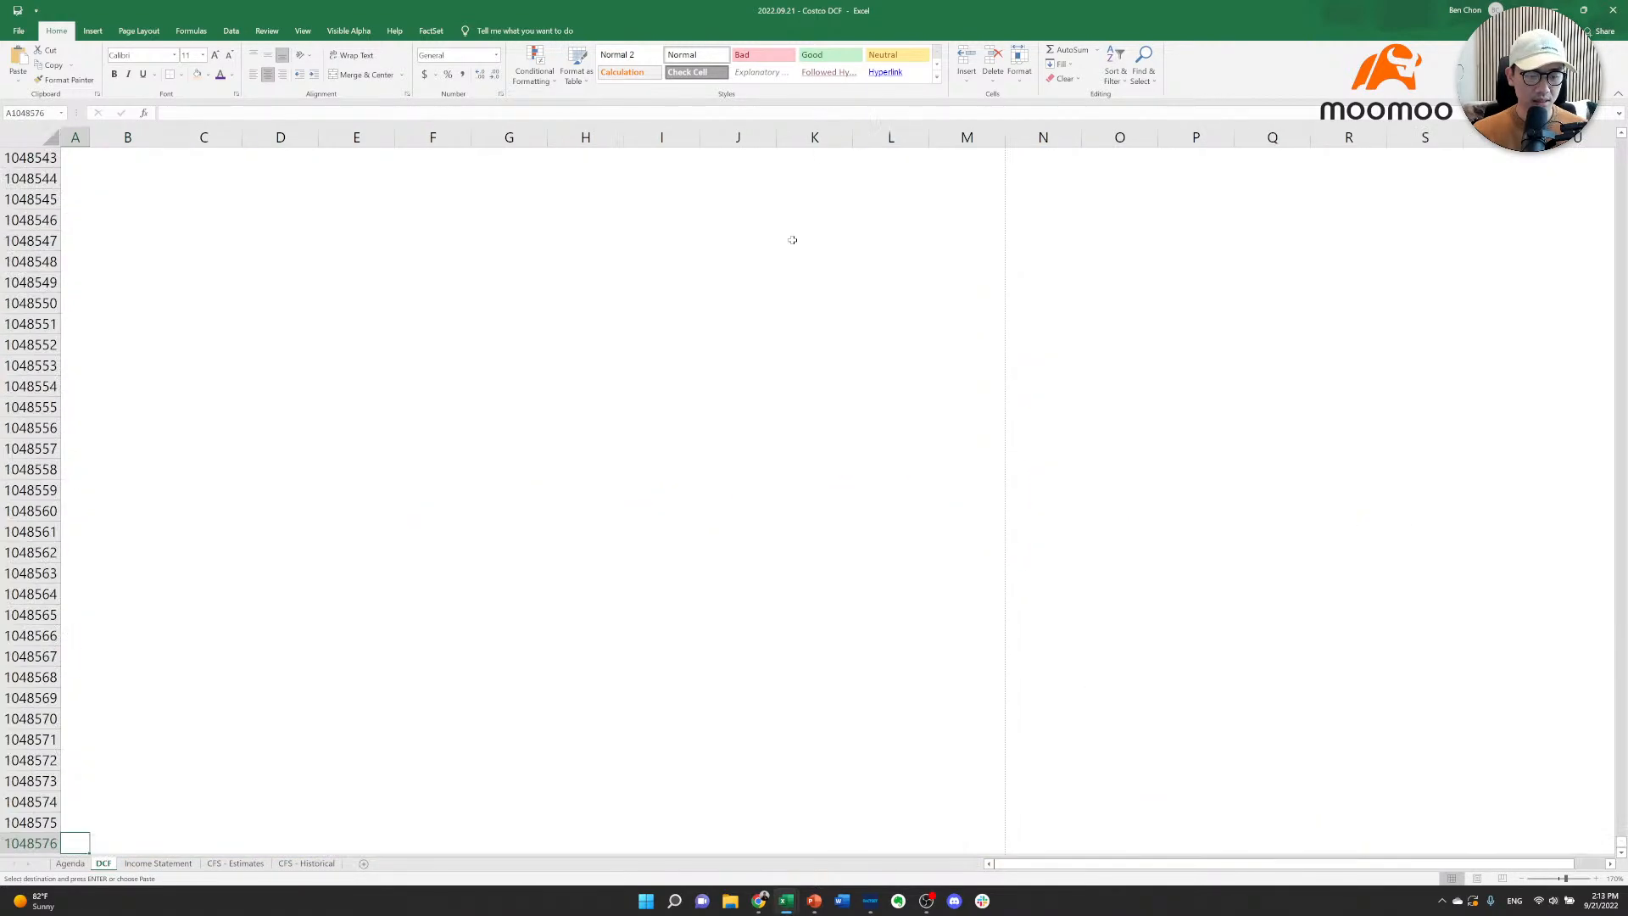
{"action": "key", "text": "ctrl+Up"}
{"action": "key", "text": "Right"}
{"action": "key", "text": "Right"}
{"action": "key", "text": "Right"}
{"action": "key", "text": "Right"}
{"action": "key", "text": "Right"}
{"action": "key", "text": "Right"}
{"action": "key", "text": "Right"}
{"action": "key", "text": "Right"}
{"action": "key", "text": "Right"}
{"action": "key", "text": "Right"}
{"action": "key", "text": "Right"}
{"action": "key", "text": "Right"}
{"action": "key", "text": "Right"}
{"action": "key", "text": "Right"}
{"action": "key", "text": "Right"}
{"action": "key", "text": "Down"}
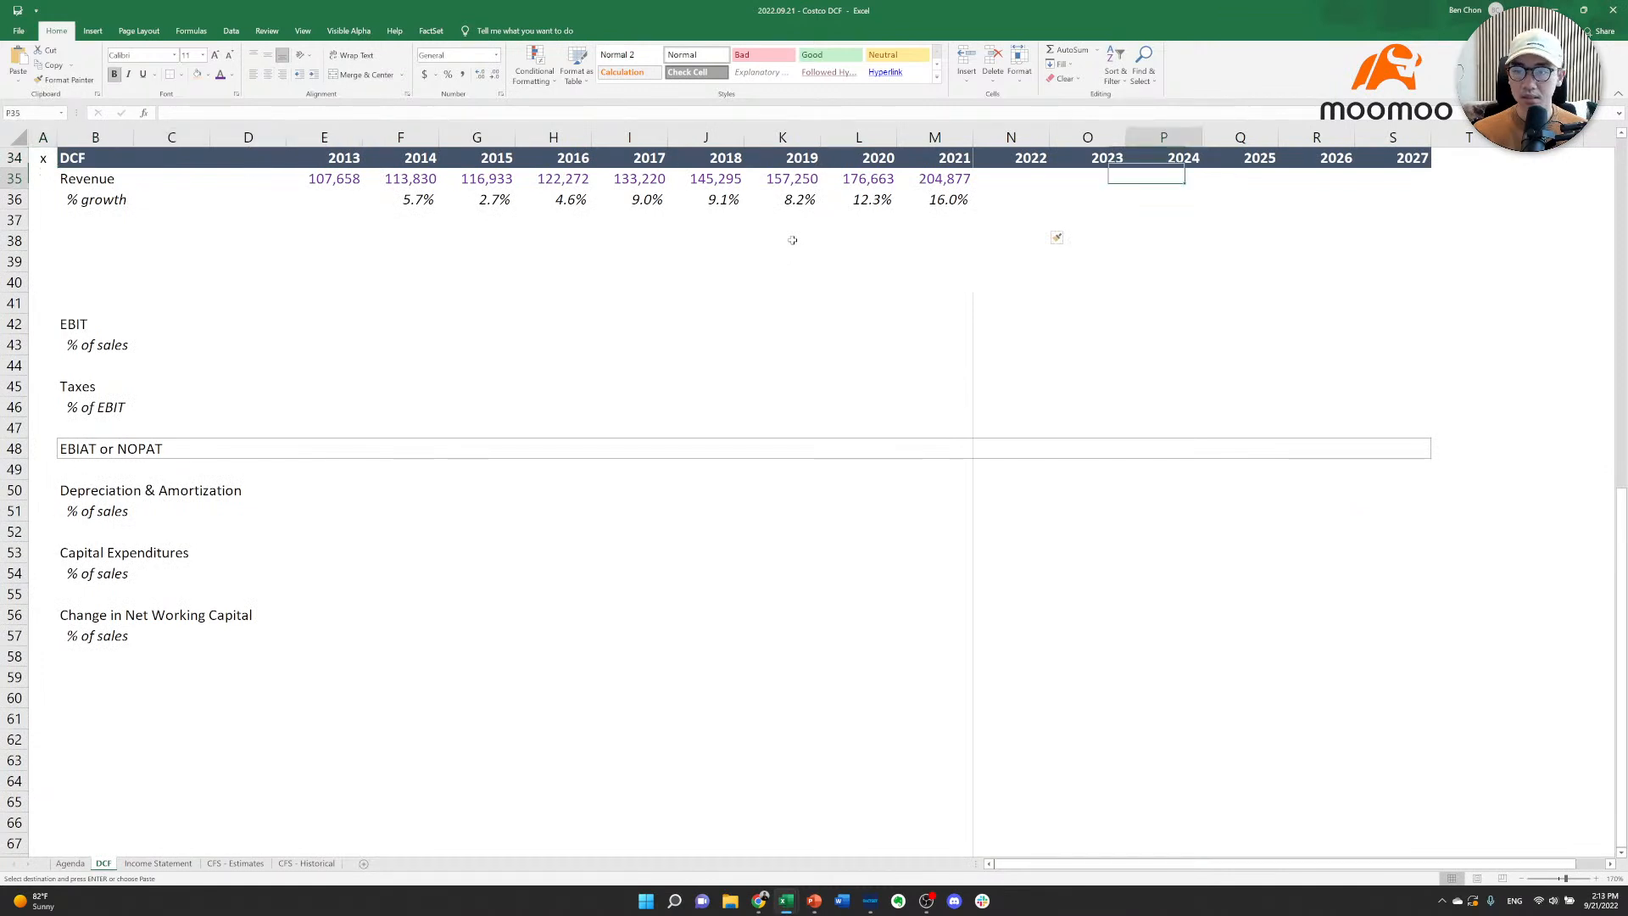
{"action": "key", "text": "Right"}
{"action": "key", "text": "Left"}
{"action": "key", "text": "Down"}
{"action": "key", "text": "Down"}
{"action": "key", "text": "Left"}
{"action": "key", "text": "Left"}
{"action": "key", "text": "ctrl+v"}
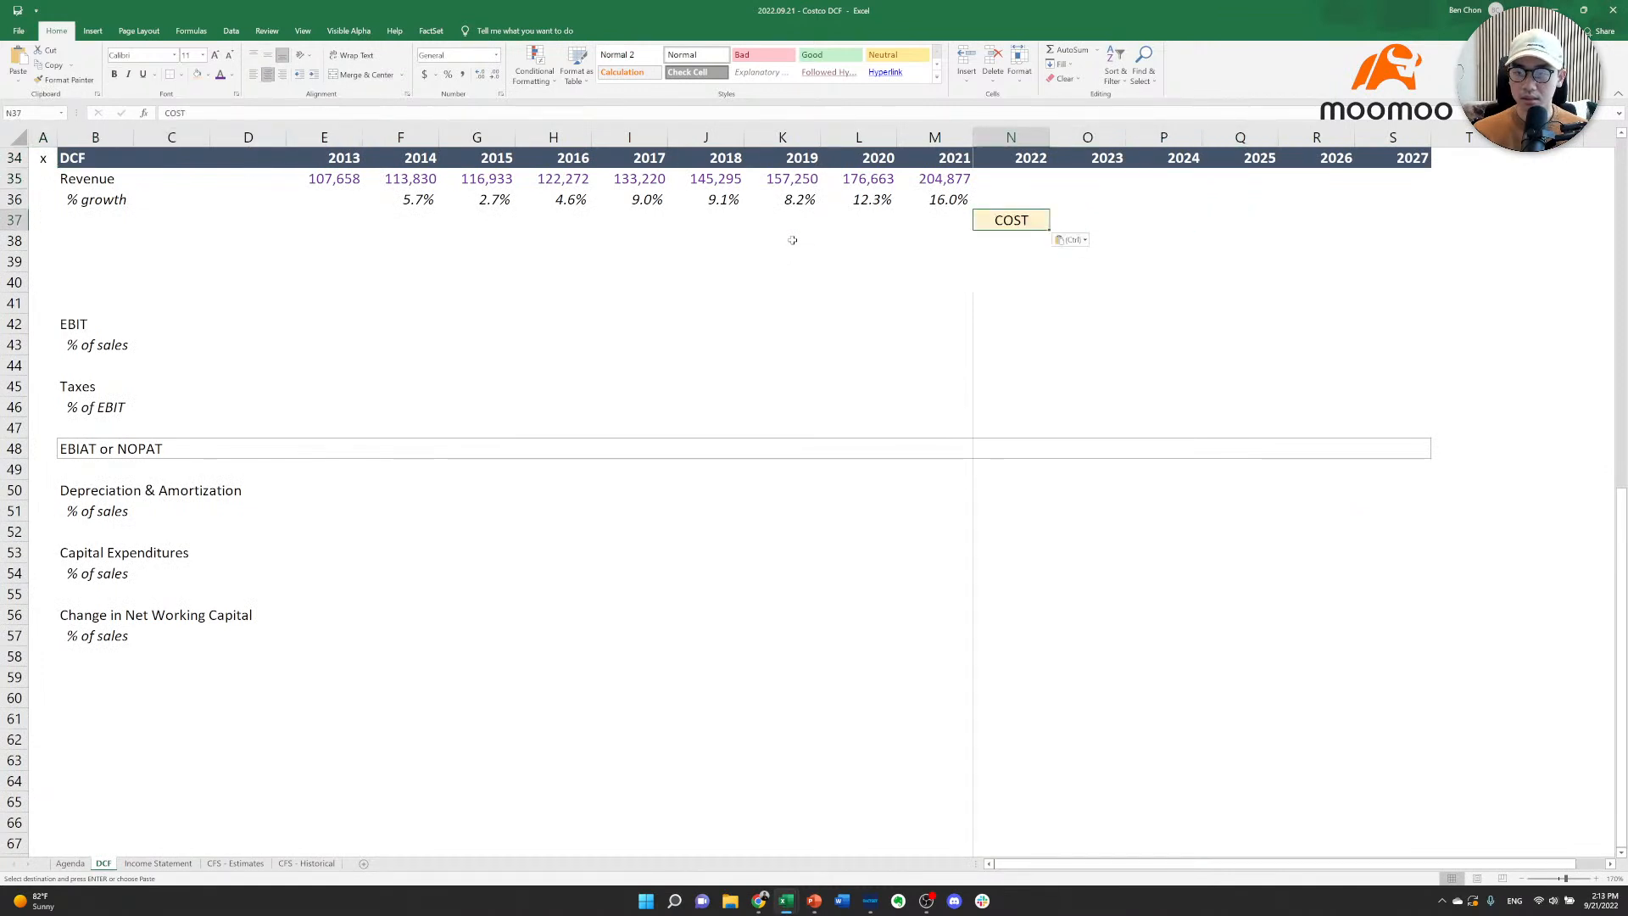
Enter 3.3% in N37 and format it as an italic percentage with one decimal.
{"action": "type", "text": "3"}
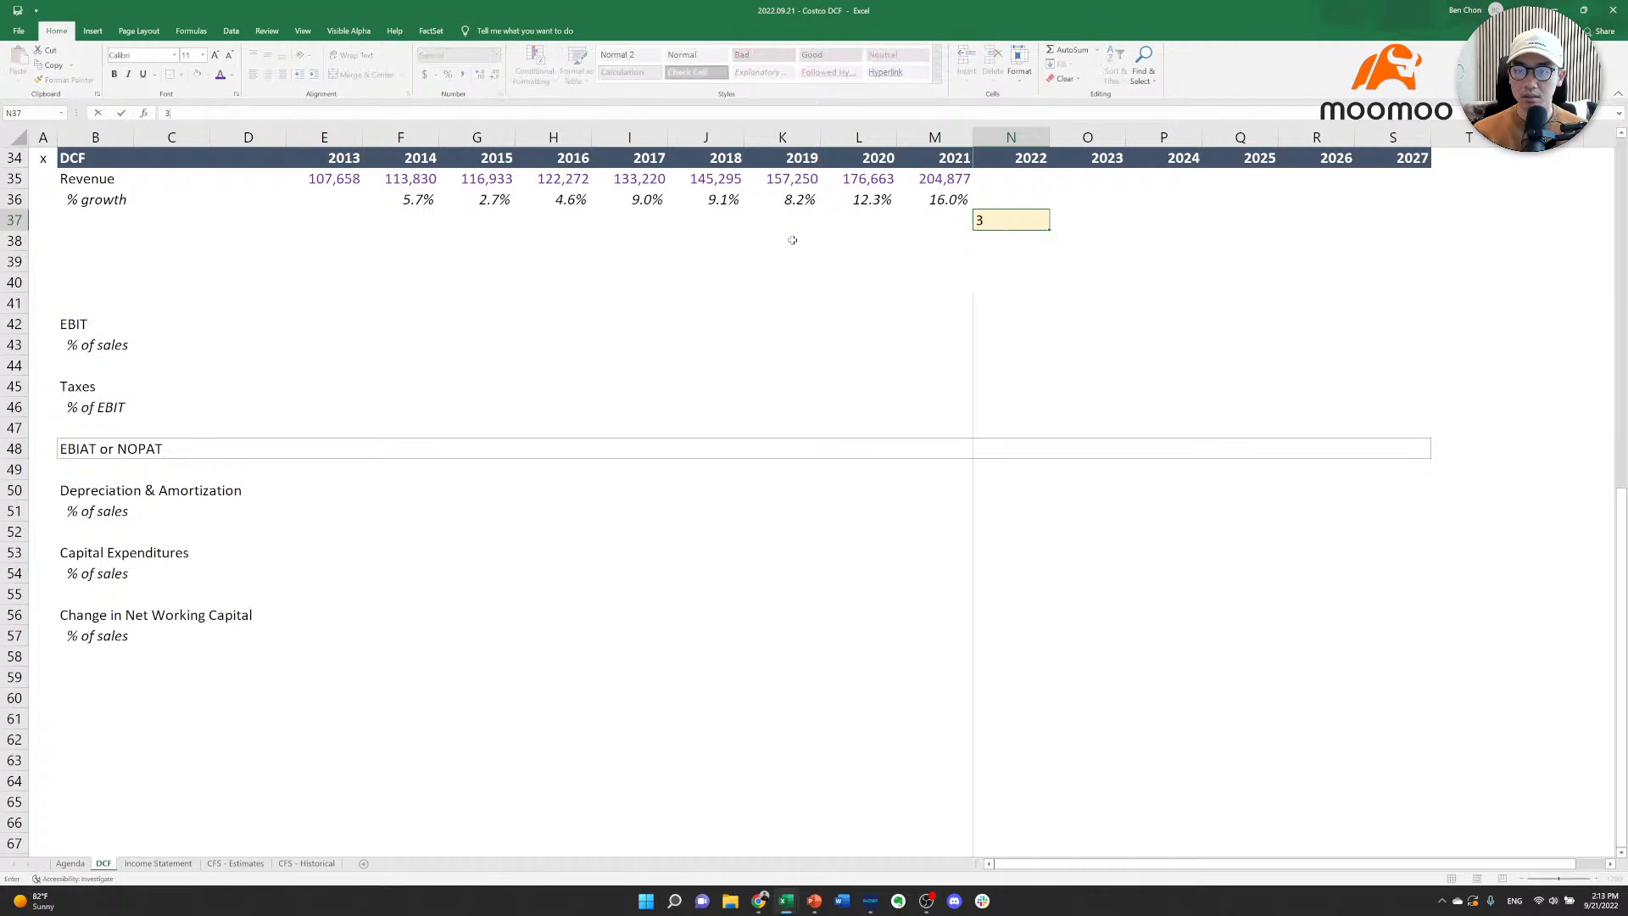
{"action": "type", "text": ".3%"}
{"action": "key", "text": "ctrl+Return"}
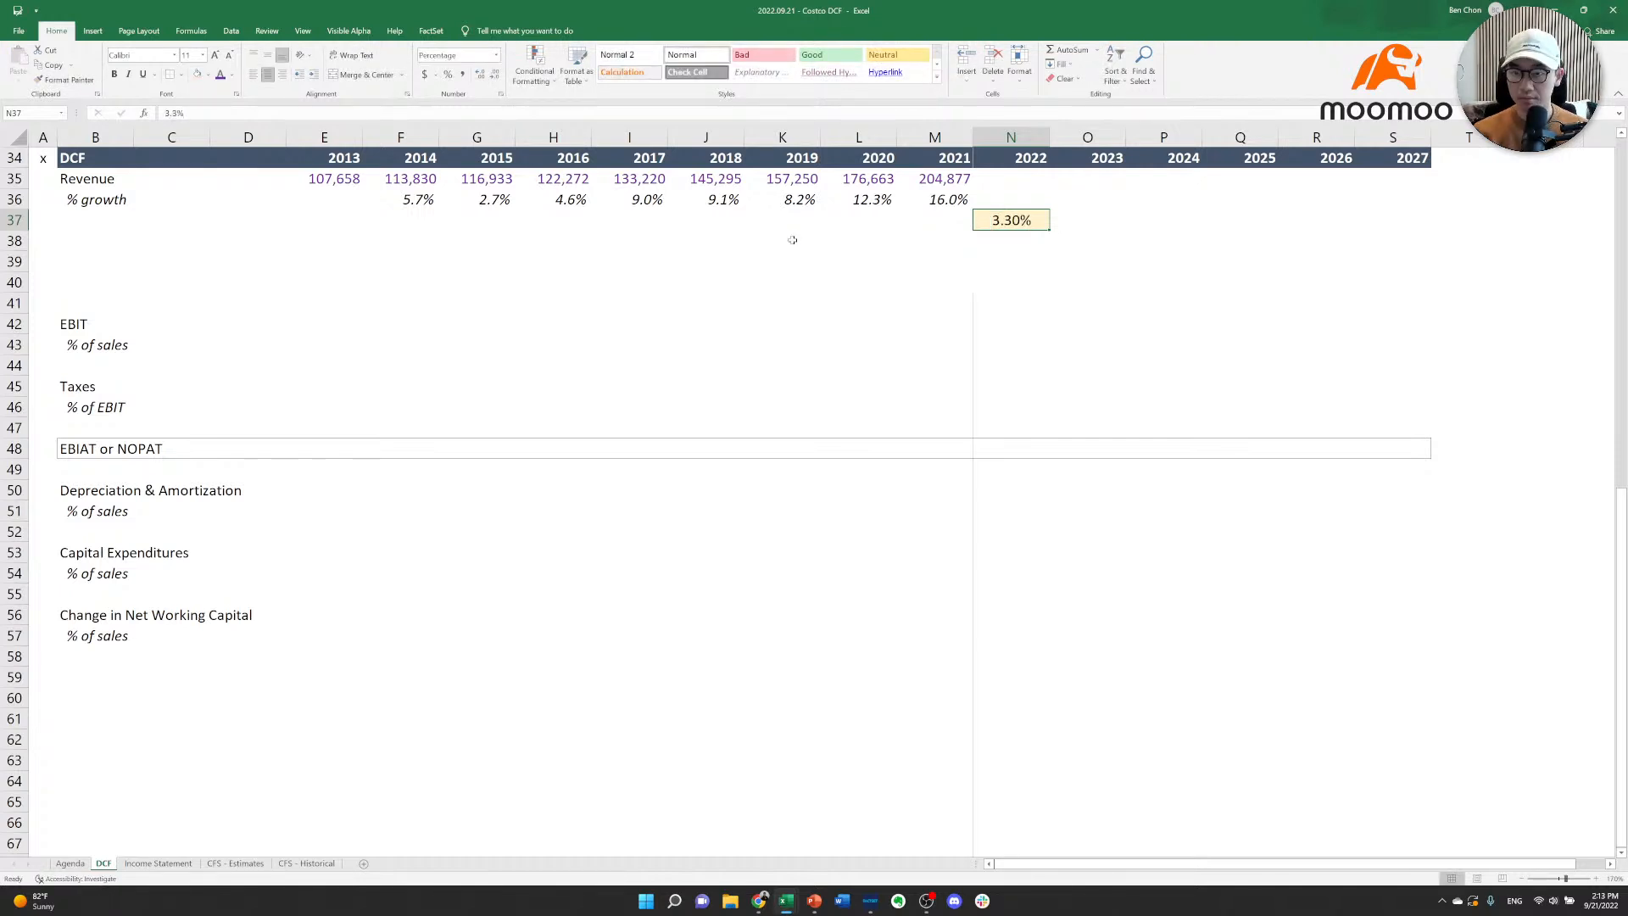
{"action": "key", "text": "ctrl+i"}
Copy N37's input formatting across N37:S39 for 2022 to 2027 and clear the contents of the block.
{"action": "key", "text": "ctrl+c"}
{"action": "key", "text": "shift+Down"}
{"action": "key", "text": "shift+Down"}
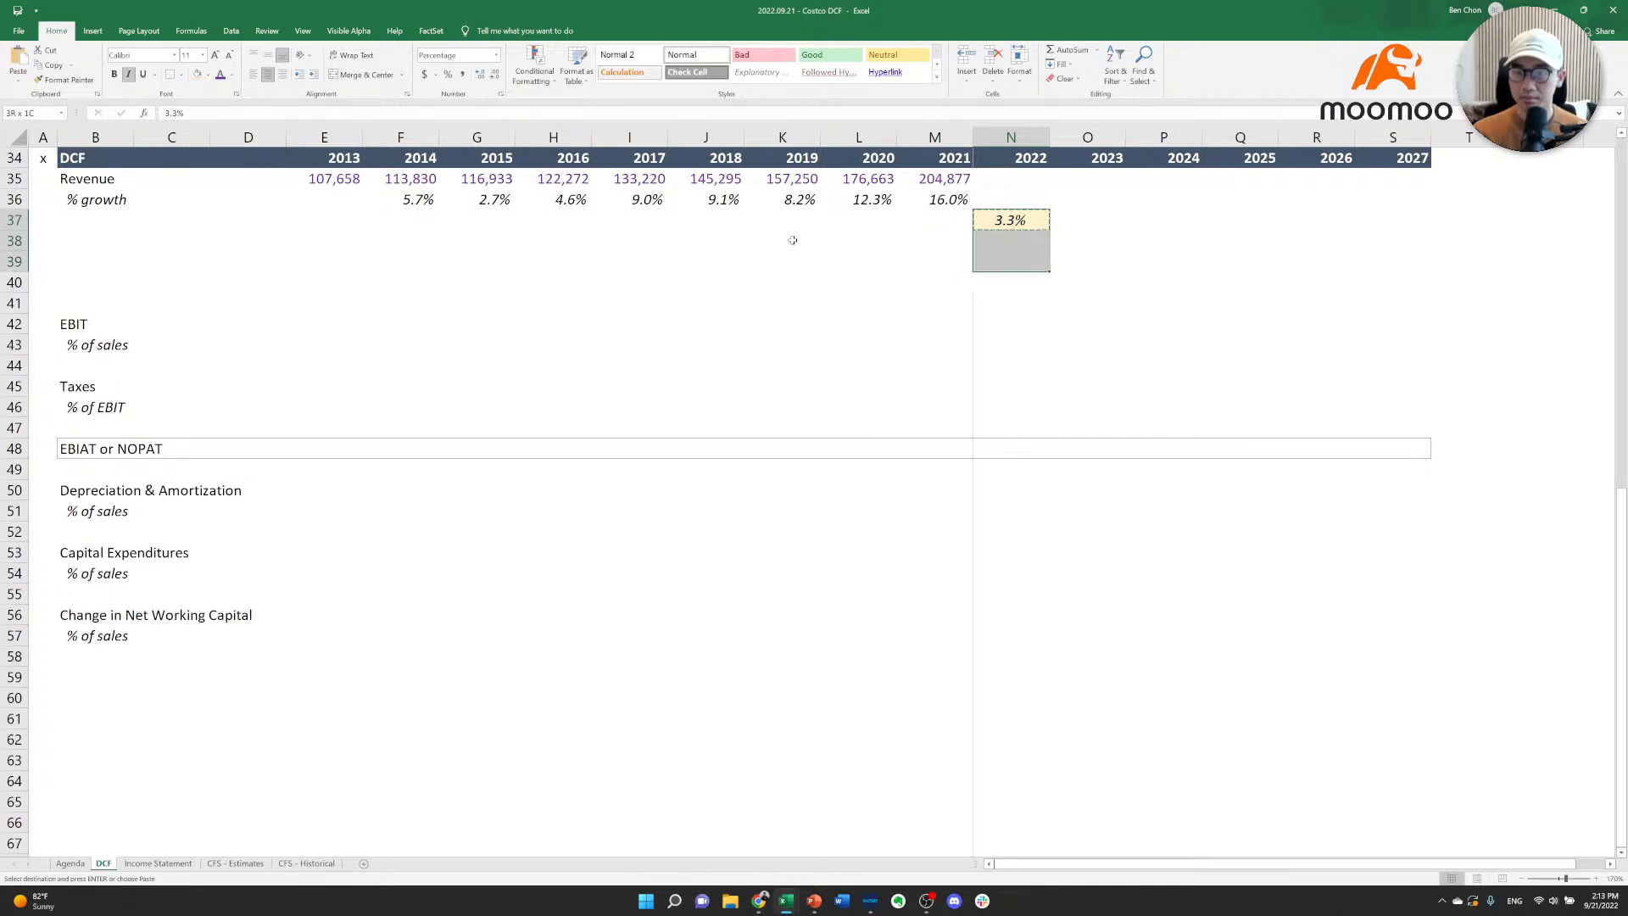
{"action": "key", "text": "shift+Right"}
{"action": "key", "text": "shift+Right"}
{"action": "key", "text": "shift+Right"}
{"action": "key", "text": "shift+Right"}
{"action": "key", "text": "shift+Right"}
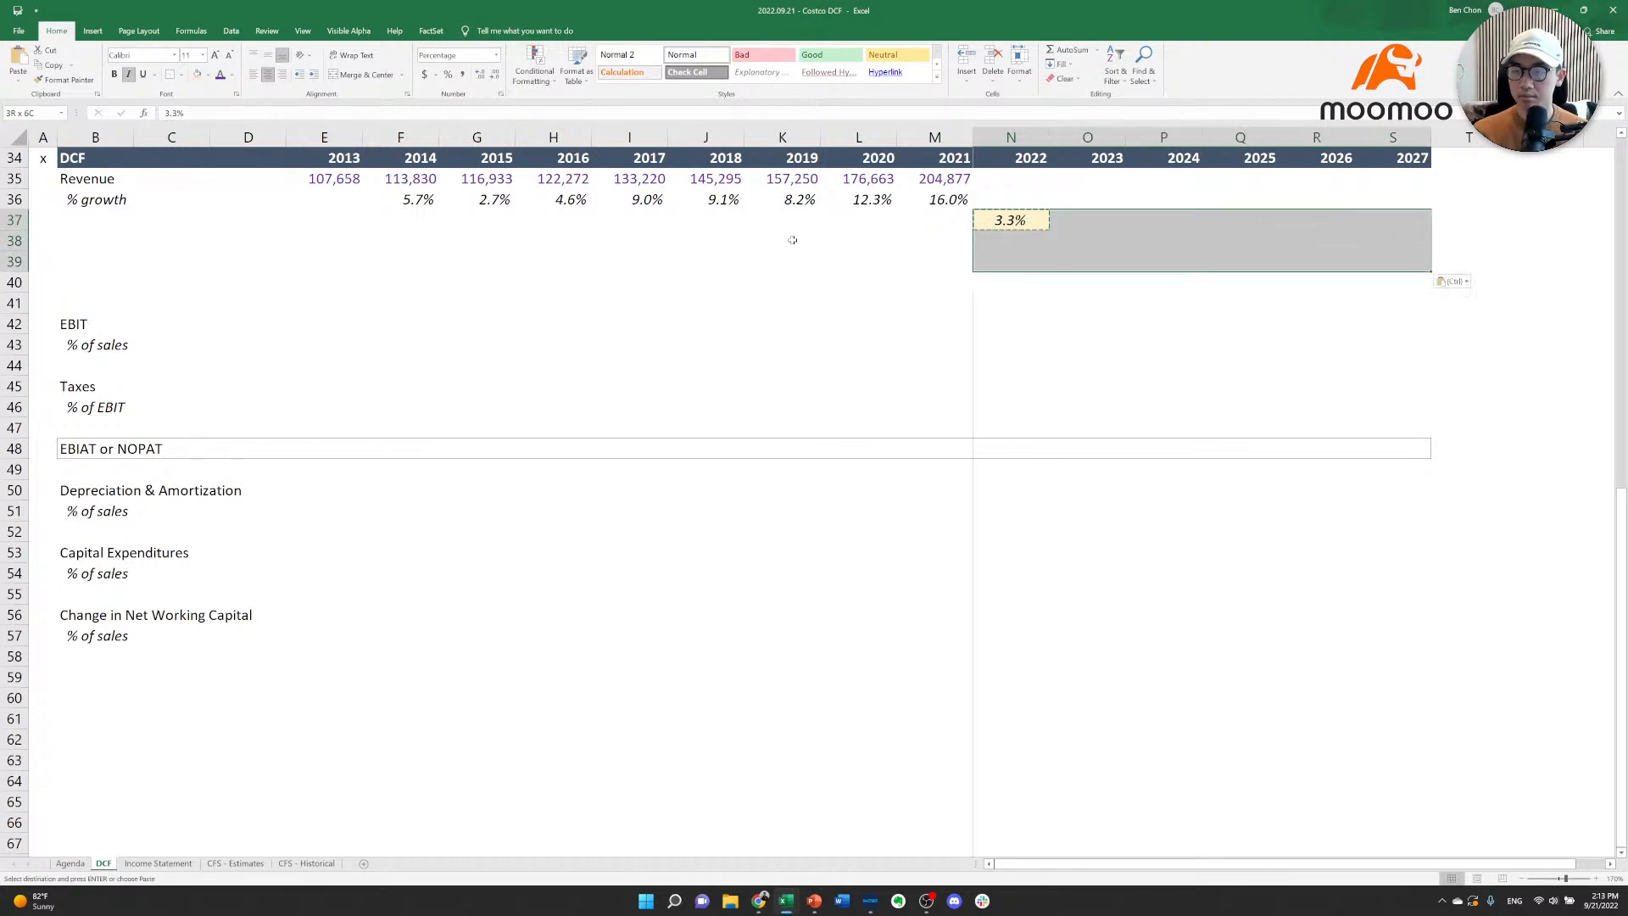
{"action": "key", "text": "ctrl+v"}
{"action": "key", "text": "Delete"}
Label the first scenario row below DCF revenue growth, B37, as "Conservative Case".
{"action": "key", "text": "Left"}
{"action": "key", "text": "Left"}
{"action": "key", "text": "Left"}
{"action": "key", "text": "Left"}
{"action": "key", "text": "Left"}
{"action": "key", "text": "Left"}
{"action": "key", "text": "Left"}
{"action": "key", "text": "Left"}
{"action": "key", "text": "Left"}
{"action": "key", "text": "Left"}
{"action": "key", "text": "Left"}
{"action": "key", "text": "Left"}
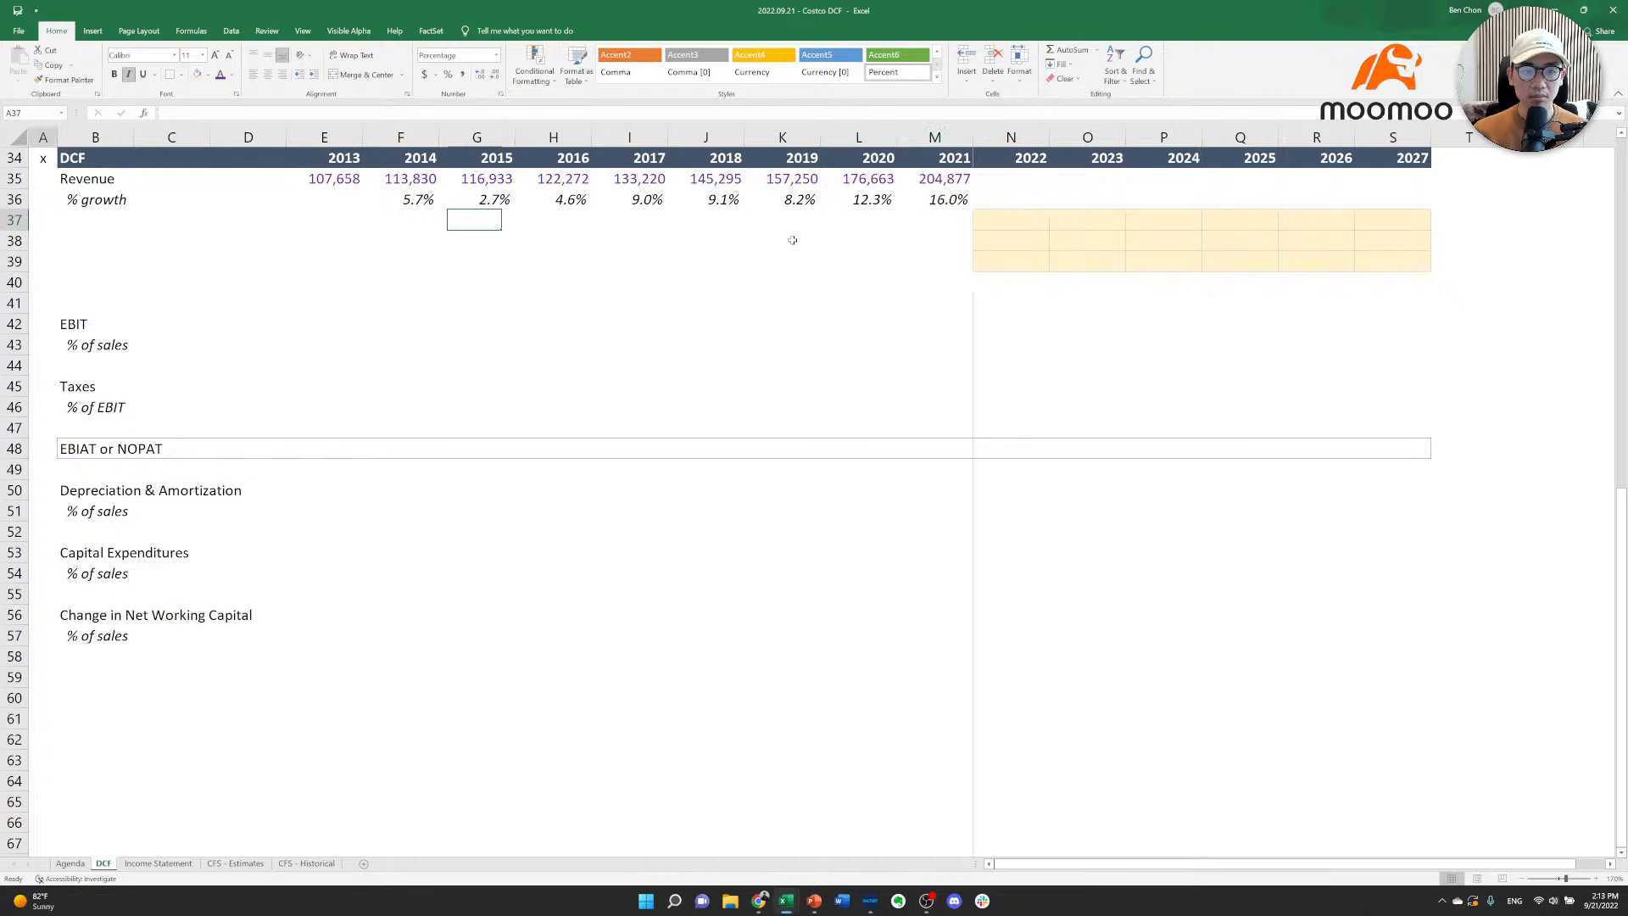
{"action": "key", "text": "F2"}
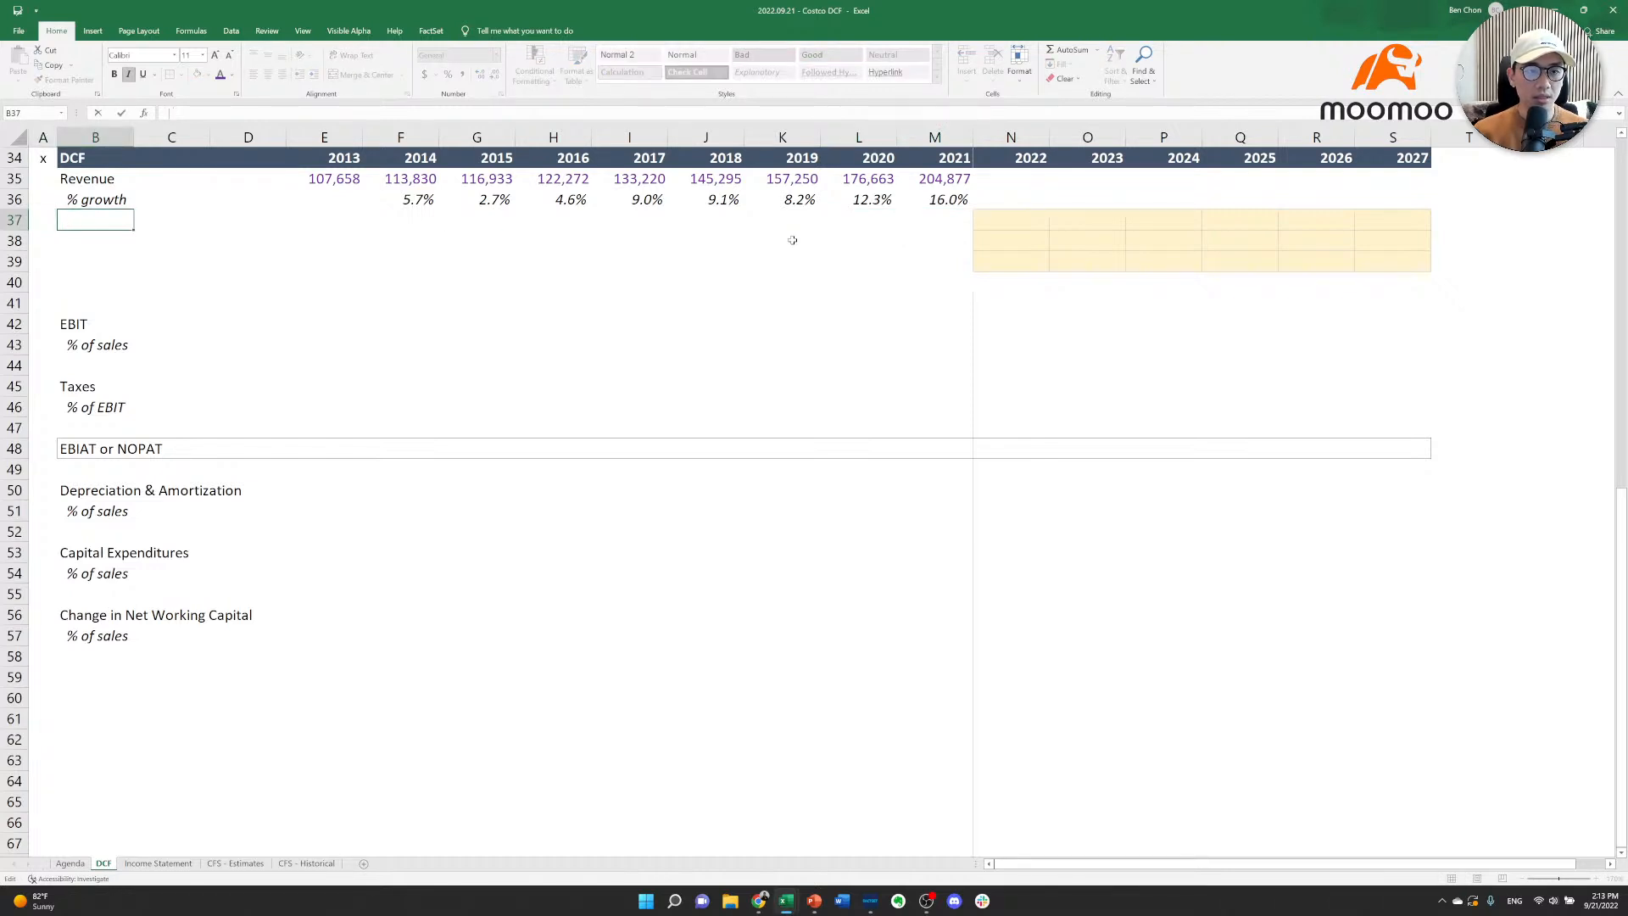
{"action": "type", "text": "Conservative Case"}
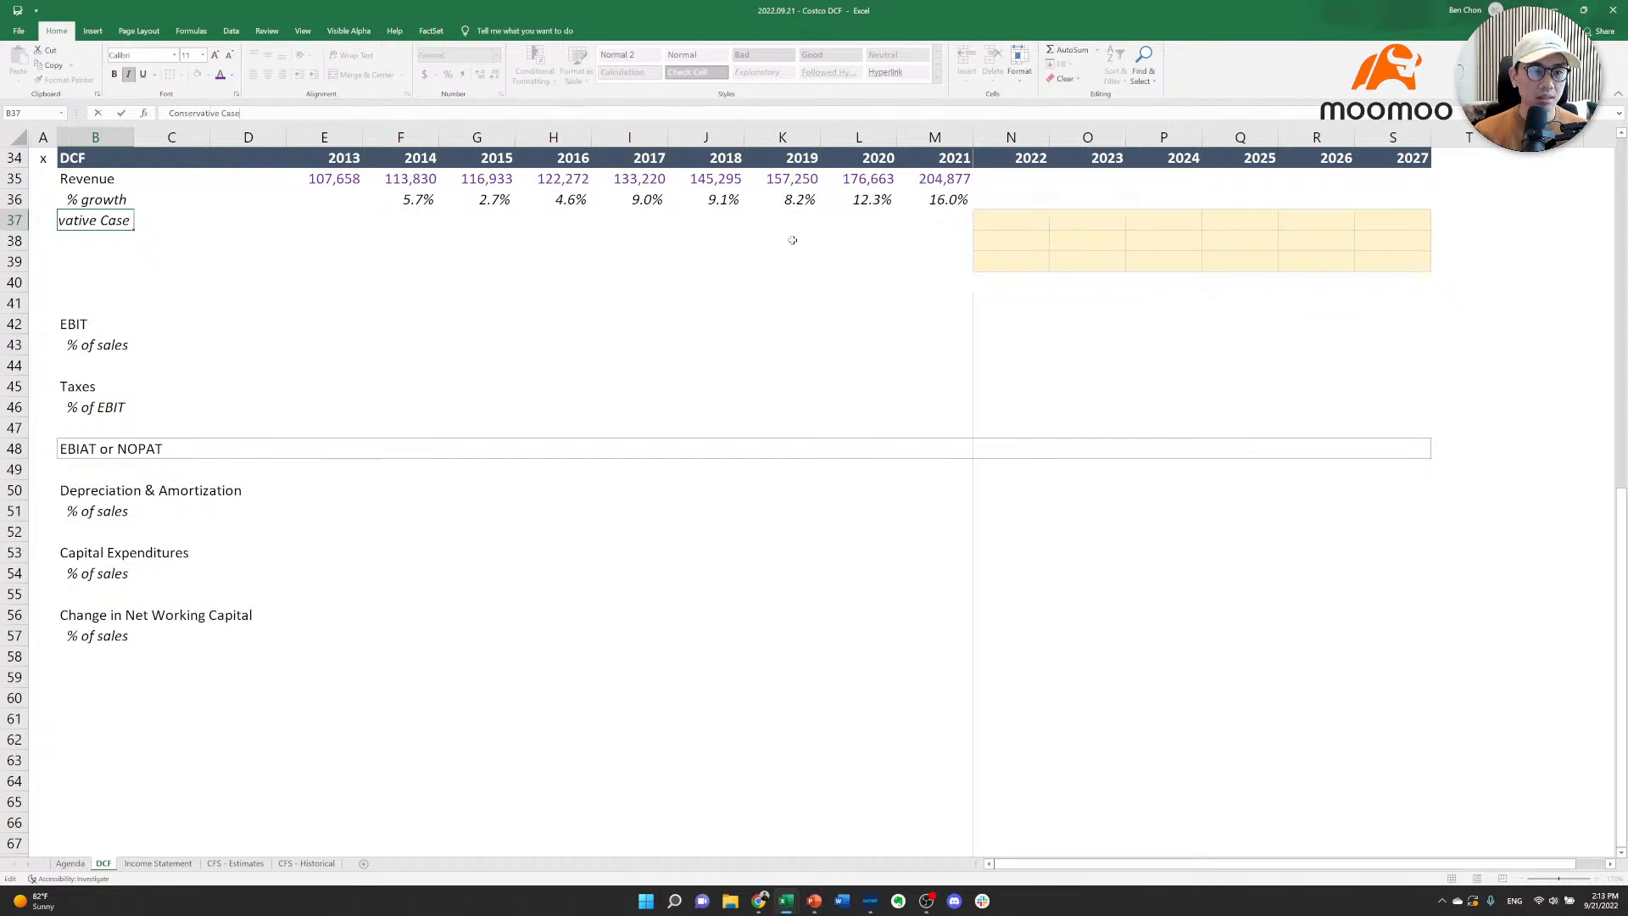
{"action": "key", "text": "Return"}
Label the second revenue growth scenario row, B38, as "Street (Base) Case".
{"action": "key", "text": "F2"}
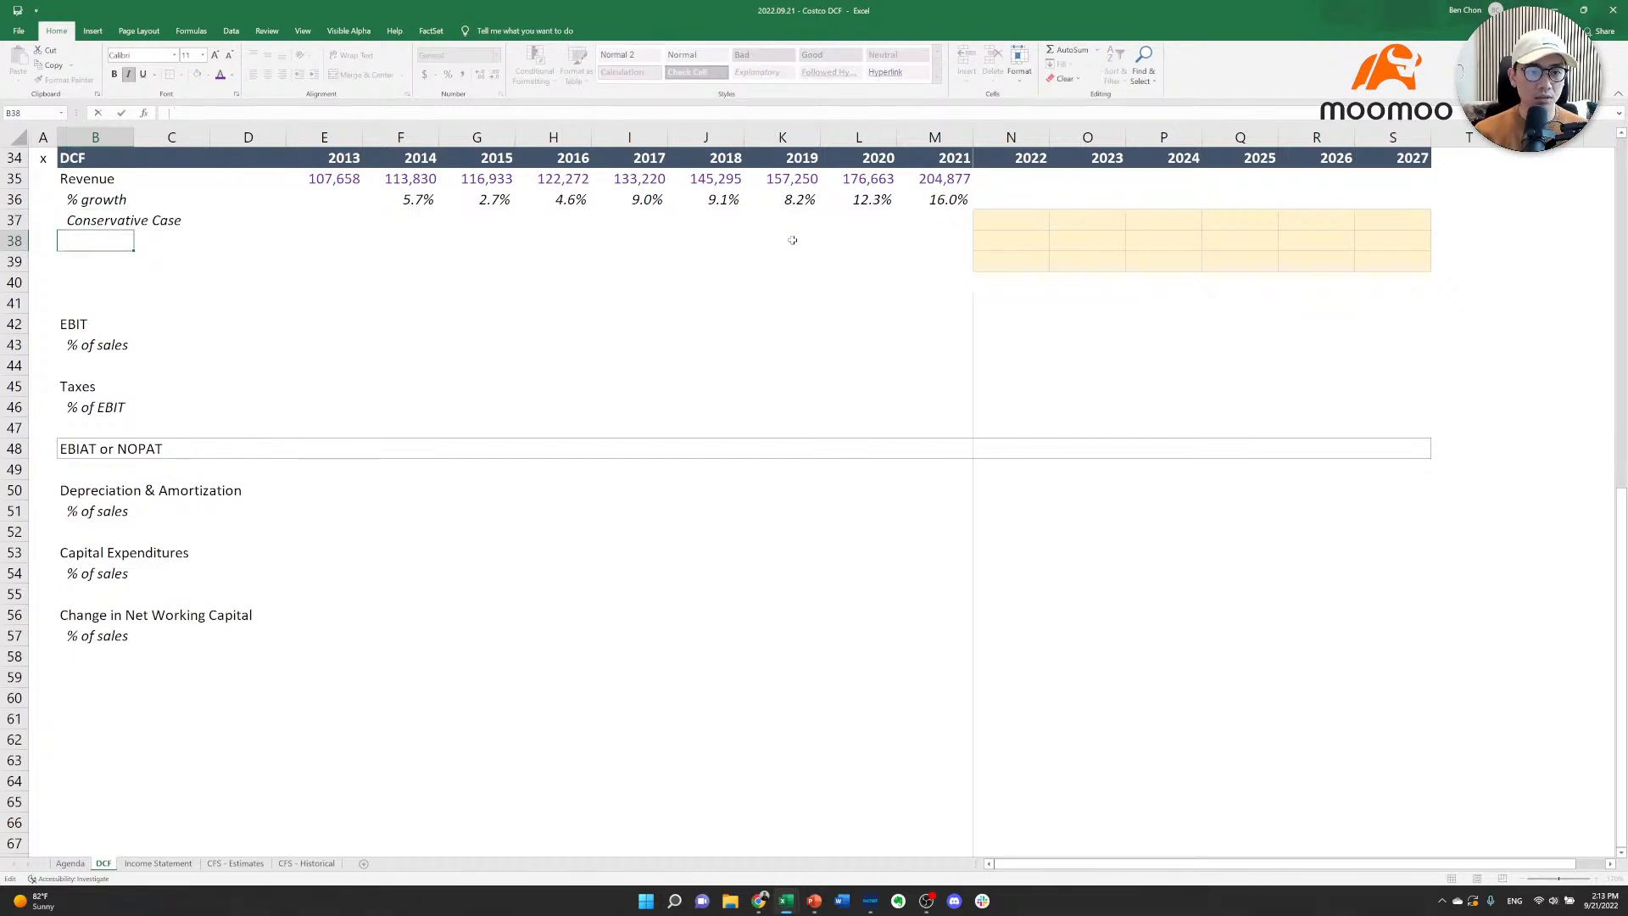
{"action": "type", "text": "Street (Base Case)"}
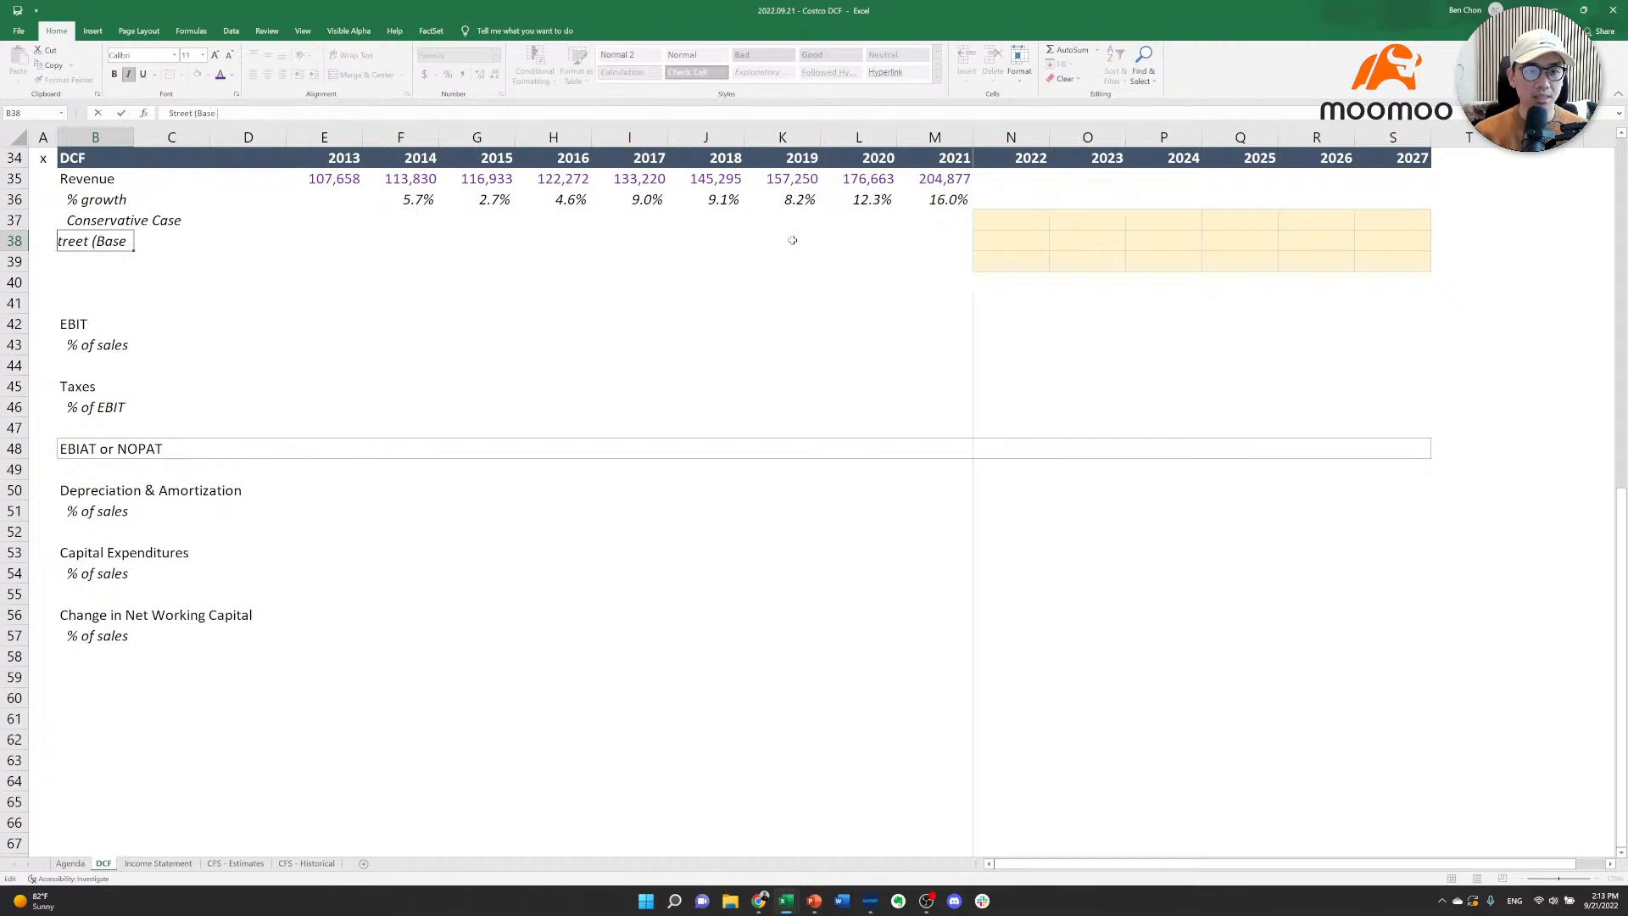
{"action": "key", "text": "BackSpace"}
{"action": "key", "text": "BackSpace"}
{"action": "key", "text": "BackSpace"}
{"action": "key", "text": "BackSpace"}
{"action": "key", "text": "BackSpace"}
{"action": "key", "text": "BackSpace"}
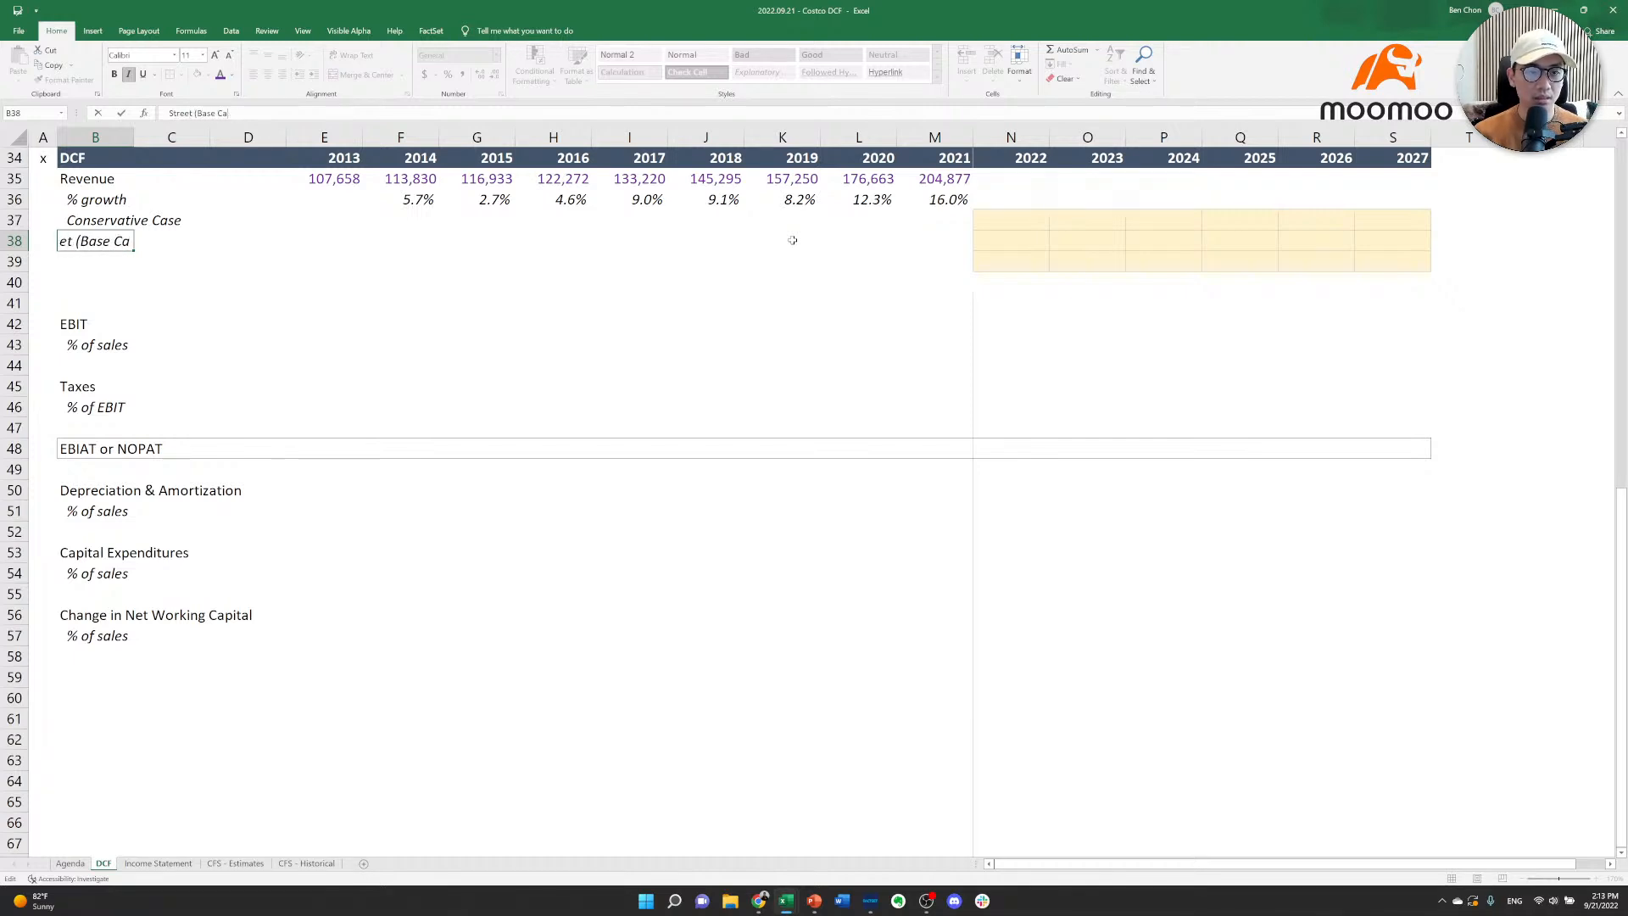
{"action": "type", "text": ") Base"}
{"action": "key", "text": "Return"}
Label the third revenue growth scenario row, B39, as "Optimistic Case".
{"action": "key", "text": "F2"}
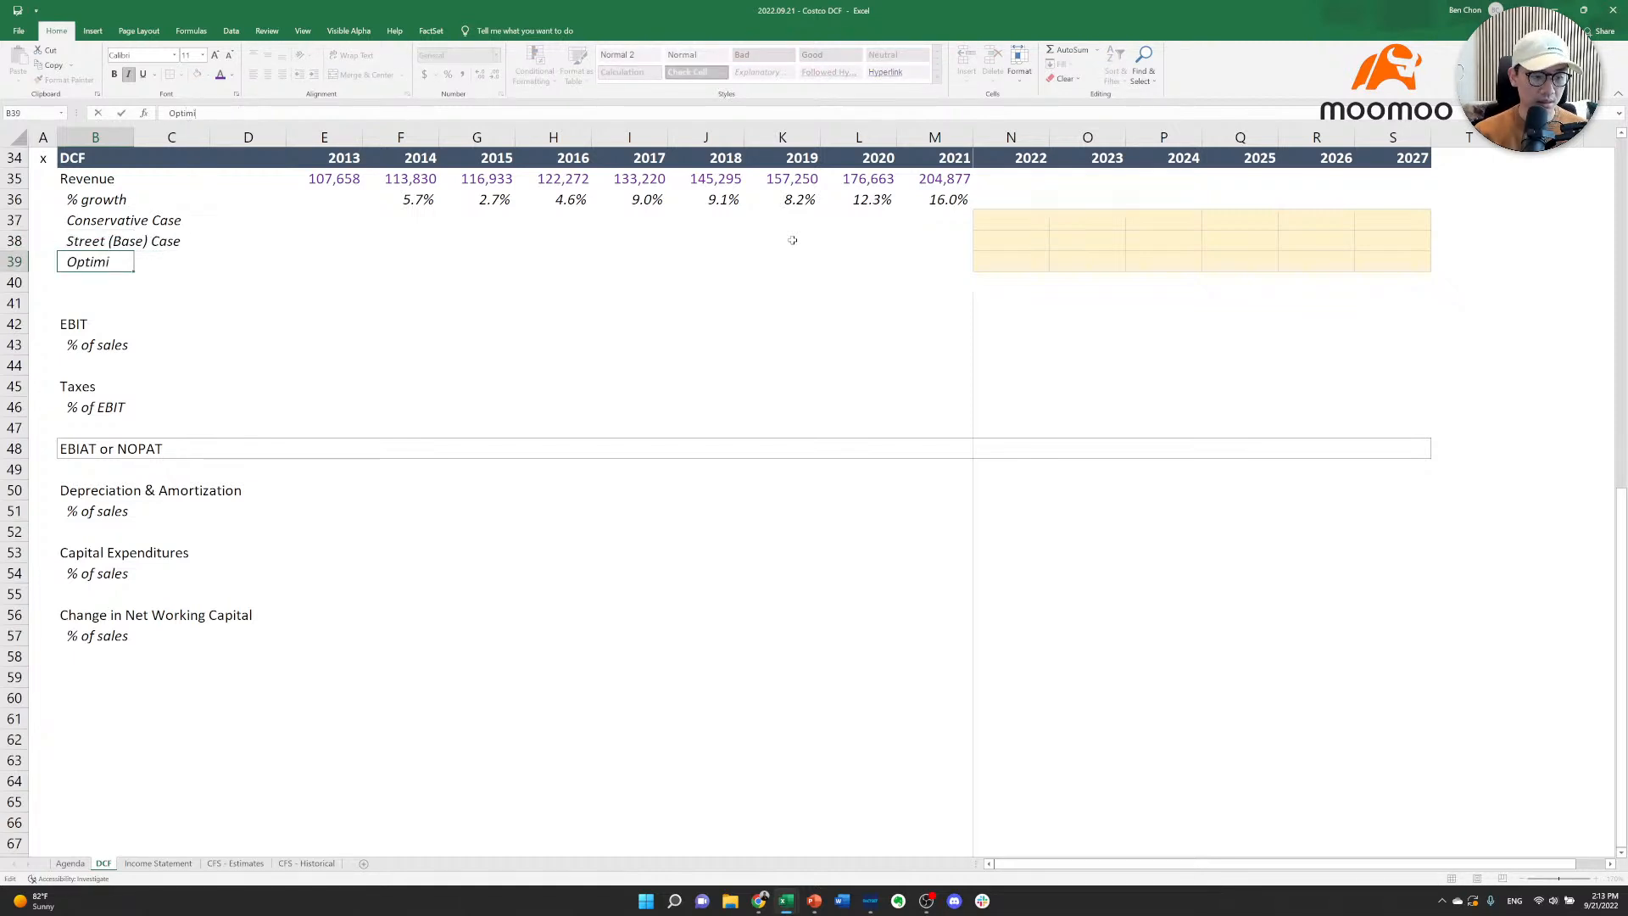
{"action": "type", "text": "Optimistic Case"}
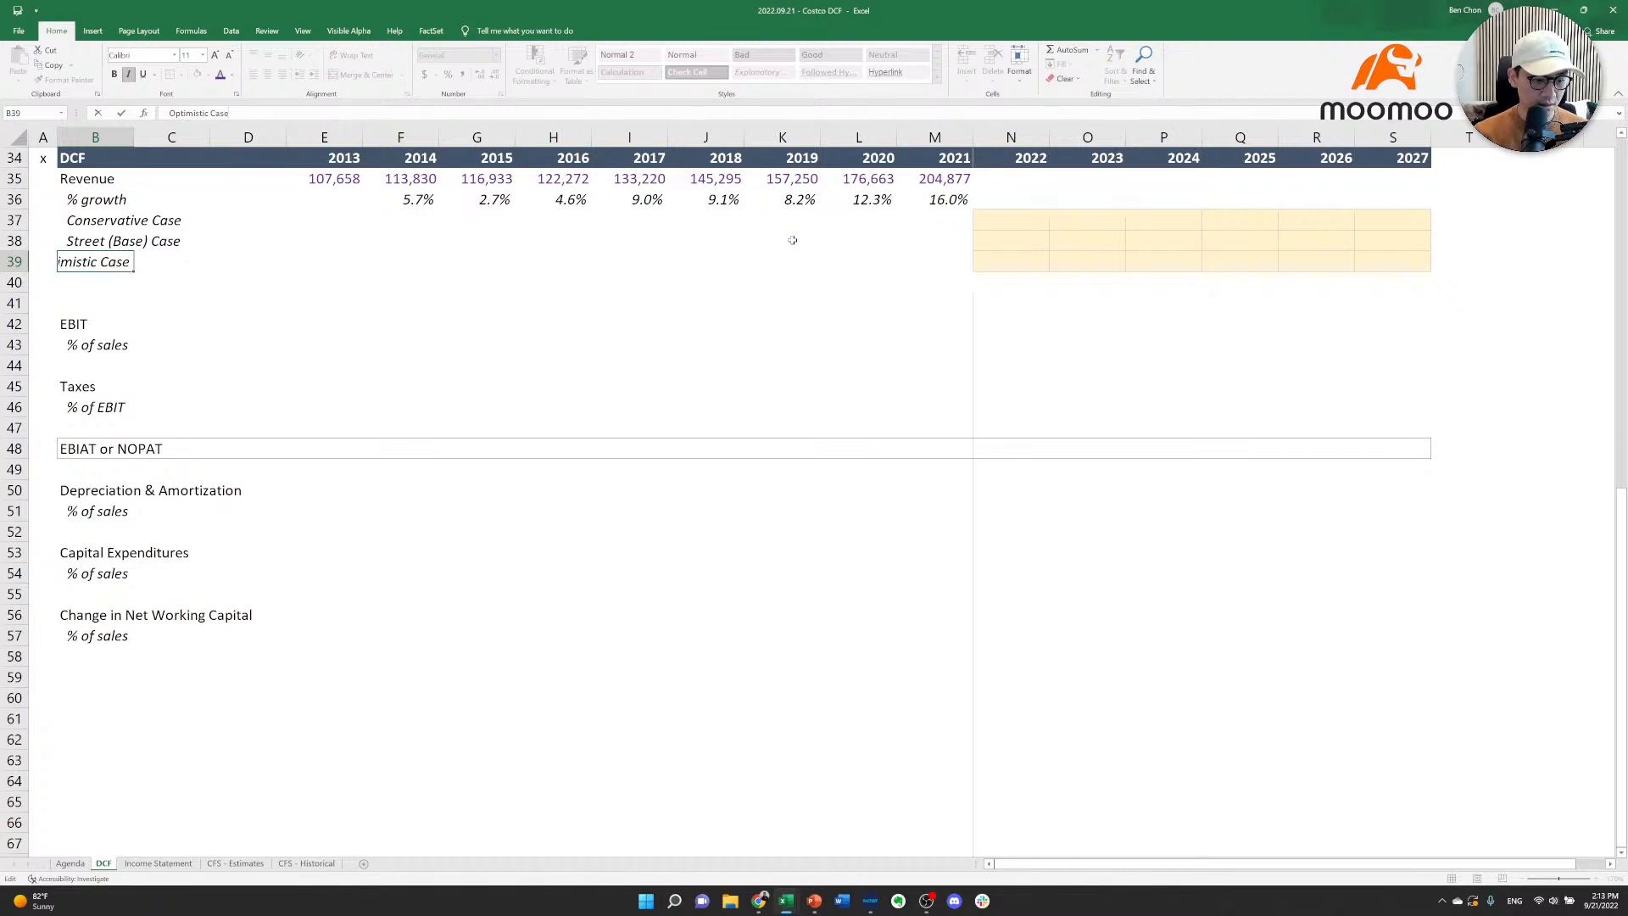
{"action": "key", "text": "Return"}
{"action": "key", "text": "Up"}
{"action": "key", "text": "Right"}
{"action": "key", "text": "Left"}
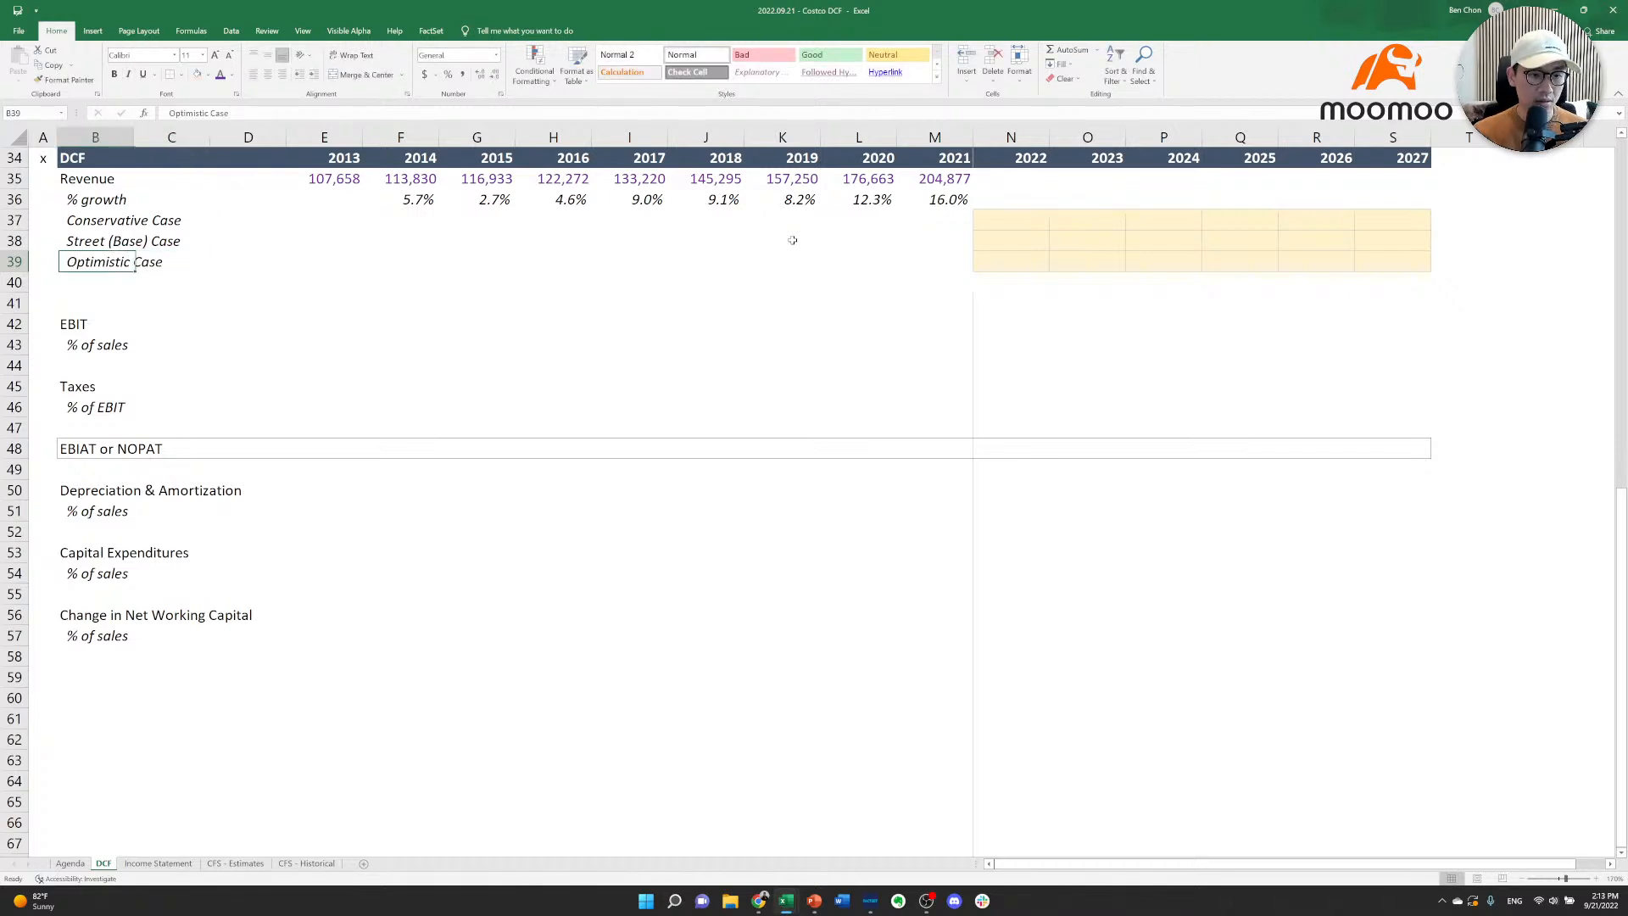
Delete the extra blank row 40 below the Optimistic Case row.
{"action": "key", "text": "Left"}
{"action": "key", "text": "Down"}
{"action": "key", "text": "Right"}
{"action": "key", "text": "shift+space"}
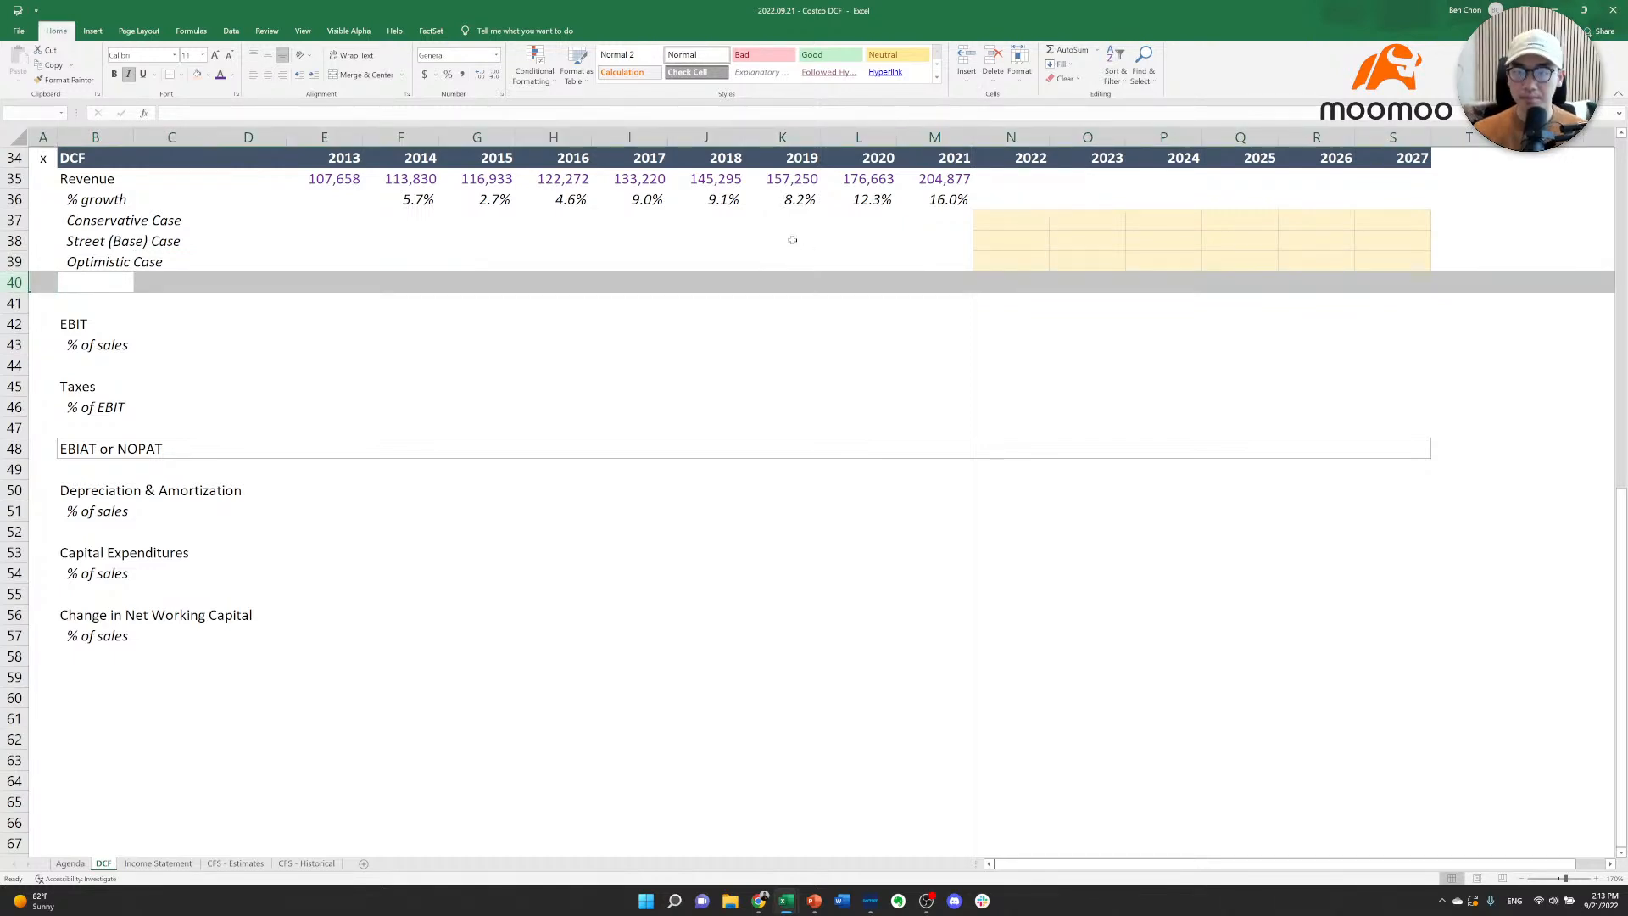
{"action": "key", "text": "ctrl+minus"}
{"action": "key", "text": "Up"}
{"action": "key", "text": "Up"}
{"action": "key", "text": "Up"}
{"action": "key", "text": "Right"}
{"action": "key", "text": "Right"}
{"action": "key", "text": "Right"}
{"action": "key", "text": "Right"}
{"action": "key", "text": "Right"}
{"action": "key", "text": "Up"}
{"action": "key", "text": "Up"}
{"action": "key", "text": "Right"}
{"action": "key", "text": "Up"}
{"action": "key", "text": "Up"}
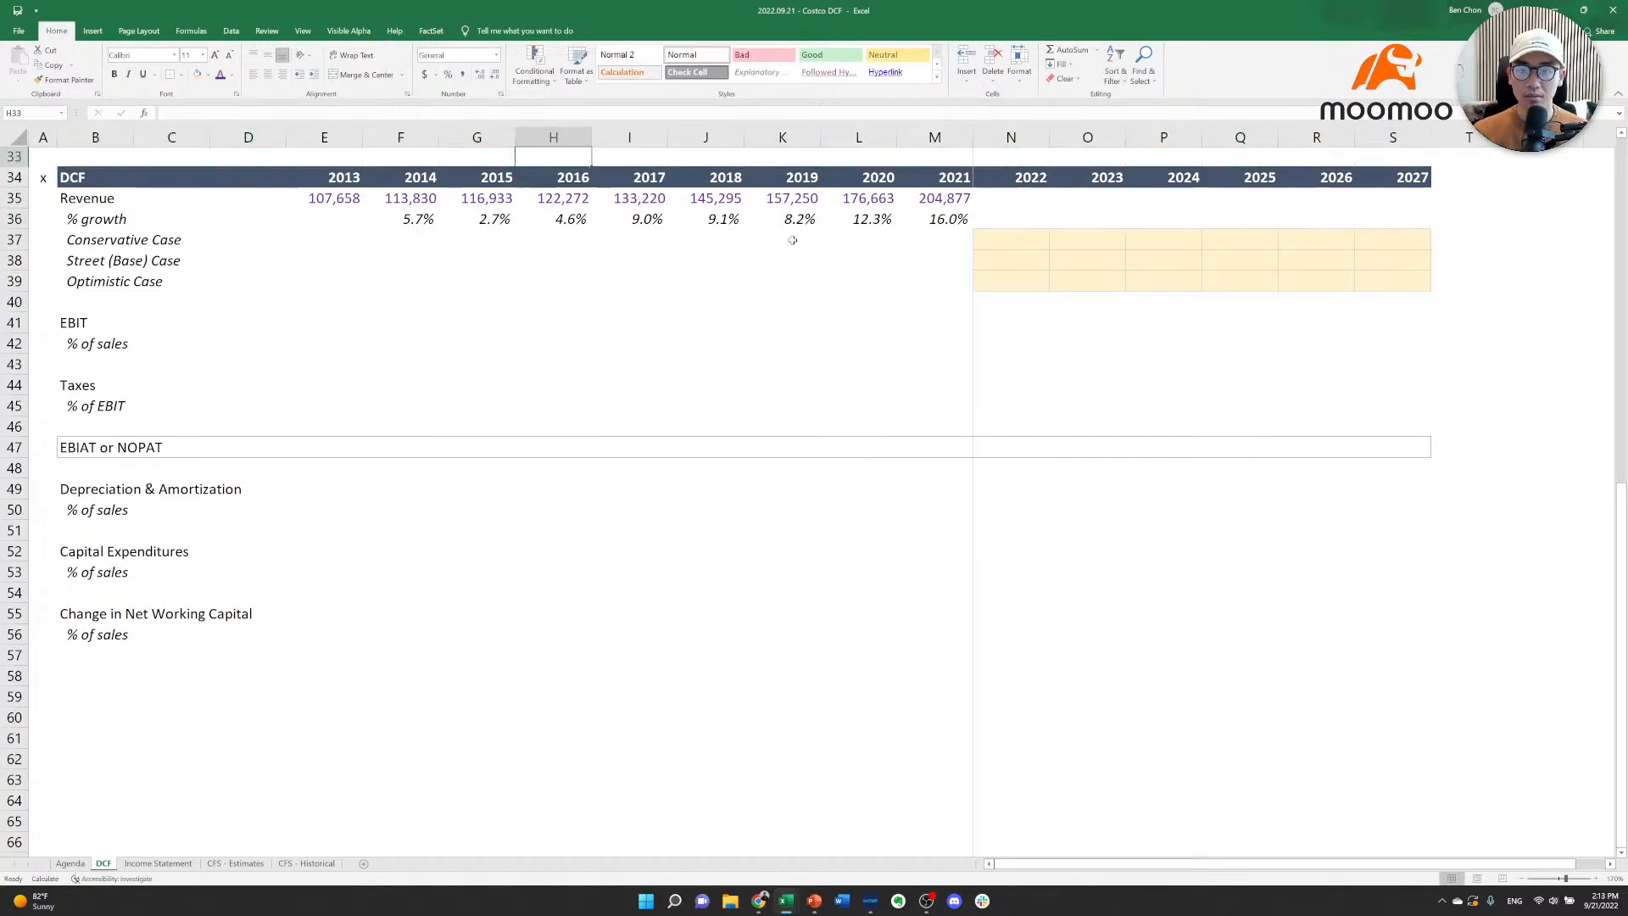
Insert six blank rows at row 9 to make room in the Assumptions section above the Income Statement.
{"action": "key", "text": "Up"}
{"action": "key", "text": "Up"}
{"action": "key", "text": "Up"}
{"action": "key", "text": "Up"}
{"action": "key", "text": "Up"}
{"action": "key", "text": "Up"}
{"action": "key", "text": "Up"}
{"action": "key", "text": "Up"}
{"action": "key", "text": "Up"}
{"action": "key", "text": "Up"}
{"action": "key", "text": "Up"}
{"action": "key", "text": "Up"}
{"action": "key", "text": "Up"}
{"action": "key", "text": "Up"}
{"action": "key", "text": "Up"}
{"action": "key", "text": "Up"}
{"action": "key", "text": "Up"}
{"action": "key", "text": "Up"}
{"action": "key", "text": "Up"}
{"action": "key", "text": "Up"}
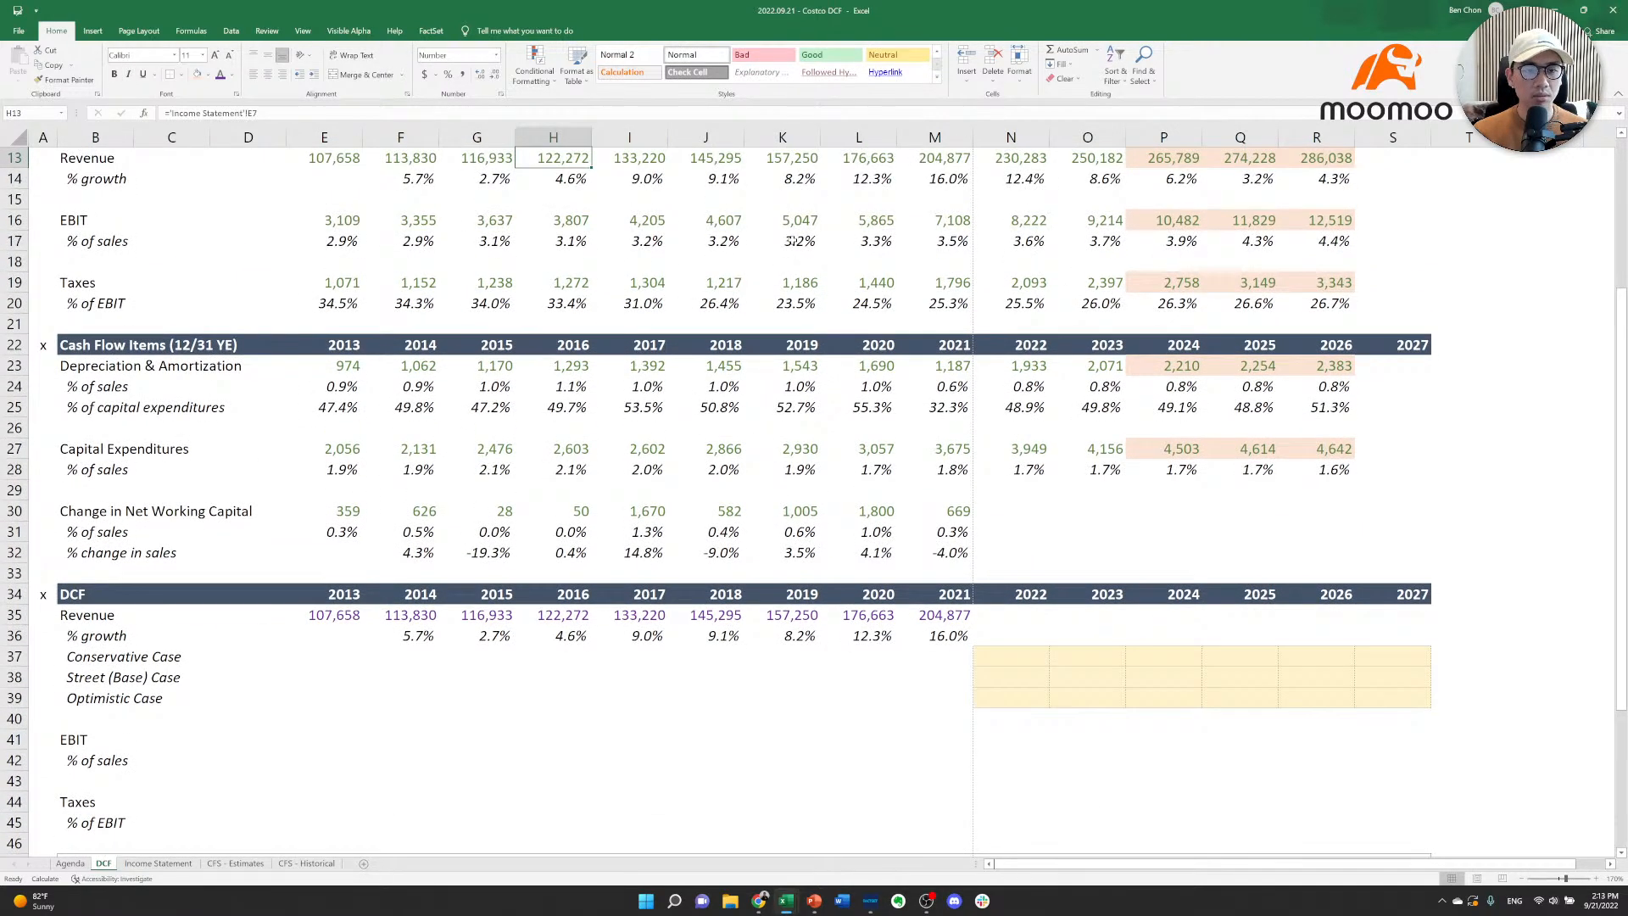
{"action": "key", "text": "Up"}
{"action": "key", "text": "Up"}
{"action": "key", "text": "Up"}
{"action": "key", "text": "Up"}
{"action": "key", "text": "Up"}
{"action": "key", "text": "Up"}
{"action": "key", "text": "Up"}
{"action": "key", "text": "Up"}
{"action": "key", "text": "Up"}
{"action": "key", "text": "Up"}
{"action": "key", "text": "Up"}
{"action": "key", "text": "Left"}
{"action": "key", "text": "Left"}
{"action": "key", "text": "Down"}
{"action": "key", "text": "Left"}
{"action": "key", "text": "Down"}
{"action": "key", "text": "Left"}
{"action": "key", "text": "Left"}
{"action": "key", "text": "Left"}
{"action": "key", "text": "Down"}
{"action": "key", "text": "Down"}
{"action": "key", "text": "Down"}
{"action": "key", "text": "Down"}
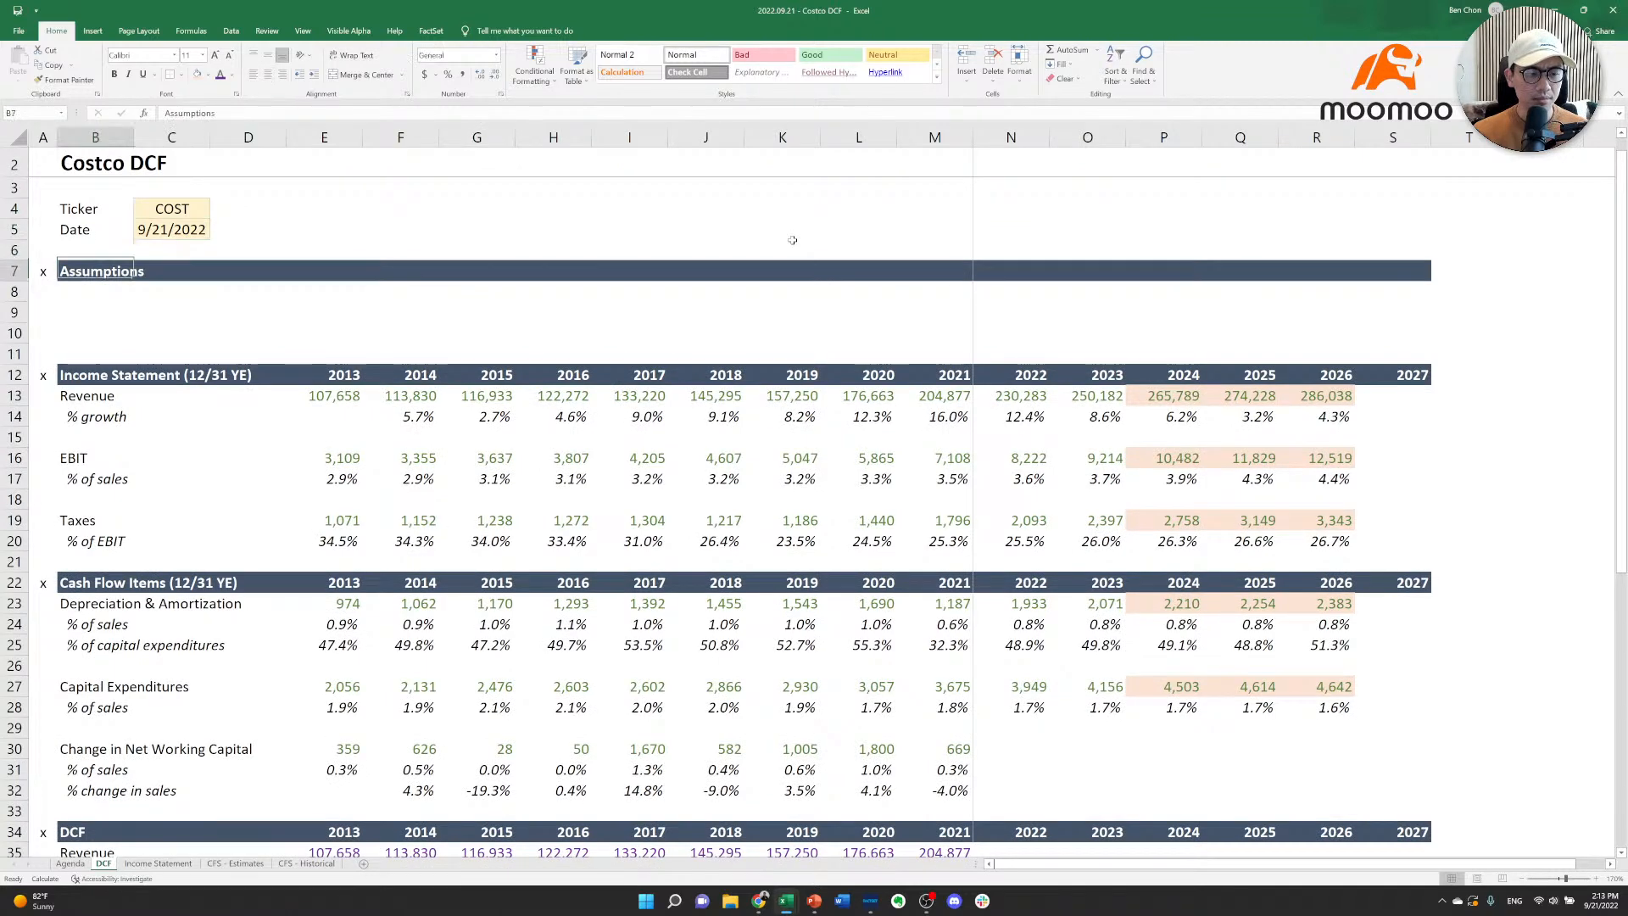
{"action": "key", "text": "Down"}
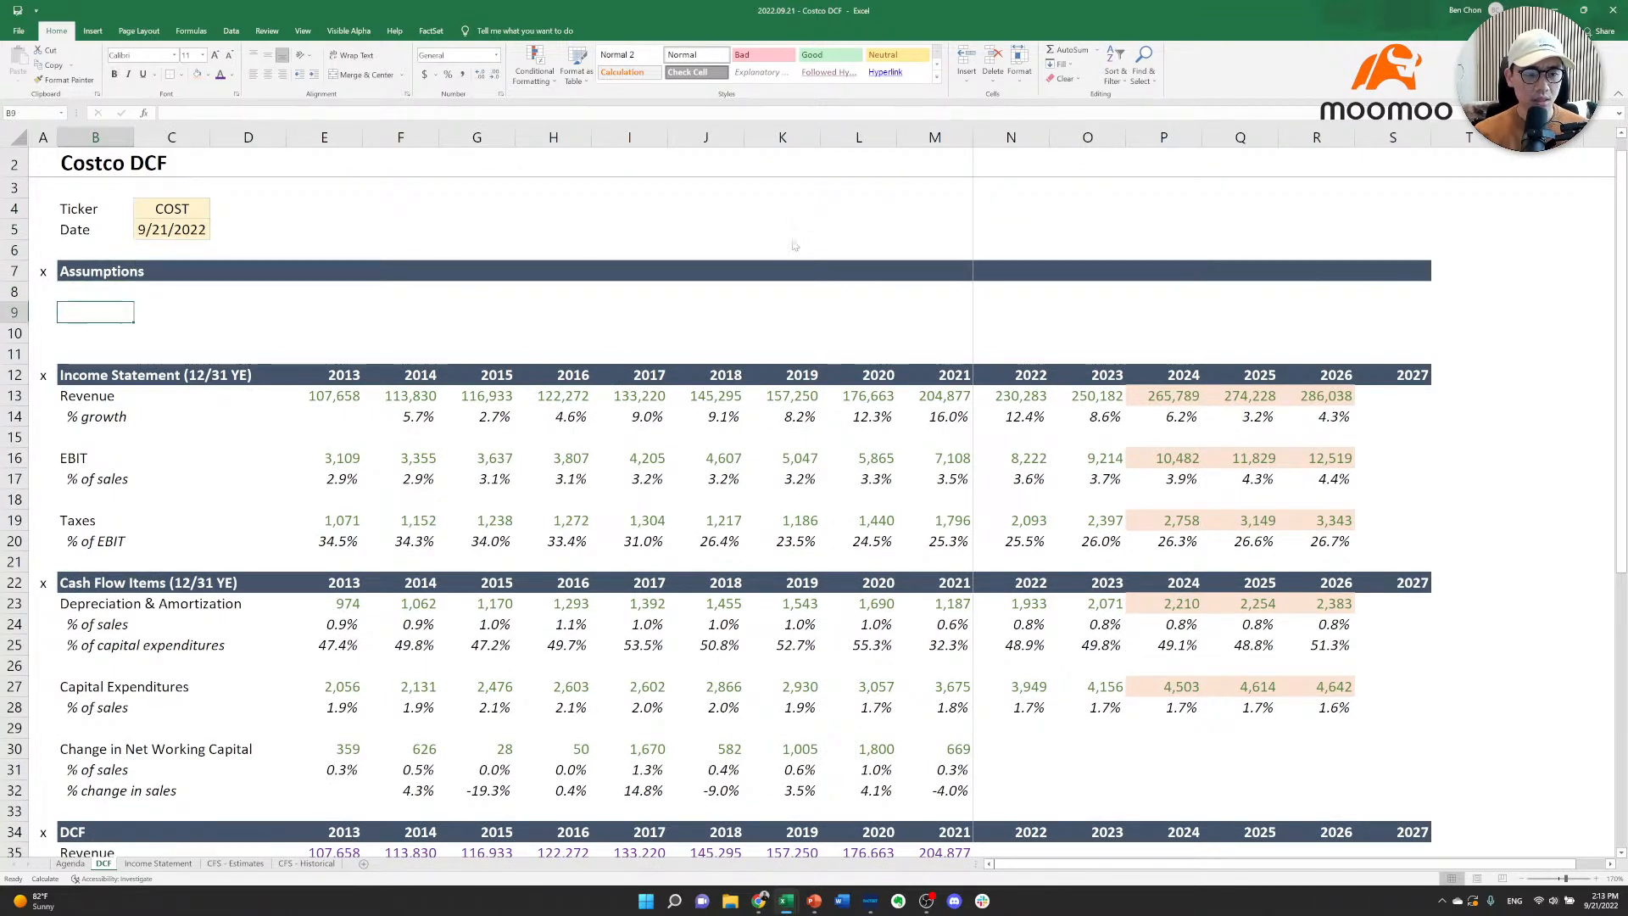
{"action": "key", "text": "alt+o"}
{"action": "key", "text": "r"}
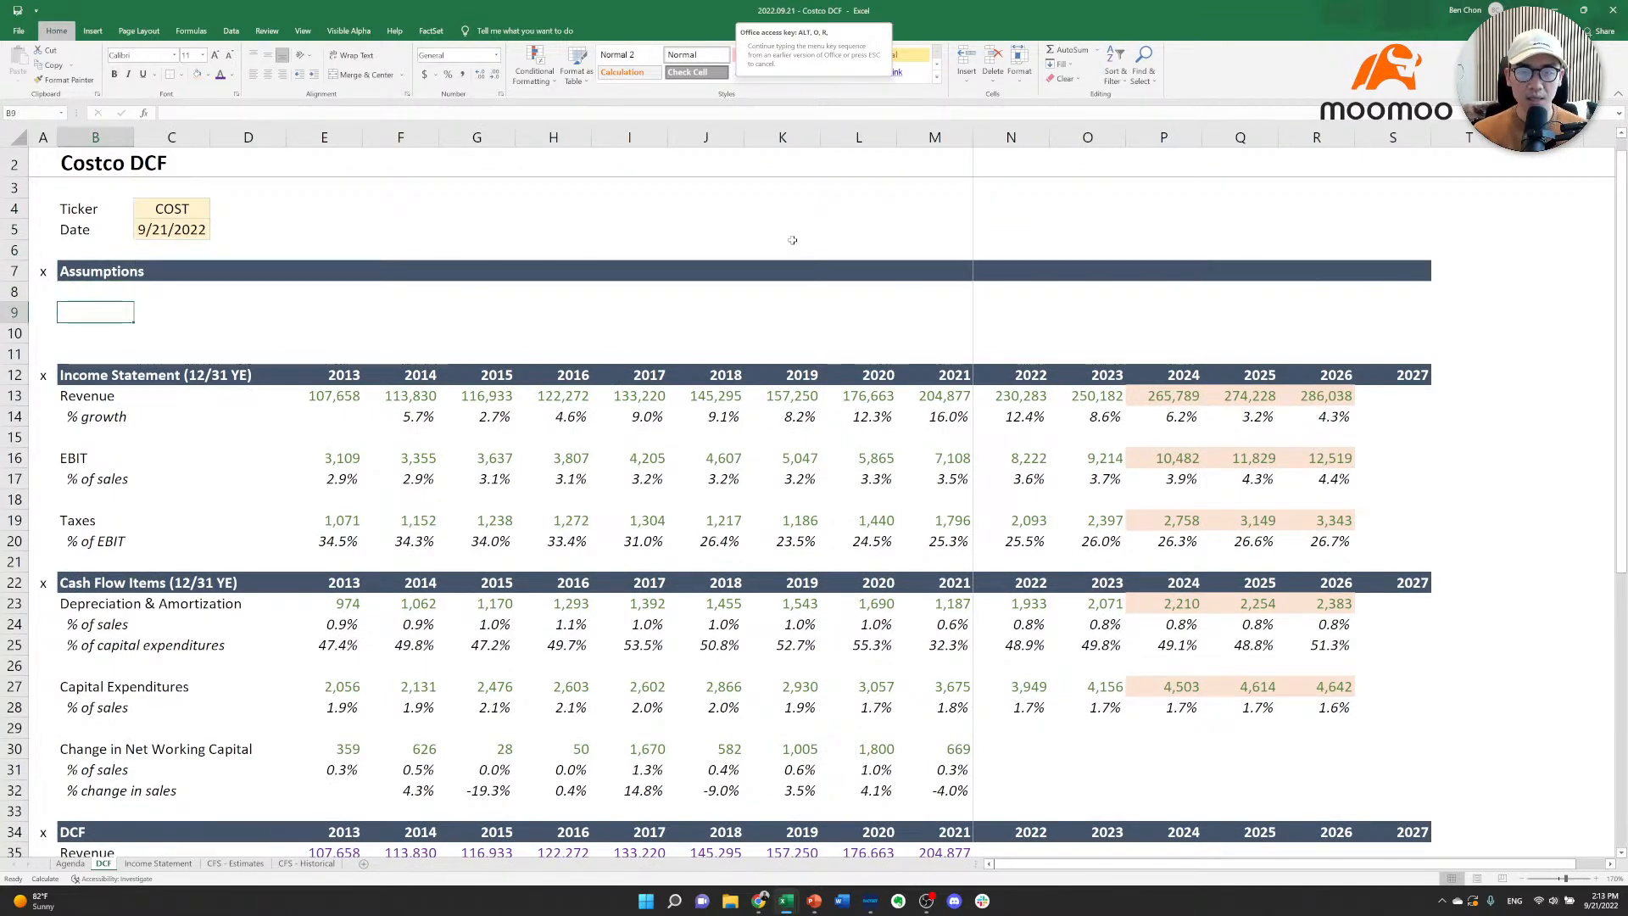
{"action": "key", "text": "alt+Tab"}
{"action": "key", "text": "alt+Down"}
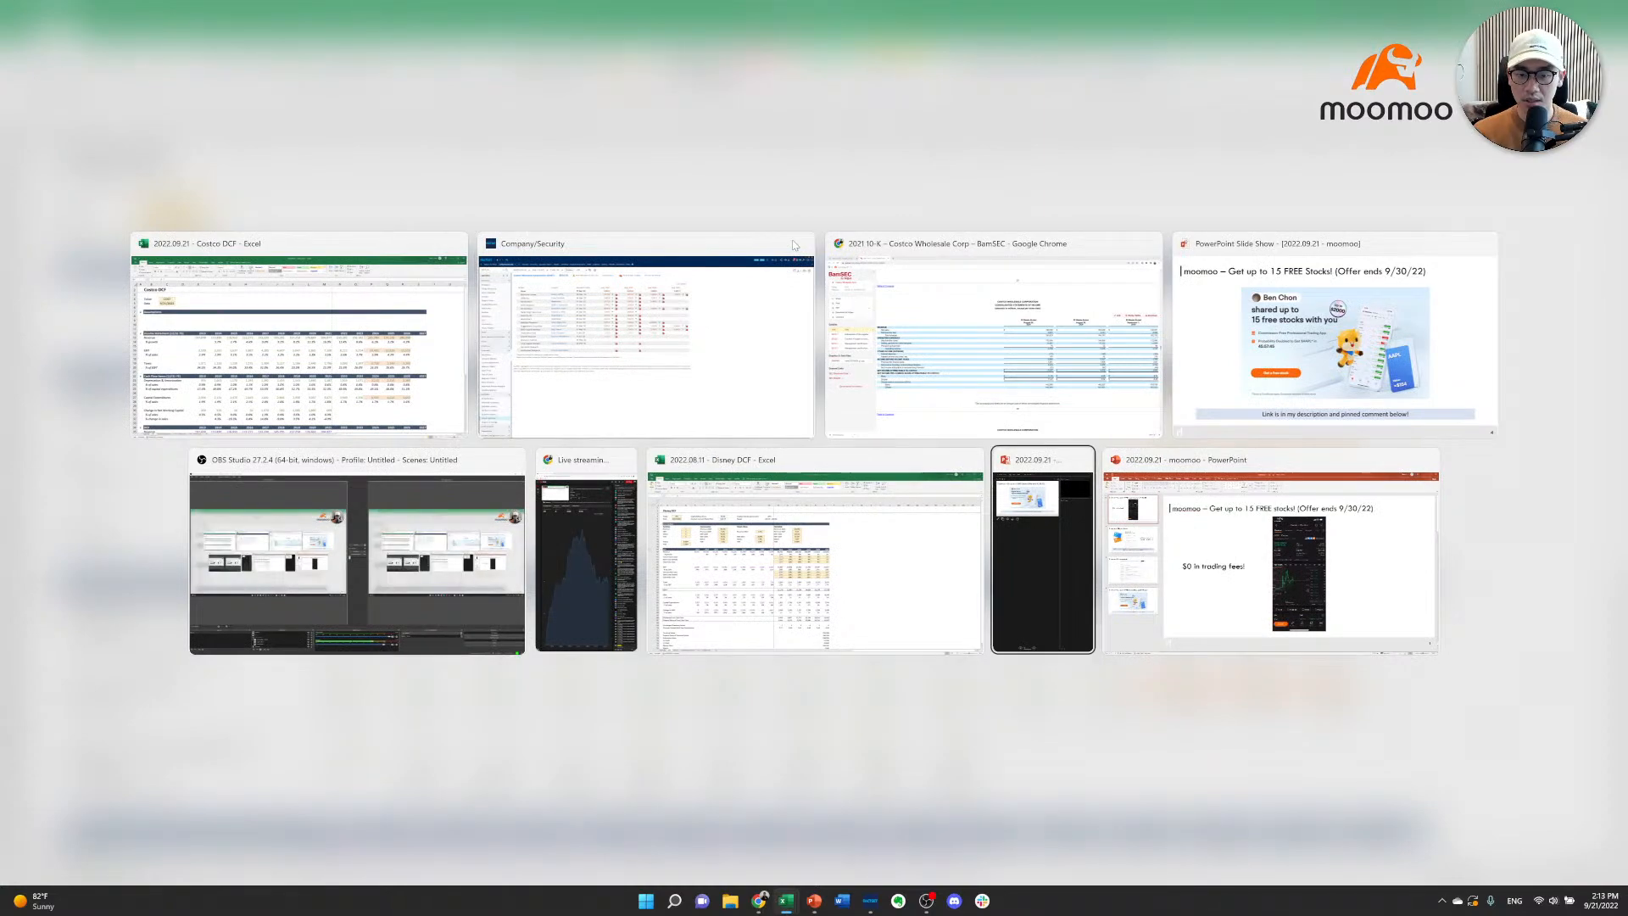
{"action": "key", "text": "Escape"}
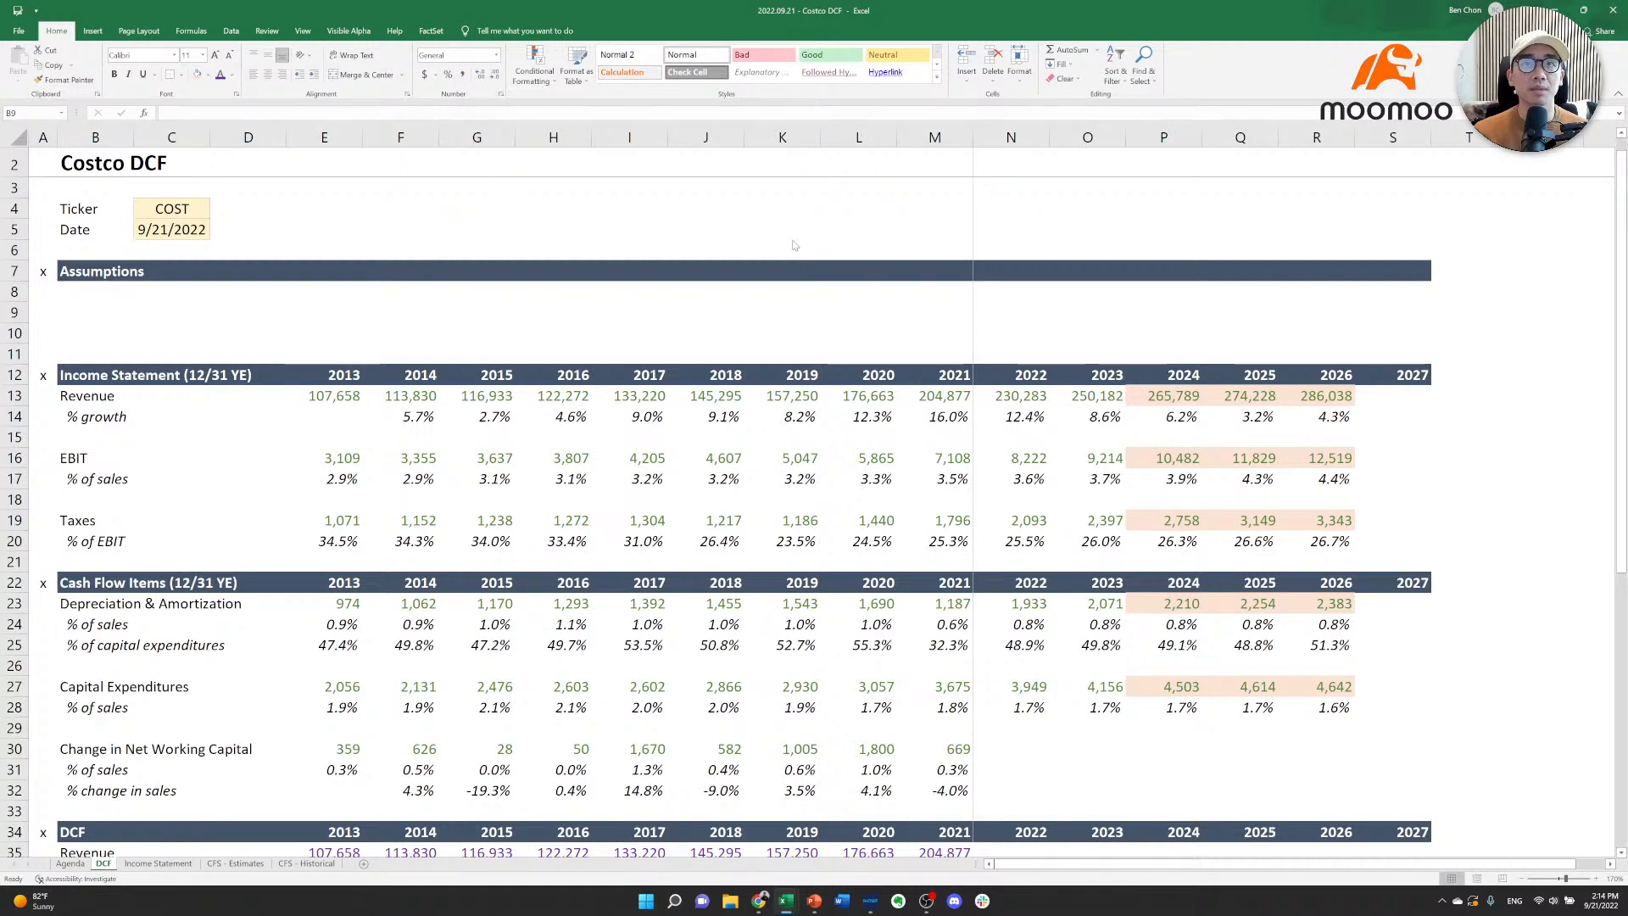
{"action": "key", "text": "ctrl+c"}
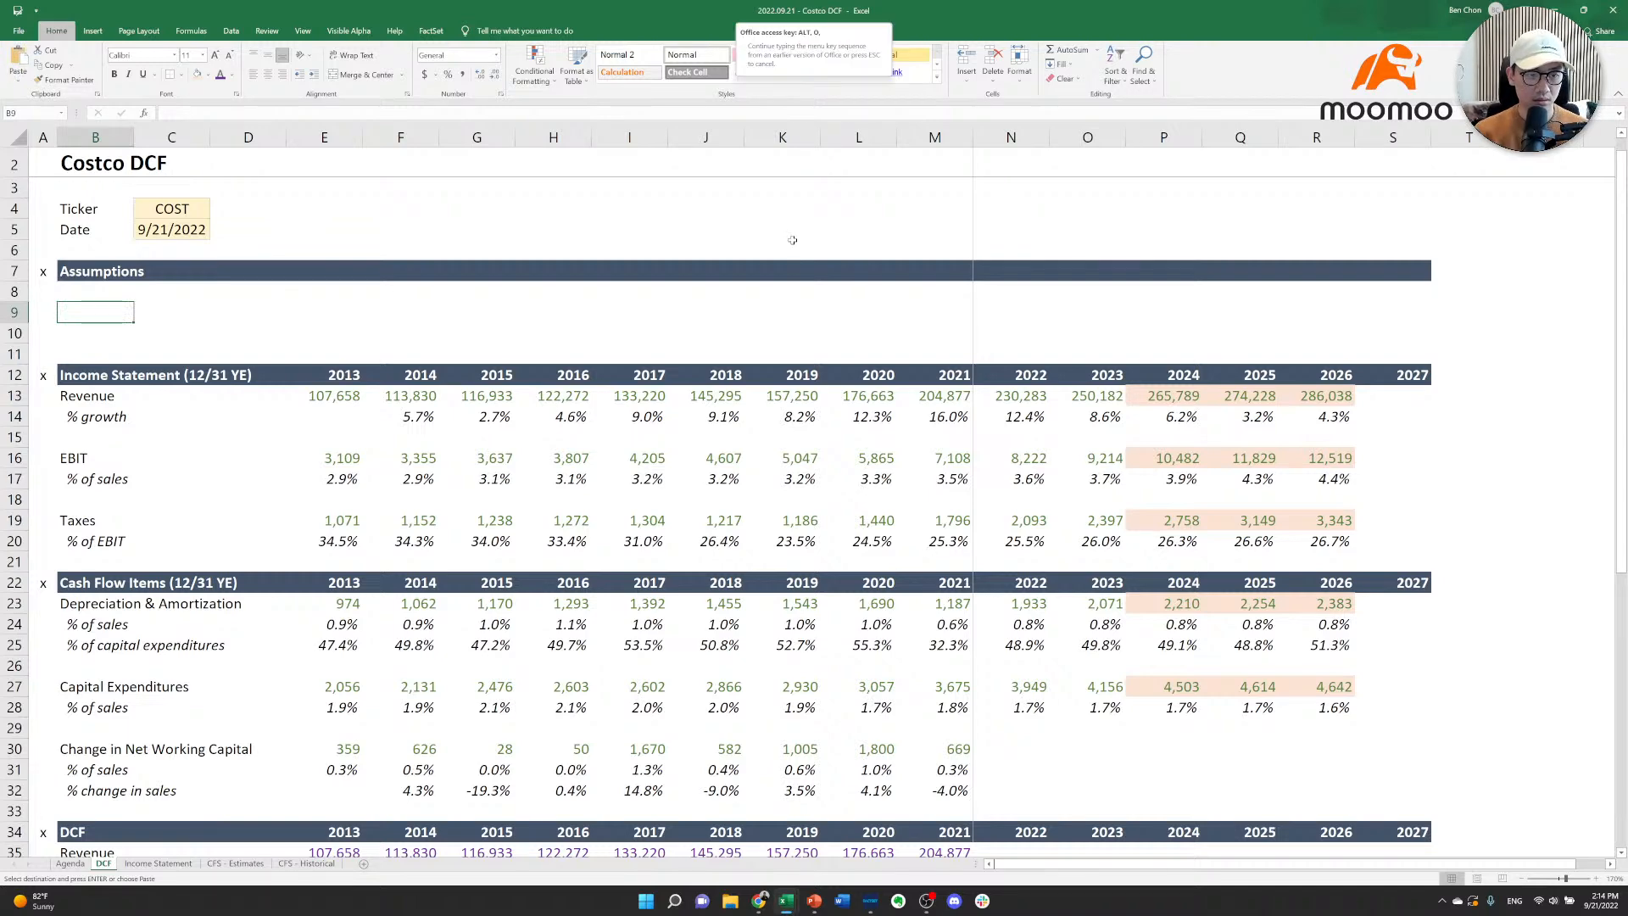
{"action": "key", "text": "Escape"}
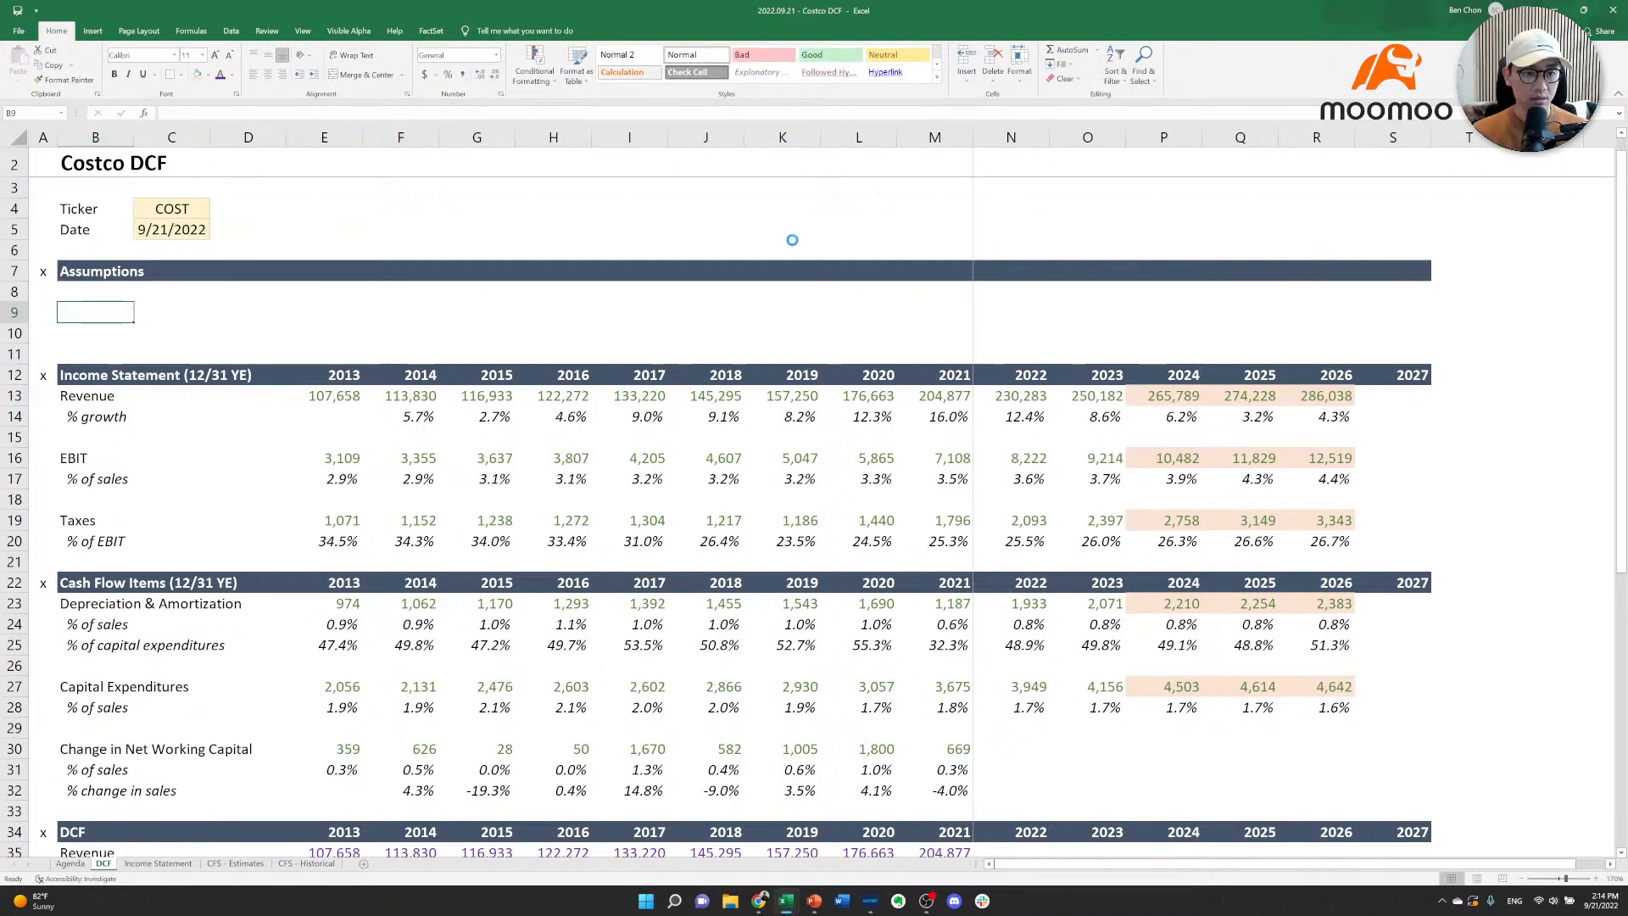
{"action": "key", "text": "F4"}
{"action": "key", "text": "F4"}
{"action": "key", "text": "F4"}
{"action": "key", "text": "F4"}
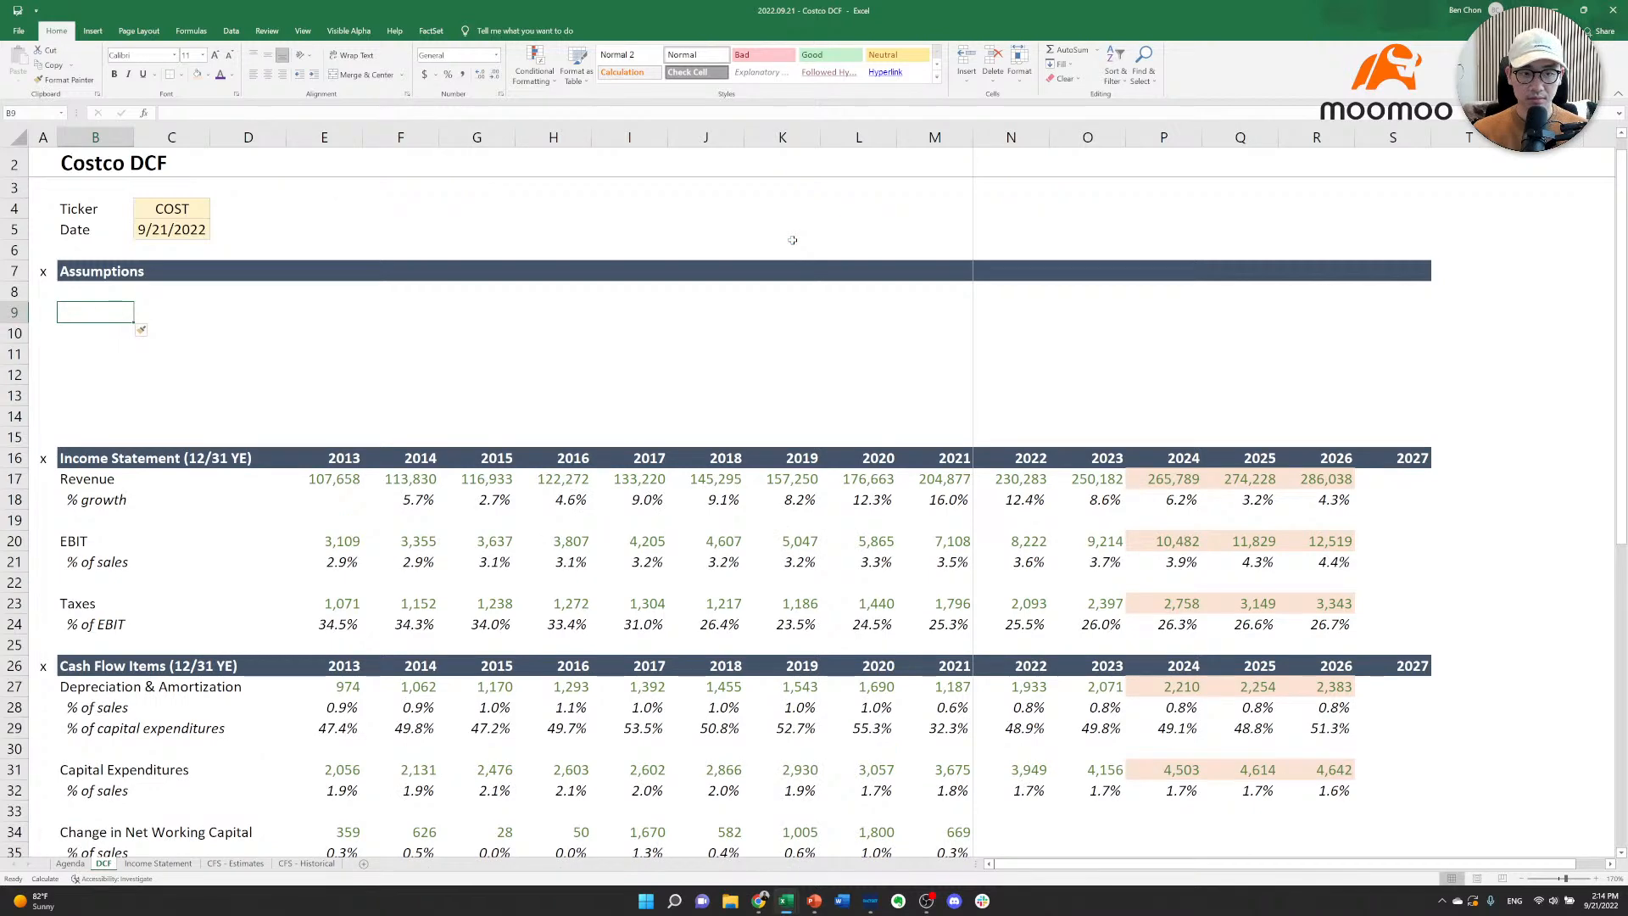
{"action": "key", "text": "F4"}
{"action": "key", "text": "F4"}
Copy the switches and scenario assumptions block from the Disney DCF workbook and paste it at B8 under Assumptions.
{"action": "key", "text": "alt+Tab"}
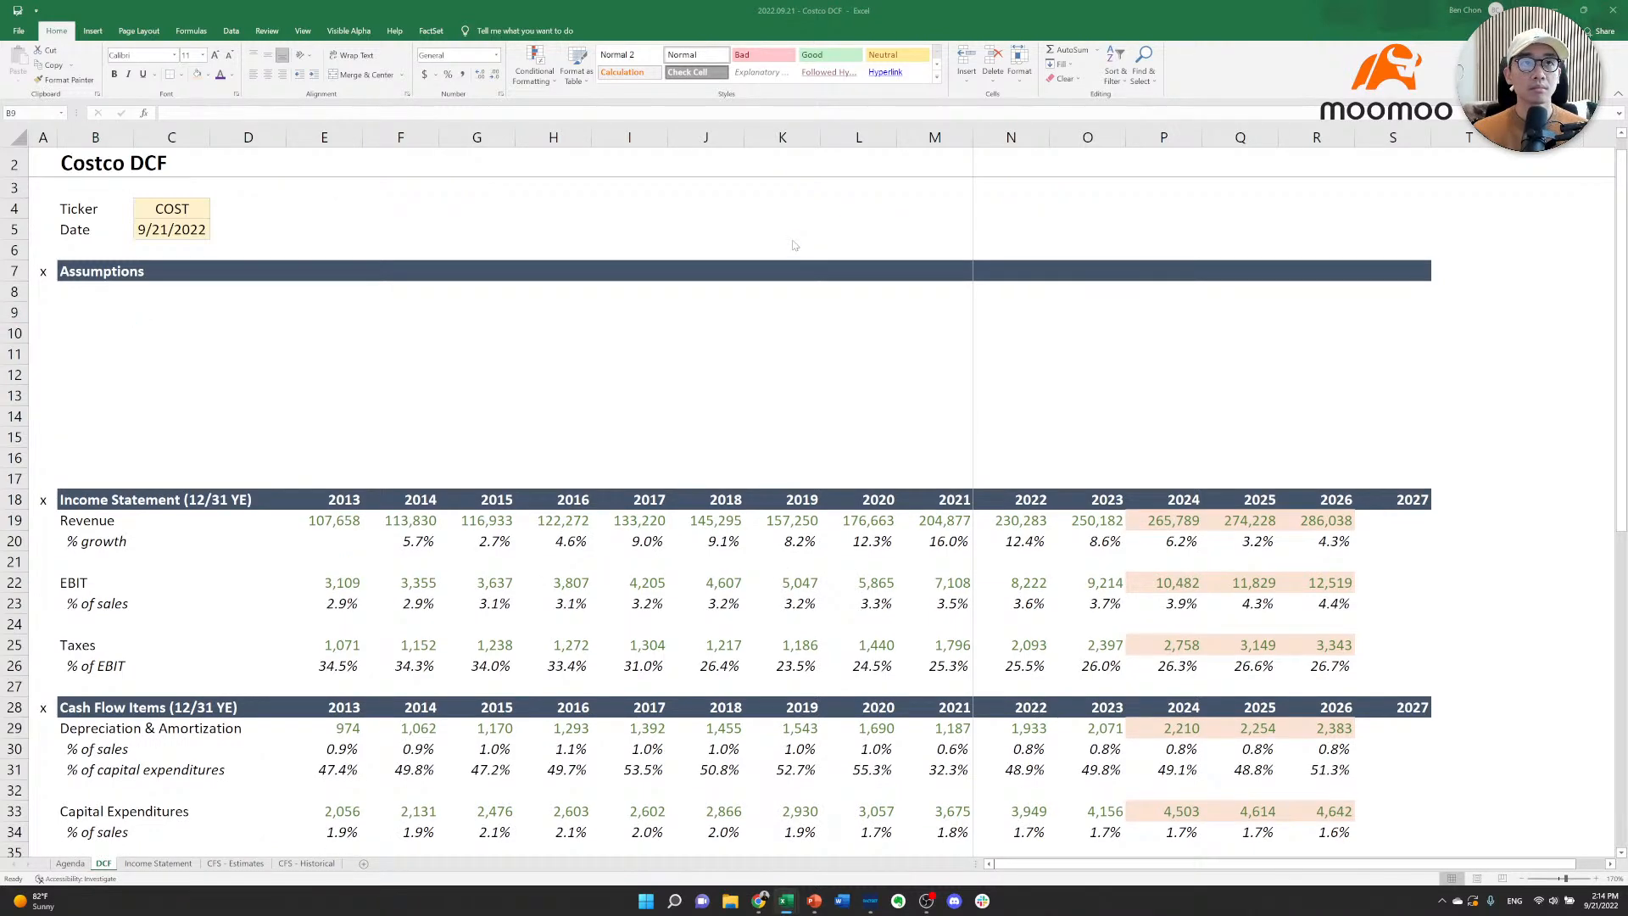
{"action": "key", "text": "alt+Tab"}
{"action": "key", "text": "Up"}
{"action": "key", "text": "ctrl+c"}
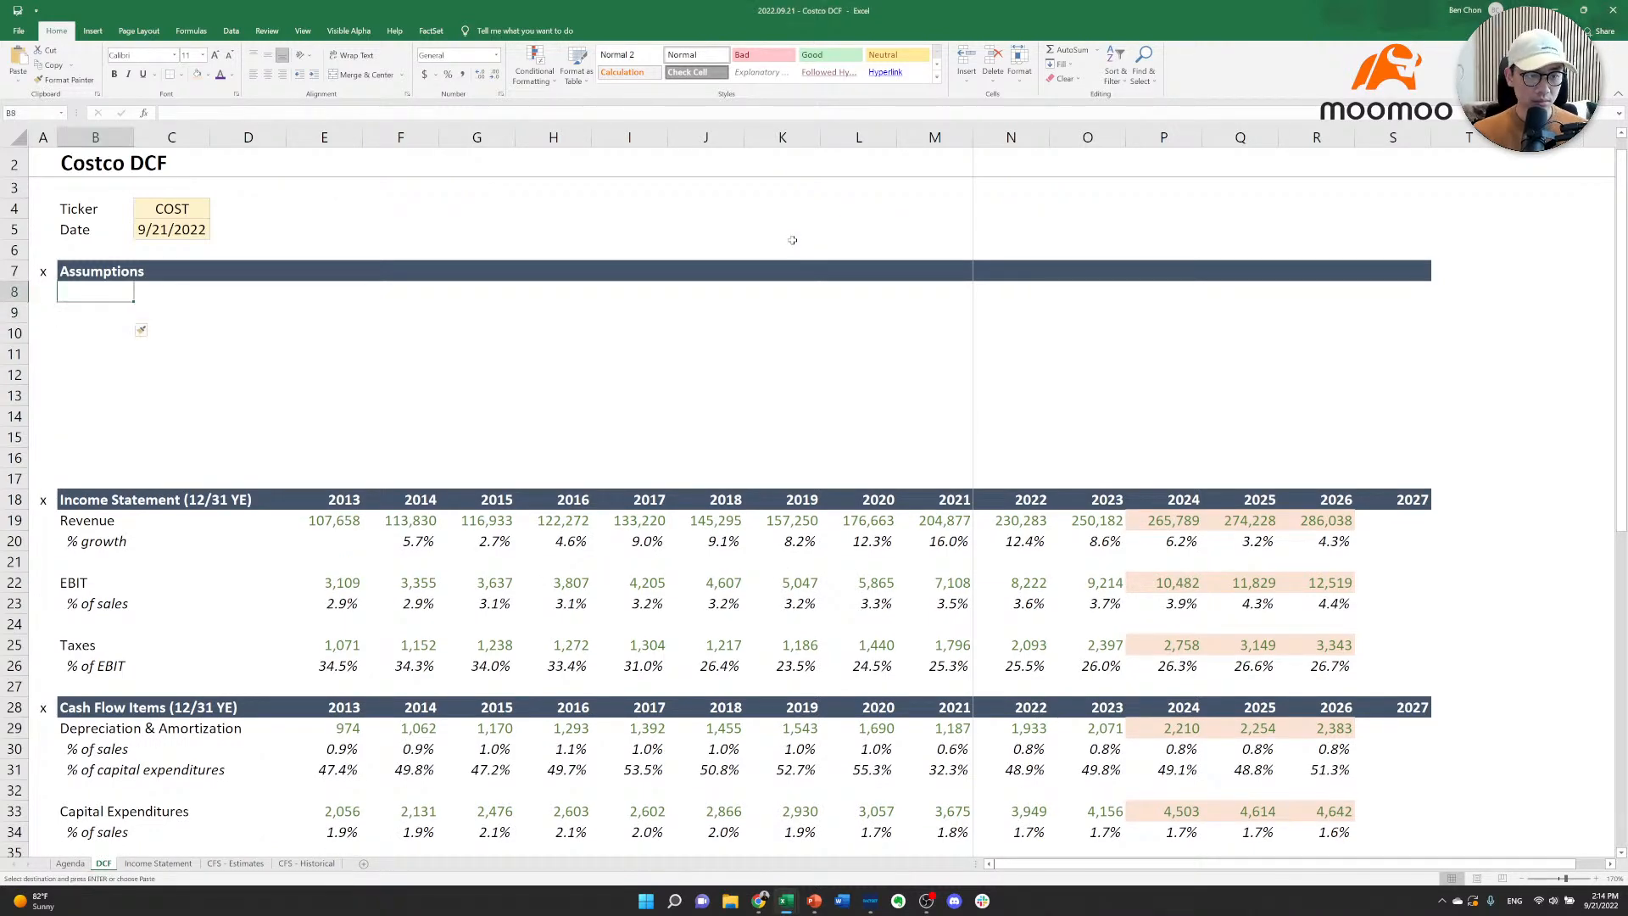
{"action": "key", "text": "ctrl+v"}
{"action": "key", "text": "Escape"}
Clear the Revenue, EBIT, WACC and TGR switch values in D9:D12.
{"action": "key", "text": "Right"}
{"action": "key", "text": "Down"}
{"action": "key", "text": "Down"}
{"action": "key", "text": "Right"}
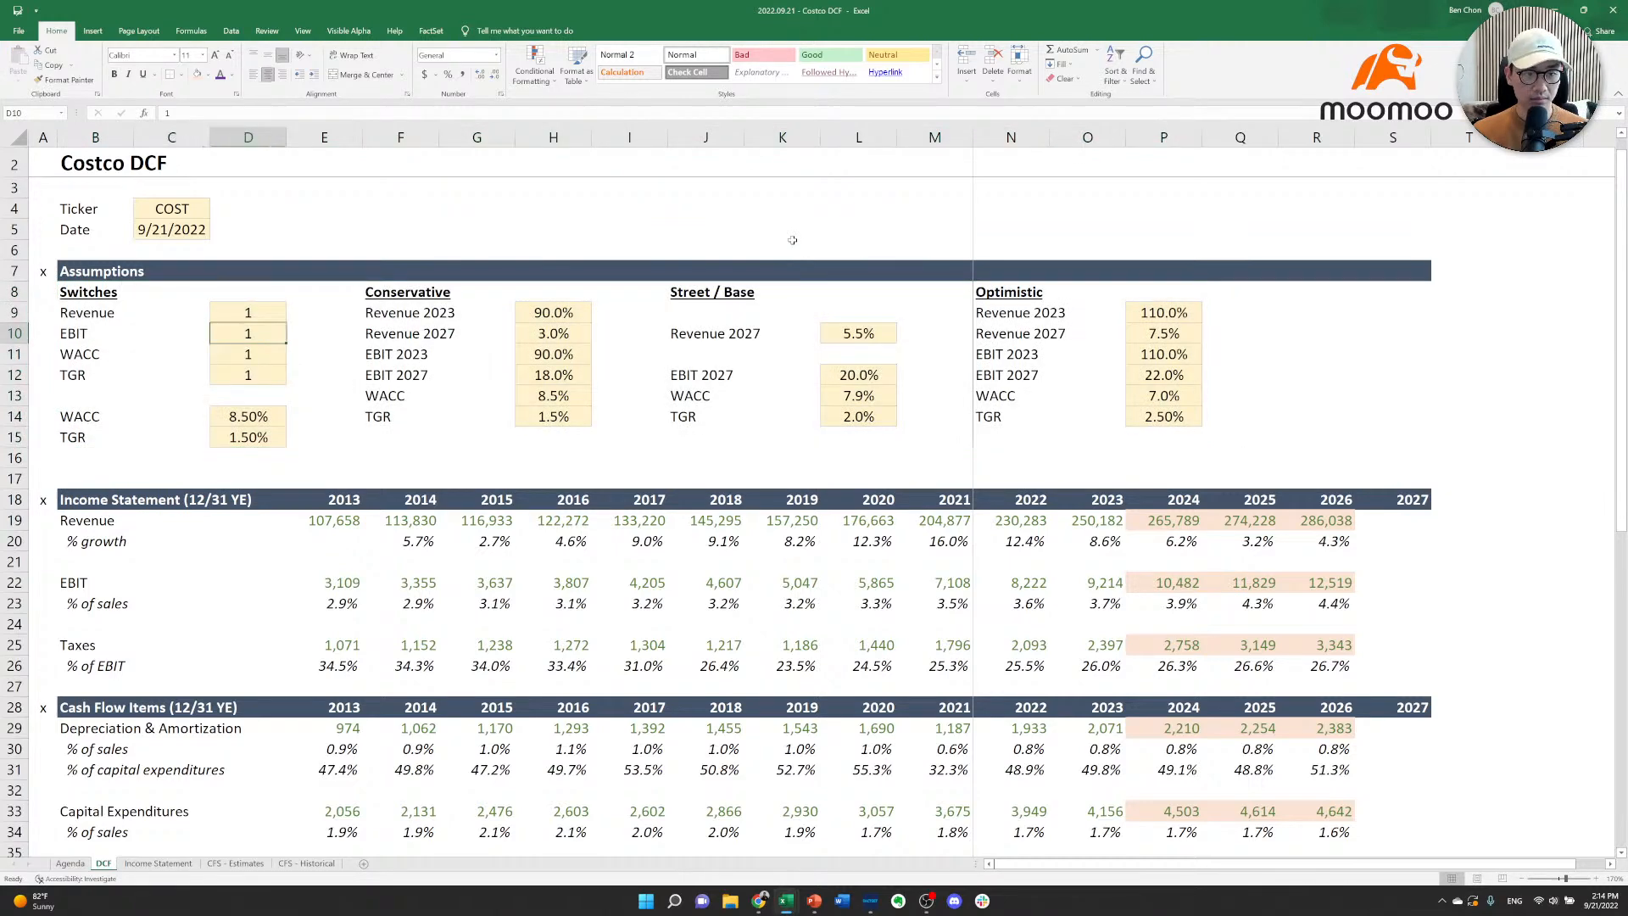
{"action": "key", "text": "Up"}
{"action": "key", "text": "shift+Down"}
{"action": "key", "text": "shift+Down"}
{"action": "key", "text": "shift+Down"}
{"action": "key", "text": "Delete"}
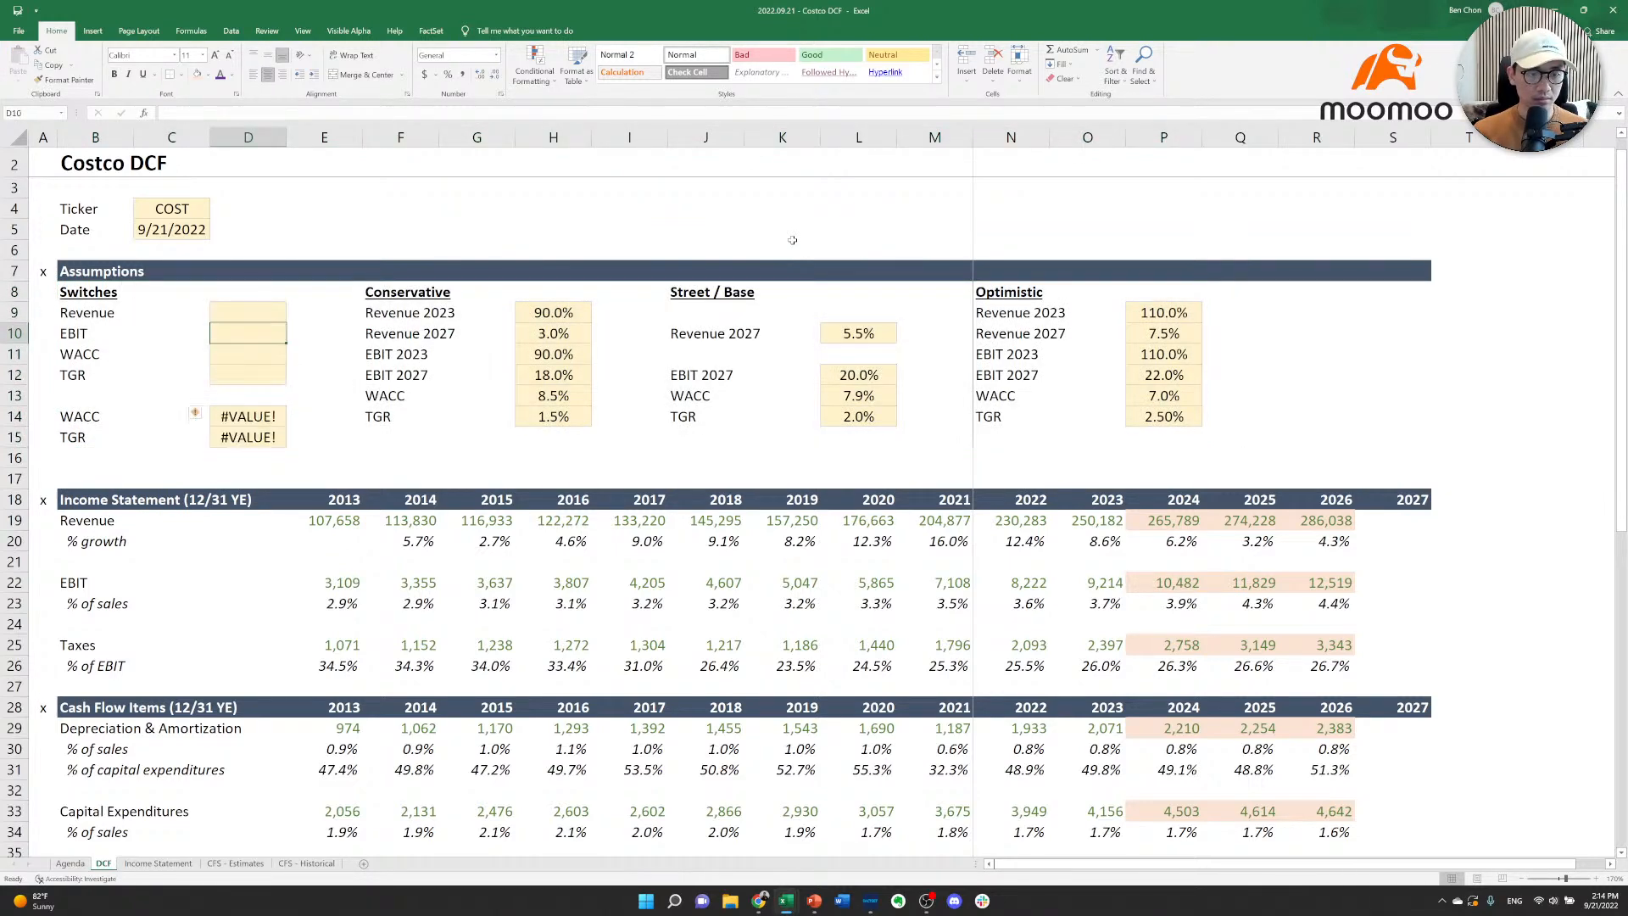
Clear the WACC and TGR formulas in D14:D15 below the switches.
{"action": "key", "text": "Down"}
{"action": "key", "text": "Down"}
{"action": "key", "text": "Down"}
{"action": "key", "text": "Down"}
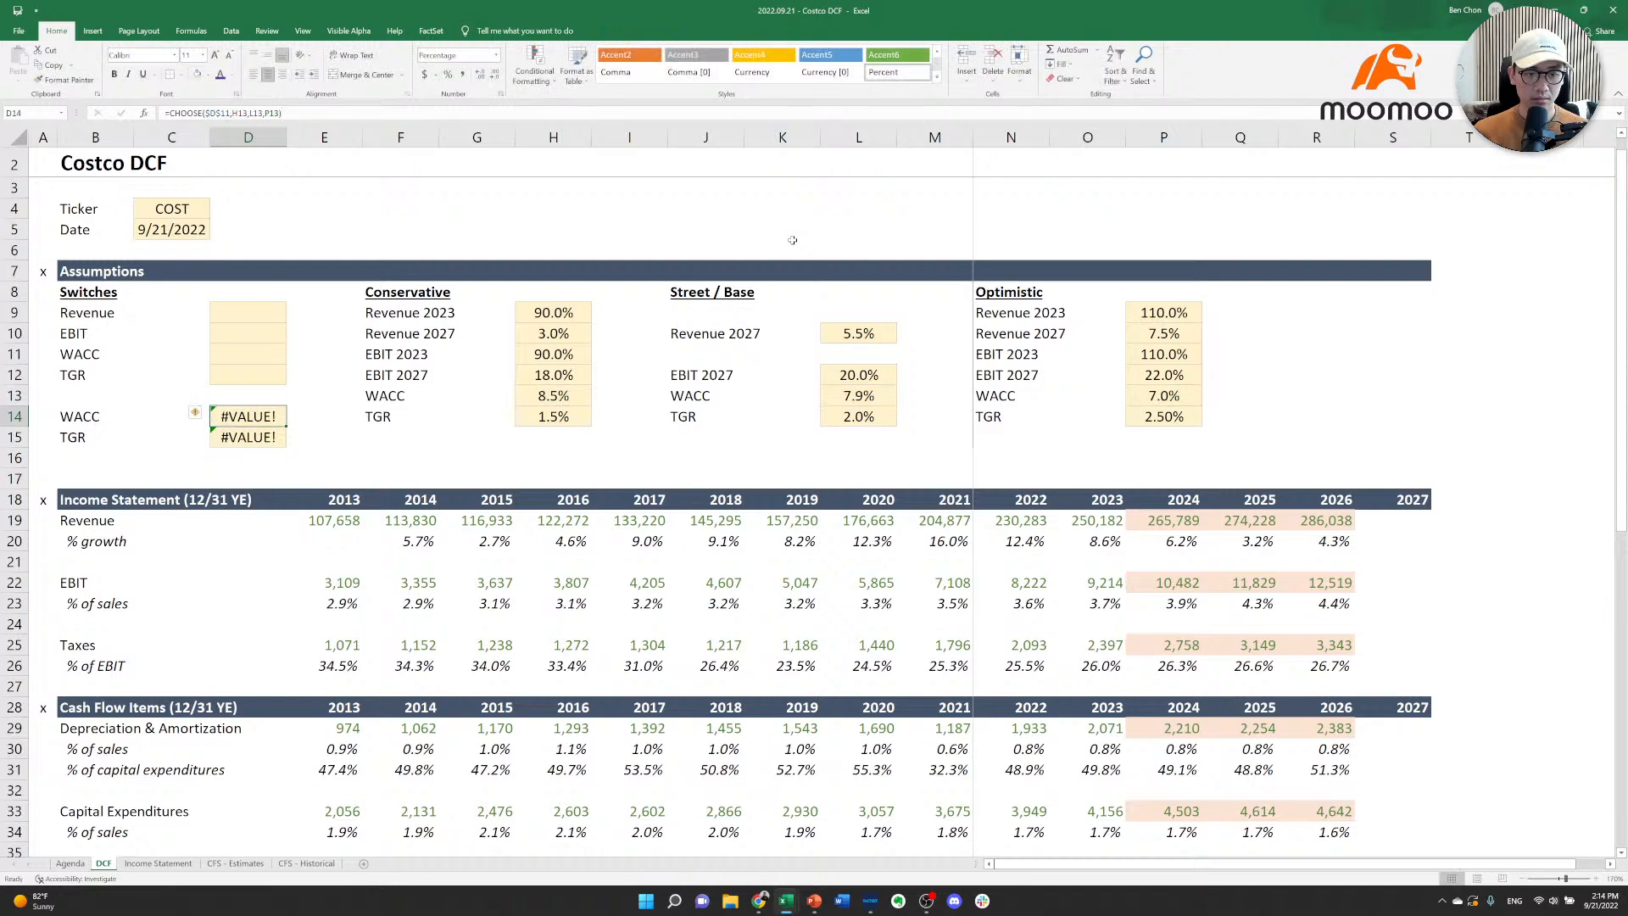
{"action": "key", "text": "shift+Down"}
{"action": "key", "text": "Delete"}
Clear the Conservative scenario inputs in H9:H14.
{"action": "key", "text": "Right"}
{"action": "key", "text": "Right"}
{"action": "key", "text": "Right"}
{"action": "key", "text": "Right"}
{"action": "key", "text": "shift+Up"}
{"action": "key", "text": "shift+Up"}
{"action": "key", "text": "shift+Up"}
{"action": "key", "text": "shift+Up"}
{"action": "key", "text": "shift+Up"}
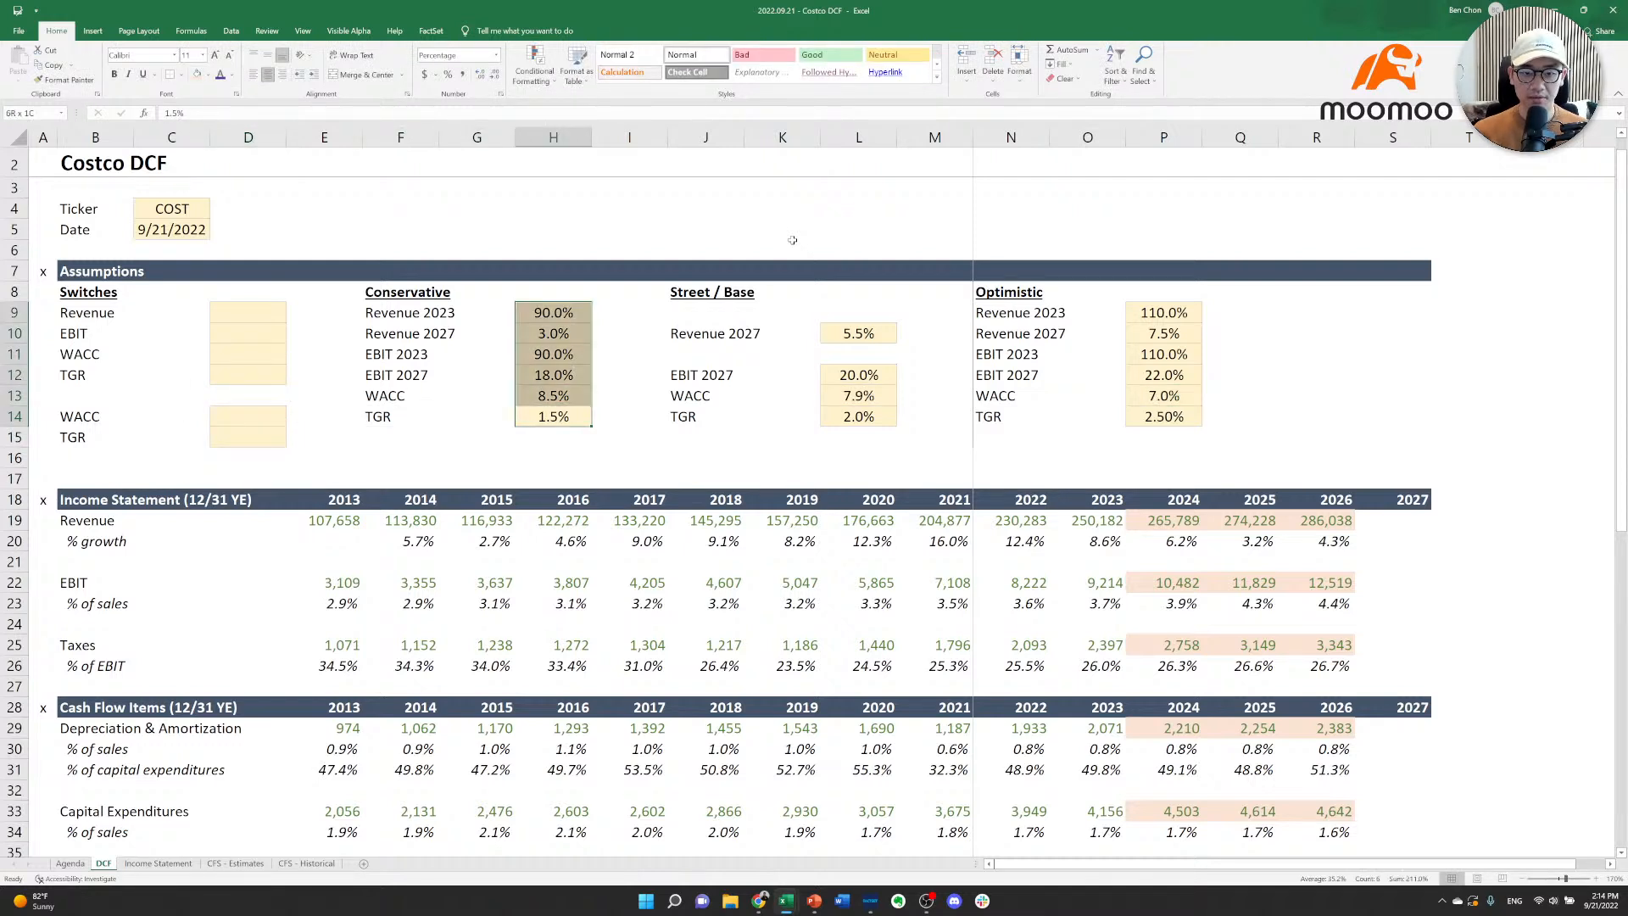
{"action": "key", "text": "Delete"}
Clear the Street / Base scenario inputs in L10:L14.
{"action": "key", "text": "Right"}
{"action": "key", "text": "Right"}
{"action": "key", "text": "Right"}
{"action": "key", "text": "Right"}
{"action": "key", "text": "shift+Up"}
{"action": "key", "text": "shift+Up"}
{"action": "key", "text": "shift+Up"}
{"action": "key", "text": "shift+Up"}
{"action": "key", "text": "shift+Up"}
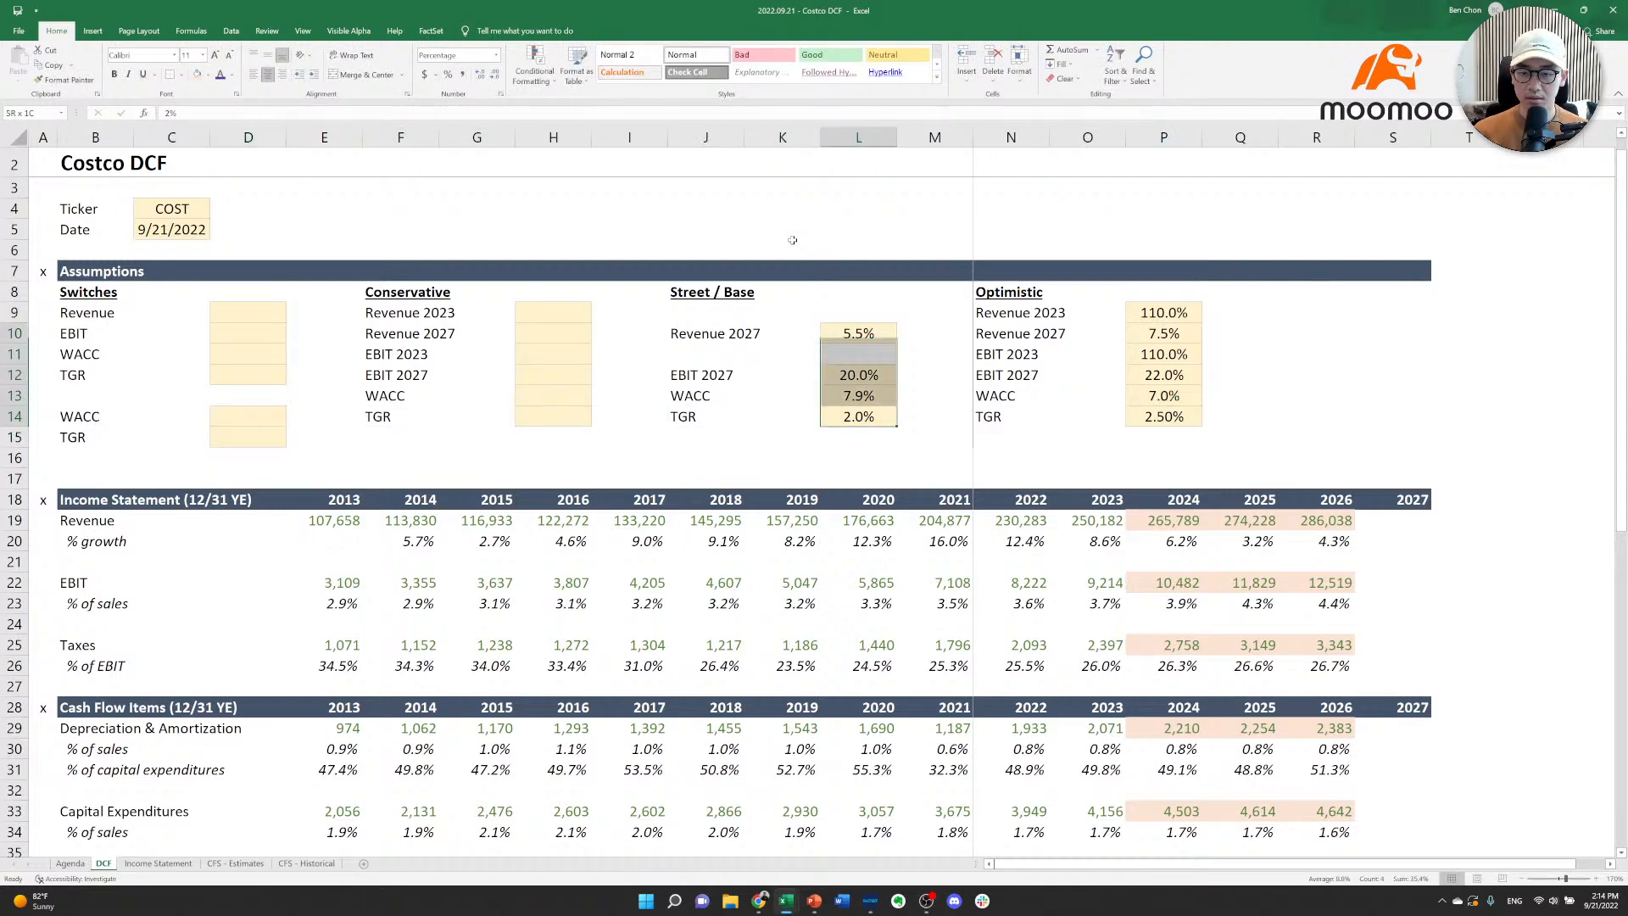
{"action": "key", "text": "Delete"}
Clear the Optimistic scenario inputs in P9:P14.
{"action": "key", "text": "Right"}
{"action": "key", "text": "Right"}
{"action": "key", "text": "Right"}
{"action": "key", "text": "Right"}
{"action": "key", "text": "Right"}
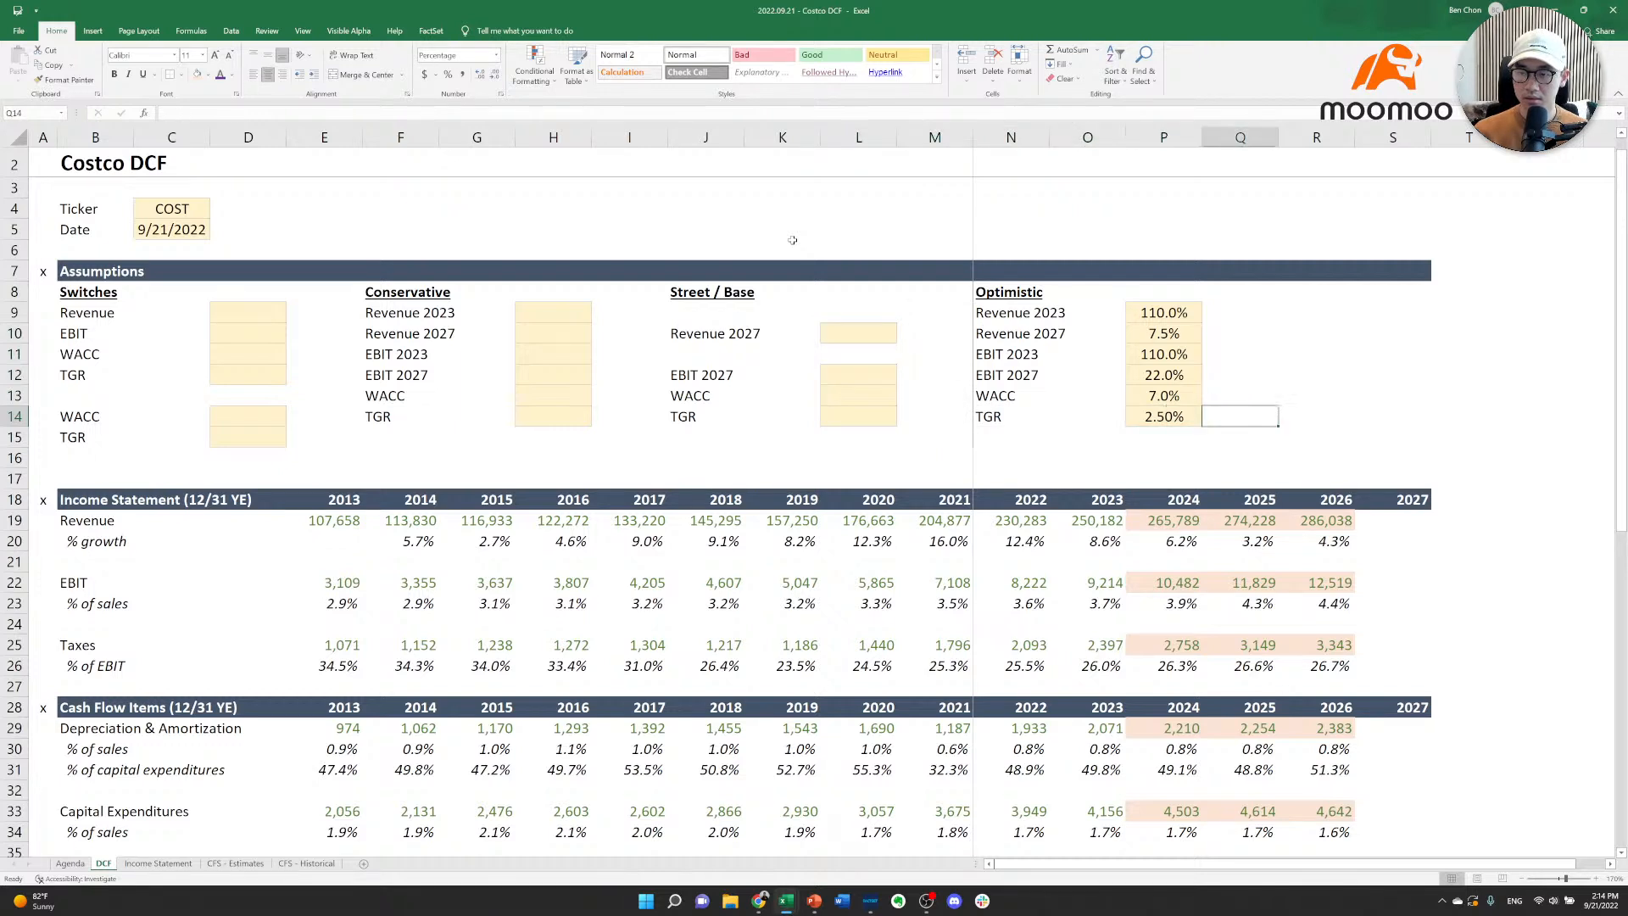
{"action": "key", "text": "Left"}
{"action": "key", "text": "shift+Up"}
{"action": "key", "text": "shift+Up"}
{"action": "key", "text": "shift+Up"}
{"action": "key", "text": "shift+Up"}
{"action": "key", "text": "shift+Up"}
{"action": "key", "text": "Delete"}
Group the Cash Flow Items section, rows 28 to 39, into a row outline.
{"action": "key", "text": "Left"}
{"action": "key", "text": "Down"}
{"action": "key", "text": "Down"}
{"action": "key", "text": "Down"}
{"action": "key", "text": "Down"}
{"action": "key", "text": "Down"}
{"action": "key", "text": "Down"}
{"action": "key", "text": "Down"}
{"action": "key", "text": "Down"}
{"action": "key", "text": "Down"}
{"action": "key", "text": "Down"}
{"action": "key", "text": "Down"}
{"action": "key", "text": "Down"}
{"action": "key", "text": "Down"}
{"action": "key", "text": "Down"}
{"action": "key", "text": "Down"}
{"action": "key", "text": "Down"}
{"action": "key", "text": "Down"}
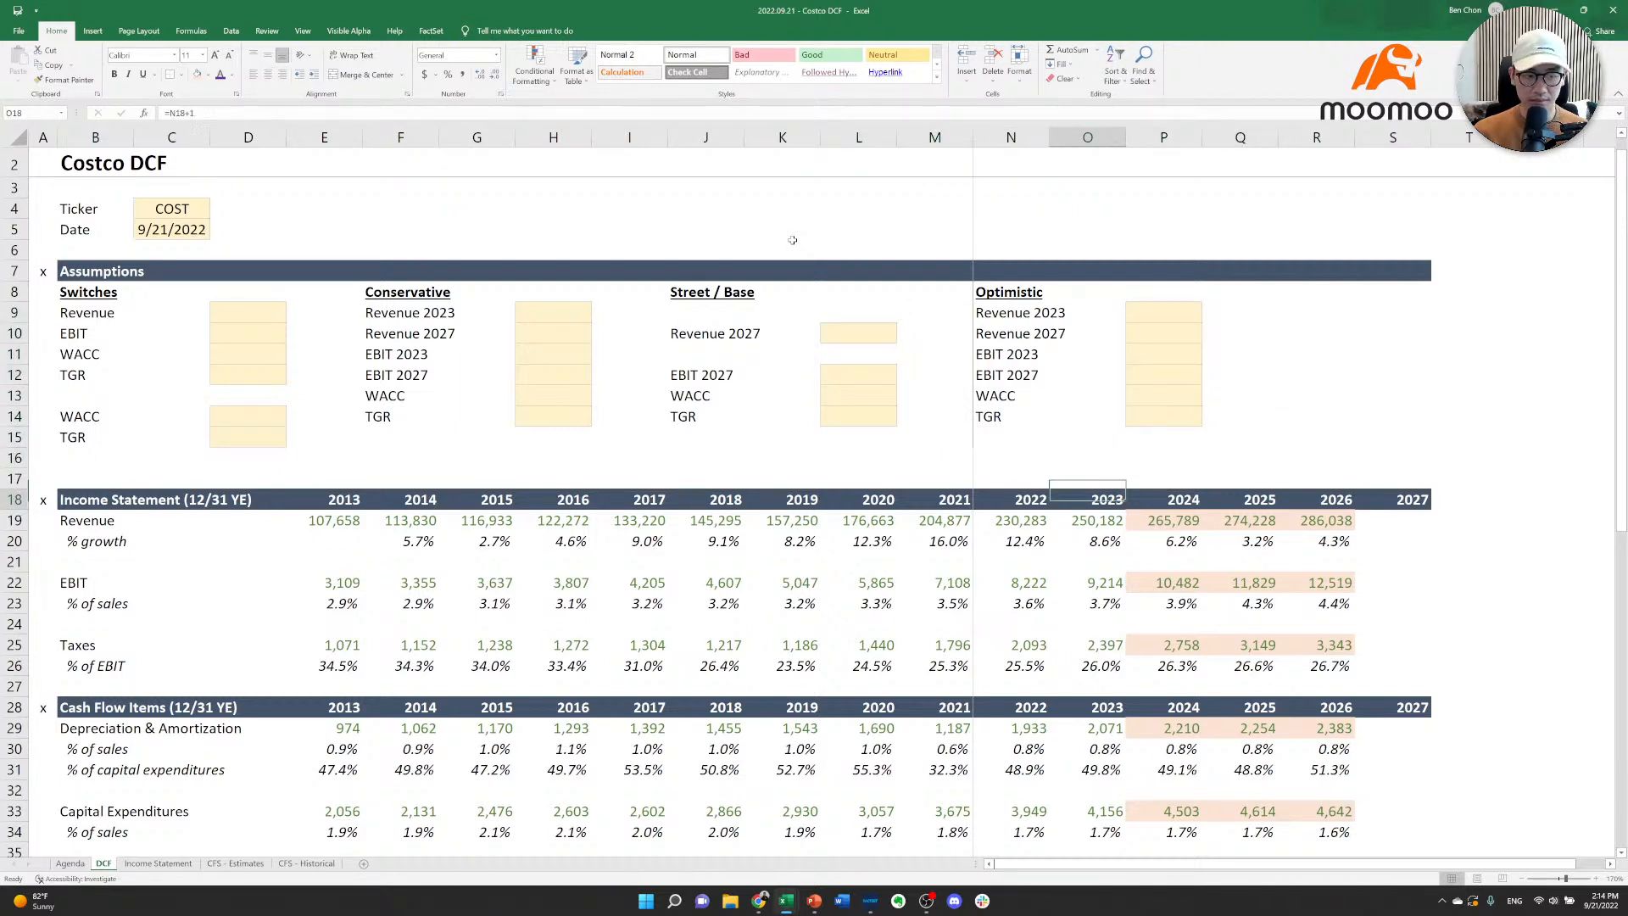
{"action": "key", "text": "Left"}
{"action": "key", "text": "Left"}
{"action": "key", "text": "Left"}
{"action": "key", "text": "Up"}
{"action": "key", "text": "Up"}
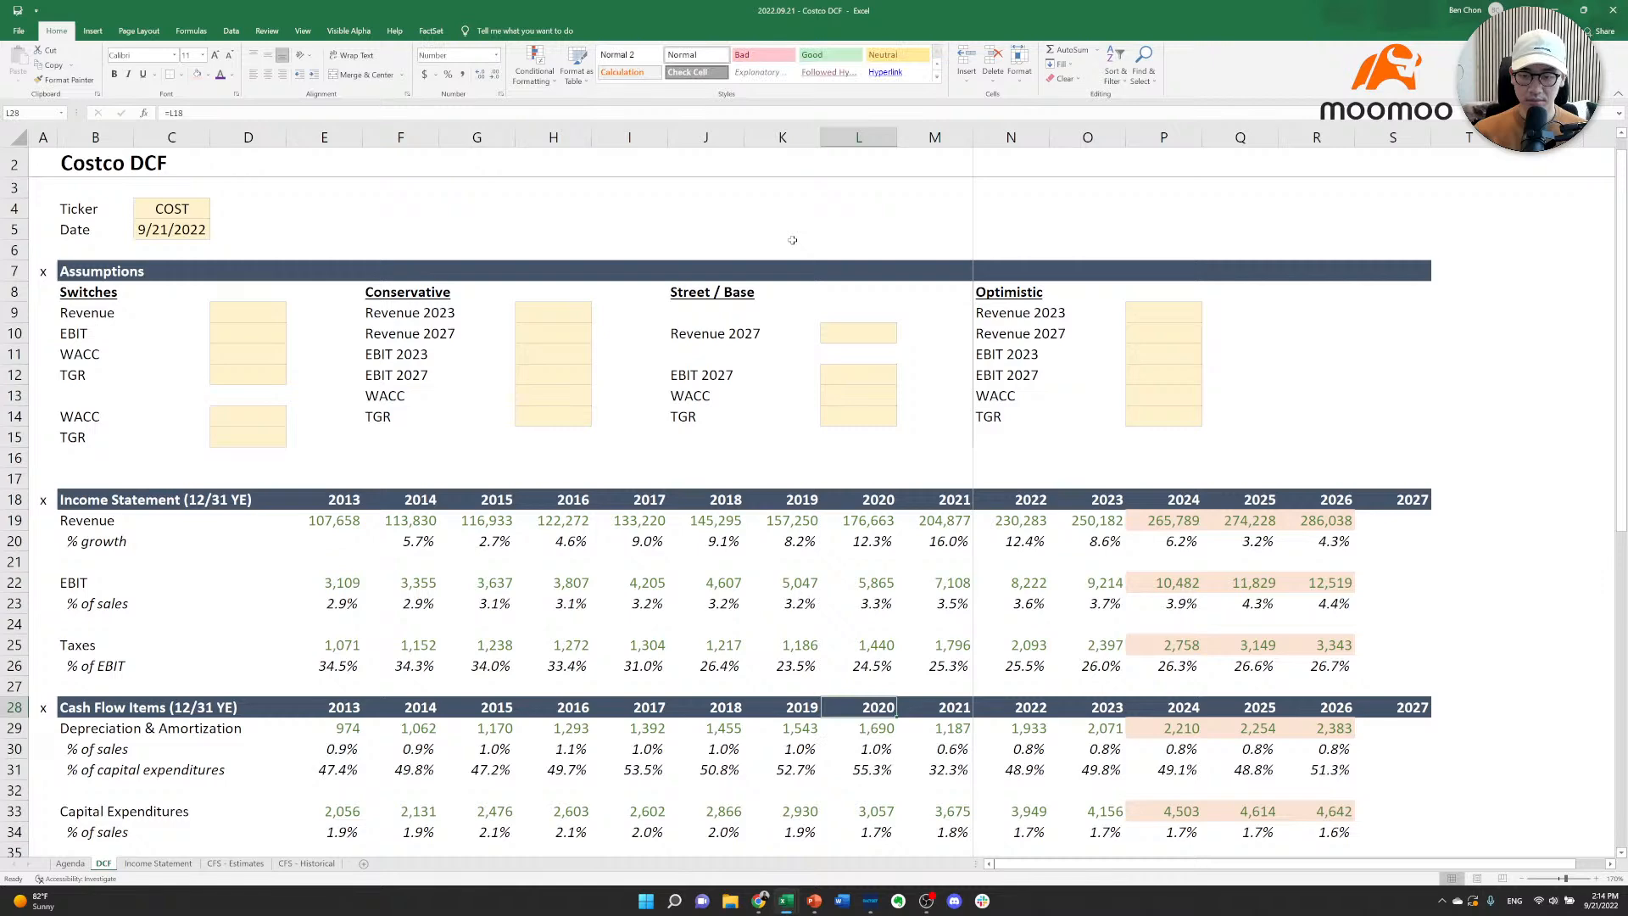
{"action": "key", "text": "Up"}
{"action": "key", "text": "shift+space"}
{"action": "key", "text": "shift+Down"}
{"action": "key", "text": "shift+Down"}
{"action": "key", "text": "shift+Down"}
{"action": "key", "text": "shift+Down"}
{"action": "key", "text": "shift+Down"}
{"action": "key", "text": "shift+Down"}
{"action": "key", "text": "shift+Down"}
{"action": "key", "text": "shift+Down"}
{"action": "key", "text": "shift+Down"}
{"action": "key", "text": "shift+Down"}
{"action": "key", "text": "shift+Down"}
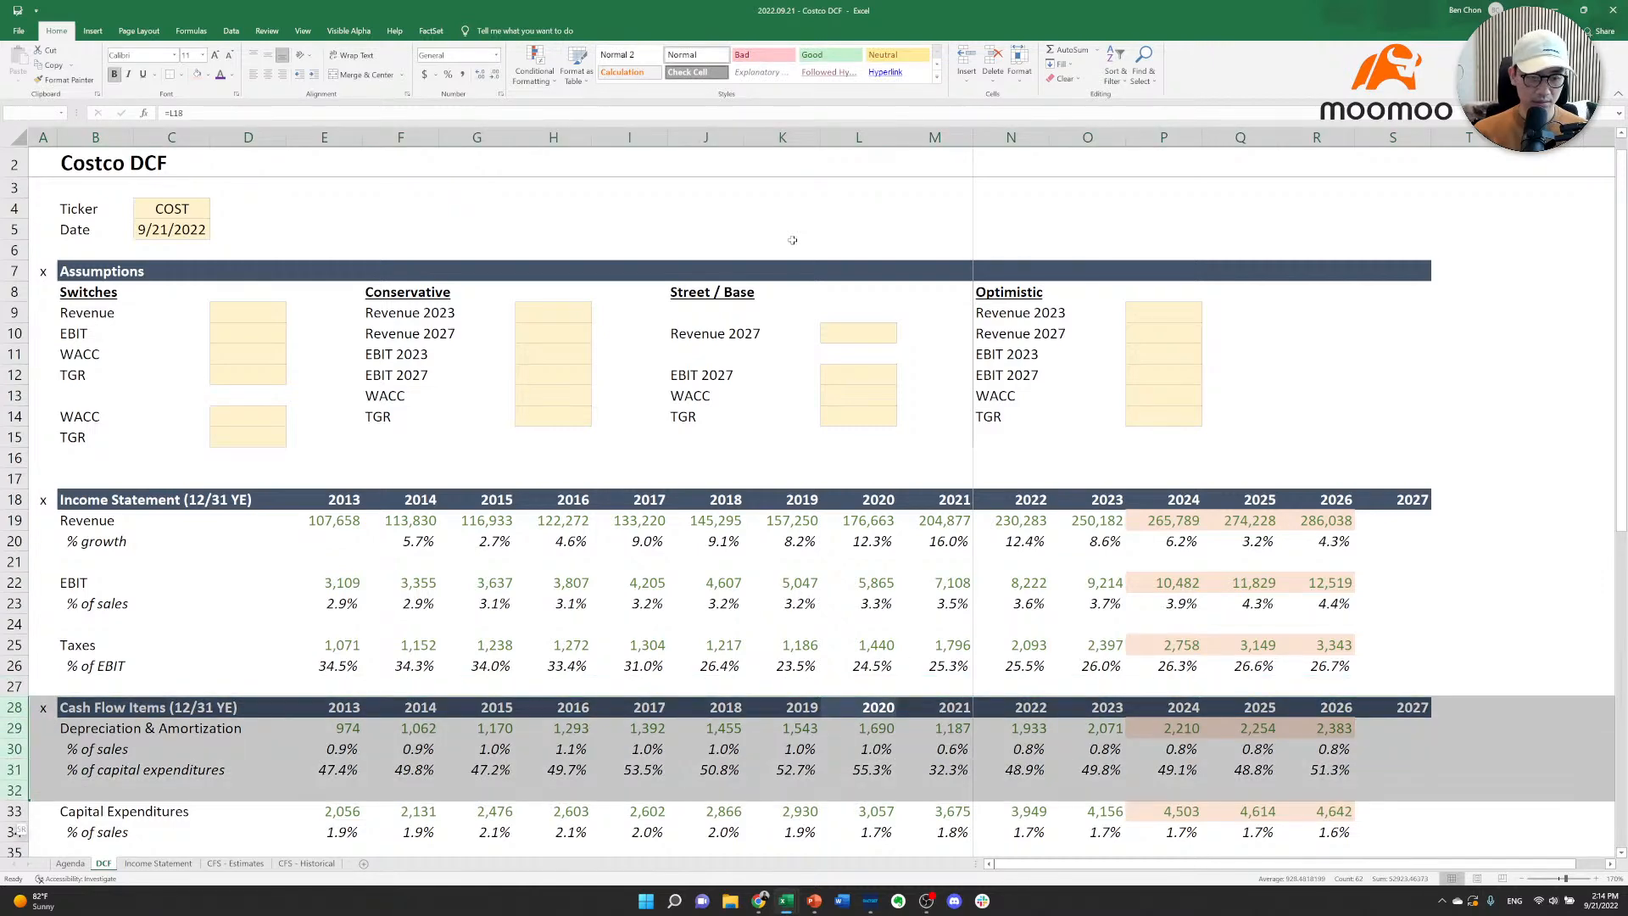
{"action": "key", "text": "shift+Down"}
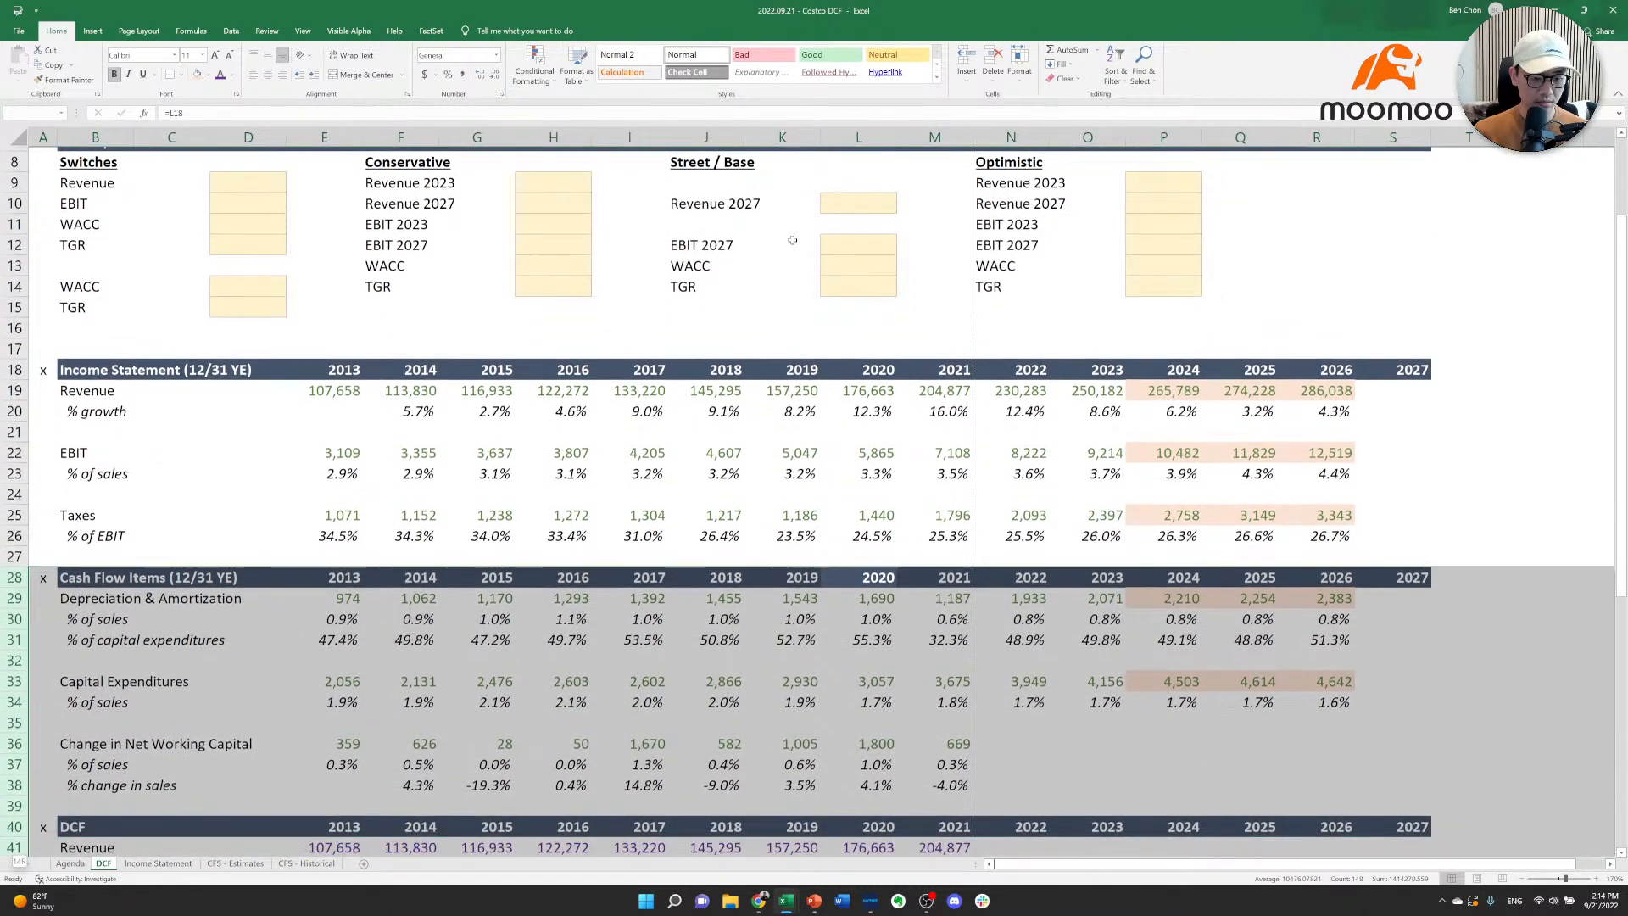
{"action": "key", "text": "alt+a"}
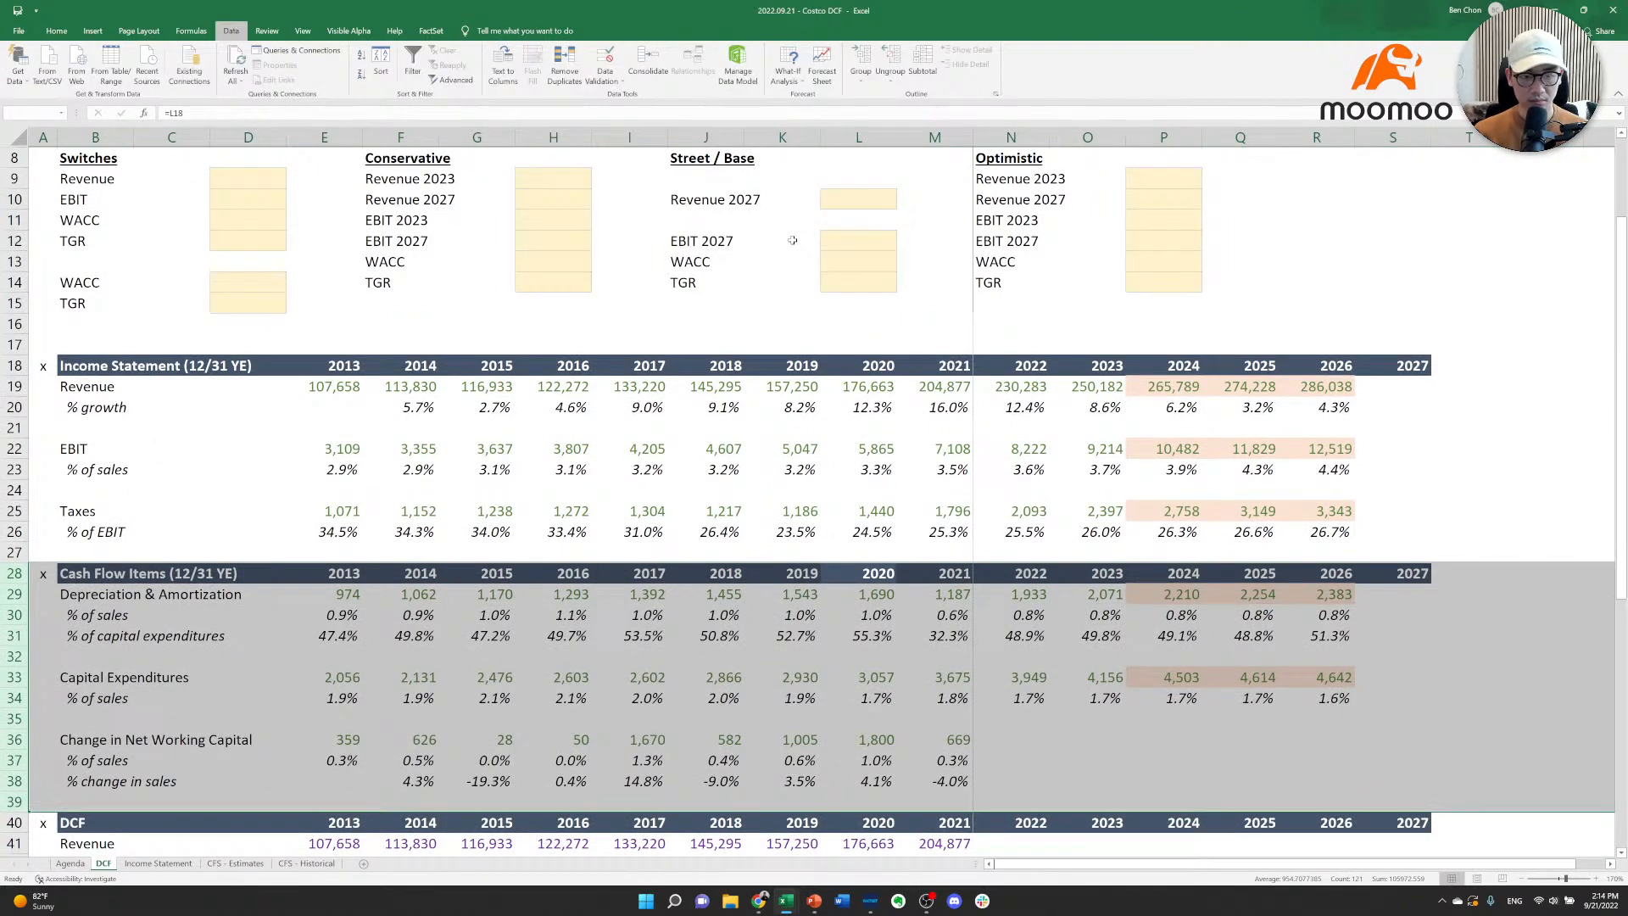
{"action": "key", "text": "g"}
{"action": "key", "text": "g"}
{"action": "type", "text": "h"}
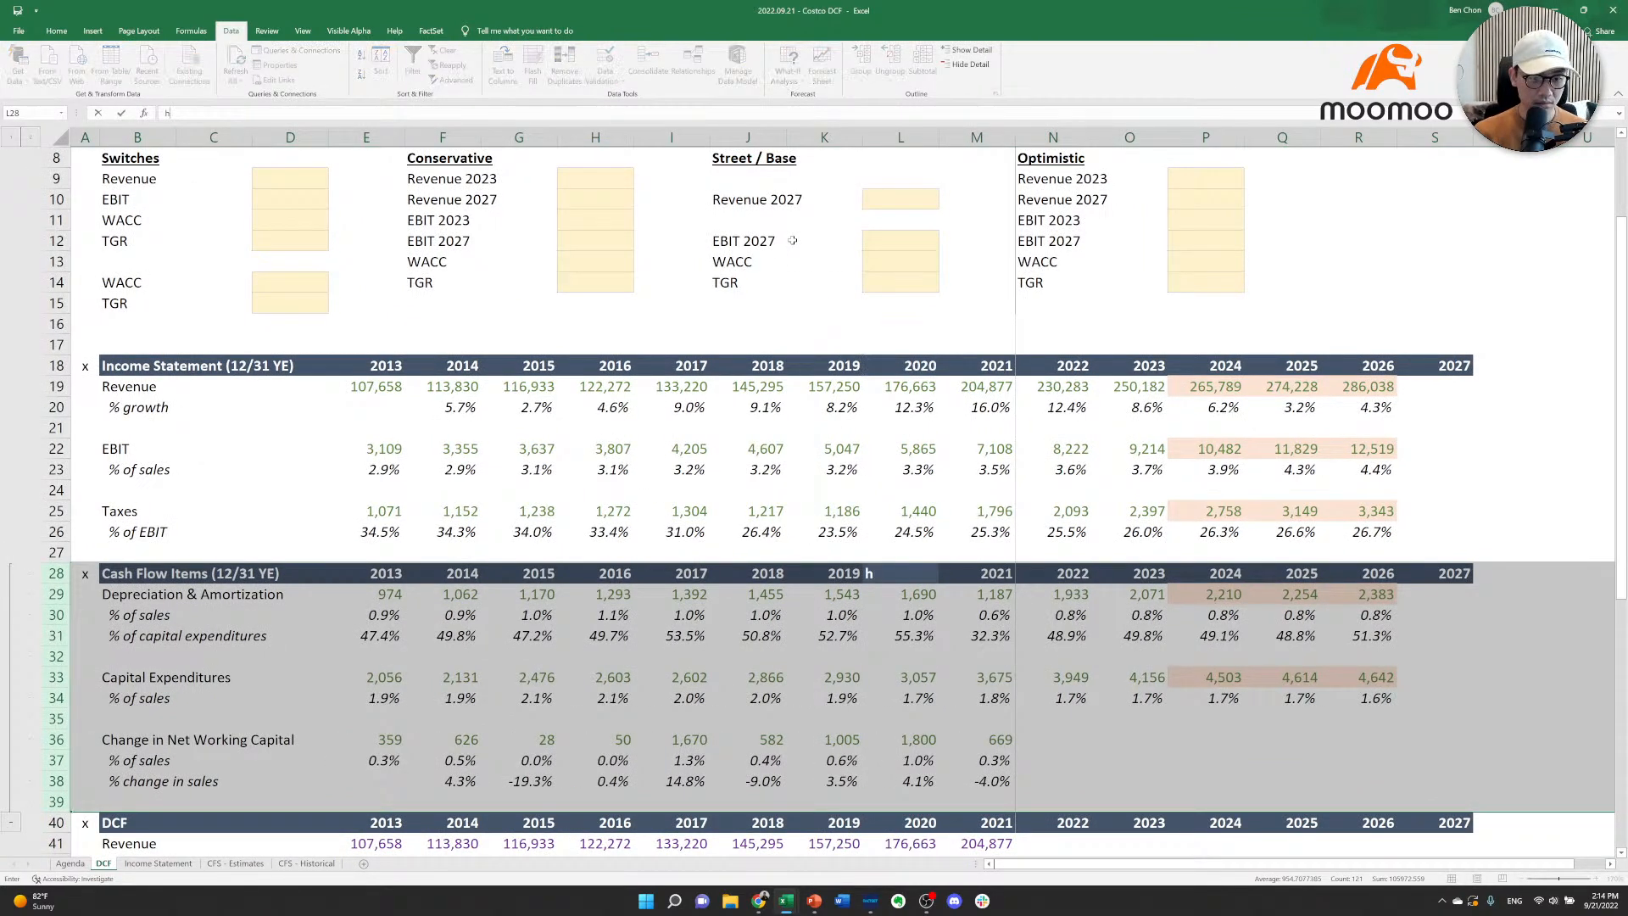
{"action": "key", "text": "Down"}
{"action": "key", "text": "Down"}
{"action": "key", "text": "Down"}
{"action": "key", "text": "Down"}
{"action": "key", "text": "Down"}
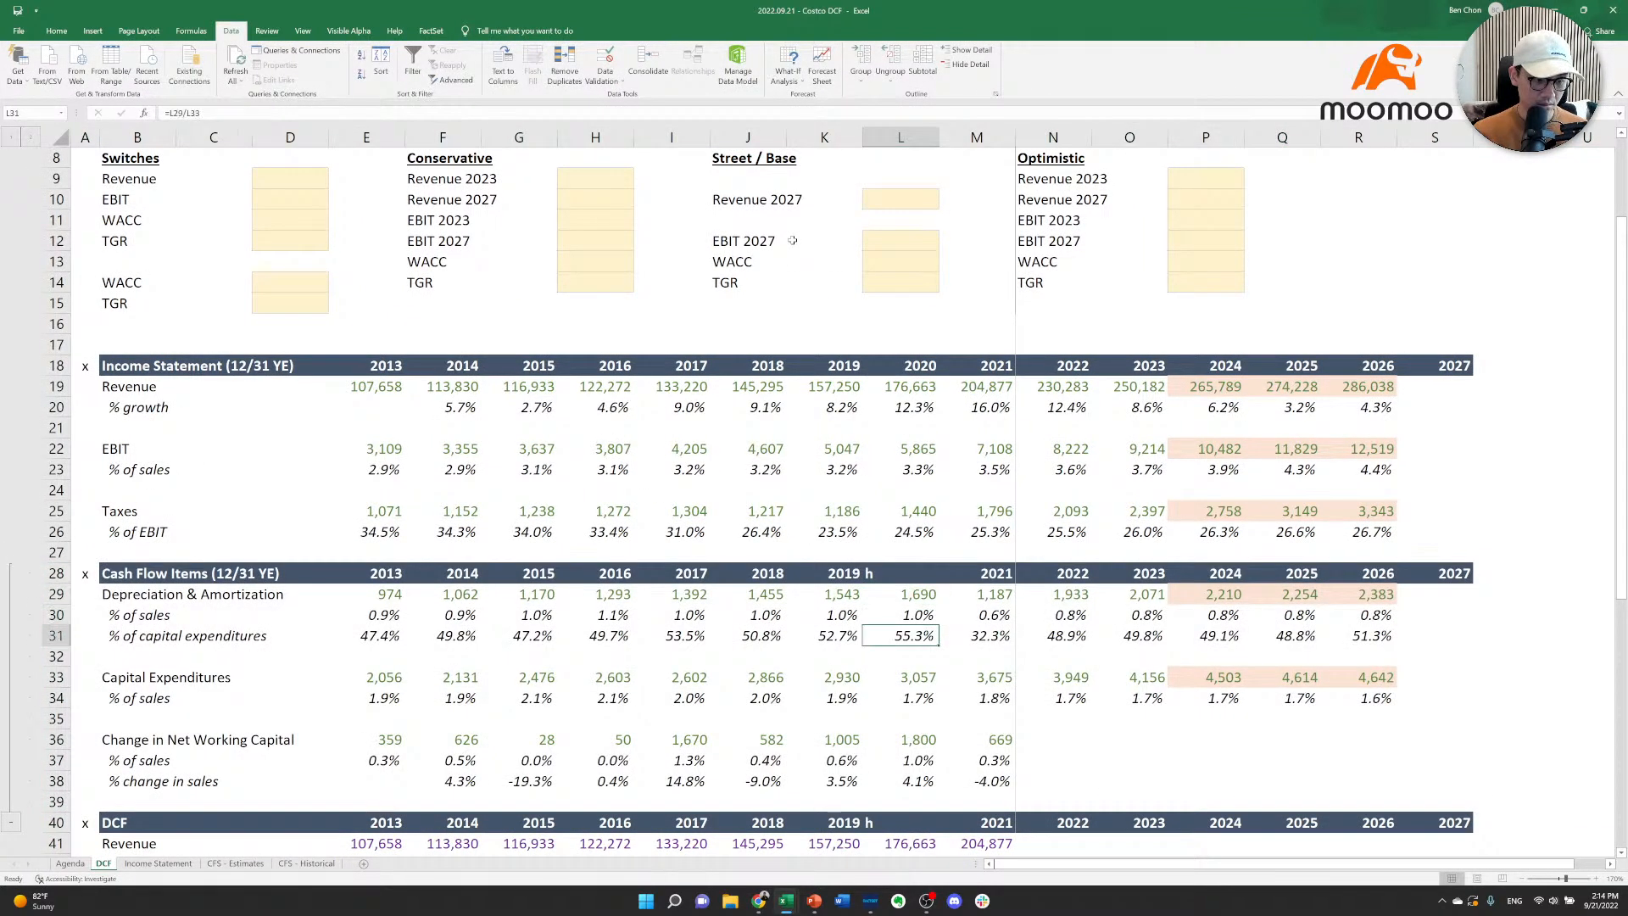
Look over the DCF section's rows below the Cash Flow Items block, down to the EBIT lines.
{"action": "key", "text": "Down"}
{"action": "key", "text": "Down"}
{"action": "key", "text": "Down"}
{"action": "key", "text": "Down"}
{"action": "key", "text": "Down"}
{"action": "key", "text": "Down"}
{"action": "key", "text": "Down"}
{"action": "key", "text": "Down"}
{"action": "key", "text": "Down"}
{"action": "key", "text": "Down"}
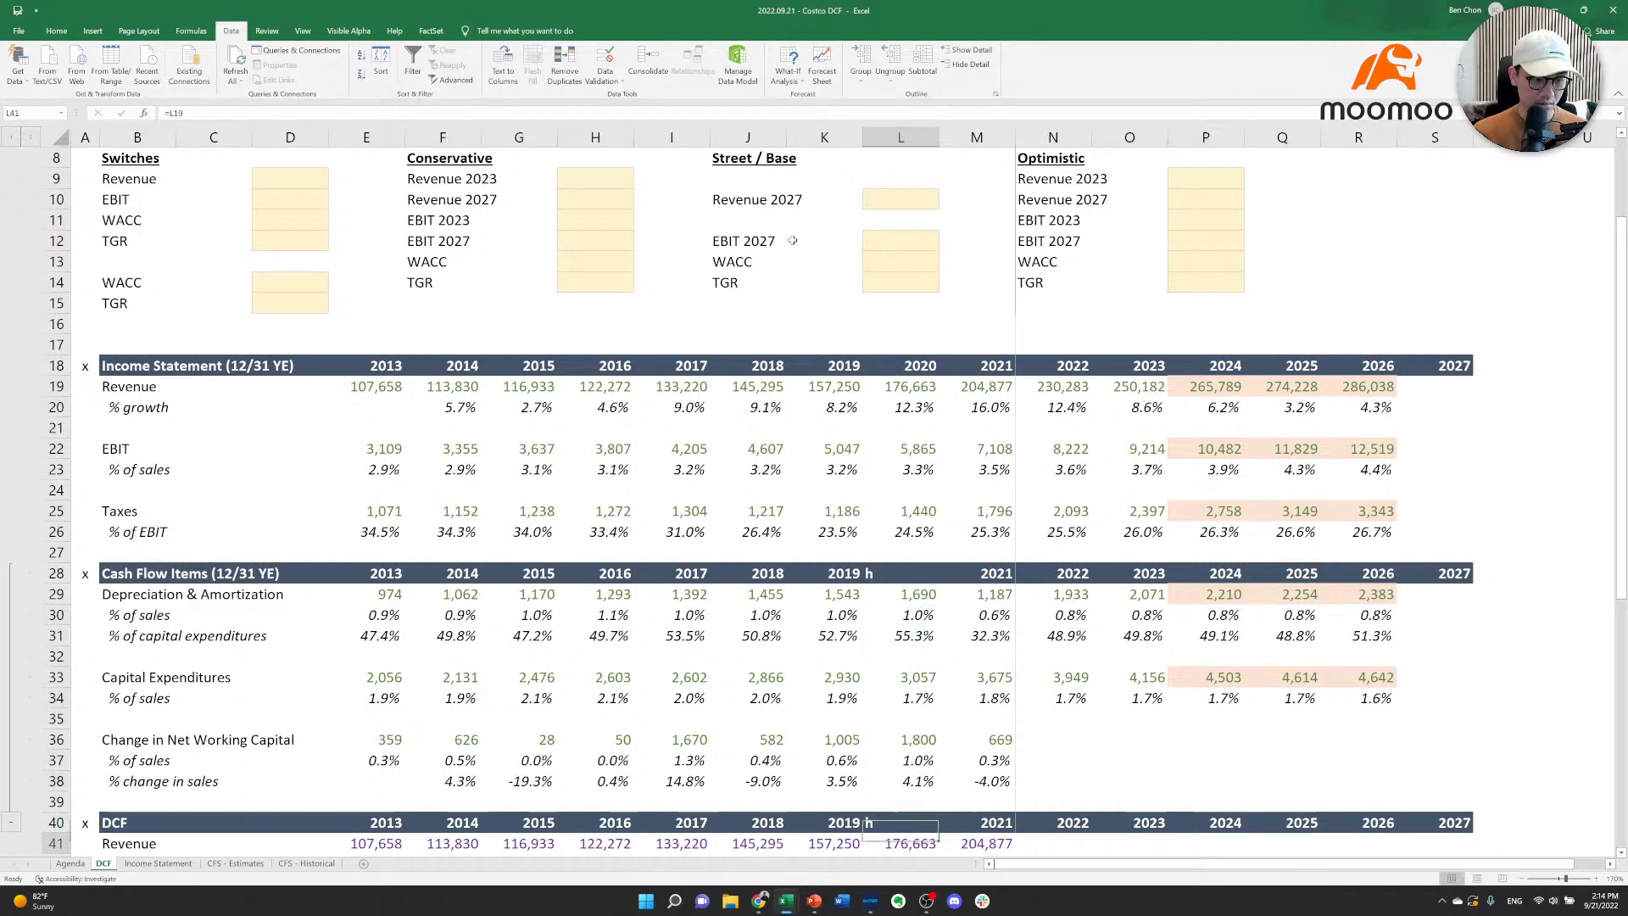
{"action": "key", "text": "Down"}
{"action": "key", "text": "Down"}
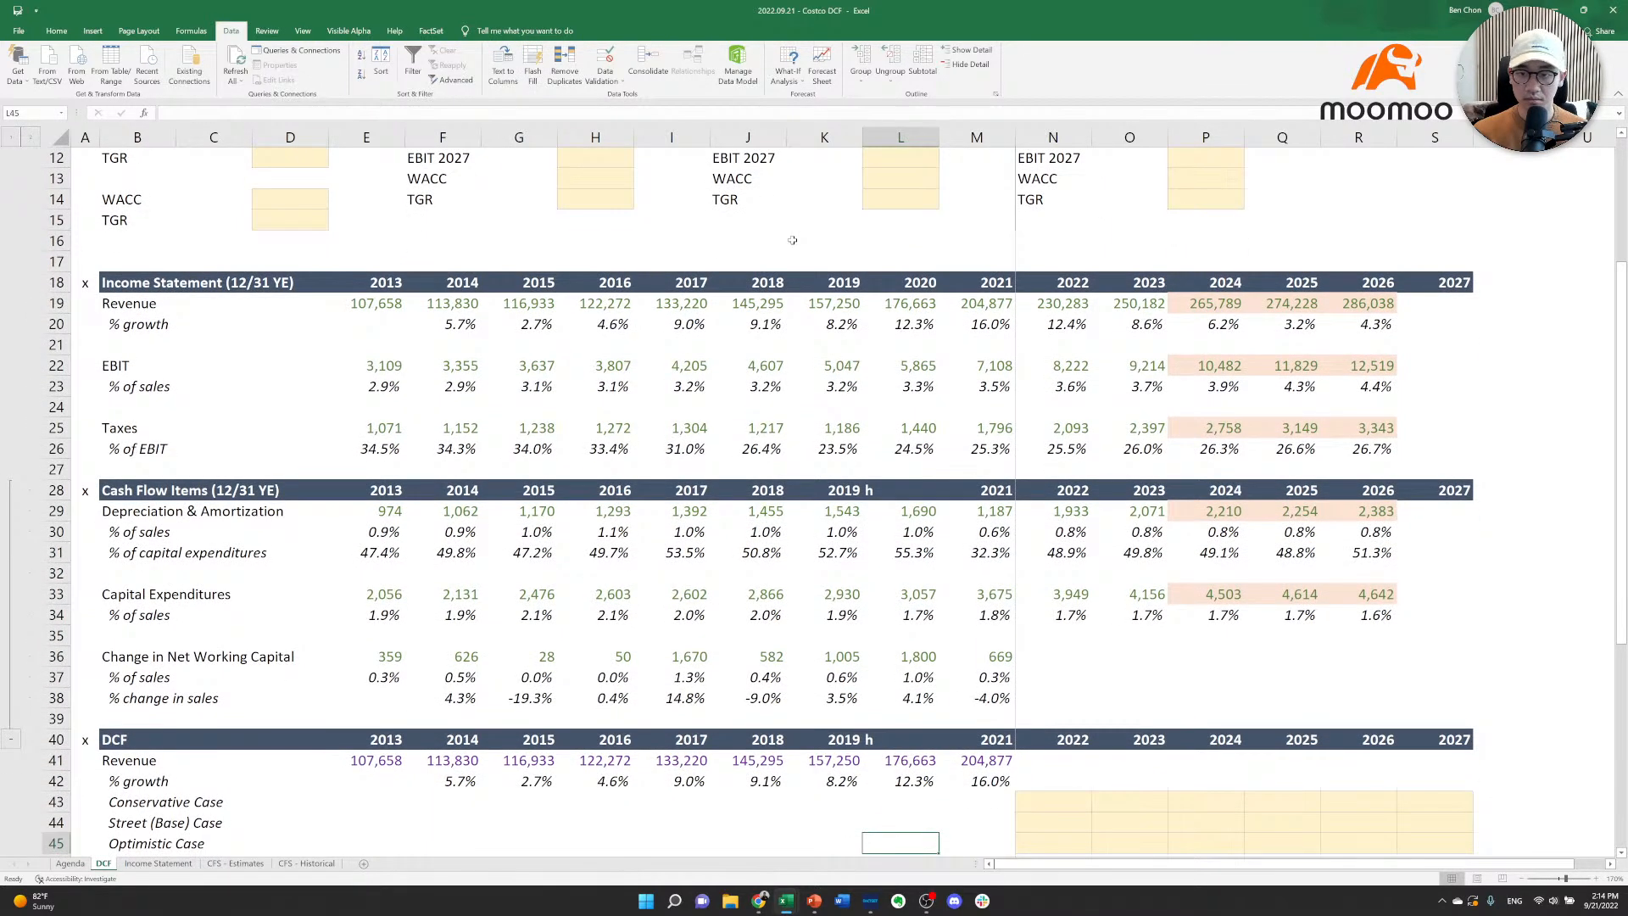
{"action": "key", "text": "Right"}
{"action": "key", "text": "Down"}
{"action": "key", "text": "Down"}
{"action": "key", "text": "Down"}
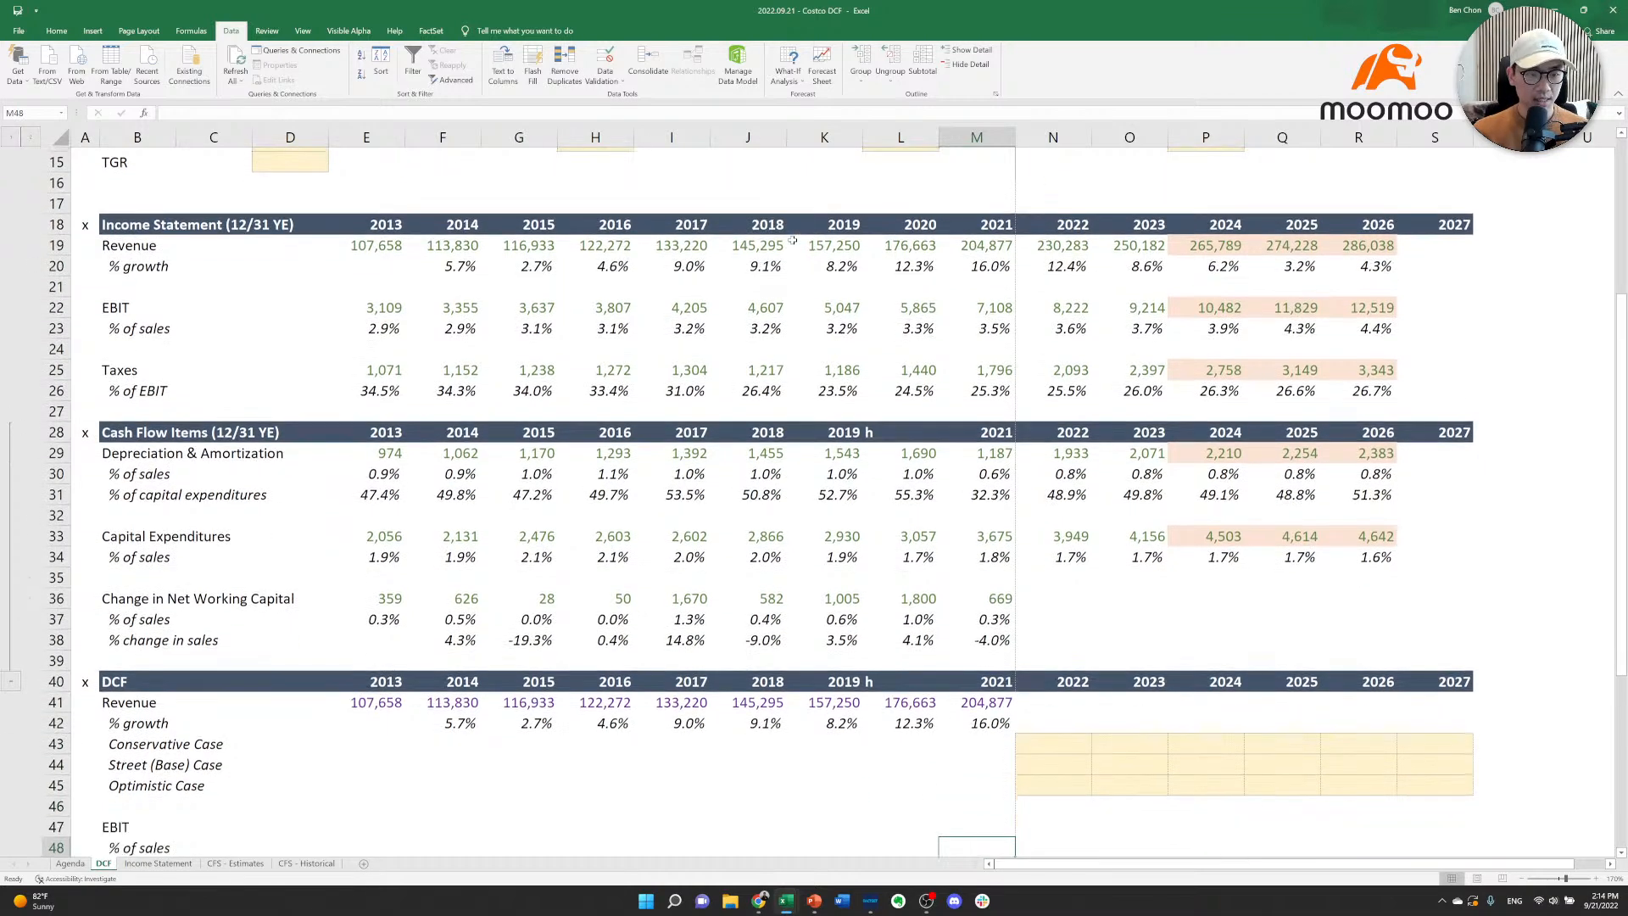
Collapse the grouped Cash Flow Items rows 28 to 39.
{"action": "key", "text": "Up"}
{"action": "key", "text": "Up"}
{"action": "key", "text": "Up"}
{"action": "key", "text": "Up"}
{"action": "key", "text": "Up"}
{"action": "key", "text": "Up"}
{"action": "key", "text": "Up"}
{"action": "key", "text": "Up"}
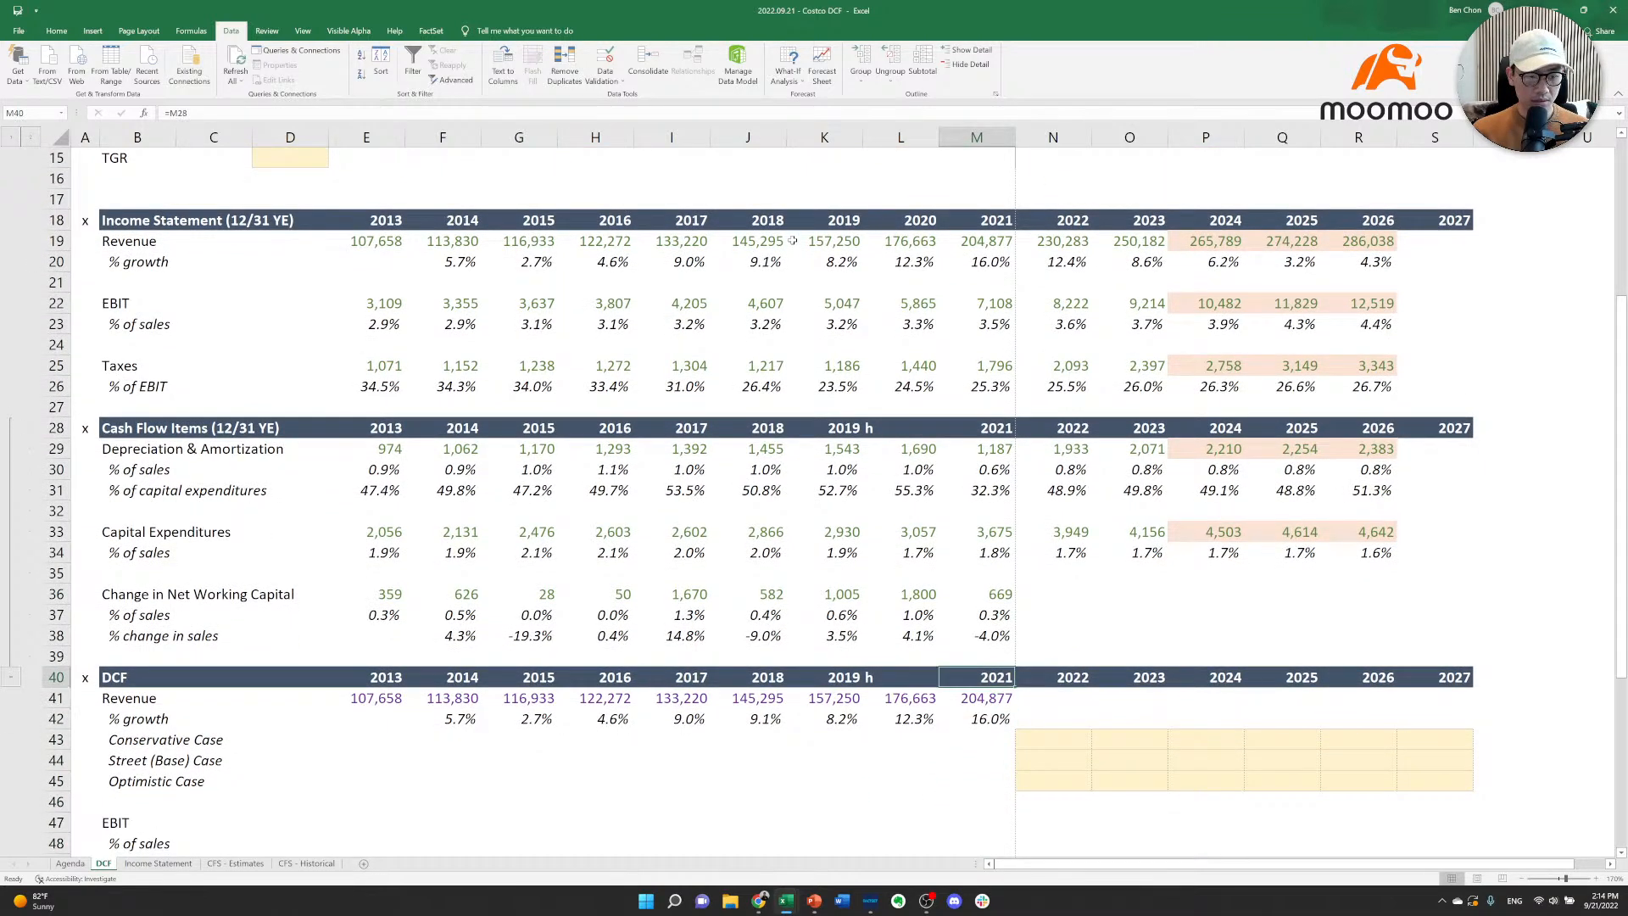
{"action": "key", "text": "Up"}
{"action": "left_click_drag", "start_coordinate": [61, 661], "coordinate": [61, 476]}
{"action": "key", "text": "shift+Up"}
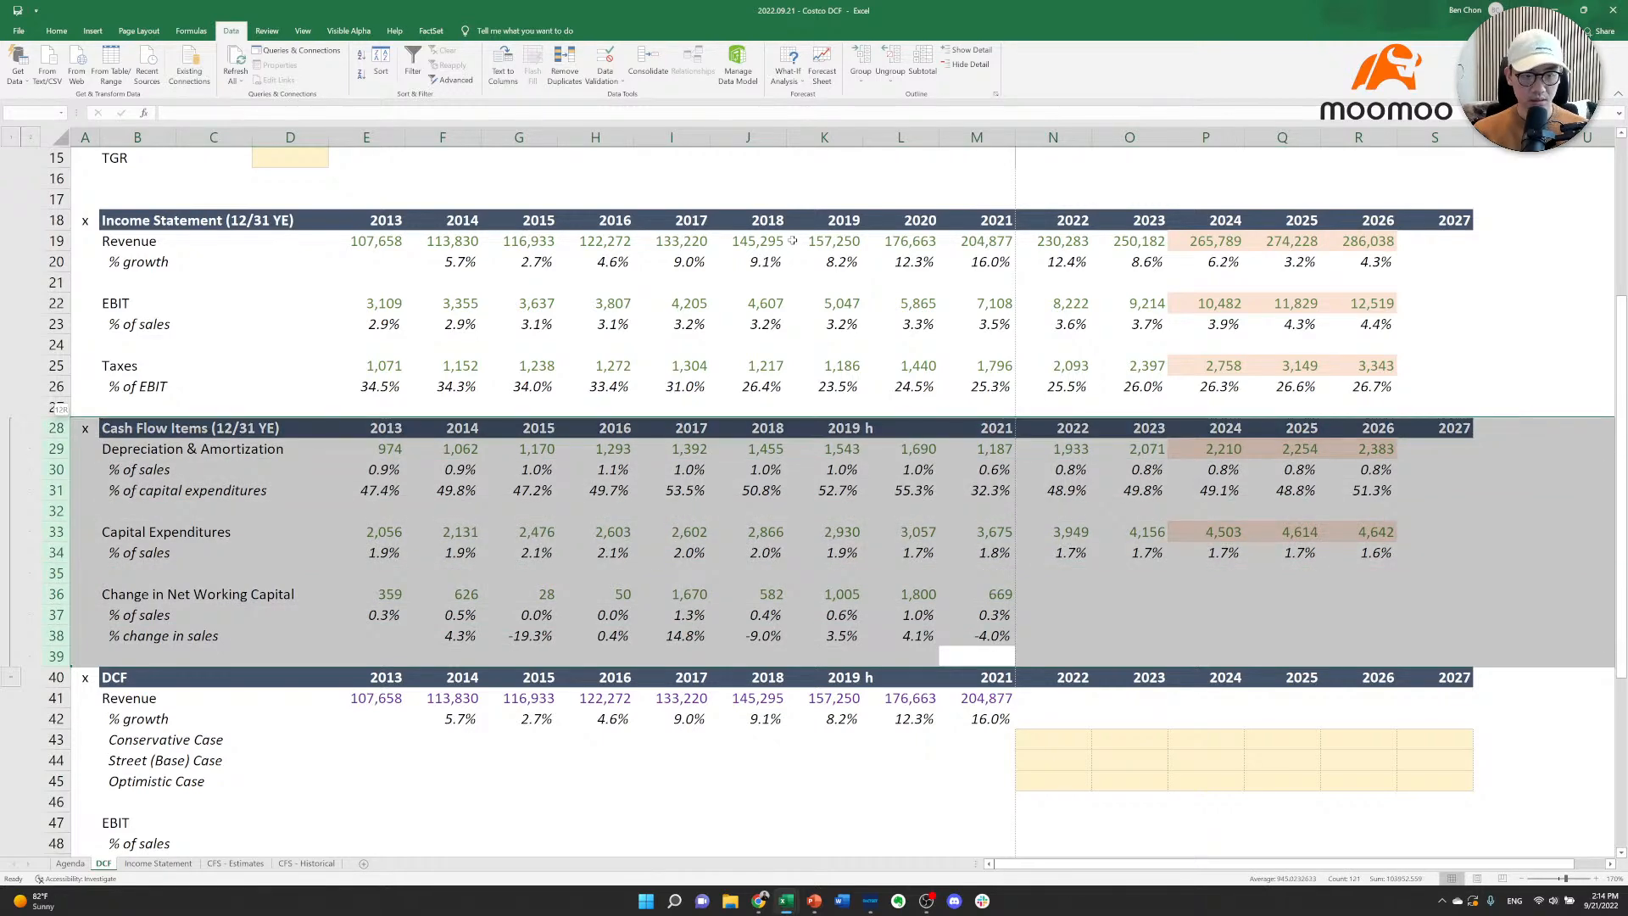
{"action": "key", "text": "shift+F10"}
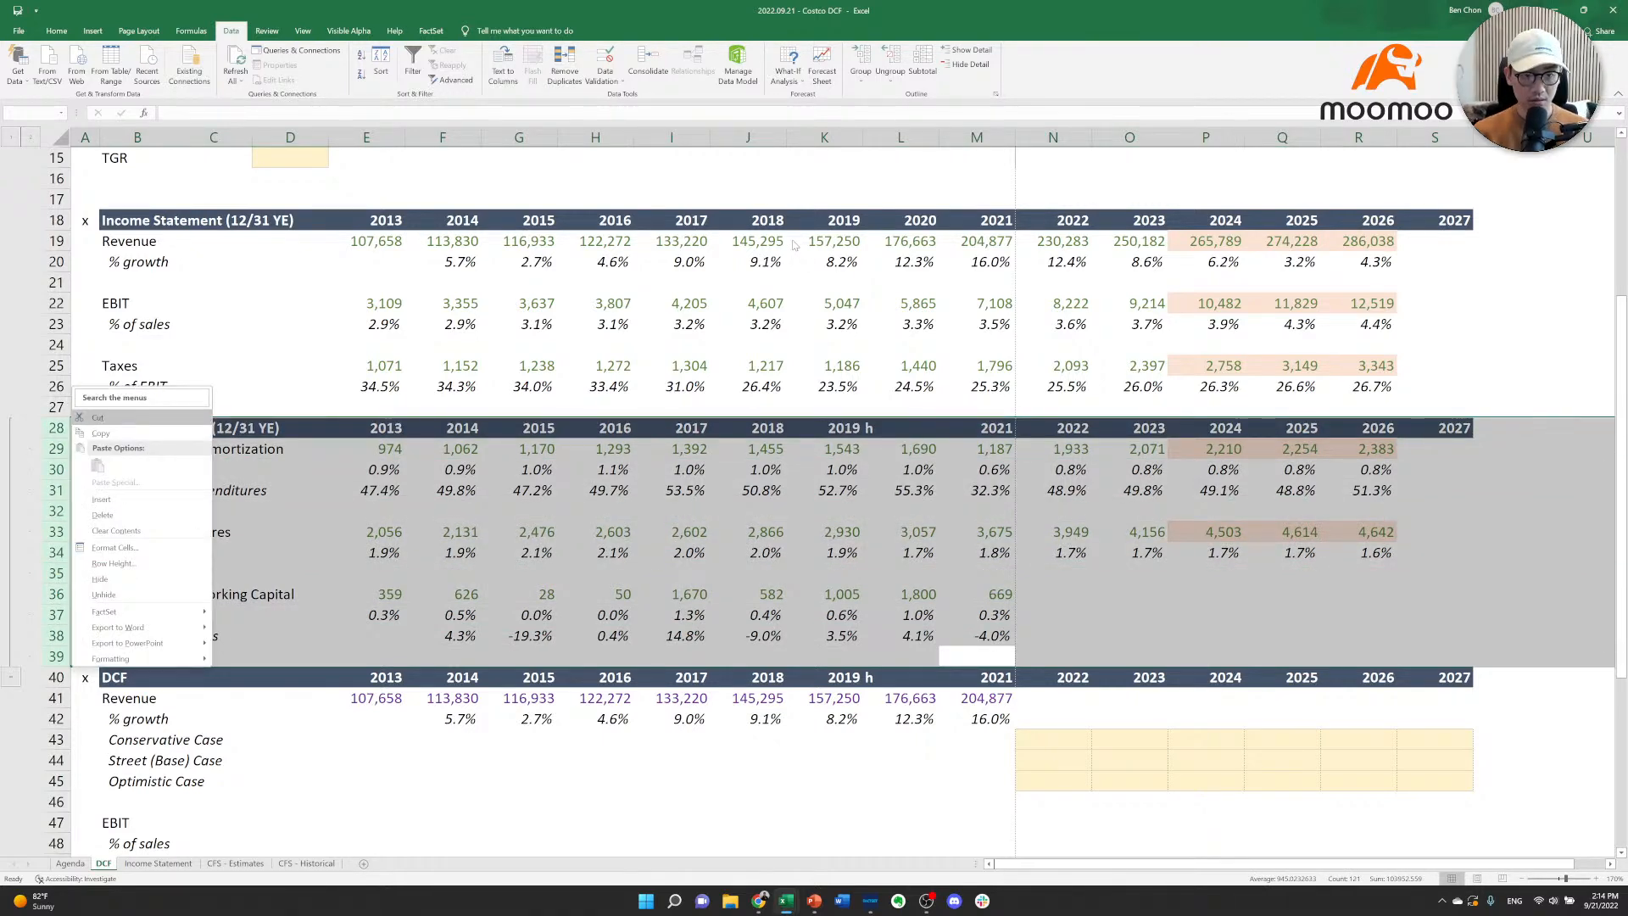
{"action": "key", "text": "Escape"}
{"action": "key", "text": "alt+a"}
{"action": "key", "text": "h"}
{"action": "key", "text": "Right"}
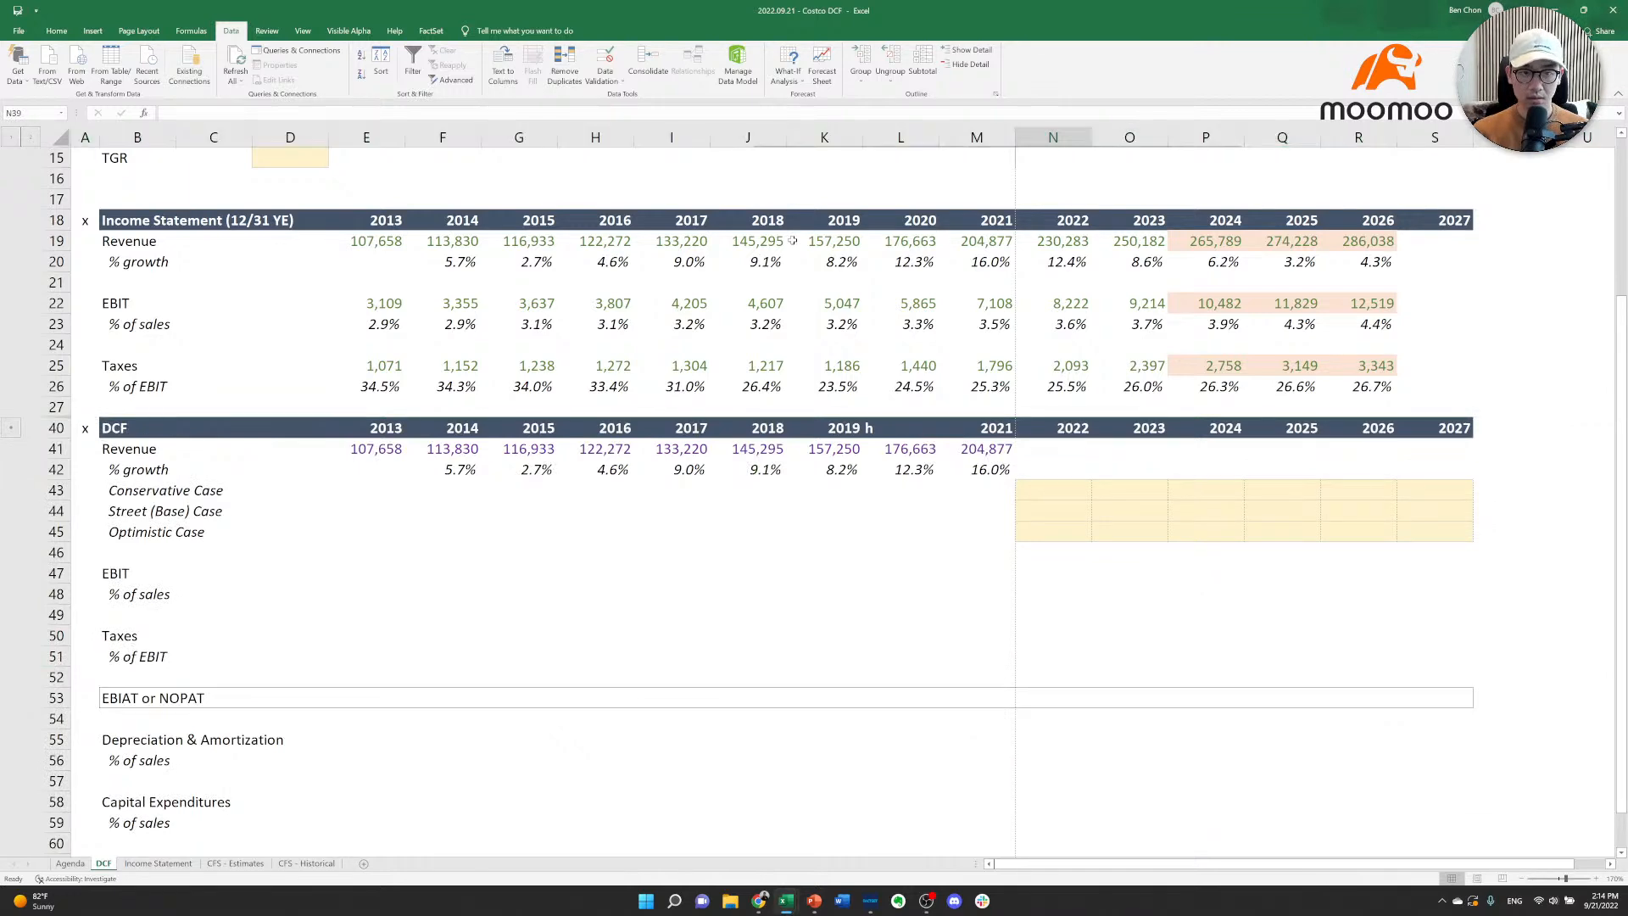
Review the 2020 and 2021 revenue growth and EBIT margin figures in the Income Statement section.
{"action": "key", "text": "Up"}
{"action": "scroll", "coordinate": [795, 324], "scroll_direction": "up", "scroll_amount": 4}
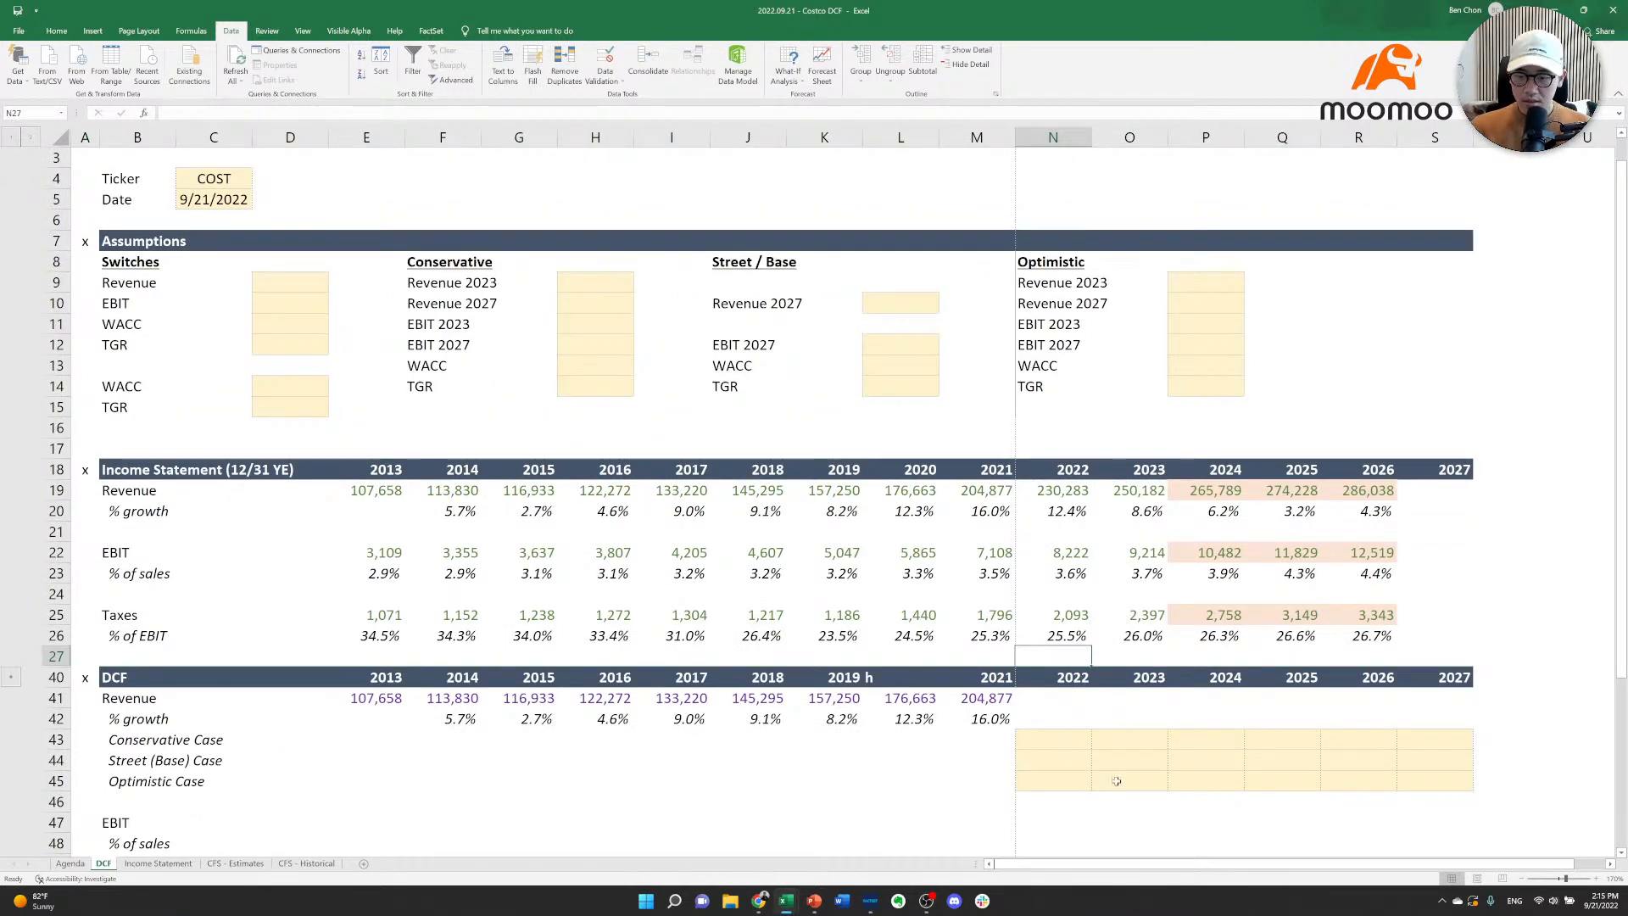
{"action": "left_click", "coordinate": [1057, 736]}
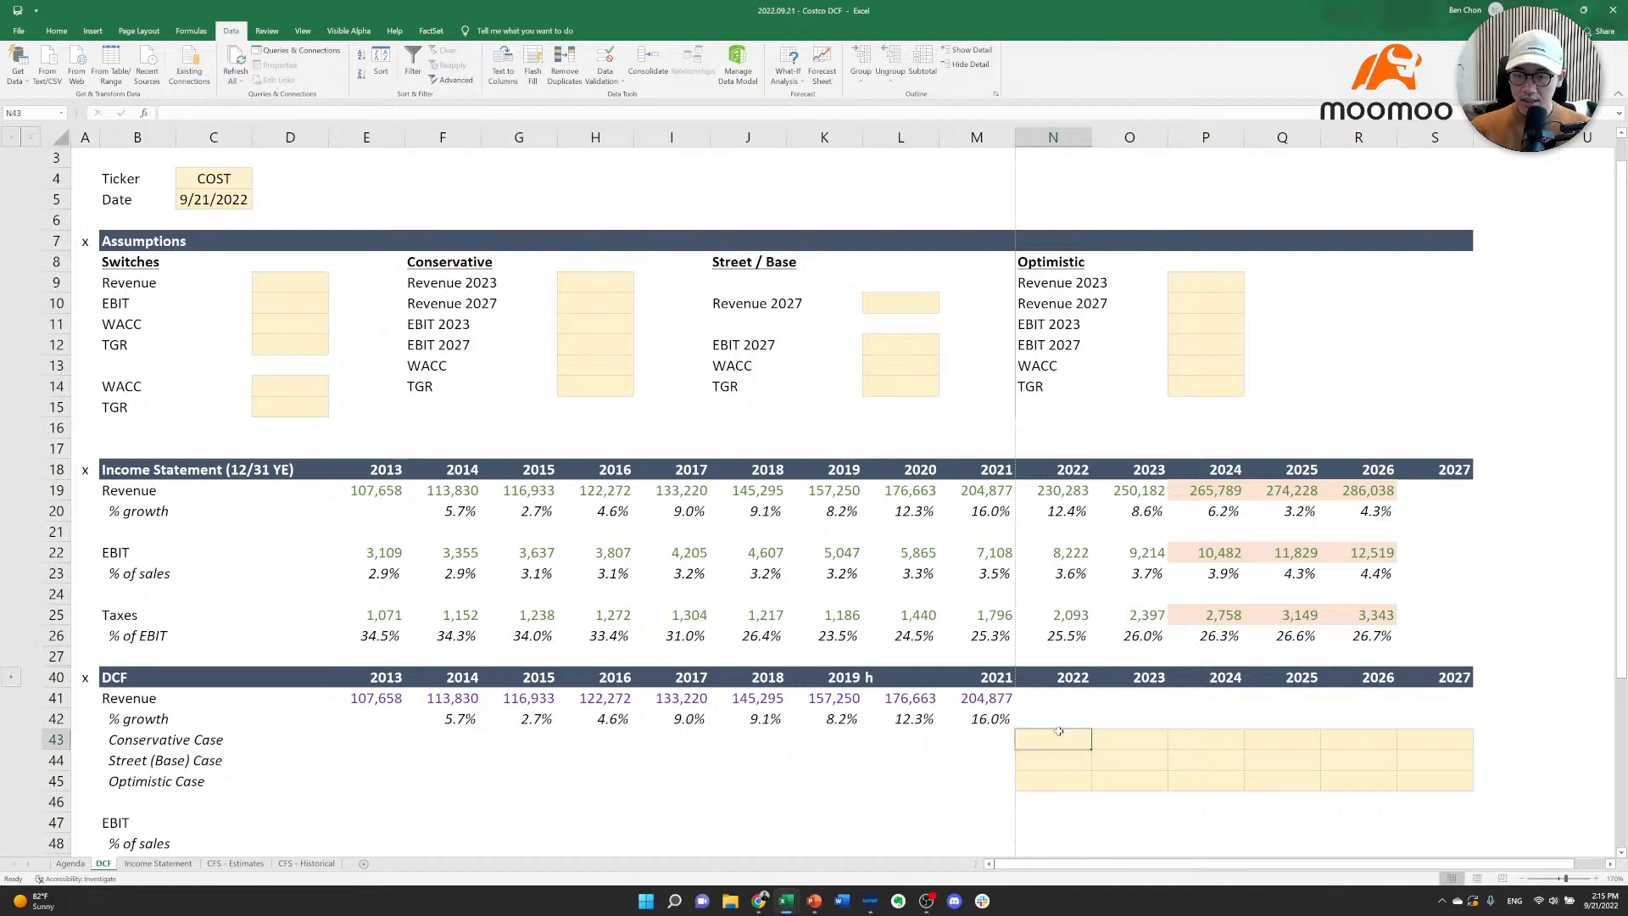
{"action": "left_click", "coordinate": [994, 507]}
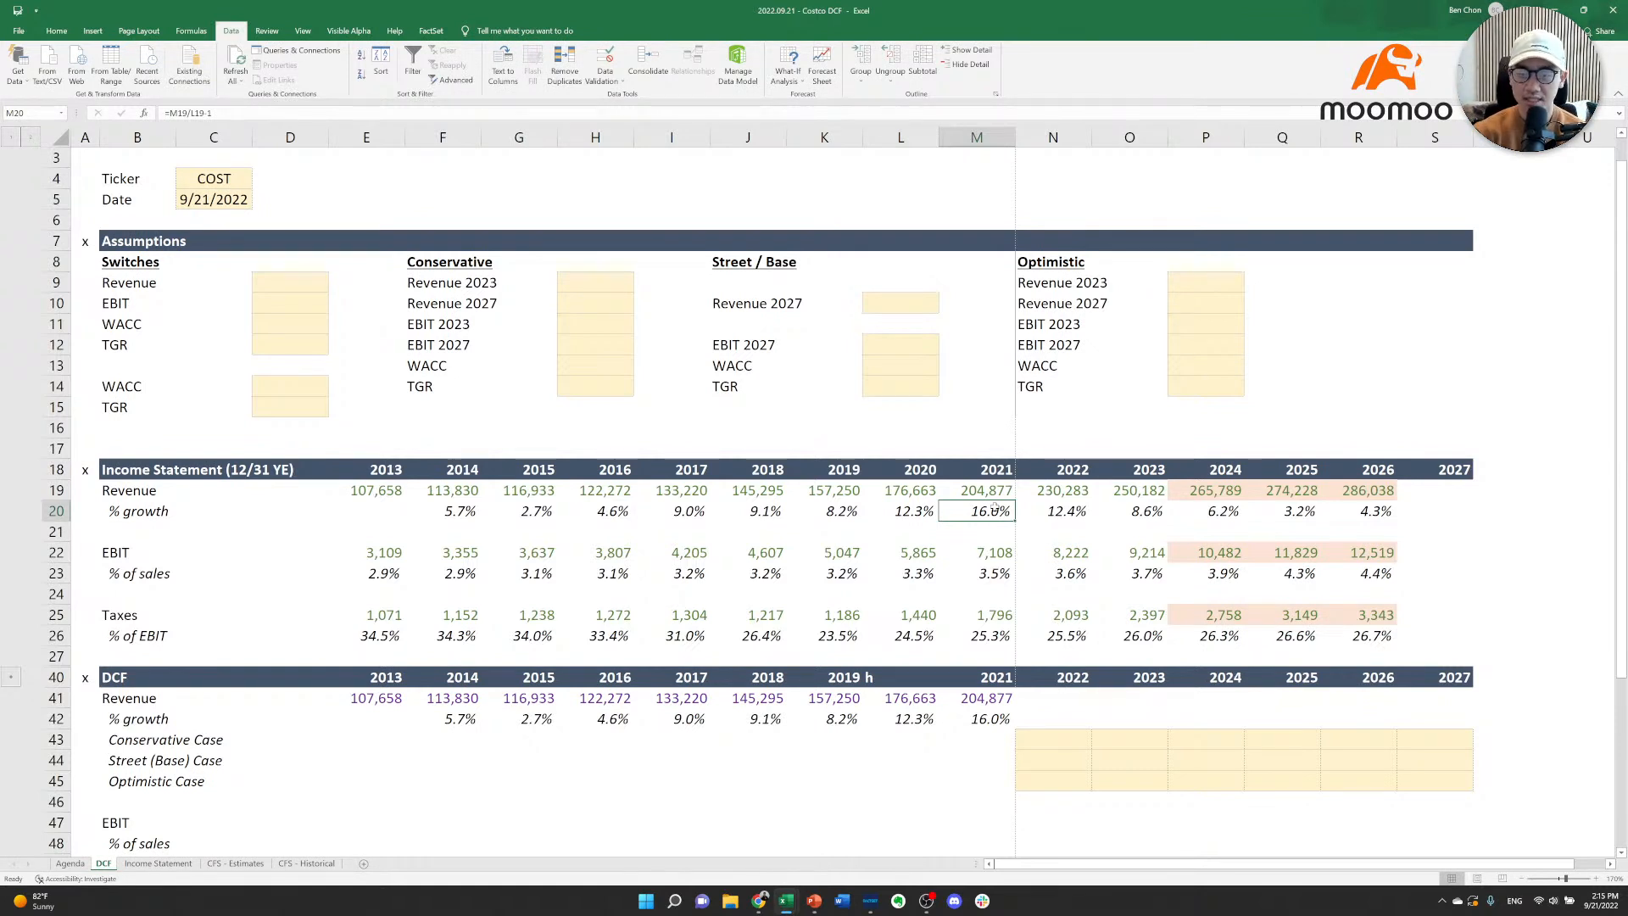
{"action": "key", "text": "Down"}
{"action": "key", "text": "Down"}
{"action": "key", "text": "Left"}
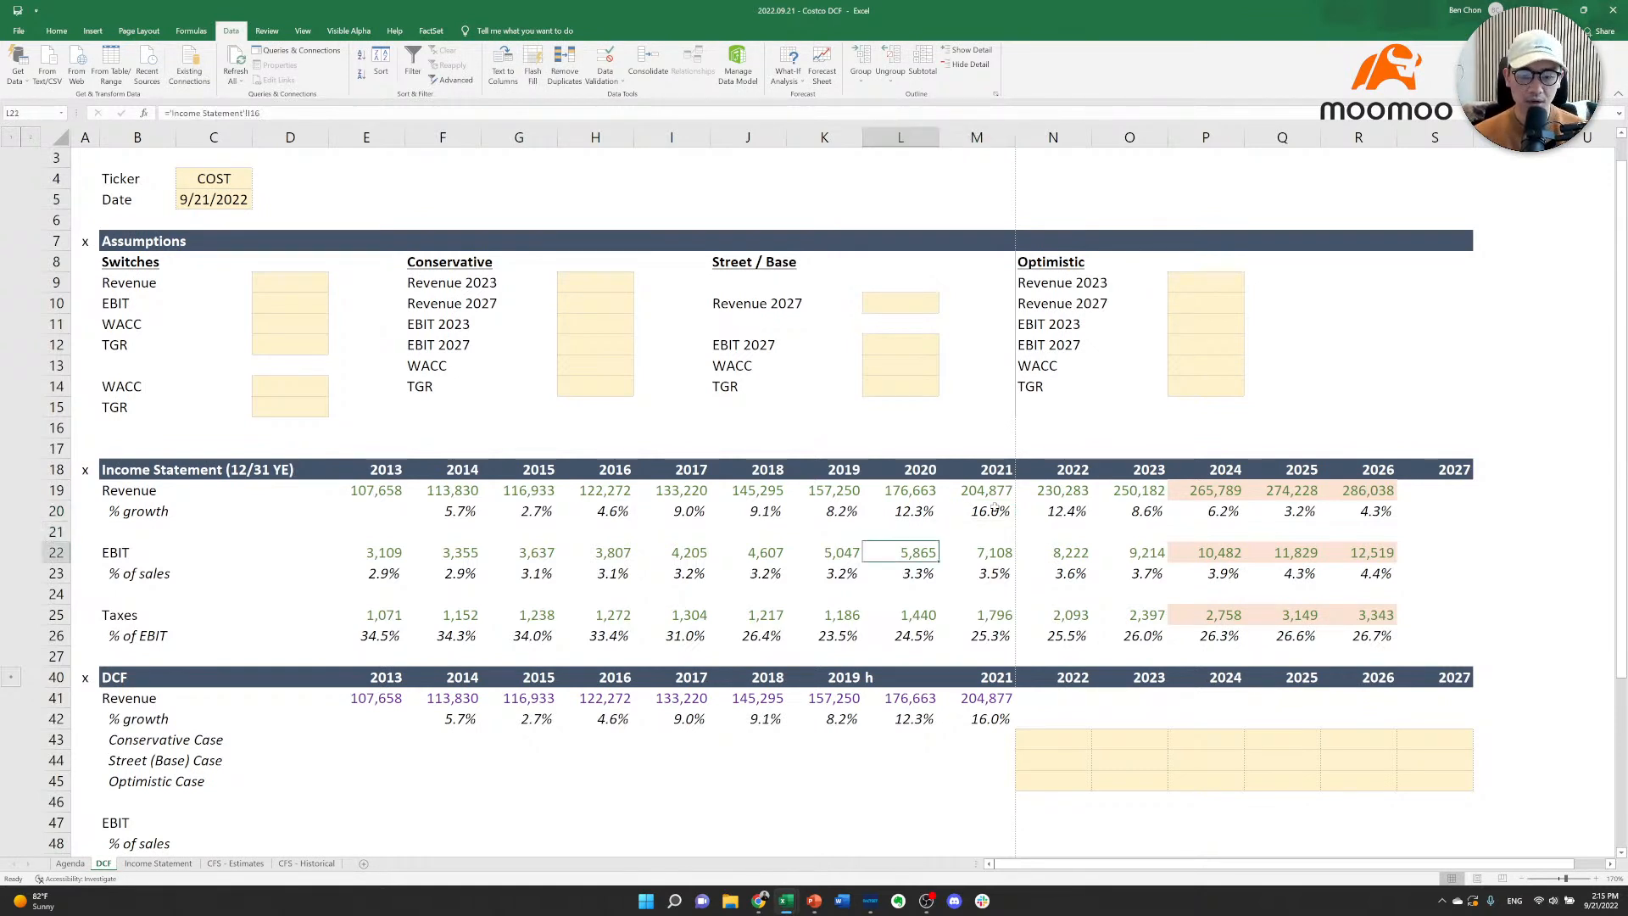
{"action": "key", "text": "Down"}
{"action": "key", "text": "Down"}
{"action": "key", "text": "Up"}
{"action": "key", "text": "Up"}
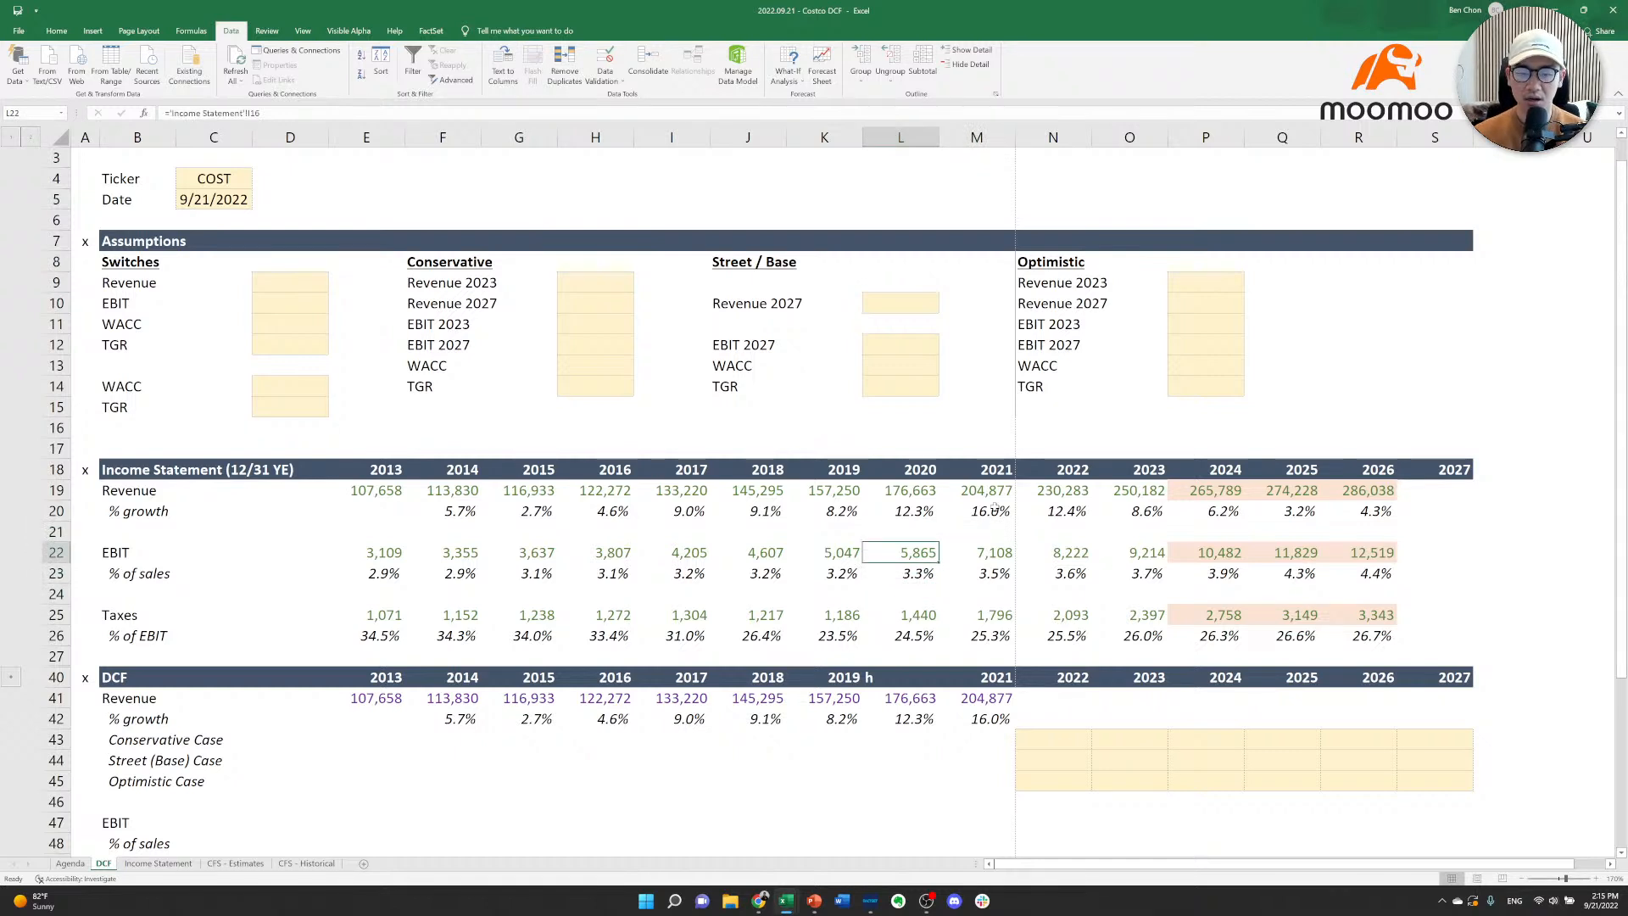
{"action": "key", "text": "Up"}
{"action": "key", "text": "Up"}
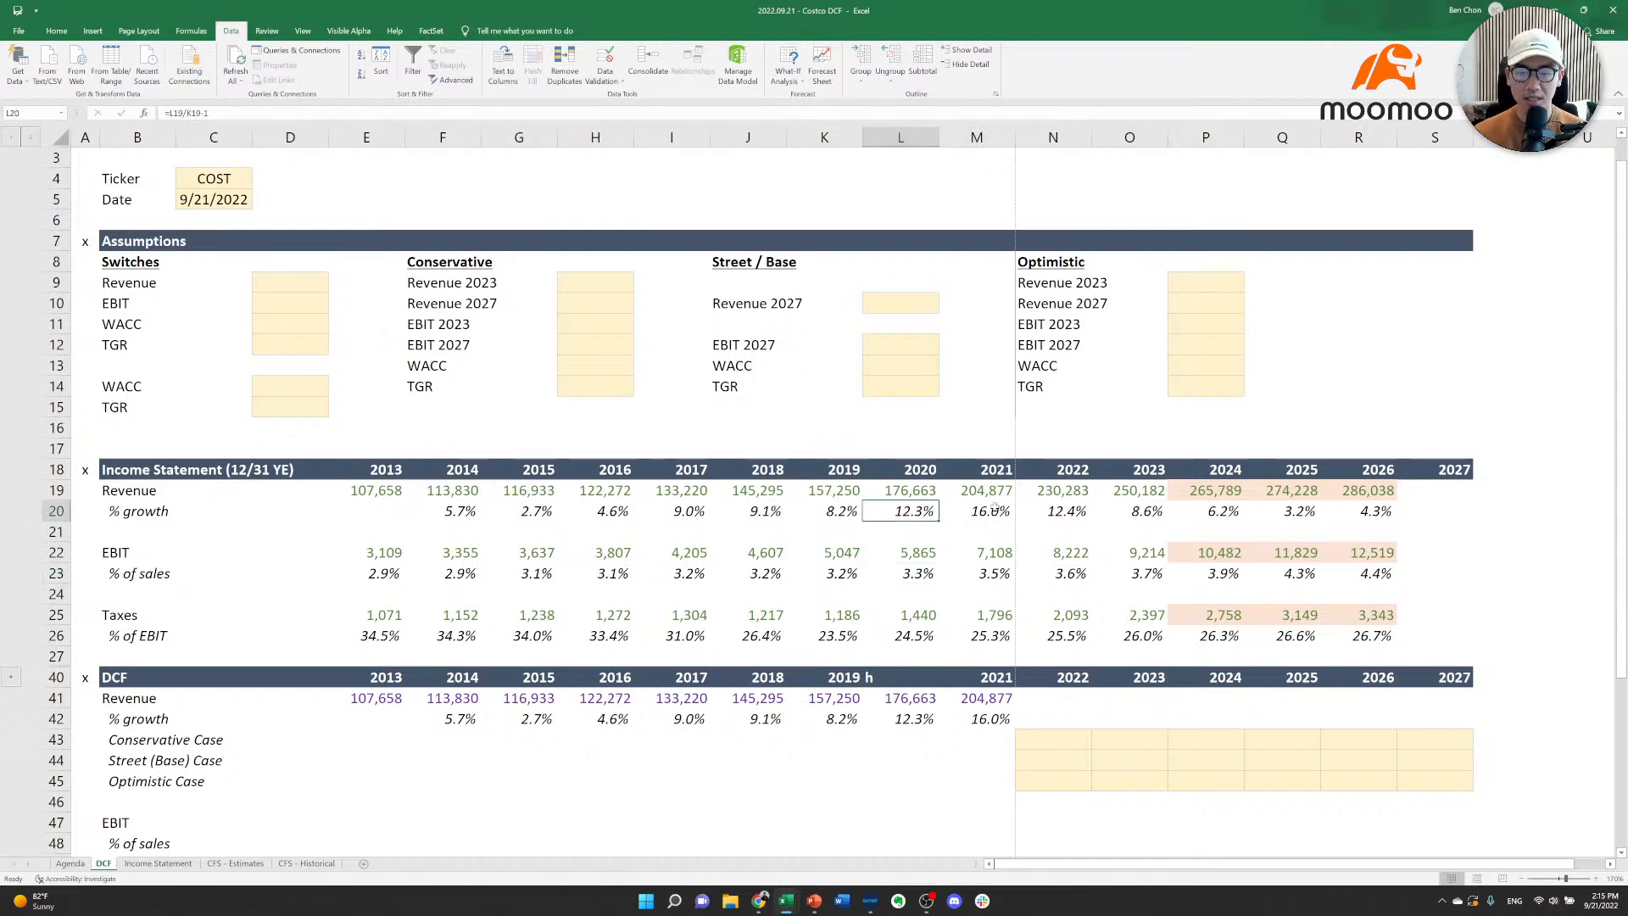
{"action": "key", "text": "Down"}
{"action": "key", "text": "Down"}
{"action": "key", "text": "Down"}
{"action": "key", "text": "Down"}
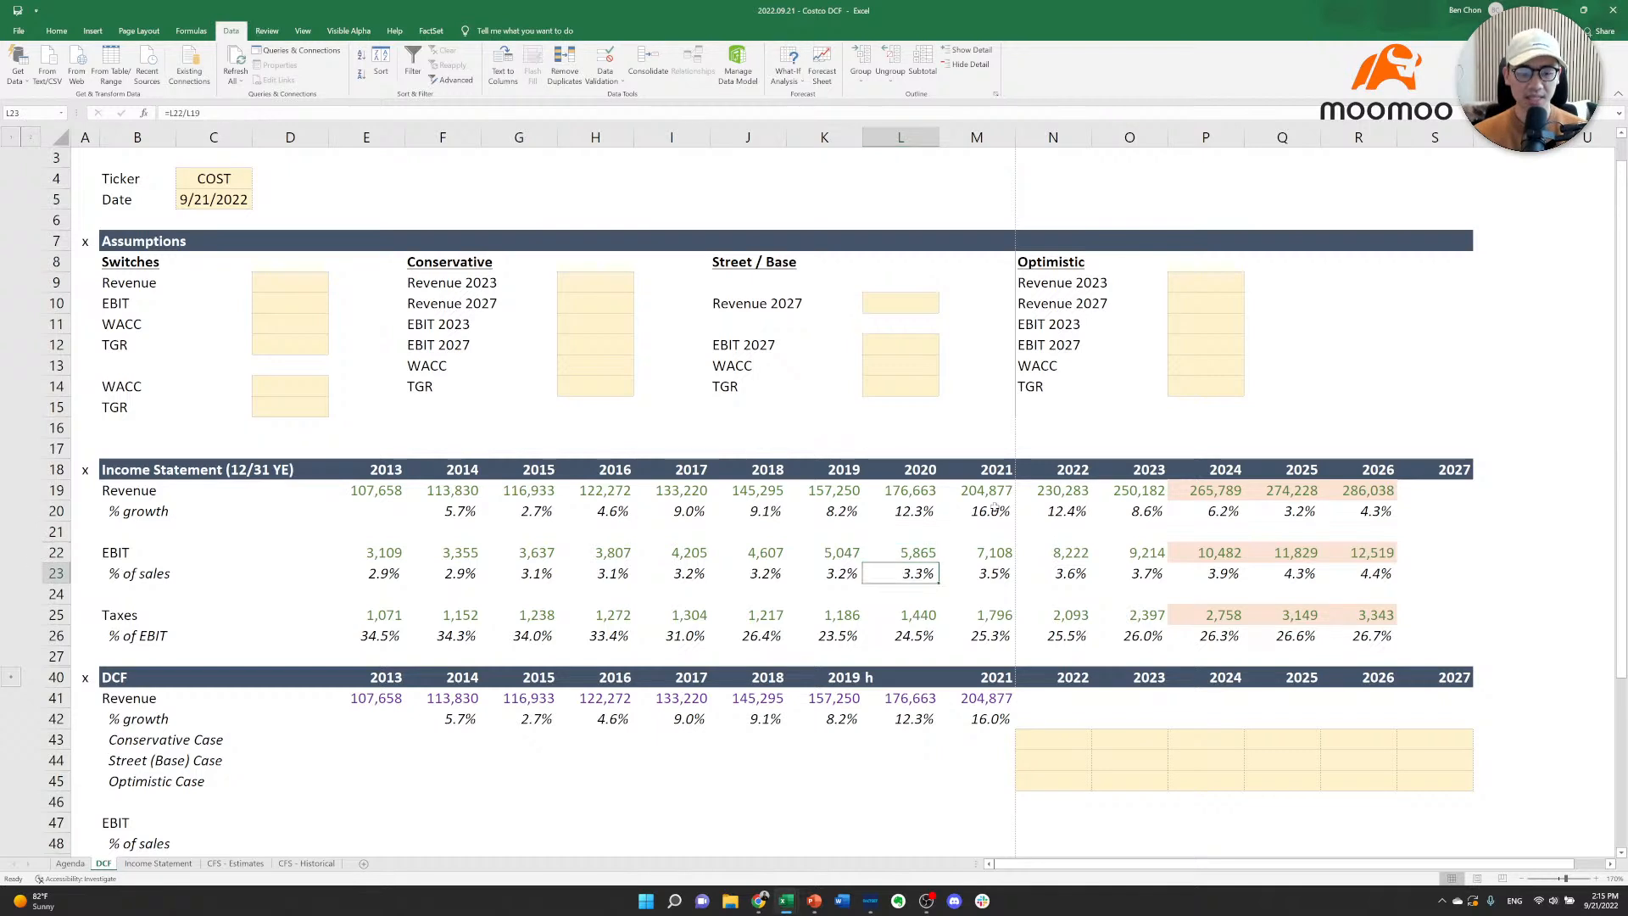
{"action": "key", "text": "Down"}
{"action": "key", "text": "Up"}
{"action": "key", "text": "Up"}
{"action": "key", "text": "Up"}
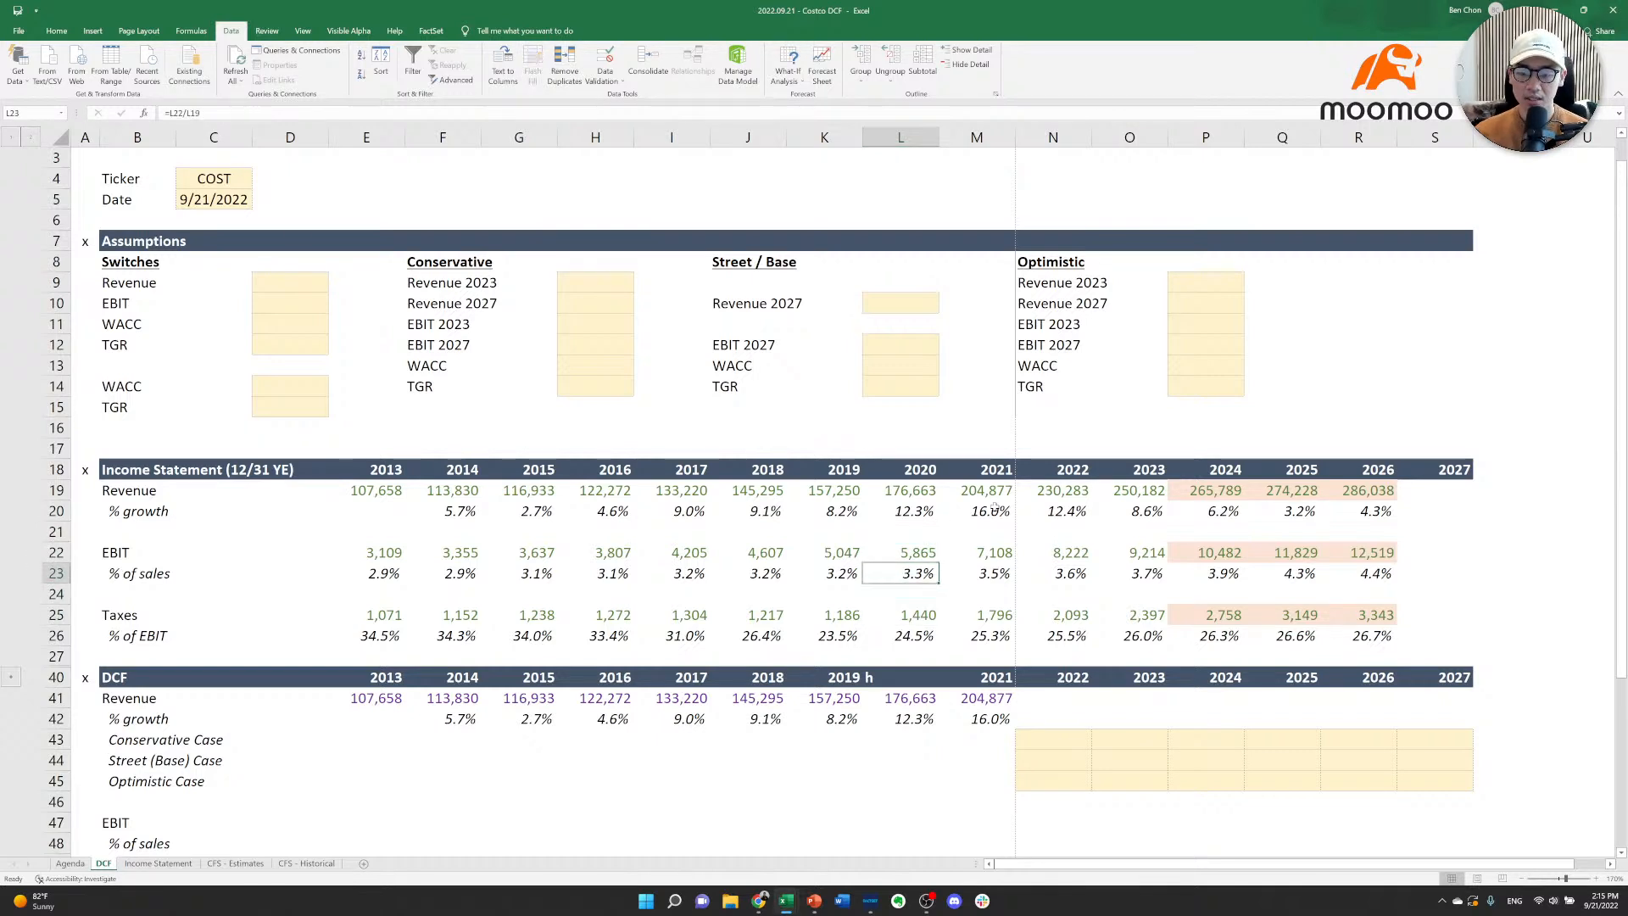
{"action": "key", "text": "Right"}
{"action": "key", "text": "Up"}
{"action": "key", "text": "Up"}
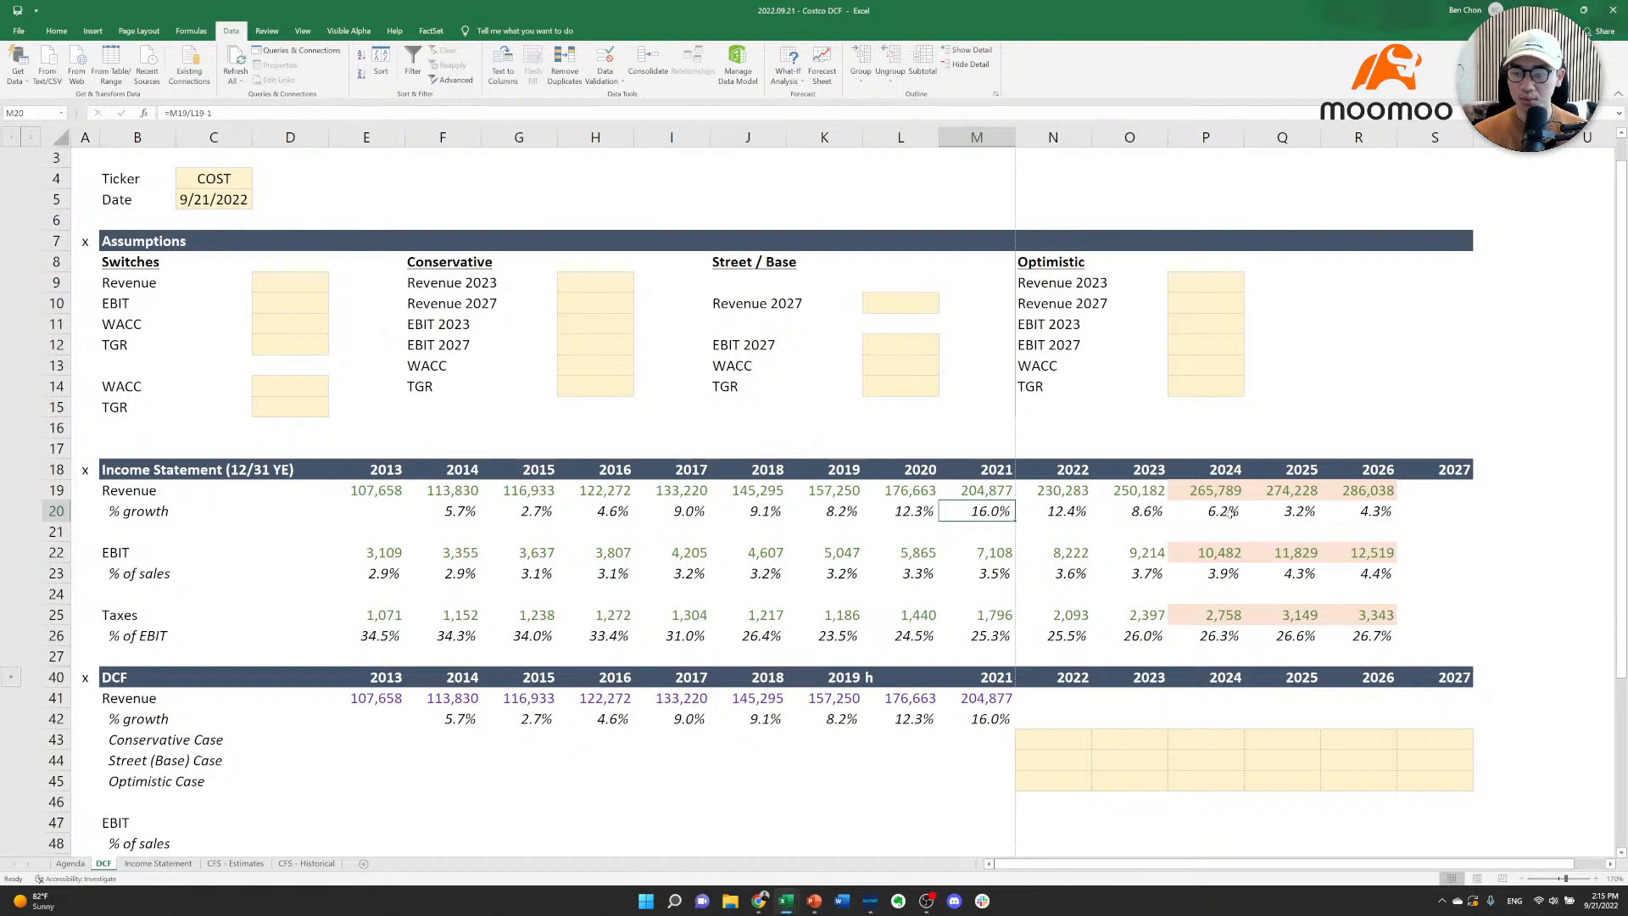
Inspect the year header formulas in DCF row 40 around the incorrect 2020 header.
{"action": "left_click", "coordinate": [1079, 666]}
{"action": "key", "text": "Left"}
{"action": "key", "text": "Down"}
{"action": "key", "text": "Left"}
{"action": "key", "text": "Left"}
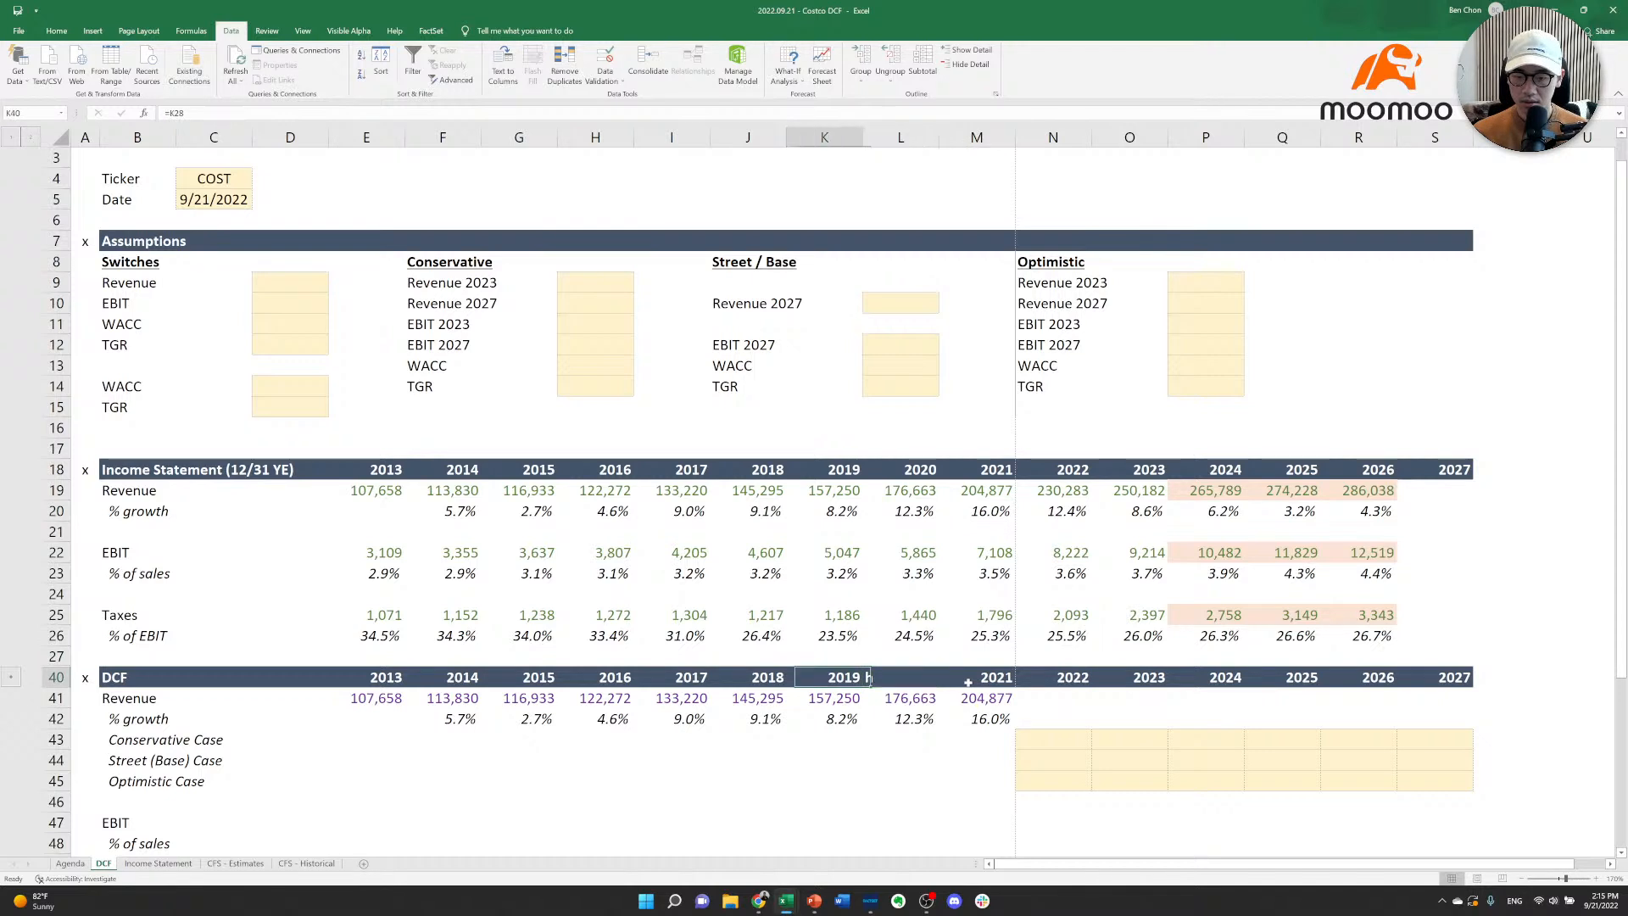
{"action": "key", "text": "Right"}
{"action": "key", "text": "Right"}
{"action": "key", "text": "Right"}
{"action": "key", "text": "Right"}
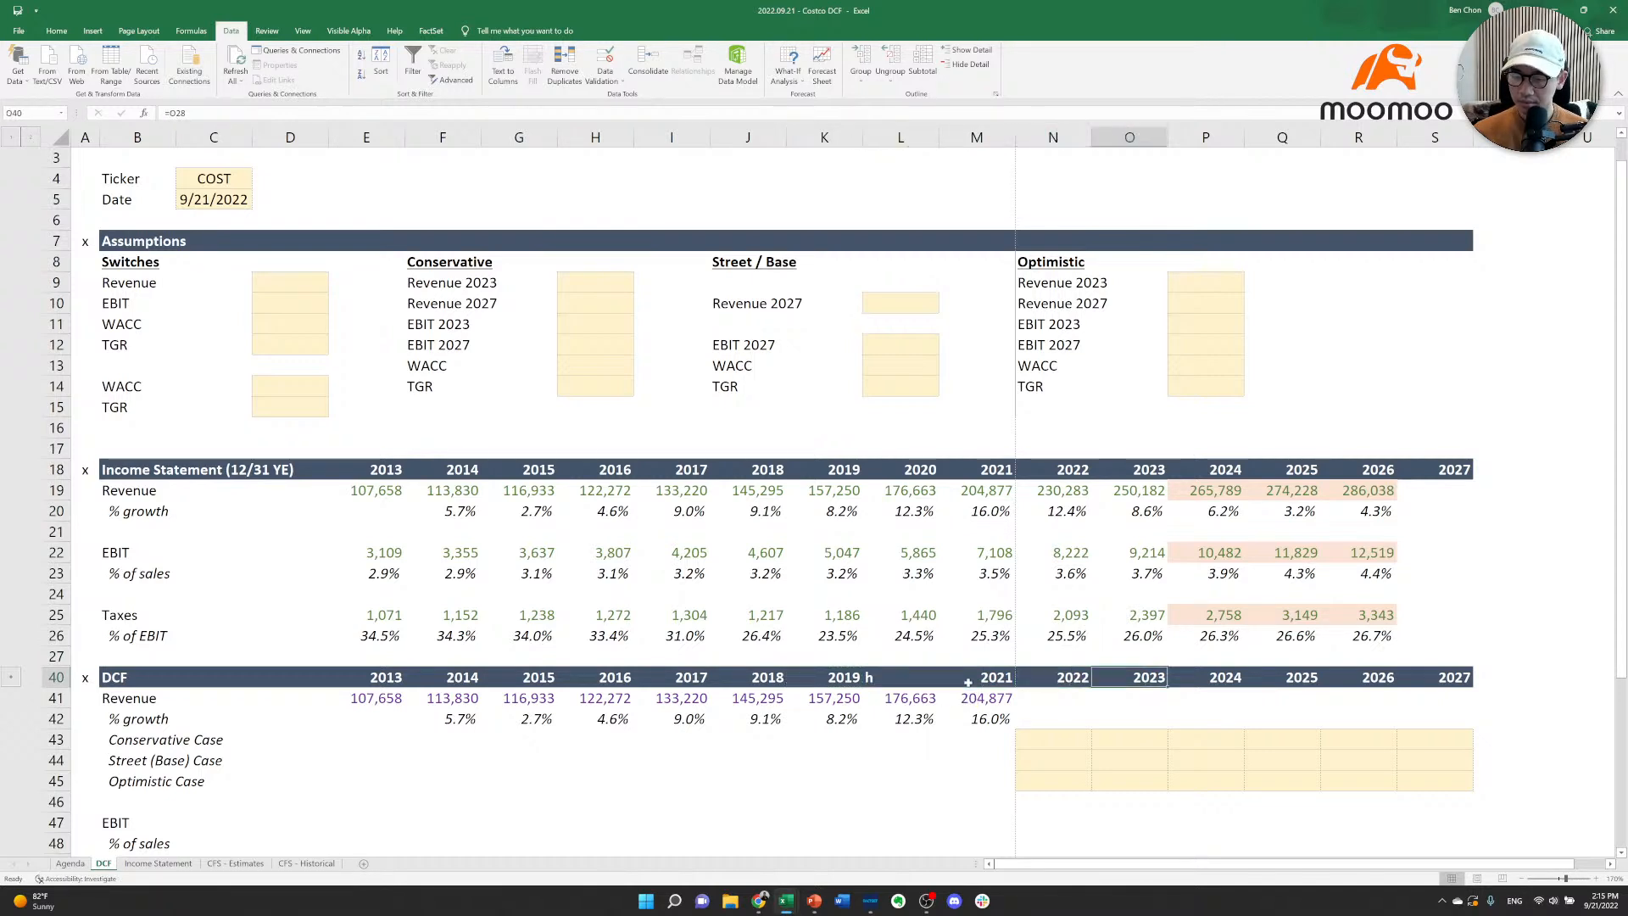
{"action": "key", "text": "Left"}
{"action": "key", "text": "Left"}
{"action": "key", "text": "Left"}
{"action": "key", "text": "F2"}
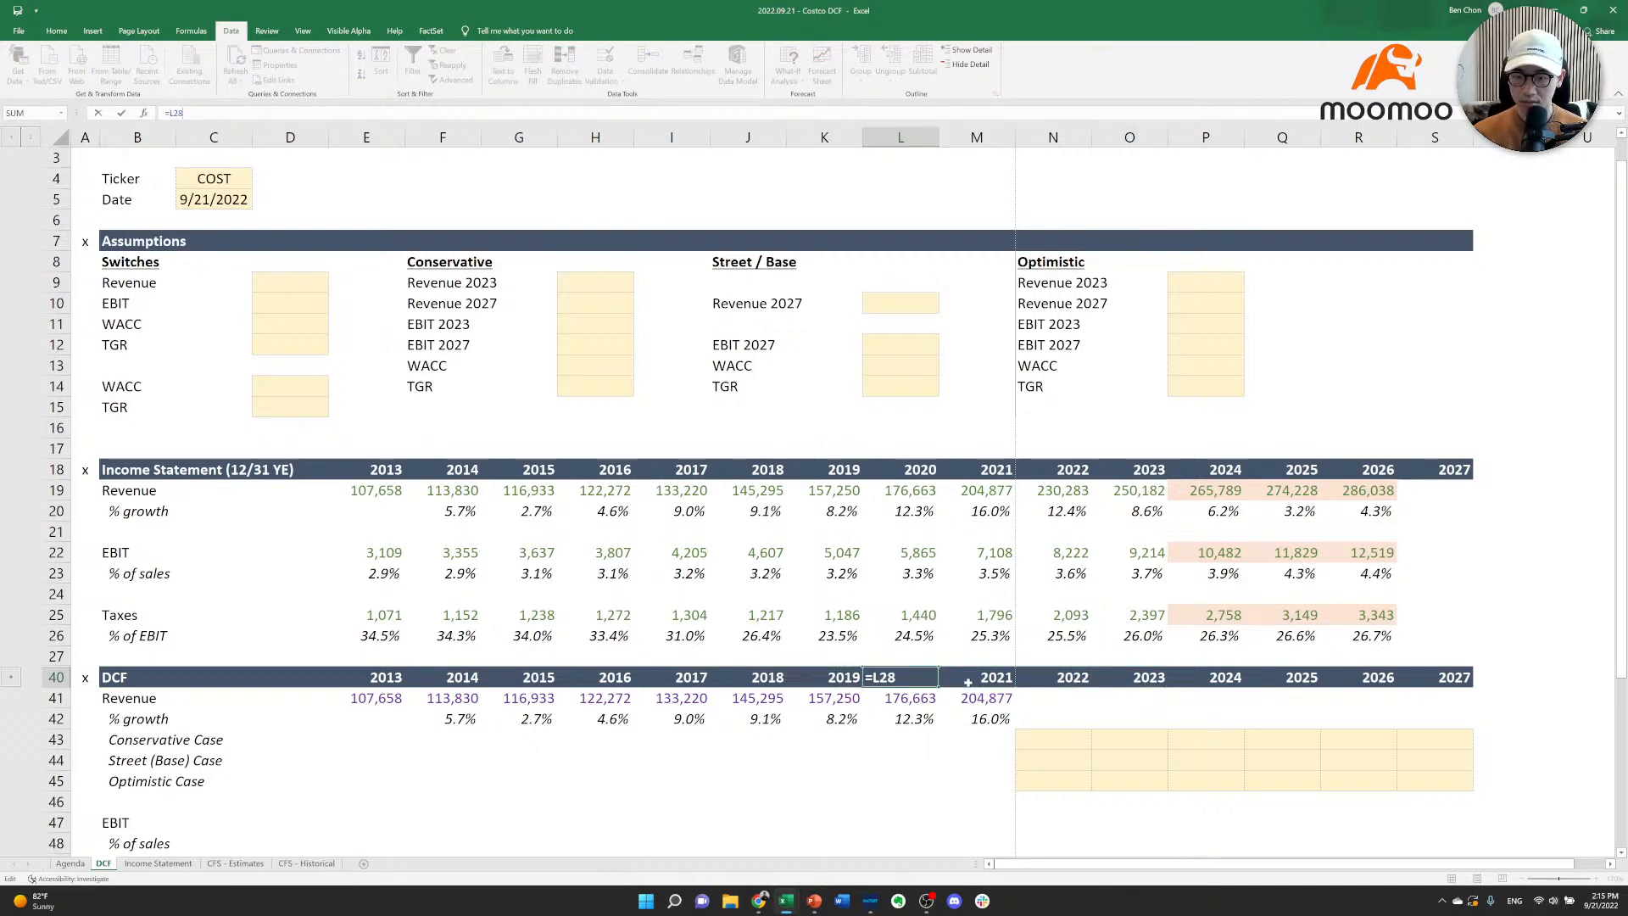
{"action": "key", "text": "Escape"}
{"action": "type", "text": "h"}
{"action": "key", "text": "Left"}
{"action": "key", "text": "F2"}
{"action": "key", "text": "Escape"}
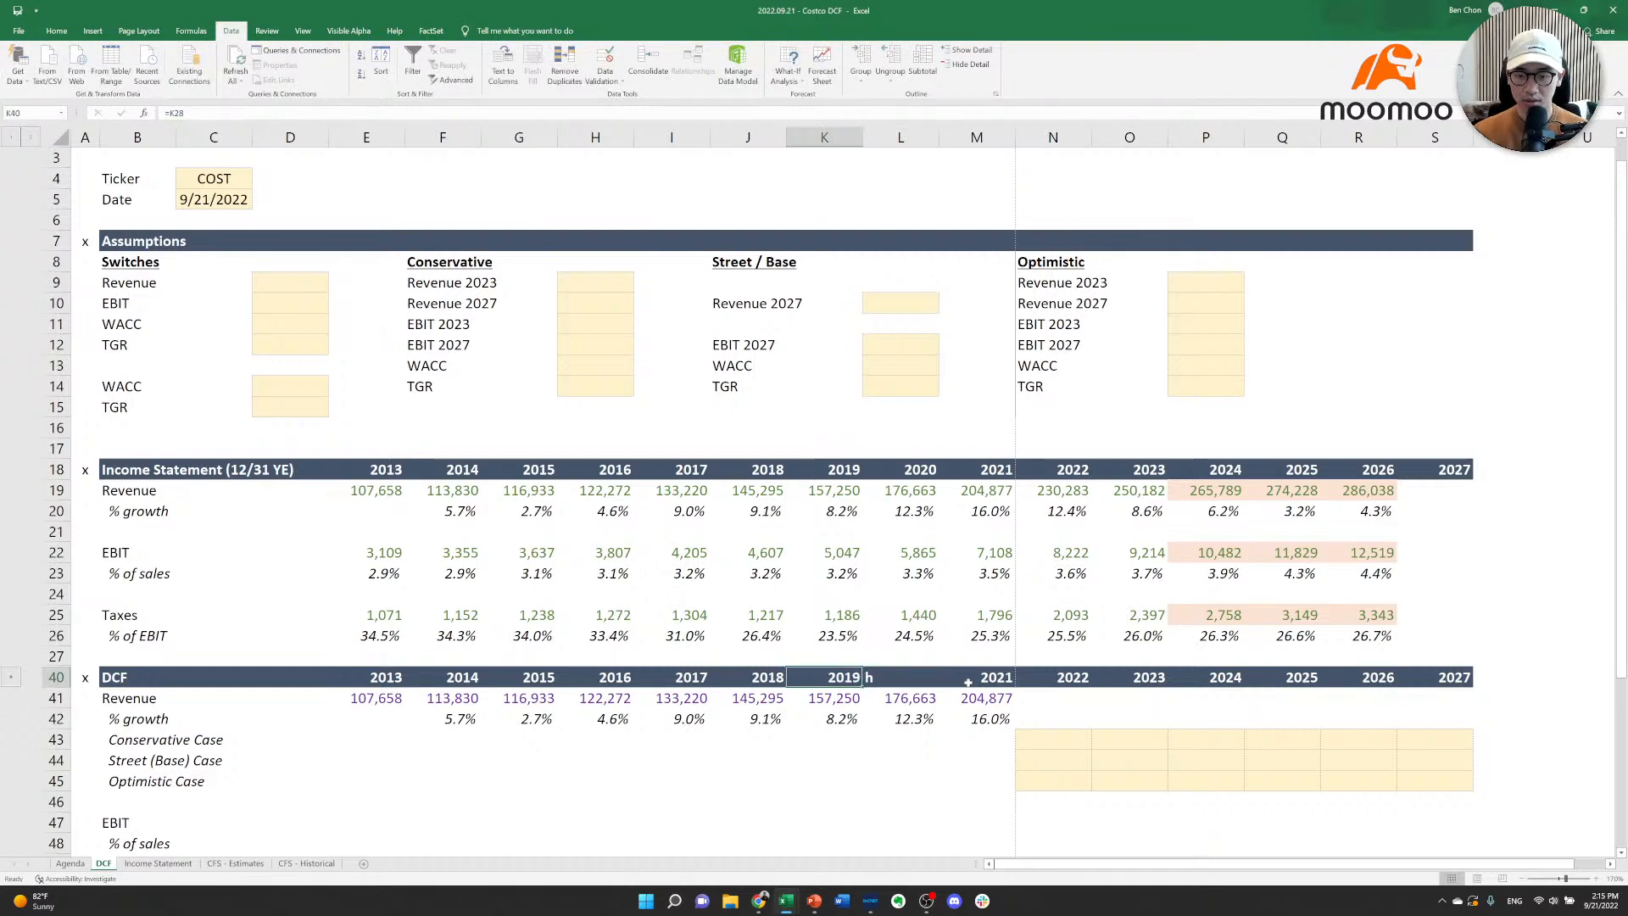
Expand the Cash Flow Items group, copy the 2019 header formula from K28 into L28, and collapse the group again.
{"action": "left_click", "coordinate": [900, 655]}
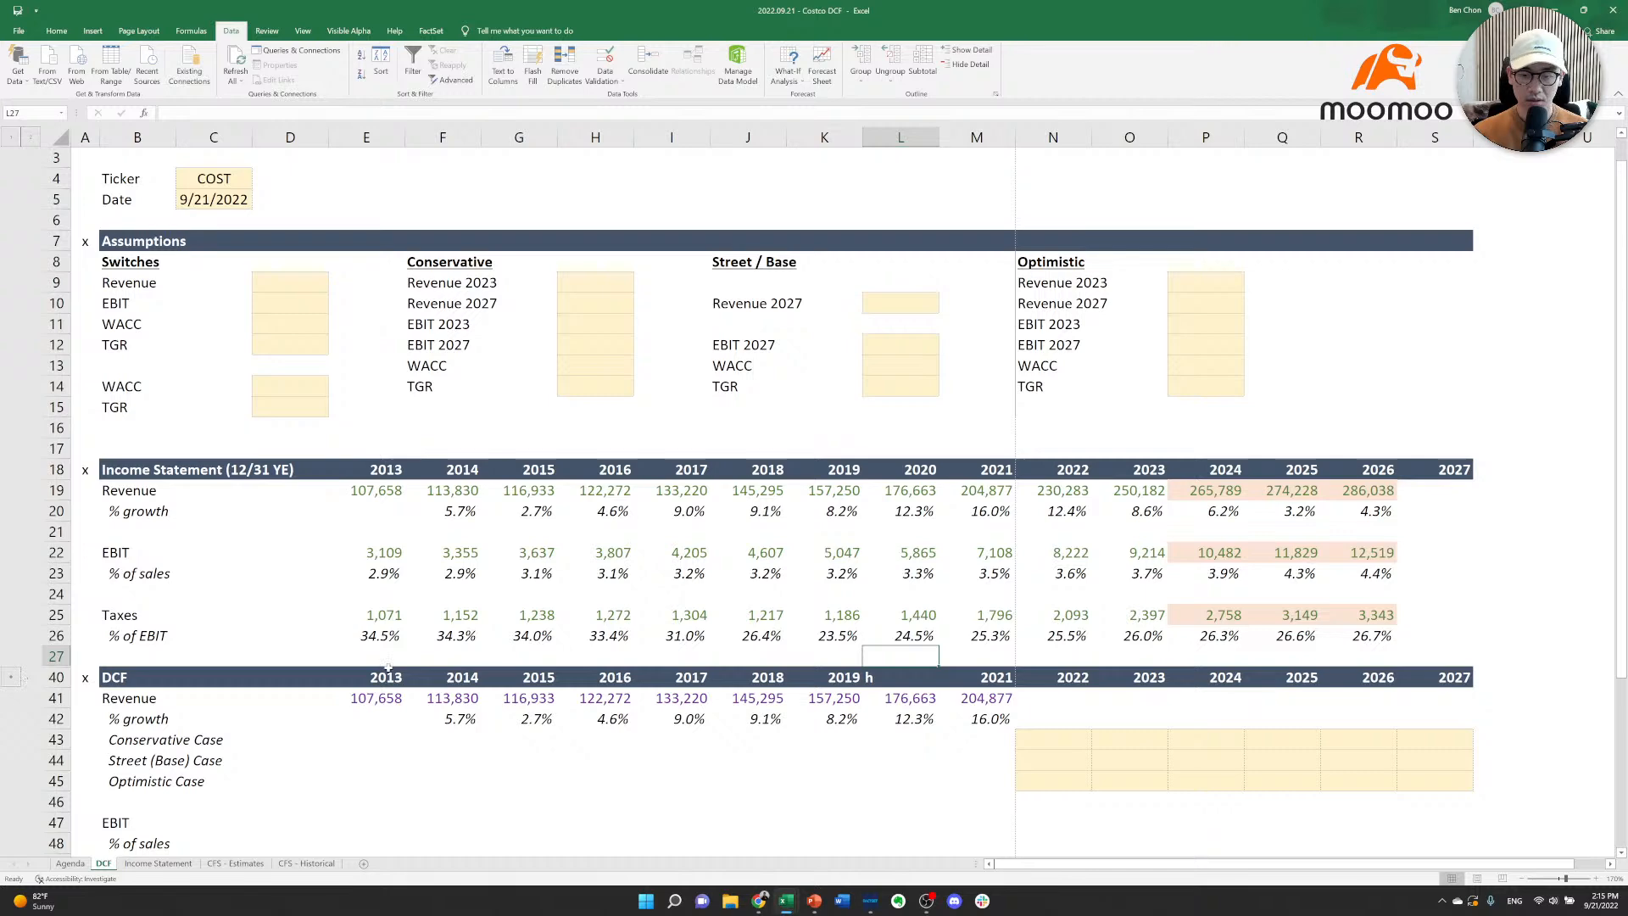
{"action": "left_click", "coordinate": [12, 676]}
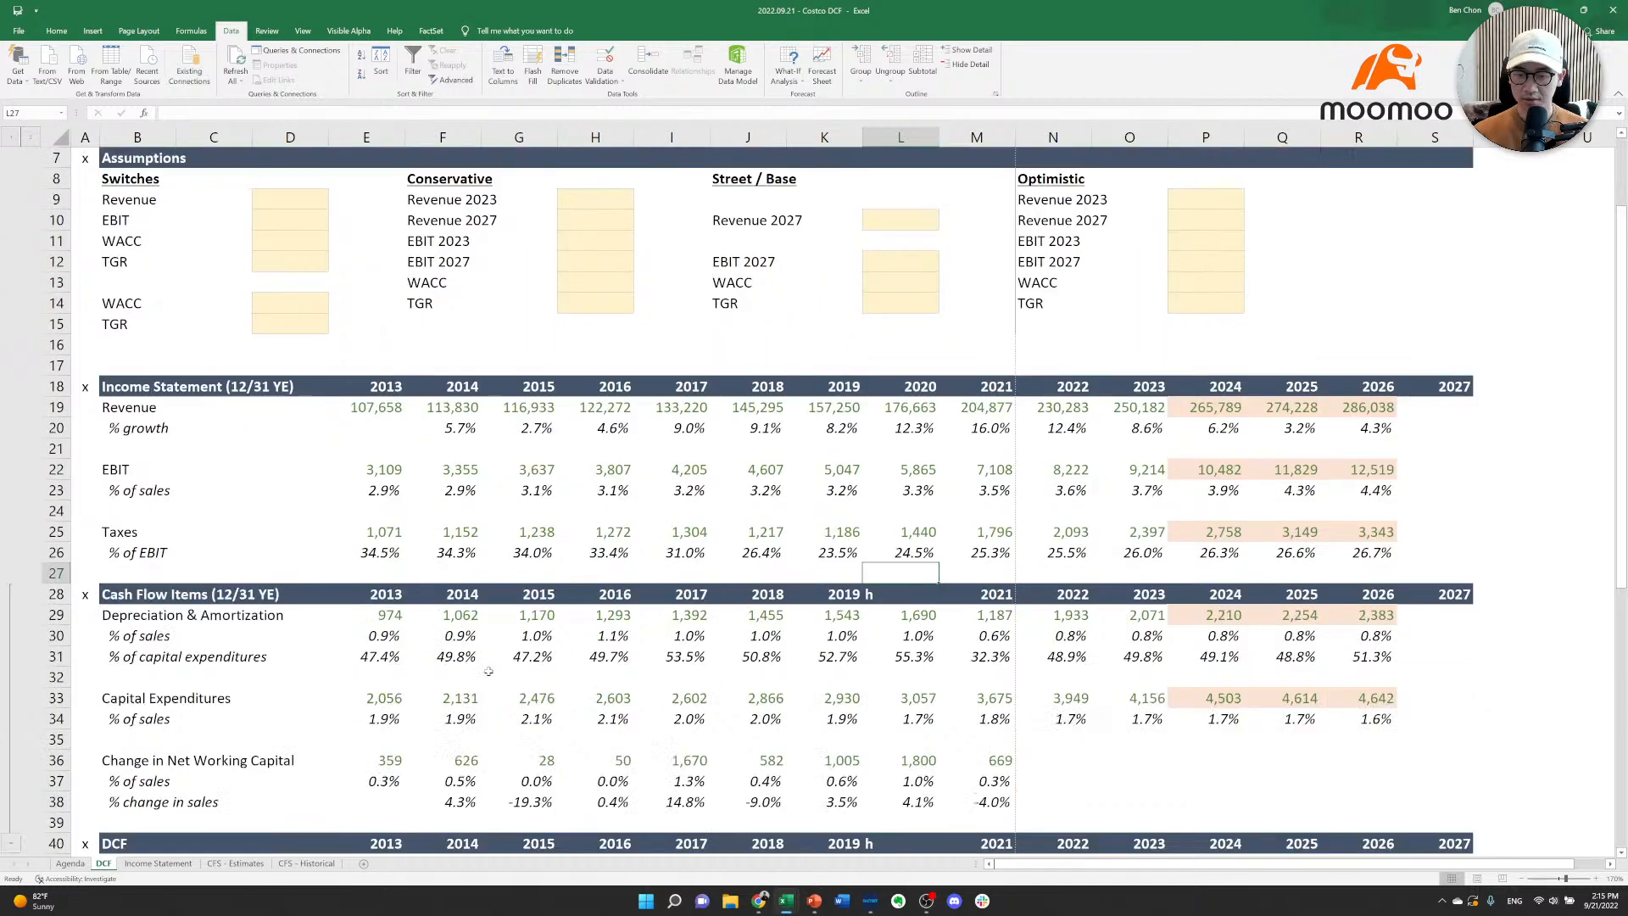
{"action": "left_click", "coordinate": [841, 580]}
{"action": "key", "text": "Down"}
{"action": "key", "text": "ctrl+c"}
{"action": "key", "text": "Right"}
{"action": "key", "text": "ctrl+v"}
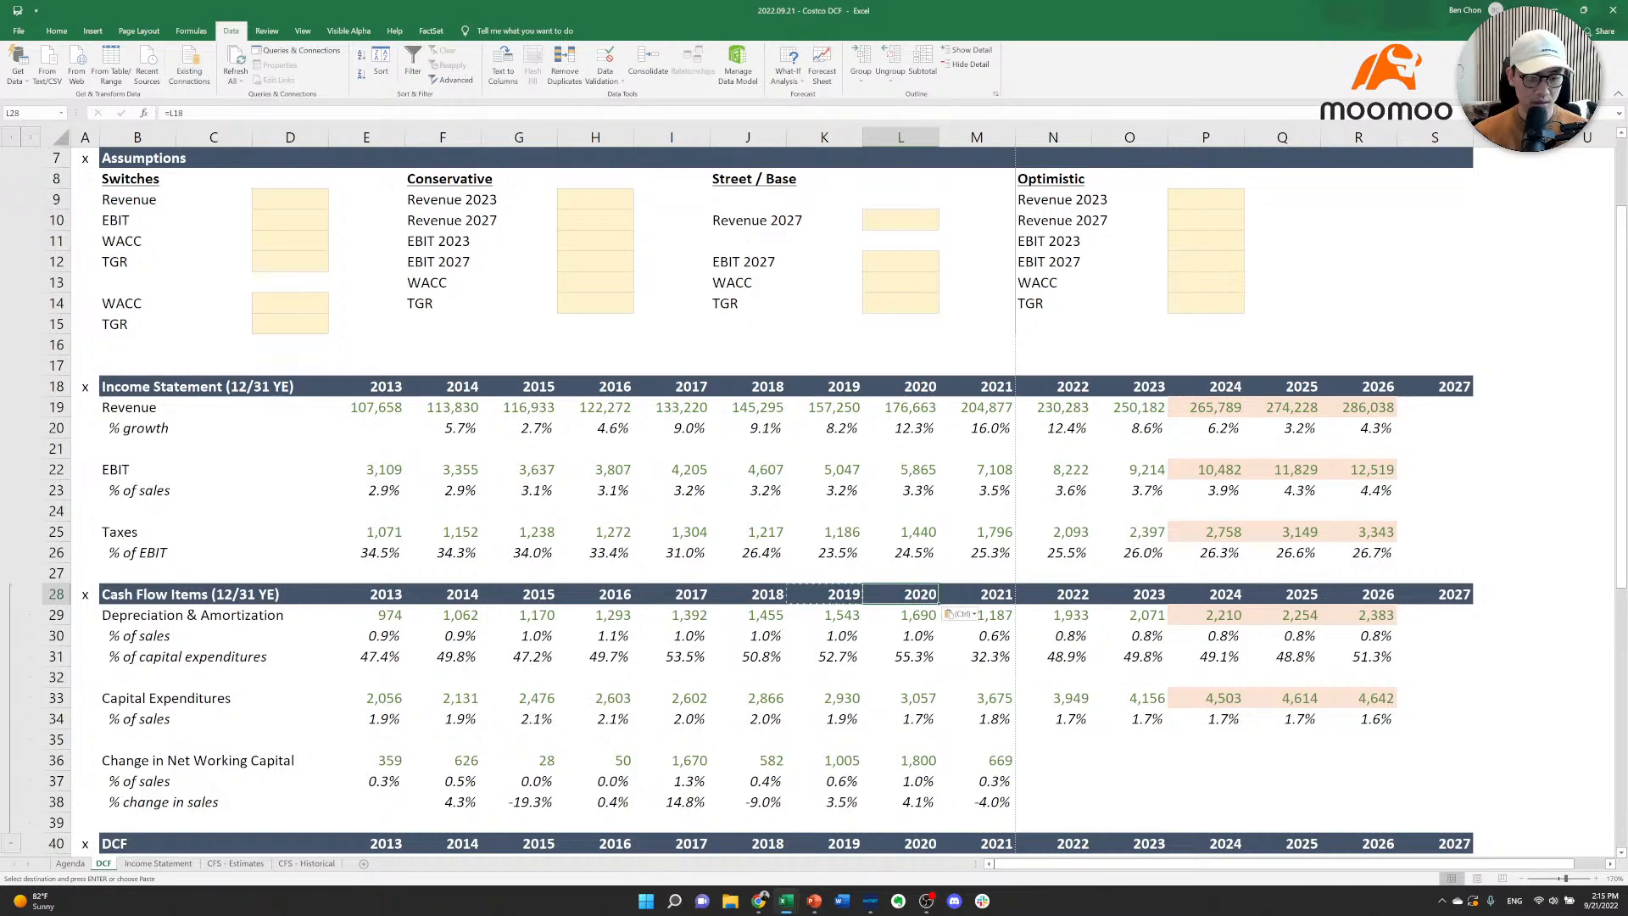
{"action": "left_click", "coordinate": [9, 843]}
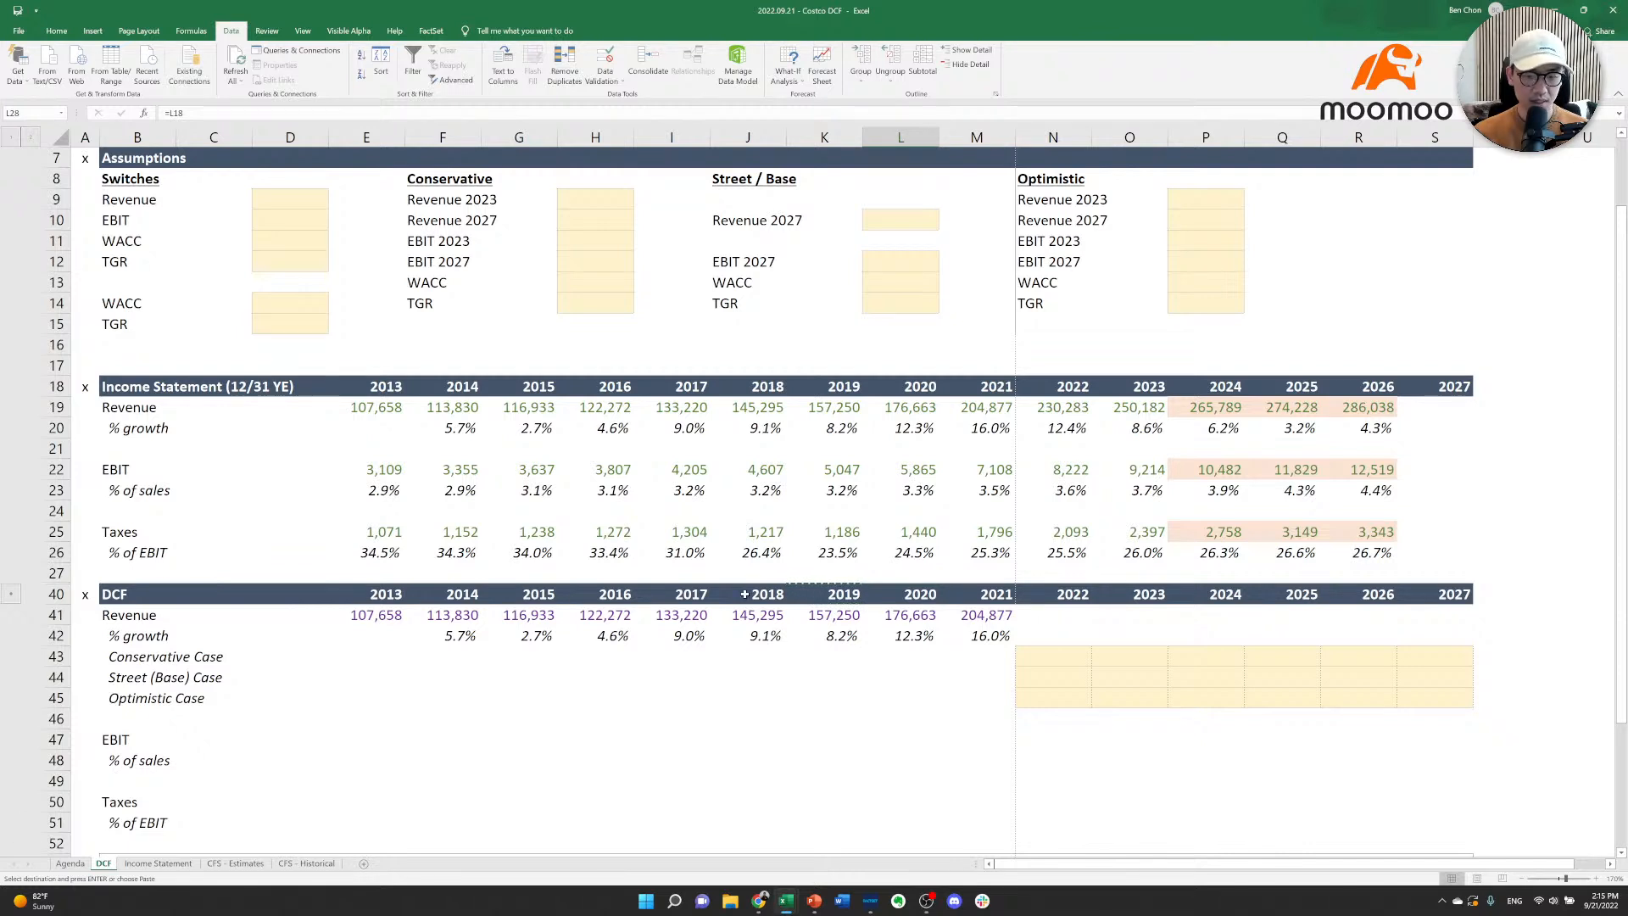
Add a right border to the whole 2021 column M to separate historicals from projections.
{"action": "left_click", "coordinate": [1033, 623]}
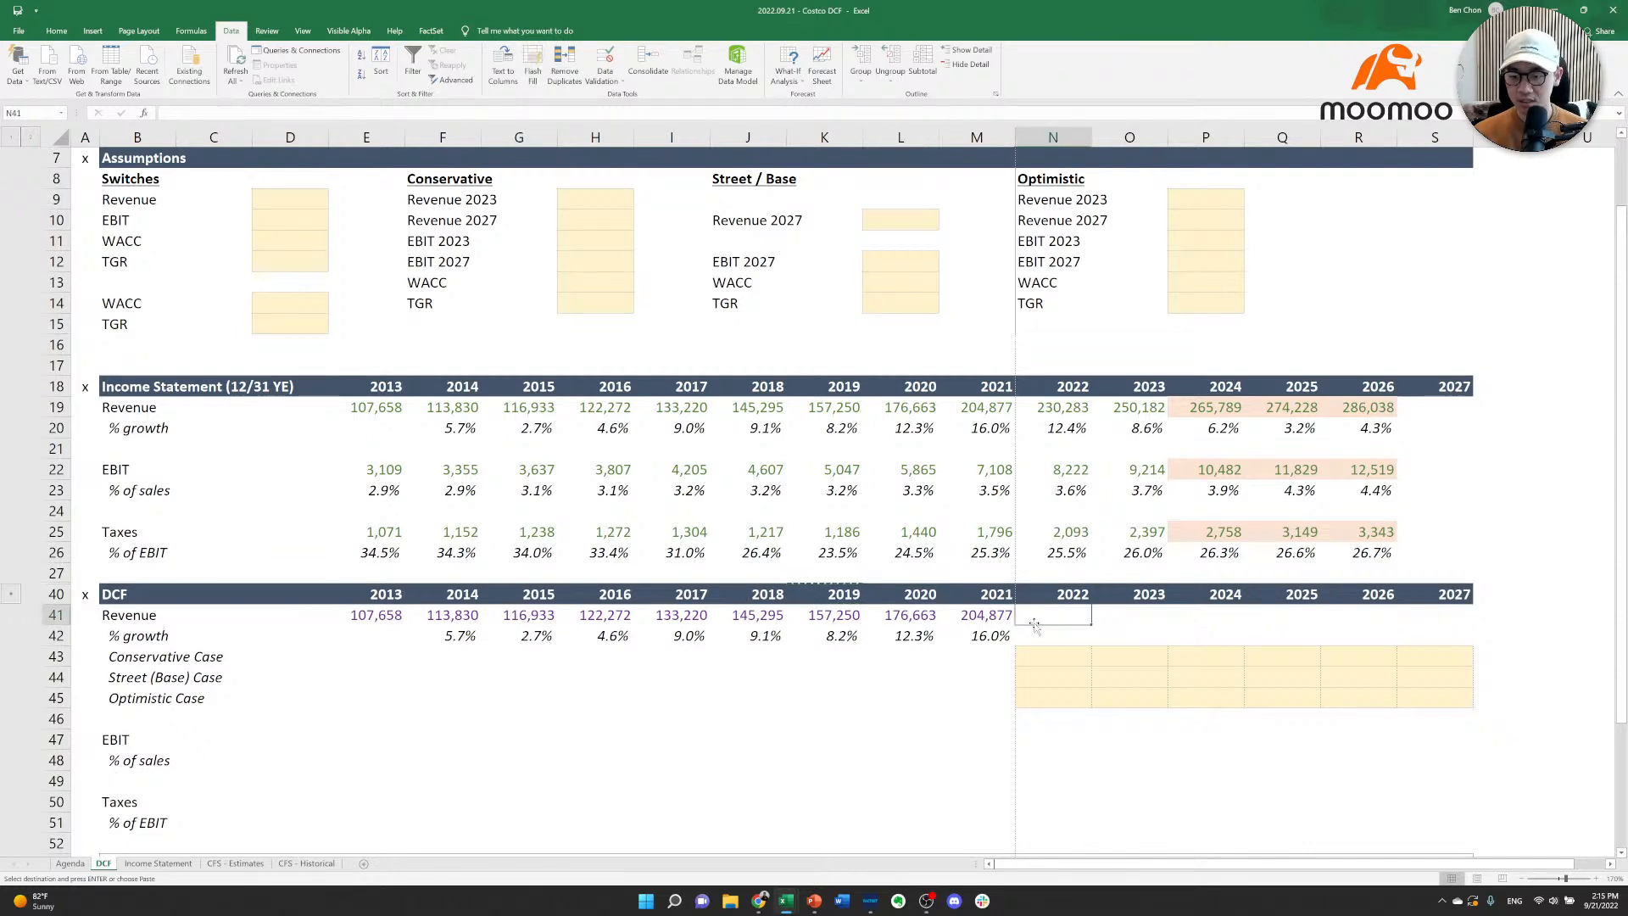
{"action": "key", "text": "Left"}
{"action": "key", "text": "ctrl+space"}
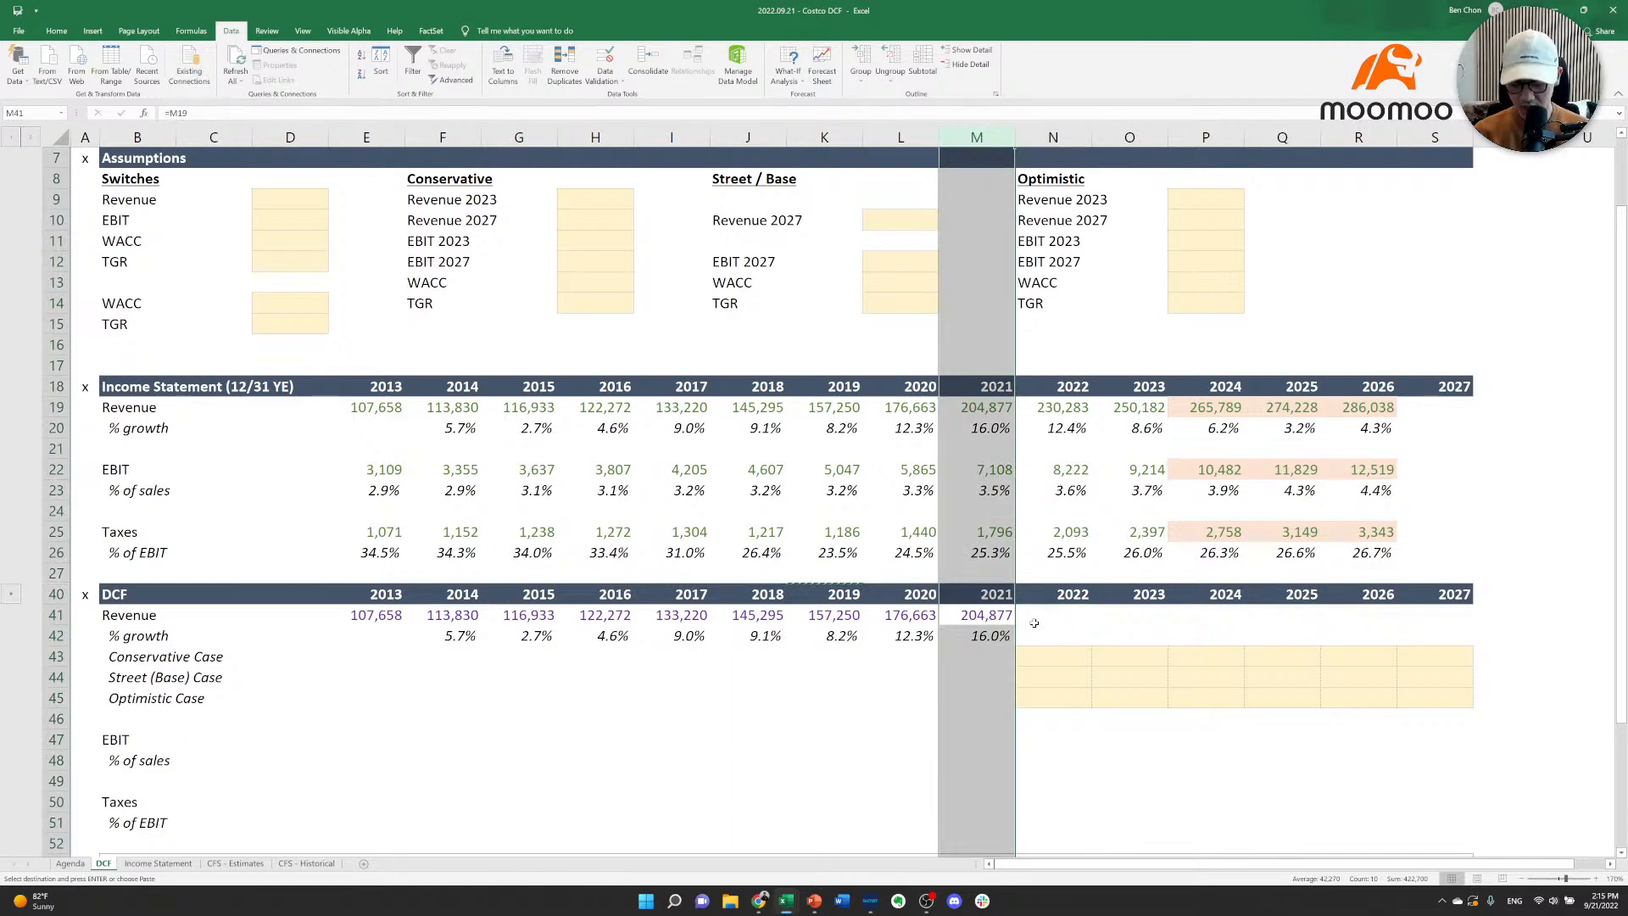
{"action": "key", "text": "alt+h"}
{"action": "key", "text": "b"}
{"action": "key", "text": "r"}
{"action": "left_click", "coordinate": [1033, 623]}
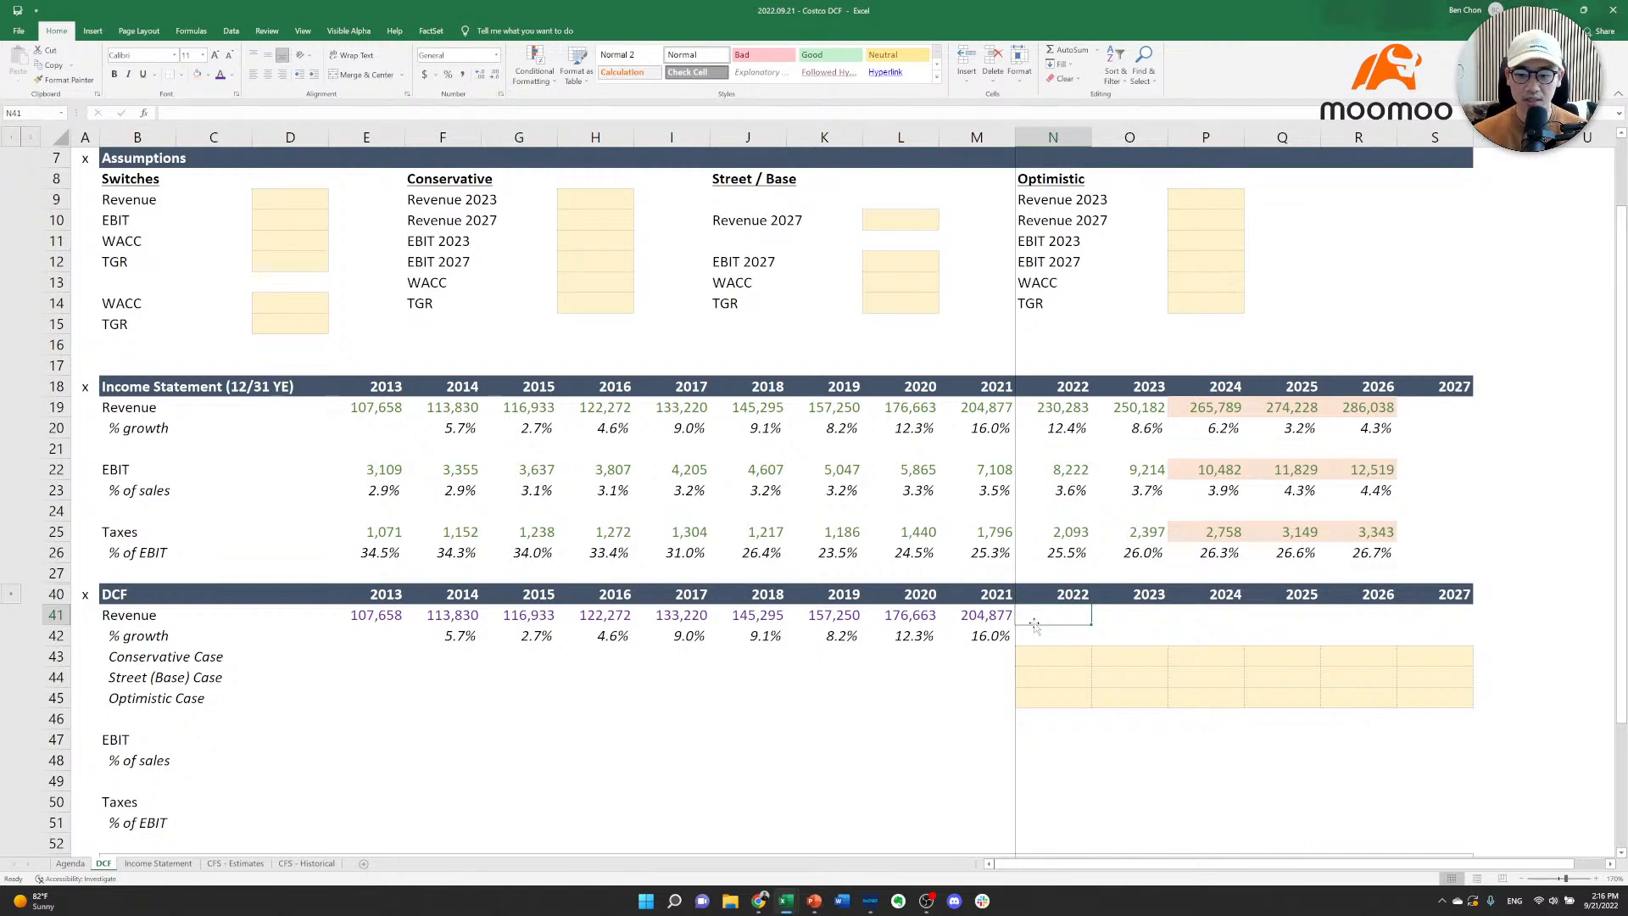
Examine the 2022 column through the DCF rows down to EBIAT or NOPAT and back up into the Income Statement estimates.
{"action": "key", "text": "Down"}
{"action": "key", "text": "Down"}
{"action": "key", "text": "Down"}
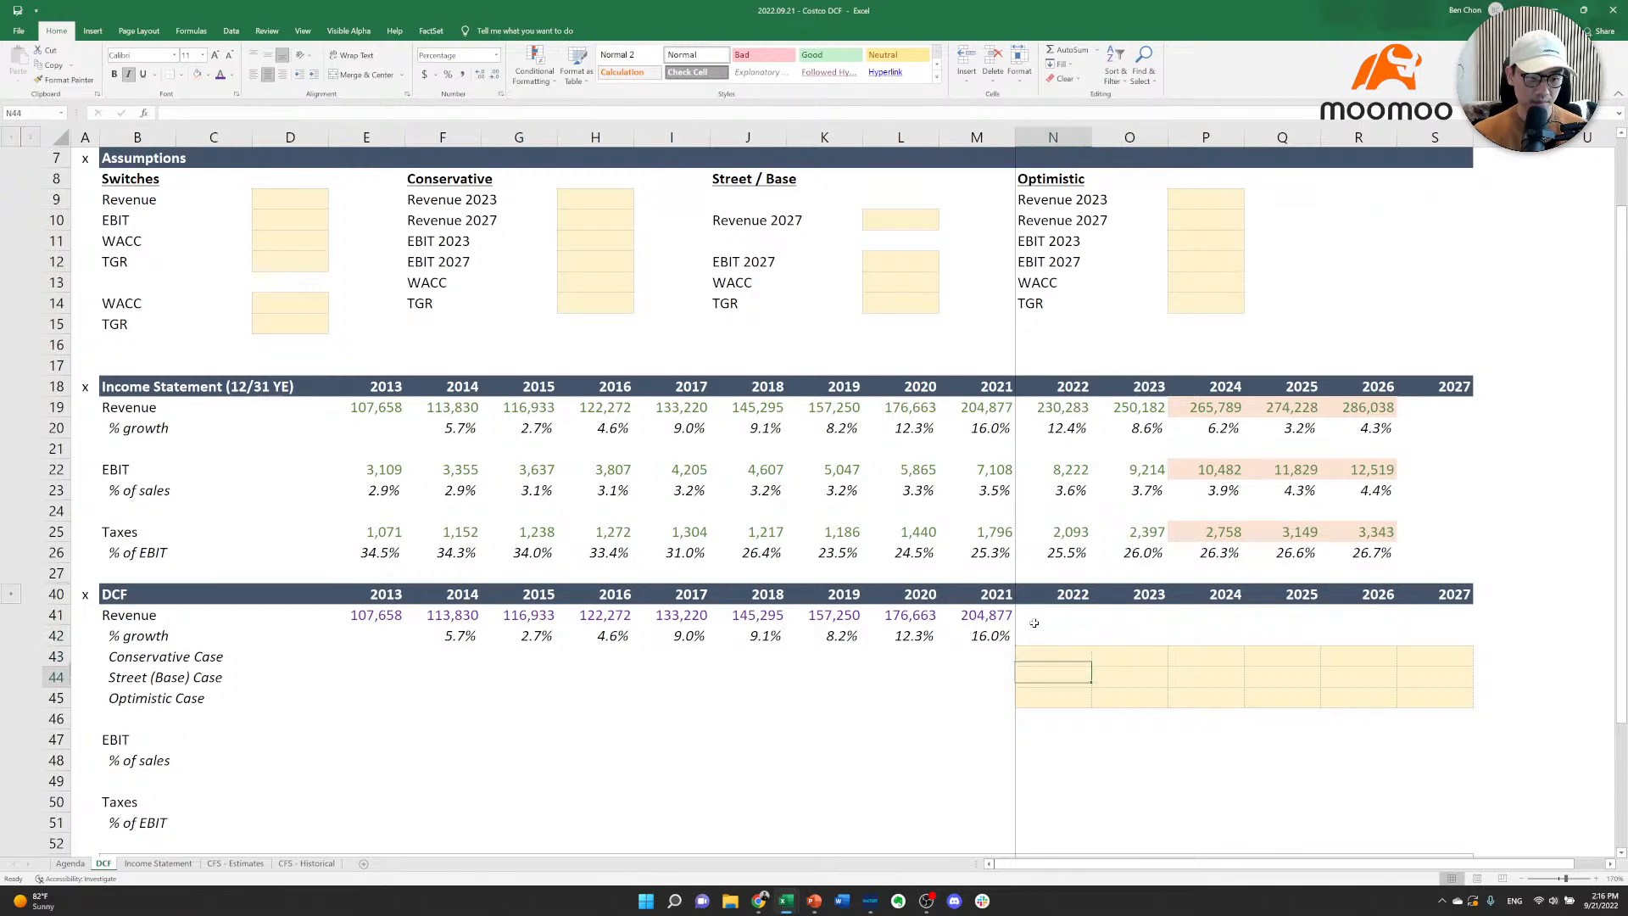
{"action": "key", "text": "Down"}
{"action": "key", "text": "Down"}
{"action": "key", "text": "Down"}
{"action": "key", "text": "Down"}
{"action": "key", "text": "Down"}
{"action": "key", "text": "Down"}
{"action": "key", "text": "Down"}
{"action": "key", "text": "Down"}
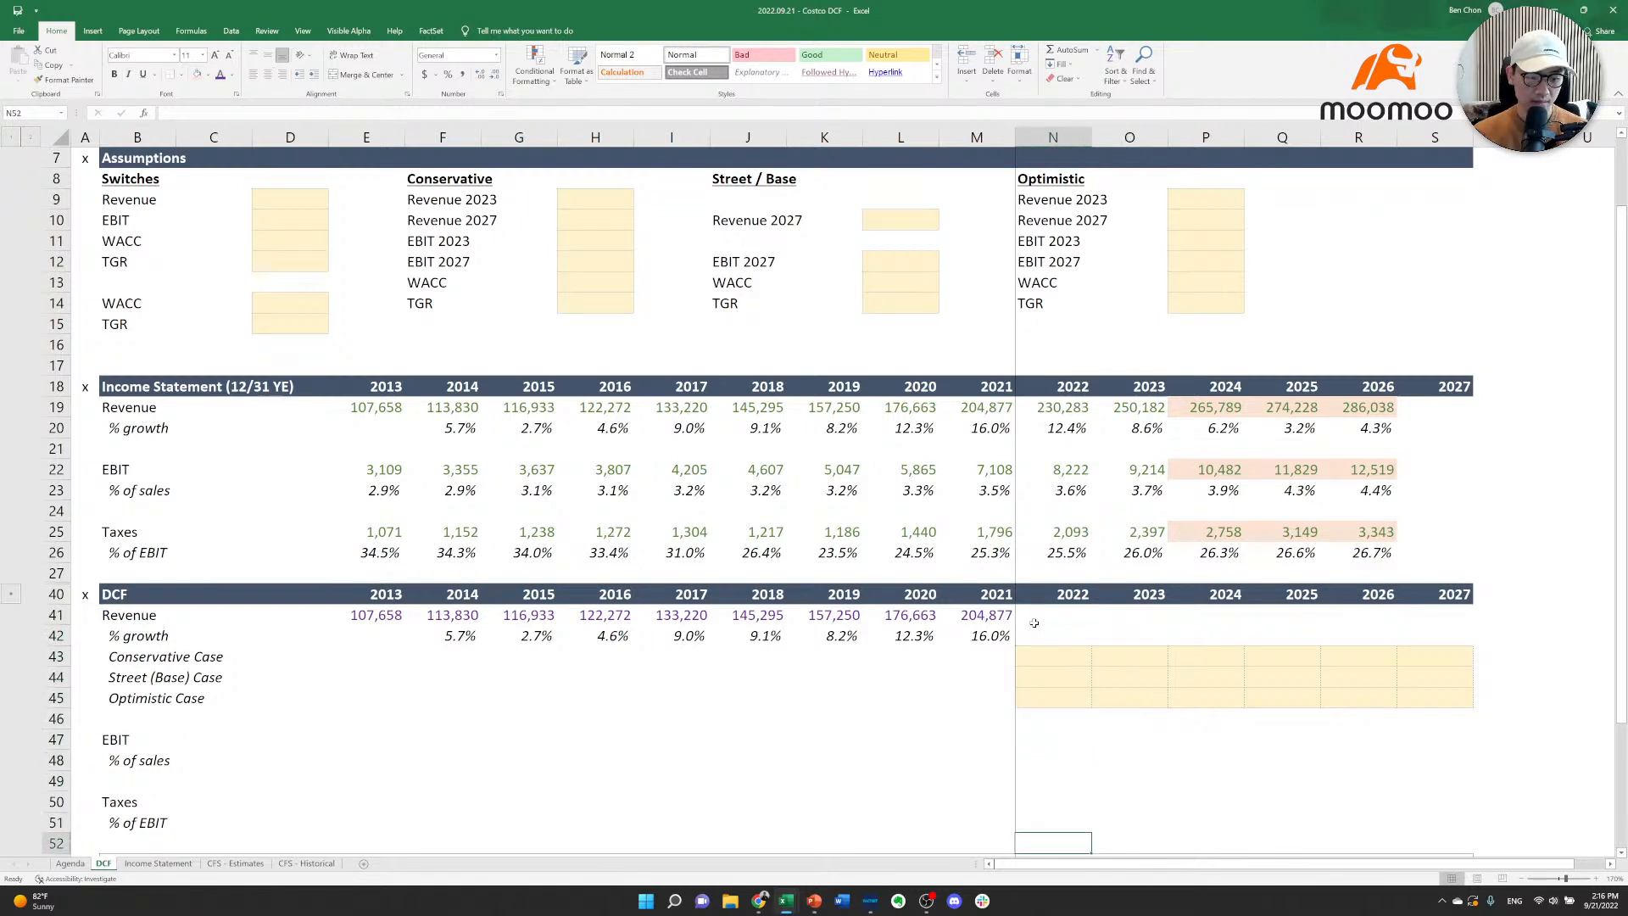
{"action": "key", "text": "Down"}
{"action": "key", "text": "Down"}
{"action": "key", "text": "Up"}
{"action": "key", "text": "Up"}
{"action": "key", "text": "Up"}
{"action": "key", "text": "Up"}
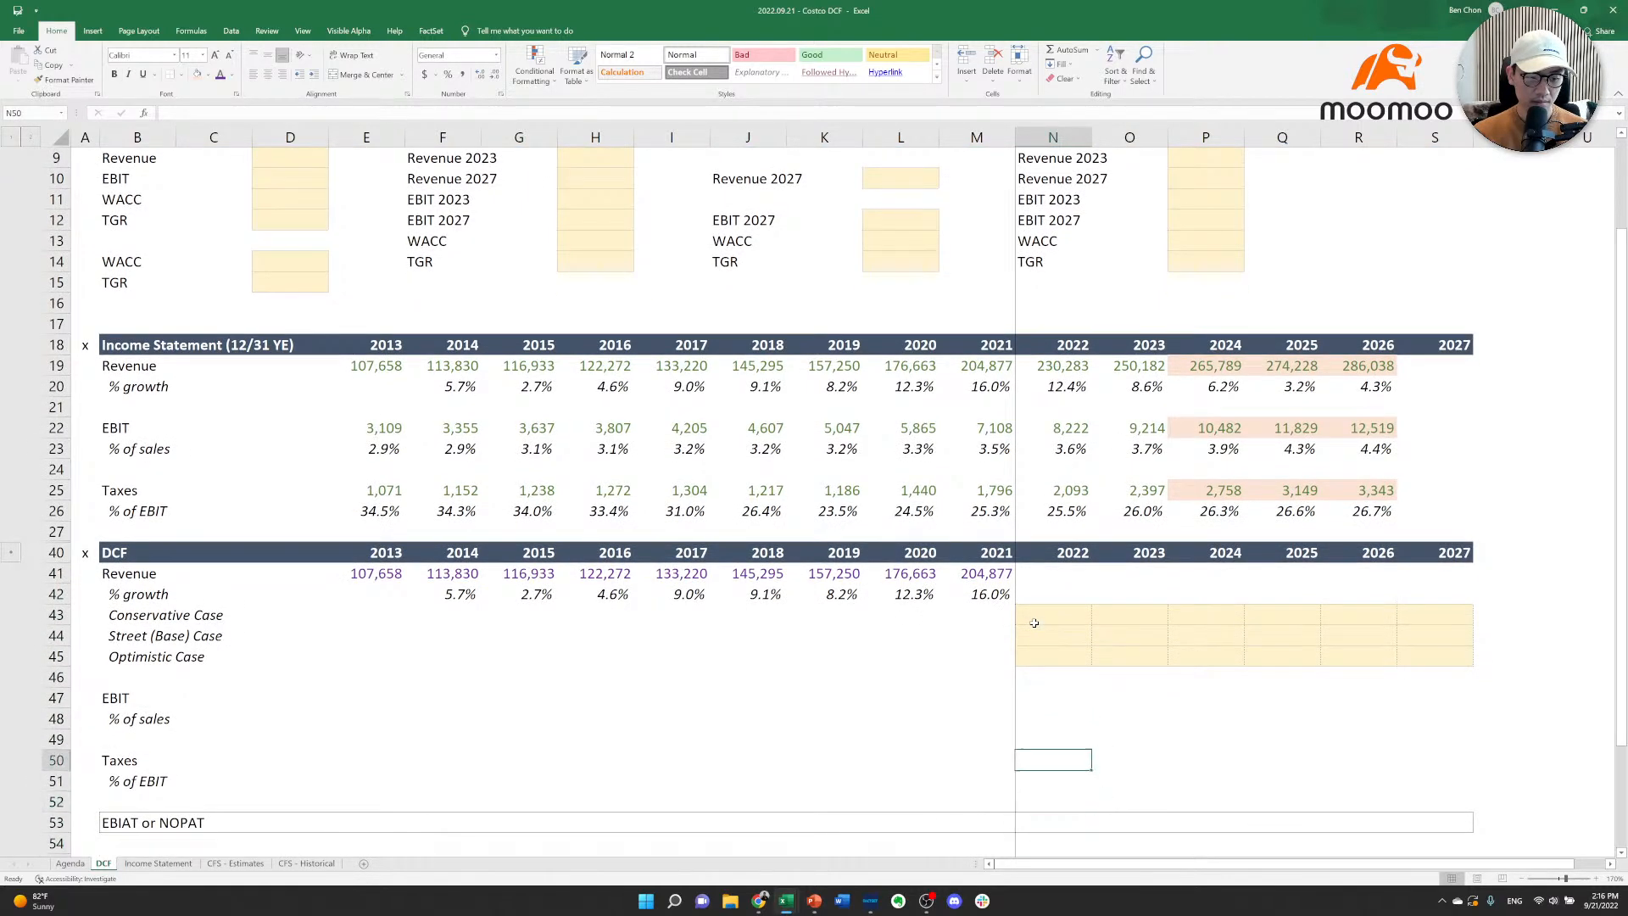
{"action": "key", "text": "Up"}
{"action": "key", "text": "Up"}
{"action": "key", "text": "Up"}
{"action": "key", "text": "Up"}
{"action": "key", "text": "Up"}
{"action": "key", "text": "Up"}
{"action": "key", "text": "Up"}
{"action": "key", "text": "Up"}
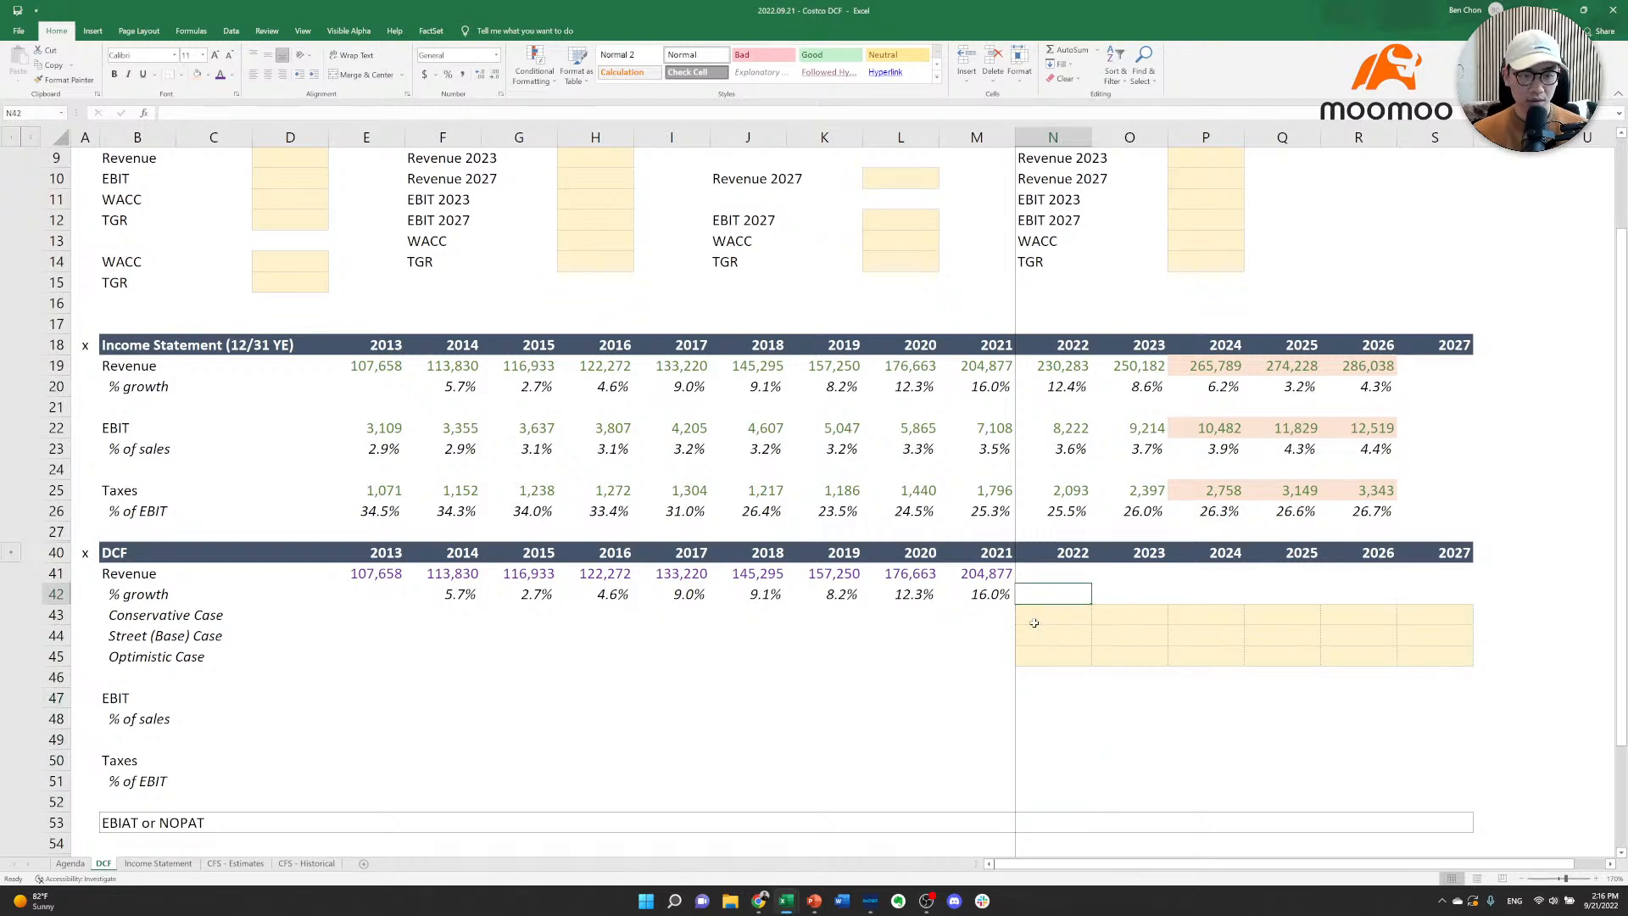
{"action": "key", "text": "Up"}
{"action": "key", "text": "Up"}
{"action": "key", "text": "Up"}
{"action": "key", "text": "Up"}
{"action": "key", "text": "Up"}
{"action": "key", "text": "Up"}
{"action": "key", "text": "Up"}
{"action": "key", "text": "Up"}
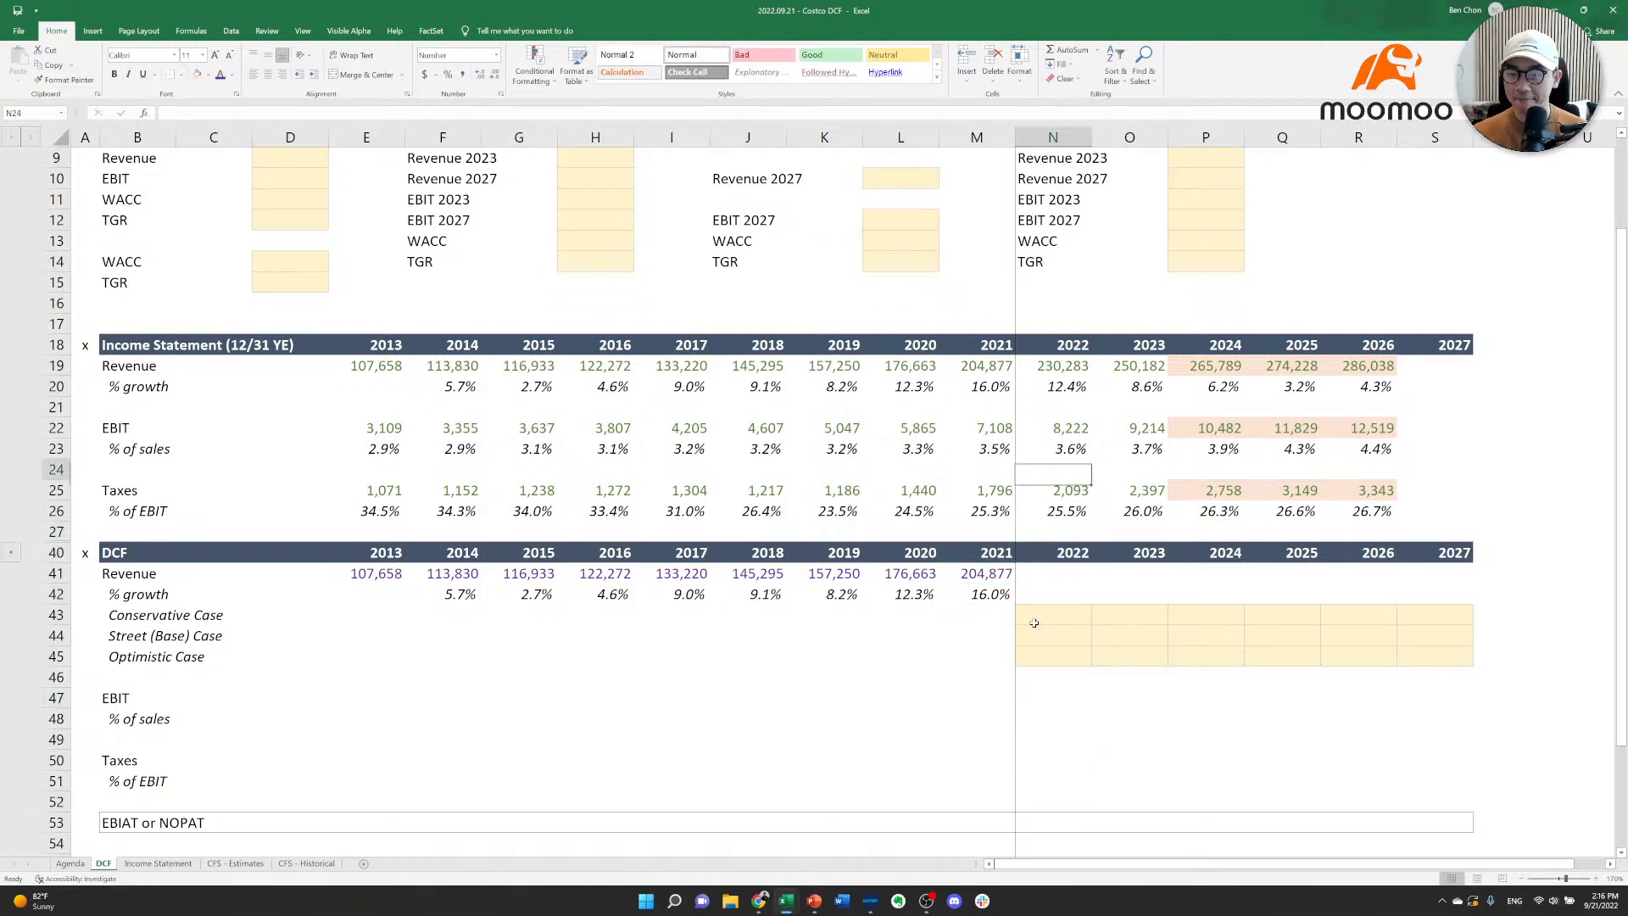
Link the 2022 Street (Base) Case growth in N44 to the Income Statement revenue growth with =N20.
{"action": "key", "text": "Down"}
{"action": "key", "text": "Down"}
{"action": "key", "text": "Down"}
{"action": "key", "text": "Down"}
{"action": "key", "text": "Down"}
{"action": "key", "text": "Down"}
{"action": "key", "text": "Down"}
{"action": "key", "text": "Down"}
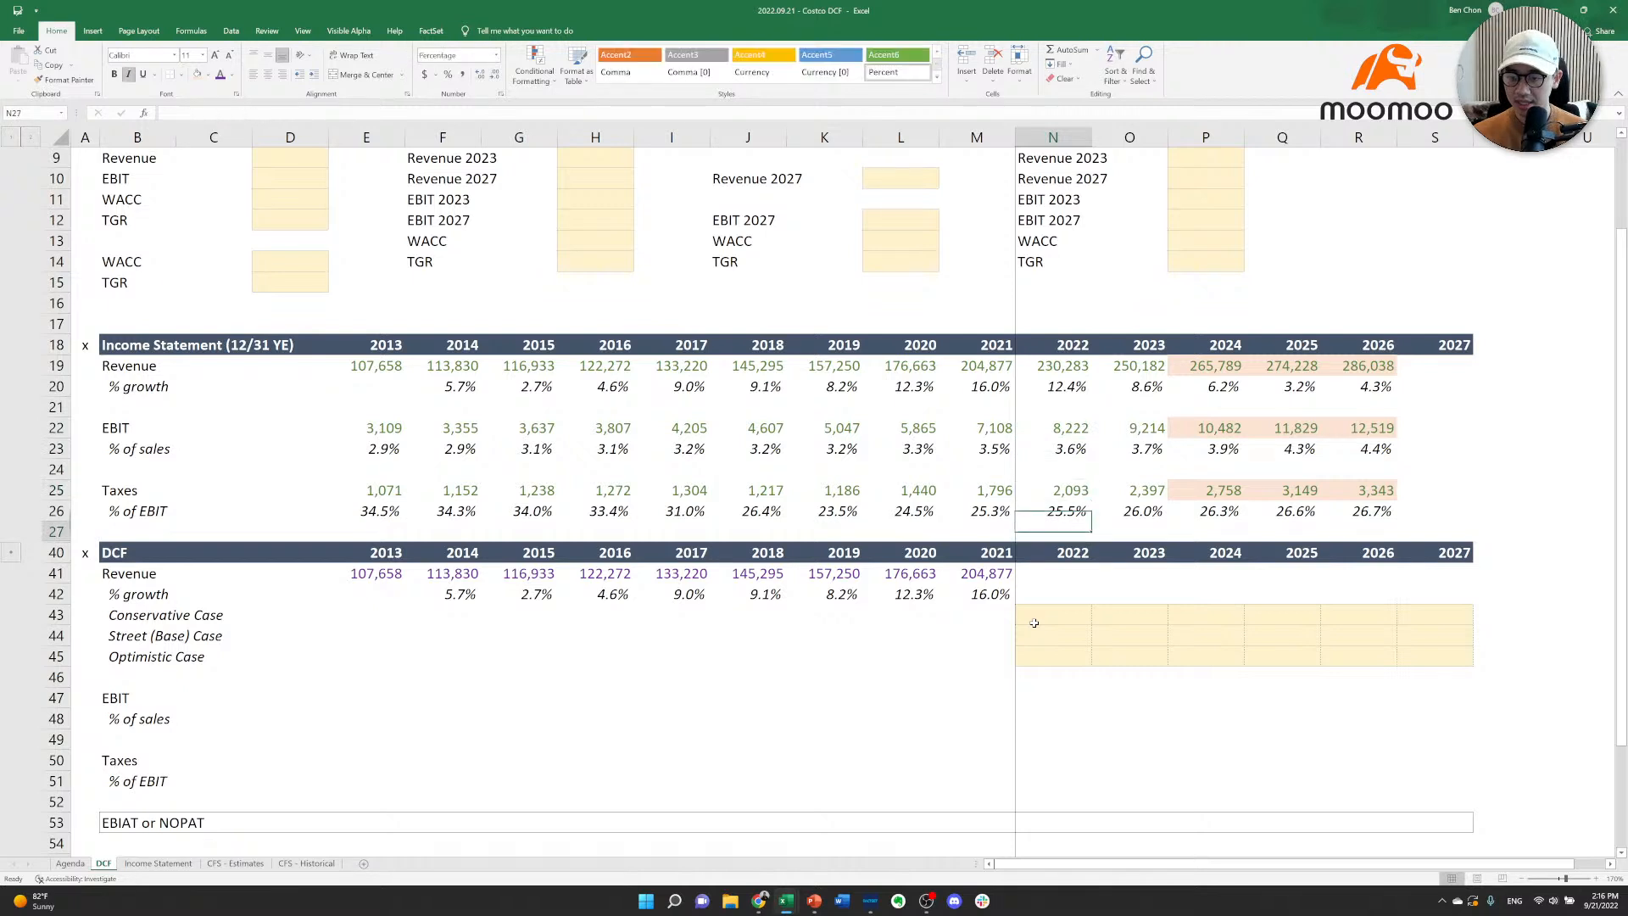
{"action": "key", "text": "Down"}
{"action": "key", "text": "Down"}
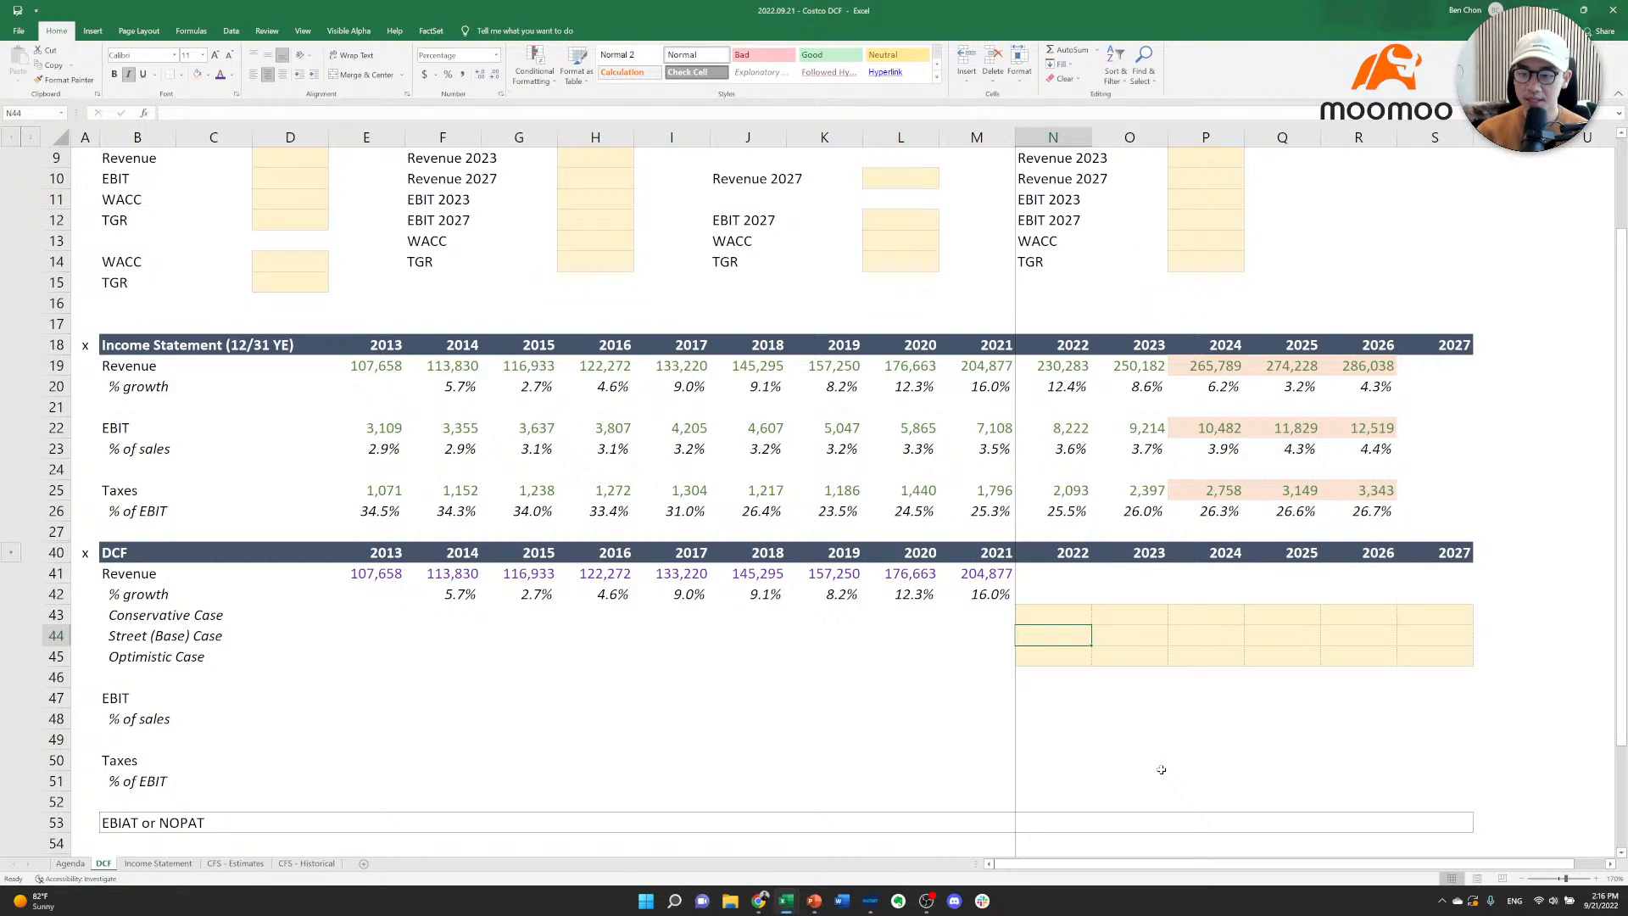
{"action": "type", "text": "="}
{"action": "key", "text": "Up"}
{"action": "key", "text": "Up"}
{"action": "key", "text": "Up"}
{"action": "key", "text": "Up"}
{"action": "key", "text": "Up"}
{"action": "key", "text": "Up"}
{"action": "key", "text": "Up"}
{"action": "key", "text": "Up"}
{"action": "key", "text": "Up"}
{"action": "key", "text": "Up"}
{"action": "key", "text": "Up"}
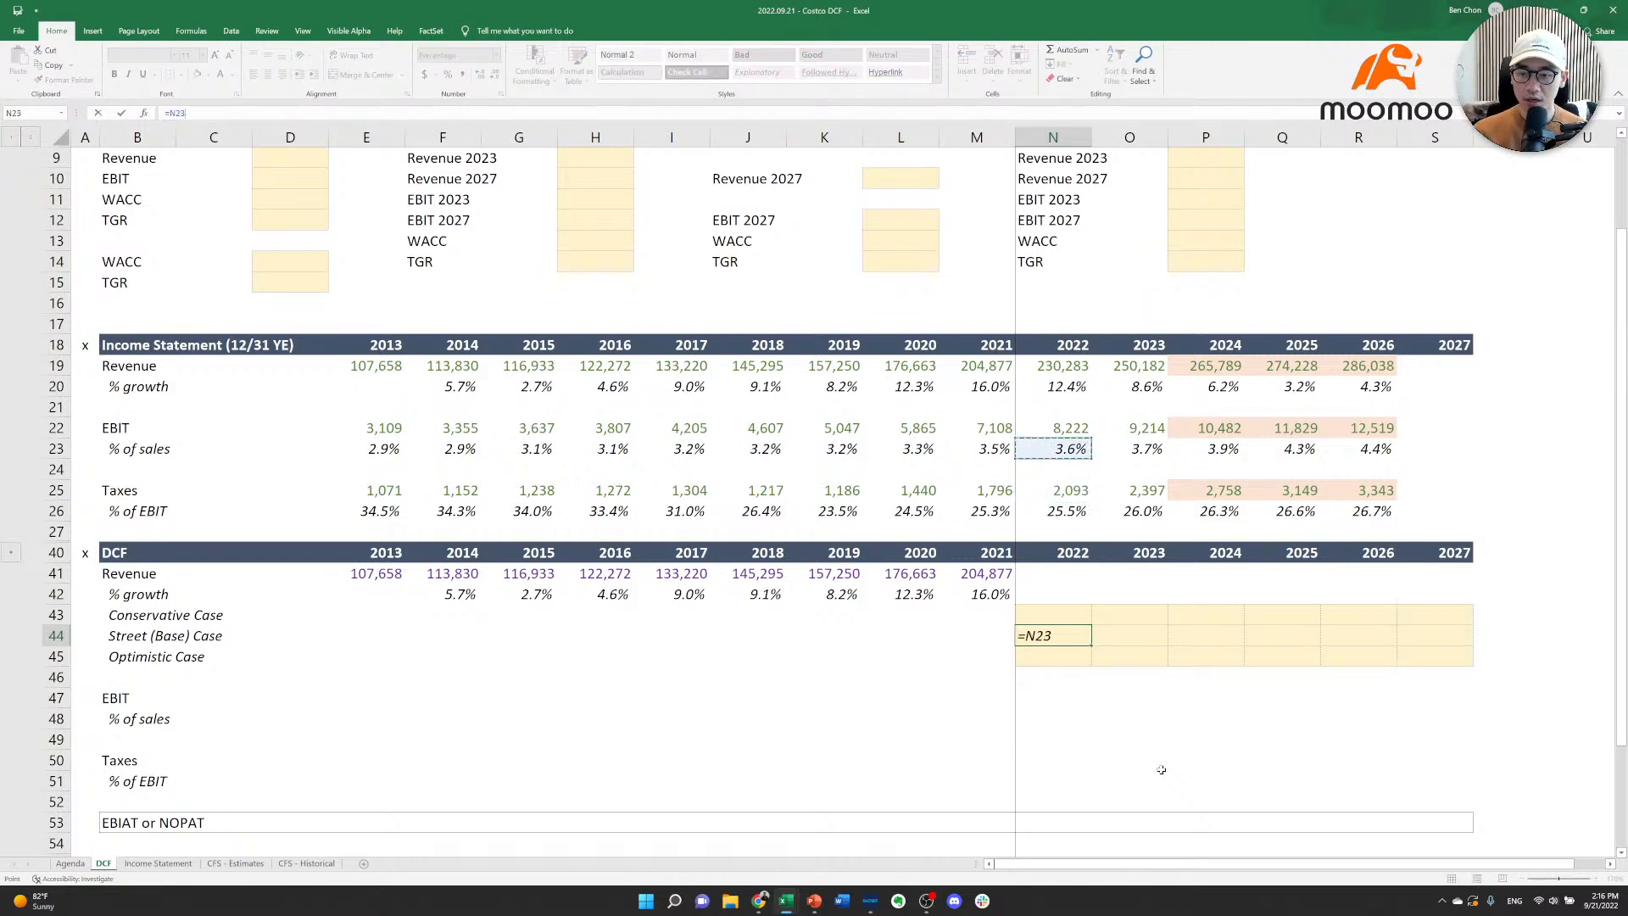
{"action": "key", "text": "Up"}
{"action": "key", "text": "Up"}
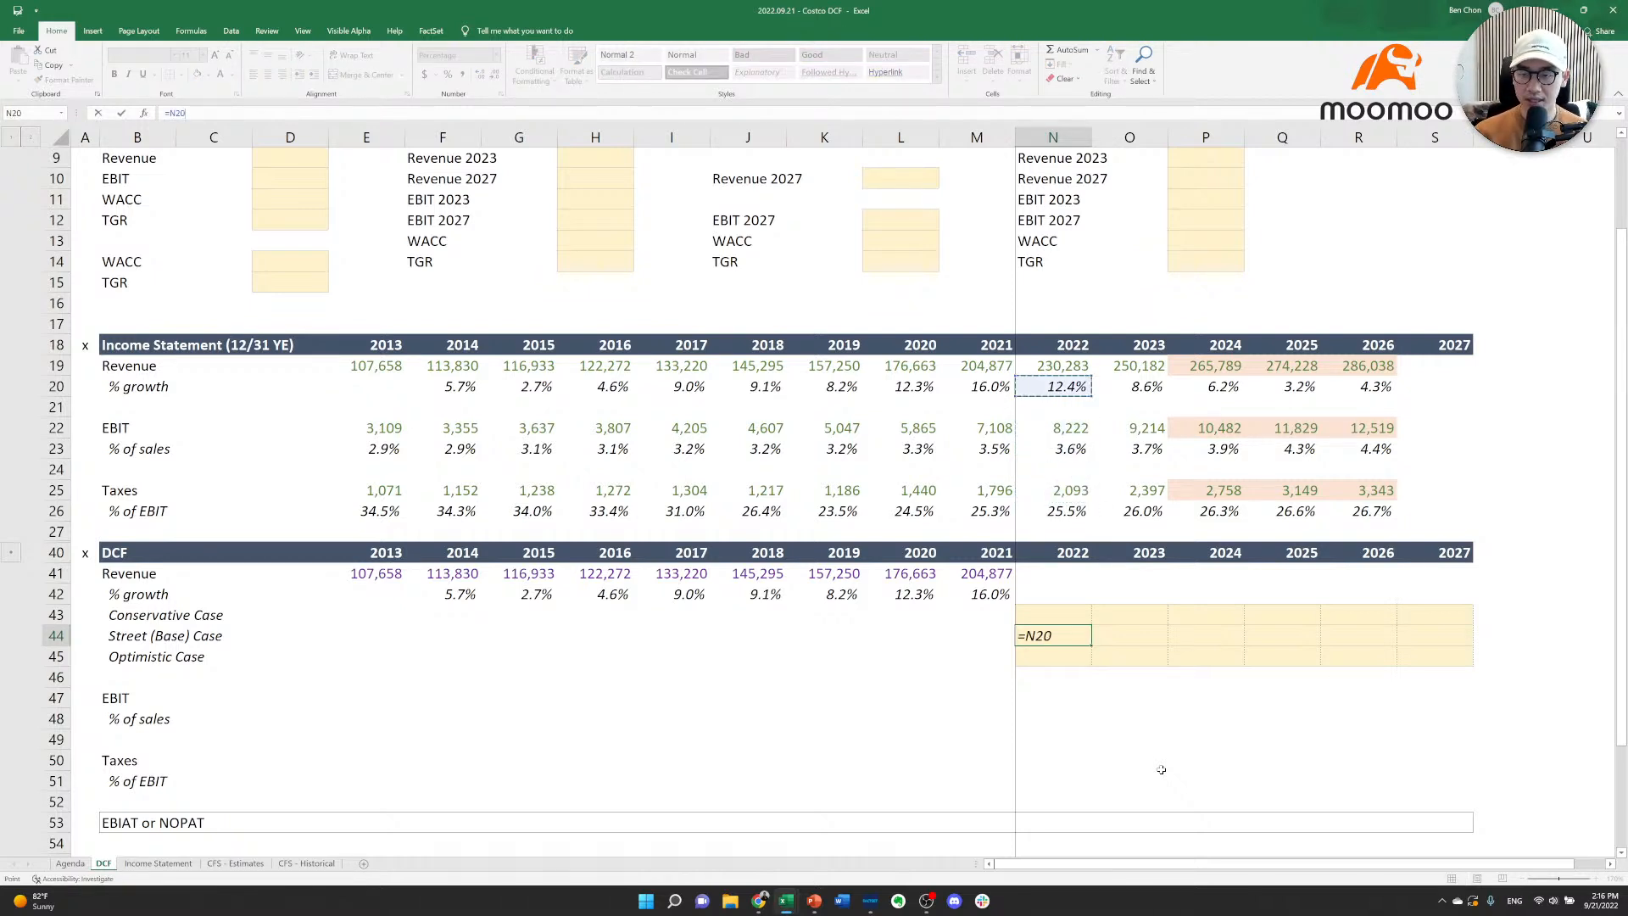
{"action": "key", "text": "Return"}
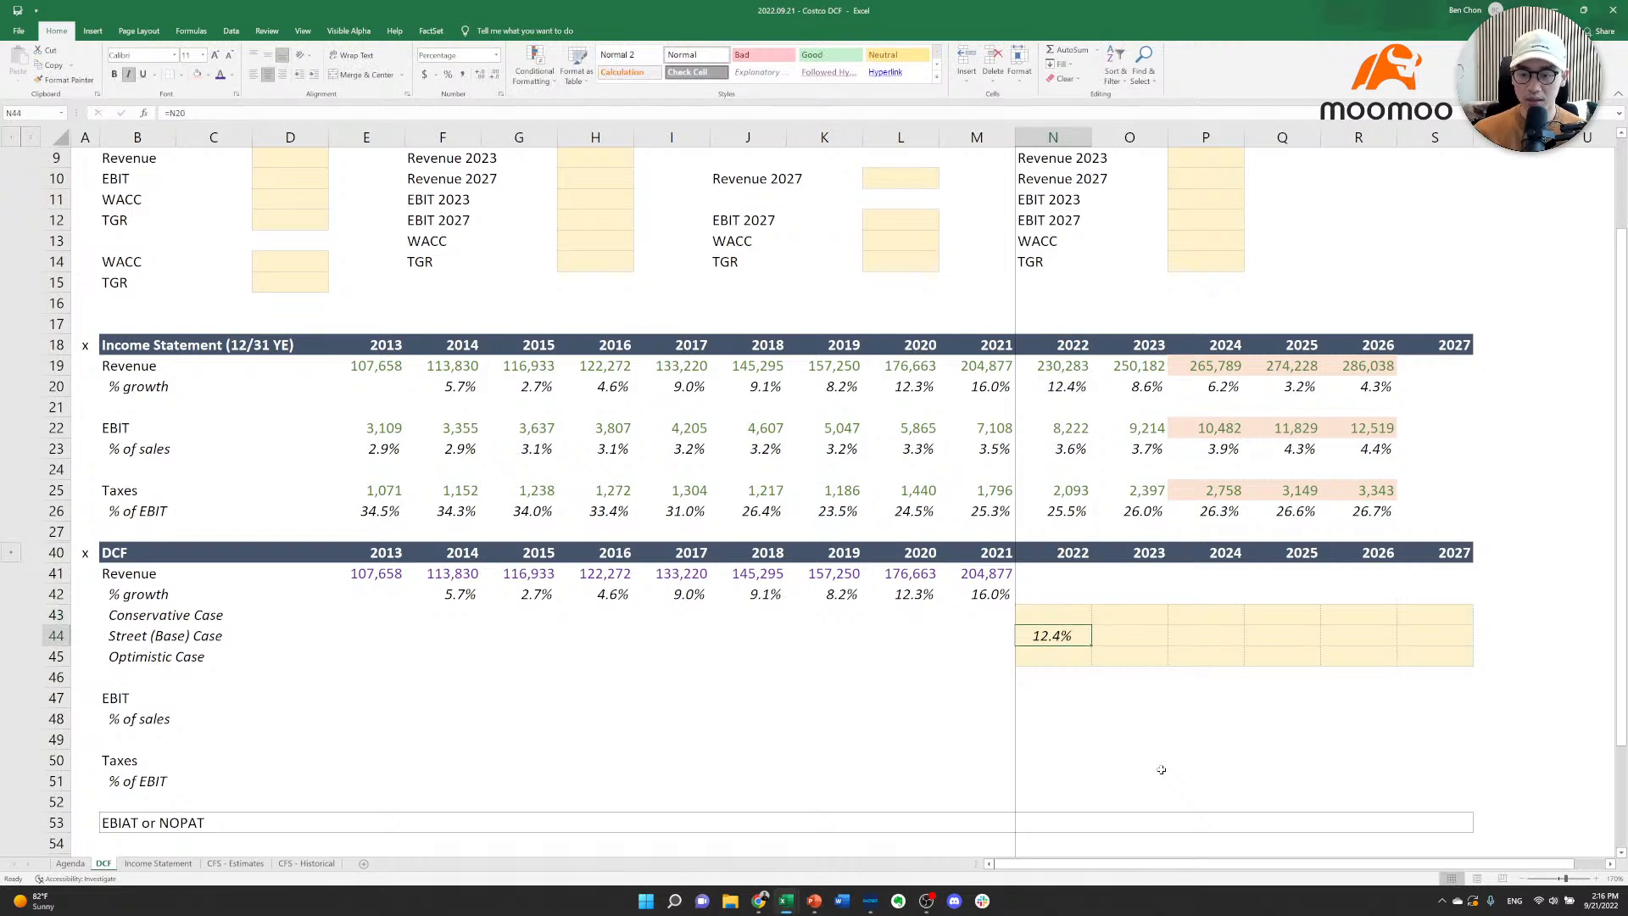
Set the 2022 Conservative Case (N43) and Optimistic Case (N45) growth equal to the street case with =N44.
{"action": "key", "text": "Up"}
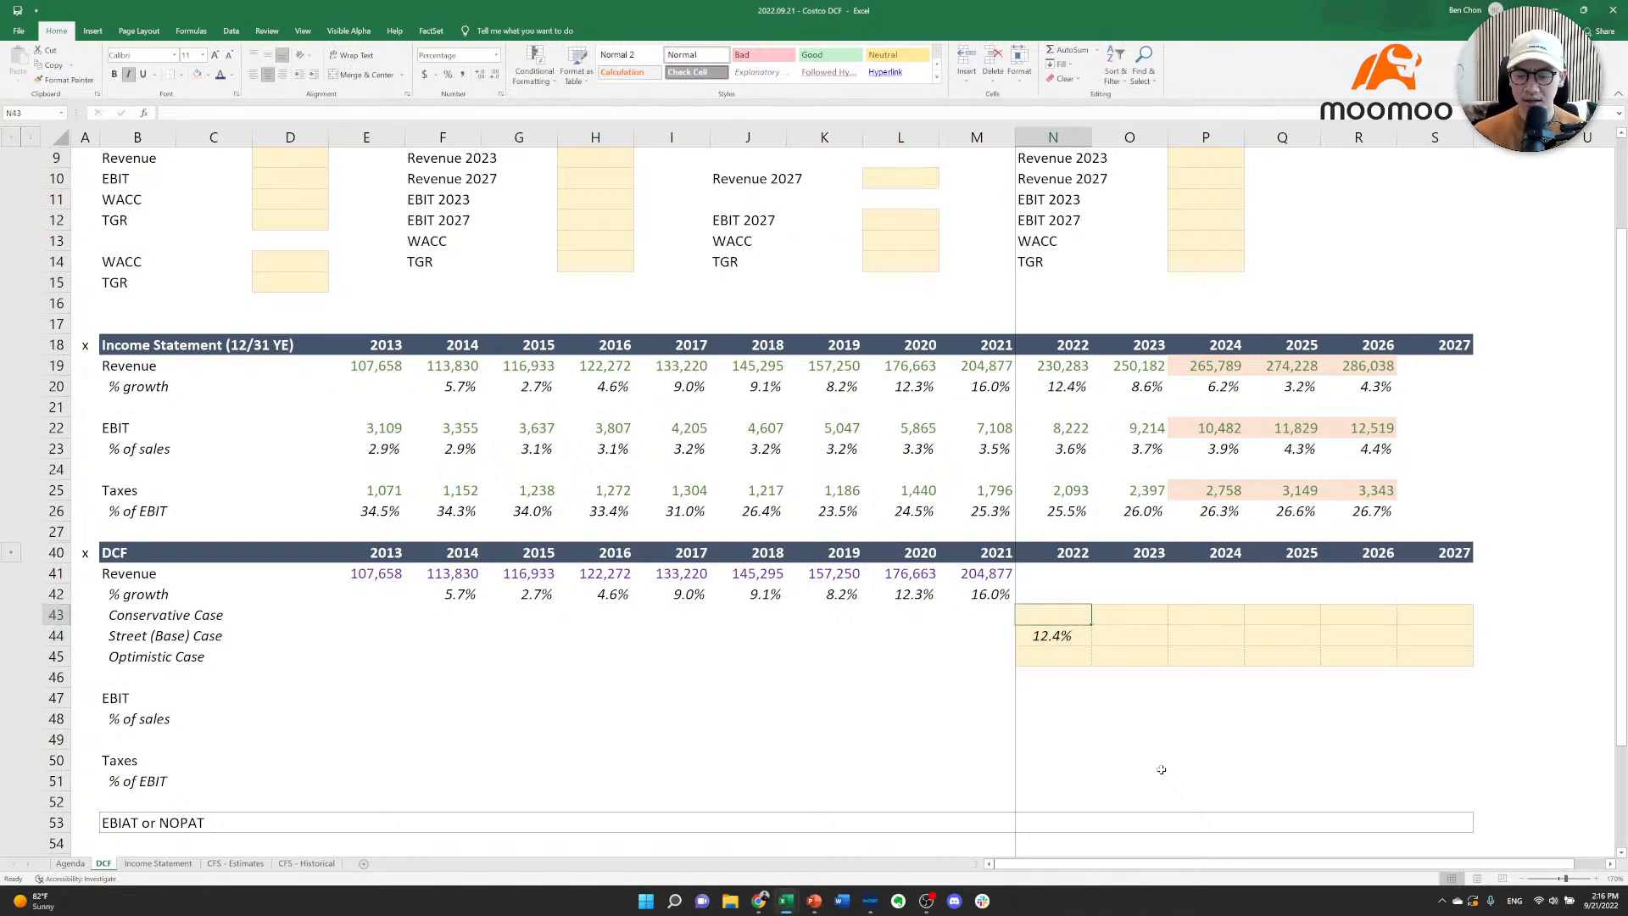
{"action": "type", "text": "="}
{"action": "key", "text": "Down"}
{"action": "key", "text": "Return"}
{"action": "key", "text": "Down"}
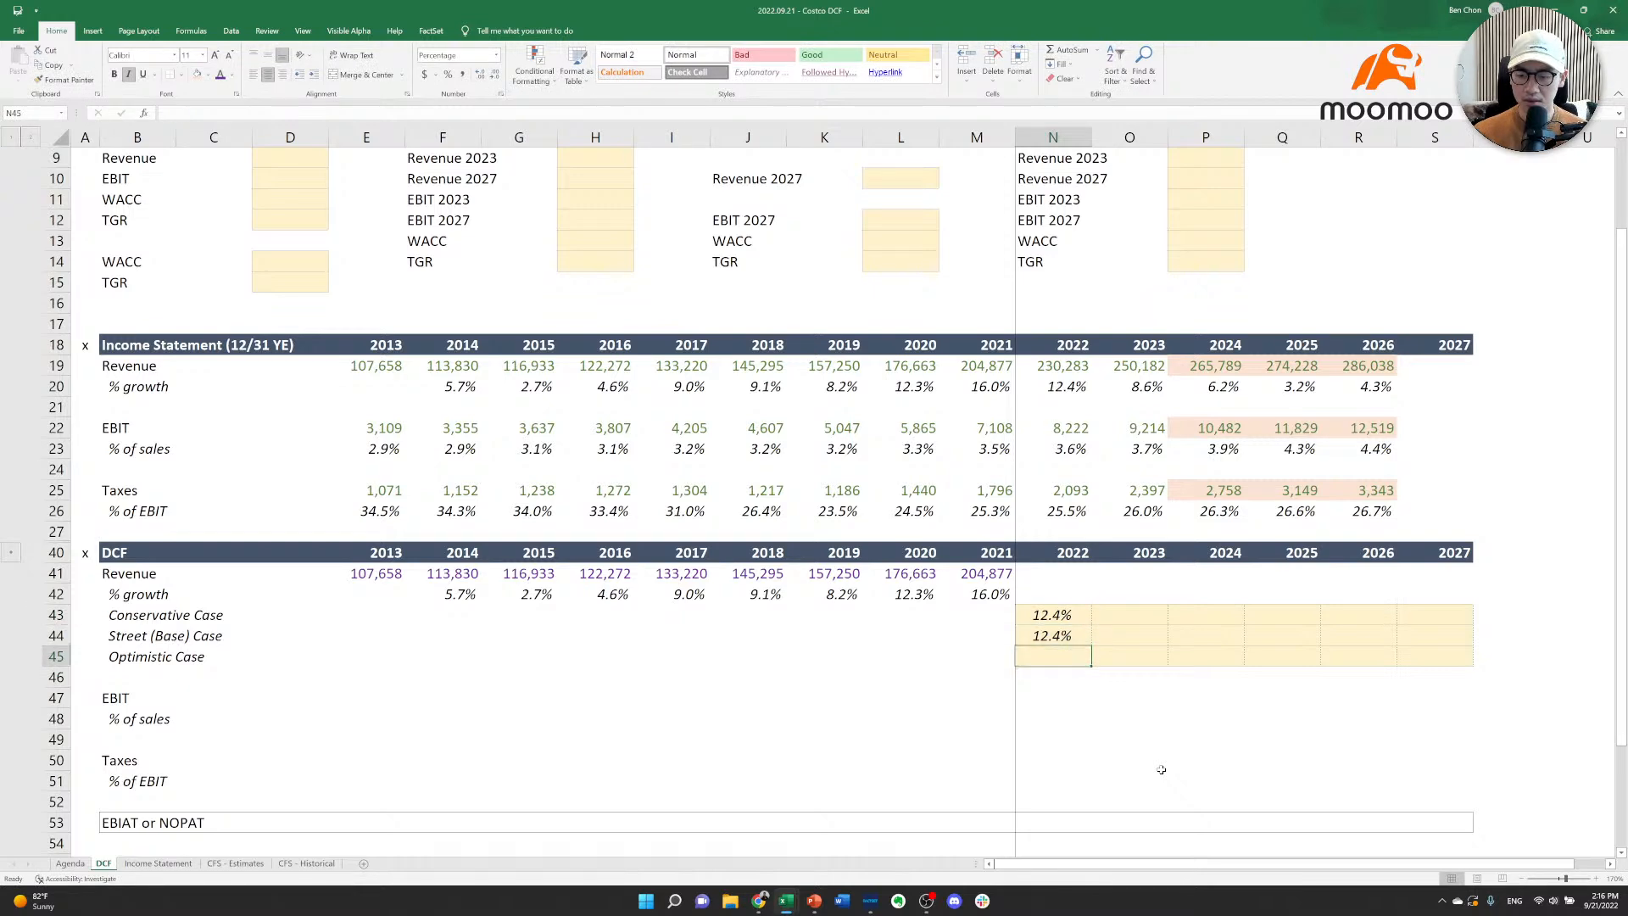
{"action": "type", "text": "="}
{"action": "key", "text": "Up"}
{"action": "key", "text": "Return"}
{"action": "key", "text": "Up"}
{"action": "key", "text": "Up"}
{"action": "key", "text": "Up"}
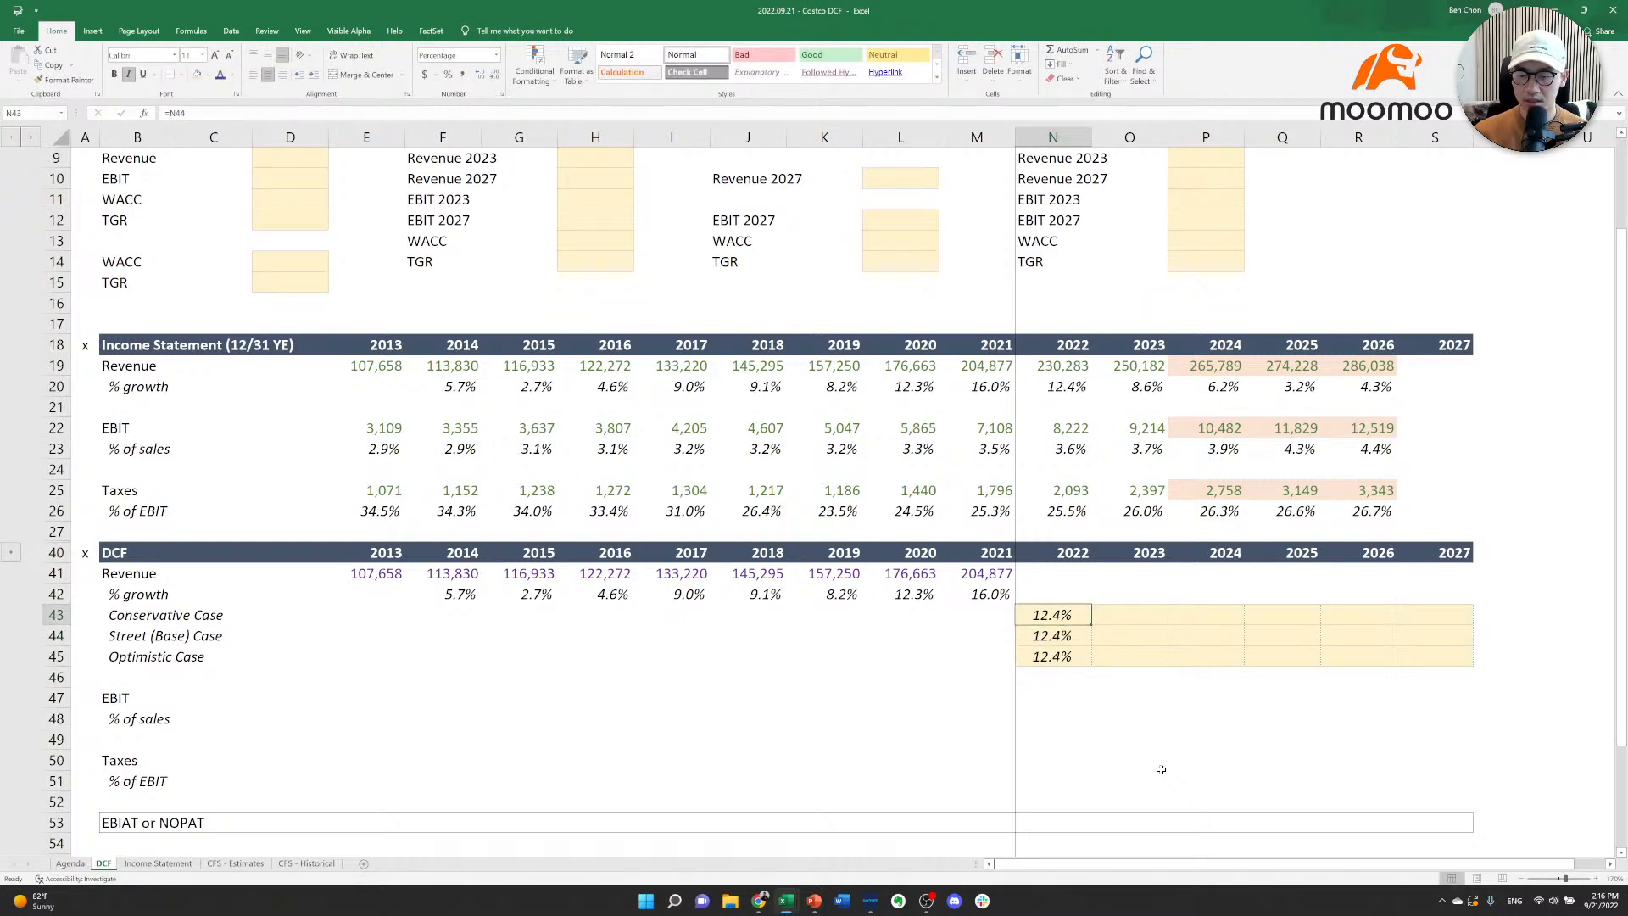
Examine column N from the 2022 growth cases up through the Optimistic assumptions to the sheet's first row and back.
{"action": "key", "text": "Up"}
{"action": "key", "text": "Up"}
{"action": "key", "text": "Up"}
{"action": "key", "text": "Up"}
{"action": "key", "text": "Up"}
{"action": "key", "text": "Up"}
{"action": "key", "text": "Up"}
{"action": "key", "text": "Up"}
{"action": "key", "text": "Up"}
{"action": "key", "text": "Up"}
{"action": "key", "text": "Up"}
{"action": "key", "text": "Up"}
{"action": "key", "text": "Up"}
{"action": "key", "text": "Up"}
{"action": "key", "text": "Up"}
{"action": "key", "text": "Up"}
{"action": "key", "text": "Up"}
{"action": "key", "text": "Up"}
{"action": "key", "text": "Up"}
{"action": "key", "text": "Up"}
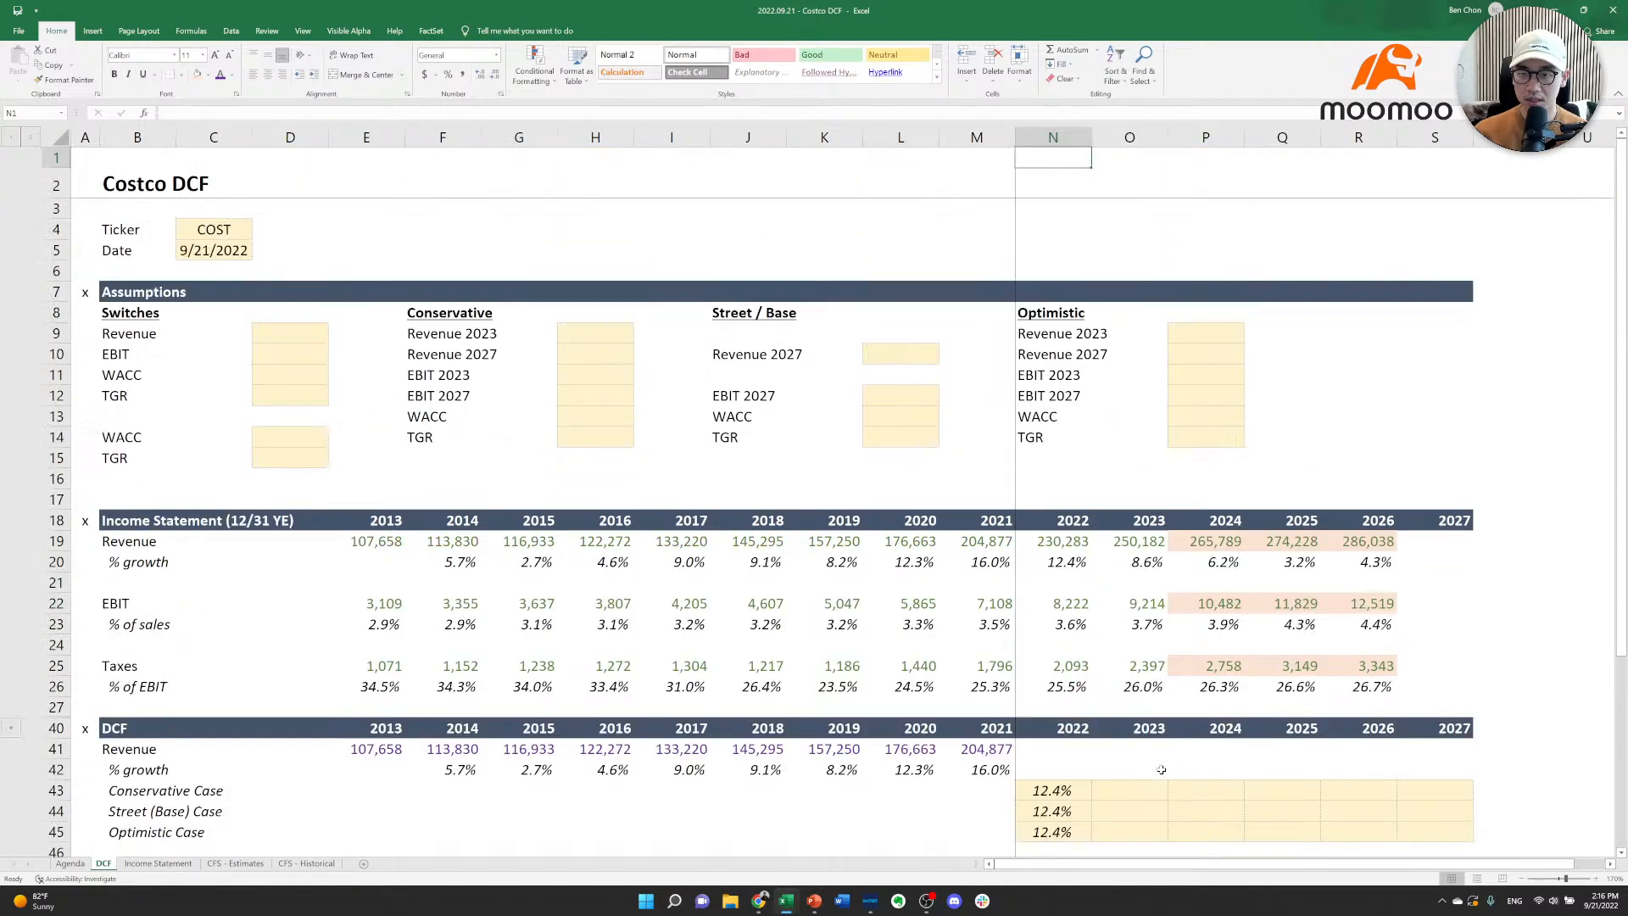
{"action": "key", "text": "Down"}
{"action": "key", "text": "Down"}
{"action": "key", "text": "Down"}
{"action": "key", "text": "Down"}
{"action": "key", "text": "Down"}
{"action": "key", "text": "Down"}
{"action": "key", "text": "Down"}
{"action": "key", "text": "Down"}
{"action": "key", "text": "Down"}
{"action": "key", "text": "Down"}
{"action": "key", "text": "Down"}
{"action": "key", "text": "Down"}
{"action": "key", "text": "Down"}
{"action": "key", "text": "Down"}
{"action": "key", "text": "Down"}
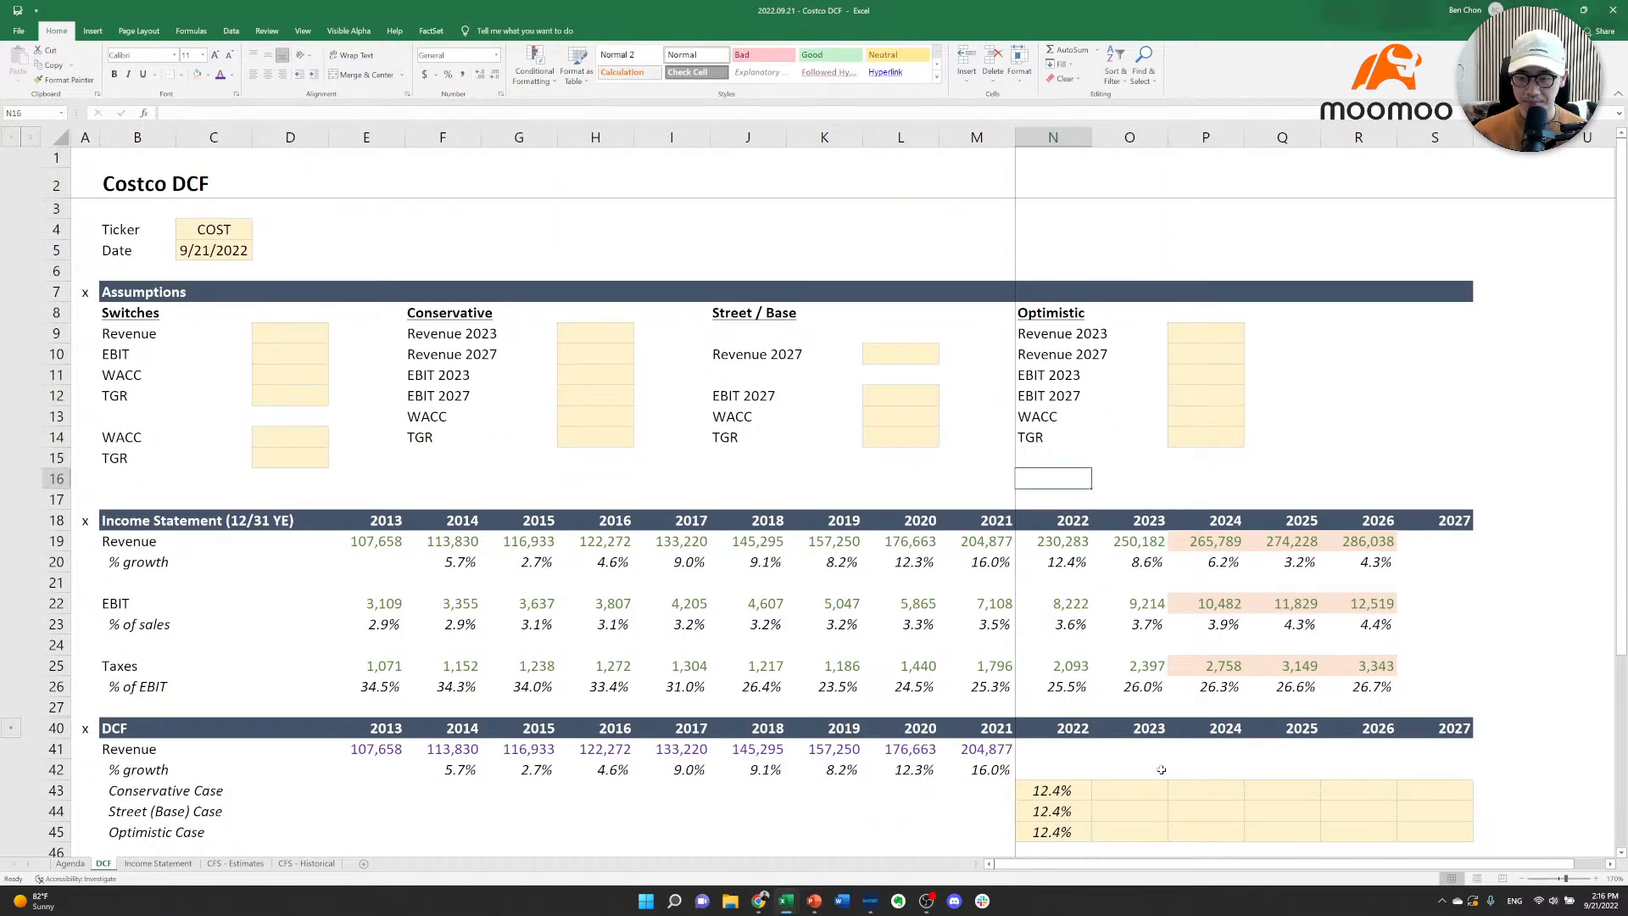
{"action": "key", "text": "Down"}
{"action": "key", "text": "Down"}
{"action": "key", "text": "Down"}
{"action": "key", "text": "Down"}
{"action": "key", "text": "Down"}
{"action": "key", "text": "Down"}
{"action": "key", "text": "Down"}
{"action": "key", "text": "Down"}
{"action": "key", "text": "Down"}
{"action": "key", "text": "Down"}
{"action": "key", "text": "Down"}
{"action": "key", "text": "Down"}
{"action": "key", "text": "Down"}
{"action": "key", "text": "Down"}
{"action": "key", "text": "Down"}
{"action": "key", "text": "Down"}
{"action": "key", "text": "Down"}
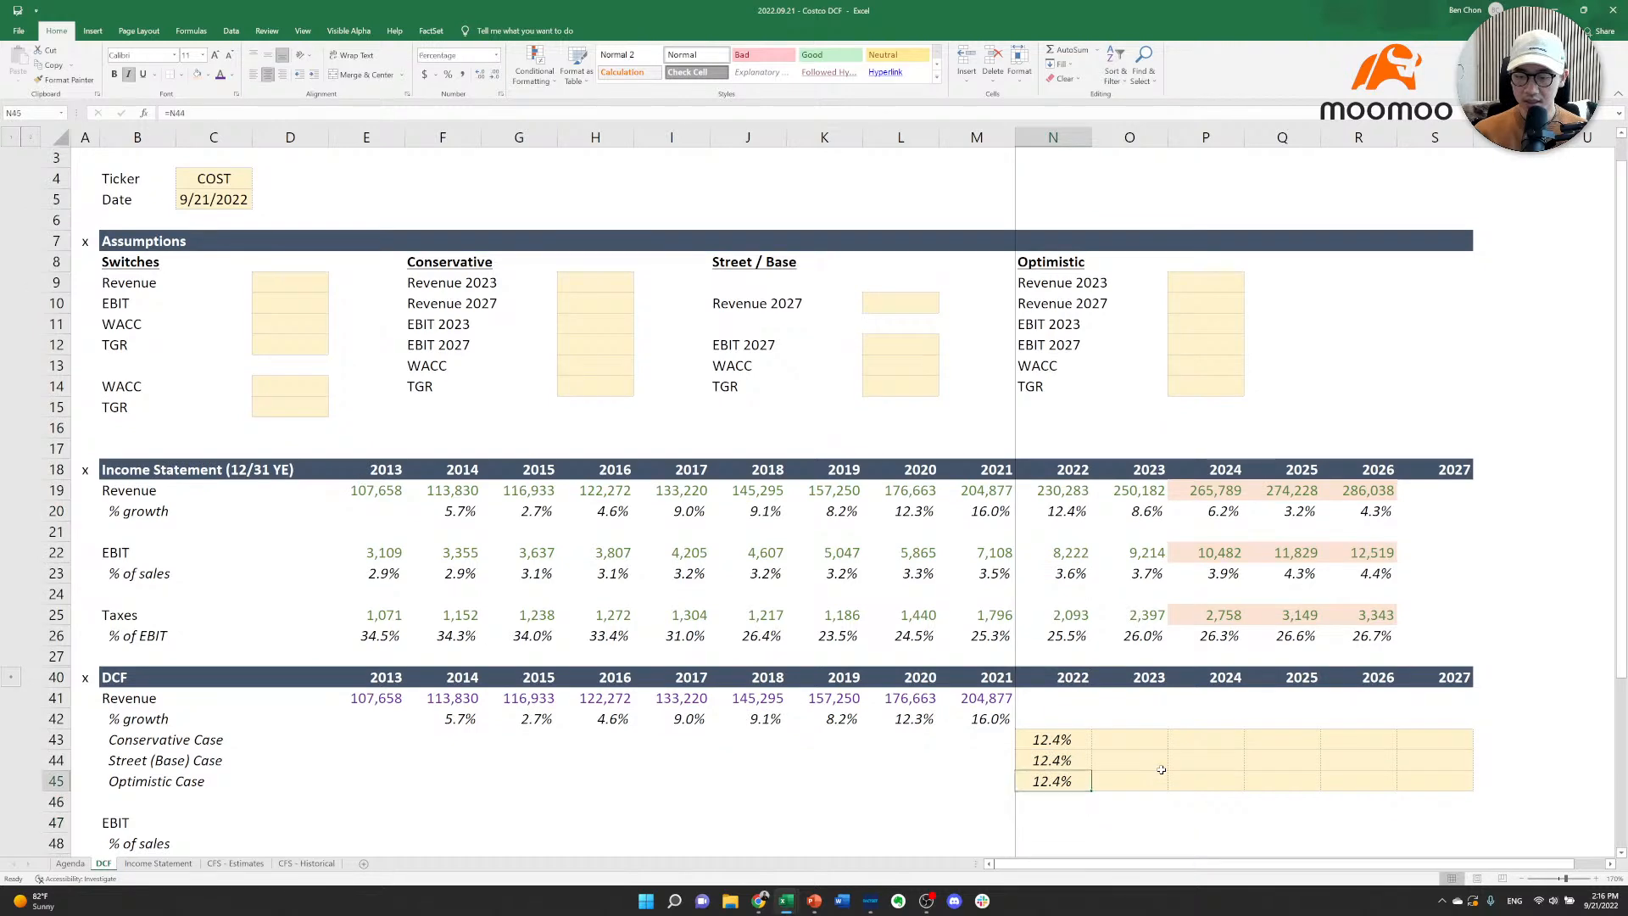
{"action": "key", "text": "Up"}
{"action": "key", "text": "Up"}
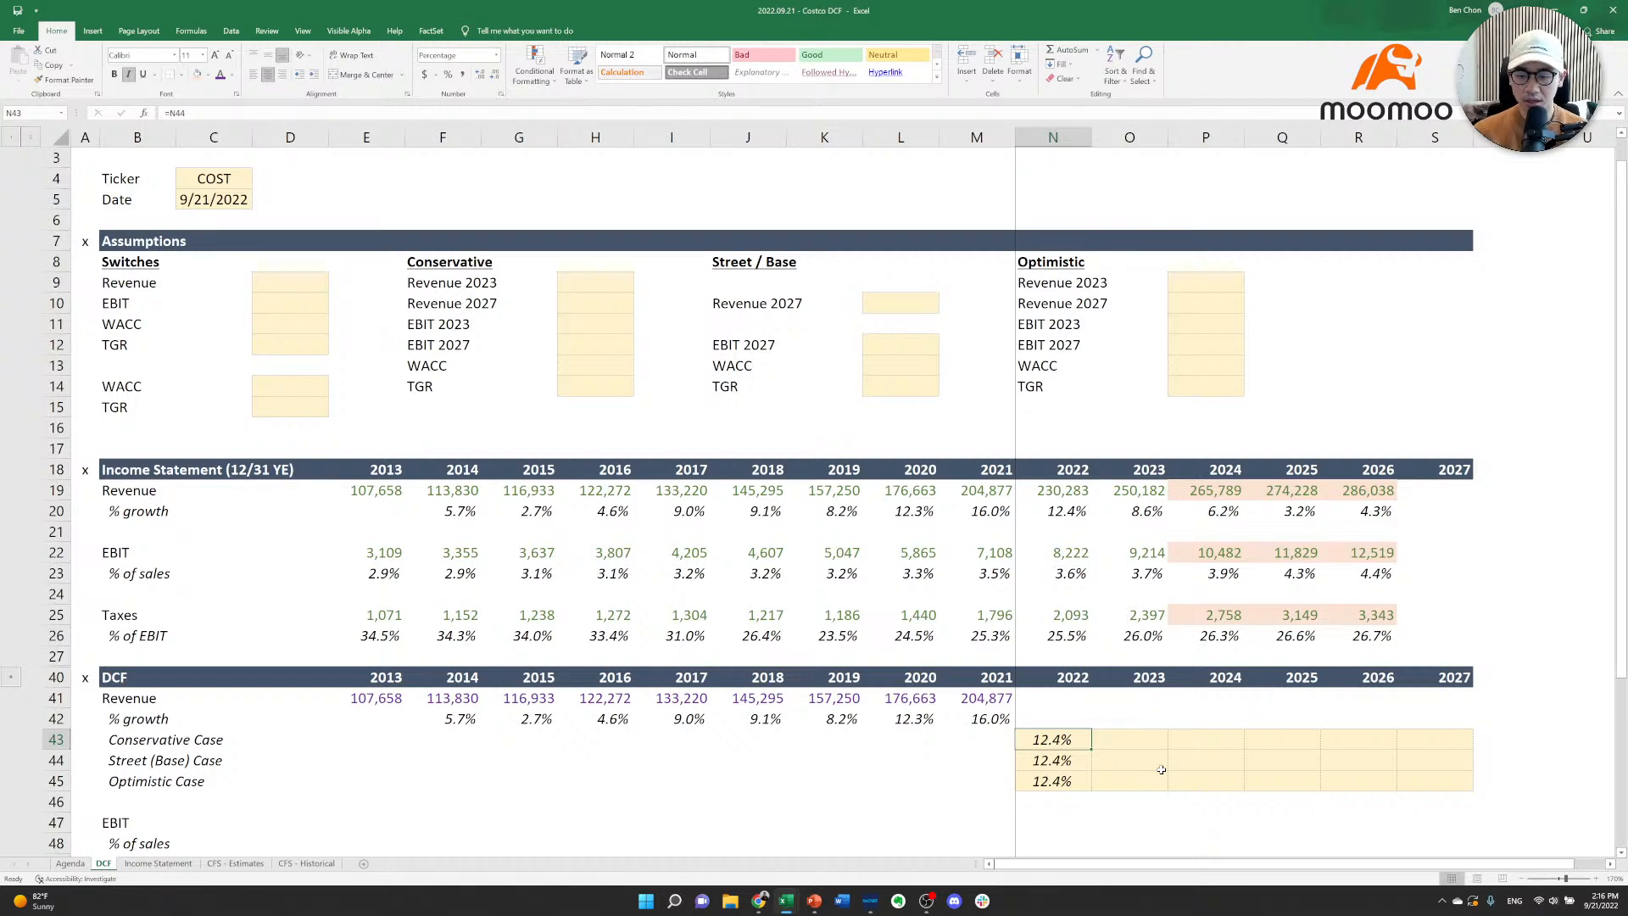
Examine the historical revenue growth rates in DCF row 42 from 2014 to 2021 against the empty 2023 cases.
{"action": "key", "text": "Down"}
{"action": "key", "text": "Up"}
{"action": "key", "text": "Right"}
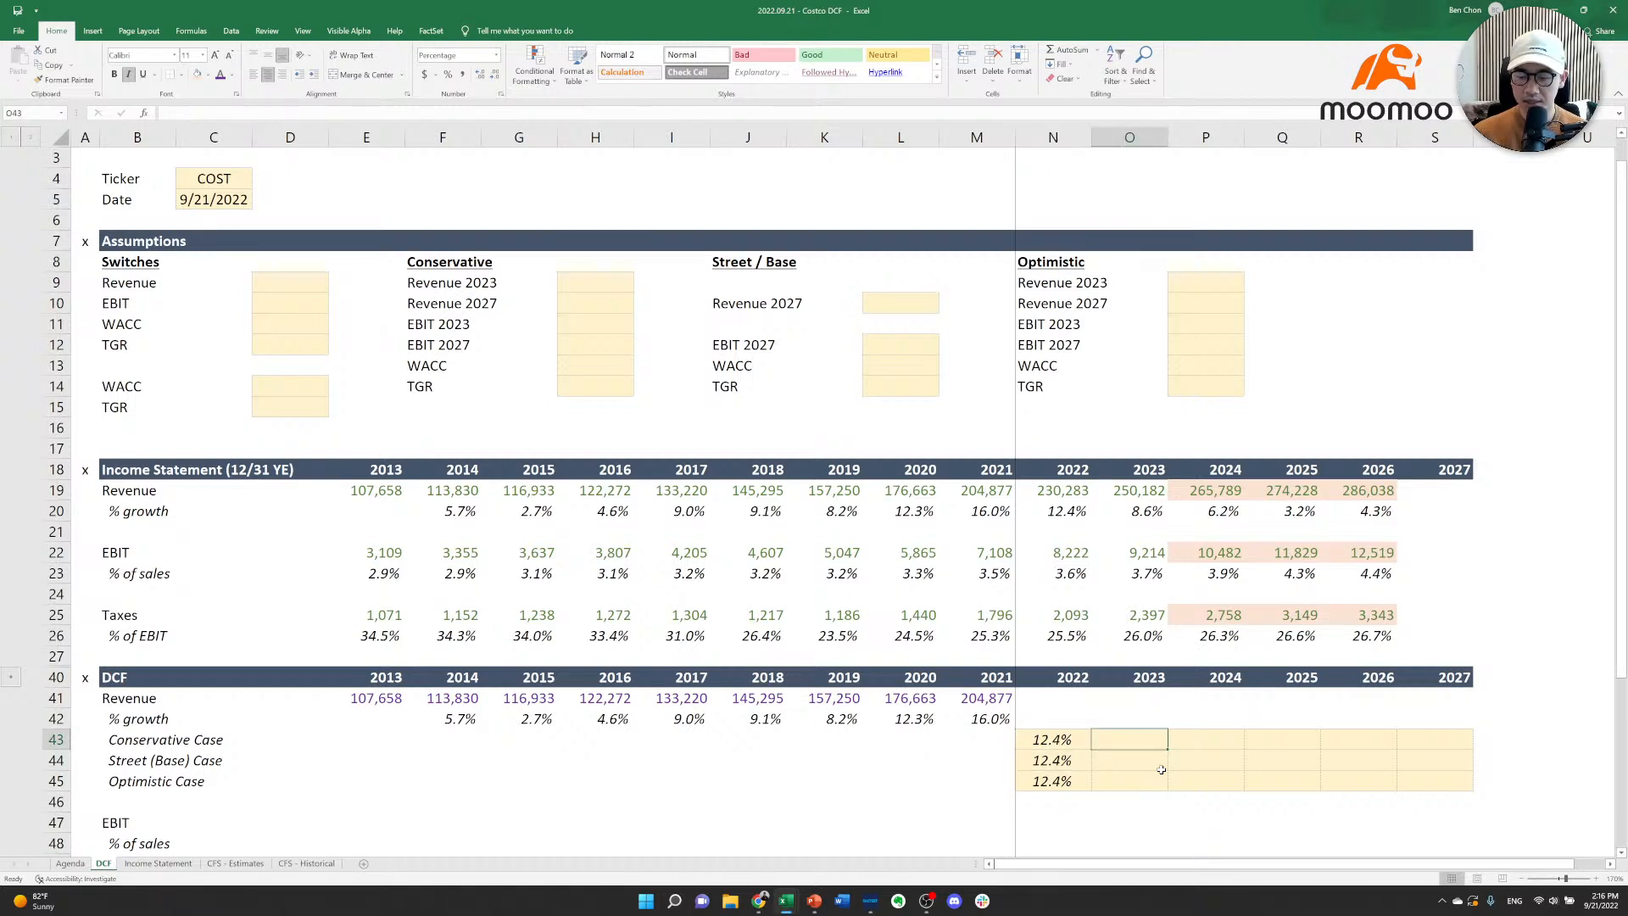
{"action": "key", "text": "Down"}
{"action": "key", "text": "Right"}
{"action": "key", "text": "Left"}
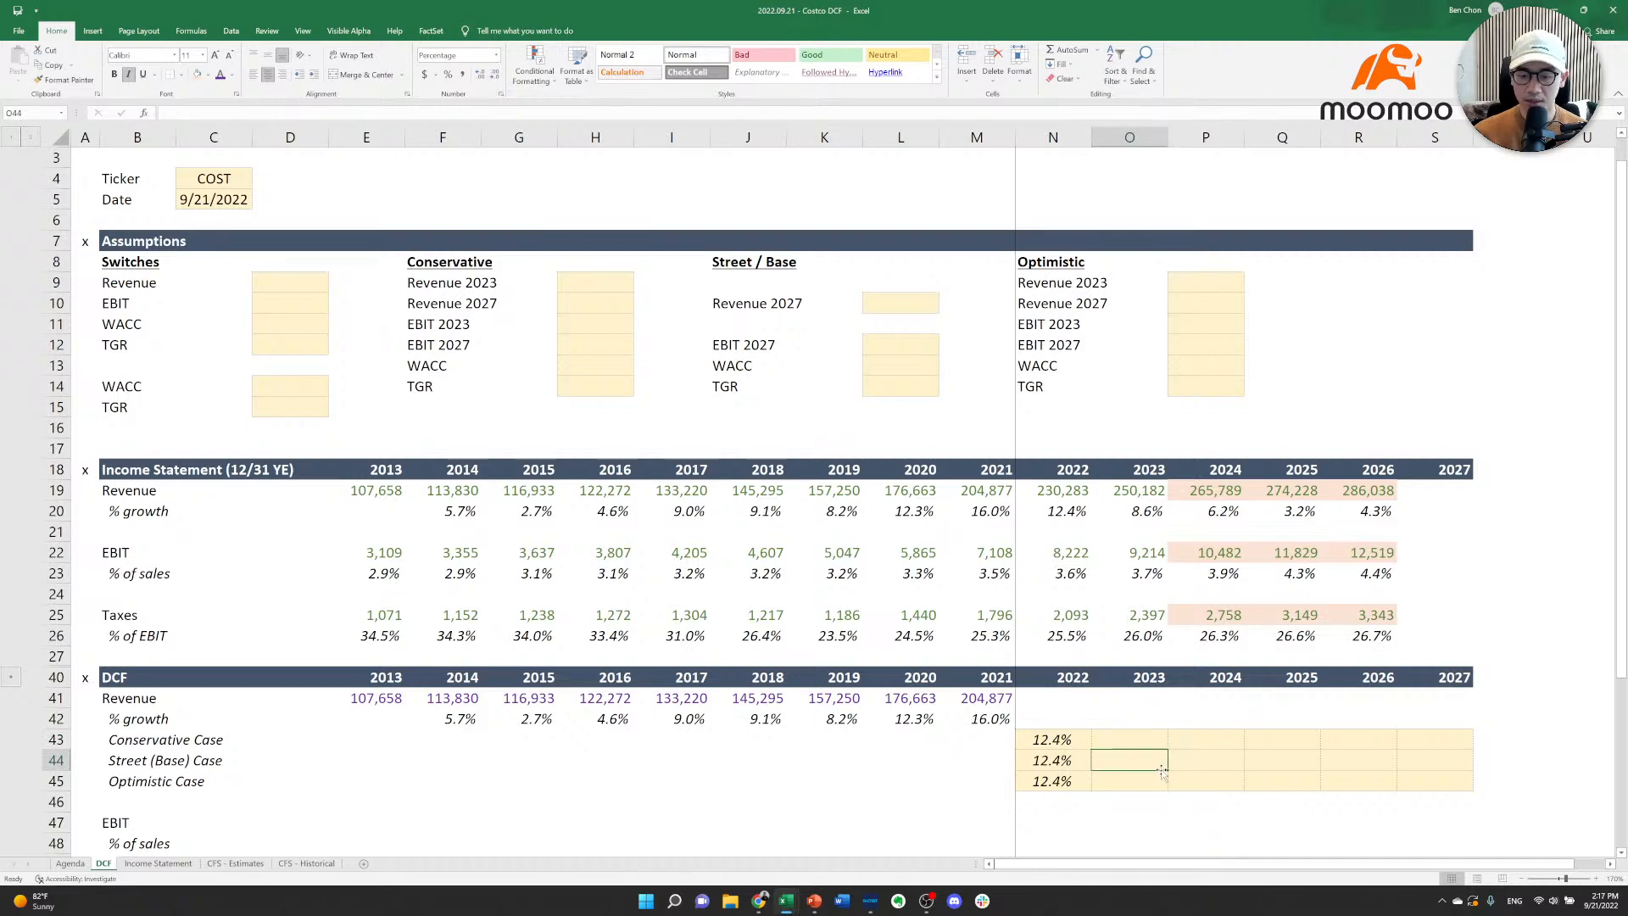
{"action": "key", "text": "Left"}
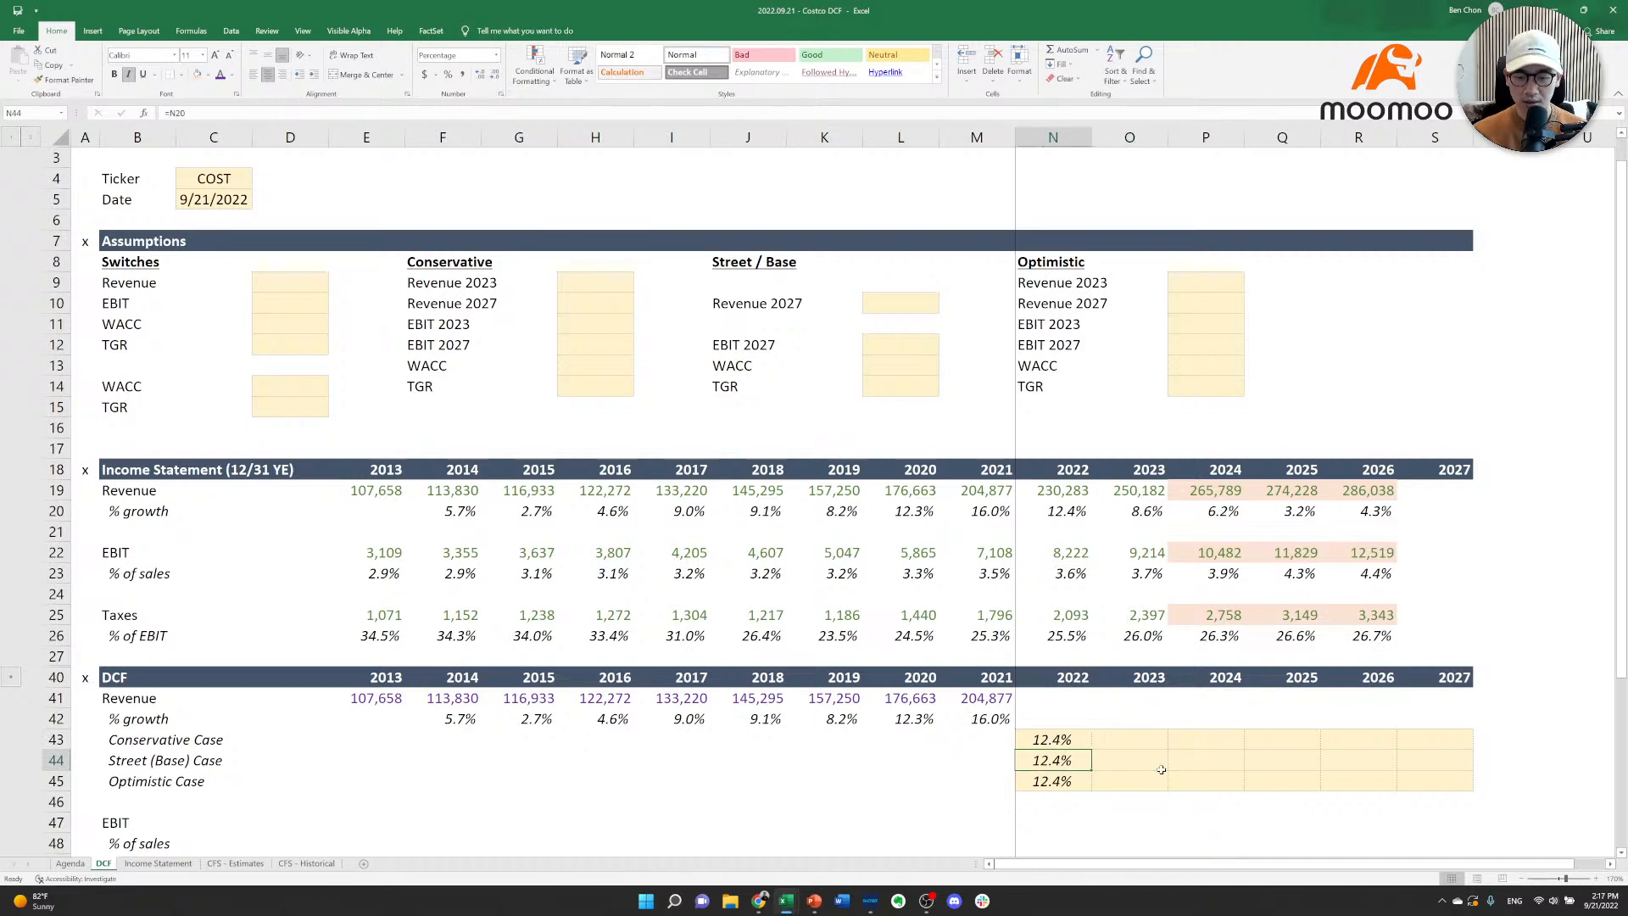
{"action": "key", "text": "Left"}
{"action": "key", "text": "Left"}
{"action": "key", "text": "Left"}
{"action": "key", "text": "Up"}
{"action": "key", "text": "Left"}
{"action": "key", "text": "Up"}
{"action": "key", "text": "Left"}
{"action": "key", "text": "Left"}
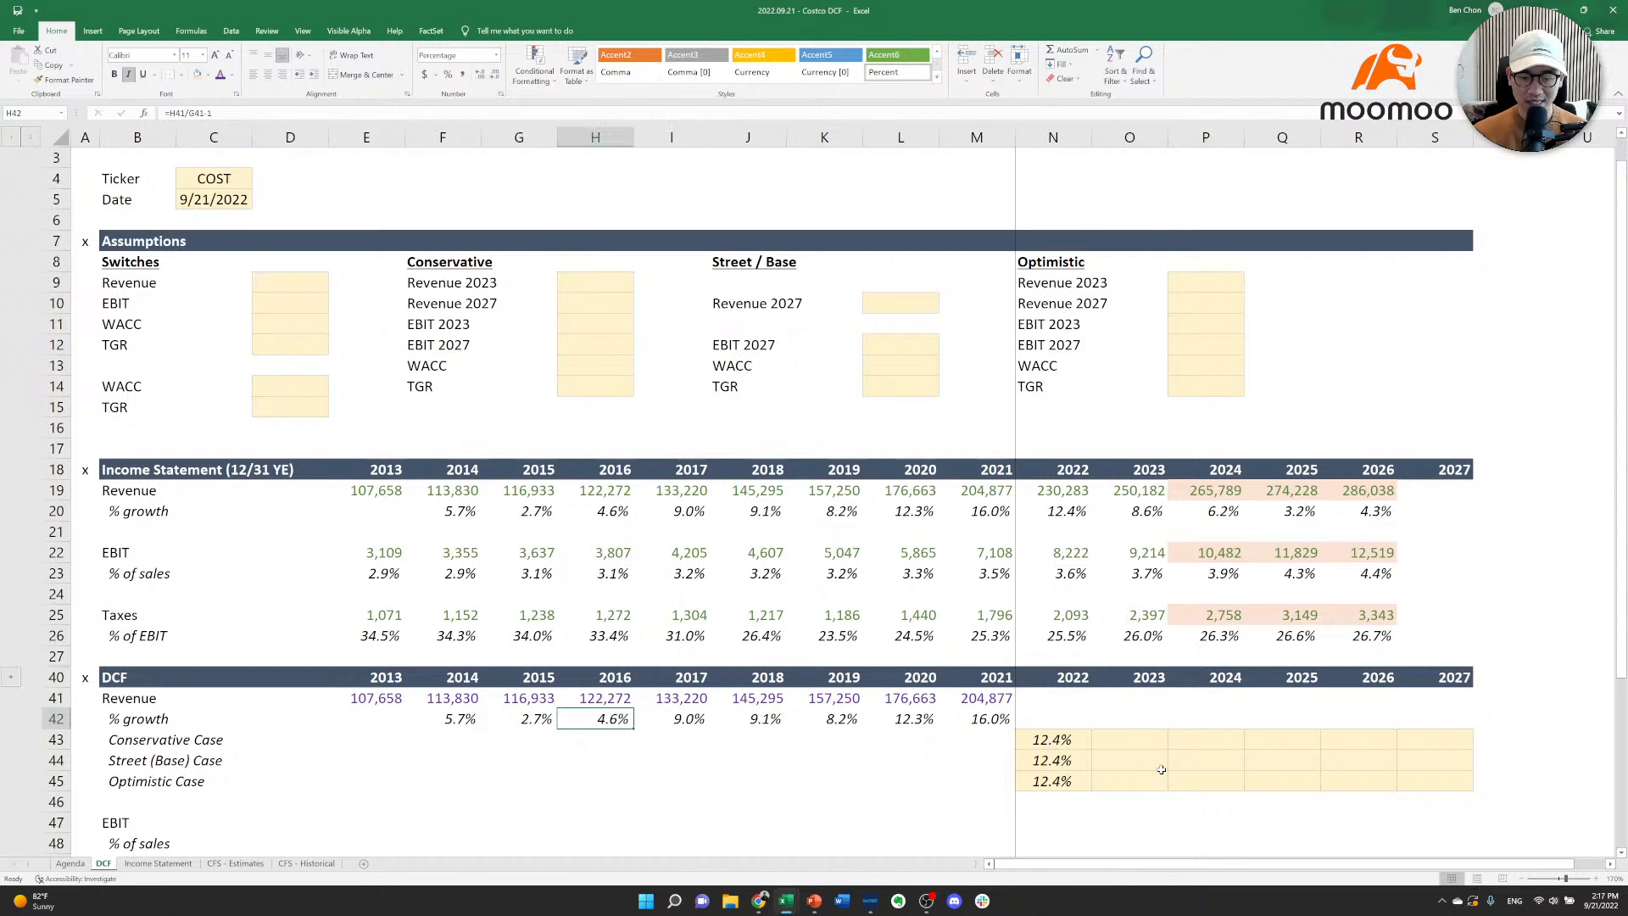
{"action": "key", "text": "Left"}
{"action": "key", "text": "Right"}
{"action": "key", "text": "Right"}
{"action": "key", "text": "Right"}
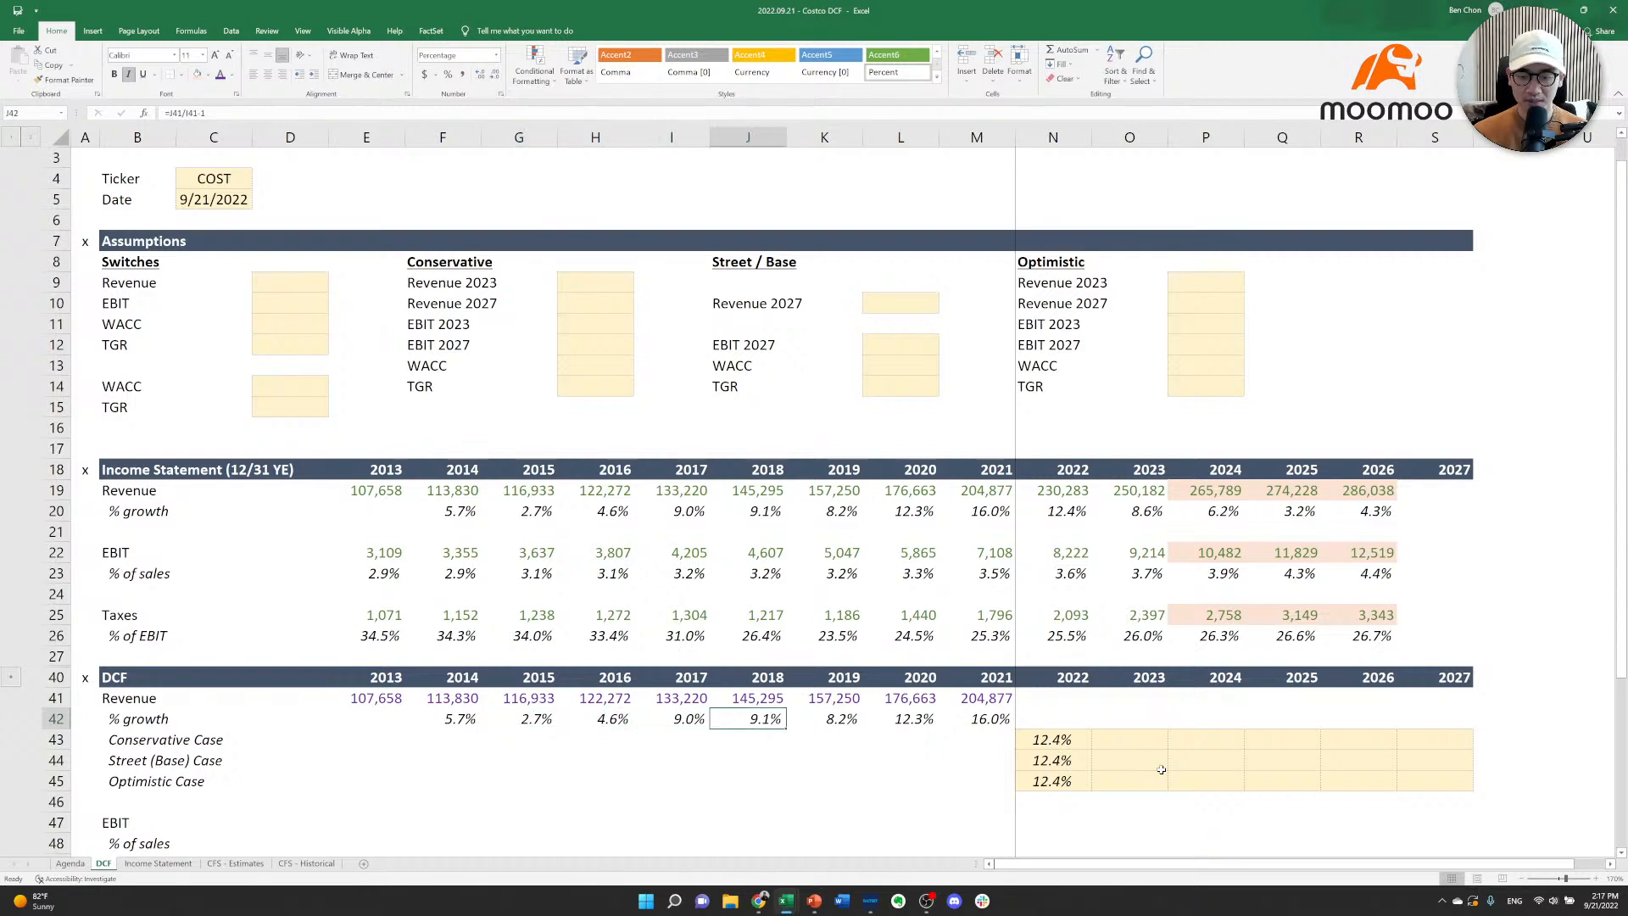
{"action": "key", "text": "Right"}
{"action": "key", "text": "Left"}
{"action": "key", "text": "Left"}
{"action": "key", "text": "Left"}
{"action": "key", "text": "Left"}
{"action": "key", "text": "Left"}
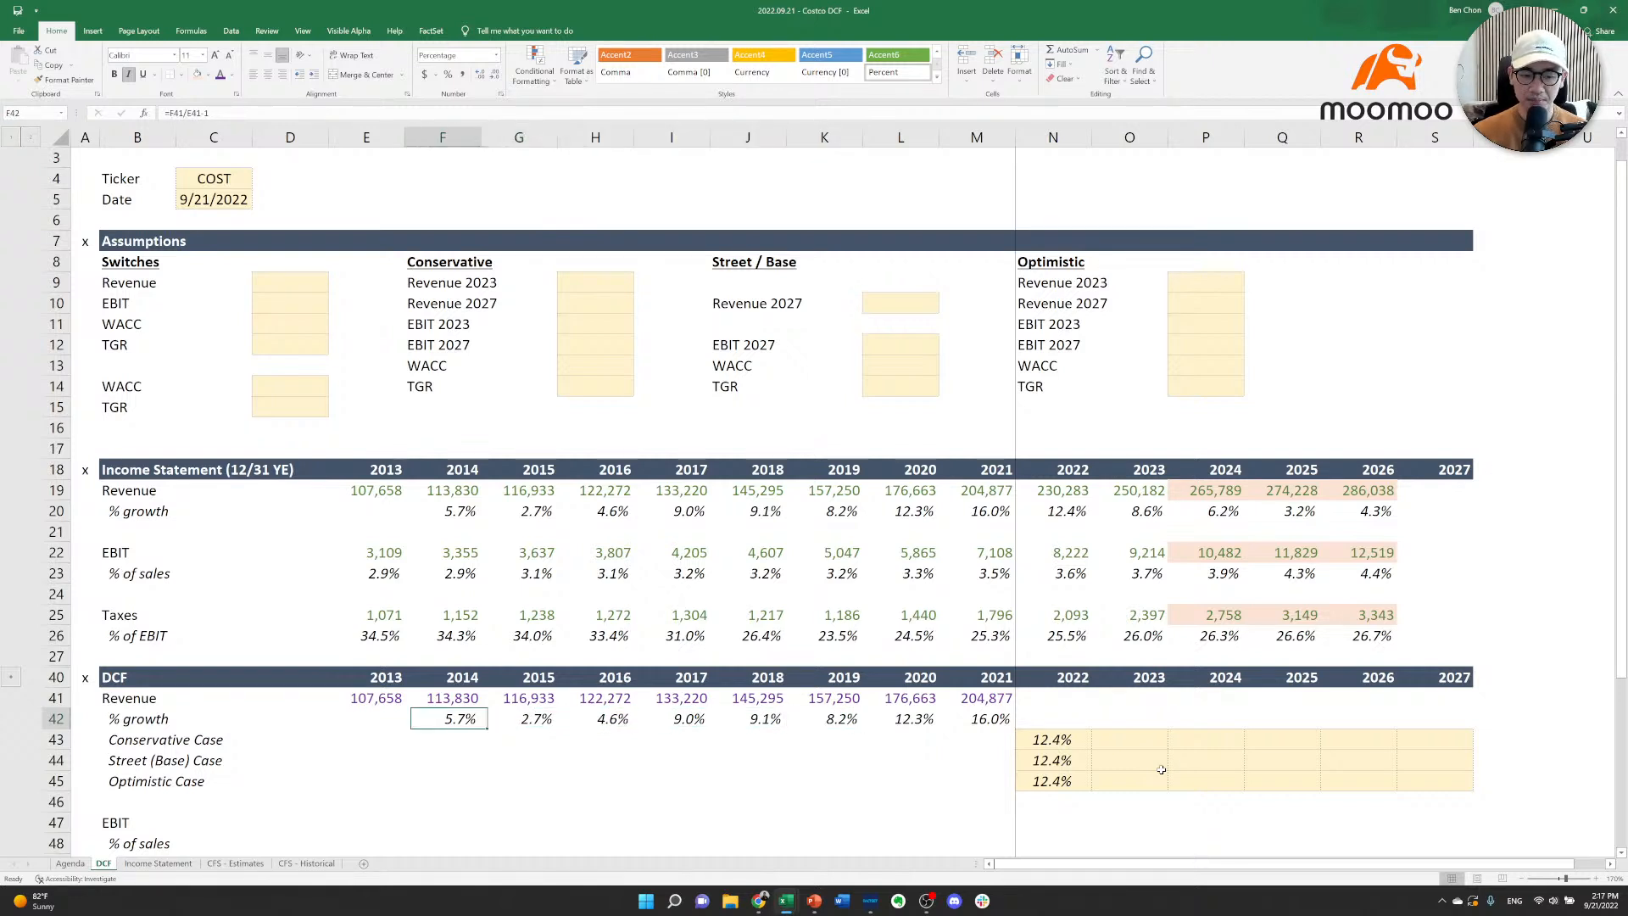
{"action": "key", "text": "Right"}
{"action": "key", "text": "Right"}
{"action": "key", "text": "Right"}
{"action": "key", "text": "Right"}
{"action": "key", "text": "Right"}
{"action": "key", "text": "Right"}
{"action": "key", "text": "Right"}
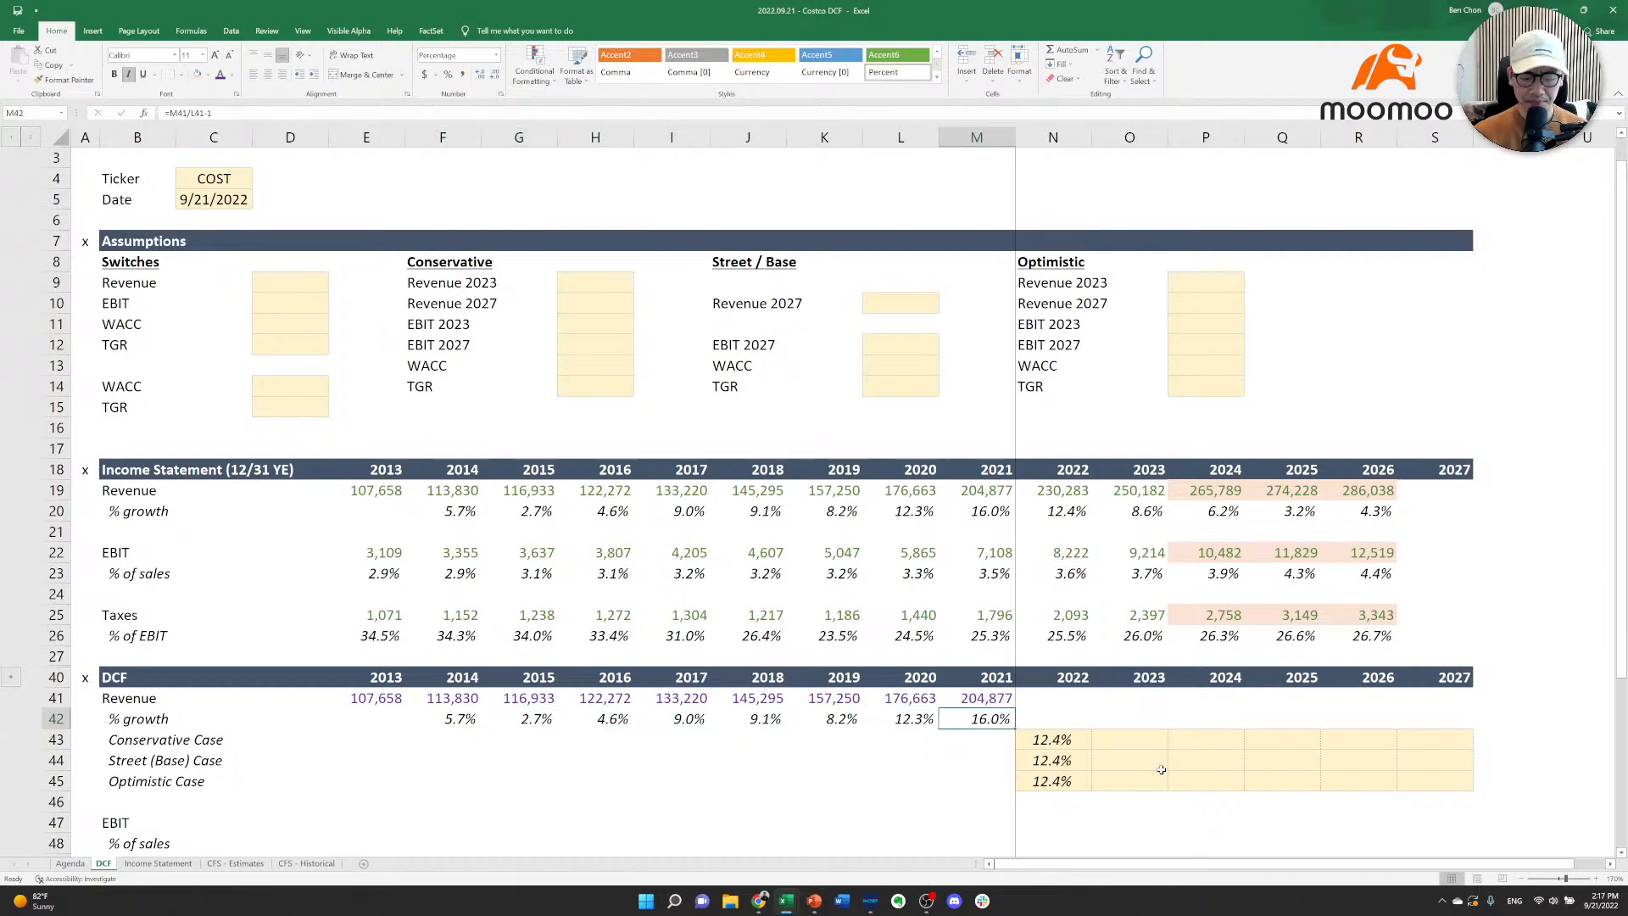
Read the Bull Case points on the Agenda sheet, especially the line on Costco's membership increases.
{"action": "key", "text": "ctrl+Page_Up"}
{"action": "key", "text": "Left"}
{"action": "key", "text": "Up"}
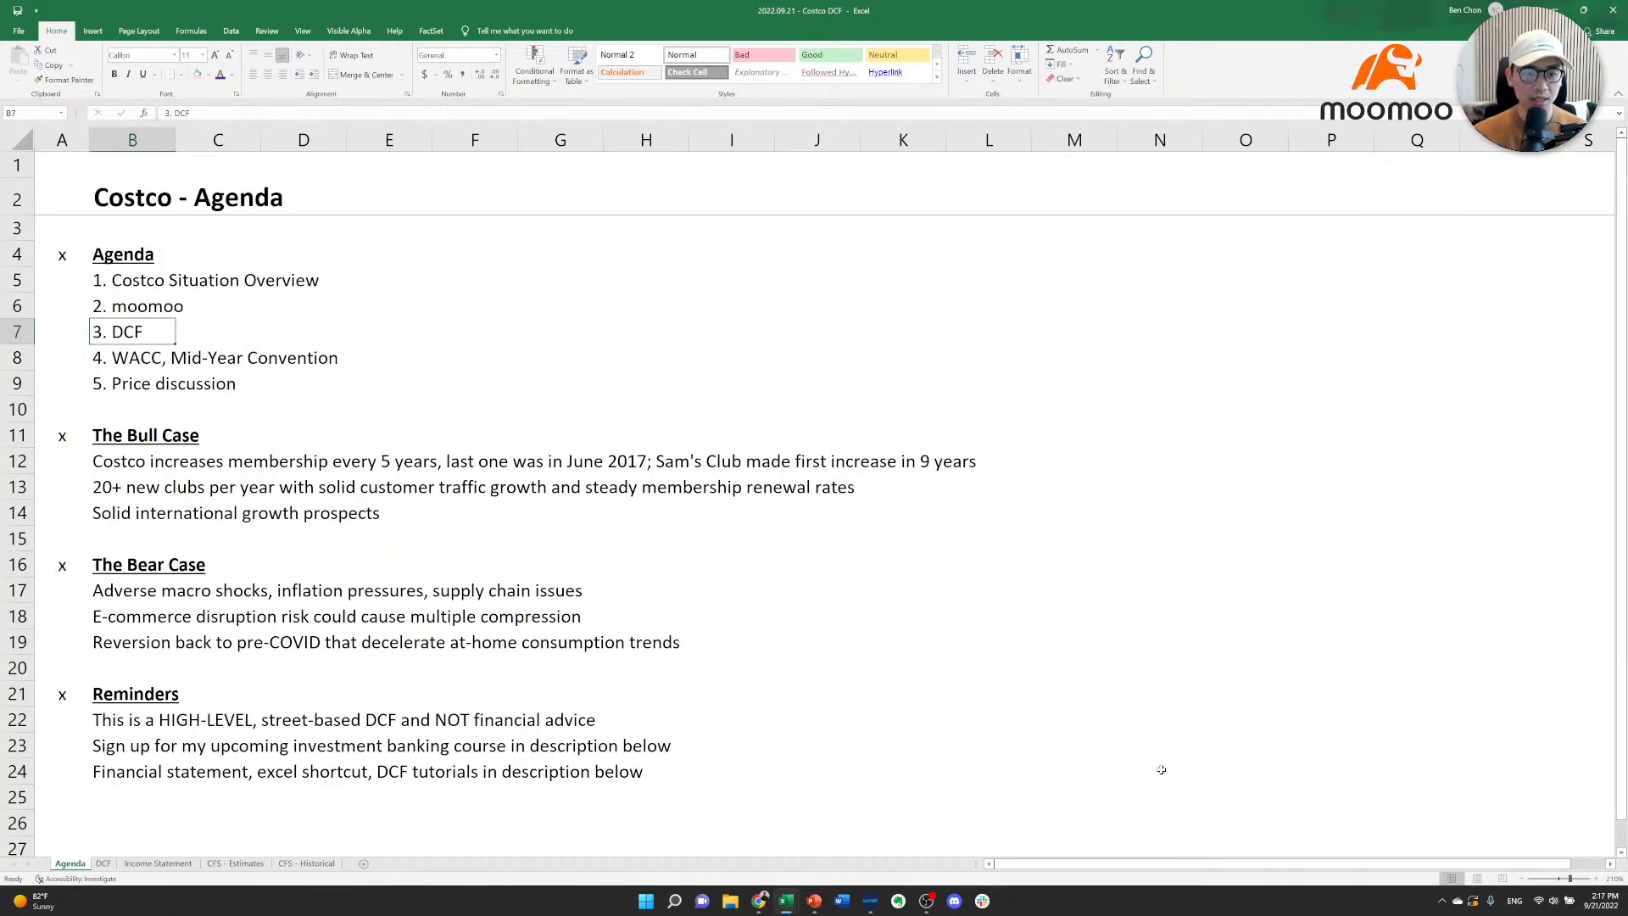
{"action": "key", "text": "Down"}
{"action": "key", "text": "Down"}
{"action": "key", "text": "Down"}
{"action": "key", "text": "Down"}
{"action": "key", "text": "Down"}
{"action": "key", "text": "Down"}
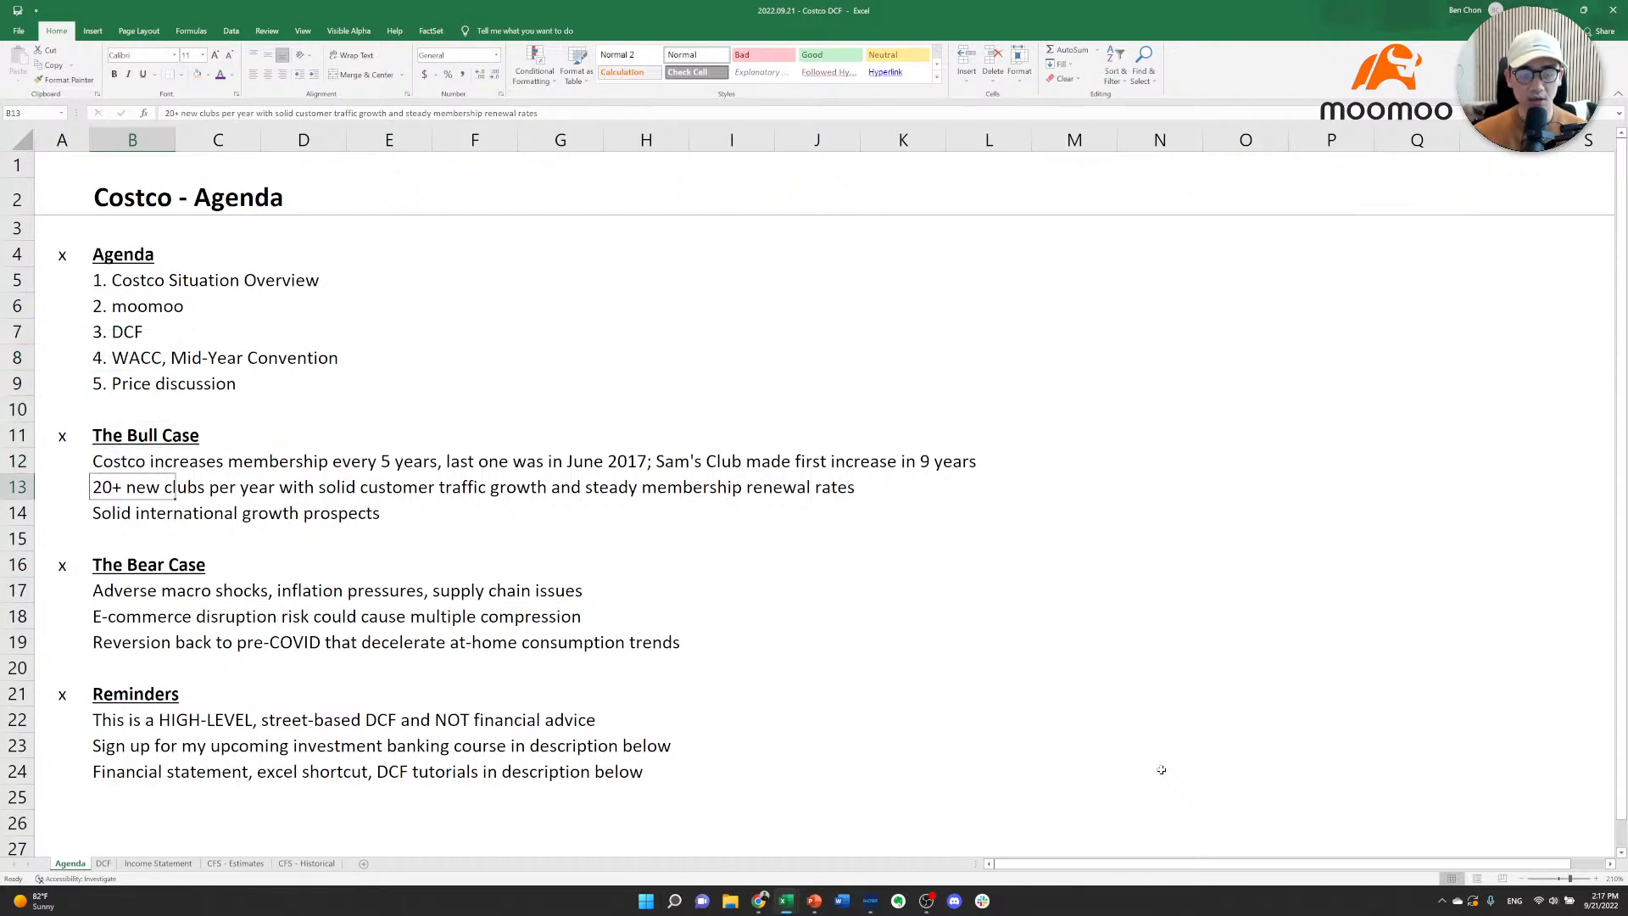
{"action": "key", "text": "Up"}
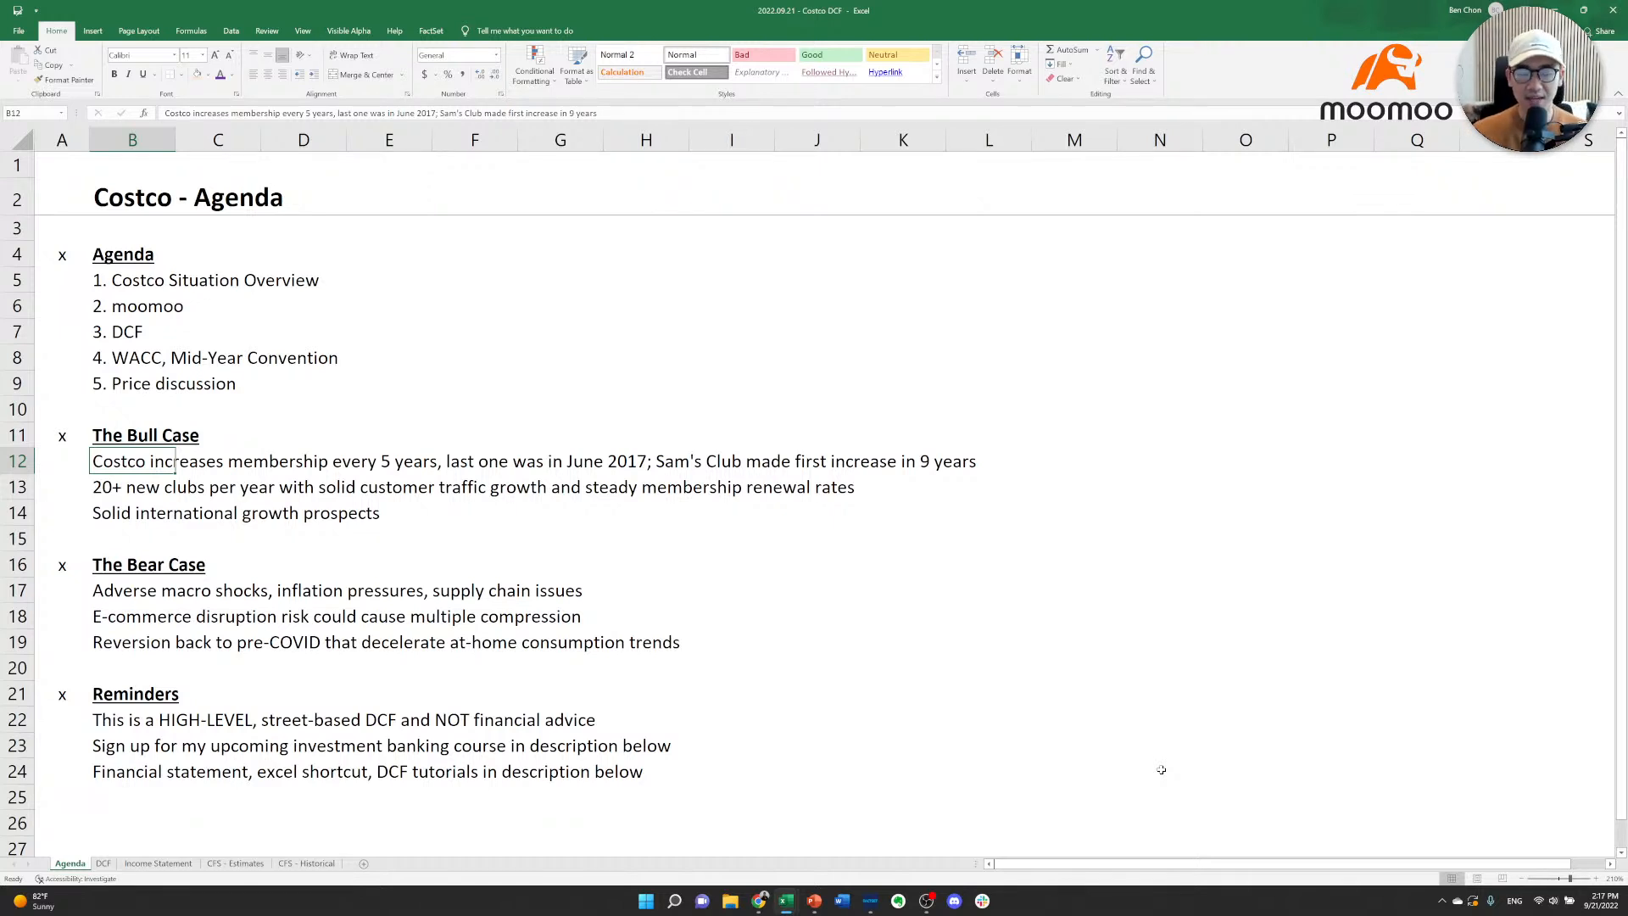
{"action": "key", "text": "Right"}
{"action": "key", "text": "Right"}
{"action": "key", "text": "Right"}
{"action": "key", "text": "Right"}
{"action": "key", "text": "Right"}
{"action": "key", "text": "Right"}
{"action": "key", "text": "Right"}
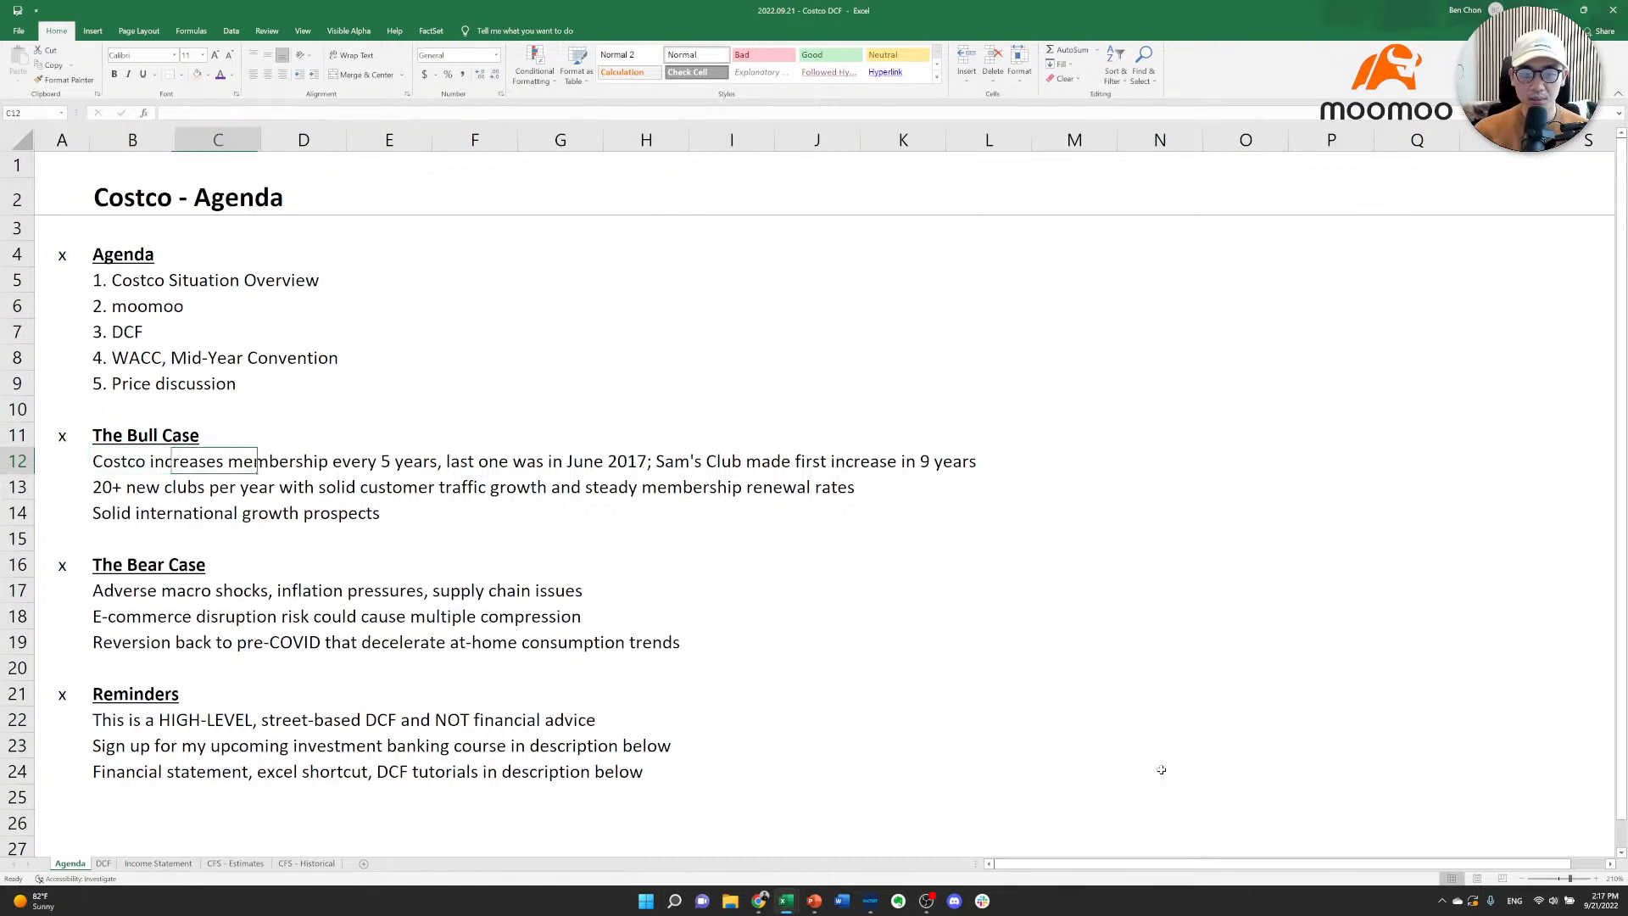
{"action": "key", "text": "Left"}
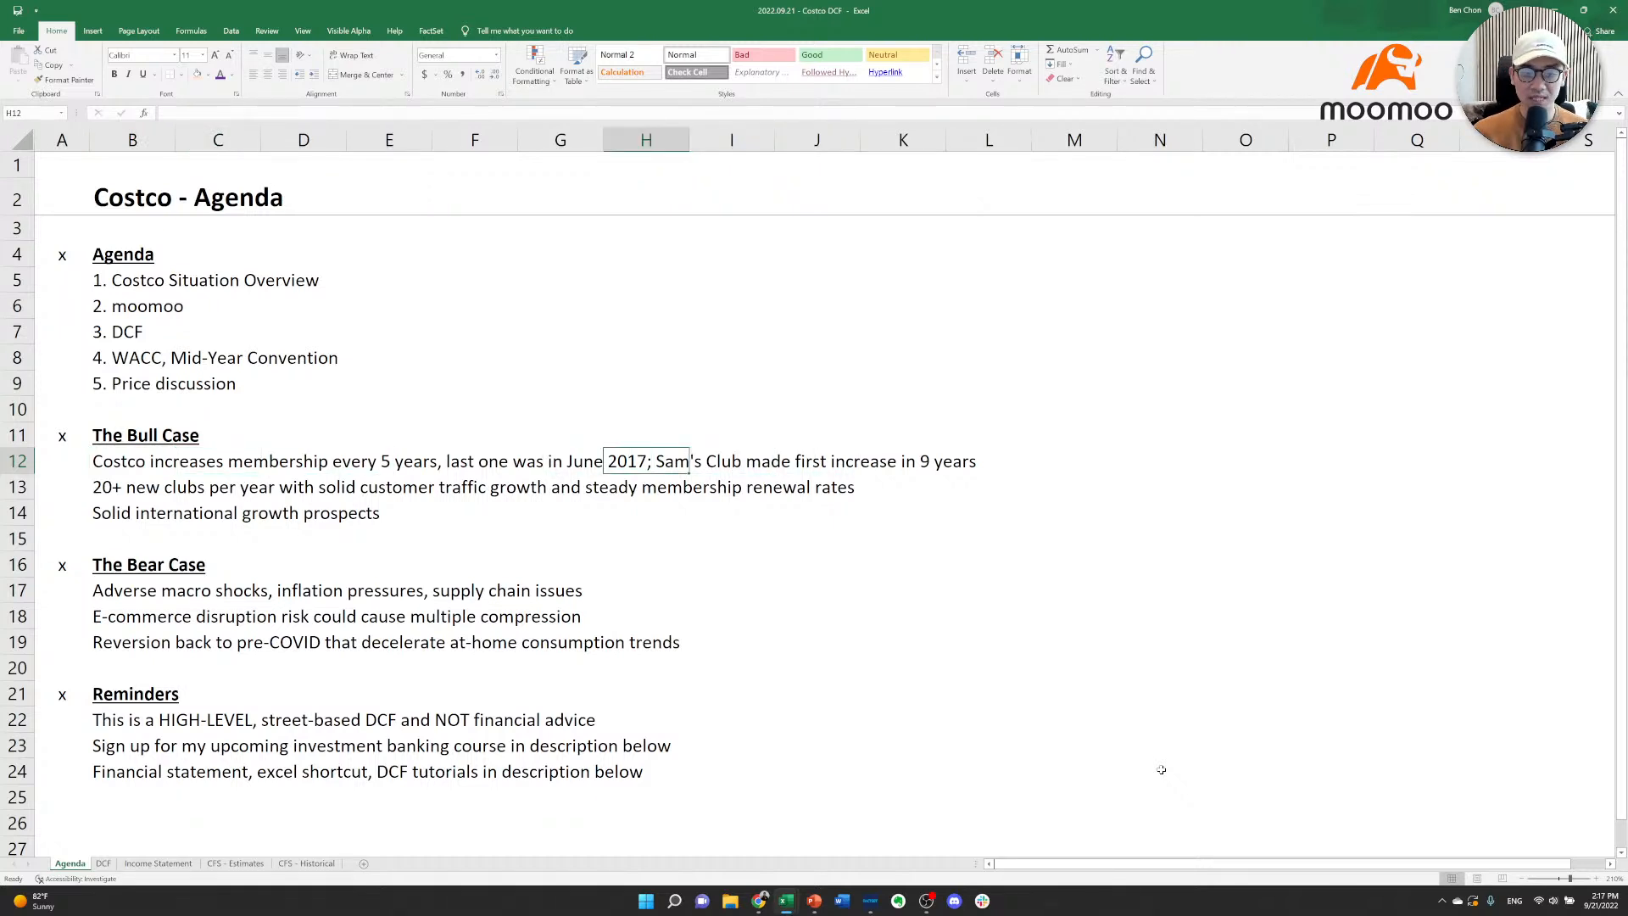
{"action": "key", "text": "Left"}
{"action": "key", "text": "Right"}
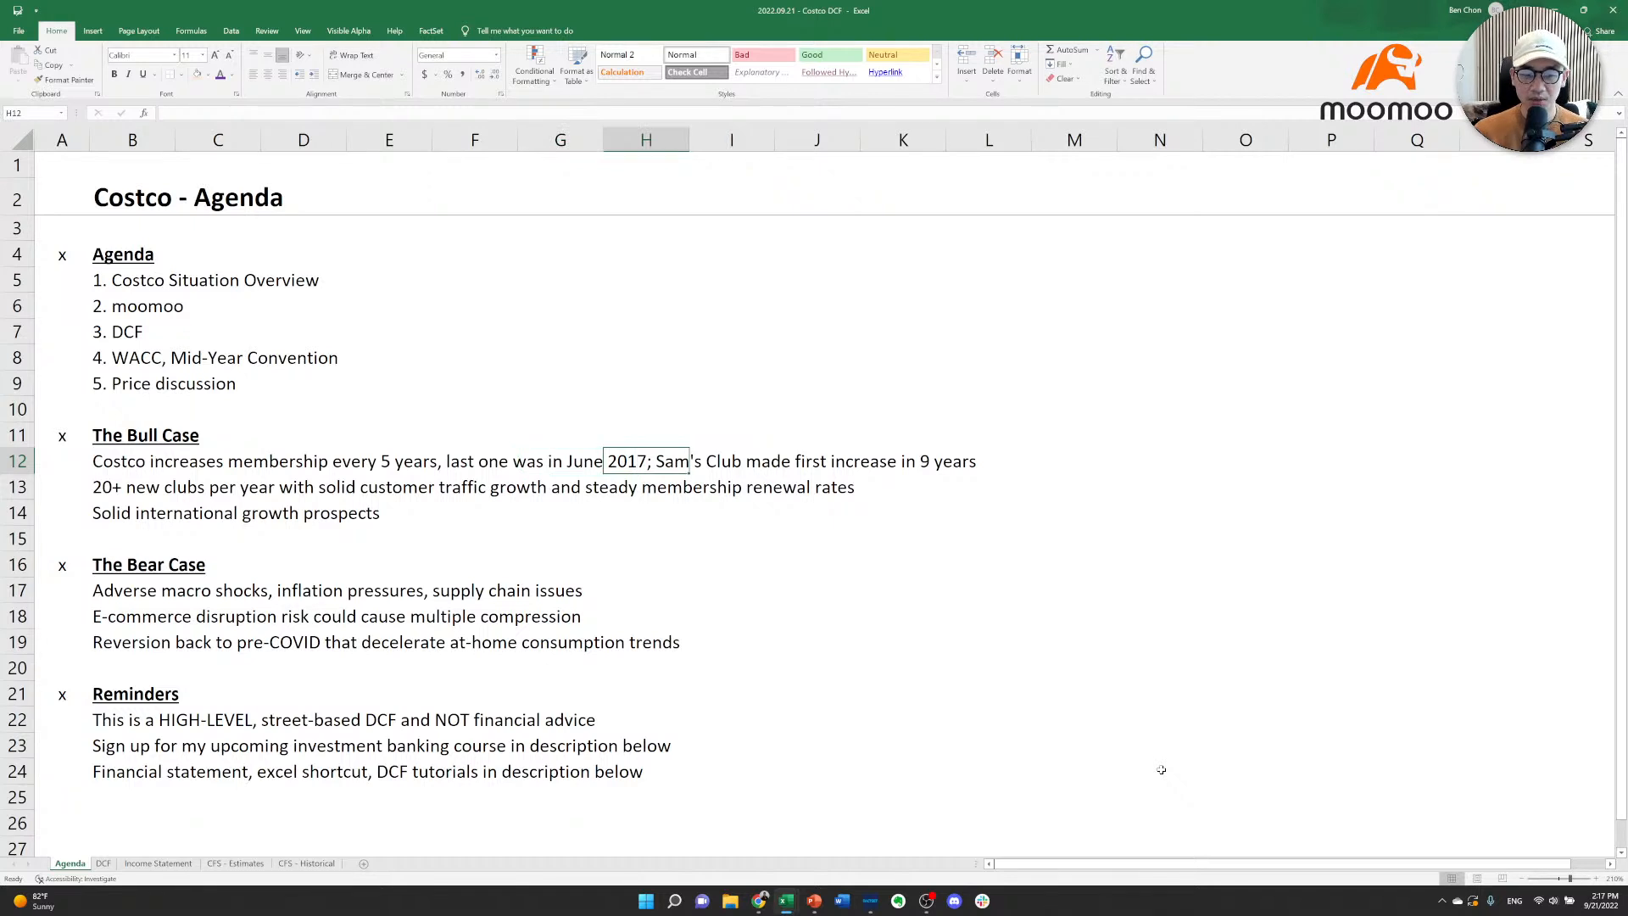
{"action": "key", "text": "ctrl+Left"}
{"action": "key", "text": "Up"}
{"action": "key", "text": "Left"}
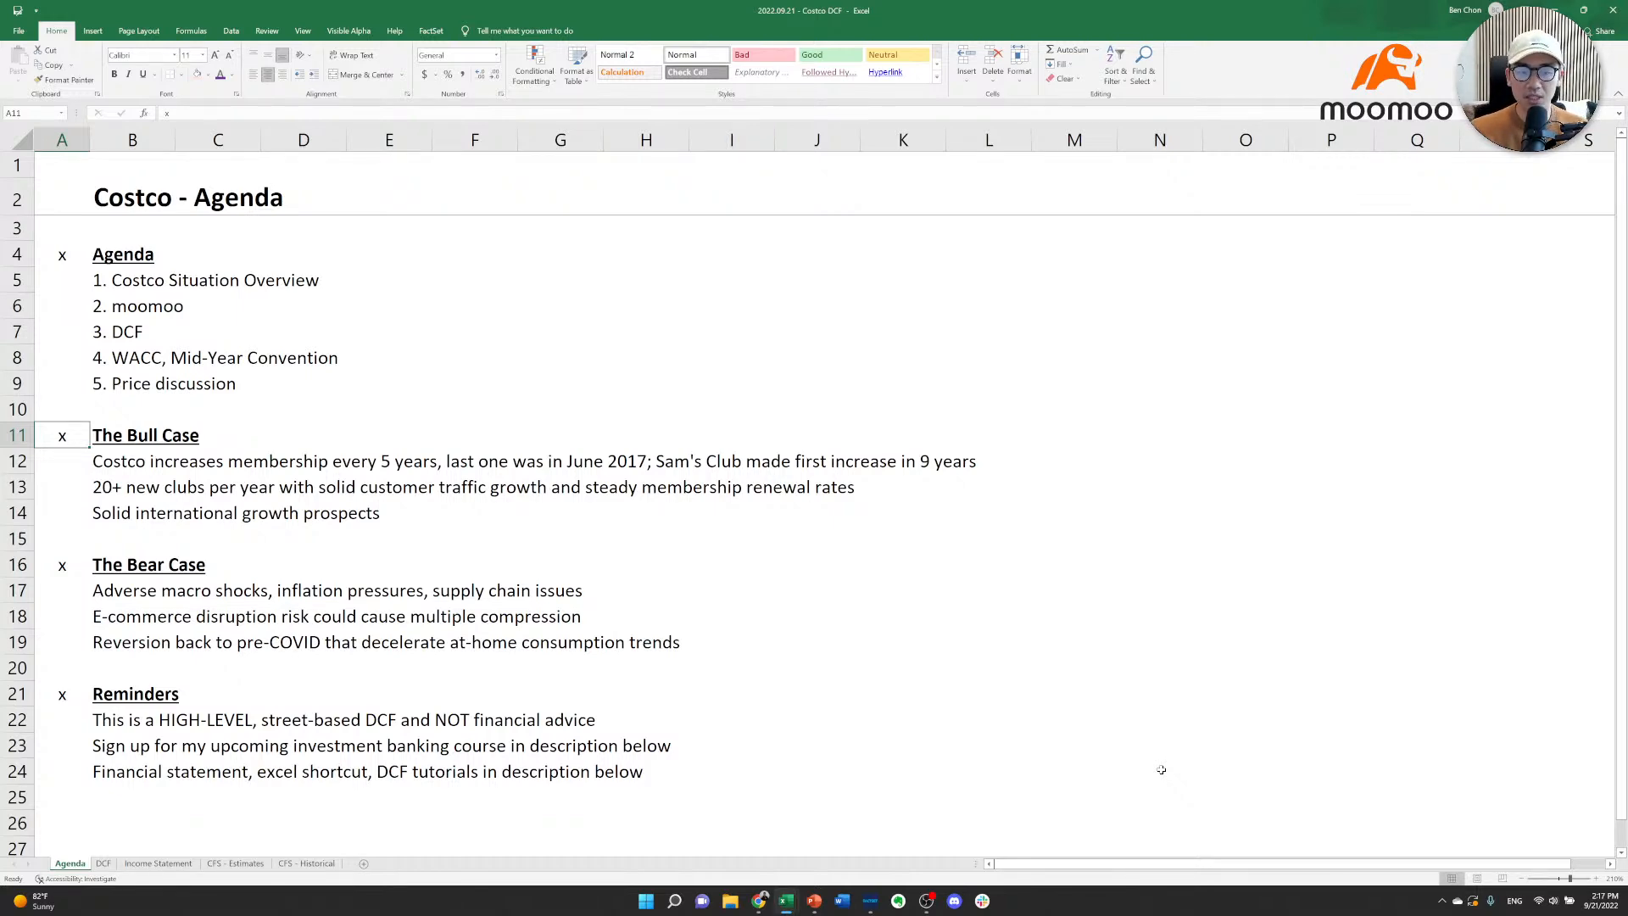
On the DCF sheet, link the 2023 Street (Base) Case growth in O44 to the income statement growth rate with =O20.
{"action": "key", "text": "ctrl+Page_Down"}
{"action": "key", "text": "Right"}
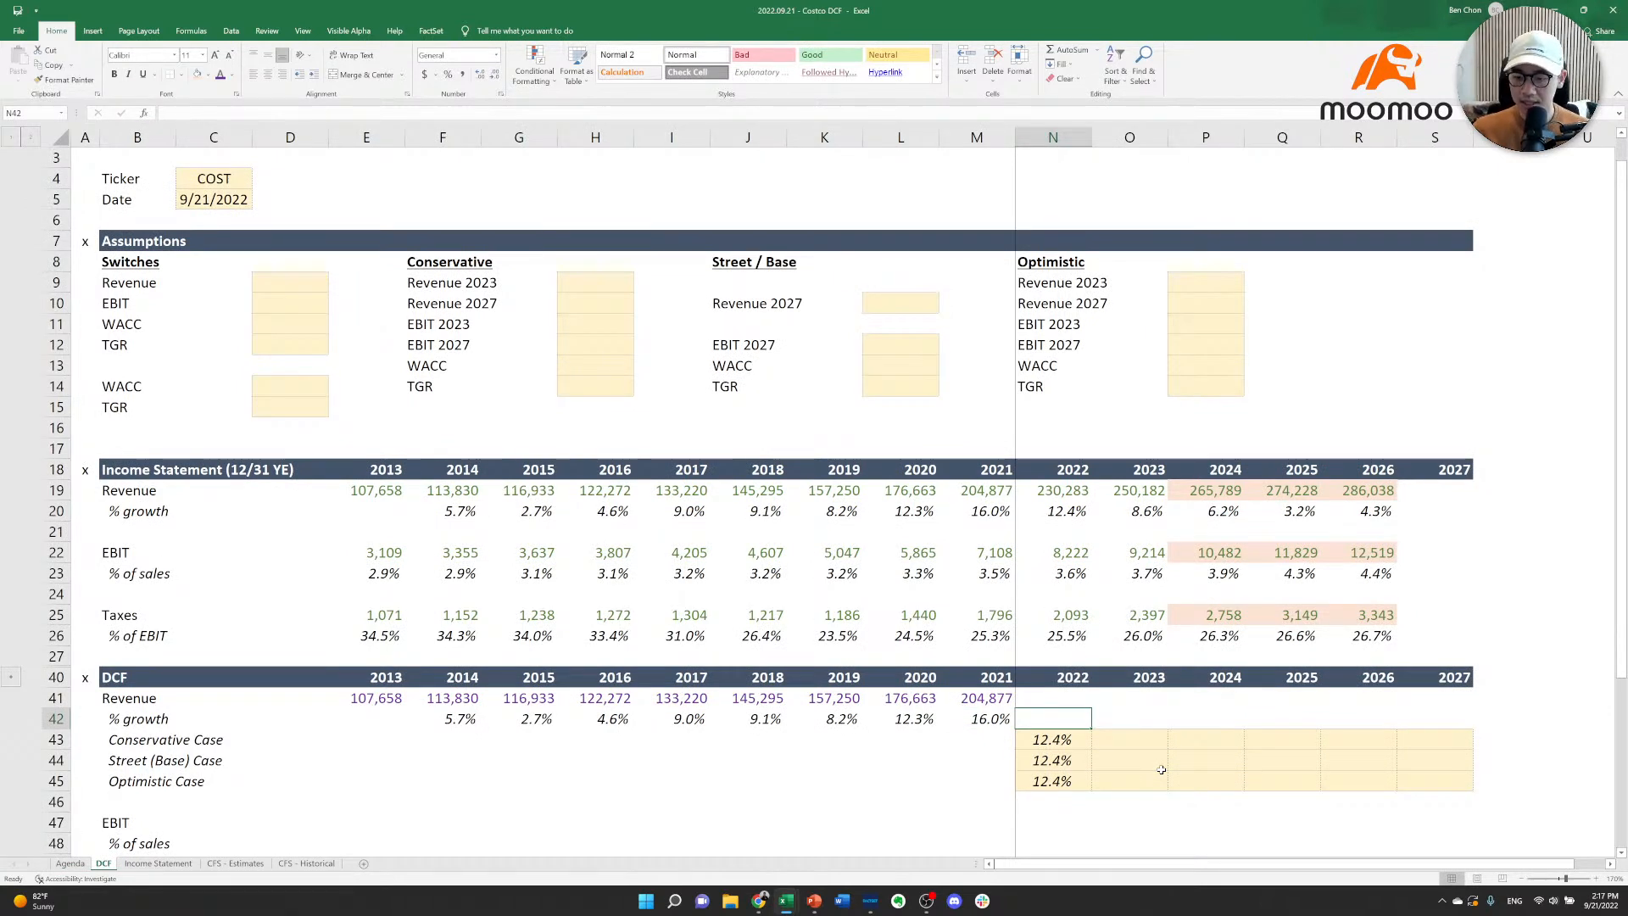
{"action": "key", "text": "Right"}
{"action": "key", "text": "Down"}
{"action": "key", "text": "Down"}
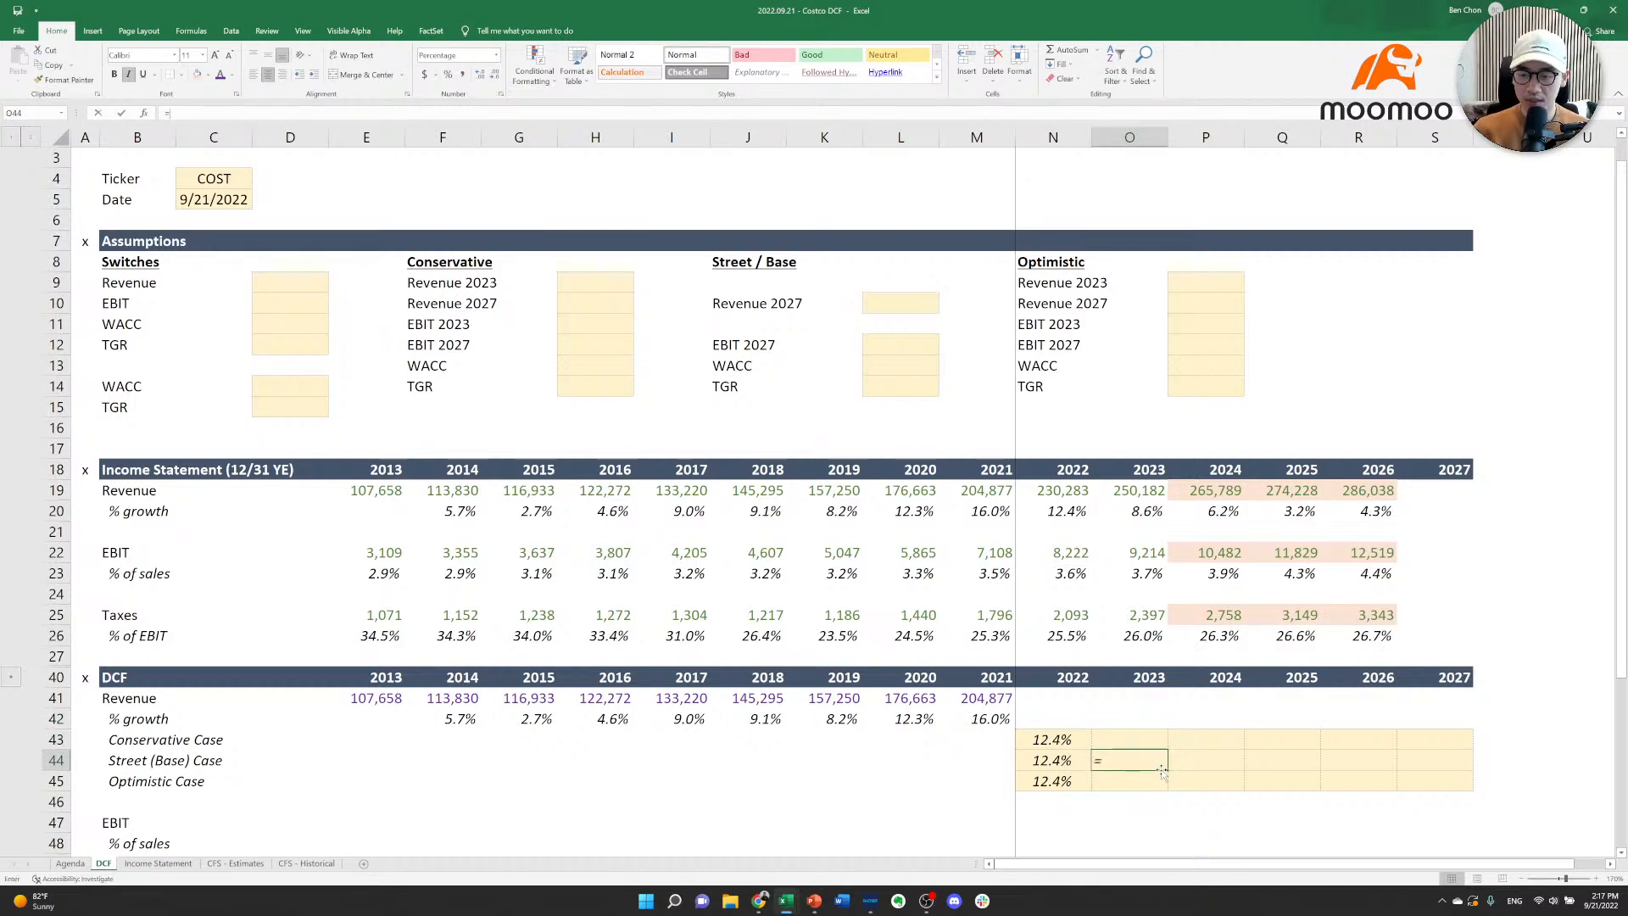
{"action": "type", "text": "="}
{"action": "key", "text": "Up"}
{"action": "key", "text": "Up"}
{"action": "key", "text": "Up"}
{"action": "key", "text": "Up"}
{"action": "key", "text": "Up"}
{"action": "key", "text": "Up"}
{"action": "key", "text": "Up"}
{"action": "key", "text": "Up"}
{"action": "key", "text": "Up"}
{"action": "key", "text": "Up"}
{"action": "key", "text": "Up"}
{"action": "key", "text": "Up"}
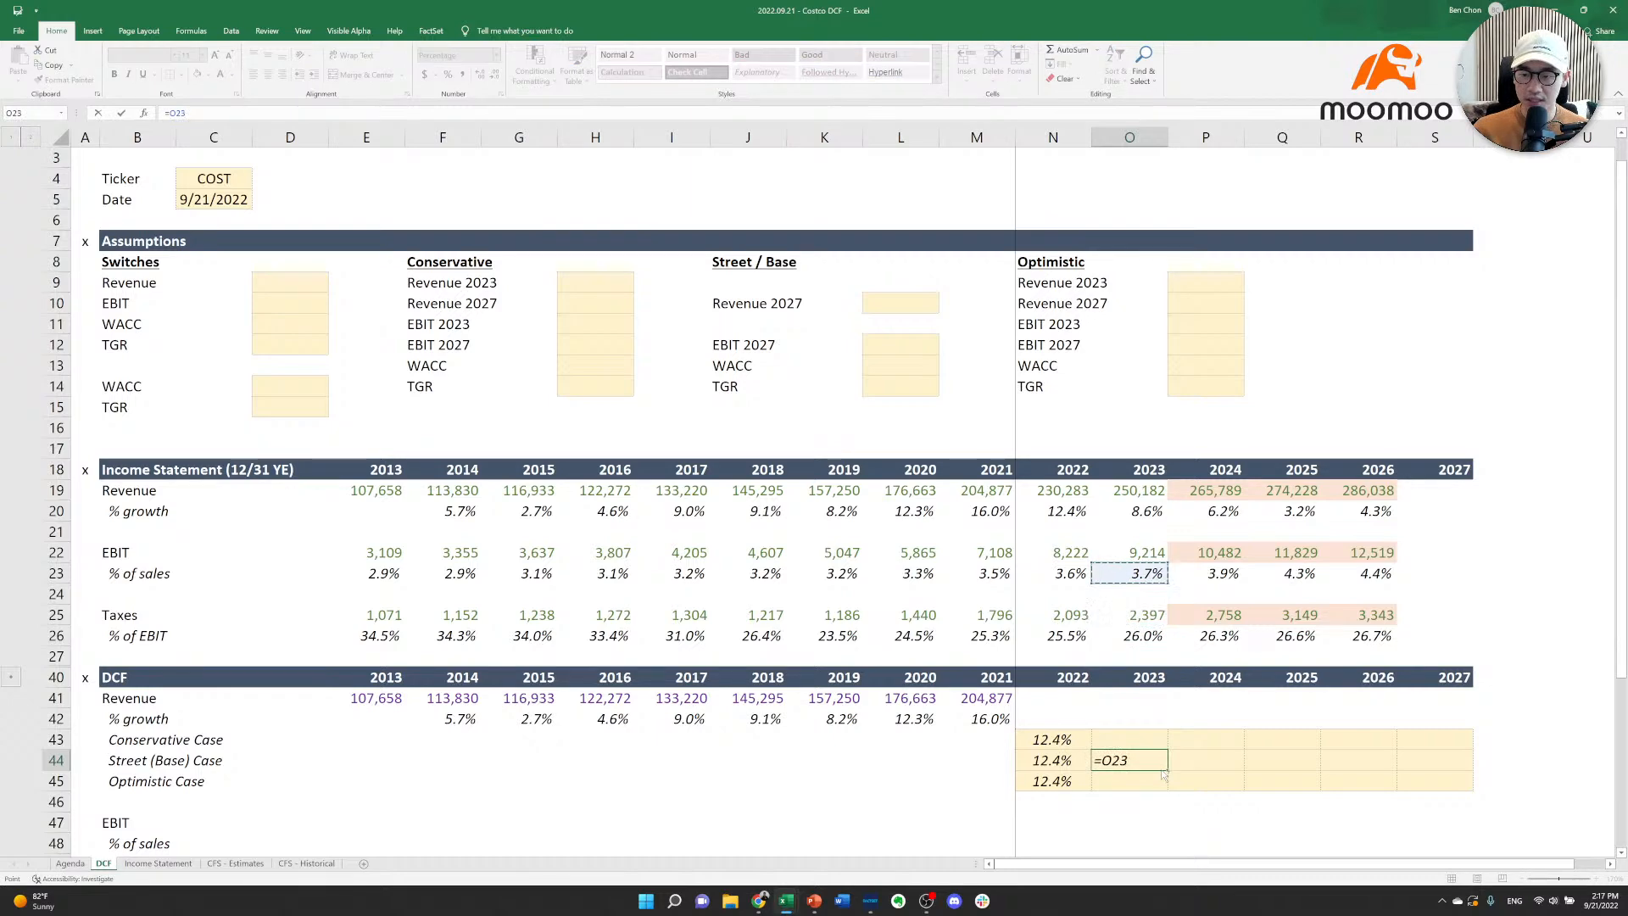
{"action": "key", "text": "ctrl+Return"}
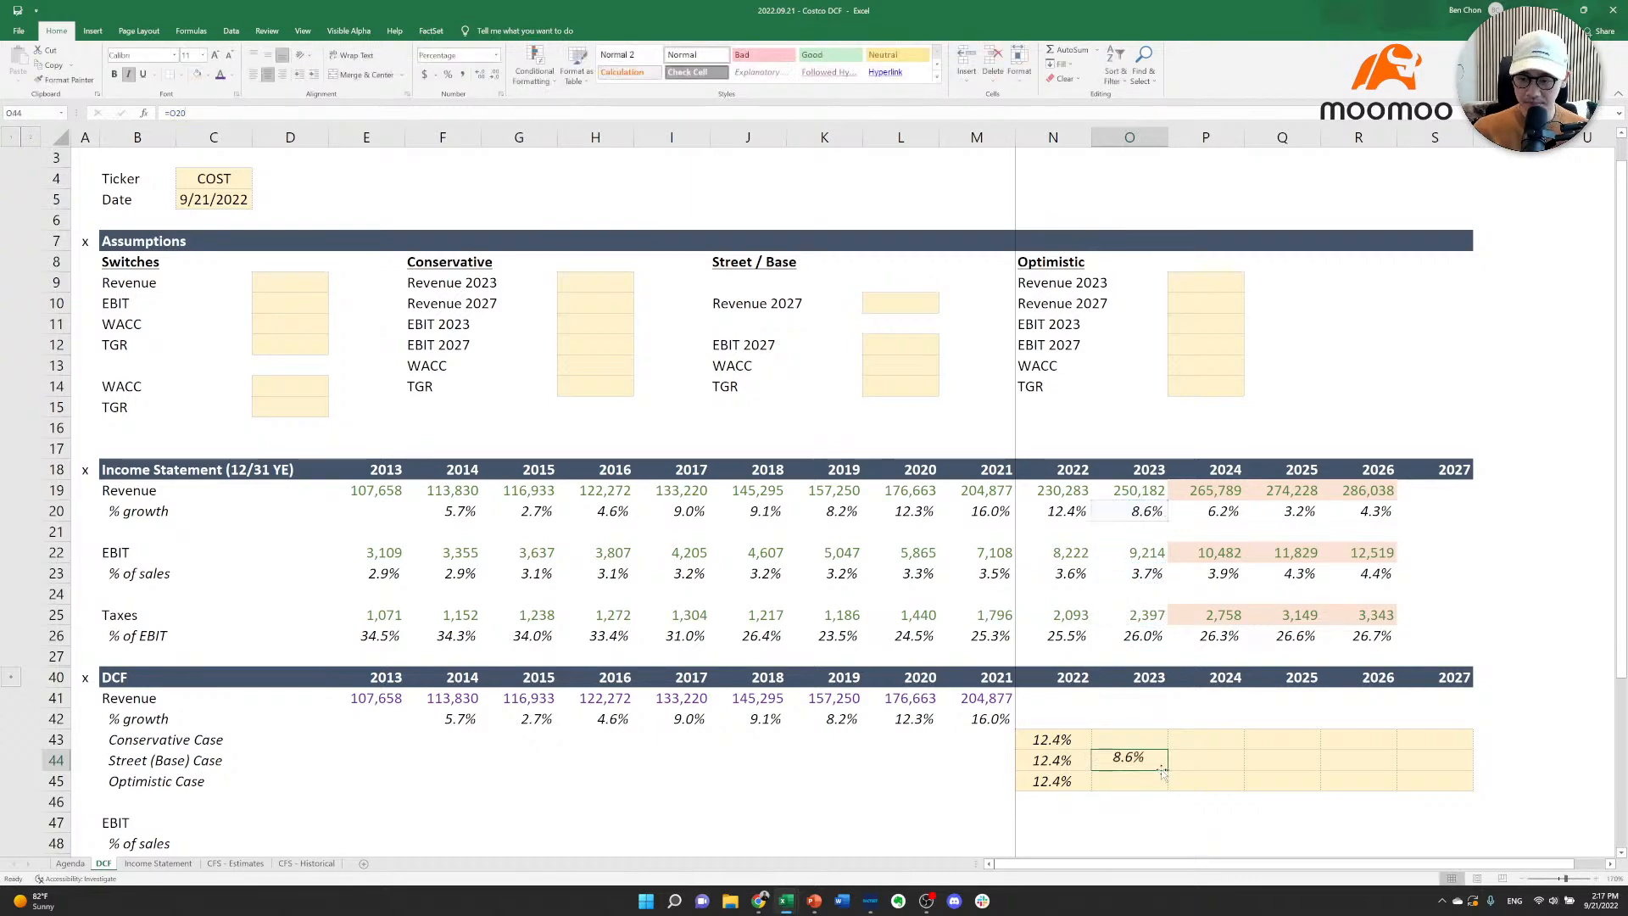
Examine the 2022 and 2023 revenue growth cases in rows 43 to 45 and the empty street case cells for the following years.
{"action": "key", "text": "Right"}
{"action": "key", "text": "Left"}
{"action": "key", "text": "Up"}
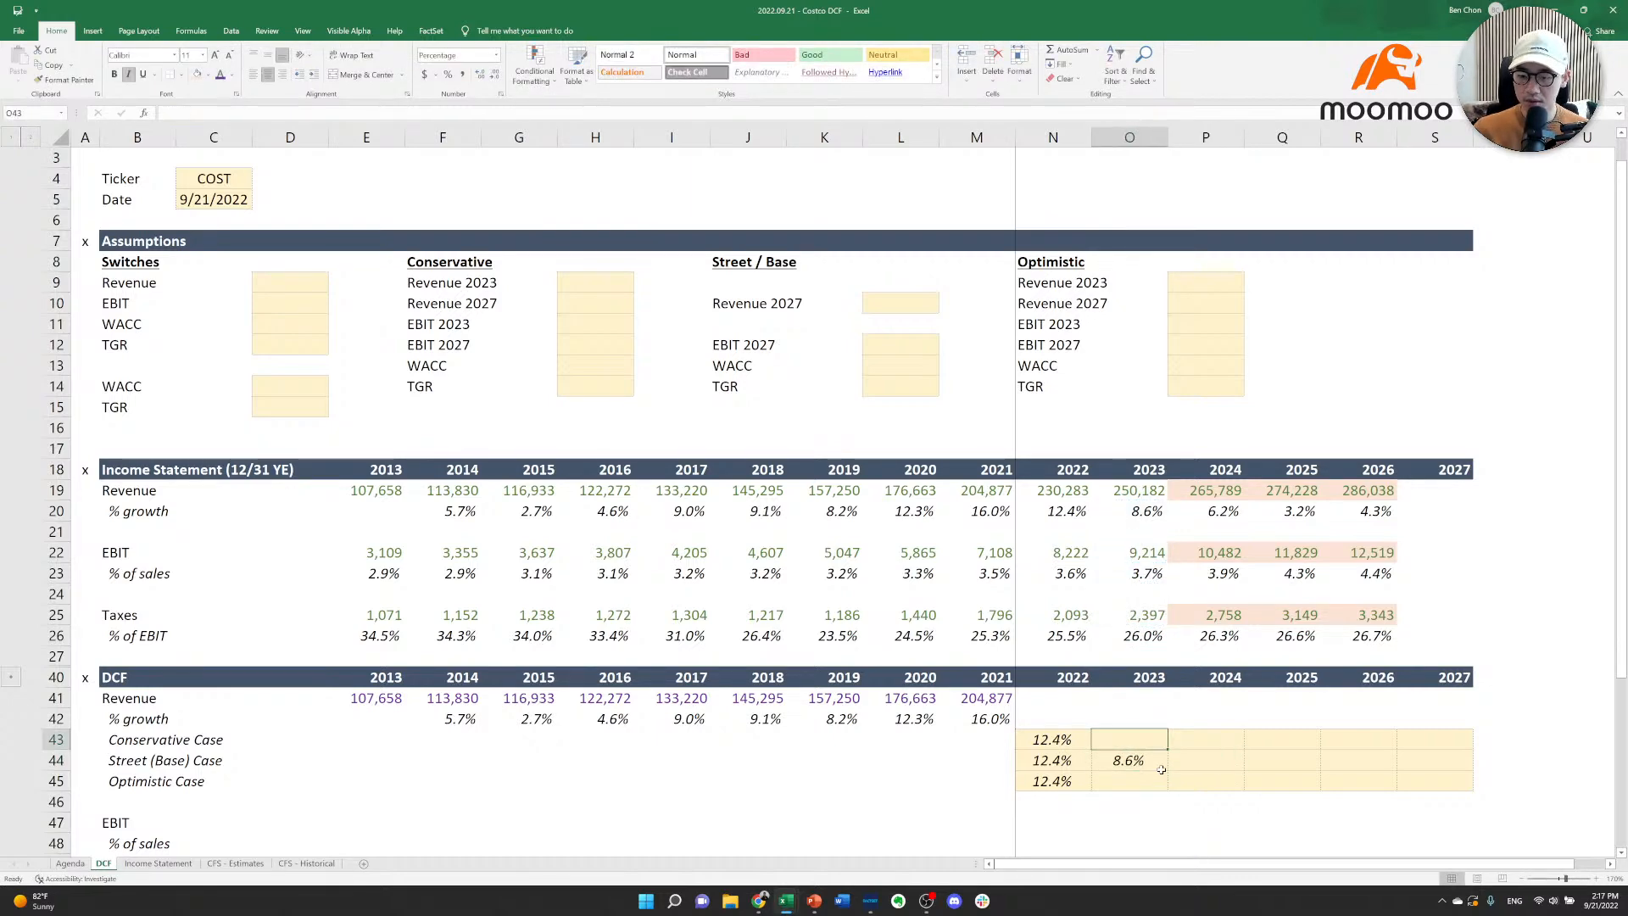
{"action": "key", "text": "Down"}
{"action": "key", "text": "Down"}
{"action": "key", "text": "Up"}
{"action": "key", "text": "Up"}
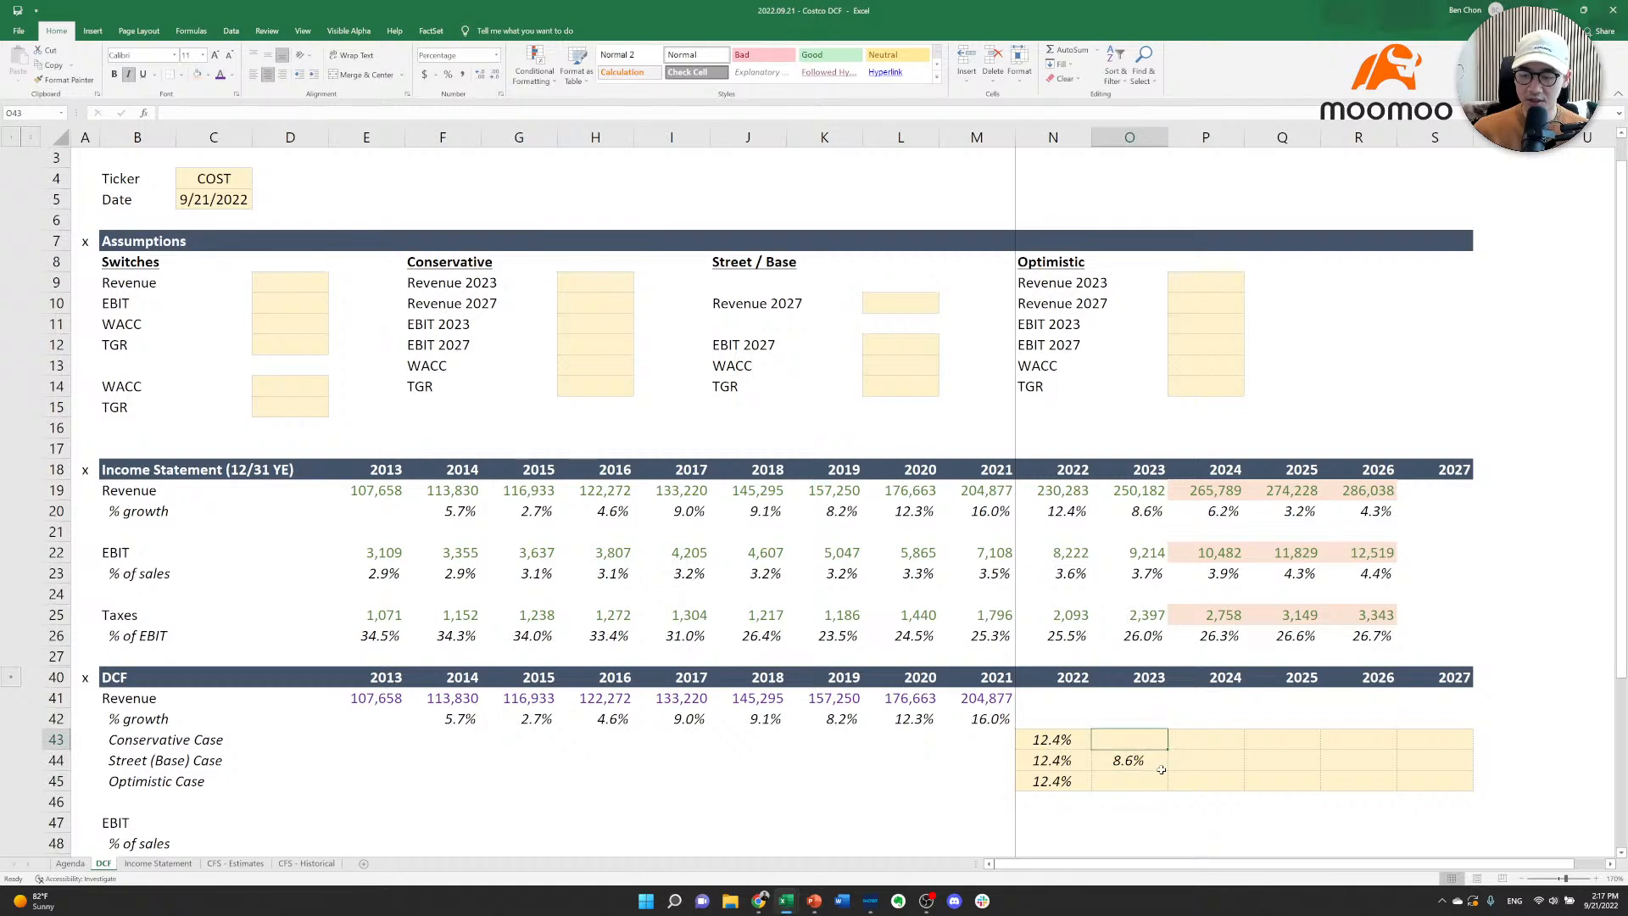
{"action": "key", "text": "Down"}
{"action": "key", "text": "Left"}
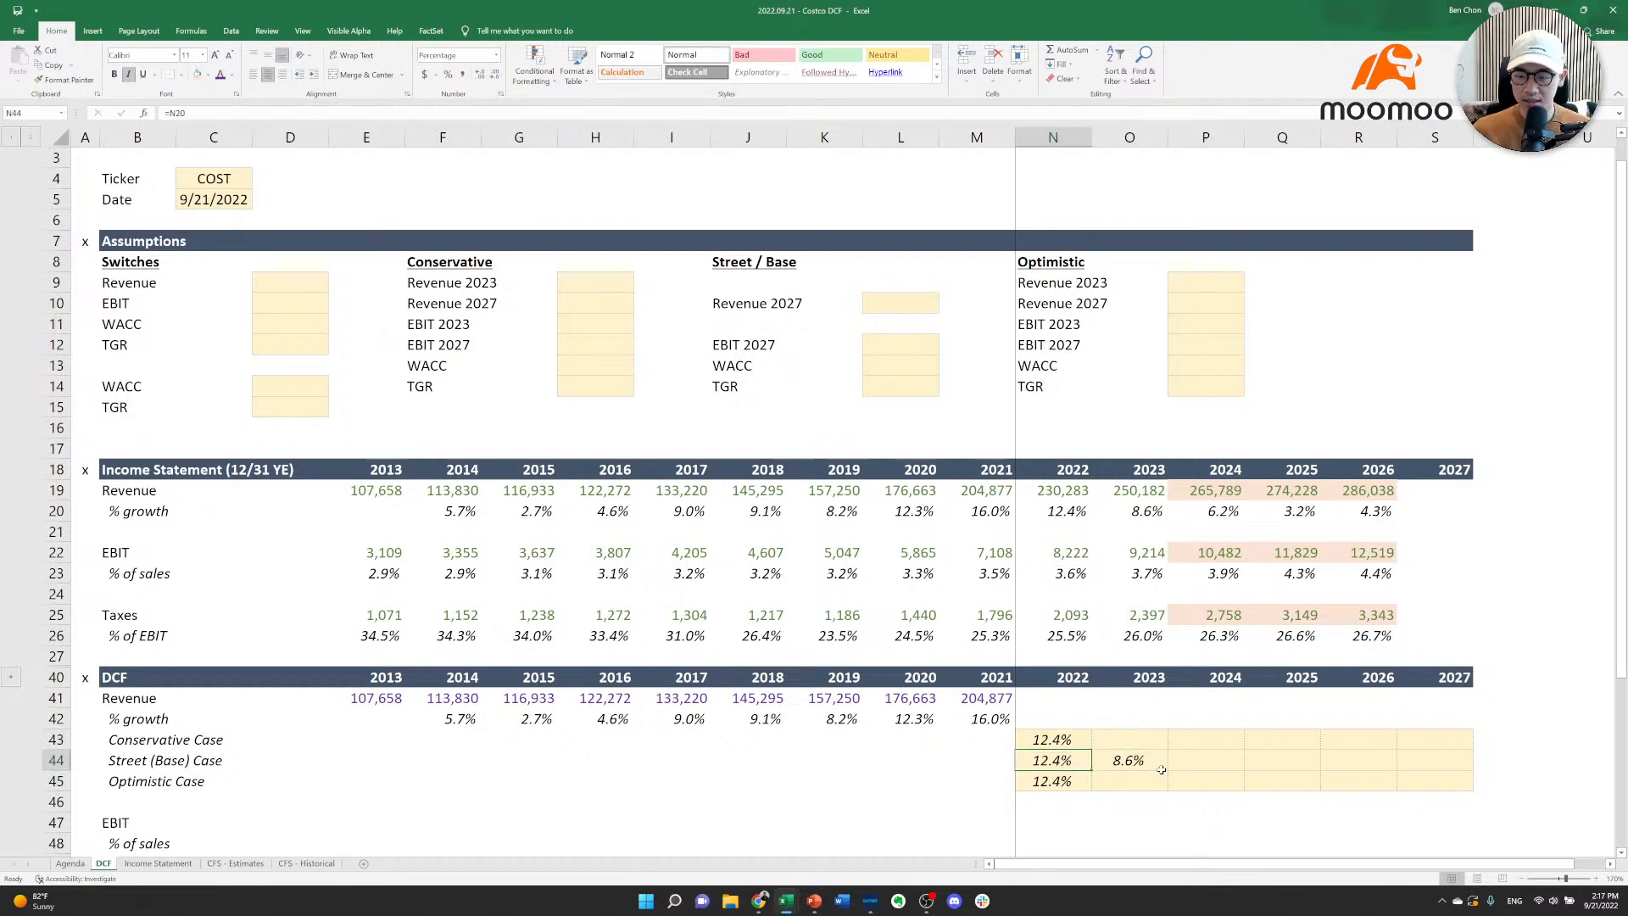
{"action": "key", "text": "Right"}
{"action": "key", "text": "Up"}
{"action": "key", "text": "Down"}
{"action": "key", "text": "Down"}
{"action": "key", "text": "Up"}
{"action": "key", "text": "Left"}
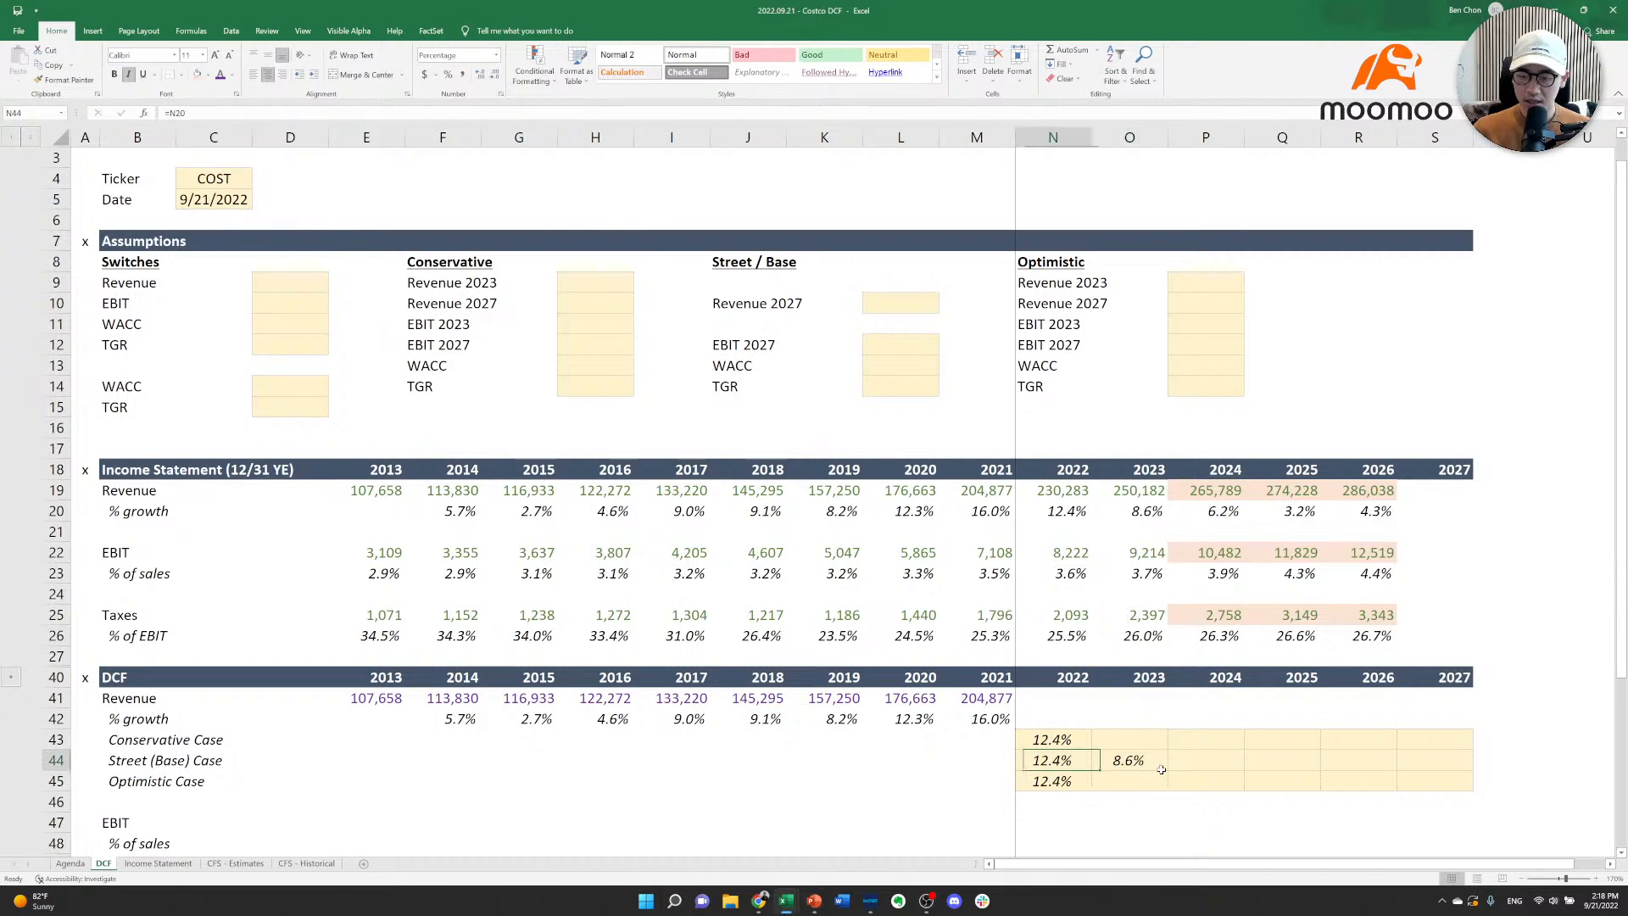
{"action": "key", "text": "Up"}
{"action": "key", "text": "Right"}
{"action": "key", "text": "Down"}
{"action": "key", "text": "Right"}
{"action": "key", "text": "Right"}
{"action": "key", "text": "Right"}
{"action": "key", "text": "Right"}
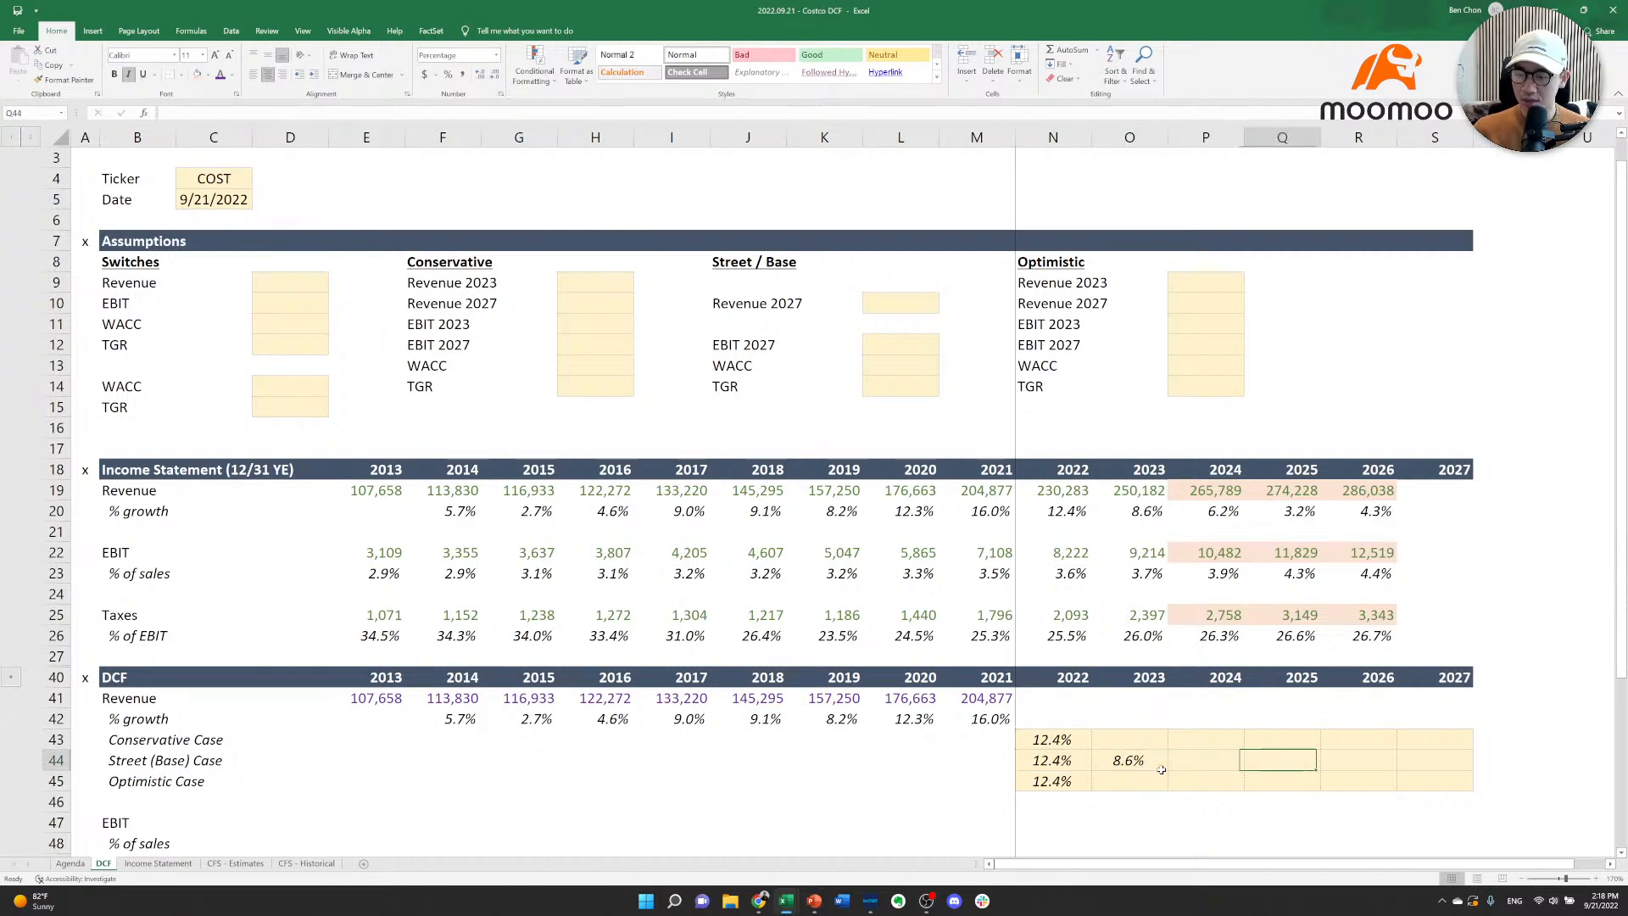
Examine the income statement's revenue estimates and growth rates in rows 19 and 20 for 2024 to 2026, through the empty 2027 column.
{"action": "key", "text": "Left"}
{"action": "key", "text": "Up"}
{"action": "key", "text": "Up"}
{"action": "key", "text": "Up"}
{"action": "key", "text": "Up"}
{"action": "key", "text": "Up"}
{"action": "key", "text": "Up"}
{"action": "key", "text": "Up"}
{"action": "key", "text": "Up"}
{"action": "key", "text": "Up"}
{"action": "key", "text": "Up"}
{"action": "key", "text": "Up"}
{"action": "key", "text": "Up"}
{"action": "key", "text": "Up"}
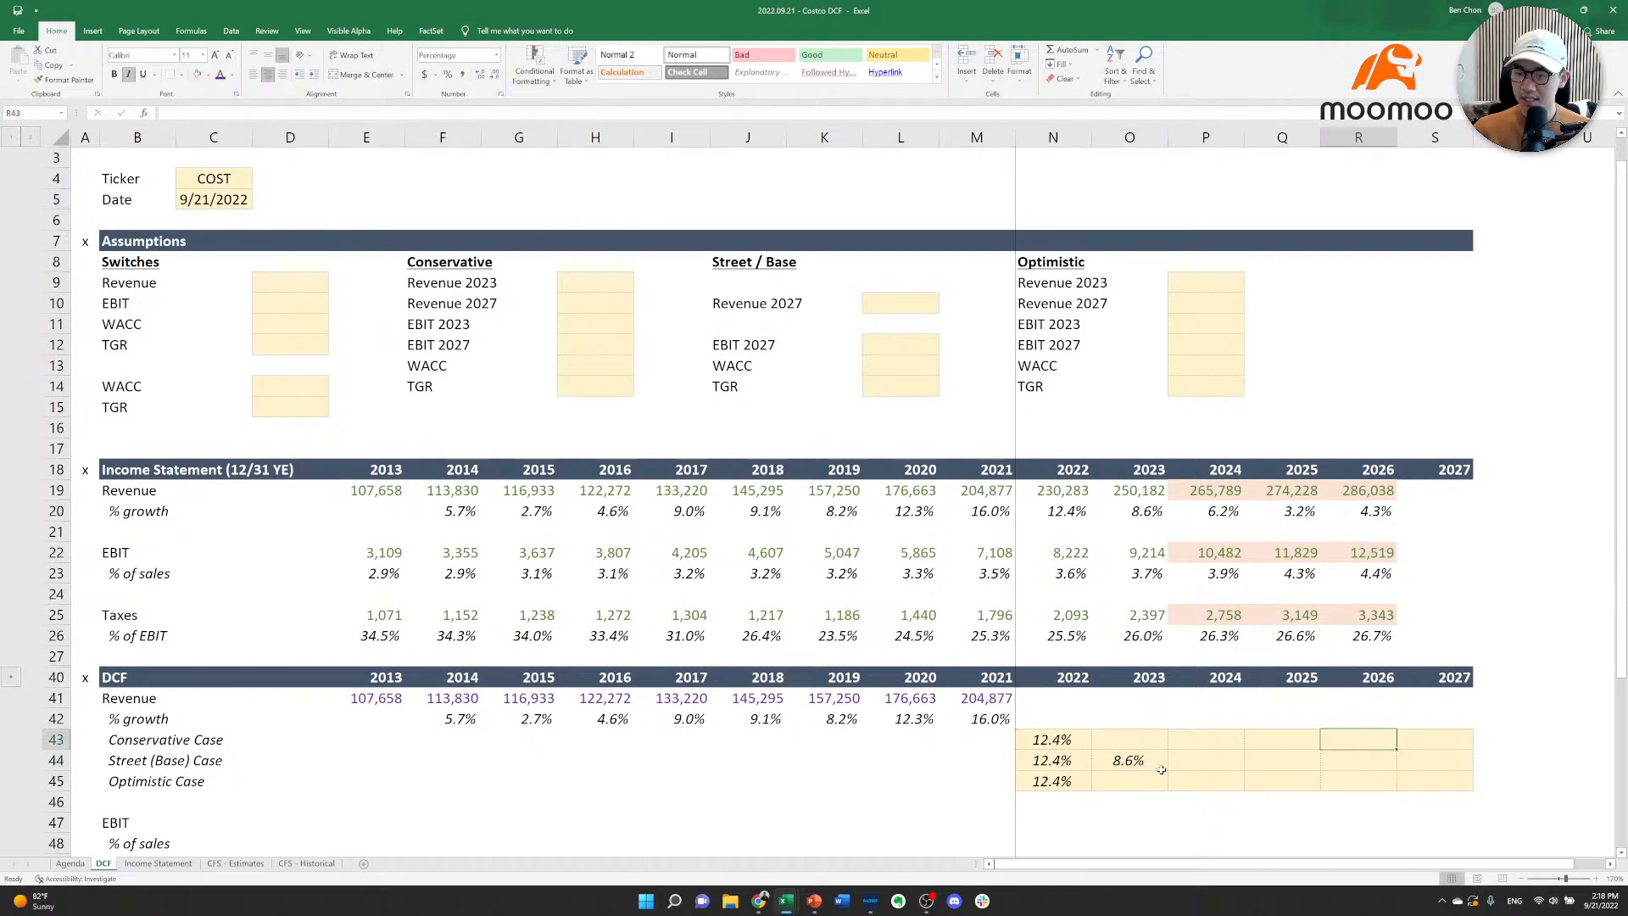
{"action": "key", "text": "Left"}
{"action": "key", "text": "Up"}
{"action": "key", "text": "Left"}
{"action": "key", "text": "Down"}
{"action": "key", "text": "Down"}
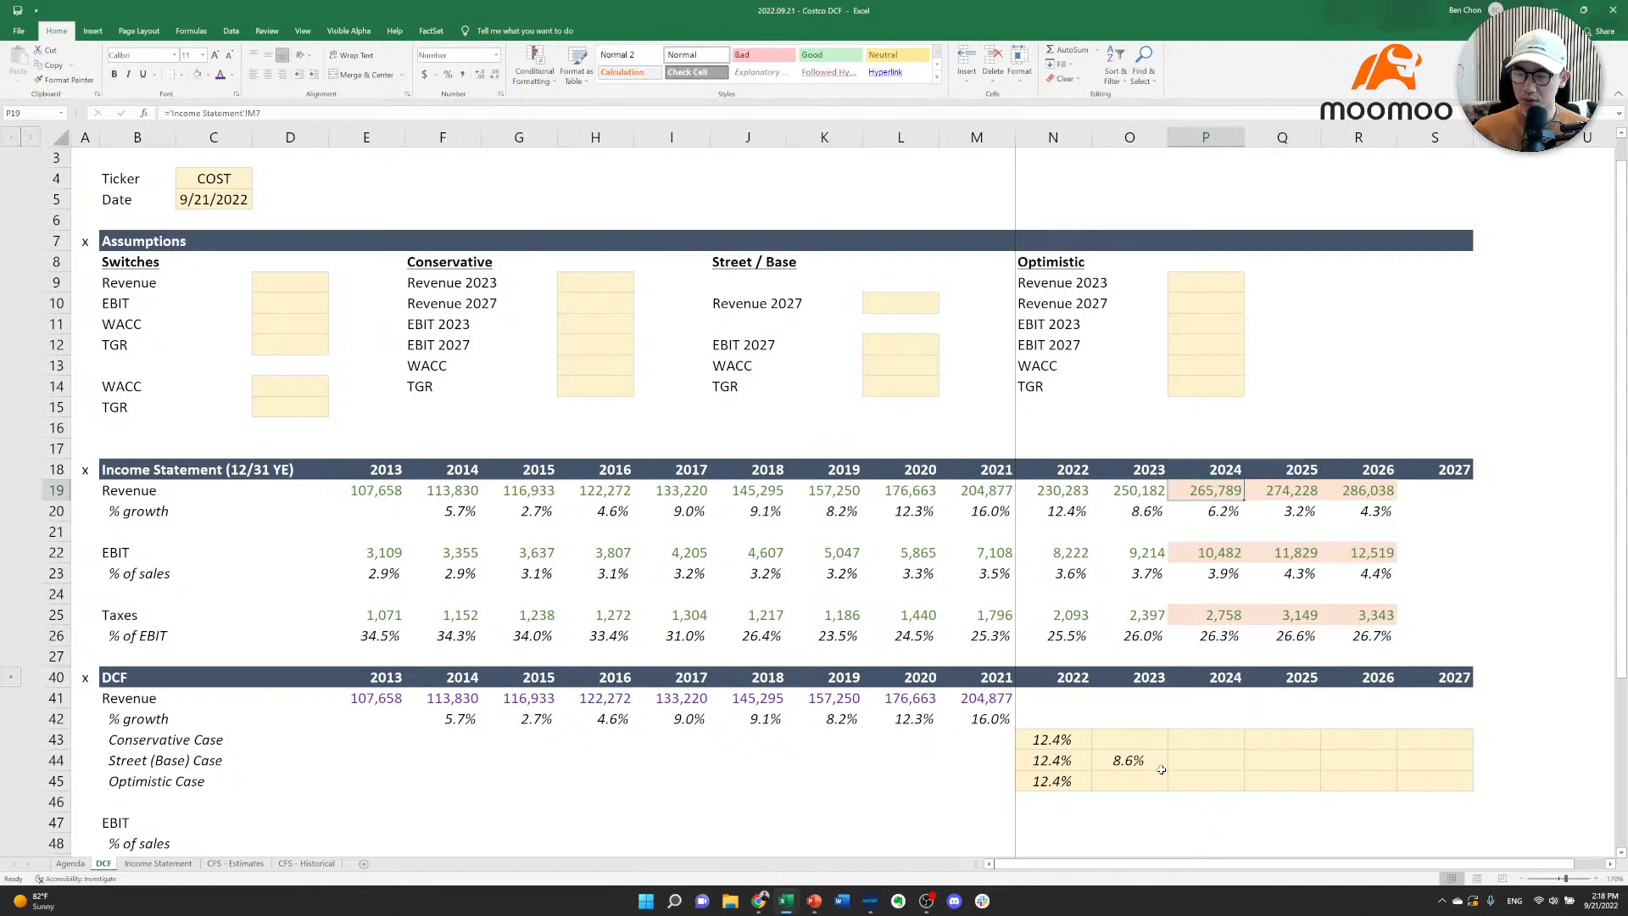
{"action": "key", "text": "Right"}
{"action": "key", "text": "Right"}
{"action": "key", "text": "Right"}
{"action": "key", "text": "Left"}
{"action": "key", "text": "Left"}
{"action": "key", "text": "Left"}
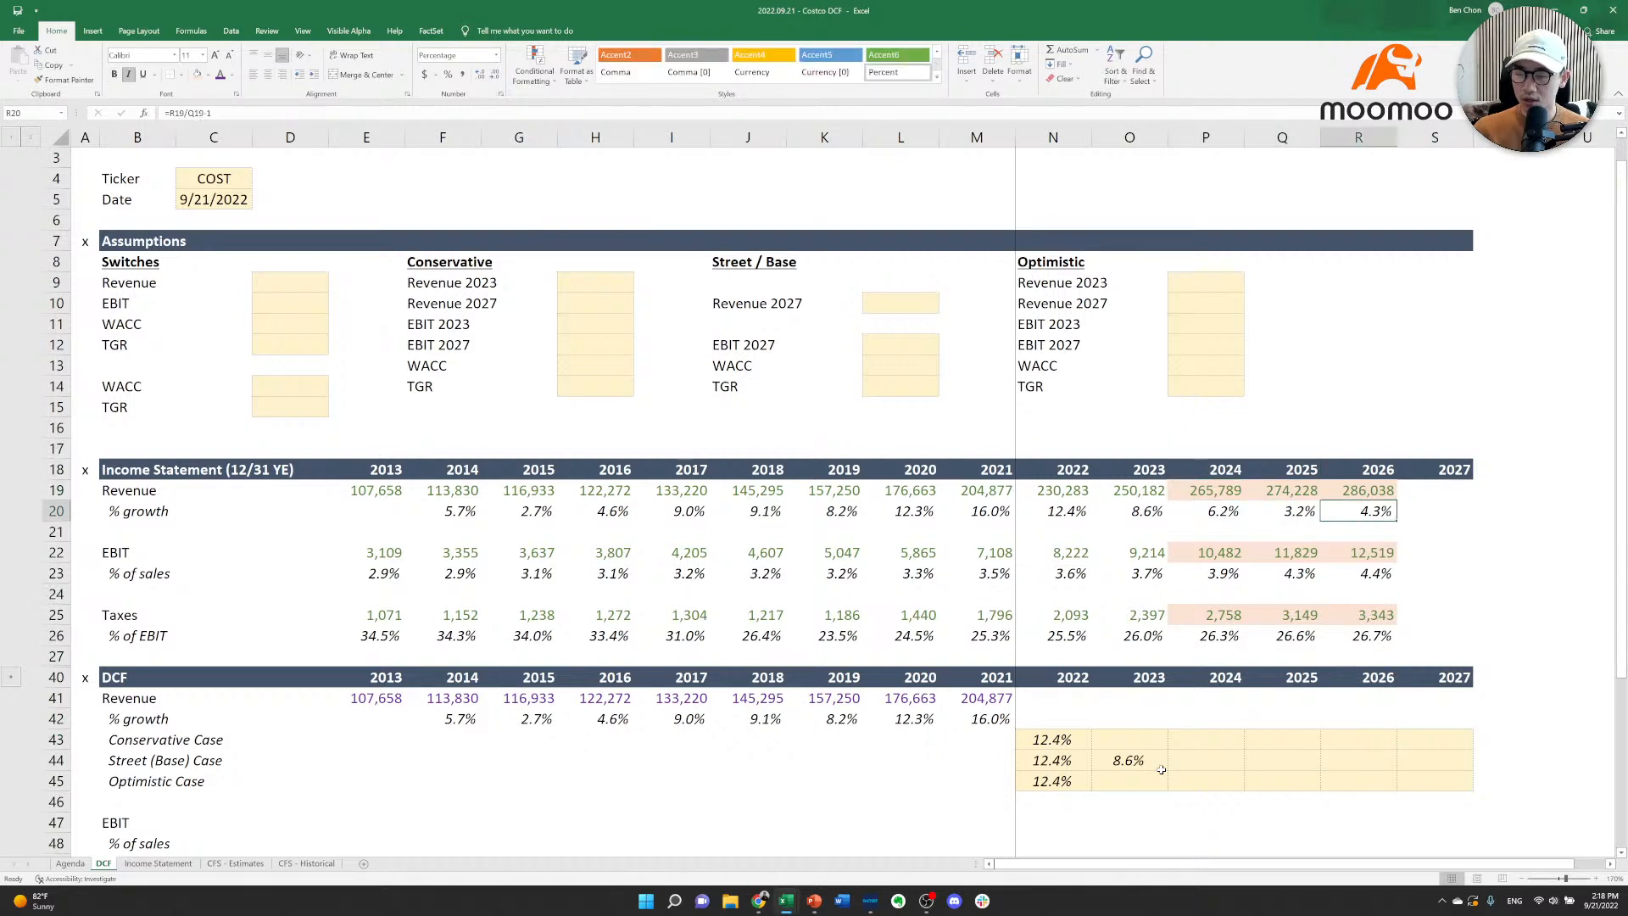
{"action": "key", "text": "Right"}
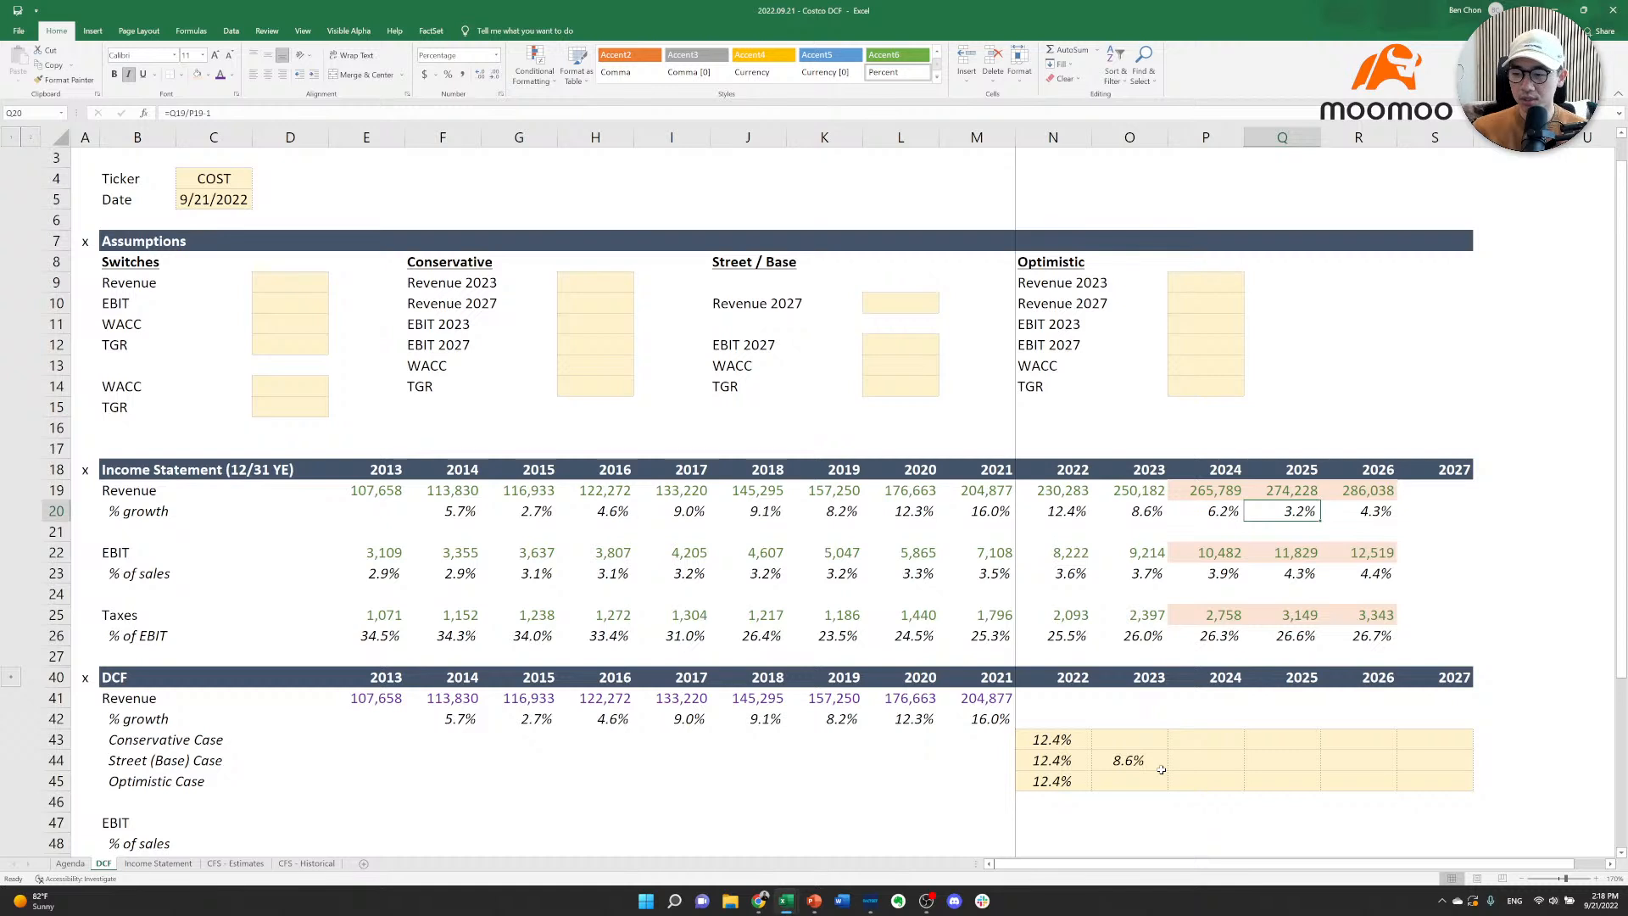
{"action": "key", "text": "Right"}
{"action": "key", "text": "Right"}
{"action": "key", "text": "Left"}
{"action": "key", "text": "Left"}
{"action": "key", "text": "Right"}
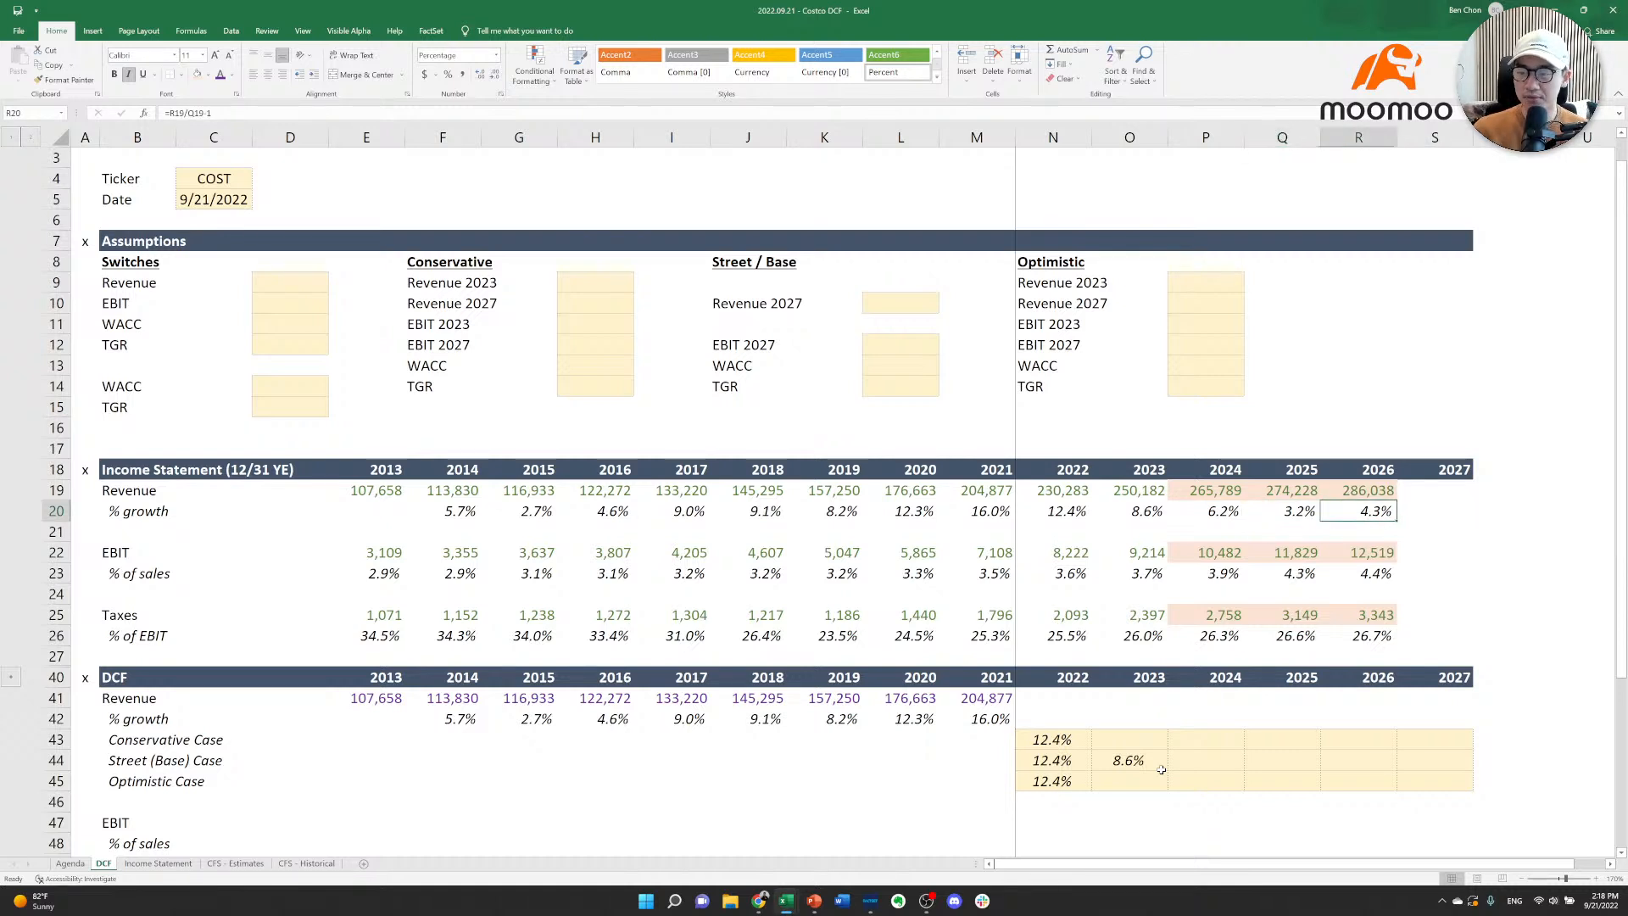
{"action": "key", "text": "Right"}
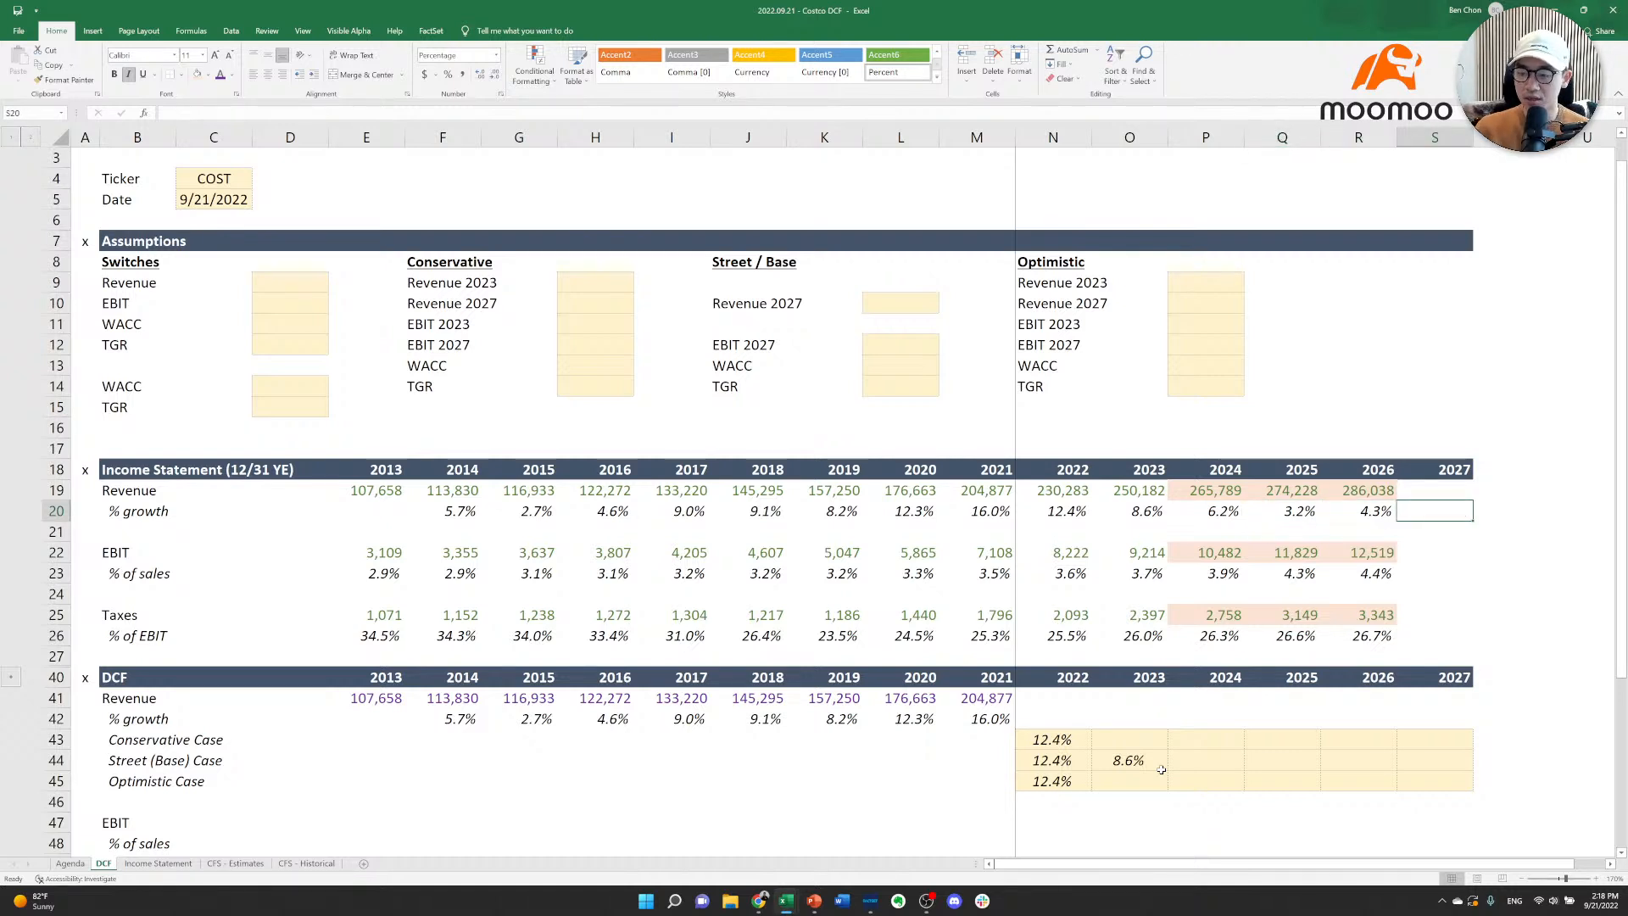
Examine the historical and projected revenue % growth rates in the Income Statement across 2018 to 2027.
{"action": "key", "text": "Left"}
{"action": "key", "text": "Right"}
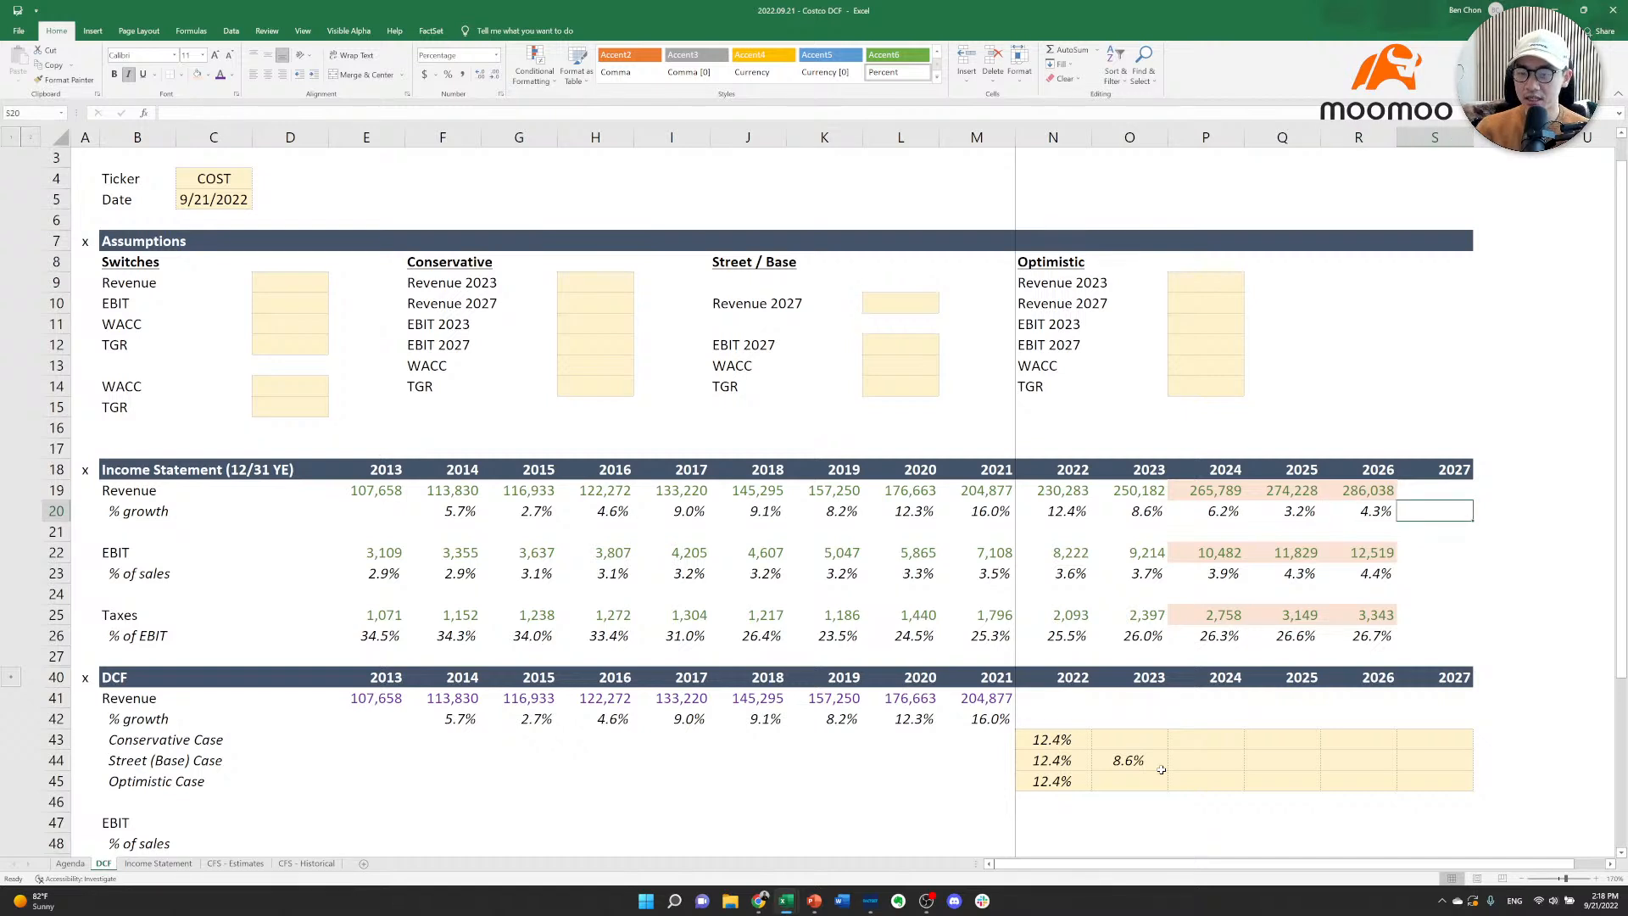
{"action": "key", "text": "Left"}
{"action": "key", "text": "Left"}
{"action": "key", "text": "Left"}
{"action": "key", "text": "Left"}
{"action": "key", "text": "Left"}
{"action": "key", "text": "Left"}
{"action": "key", "text": "Left"}
{"action": "key", "text": "Left"}
{"action": "key", "text": "Left"}
{"action": "key", "text": "Left"}
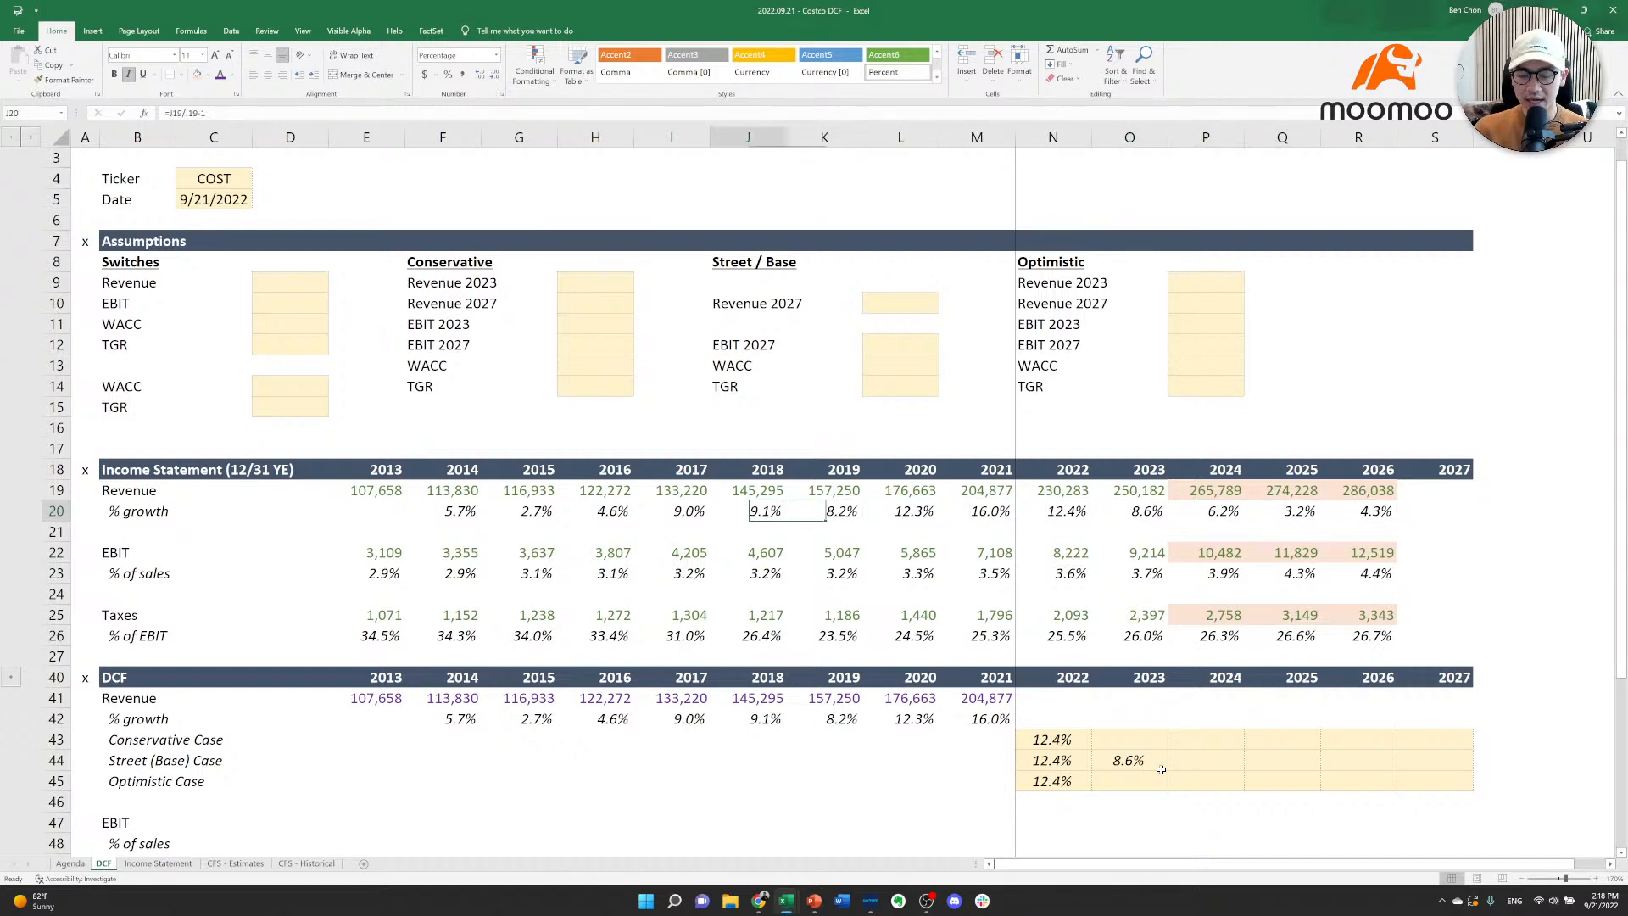
{"action": "key", "text": "Right"}
{"action": "key", "text": "Right"}
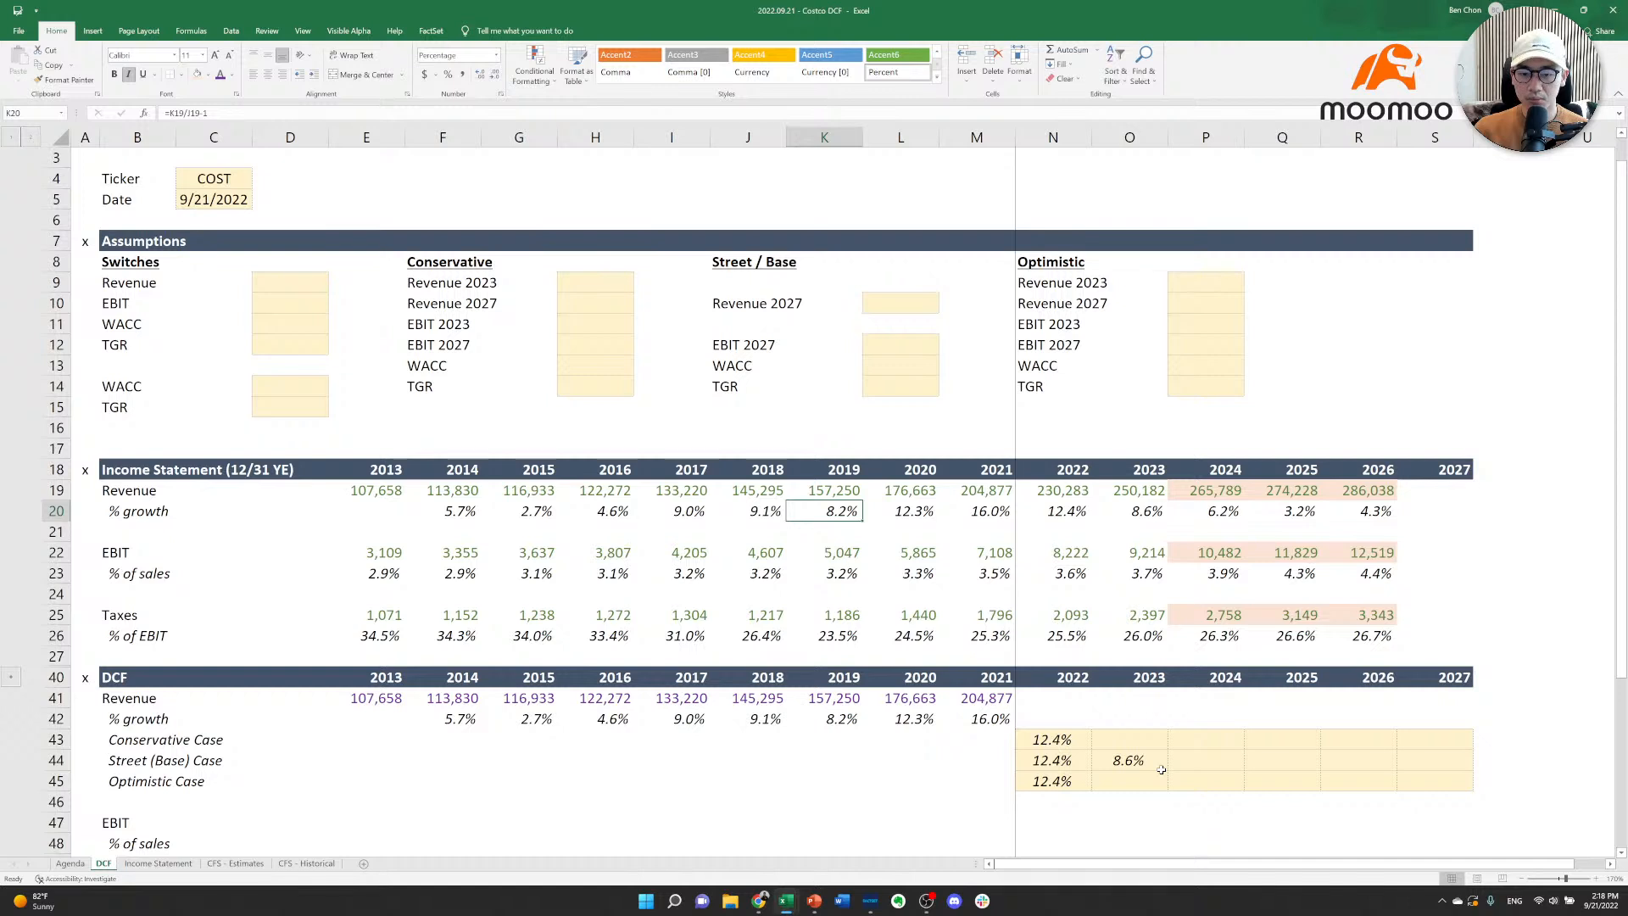
{"action": "key", "text": "Right"}
{"action": "key", "text": "Right"}
{"action": "key", "text": "Right"}
{"action": "key", "text": "Left"}
{"action": "key", "text": "Left"}
{"action": "key", "text": "Left"}
{"action": "key", "text": "Left"}
{"action": "key", "text": "Right"}
{"action": "key", "text": "Right"}
{"action": "key", "text": "Right"}
{"action": "key", "text": "Right"}
{"action": "key", "text": "Right"}
{"action": "key", "text": "Right"}
{"action": "key", "text": "Right"}
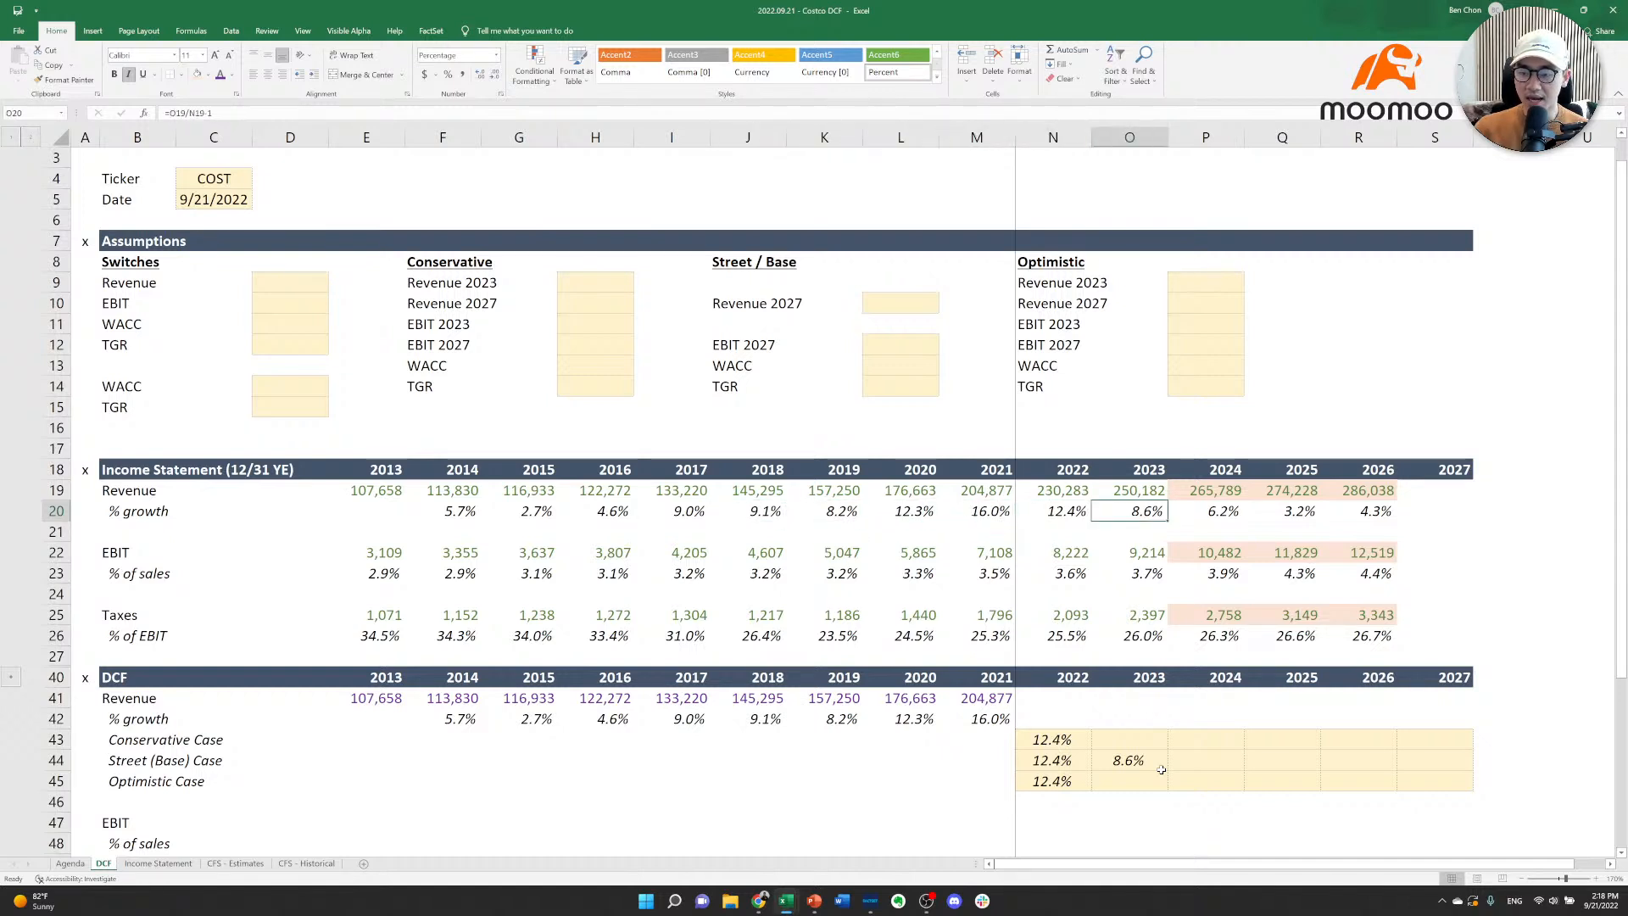
{"action": "key", "text": "Right"}
{"action": "key", "text": "Right"}
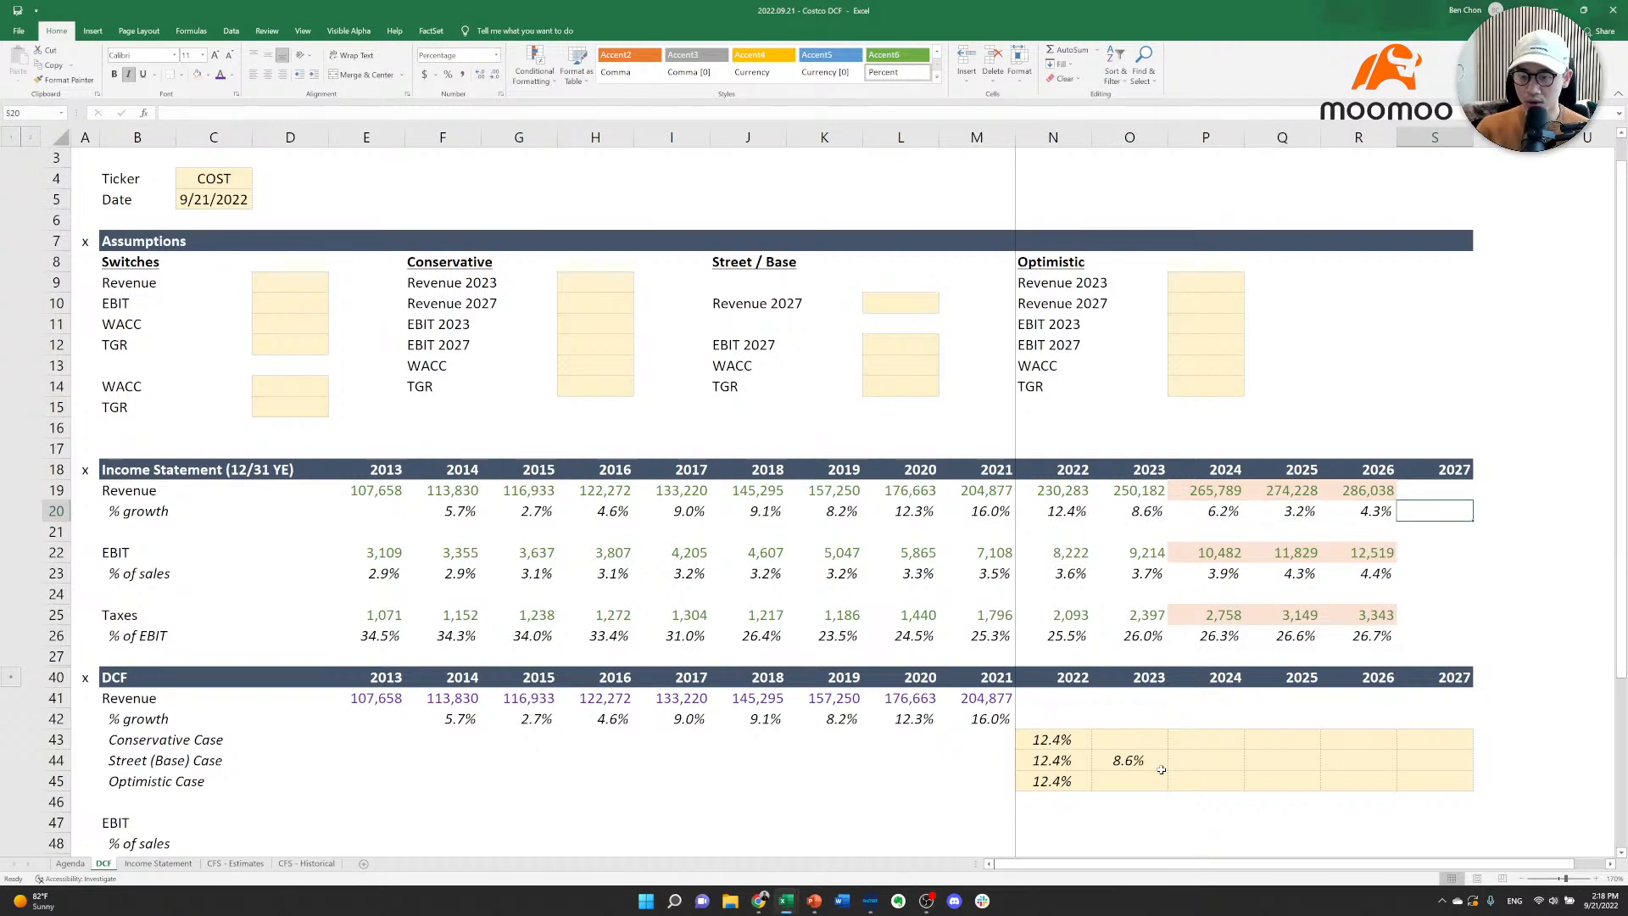
{"action": "key", "text": "Down"}
{"action": "key", "text": "Down"}
{"action": "key", "text": "Down"}
{"action": "key", "text": "Down"}
{"action": "key", "text": "Down"}
{"action": "key", "text": "Down"}
{"action": "key", "text": "Down"}
{"action": "key", "text": "Down"}
{"action": "key", "text": "Down"}
{"action": "key", "text": "Down"}
{"action": "key", "text": "Down"}
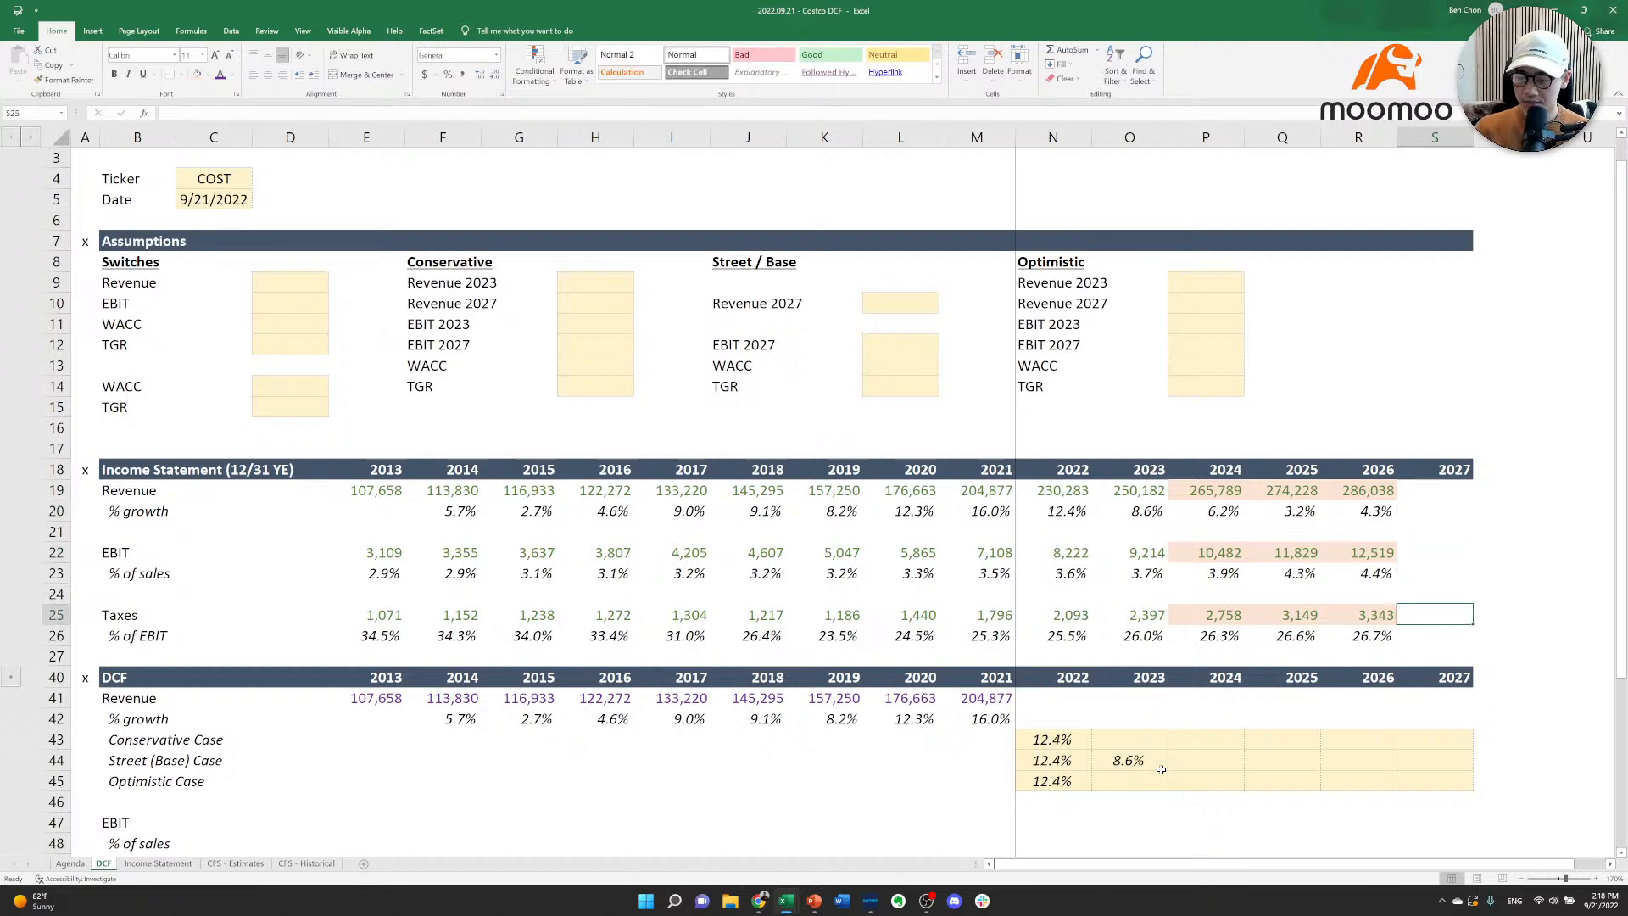
{"action": "key", "text": "Down"}
{"action": "type", "text": "3"}
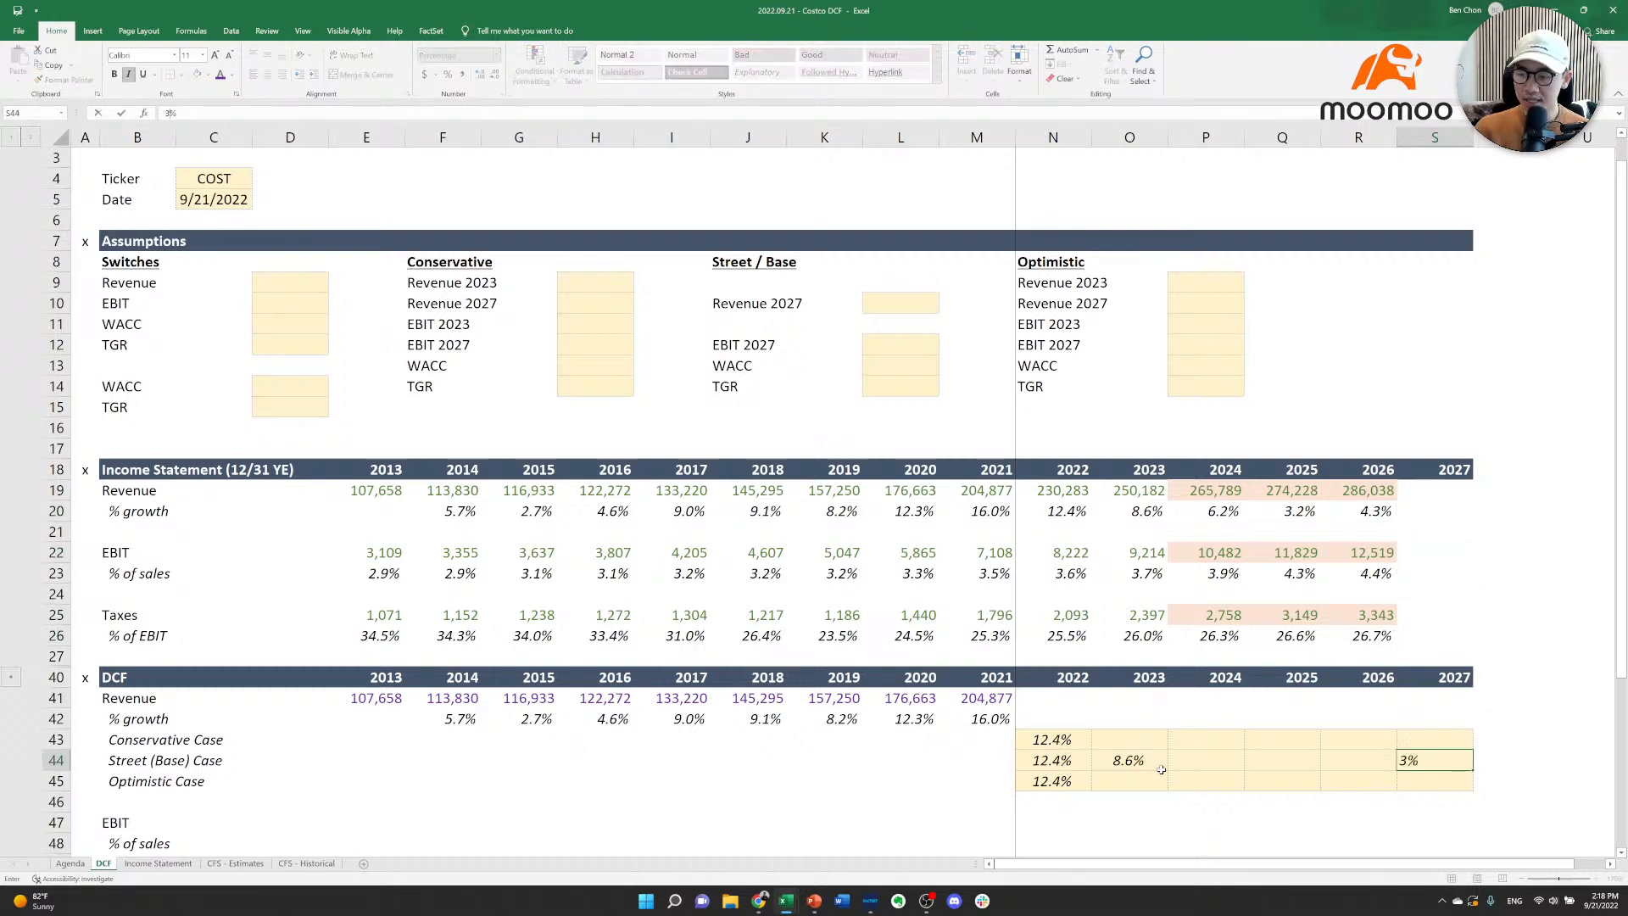
{"action": "key", "text": "Up"}
{"action": "key", "text": "Down"}
{"action": "key", "text": "Delete"}
Set the Street / Base Revenue 2027 assumption to 3%.
{"action": "key", "text": "Left"}
{"action": "key", "text": "Up"}
{"action": "key", "text": "Left"}
{"action": "key", "text": "Up"}
{"action": "key", "text": "Left"}
{"action": "key", "text": "Up"}
{"action": "key", "text": "Left"}
{"action": "key", "text": "Up"}
{"action": "key", "text": "Left"}
{"action": "key", "text": "Up"}
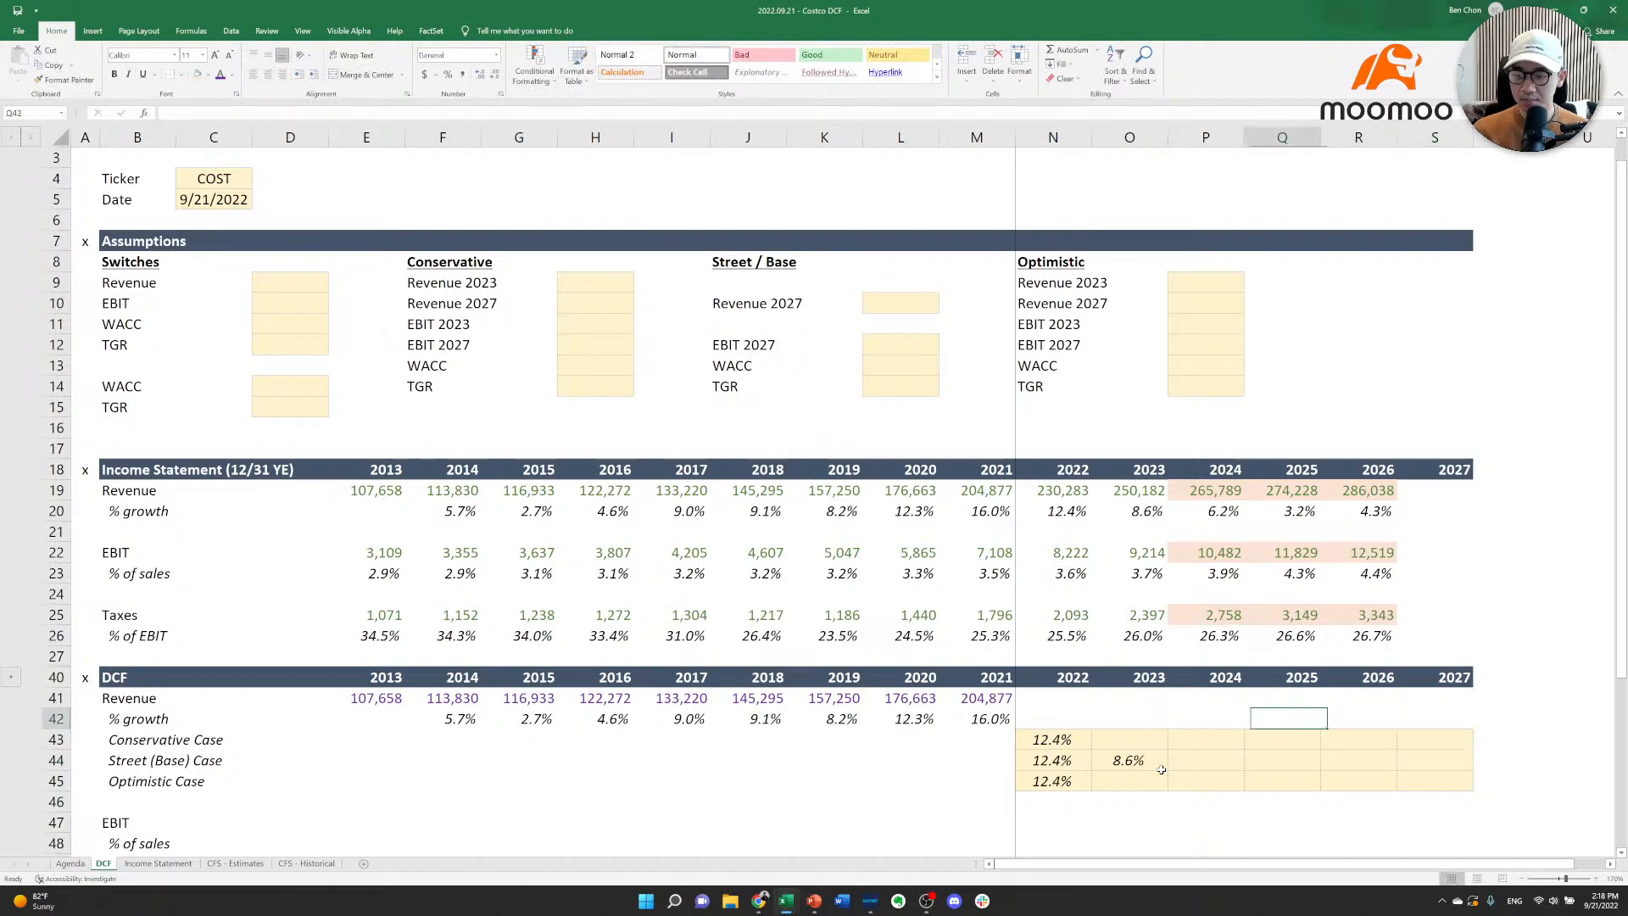
{"action": "key", "text": "Up"}
{"action": "key", "text": "Up"}
{"action": "key", "text": "Up"}
{"action": "key", "text": "Up"}
{"action": "key", "text": "Up"}
{"action": "key", "text": "Up"}
{"action": "key", "text": "Up"}
{"action": "key", "text": "Up"}
{"action": "key", "text": "Up"}
{"action": "key", "text": "Up"}
{"action": "key", "text": "Up"}
{"action": "key", "text": "Up"}
{"action": "key", "text": "Up"}
{"action": "key", "text": "Up"}
{"action": "key", "text": "Up"}
{"action": "key", "text": "Up"}
{"action": "key", "text": "Up"}
{"action": "key", "text": "Up"}
{"action": "key", "text": "Up"}
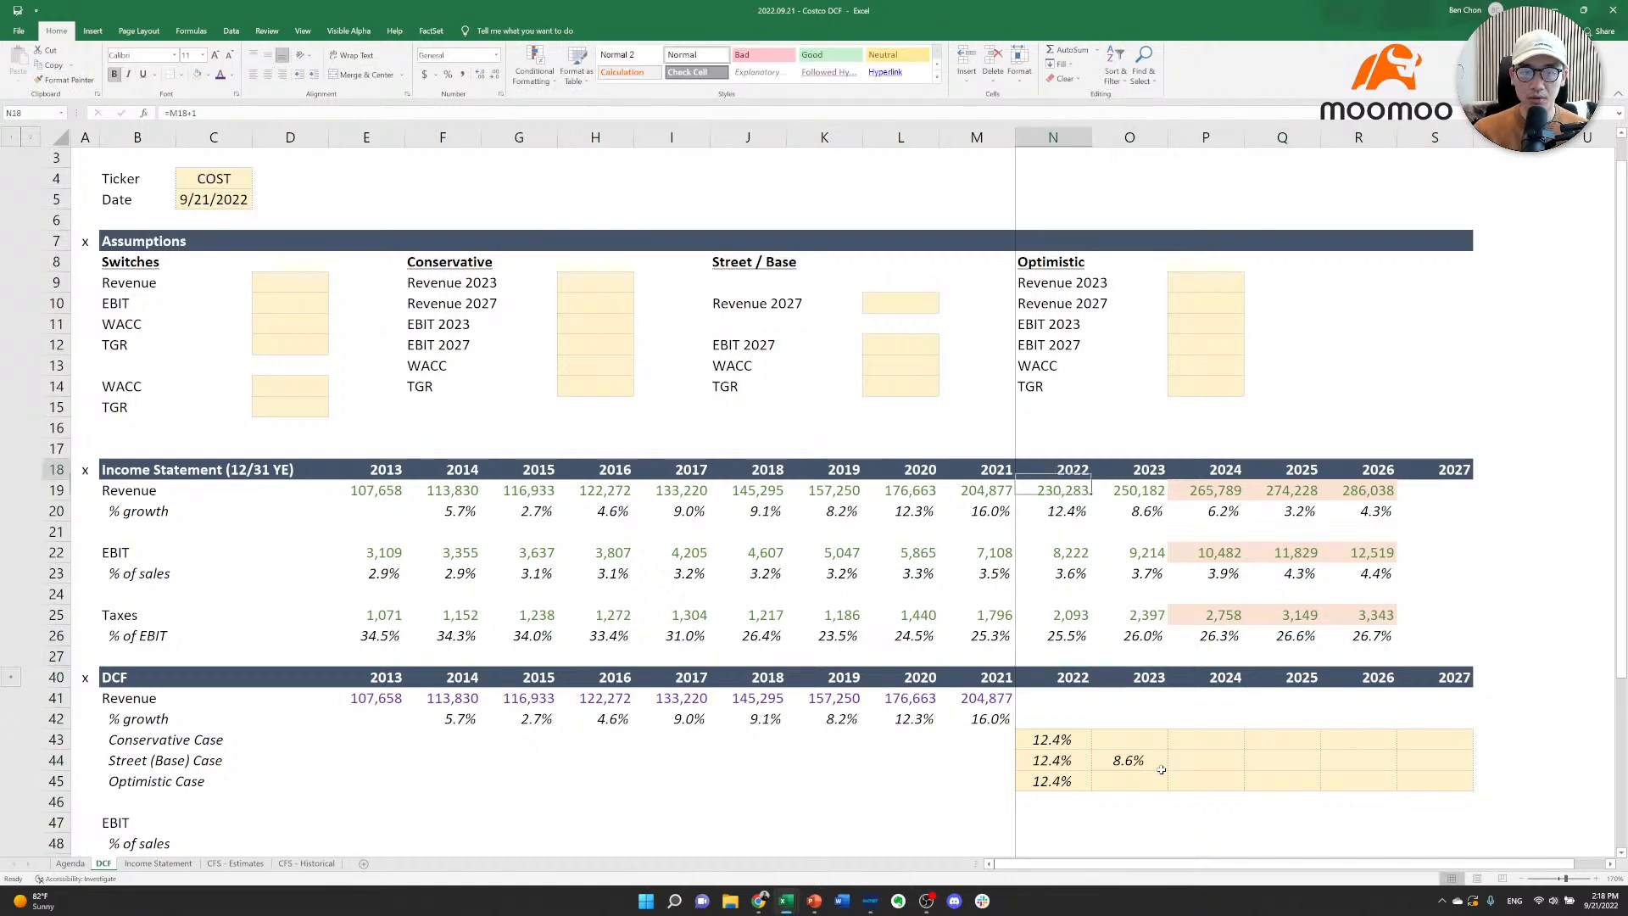
{"action": "key", "text": "Left"}
{"action": "key", "text": "Left"}
{"action": "key", "text": "Left"}
{"action": "key", "text": "Left"}
{"action": "key", "text": "Left"}
{"action": "key", "text": "Down"}
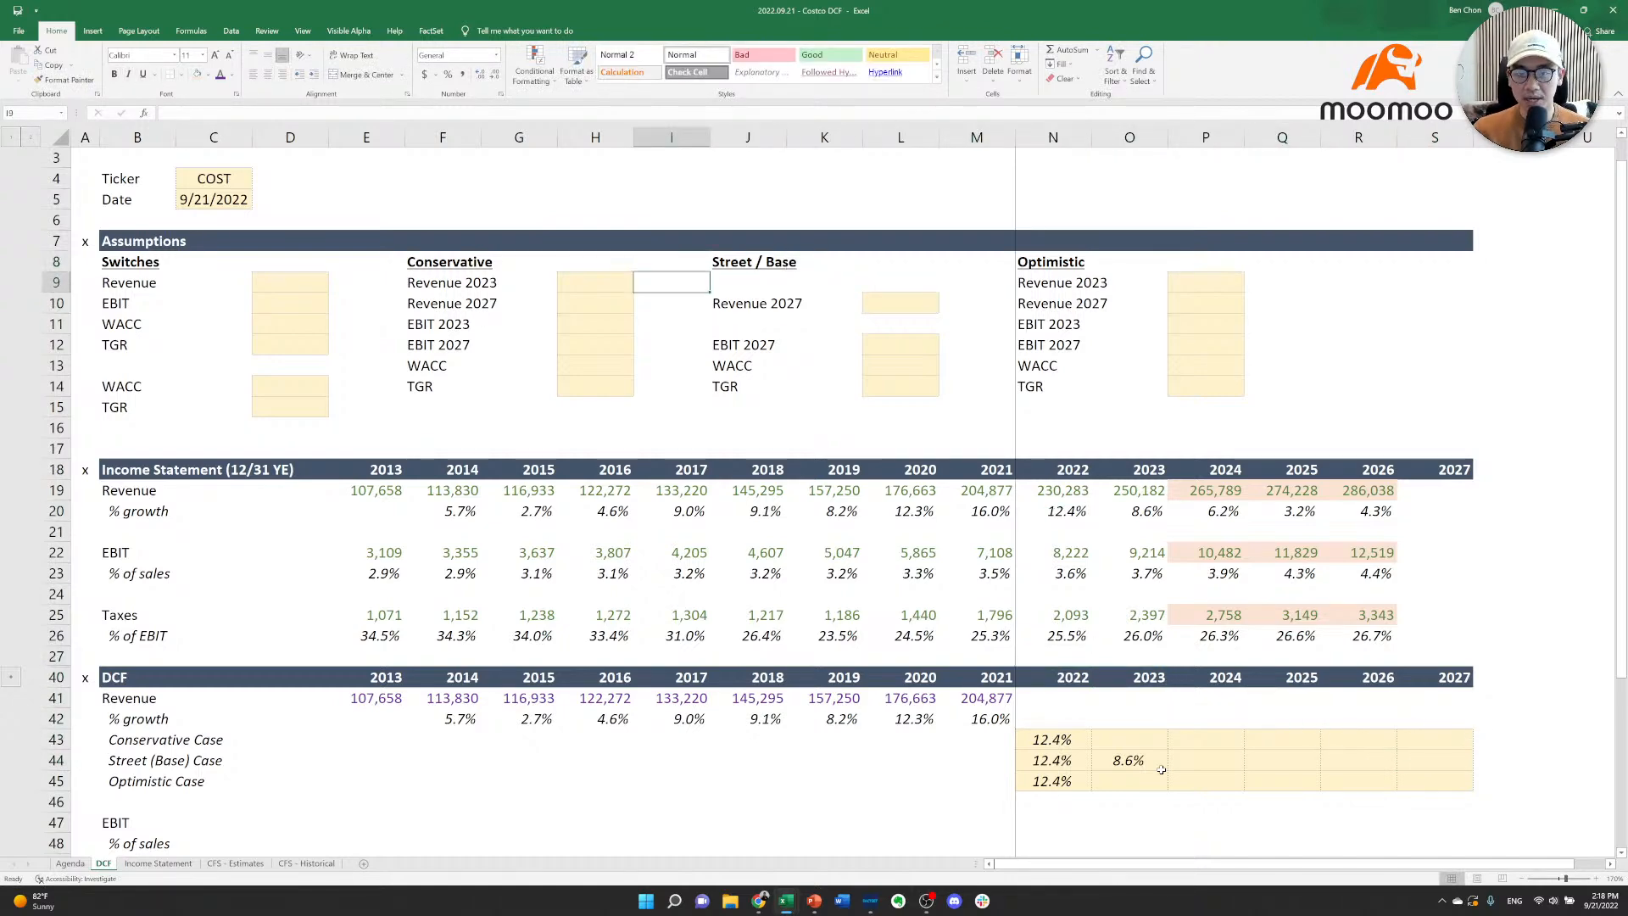
{"action": "key", "text": "Left"}
{"action": "key", "text": "Right"}
{"action": "key", "text": "Down"}
{"action": "key", "text": "Right"}
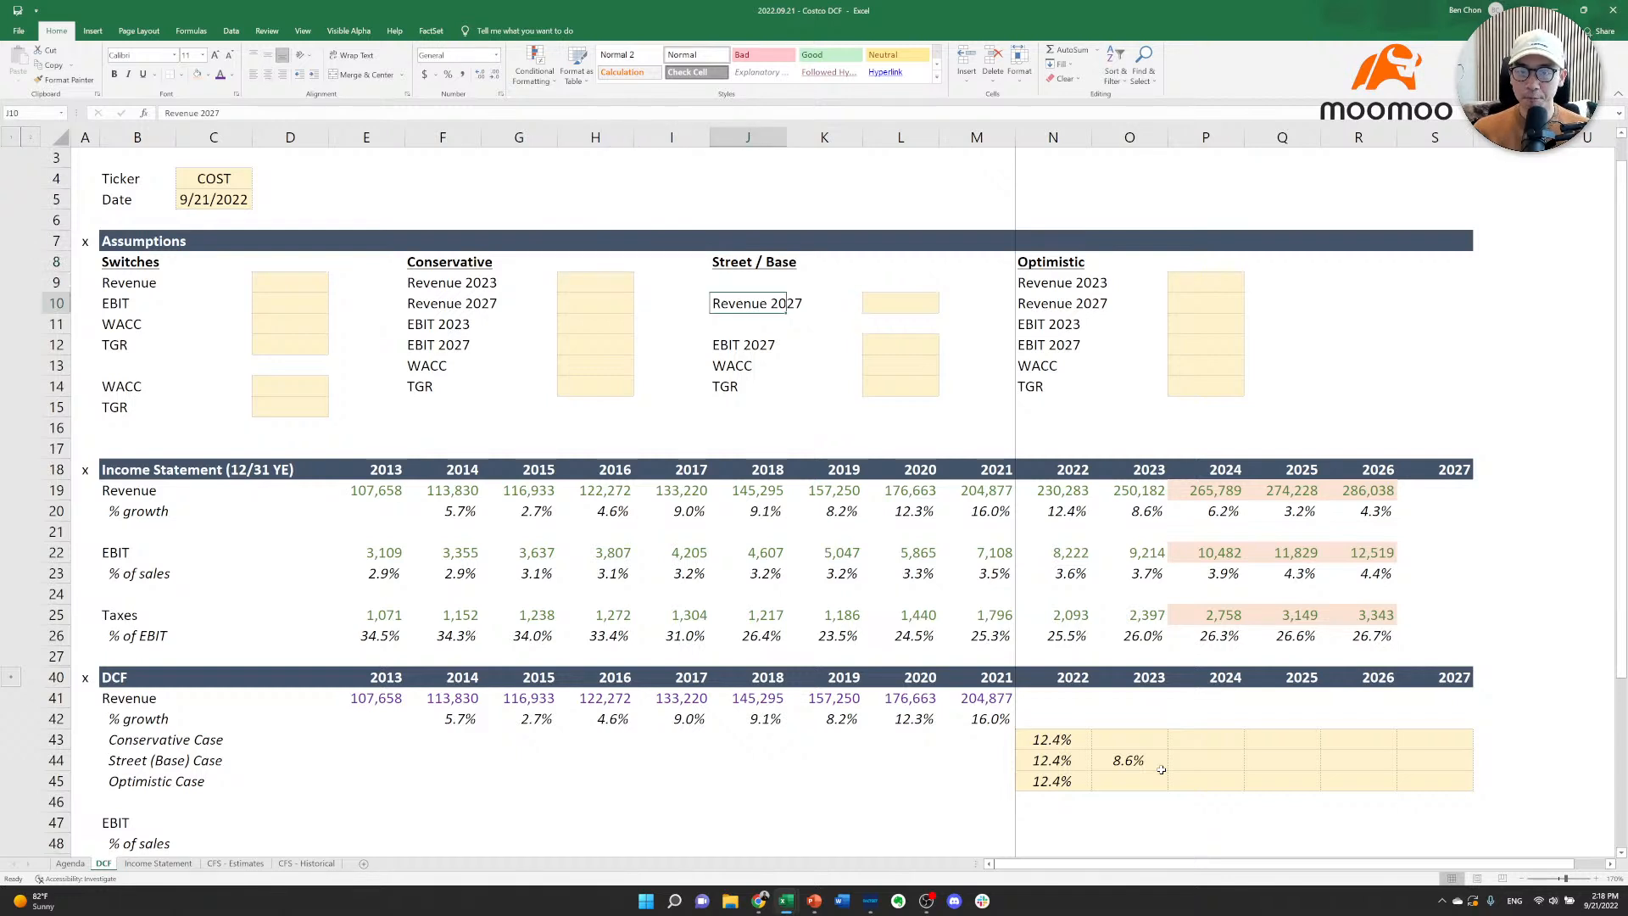
{"action": "key", "text": "Right"}
{"action": "key", "text": "Right"}
{"action": "type", "text": "3"}
{"action": "key", "text": "Right"}
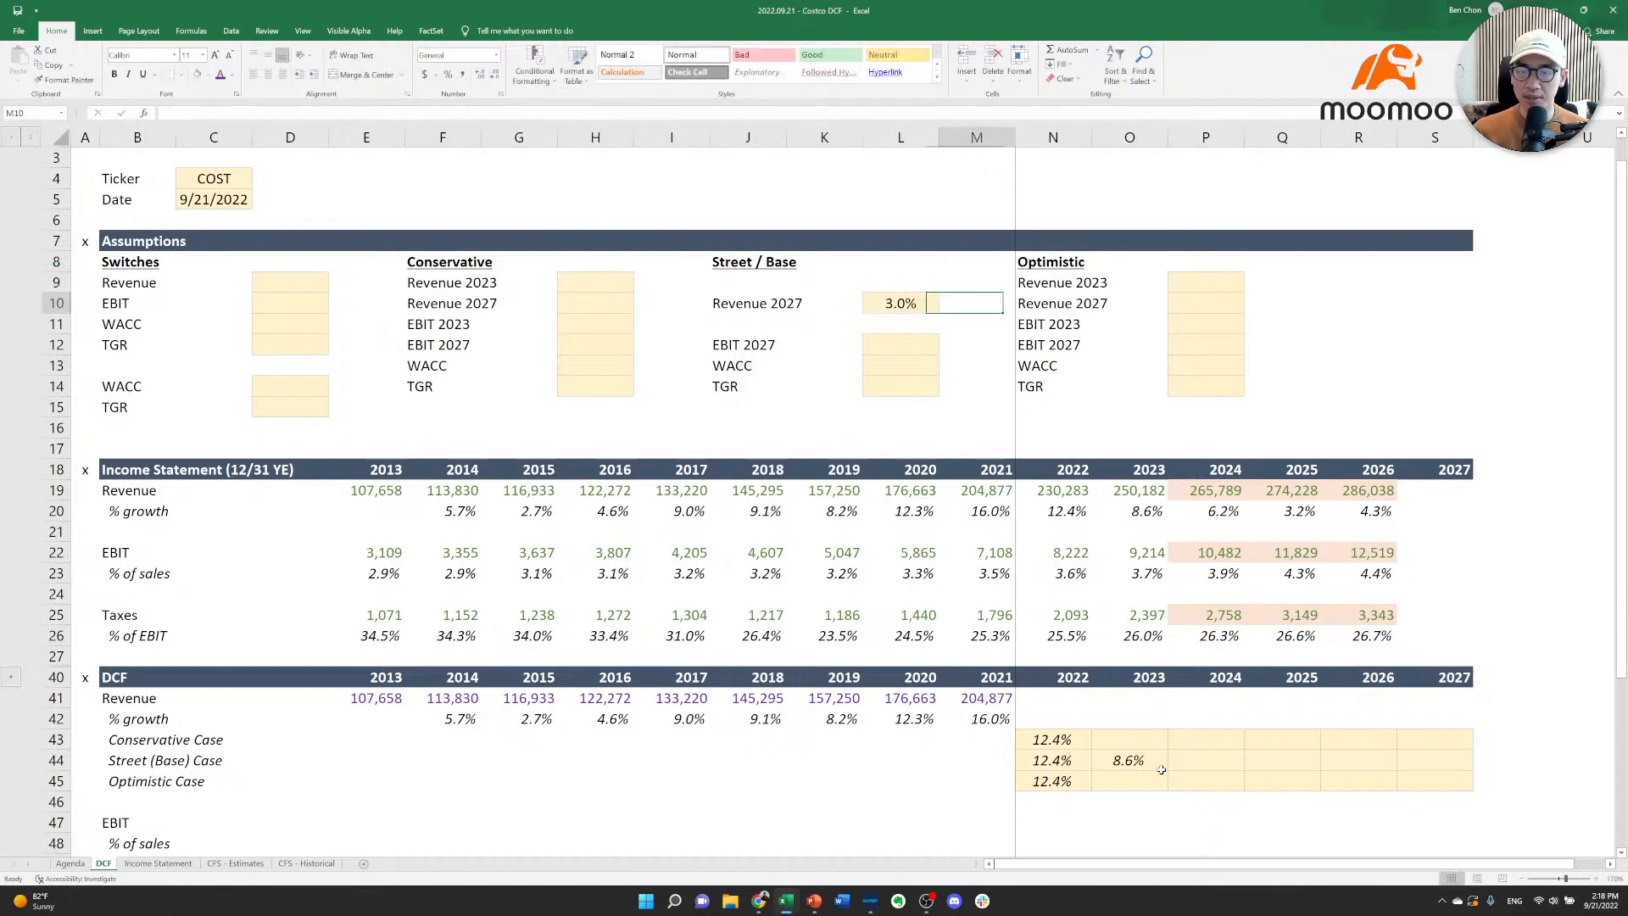
Link the 2027 Street (Base) Case revenue growth in the DCF section to the Revenue 2027 assumption with =L10.
{"action": "key", "text": "Down"}
{"action": "key", "text": "Down"}
{"action": "key", "text": "Down"}
{"action": "key", "text": "Down"}
{"action": "key", "text": "Down"}
{"action": "key", "text": "Down"}
{"action": "key", "text": "Down"}
{"action": "key", "text": "Down"}
{"action": "key", "text": "Down"}
{"action": "key", "text": "Down"}
{"action": "key", "text": "Down"}
{"action": "key", "text": "Down"}
{"action": "key", "text": "Down"}
{"action": "key", "text": "Down"}
{"action": "key", "text": "Down"}
{"action": "key", "text": "Down"}
{"action": "key", "text": "Down"}
{"action": "key", "text": "Down"}
{"action": "key", "text": "Down"}
{"action": "key", "text": "Down"}
{"action": "key", "text": "Down"}
{"action": "key", "text": "Down"}
{"action": "key", "text": "Down"}
{"action": "key", "text": "Right"}
{"action": "key", "text": "Right"}
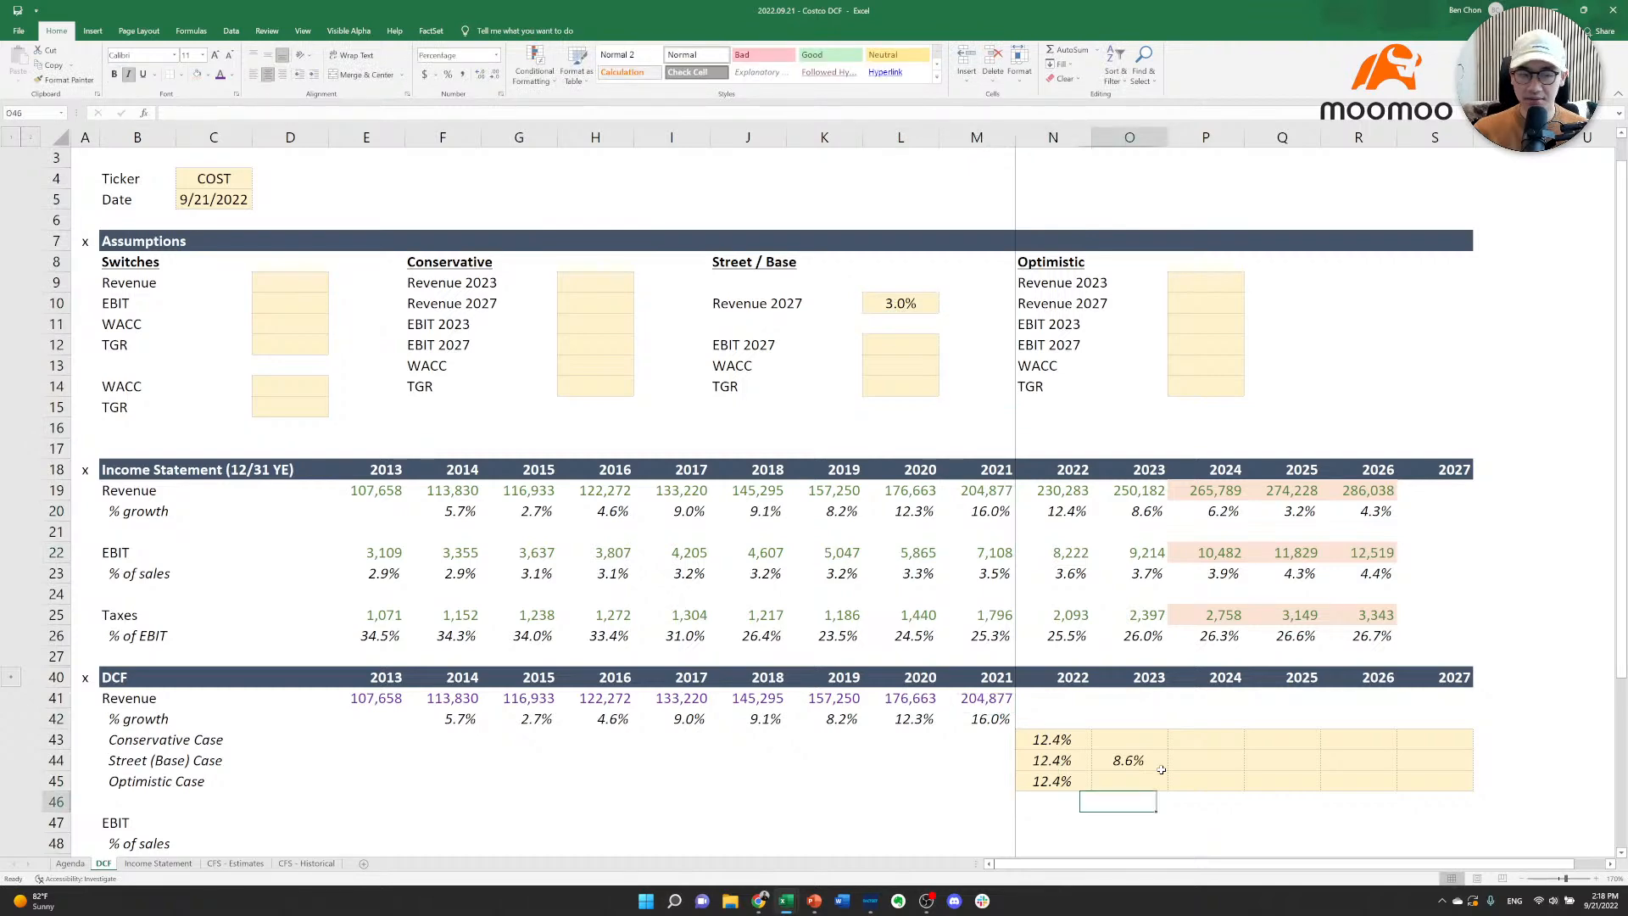
{"action": "key", "text": "Down"}
{"action": "key", "text": "Right"}
{"action": "key", "text": "Right"}
{"action": "key", "text": "Up"}
{"action": "key", "text": "Right"}
{"action": "key", "text": "Up"}
{"action": "key", "text": "Right"}
{"action": "key", "text": "Right"}
{"action": "key", "text": "Right"}
{"action": "key", "text": "Up"}
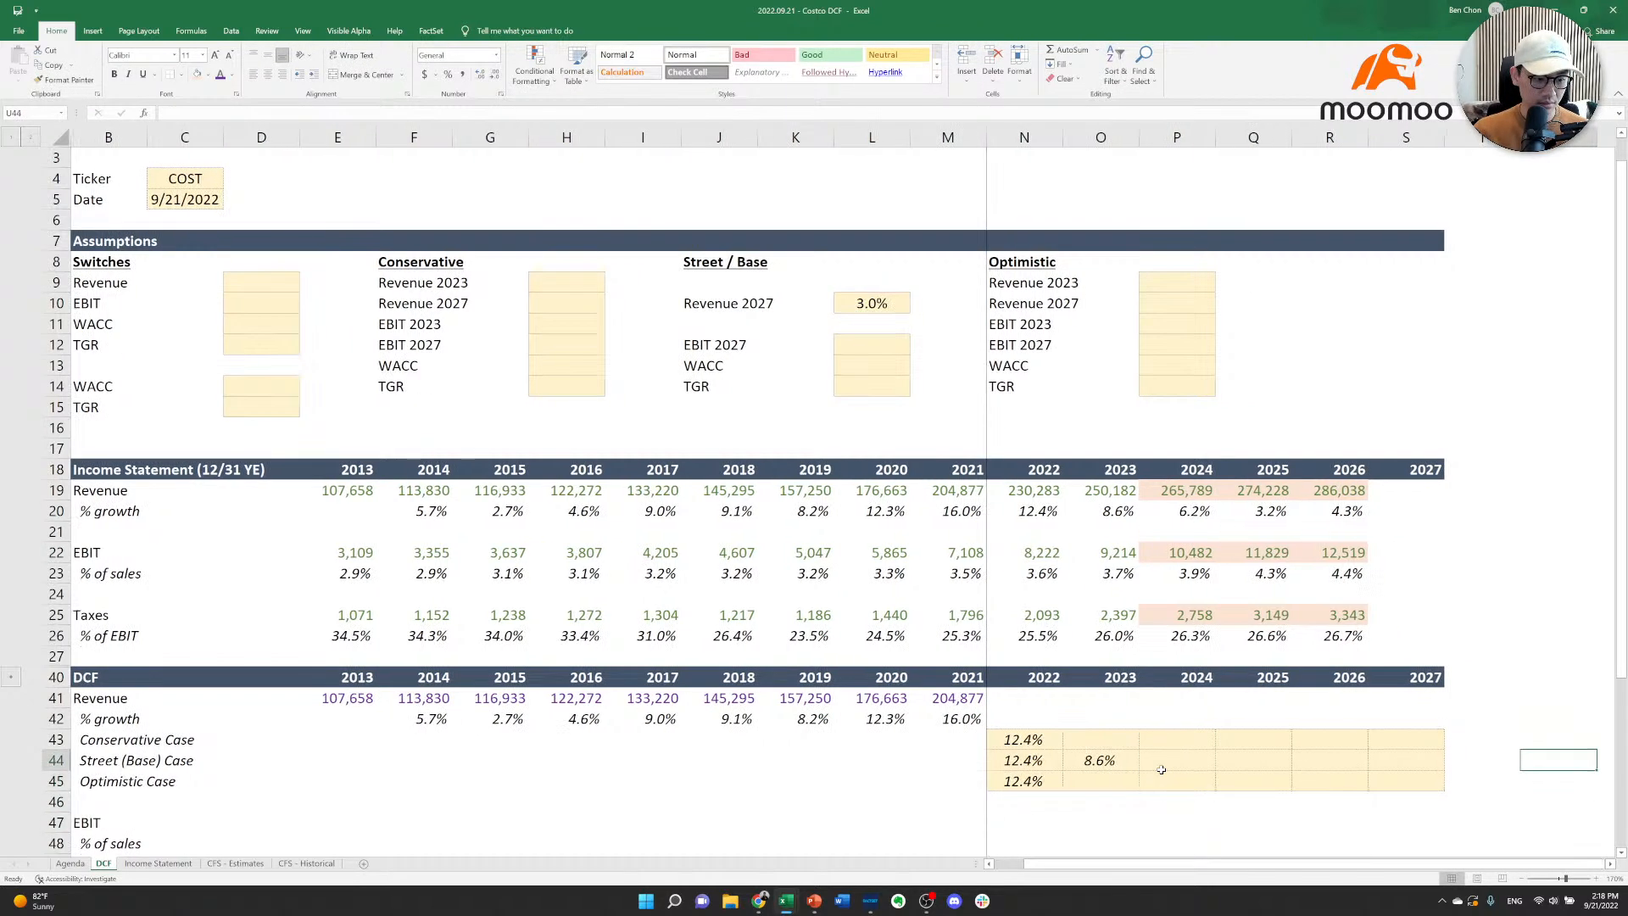
{"action": "key", "text": "Left"}
{"action": "key", "text": "Left"}
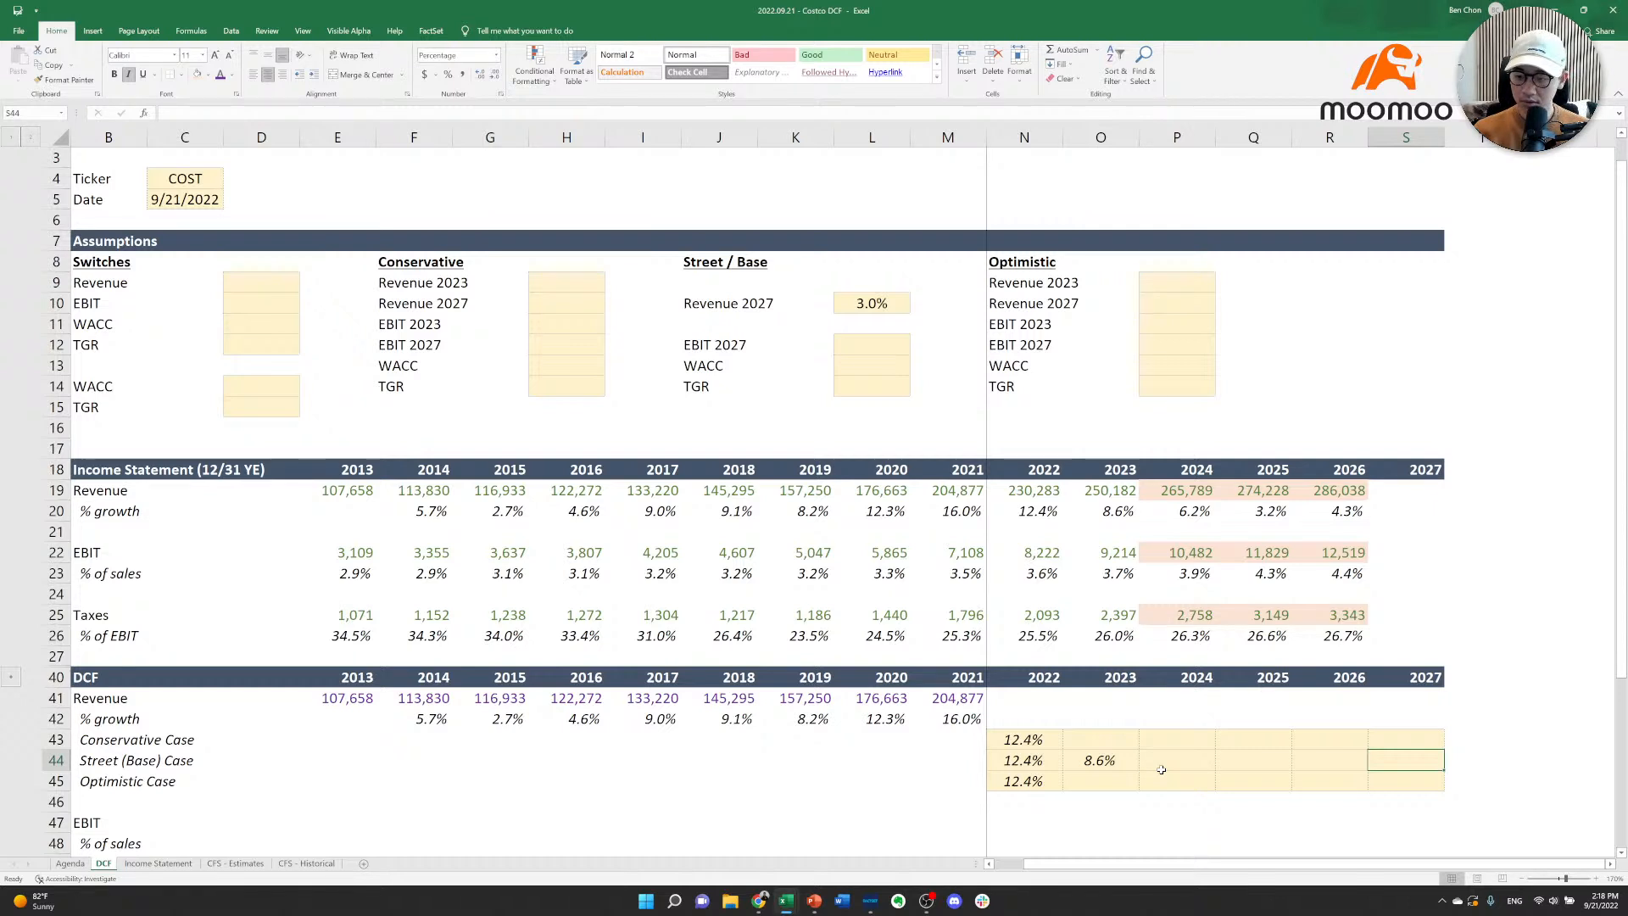
{"action": "type", "text": "="}
{"action": "key", "text": "Up"}
{"action": "key", "text": "Left"}
{"action": "key", "text": "Up"}
{"action": "key", "text": "Left"}
{"action": "key", "text": "Up"}
{"action": "key", "text": "Left"}
{"action": "key", "text": "Up"}
{"action": "key", "text": "Left"}
{"action": "key", "text": "Up"}
{"action": "key", "text": "Left"}
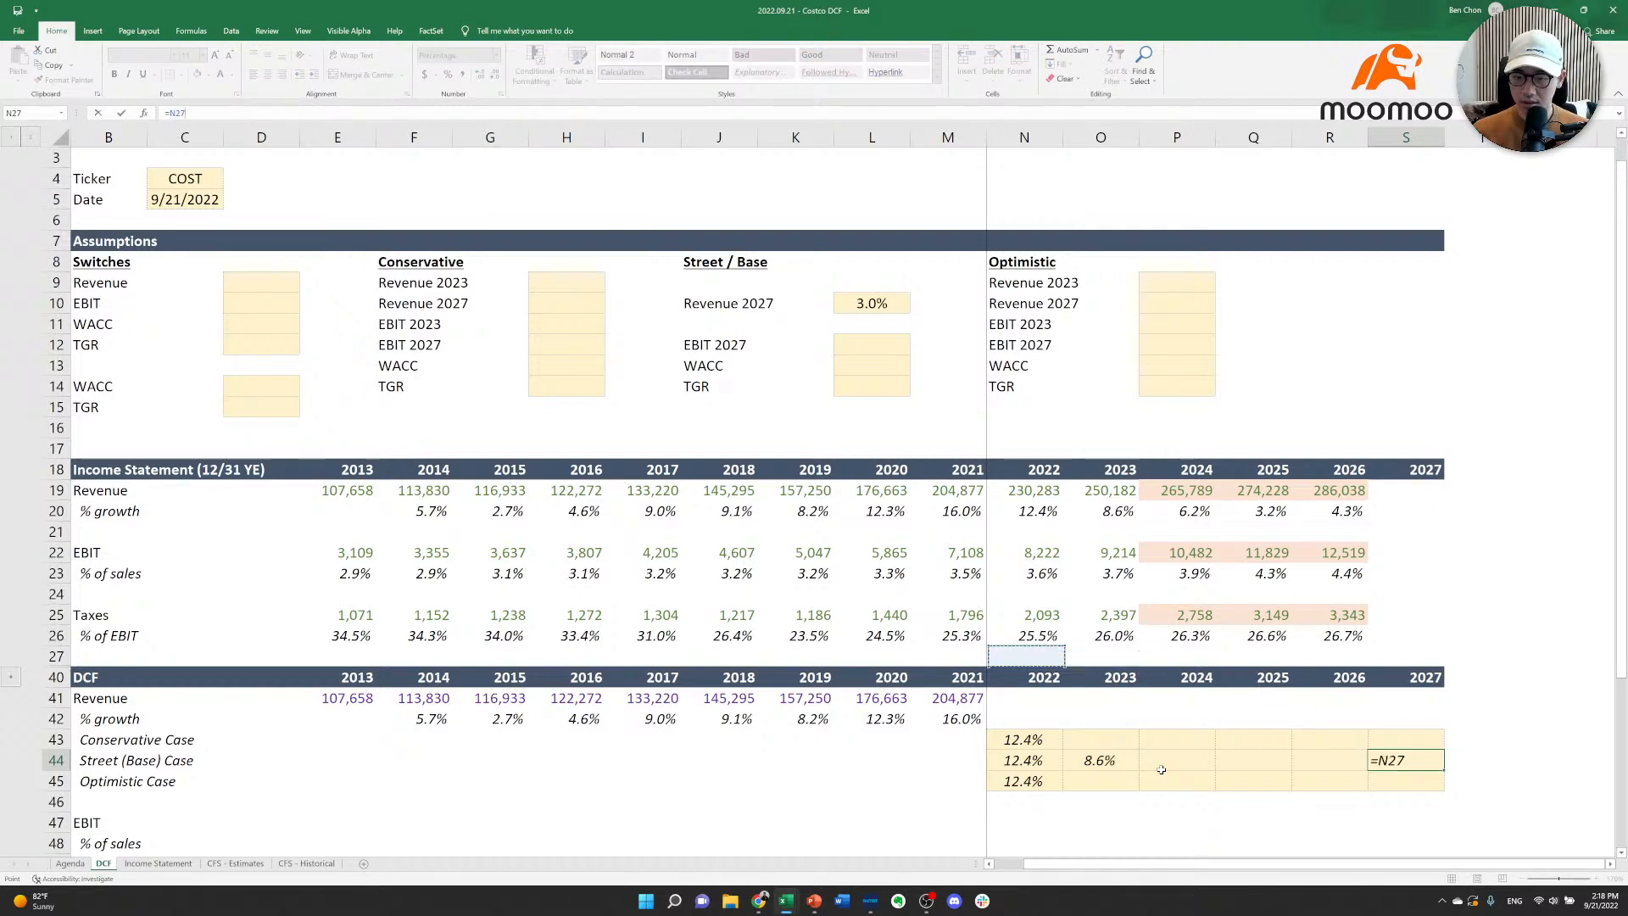
{"action": "key", "text": "Up"}
{"action": "key", "text": "Left"}
{"action": "key", "text": "Up"}
{"action": "key", "text": "Left"}
{"action": "key", "text": "Up"}
{"action": "key", "text": "Up"}
{"action": "key", "text": "Up"}
{"action": "key", "text": "Up"}
{"action": "key", "text": "Up"}
{"action": "key", "text": "Up"}
{"action": "key", "text": "Up"}
{"action": "key", "text": "Up"}
{"action": "key", "text": "Up"}
{"action": "key", "text": "Up"}
{"action": "key", "text": "Up"}
{"action": "key", "text": "Up"}
{"action": "key", "text": "Up"}
{"action": "key", "text": "Up"}
{"action": "key", "text": "Up"}
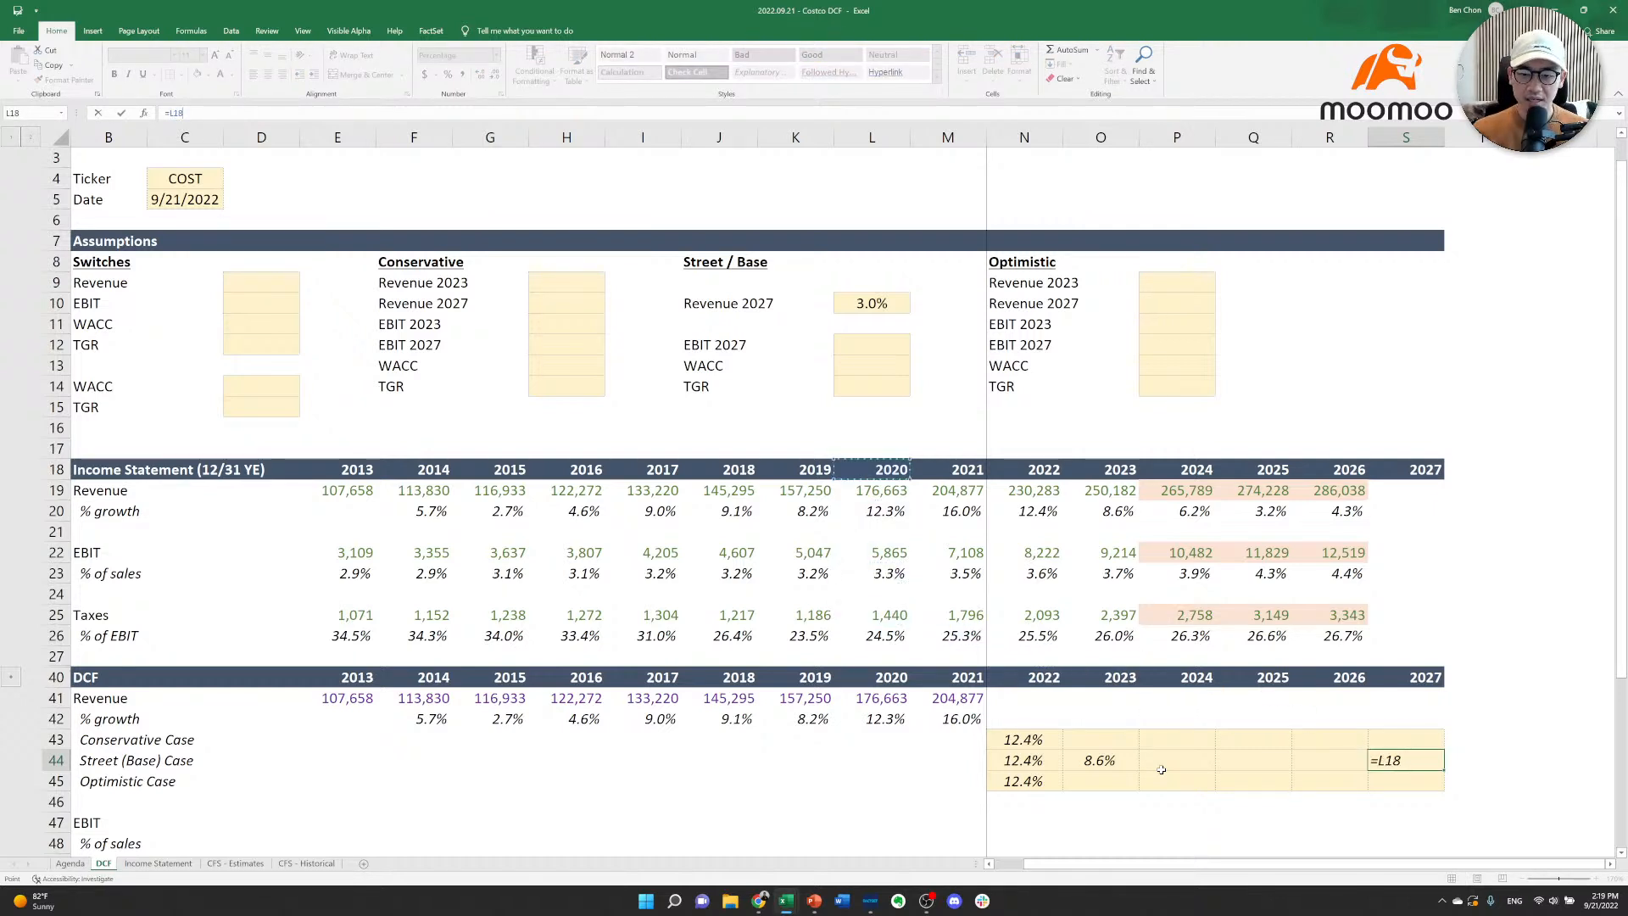
{"action": "key", "text": "Return"}
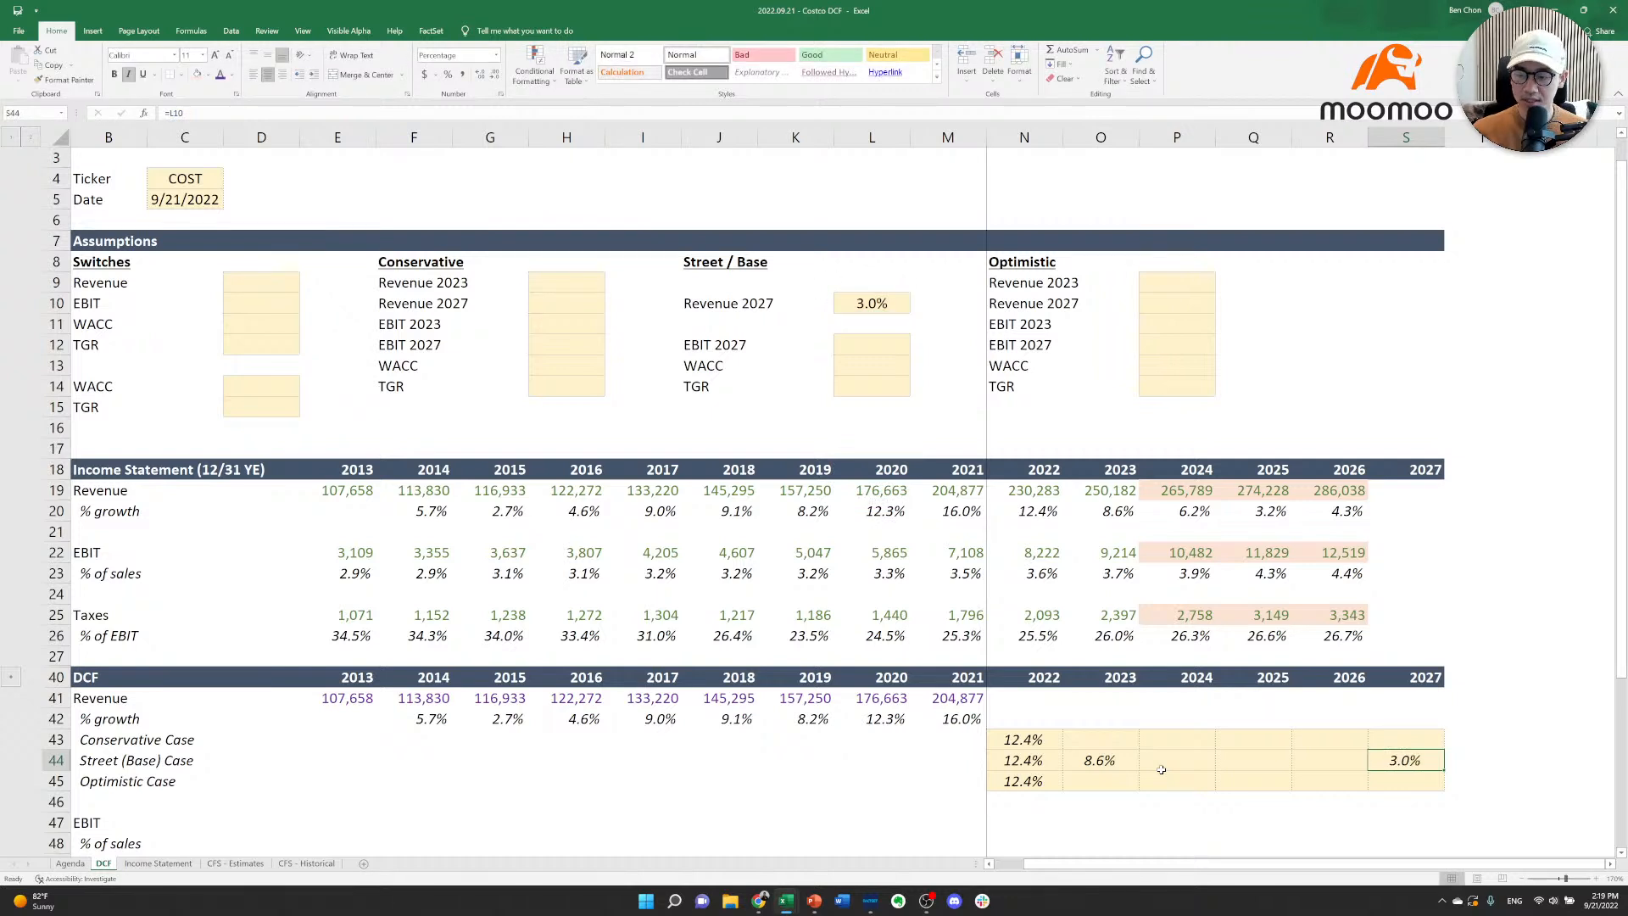
Enter the 2024 Street (Base) Case growth in the DCF section as a linear step-down formula, =O44-($O$44-$S$44)/($S$40-$O$40).
{"action": "key", "text": "Left"}
{"action": "key", "text": "Left"}
{"action": "key", "text": "Left"}
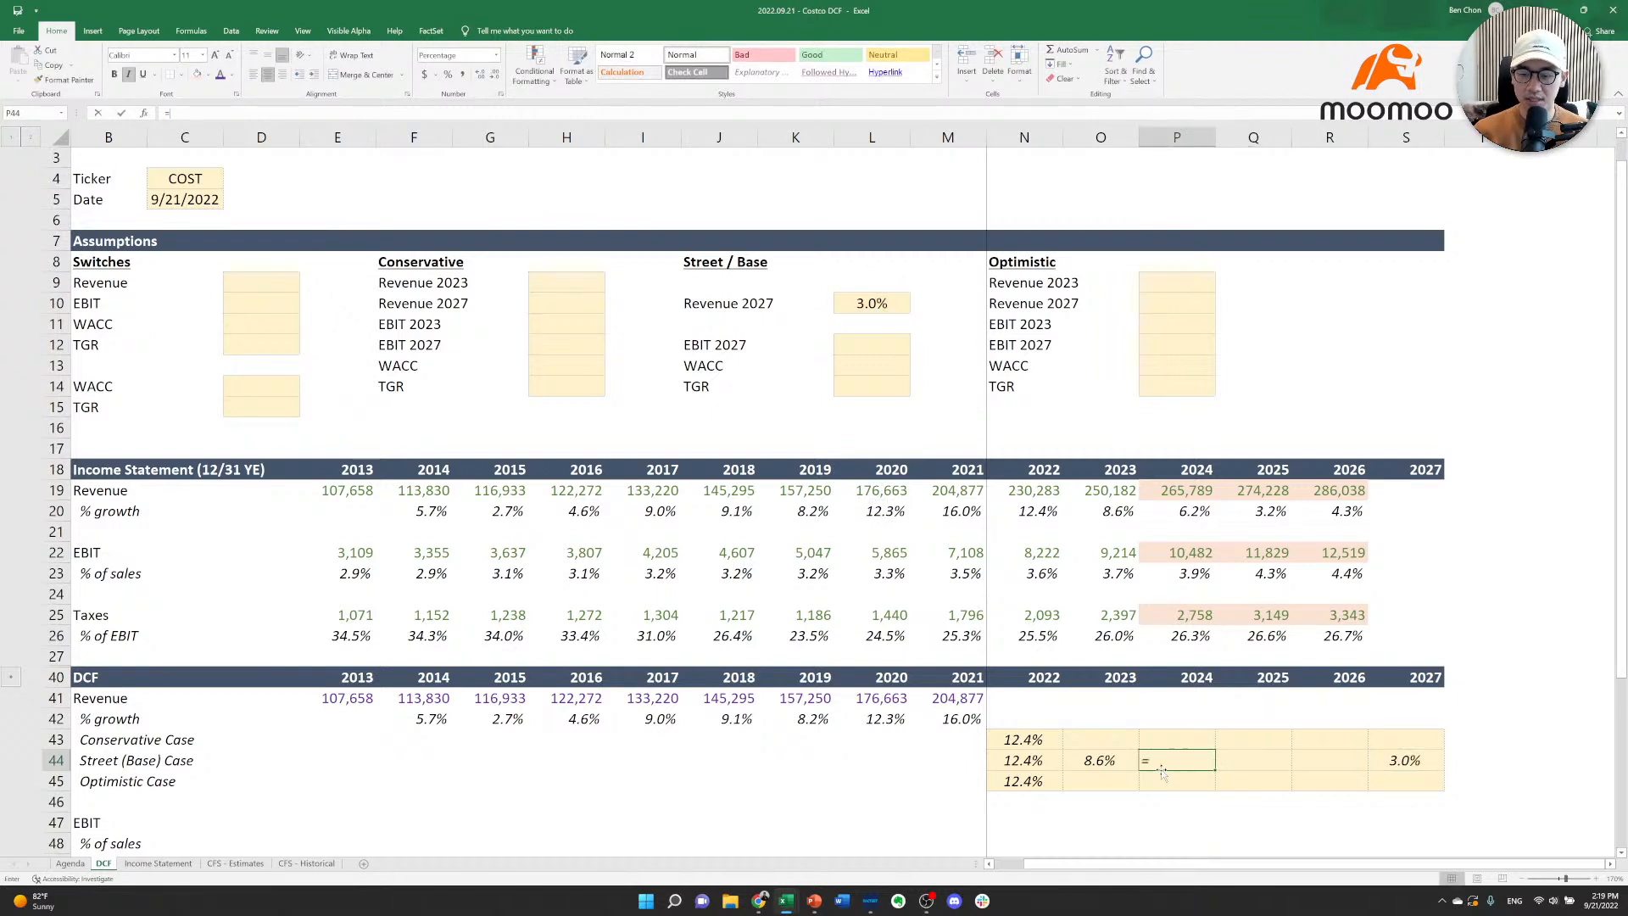
{"action": "type", "text": "="}
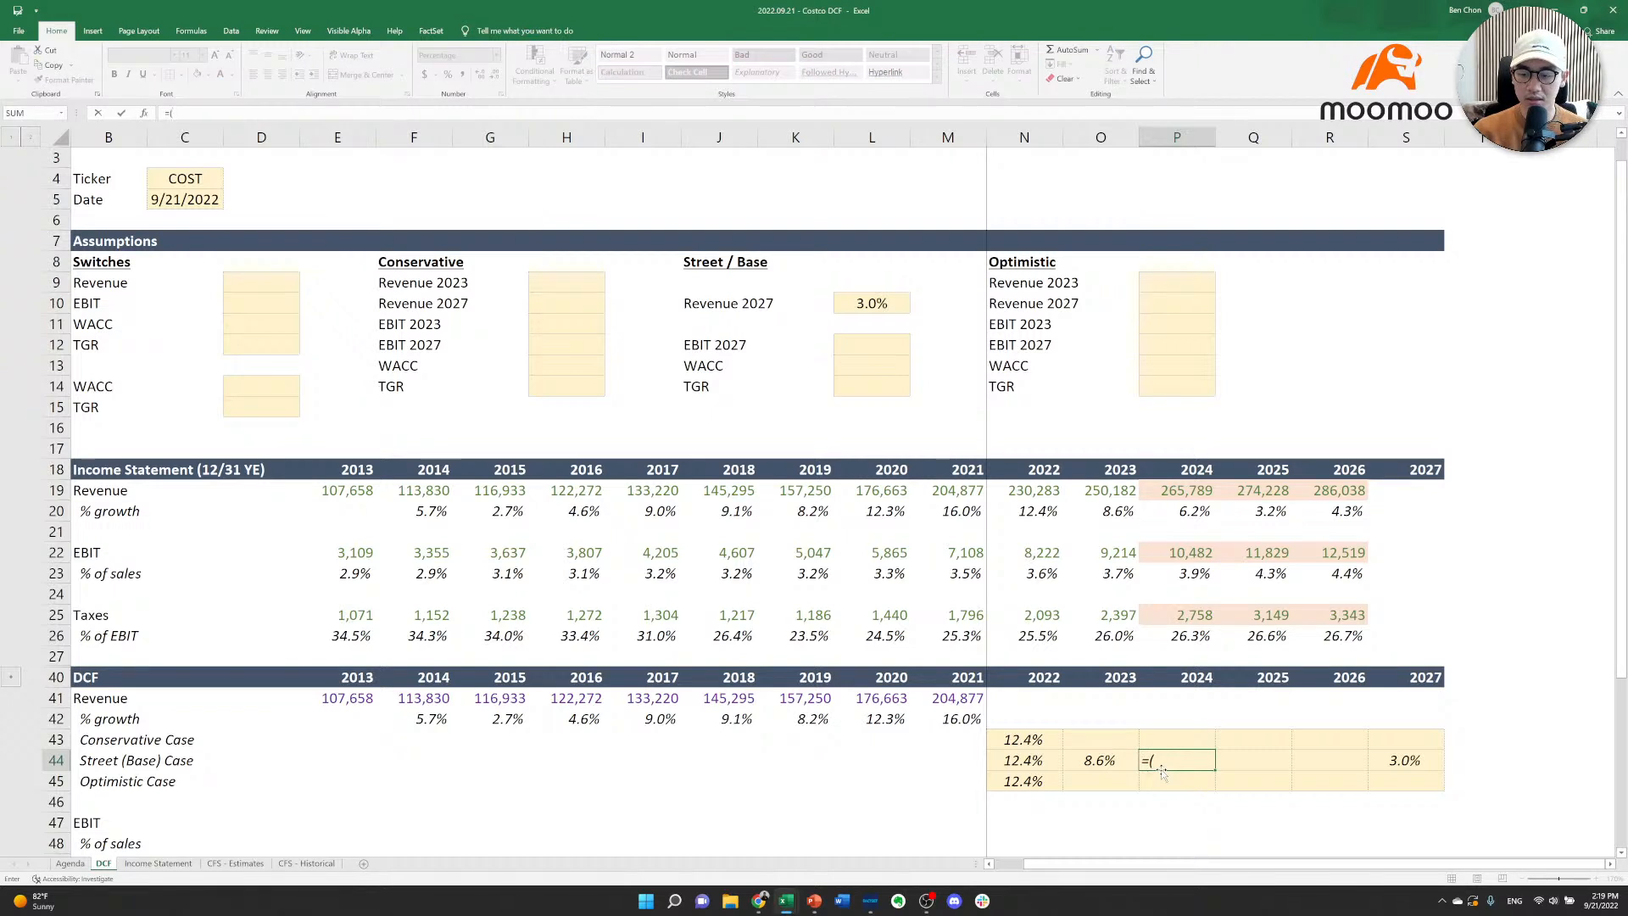
{"action": "type", "text": "("}
{"action": "key", "text": "BackSpace"}
{"action": "key", "text": "Left"}
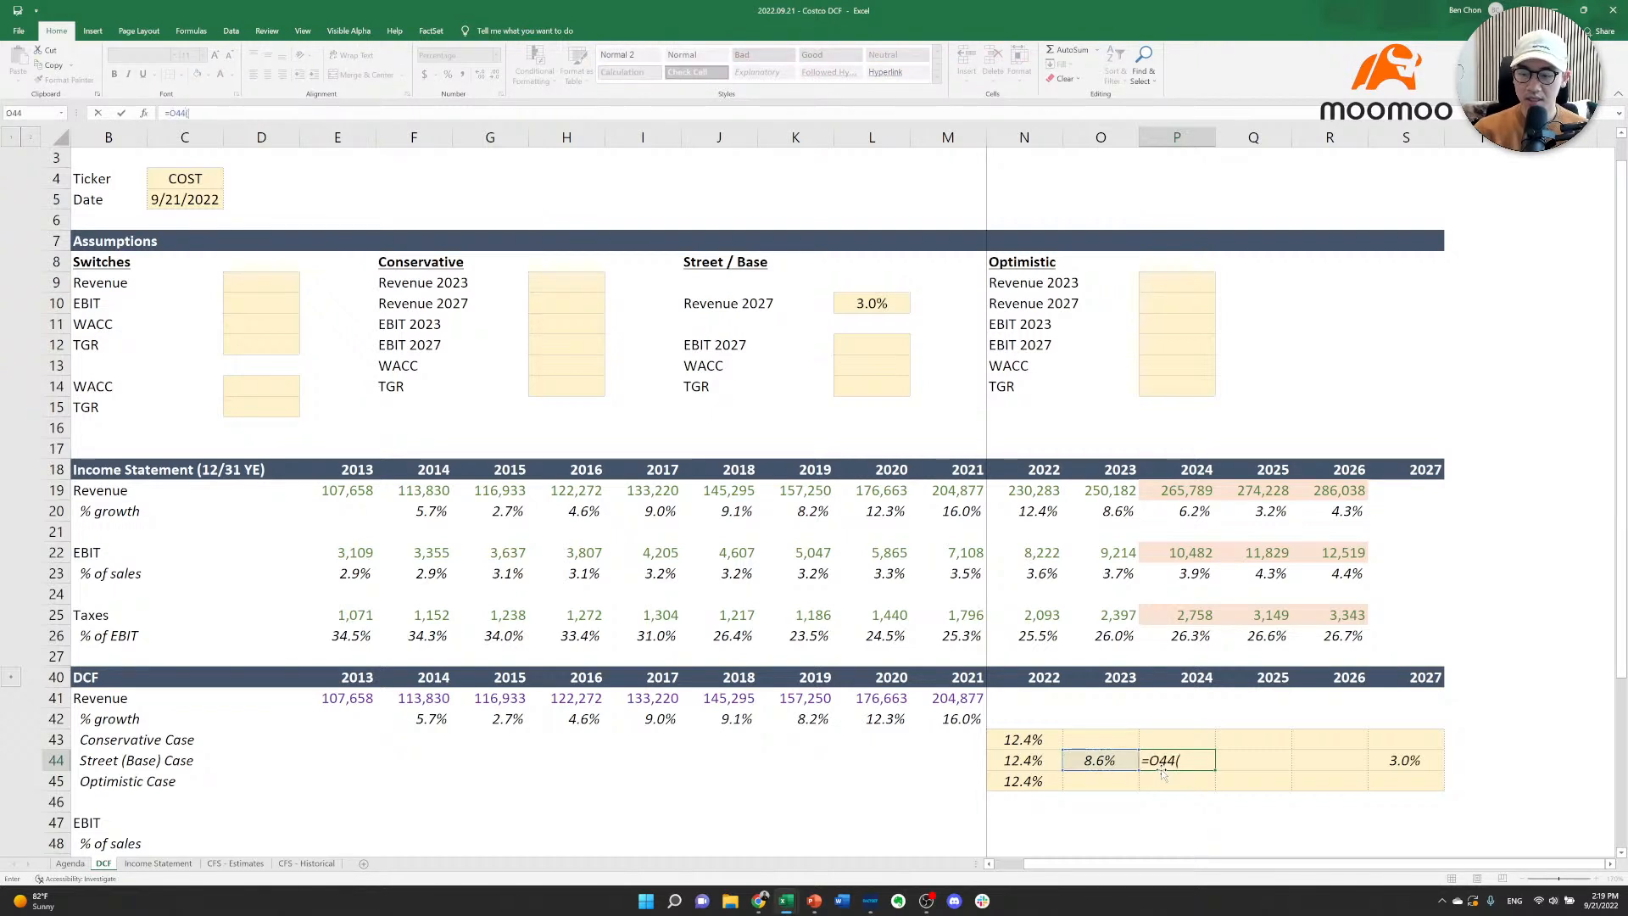
{"action": "type", "text": "("}
{"action": "key", "text": "BackSpace"}
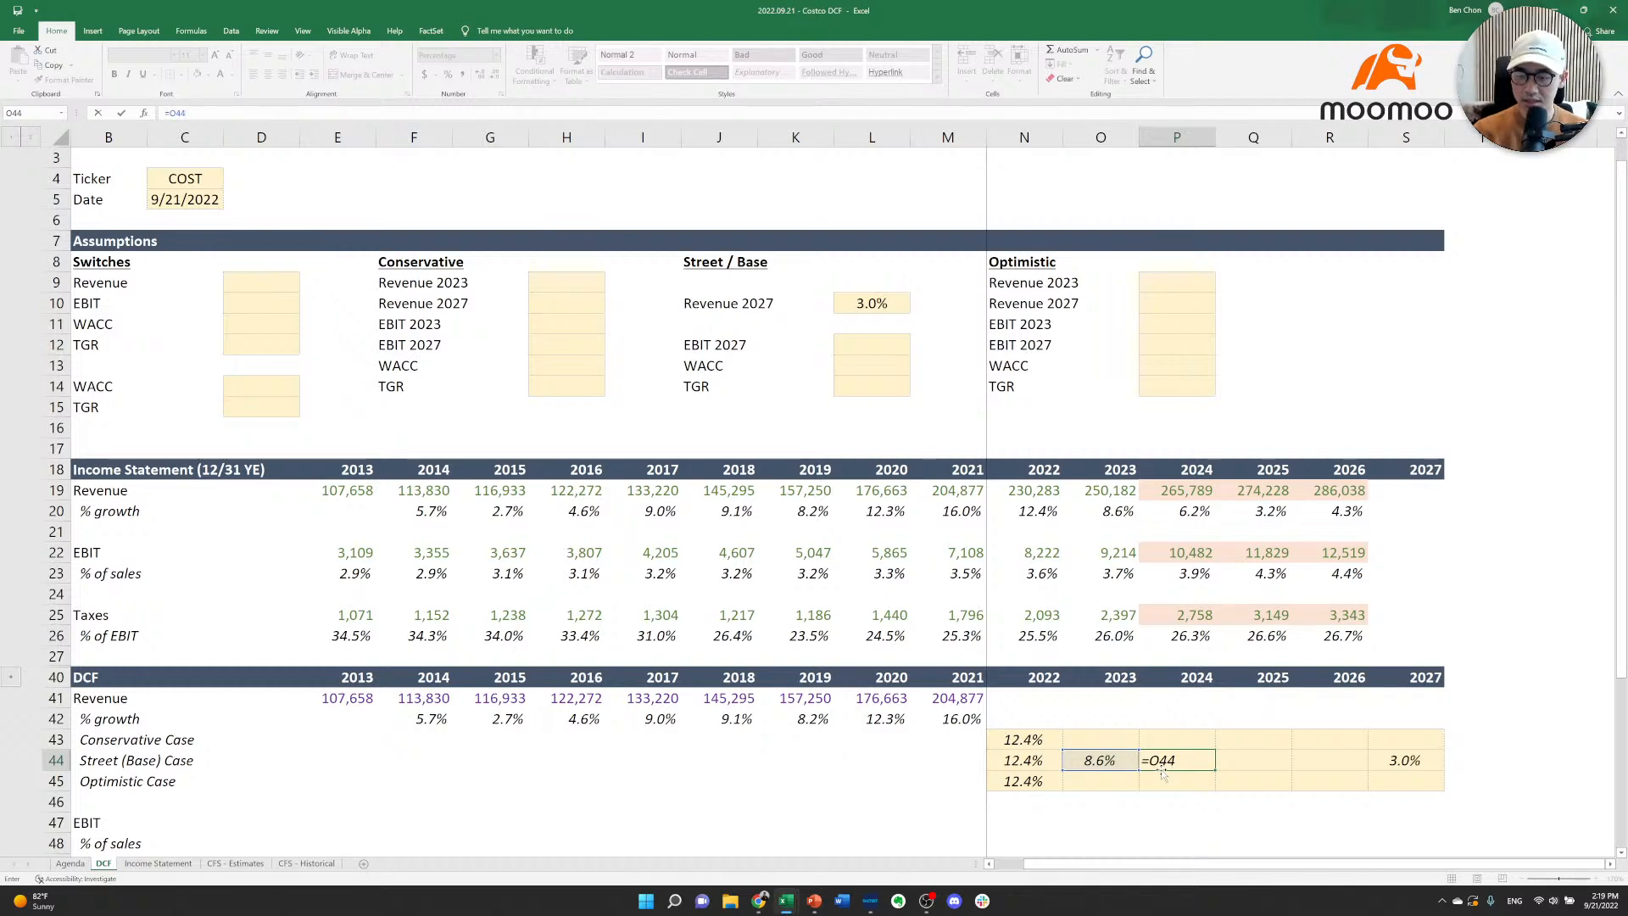
{"action": "key", "text": "Left"}
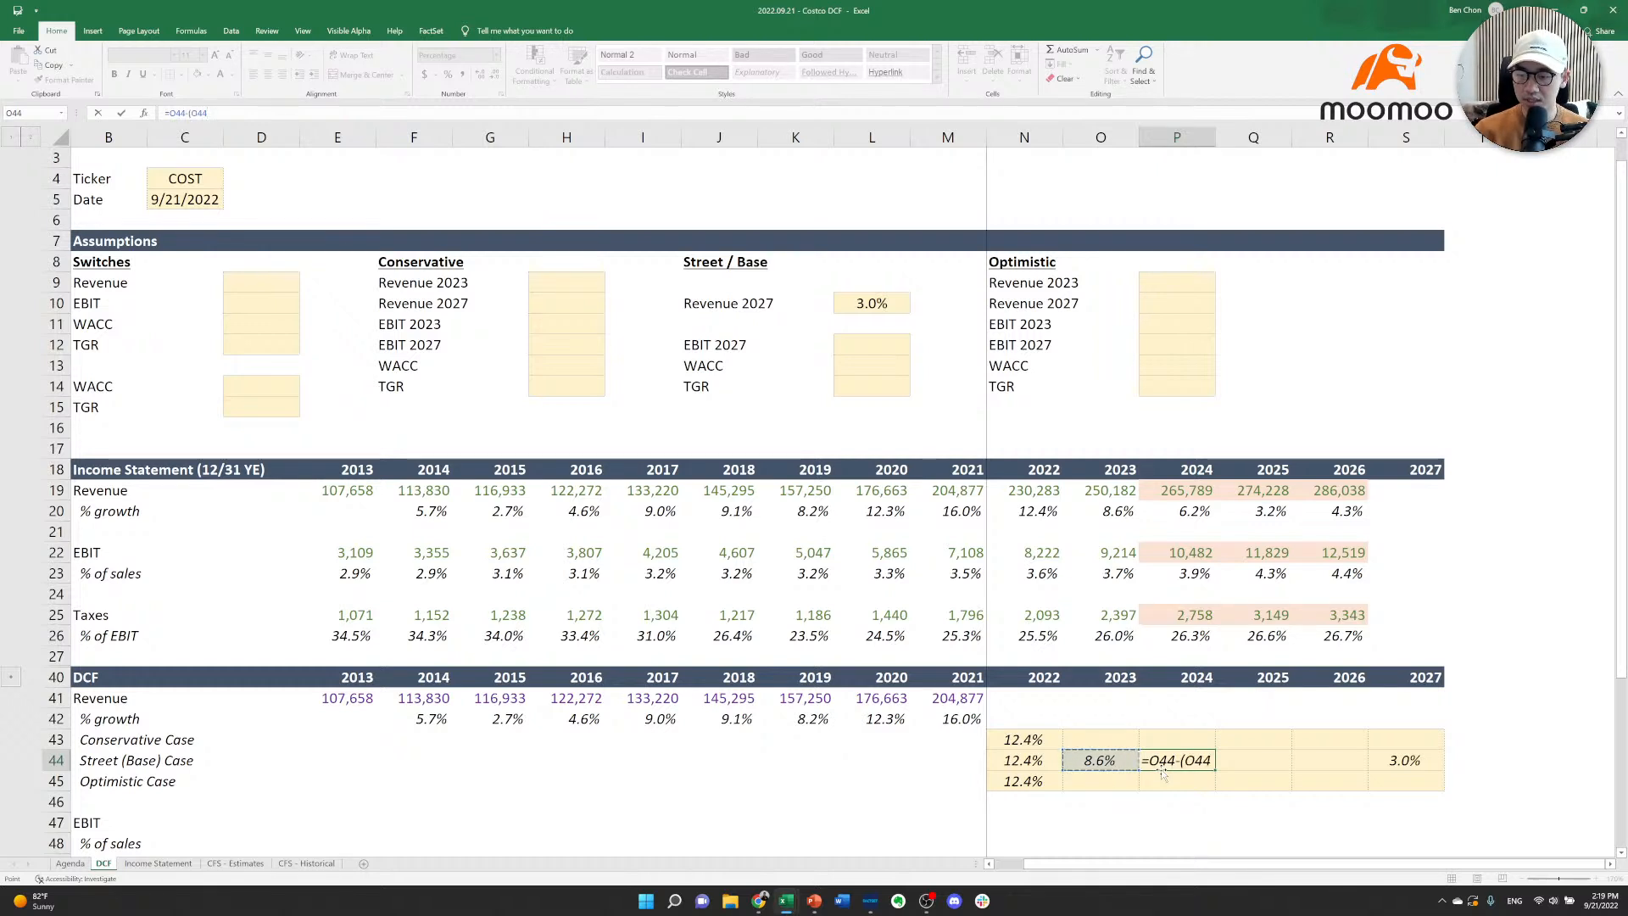
{"action": "key", "text": "F4"}
{"action": "type", "text": "-"}
{"action": "key", "text": "Right"}
{"action": "key", "text": "Right"}
{"action": "key", "text": "Right"}
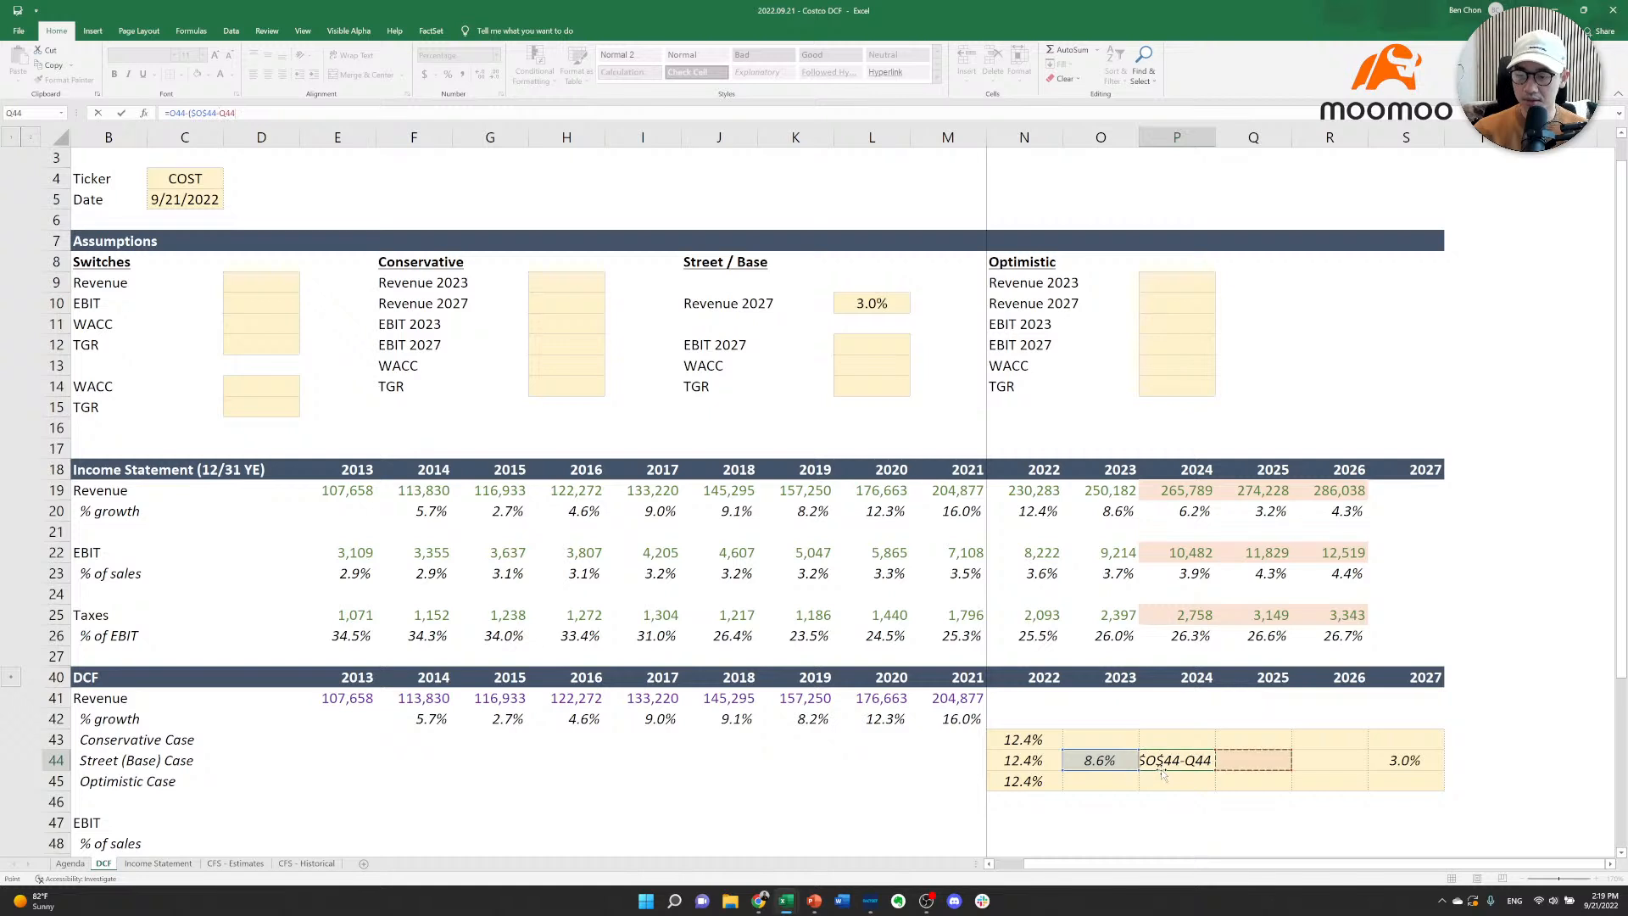
{"action": "key", "text": "F4"}
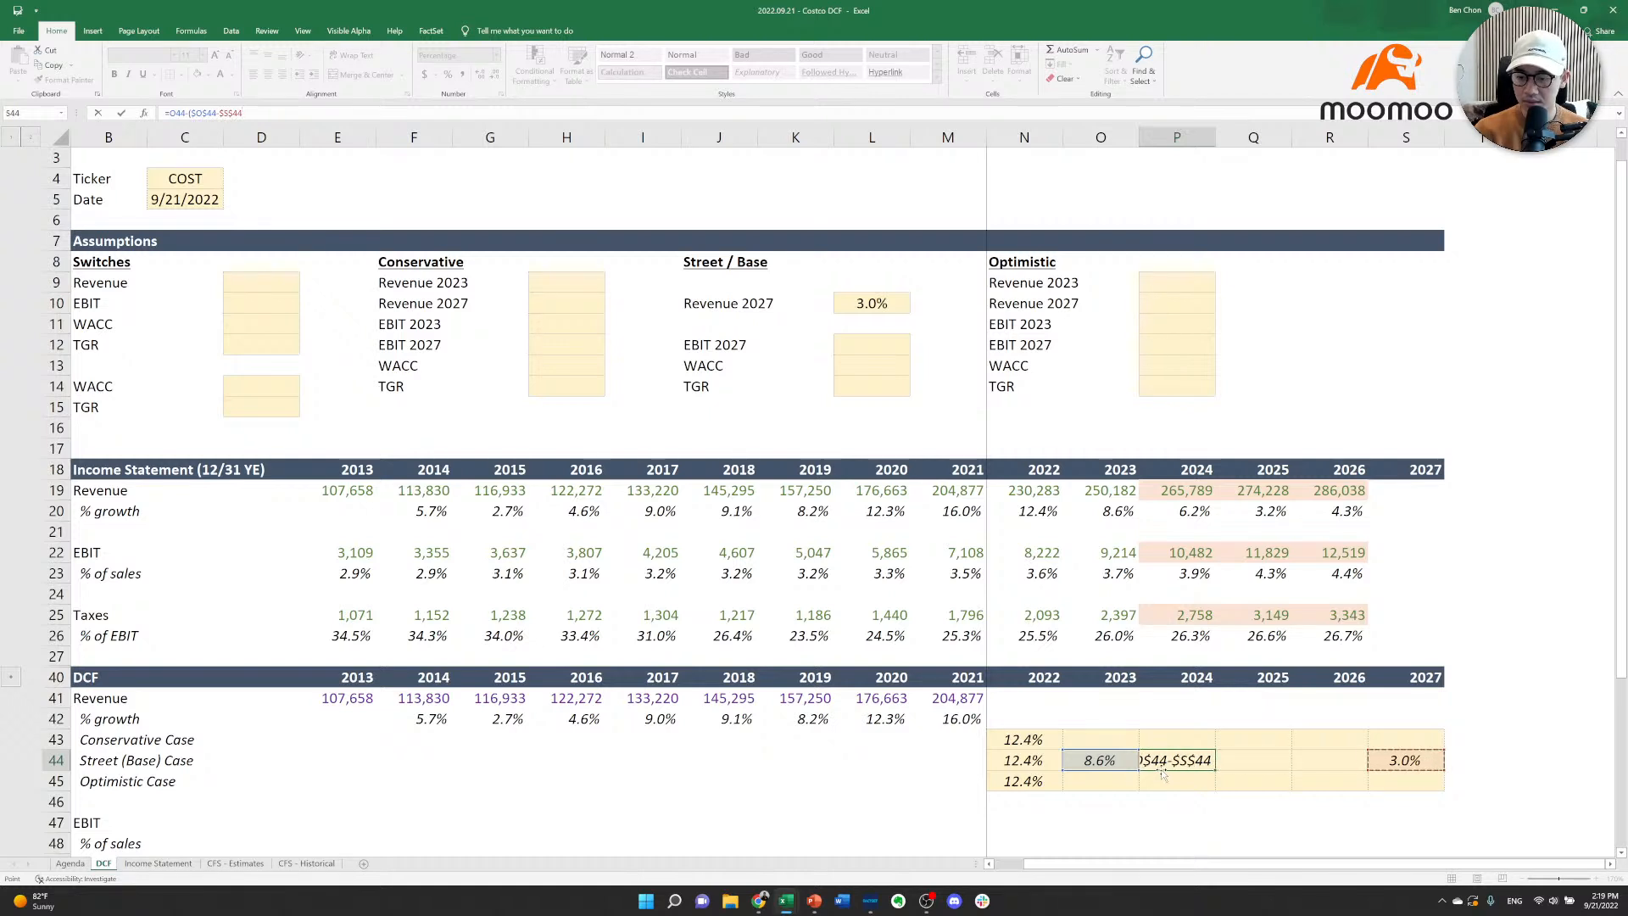
{"action": "type", "text": ")/"}
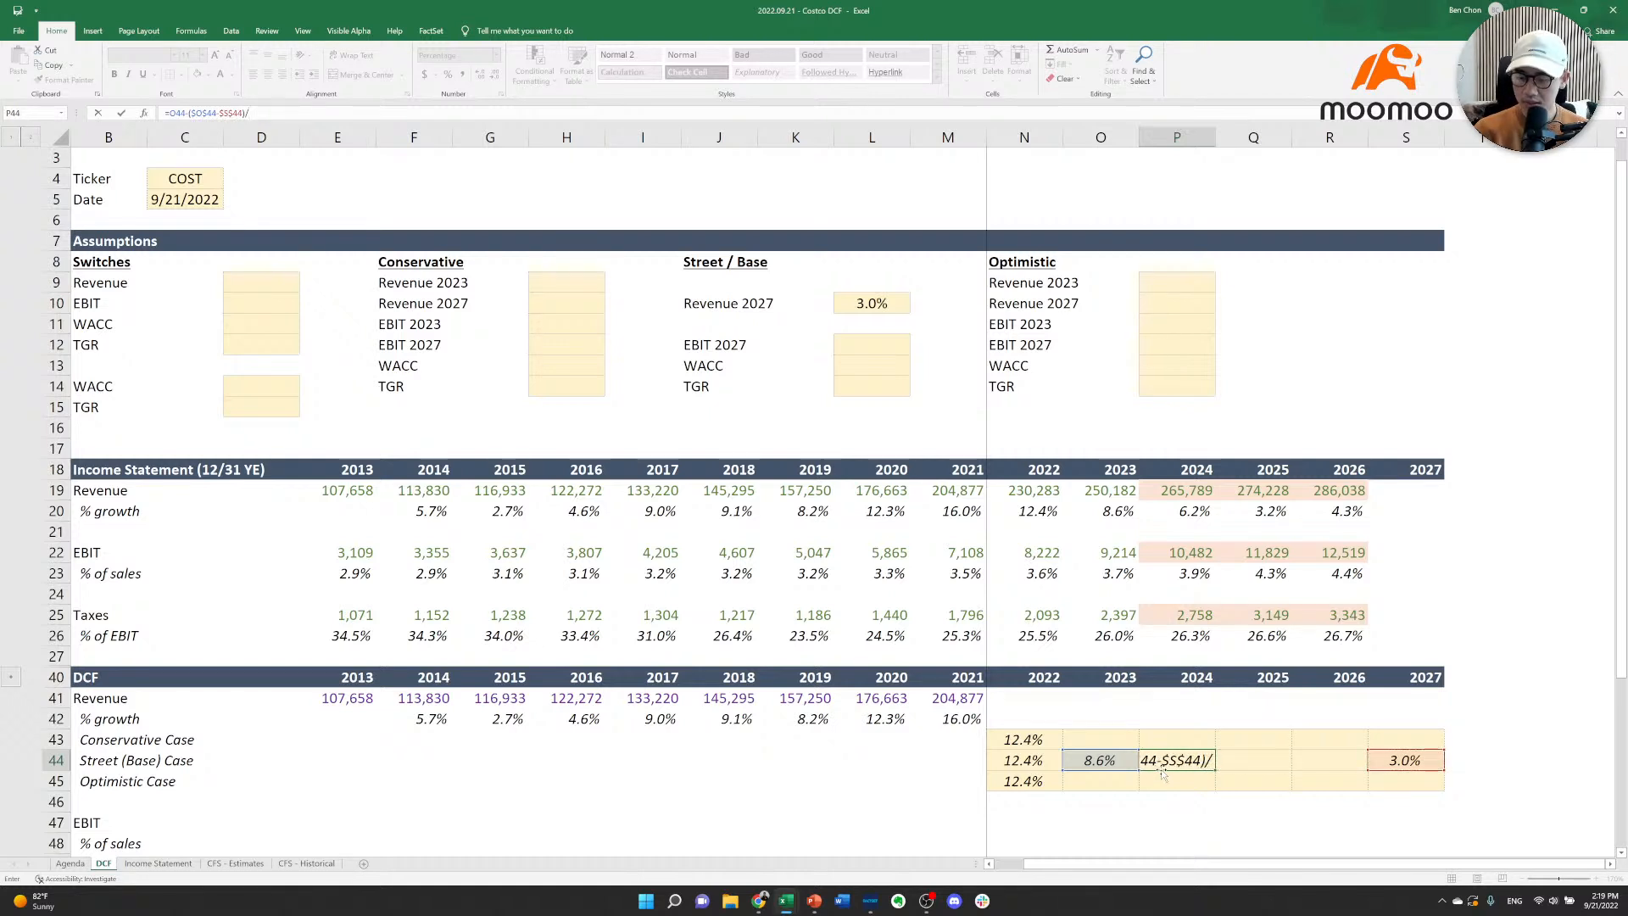
{"action": "type", "text": "("}
{"action": "key", "text": "Right"}
{"action": "key", "text": "Up"}
{"action": "key", "text": "Up"}
{"action": "key", "text": "Up"}
{"action": "key", "text": "Right"}
{"action": "key", "text": "Right"}
{"action": "key", "text": "Up"}
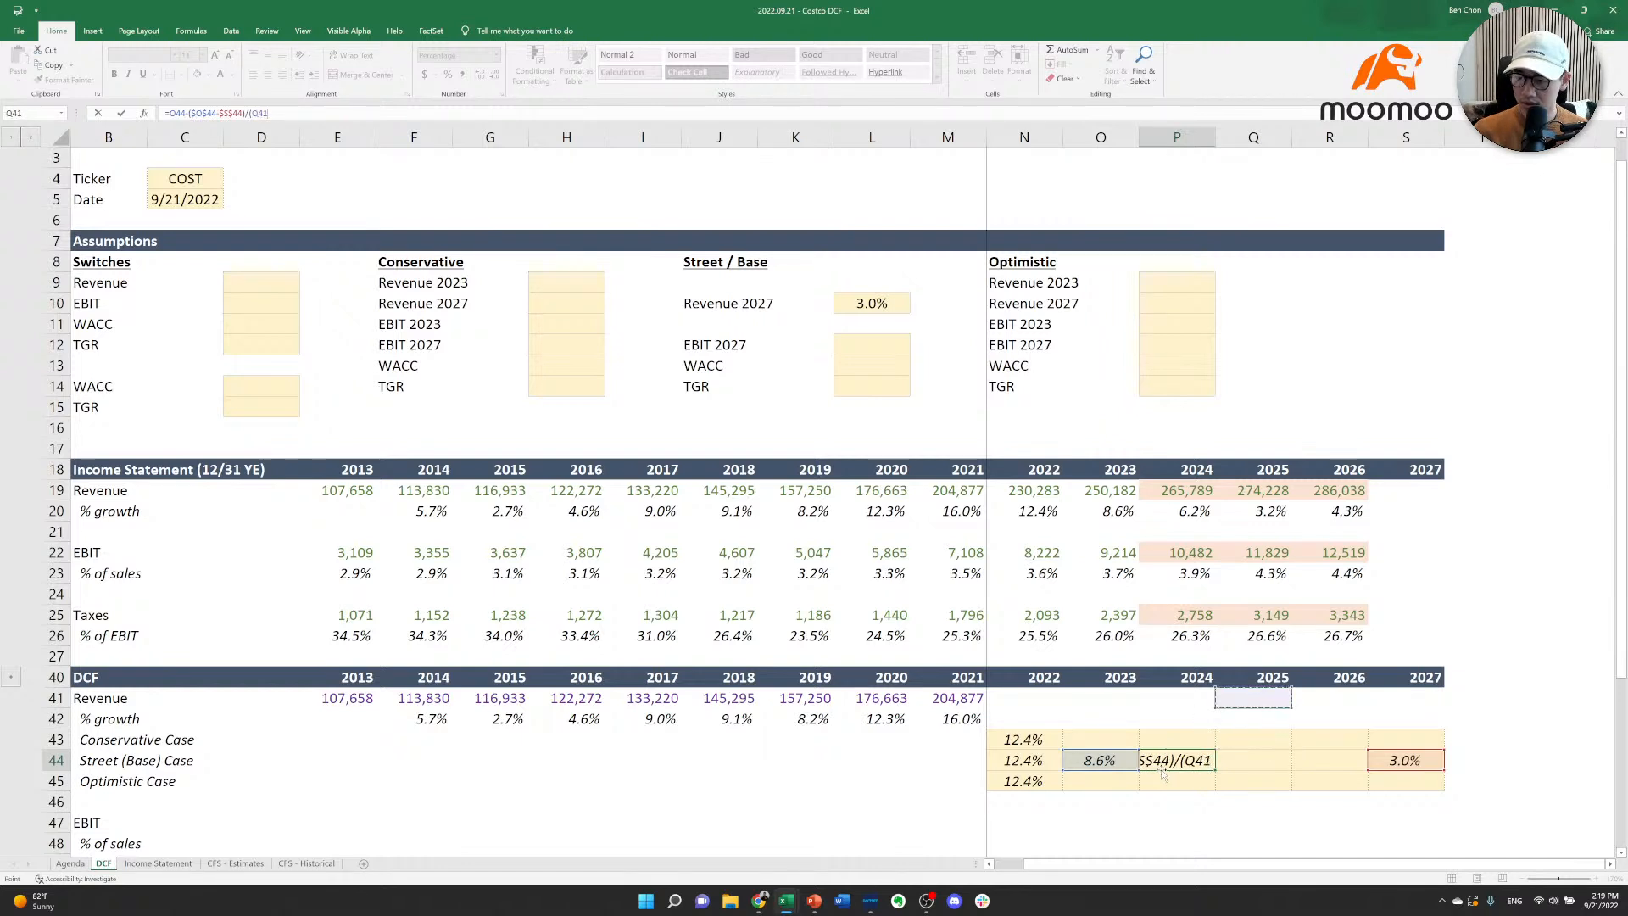
{"action": "key", "text": "Up"}
{"action": "key", "text": "Down"}
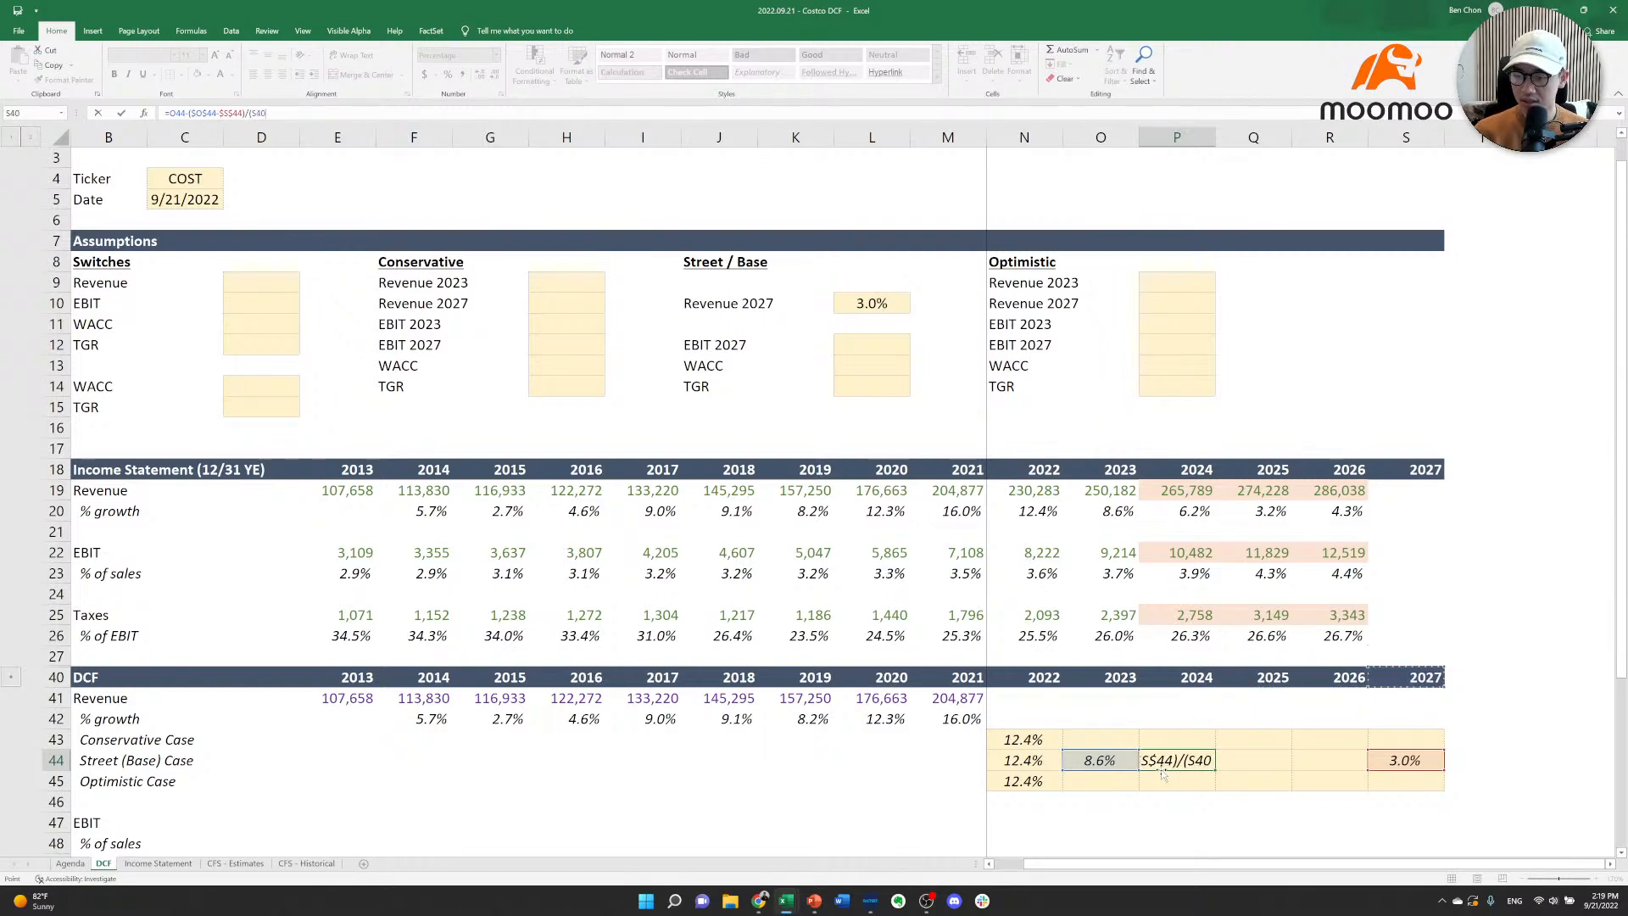
{"action": "key", "text": "F4"}
{"action": "key", "text": "F4"}
{"action": "type", "text": "-"}
{"action": "key", "text": "Left"}
{"action": "key", "text": "Up"}
{"action": "key", "text": "Up"}
{"action": "key", "text": "Up"}
{"action": "key", "text": "Up"}
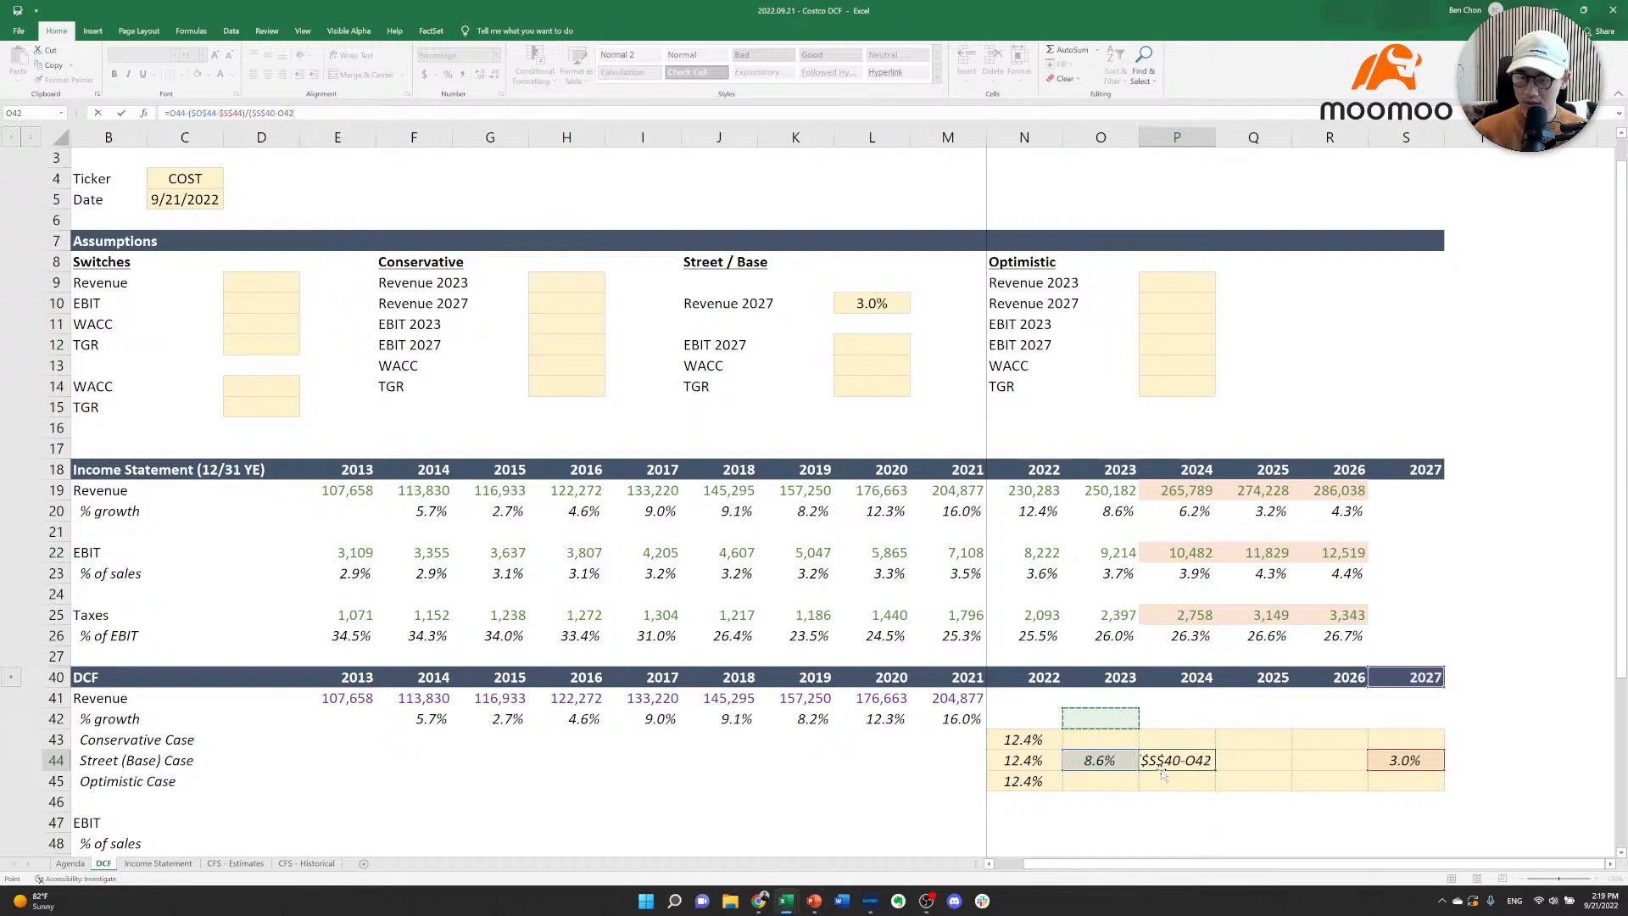
{"action": "key", "text": "F4"}
{"action": "type", "text": ")"}
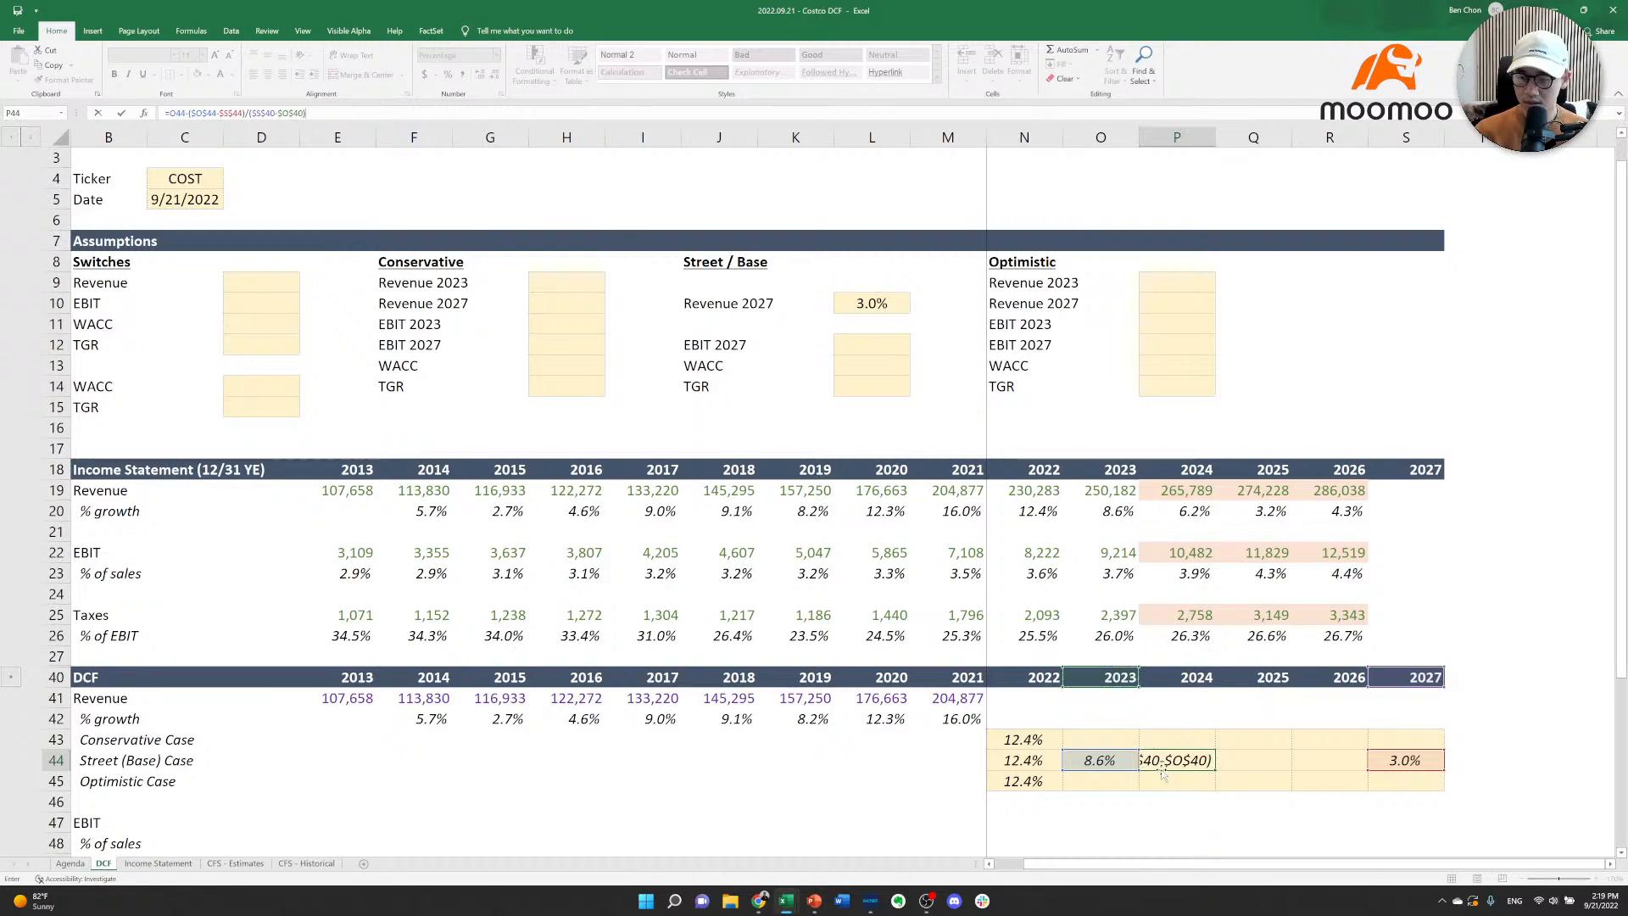
{"action": "key", "text": "ctrl+Return"}
Copy the 2024 Street (Base) Case growth formula across to 2025 and 2026.
{"action": "key", "text": "ctrl+c"}
{"action": "key", "text": "shift+Right"}
{"action": "key", "text": "shift+Right"}
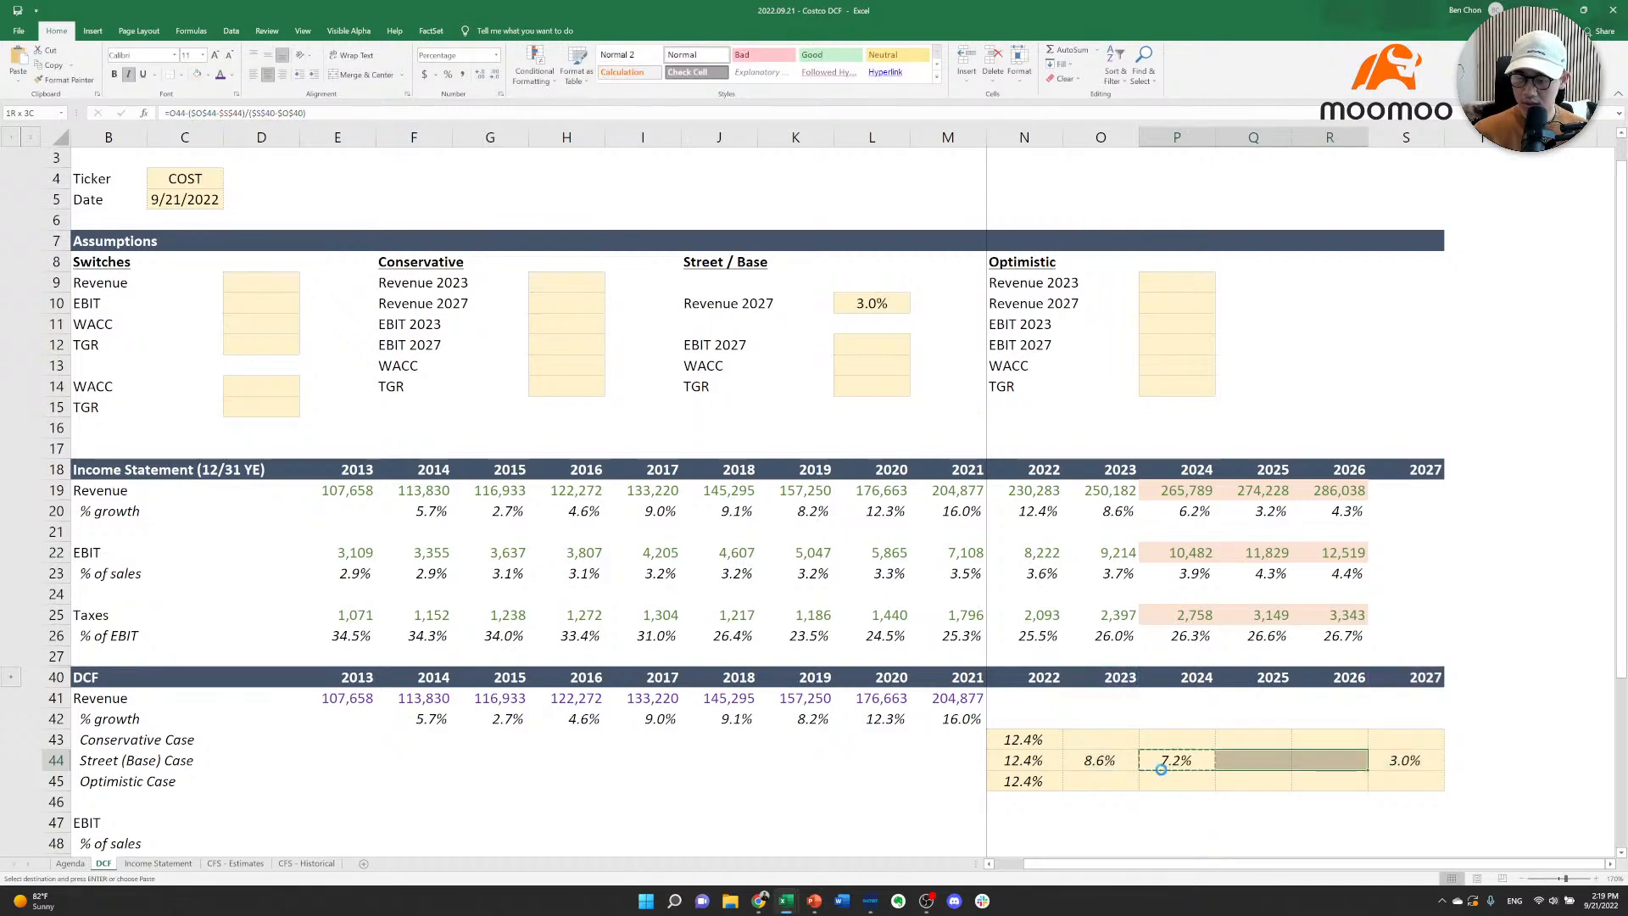
{"action": "key", "text": "ctrl+v"}
{"action": "key", "text": "Escape"}
Review the Street (Base) Case revenue growth rates across 2023 to 2027.
{"action": "key", "text": "Down"}
{"action": "key", "text": "Left"}
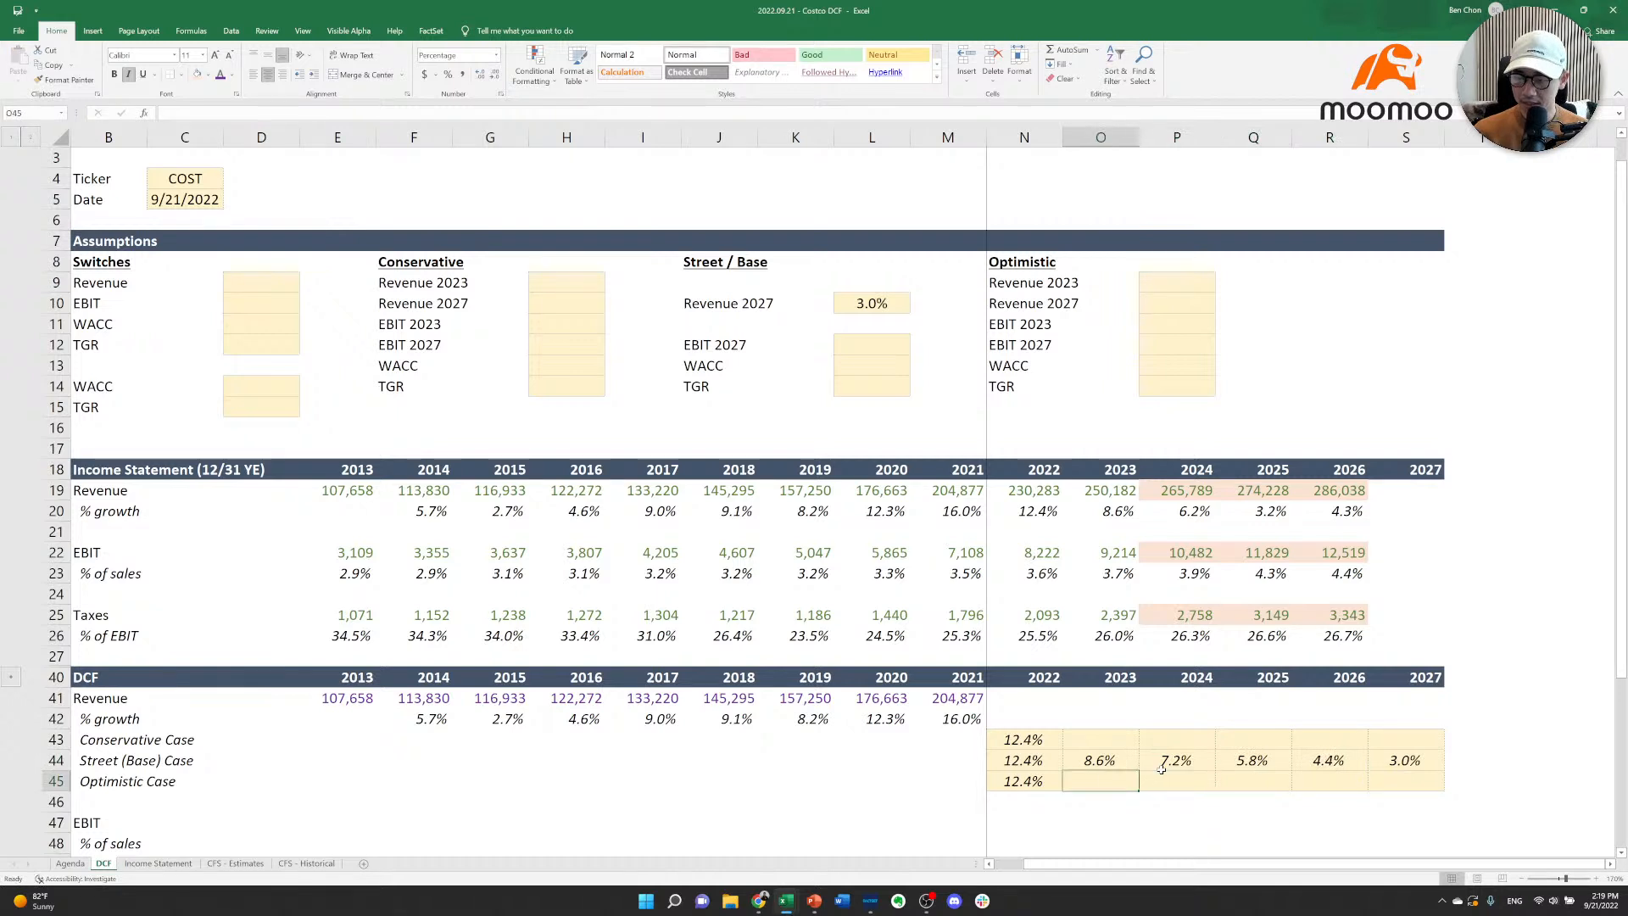
{"action": "key", "text": "Up"}
{"action": "key", "text": "Right"}
{"action": "key", "text": "Right"}
{"action": "key", "text": "Right"}
{"action": "key", "text": "Right"}
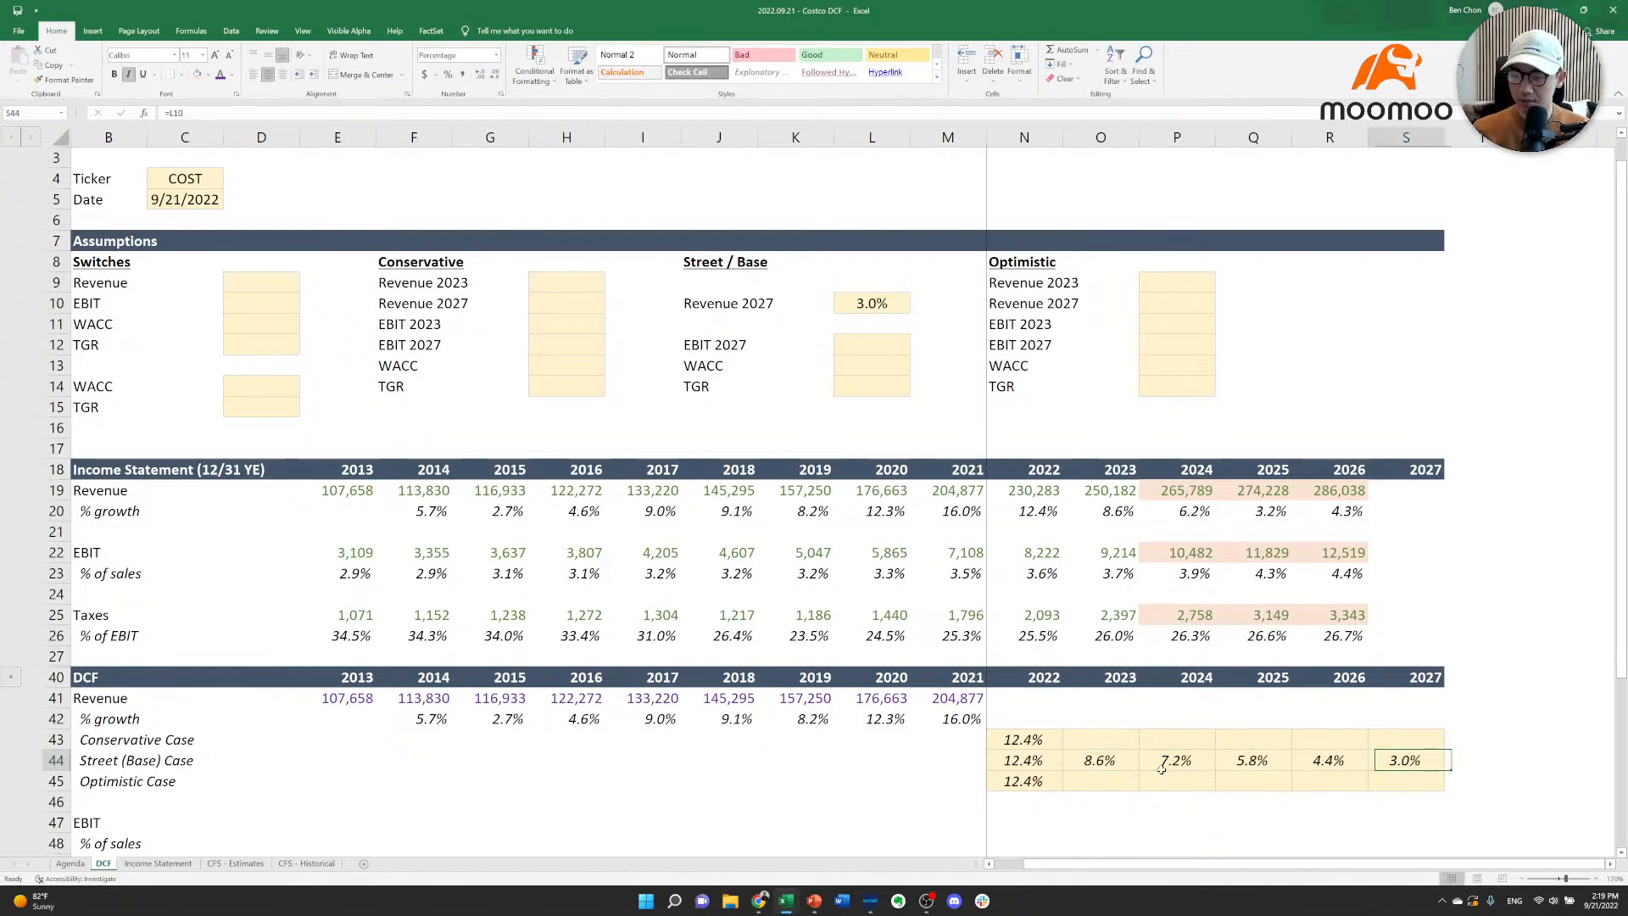
{"action": "key", "text": "Left"}
{"action": "key", "text": "Left"}
{"action": "key", "text": "Left"}
{"action": "key", "text": "Left"}
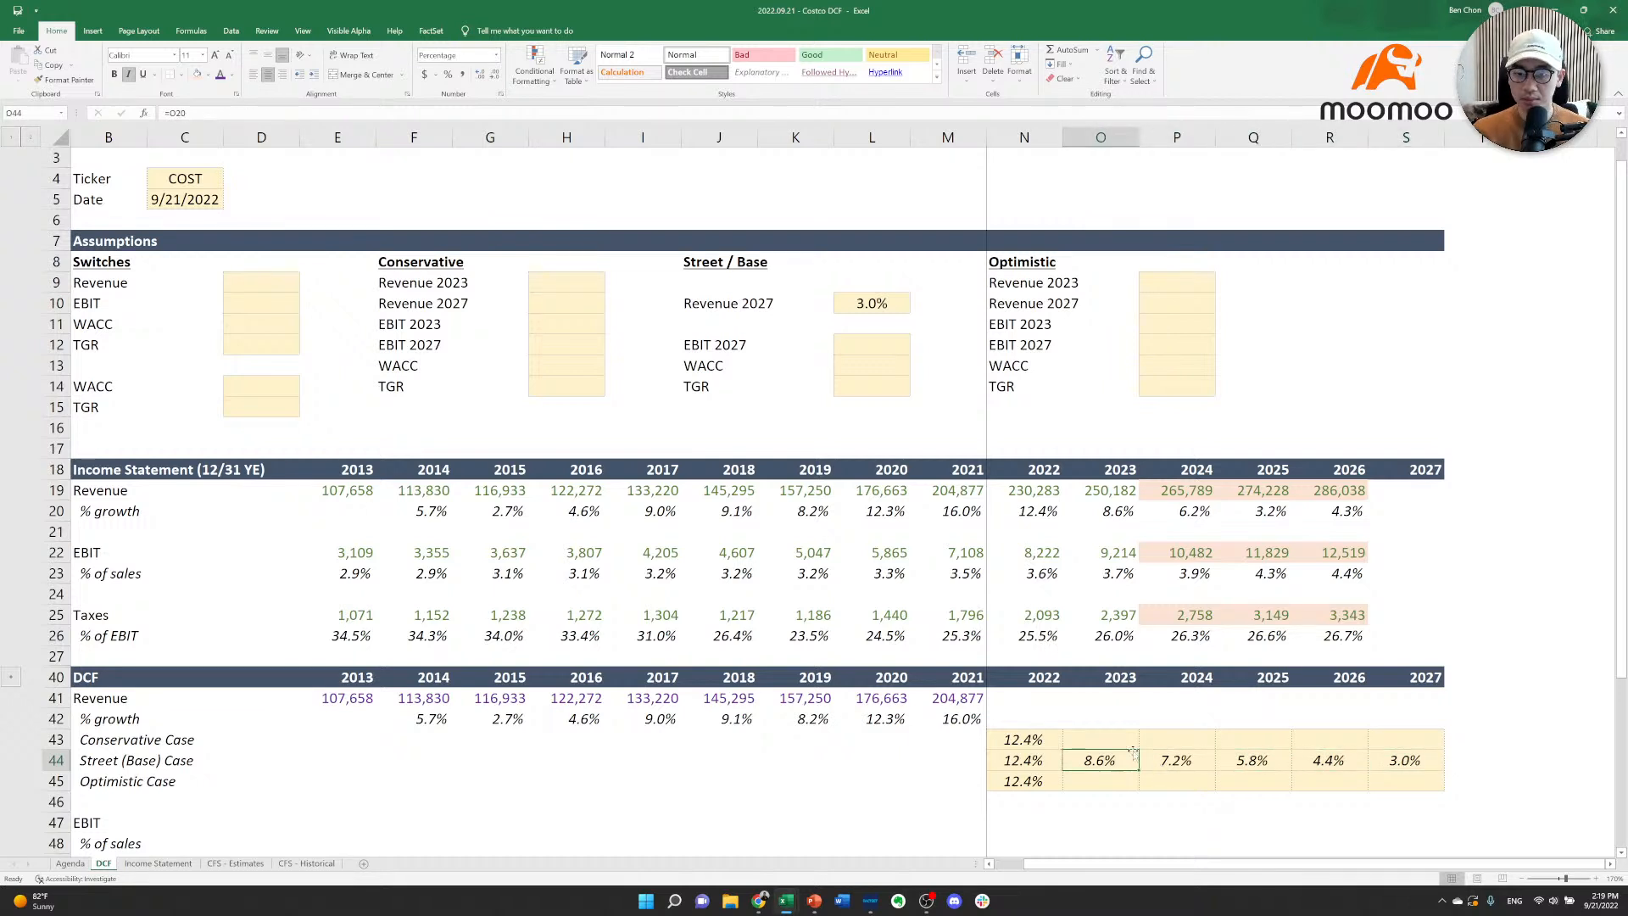
Set the Revenue 2023 assumption to 90% for the Conservative scenario and 110% for the Optimistic scenario.
{"action": "left_click", "coordinate": [563, 289]}
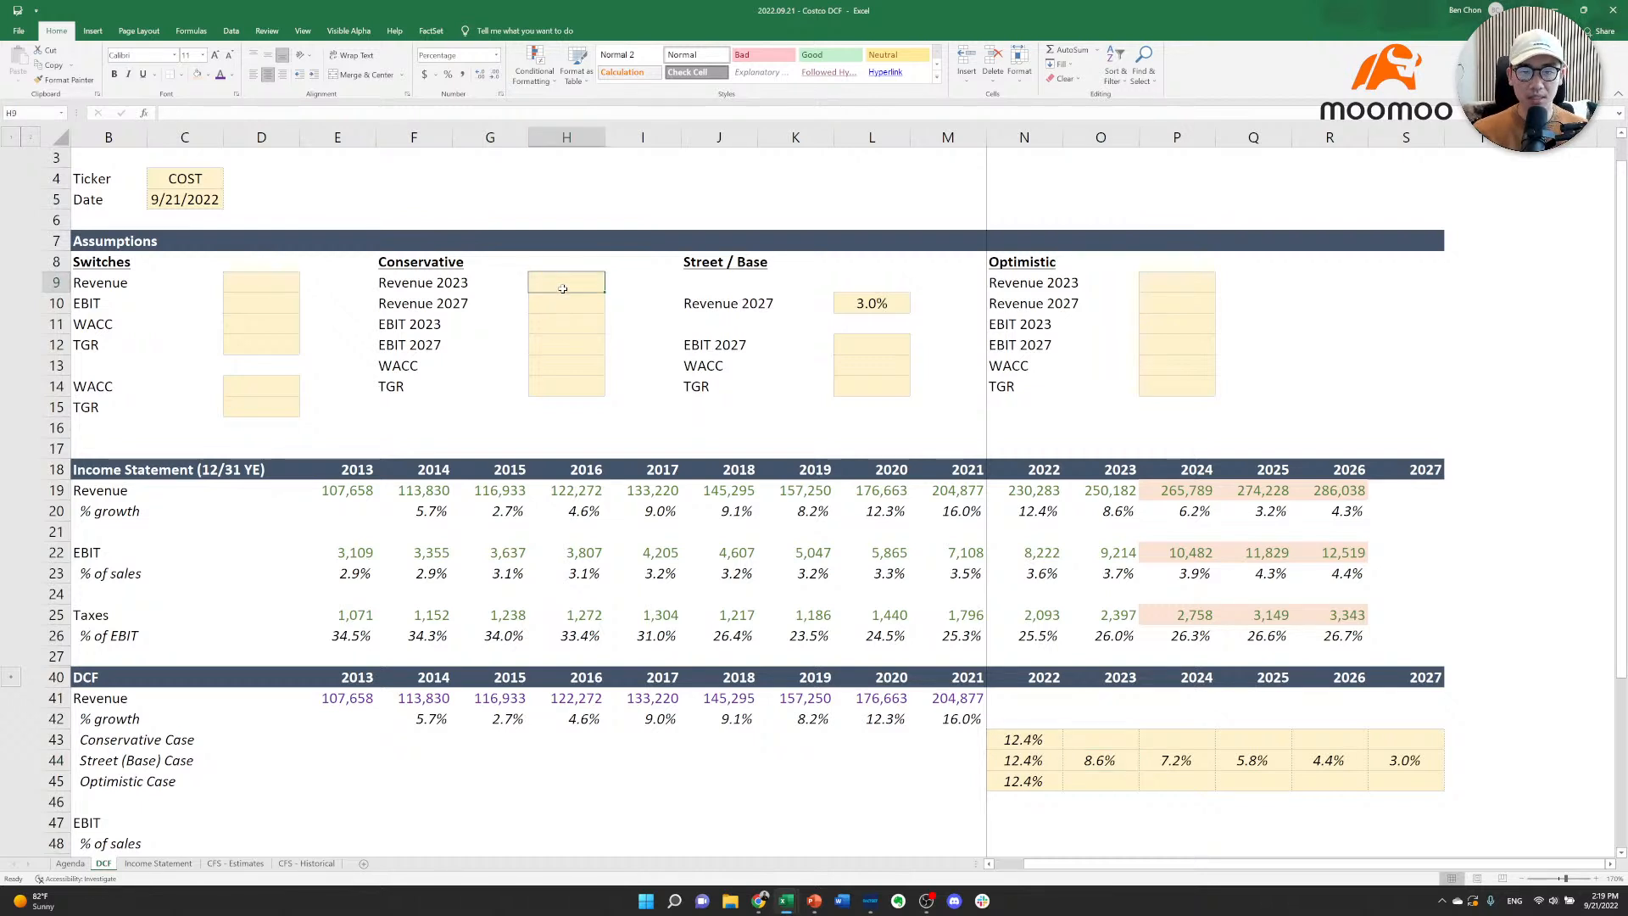
{"action": "type", "text": "90"}
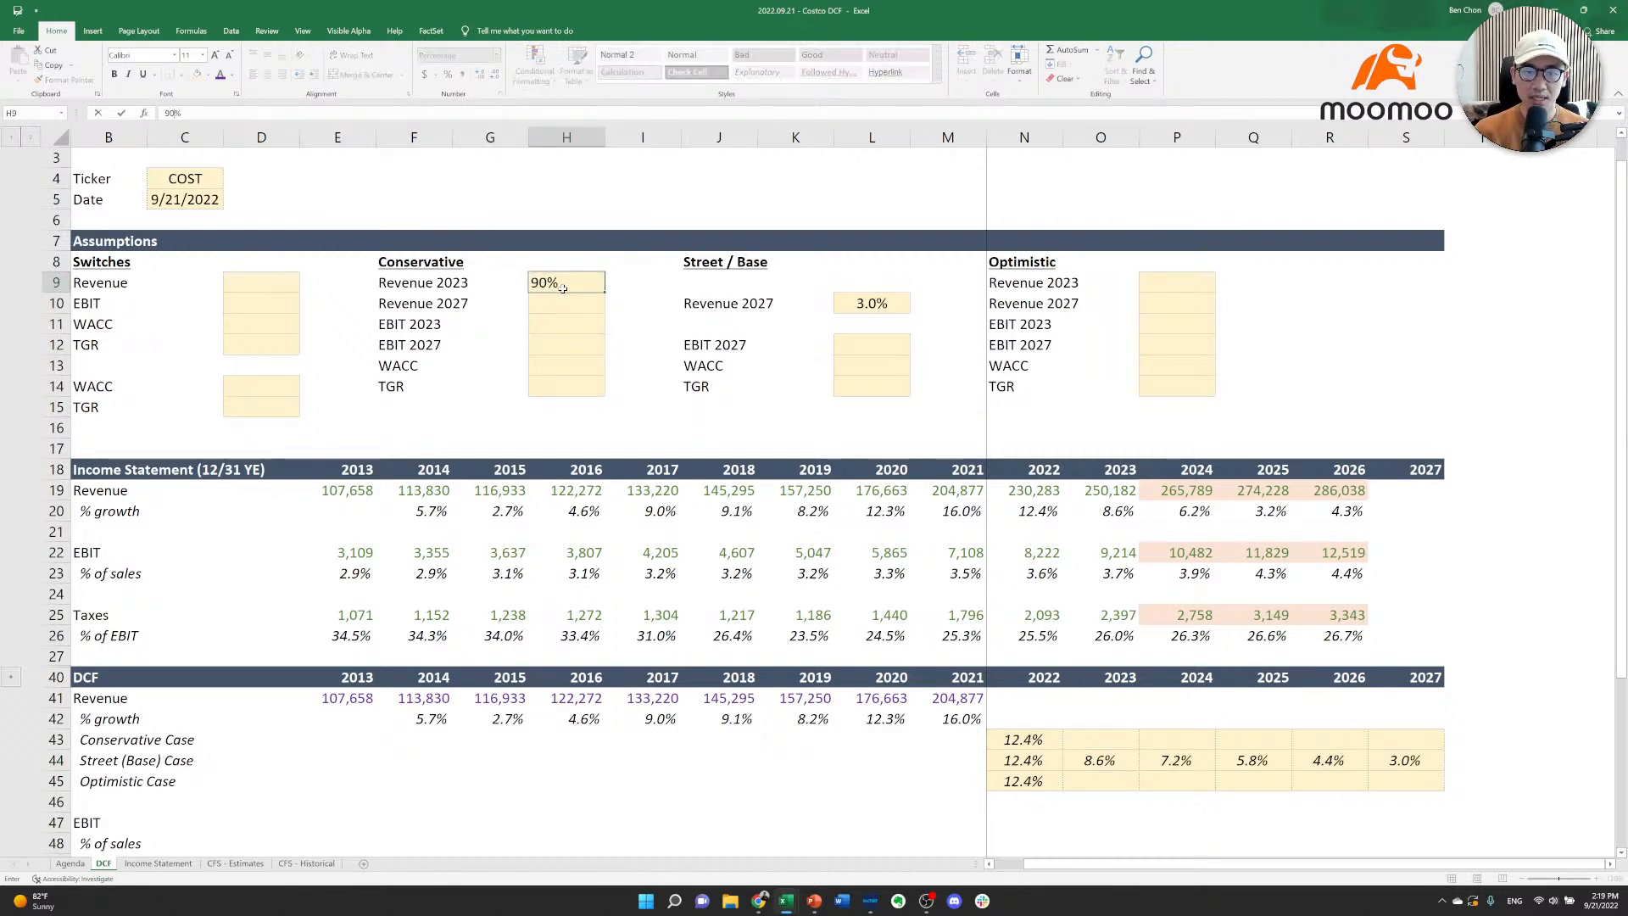
{"action": "key", "text": "Right"}
{"action": "key", "text": "Right"}
{"action": "key", "text": "Right"}
{"action": "key", "text": "Right"}
{"action": "key", "text": "Right"}
{"action": "key", "text": "Right"}
{"action": "key", "text": "Right"}
{"action": "key", "text": "Right"}
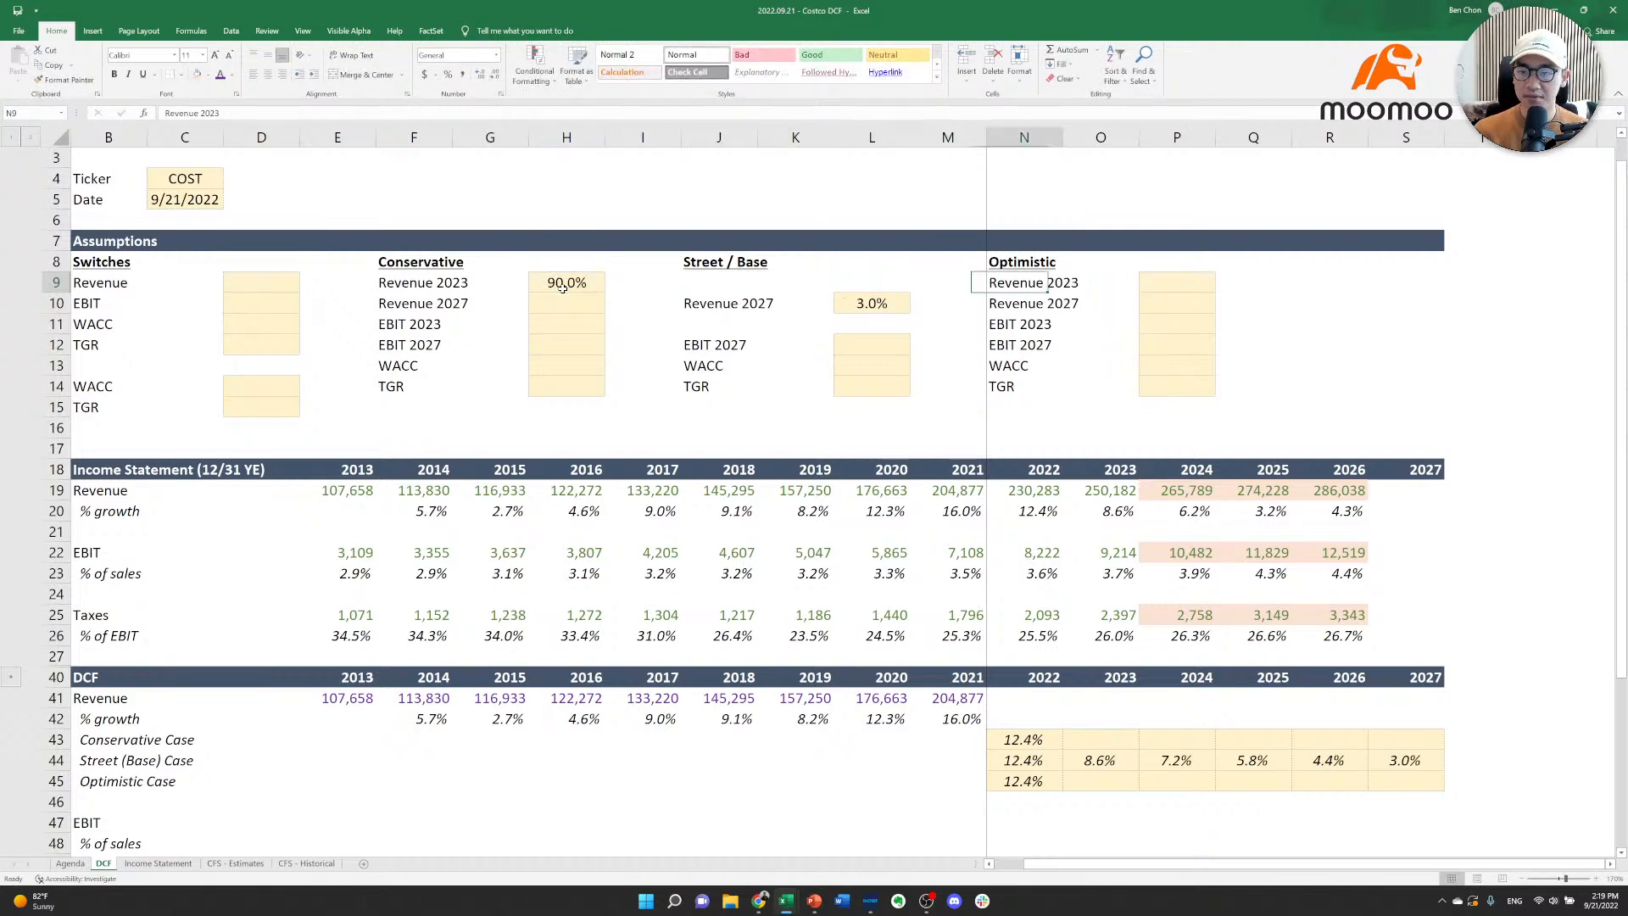
{"action": "type", "text": "110"}
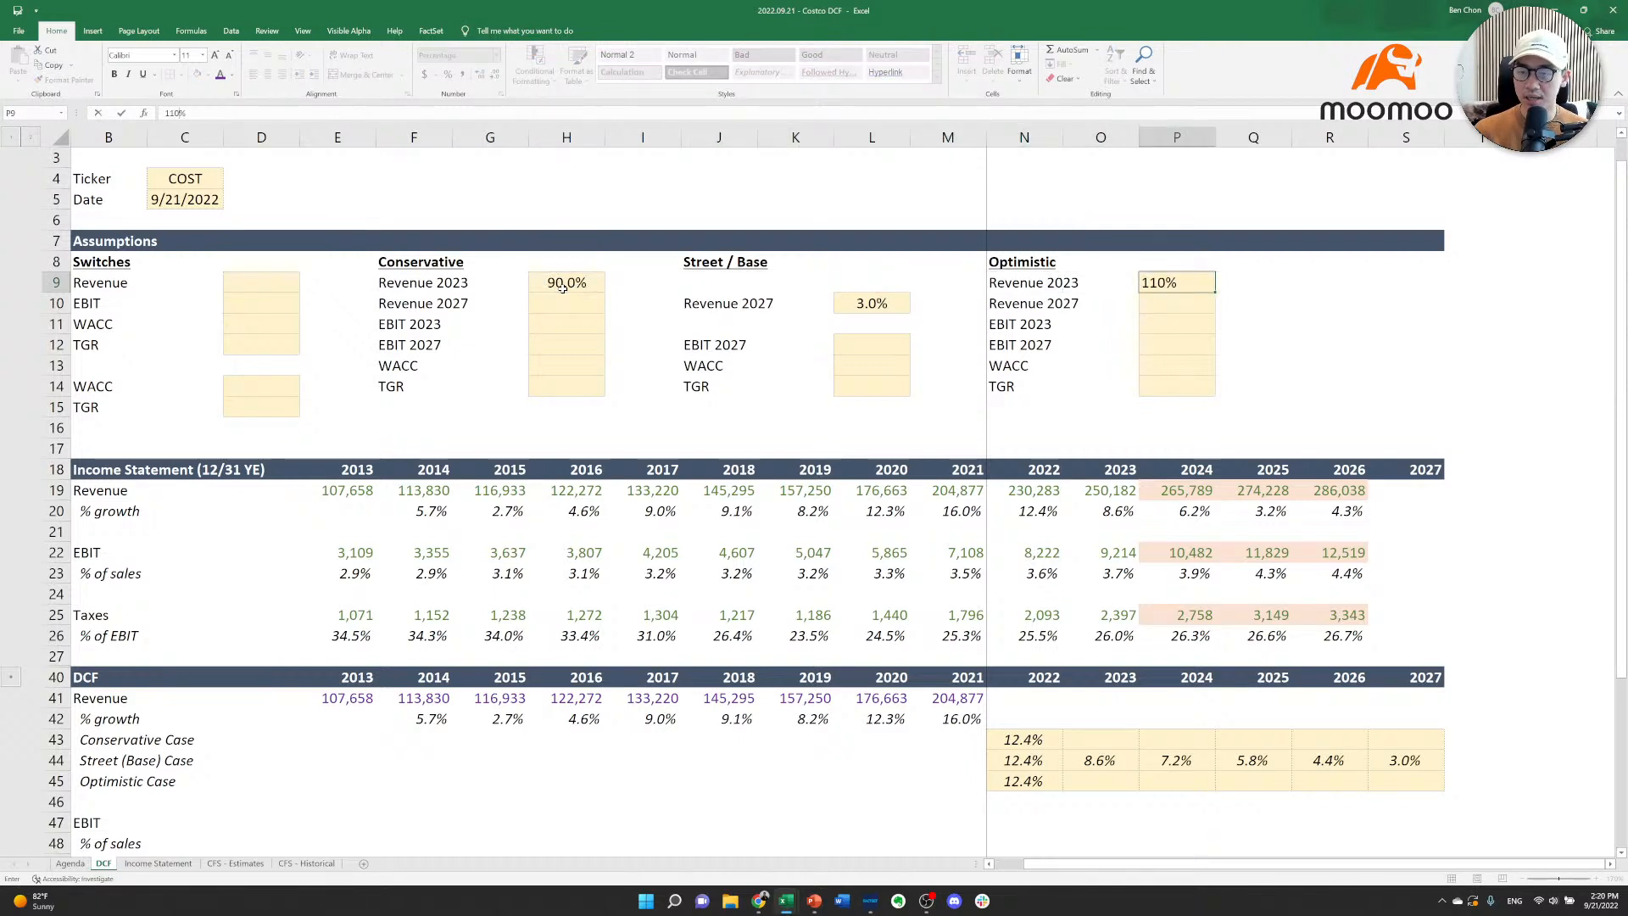
{"action": "key", "text": "Return"}
Calculate the 2023 Conservative Case growth in the DCF section as the Street rate times the Conservative Revenue 2023 assumption, =O44*H9.
{"action": "key", "text": "Left"}
{"action": "key", "text": "Down"}
{"action": "key", "text": "Down"}
{"action": "key", "text": "Left"}
{"action": "key", "text": "Down"}
{"action": "key", "text": "Down"}
{"action": "key", "text": "Down"}
{"action": "key", "text": "Down"}
{"action": "key", "text": "Down"}
{"action": "key", "text": "Down"}
{"action": "key", "text": "Down"}
{"action": "key", "text": "Down"}
{"action": "key", "text": "Down"}
{"action": "key", "text": "Down"}
{"action": "key", "text": "Down"}
{"action": "key", "text": "Down"}
{"action": "key", "text": "Down"}
{"action": "key", "text": "Down"}
{"action": "key", "text": "Down"}
{"action": "key", "text": "Down"}
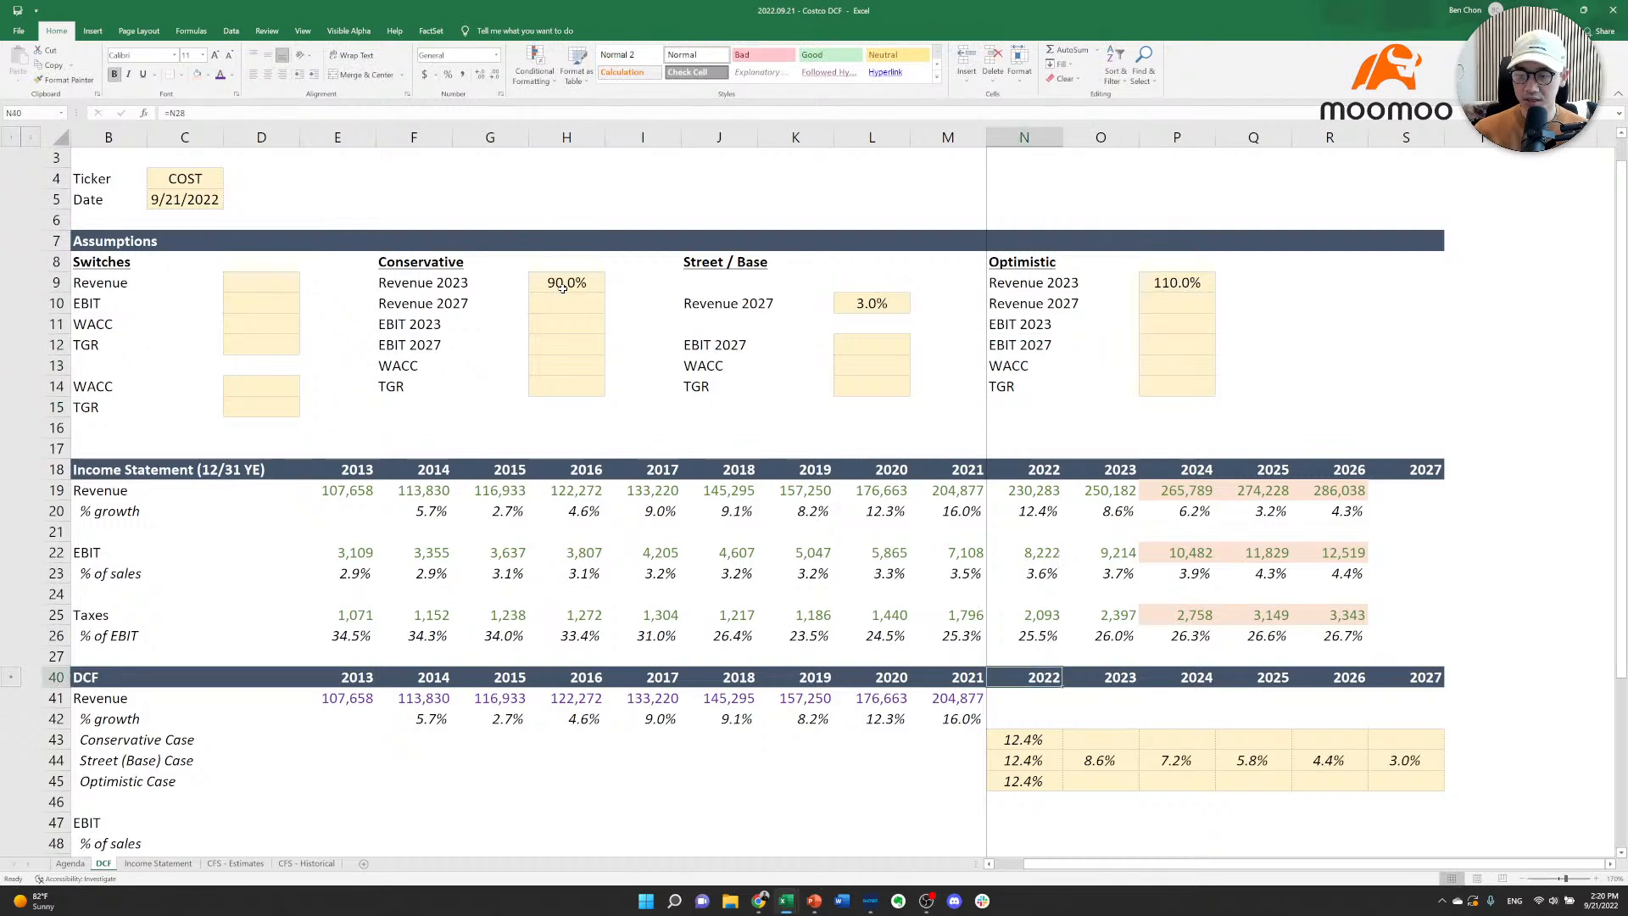
{"action": "key", "text": "Right"}
{"action": "key", "text": "Down"}
{"action": "key", "text": "Down"}
{"action": "key", "text": "Down"}
{"action": "type", "text": "="}
{"action": "key", "text": "Down"}
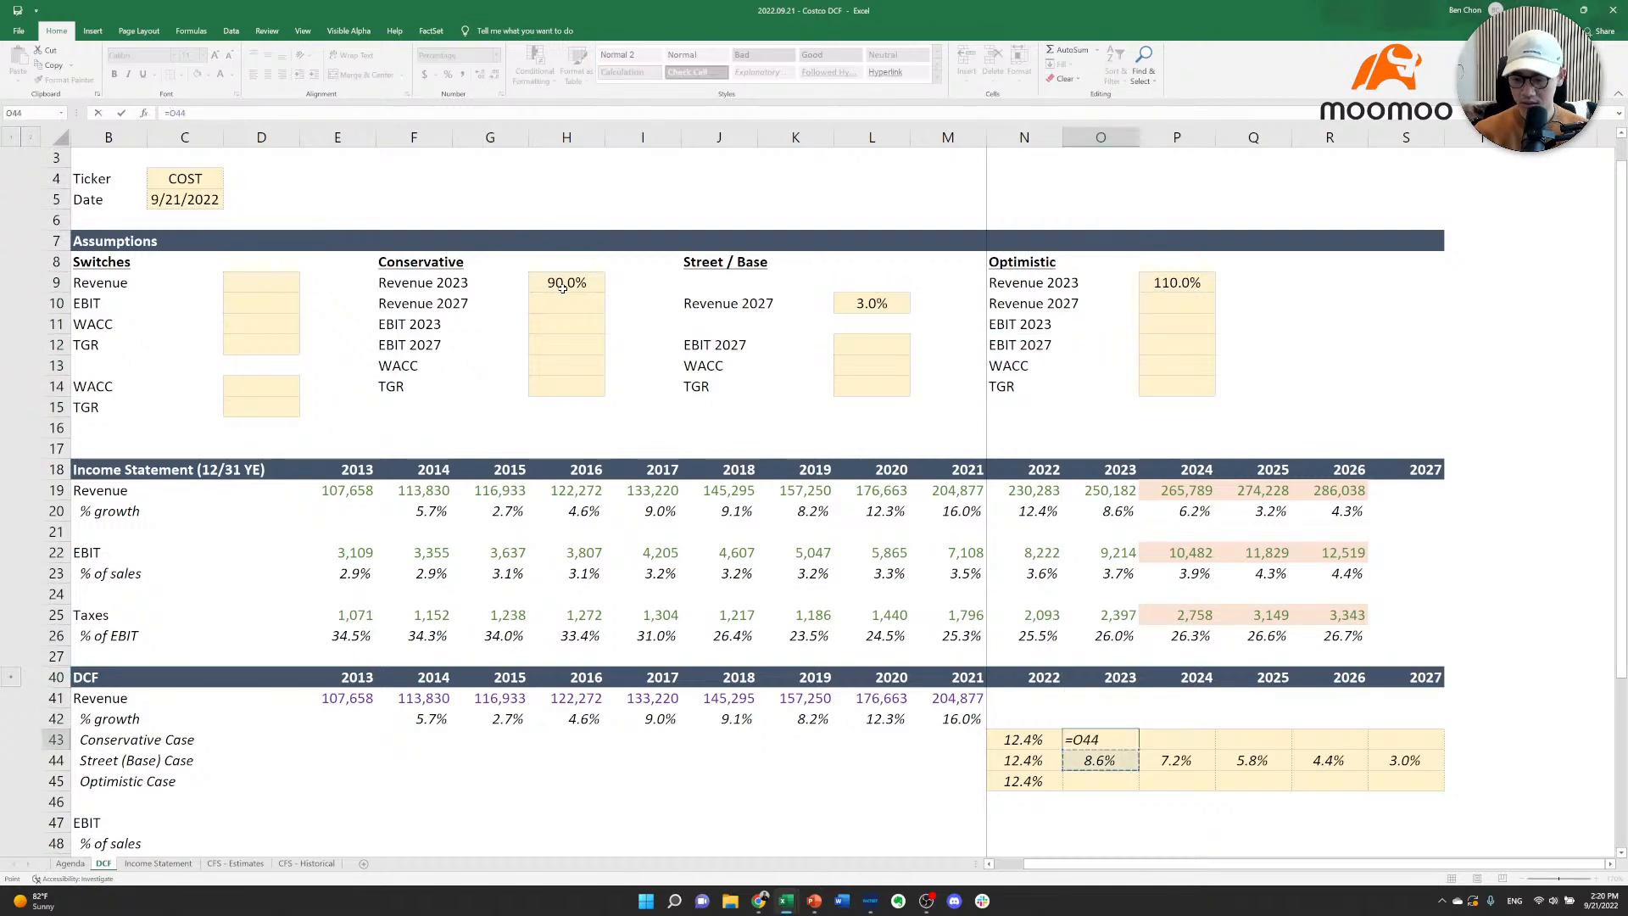
{"action": "type", "text": "*"}
{"action": "key", "text": "Left"}
{"action": "key", "text": "Up"}
{"action": "key", "text": "Up"}
{"action": "key", "text": "Up"}
{"action": "key", "text": "Left"}
{"action": "key", "text": "Up"}
{"action": "key", "text": "Left"}
{"action": "key", "text": "Up"}
{"action": "key", "text": "Left"}
{"action": "key", "text": "Up"}
{"action": "key", "text": "Left"}
{"action": "key", "text": "Up"}
{"action": "key", "text": "Left"}
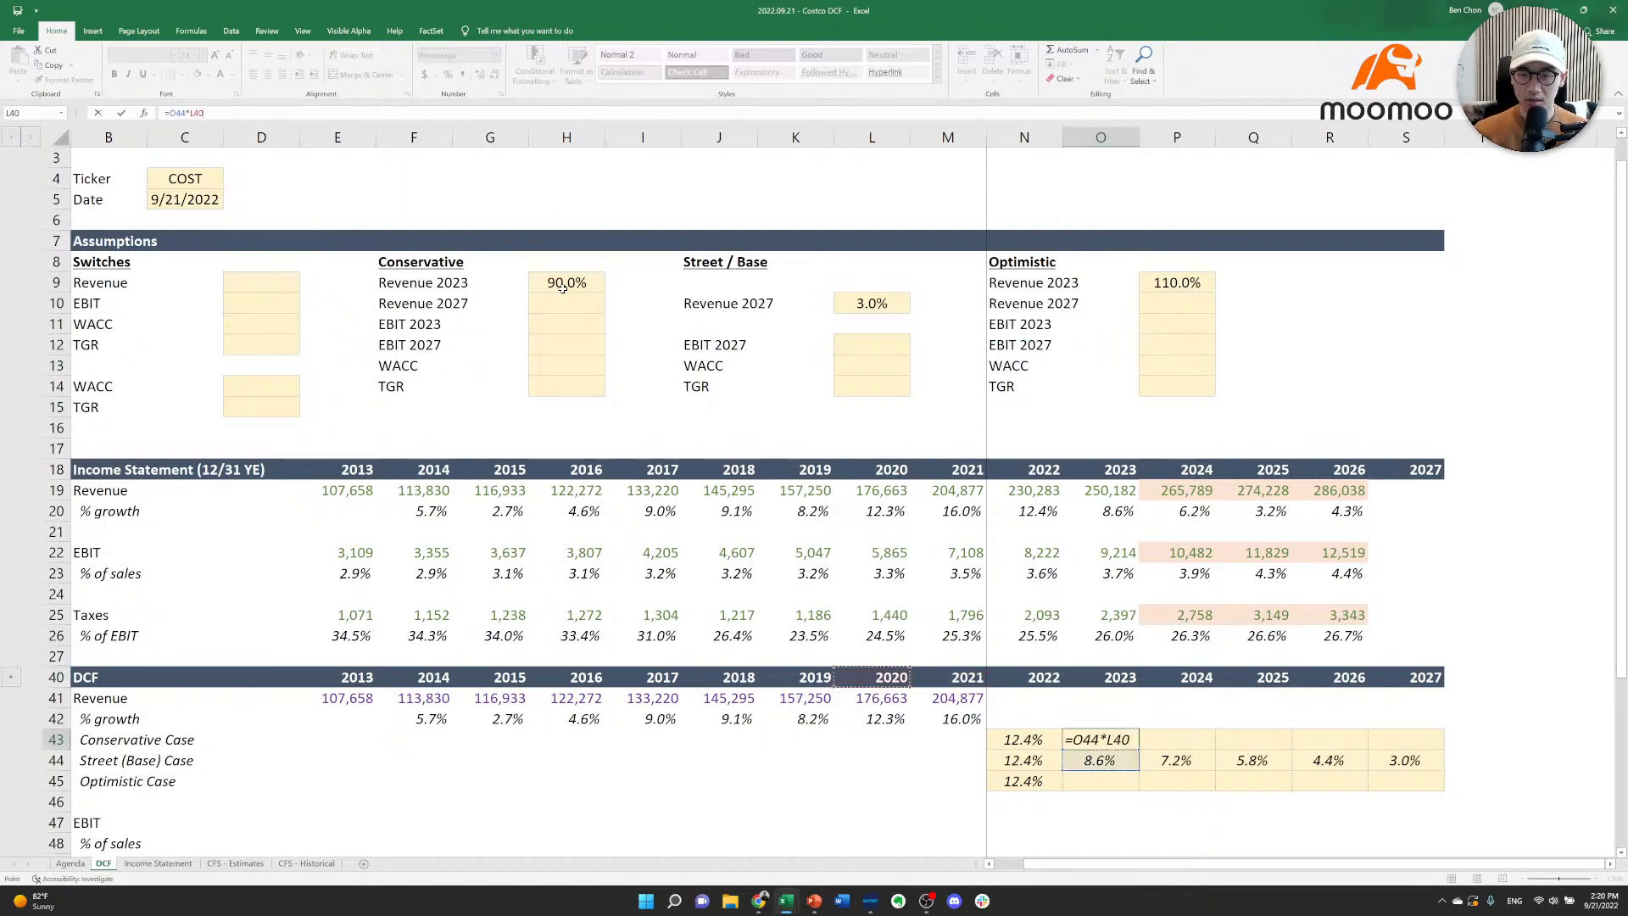
{"action": "key", "text": "Left"}
{"action": "key", "text": "Up"}
{"action": "key", "text": "Up"}
{"action": "key", "text": "Up"}
{"action": "key", "text": "Up"}
{"action": "key", "text": "Up"}
{"action": "key", "text": "Up"}
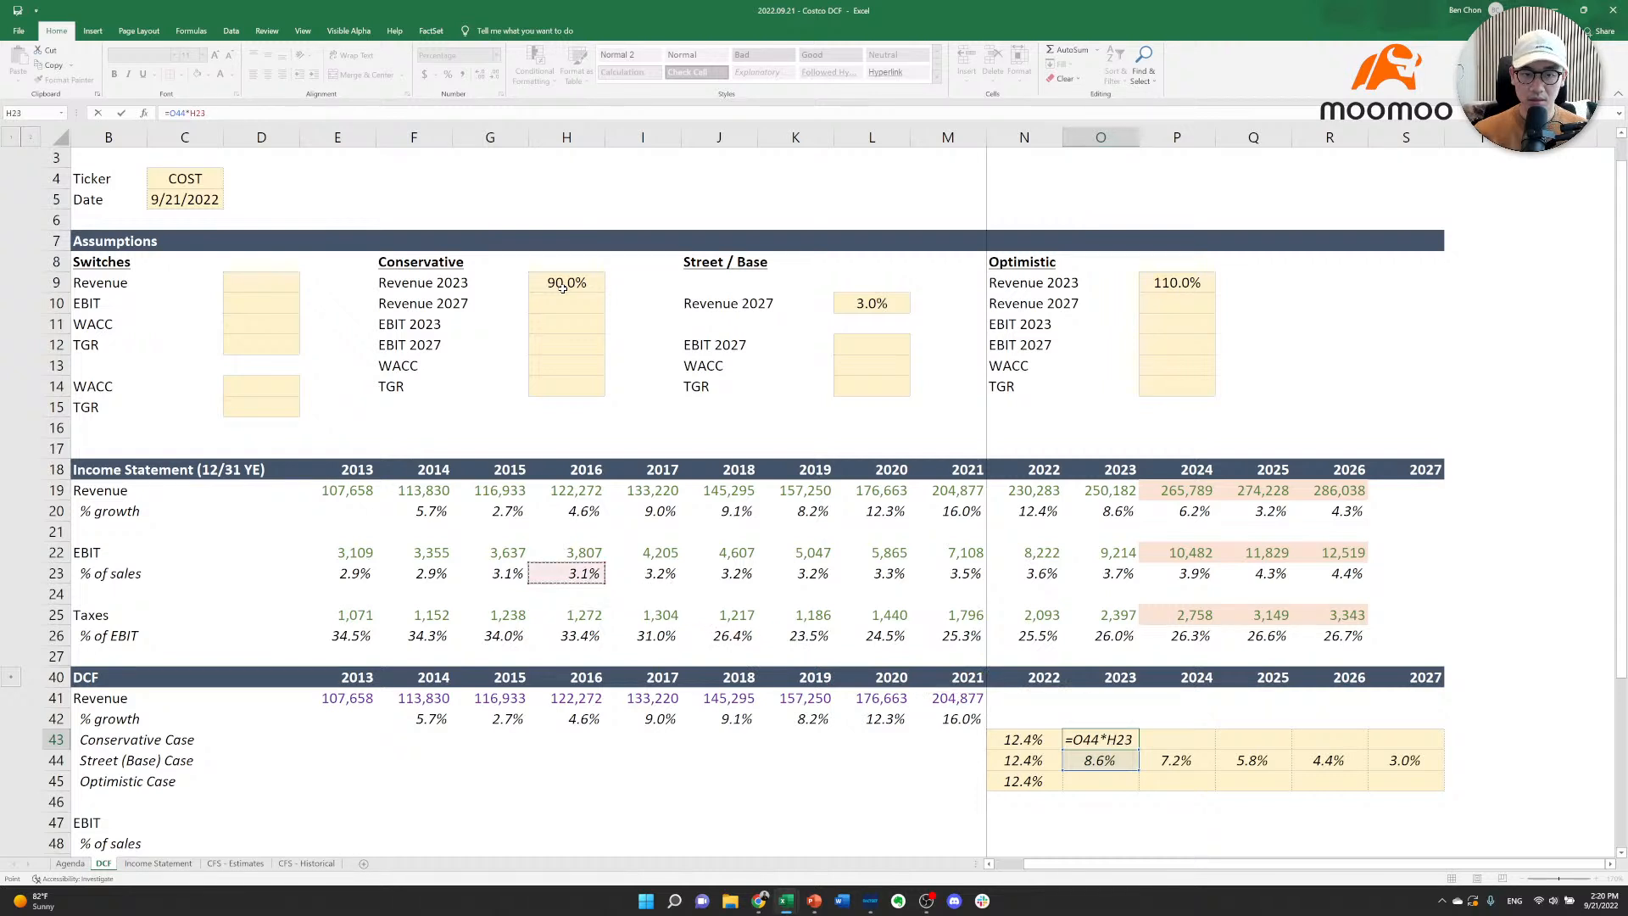
{"action": "left_click", "coordinate": [563, 288]}
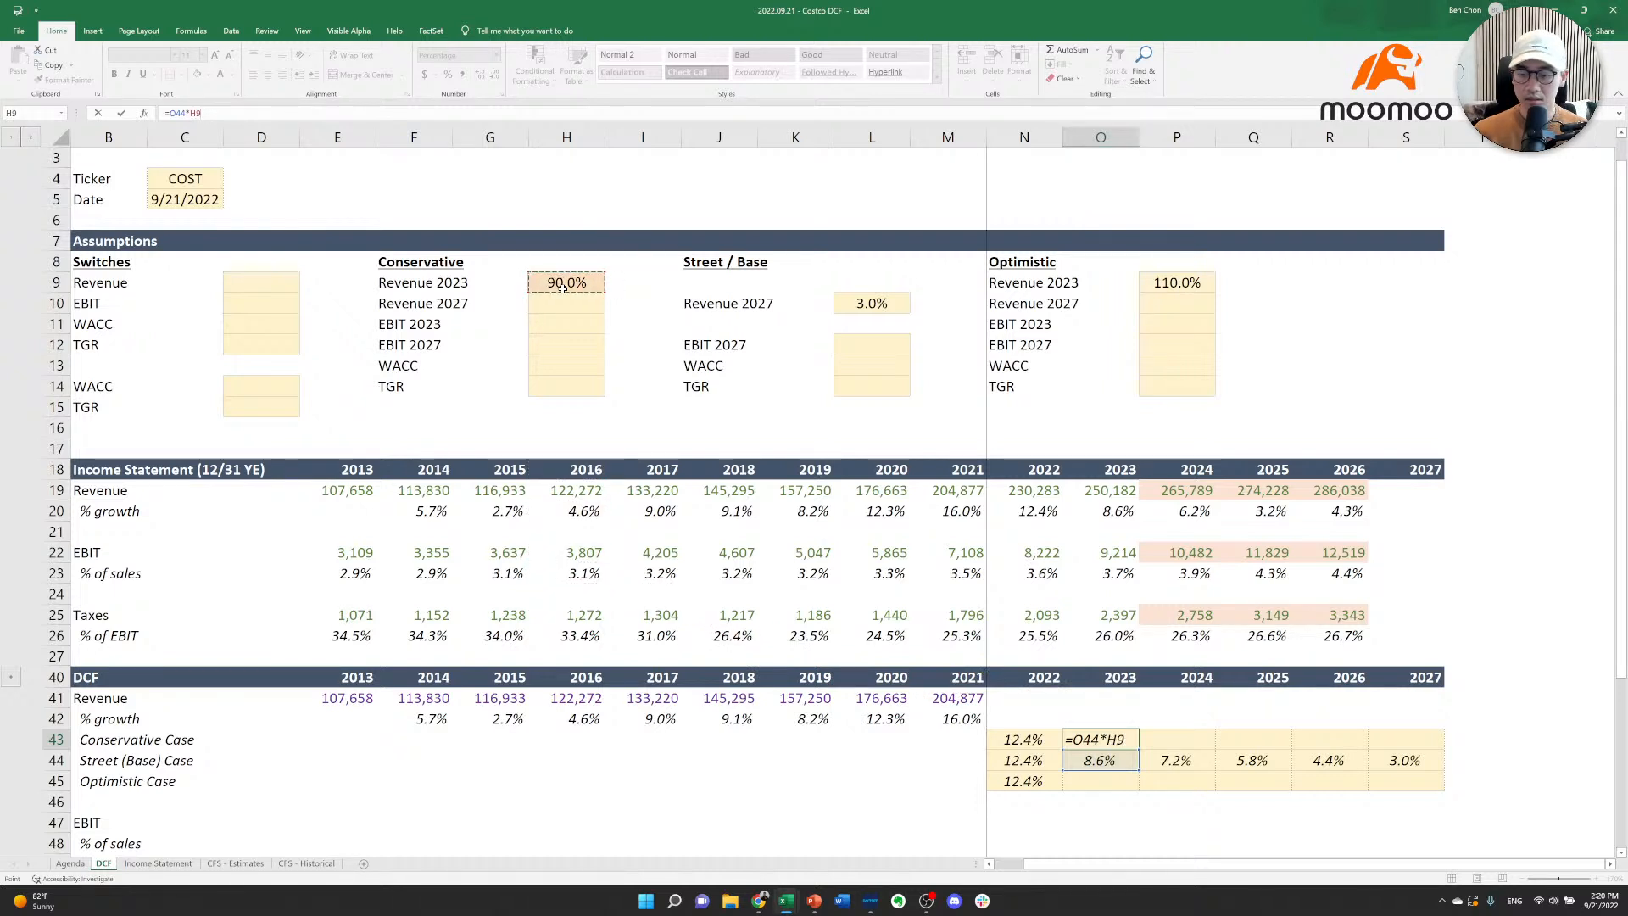
{"action": "key", "text": "Return"}
Calculate the 2023 Optimistic Case growth in the DCF section as the Street rate times the Optimistic Revenue 2023 assumption, =O44*P9.
{"action": "key", "text": "Return"}
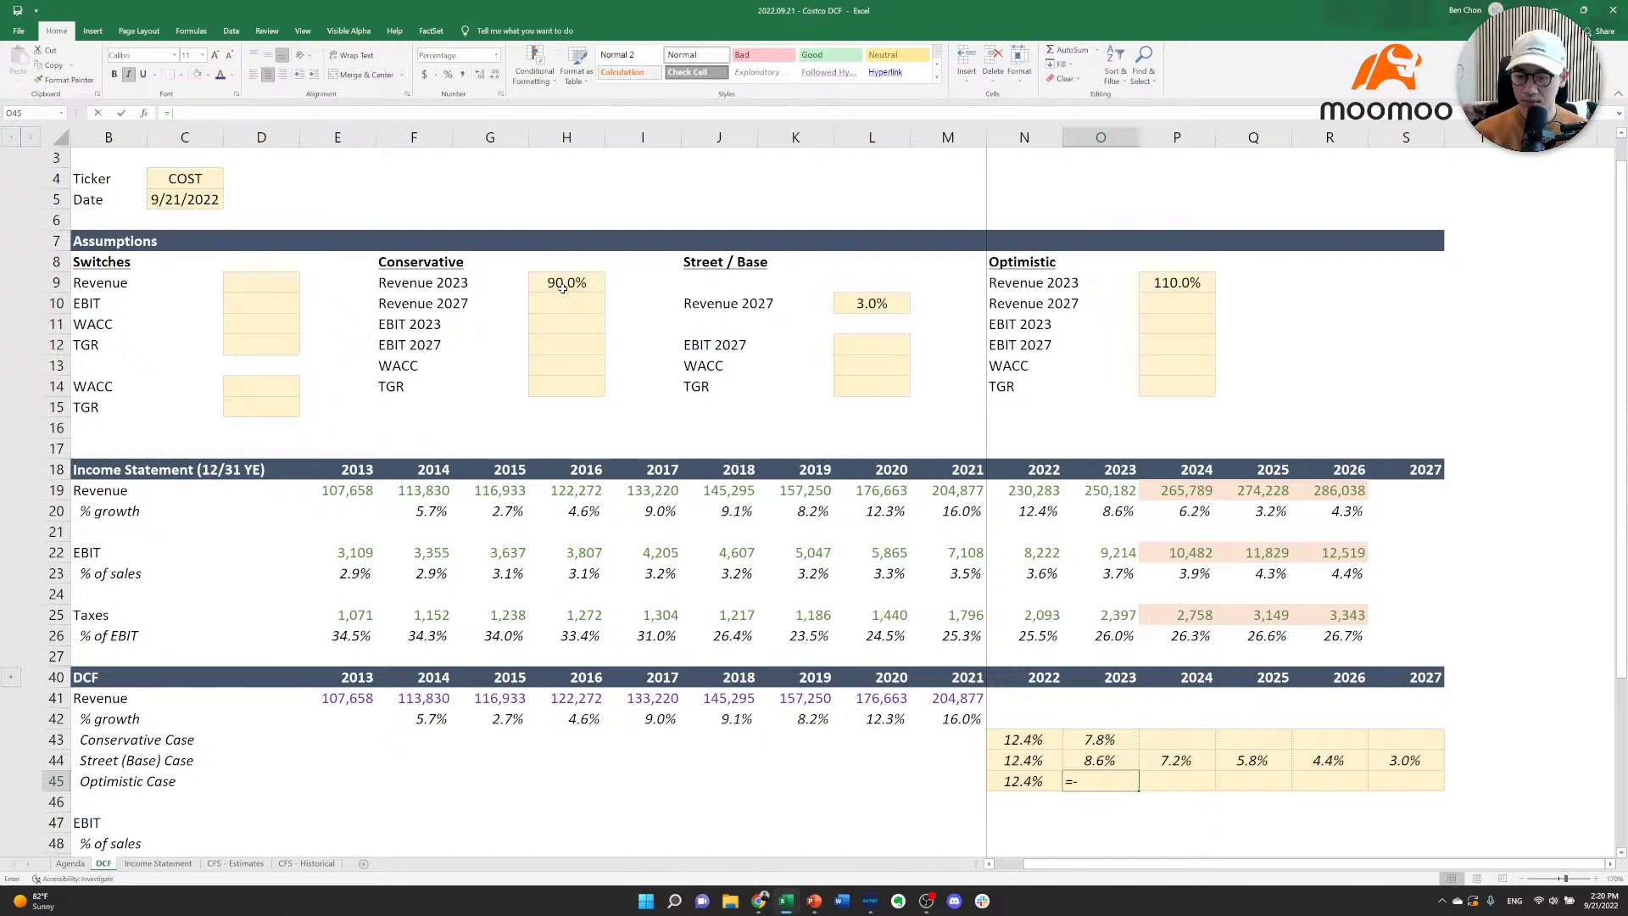
{"action": "type", "text": "=-"}
{"action": "key", "text": "BackSpace"}
{"action": "key", "text": "Up"}
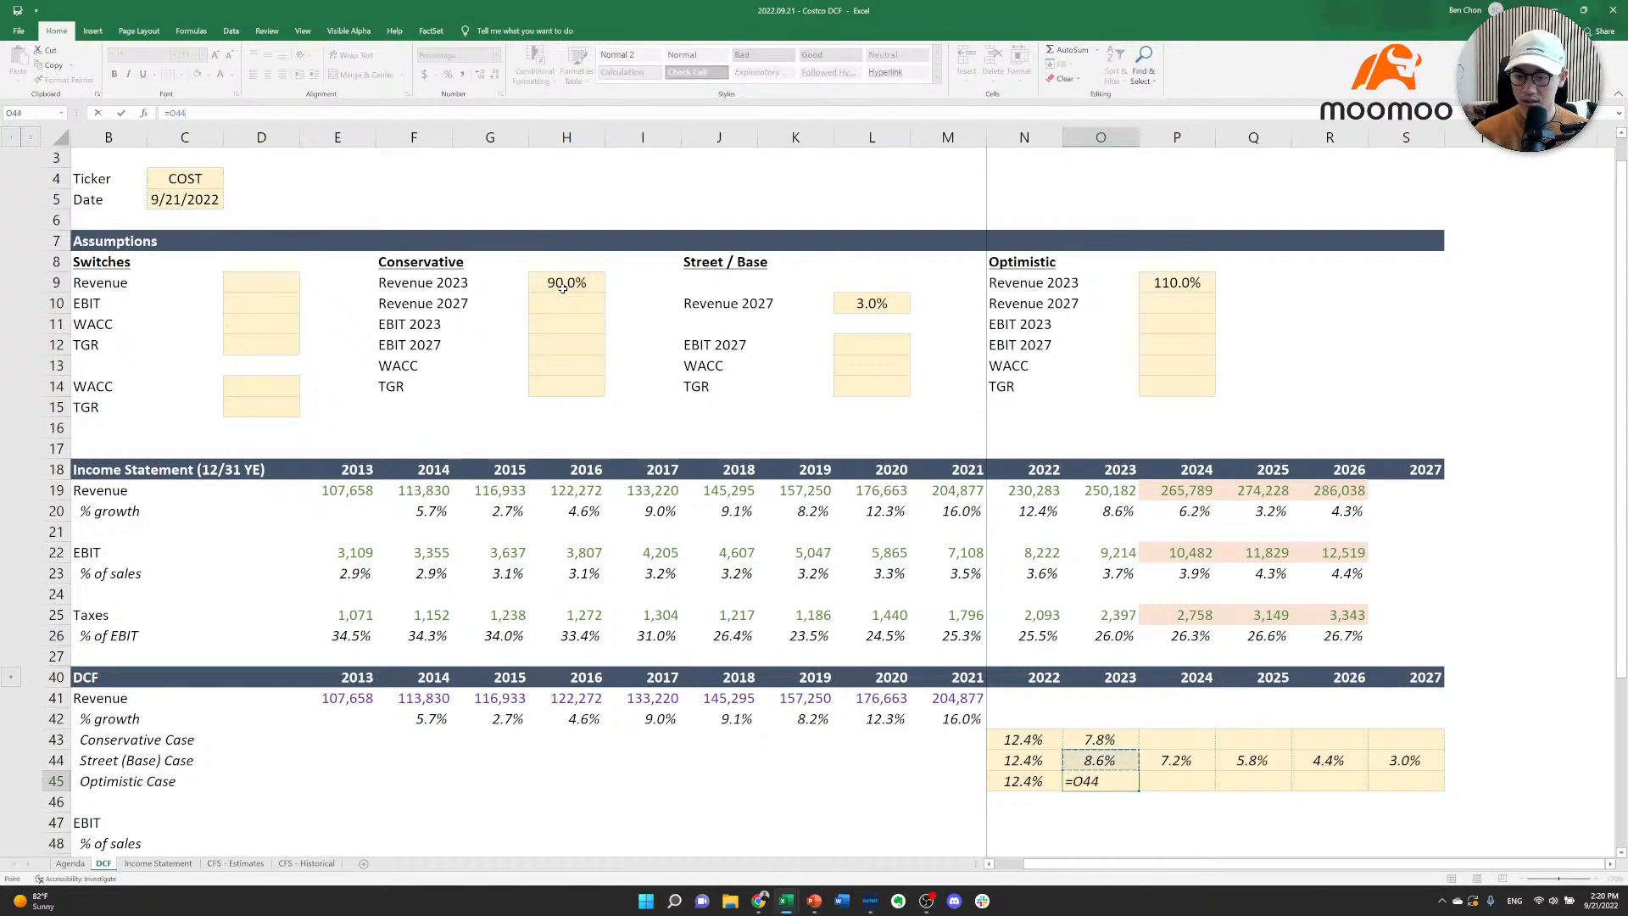
{"action": "key", "text": "Right"}
{"action": "key", "text": "Up"}
{"action": "key", "text": "Up"}
{"action": "key", "text": "Up"}
{"action": "key", "text": "Up"}
{"action": "key", "text": "Up"}
{"action": "key", "text": "Up"}
{"action": "key", "text": "Up"}
{"action": "key", "text": "Up"}
{"action": "key", "text": "Up"}
{"action": "key", "text": "Up"}
{"action": "key", "text": "Up"}
{"action": "key", "text": "Up"}
{"action": "key", "text": "Up"}
{"action": "key", "text": "Up"}
{"action": "key", "text": "Up"}
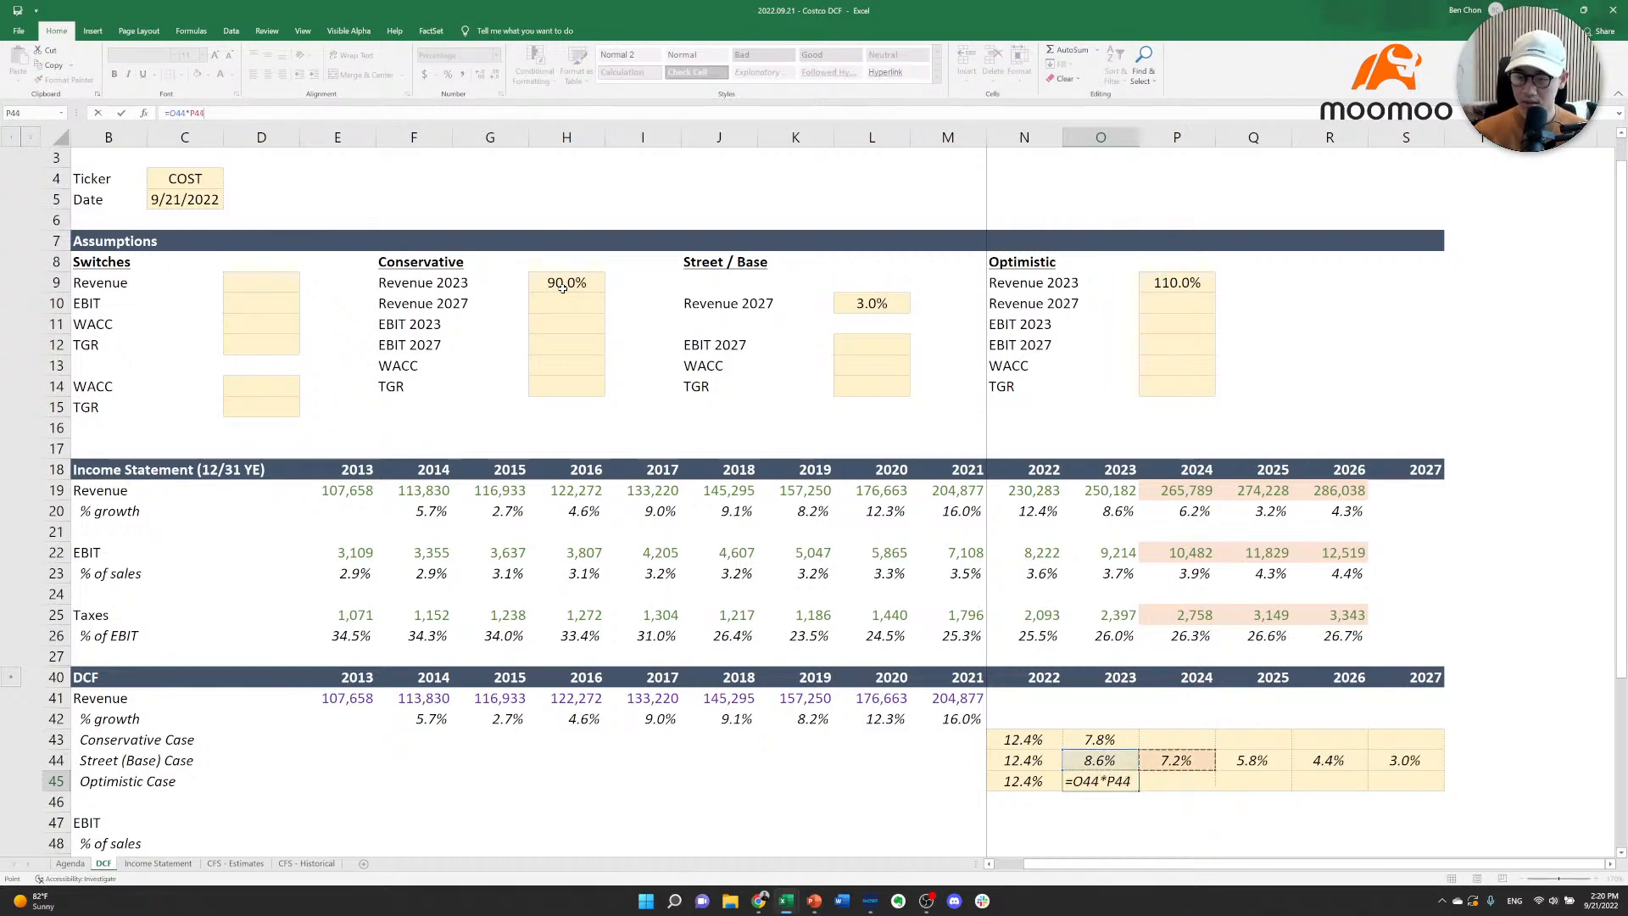
{"action": "key", "text": "Up"}
{"action": "key", "text": "Up"}
{"action": "key", "text": "Up"}
{"action": "key", "text": "Up"}
{"action": "key", "text": "Up"}
{"action": "key", "text": "Up"}
{"action": "key", "text": "Up"}
{"action": "key", "text": "Up"}
{"action": "key", "text": "Up"}
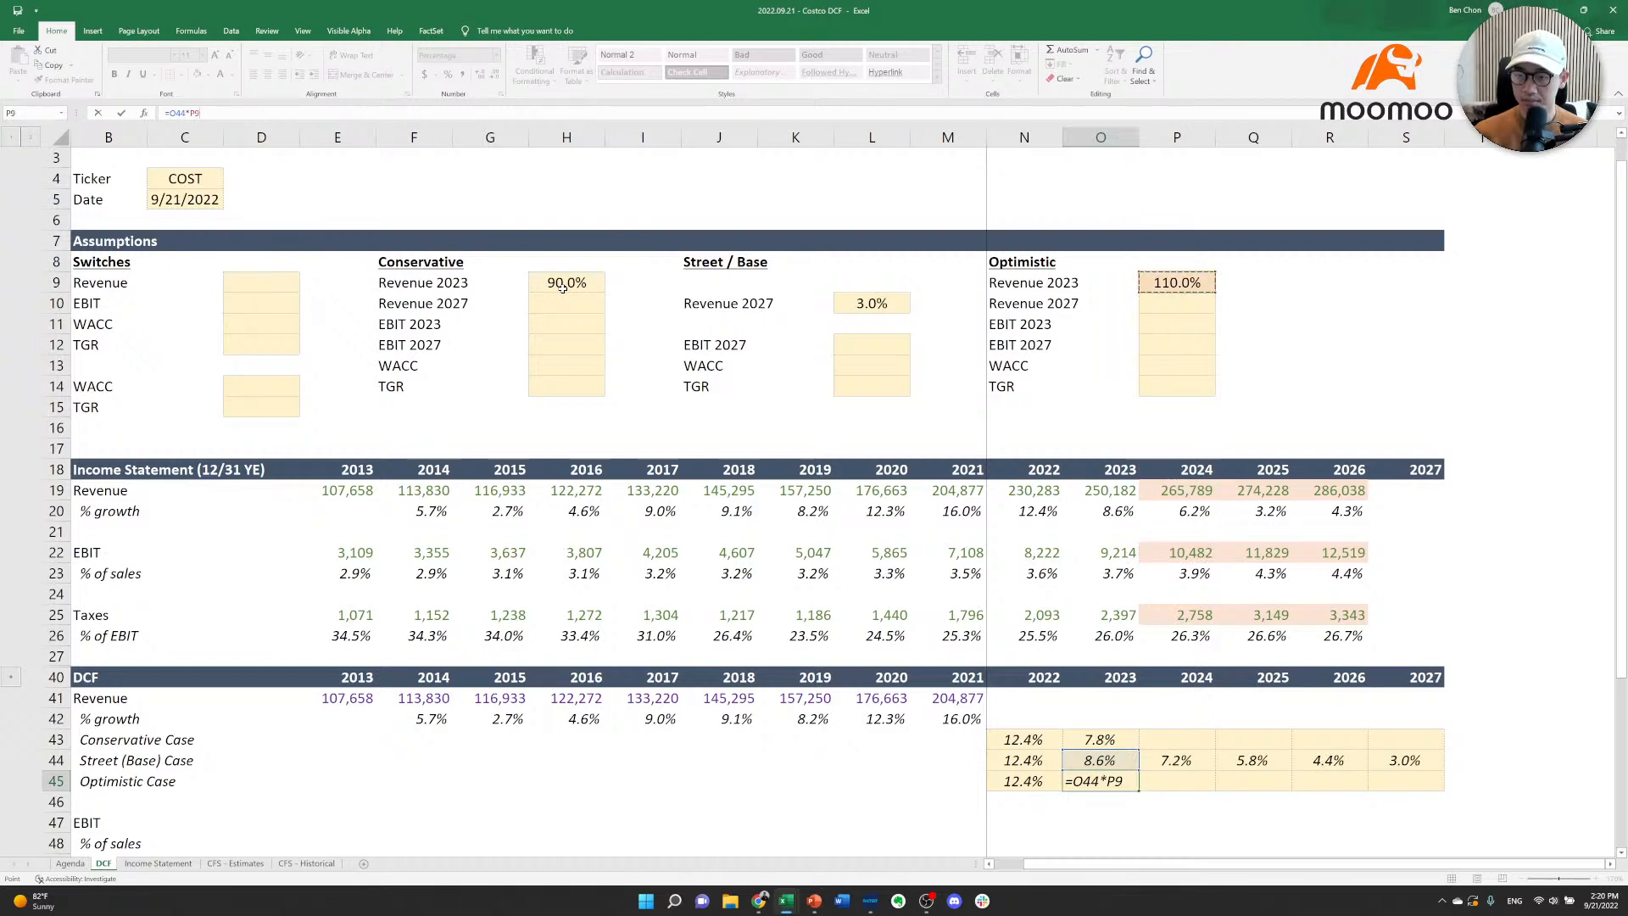
{"action": "key", "text": "Return"}
Examine the Conservative Case growth cells for 2026 and 2027 in the DCF section.
{"action": "key", "text": "Up"}
{"action": "key", "text": "Up"}
{"action": "key", "text": "Right"}
{"action": "key", "text": "Up"}
{"action": "key", "text": "Right"}
{"action": "key", "text": "Right"}
{"action": "key", "text": "Up"}
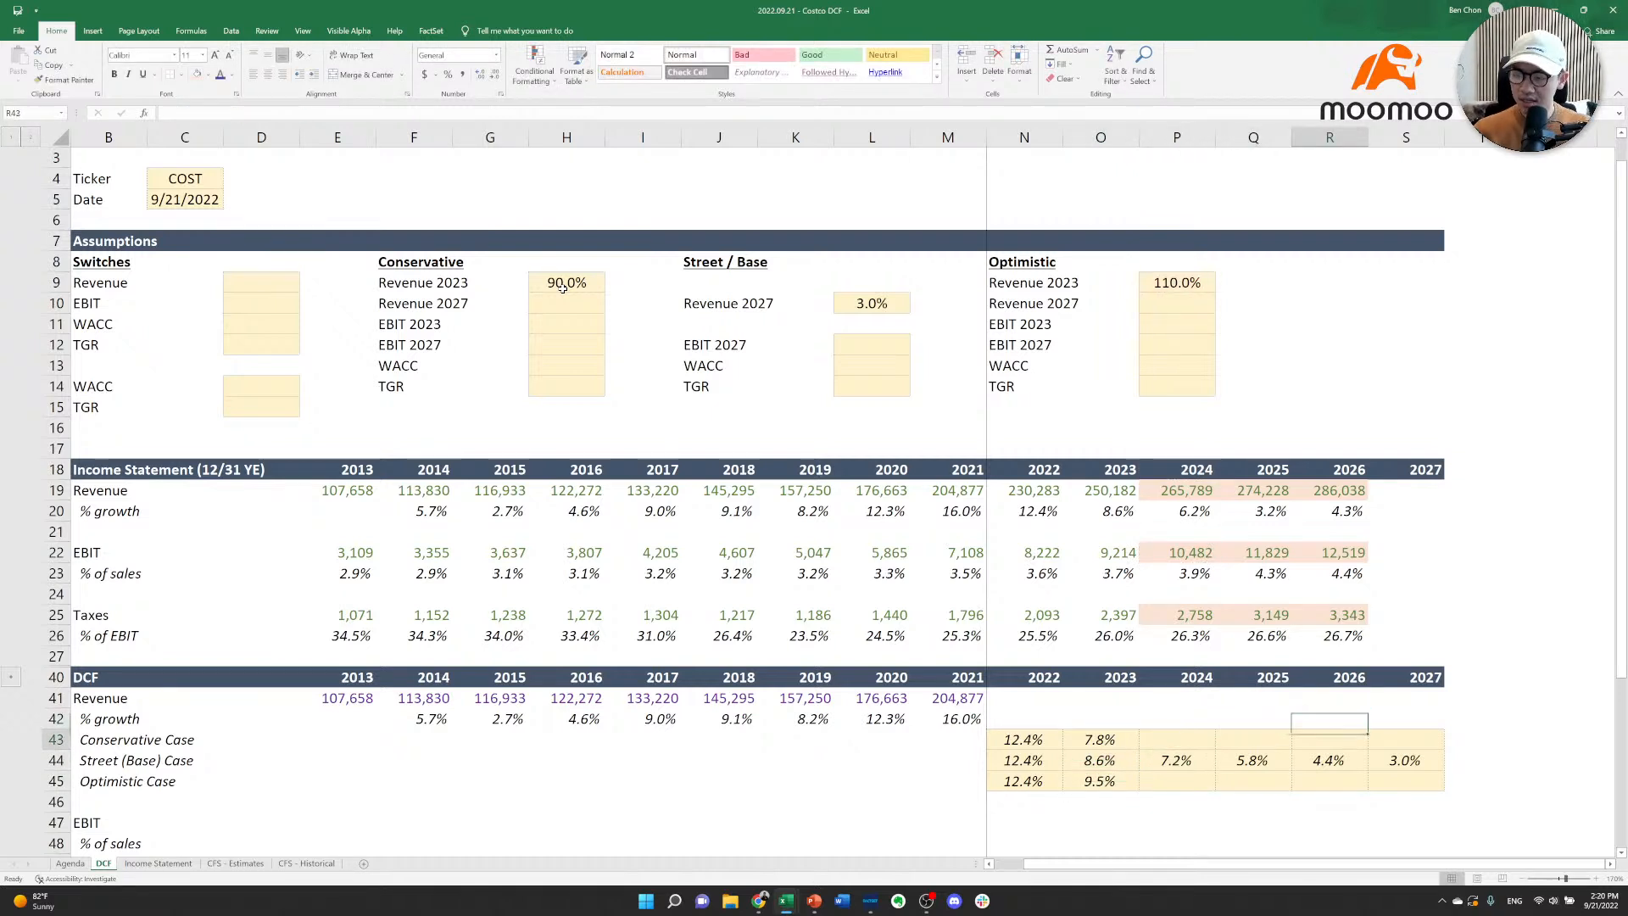
{"action": "key", "text": "Right"}
{"action": "key", "text": "Down"}
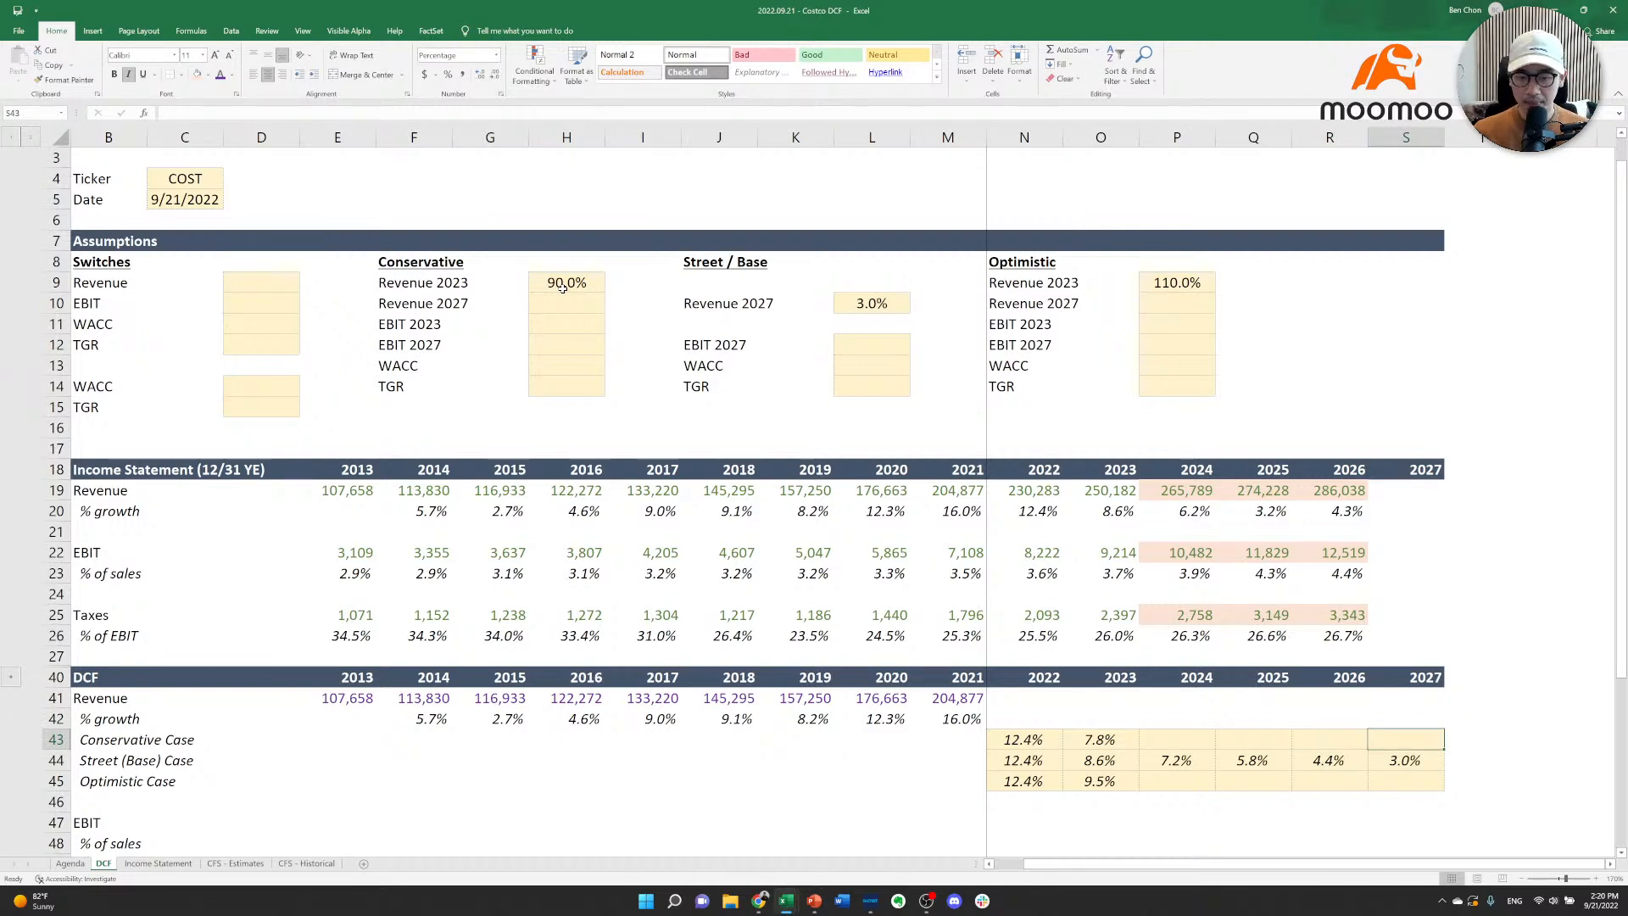
{"action": "key", "text": "Left"}
{"action": "key", "text": "Right"}
{"action": "key", "text": "Left"}
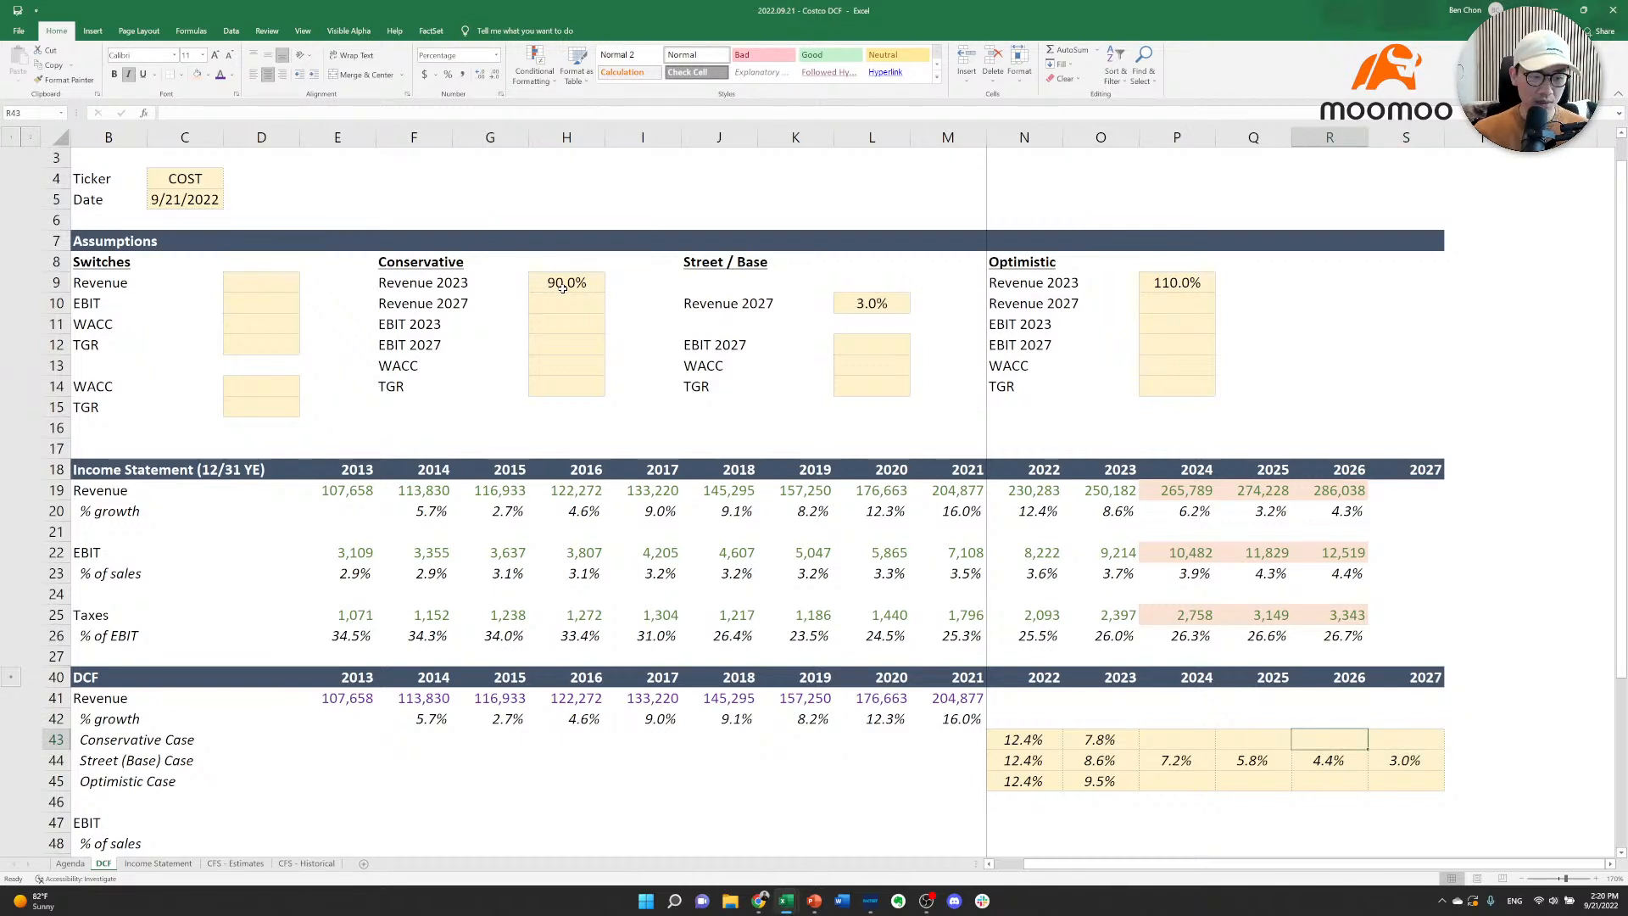
{"action": "key", "text": "Right"}
{"action": "key", "text": "Down"}
{"action": "key", "text": "Left"}
{"action": "key", "text": "Up"}
{"action": "key", "text": "Right"}
{"action": "key", "text": "Left"}
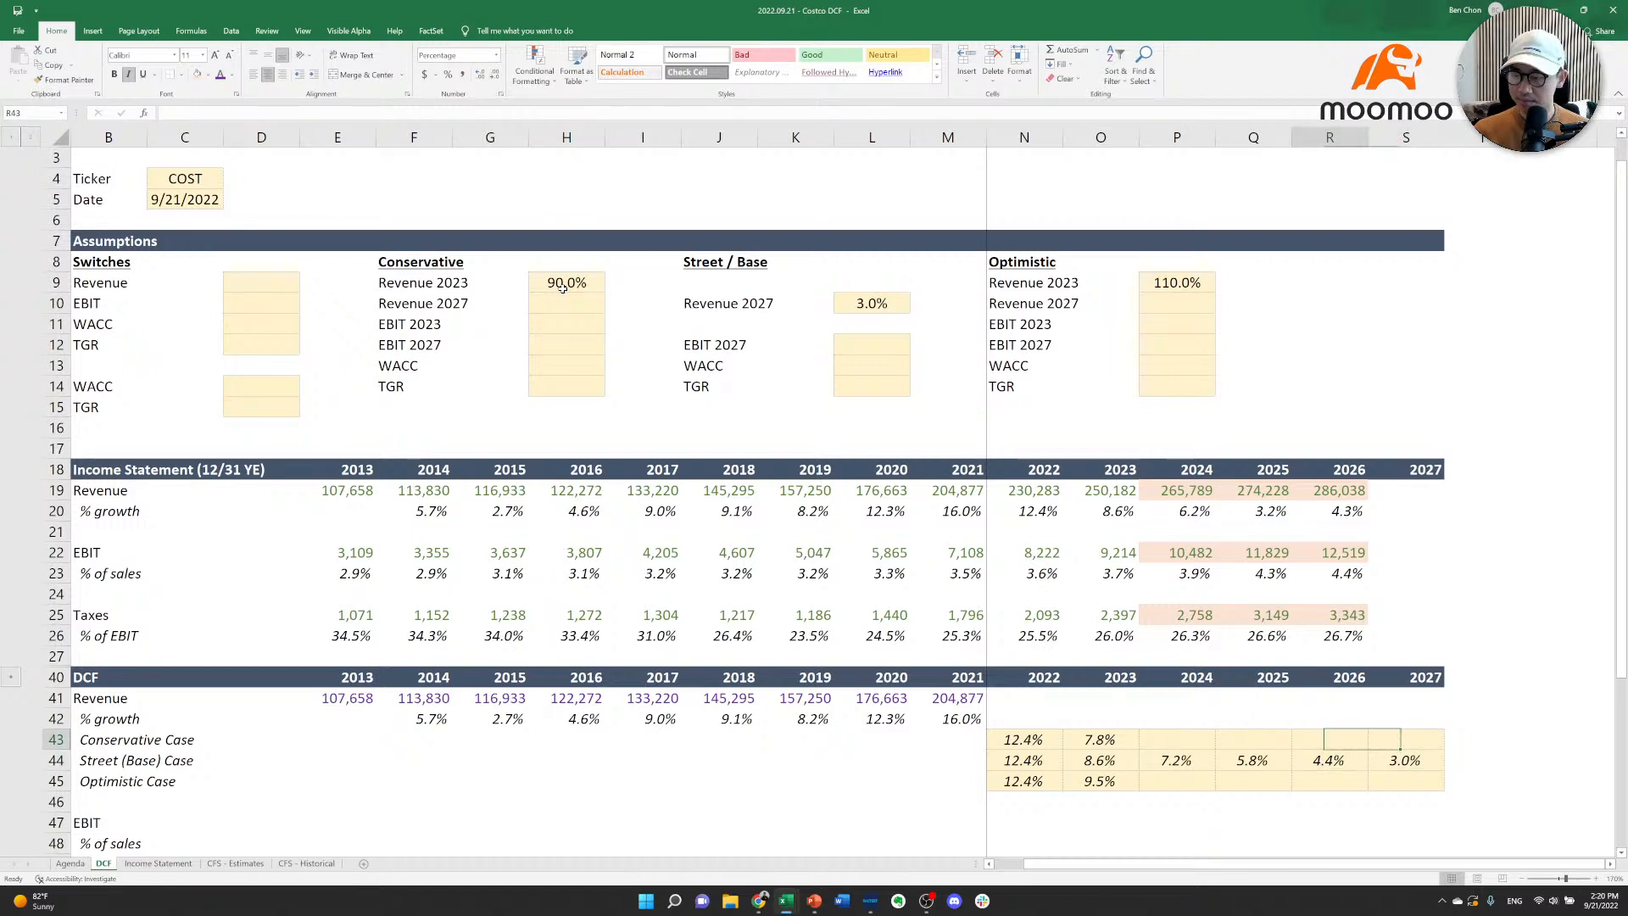
{"action": "key", "text": "Left"}
{"action": "key", "text": "Left"}
{"action": "key", "text": "Left"}
{"action": "key", "text": "Left"}
{"action": "key", "text": "Left"}
{"action": "key", "text": "Left"}
{"action": "key", "text": "Left"}
{"action": "key", "text": "Left"}
{"action": "key", "text": "Left"}
{"action": "key", "text": "Left"}
{"action": "key", "text": "Left"}
{"action": "key", "text": "Left"}
{"action": "key", "text": "Left"}
{"action": "key", "text": "Left"}
{"action": "key", "text": "Up"}
{"action": "key", "text": "Right"}
{"action": "key", "text": "Up"}
{"action": "key", "text": "Right"}
{"action": "key", "text": "Up"}
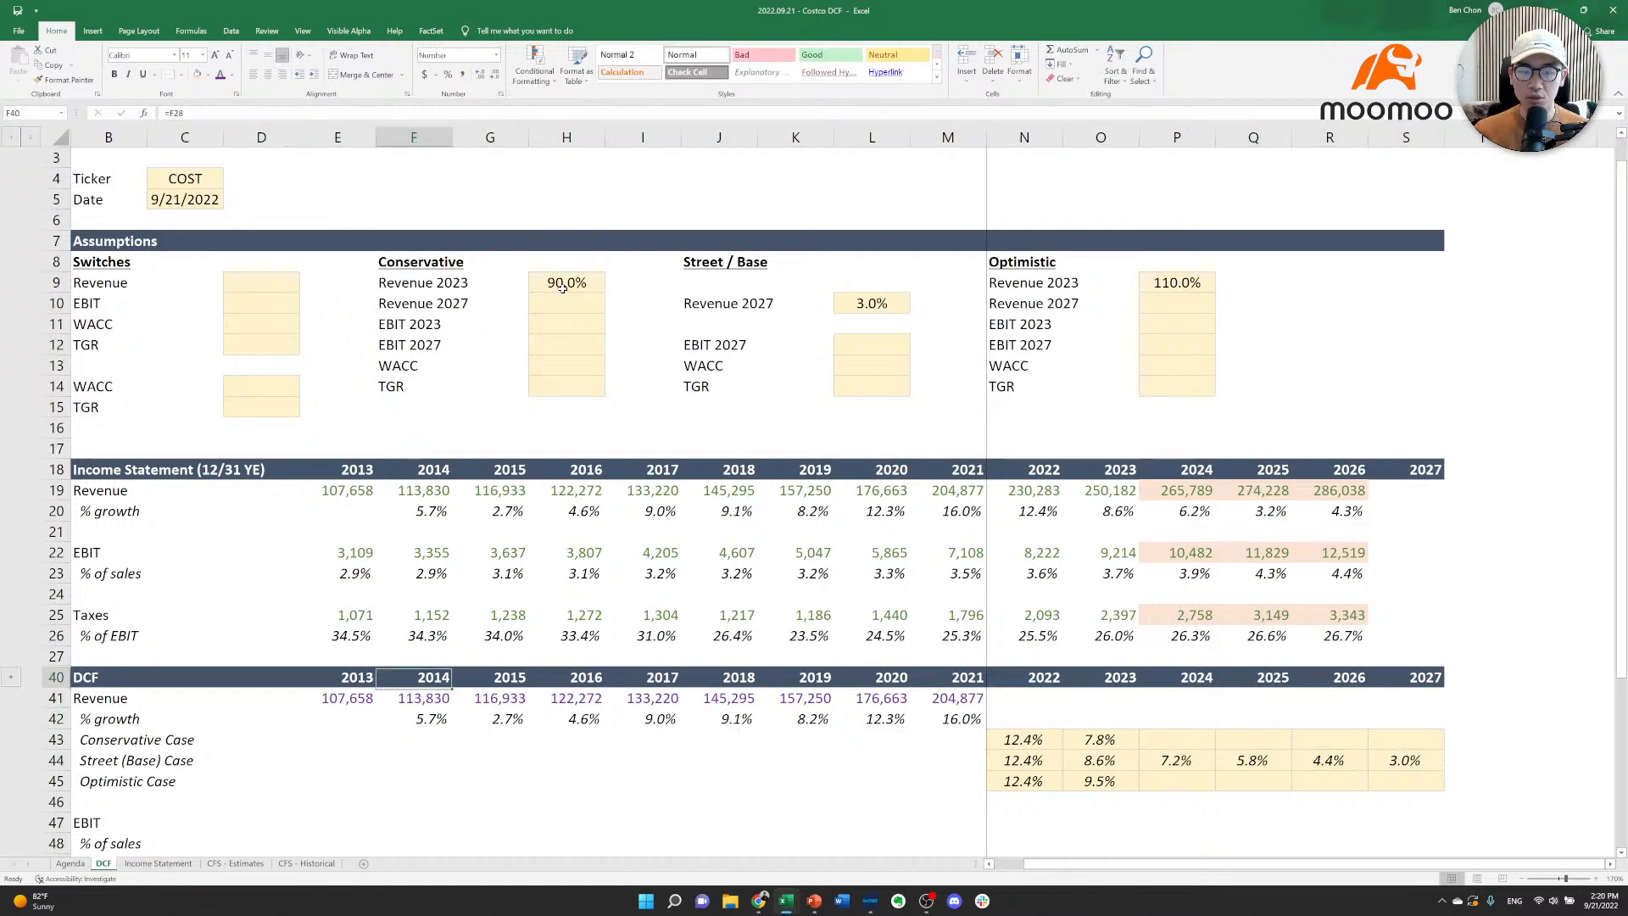
{"action": "key", "text": "Right"}
{"action": "key", "text": "Right"}
{"action": "key", "text": "Up"}
{"action": "key", "text": "Up"}
{"action": "key", "text": "Up"}
{"action": "key", "text": "Up"}
{"action": "key", "text": "Up"}
{"action": "key", "text": "Up"}
{"action": "key", "text": "Up"}
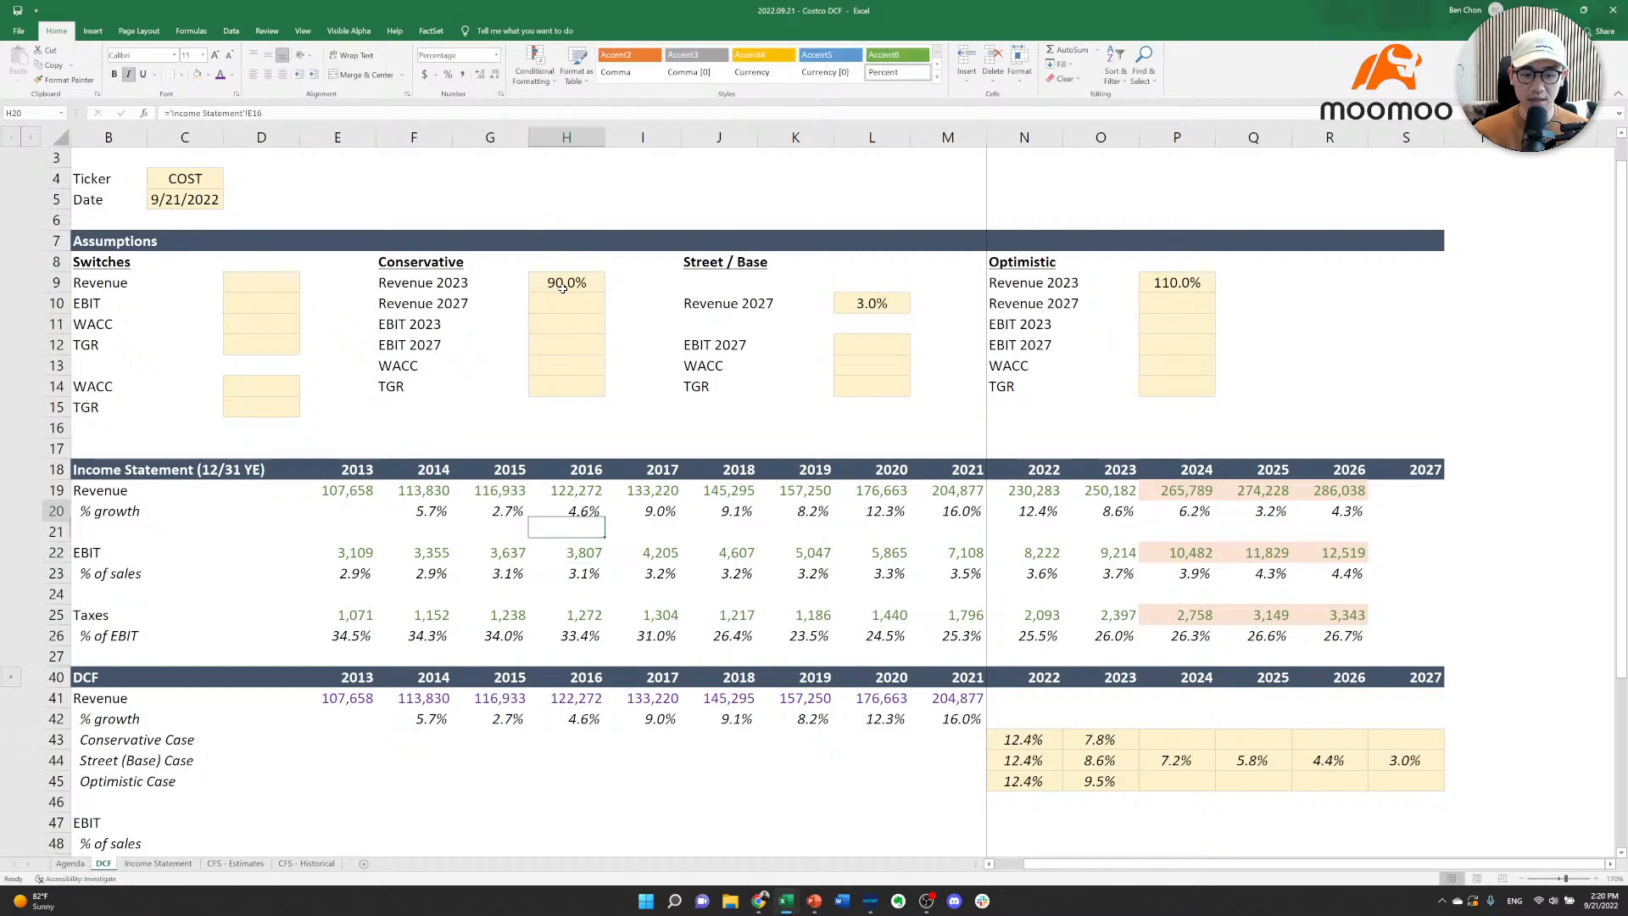
{"action": "key", "text": "Up"}
{"action": "key", "text": "Up"}
{"action": "key", "text": "Down"}
{"action": "key", "text": "Down"}
{"action": "key", "text": "Down"}
{"action": "key", "text": "Down"}
{"action": "key", "text": "Down"}
{"action": "key", "text": "Down"}
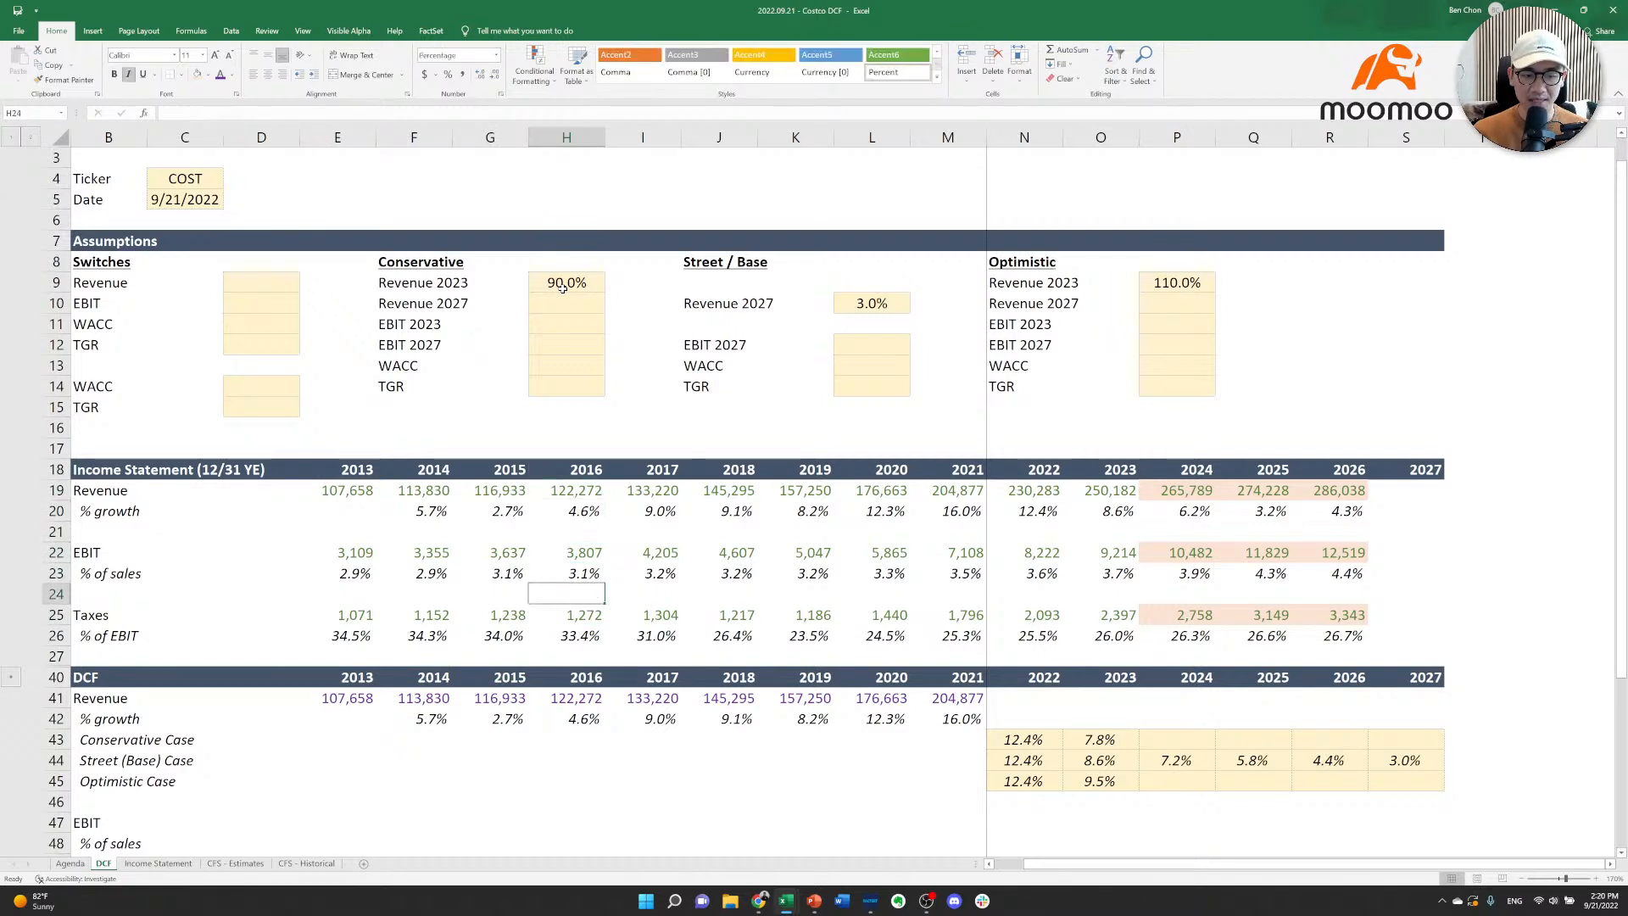
{"action": "key", "text": "Down"}
{"action": "key", "text": "Down"}
{"action": "key", "text": "Down"}
{"action": "key", "text": "Down"}
{"action": "key", "text": "Down"}
{"action": "key", "text": "Down"}
{"action": "key", "text": "Down"}
{"action": "key", "text": "Right"}
{"action": "key", "text": "Right"}
{"action": "key", "text": "Right"}
{"action": "key", "text": "Right"}
{"action": "key", "text": "Right"}
{"action": "key", "text": "Right"}
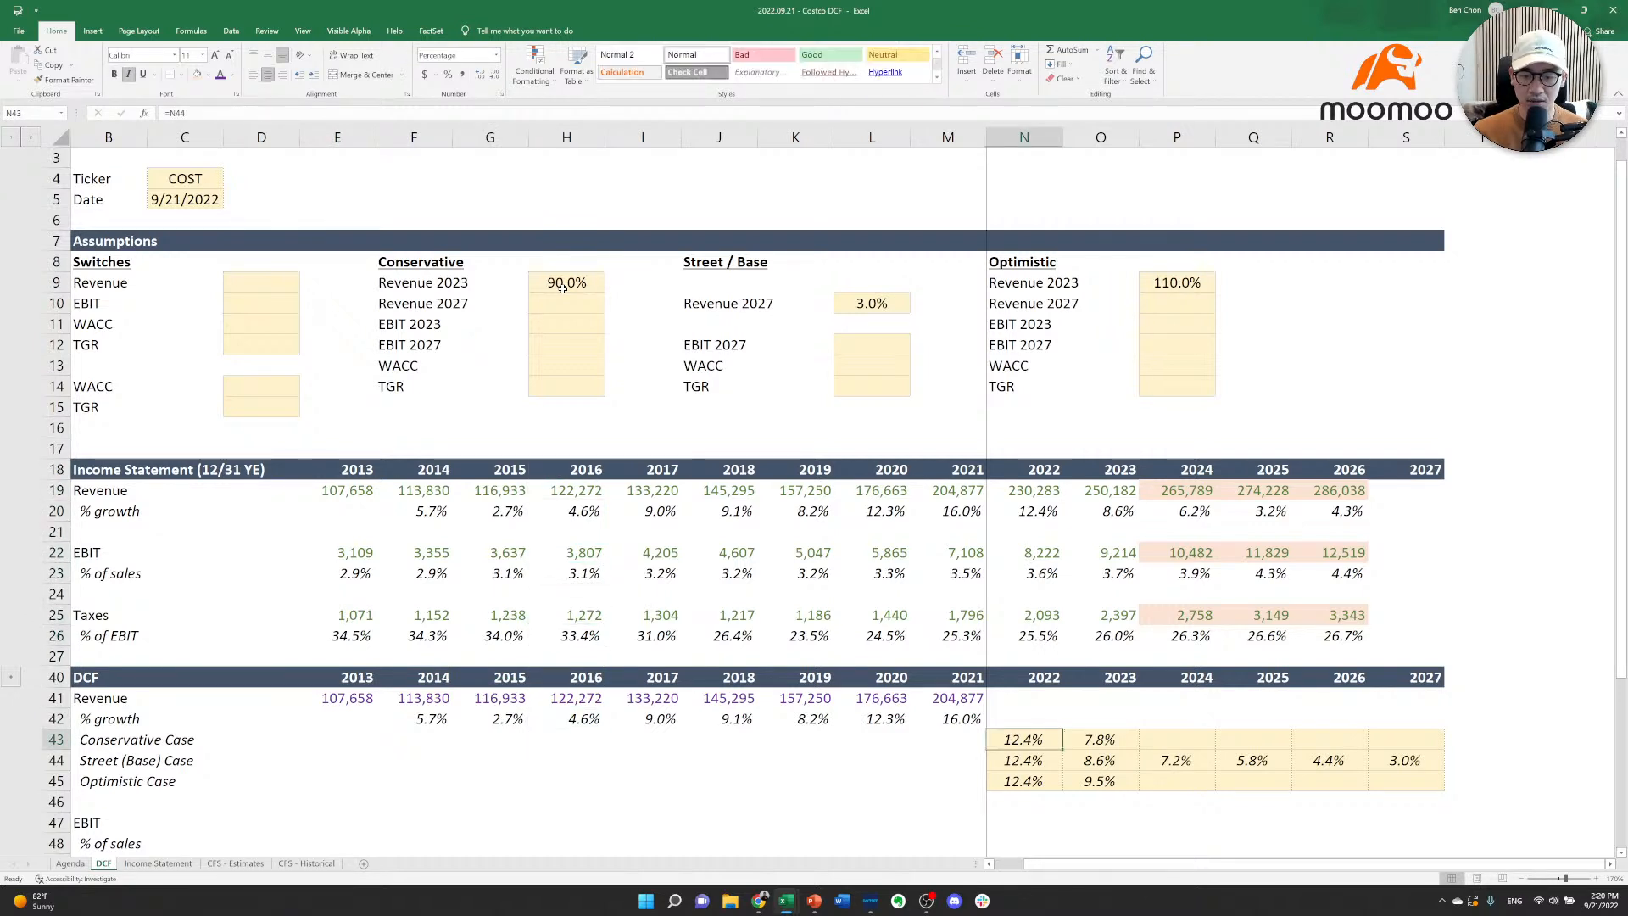
{"action": "key", "text": "Up"}
{"action": "key", "text": "Up"}
{"action": "key", "text": "Left"}
{"action": "key", "text": "Left"}
{"action": "key", "text": "Left"}
{"action": "key", "text": "Left"}
{"action": "key", "text": "Left"}
{"action": "key", "text": "Left"}
{"action": "key", "text": "Left"}
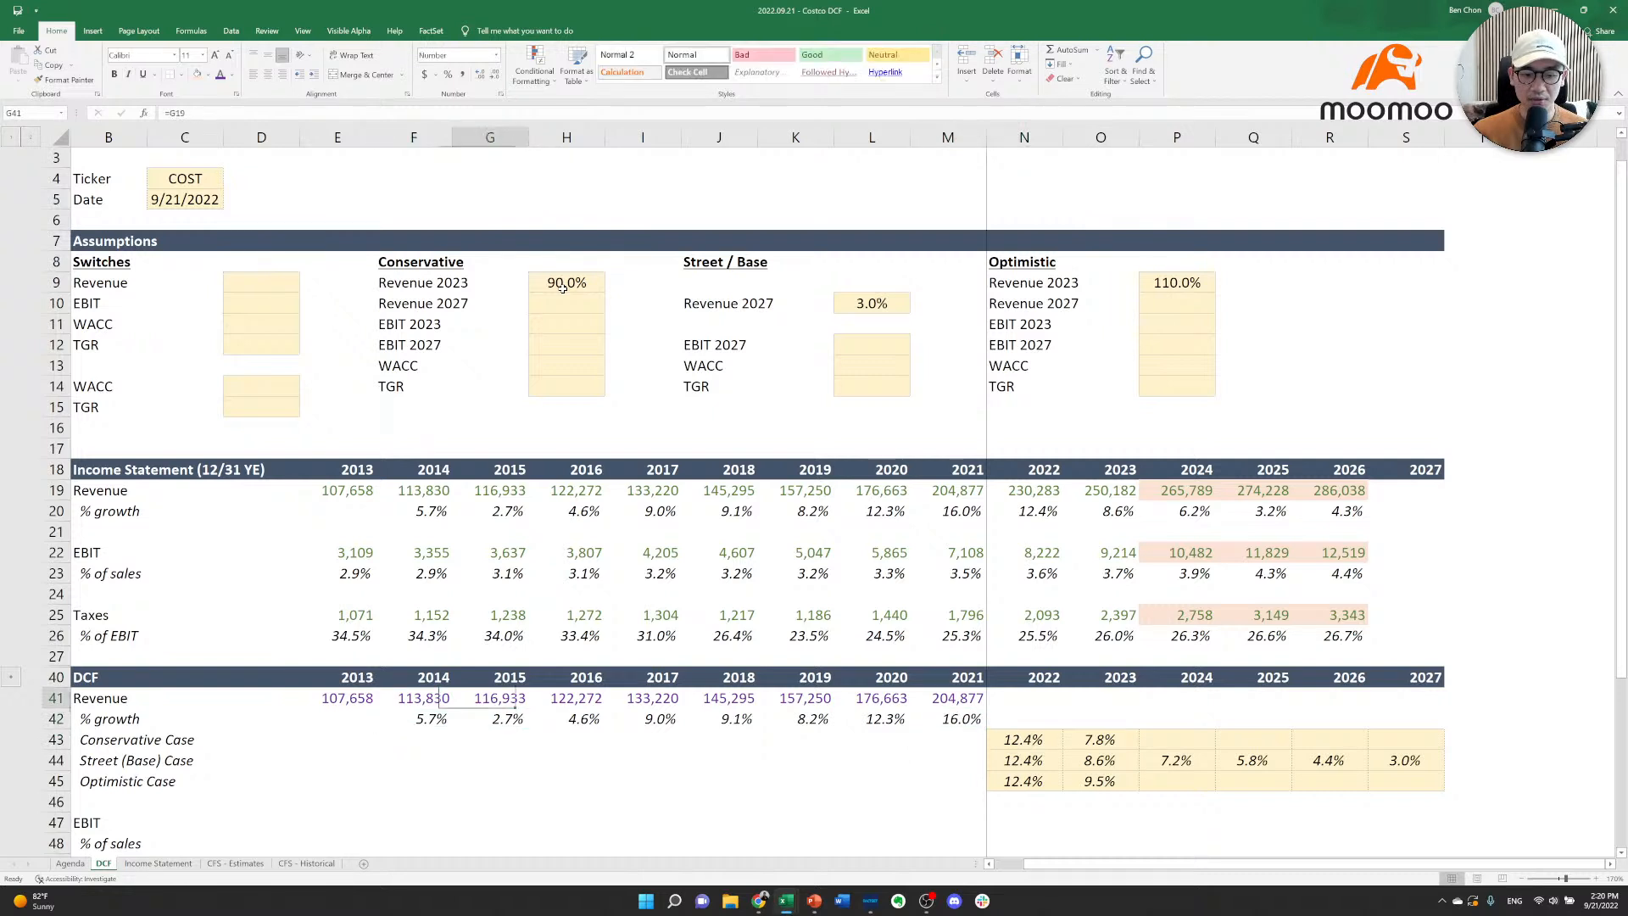
{"action": "key", "text": "Right"}
{"action": "key", "text": "Right"}
{"action": "key", "text": "Down"}
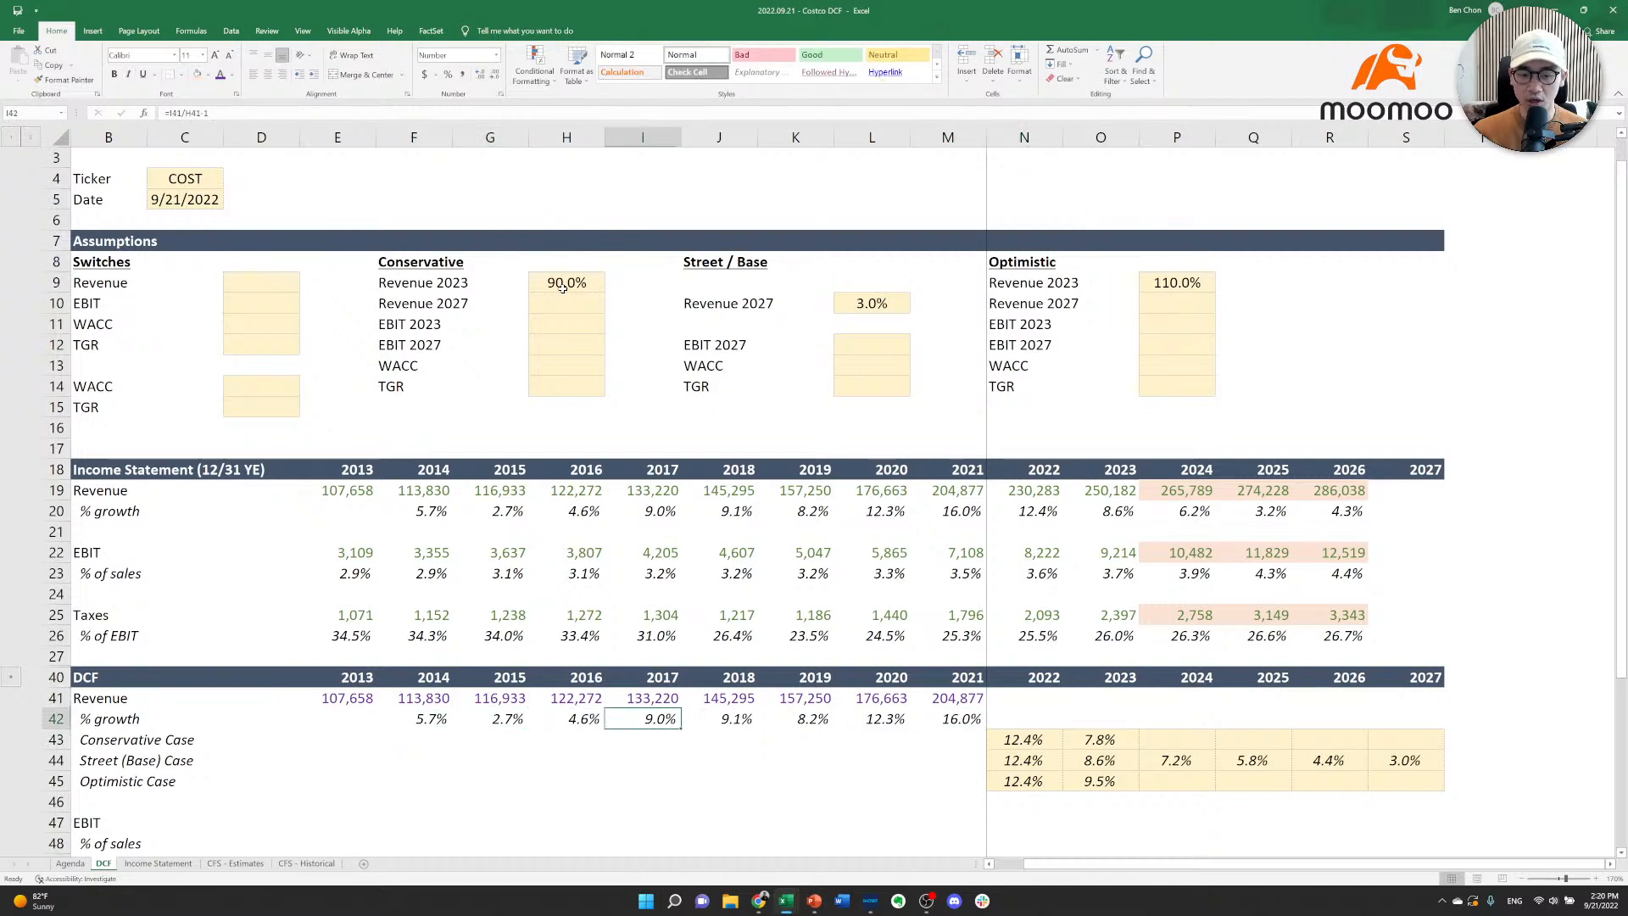
{"action": "key", "text": "Right"}
{"action": "key", "text": "Left"}
{"action": "key", "text": "Left"}
Set the Revenue 2027 assumption to 1% for the Conservative scenario and 5% for the Optimistic scenario.
{"action": "key", "text": "Up"}
{"action": "key", "text": "Up"}
{"action": "key", "text": "Up"}
{"action": "key", "text": "Up"}
{"action": "key", "text": "Up"}
{"action": "key", "text": "Up"}
{"action": "key", "text": "Up"}
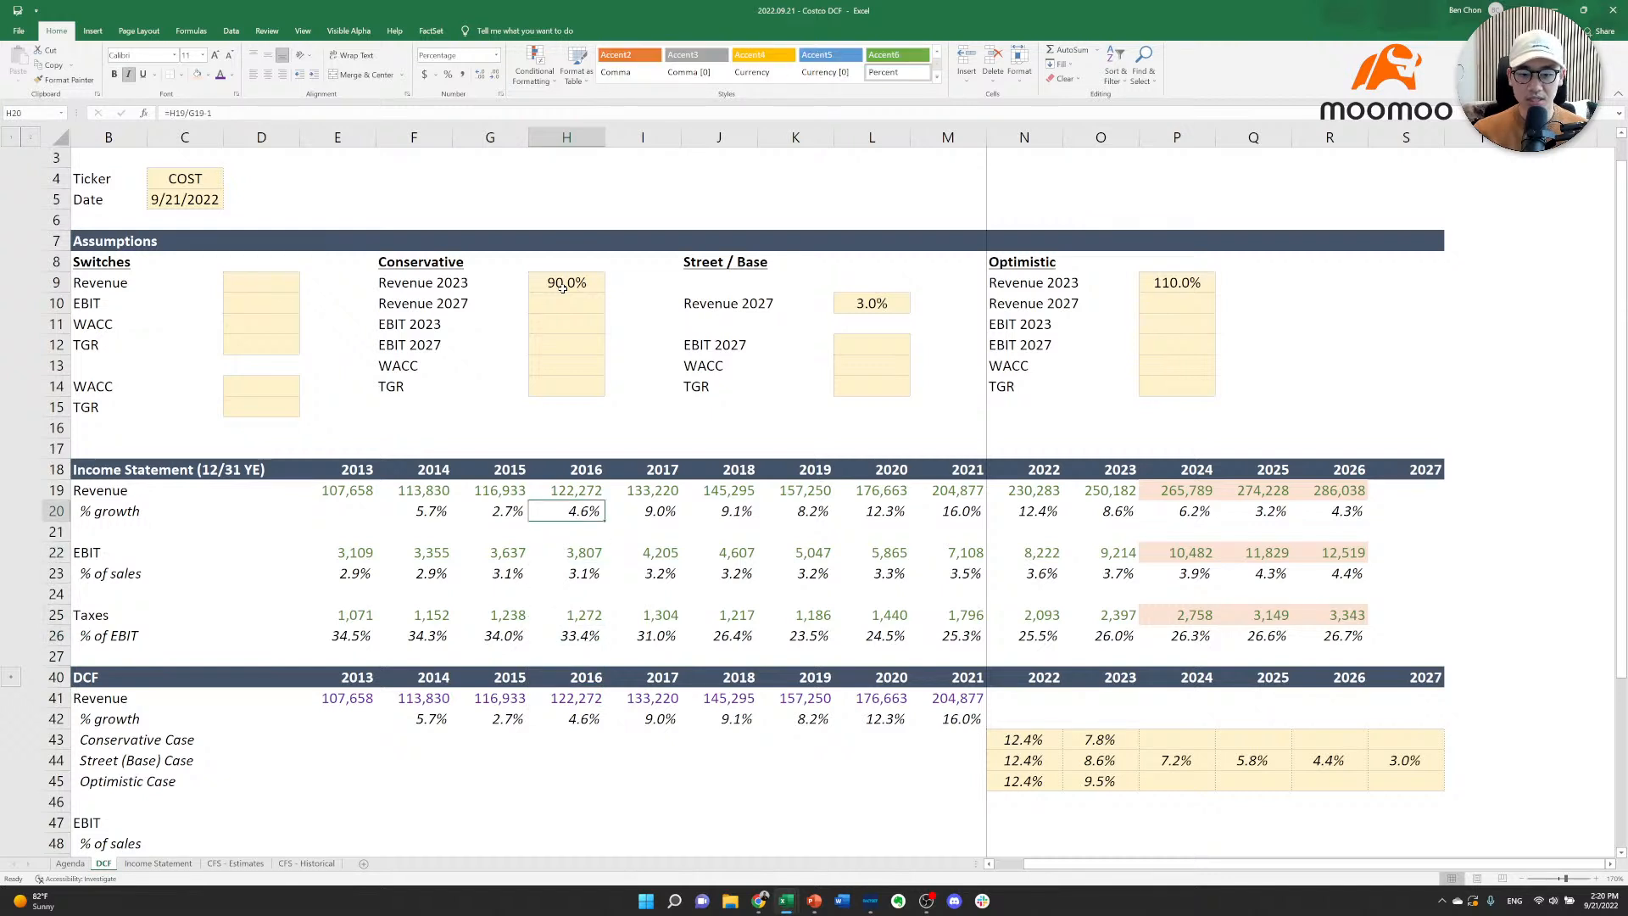
{"action": "key", "text": "Up"}
{"action": "key", "text": "Up"}
{"action": "key", "text": "Up"}
{"action": "key", "text": "Up"}
{"action": "key", "text": "Up"}
{"action": "key", "text": "Up"}
{"action": "key", "text": "Up"}
{"action": "key", "text": "Up"}
{"action": "key", "text": "Up"}
{"action": "key", "text": "Up"}
{"action": "key", "text": "Up"}
{"action": "key", "text": "Up"}
{"action": "key", "text": "Up"}
{"action": "key", "text": "Down"}
{"action": "type", "text": "1"}
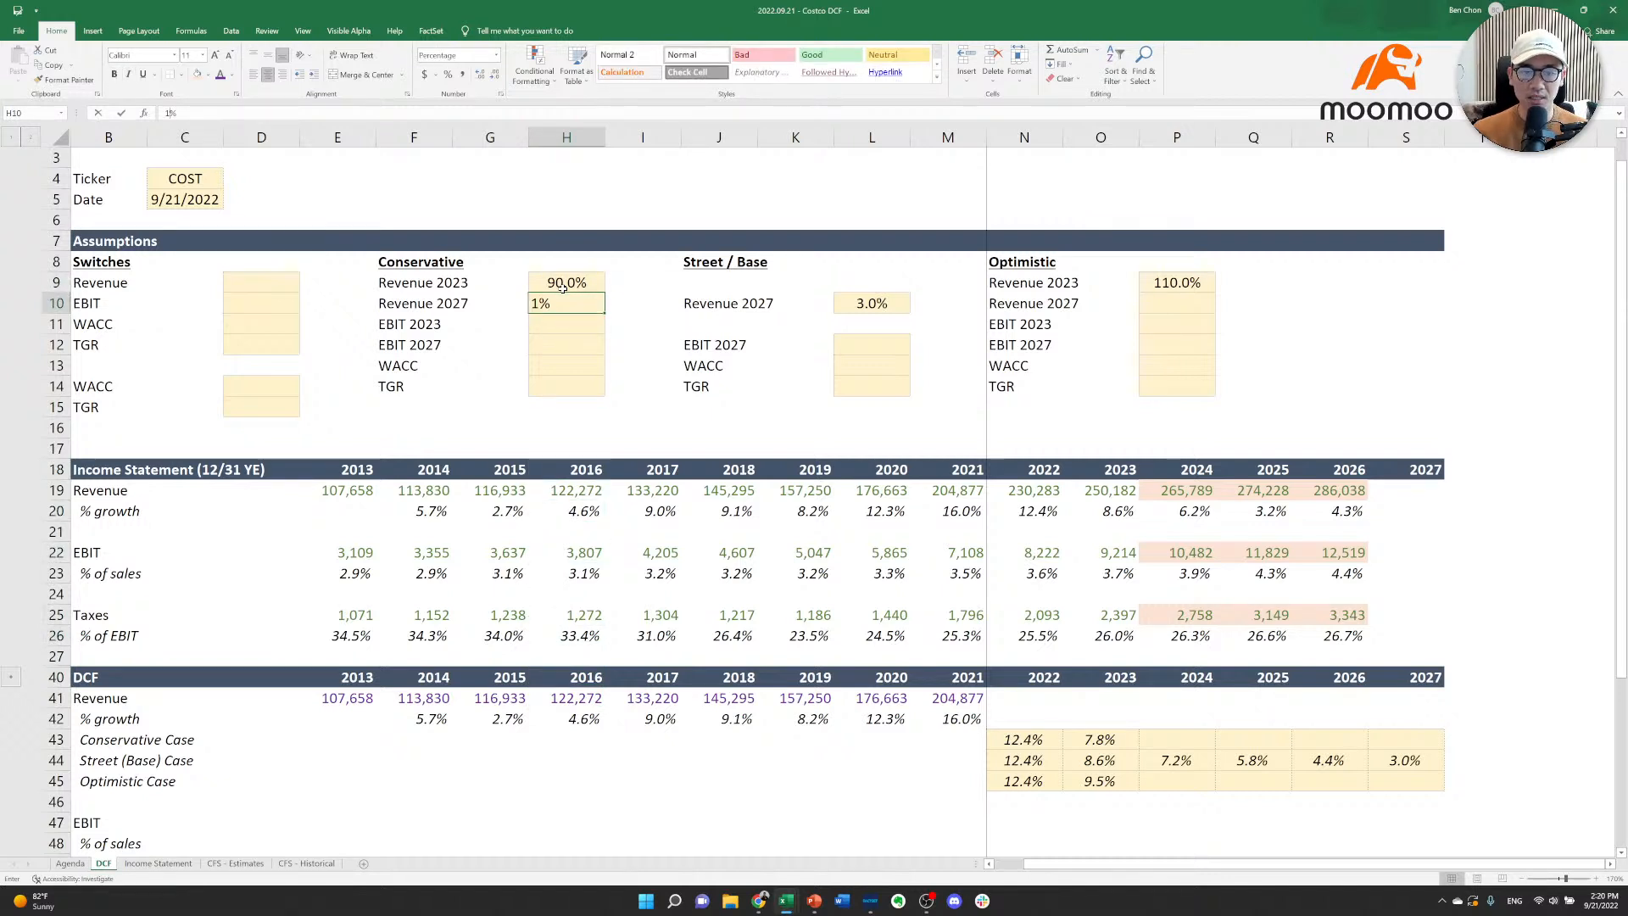
{"action": "key", "text": "Right"}
{"action": "key", "text": "Right"}
{"action": "key", "text": "Right"}
{"action": "key", "text": "Right"}
{"action": "key", "text": "Right"}
{"action": "key", "text": "Right"}
{"action": "key", "text": "Right"}
{"action": "key", "text": "Right"}
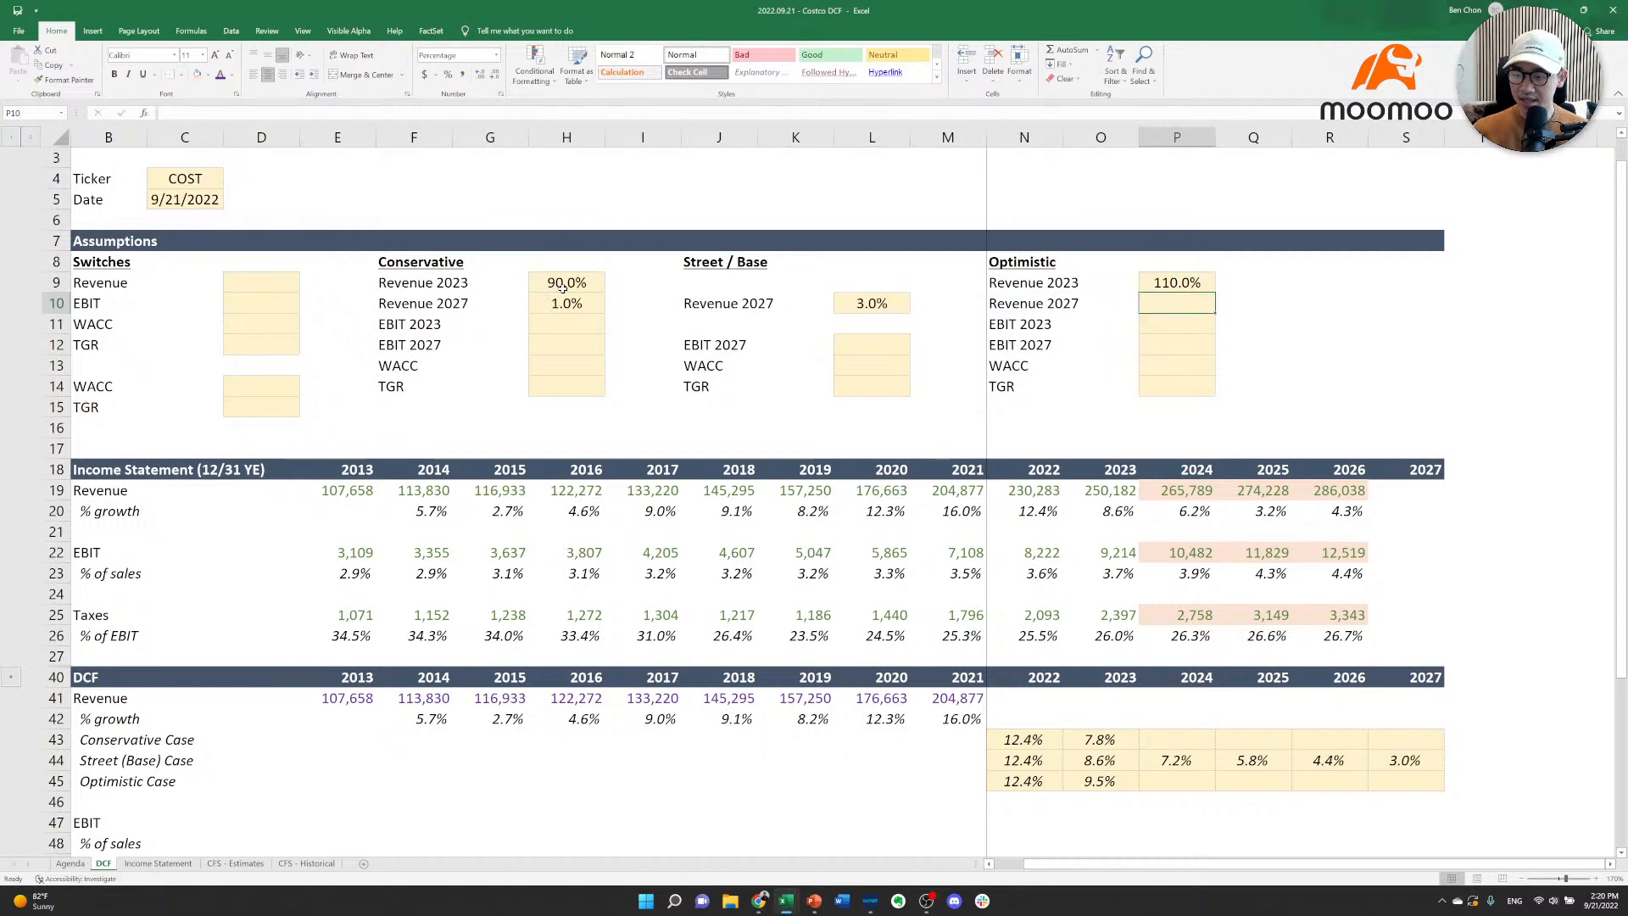
{"action": "type", "text": "5"}
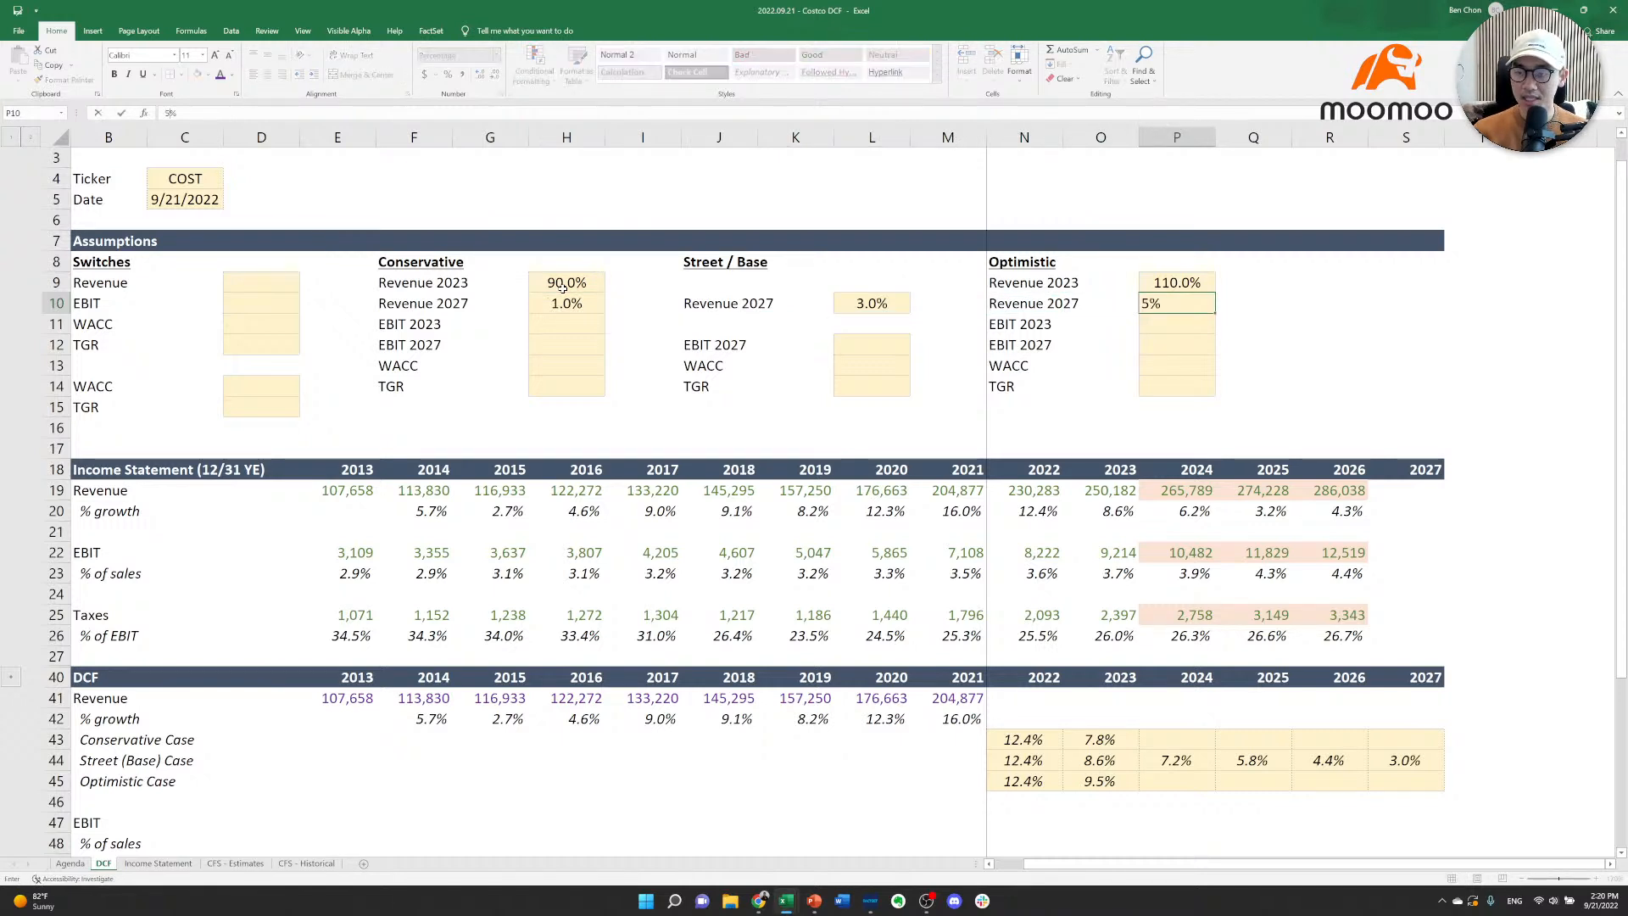
{"action": "key", "text": "Right"}
Change the font colour of the 2027 Street (Base) Case growth rate in the DCF section to purple.
{"action": "key", "text": "Down"}
{"action": "key", "text": "Down"}
{"action": "key", "text": "Down"}
{"action": "key", "text": "Down"}
{"action": "key", "text": "Down"}
{"action": "key", "text": "Down"}
{"action": "key", "text": "Down"}
{"action": "key", "text": "Down"}
{"action": "key", "text": "Down"}
{"action": "key", "text": "Down"}
{"action": "key", "text": "Down"}
{"action": "key", "text": "Down"}
{"action": "key", "text": "Down"}
{"action": "key", "text": "Down"}
{"action": "key", "text": "Down"}
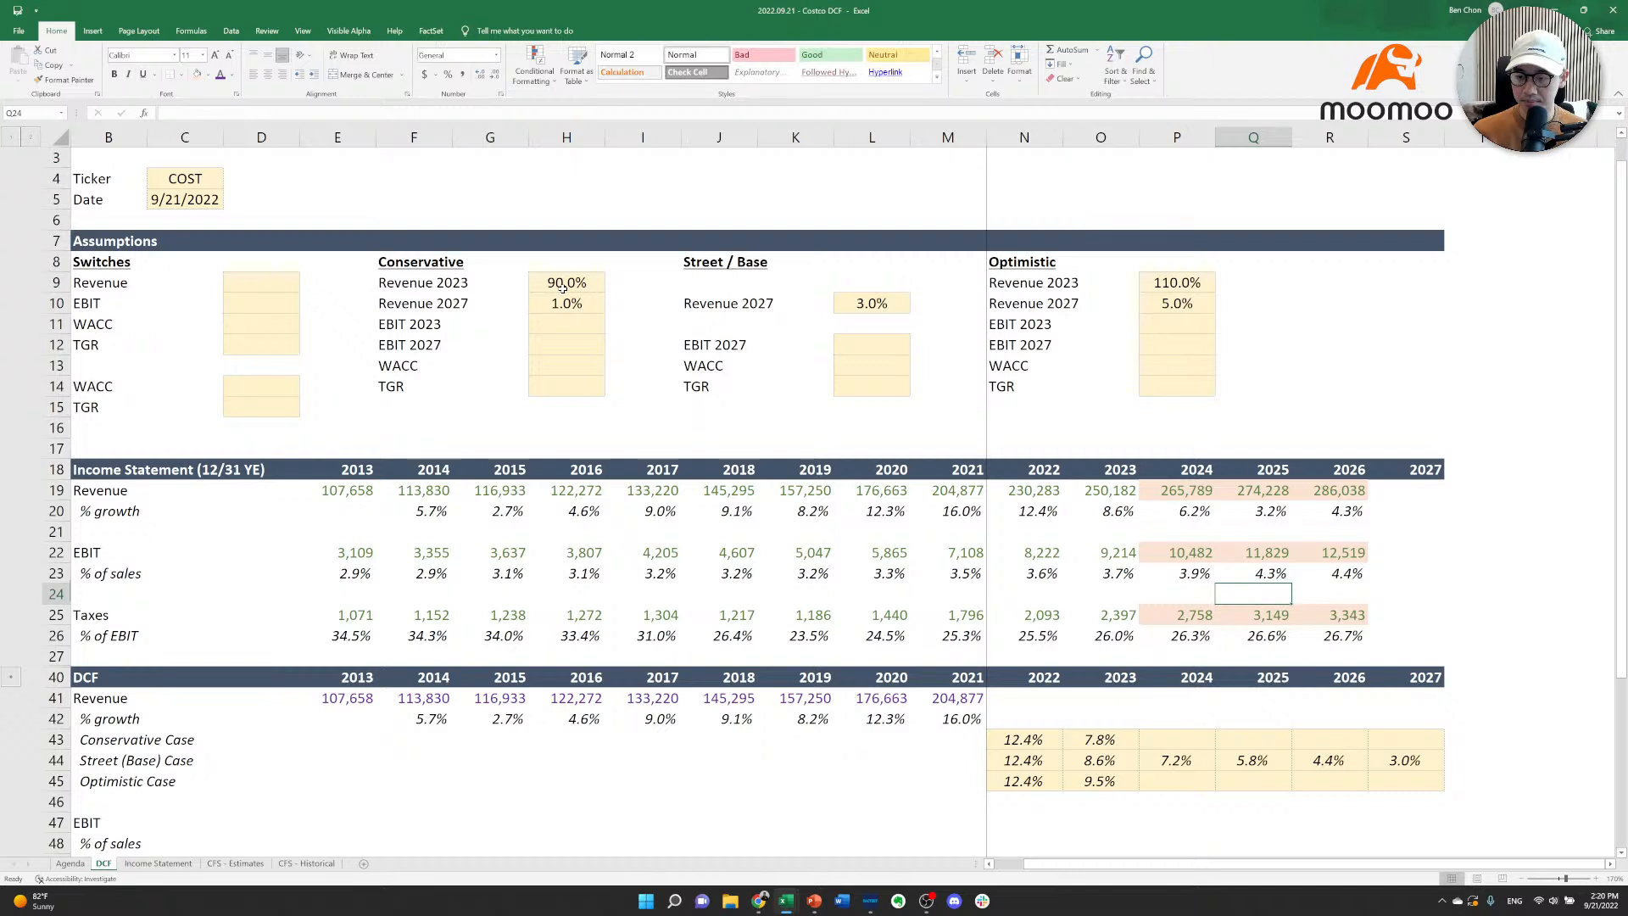
{"action": "key", "text": "Right"}
{"action": "key", "text": "Right"}
{"action": "key", "text": "Down"}
{"action": "key", "text": "Down"}
{"action": "key", "text": "Down"}
{"action": "key", "text": "Down"}
{"action": "key", "text": "Down"}
{"action": "key", "text": "Down"}
{"action": "key", "text": "Down"}
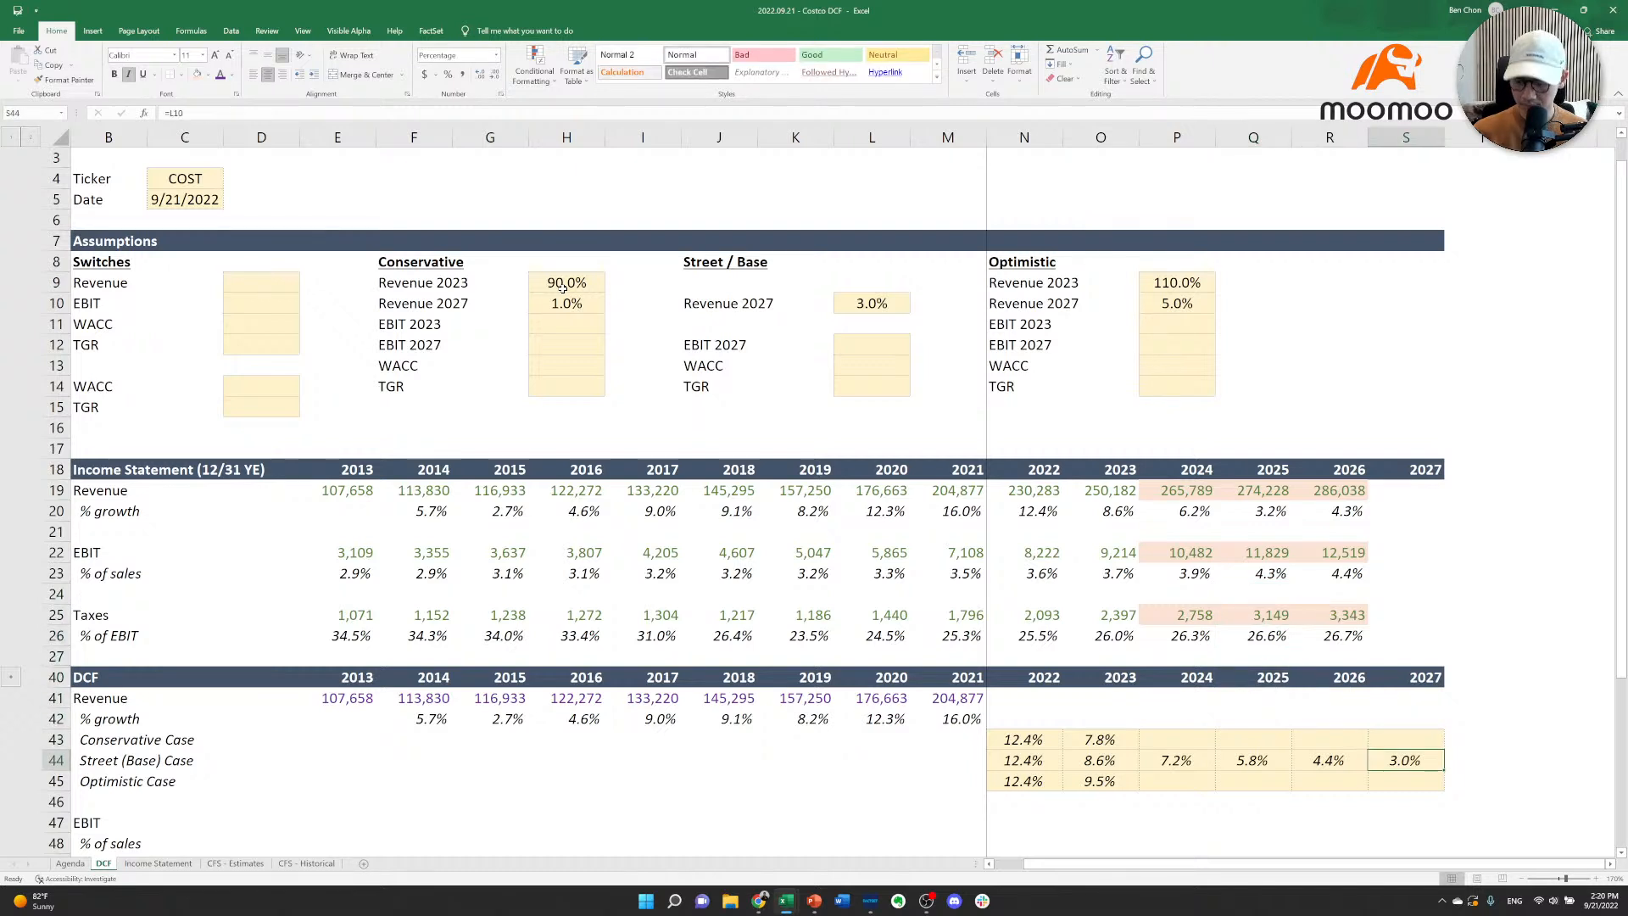
{"action": "key", "text": "alt+h"}
{"action": "key", "text": "f"}
{"action": "key", "text": "c"}
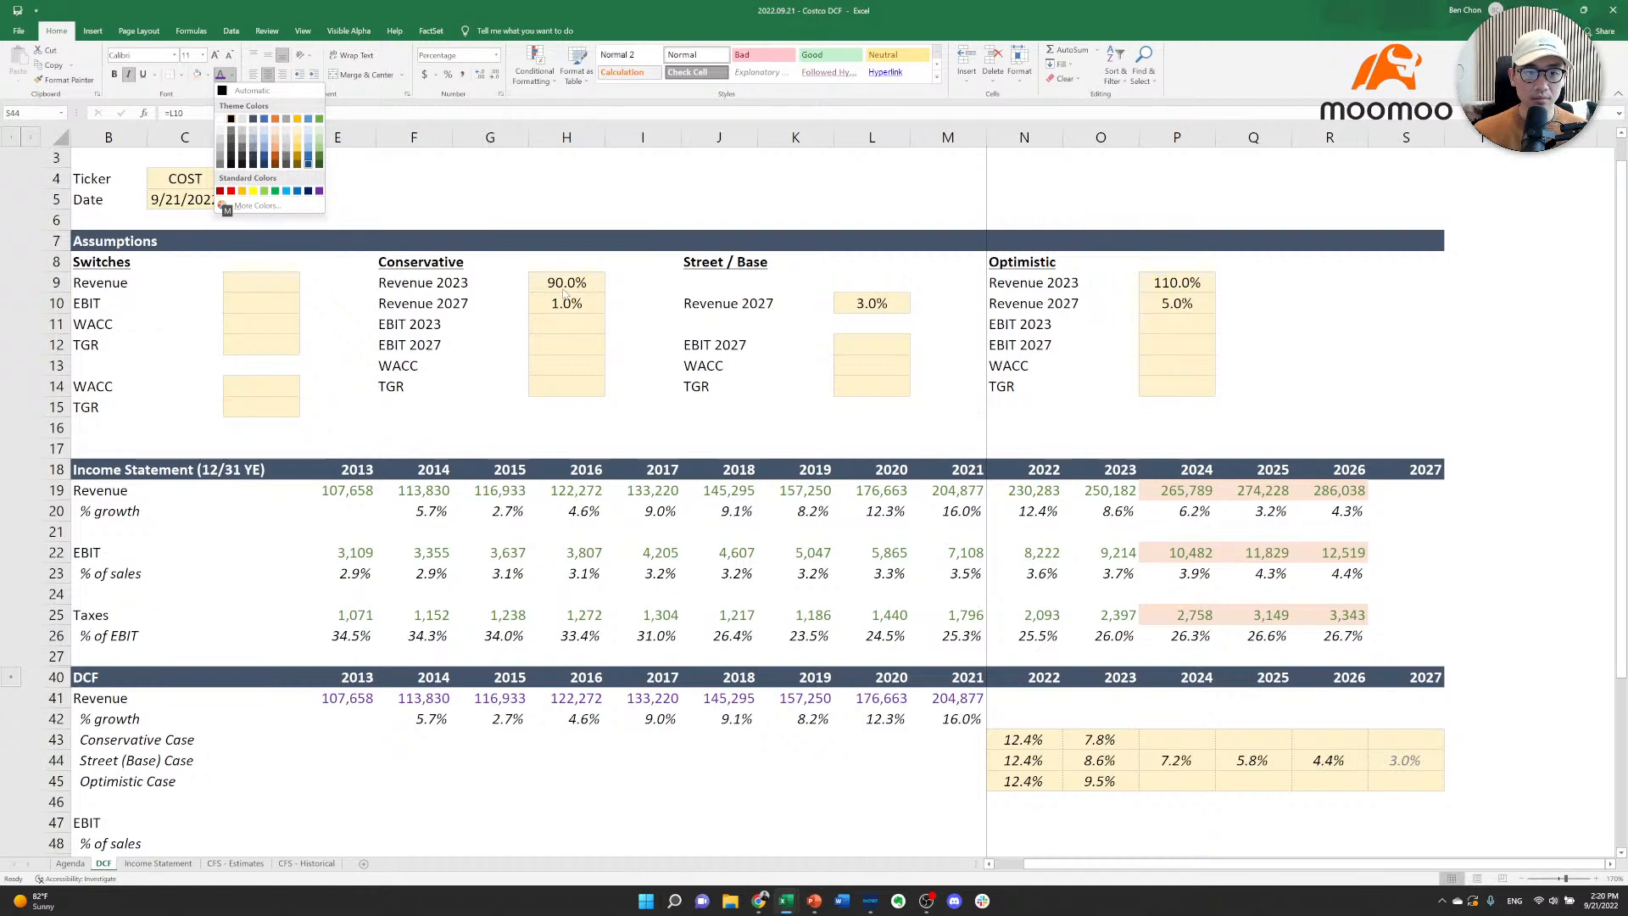
{"action": "key", "text": "Return"}
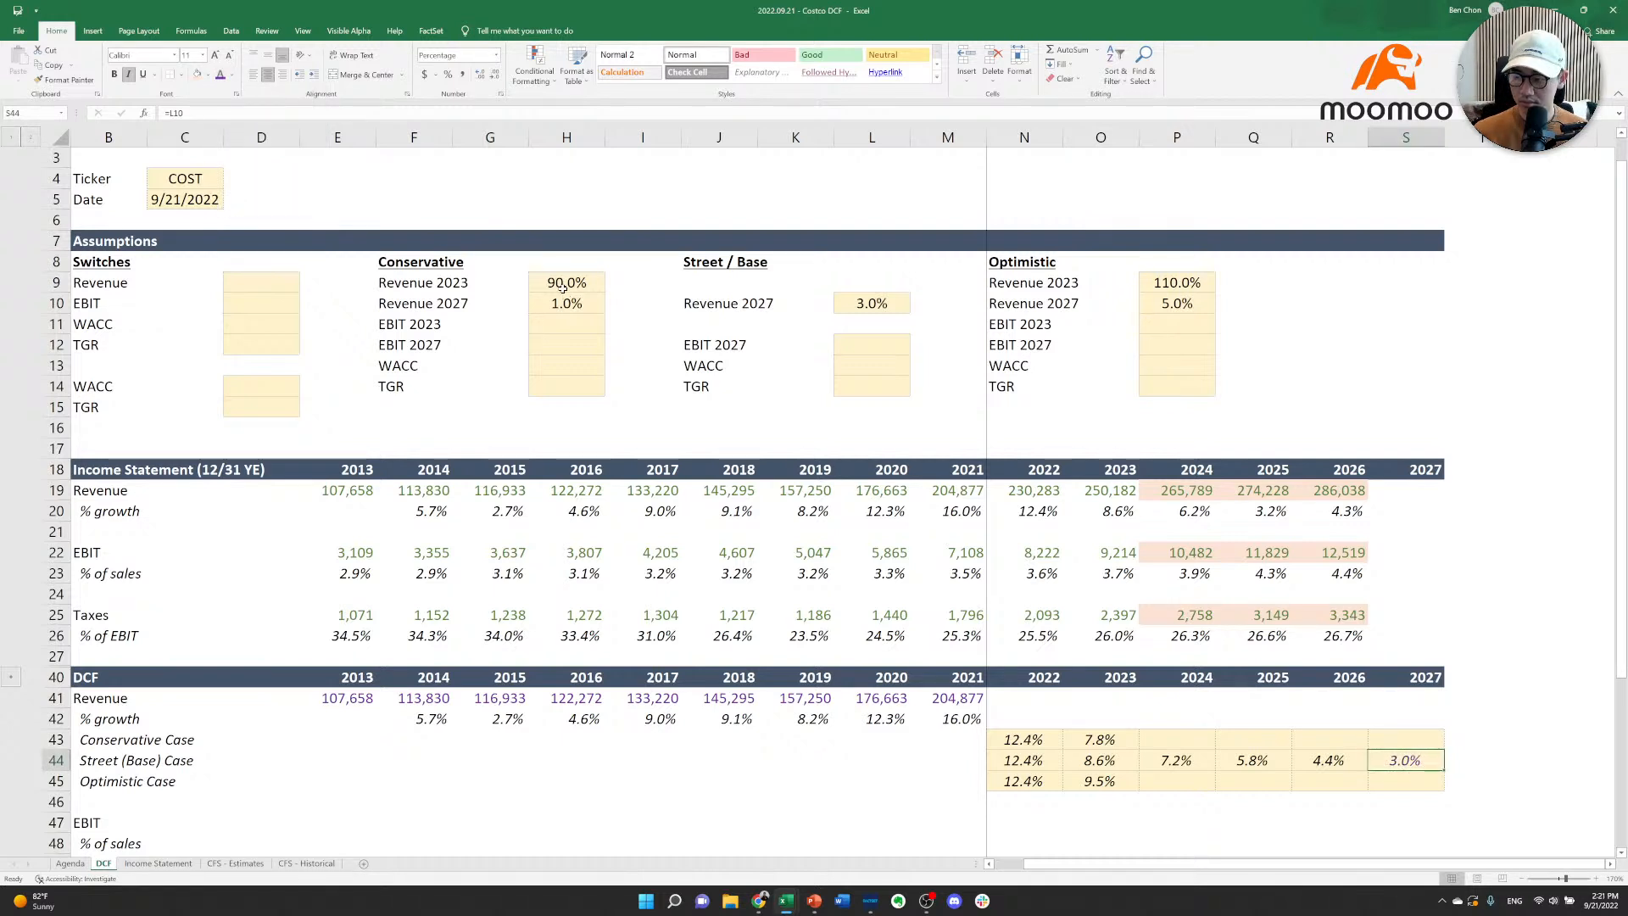
Copy the purple formatting of the 2027 Street (Base) Case cell to all three 2027 scenario growth cells, S43:S45.
{"action": "key", "text": "ctrl+c"}
{"action": "key", "text": "Up"}
{"action": "key", "text": "shift+Down"}
{"action": "key", "text": "shift+Down"}
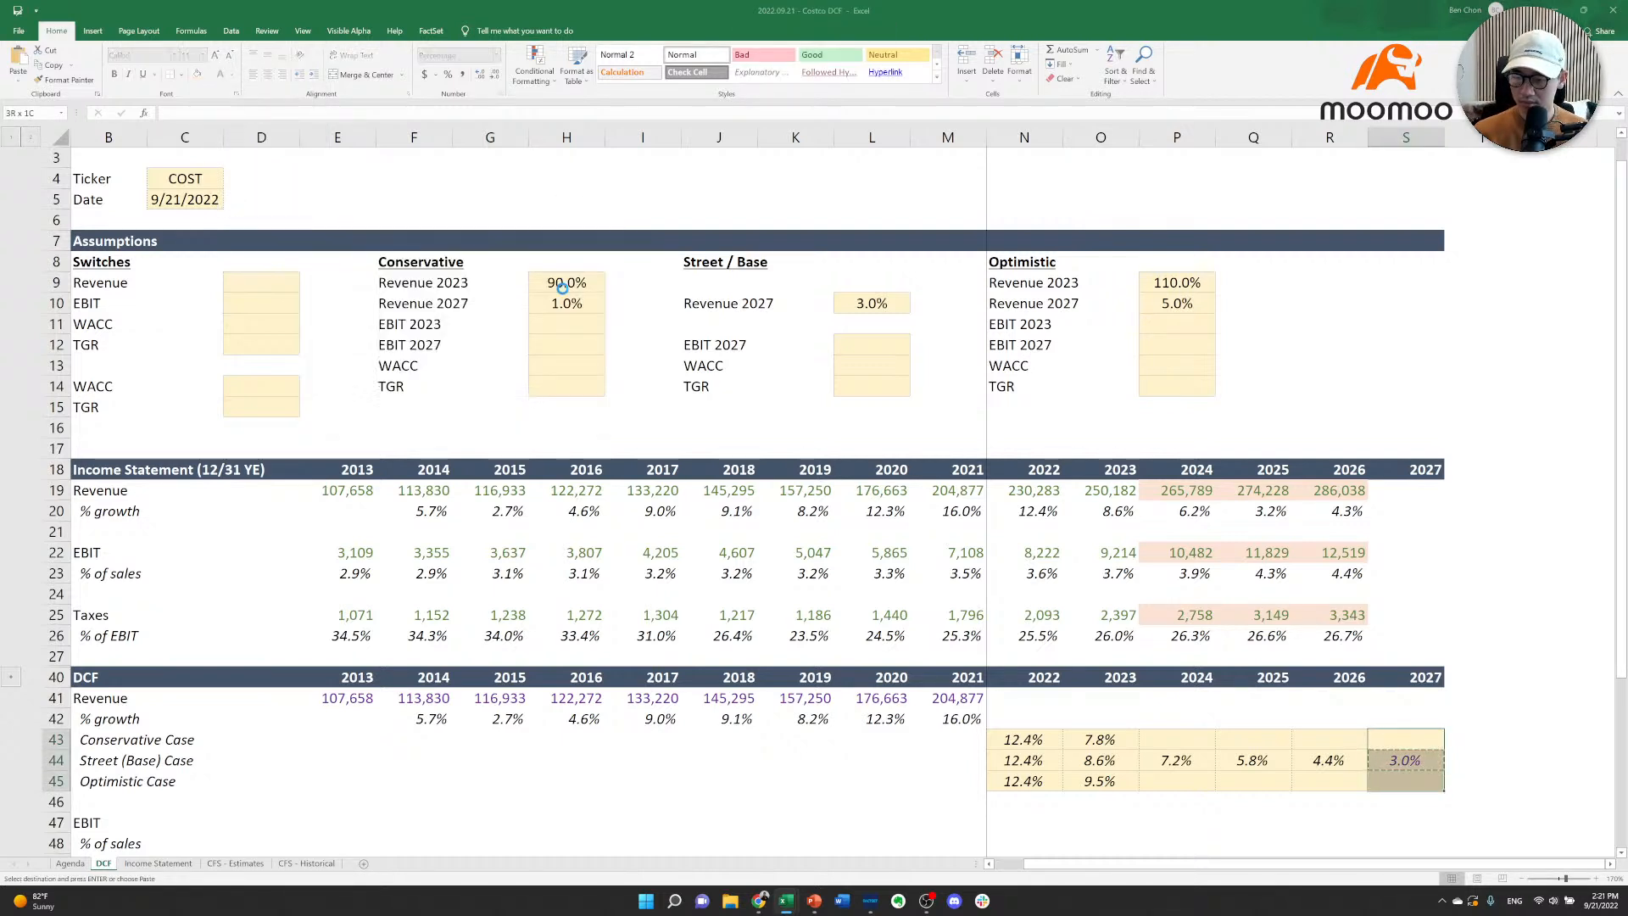
{"action": "key", "text": "t"}
{"action": "key", "text": "Return"}
Paste the same purple formatting onto the 2022 growth rates of all three scenarios, N43:N45.
{"action": "key", "text": "ctrl+Left"}
{"action": "key", "text": "Left"}
{"action": "key", "text": "Down"}
{"action": "key", "text": "Up"}
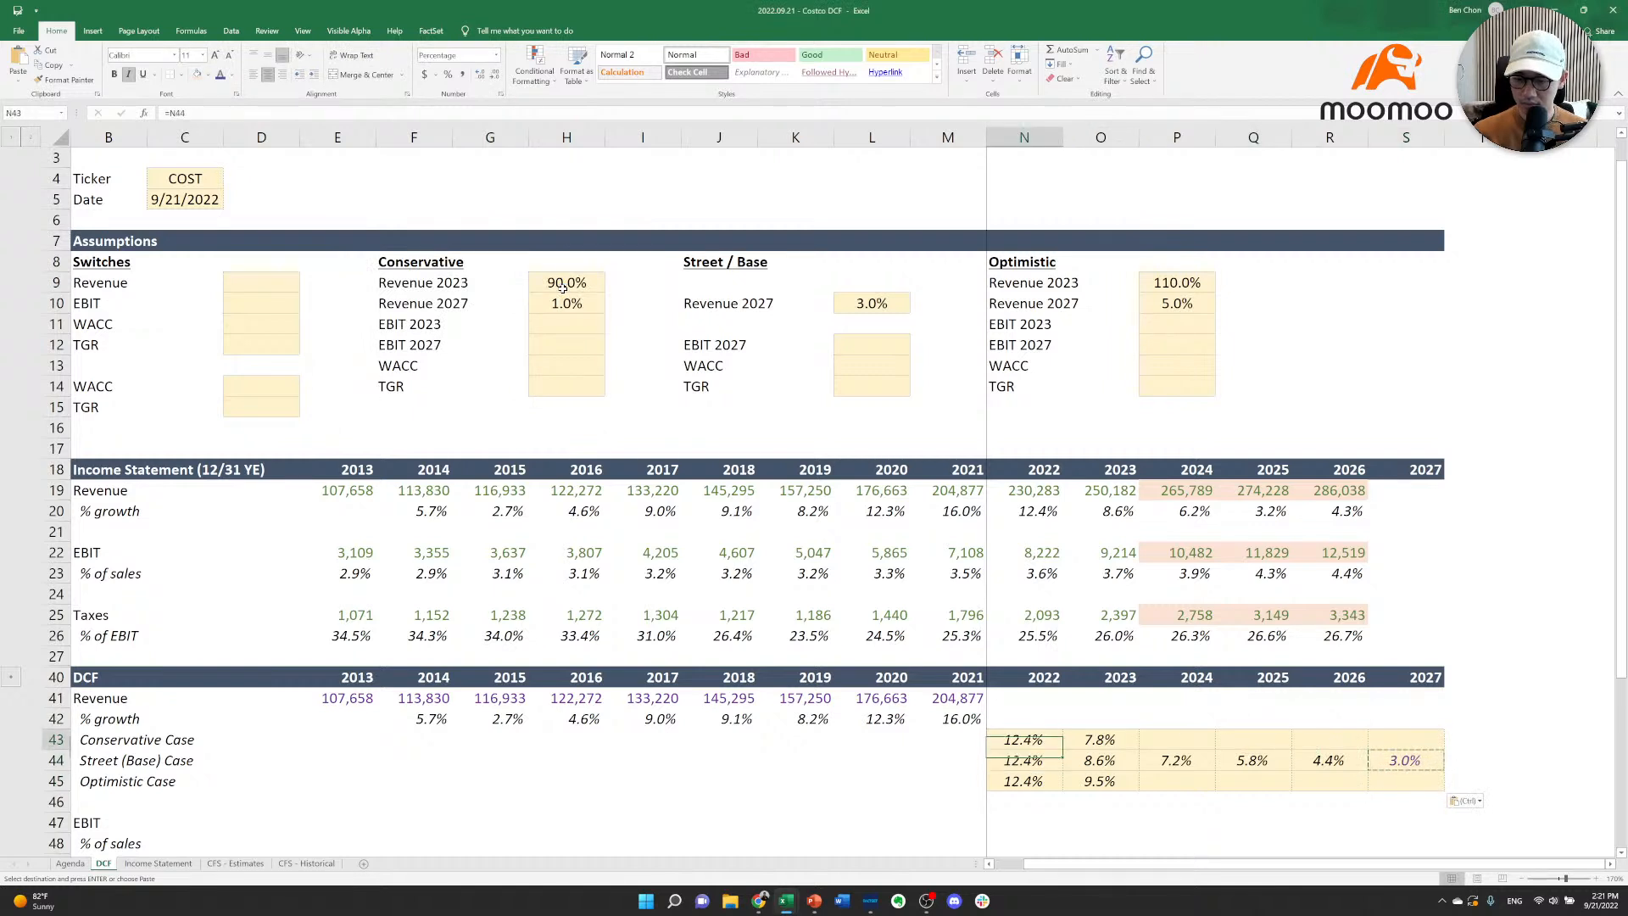
{"action": "key", "text": "shift+Down"}
{"action": "key", "text": "shift+Down"}
{"action": "key", "text": "ctrl+alt+v"}
{"action": "key", "text": "t"}
{"action": "key", "text": "Return"}
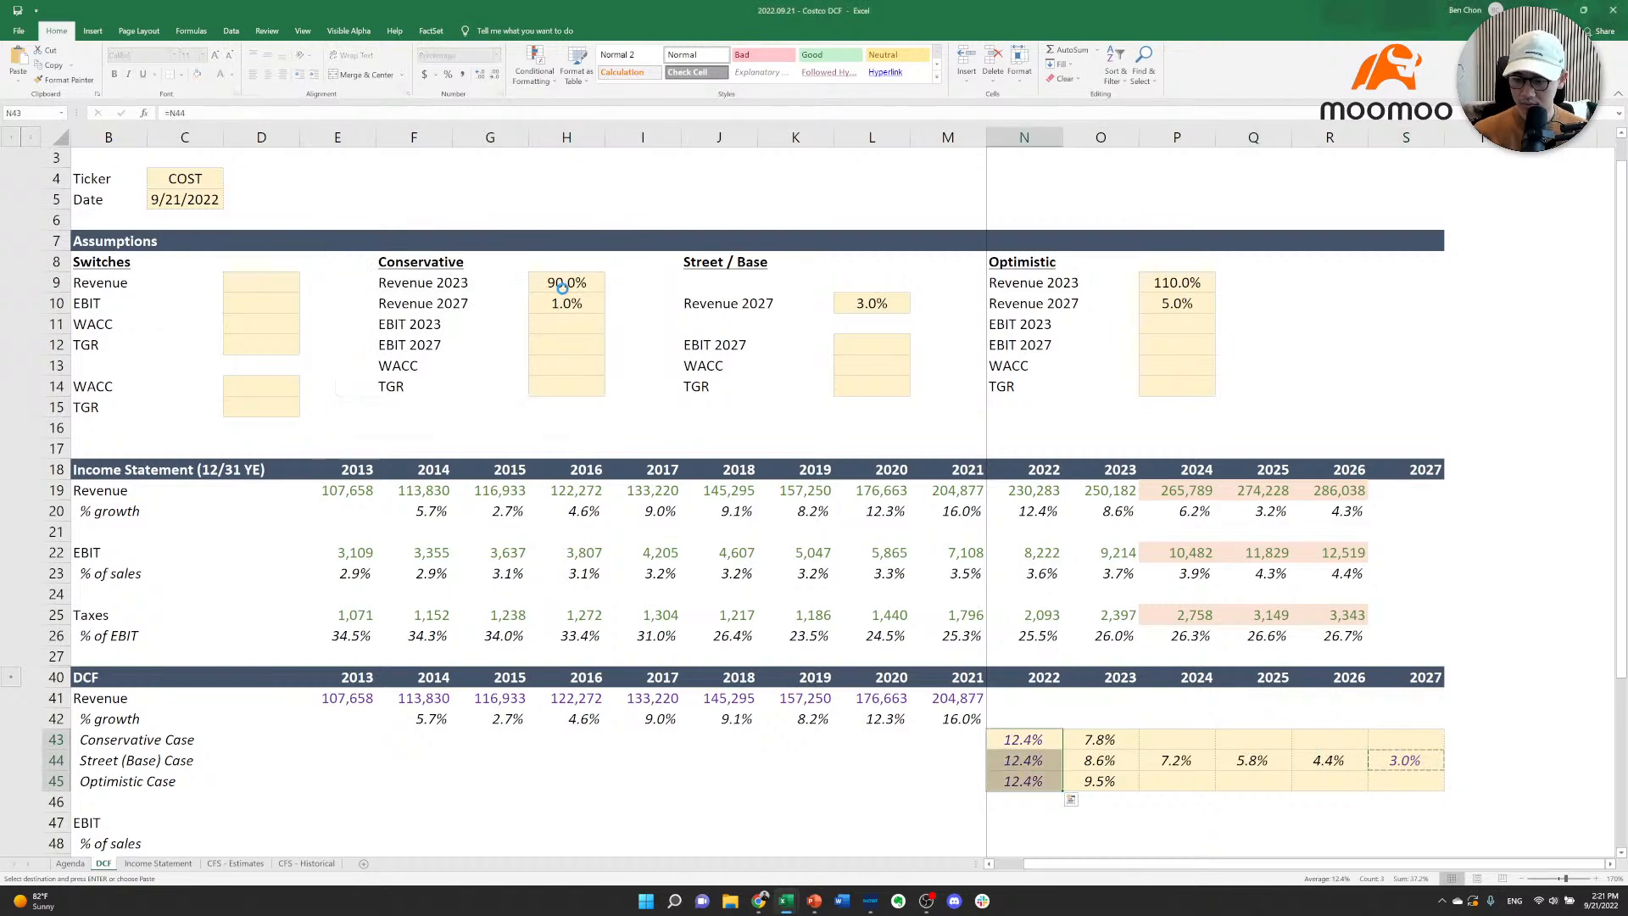
Copy the purple formatting of the 2022 Street (Base) Case growth rate onto the 2023 Street (Base) Case cell, O44.
{"action": "key", "text": "Down"}
{"action": "key", "text": "Right"}
{"action": "type", "text": "=O20"}
{"action": "key", "text": "ctrl+Return"}
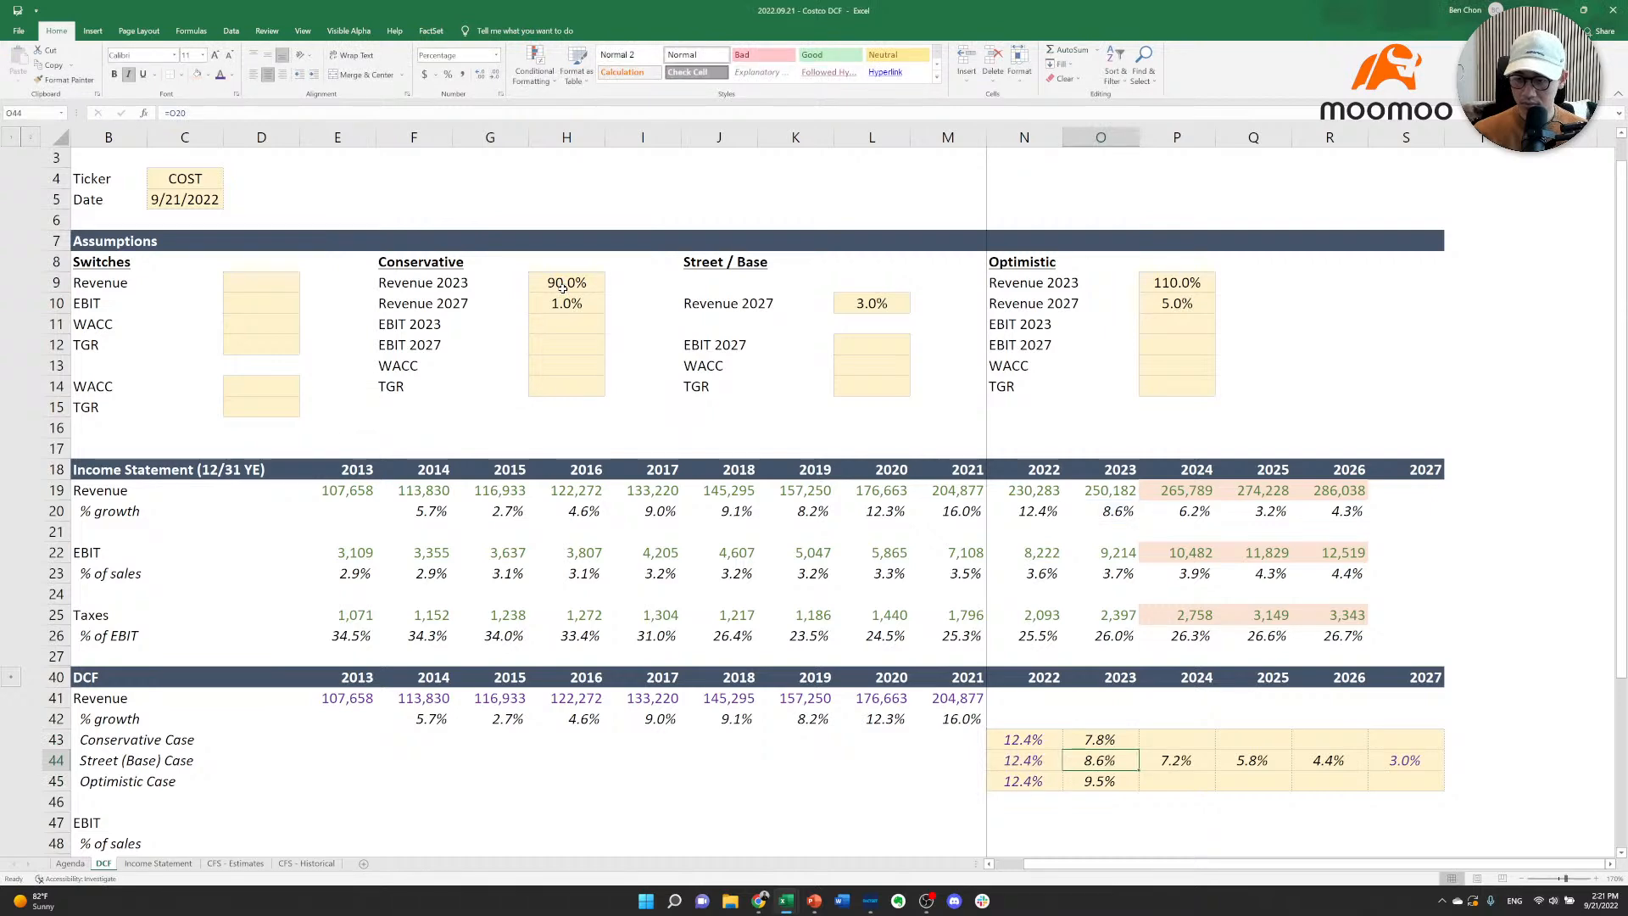
{"action": "key", "text": "Left"}
{"action": "key", "text": "ctrl+c"}
{"action": "key", "text": "Right"}
{"action": "key", "text": "ctrl+alt+v"}
{"action": "key", "text": "t"}
{"action": "key", "text": "Return"}
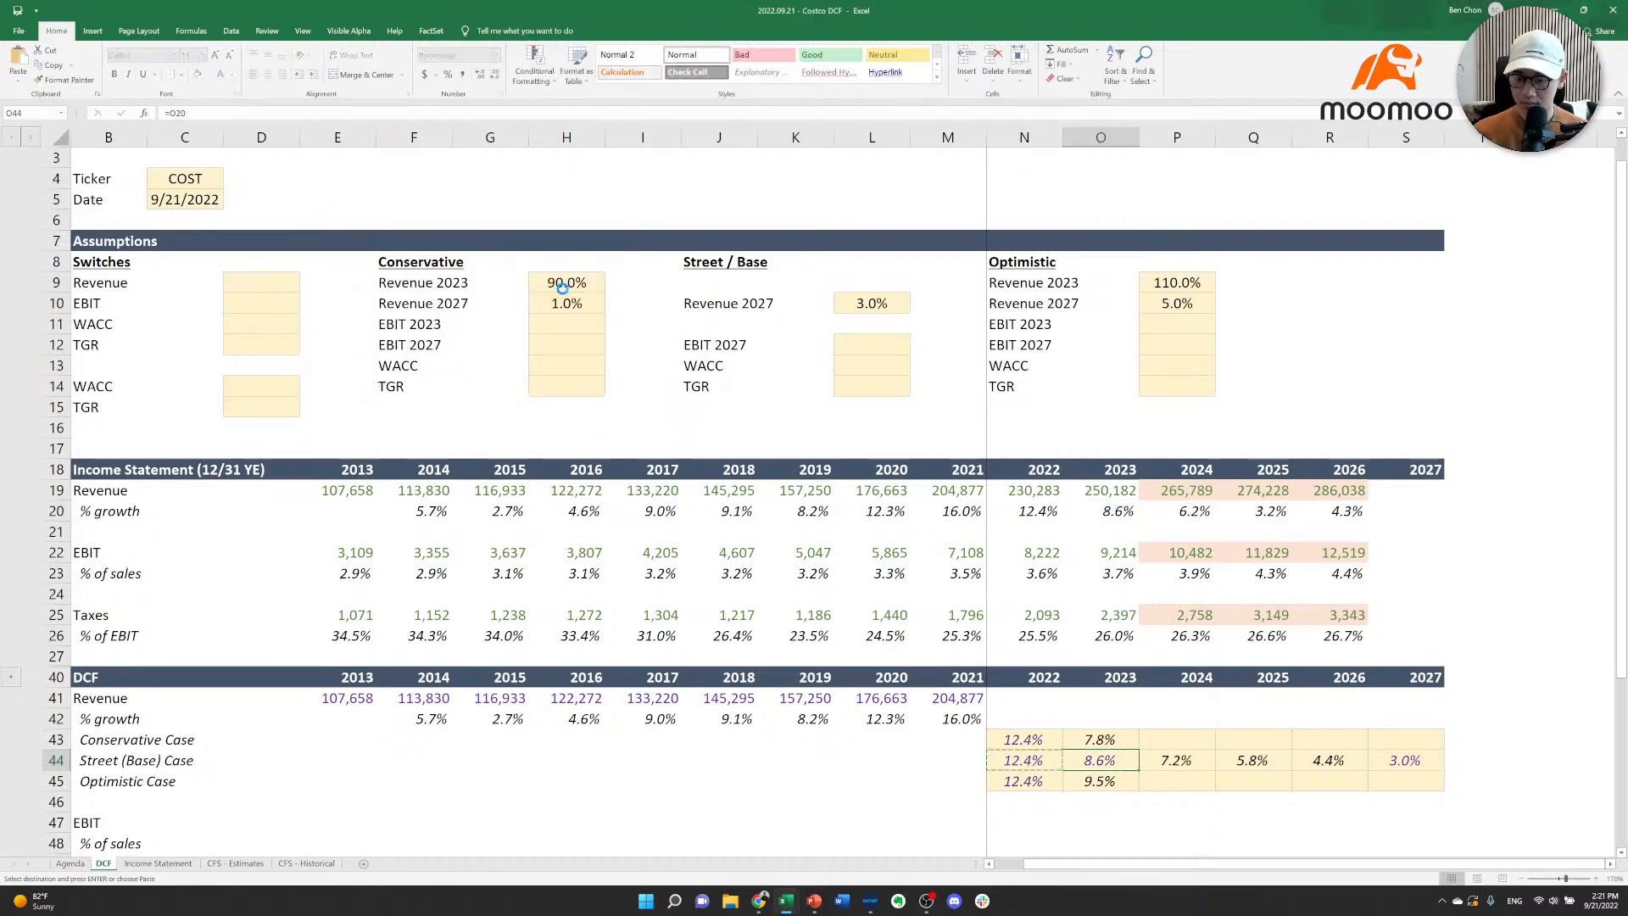
Inspect the formulas behind the 2023 Street (Base) and Conservative Case growth rates.
{"action": "key", "text": "Right"}
{"action": "key", "text": "Left"}
{"action": "key", "text": "F2"}
{"action": "key", "text": "Escape"}
{"action": "key", "text": "Up"}
{"action": "key", "text": "F2"}
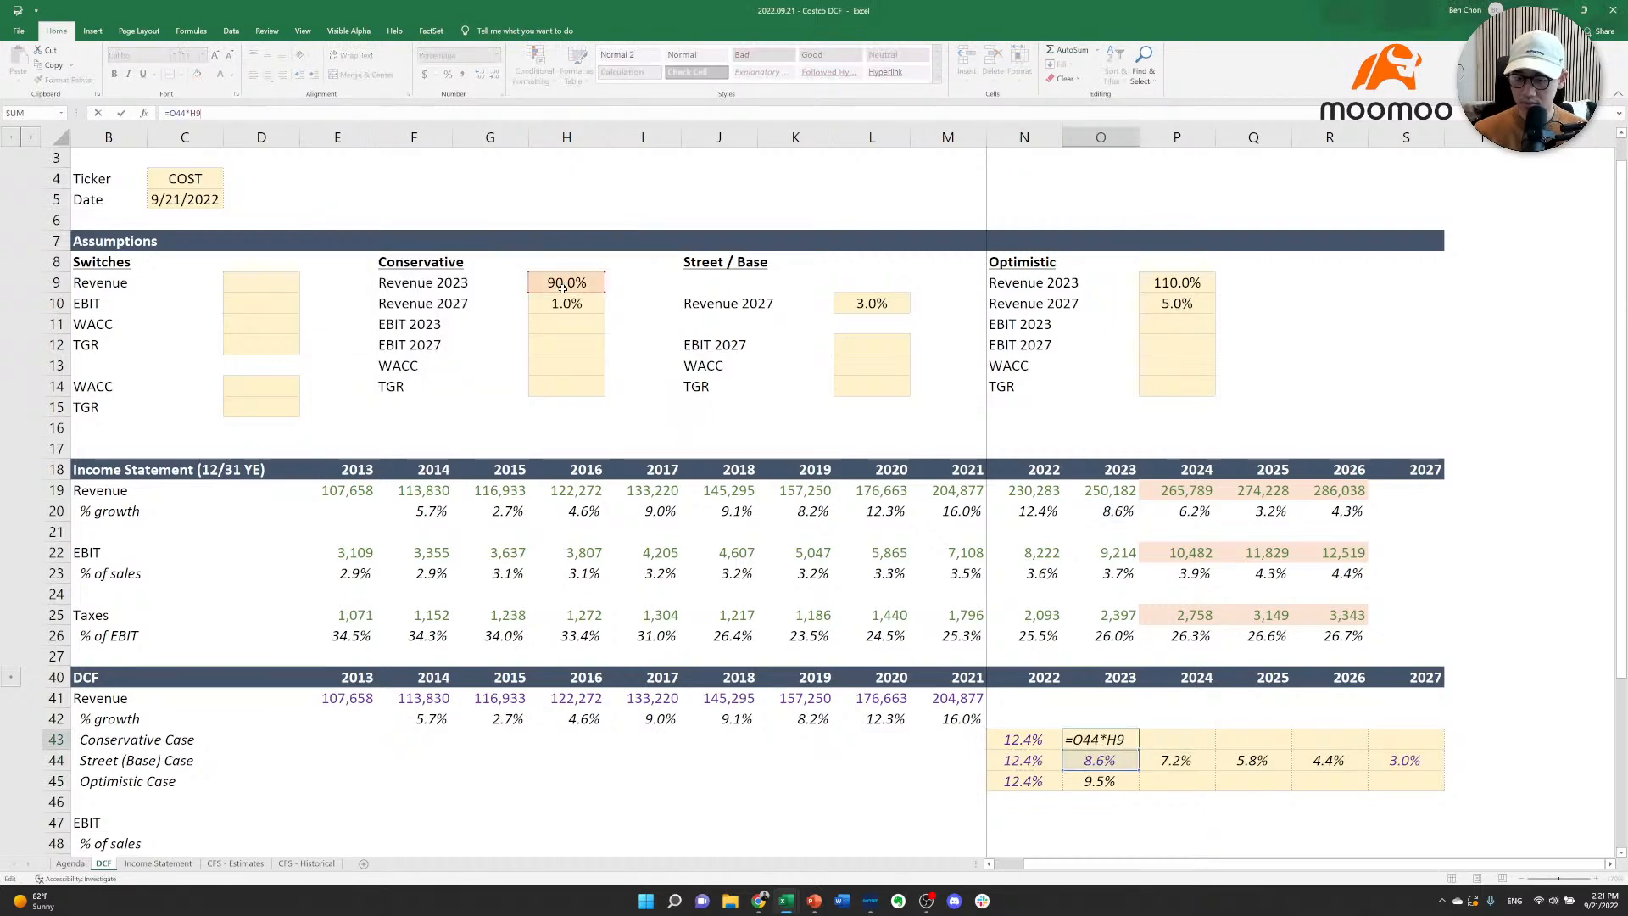
{"action": "key", "text": "Escape"}
Link the 2027 Conservative Case growth rate in S43 to the Conservative Revenue 2027 assumption in H10.
{"action": "key", "text": "Right"}
{"action": "key", "text": "Right"}
{"action": "key", "text": "Right"}
{"action": "key", "text": "Right"}
{"action": "type", "text": "="}
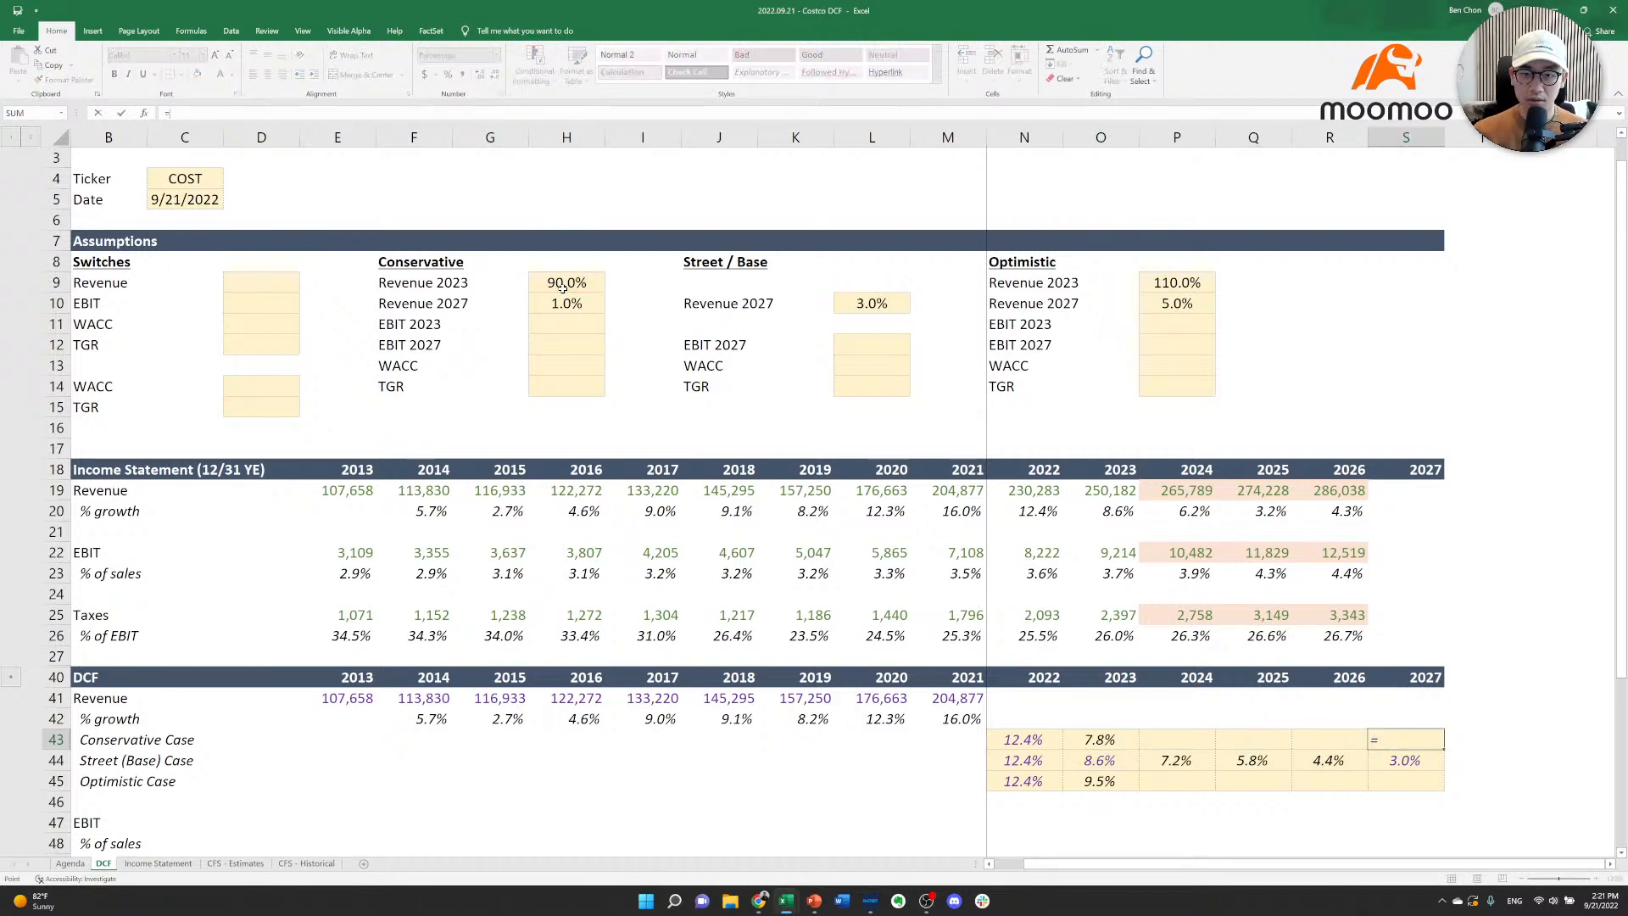
{"action": "key", "text": "Left"}
{"action": "key", "text": "Left"}
{"action": "key", "text": "Left"}
{"action": "key", "text": "Left"}
{"action": "key", "text": "Left"}
{"action": "key", "text": "Left"}
{"action": "key", "text": "Left"}
{"action": "key", "text": "Left"}
{"action": "key", "text": "Left"}
{"action": "key", "text": "Left"}
{"action": "key", "text": "Left"}
{"action": "key", "text": "Up"}
{"action": "key", "text": "Up"}
{"action": "key", "text": "Up"}
{"action": "key", "text": "Up"}
{"action": "key", "text": "Up"}
{"action": "key", "text": "Up"}
{"action": "key", "text": "Up"}
{"action": "key", "text": "Up"}
{"action": "key", "text": "Up"}
{"action": "key", "text": "Up"}
{"action": "key", "text": "Up"}
{"action": "key", "text": "Up"}
{"action": "key", "text": "Up"}
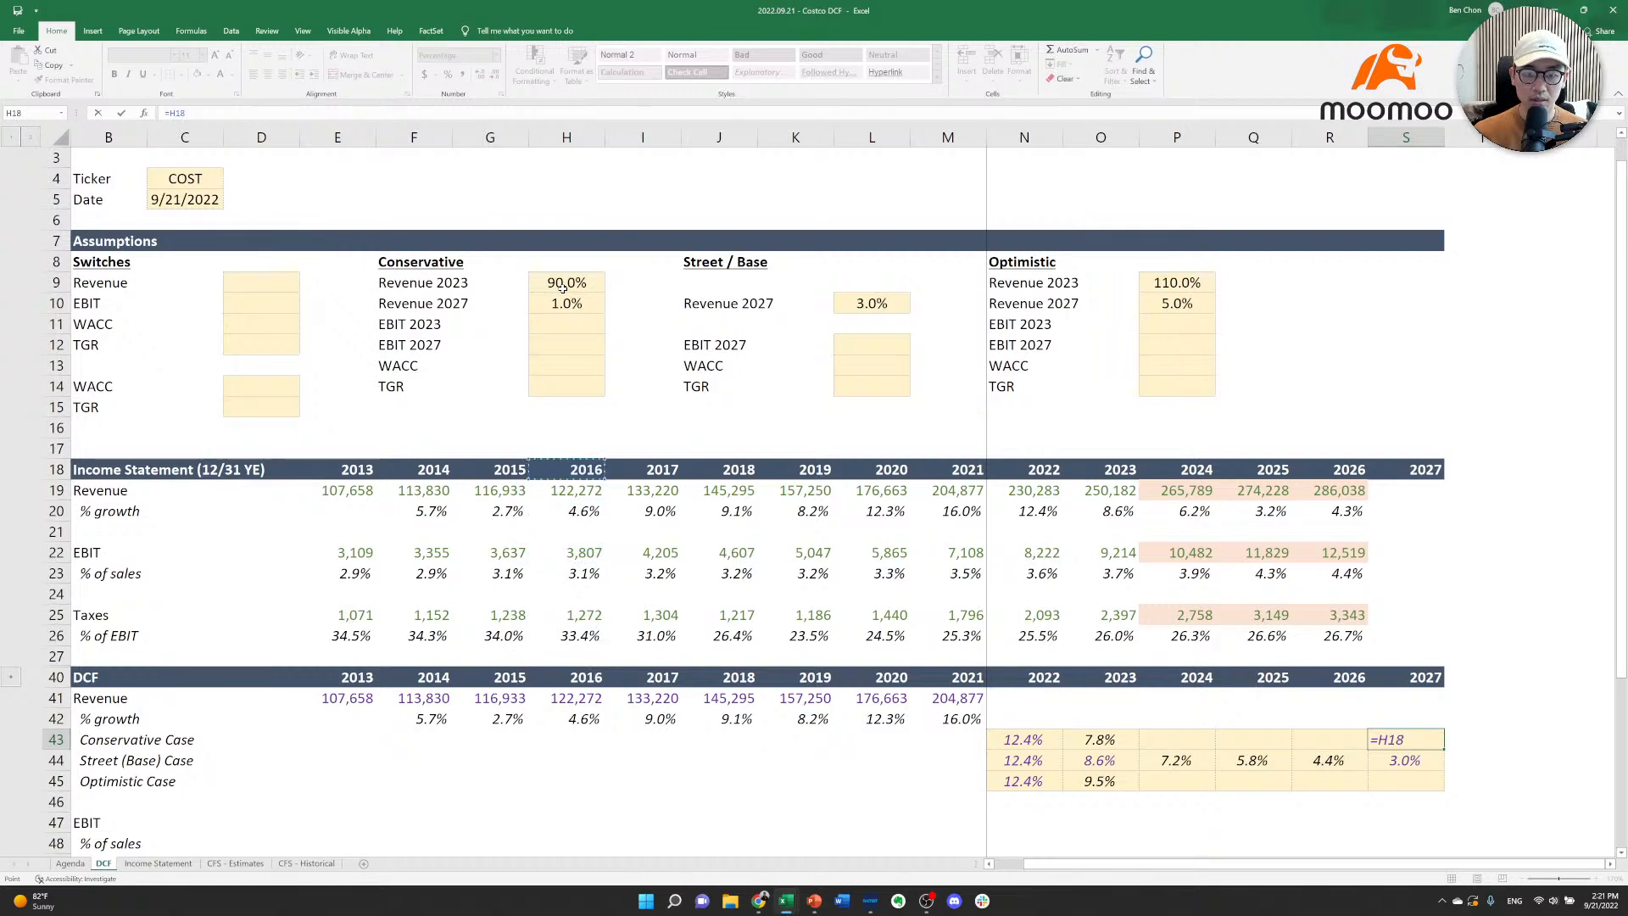
{"action": "key", "text": "Up"}
{"action": "key", "text": "Up"}
{"action": "key", "text": "Up"}
{"action": "key", "text": "Up"}
{"action": "key", "text": "Up"}
{"action": "key", "text": "Up"}
{"action": "key", "text": "Up"}
{"action": "key", "text": "Up"}
{"action": "key", "text": "Return"}
{"action": "key", "text": "Return"}
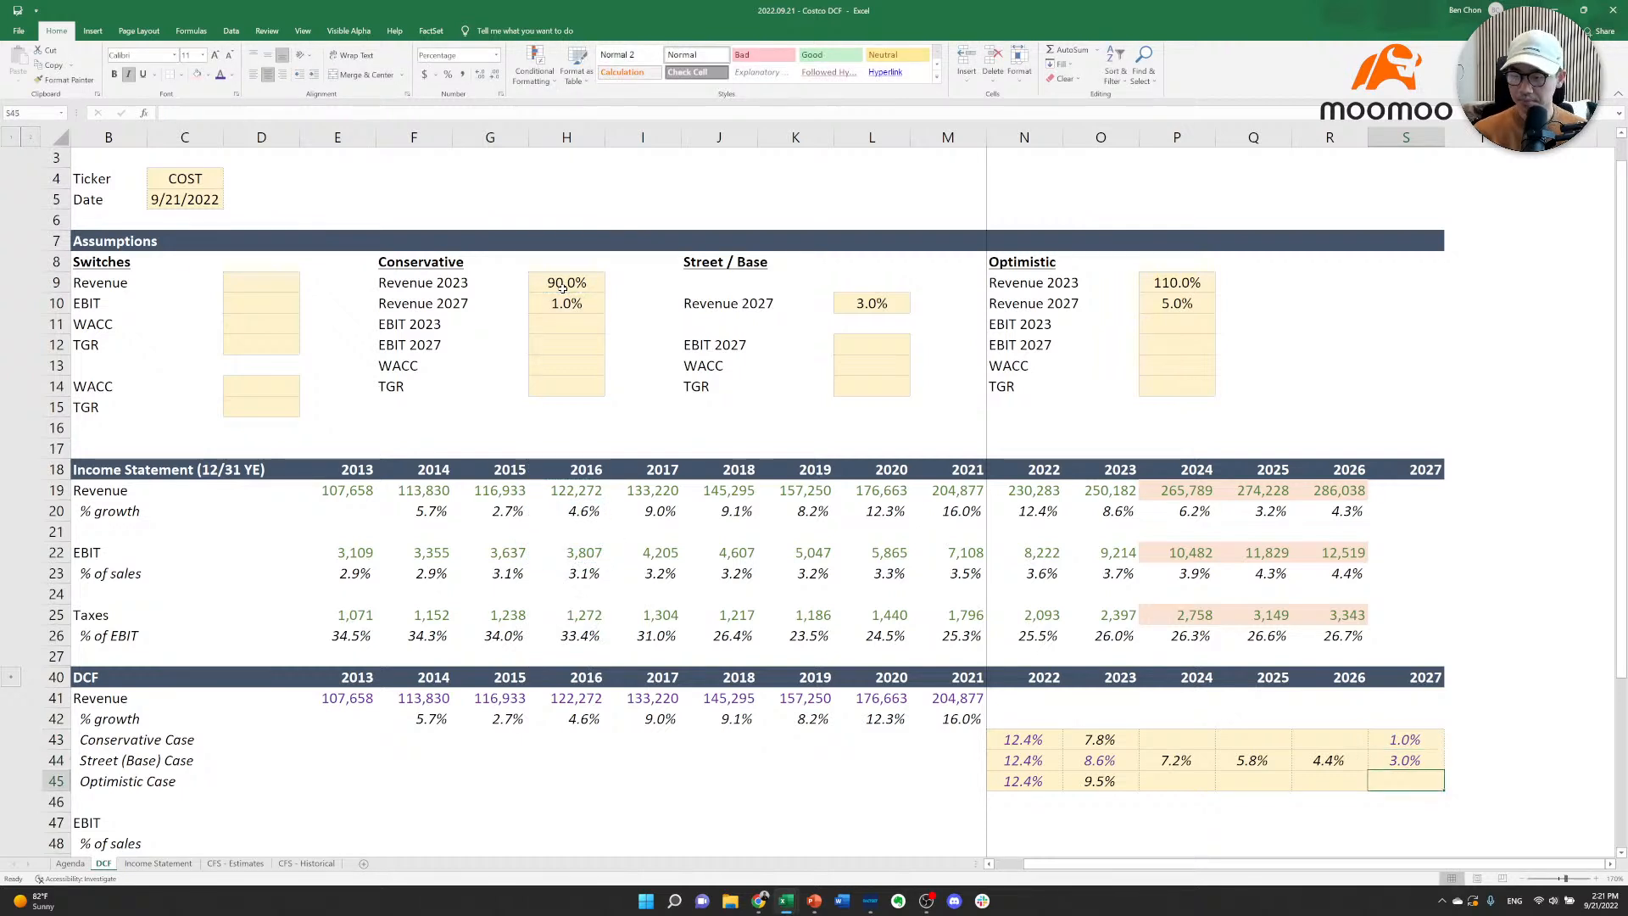
Link the 2027 Optimistic Case growth rate in S45 to the Optimistic Revenue 2027 assumption in P10.
{"action": "type", "text": "="}
{"action": "key", "text": "Up"}
{"action": "key", "text": "Up"}
{"action": "key", "text": "Up"}
{"action": "key", "text": "Up"}
{"action": "key", "text": "Up"}
{"action": "key", "text": "Up"}
{"action": "key", "text": "Up"}
{"action": "key", "text": "Up"}
{"action": "key", "text": "Up"}
{"action": "key", "text": "Up"}
{"action": "key", "text": "Up"}
{"action": "key", "text": "Up"}
{"action": "key", "text": "Up"}
{"action": "key", "text": "Up"}
{"action": "key", "text": "Up"}
{"action": "key", "text": "Up"}
{"action": "key", "text": "Up"}
{"action": "key", "text": "Up"}
{"action": "key", "text": "Up"}
{"action": "key", "text": "Up"}
{"action": "key", "text": "Up"}
{"action": "key", "text": "Up"}
{"action": "key", "text": "Up"}
{"action": "key", "text": "Up"}
{"action": "key", "text": "Up"}
{"action": "key", "text": "Up"}
{"action": "key", "text": "Up"}
{"action": "key", "text": "Up"}
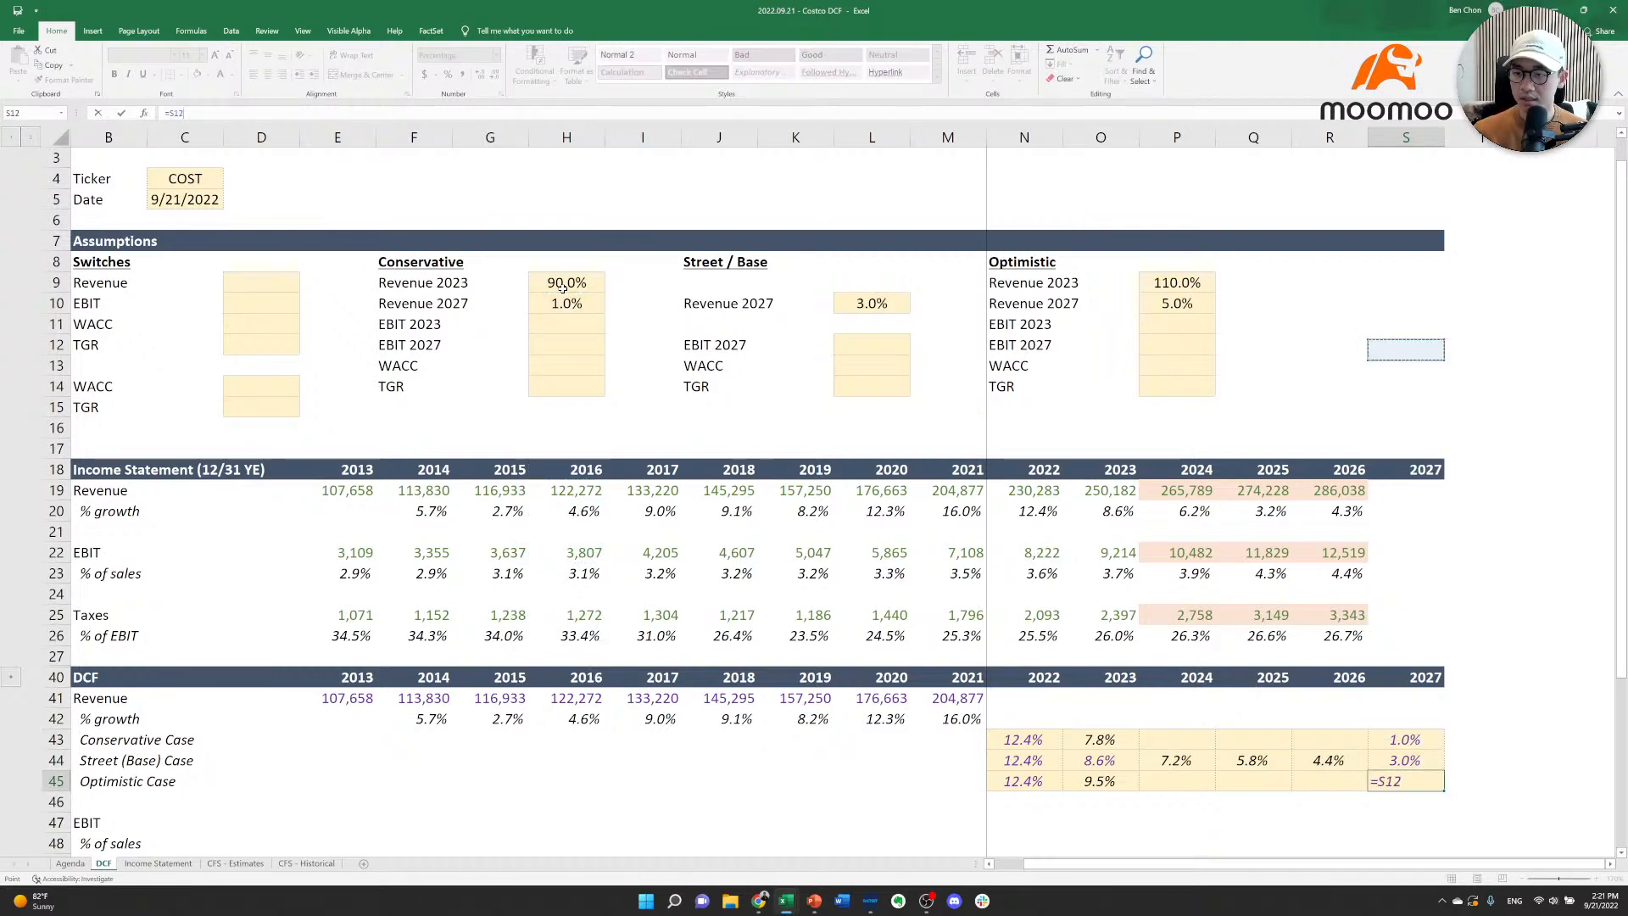
{"action": "key", "text": "Down"}
{"action": "key", "text": "Down"}
{"action": "key", "text": "Down"}
{"action": "key", "text": "Down"}
{"action": "key", "text": "Down"}
{"action": "key", "text": "Left"}
{"action": "key", "text": "Left"}
{"action": "key", "text": "Left"}
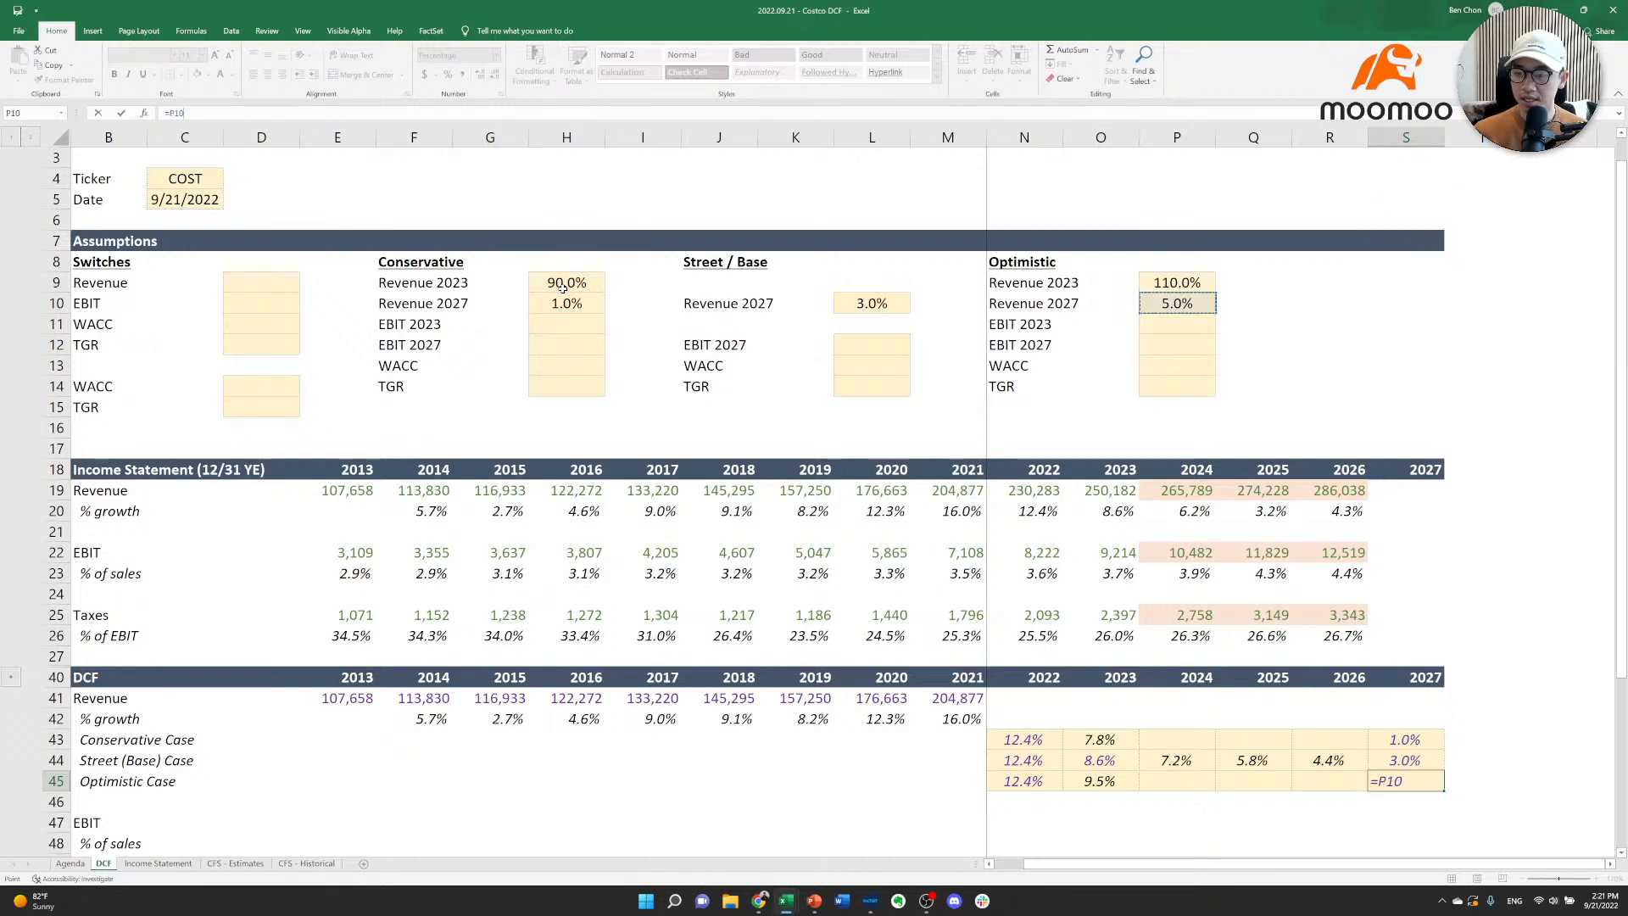
{"action": "key", "text": "Return"}
Copy the 2024–2026 Street (Base) Case growth formulas, P44:R44, into the Conservative Case cells P43:R43.
{"action": "key", "text": "Up"}
{"action": "key", "text": "Up"}
{"action": "key", "text": "Up"}
{"action": "key", "text": "Left"}
{"action": "key", "text": "Left"}
{"action": "key", "text": "Left"}
{"action": "key", "text": "Down"}
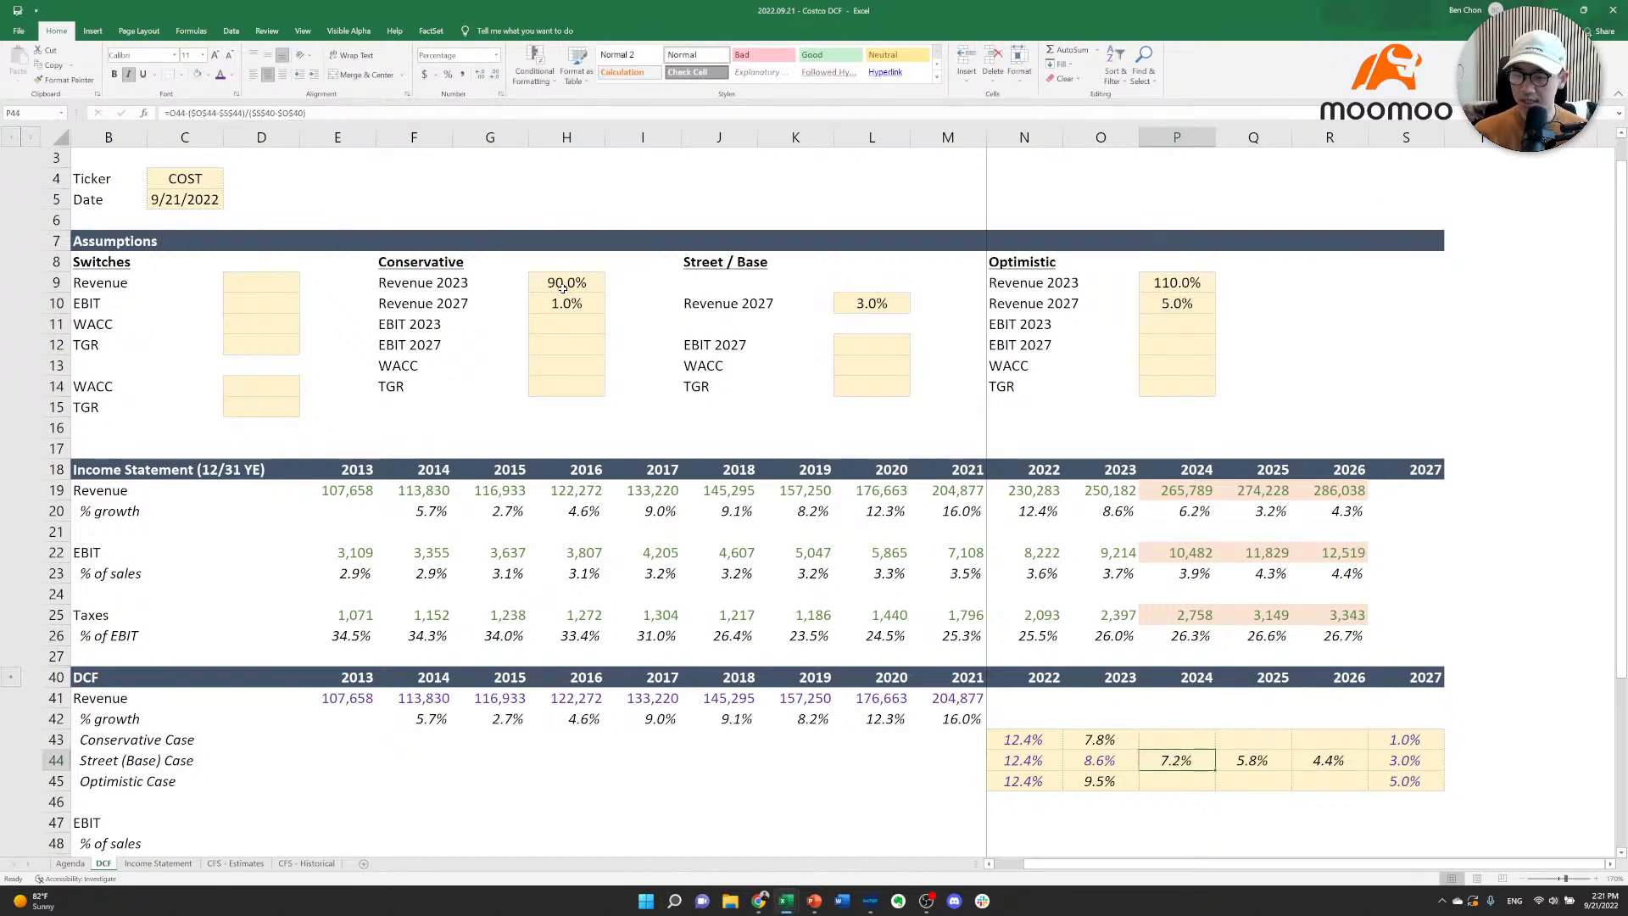
{"action": "key", "text": "shift+Right"}
{"action": "key", "text": "shift+Right"}
{"action": "key", "text": "ctrl+c"}
{"action": "key", "text": "Up"}
{"action": "key", "text": "shift+Right"}
{"action": "key", "text": "shift+Right"}
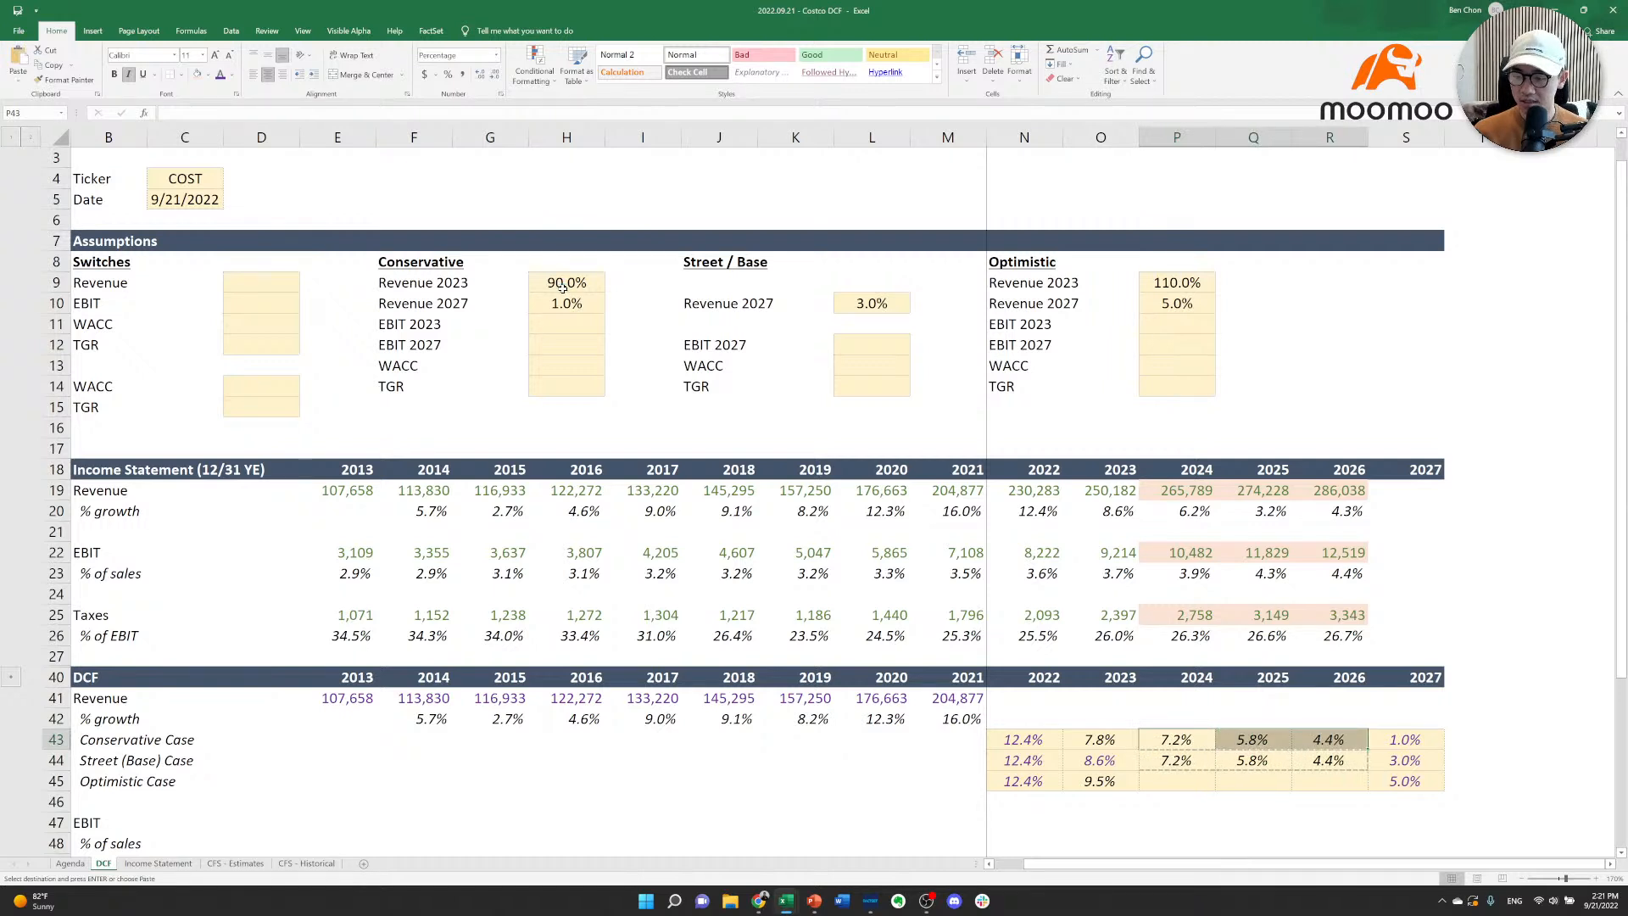
{"action": "key", "text": "Return"}
Repoint the 2024 Conservative Case formula to its own row so it reads =O43-($O$43-$S$43)/($S$40-$O$40).
{"action": "key", "text": "F2"}
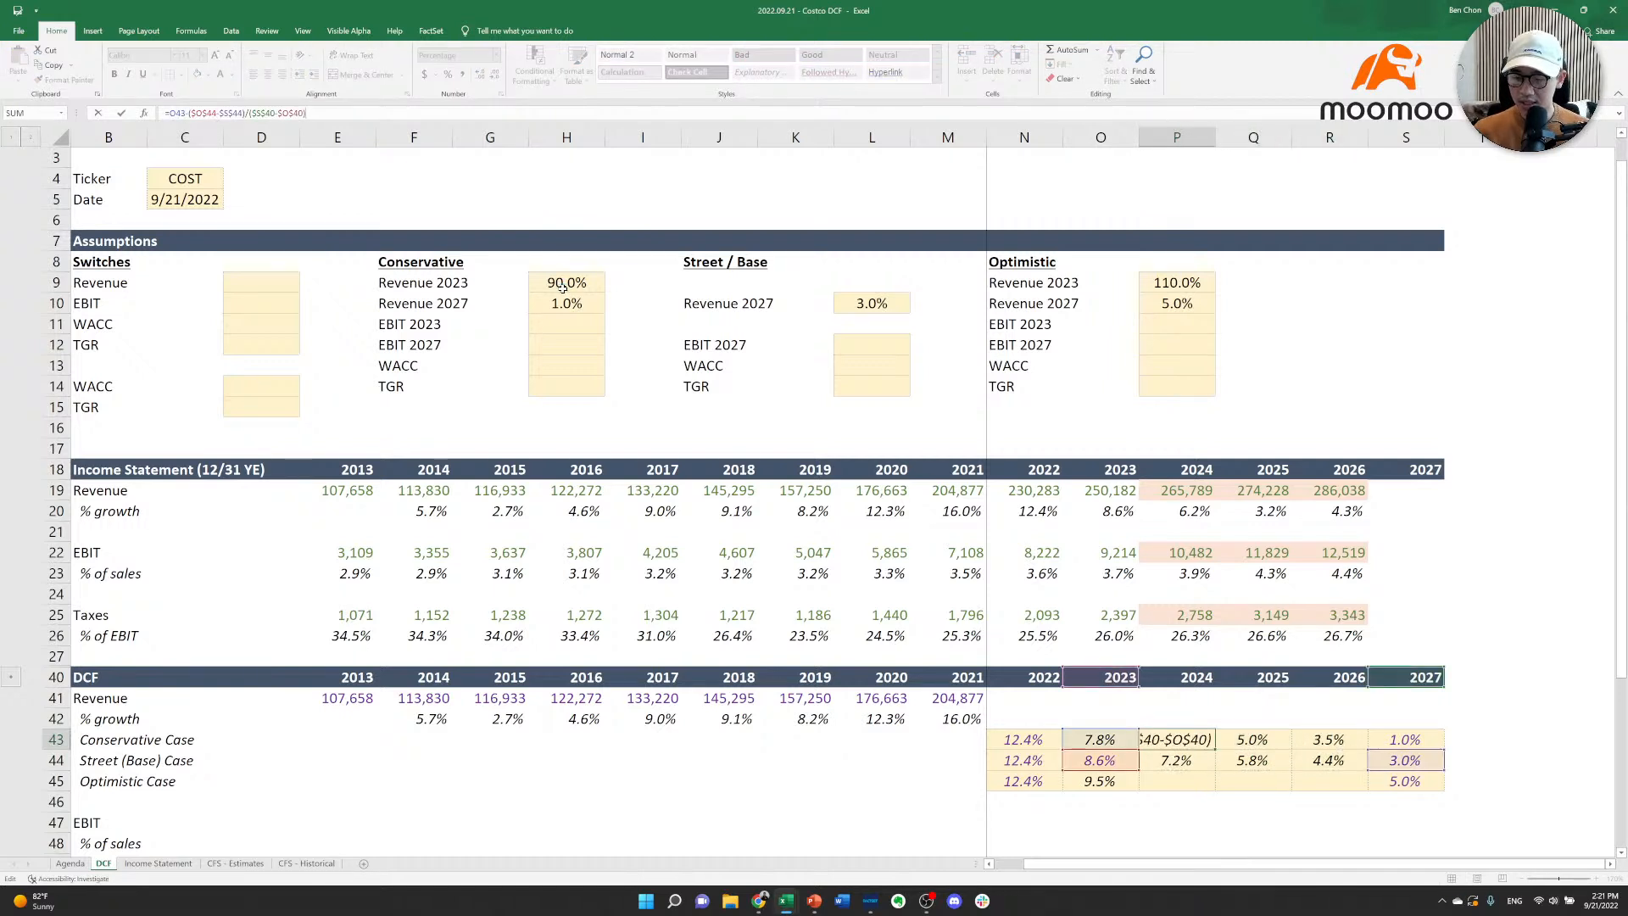
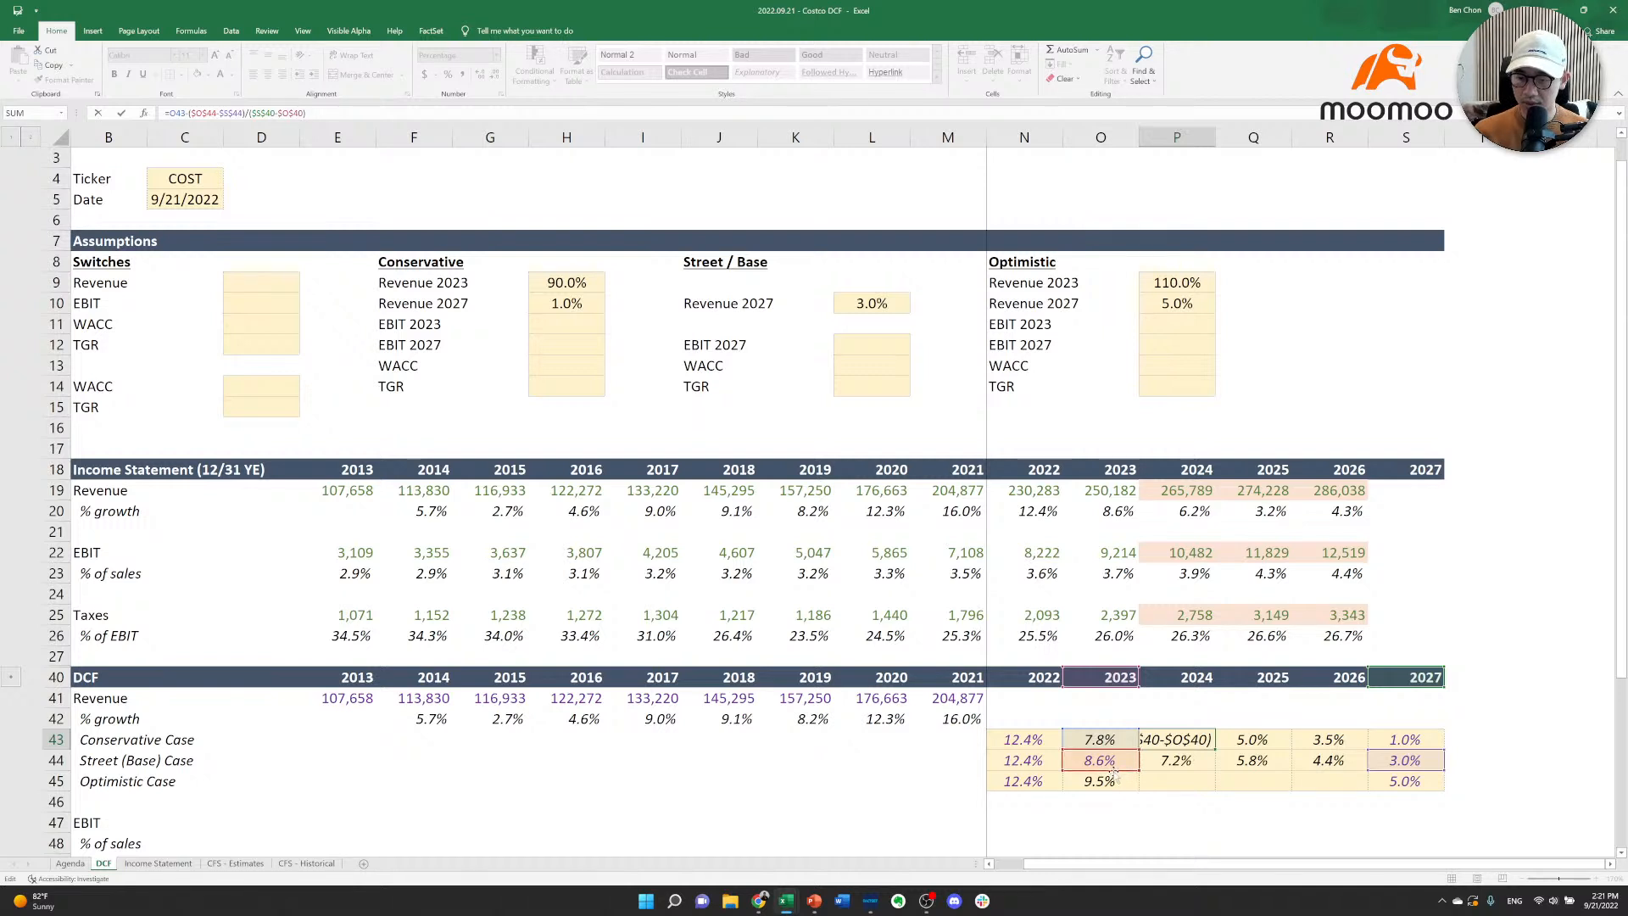
{"action": "left_click_drag", "start_coordinate": [1113, 771], "coordinate": [1113, 748]}
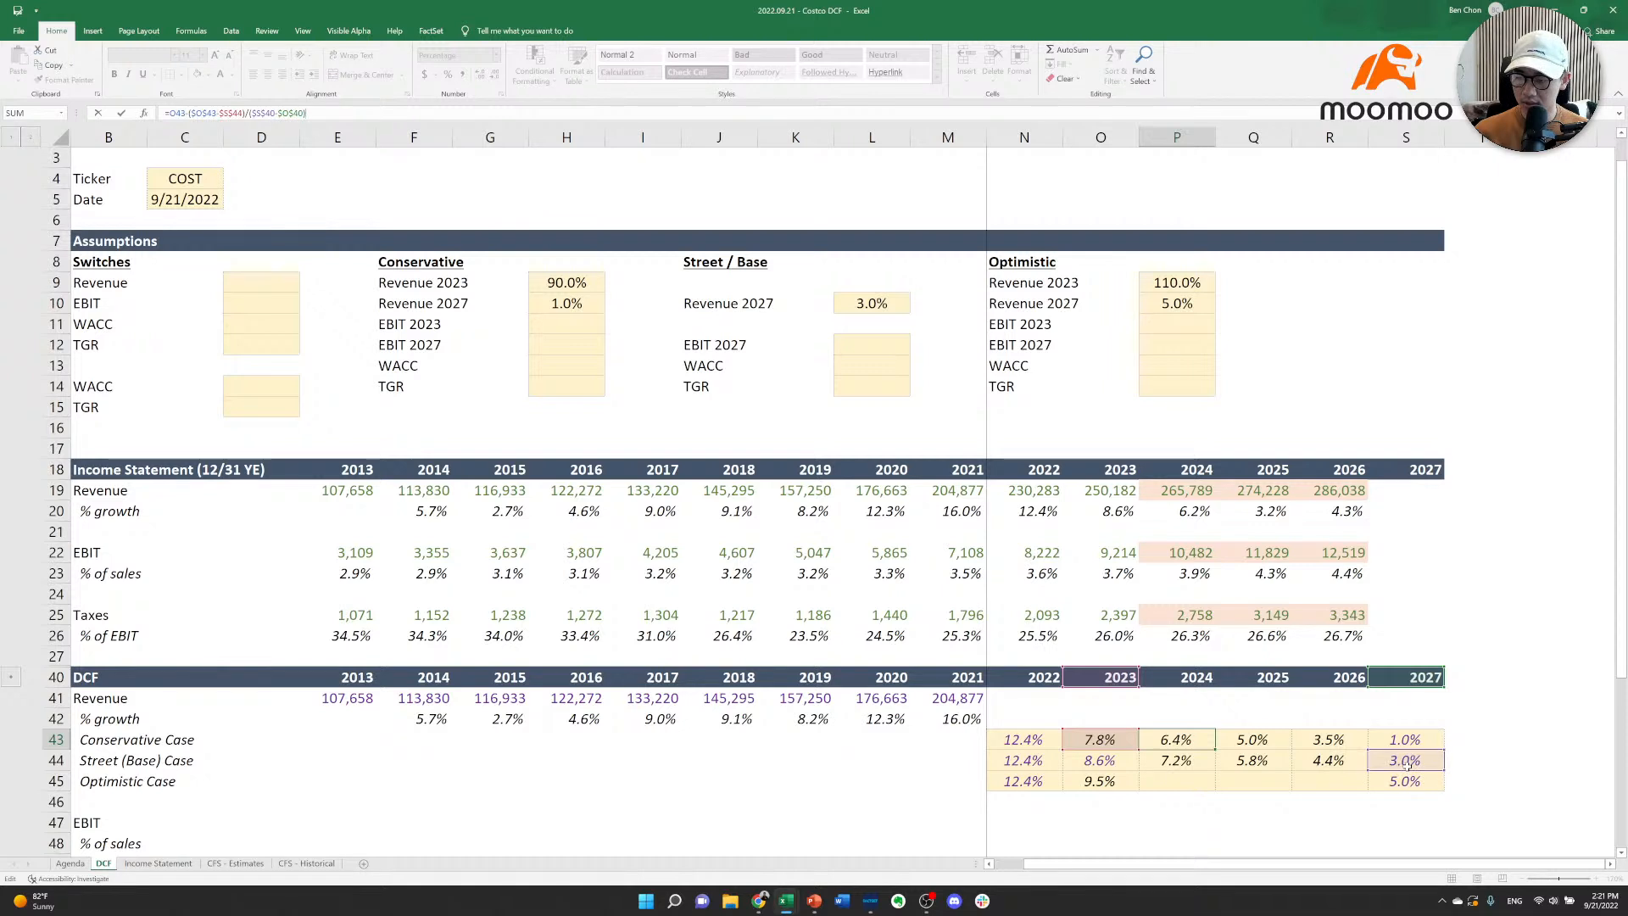
{"action": "left_click_drag", "start_coordinate": [1405, 763], "coordinate": [1401, 740]}
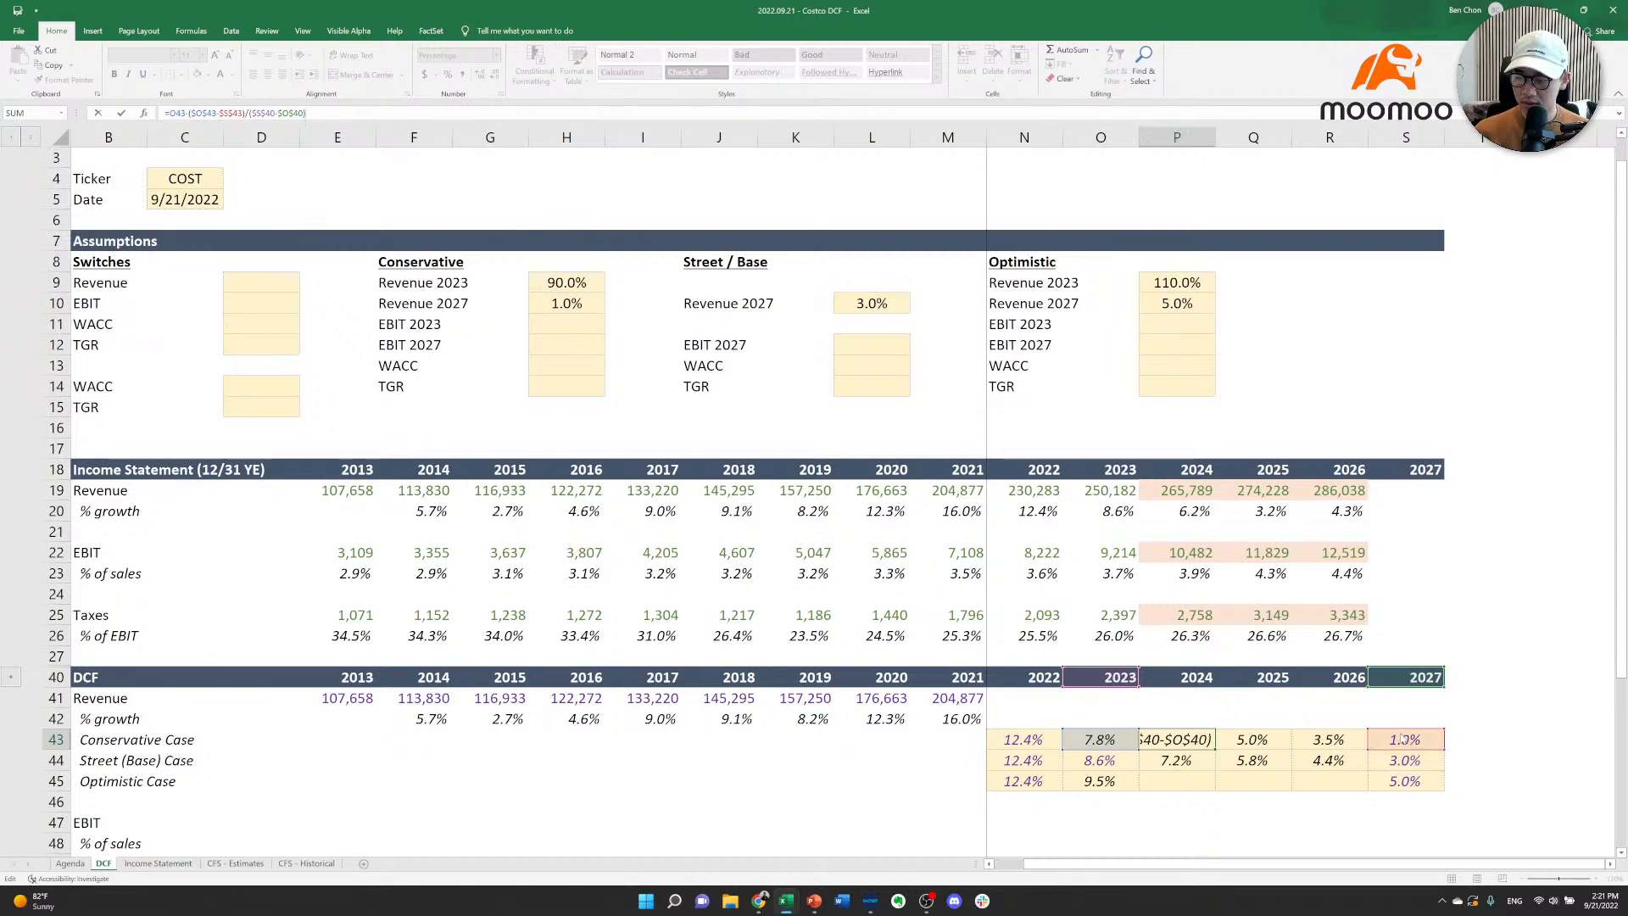
{"action": "key", "text": "ctrl+Return"}
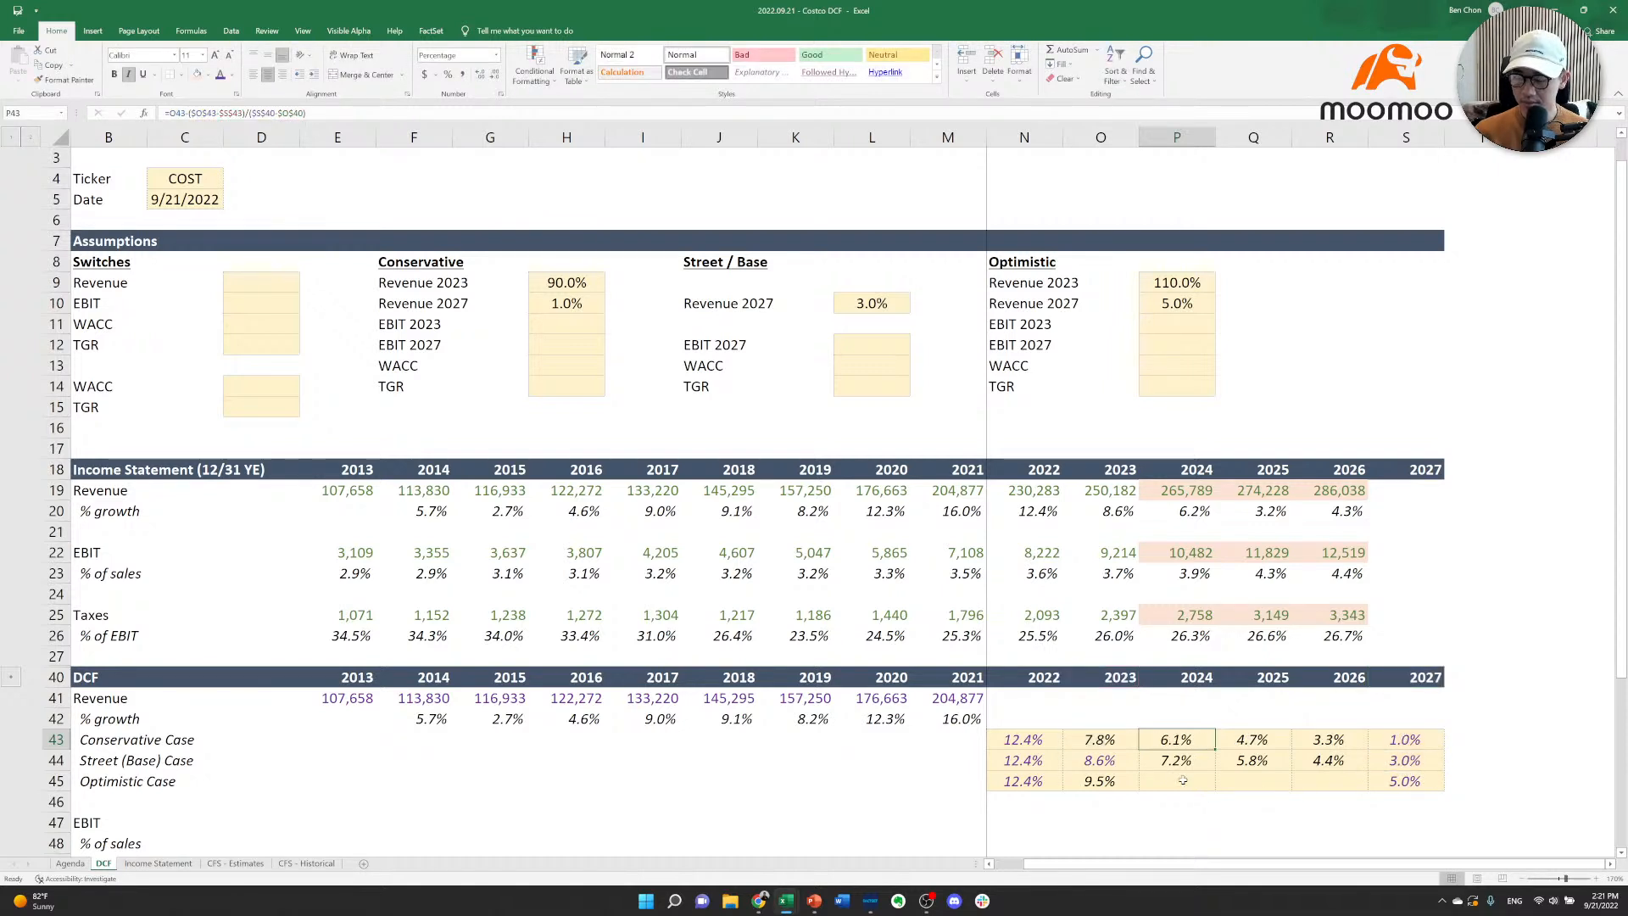
Compare the cell references in the 2024, 2025 and 2026 Conservative Case growth formulas.
{"action": "key", "text": "Down"}
{"action": "key", "text": "Up"}
{"action": "key", "text": "F2"}
{"action": "key", "text": "Escape"}
{"action": "key", "text": "Right"}
{"action": "key", "text": "F2"}
{"action": "key", "text": "Escape"}
{"action": "key", "text": "Right"}
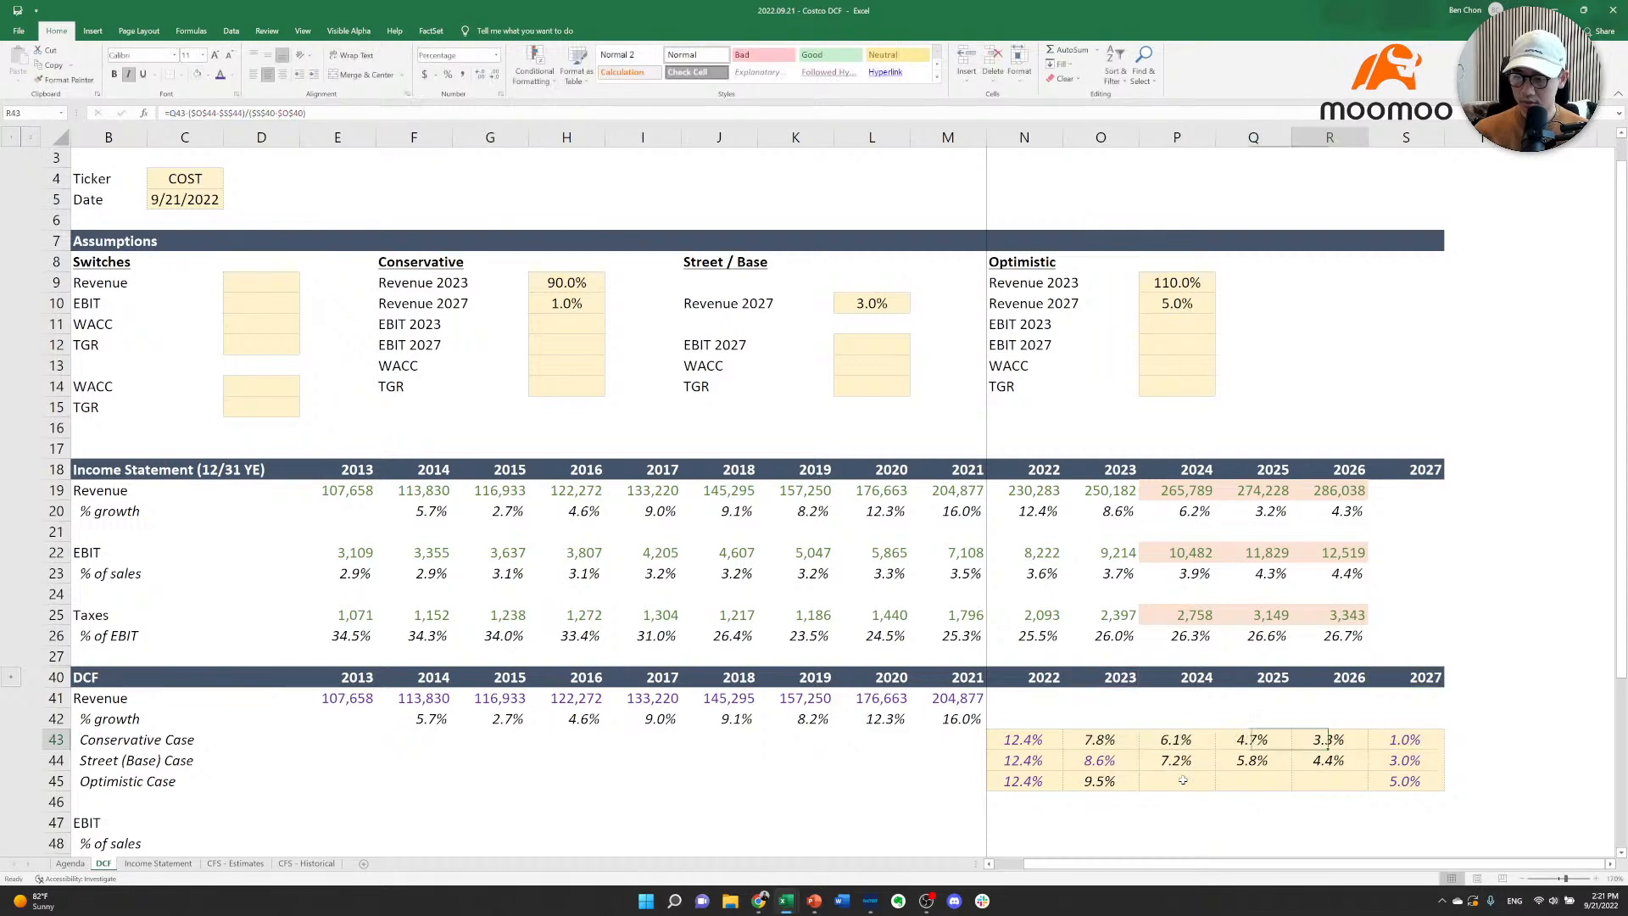
{"action": "key", "text": "Left"}
{"action": "key", "text": "Left"}
{"action": "key", "text": "Down"}
{"action": "key", "text": "Up"}
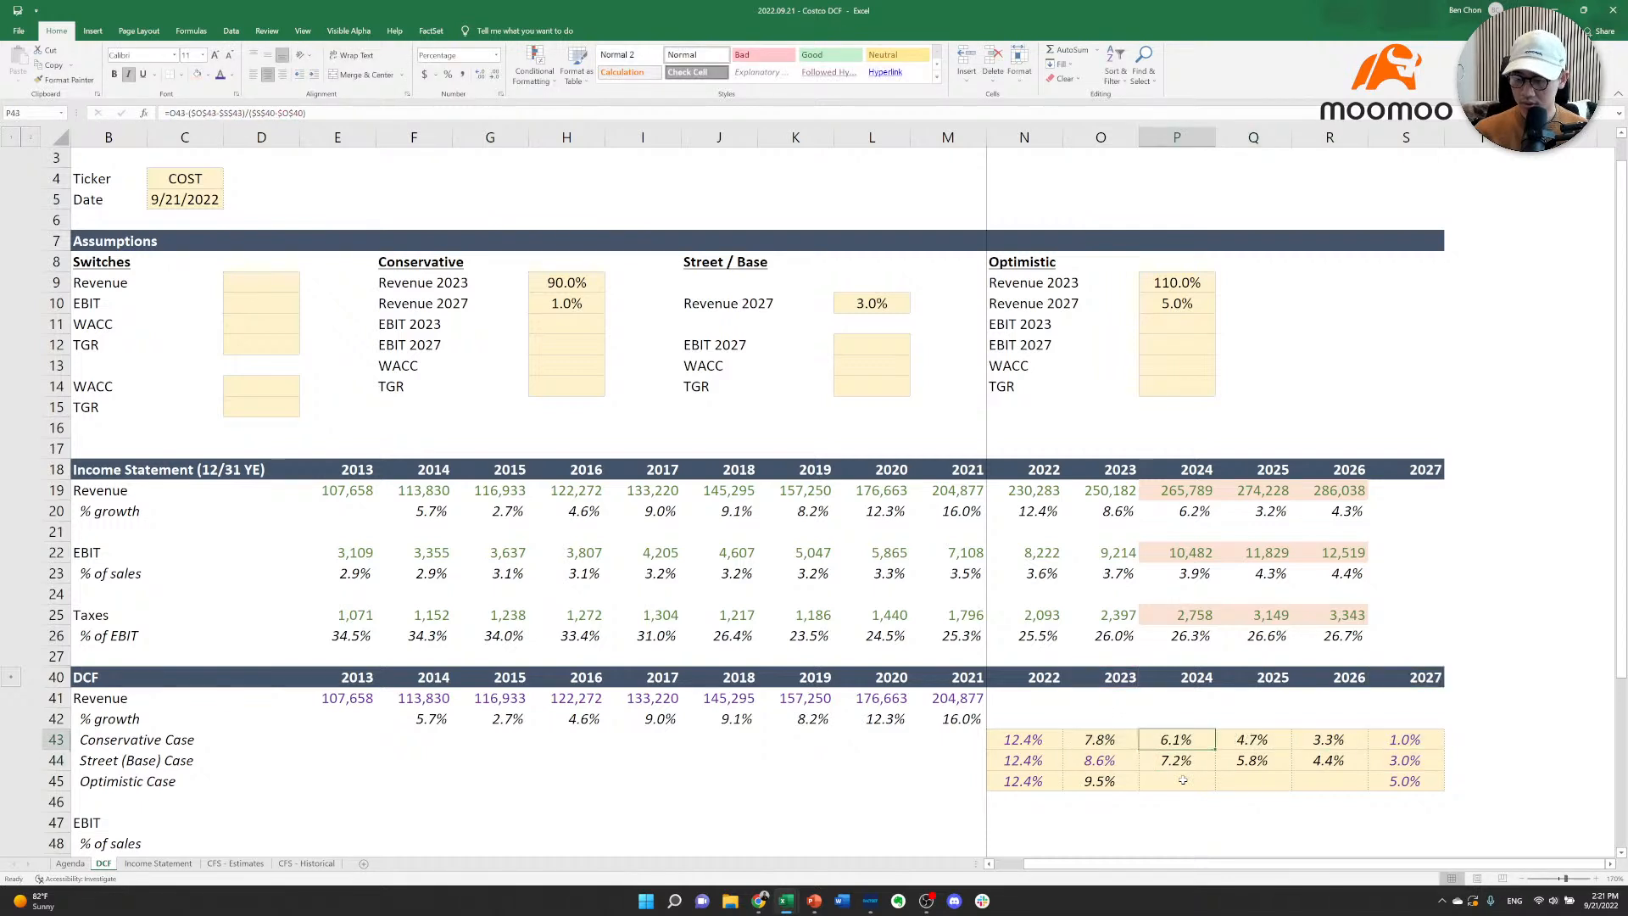
{"action": "key", "text": "F2"}
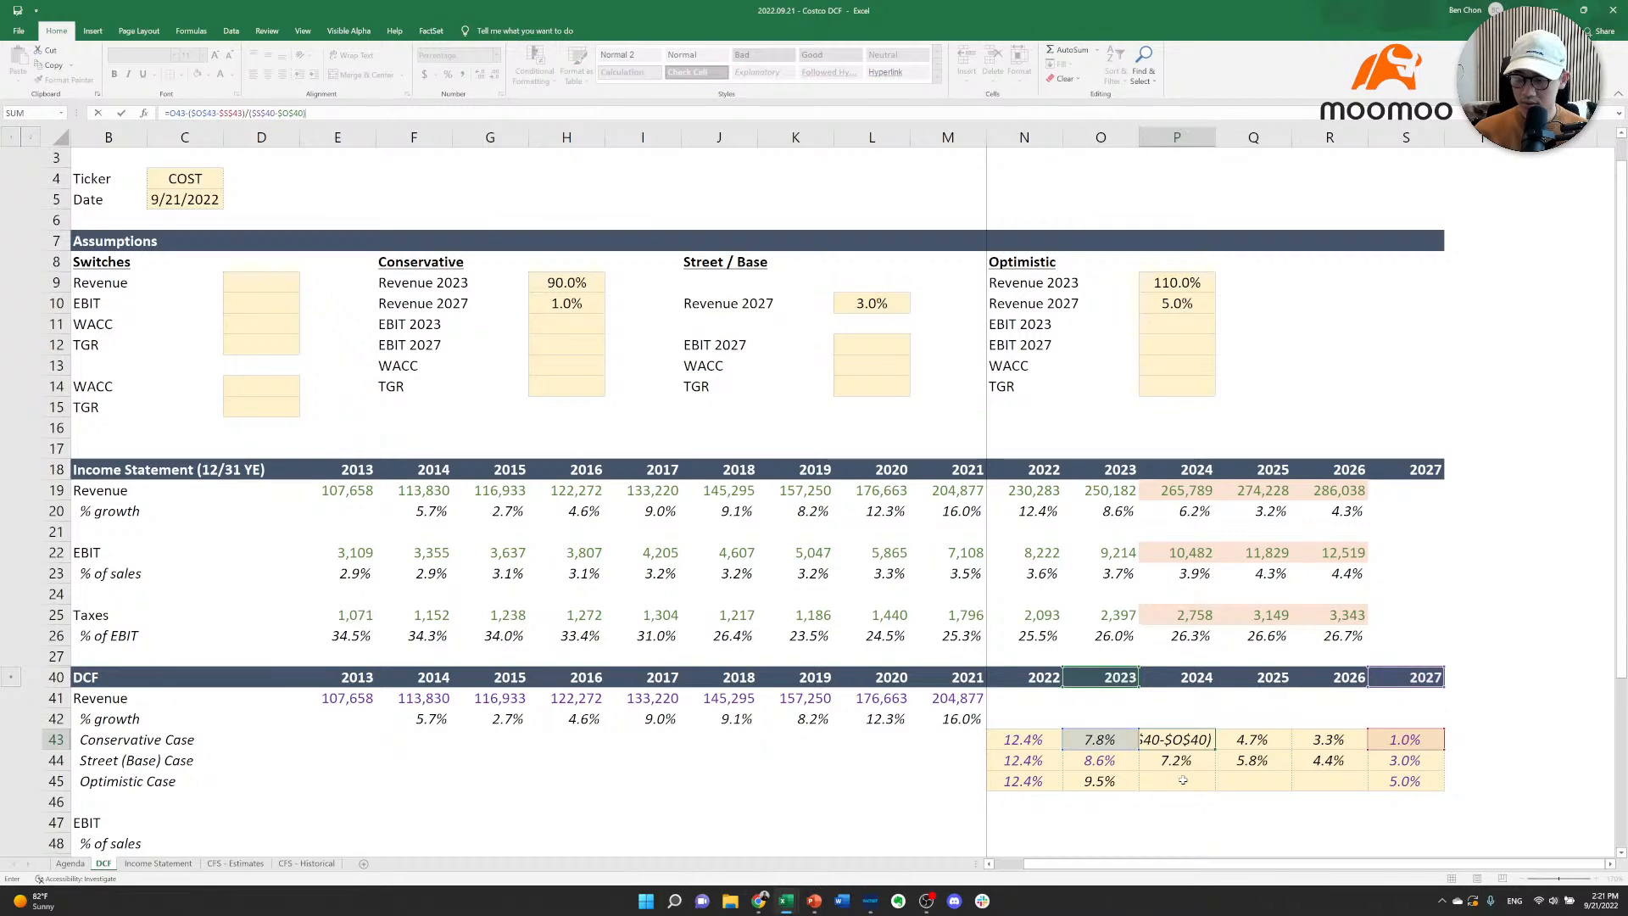
{"action": "key", "text": "Escape"}
{"action": "key", "text": "F2"}
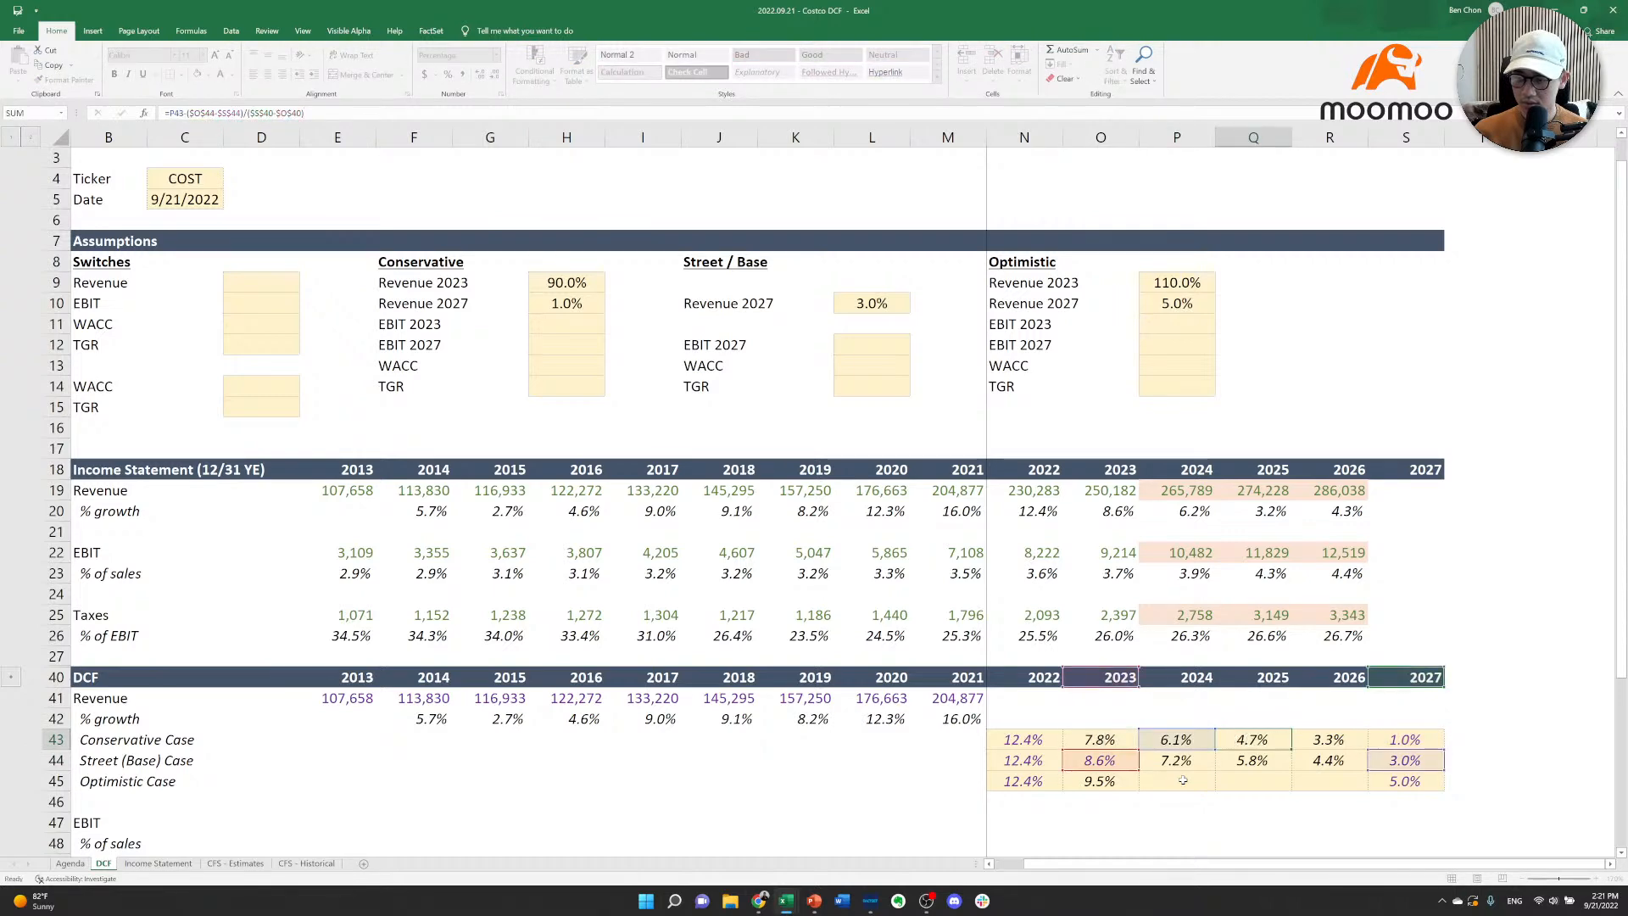
{"action": "key", "text": "Escape"}
Copy the corrected 2024 Conservative Case formula in P43 across to 2025 and 2026, Q43:R43.
{"action": "key", "text": "ctrl+c"}
{"action": "key", "text": "shift+Right"}
{"action": "key", "text": "shift+Right"}
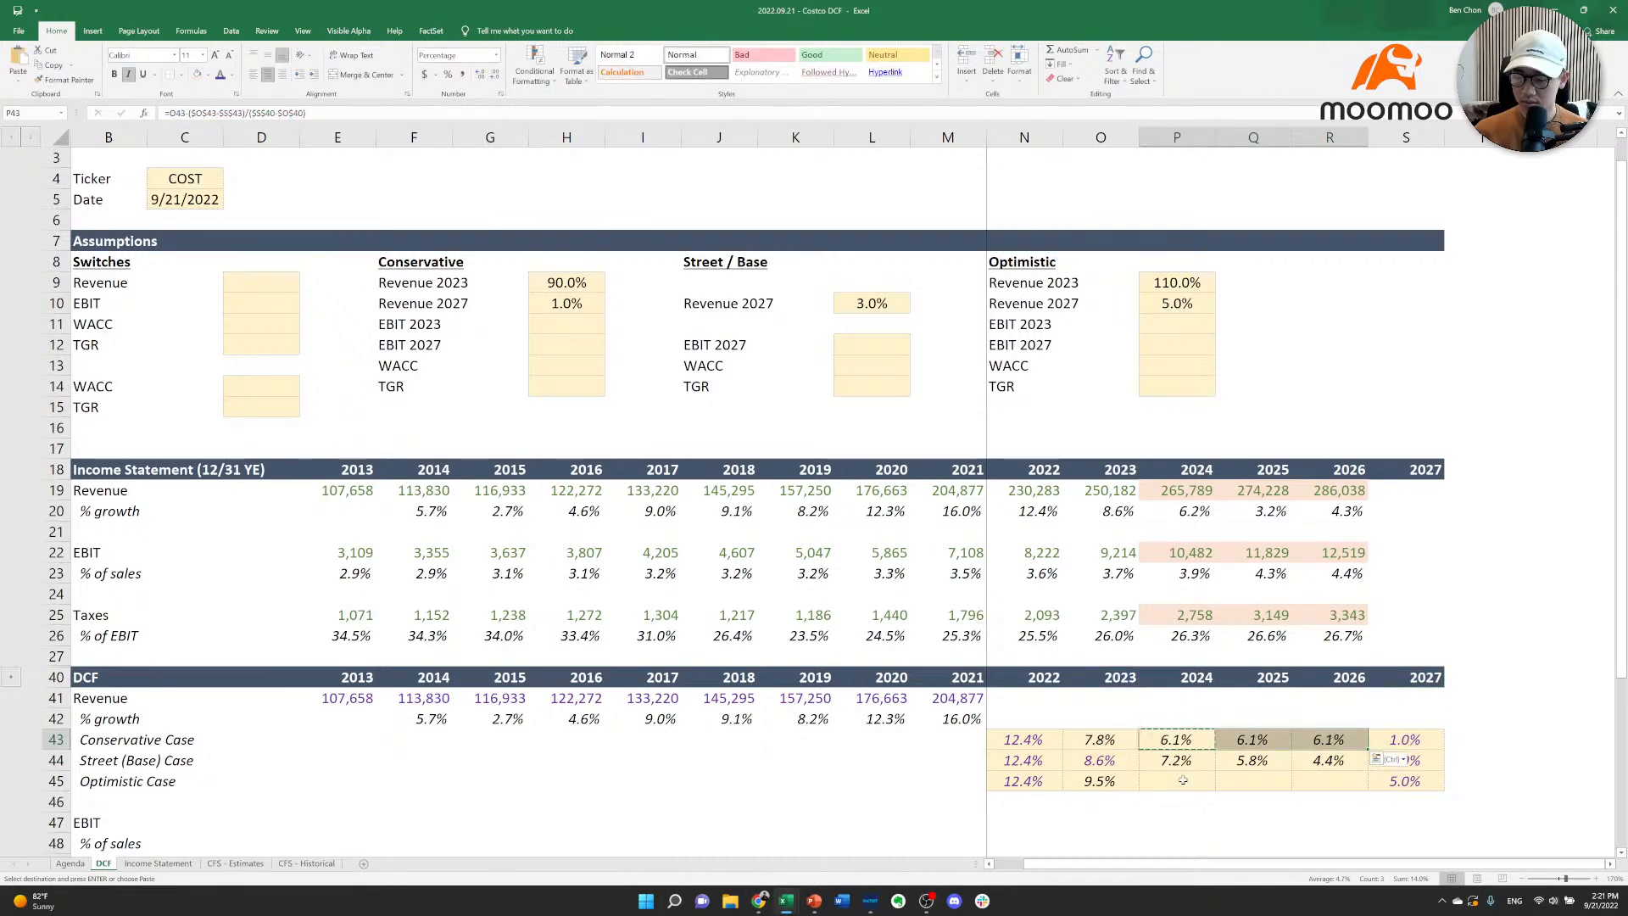
{"action": "key", "text": "Return"}
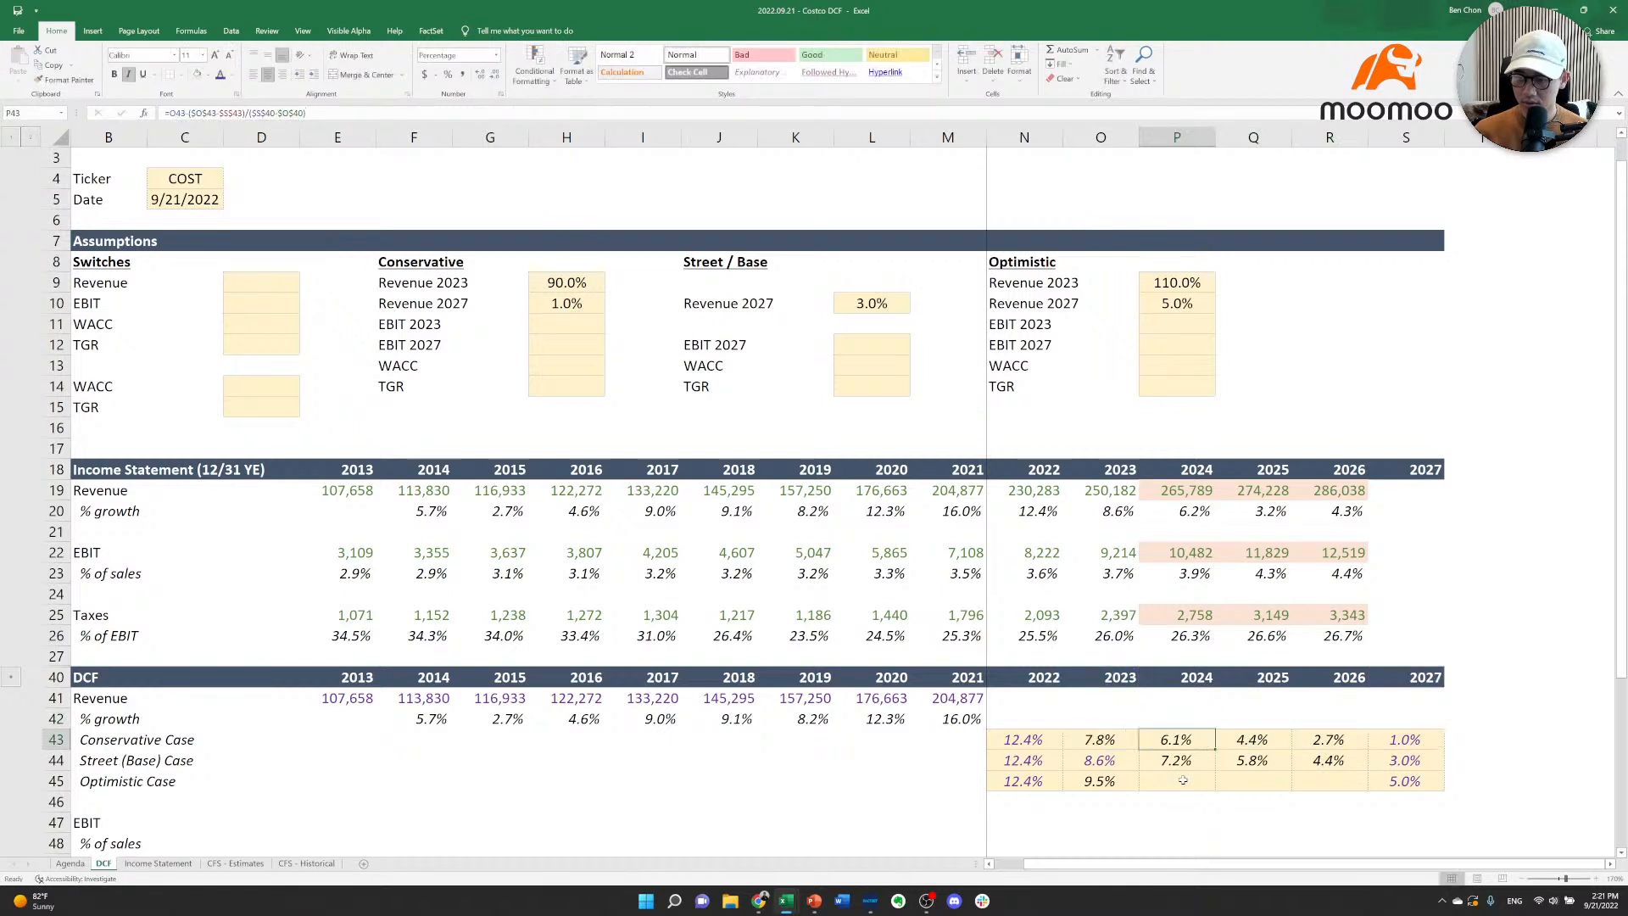
Check the cell references in the 2025 and 2026 Conservative Case growth formulas, Q43 and R43.
{"action": "key", "text": "Right"}
{"action": "key", "text": "F2"}
{"action": "key", "text": "Escape"}
{"action": "key", "text": "Right"}
{"action": "key", "text": "F2"}
{"action": "key", "text": "Escape"}
{"action": "key", "text": "Left"}
{"action": "key", "text": "Left"}
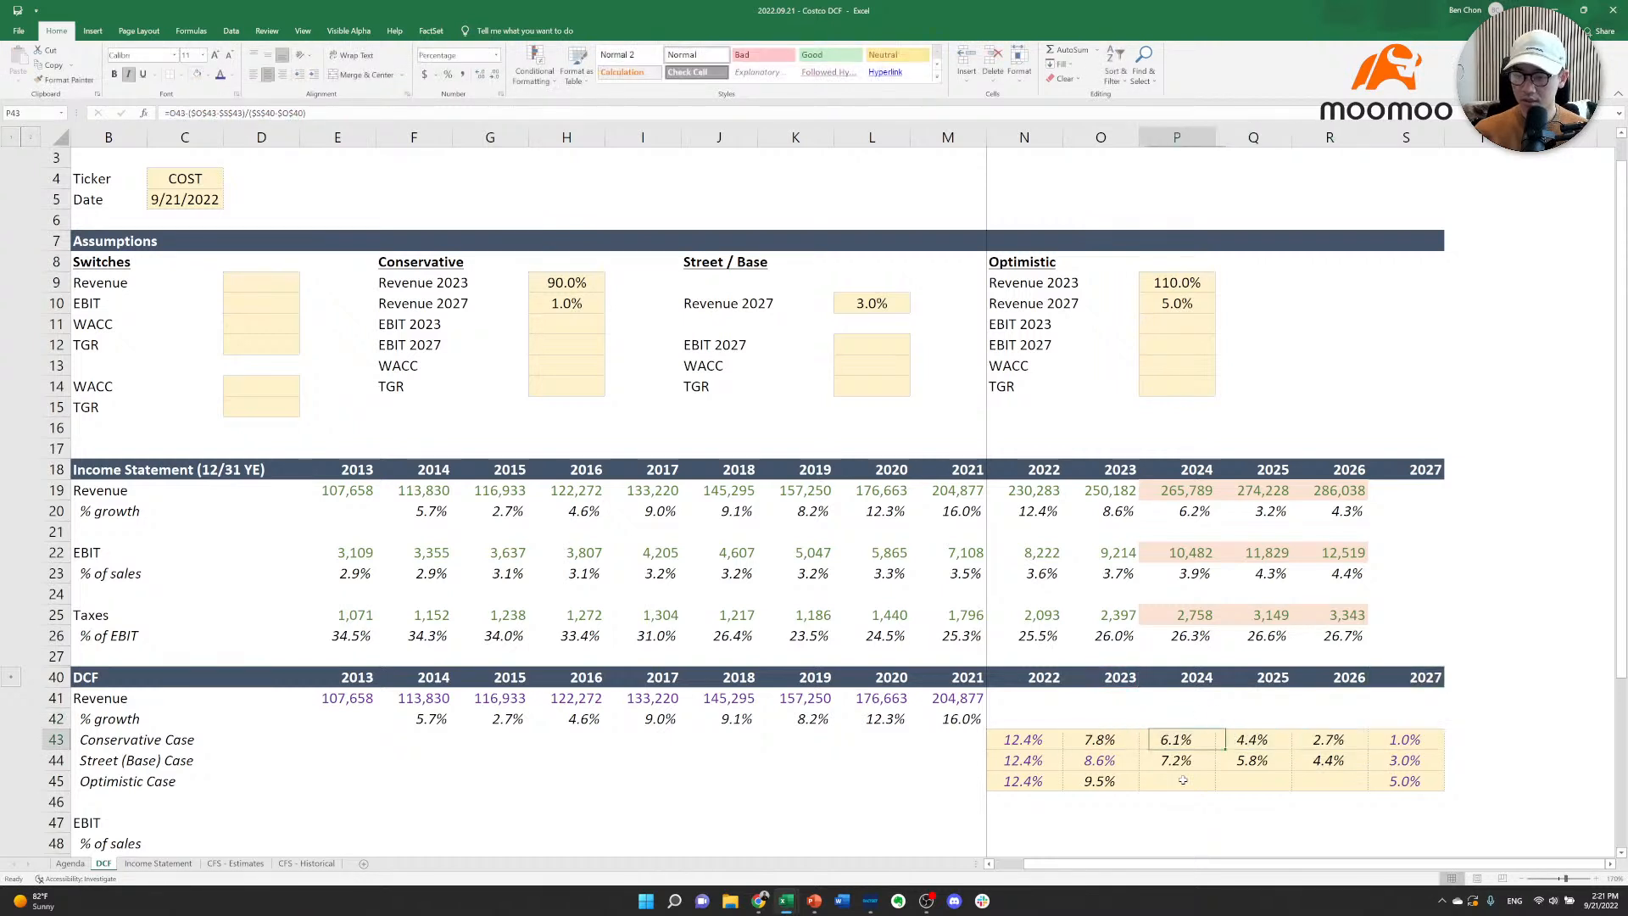
Copy the 2024–2026 Conservative Case growth formulas, P43:R43, into the Optimistic Case cells P45:R45.
{"action": "key", "text": "shift+Right"}
{"action": "key", "text": "shift+Right"}
{"action": "key", "text": "ctrl+q"}
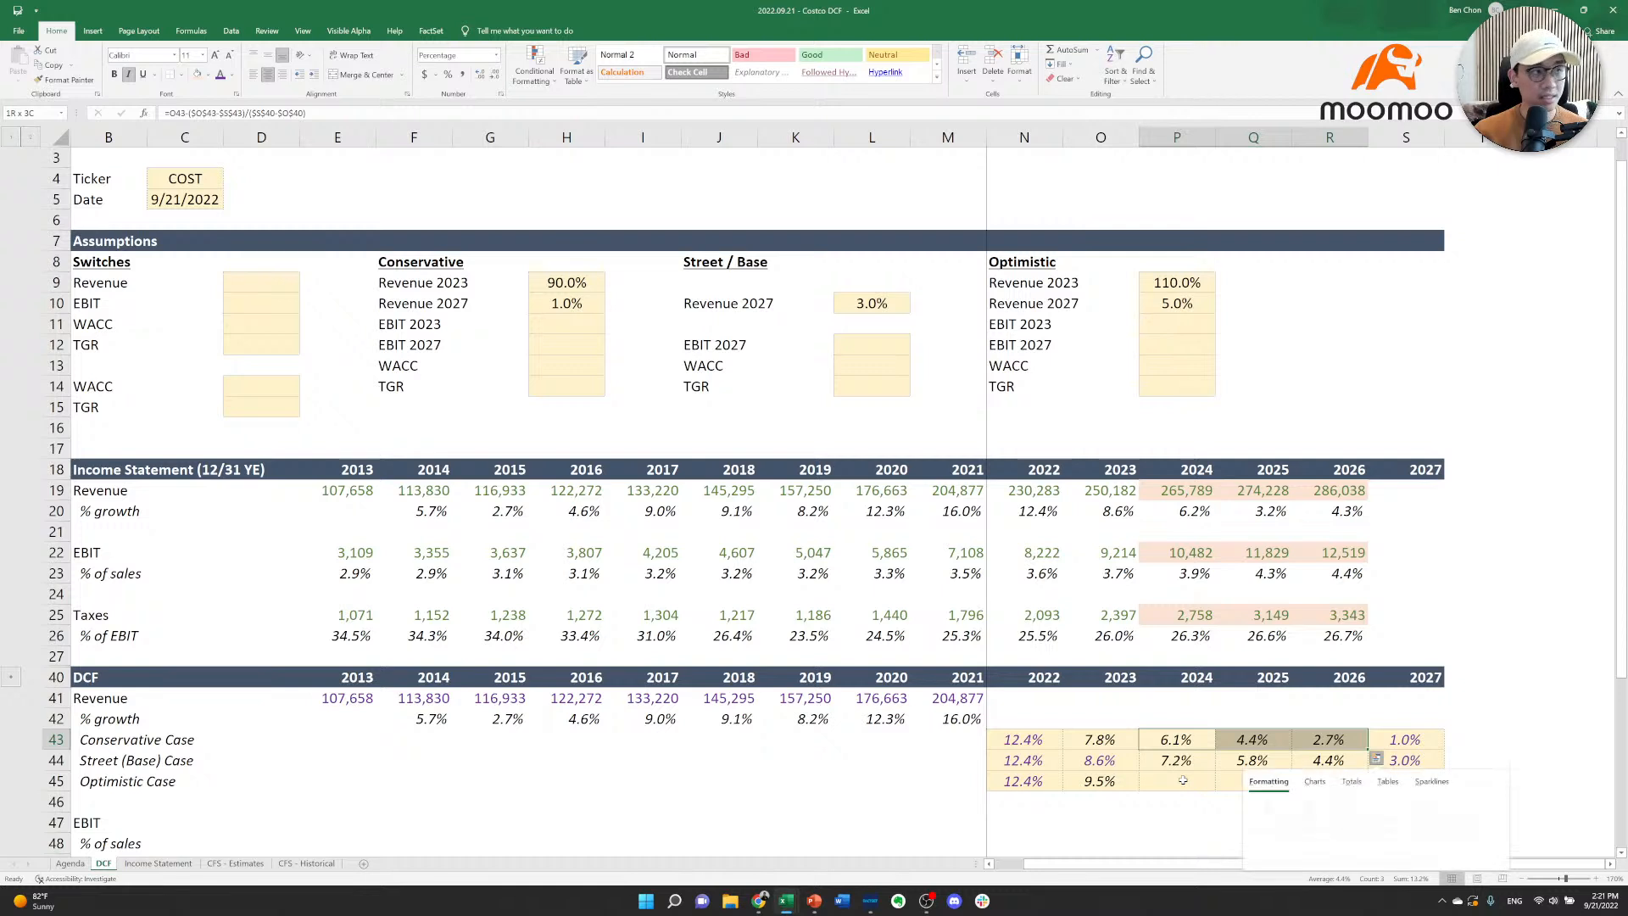
{"action": "key", "text": "Escape"}
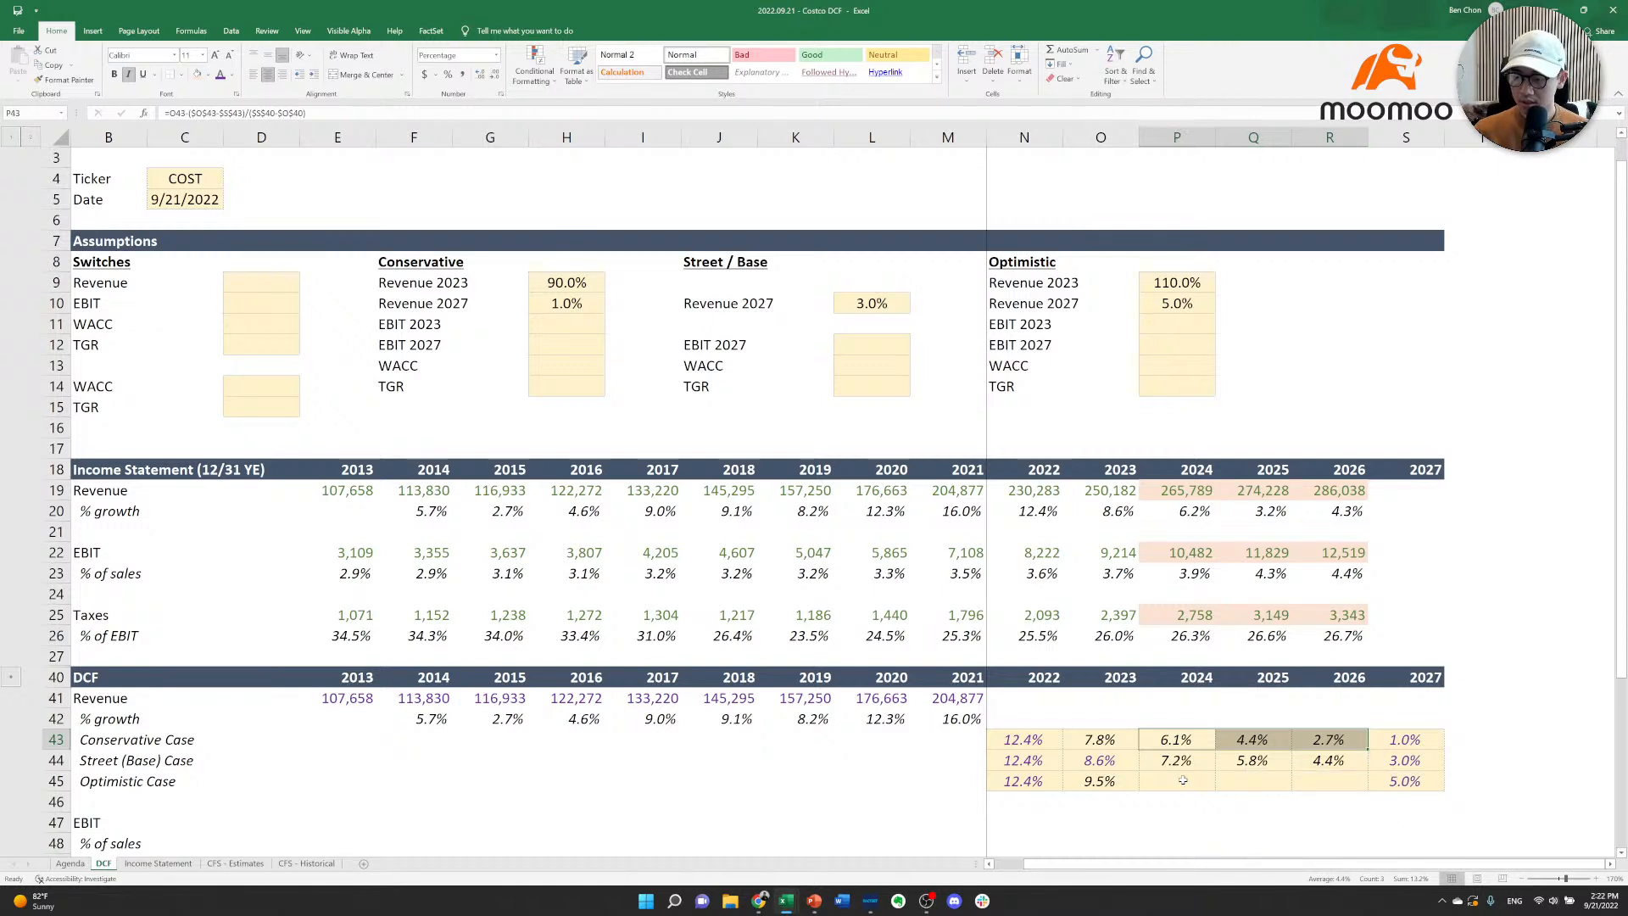
{"action": "key", "text": "ctrl+c"}
{"action": "key", "text": "Down"}
{"action": "key", "text": "Down"}
{"action": "key", "text": "Return"}
{"action": "key", "text": "Right"}
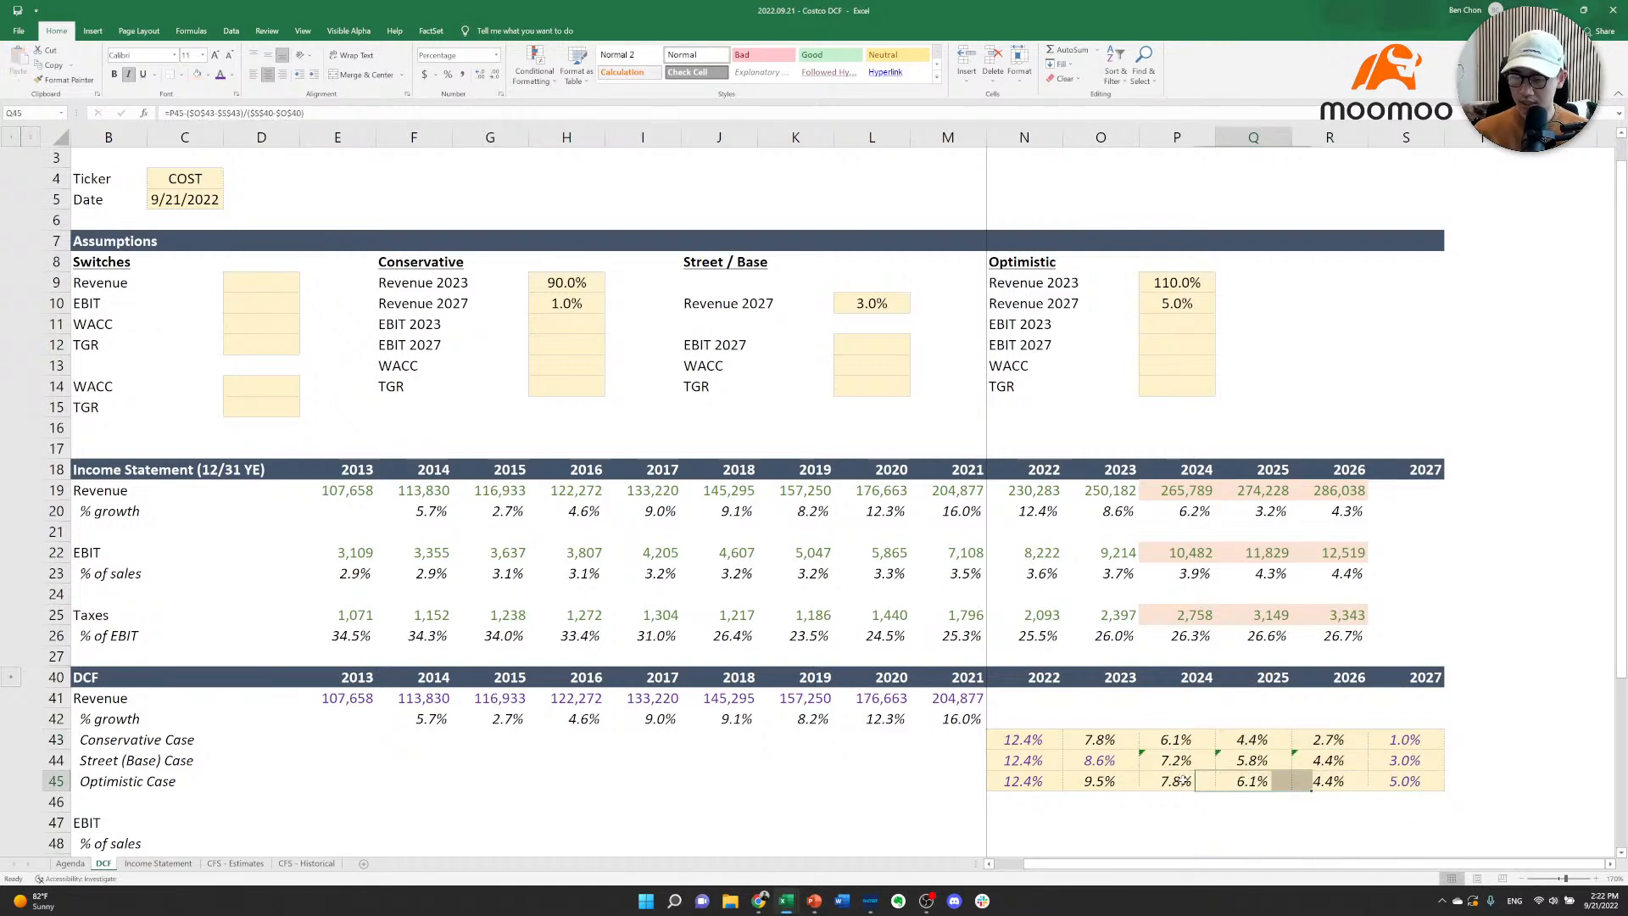
Repoint the 2024 Optimistic Case formula to its own row so it reads =O45-($O$45-$S$45)/($S$40-$O$40).
{"action": "double_click", "coordinate": [1185, 781]}
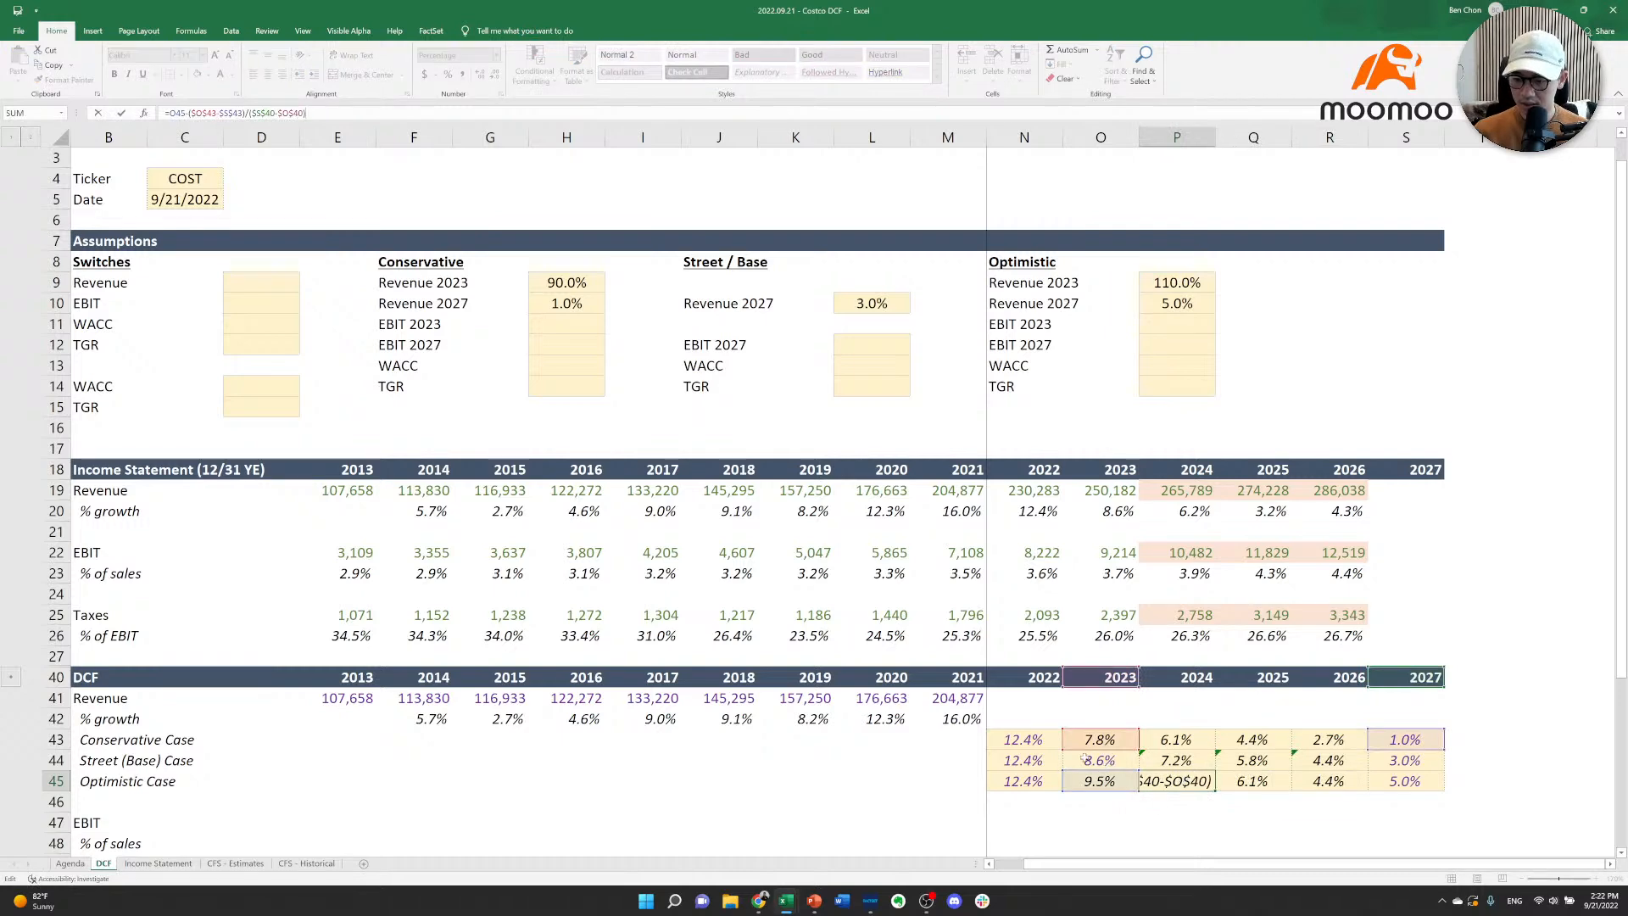
{"action": "left_click_drag", "start_coordinate": [1081, 748], "coordinate": [1093, 781]}
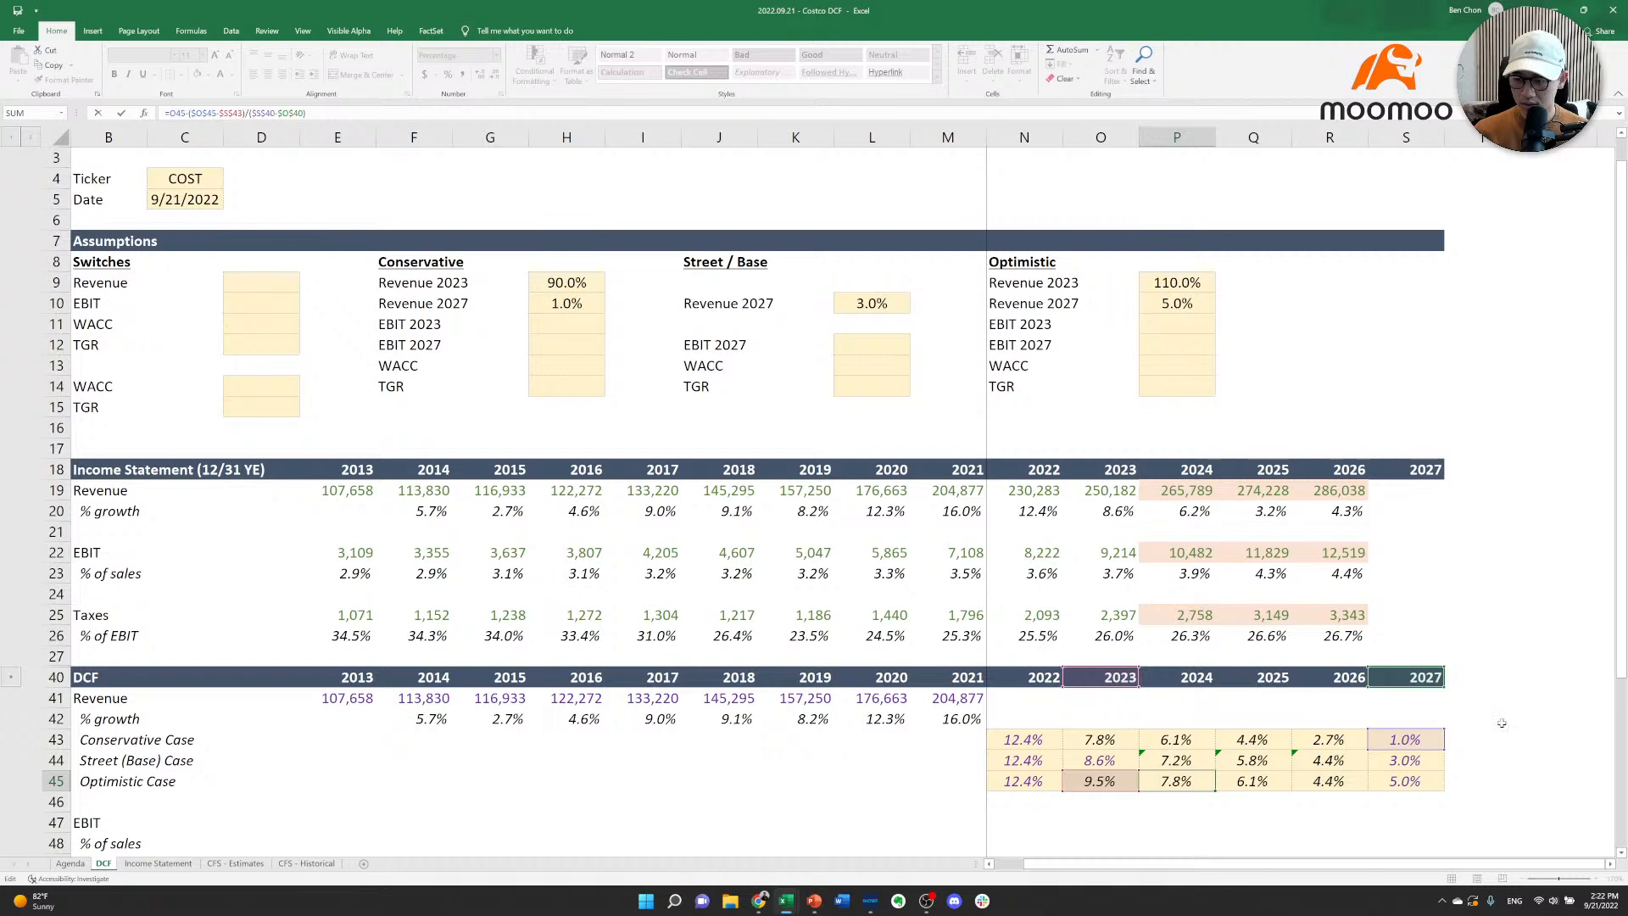
{"action": "left_click_drag", "start_coordinate": [1427, 750], "coordinate": [1430, 786]}
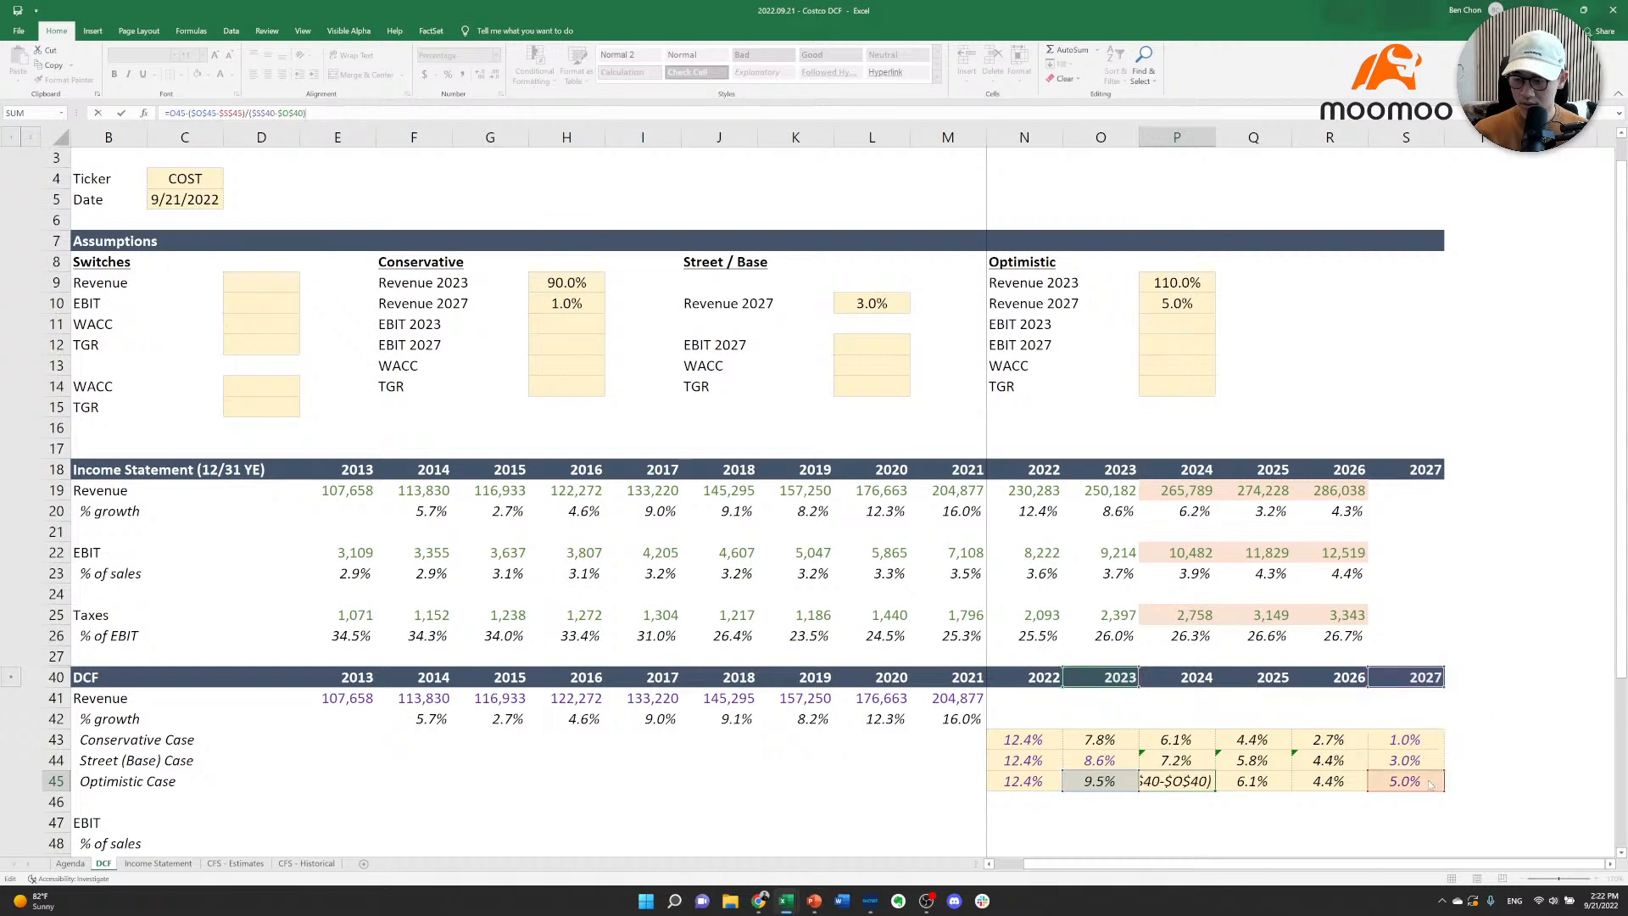
{"action": "key", "text": "Return"}
Copy the corrected 2024 Optimistic Case formula in P45 across to 2025 and 2026, Q45:R45.
{"action": "key", "text": "Right"}
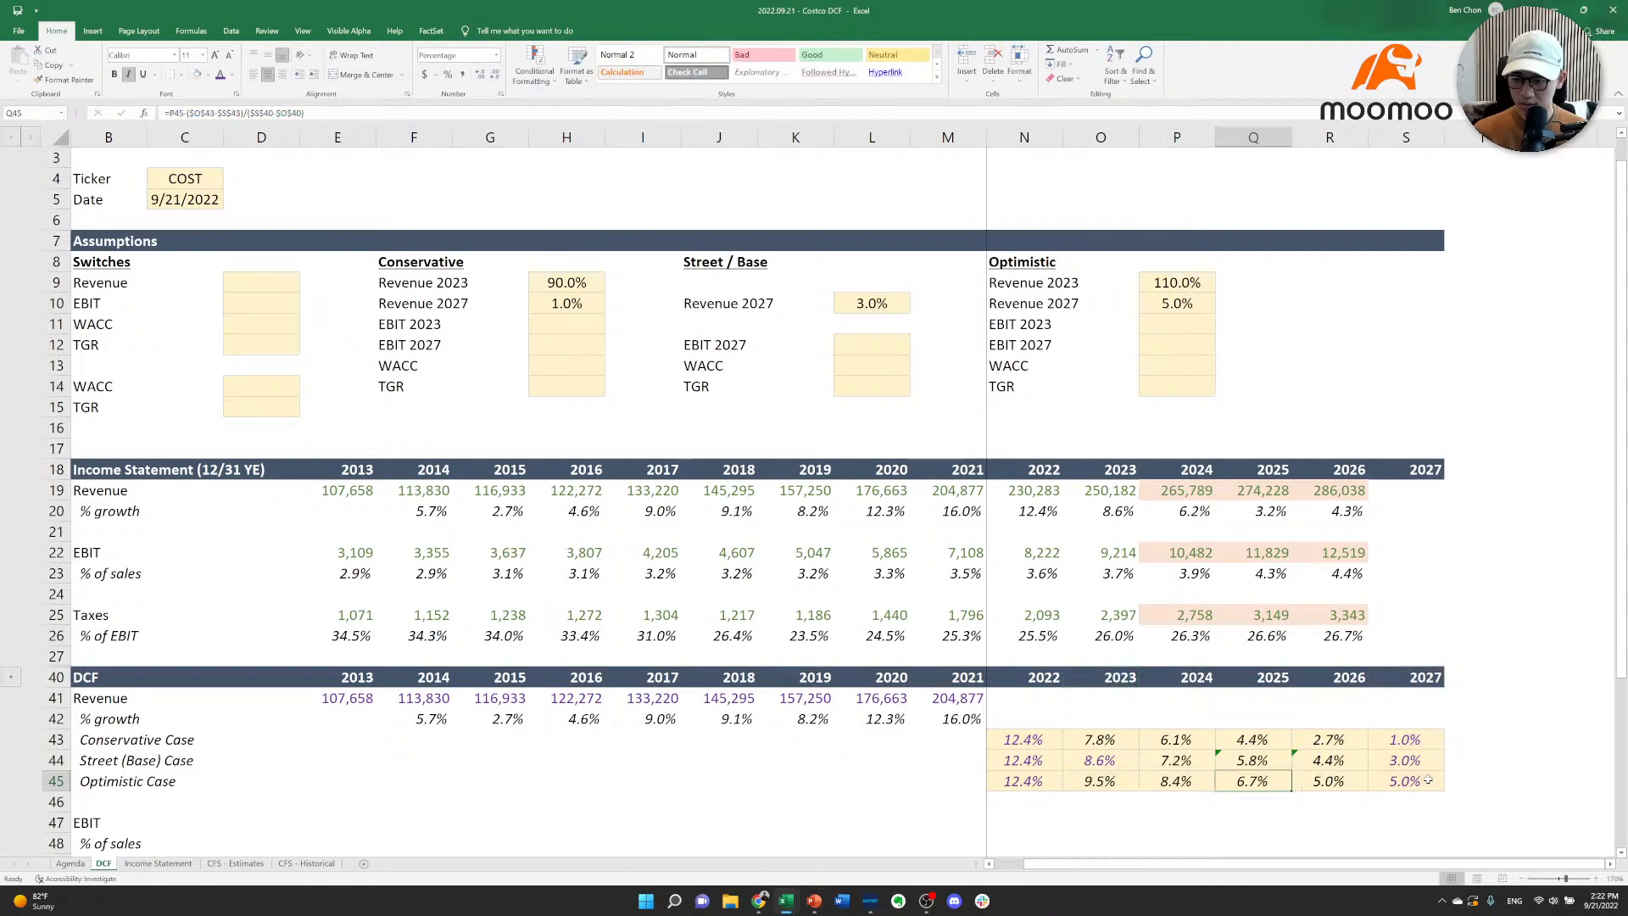
{"action": "key", "text": "Left"}
{"action": "key", "text": "ctrl+c"}
{"action": "key", "text": "shift+Right"}
{"action": "key", "text": "shift+Right"}
{"action": "key", "text": "Return"}
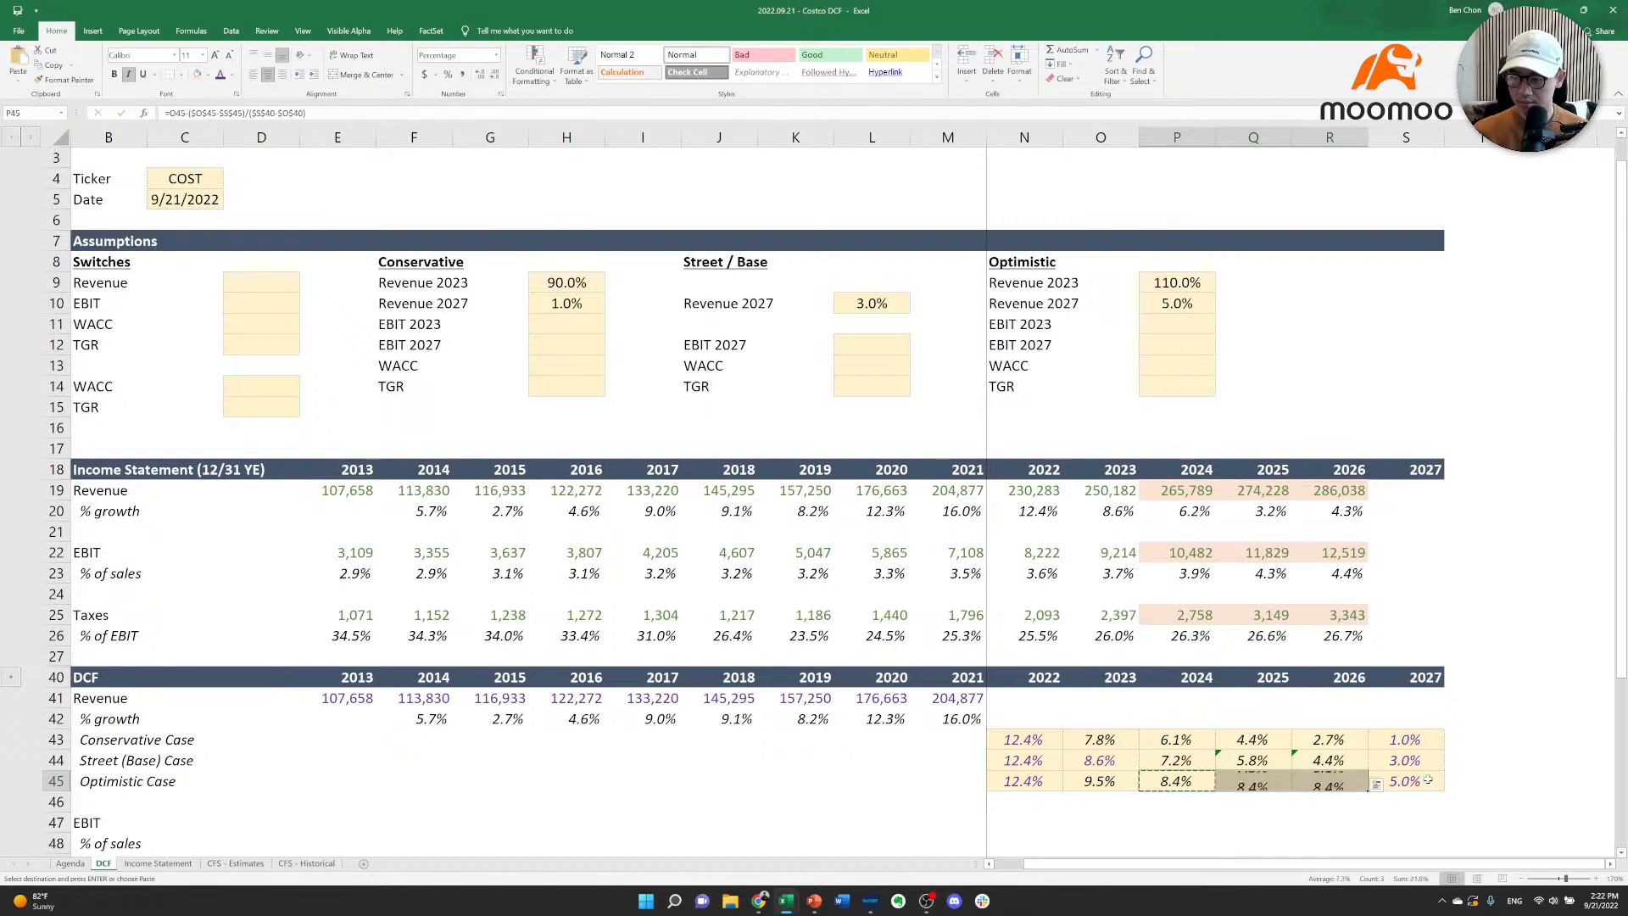
{"action": "key", "text": "Left"}
{"action": "key", "text": "Up"}
{"action": "key", "text": "Up"}
{"action": "key", "text": "Up"}
{"action": "key", "text": "Left"}
{"action": "type", "text": "="}
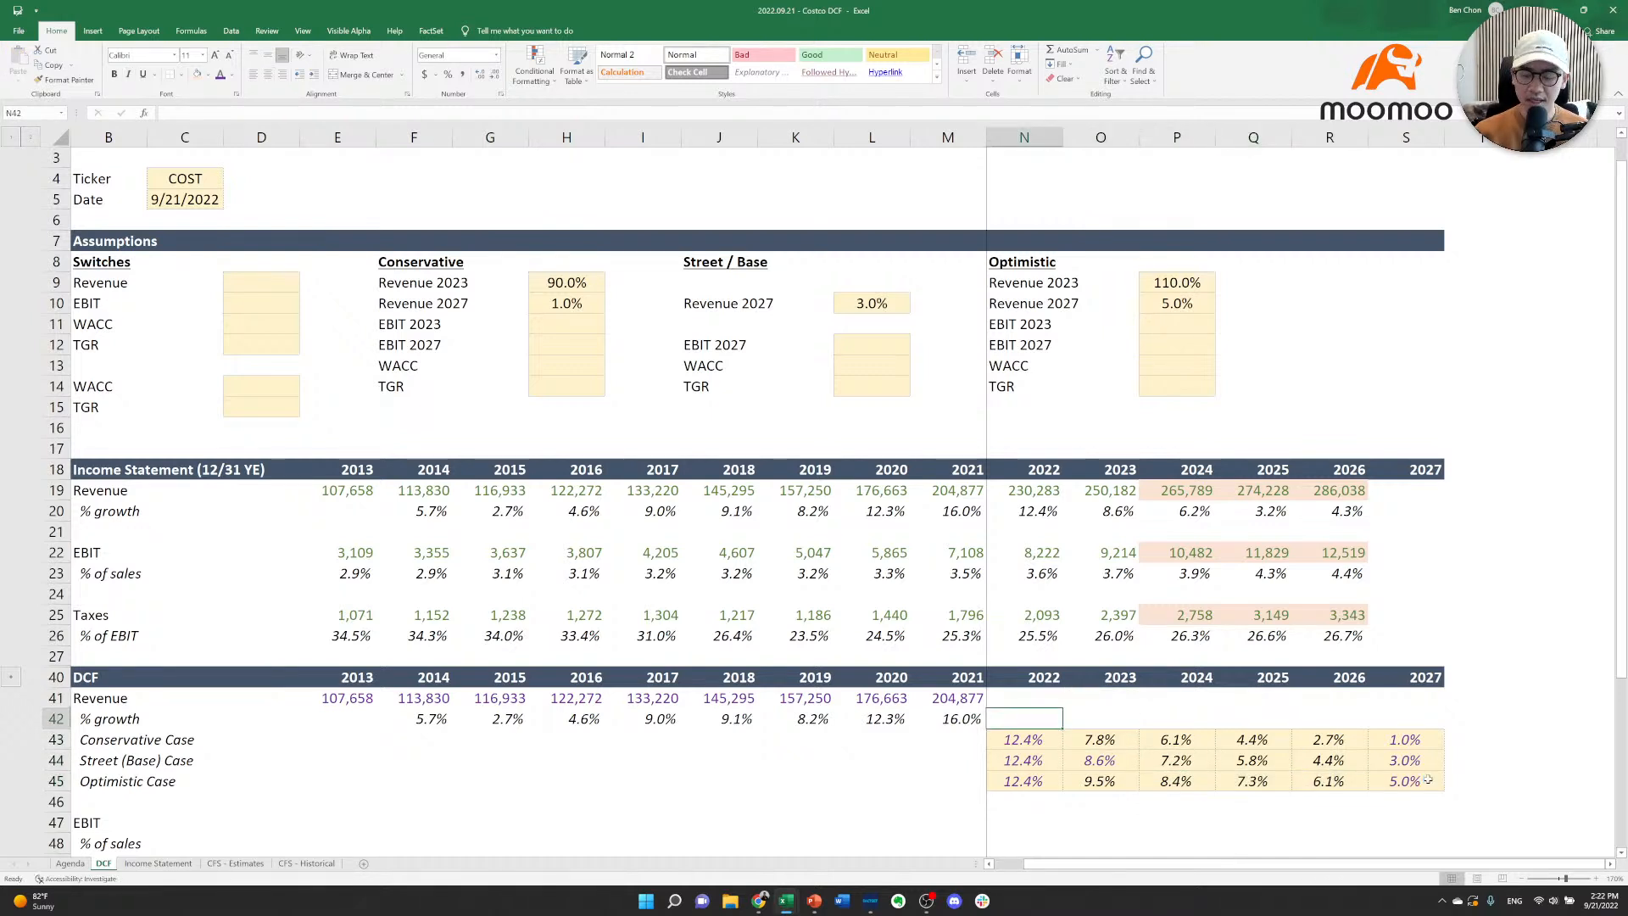
{"action": "key", "text": "Escape"}
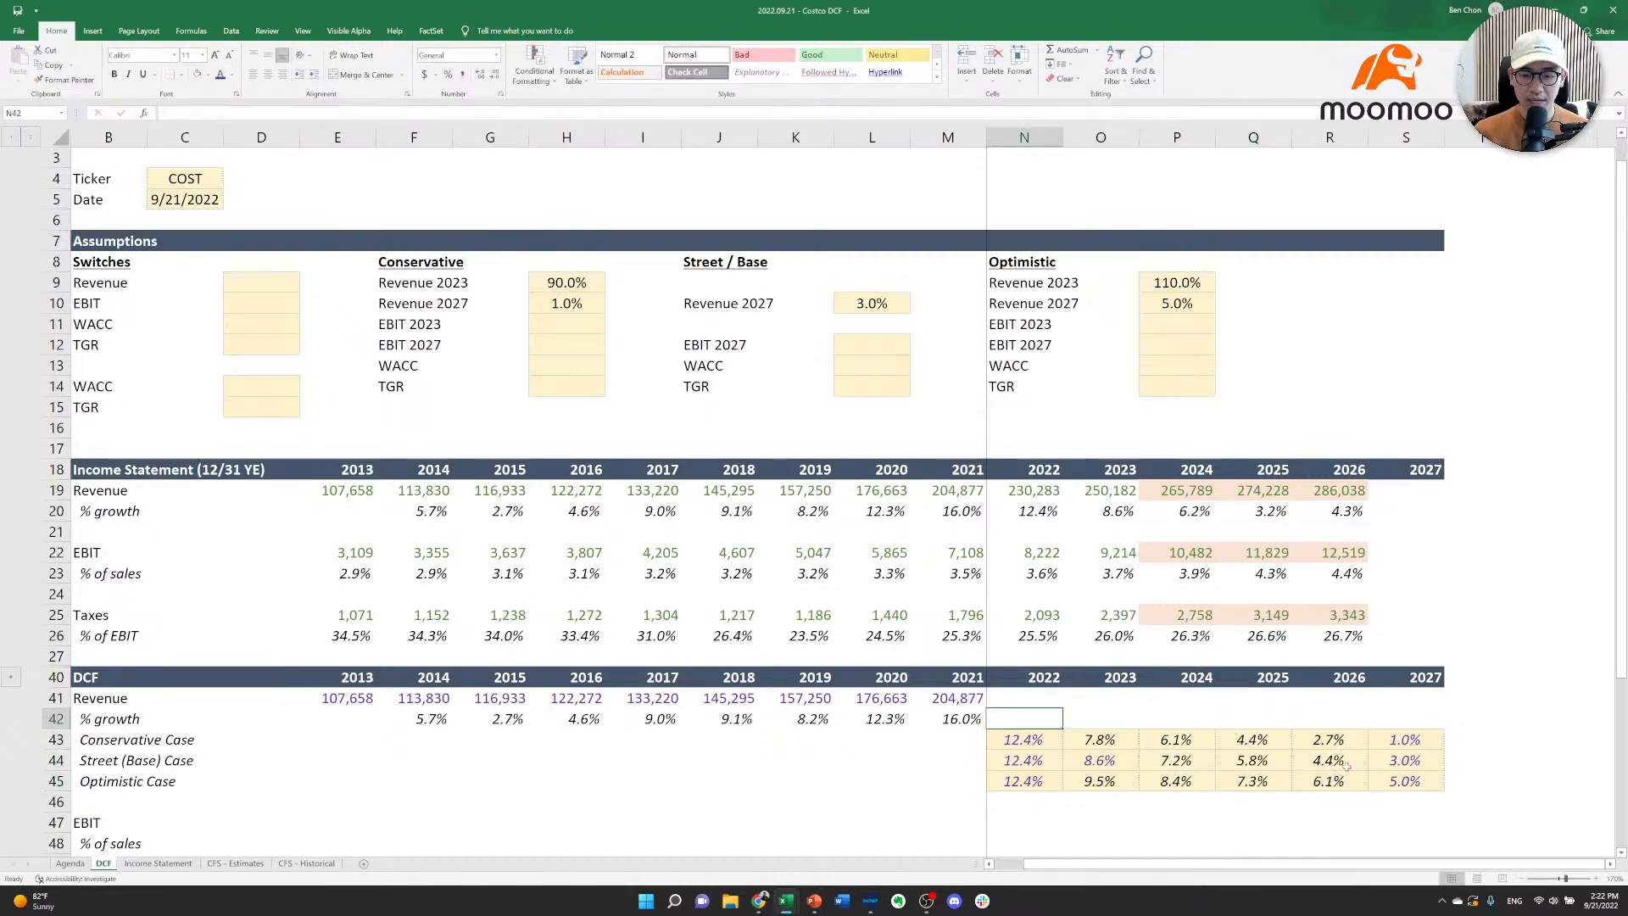
{"action": "key", "text": "ctrl+Left"}
{"action": "key", "text": "ctrl+Left"}
{"action": "key", "text": "ctrl+Left"}
{"action": "key", "text": "ctrl+Left"}
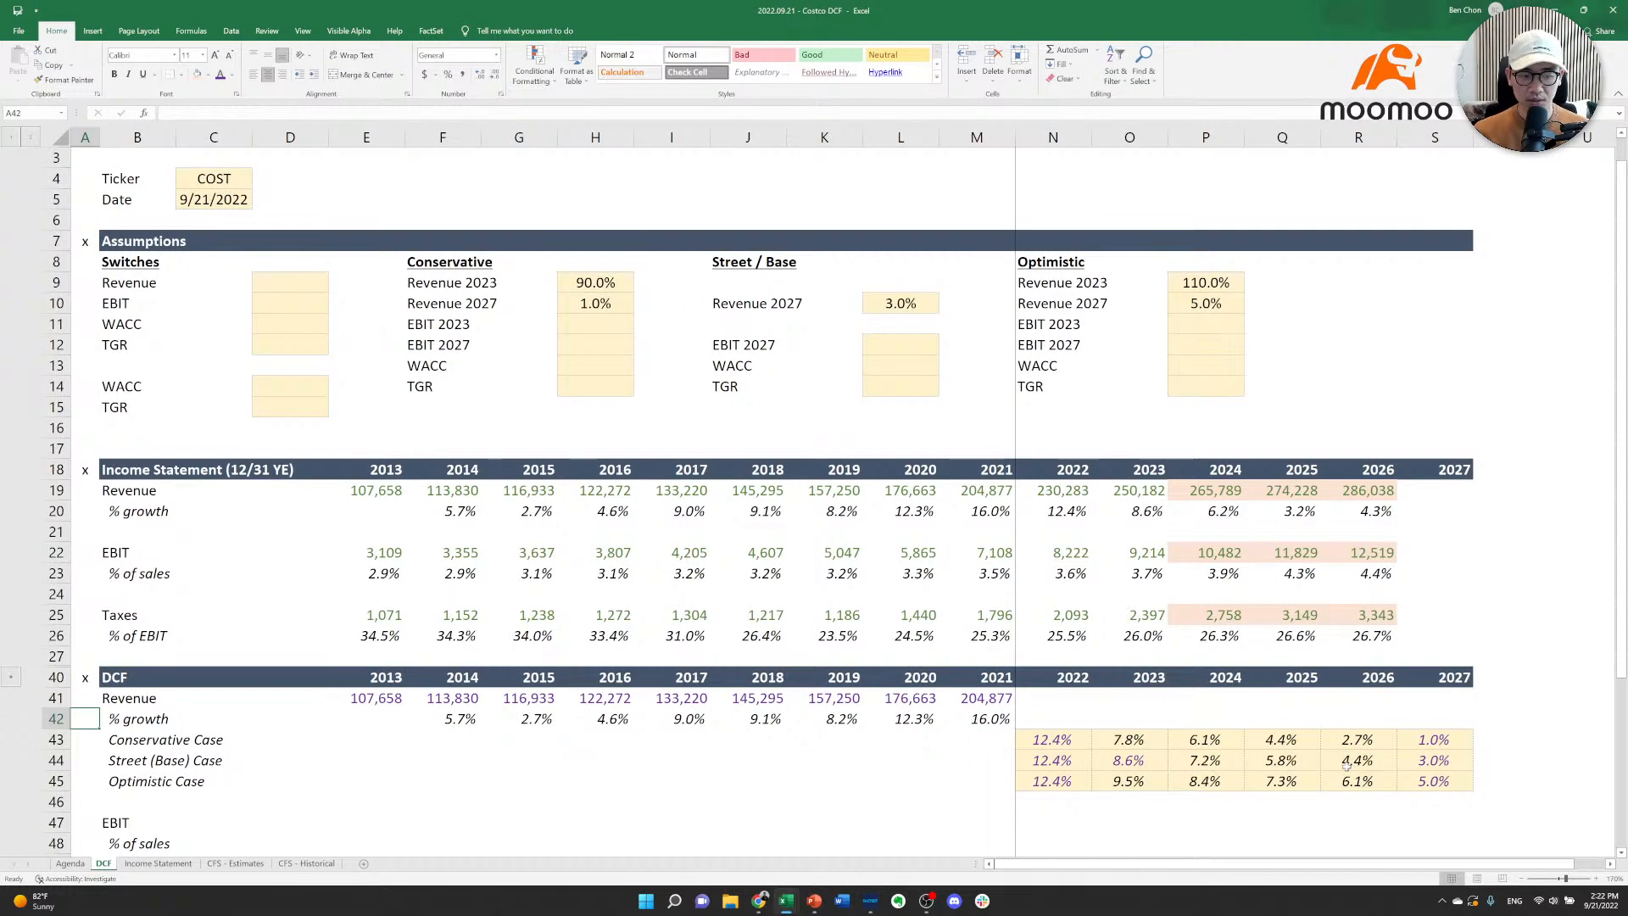
Enter =OFFSET(N42,$D$9,0) as the 2022 DCF revenue growth formula in N42, accepting the circular reference.
{"action": "key", "text": "Right"}
{"action": "key", "text": "Right"}
{"action": "key", "text": "Right"}
{"action": "key", "text": "Right"}
{"action": "key", "text": "Right"}
{"action": "key", "text": "Right"}
{"action": "key", "text": "Right"}
{"action": "key", "text": "Right"}
{"action": "key", "text": "Right"}
{"action": "key", "text": "Right"}
{"action": "key", "text": "Right"}
{"action": "key", "text": "Right"}
{"action": "key", "text": "Right"}
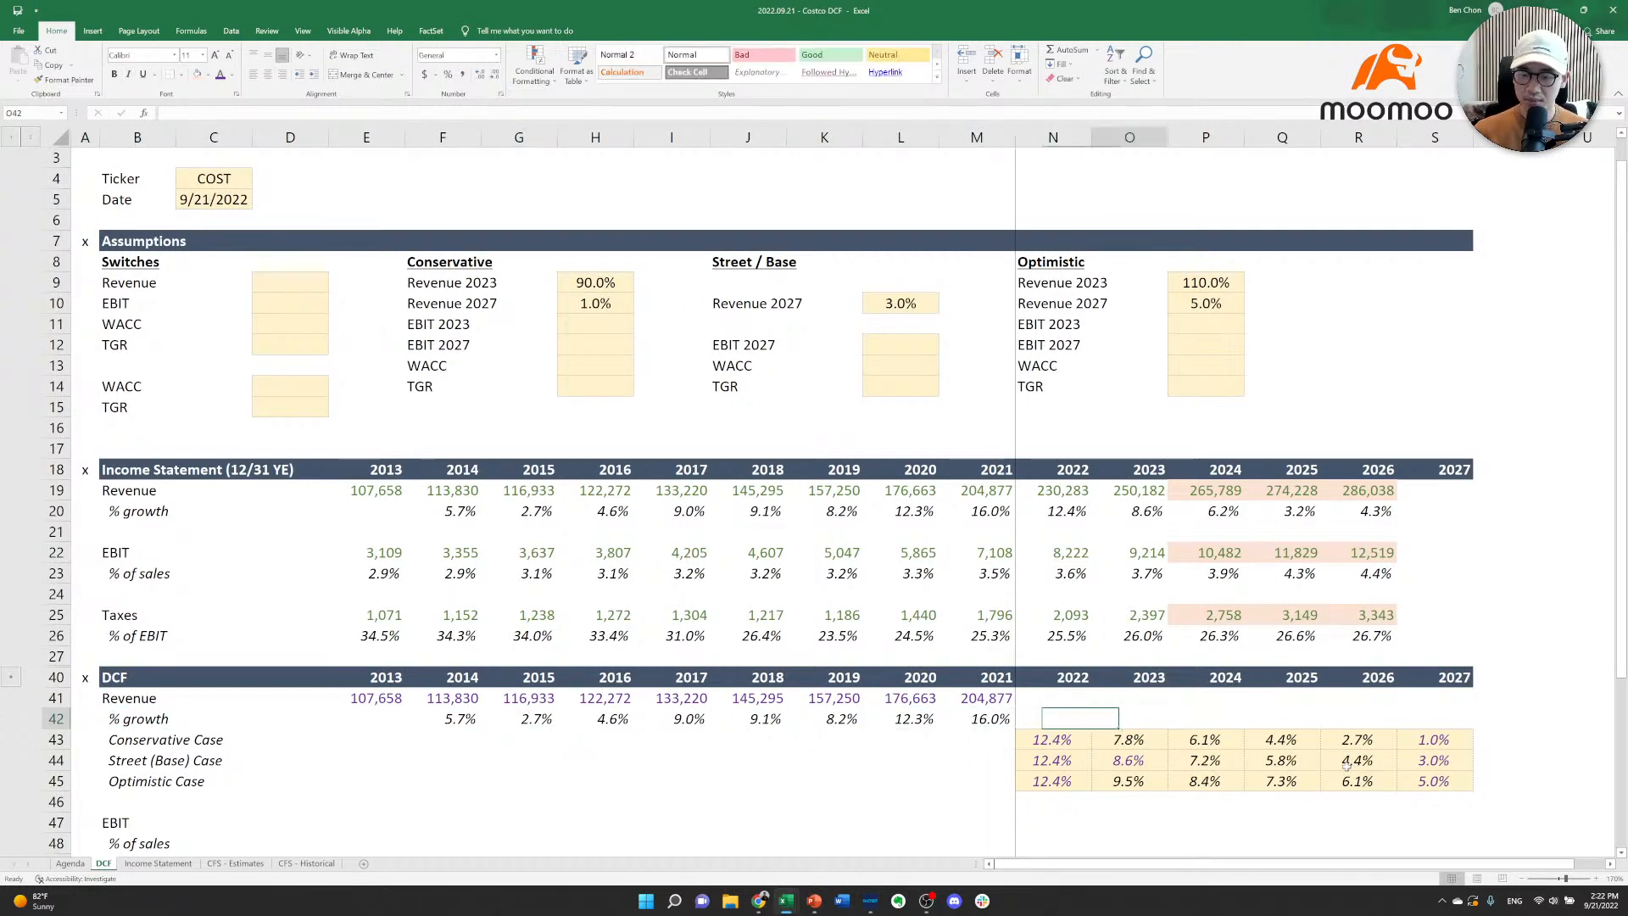
{"action": "type", "text": "=offset("}
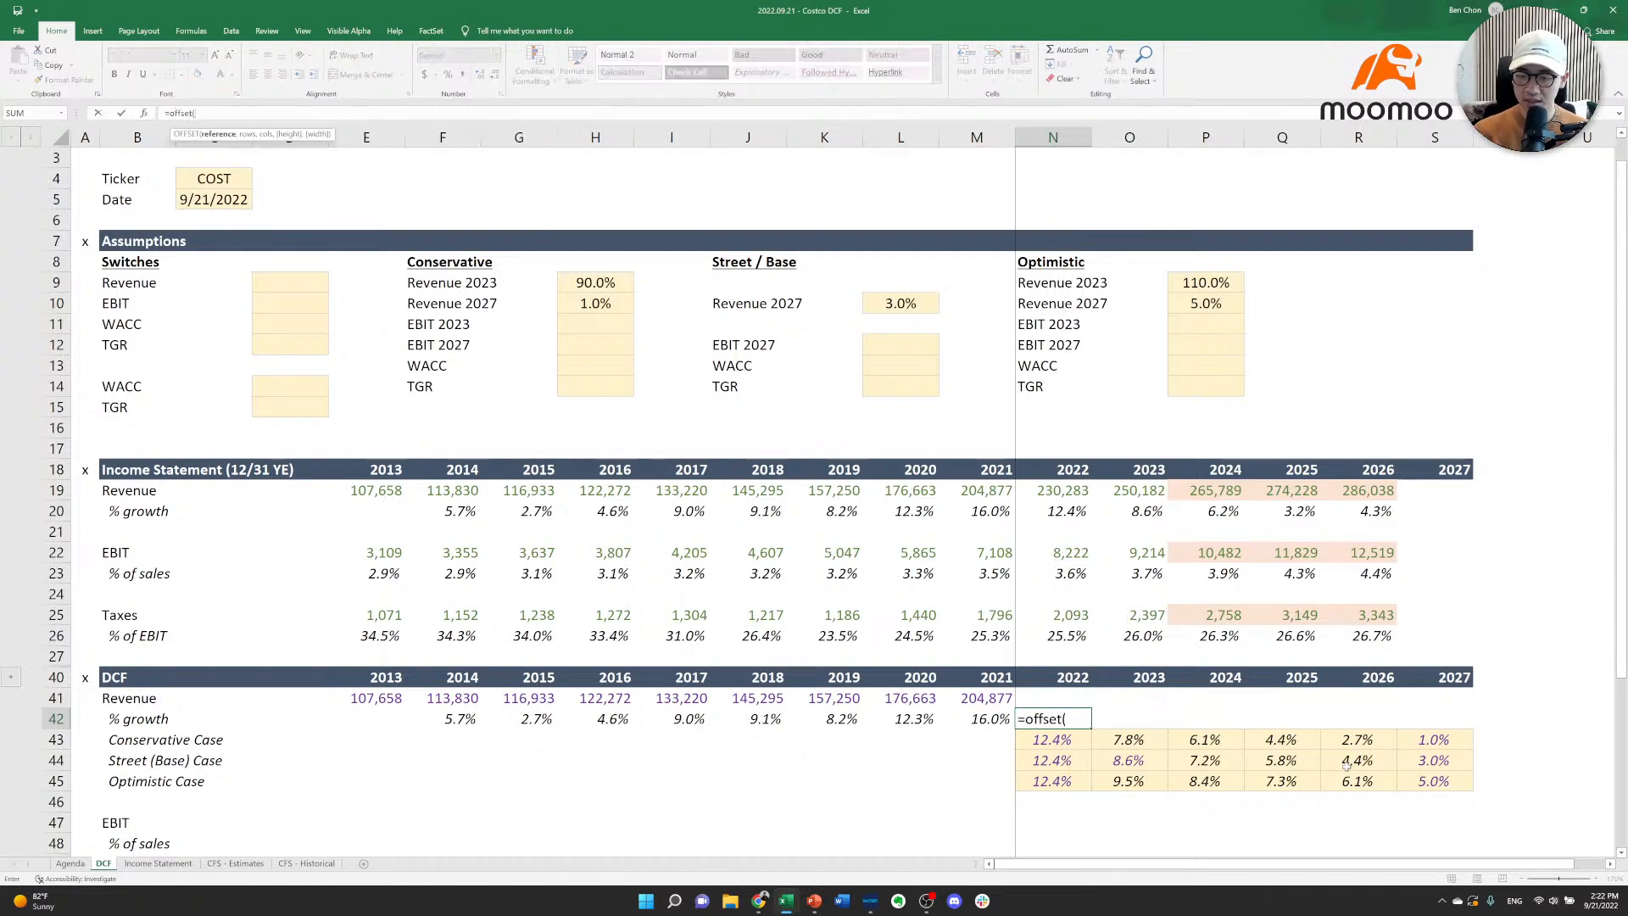
{"action": "key", "text": "Down"}
{"action": "key", "text": "Up"}
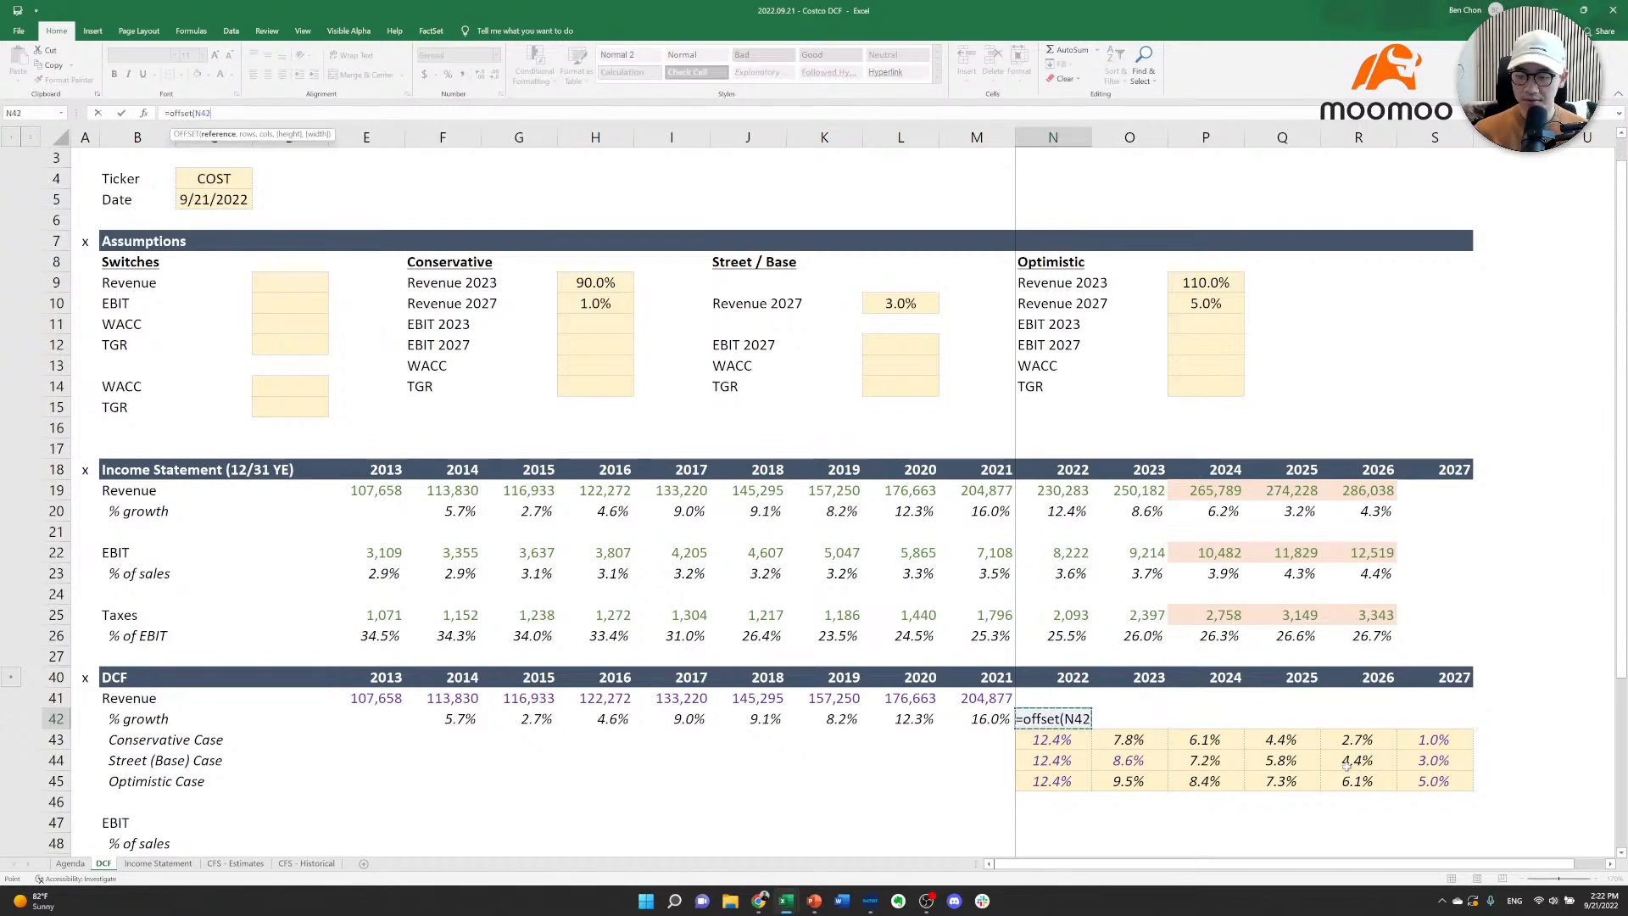
{"action": "type", "text": ","}
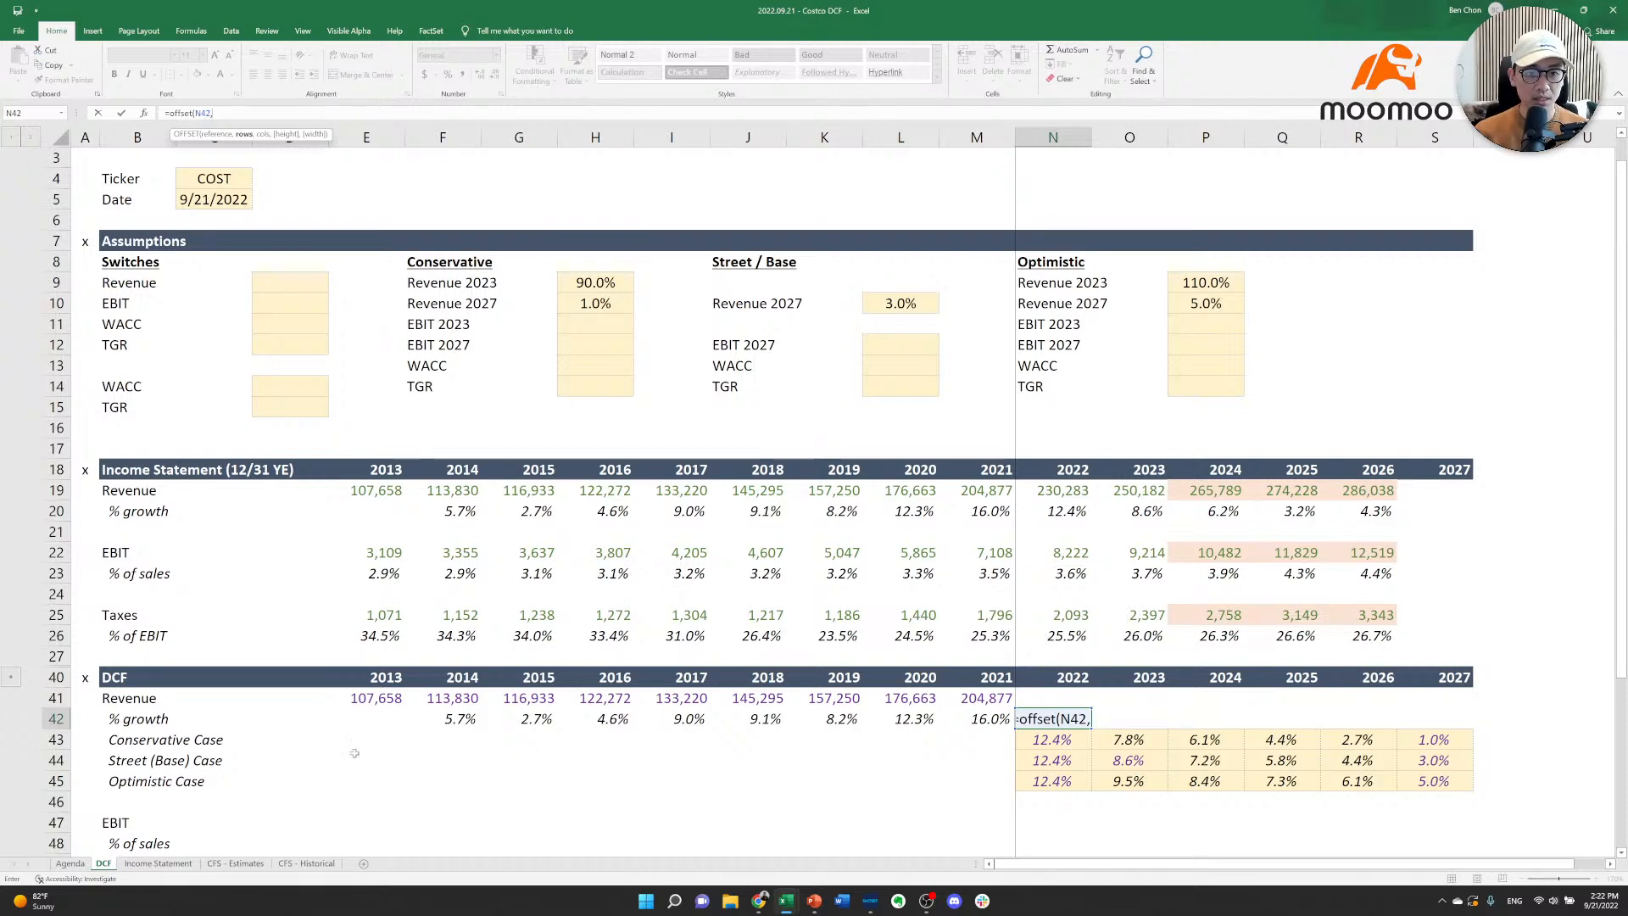
{"action": "left_click", "coordinate": [290, 288]}
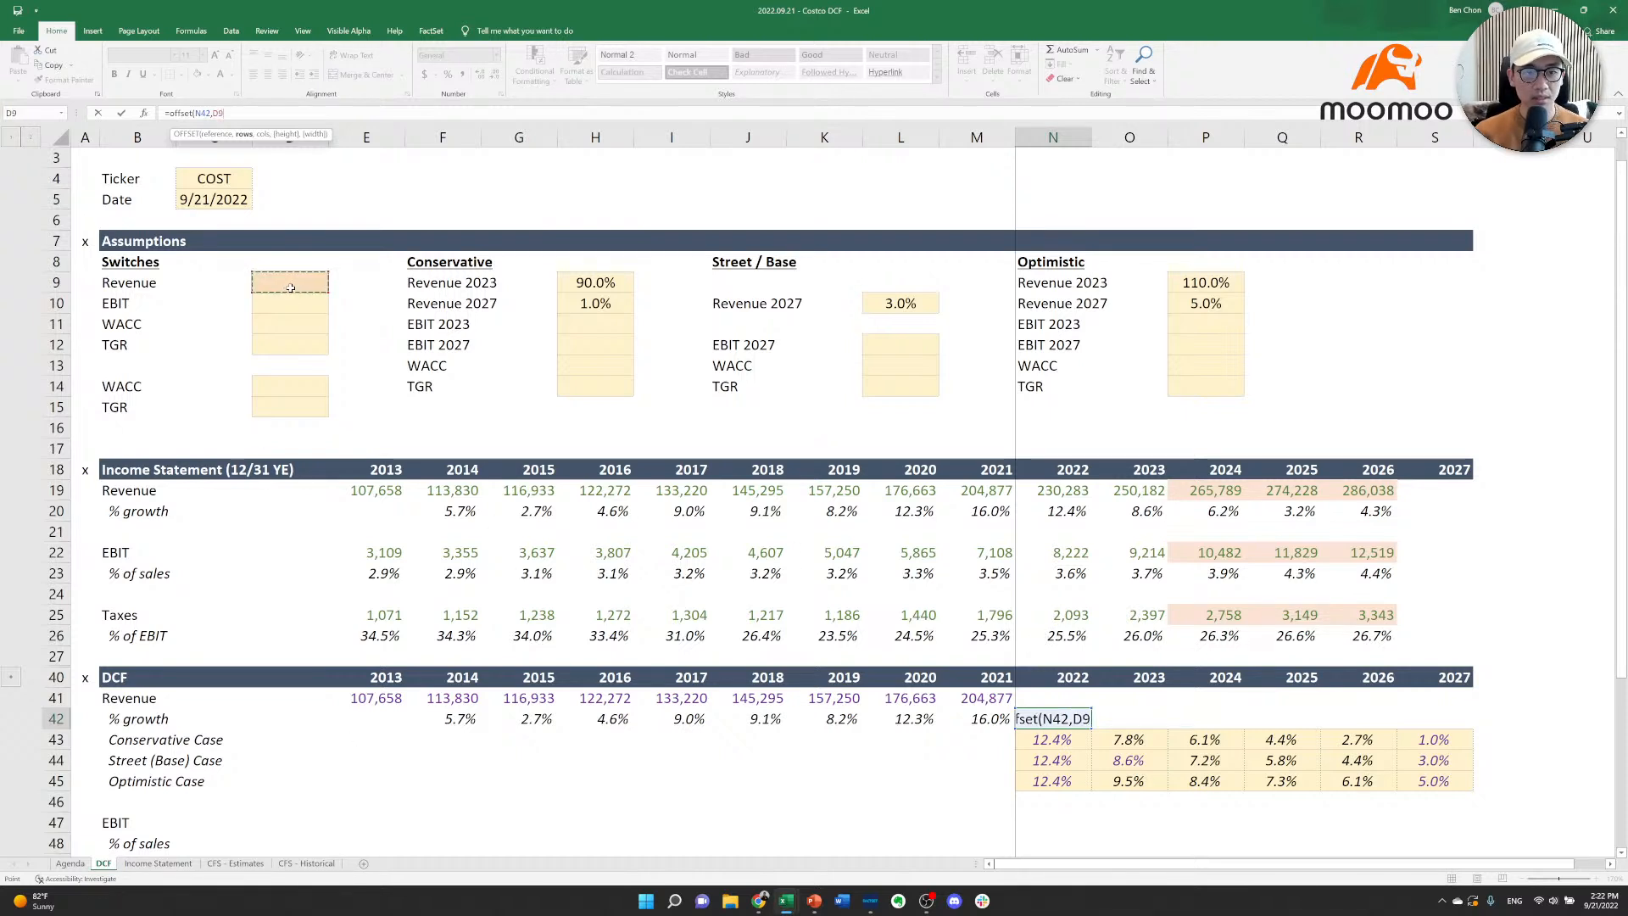
{"action": "key", "text": "F4"}
{"action": "type", "text": ",0)"}
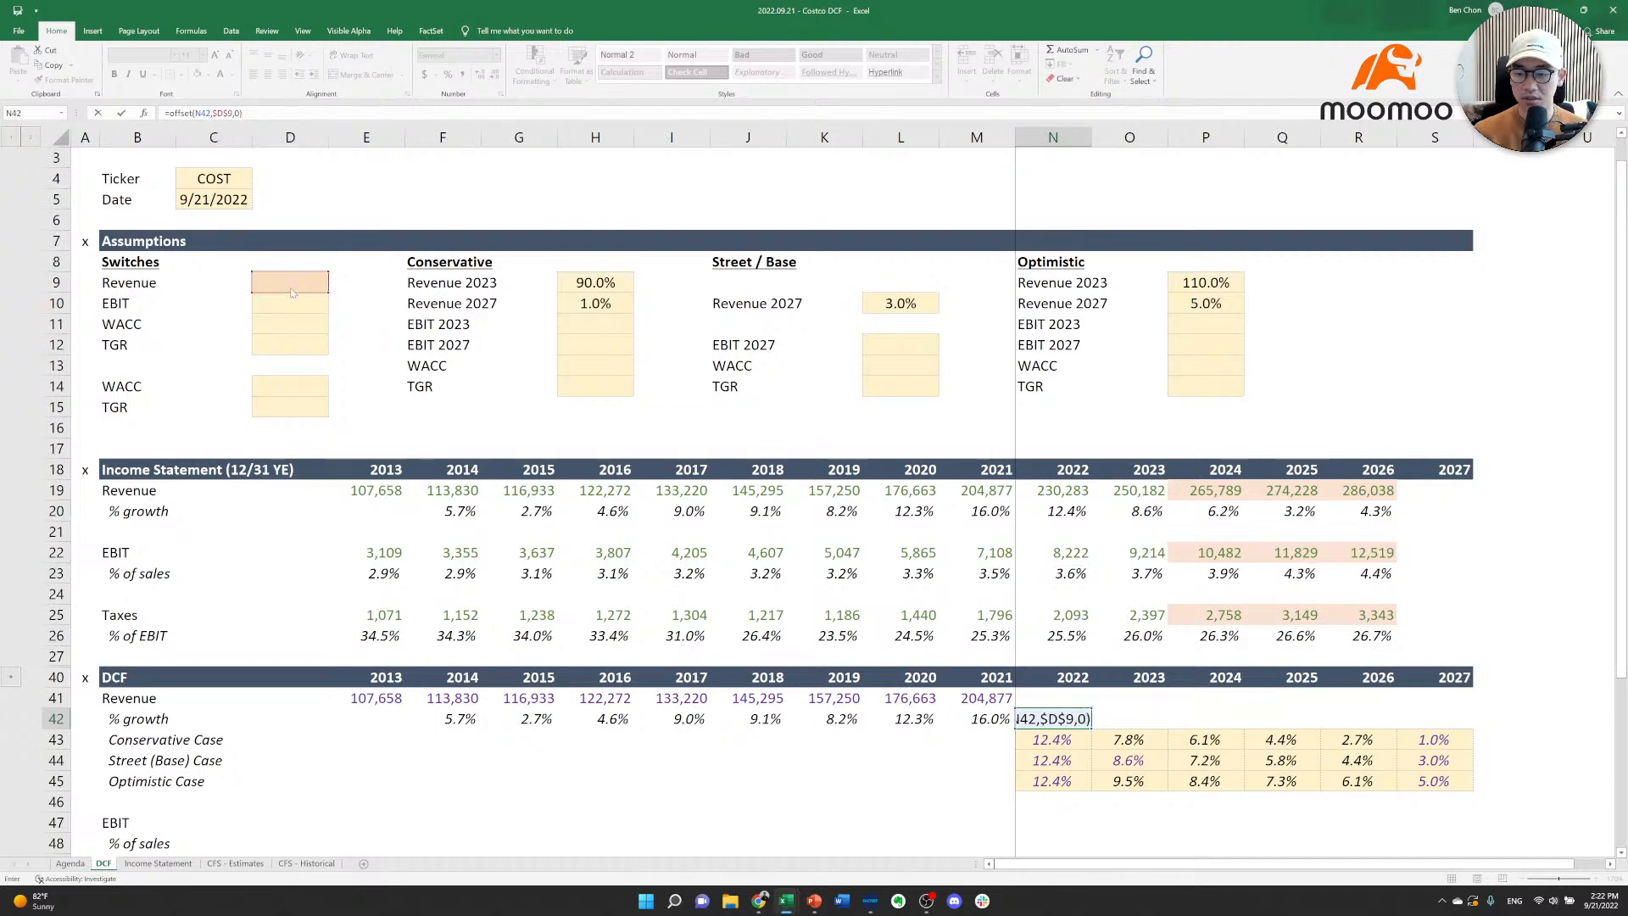
{"action": "key", "text": "Return"}
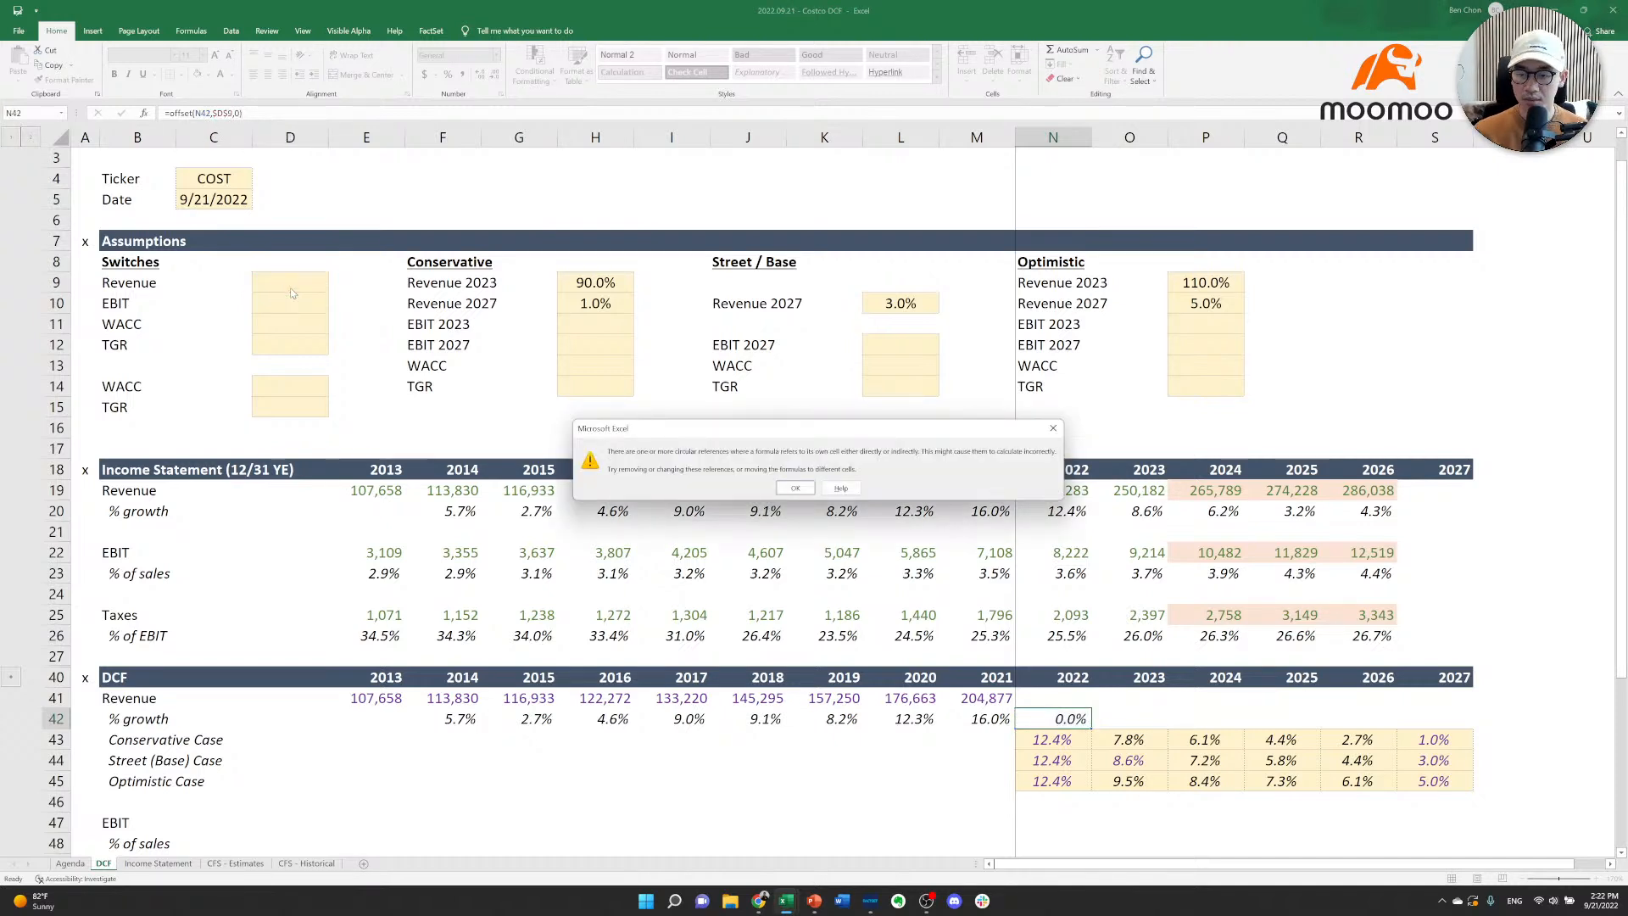
{"action": "key", "text": "Return"}
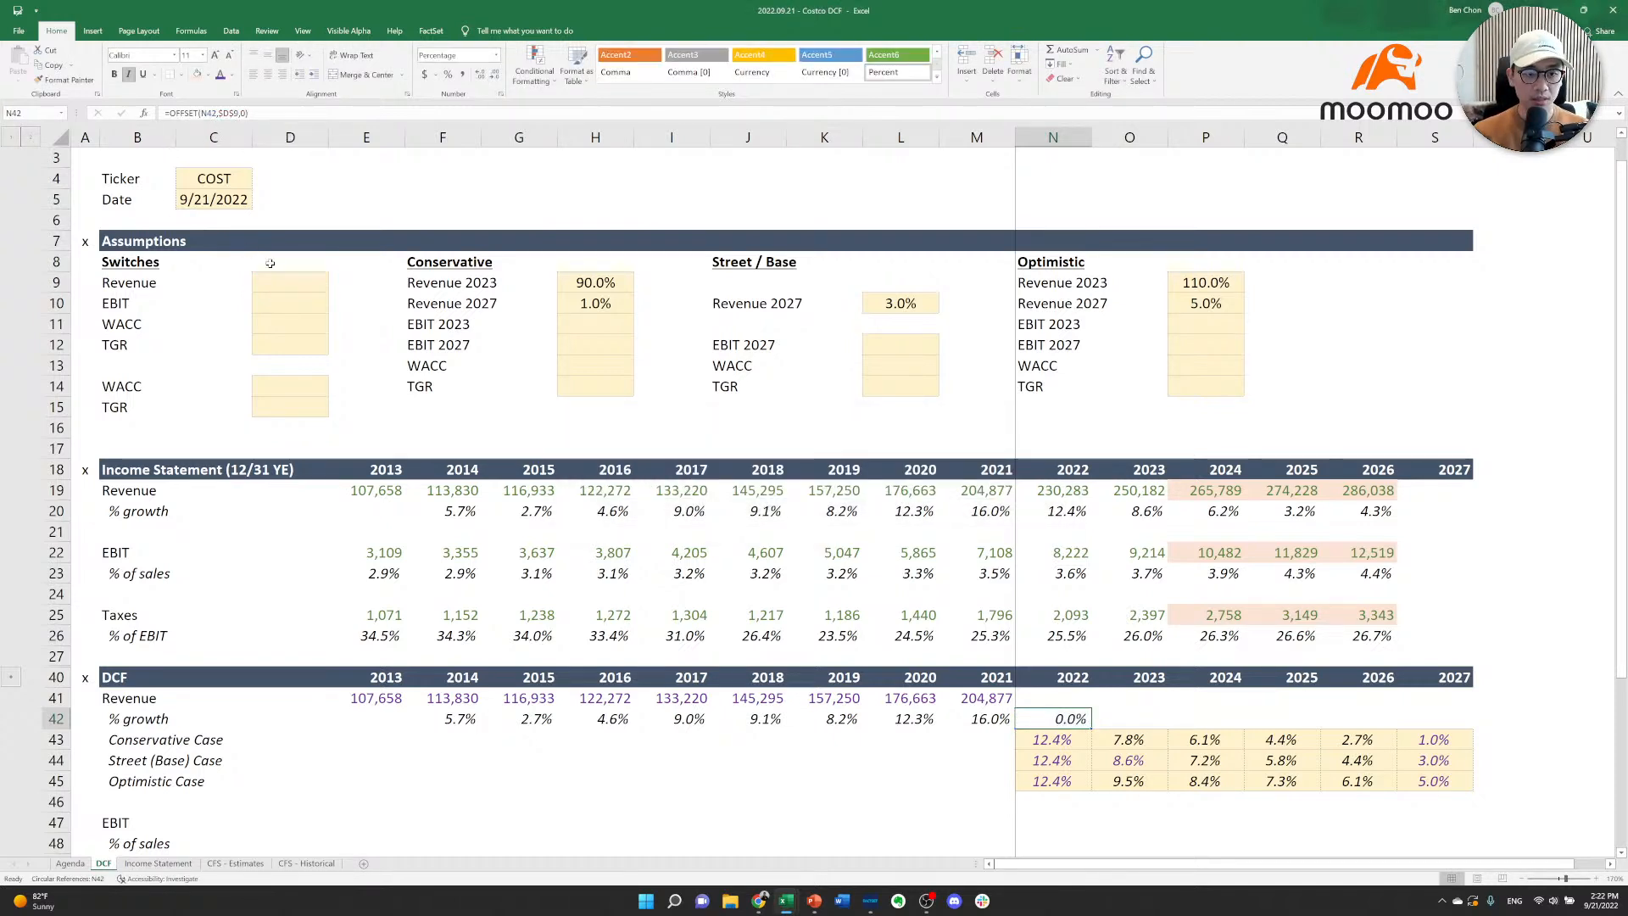
Set the Revenue scenario switch in D9 to 1.
{"action": "left_click", "coordinate": [272, 267]}
{"action": "left_click", "coordinate": [276, 279]}
{"action": "type", "text": "1"}
{"action": "key", "text": "Return"}
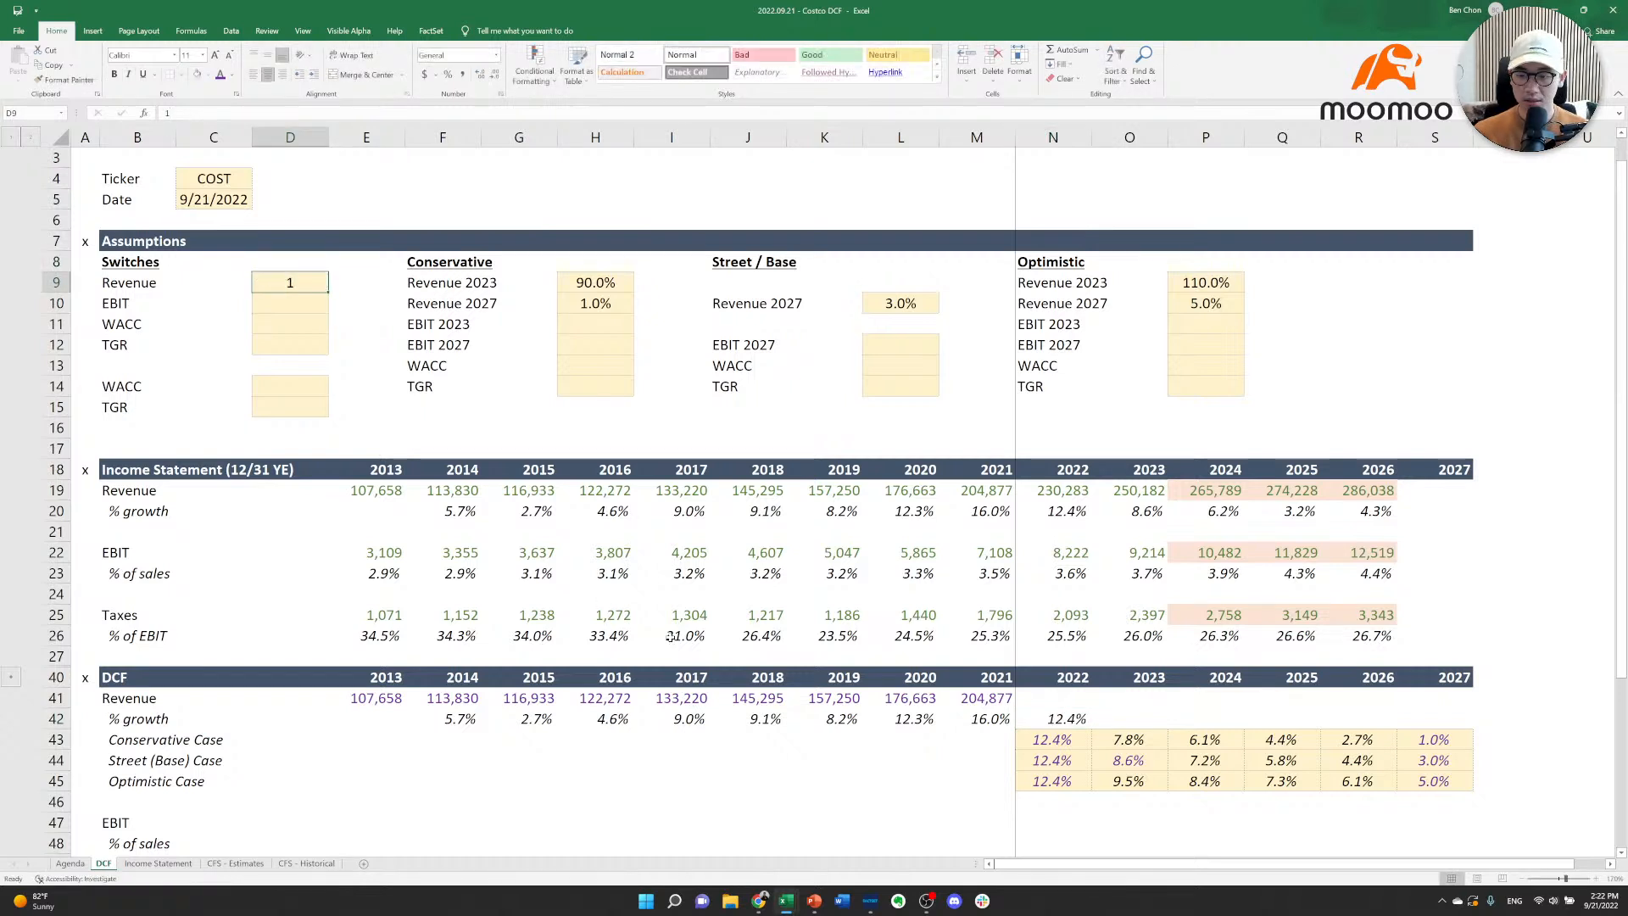
Copy the 2022 OFFSET growth formula in N42 across to 2023–2027, O42:S42.
{"action": "left_click", "coordinate": [1081, 722]}
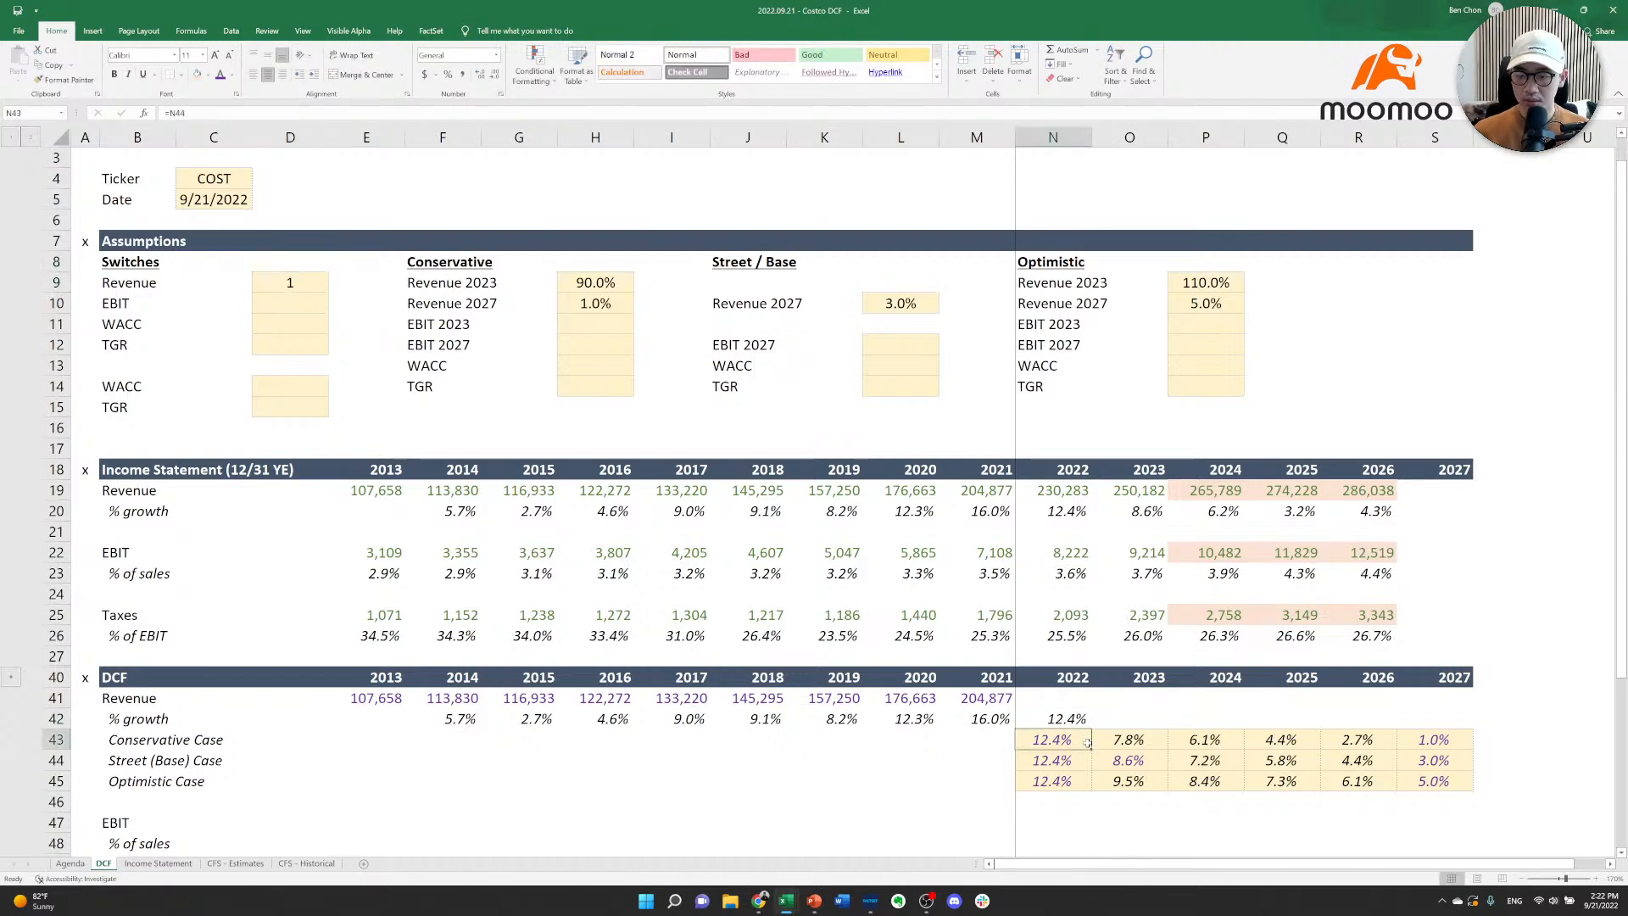
{"action": "key", "text": "ctrl+c"}
{"action": "key", "text": "shift+Right"}
{"action": "key", "text": "shift+Right"}
{"action": "key", "text": "shift+Right"}
{"action": "key", "text": "shift+Right"}
{"action": "key", "text": "shift+Right"}
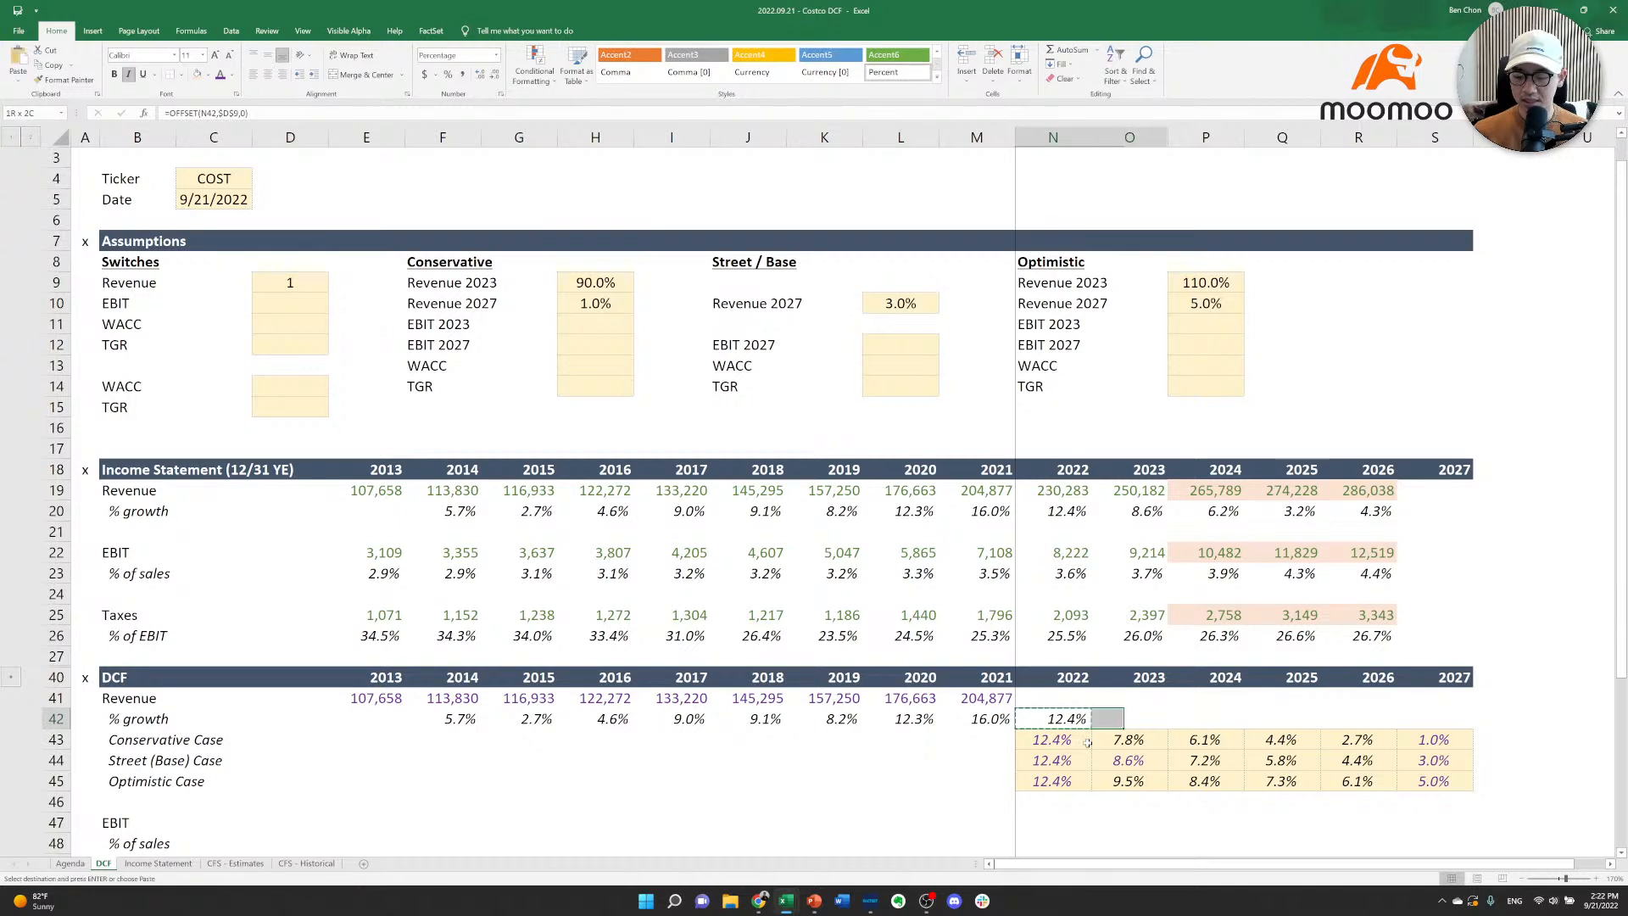
{"action": "key", "text": "ctrl+v"}
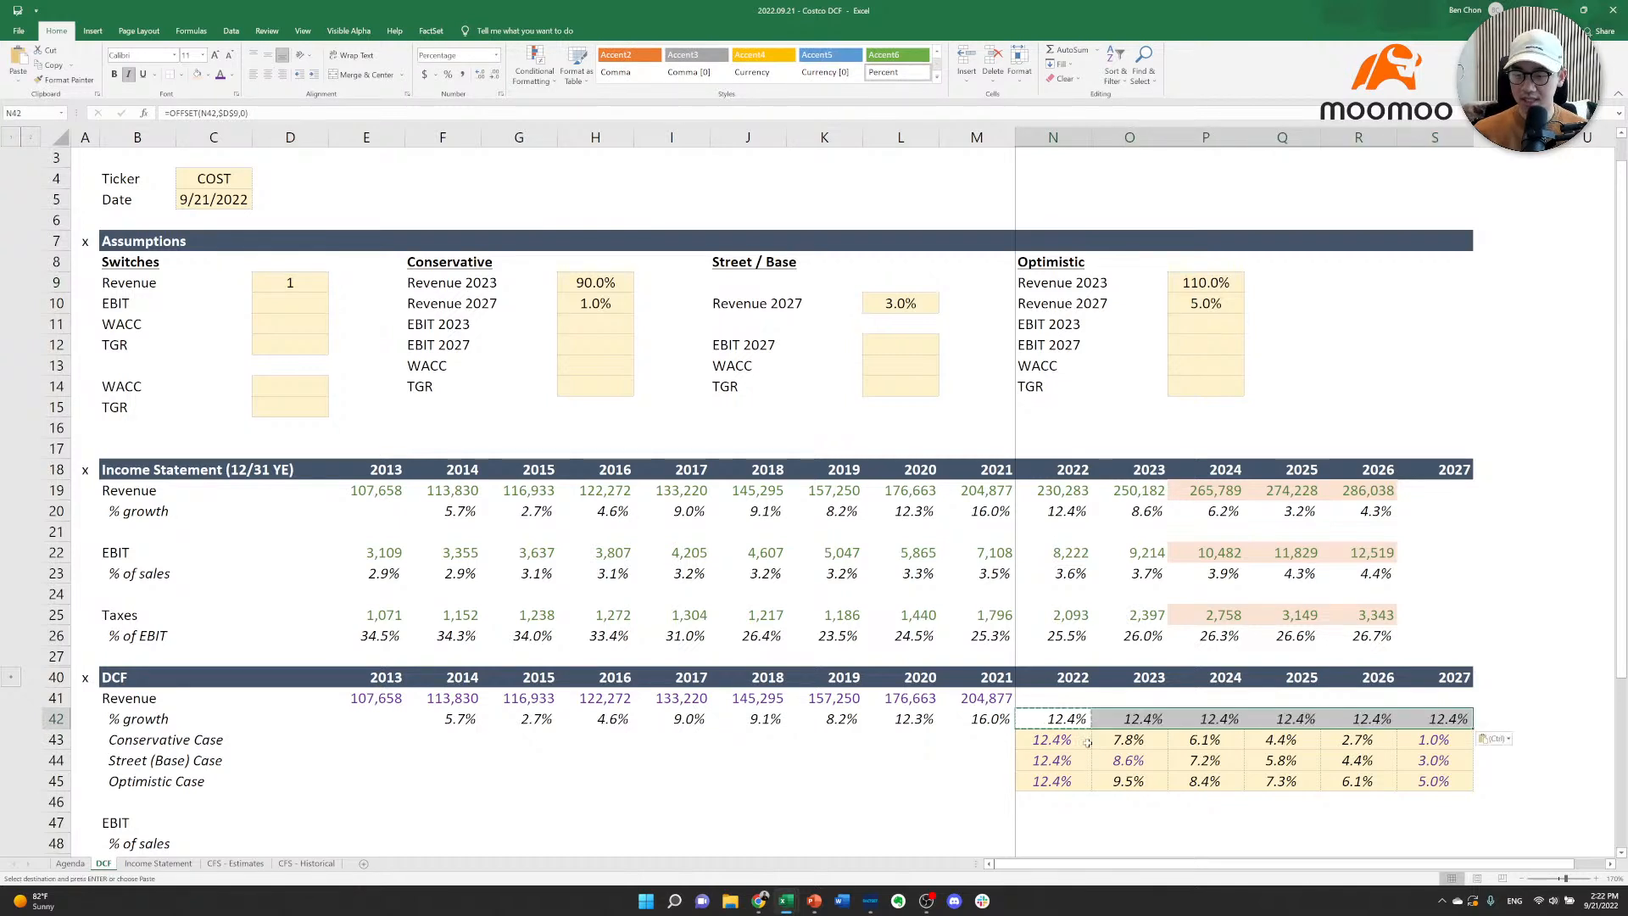
Right-align the scenario growth rates for all three cases in N43:S45.
{"action": "key", "text": "Escape"}
{"action": "key", "text": "Down"}
{"action": "key", "text": "ctrl+shift+Right"}
{"action": "key", "text": "ctrl+shift+Down"}
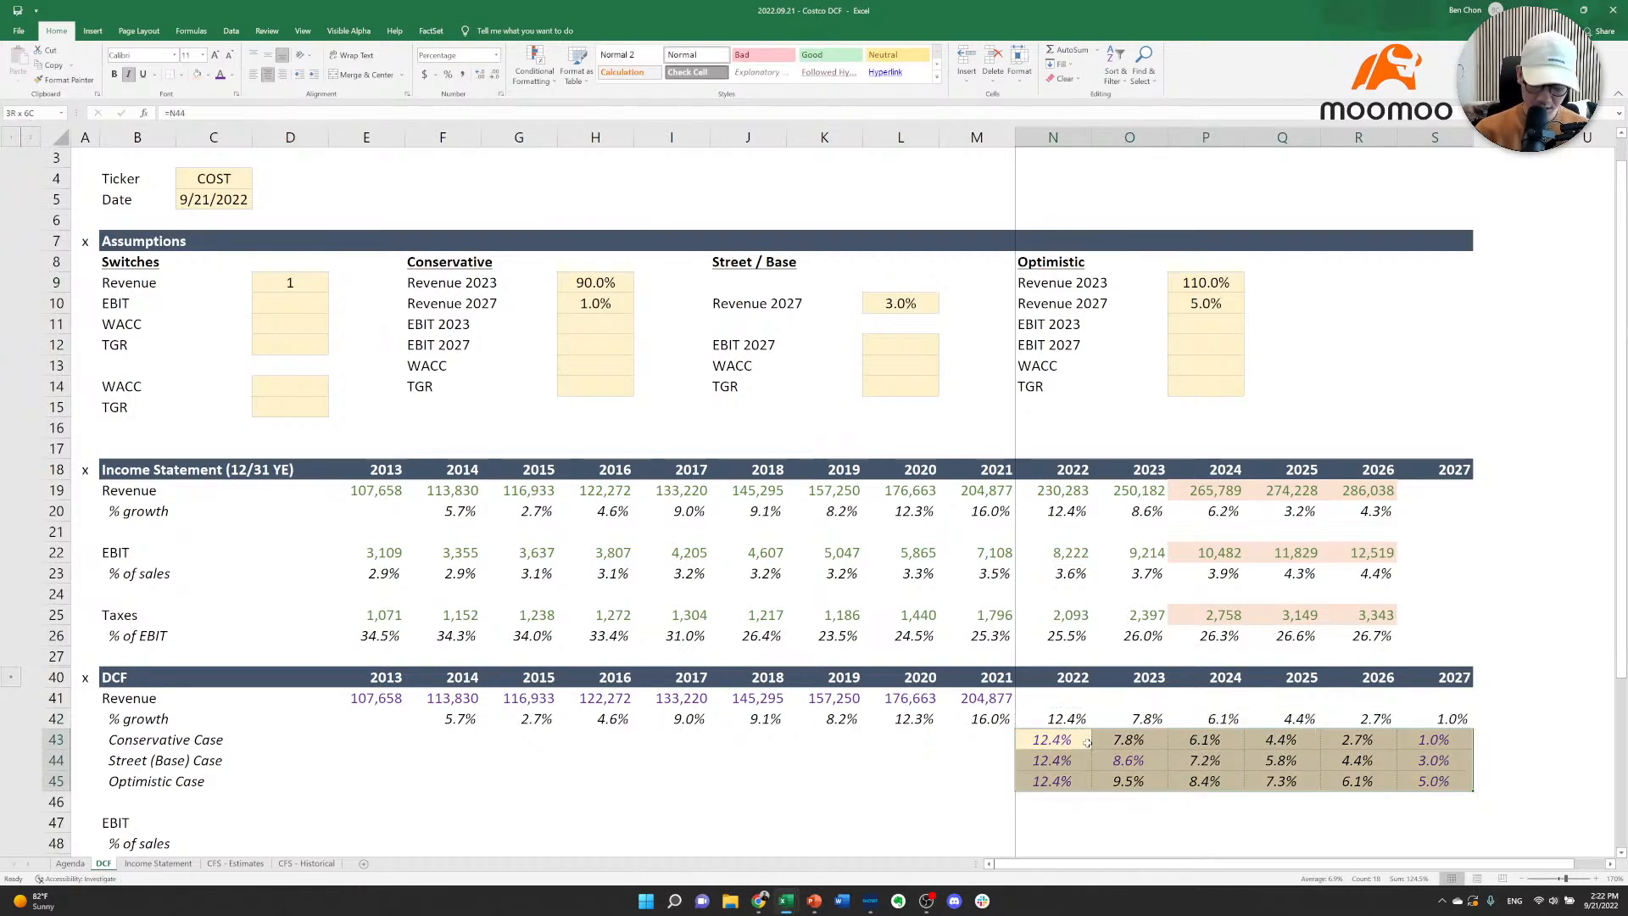
{"action": "key", "text": "alt+h"}
{"action": "key", "text": "a"}
{"action": "key", "text": "r"}
Calculate 2022 DCF revenue in N41 with the formula =M41*(1+N42).
{"action": "key", "text": "Up"}
{"action": "key", "text": "Up"}
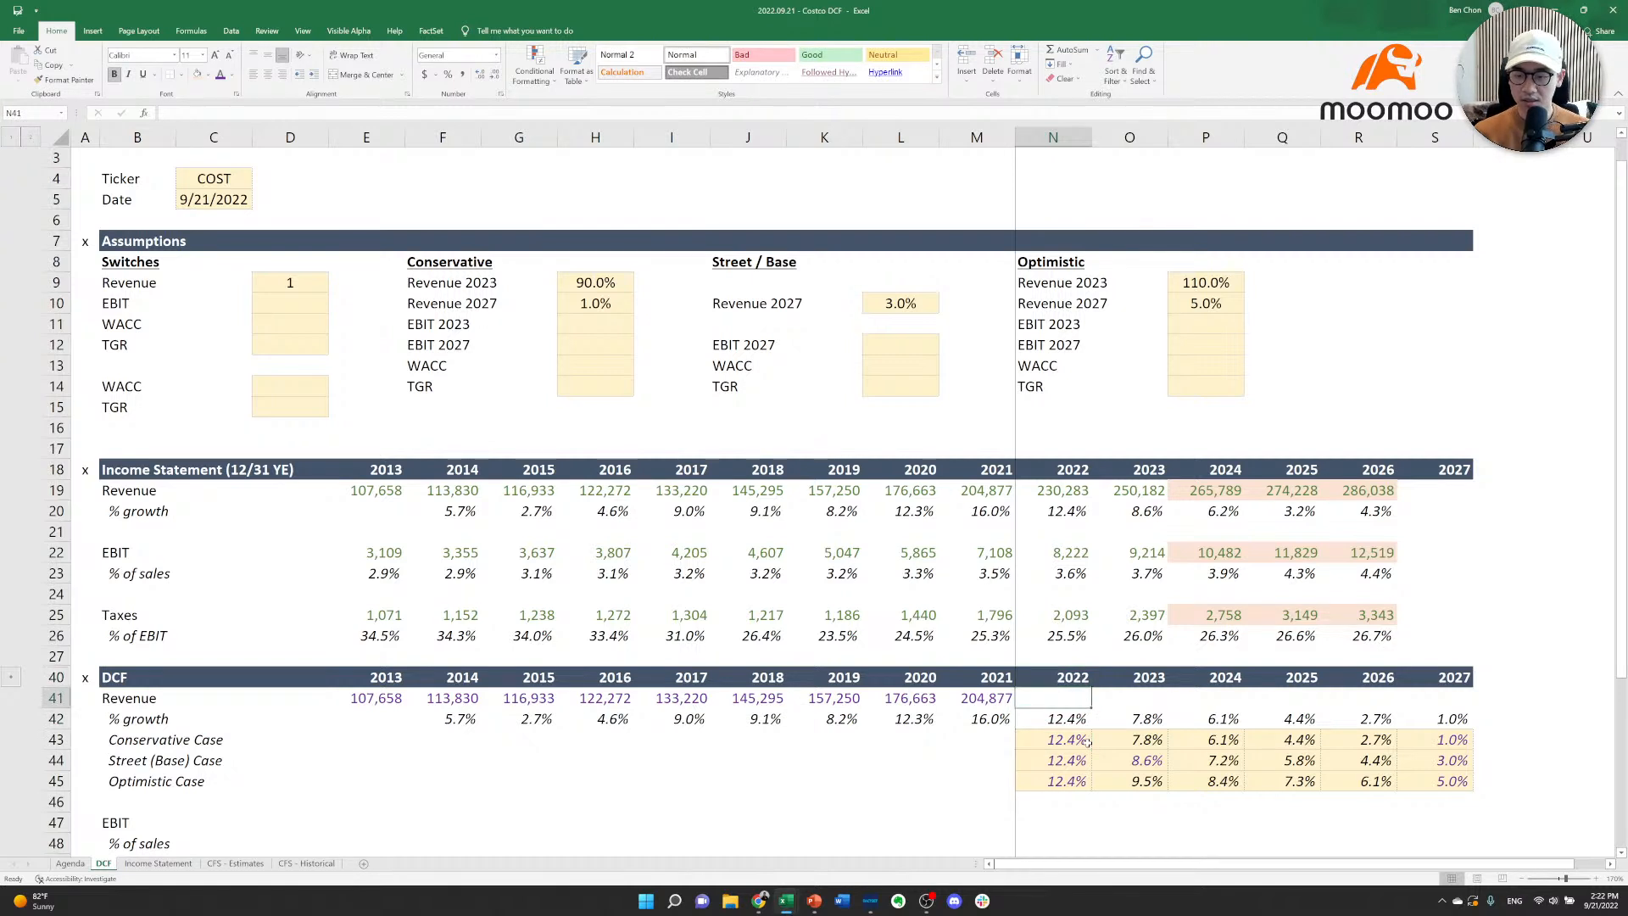
{"action": "type", "text": "="}
{"action": "key", "text": "Left"}
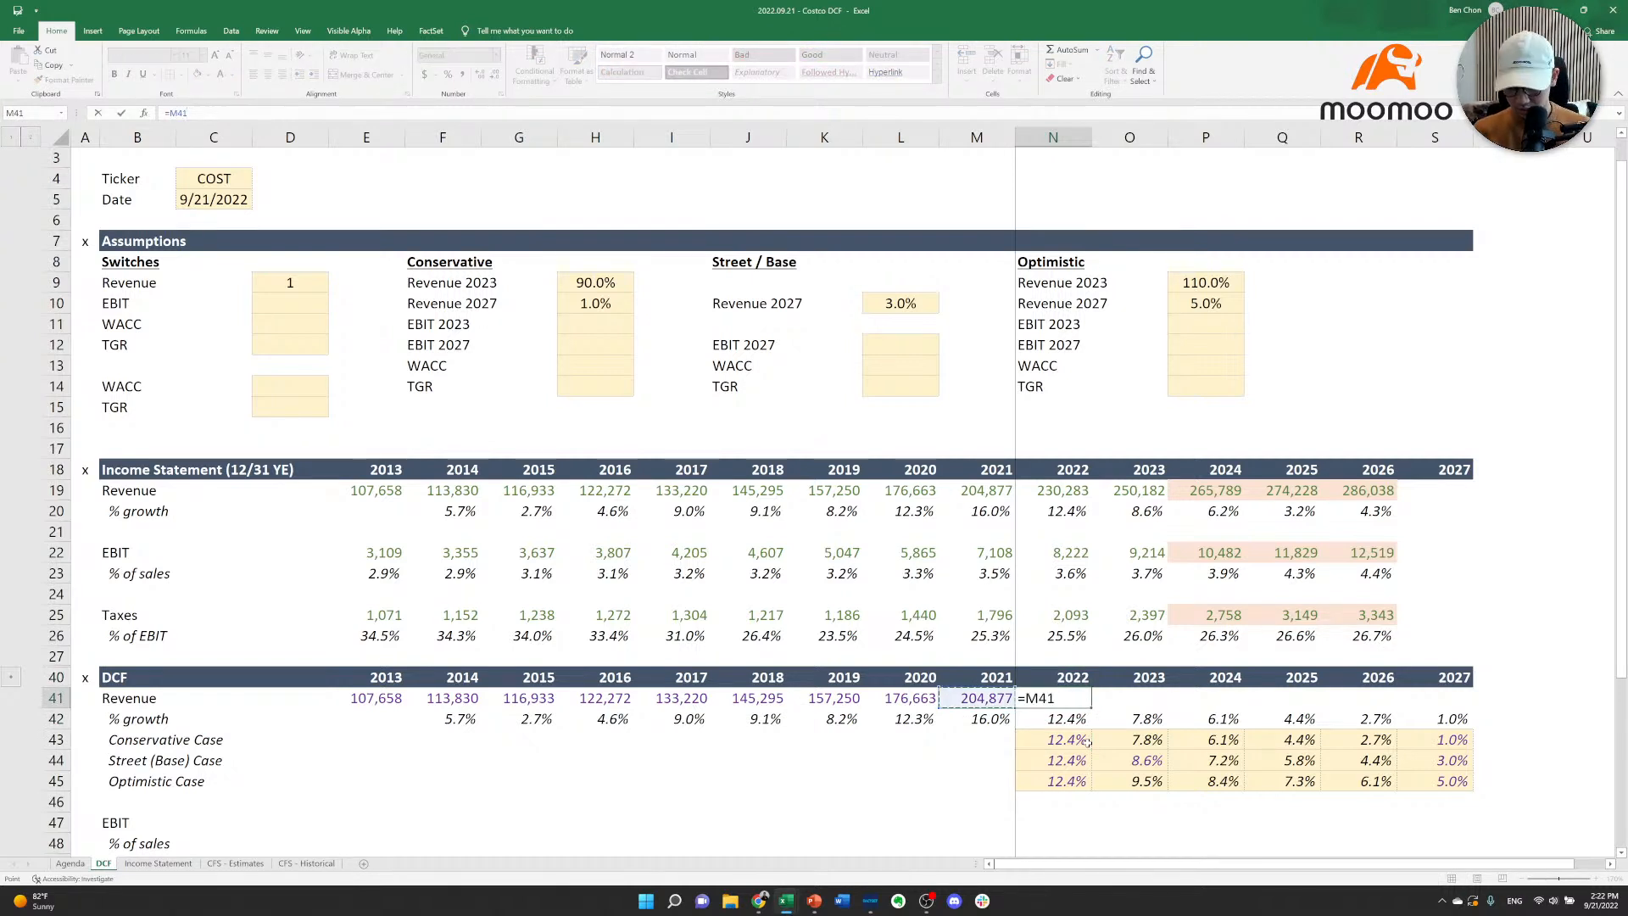
{"action": "key", "text": "Down"}
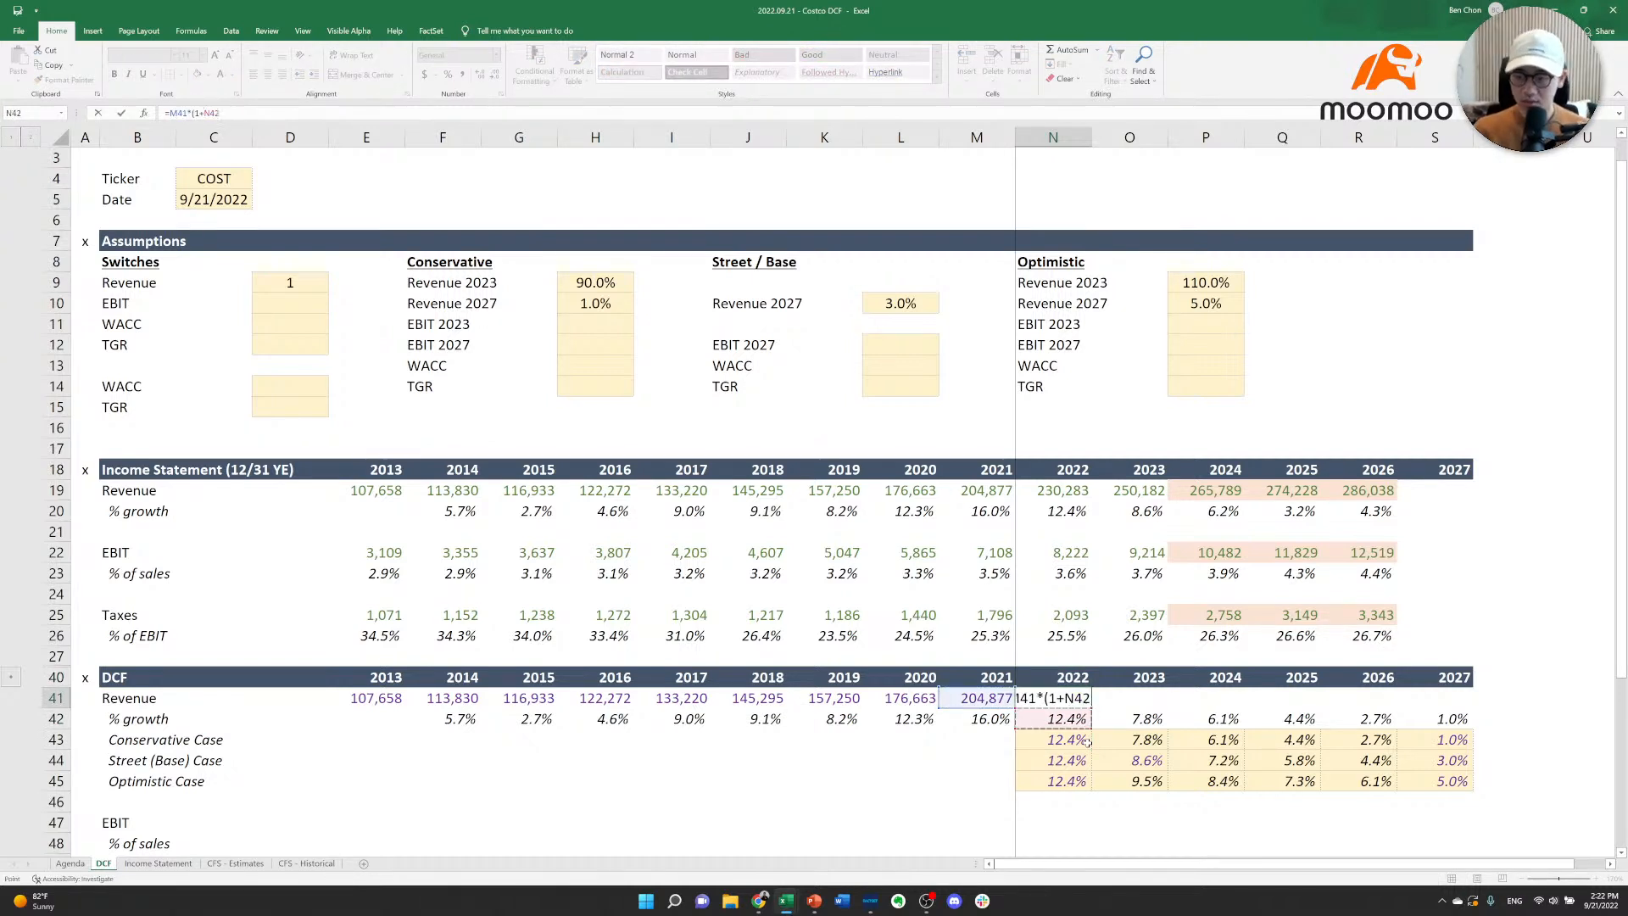
{"action": "type", "text": ")"}
{"action": "key", "text": "ctrl+Return"}
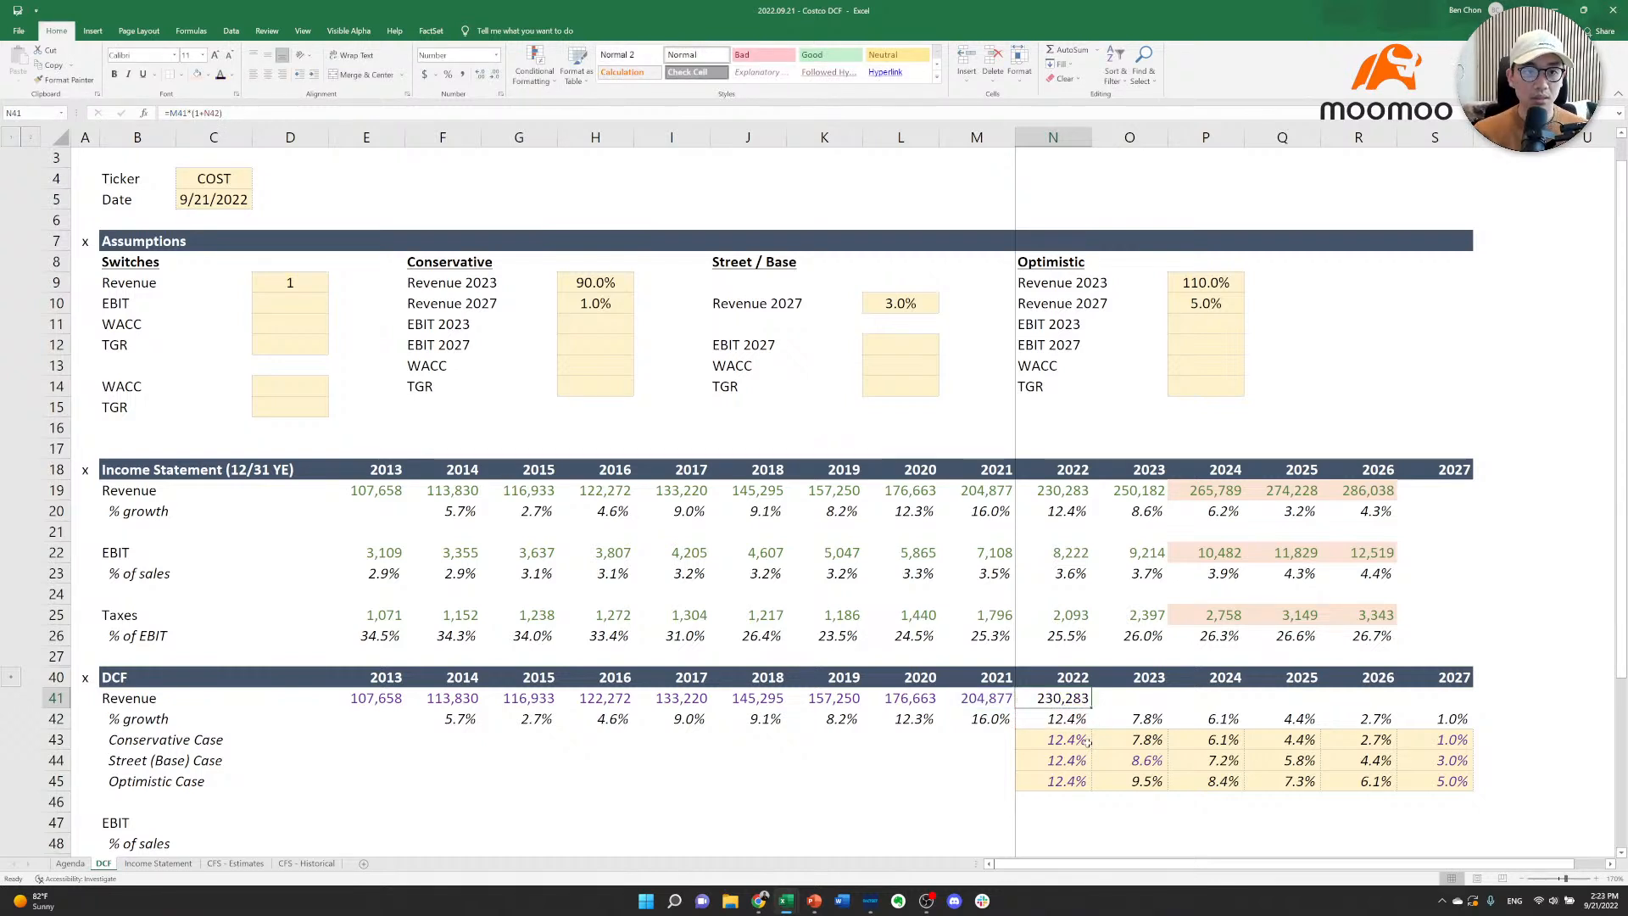
Copy the 2022 revenue formula in N41 across to 2023–2027, O41:S41.
{"action": "key", "text": "ctrl+c"}
{"action": "key", "text": "shift+Right"}
{"action": "key", "text": "shift+Right"}
{"action": "key", "text": "shift+Right"}
{"action": "key", "text": "shift+Right"}
{"action": "key", "text": "shift+Right"}
{"action": "key", "text": "shift+Right"}
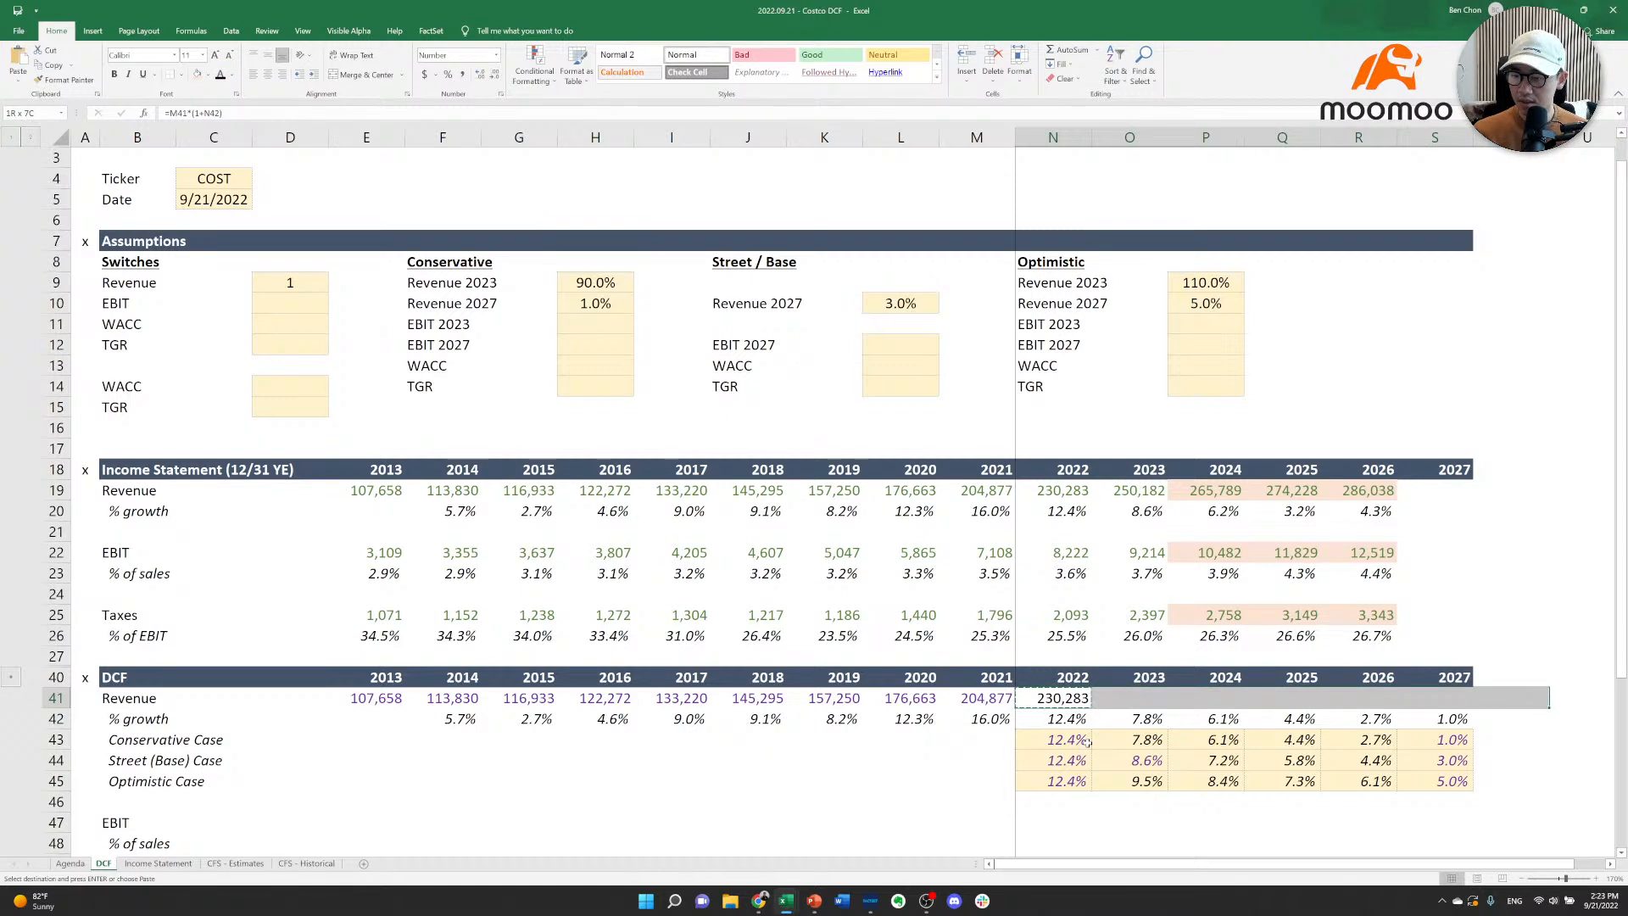
{"action": "key", "text": "shift+Left"}
{"action": "key", "text": "Return"}
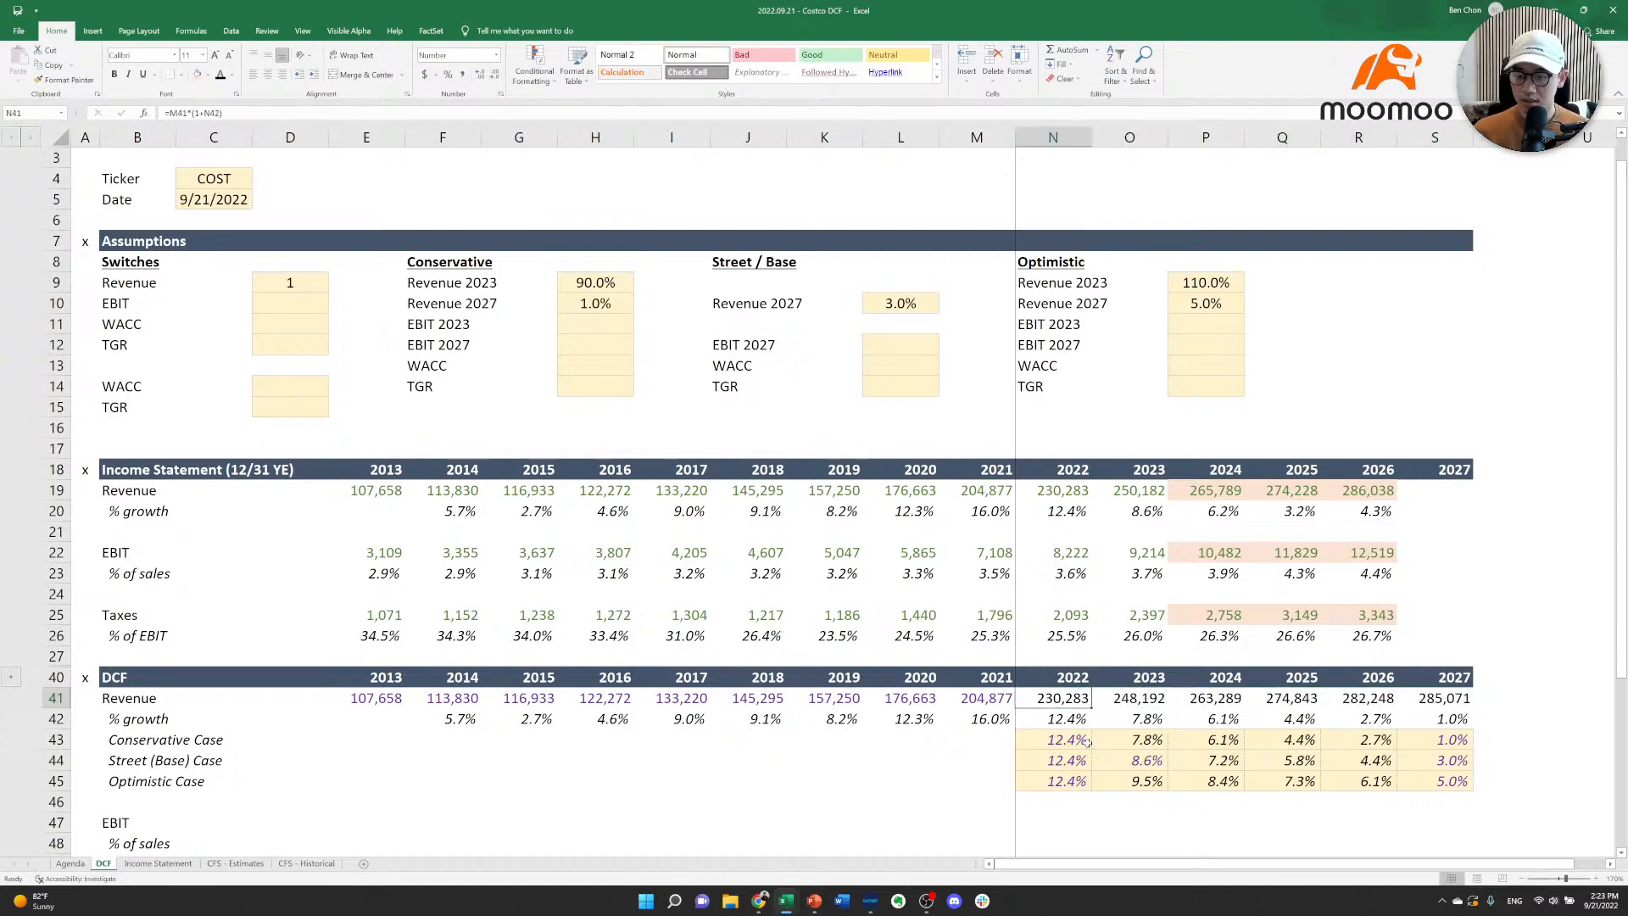
Examine the 2022–2027 Street (Base) and Optimistic growth rates in N44:S45.
{"action": "key", "text": "Down"}
{"action": "key", "text": "Down"}
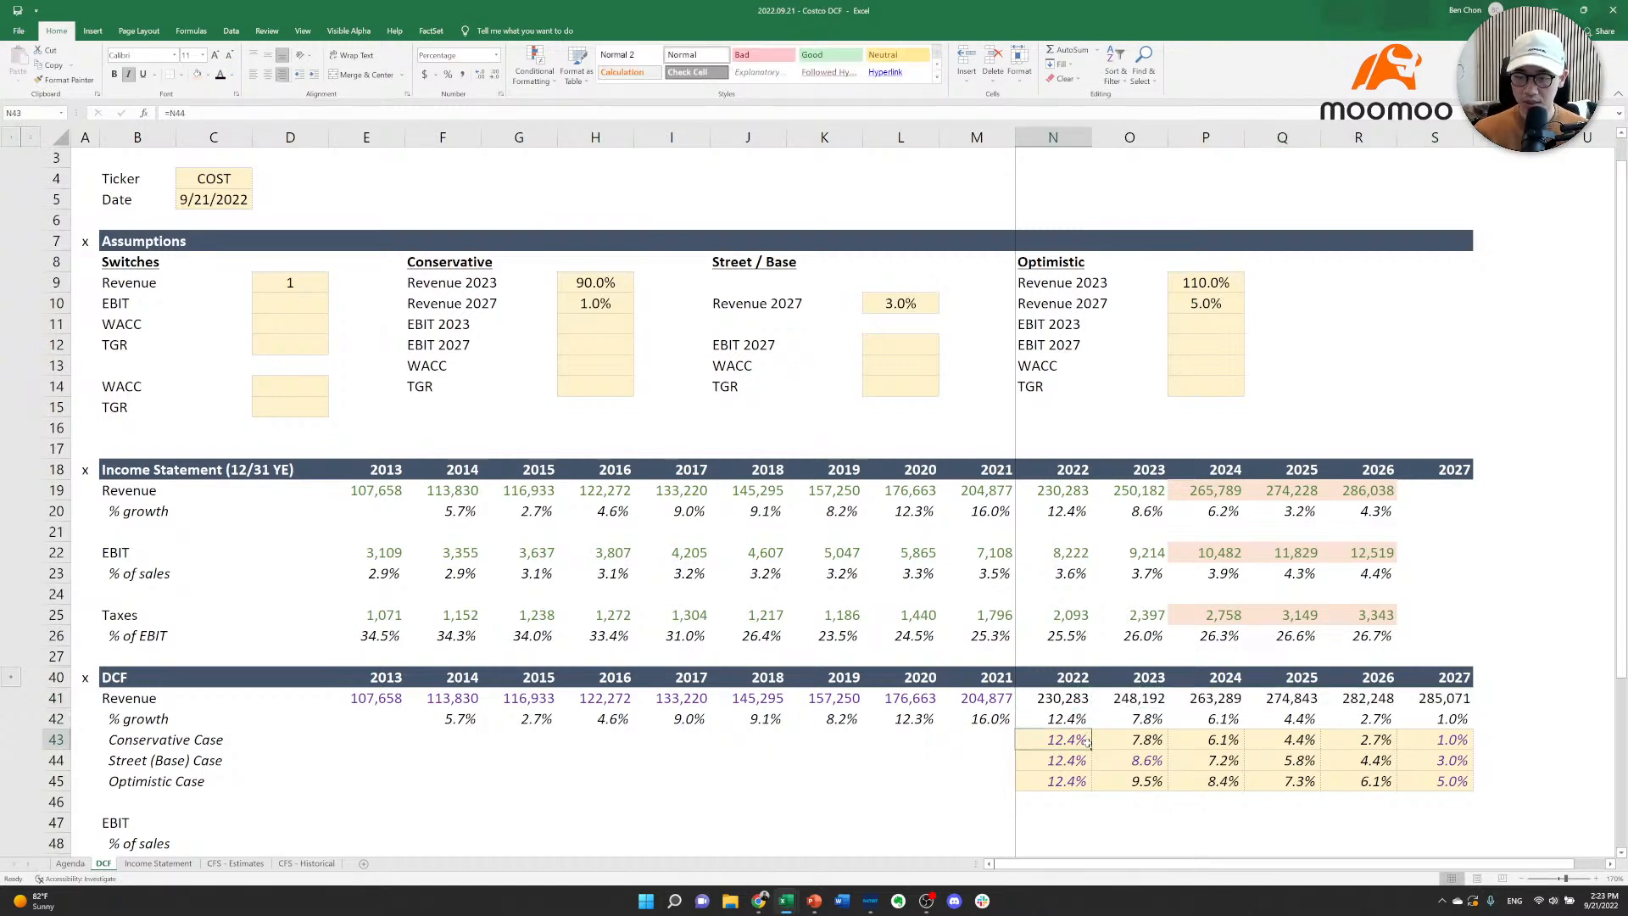
{"action": "key", "text": "Down"}
{"action": "key", "text": "Right"}
{"action": "key", "text": "Right"}
{"action": "key", "text": "Right"}
{"action": "key", "text": "Right"}
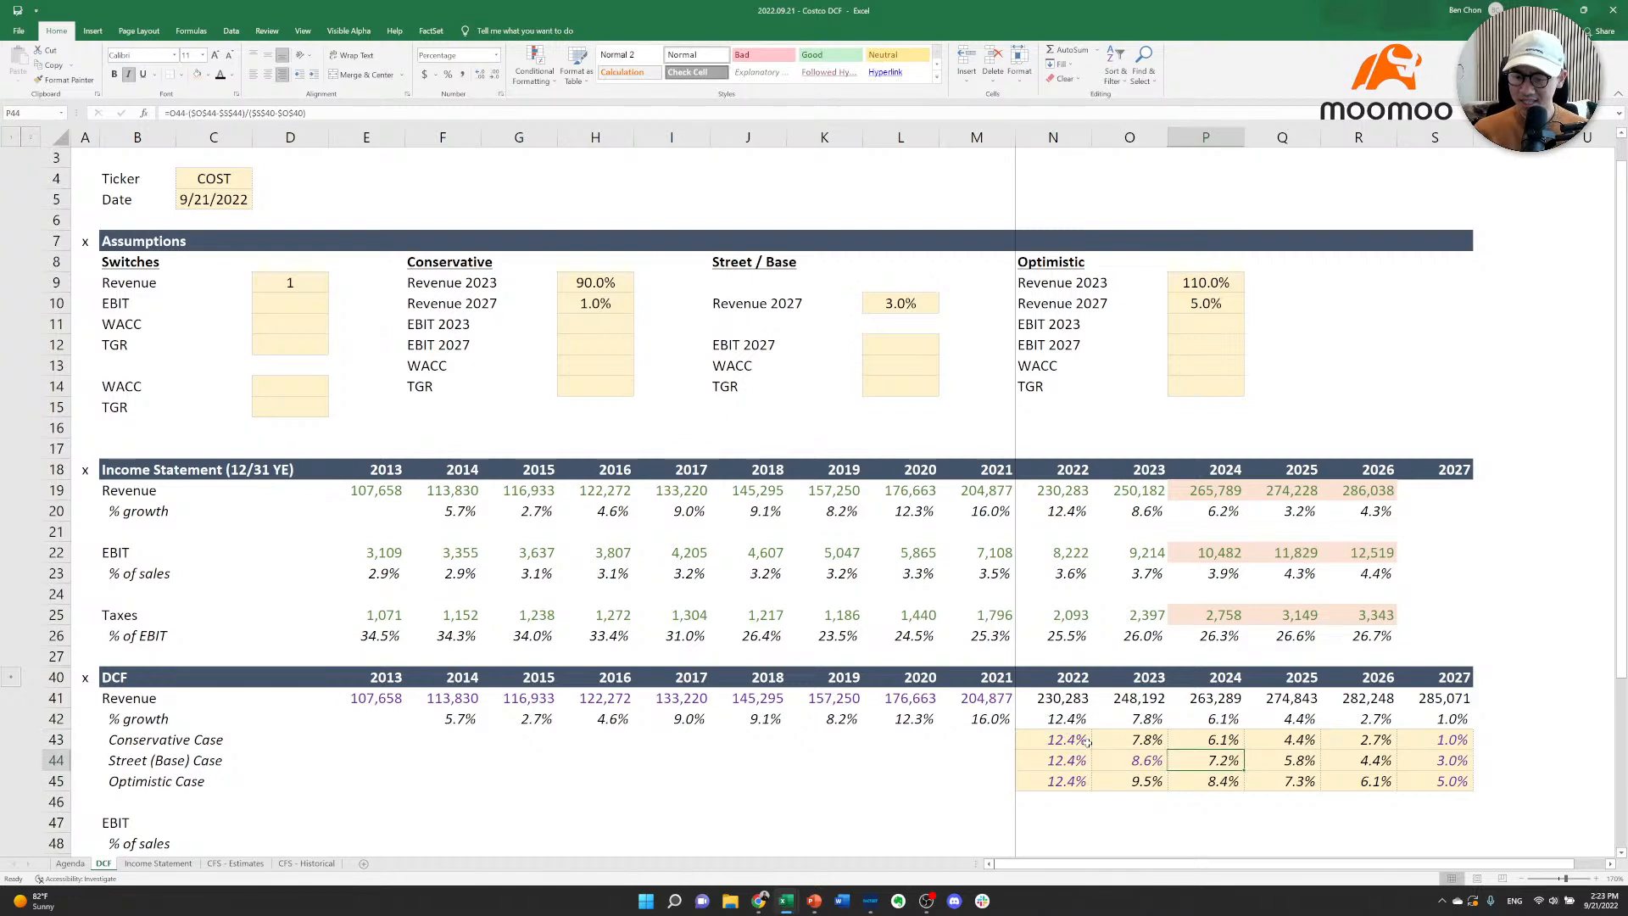
{"action": "key", "text": "Right"}
{"action": "key", "text": "Left"}
{"action": "key", "text": "Left"}
{"action": "key", "text": "Left"}
{"action": "key", "text": "Left"}
{"action": "key", "text": "Left"}
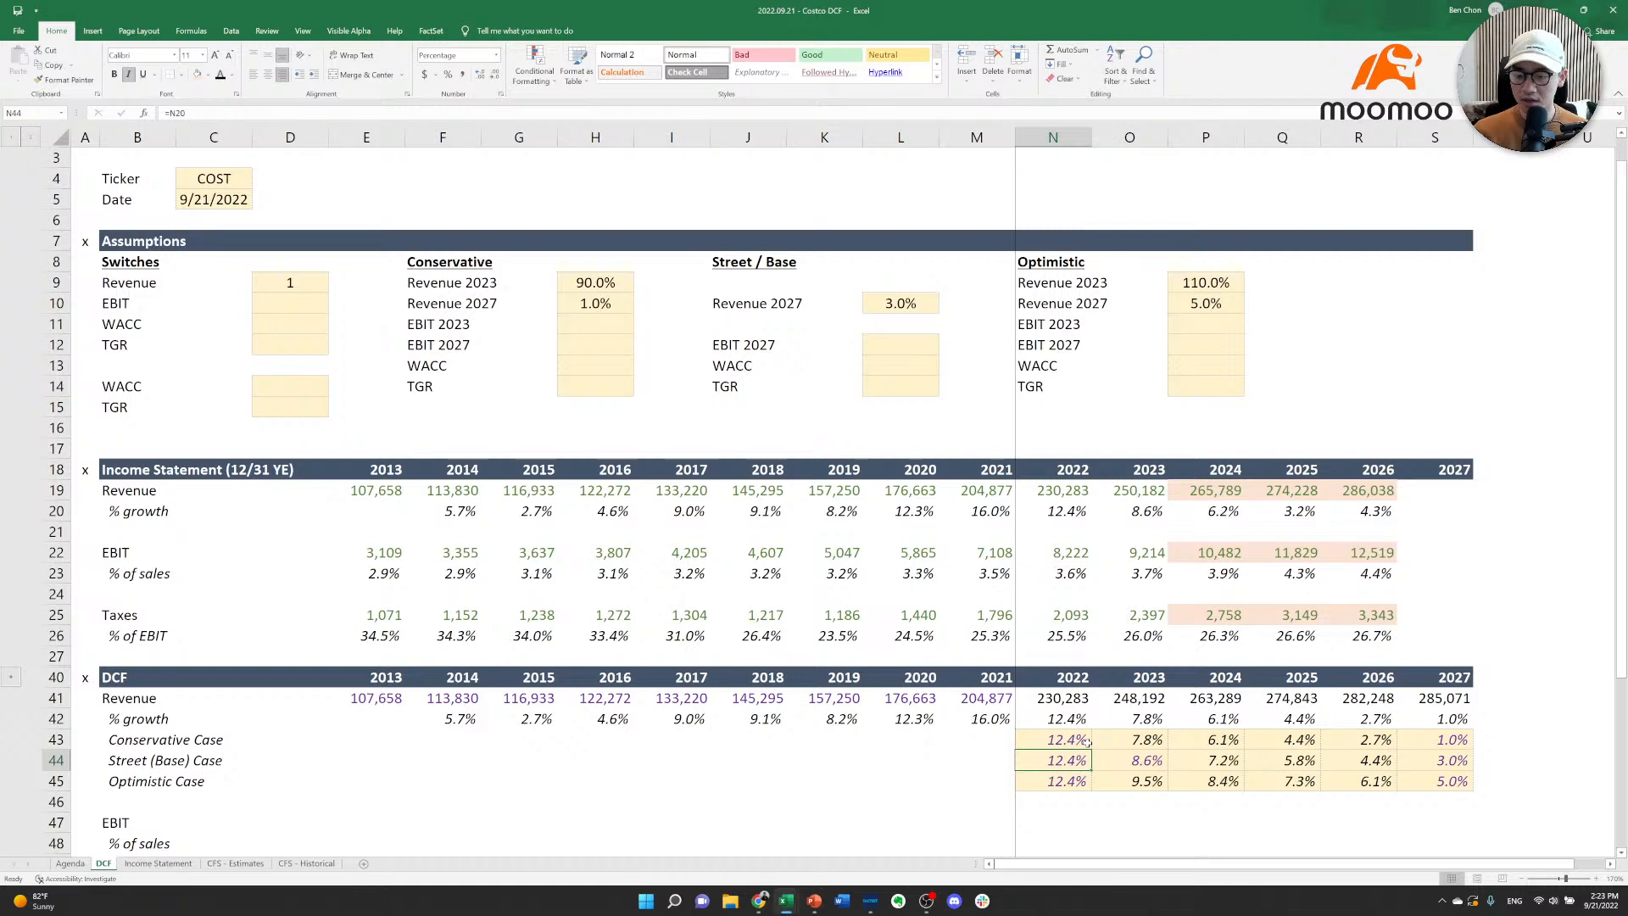
{"action": "key", "text": "shift+Right"}
{"action": "key", "text": "shift+Right"}
{"action": "key", "text": "shift+Right"}
{"action": "key", "text": "shift+Right"}
{"action": "key", "text": "shift+Right"}
{"action": "key", "text": "shift+Down"}
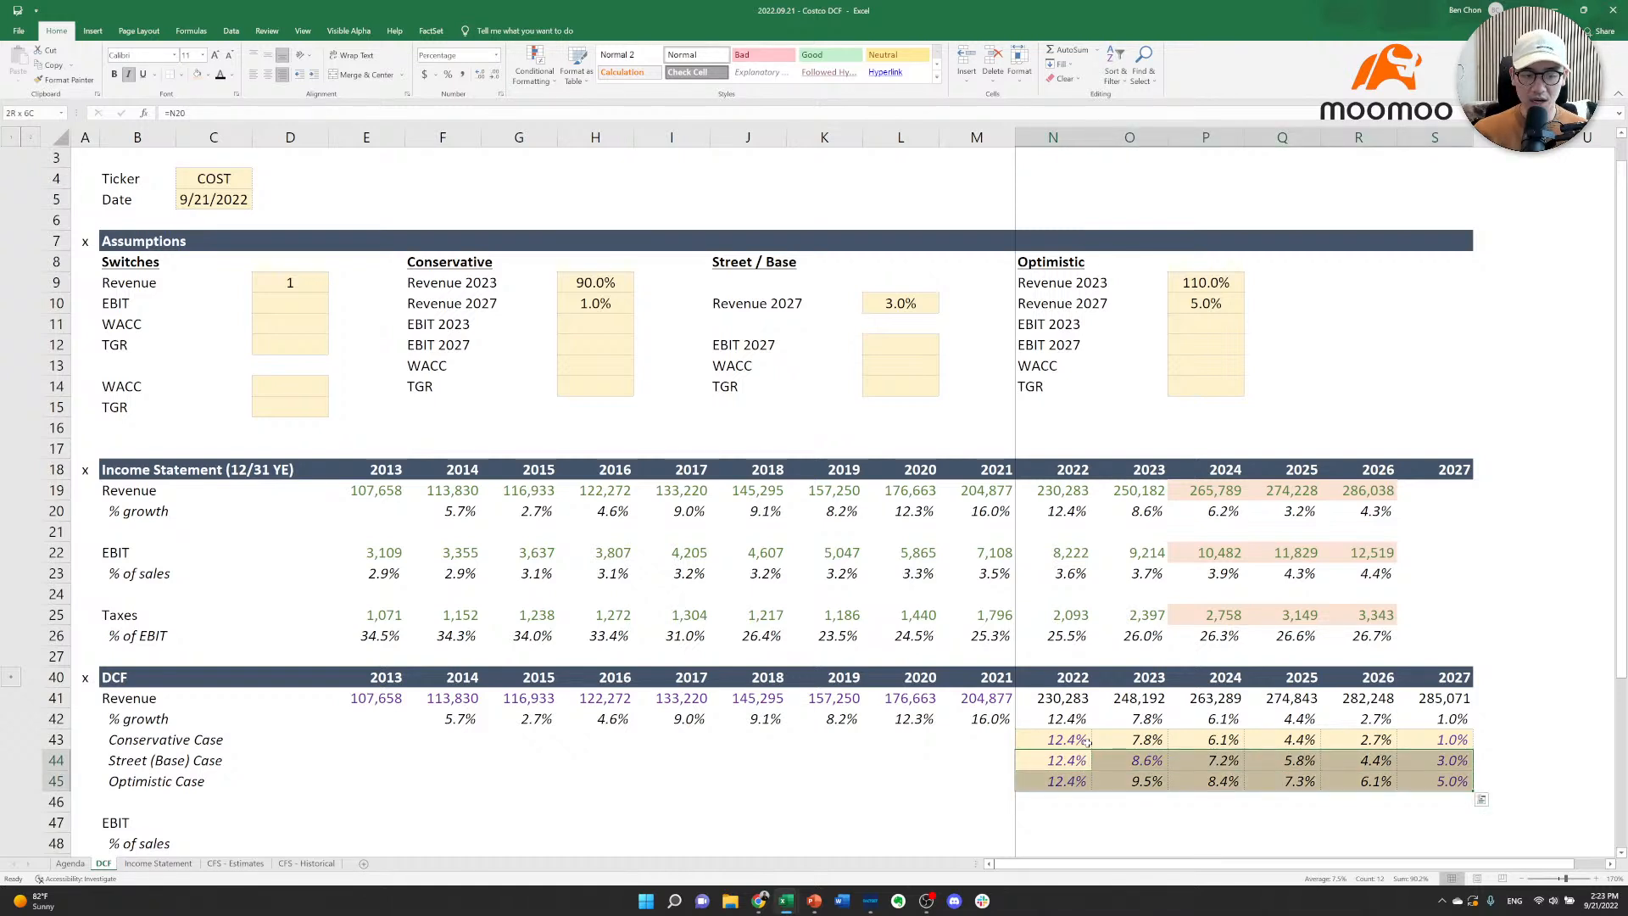
{"action": "key", "text": "Down"}
{"action": "key", "text": "Up"}
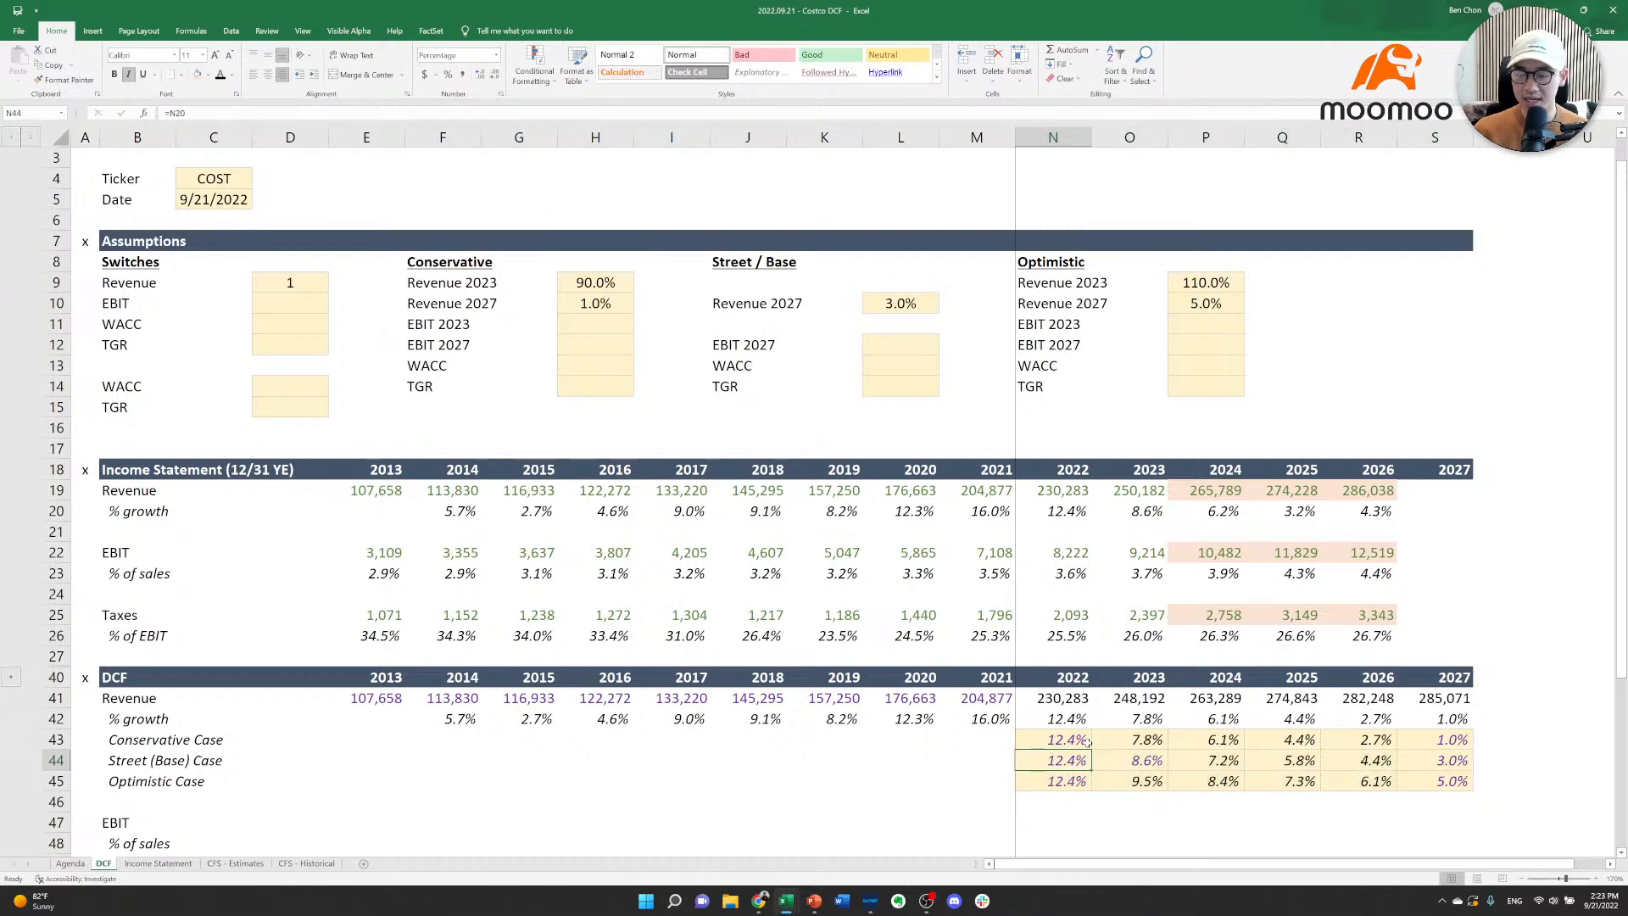
Review the historical revenue in E41:M41 and the 2023–2027 growth rates of the three cases in O43:S45.
{"action": "key", "text": "Left"}
{"action": "key", "text": "Up"}
{"action": "key", "text": "Up"}
{"action": "key", "text": "Up"}
{"action": "key", "text": "ctrl+shift+Left"}
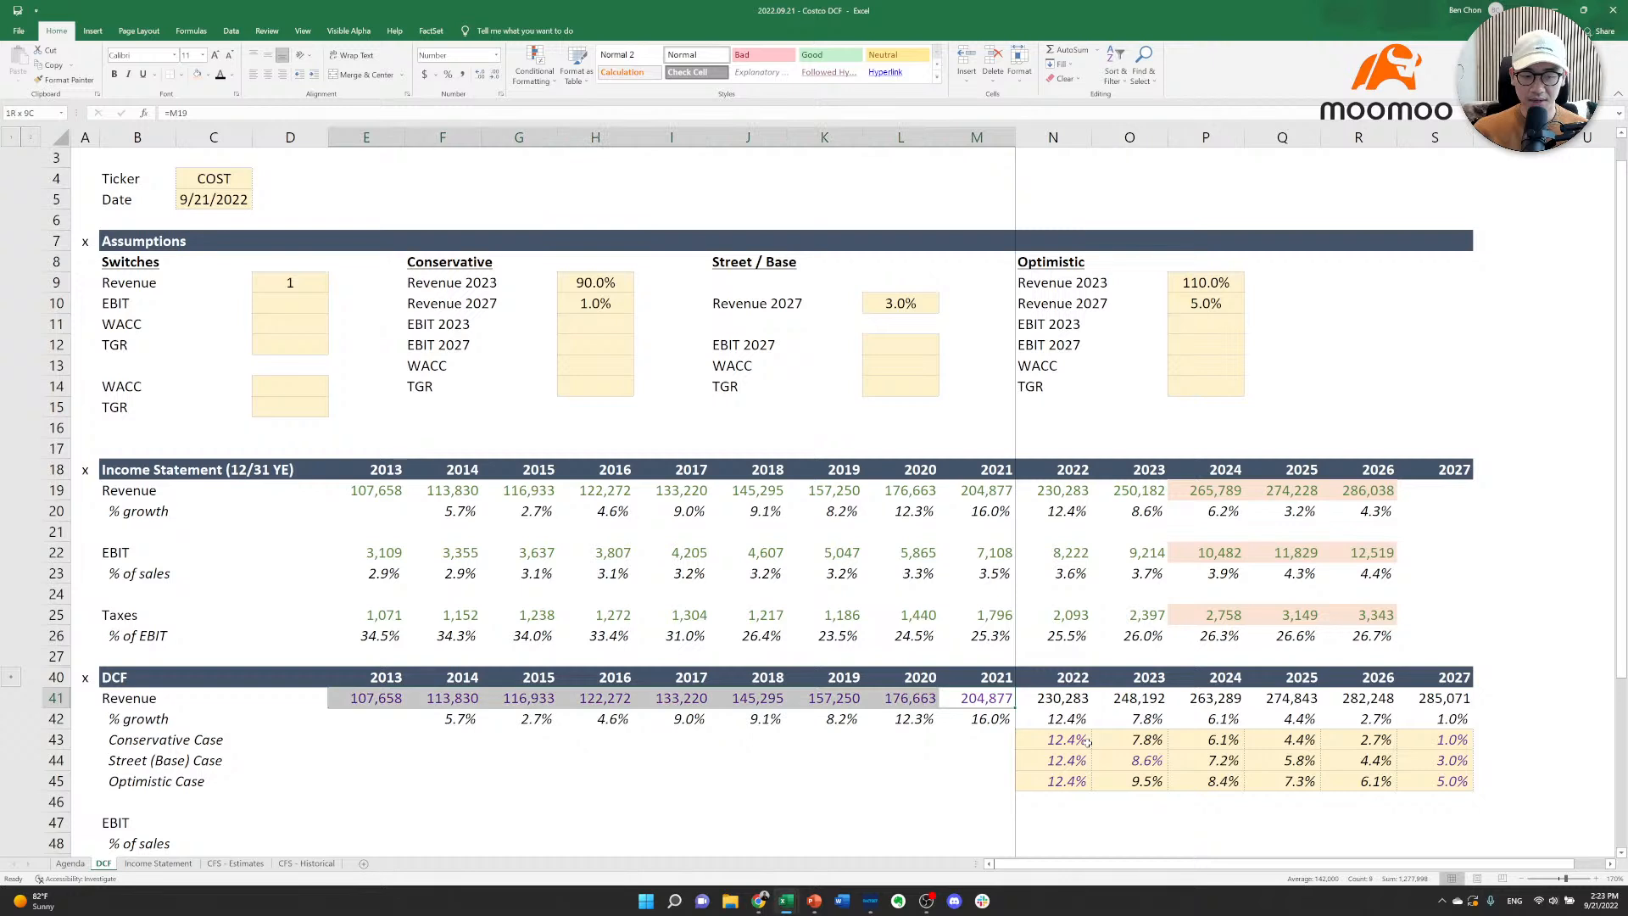
{"action": "key", "text": "Down"}
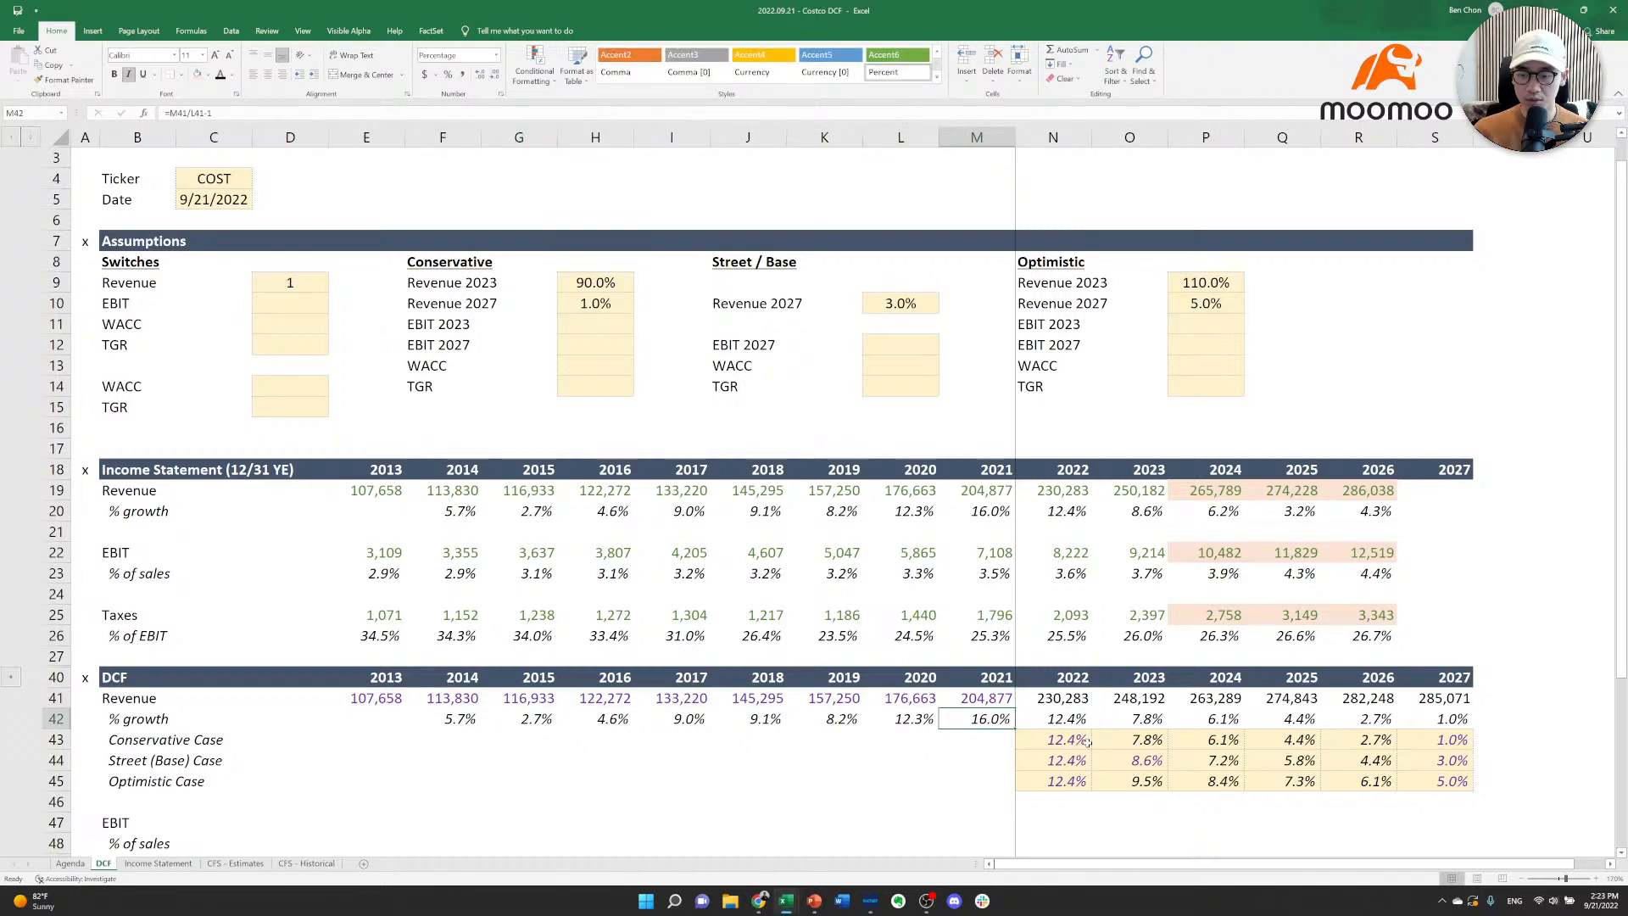
{"action": "key", "text": "Right"}
{"action": "key", "text": "Right"}
{"action": "key", "text": "Down"}
{"action": "key", "text": "Down"}
{"action": "key", "text": "Right"}
{"action": "key", "text": "Left"}
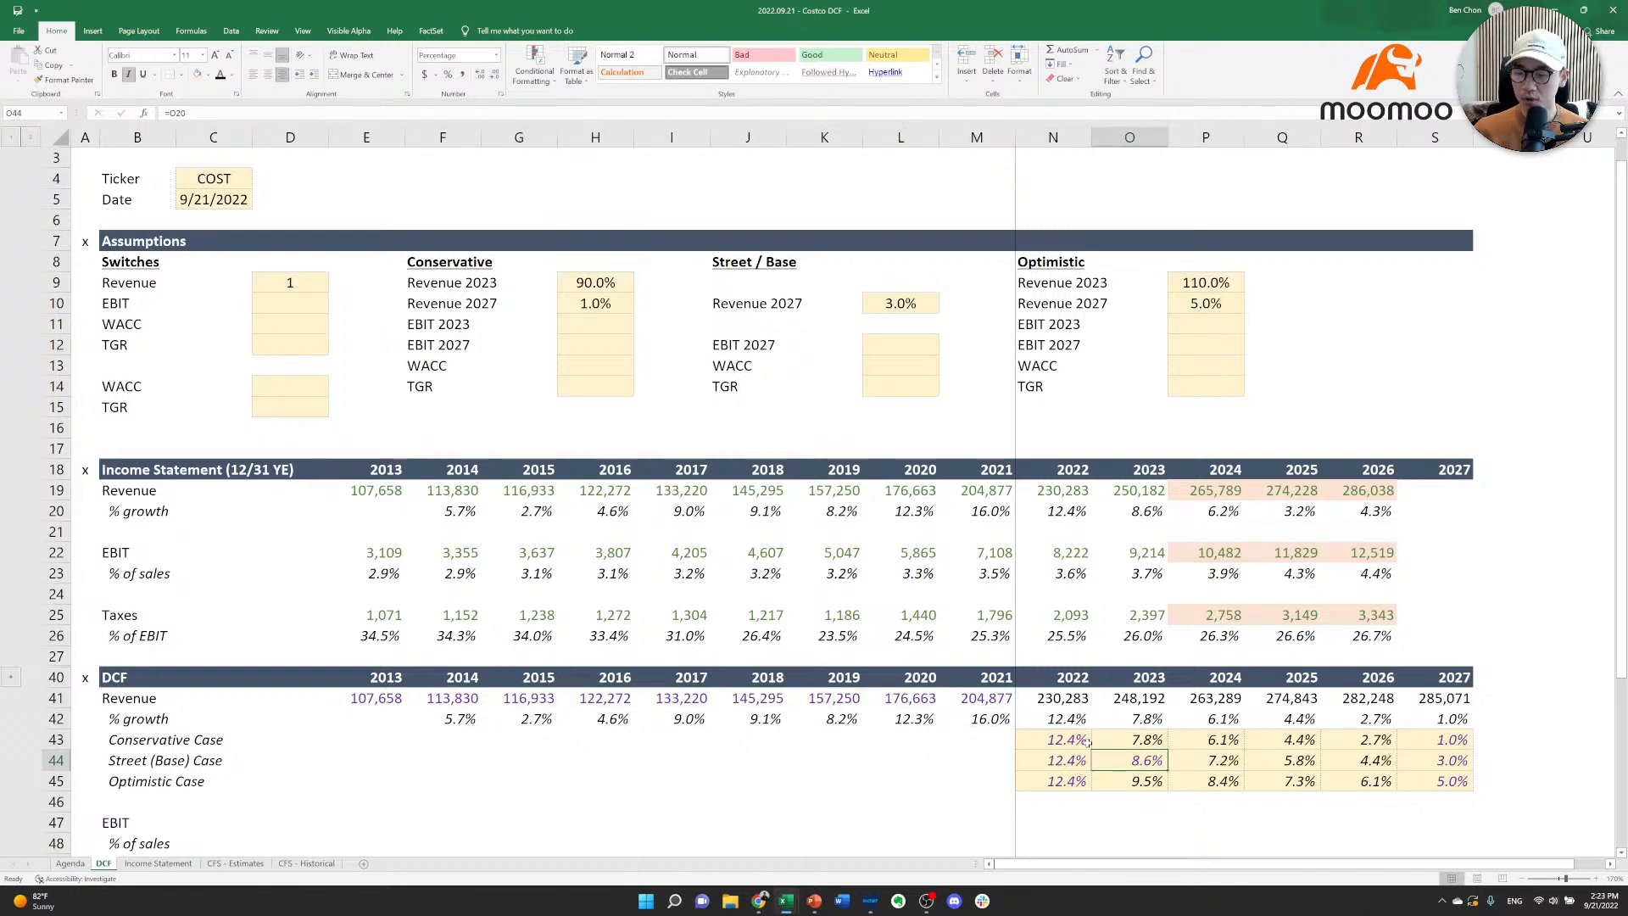
{"action": "key", "text": "shift+Down"}
{"action": "key", "text": "shift+Right"}
{"action": "key", "text": "ctrl+shift+Right"}
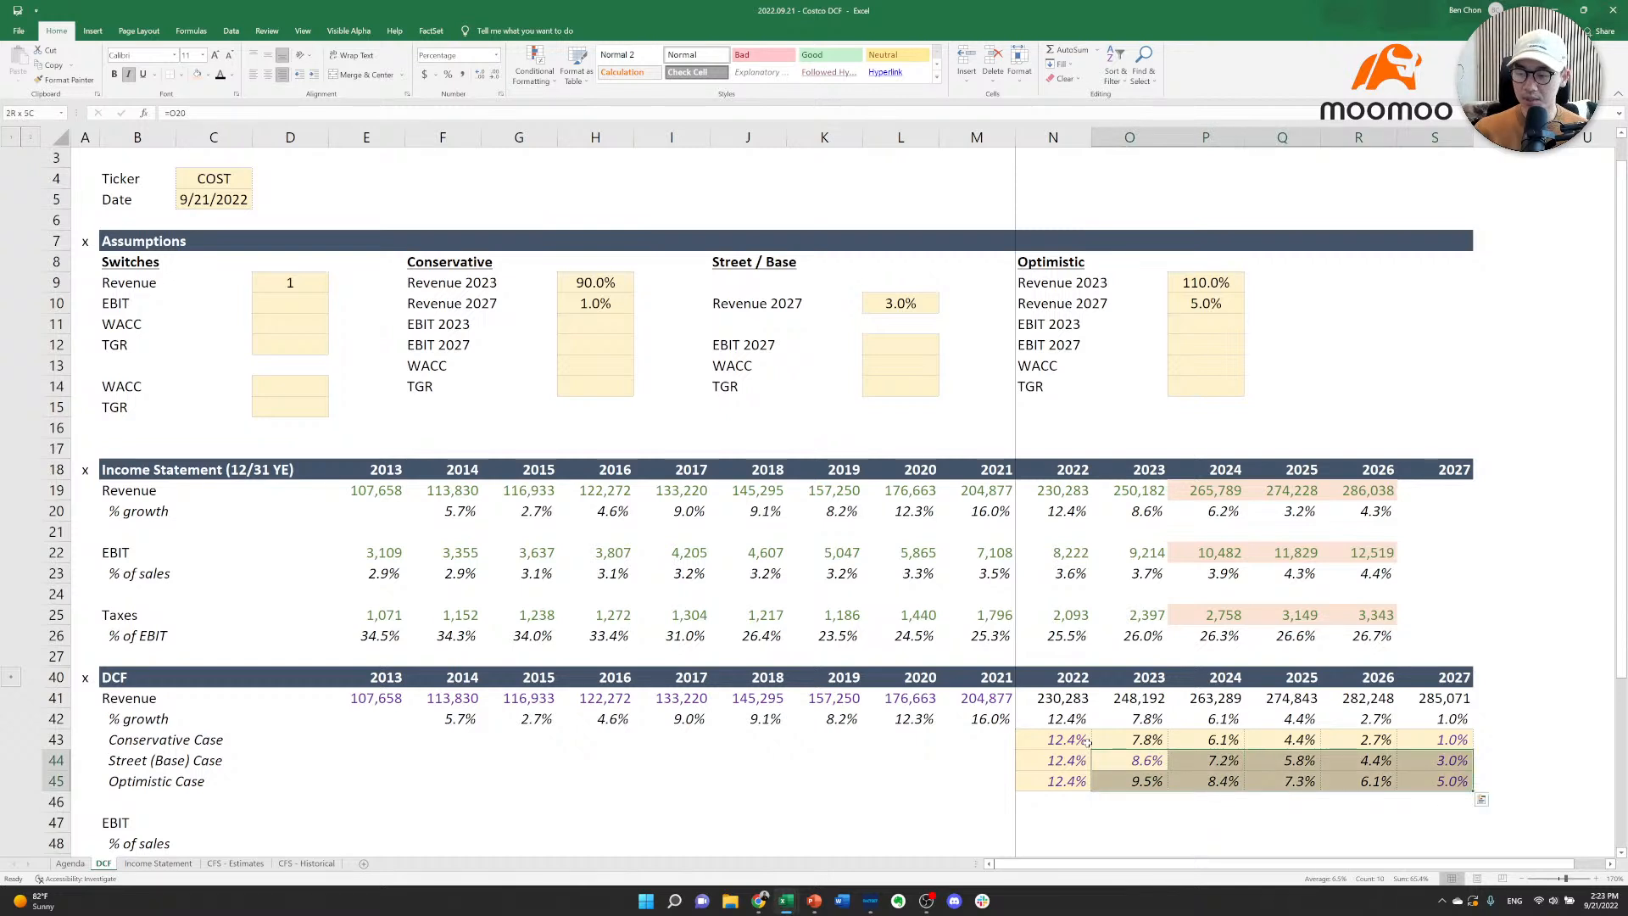
{"action": "key", "text": "Up"}
{"action": "key", "text": "Left"}
{"action": "key", "text": "Right"}
{"action": "key", "text": "ctrl+shift+Right"}
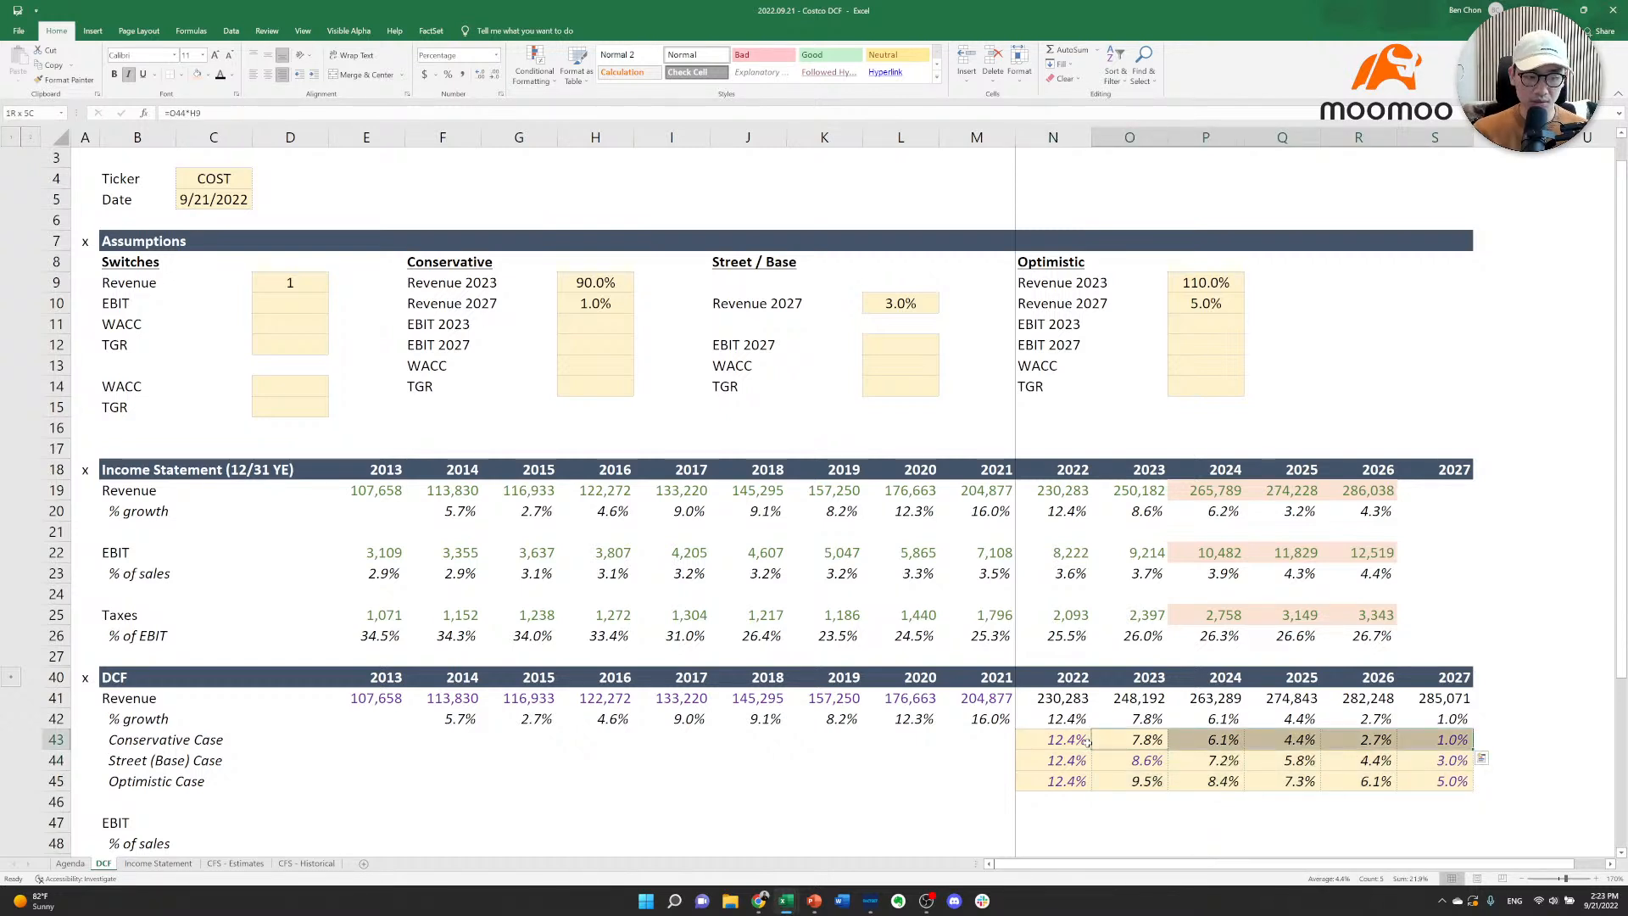
Look over the unfilled EBIT, Taxes, NOPAT and Depreciation & Amortization rows below the DCF revenue section.
{"action": "key", "text": "Down"}
{"action": "key", "text": "Down"}
{"action": "key", "text": "Down"}
{"action": "key", "text": "Down"}
{"action": "key", "text": "Down"}
{"action": "key", "text": "Down"}
{"action": "key", "text": "Down"}
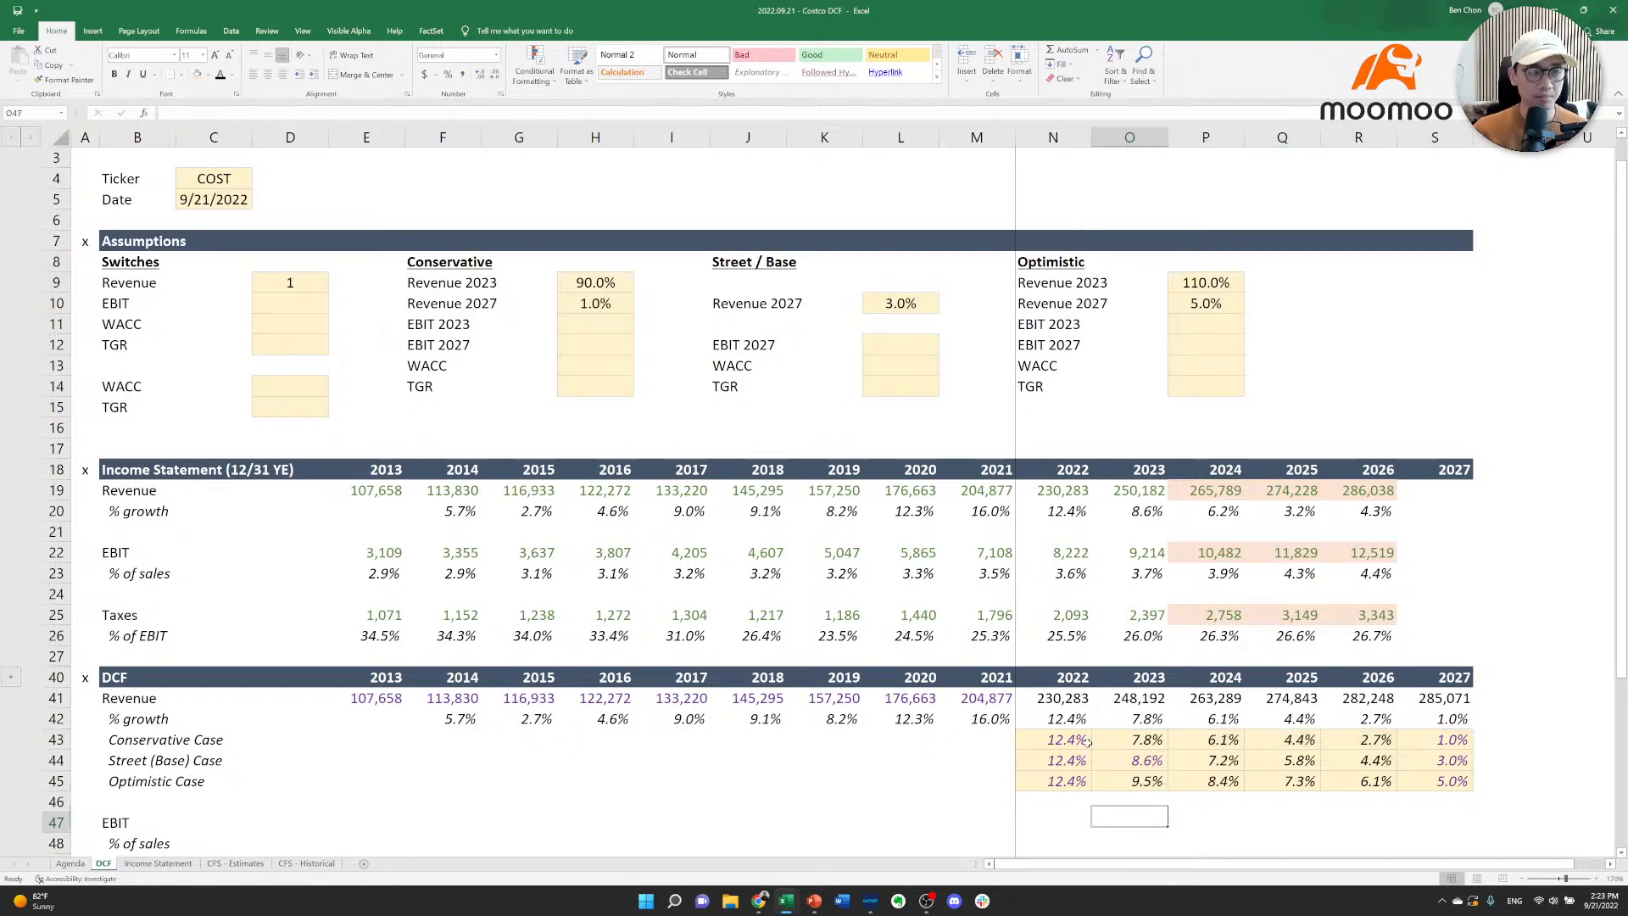
{"action": "key", "text": "Down"}
{"action": "key", "text": "Down"}
{"action": "key", "text": "Down"}
{"action": "key", "text": "Down"}
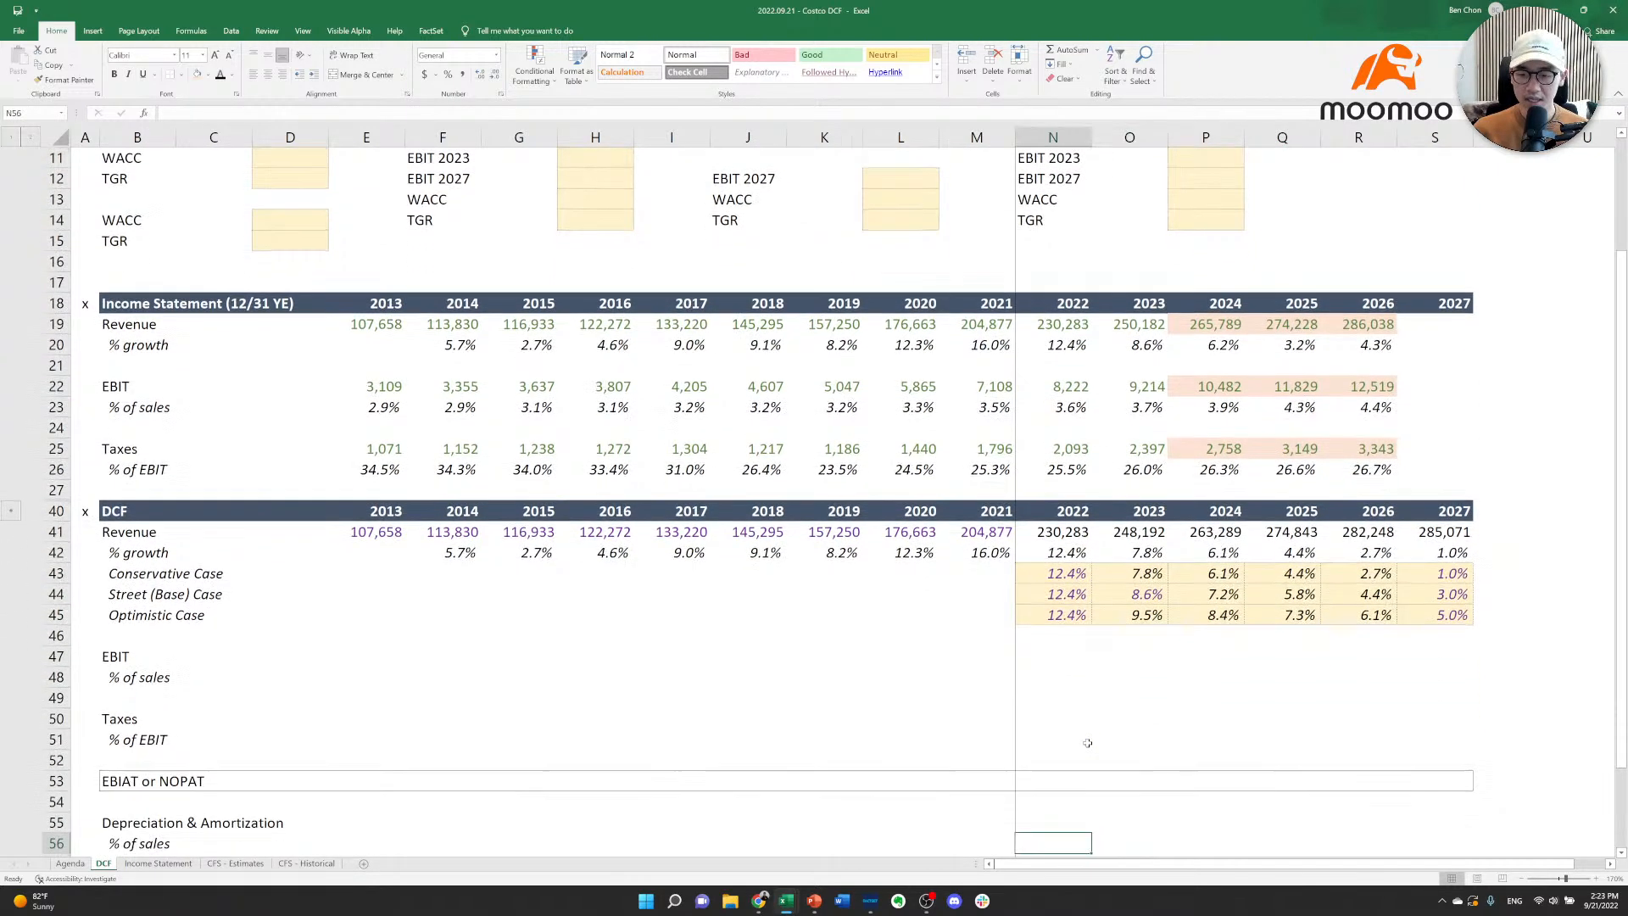
{"action": "key", "text": "Left"}
{"action": "key", "text": "Left"}
{"action": "key", "text": "Left"}
{"action": "key", "text": "Left"}
{"action": "key", "text": "Left"}
{"action": "key", "text": "Up"}
{"action": "key", "text": "Up"}
{"action": "key", "text": "Up"}
{"action": "key", "text": "Up"}
{"action": "key", "text": "Up"}
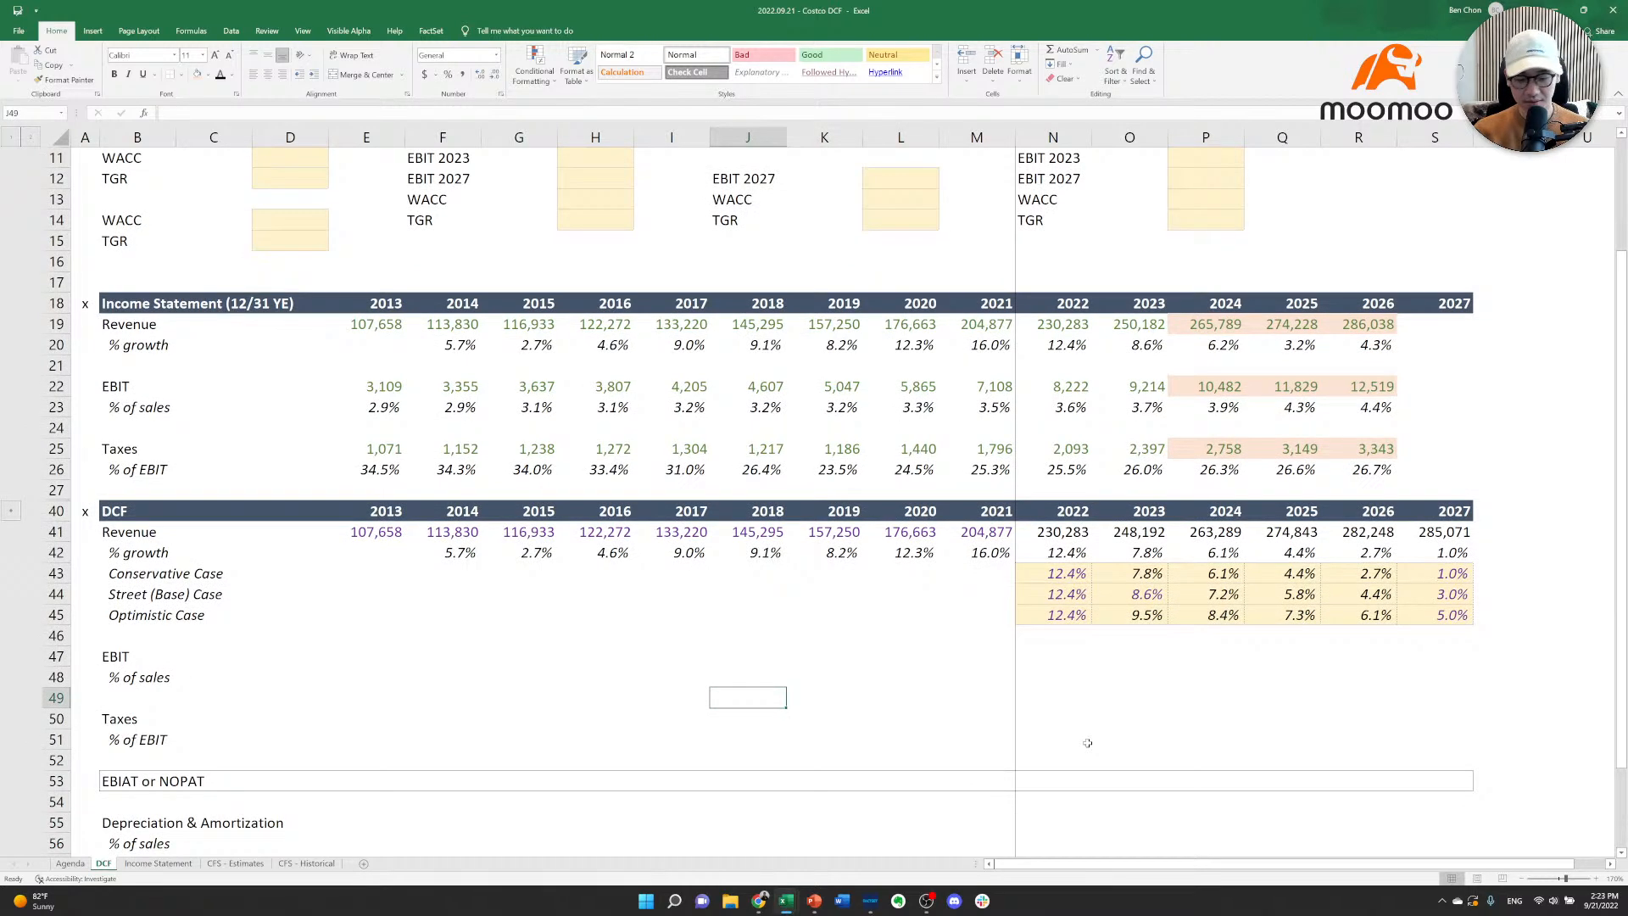
Insert three blank rows between the EBIT % of sales row and the Taxes row, starting at row 49.
{"action": "key", "text": "alt+i"}
{"action": "key", "text": "r"}
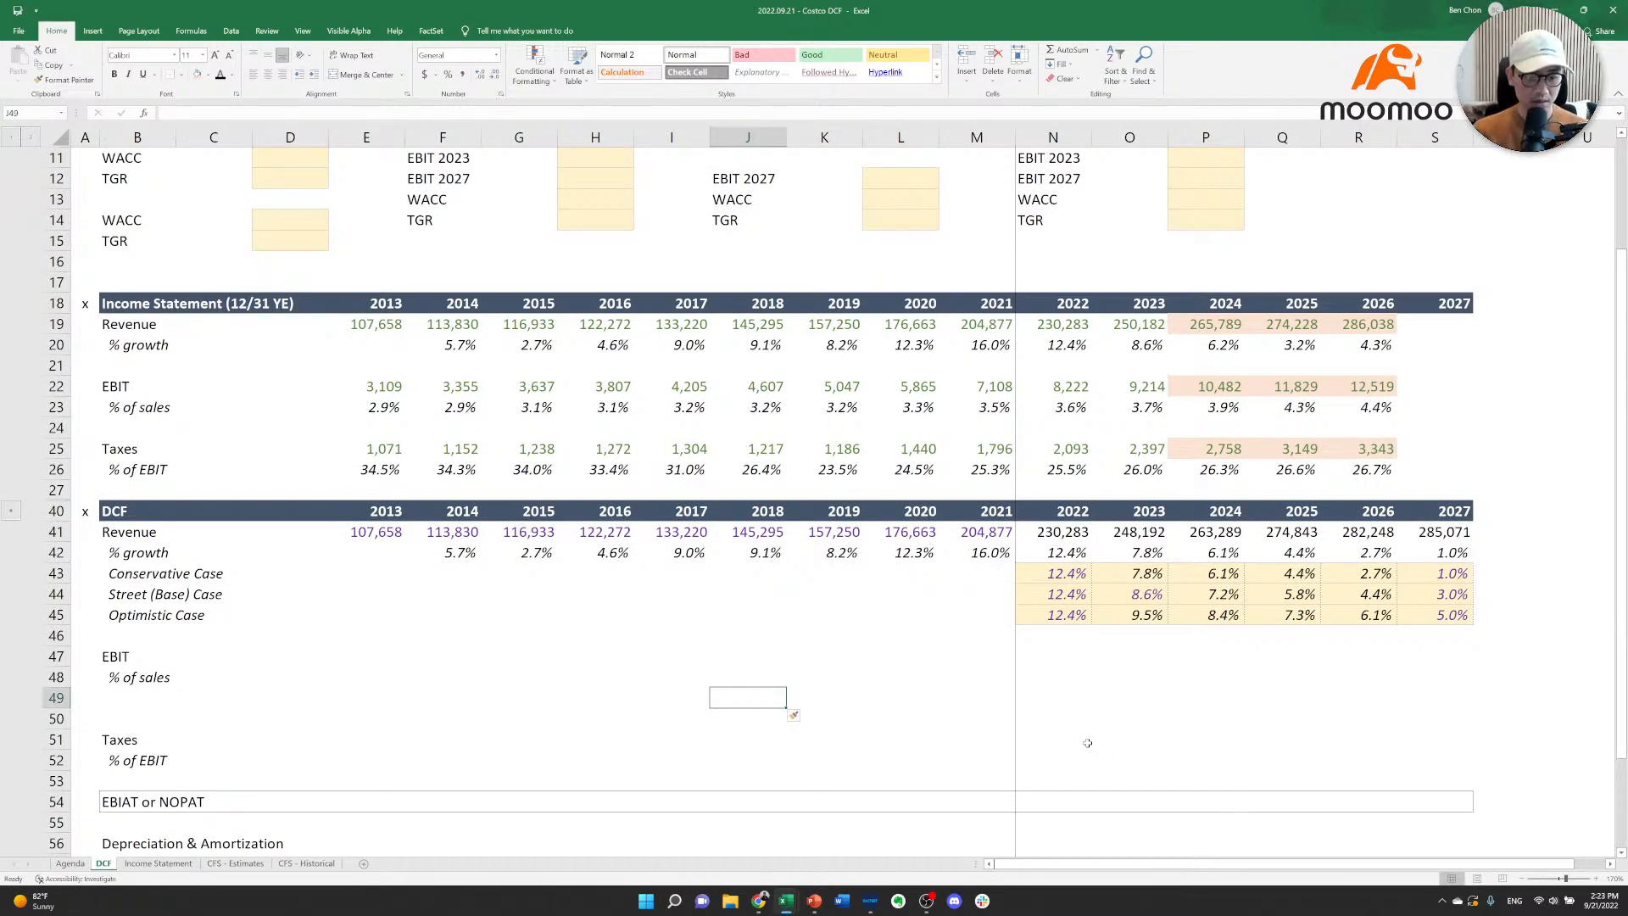
{"action": "key", "text": "F4"}
{"action": "key", "text": "F4"}
Copy the Conservative, Street (Base) and Optimistic case rows B43:S45 into the blank EBIT rows starting at B49.
{"action": "key", "text": "Up"}
{"action": "key", "text": "Up"}
{"action": "key", "text": "Right"}
{"action": "key", "text": "Up"}
{"action": "key", "text": "Left"}
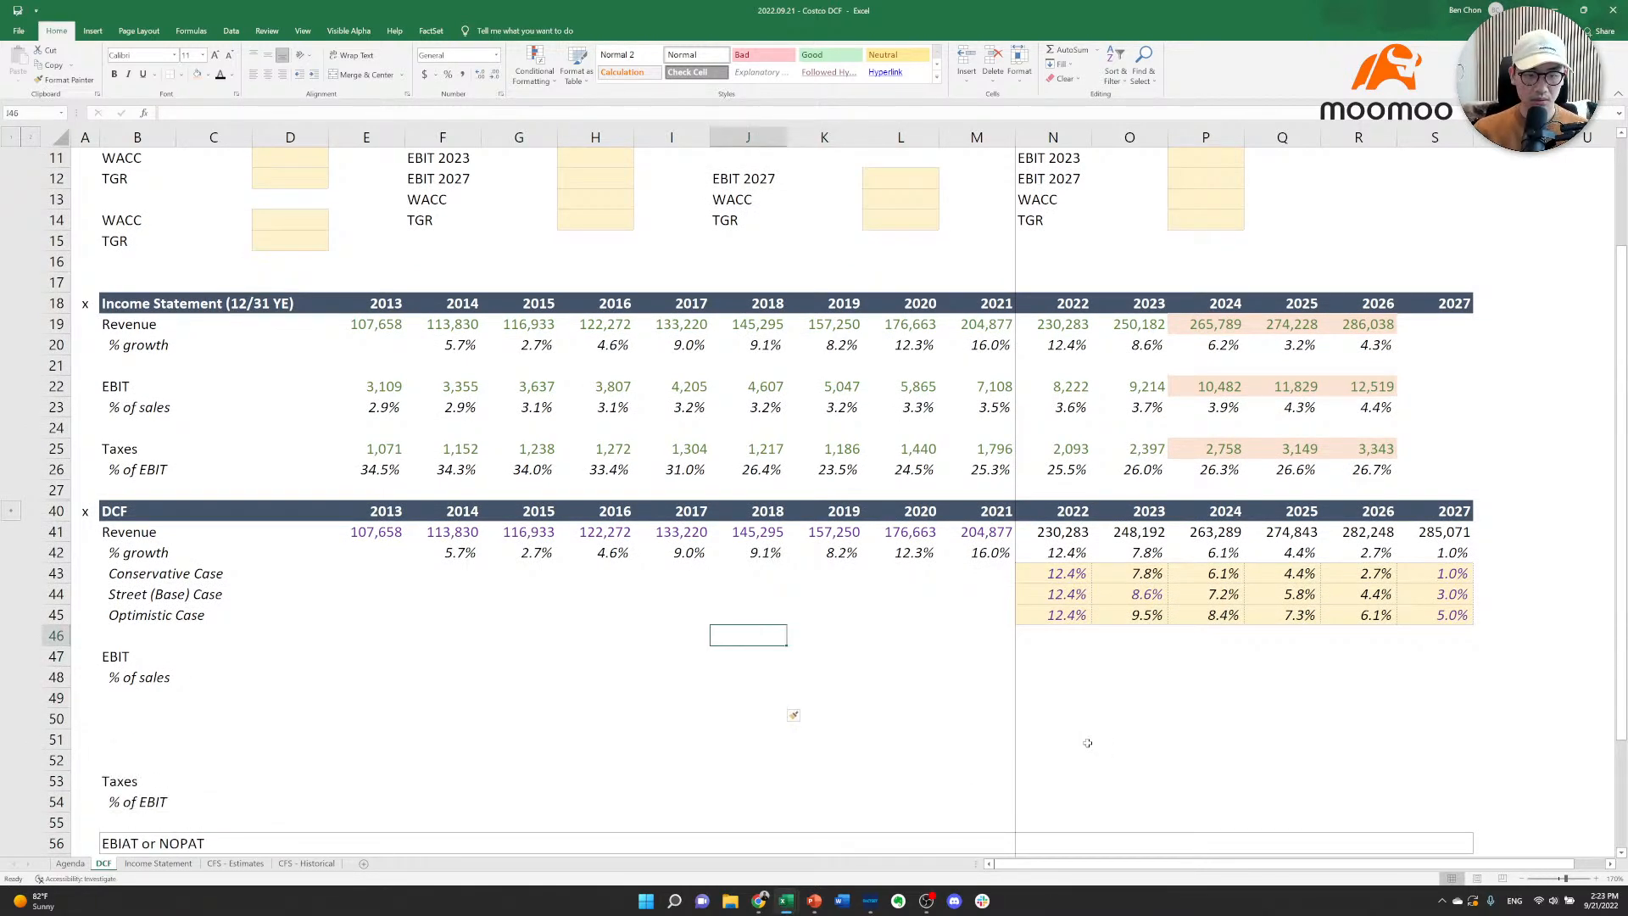
{"action": "key", "text": "Right"}
{"action": "key", "text": "Up"}
{"action": "key", "text": "Left"}
{"action": "key", "text": "Left"}
{"action": "key", "text": "Up"}
{"action": "key", "text": "Up"}
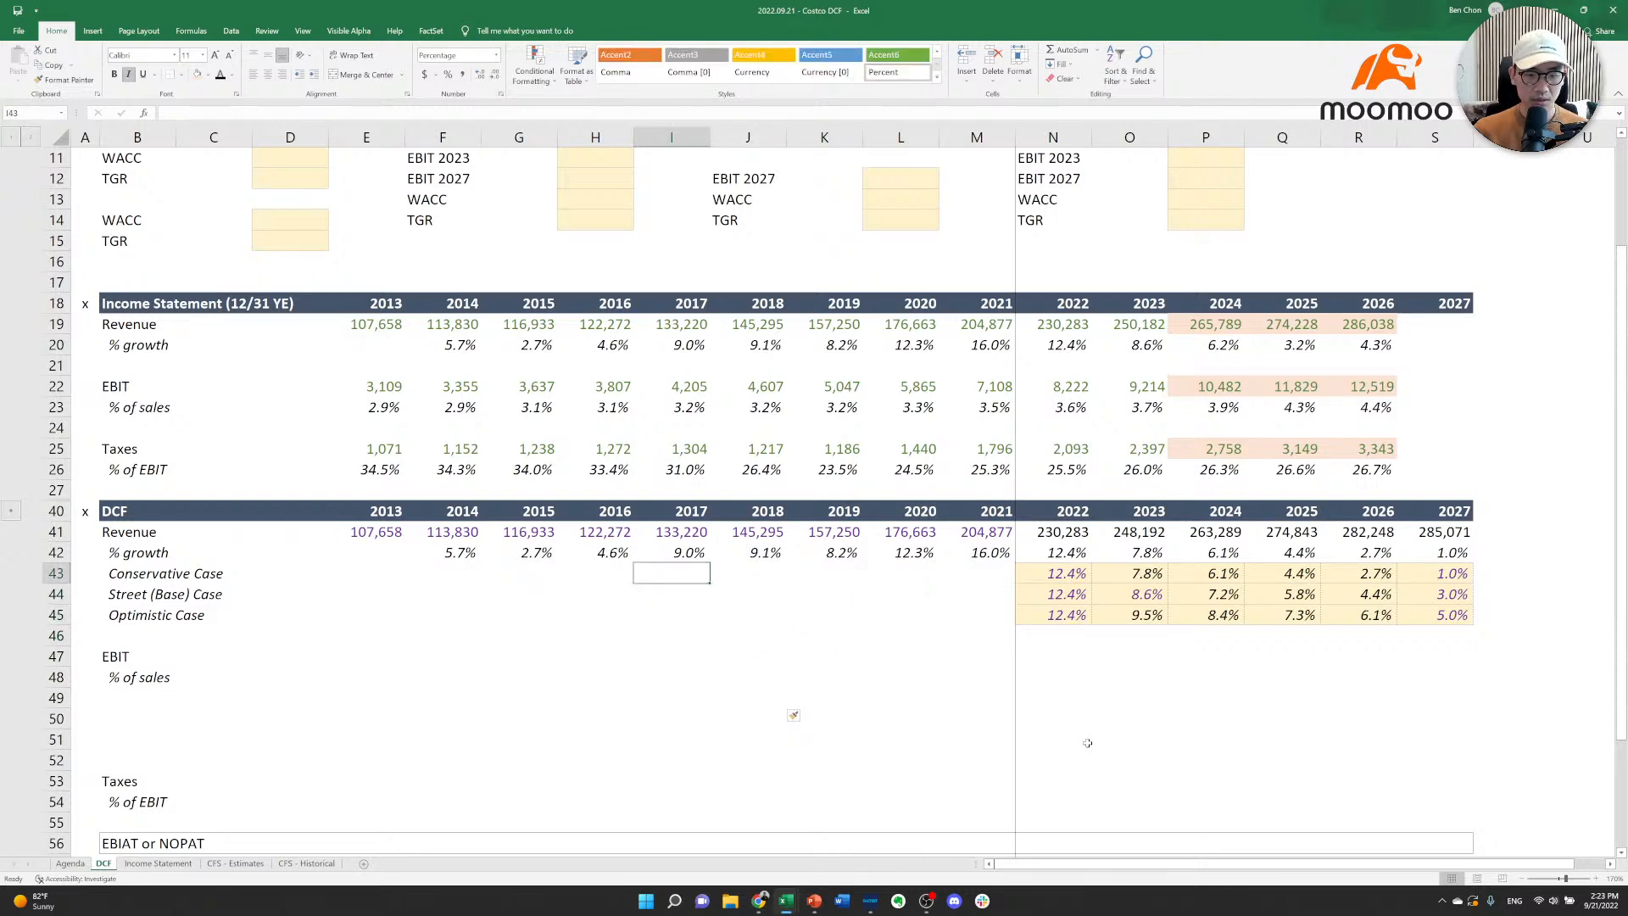
{"action": "key", "text": "ctrl+Left"}
{"action": "key", "text": "shift+Down"}
{"action": "key", "text": "shift+Down"}
{"action": "key", "text": "ctrl+shift+Right"}
{"action": "key", "text": "ctrl+shift+Right"}
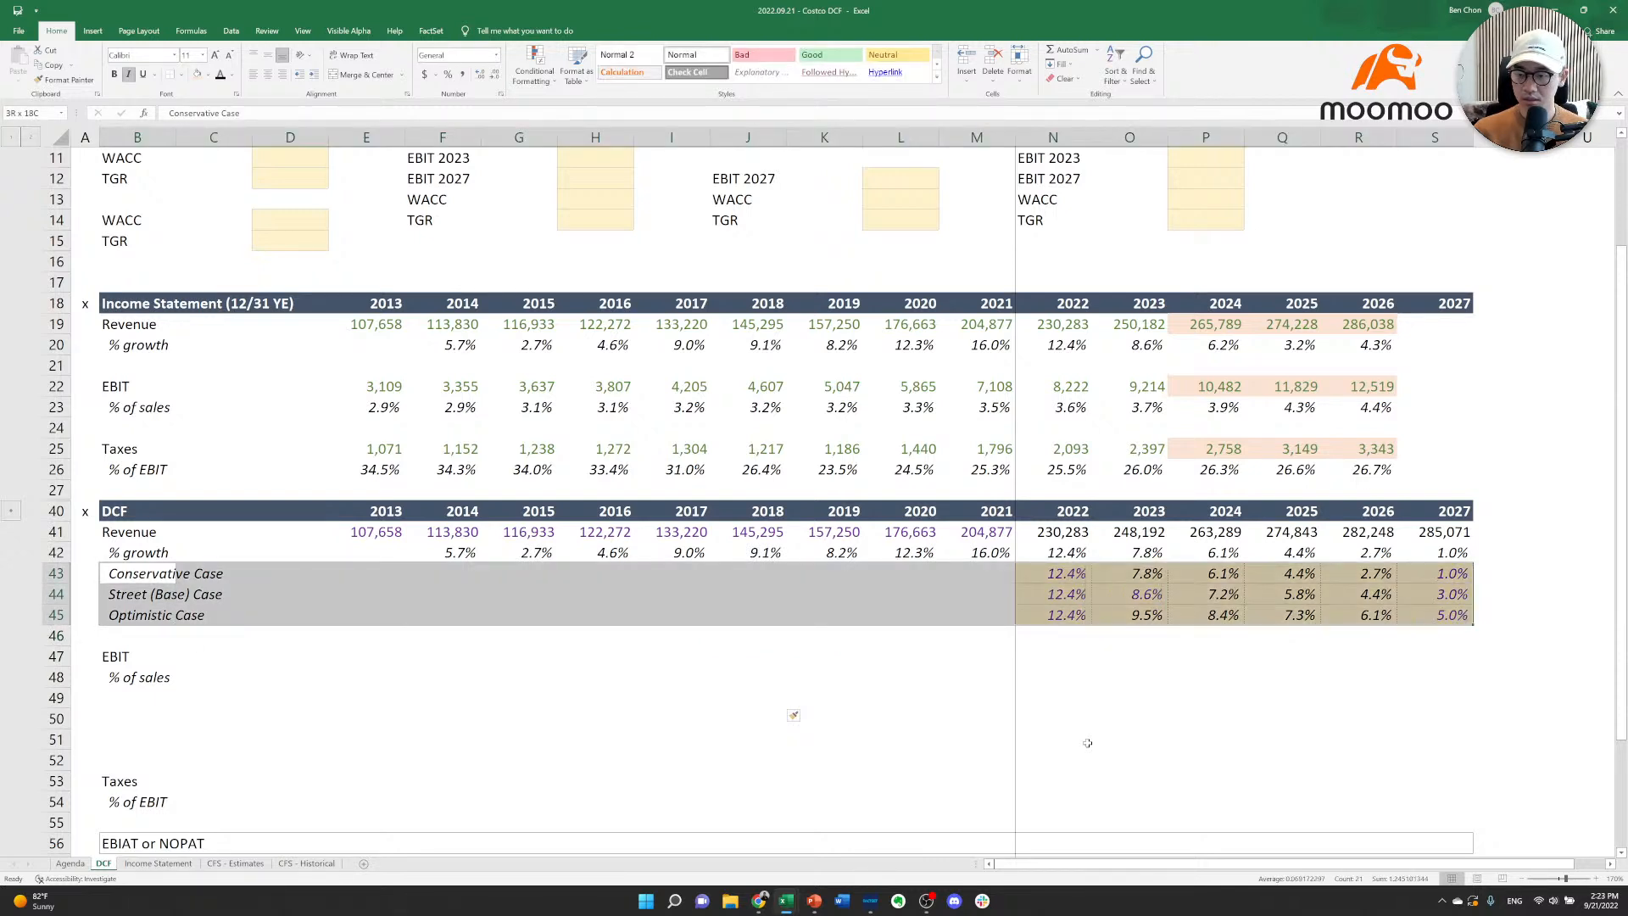
{"action": "key", "text": "ctrl+c"}
{"action": "key", "text": "Down"}
{"action": "key", "text": "Down"}
{"action": "key", "text": "Down"}
{"action": "key", "text": "Down"}
{"action": "key", "text": "Down"}
{"action": "key", "text": "Down"}
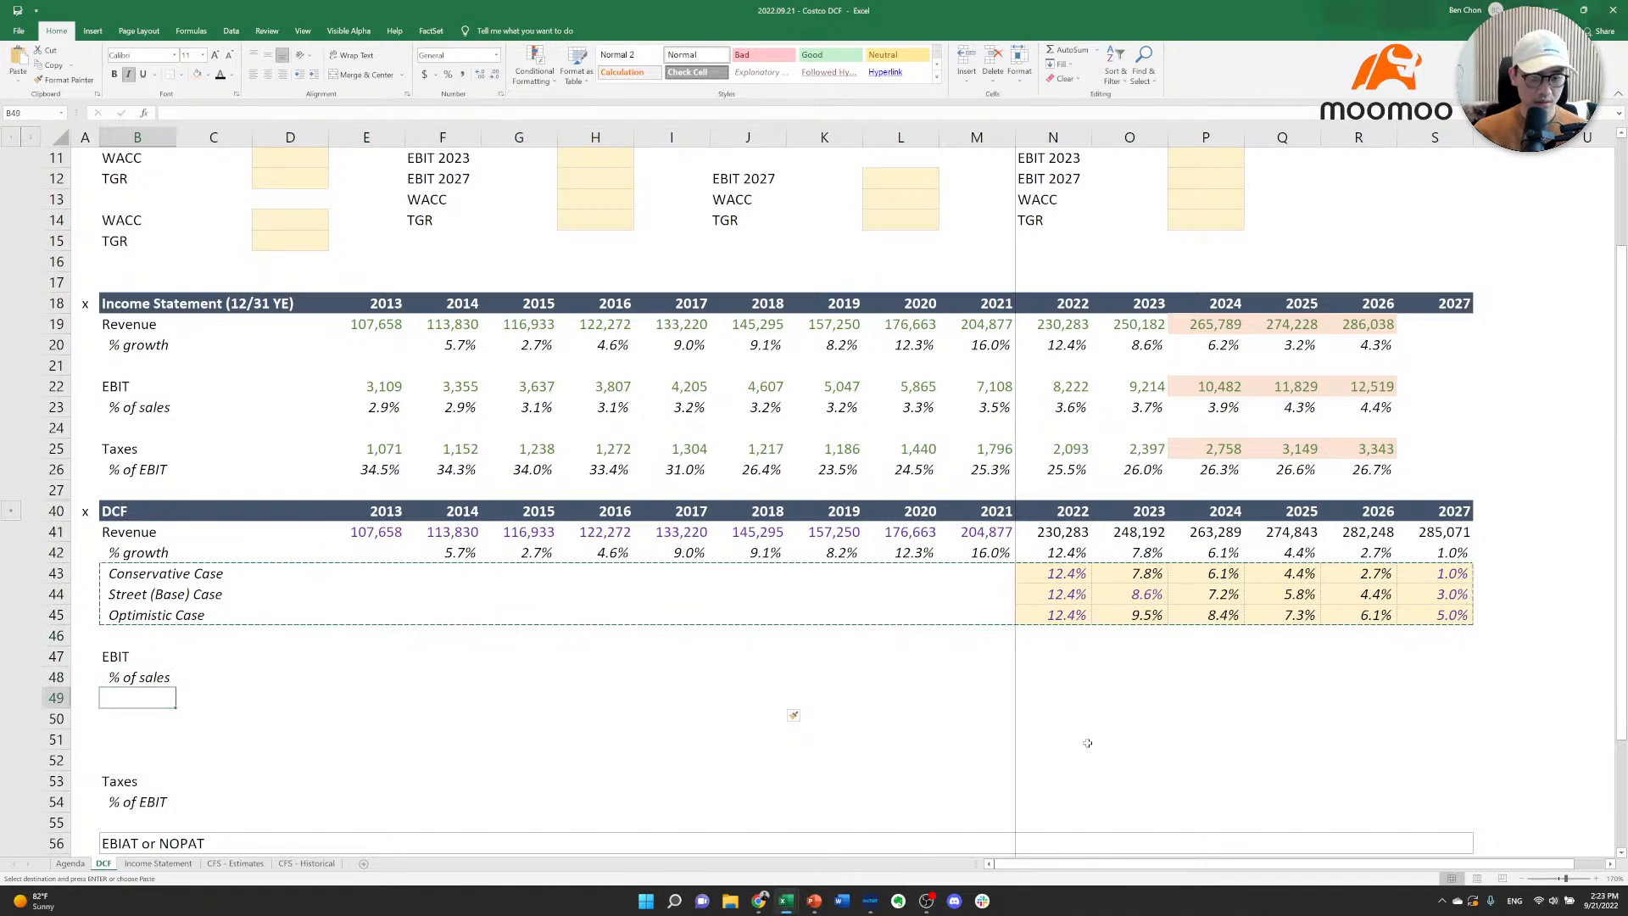
{"action": "key", "text": "ctrl+v"}
{"action": "key", "text": "Escape"}
Clear the pasted 2022–2027 formulas in N49:S51 of the EBIT case rows, keeping the cell shading.
{"action": "key", "text": "Down"}
{"action": "key", "text": "Up"}
{"action": "key", "text": "Right"}
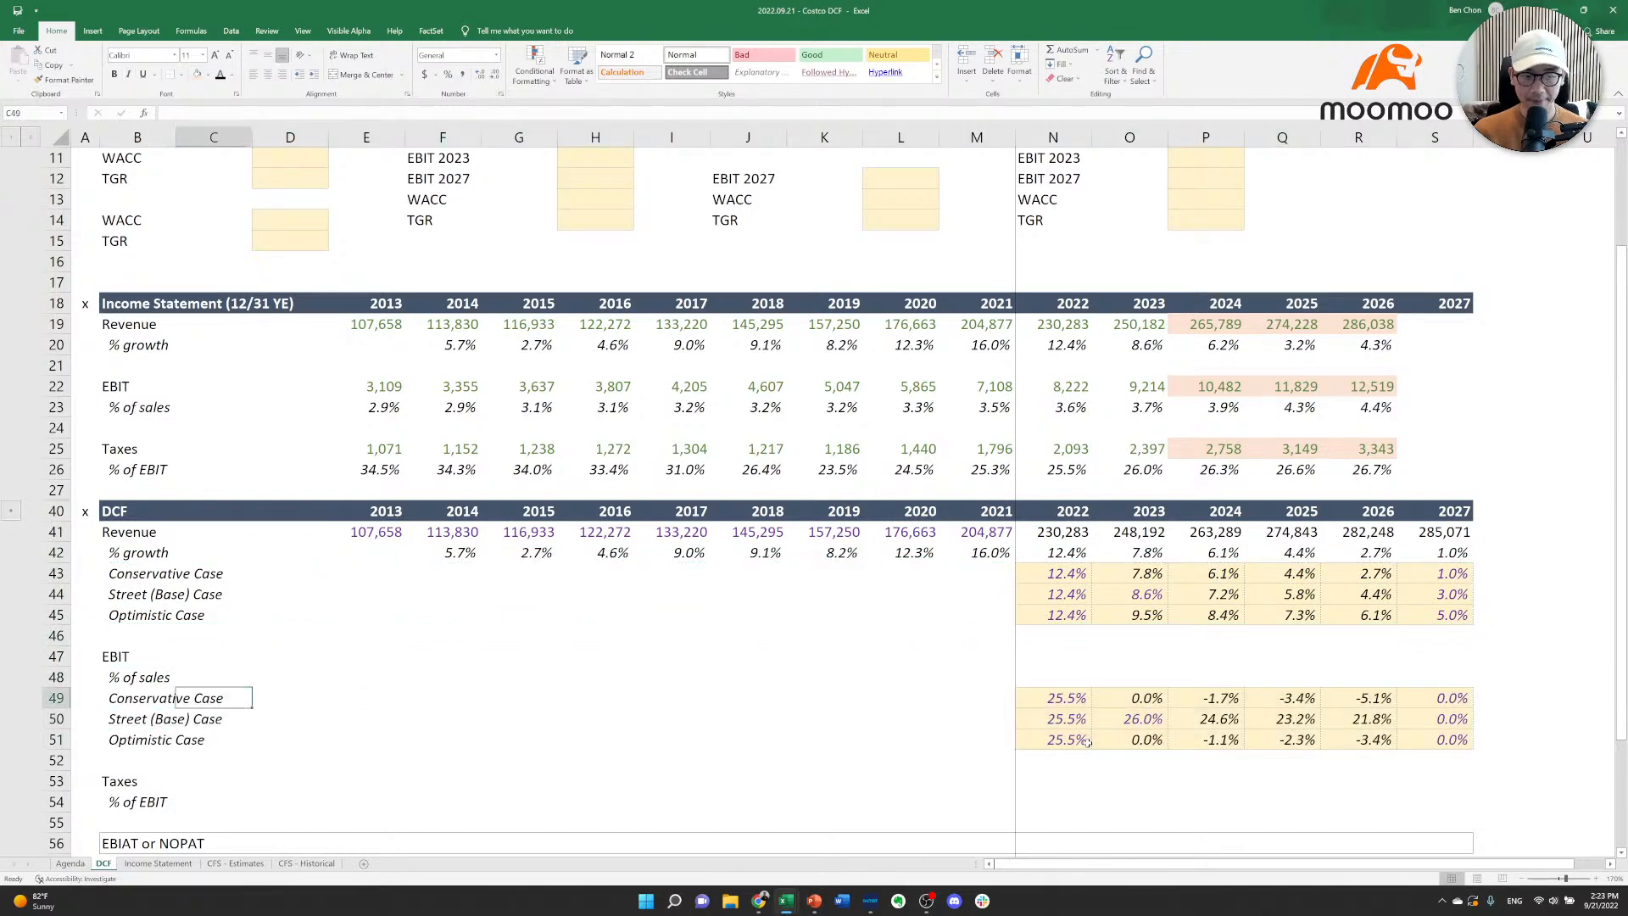
{"action": "key", "text": "Up"}
{"action": "key", "text": "Right"}
{"action": "key", "text": "Up"}
{"action": "key", "text": "Right"}
{"action": "key", "text": "Right"}
{"action": "key", "text": "Left"}
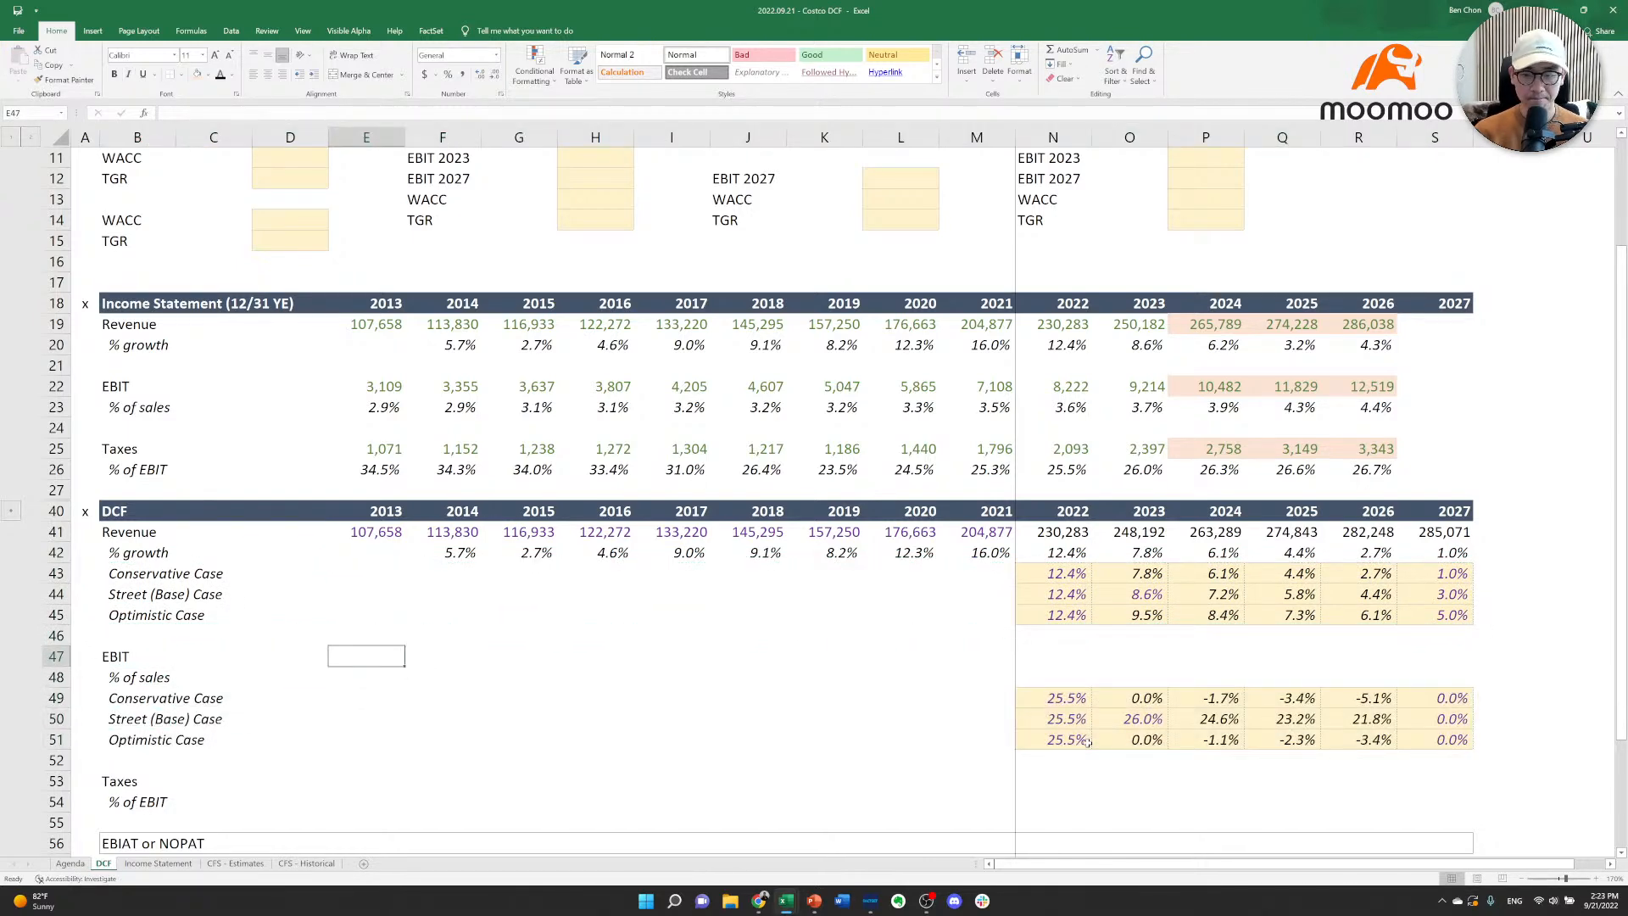
{"action": "key", "text": "Right"}
{"action": "key", "text": "Down"}
{"action": "key", "text": "Down"}
{"action": "key", "text": "Down"}
{"action": "key", "text": "ctrl+Right"}
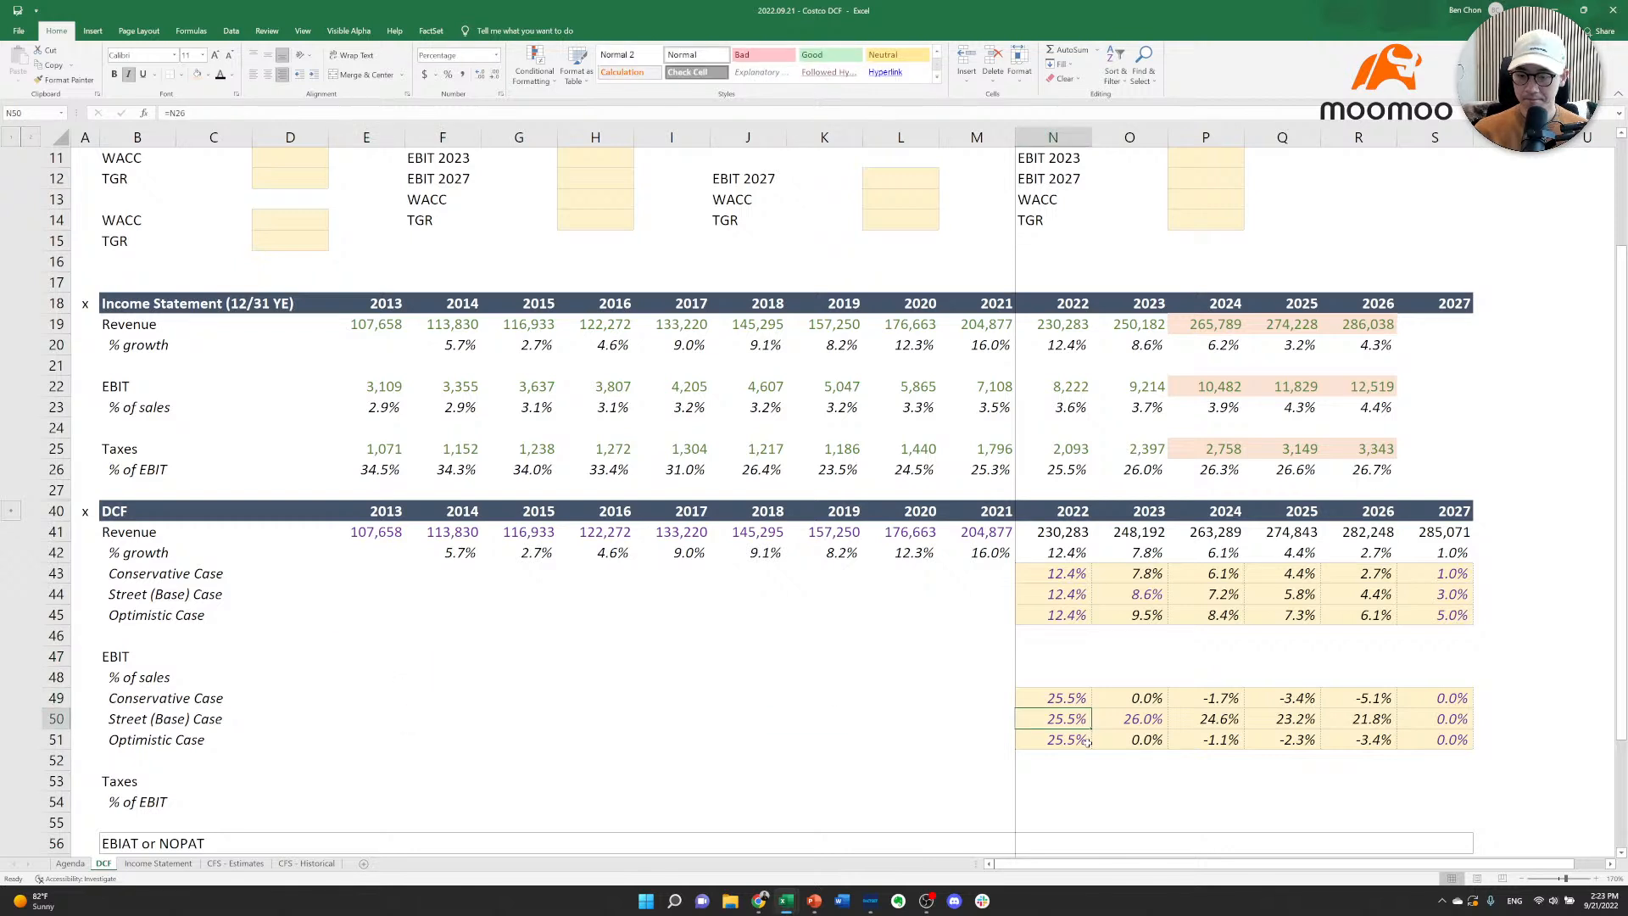
{"action": "key", "text": "Up"}
{"action": "key", "text": "shift+Down"}
{"action": "key", "text": "shift+Down"}
{"action": "key", "text": "shift+ctrl+Right"}
{"action": "key", "text": "Delete"}
Link the 2013 DCF EBIT in E47 to the income statement EBIT with =E22.
{"action": "key", "text": "Up"}
{"action": "key", "text": "Left"}
{"action": "key", "text": "Left"}
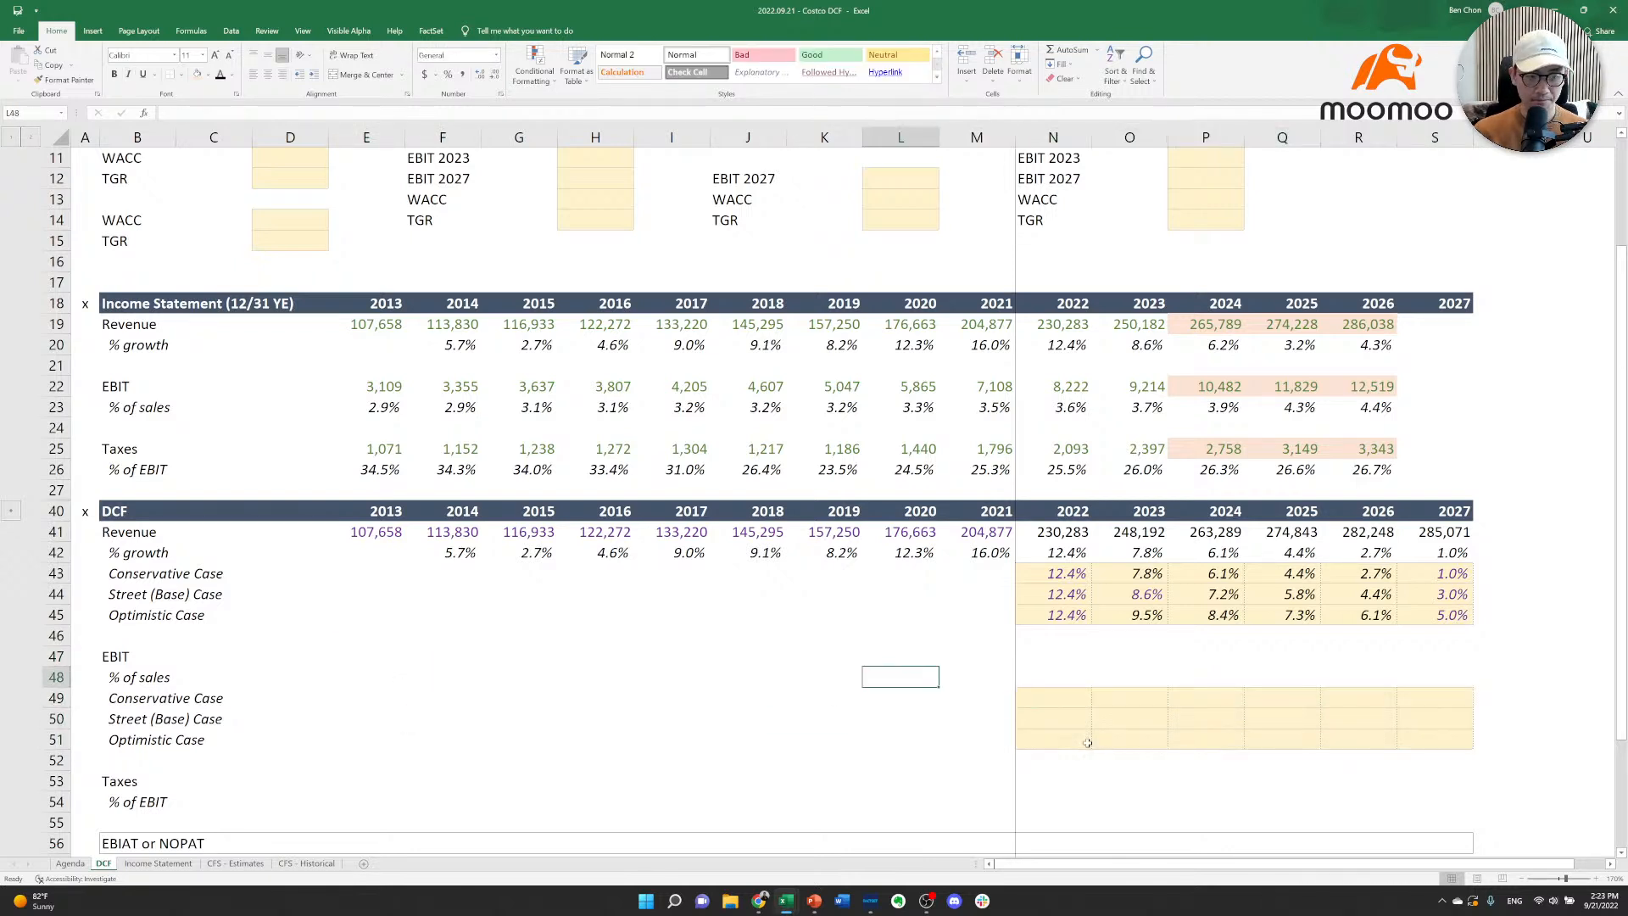
{"action": "key", "text": "Up"}
{"action": "key", "text": "Left"}
{"action": "key", "text": "Left"}
{"action": "key", "text": "Left"}
{"action": "key", "text": "Left"}
{"action": "key", "text": "ctrl+Left"}
{"action": "key", "text": "Right"}
{"action": "key", "text": "Right"}
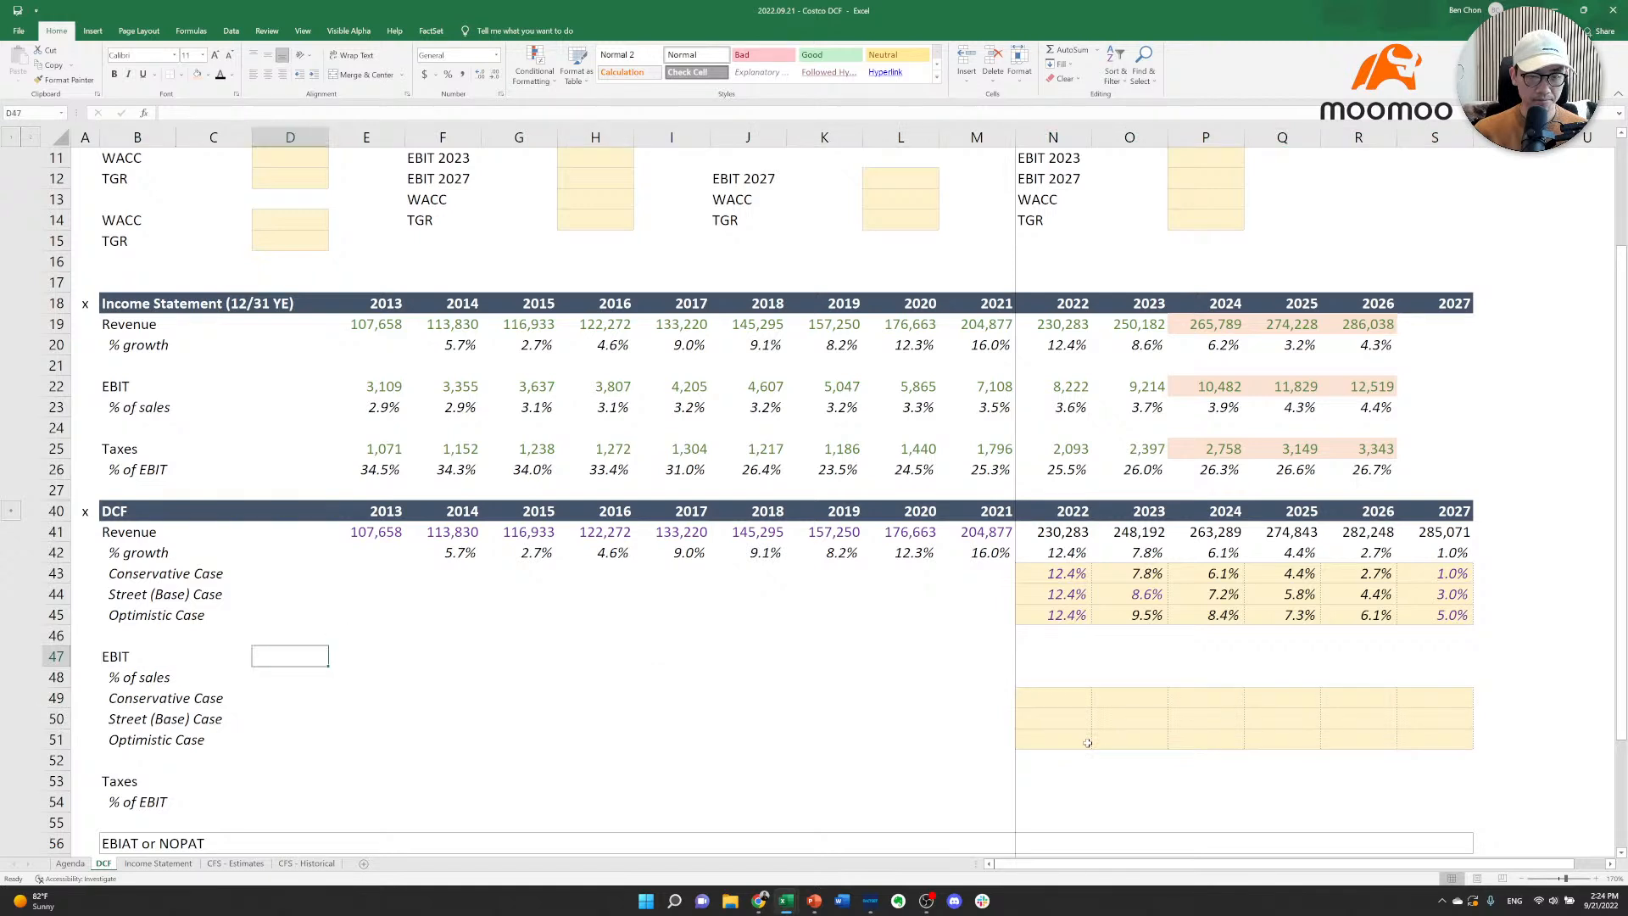
{"action": "key", "text": "Right"}
{"action": "key", "text": "Right"}
{"action": "key", "text": "Left"}
{"action": "type", "text": "="}
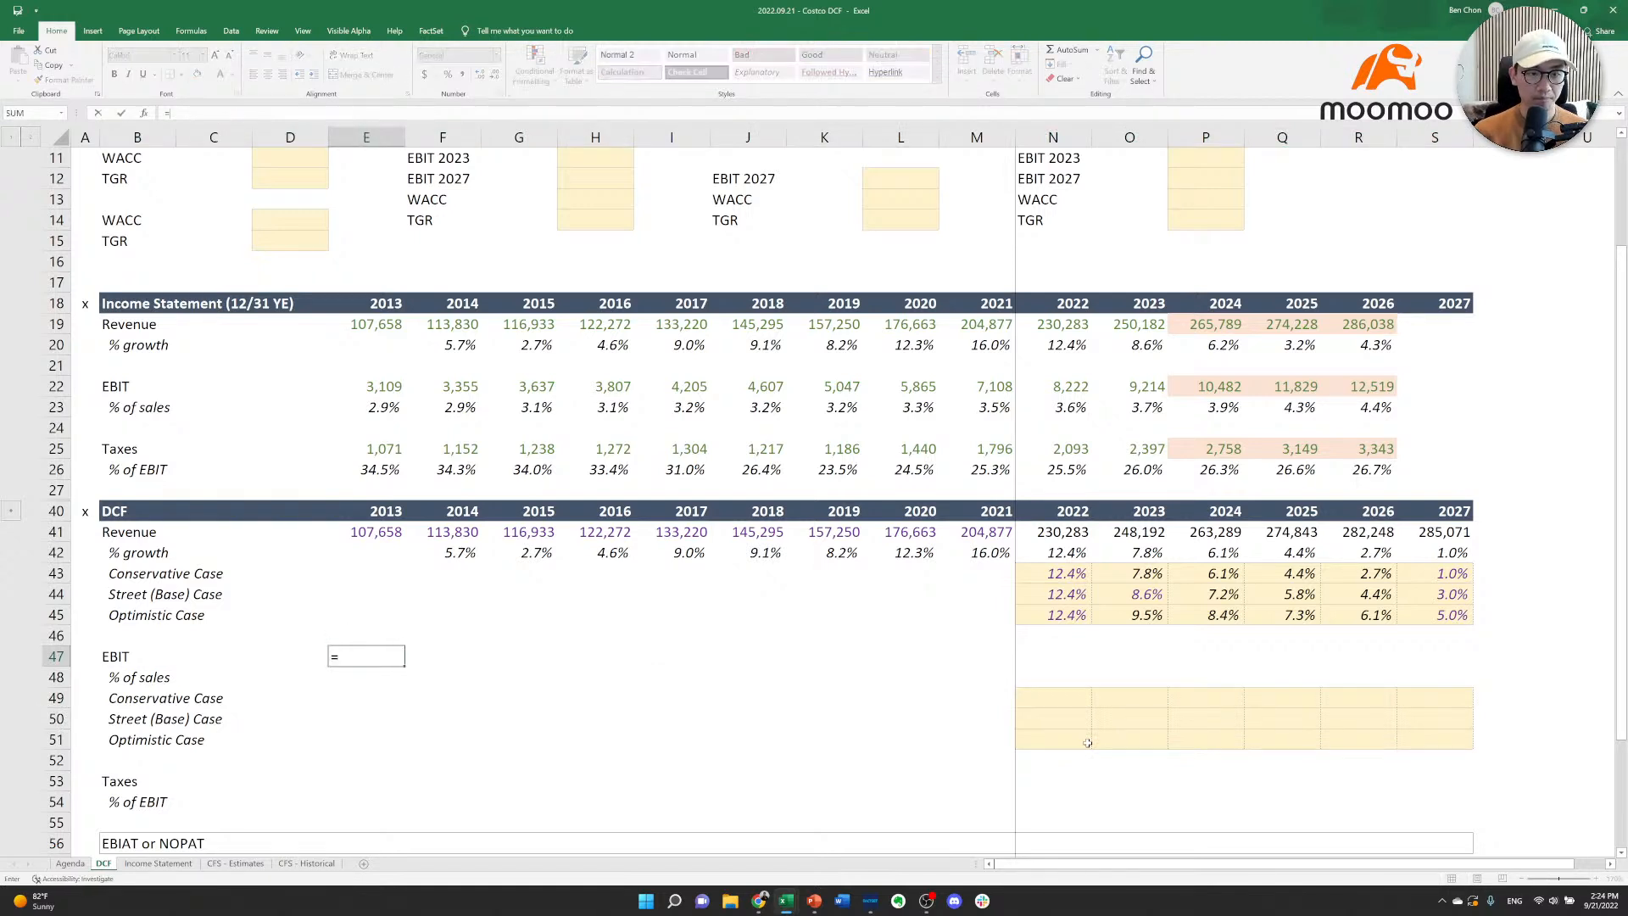
{"action": "key", "text": "Up"}
{"action": "key", "text": "Up"}
{"action": "key", "text": "Up"}
{"action": "key", "text": "Up"}
{"action": "key", "text": "Up"}
{"action": "key", "text": "Up"}
{"action": "key", "text": "Up"}
{"action": "key", "text": "Up"}
{"action": "key", "text": "Up"}
{"action": "key", "text": "Up"}
{"action": "key", "text": "Up"}
{"action": "key", "text": "Up"}
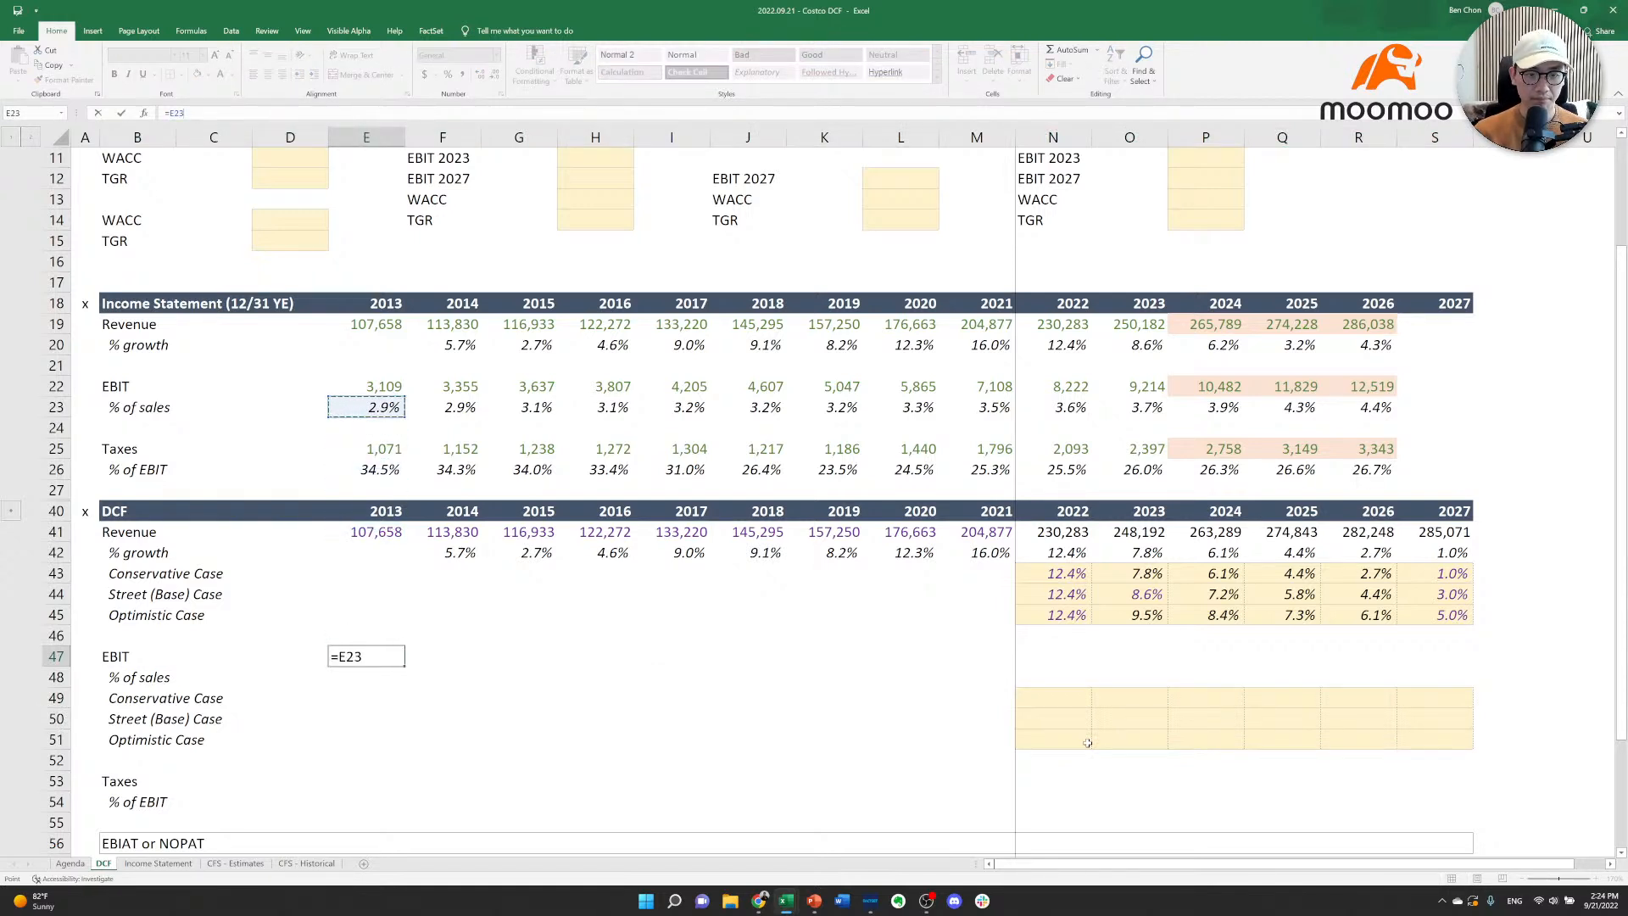
{"action": "key", "text": "Up"}
{"action": "key", "text": "Return"}
Copy the 2013 EBIT link in E47 across the historical years through 2021, E47:M47.
{"action": "key", "text": "Up"}
{"action": "key", "text": "ctrl+c"}
{"action": "key", "text": "shift+Right"}
{"action": "key", "text": "shift+Right"}
{"action": "key", "text": "shift+Right"}
{"action": "key", "text": "shift+Right"}
{"action": "key", "text": "shift+Right"}
{"action": "key", "text": "shift+Right"}
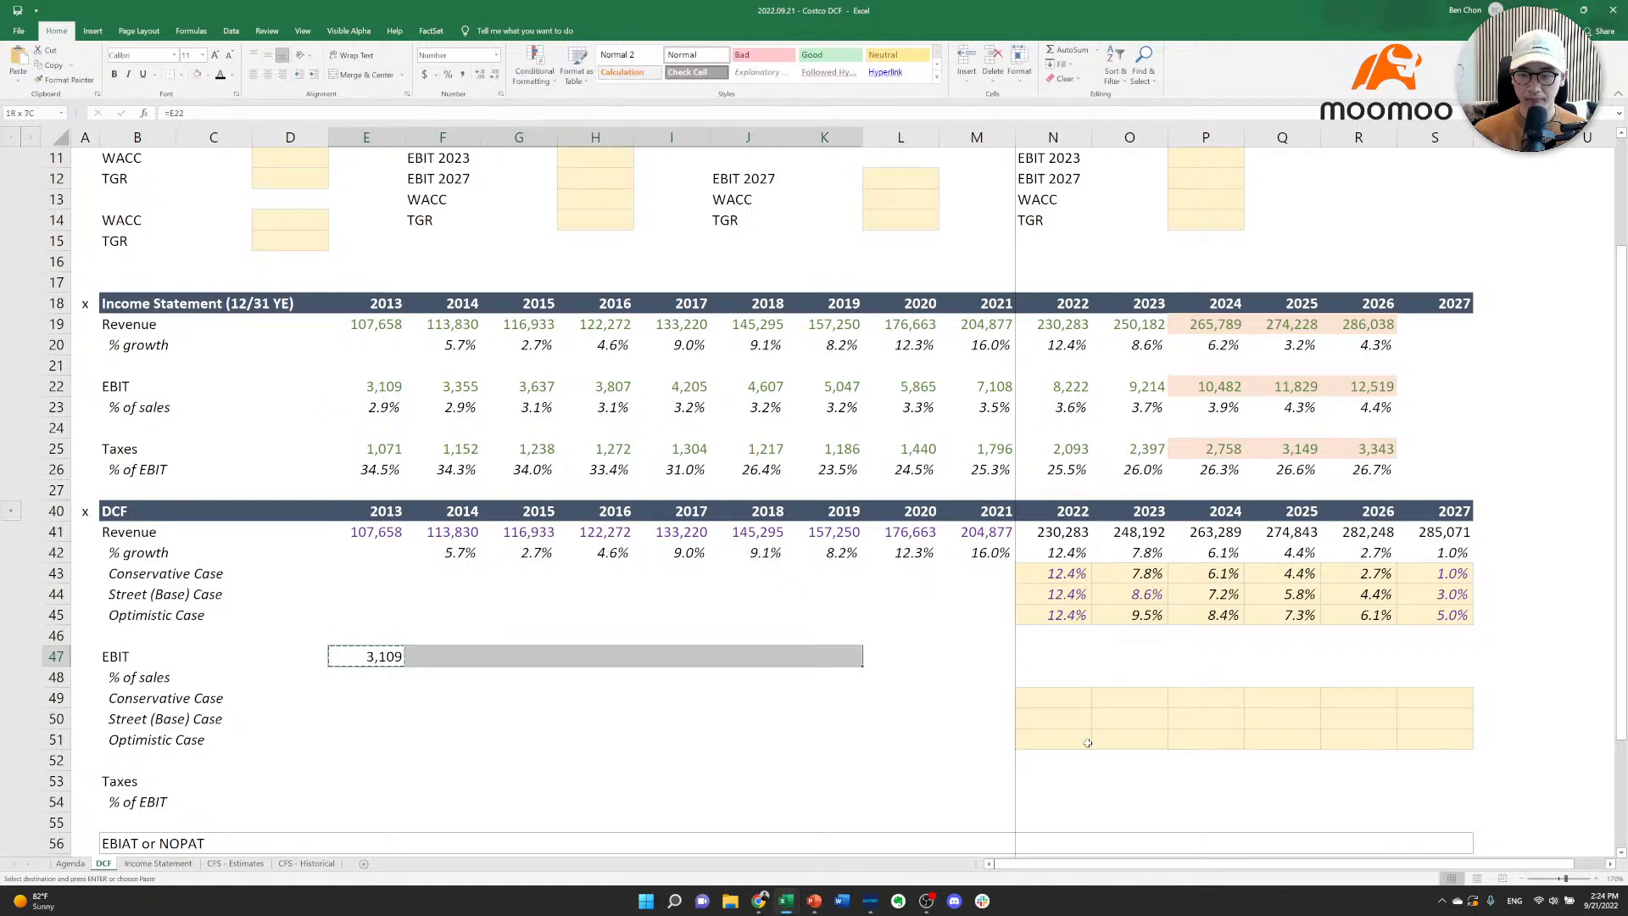
{"action": "key", "text": "shift+Right"}
{"action": "key", "text": "shift+Right"}
{"action": "key", "text": "ctrl+v"}
Apply the formatting of the DCF revenue and growth rows E41:S42 to the EBIT rows E47:S48.
{"action": "key", "text": "Up"}
{"action": "key", "text": "Up"}
{"action": "key", "text": "Up"}
{"action": "key", "text": "Up"}
{"action": "key", "text": "Up"}
{"action": "key", "text": "Up"}
{"action": "key", "text": "Up"}
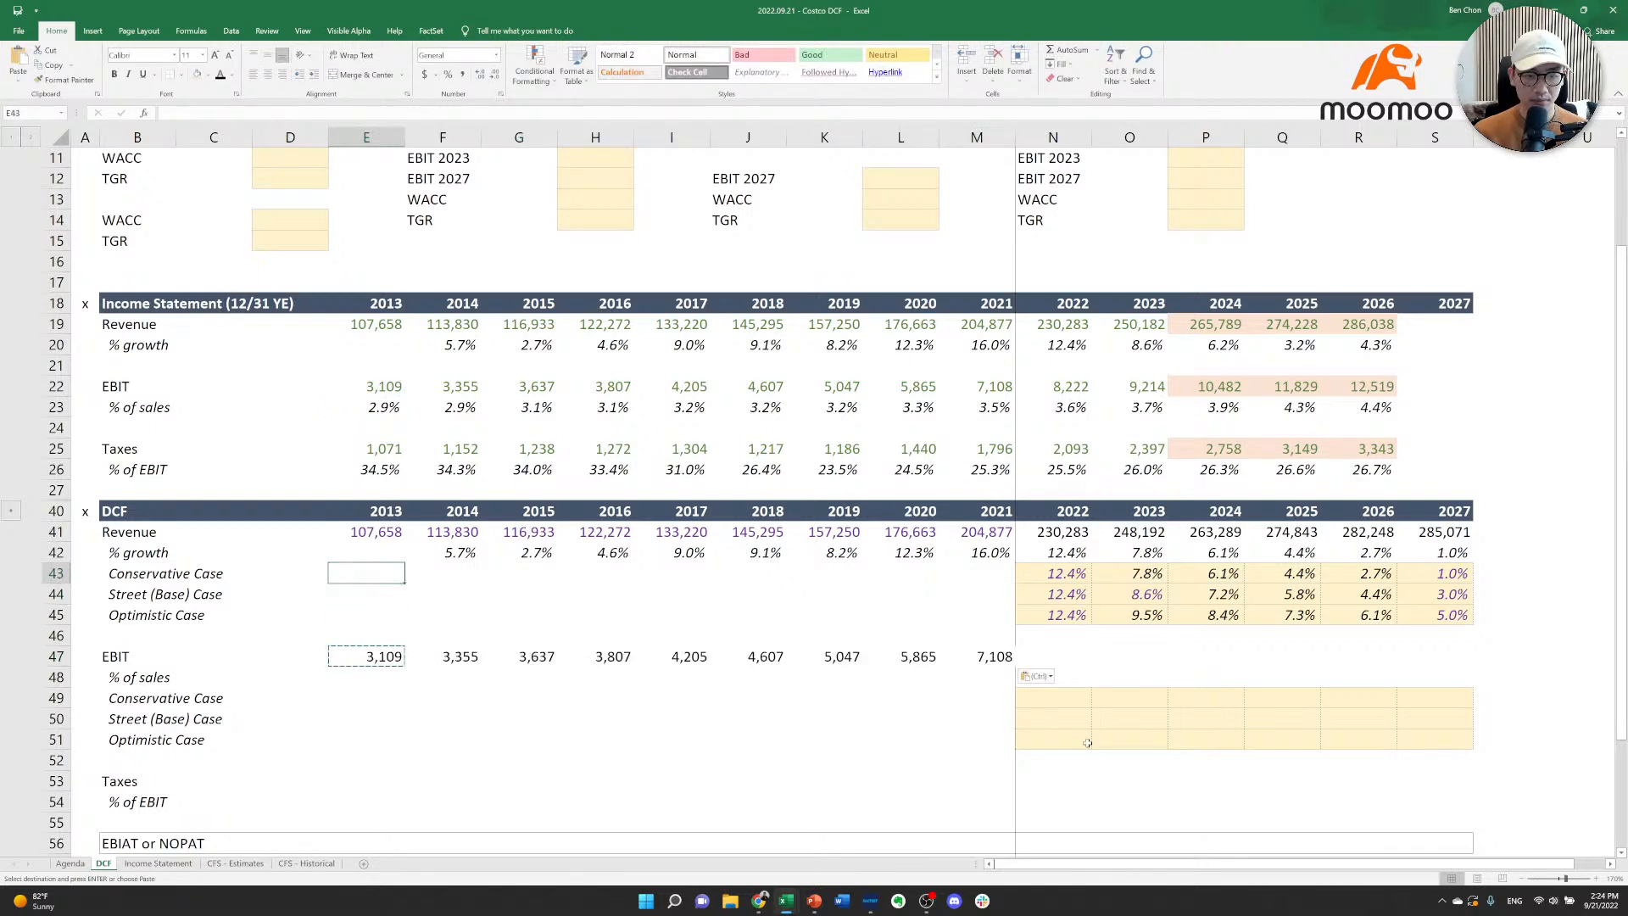
{"action": "key", "text": "ctrl+shift+Right"}
{"action": "key", "text": "shift+Down"}
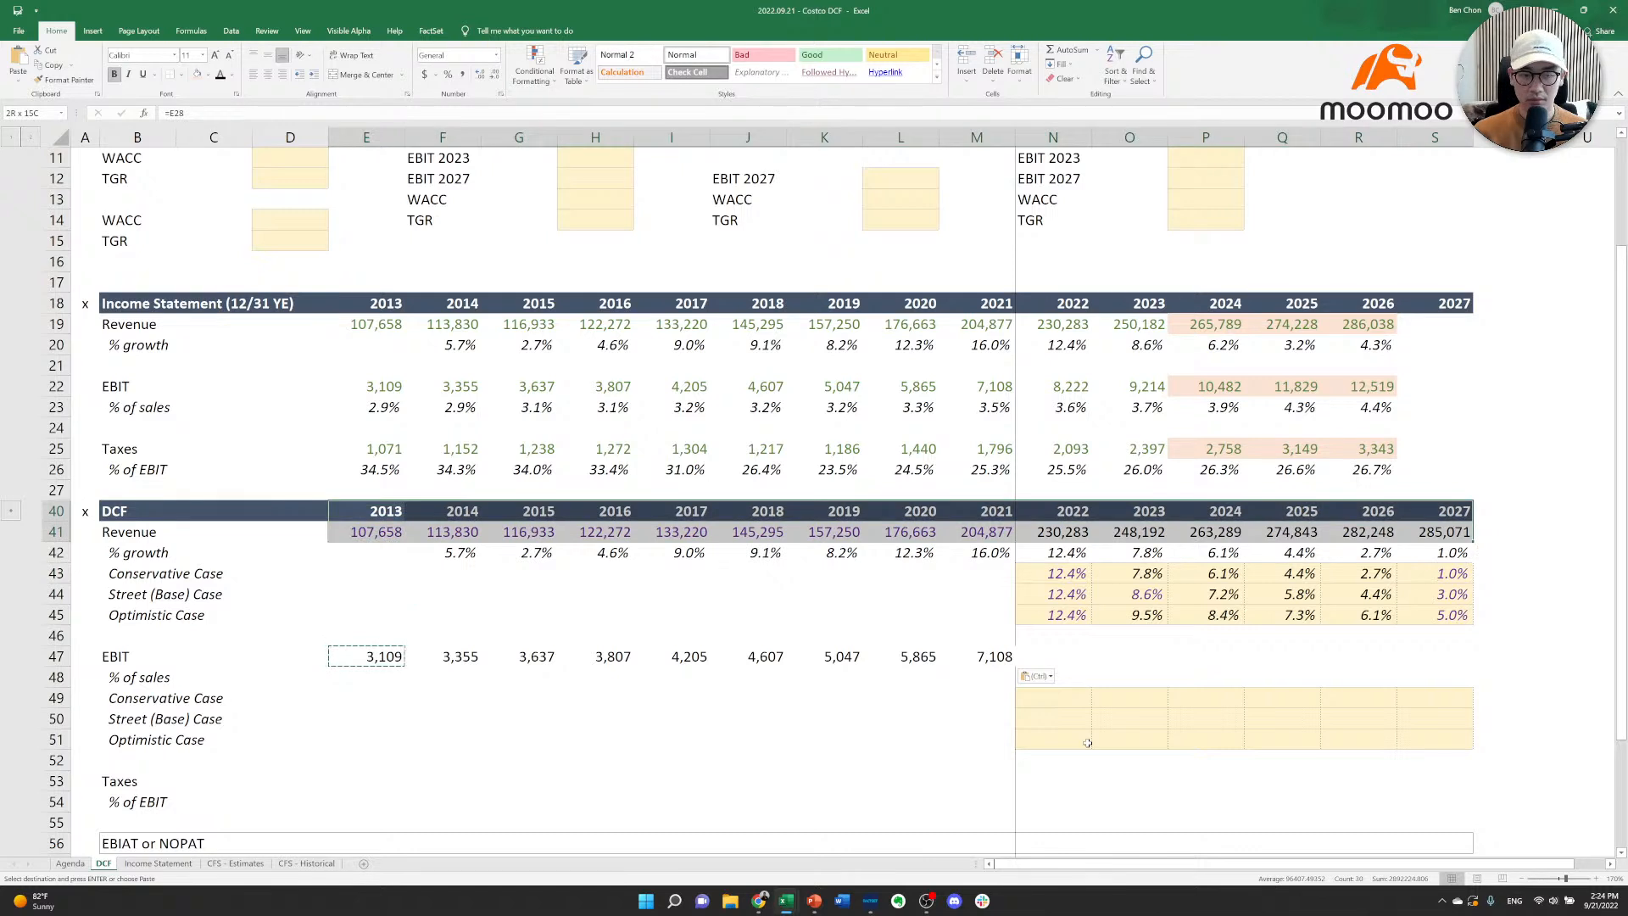
{"action": "key", "text": "Down"}
{"action": "key", "text": "ctrl+shift+Right"}
{"action": "key", "text": "shift+Down"}
{"action": "key", "text": "ctrl+c"}
{"action": "key", "text": "Down"}
{"action": "key", "text": "Down"}
{"action": "key", "text": "Down"}
{"action": "key", "text": "Down"}
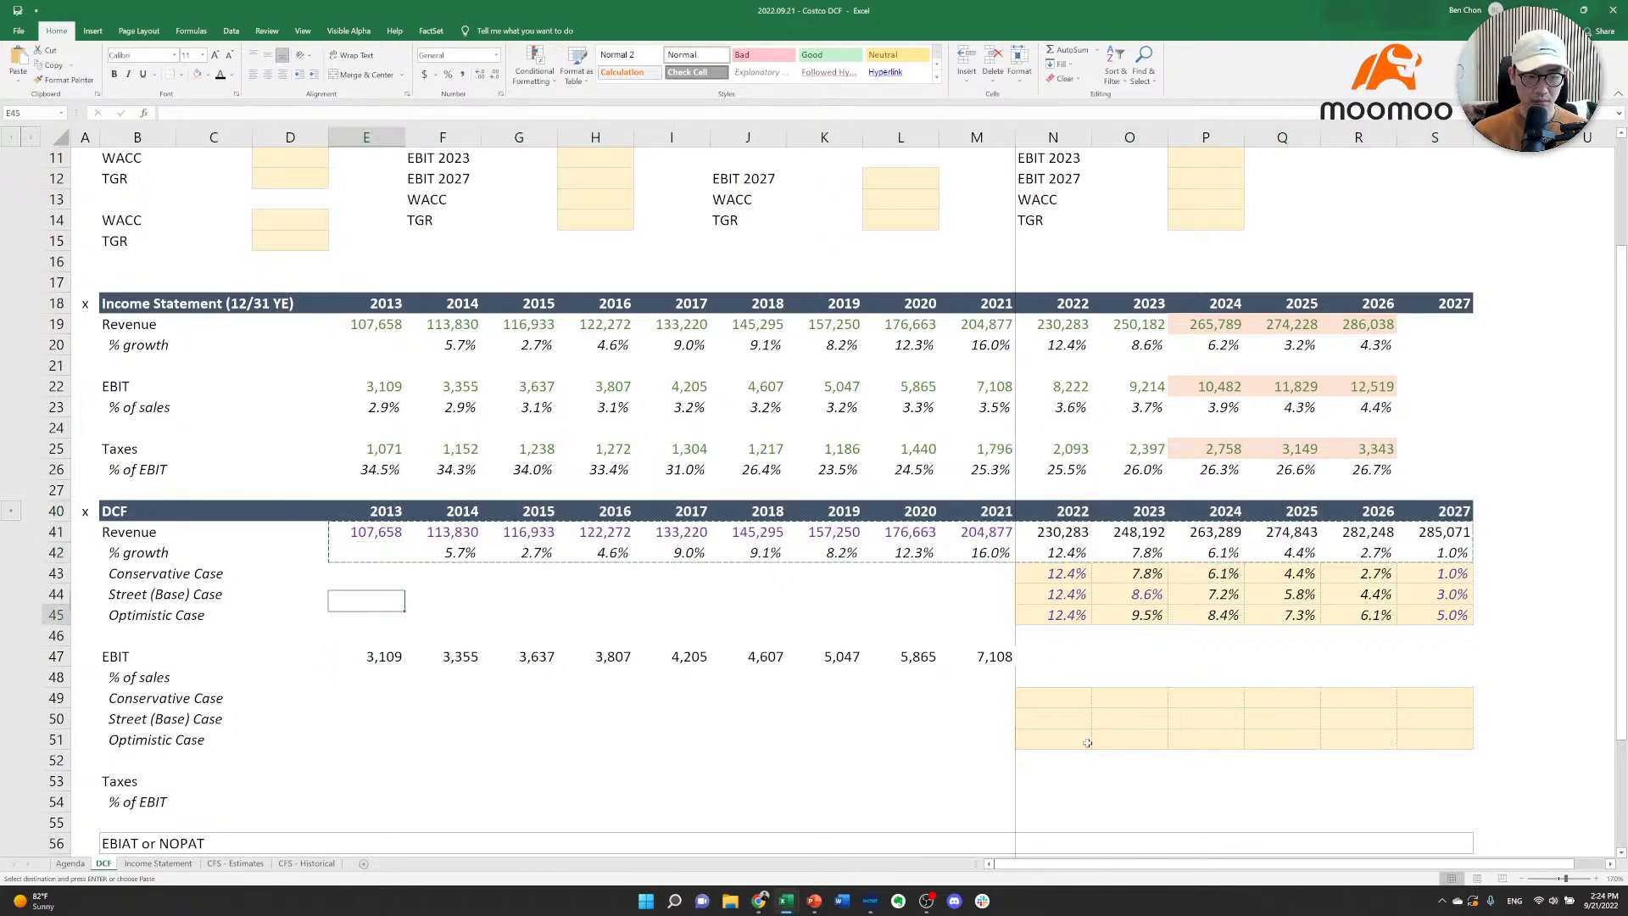
{"action": "key", "text": "Down"}
{"action": "key", "text": "Down"}
{"action": "key", "text": "ctrl+shift+Right"}
{"action": "key", "text": "shift+Down"}
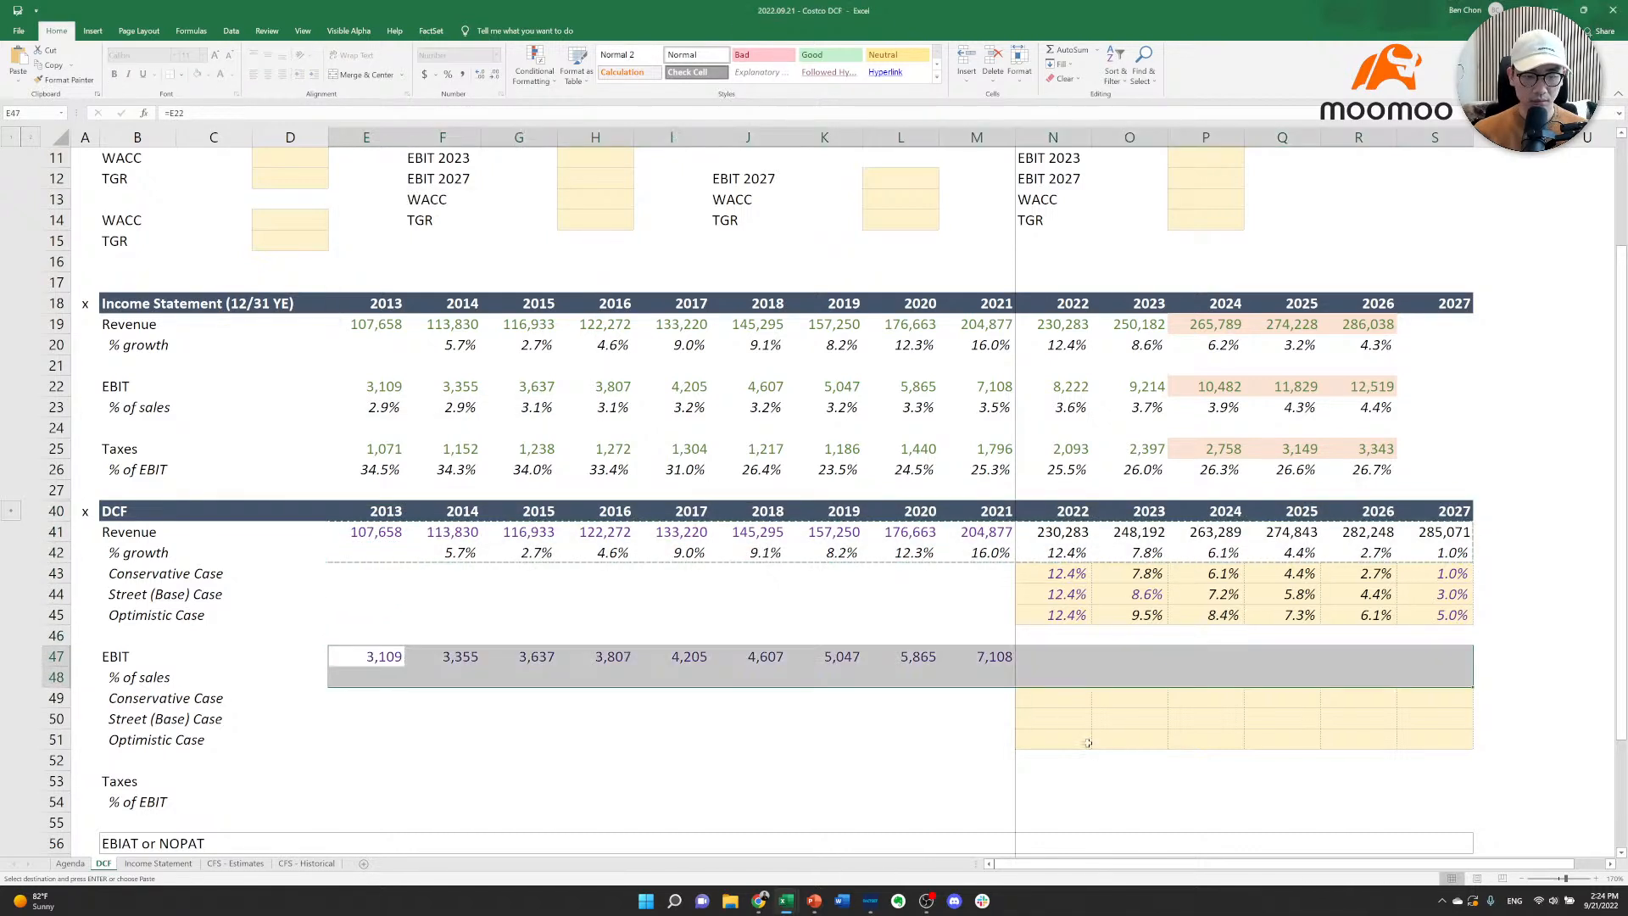
{"action": "key", "text": "Escape"}
Calculate the 2013 EBIT % of sales in E48 with =E47/E41.
{"action": "key", "text": "Down"}
{"action": "type", "text": "="}
{"action": "key", "text": "Up"}
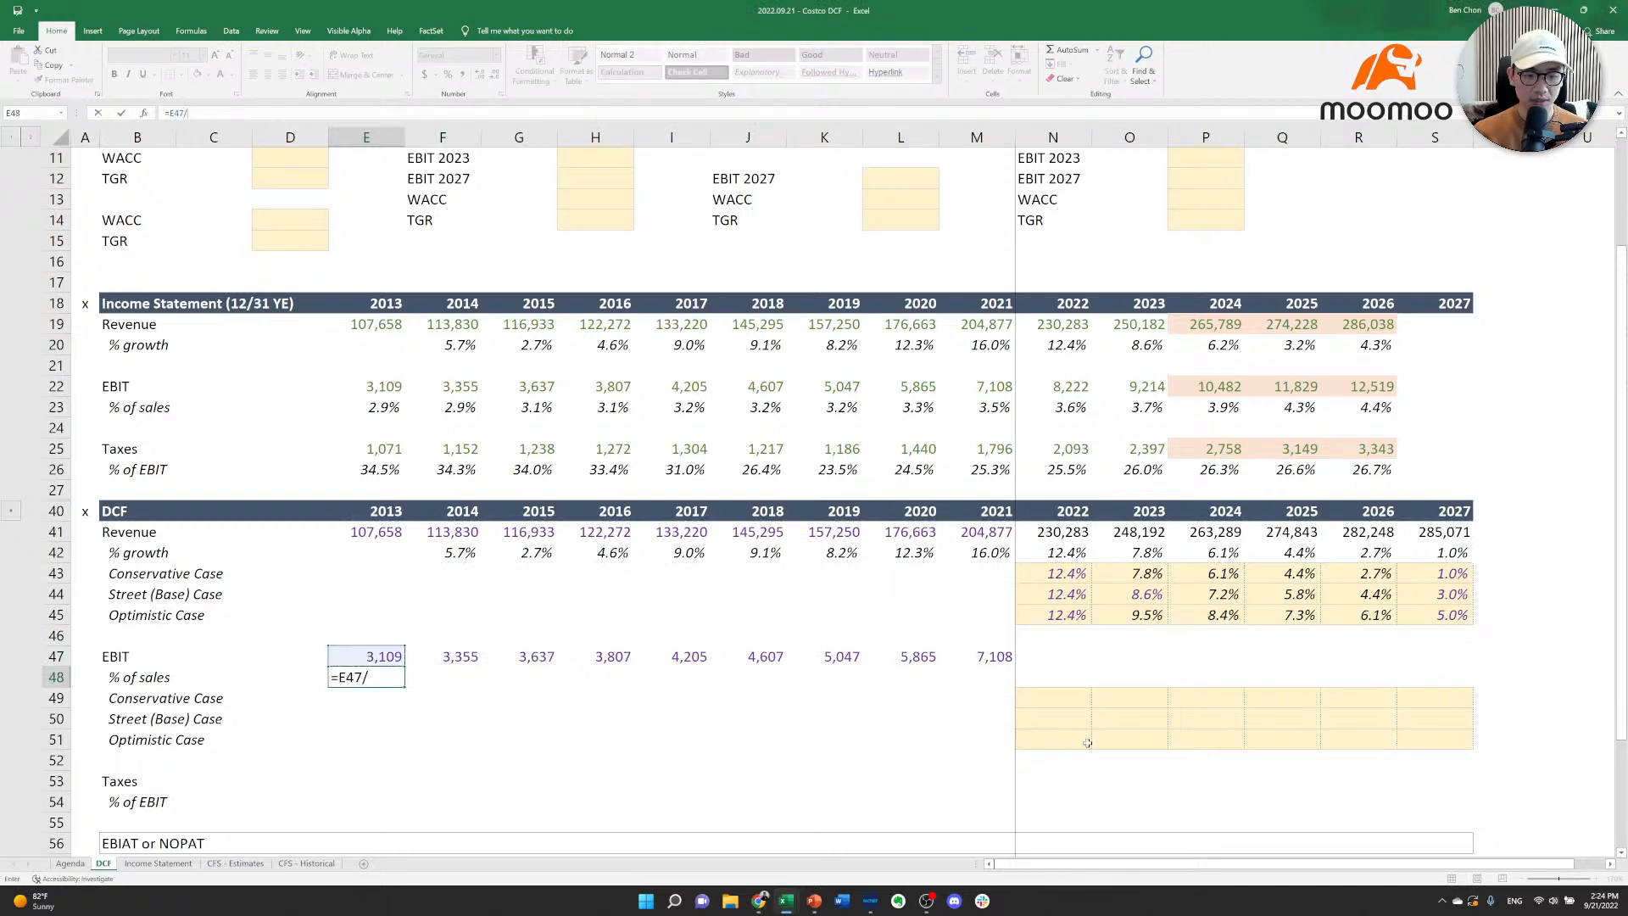
{"action": "type", "text": "/"}
{"action": "key", "text": "Up"}
{"action": "key", "text": "ctrl+Up"}
{"action": "key", "text": "ctrl+Return"}
Copy the EBIT % of sales formula in E48 across through 2021, E48:M48.
{"action": "key", "text": "ctrl+c"}
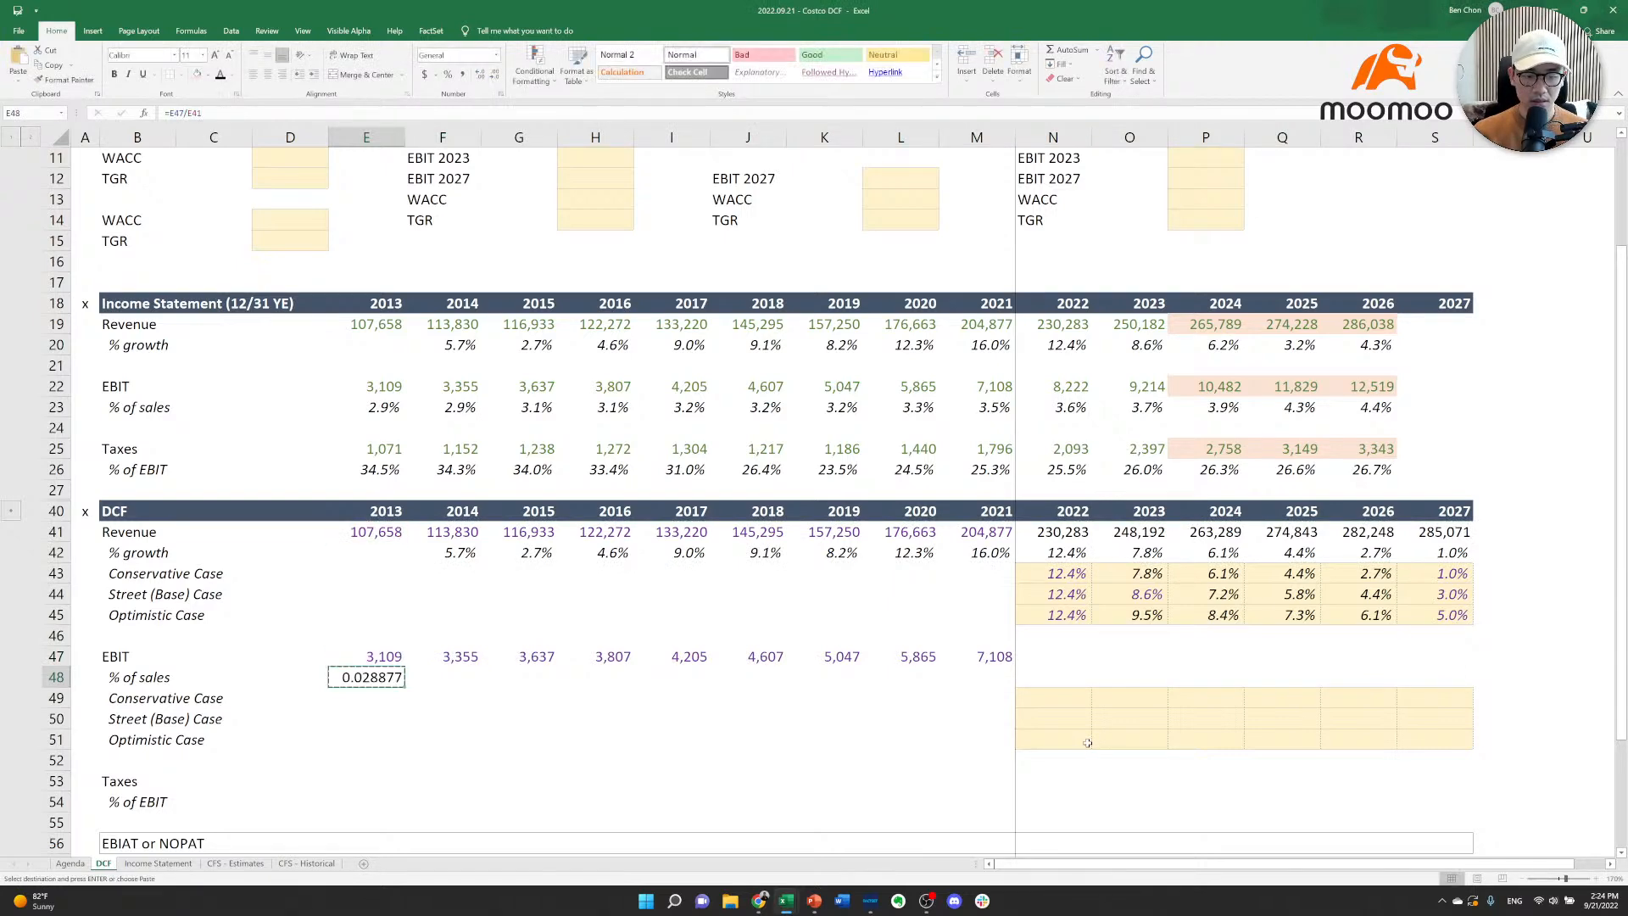
{"action": "key", "text": "shift+Right"}
{"action": "key", "text": "shift+Right"}
{"action": "key", "text": "shift+Right"}
{"action": "key", "text": "shift+Right"}
{"action": "key", "text": "shift+Right"}
{"action": "key", "text": "shift+Right"}
{"action": "key", "text": "shift+Right"}
{"action": "key", "text": "shift+Right"}
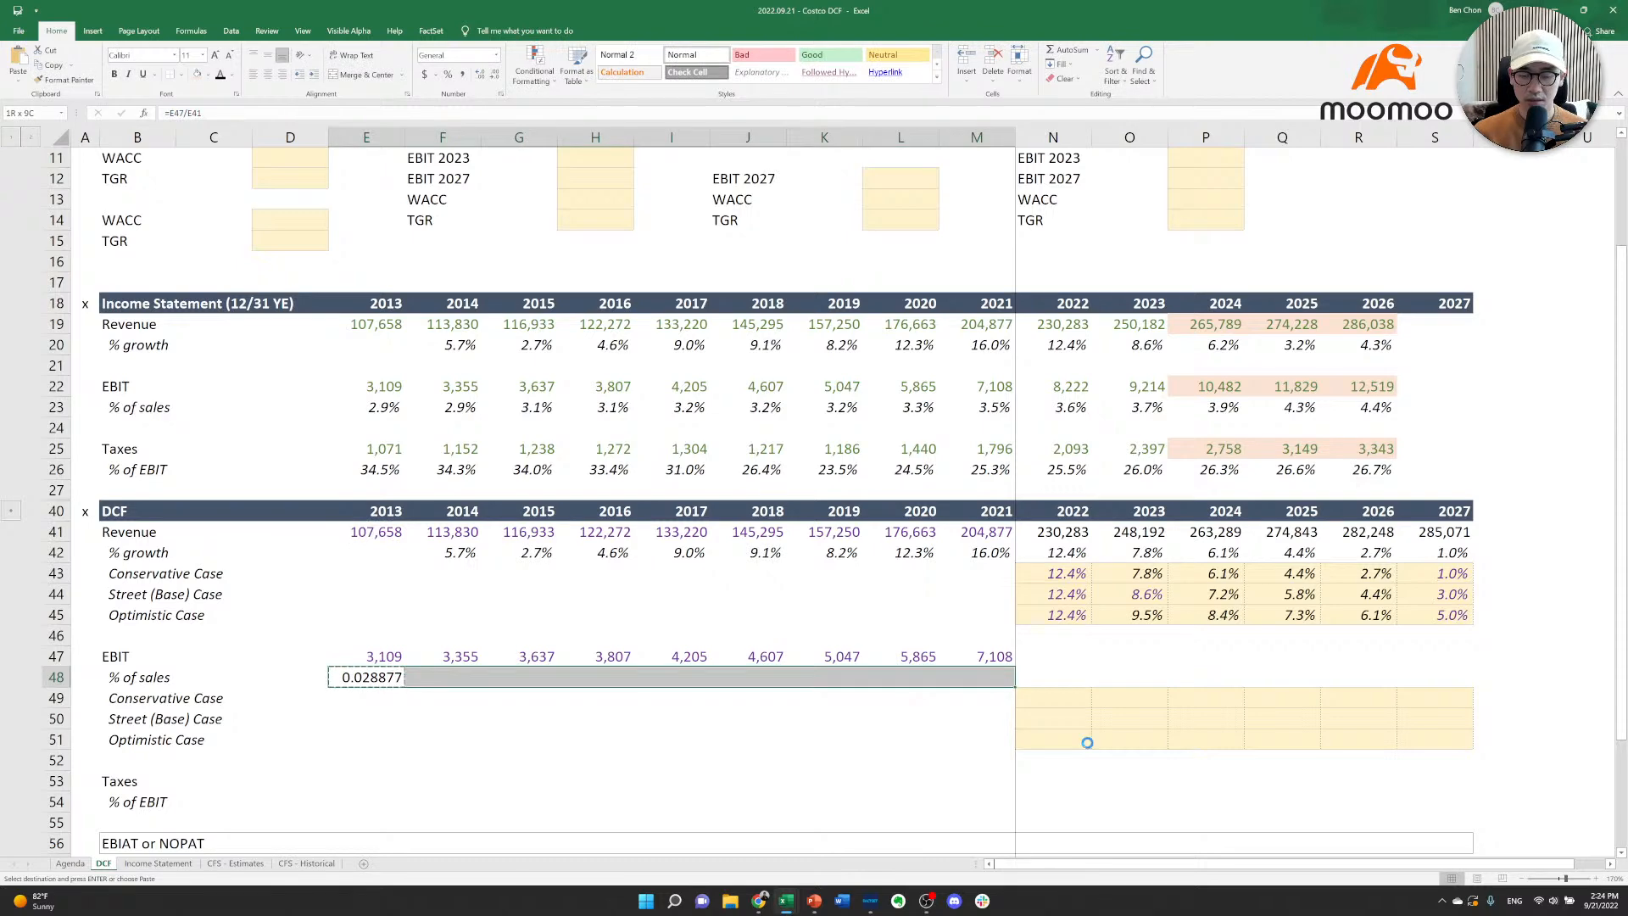
{"action": "key", "text": "Return"}
Paste only the italic one-decimal percentage format of F42 onto the historical EBIT % of sales cells E48:M48.
{"action": "key", "text": "Right"}
{"action": "key", "text": "Up"}
{"action": "key", "text": "ctrl+Up"}
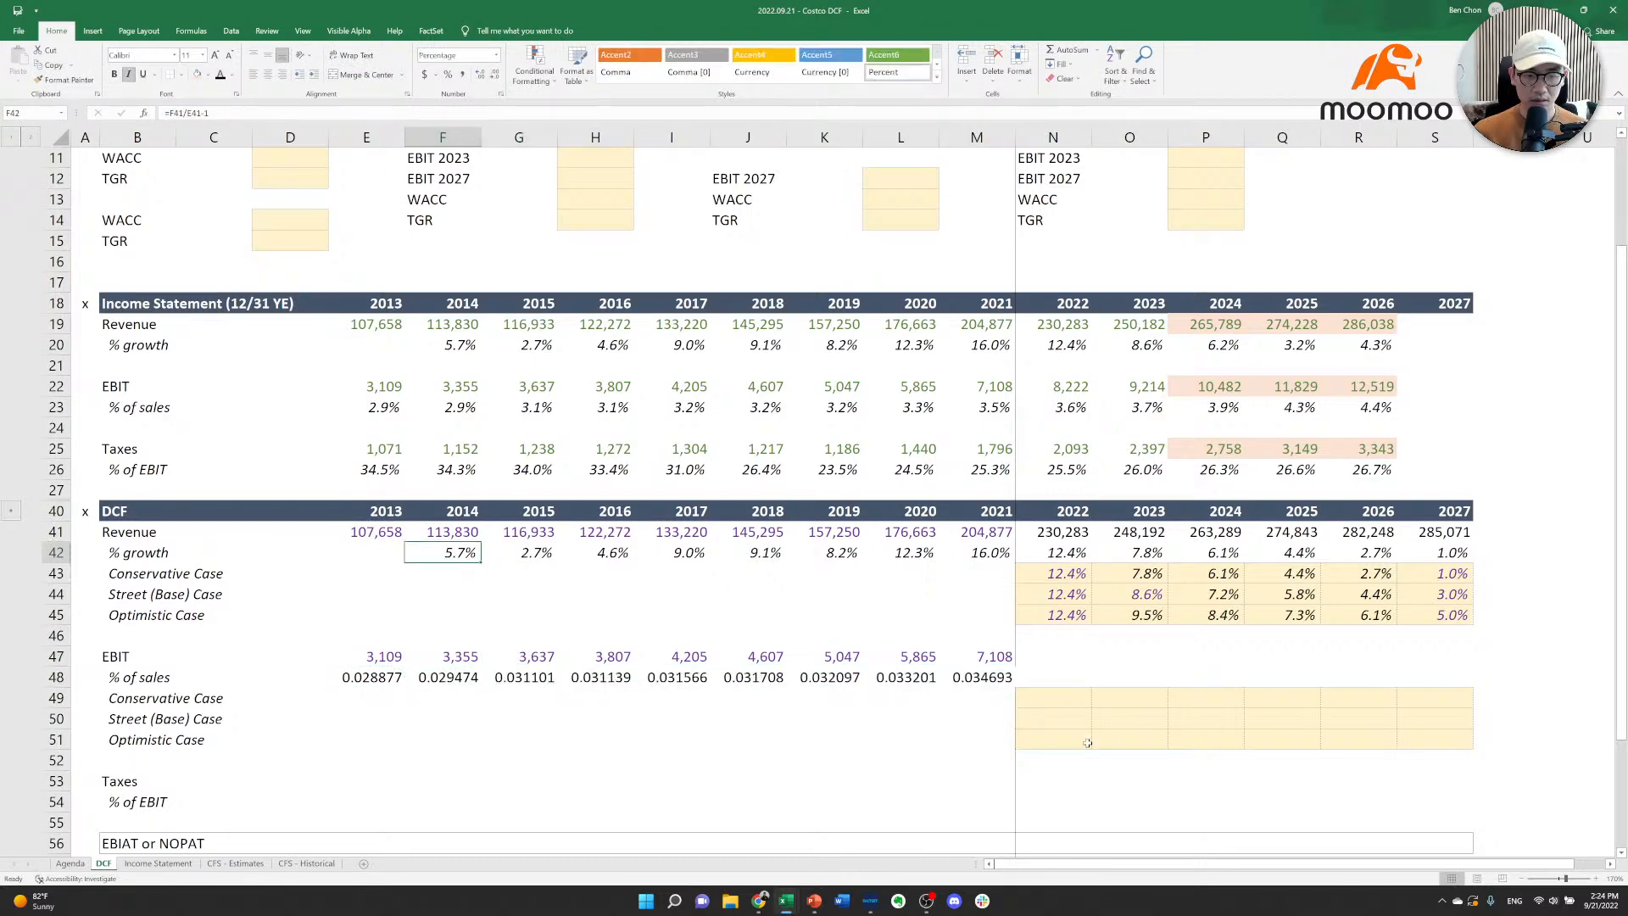
{"action": "key", "text": "ctrl+c"}
{"action": "key", "text": "Down"}
{"action": "key", "text": "Down"}
{"action": "key", "text": "Down"}
{"action": "key", "text": "Down"}
{"action": "key", "text": "Down"}
{"action": "key", "text": "Down"}
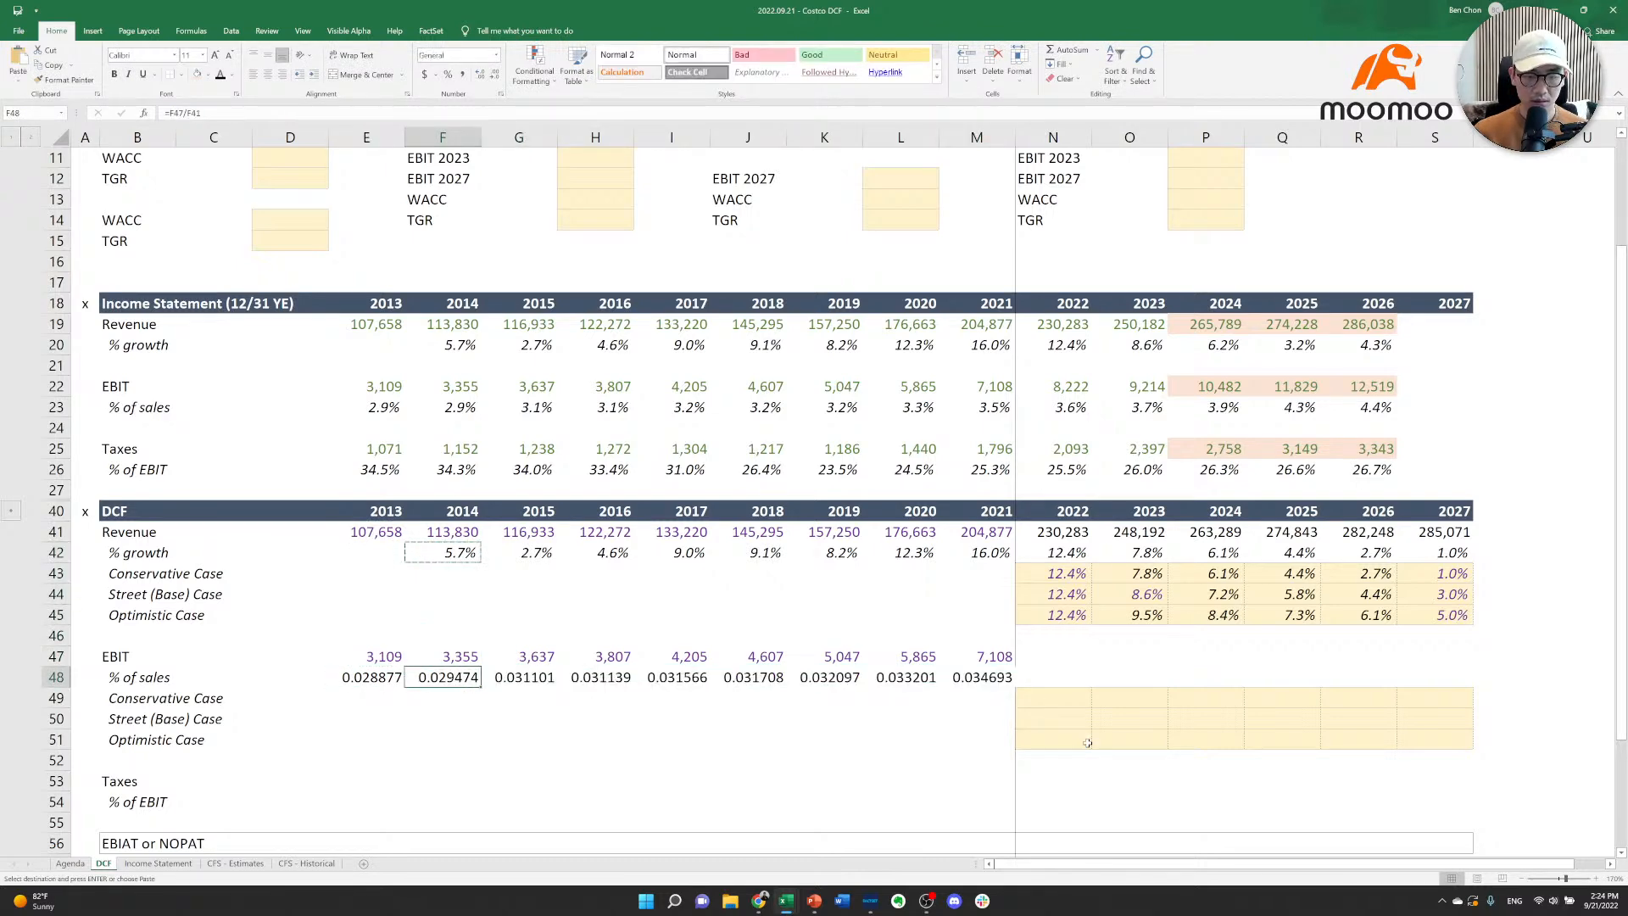
{"action": "key", "text": "Left"}
{"action": "key", "text": "shift+Right"}
{"action": "key", "text": "shift+Right"}
{"action": "key", "text": "shift+Right"}
{"action": "key", "text": "shift+Right"}
{"action": "key", "text": "shift+Right"}
{"action": "key", "text": "shift+Right"}
{"action": "key", "text": "shift+Right"}
{"action": "key", "text": "shift+Right"}
{"action": "key", "text": "alt+e"}
{"action": "key", "text": "s"}
{"action": "key", "text": "t"}
{"action": "key", "text": "Return"}
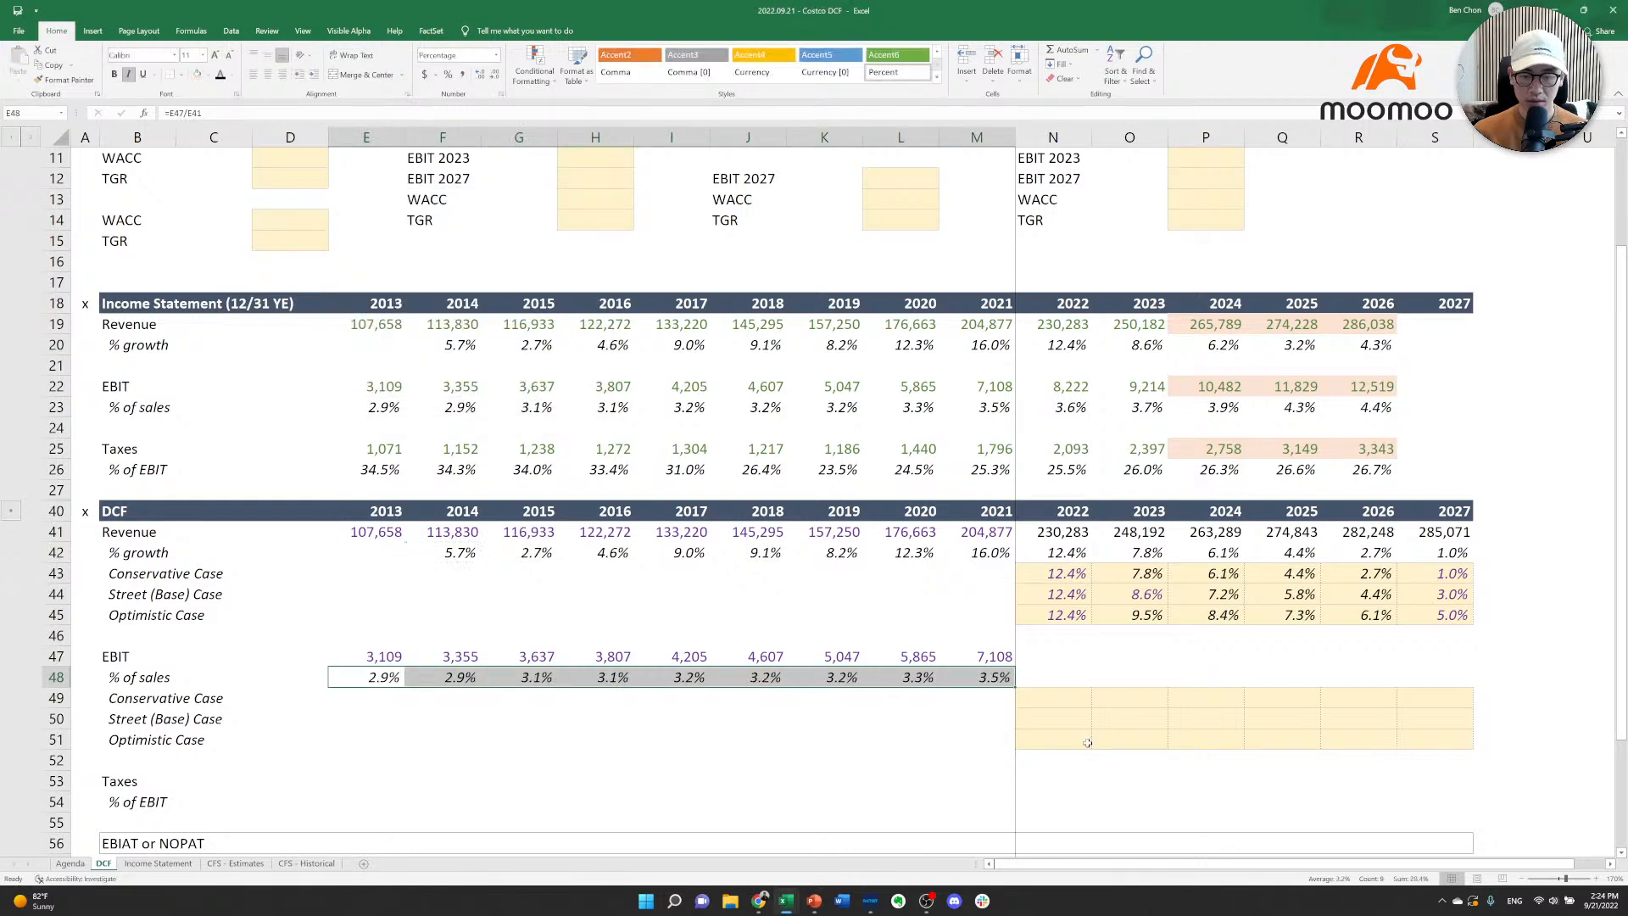
Link the 2022 Street (Base) Case EBIT % of sales in N50 to the income statement with =N23.
{"action": "key", "text": "Right"}
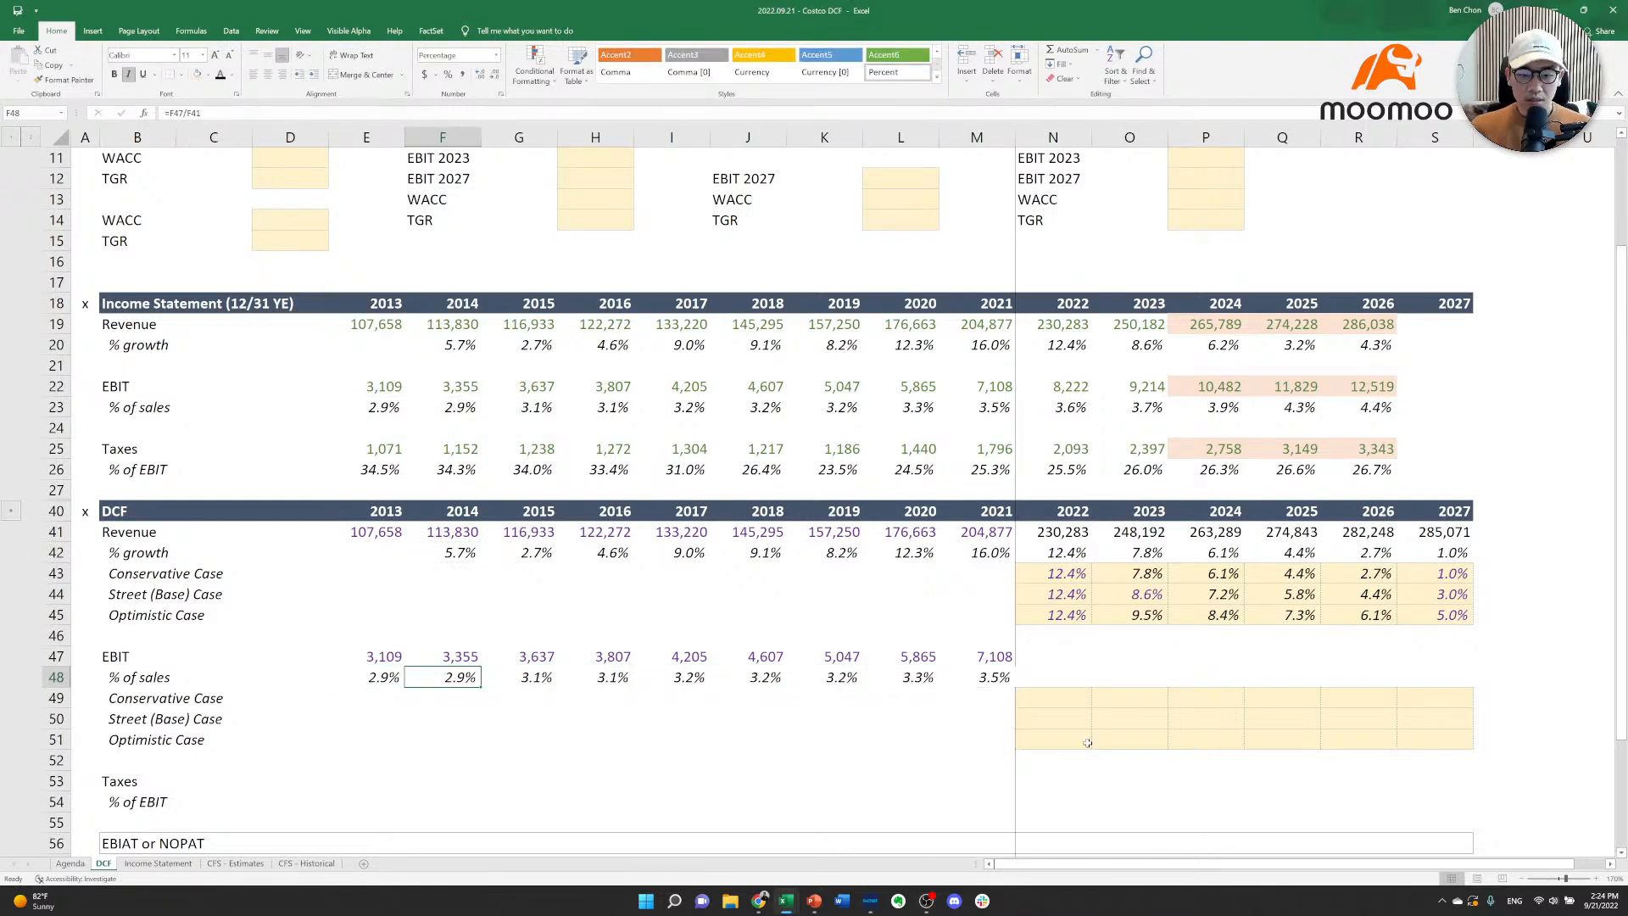
{"action": "key", "text": "Right"}
{"action": "key", "text": "Right"}
{"action": "key", "text": "Right"}
{"action": "key", "text": "Down"}
{"action": "key", "text": "Down"}
{"action": "key", "text": "Right"}
{"action": "key", "text": "Right"}
{"action": "key", "text": "Right"}
{"action": "key", "text": "Right"}
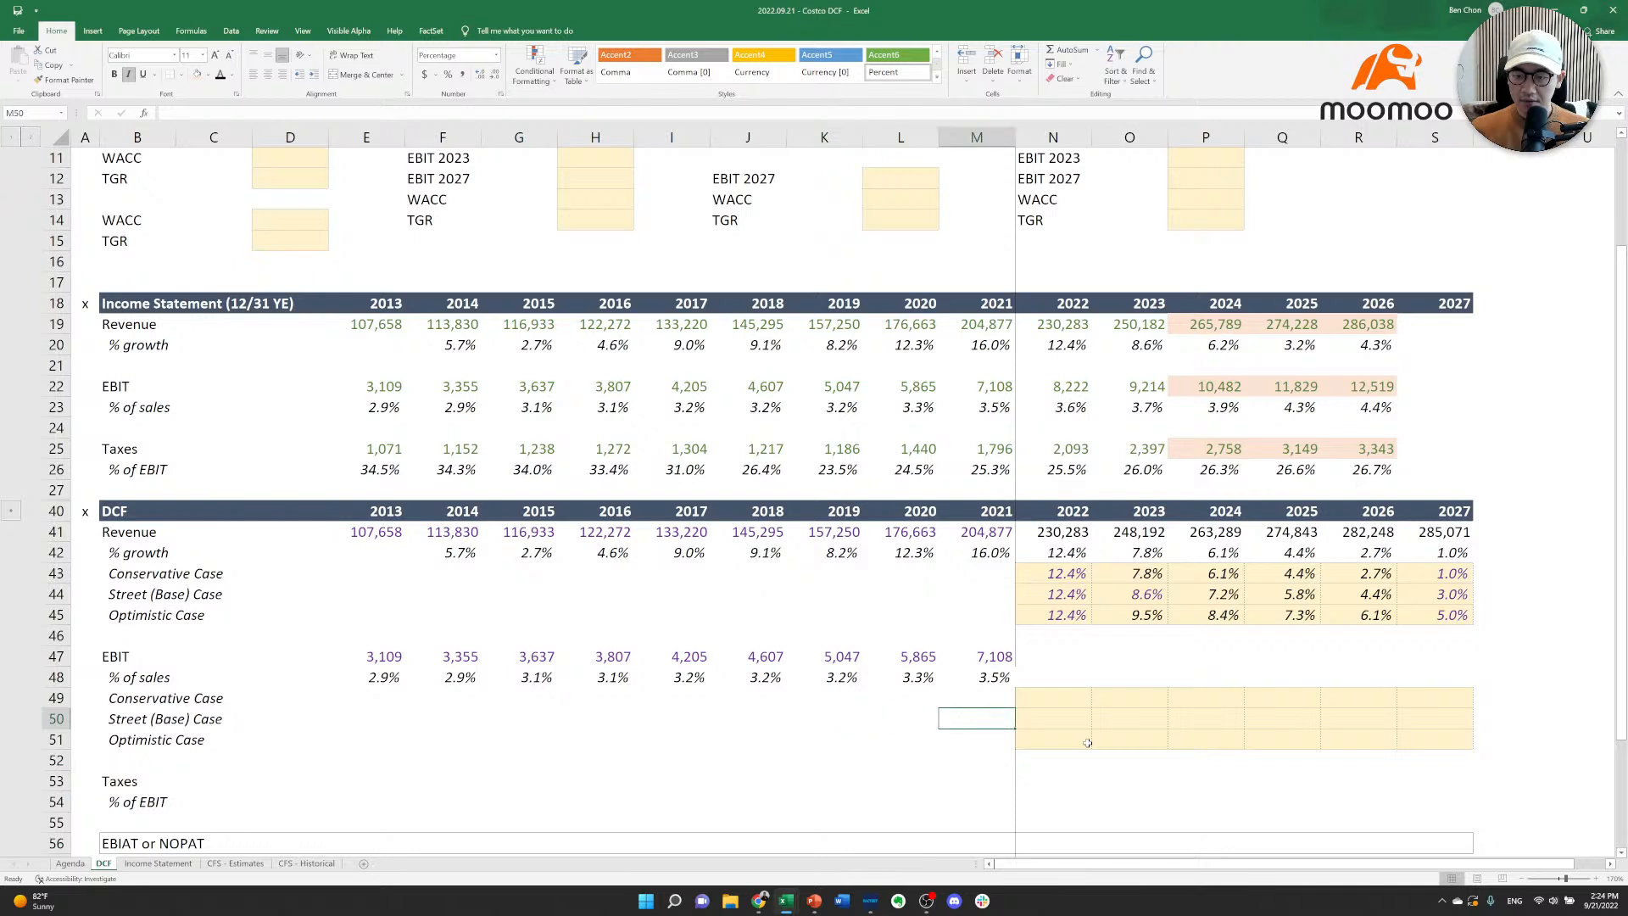
{"action": "key", "text": "Right"}
{"action": "key", "text": "Right"}
{"action": "key", "text": "Left"}
{"action": "type", "text": "="}
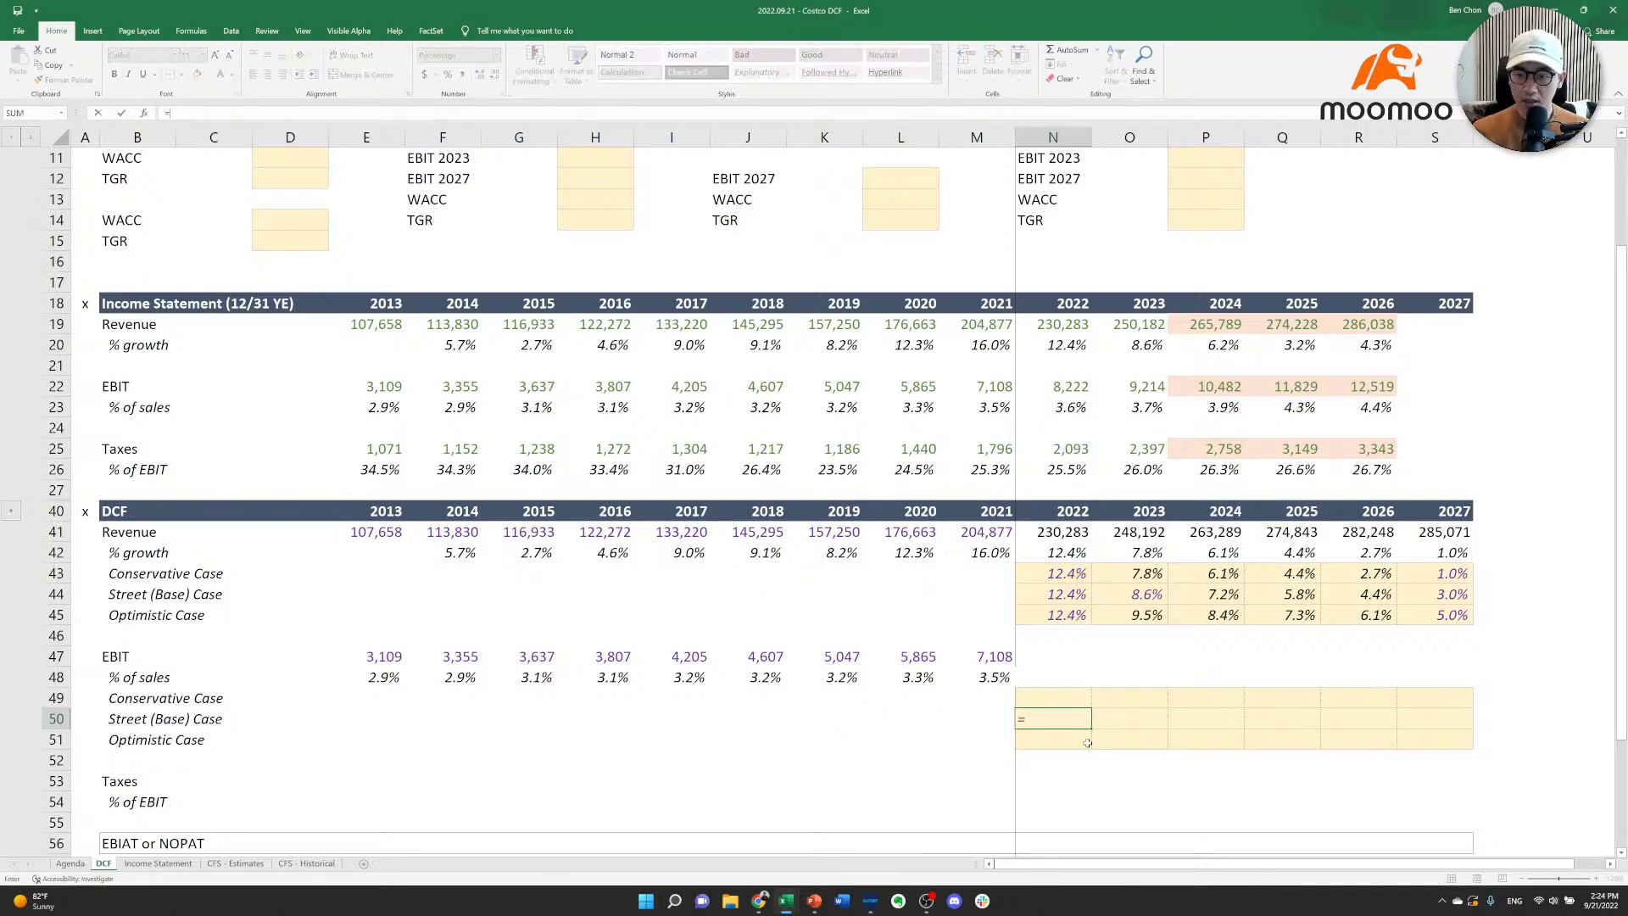
{"action": "key", "text": "Up"}
{"action": "key", "text": "Up"}
{"action": "key", "text": "Up"}
{"action": "key", "text": "Up"}
{"action": "key", "text": "Up"}
{"action": "key", "text": "Up"}
{"action": "key", "text": "Up"}
{"action": "key", "text": "Up"}
{"action": "key", "text": "Up"}
{"action": "key", "text": "Up"}
{"action": "key", "text": "Up"}
{"action": "key", "text": "Up"}
{"action": "key", "text": "Up"}
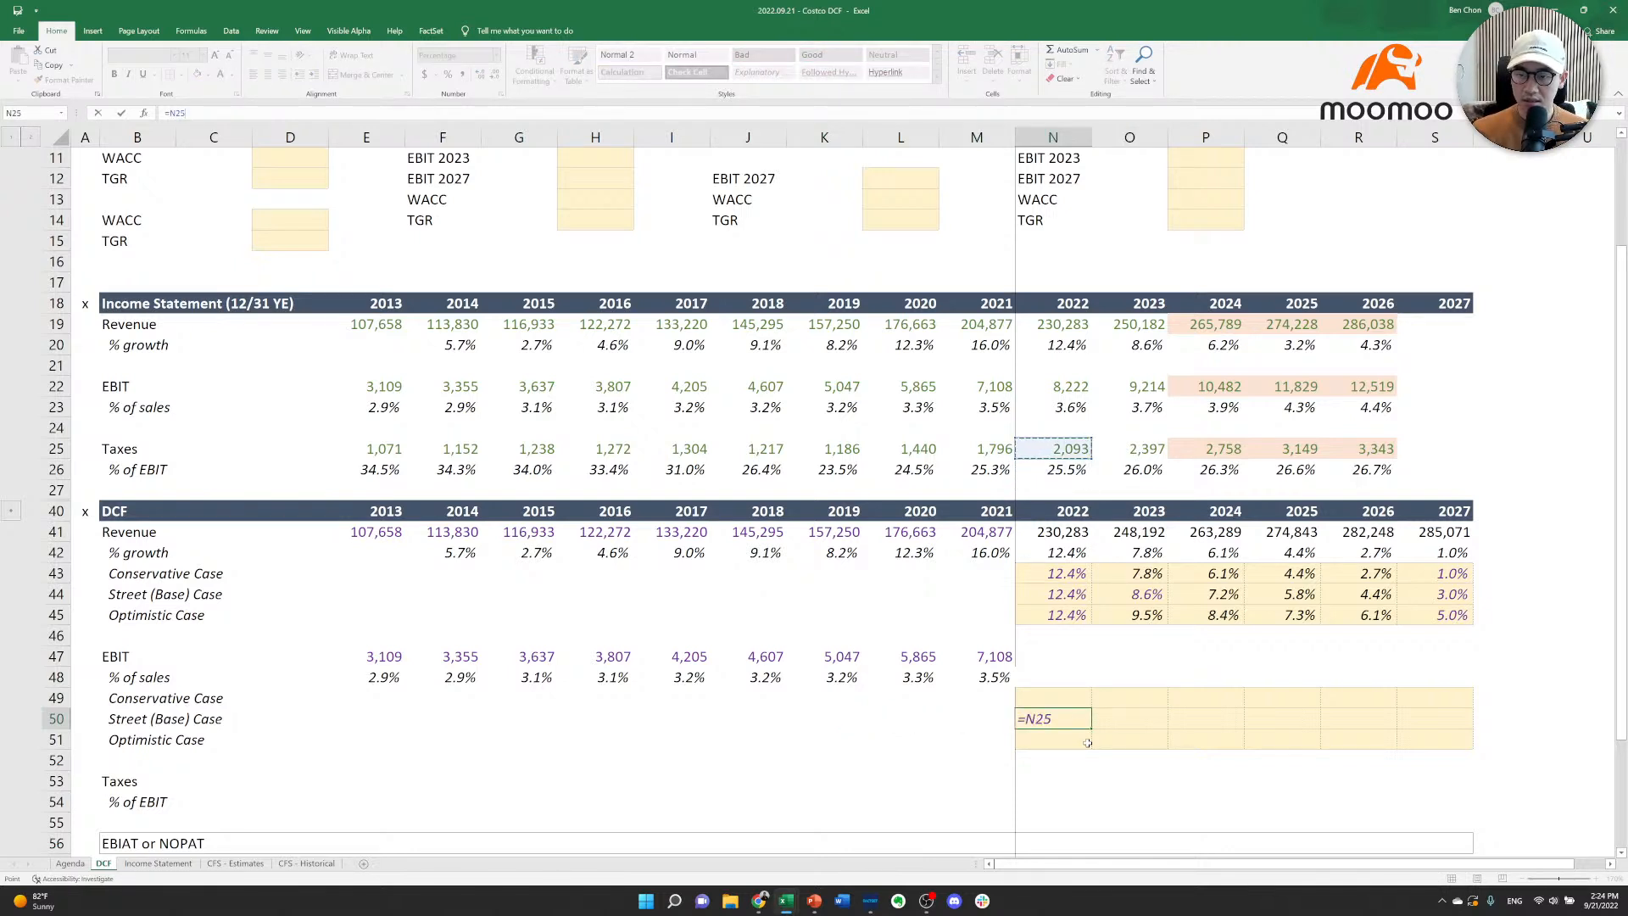
{"action": "key", "text": "Up"}
{"action": "key", "text": "Up"}
{"action": "key", "text": "ctrl+Return"}
Set the 2022 Conservative and Optimistic EBIT % of sales in N49 and N51 equal to the Street (Base) Case in N50.
{"action": "key", "text": "Up"}
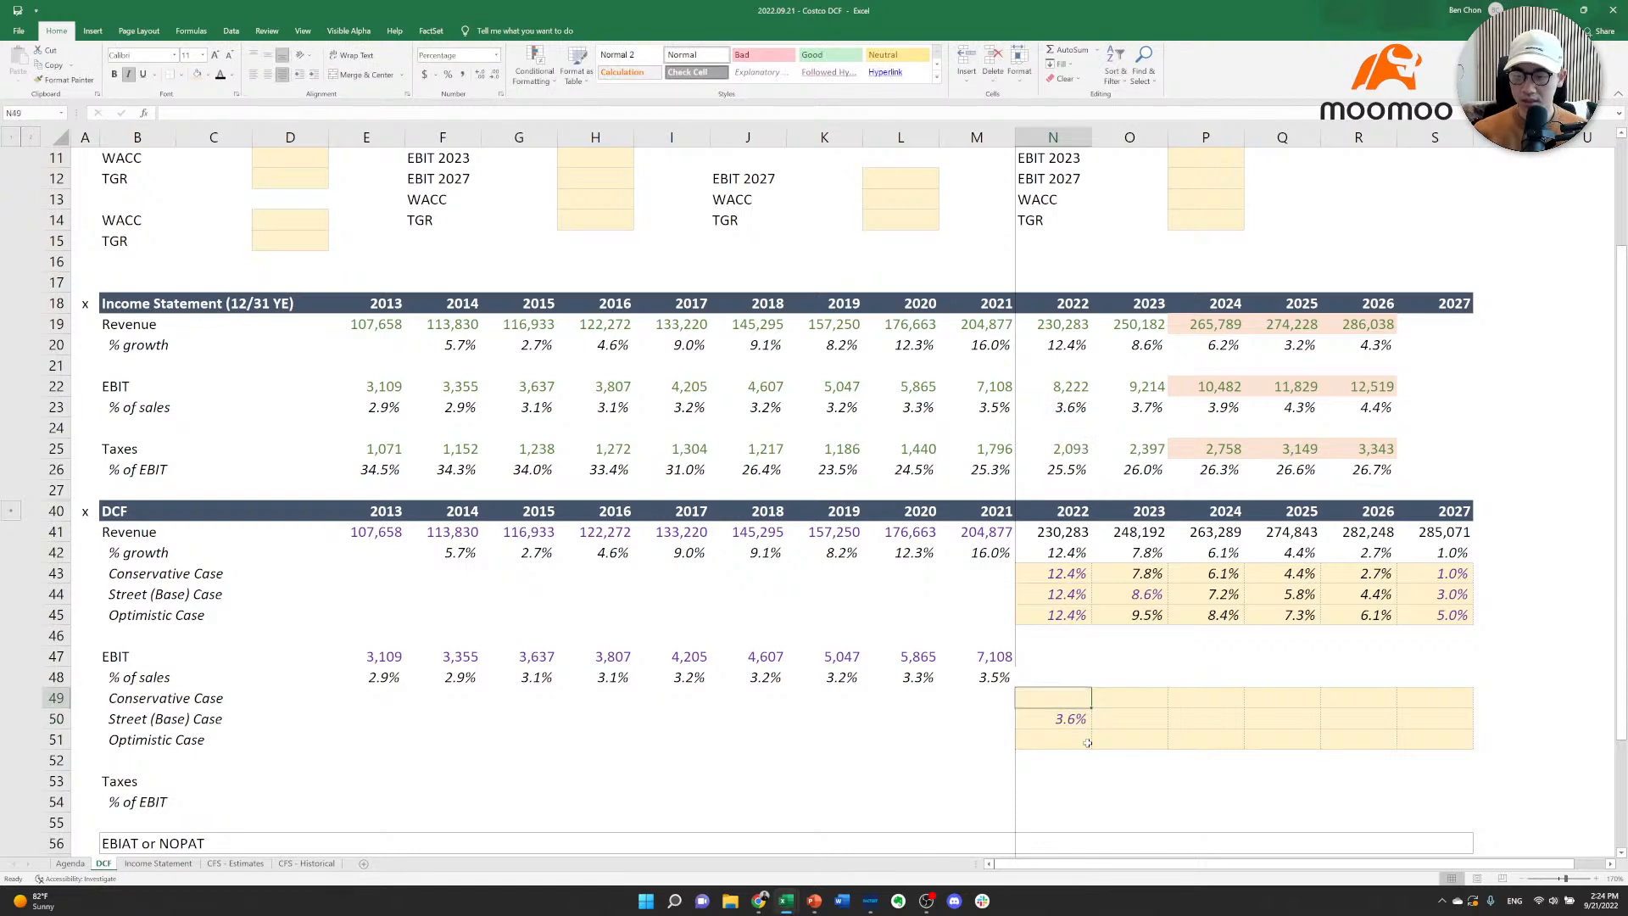
{"action": "type", "text": "="}
{"action": "key", "text": "Down"}
{"action": "key", "text": "Return"}
{"action": "key", "text": "Down"}
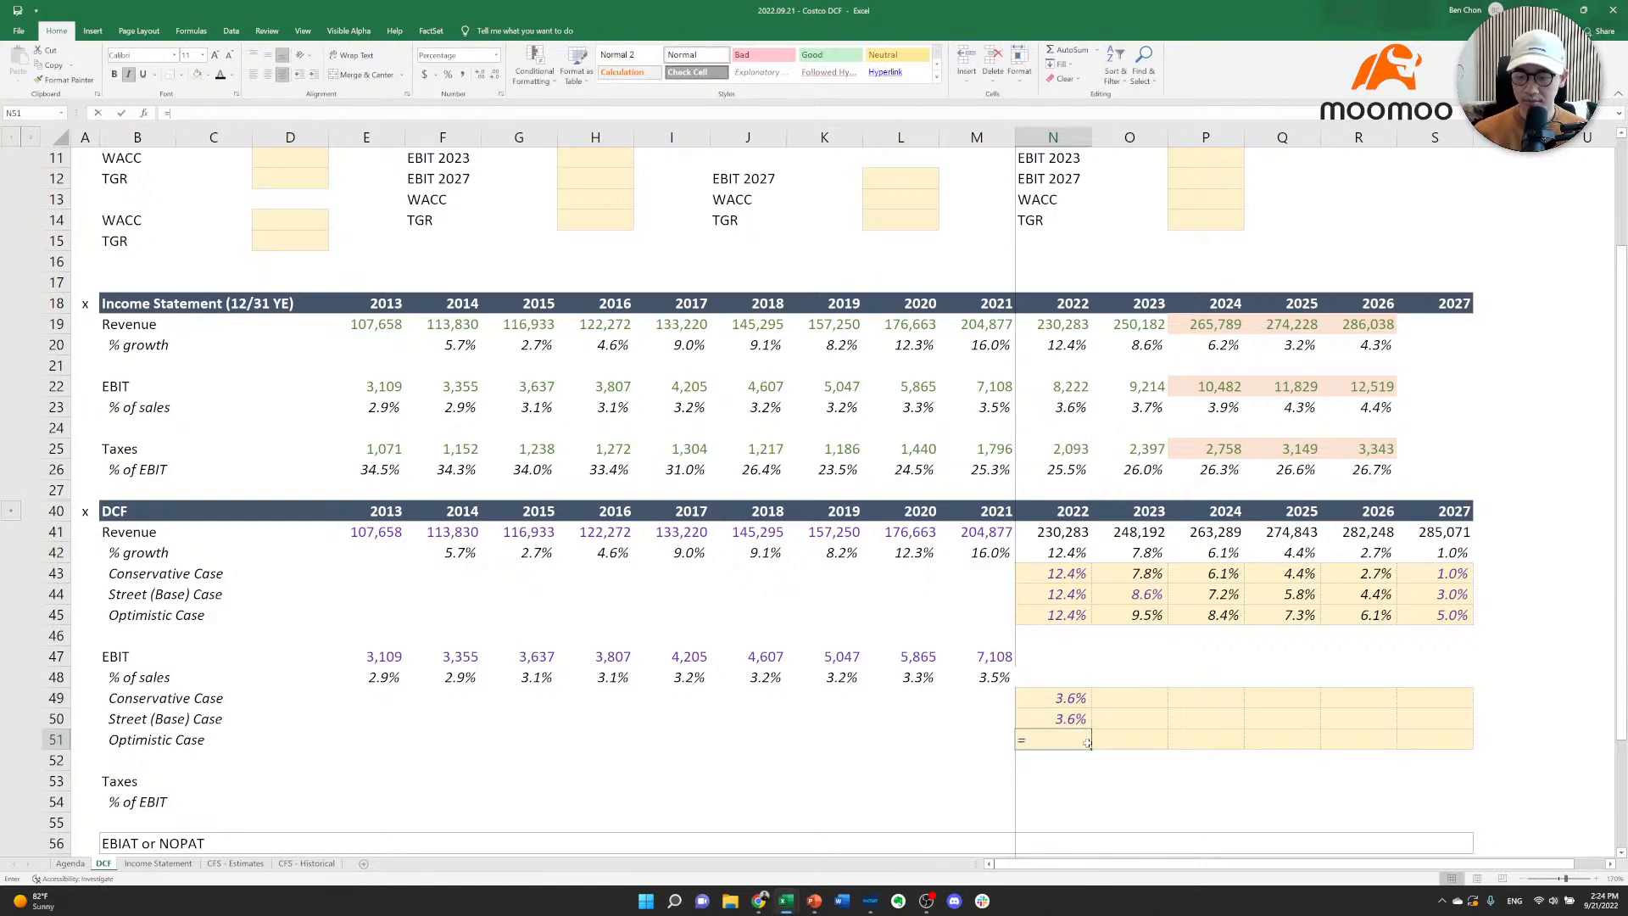
{"action": "type", "text": "="}
{"action": "key", "text": "Up"}
{"action": "key", "text": "ctrl+Return"}
Link the 2023 Street (Base) Case EBIT % of sales in O50 to the income statement with =O23.
{"action": "key", "text": "Right"}
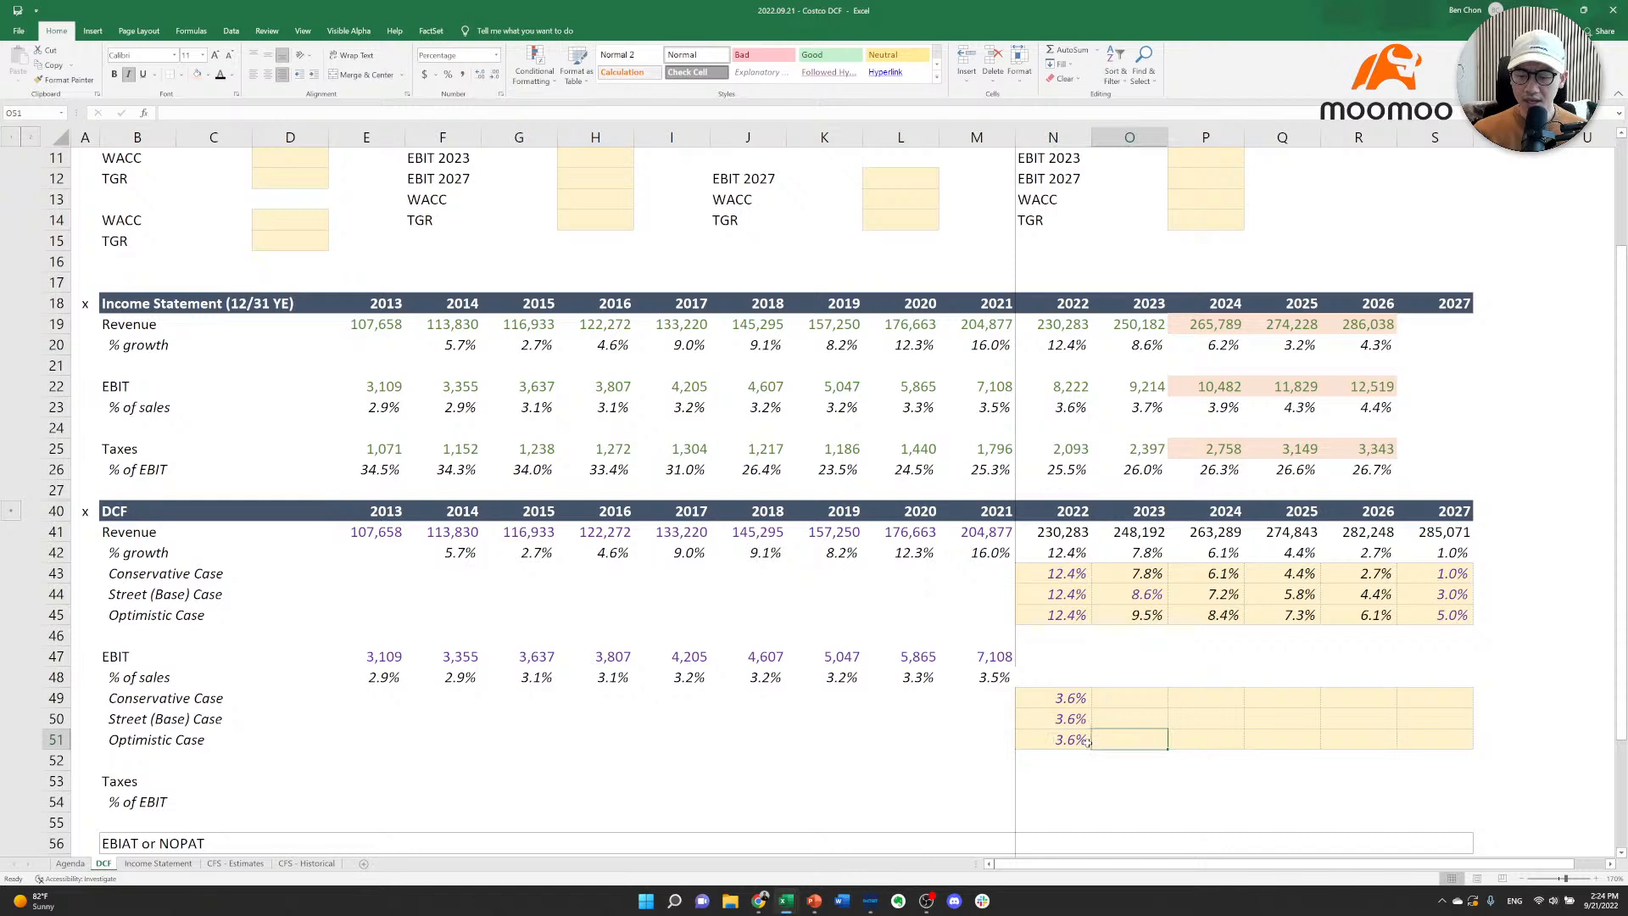
{"action": "key", "text": "Up"}
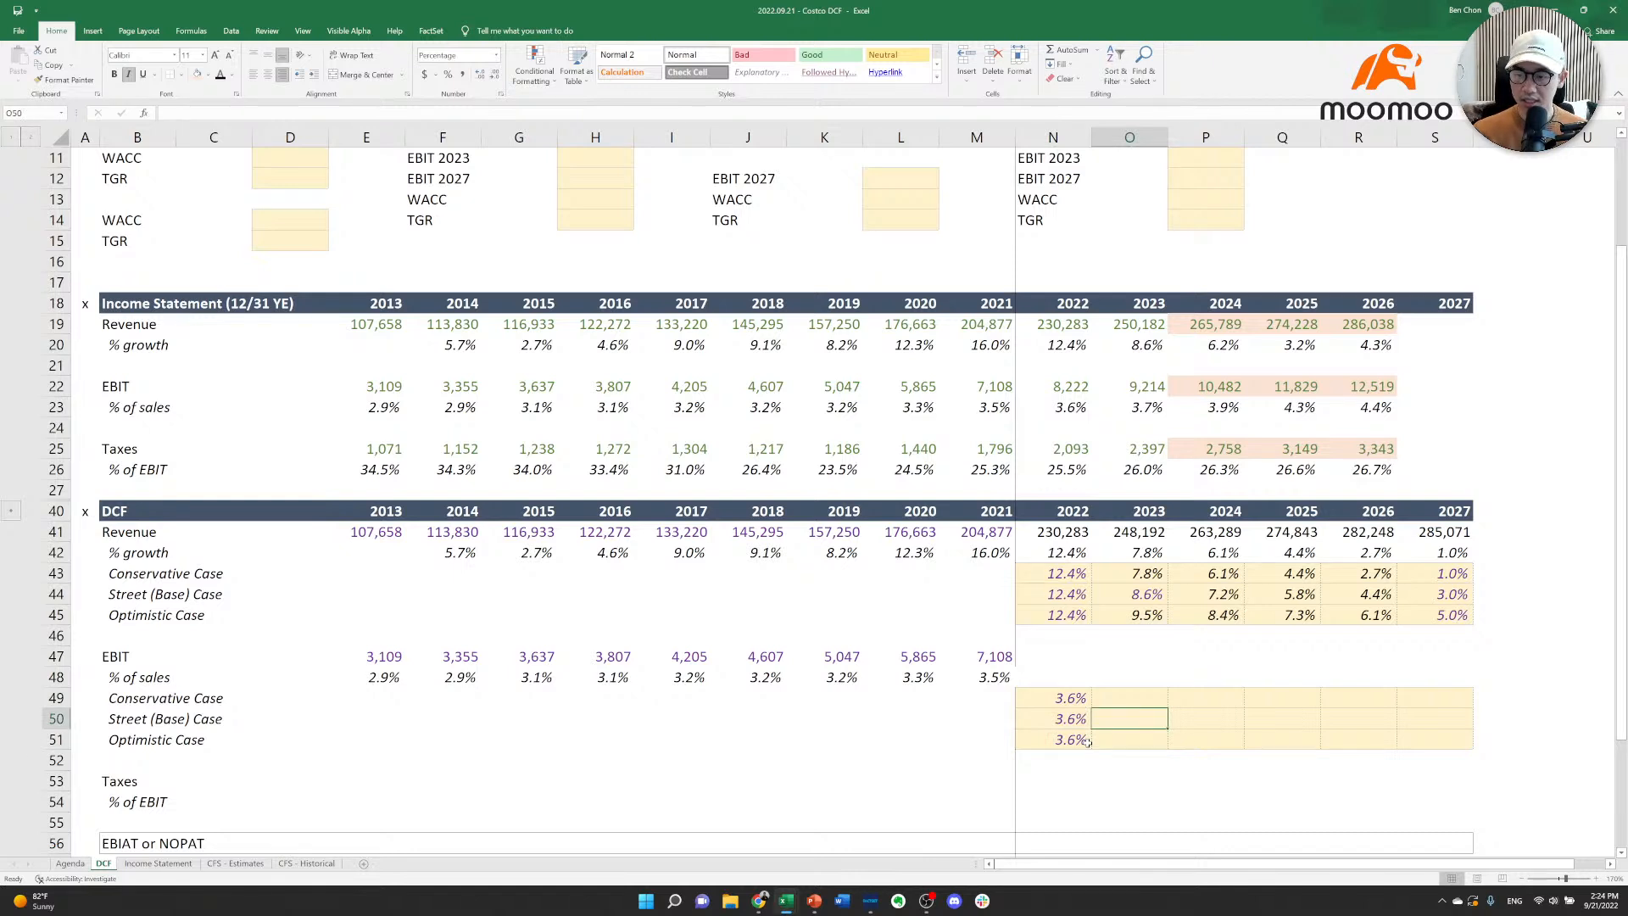
{"action": "type", "text": "="}
{"action": "key", "text": "Up"}
{"action": "key", "text": "Up"}
{"action": "key", "text": "Up"}
{"action": "key", "text": "Up"}
{"action": "key", "text": "Up"}
{"action": "key", "text": "Up"}
{"action": "key", "text": "Up"}
{"action": "key", "text": "Up"}
{"action": "key", "text": "Up"}
{"action": "key", "text": "Up"}
{"action": "key", "text": "Up"}
{"action": "key", "text": "Up"}
{"action": "key", "text": "Up"}
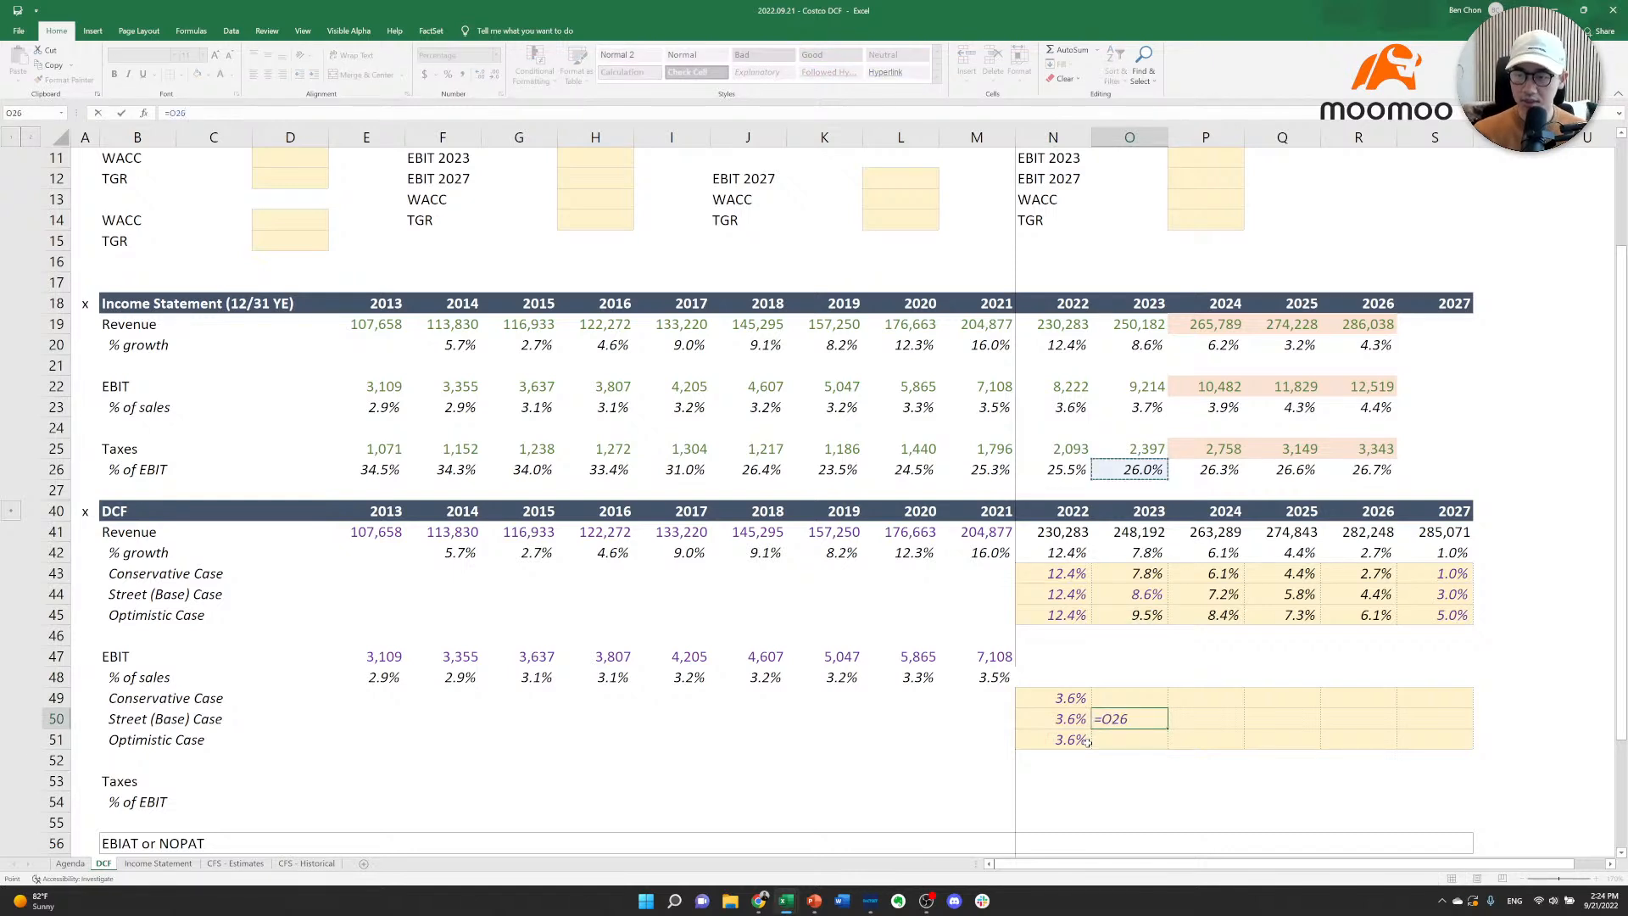
{"action": "key", "text": "Up"}
{"action": "key", "text": "Up"}
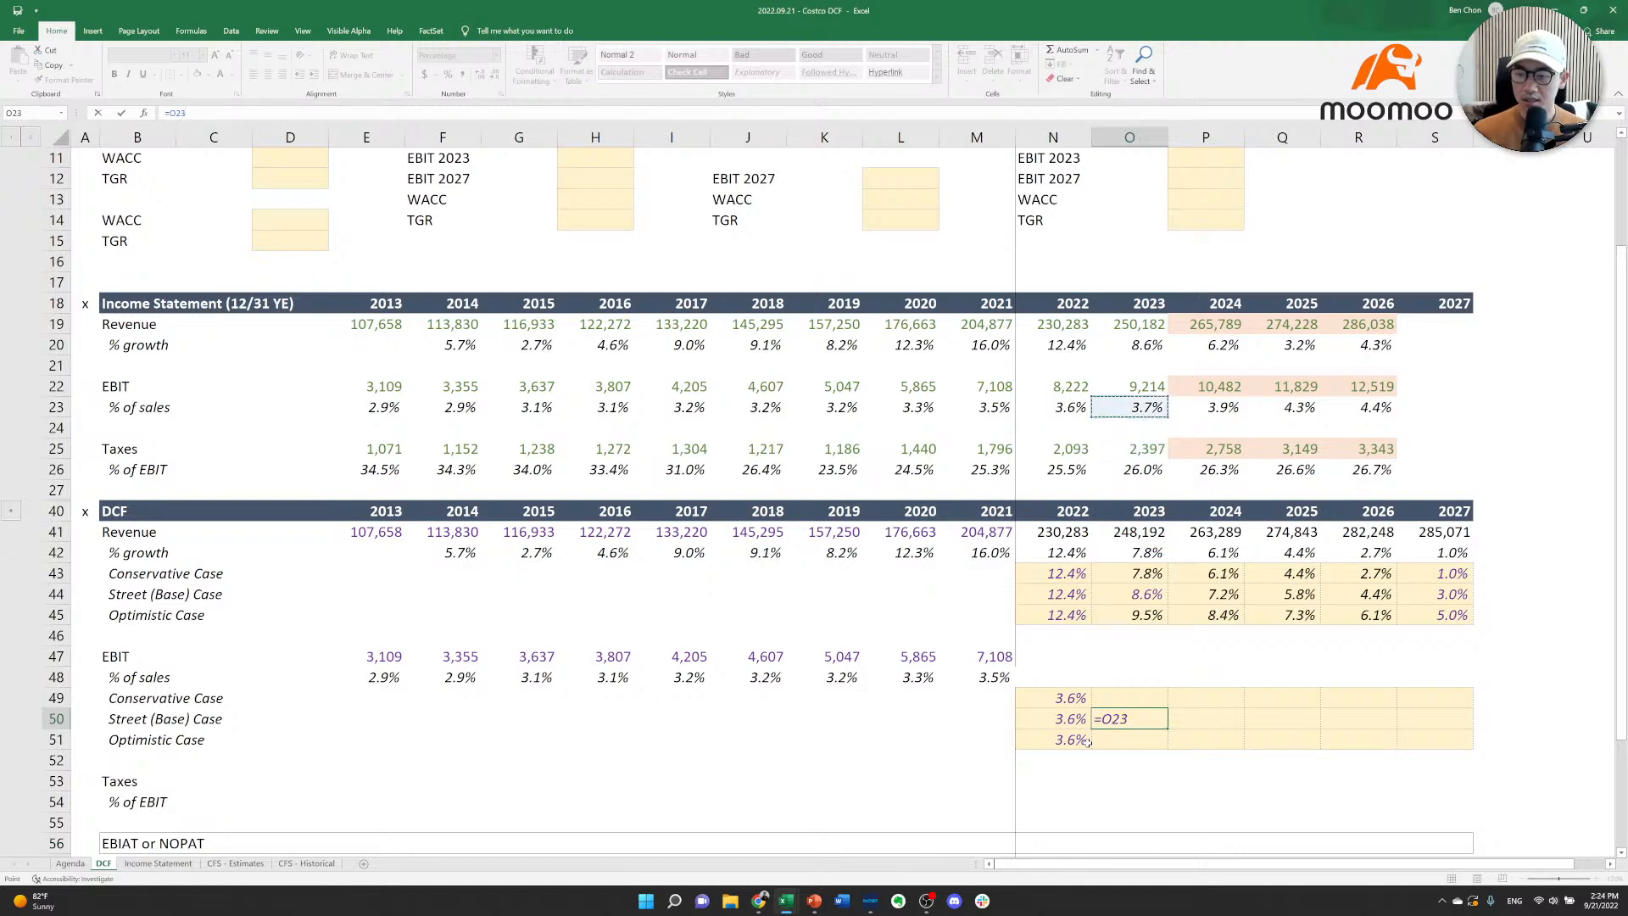
{"action": "key", "text": "ctrl+Return"}
Review the income statement's EBIT % of sales in row 23, from the historical years through the 2026 estimate.
{"action": "key", "text": "Up"}
{"action": "key", "text": "Up"}
{"action": "key", "text": "Up"}
{"action": "key", "text": "Up"}
{"action": "key", "text": "Up"}
{"action": "key", "text": "Up"}
{"action": "key", "text": "Up"}
{"action": "key", "text": "Up"}
{"action": "key", "text": "Up"}
{"action": "key", "text": "Up"}
{"action": "key", "text": "Up"}
{"action": "key", "text": "Up"}
{"action": "key", "text": "Up"}
{"action": "key", "text": "Up"}
{"action": "key", "text": "Up"}
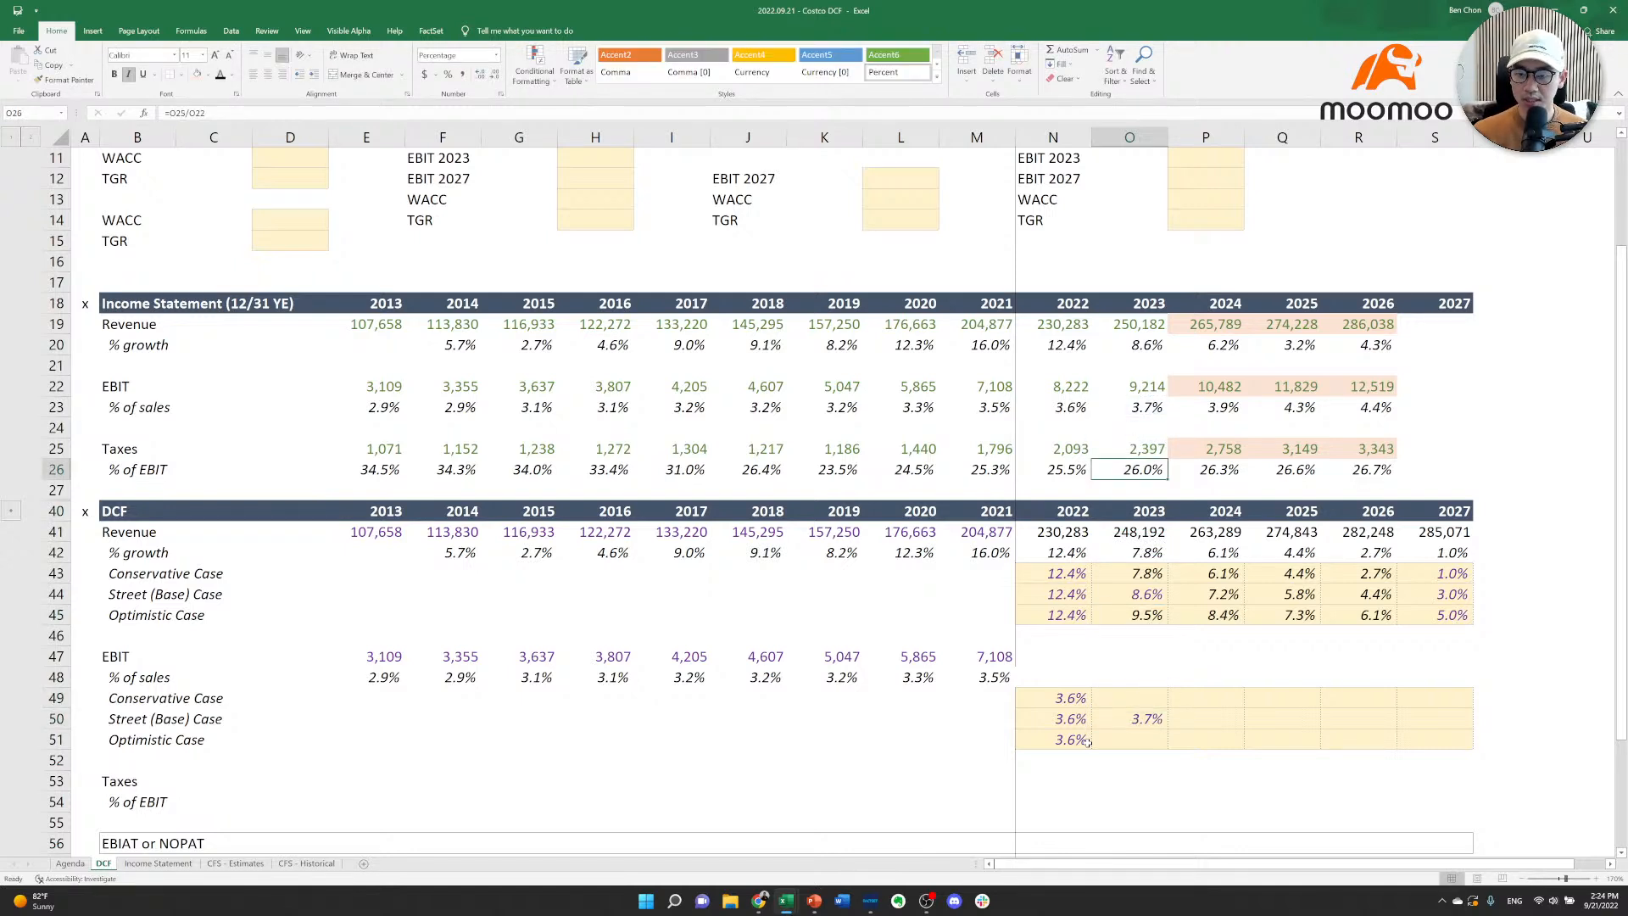
{"action": "key", "text": "Left"}
{"action": "key", "text": "Left"}
{"action": "key", "text": "Left"}
{"action": "key", "text": "Left"}
{"action": "key", "text": "Left"}
{"action": "key", "text": "Left"}
{"action": "key", "text": "Left"}
{"action": "key", "text": "Left"}
{"action": "key", "text": "Left"}
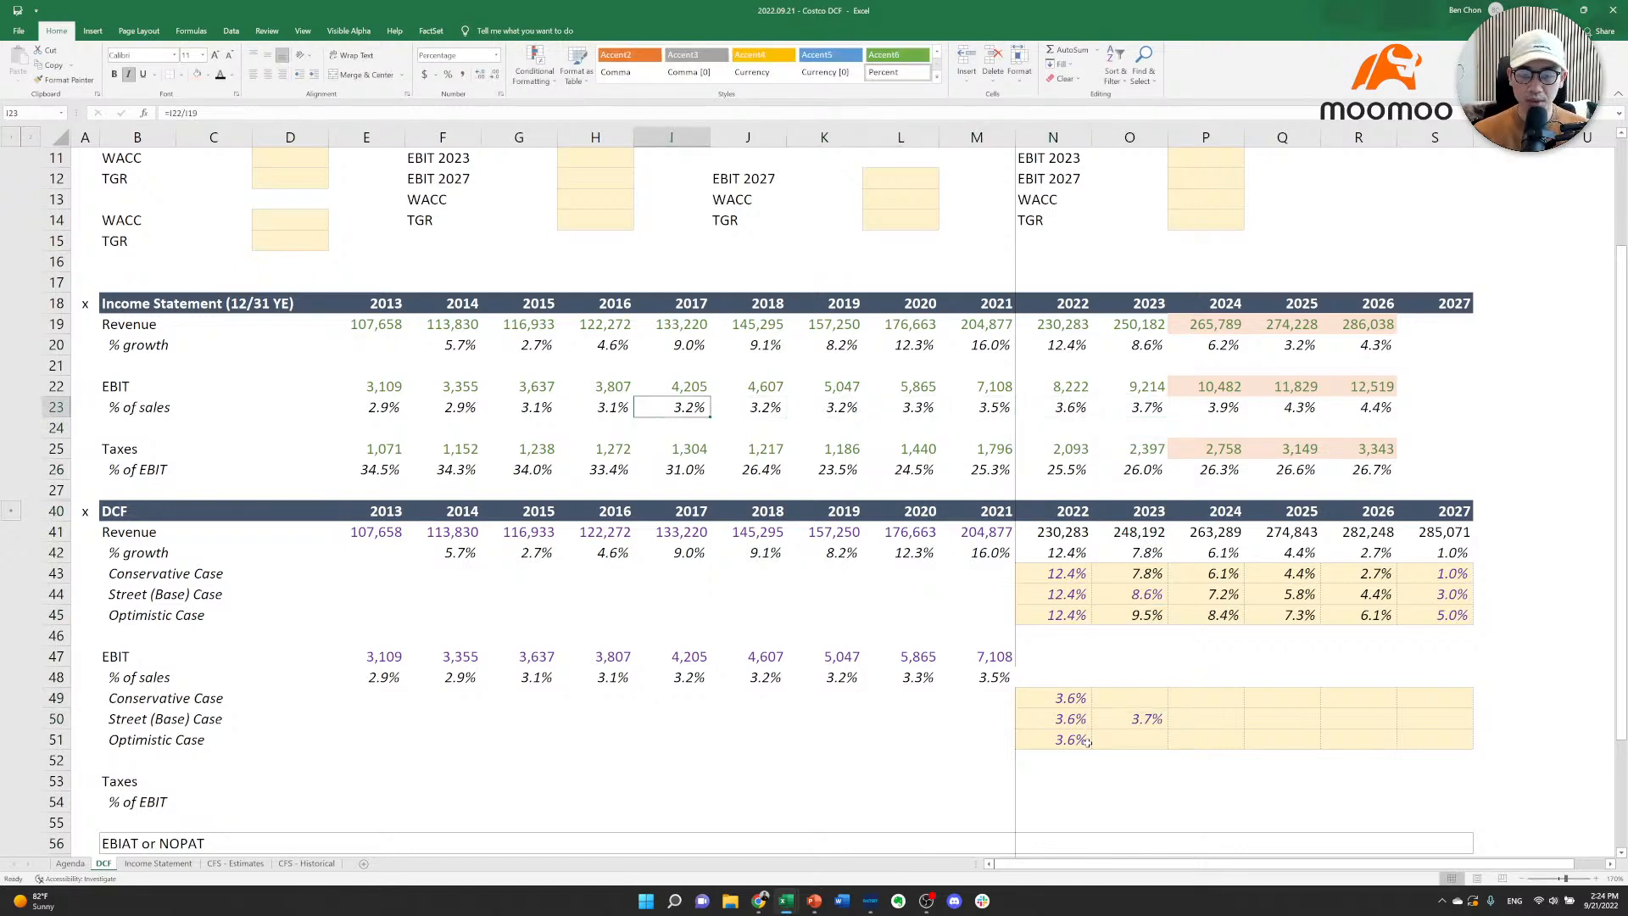
{"action": "key", "text": "Left"}
{"action": "key", "text": "Right"}
{"action": "key", "text": "Left"}
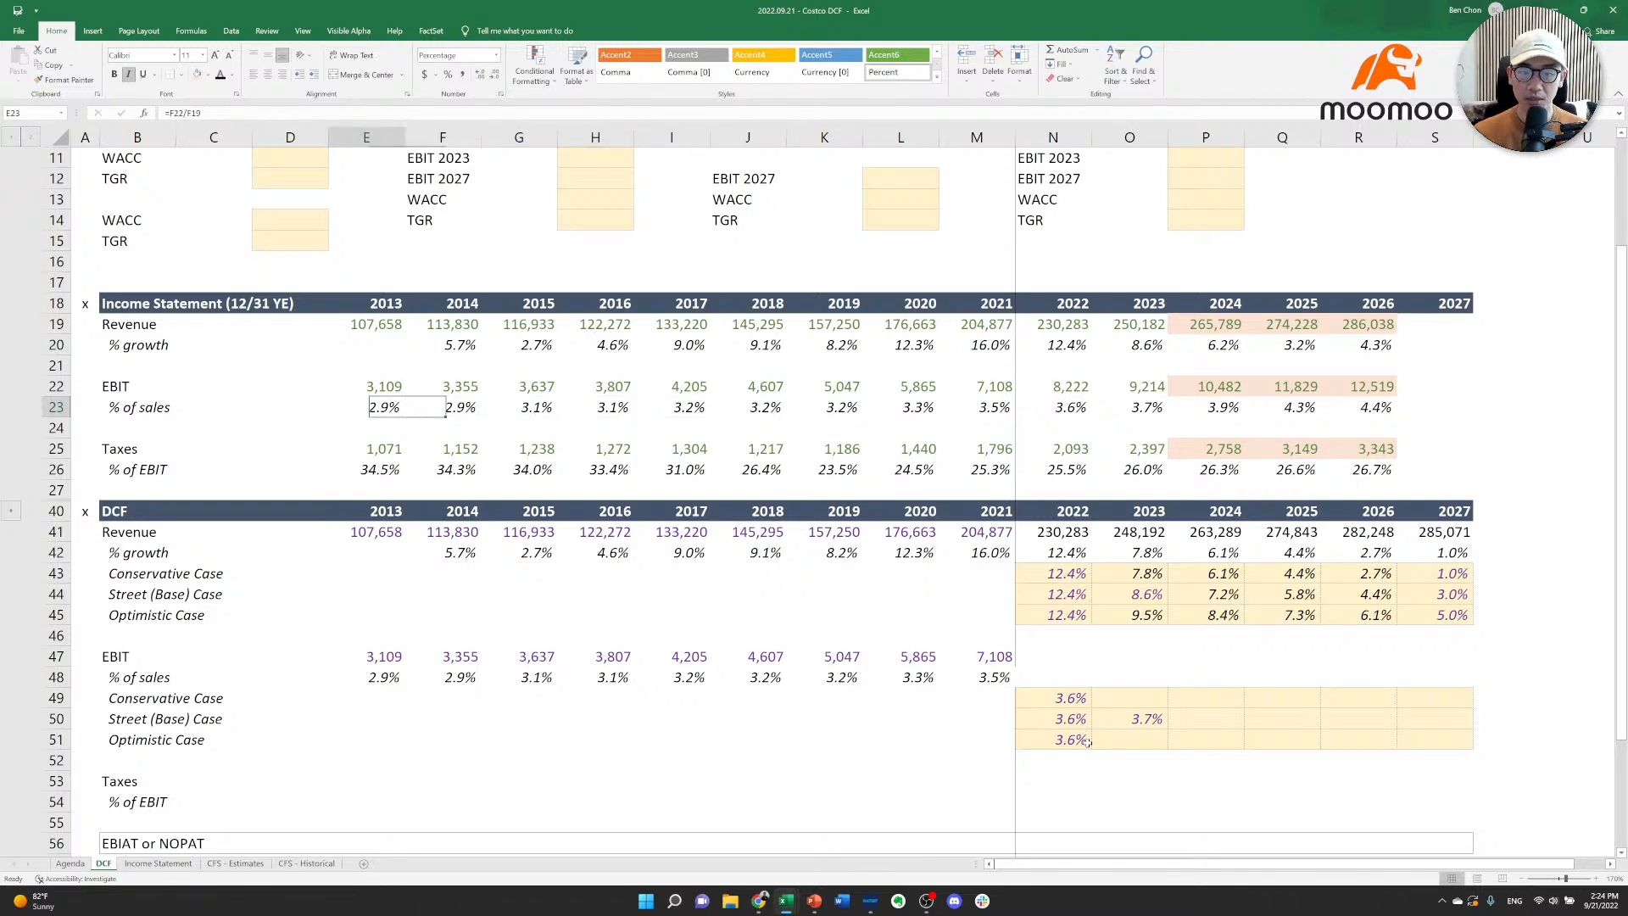
{"action": "key", "text": "Right"}
{"action": "key", "text": "Right"}
{"action": "key", "text": "Right"}
{"action": "key", "text": "Right"}
{"action": "key", "text": "Right"}
{"action": "key", "text": "Right"}
{"action": "key", "text": "Right"}
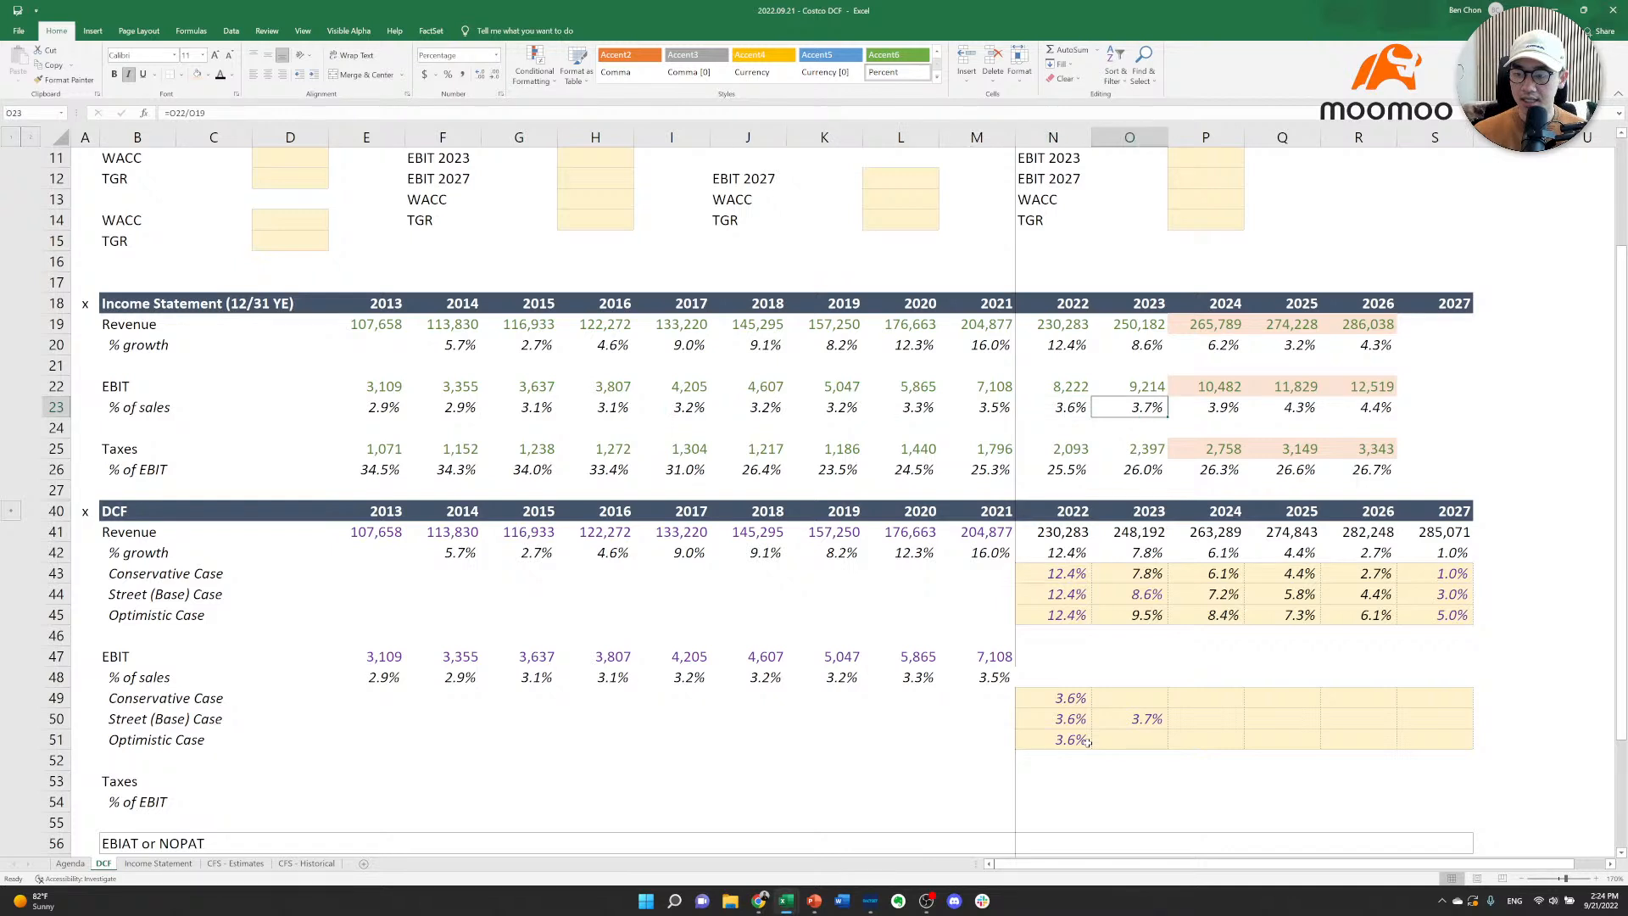
{"action": "key", "text": "Right"}
{"action": "key", "text": "Right"}
{"action": "key", "text": "Right"}
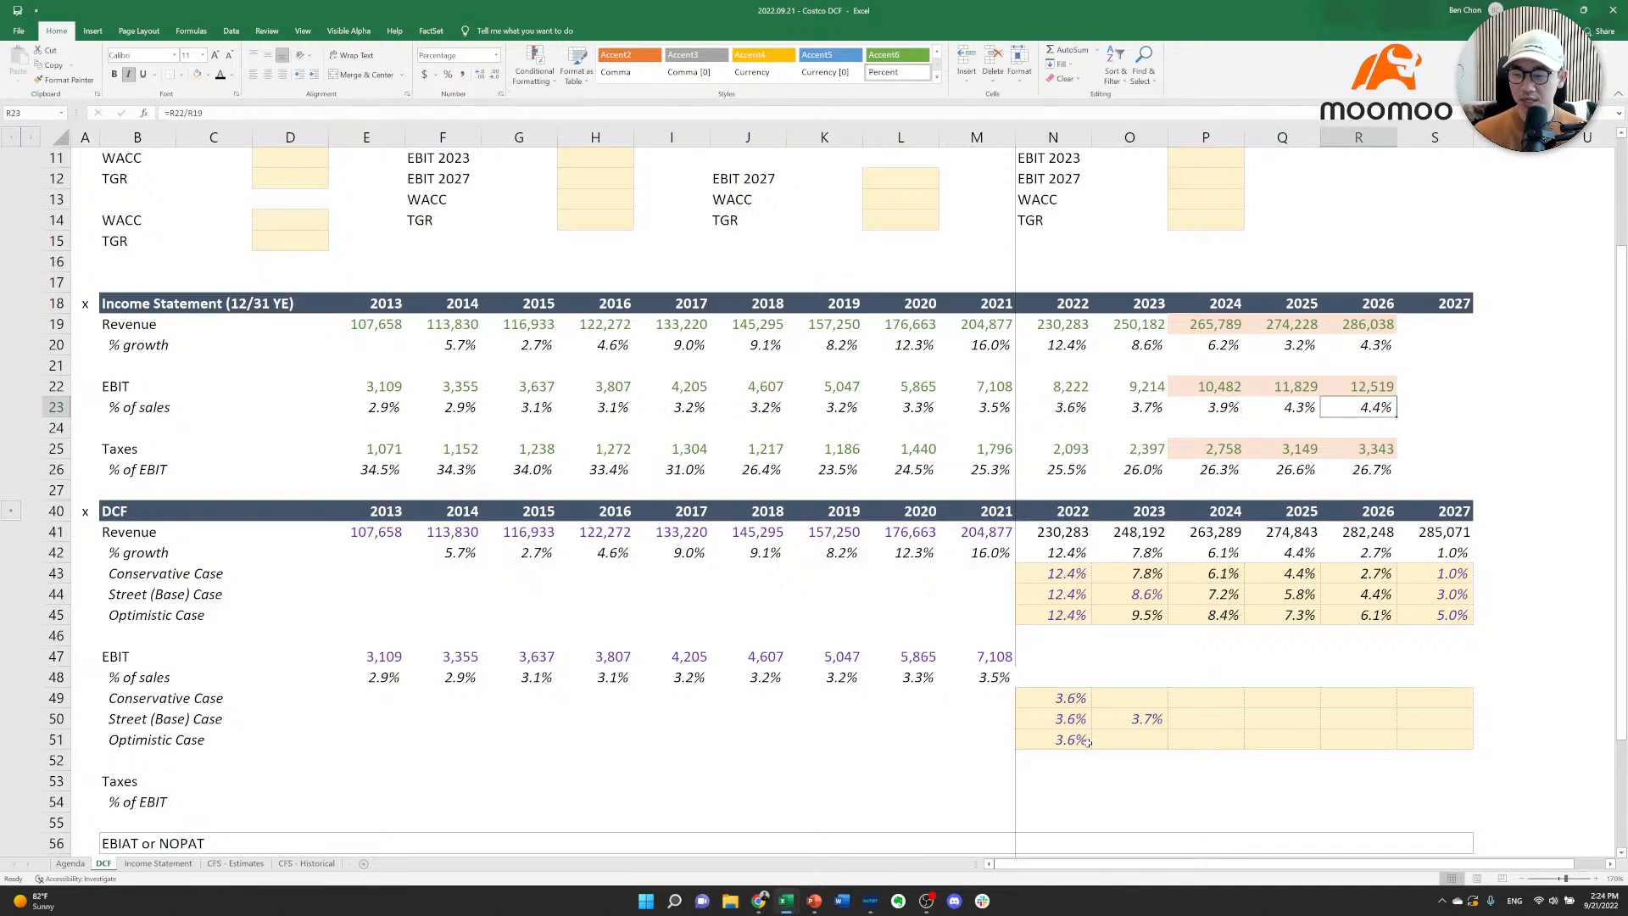
Examine the 2024–2026 EBIT % of sales estimates in P23:R23 together as a basis for the 2027 margin.
{"action": "key", "text": "Left"}
{"action": "key", "text": "Left"}
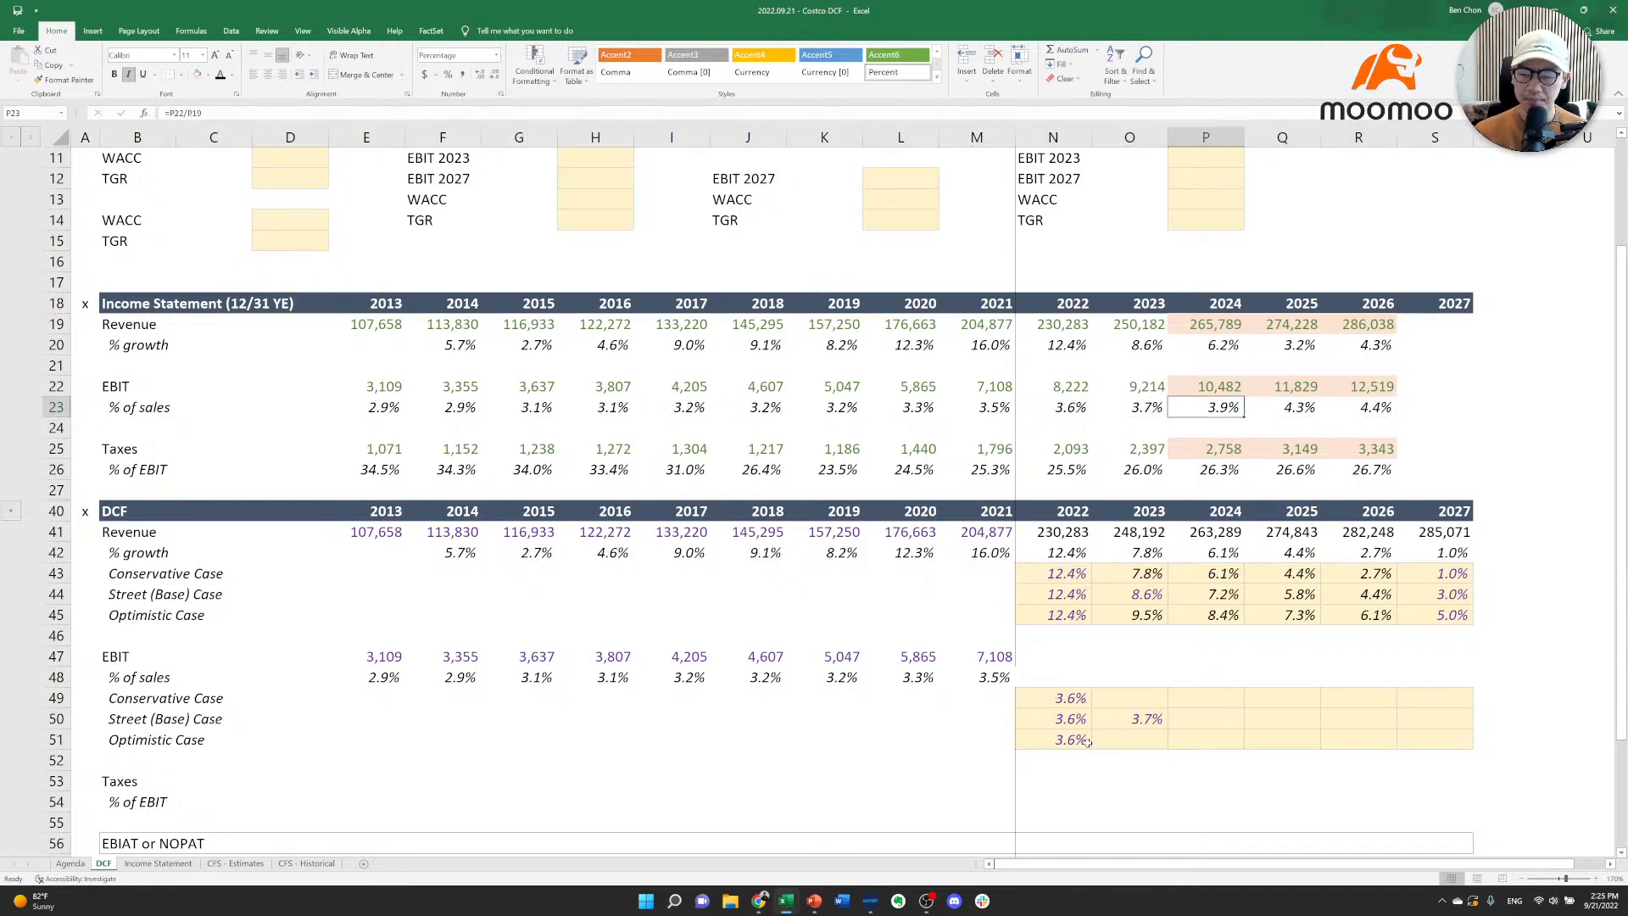
{"action": "key", "text": "shift+Right"}
{"action": "key", "text": "shift+Right"}
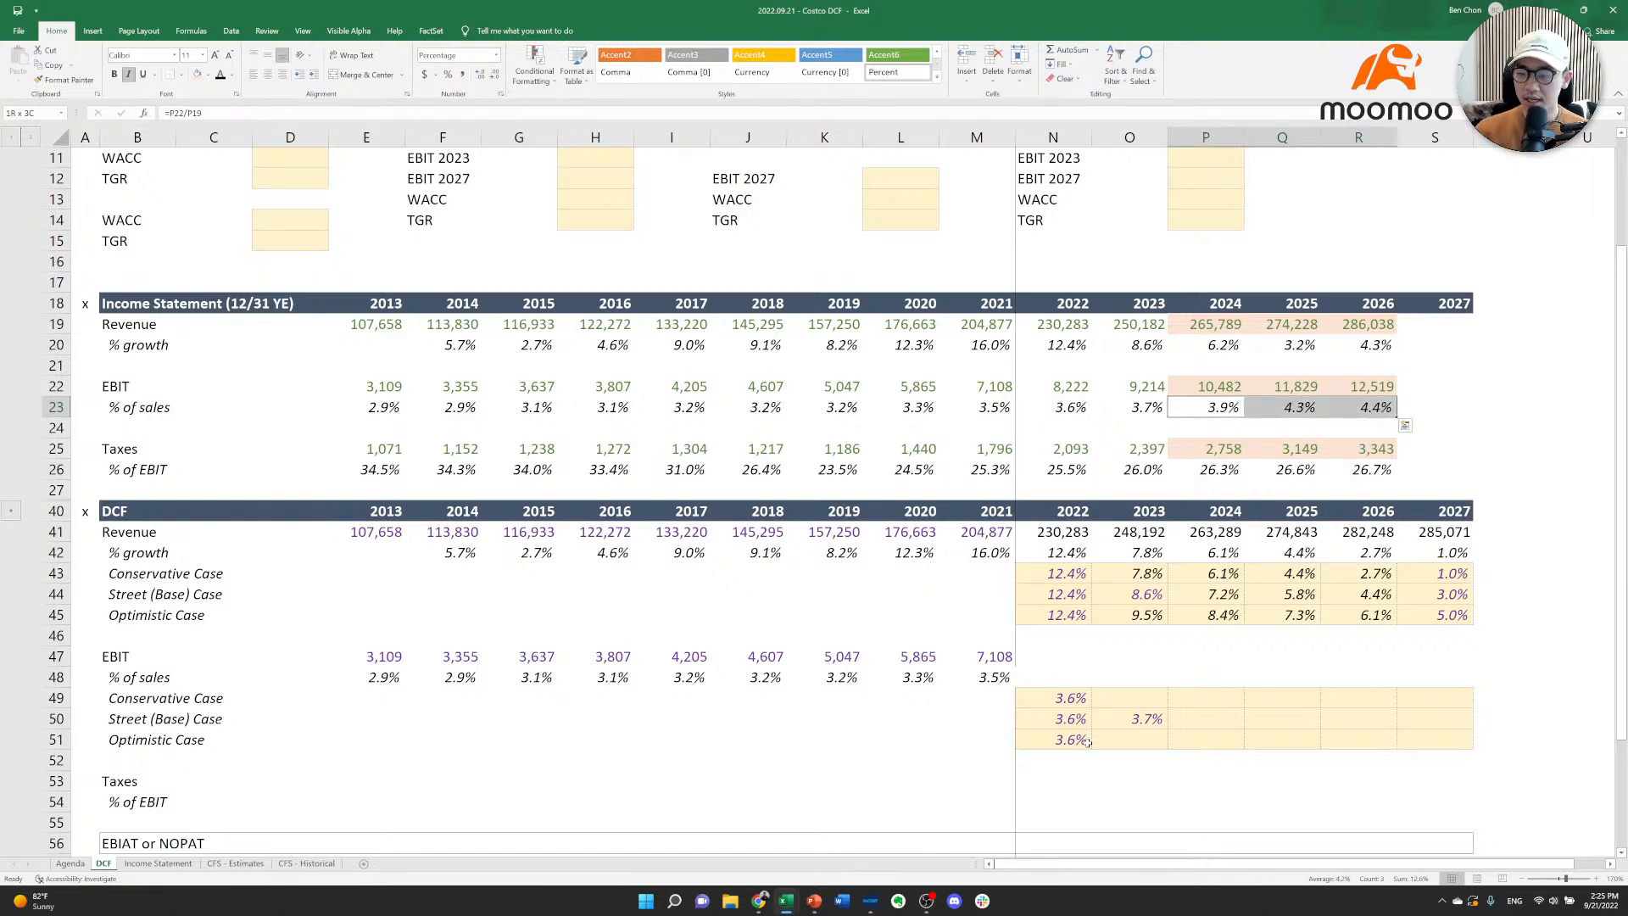
{"action": "key", "text": "Right"}
{"action": "key", "text": "Right"}
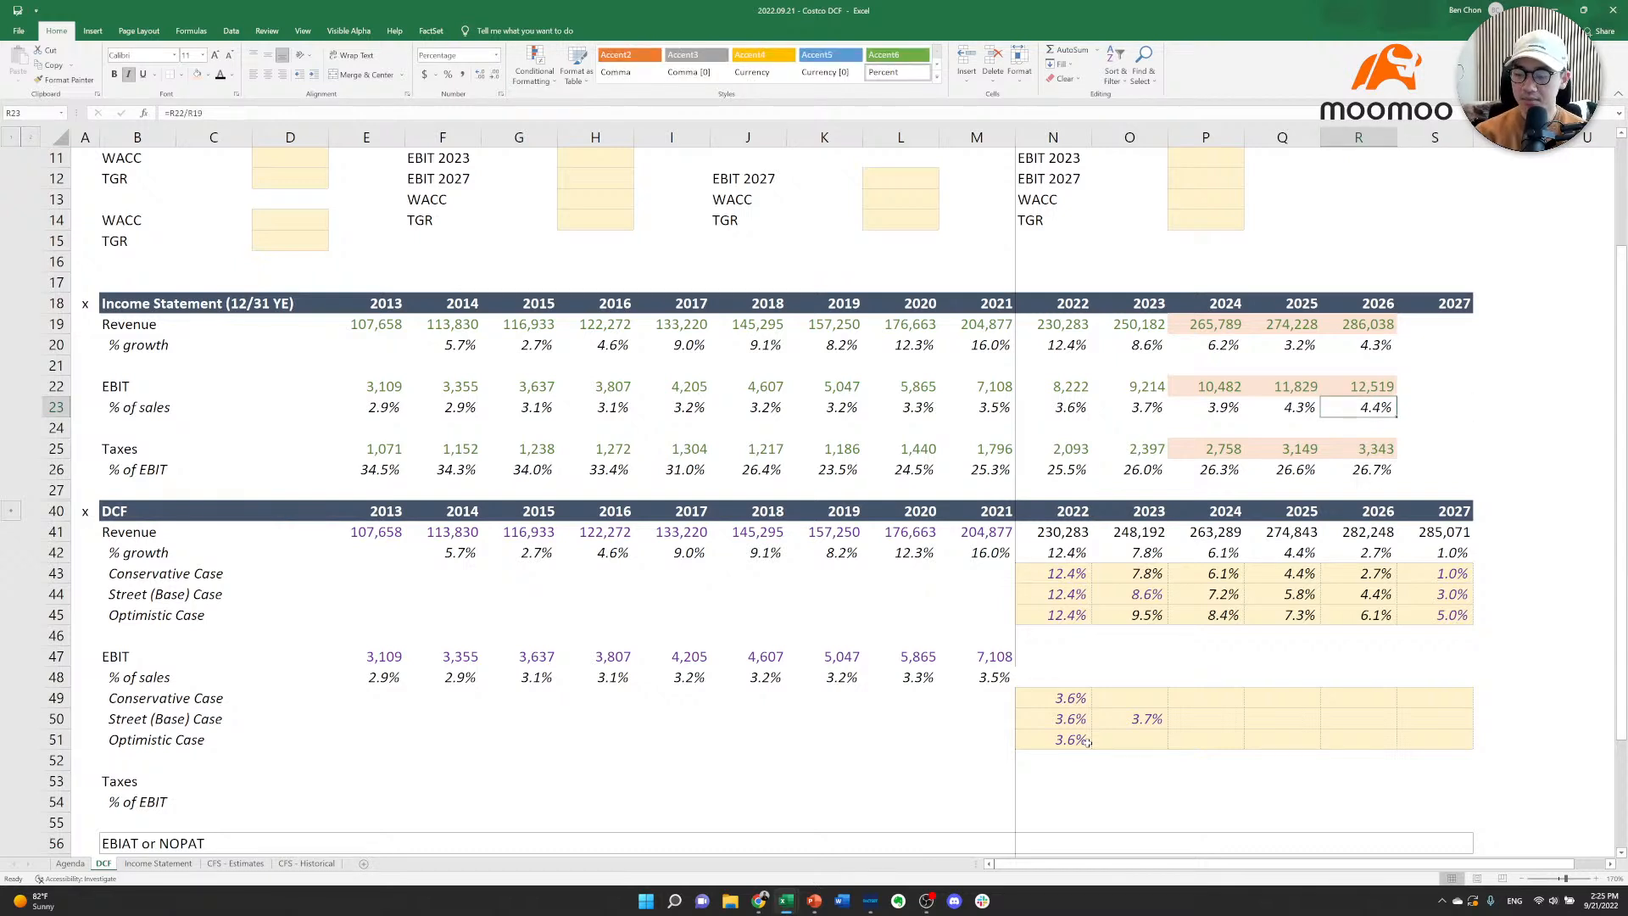
Calculate the average 2024–2026 EBIT % of sales temporarily in S23 with =AVERAGE(P23:R23), and clear the cell.
{"action": "key", "text": "Right"}
{"action": "type", "text": "=average("}
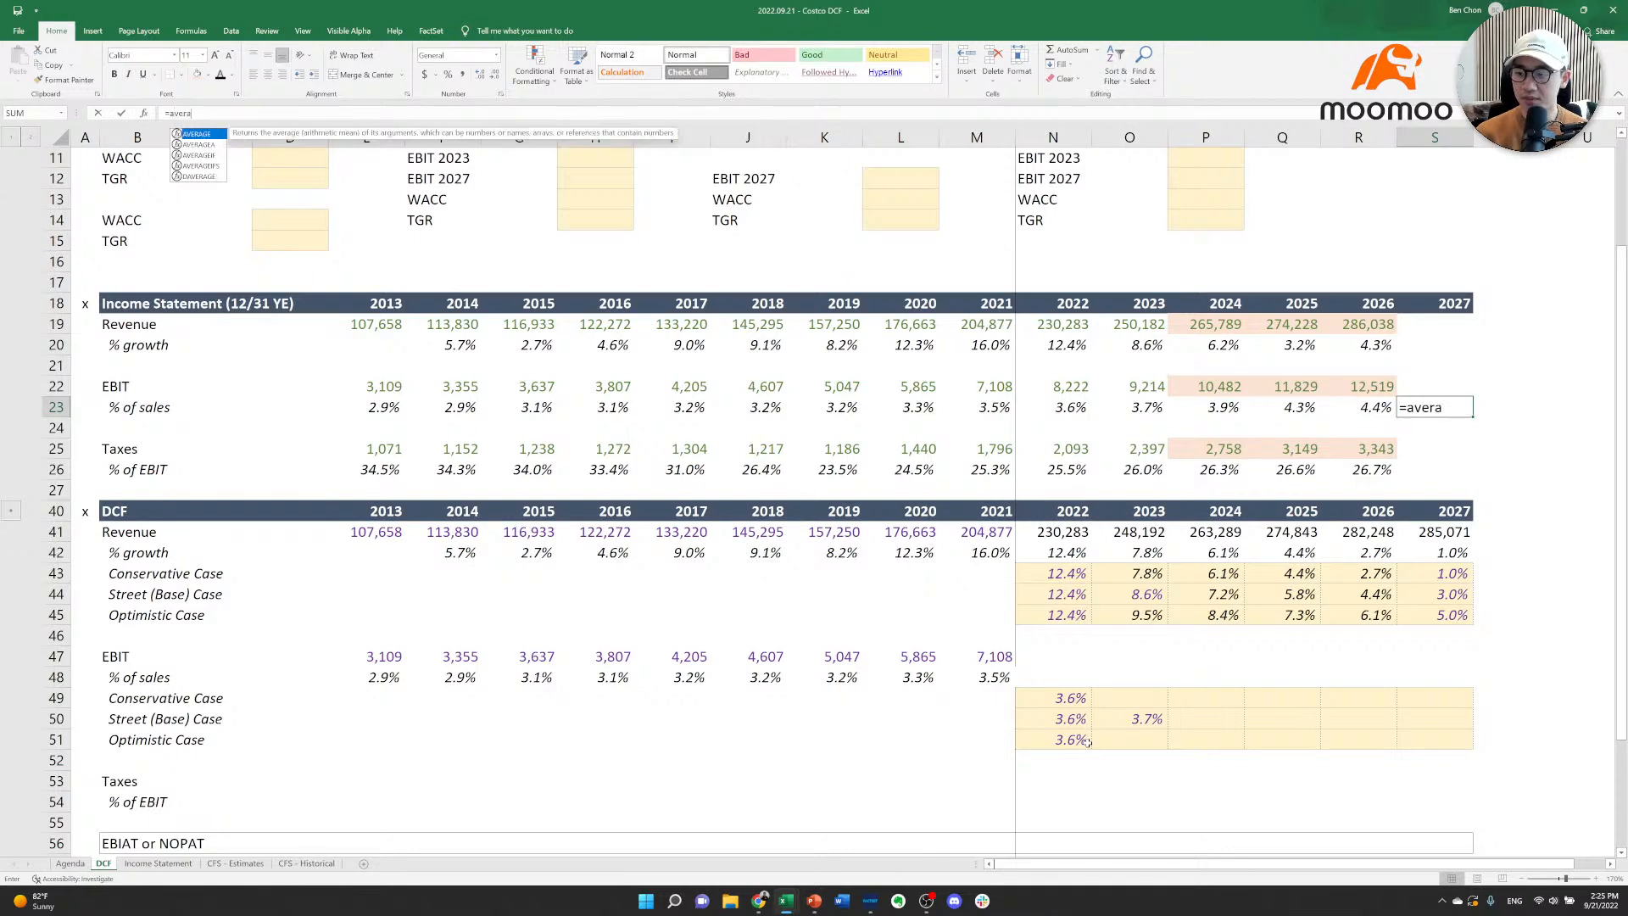
{"action": "key", "text": "Left"}
{"action": "key", "text": "shift+Left"}
{"action": "key", "text": "shift+Left"}
{"action": "type", "text": ")"}
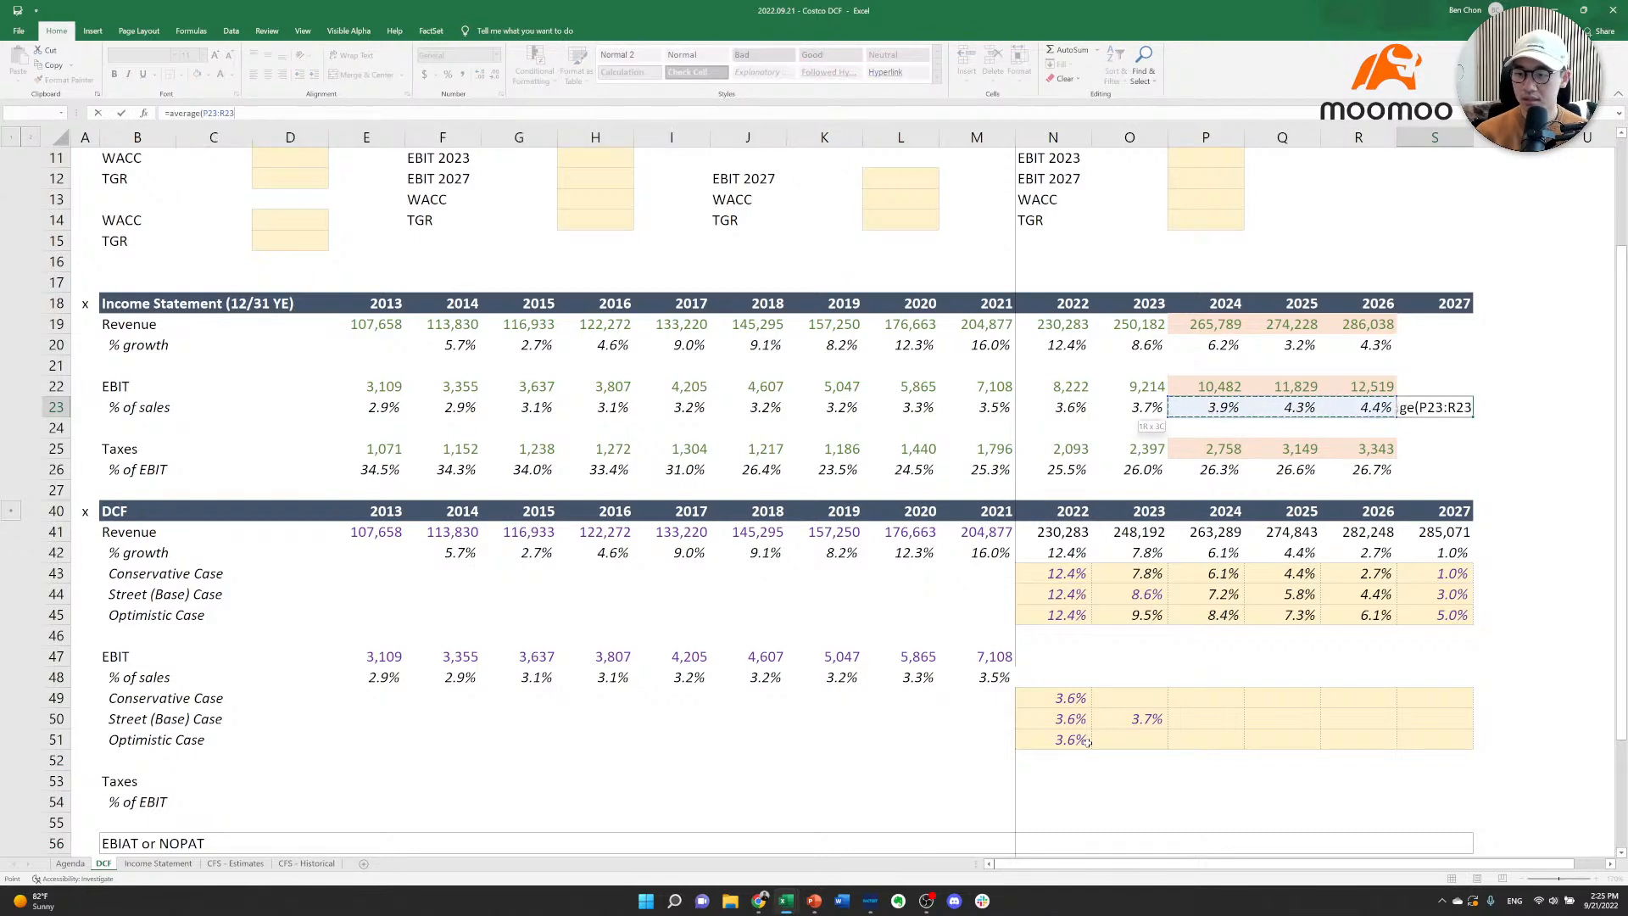
{"action": "key", "text": "Return"}
{"action": "key", "text": "Down"}
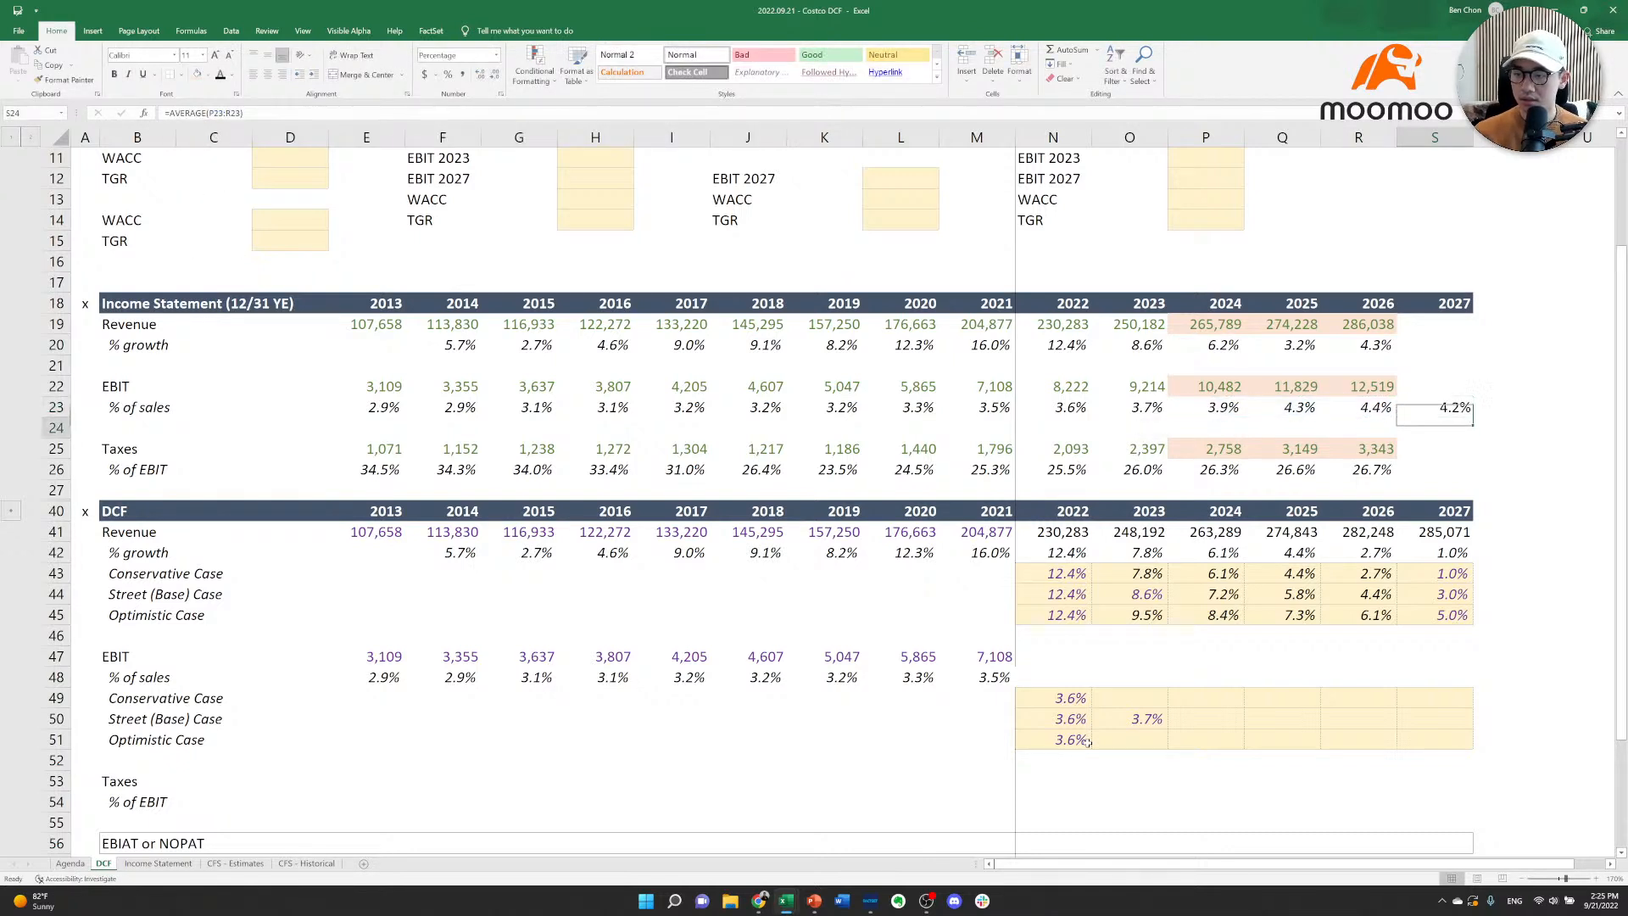
{"action": "key", "text": "Up"}
{"action": "key", "text": "Delete"}
Set the Street / Base EBIT 2027 assumption in L12 to 4.2%.
{"action": "key", "text": "Left"}
{"action": "key", "text": "Left"}
{"action": "key", "text": "Left"}
{"action": "key", "text": "Left"}
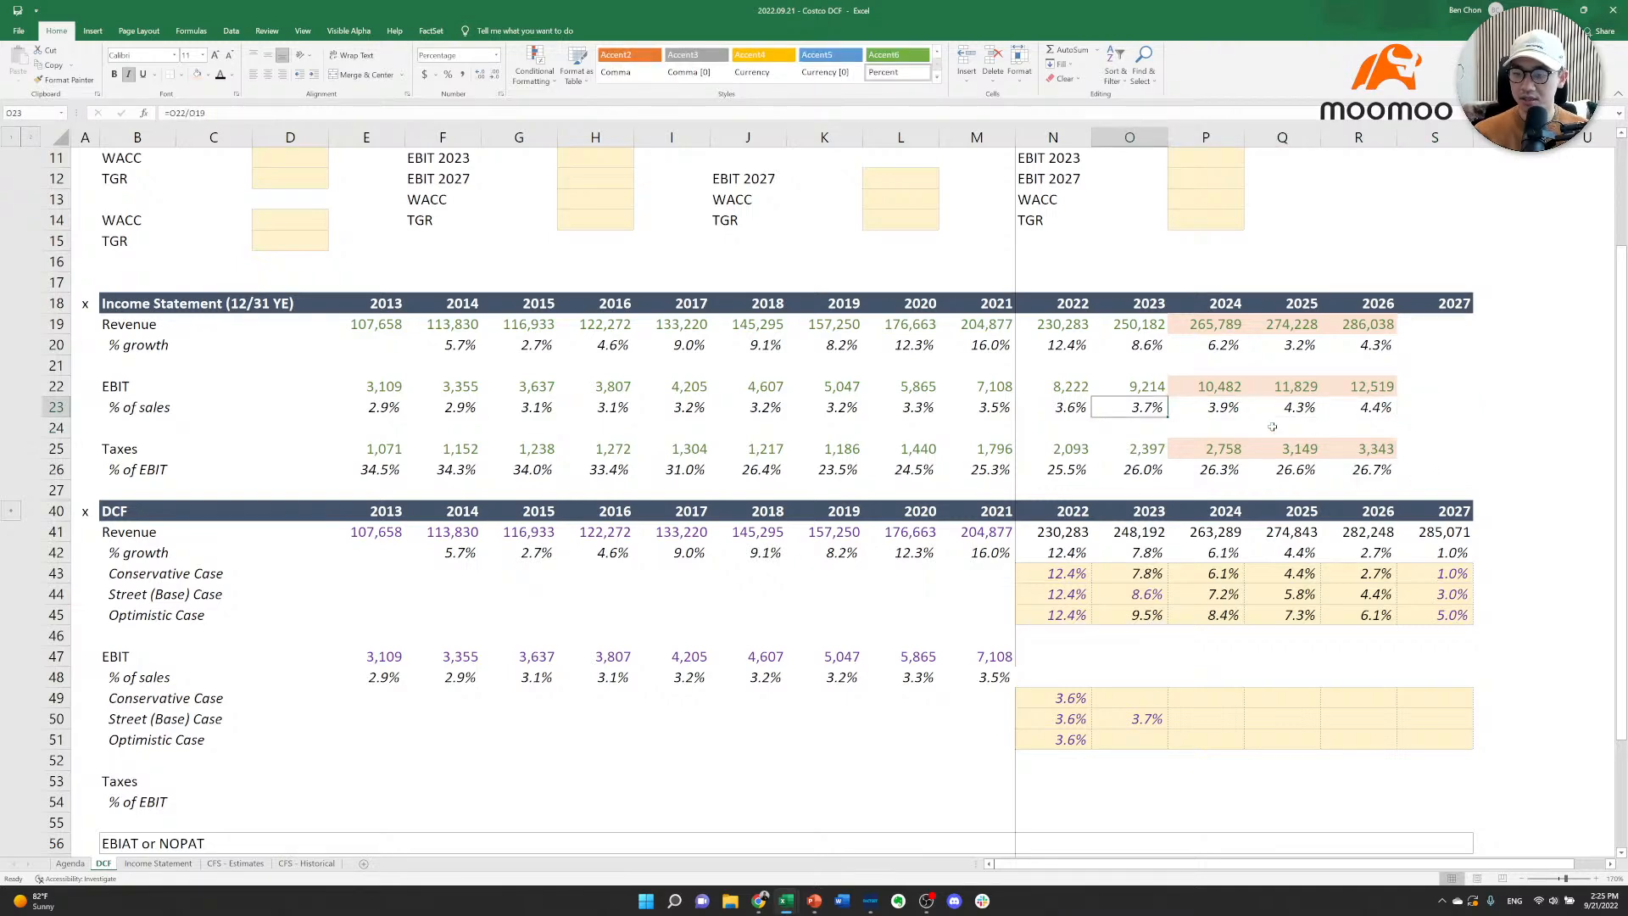
{"action": "scroll", "coordinate": [987, 486], "scroll_direction": "up", "scroll_amount": 3}
{"action": "scroll", "coordinate": [947, 508], "scroll_direction": "down", "scroll_amount": 2}
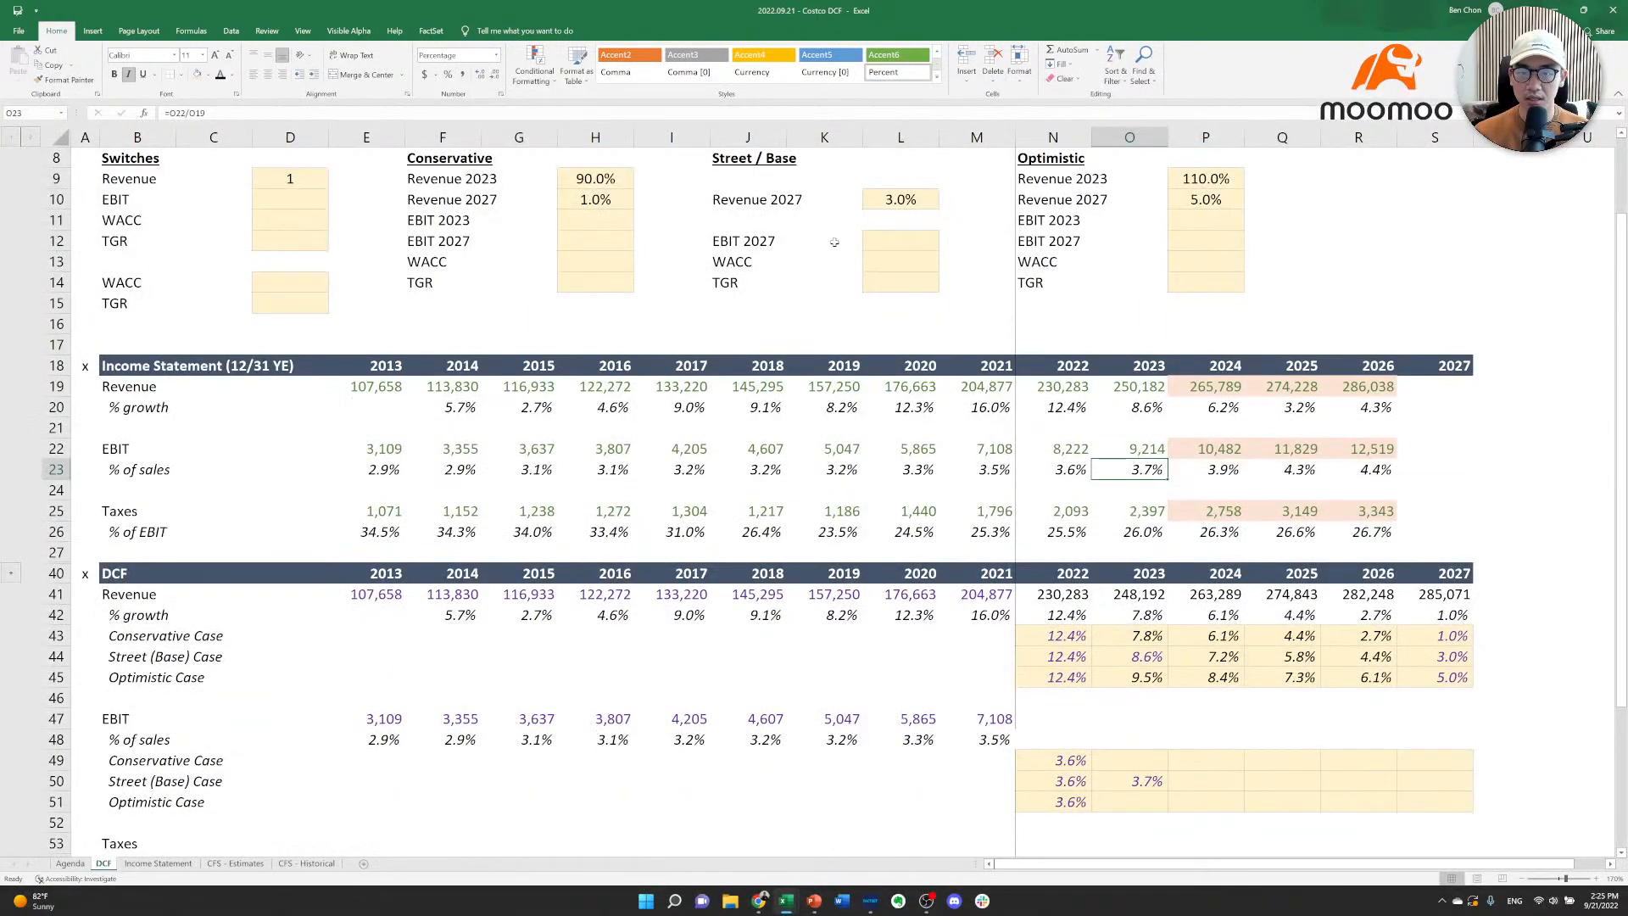
{"action": "left_click", "coordinate": [893, 235]}
{"action": "type", "text": "4.2"}
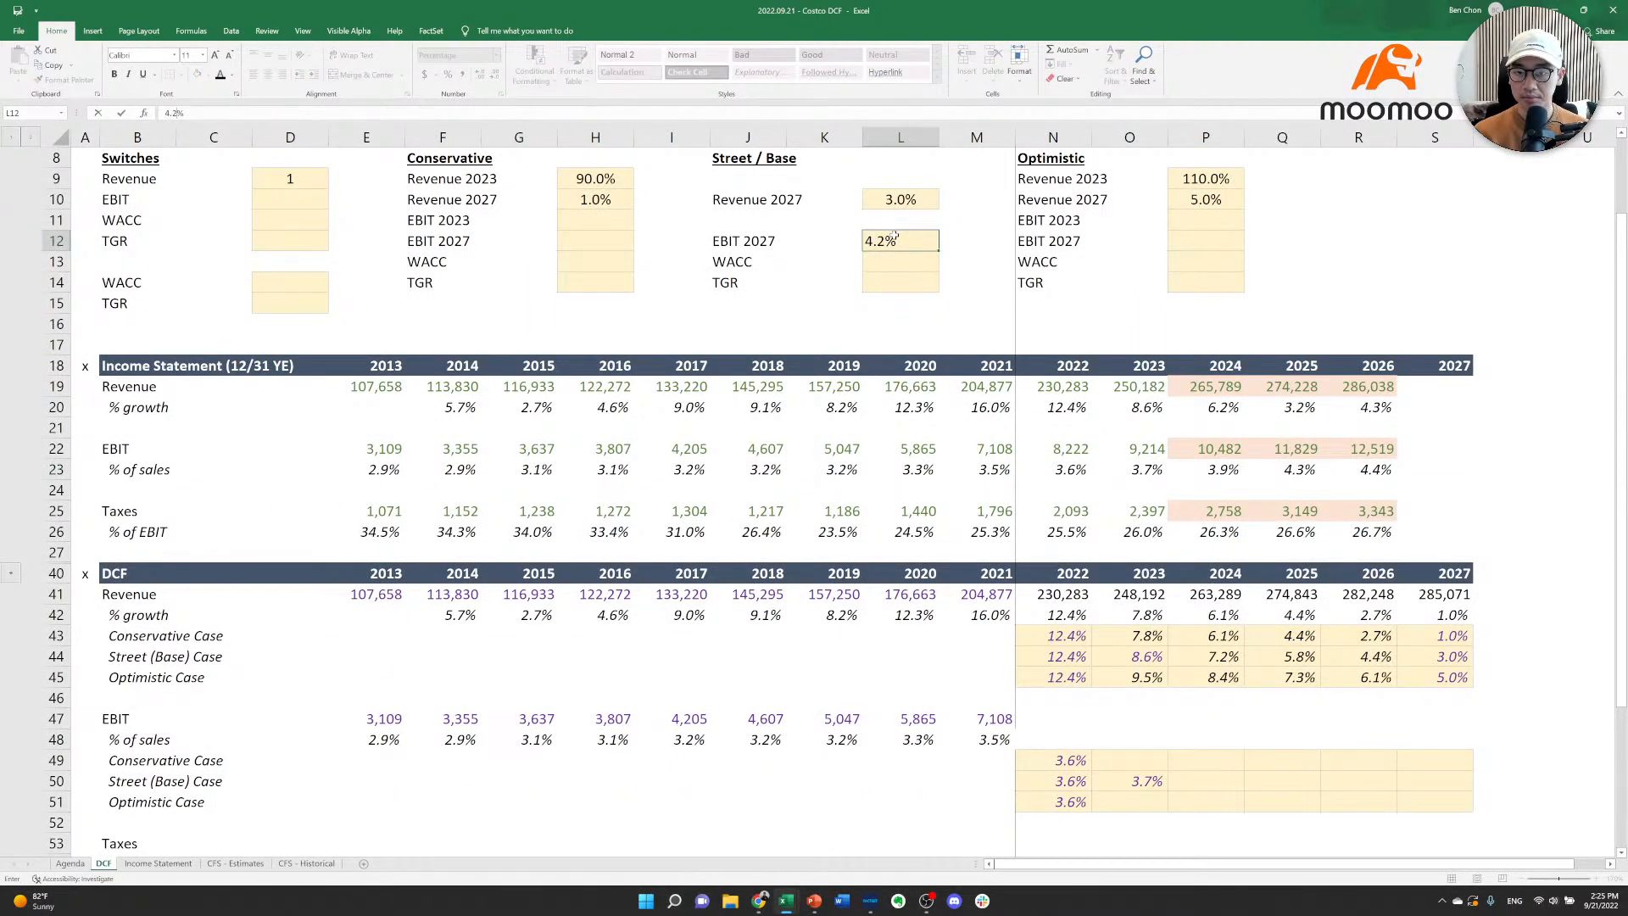
{"action": "key", "text": "Tab"}
{"action": "key", "text": "Down"}
{"action": "left_click", "coordinate": [894, 238]}
{"action": "key", "text": "Left"}
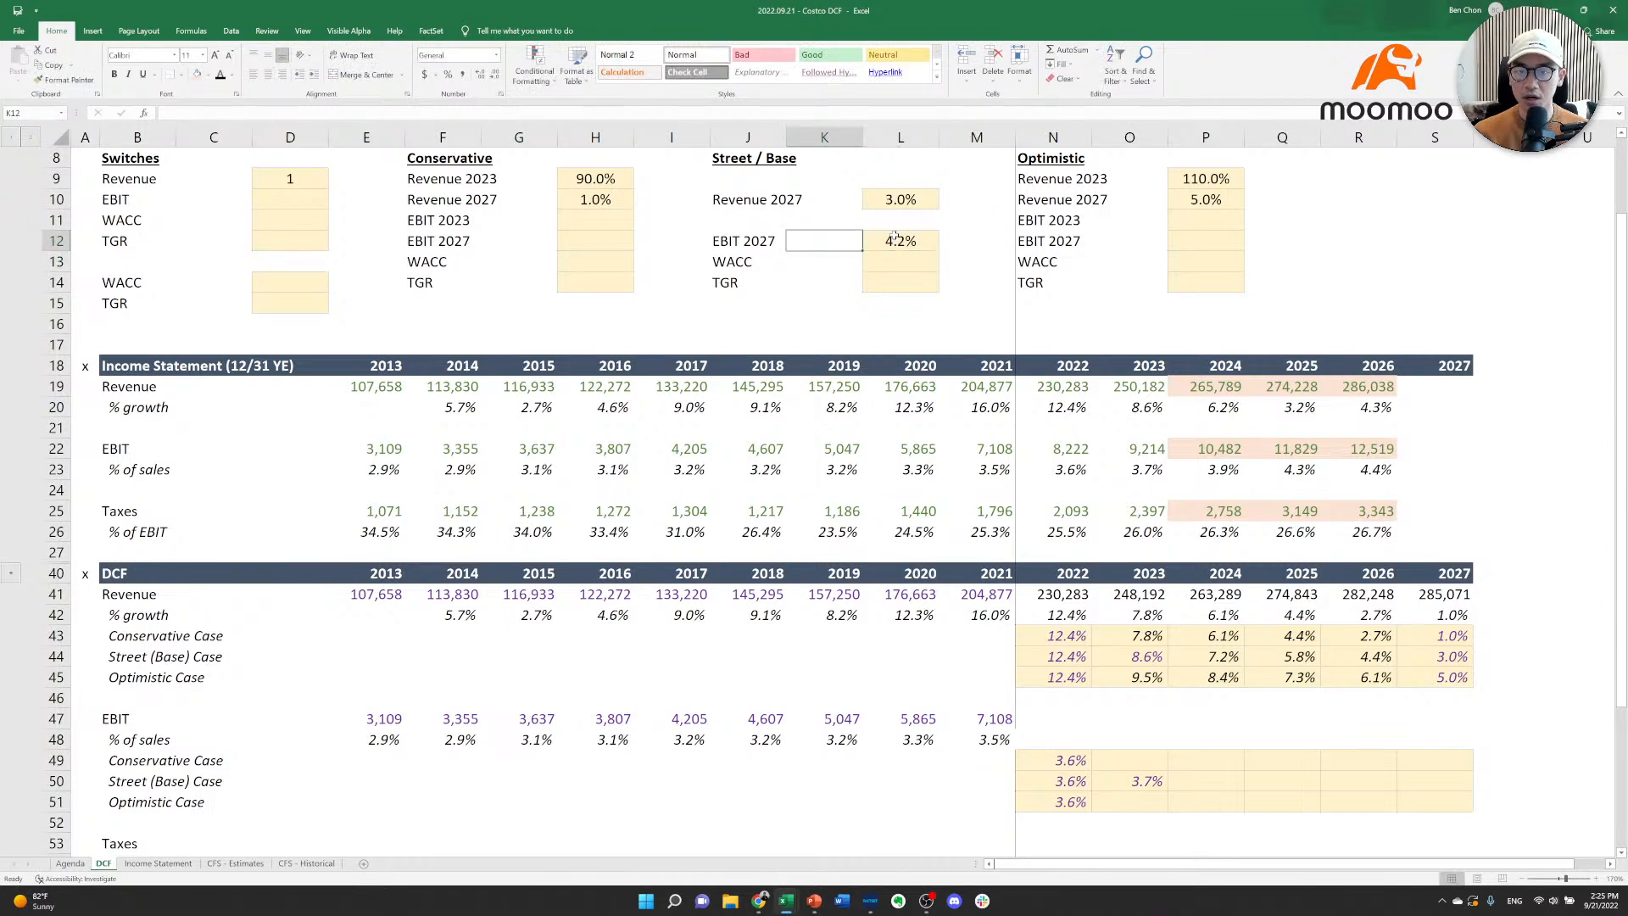
{"action": "left_click", "coordinate": [598, 235]}
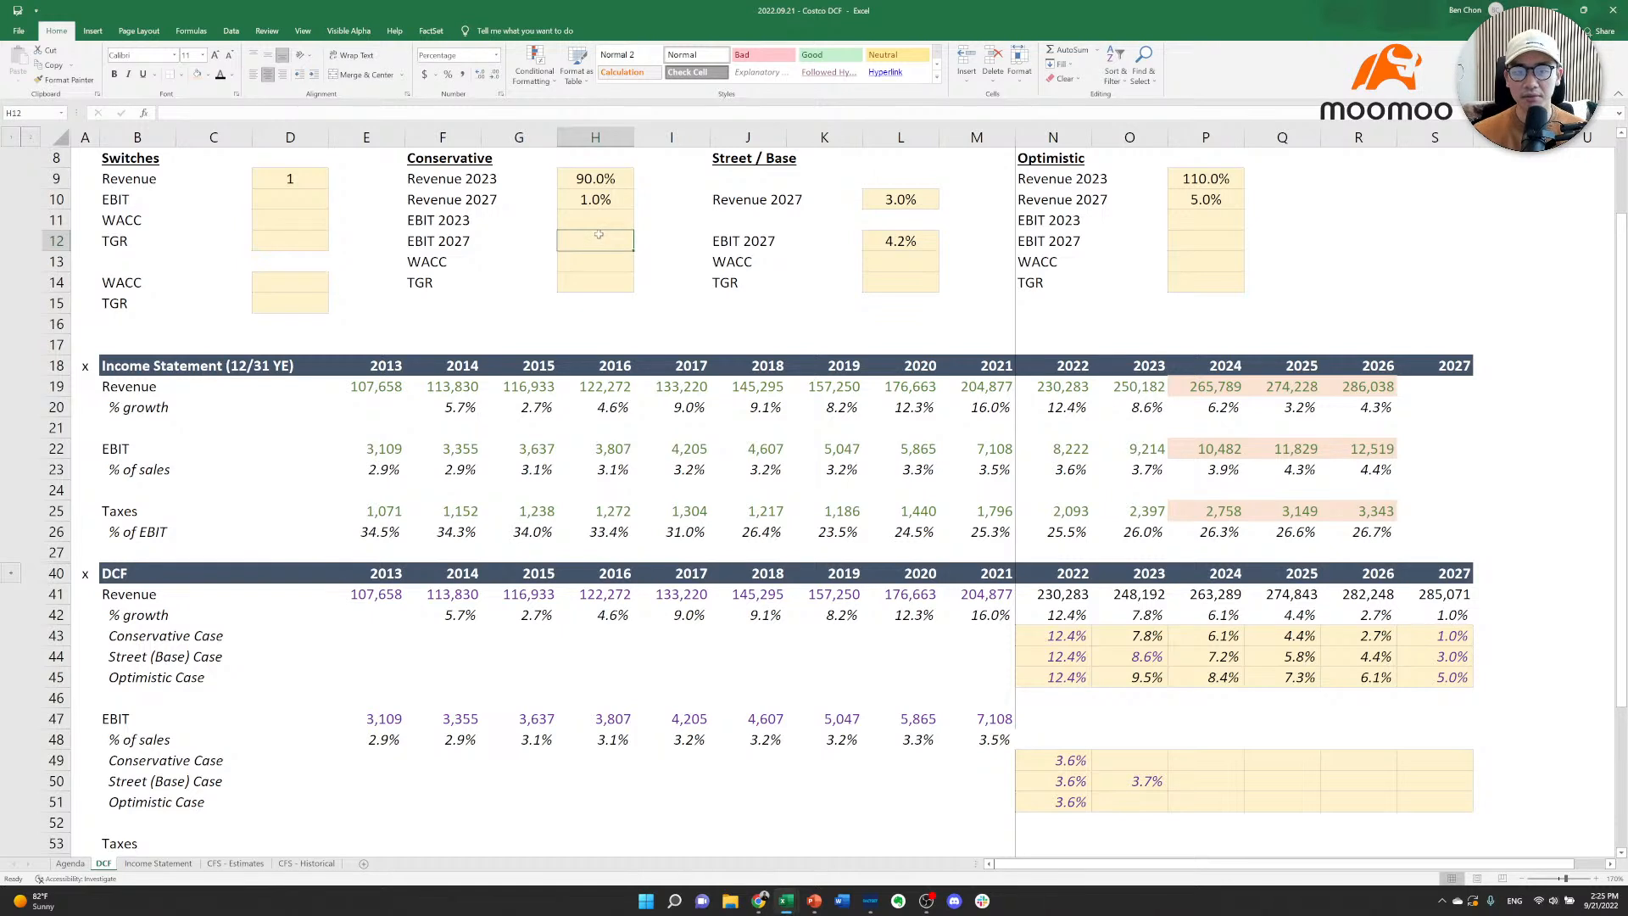
Link the 2027 Street (Base) Case EBIT % of sales in S50 to the scenario assumption with =L12.
{"action": "left_click", "coordinate": [1202, 781]}
{"action": "left_click", "coordinate": [1467, 778]}
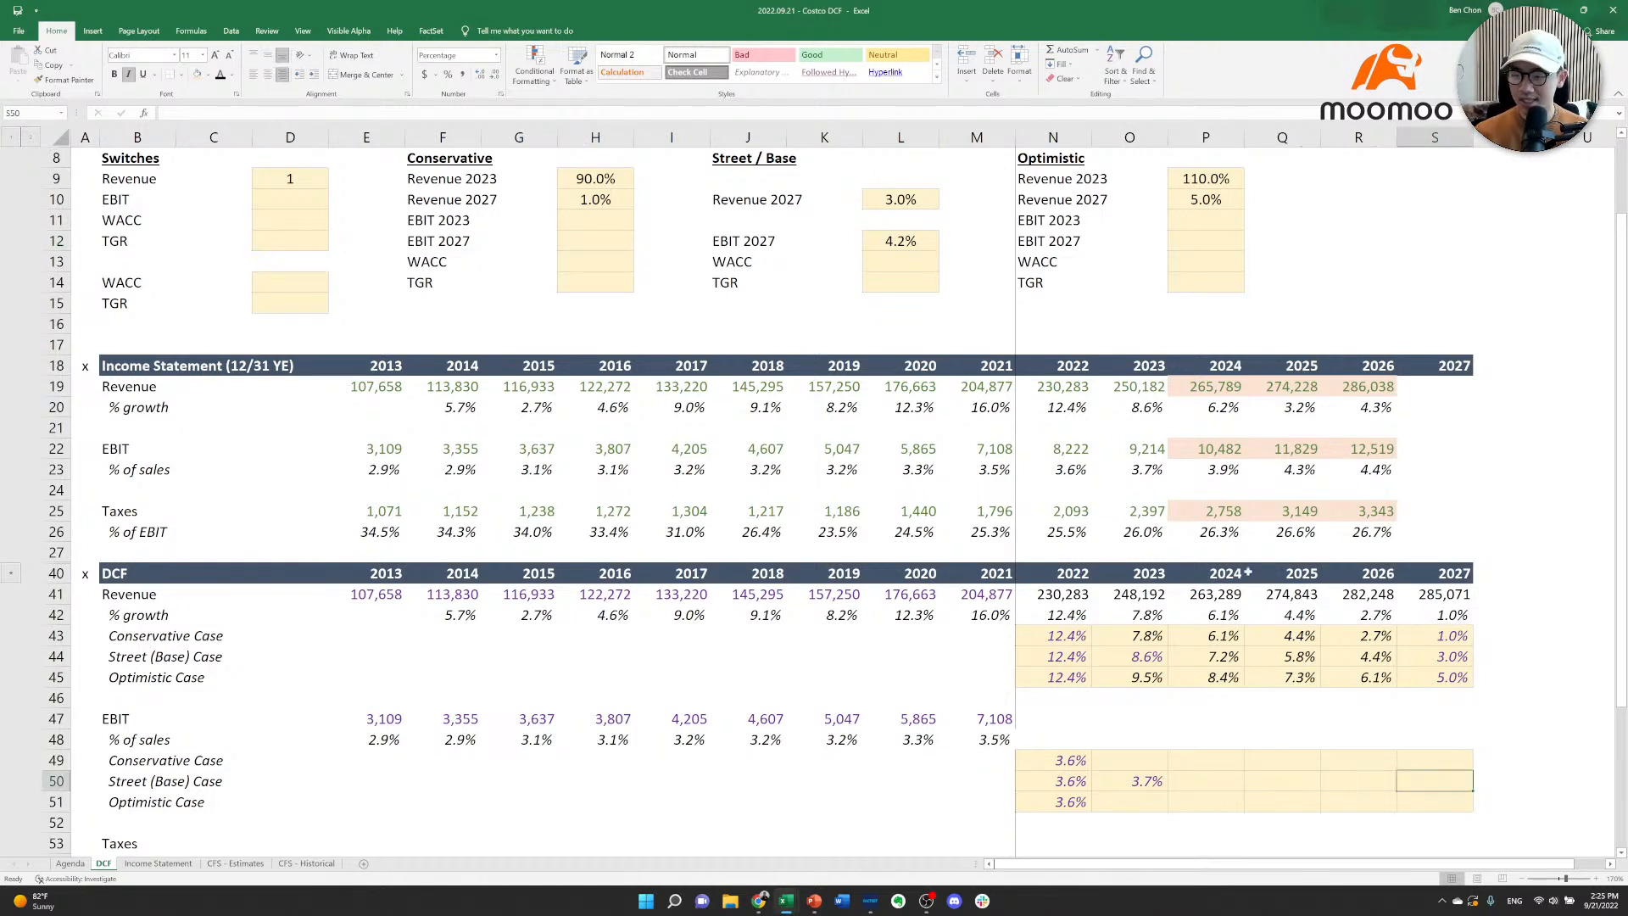
{"action": "type", "text": "="}
{"action": "left_click", "coordinate": [882, 244]}
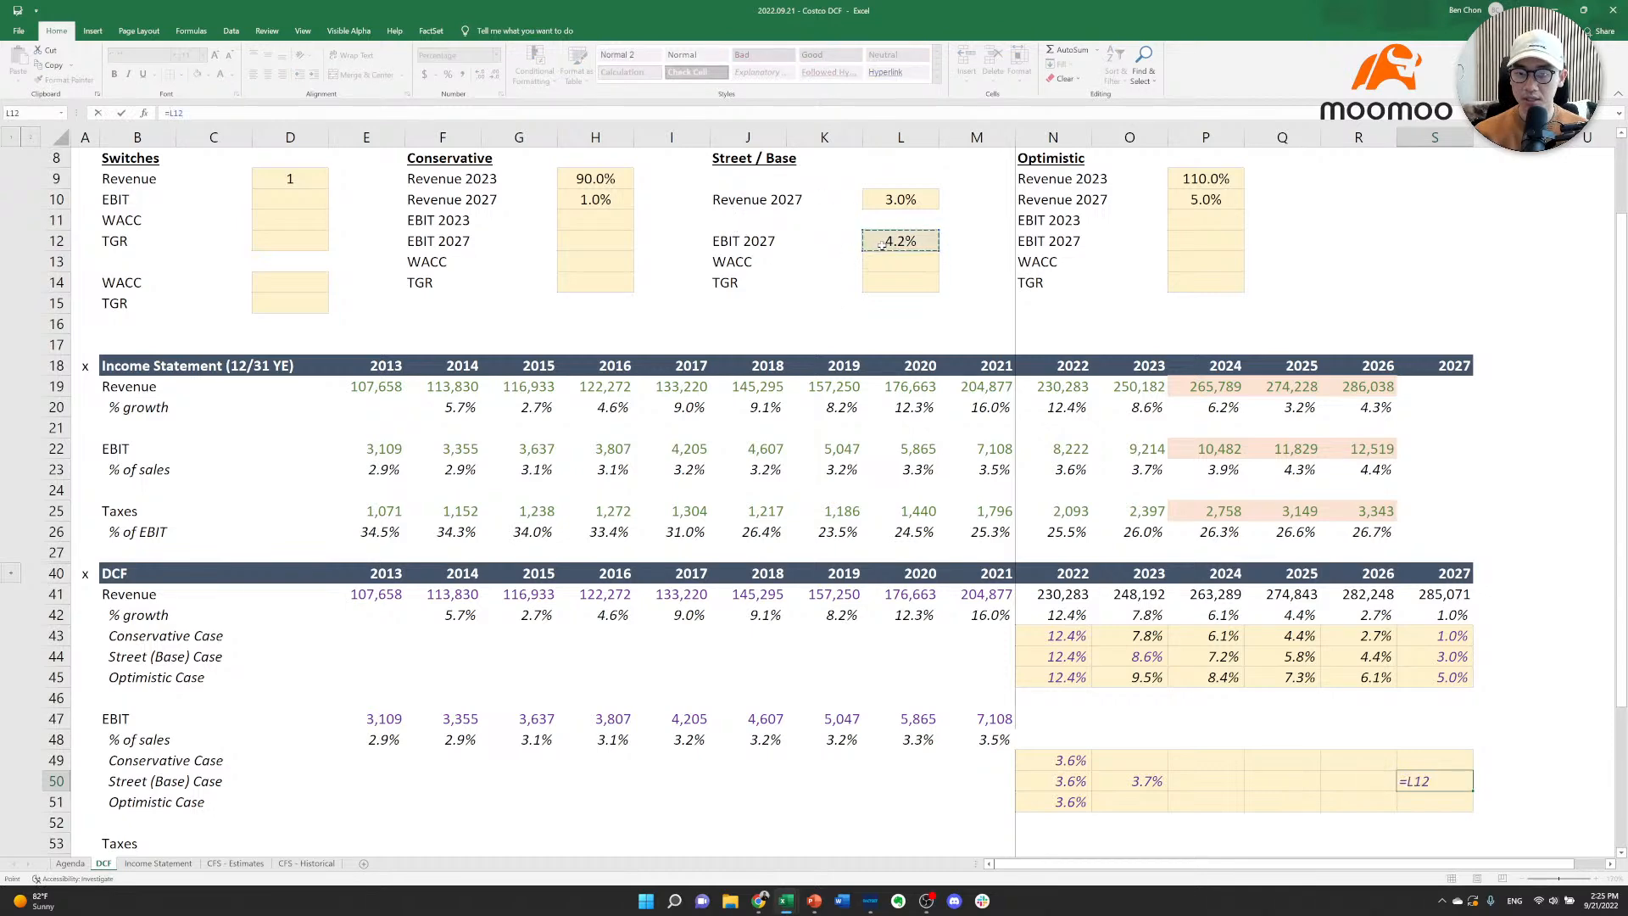
{"action": "key", "text": "ctrl+Return"}
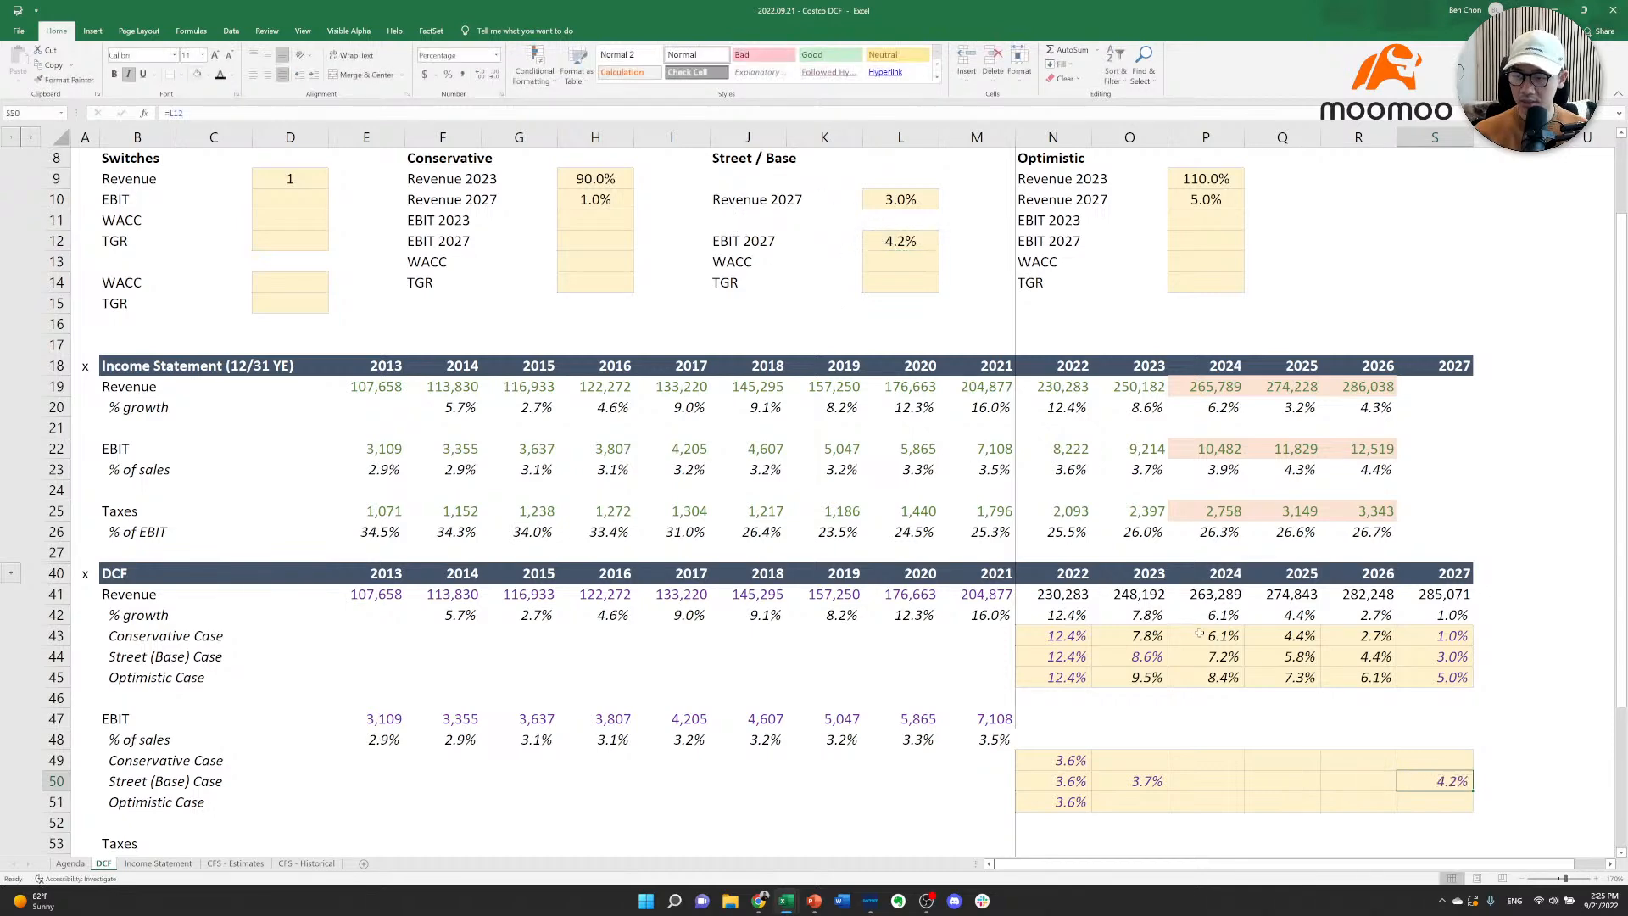
{"action": "left_click", "coordinate": [1213, 780]}
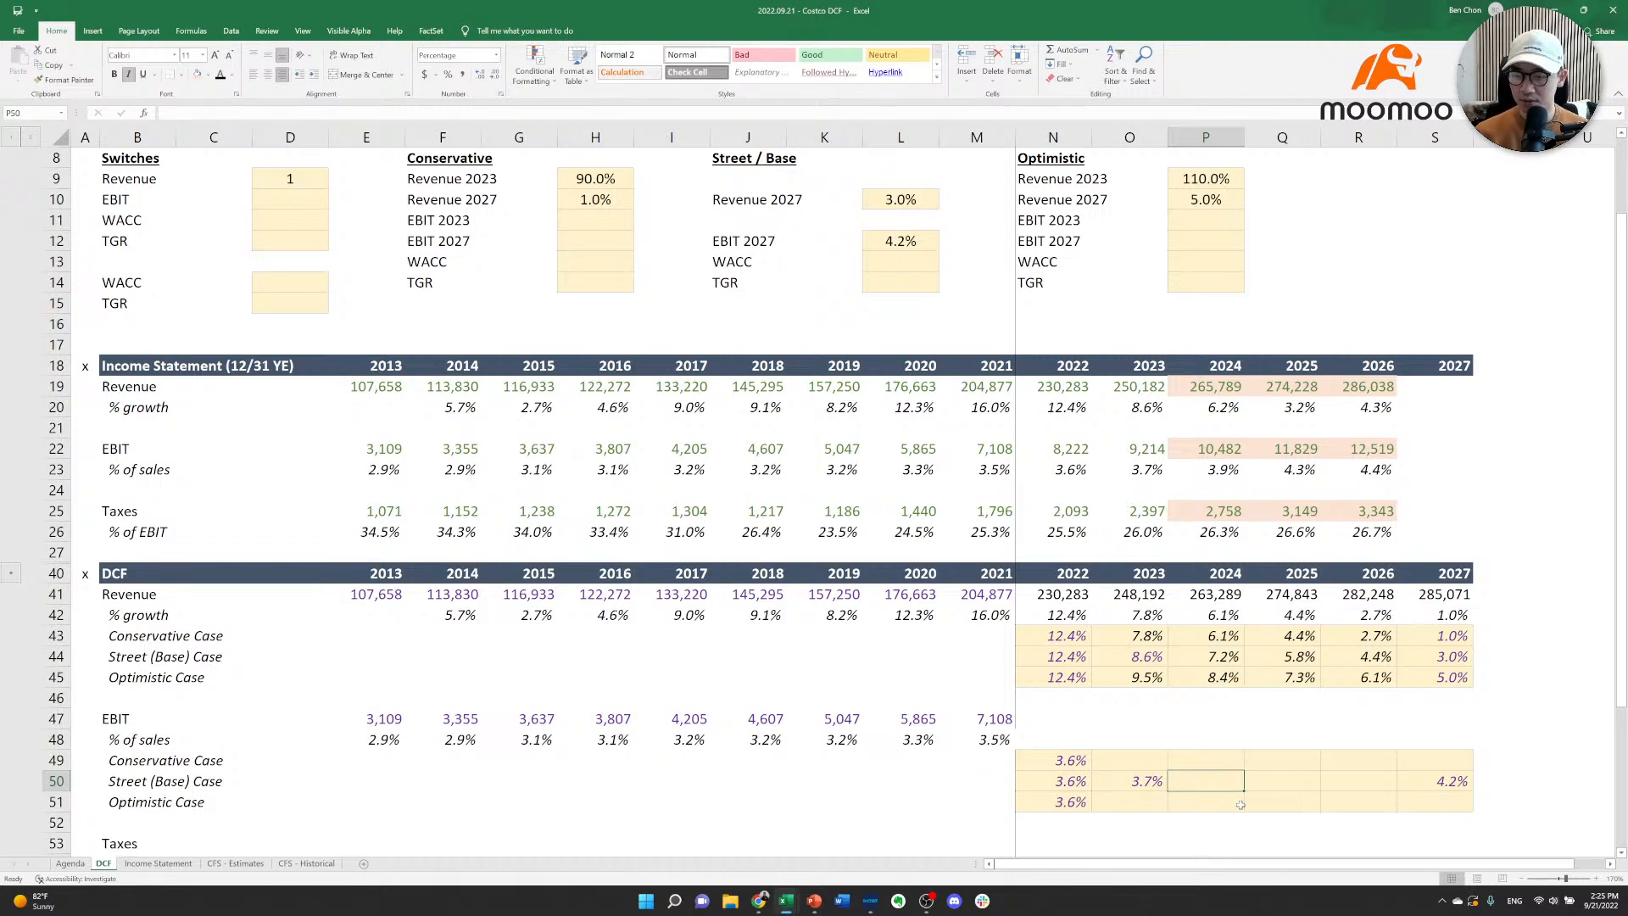
{"action": "type", "text": "="}
{"action": "key", "text": "Left"}
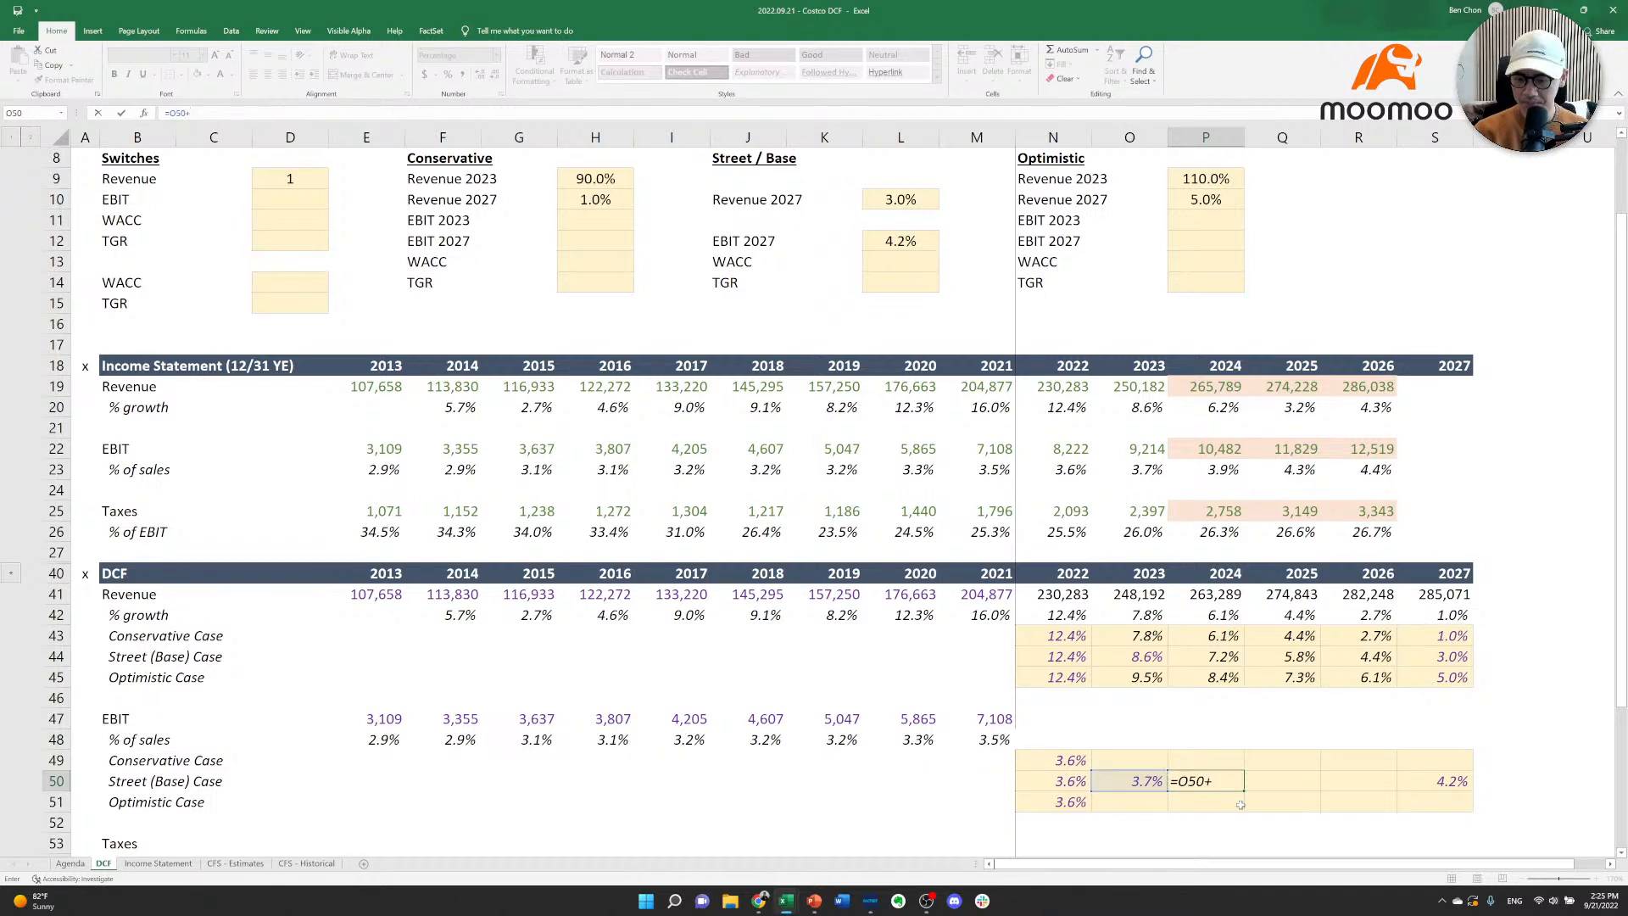
{"action": "type", "text": "+("}
{"action": "key", "text": "Right"}
{"action": "key", "text": "Right"}
{"action": "key", "text": "Right"}
{"action": "key", "text": "Right"}
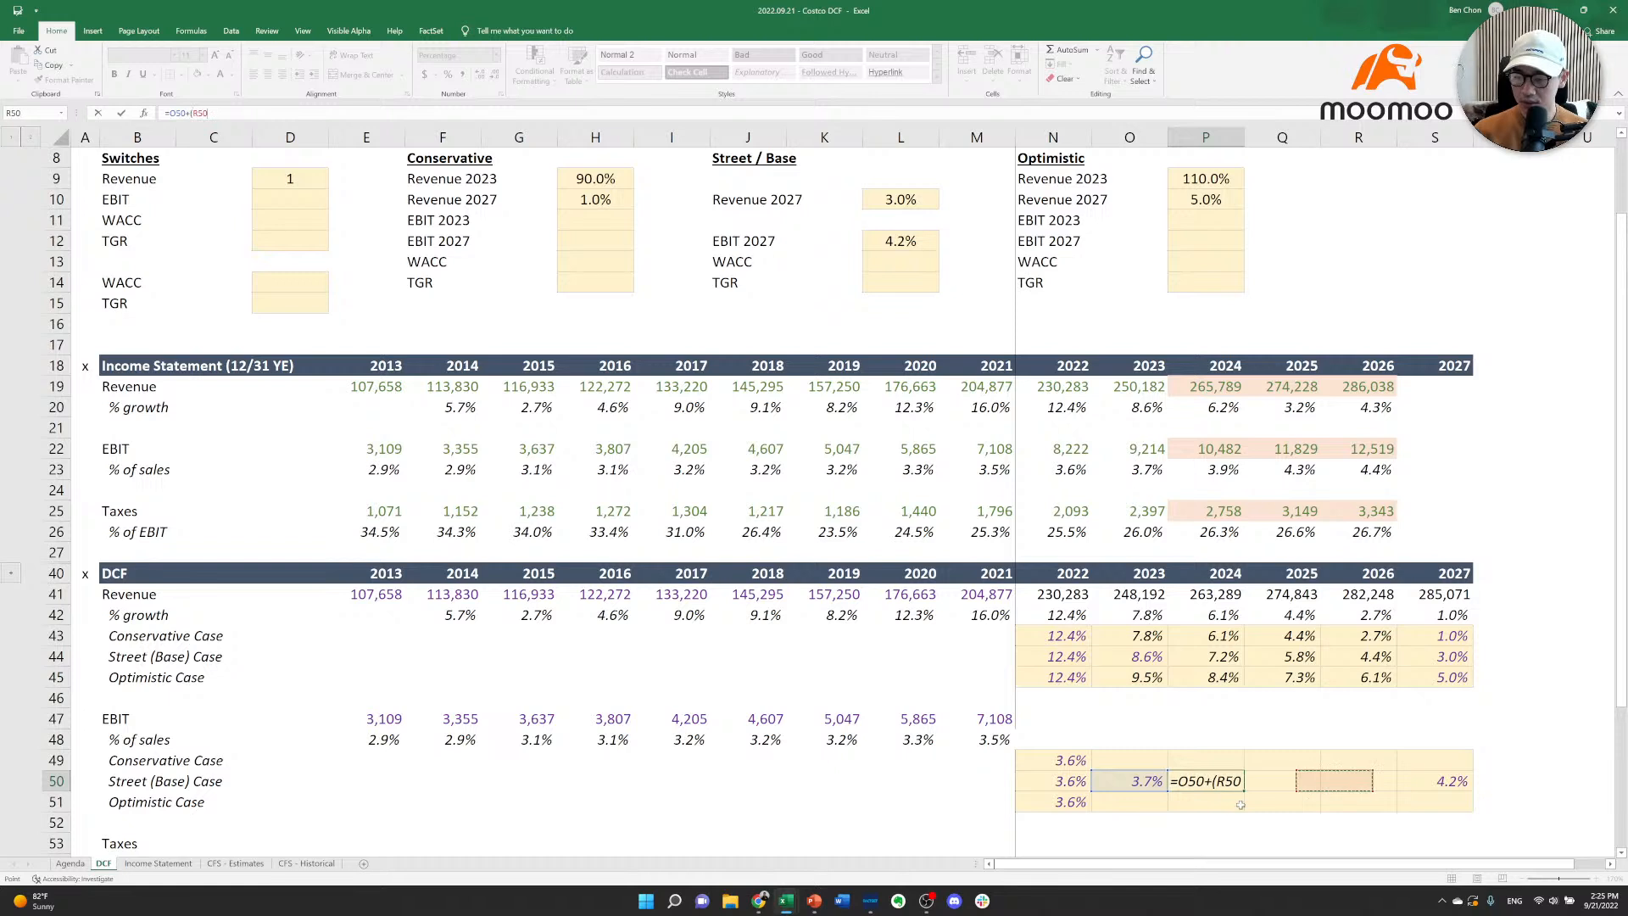
{"action": "key", "text": "F4"}
{"action": "key", "text": "Escape"}
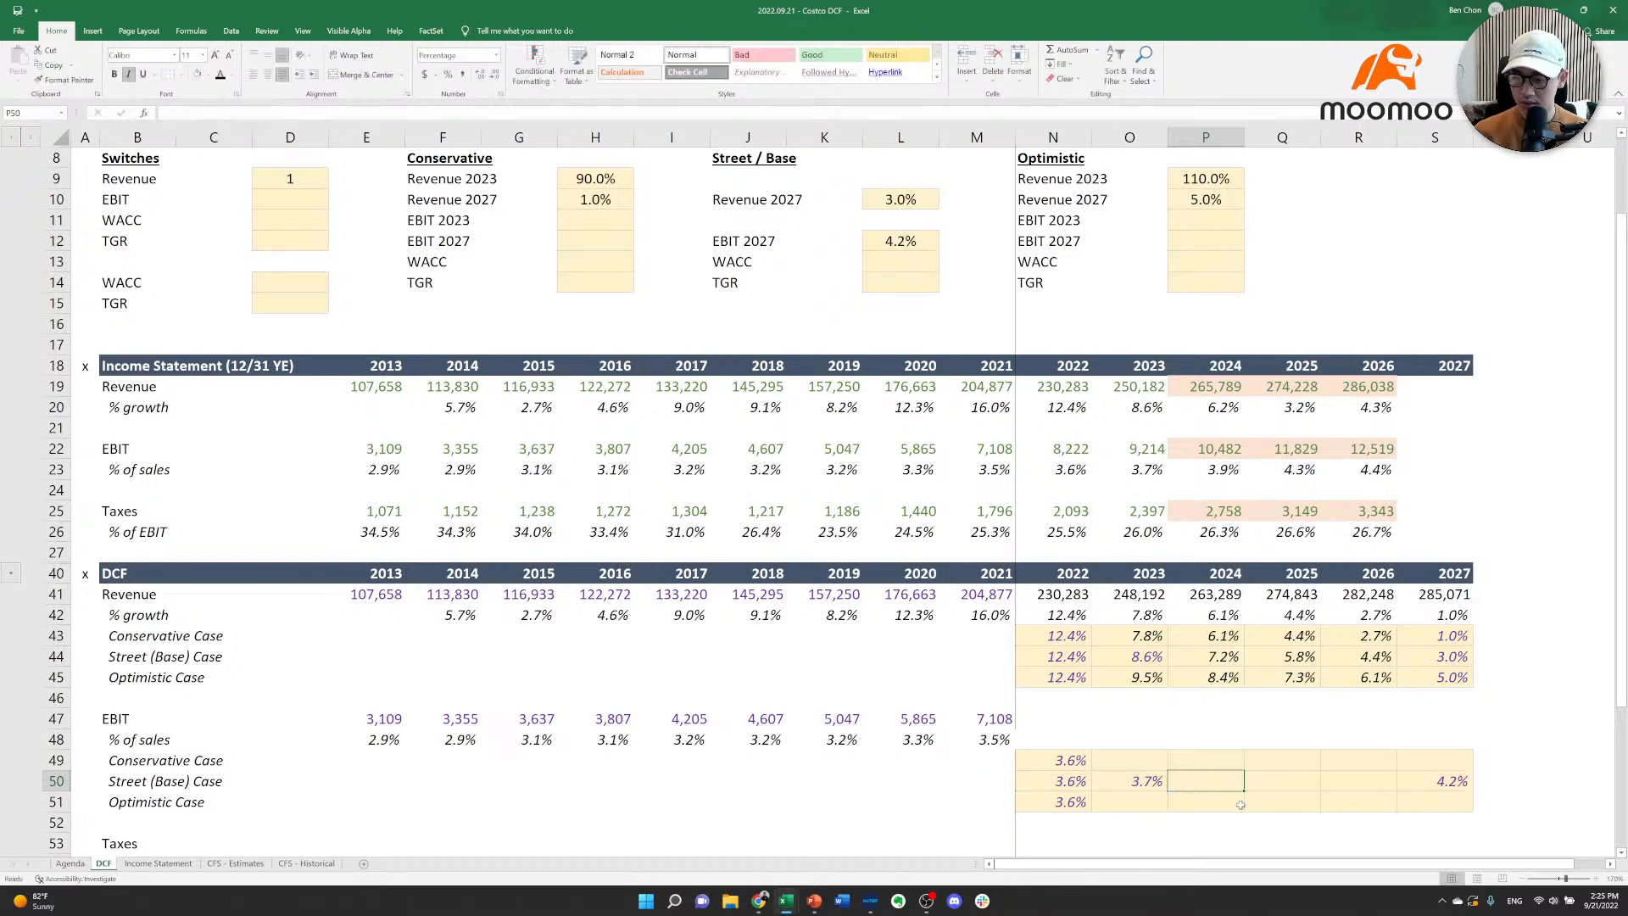
Interpolate the 2024 Street (Base) Case EBIT % of sales in P50 with =O50+($S$50-$O$50)/($S$40-$O$40).
{"action": "type", "text": "="}
{"action": "key", "text": "Left"}
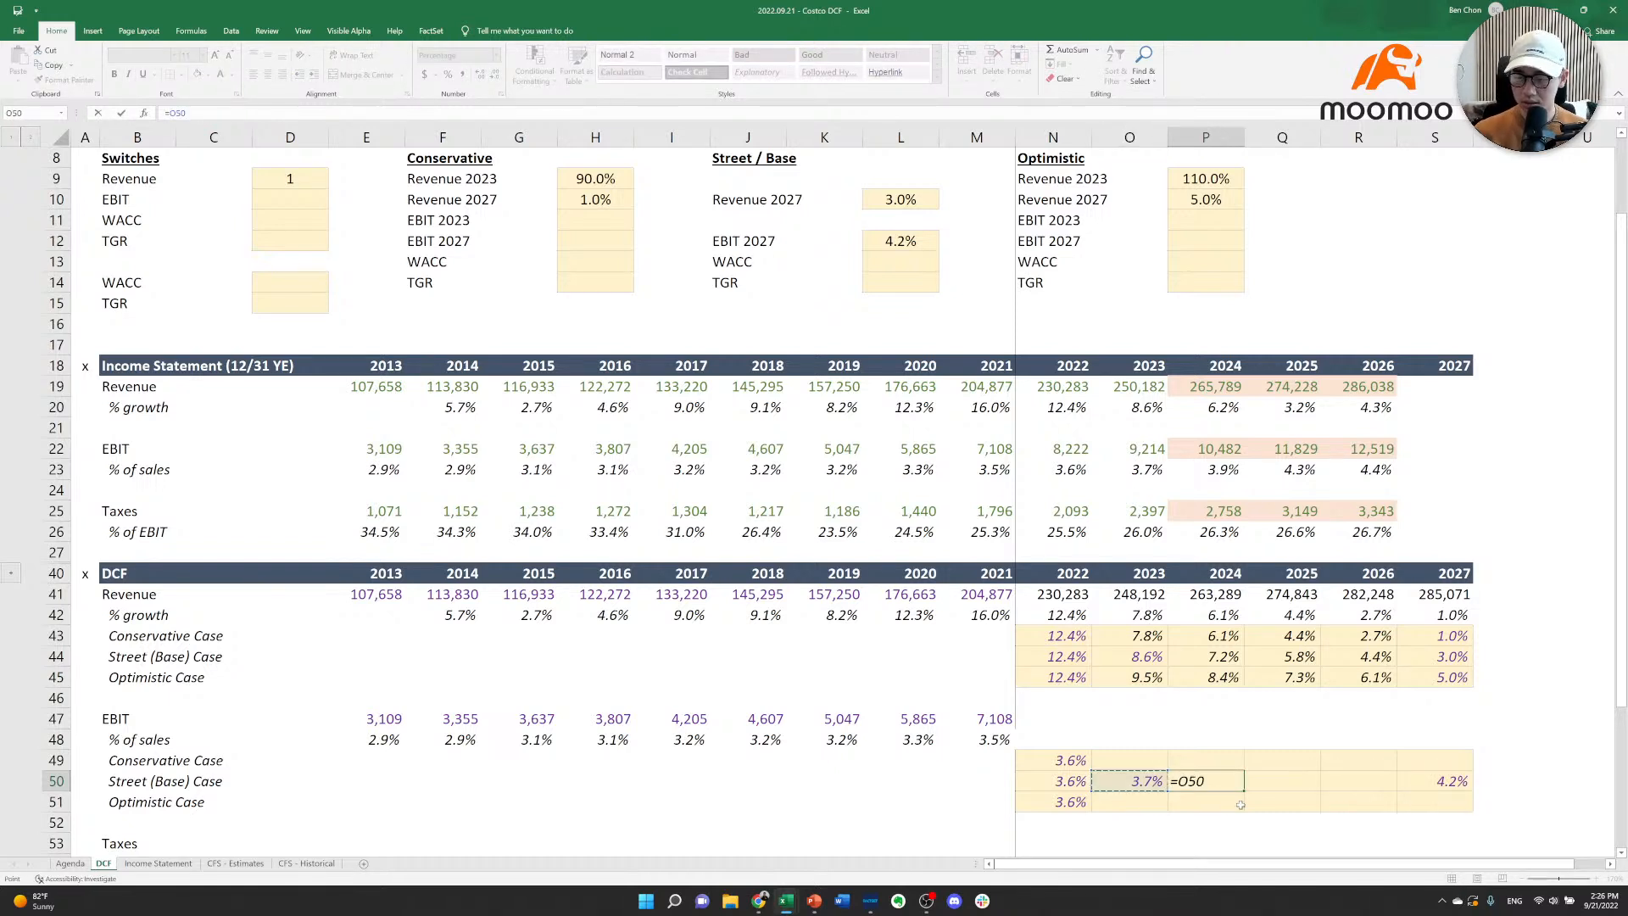
{"action": "type", "text": "+("}
{"action": "key", "text": "Right"}
{"action": "key", "text": "Right"}
{"action": "key", "text": "Right"}
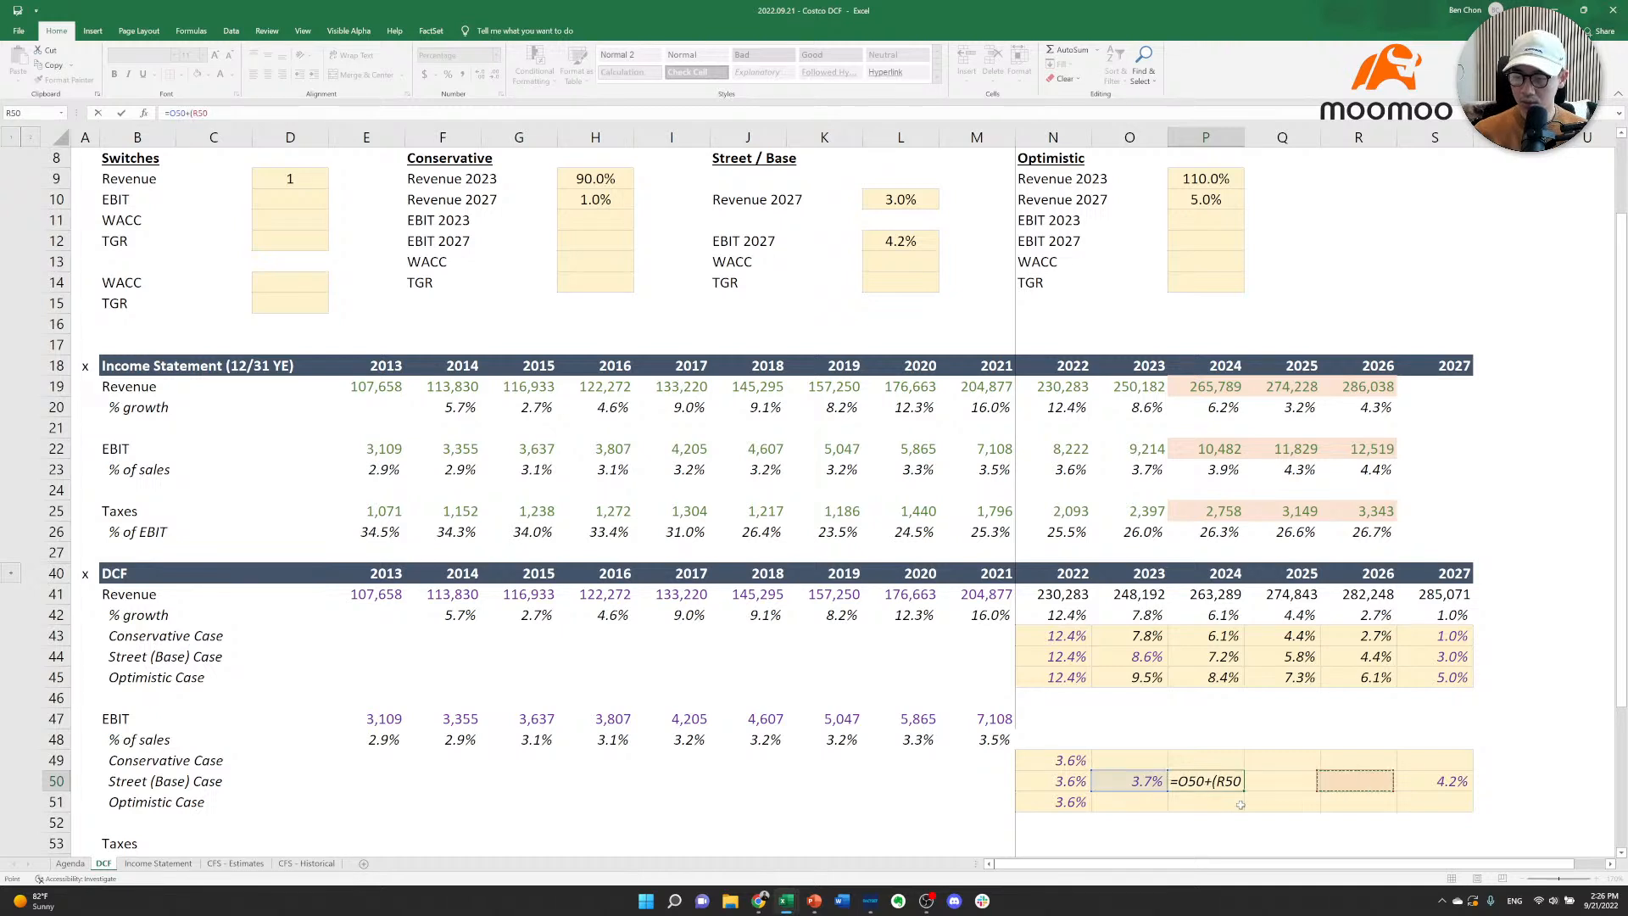
{"action": "key", "text": "F4"}
{"action": "type", "text": "-"}
{"action": "key", "text": "Left"}
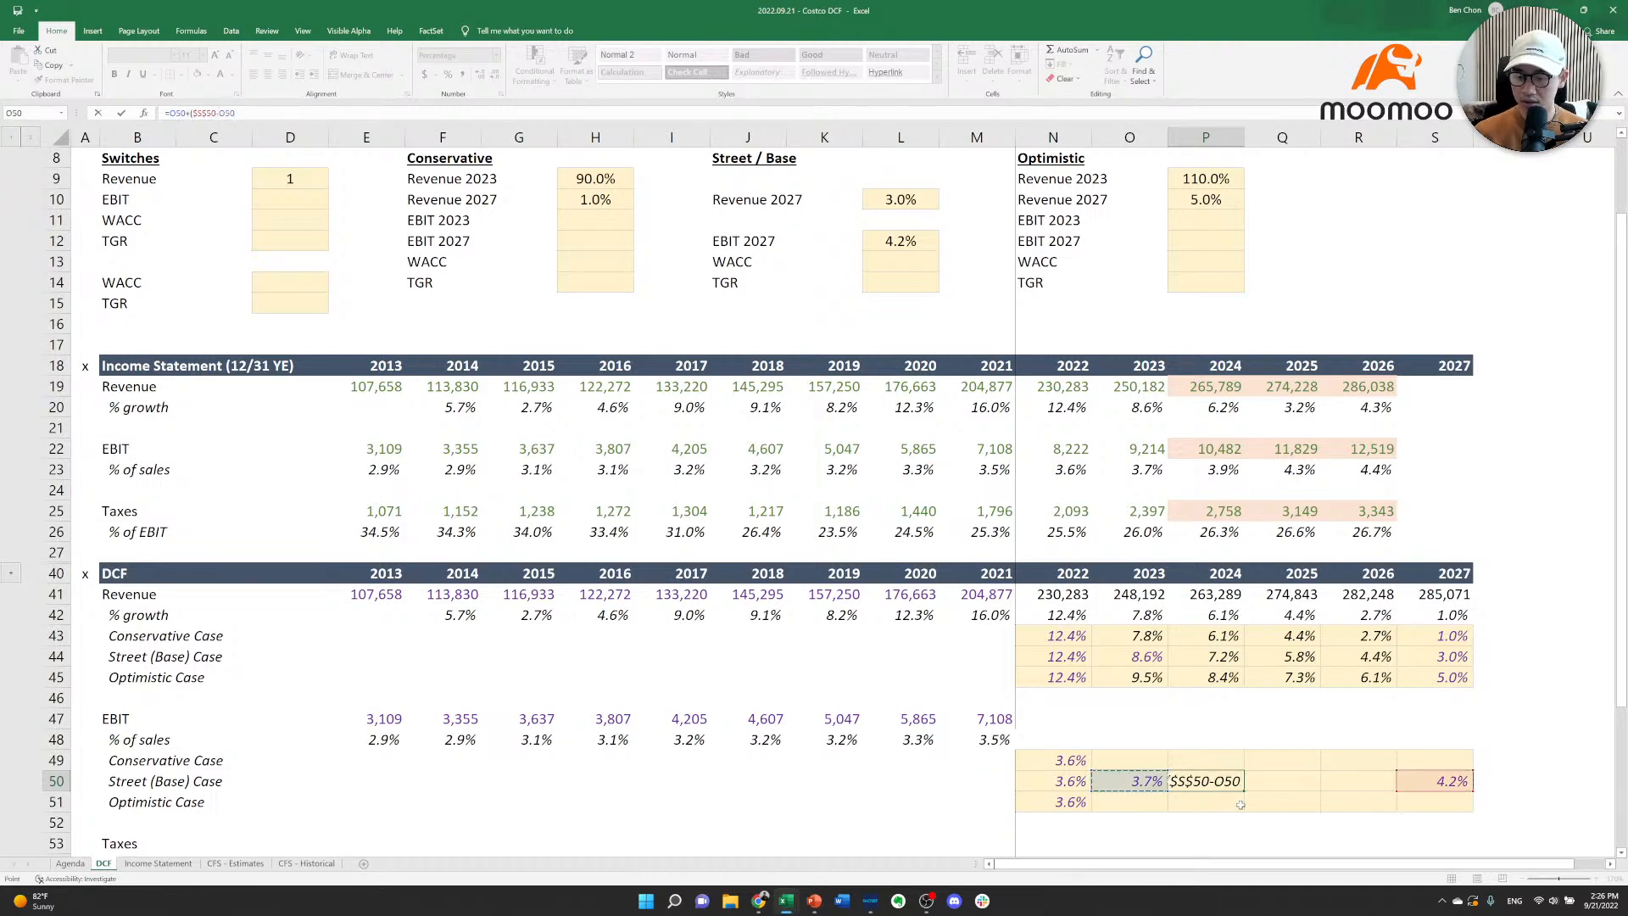
{"action": "key", "text": "F4"}
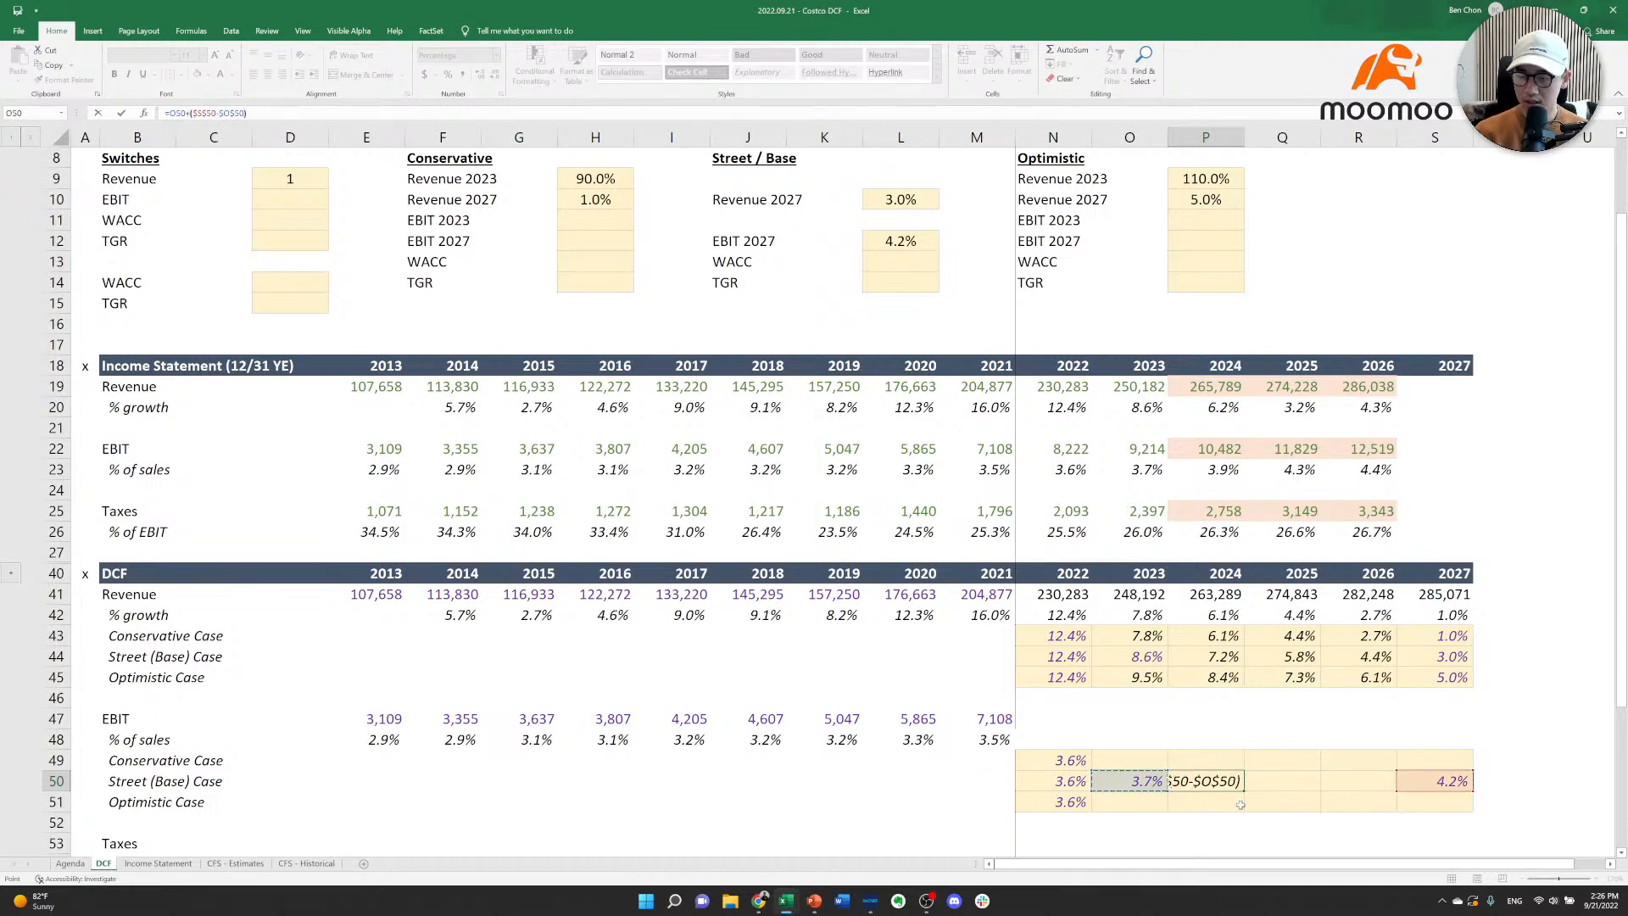
{"action": "type", "text": ")/("}
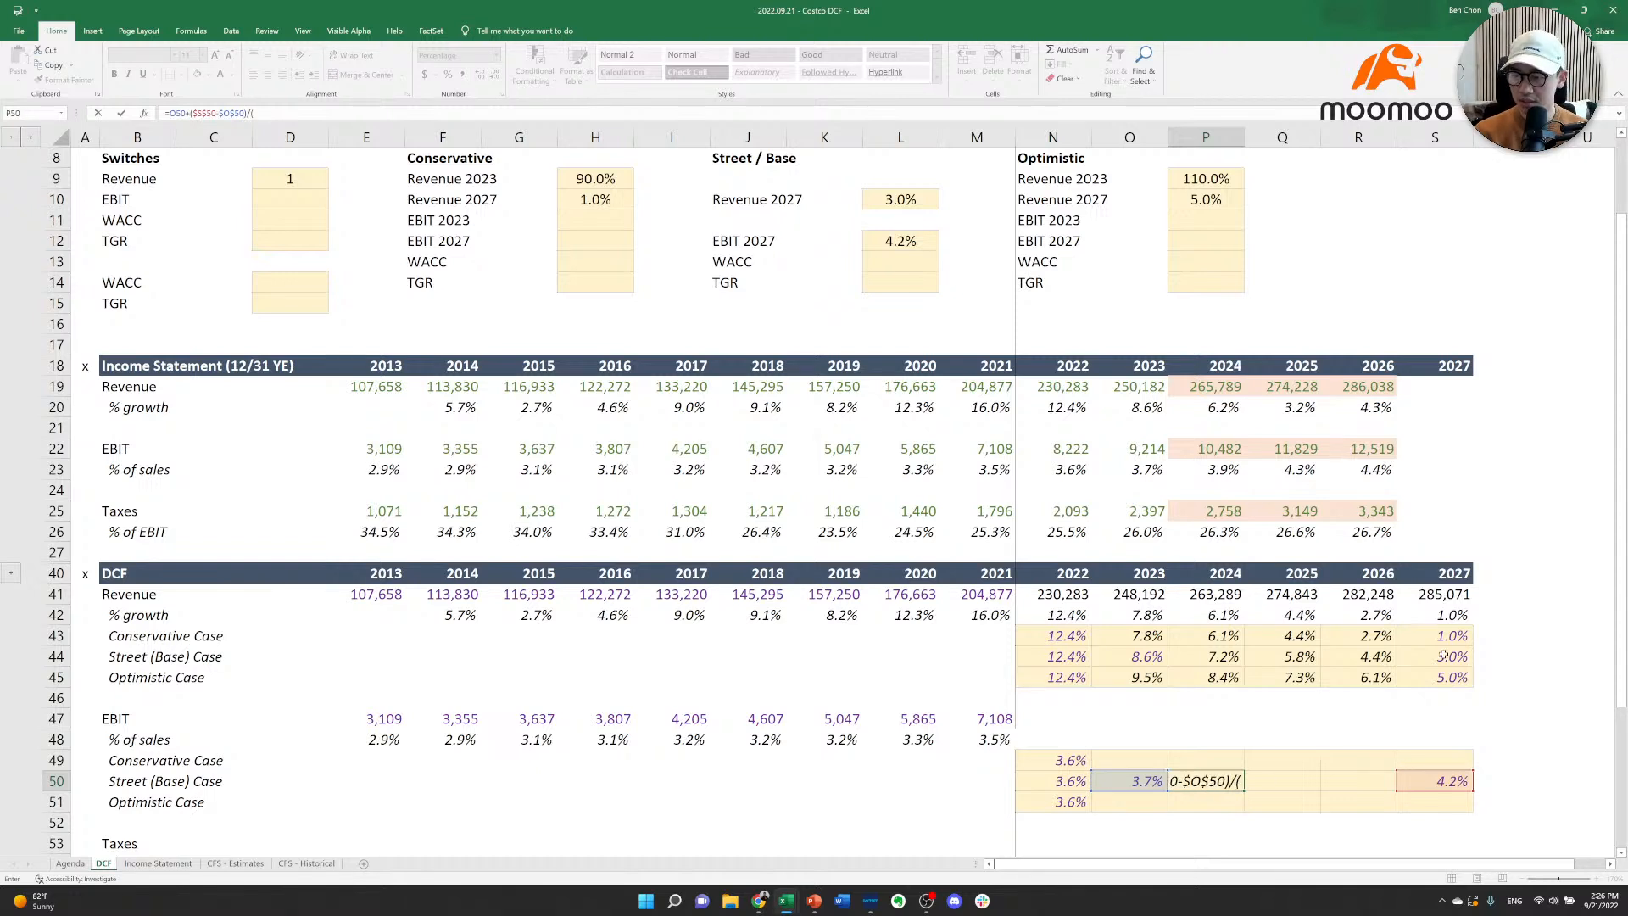
{"action": "left_click", "coordinate": [1431, 572]}
{"action": "key", "text": "F4"}
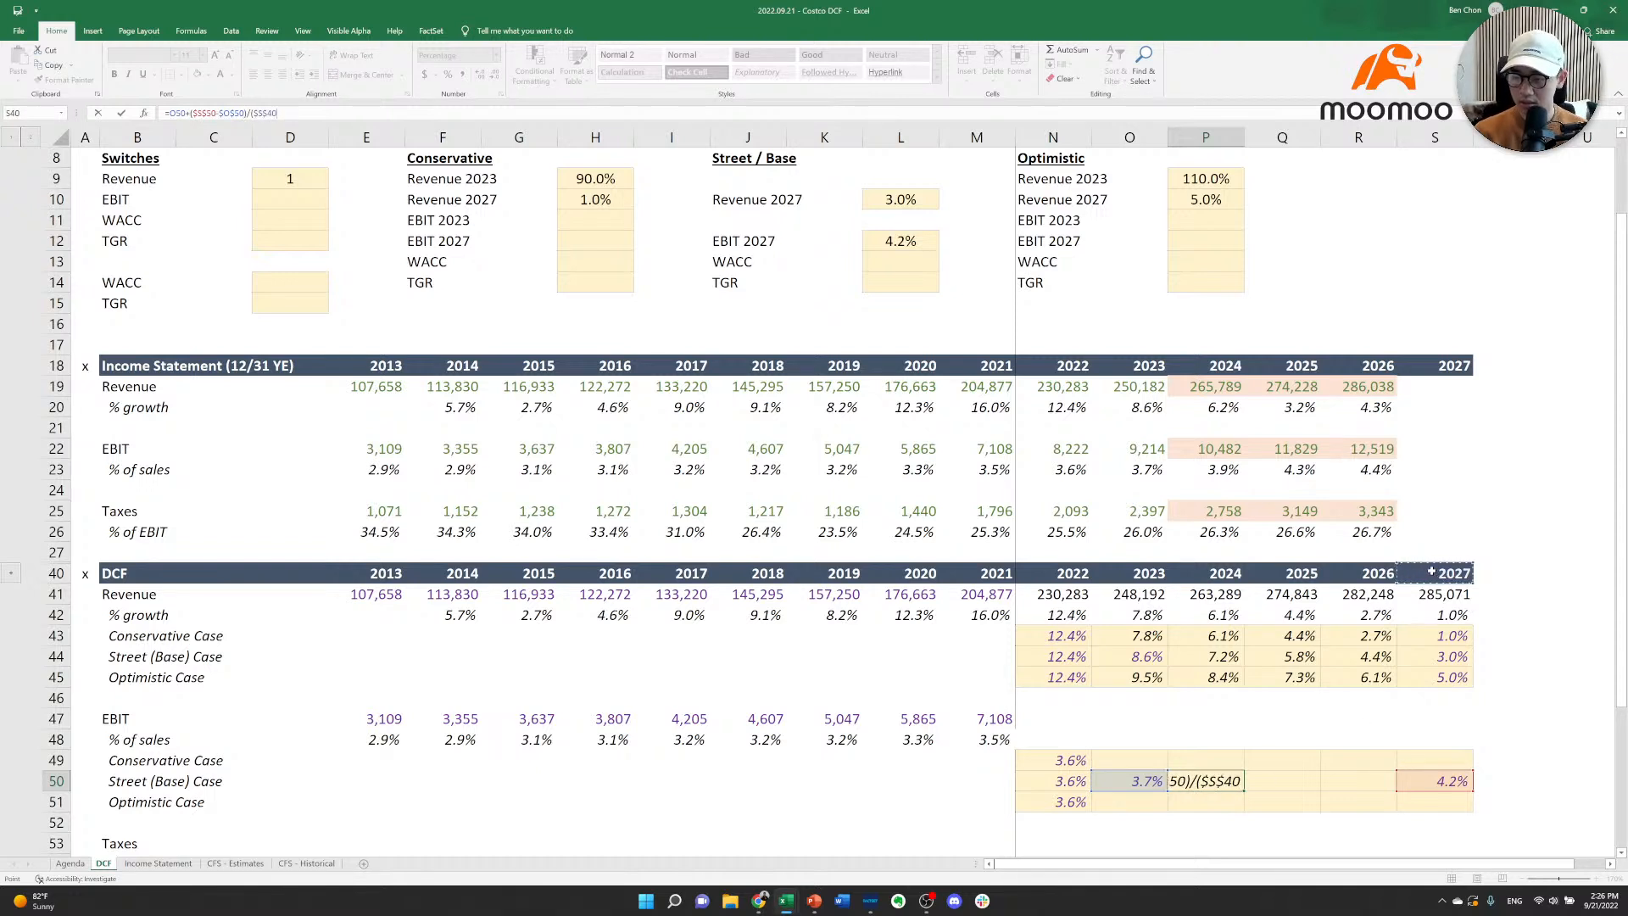
{"action": "type", "text": "-"}
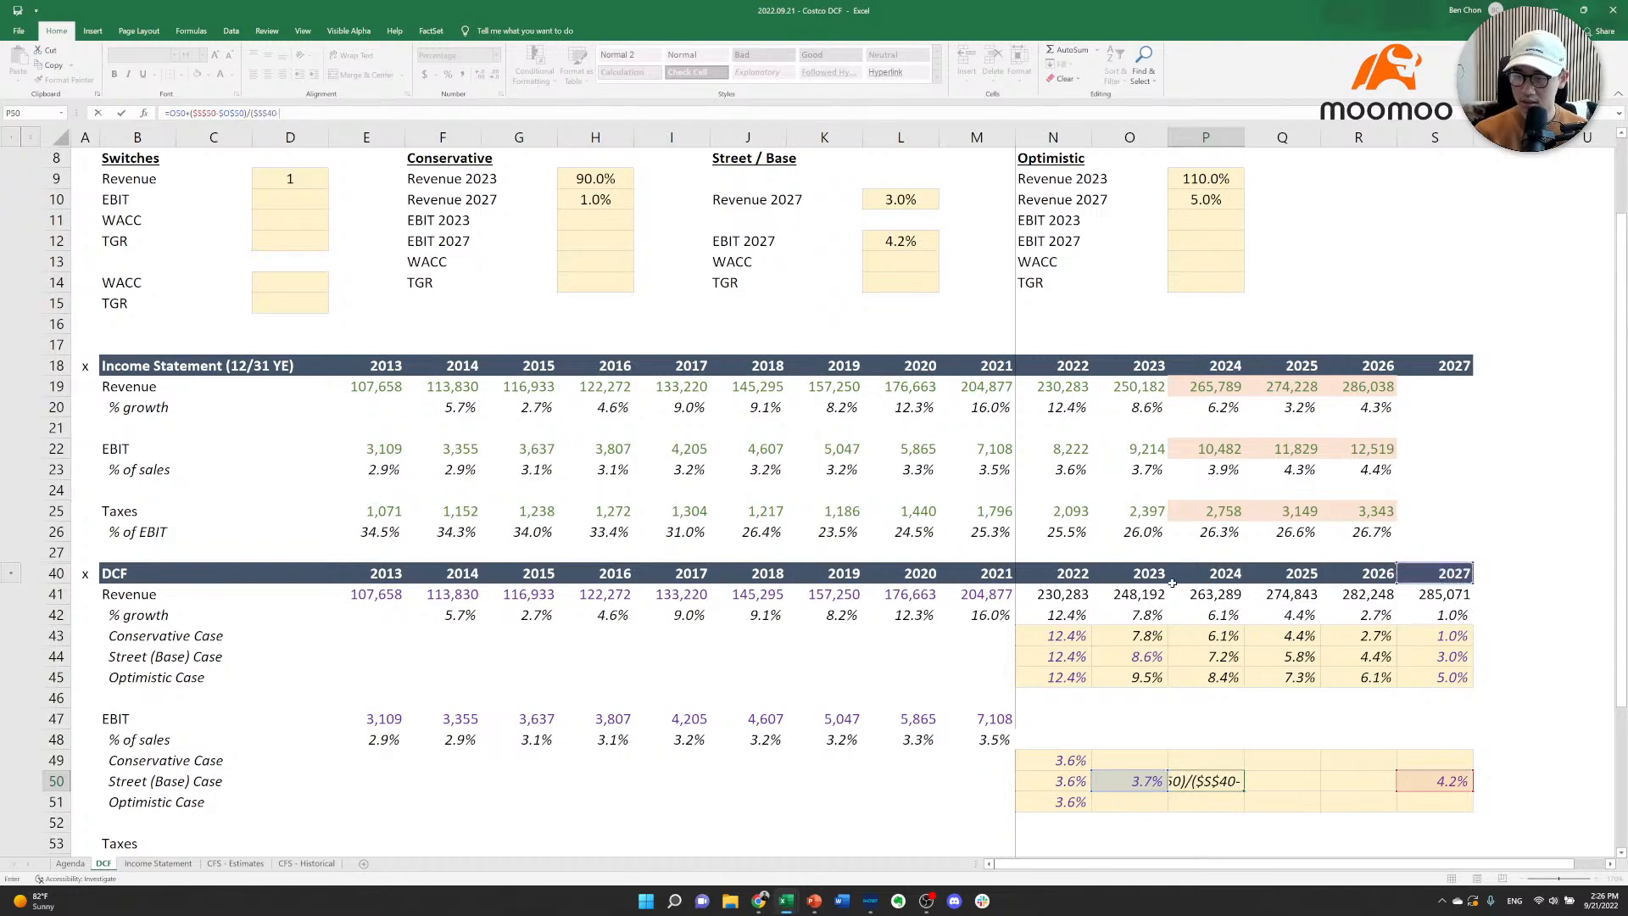
{"action": "left_click", "coordinate": [1130, 577]}
{"action": "key", "text": "F4"}
{"action": "type", "text": ")"}
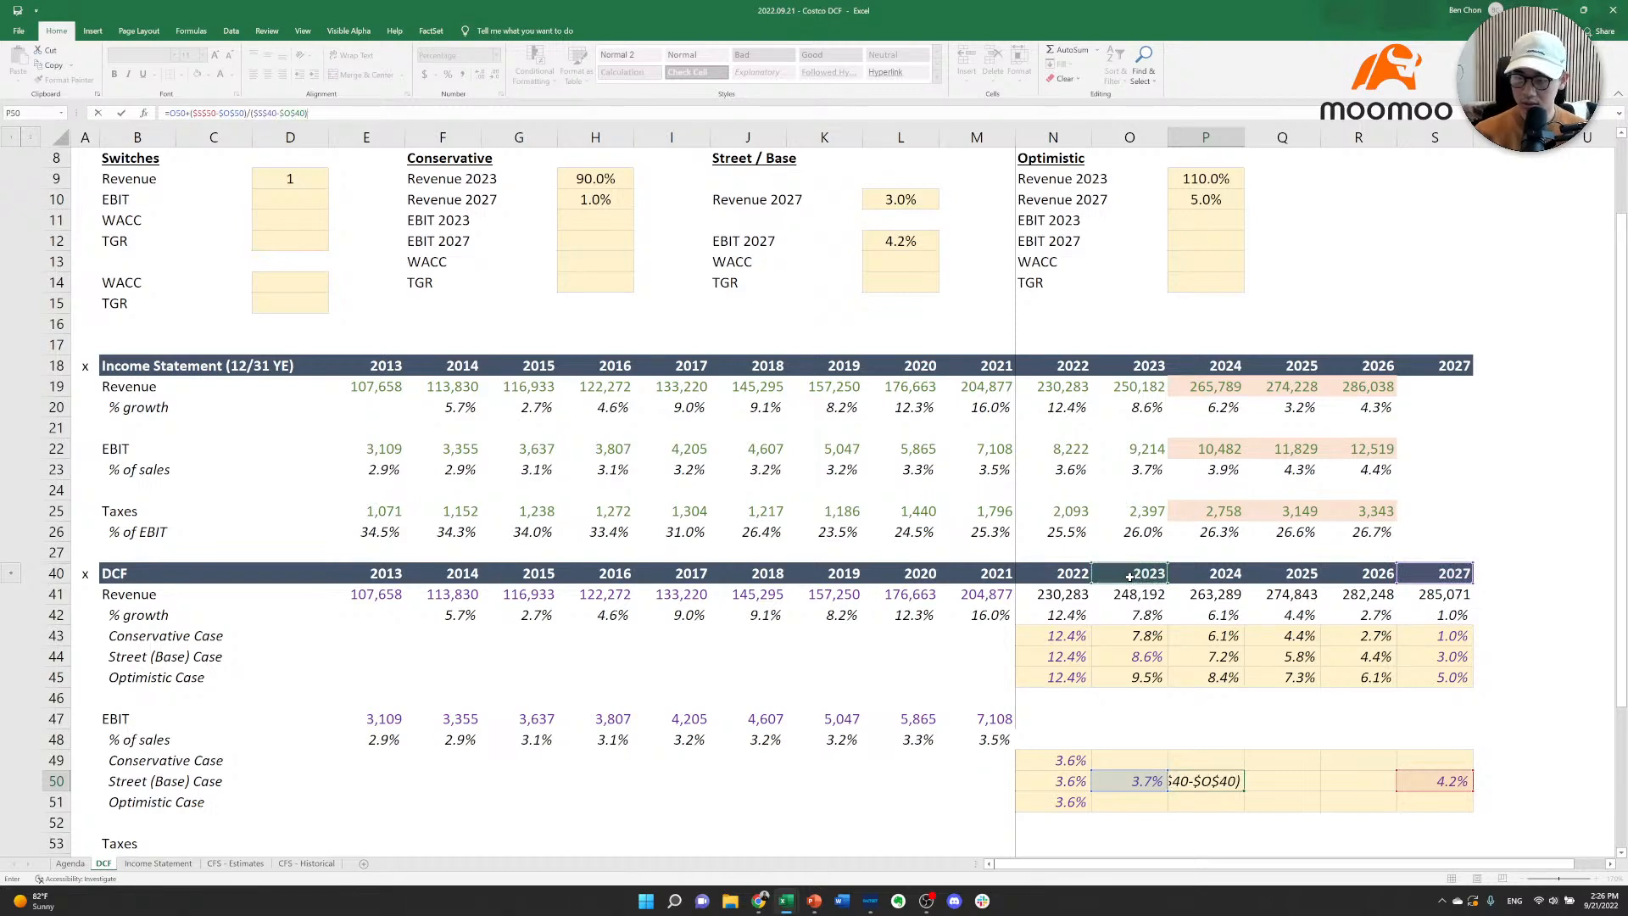
{"action": "key", "text": "ctrl+Return"}
Copy the Street (Base) Case interpolation formula from P50 across 2025 and 2026 in Q50:R50.
{"action": "key", "text": "ctrl+c"}
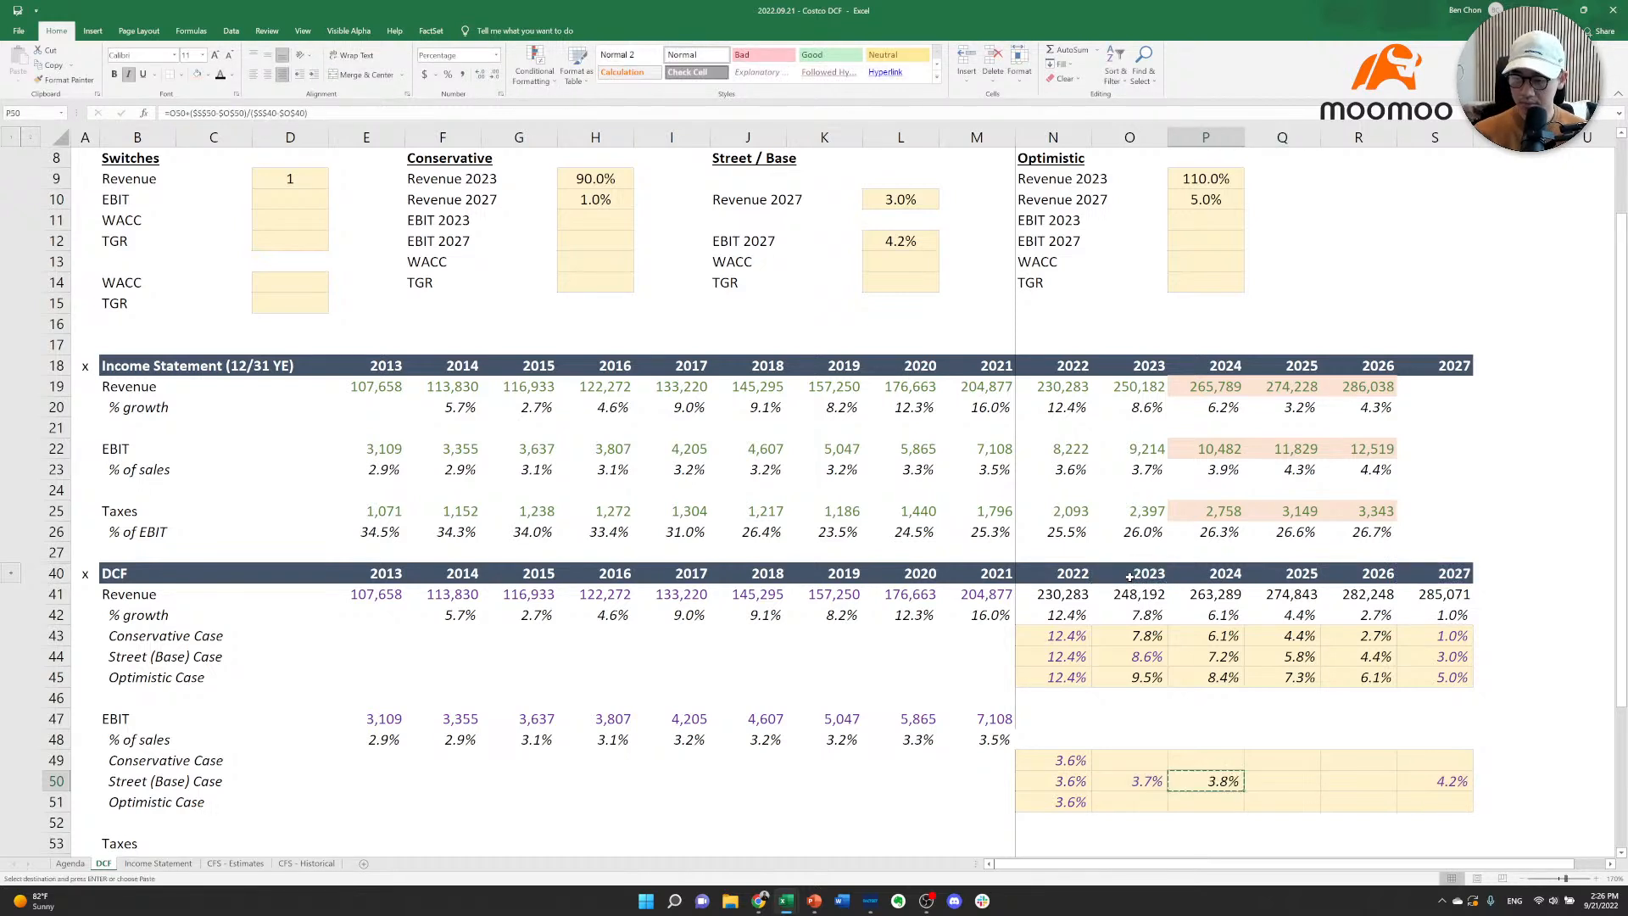
{"action": "key", "text": "shift+Right"}
{"action": "key", "text": "shift+Right"}
{"action": "key", "text": "ctrl+v"}
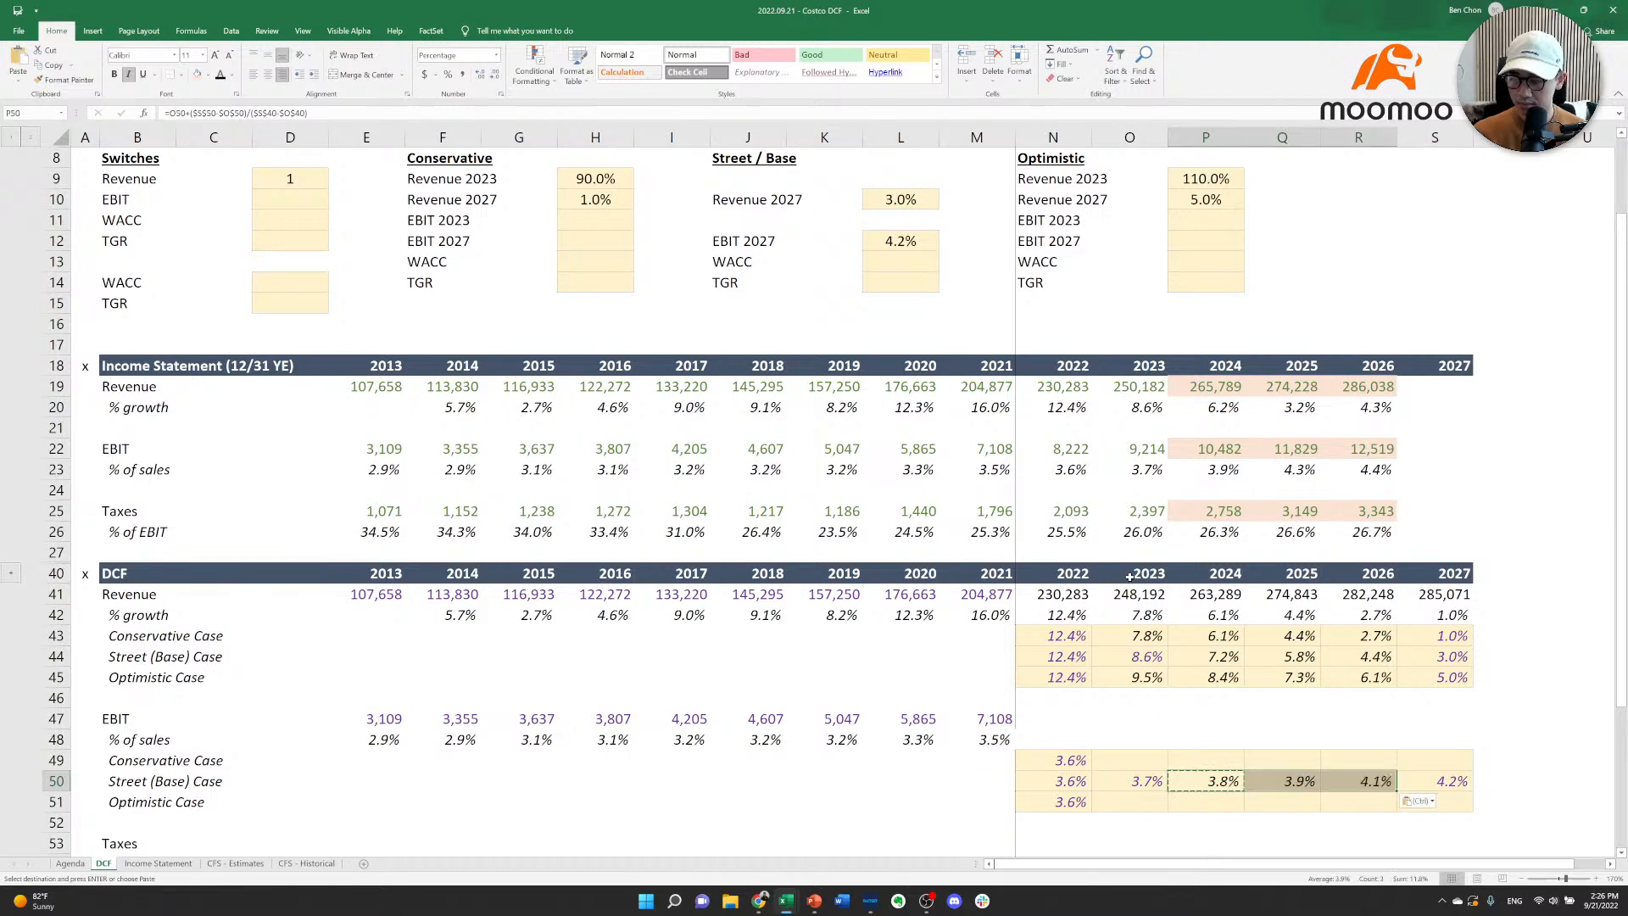
{"action": "key", "text": "Escape"}
{"action": "key", "text": "Up"}
{"action": "key", "text": "Left"}
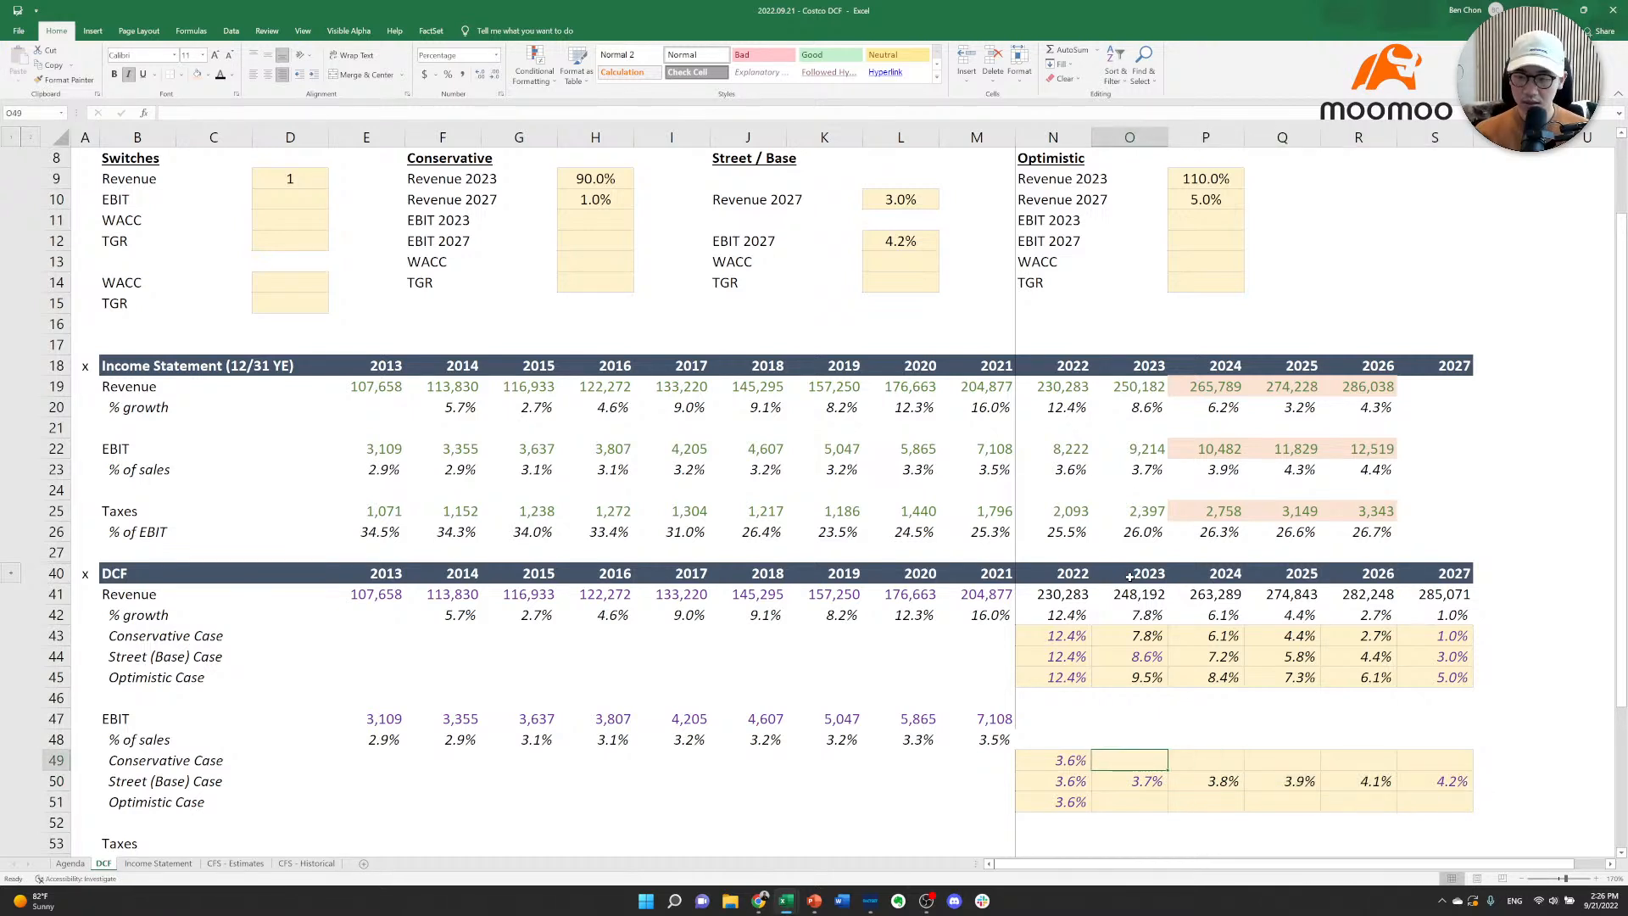
{"action": "key", "text": "Down"}
{"action": "key", "text": "shift+space"}
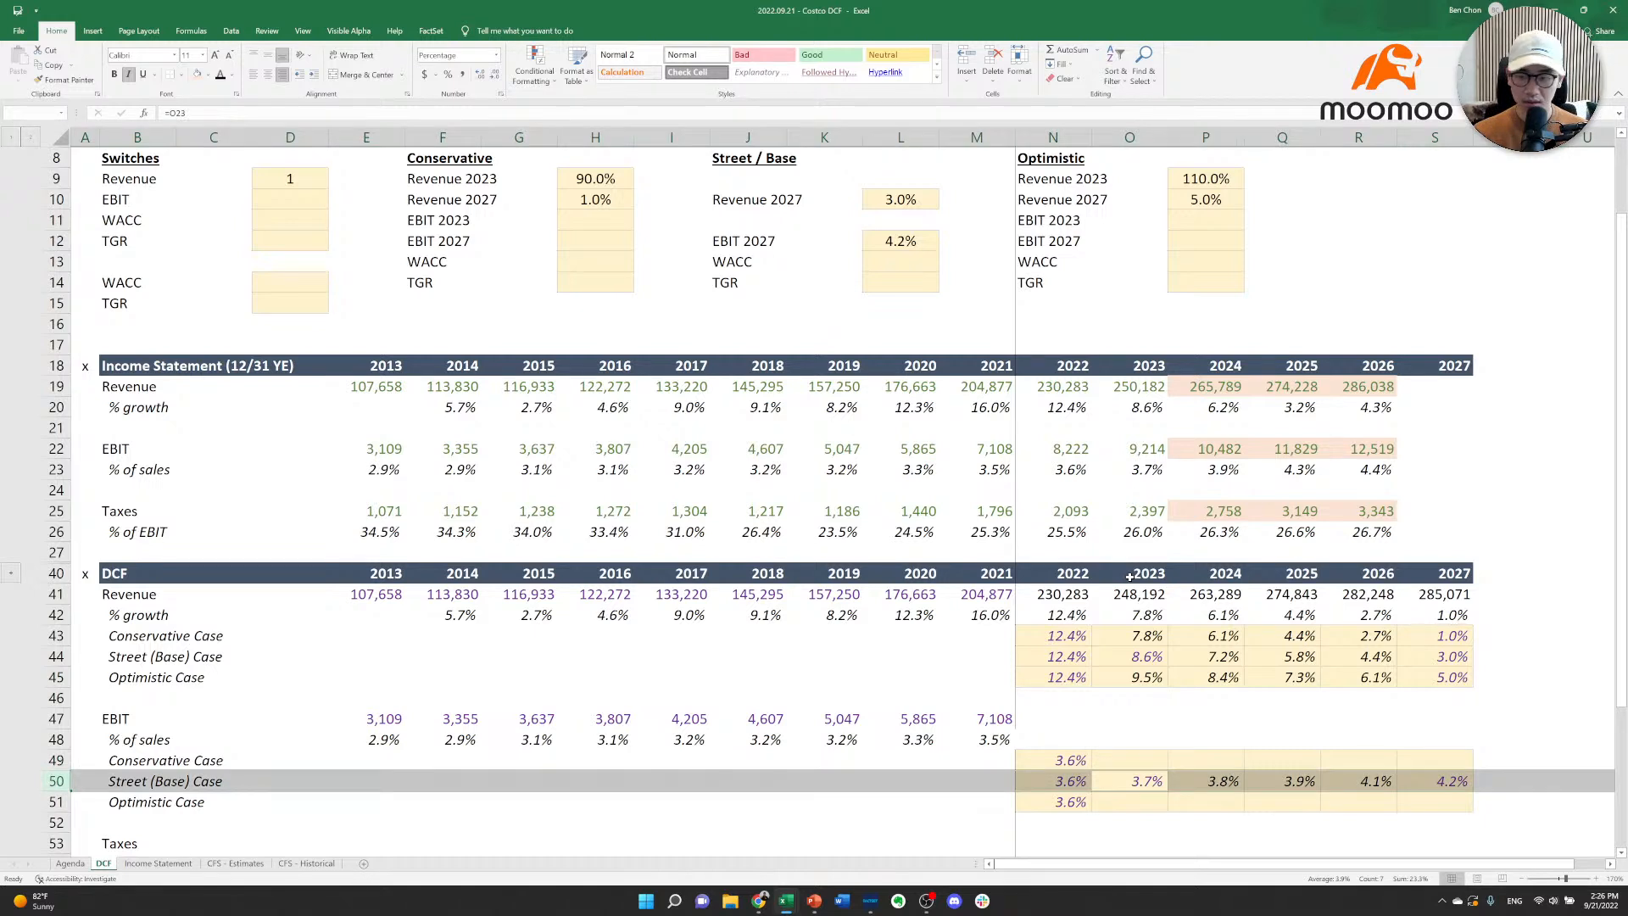
{"action": "key", "text": "Up"}
{"action": "key", "text": "Down"}
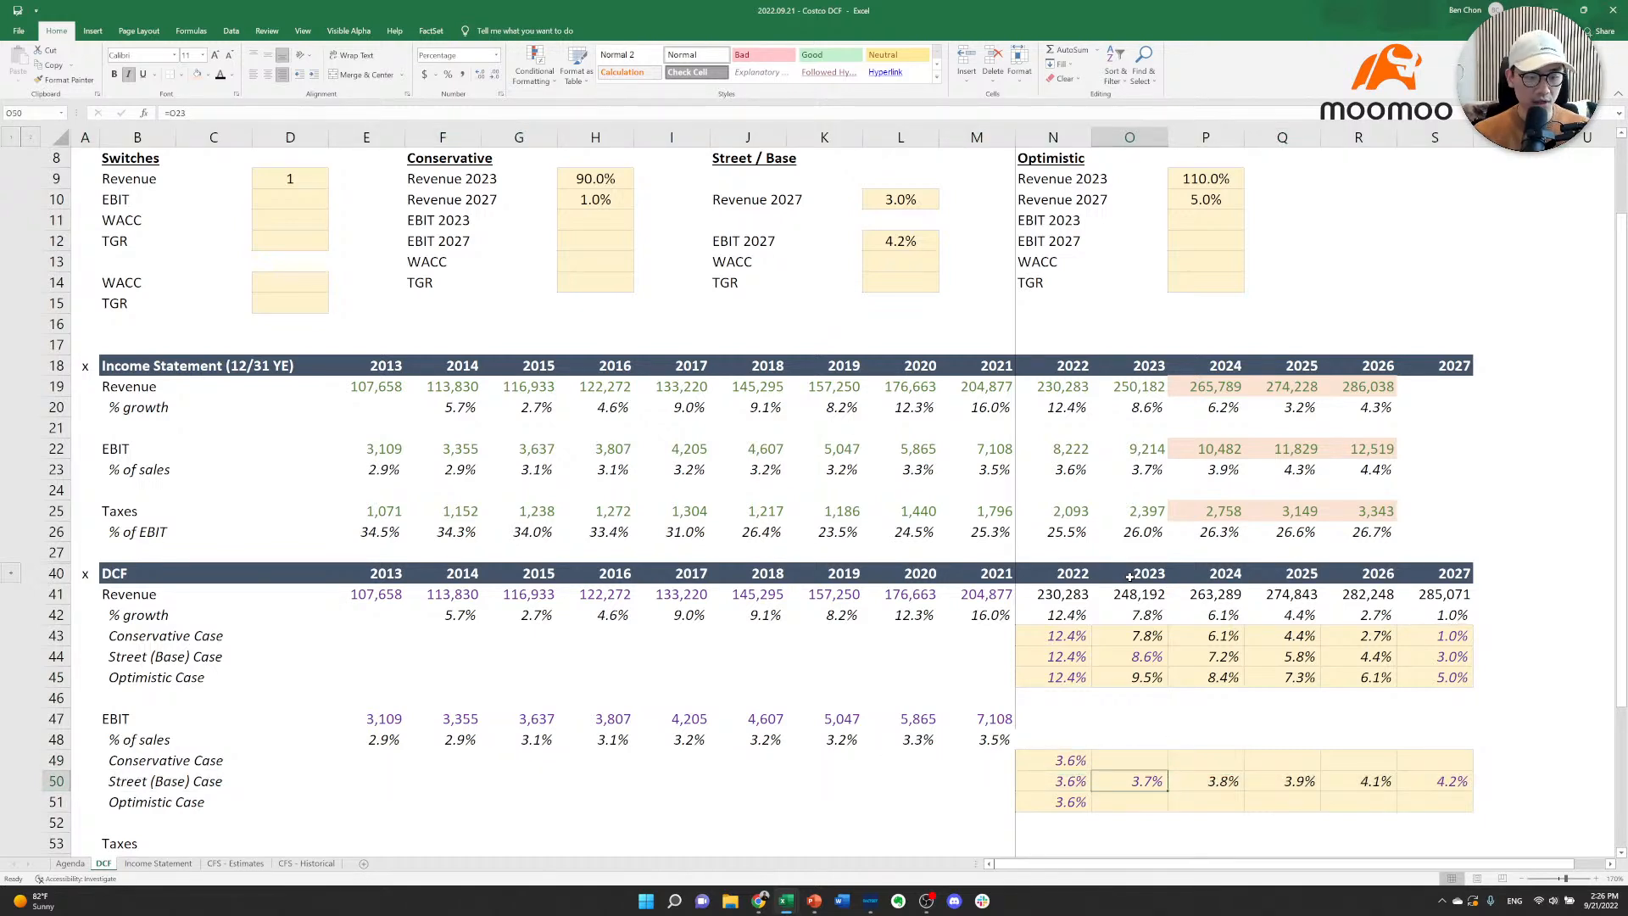
{"action": "key", "text": "Up"}
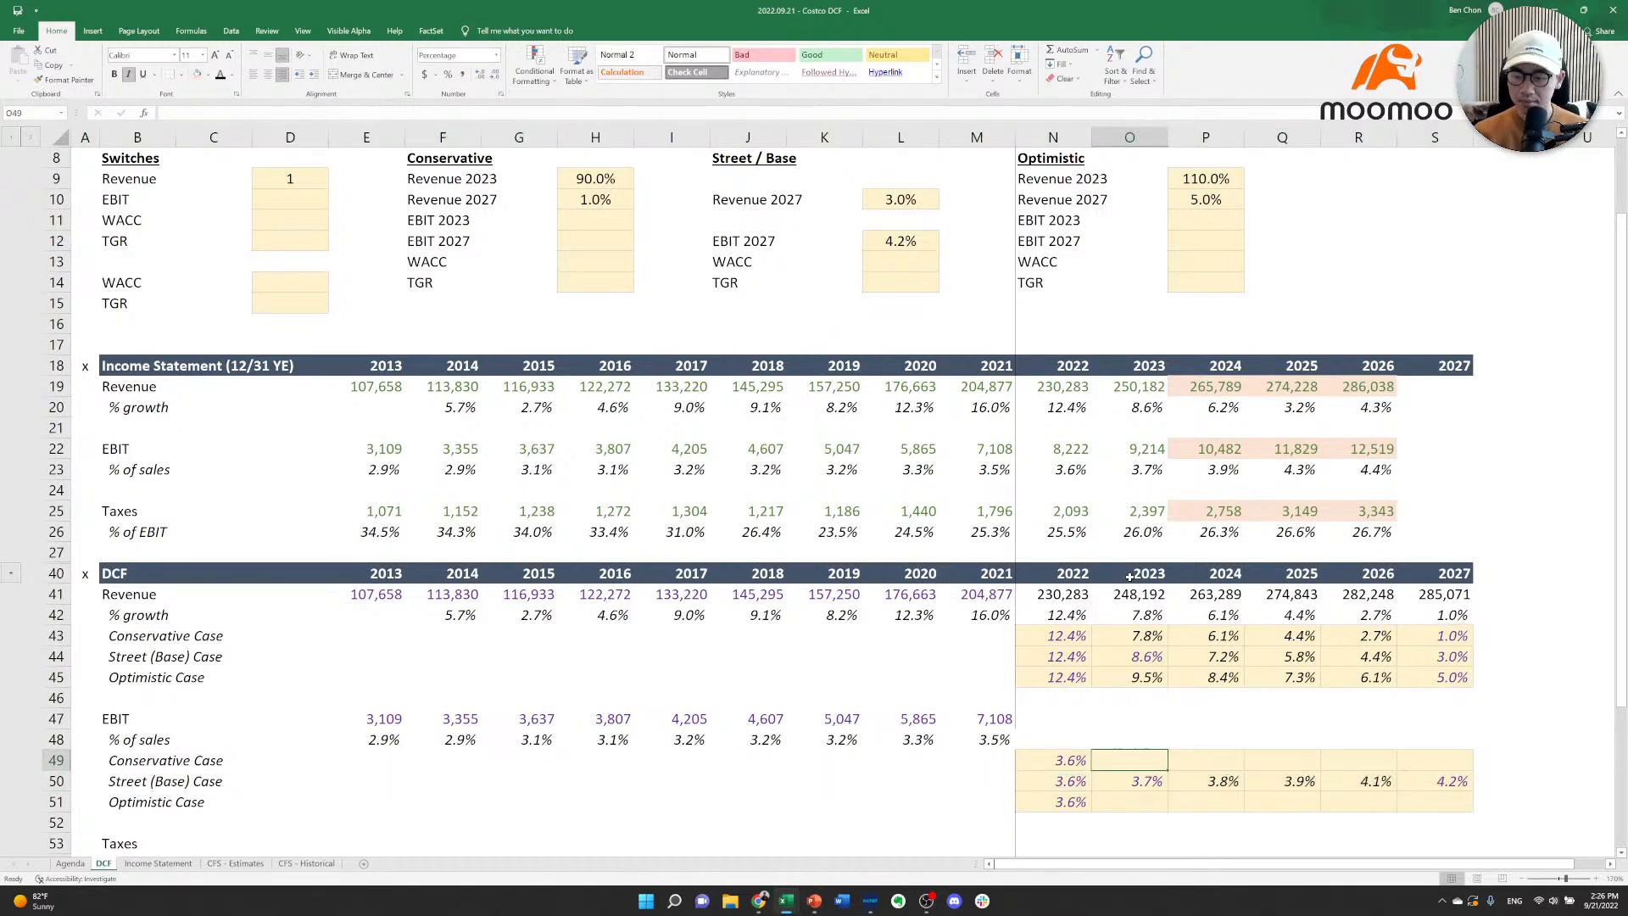
{"action": "type", "text": "="}
{"action": "key", "text": "Escape"}
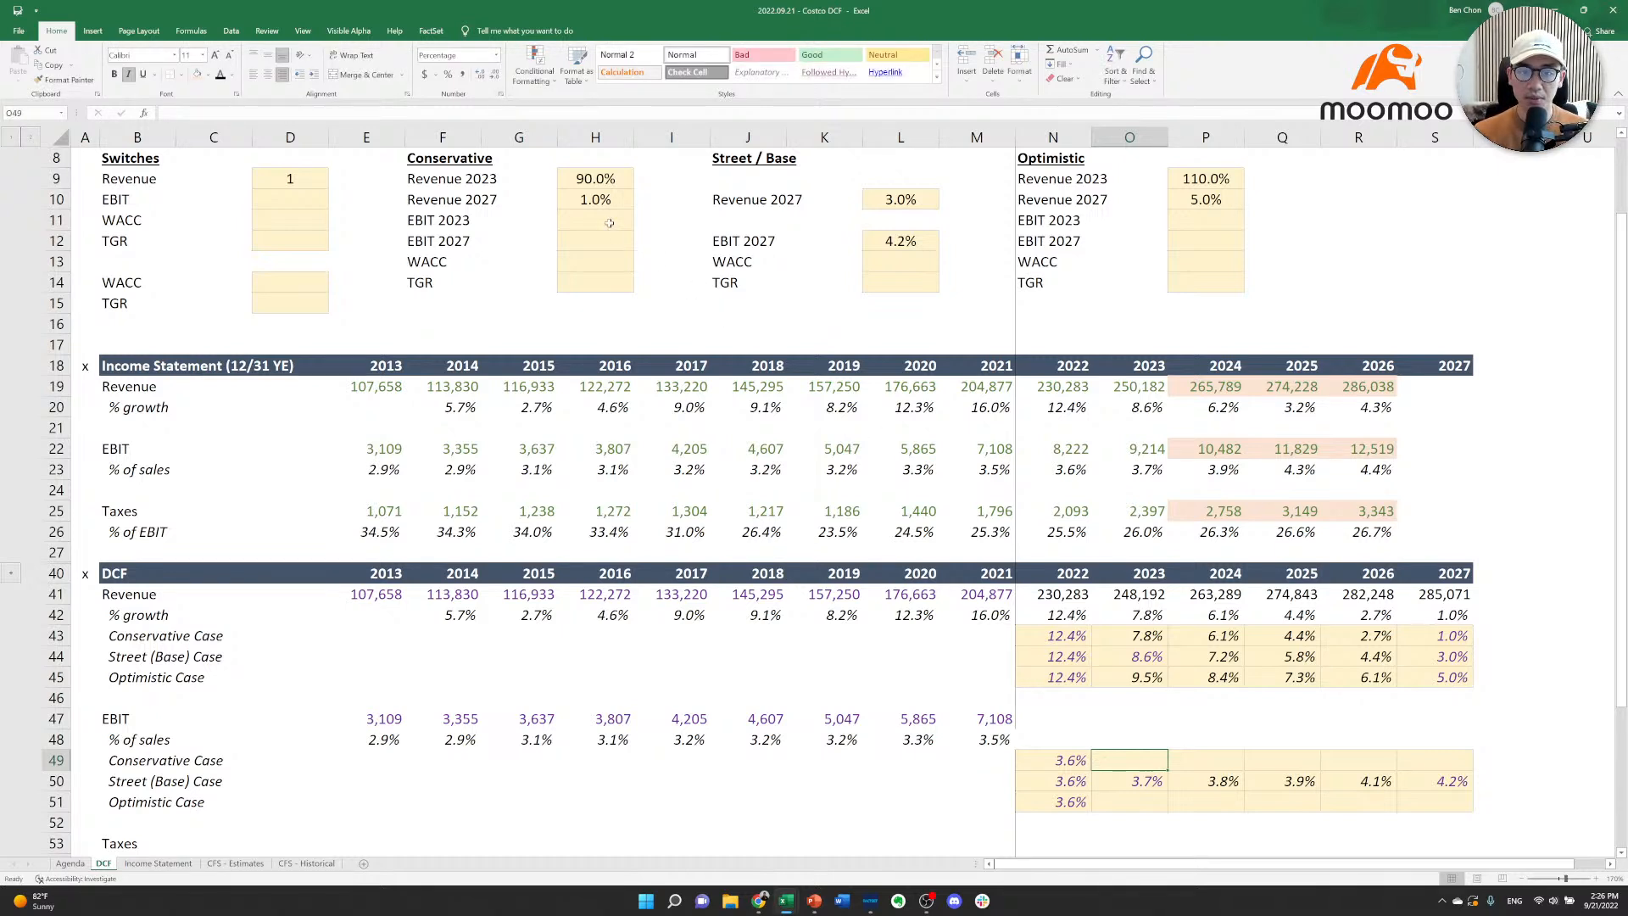
Set the EBIT 2023 assumptions to 90% for Conservative in H11 and 110% for Optimistic in P11.
{"action": "left_click", "coordinate": [608, 220]}
{"action": "type", "text": "90"}
{"action": "key", "text": "Return"}
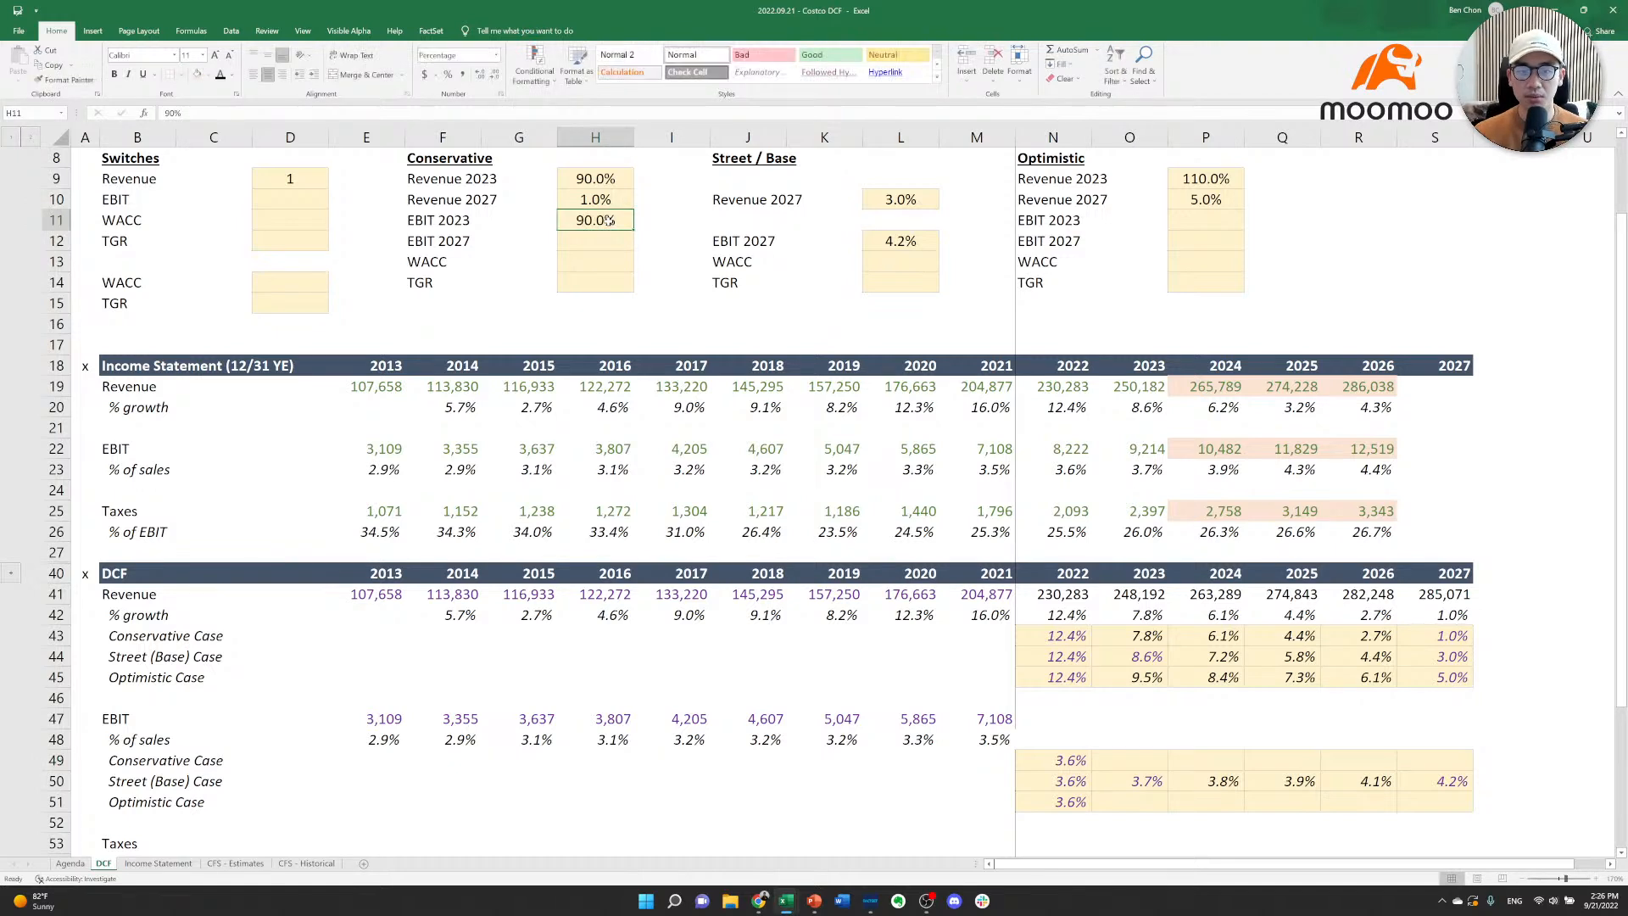
{"action": "key", "text": "Right"}
{"action": "key", "text": "Right"}
{"action": "key", "text": "Right"}
{"action": "key", "text": "Right"}
{"action": "key", "text": "Right"}
{"action": "key", "text": "Right"}
{"action": "key", "text": "Right"}
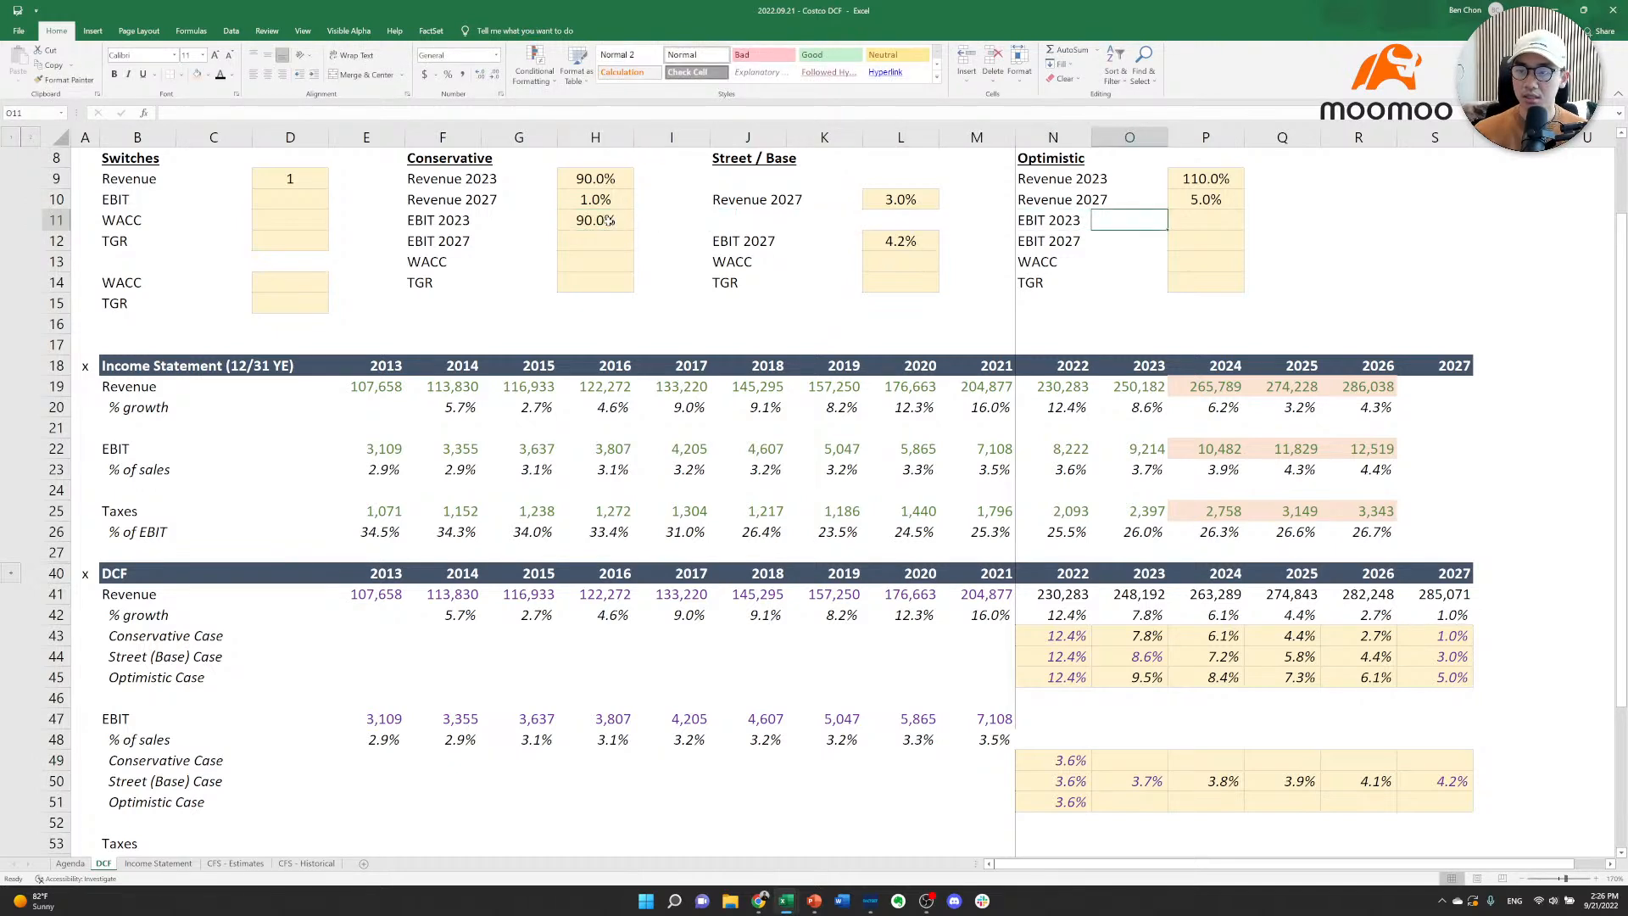
{"action": "key", "text": "Right"}
{"action": "type", "text": "110"}
{"action": "key", "text": "Return"}
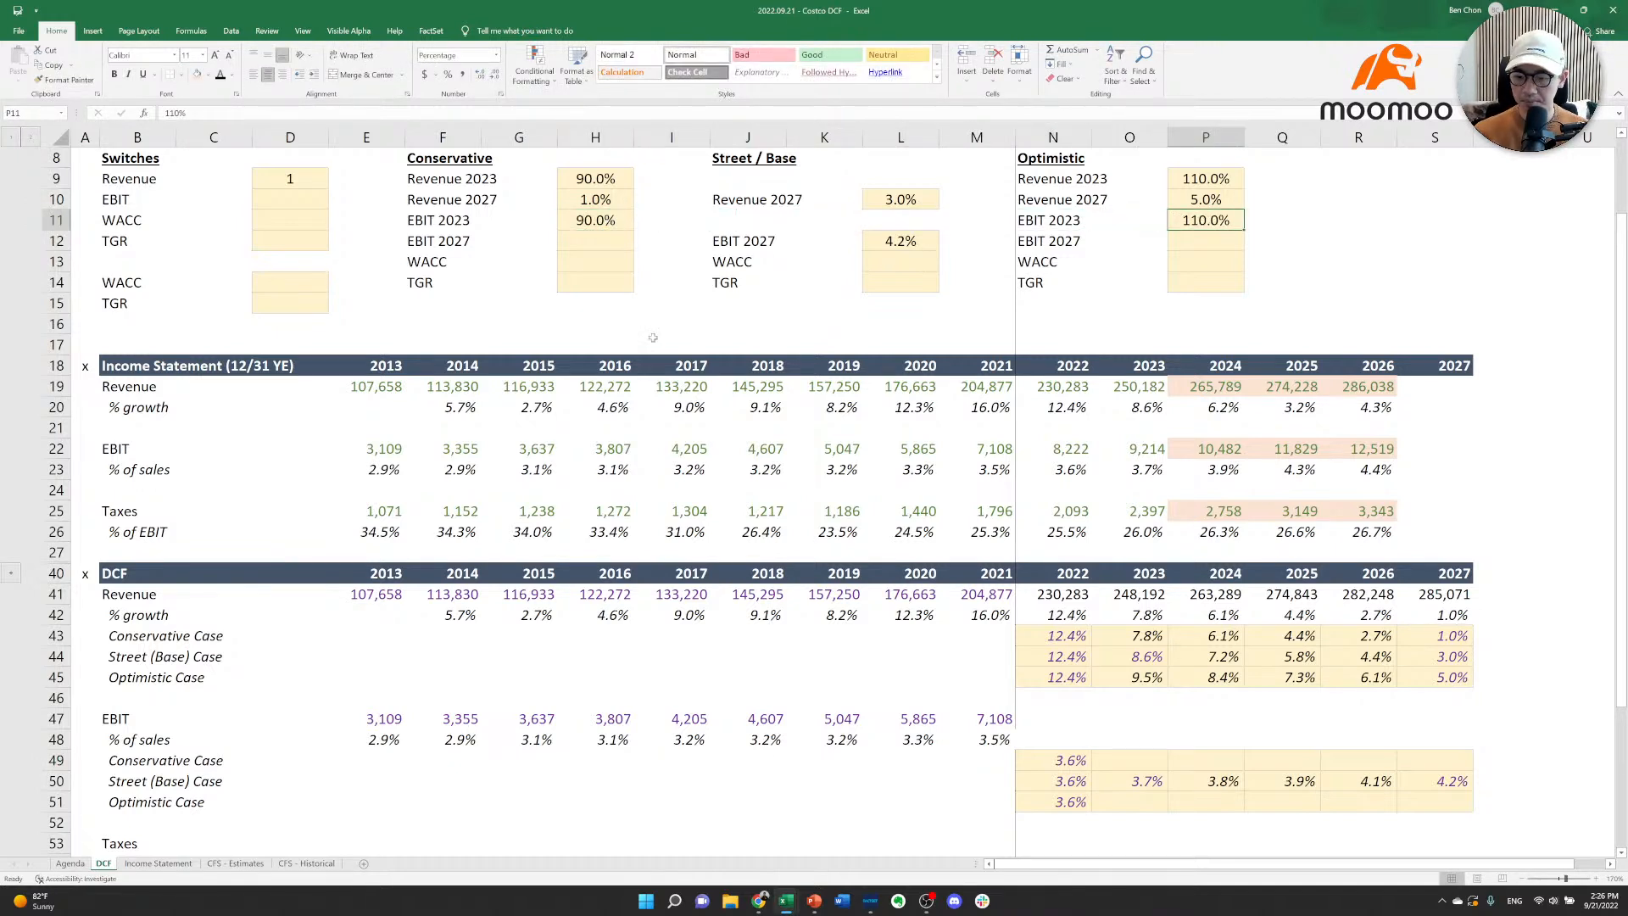
Calculate the 2023 Conservative Case EBIT % of sales in O49 from the Street case and Conservative factor with =O50*H11.
{"action": "left_click", "coordinate": [1109, 763]}
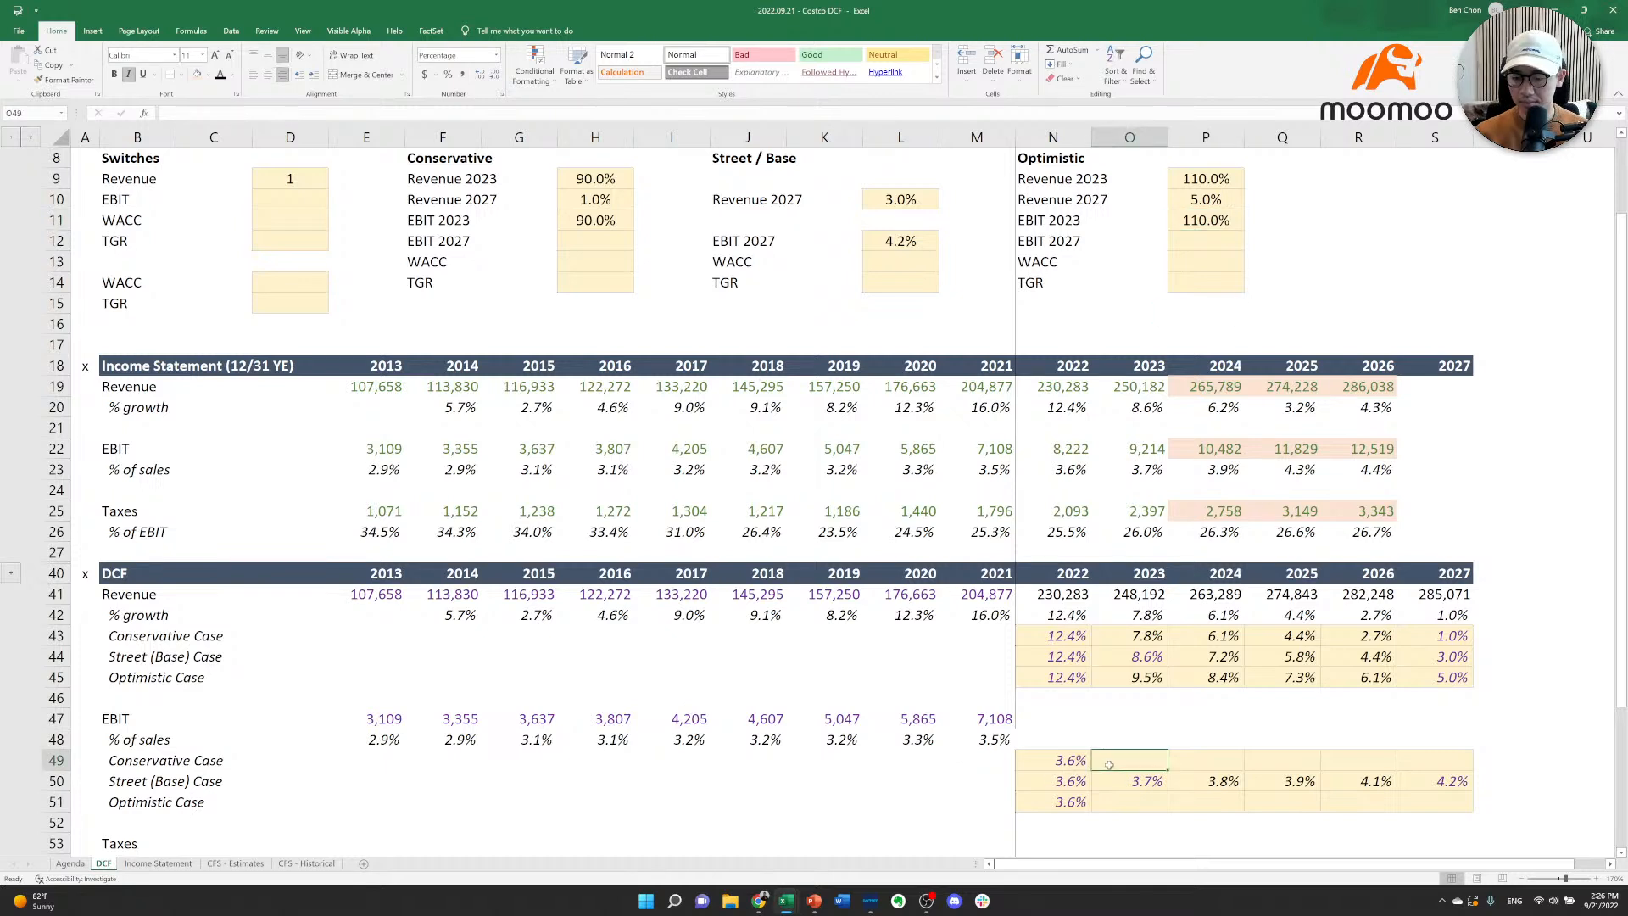
{"action": "type", "text": "="}
{"action": "key", "text": "Down"}
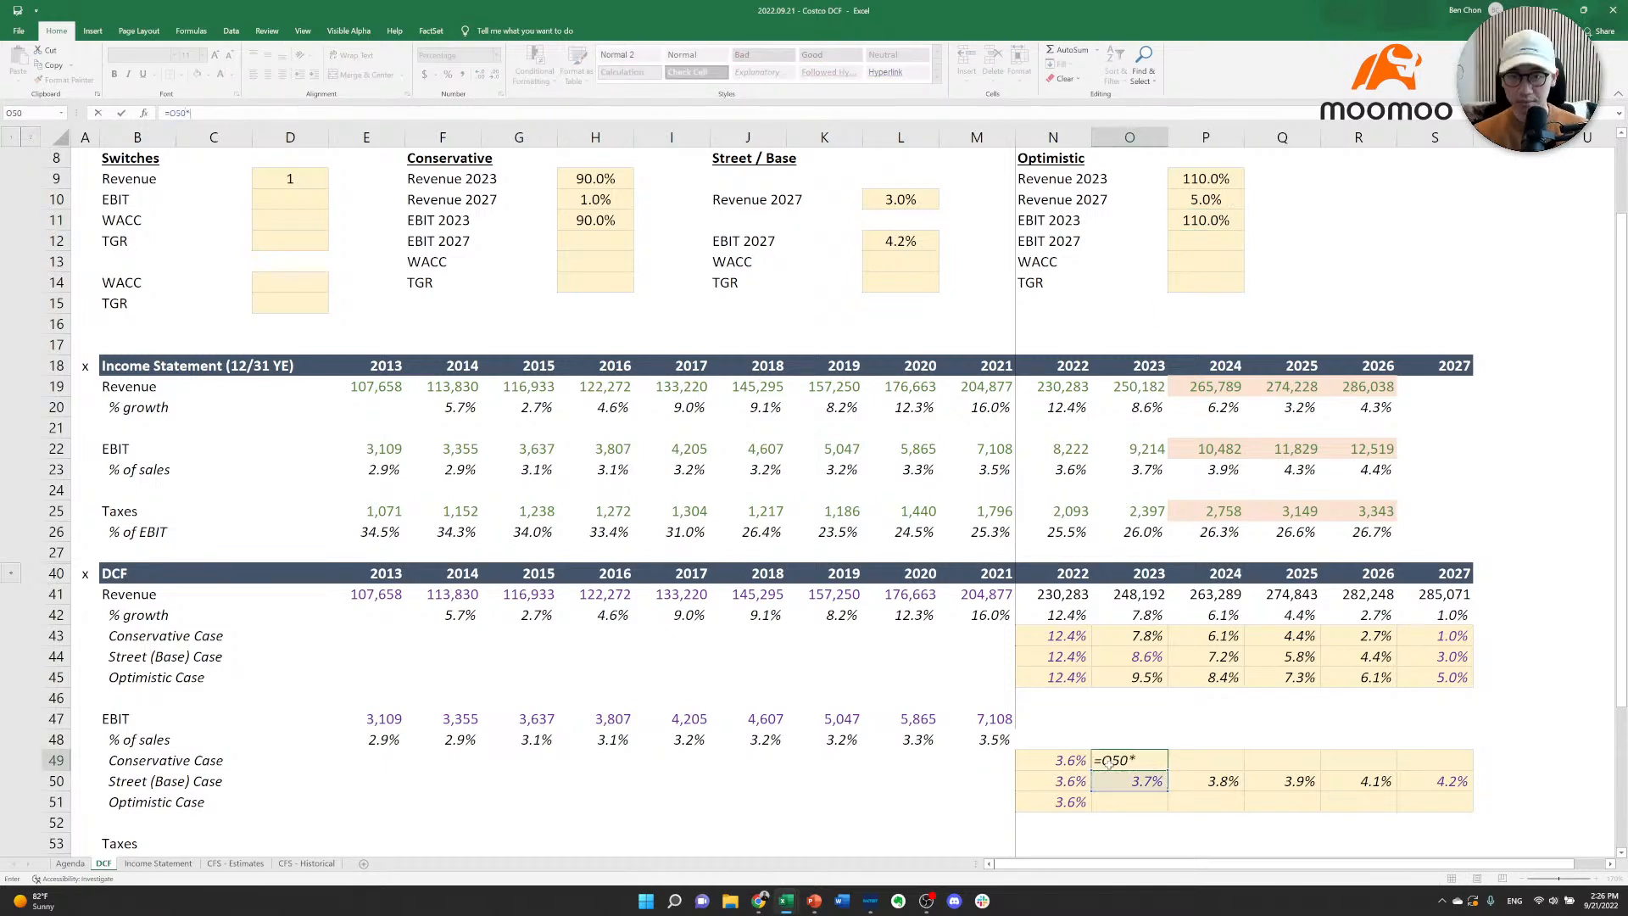
{"action": "left_click", "coordinate": [605, 221]}
{"action": "key", "text": "Return"}
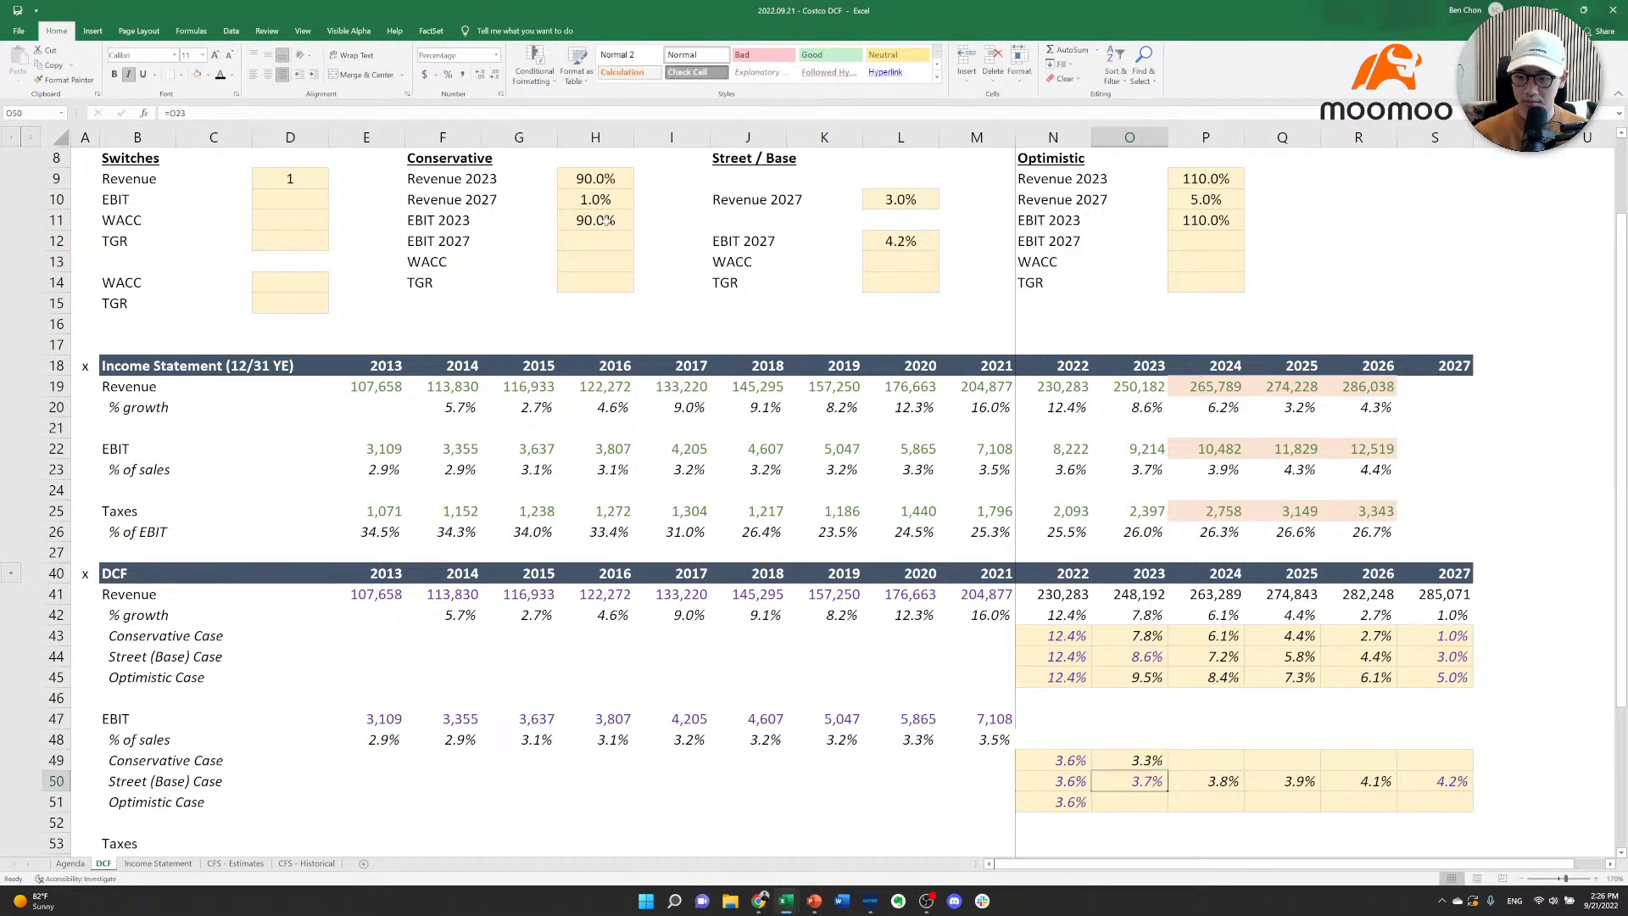
Calculate the 2023 Optimistic Case EBIT % of sales in O51 from the Street case and Optimistic factor with =O50*P11.
{"action": "key", "text": "Down"}
{"action": "type", "text": "="}
{"action": "key", "text": "Up"}
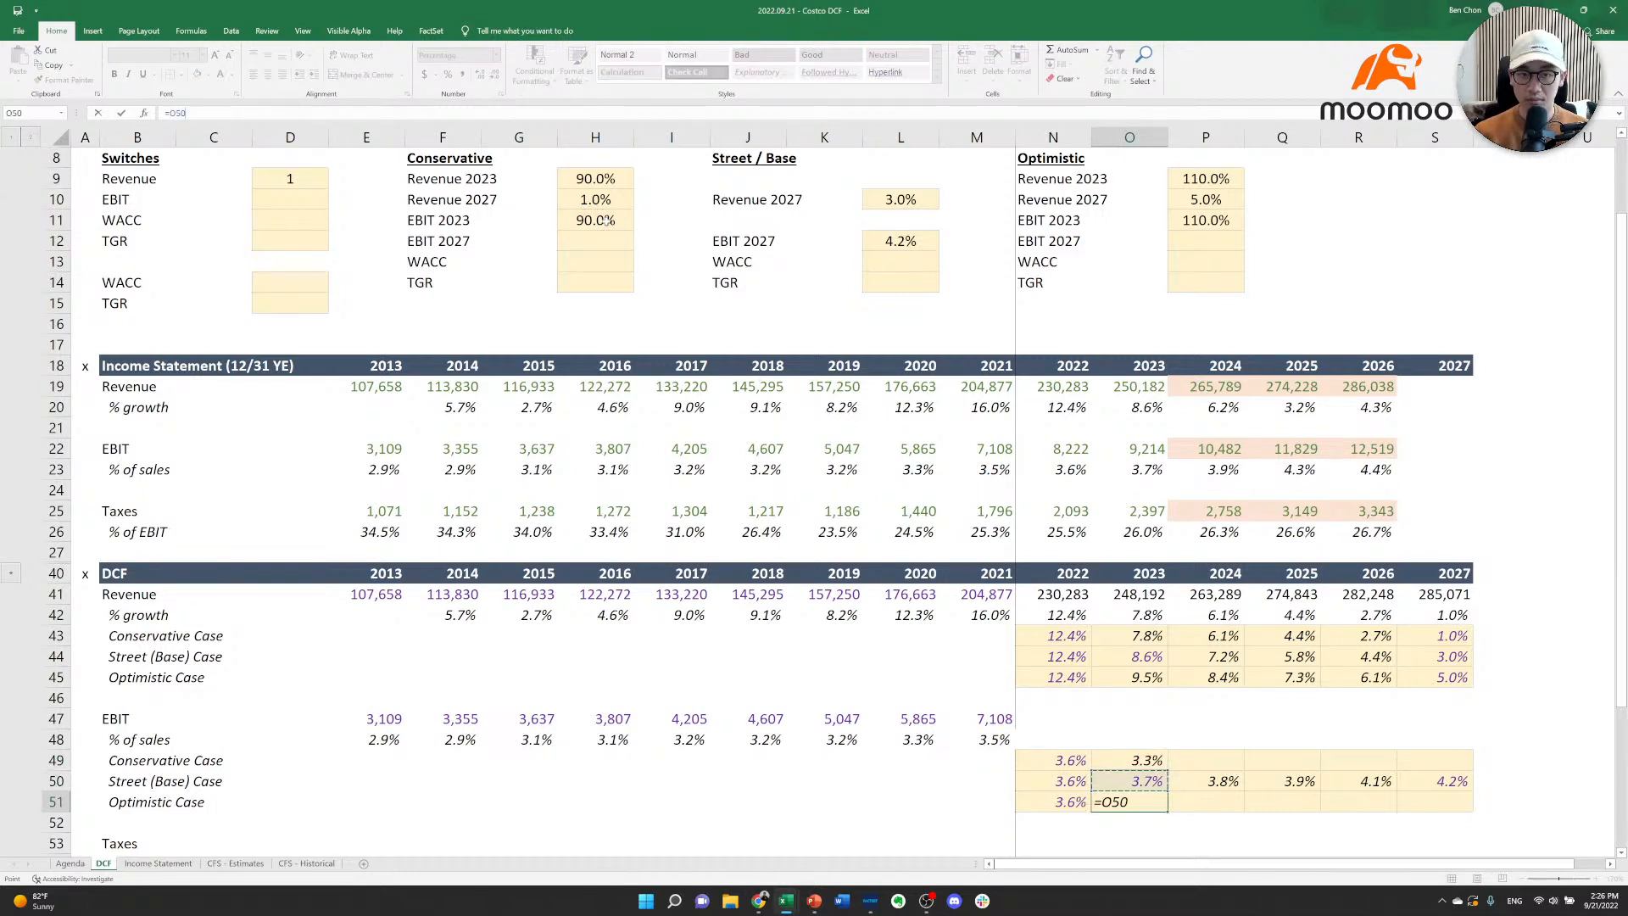
{"action": "type", "text": "*"}
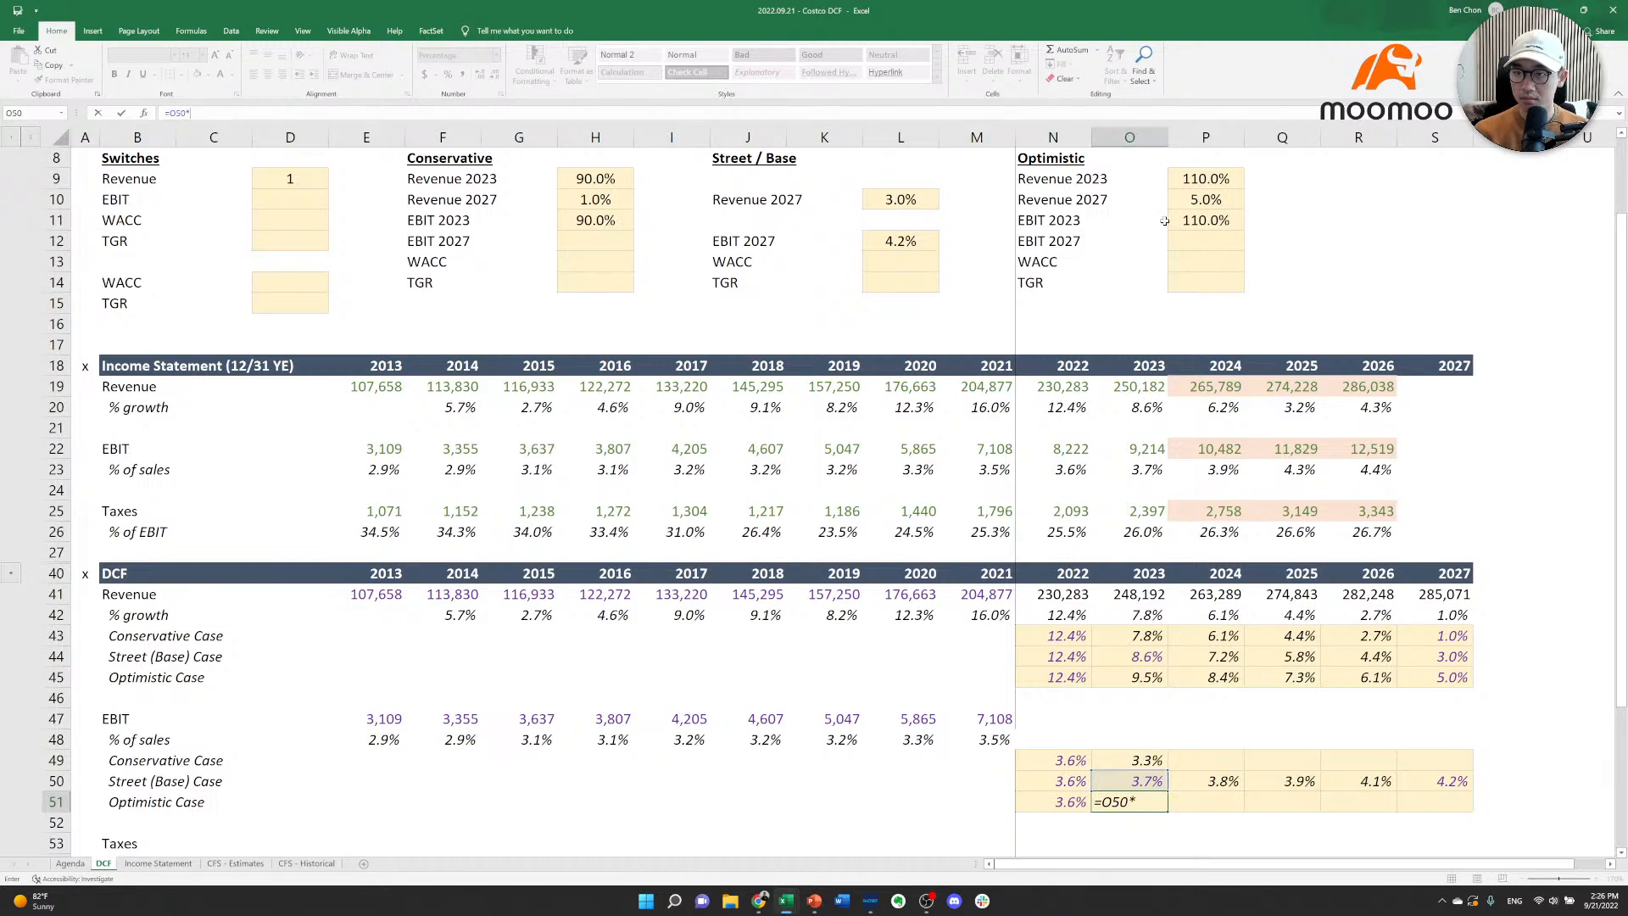
{"action": "left_click", "coordinate": [1203, 239]}
{"action": "left_click", "coordinate": [1204, 220]}
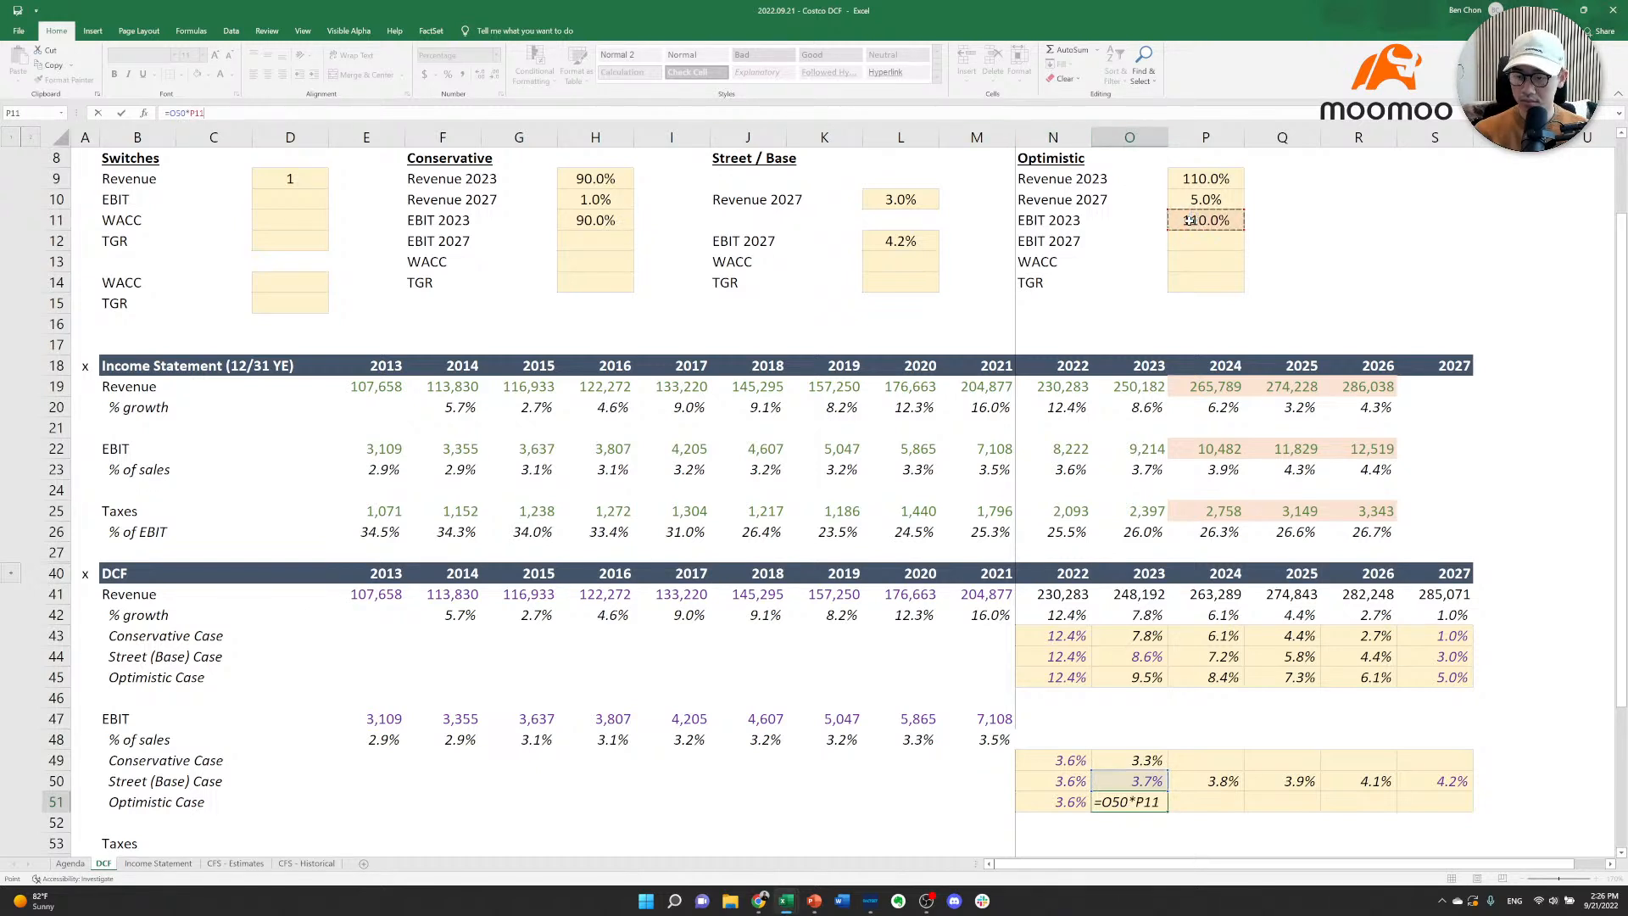
{"action": "key", "text": "ctrl+Return"}
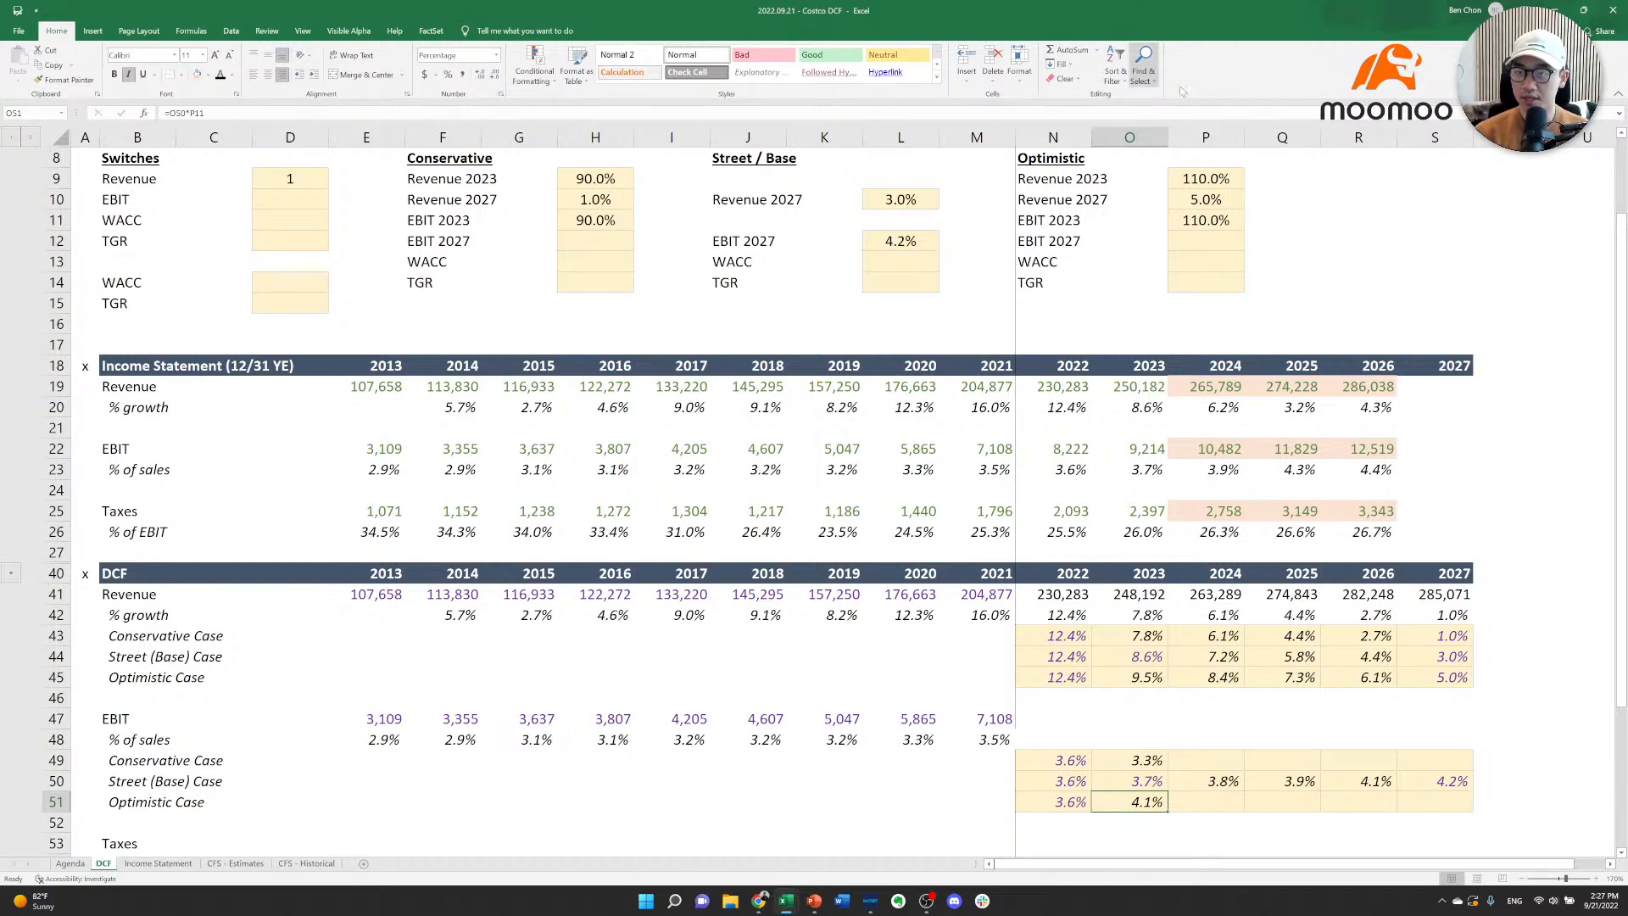
Change the EBIT 2023 assumptions to 105% for Optimistic in P11 and 95% for Conservative in H11.
{"action": "left_click", "coordinate": [1204, 222]}
{"action": "type", "text": "105"}
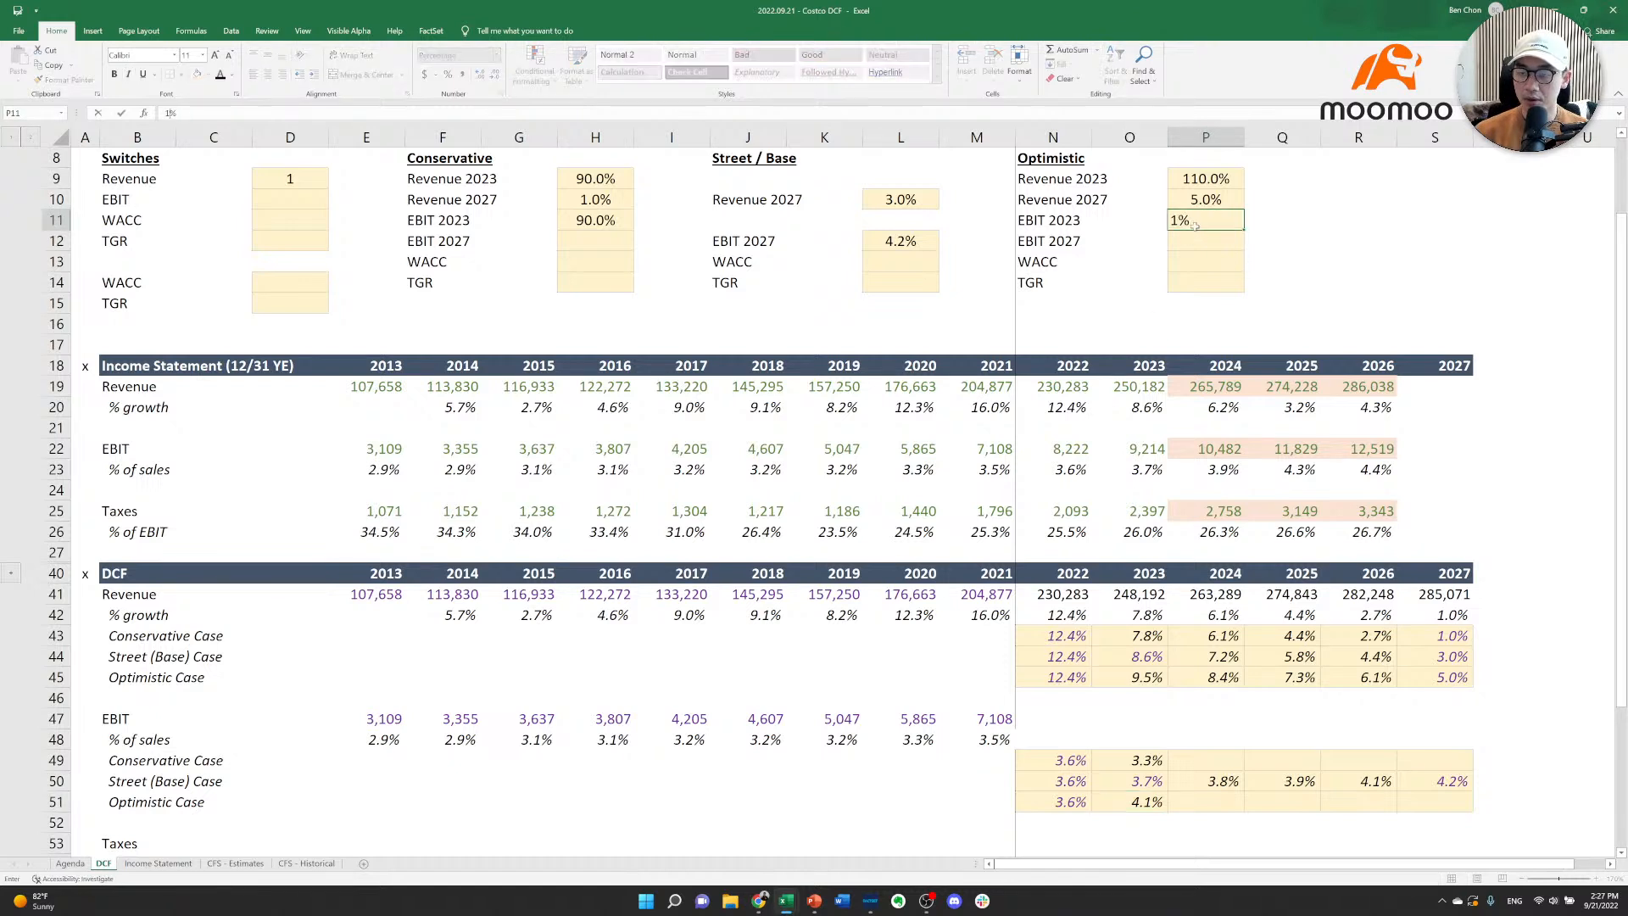
{"action": "key", "text": "Return"}
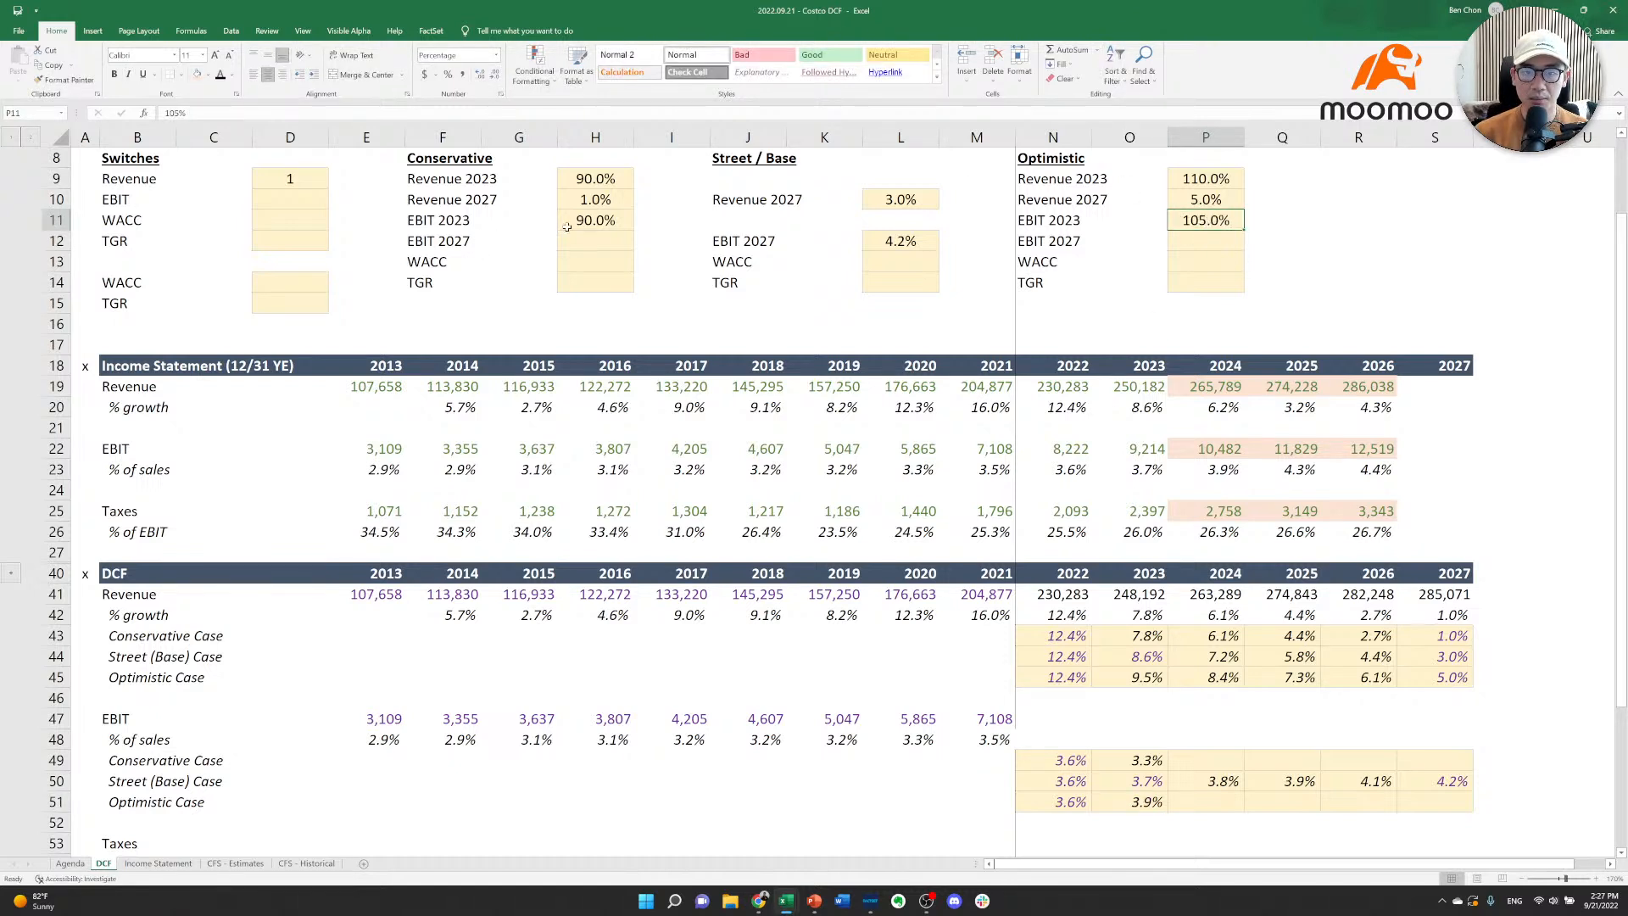
{"action": "left_click", "coordinate": [602, 220]}
{"action": "type", "text": "95"}
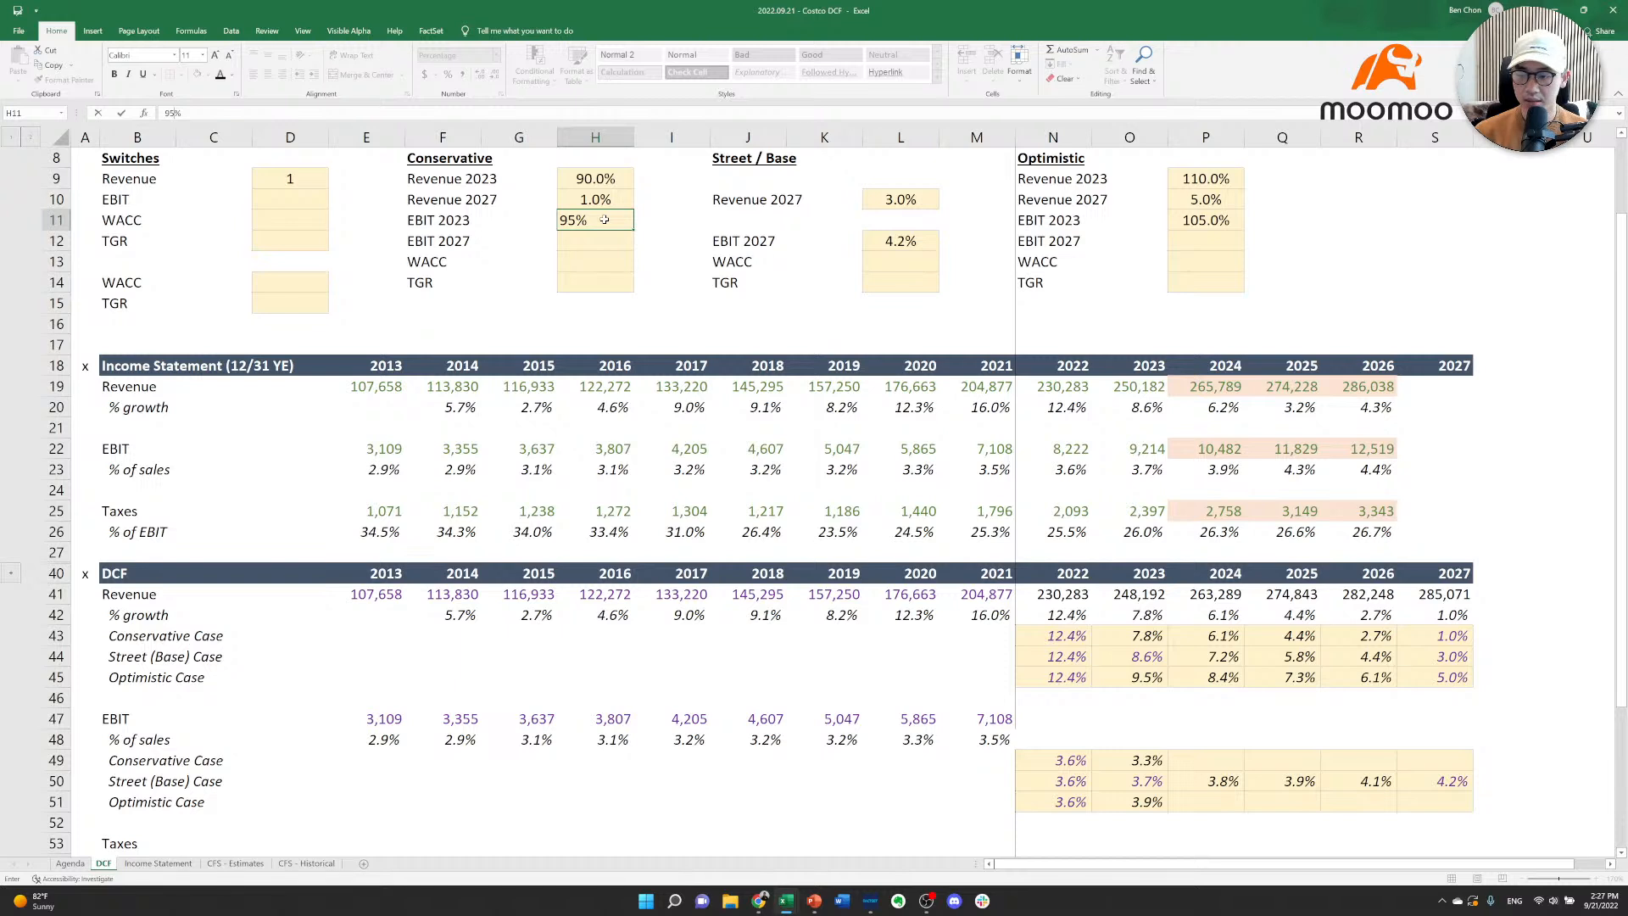
{"action": "key", "text": "ctrl+Return"}
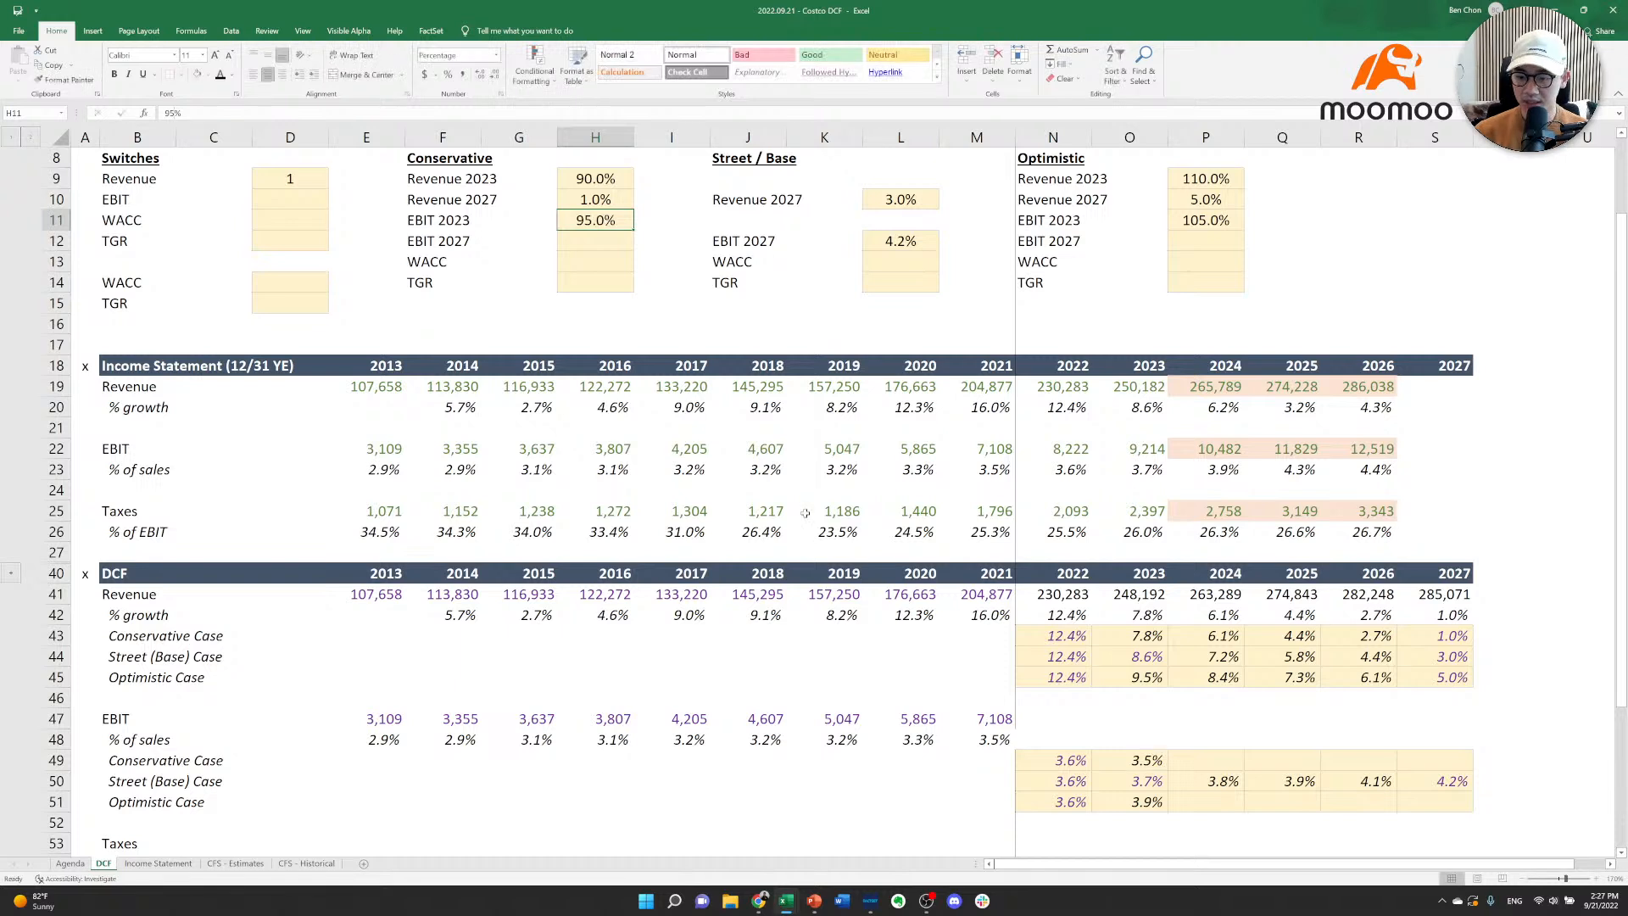
Set the Conservative EBIT 2027 assumption in H12 to 4.5%.
{"action": "left_click", "coordinate": [1130, 786]}
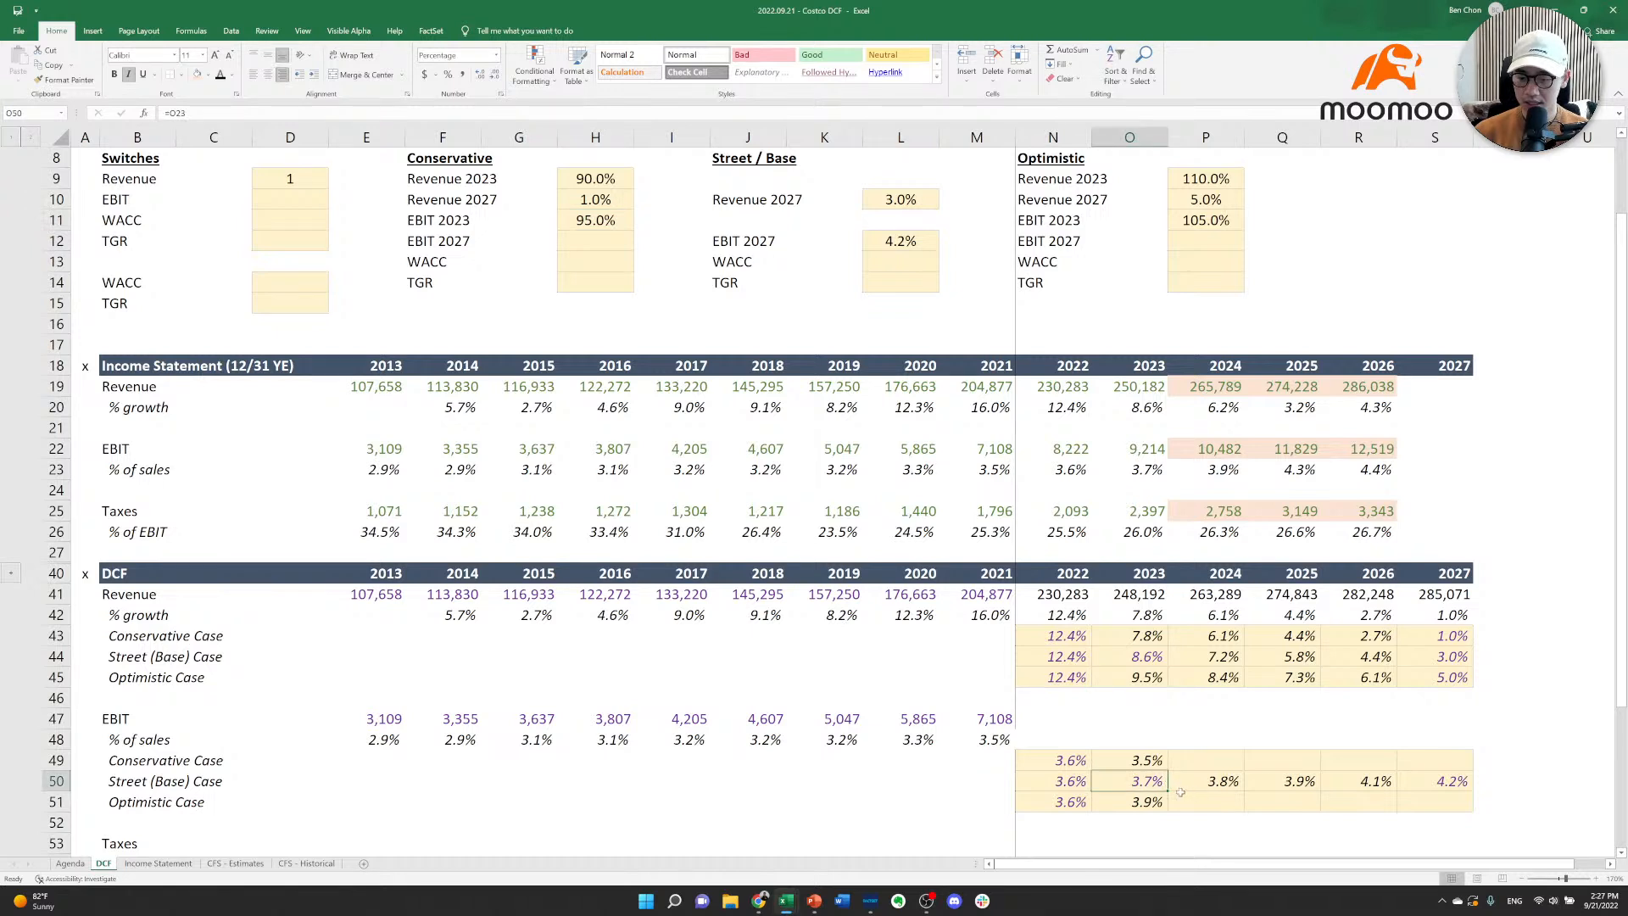
{"action": "left_click", "coordinate": [1411, 802]}
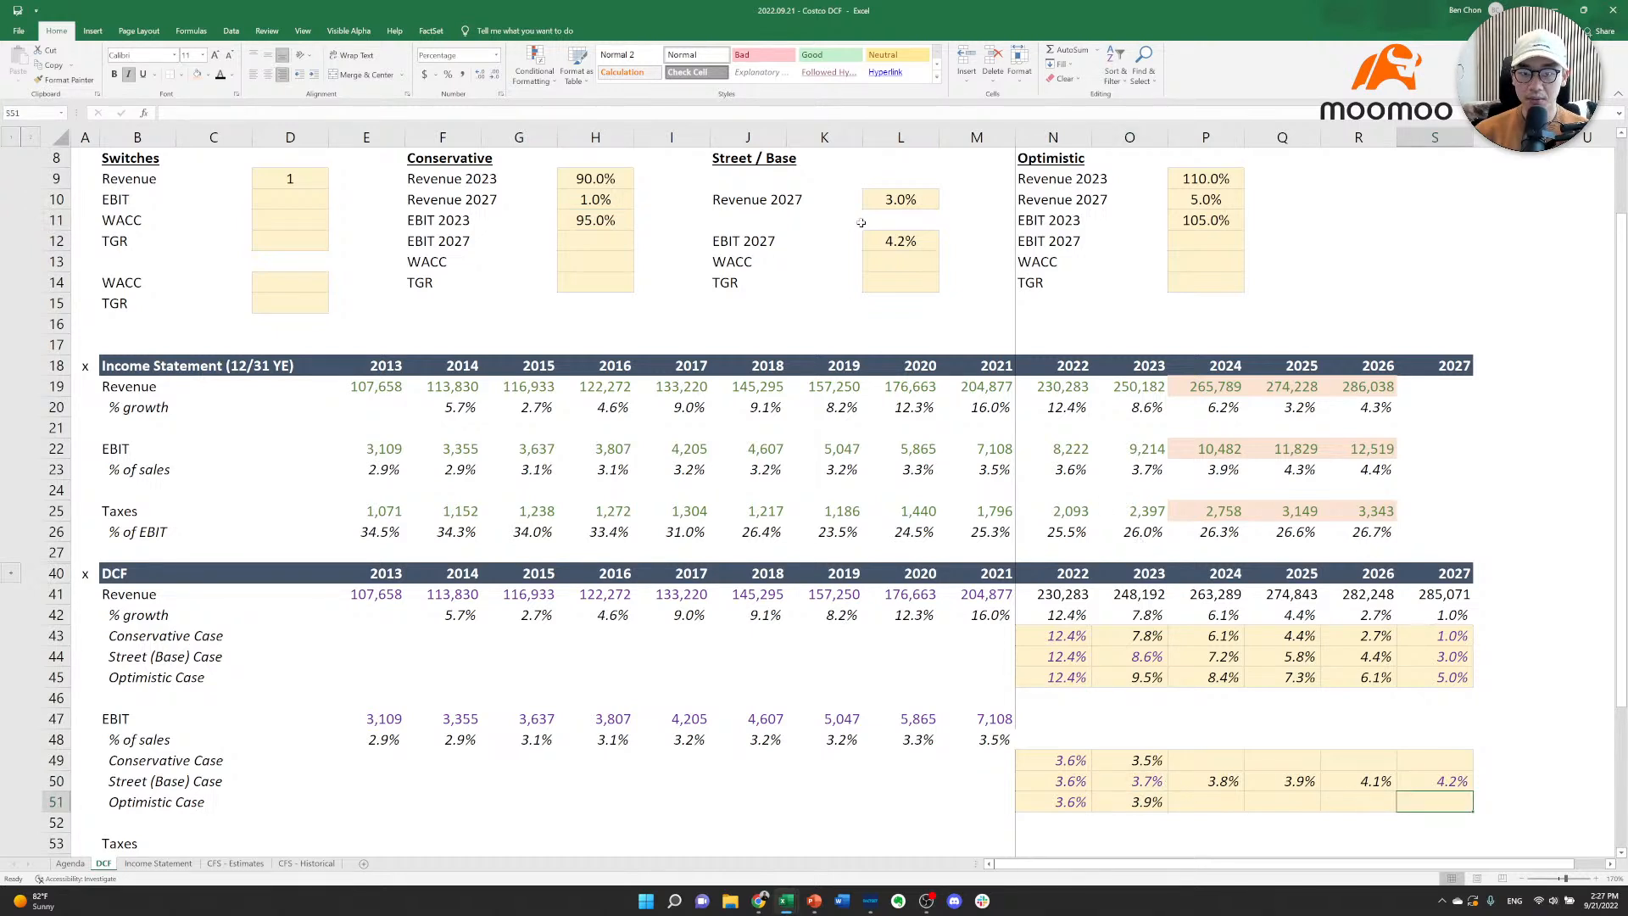
{"action": "left_click", "coordinate": [615, 241]}
{"action": "type", "text": "4.5"}
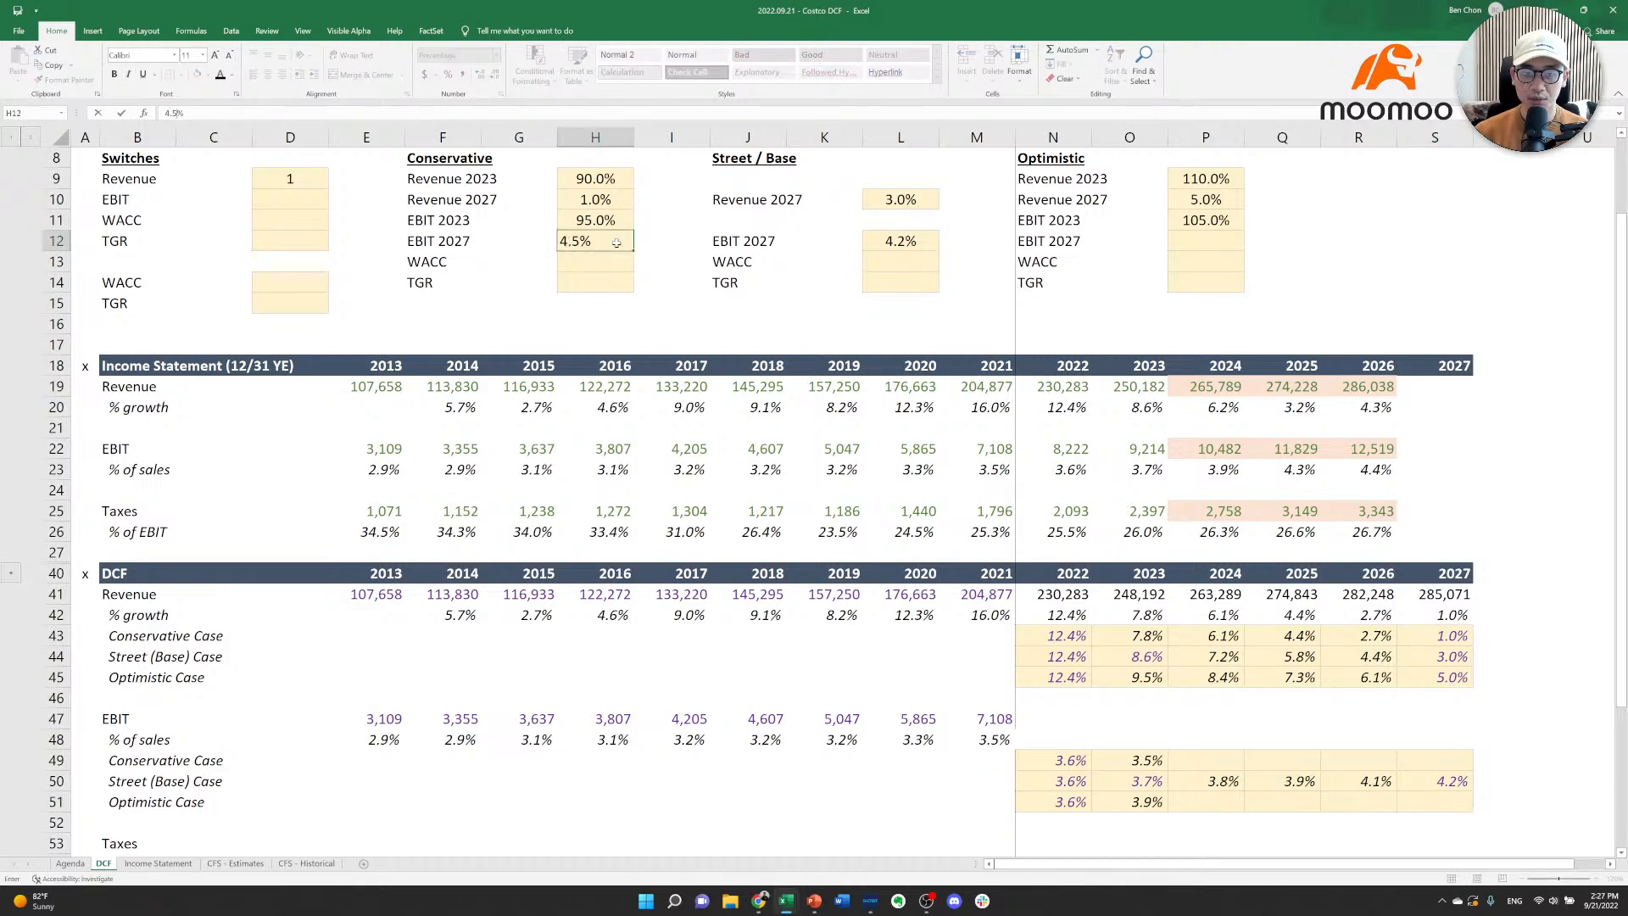
{"action": "key", "text": "ctrl+Return"}
Enter 3% as the Optimistic EBIT 2027 assumption in P12.
{"action": "left_click", "coordinate": [1199, 237]}
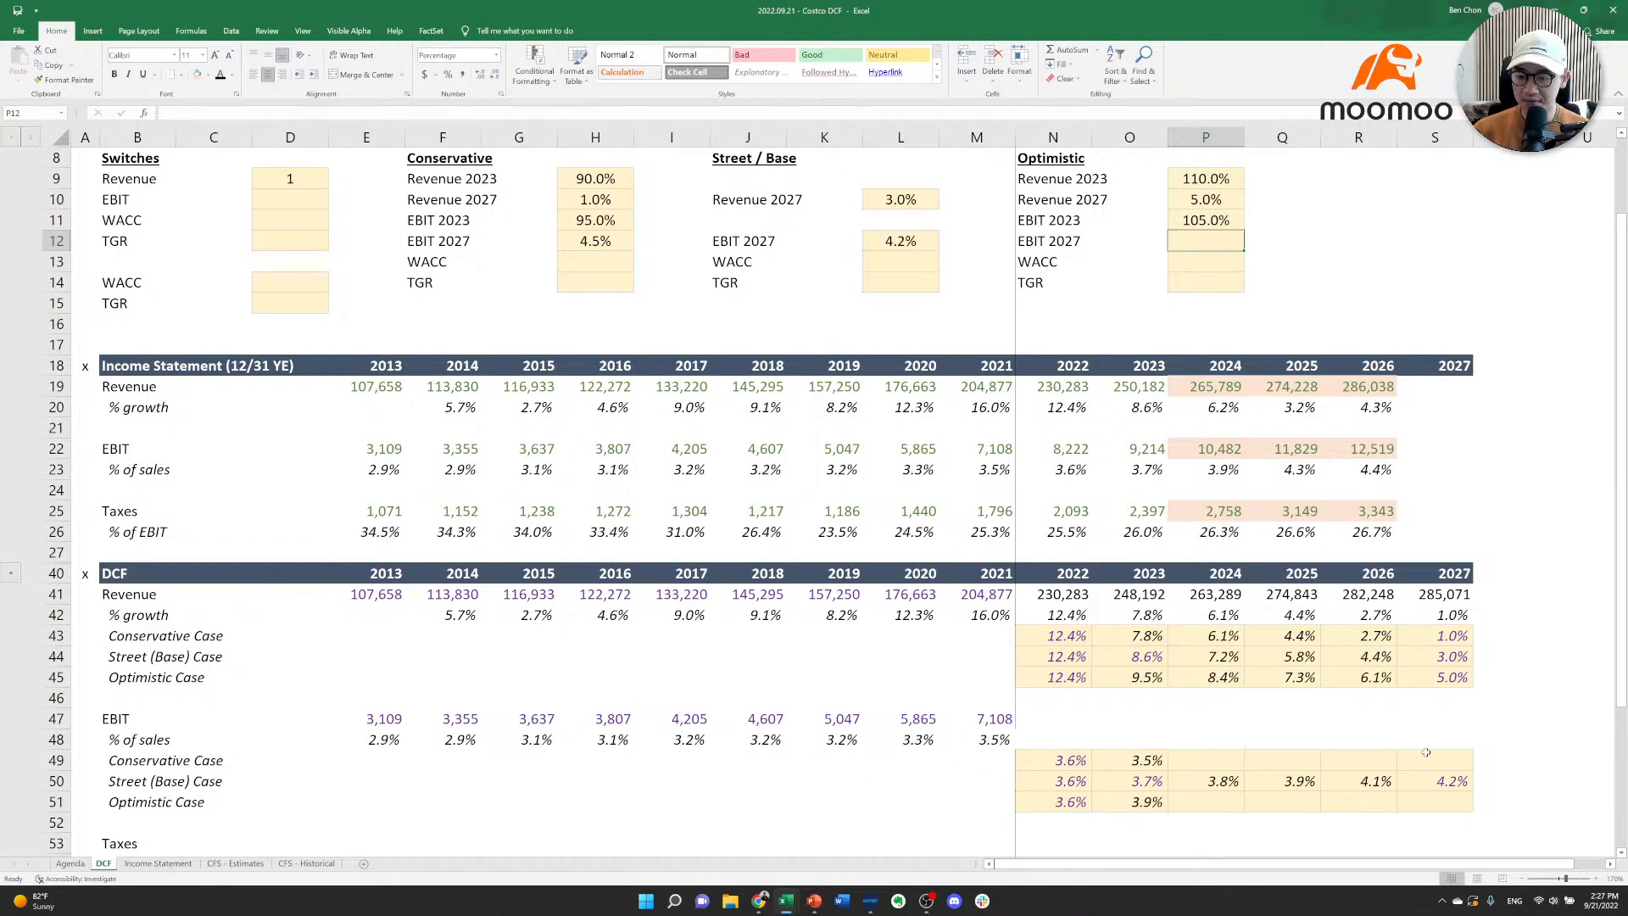
{"action": "left_click", "coordinate": [1195, 765]}
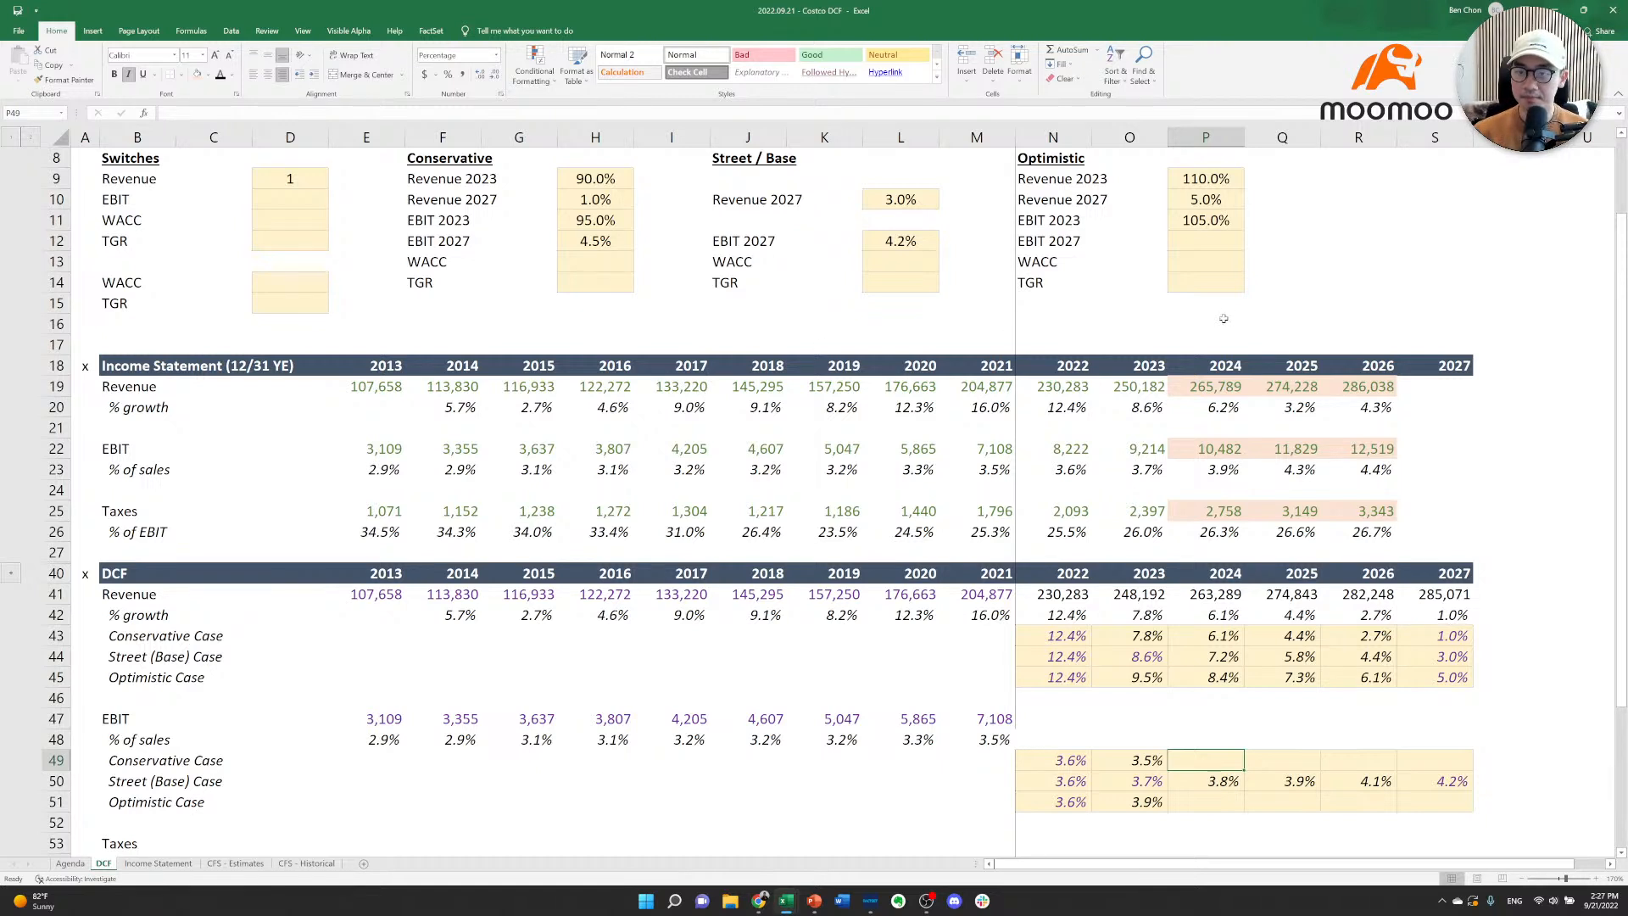
{"action": "left_click", "coordinate": [1199, 241]}
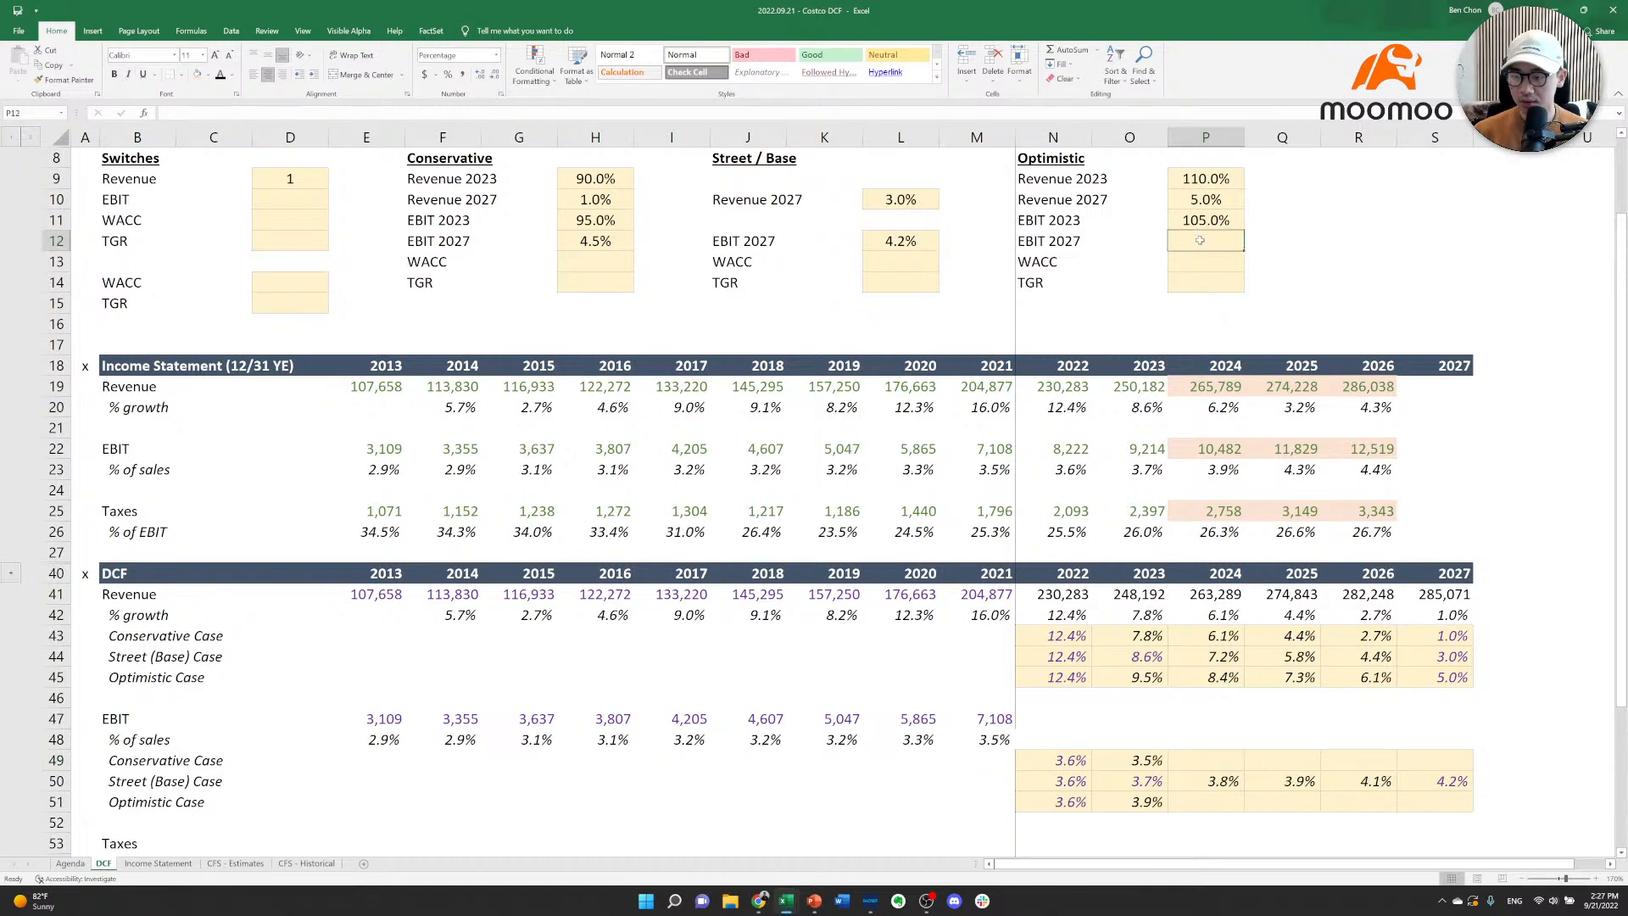
{"action": "type", "text": "1"}
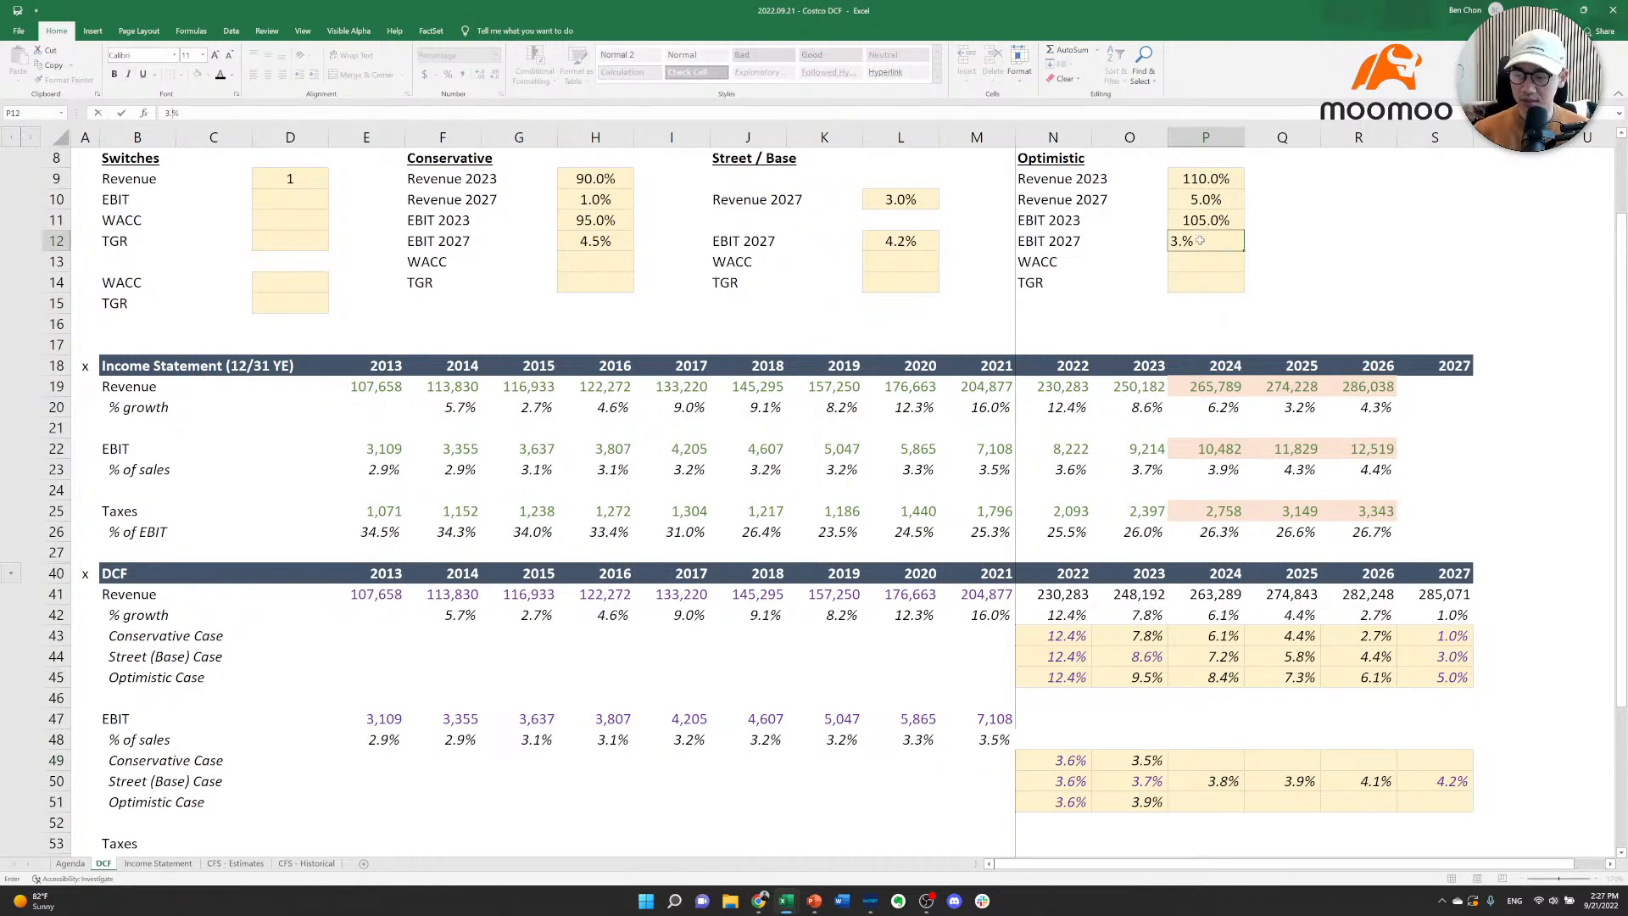
{"action": "key", "text": "Page_Down"}
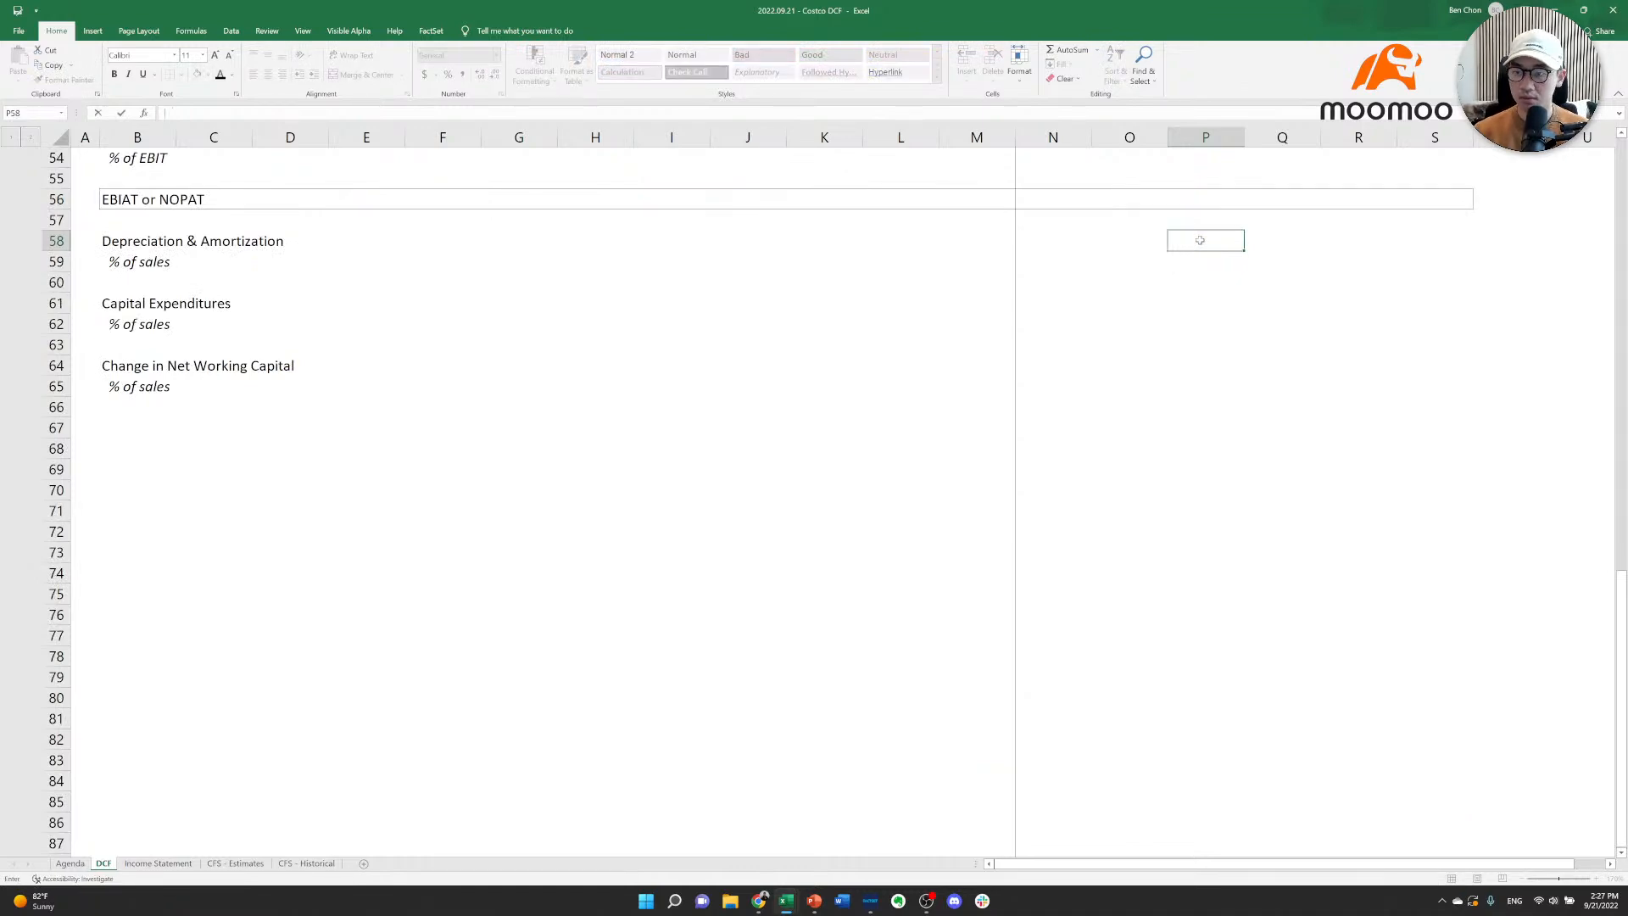
{"action": "key", "text": "Home"}
{"action": "key", "text": "ctrl+Home"}
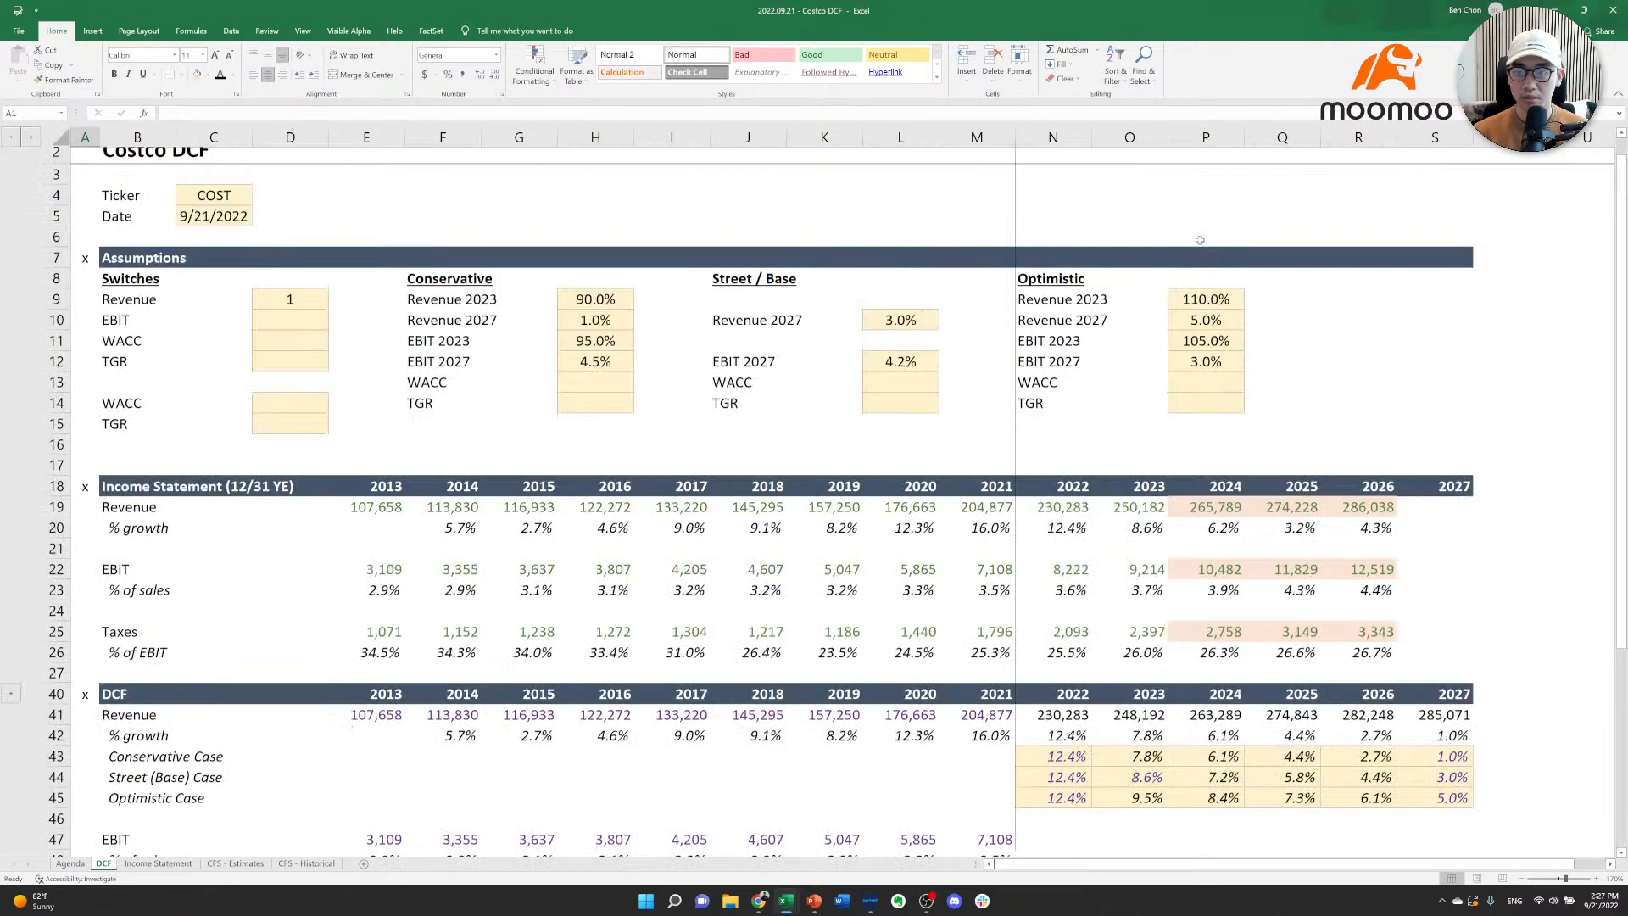
Change the Optimistic EBIT 2027 assumption in P12 to 3.7%.
{"action": "left_click", "coordinate": [1185, 403]}
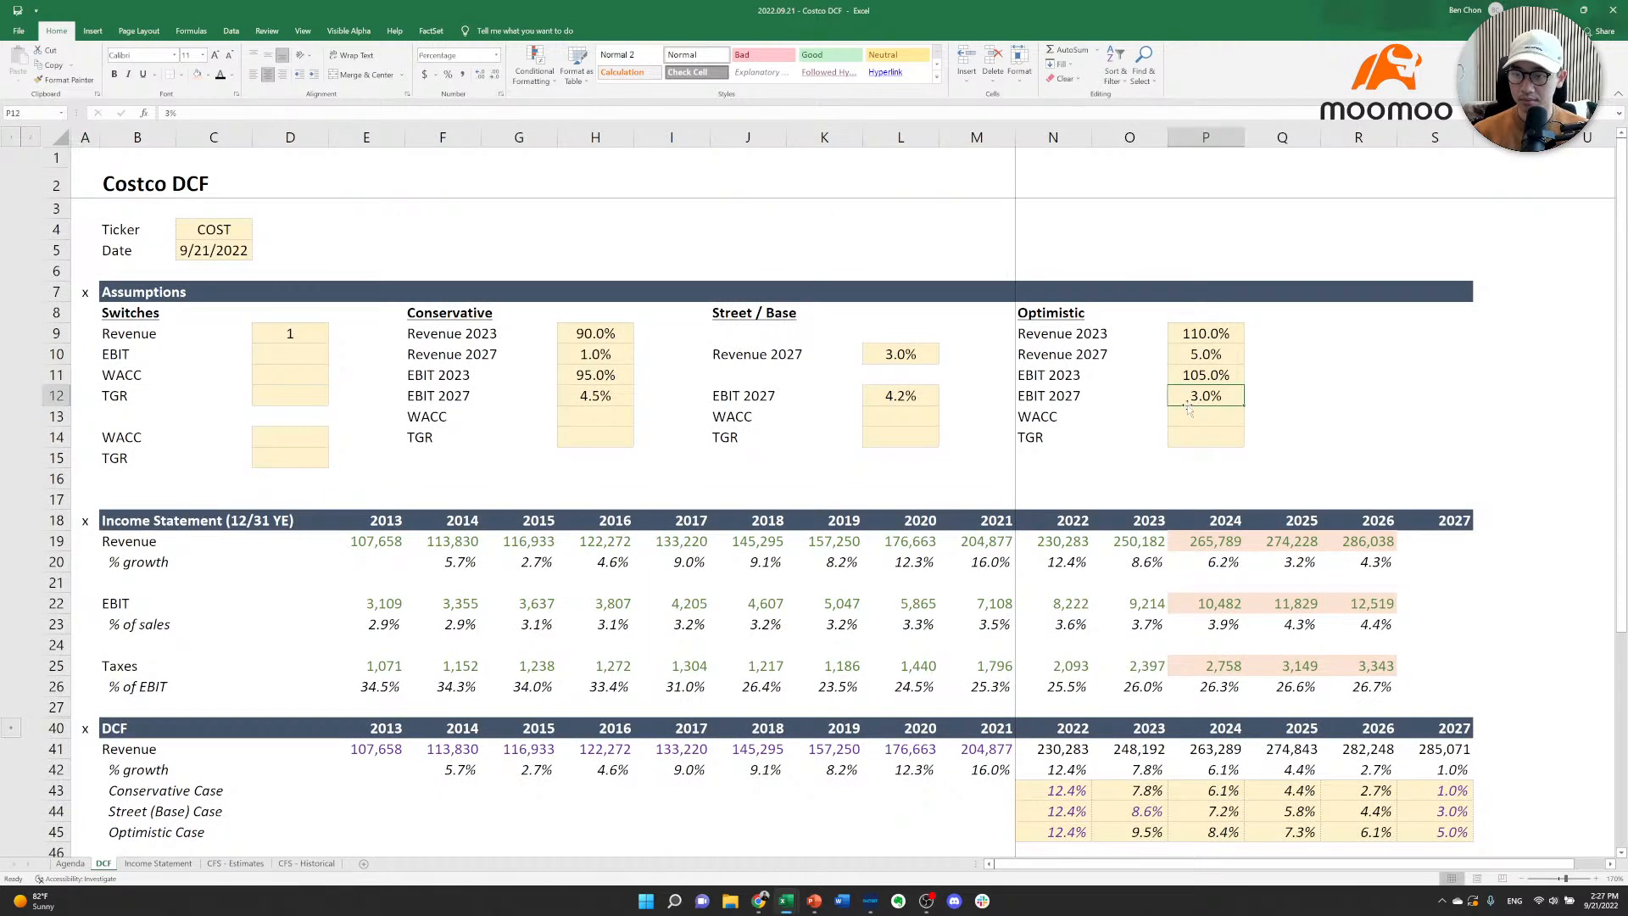
{"action": "type", "text": "3."}
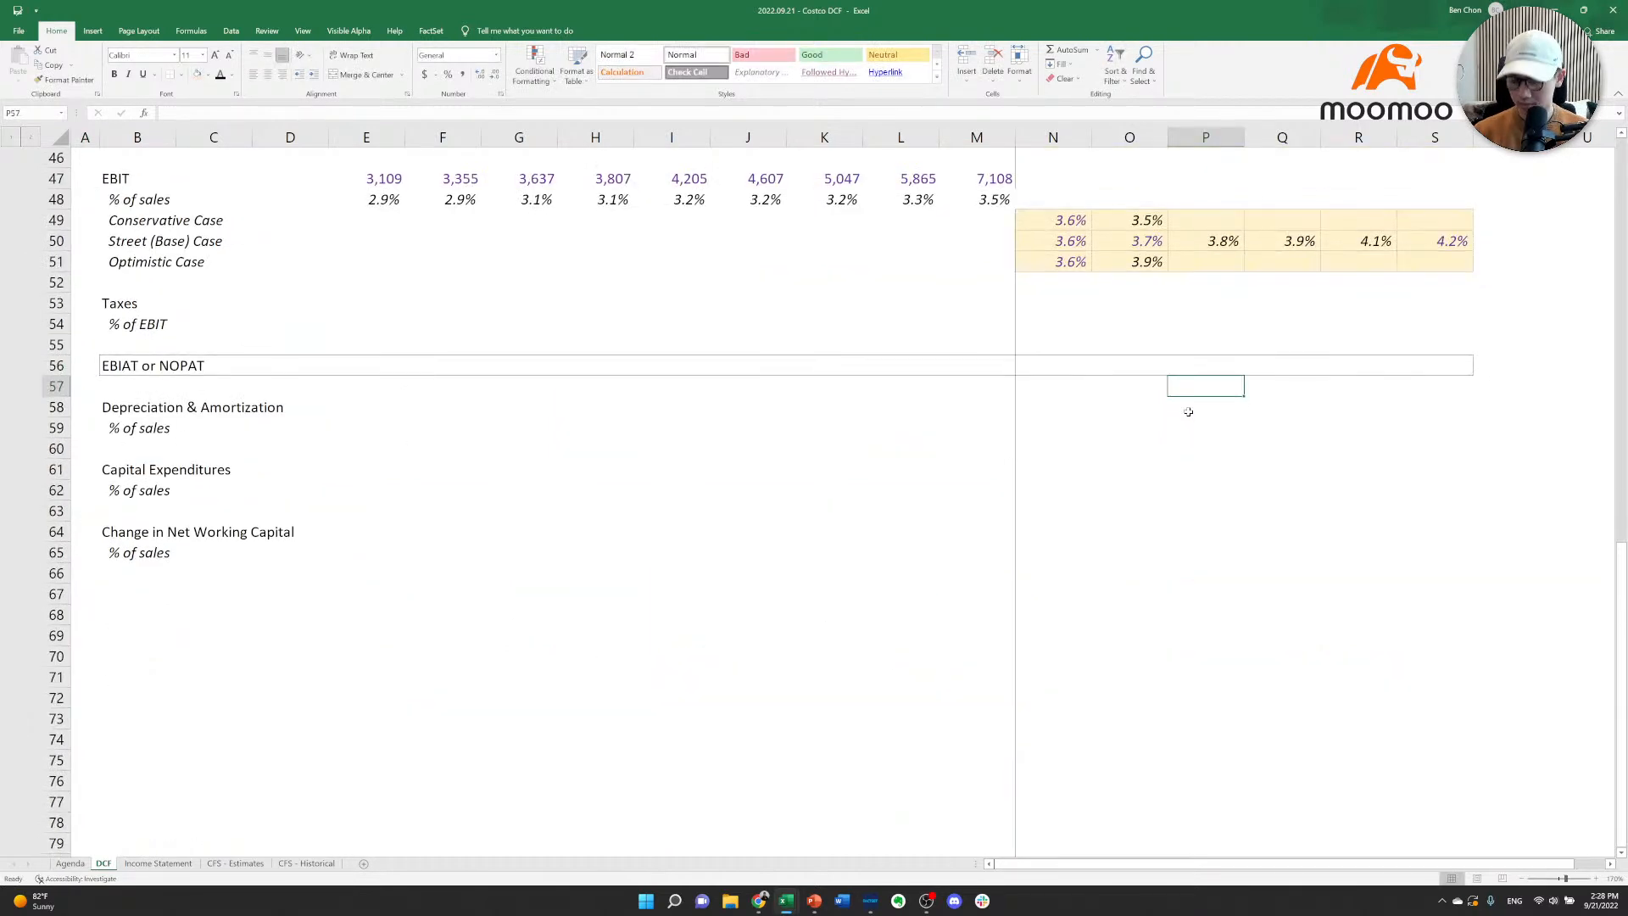
{"action": "key", "text": "Home"}
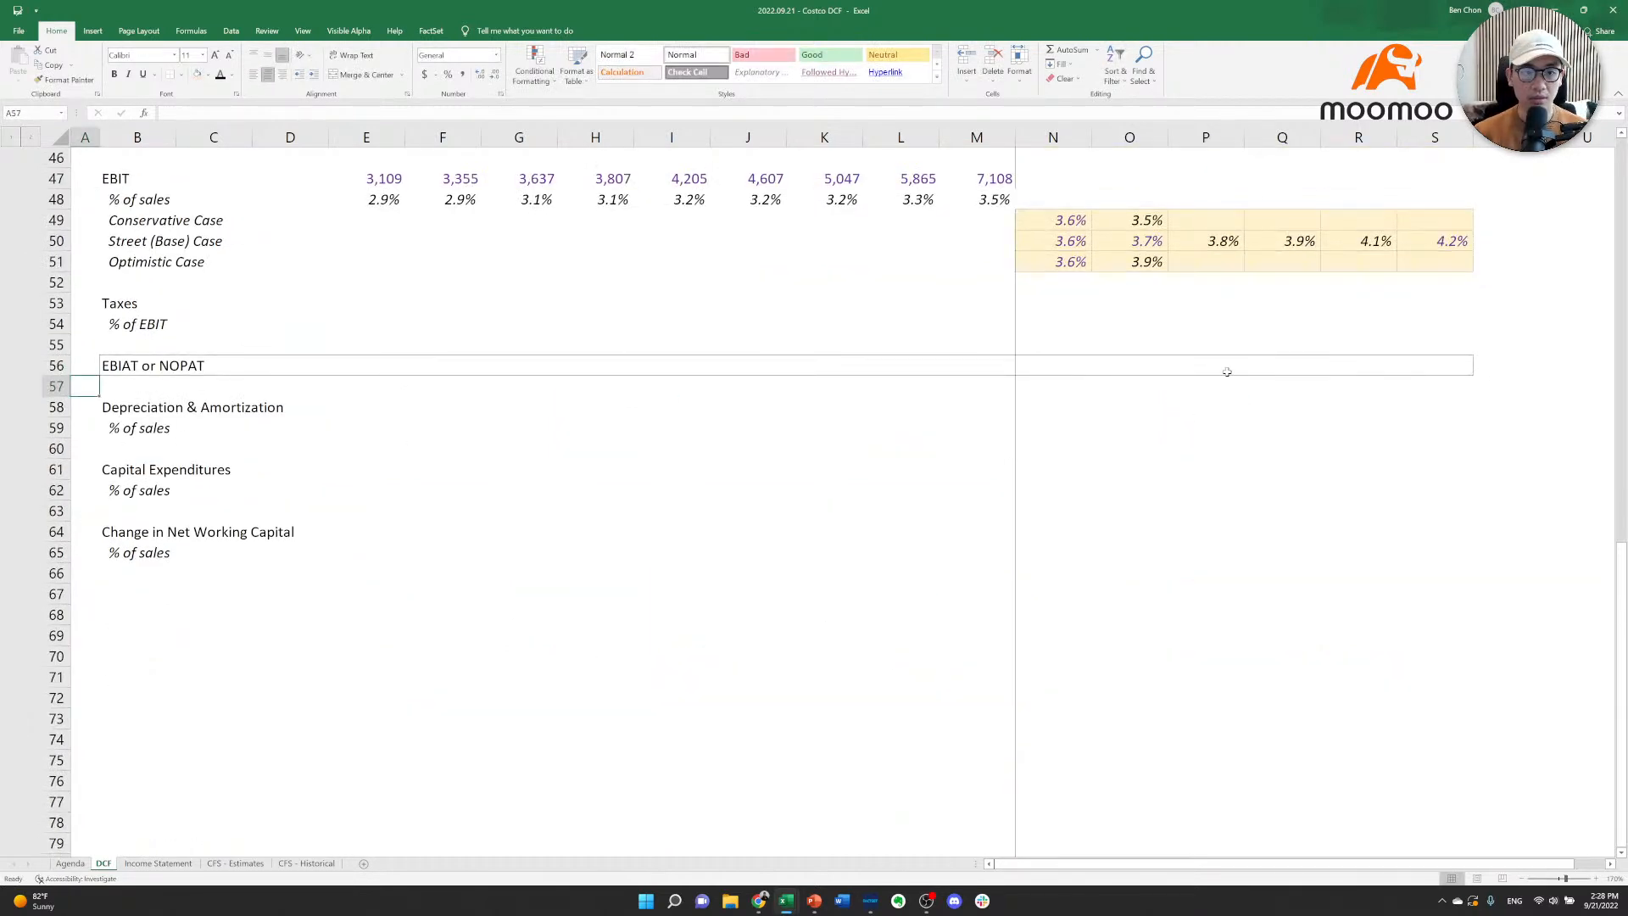
{"action": "key", "text": "ctrl+Up"}
{"action": "key", "text": "ctrl+Up"}
{"action": "key", "text": "ctrl+Up"}
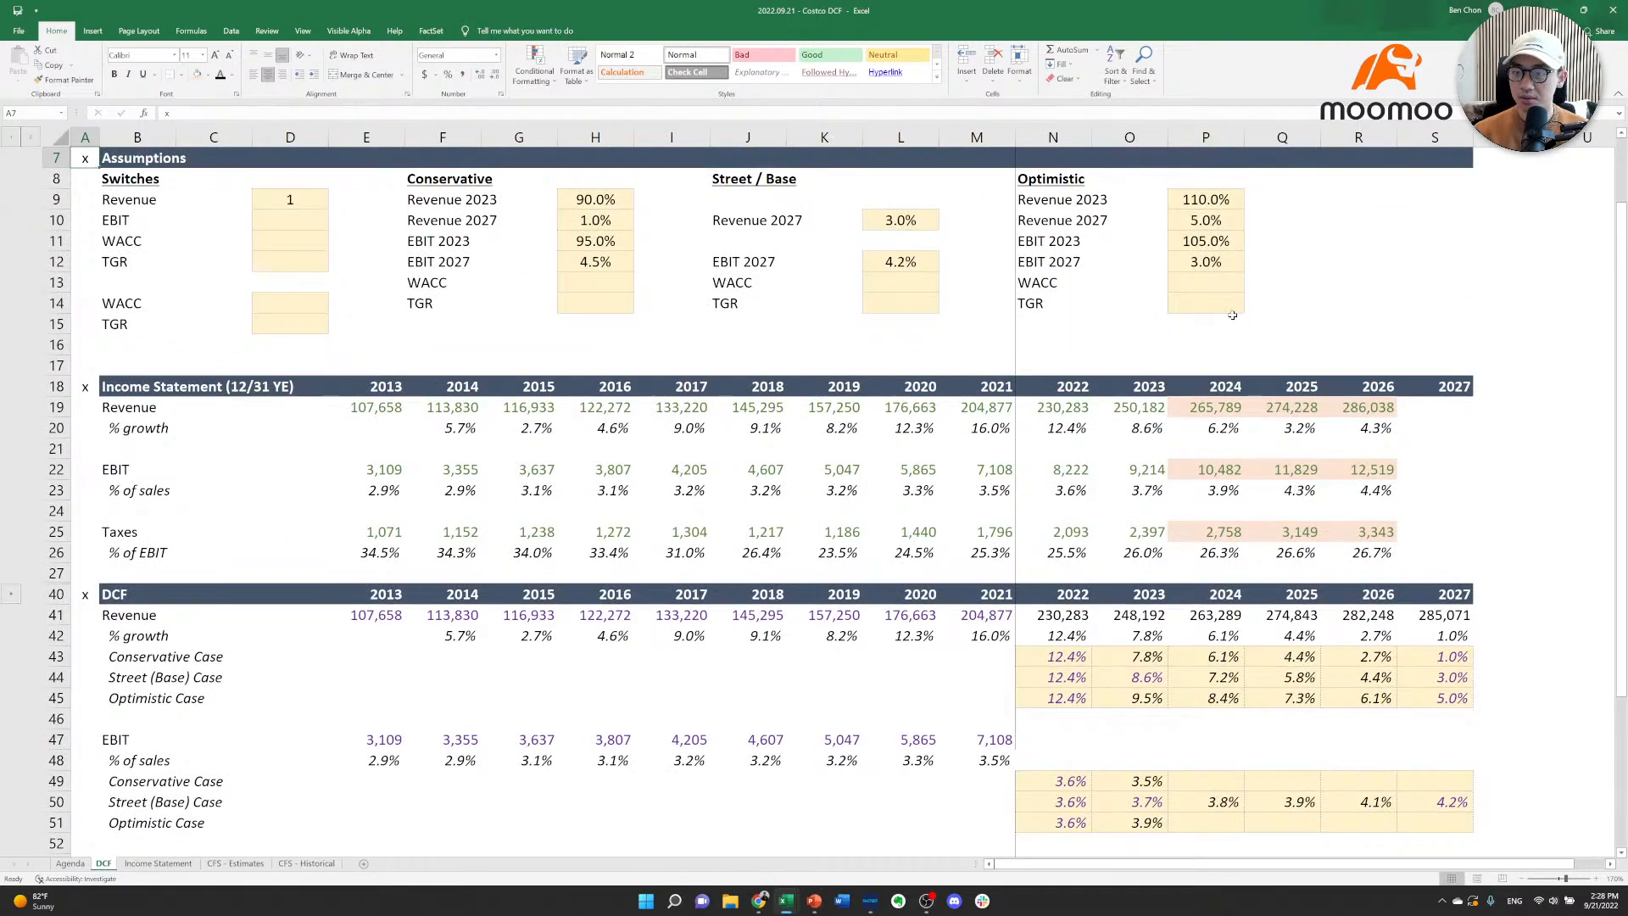
{"action": "left_click", "coordinate": [1203, 261]}
{"action": "type", "text": "3.7"}
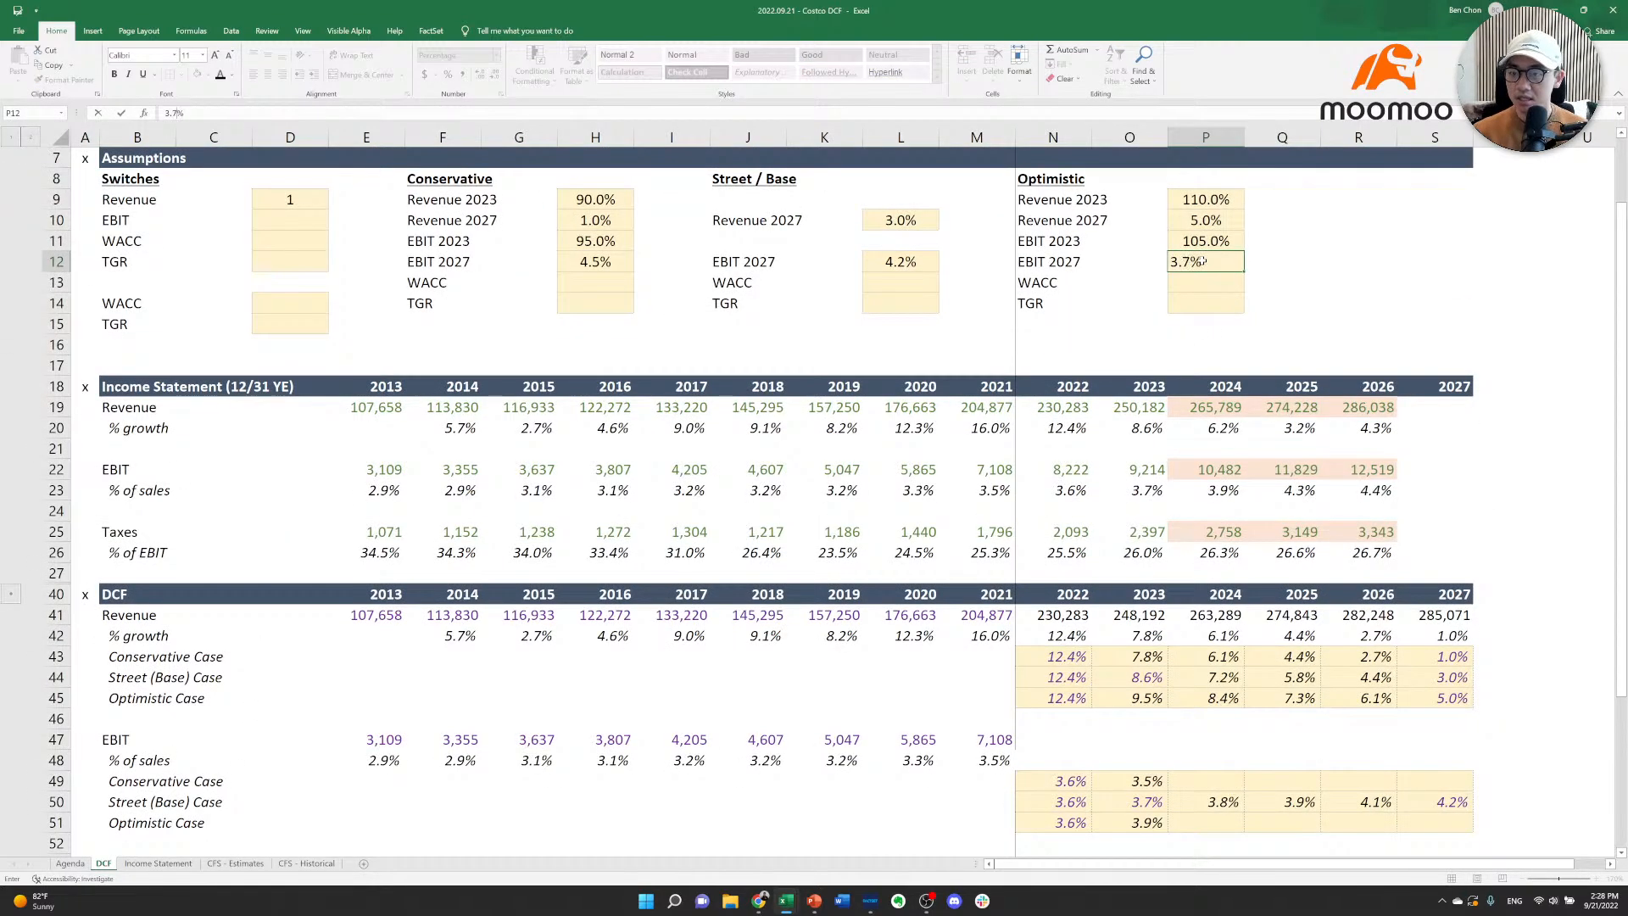
{"action": "key", "text": "ctrl+Return"}
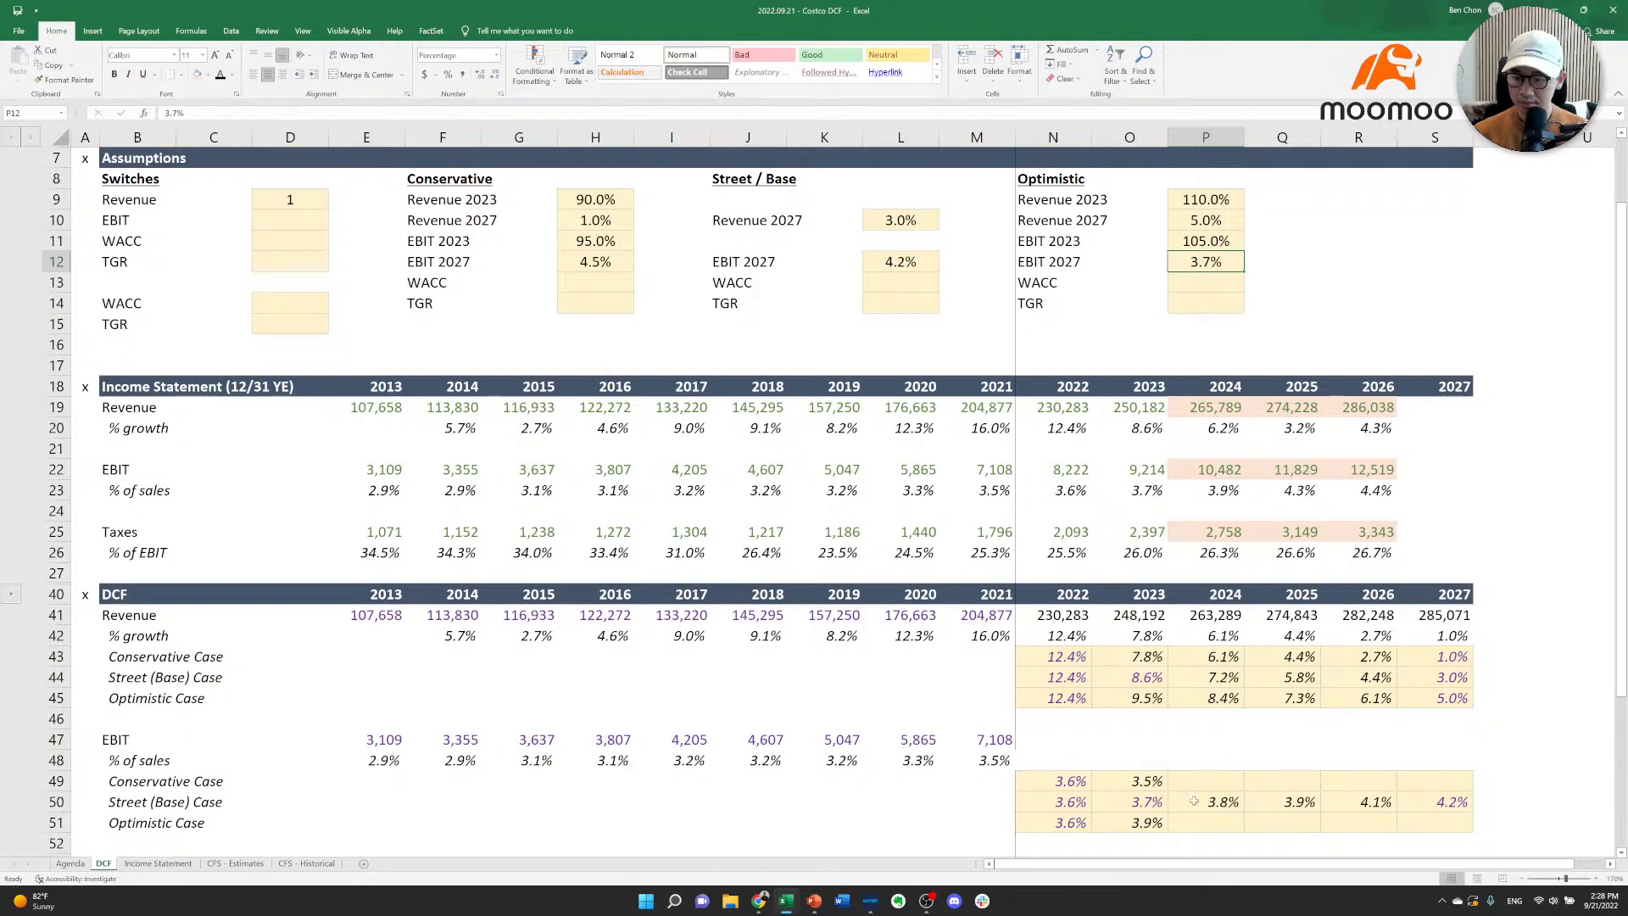
{"action": "left_click", "coordinate": [1408, 773]}
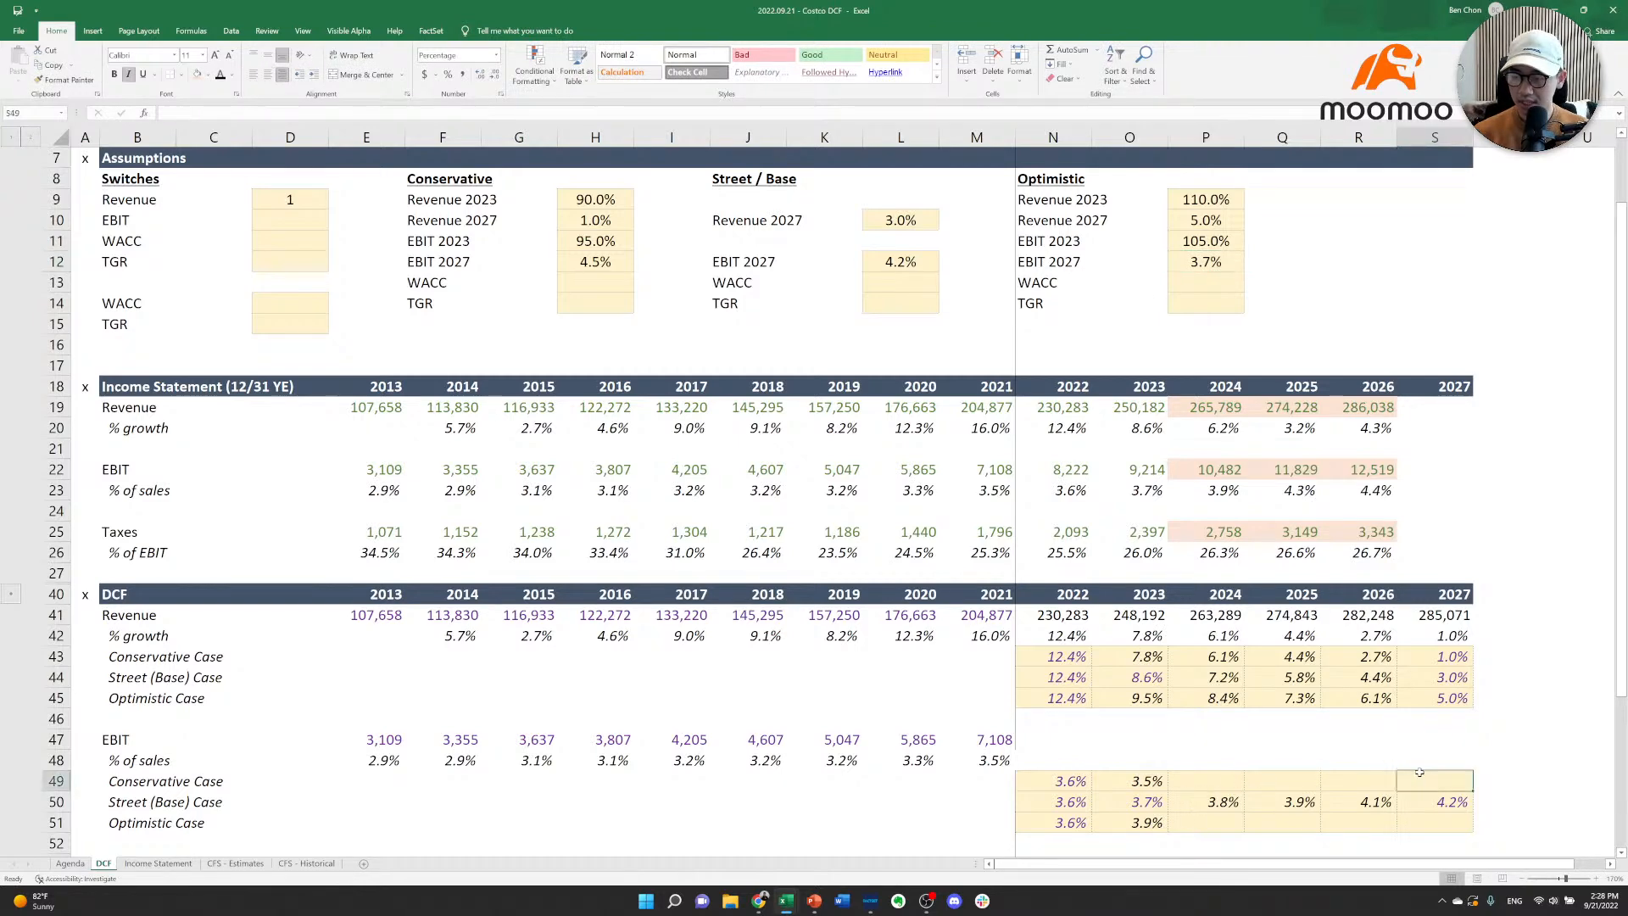
{"action": "type", "text": "="}
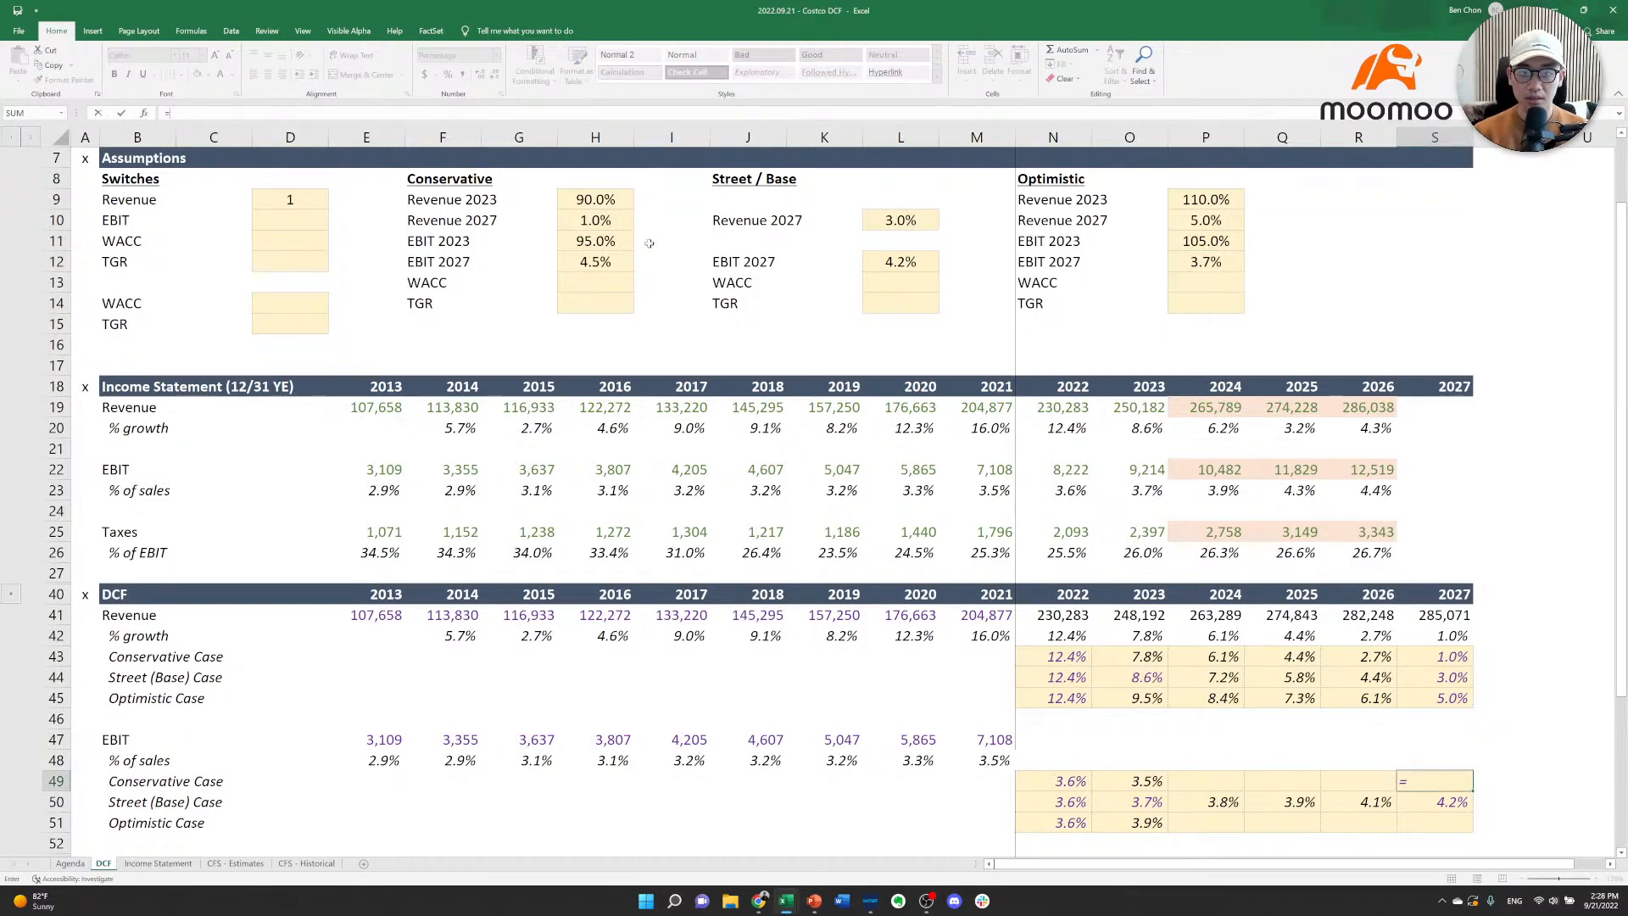
{"action": "key", "text": "Escape"}
Set the Conservative EBIT 2027 assumption in H12 to 3.7%.
{"action": "left_click", "coordinate": [593, 262]}
{"action": "type", "text": "3.7"}
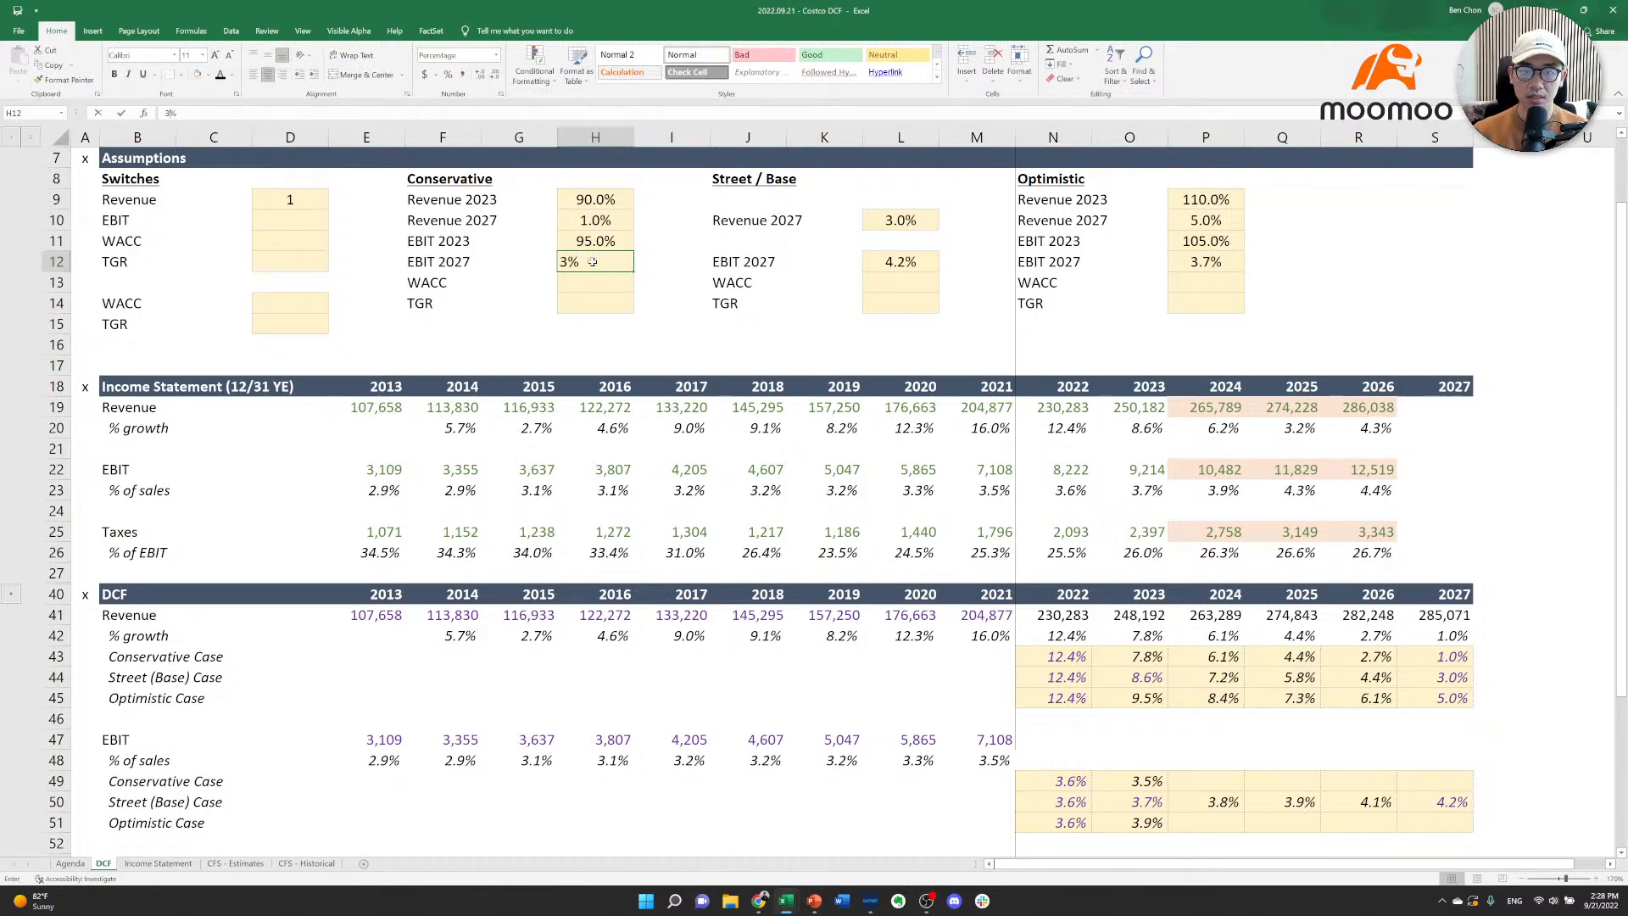
{"action": "key", "text": "ctrl+Return"}
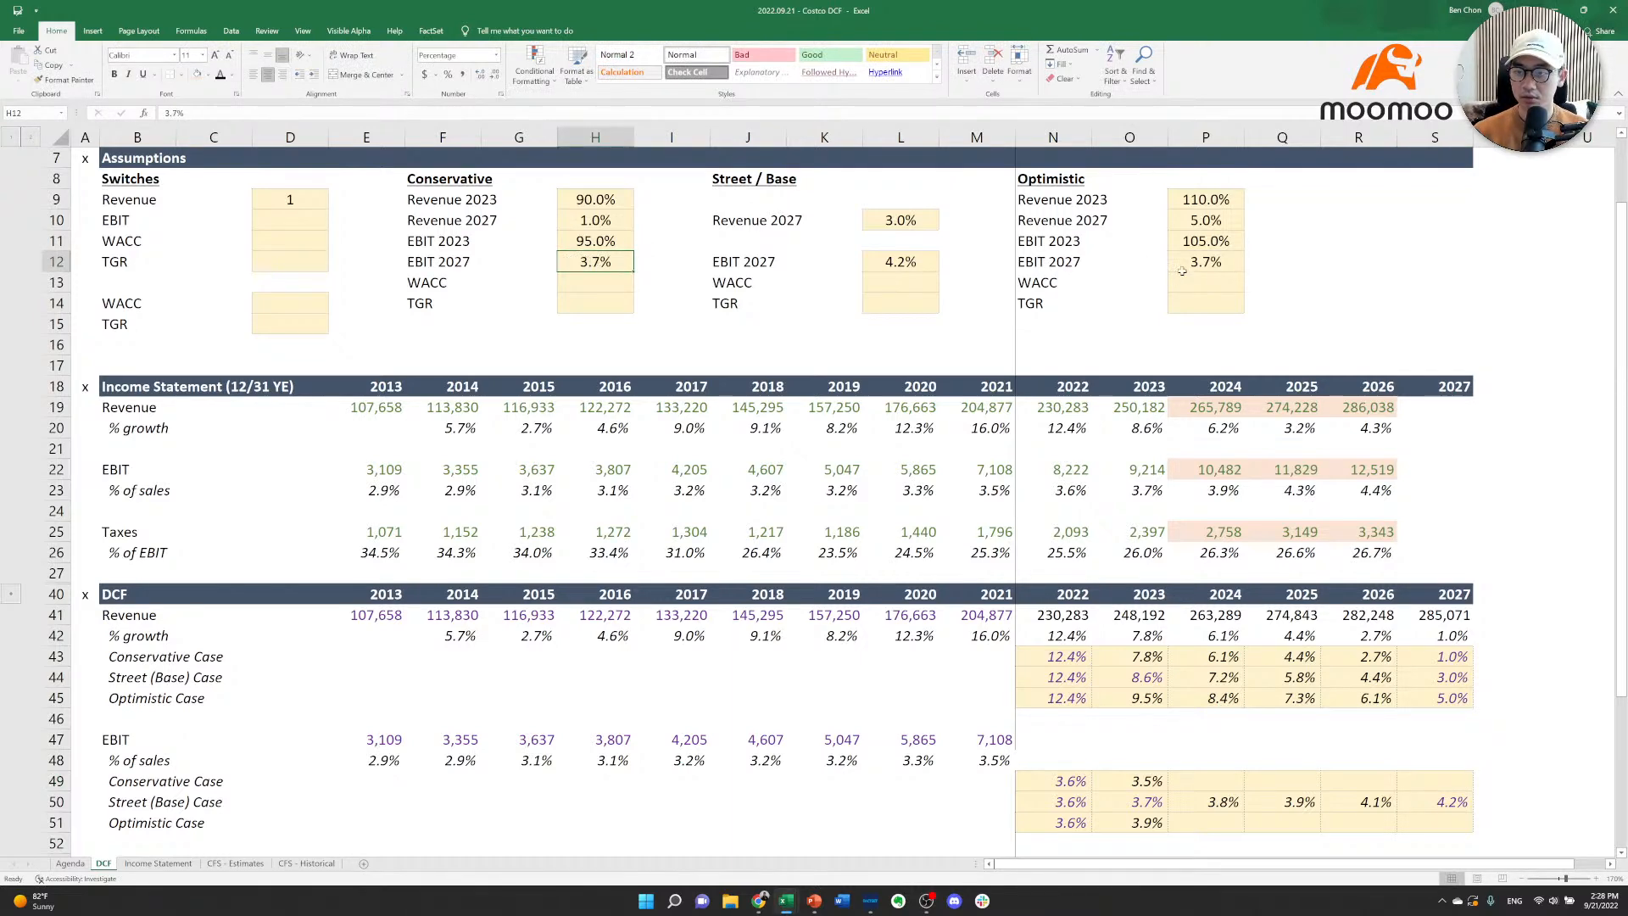
Set the Optimistic EBIT 2027 assumption in P12 to 4.5%.
{"action": "left_click", "coordinate": [1184, 268]}
{"action": "type", "text": "4.5"}
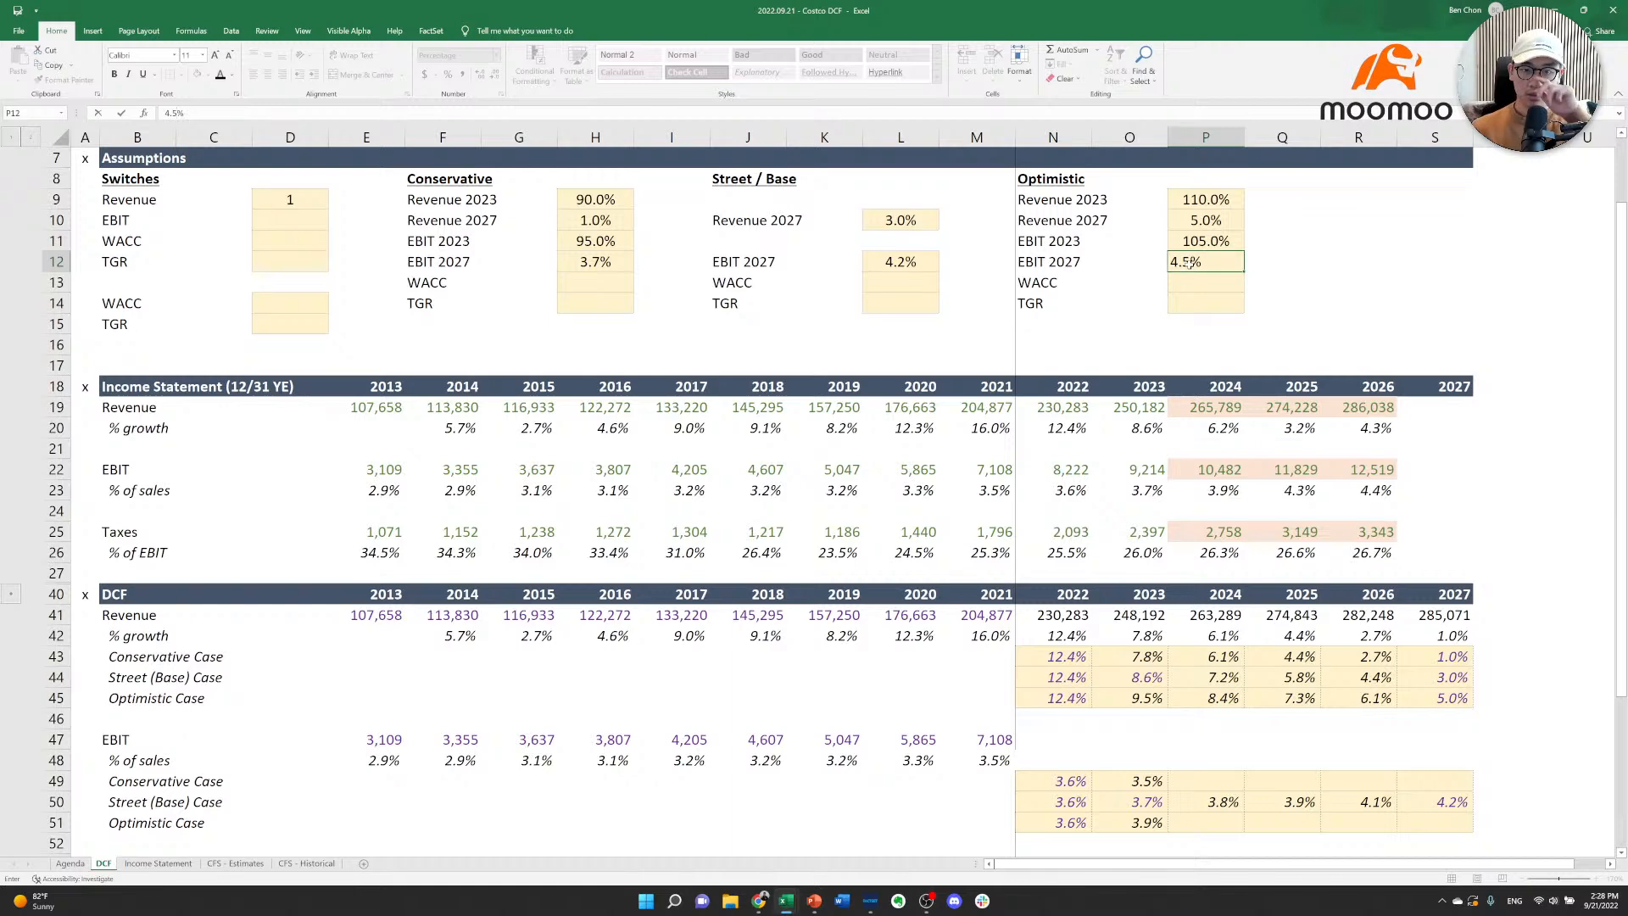
{"action": "key", "text": "ctrl+Return"}
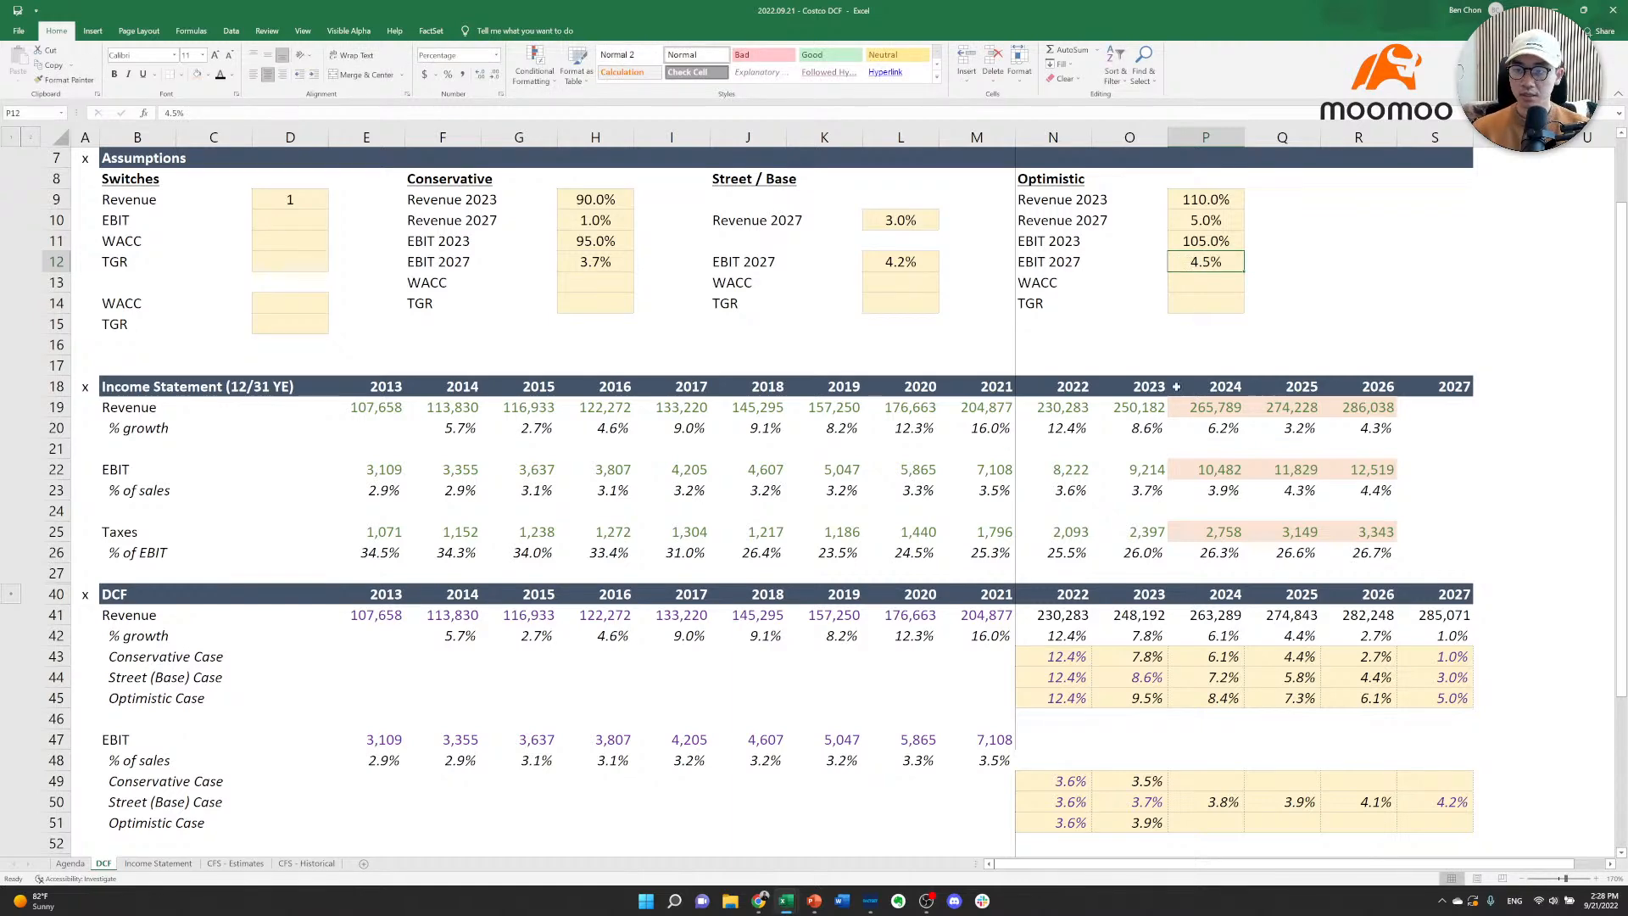
Link the 2027 Conservative Case EBIT % of sales in S49 to the Conservative EBIT 2027 assumption with =H12.
{"action": "scroll", "coordinate": [1168, 677], "scroll_direction": "down", "scroll_amount": 1}
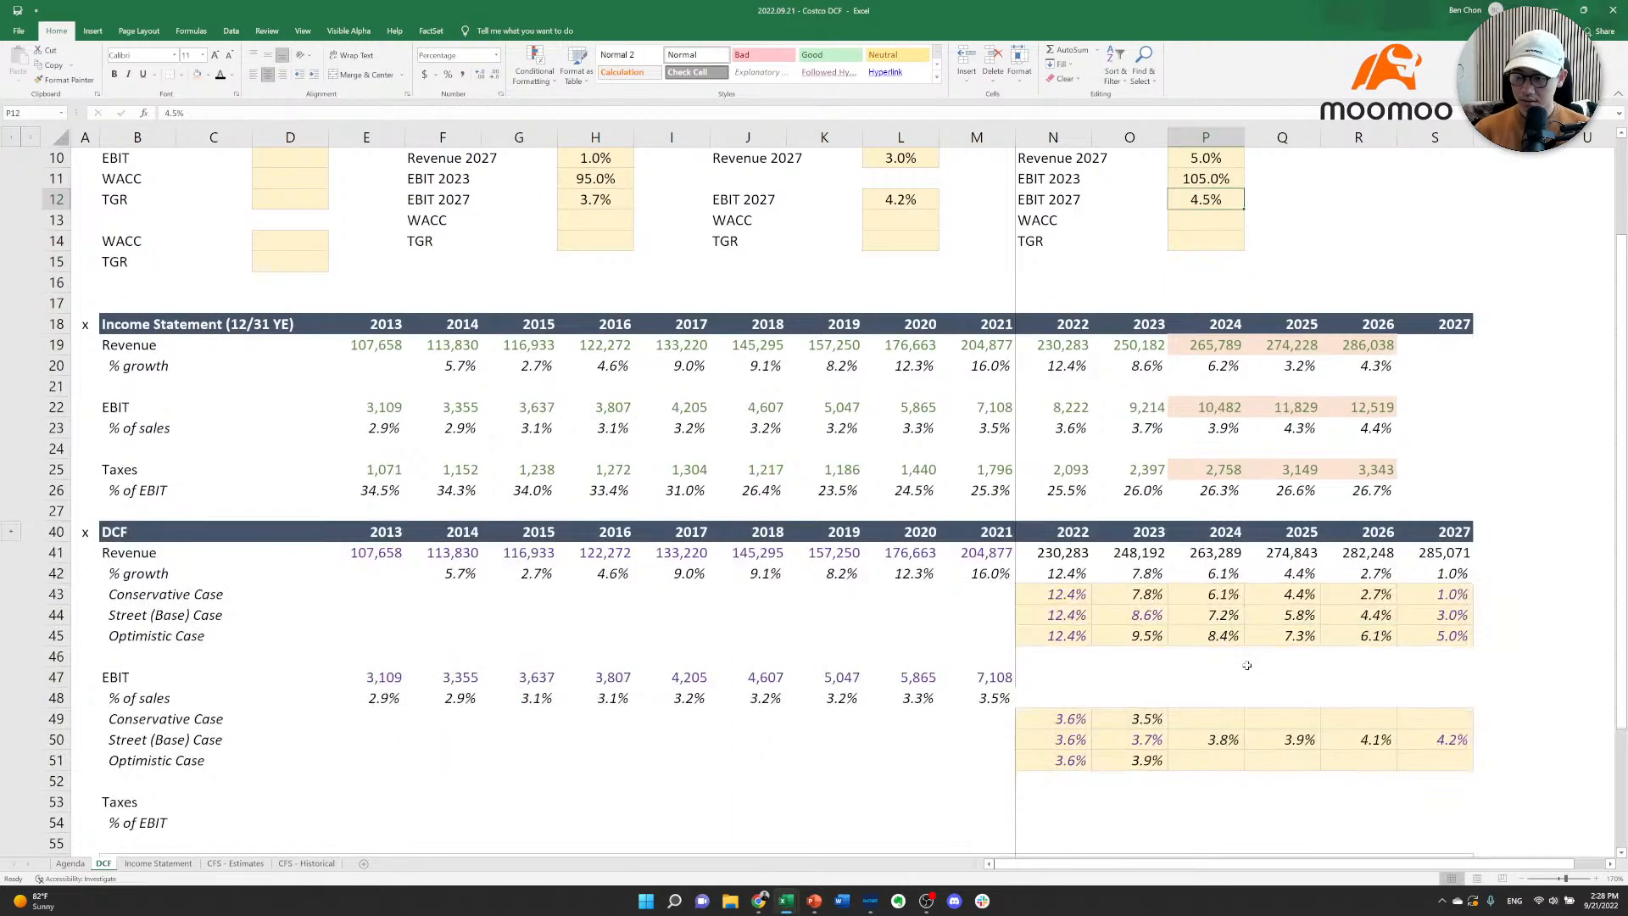
{"action": "left_click", "coordinate": [1257, 759]}
{"action": "key", "text": "Right"}
{"action": "key", "text": "Right"}
{"action": "key", "text": "Up"}
{"action": "key", "text": "Up"}
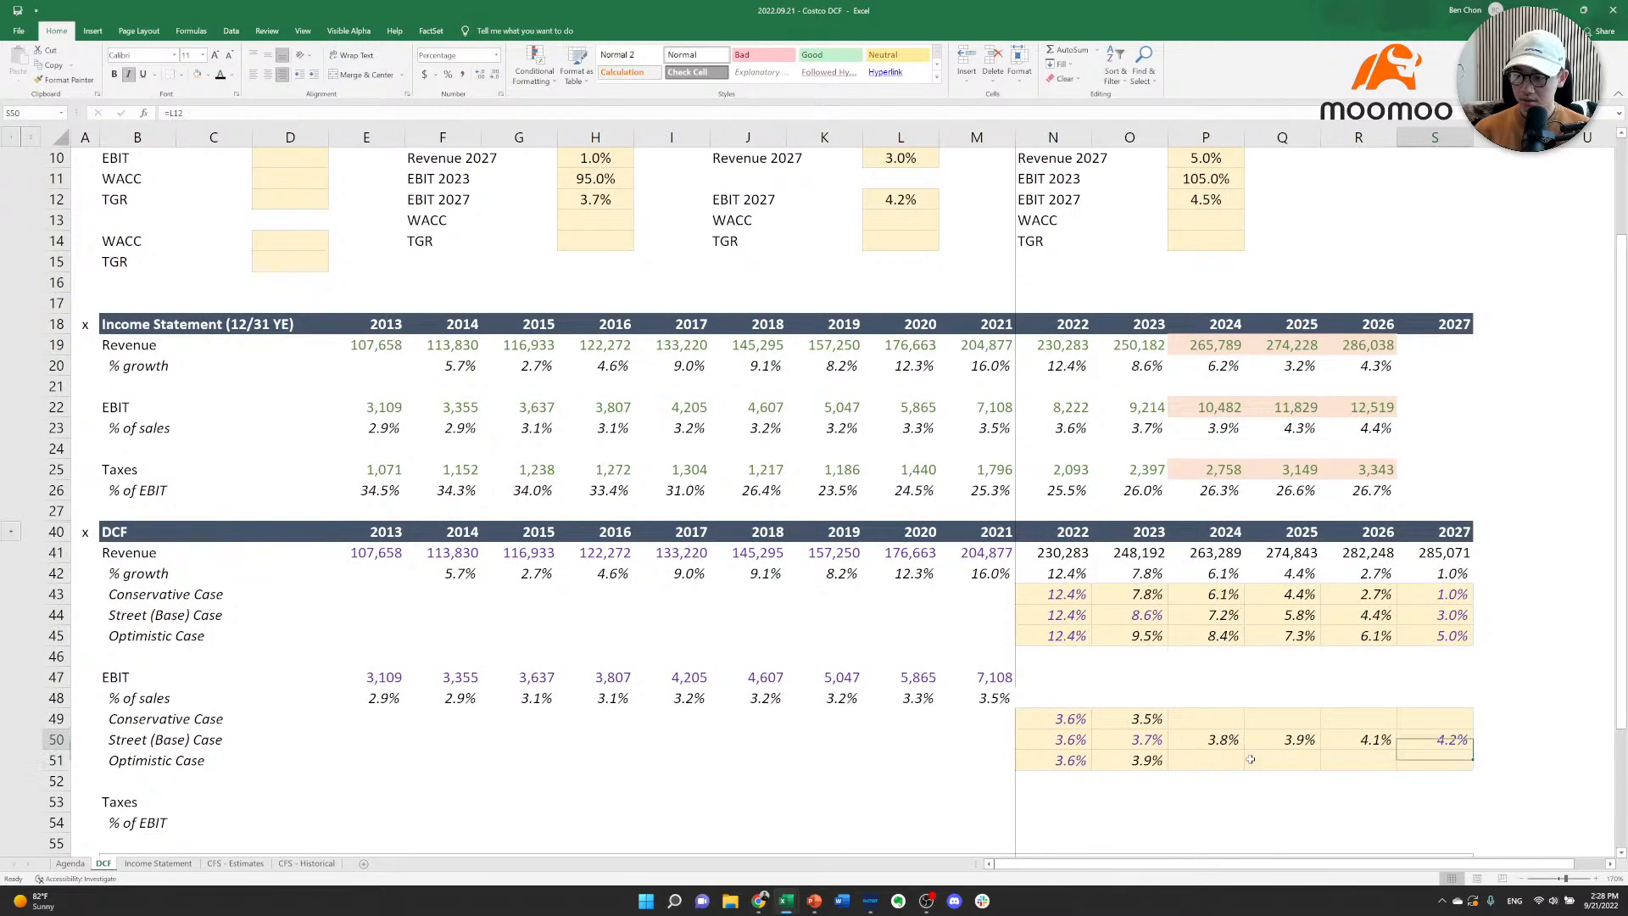
{"action": "type", "text": "="}
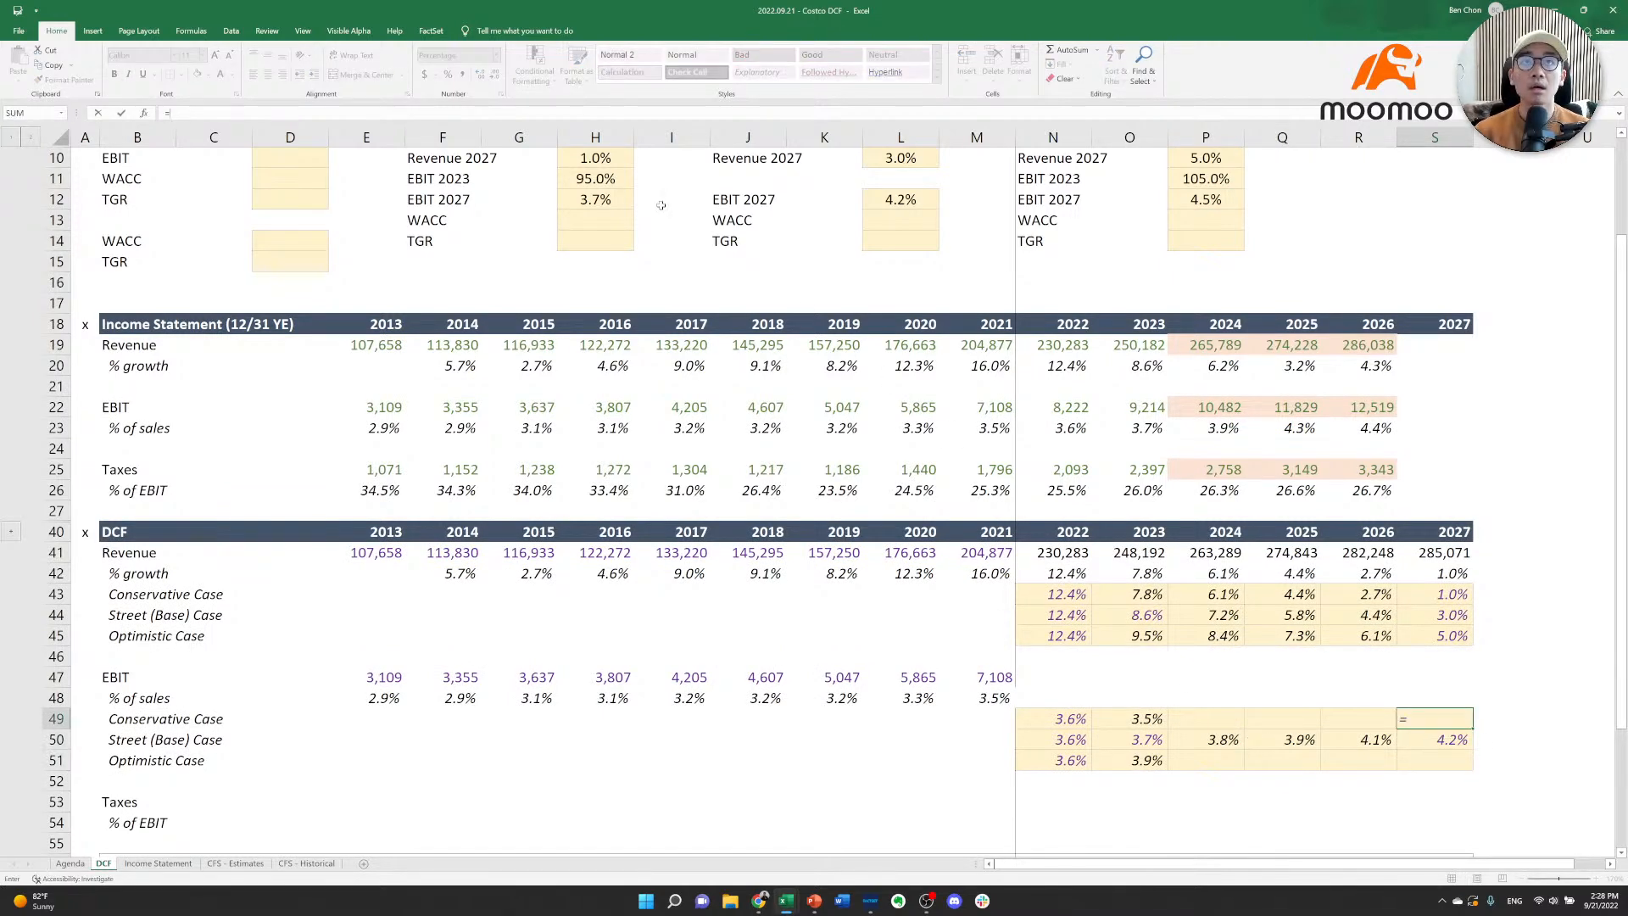
{"action": "left_click", "coordinate": [574, 199]}
{"action": "key", "text": "Return"}
Link the 2027 Optimistic Case EBIT % of sales in S51 to the Optimistic EBIT 2027 assumption with =P12.
{"action": "key", "text": "Down"}
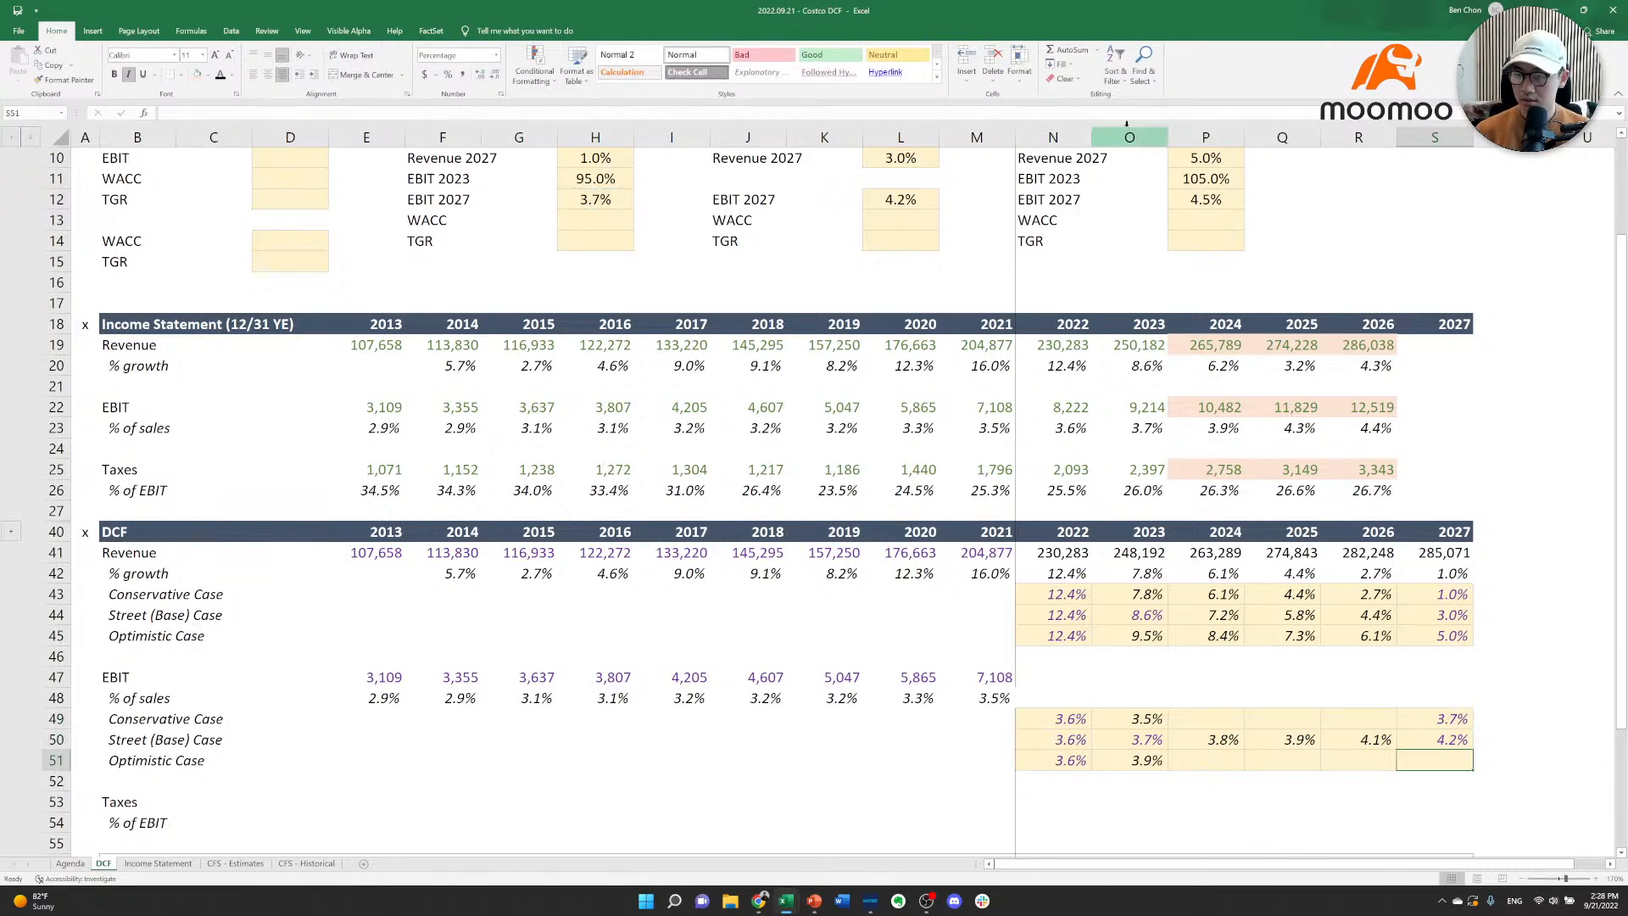
{"action": "type", "text": "="}
{"action": "left_click", "coordinate": [1217, 196]}
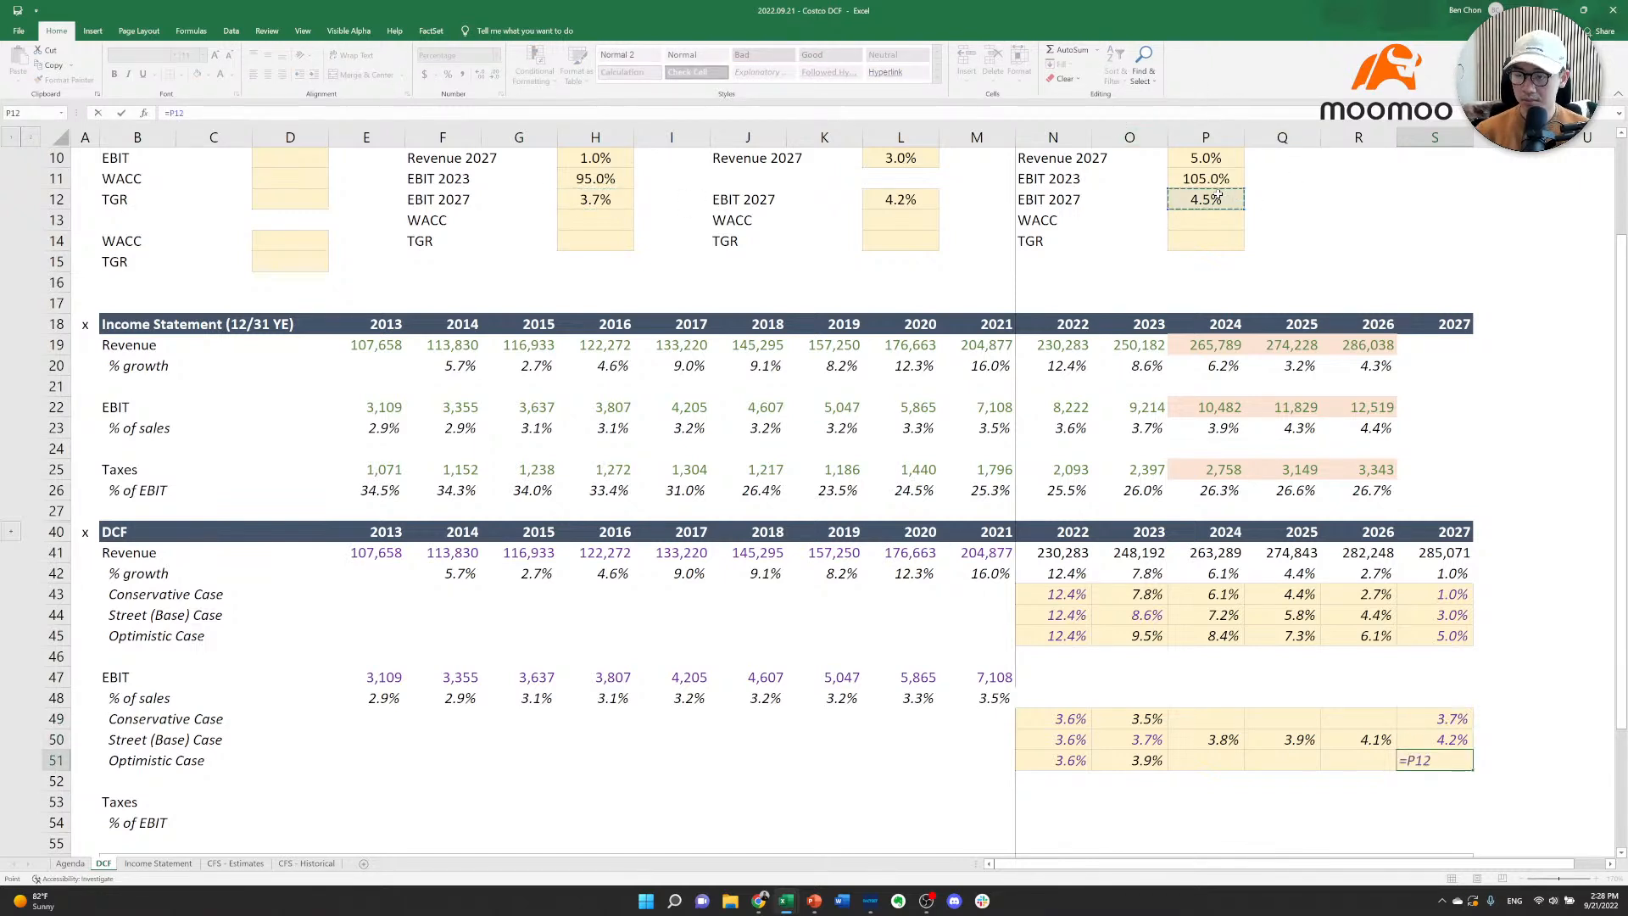
{"action": "key", "text": "ctrl+Return"}
Compare the EBIT % of sales margins of the Conservative, Street and Optimistic cases across 2022 to 2027.
{"action": "key", "text": "Up"}
{"action": "key", "text": "Up"}
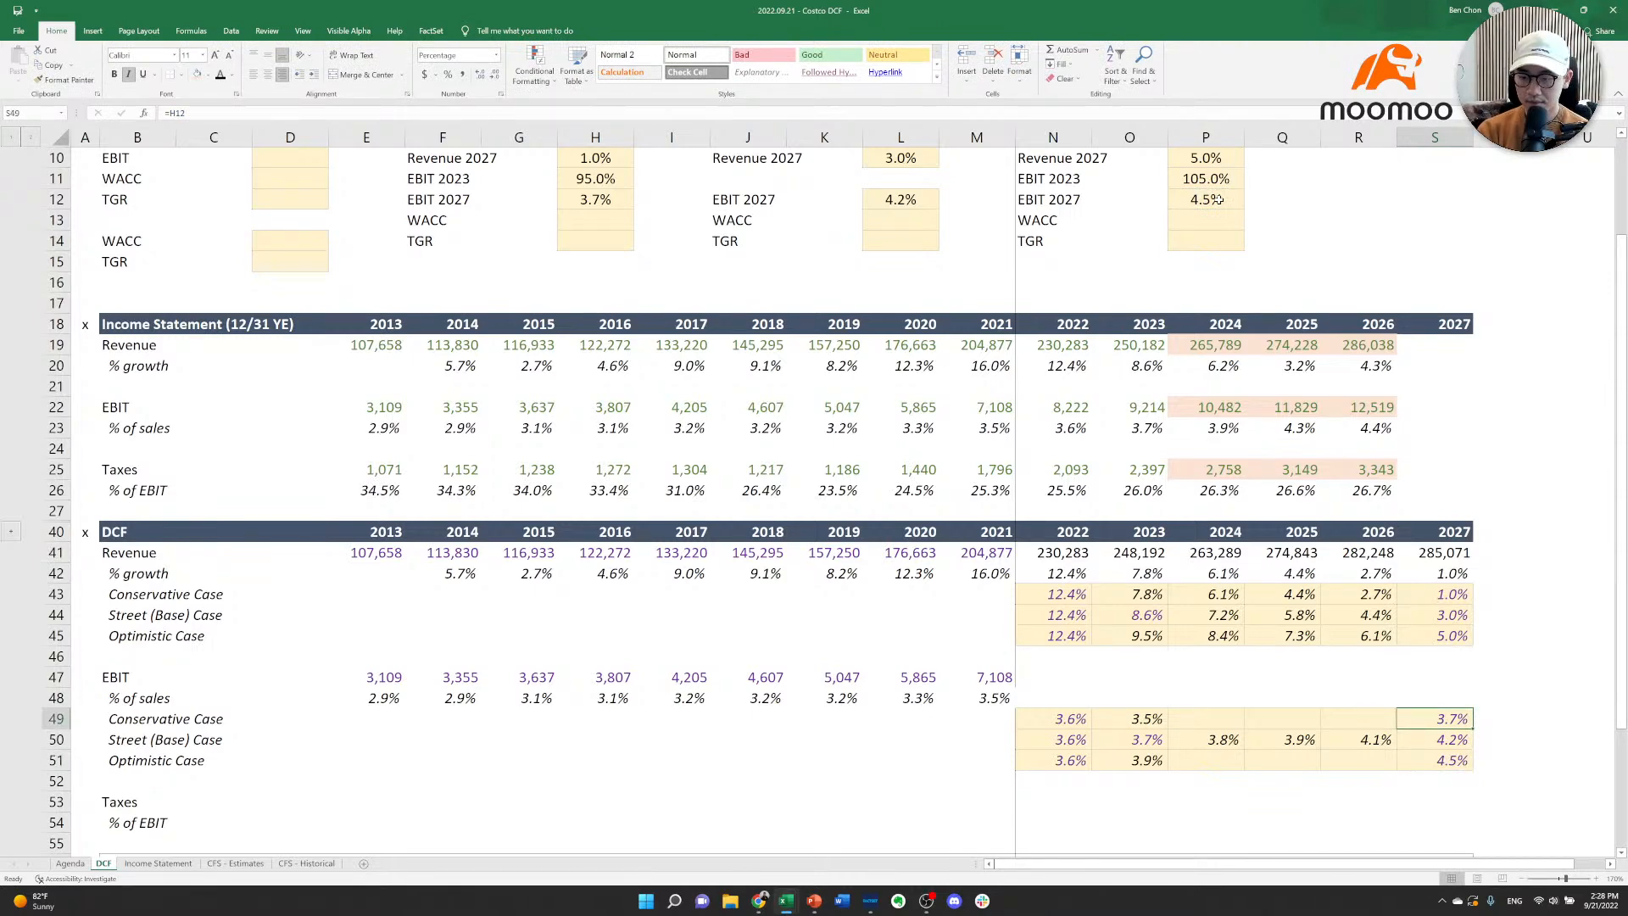
{"action": "key", "text": "Down"}
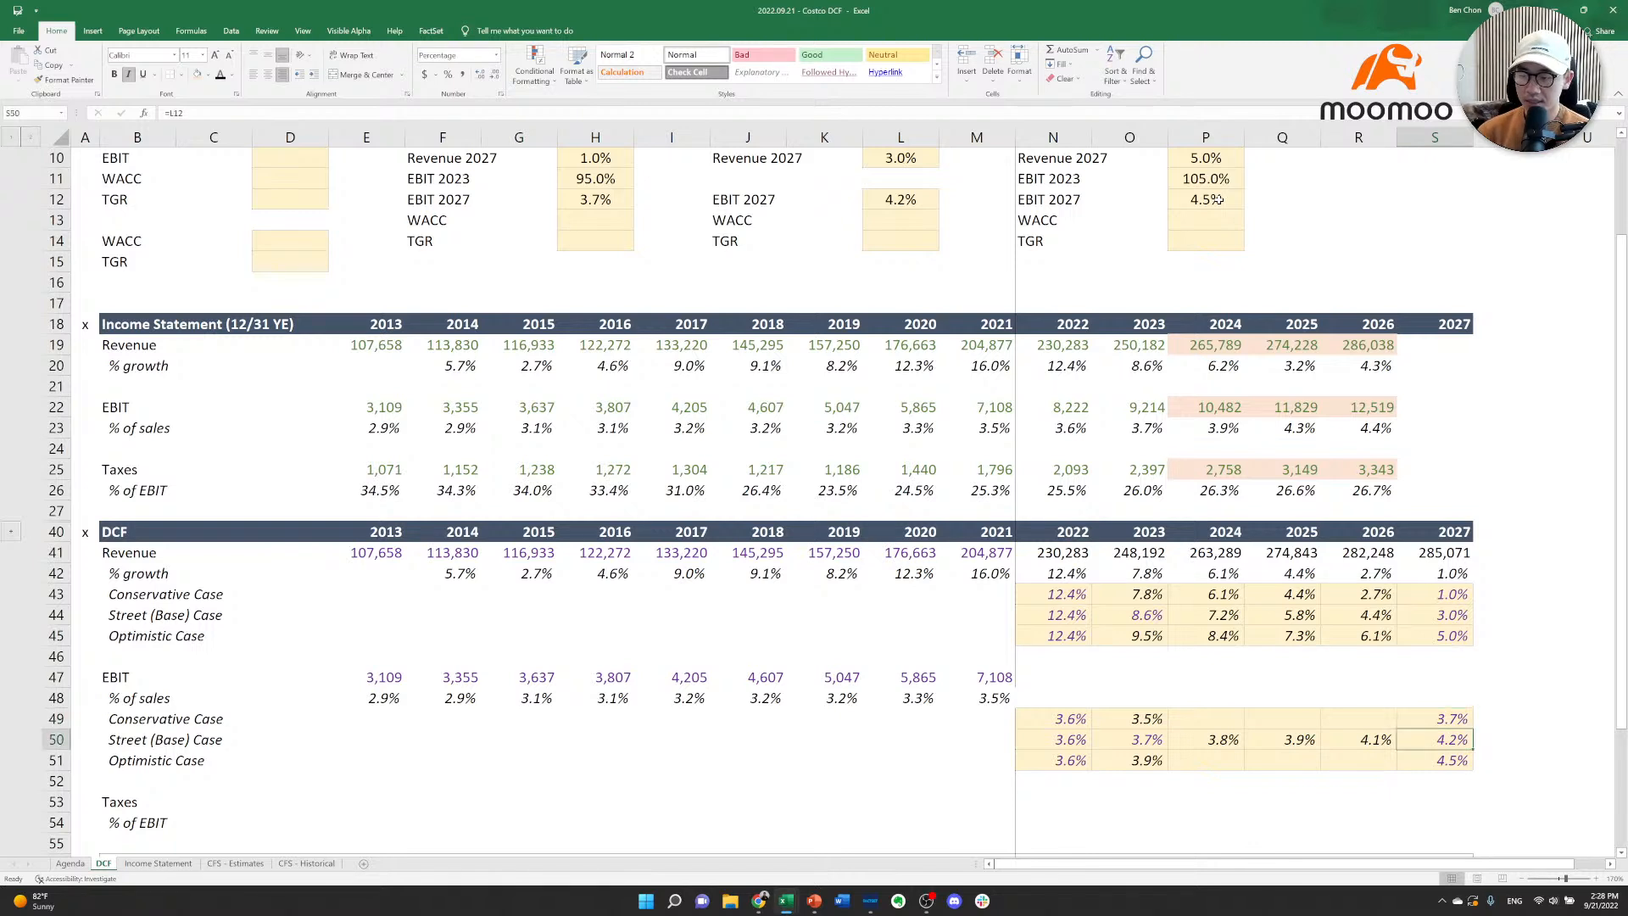
{"action": "key", "text": "Up"}
{"action": "key", "text": "Down"}
{"action": "key", "text": "Down"}
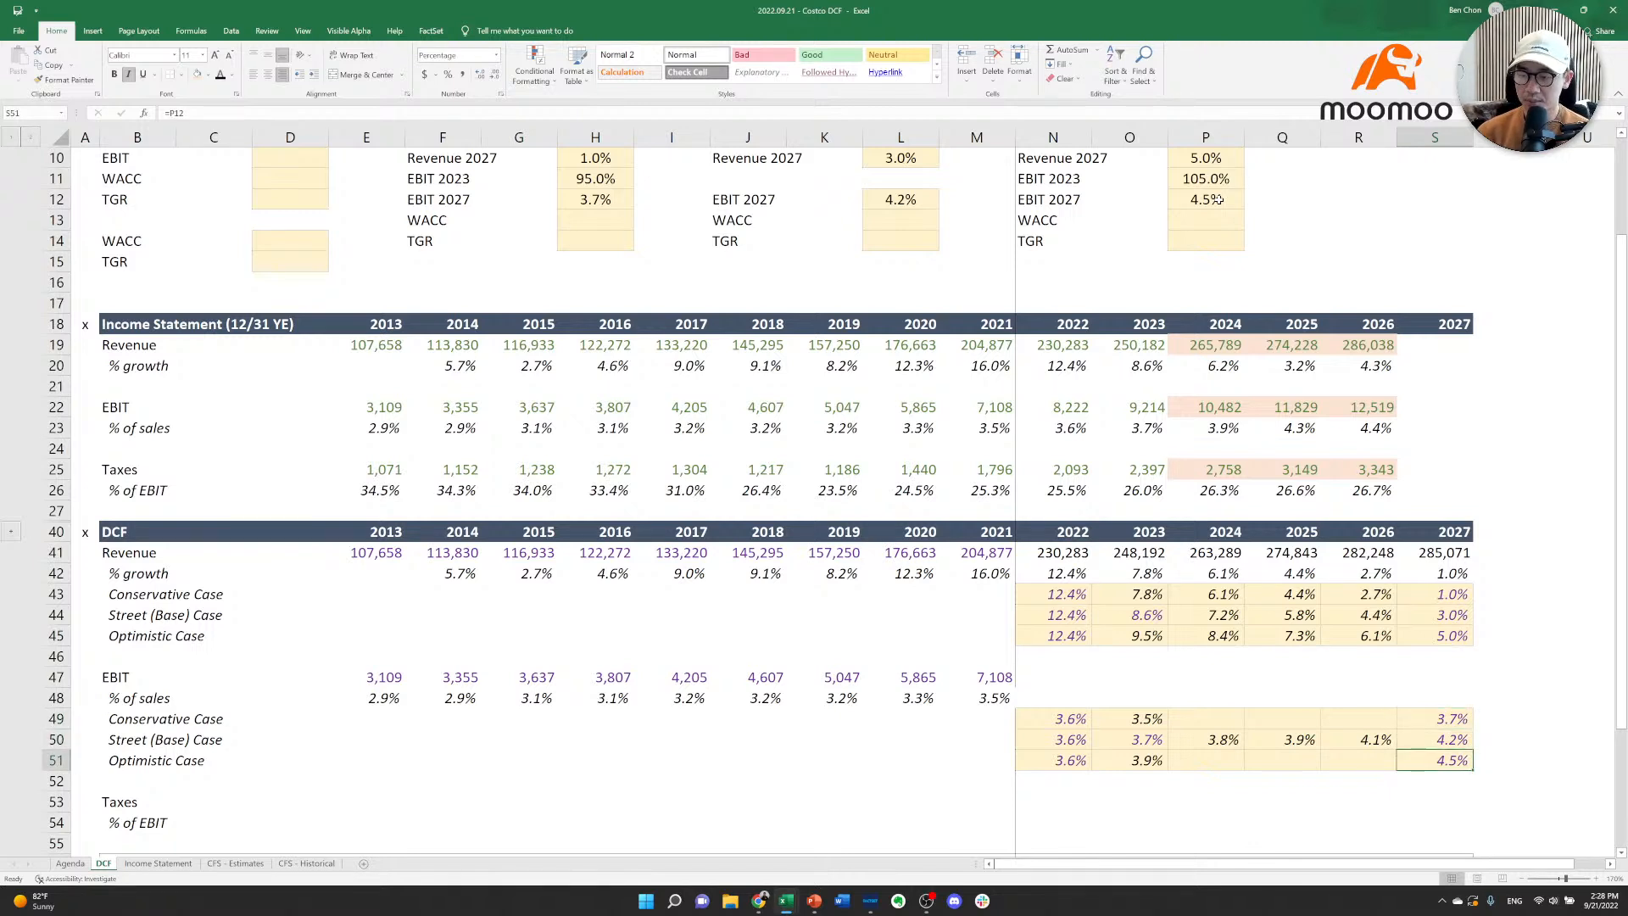
{"action": "key", "text": "Left"}
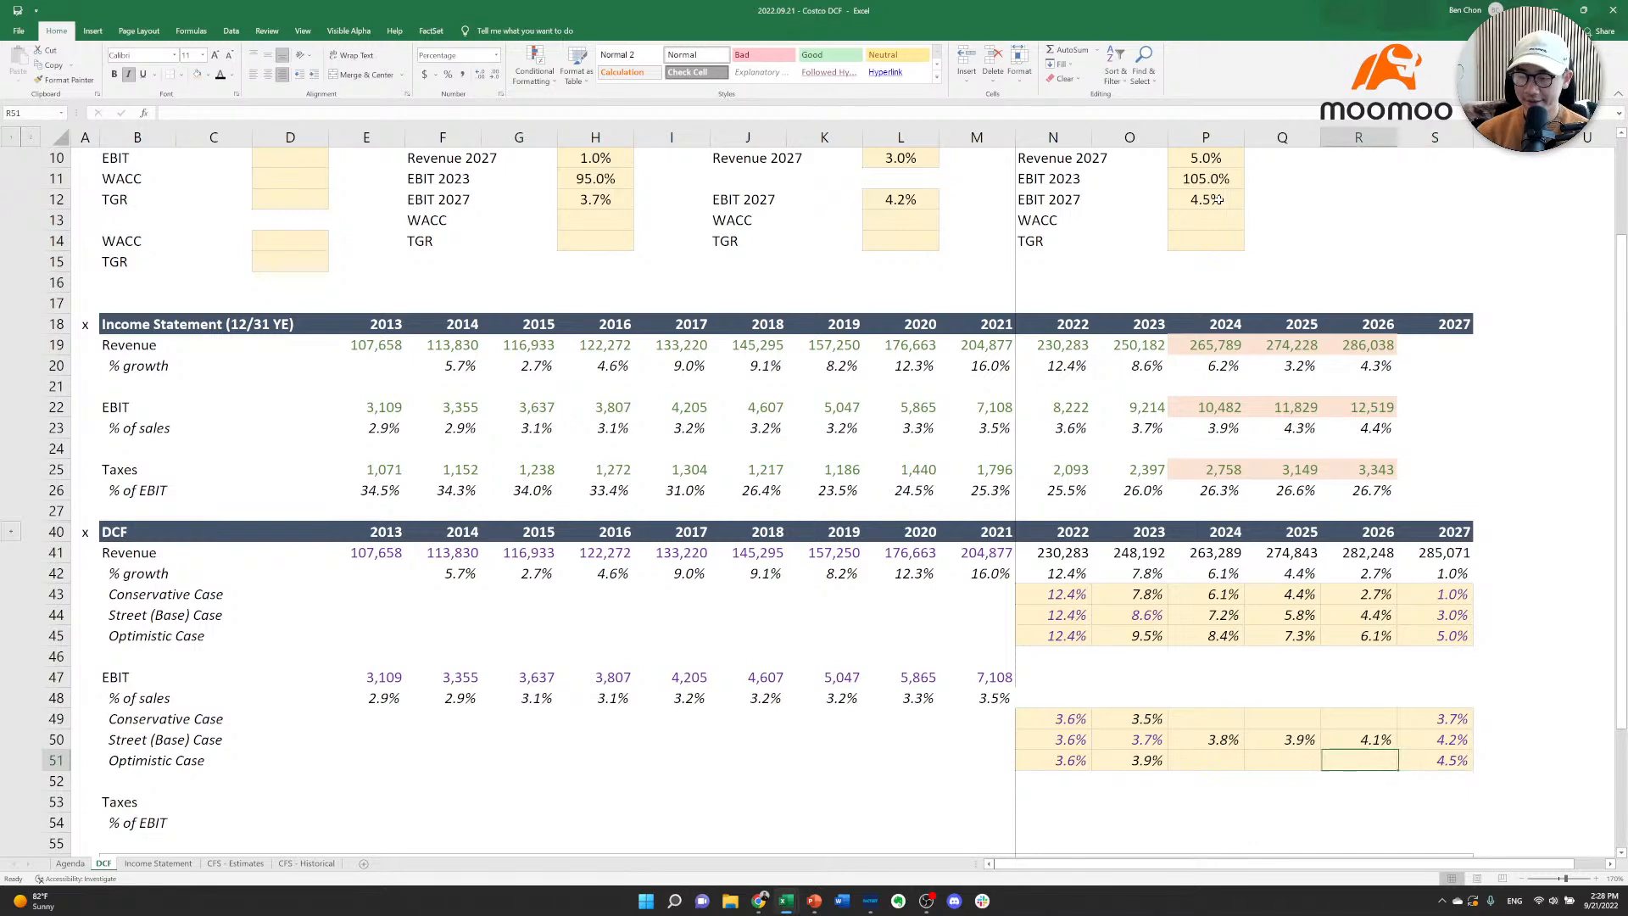
{"action": "key", "text": "Right"}
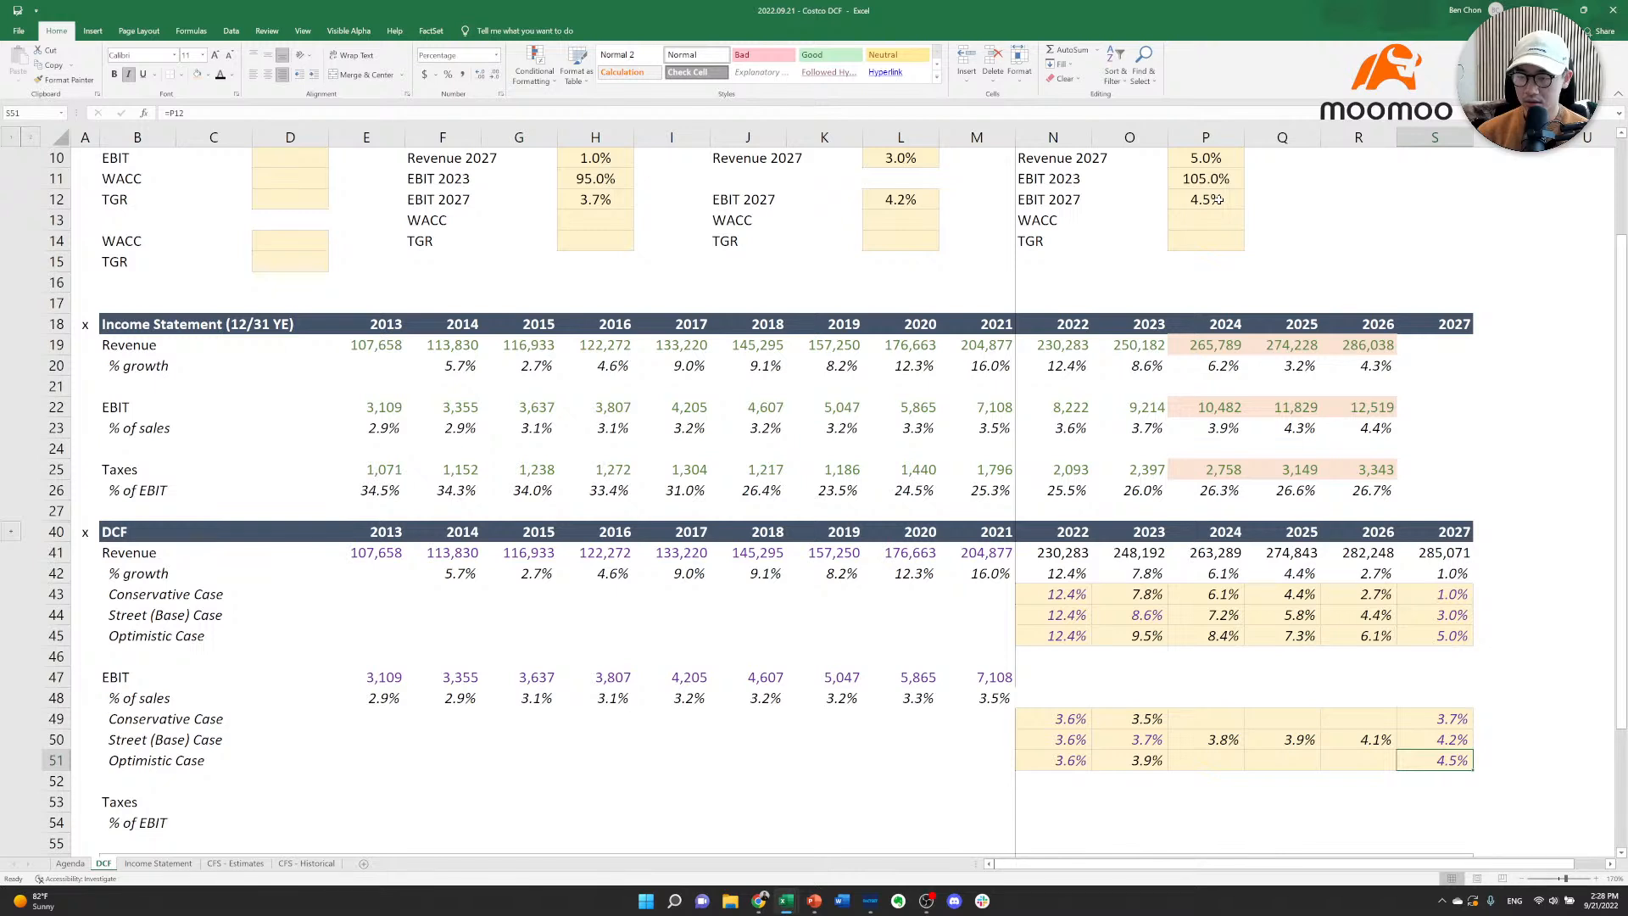
{"action": "key", "text": "Left"}
{"action": "key", "text": "Left"}
{"action": "key", "text": "Left"}
{"action": "key", "text": "Up"}
{"action": "key", "text": "Left"}
{"action": "key", "text": "Left"}
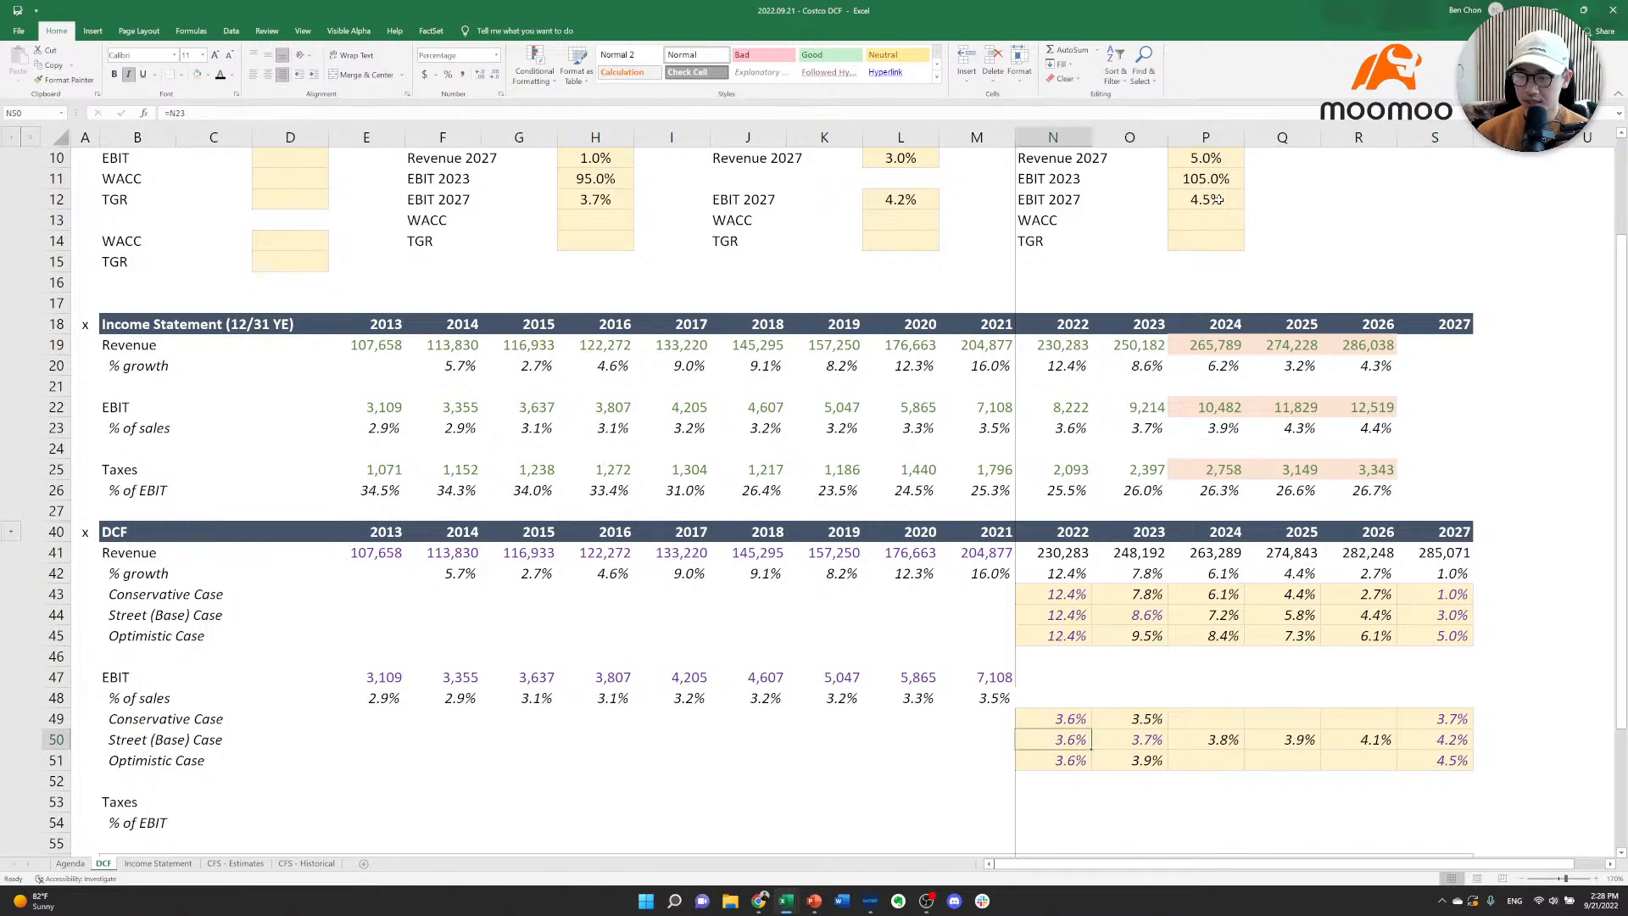
{"action": "key", "text": "Right"}
{"action": "key", "text": "Up"}
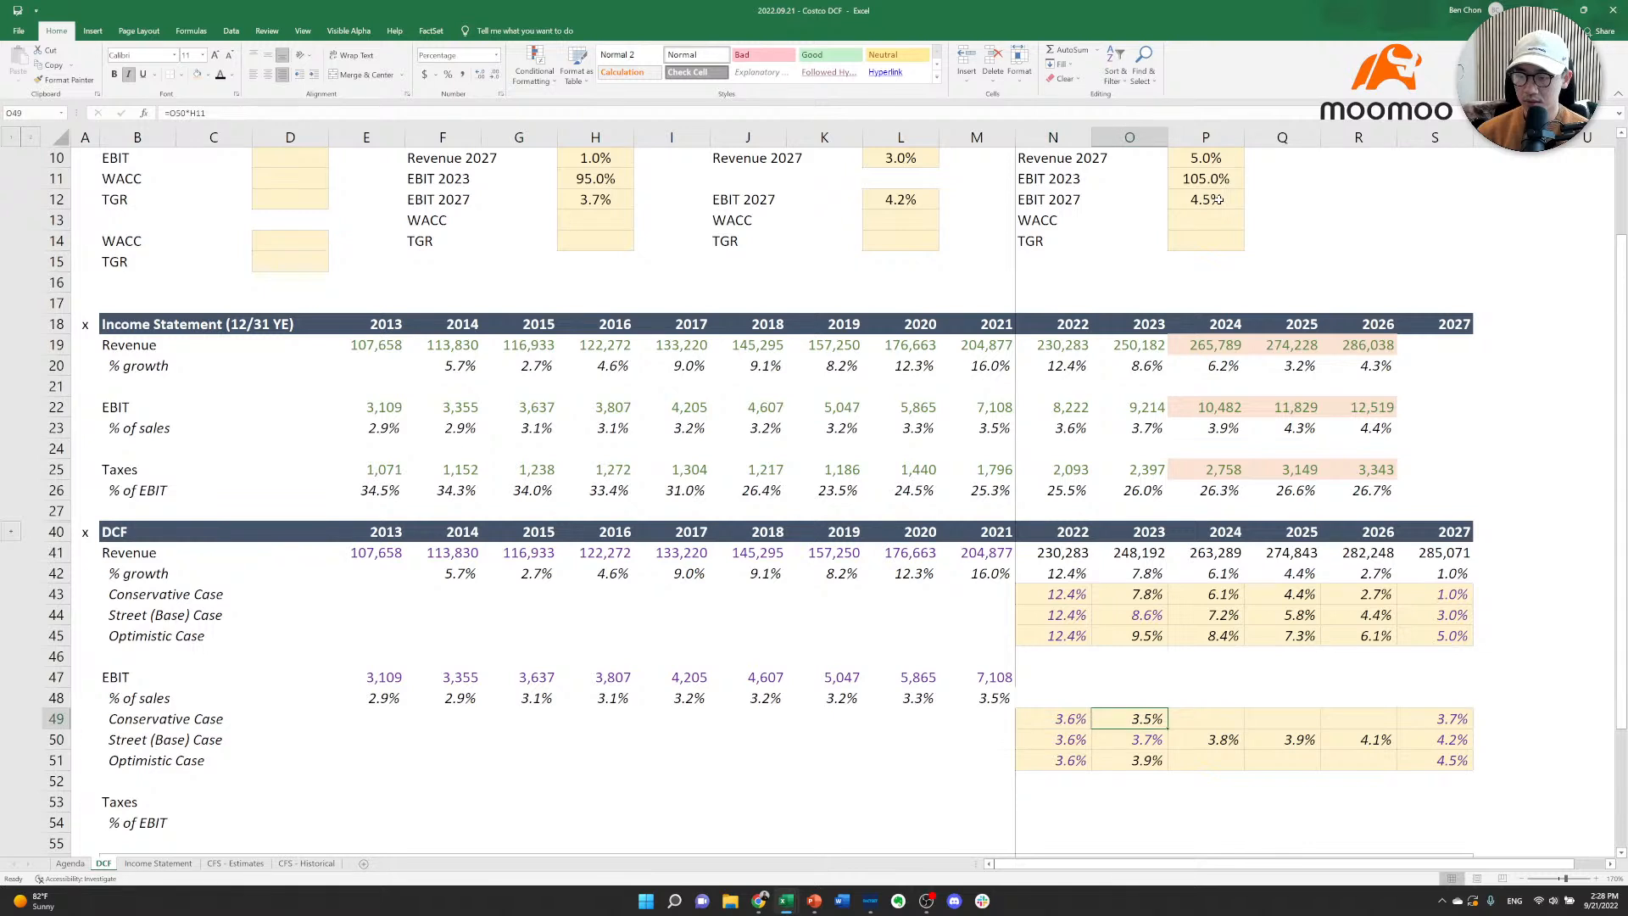
{"action": "key", "text": "Down"}
{"action": "key", "text": "Down"}
{"action": "key", "text": "Right"}
{"action": "key", "text": "Right"}
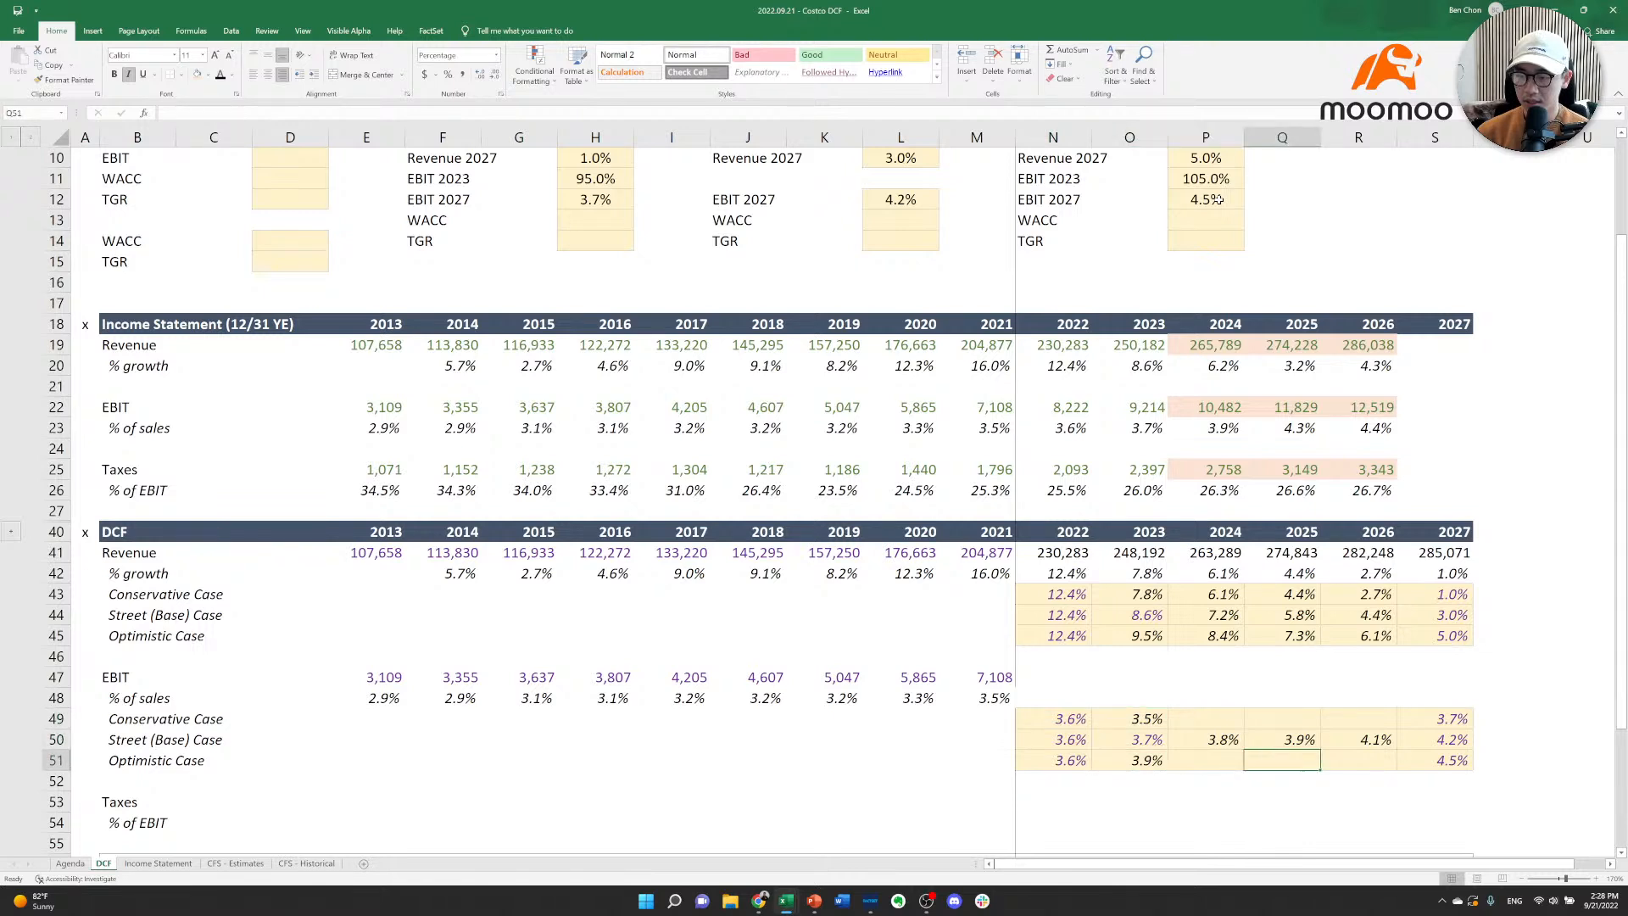
{"action": "key", "text": "Right"}
{"action": "key", "text": "Up"}
{"action": "key", "text": "Up"}
{"action": "key", "text": "Right"}
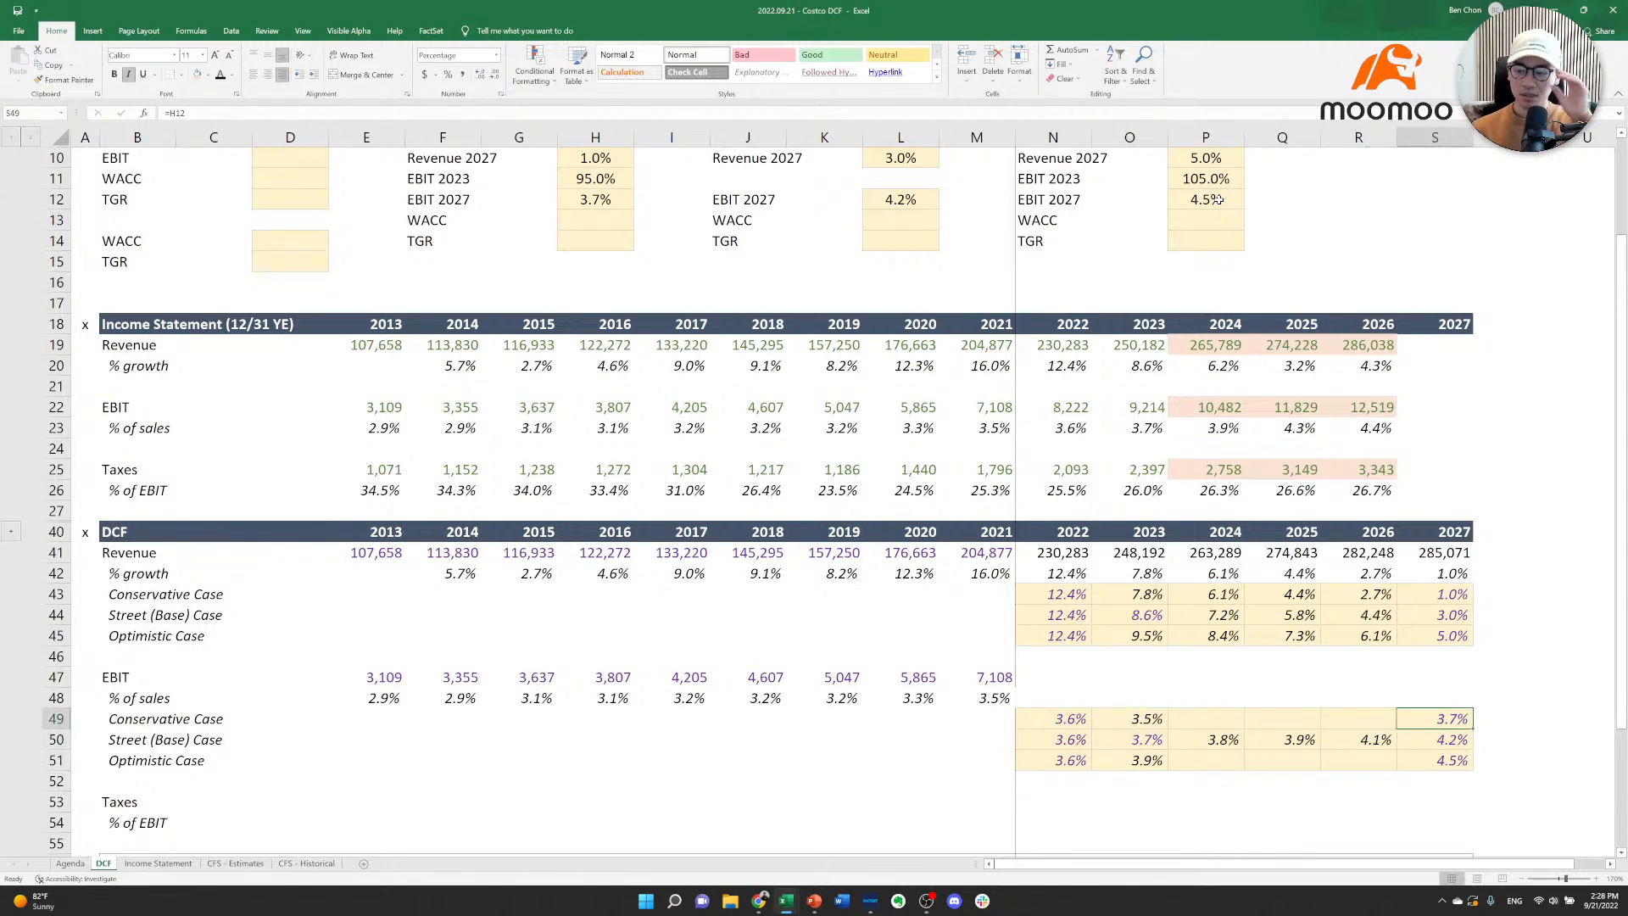
{"action": "key", "text": "Up"}
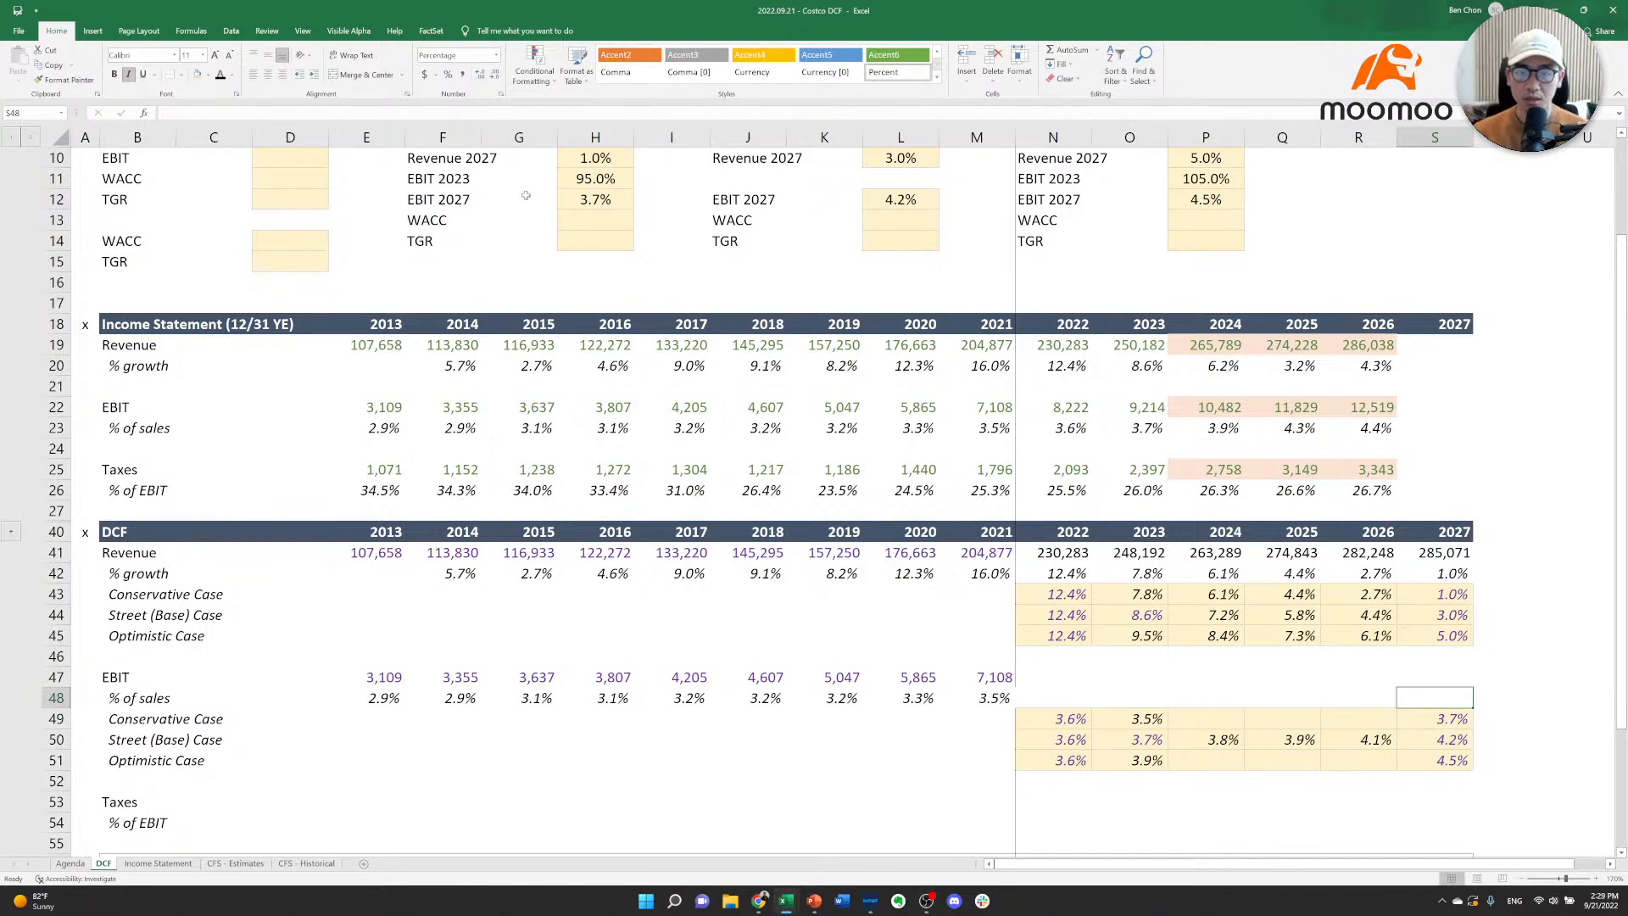
Change the Conservative EBIT 2027 assumption in H12 to 3.9%.
{"action": "left_click", "coordinate": [578, 202]}
{"action": "type", "text": "3.9"}
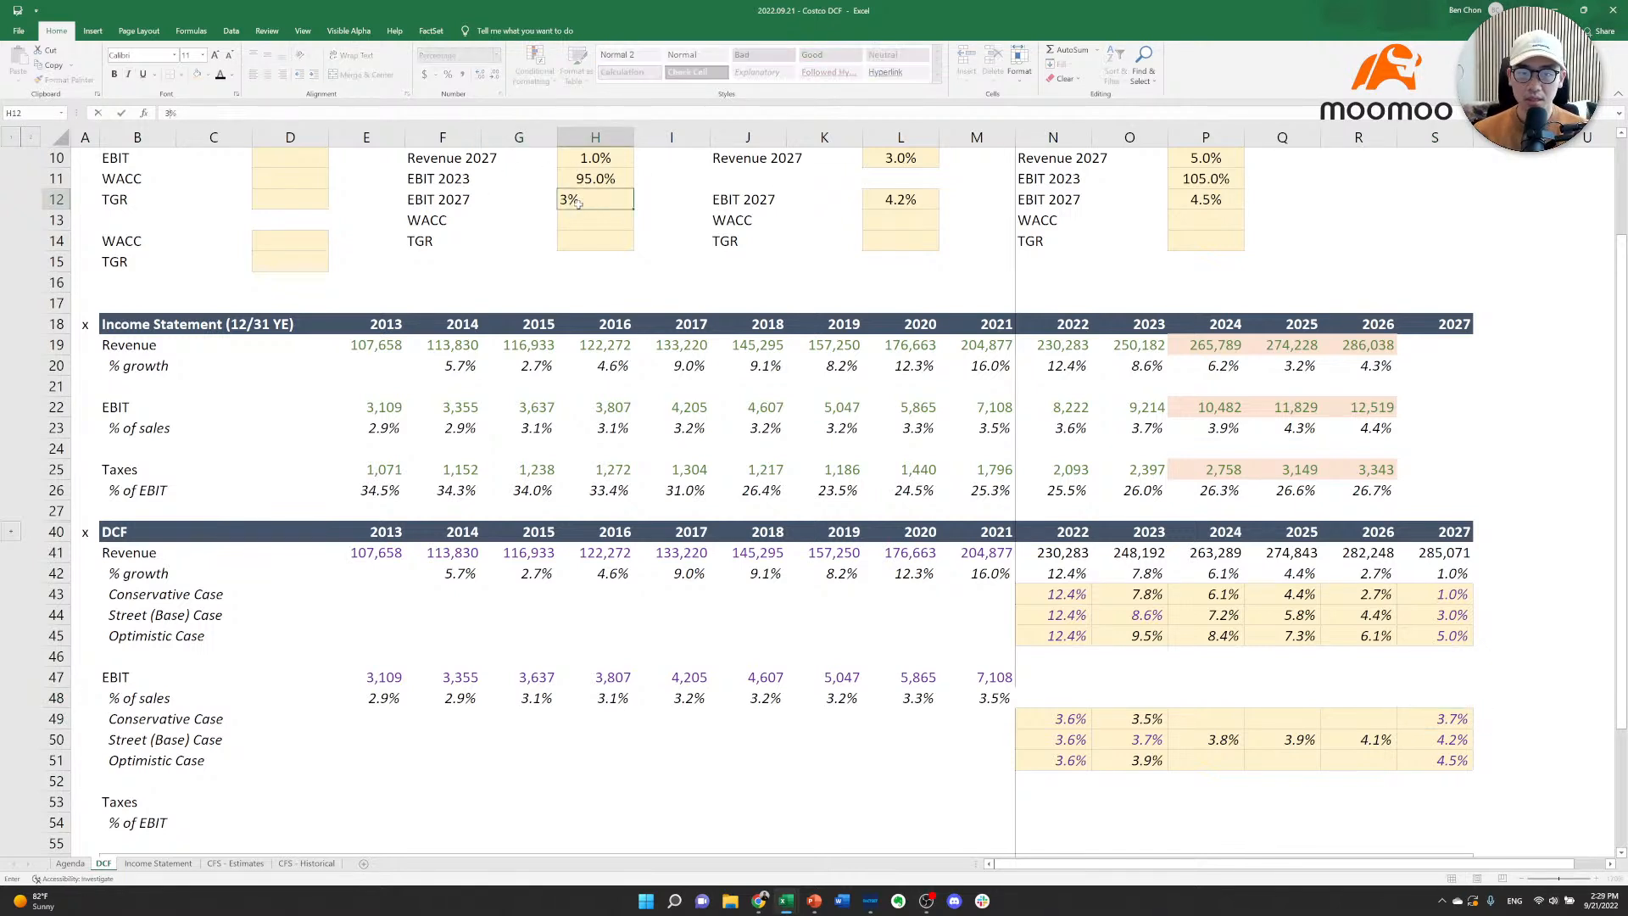
{"action": "key", "text": "ctrl+Return"}
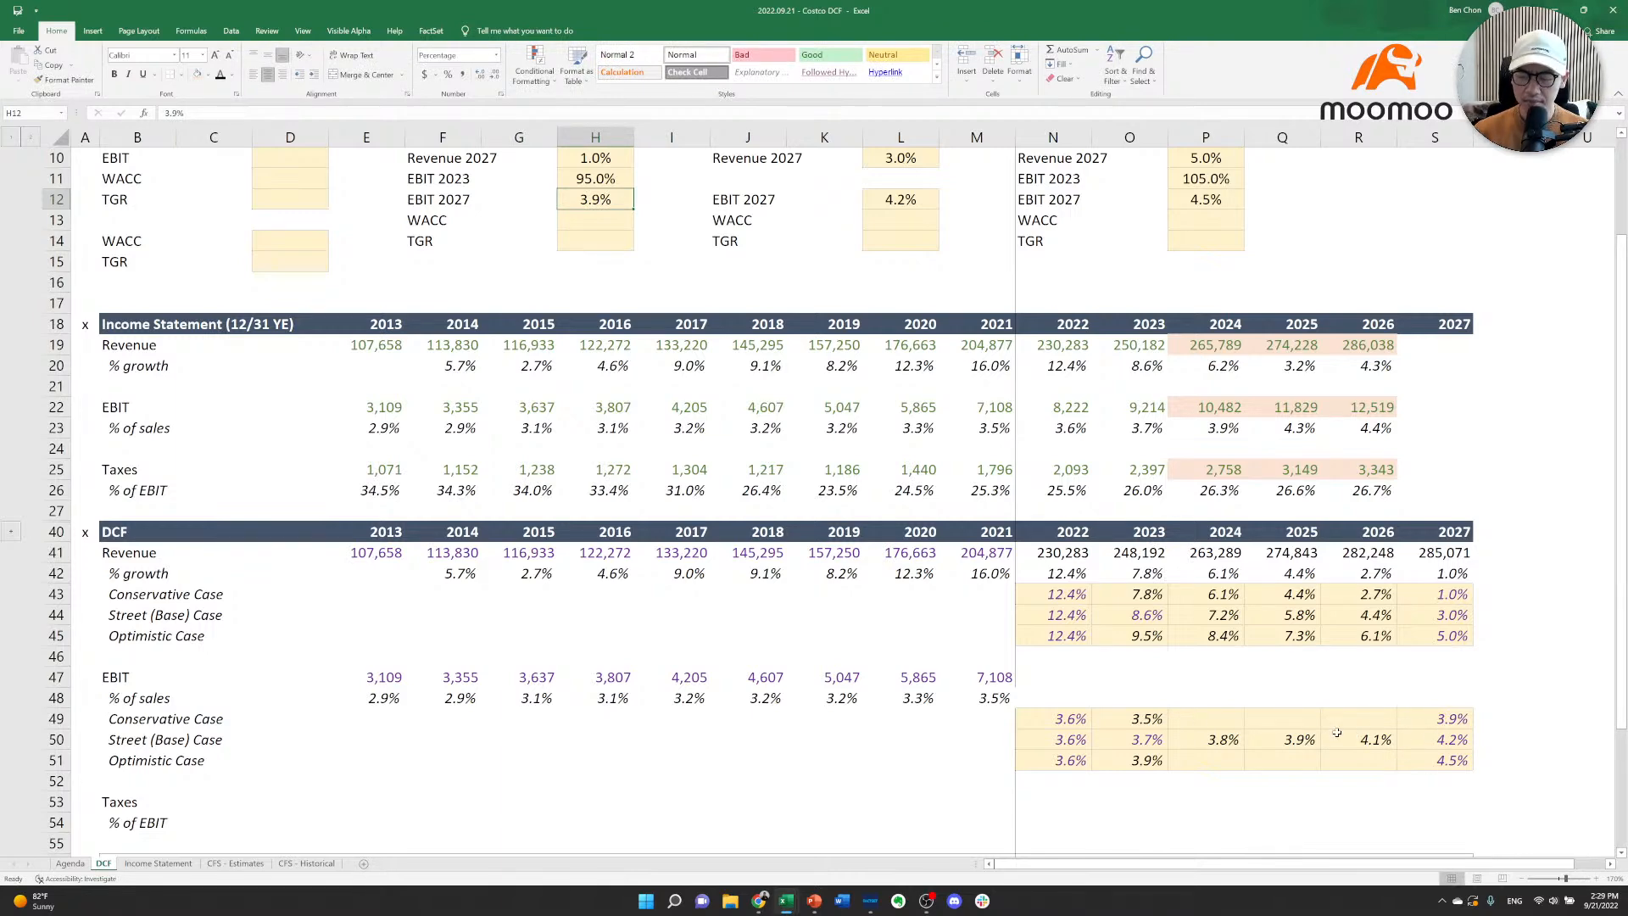
Copy the Street (Base) Case EBIT margin formulas for 2024 to 2026 from P50:R50 into the Conservative Case cells P49:R49.
{"action": "left_click", "coordinate": [1041, 722]}
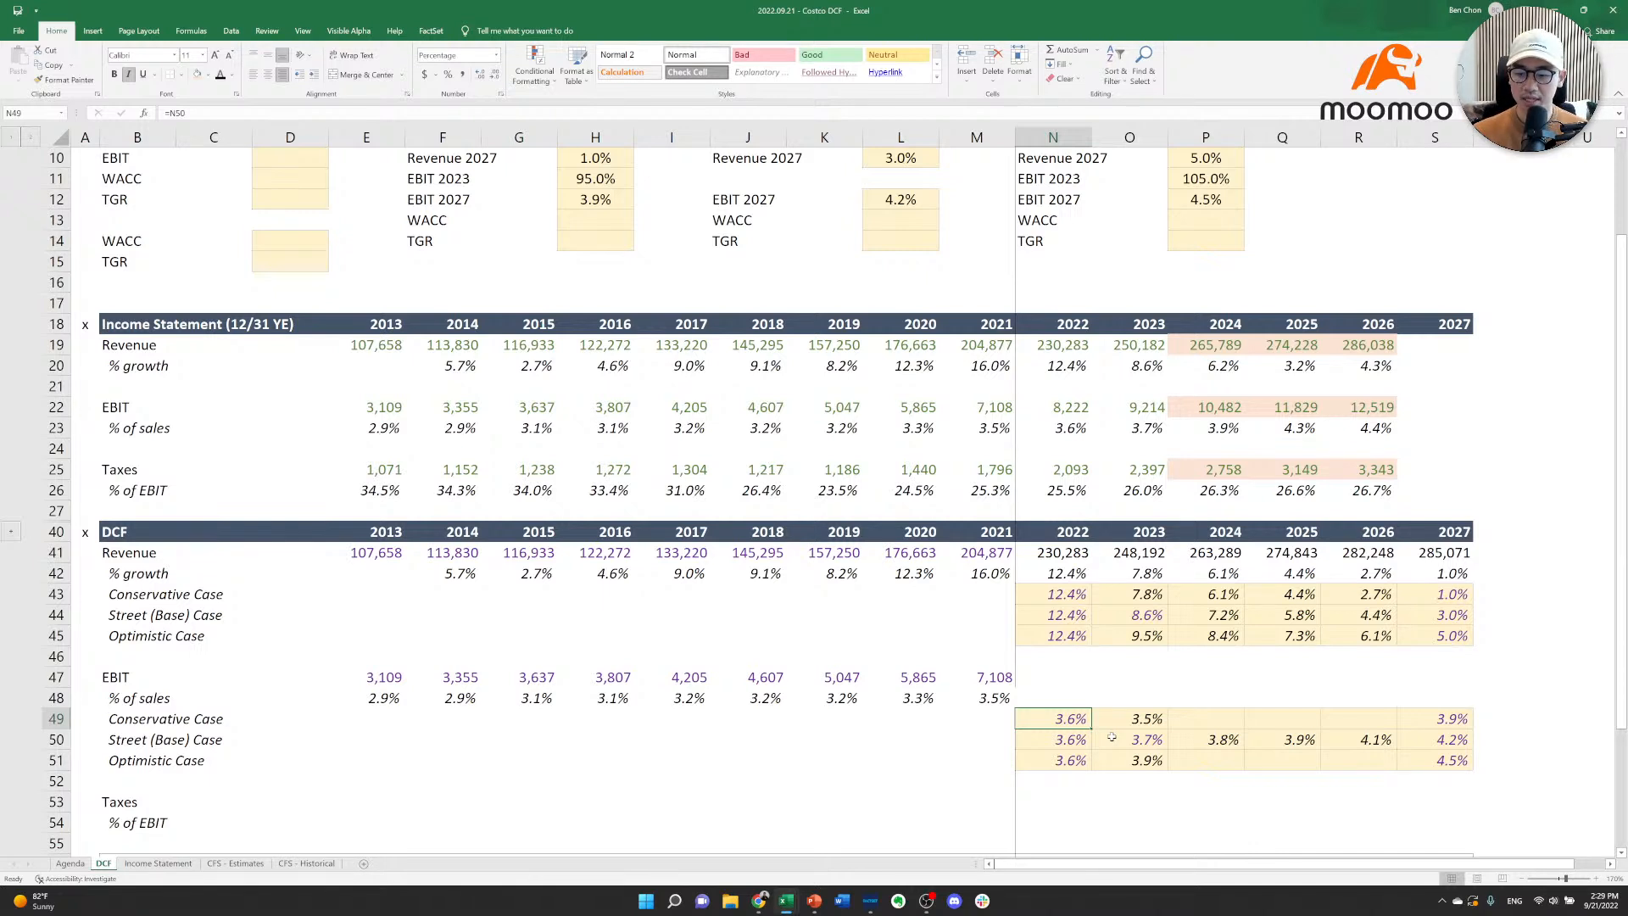
{"action": "key", "text": "Right"}
{"action": "key", "text": "Right"}
{"action": "key", "text": "Right"}
{"action": "key", "text": "Right"}
{"action": "key", "text": "Right"}
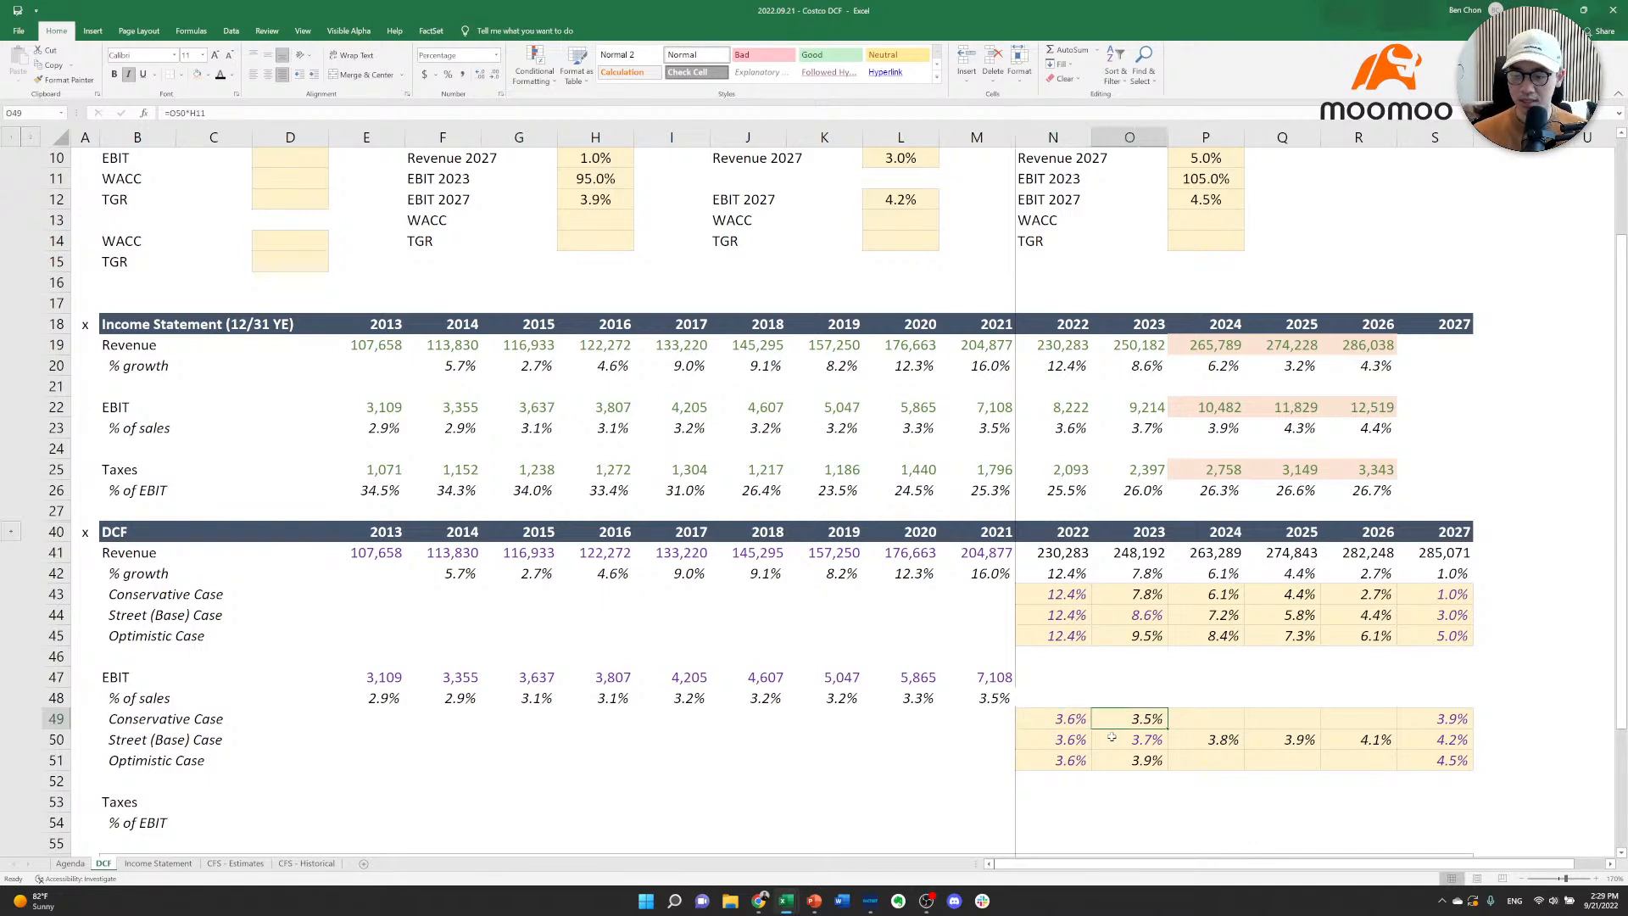
{"action": "key", "text": "Left"}
{"action": "key", "text": "Left"}
{"action": "key", "text": "Left"}
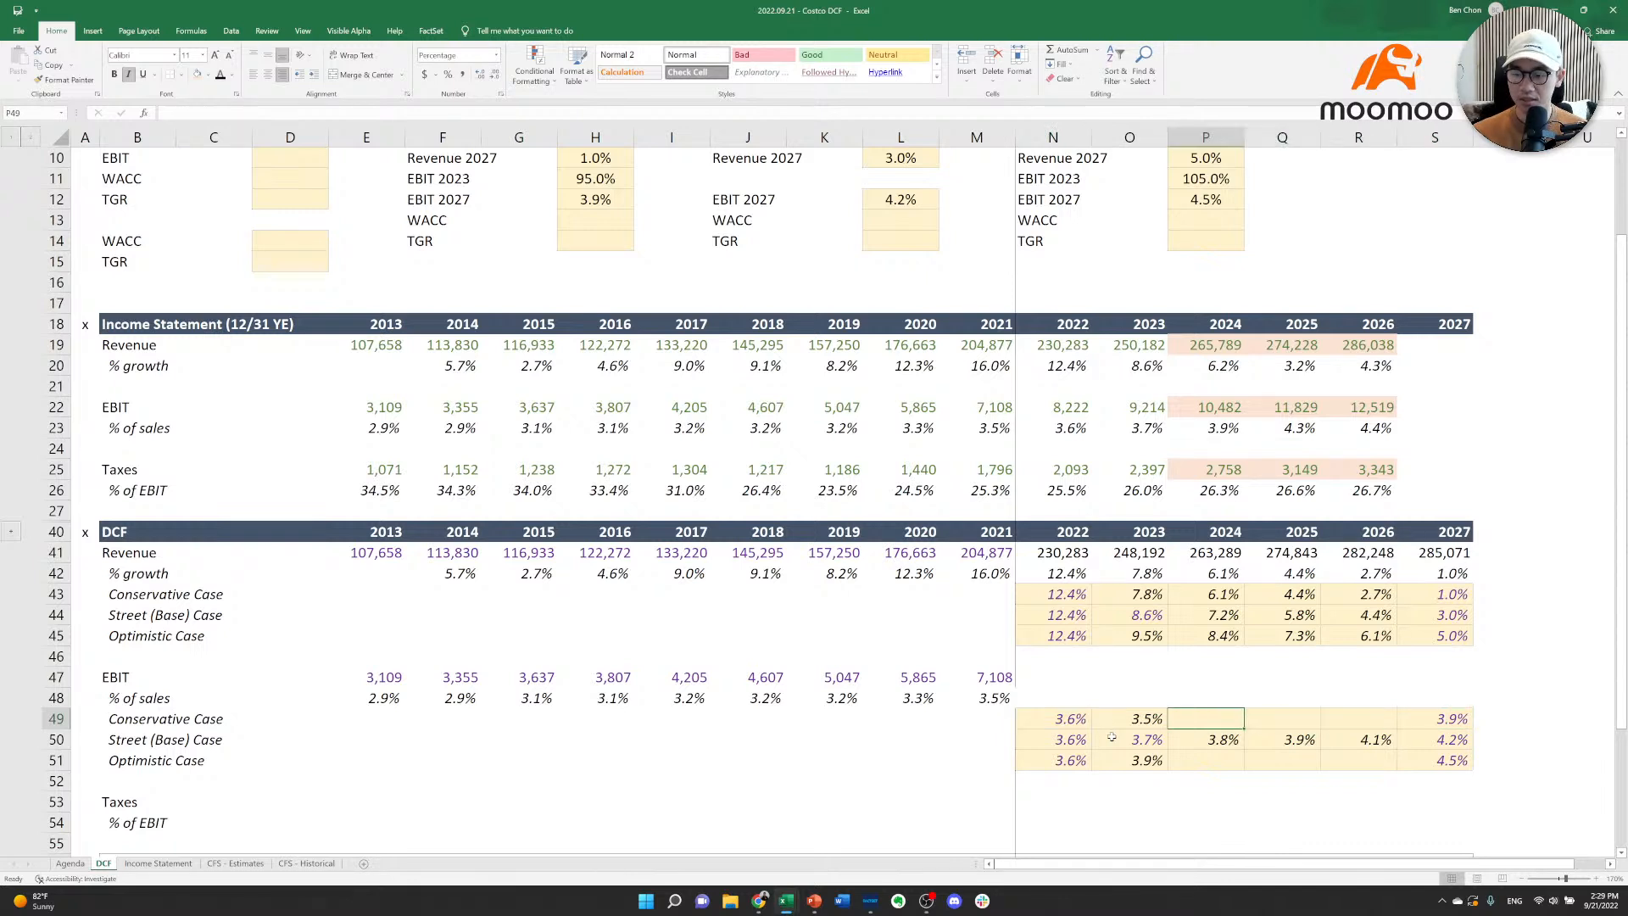
{"action": "key", "text": "Right"}
{"action": "key", "text": "Left"}
{"action": "key", "text": "Down"}
{"action": "key", "text": "shift+Right"}
{"action": "key", "text": "shift+Right"}
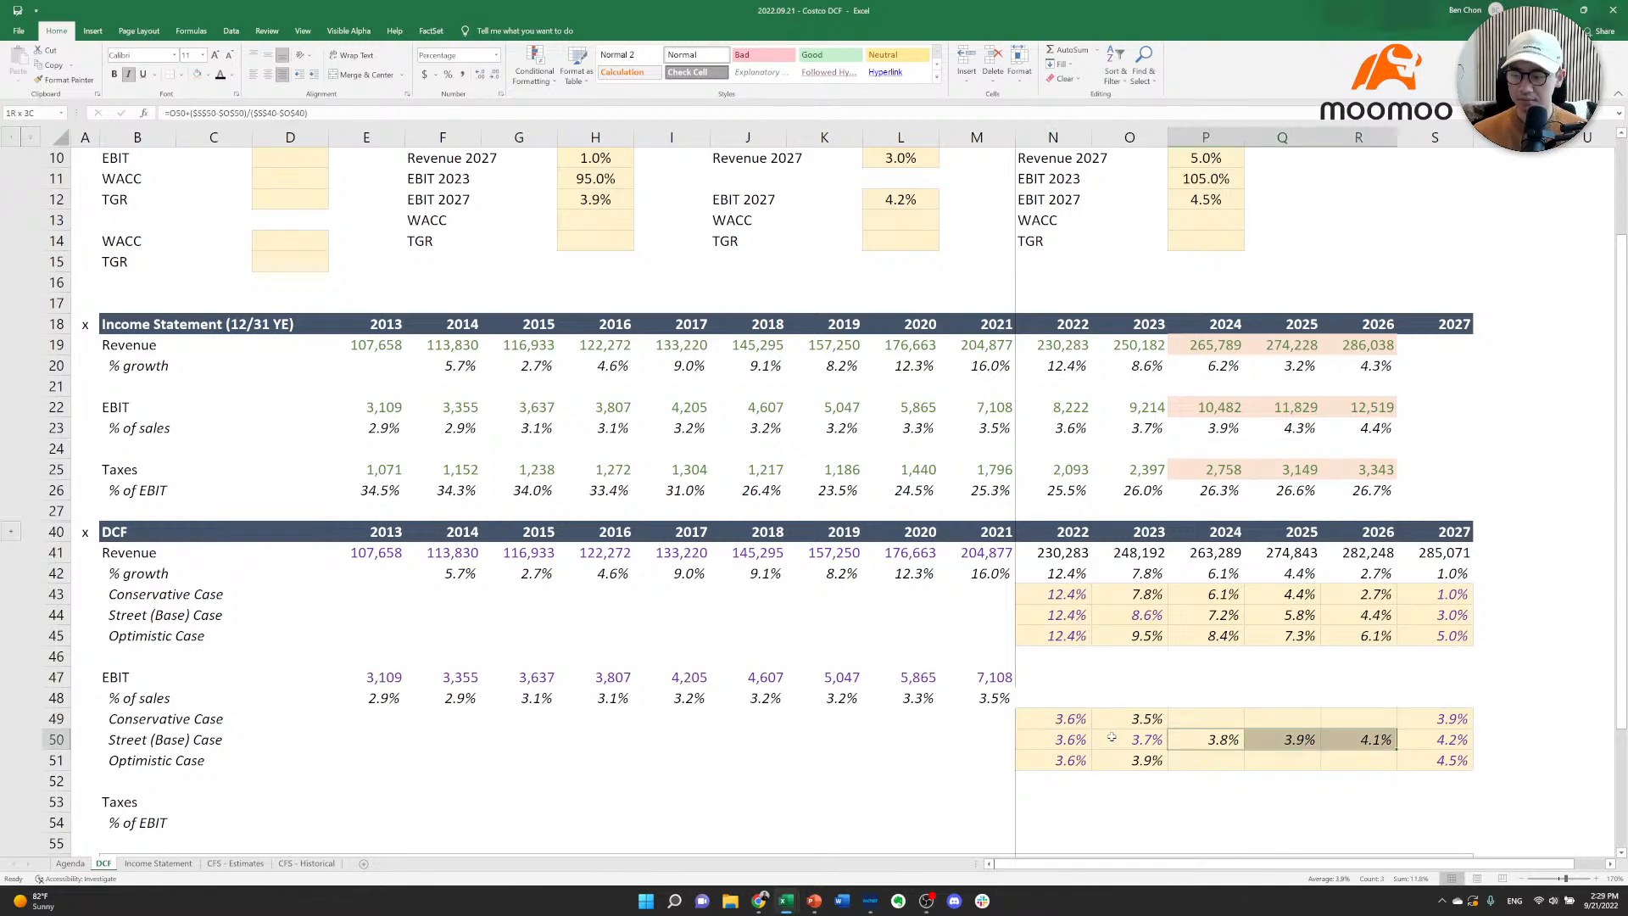
{"action": "key", "text": "ctrl+c"}
{"action": "key", "text": "Up"}
{"action": "key", "text": "ctrl+v"}
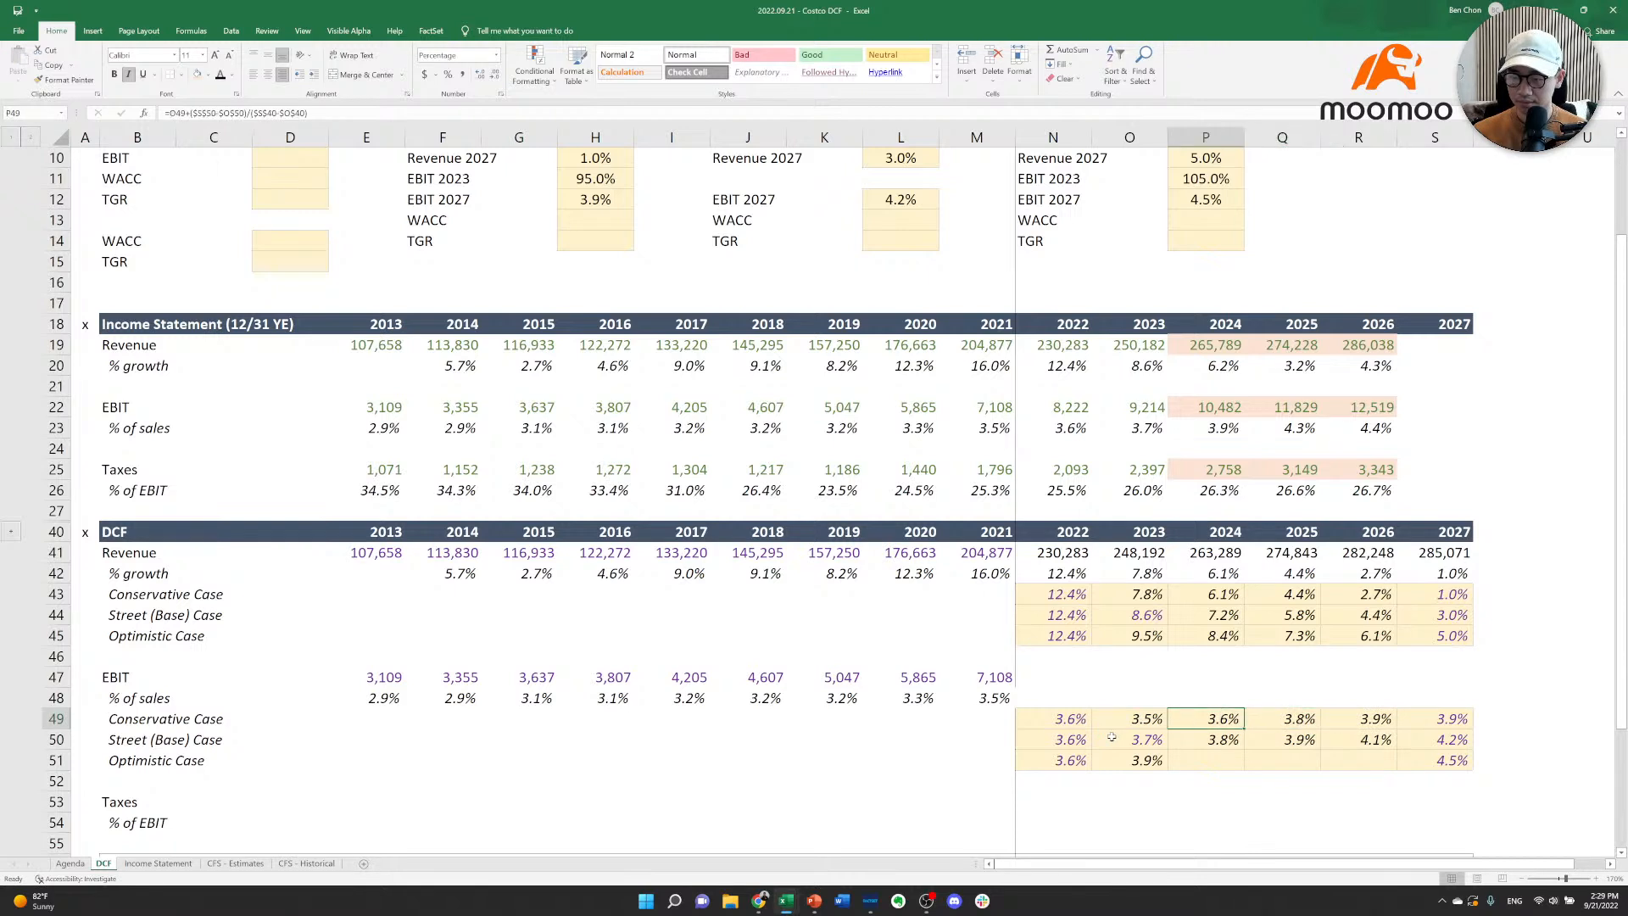
Repoint the 2024 Conservative margin formula in P49 to its own row: =O49+($S$49-$O$49)/($S$40-$O$40).
{"action": "key", "text": "F2"}
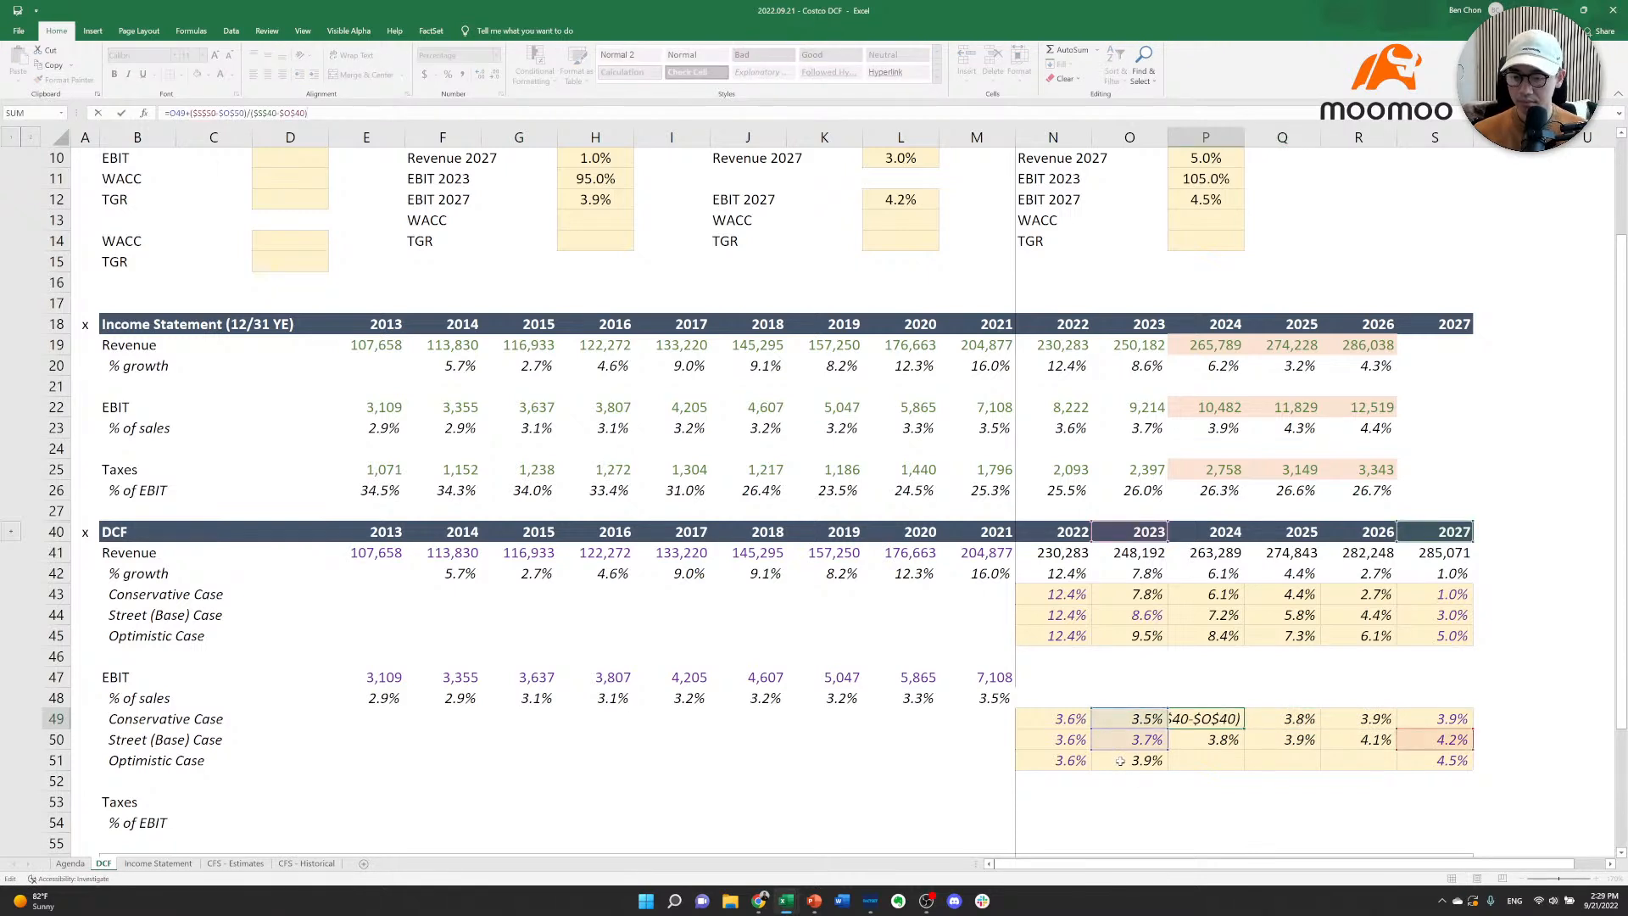
{"action": "left_click_drag", "start_coordinate": [1119, 751], "coordinate": [1119, 731]}
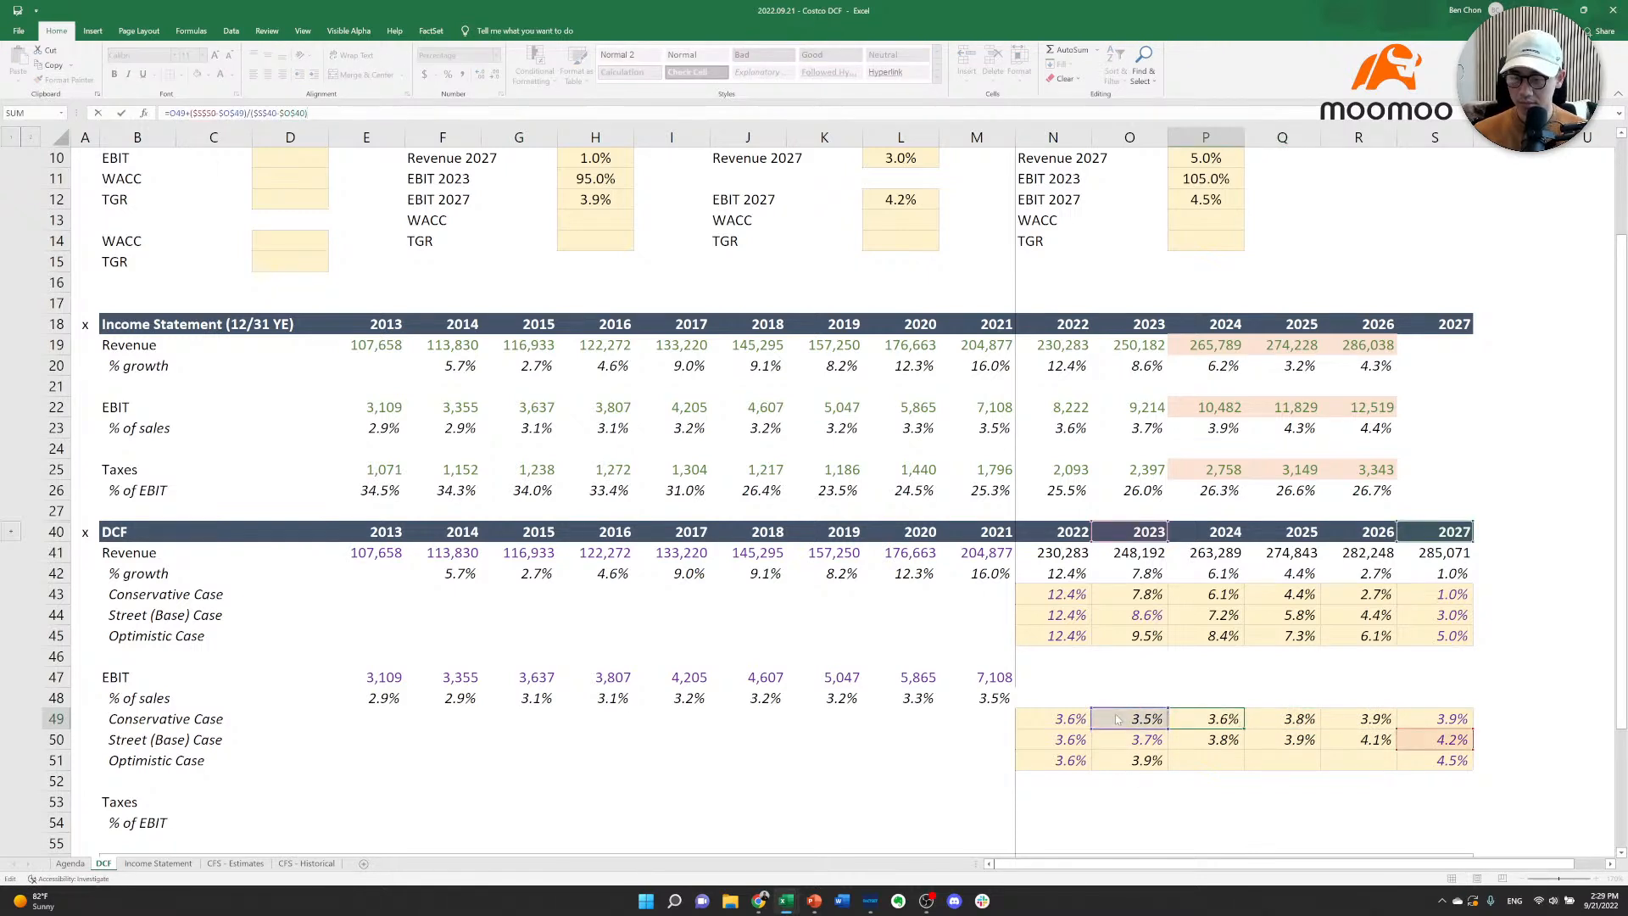
{"action": "key", "text": "ctrl+Return"}
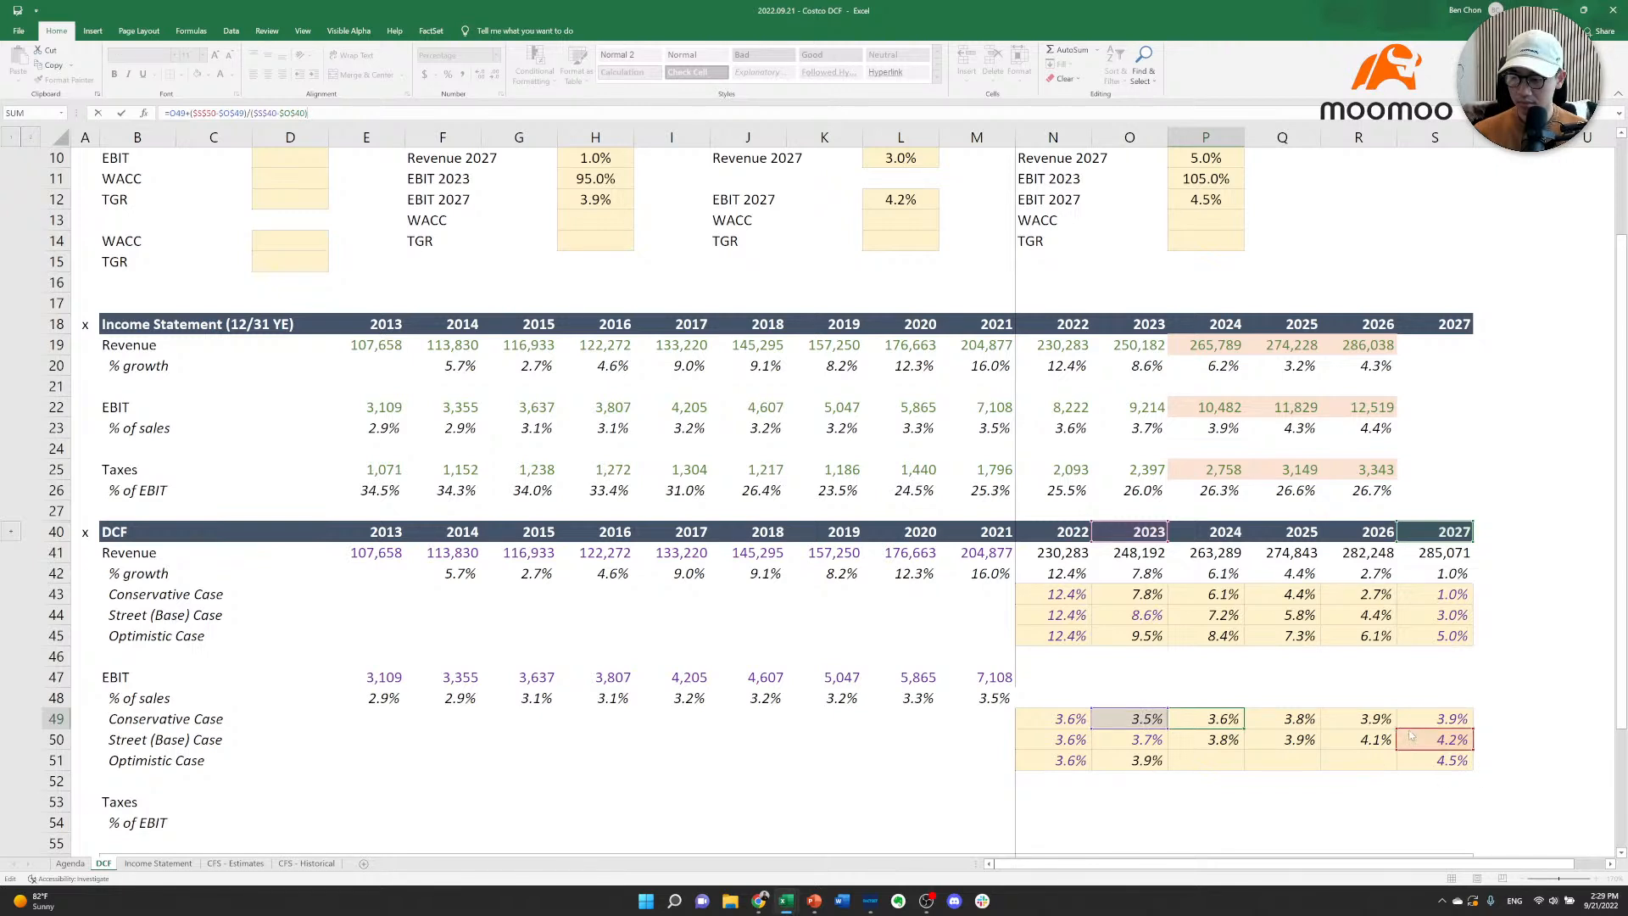
{"action": "left_click_drag", "start_coordinate": [1410, 736], "coordinate": [1404, 719]}
{"action": "key", "text": "ctrl+Return"}
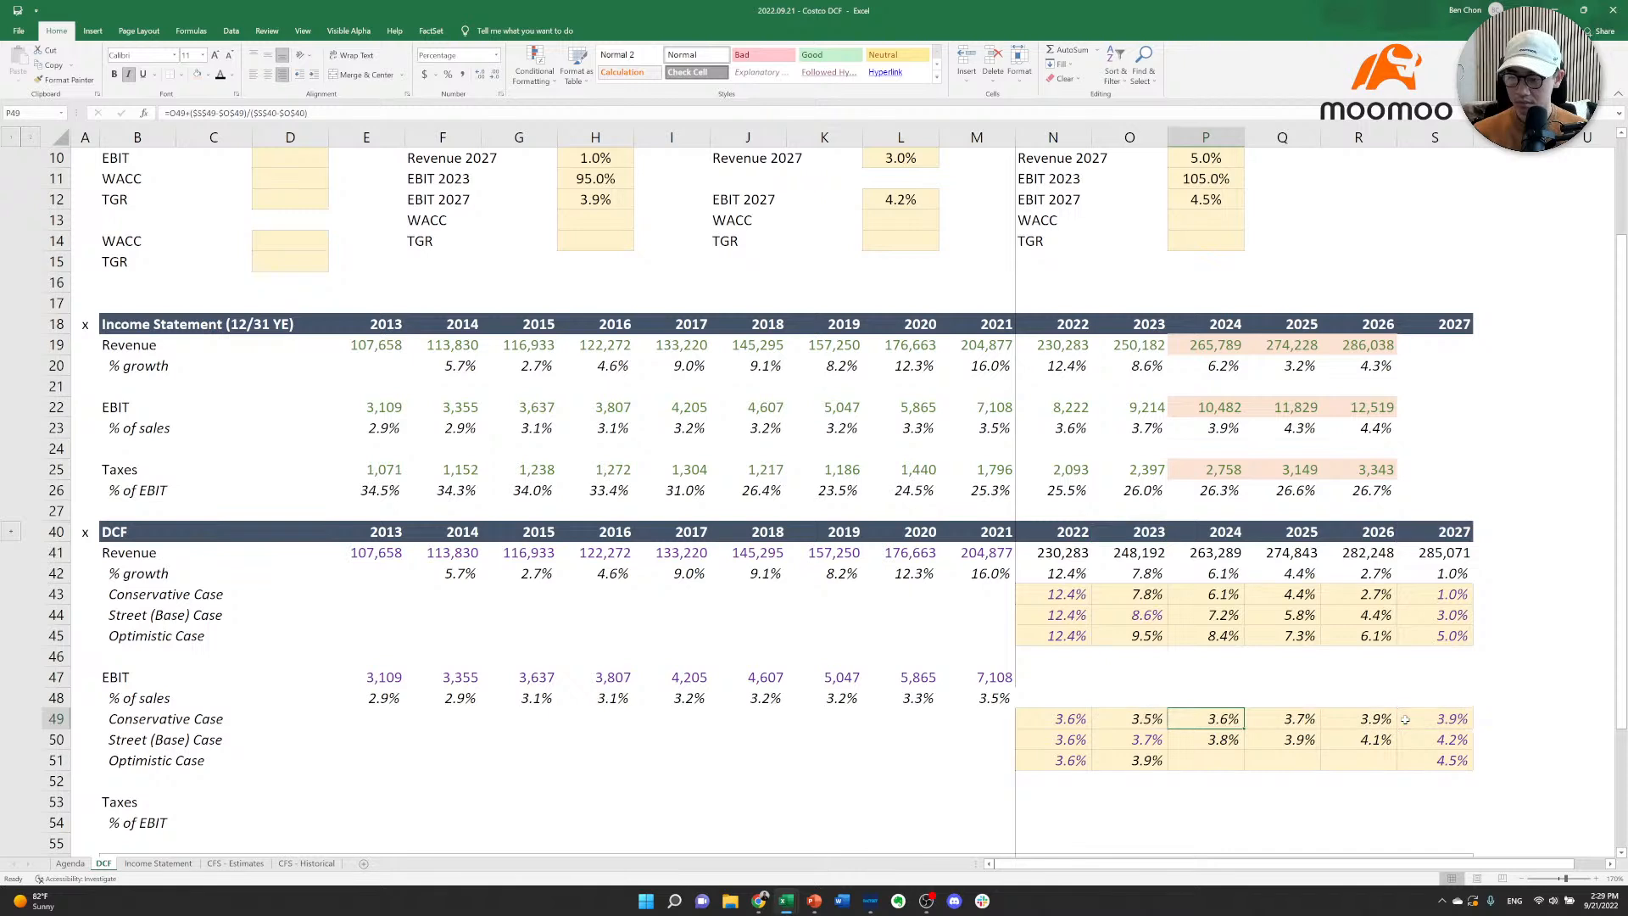
Copy the corrected Conservative margin formula from P49 across to 2026 in R49.
{"action": "key", "text": "ctrl+c"}
{"action": "key", "text": "shift+Right"}
{"action": "key", "text": "shift+Right"}
{"action": "key", "text": "ctrl+v"}
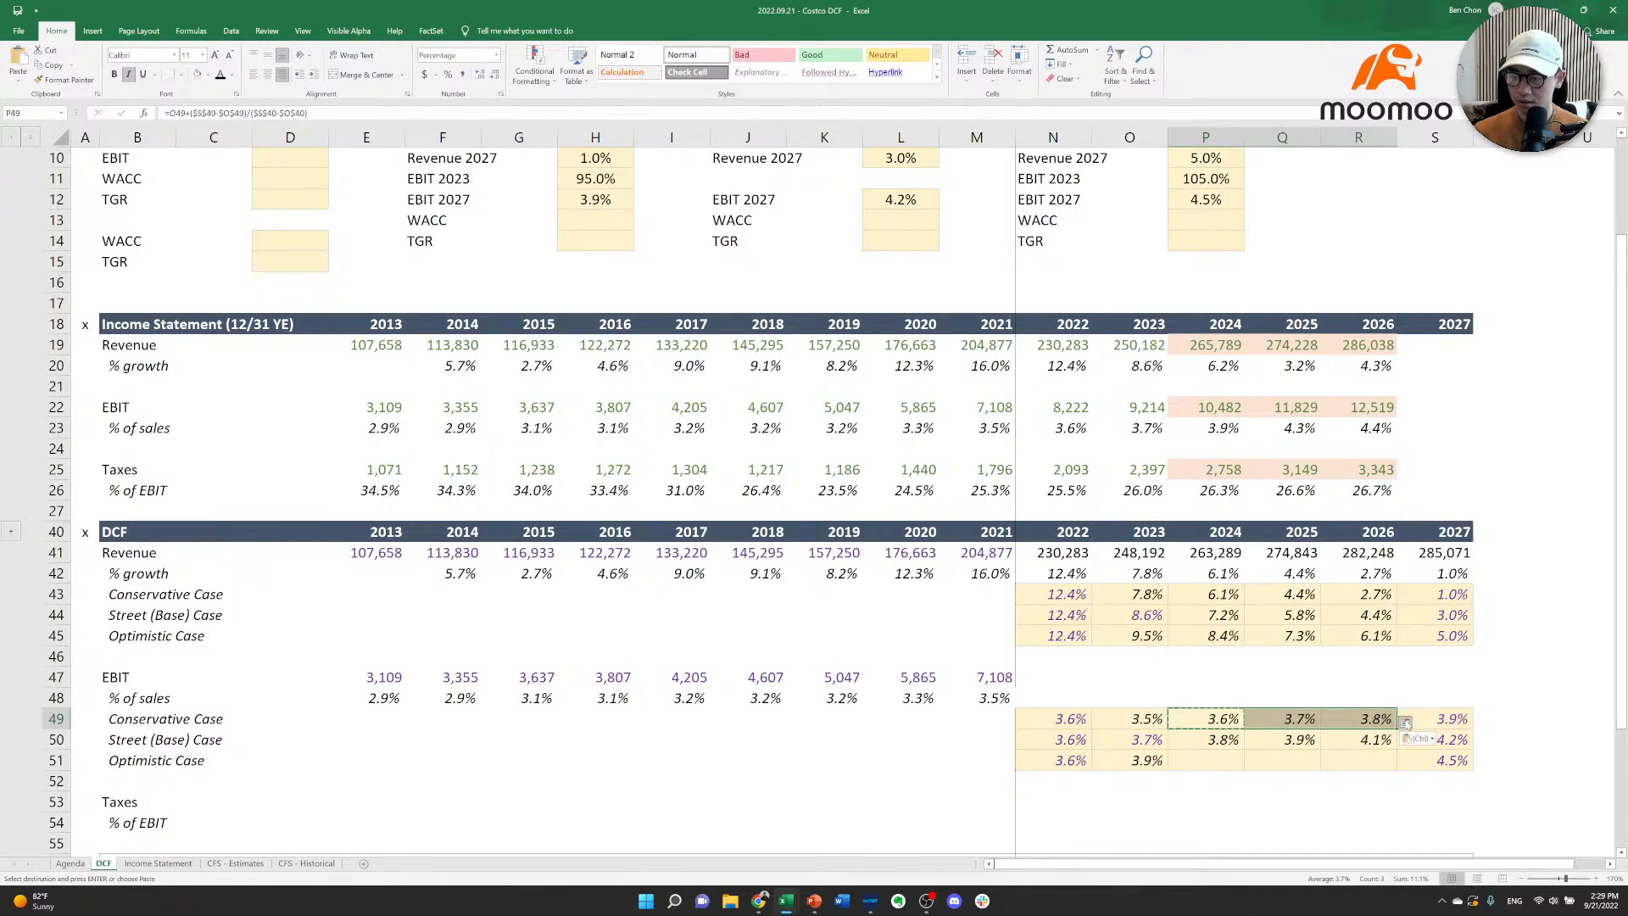
Copy the Conservative margin formulas in P49:R49 into the Optimistic Case cells P51:R51.
{"action": "key", "text": "ctrl+c"}
{"action": "key", "text": "Down"}
{"action": "key", "text": "Down"}
{"action": "key", "text": "ctrl+v"}
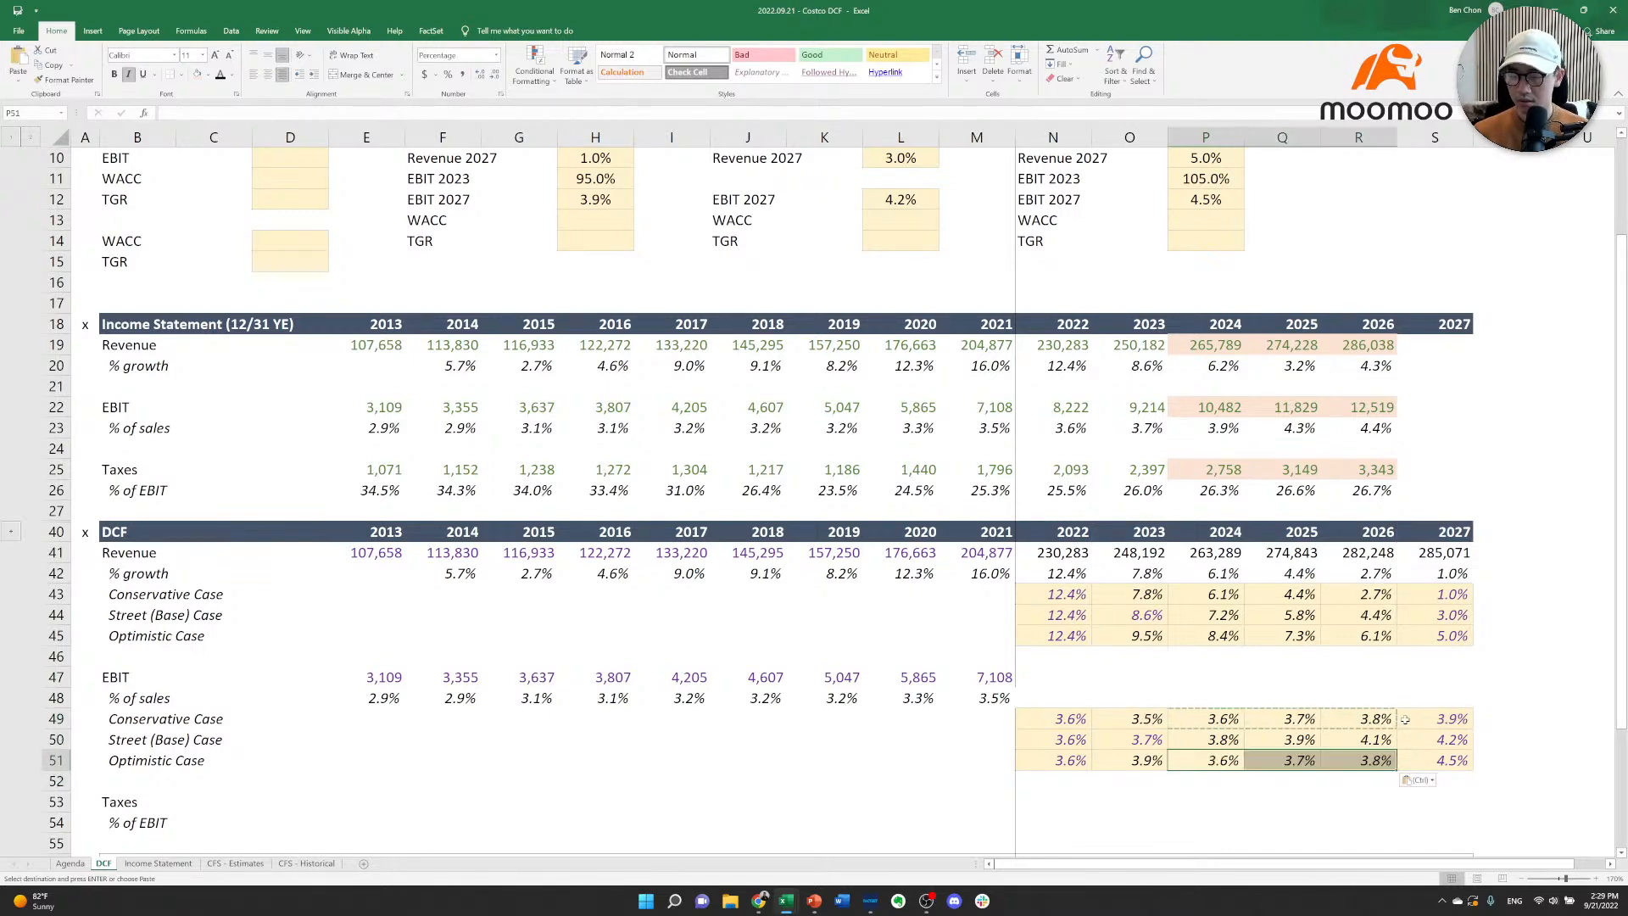
{"action": "key", "text": "Left"}
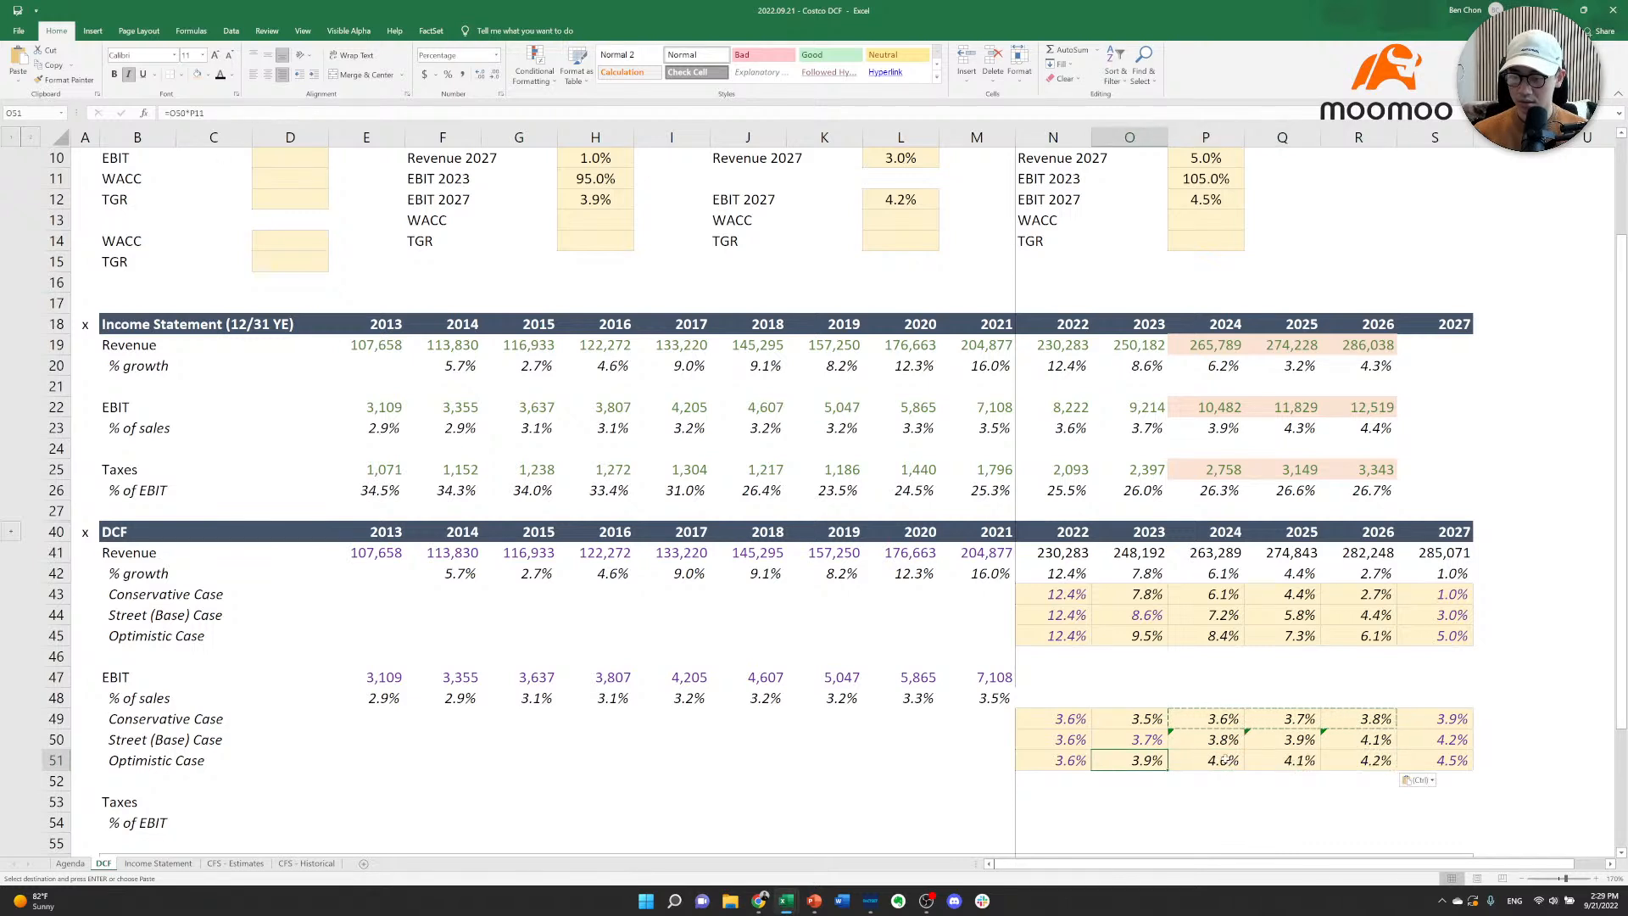
Repoint the 2024 Optimistic margin formula in P51 to its own row: =O51+($S$51-$O$51)/($S$40-$O$40).
{"action": "left_click", "coordinate": [1227, 759]}
{"action": "double_click", "coordinate": [1227, 759]}
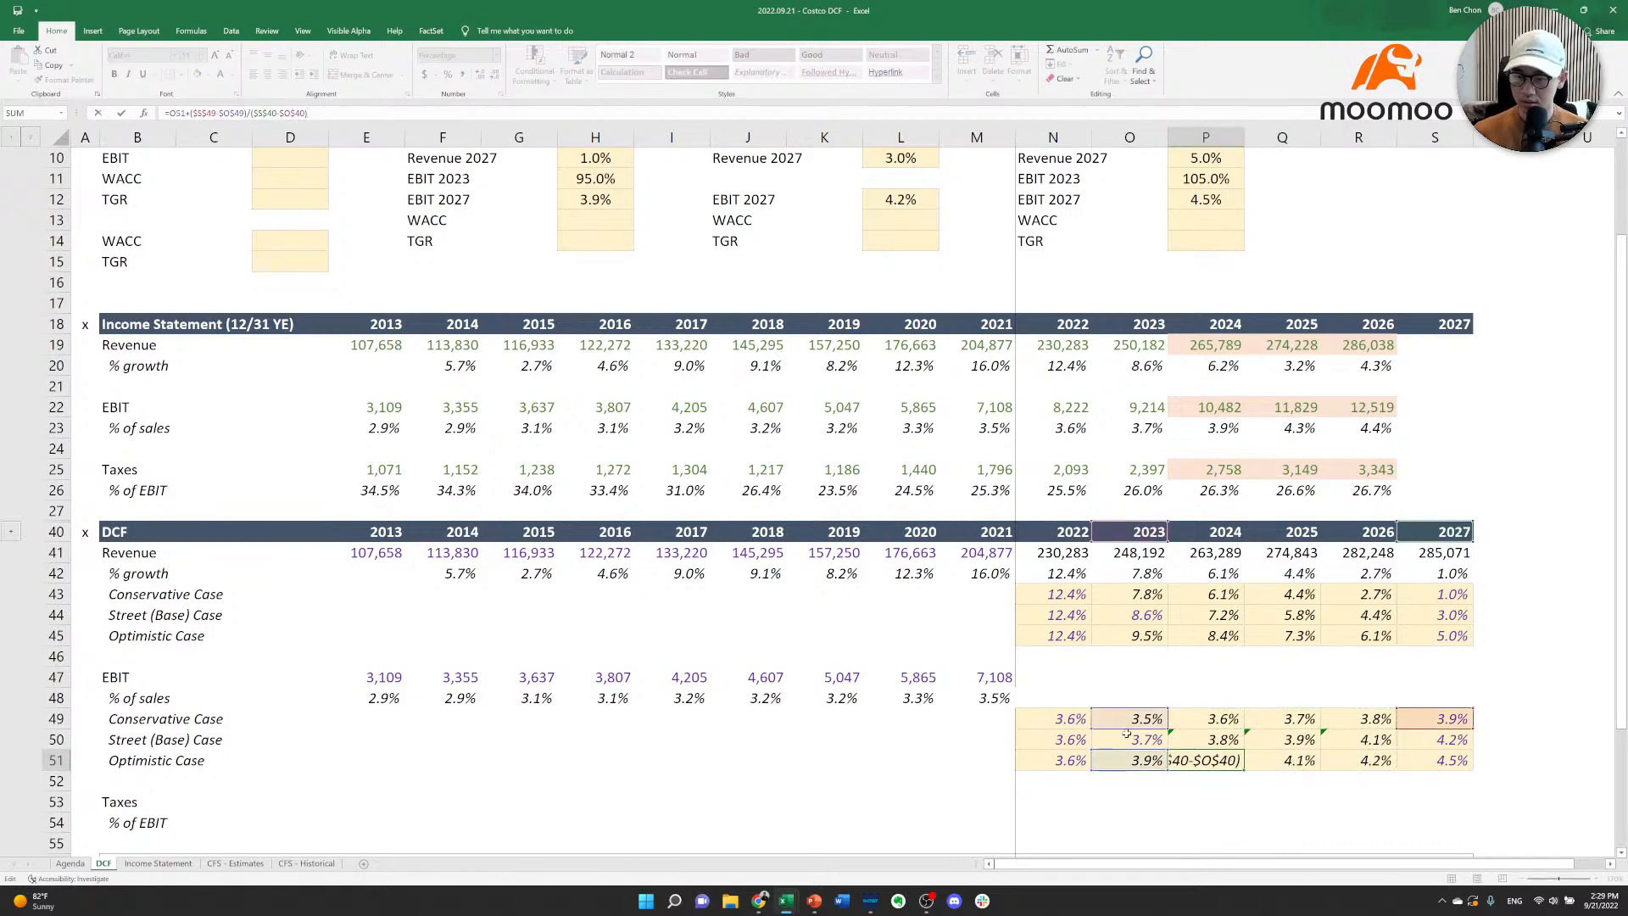
{"action": "left_click_drag", "start_coordinate": [1110, 729], "coordinate": [1112, 770]}
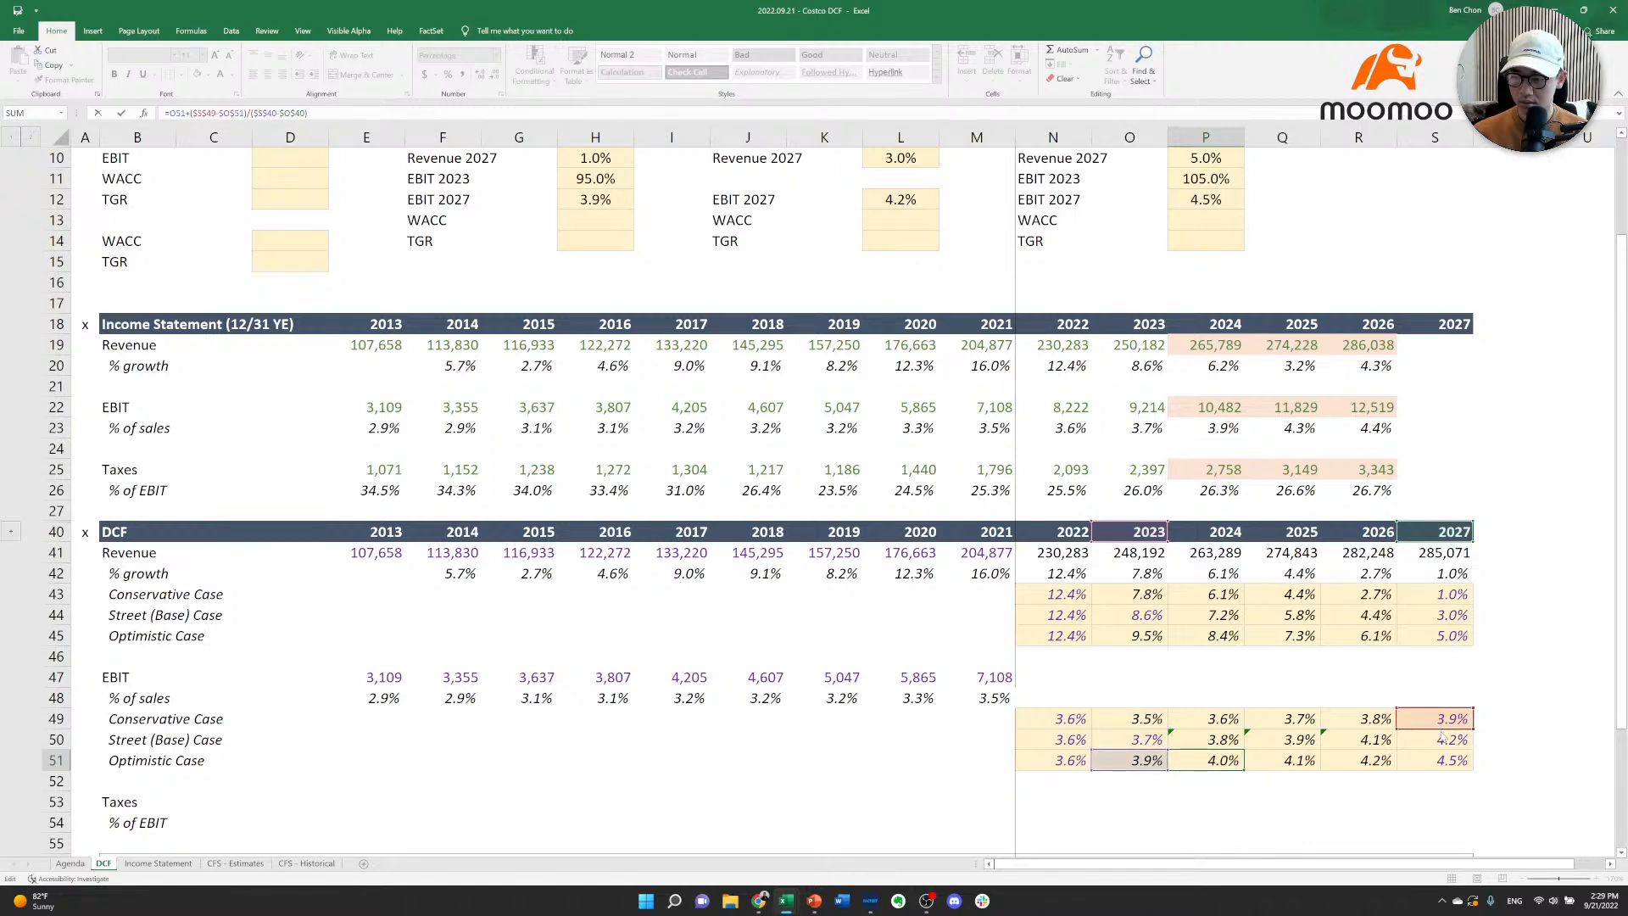
{"action": "left_click_drag", "start_coordinate": [1441, 736], "coordinate": [1442, 756]}
{"action": "key", "text": "Return"}
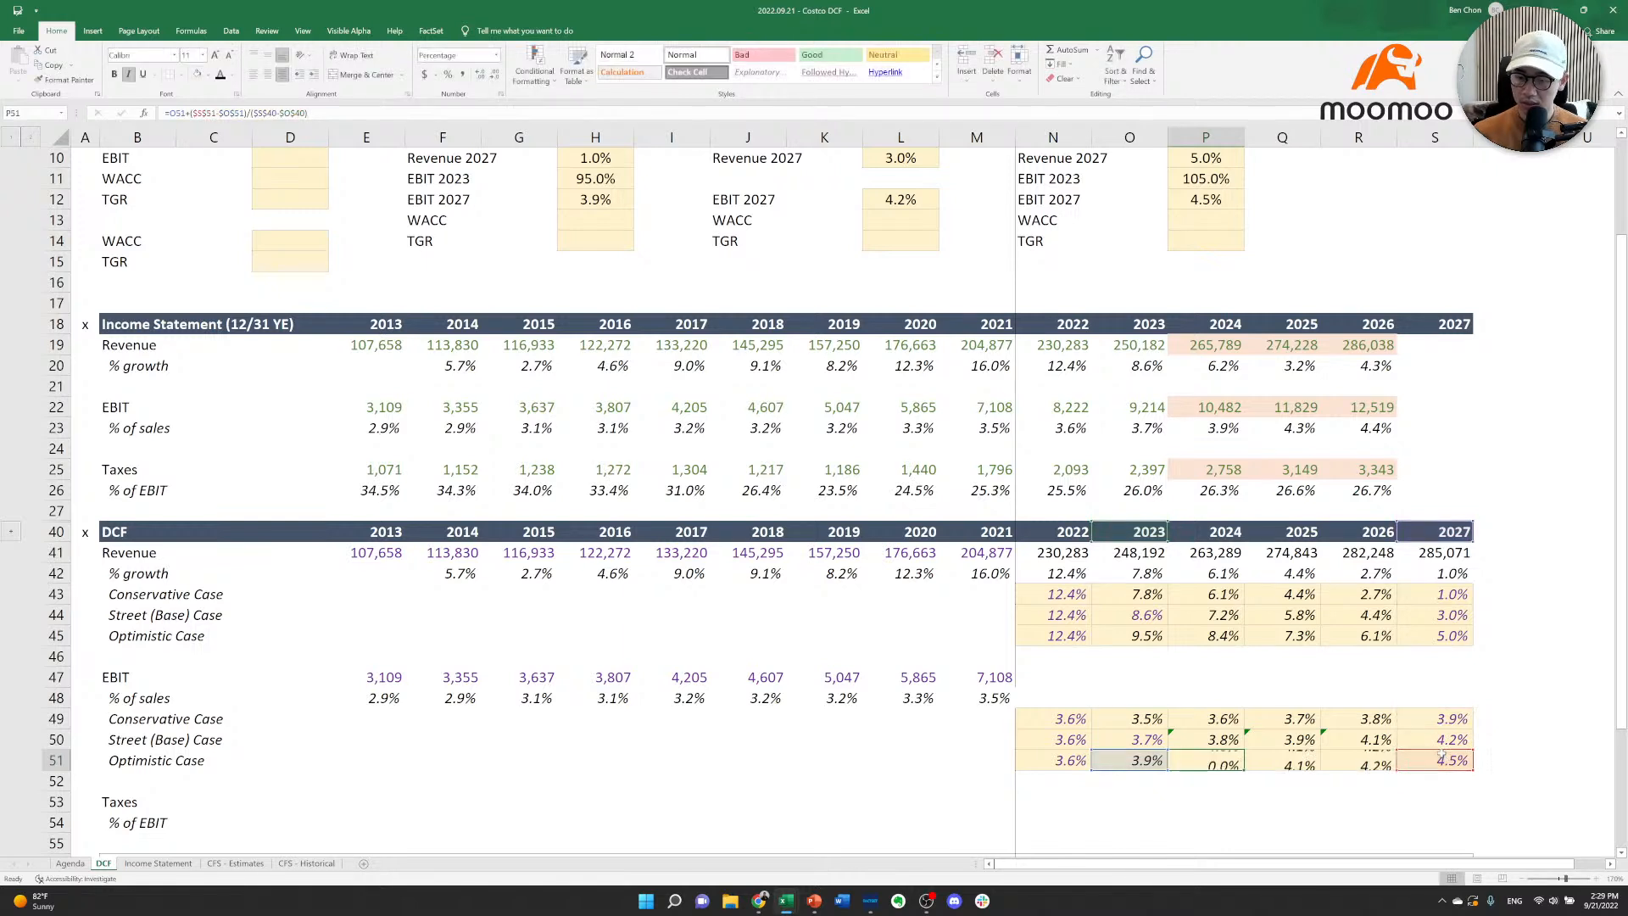
Copy the corrected Optimistic margin formula from P51 across to 2026 in R51.
{"action": "key", "text": "ctrl+c"}
{"action": "key", "text": "shift+Right"}
{"action": "key", "text": "shift+Right"}
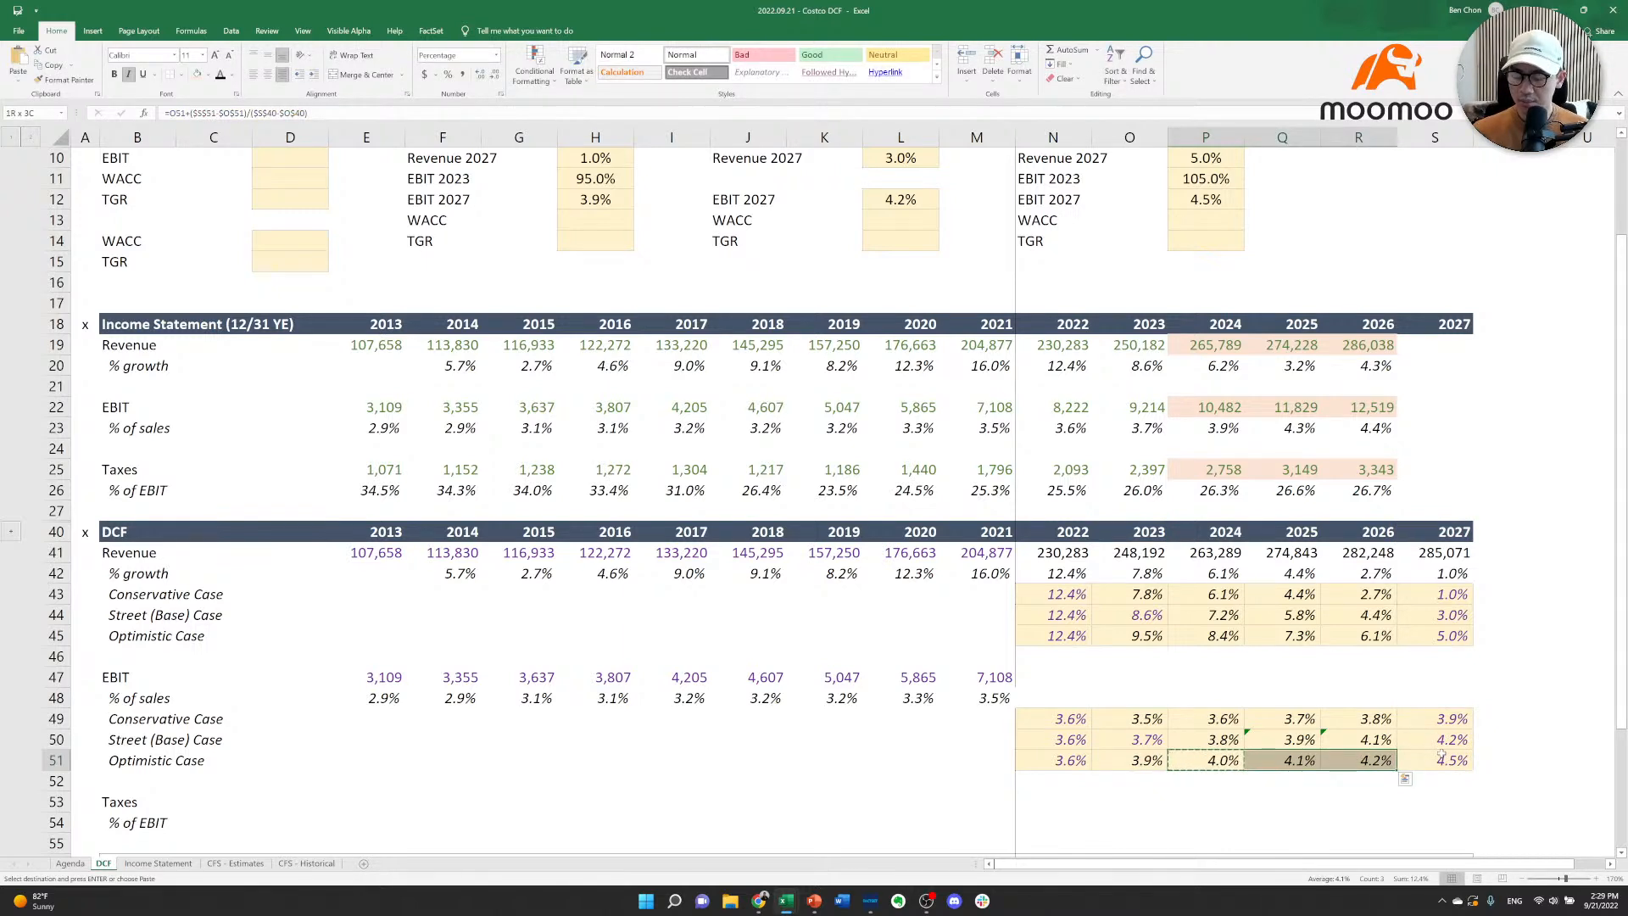
{"action": "key", "text": "Return"}
{"action": "key", "text": "Up"}
{"action": "key", "text": "Up"}
{"action": "key", "text": "Left"}
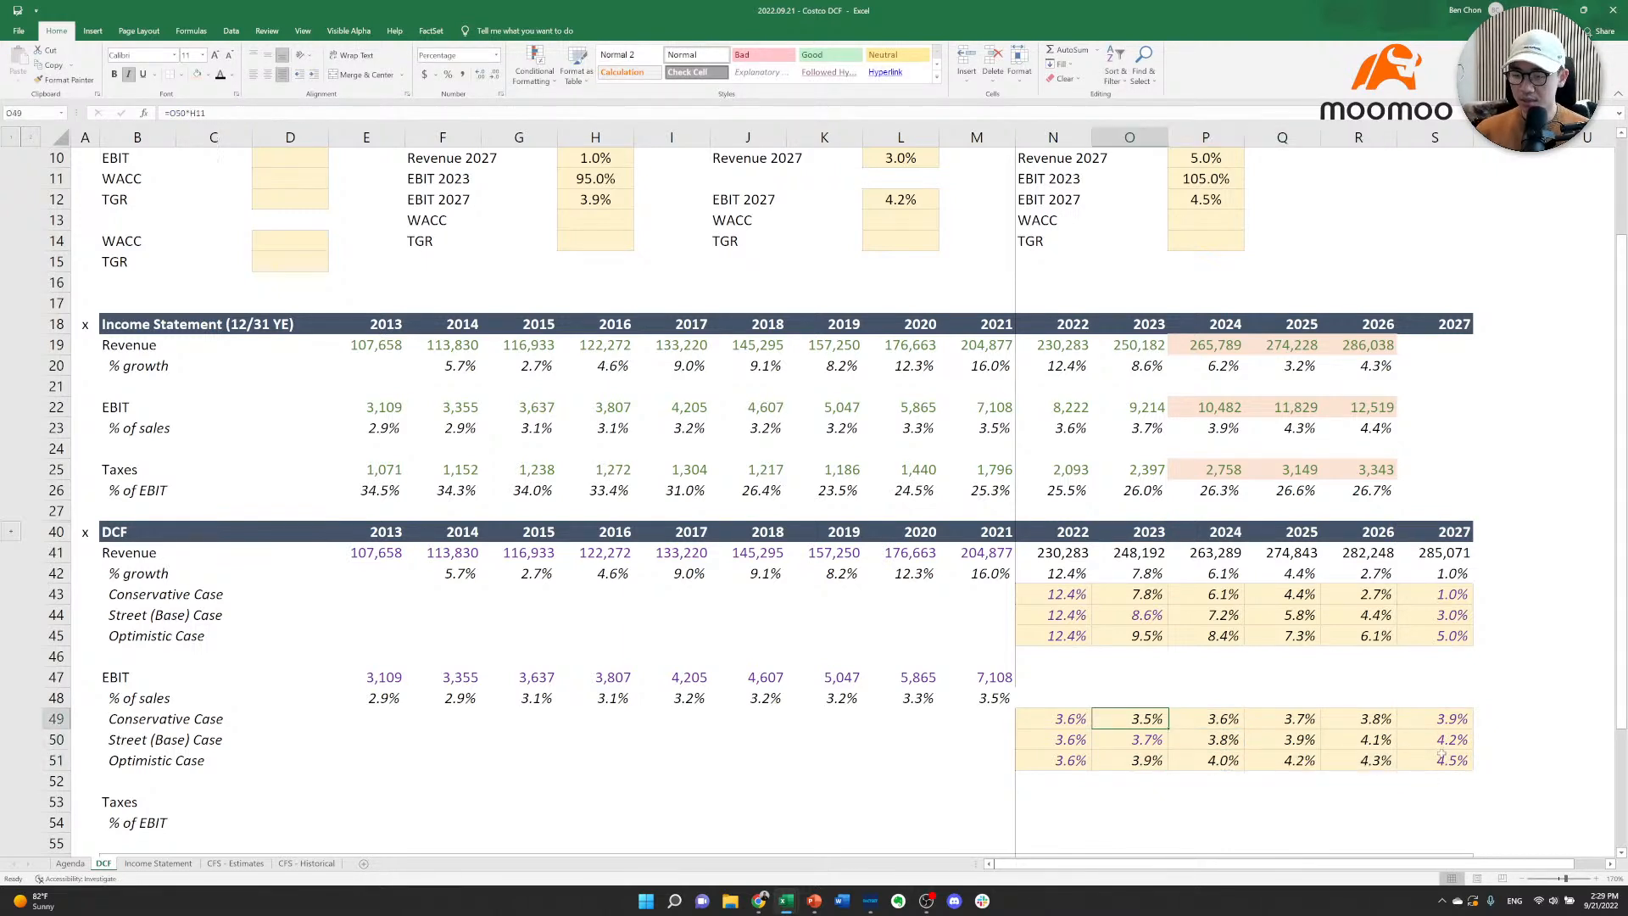
{"action": "key", "text": "Up"}
{"action": "key", "text": "Left"}
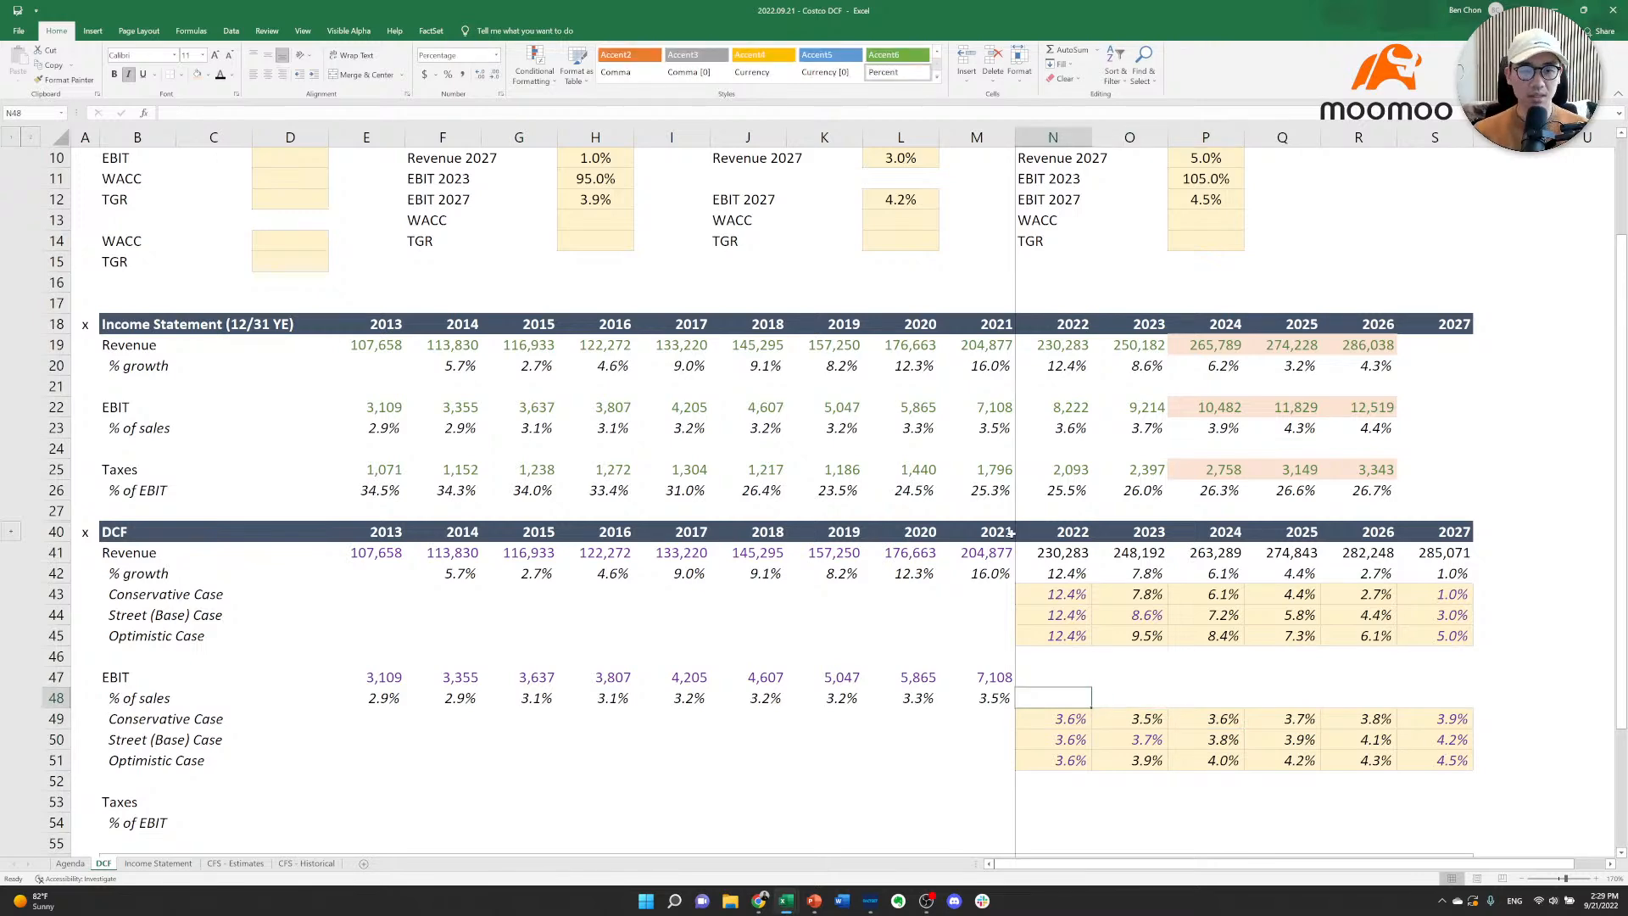
Set the EBIT, WACC and TGR scenario switches in D10:D12 to 1.
{"action": "scroll", "coordinate": [381, 339], "scroll_direction": "up", "scroll_amount": 3}
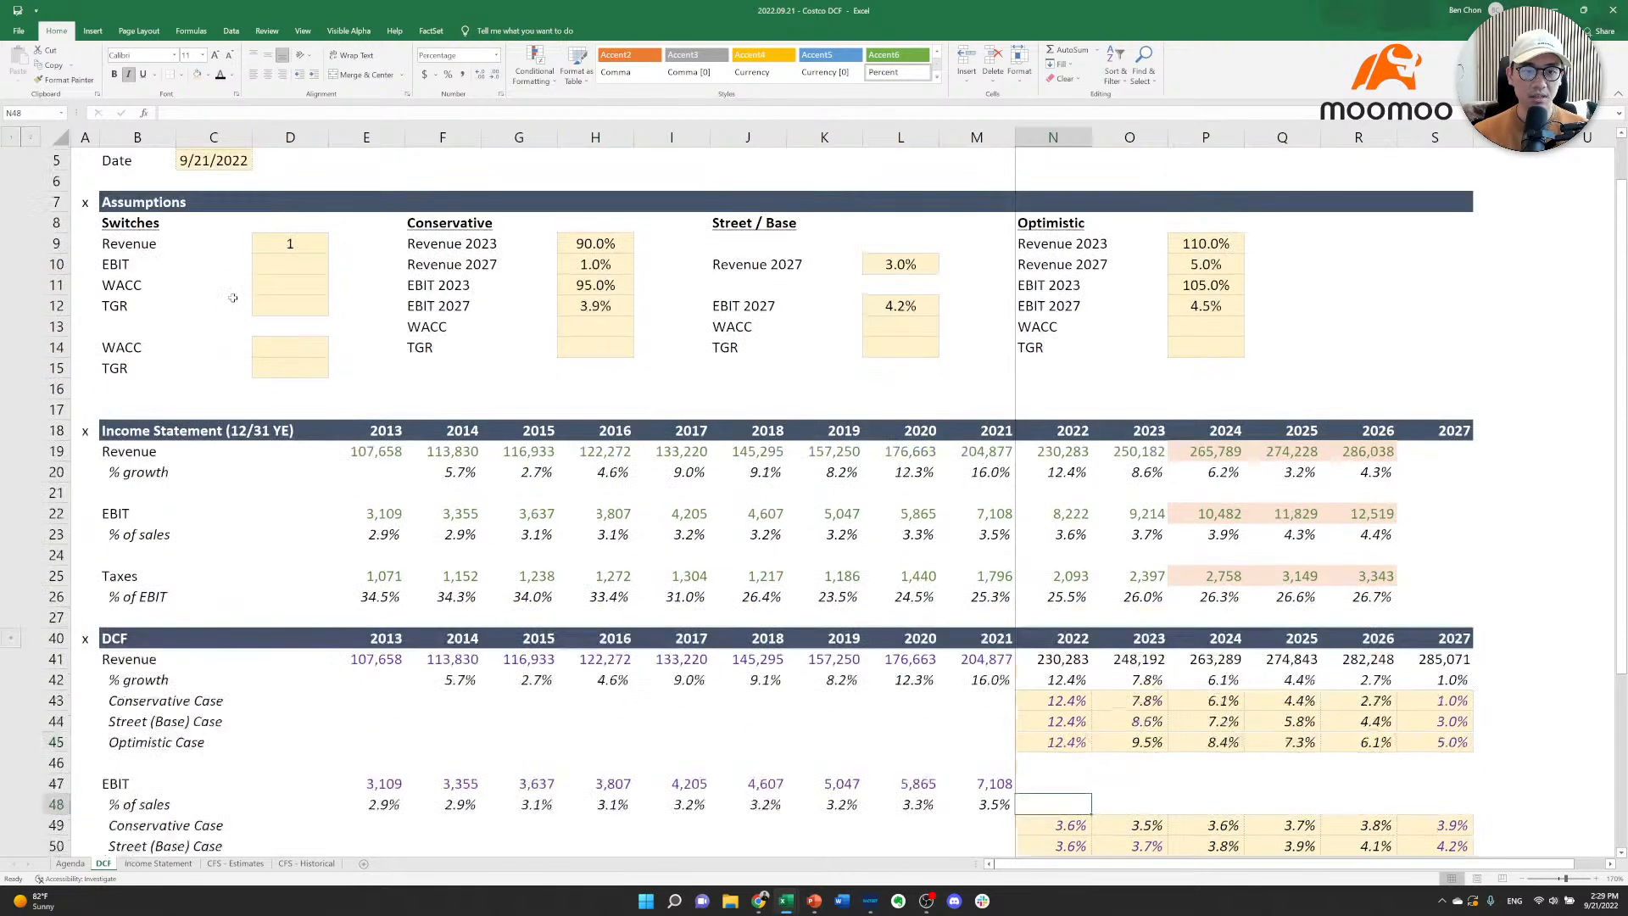
{"action": "left_click", "coordinate": [311, 349]}
{"action": "type", "text": "1"}
{"action": "key", "text": "Return"}
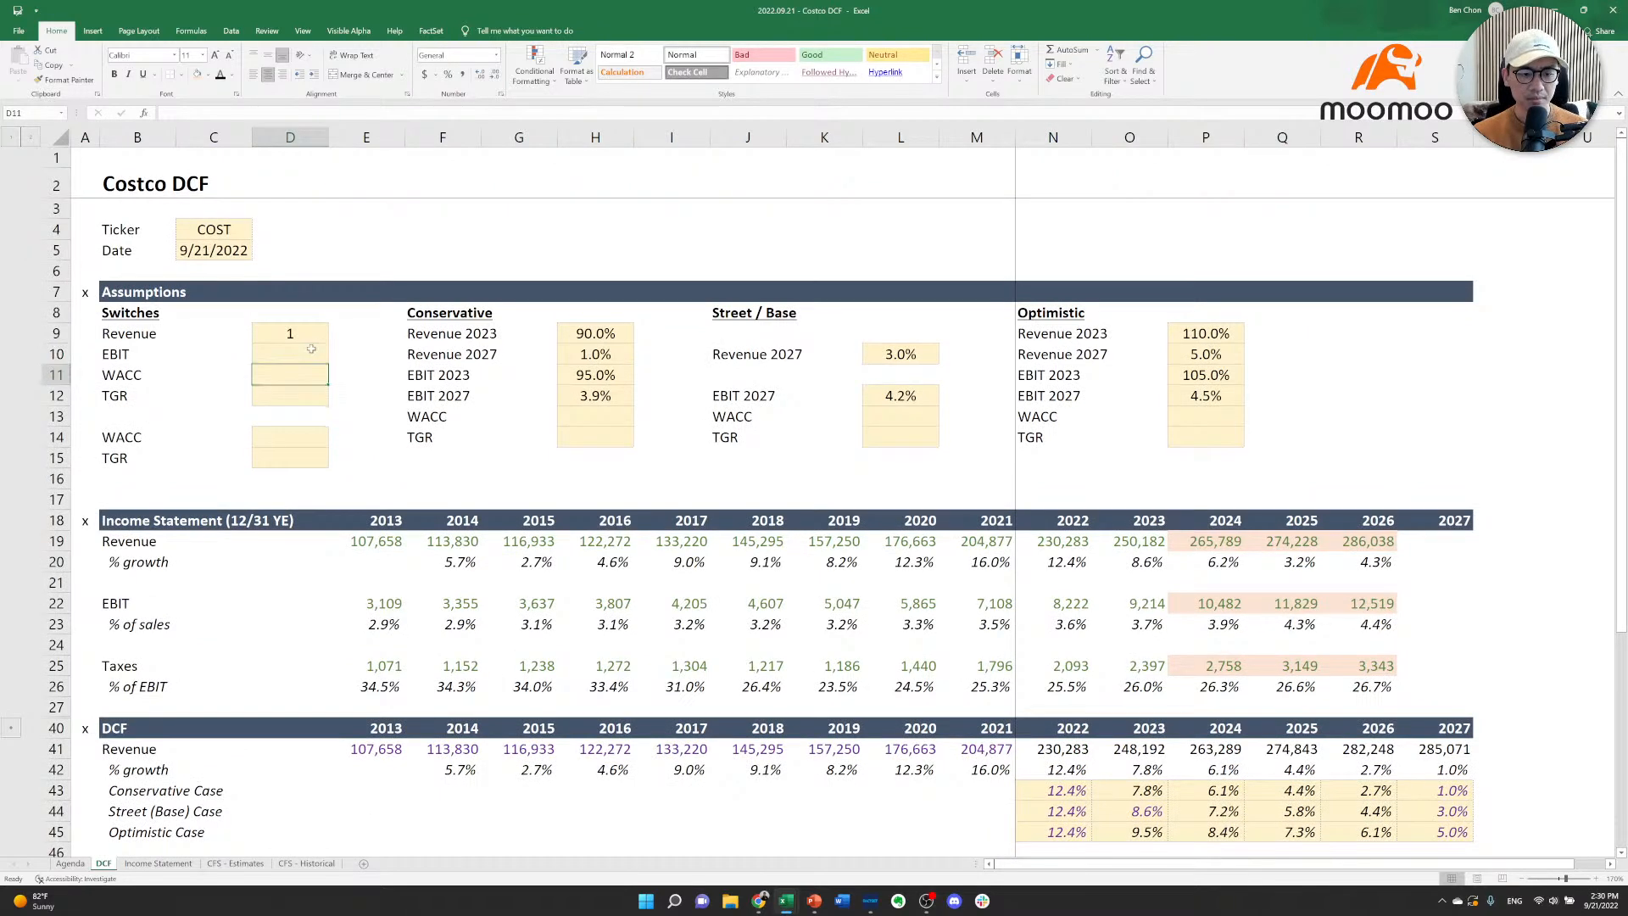
{"action": "type", "text": "1"}
{"action": "key", "text": "Return"}
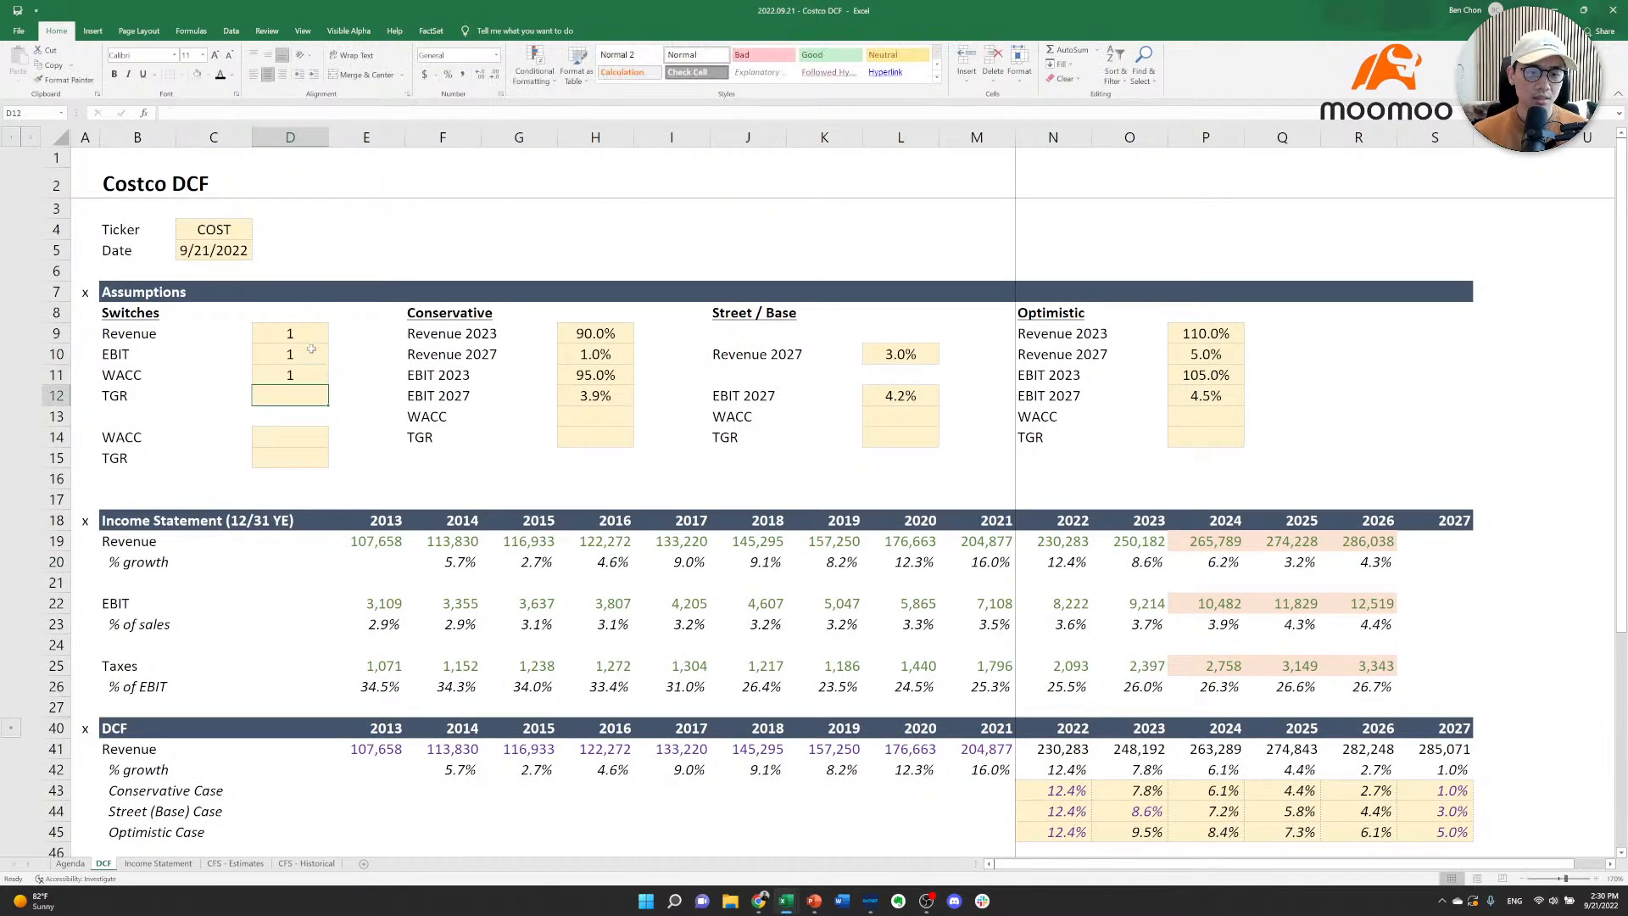
{"action": "type", "text": "1"}
{"action": "key", "text": "Return"}
Start an OFFSET formula in the 2022 EBIT % of sales cell N48, using N48 itself as the reference.
{"action": "scroll", "coordinate": [771, 648], "scroll_direction": "down", "scroll_amount": 4}
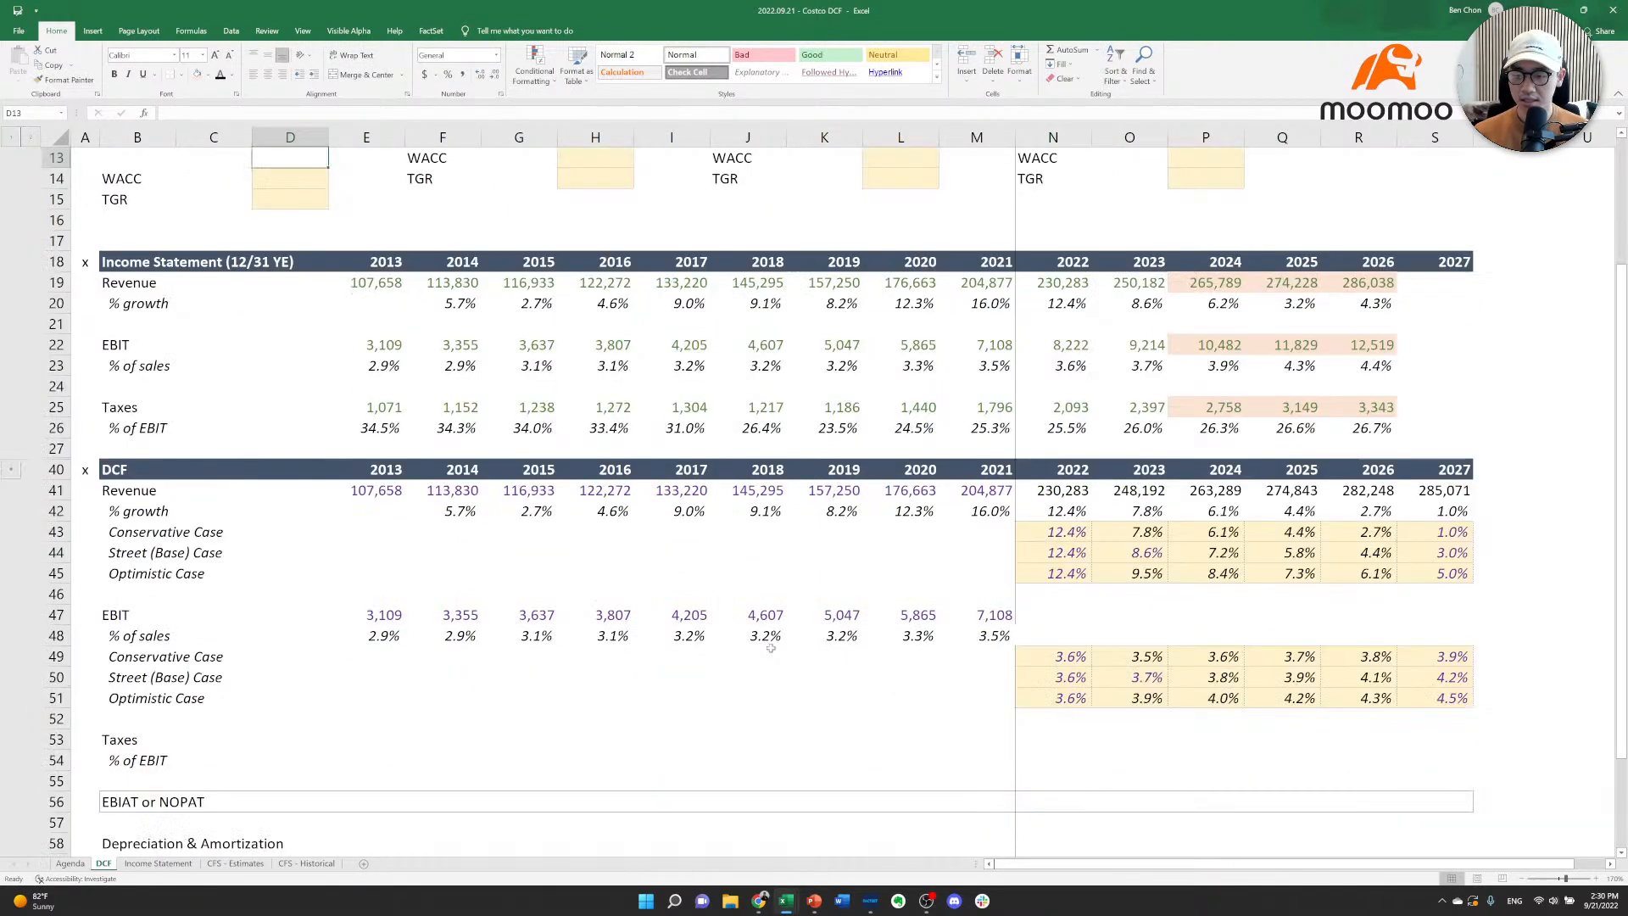
{"action": "left_click", "coordinate": [1045, 635]}
{"action": "type", "text": "=offset("}
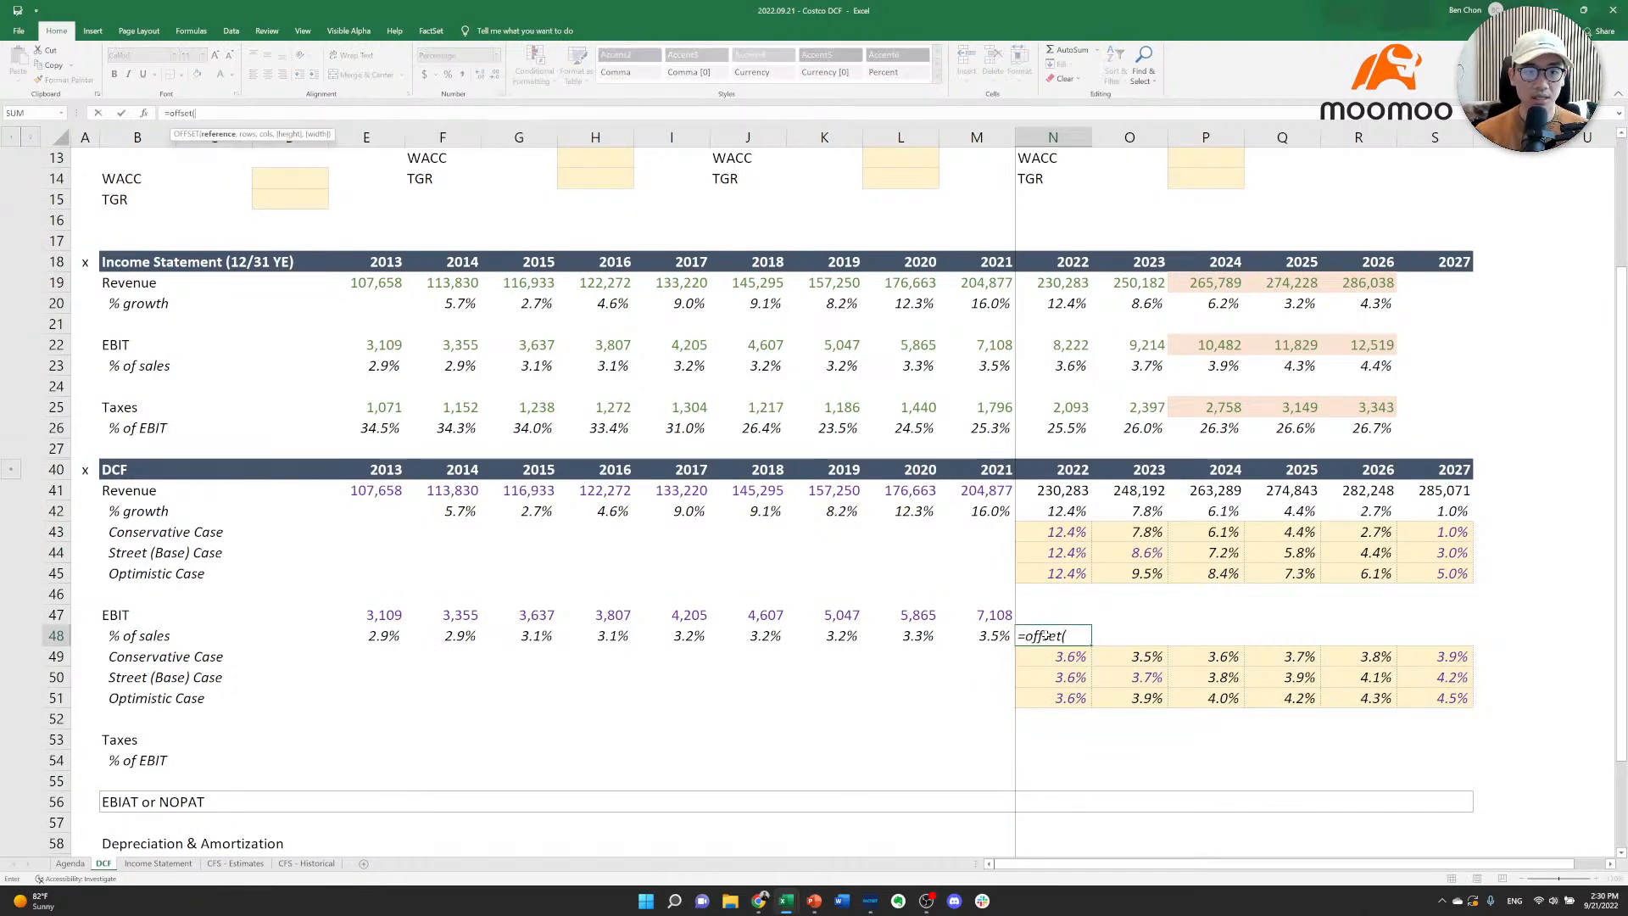
{"action": "key", "text": "Left"}
{"action": "key", "text": "Left"}
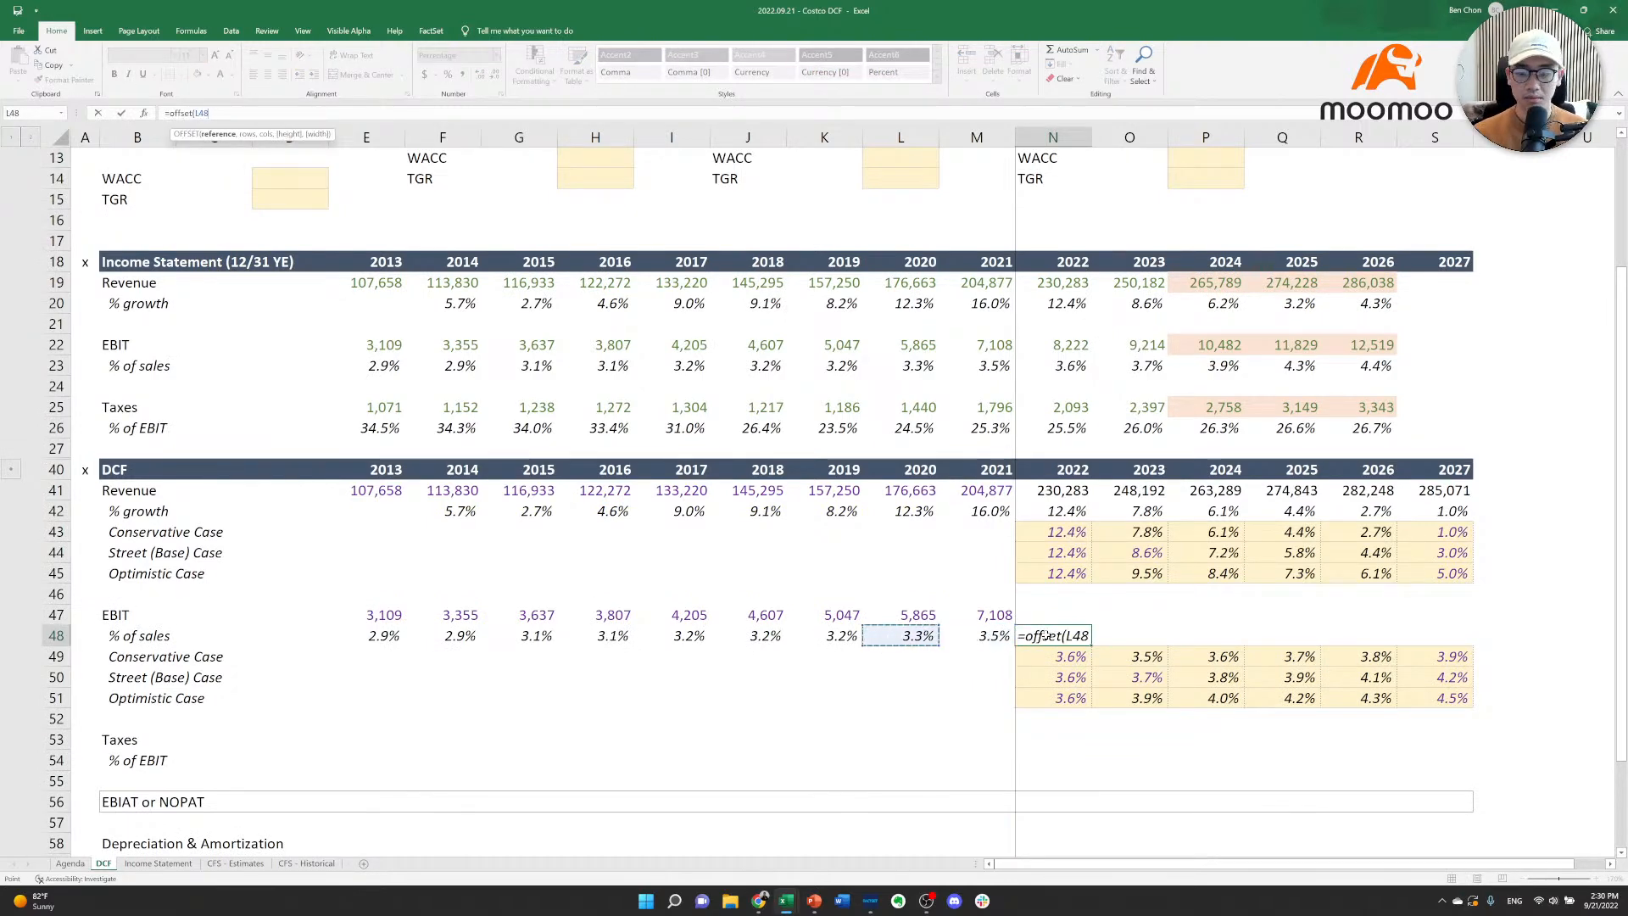
{"action": "key", "text": "Right"}
{"action": "key", "text": "Right"}
{"action": "type", "text": ","}
Complete the N48 formula as =OFFSET(N48,$D$10,0), with the EBIT switch as the row offset.
{"action": "key", "text": "ctrl+Up"}
{"action": "key", "text": "ctrl+Left"}
{"action": "key", "text": "ctrl+Left"}
{"action": "key", "text": "ctrl+Up"}
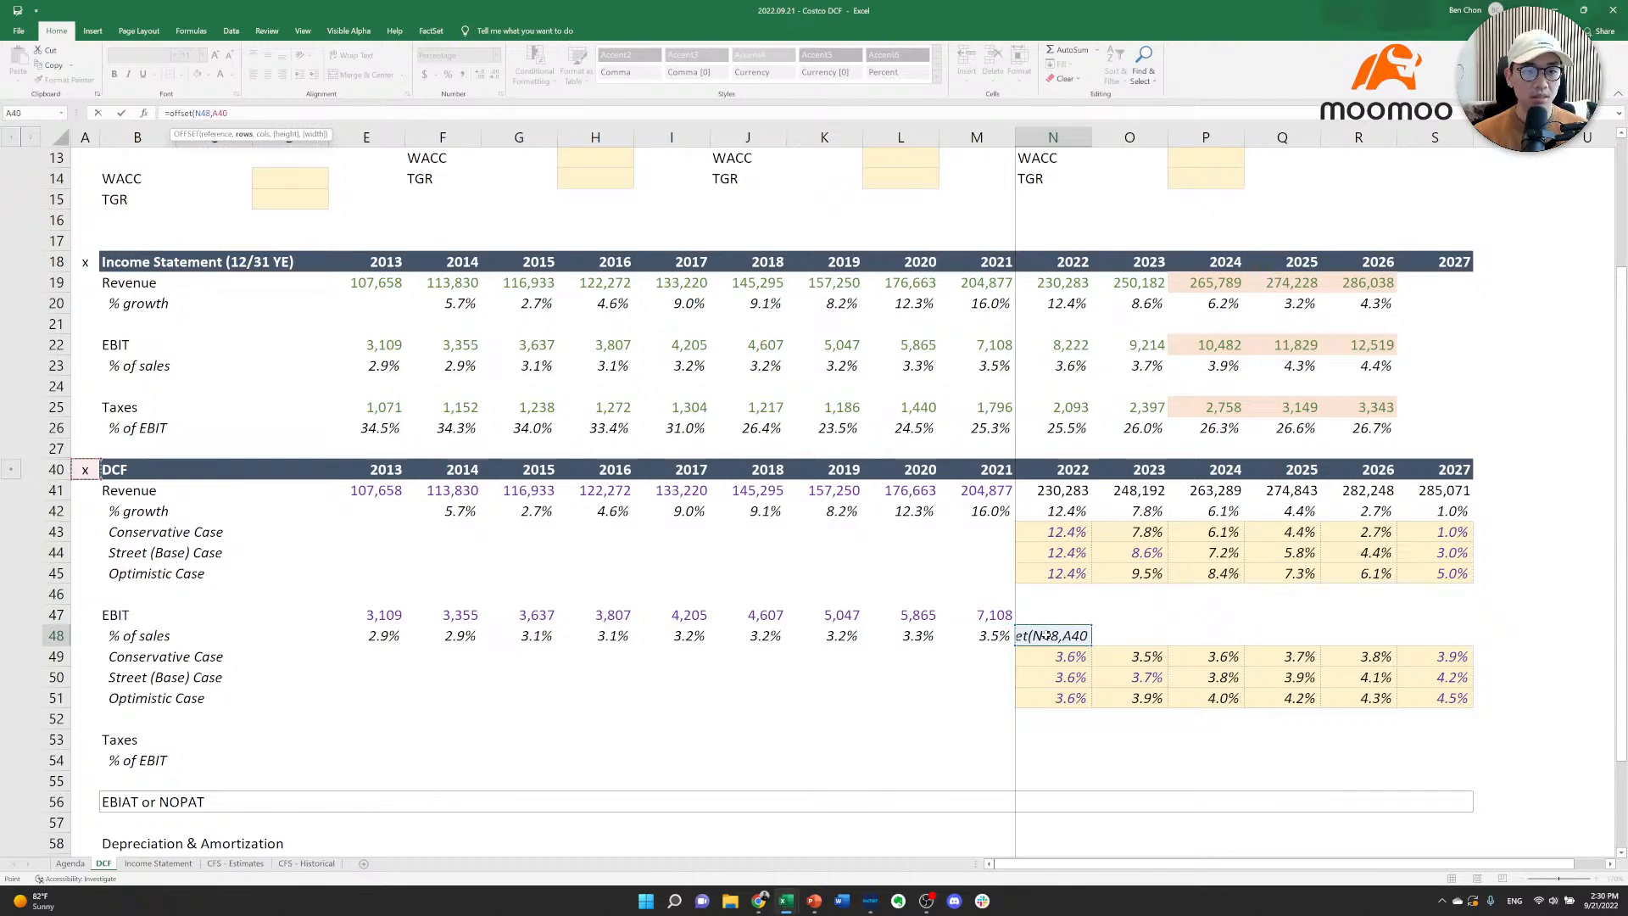
{"action": "key", "text": "ctrl+Up"}
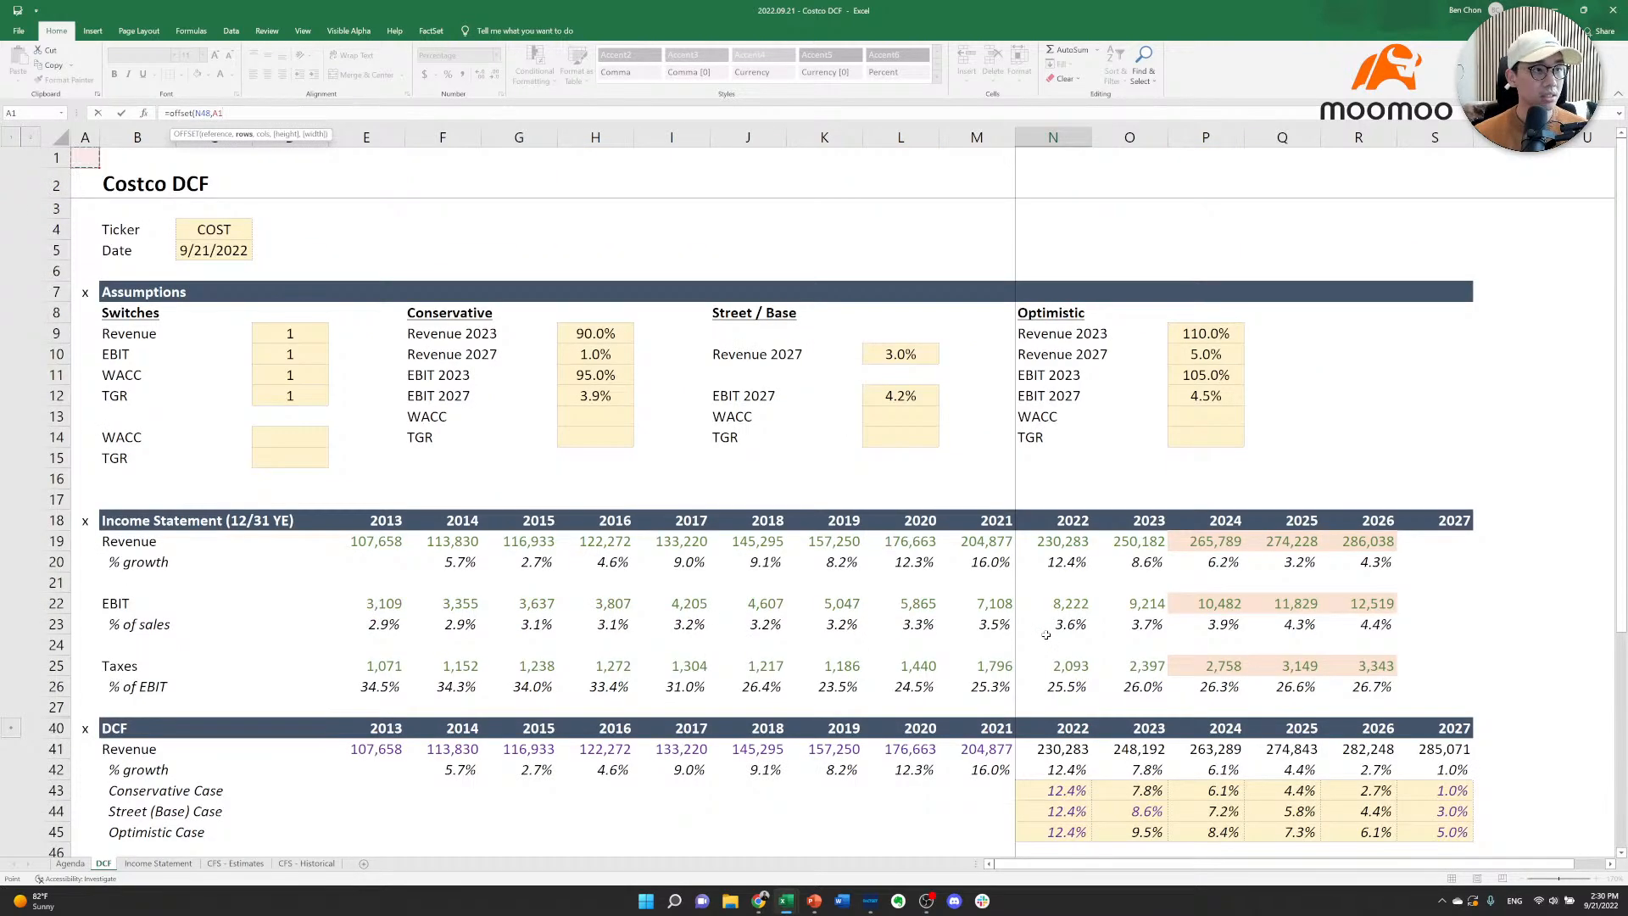
{"action": "key", "text": "Down"}
{"action": "key", "text": "Down"}
{"action": "key", "text": "ctrl+Right"}
{"action": "key", "text": "Left"}
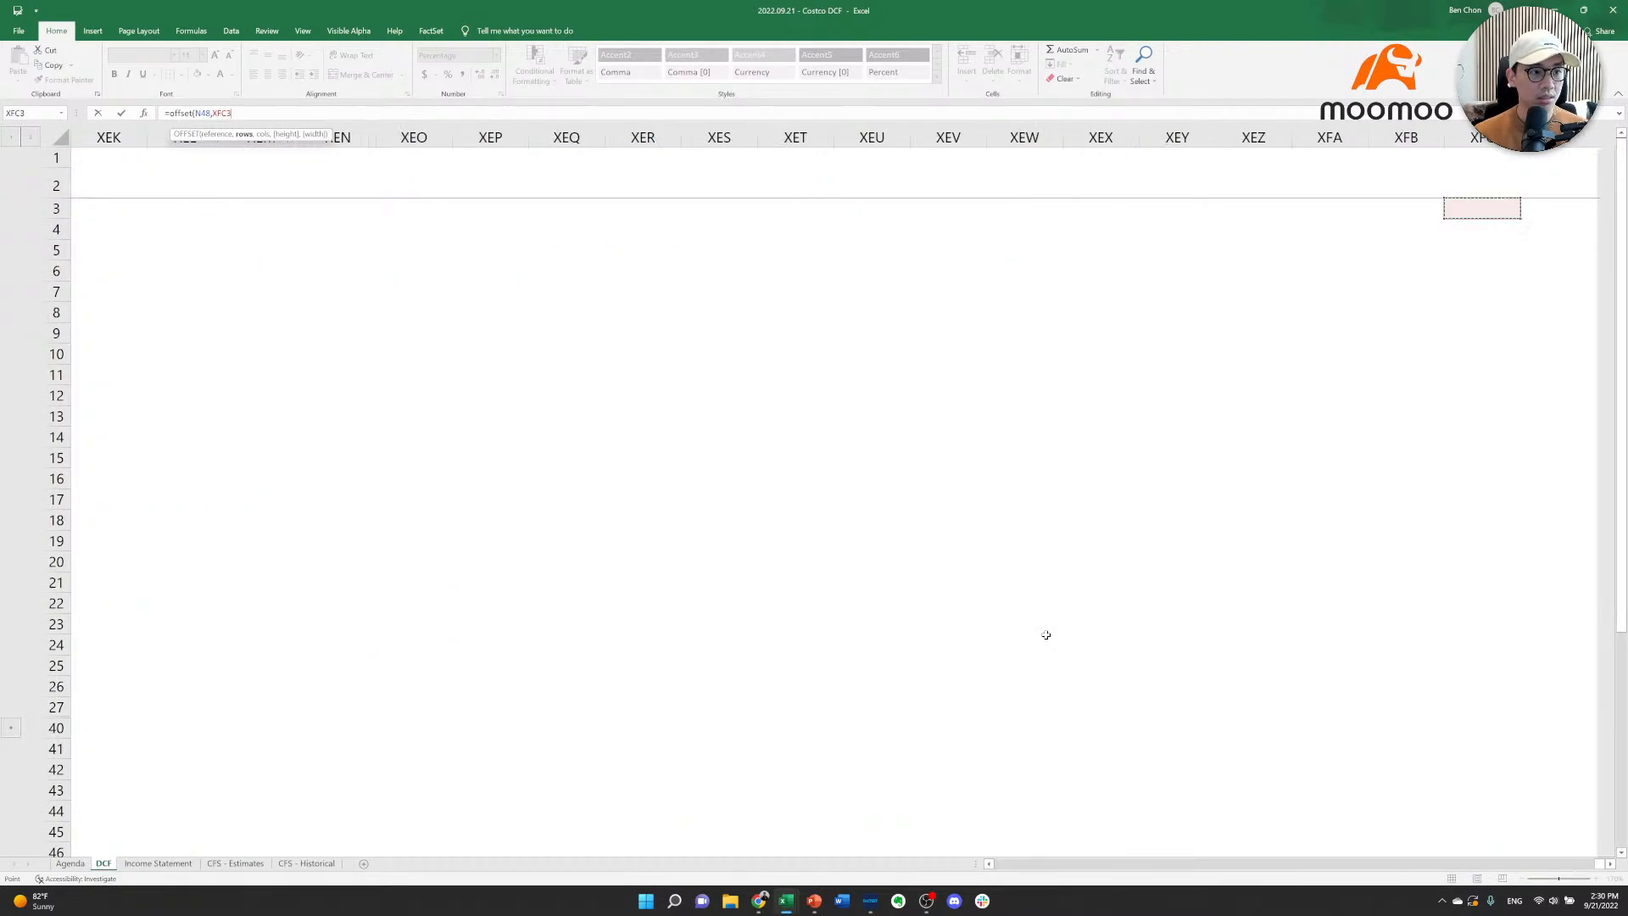
{"action": "key", "text": "ctrl+Left"}
{"action": "key", "text": "ctrl+Up"}
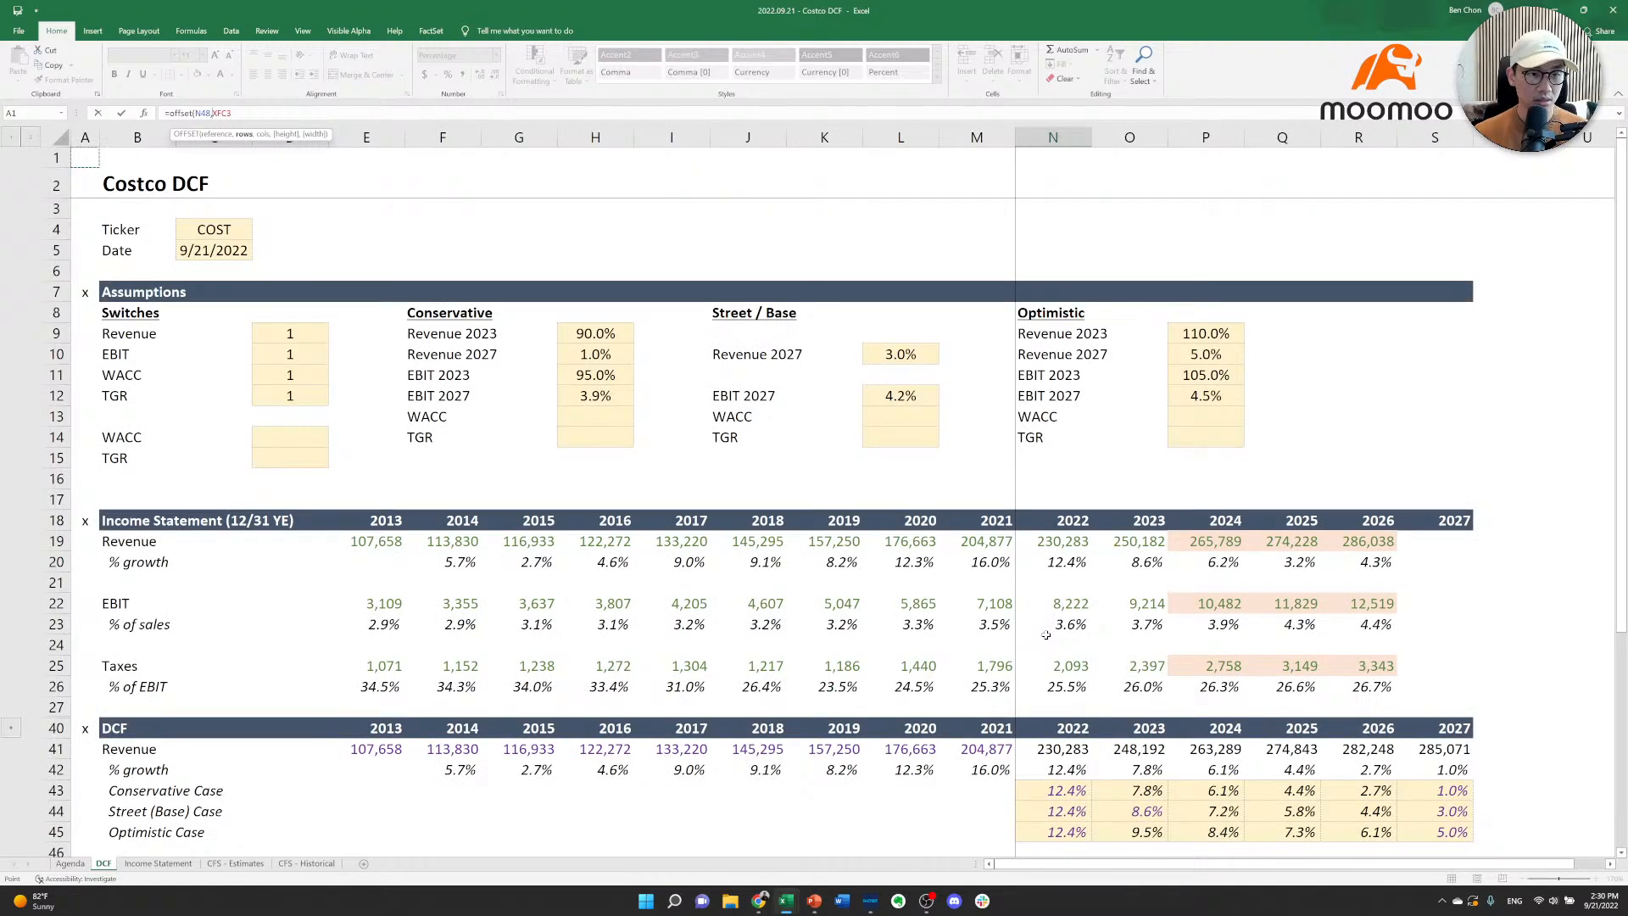
{"action": "key", "text": "Down"}
{"action": "key", "text": "Down"}
{"action": "key", "text": "Down"}
{"action": "key", "text": "Right"}
{"action": "key", "text": "Down"}
{"action": "key", "text": "Down"}
{"action": "key", "text": "Right"}
{"action": "key", "text": "Down"}
{"action": "key", "text": "Down"}
{"action": "key", "text": "Down"}
{"action": "key", "text": "Down"}
{"action": "key", "text": "Down"}
{"action": "key", "text": "Down"}
{"action": "key", "text": "Down"}
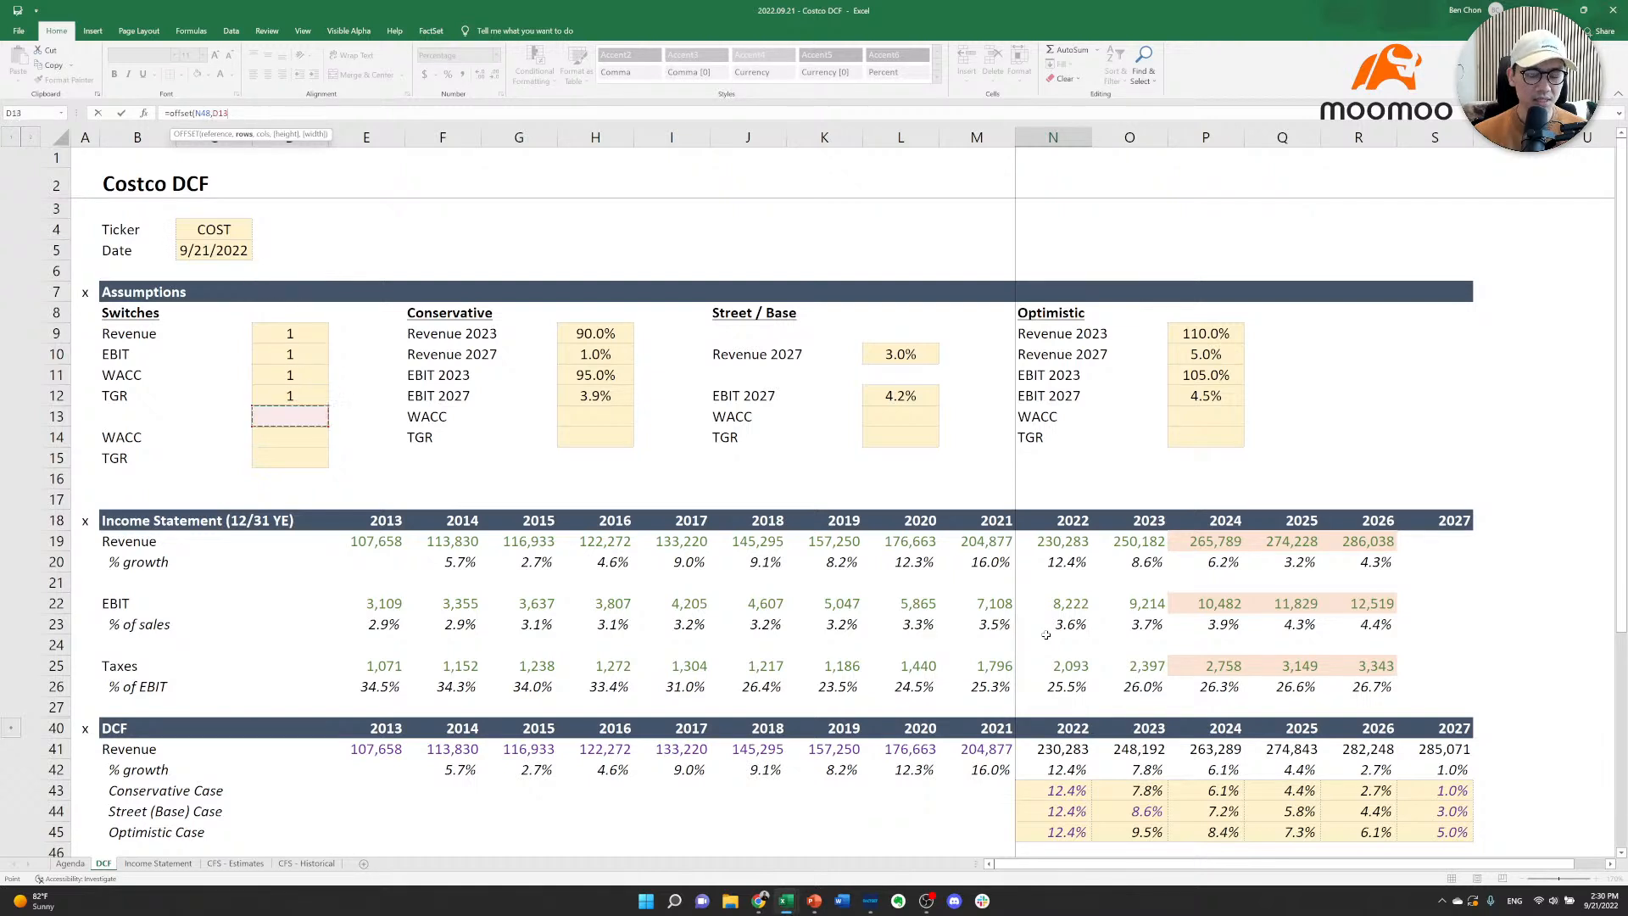
{"action": "key", "text": "Up"}
{"action": "key", "text": "Up"}
{"action": "key", "text": "Up"}
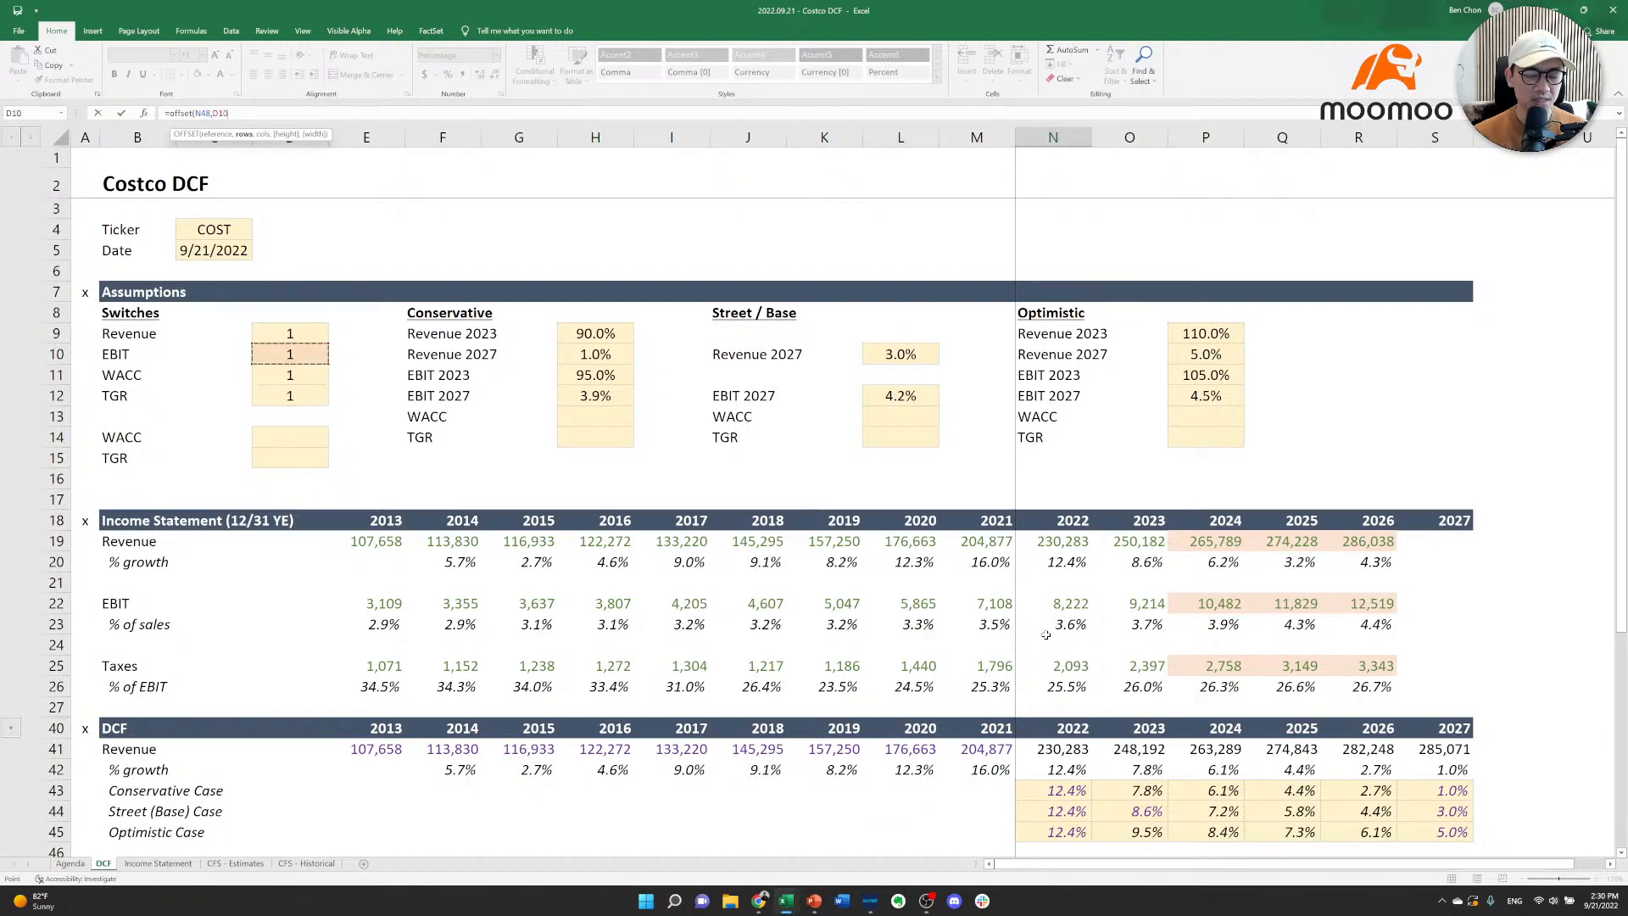
{"action": "key", "text": "F4"}
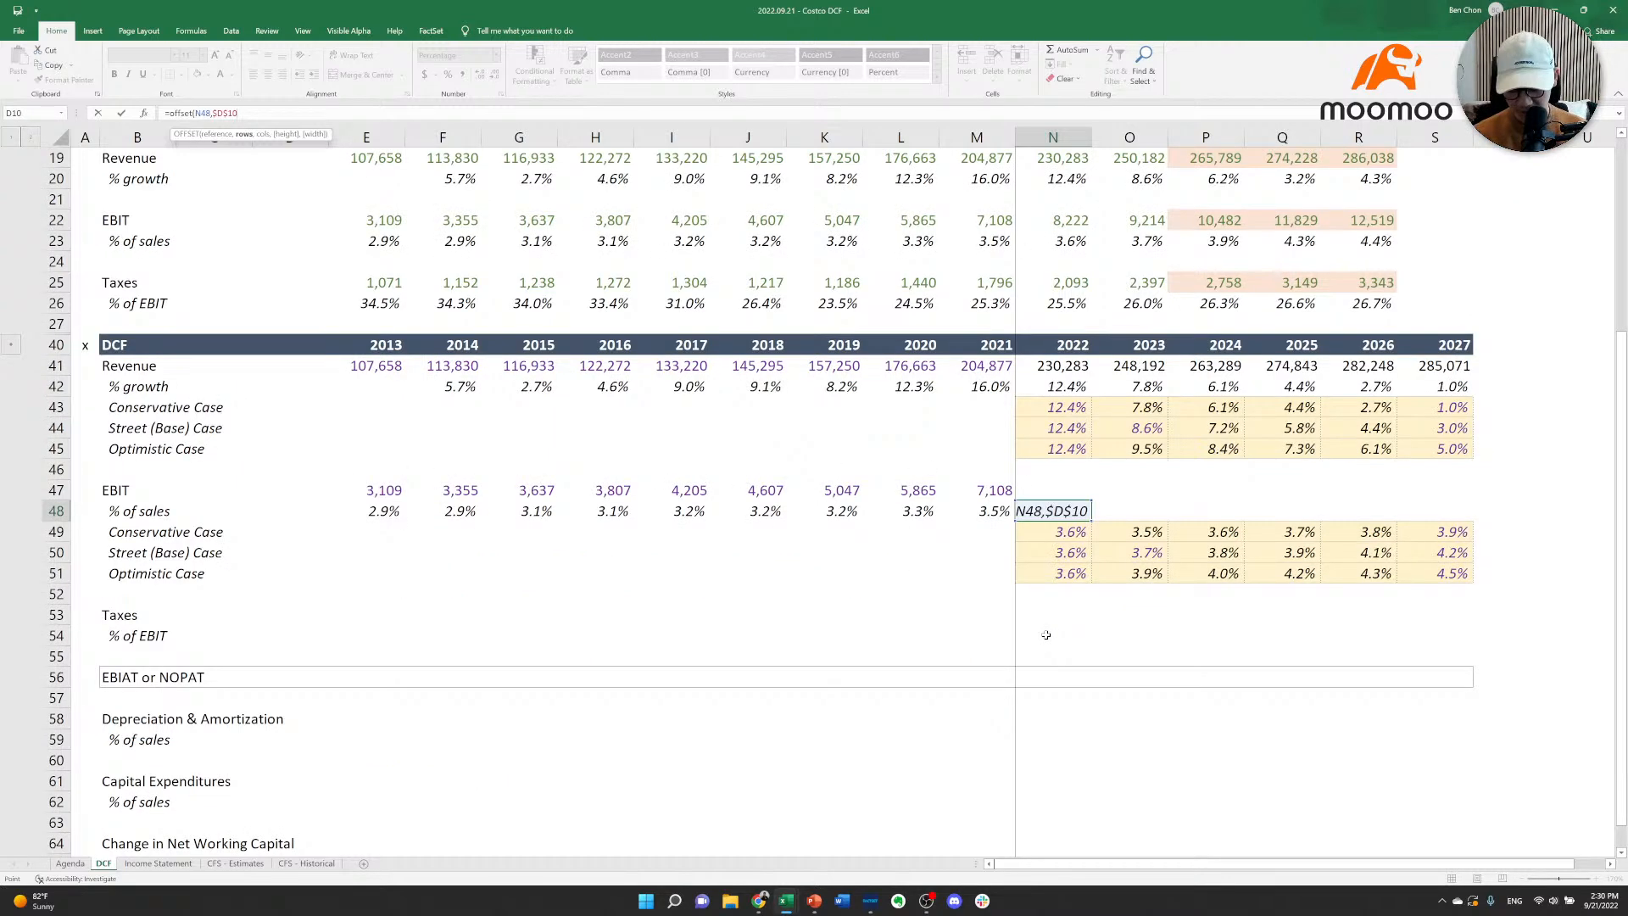
{"action": "type", "text": ",0)"}
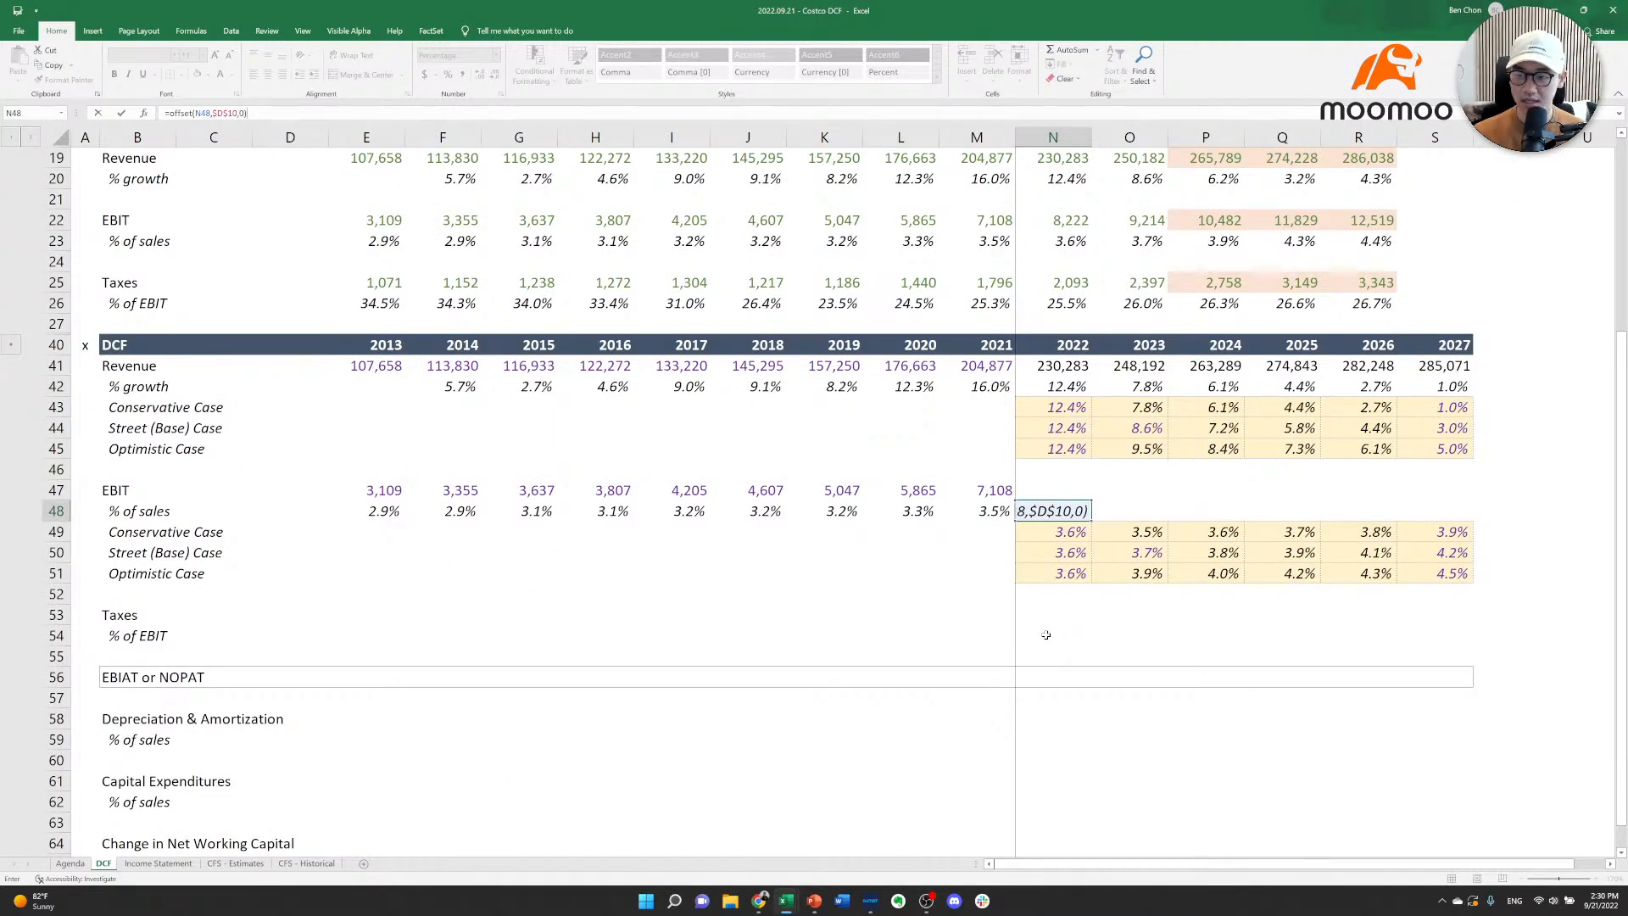
{"action": "key", "text": "ctrl+Return"}
Copy the EBIT % of sales OFFSET formula from N48 across to 2027 in S48.
{"action": "key", "text": "ctrl+c"}
{"action": "key", "text": "shift+Right"}
{"action": "key", "text": "shift+Right"}
{"action": "key", "text": "shift+Right"}
{"action": "key", "text": "shift+Right"}
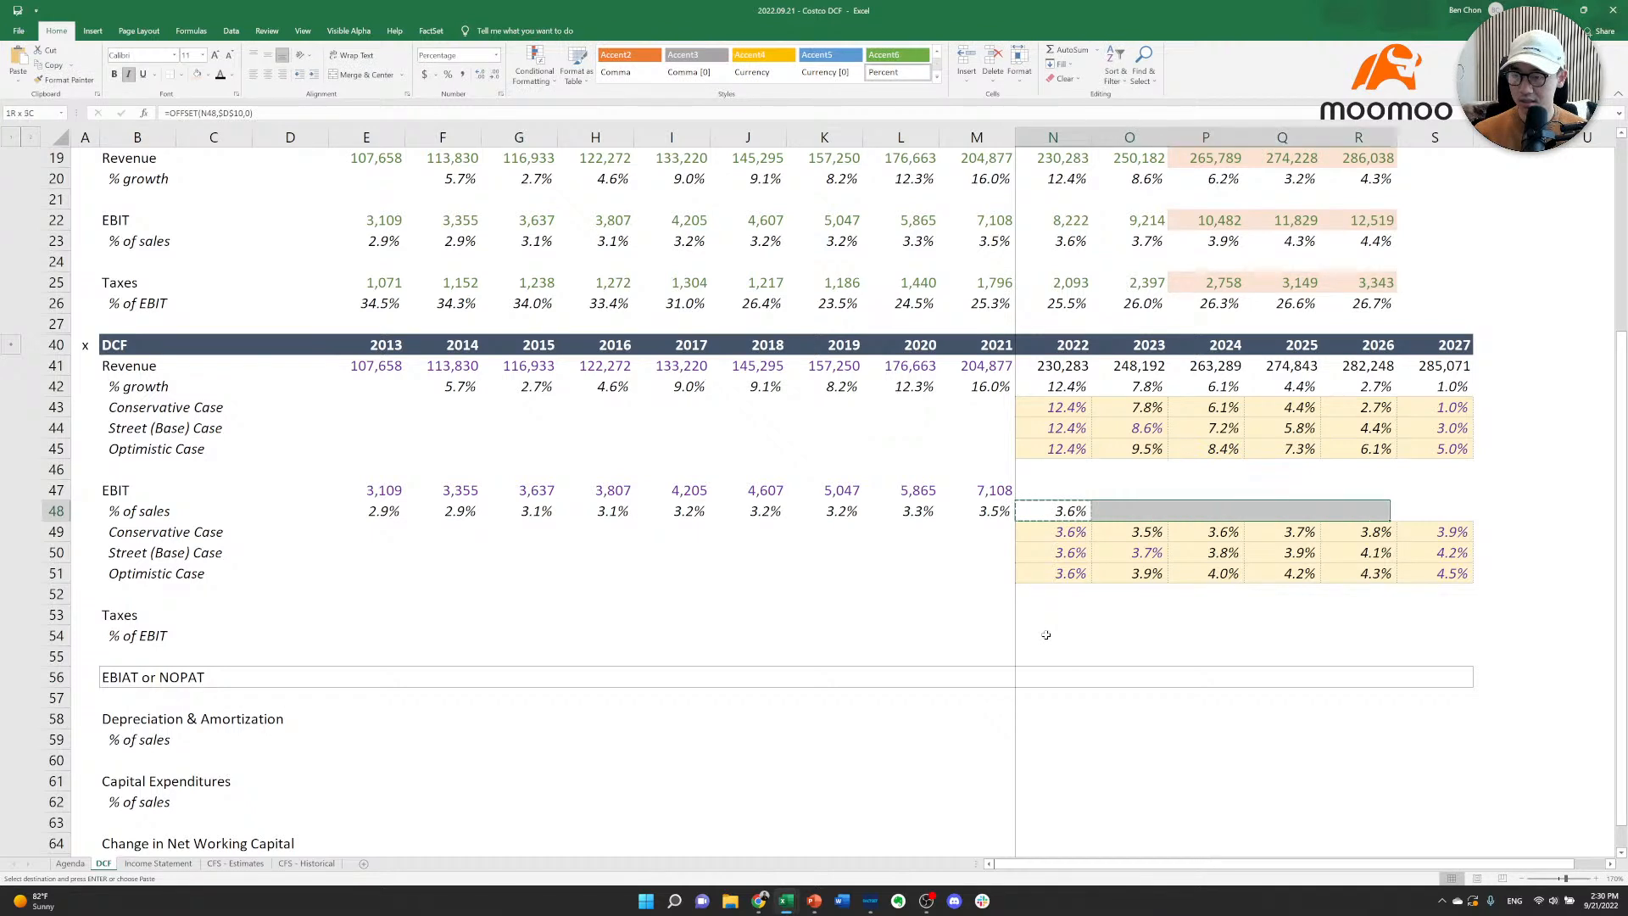
{"action": "key", "text": "shift+Right"}
{"action": "key", "text": "ctrl+v"}
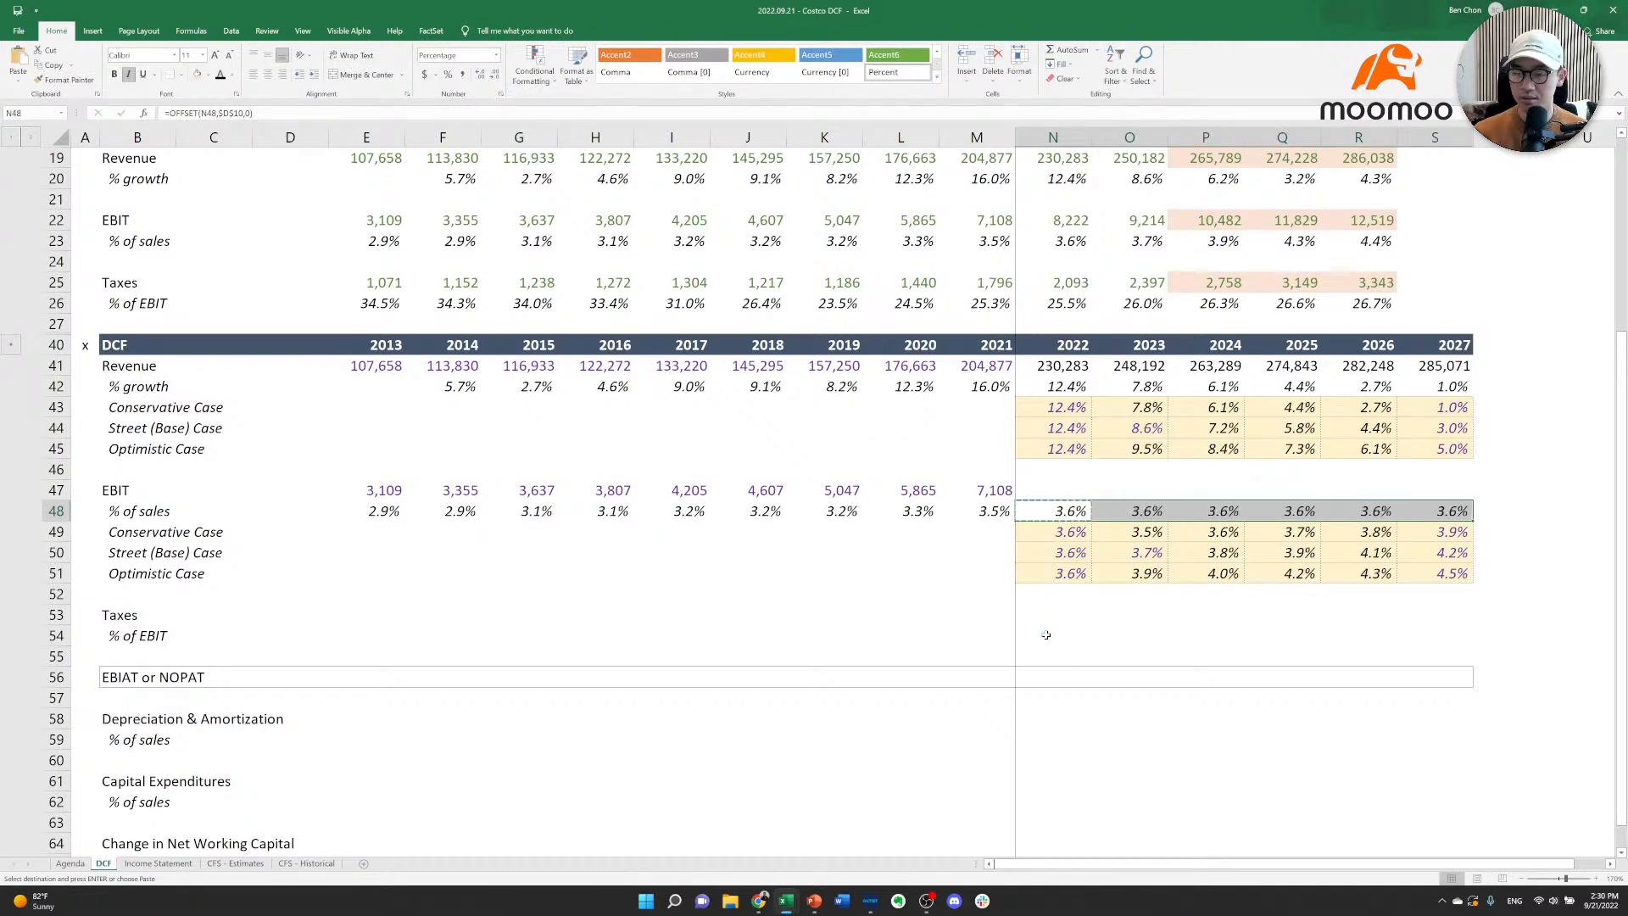
Calculate 2022 EBIT in N47 as revenue times EBIT % of sales, =N41*N48.
{"action": "key", "text": "Up"}
{"action": "type", "text": "="}
{"action": "key", "text": "Up"}
{"action": "key", "text": "Up"}
{"action": "key", "text": "Up"}
{"action": "key", "text": "Up"}
{"action": "key", "text": "Up"}
{"action": "key", "text": "Up"}
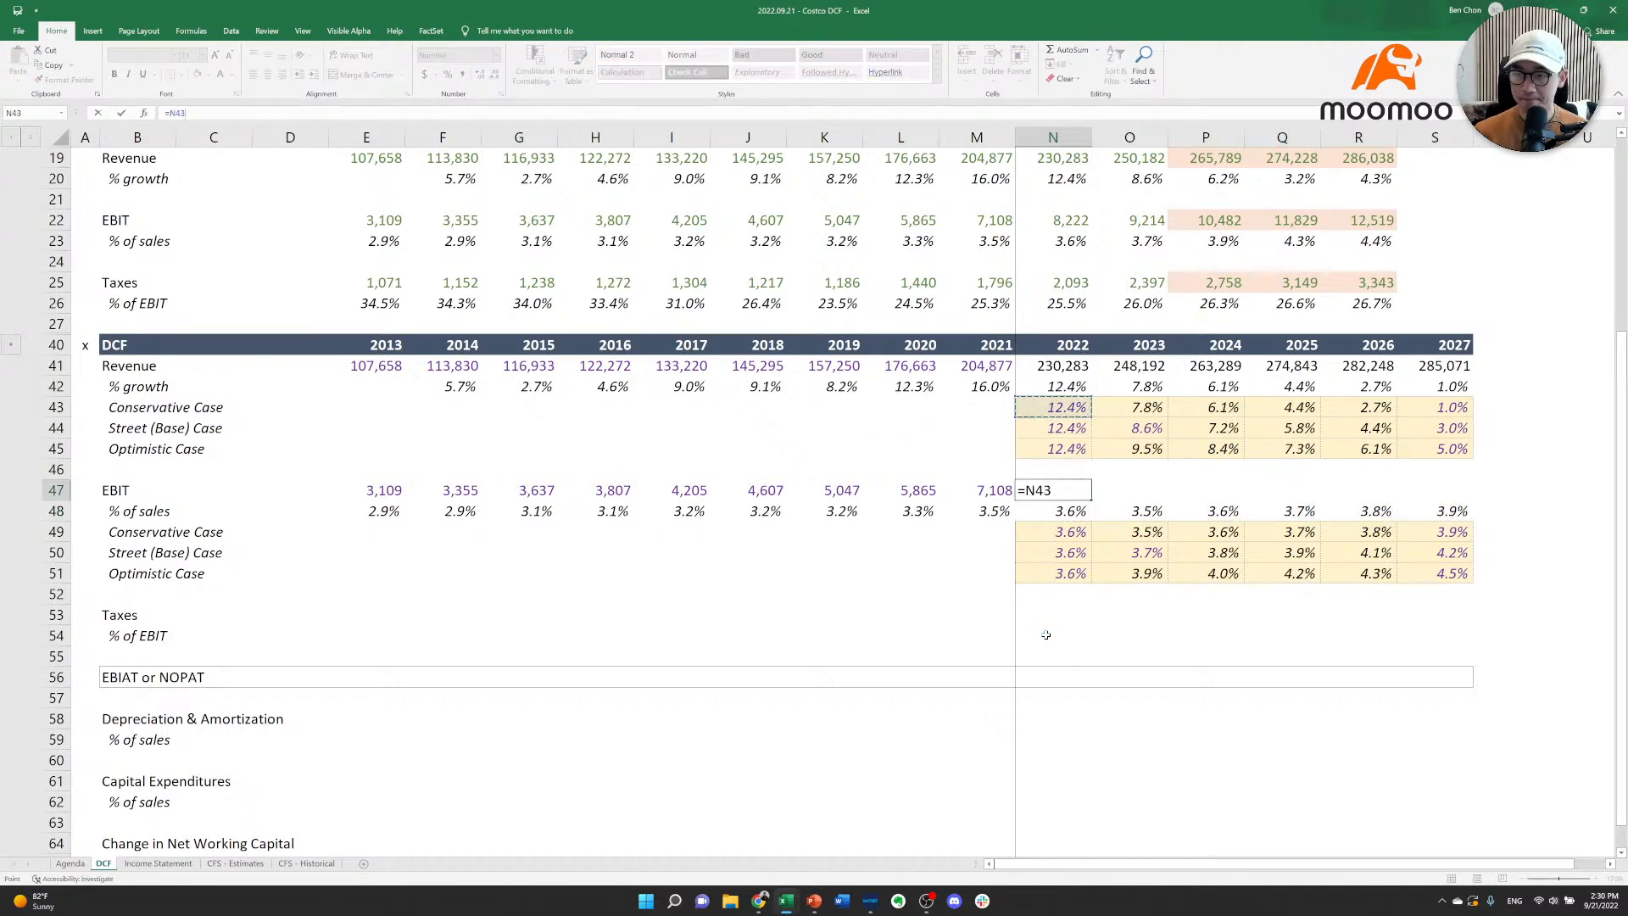
{"action": "type", "text": "*"}
{"action": "key", "text": "Down"}
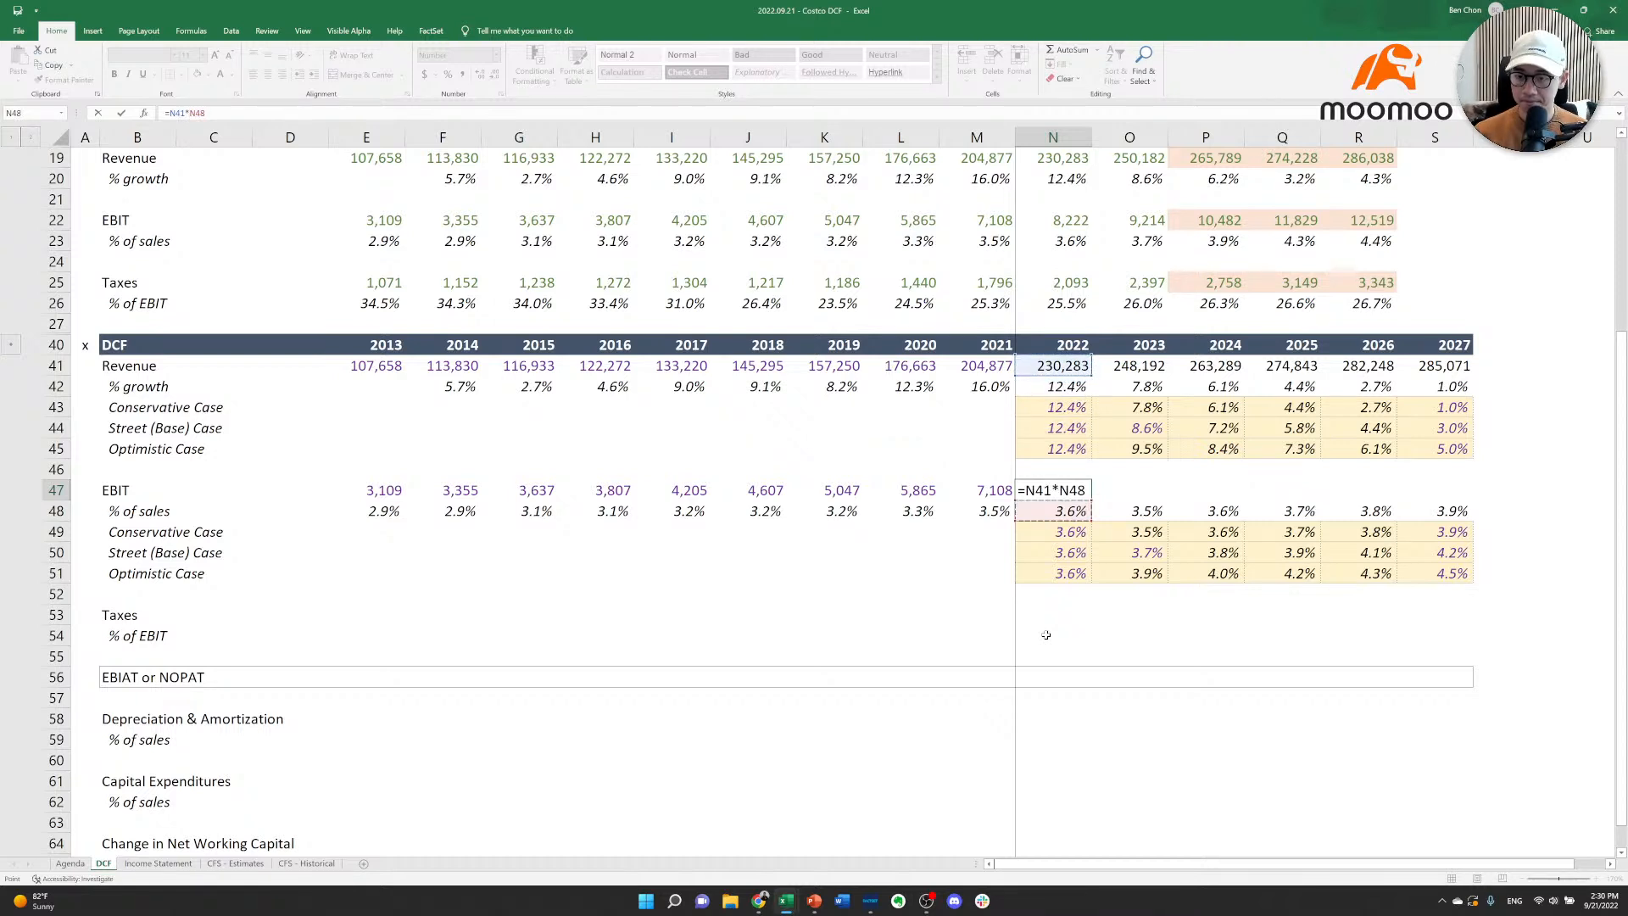
{"action": "key", "text": "ctrl+Return"}
Copy the projected EBIT formula from N47 across to 2027 in S47.
{"action": "key", "text": "ctrl+c"}
{"action": "key", "text": "shift+Right"}
{"action": "key", "text": "shift+Right"}
{"action": "key", "text": "shift+Right"}
{"action": "key", "text": "shift+Right"}
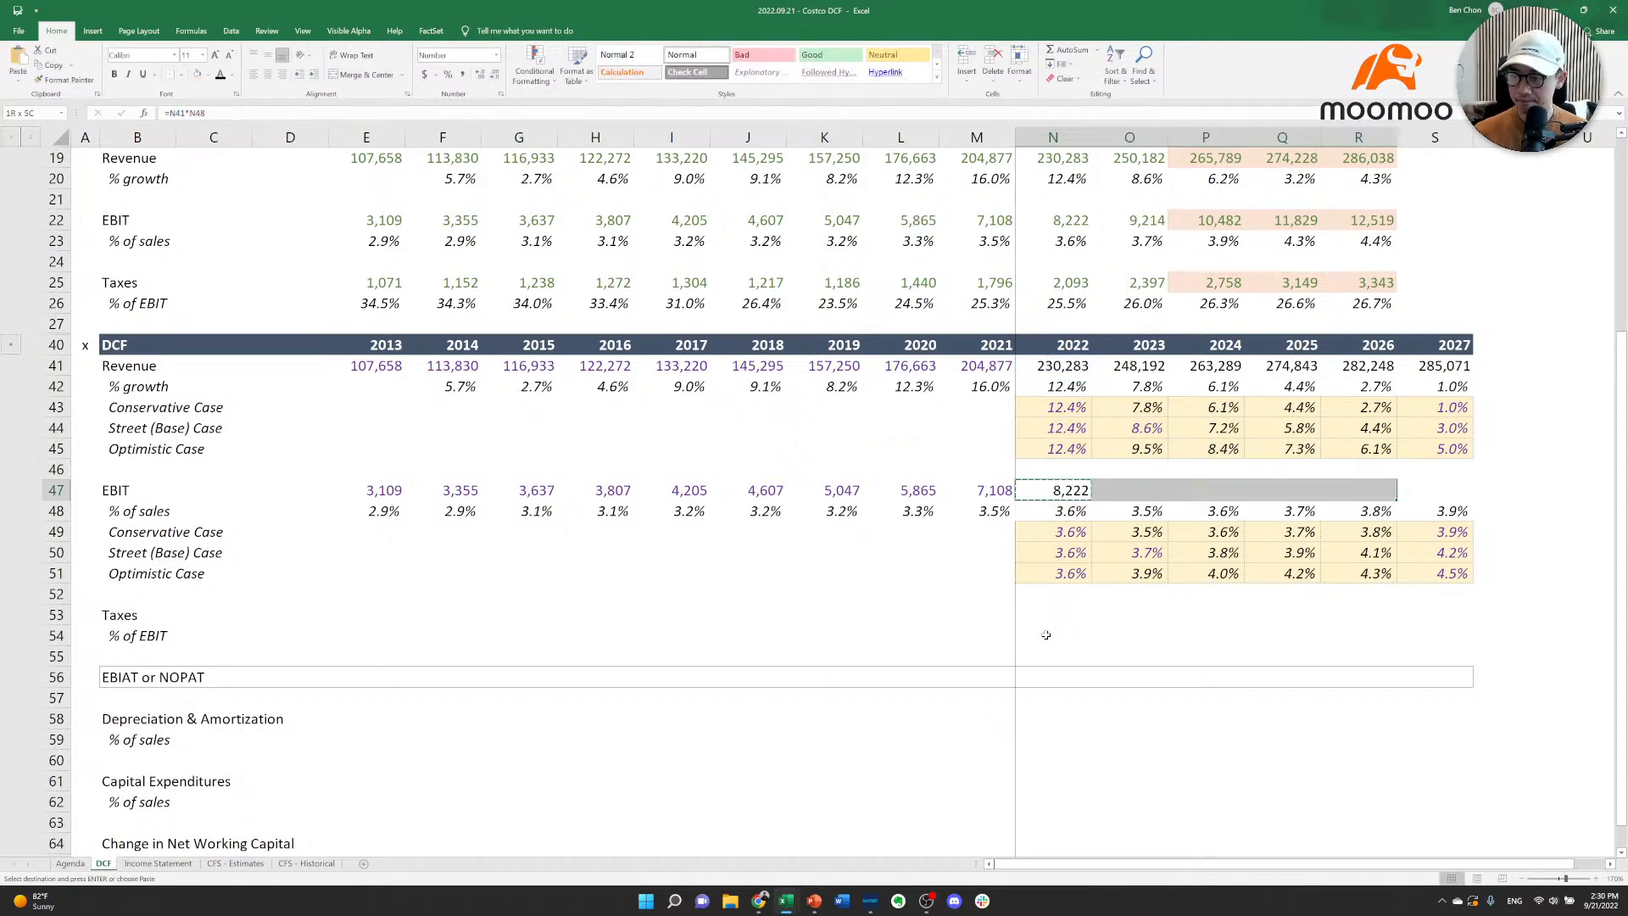
{"action": "key", "text": "shift+Right"}
{"action": "key", "text": "ctrl+v"}
{"action": "key", "text": "Escape"}
{"action": "key", "text": "Left"}
{"action": "key", "text": "Down"}
{"action": "key", "text": "Down"}
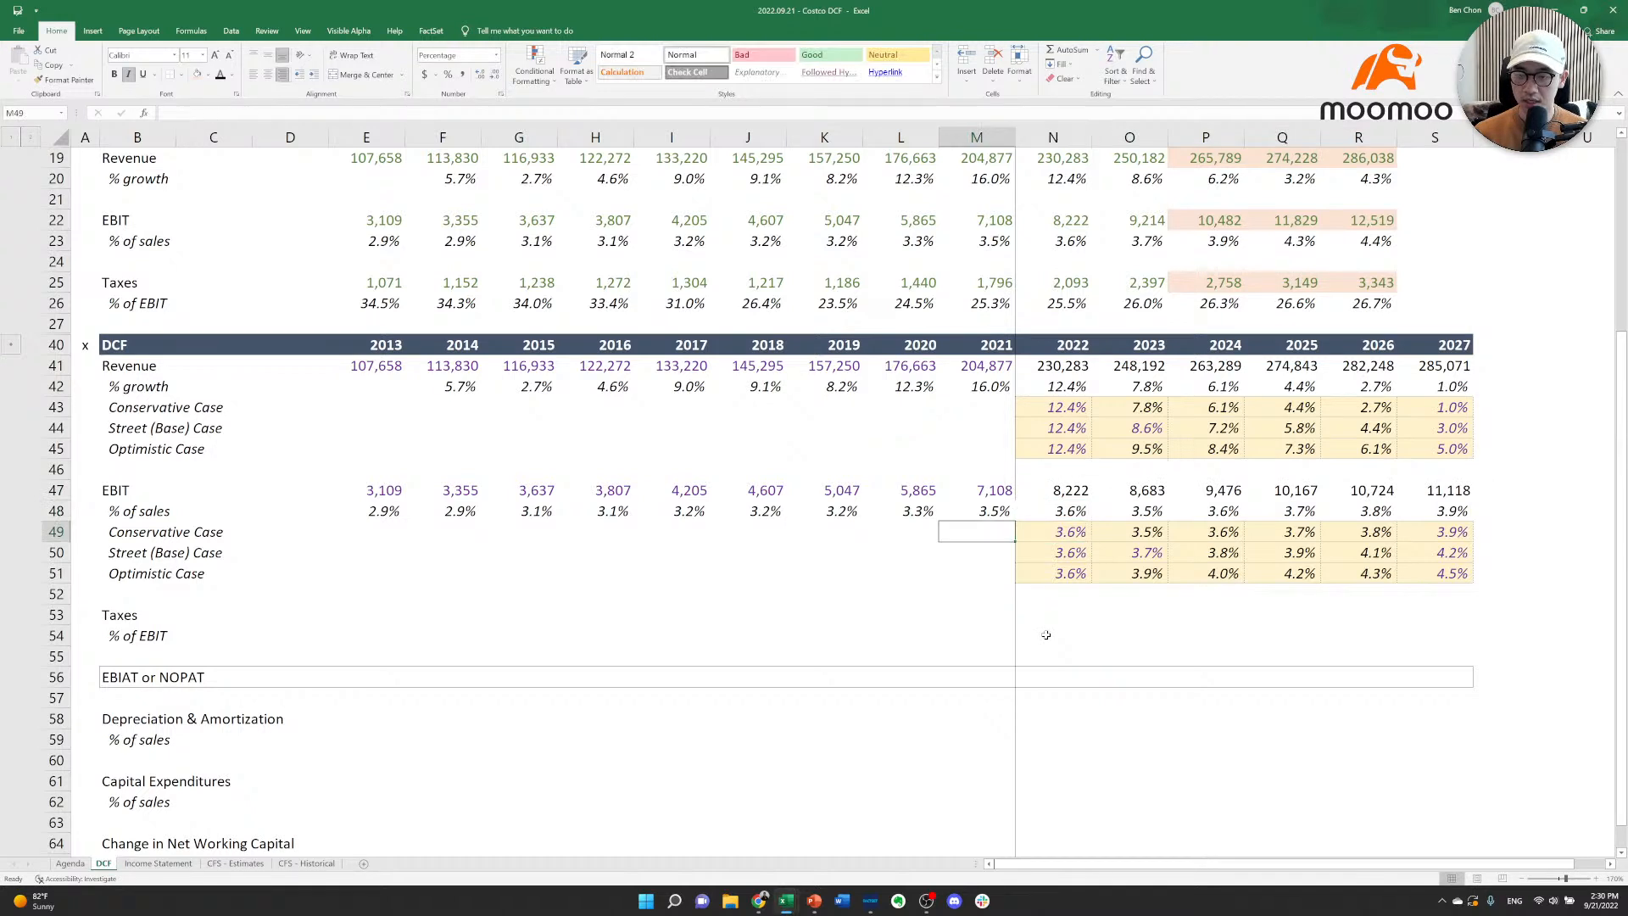
{"action": "key", "text": "Left"}
{"action": "key", "text": "Left"}
{"action": "key", "text": "Down"}
{"action": "key", "text": "Up"}
{"action": "key", "text": "Left"}
{"action": "key", "text": "Right"}
{"action": "key", "text": "Right"}
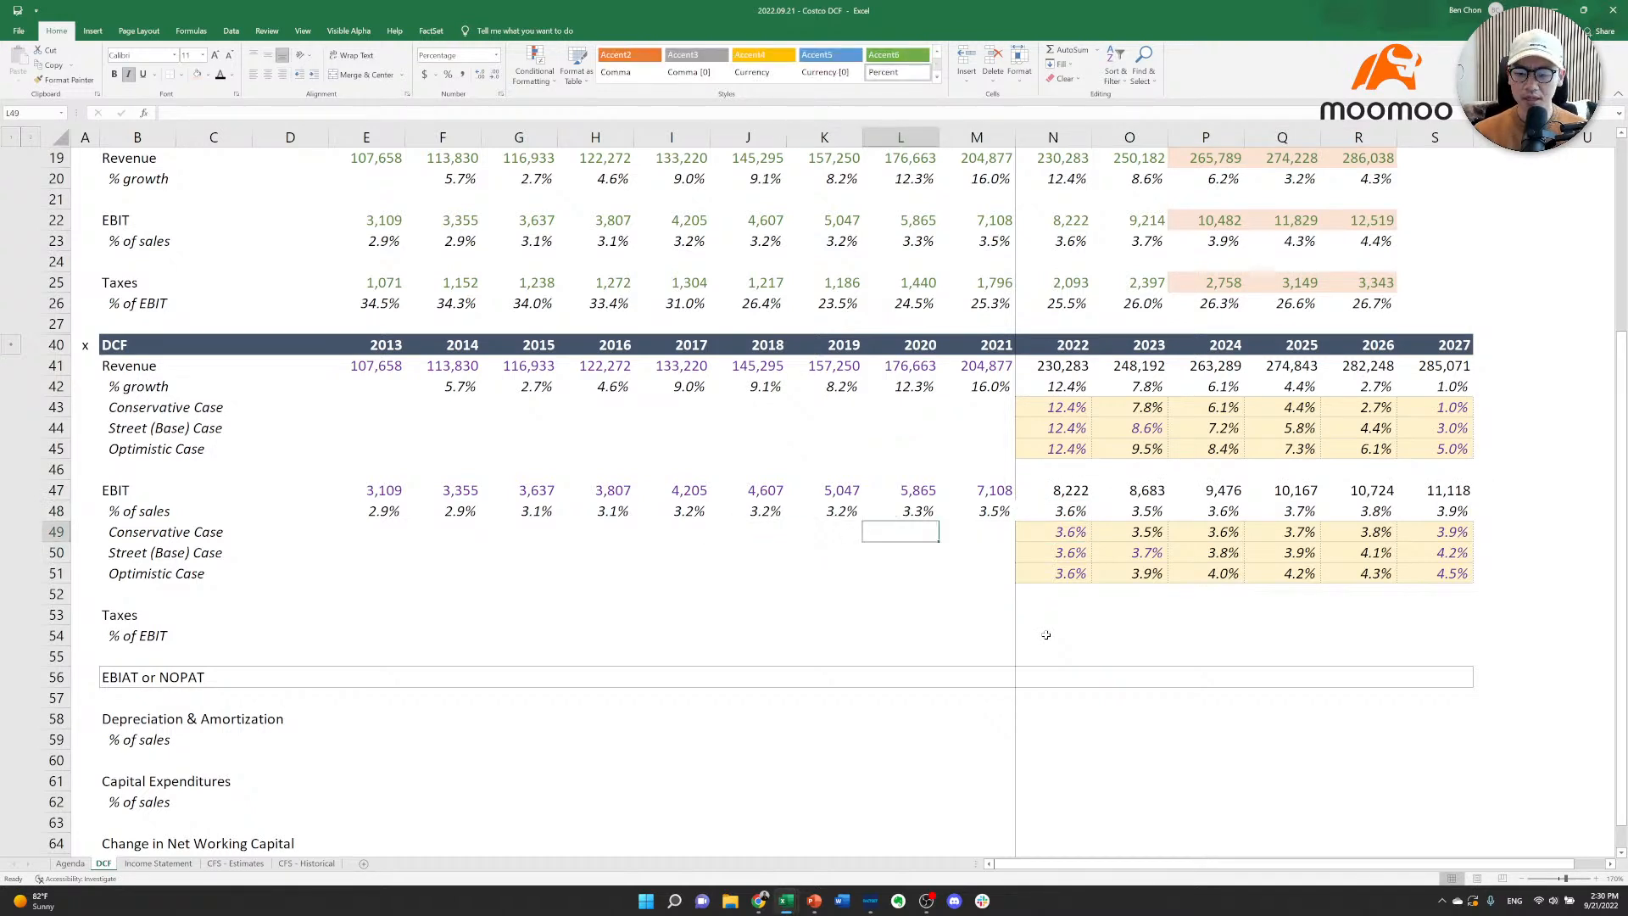
{"action": "key", "text": "Right"}
{"action": "key", "text": "Down"}
{"action": "key", "text": "Down"}
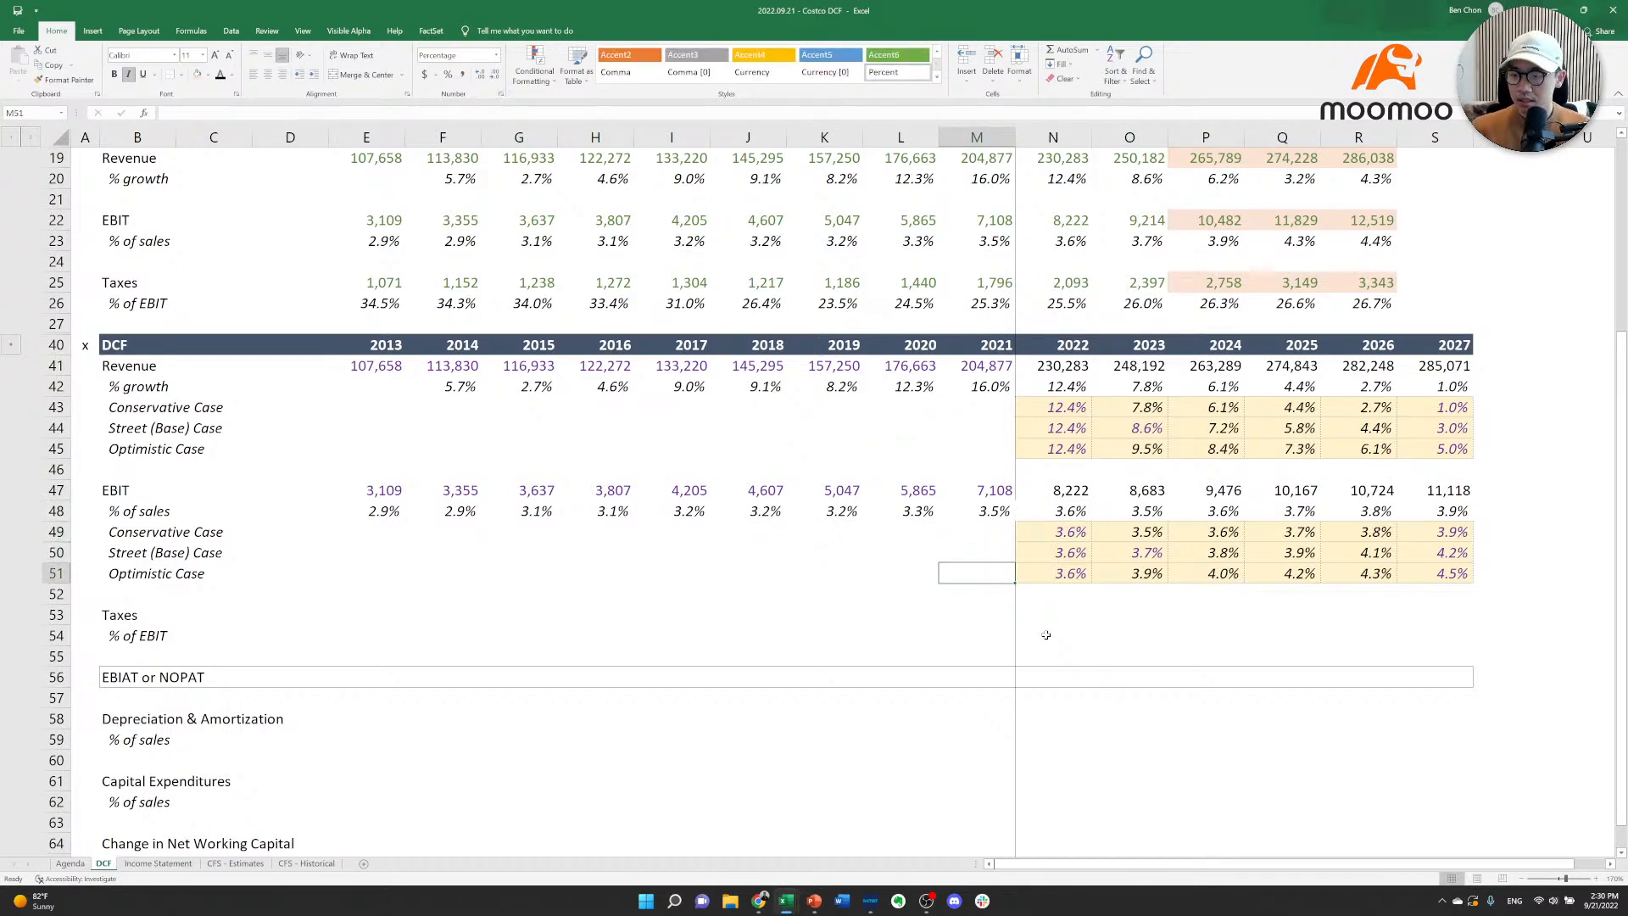
Link the 2013 Taxes cell E53 in the DCF section to the taxes row above with =E25.
{"action": "key", "text": "Left"}
{"action": "key", "text": "Left"}
{"action": "key", "text": "Down"}
{"action": "key", "text": "Left"}
{"action": "key", "text": "Down"}
{"action": "key", "text": "Left"}
{"action": "key", "text": "Left"}
{"action": "key", "text": "Left"}
{"action": "key", "text": "Left"}
{"action": "key", "text": "Left"}
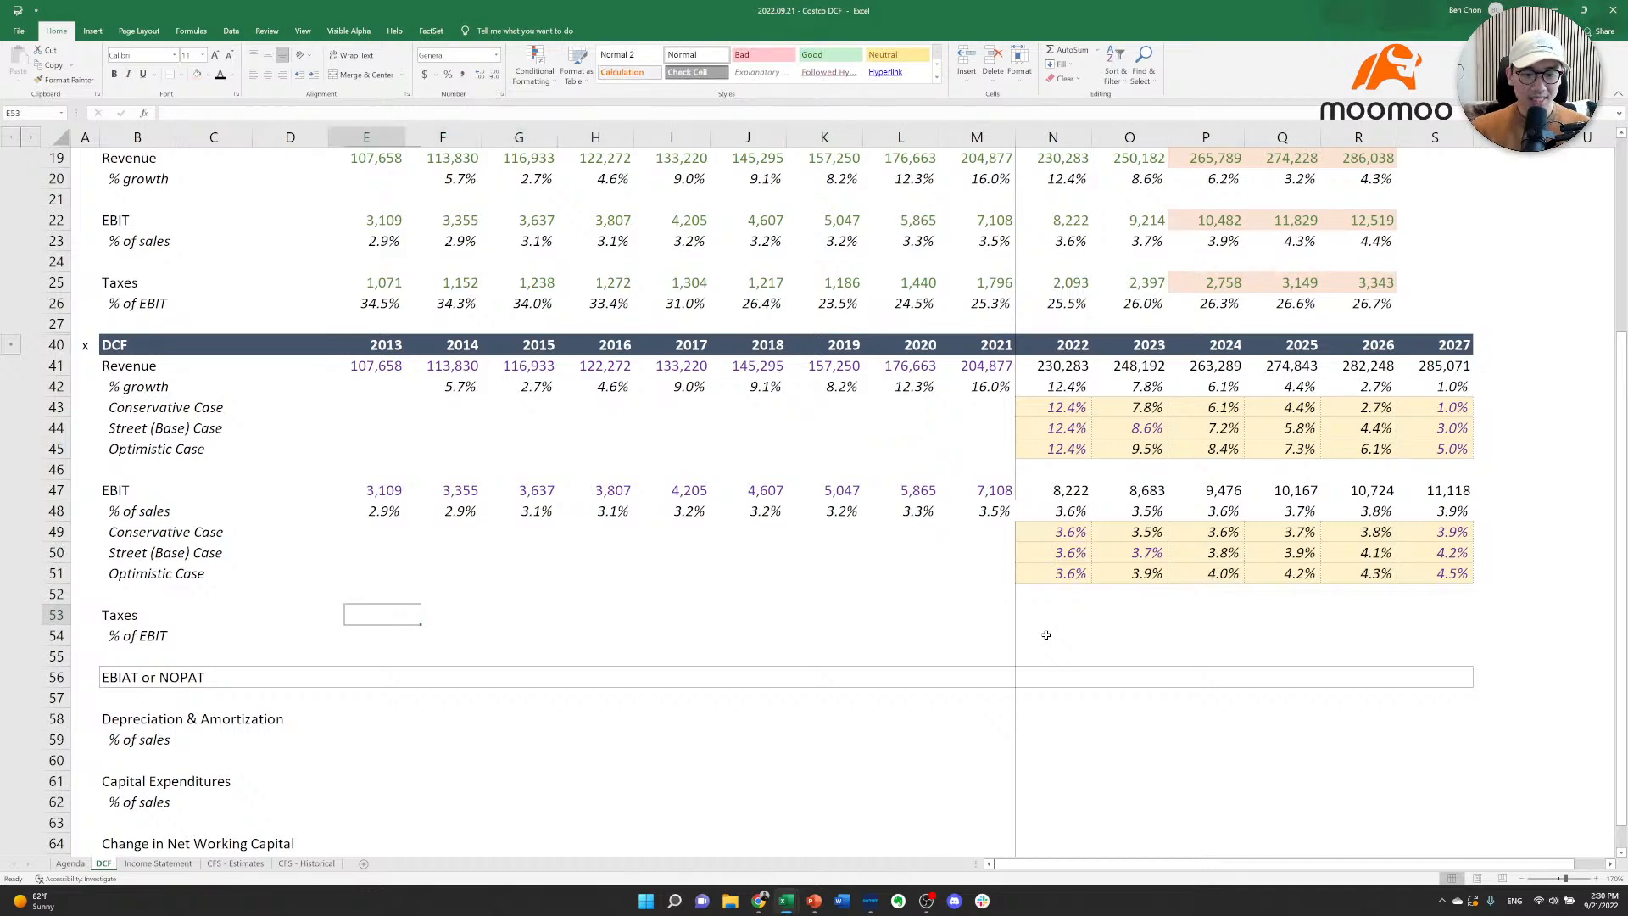
{"action": "type", "text": "="}
{"action": "key", "text": "ctrl+Up"}
{"action": "key", "text": "Up"}
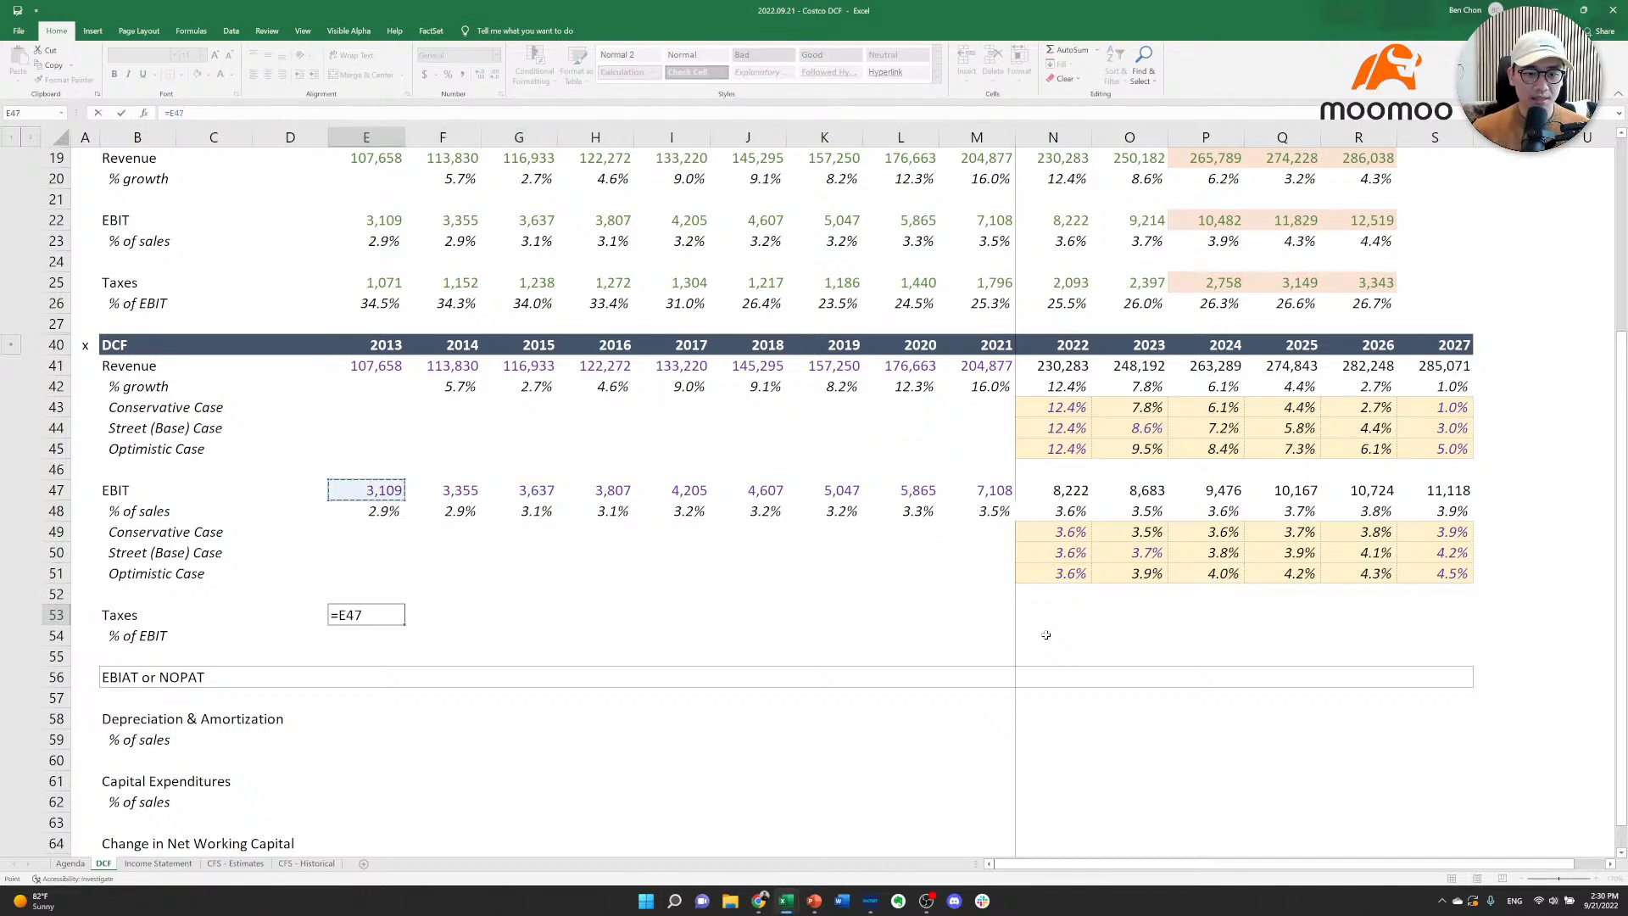
{"action": "key", "text": "ctrl+Up"}
{"action": "key", "text": "Up"}
{"action": "key", "text": "ctrl+Up"}
{"action": "key", "text": "Up"}
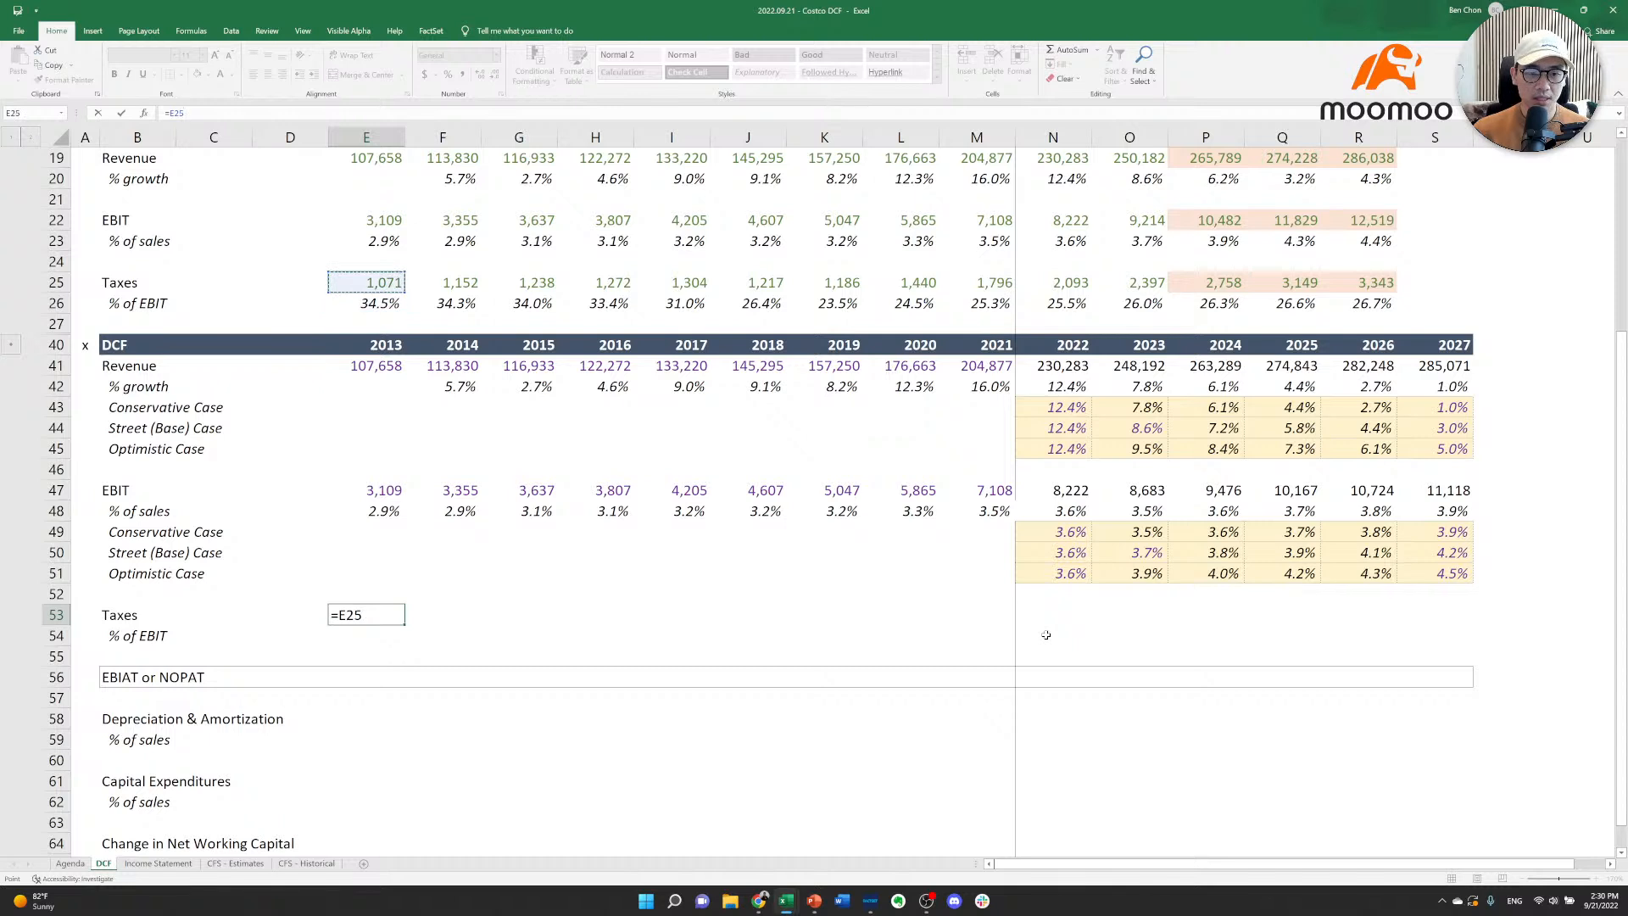
{"action": "key", "text": "Tab"}
{"action": "key", "text": "Left"}
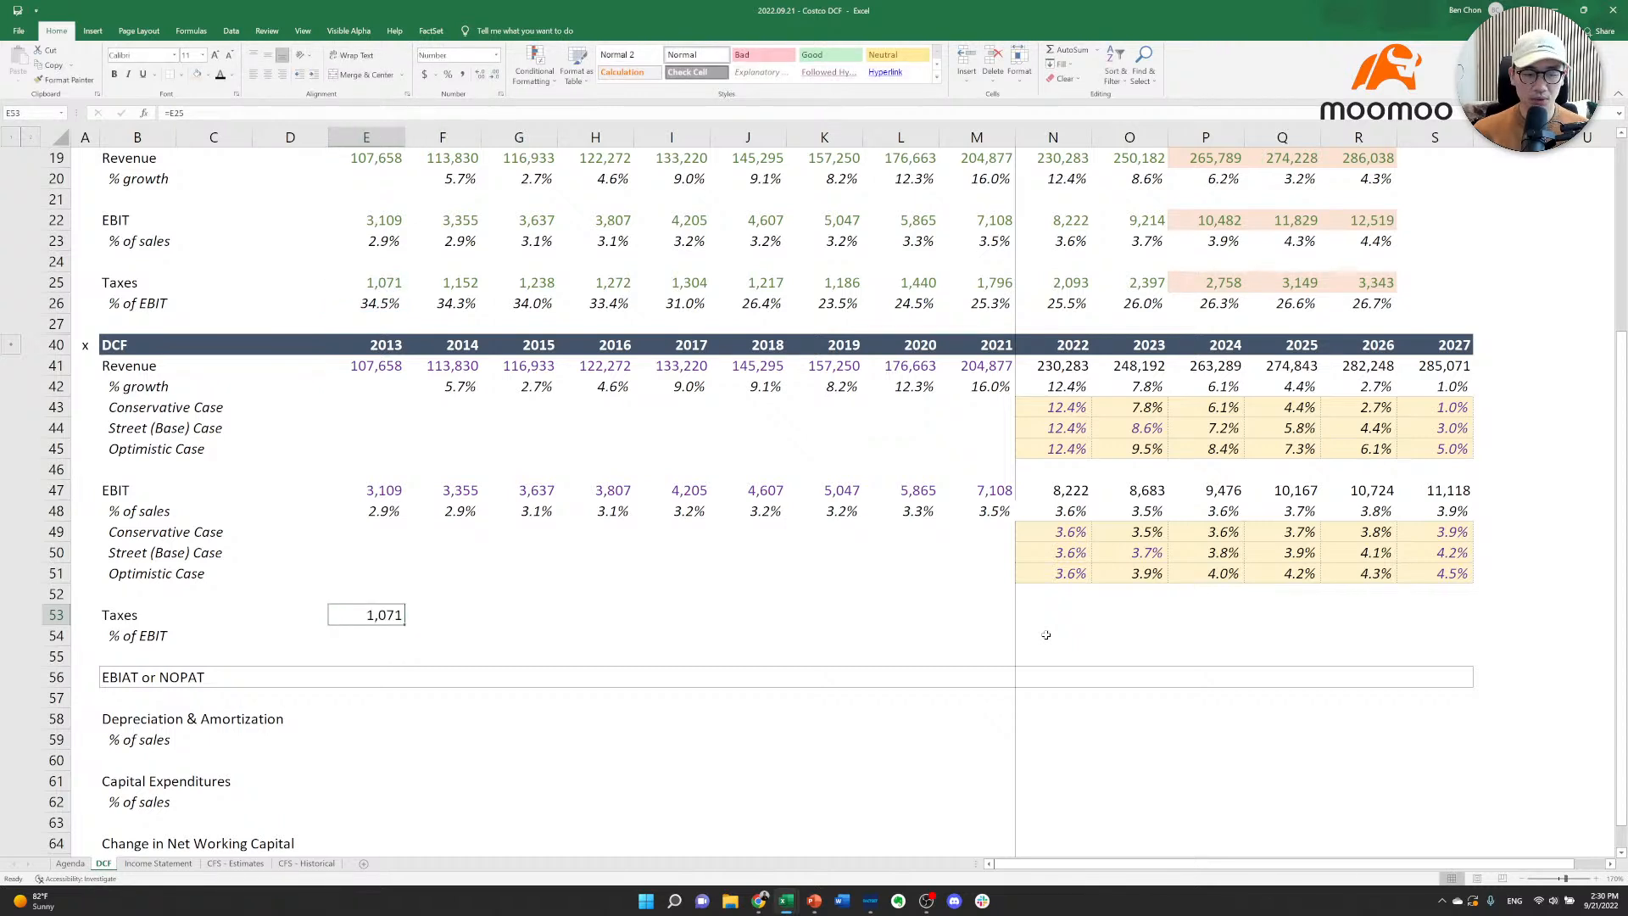
Copy the Taxes link from E53 across the historical years to 2021 in M53.
{"action": "key", "text": "ctrl+c"}
{"action": "key", "text": "shift+Right"}
{"action": "key", "text": "shift+Right"}
{"action": "key", "text": "shift+Right"}
{"action": "key", "text": "shift+Right"}
{"action": "key", "text": "shift+Right"}
{"action": "key", "text": "shift+Right"}
{"action": "key", "text": "shift+Right"}
{"action": "key", "text": "shift+Right"}
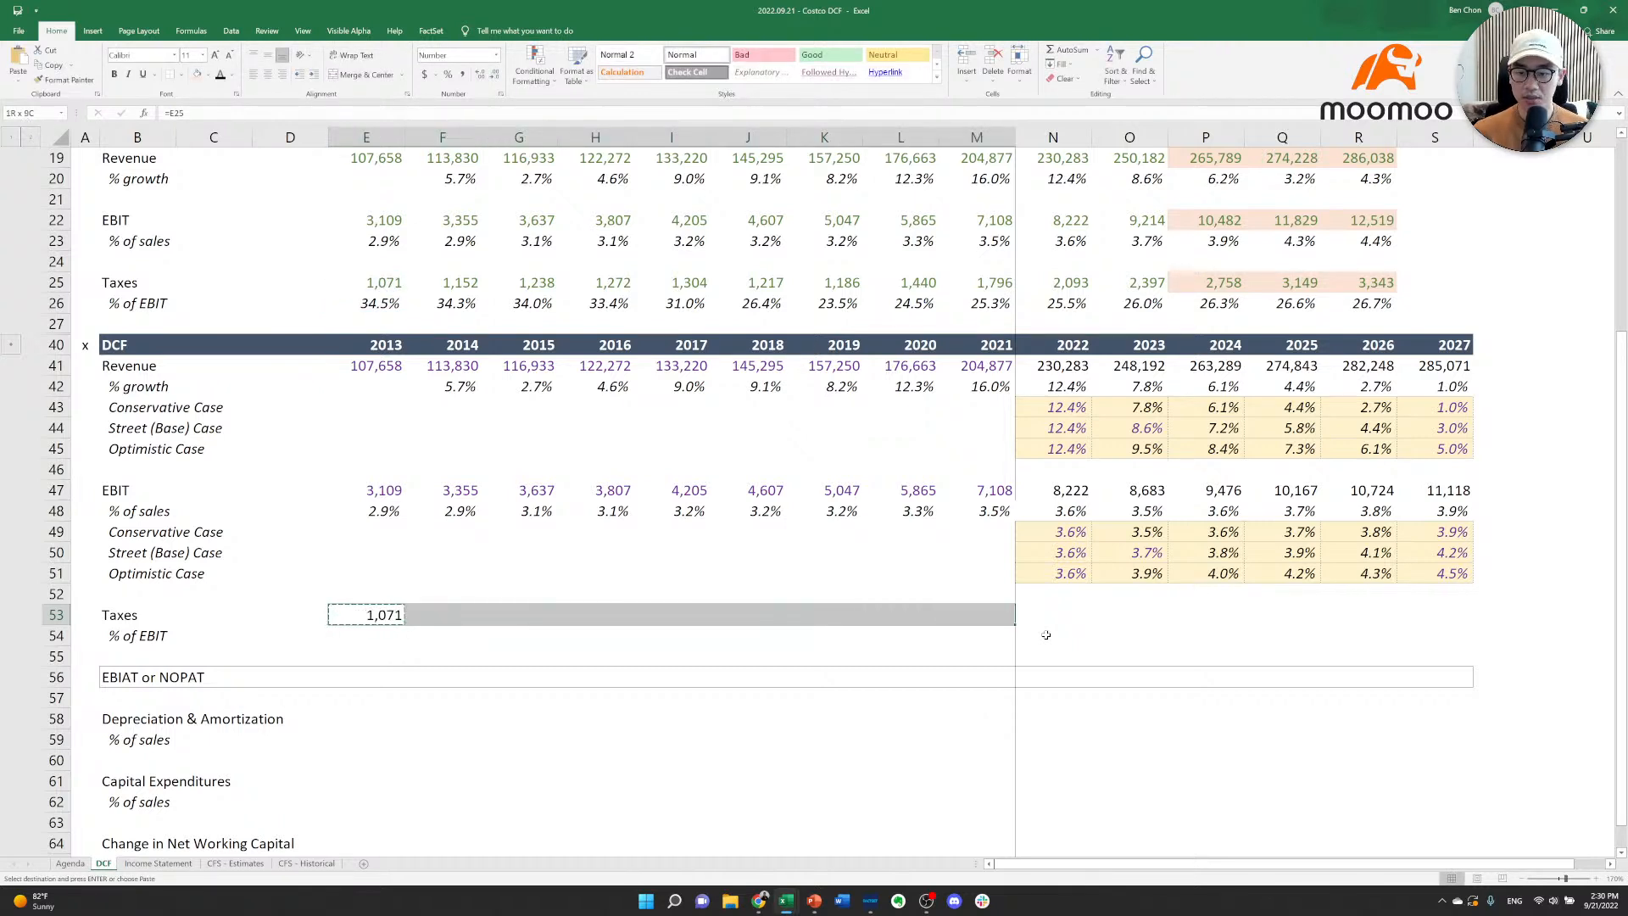
{"action": "key", "text": "ctrl+v"}
Paste only the formatting of the EBIT and % of sales rows, E47:S48, onto the Taxes rows starting at E53.
{"action": "key", "text": "Right"}
{"action": "key", "text": "Up"}
{"action": "key", "text": "Up"}
{"action": "key", "text": "Up"}
{"action": "key", "text": "Up"}
{"action": "key", "text": "Up"}
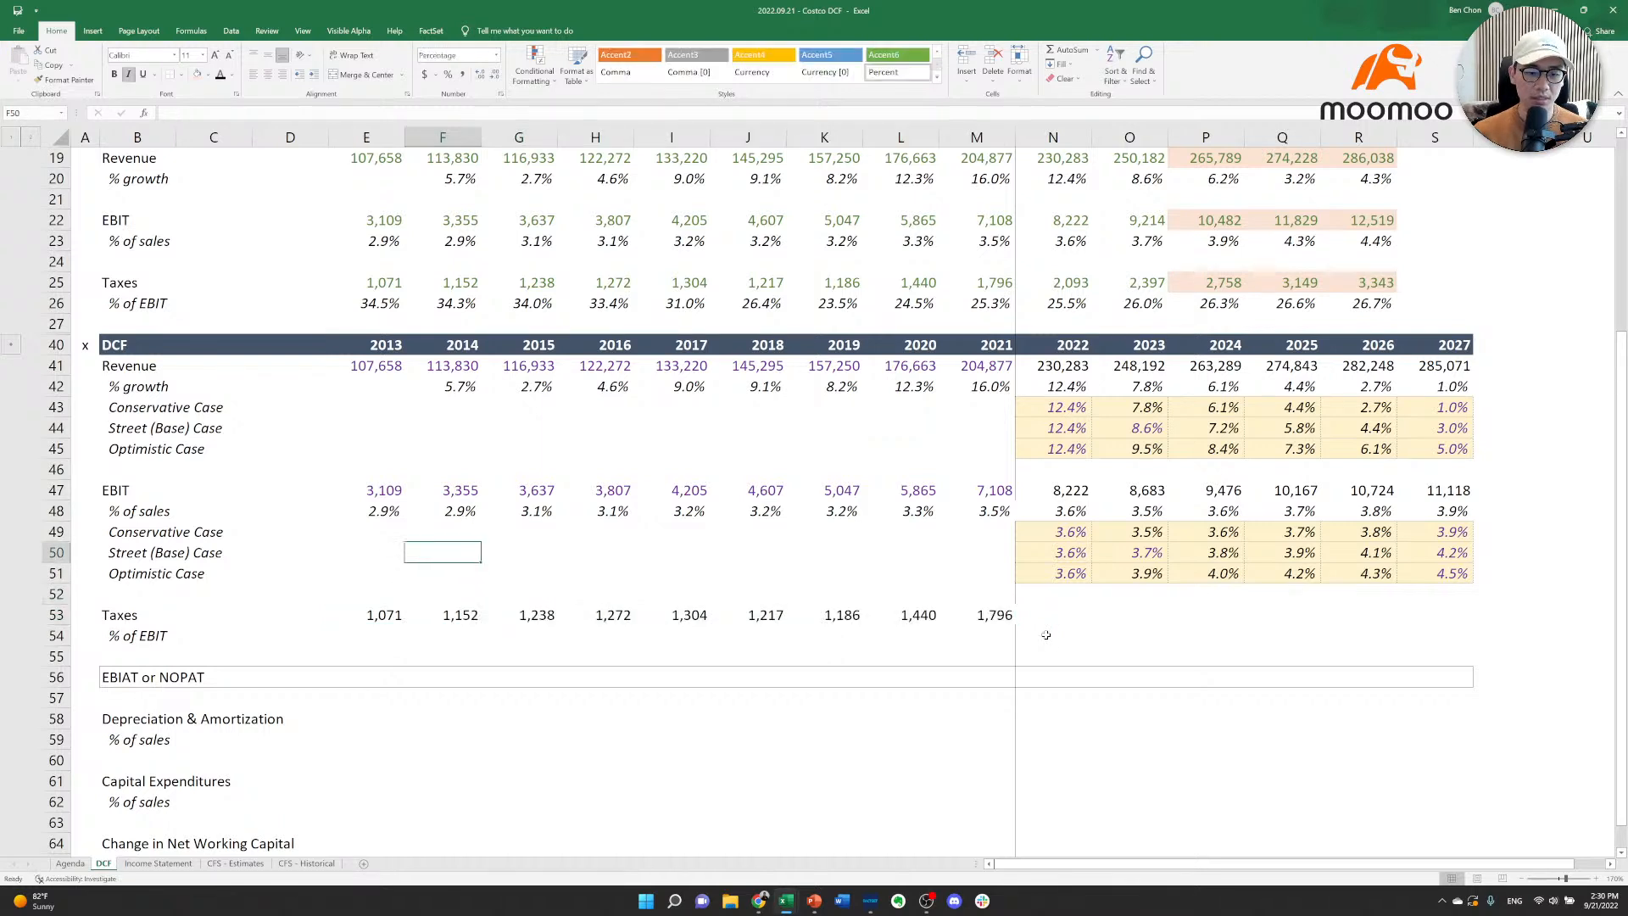
{"action": "key", "text": "Up"}
{"action": "key", "text": "Left"}
{"action": "key", "text": "ctrl+shift+Right"}
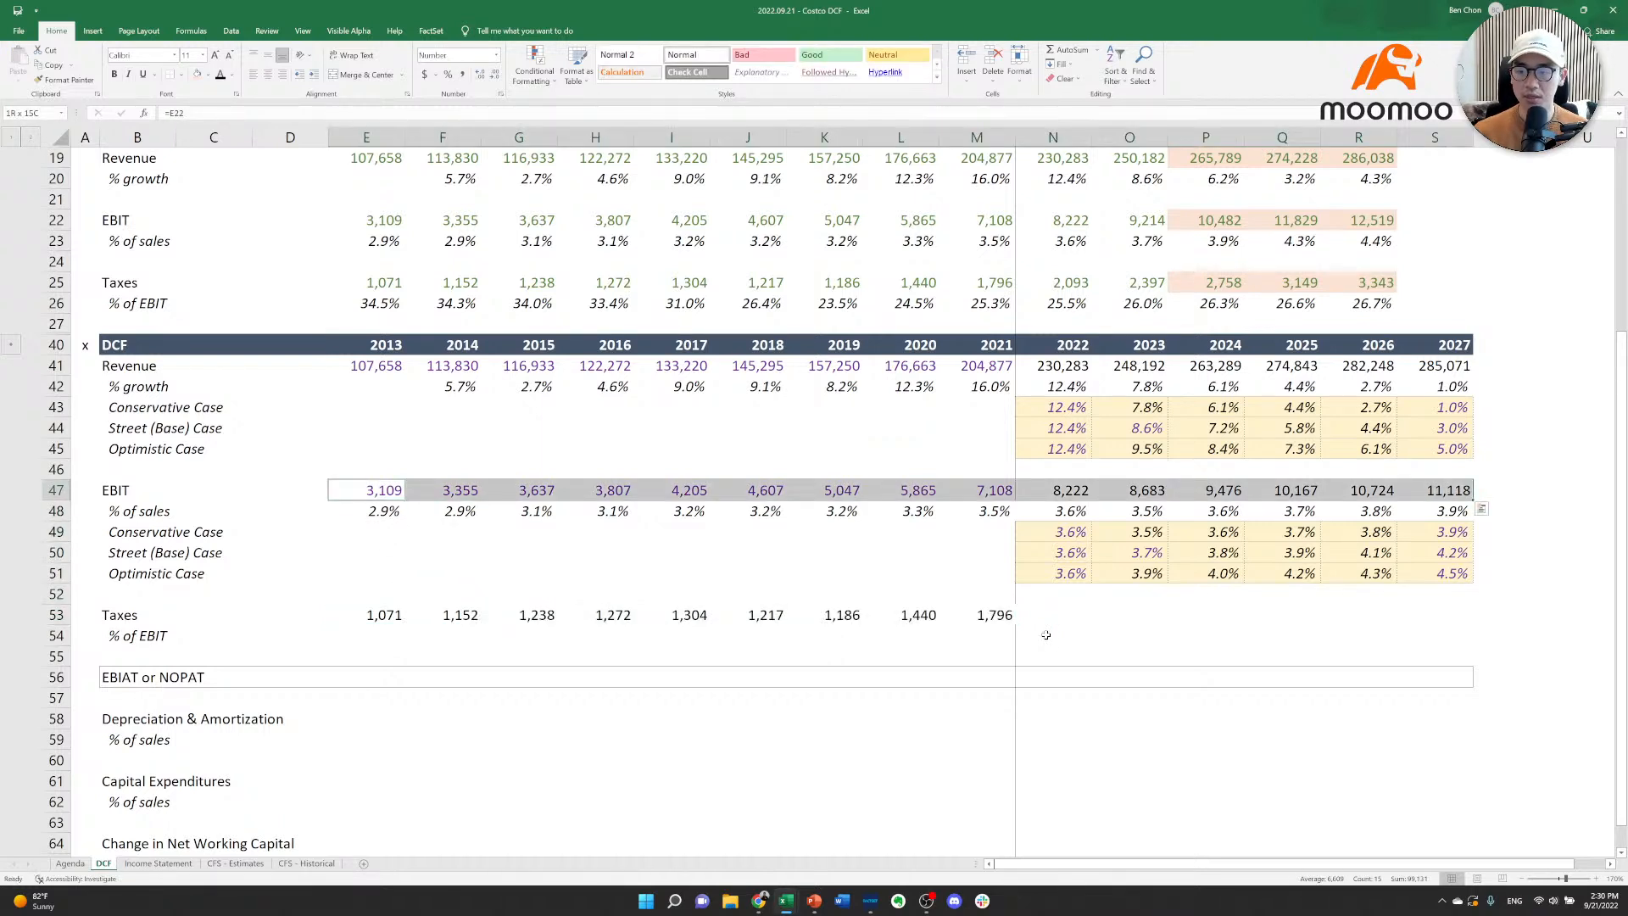
{"action": "key", "text": "shift+Down"}
{"action": "key", "text": "ctrl+c"}
{"action": "key", "text": "Down"}
{"action": "key", "text": "Down"}
{"action": "key", "text": "Down"}
{"action": "key", "text": "Down"}
{"action": "key", "text": "Down"}
{"action": "key", "text": "Down"}
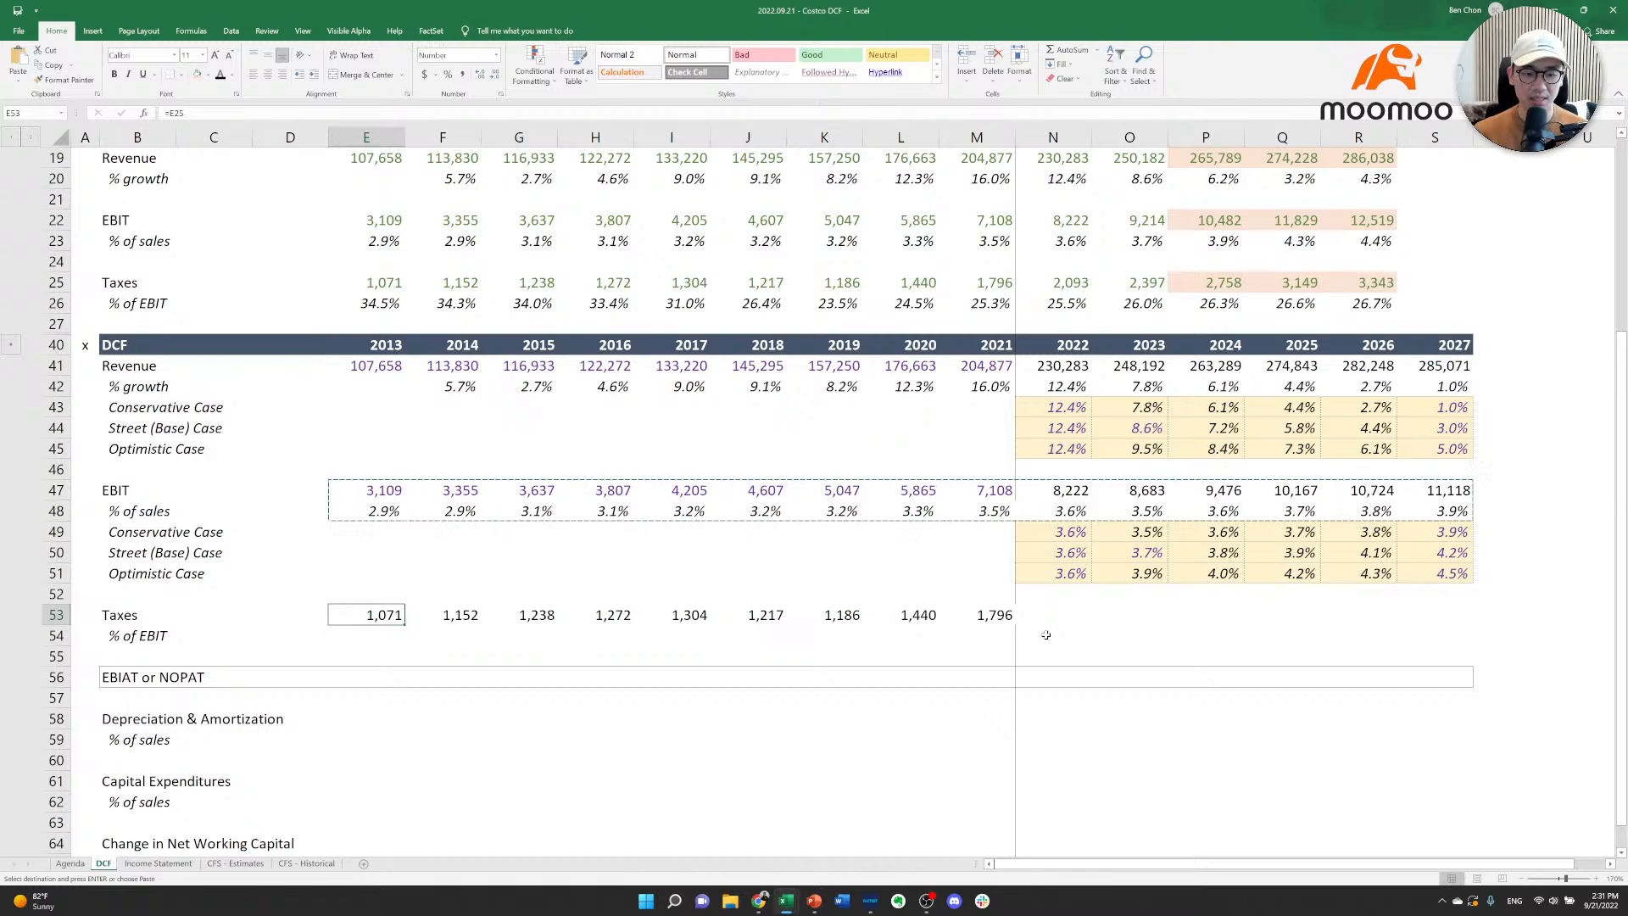
{"action": "key", "text": "ctrl+alt+v"}
{"action": "key", "text": "t"}
{"action": "key", "text": "Return"}
{"action": "key", "text": "Escape"}
Calculate 2013 taxes as a percentage of EBIT in E54 with =E53/E47.
{"action": "key", "text": "Down"}
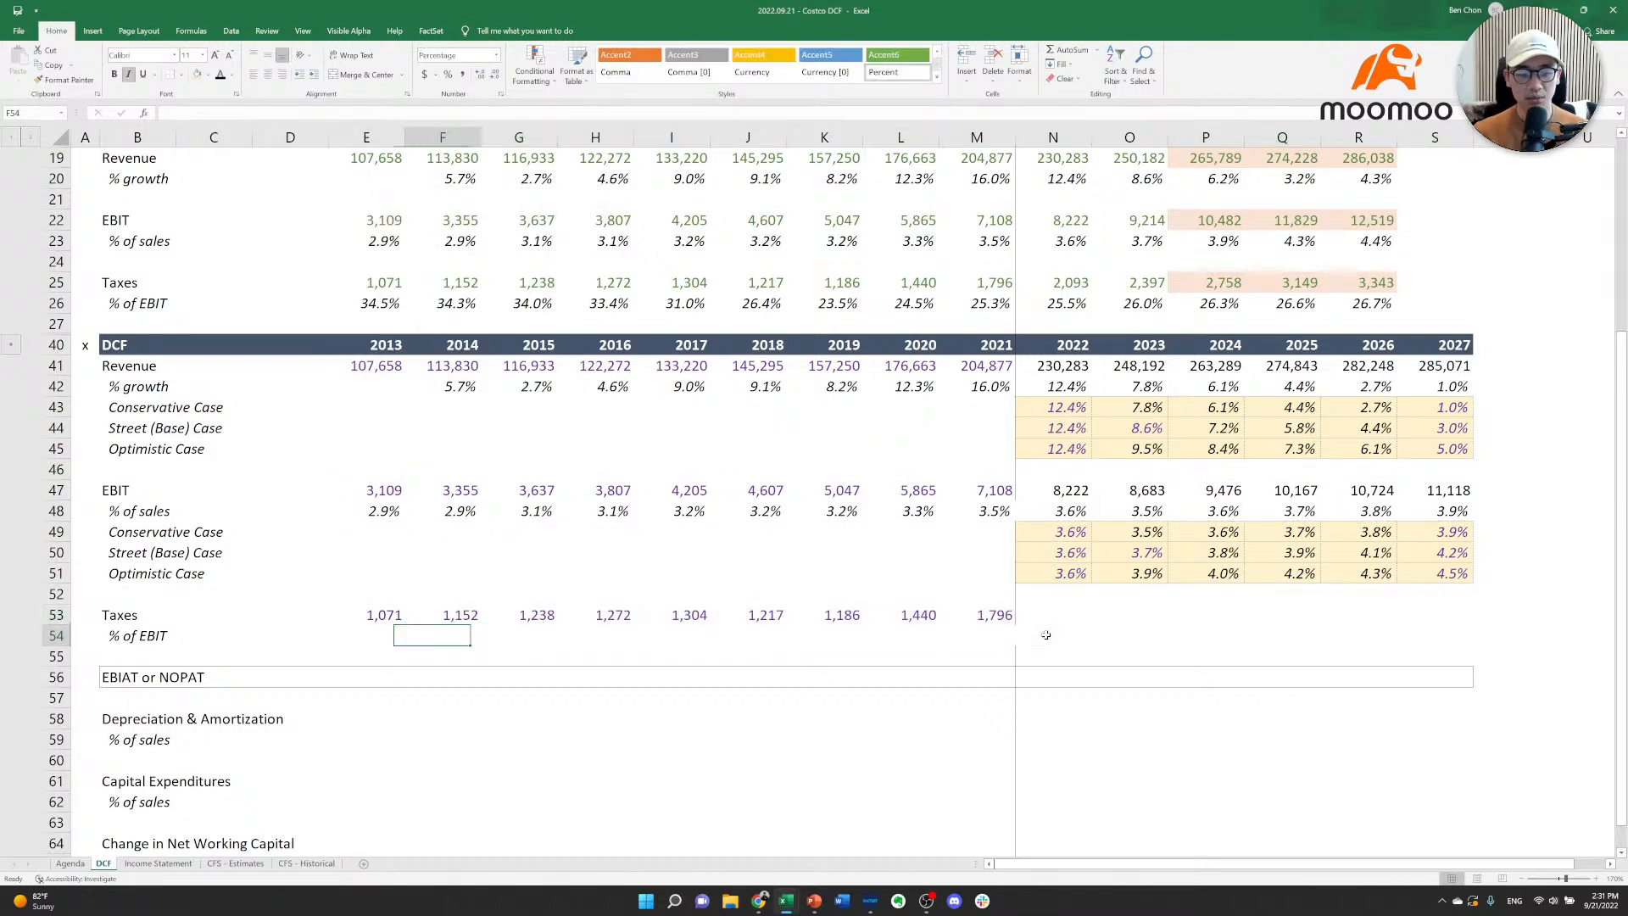
{"action": "type", "text": "="}
{"action": "key", "text": "Up"}
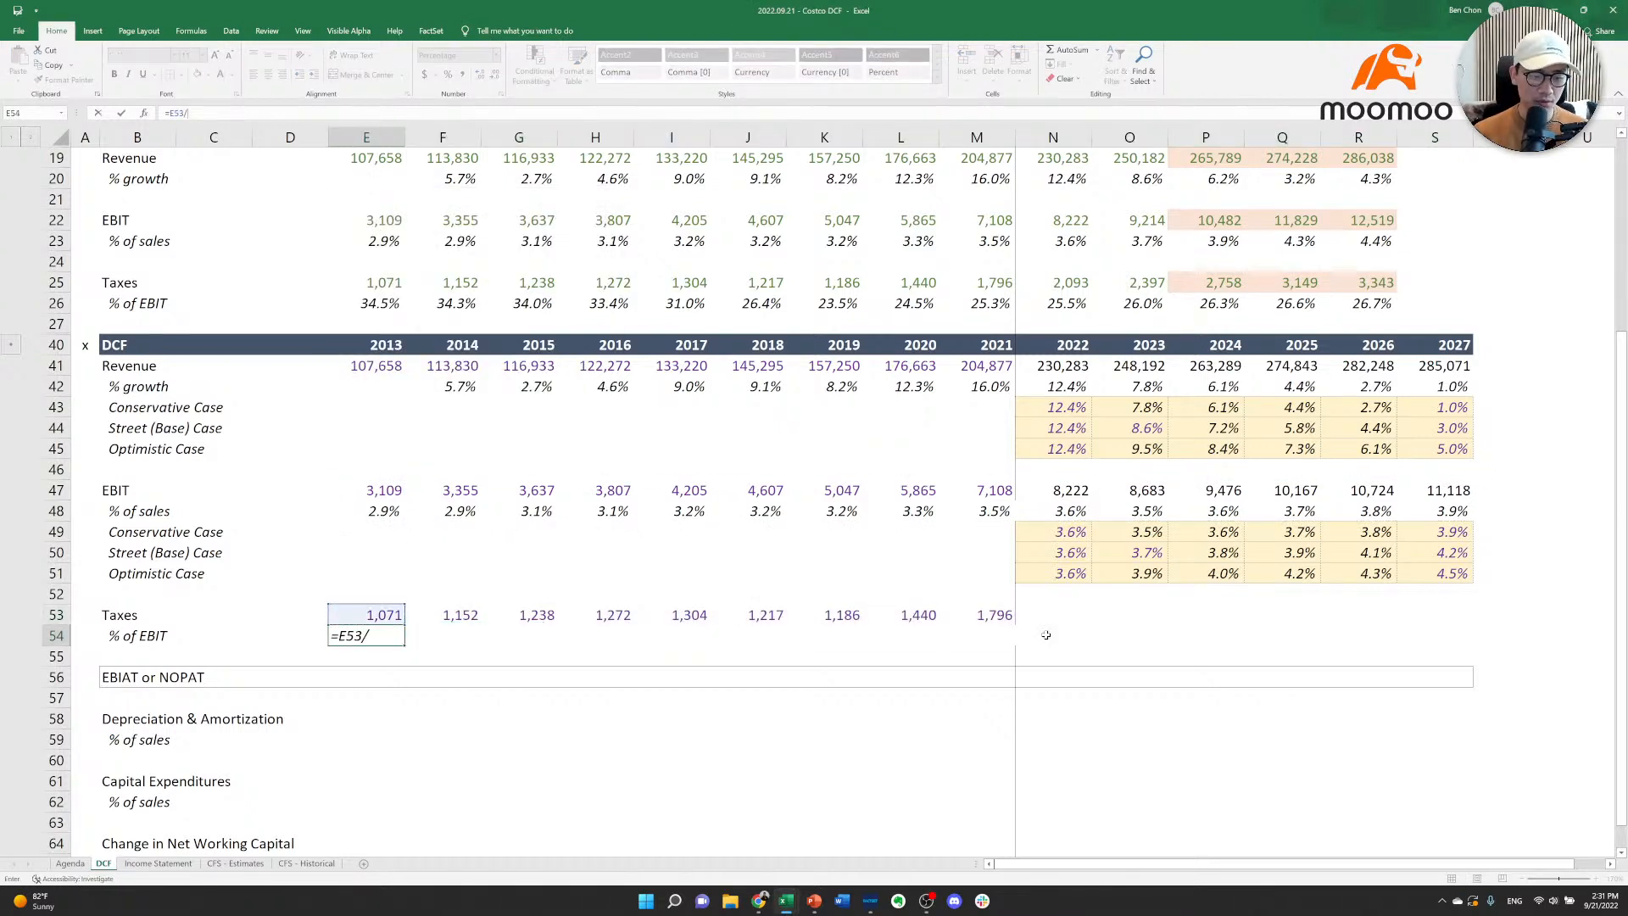
{"action": "type", "text": "/"}
{"action": "key", "text": "Up"}
{"action": "key", "text": "Up"}
{"action": "key", "text": "Up"}
{"action": "key", "text": "Up"}
{"action": "key", "text": "Up"}
{"action": "key", "text": "Up"}
{"action": "key", "text": "Up"}
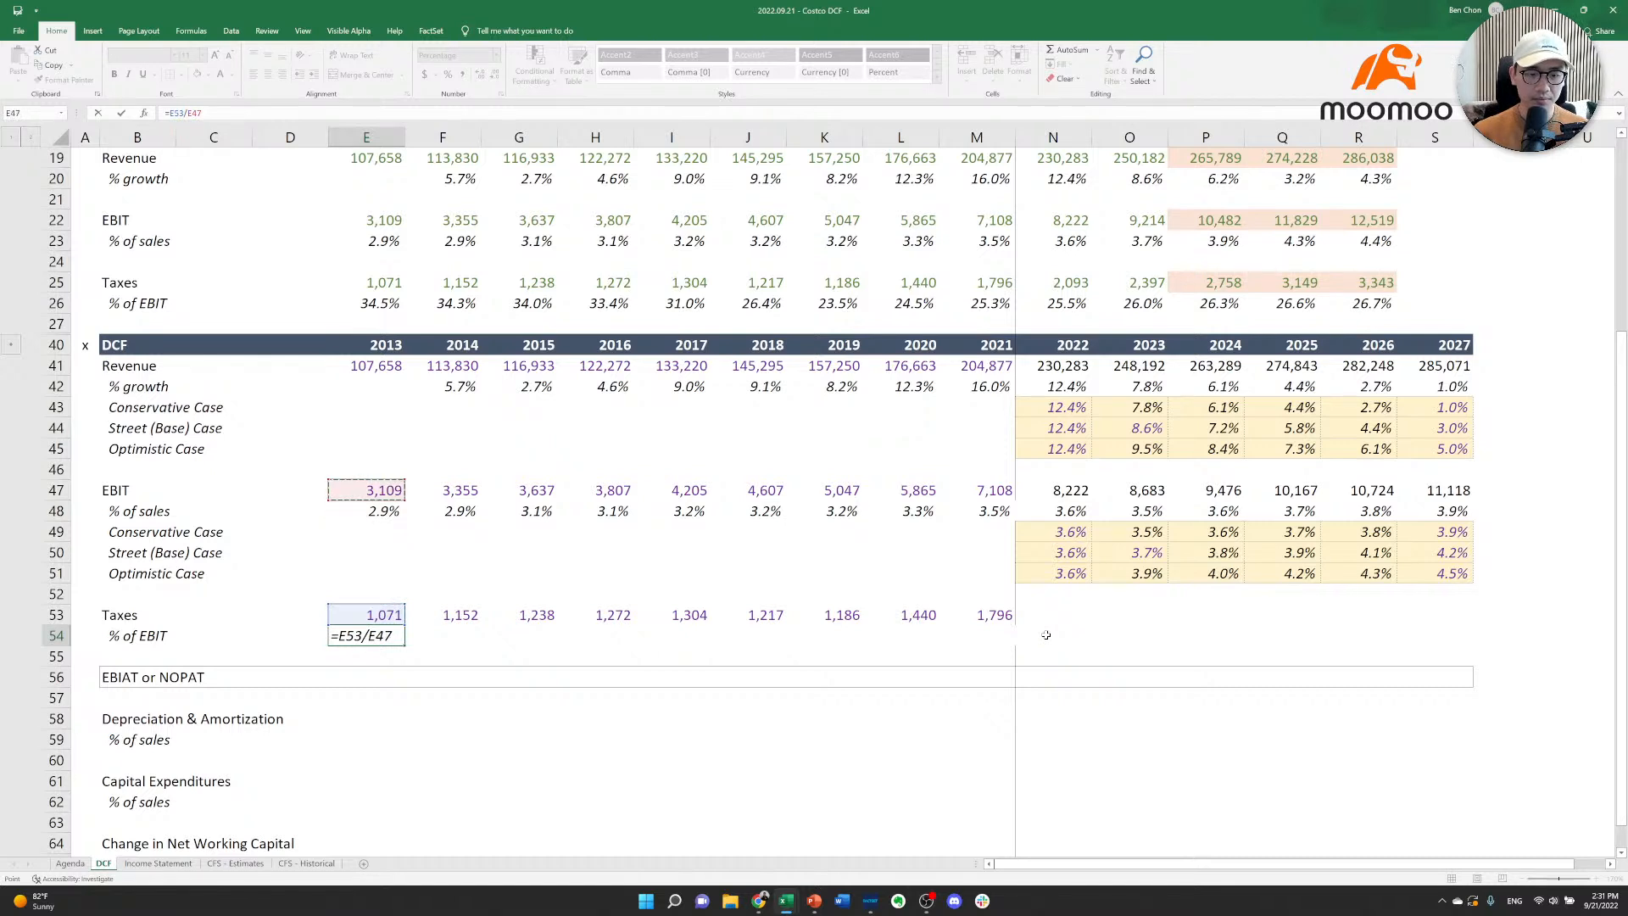
{"action": "key", "text": "ctrl+Return"}
Copy the taxes % of EBIT formula from E54 across to 2021 in M54.
{"action": "key", "text": "ctrl+c"}
{"action": "key", "text": "shift+Right"}
{"action": "key", "text": "shift+Right"}
{"action": "key", "text": "shift+Right"}
{"action": "key", "text": "shift+Right"}
{"action": "key", "text": "shift+Right"}
{"action": "key", "text": "shift+Right"}
{"action": "key", "text": "shift+Right"}
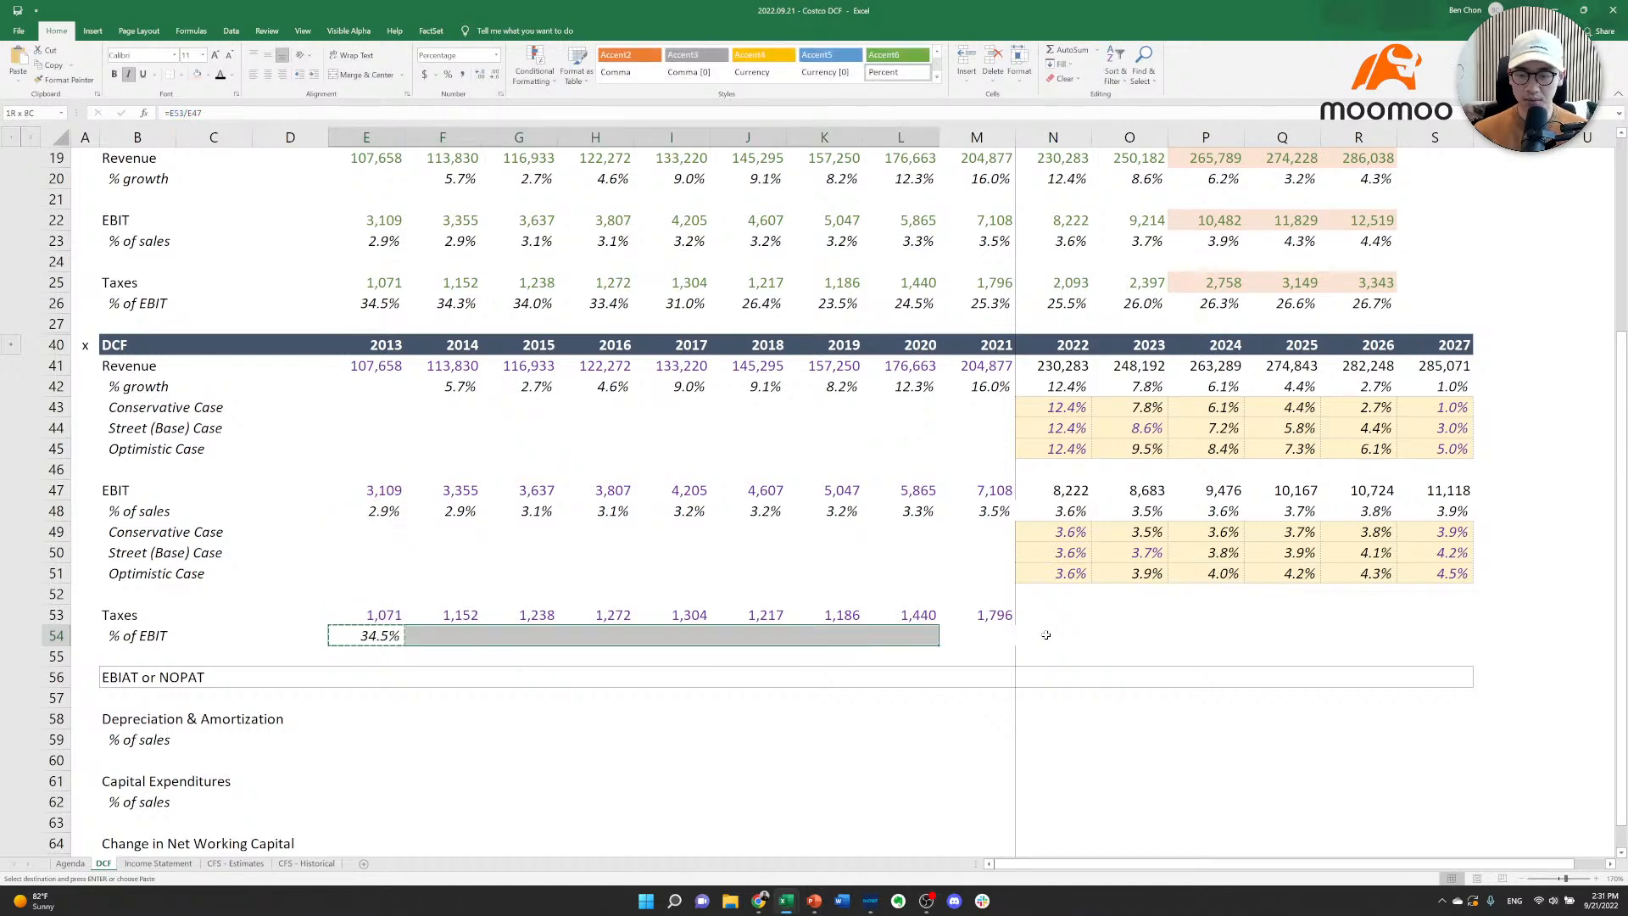
{"action": "key", "text": "shift+Right"}
{"action": "key", "text": "Return"}
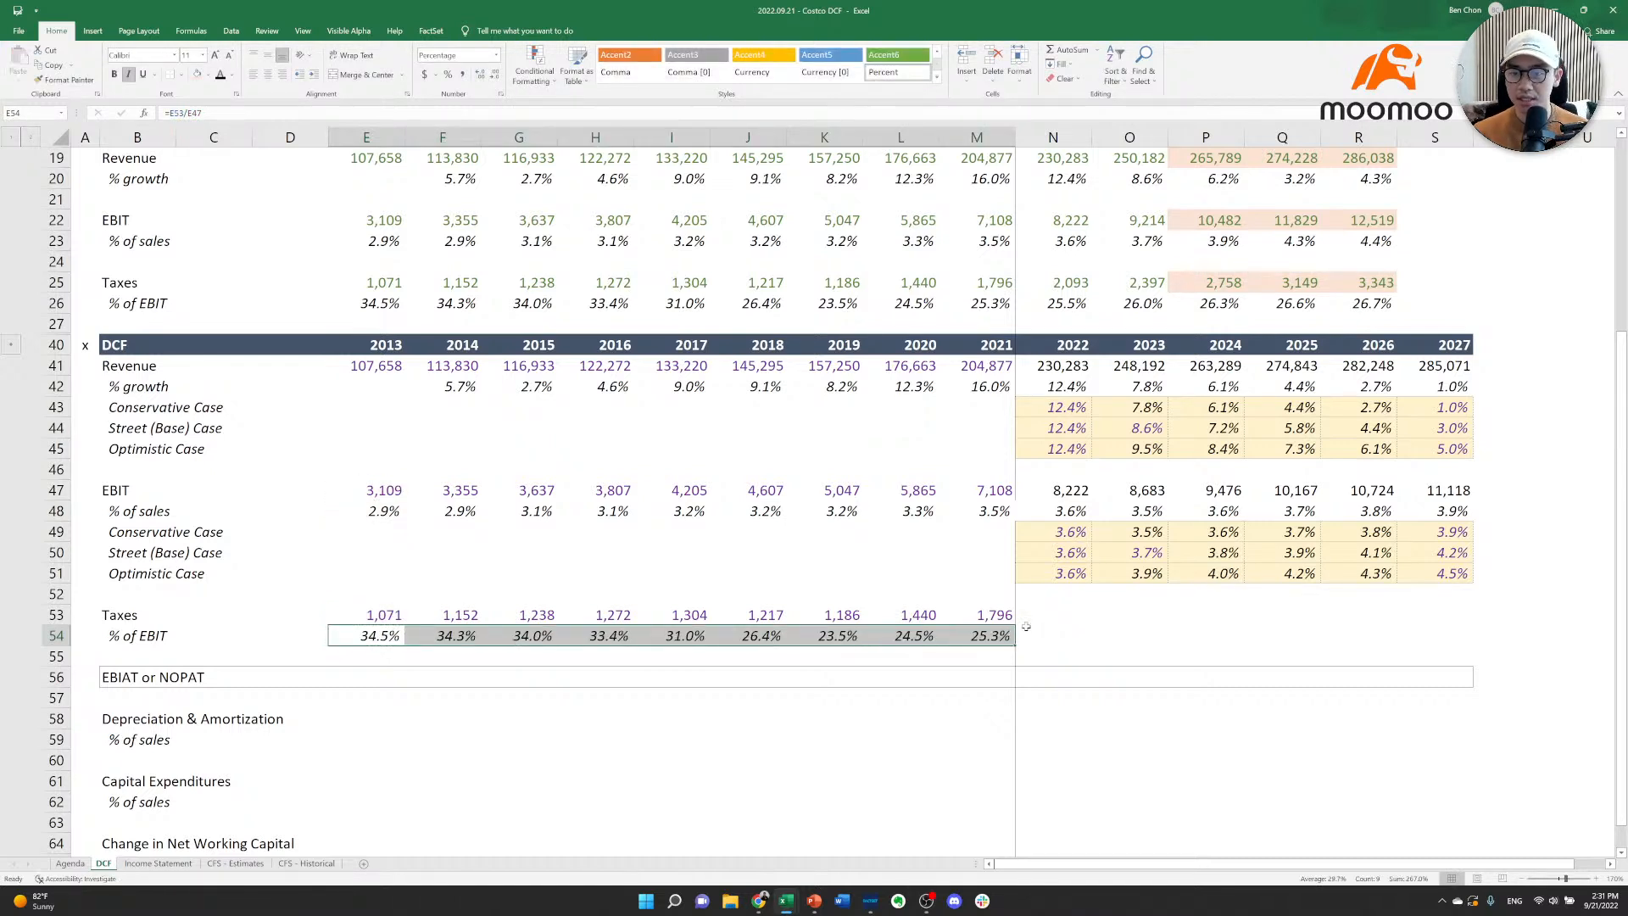
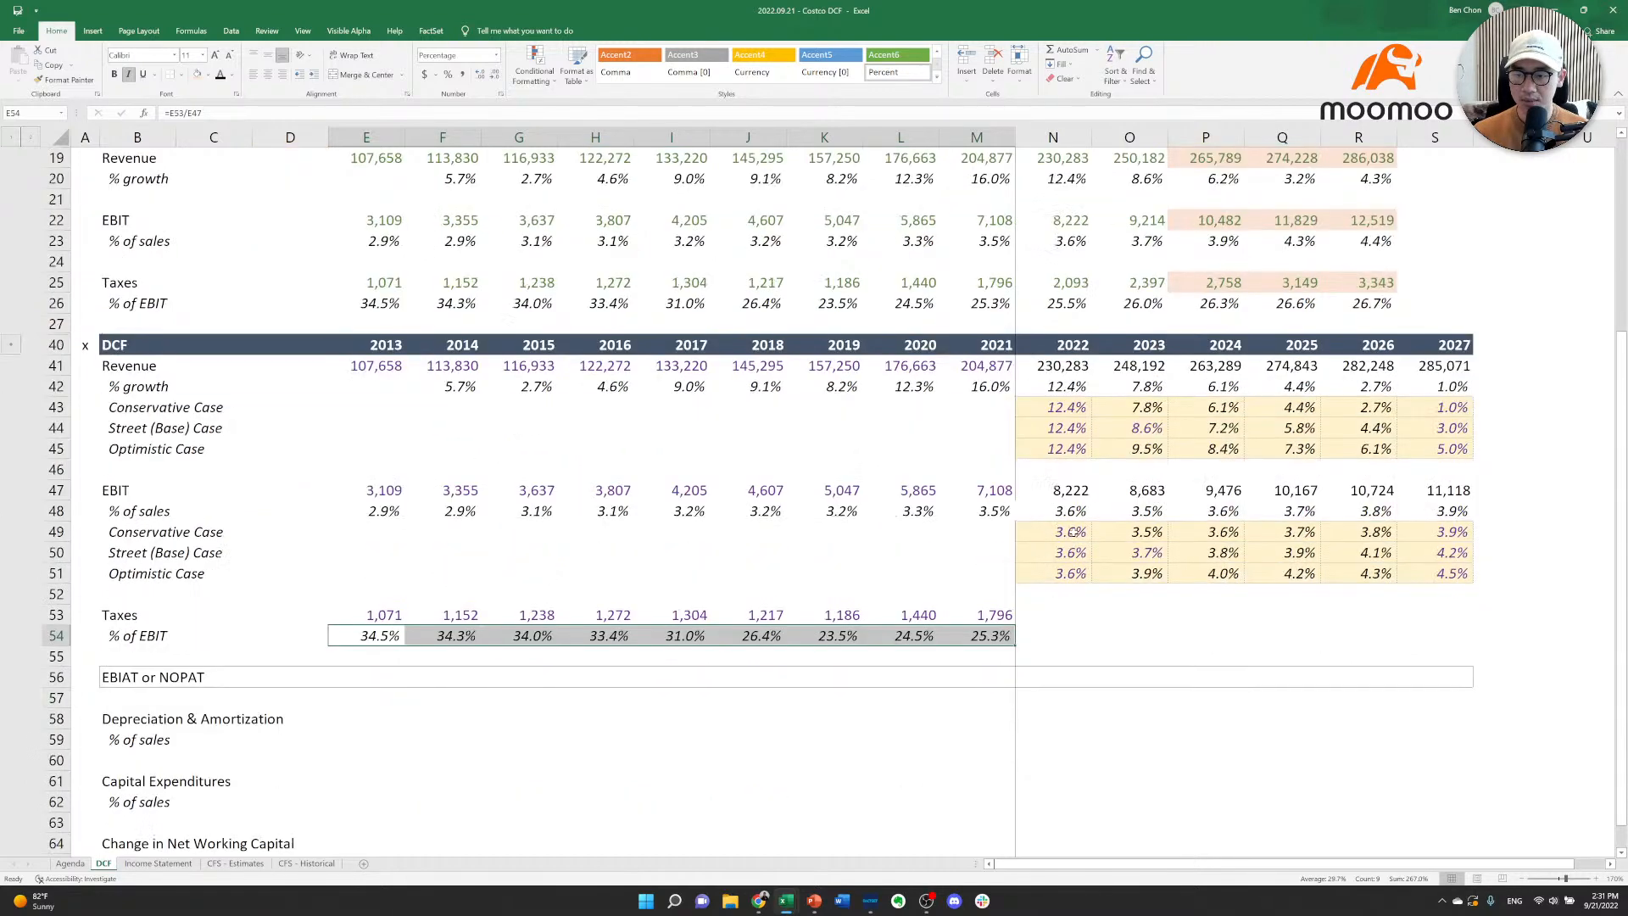
Link the 2022 taxes % of EBIT cell N54 to the 2022 estimate above with =N26.
{"action": "left_click", "coordinate": [1085, 643]}
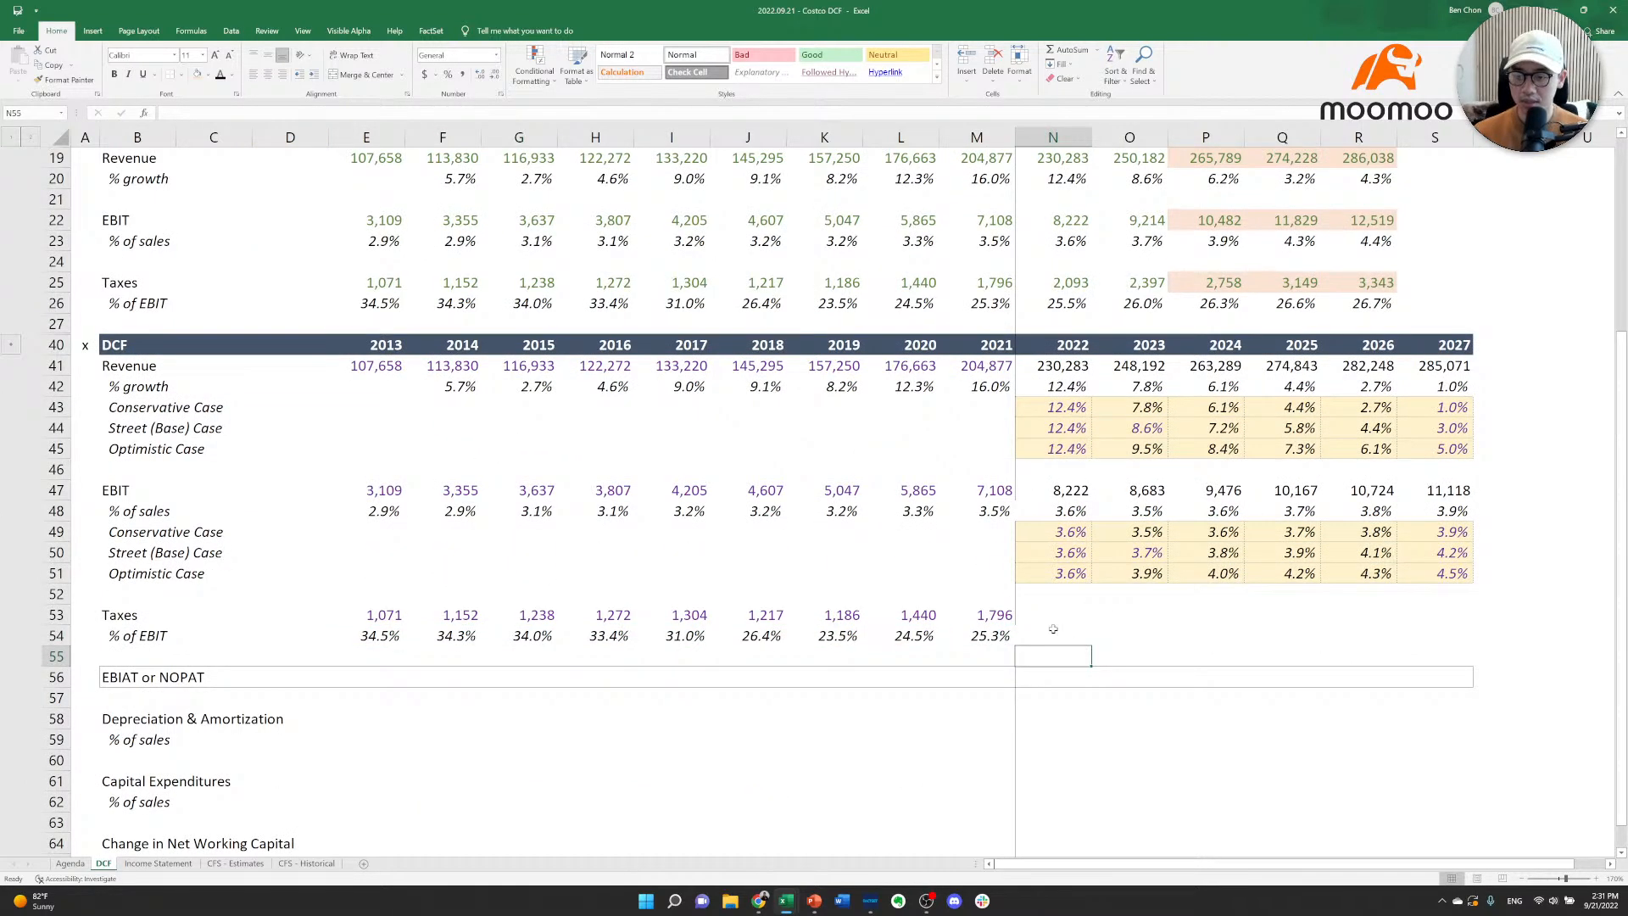
{"action": "type", "text": "="}
{"action": "key", "text": "ctrl+Up"}
{"action": "key", "text": "ctrl+Up"}
{"action": "key", "text": "ctrl+Up"}
{"action": "key", "text": "ctrl+Up"}
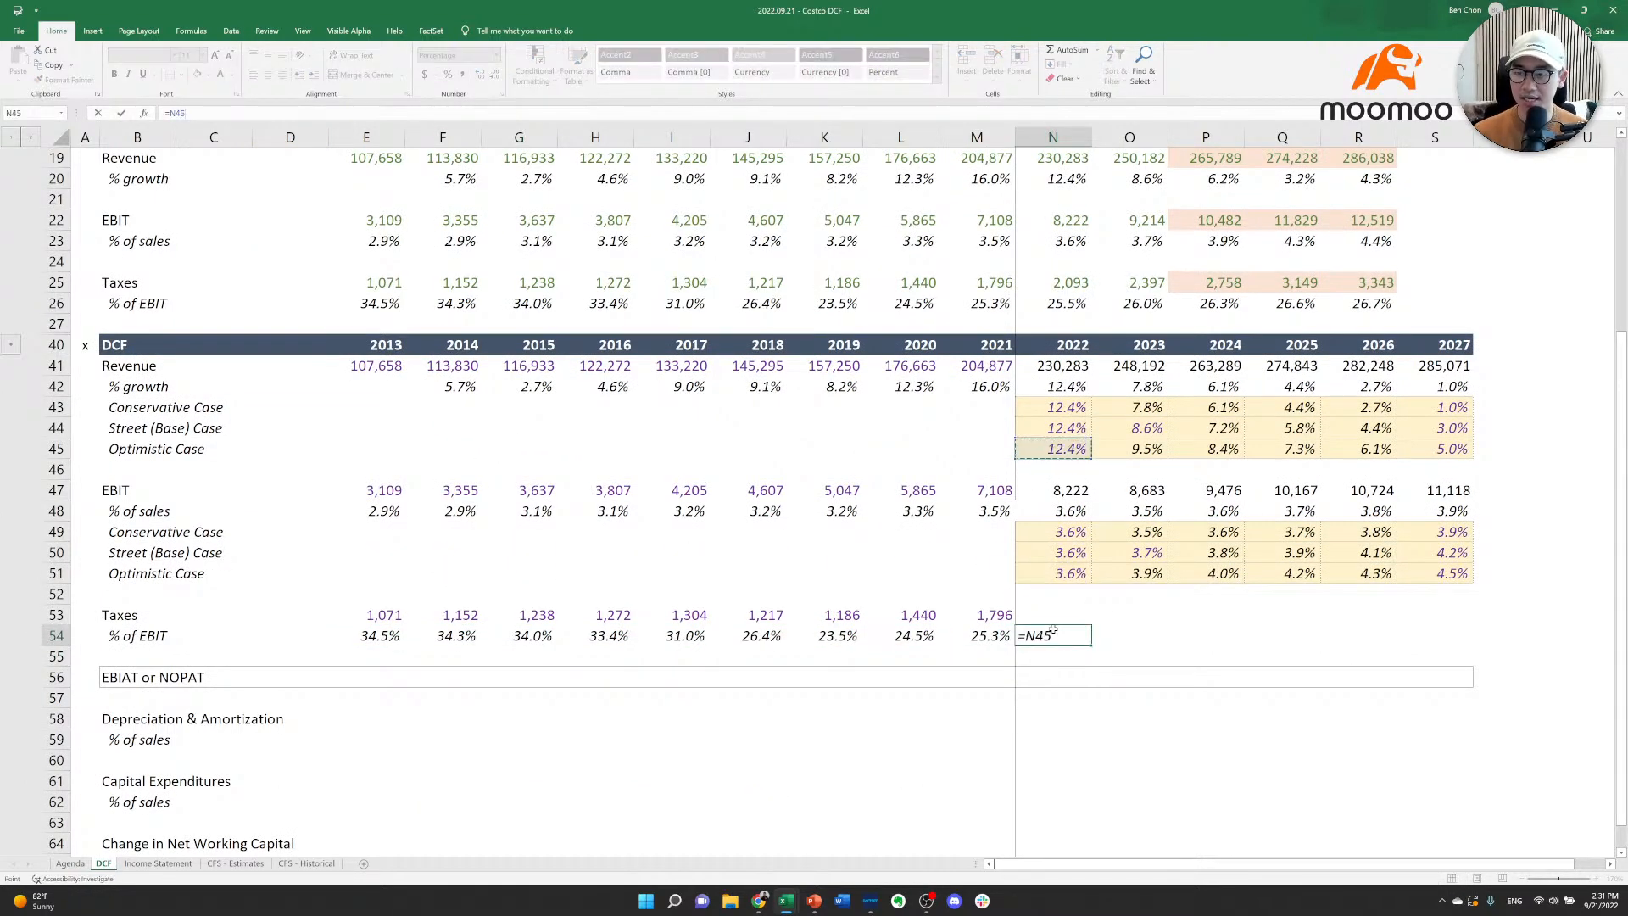
{"action": "key", "text": "Up"}
{"action": "key", "text": "Up"}
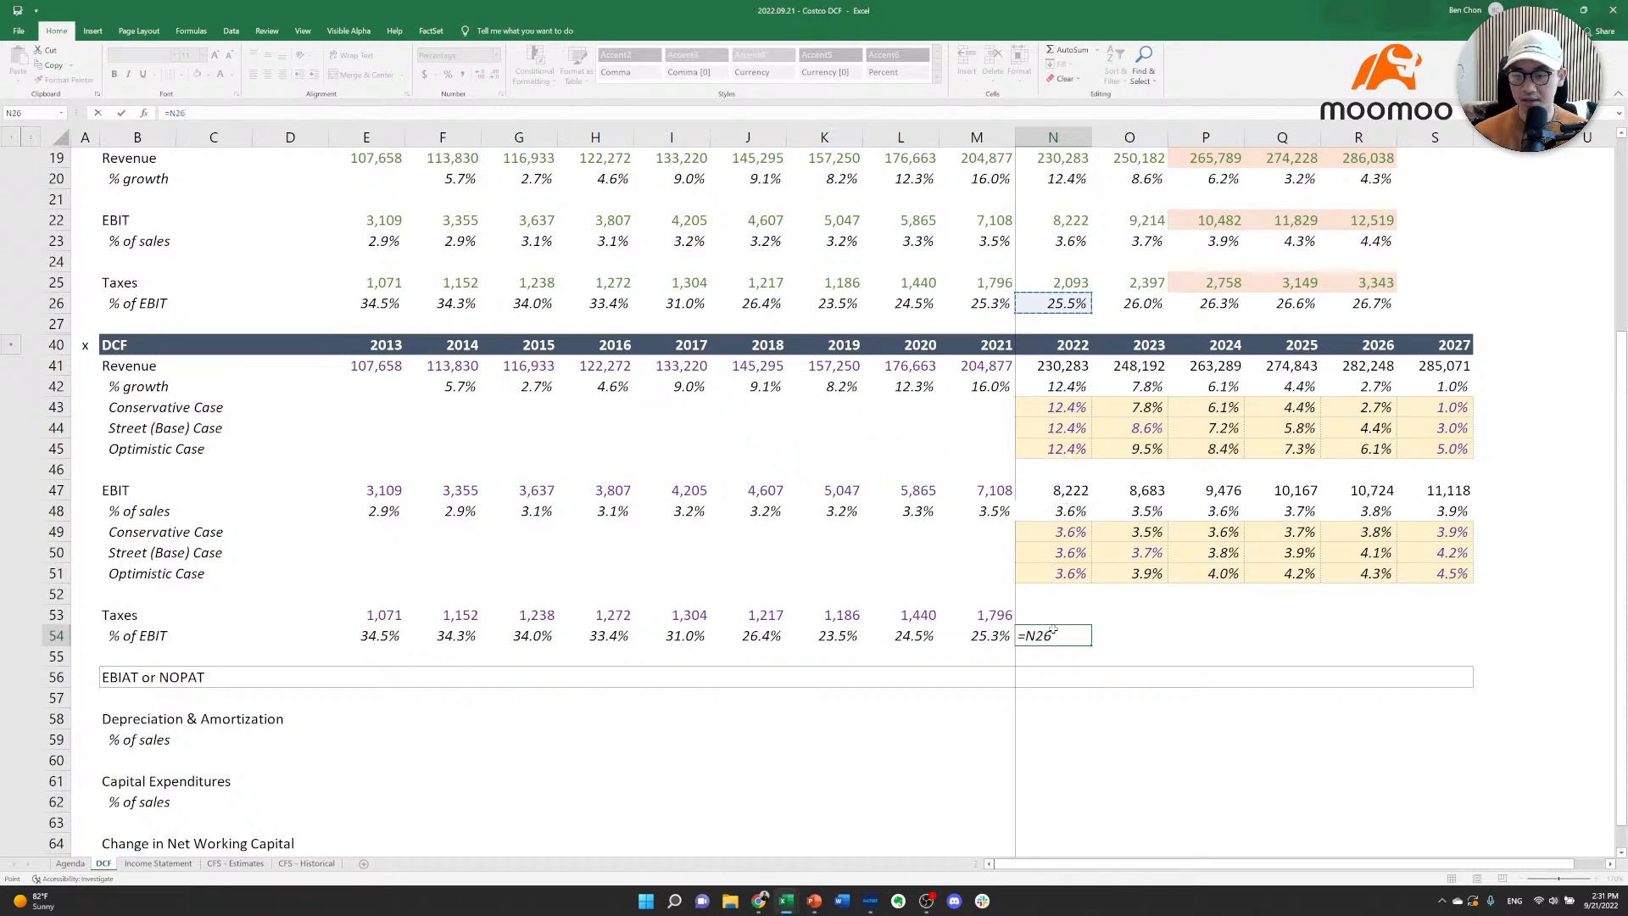
{"action": "key", "text": "ctrl+Return"}
Set the 2023 taxes % of EBIT in O54 to =N54 and copy it across to 2027 in S54.
{"action": "key", "text": "Right"}
{"action": "type", "text": "="}
{"action": "key", "text": "Left"}
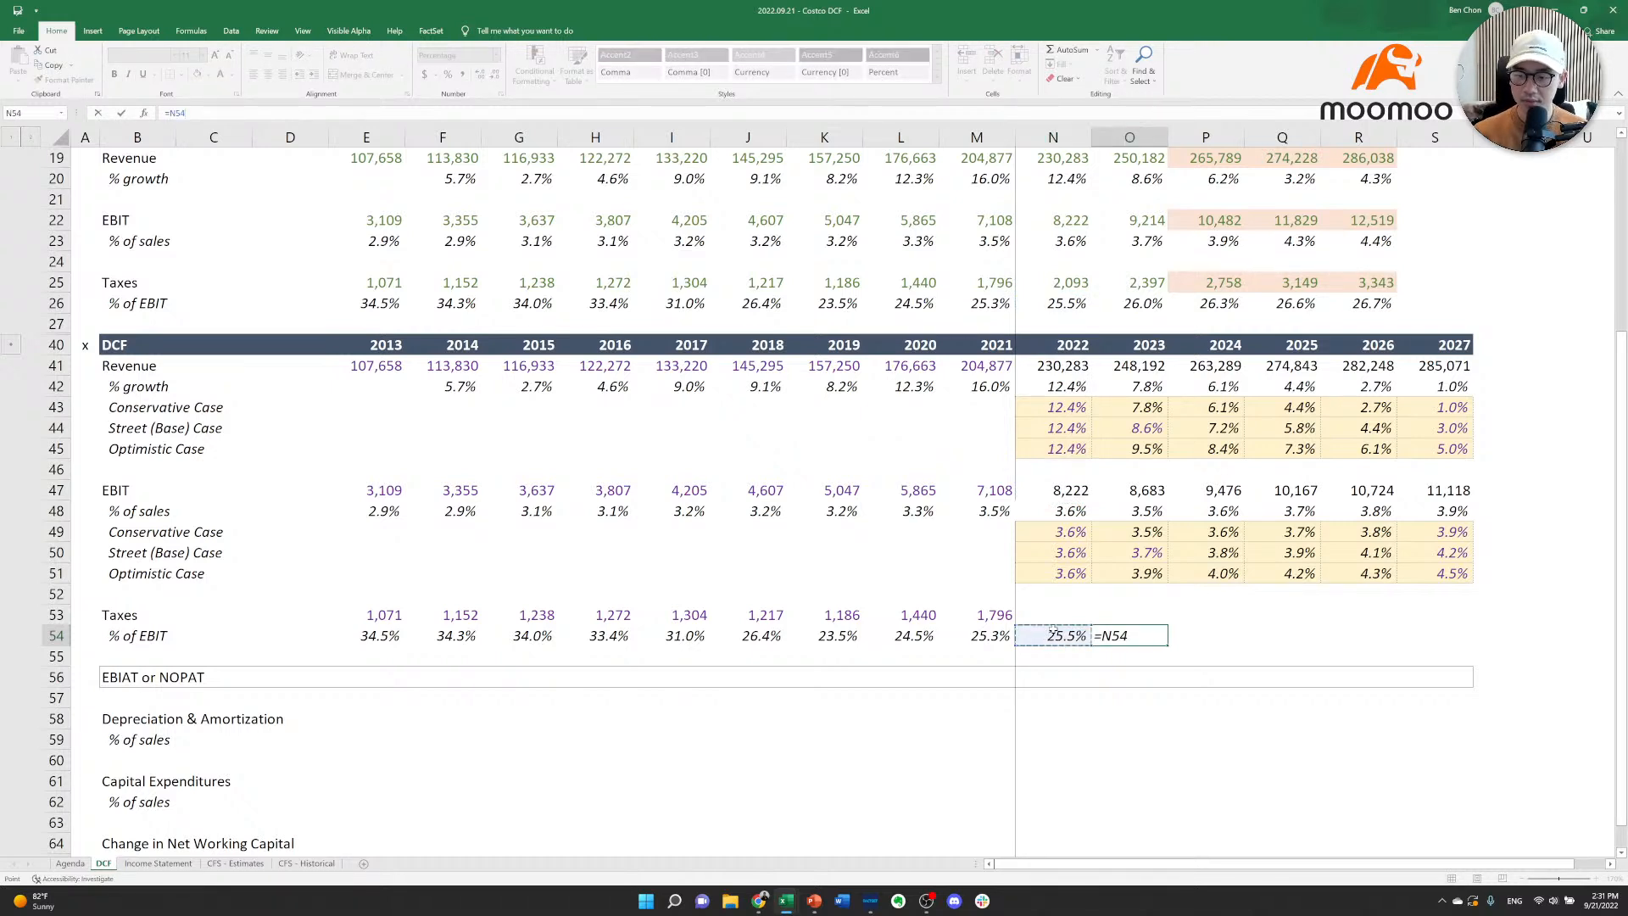
{"action": "key", "text": "ctrl+Return"}
{"action": "key", "text": "ctrl+c"}
{"action": "key", "text": "shift+Right"}
{"action": "key", "text": "shift+Right"}
{"action": "key", "text": "shift+Right"}
{"action": "key", "text": "shift+Right"}
{"action": "key", "text": "shift+Right"}
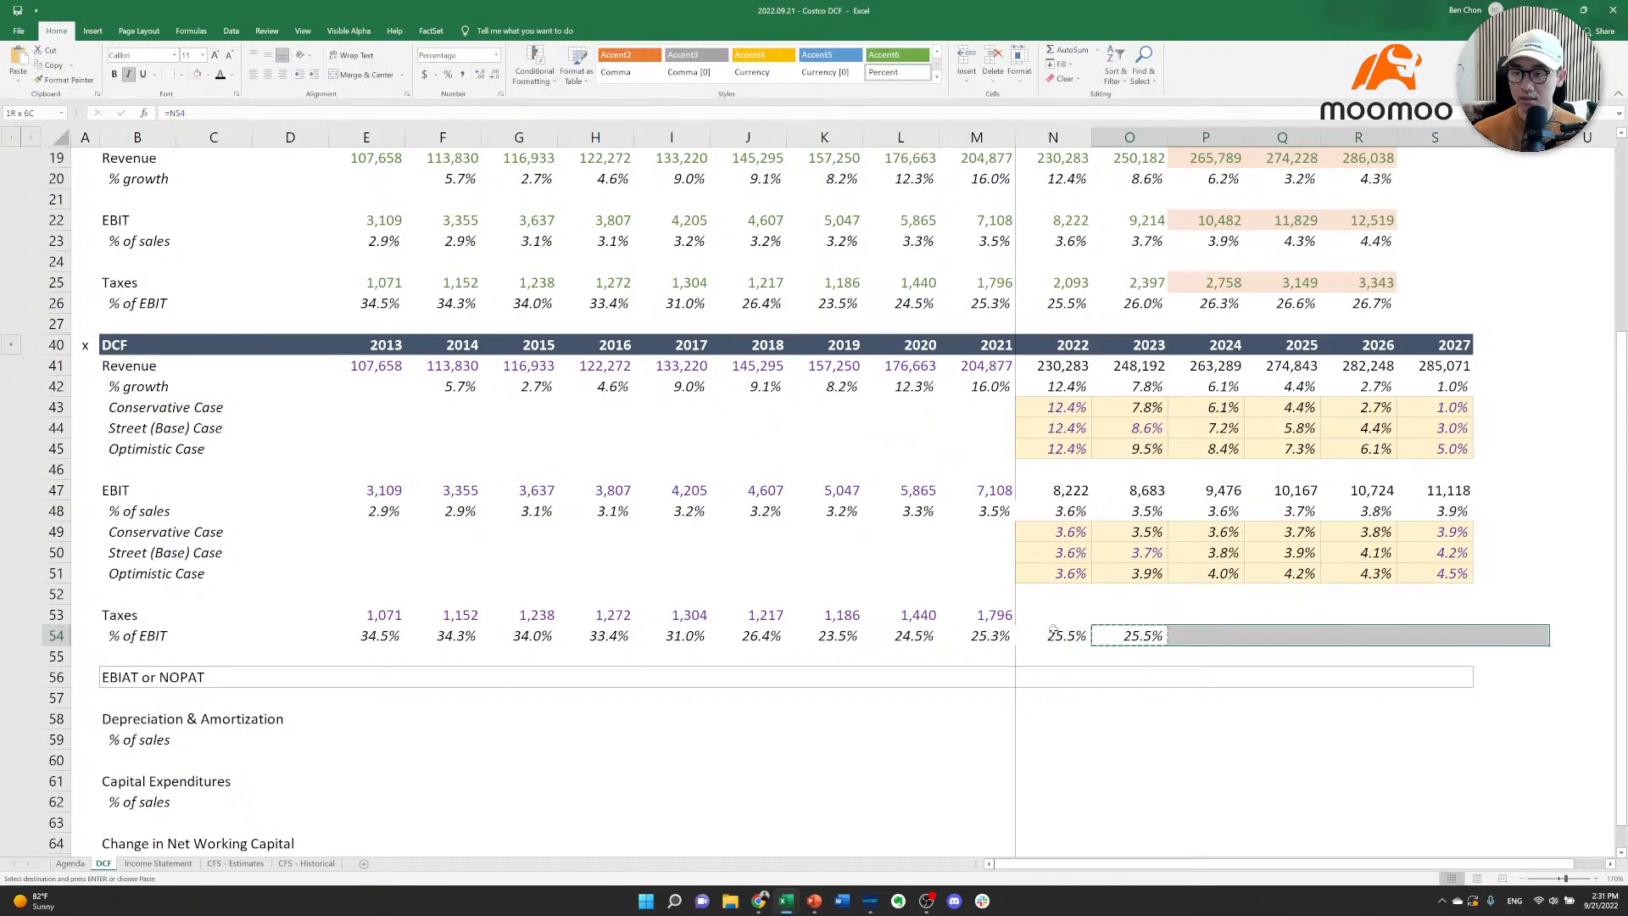
{"action": "key", "text": "shift+Left"}
{"action": "key", "text": "ctrl+v"}
Replace the 2022 taxes % of EBIT formula in N54 with the average of the 2022 and 2023 estimates, =AVERAGE(N26:O26).
{"action": "left_click", "coordinate": [1052, 634]}
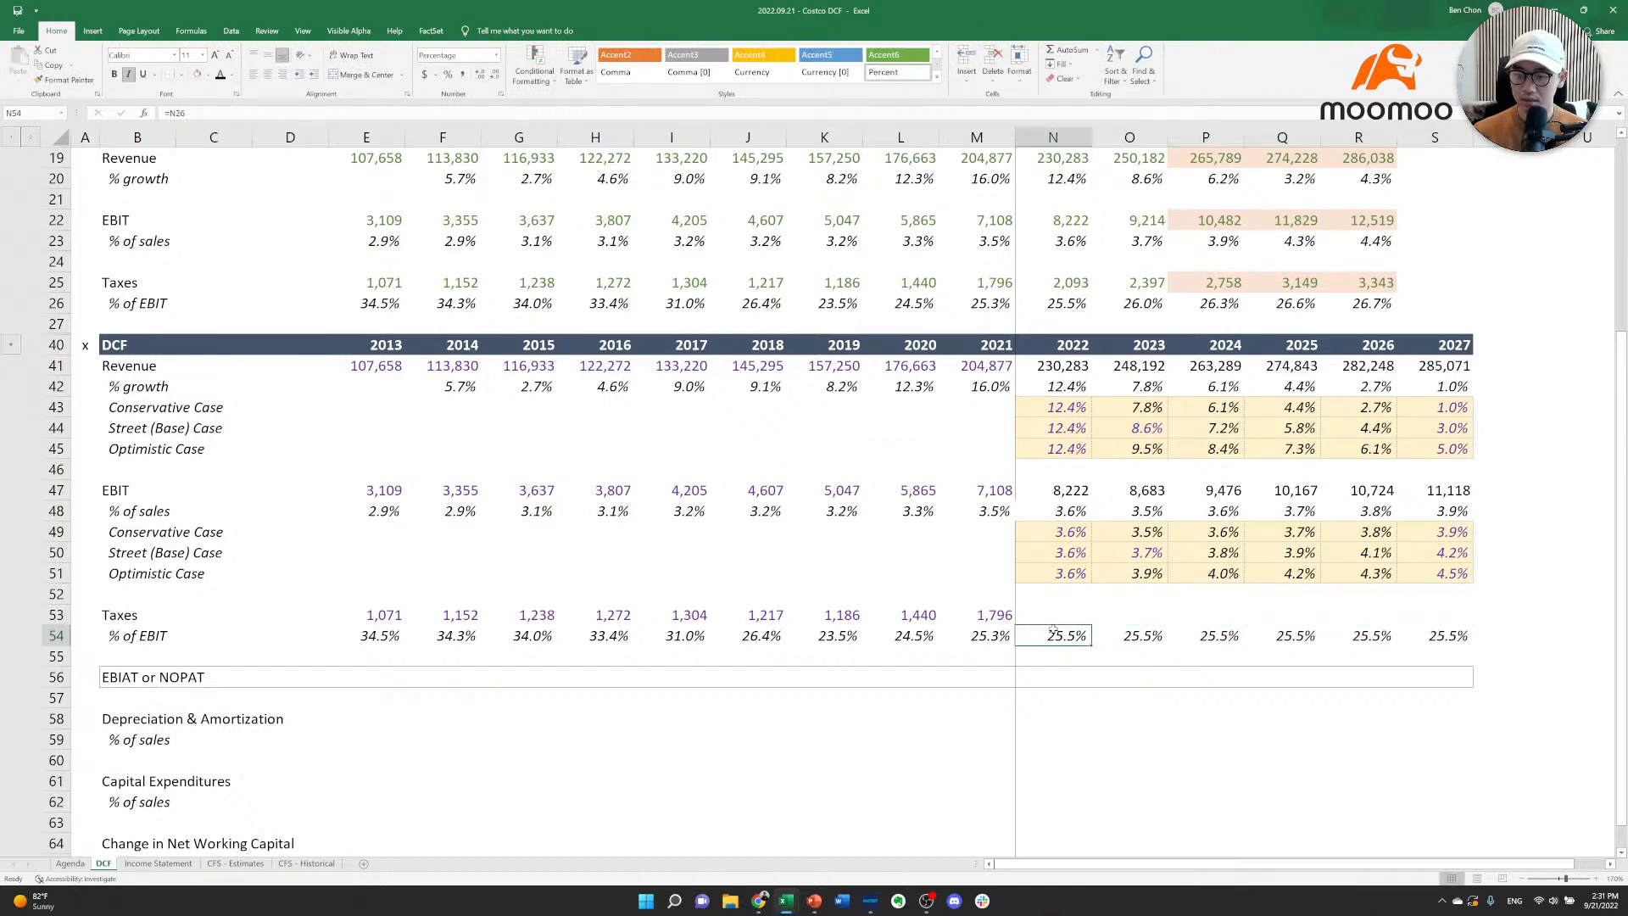
{"action": "type", "text": "=average("}
{"action": "key", "text": "Up"}
{"action": "key", "text": "Up"}
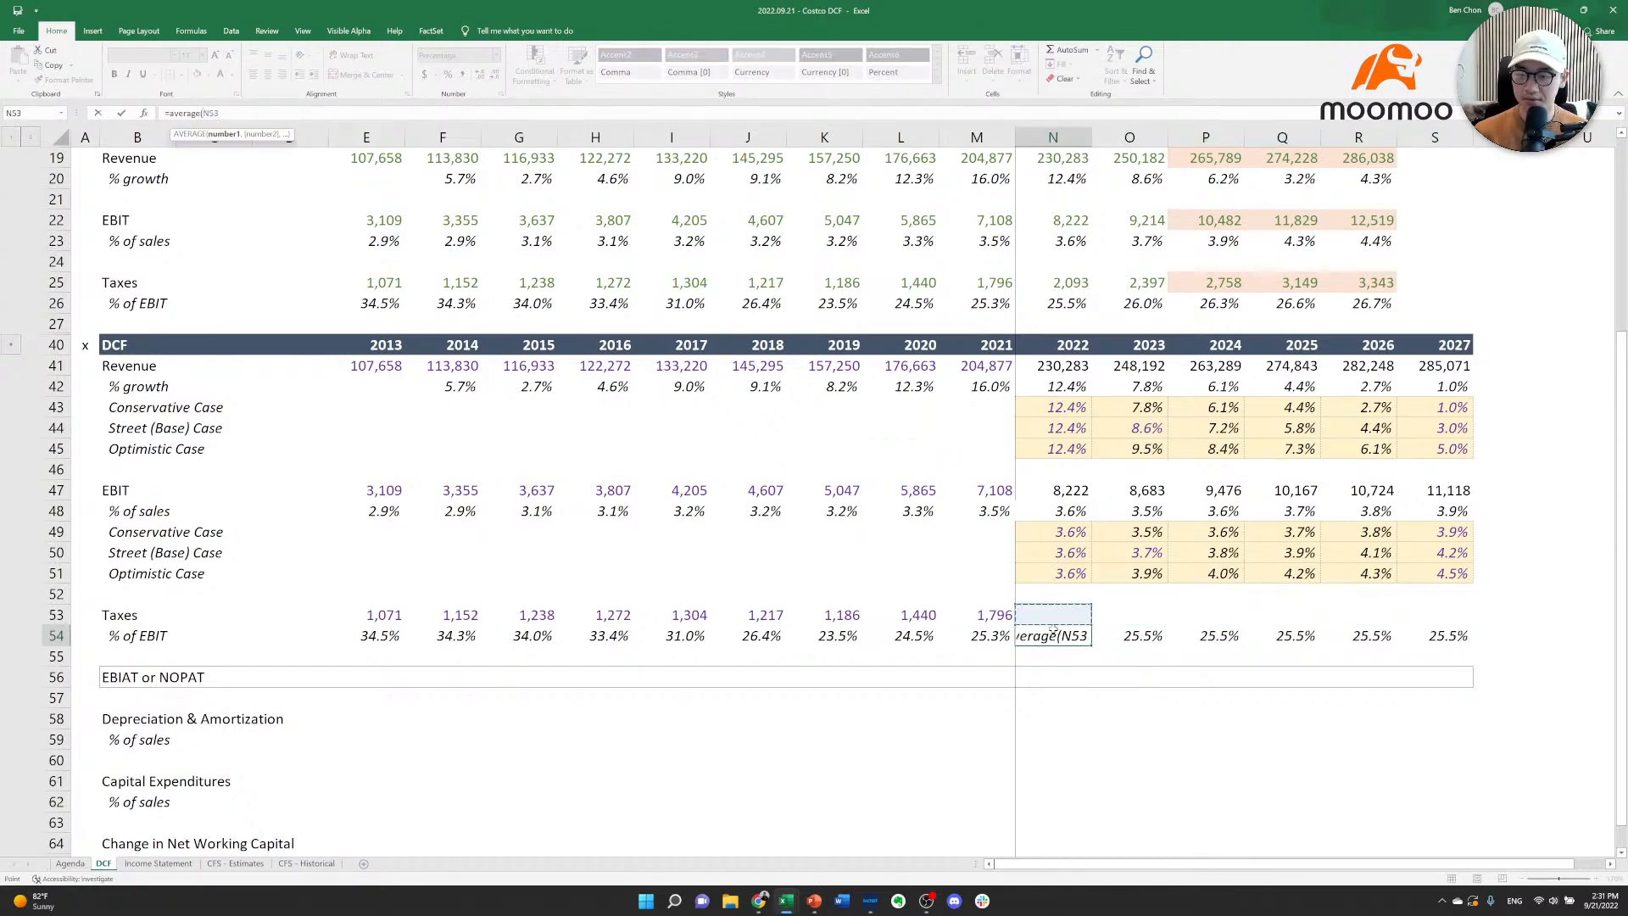
{"action": "key", "text": "Up"}
{"action": "key", "text": "Up"}
{"action": "key", "text": "Up"}
{"action": "key", "text": "Up"}
{"action": "key", "text": "Up"}
{"action": "key", "text": "Up"}
{"action": "key", "text": "Up"}
{"action": "key", "text": "Up"}
{"action": "key", "text": "Up"}
{"action": "key", "text": "Up"}
{"action": "key", "text": "Up"}
{"action": "key", "text": "Up"}
{"action": "key", "text": "Up"}
{"action": "key", "text": "Up"}
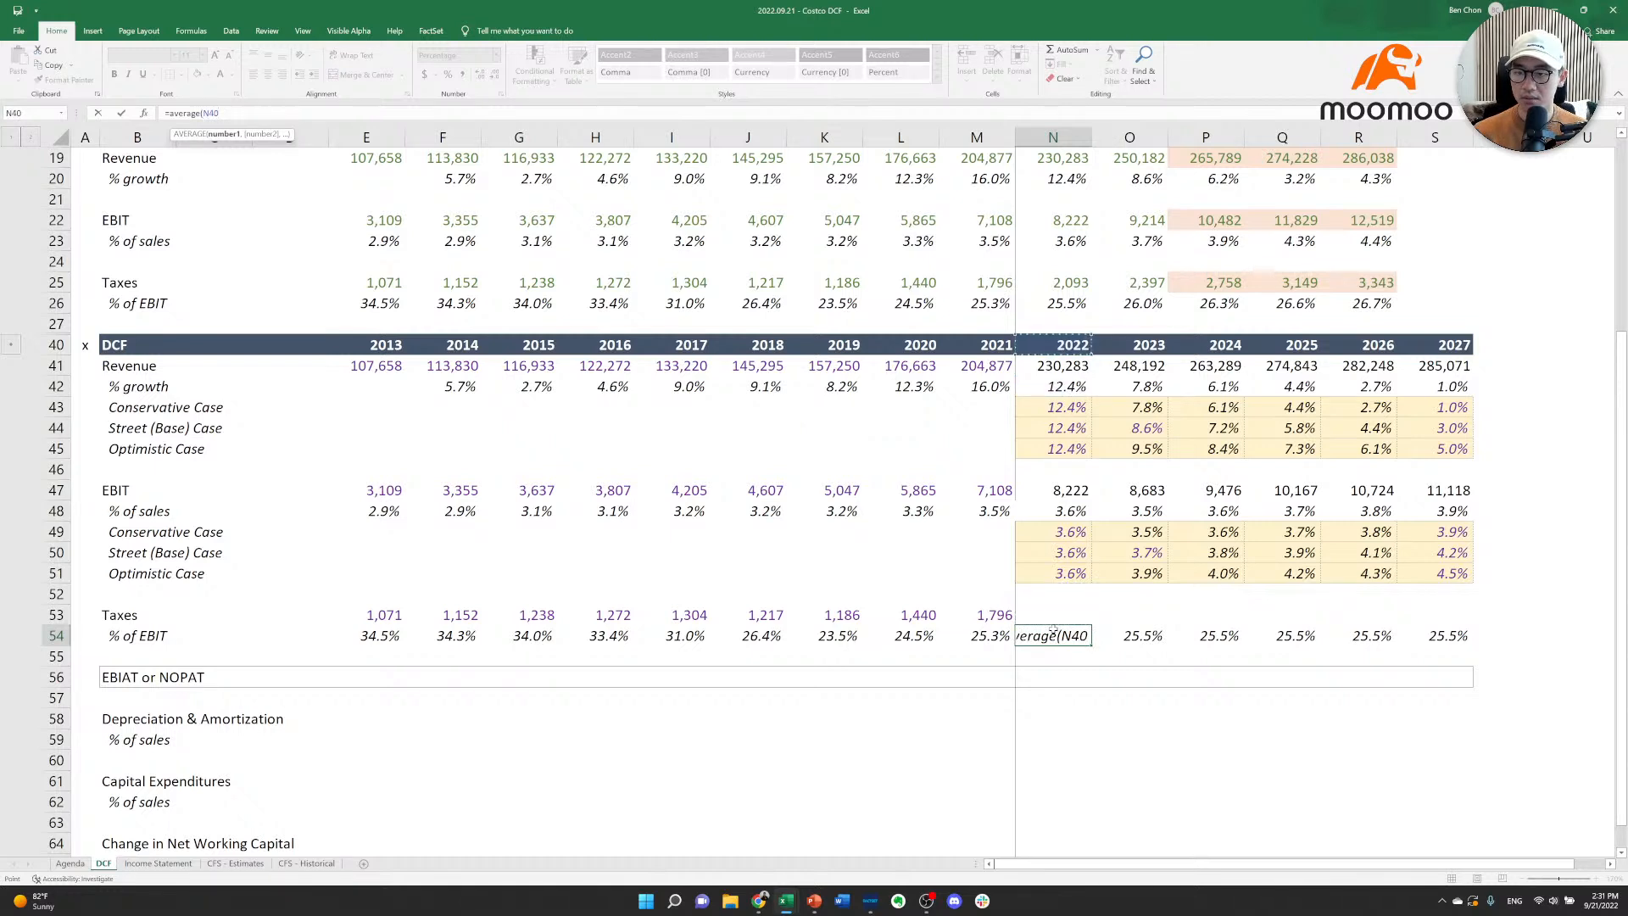
{"action": "type", "text": ")"}
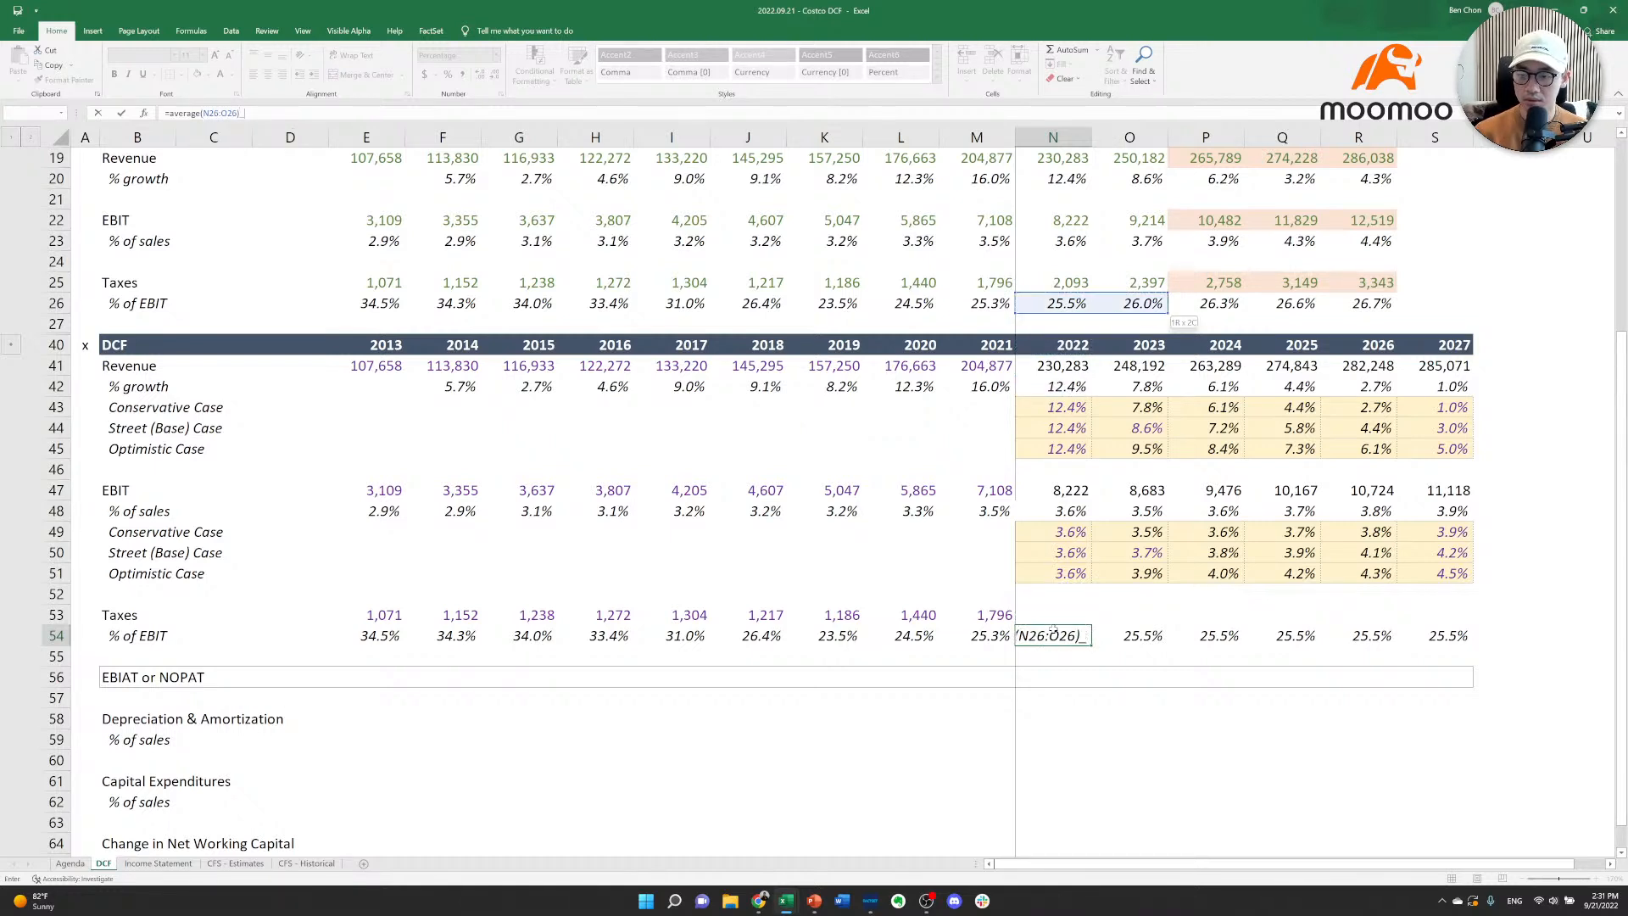
{"action": "key", "text": "Tab"}
Change the font colour of the averaged 2022 taxes % of EBIT in N54 to red.
{"action": "key", "text": "Up"}
{"action": "key", "text": "Left"}
{"action": "key", "text": "Left"}
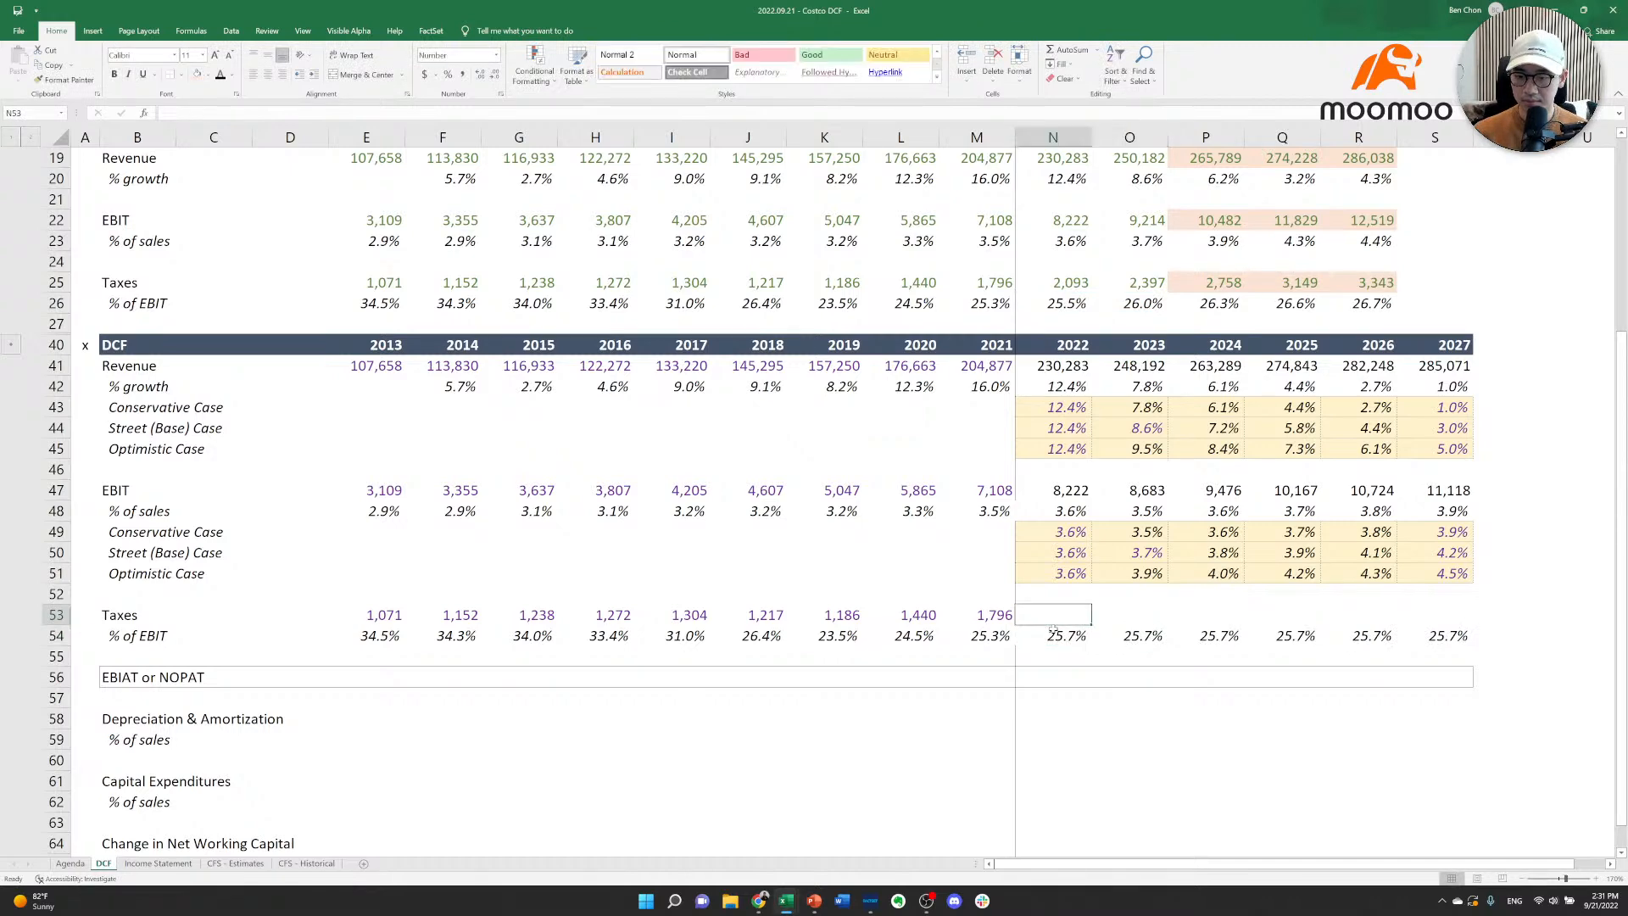
{"action": "key", "text": "Down"}
{"action": "key", "text": "Right"}
{"action": "key", "text": "alt+h"}
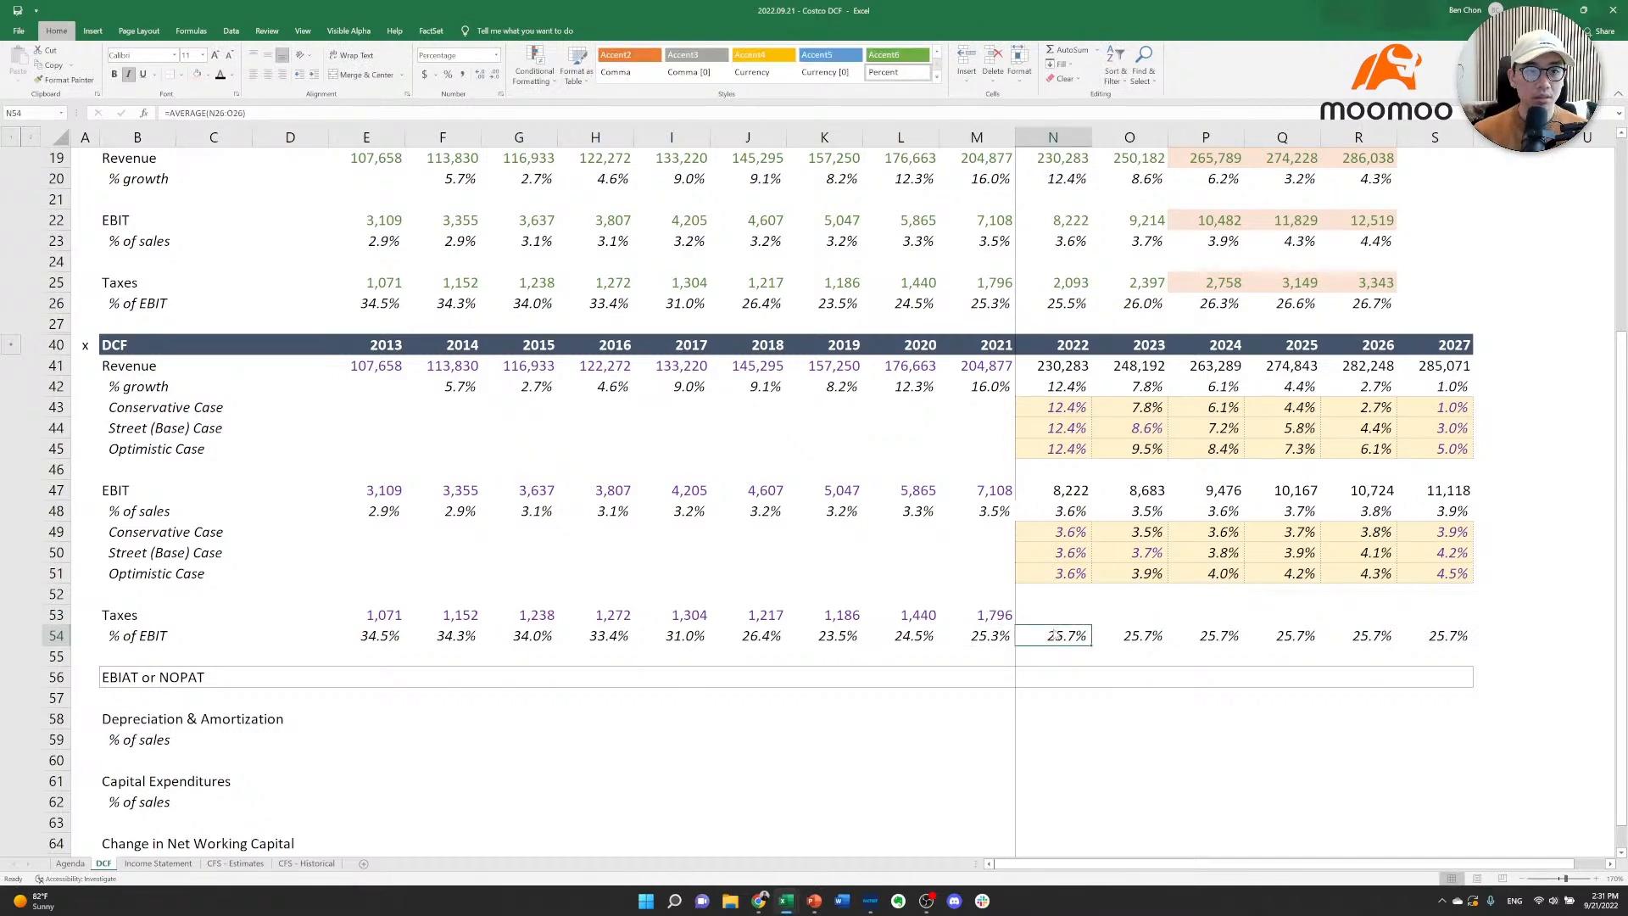
{"action": "key", "text": "f"}
{"action": "key", "text": "c"}
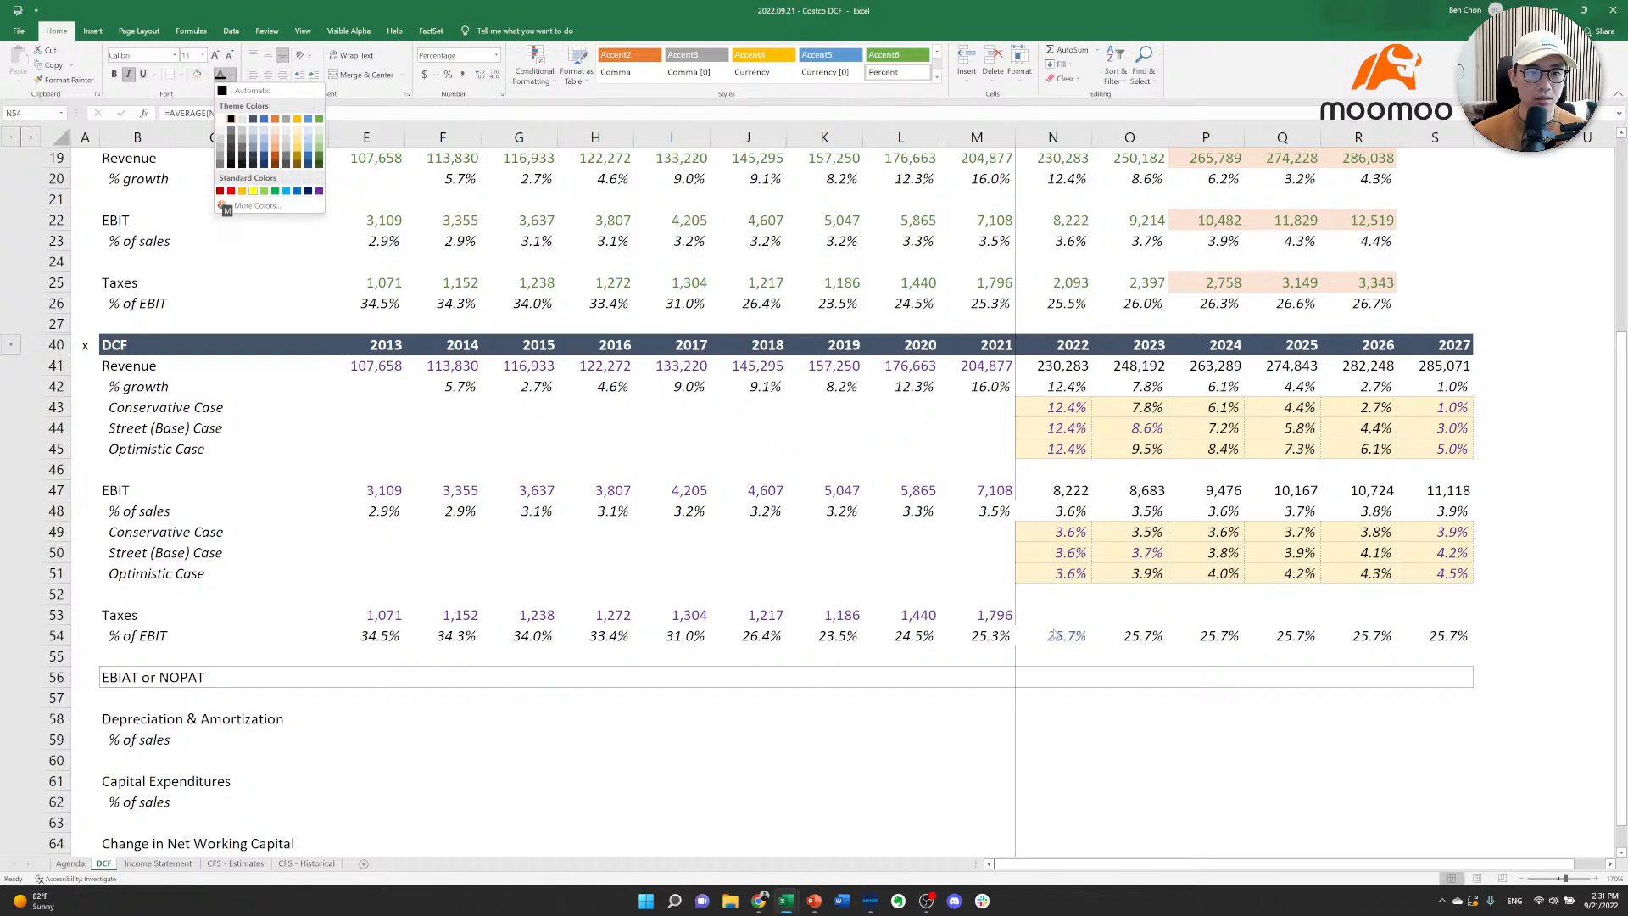
{"action": "key", "text": "Return"}
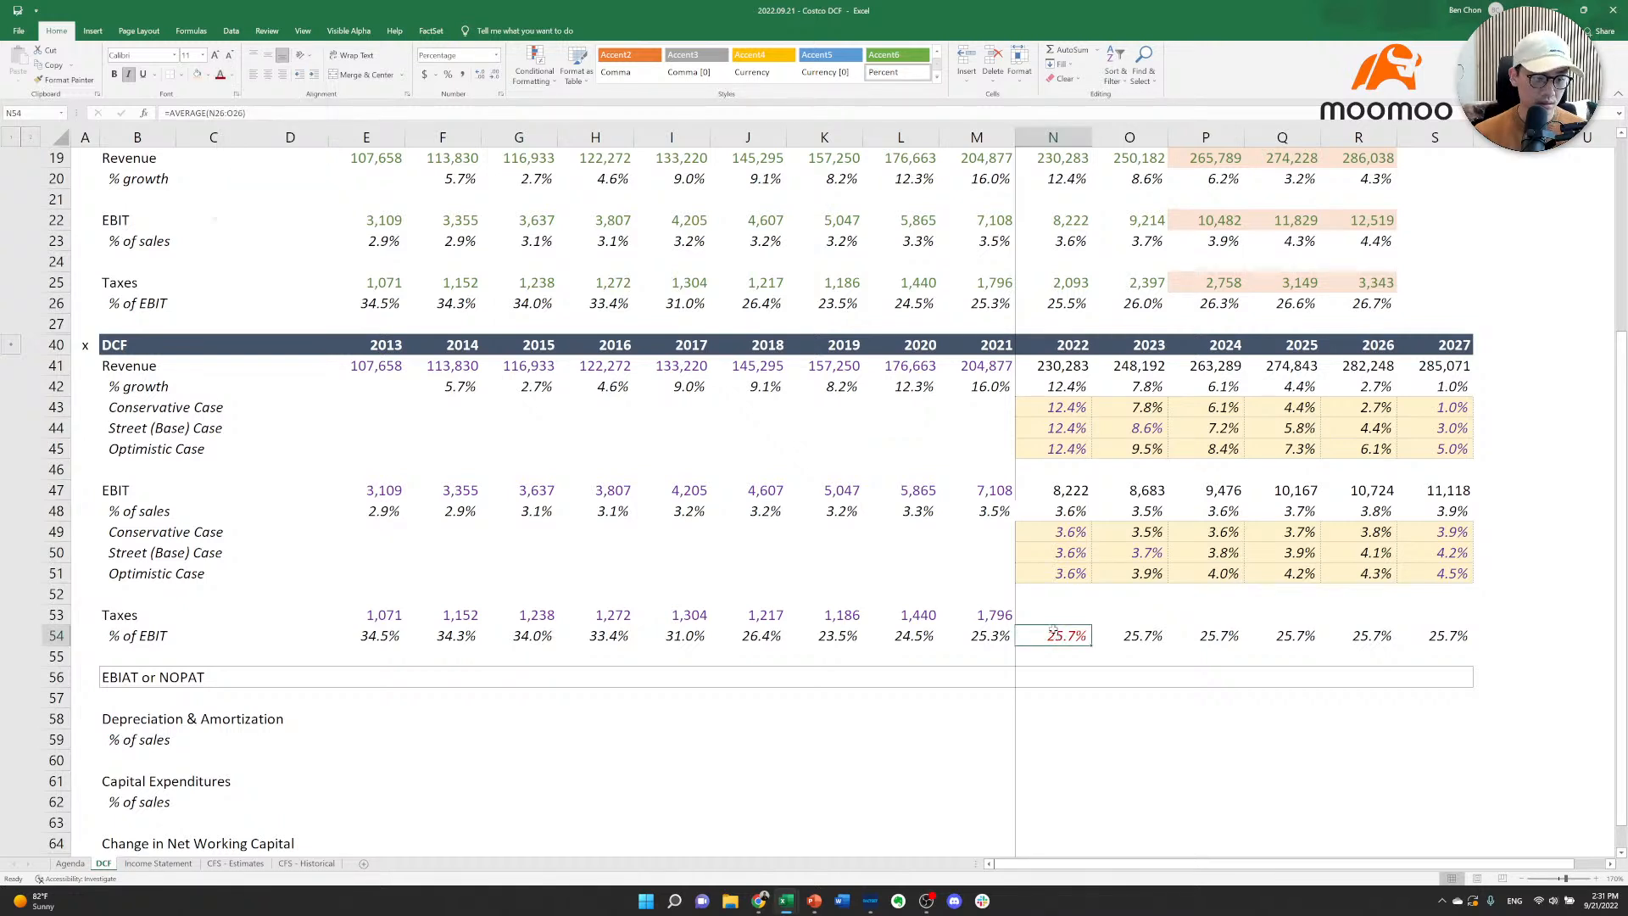
Calculate 2022 taxes in N53 by multiplying the tax rate by EBIT with =N54*N47.
{"action": "key", "text": "Right"}
{"action": "key", "text": "Left"}
{"action": "key", "text": "Up"}
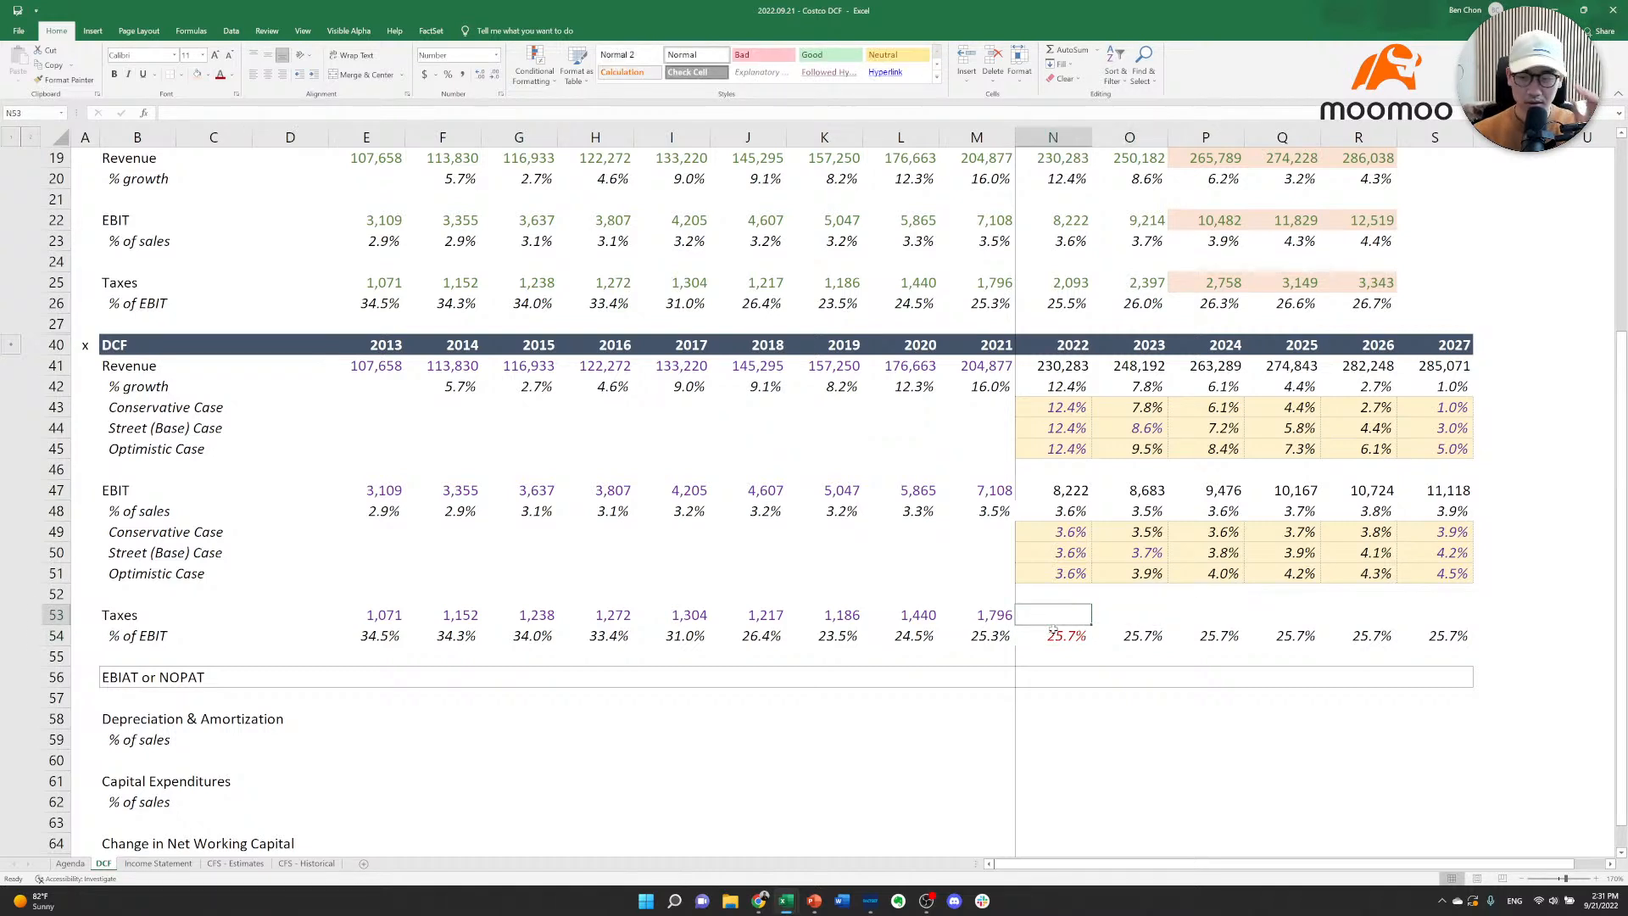
{"action": "type", "text": "="}
{"action": "key", "text": "Down"}
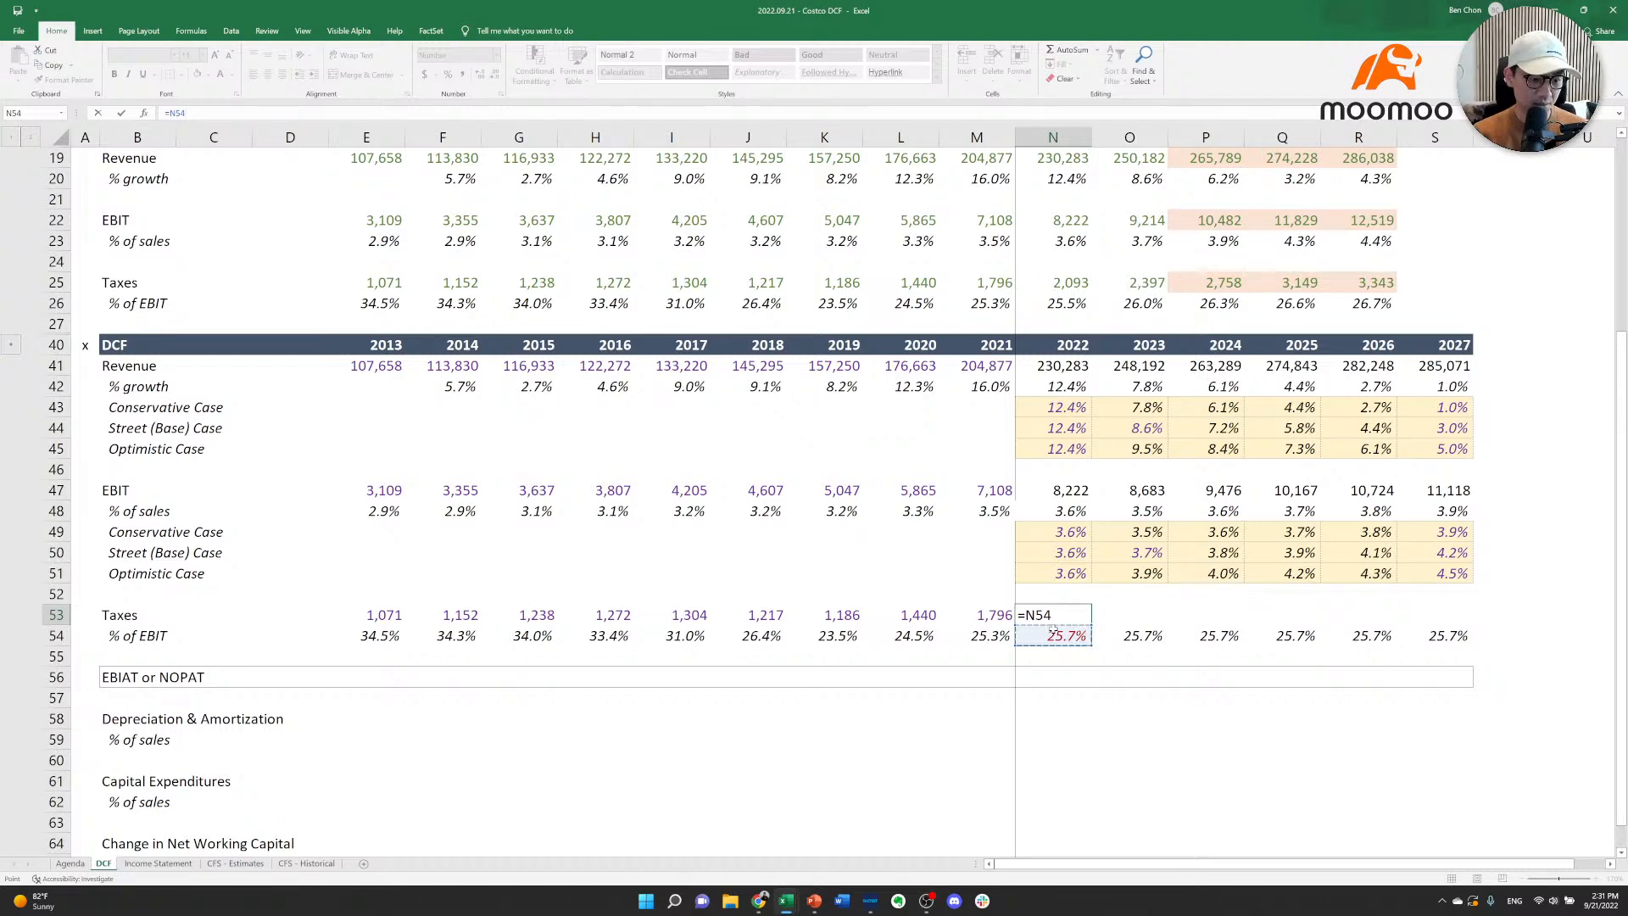
{"action": "type", "text": "*"}
{"action": "key", "text": "Up"}
{"action": "key", "text": "Up"}
{"action": "key", "text": "Up"}
{"action": "key", "text": "Up"}
{"action": "key", "text": "Up"}
{"action": "key", "text": "Up"}
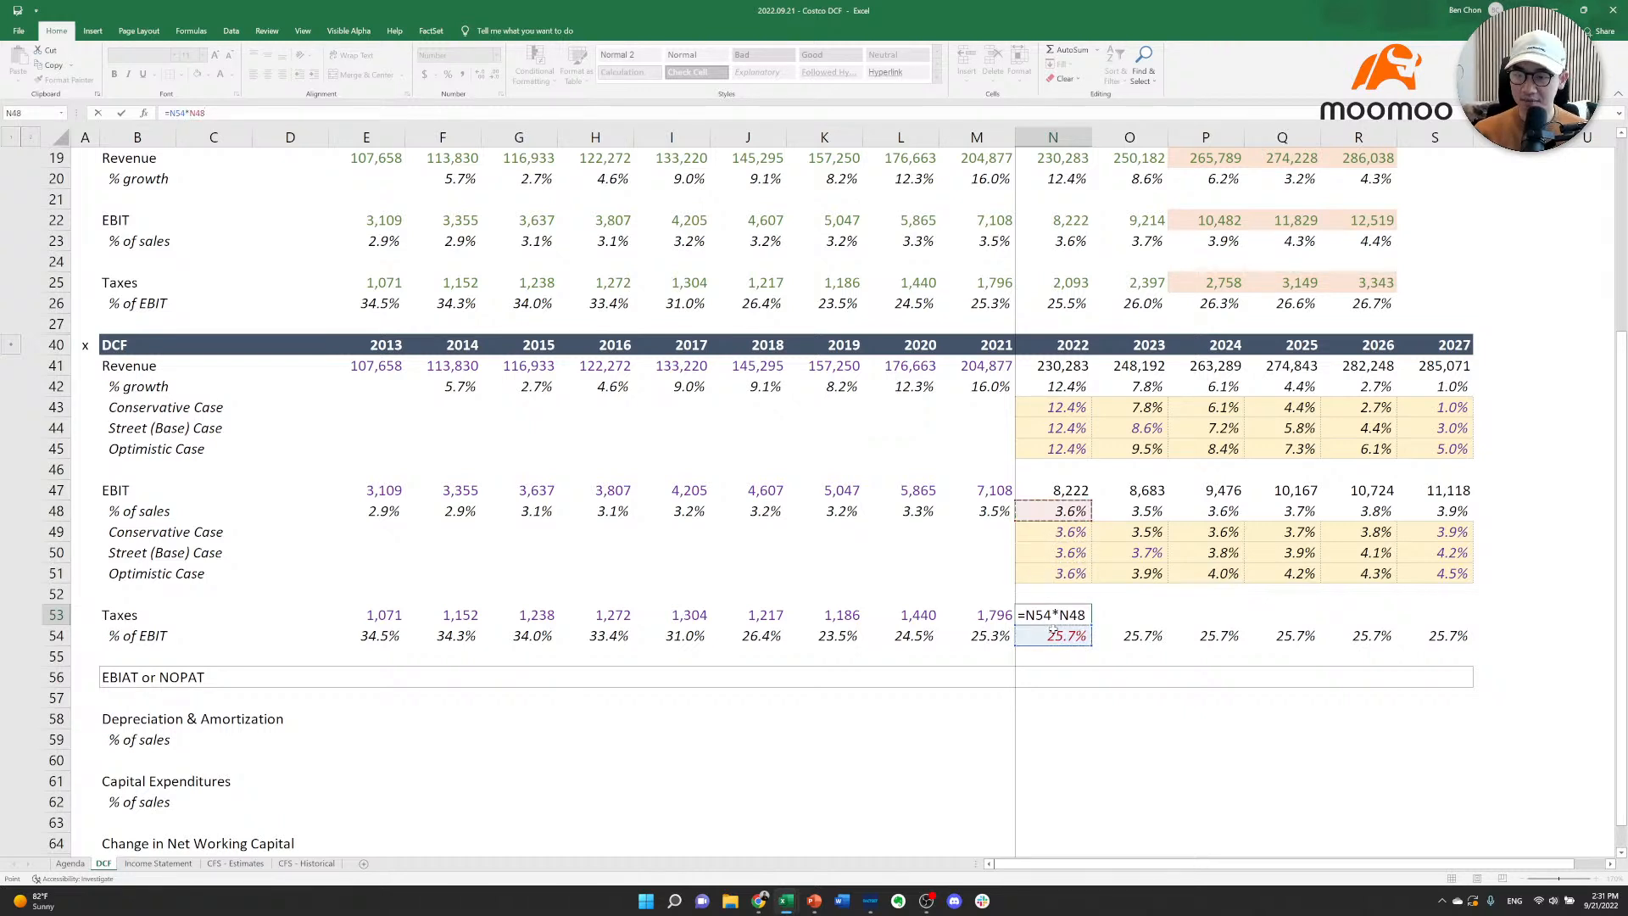
{"action": "key", "text": "ctrl+Return"}
Copy the 2022 taxes formula in N53 across to 2027 in S53.
{"action": "key", "text": "ctrl+c"}
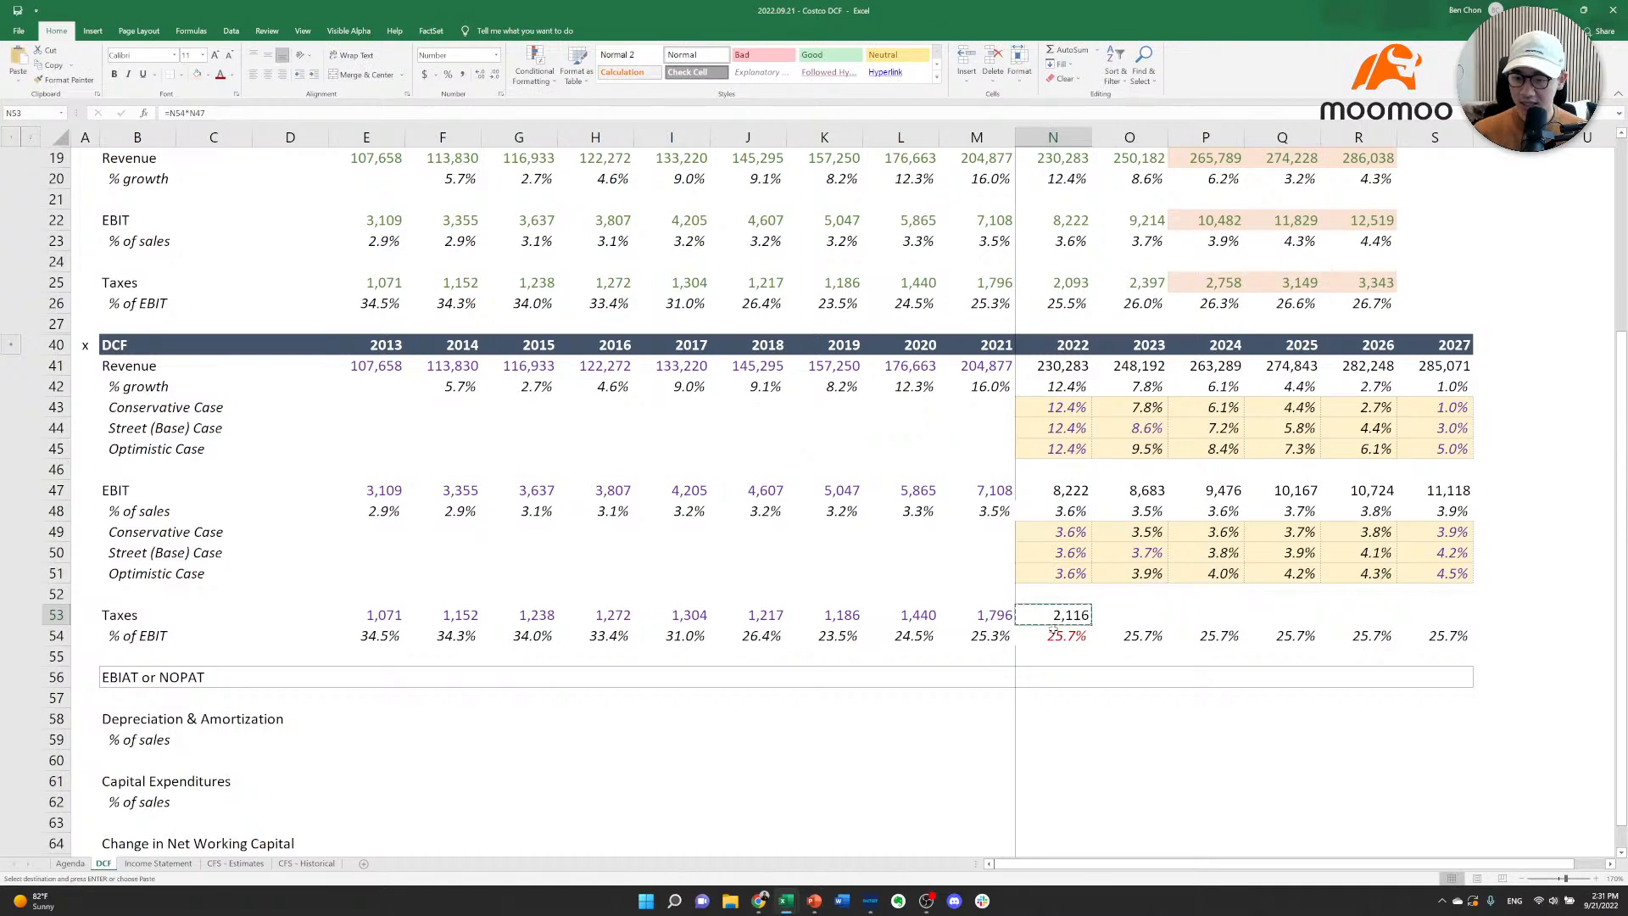
{"action": "key", "text": "shift+Right"}
{"action": "key", "text": "shift+Right"}
{"action": "key", "text": "shift+Right"}
{"action": "key", "text": "shift+Right"}
{"action": "key", "text": "shift+Right"}
{"action": "key", "text": "Return"}
Check the cell references of the projected taxes and % of EBIT formulas in rows 53 and 54.
{"action": "key", "text": "Left"}
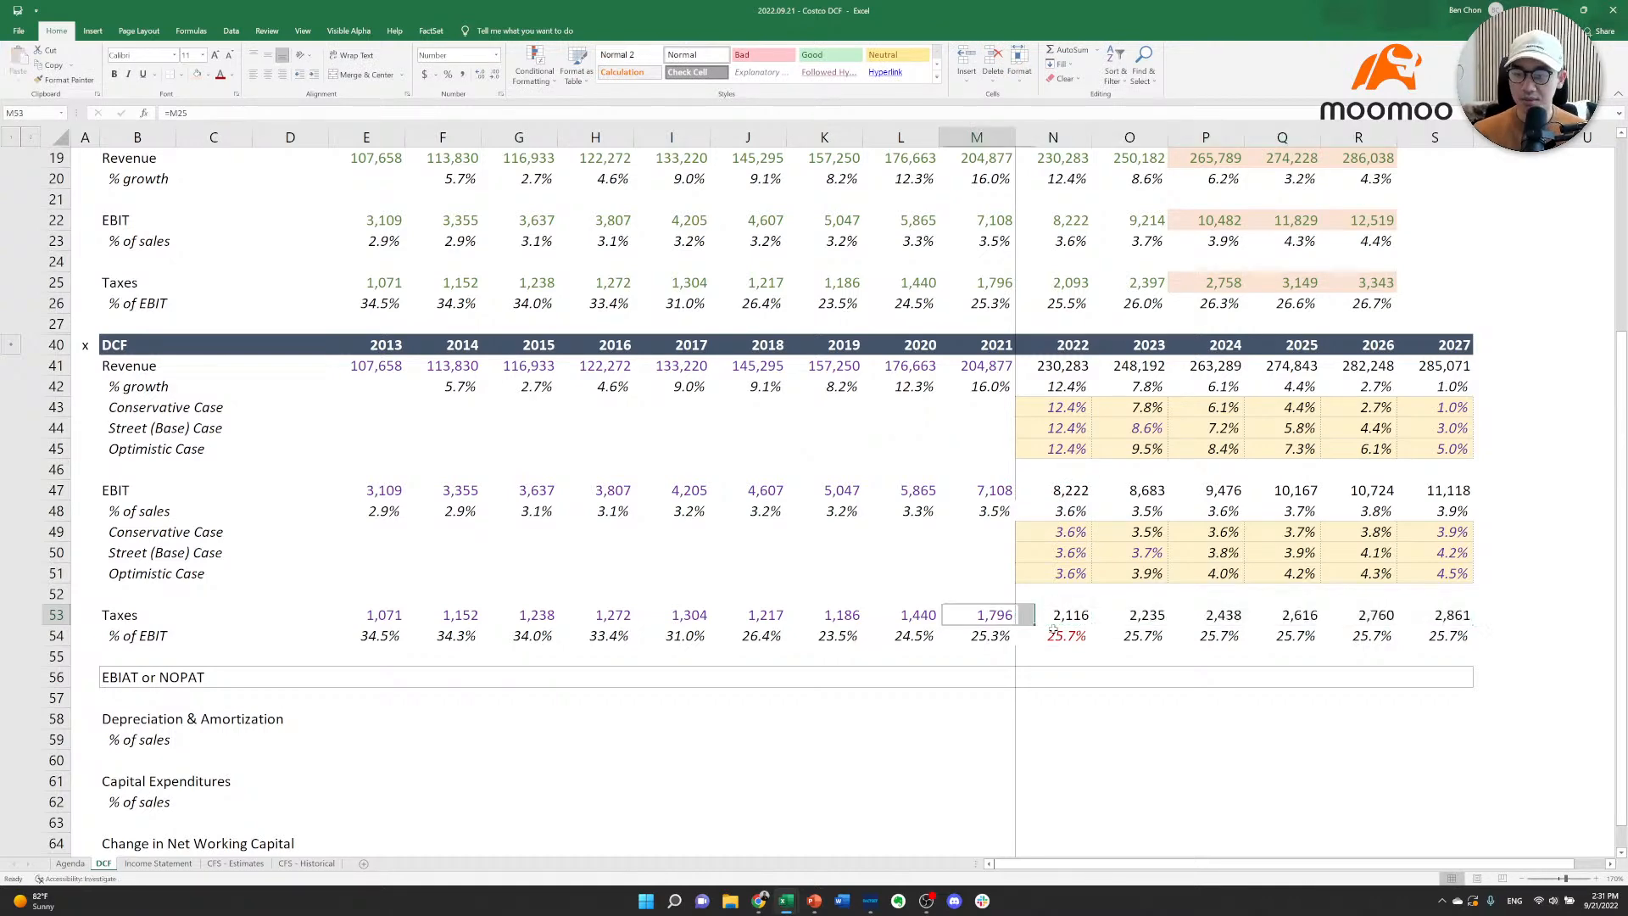
{"action": "key", "text": "Right"}
{"action": "key", "text": "Right"}
{"action": "key", "text": "F2"}
{"action": "key", "text": "Escape"}
{"action": "key", "text": "Right"}
{"action": "key", "text": "F2"}
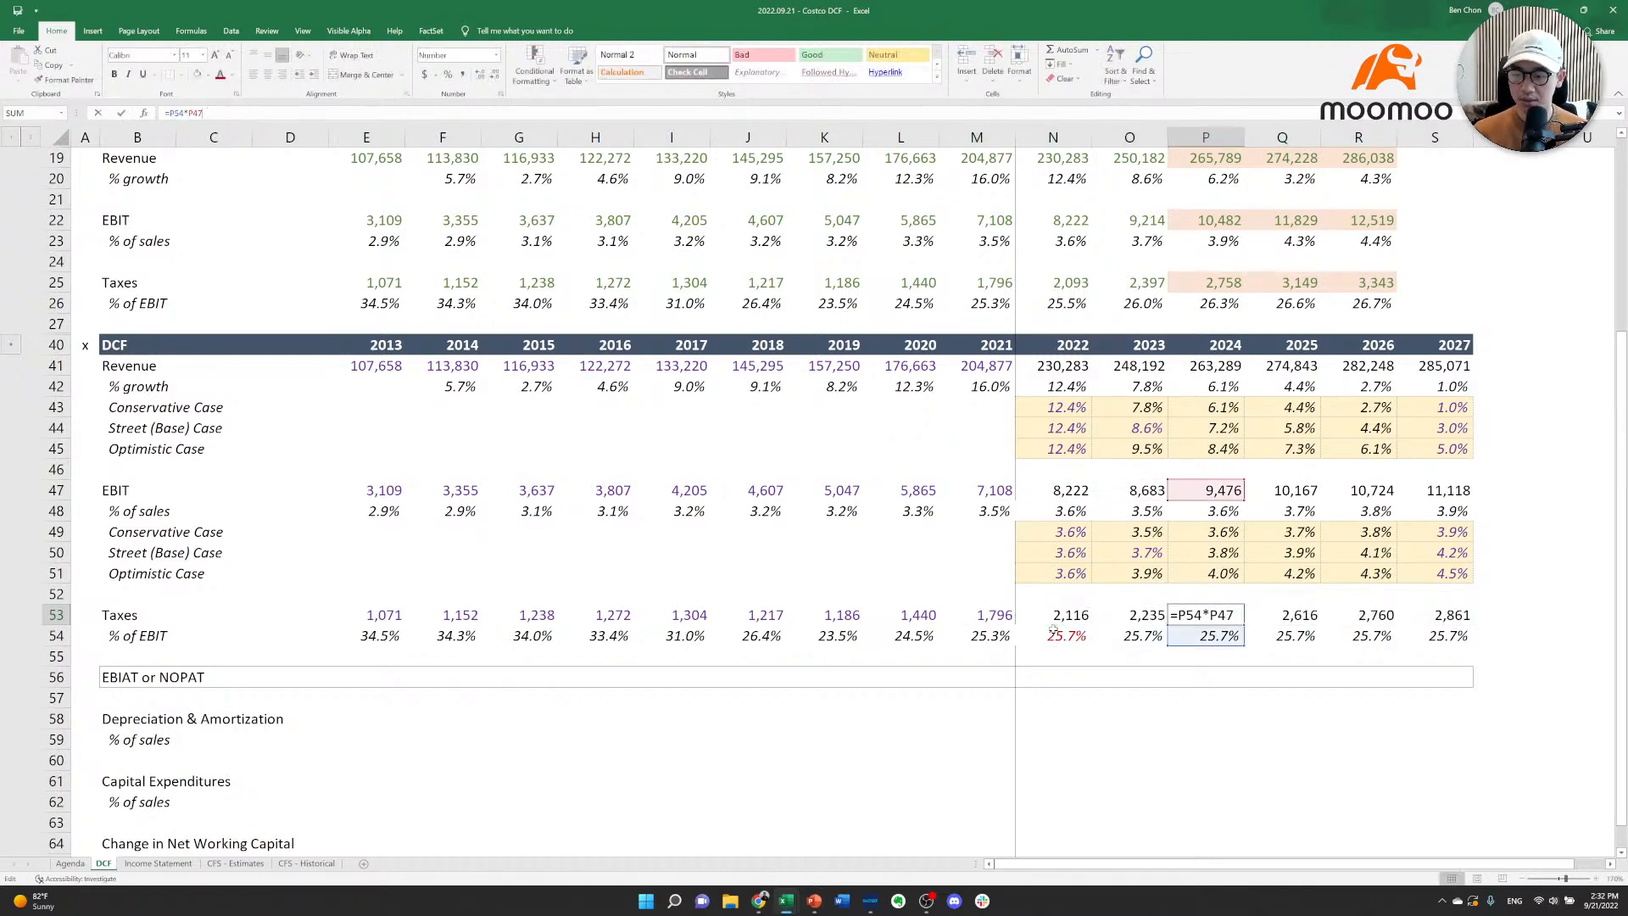
{"action": "key", "text": "Escape"}
{"action": "key", "text": "Right"}
{"action": "key", "text": "F2"}
{"action": "key", "text": "Escape"}
{"action": "key", "text": "Left"}
{"action": "key", "text": "Left"}
{"action": "key", "text": "Left"}
{"action": "key", "text": "Down"}
{"action": "key", "text": "F2"}
{"action": "key", "text": "Escape"}
{"action": "key", "text": "Right"}
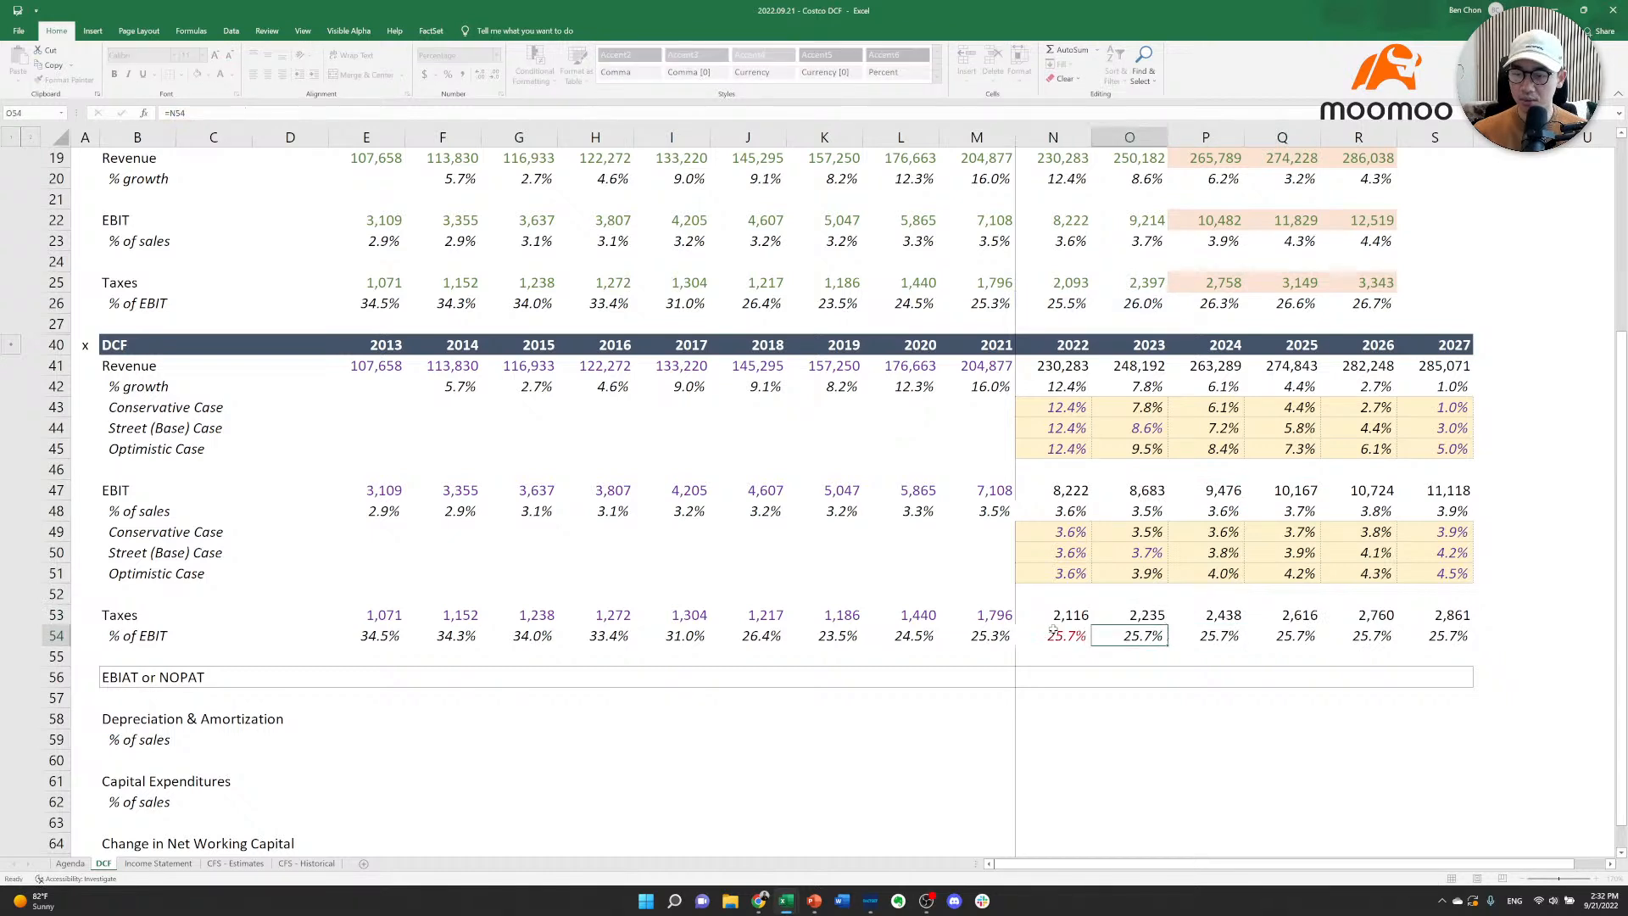
{"action": "key", "text": "Right"}
{"action": "key", "text": "Right"}
{"action": "key", "text": "F2"}
{"action": "key", "text": "Escape"}
{"action": "key", "text": "Up"}
{"action": "key", "text": "Left"}
{"action": "key", "text": "Left"}
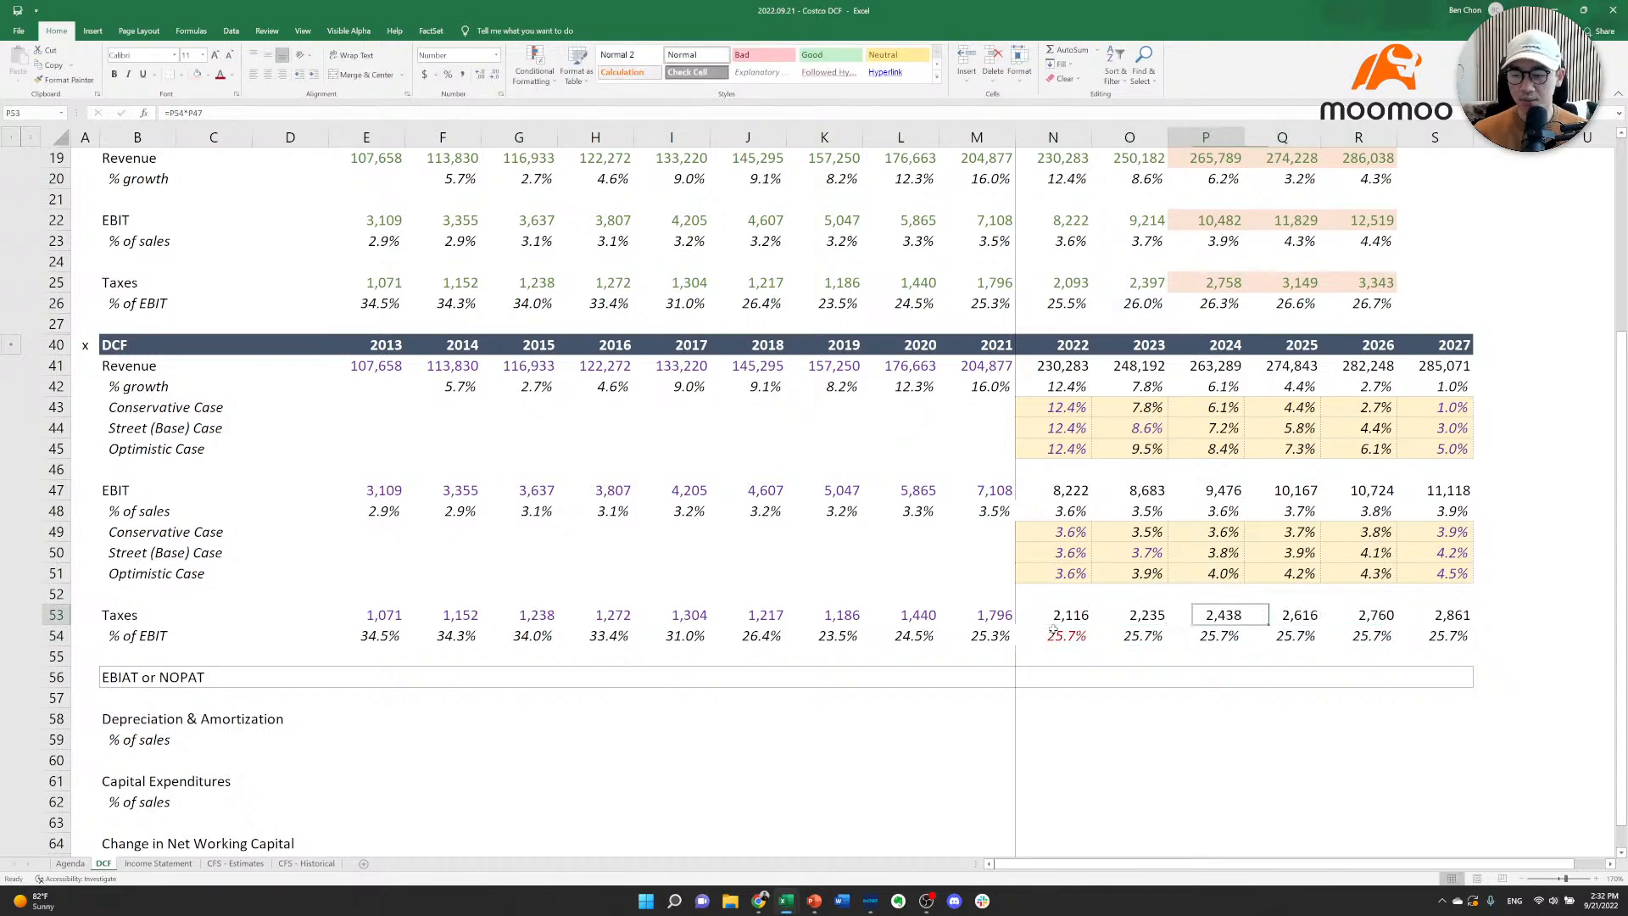
{"action": "key", "text": "Left"}
{"action": "key", "text": "Left"}
{"action": "key", "text": "Down"}
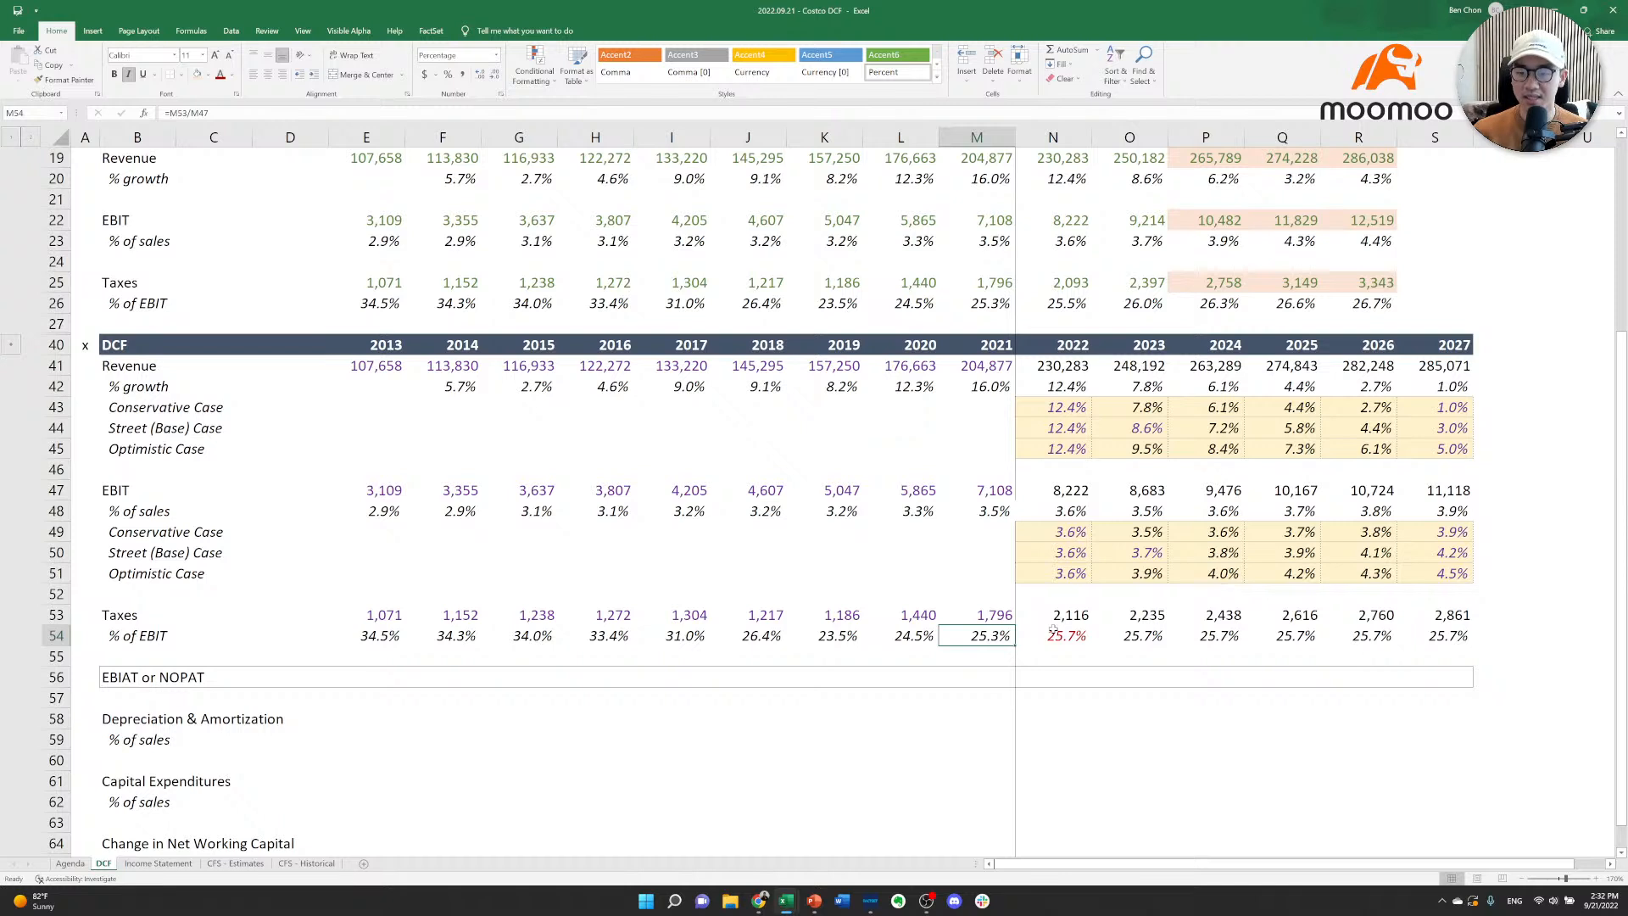
Calculate 2022 EBIAT or NOPAT in N56 as EBIT less taxes with =N47-N53.
{"action": "key", "text": "Right"}
{"action": "key", "text": "Down"}
{"action": "key", "text": "Down"}
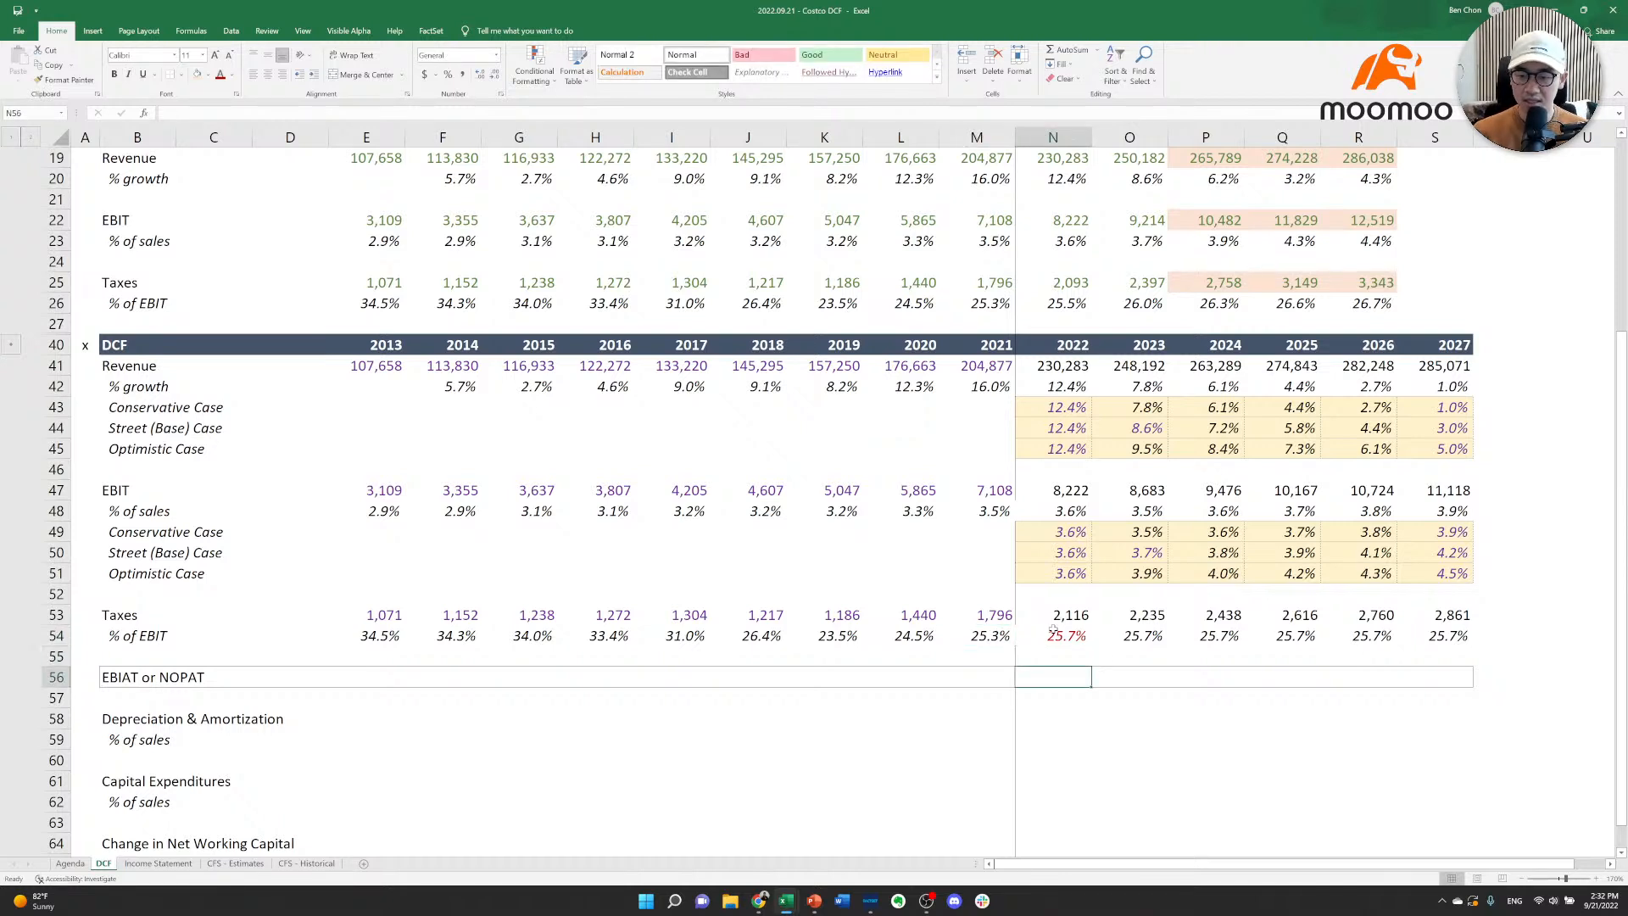
{"action": "type", "text": "="}
{"action": "key", "text": "Up"}
{"action": "key", "text": "Up"}
{"action": "key", "text": "Up"}
{"action": "key", "text": "Up"}
{"action": "key", "text": "Up"}
{"action": "key", "text": "Up"}
{"action": "key", "text": "Up"}
{"action": "key", "text": "Up"}
{"action": "key", "text": "Up"}
{"action": "key", "text": "Up"}
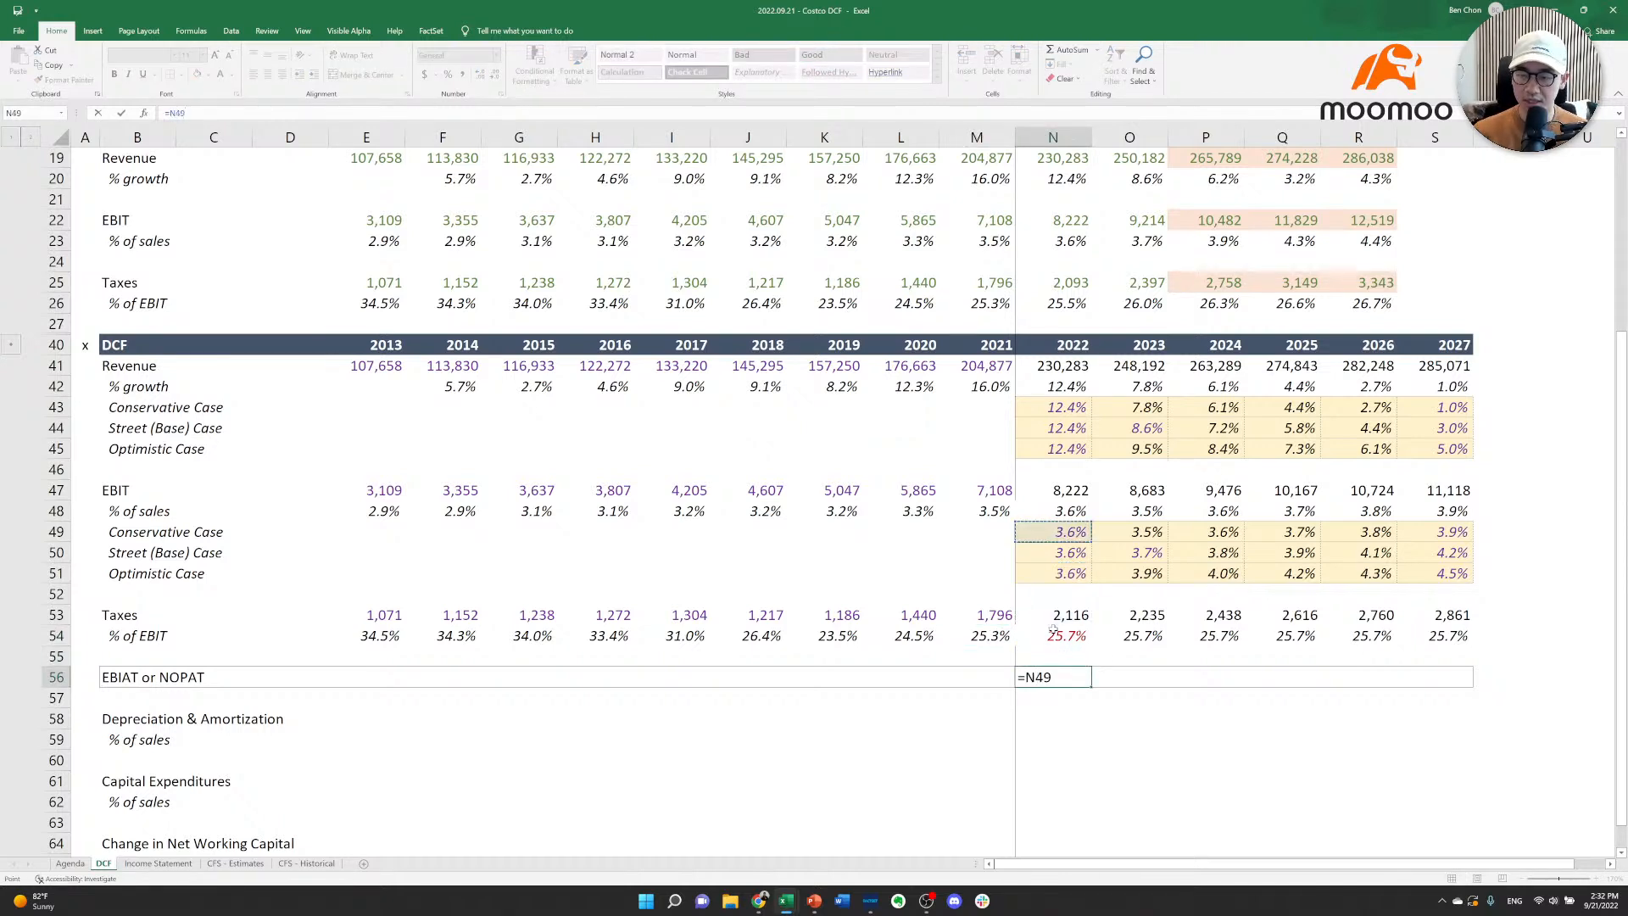
{"action": "key", "text": "Down"}
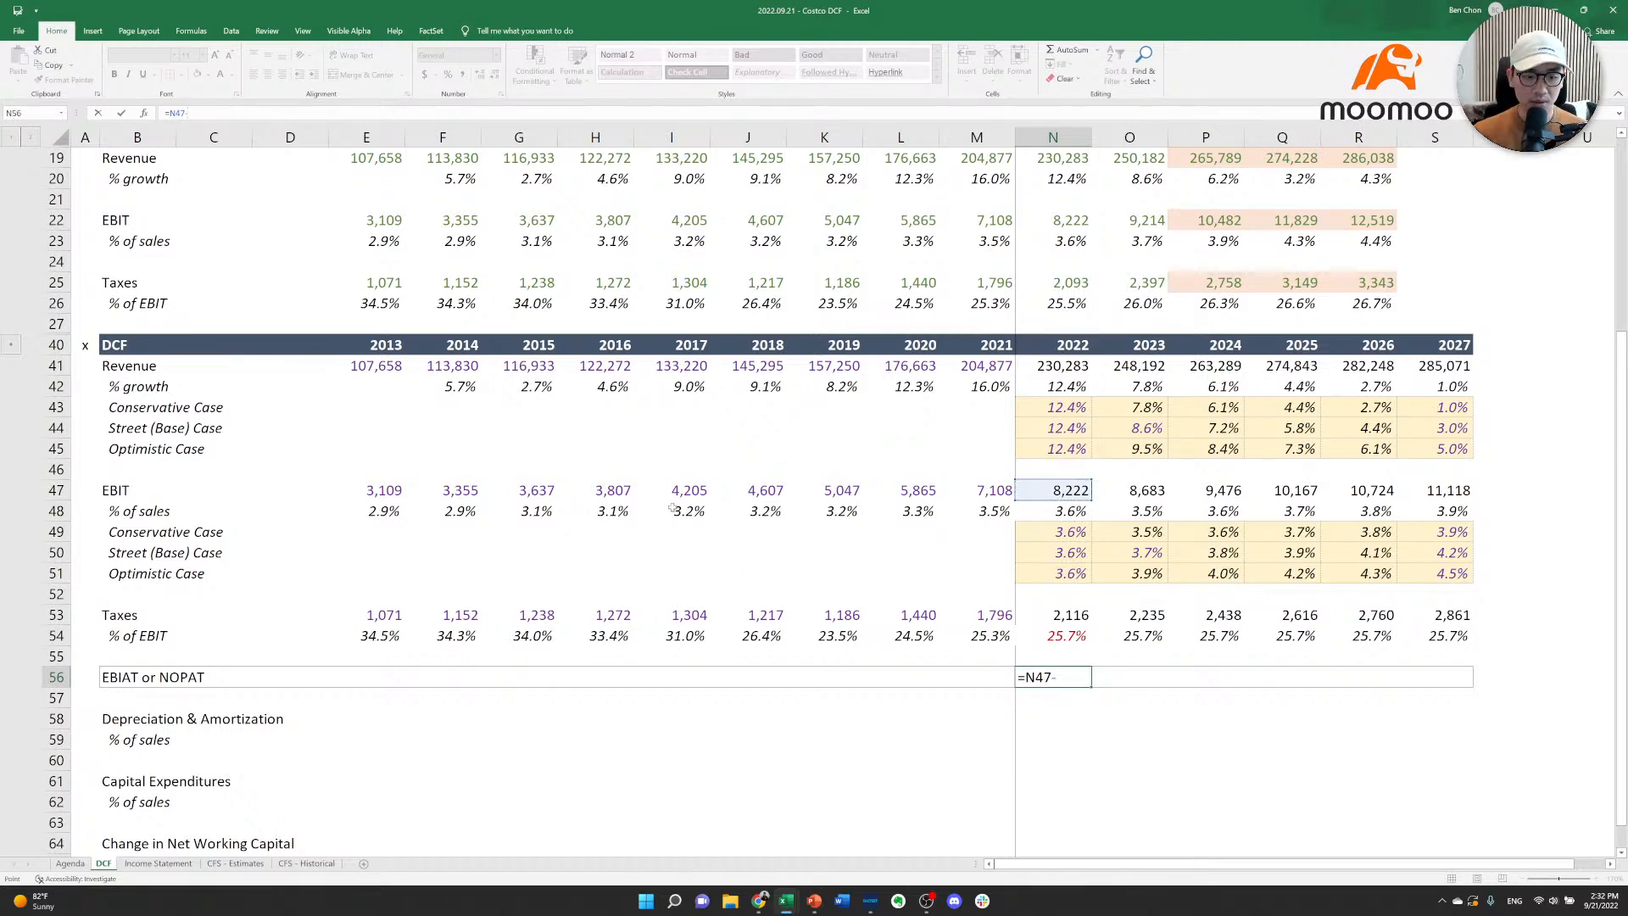
{"action": "type", "text": "-"}
{"action": "key", "text": "Up"}
{"action": "key", "text": "Up"}
{"action": "key", "text": "Up"}
{"action": "key", "text": "ctrl+Return"}
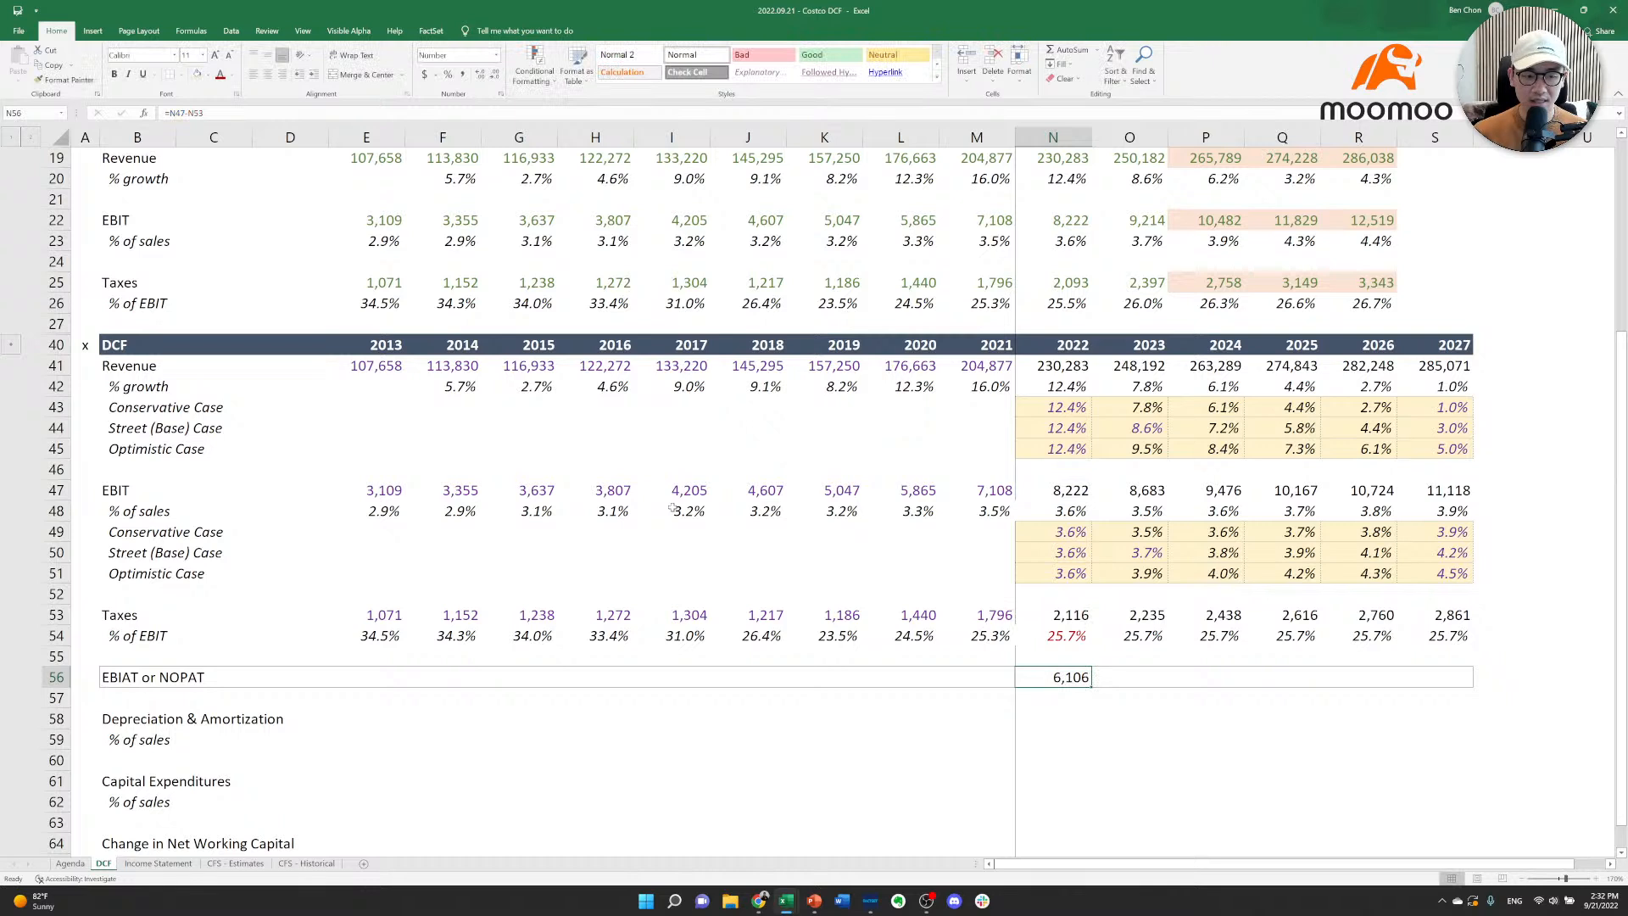
Copy the 2022 EBIAT or NOPAT formula in N56 across to 2027 in S56.
{"action": "key", "text": "ctrl+c"}
{"action": "key", "text": "shift+Right"}
{"action": "key", "text": "shift+Right"}
{"action": "key", "text": "shift+Right"}
{"action": "key", "text": "shift+Right"}
{"action": "key", "text": "shift+Right"}
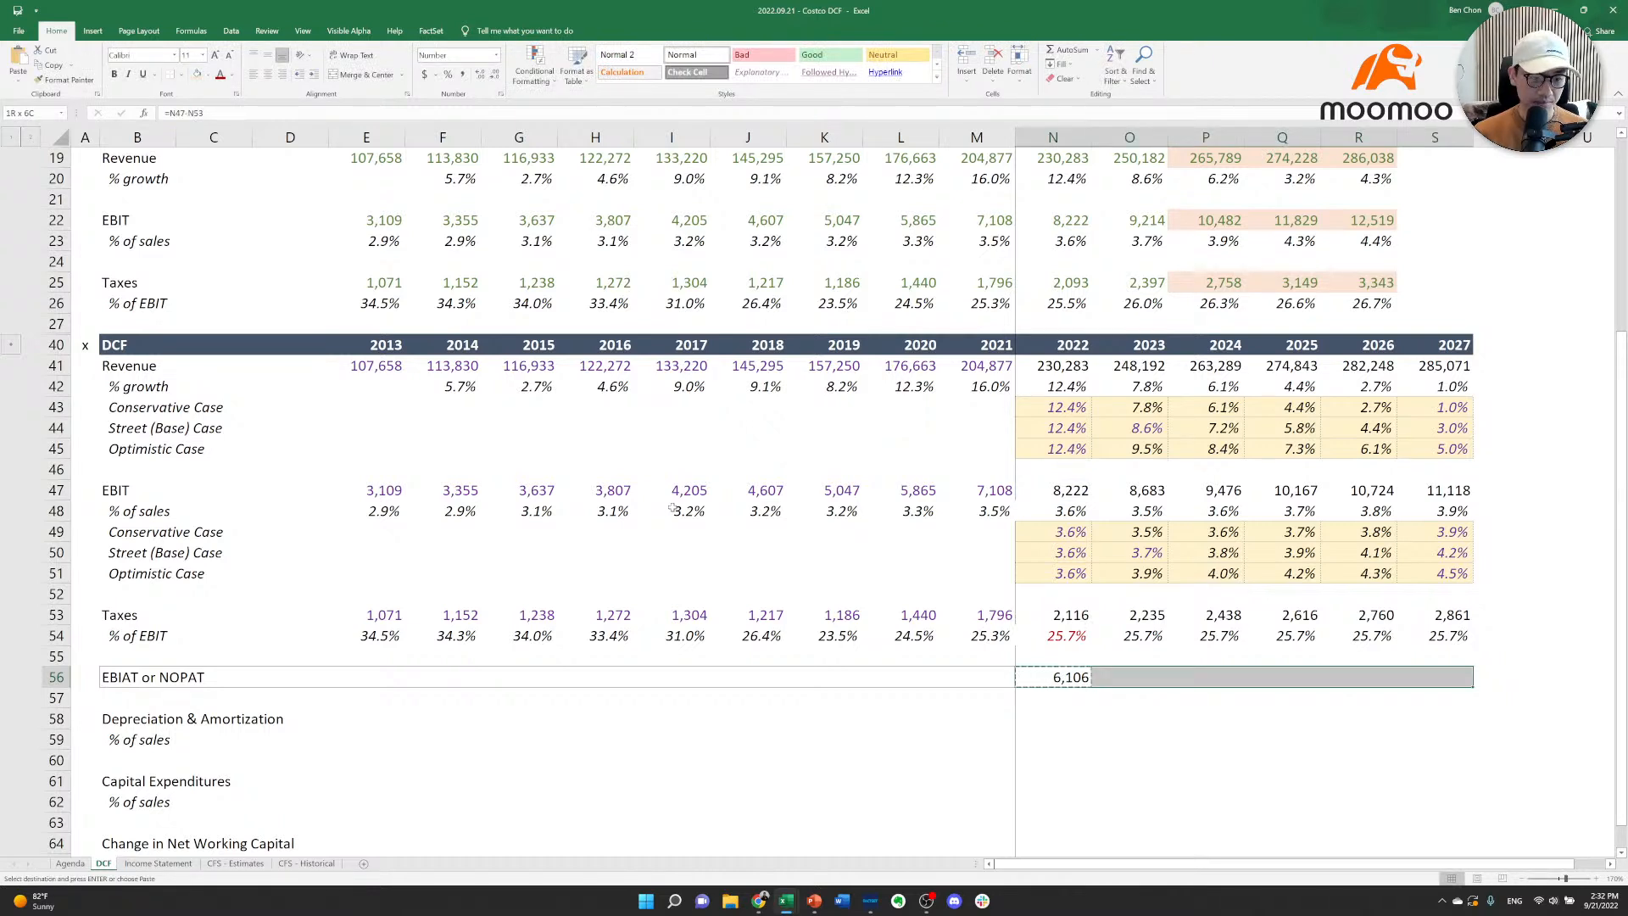
{"action": "key", "text": "Return"}
Check that the projected EBIAT or NOPAT formulas in row 56 reference each year's EBIT and taxes.
{"action": "key", "text": "Right"}
{"action": "key", "text": "Right"}
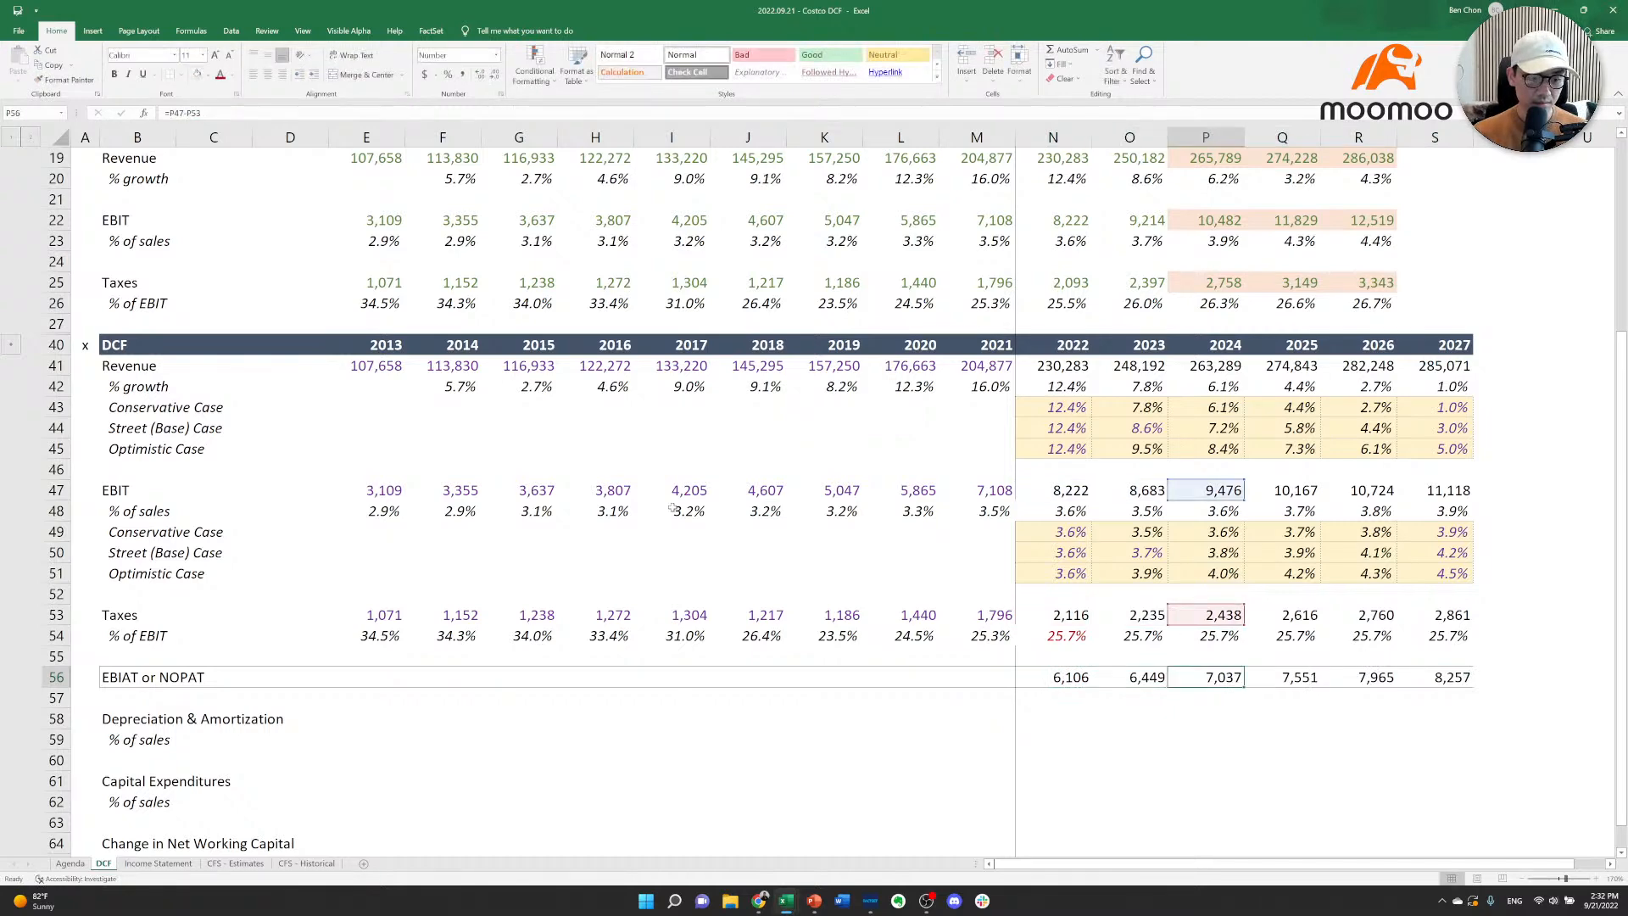
{"action": "key", "text": "Right"}
{"action": "key", "text": "Right"}
{"action": "key", "text": "Left"}
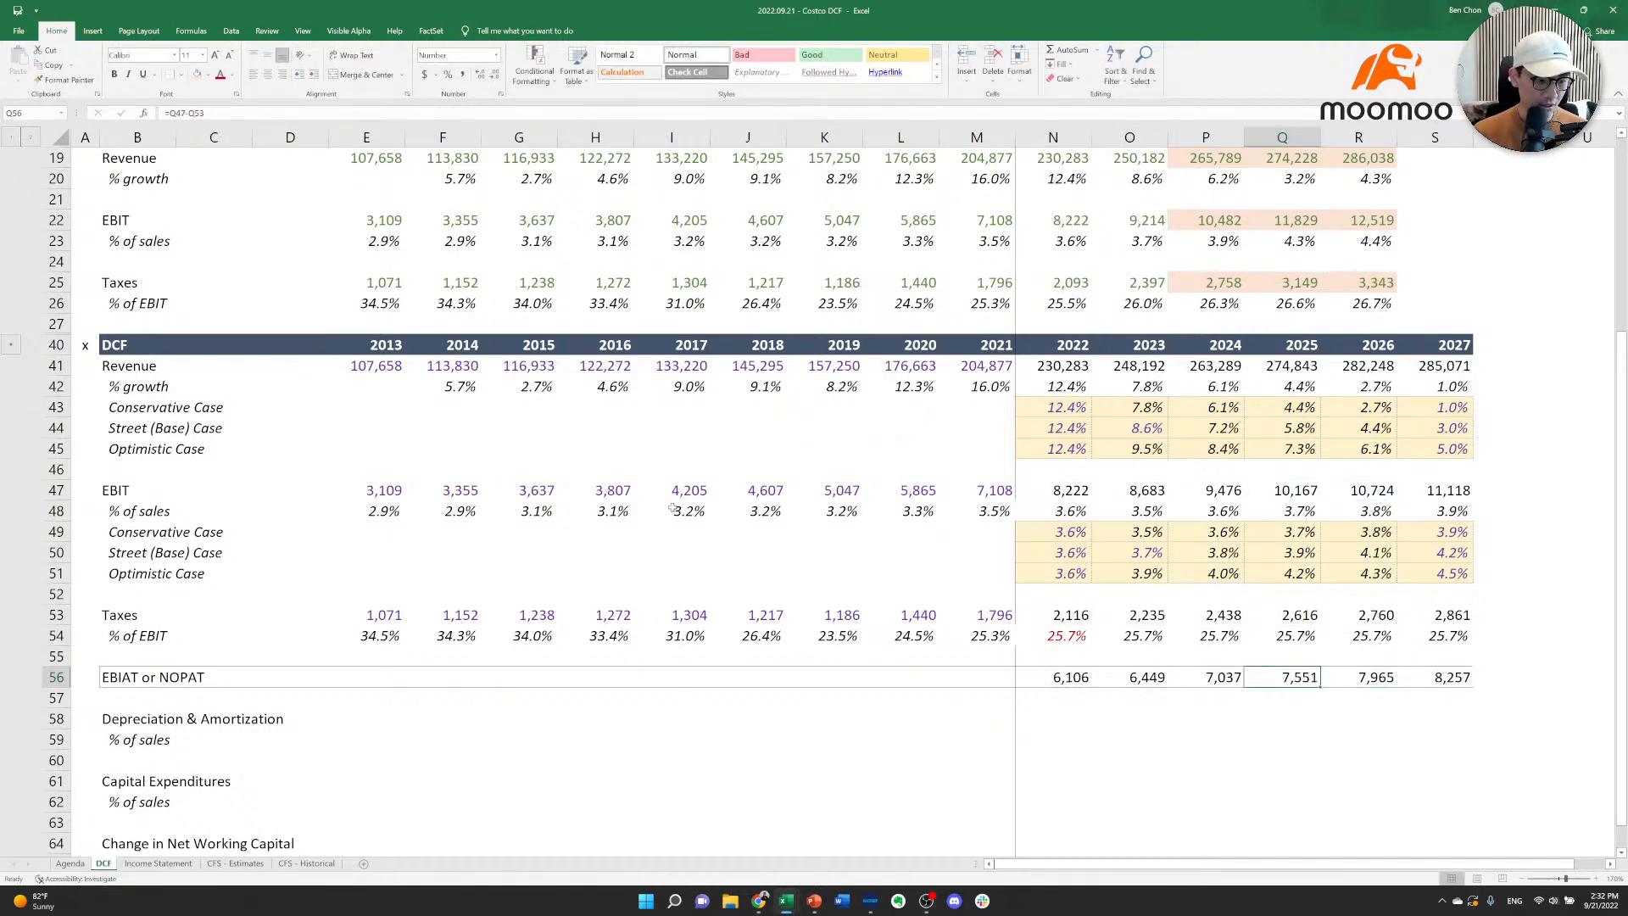
{"action": "key", "text": "Left"}
{"action": "key", "text": "Left"}
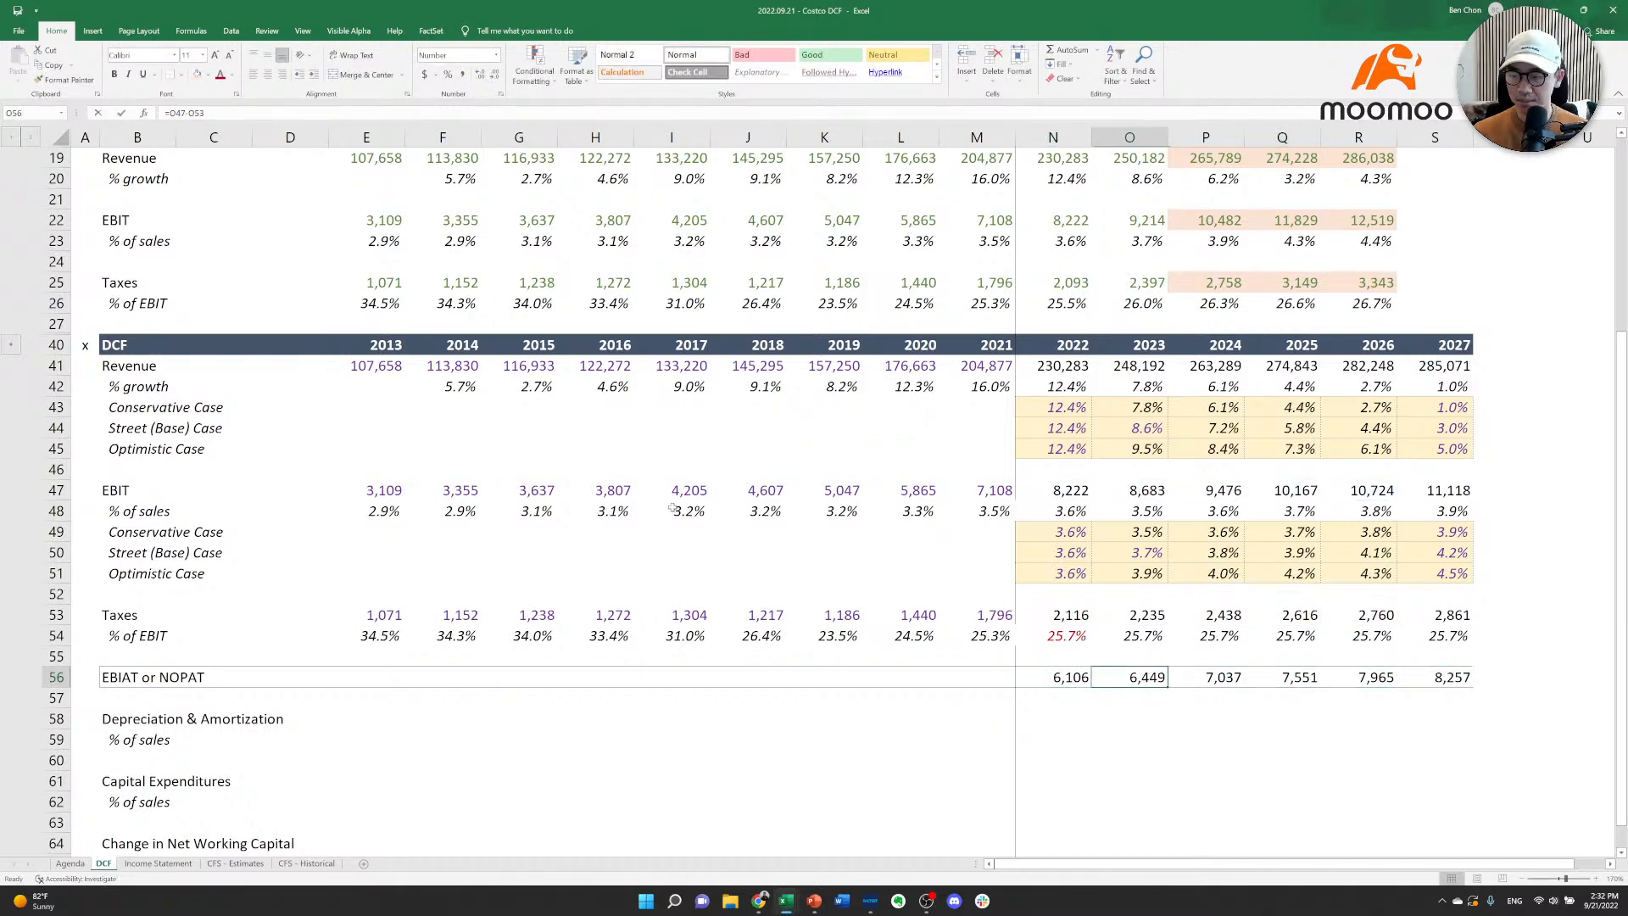
{"action": "key", "text": "F2"}
{"action": "key", "text": "Tab"}
{"action": "key", "text": "F2"}
{"action": "key", "text": "Tab"}
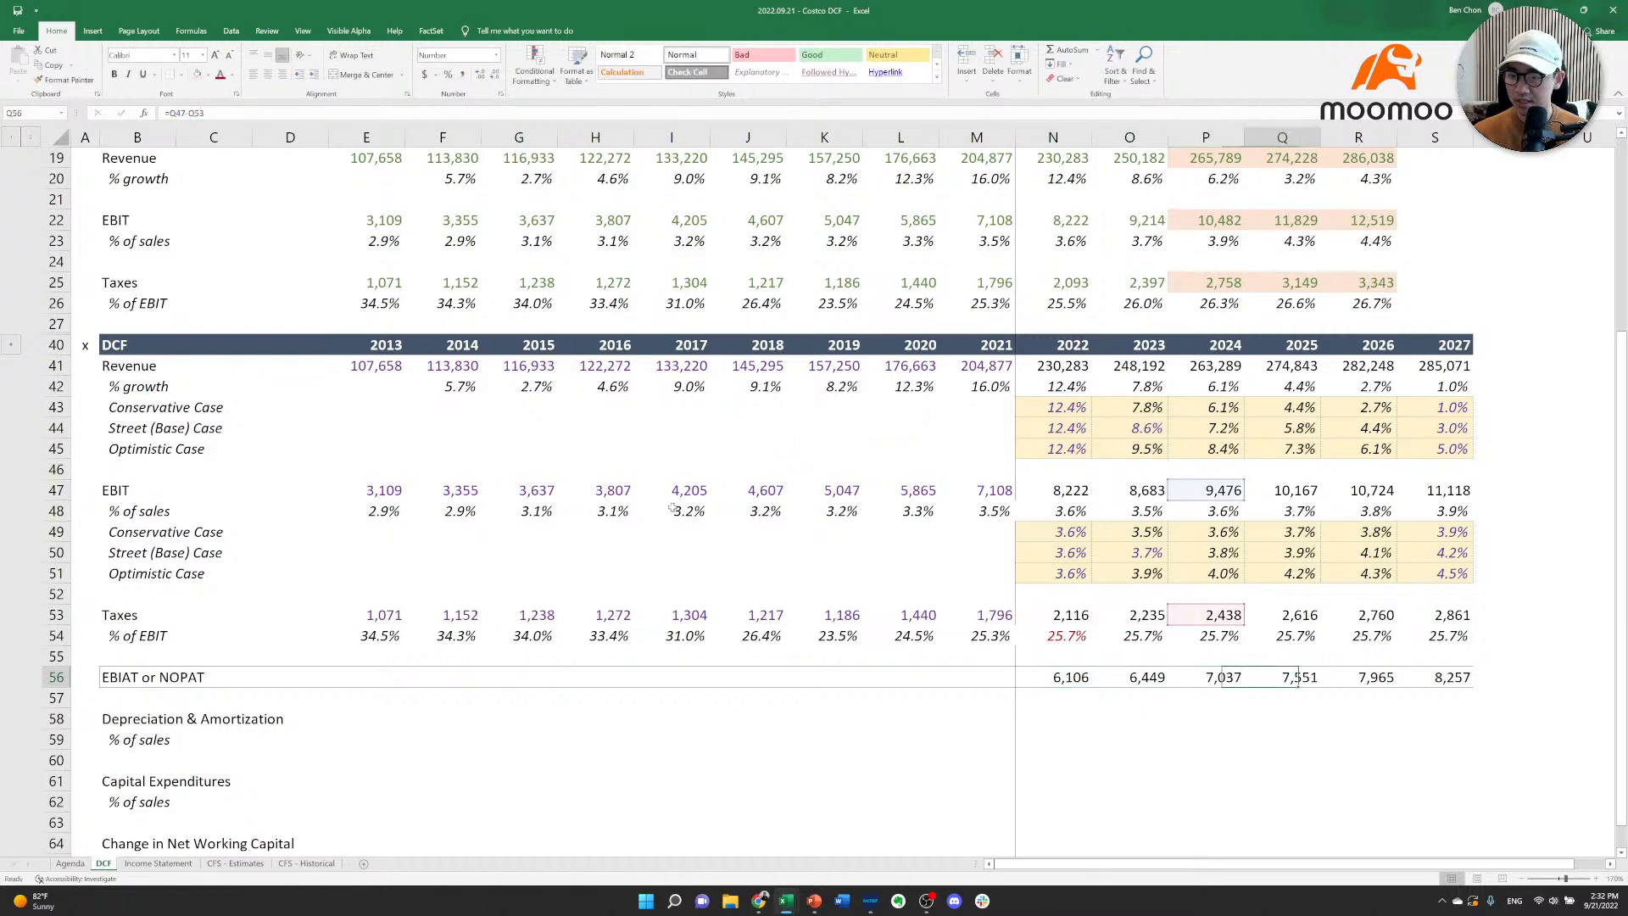
{"action": "key", "text": "F2"}
{"action": "key", "text": "Tab"}
{"action": "key", "text": "Down"}
{"action": "key", "text": "Down"}
{"action": "key", "text": "Left"}
{"action": "key", "text": "Left"}
{"action": "key", "text": "Left"}
{"action": "key", "text": "Left"}
{"action": "key", "text": "Left"}
{"action": "key", "text": "Left"}
{"action": "key", "text": "Left"}
{"action": "key", "text": "Left"}
{"action": "key", "text": "Left"}
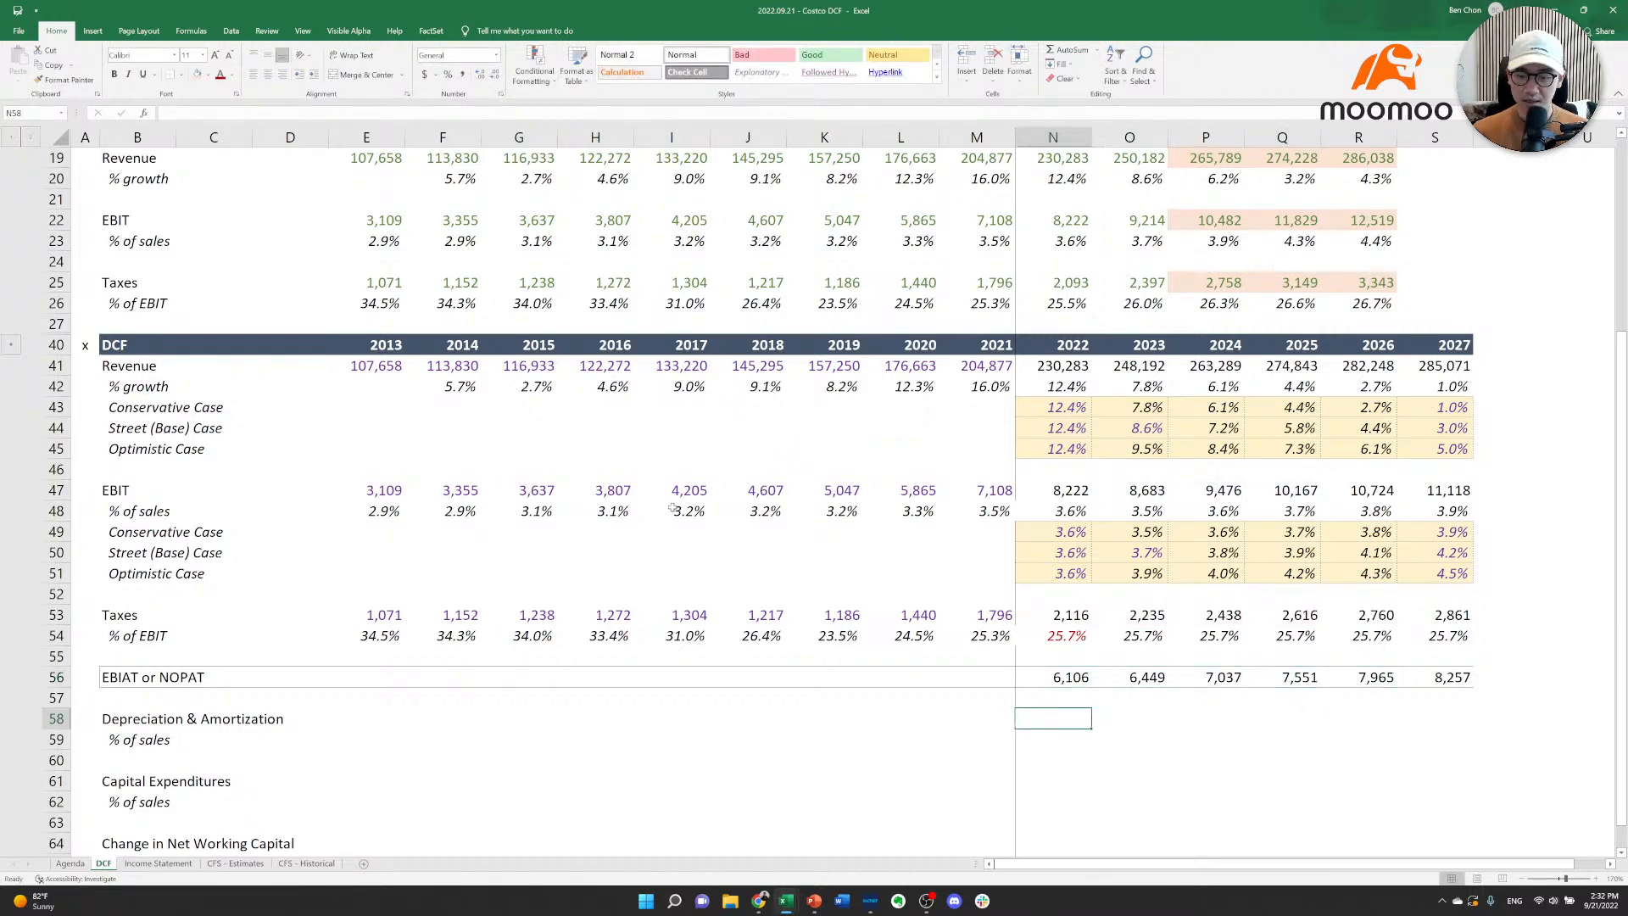
{"action": "key", "text": "Left"}
{"action": "key", "text": "Left"}
{"action": "key", "text": "Left"}
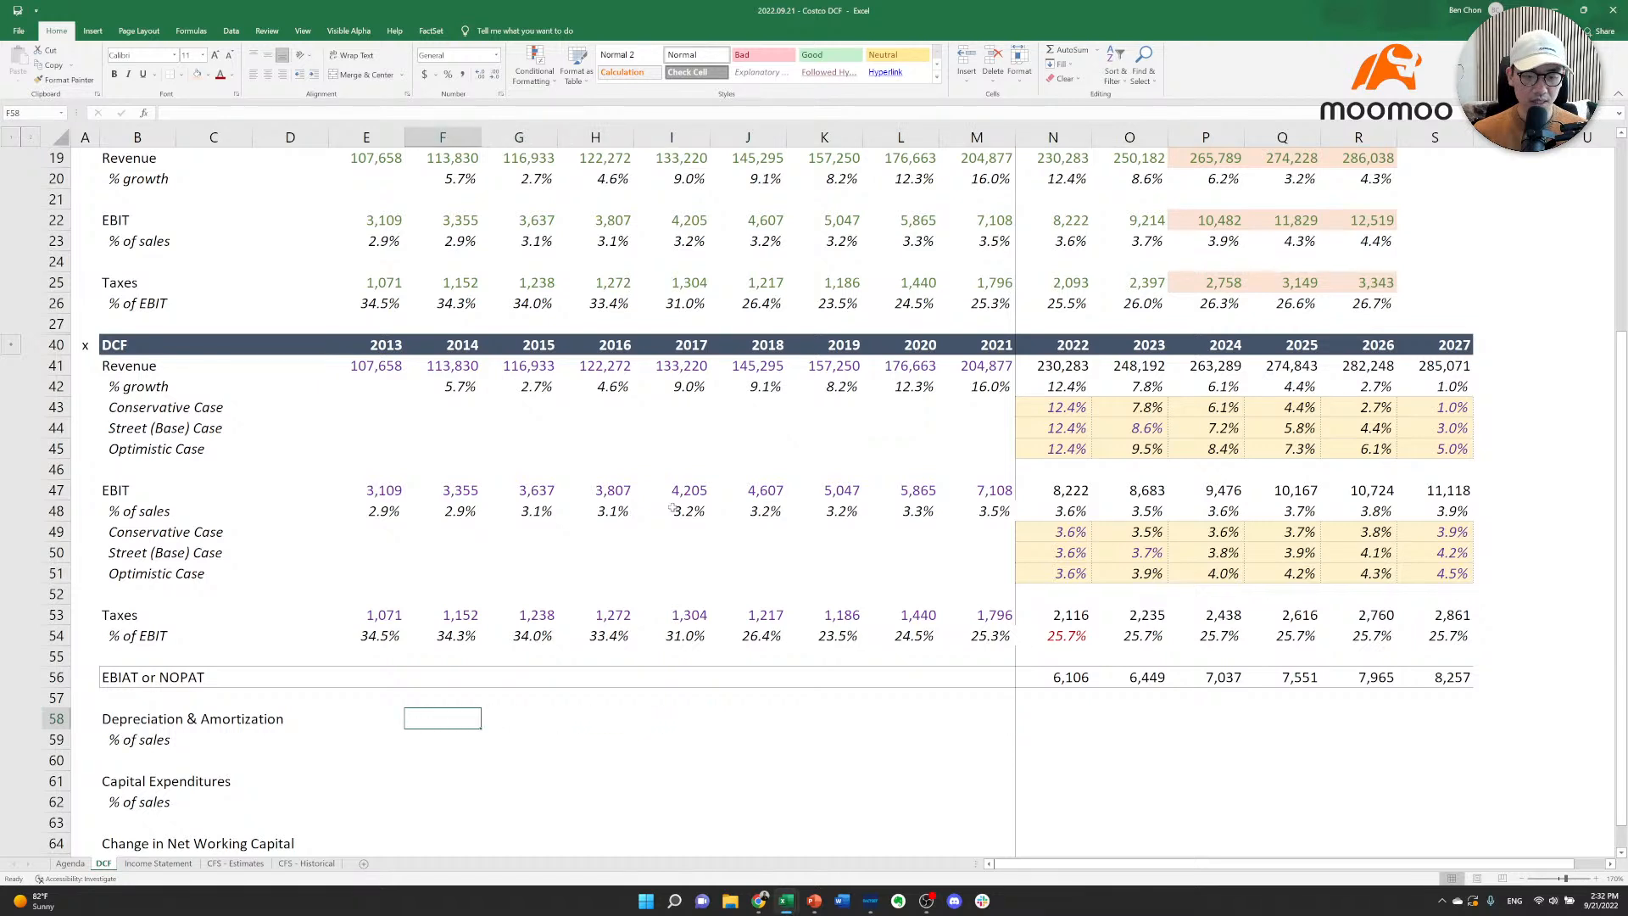
{"action": "key", "text": "Left"}
{"action": "type", "text": "="}
{"action": "key", "text": "Up"}
{"action": "key", "text": "Up"}
{"action": "key", "text": "Up"}
{"action": "key", "text": "Up"}
{"action": "key", "text": "Escape"}
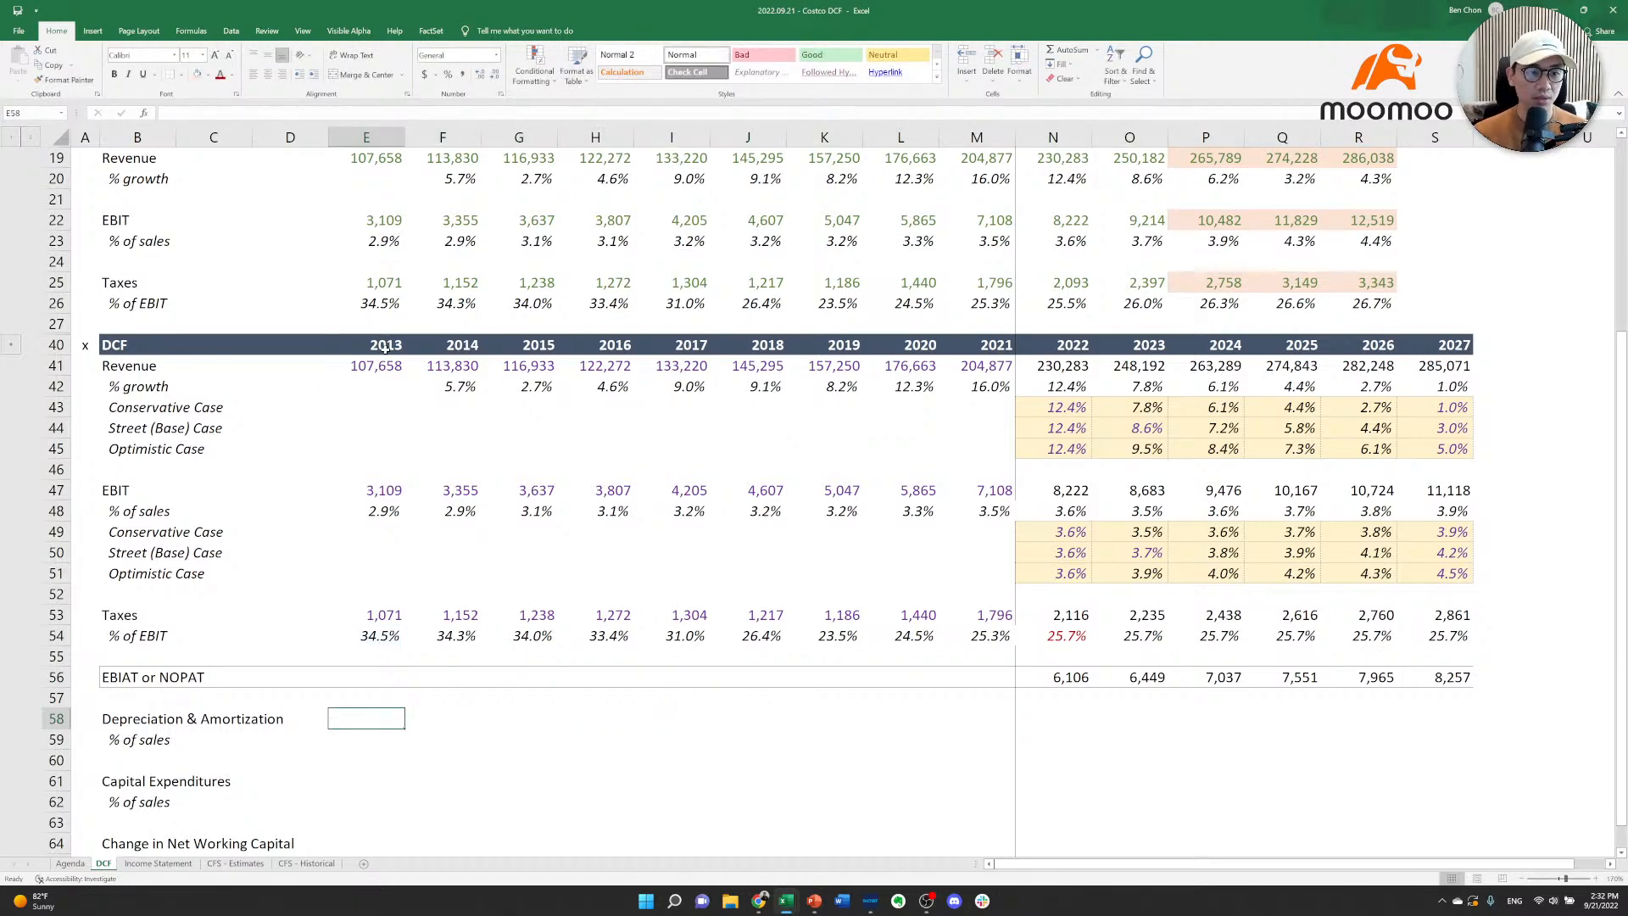
Group the Income Statement section rows 18 to 26 in the outline.
{"action": "left_click", "coordinate": [342, 325]}
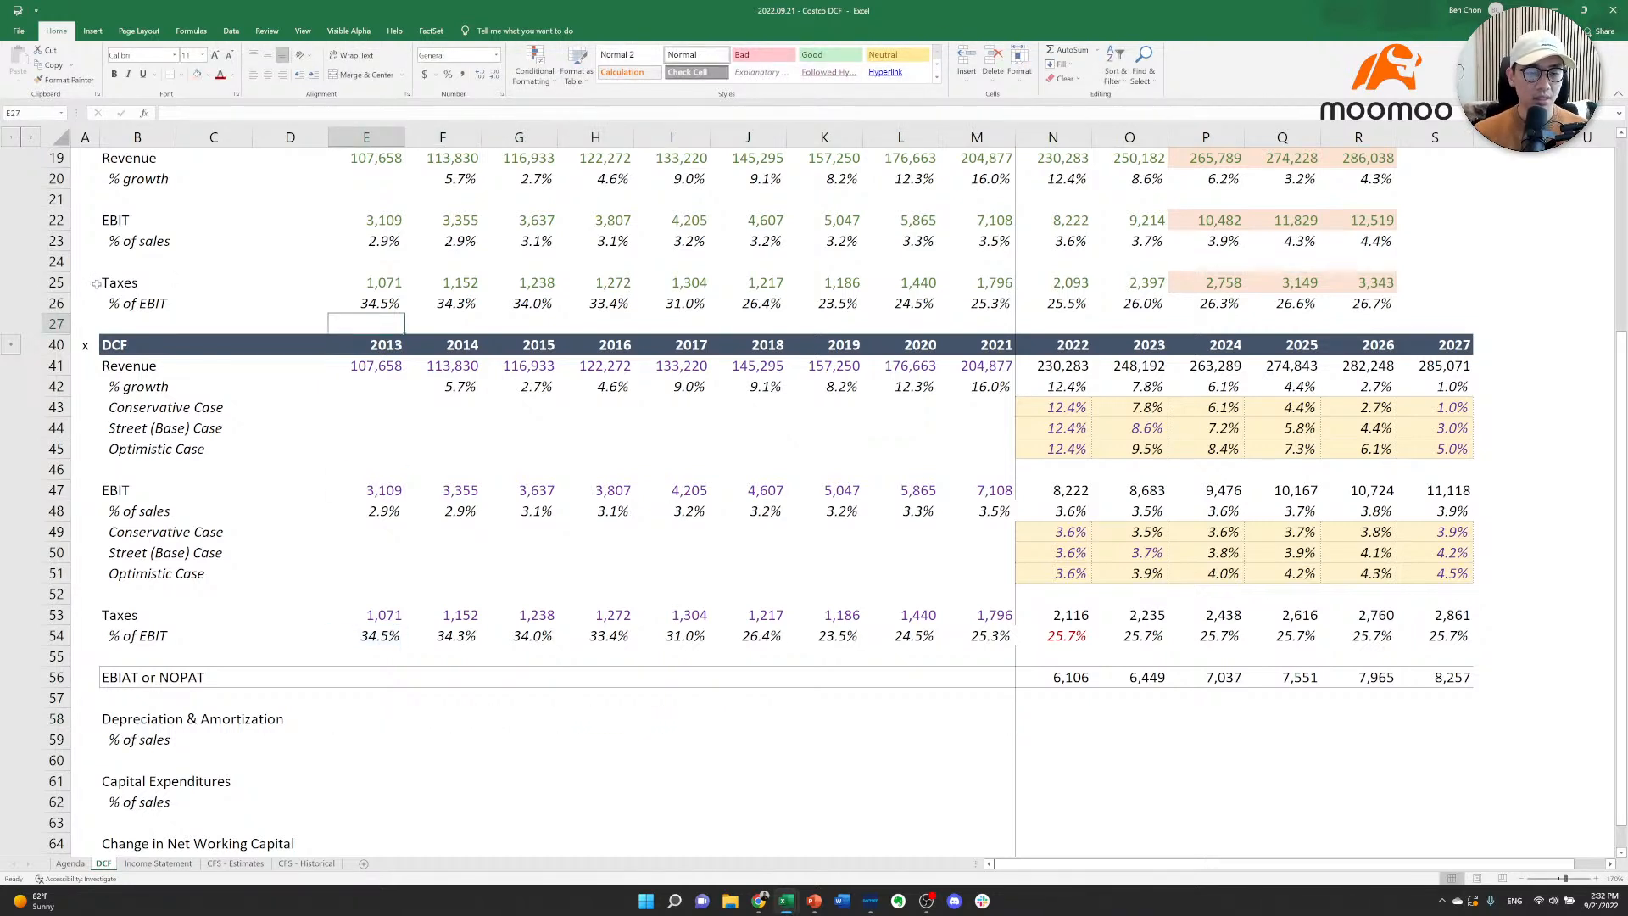
{"action": "key", "text": "Up"}
{"action": "key", "text": "shift+space"}
{"action": "key", "text": "shift+Up"}
{"action": "key", "text": "shift+Up"}
{"action": "key", "text": "shift+Up"}
{"action": "key", "text": "shift+Up"}
{"action": "key", "text": "shift+Up"}
{"action": "key", "text": "shift+Up"}
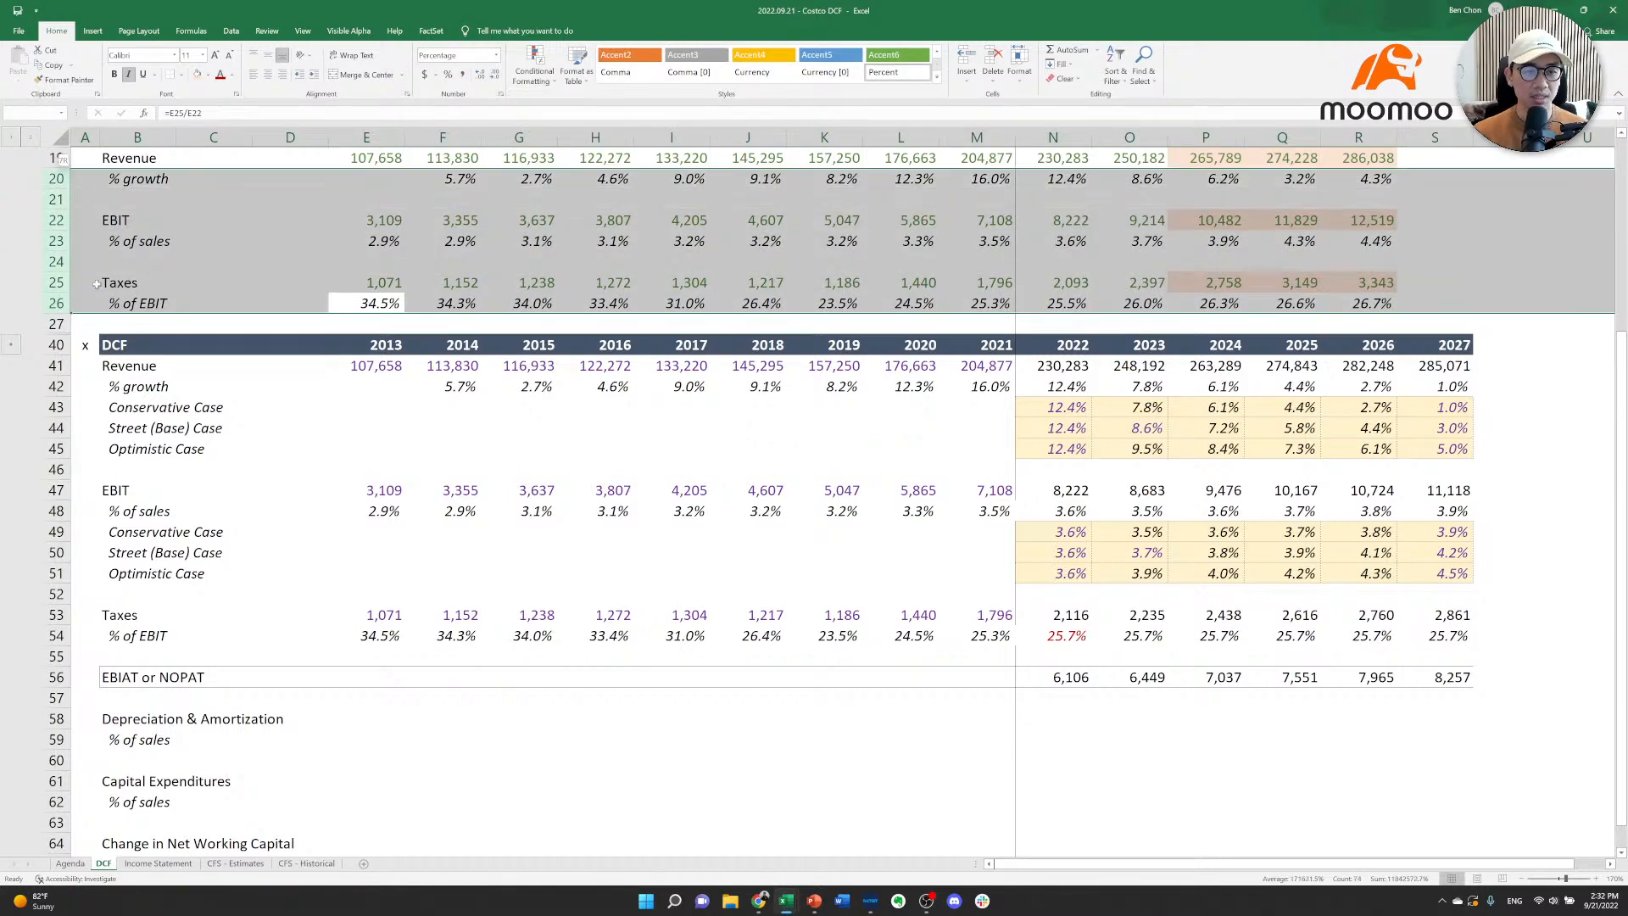
{"action": "key", "text": "shift+Up"}
{"action": "key", "text": "shift+Up"}
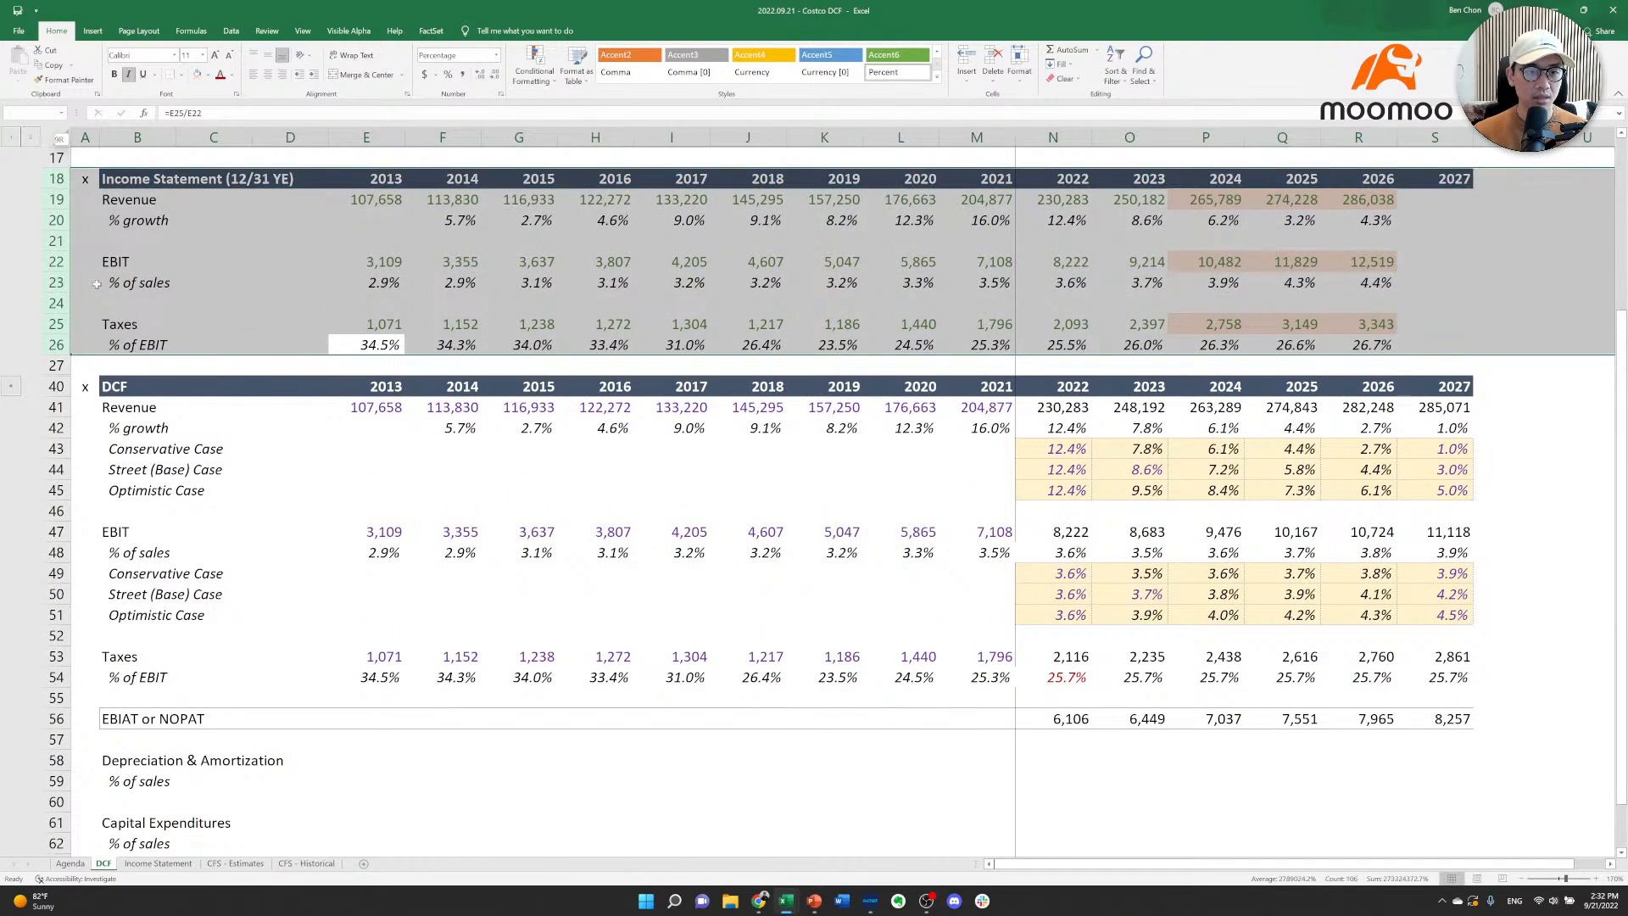
{"action": "key", "text": "shift+Up"}
{"action": "key", "text": "shift+Up"}
{"action": "key", "text": "shift+Up"}
{"action": "key", "text": "shift+Down"}
{"action": "key", "text": "shift+Down"}
{"action": "key", "text": "shift+Down"}
{"action": "key", "text": "shift+Down"}
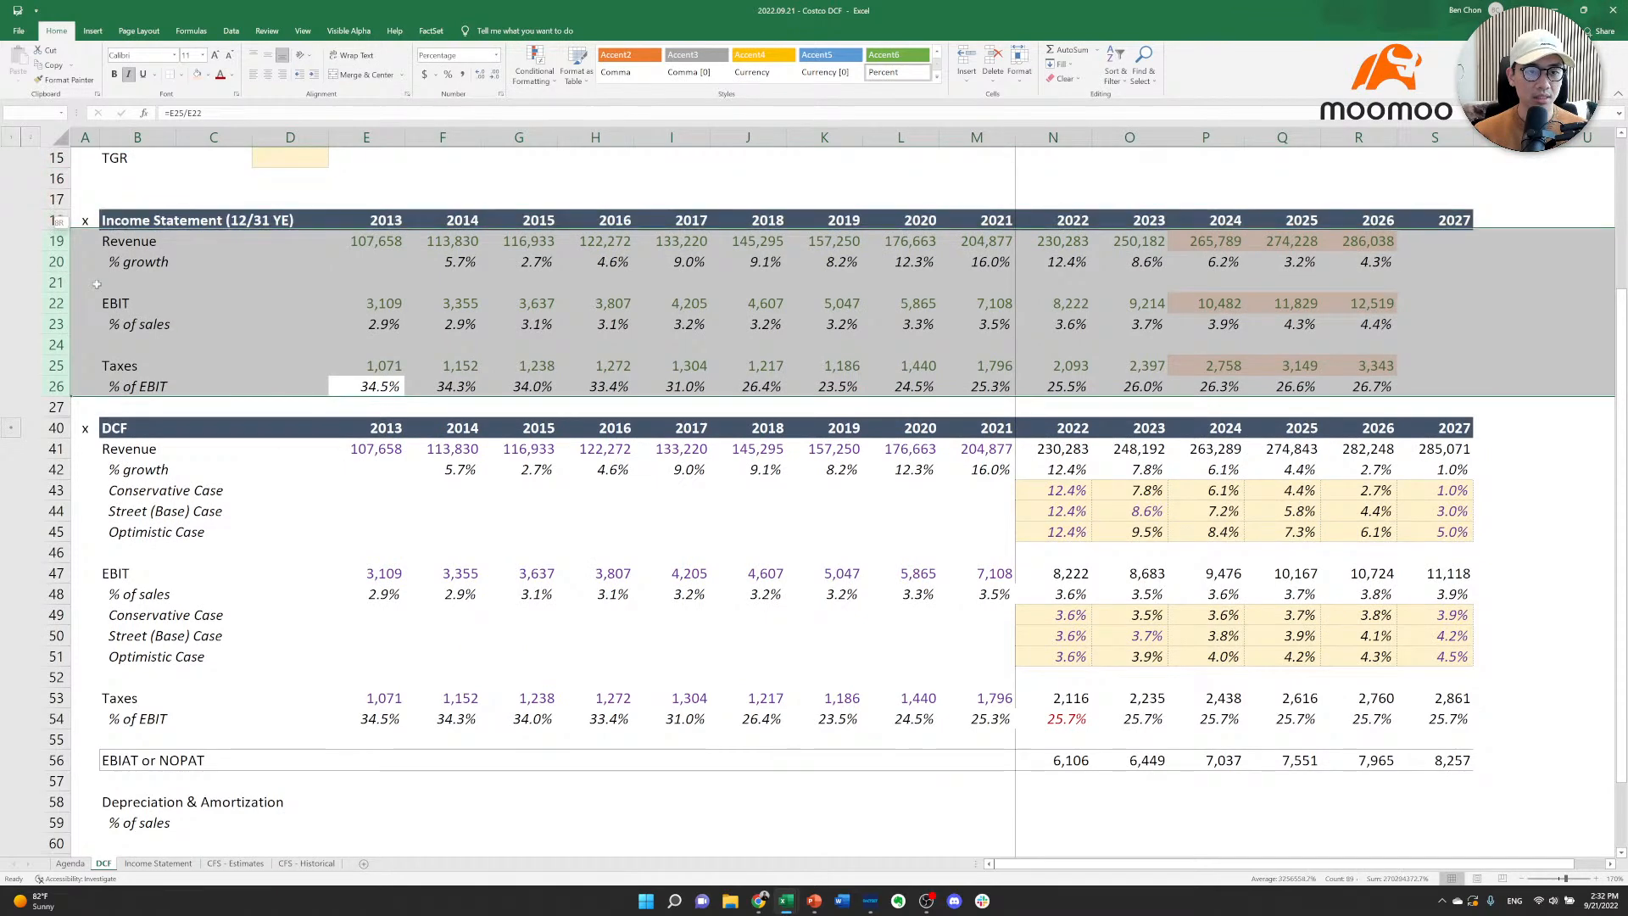
{"action": "key", "text": "shift+Up"}
{"action": "key", "text": "alt+a"}
{"action": "key", "text": "g"}
{"action": "key", "text": "g"}
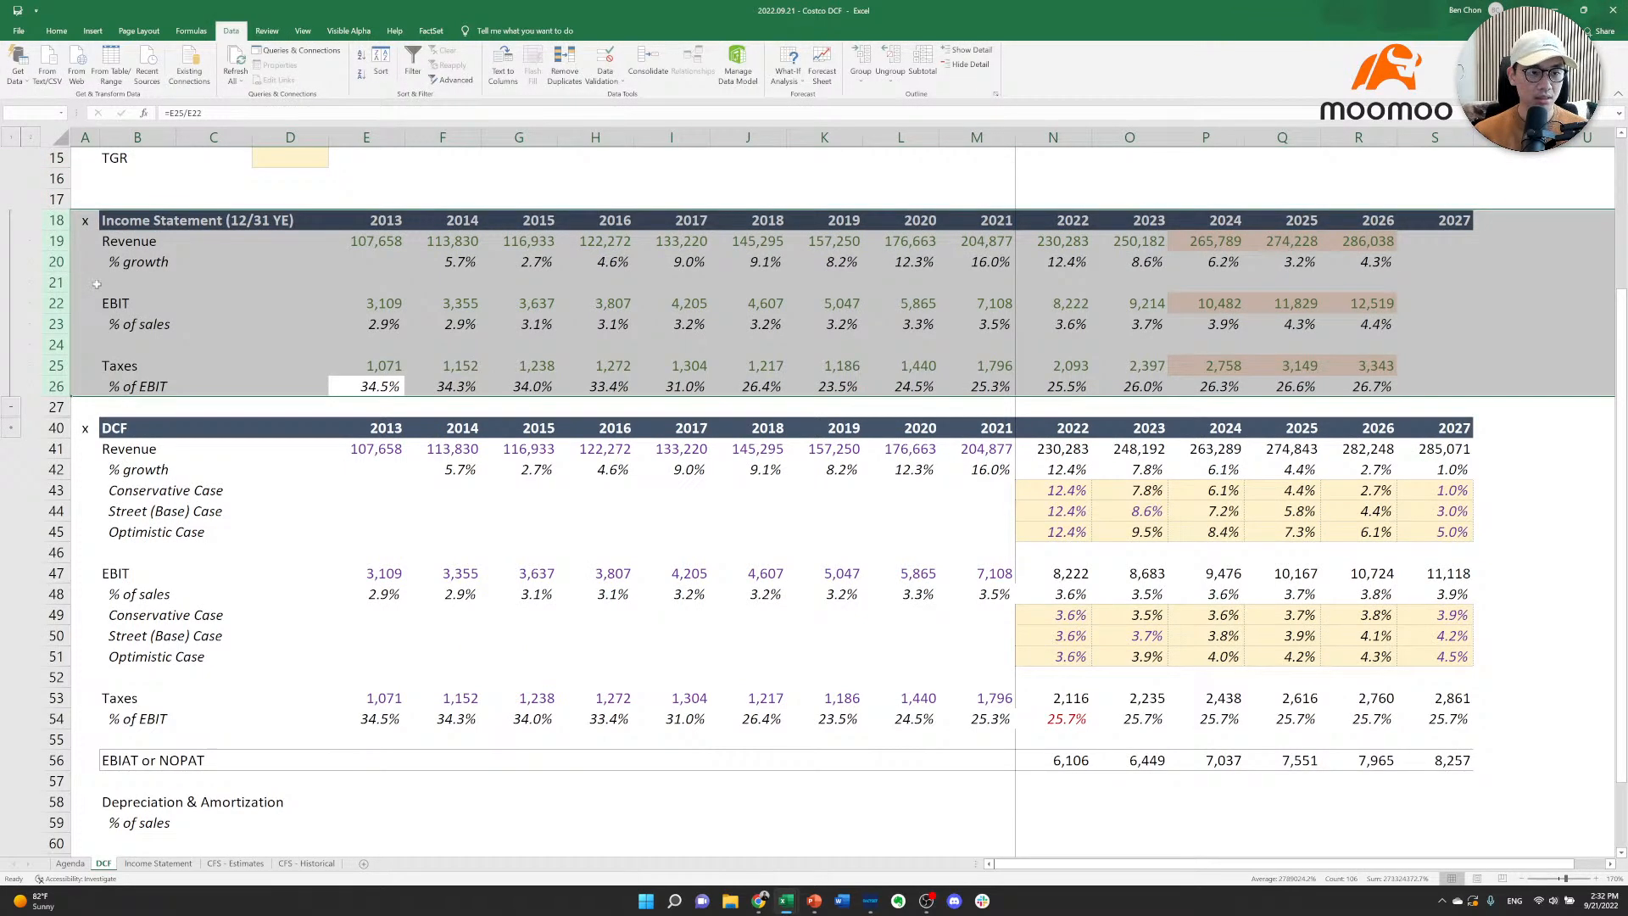
Collapse the grouped Income Statement rows 18 to 26.
{"action": "type", "text": "h"}
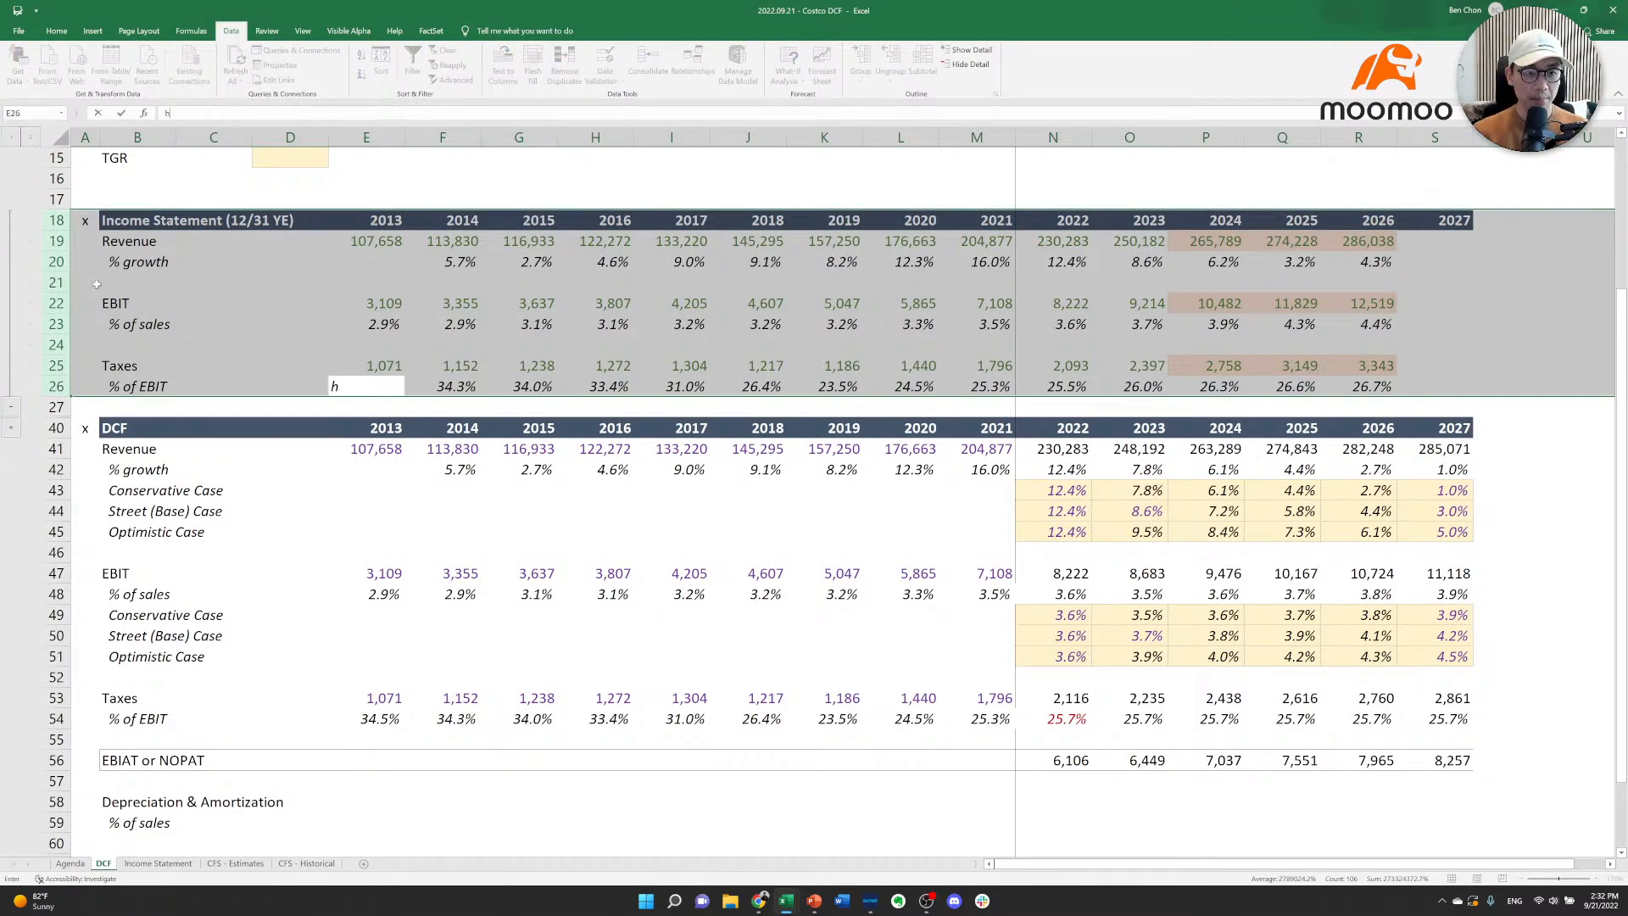
{"action": "key", "text": "Escape"}
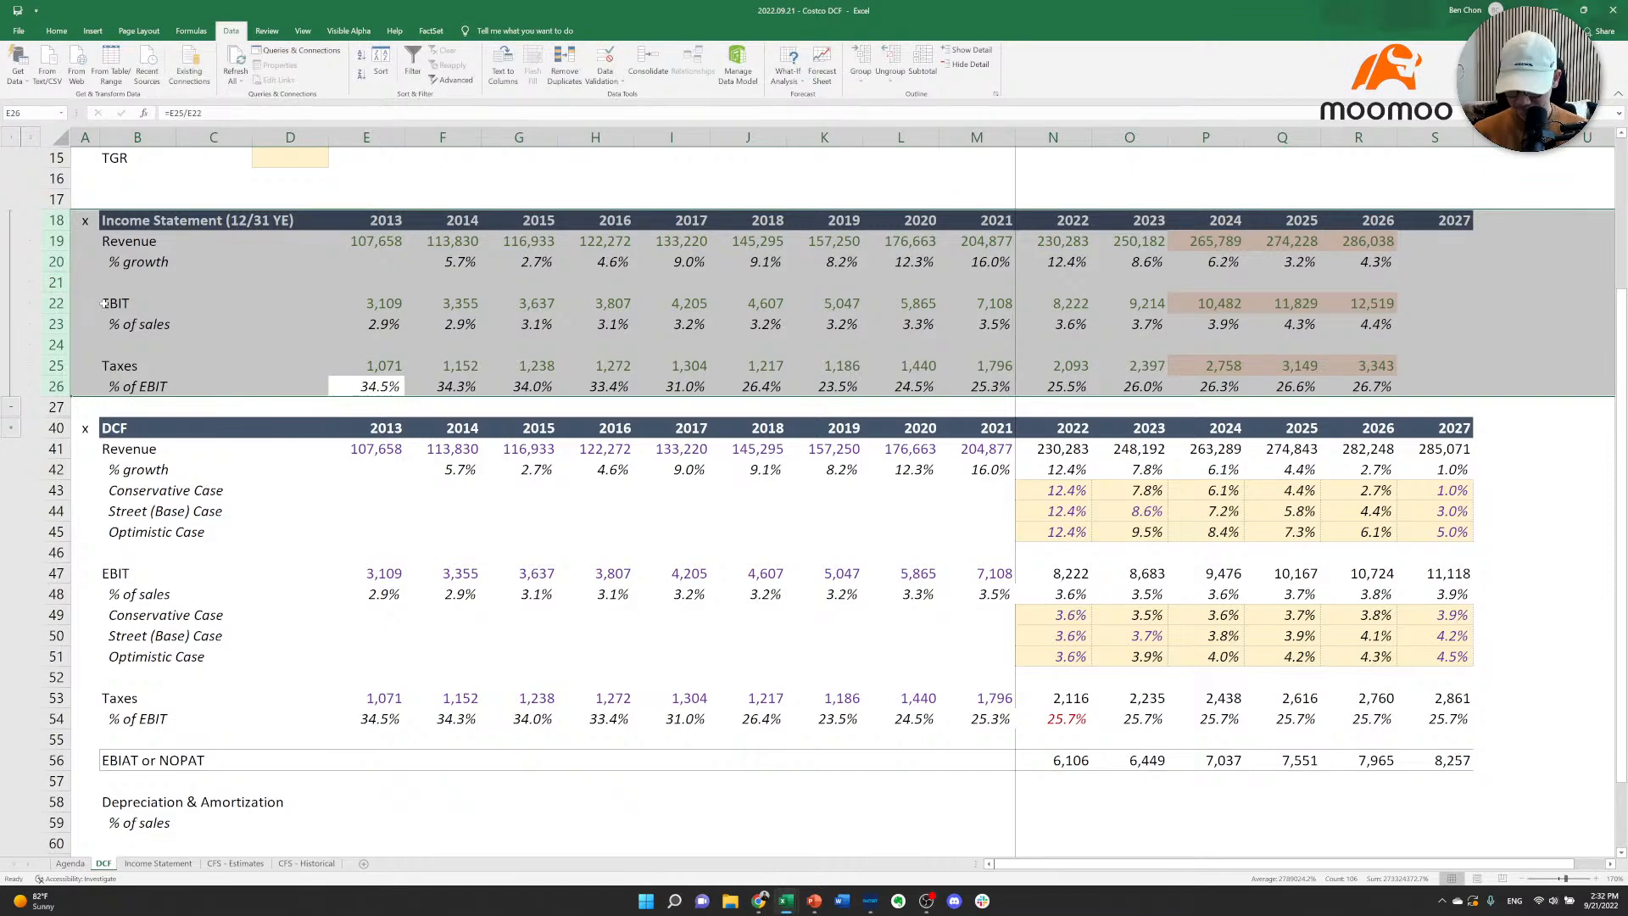
{"action": "key", "text": "alt+a"}
{"action": "key", "text": "h"}
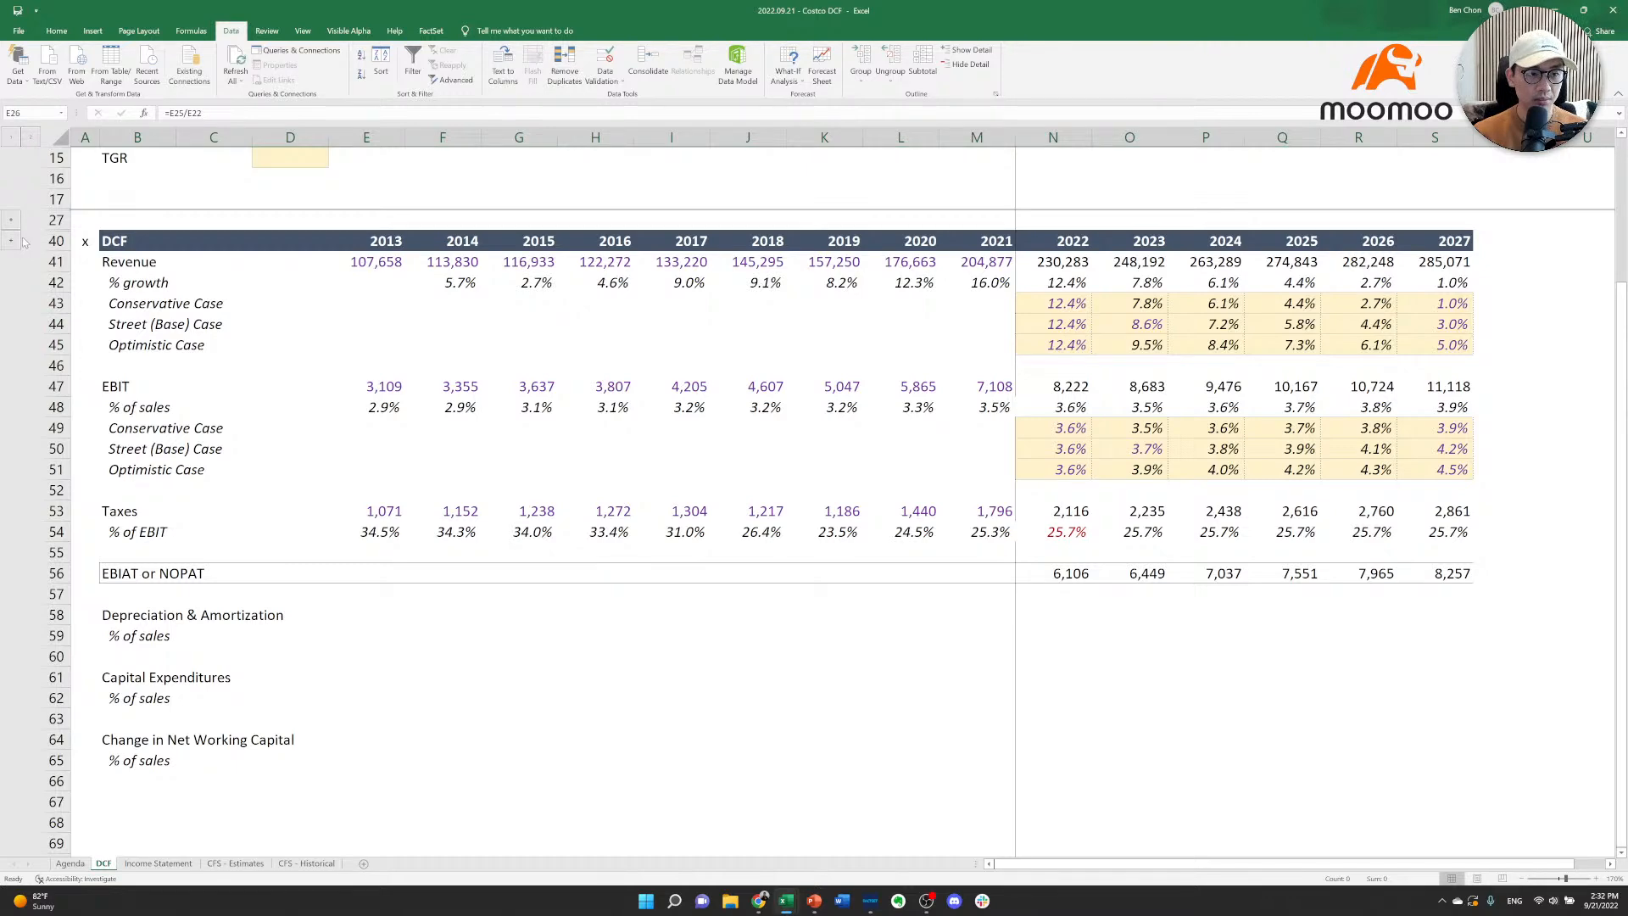
Expand the grouped Cash Flow Items rows 28 to 39 above the DCF section.
{"action": "key", "text": "alt+a"}
{"action": "key", "text": "j"}
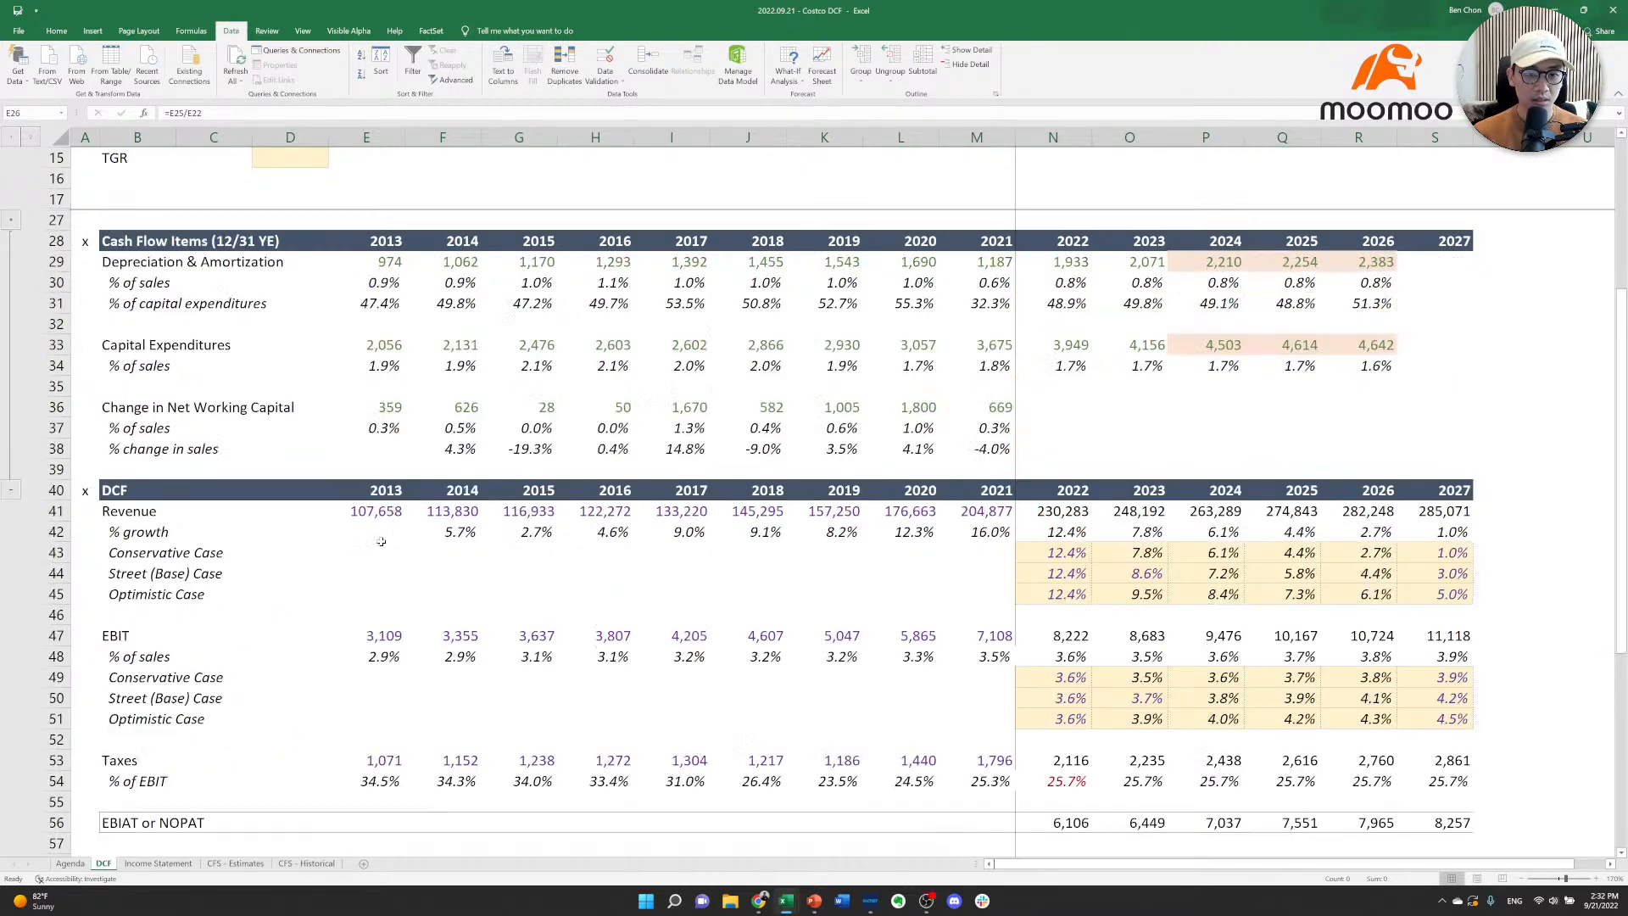
{"action": "left_click", "coordinate": [454, 463]}
{"action": "scroll", "coordinate": [466, 581], "scroll_direction": "down", "scroll_amount": 2}
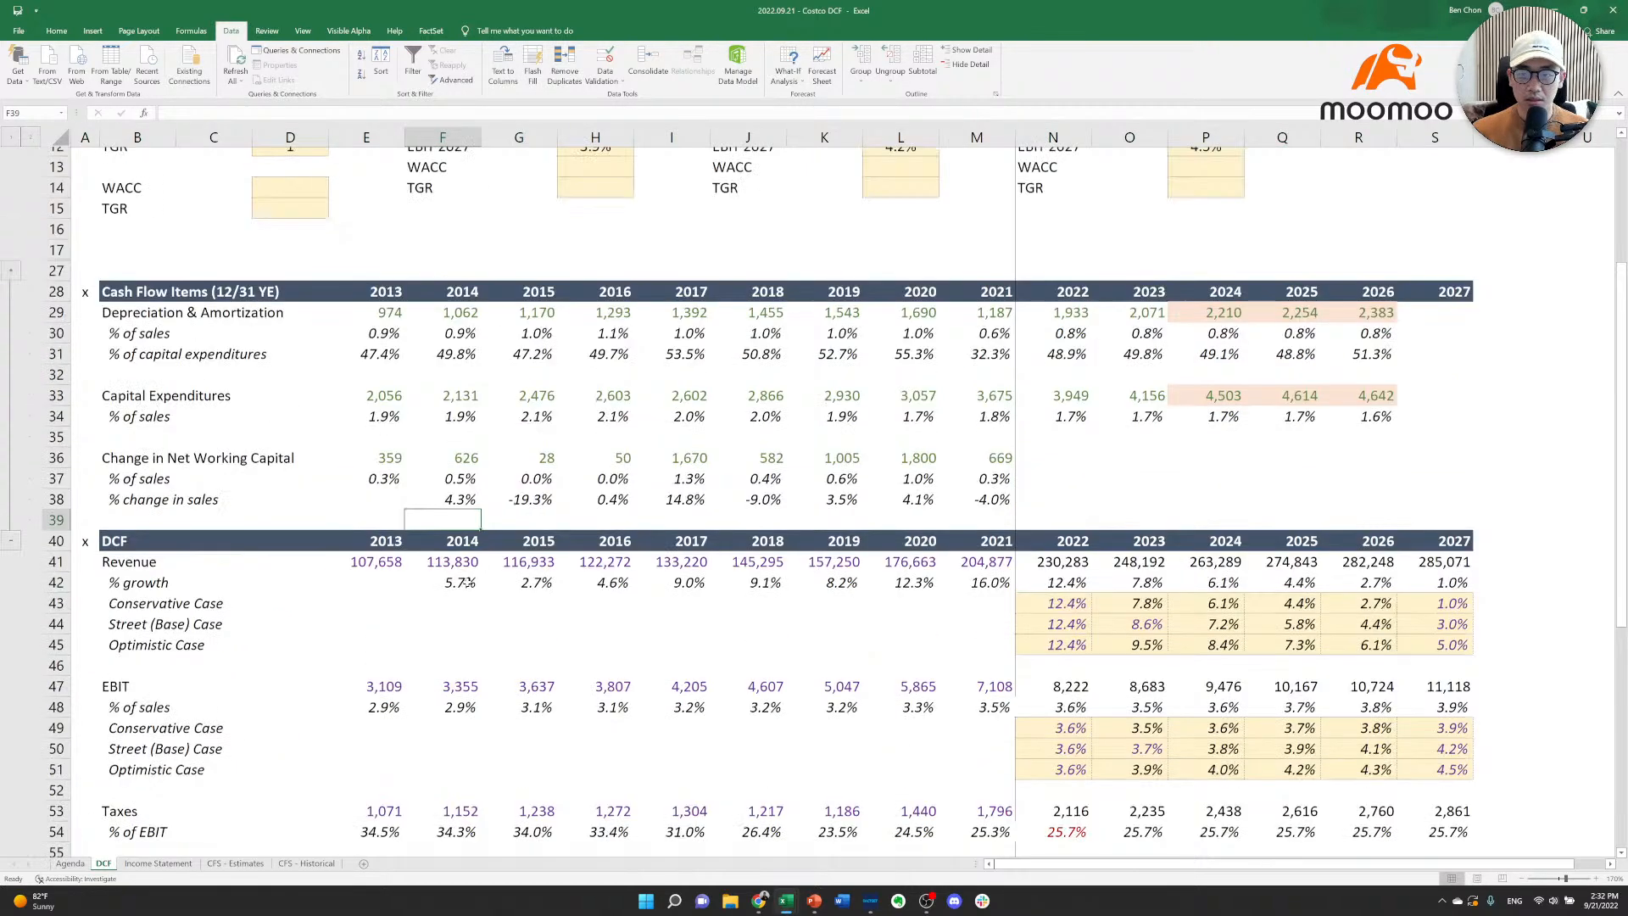
{"action": "scroll", "coordinate": [436, 626], "scroll_direction": "up", "scroll_amount": 1}
{"action": "scroll", "coordinate": [426, 646], "scroll_direction": "down", "scroll_amount": 2}
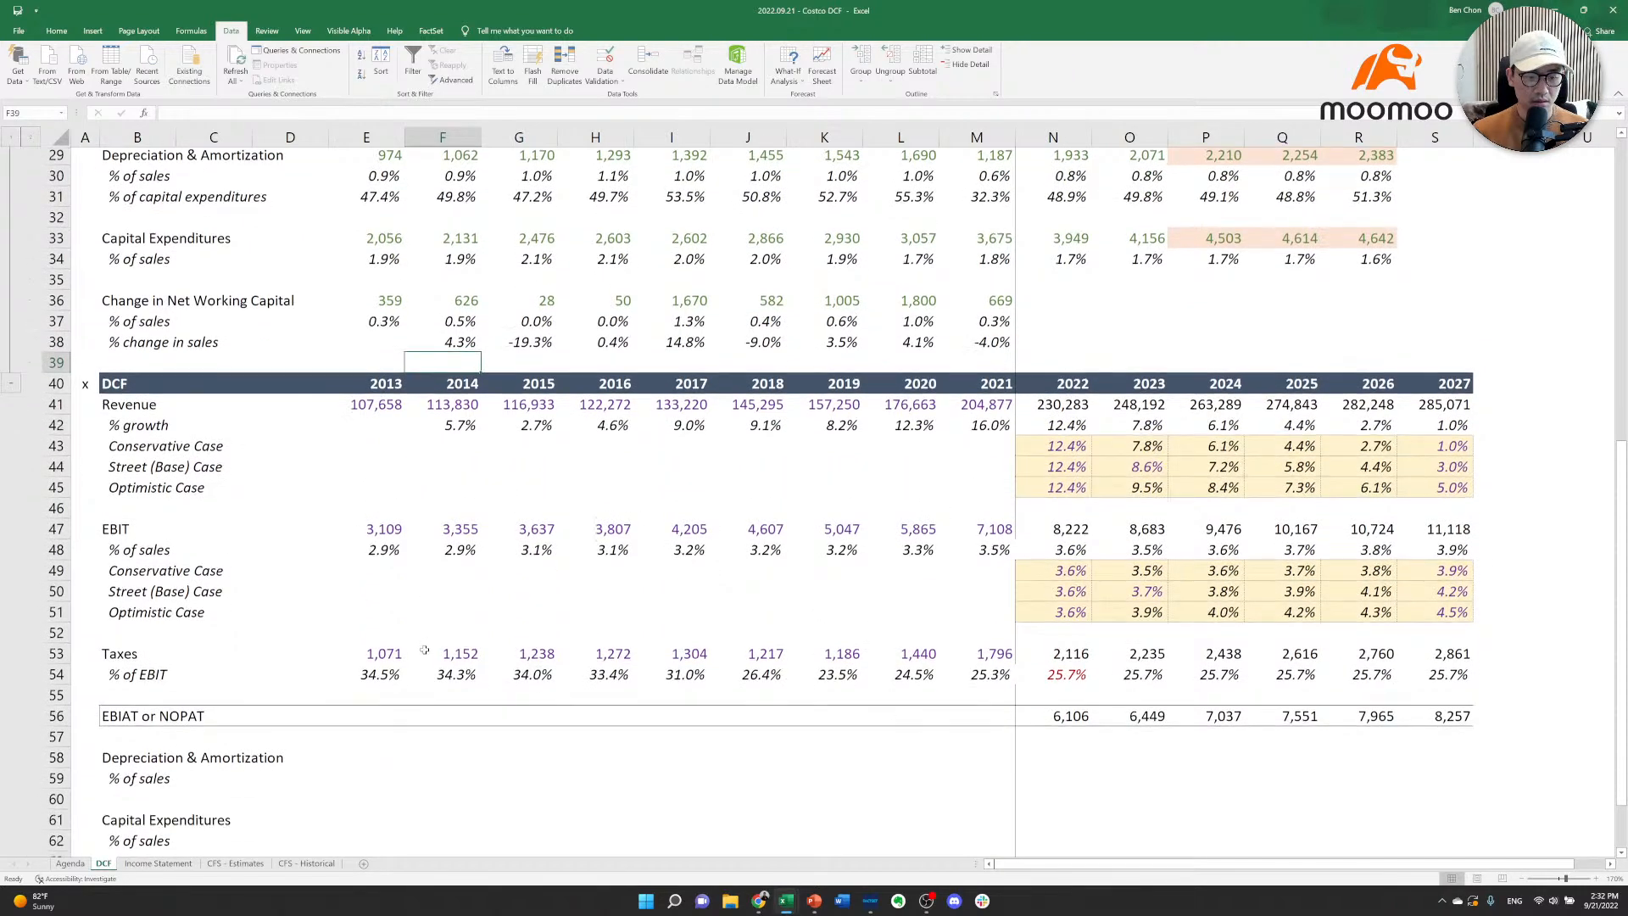
{"action": "scroll", "coordinate": [425, 650], "scroll_direction": "up", "scroll_amount": 1}
{"action": "scroll", "coordinate": [422, 651], "scroll_direction": "down", "scroll_amount": 2}
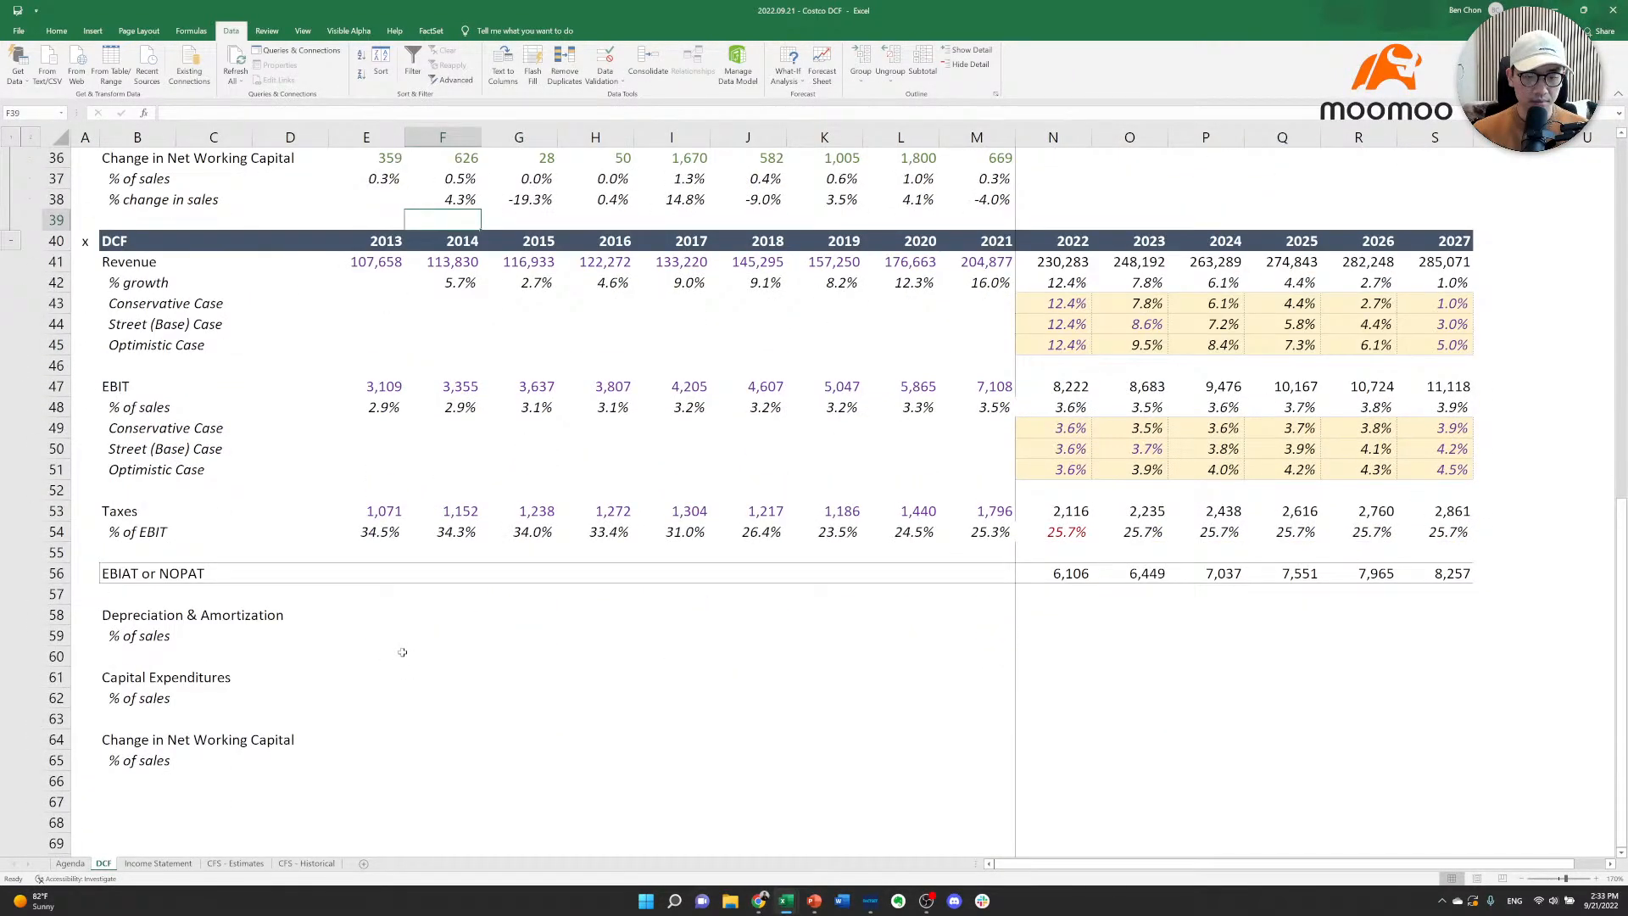
Link the 2013 Depreciation & Amortization cell E58 in the DCF section to E29.
{"action": "left_click", "coordinate": [389, 626]}
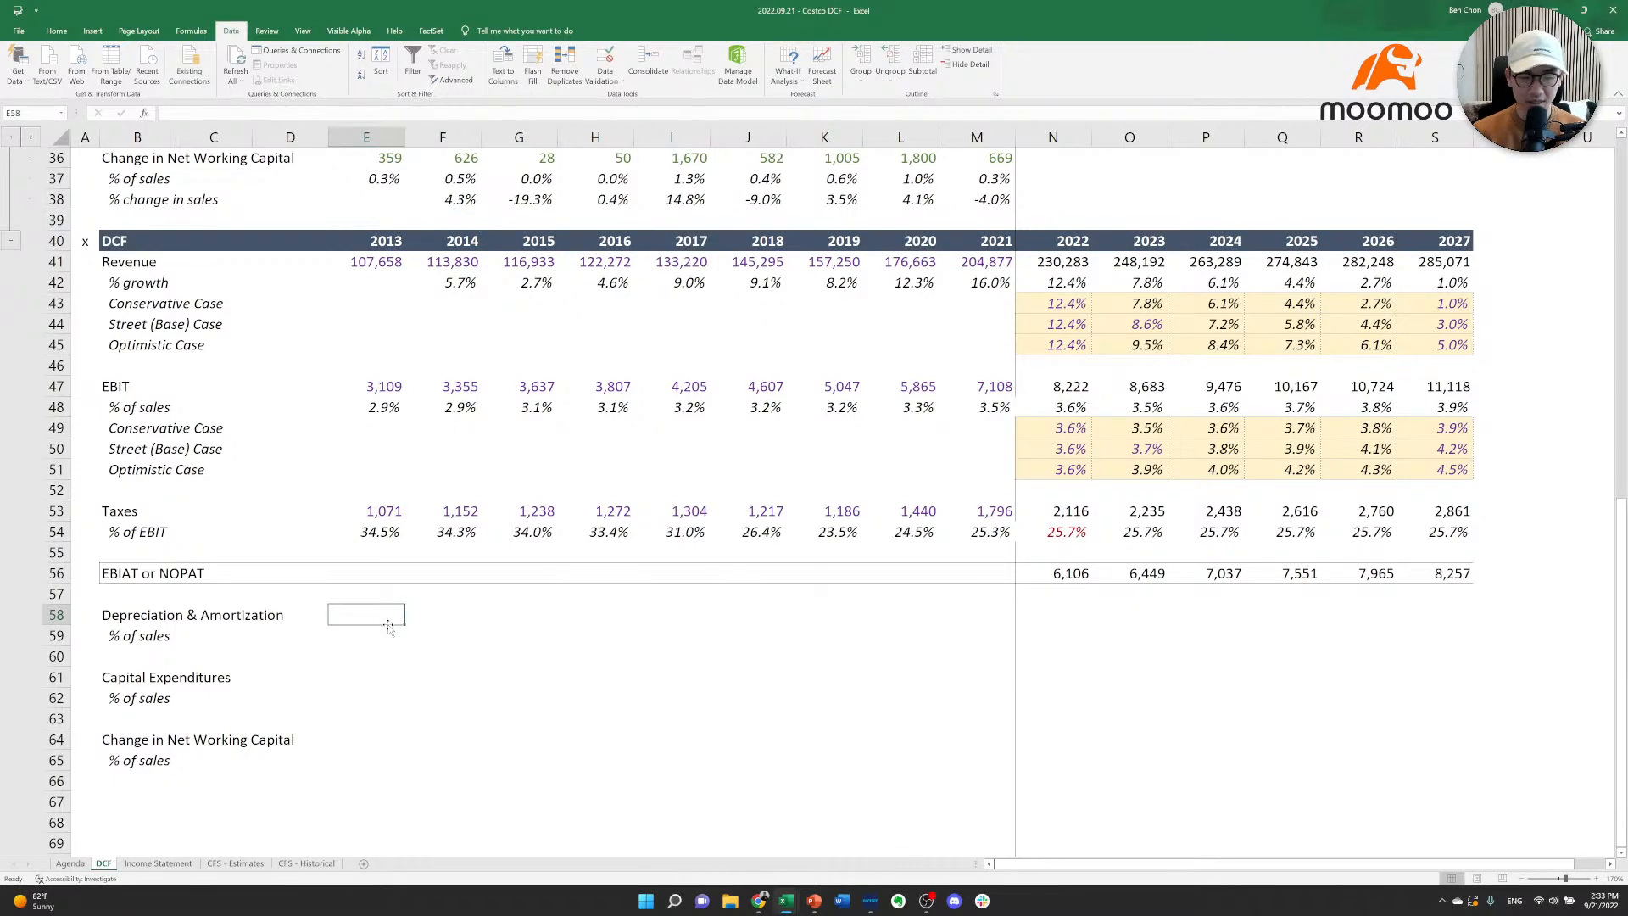
{"action": "type", "text": "="}
{"action": "key", "text": "Up"}
{"action": "key", "text": "Up"}
{"action": "key", "text": "Up"}
{"action": "key", "text": "Up"}
{"action": "key", "text": "Up"}
{"action": "key", "text": "Up"}
{"action": "key", "text": "Up"}
{"action": "key", "text": "Up"}
{"action": "key", "text": "Up"}
{"action": "key", "text": "Up"}
{"action": "key", "text": "Up"}
{"action": "key", "text": "Up"}
{"action": "key", "text": "Up"}
{"action": "key", "text": "Up"}
{"action": "key", "text": "Up"}
{"action": "key", "text": "Up"}
{"action": "key", "text": "Up"}
{"action": "key", "text": "Up"}
{"action": "key", "text": "Up"}
{"action": "key", "text": "Up"}
{"action": "key", "text": "Up"}
{"action": "key", "text": "Up"}
{"action": "key", "text": "Up"}
{"action": "key", "text": "Up"}
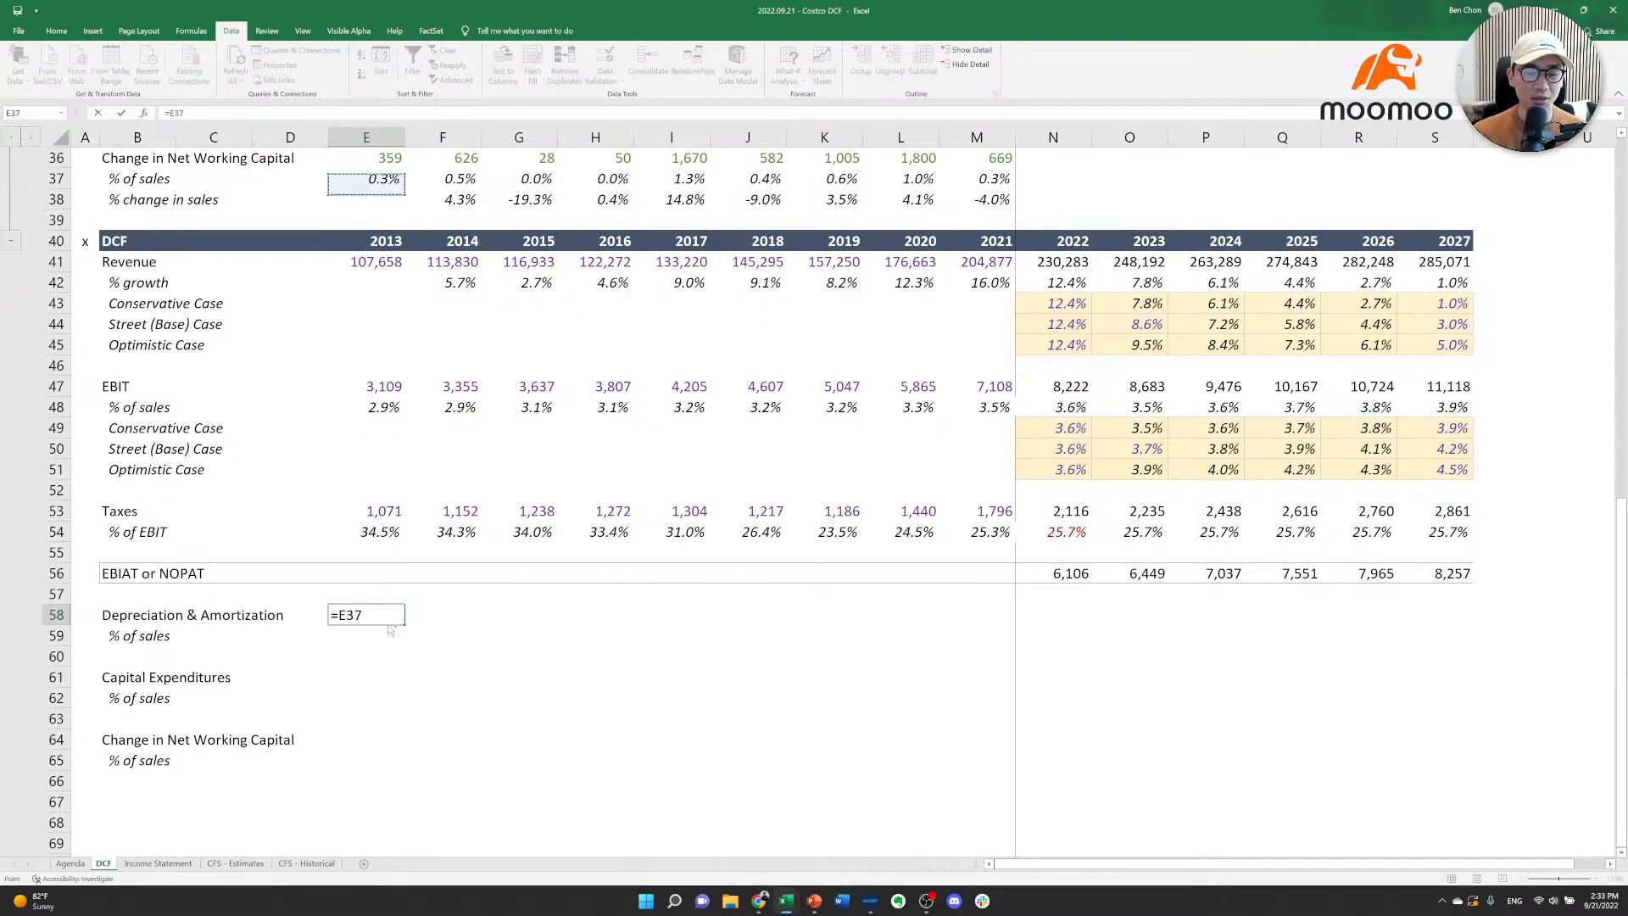
{"action": "key", "text": "Up"}
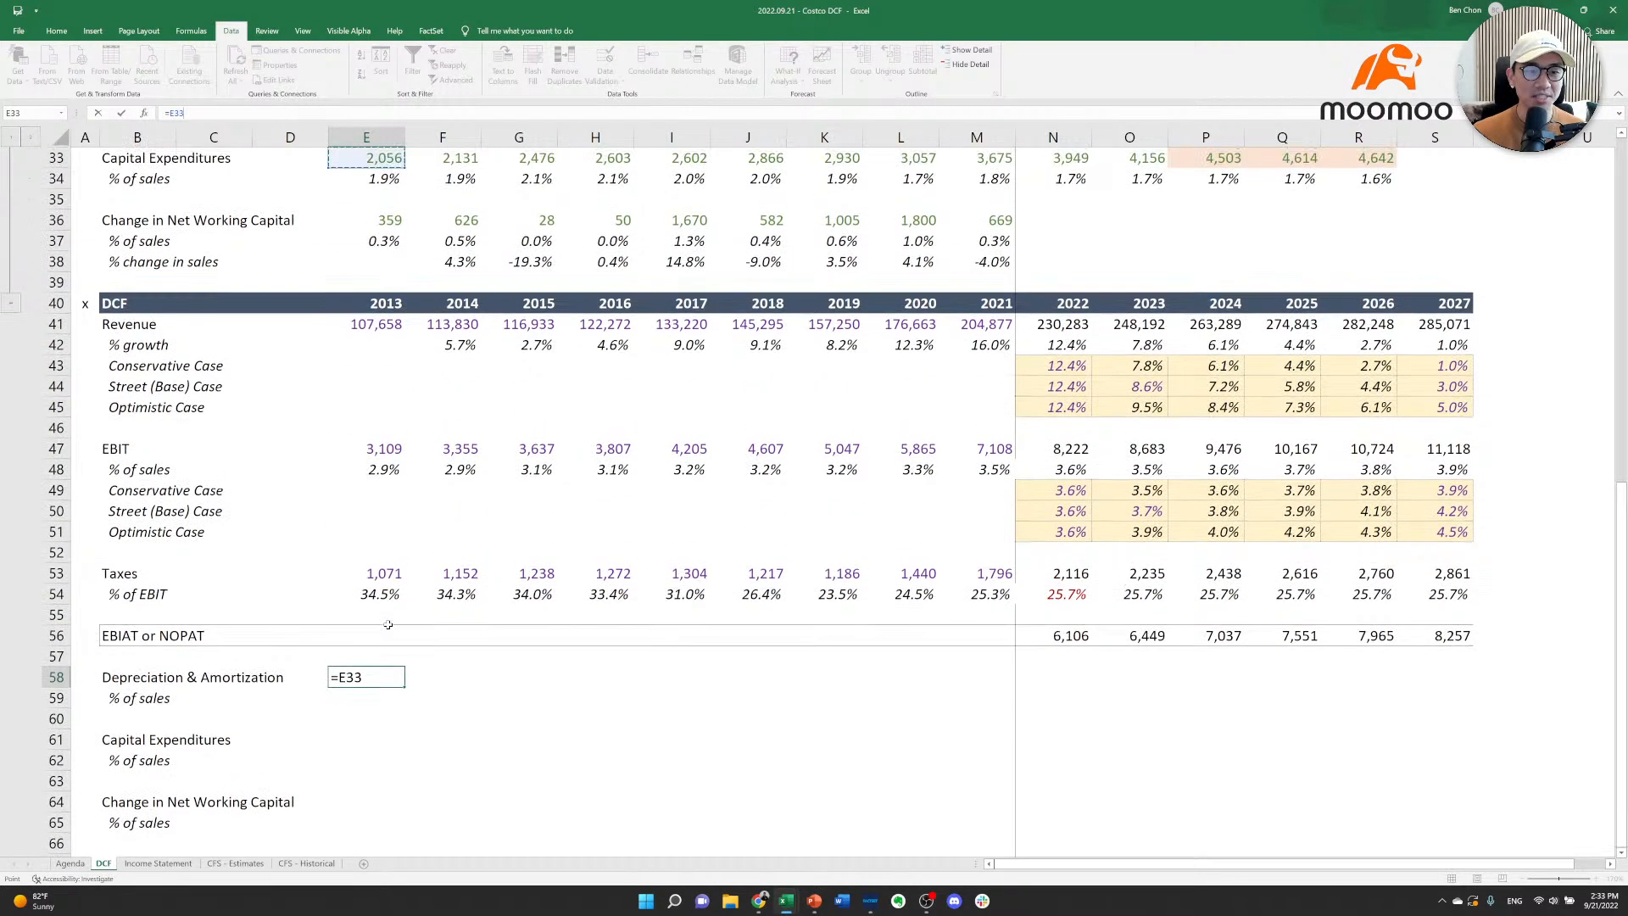
{"action": "key", "text": "Up"}
{"action": "key", "text": "Up"}
{"action": "key", "text": "Up"}
{"action": "key", "text": "Up"}
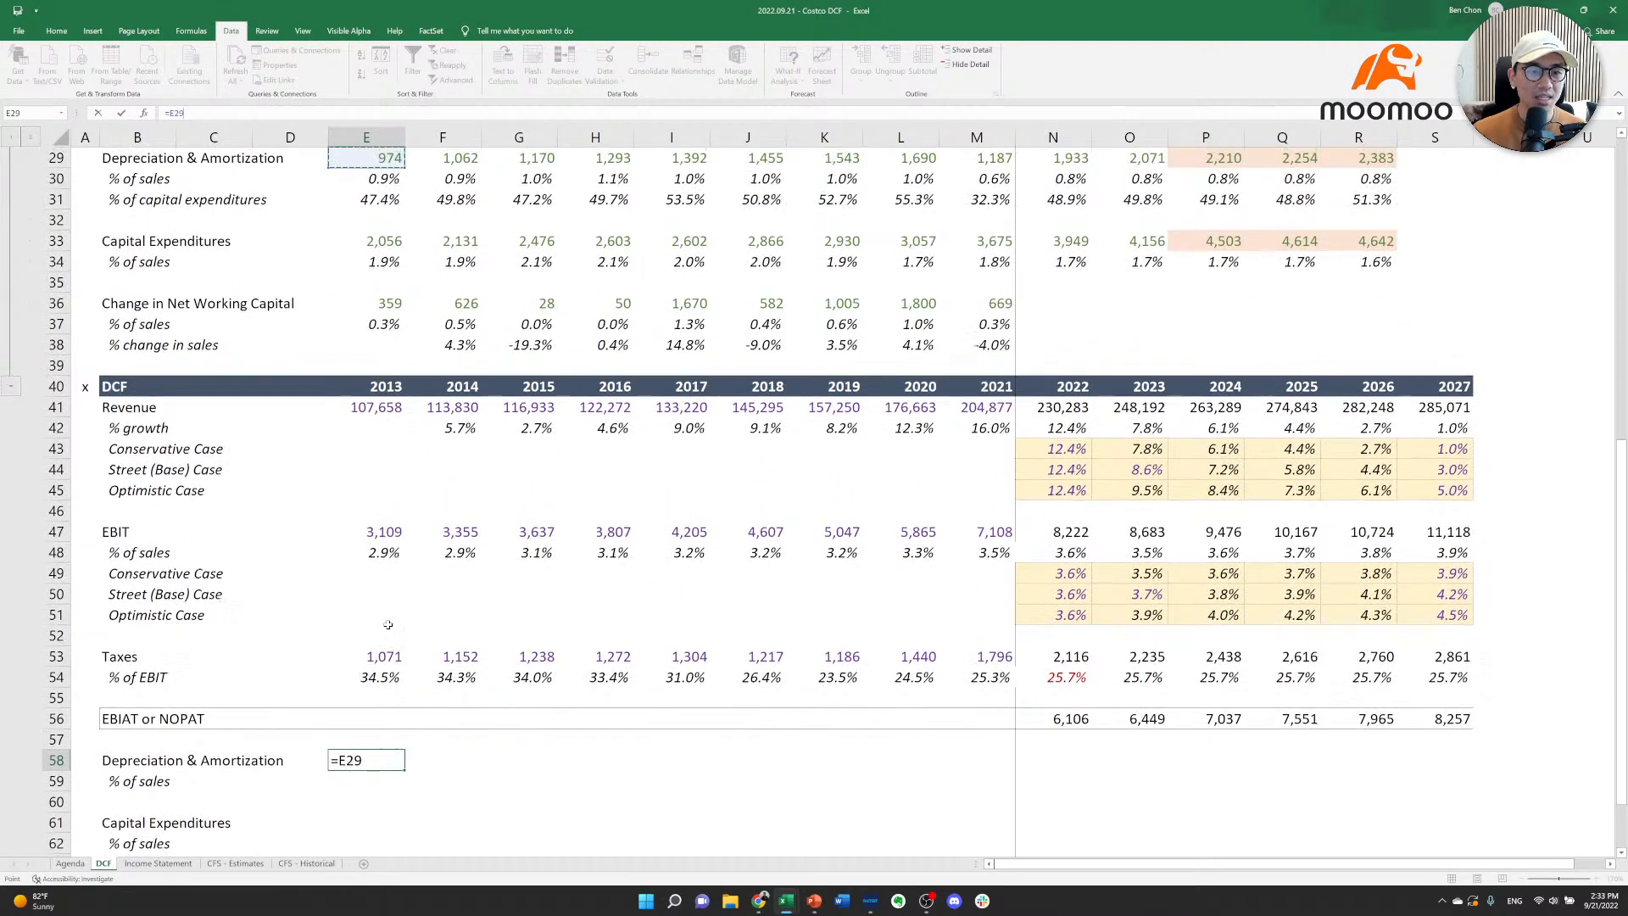
{"action": "key", "text": "ctrl+Return"}
Copy the 2013 Depreciation & Amortization formula in row 58 across through 2021.
{"action": "key", "text": "ctrl+c"}
{"action": "key", "text": "shift+Right"}
{"action": "key", "text": "shift+Right"}
{"action": "key", "text": "shift+Right"}
{"action": "key", "text": "shift+Right"}
{"action": "key", "text": "shift+Right"}
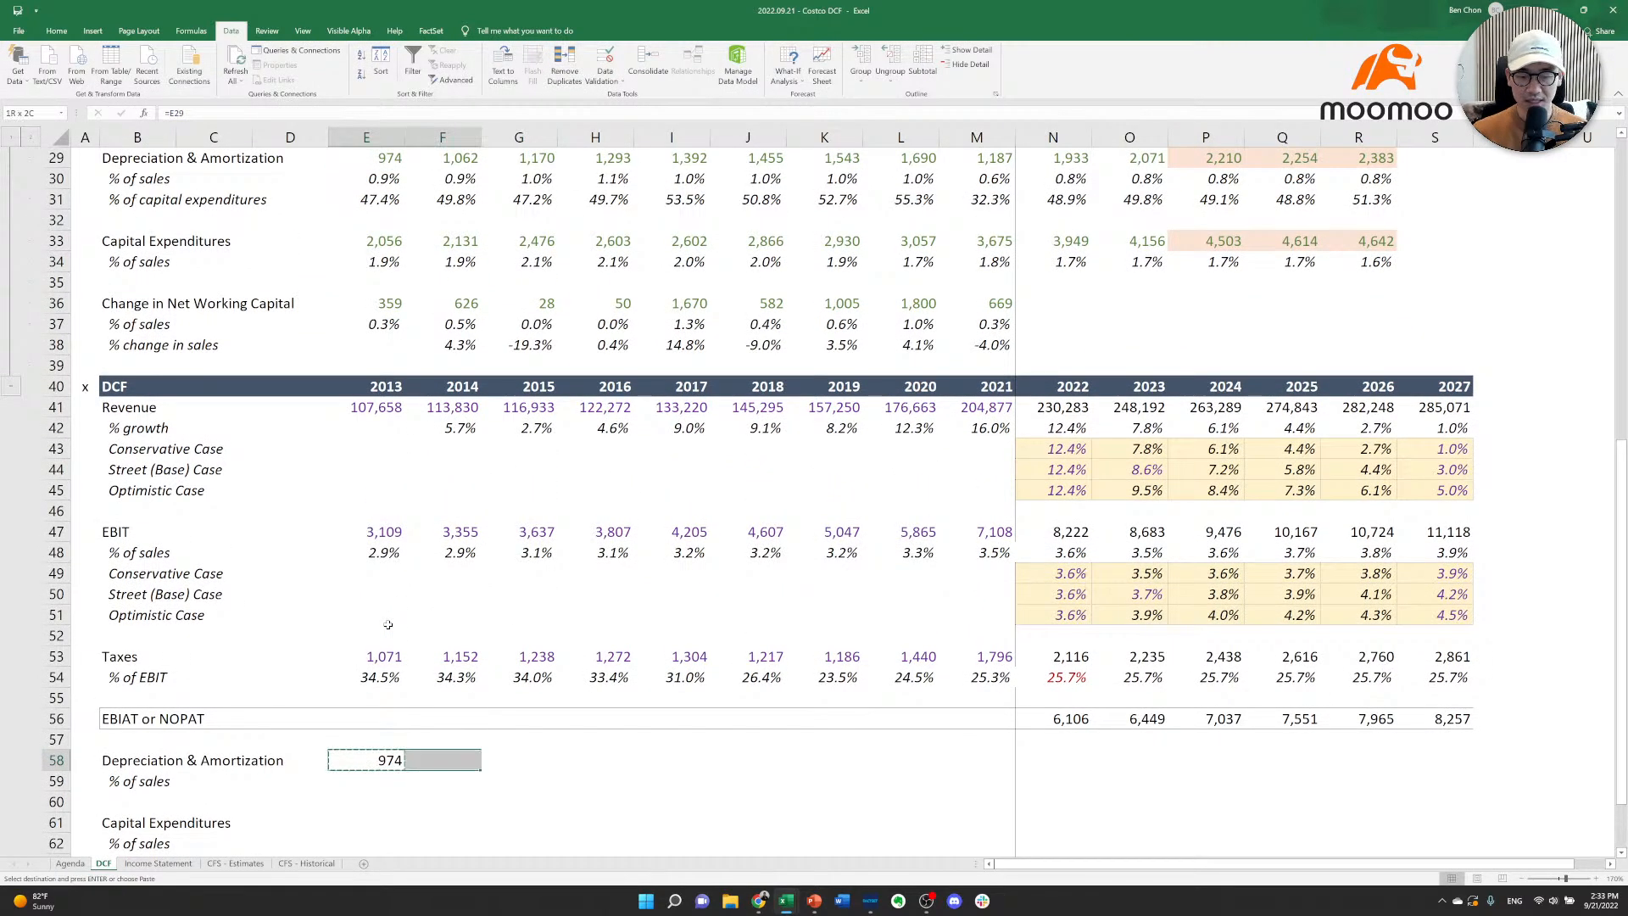
{"action": "key", "text": "shift+Right"}
{"action": "key", "text": "shift+Right"}
{"action": "key", "text": "shift+Right"}
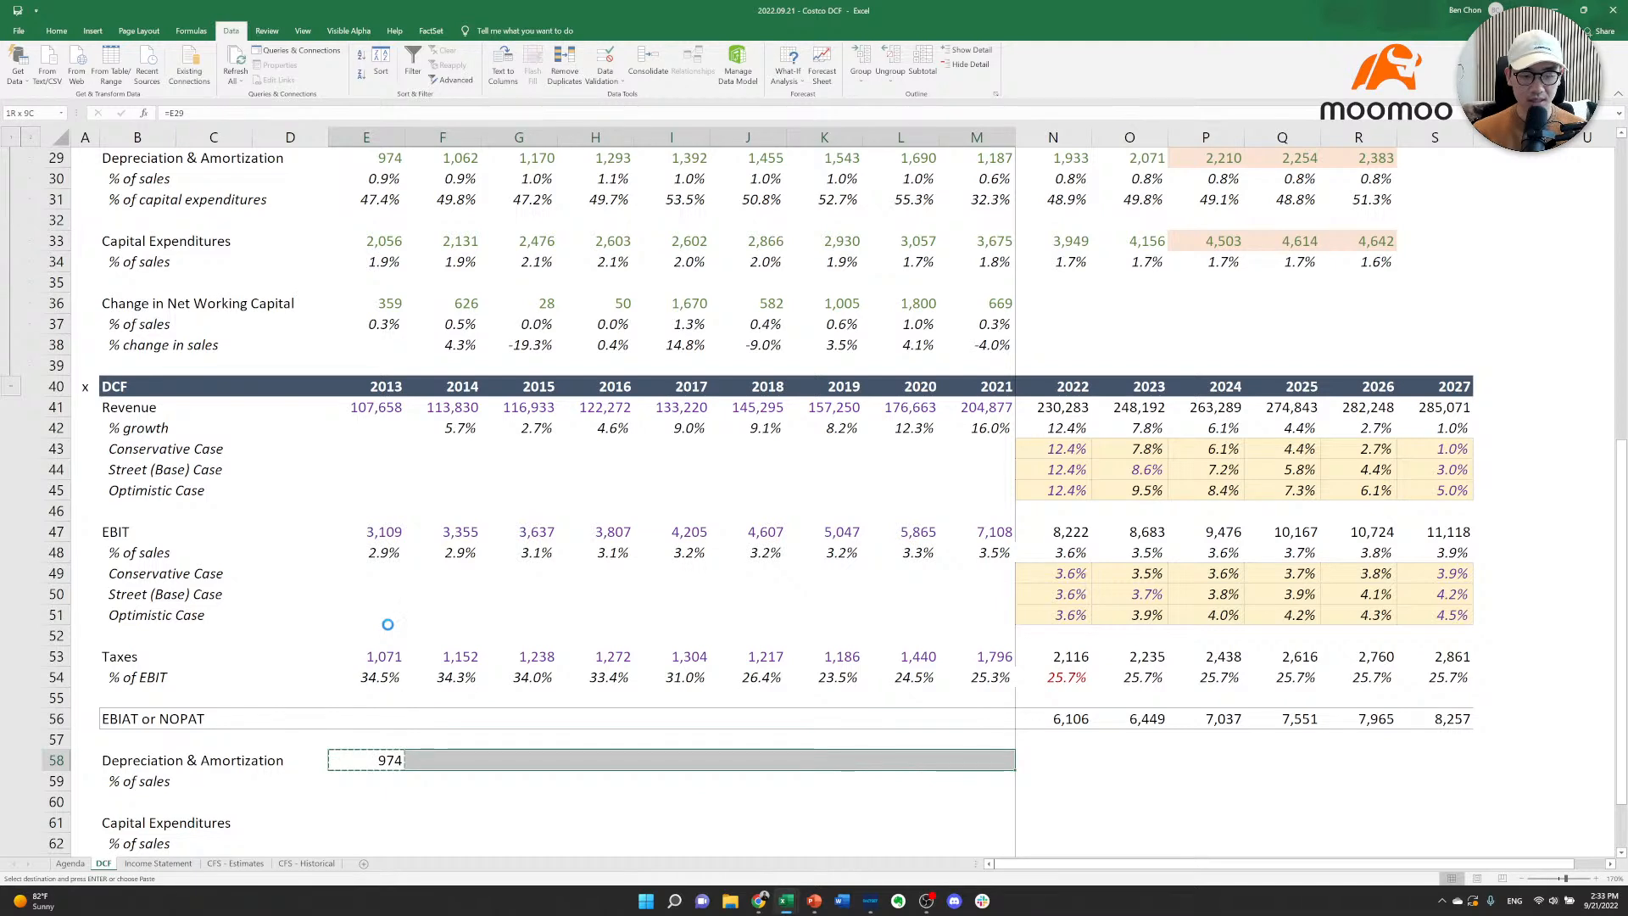
{"action": "key", "text": "Return"}
Calculate the 2013 Depreciation & Amortization % of sales in E59 with the formula =E58/E41.
{"action": "type", "text": "="}
{"action": "key", "text": "Up"}
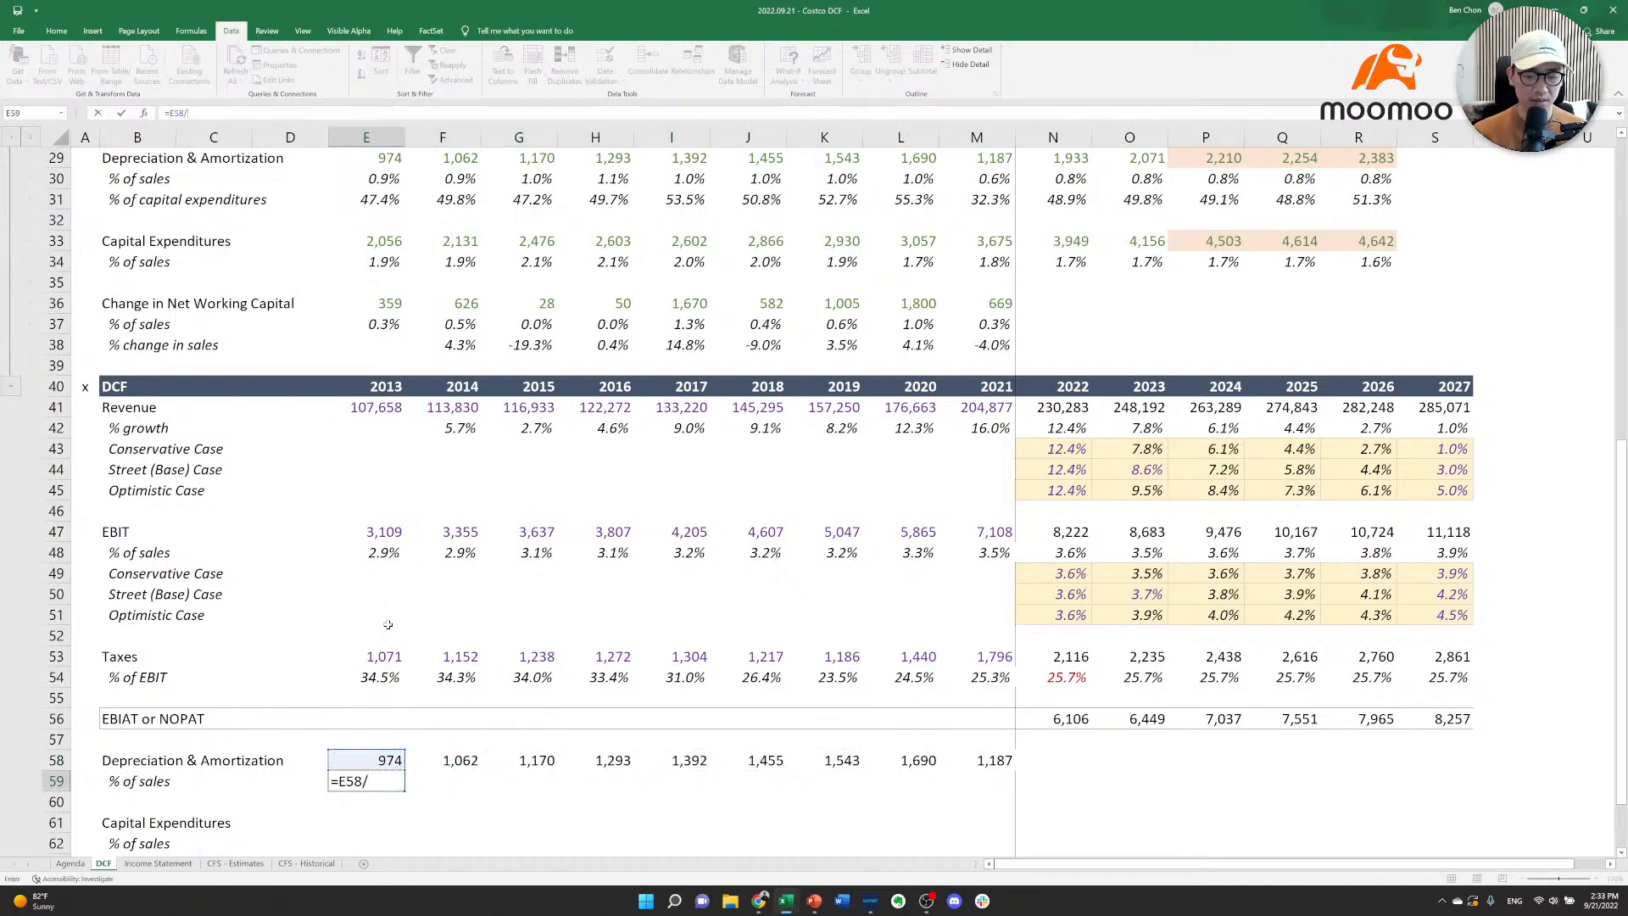
{"action": "type", "text": "/"}
{"action": "key", "text": "Up"}
{"action": "key", "text": "Up"}
{"action": "key", "text": "Up"}
{"action": "key", "text": "Up"}
{"action": "key", "text": "Up"}
{"action": "key", "text": "Up"}
{"action": "key", "text": "Up"}
{"action": "key", "text": "Up"}
{"action": "key", "text": "Up"}
{"action": "key", "text": "Up"}
{"action": "key", "text": "Up"}
{"action": "key", "text": "Up"}
{"action": "key", "text": "Up"}
{"action": "key", "text": "Up"}
{"action": "key", "text": "Up"}
{"action": "key", "text": "Up"}
{"action": "key", "text": "Up"}
{"action": "key", "text": "Up"}
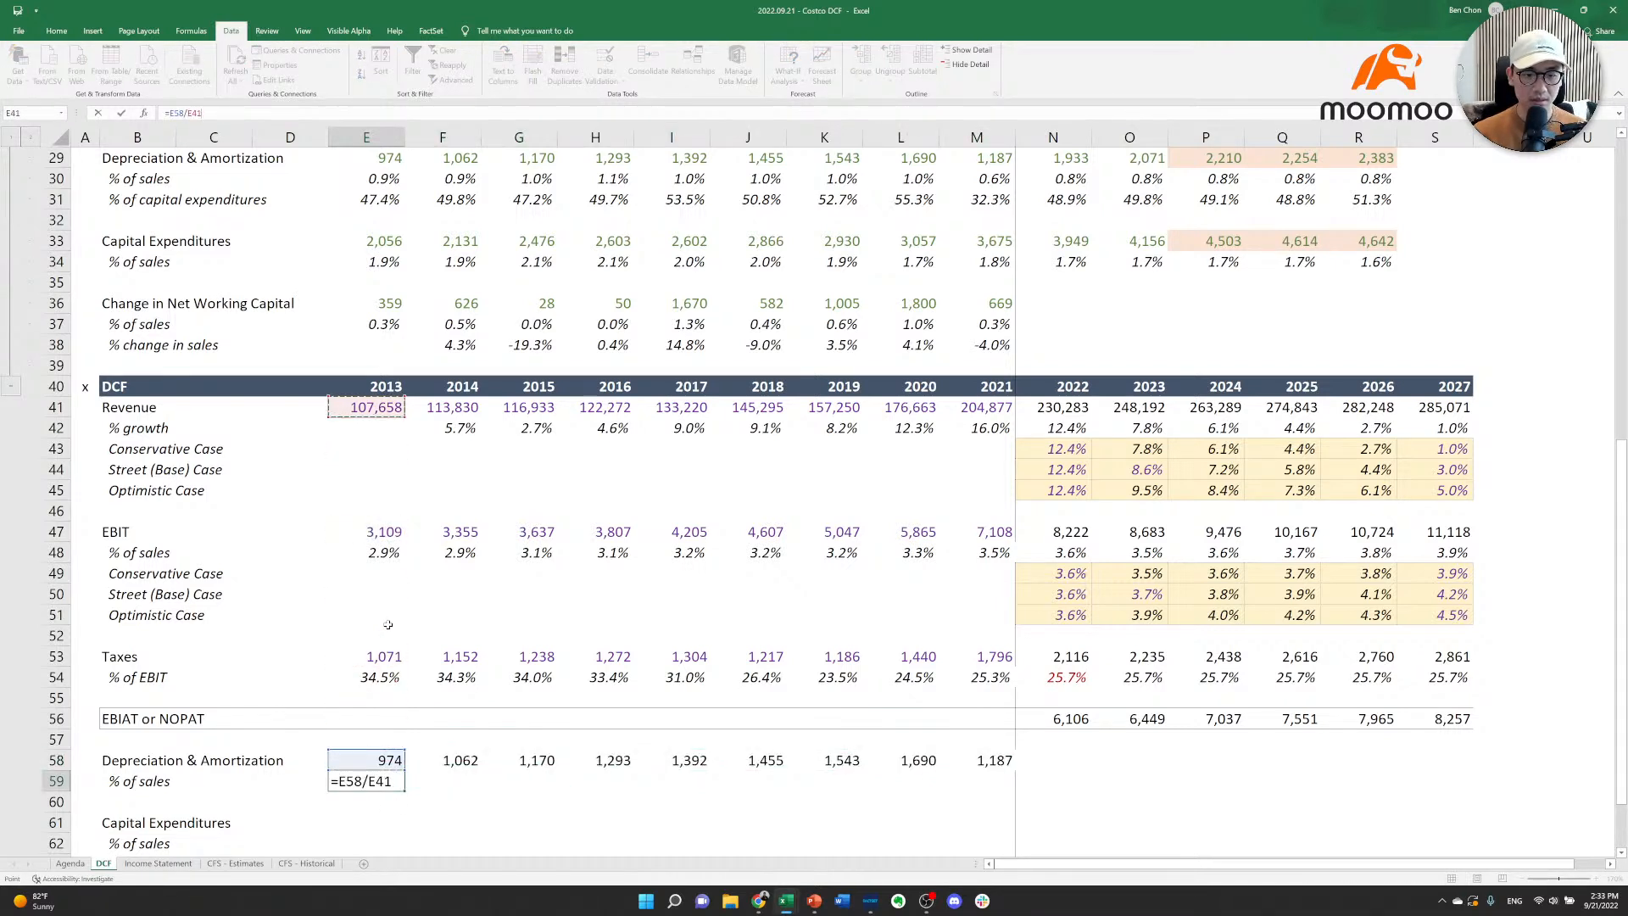
{"action": "key", "text": "ctrl+Return"}
Paste only the formatting of the Taxes and % of EBIT rows (E53:S54) onto the Depreciation & Amortization rows 58 and 59.
{"action": "key", "text": "Up"}
{"action": "key", "text": "Up"}
{"action": "key", "text": "Up"}
{"action": "key", "text": "Up"}
{"action": "key", "text": "Up"}
{"action": "key", "text": "Up"}
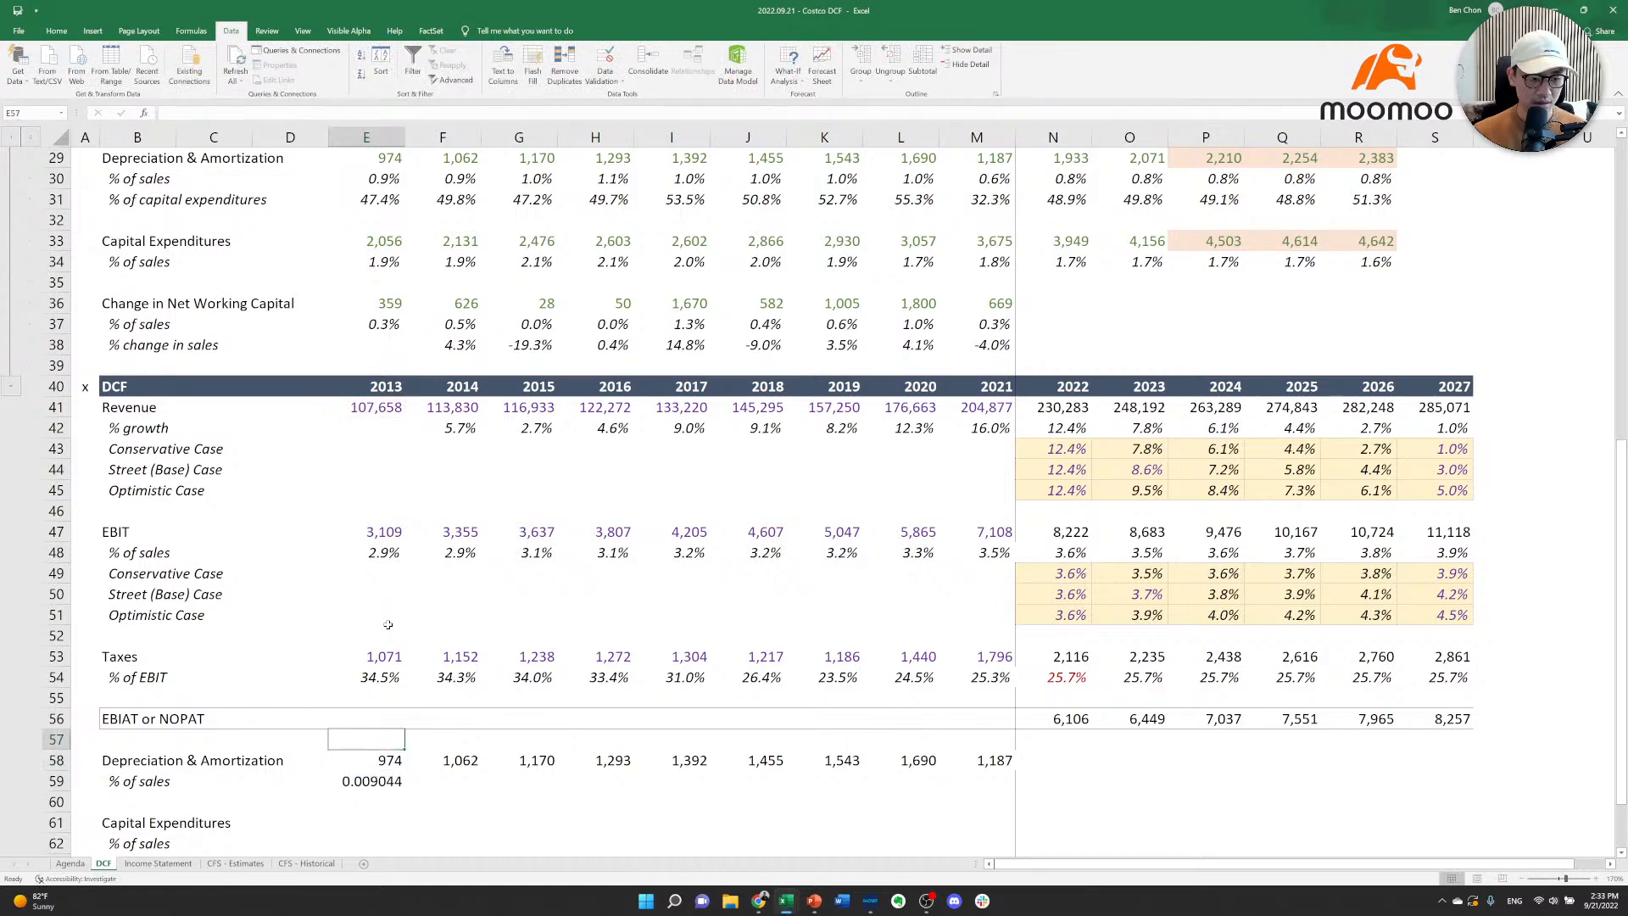
{"action": "key", "text": "Up"}
{"action": "key", "text": "Down"}
{"action": "key", "text": "shift+Right"}
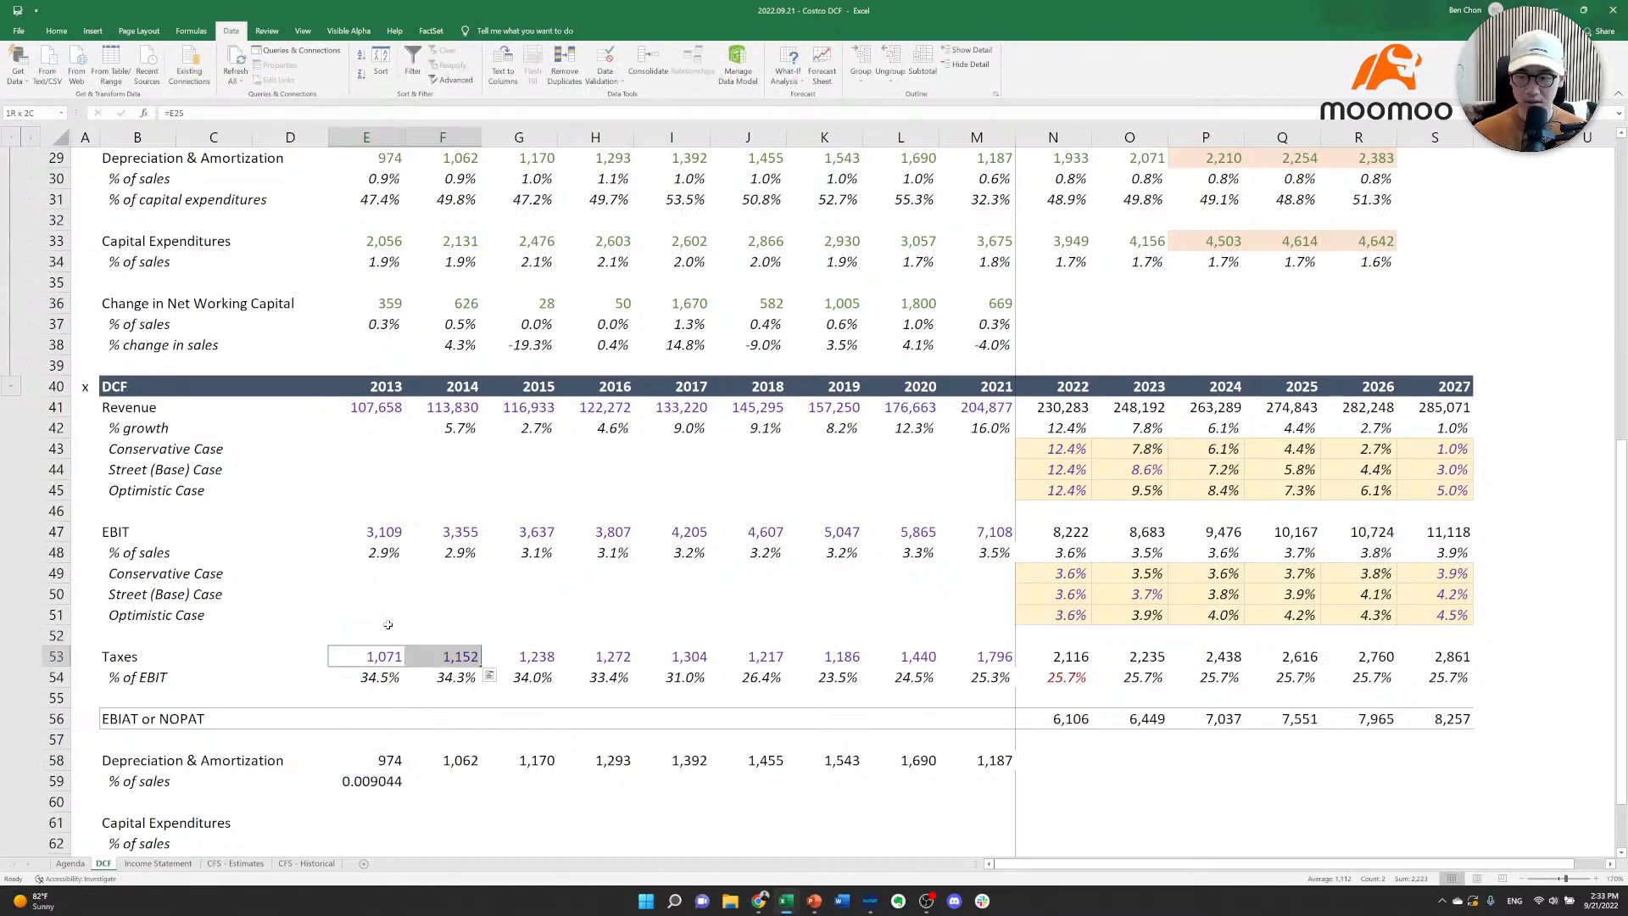
{"action": "key", "text": "ctrl+shift+Right"}
{"action": "key", "text": "shift+Down"}
{"action": "key", "text": "ctrl+c"}
{"action": "key", "text": "Down"}
{"action": "key", "text": "Down"}
{"action": "key", "text": "Down"}
{"action": "key", "text": "Down"}
{"action": "key", "text": "Down"}
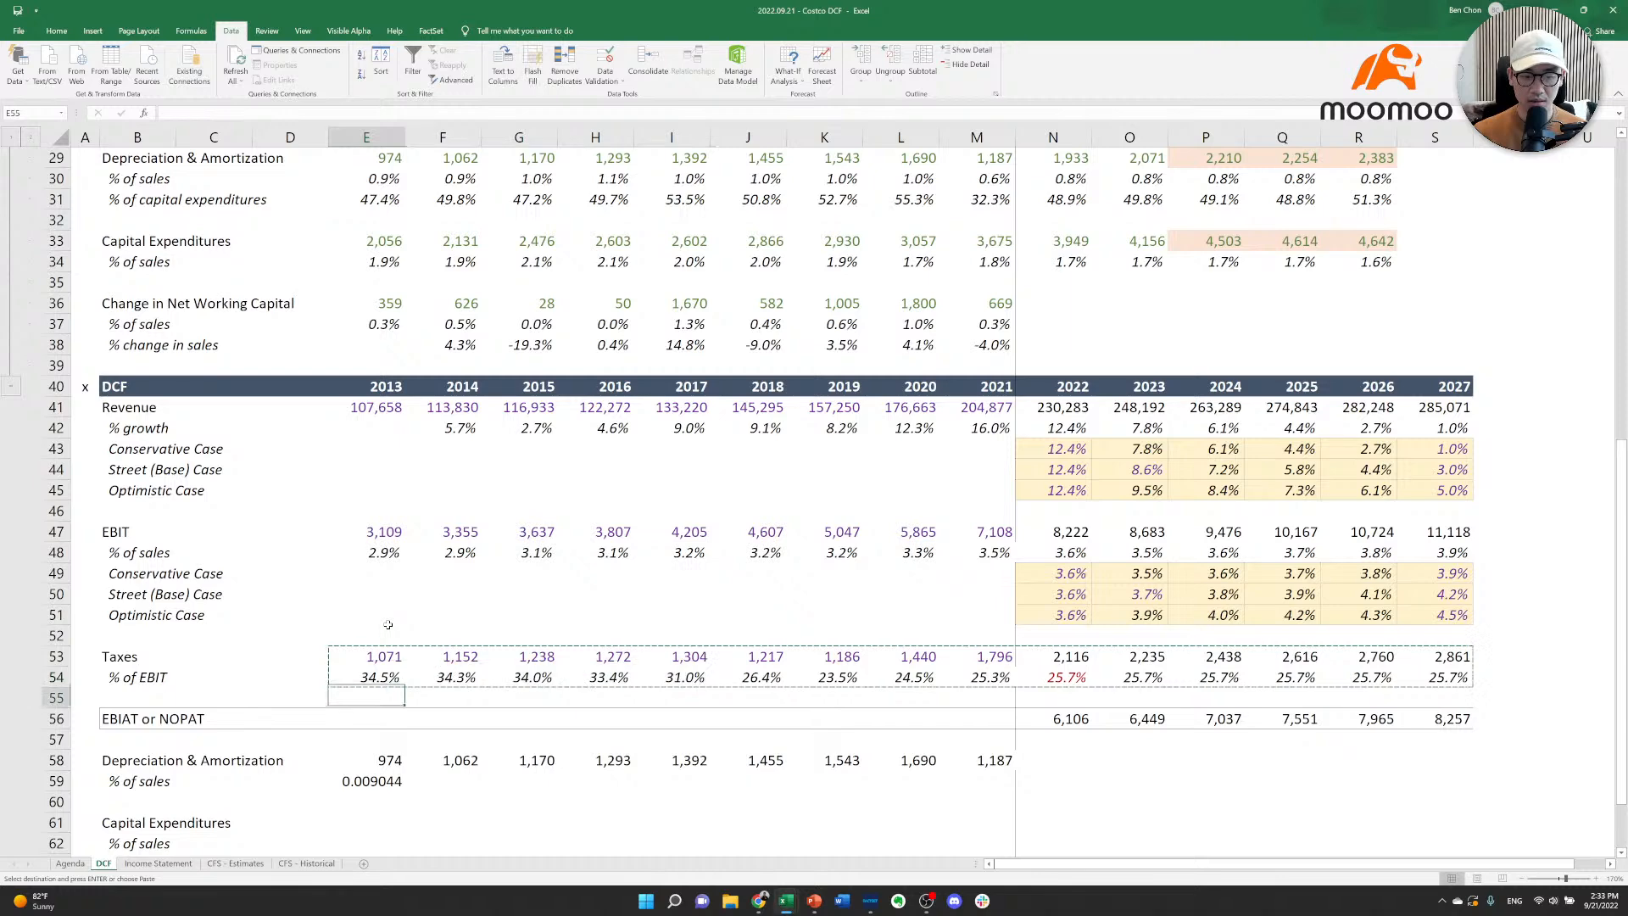
{"action": "key", "text": "s"}
{"action": "key", "text": "t"}
{"action": "key", "text": "Return"}
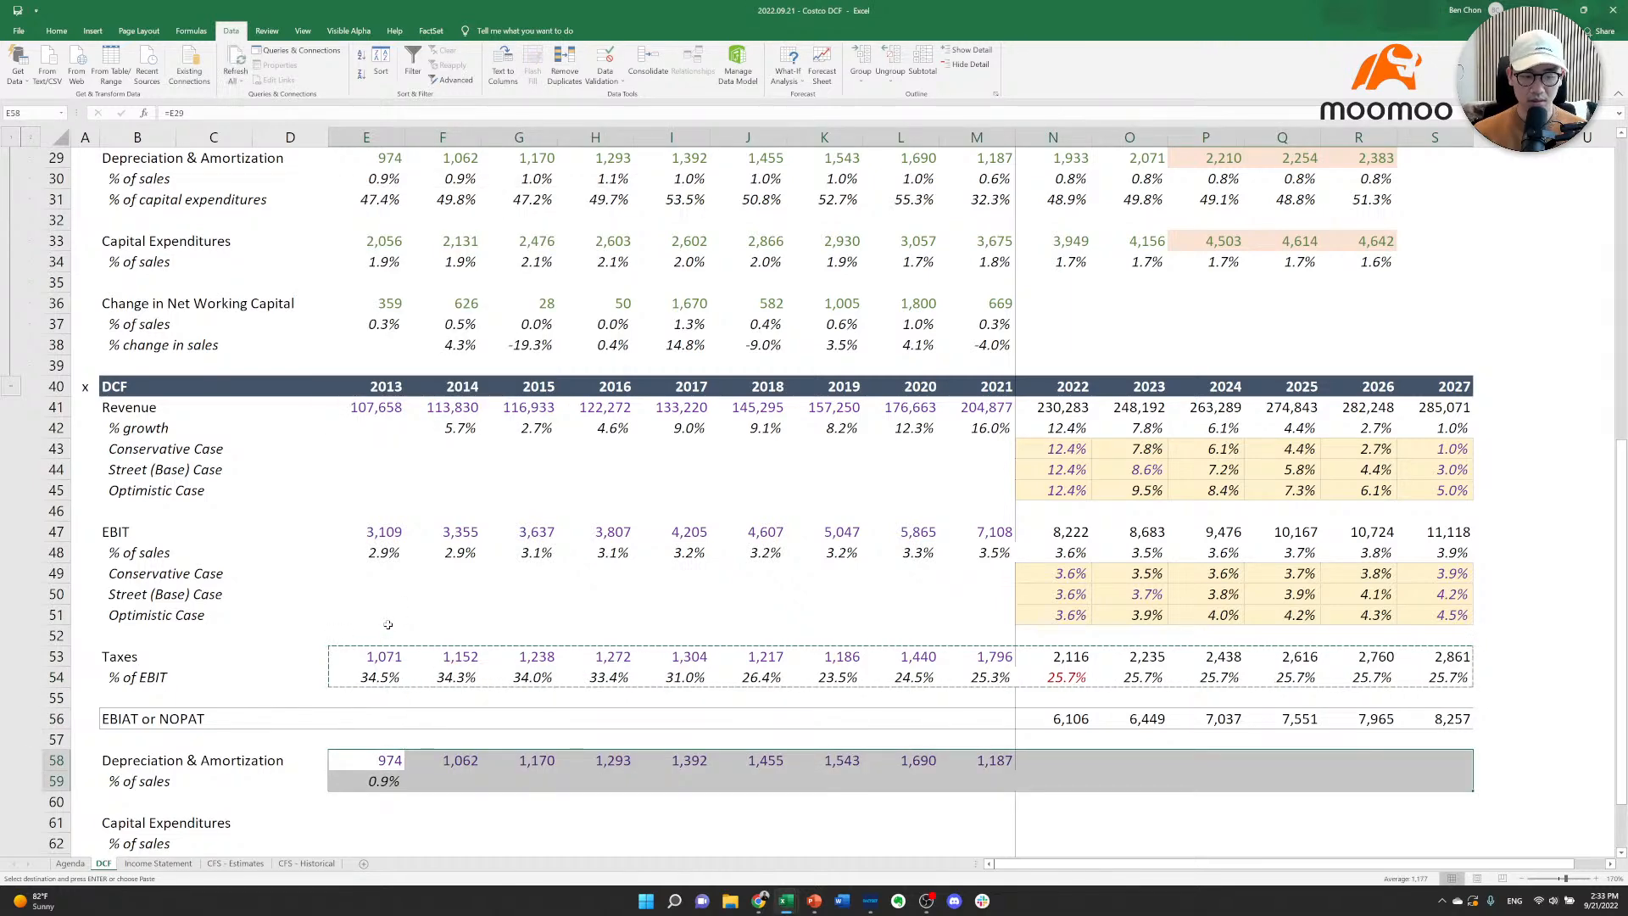
{"action": "key", "text": "Escape"}
Copy the 2013 Depreciation & Amortization % of sales formula in row 59 across through 2021.
{"action": "key", "text": "Down"}
{"action": "key", "text": "Right"}
{"action": "key", "text": "Left"}
{"action": "key", "text": "ctrl+c"}
{"action": "key", "text": "shift+Right"}
{"action": "key", "text": "shift+Right"}
{"action": "key", "text": "shift+Right"}
{"action": "key", "text": "shift+Right"}
{"action": "key", "text": "shift+Right"}
{"action": "key", "text": "shift+Right"}
{"action": "key", "text": "shift+Right"}
{"action": "key", "text": "shift+Right"}
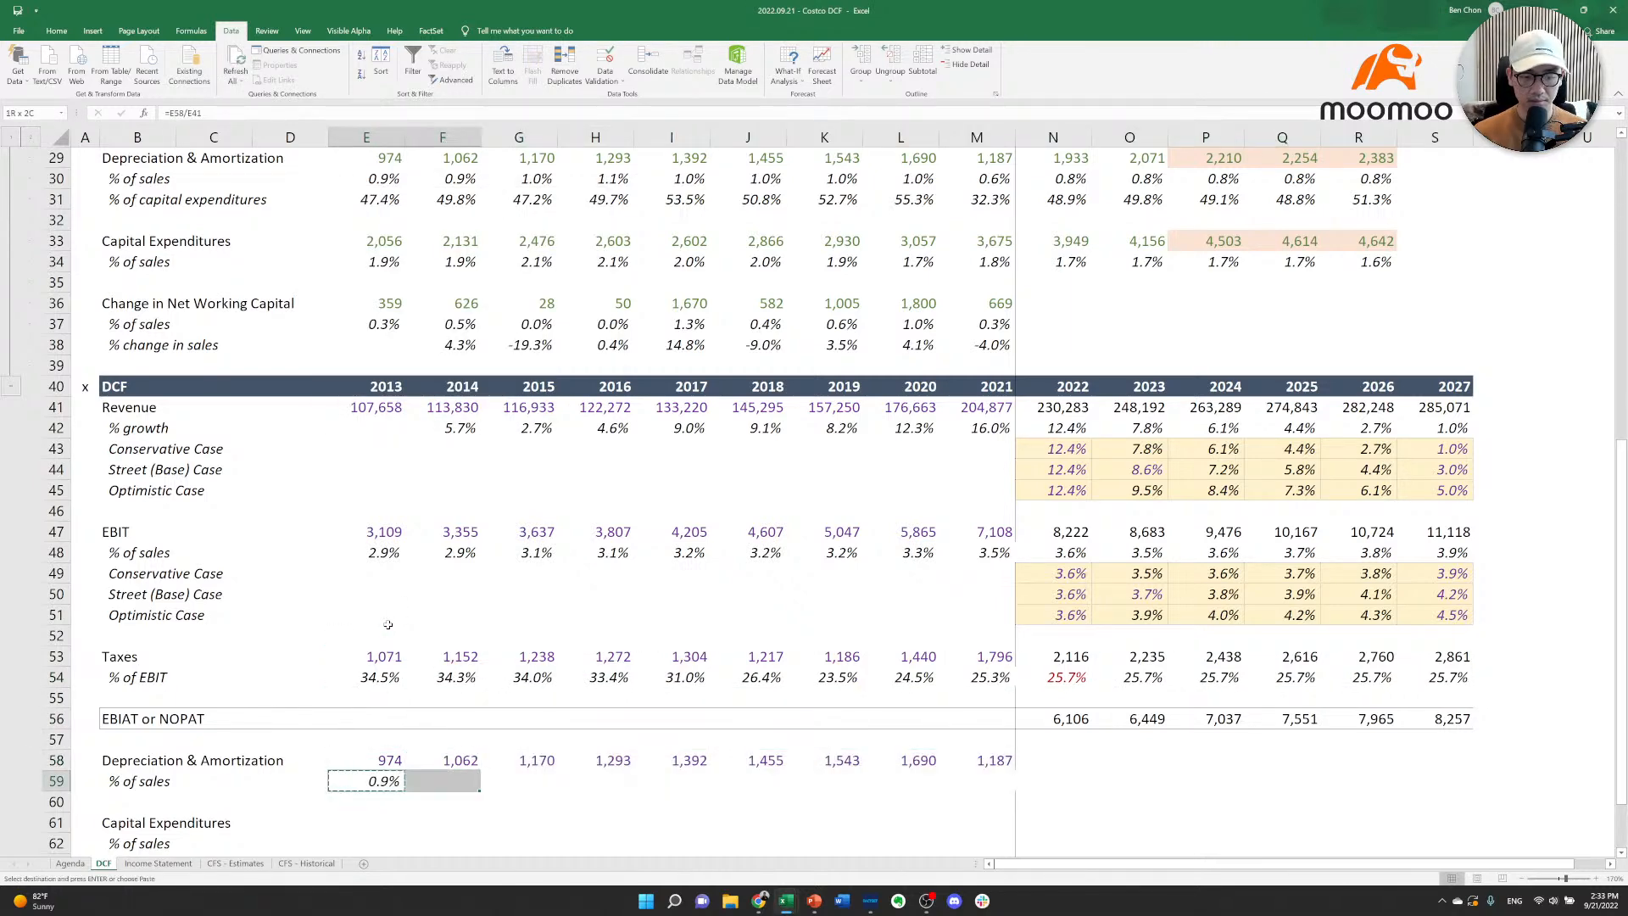
{"action": "key", "text": "Return"}
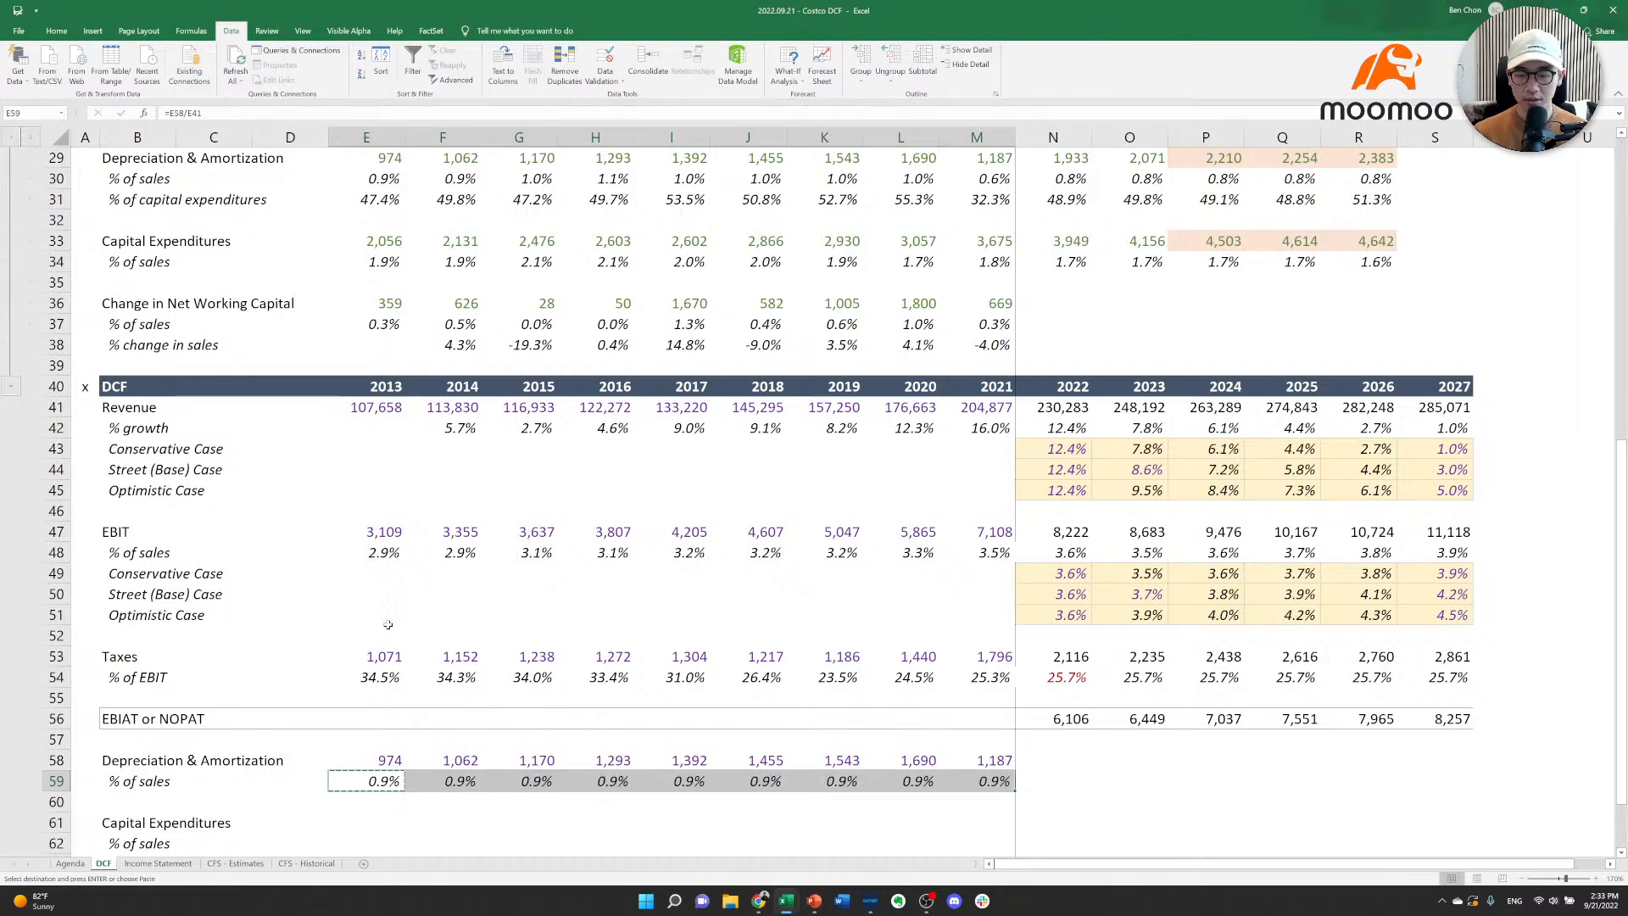
Review the historical Depreciation & Amortization % of sales figures in row 59 across the years to 2021.
{"action": "key", "text": "Right"}
{"action": "key", "text": "Right"}
{"action": "key", "text": "Right"}
{"action": "key", "text": "Right"}
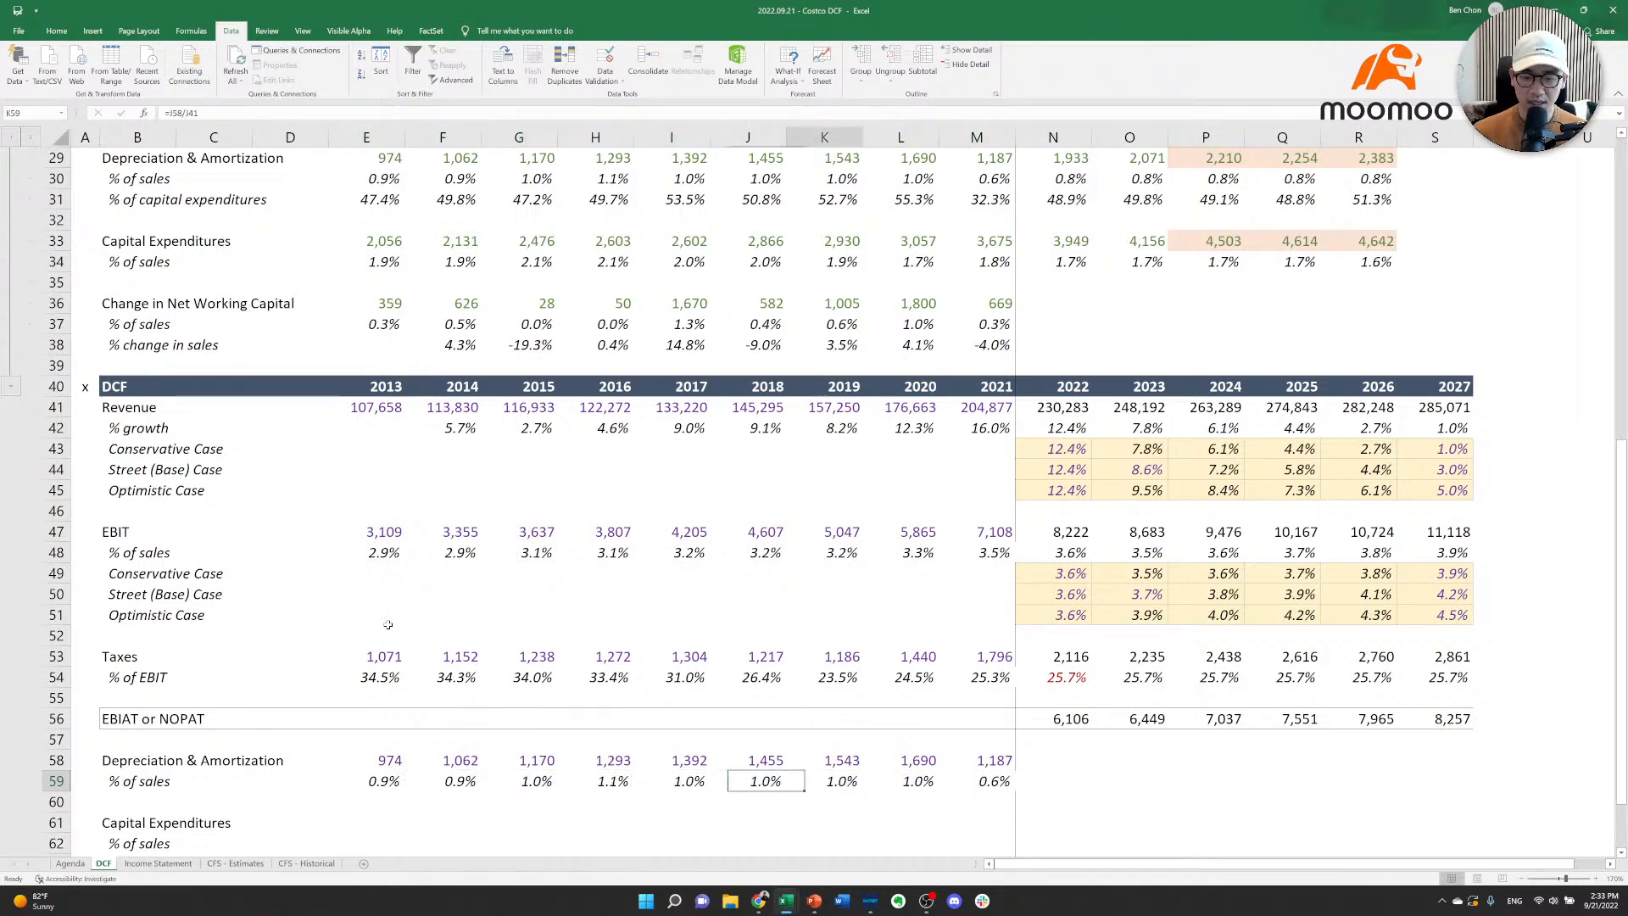
{"action": "key", "text": "Right"}
{"action": "key", "text": "Right"}
{"action": "key", "text": "Right"}
{"action": "key", "text": "Left"}
{"action": "key", "text": "Left"}
{"action": "key", "text": "Left"}
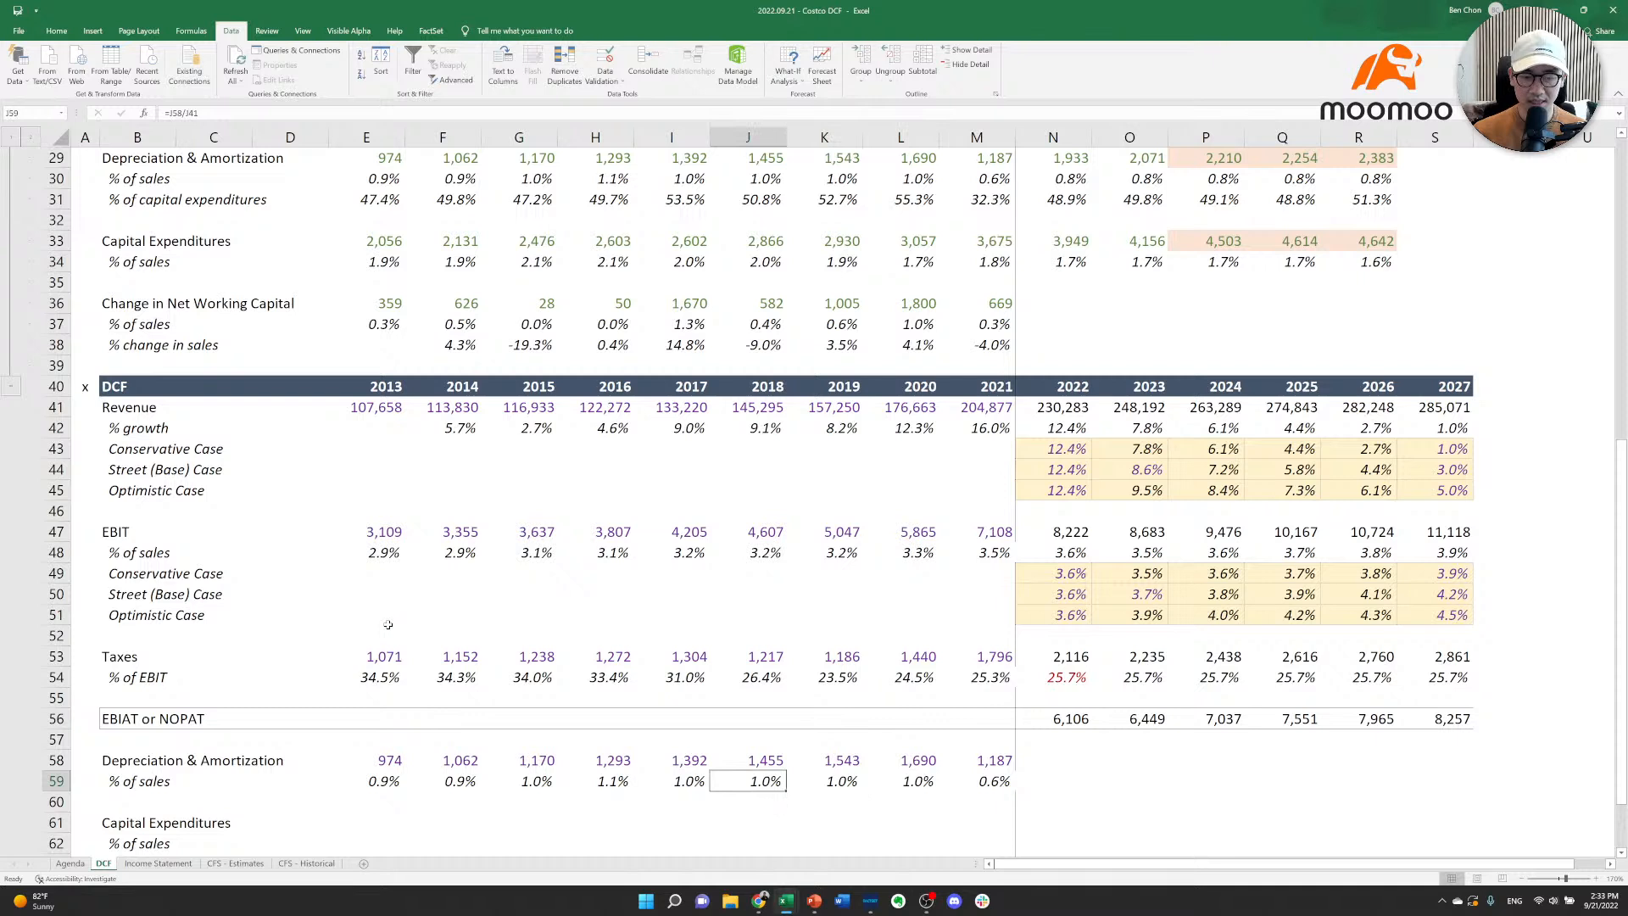
{"action": "key", "text": "Left"}
{"action": "key", "text": "Left"}
{"action": "key", "text": "Left"}
{"action": "key", "text": "Right"}
{"action": "key", "text": "Right"}
{"action": "key", "text": "Right"}
{"action": "key", "text": "Right"}
{"action": "key", "text": "Right"}
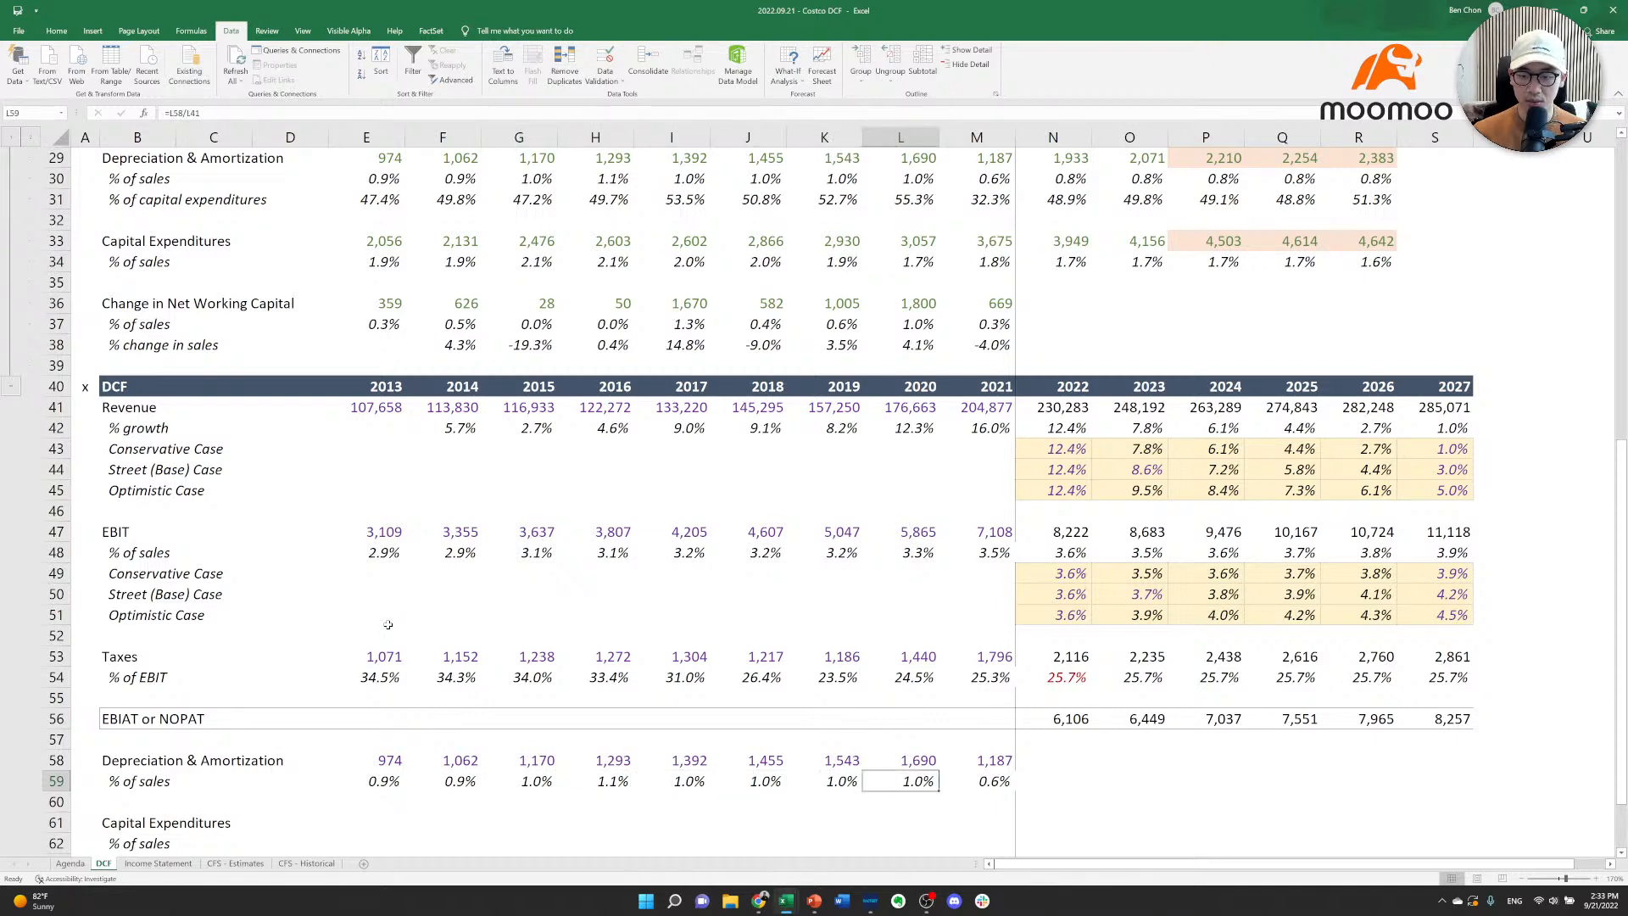
{"action": "key", "text": "Right"}
{"action": "key", "text": "Right"}
{"action": "key", "text": "Left"}
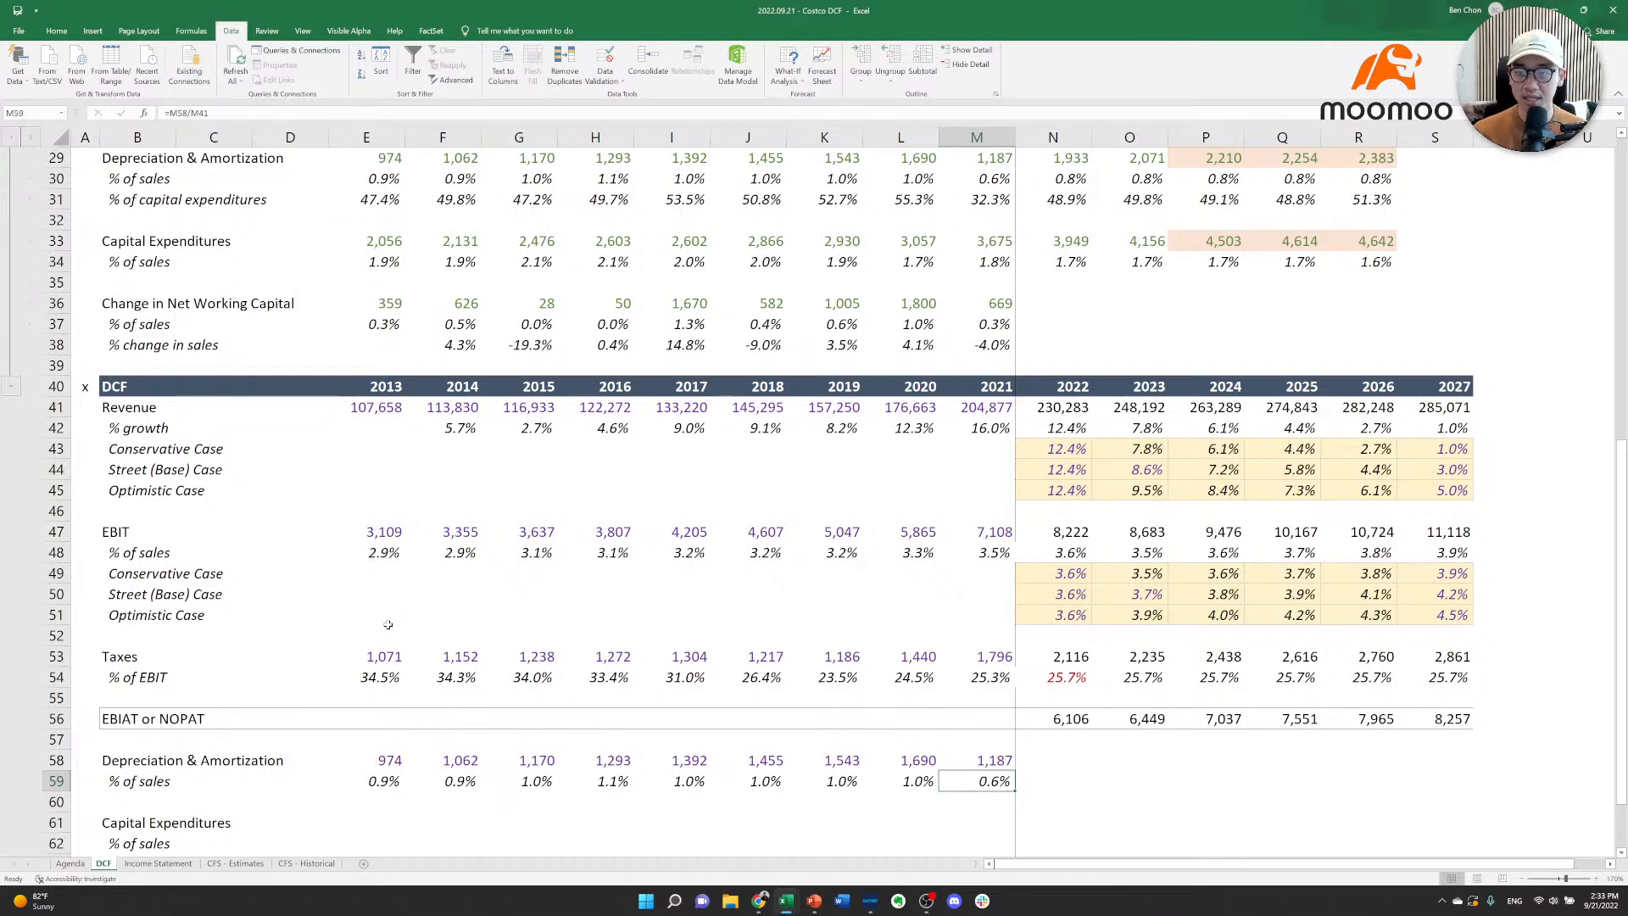
Link the 2022 Depreciation & Amortization % of sales in N59 to the estimate in N30.
{"action": "key", "text": "Right"}
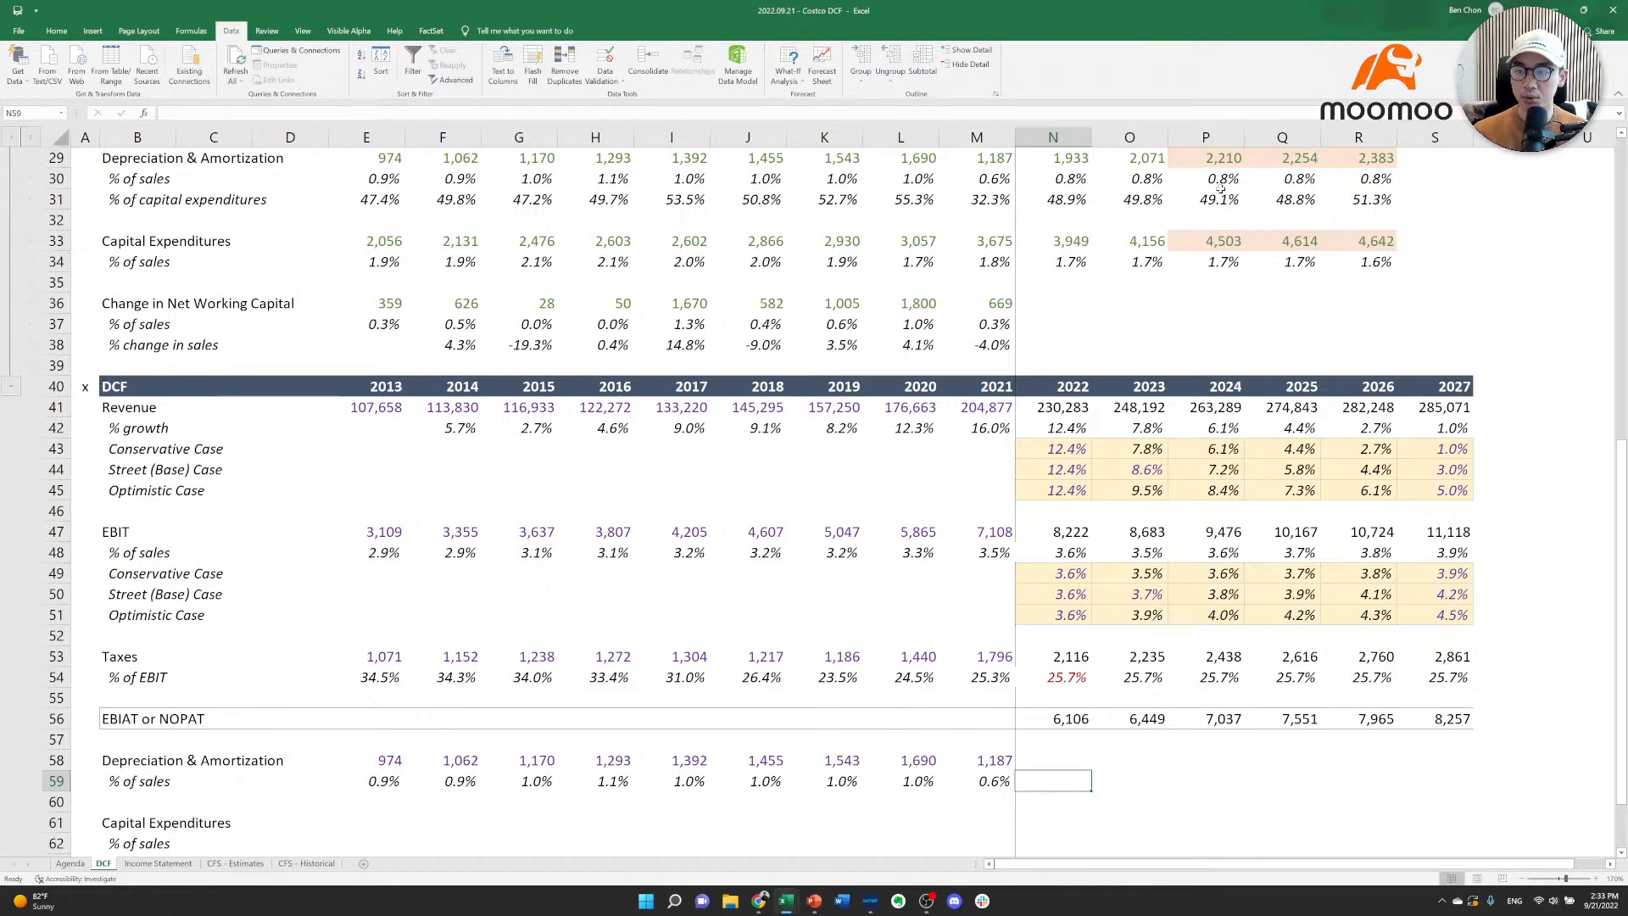
{"action": "type", "text": "="}
{"action": "key", "text": "Up"}
{"action": "key", "text": "Up"}
{"action": "key", "text": "Up"}
{"action": "key", "text": "Up"}
{"action": "key", "text": "Up"}
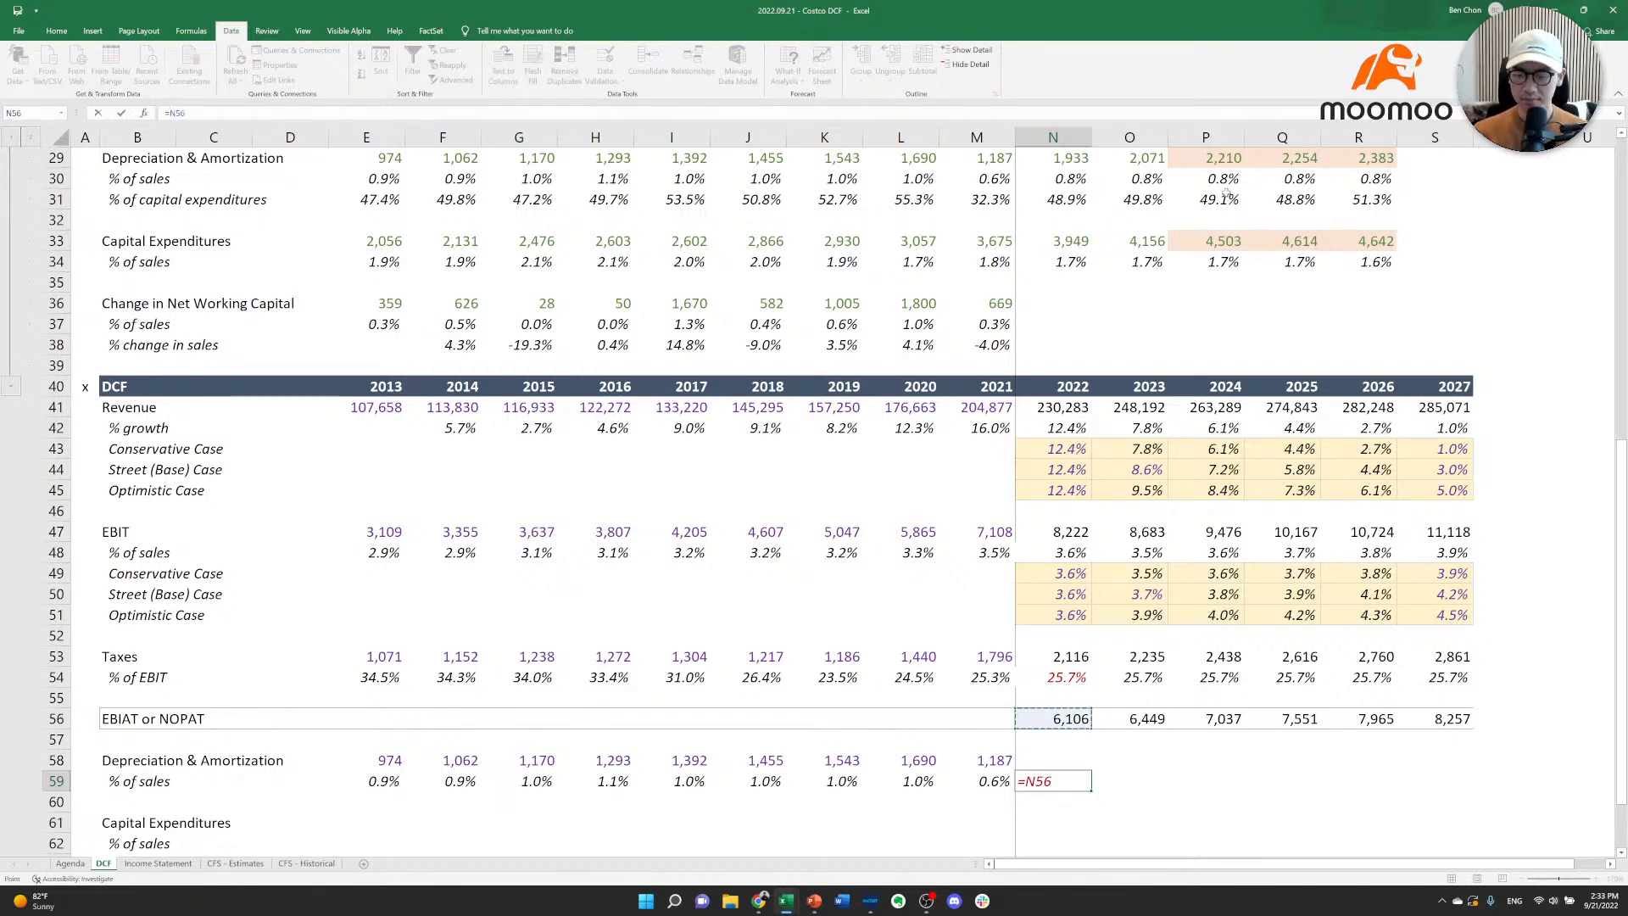
{"action": "key", "text": "Up"}
{"action": "key", "text": "Up"}
{"action": "key", "text": "Up"}
{"action": "key", "text": "Up"}
{"action": "key", "text": "Up"}
{"action": "key", "text": "Up"}
{"action": "key", "text": "Up"}
{"action": "key", "text": "Up"}
{"action": "key", "text": "Up"}
{"action": "key", "text": "Up"}
{"action": "key", "text": "Up"}
{"action": "key", "text": "Up"}
{"action": "key", "text": "Up"}
{"action": "key", "text": "Up"}
{"action": "key", "text": "Up"}
{"action": "key", "text": "Up"}
{"action": "key", "text": "Up"}
{"action": "key", "text": "Up"}
{"action": "key", "text": "Up"}
{"action": "key", "text": "Up"}
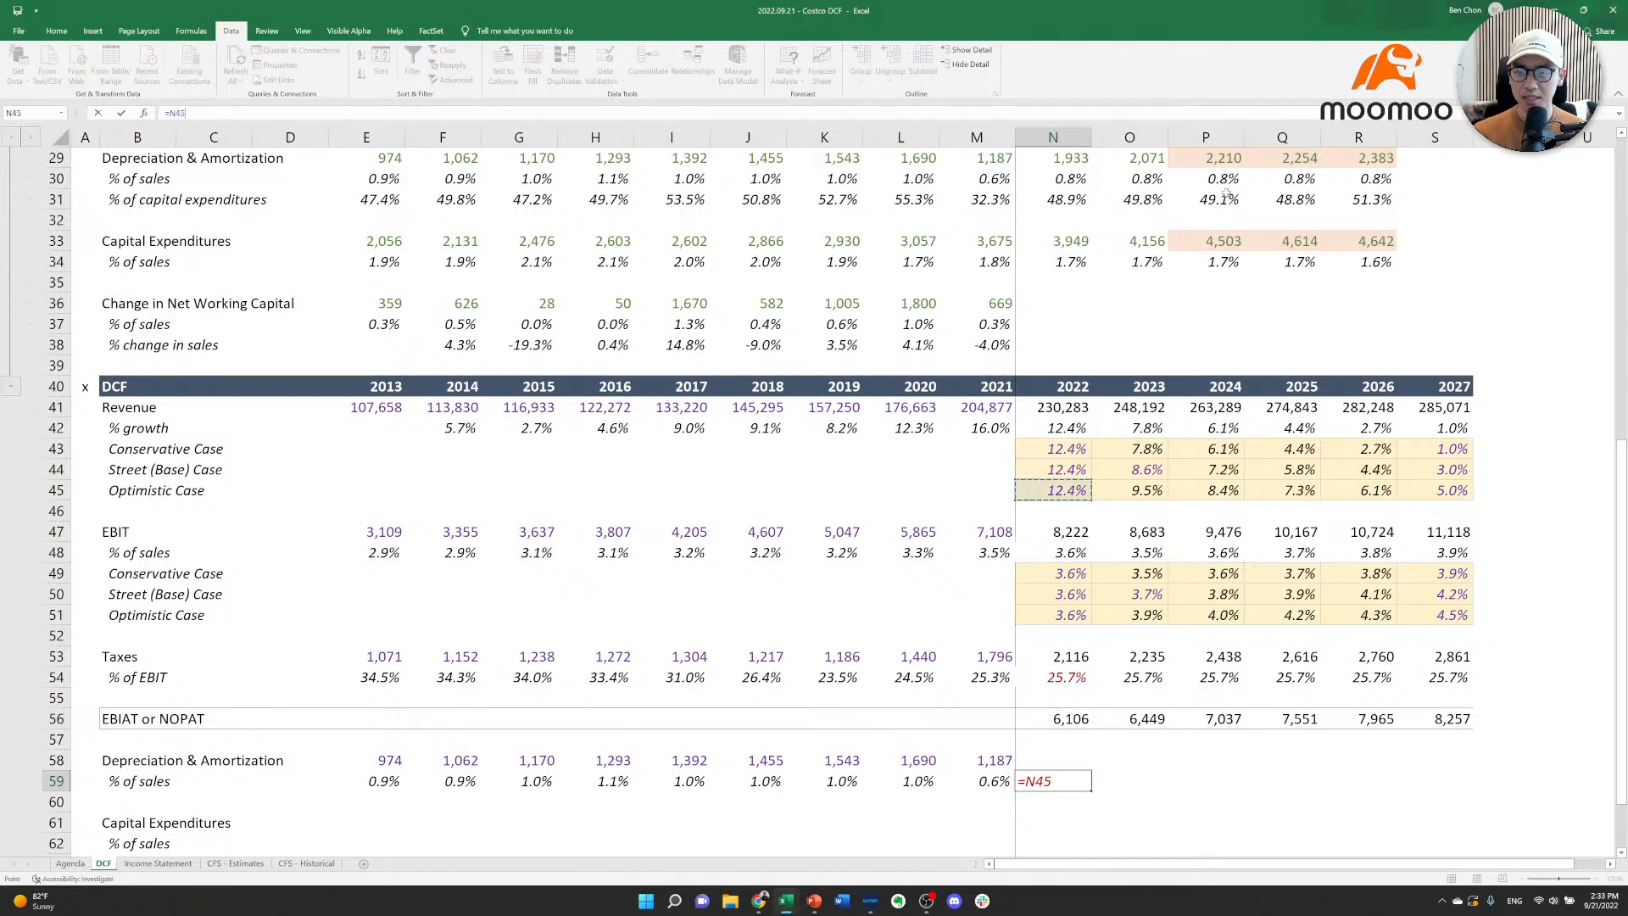
{"action": "key", "text": "Up"}
{"action": "key", "text": "Up"}
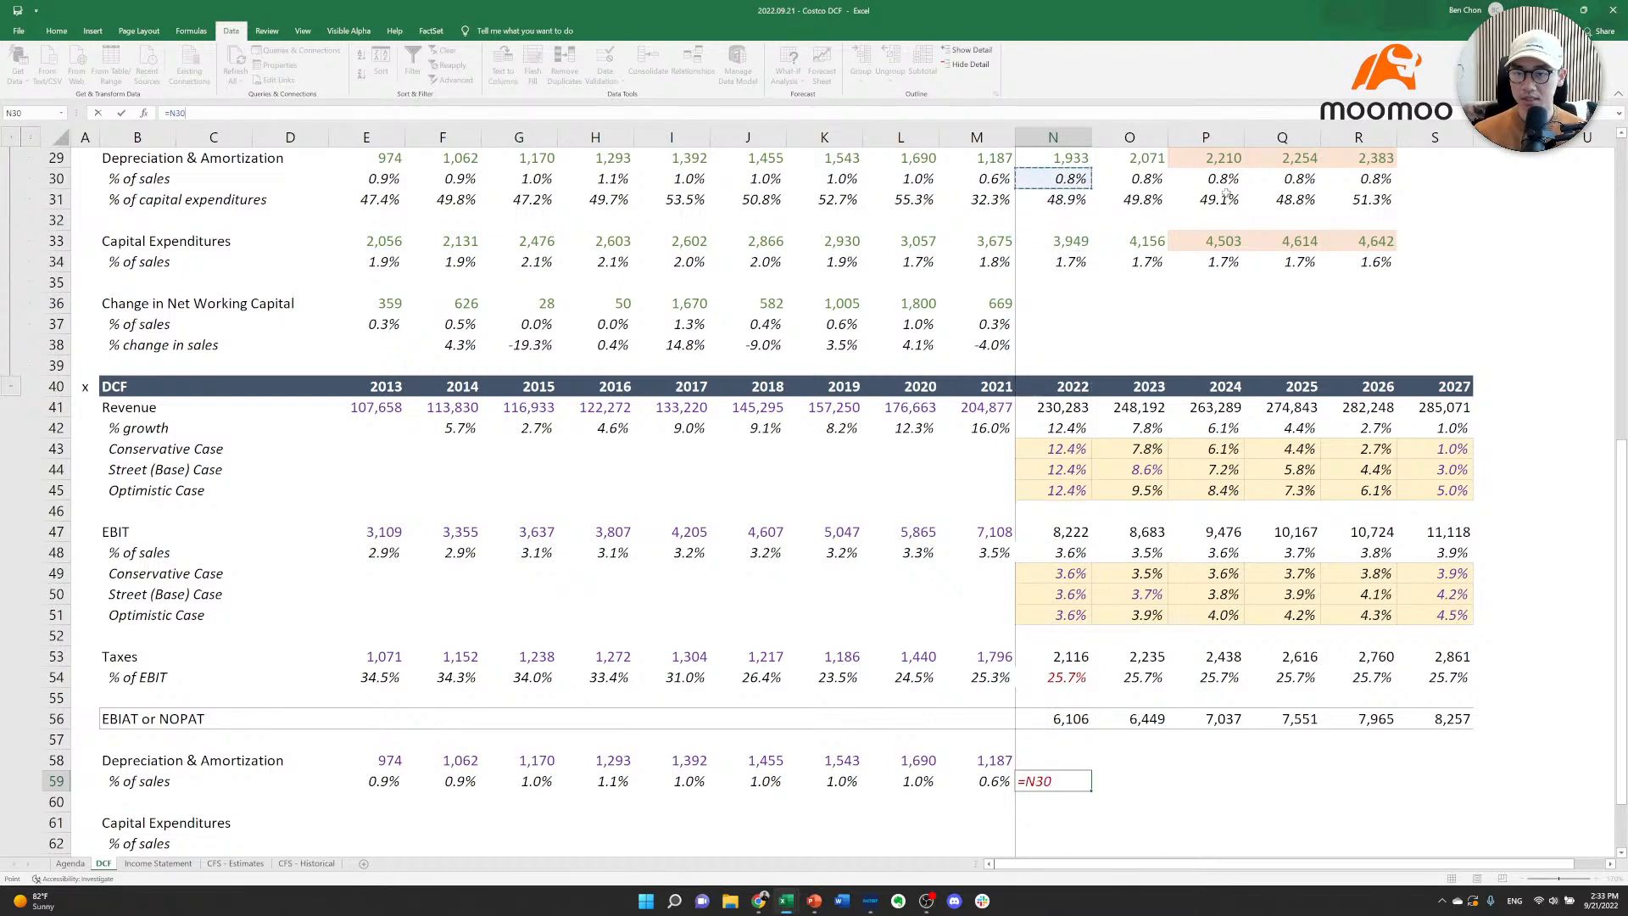
{"action": "key", "text": "Tab"}
Set the 2023 Depreciation & Amortization % of sales in O59 equal to the prior year with =N59.
{"action": "type", "text": "="}
{"action": "key", "text": "Left"}
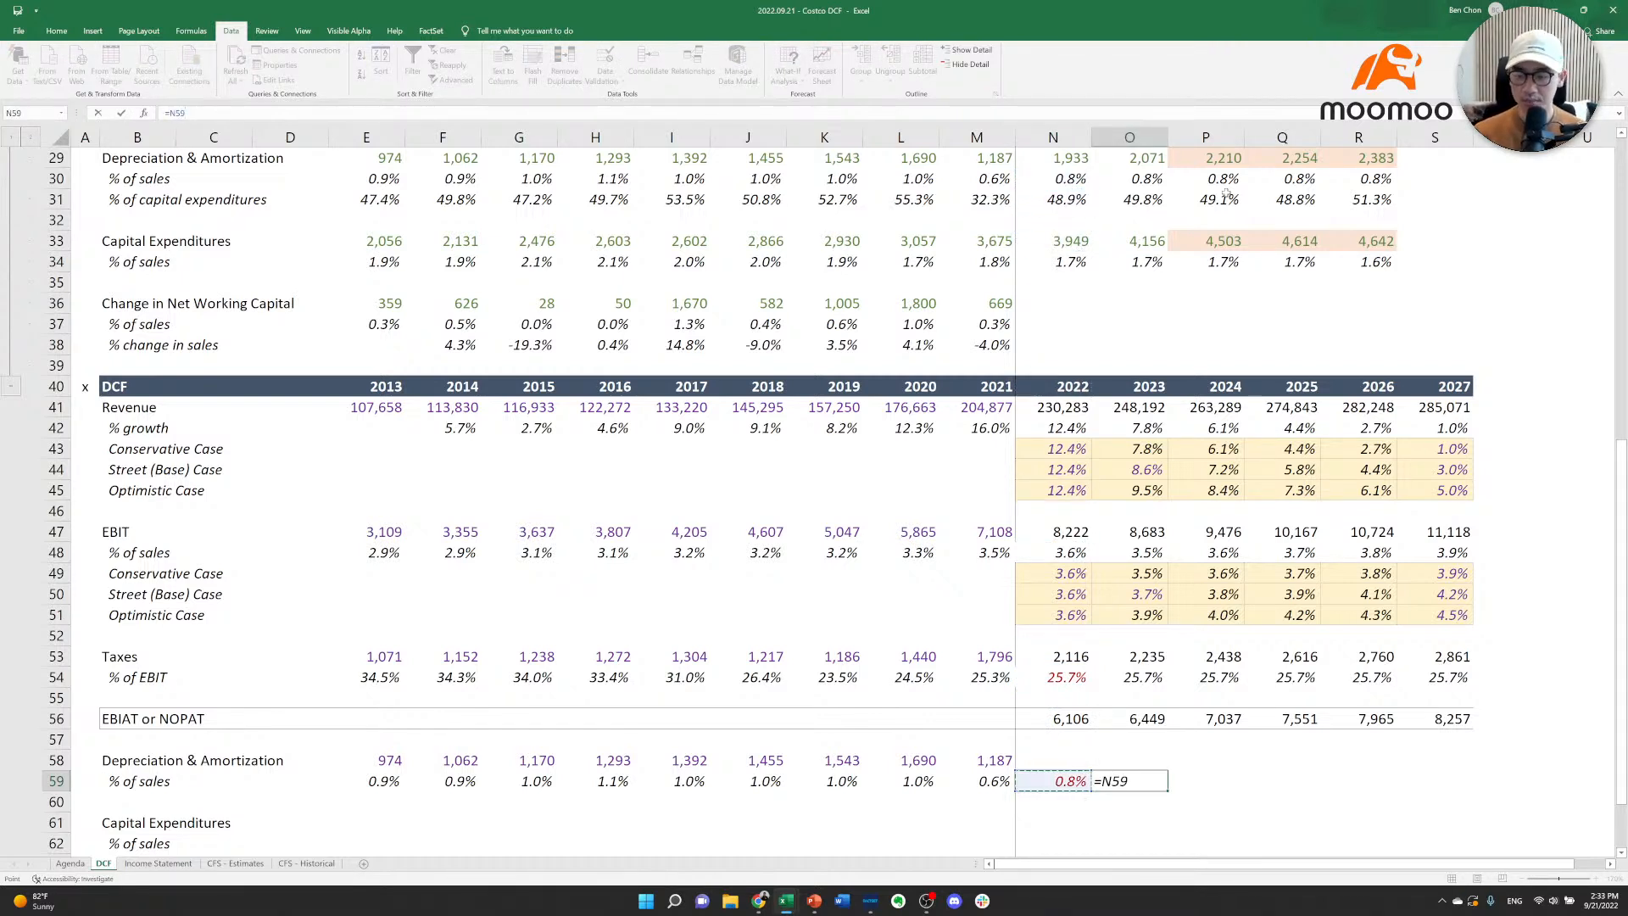
{"action": "key", "text": "ctrl+Return"}
Change the font colour of the 2023–2027 tax % of EBIT cells O54:S54 to purple.
{"action": "key", "text": "Up"}
{"action": "key", "text": "Up"}
{"action": "key", "text": "Up"}
{"action": "key", "text": "Up"}
{"action": "key", "text": "Up"}
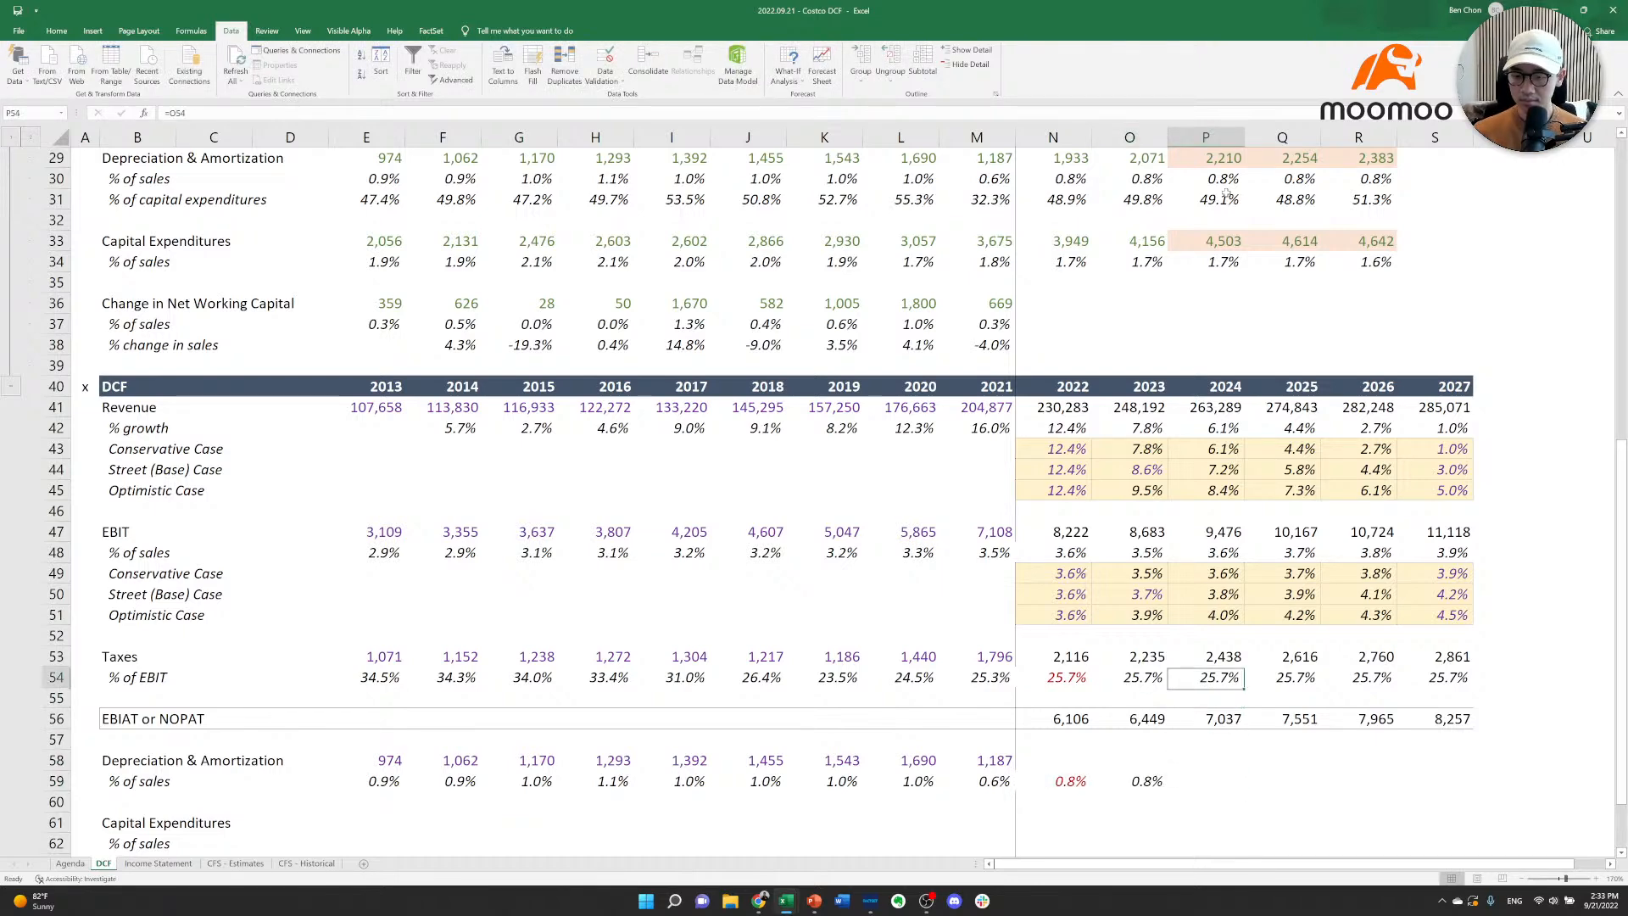
{"action": "key", "text": "ctrl+shift+Right"}
{"action": "key", "text": "alt"}
{"action": "key", "text": "h"}
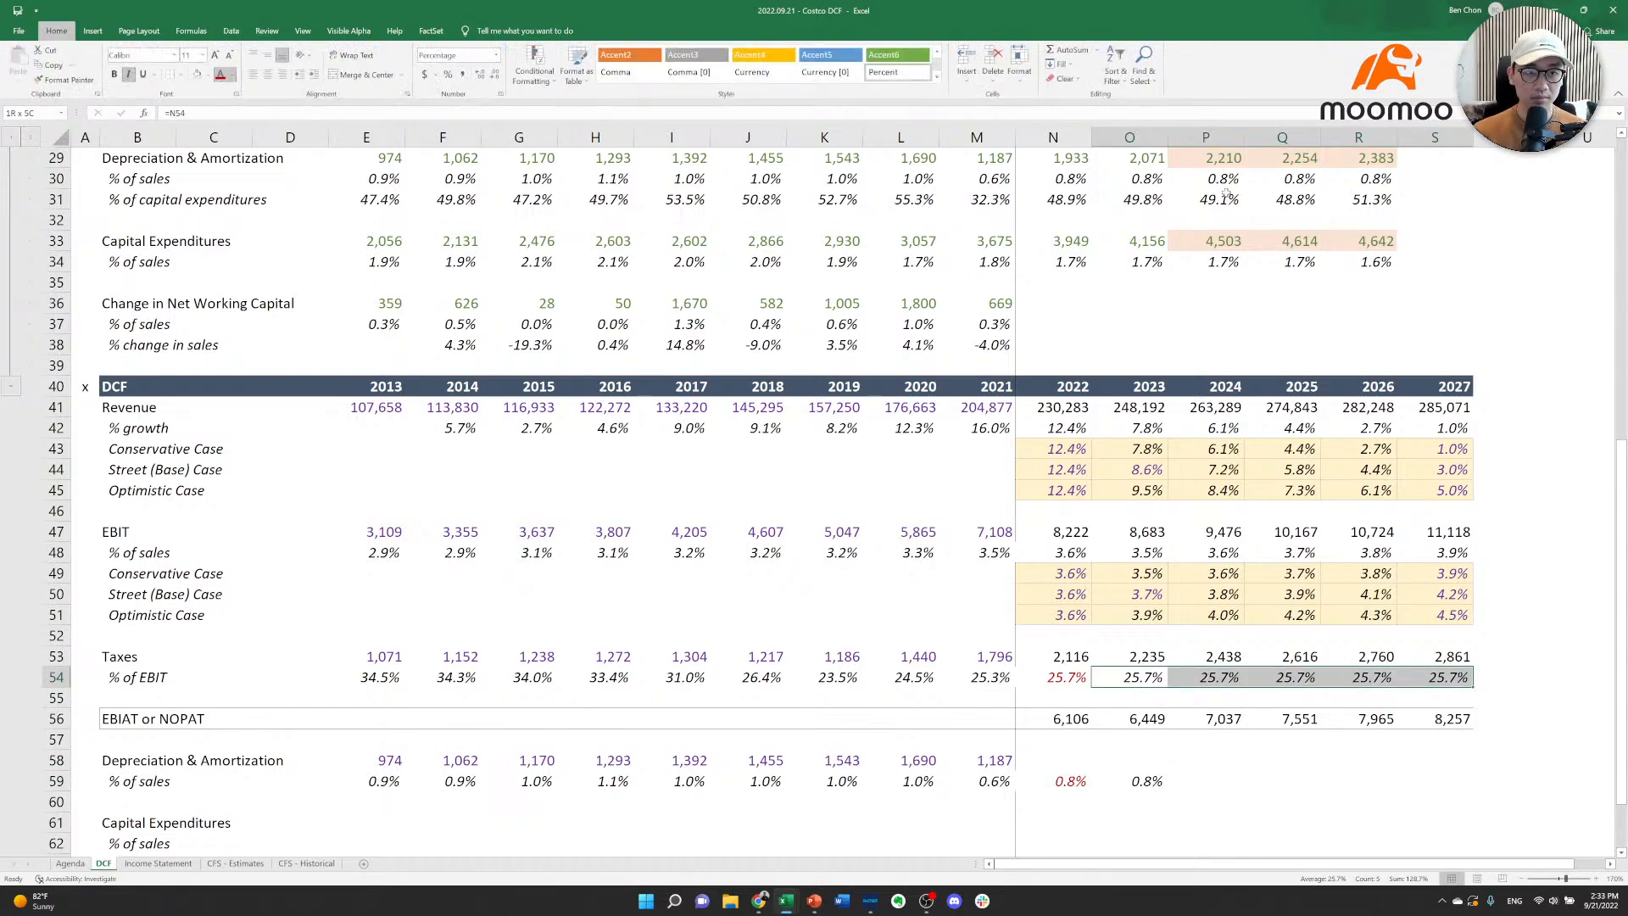
{"action": "key", "text": "f"}
{"action": "key", "text": "c"}
{"action": "key", "text": "Down"}
{"action": "key", "text": "Down"}
{"action": "key", "text": "Right"}
{"action": "key", "text": "Right"}
{"action": "key", "text": "Right"}
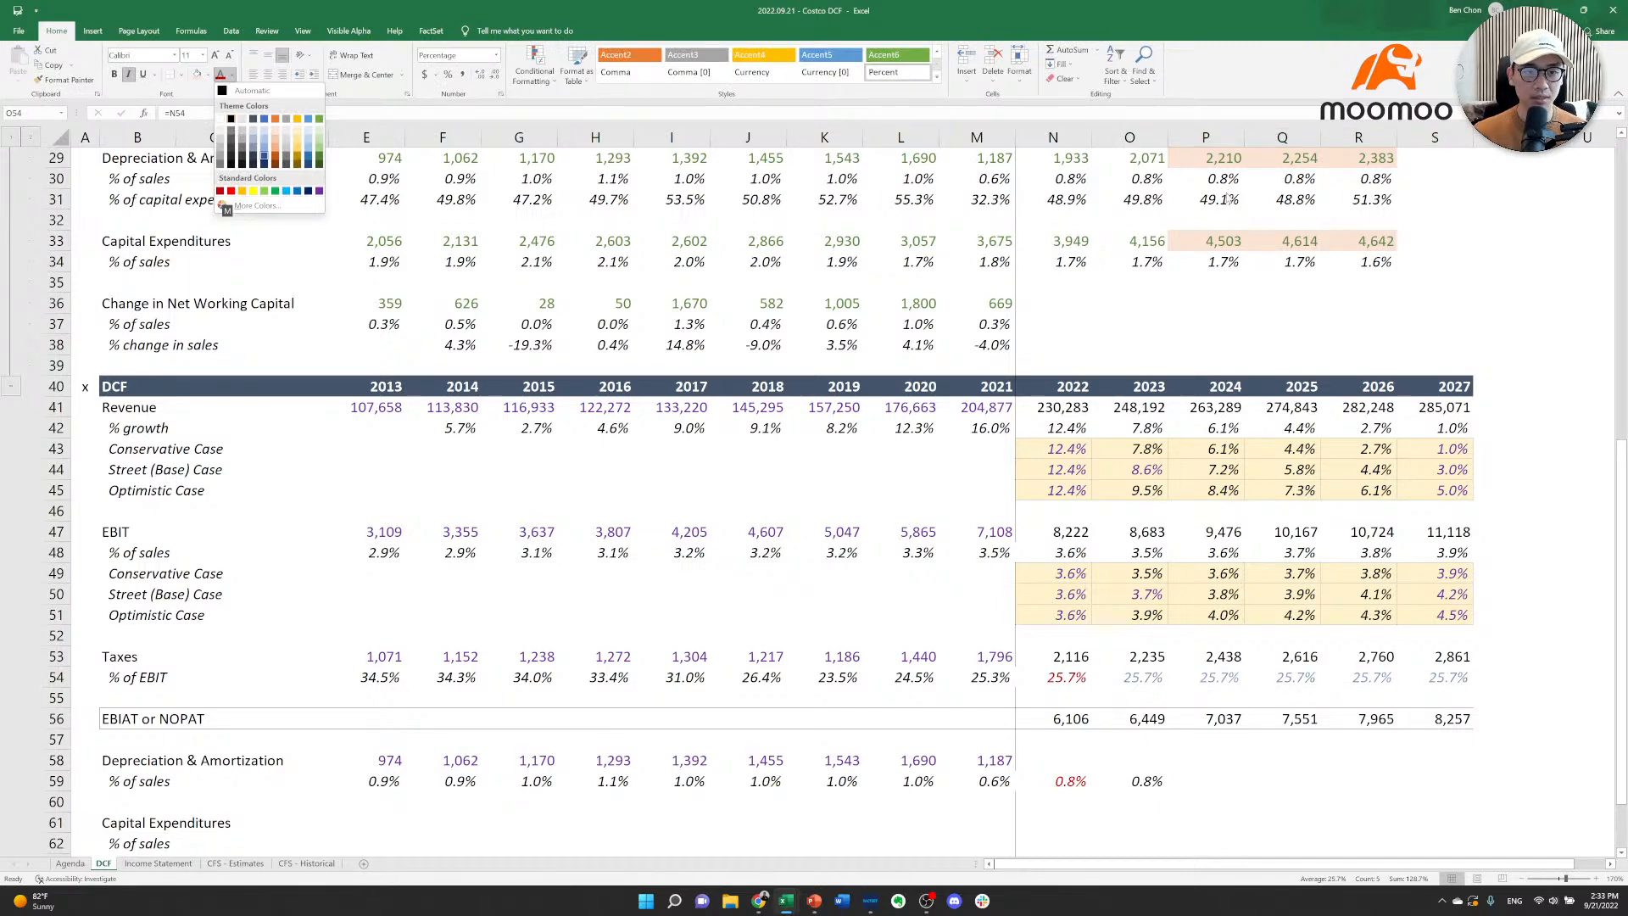
{"action": "key", "text": "Right"}
{"action": "key", "text": "Down"}
{"action": "key", "text": "Right"}
{"action": "key", "text": "Right"}
{"action": "key", "text": "Right"}
{"action": "key", "text": "Right"}
{"action": "key", "text": "Return"}
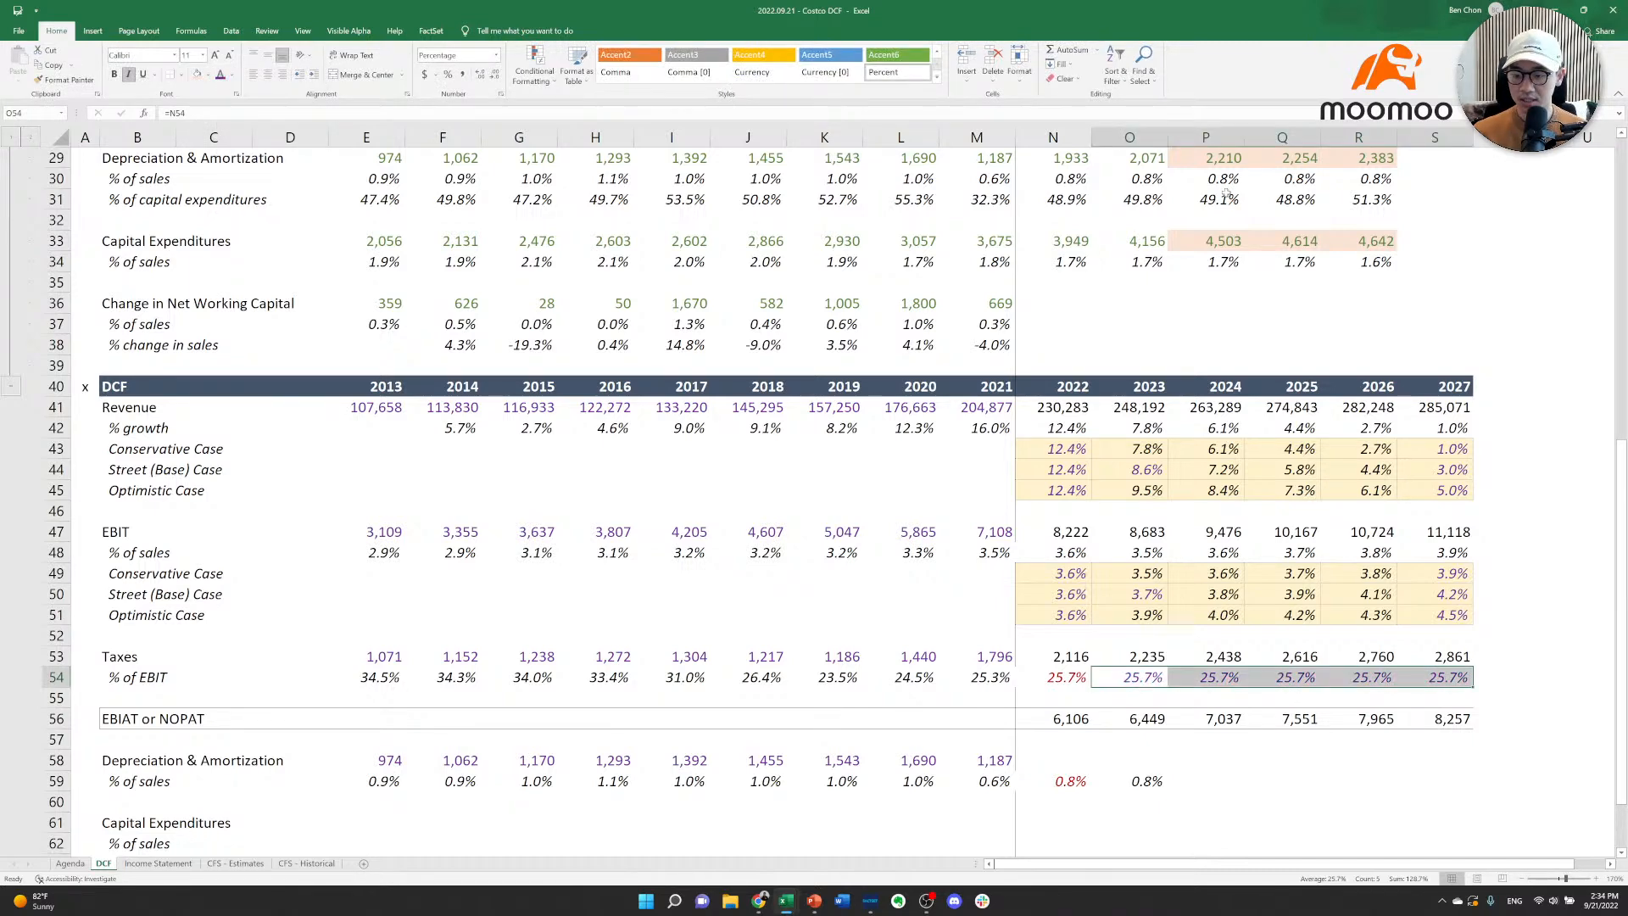
Copy only the formatting of O54:S54 onto the projected Depreciation & Amortization % of sales cells starting at O59.
{"action": "key", "text": "ctrl+c"}
{"action": "key", "text": "Down"}
{"action": "key", "text": "Down"}
{"action": "key", "text": "Down"}
{"action": "key", "text": "Down"}
{"action": "key", "text": "Down"}
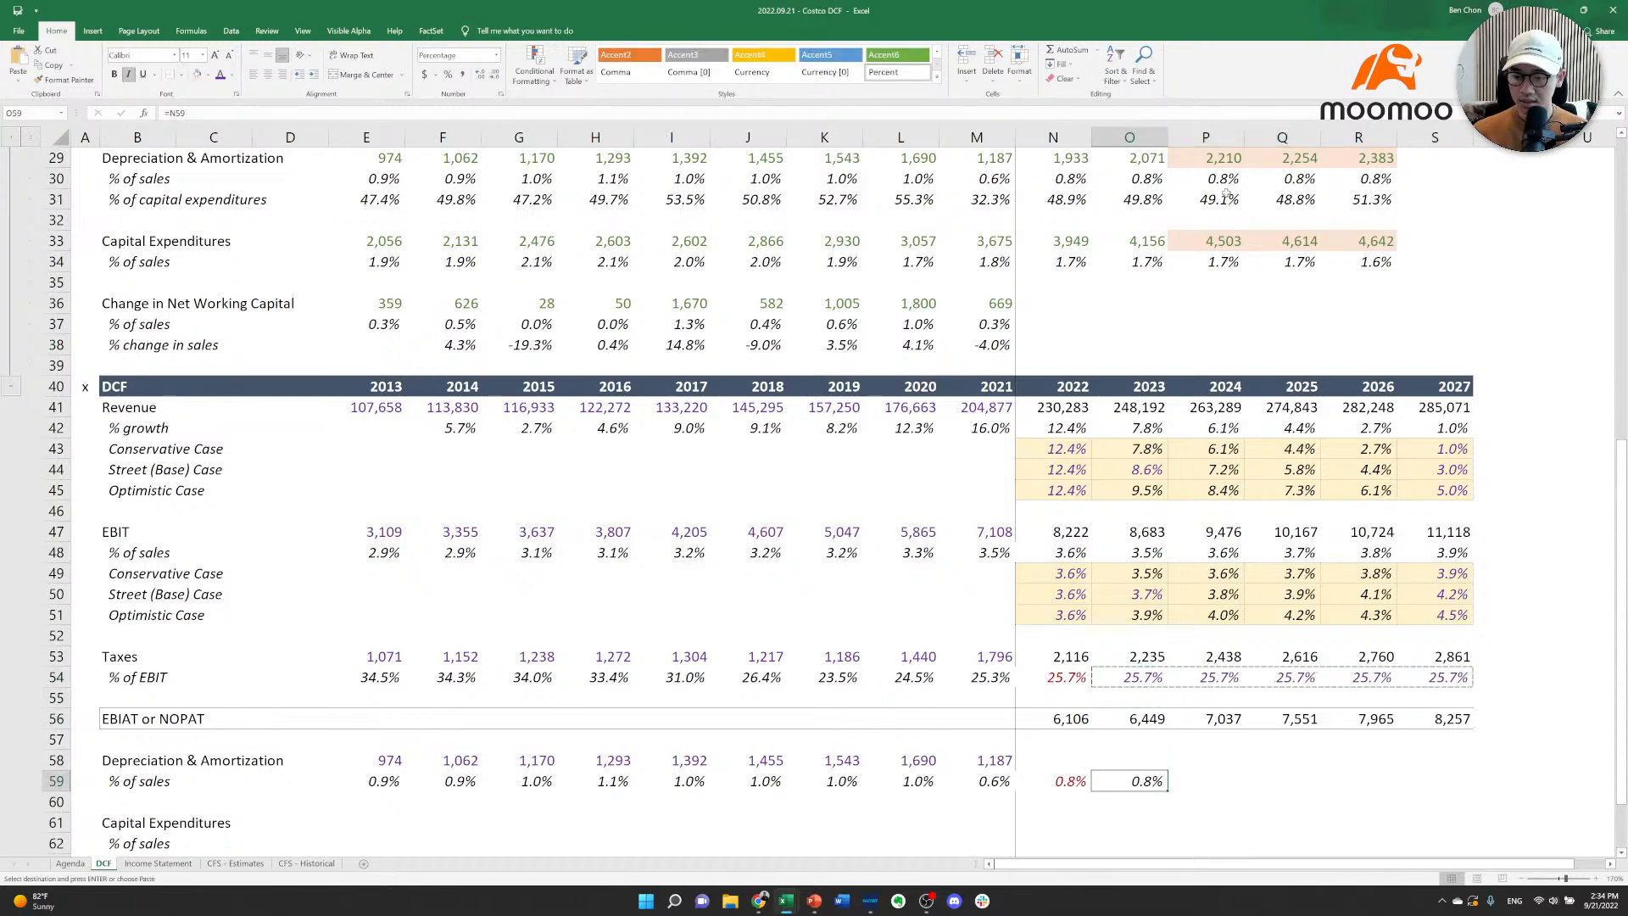
{"action": "key", "text": "alt+e"}
{"action": "key", "text": "s"}
{"action": "key", "text": "t"}
{"action": "key", "text": "Return"}
{"action": "key", "text": "Escape"}
{"action": "key", "text": "Right"}
{"action": "key", "text": "Left"}
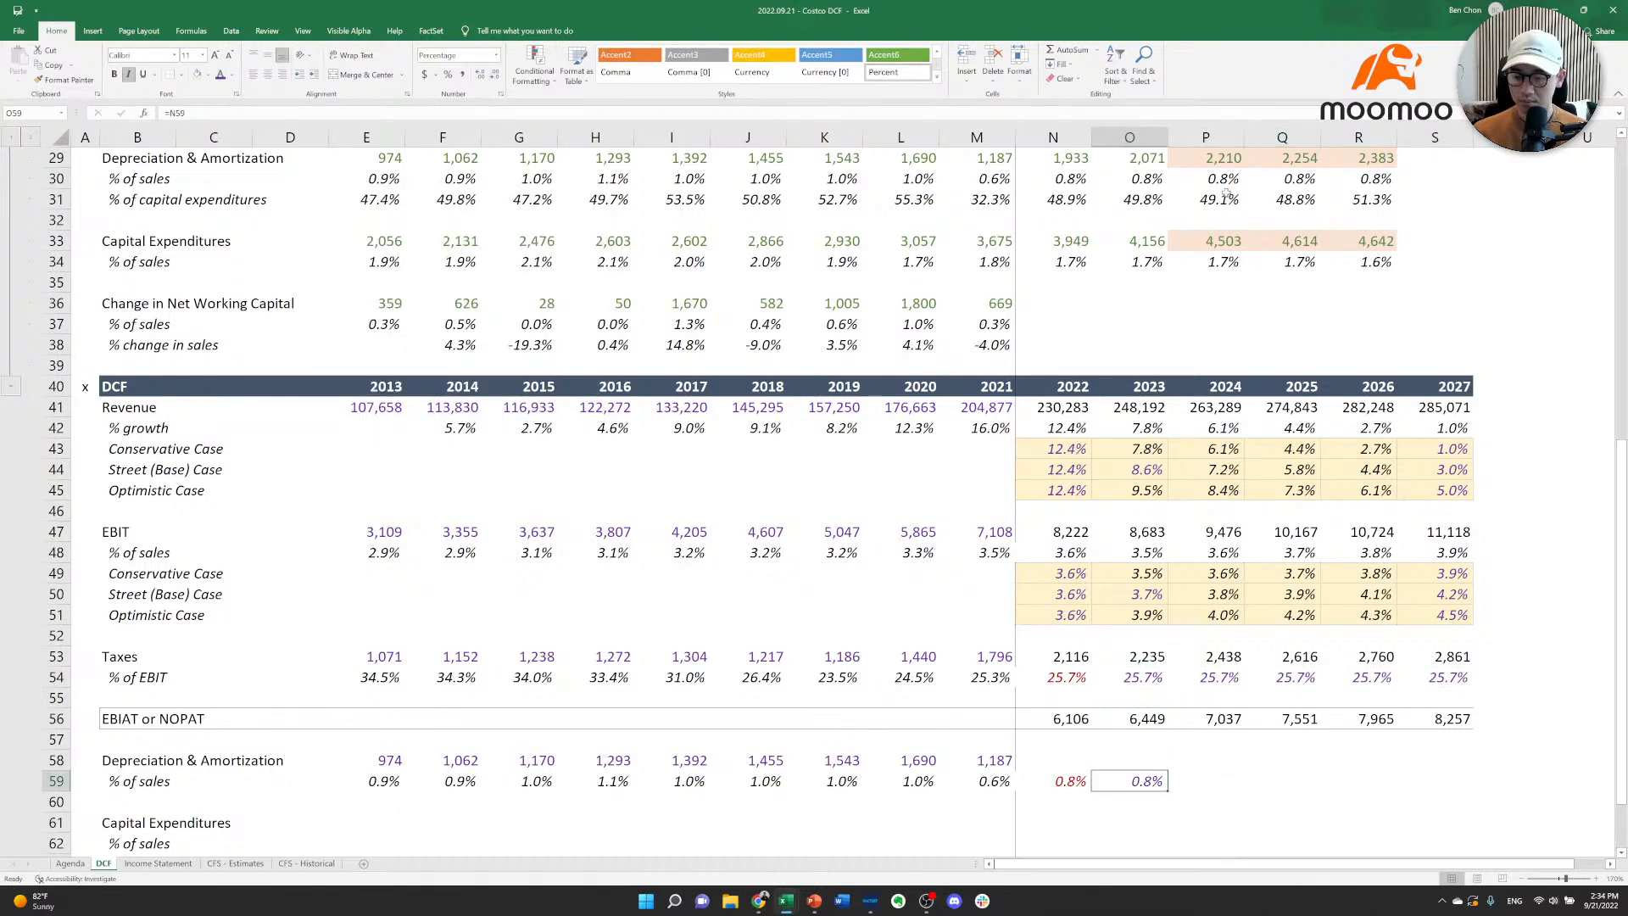
Copy the 2023 Depreciation & Amortization % of sales formula in O59 across 2024–2027 in P59:S59.
{"action": "key", "text": "ctrl+c"}
{"action": "key", "text": "Right"}
{"action": "key", "text": "shift+Right"}
{"action": "key", "text": "shift+Right"}
{"action": "key", "text": "shift+Right"}
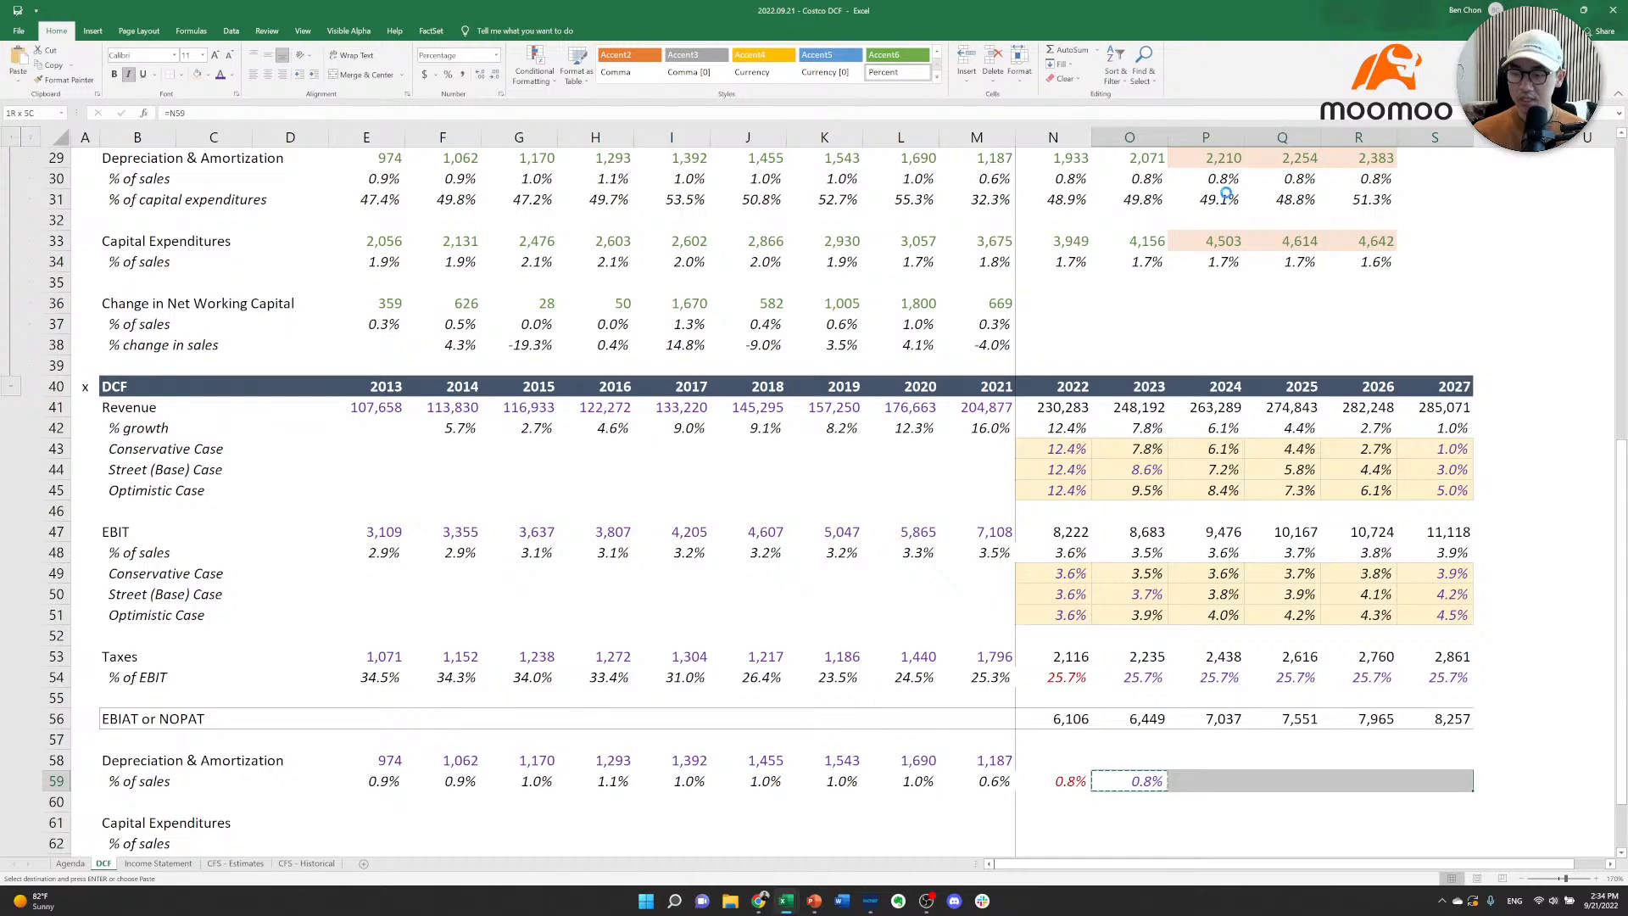
{"action": "key", "text": "Return"}
Calculate 2022 Depreciation & Amortization in N58 as % of sales times revenue with =N59*N41.
{"action": "key", "text": "Left"}
{"action": "key", "text": "Left"}
{"action": "key", "text": "Up"}
{"action": "type", "text": "="}
{"action": "key", "text": "Down"}
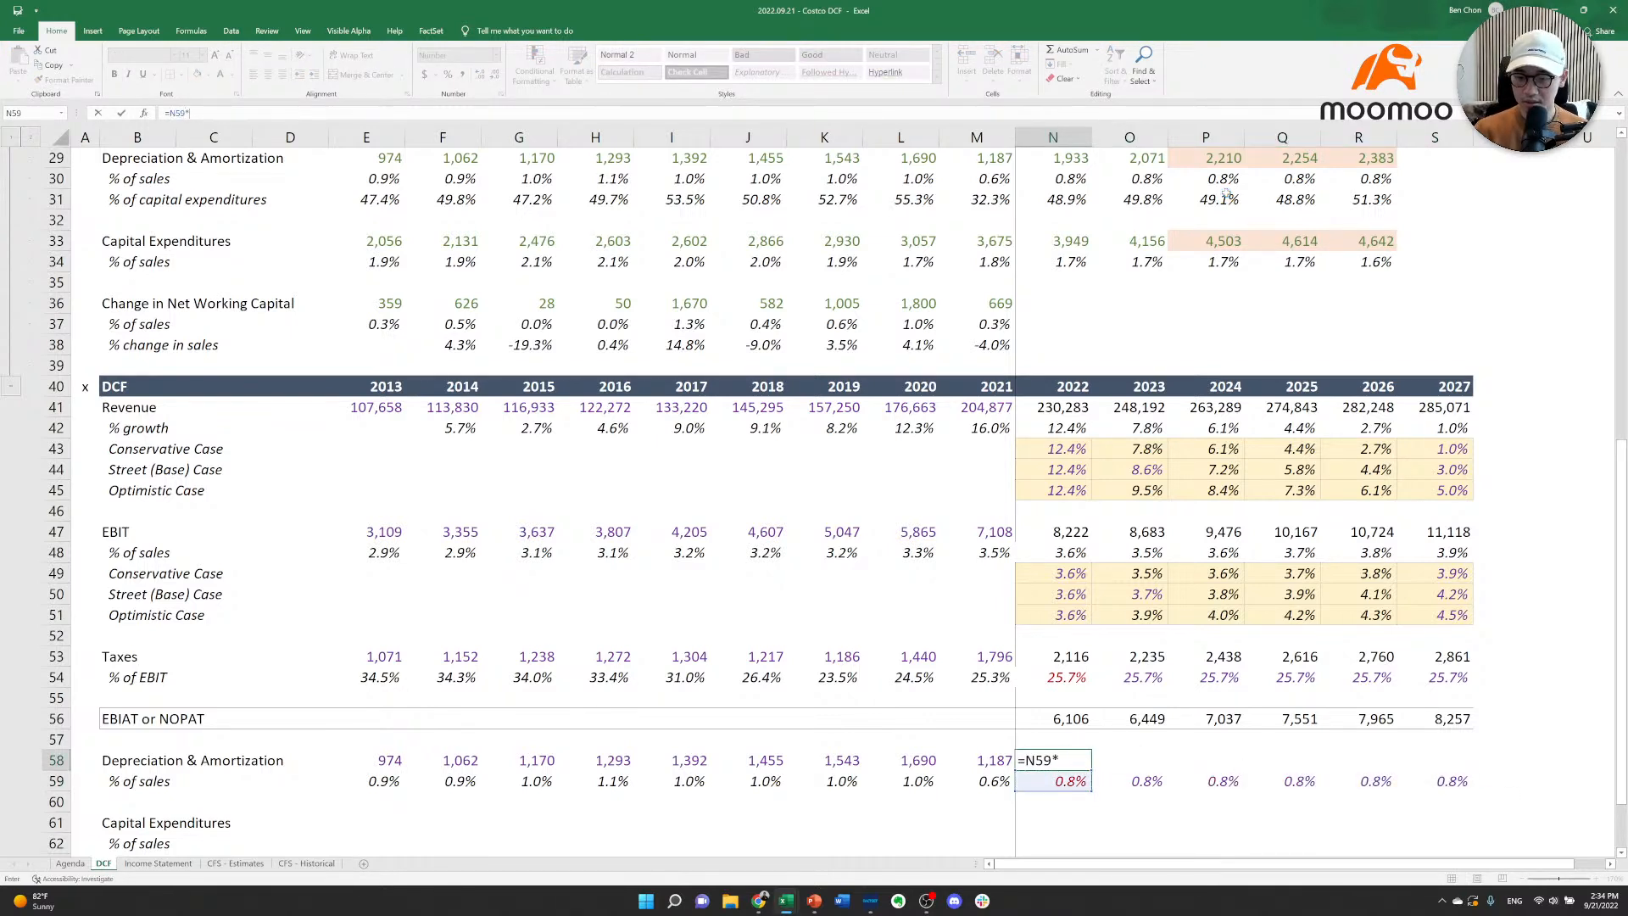
{"action": "type", "text": "*"}
{"action": "key", "text": "Up"}
{"action": "key", "text": "Up"}
{"action": "key", "text": "Up"}
{"action": "key", "text": "Up"}
{"action": "key", "text": "Up"}
{"action": "key", "text": "Up"}
{"action": "key", "text": "Up"}
{"action": "key", "text": "Up"}
{"action": "key", "text": "Up"}
{"action": "key", "text": "Up"}
{"action": "key", "text": "Up"}
{"action": "key", "text": "Up"}
{"action": "key", "text": "Up"}
{"action": "key", "text": "Up"}
{"action": "key", "text": "Up"}
{"action": "key", "text": "Up"}
{"action": "key", "text": "Up"}
{"action": "key", "text": "Up"}
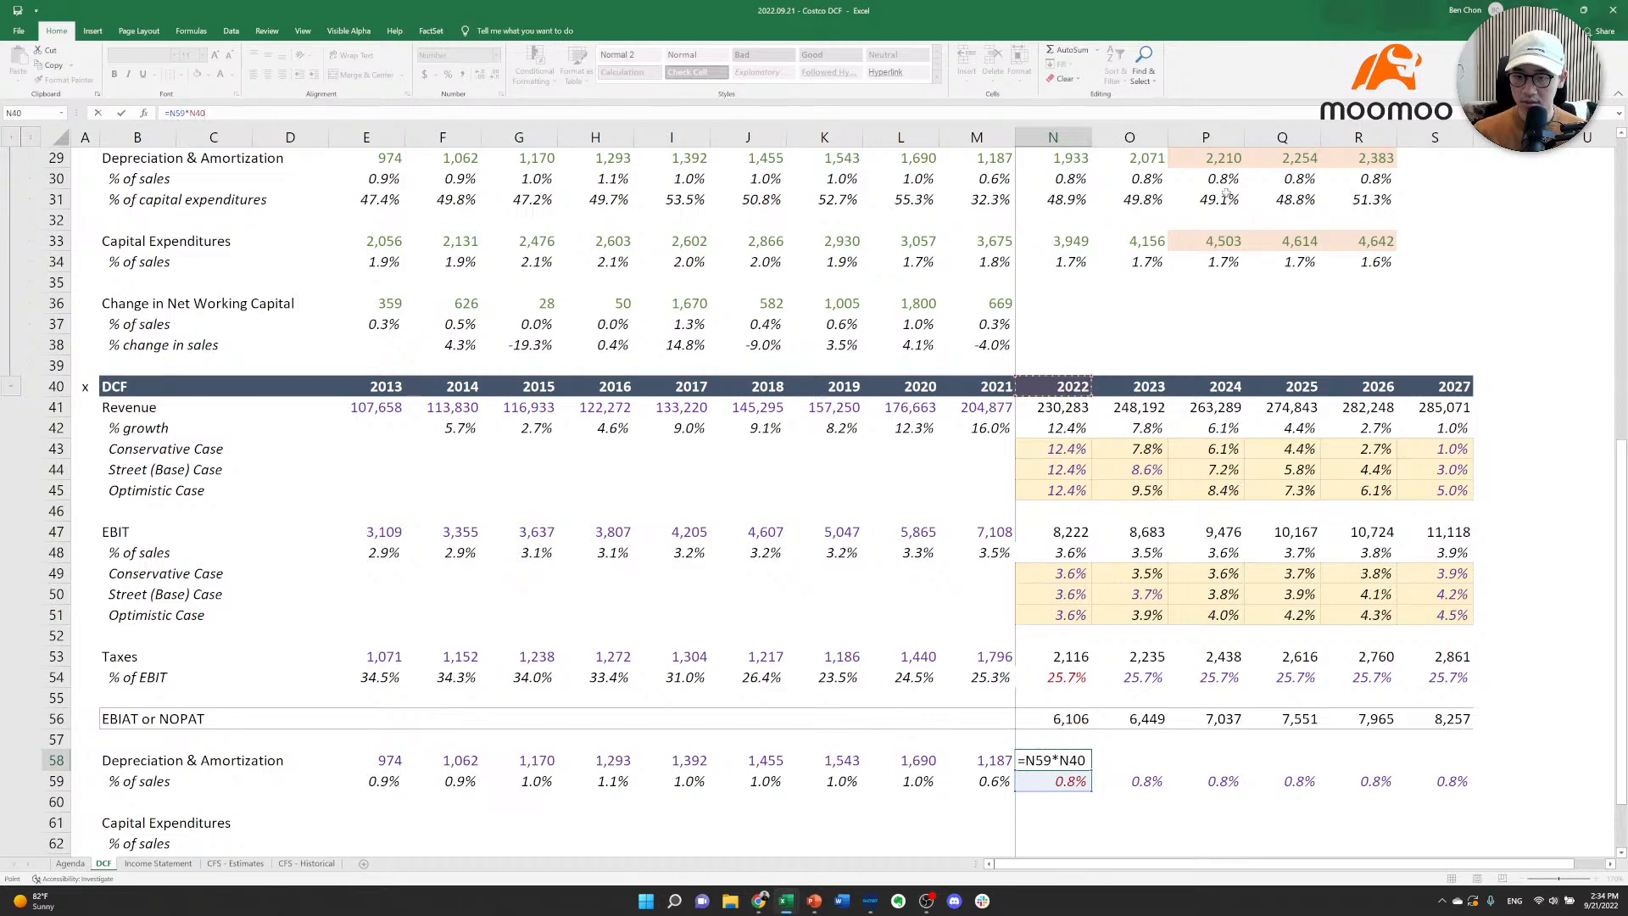
{"action": "key", "text": "Down"}
{"action": "key", "text": "Return"}
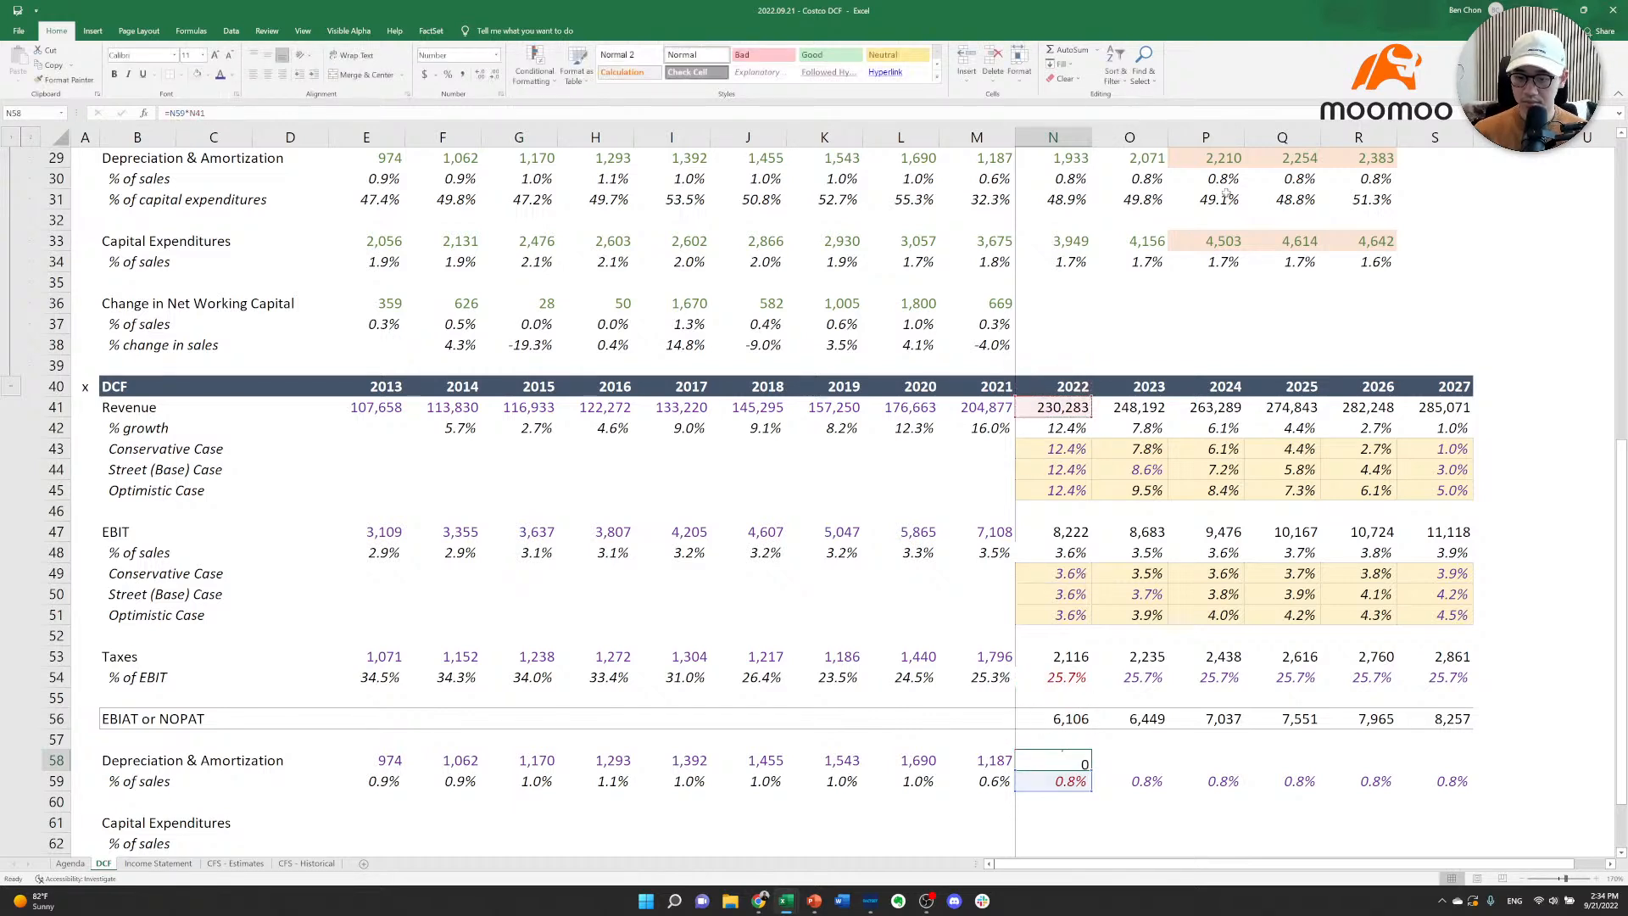
Copy the 2022 Depreciation & Amortization formula in N58 across through 2027 in S58.
{"action": "key", "text": "Up"}
{"action": "key", "text": "ctrl+c"}
{"action": "key", "text": "shift+Right"}
{"action": "key", "text": "shift+Right"}
{"action": "key", "text": "shift+Right"}
{"action": "key", "text": "shift+Right"}
{"action": "key", "text": "shift+Right"}
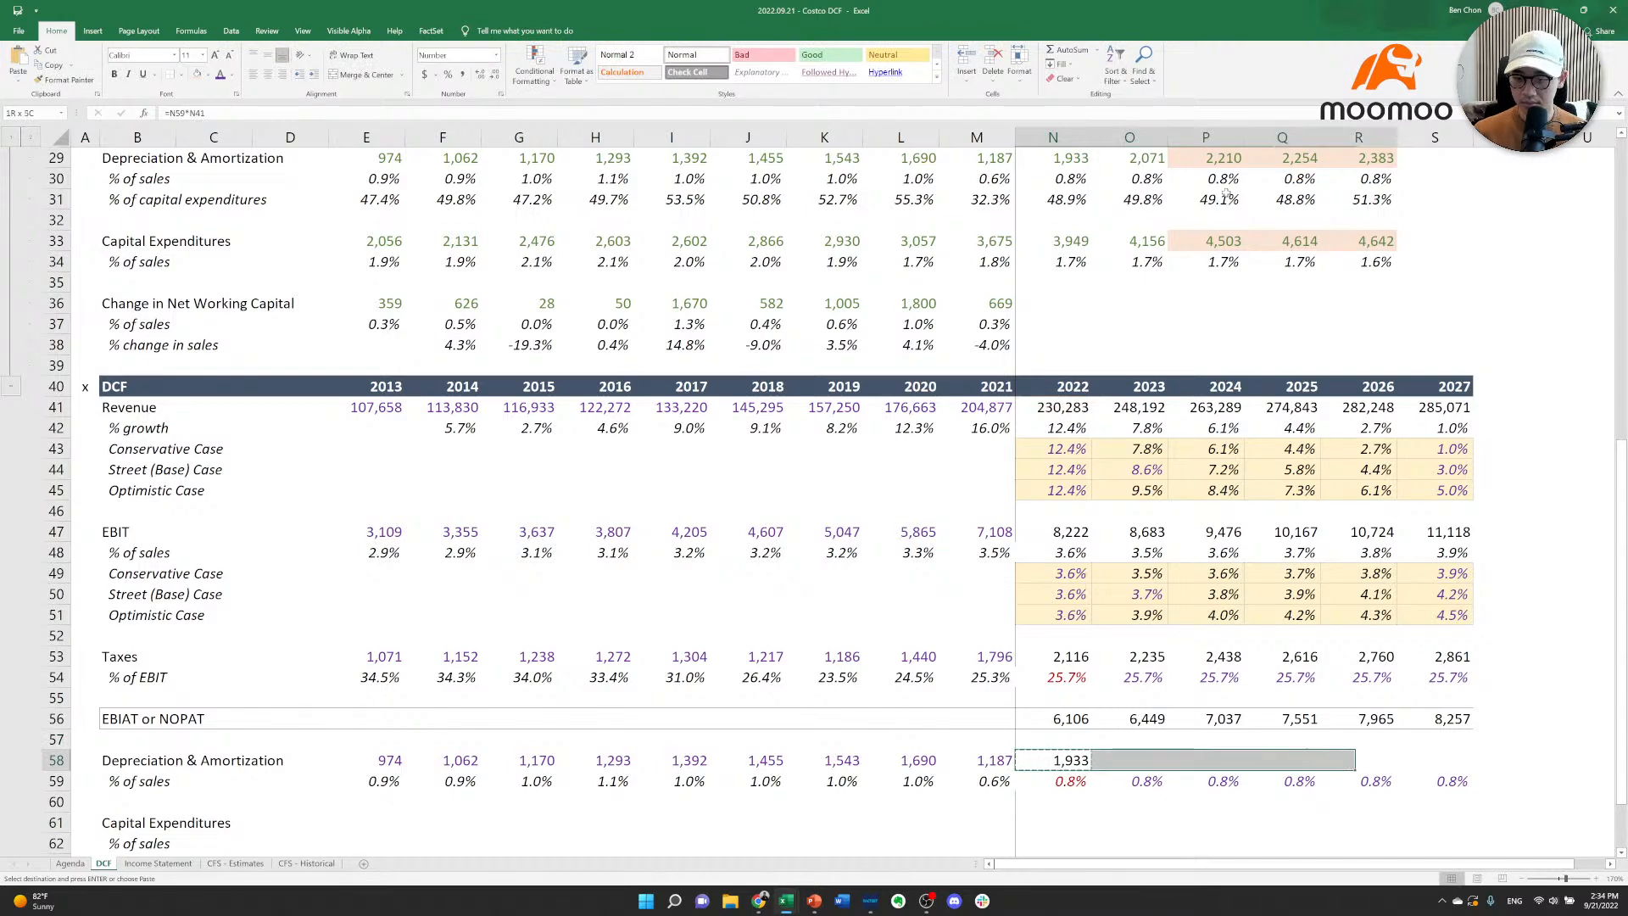
{"action": "key", "text": "Return"}
{"action": "key", "text": "Down"}
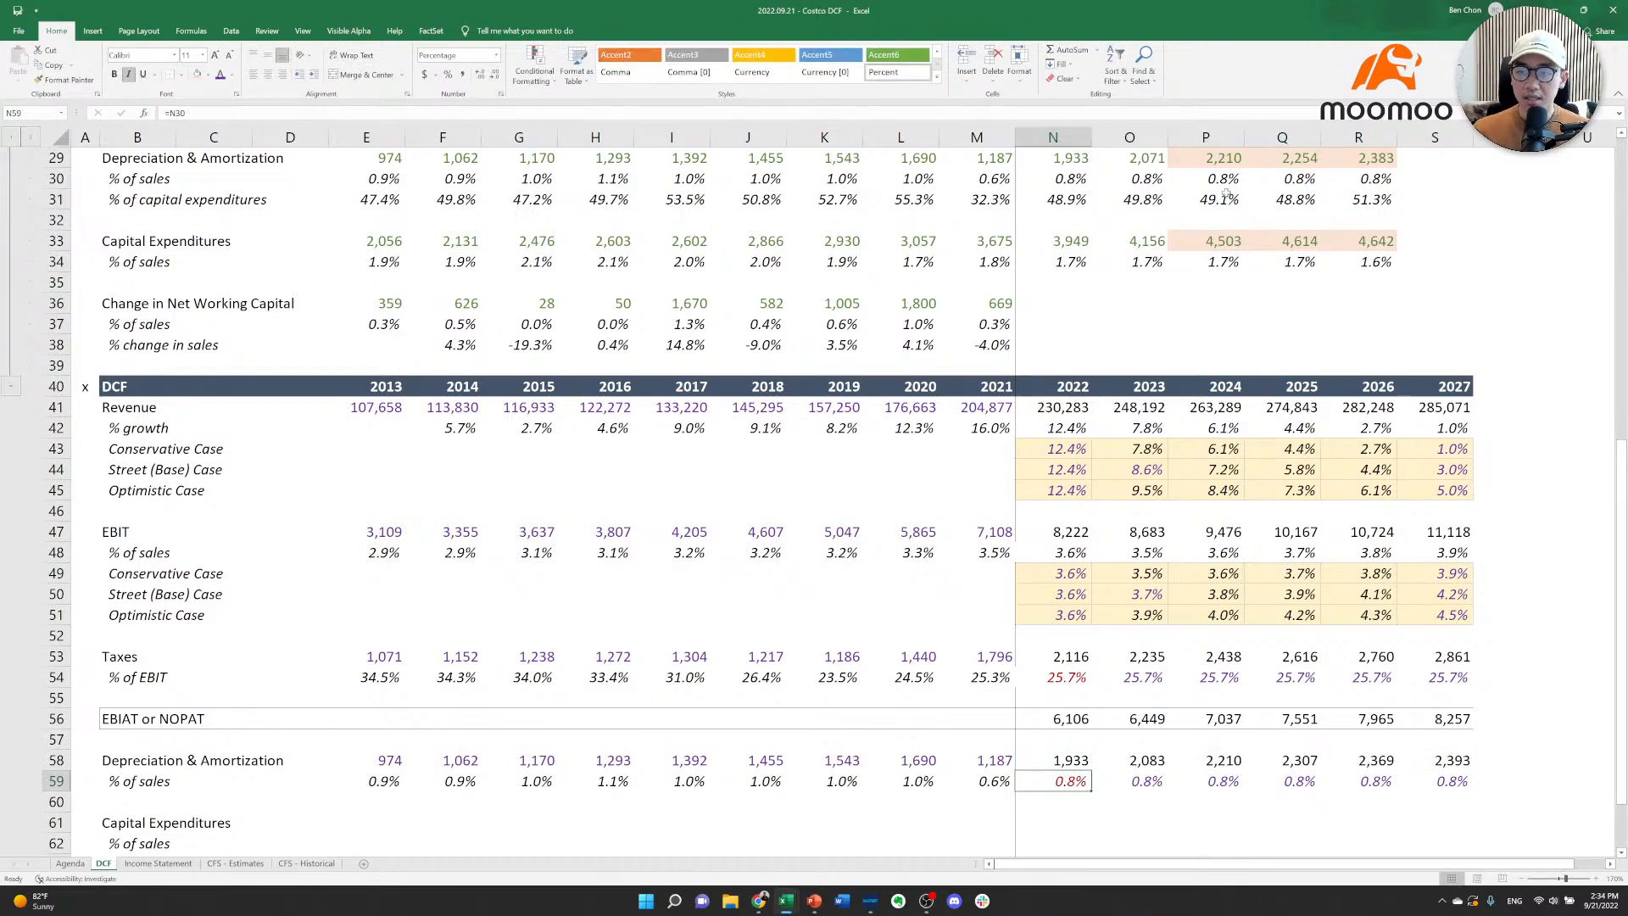
Copy the Depreciation & Amortization block E58:S59 and apply its formatting to the Capital Expenditures rows starting at E61.
{"action": "key", "text": "Down"}
{"action": "key", "text": "Left"}
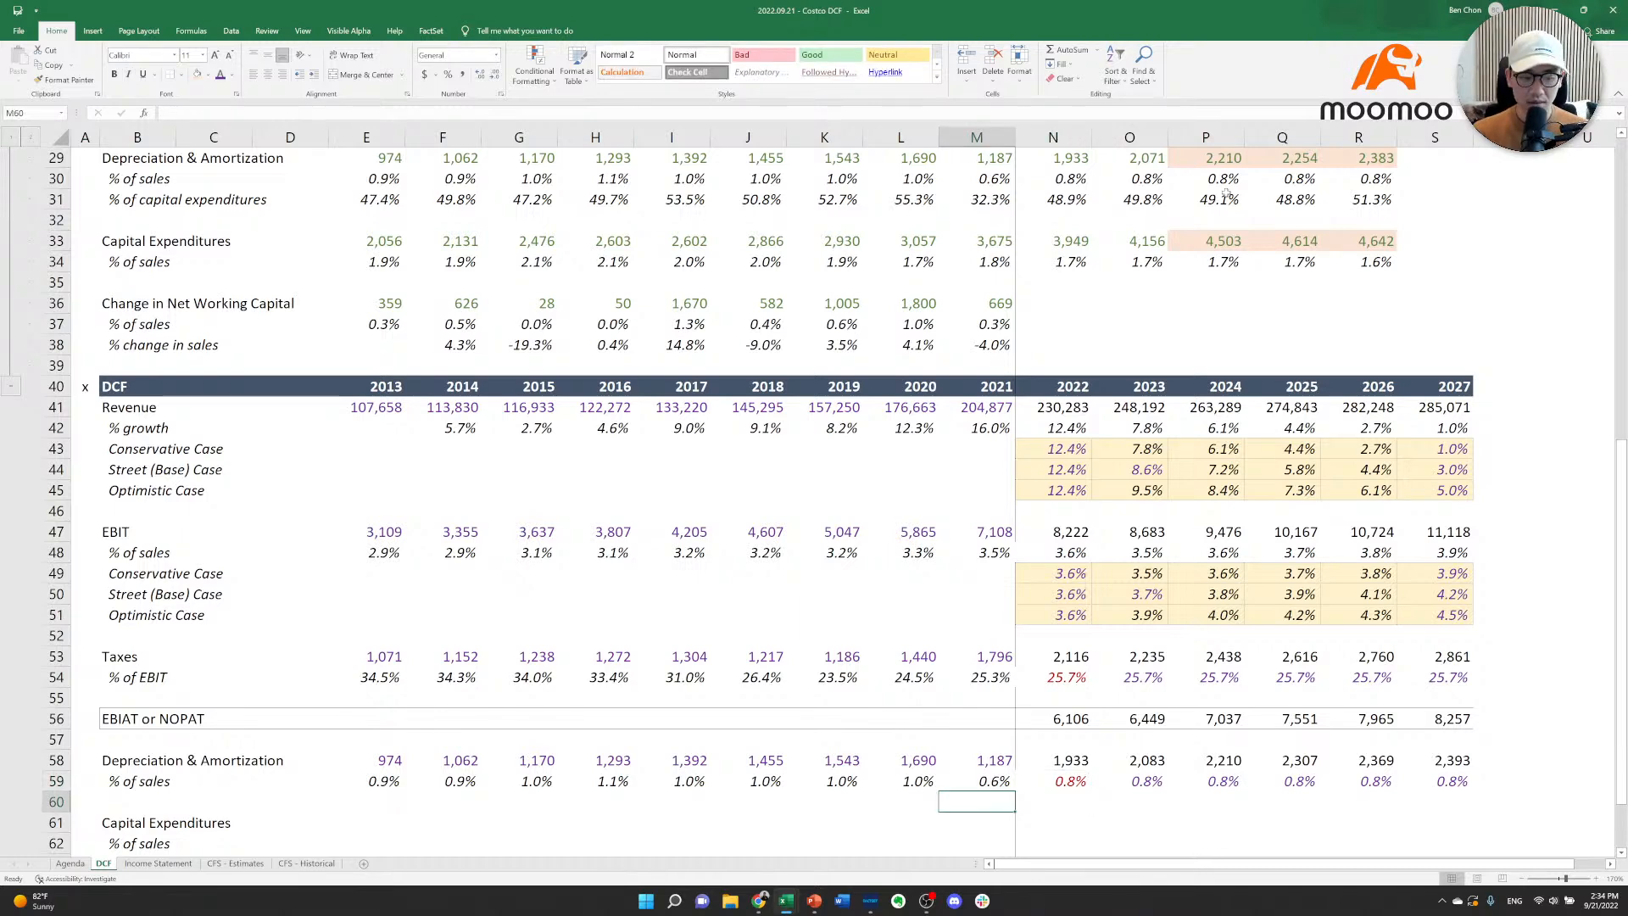
{"action": "key", "text": "Down"}
{"action": "key", "text": "Down"}
{"action": "key", "text": "Left"}
{"action": "key", "text": "Left"}
{"action": "key", "text": "Left"}
{"action": "key", "text": "Left"}
{"action": "key", "text": "Left"}
{"action": "key", "text": "Left"}
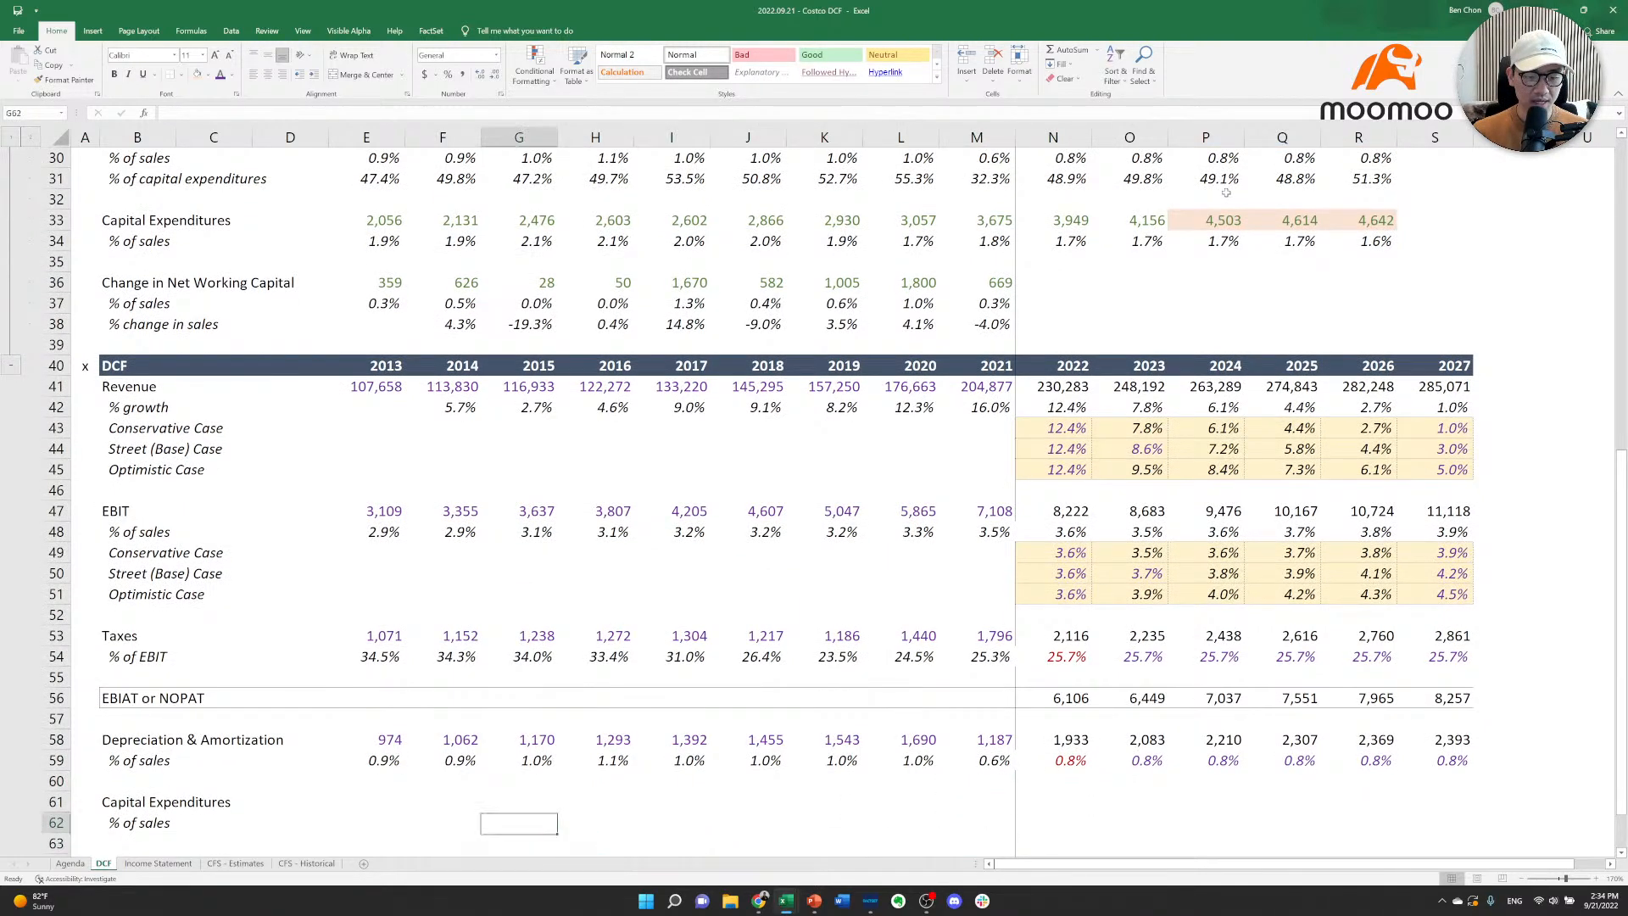
{"action": "key", "text": "Left"}
{"action": "key", "text": "Left"}
{"action": "key", "text": "Up"}
{"action": "key", "text": "Up"}
{"action": "key", "text": "Up"}
{"action": "key", "text": "Up"}
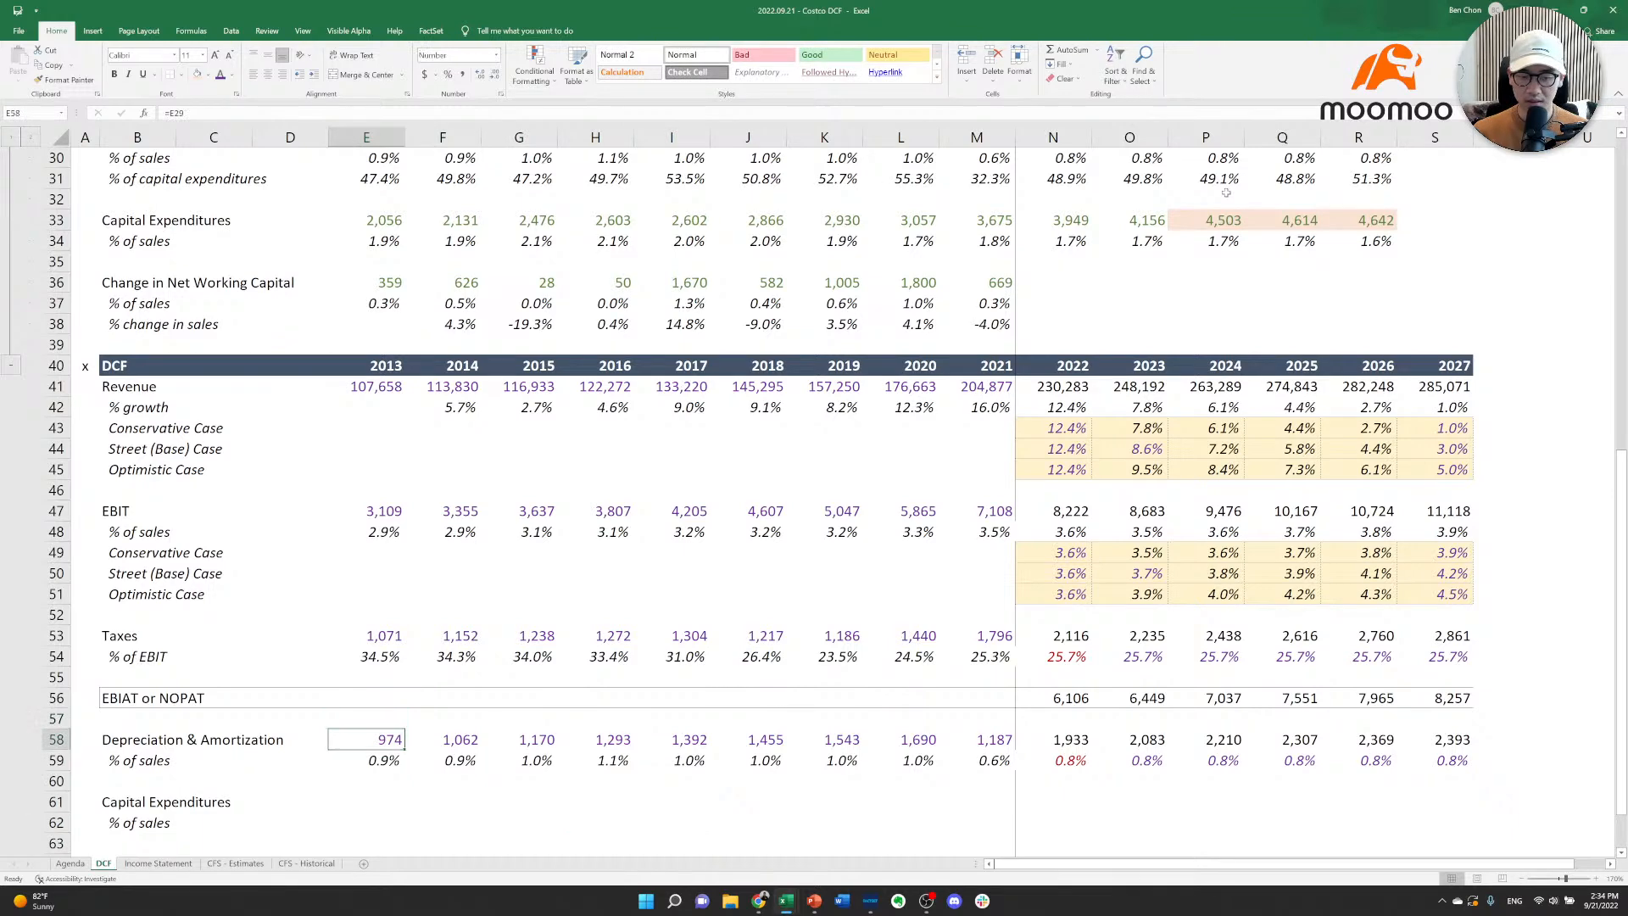
{"action": "key", "text": "ctrl+shift+Right"}
{"action": "key", "text": "shift+Down"}
{"action": "key", "text": "ctrl+c"}
{"action": "key", "text": "Down"}
{"action": "key", "text": "Down"}
{"action": "key", "text": "Down"}
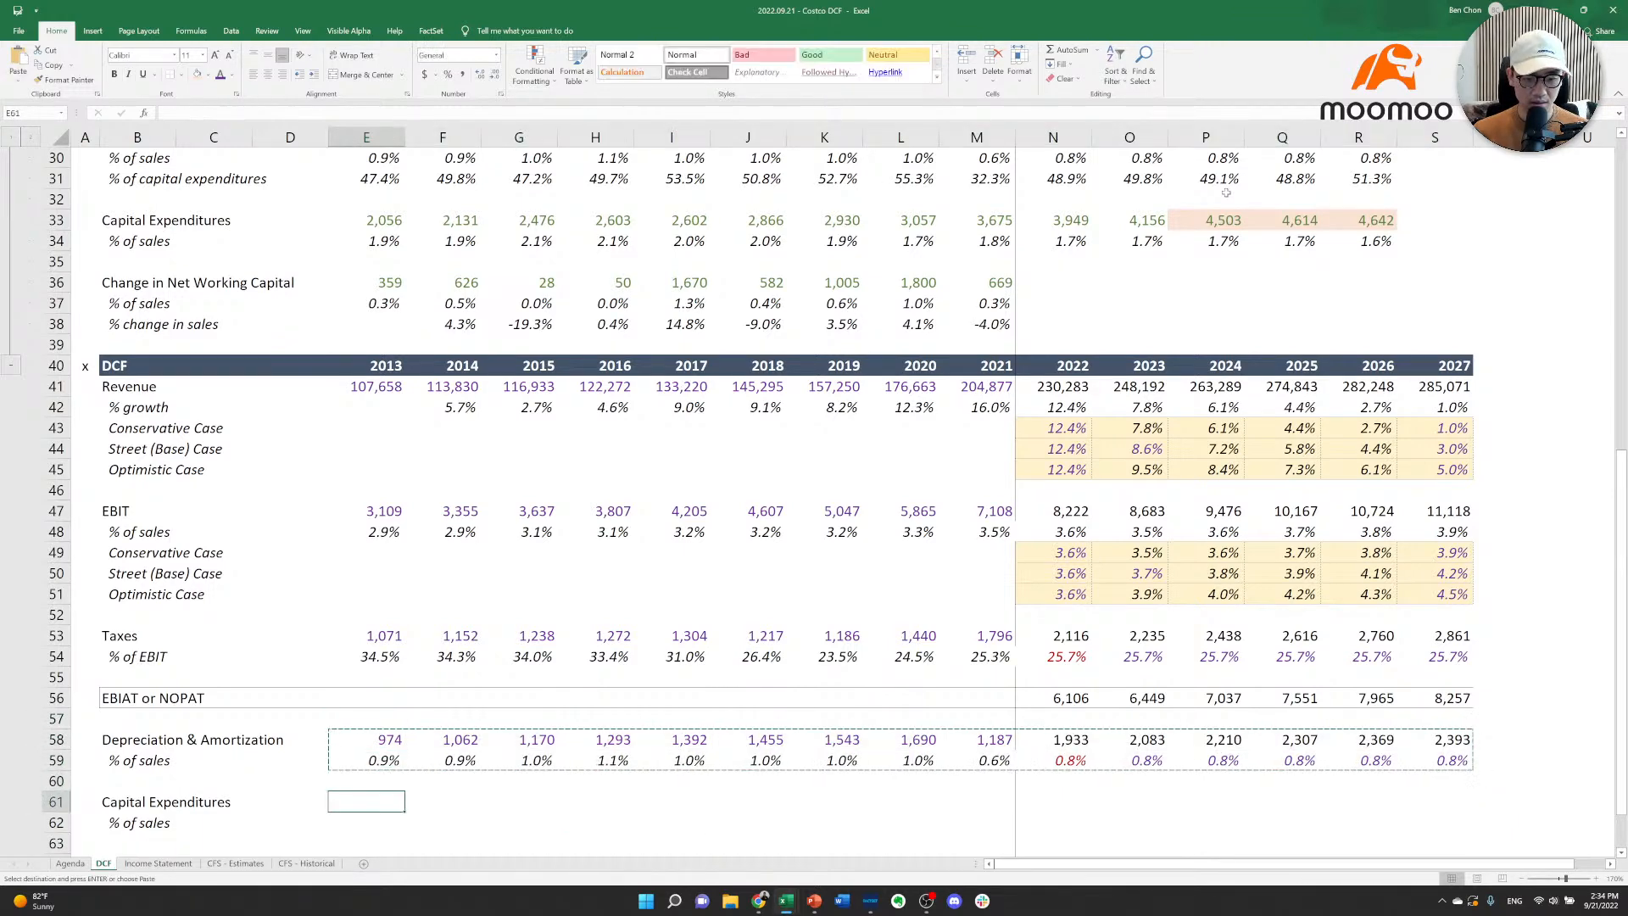
Apply the same copied formatting to the Change in Net Working Capital rows starting at E64.
{"action": "key", "text": "Down"}
{"action": "key", "text": "Down"}
{"action": "key", "text": "Down"}
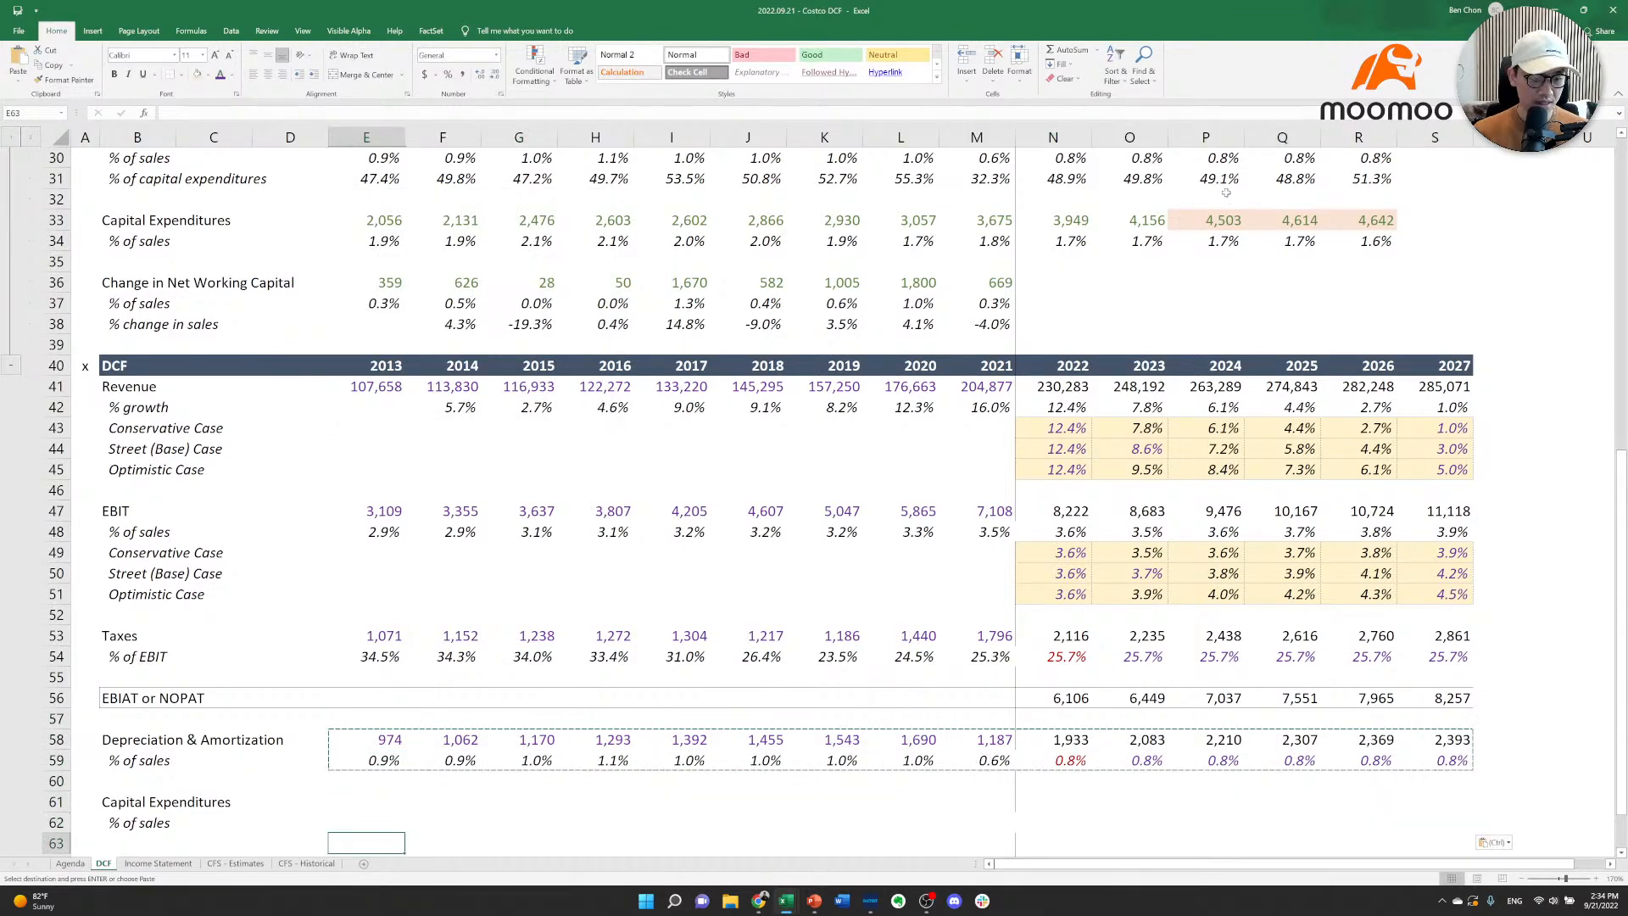
{"action": "key", "text": "Up"}
{"action": "key", "text": "Down"}
{"action": "key", "text": "alt+e"}
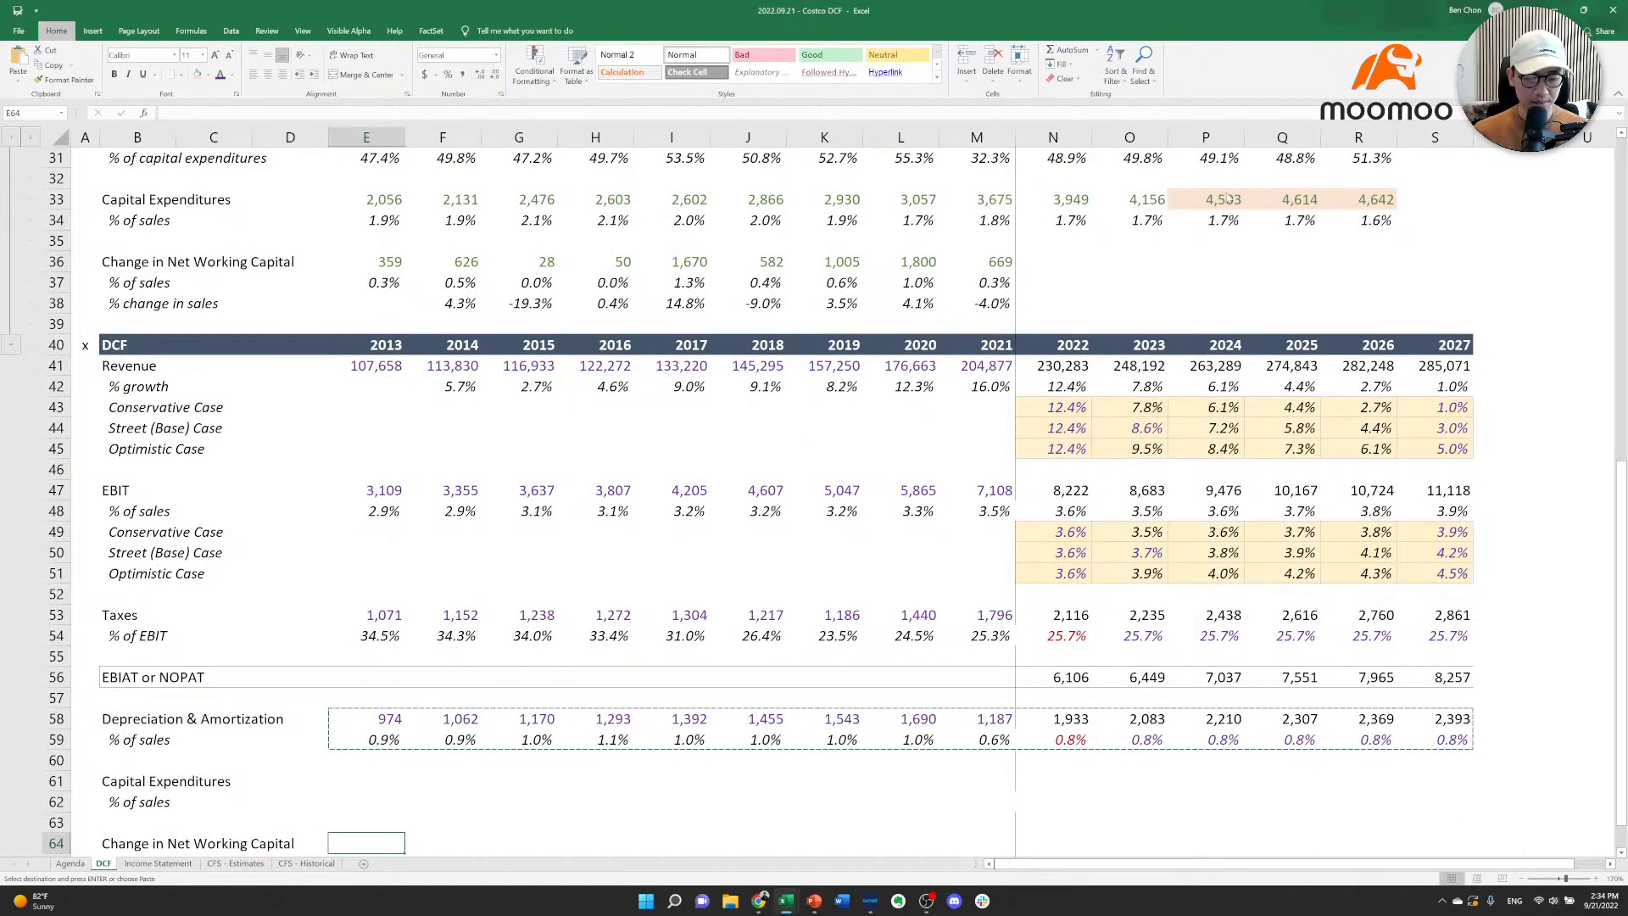
{"action": "key", "text": "s"}
{"action": "key", "text": "t"}
{"action": "key", "text": "Return"}
{"action": "key", "text": "Escape"}
Link 2013 Capital Expenditures in E61 to the historical figure above with =E33.
{"action": "key", "text": "Up"}
{"action": "key", "text": "Up"}
{"action": "key", "text": "Up"}
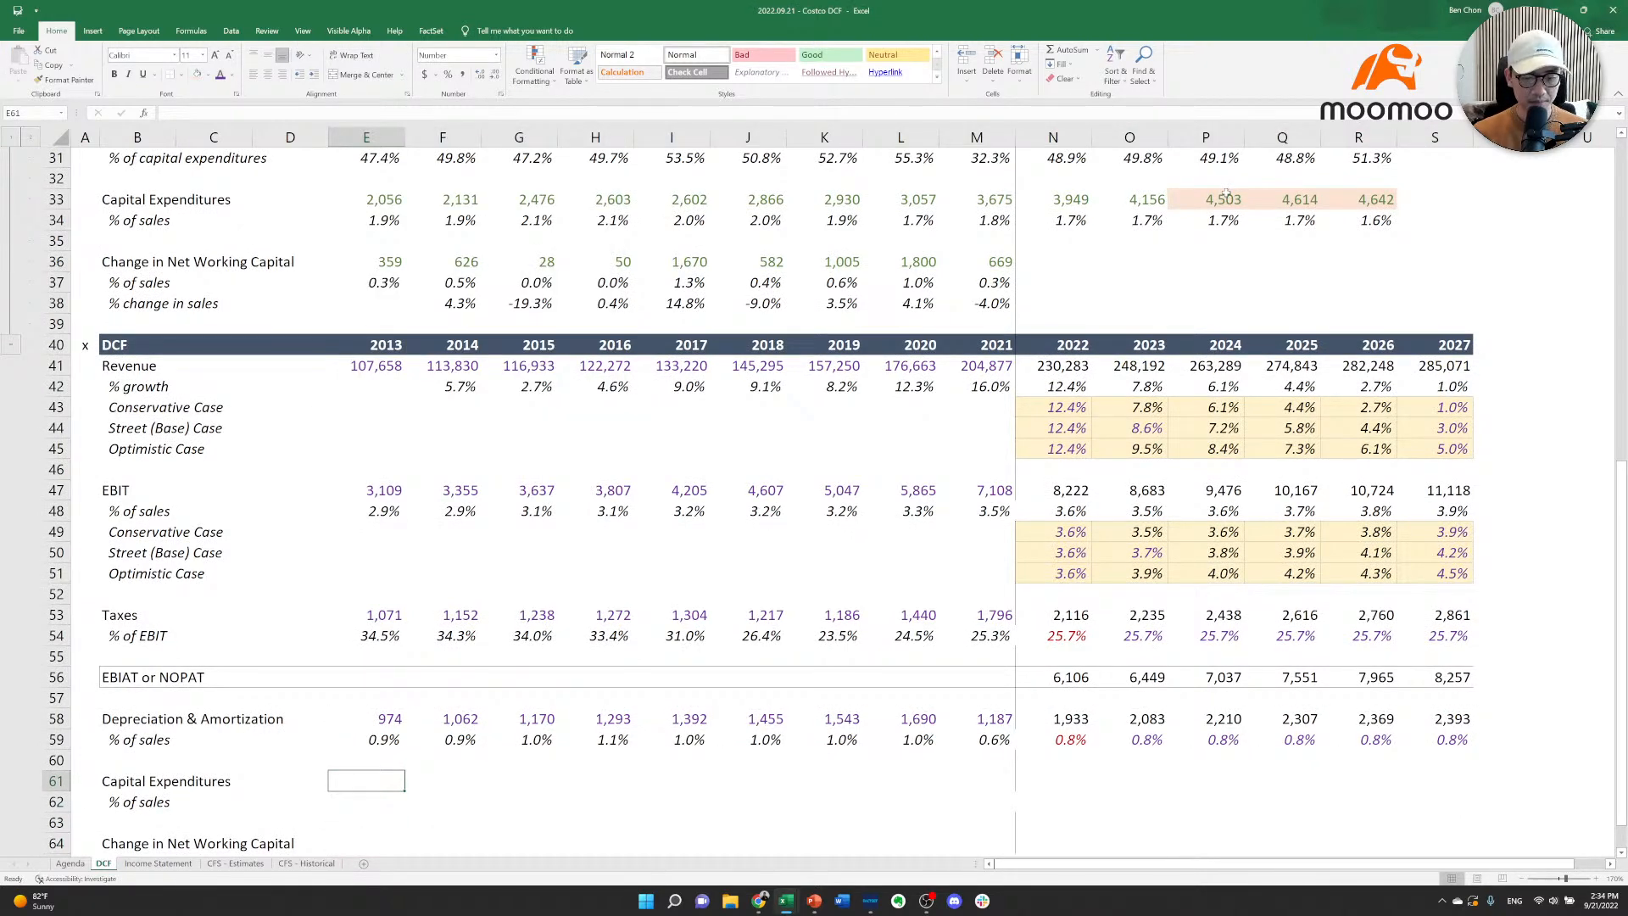
{"action": "type", "text": "="}
{"action": "key", "text": "Up"}
{"action": "key", "text": "Up"}
{"action": "key", "text": "Up"}
{"action": "key", "text": "Up"}
{"action": "key", "text": "Up"}
{"action": "key", "text": "Up"}
{"action": "key", "text": "Up"}
{"action": "key", "text": "Up"}
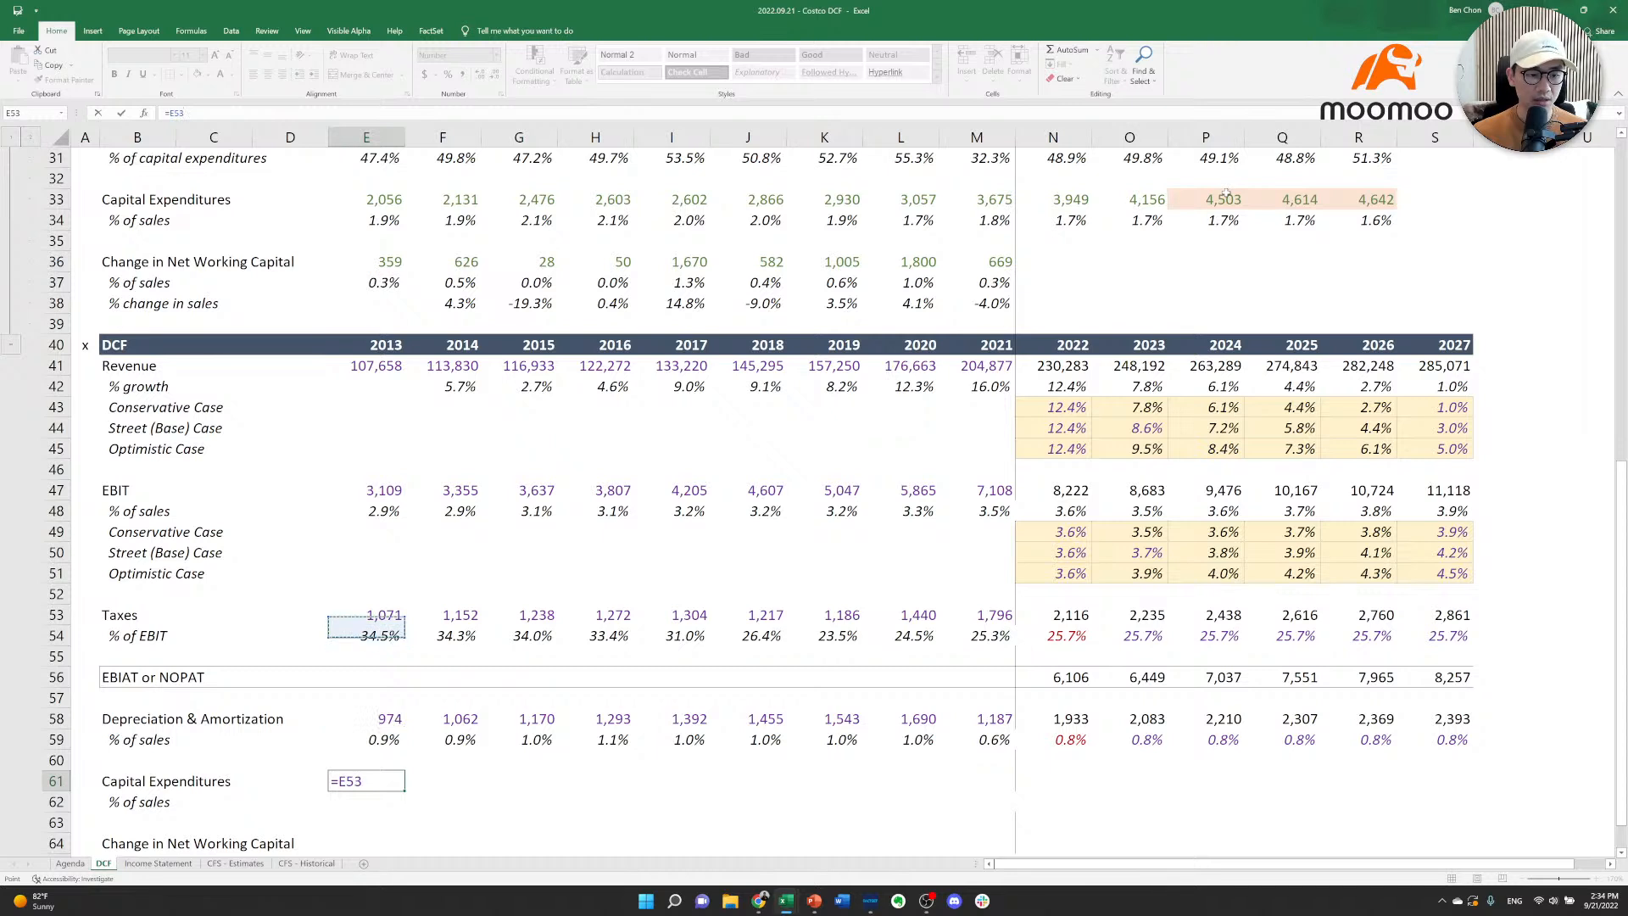
{"action": "key", "text": "Up"}
{"action": "key", "text": "Up"}
{"action": "key", "text": "Up"}
{"action": "key", "text": "Up"}
{"action": "key", "text": "Up"}
{"action": "key", "text": "Up"}
{"action": "key", "text": "Up"}
{"action": "key", "text": "Up"}
{"action": "key", "text": "Up"}
{"action": "key", "text": "Up"}
{"action": "key", "text": "Up"}
{"action": "key", "text": "Up"}
{"action": "key", "text": "Up"}
{"action": "key", "text": "Up"}
{"action": "key", "text": "Up"}
{"action": "key", "text": "Up"}
{"action": "key", "text": "Up"}
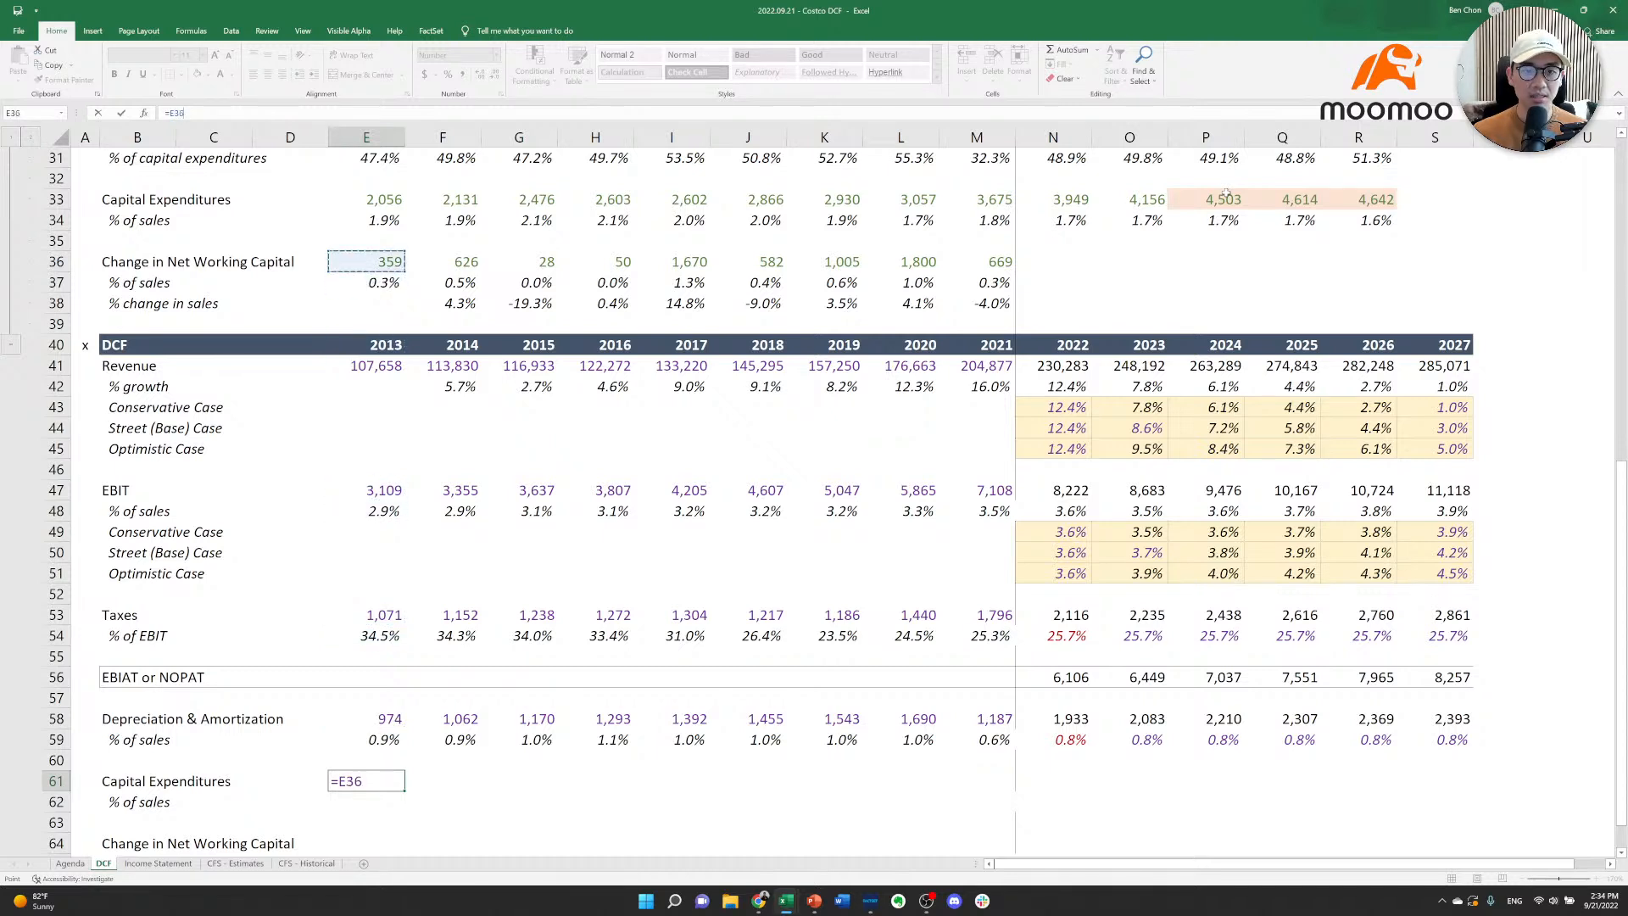
{"action": "key", "text": "Up"}
{"action": "key", "text": "Up"}
{"action": "key", "text": "Up"}
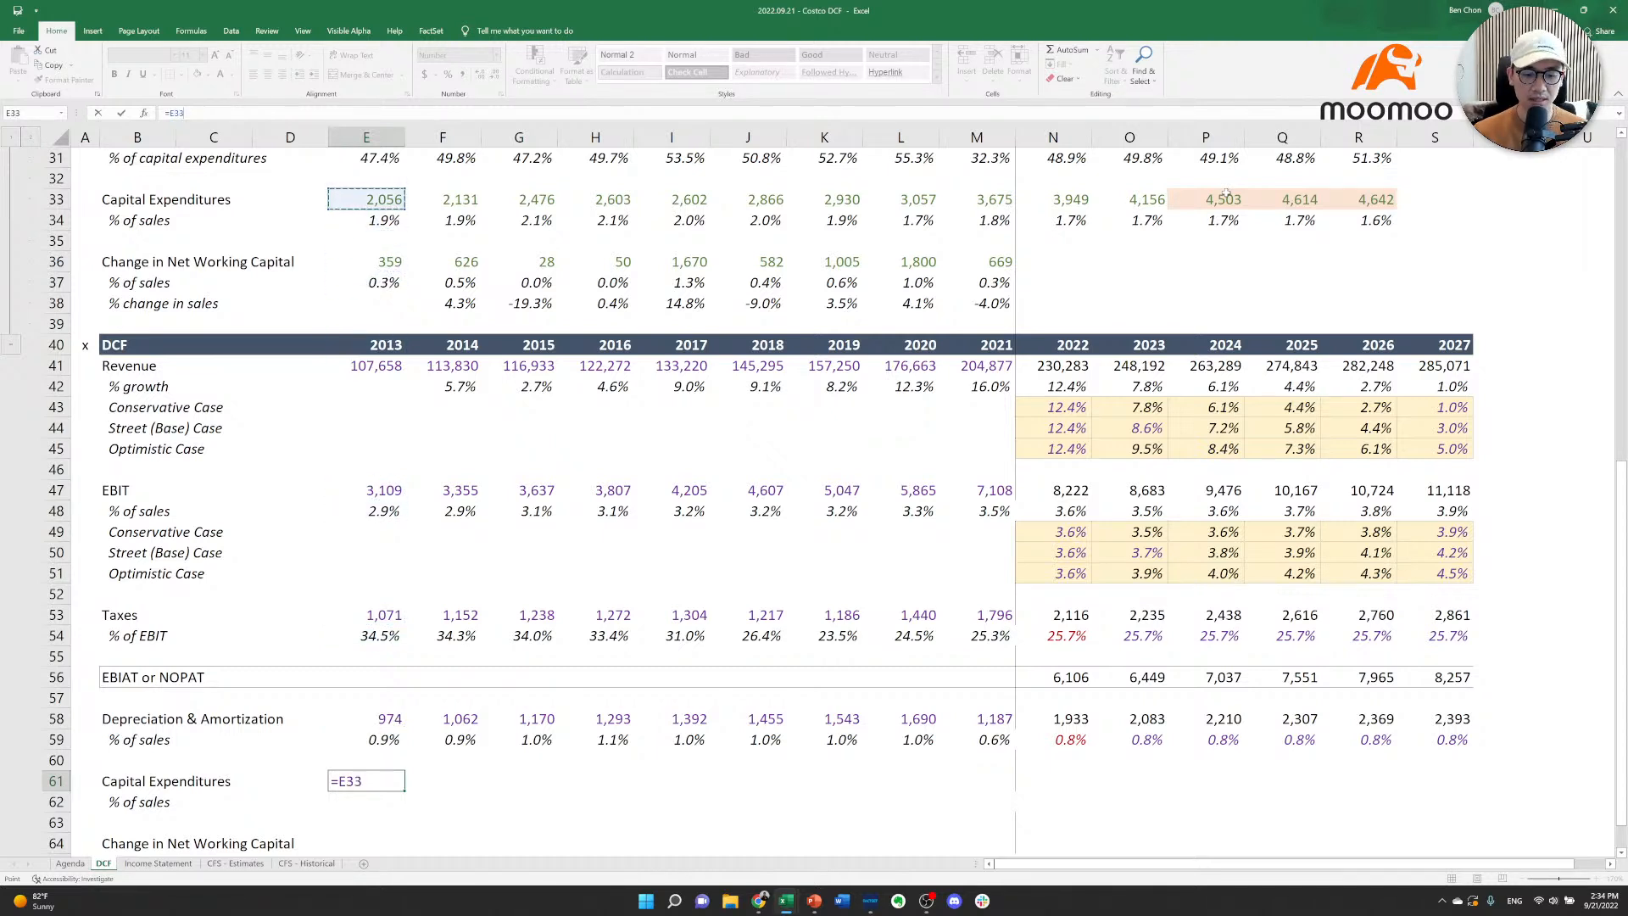
{"action": "key", "text": "ctrl+Return"}
Copy the 2013 Capital Expenditures link in E61 across through 2021 in M61.
{"action": "key", "text": "ctrl+c"}
{"action": "key", "text": "shift+Right"}
{"action": "key", "text": "shift+Right"}
{"action": "key", "text": "shift+Right"}
{"action": "key", "text": "shift+Right"}
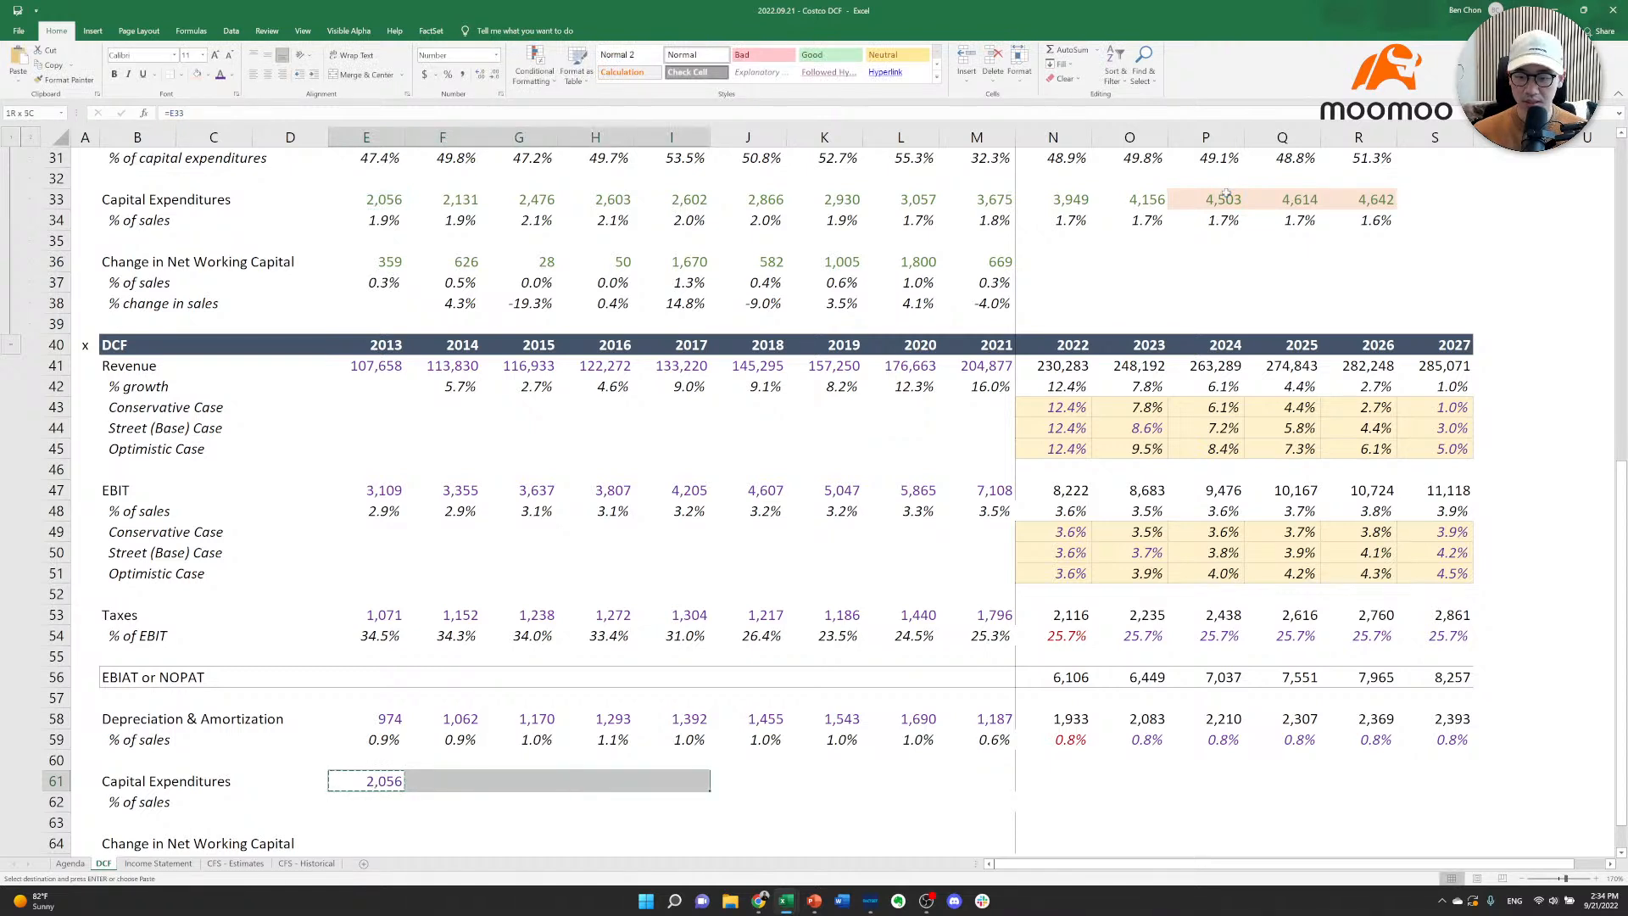
{"action": "key", "text": "shift+Right"}
{"action": "key", "text": "shift+Right"}
{"action": "key", "text": "shift+Right"}
{"action": "key", "text": "shift+Right"}
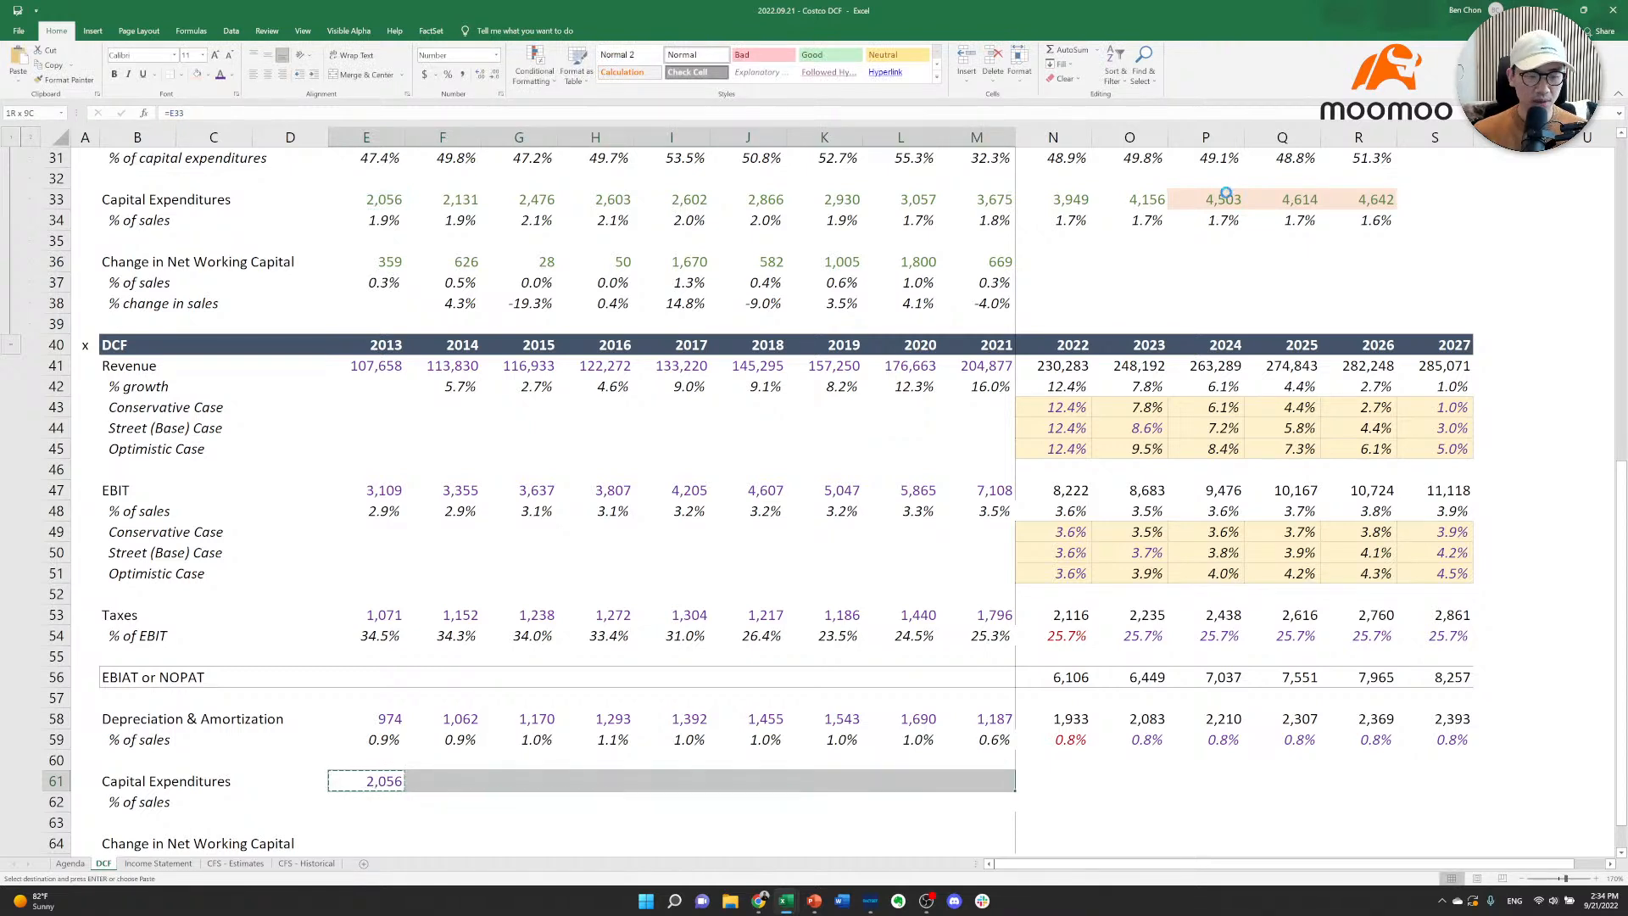
{"action": "key", "text": "Return"}
Calculate 2013 Capital Expenditures as a percentage of sales in E62 with =E61/E41.
{"action": "key", "text": "Down"}
{"action": "type", "text": "="}
{"action": "key", "text": "Up"}
{"action": "type", "text": "/"}
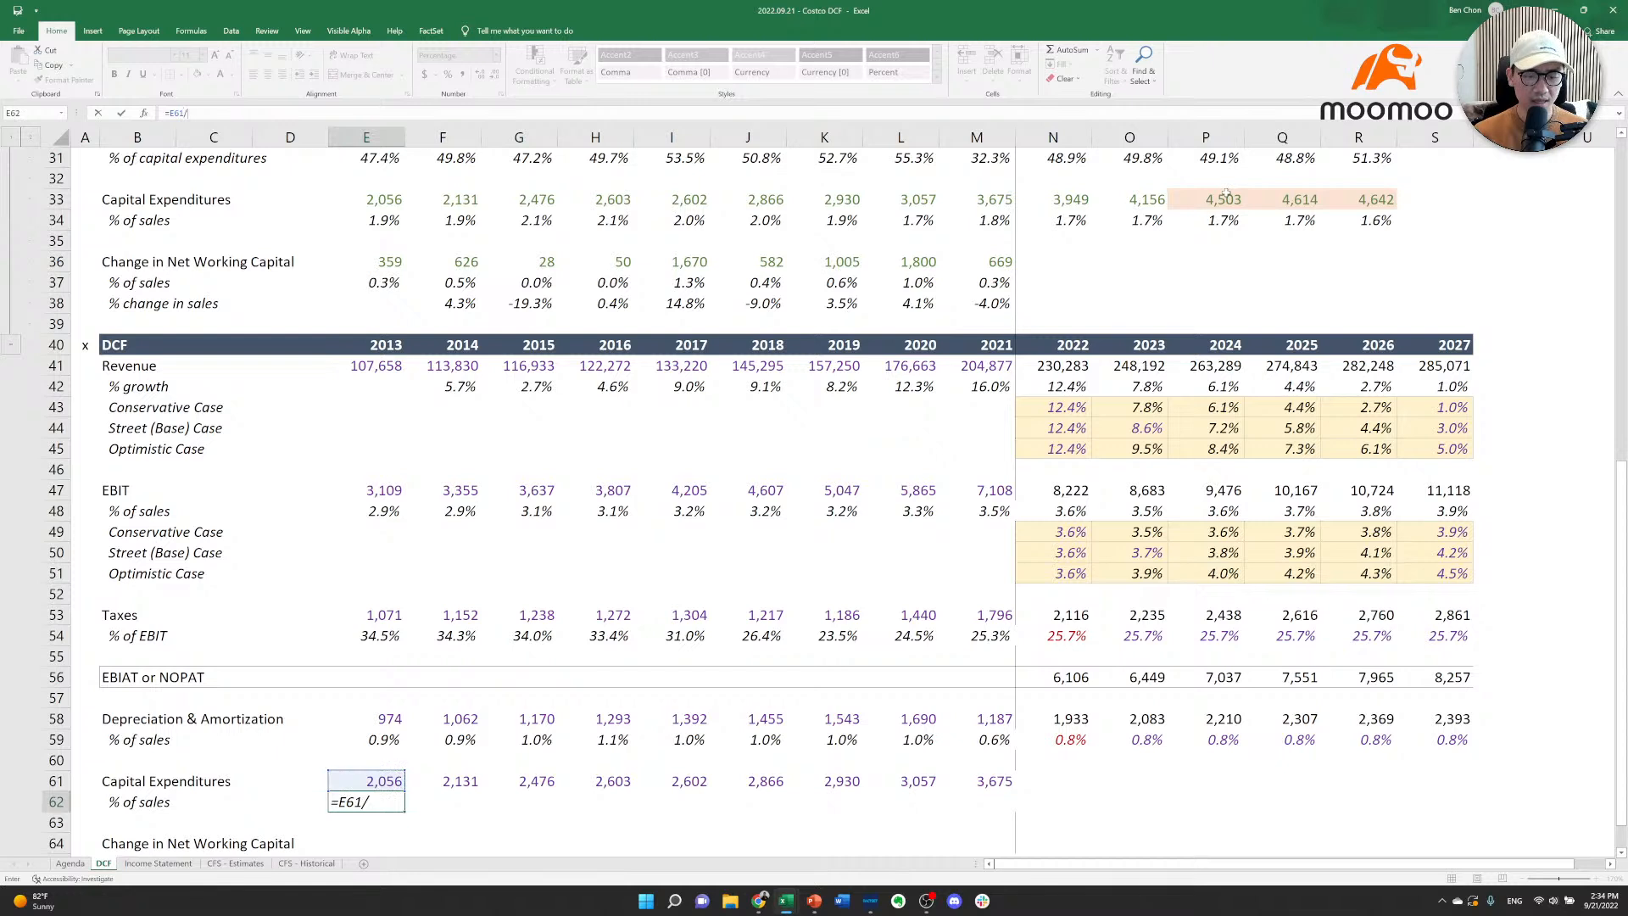
{"action": "key", "text": "Up"}
{"action": "key", "text": "Up"}
{"action": "key", "text": "Up"}
{"action": "key", "text": "Up"}
{"action": "key", "text": "Up"}
{"action": "key", "text": "Up"}
{"action": "key", "text": "Up"}
{"action": "key", "text": "Up"}
{"action": "key", "text": "Up"}
{"action": "key", "text": "Up"}
{"action": "key", "text": "Up"}
{"action": "key", "text": "Up"}
{"action": "key", "text": "Up"}
{"action": "key", "text": "Up"}
{"action": "key", "text": "Up"}
{"action": "key", "text": "Up"}
{"action": "key", "text": "Up"}
{"action": "key", "text": "Up"}
{"action": "key", "text": "Up"}
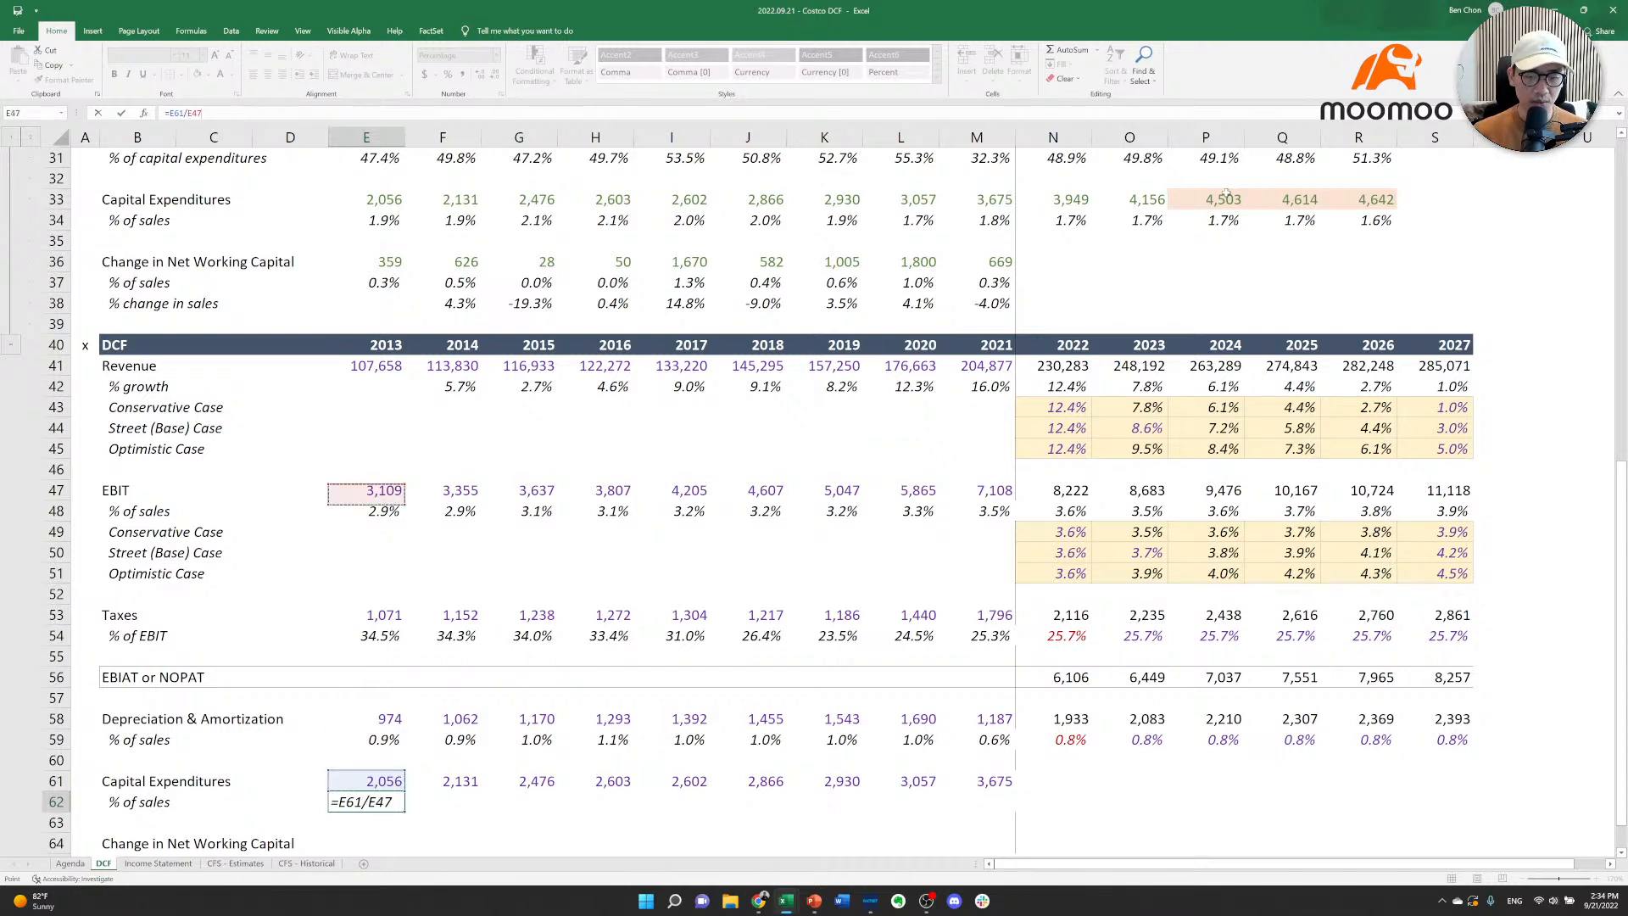
{"action": "key", "text": "Up"}
{"action": "key", "text": "Up"}
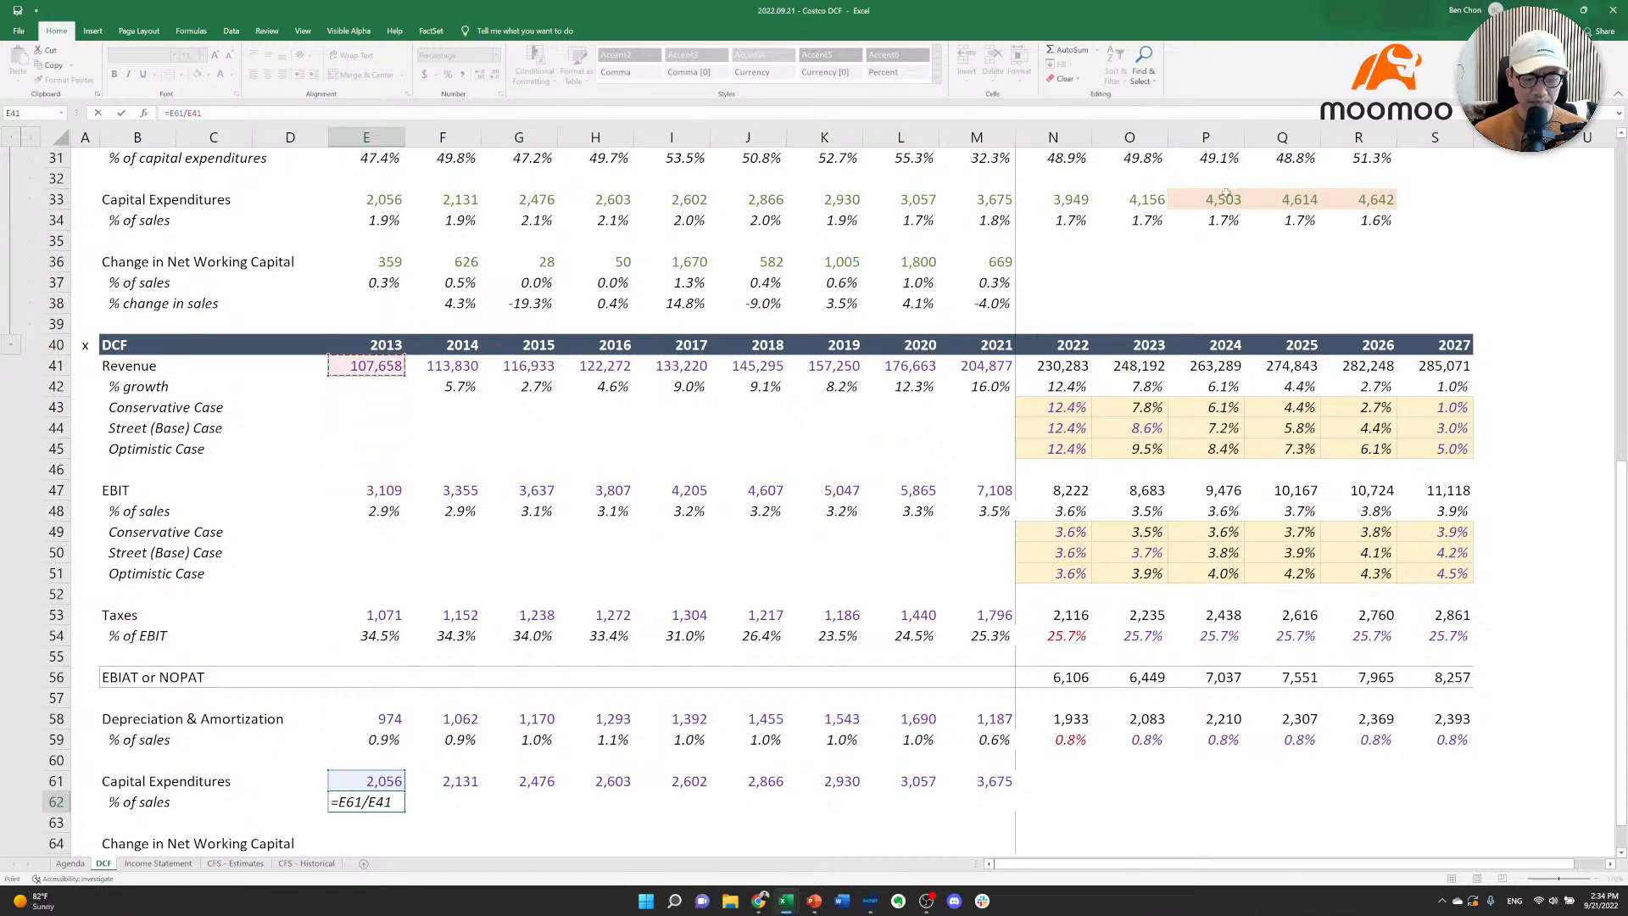
{"action": "key", "text": "ctrl+Return"}
Copy the 2013 Capital Expenditures % of sales formula in E62 across through 2021 in M62.
{"action": "key", "text": "shift+Right"}
{"action": "key", "text": "shift+Right"}
{"action": "key", "text": "shift+Right"}
{"action": "key", "text": "shift+Right"}
{"action": "key", "text": "shift+Right"}
{"action": "key", "text": "shift+Right"}
{"action": "key", "text": "shift+Right"}
{"action": "key", "text": "shift+Right"}
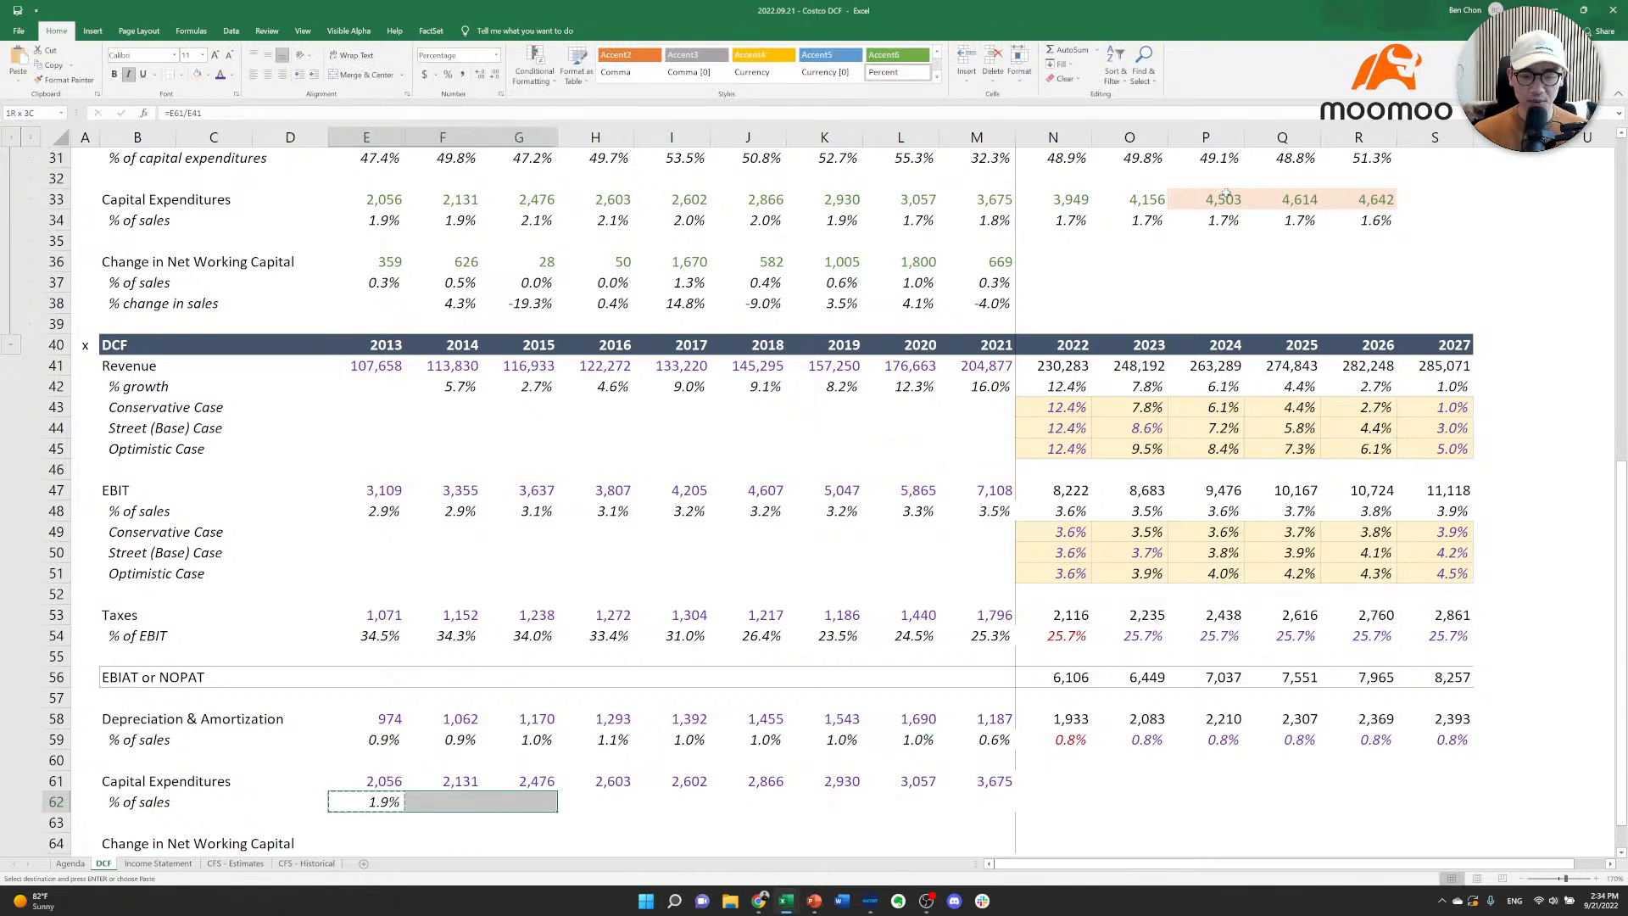
{"action": "key", "text": "Return"}
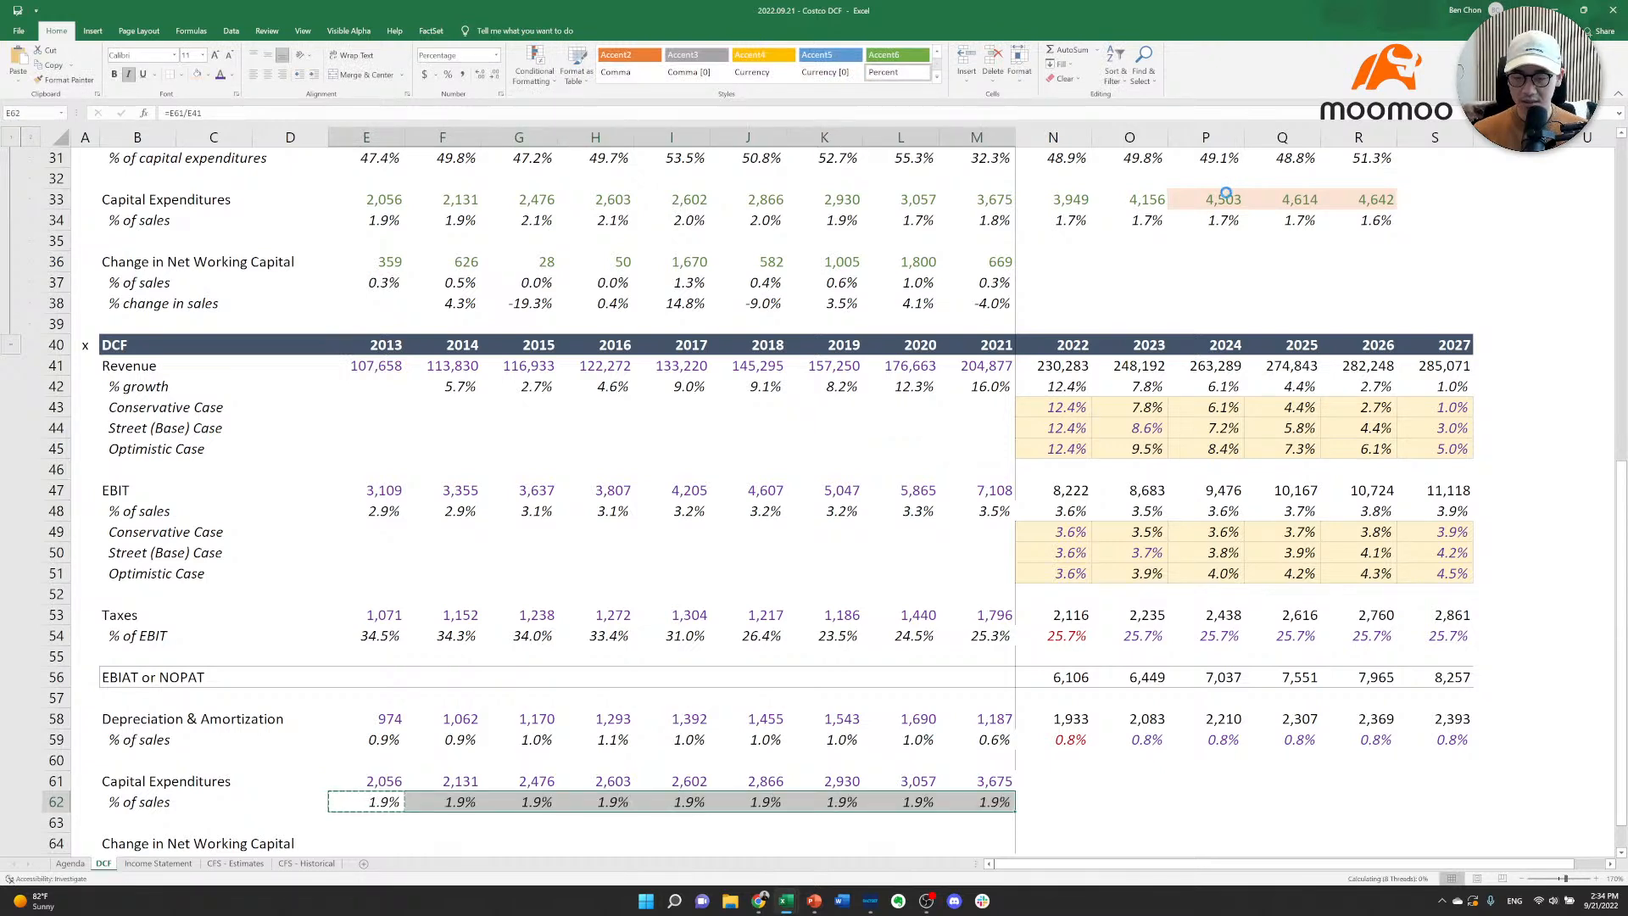
Copy the projected Depreciation & Amortization block N58:S59 and paste only its formatting onto the projected Capital Expenditures rows starting at N61.
{"action": "key", "text": "Right"}
{"action": "key", "text": "Right"}
{"action": "key", "text": "Right"}
{"action": "key", "text": "Right"}
{"action": "key", "text": "Right"}
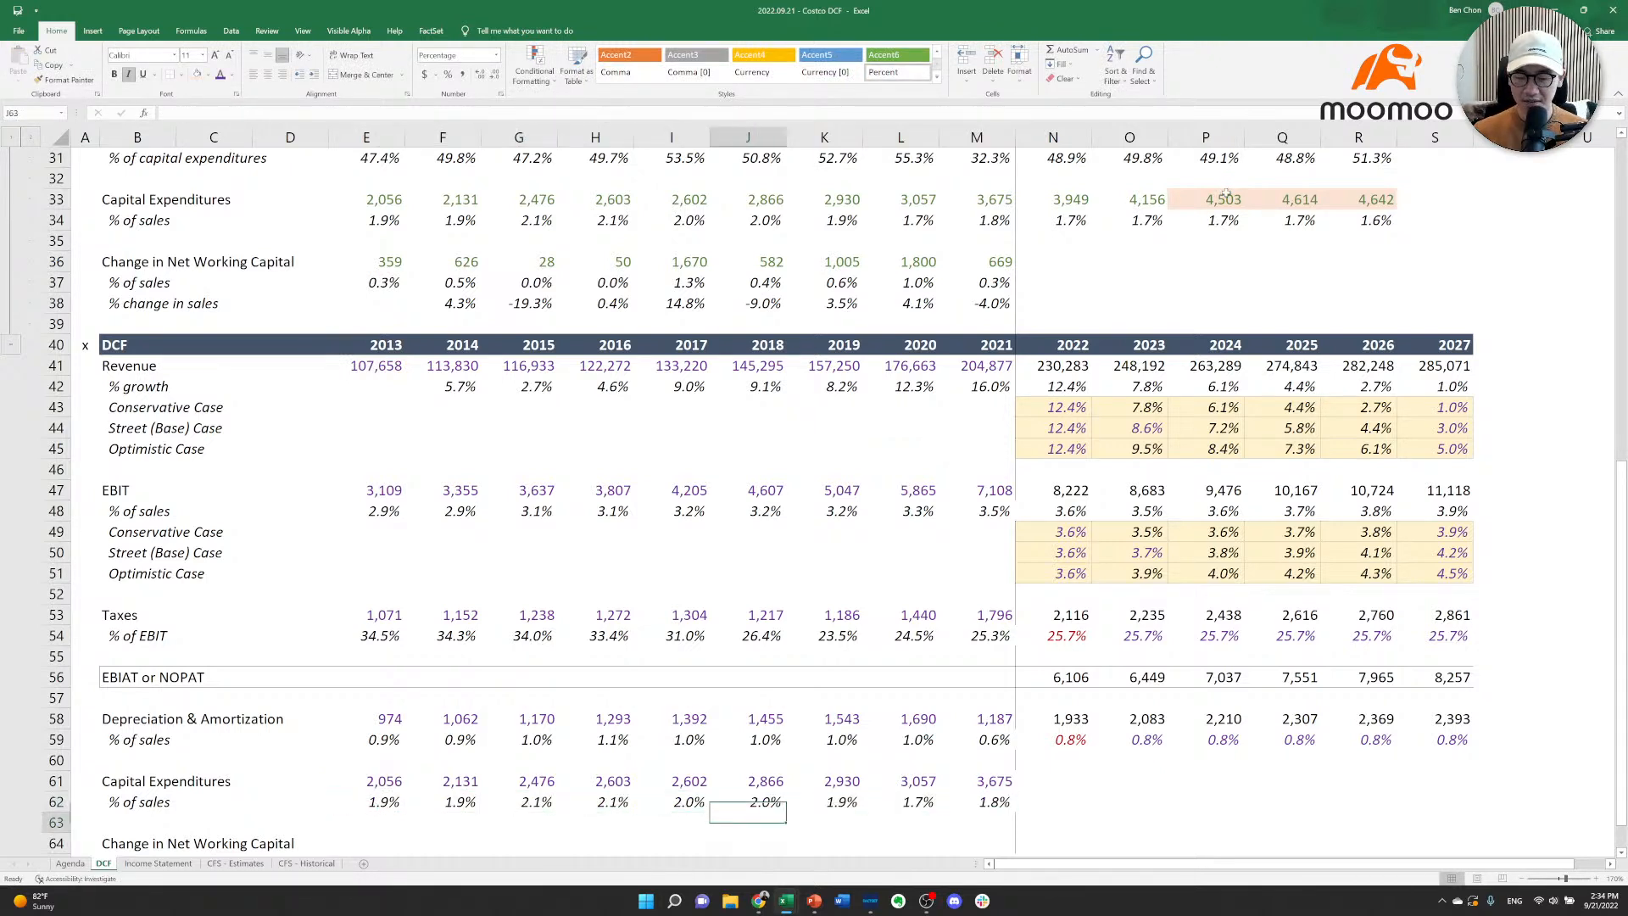
{"action": "key", "text": "Down"}
{"action": "key", "text": "Down"}
{"action": "key", "text": "Down"}
{"action": "key", "text": "Up"}
{"action": "key", "text": "Up"}
{"action": "key", "text": "Up"}
{"action": "key", "text": "Right"}
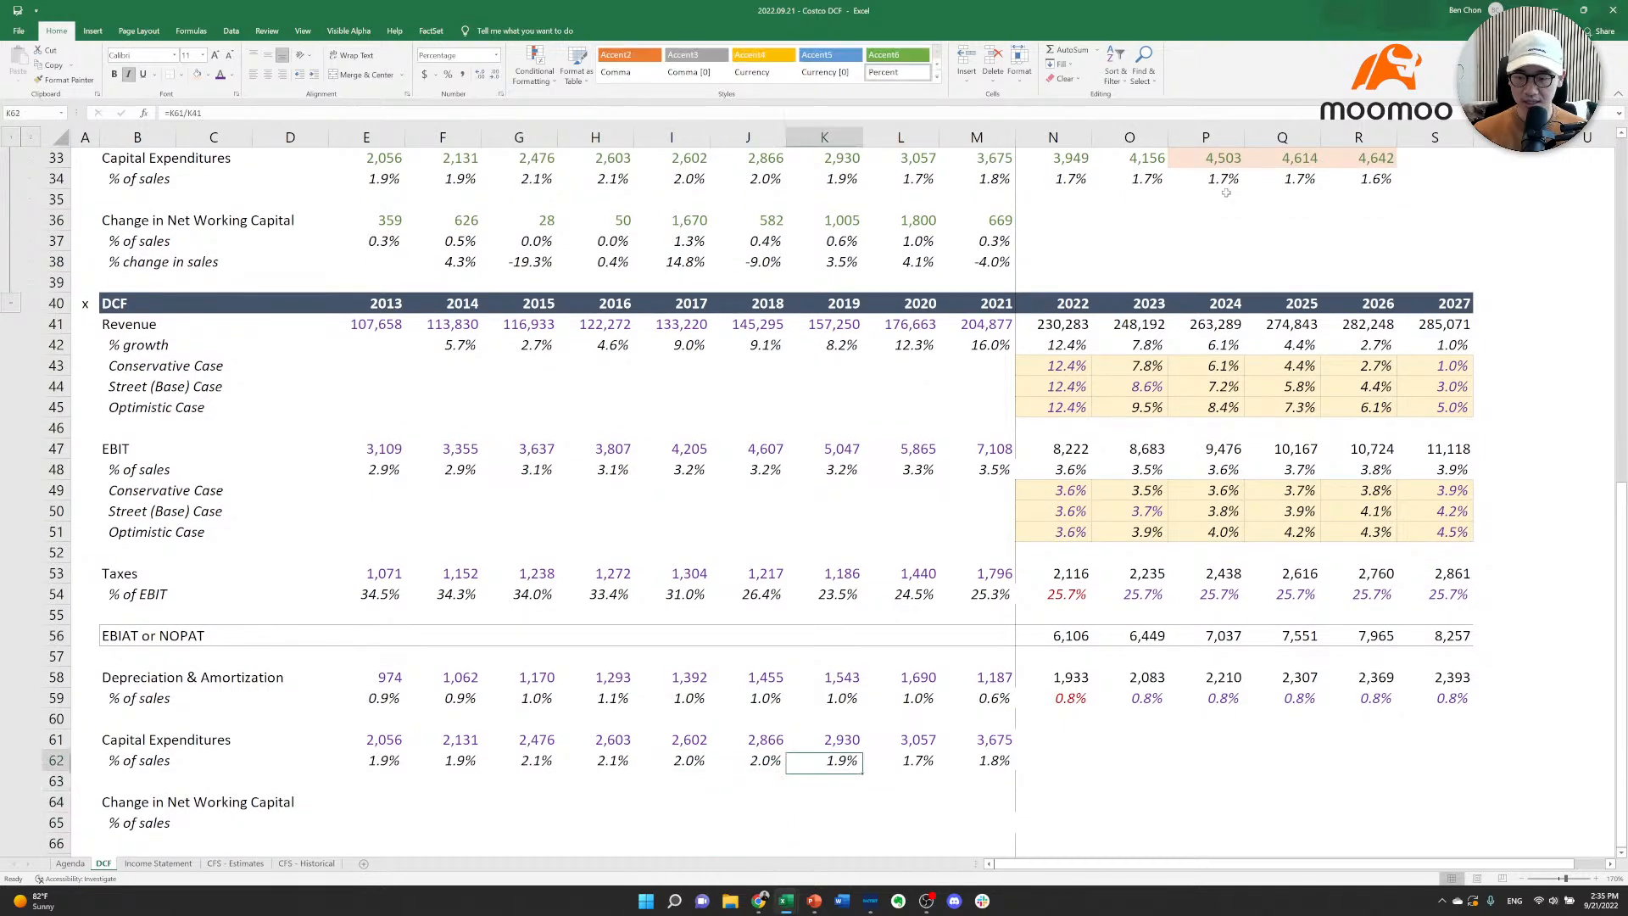
{"action": "key", "text": "Right"}
{"action": "key", "text": "Right"}
{"action": "key", "text": "Right"}
{"action": "key", "text": "Up"}
{"action": "key", "text": "Up"}
{"action": "key", "text": "Up"}
{"action": "key", "text": "Up"}
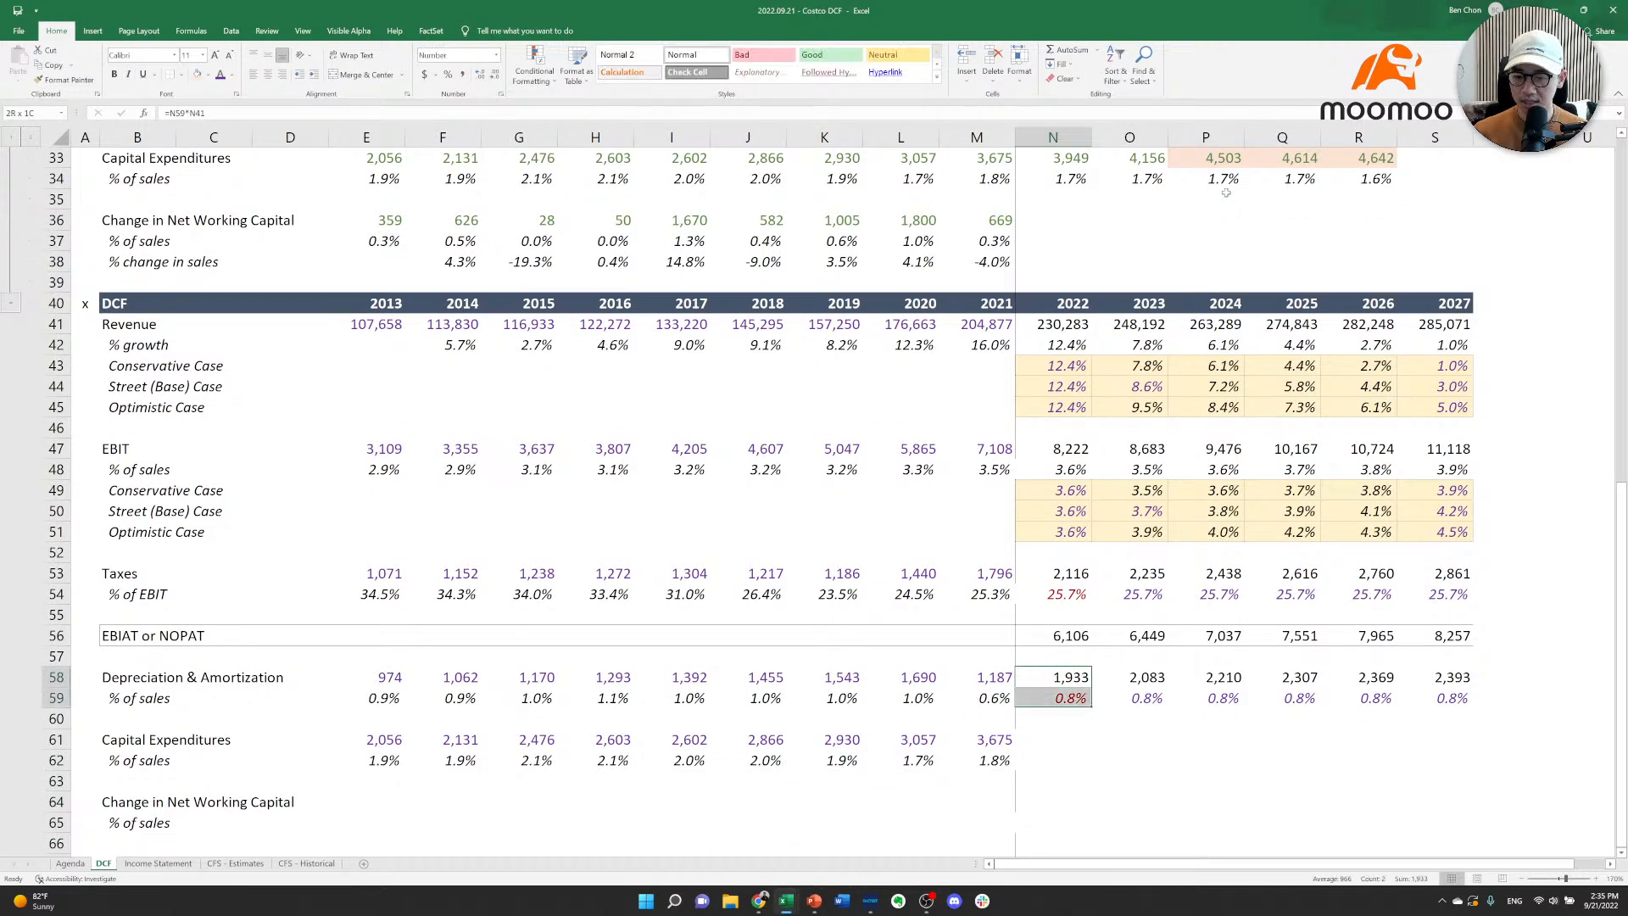
{"action": "key", "text": "shift+Down"}
{"action": "key", "text": "shift+Right"}
{"action": "key", "text": "shift+Right"}
{"action": "key", "text": "shift+Right"}
{"action": "key", "text": "shift+Right"}
{"action": "key", "text": "shift+Right"}
{"action": "key", "text": "ctrl+c"}
{"action": "key", "text": "Down"}
{"action": "key", "text": "Down"}
{"action": "key", "text": "Down"}
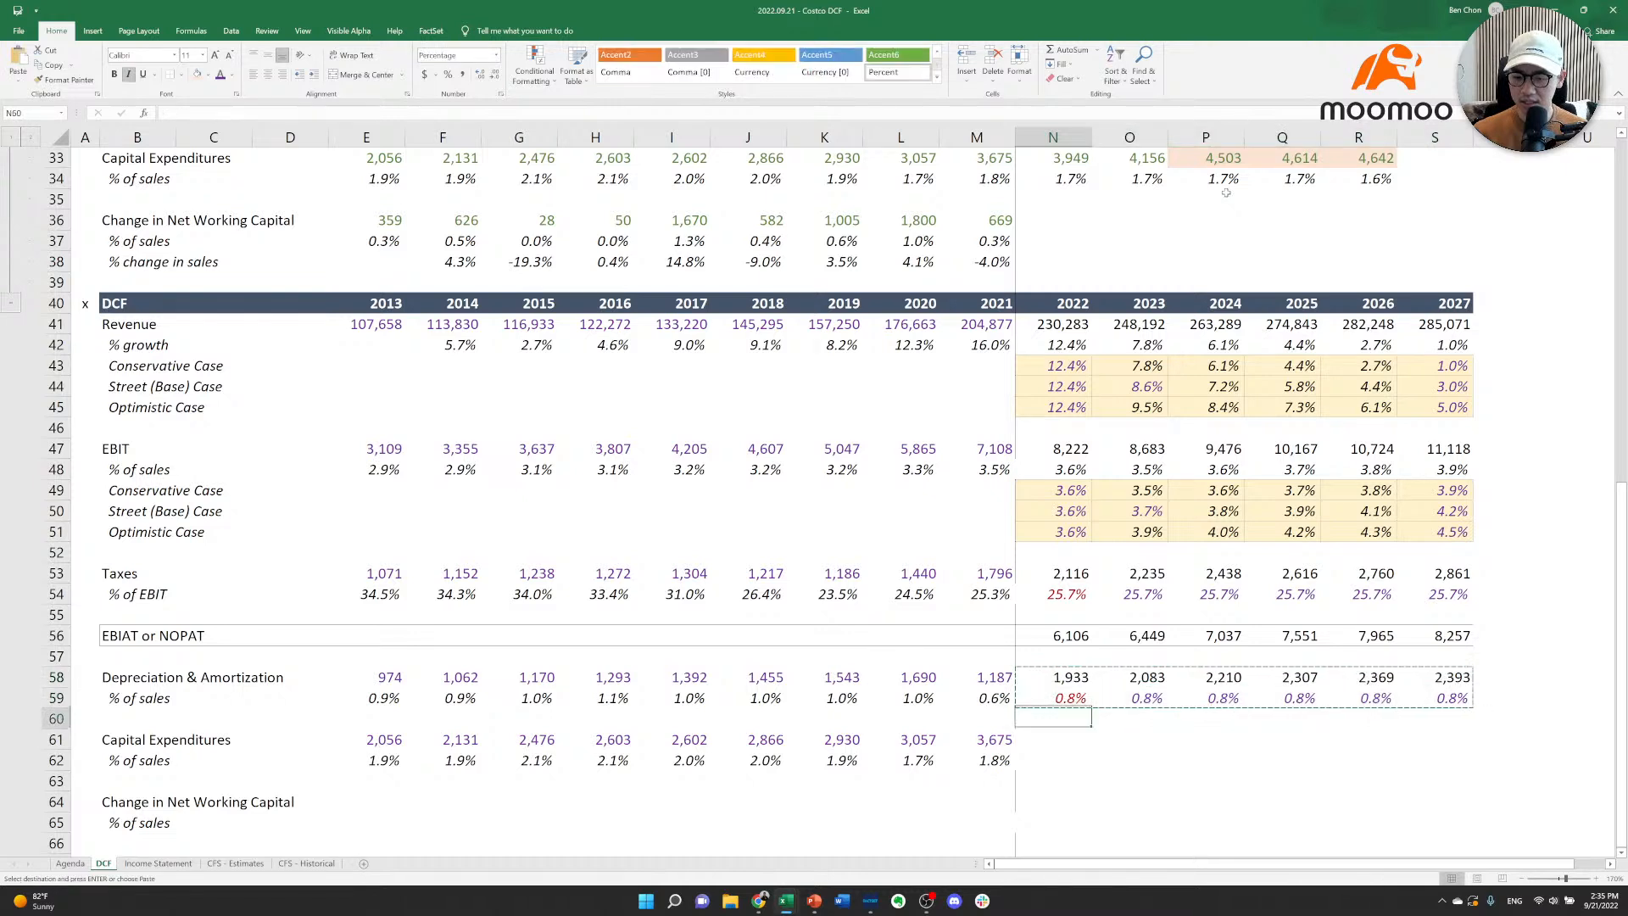
{"action": "key", "text": "alt+e"}
{"action": "key", "text": "s"}
{"action": "key", "text": "t"}
{"action": "key", "text": "Return"}
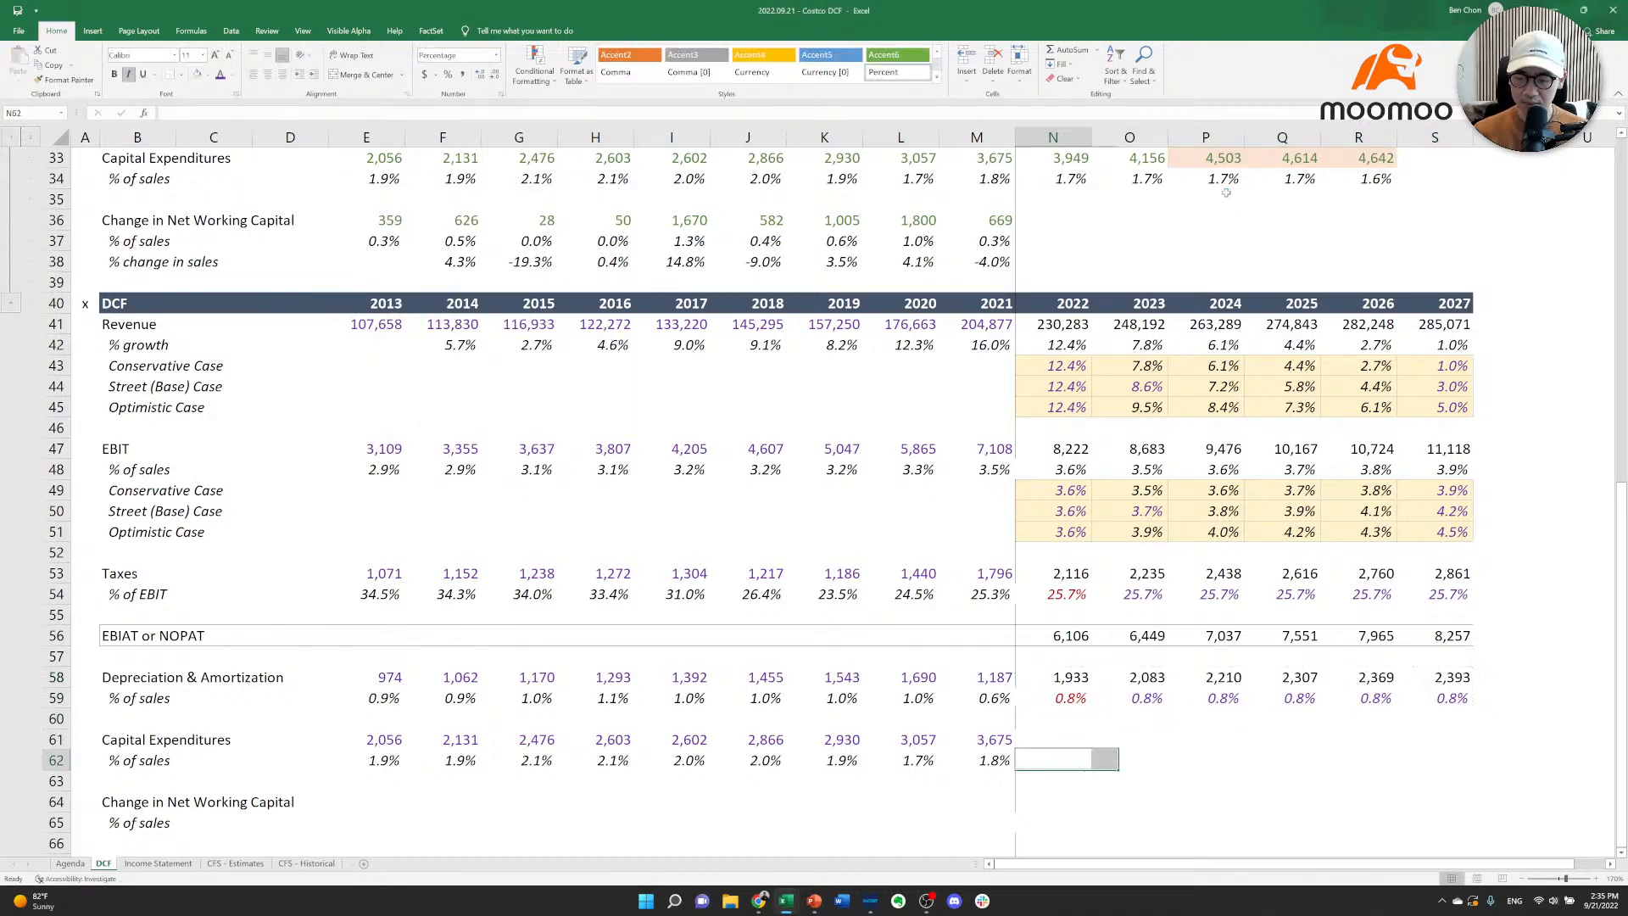
Link the 2022 Capital Expenditures % of sales in N62 to the estimate above with =N34.
{"action": "key", "text": "Down"}
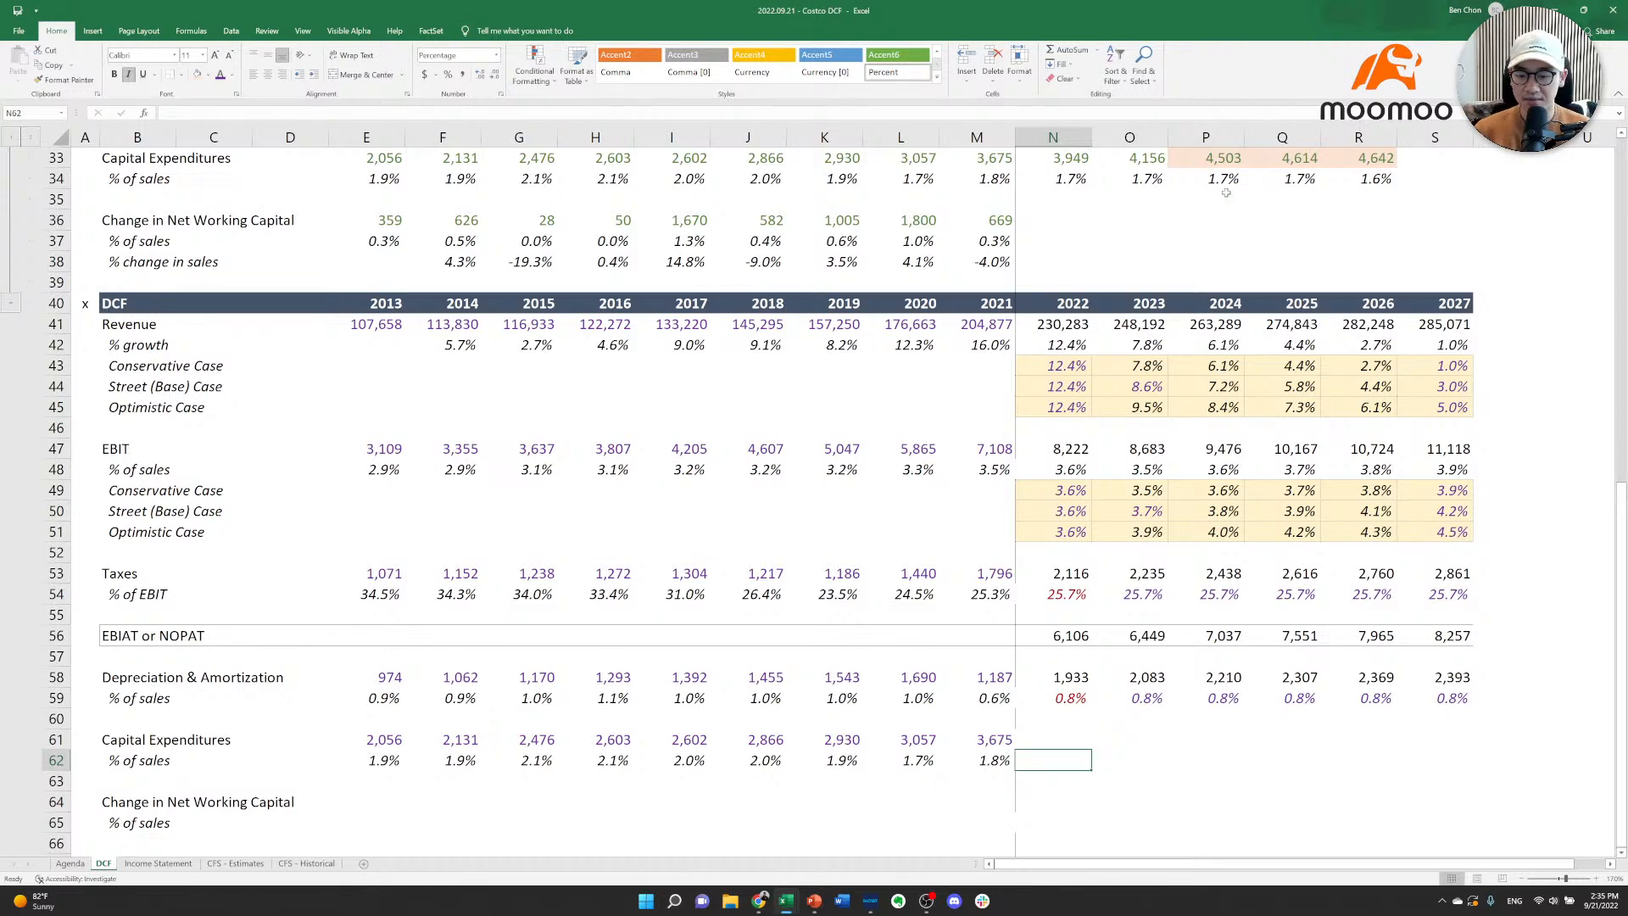
{"action": "type", "text": "="}
{"action": "key", "text": "Up"}
{"action": "key", "text": "Up"}
{"action": "key", "text": "Up"}
{"action": "key", "text": "Up"}
{"action": "key", "text": "Up"}
{"action": "key", "text": "Up"}
{"action": "key", "text": "Up"}
{"action": "key", "text": "Up"}
{"action": "key", "text": "Up"}
{"action": "key", "text": "Up"}
{"action": "key", "text": "Up"}
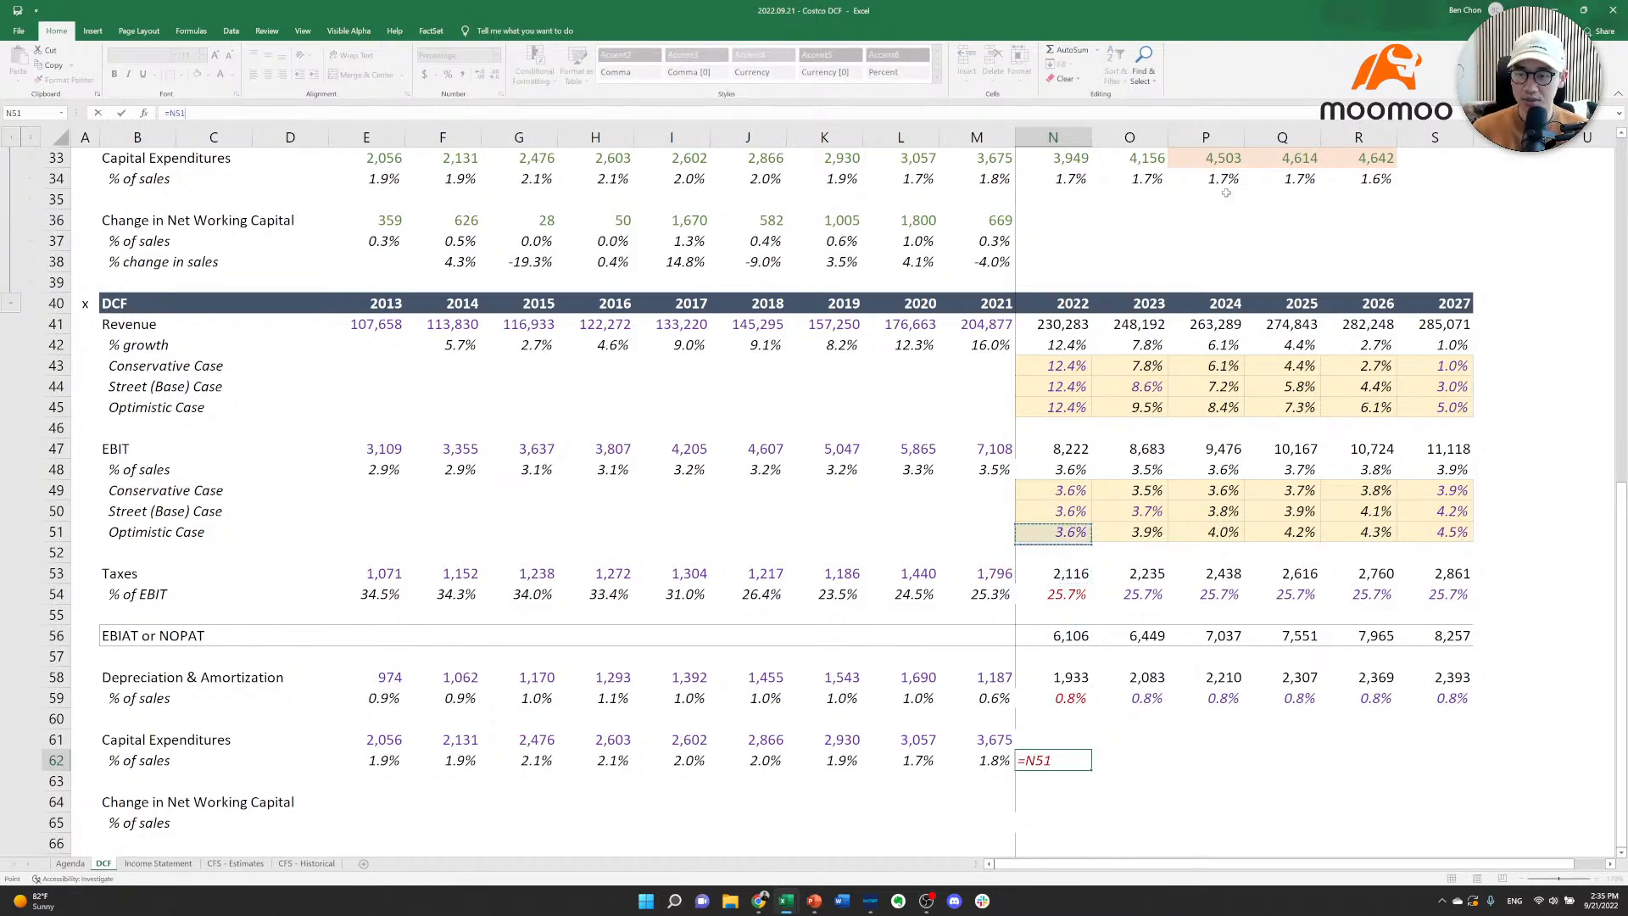
{"action": "key", "text": "Up"}
{"action": "key", "text": "Up"}
{"action": "key", "text": "Up"}
{"action": "key", "text": "Up"}
{"action": "key", "text": "Up"}
{"action": "key", "text": "Up"}
{"action": "key", "text": "Up"}
{"action": "key", "text": "Up"}
{"action": "key", "text": "Up"}
{"action": "key", "text": "Up"}
{"action": "key", "text": "Up"}
{"action": "key", "text": "Up"}
{"action": "key", "text": "Up"}
{"action": "key", "text": "Up"}
{"action": "key", "text": "Up"}
{"action": "key", "text": "Up"}
{"action": "key", "text": "Up"}
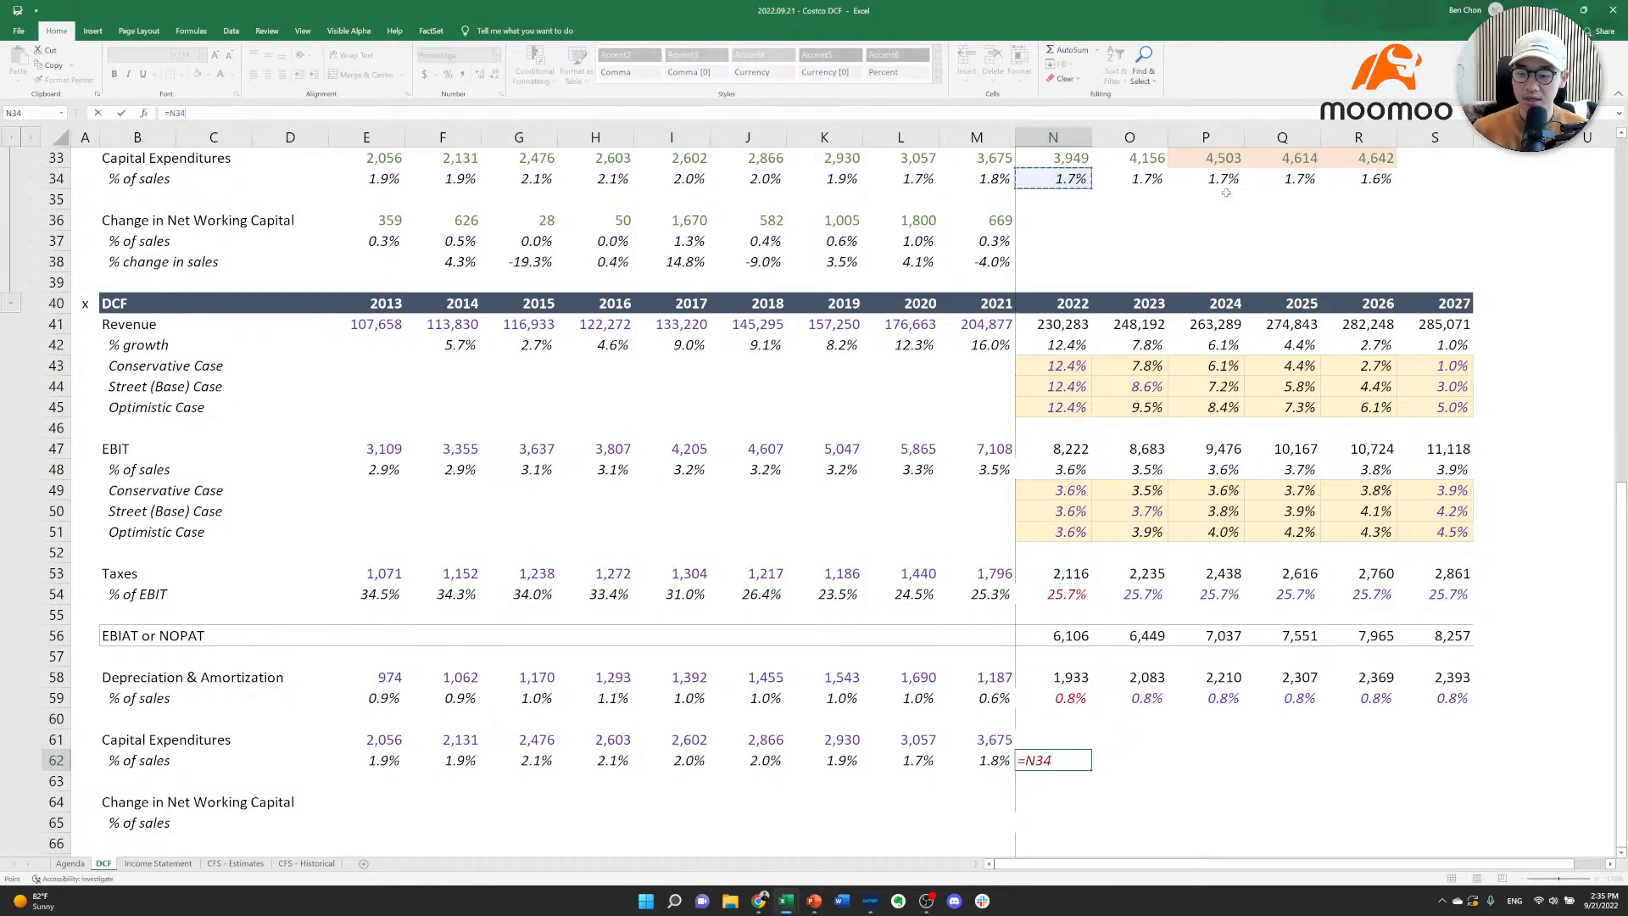
{"action": "key", "text": "Tab"}
Set the 2023 Capital Expenditures % of sales in O62 to the prior year with =N62 and copy it through 2027 in S62.
{"action": "type", "text": "="}
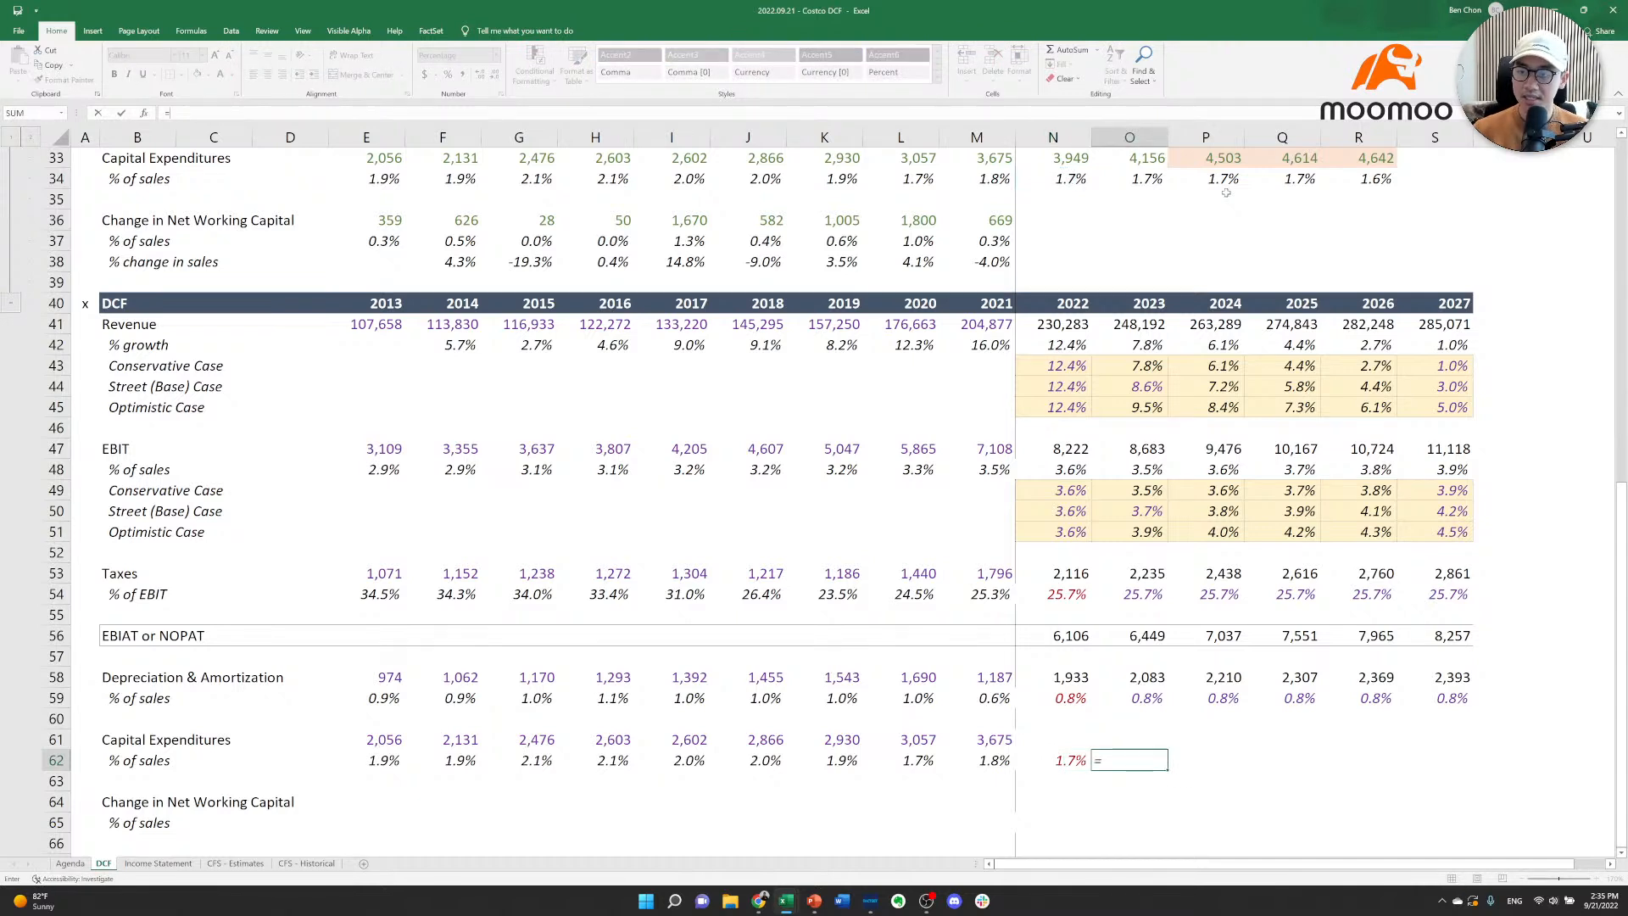
{"action": "key", "text": "Left"}
{"action": "key", "text": "ctrl+Return"}
{"action": "key", "text": "ctrl+c"}
{"action": "key", "text": "shift+Right"}
{"action": "key", "text": "shift+Right"}
{"action": "key", "text": "shift+Right"}
{"action": "key", "text": "shift+Right"}
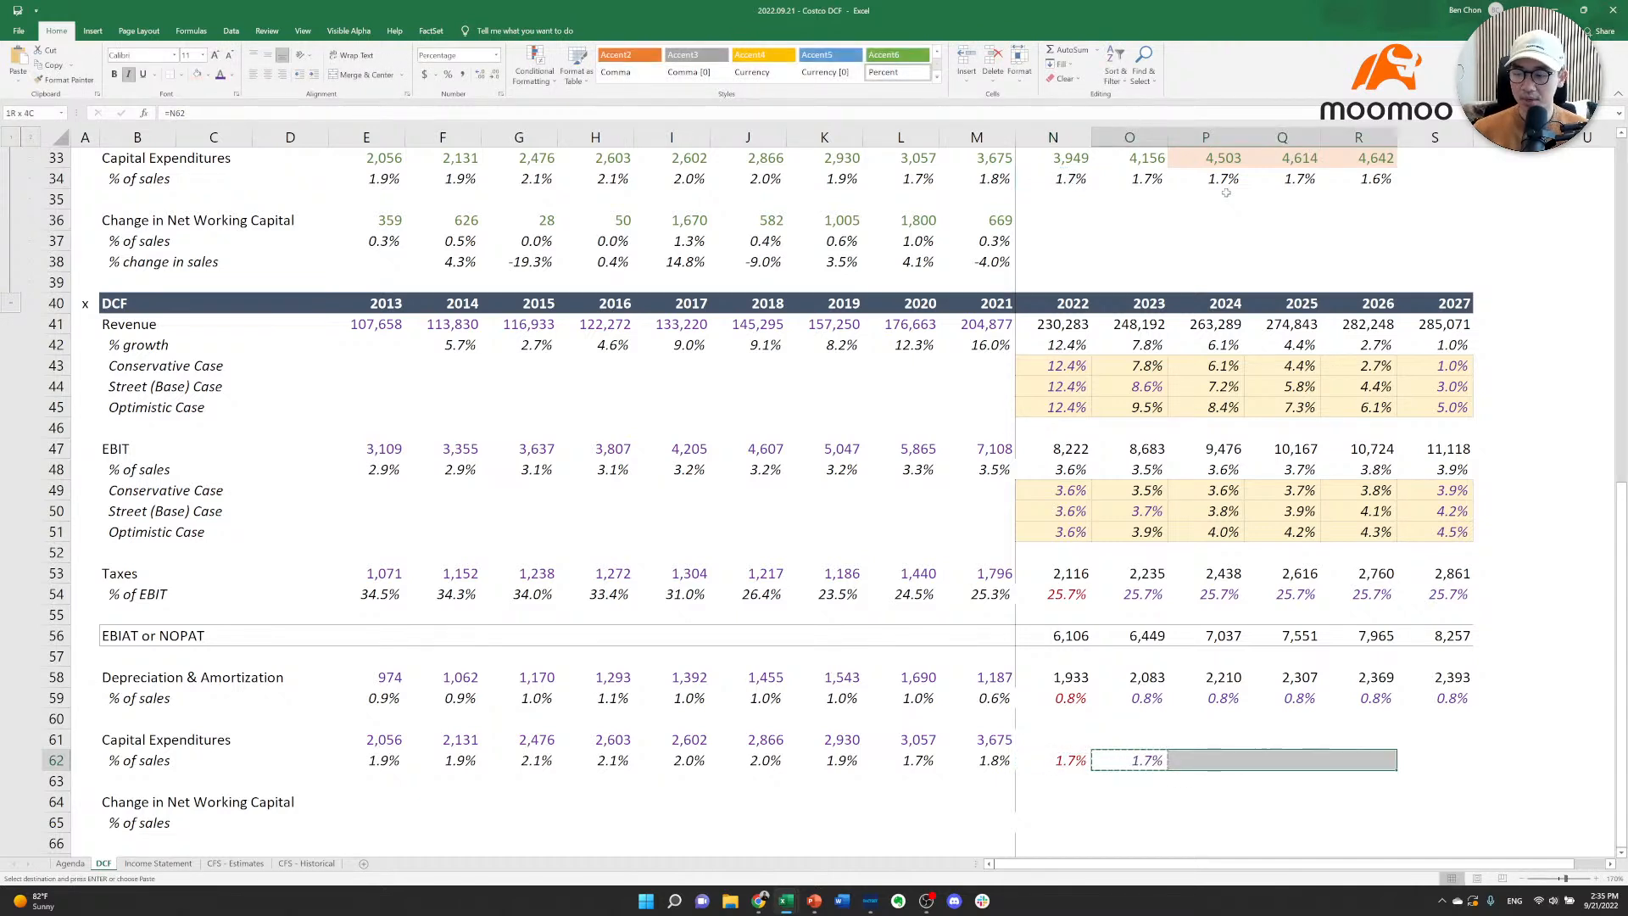
{"action": "key", "text": "Return"}
Calculate 2022 Capital Expenditures in N61 as % of sales times revenue with =N62*N41.
{"action": "key", "text": "Left"}
{"action": "key", "text": "Up"}
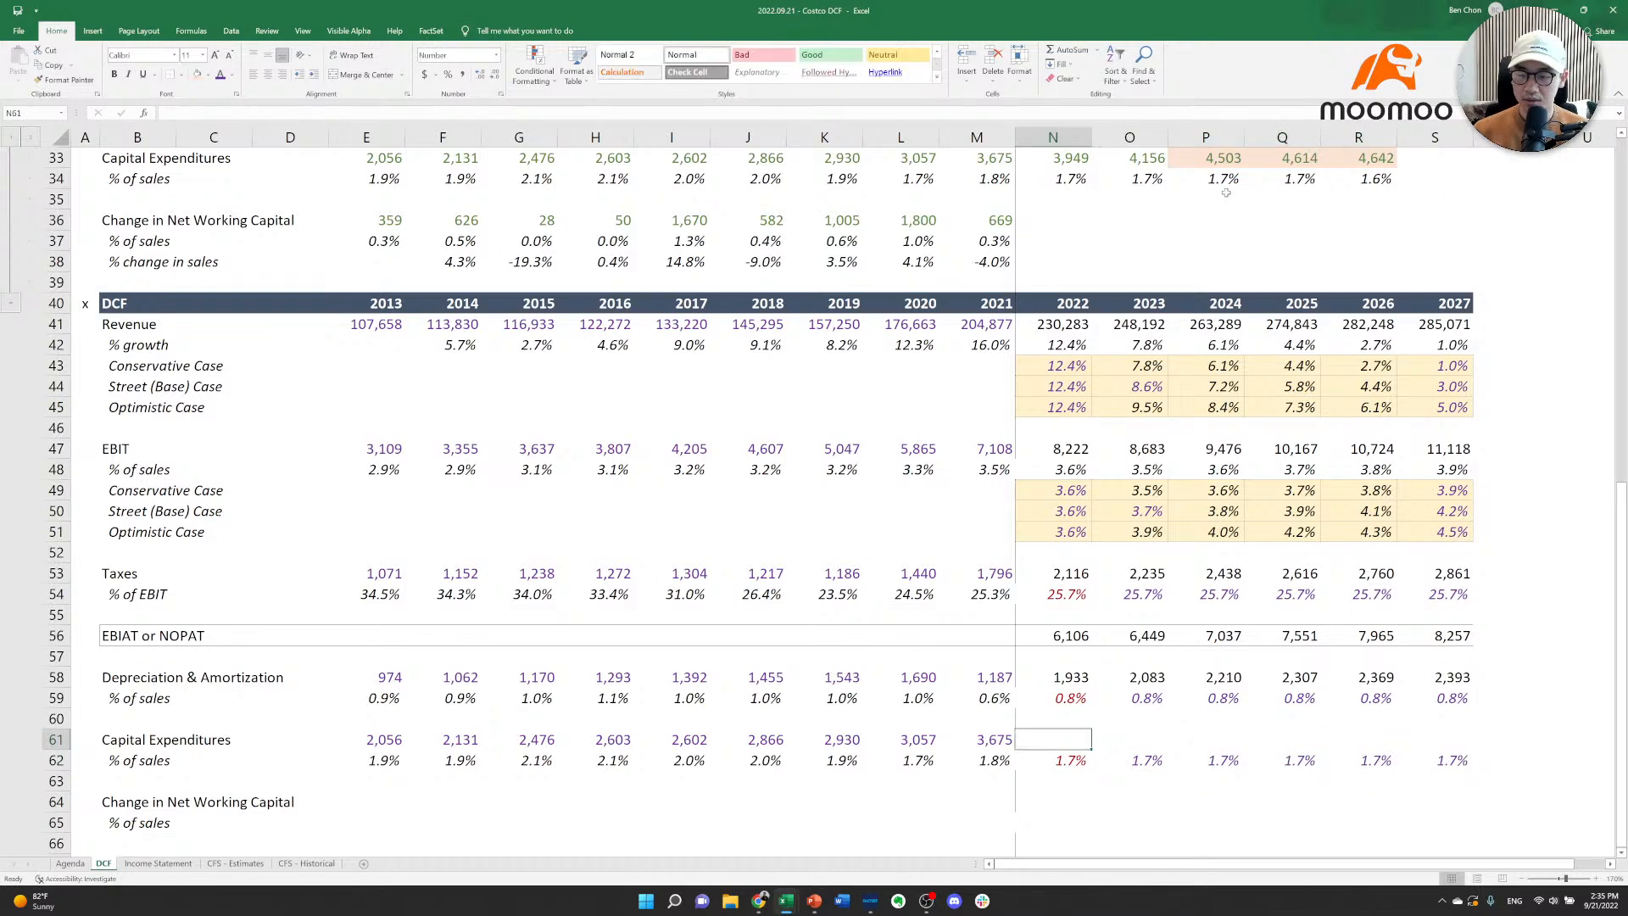
{"action": "type", "text": "="}
{"action": "key", "text": "Down"}
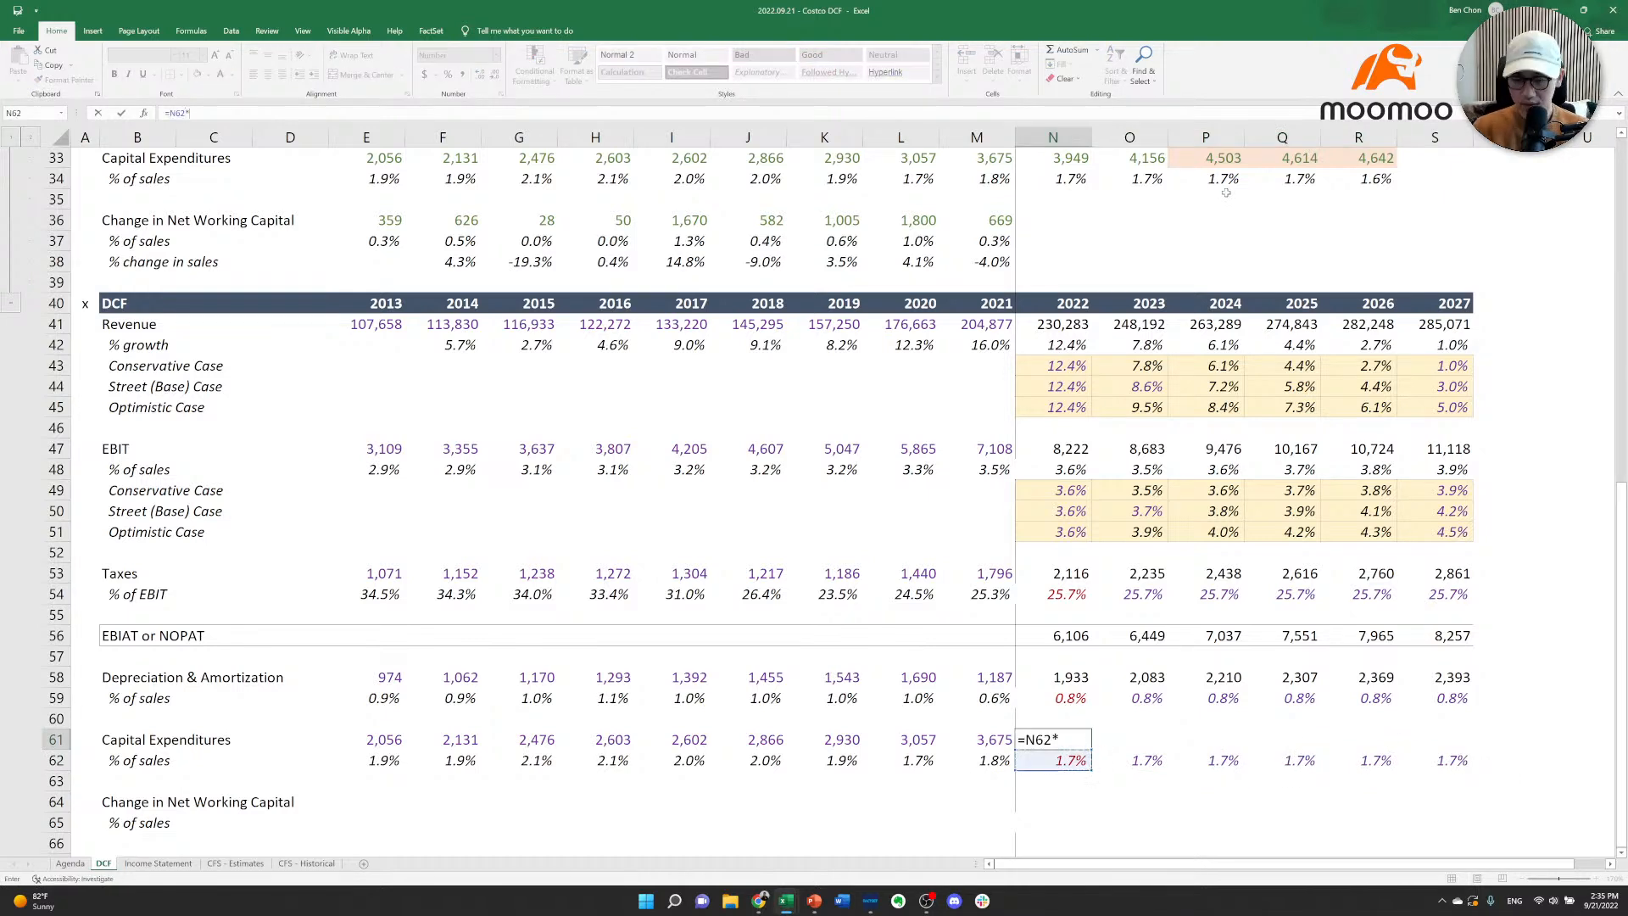
{"action": "type", "text": "*"}
{"action": "key", "text": "Up"}
{"action": "key", "text": "Up"}
{"action": "key", "text": "Up"}
{"action": "key", "text": "Up"}
{"action": "key", "text": "Up"}
{"action": "key", "text": "Up"}
{"action": "key", "text": "Up"}
{"action": "key", "text": "Up"}
{"action": "key", "text": "Up"}
{"action": "key", "text": "Up"}
{"action": "key", "text": "Up"}
{"action": "key", "text": "Up"}
{"action": "key", "text": "Up"}
{"action": "key", "text": "Up"}
{"action": "key", "text": "Up"}
{"action": "key", "text": "Up"}
{"action": "key", "text": "Up"}
{"action": "key", "text": "Up"}
{"action": "key", "text": "Up"}
{"action": "key", "text": "Up"}
{"action": "key", "text": "Up"}
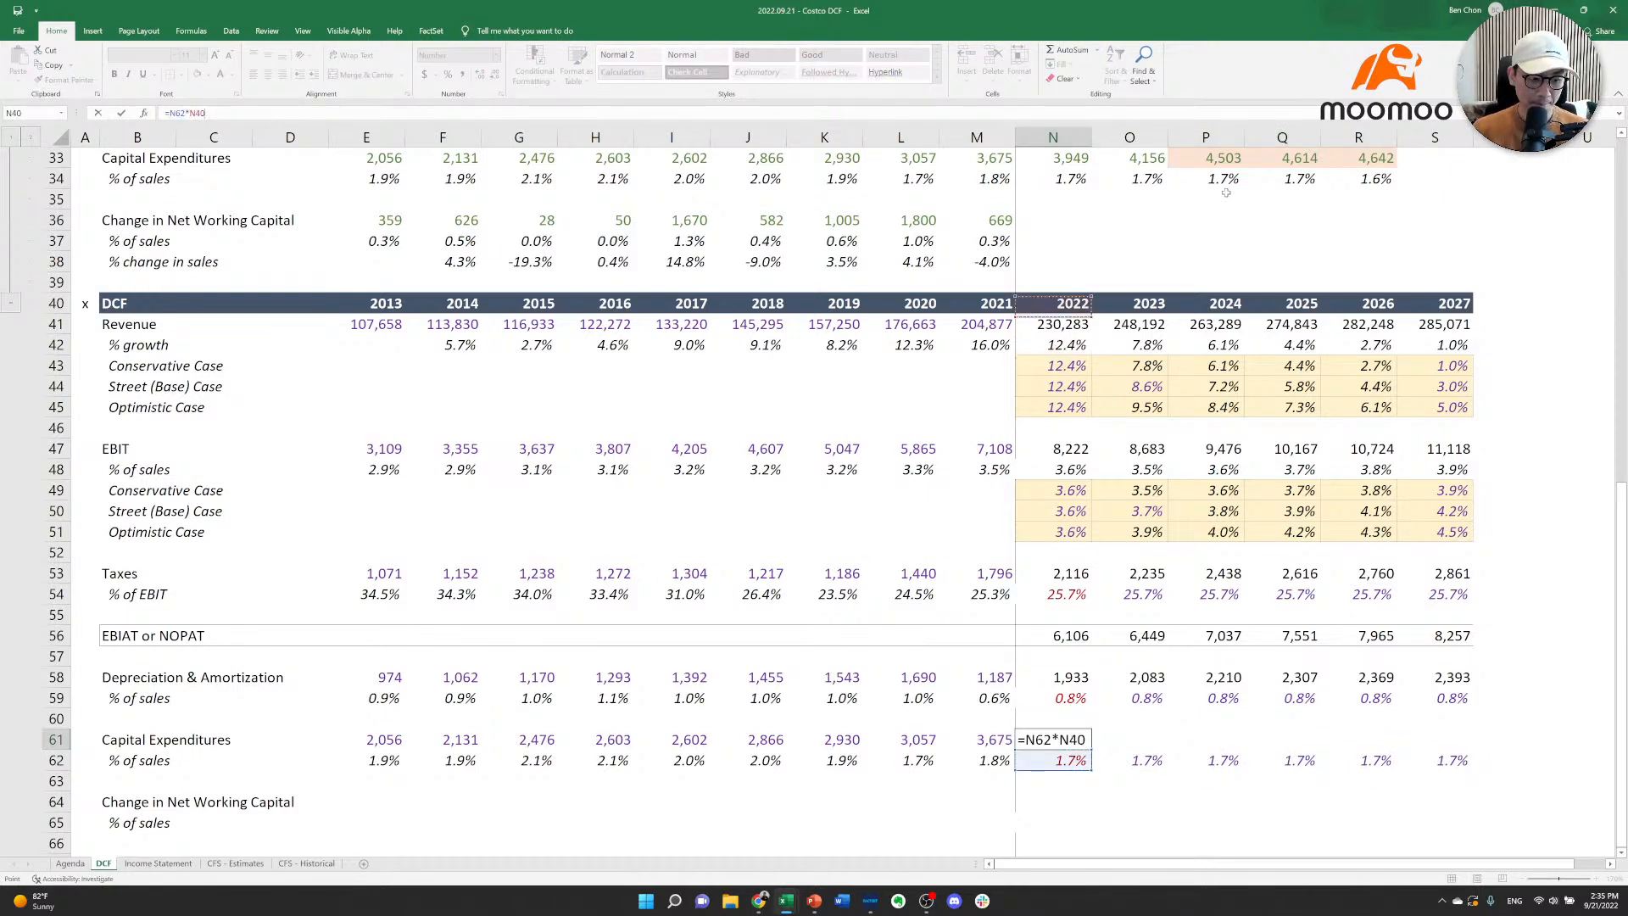
{"action": "key", "text": "Down"}
{"action": "key", "text": "Down"}
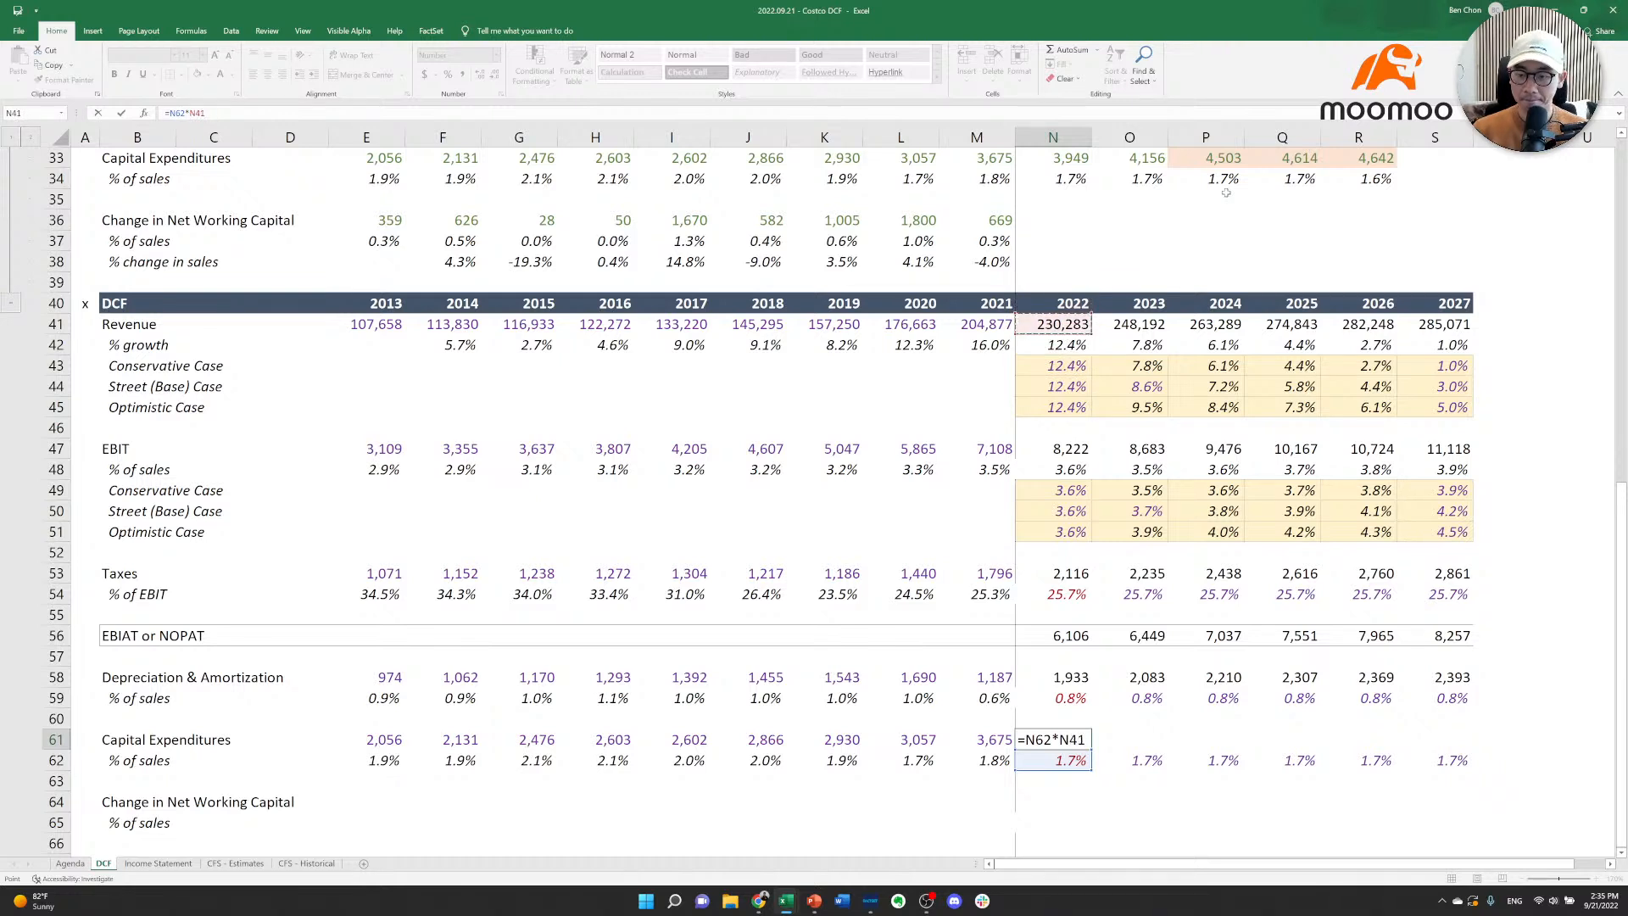
{"action": "key", "text": "Return"}
Copy the 2022 Capital Expenditures formula in N61 across through 2027 in S61.
{"action": "key", "text": "Up"}
{"action": "key", "text": "ctrl+c"}
{"action": "key", "text": "shift+Right"}
{"action": "key", "text": "shift+Right"}
{"action": "key", "text": "shift+Right"}
{"action": "key", "text": "shift+Right"}
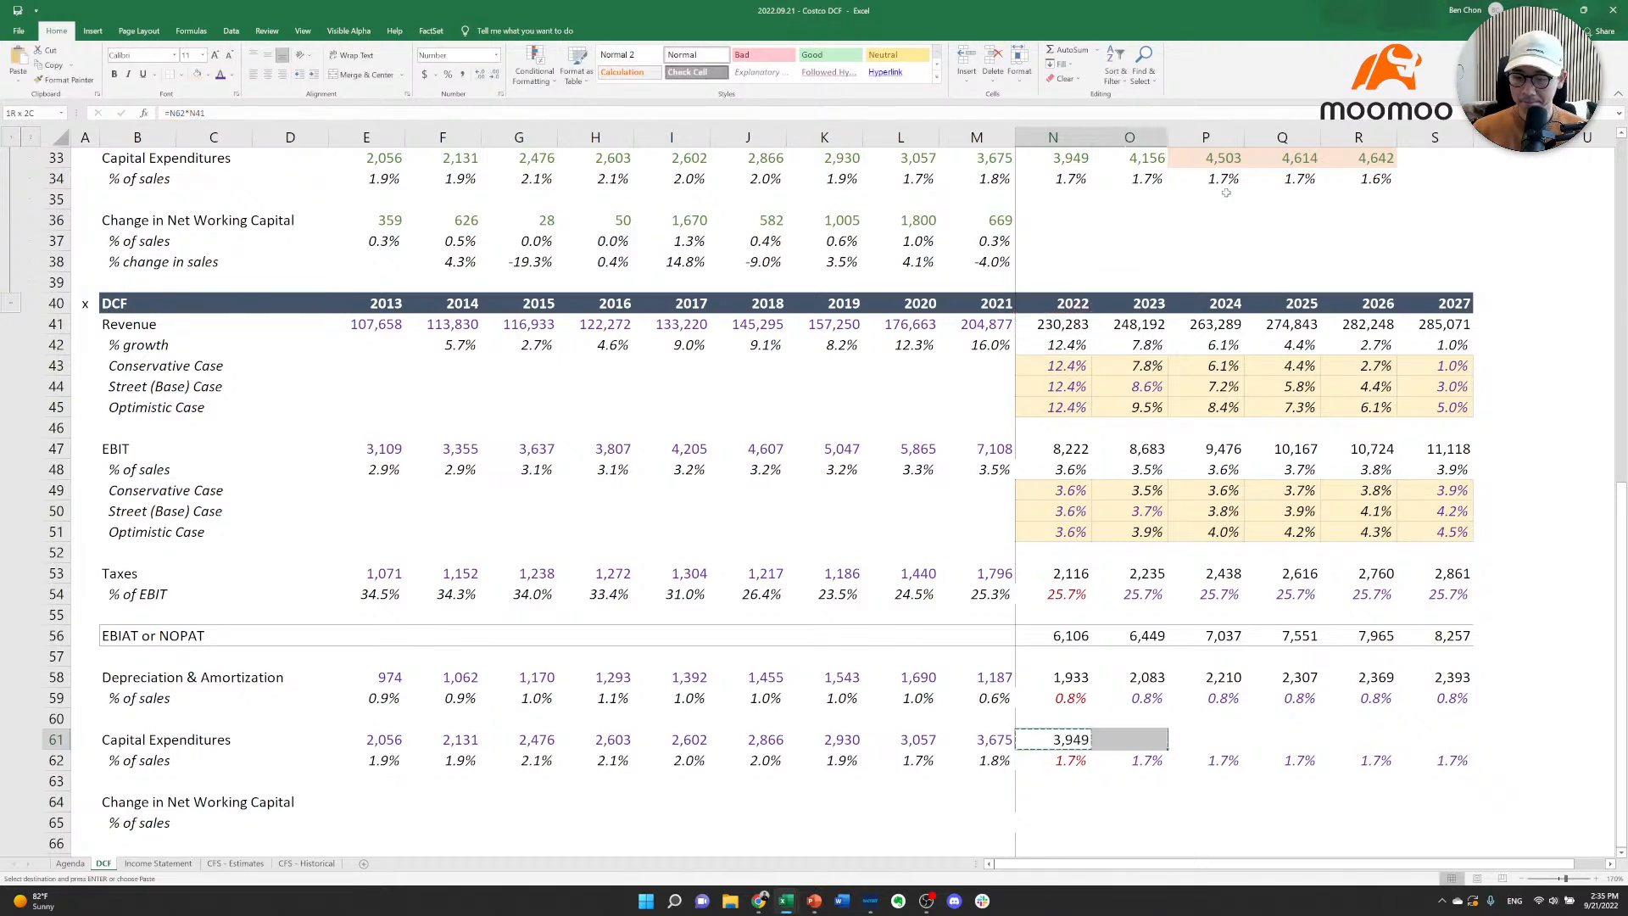
{"action": "key", "text": "shift+Right"}
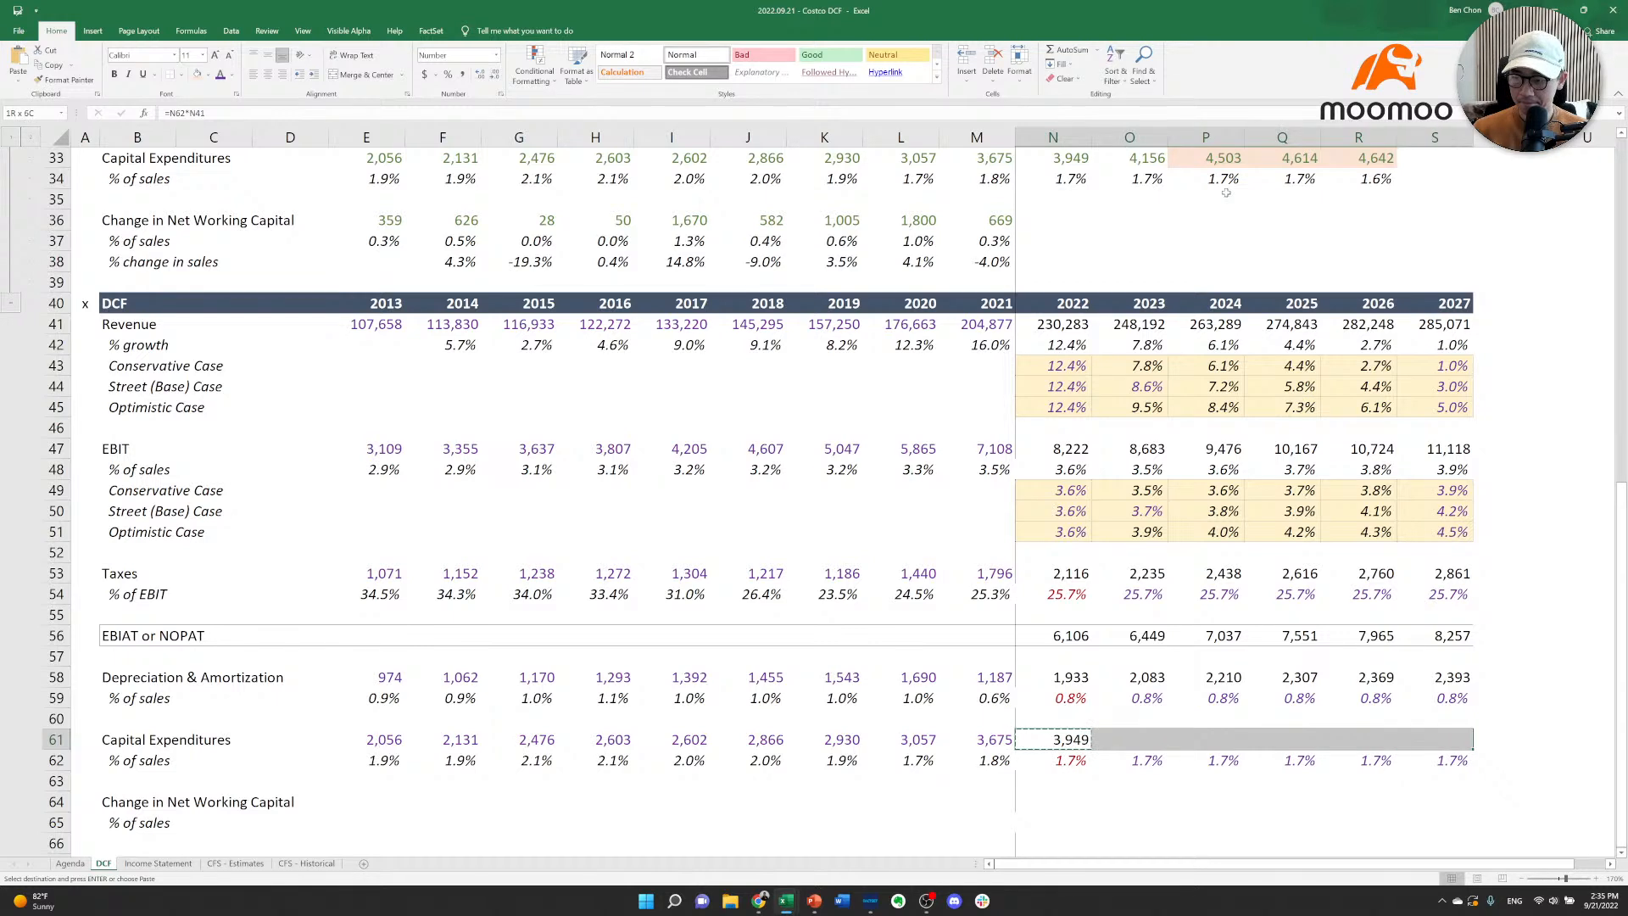
{"action": "key", "text": "Return"}
Link the 2013 Change in Net Working Capital in E64 to the historical figure above with =E36.
{"action": "key", "text": "Left"}
{"action": "key", "text": "Left"}
{"action": "key", "text": "Left"}
{"action": "key", "text": "Down"}
{"action": "key", "text": "Down"}
{"action": "key", "text": "Down"}
{"action": "key", "text": "Down"}
{"action": "key", "text": "Down"}
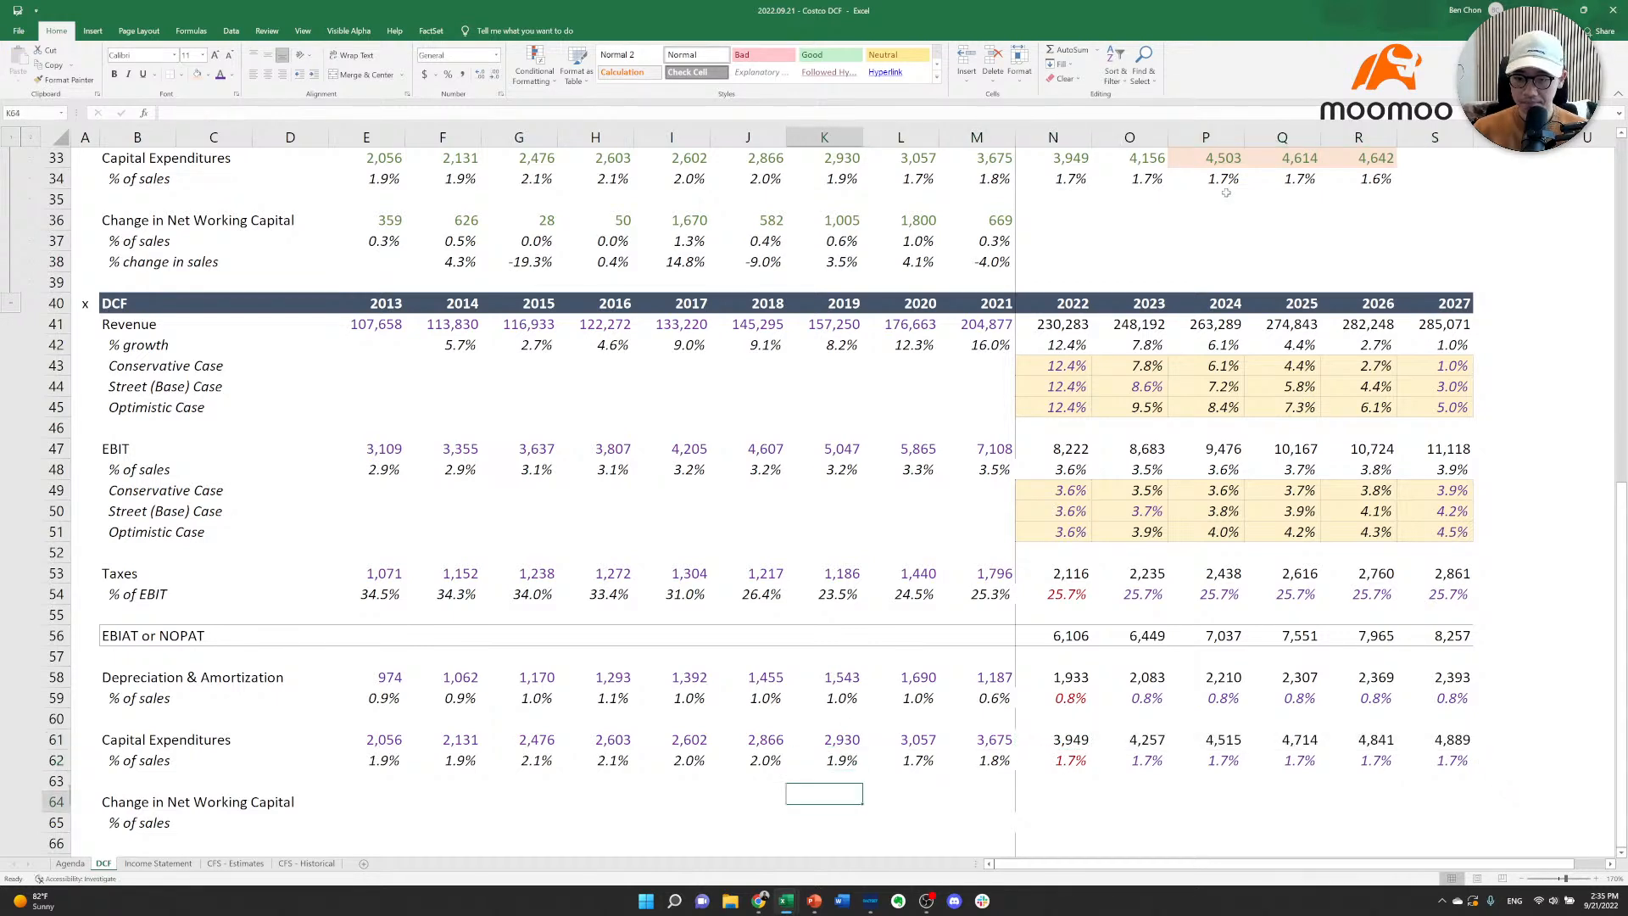
{"action": "key", "text": "Left"}
{"action": "key", "text": "Left"}
{"action": "key", "text": "Left"}
{"action": "key", "text": "Left"}
{"action": "key", "text": "Left"}
{"action": "key", "text": "Left"}
{"action": "key", "text": "Up"}
{"action": "key", "text": "Up"}
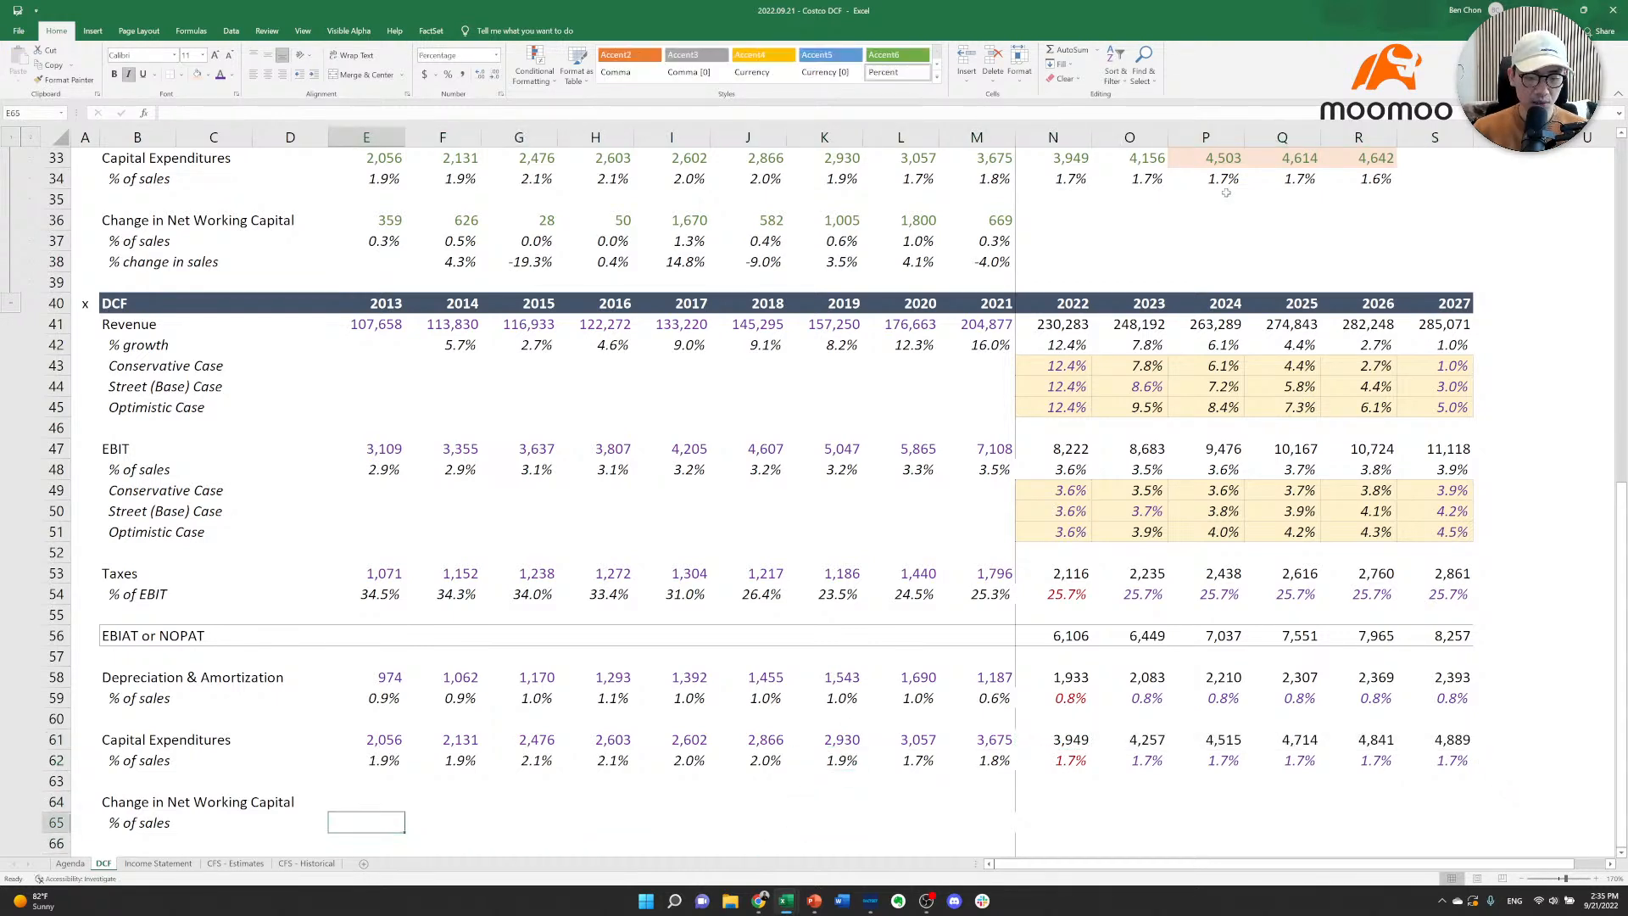
{"action": "type", "text": "="}
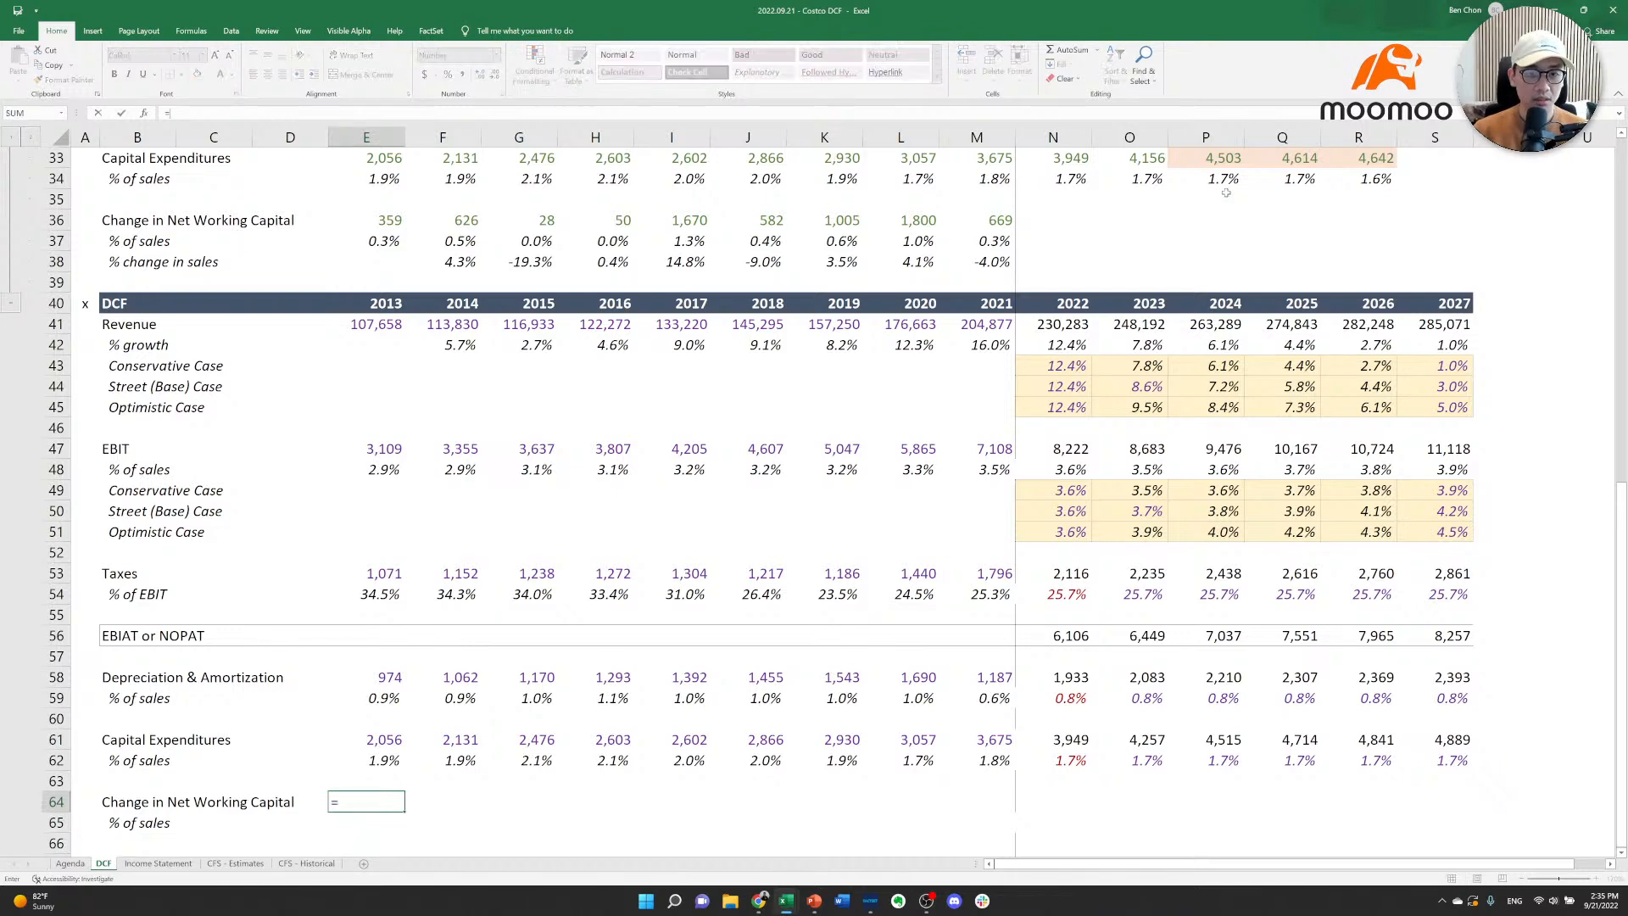
{"action": "key", "text": "Up"}
{"action": "key", "text": "Up"}
{"action": "key", "text": "Up"}
{"action": "key", "text": "Up"}
{"action": "key", "text": "Up"}
{"action": "key", "text": "Up"}
{"action": "key", "text": "Up"}
{"action": "key", "text": "Up"}
{"action": "key", "text": "Up"}
{"action": "key", "text": "Up"}
{"action": "key", "text": "Up"}
{"action": "key", "text": "Up"}
{"action": "key", "text": "Up"}
{"action": "key", "text": "Up"}
{"action": "key", "text": "Up"}
{"action": "key", "text": "Up"}
{"action": "key", "text": "Up"}
{"action": "key", "text": "Up"}
{"action": "key", "text": "Up"}
{"action": "key", "text": "Up"}
{"action": "key", "text": "Up"}
{"action": "key", "text": "Up"}
{"action": "key", "text": "Up"}
{"action": "key", "text": "Up"}
{"action": "key", "text": "Up"}
{"action": "key", "text": "Up"}
{"action": "key", "text": "Up"}
{"action": "key", "text": "Up"}
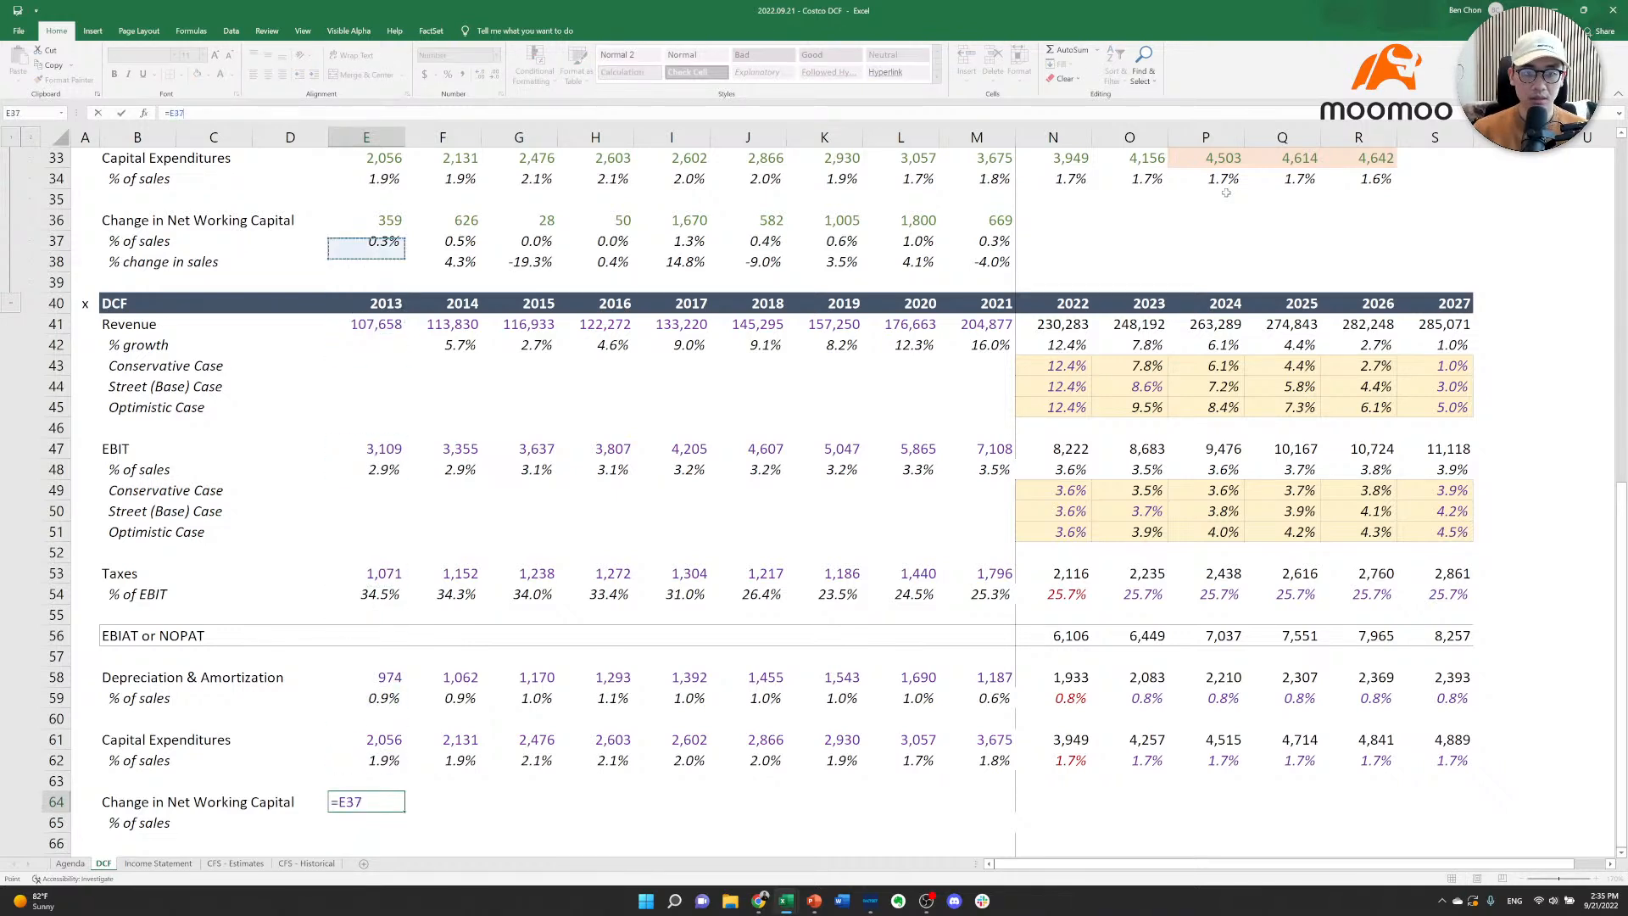
{"action": "key", "text": "ctrl+Return"}
Copy the 2013 Change in Net Working Capital link in E64 across through 2021 in M64.
{"action": "key", "text": "ctrl+c"}
{"action": "key", "text": "shift+Right"}
{"action": "key", "text": "shift+Right"}
{"action": "key", "text": "shift+Right"}
{"action": "key", "text": "shift+Right"}
{"action": "key", "text": "shift+Right"}
{"action": "key", "text": "shift+Right"}
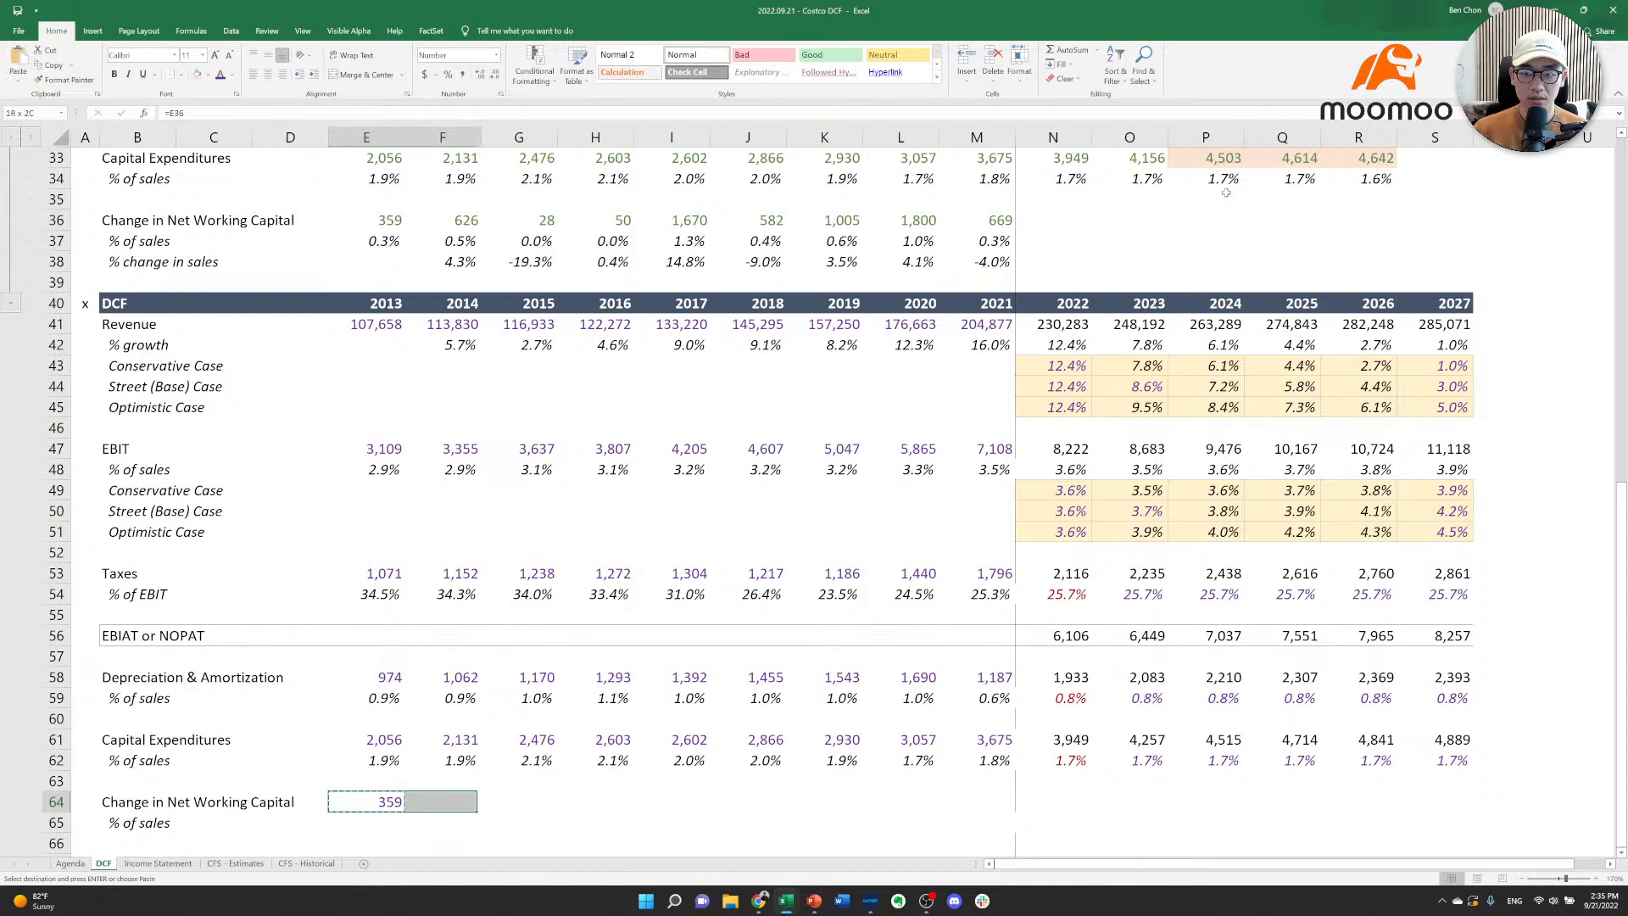
{"action": "key", "text": "shift+Right"}
{"action": "key", "text": "shift+Right"}
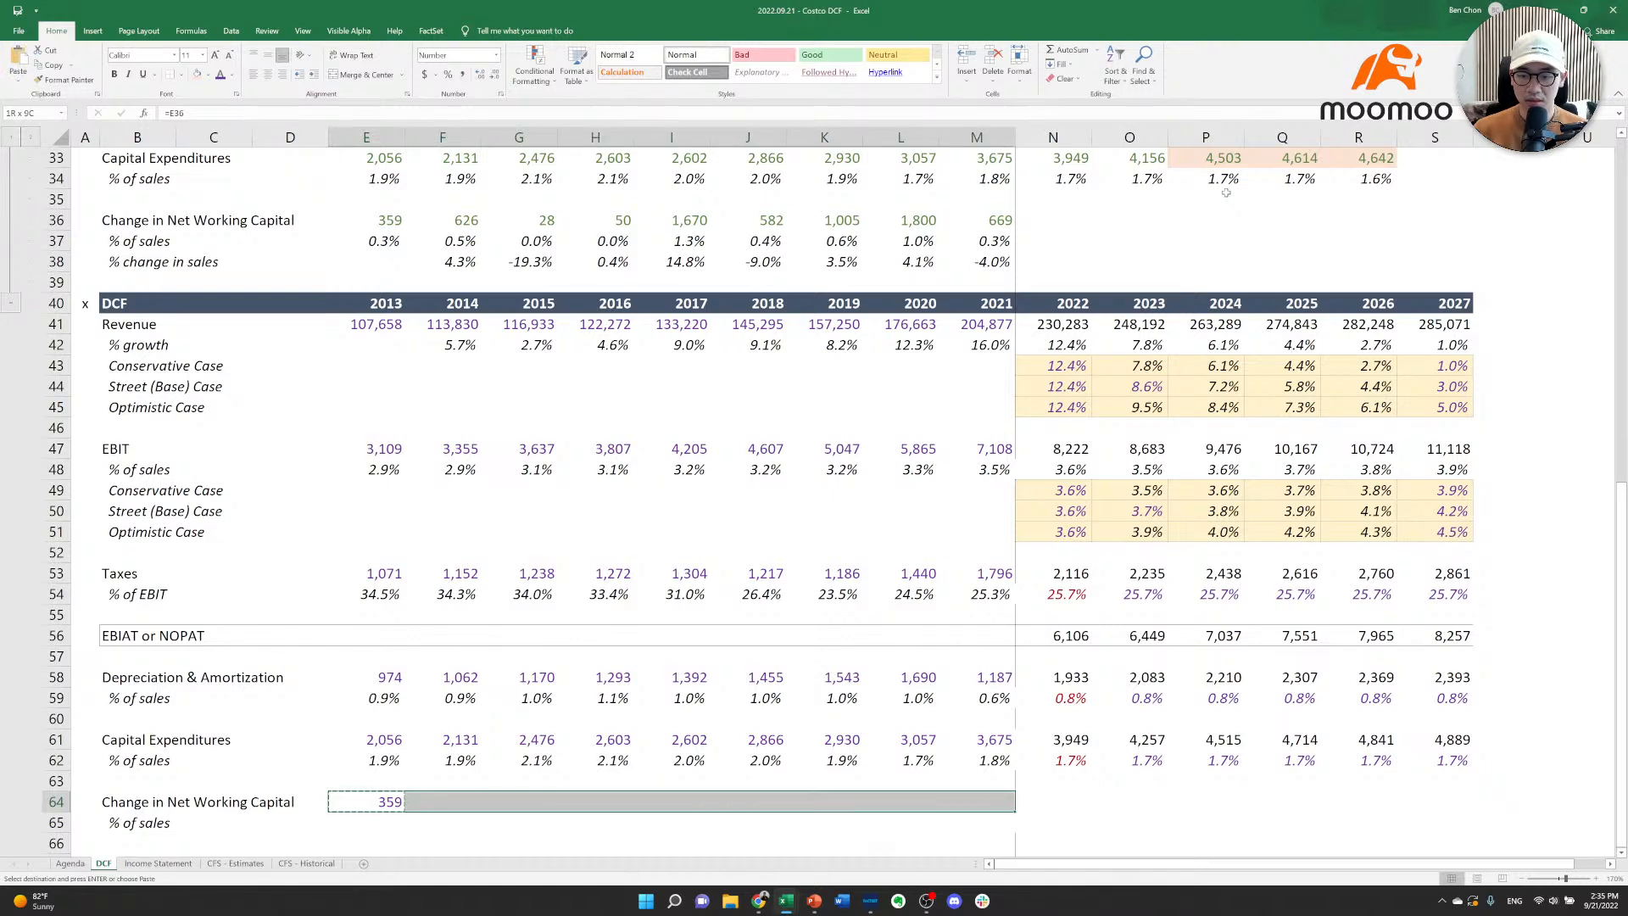
{"action": "key", "text": "ctrl+v"}
Calculate the 2013 Change in Net Working Capital as % of sales in E65 with =E64/E41.
{"action": "key", "text": "Down"}
{"action": "type", "text": "="}
{"action": "key", "text": "Up"}
{"action": "type", "text": "/"}
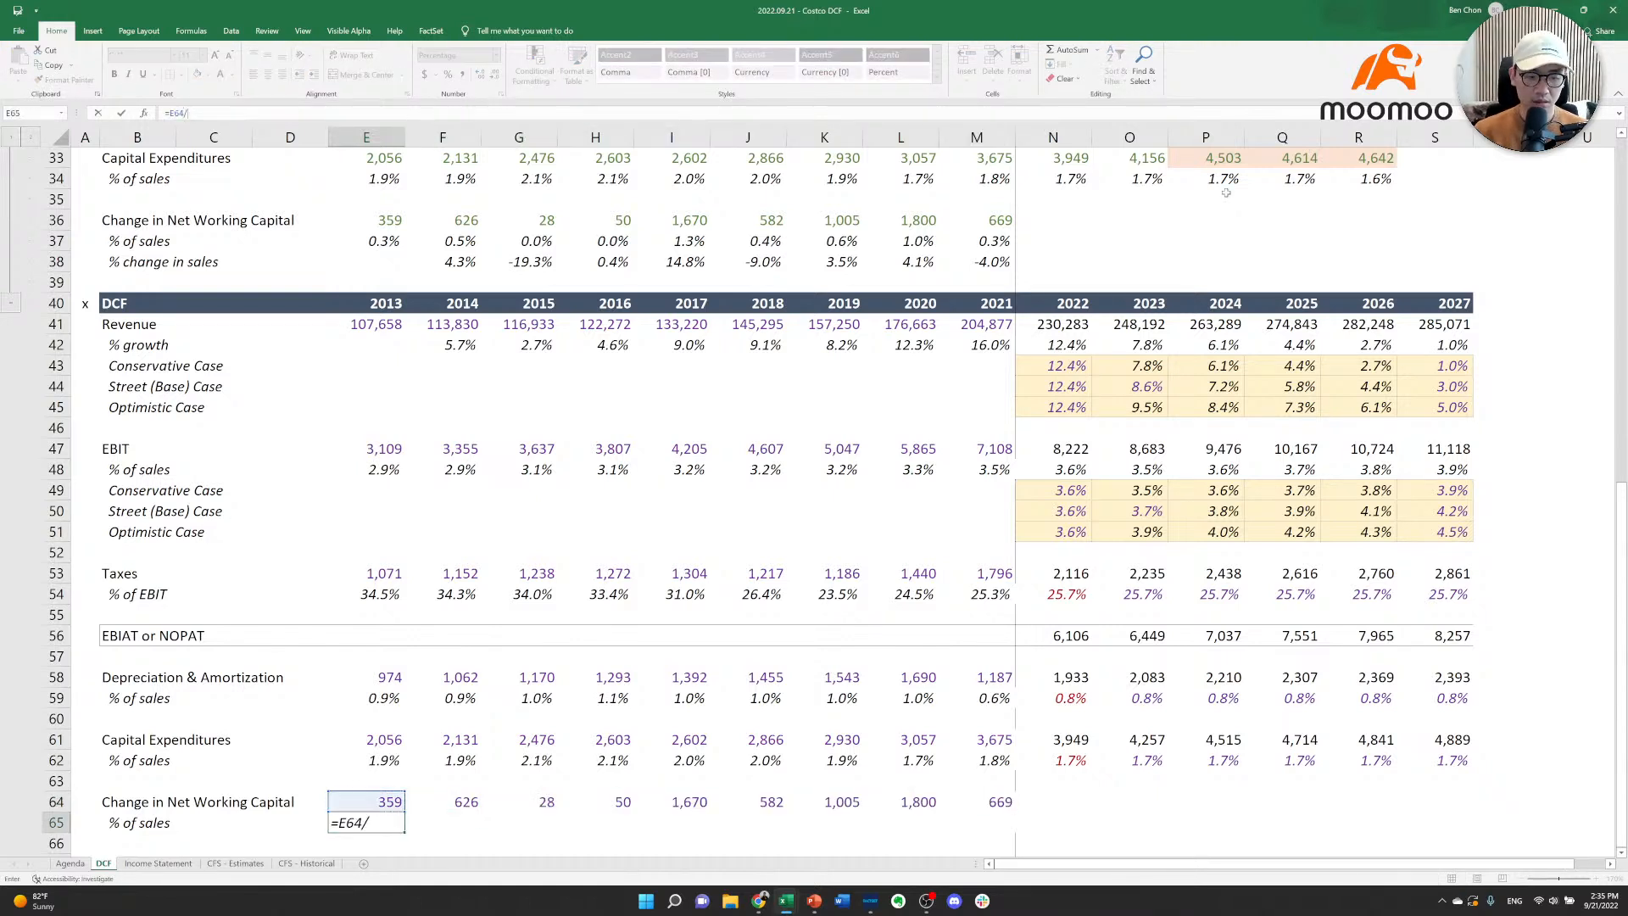
{"action": "key", "text": "Up"}
{"action": "key", "text": "Up"}
{"action": "key", "text": "Up"}
{"action": "key", "text": "Up"}
{"action": "key", "text": "Up"}
{"action": "key", "text": "Up"}
{"action": "key", "text": "Up"}
{"action": "key", "text": "Up"}
{"action": "key", "text": "Up"}
{"action": "key", "text": "Up"}
{"action": "key", "text": "Up"}
{"action": "key", "text": "Up"}
{"action": "key", "text": "Up"}
{"action": "key", "text": "Up"}
{"action": "key", "text": "Up"}
{"action": "key", "text": "Up"}
{"action": "key", "text": "Up"}
{"action": "key", "text": "Up"}
{"action": "key", "text": "Up"}
{"action": "key", "text": "Up"}
{"action": "key", "text": "Up"}
{"action": "key", "text": "Down"}
{"action": "key", "text": "Down"}
{"action": "key", "text": "Down"}
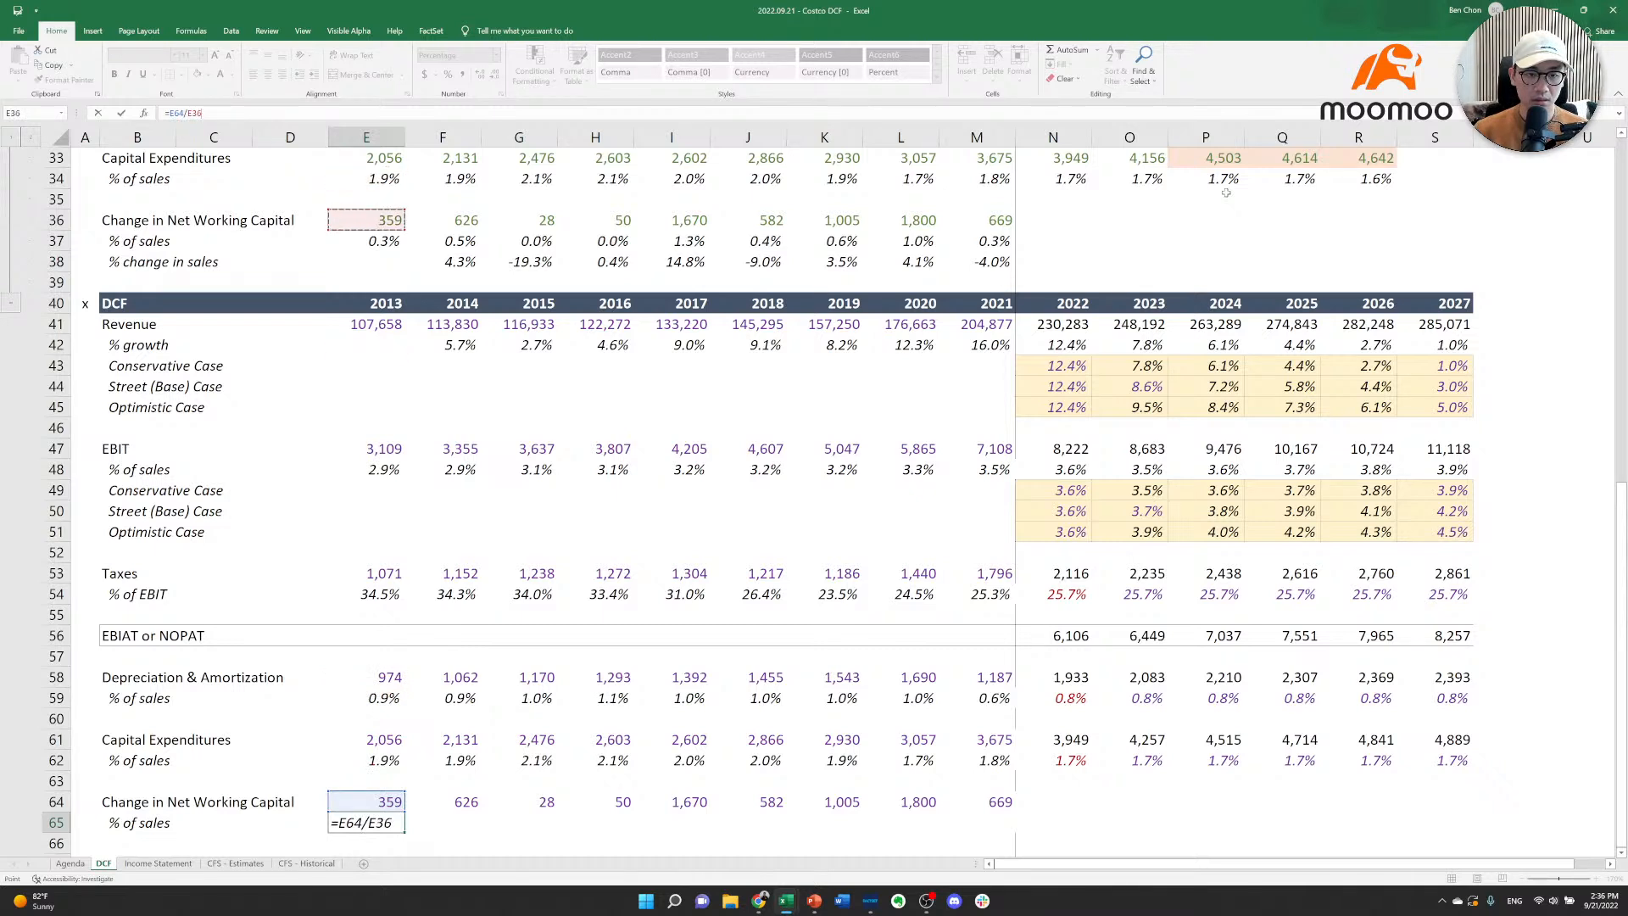
{"action": "key", "text": "Down"}
{"action": "key", "text": "Down"}
{"action": "key", "text": "Down"}
{"action": "key", "text": "Down"}
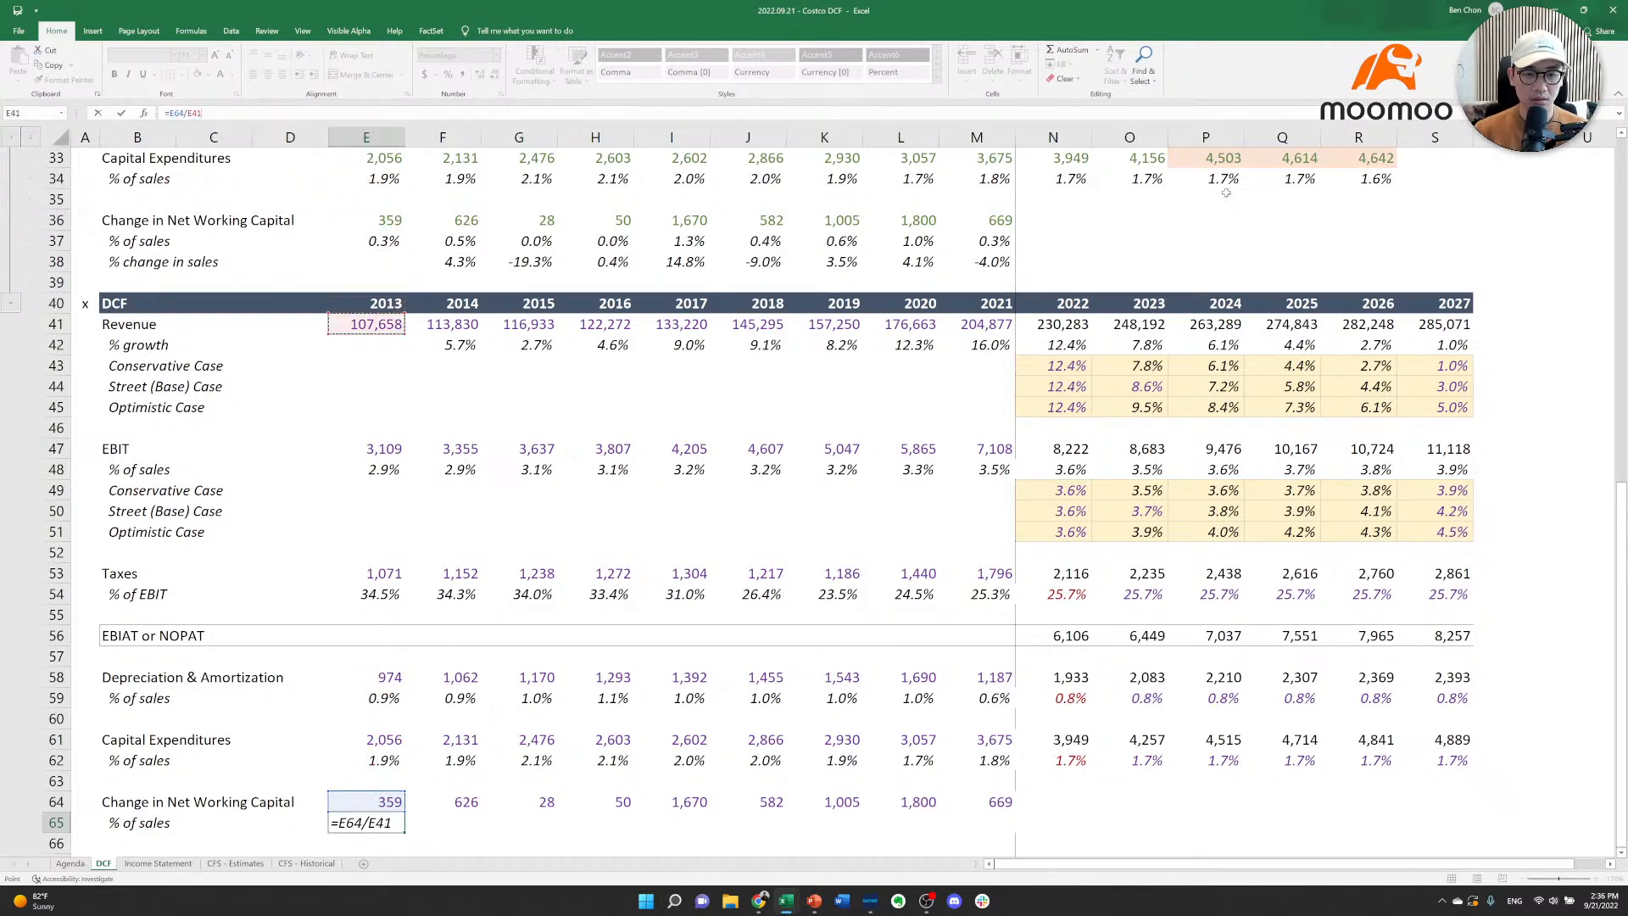
{"action": "key", "text": "ctrl+Return"}
Copy the % of sales formula in E65 across through 2021 in M65.
{"action": "key", "text": "ctrl+c"}
{"action": "key", "text": "shift+Right"}
{"action": "key", "text": "shift+Right"}
{"action": "key", "text": "shift+Right"}
{"action": "key", "text": "shift+Right"}
{"action": "key", "text": "shift+Right"}
{"action": "key", "text": "shift+Right"}
{"action": "key", "text": "shift+Right"}
{"action": "key", "text": "shift+Right"}
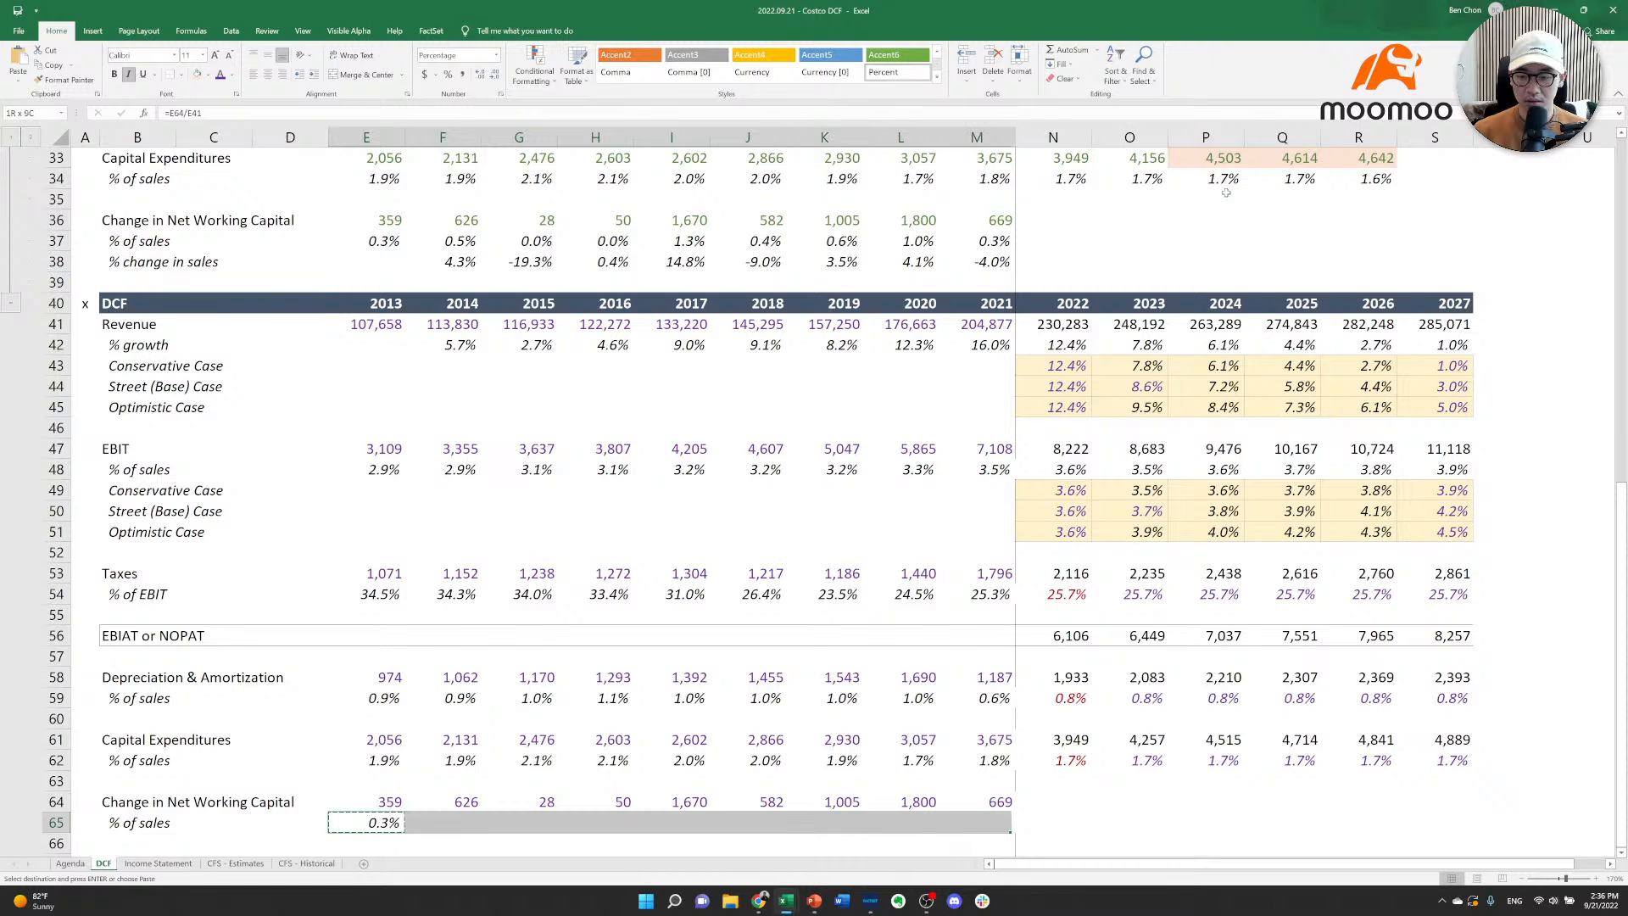
{"action": "key", "text": "Return"}
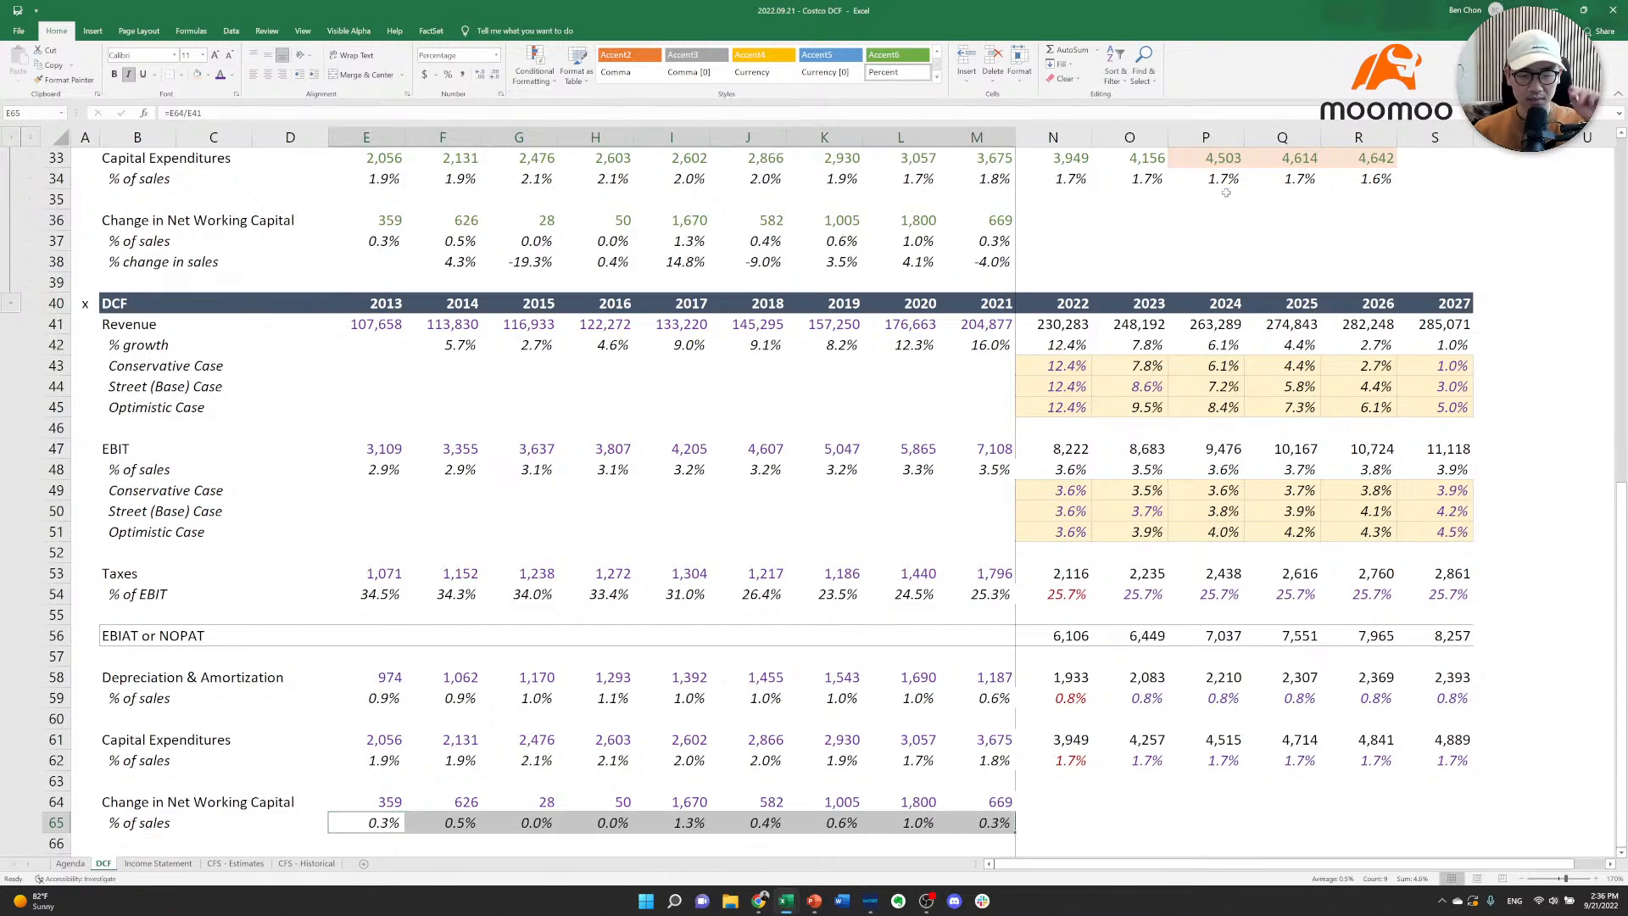
Examine the historical Change in Net Working Capital % of sales in row 65 year by year.
{"action": "key", "text": "Right"}
{"action": "key", "text": "Right"}
{"action": "key", "text": "Right"}
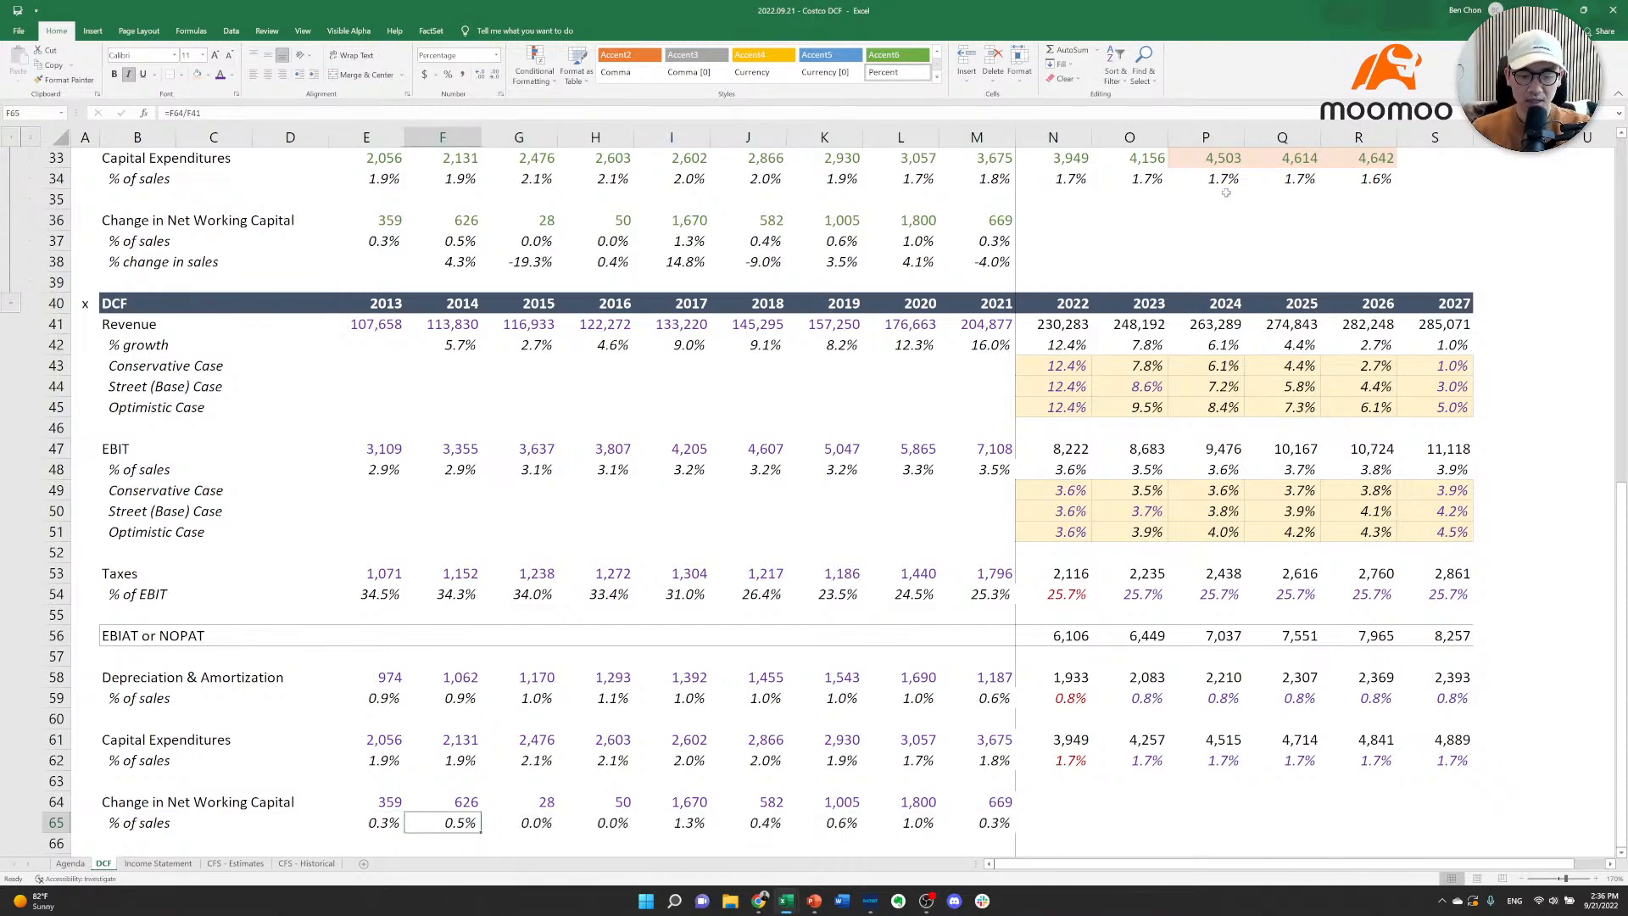
{"action": "key", "text": "Right"}
{"action": "key", "text": "Right"}
{"action": "key", "text": "Right"}
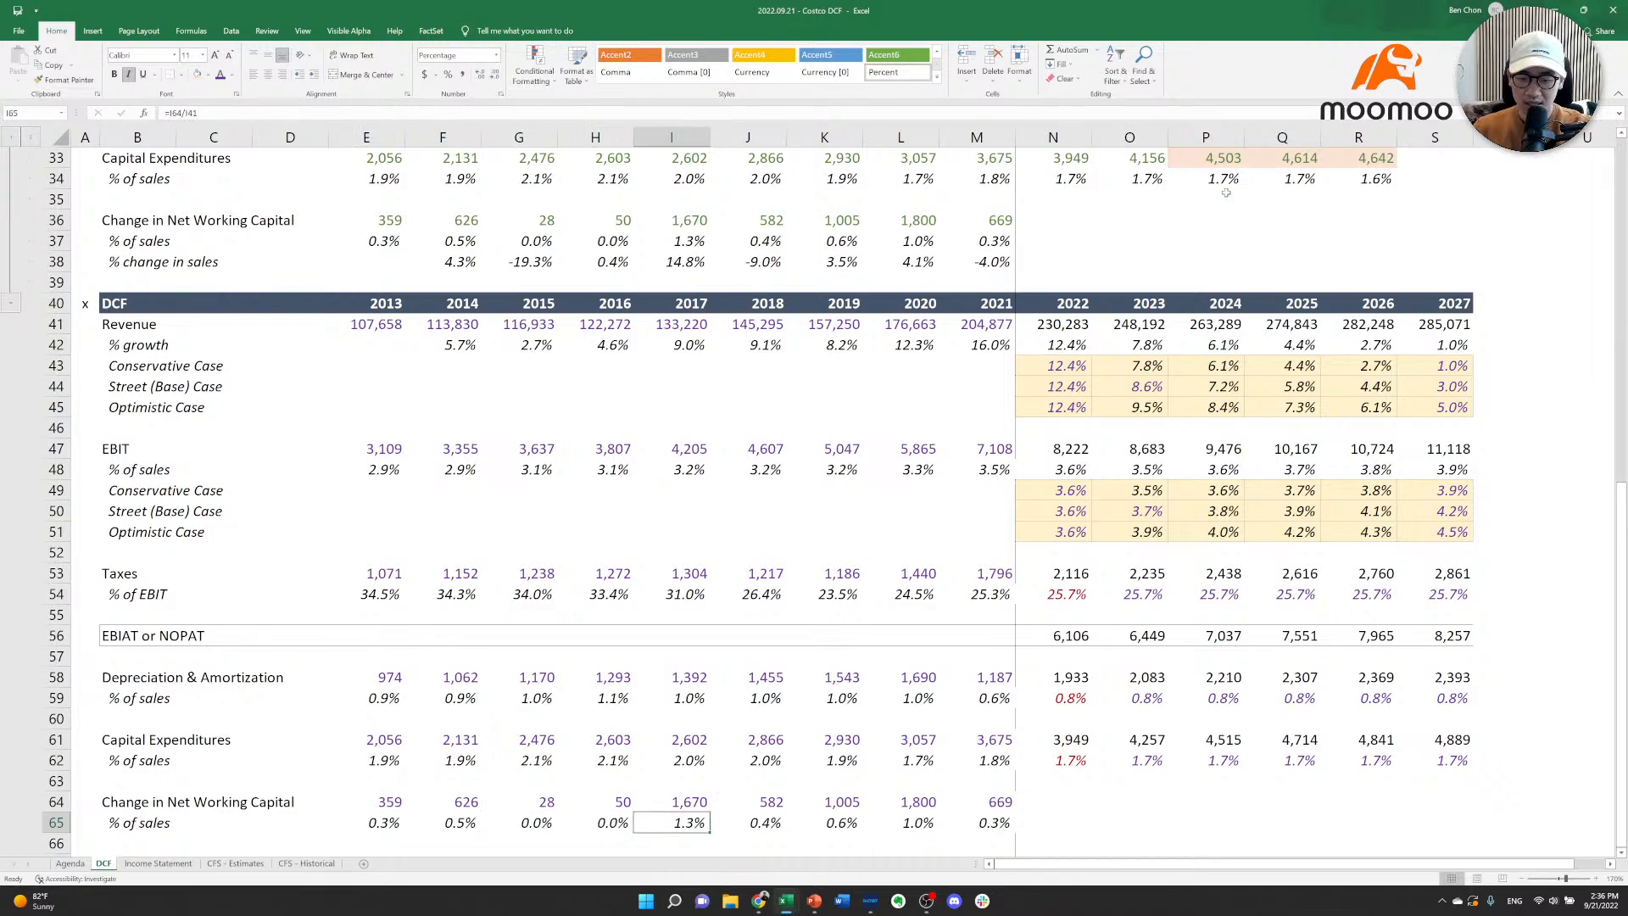
{"action": "key", "text": "Right"}
{"action": "key", "text": "Left"}
{"action": "key", "text": "Left"}
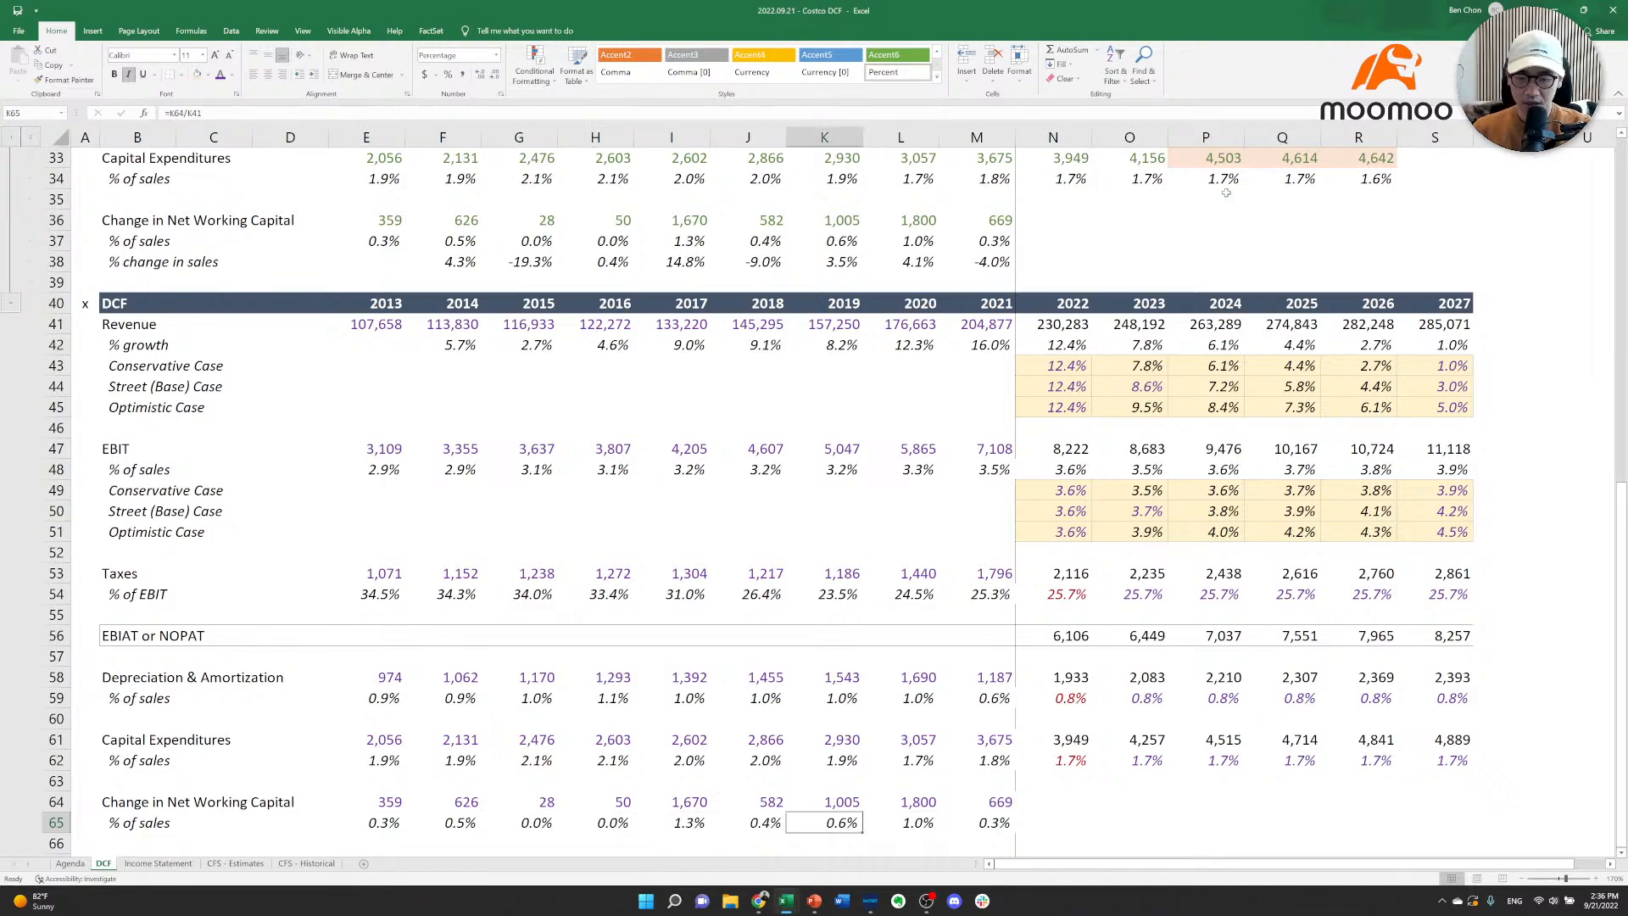
{"action": "key", "text": "Right"}
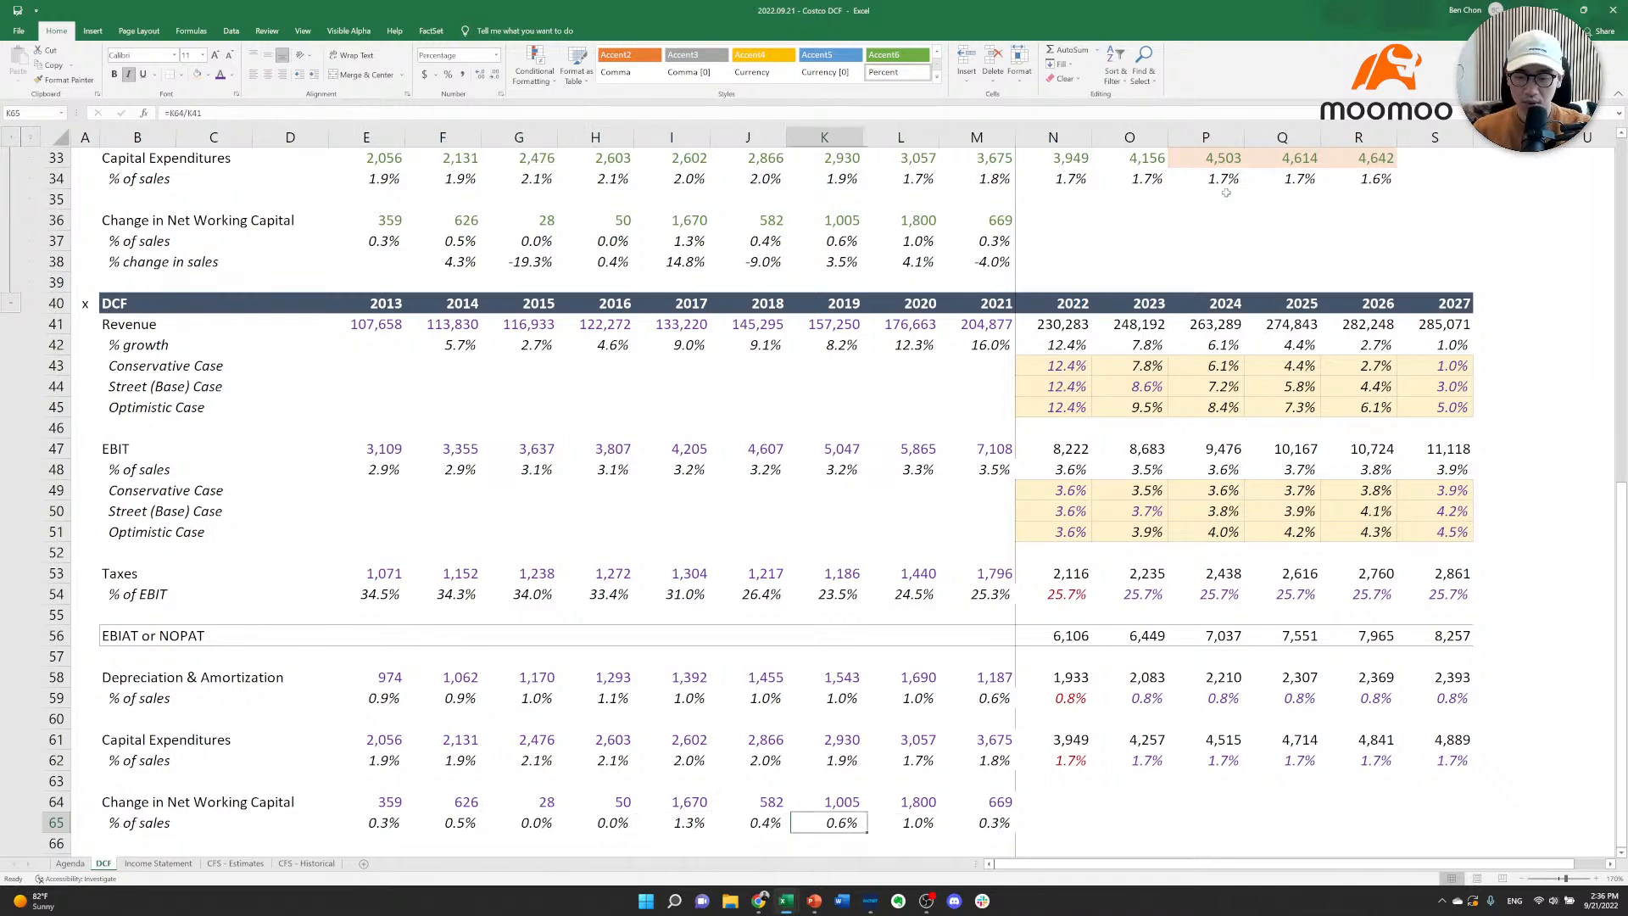
{"action": "key", "text": "Left"}
{"action": "key", "text": "Left"}
{"action": "key", "text": "Right"}
{"action": "key", "text": "Right"}
{"action": "key", "text": "Right"}
{"action": "key", "text": "Right"}
{"action": "key", "text": "Right"}
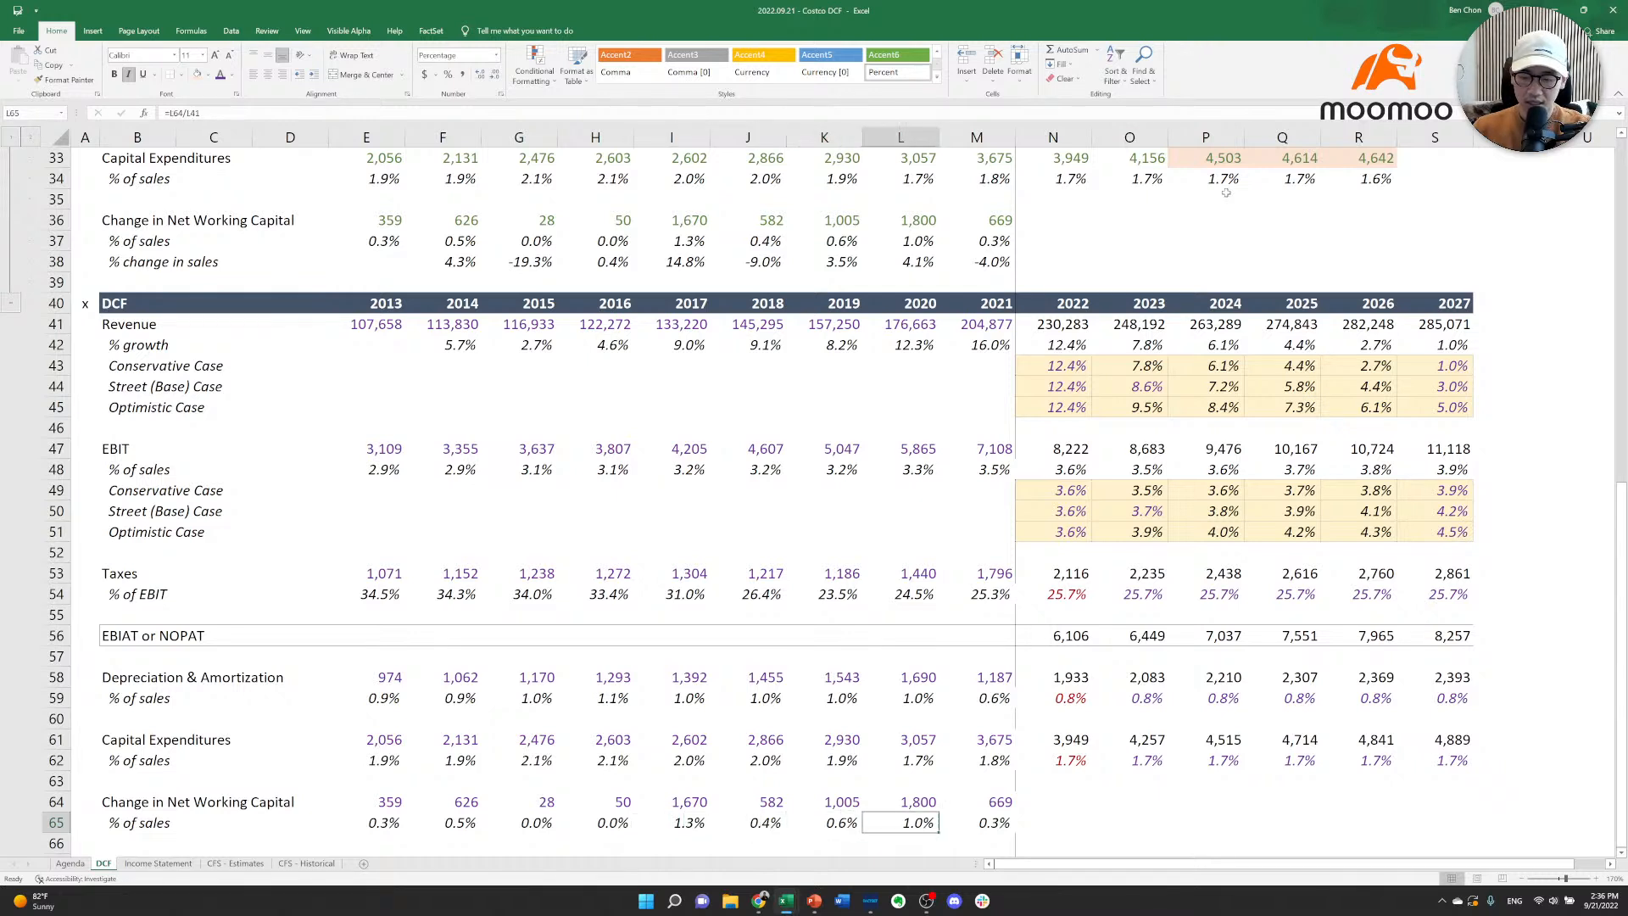
Copy the formatting of the projected Capital Expenditures cells N61:S62 onto the Change in Net Working Capital cells N64:S65.
{"action": "key", "text": "Up"}
{"action": "key", "text": "Up"}
{"action": "key", "text": "Up"}
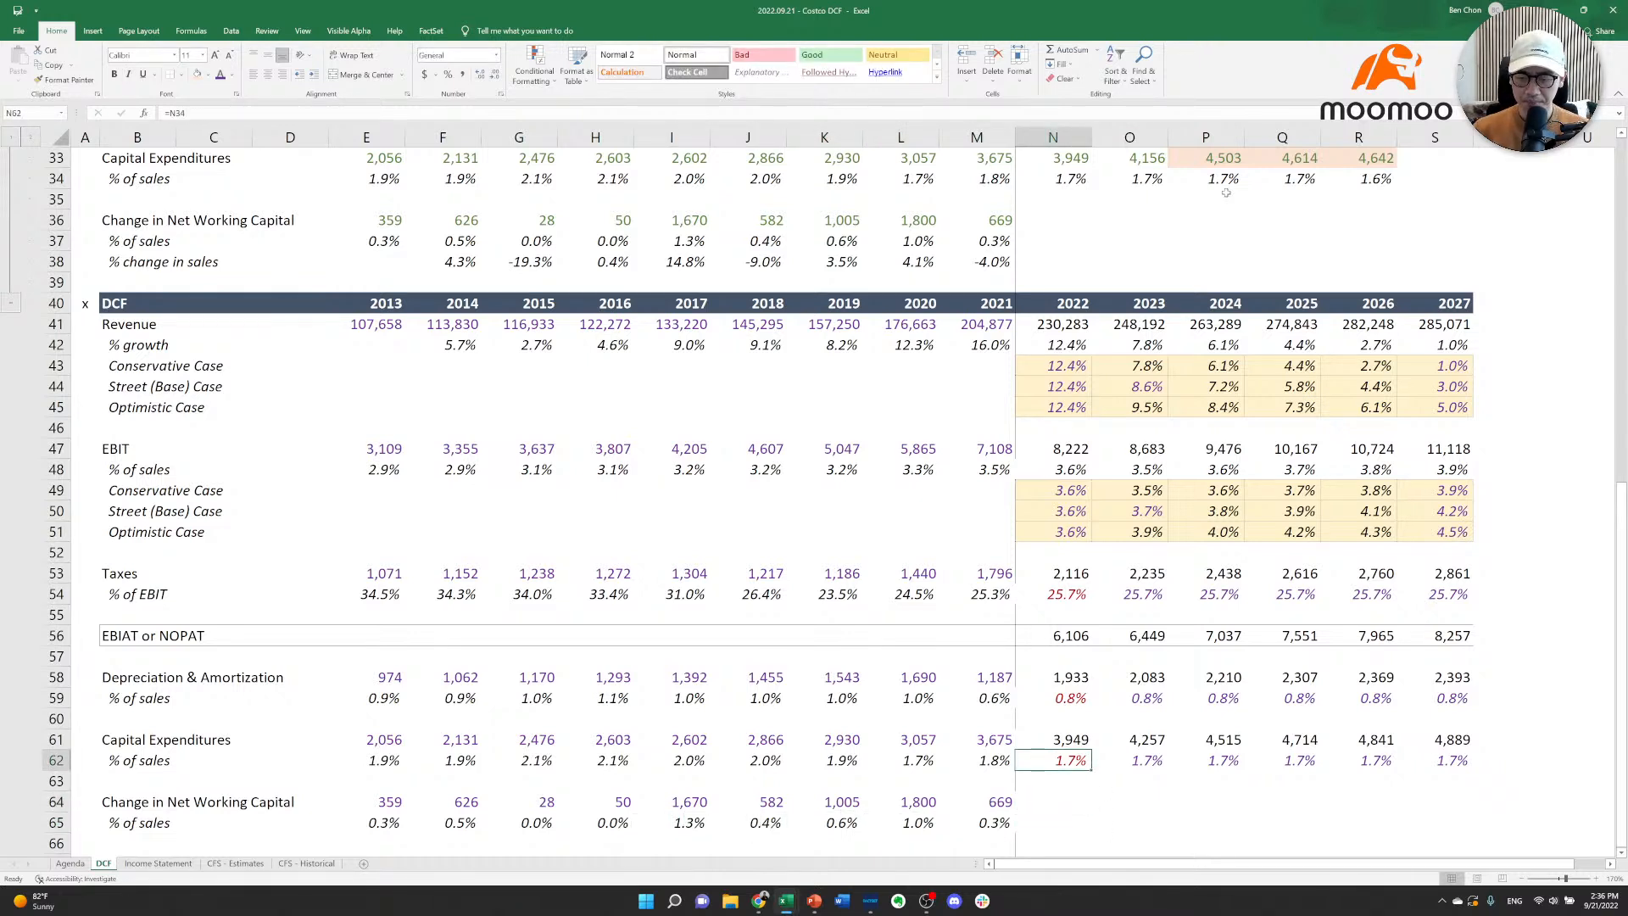
{"action": "key", "text": "Up"}
{"action": "key", "text": "shift+Down"}
{"action": "key", "text": "shift+Right"}
{"action": "key", "text": "shift+Right"}
{"action": "key", "text": "shift+Right"}
{"action": "key", "text": "shift+Right"}
{"action": "key", "text": "shift+Right"}
{"action": "key", "text": "ctrl+c"}
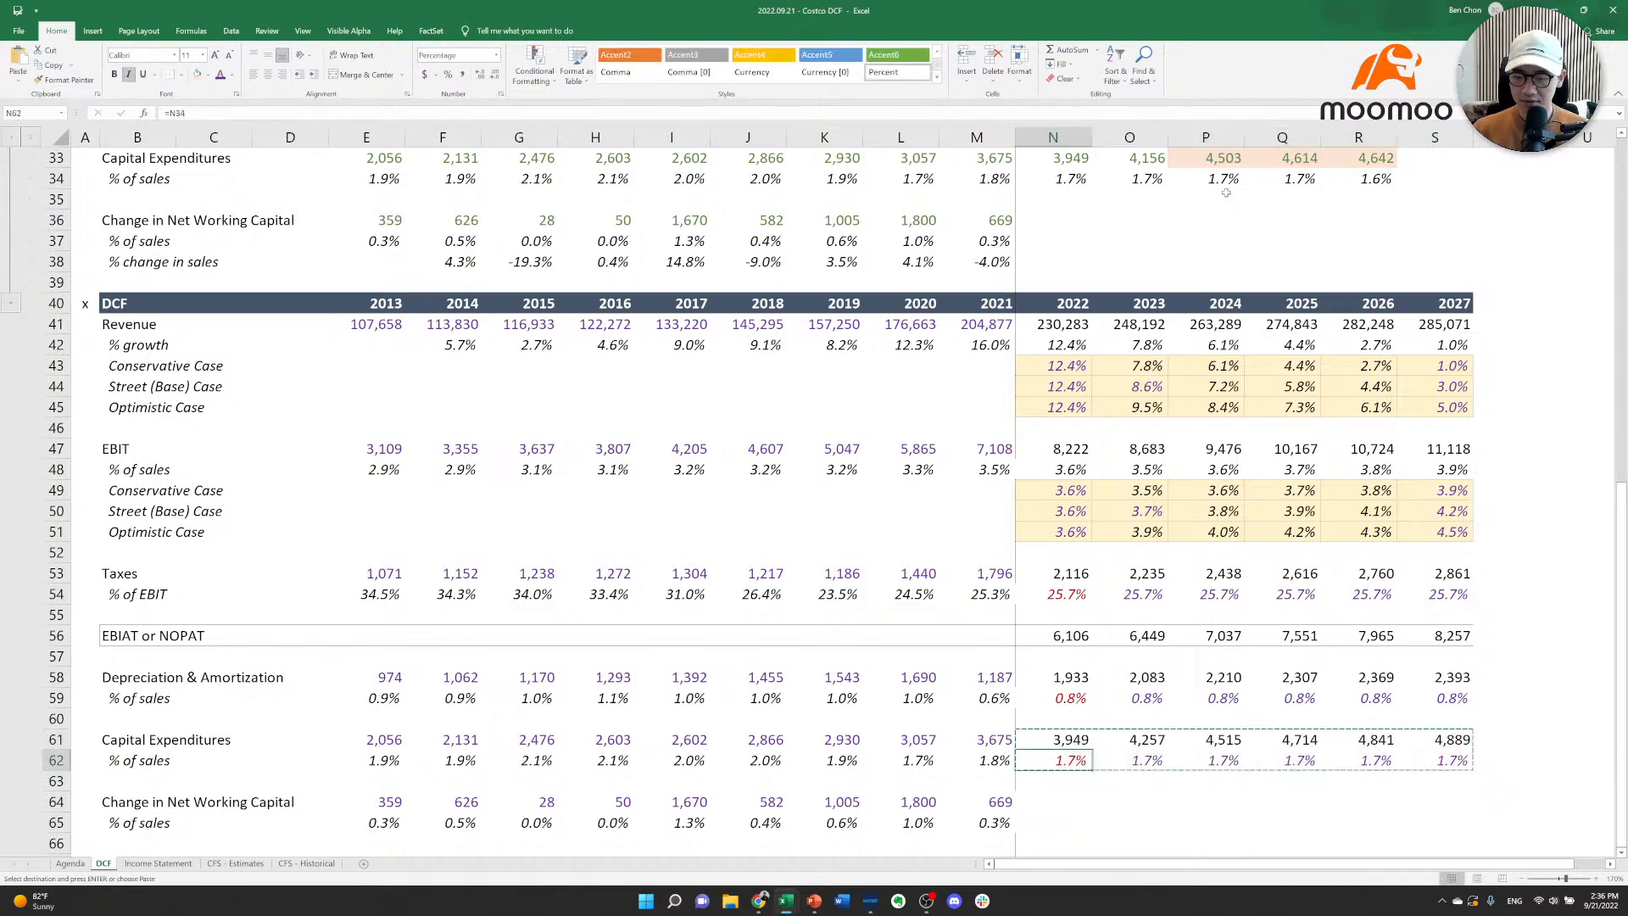
{"action": "key", "text": "Down"}
{"action": "key", "text": "Down"}
{"action": "key", "text": "Down"}
{"action": "key", "text": "alt+e"}
{"action": "key", "text": "Escape"}
Set the 2022 Change in Net Working Capital % of sales in N65 to the five-year historical average with =AVERAGE(I65:M65).
{"action": "key", "text": "Down"}
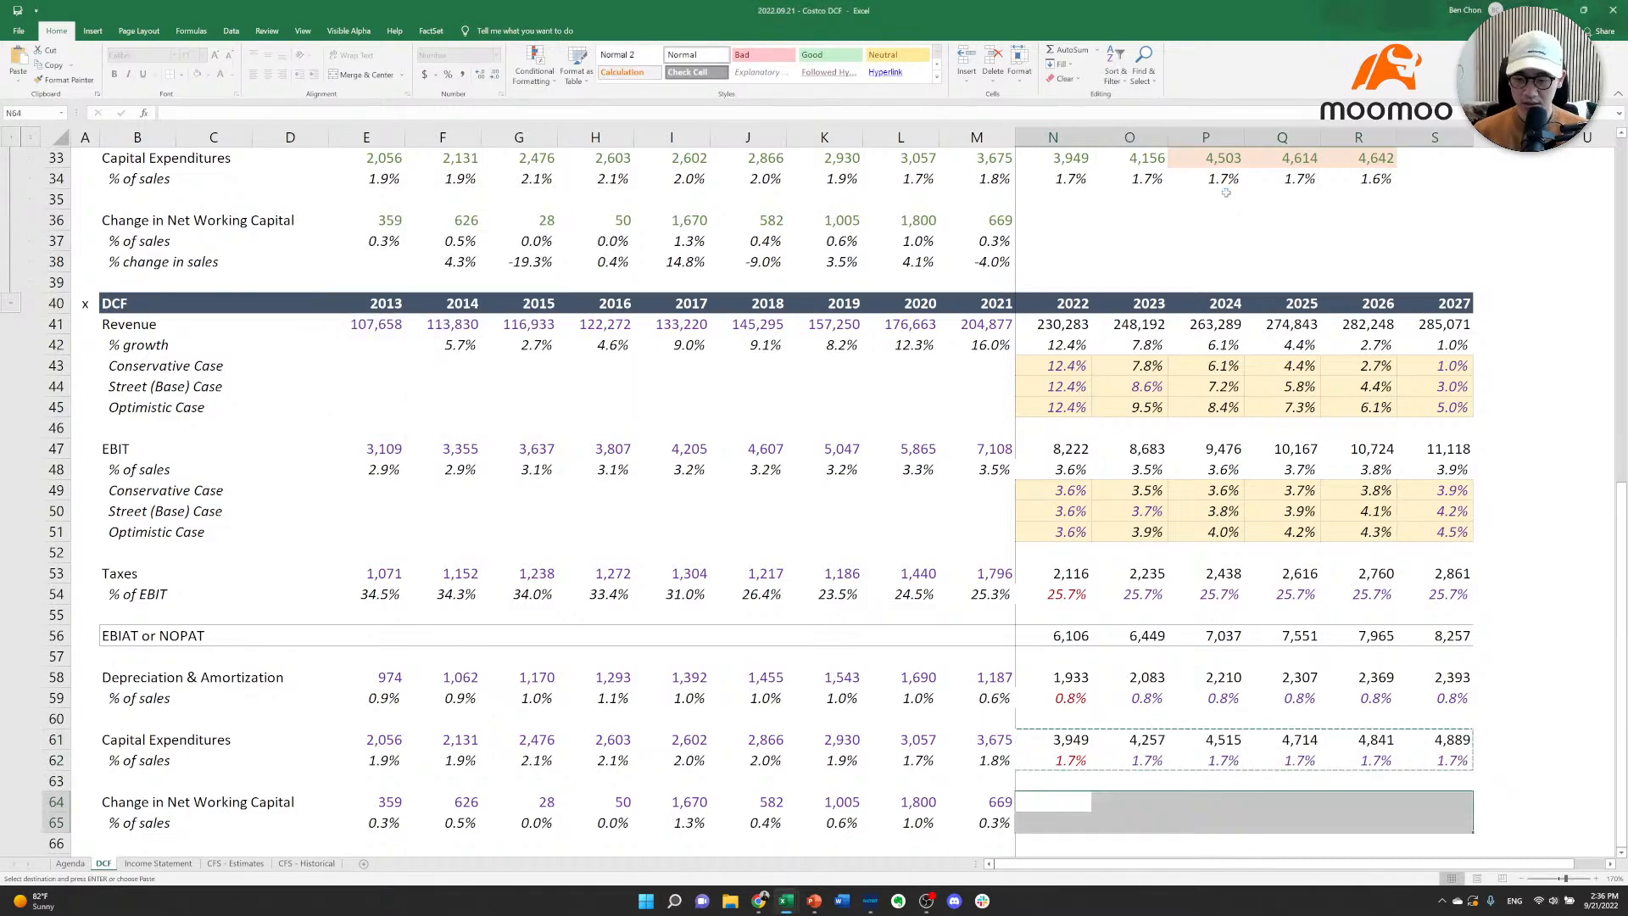
{"action": "type", "text": "=av"}
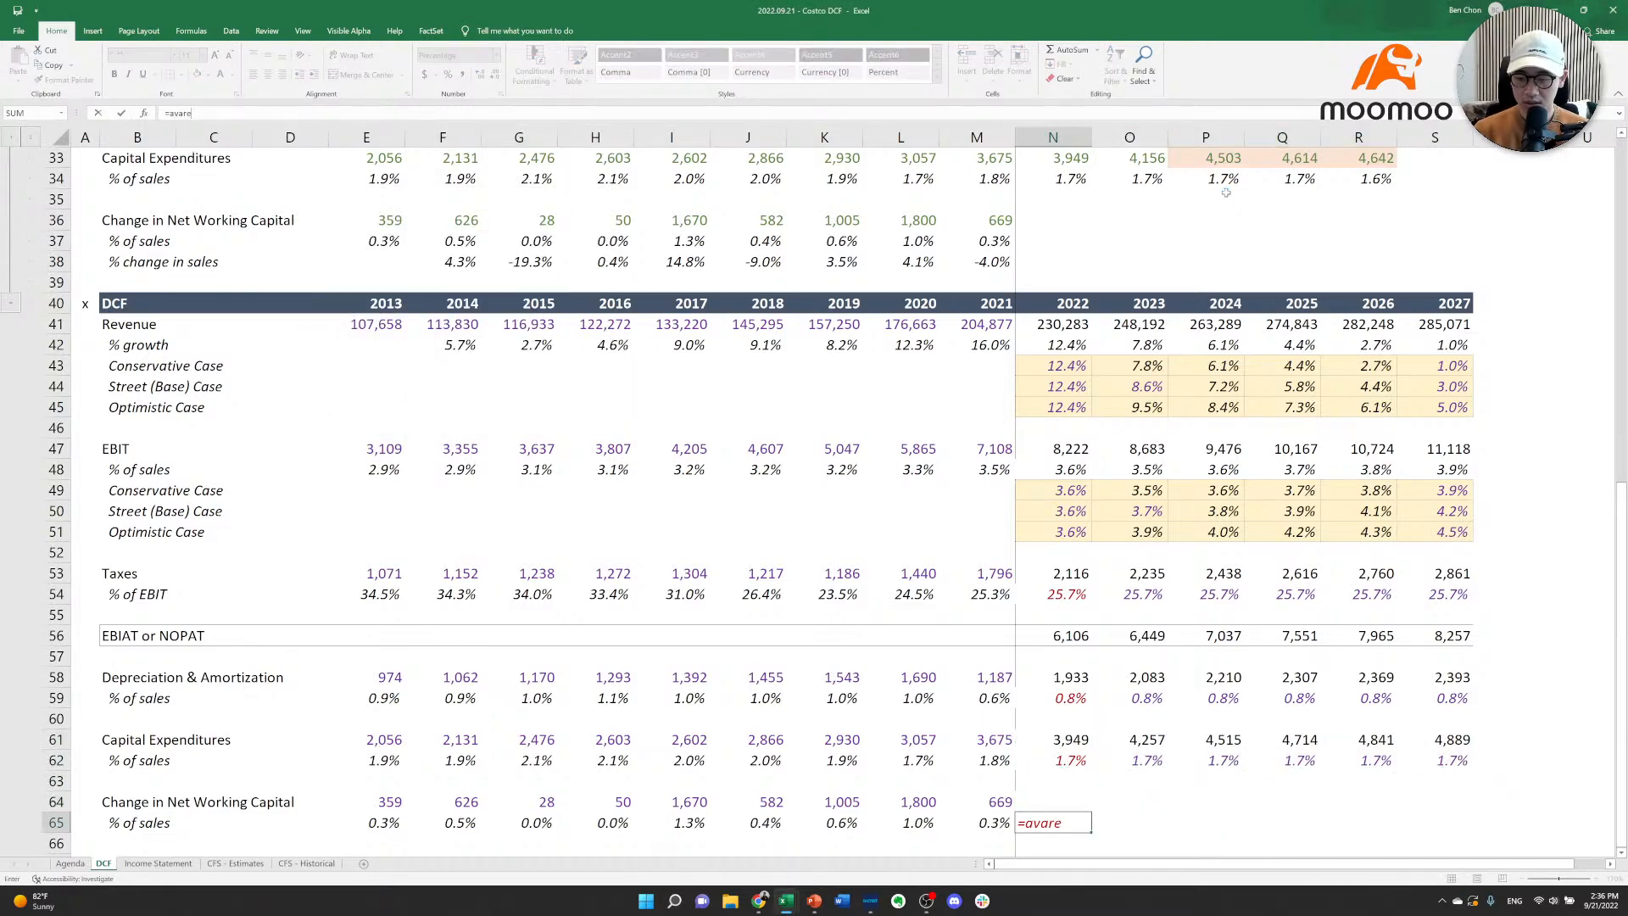
{"action": "type", "text": "are"}
{"action": "key", "text": "BackSpace"}
{"action": "key", "text": "BackSpace"}
{"action": "key", "text": "BackSpace"}
{"action": "type", "text": "erage("}
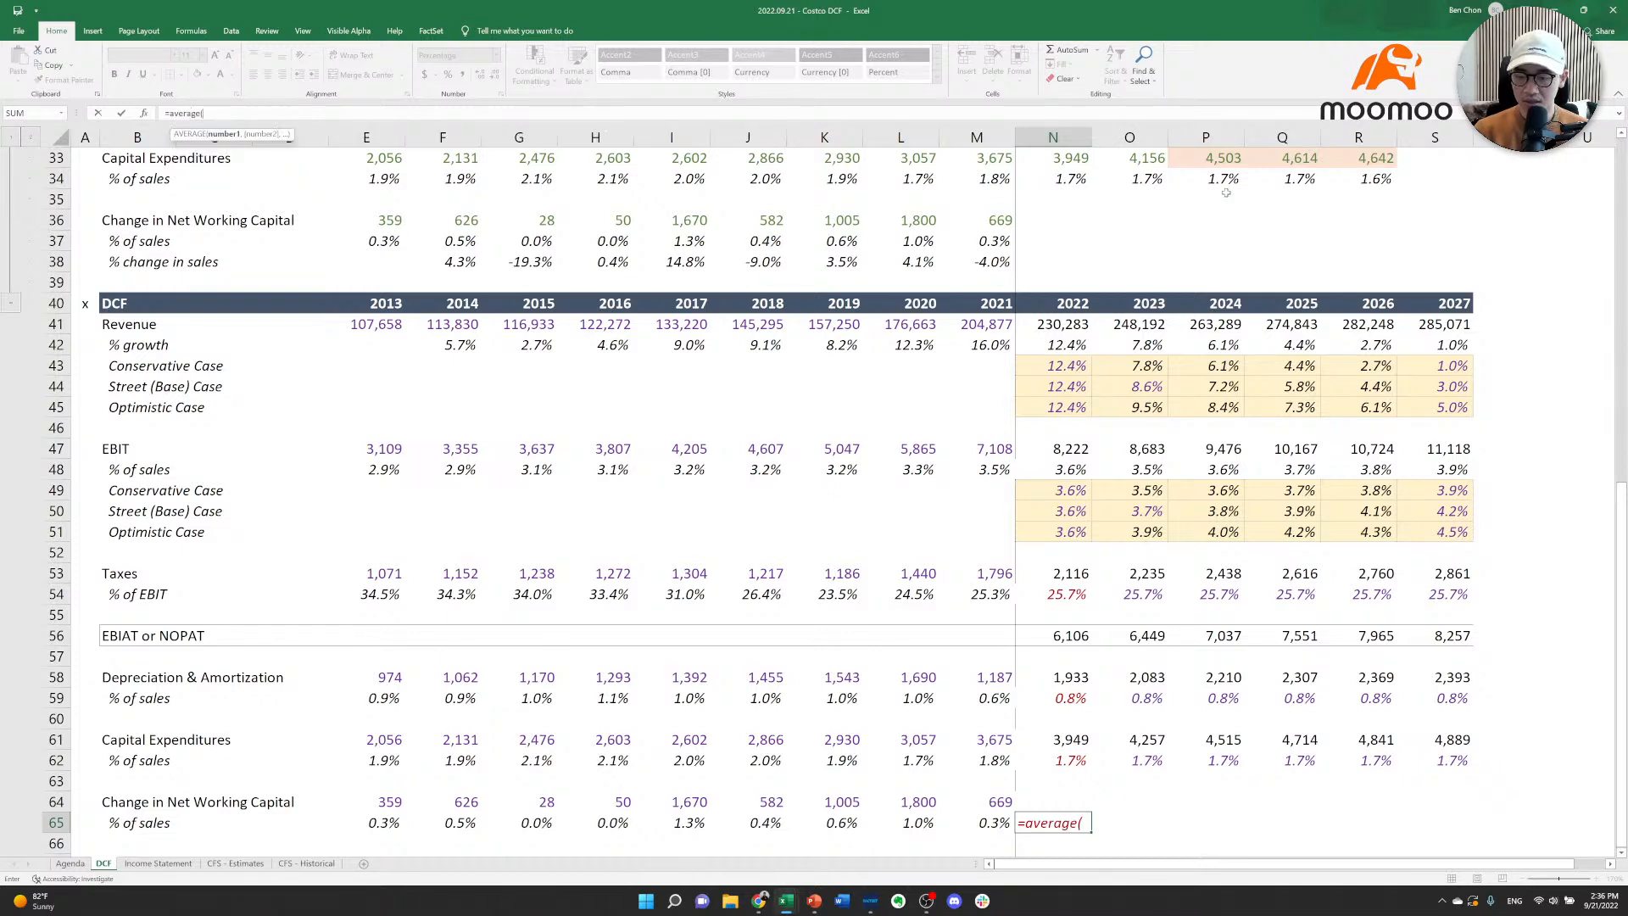
{"action": "key", "text": "Left"}
{"action": "key", "text": "shift+Left"}
{"action": "key", "text": "shift+Left"}
{"action": "key", "text": "shift+Left"}
{"action": "key", "text": "shift+Left"}
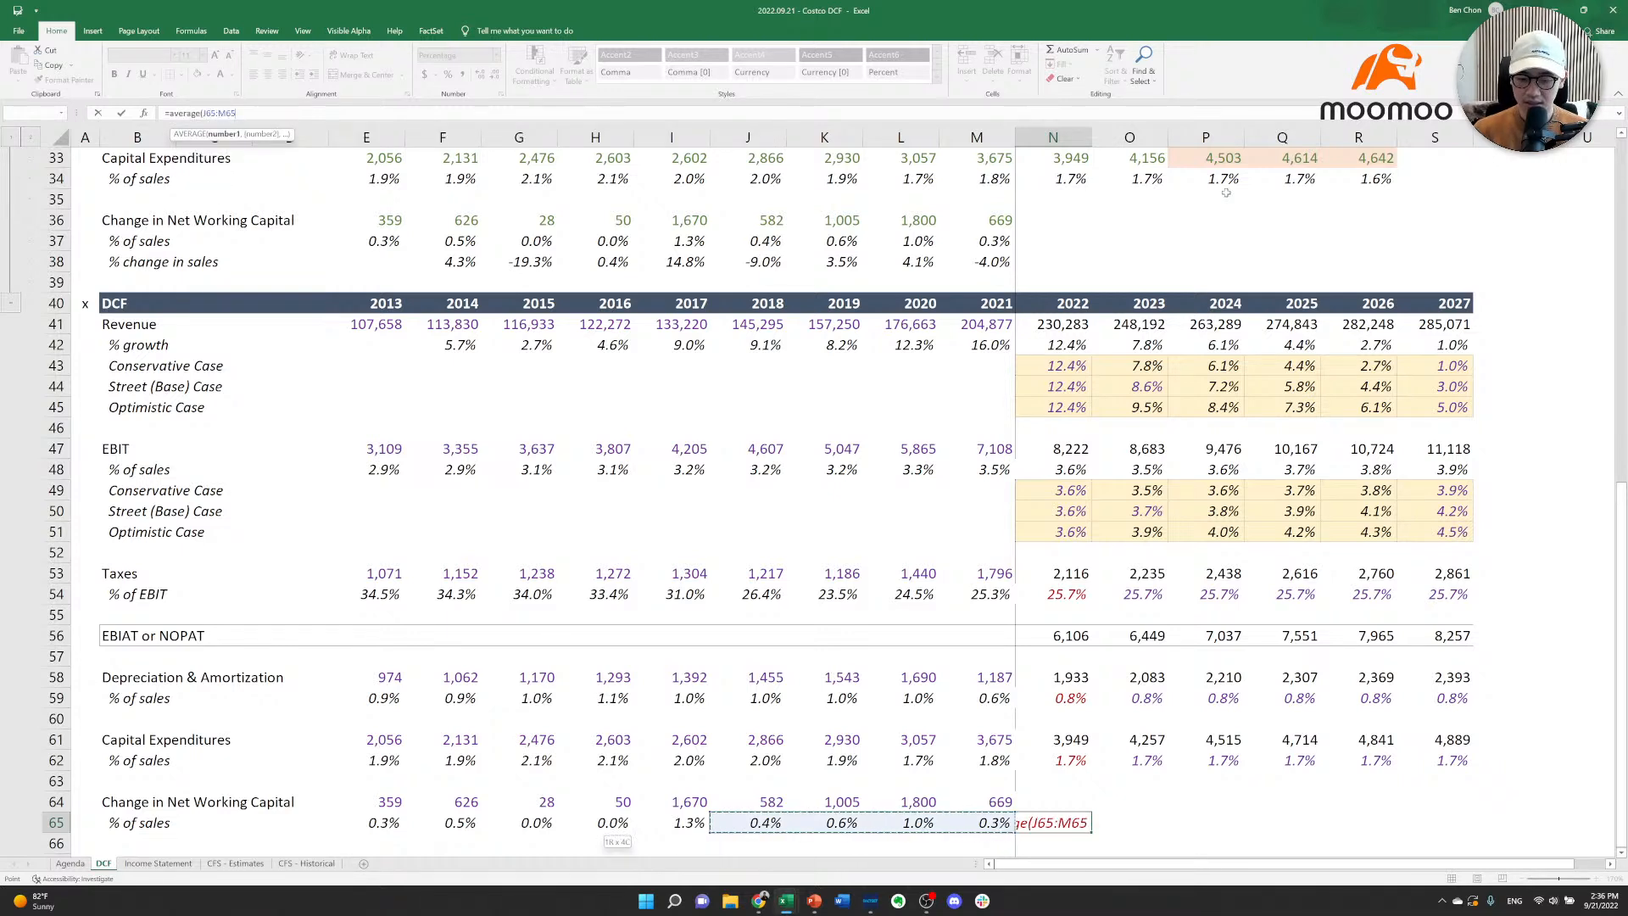
{"action": "type", "text": "_"}
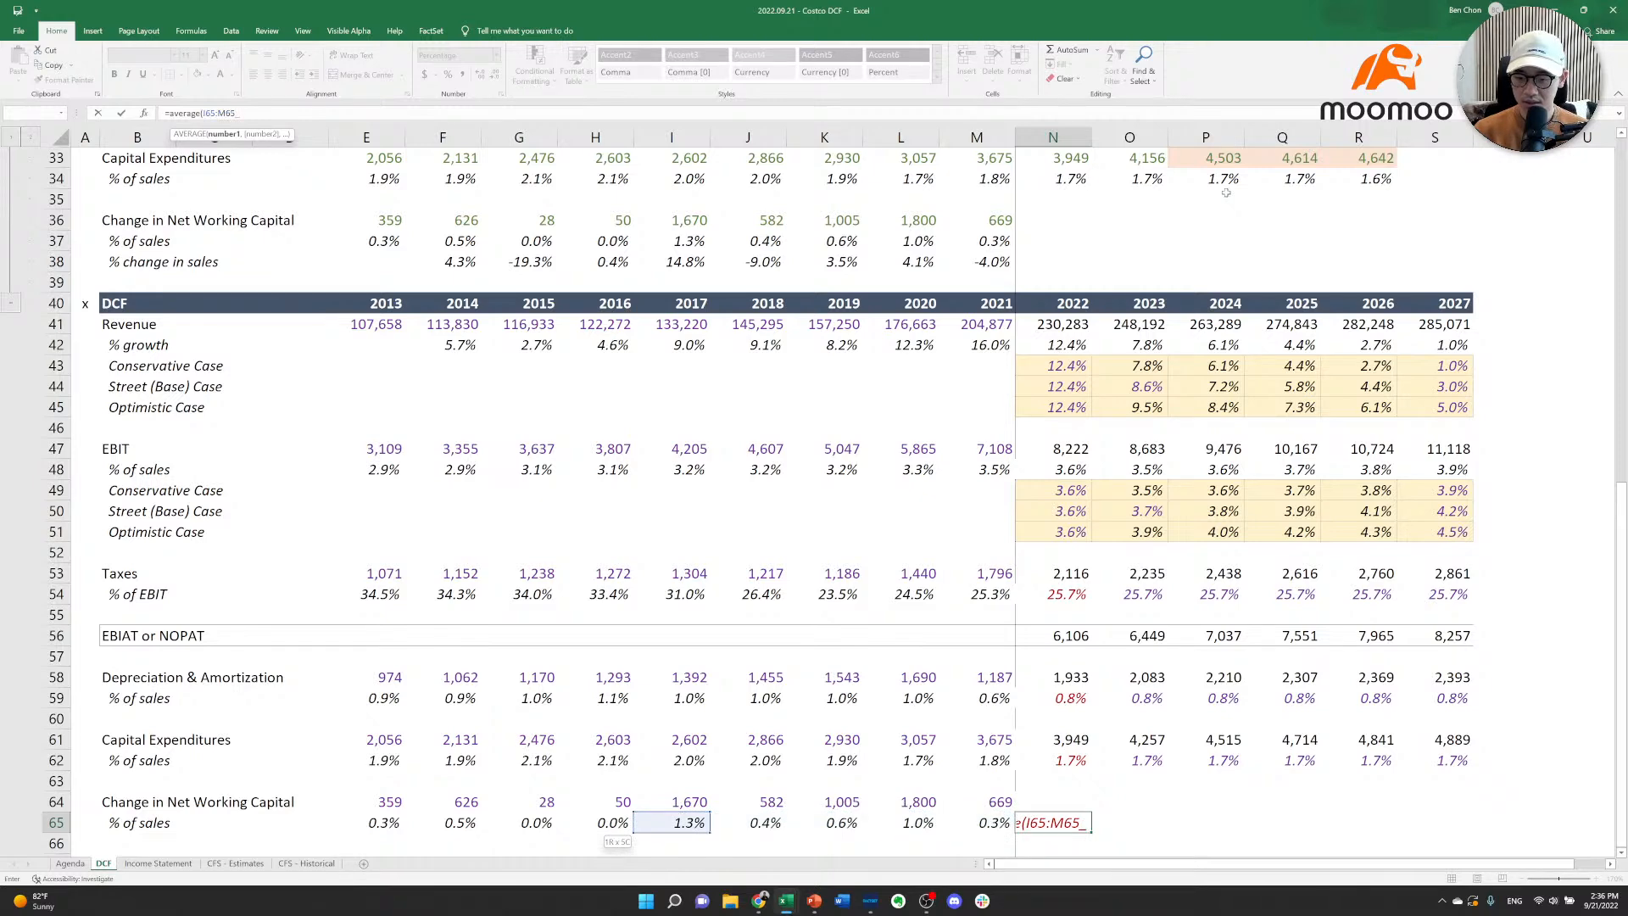
{"action": "key", "text": "Tab"}
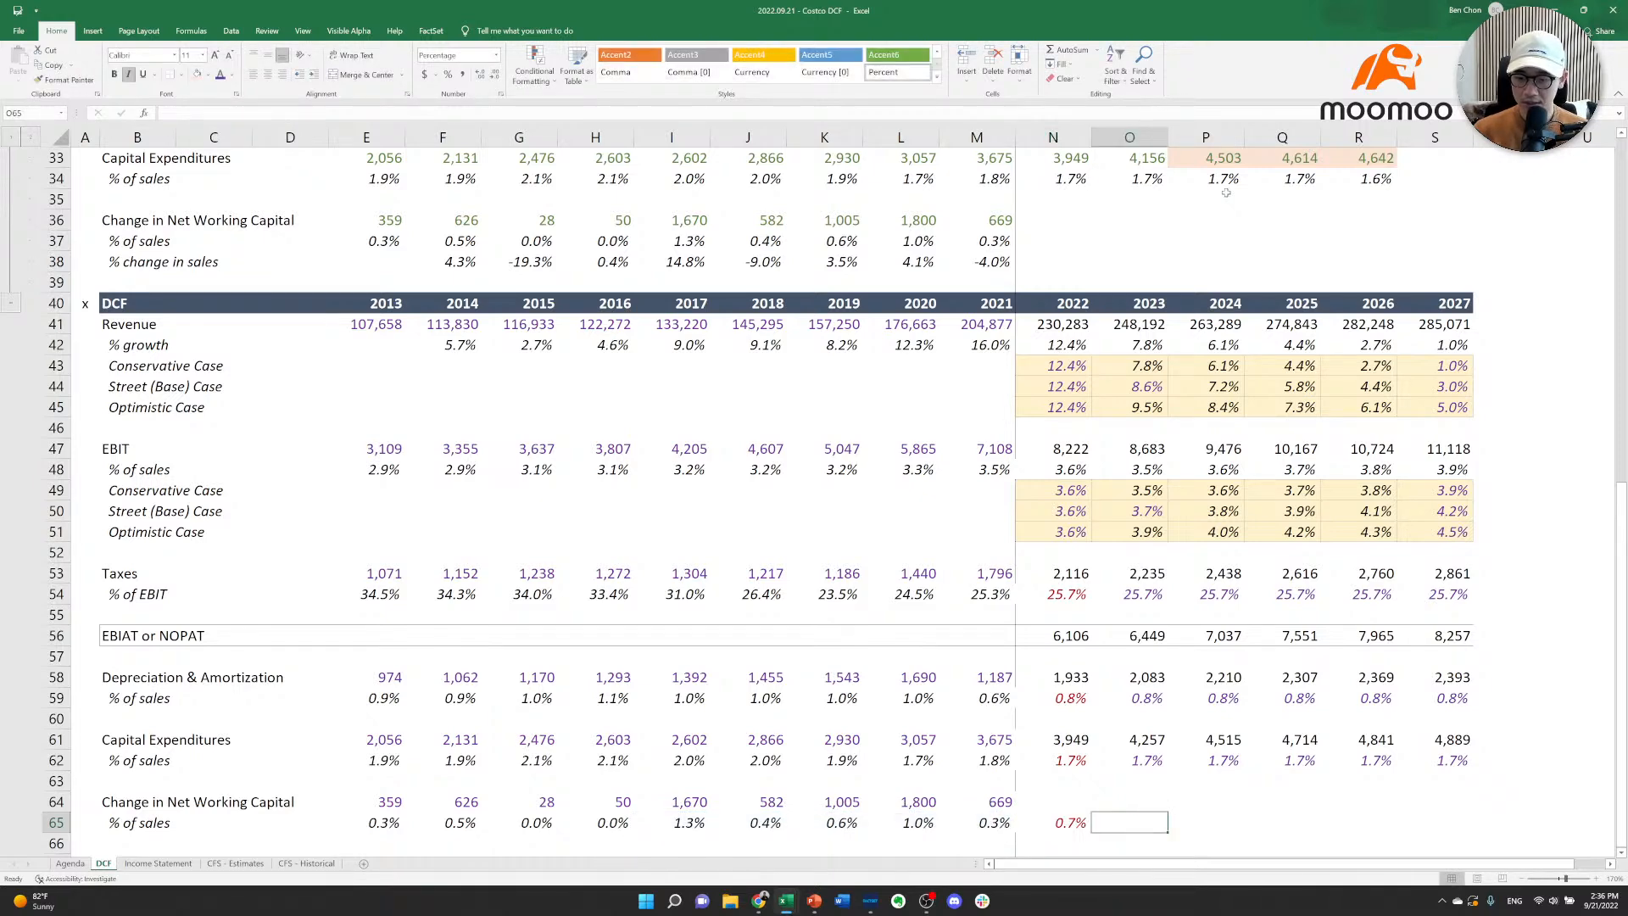
Set the 2023 Change in Net Working Capital % of sales in O65 to =N65 and copy it through 2027 in S65.
{"action": "type", "text": "="}
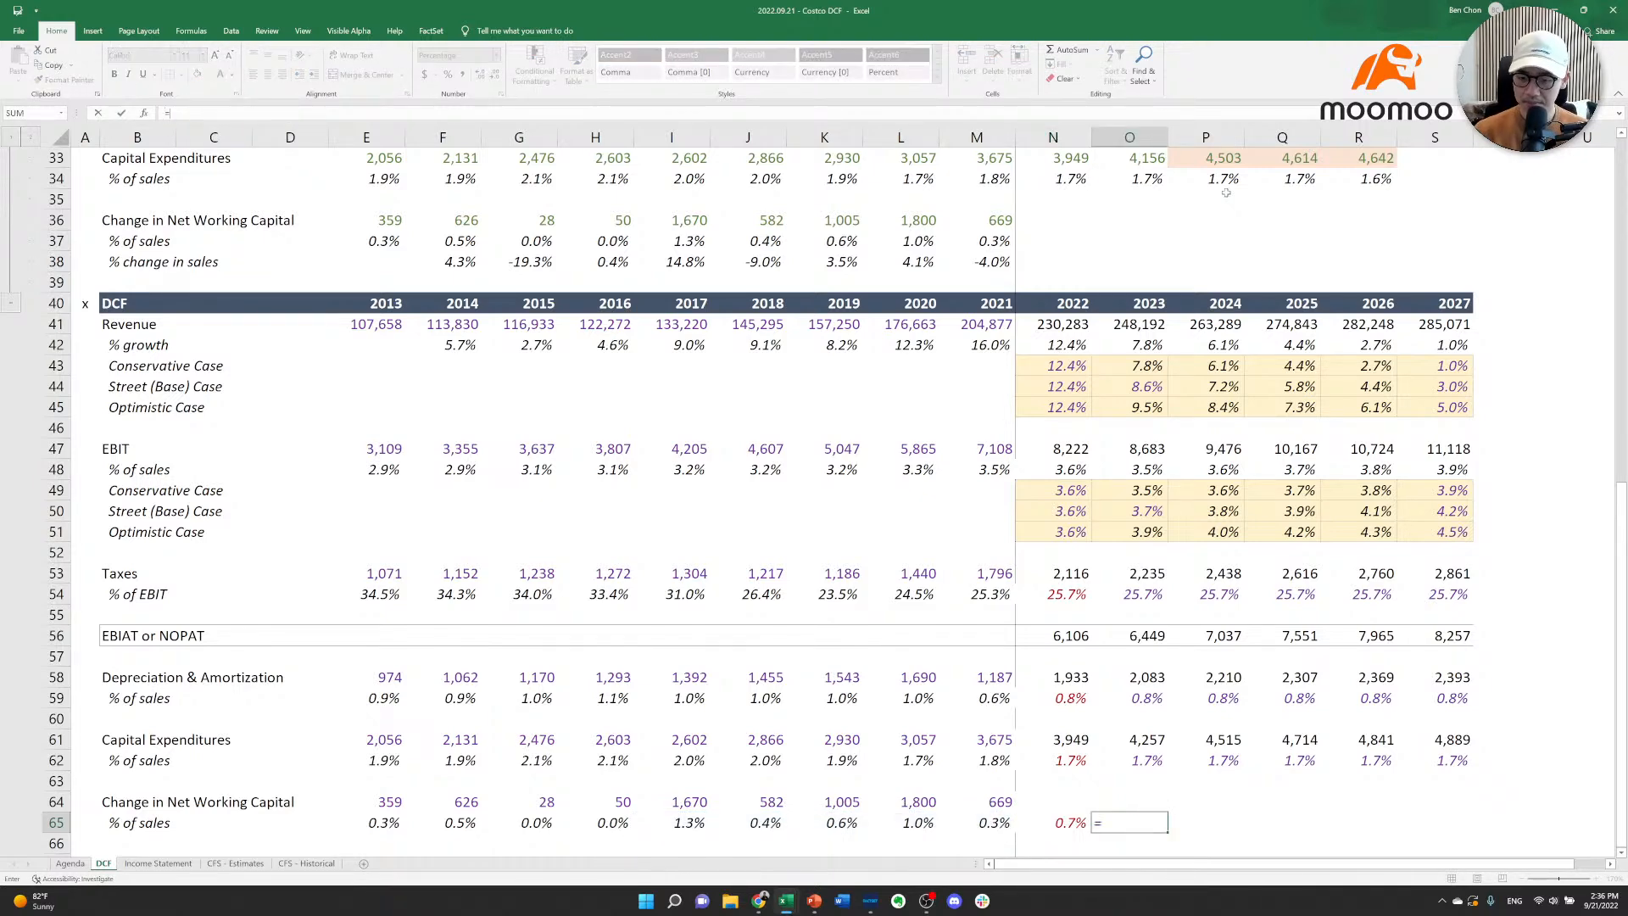
{"action": "key", "text": "Left"}
{"action": "key", "text": "ctrl+Return"}
{"action": "key", "text": "ctrl+c"}
{"action": "key", "text": "shift+Right"}
{"action": "key", "text": "shift+Right"}
{"action": "key", "text": "shift+Right"}
{"action": "key", "text": "shift+Right"}
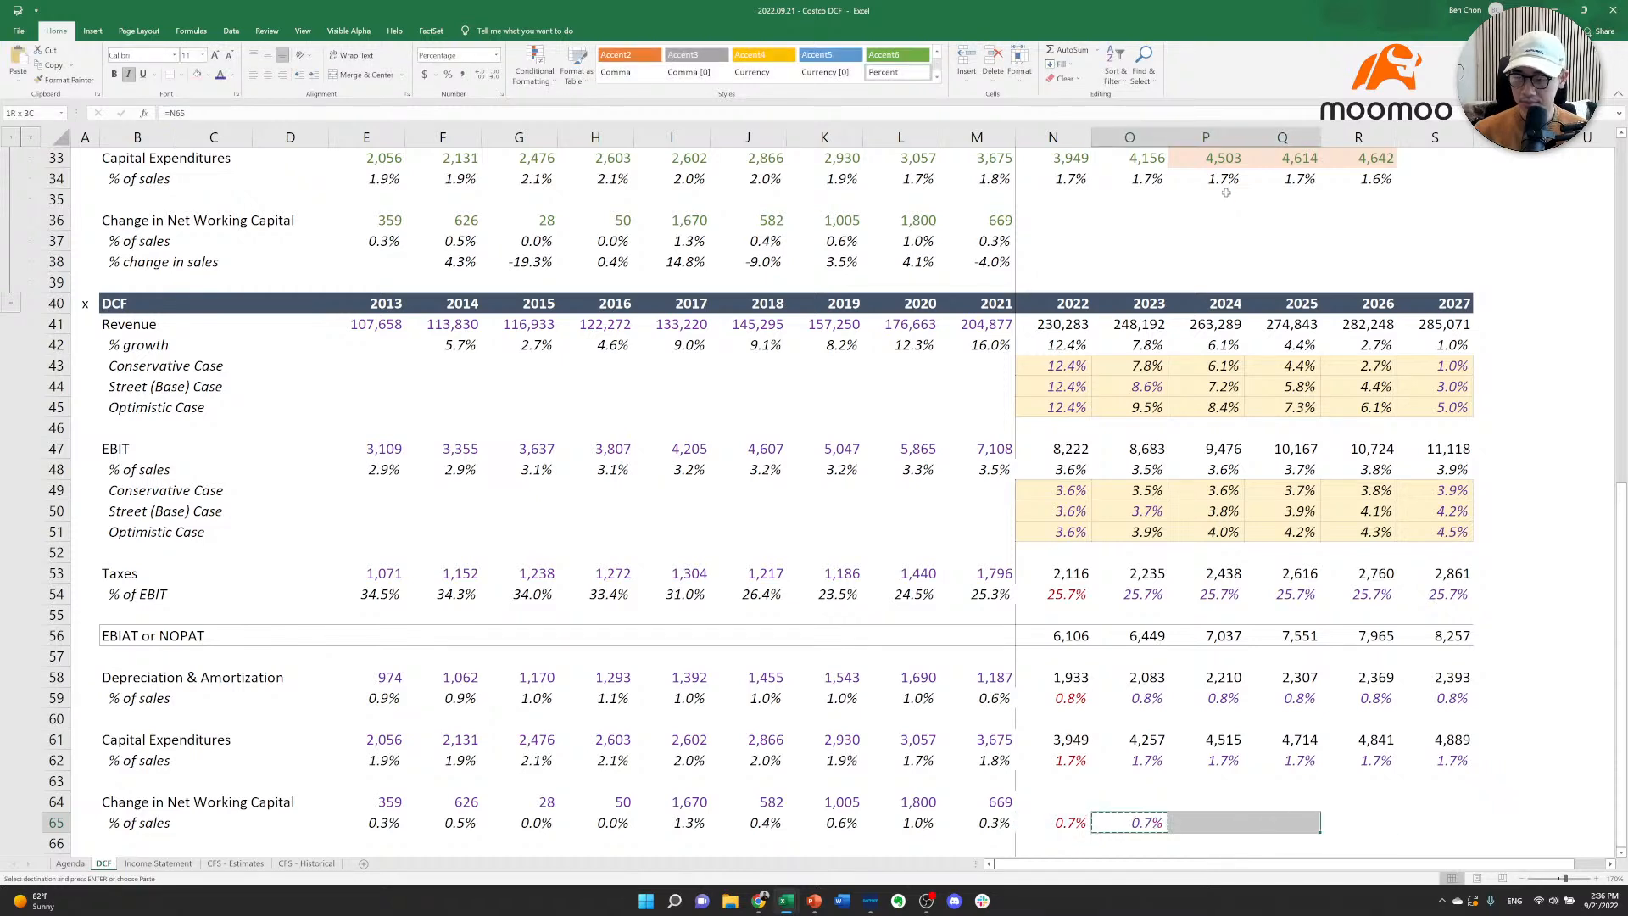
{"action": "key", "text": "Return"}
Set the 2022 Change in Net Working Capital in N64 to its % of sales times revenue with =N65*N41.
{"action": "key", "text": "Left"}
{"action": "key", "text": "Up"}
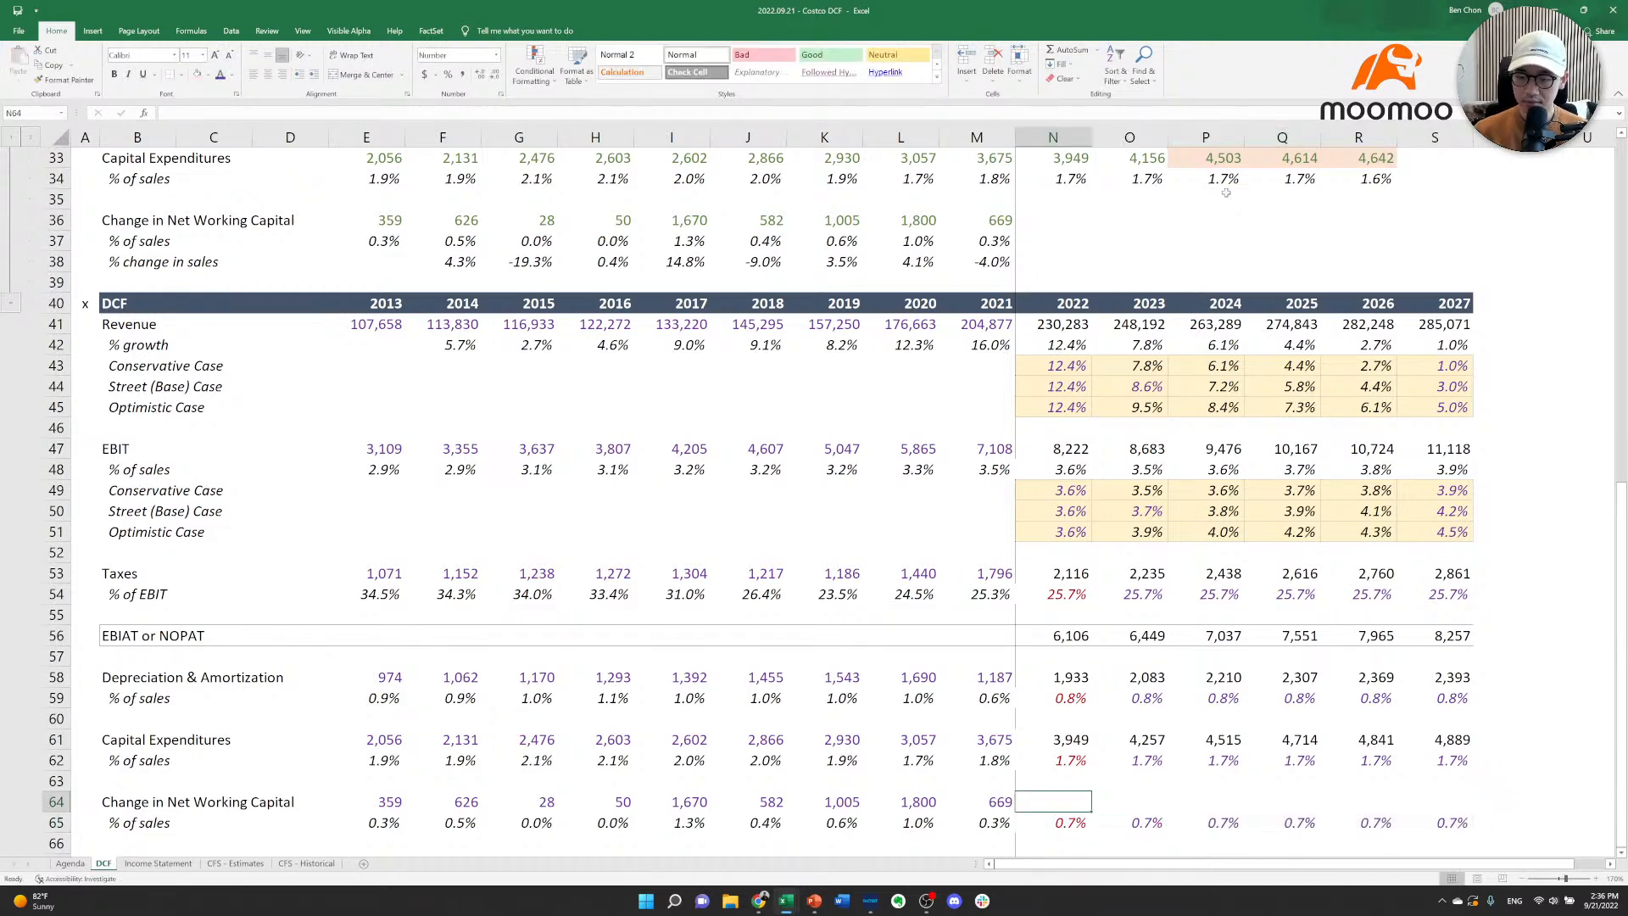
{"action": "type", "text": "=-"}
{"action": "key", "text": "Down"}
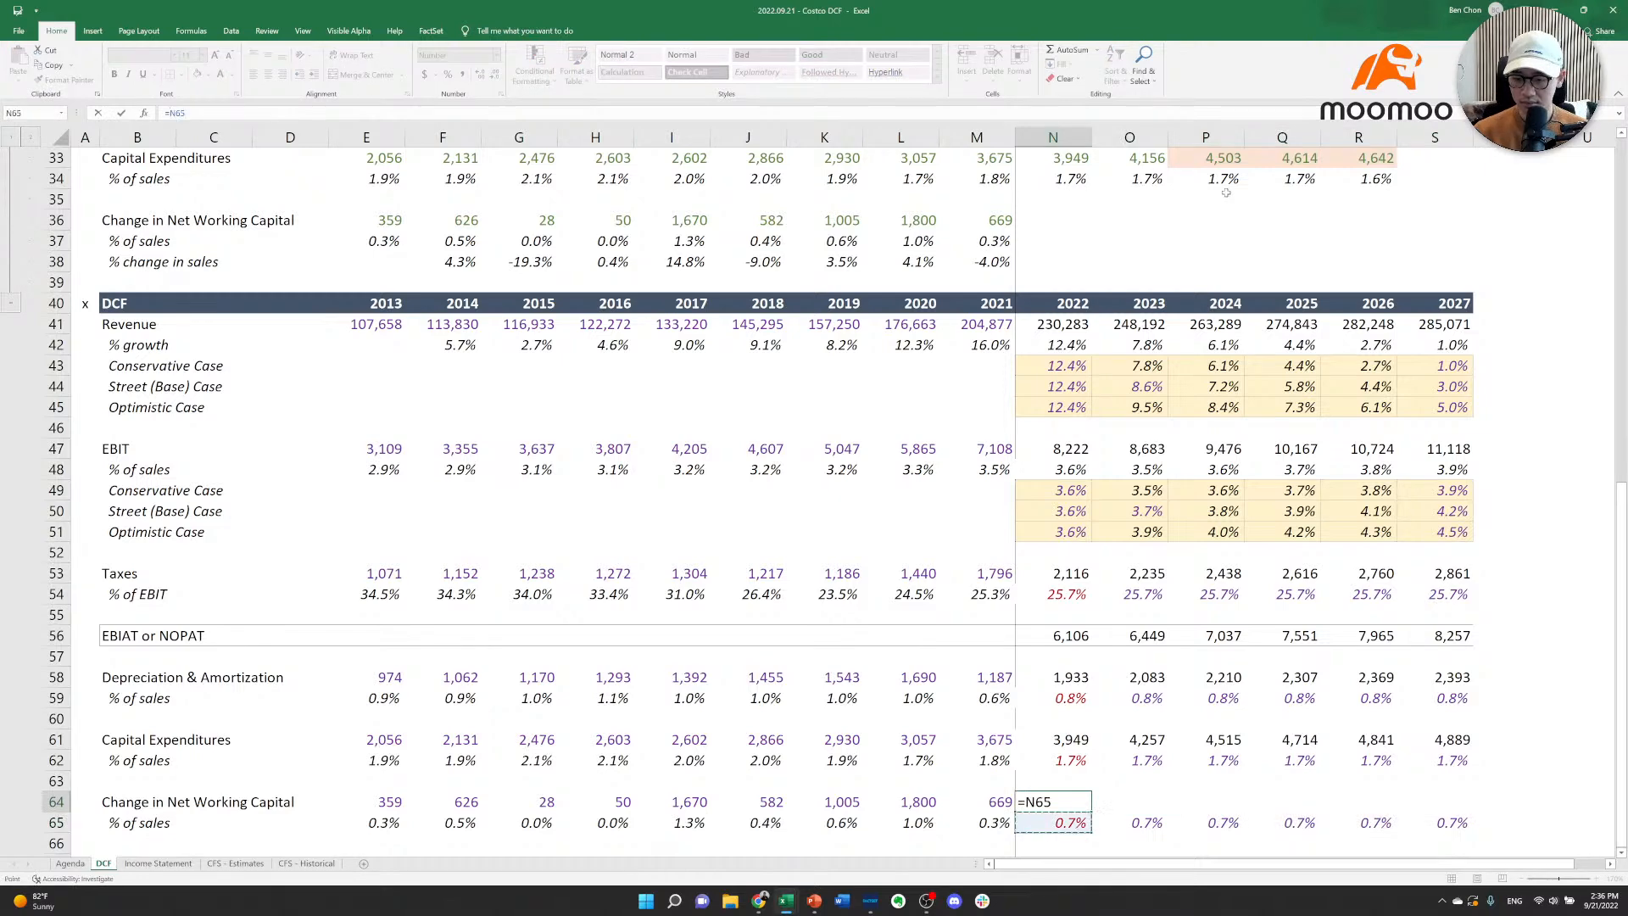
{"action": "type", "text": "(N"}
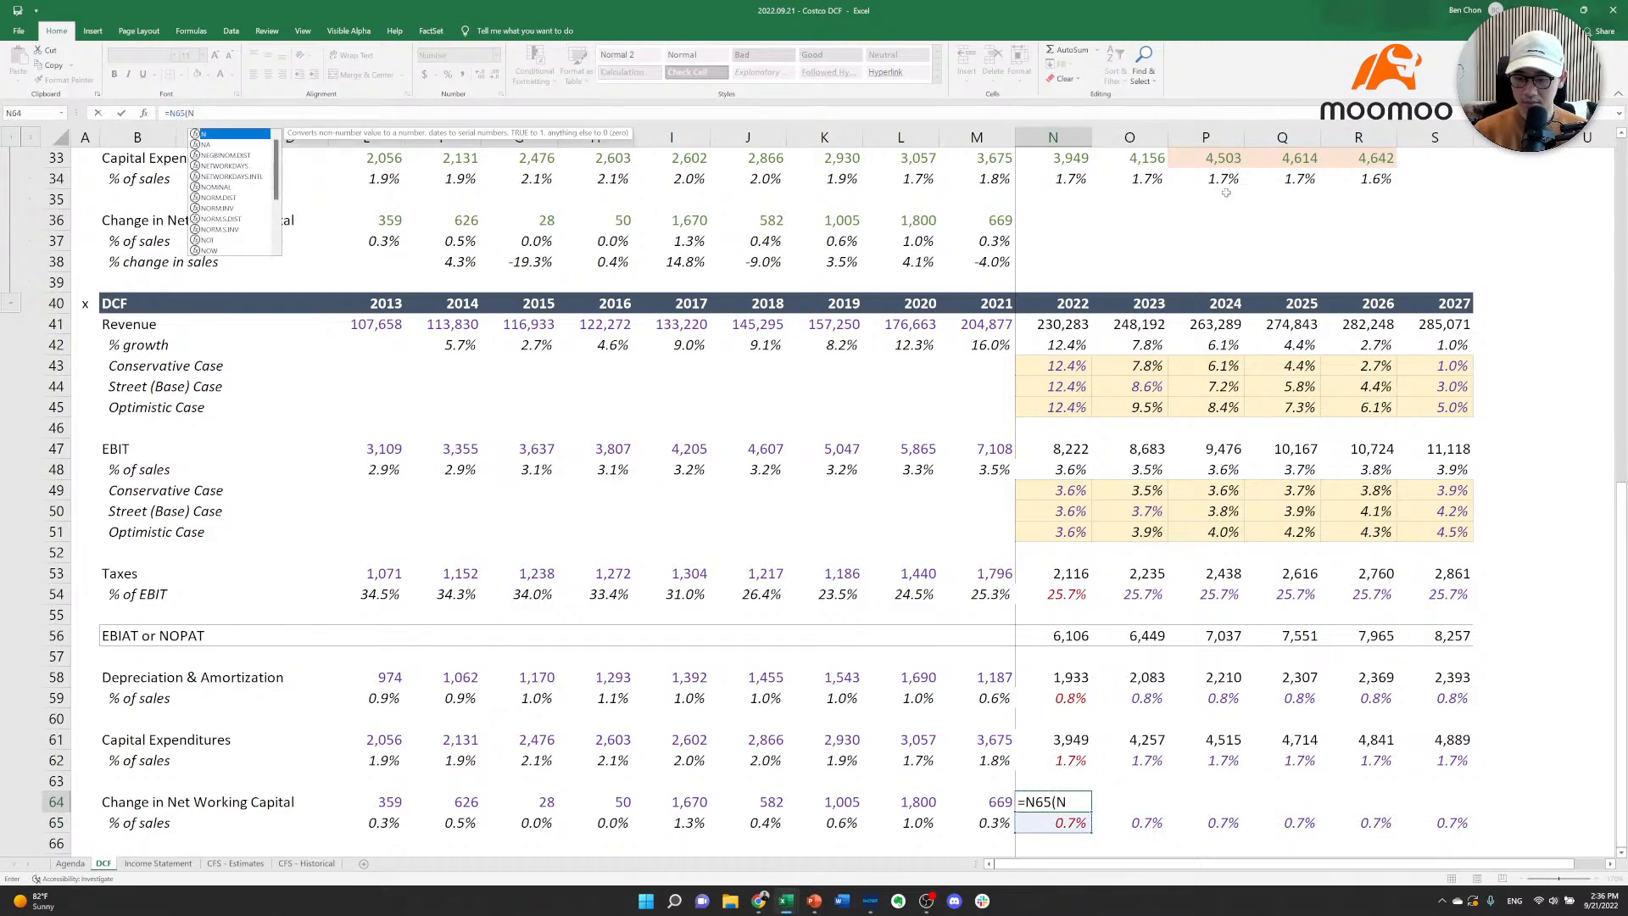
{"action": "key", "text": "BackSpace"}
{"action": "key", "text": "BackSpace"}
{"action": "type", "text": "*"}
{"action": "key", "text": "Up"}
{"action": "key", "text": "Up"}
{"action": "key", "text": "Up"}
{"action": "key", "text": "Up"}
{"action": "key", "text": "Up"}
{"action": "key", "text": "Up"}
{"action": "key", "text": "Up"}
{"action": "key", "text": "Up"}
{"action": "key", "text": "Up"}
{"action": "key", "text": "Up"}
{"action": "key", "text": "Up"}
{"action": "key", "text": "Up"}
{"action": "key", "text": "Up"}
{"action": "key", "text": "Up"}
{"action": "key", "text": "Up"}
{"action": "key", "text": "Up"}
{"action": "key", "text": "Up"}
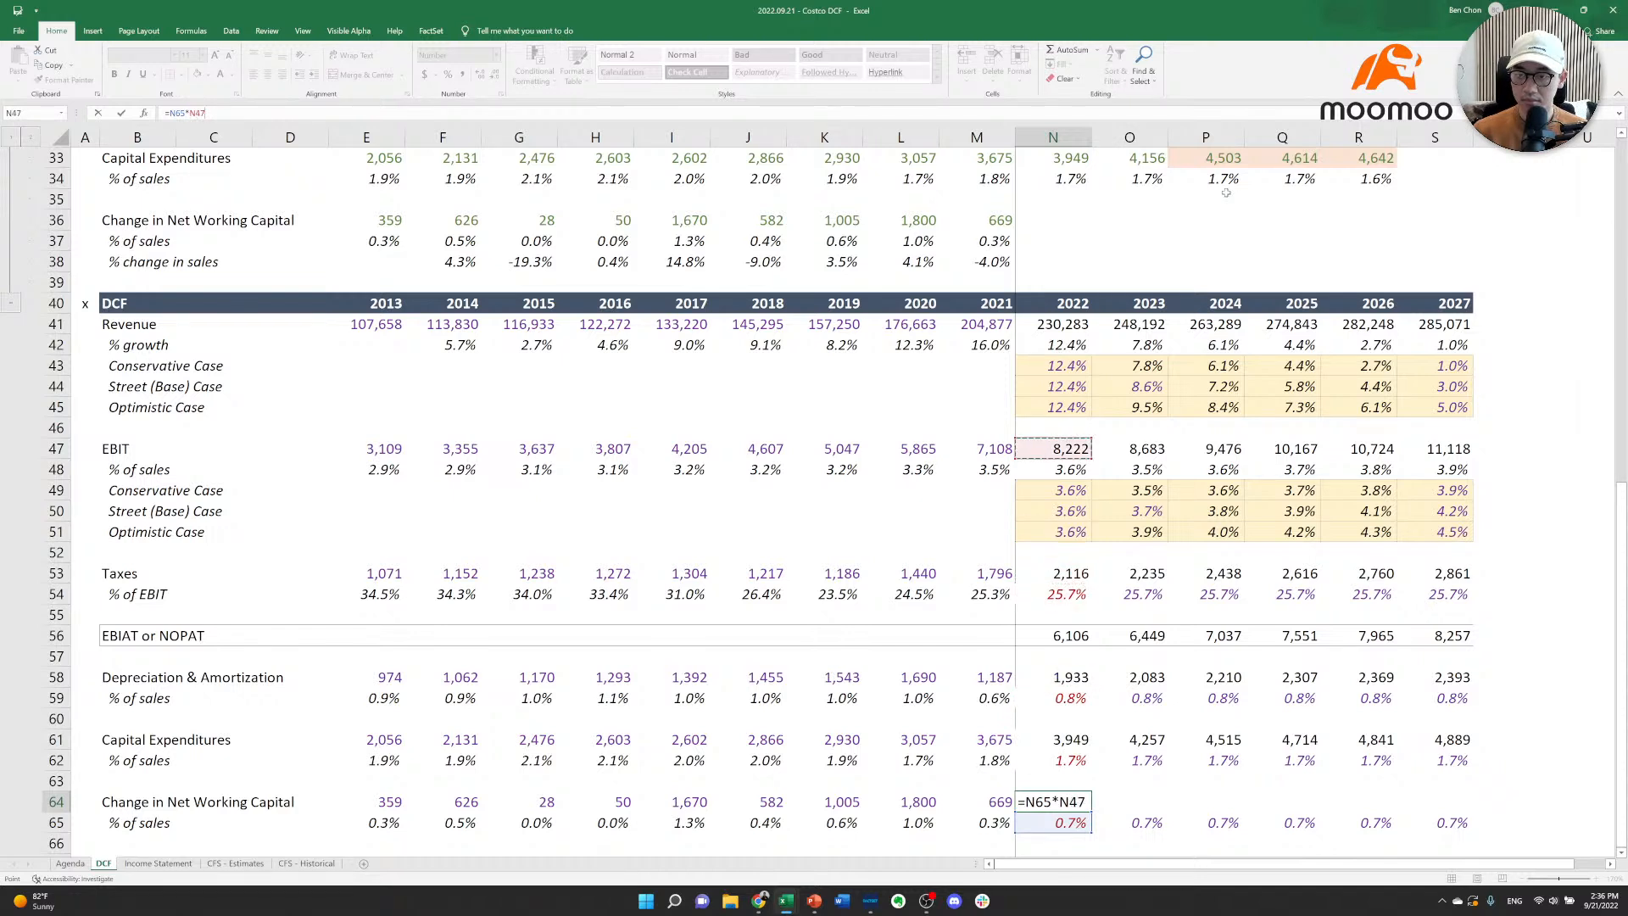
{"action": "key", "text": "Up"}
{"action": "key", "text": "Up"}
{"action": "key", "text": "Up"}
{"action": "key", "text": "Up"}
{"action": "key", "text": "Up"}
{"action": "key", "text": "Up"}
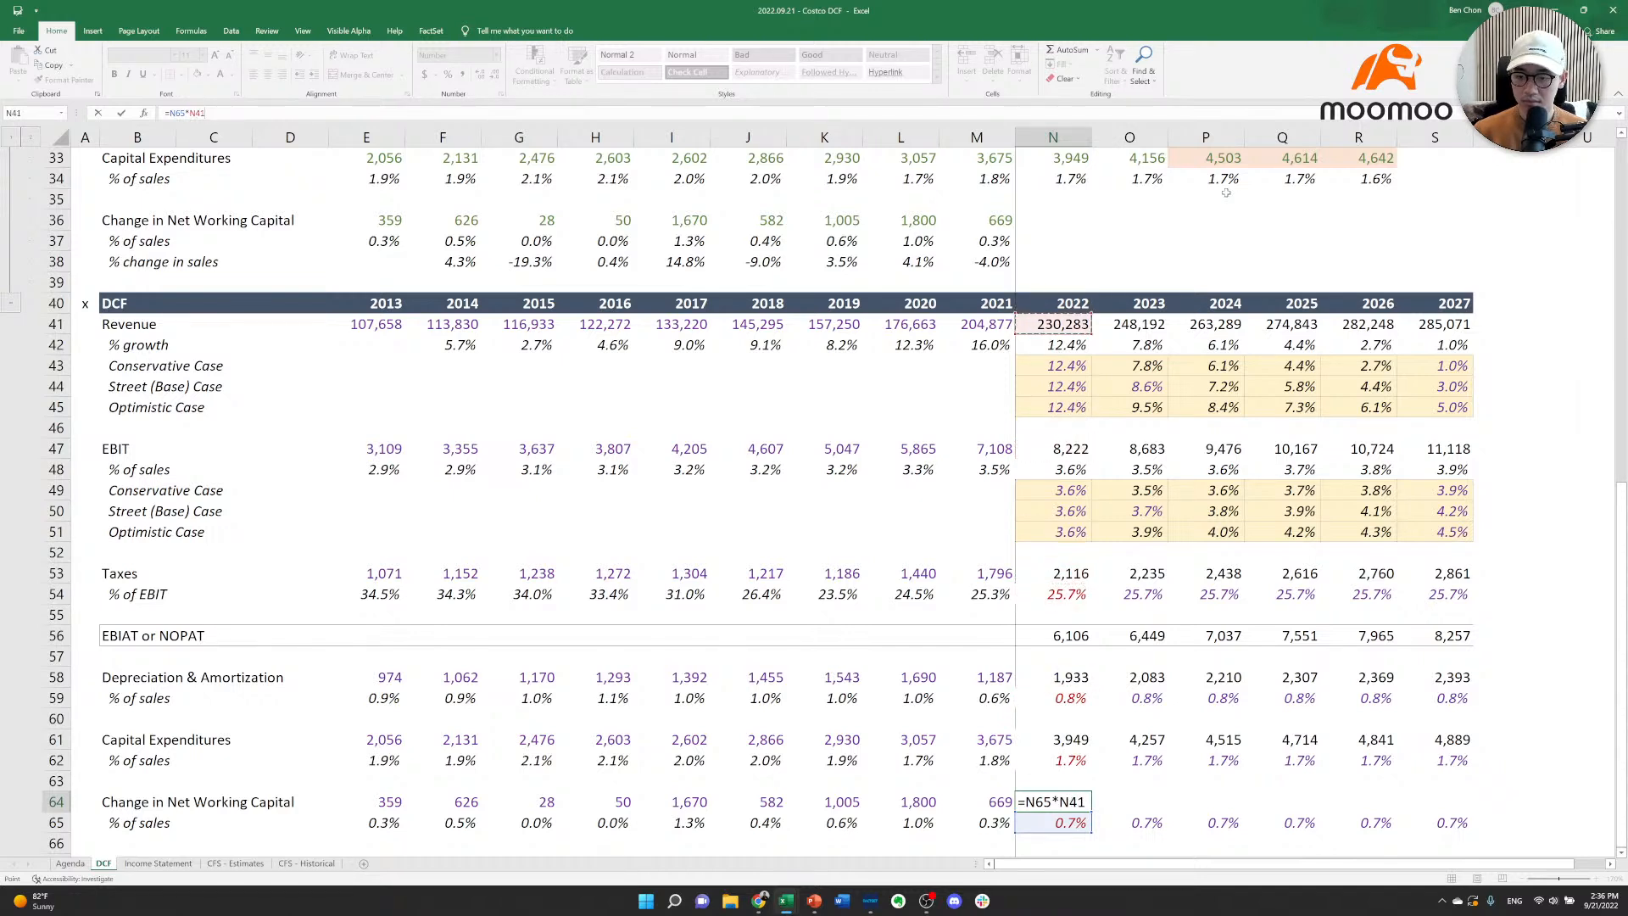
{"action": "key", "text": "ctrl+Return"}
Copy the 2022 Change in Net Working Capital formula from N64 across the projected years through 2027 in S64.
{"action": "key", "text": "ctrl+c"}
{"action": "key", "text": "shift+Right"}
{"action": "key", "text": "shift+Right"}
{"action": "key", "text": "shift+Right"}
{"action": "key", "text": "shift+Right"}
{"action": "key", "text": "shift+Right"}
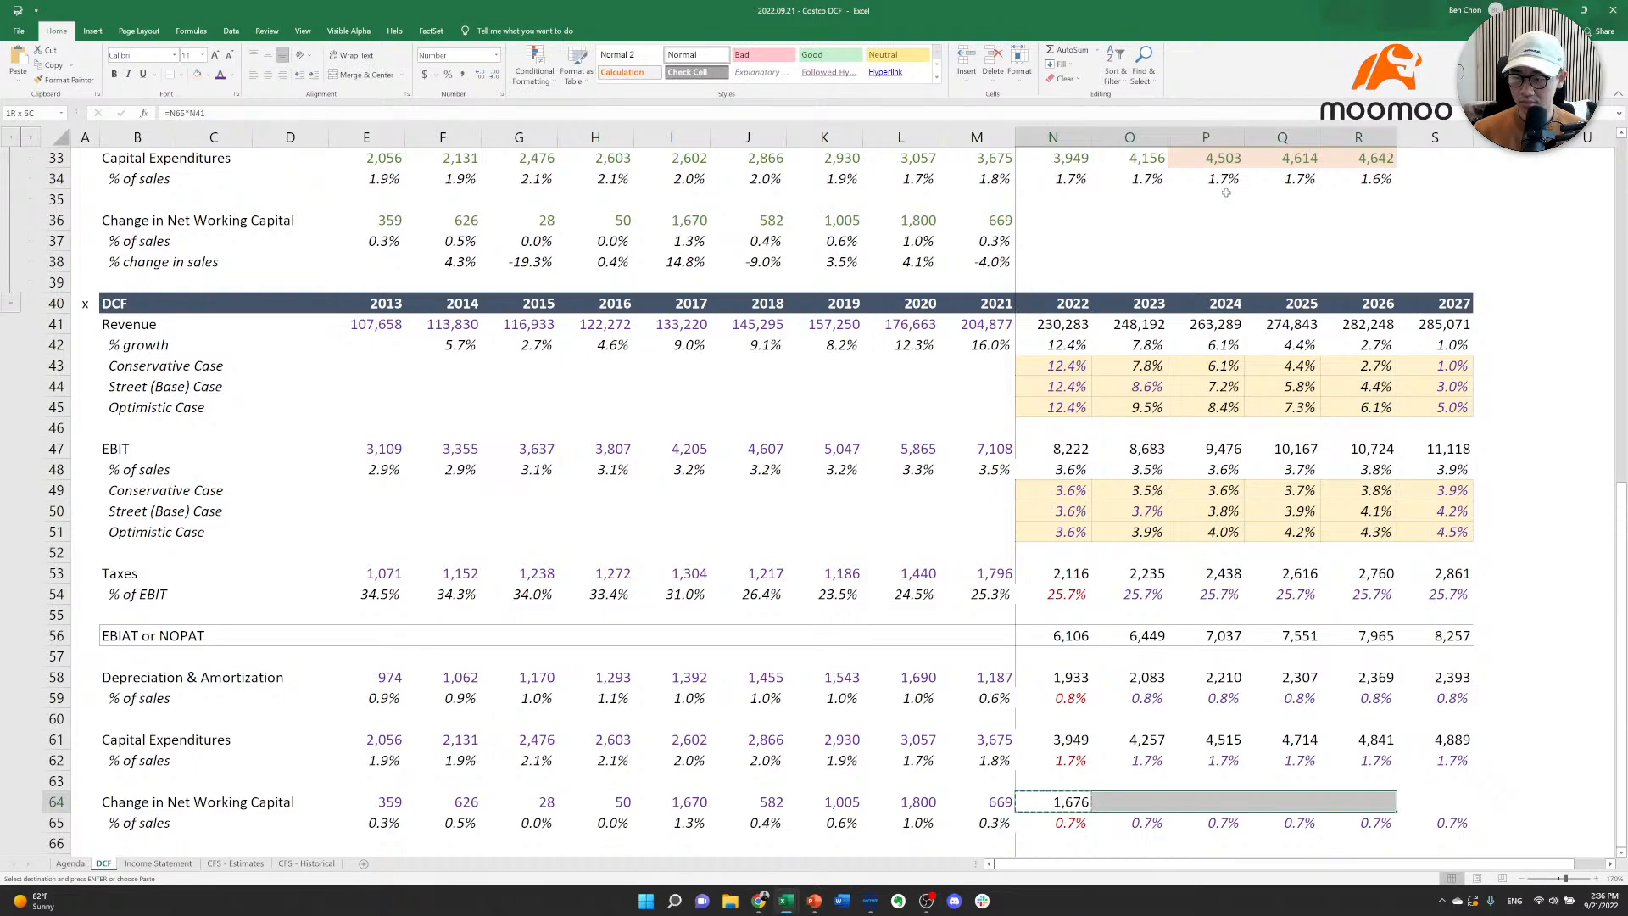
{"action": "key", "text": "ctrl+v"}
{"action": "key", "text": "Escape"}
Enter the row label Unlevered Free Cash Flow in B67, below the Change in Net Working Capital rows.
{"action": "key", "text": "Down"}
{"action": "key", "text": "Down"}
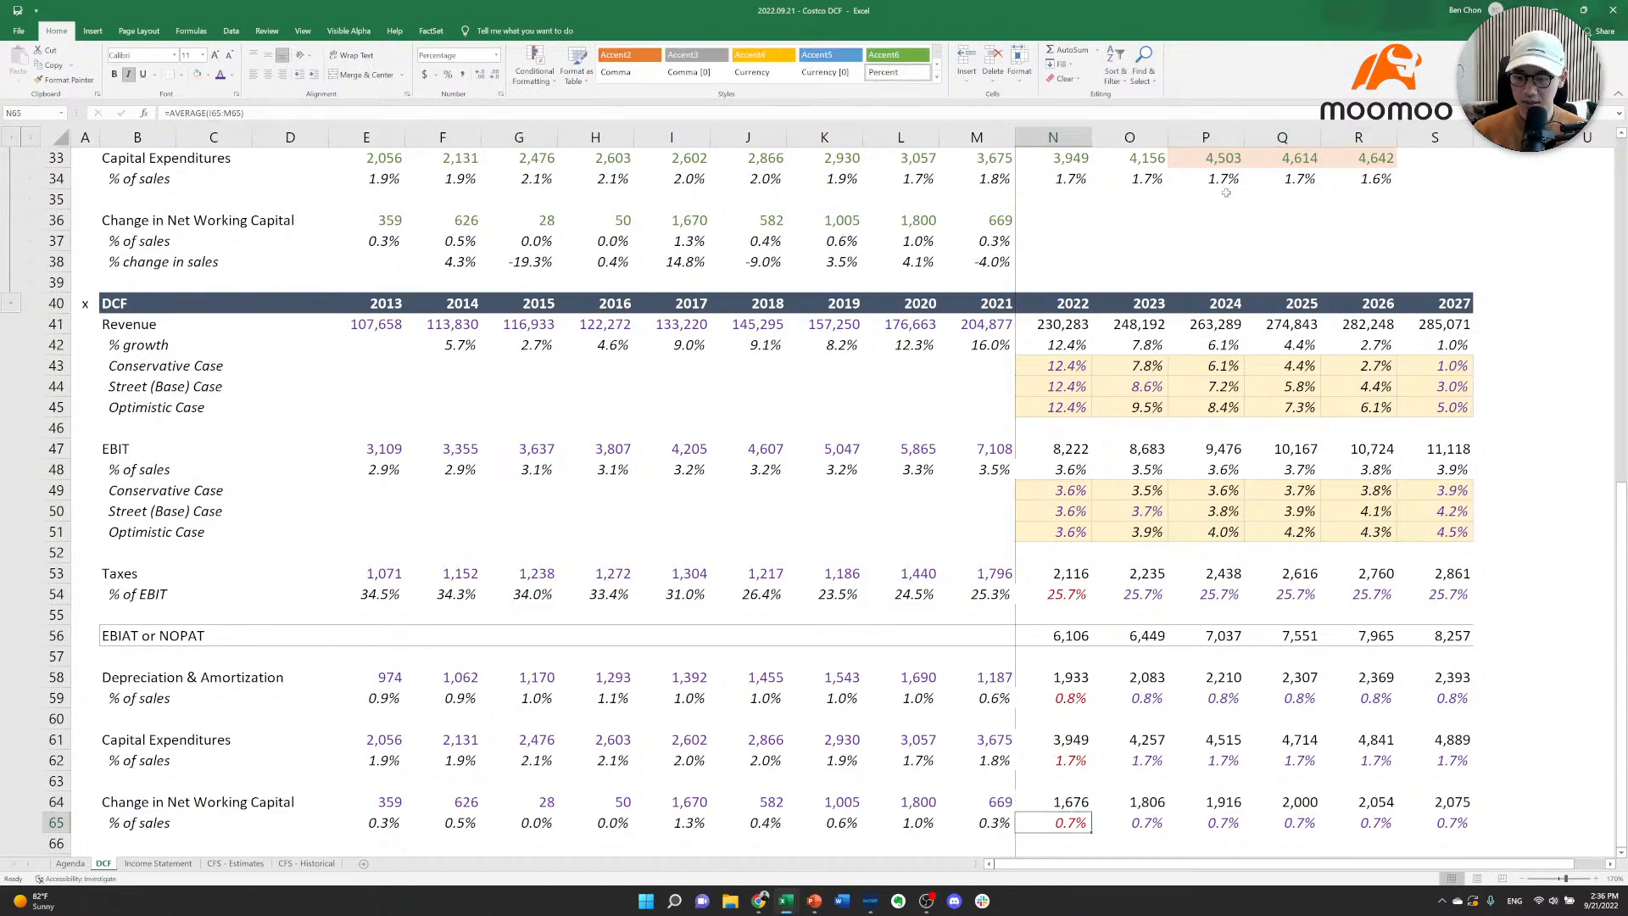
{"action": "key", "text": "Left"}
{"action": "key", "text": "Left"}
{"action": "key", "text": "Down"}
{"action": "key", "text": "Down"}
{"action": "key", "text": "Down"}
{"action": "key", "text": "Down"}
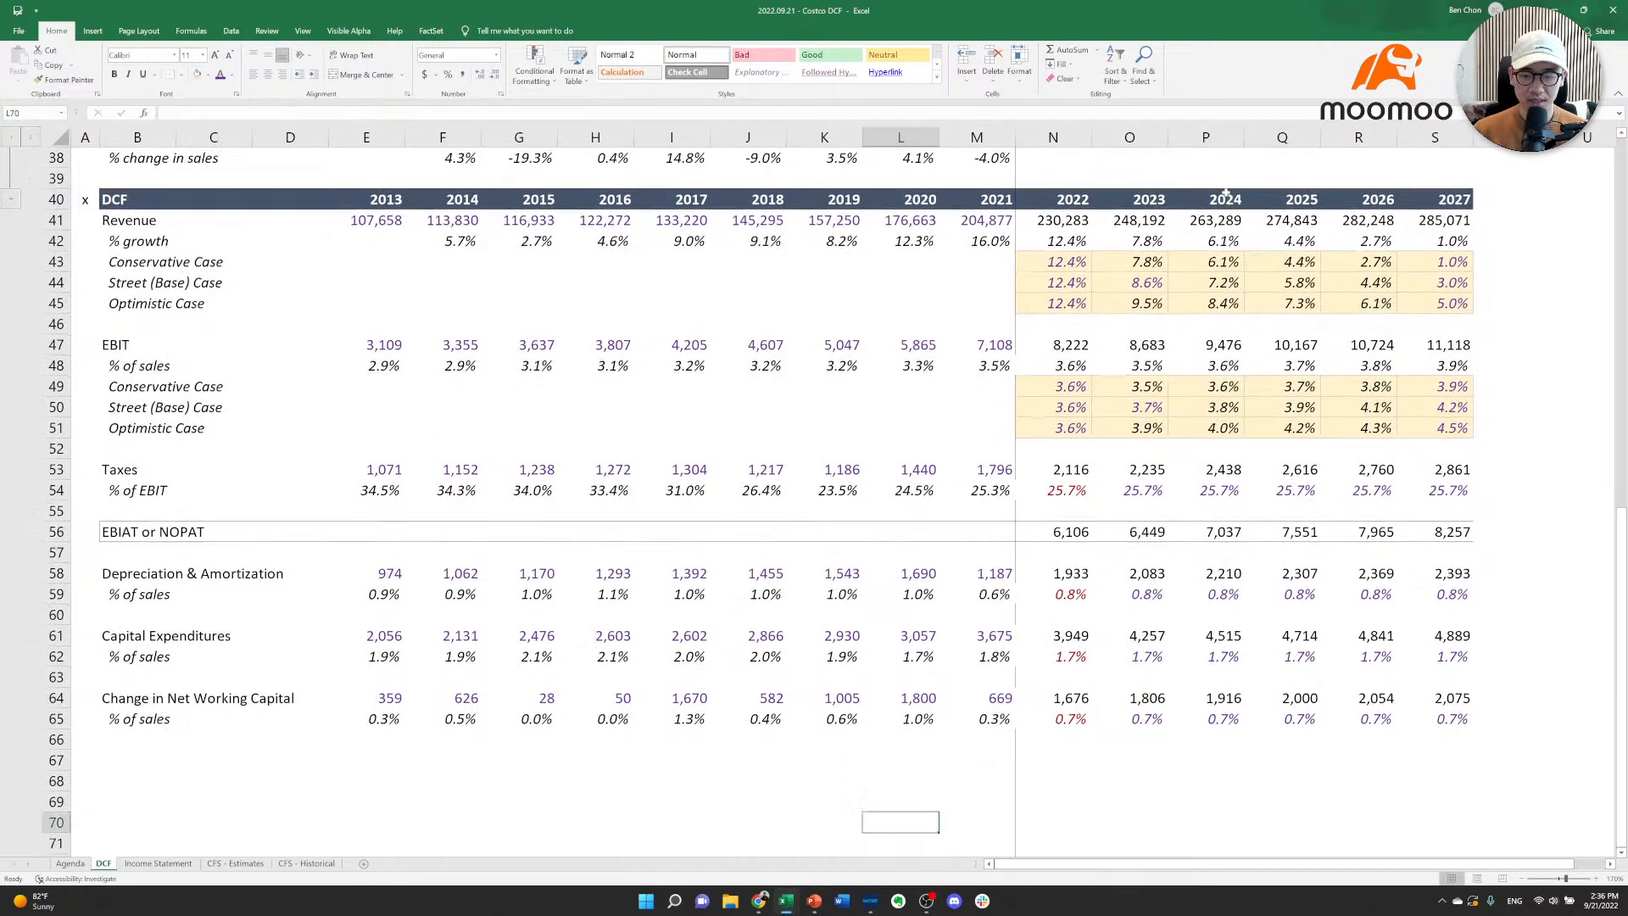
{"action": "key", "text": "Up"}
{"action": "key", "text": "Up"}
{"action": "key", "text": "Left"}
{"action": "key", "text": "Left"}
{"action": "key", "text": "Right"}
{"action": "key", "text": "Right"}
{"action": "key", "text": "Right"}
{"action": "key", "text": "Right"}
{"action": "key", "text": "Left"}
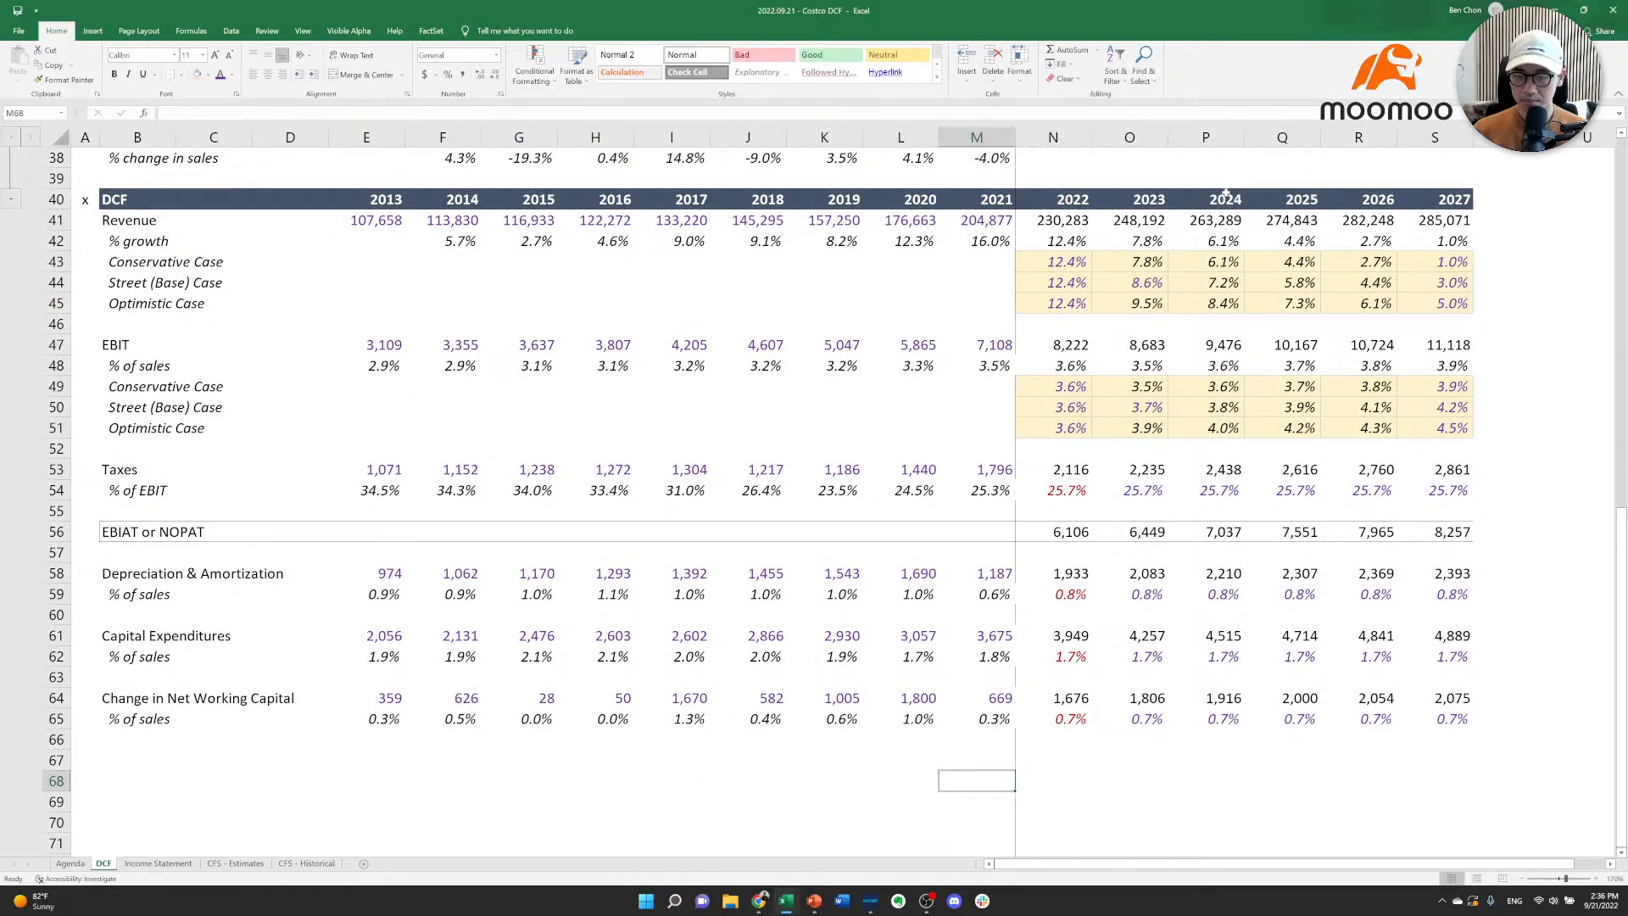
{"action": "key", "text": "ctrl+space"}
{"action": "key", "text": "Left"}
{"action": "key", "text": "Left"}
{"action": "key", "text": "Left"}
{"action": "key", "text": "Left"}
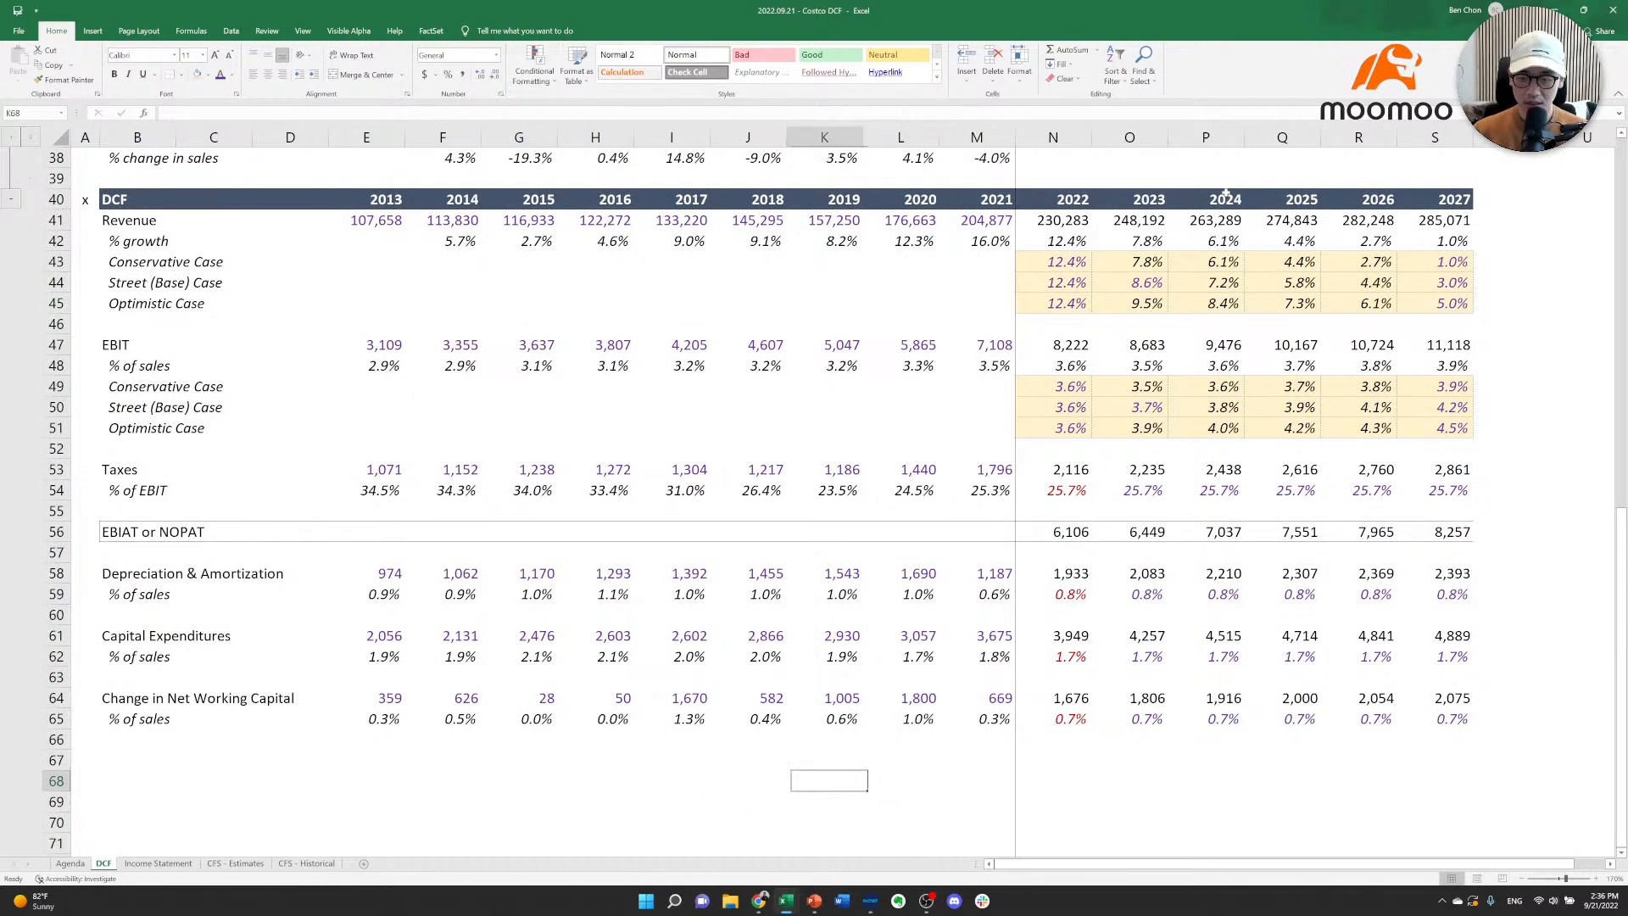
{"action": "key", "text": "Up"}
{"action": "key", "text": "Left"}
{"action": "key", "text": "Left"}
{"action": "key", "text": "Left"}
{"action": "key", "text": "Left"}
{"action": "key", "text": "Left"}
{"action": "key", "text": "Left"}
{"action": "key", "text": "Left"}
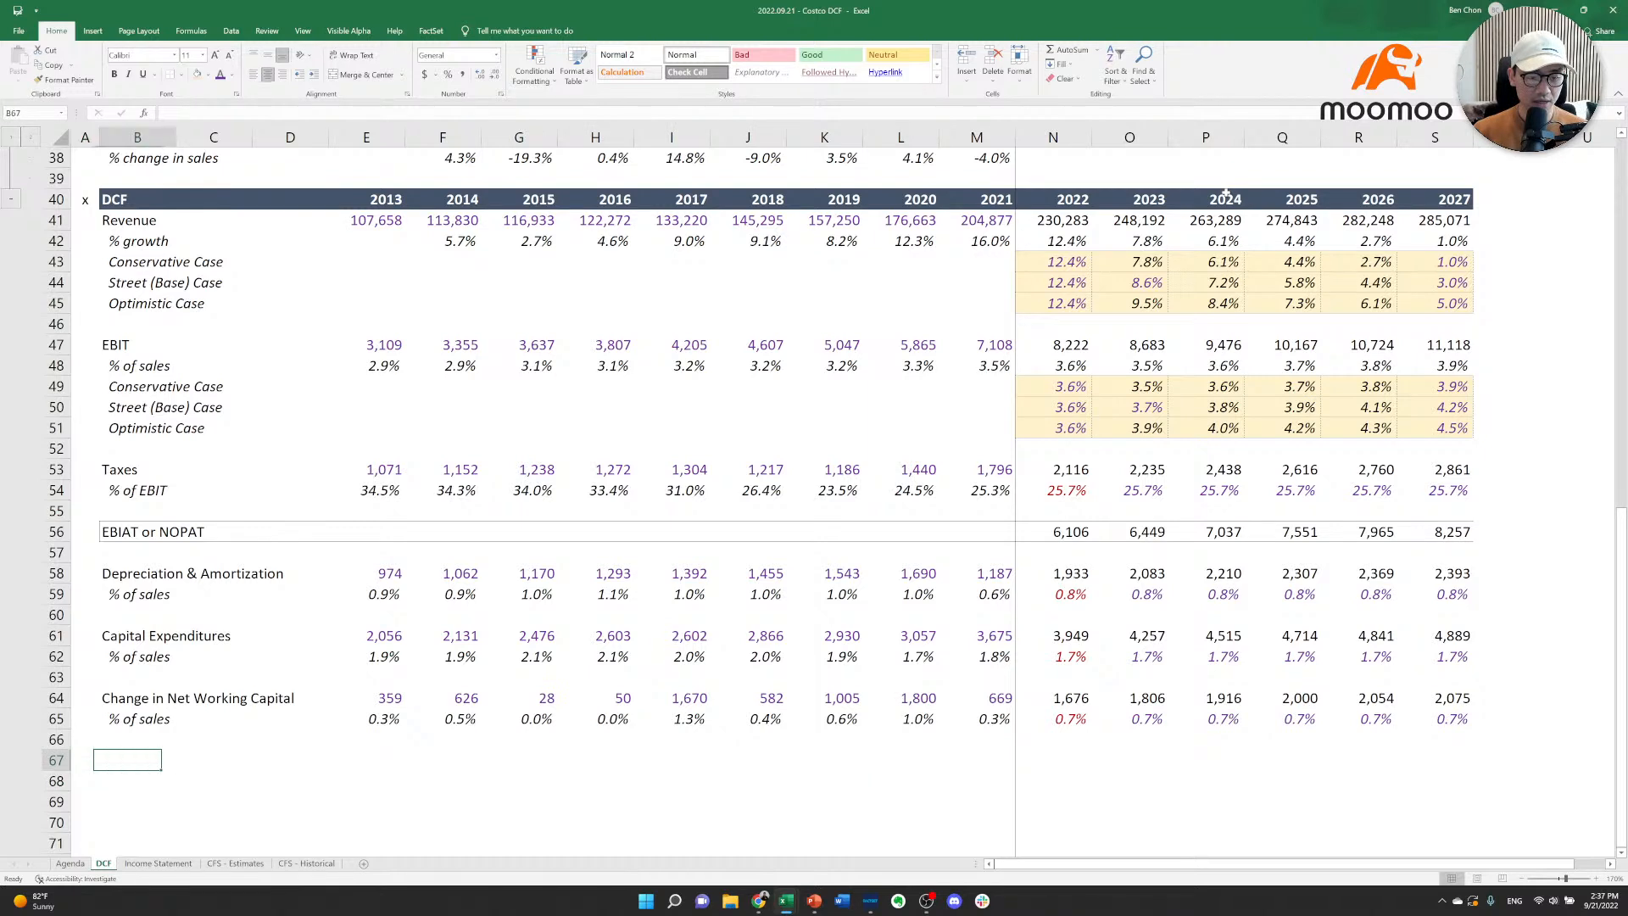
{"action": "type", "text": "Unlevere"}
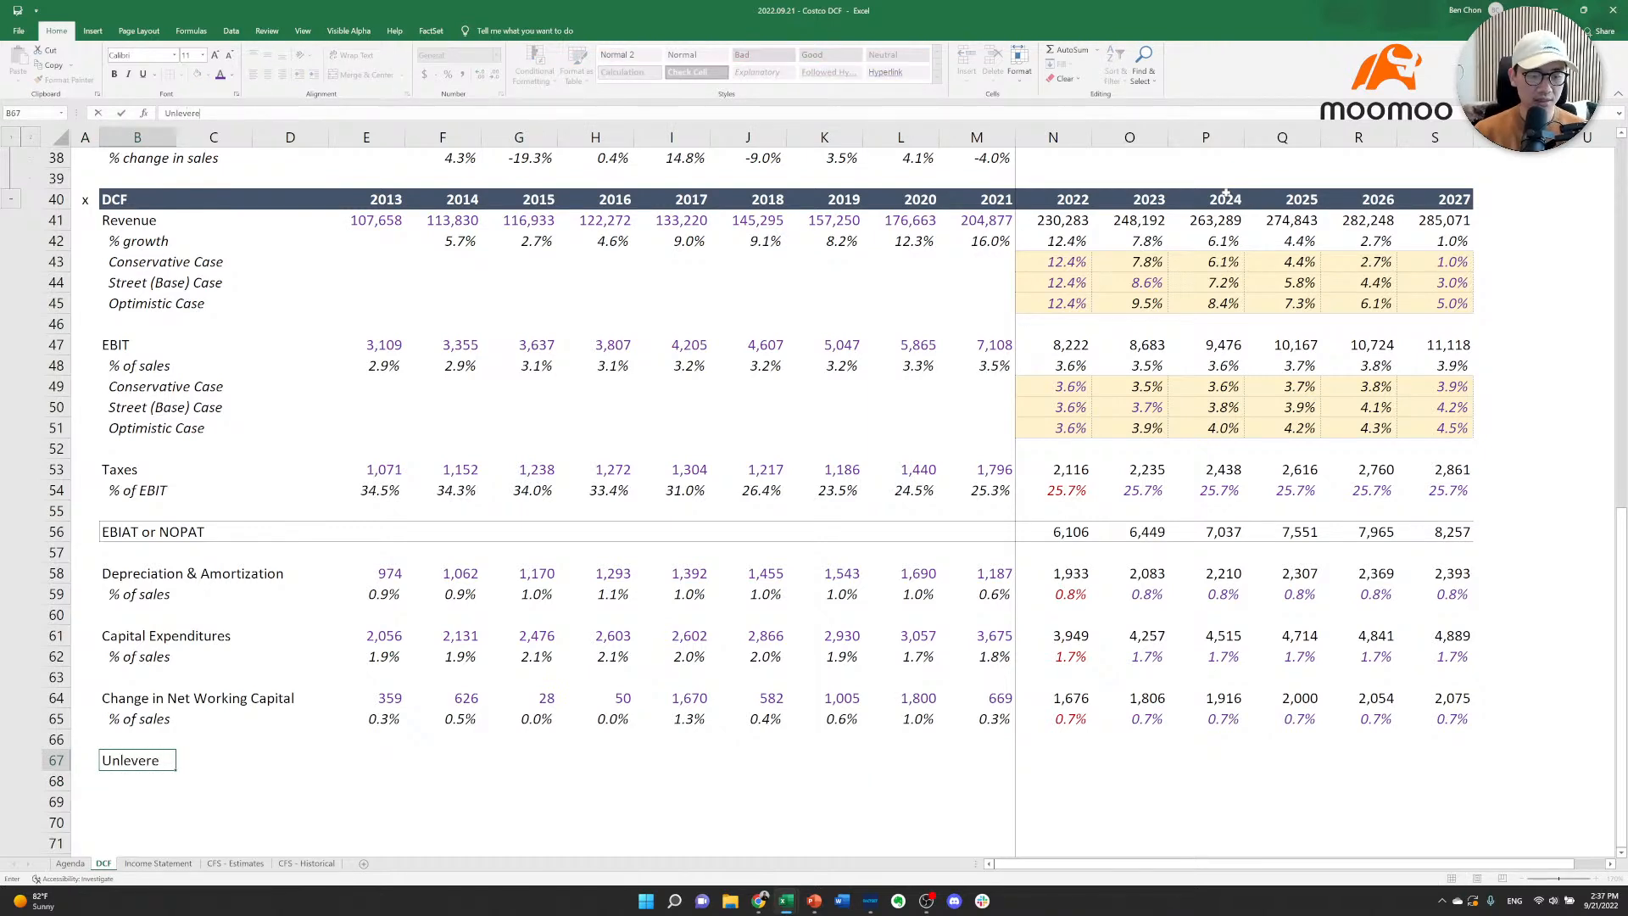
{"action": "type", "text": "d Free Cash Flow"}
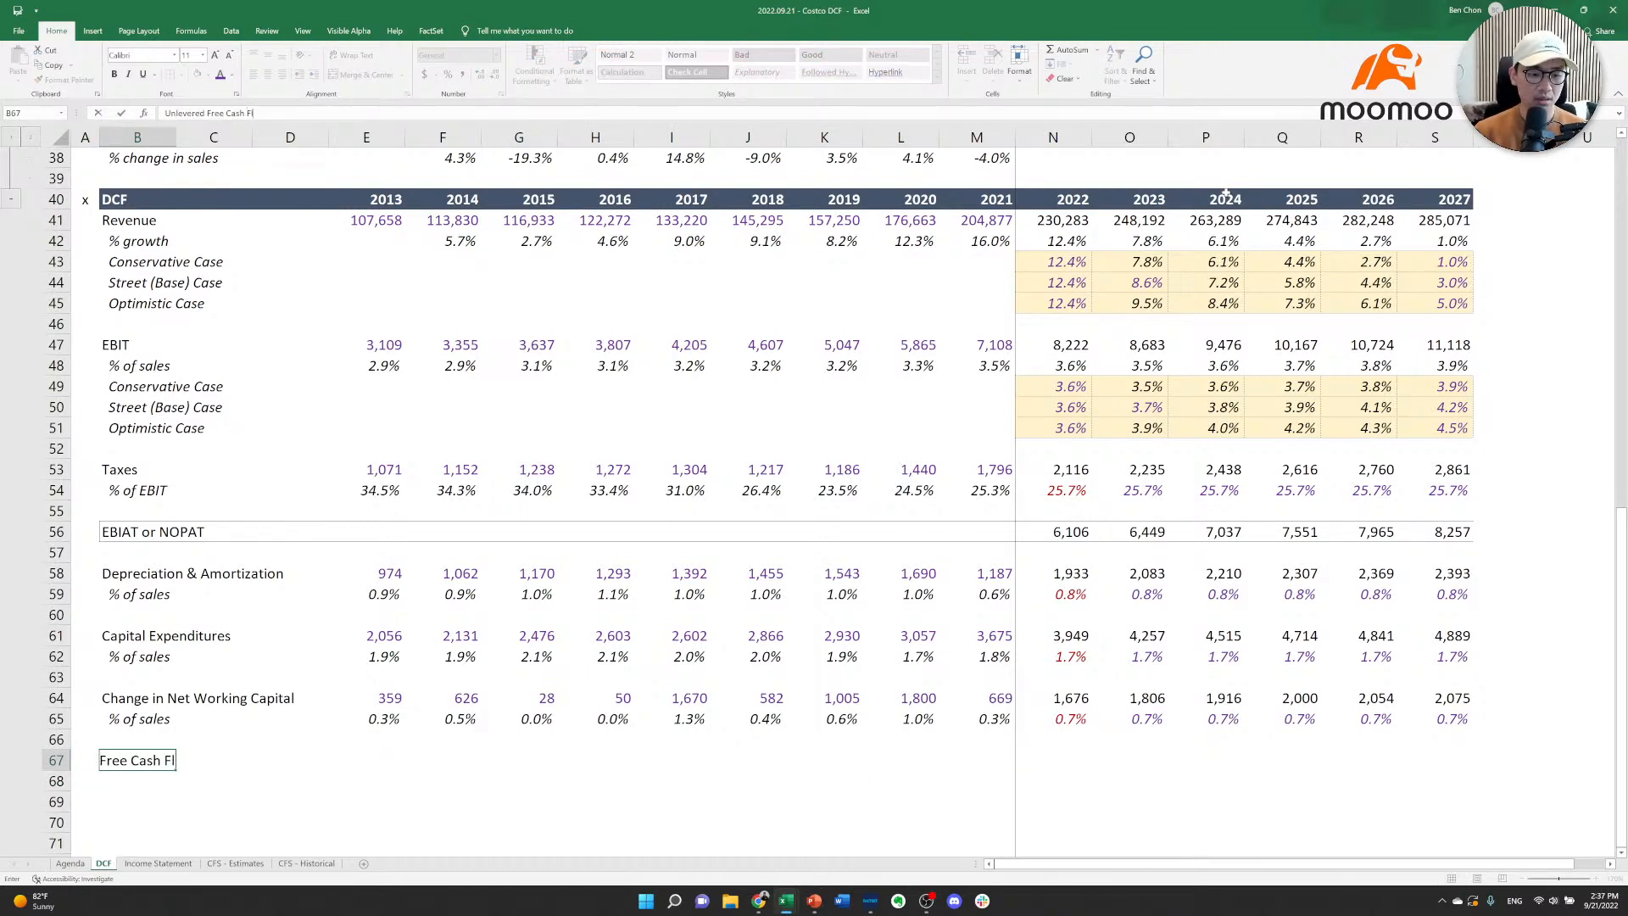
Calculate the 2022 Unlevered Free Cash Flow in N67 with =N56+N58-N61-N64.
{"action": "key", "text": "Right"}
{"action": "key", "text": "Right"}
{"action": "key", "text": "Right"}
{"action": "key", "text": "Right"}
{"action": "key", "text": "Right"}
{"action": "key", "text": "Right"}
{"action": "key", "text": "Right"}
{"action": "key", "text": "Right"}
{"action": "key", "text": "Right"}
{"action": "key", "text": "Right"}
{"action": "key", "text": "Right"}
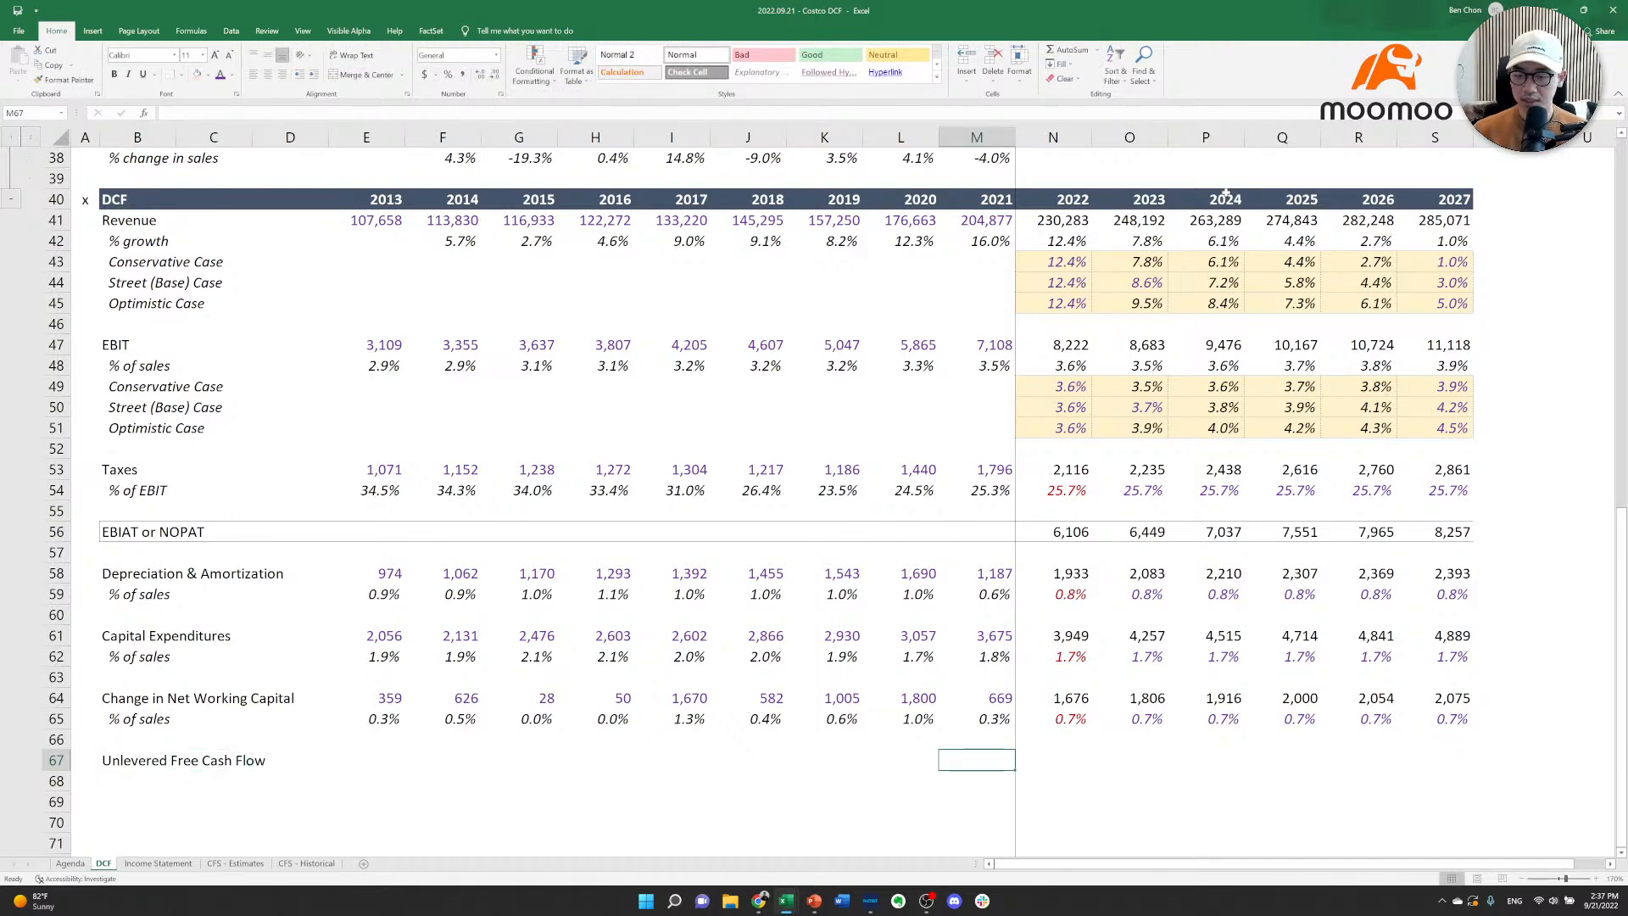
{"action": "key", "text": "Right"}
{"action": "type", "text": "="}
{"action": "key", "text": "Up"}
{"action": "key", "text": "Up"}
{"action": "key", "text": "Up"}
{"action": "key", "text": "Up"}
{"action": "key", "text": "Up"}
{"action": "key", "text": "Up"}
{"action": "key", "text": "Up"}
{"action": "key", "text": "Up"}
{"action": "key", "text": "Up"}
{"action": "key", "text": "Up"}
{"action": "key", "text": "Up"}
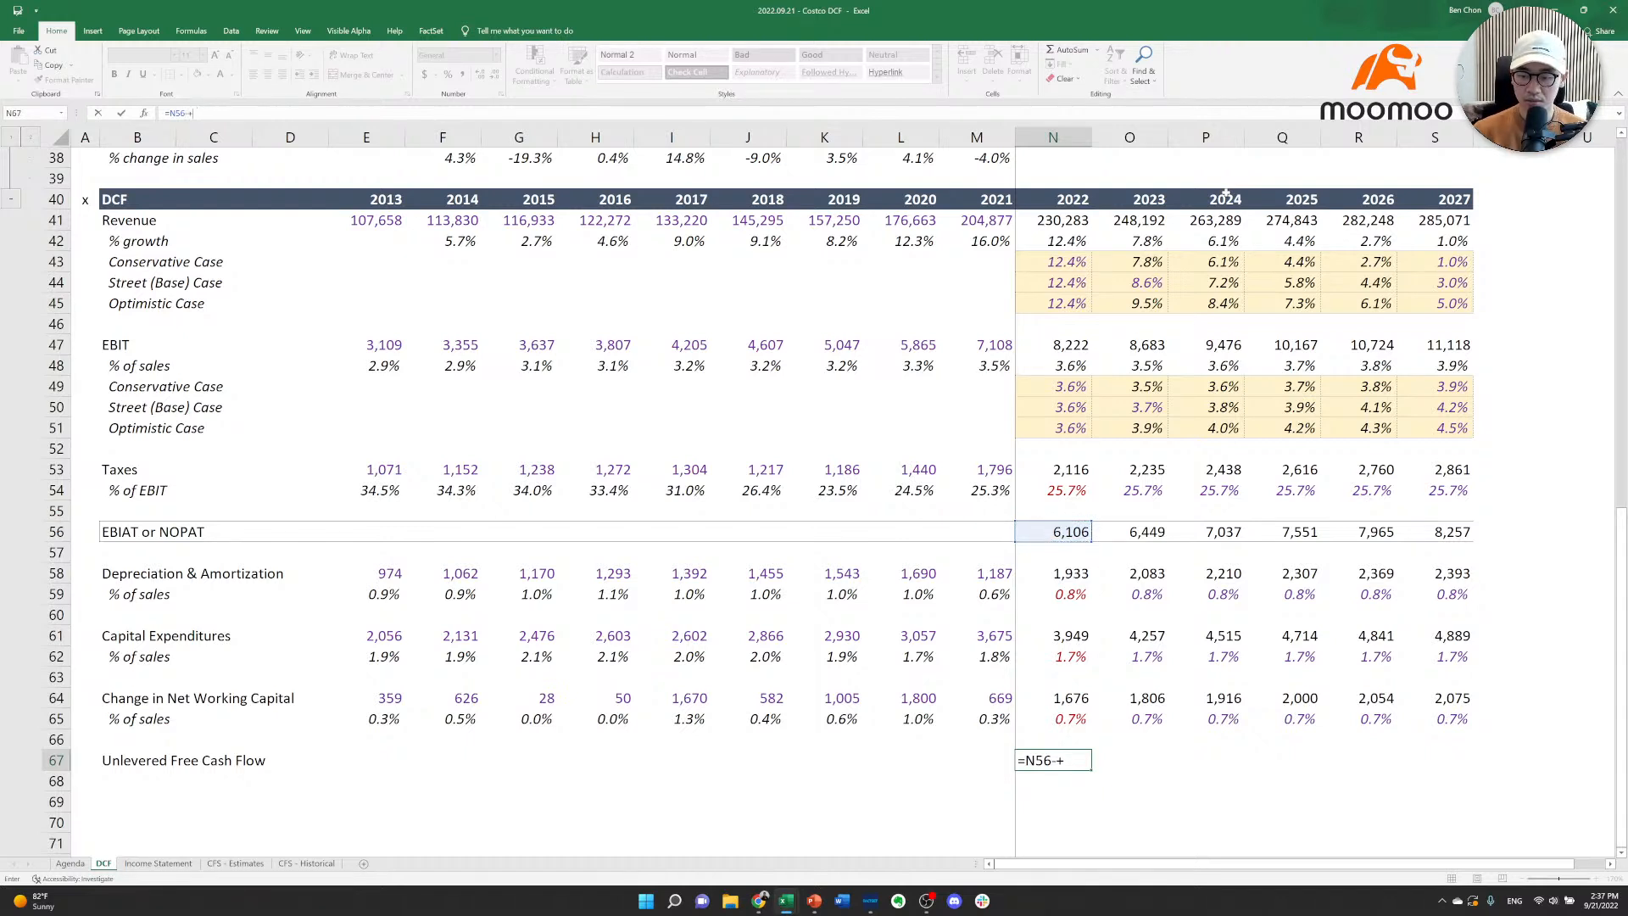
{"action": "type", "text": "+"}
{"action": "key", "text": "Up"}
{"action": "key", "text": "Up"}
{"action": "key", "text": "Up"}
{"action": "key", "text": "Up"}
{"action": "key", "text": "Up"}
{"action": "key", "text": "Up"}
{"action": "key", "text": "Up"}
{"action": "key", "text": "Up"}
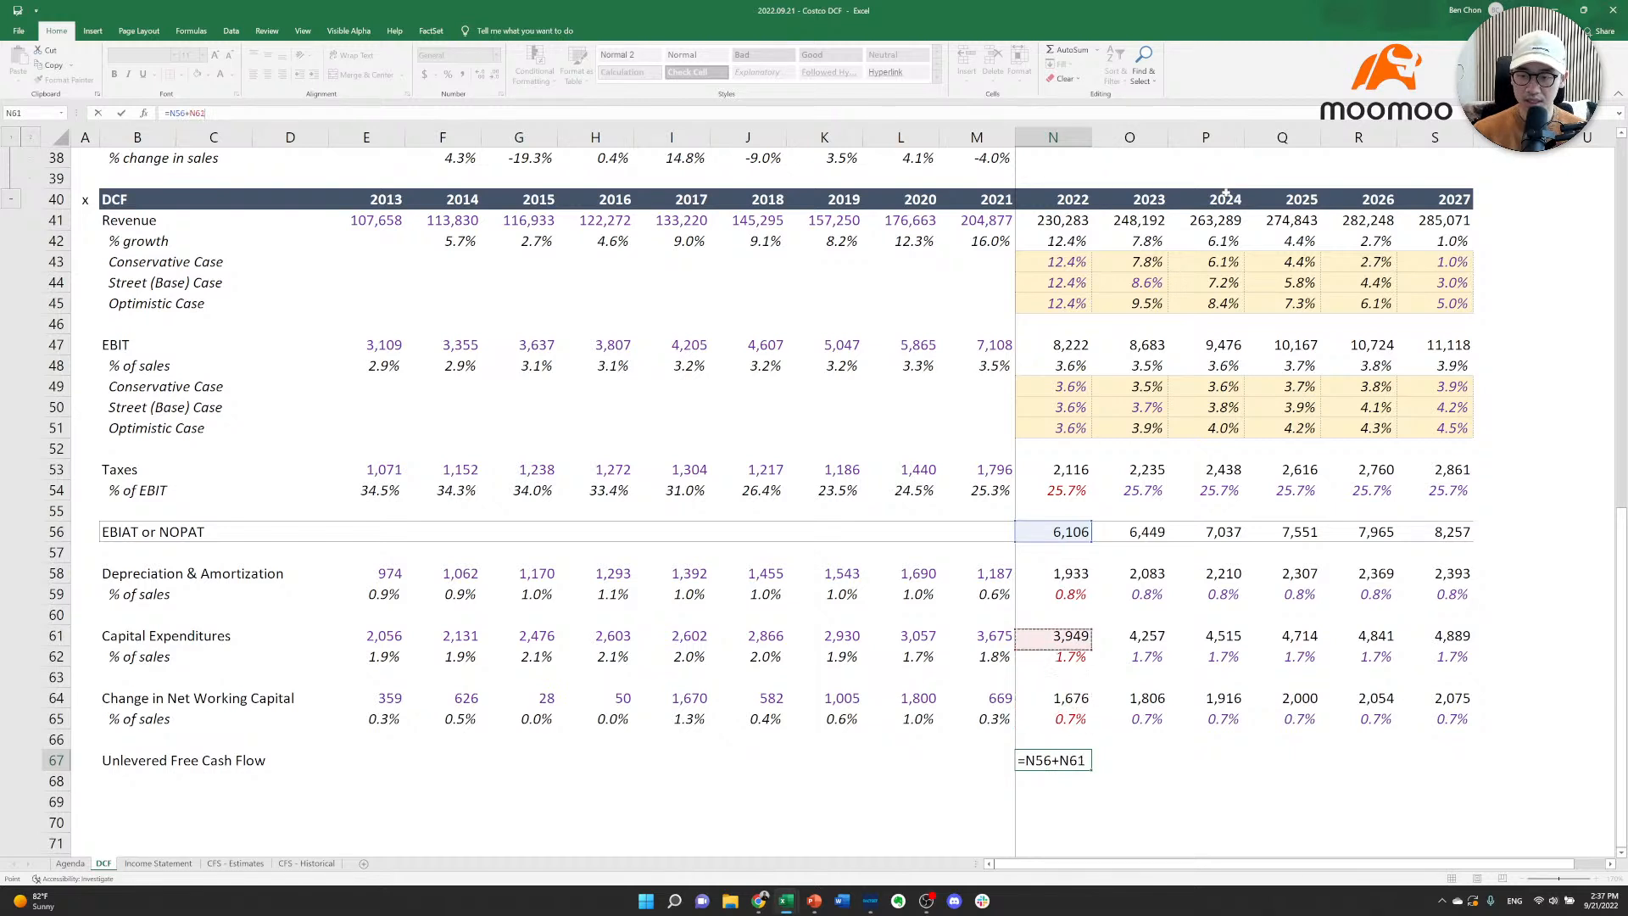
{"action": "key", "text": "Up"}
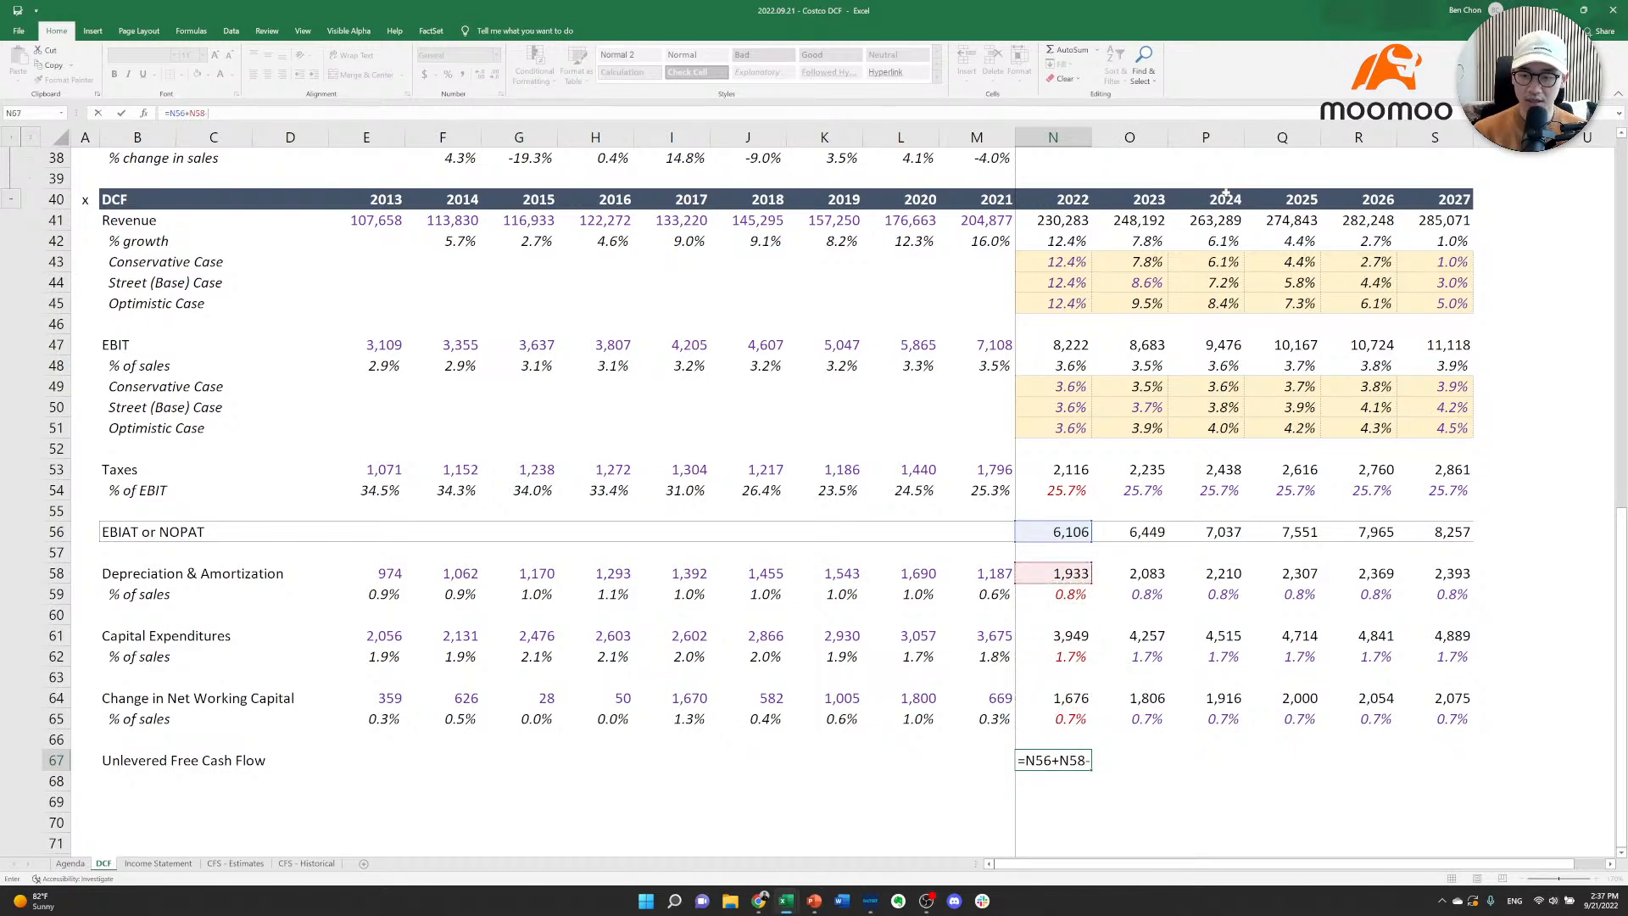
{"action": "type", "text": "-"}
{"action": "key", "text": "Up"}
{"action": "key", "text": "Up"}
{"action": "key", "text": "Up"}
{"action": "key", "text": "Up"}
{"action": "key", "text": "Up"}
{"action": "key", "text": "Up"}
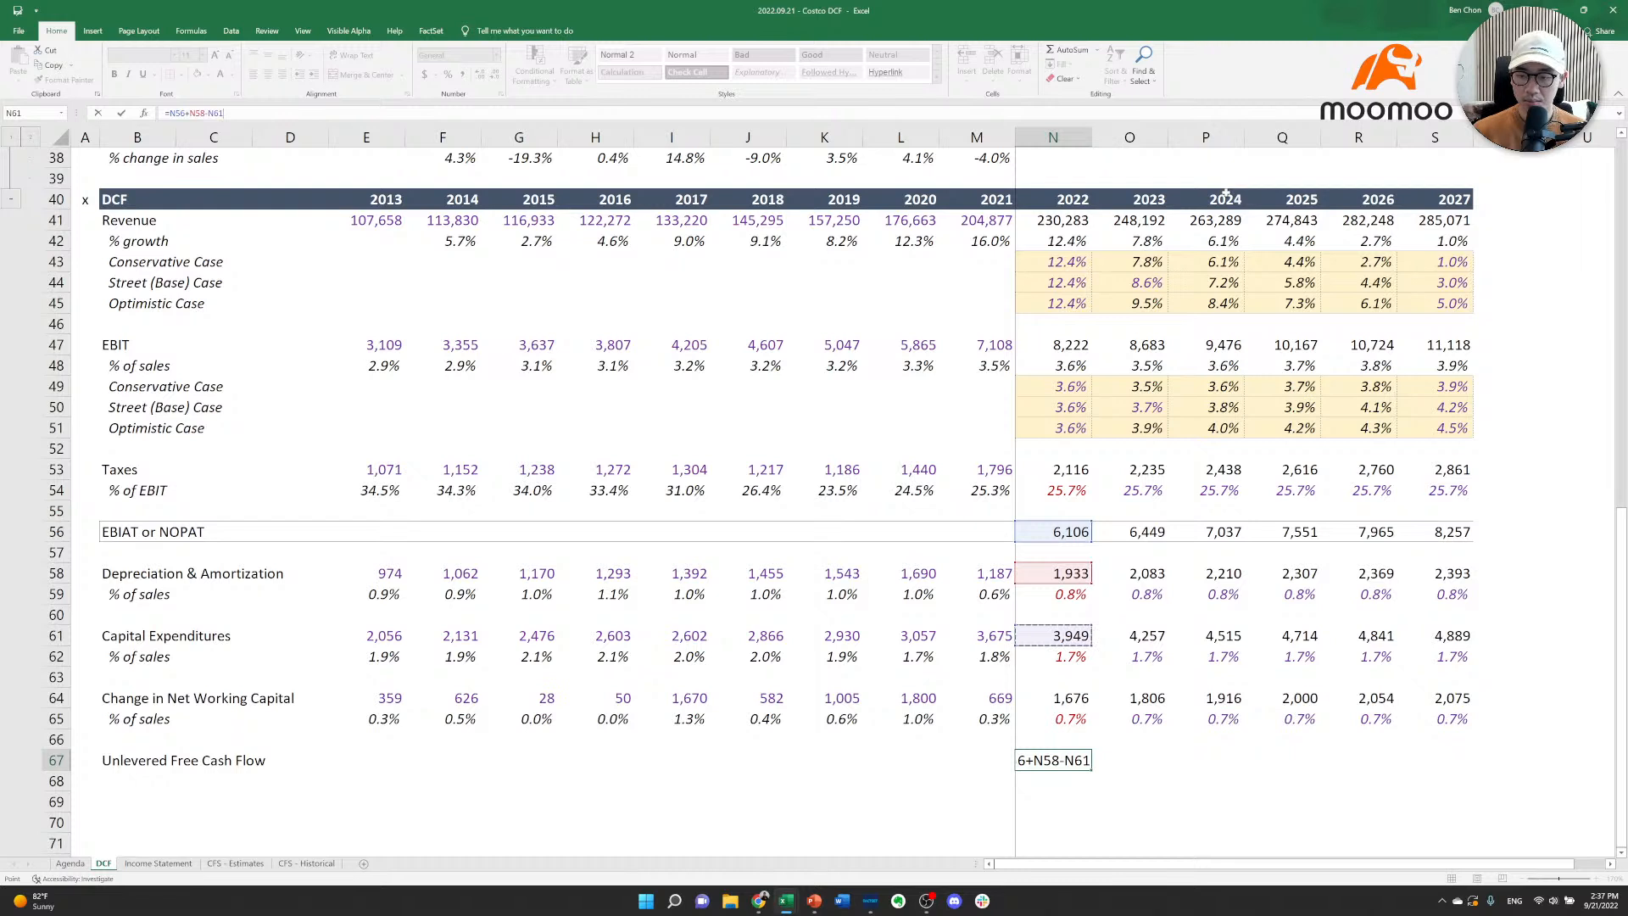
{"action": "type", "text": "-"}
{"action": "key", "text": "Up"}
{"action": "key", "text": "Up"}
{"action": "key", "text": "Up"}
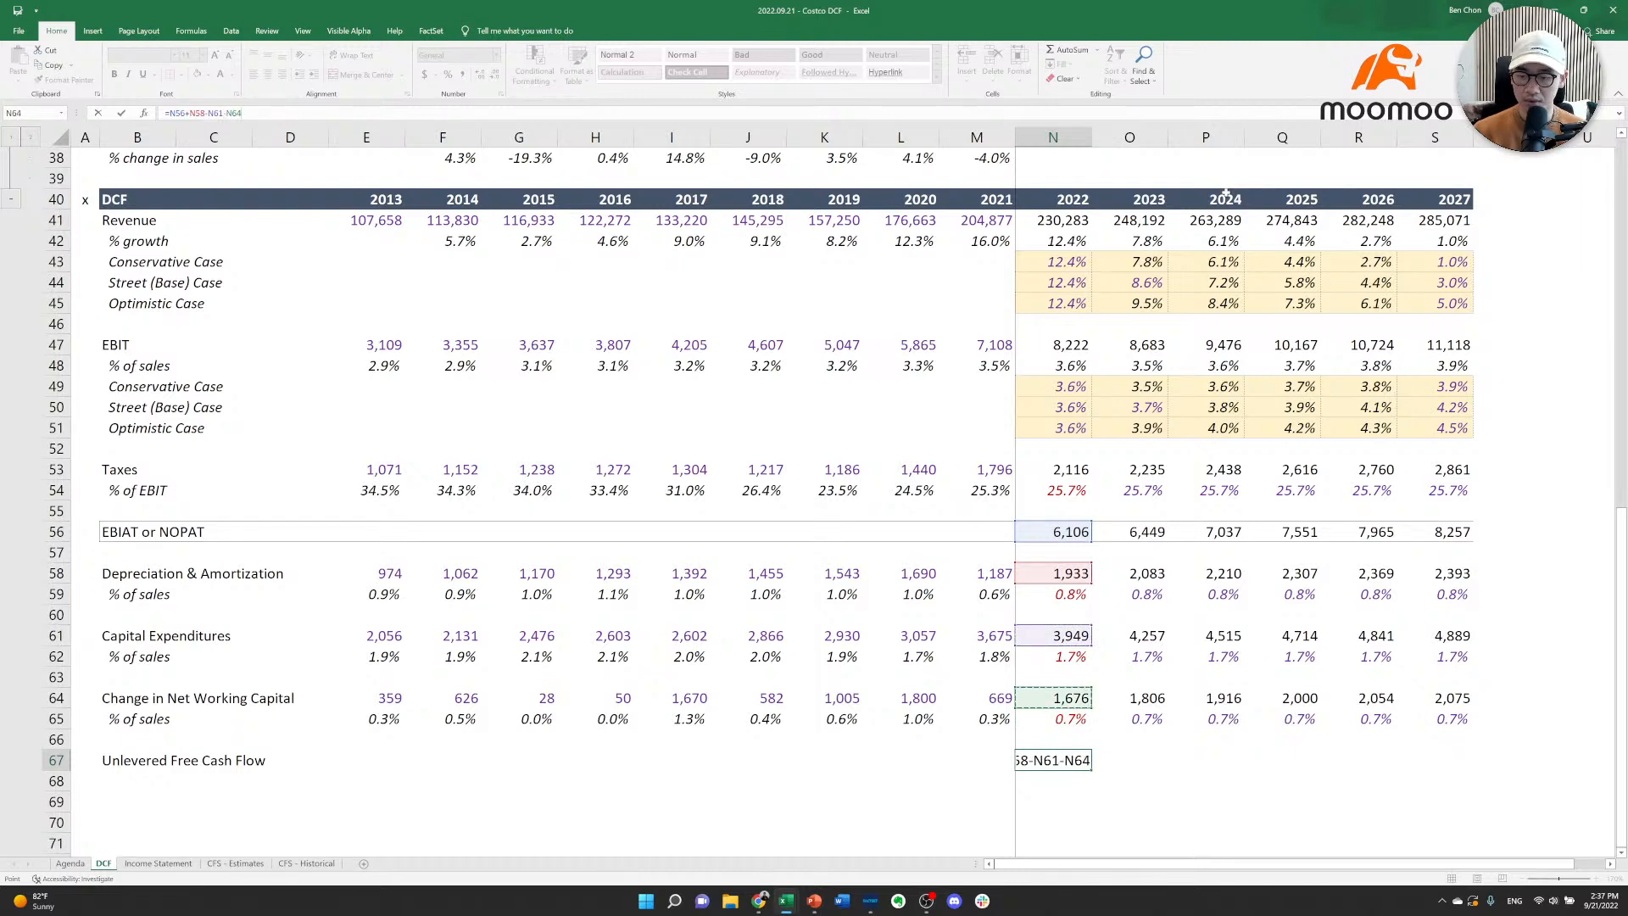
{"action": "key", "text": "Return"}
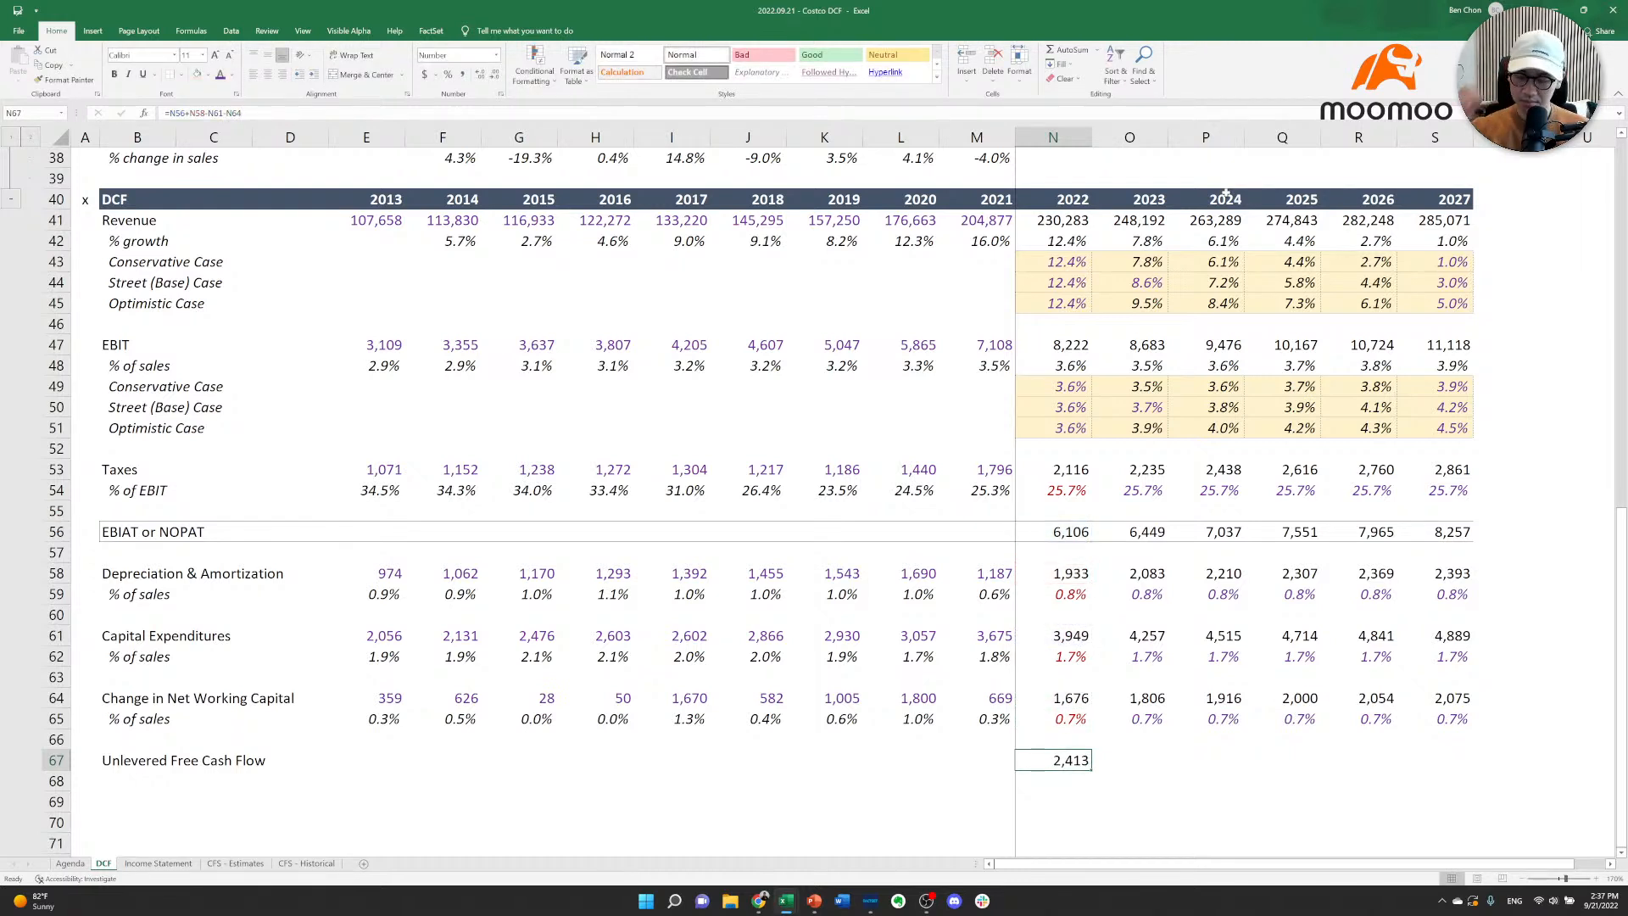
Copy the 2022 Unlevered Free Cash Flow formula from N67 across the projected years through 2027 in S67.
{"action": "key", "text": "ctrl+c"}
{"action": "key", "text": "shift+Right"}
{"action": "key", "text": "shift+Right"}
{"action": "key", "text": "shift+Right"}
{"action": "key", "text": "shift+Right"}
{"action": "key", "text": "shift+Right"}
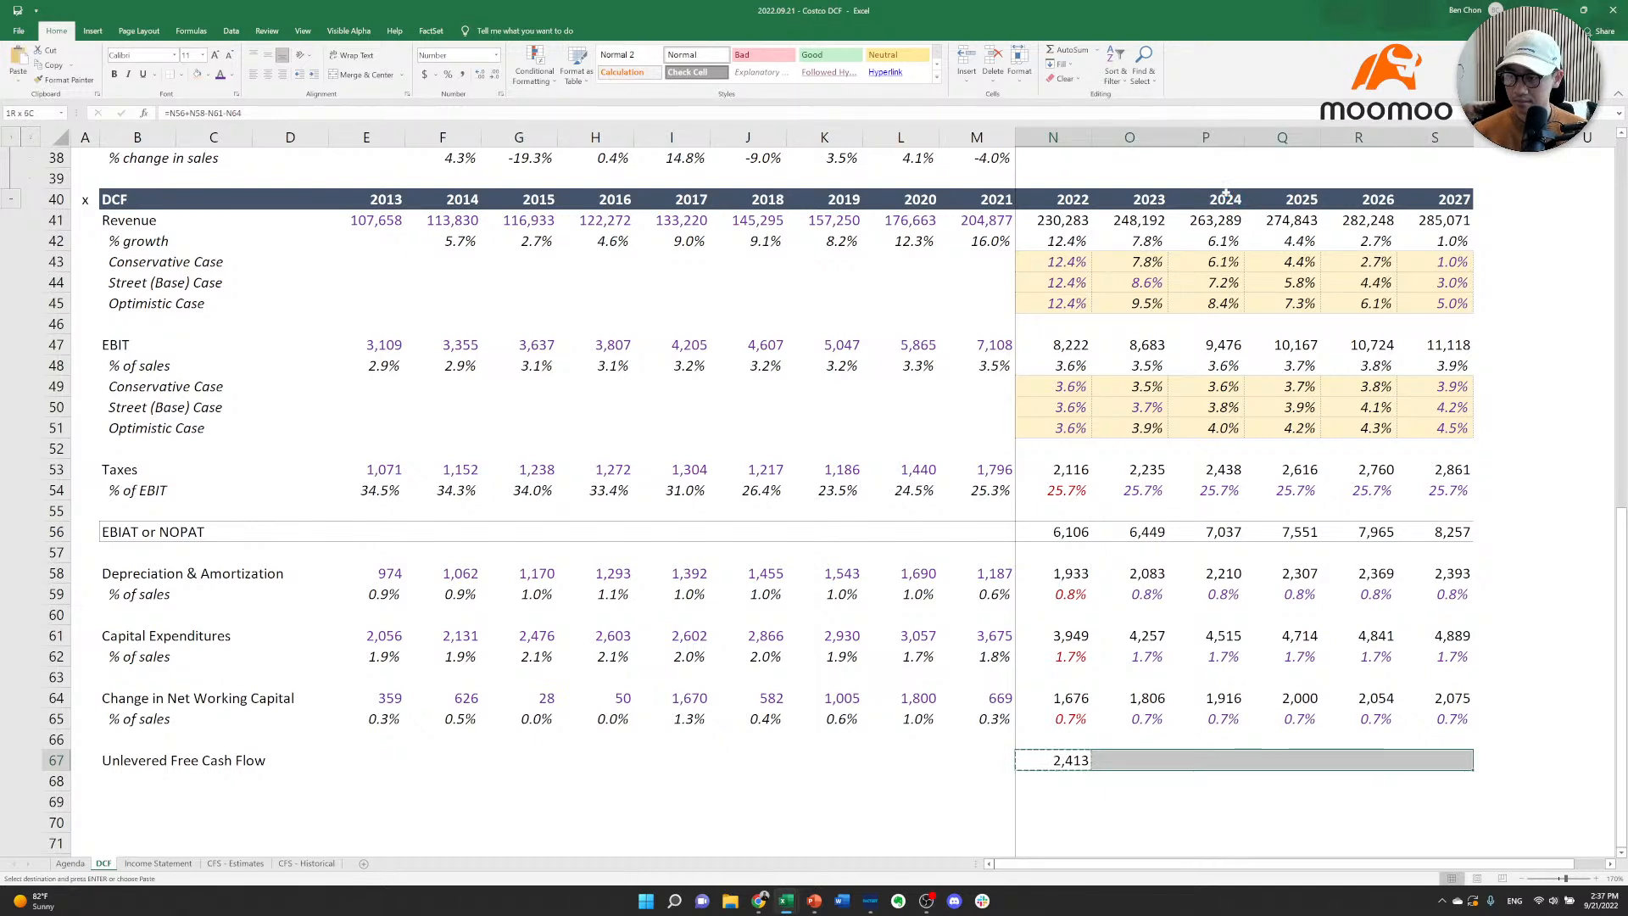
{"action": "key", "text": "Return"}
Check the cell references of the copied Unlevered Free Cash Flow formulas for 2024 to 2026 in P67:R67.
{"action": "key", "text": "Right"}
{"action": "key", "text": "Right"}
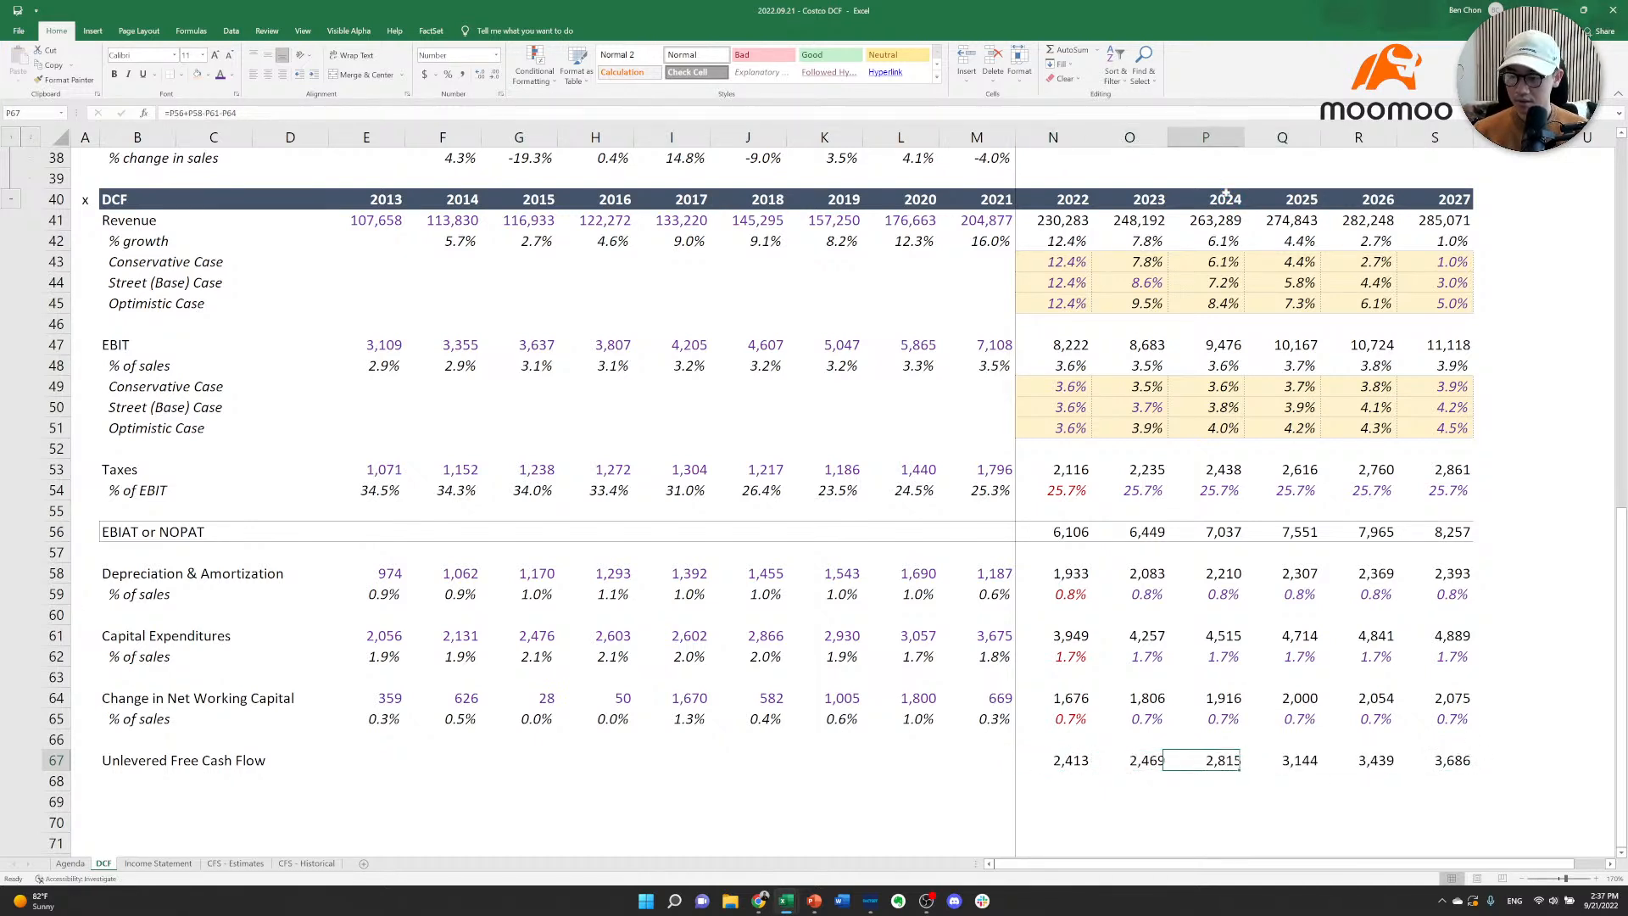
{"action": "key", "text": "F2"}
{"action": "key", "text": "Escape"}
{"action": "key", "text": "Right"}
{"action": "key", "text": "F2"}
{"action": "key", "text": "Escape"}
{"action": "key", "text": "Right"}
{"action": "key", "text": "F2"}
{"action": "key", "text": "Escape"}
{"action": "key", "text": "Right"}
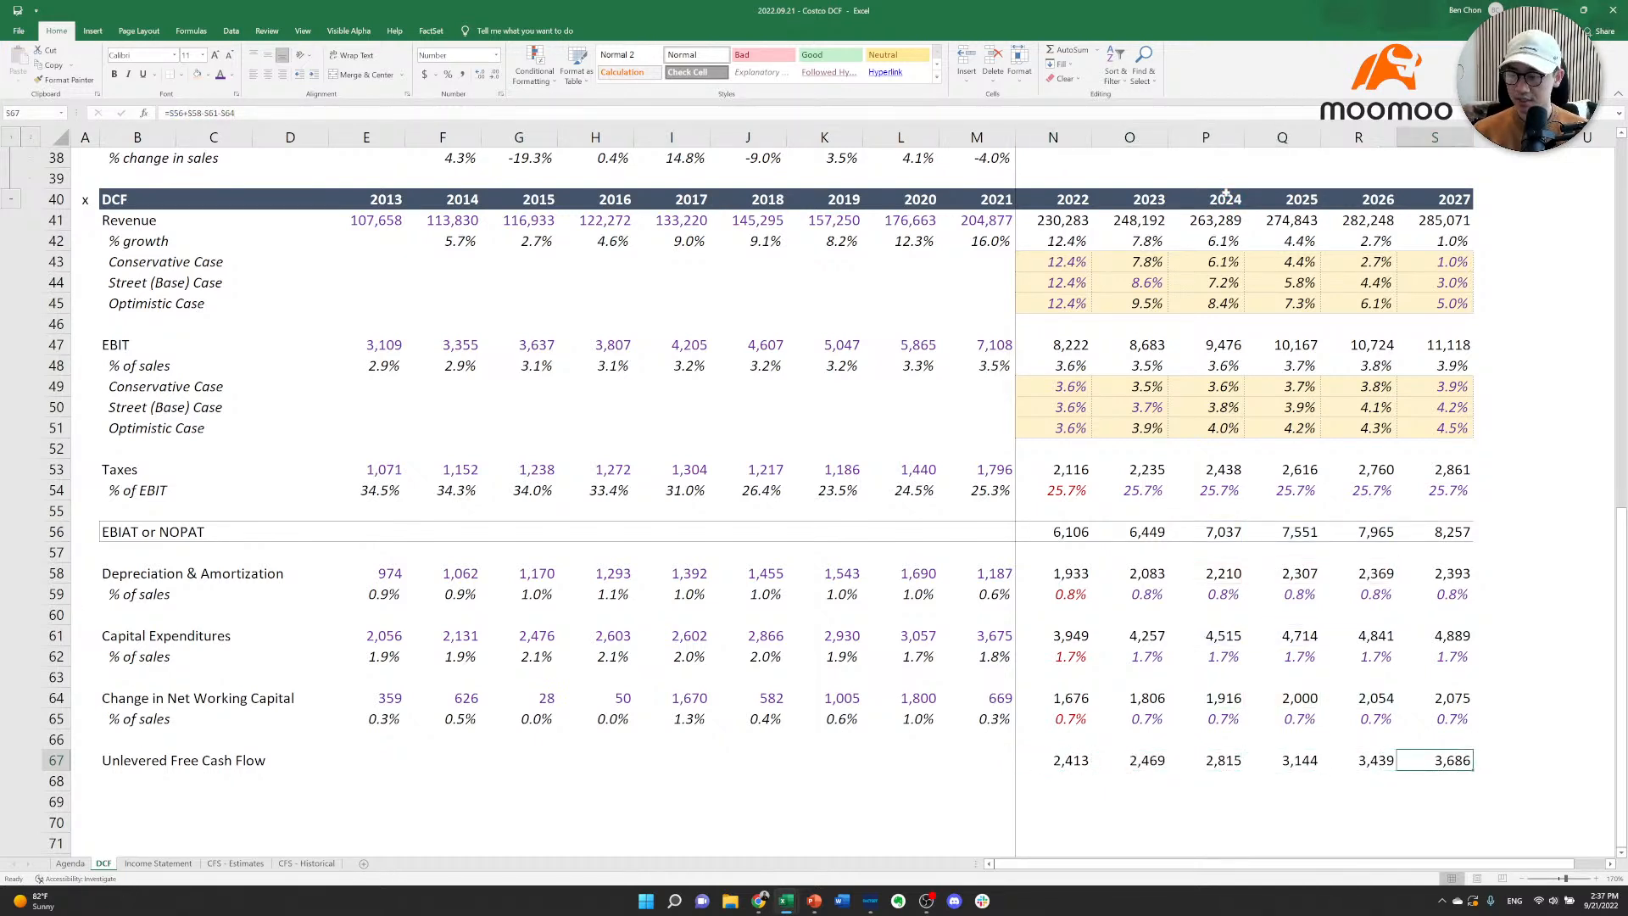
Add an outline border around the Unlevered Free Cash Flow row, B67:S67.
{"action": "key", "text": "ctrl+shift+Left"}
{"action": "key", "text": "ctrl+shift+Left"}
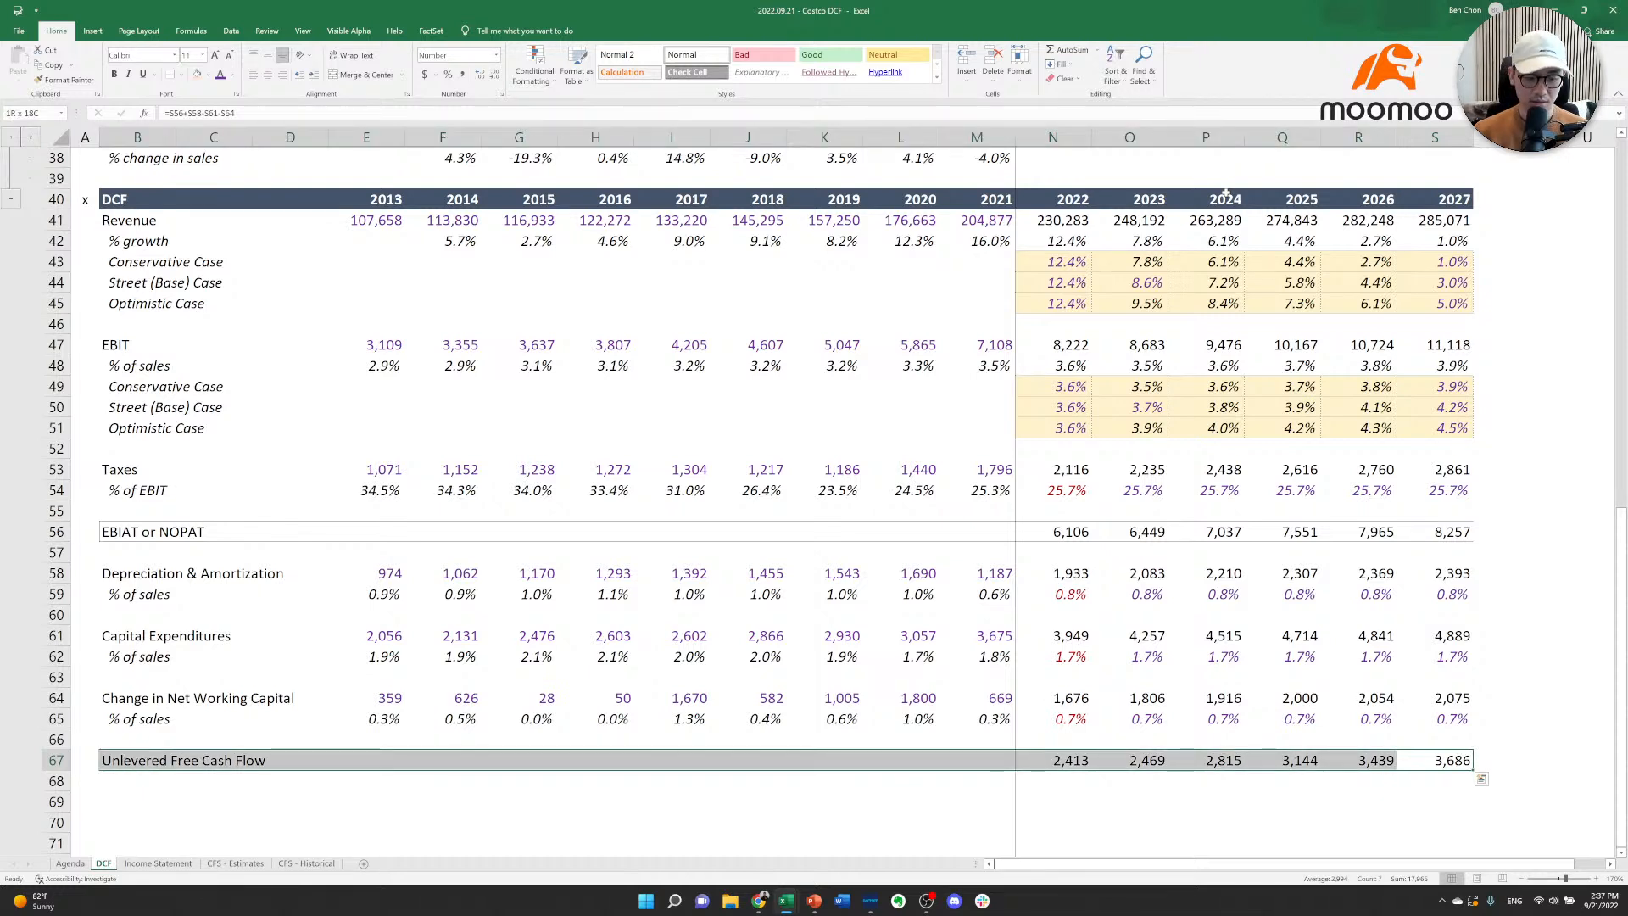
{"action": "key", "text": "Down"}
{"action": "key", "text": "Down"}
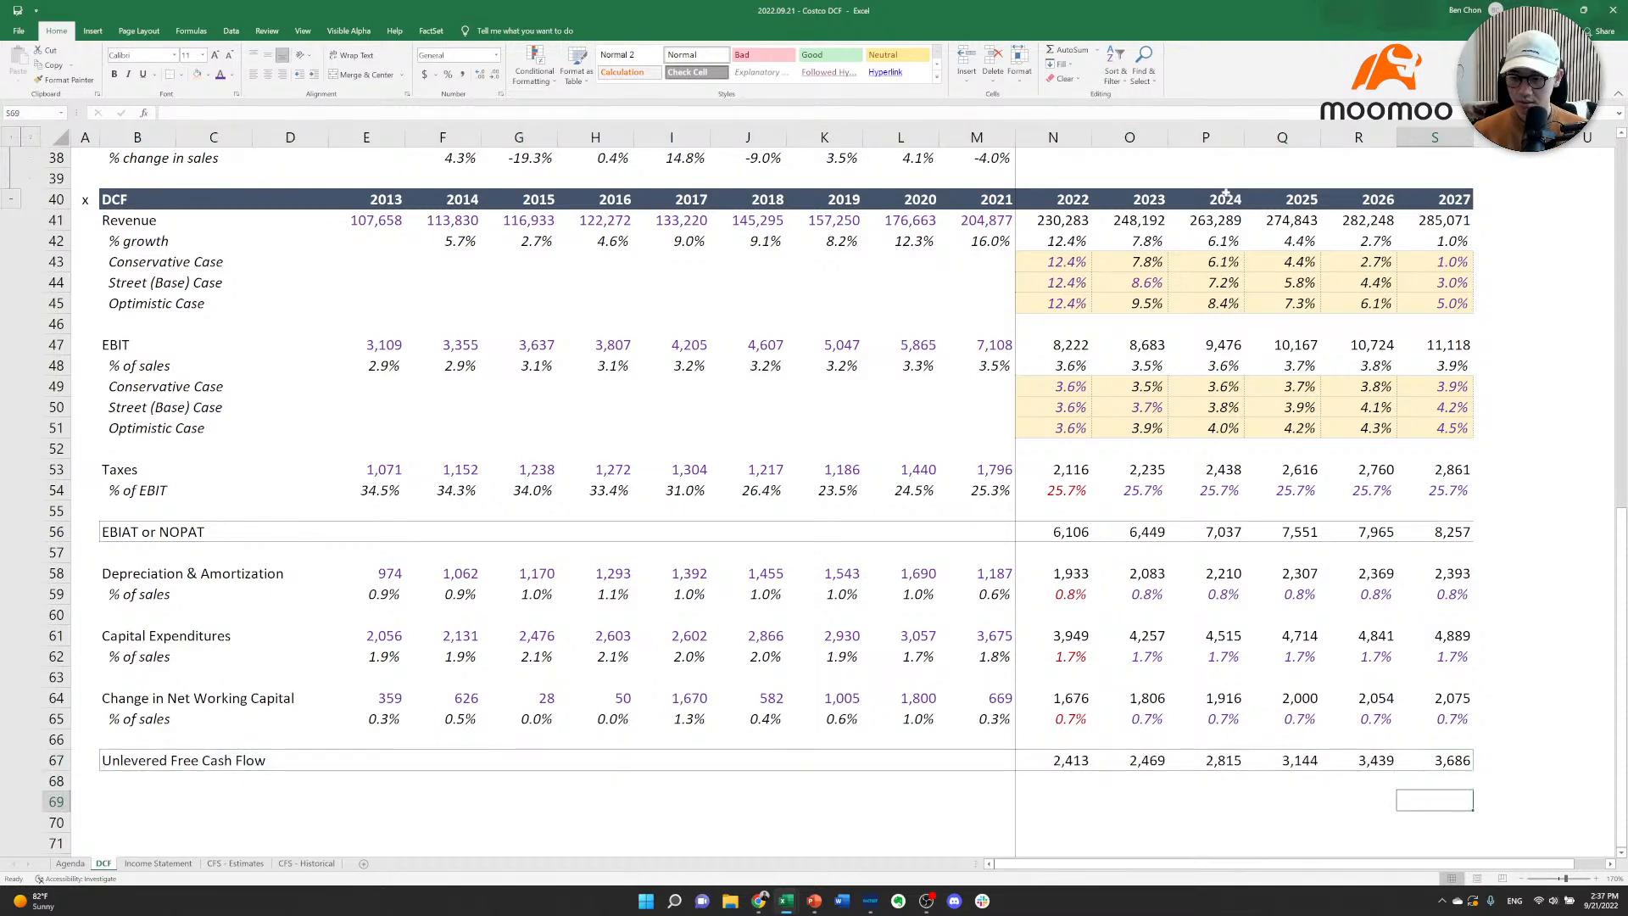
Enter the label Present Value of Free Cash Flow in B68, directly below the Unlevered Free Cash Flow row.
{"action": "key", "text": "Left"}
{"action": "key", "text": "Left"}
{"action": "key", "text": "Left"}
{"action": "key", "text": "Left"}
{"action": "key", "text": "Left"}
{"action": "key", "text": "Left"}
{"action": "key", "text": "Left"}
{"action": "key", "text": "Left"}
{"action": "key", "text": "Left"}
{"action": "key", "text": "Left"}
{"action": "key", "text": "Left"}
{"action": "key", "text": "Left"}
{"action": "key", "text": "Left"}
{"action": "key", "text": "Left"}
{"action": "key", "text": "Left"}
{"action": "key", "text": "Left"}
{"action": "key", "text": "Left"}
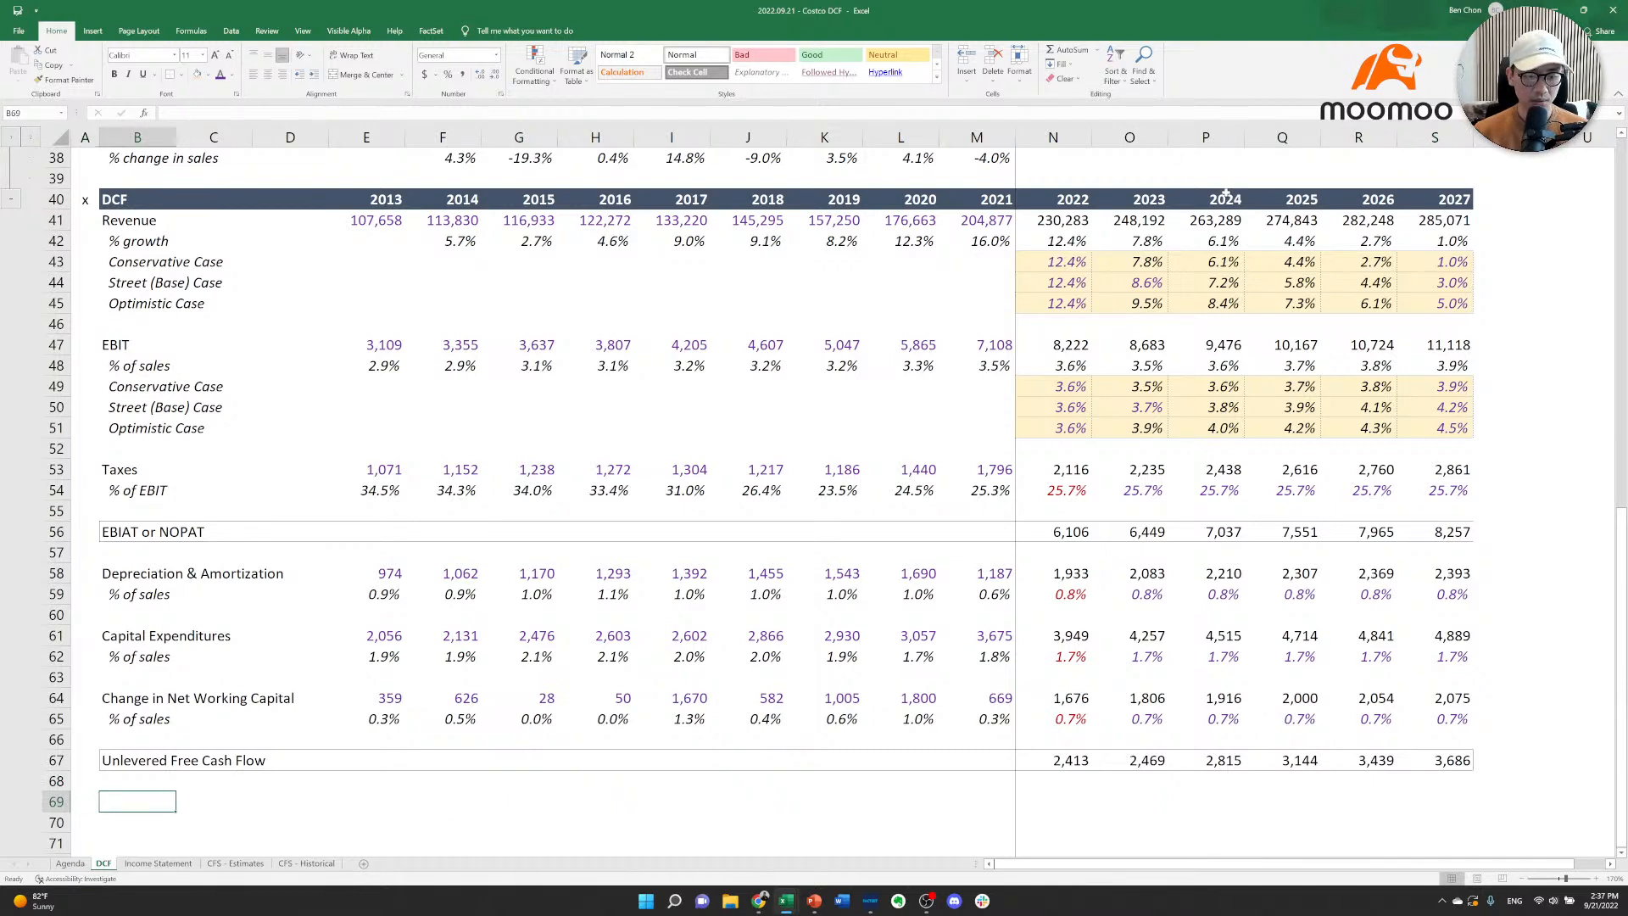
{"action": "key", "text": "Up"}
{"action": "type", "text": "P"}
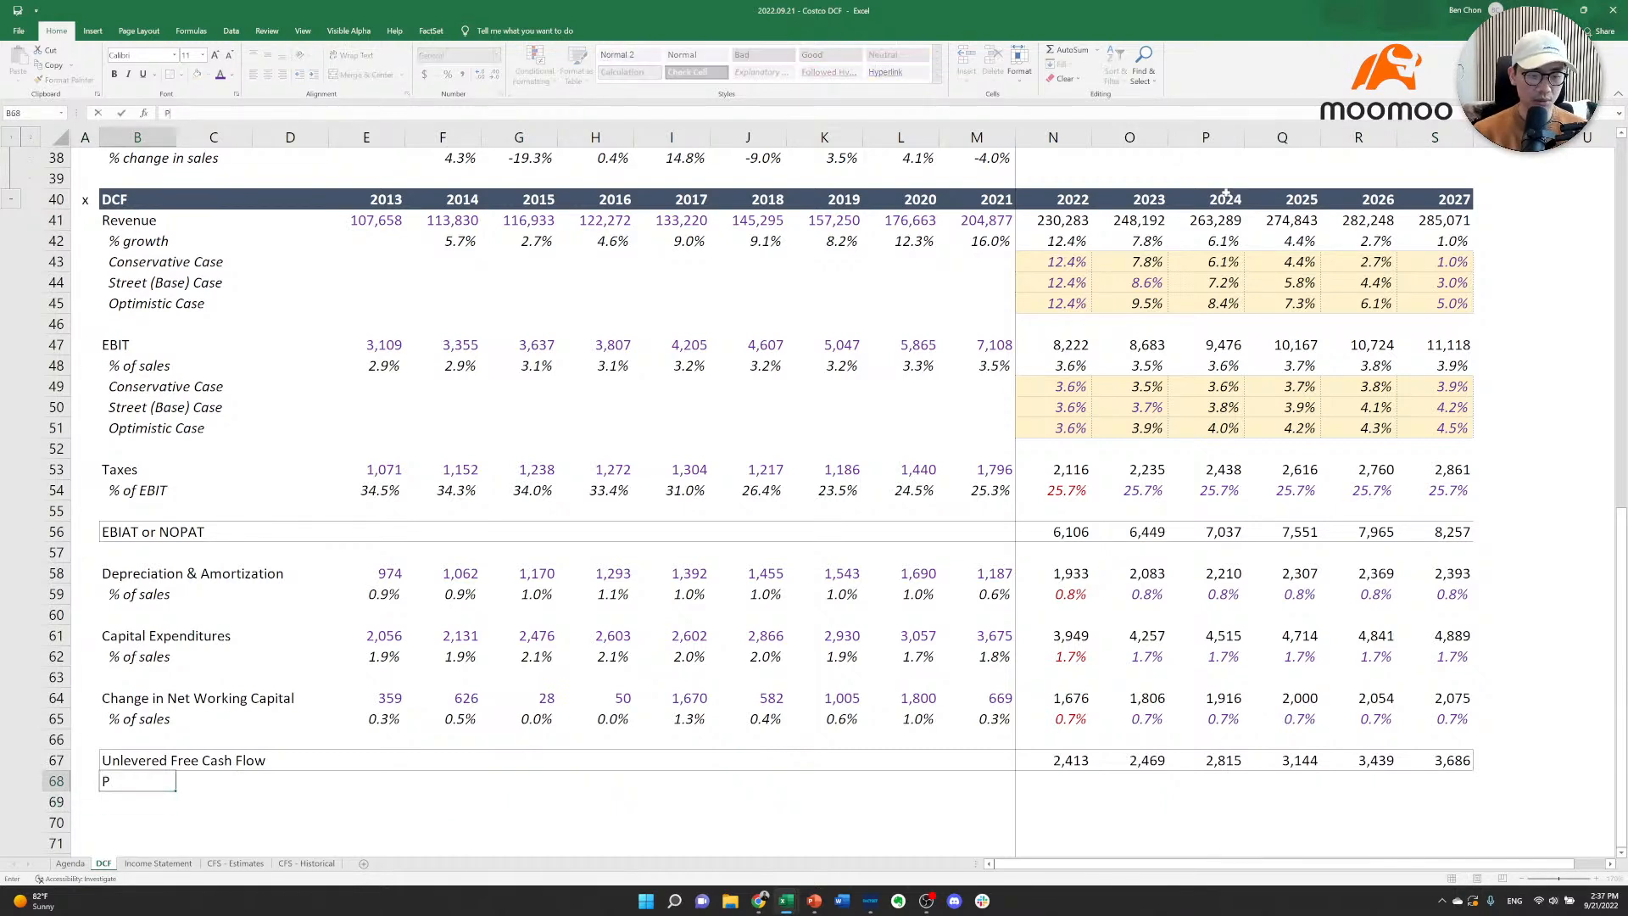
{"action": "type", "text": "resent Valkue of"}
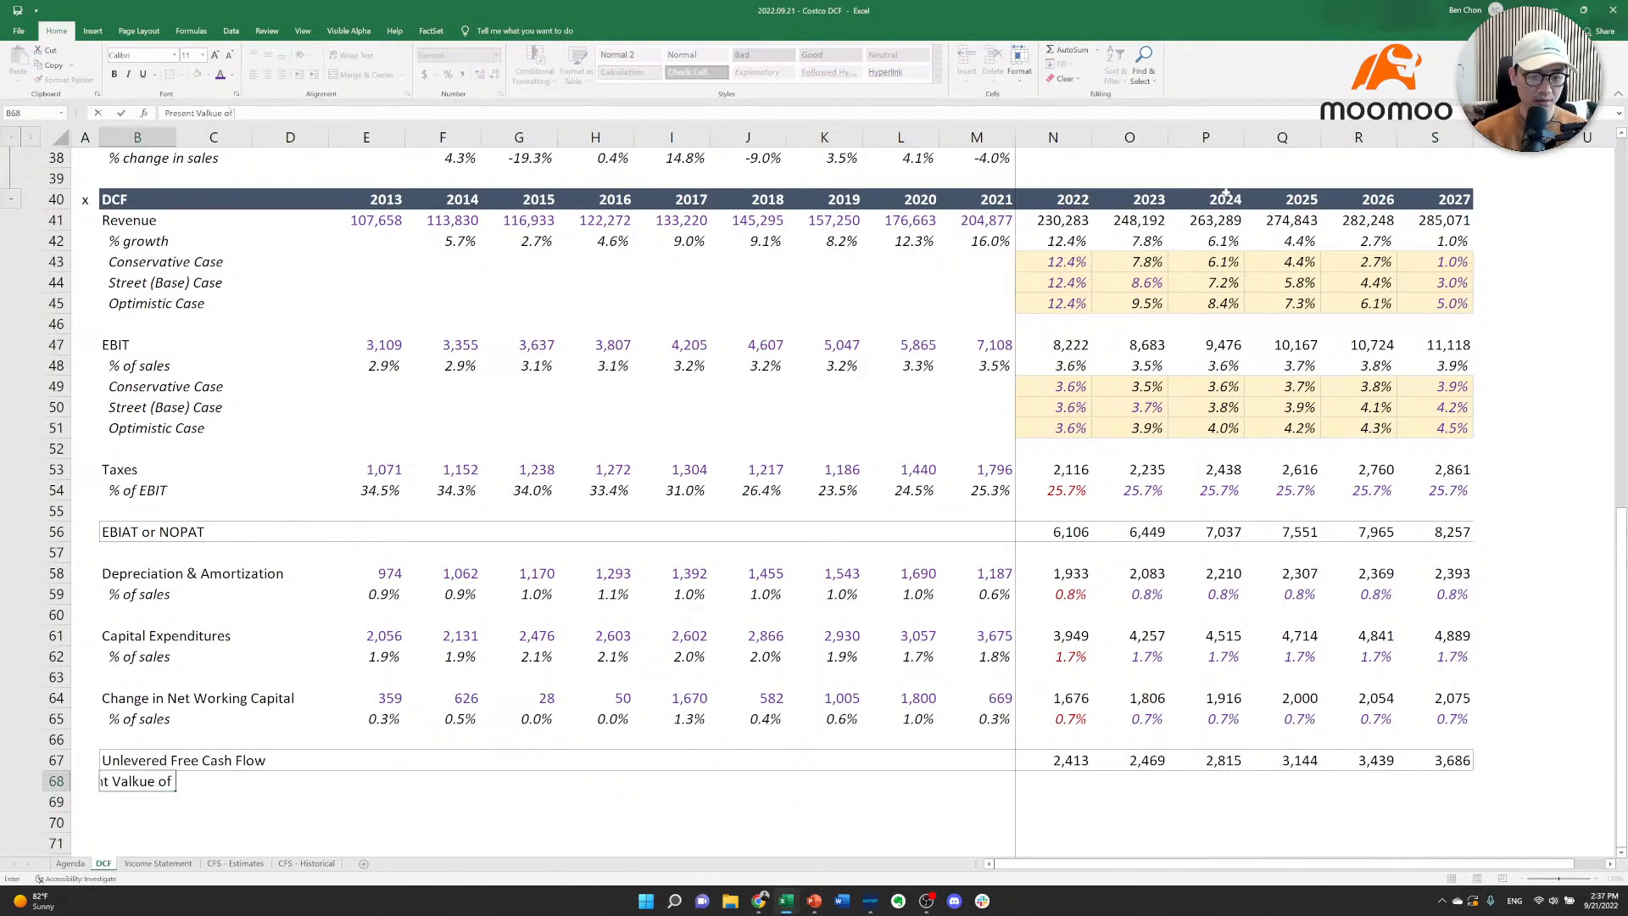
{"action": "key", "text": "BackSpace"}
{"action": "key", "text": "BackSpace"}
{"action": "key", "text": "BackSpace"}
{"action": "key", "text": "BackSpace"}
{"action": "key", "text": "BackSpace"}
{"action": "key", "text": "BackSpace"}
{"action": "type", "text": "ue"}
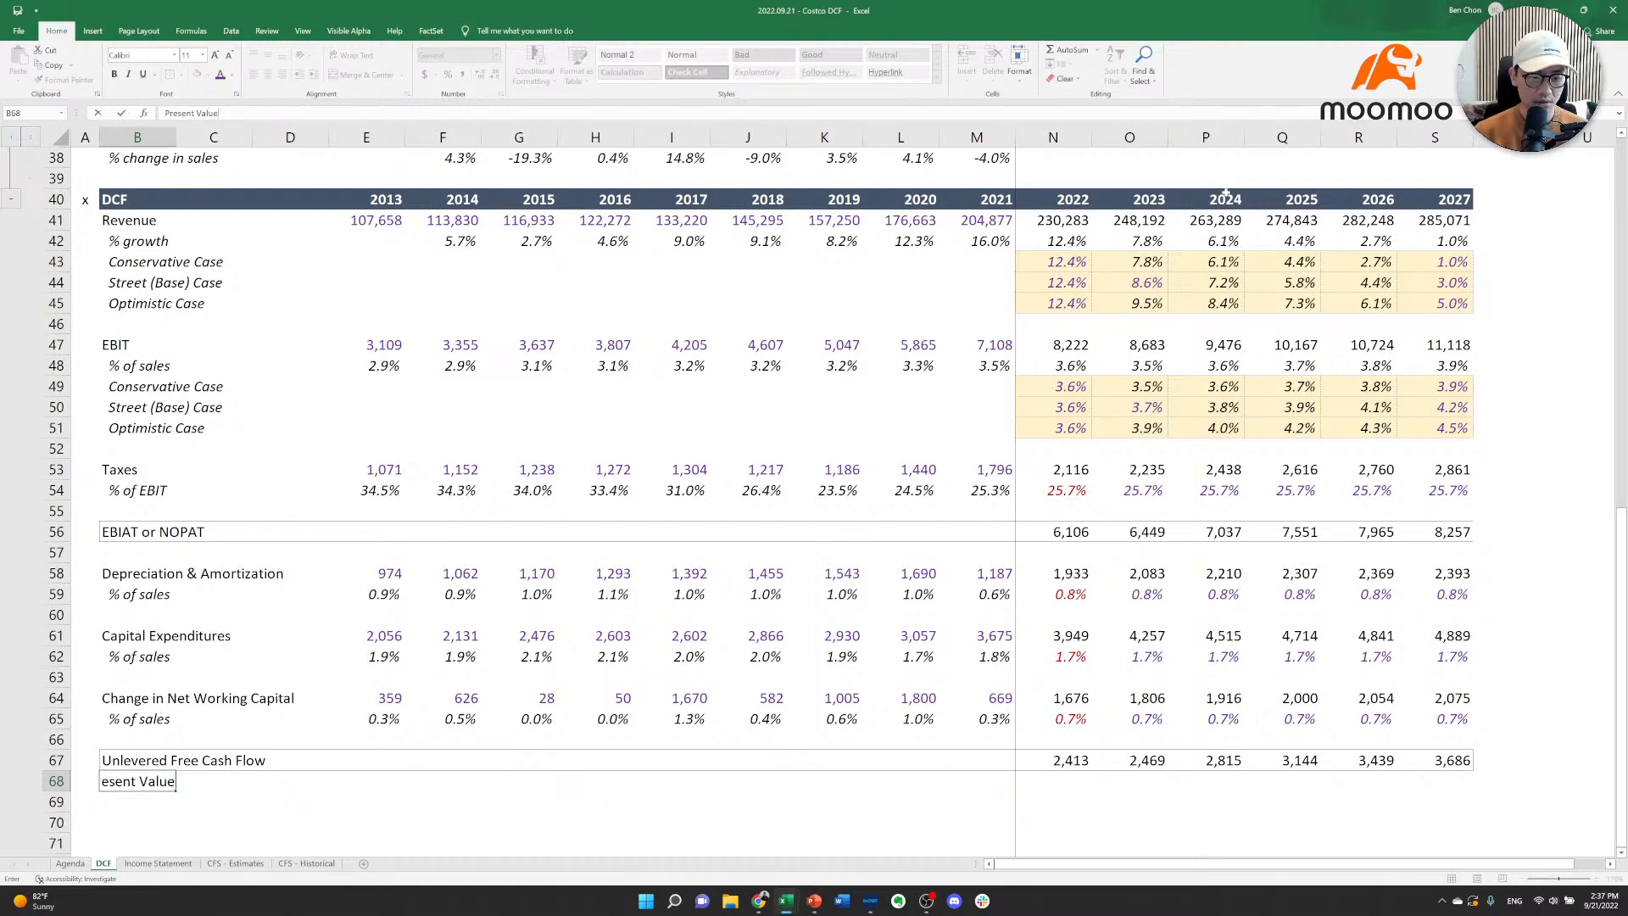
{"action": "type", "text": " of Free Cash Flo"}
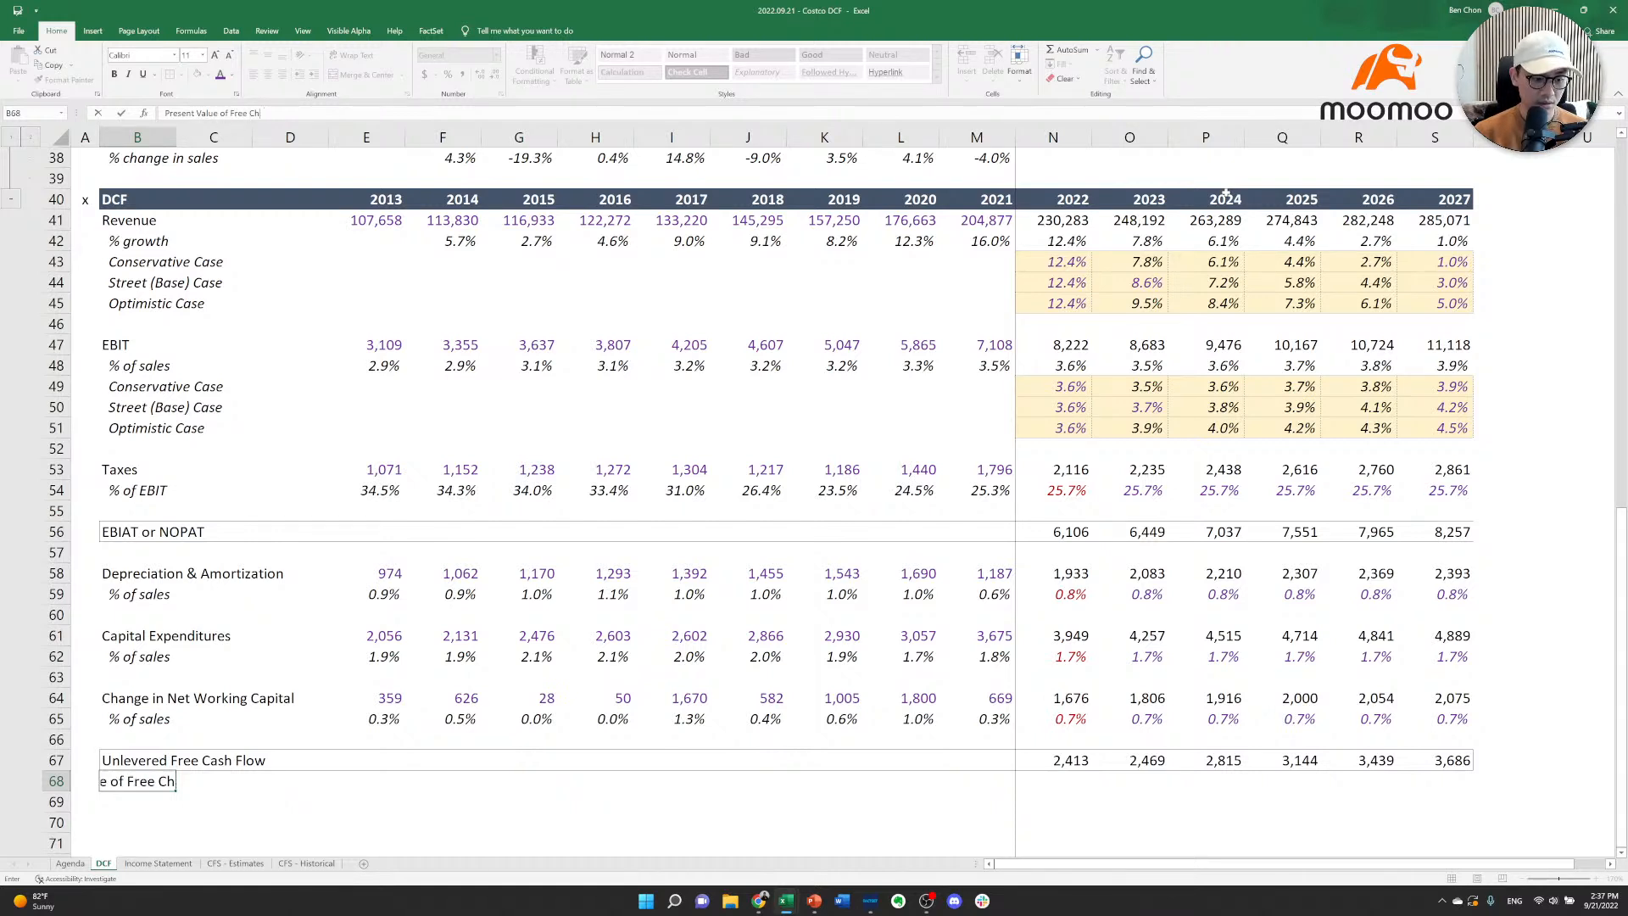
{"action": "type", "text": "w"}
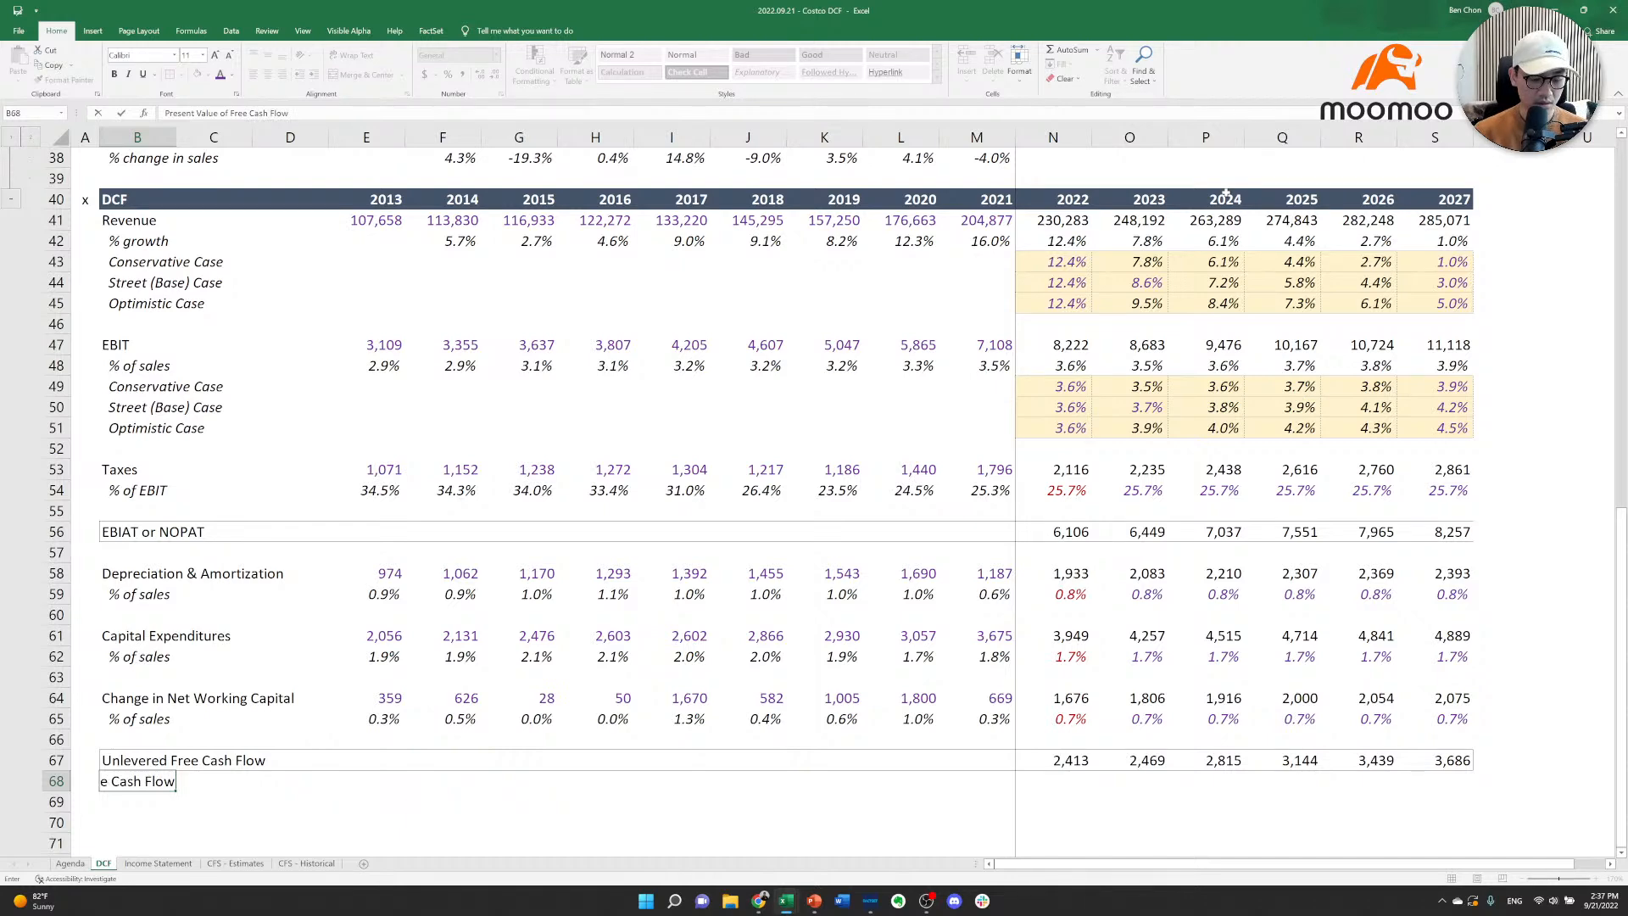
{"action": "key", "text": "ctrl+Return"}
Try to enter the label + Cash in B70 without marking it as text.
{"action": "key", "text": "Down"}
{"action": "key", "text": "Down"}
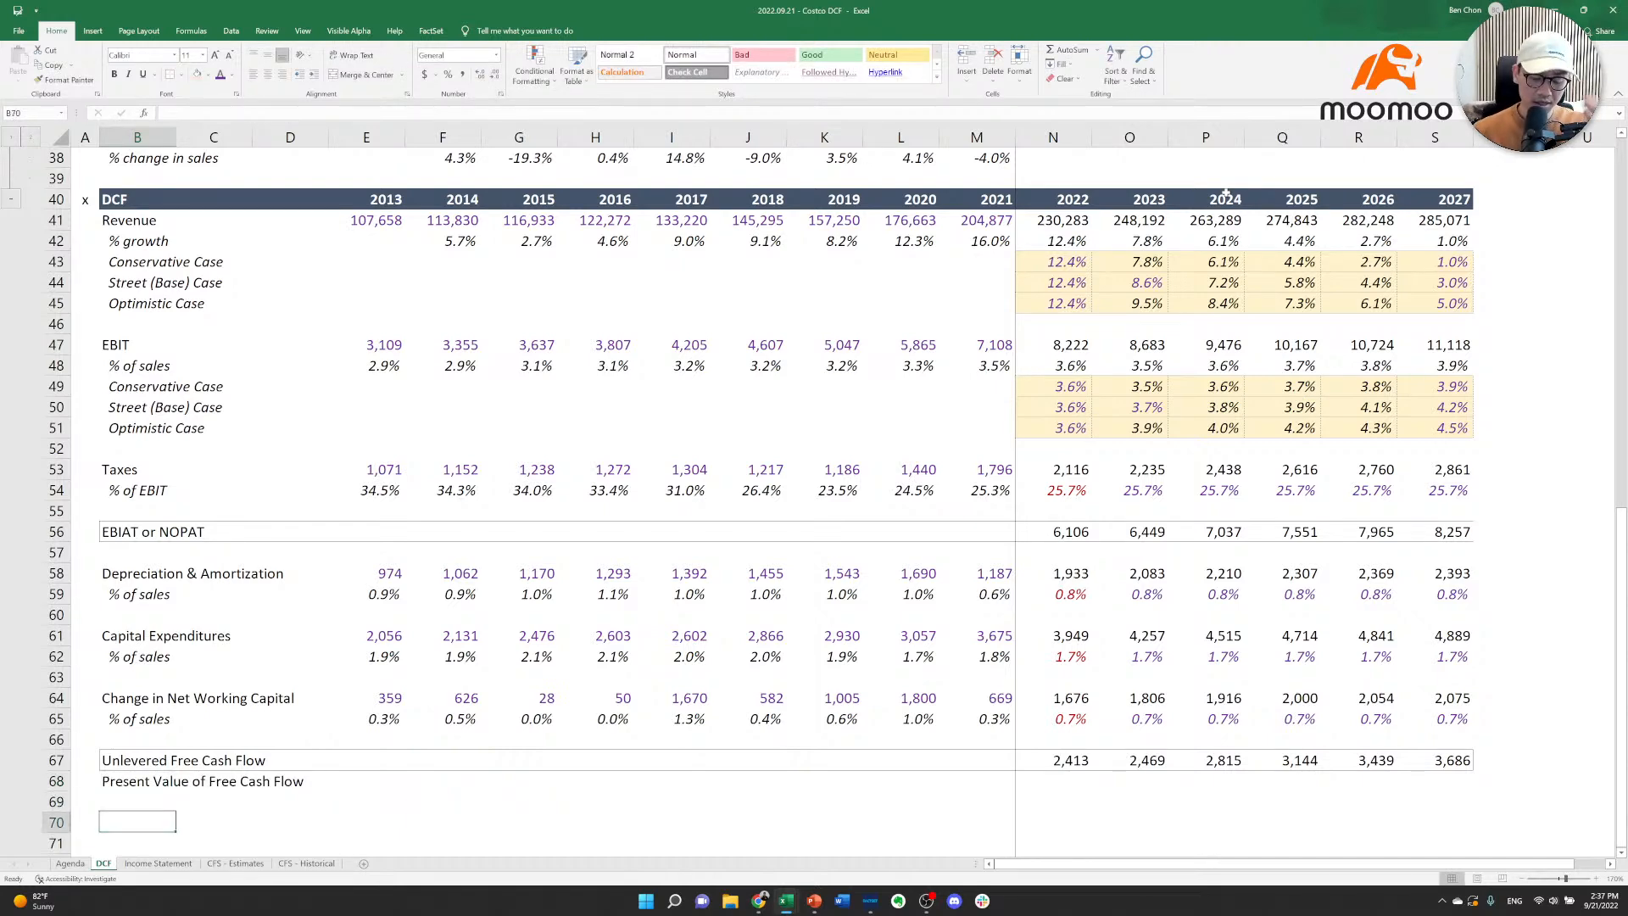
{"action": "type", "text": "+"}
{"action": "key", "text": "shift+space"}
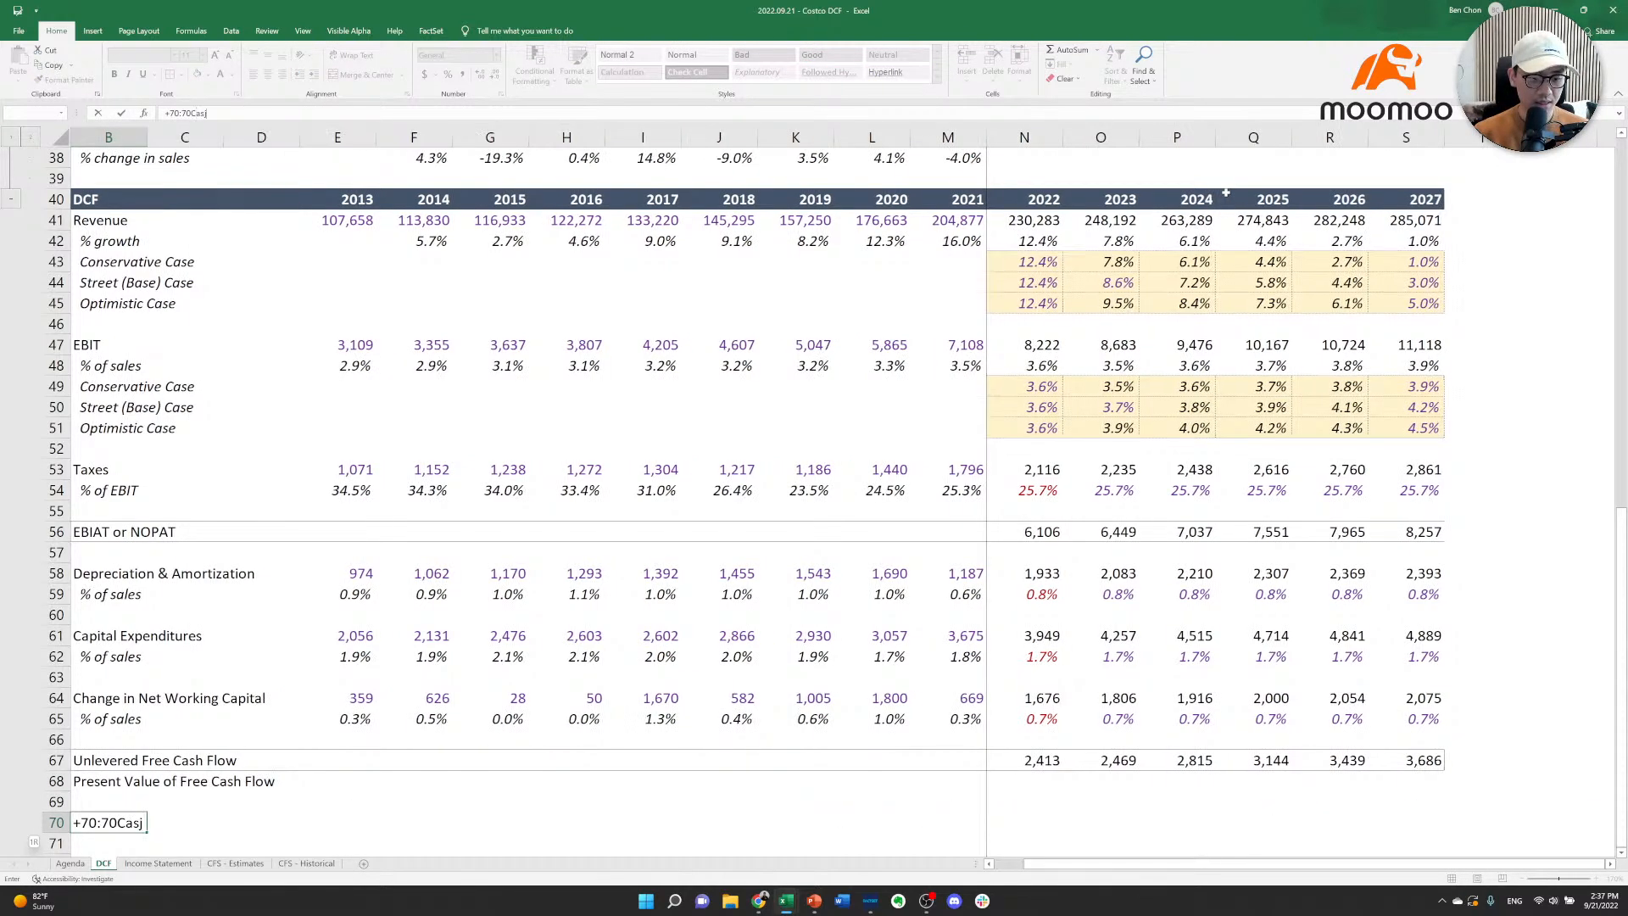
{"action": "key", "text": "Escape"}
{"action": "type", "text": "+ Cash"}
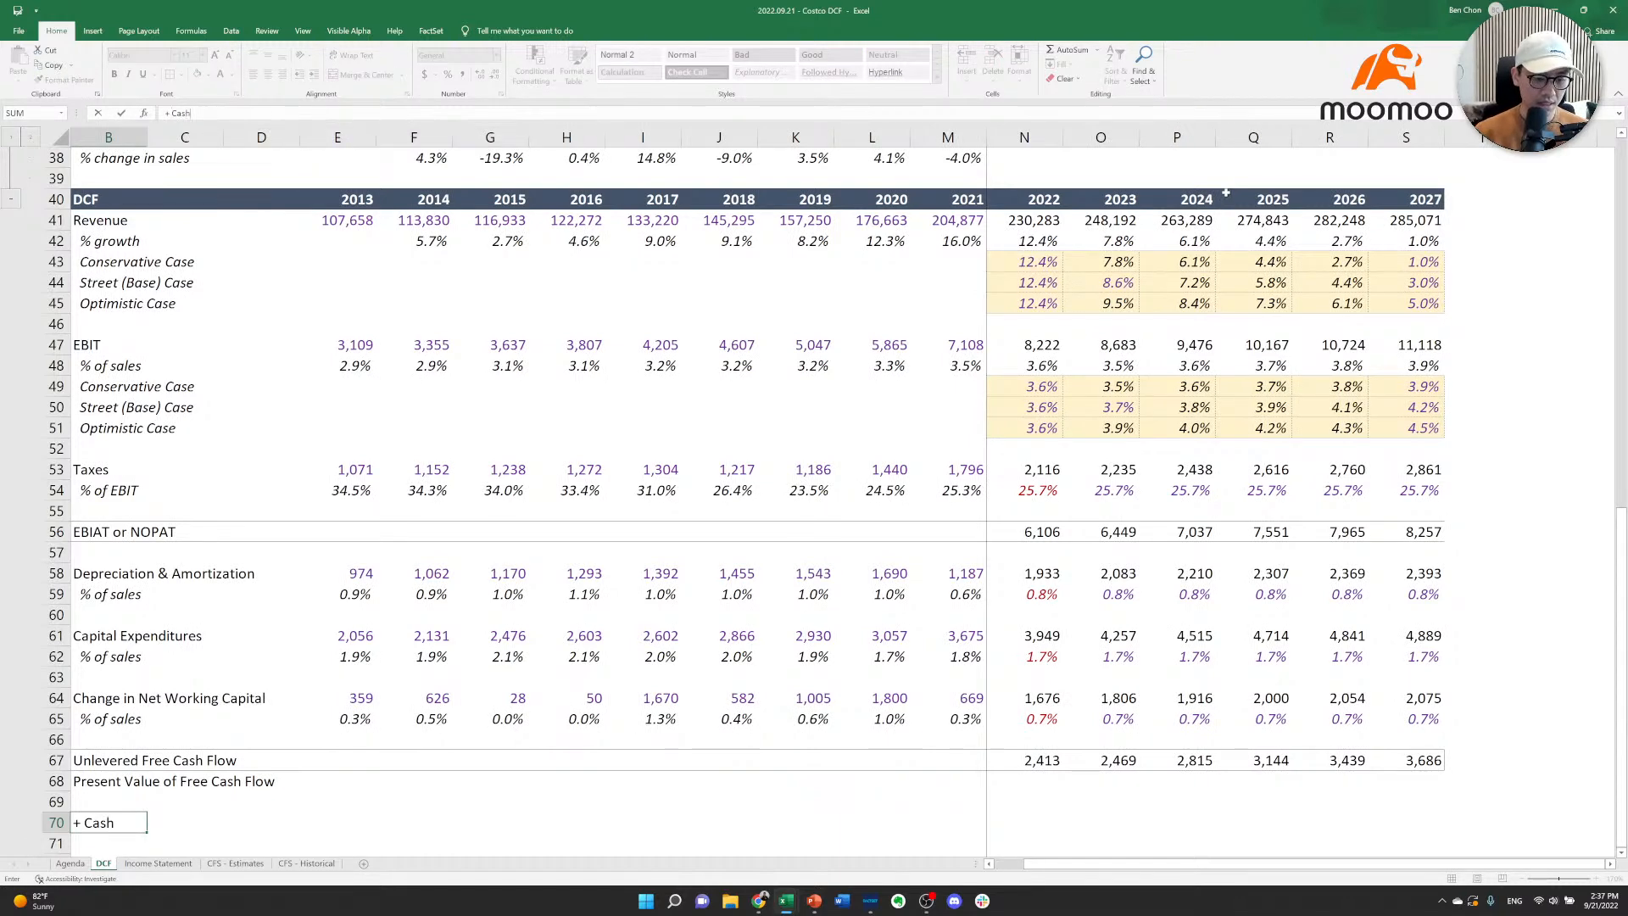
{"action": "key", "text": "Return"}
{"action": "type", "text": "'"}
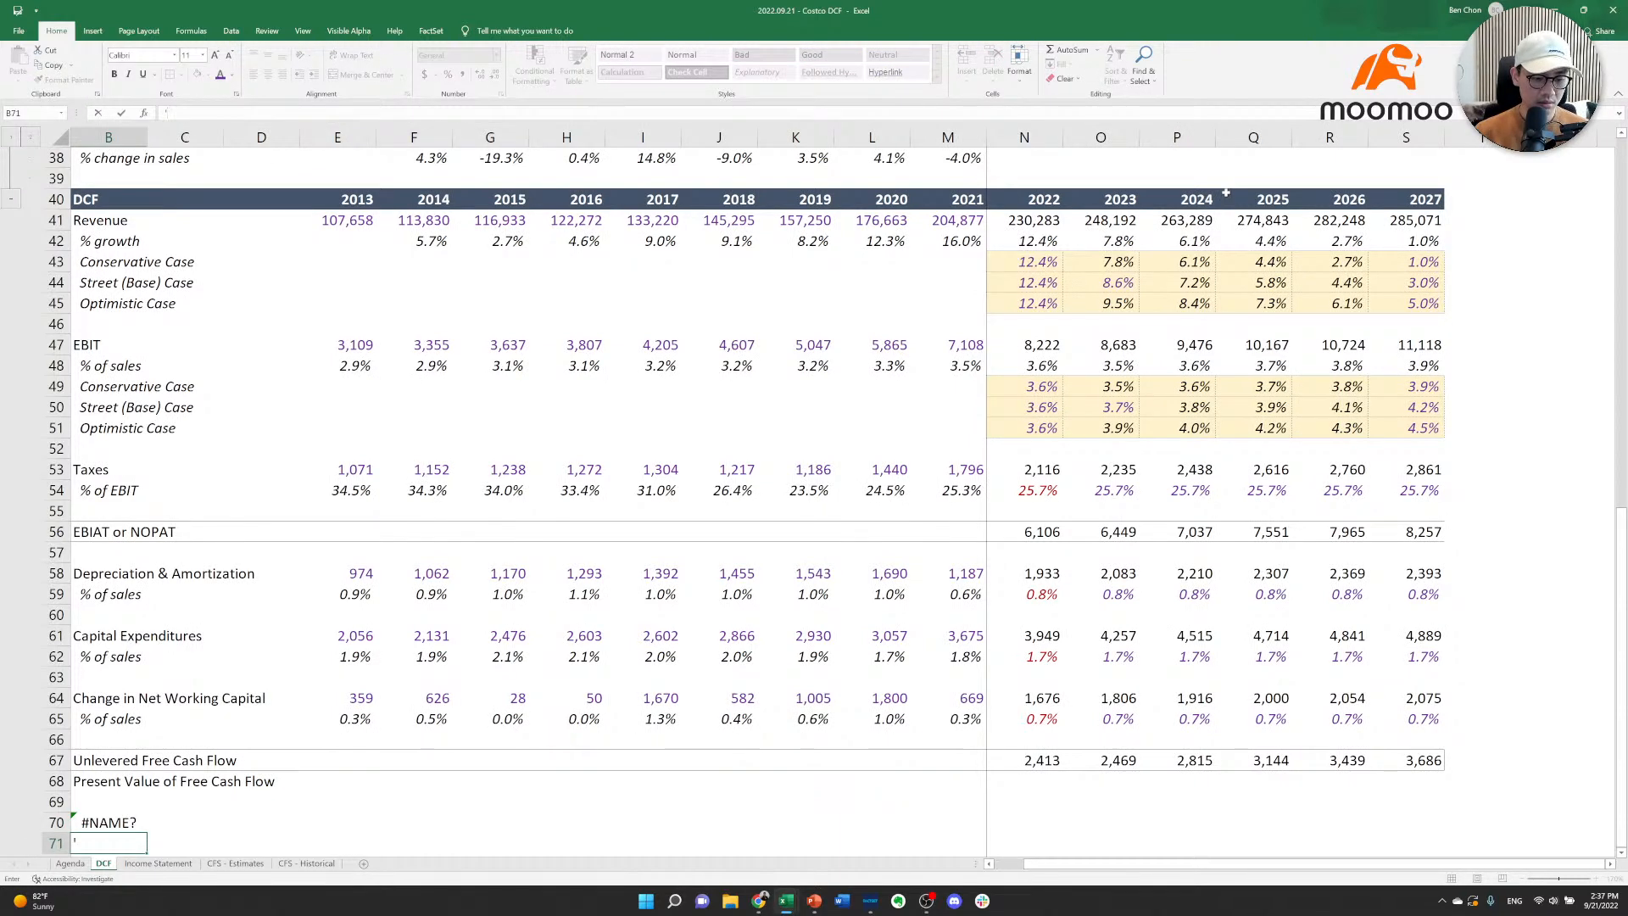
{"action": "key", "text": "Escape"}
Enter + Cash in B70 and - Debt in B71 as text labels.
{"action": "key", "text": "Up"}
{"action": "type", "text": "'"}
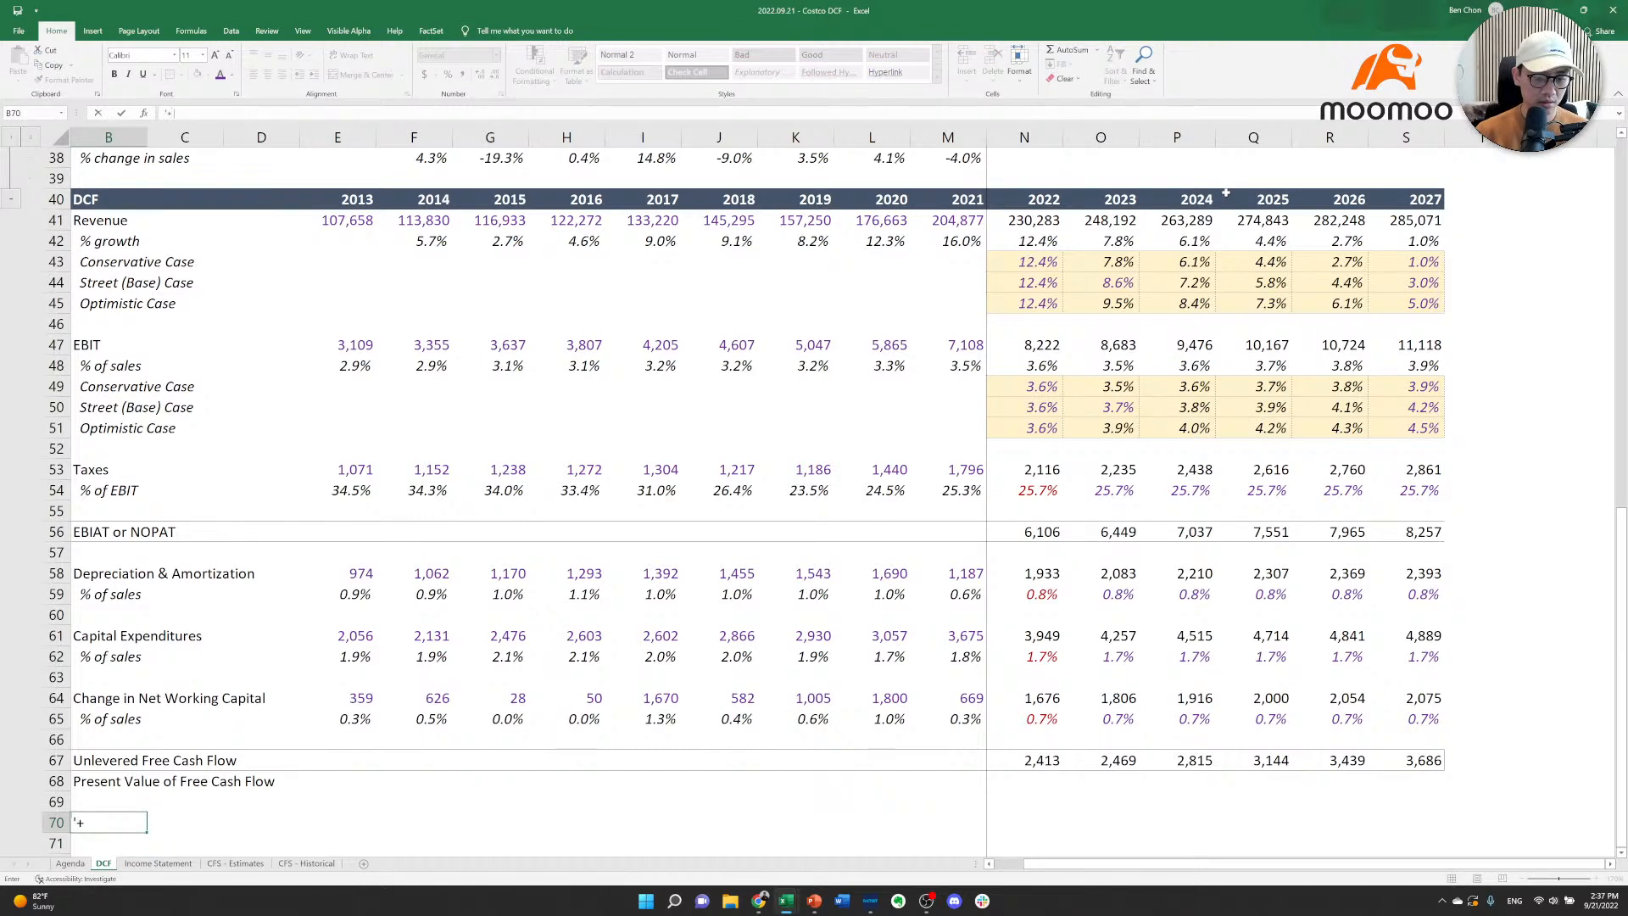
{"action": "type", "text": "+ Cash"}
{"action": "key", "text": "Return"}
{"action": "key", "text": "Left"}
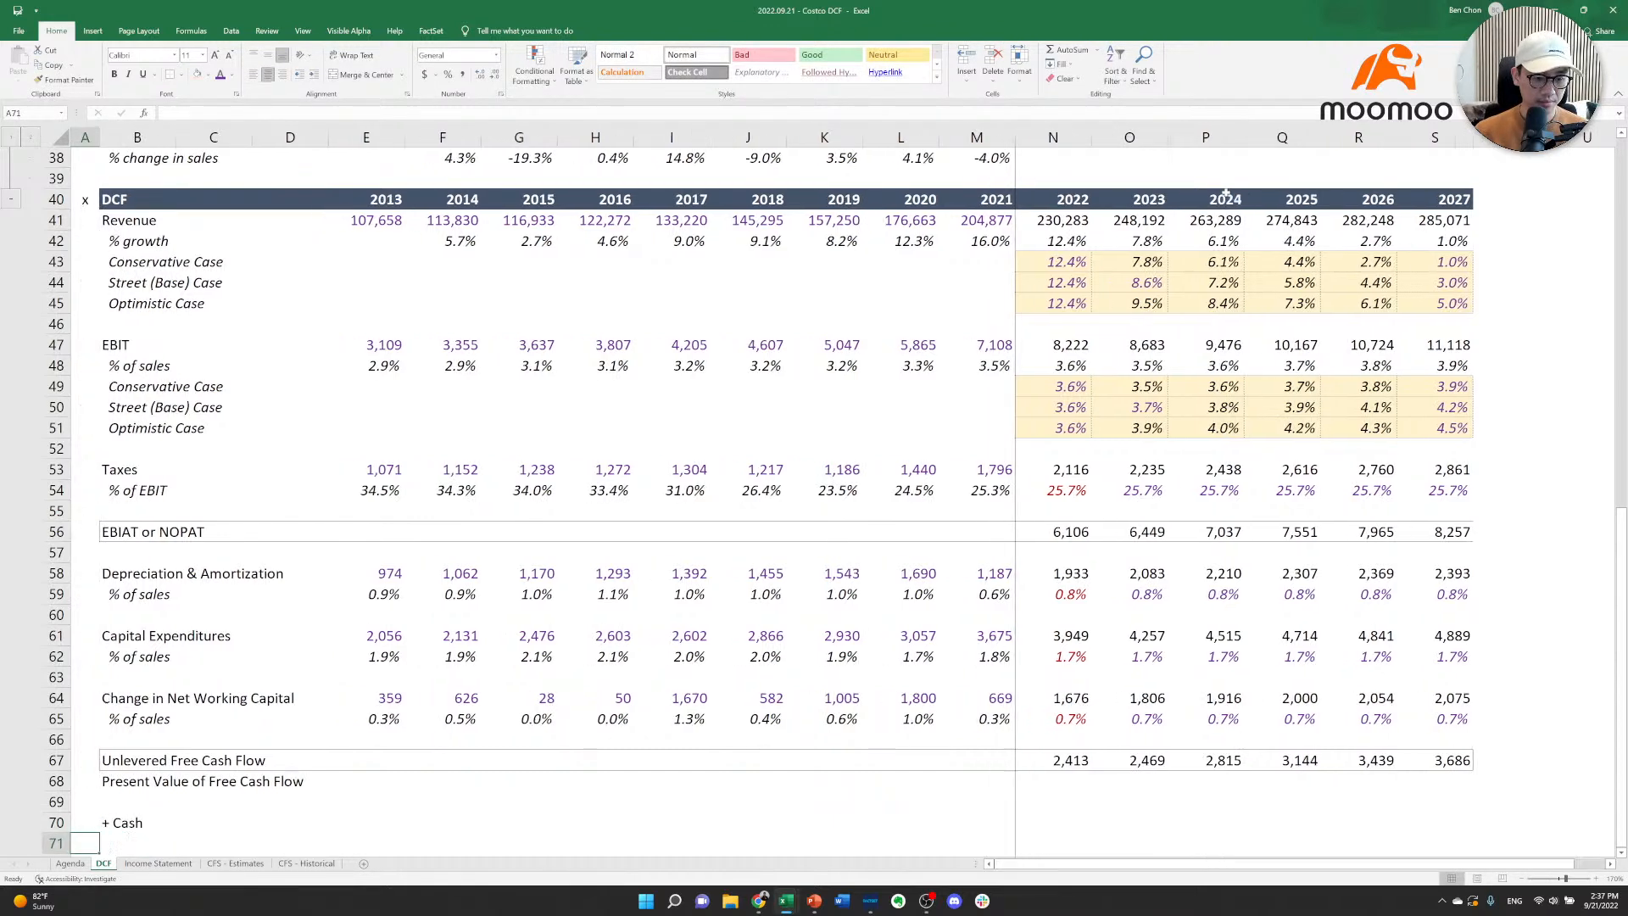
{"action": "key", "text": "Right"}
{"action": "type", "text": "'"}
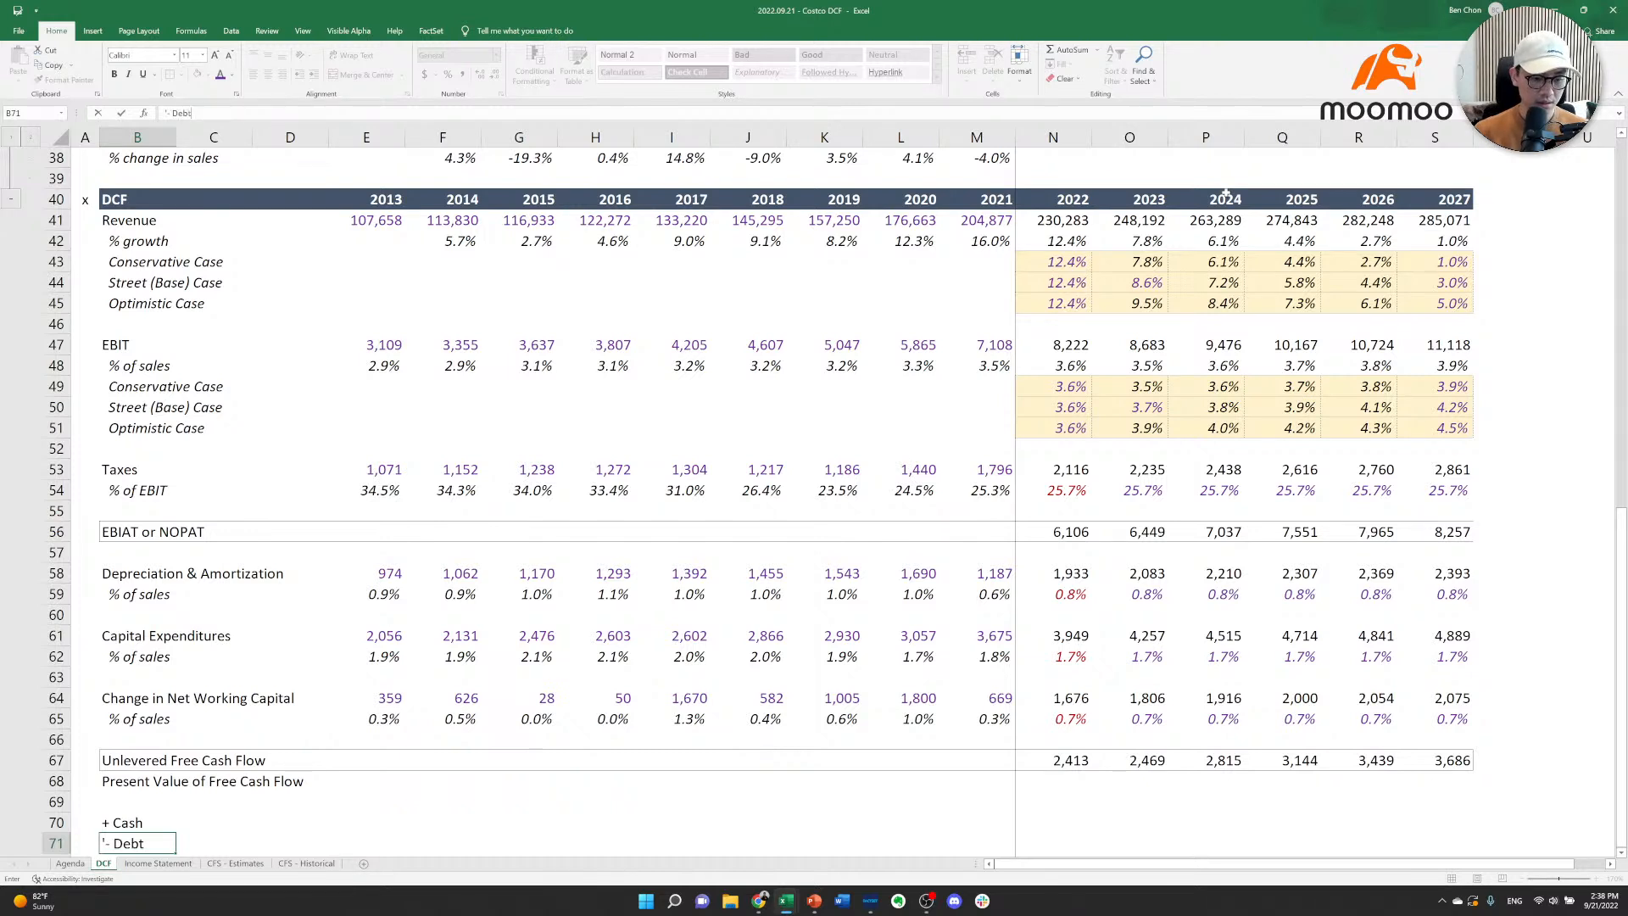
Insert a row above + Cash and enter the label Terminal Value in its cell B70.
{"action": "key", "text": "Up"}
{"action": "key", "text": "Up"}
{"action": "key", "text": "Down"}
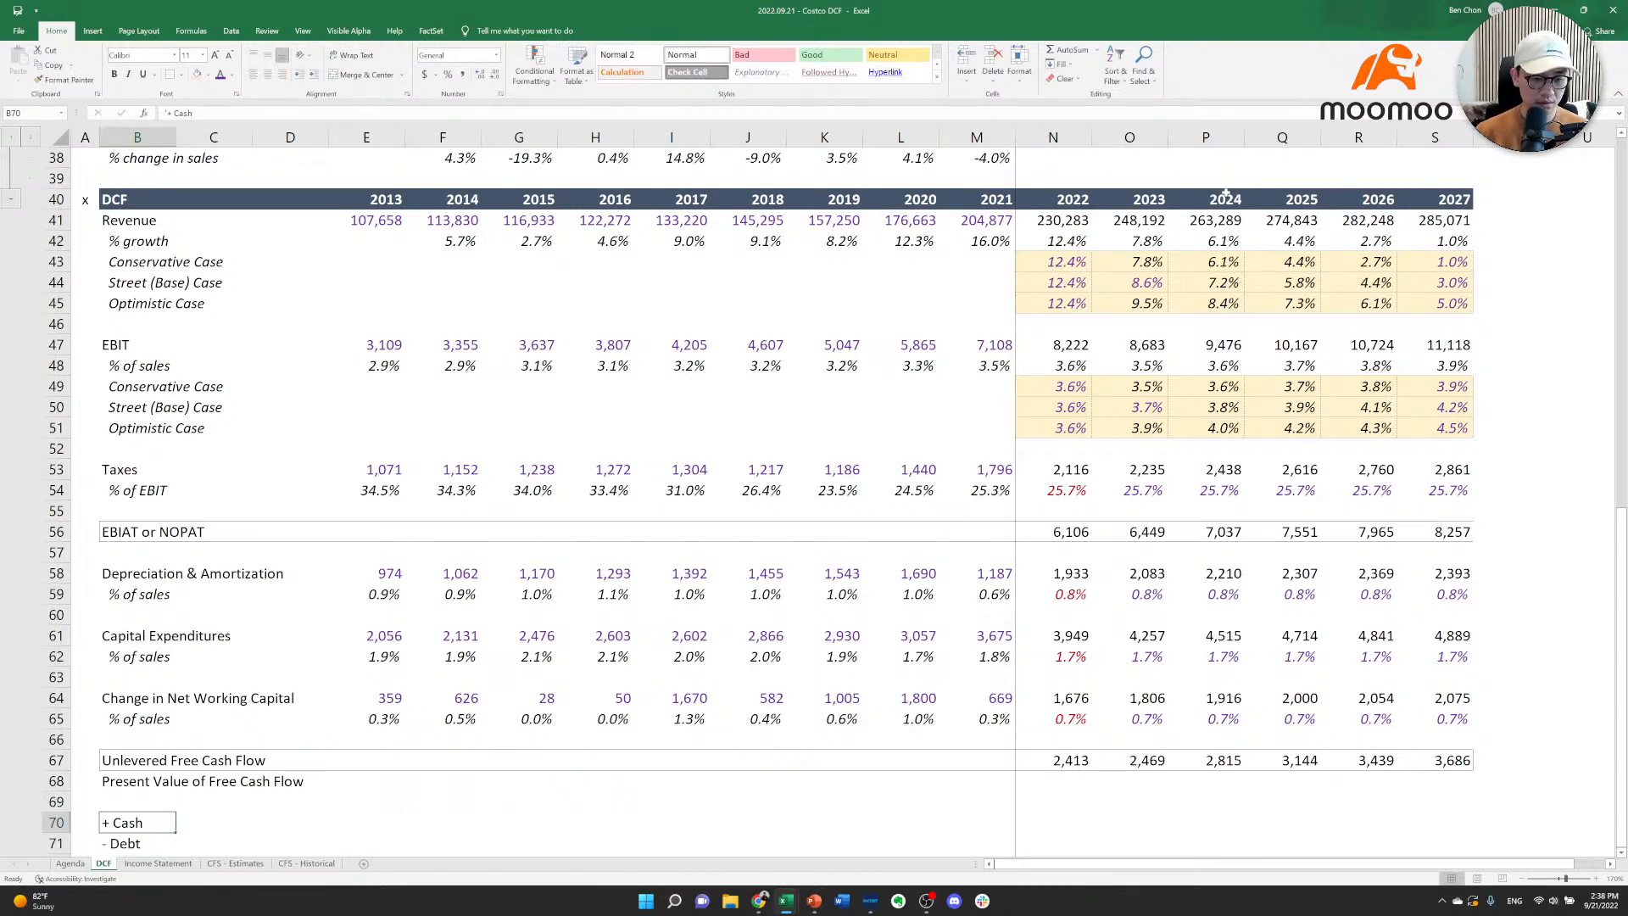
{"action": "key", "text": "alt"}
{"action": "key", "text": "h"}
{"action": "key", "text": "i"}
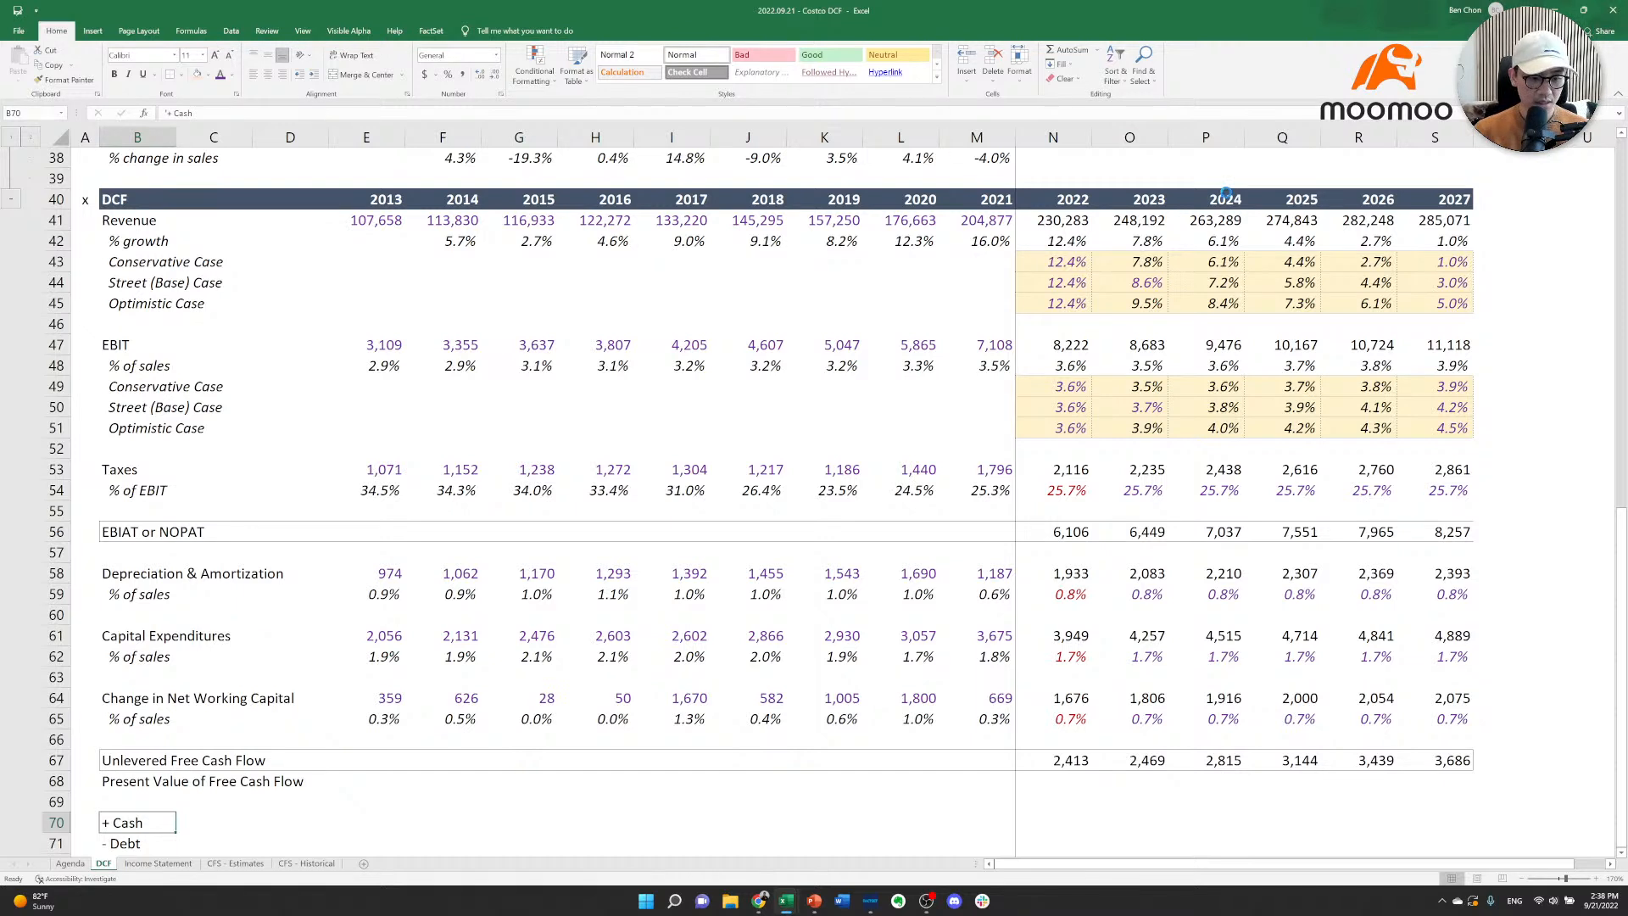
{"action": "type", "text": "r"}
{"action": "type", "text": "En"}
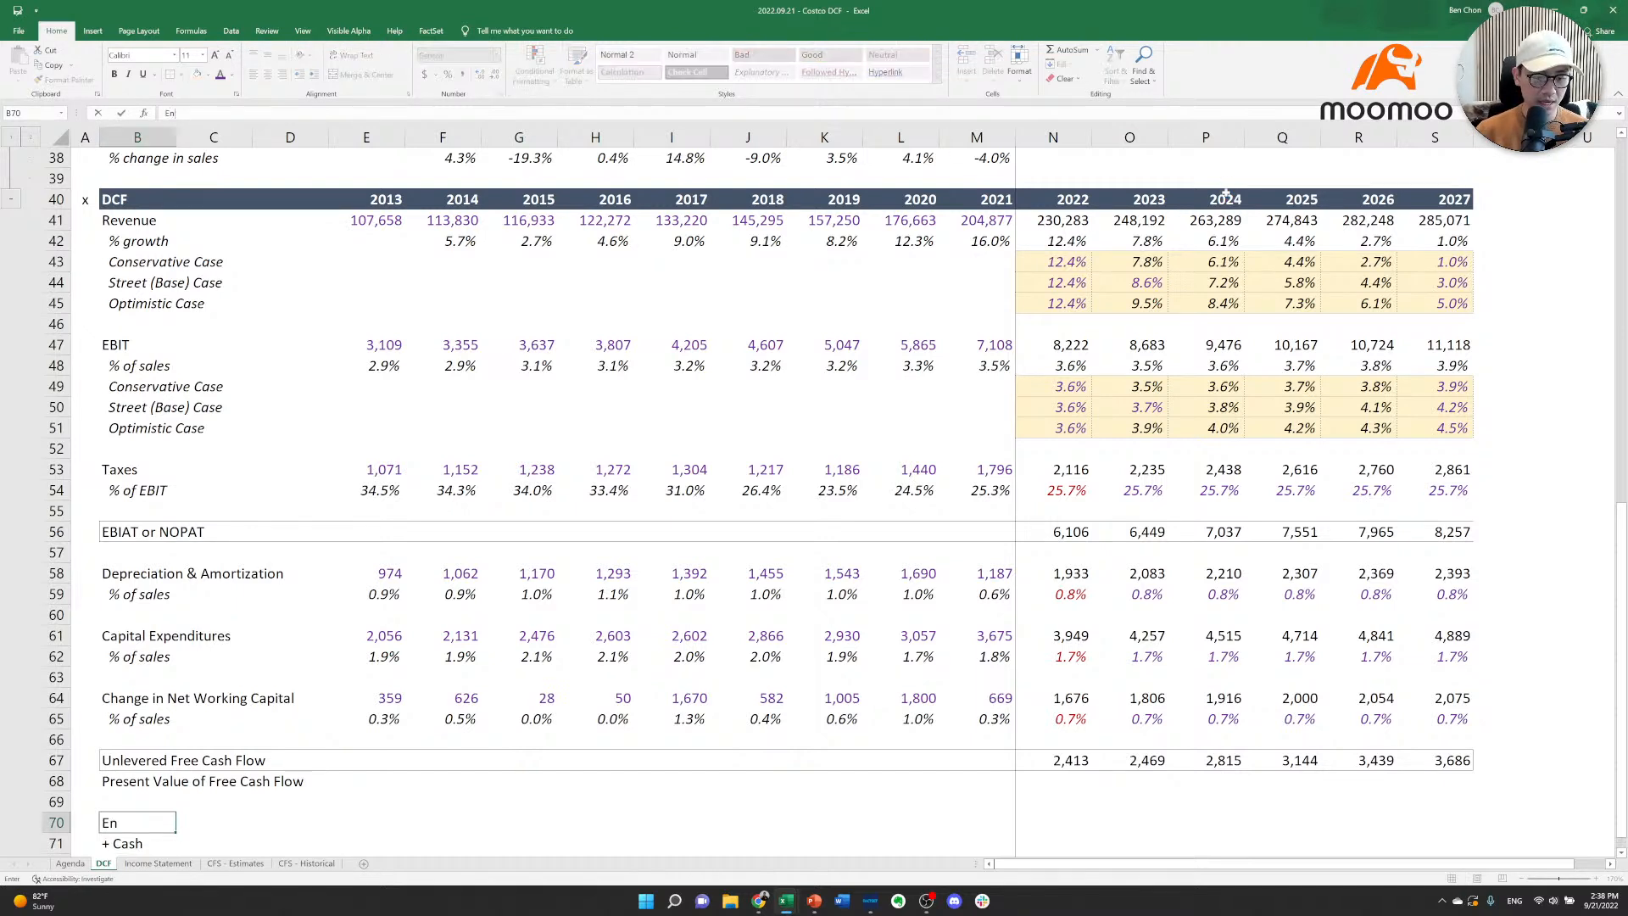
{"action": "type", "text": "terpr"}
{"action": "key", "text": "Escape"}
{"action": "type", "text": "Terminal Value"}
{"action": "key", "text": "Return"}
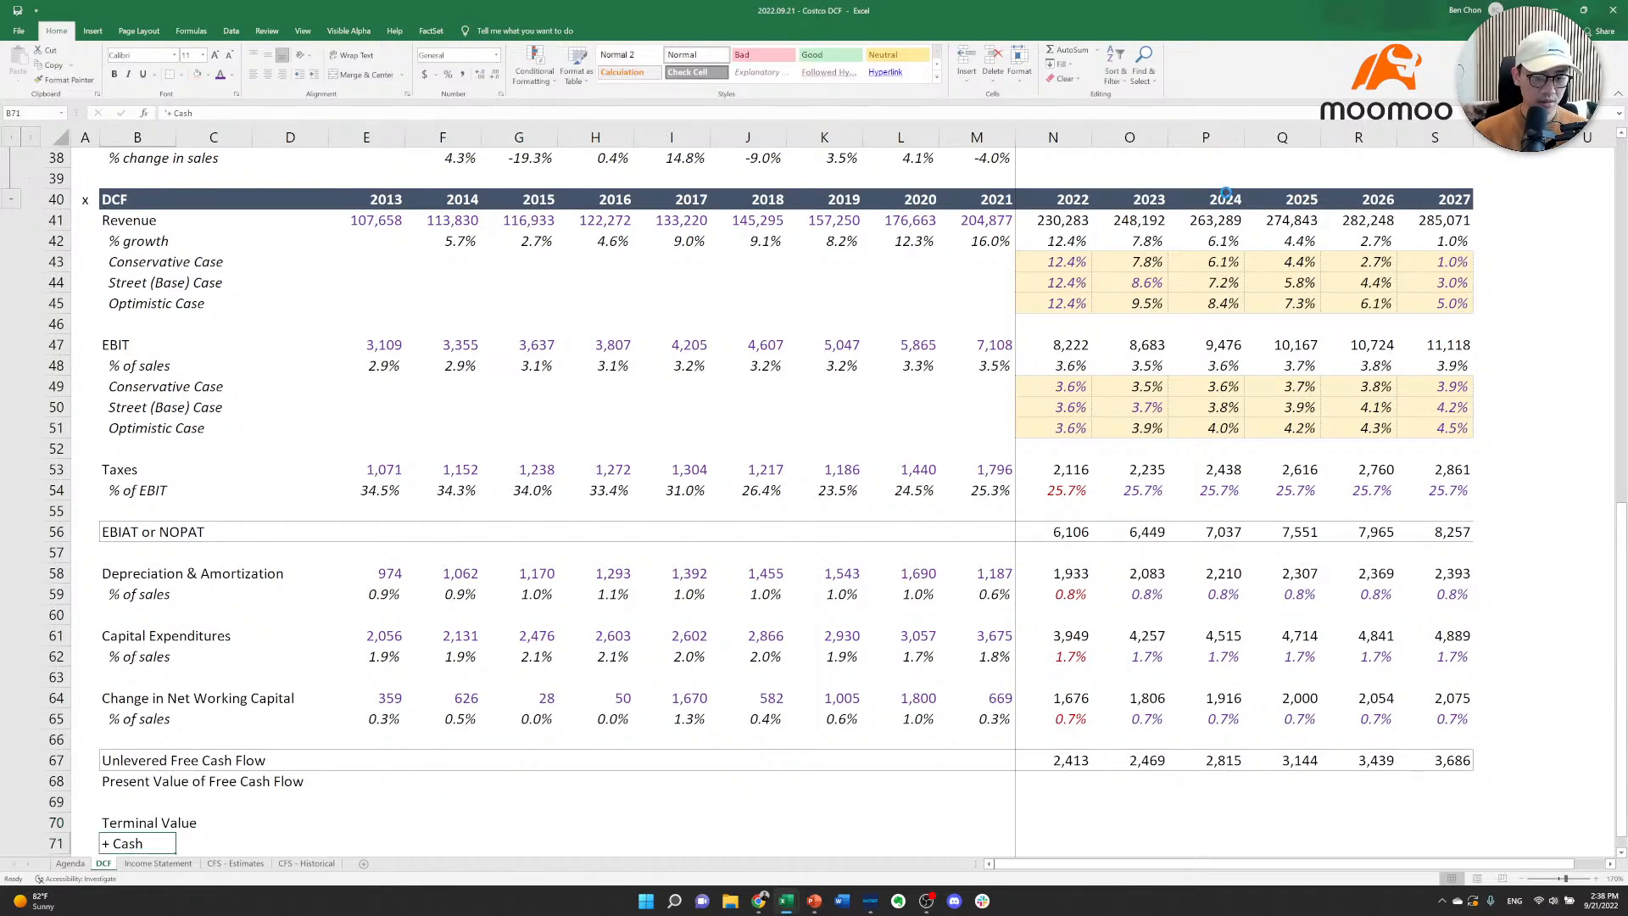
Insert three blank rows between Terminal Value and + Cash, so that + Cash sits in row 74.
{"action": "key", "text": "Delete"}
{"action": "key", "text": "Down"}
{"action": "key", "text": "Down"}
{"action": "key", "text": "Down"}
{"action": "key", "text": "Down"}
{"action": "key", "text": "Down"}
{"action": "key", "text": "Down"}
{"action": "key", "text": "Down"}
{"action": "key", "text": "Up"}
{"action": "key", "text": "Up"}
{"action": "key", "text": "Up"}
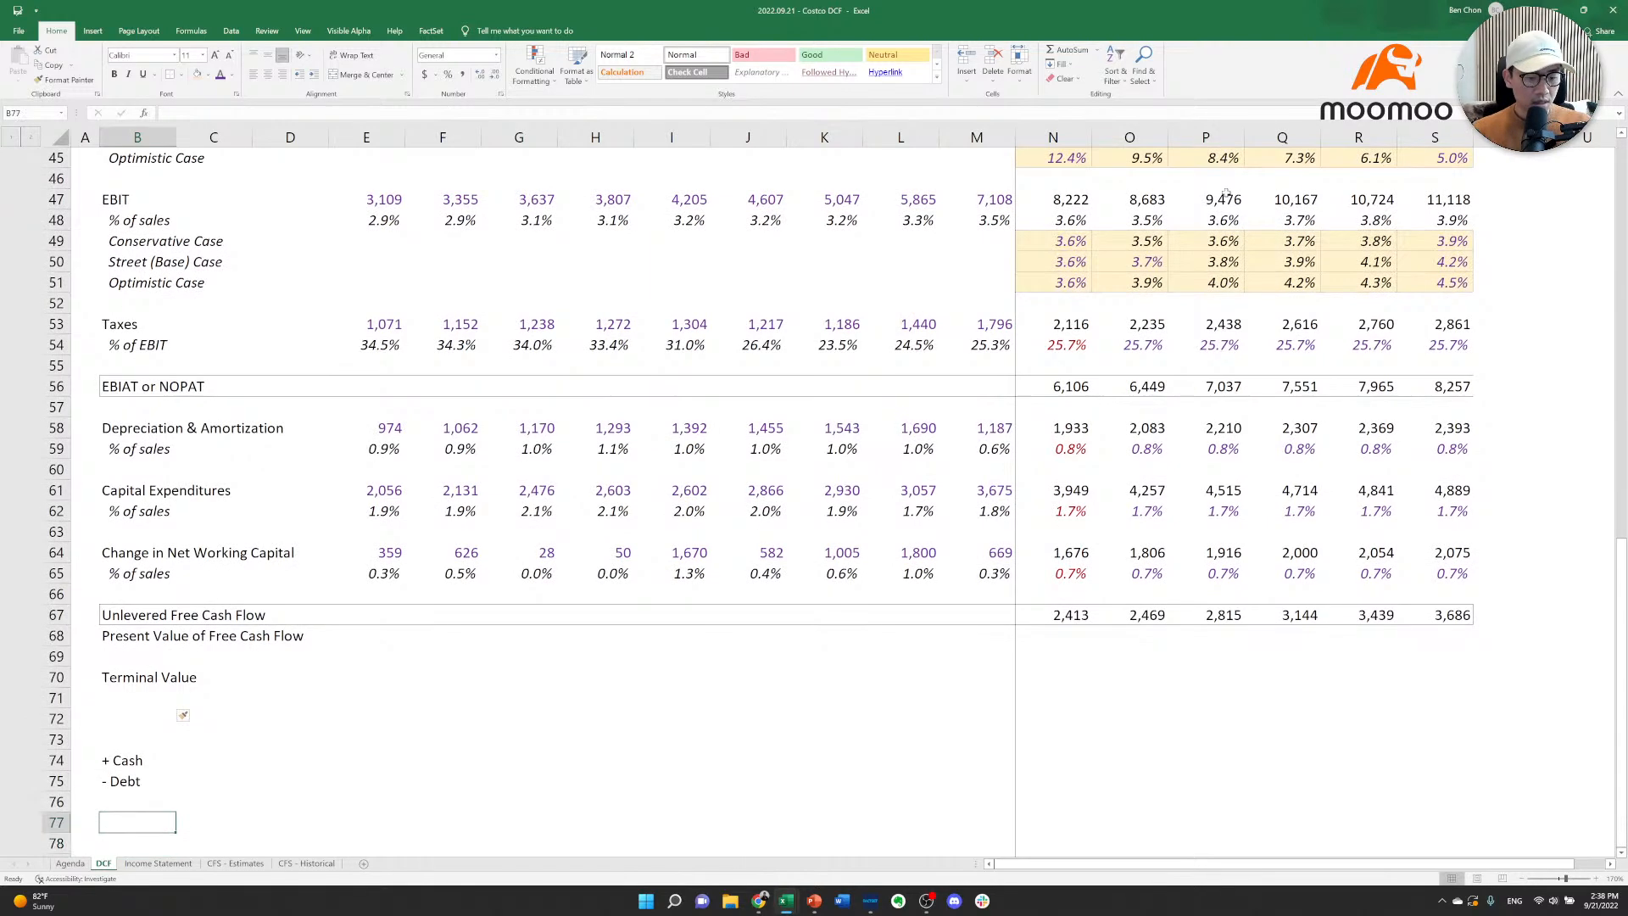
{"action": "key", "text": "Up"}
{"action": "key", "text": "Up"}
{"action": "key", "text": "Up"}
{"action": "key", "text": "Up"}
{"action": "key", "text": "Up"}
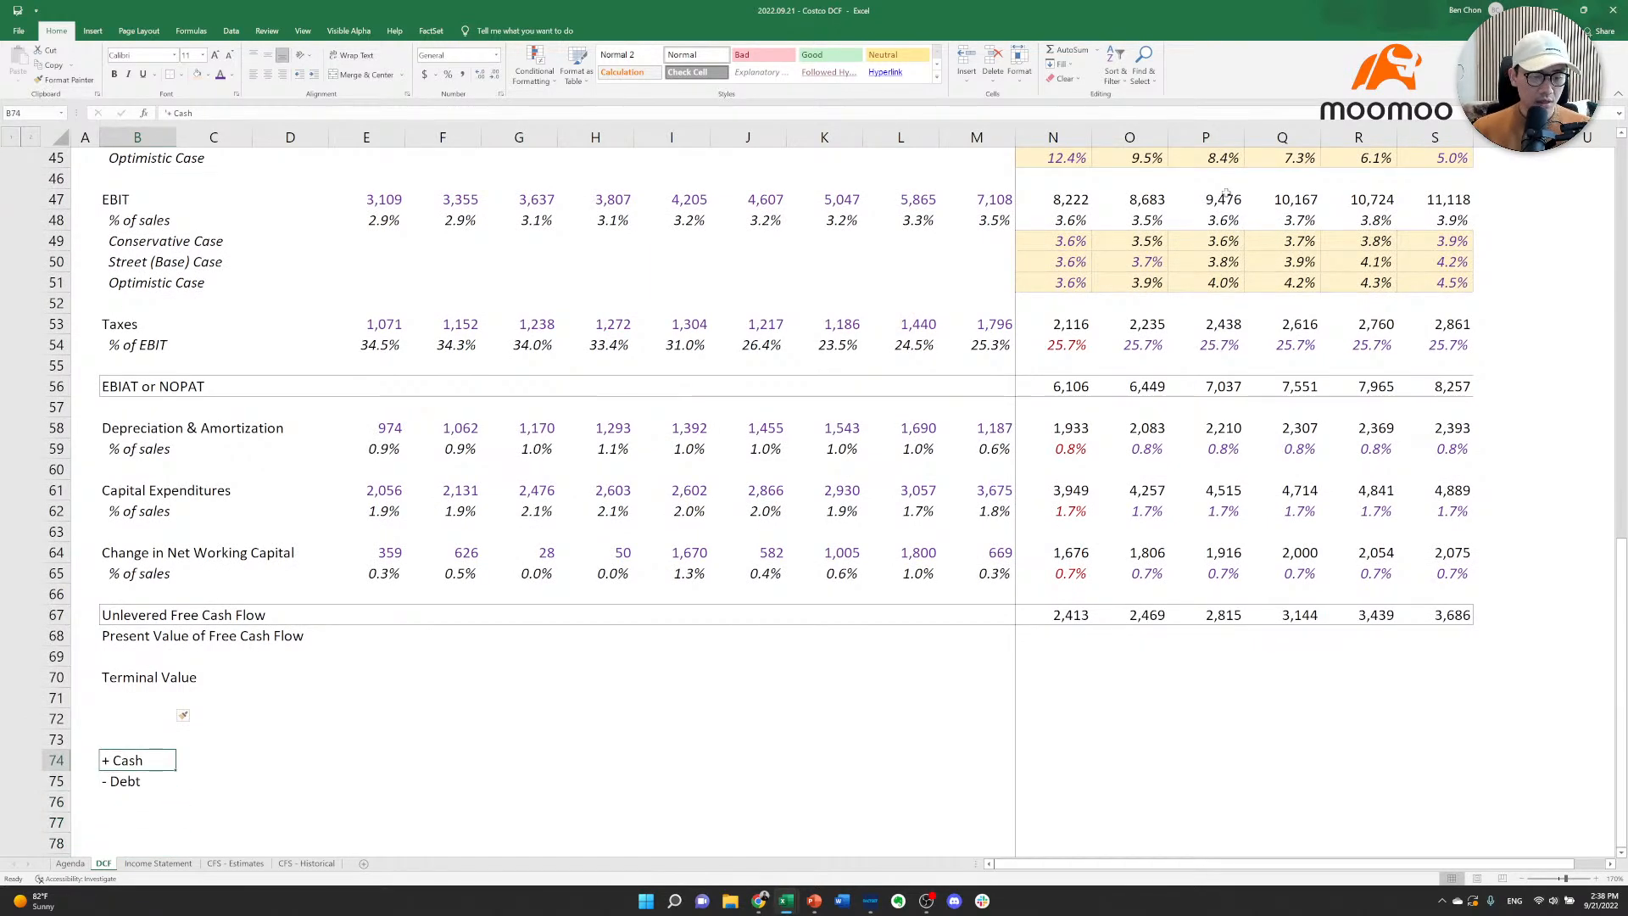
Enter the labels Present Value of Terminal Value in B71 and Enterprise Value in B72.
{"action": "key", "text": "Down"}
{"action": "type", "text": "Prese"}
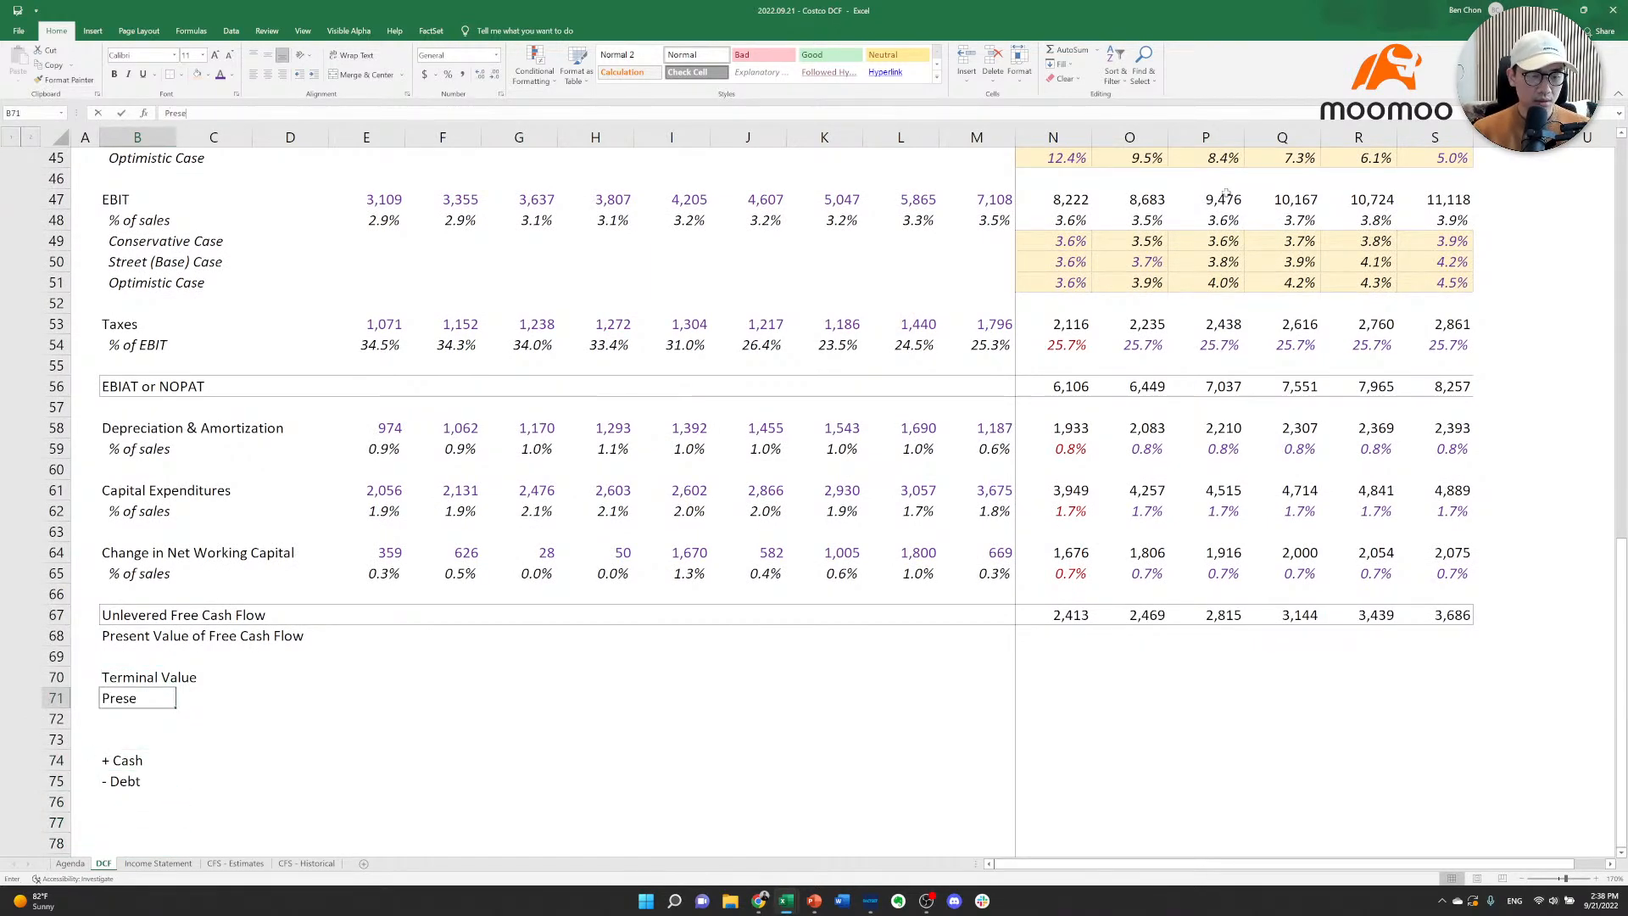
{"action": "type", "text": "nt Value of Term"}
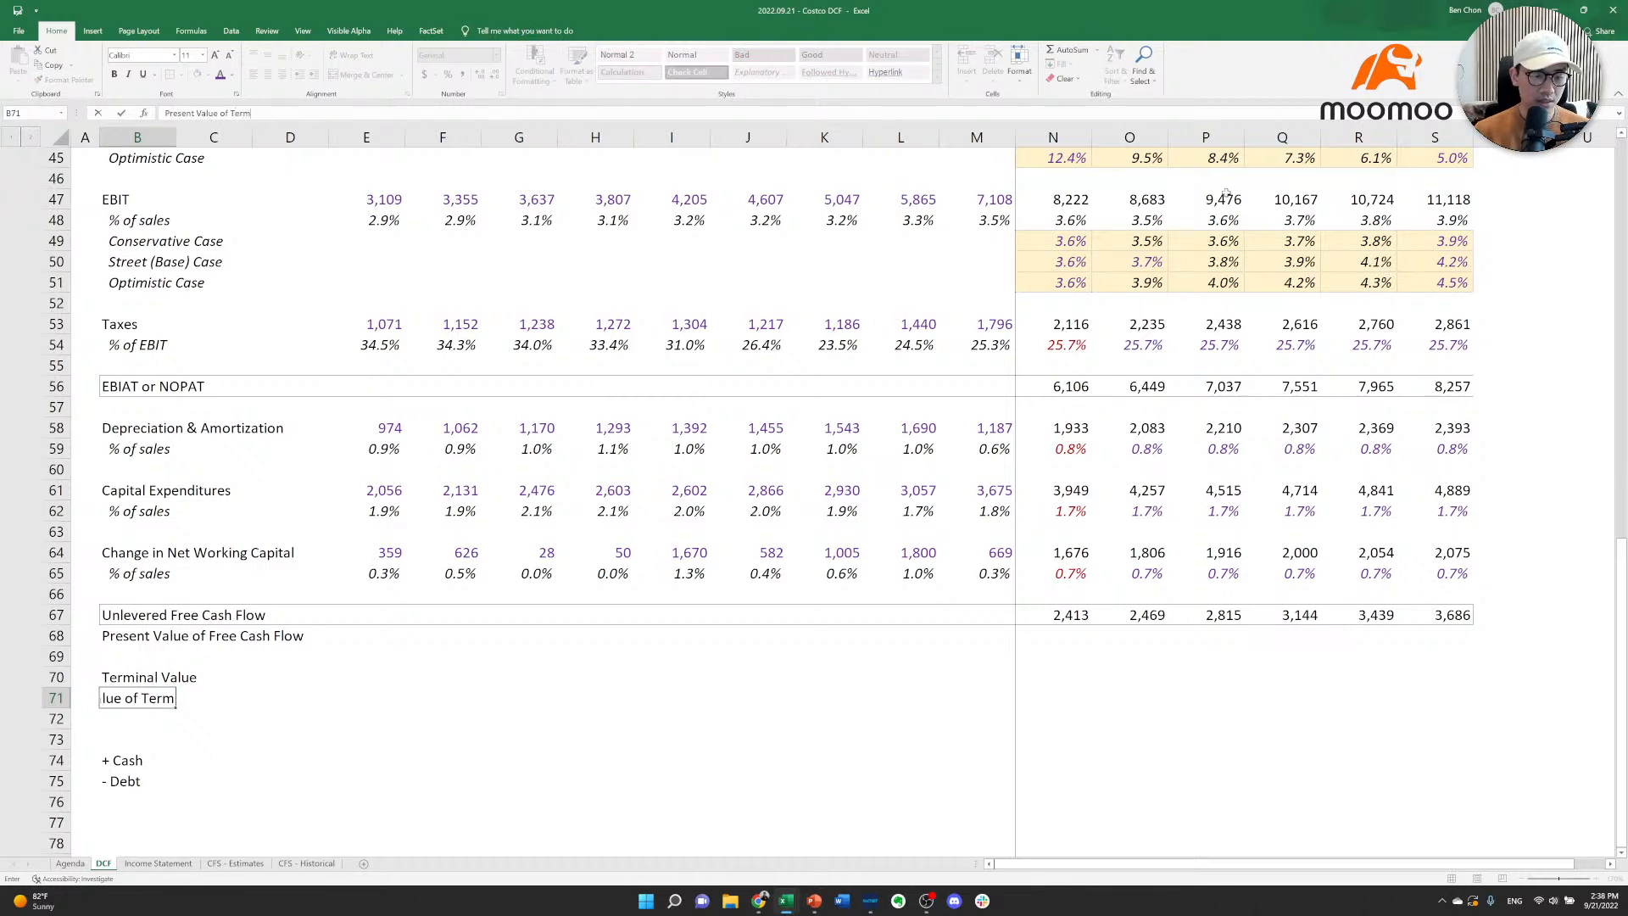
{"action": "type", "text": "inal Value"}
{"action": "key", "text": "Return"}
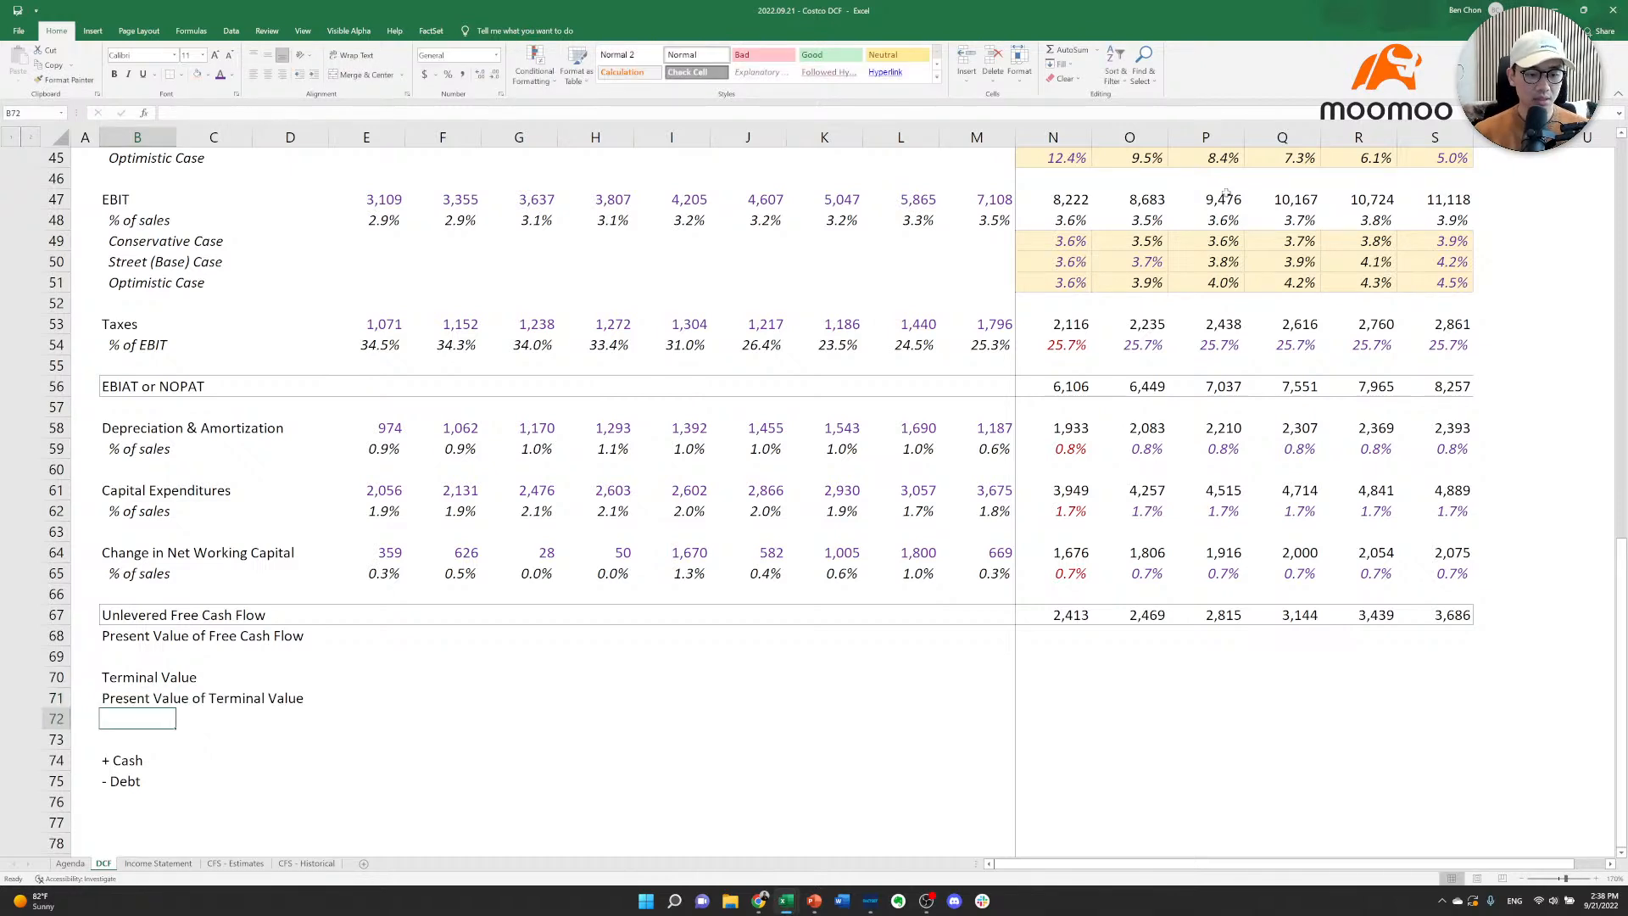
{"action": "type", "text": "Enterprise Value"}
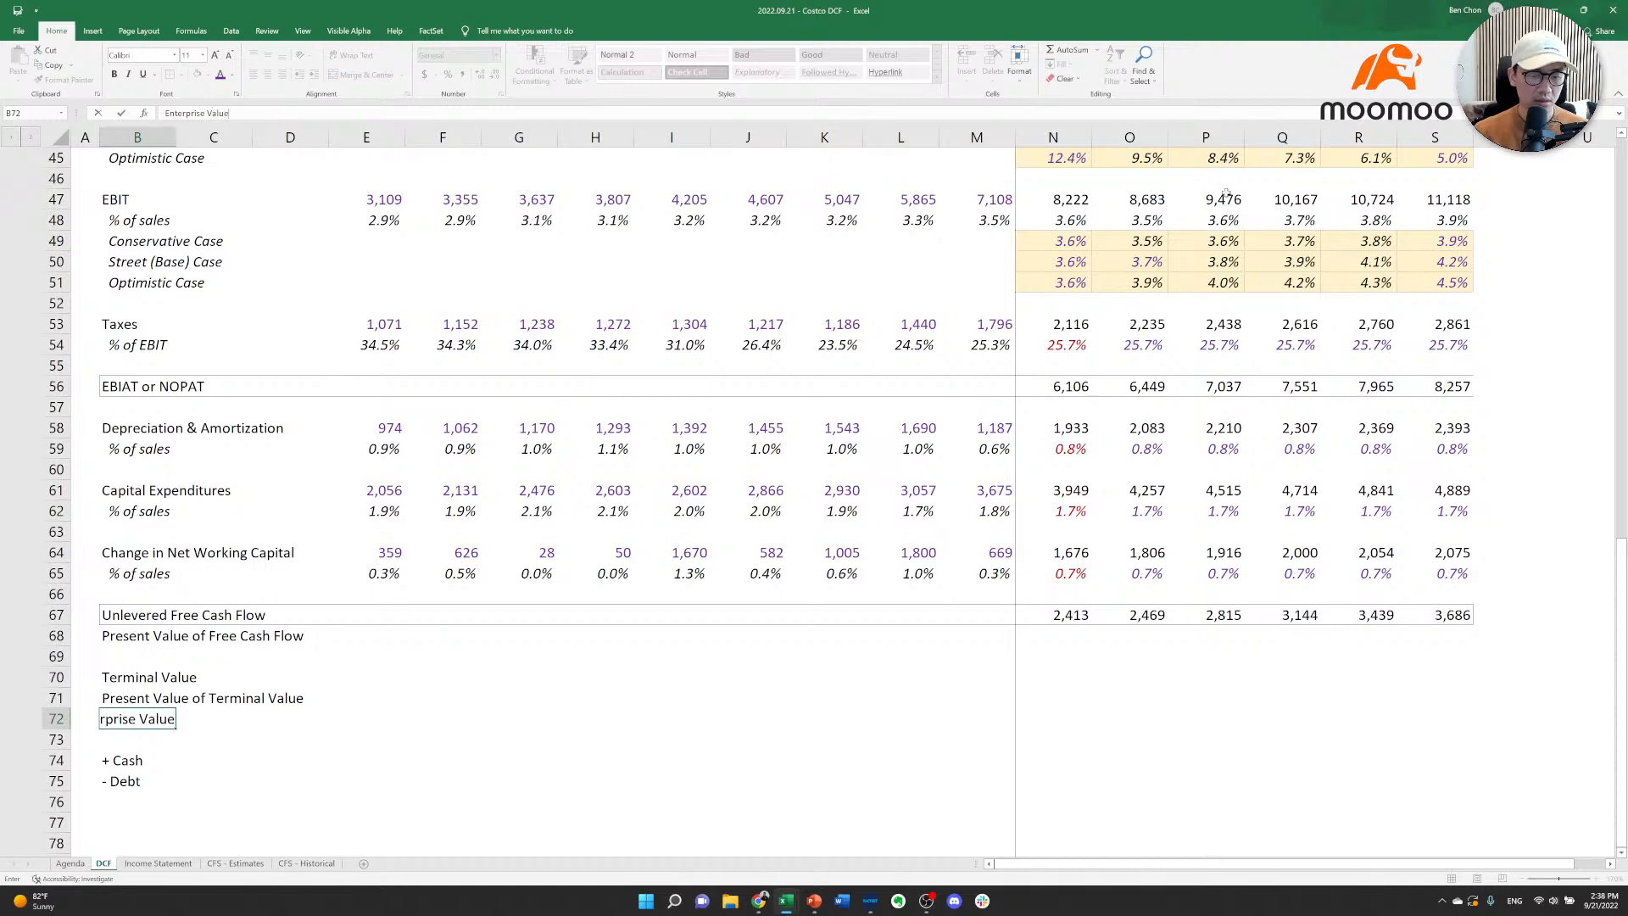
{"action": "key", "text": "Return"}
Move the + Cash and - Debt labels up one row to B73:B74, directly below Enterprise Value.
{"action": "key", "text": "Down"}
{"action": "key", "text": "shift+Down"}
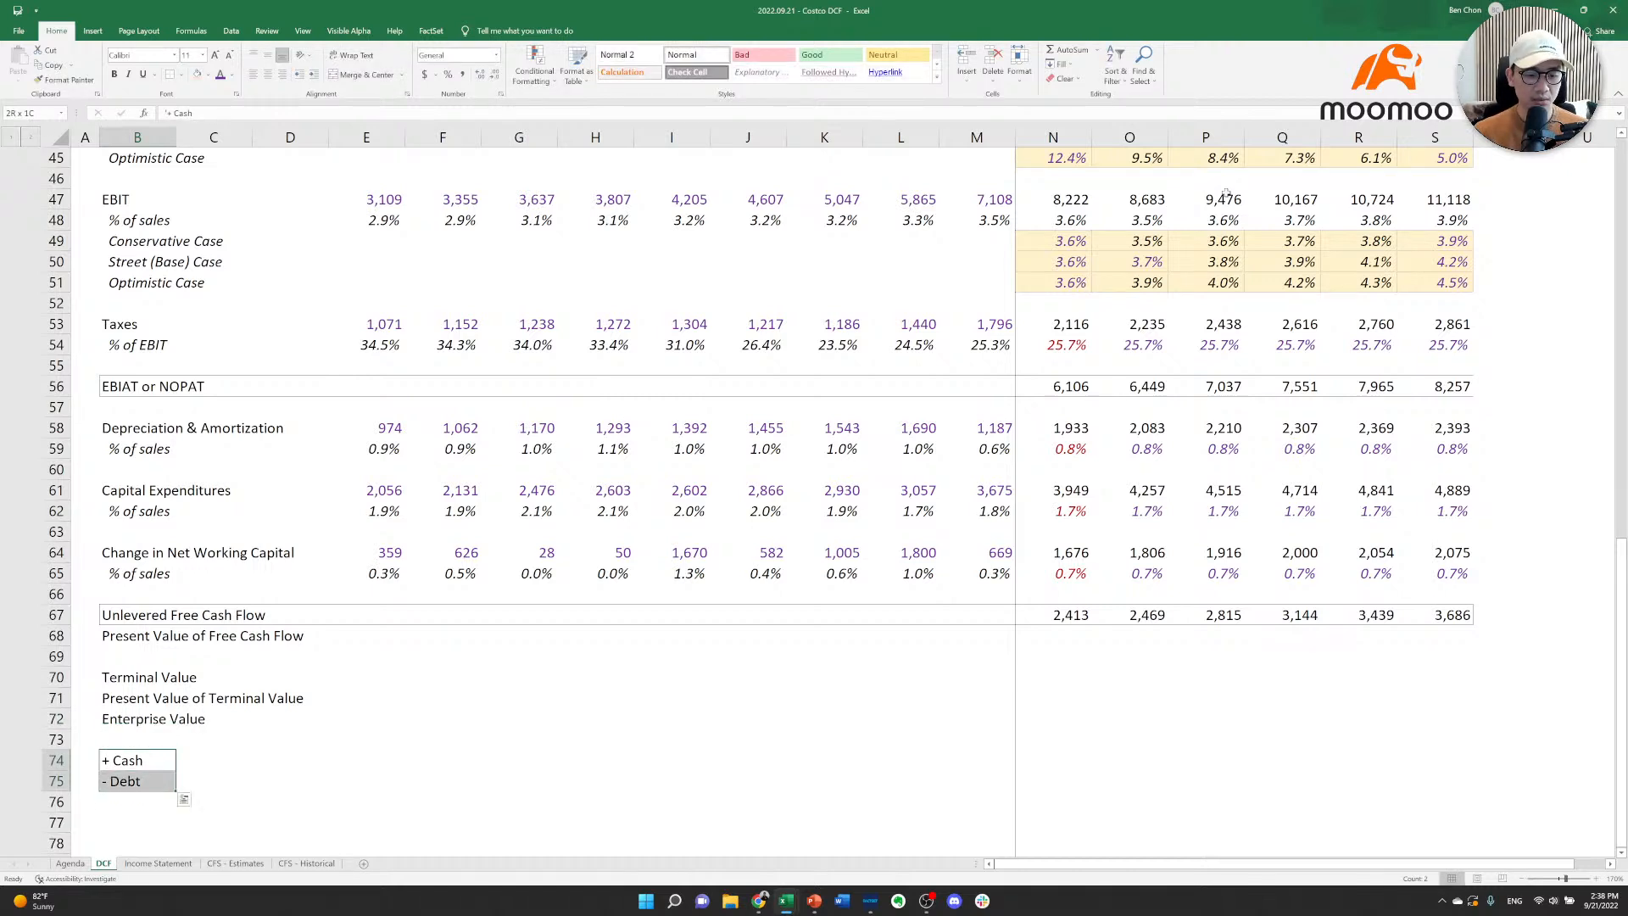
{"action": "key", "text": "ctrl+x"}
{"action": "key", "text": "Up"}
{"action": "key", "text": "ctrl+v"}
Enter the label Equity Value in B75, directly below - Debt.
{"action": "key", "text": "Down"}
{"action": "key", "text": "Down"}
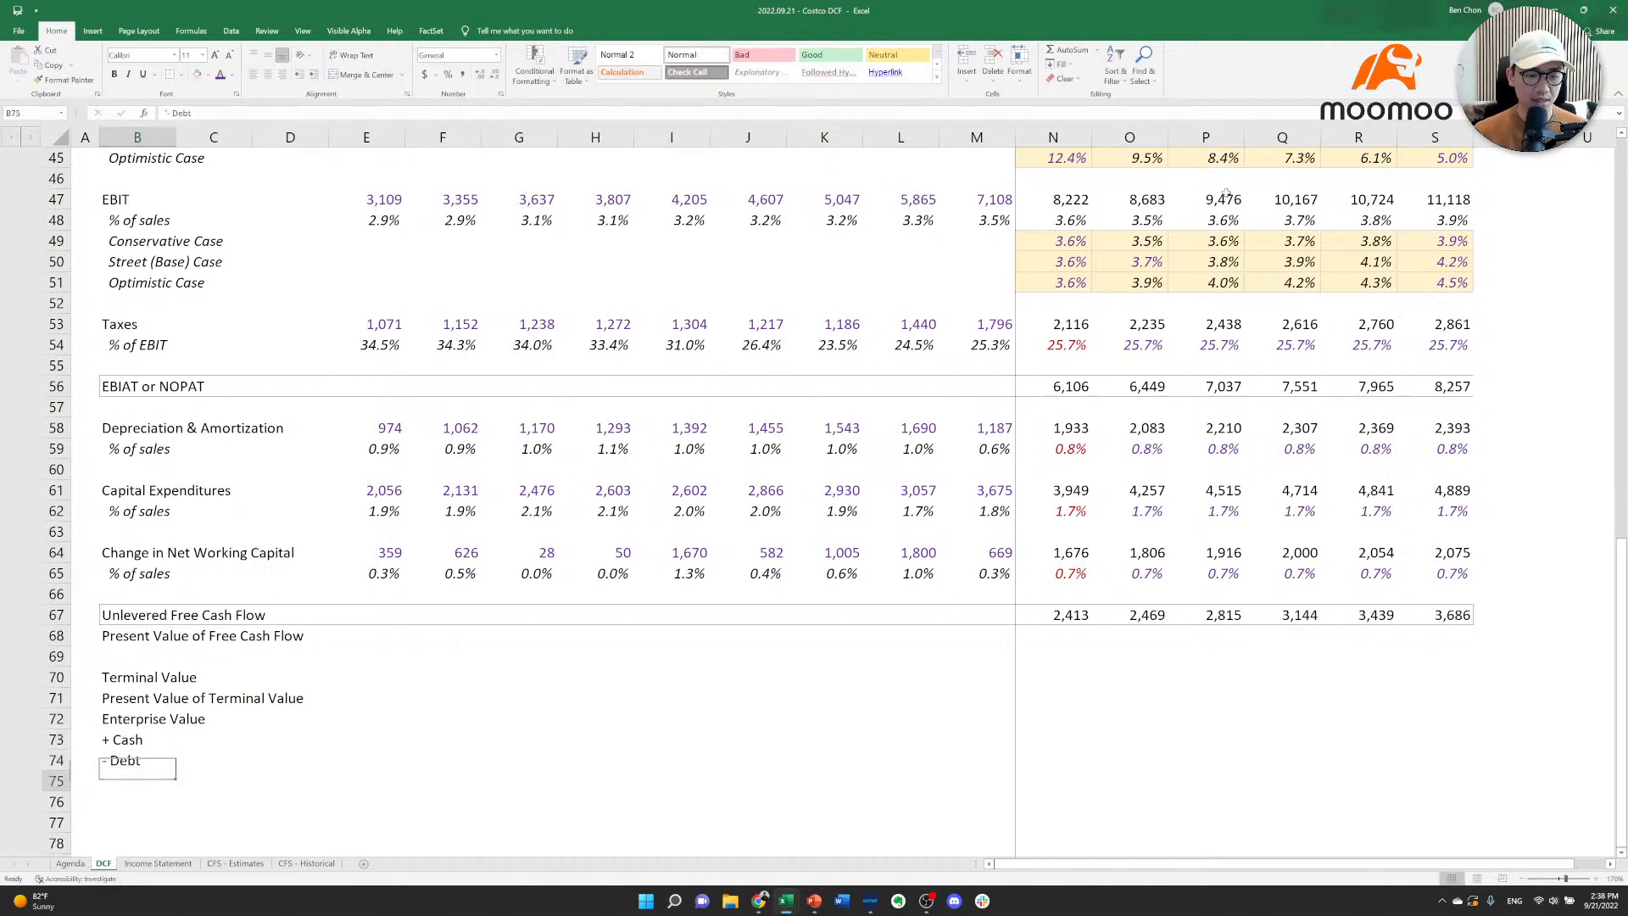
{"action": "type", "text": "Equio"}
{"action": "key", "text": "BackSpace"}
{"action": "key", "text": "BackSpace"}
{"action": "type", "text": "i"}
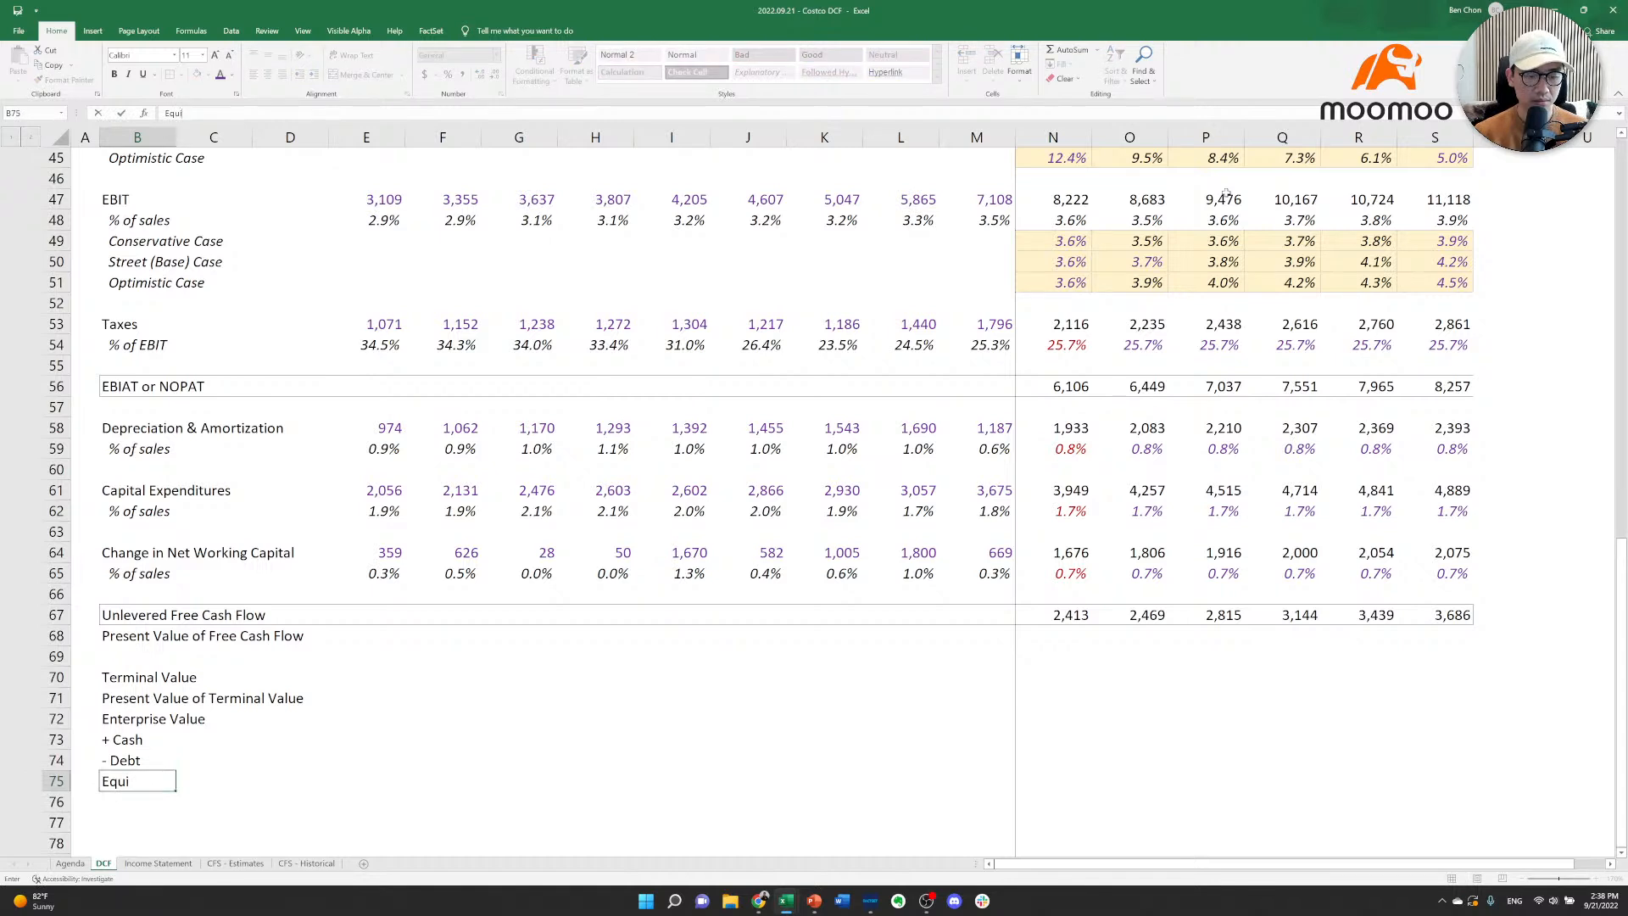
{"action": "type", "text": "ty Value"}
{"action": "key", "text": "Return"}
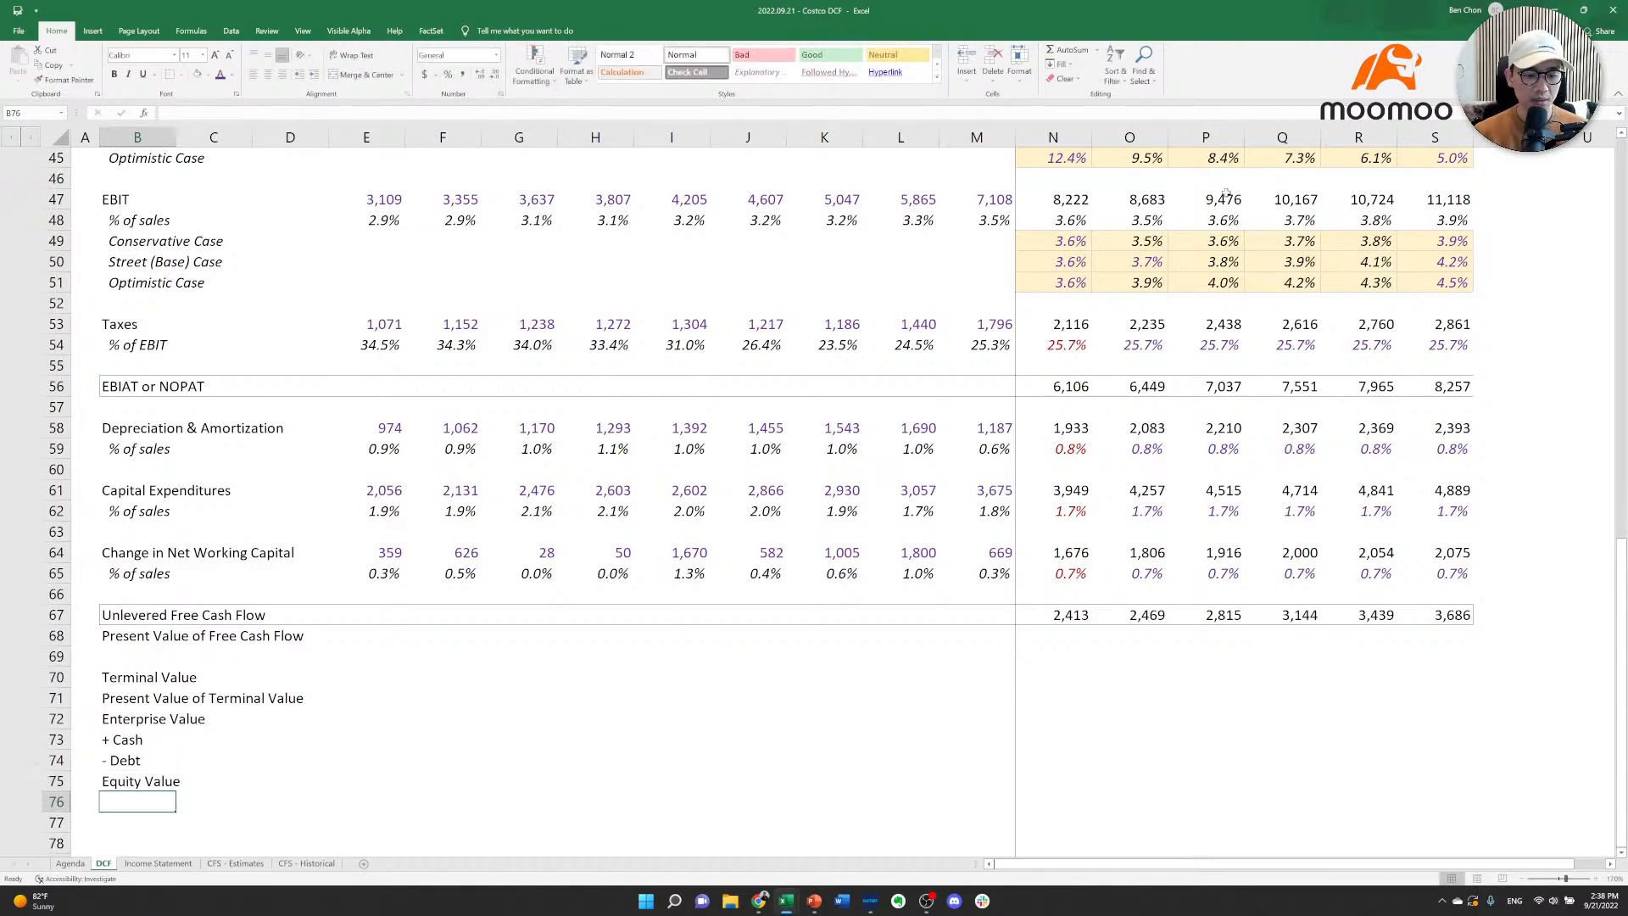
Enter the labels Shares in B76 and Price per Share in B77.
{"action": "type", "text": "Shares"}
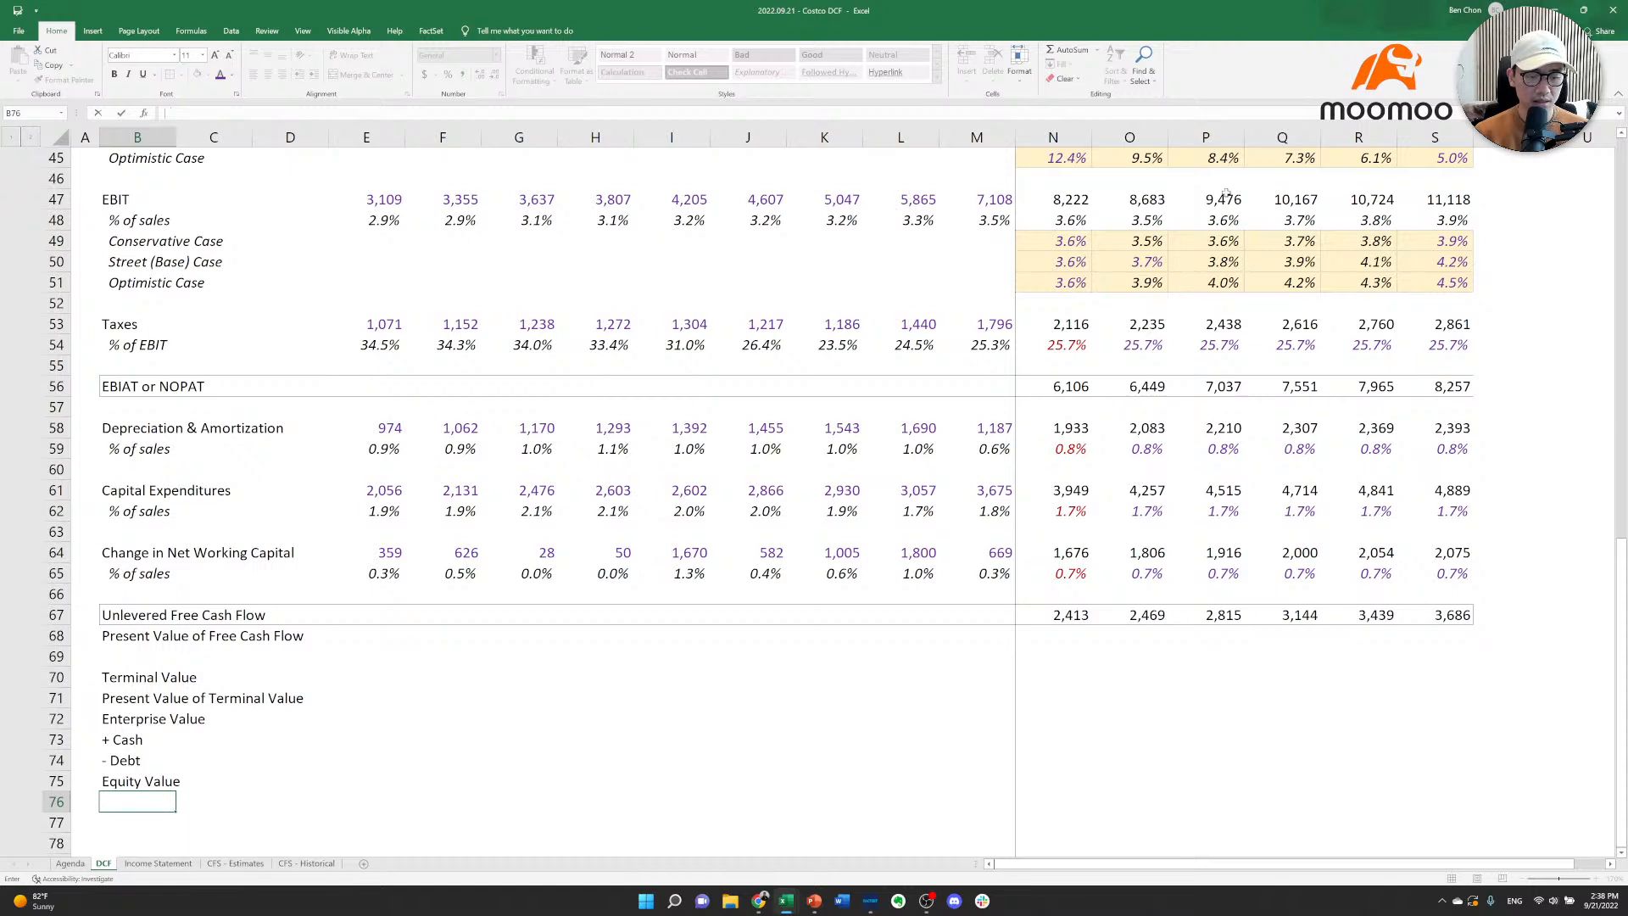
{"action": "key", "text": "Return"}
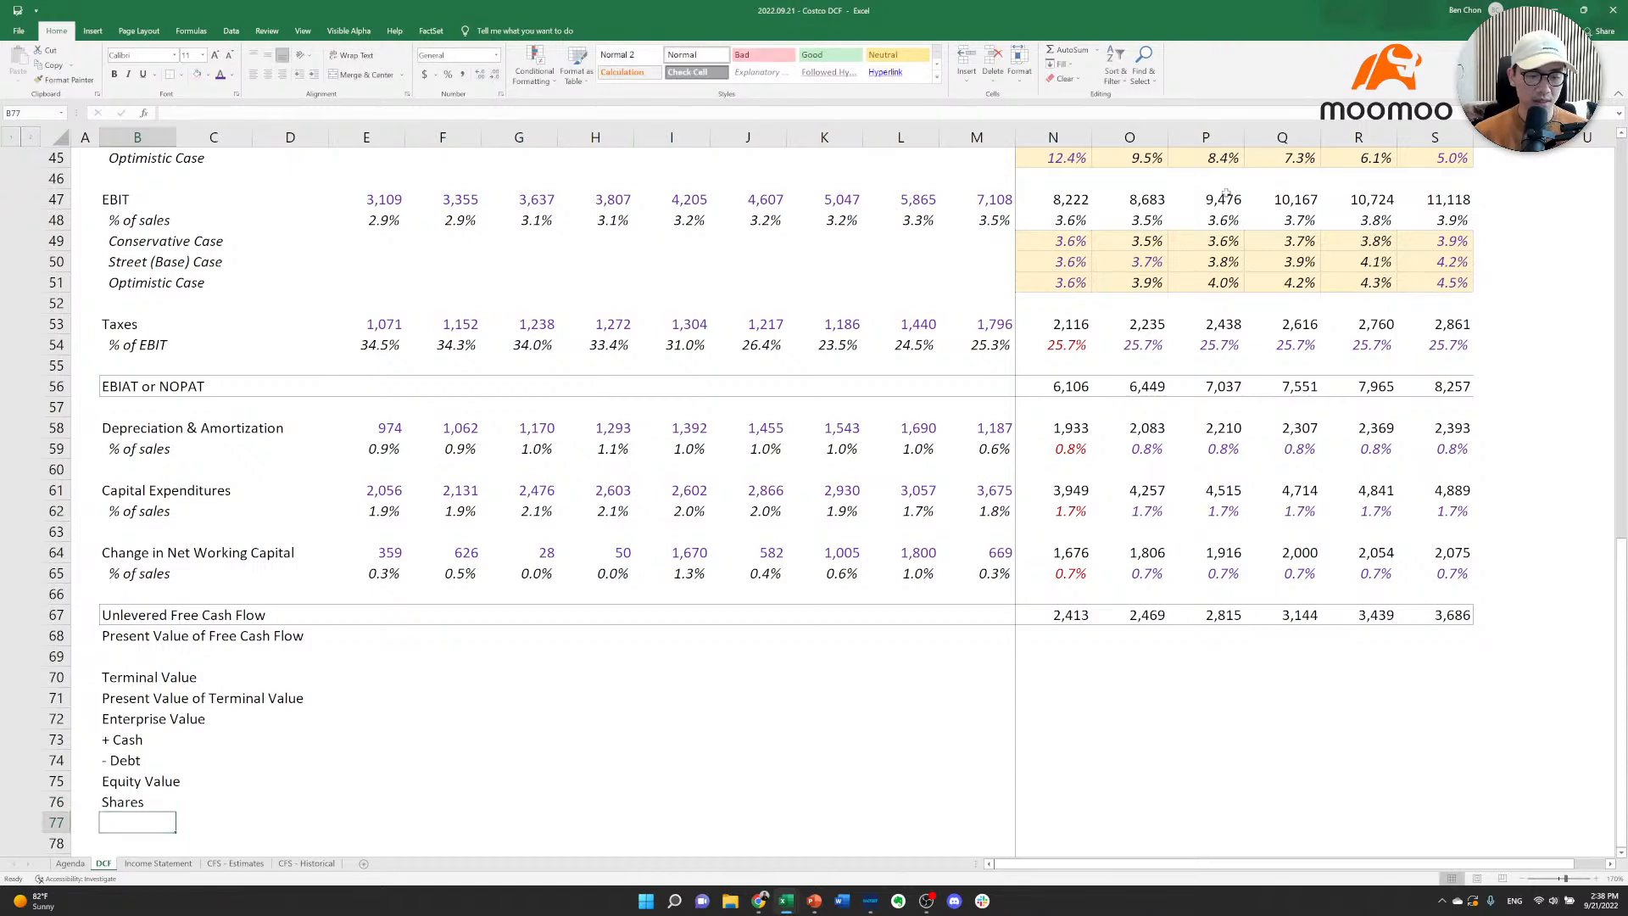
{"action": "type", "text": "Price per Share"}
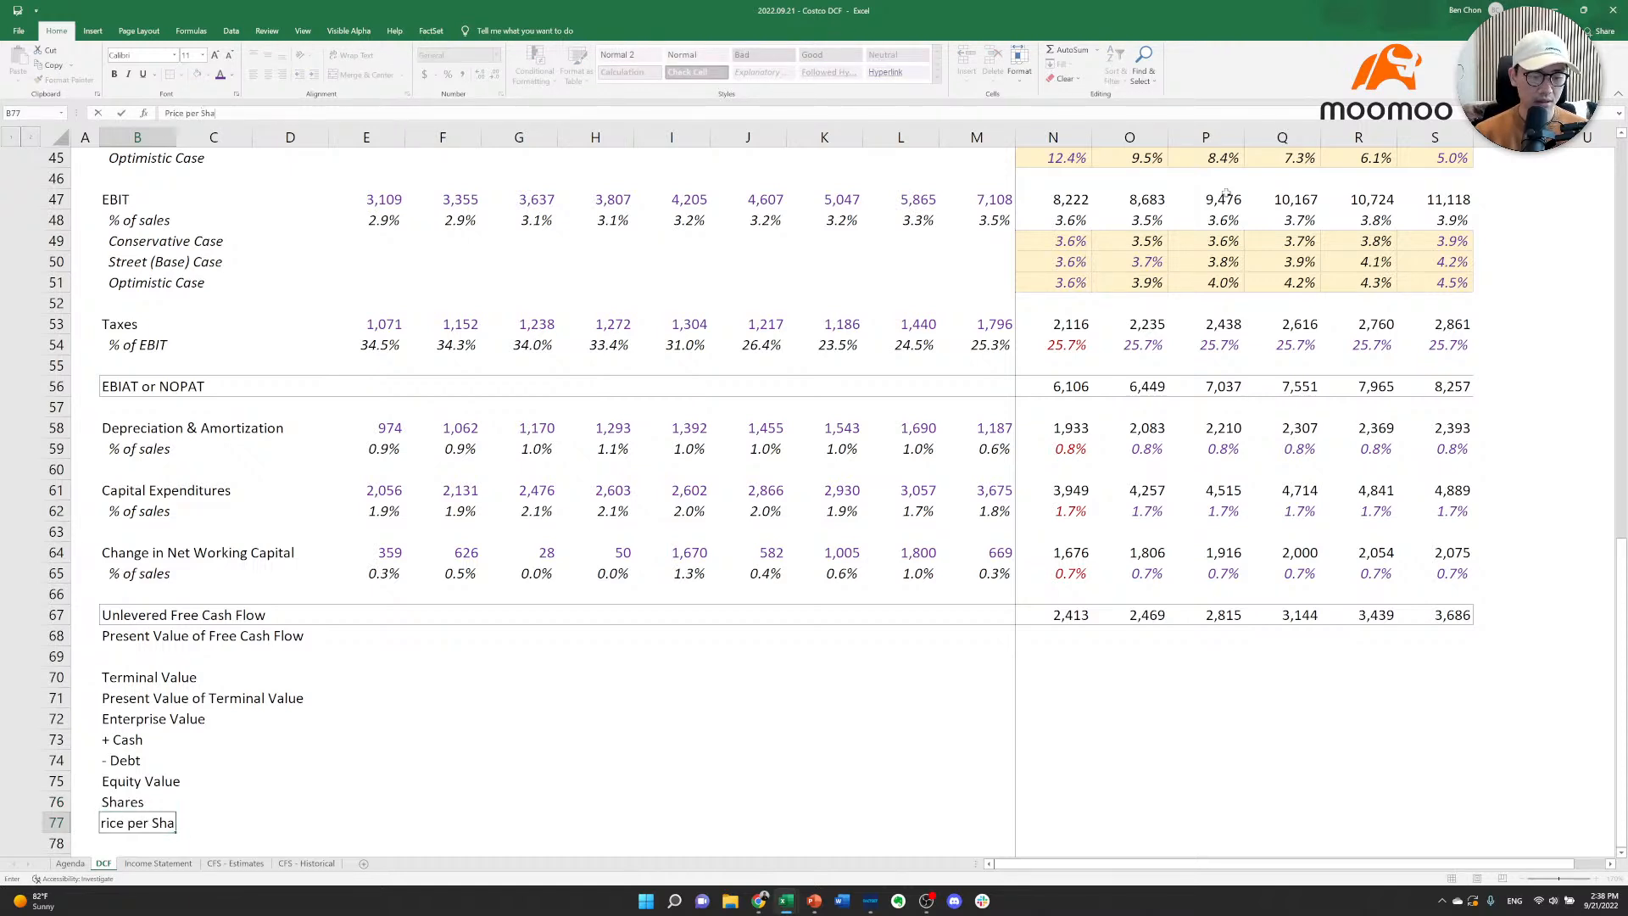
{"action": "key", "text": "Return"}
Review the new valuation labels from Price per Share up to Present Value of Free Cash Flow.
{"action": "key", "text": "Up"}
{"action": "key", "text": "Up"}
{"action": "key", "text": "Up"}
{"action": "key", "text": "Up"}
{"action": "key", "text": "Up"}
{"action": "key", "text": "Right"}
{"action": "key", "text": "Right"}
{"action": "key", "text": "Up"}
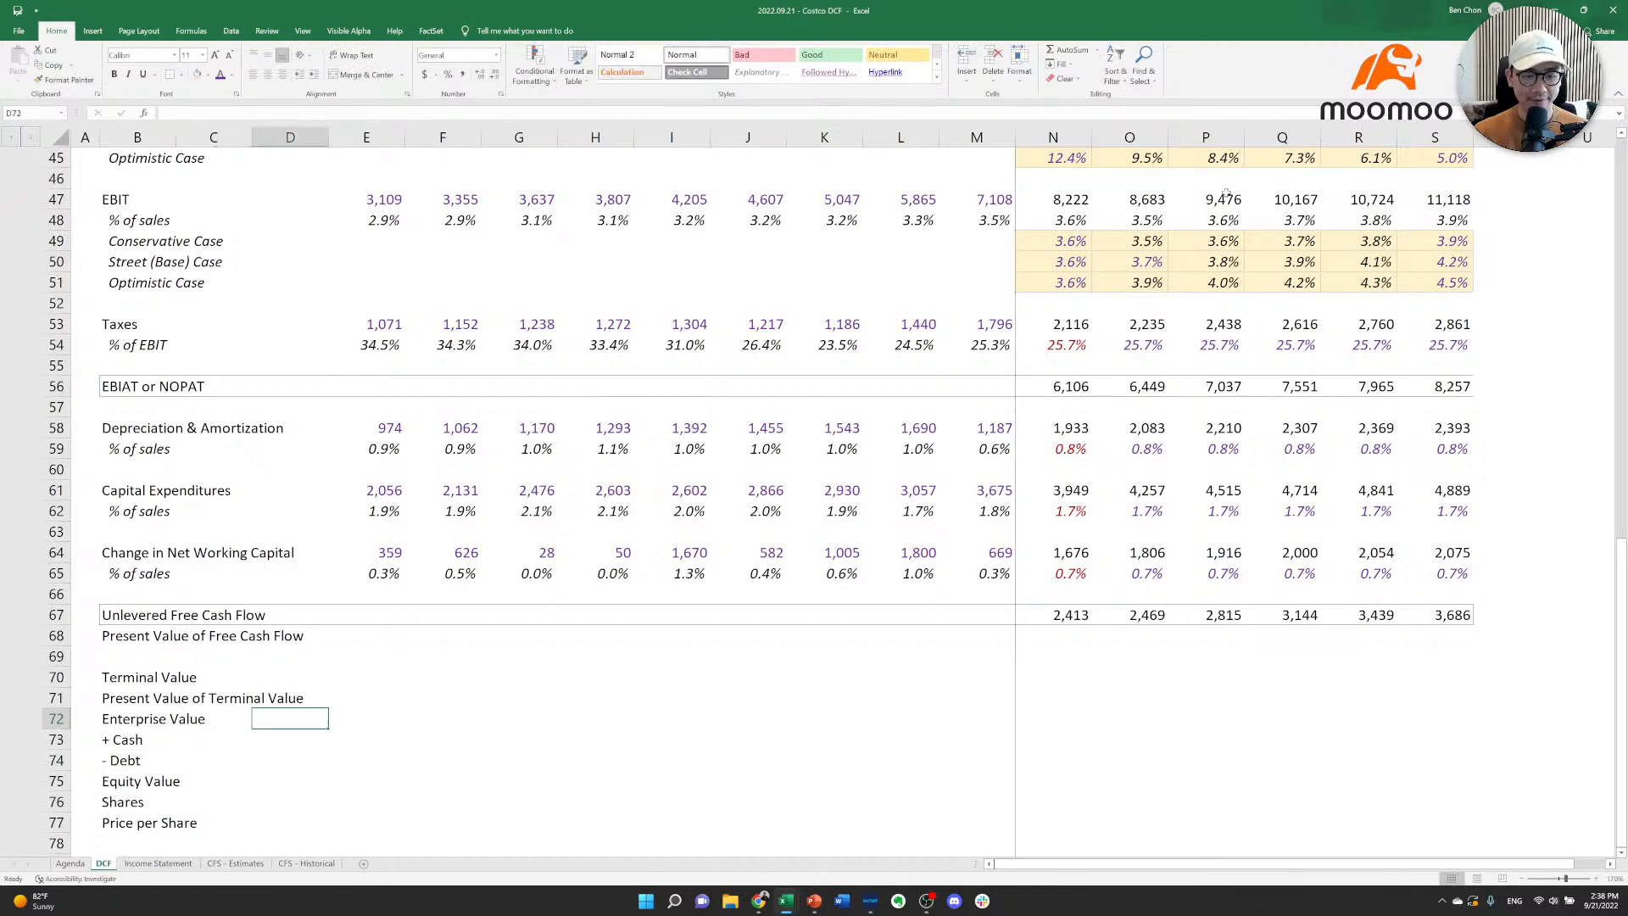
{"action": "key", "text": "Right"}
{"action": "key", "text": "Up"}
{"action": "key", "text": "Up"}
{"action": "key", "text": "Up"}
{"action": "key", "text": "Up"}
{"action": "key", "text": "Up"}
{"action": "key", "text": "Left"}
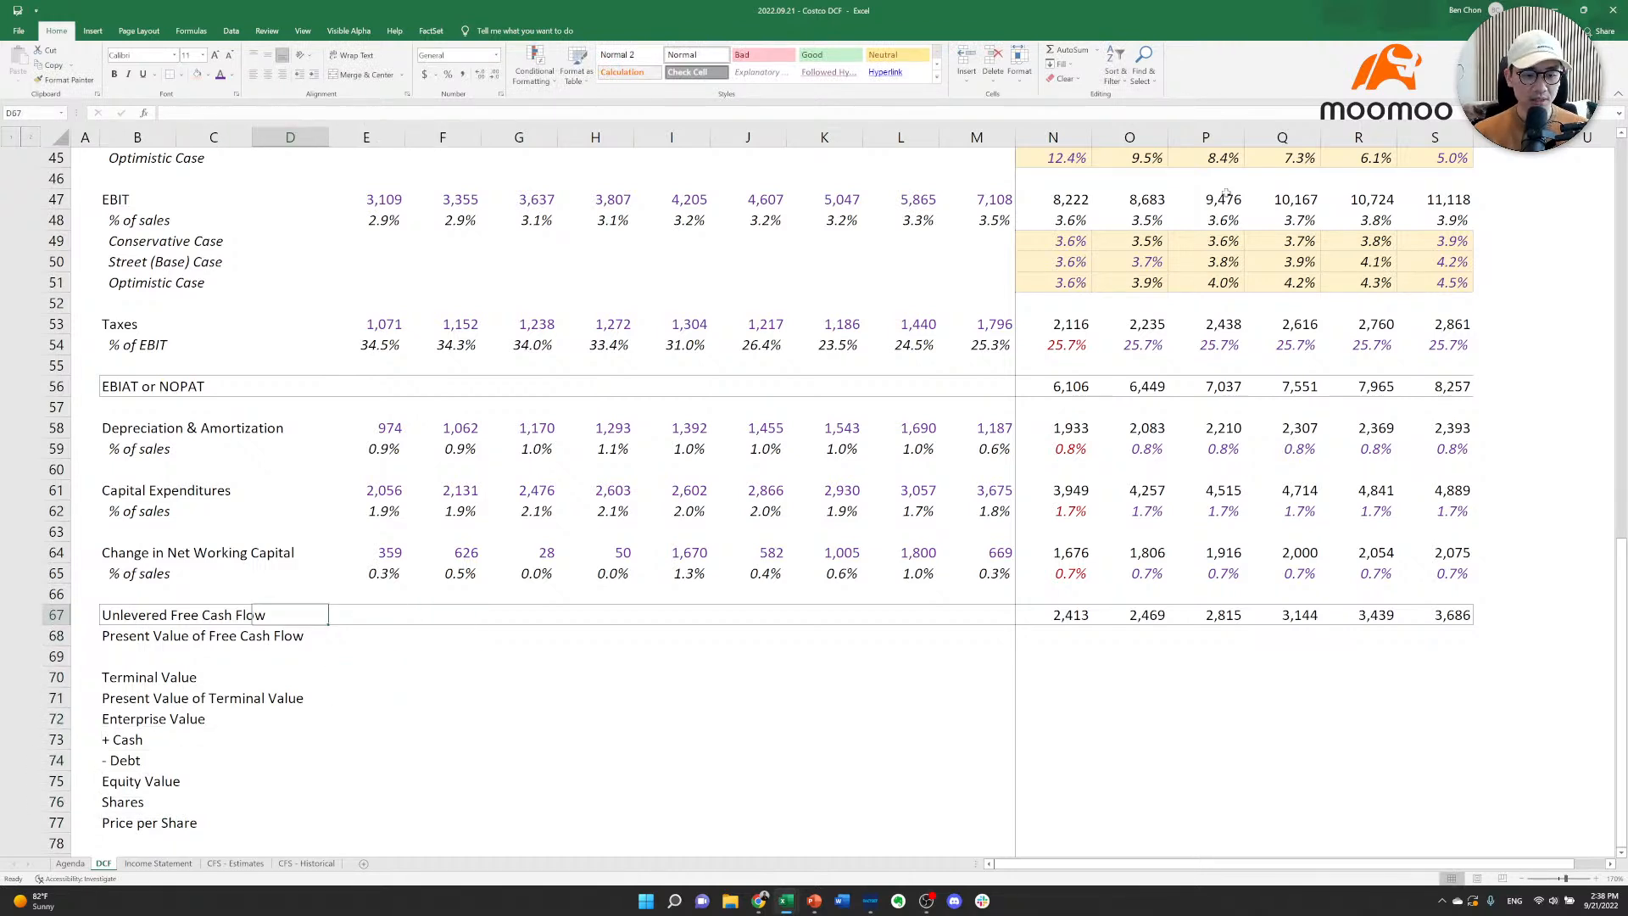
{"action": "key", "text": "Left"}
{"action": "key", "text": "Down"}
{"action": "key", "text": "Left"}
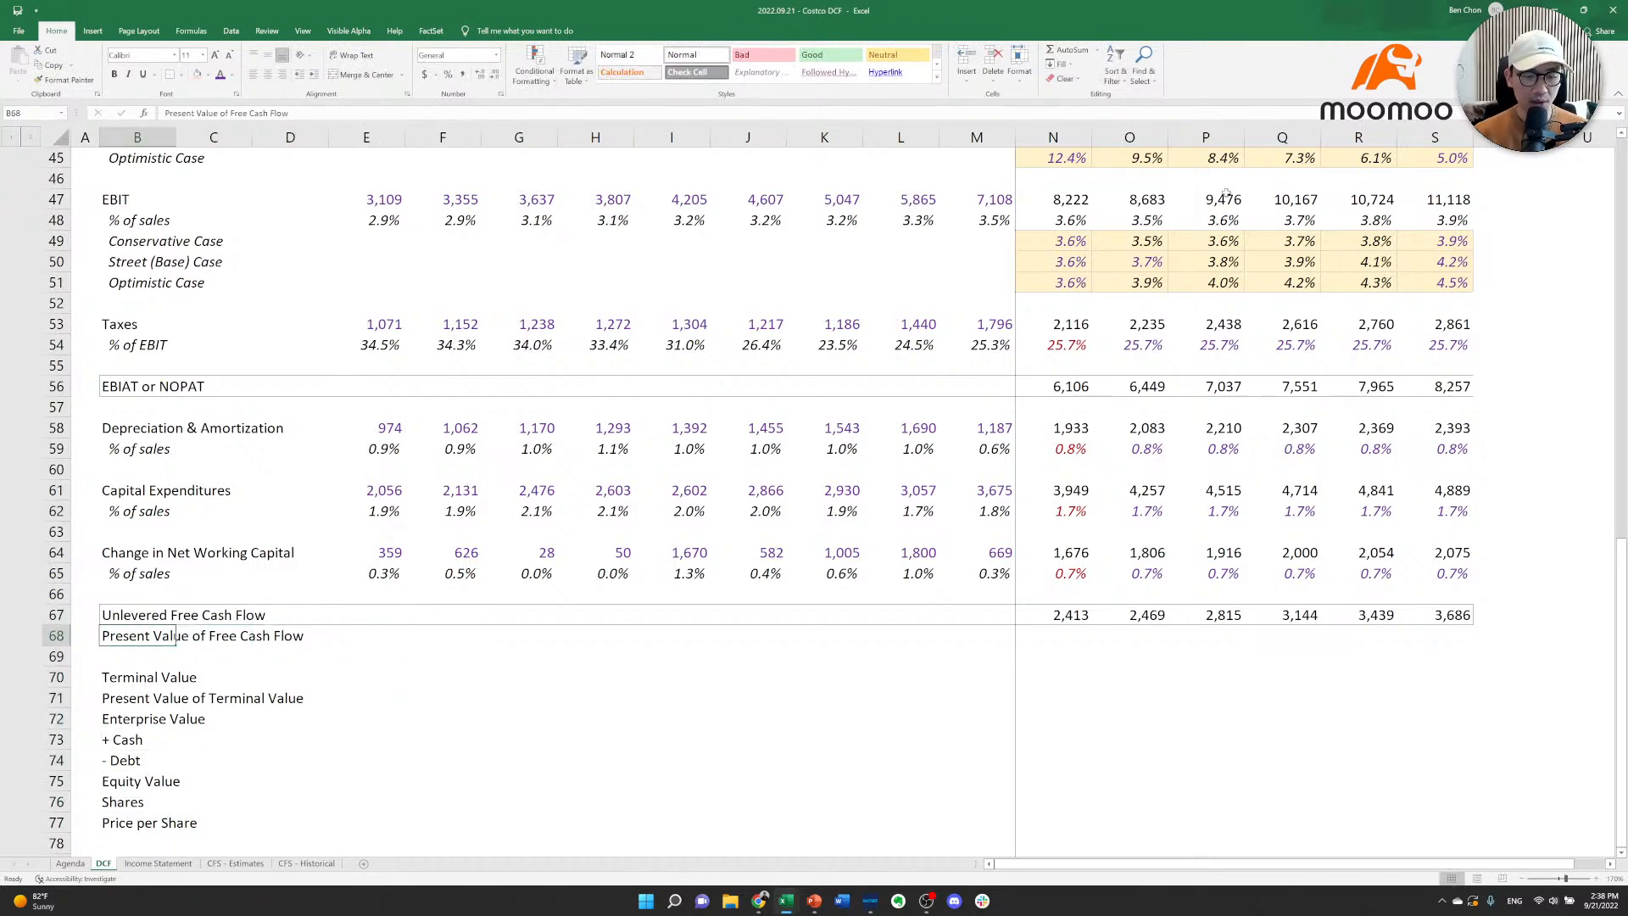
Insert a new worksheet between DCF and Income Statement and name it WACC.
{"action": "key", "text": "ctrl+Page_Down"}
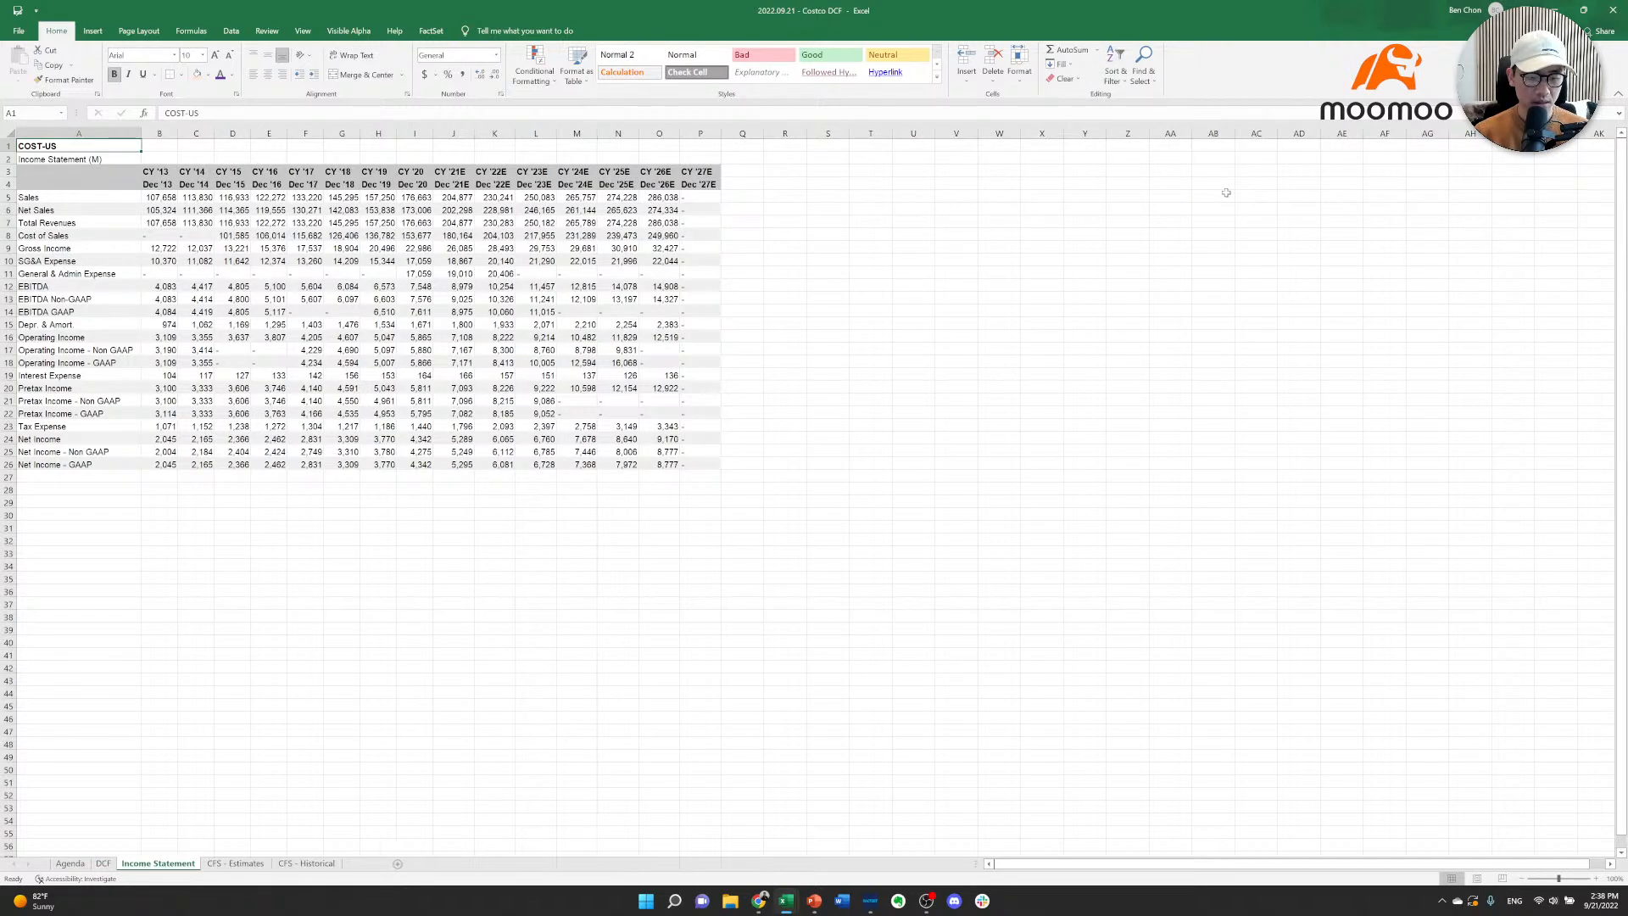
{"action": "key", "text": "shift+F11"}
{"action": "key", "text": "alt+h"}
{"action": "type", "text": "or"}
{"action": "type", "text": "WAC"}
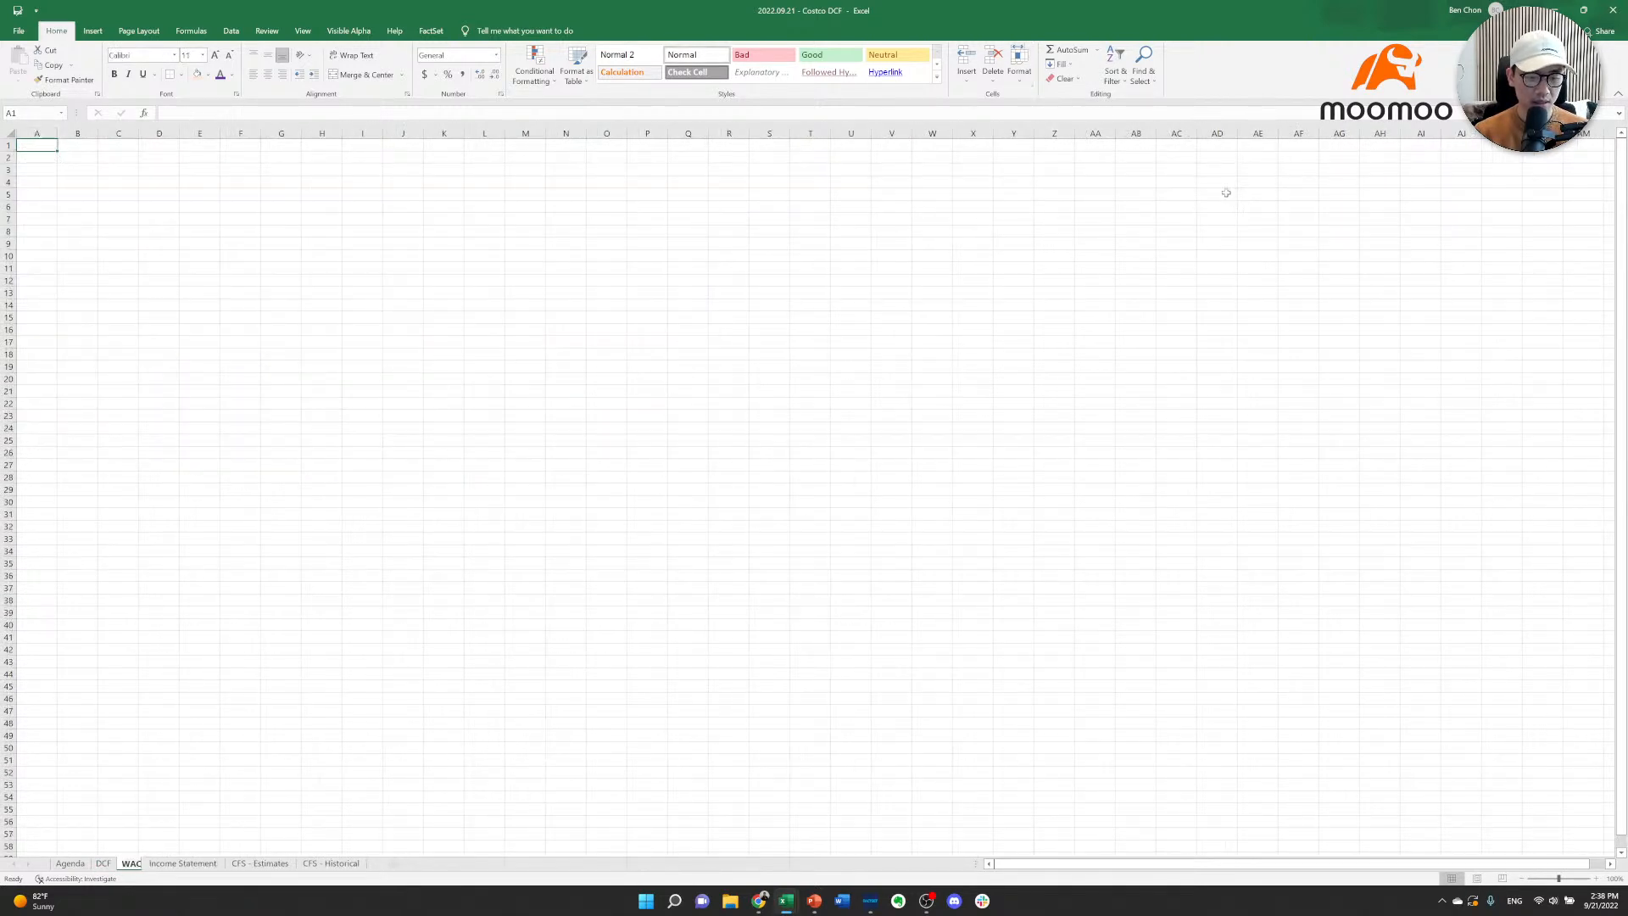
{"action": "type", "text": "C"}
{"action": "key", "text": "Return"}
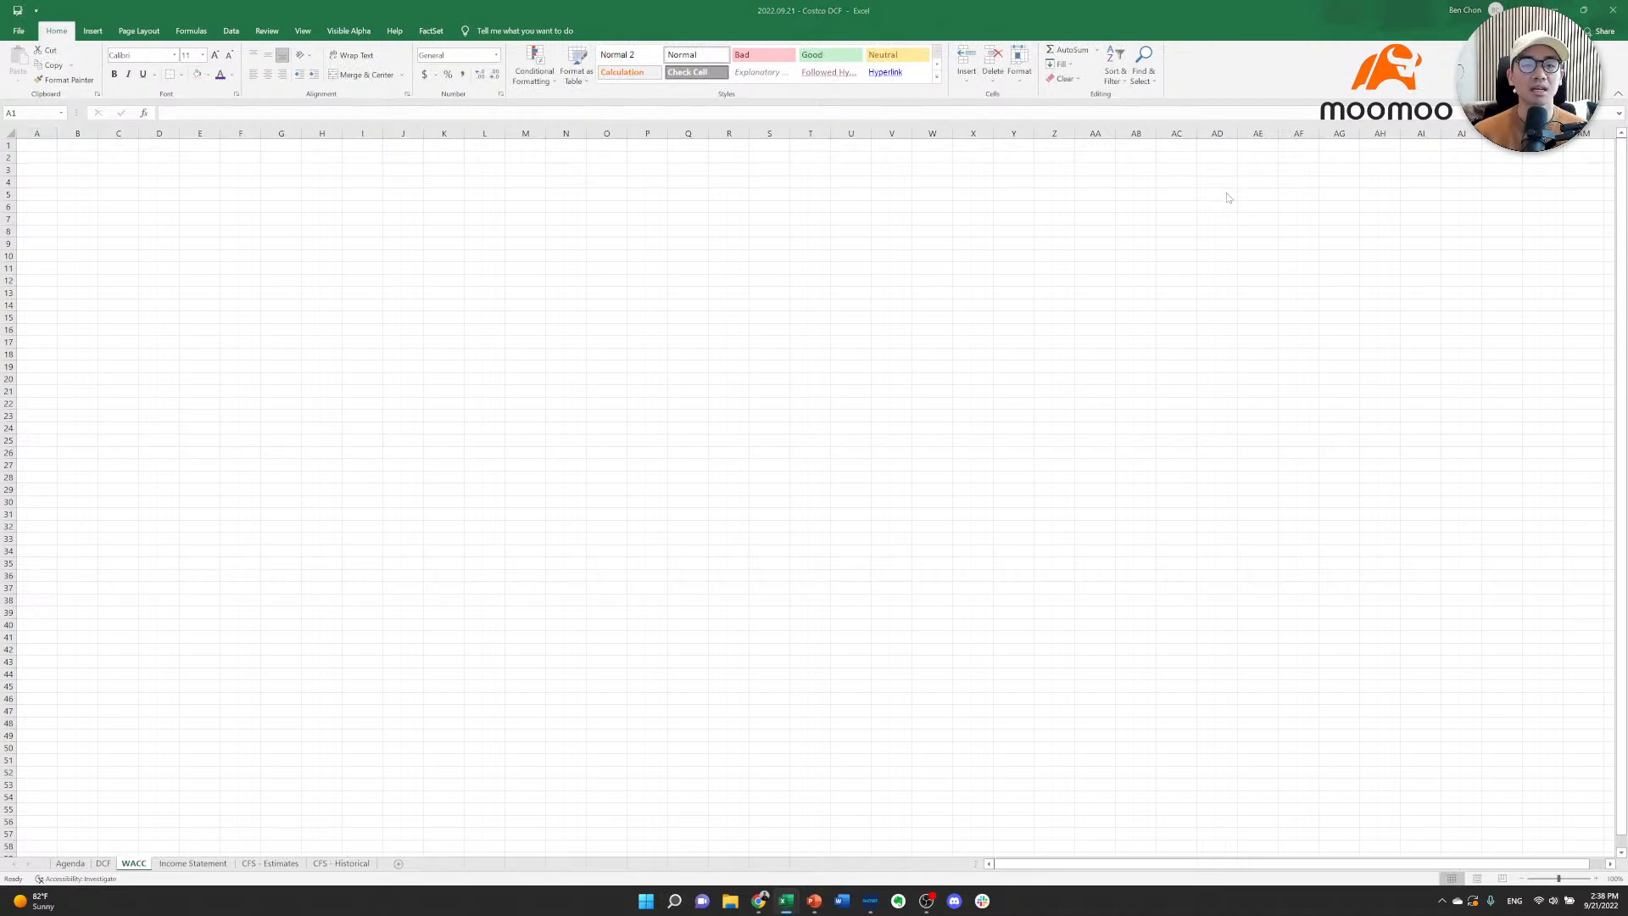
Copy the WACC sheet from the Disney DCF workbook and paste its contents and formatting into the new WACC sheet from A1.
{"action": "key", "text": "alt+Tab"}
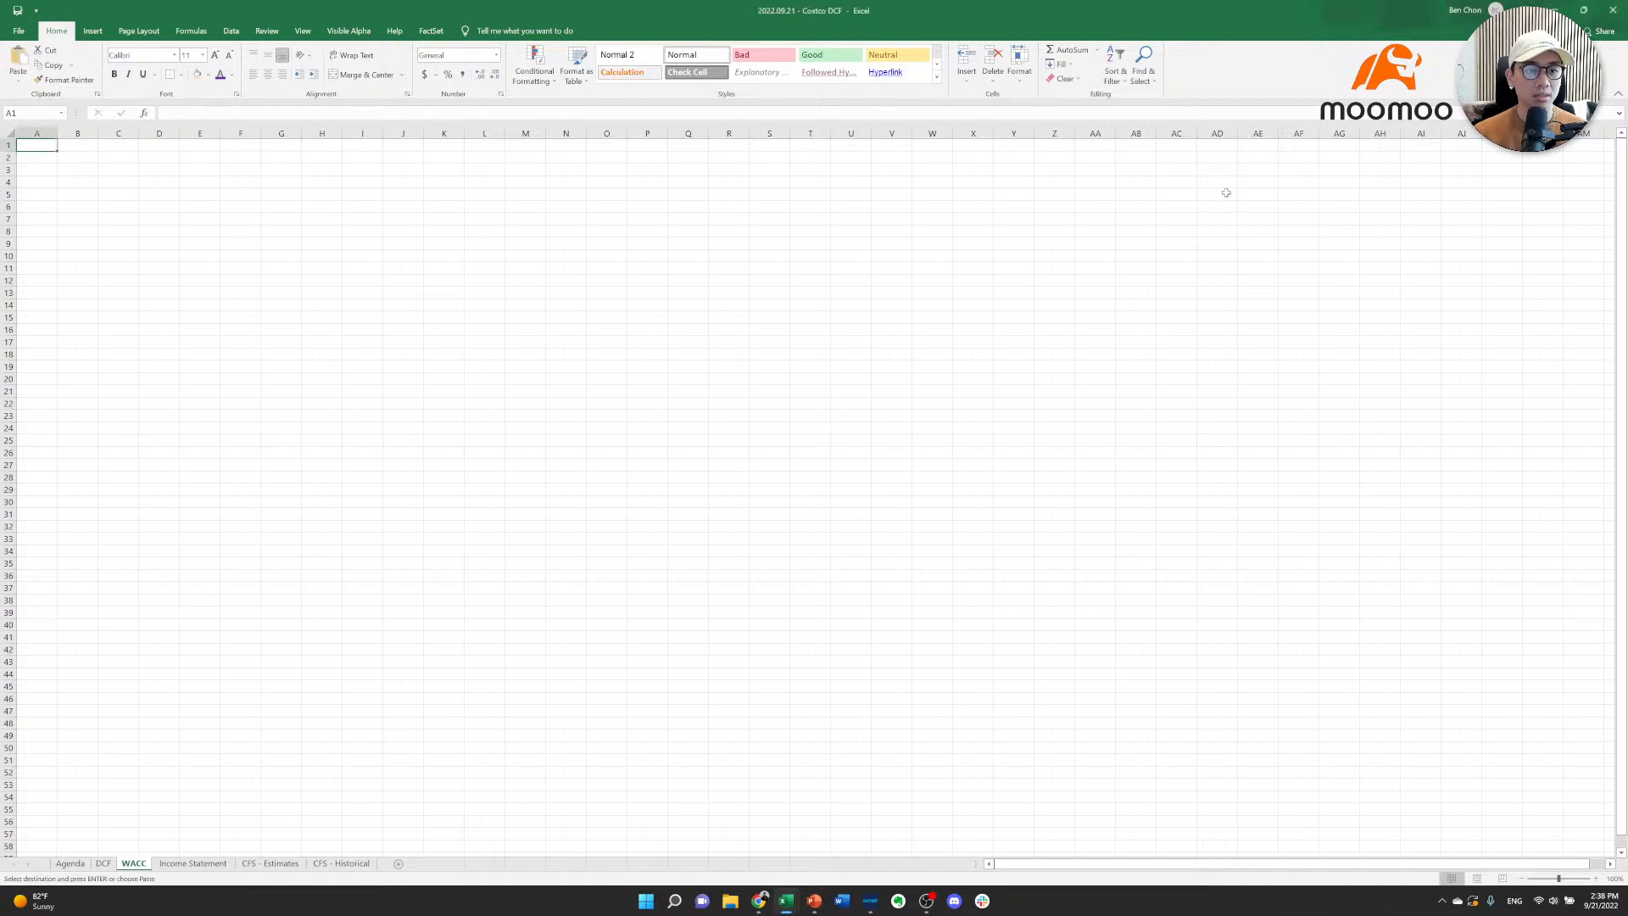
{"action": "key", "text": "alt+e"}
{"action": "key", "text": "s"}
{"action": "key", "text": "v"}
{"action": "key", "text": "Return"}
{"action": "key", "text": "alt+e"}
{"action": "key", "text": "s"}
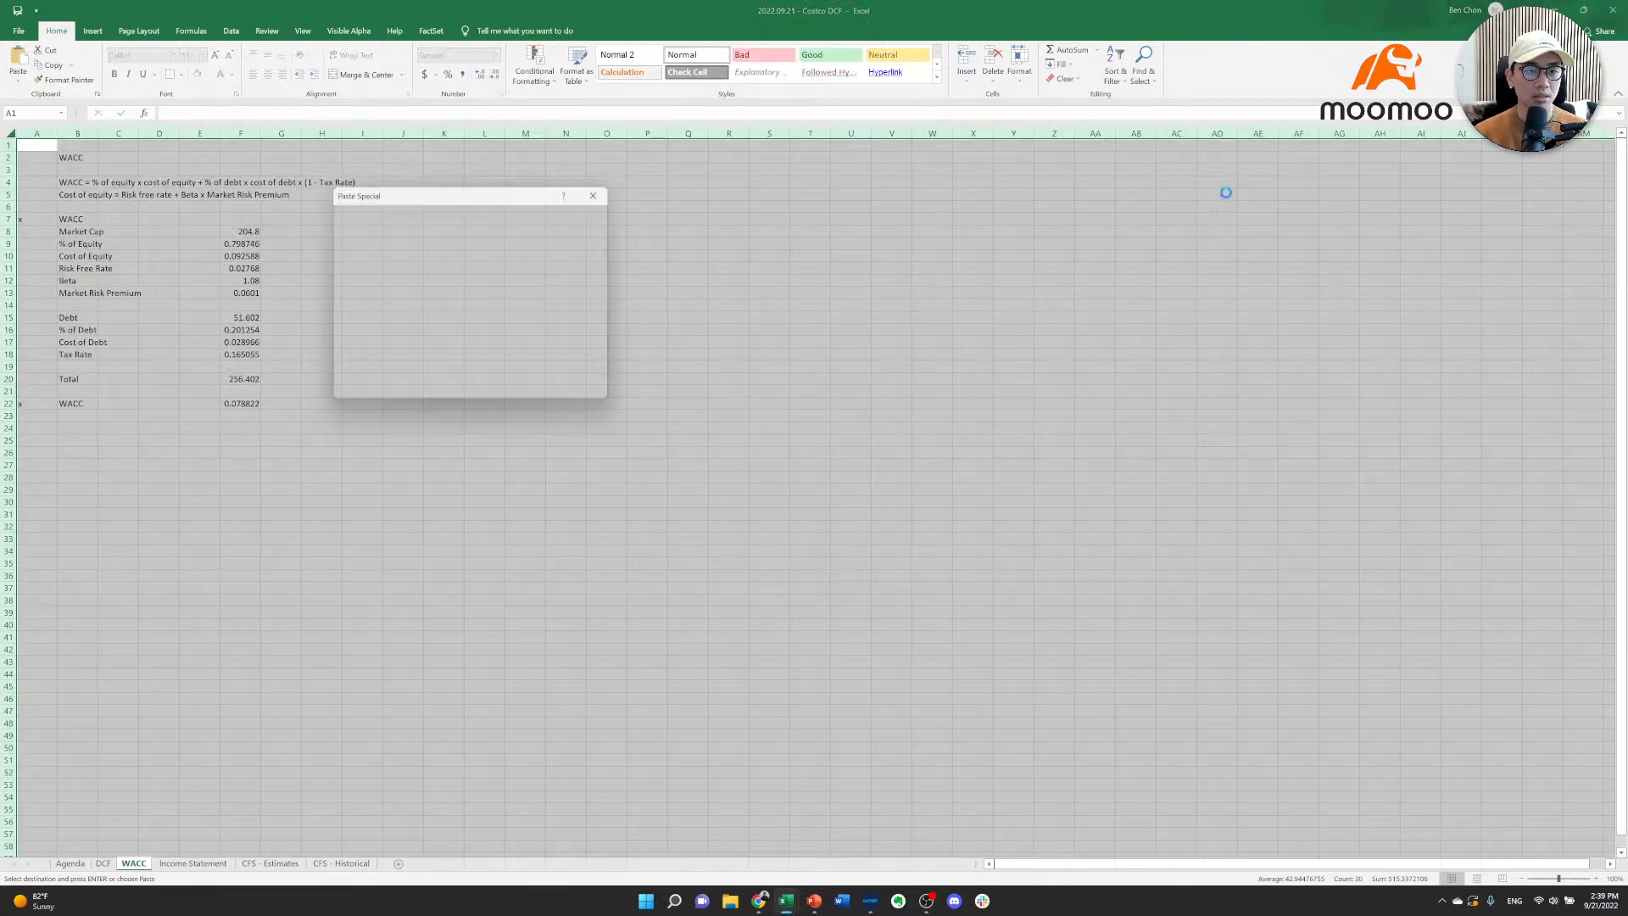
{"action": "key", "text": "t"}
{"action": "key", "text": "Return"}
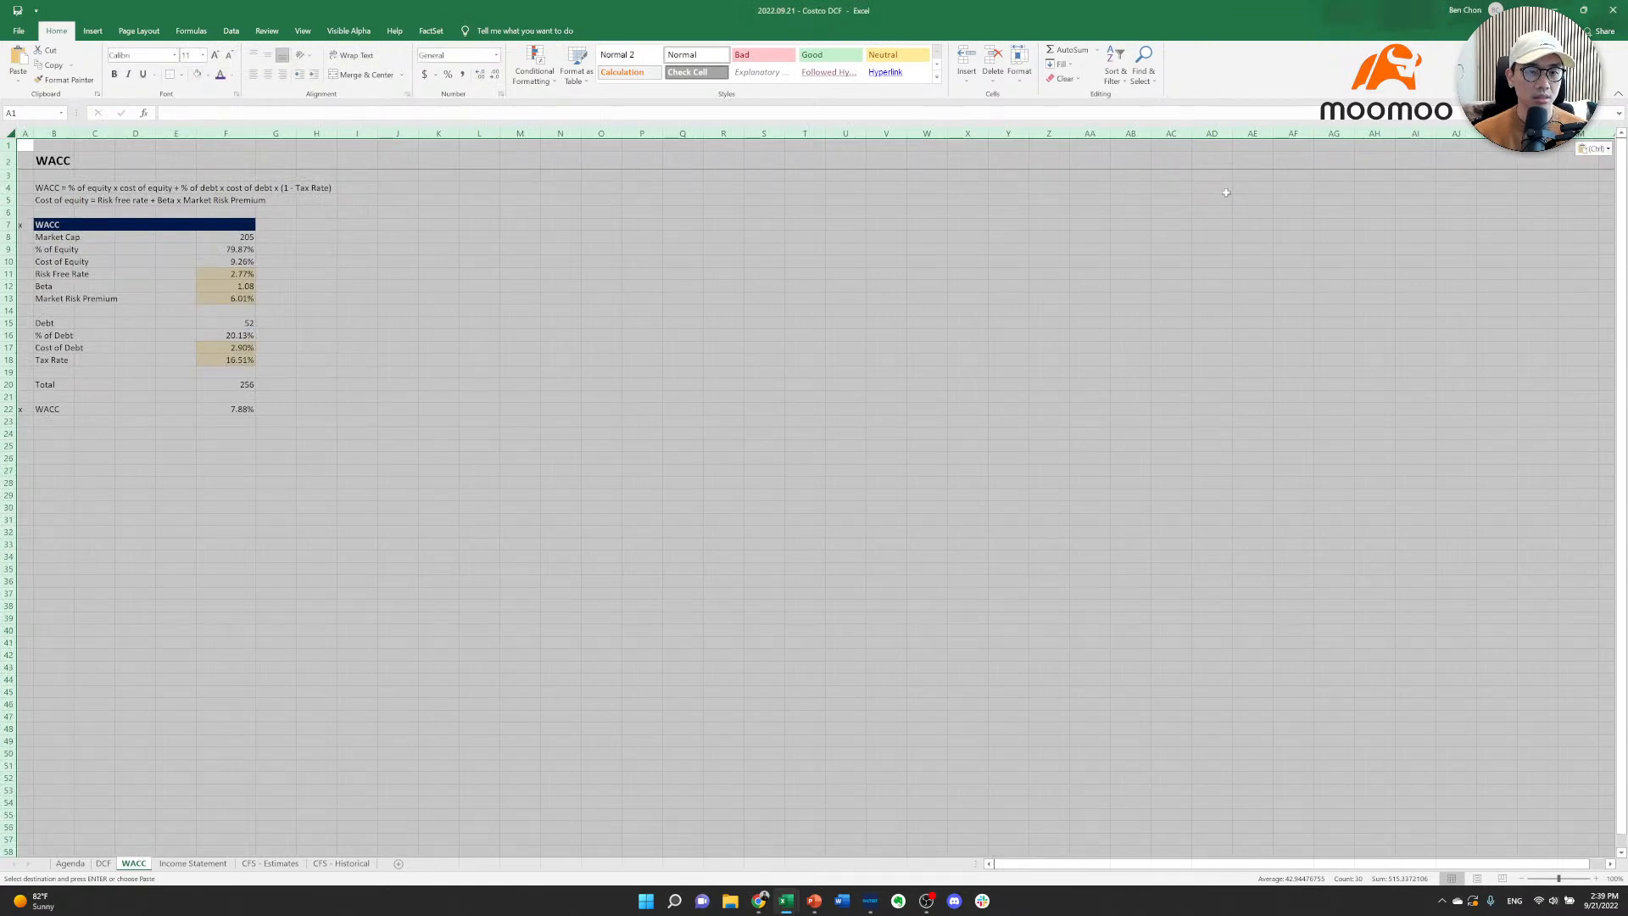
{"action": "key", "text": "alt+w"}
{"action": "key", "text": "c"}
{"action": "key", "text": "Escape"}
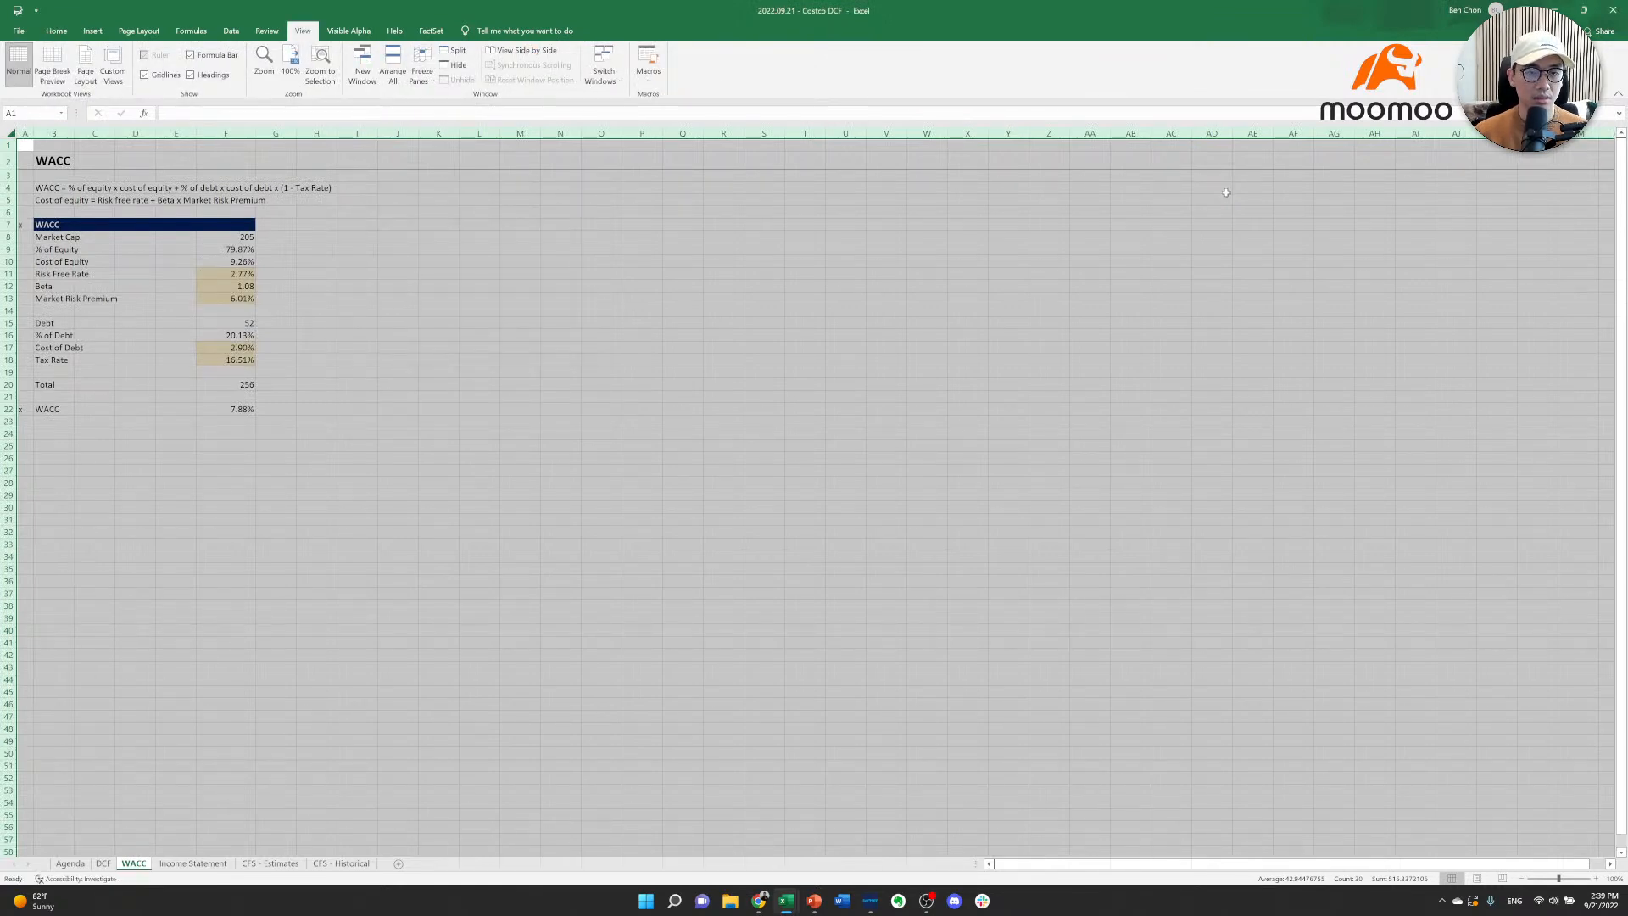
Hide the gridlines on the WACC sheet and enlarge the view to 155%.
{"action": "key", "text": "Down"}
{"action": "key", "text": "Down"}
{"action": "key", "text": "alt+w"}
{"action": "key", "text": "v"}
{"action": "key", "text": "g"}
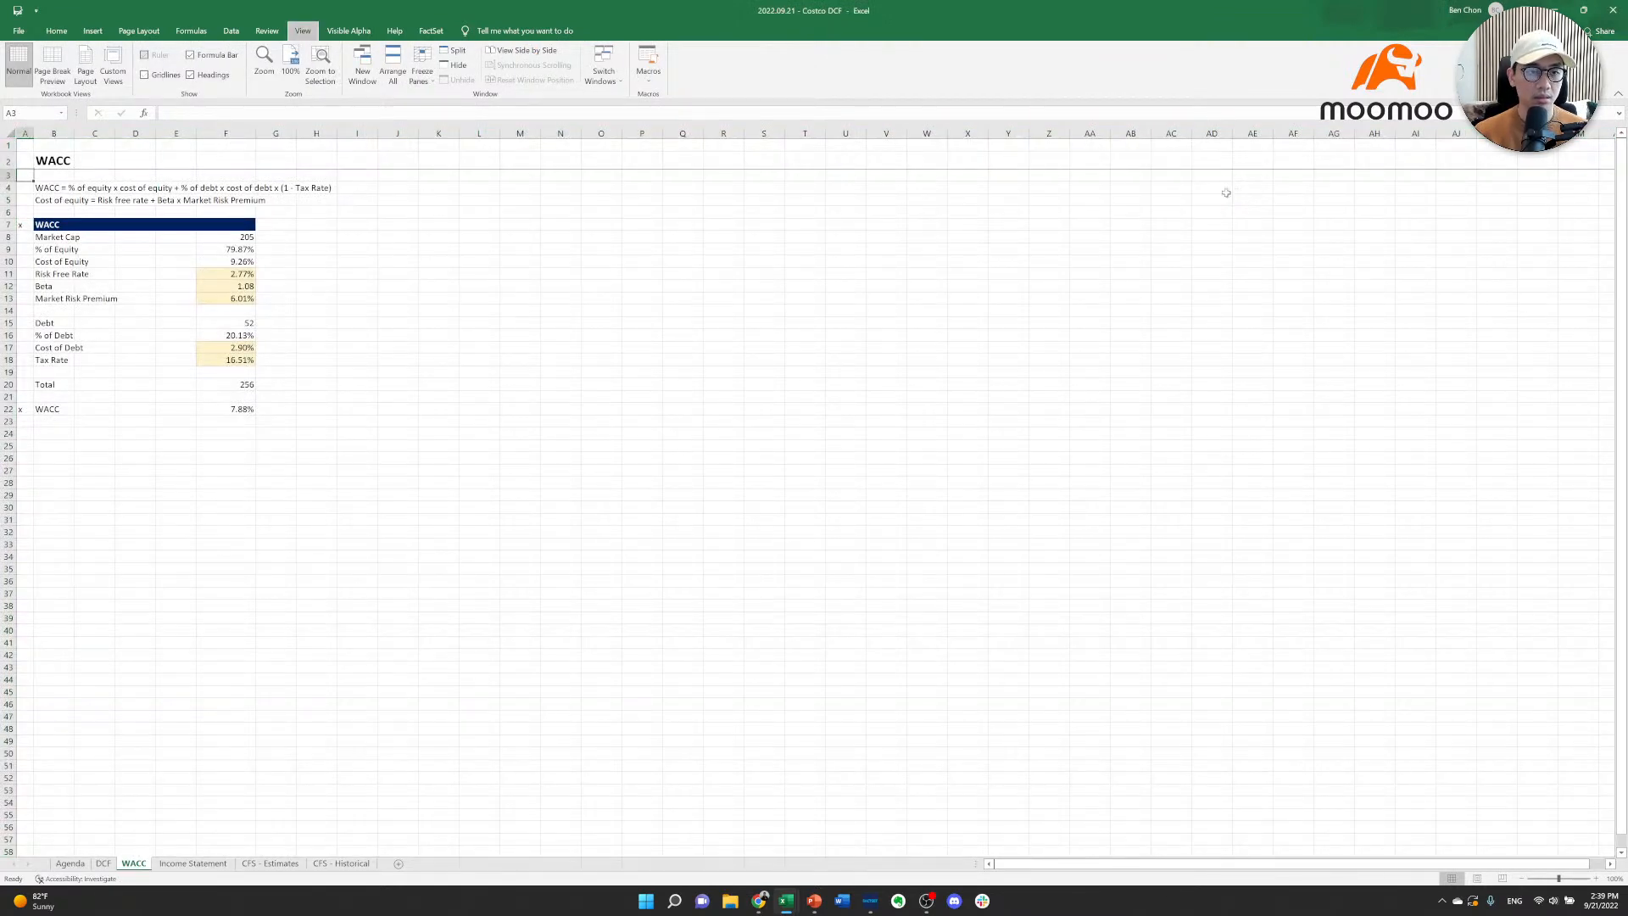
{"action": "key", "text": "Right"}
{"action": "key", "text": "Down"}
{"action": "scroll", "coordinate": [1226, 193], "scroll_direction": "up", "scroll_amount": 1}
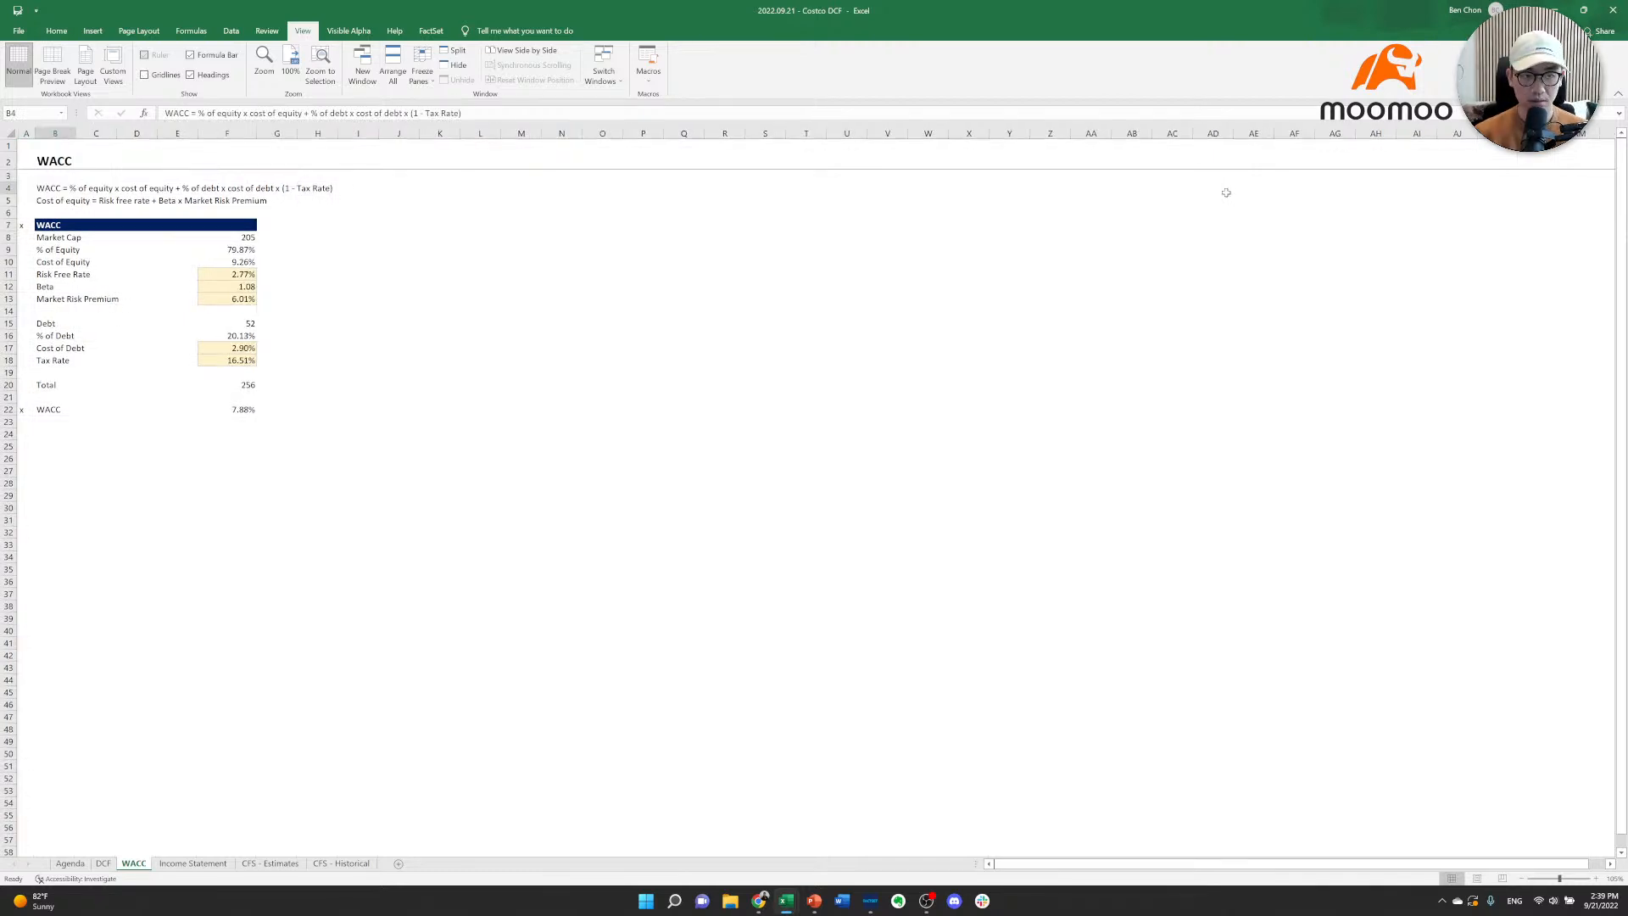
{"action": "scroll", "coordinate": [1226, 193], "scroll_direction": "up", "scroll_amount": 2}
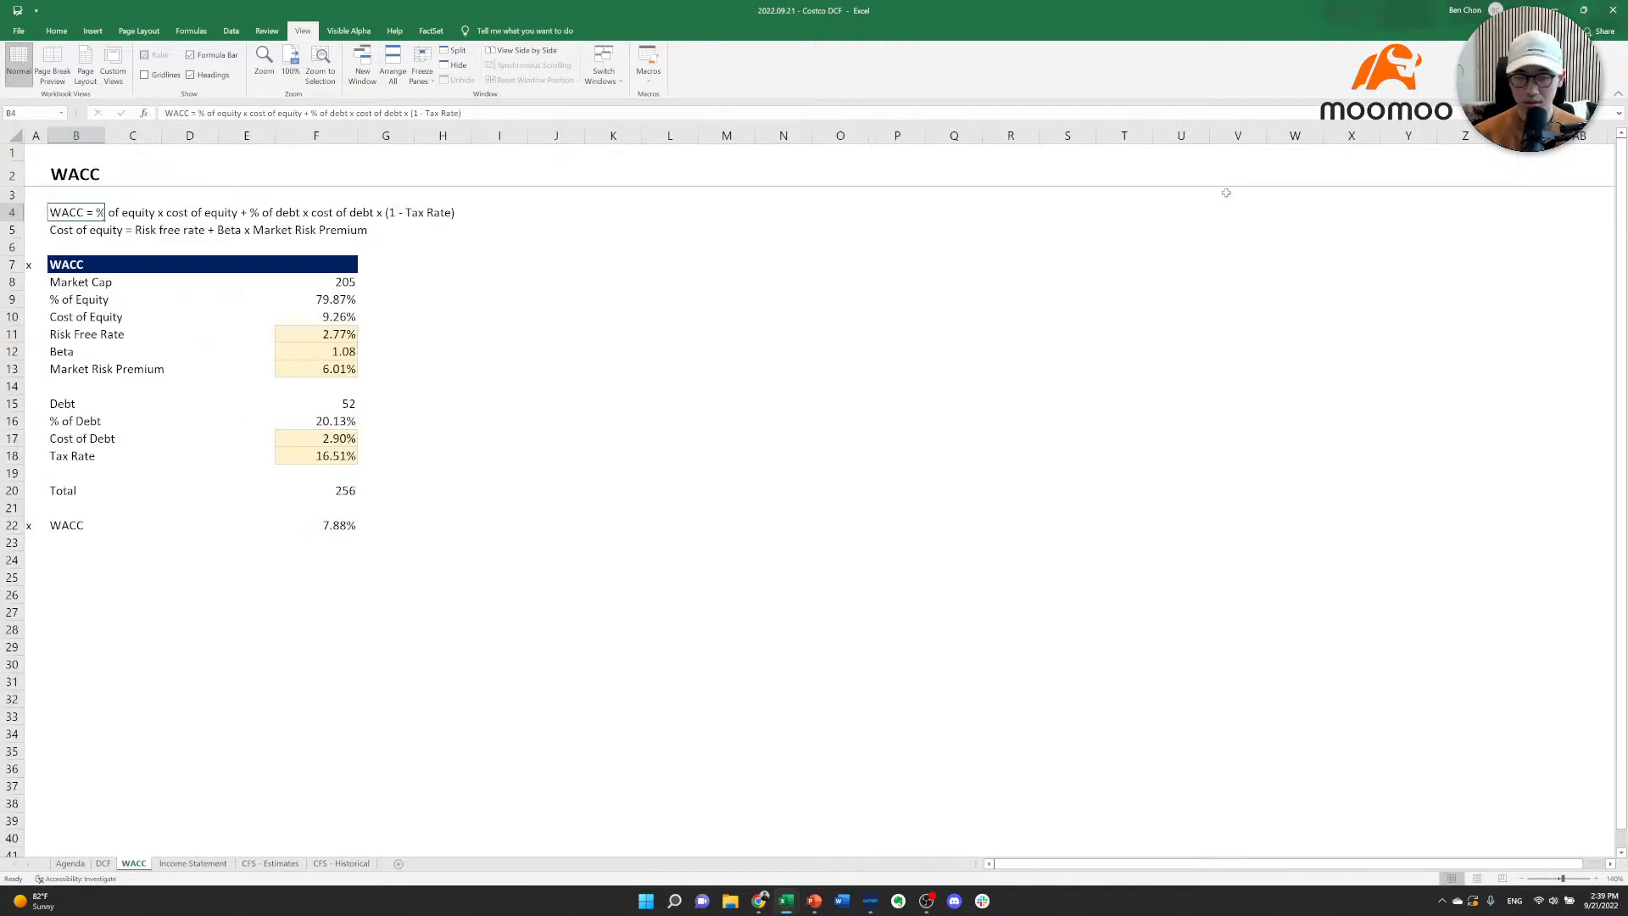
{"action": "scroll", "coordinate": [1226, 192], "scroll_direction": "up", "scroll_amount": 1}
Examine the WACC and cost of equity formulas written out in rows 4 and 5, term by term.
{"action": "key", "text": "Right"}
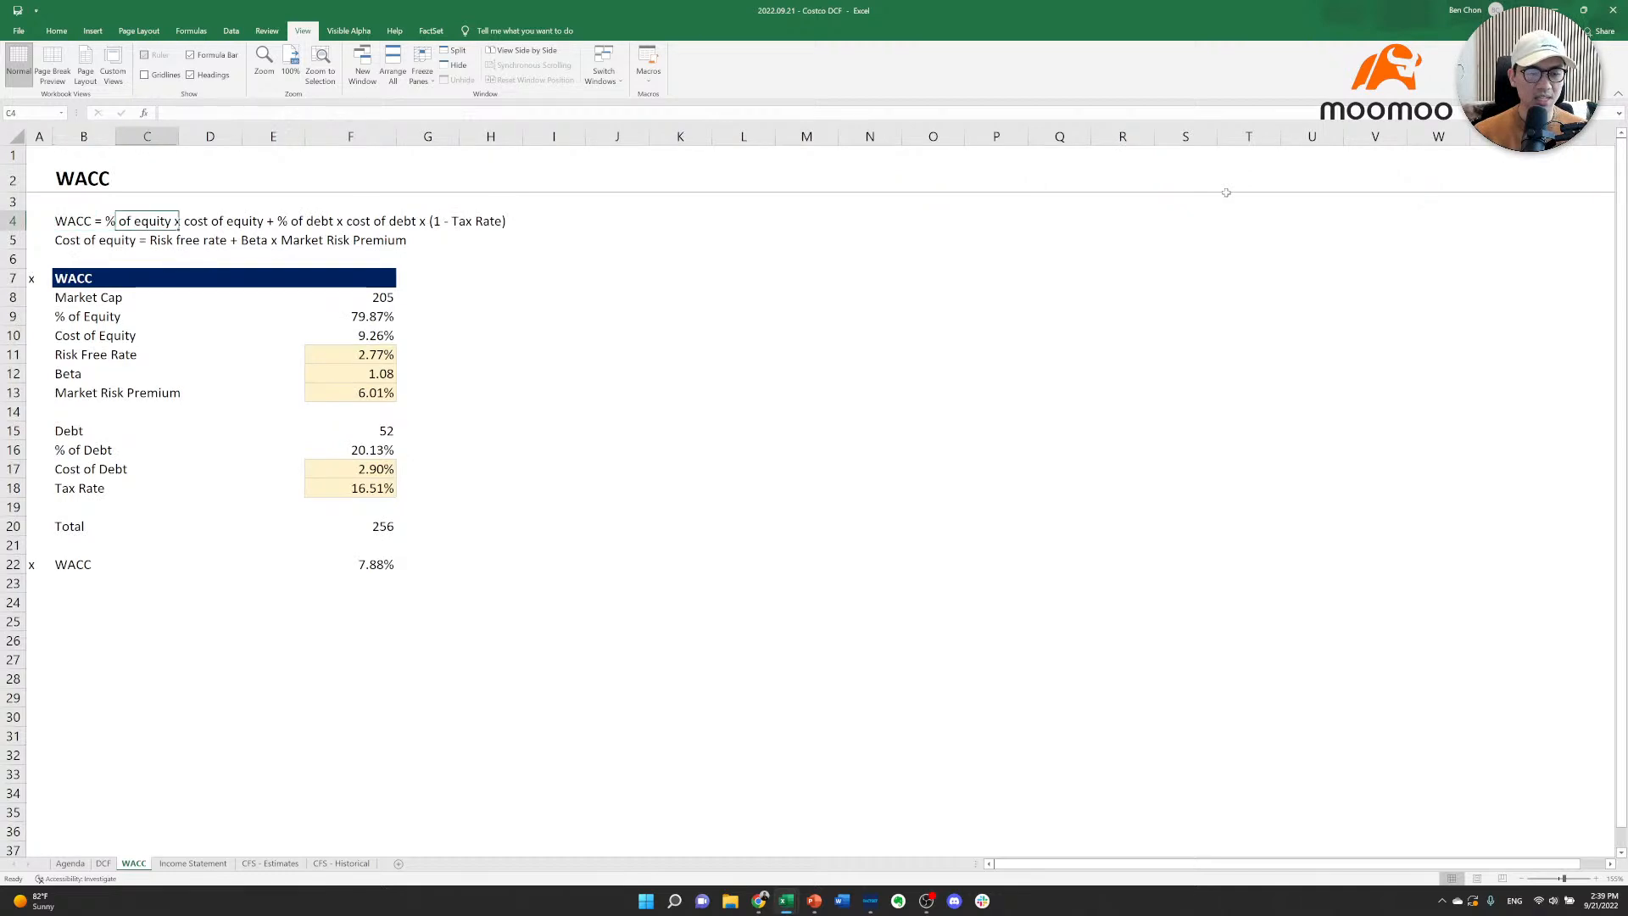
{"action": "key", "text": "Left"}
{"action": "key", "text": "Left"}
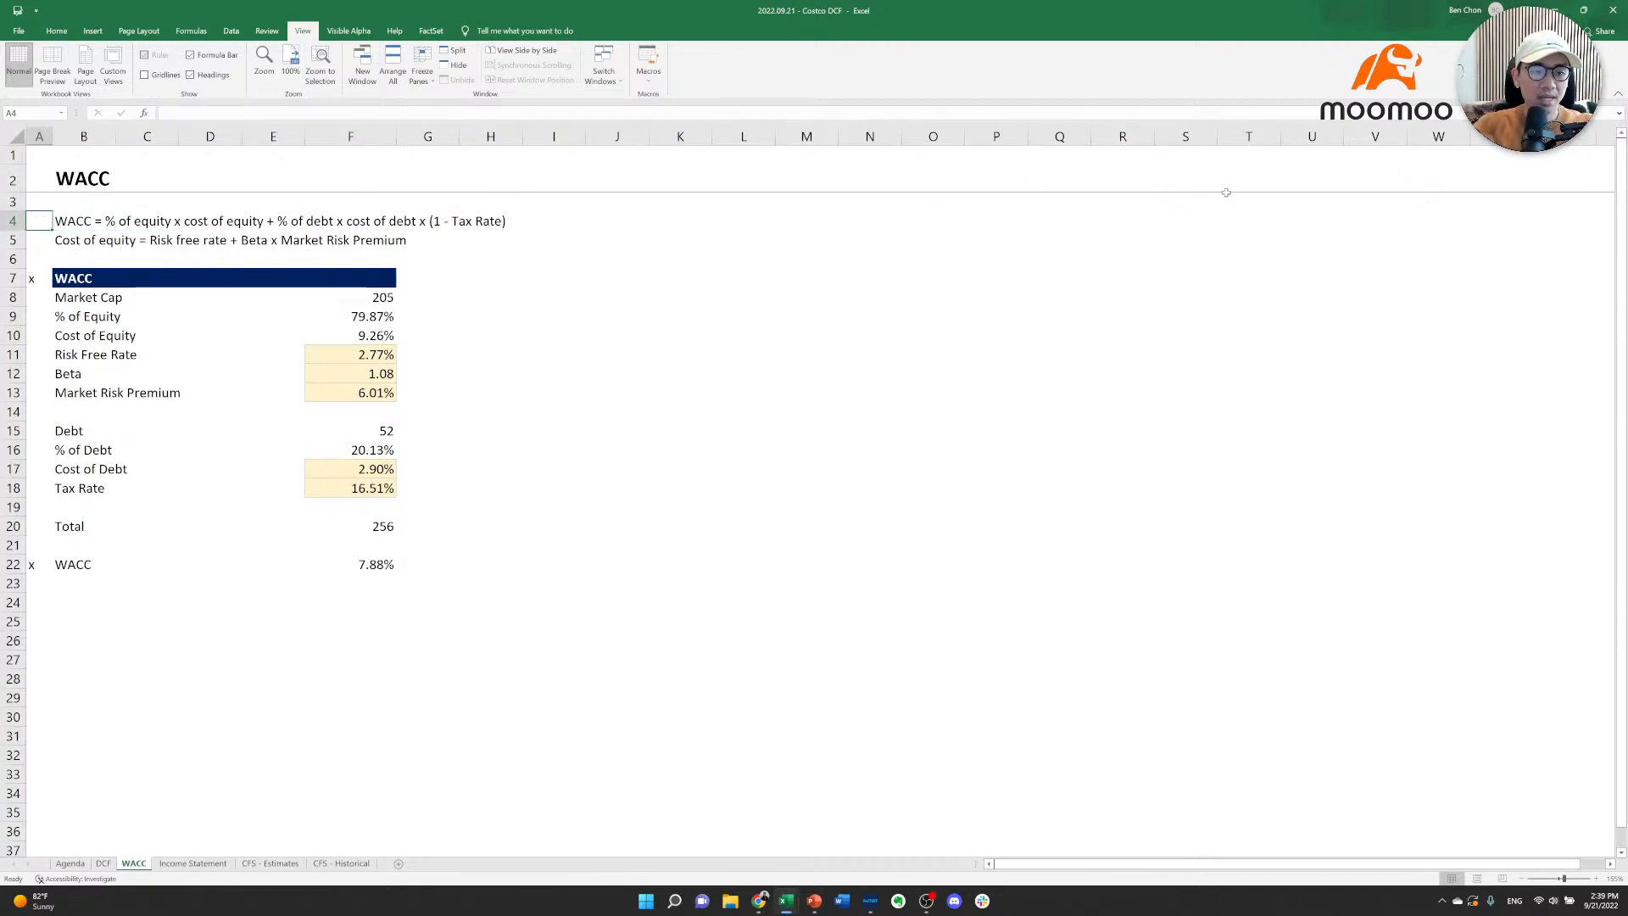
{"action": "key", "text": "Right"}
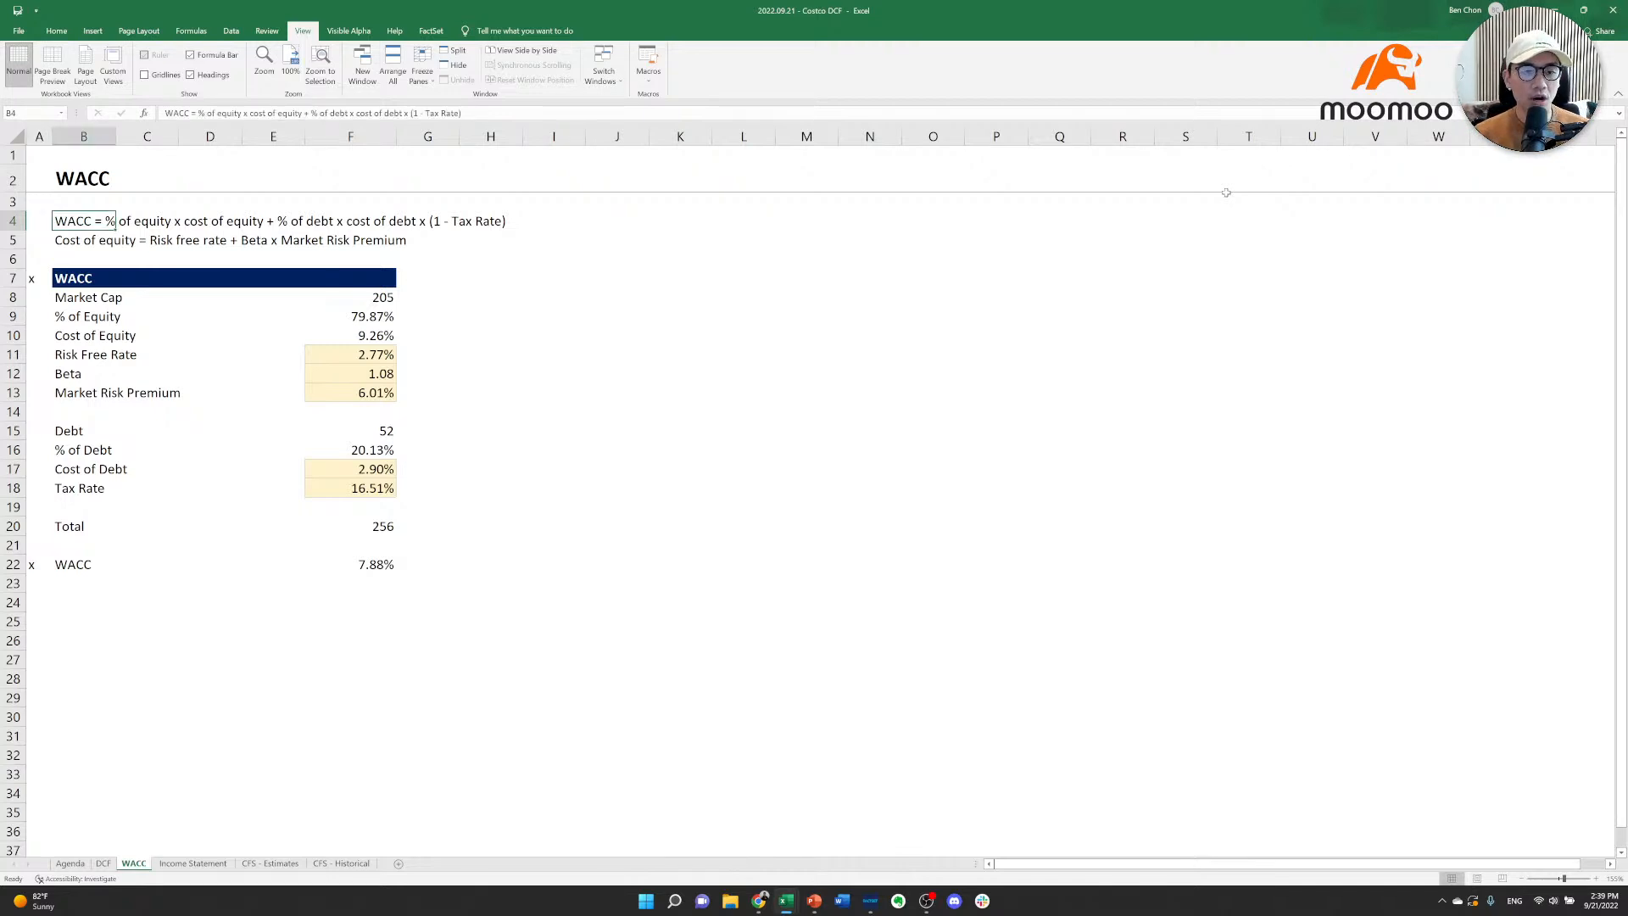
{"action": "key", "text": "Right"}
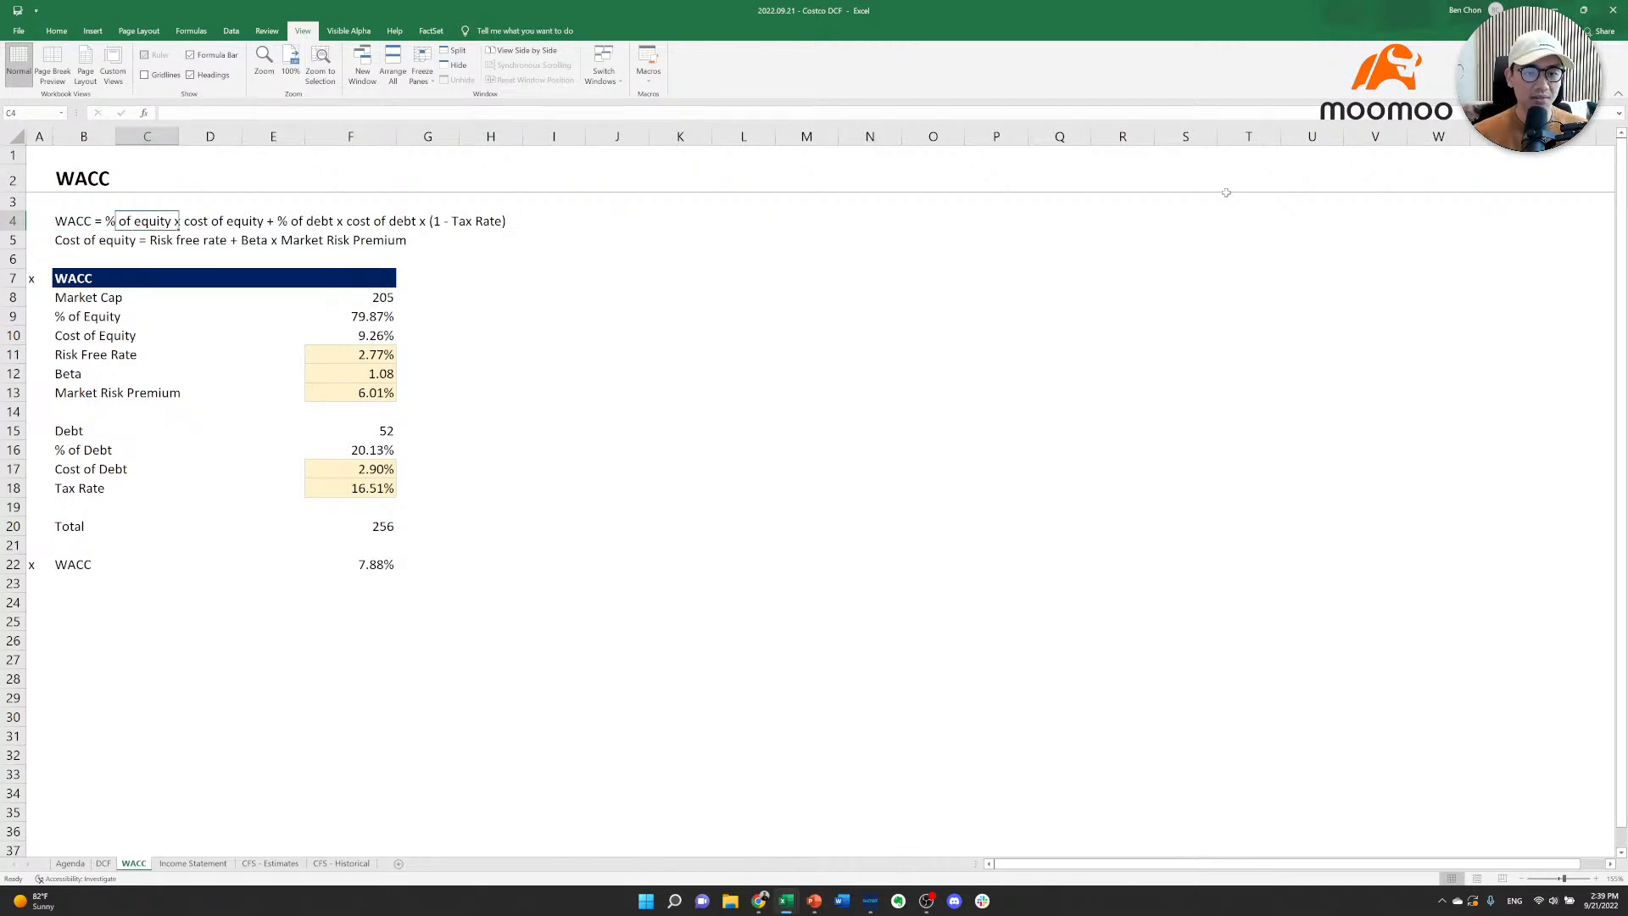
{"action": "key", "text": "Left"}
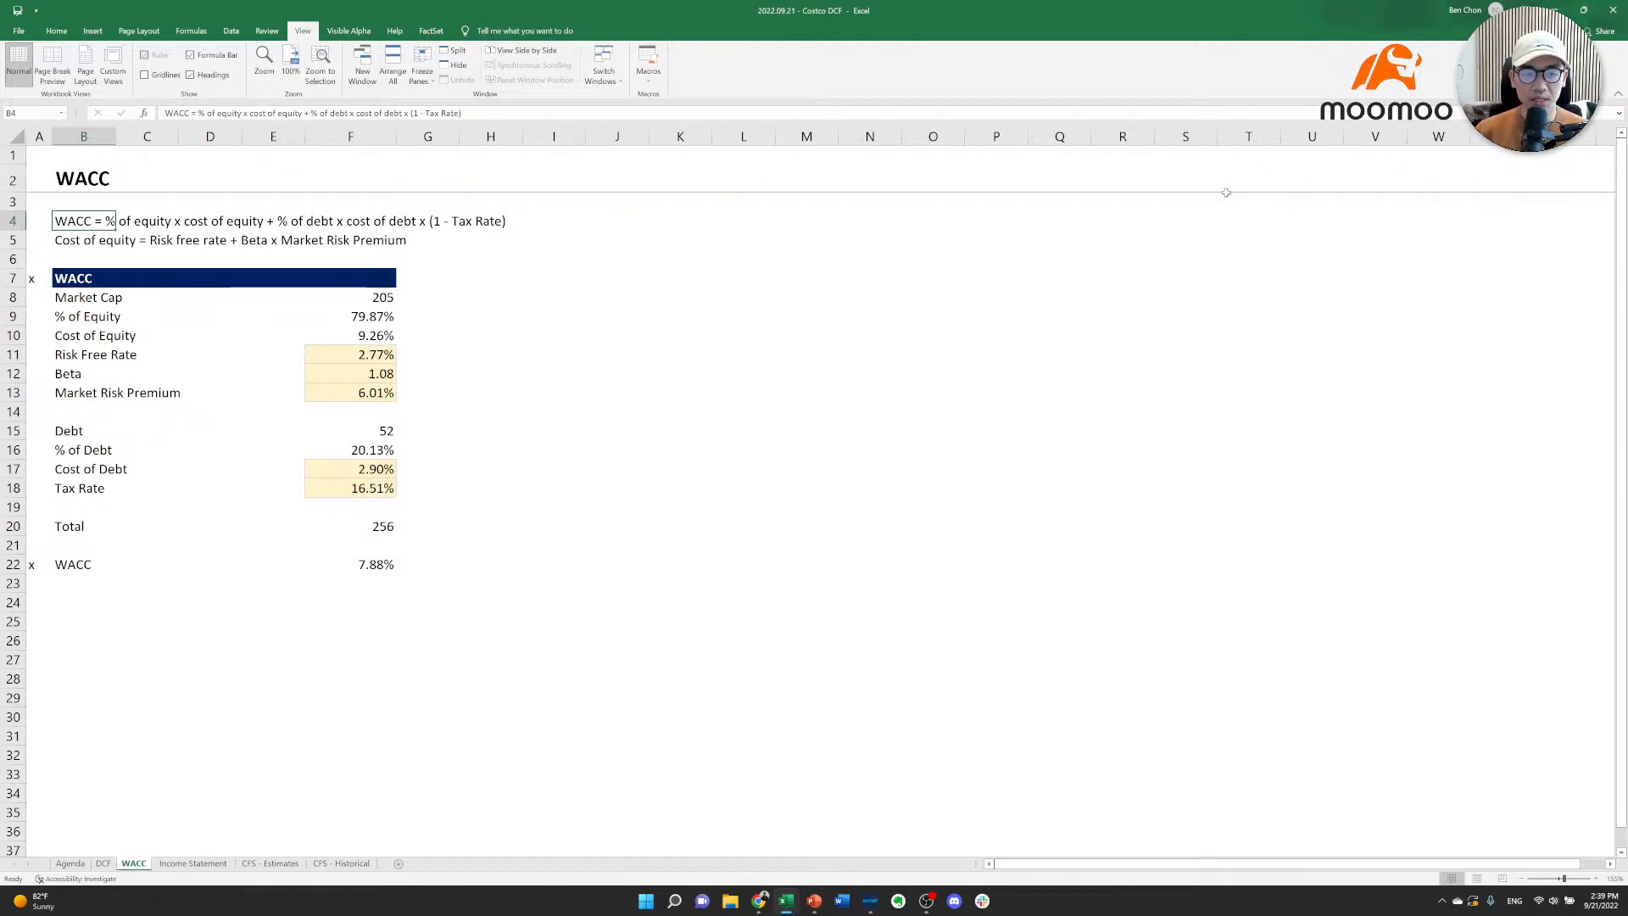
{"action": "key", "text": "Down"}
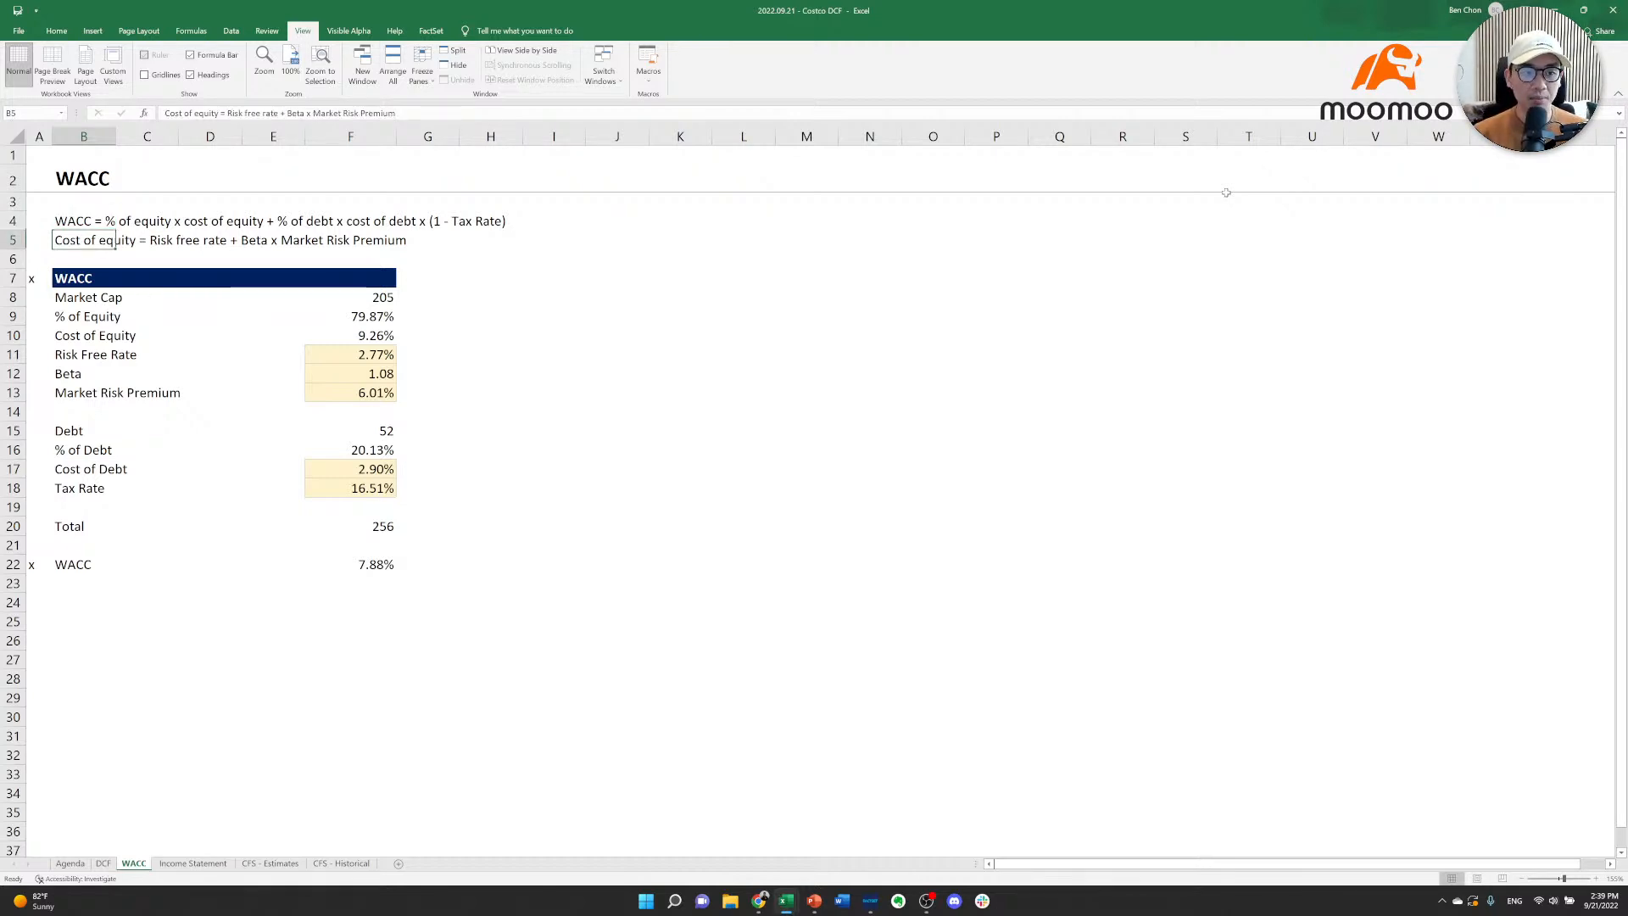
{"action": "key", "text": "Right"}
{"action": "key", "text": "Right"}
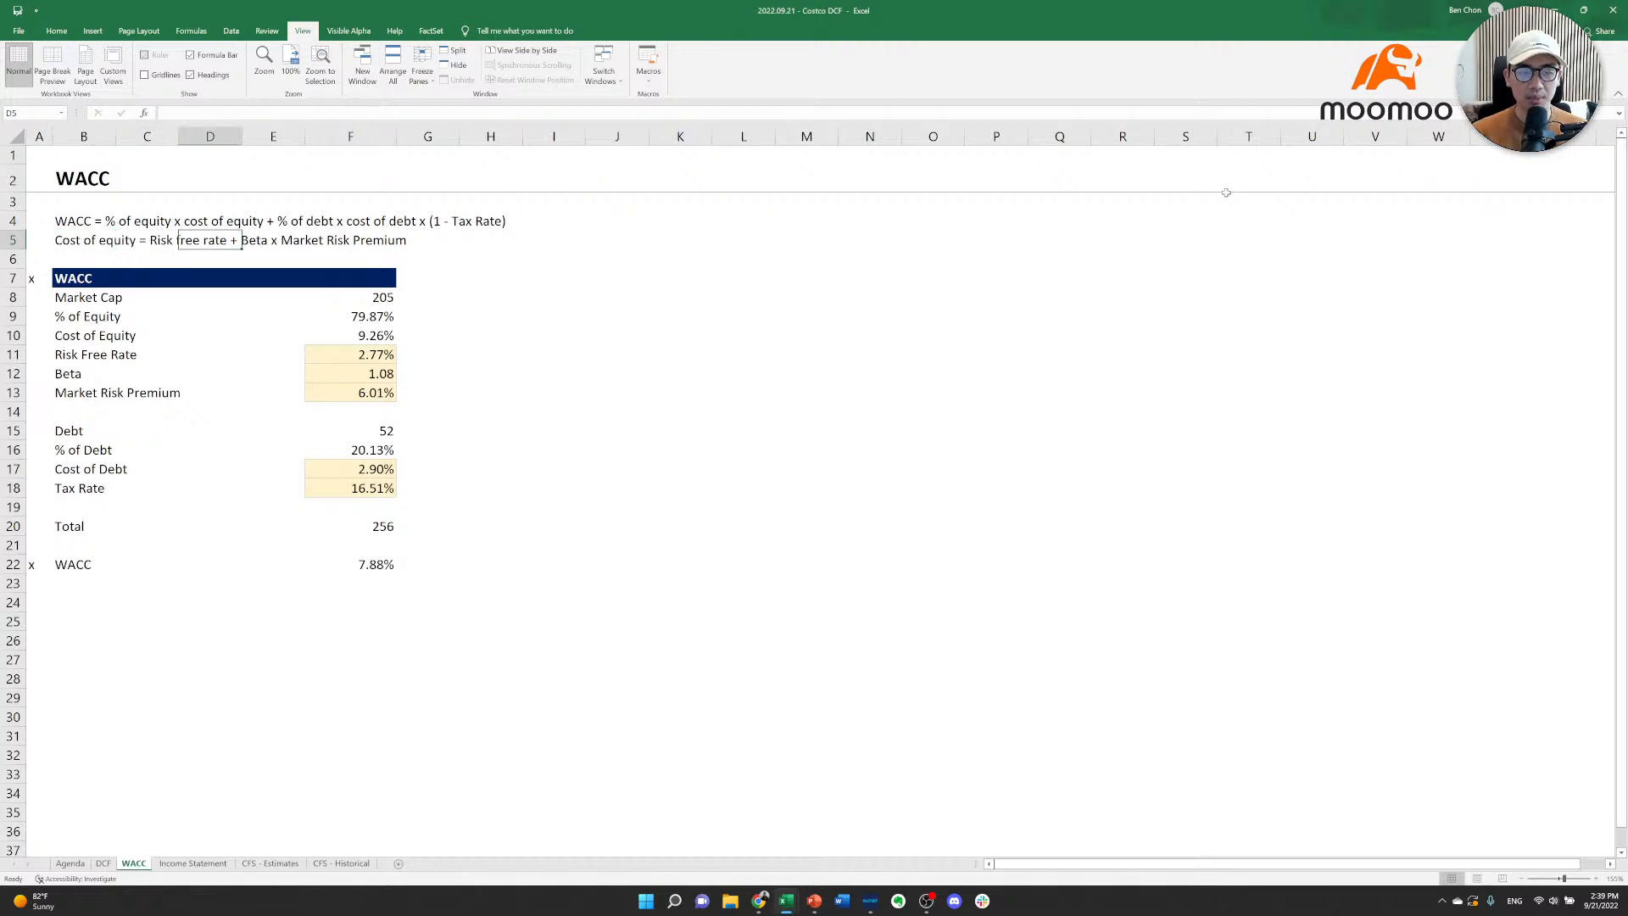
{"action": "key", "text": "Up"}
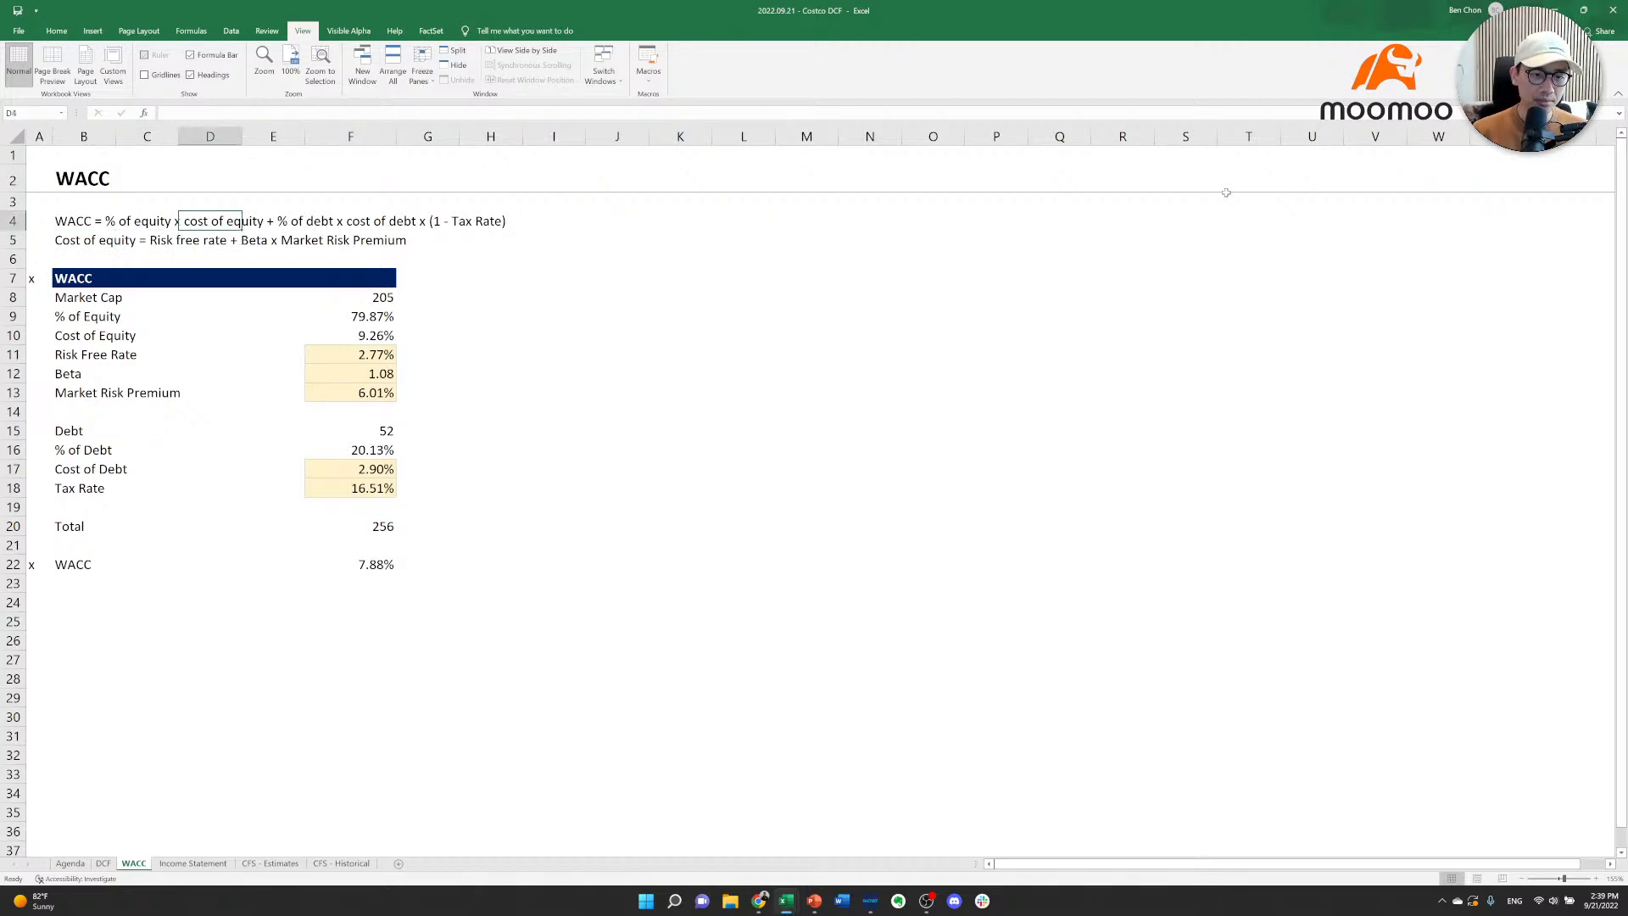
{"action": "key", "text": "Right"}
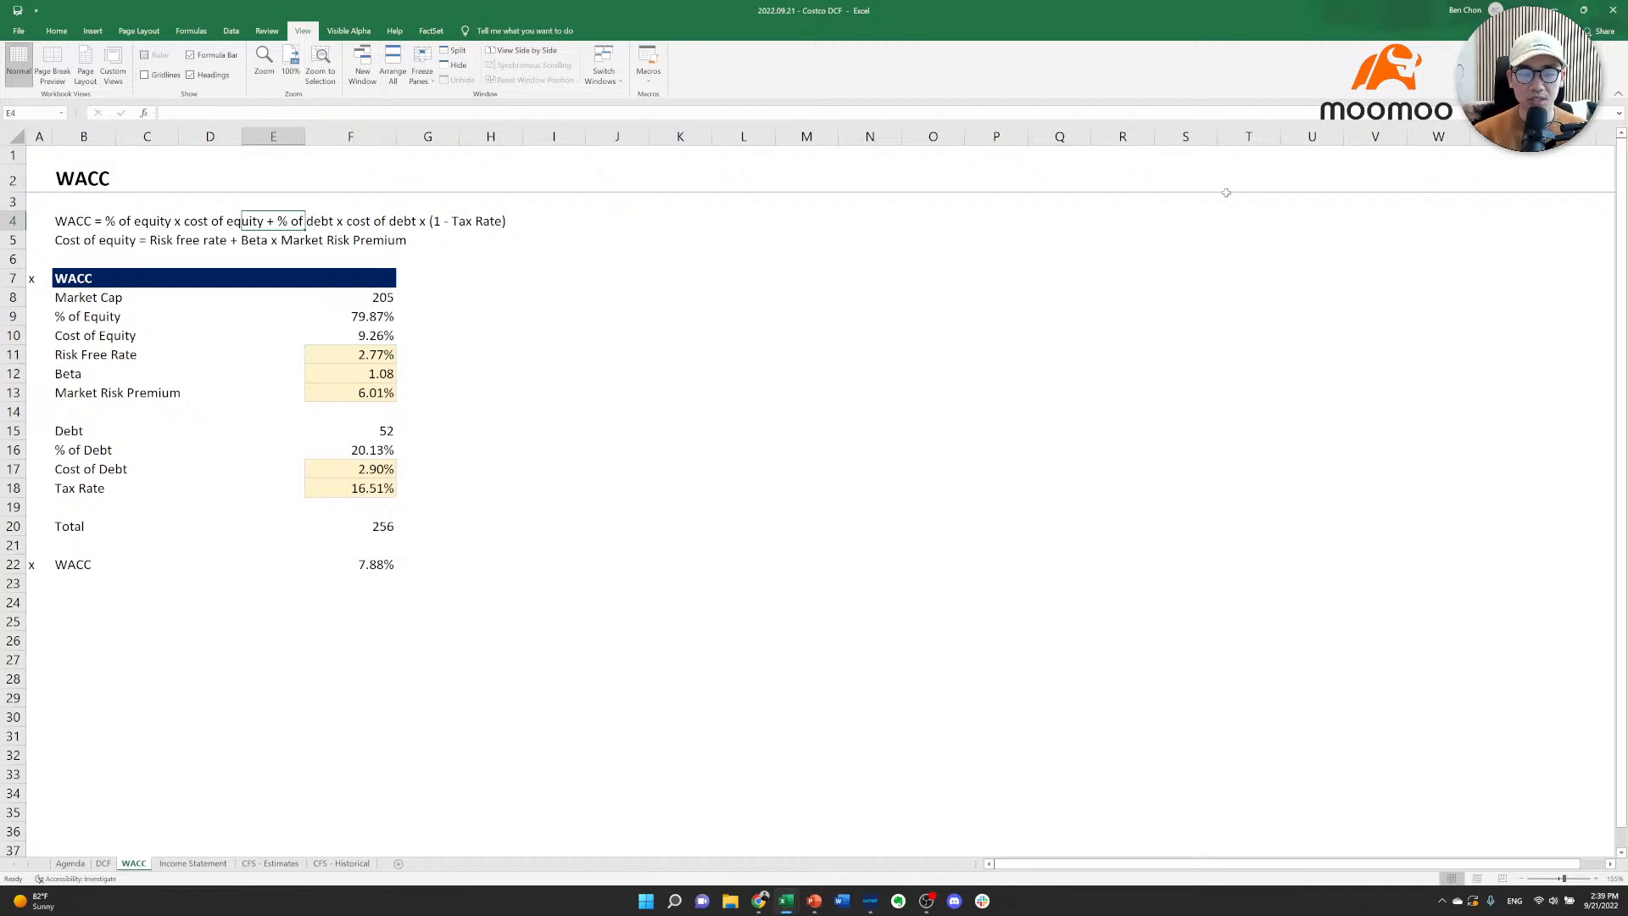
{"action": "key", "text": "Right"}
{"action": "key", "text": "Right"}
{"action": "key", "text": "Right"}
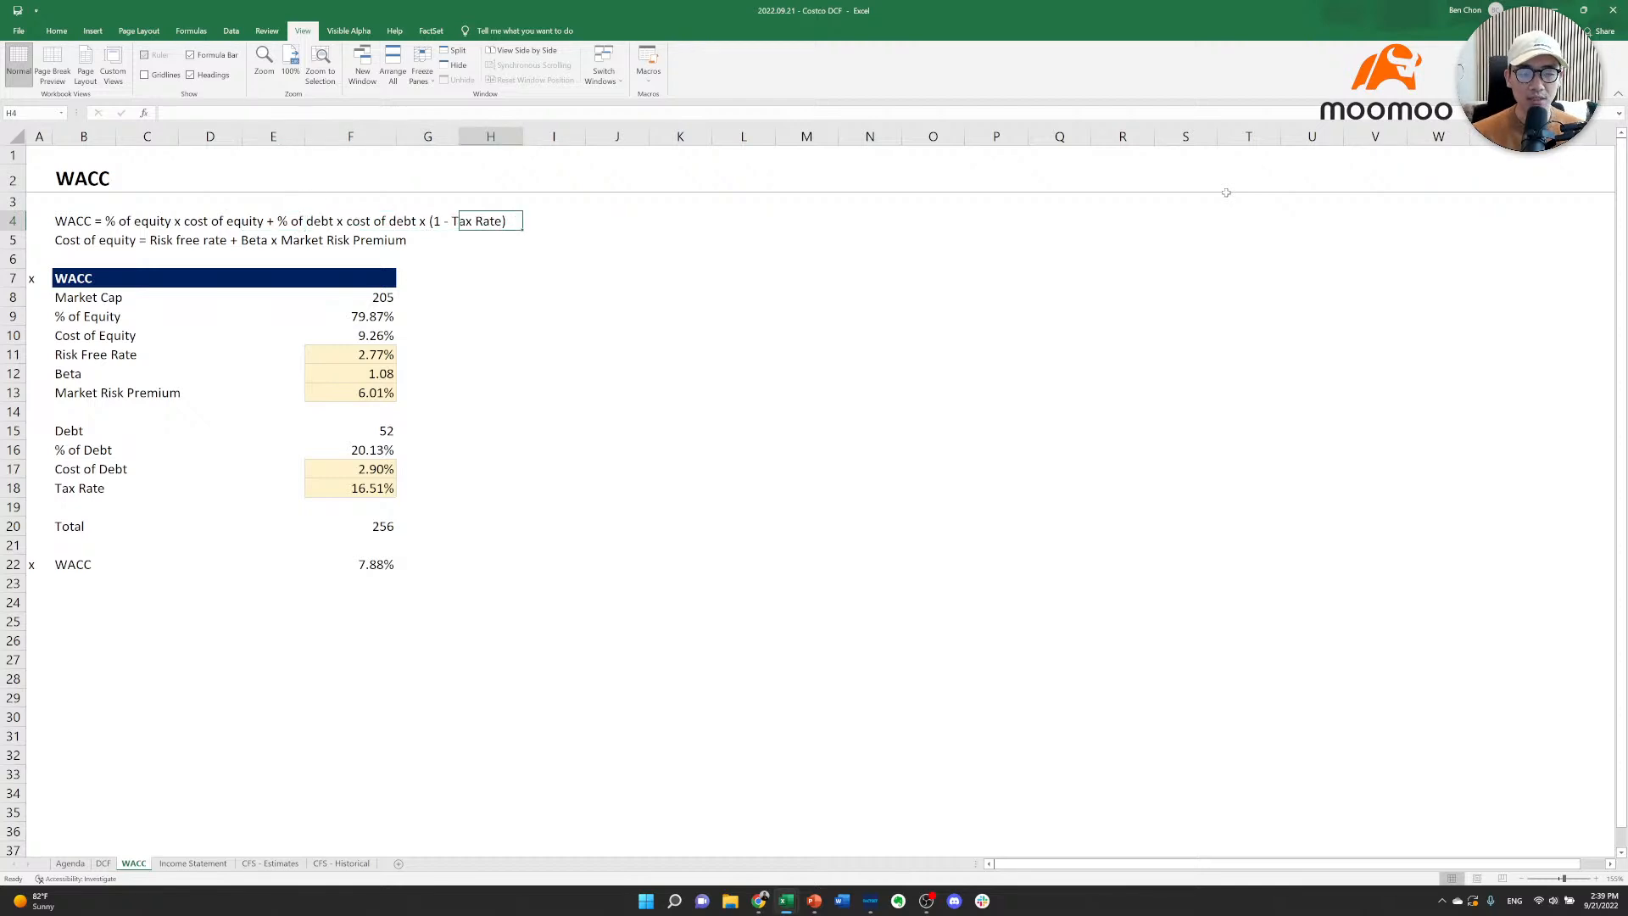
Clear the Risk Free Rate, Beta and Market Risk Premium values in F11:F13 of the WACC sheet.
{"action": "key", "text": "Left"}
{"action": "key", "text": "Down"}
{"action": "key", "text": "Left"}
{"action": "key", "text": "Down"}
{"action": "key", "text": "Down"}
{"action": "key", "text": "Down"}
{"action": "key", "text": "Down"}
{"action": "key", "text": "Down"}
{"action": "key", "text": "Down"}
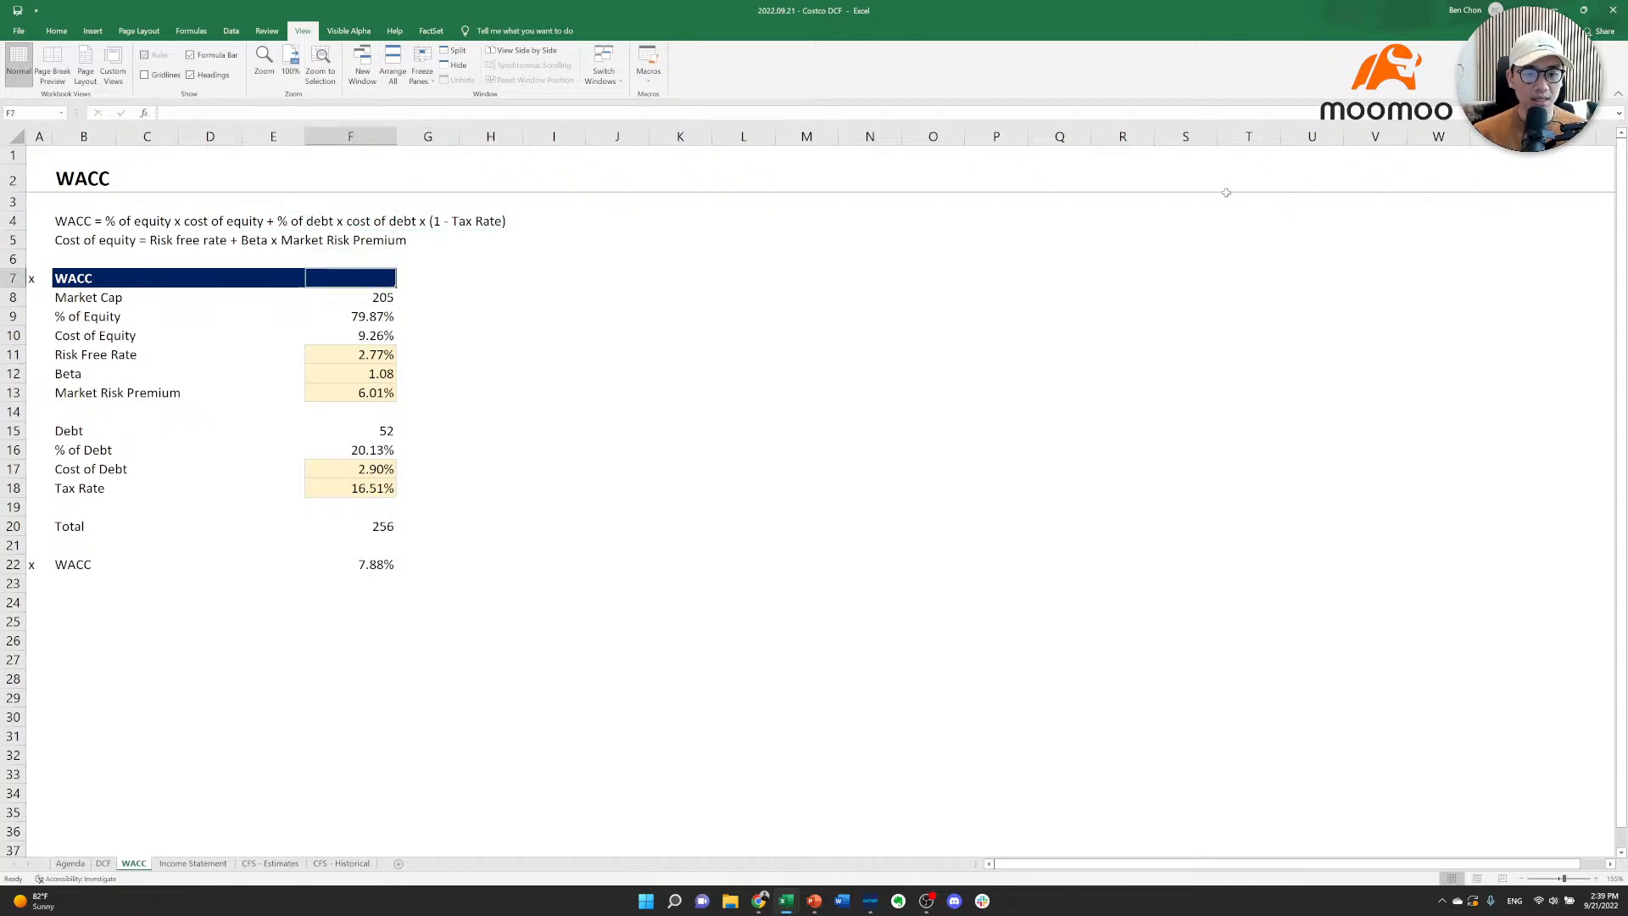
{"action": "key", "text": "shift+Down"}
{"action": "key", "text": "shift+Down"}
{"action": "key", "text": "Delete"}
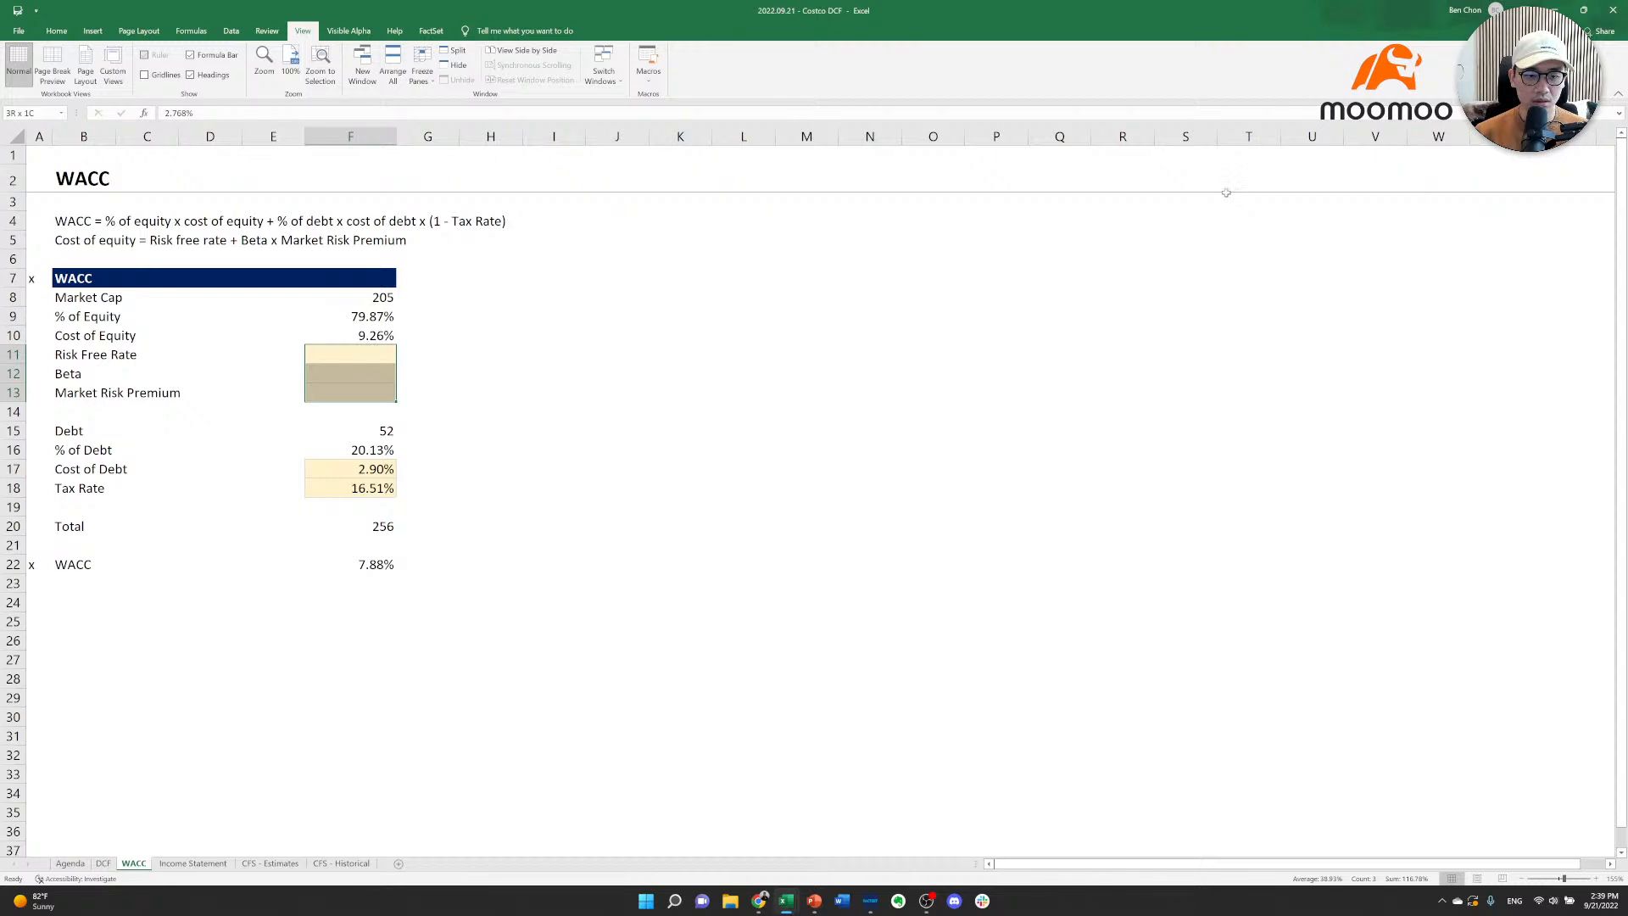
Clear the Cost of Debt and Tax Rate values in F17:F18.
{"action": "key", "text": "Down"}
{"action": "key", "text": "Down"}
{"action": "key", "text": "Down"}
{"action": "key", "text": "Down"}
{"action": "key", "text": "Down"}
{"action": "key", "text": "Down"}
{"action": "key", "text": "shift+Down"}
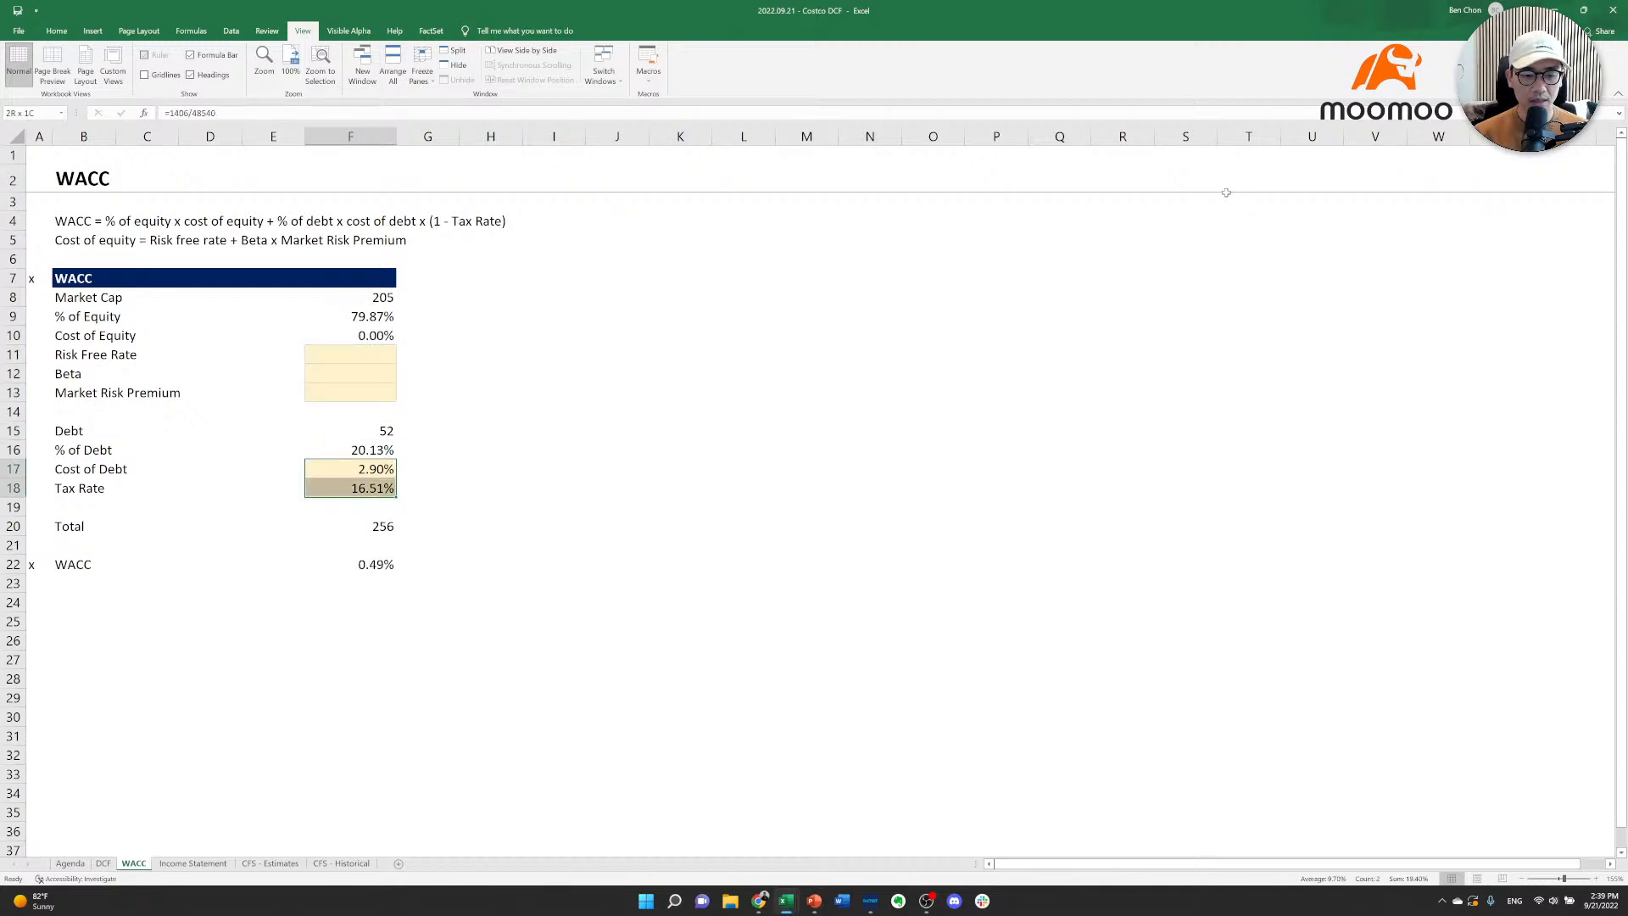
{"action": "key", "text": "Delete"}
Check the Total formula in F20 and clear the Debt value in F15.
{"action": "key", "text": "Down"}
{"action": "key", "text": "Down"}
{"action": "key", "text": "Down"}
{"action": "key", "text": "F2"}
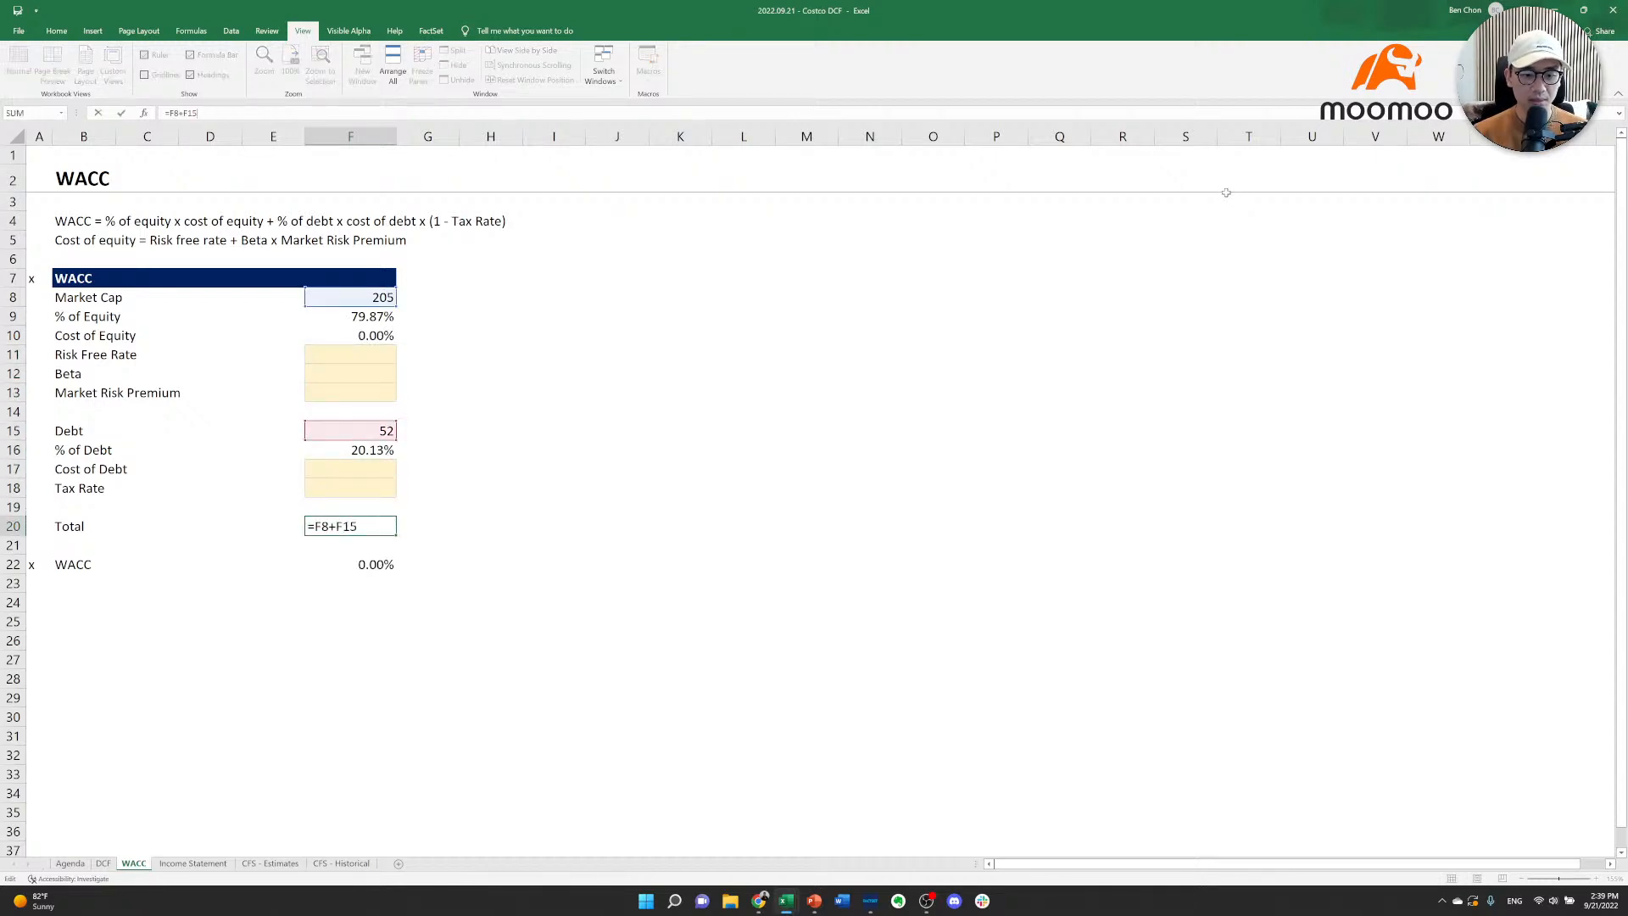
{"action": "key", "text": "Escape"}
{"action": "key", "text": "Up"}
{"action": "key", "text": "Up"}
{"action": "key", "text": "Up"}
{"action": "key", "text": "Up"}
{"action": "key", "text": "Up"}
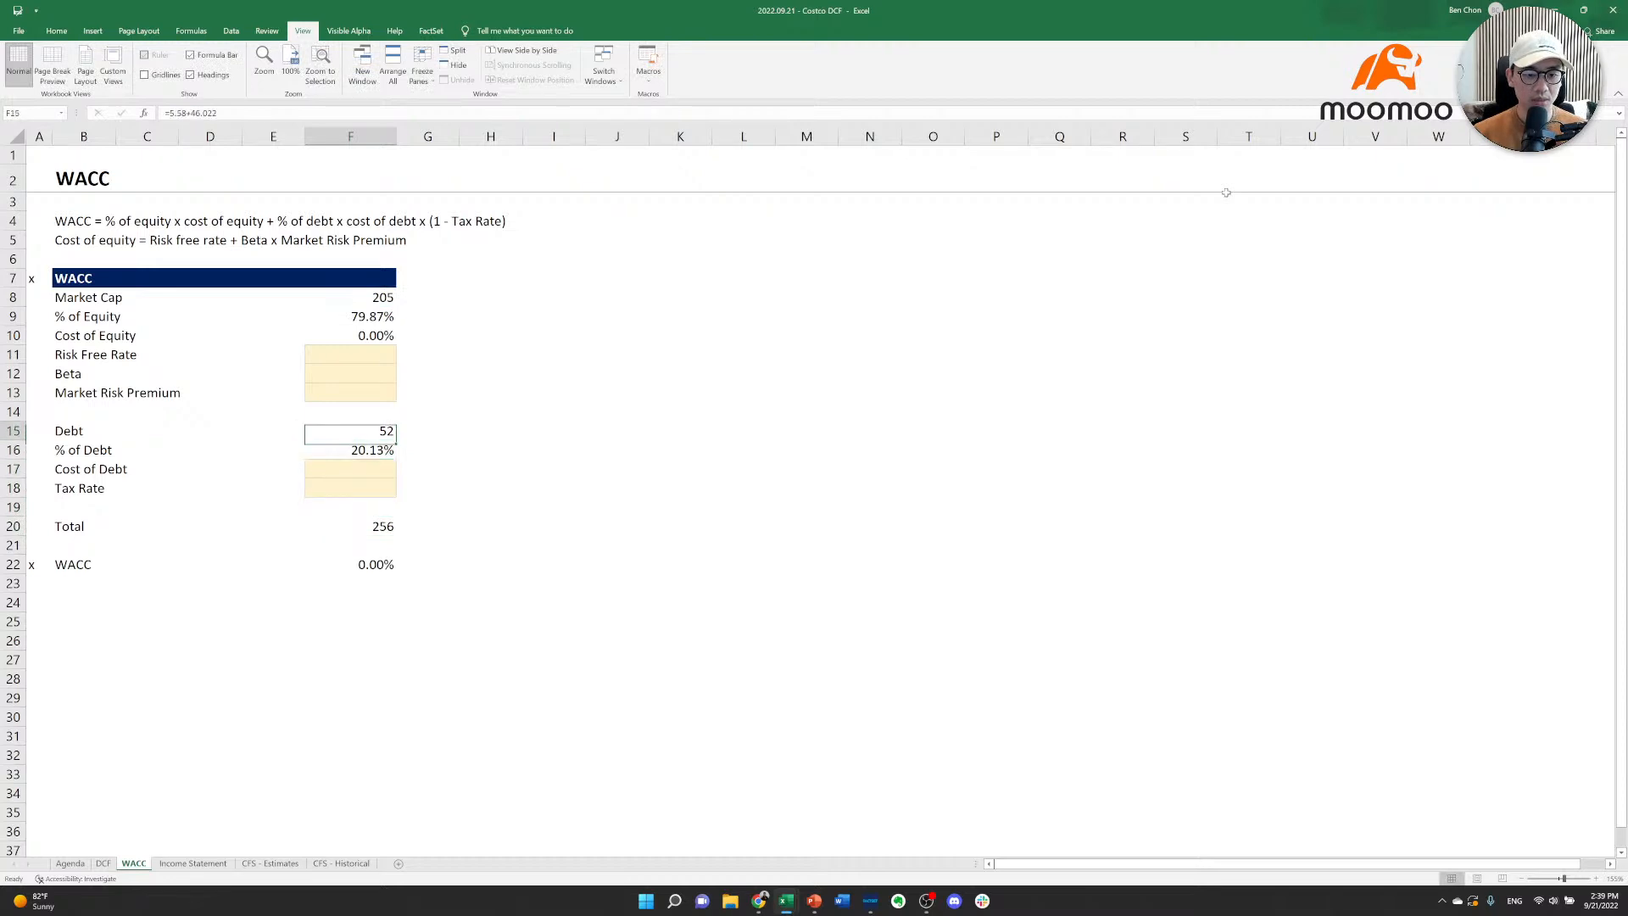
{"action": "key", "text": "F2"}
{"action": "key", "text": "Escape"}
{"action": "key", "text": "Delete"}
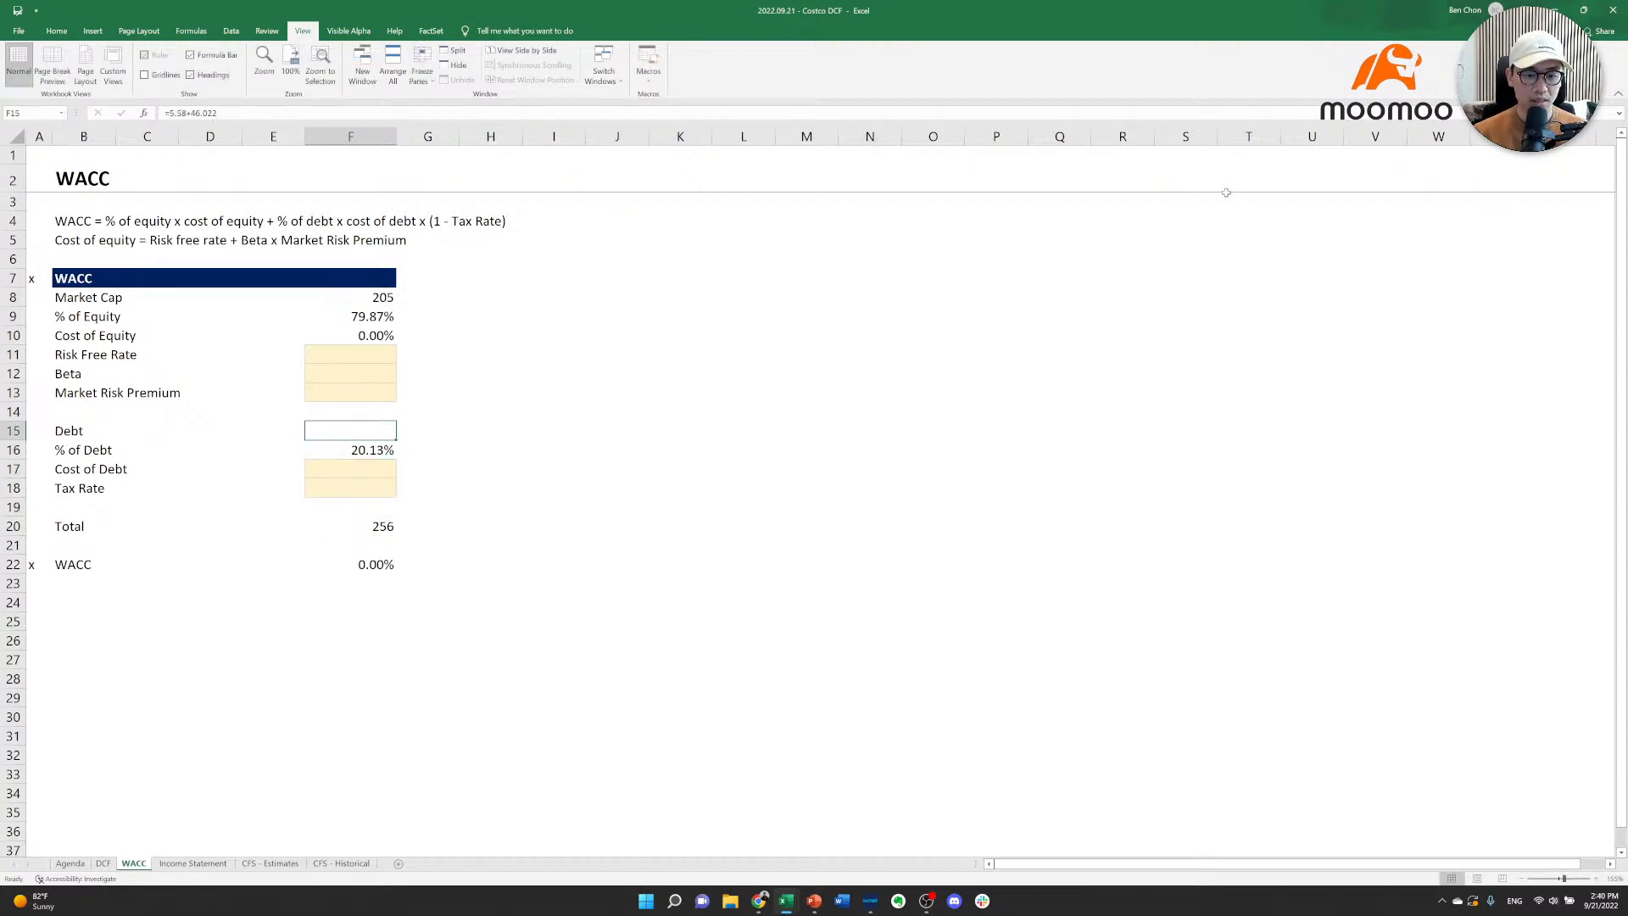
Copy the shaded input-cell formatting of the empty Cost of Debt cell F17 to the Debt cell F15.
{"action": "key", "text": "Down"}
{"action": "key", "text": "Down"}
{"action": "key", "text": "ctrl+c"}
{"action": "key", "text": "Up"}
{"action": "key", "text": "Up"}
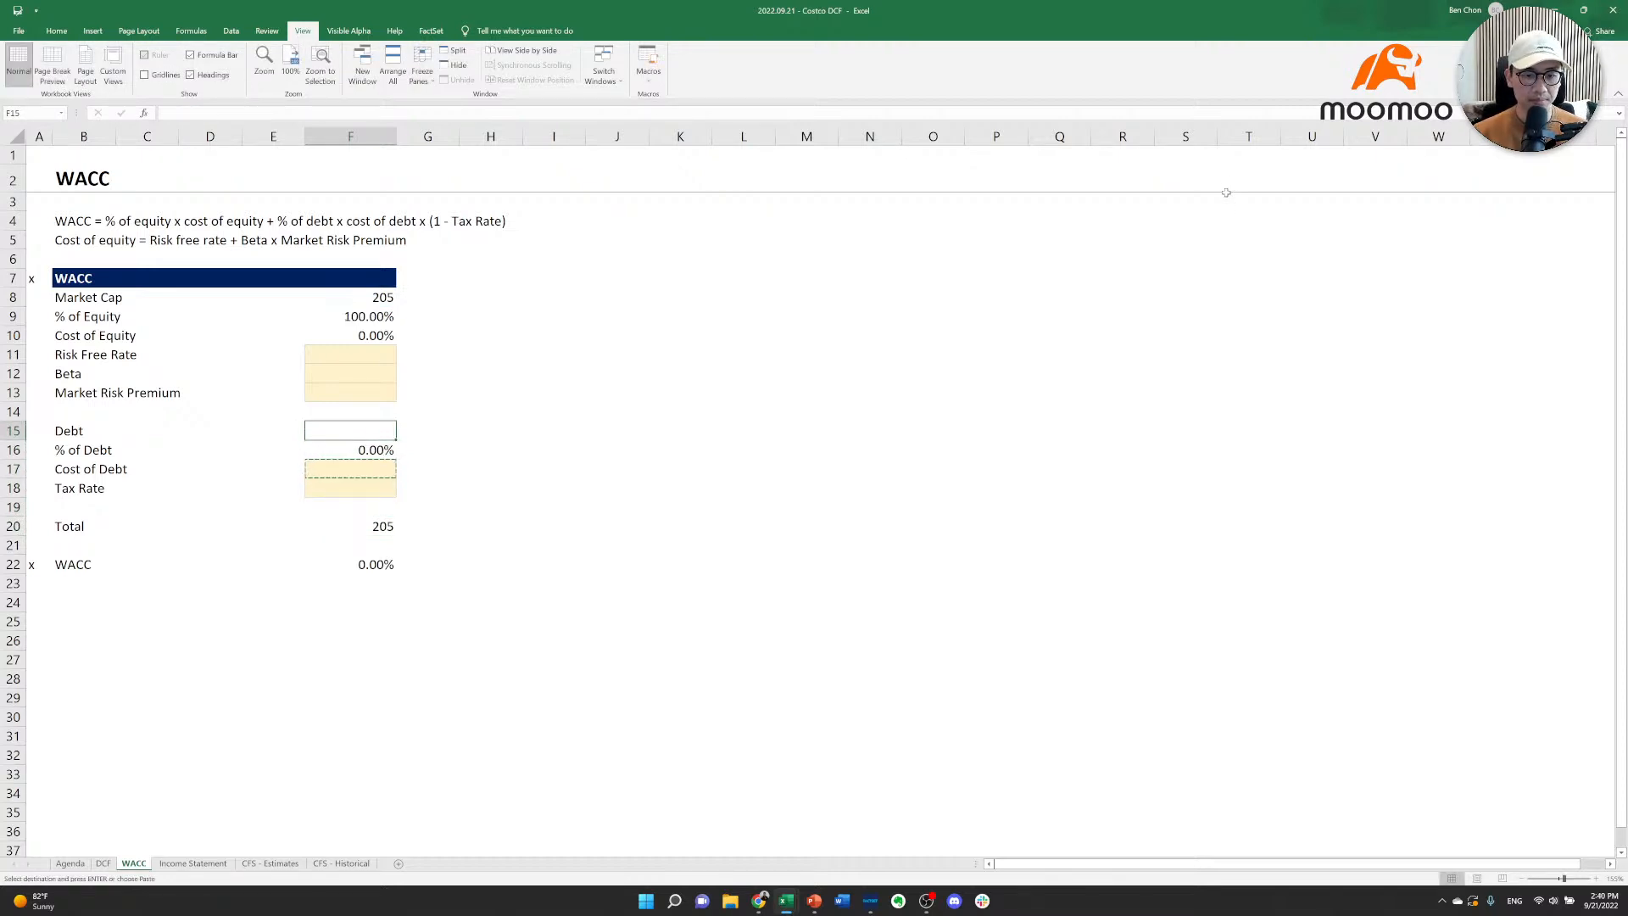
{"action": "key", "text": "ctrl+v"}
{"action": "key", "text": "Escape"}
Check the Cost of Equity formula in F10 and clear the Market Cap value in F8.
{"action": "key", "text": "Up"}
{"action": "key", "text": "Up"}
{"action": "key", "text": "Up"}
{"action": "key", "text": "Up"}
{"action": "key", "text": "Up"}
{"action": "key", "text": "Up"}
{"action": "key", "text": "Up"}
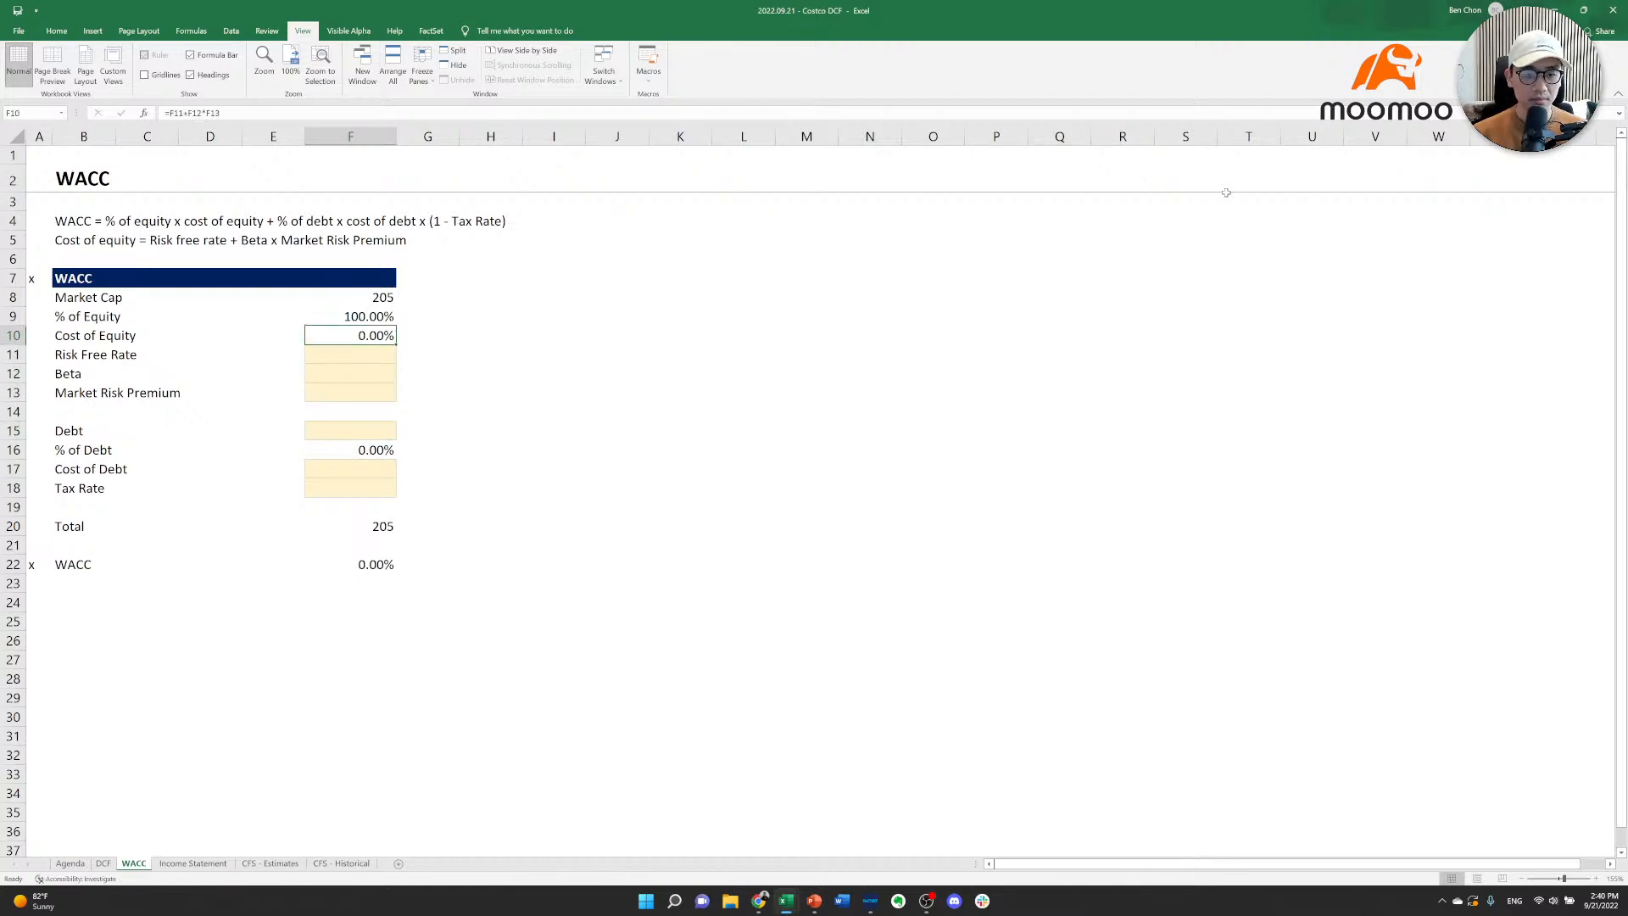
{"action": "key", "text": "F2"}
{"action": "key", "text": "Escape"}
{"action": "key", "text": "Delete"}
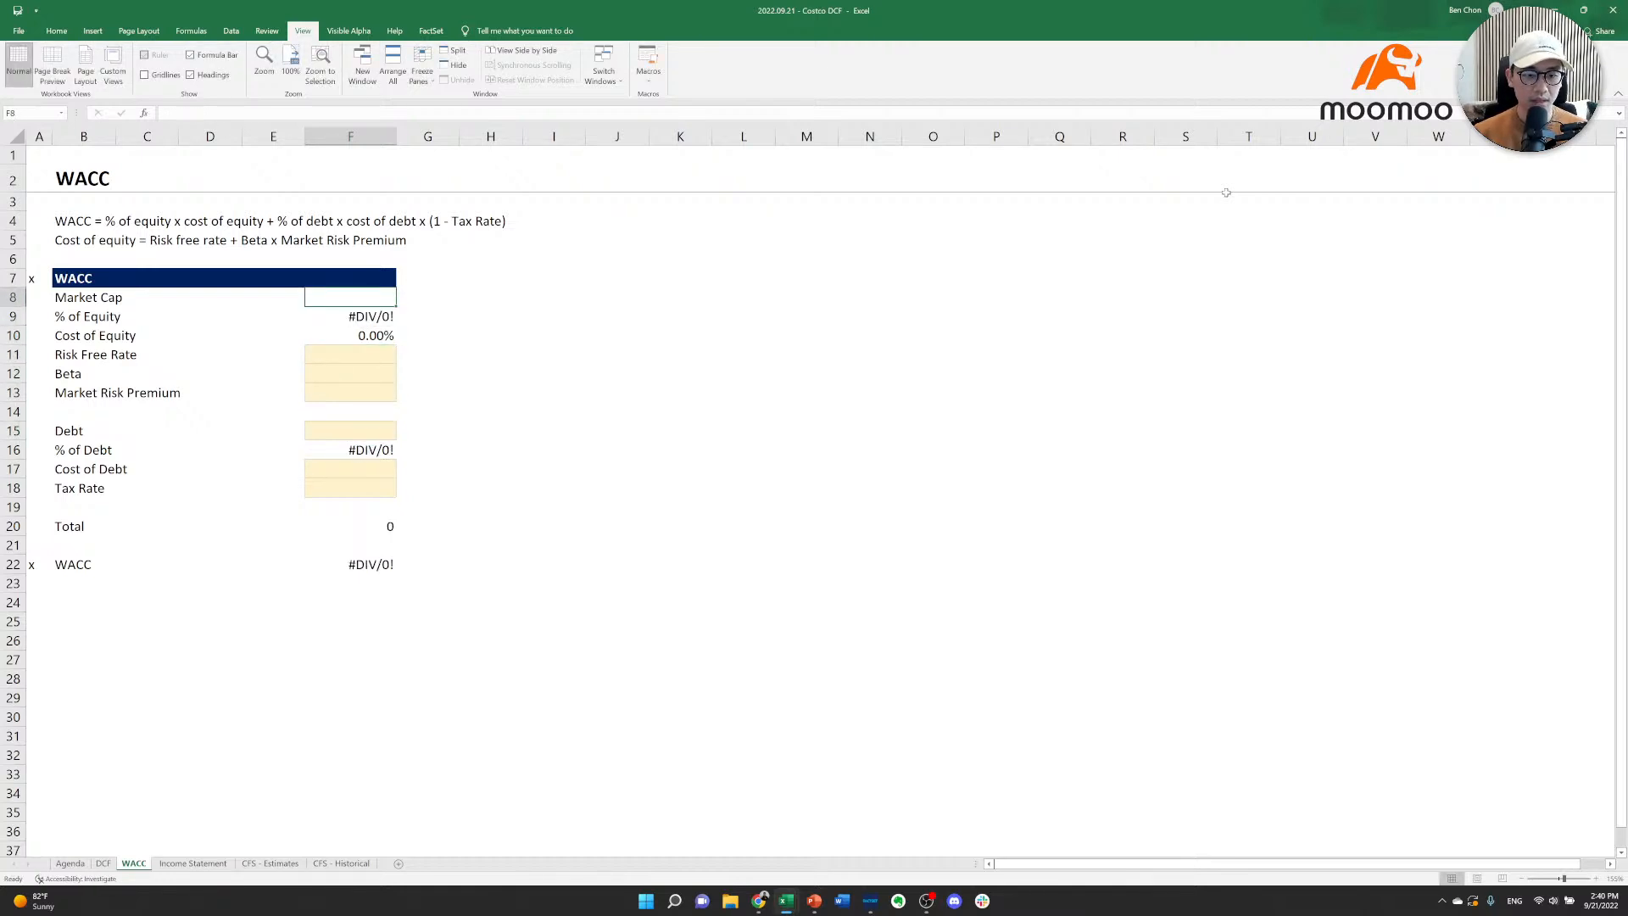
Look up Costco's market cap in billions on the FactSet Snapshot page and enter 221.3 as Market Cap in F8.
{"action": "key", "text": "alt+Tab"}
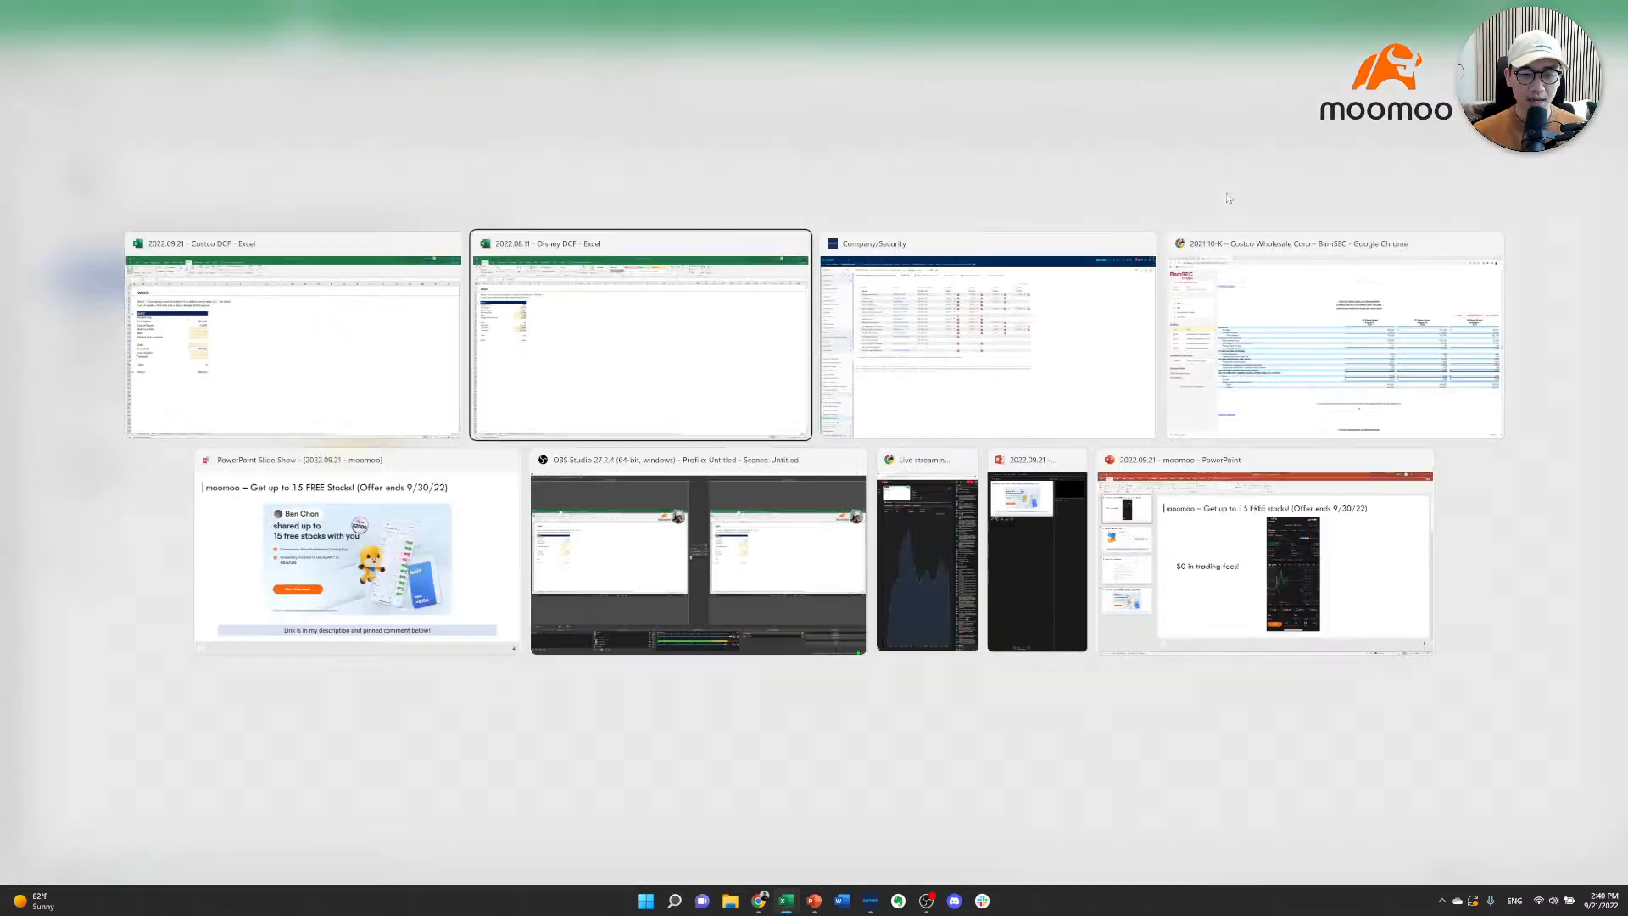
{"action": "key", "text": "alt+Tab"}
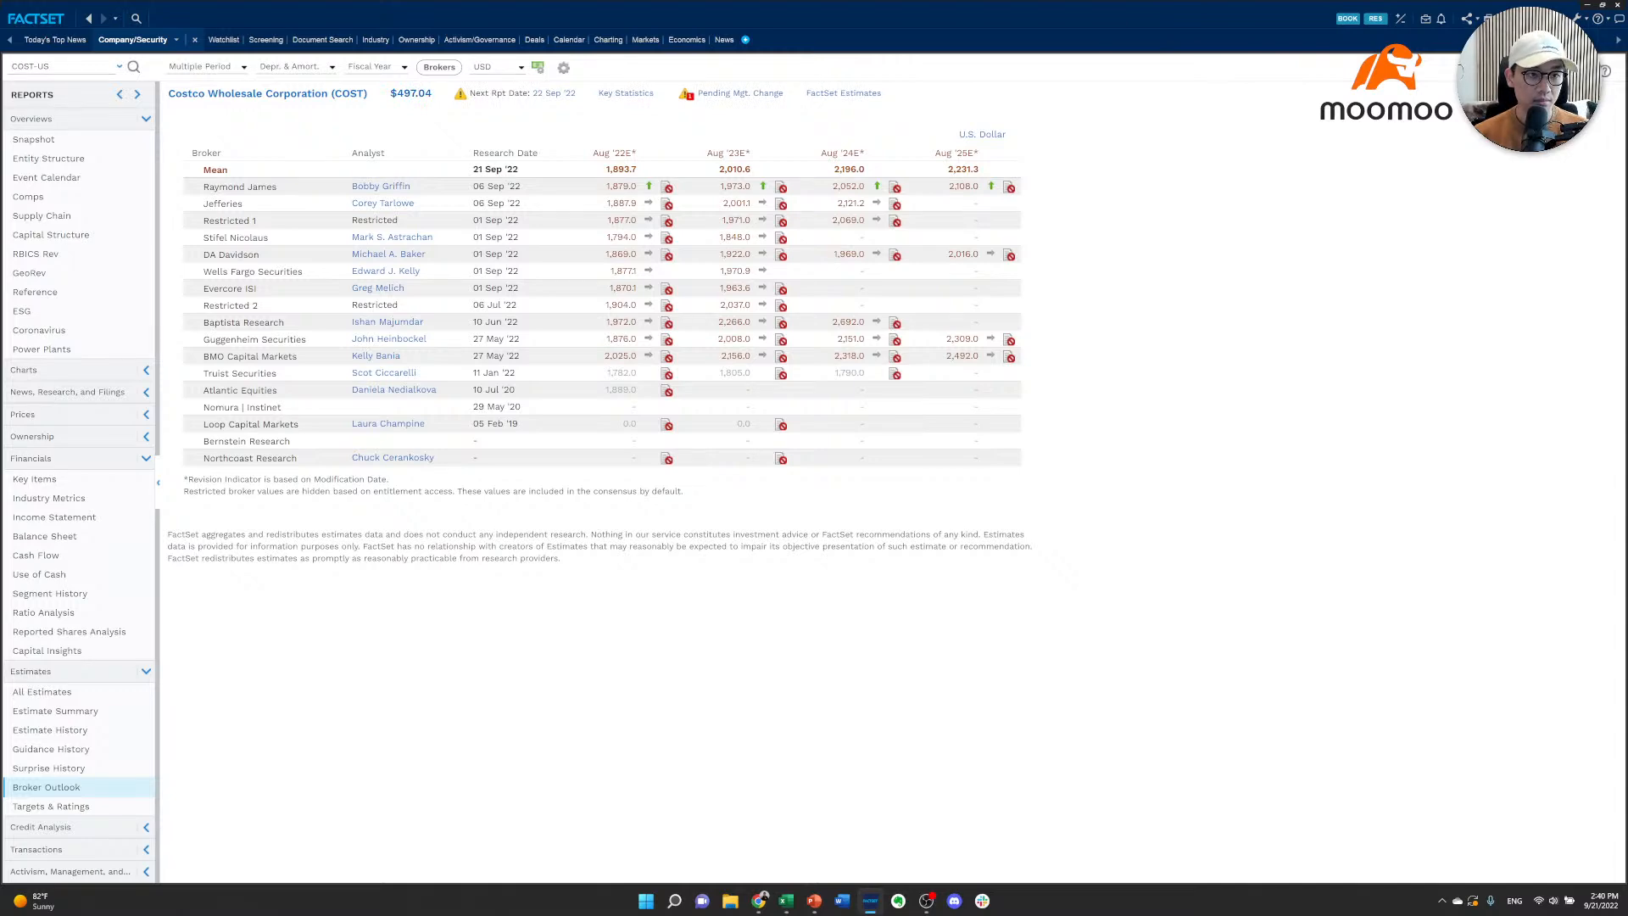
{"action": "left_click", "coordinate": [34, 139]}
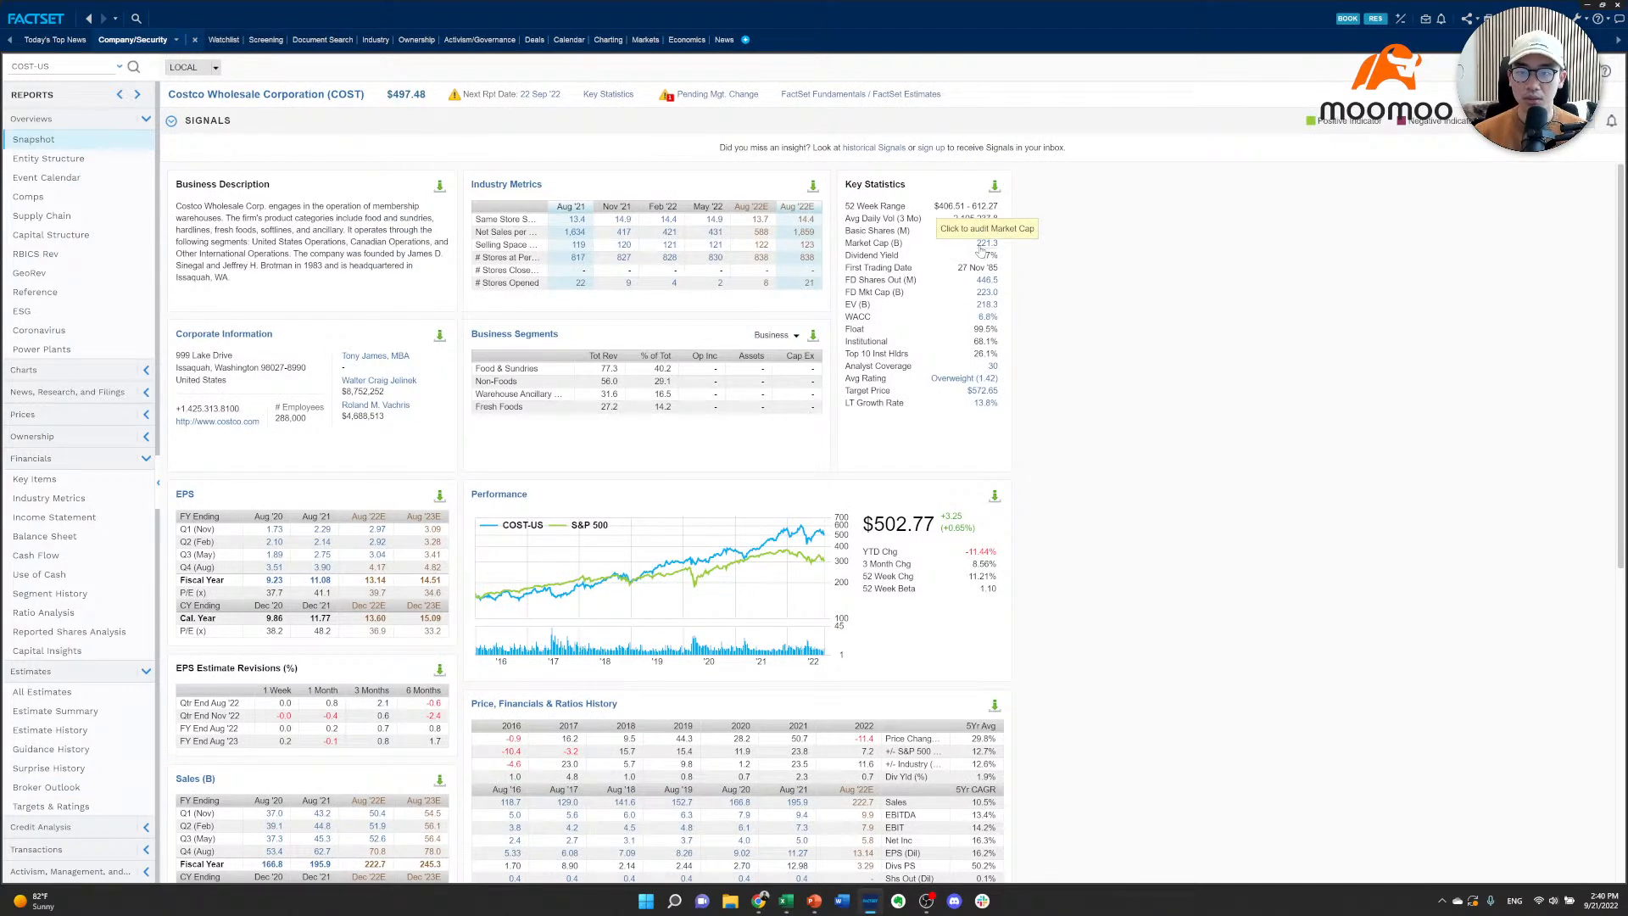
{"action": "key", "text": "alt+Tab"}
{"action": "type", "text": "221.3"}
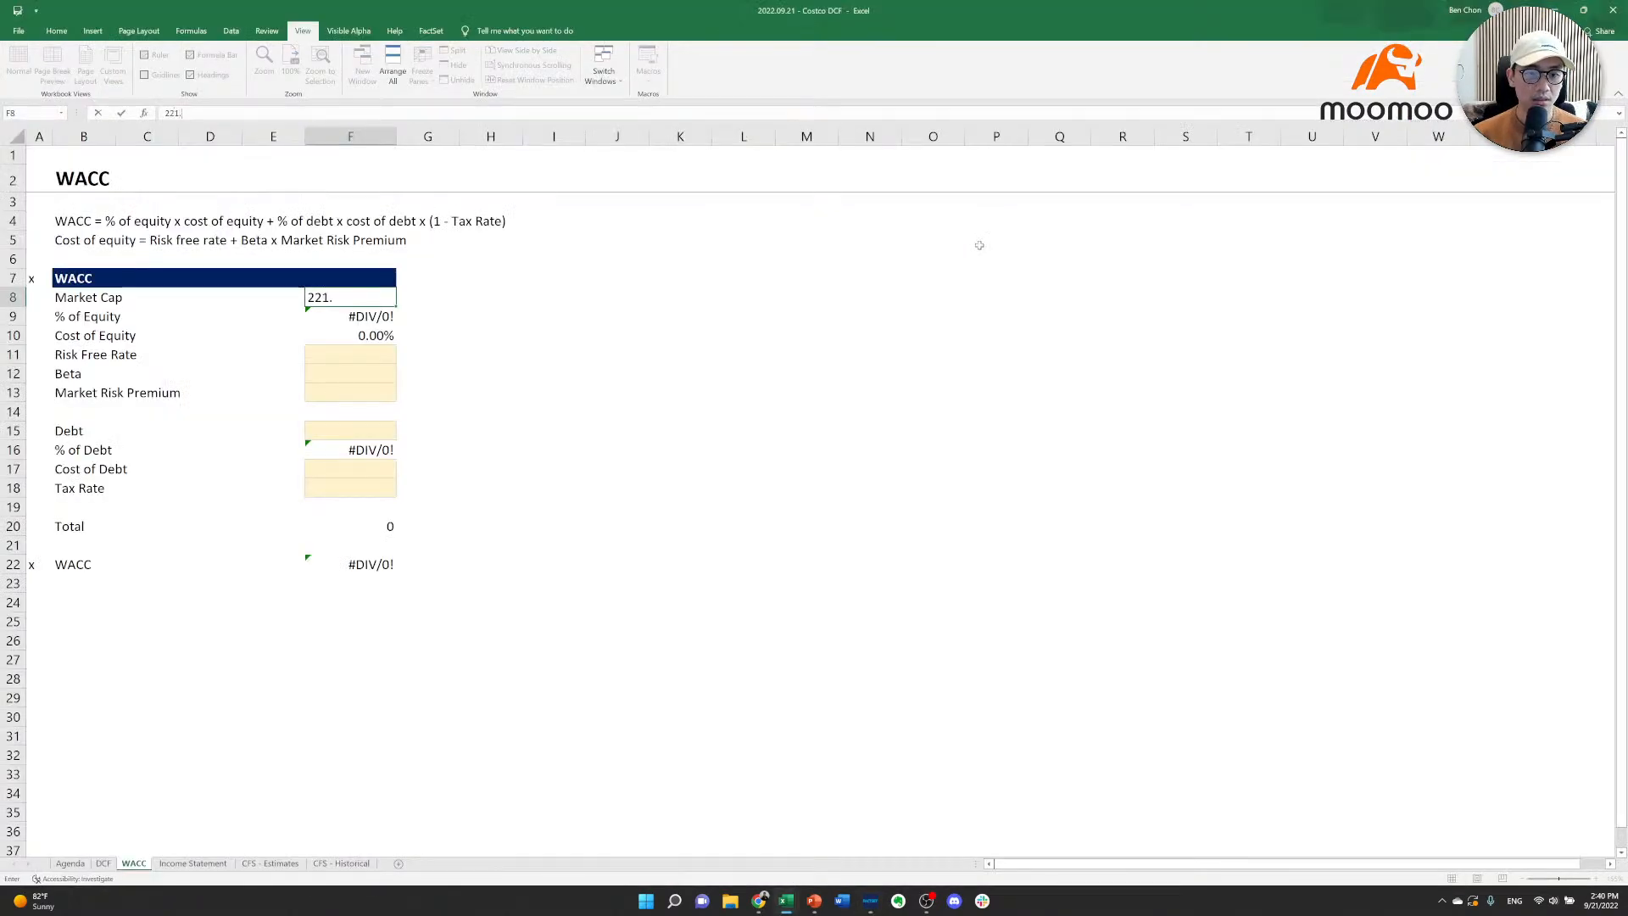
{"action": "key", "text": "ctrl+Return"}
Commit the Market Cap entry in F8 and select the empty Risk Free Rate cell F11.
{"action": "key", "text": "Down"}
{"action": "key", "text": "Down"}
{"action": "key", "text": "Down"}
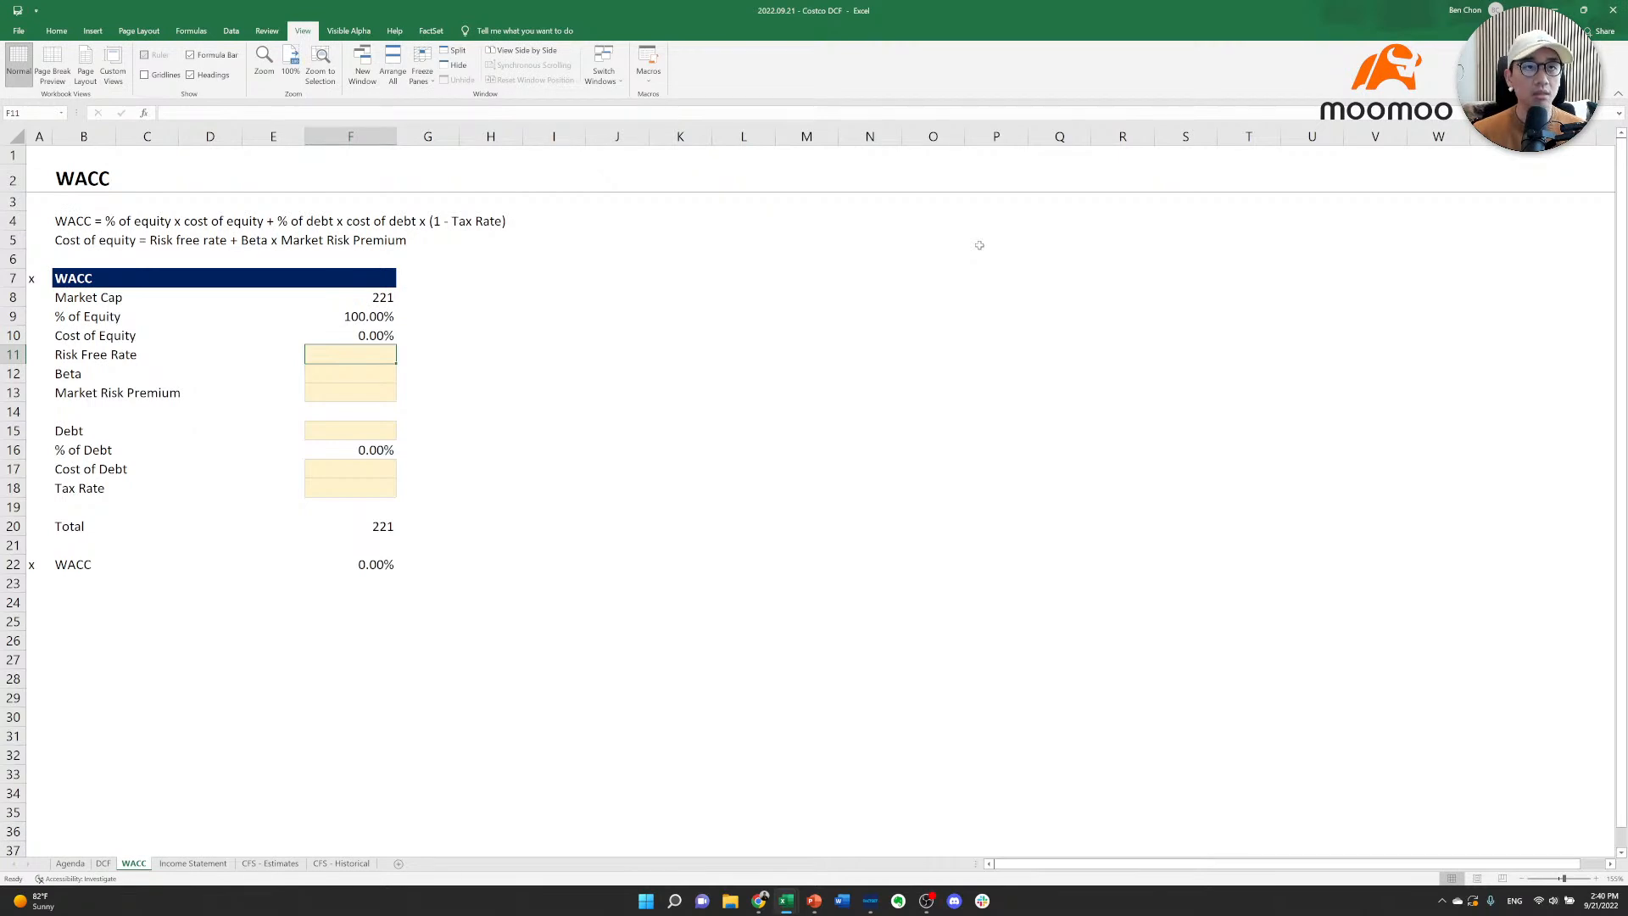
Search the web in Chrome for "10 year treasury yield" and view the yield and chart on CNBC's U.S. 10 Year Treasury page.
{"action": "key", "text": "alt+Tab"}
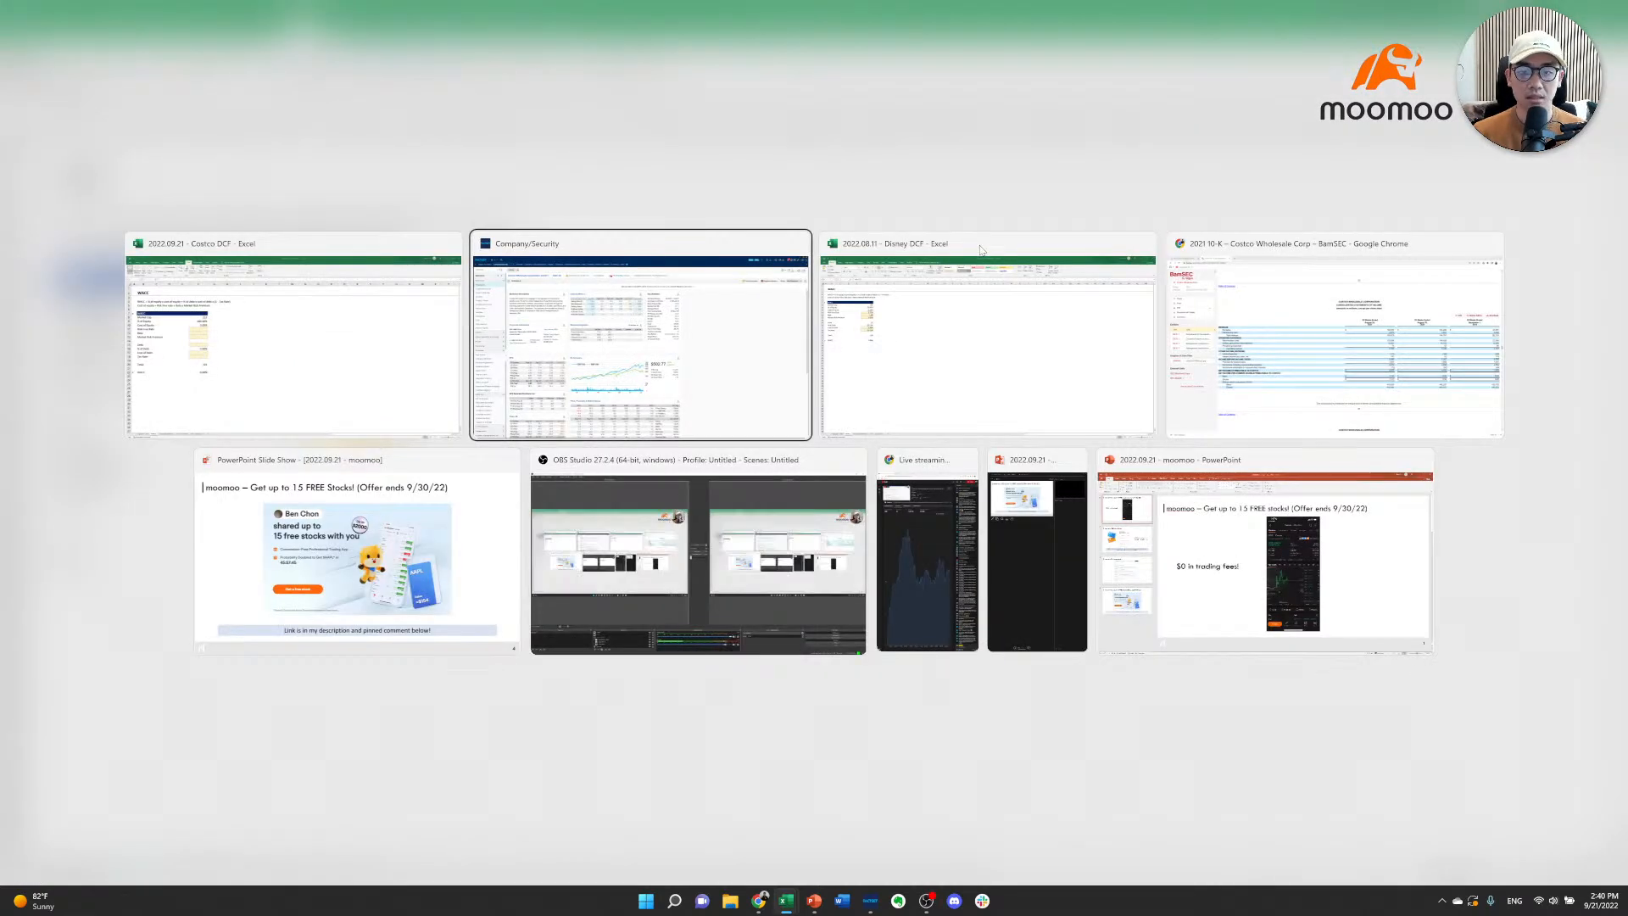
{"action": "key", "text": "Tab"}
{"action": "key", "text": "Tab"}
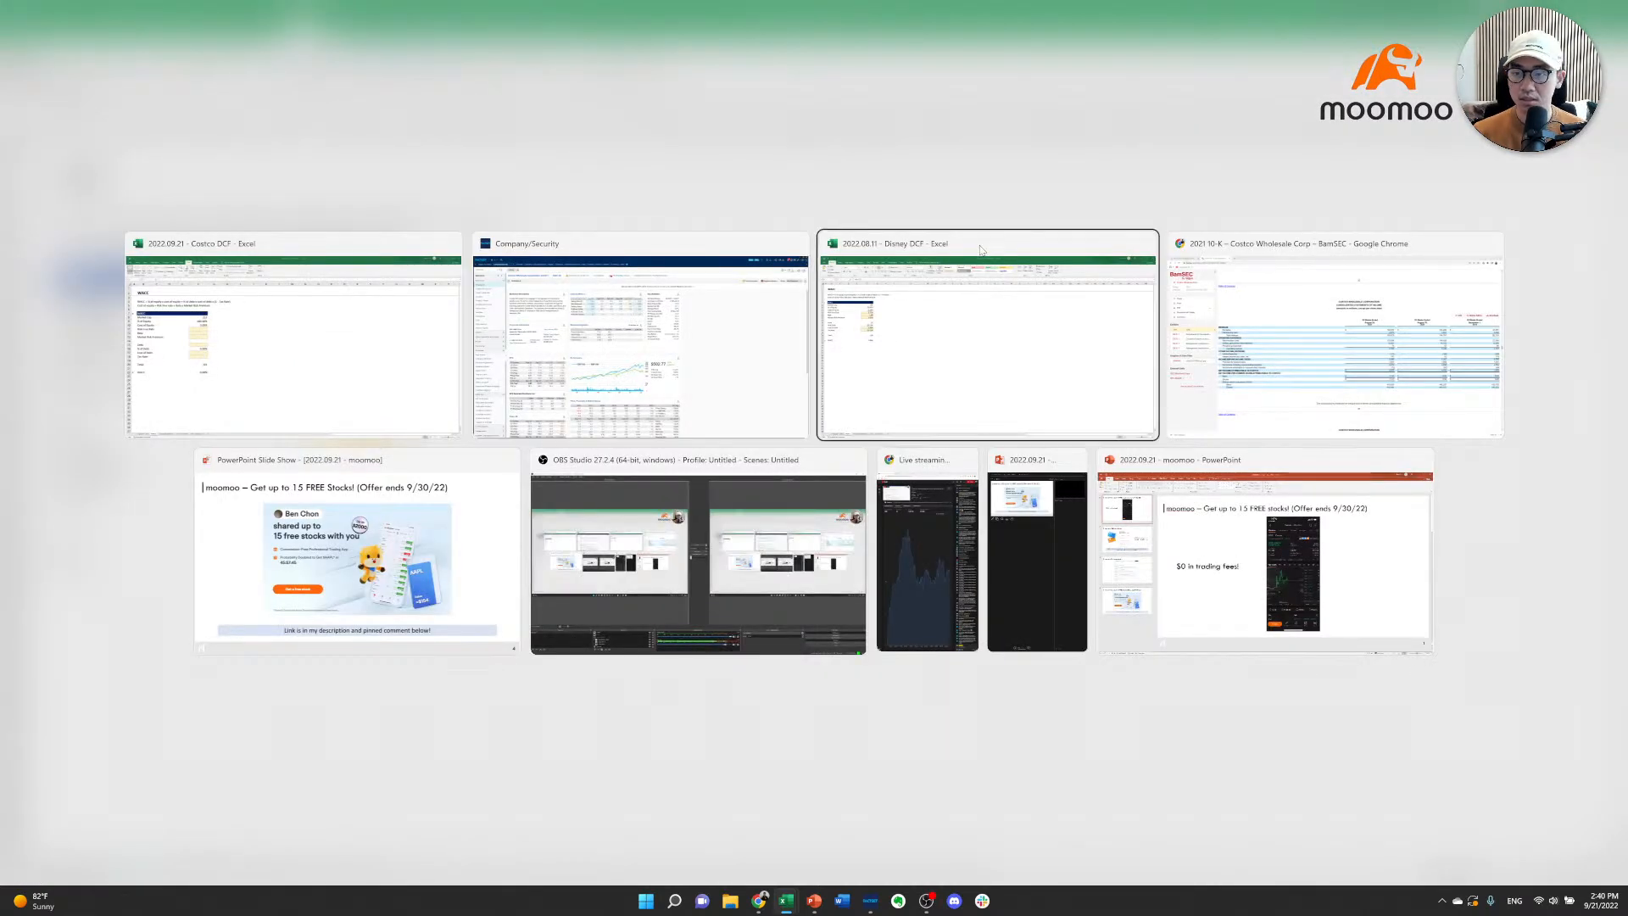
{"action": "key", "text": "ctrl+t"}
{"action": "type", "text": "10 y"}
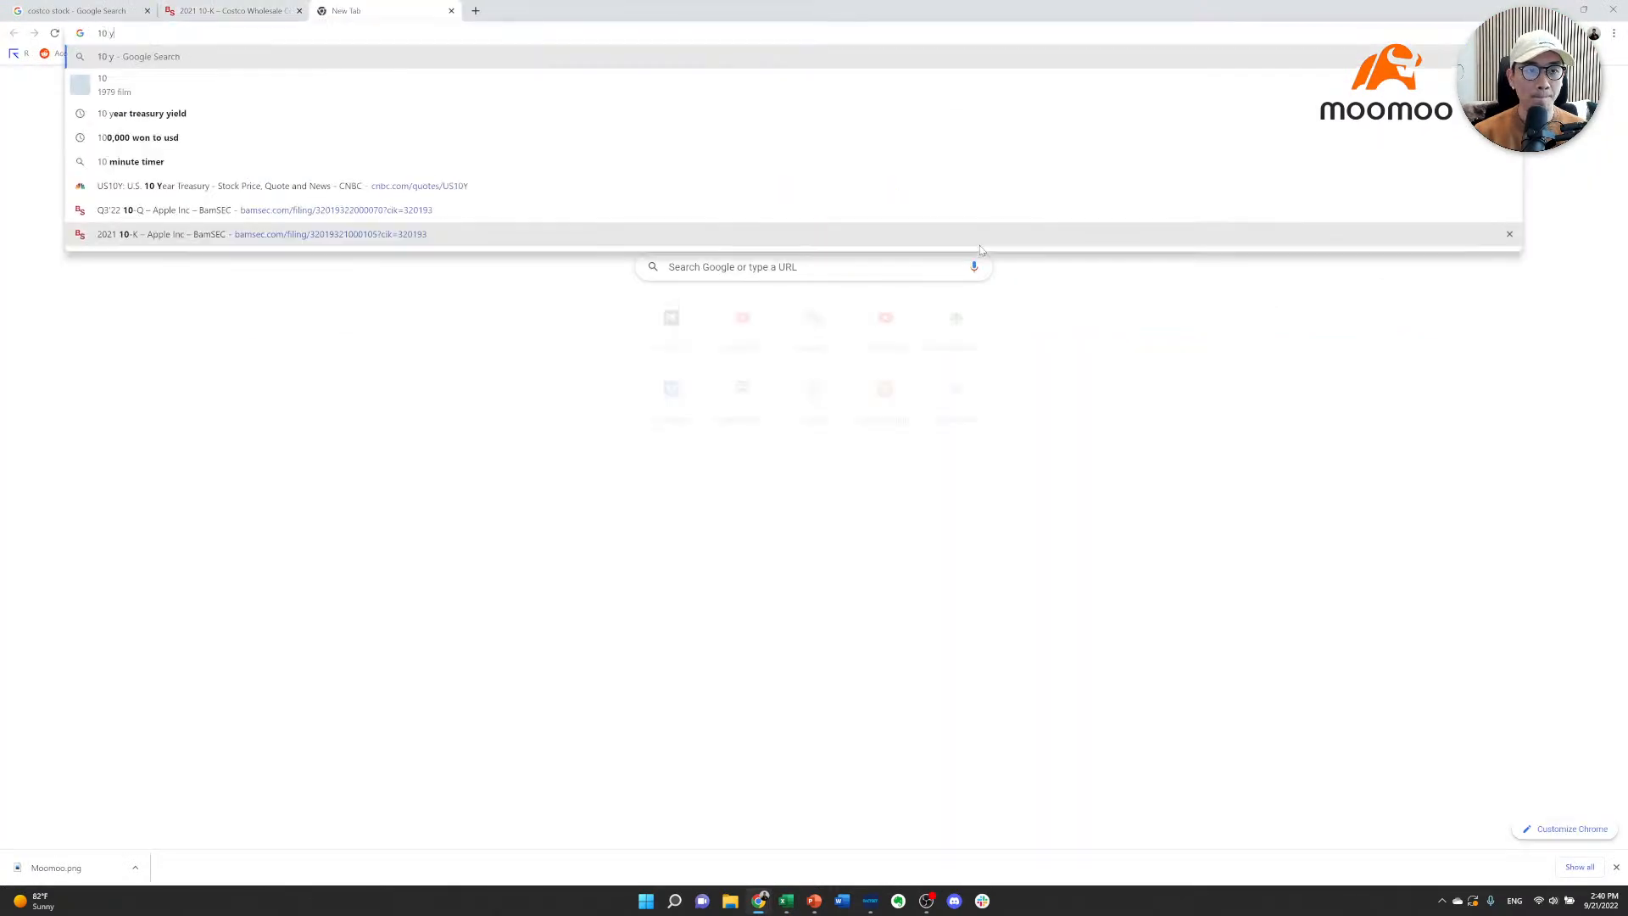
{"action": "type", "text": "ear treasury yield"}
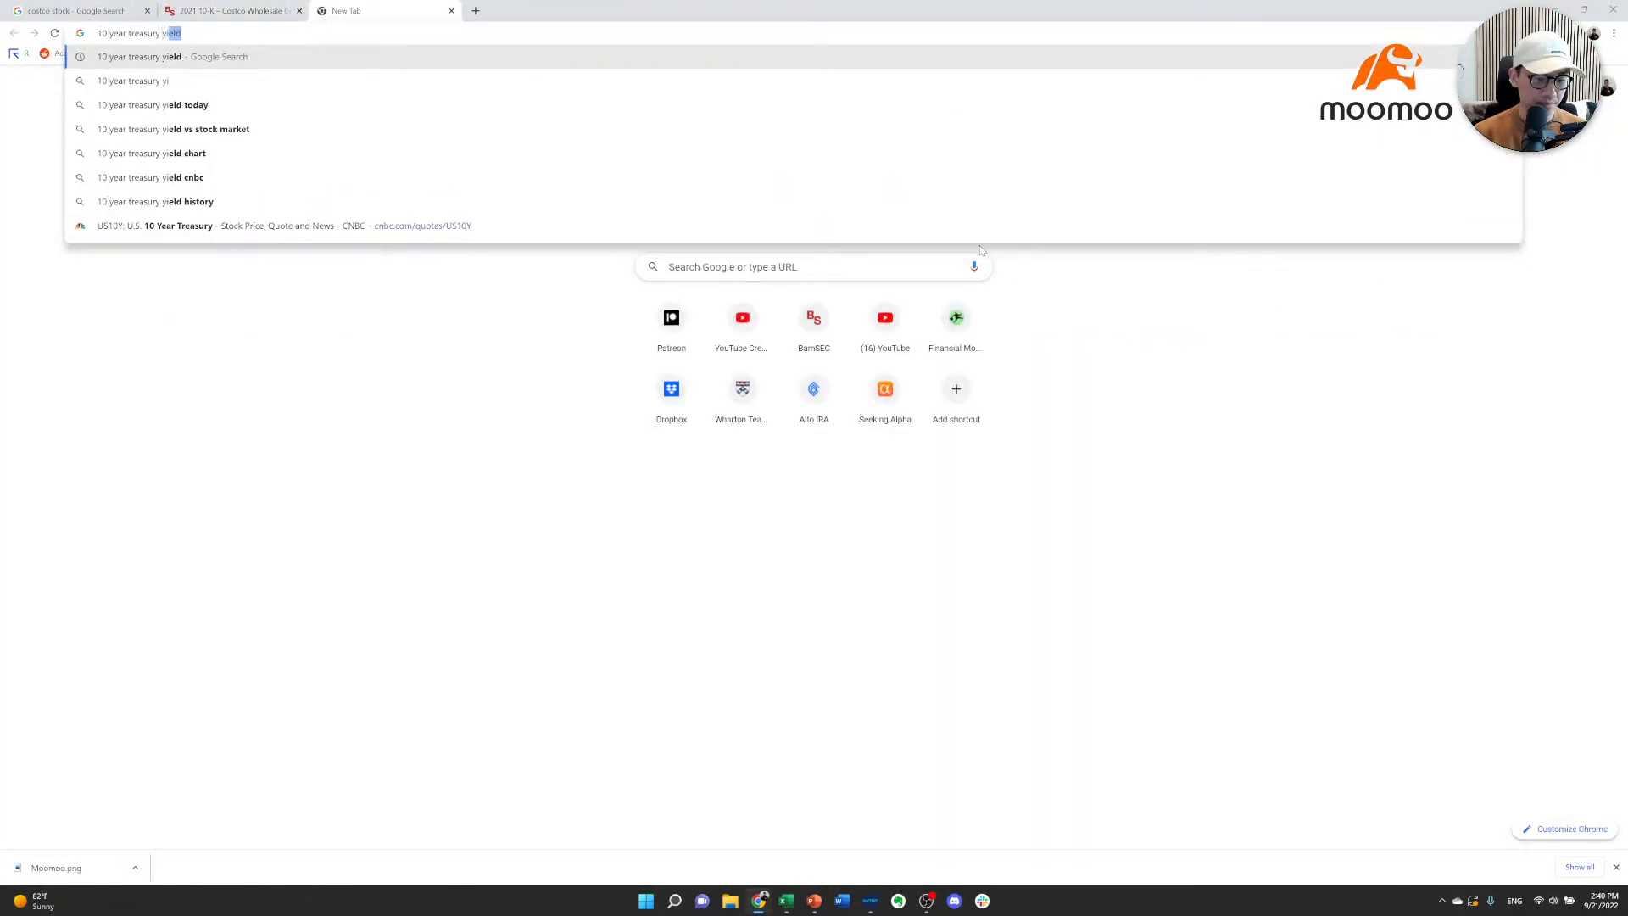
{"action": "key", "text": "Return"}
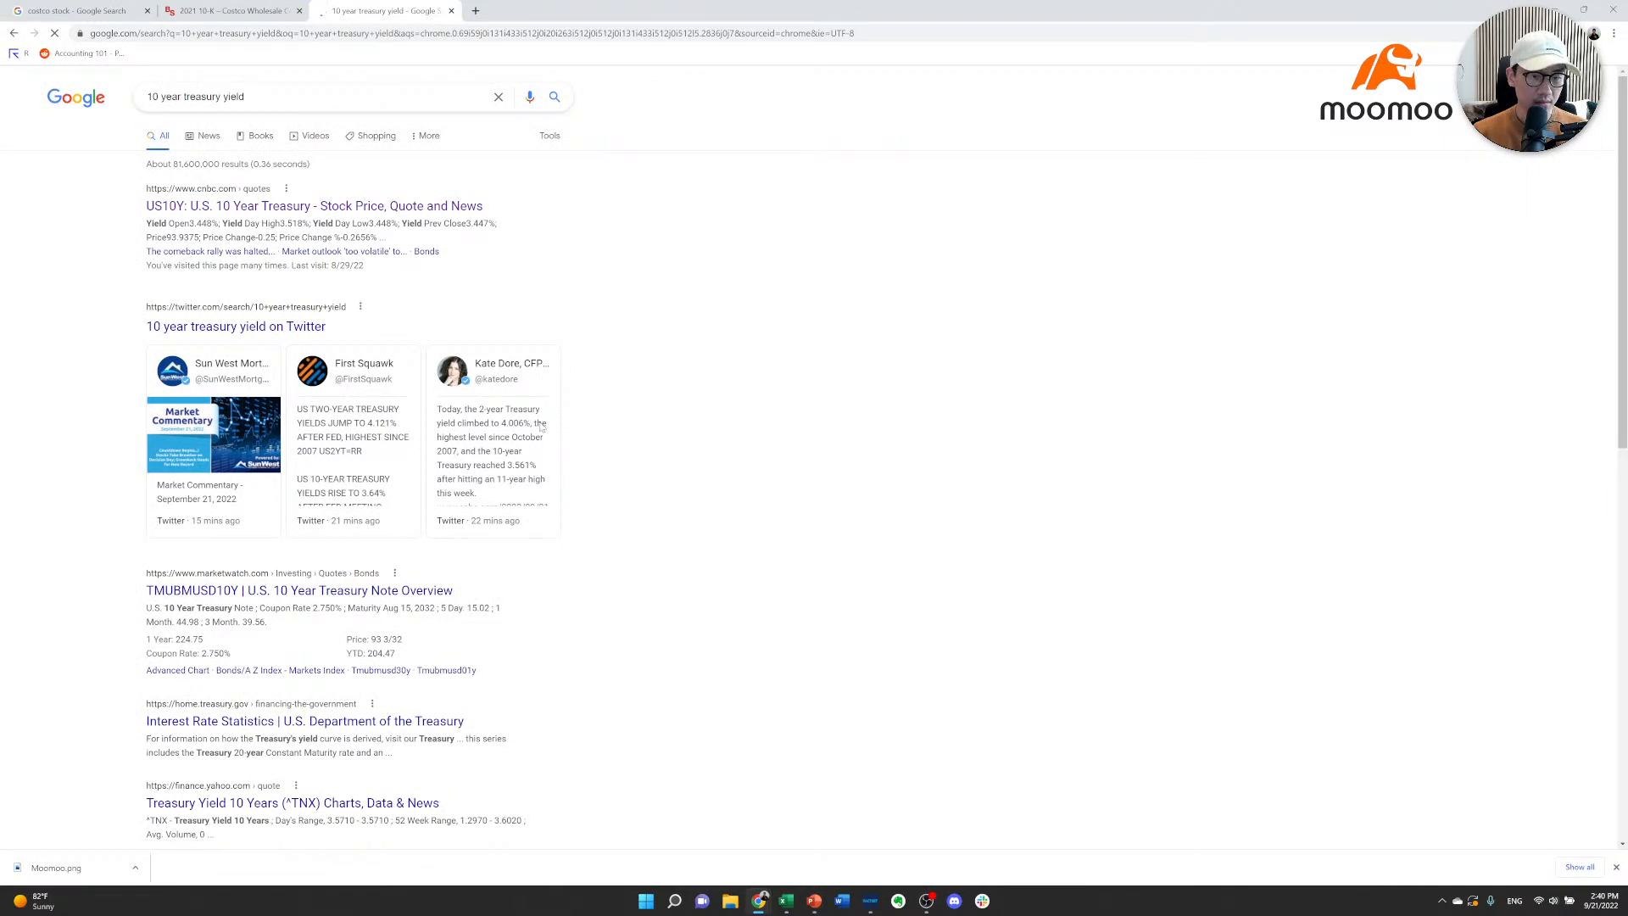
{"action": "left_click", "coordinate": [210, 206]}
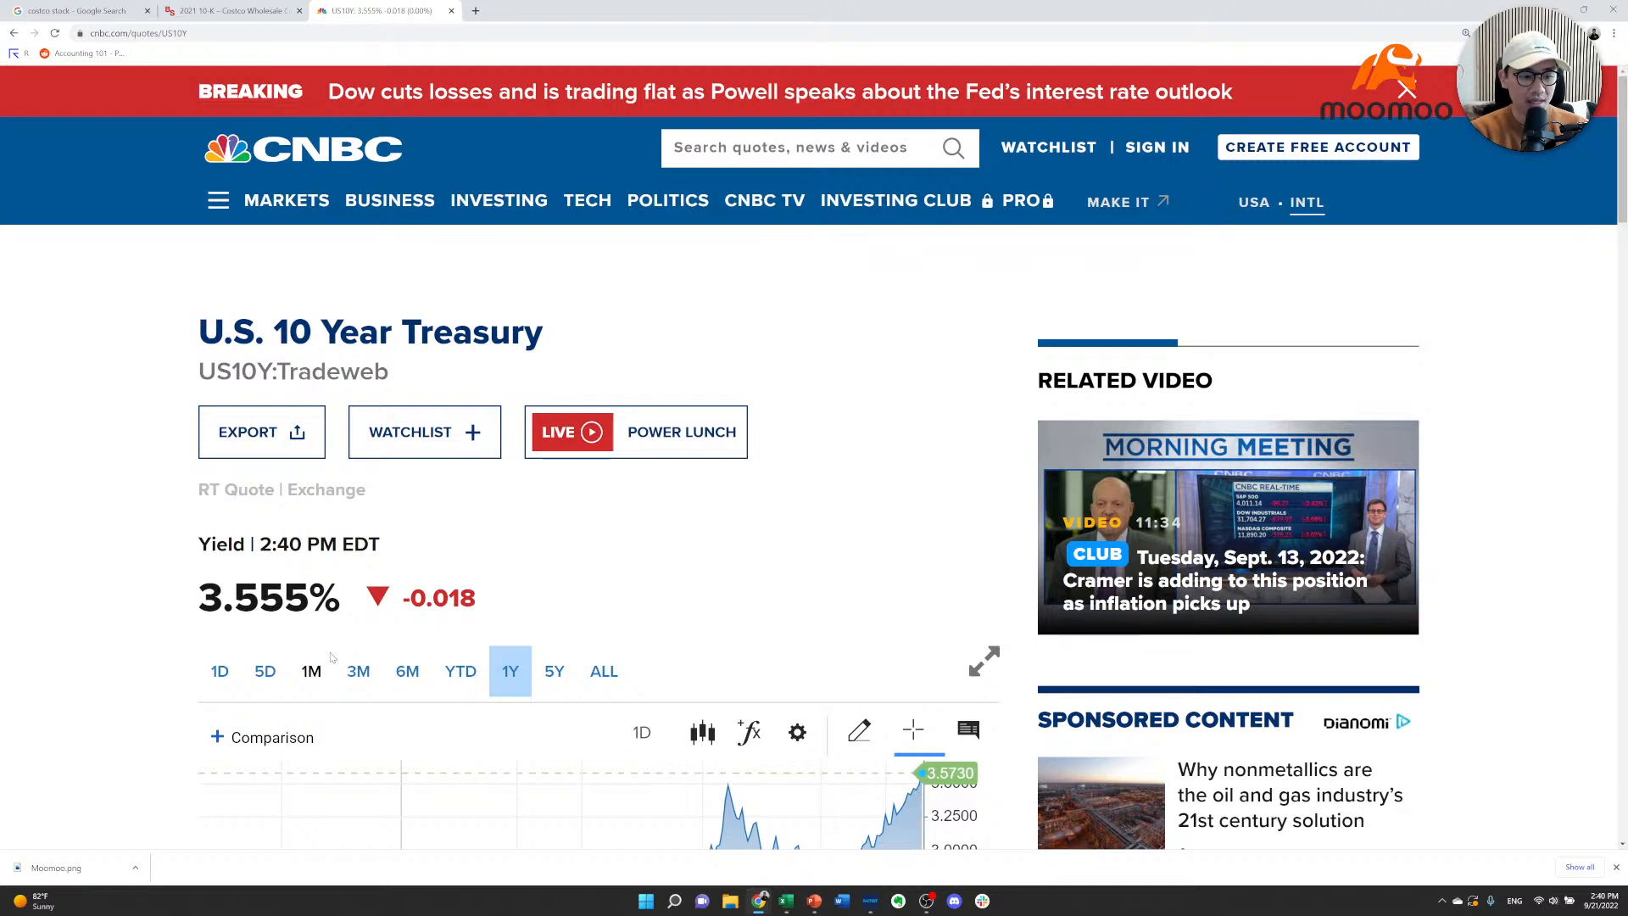
{"action": "scroll", "coordinate": [280, 594], "scroll_direction": "down", "scroll_amount": 1}
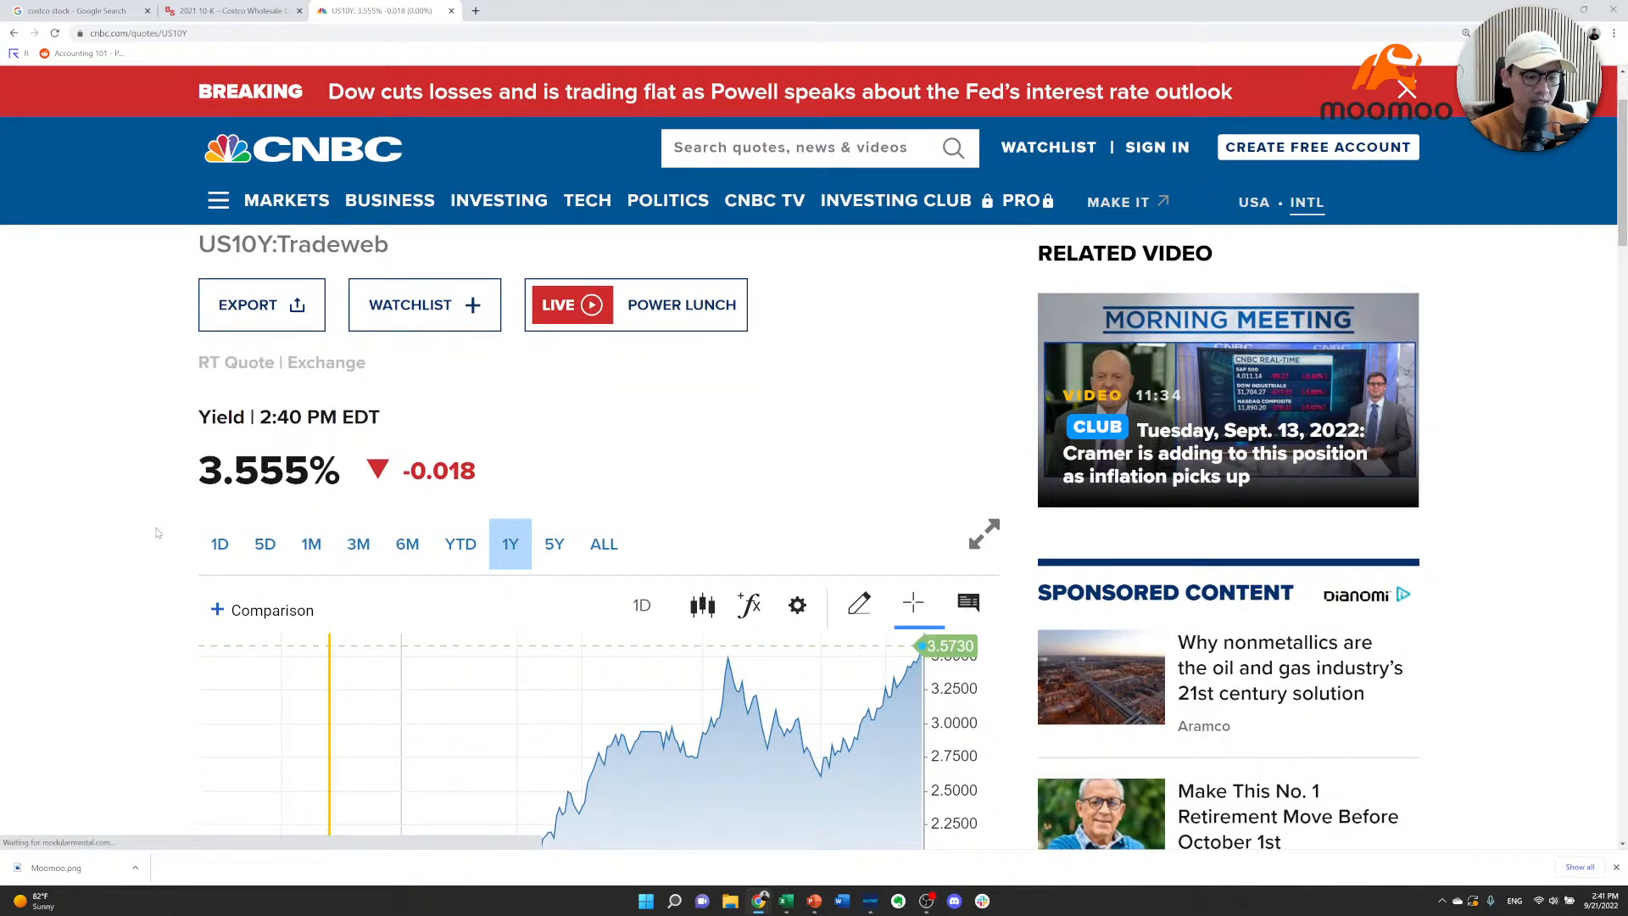
{"action": "scroll", "coordinate": [160, 539], "scroll_direction": "down", "scroll_amount": 1}
{"action": "scroll", "coordinate": [160, 540], "scroll_direction": "down", "scroll_amount": 1}
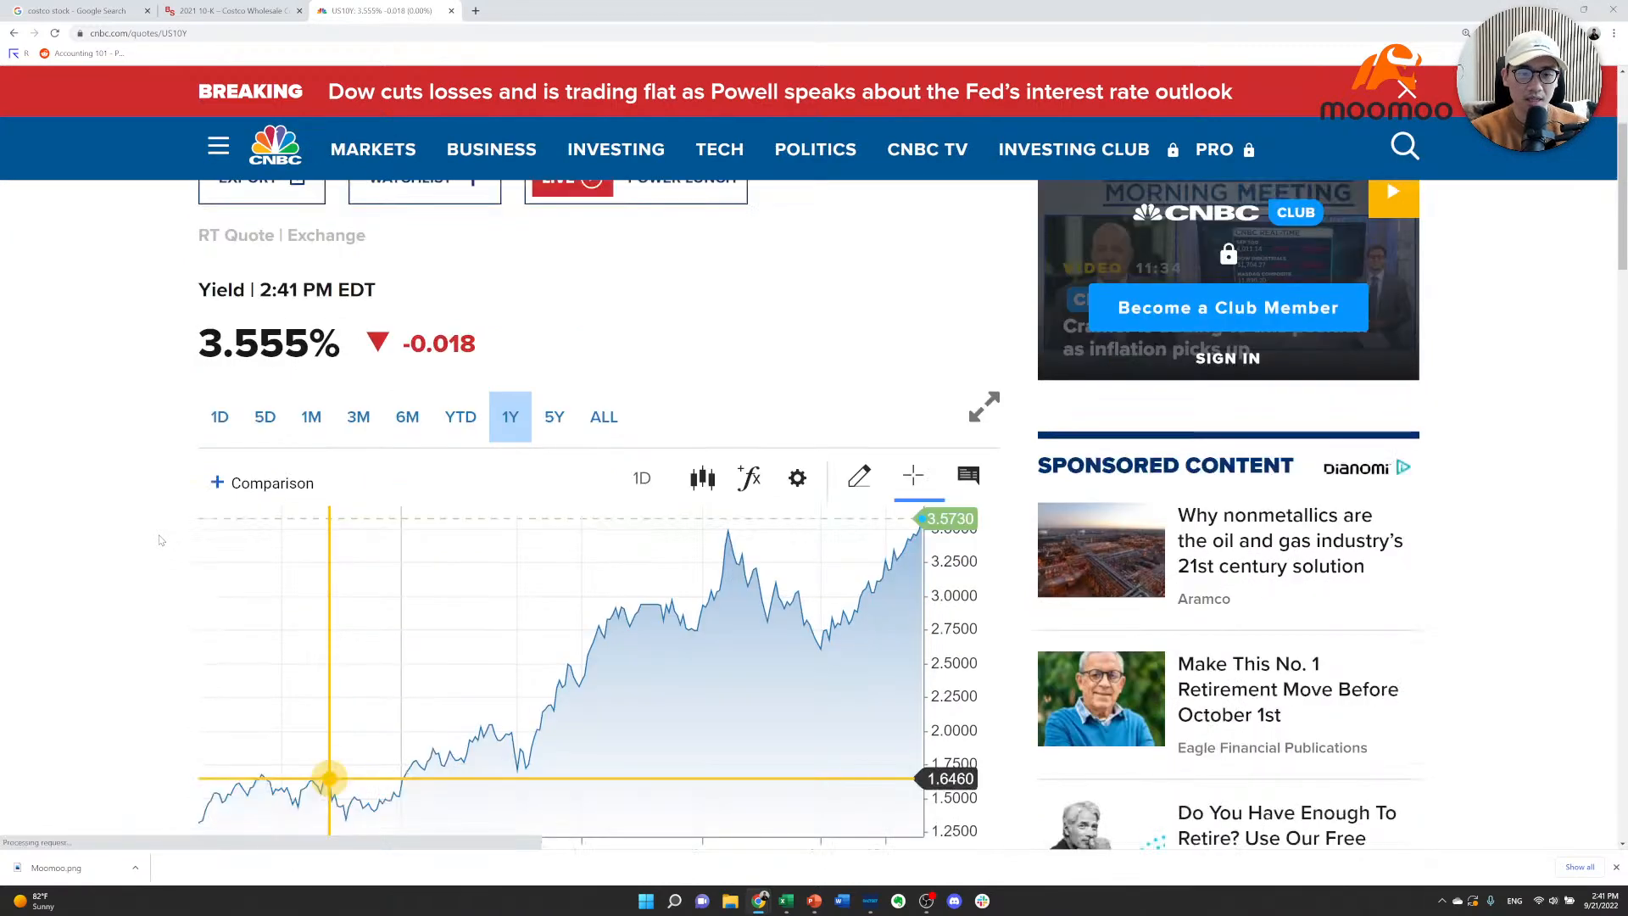
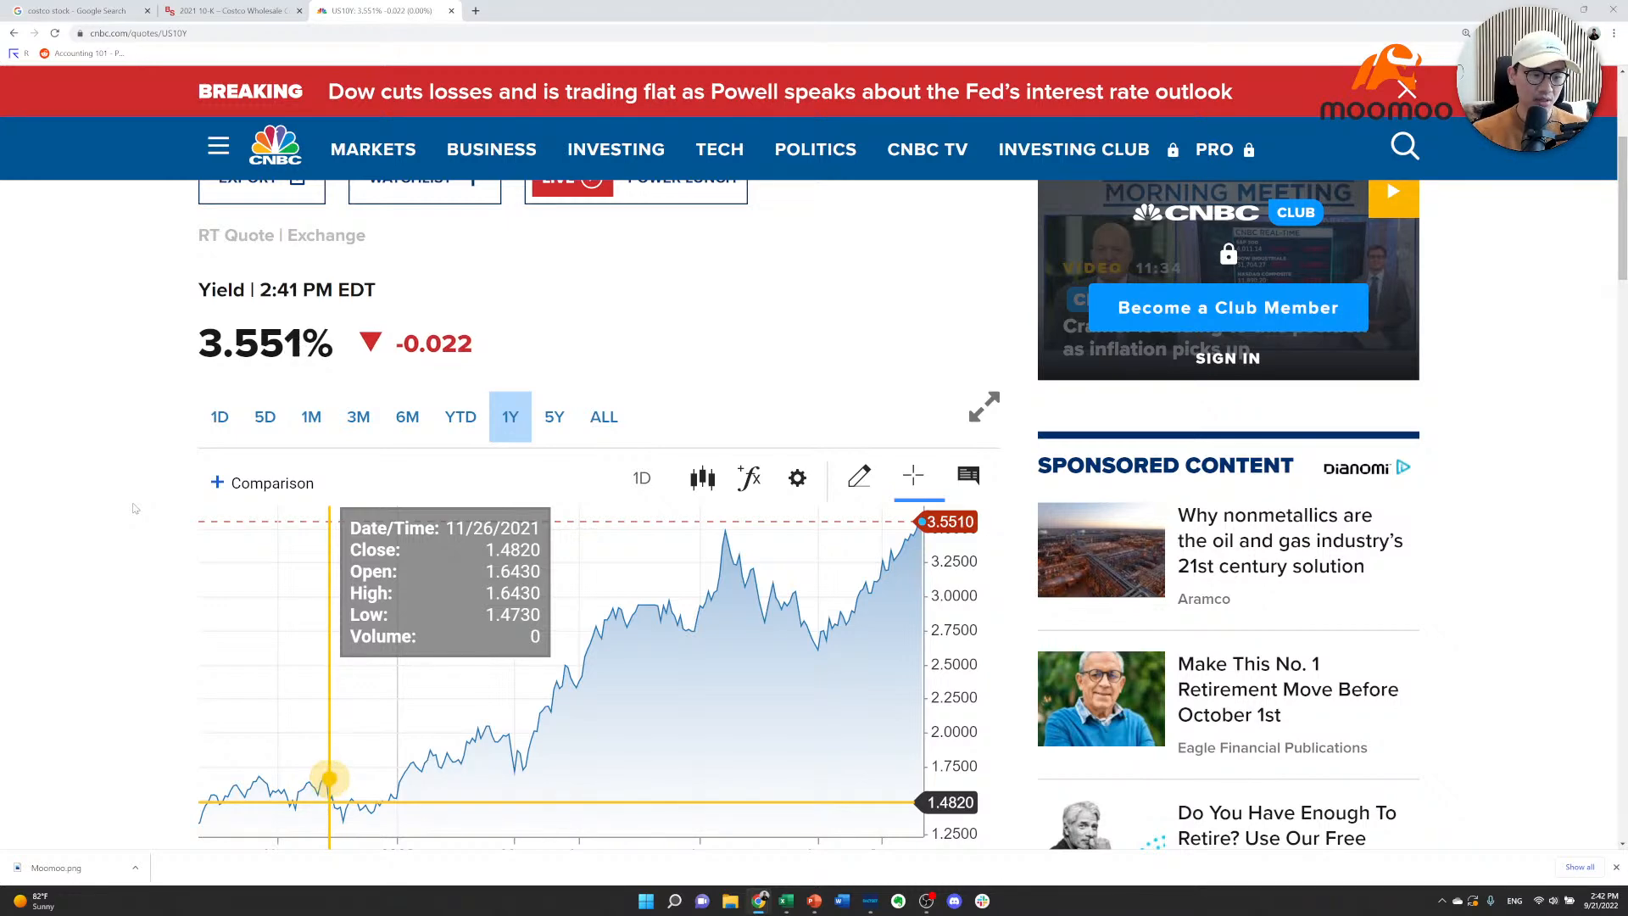
Recheck the CNBC 10-year yield and enter 3.548% as the Risk Free Rate in F11 of the Costco DCF workbook.
{"action": "key", "text": "alt+Tab"}
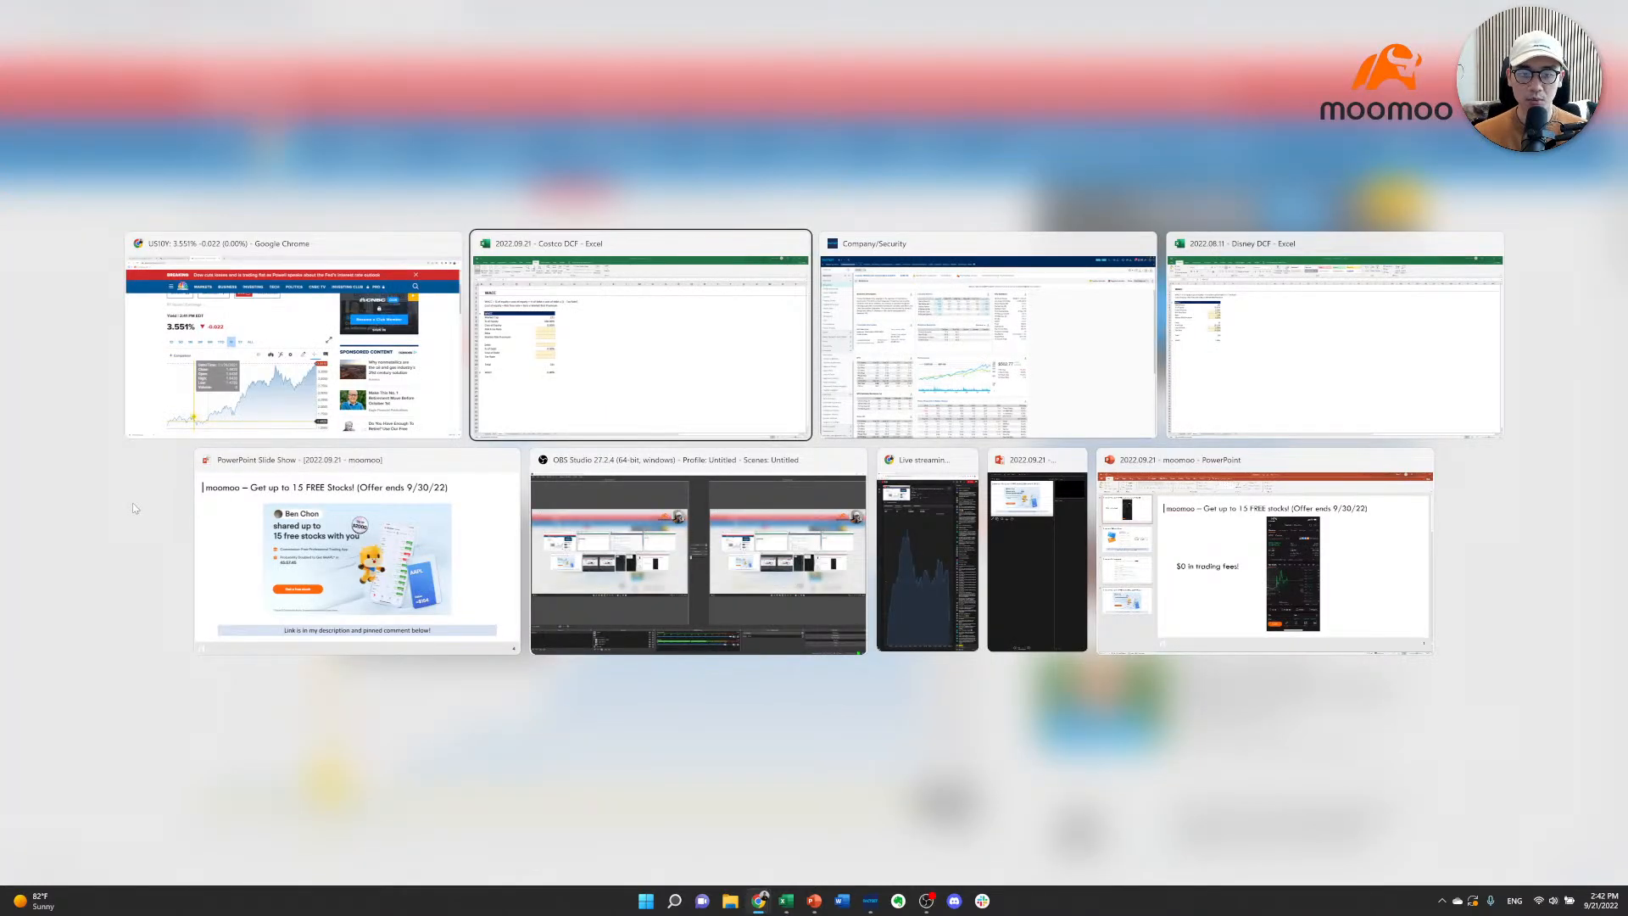
{"action": "key", "text": "Right"}
{"action": "key", "text": "Left"}
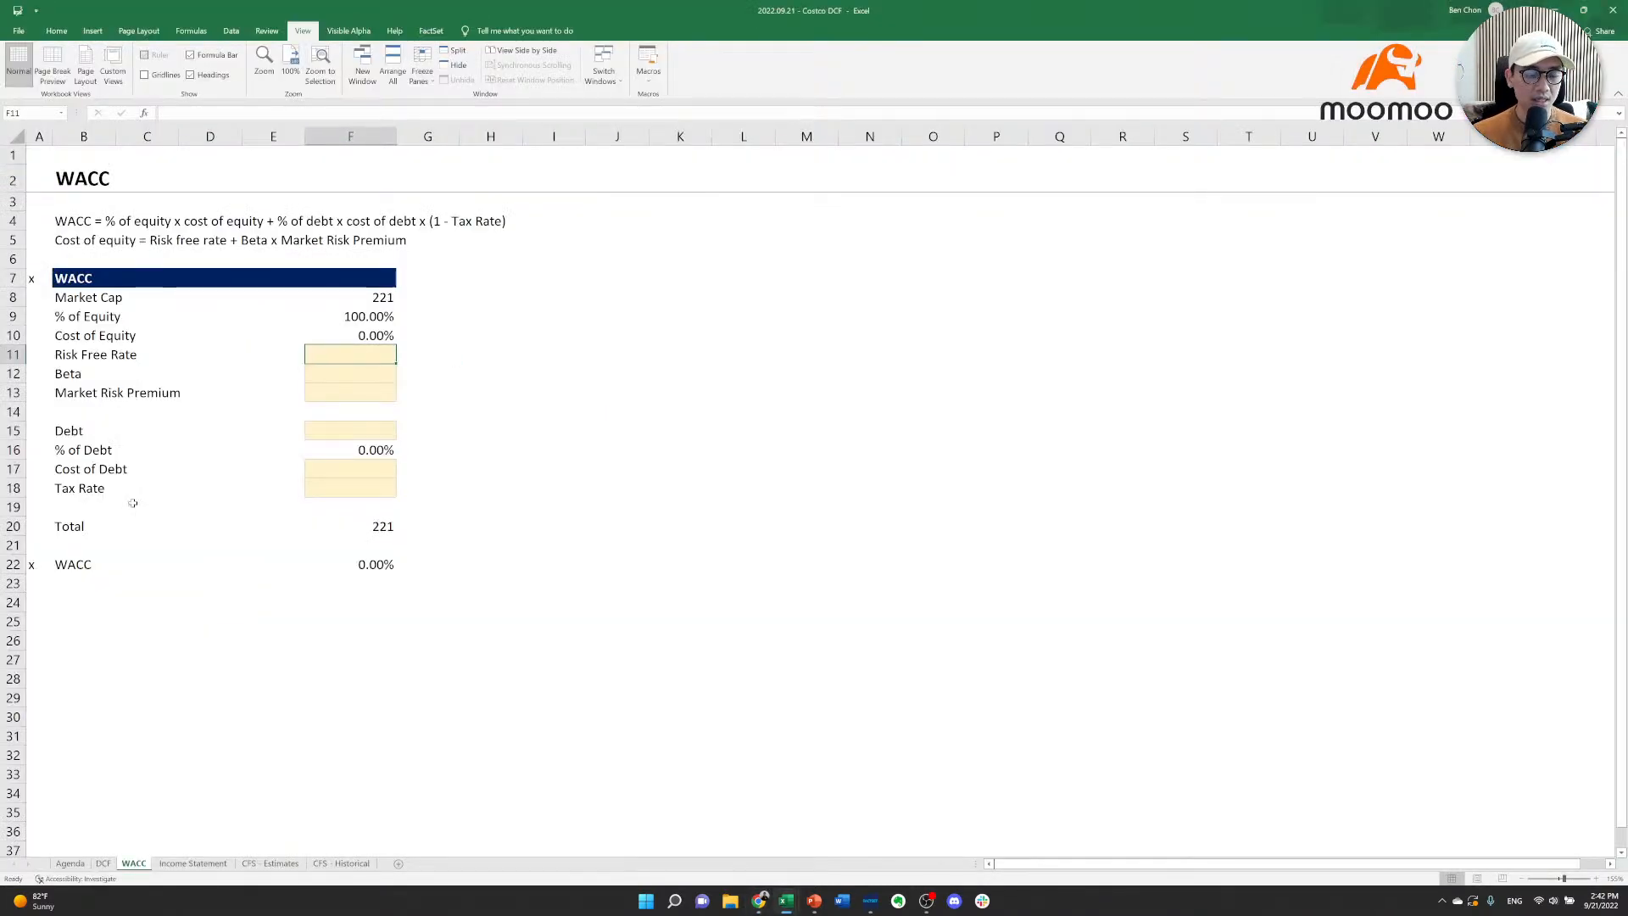
{"action": "key", "text": "alt+Tab"}
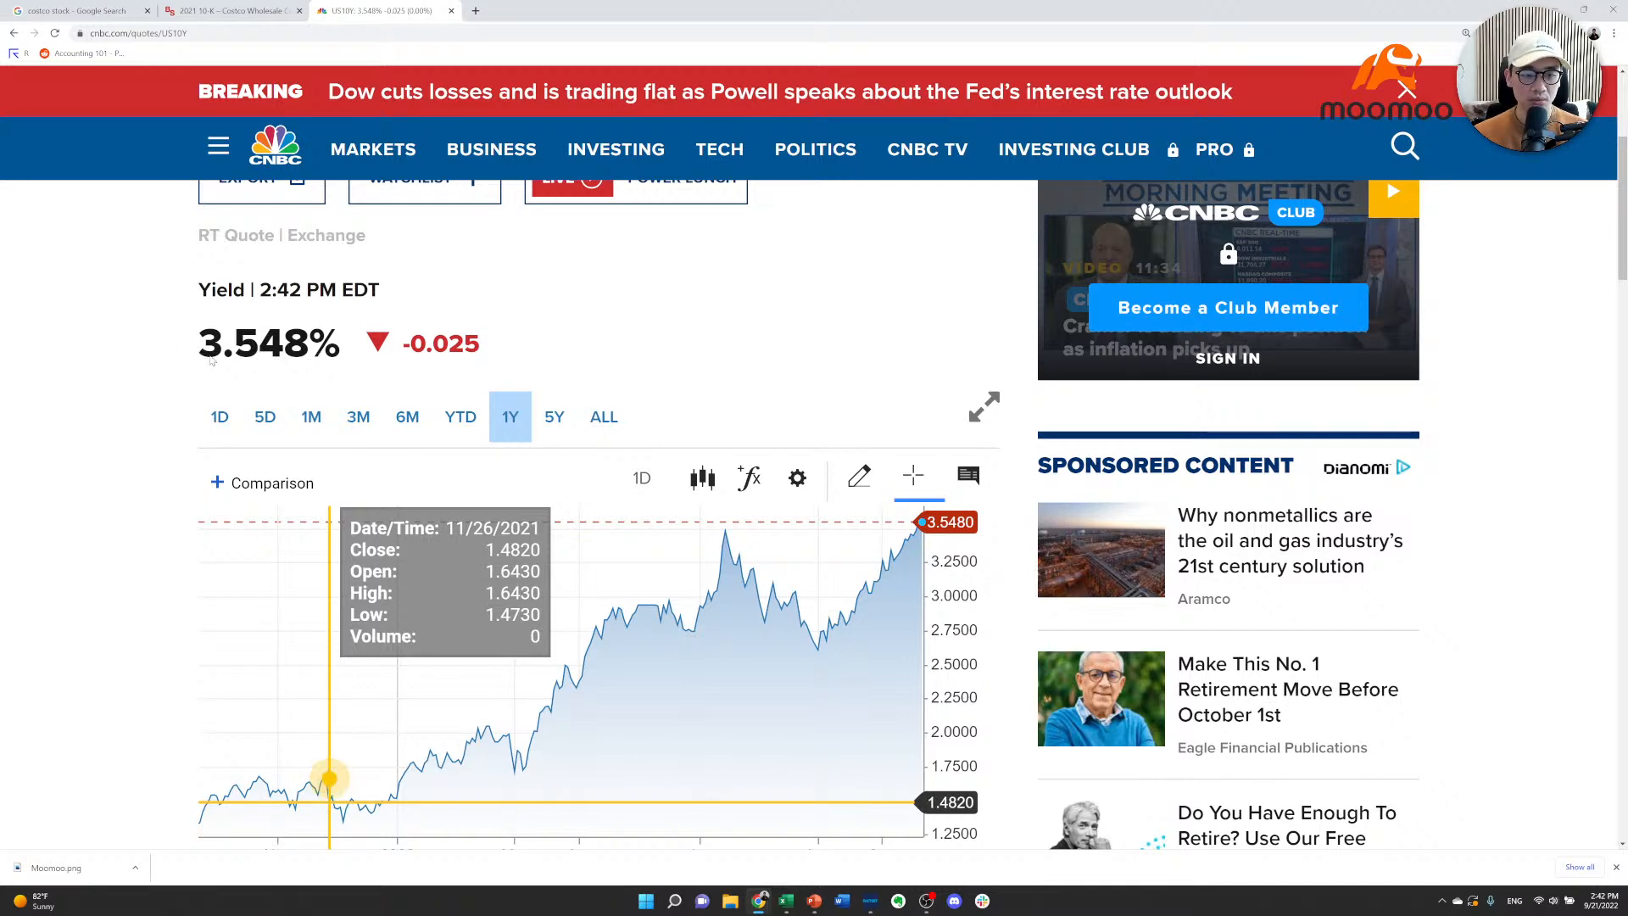
{"action": "key", "text": "alt+Tab"}
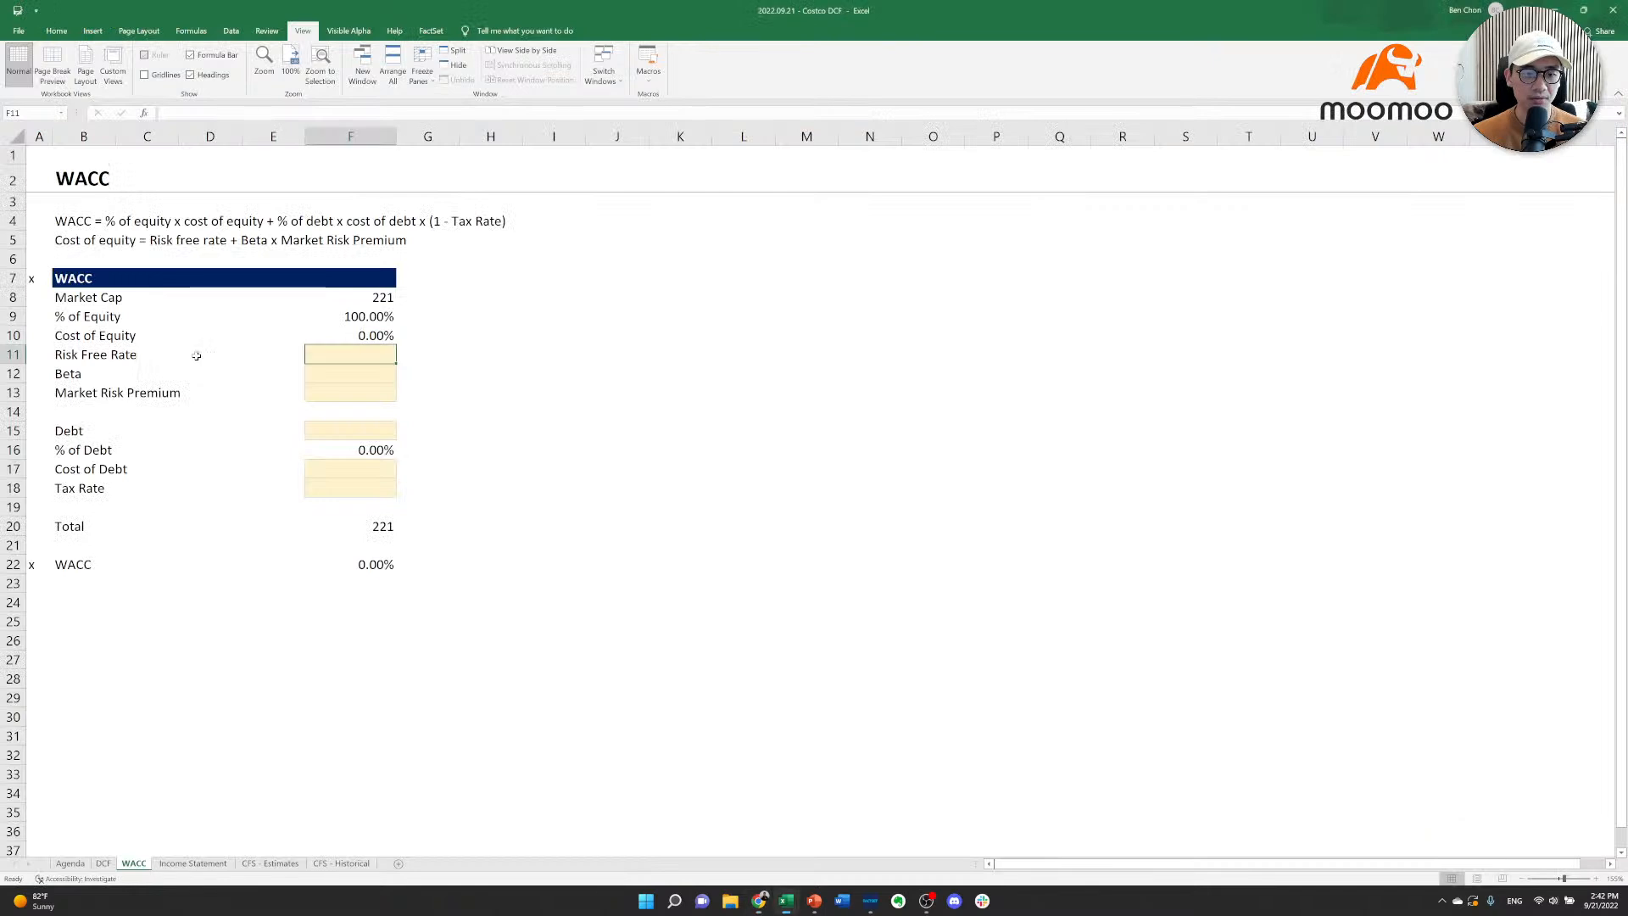
{"action": "type", "text": "3.57"}
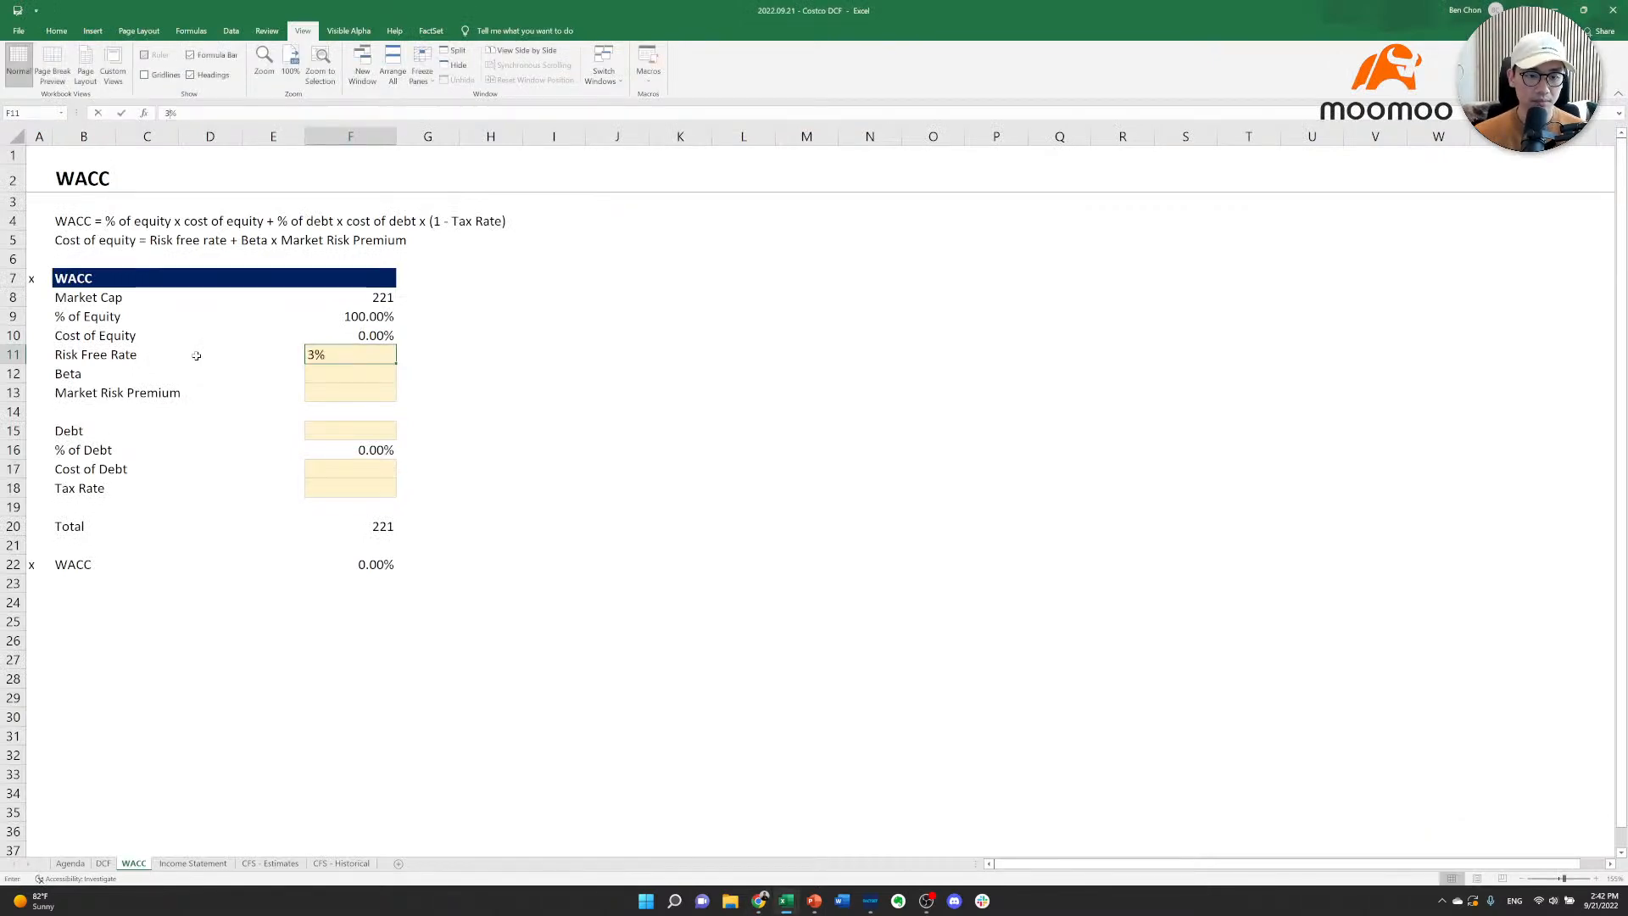
{"action": "key", "text": "BackSpace"}
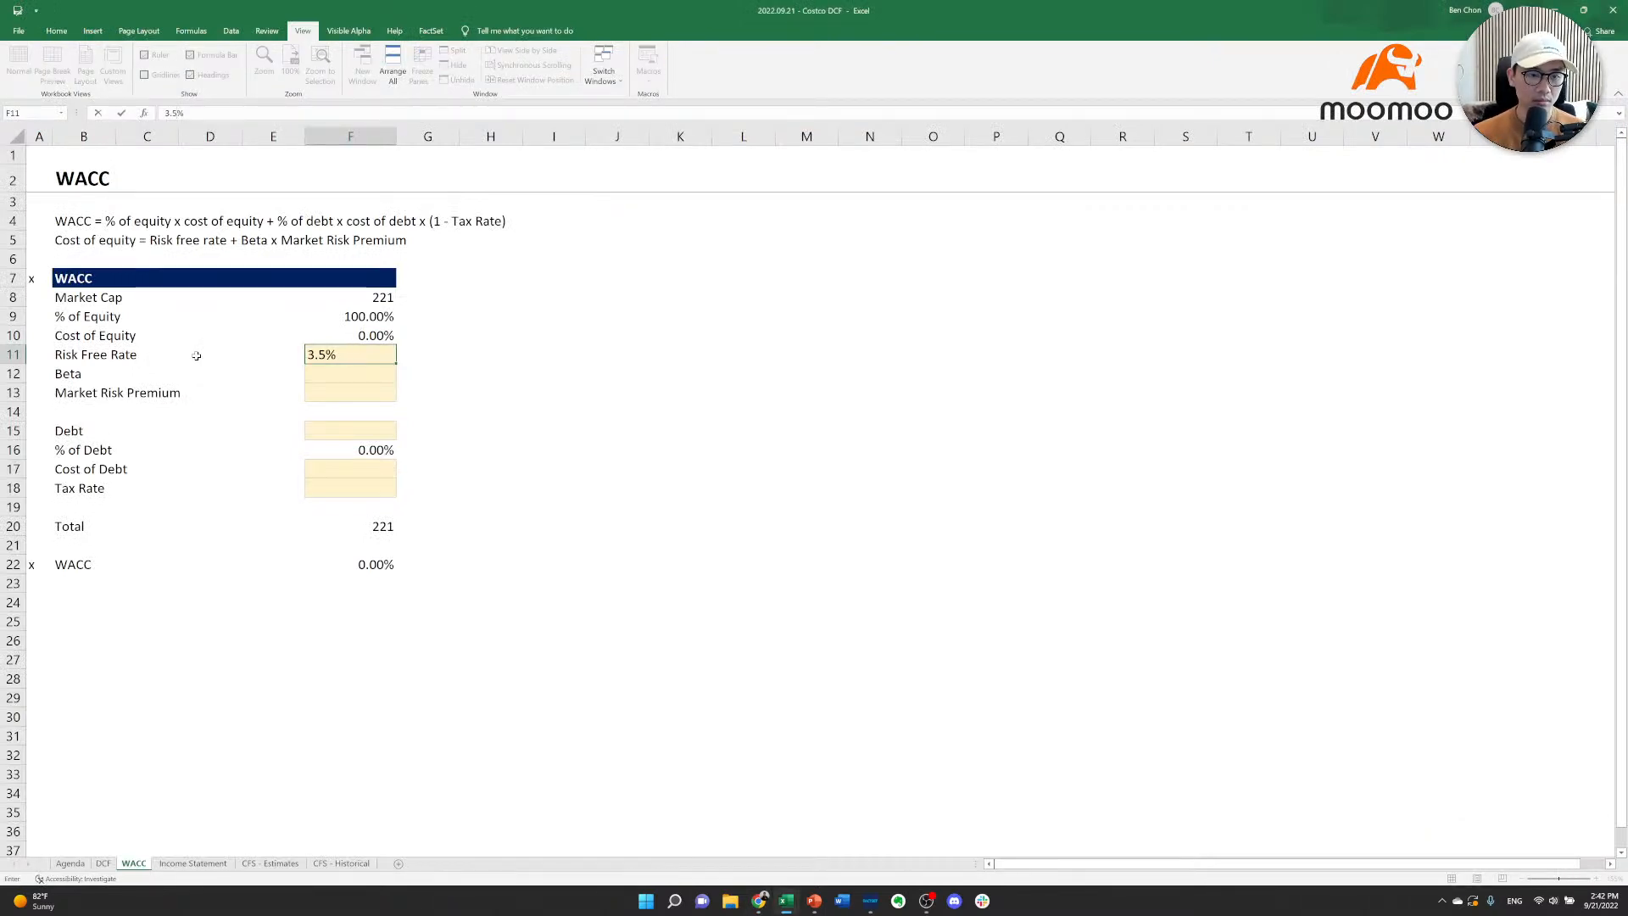
{"action": "type", "text": "48"}
{"action": "key", "text": "Return"}
Find Costco's 52-week beta on the FactSet Snapshot page and enter 1.1 as Beta in F12 of the WACC sheet.
{"action": "key", "text": "alt+Tab"}
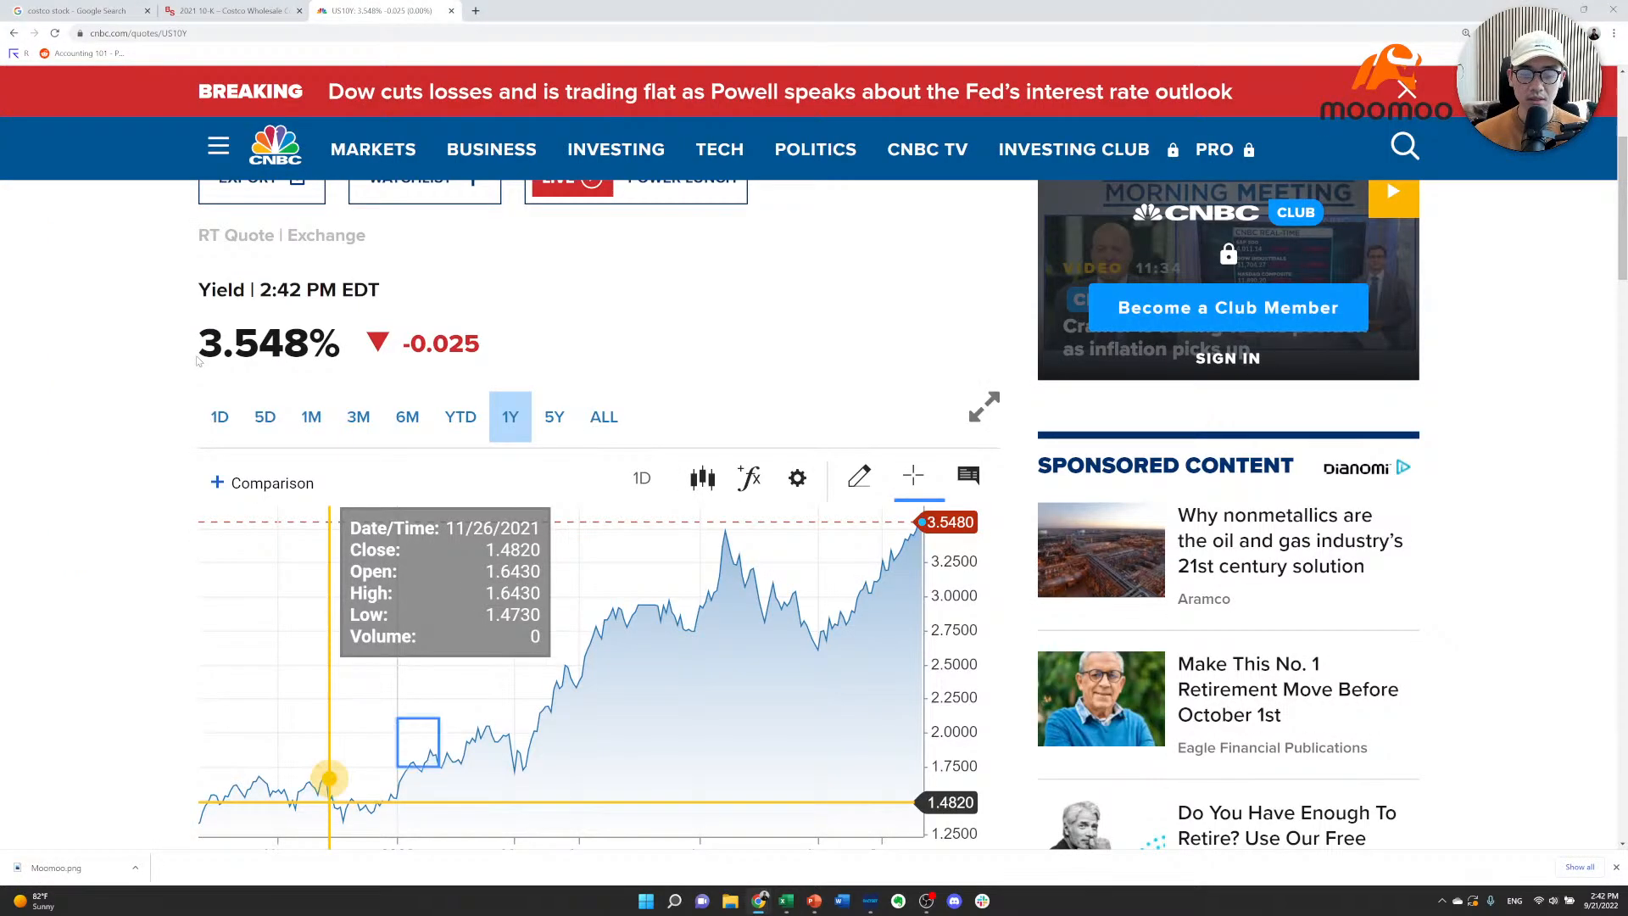
{"action": "key", "text": "alt+Tab"}
{"action": "key", "text": "Tab"}
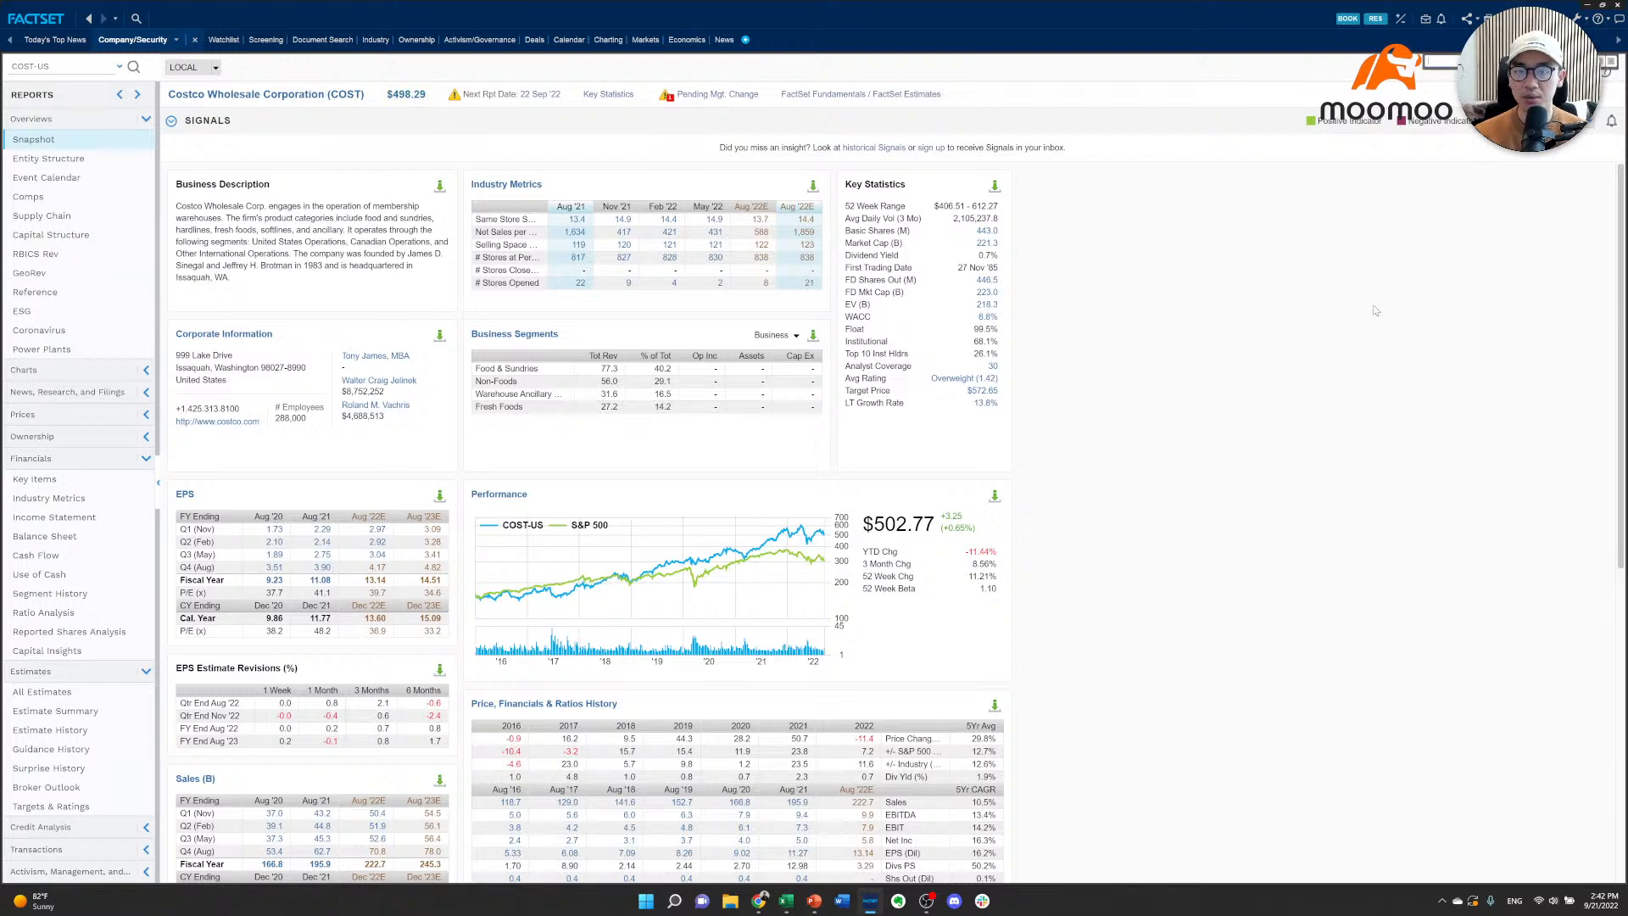
{"action": "type", "text": "beta"}
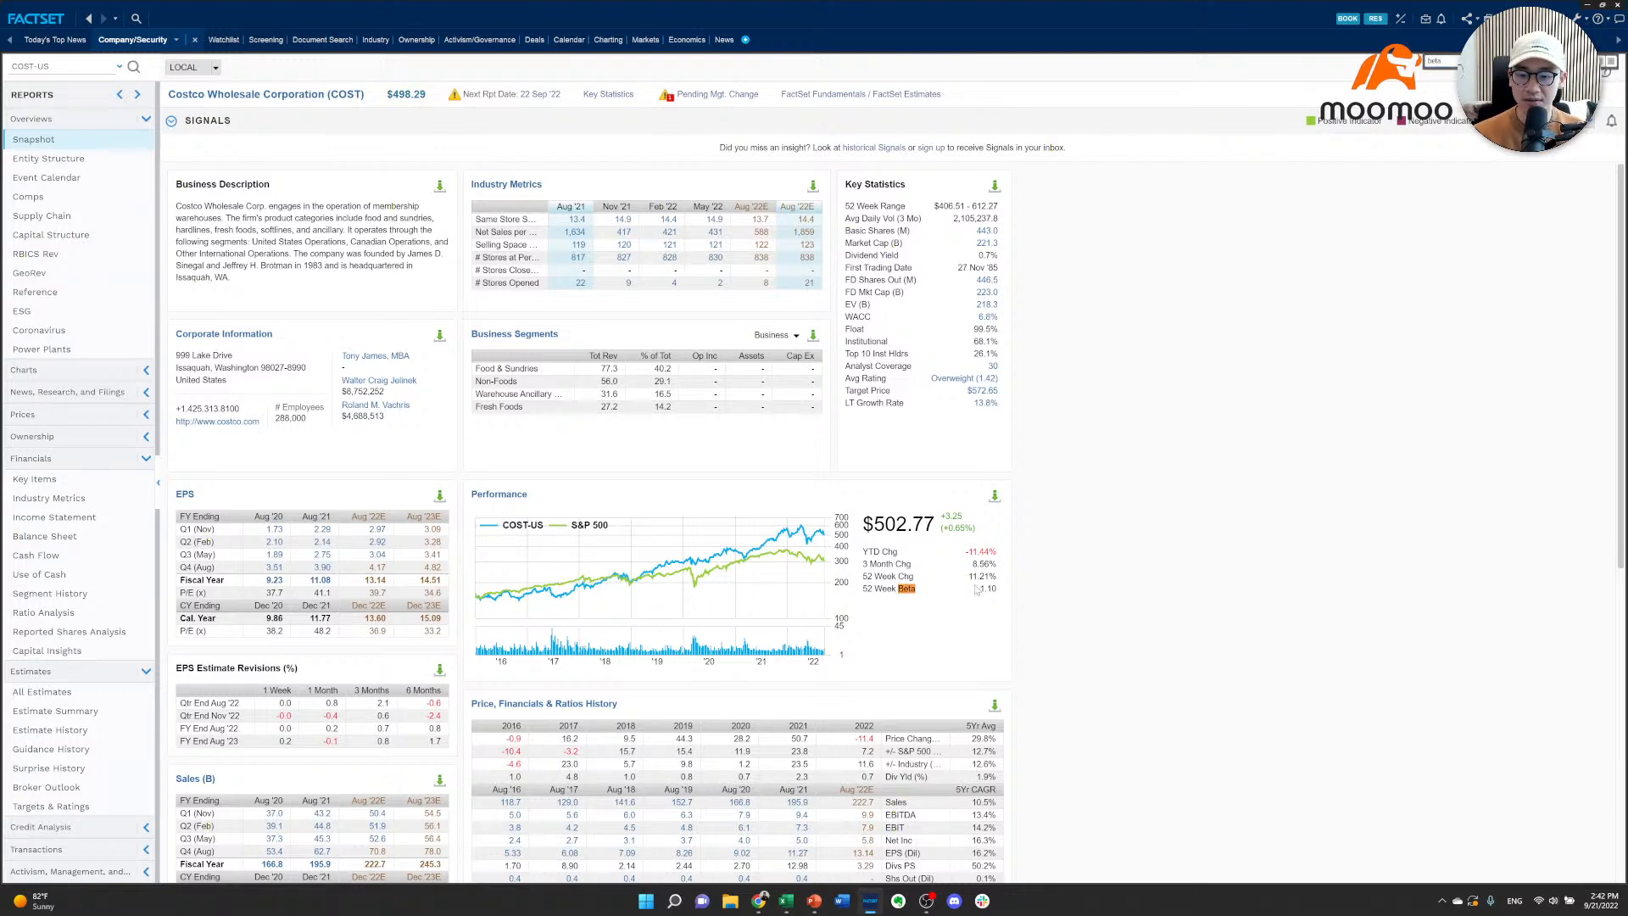
{"action": "key", "text": "alt+Tab"}
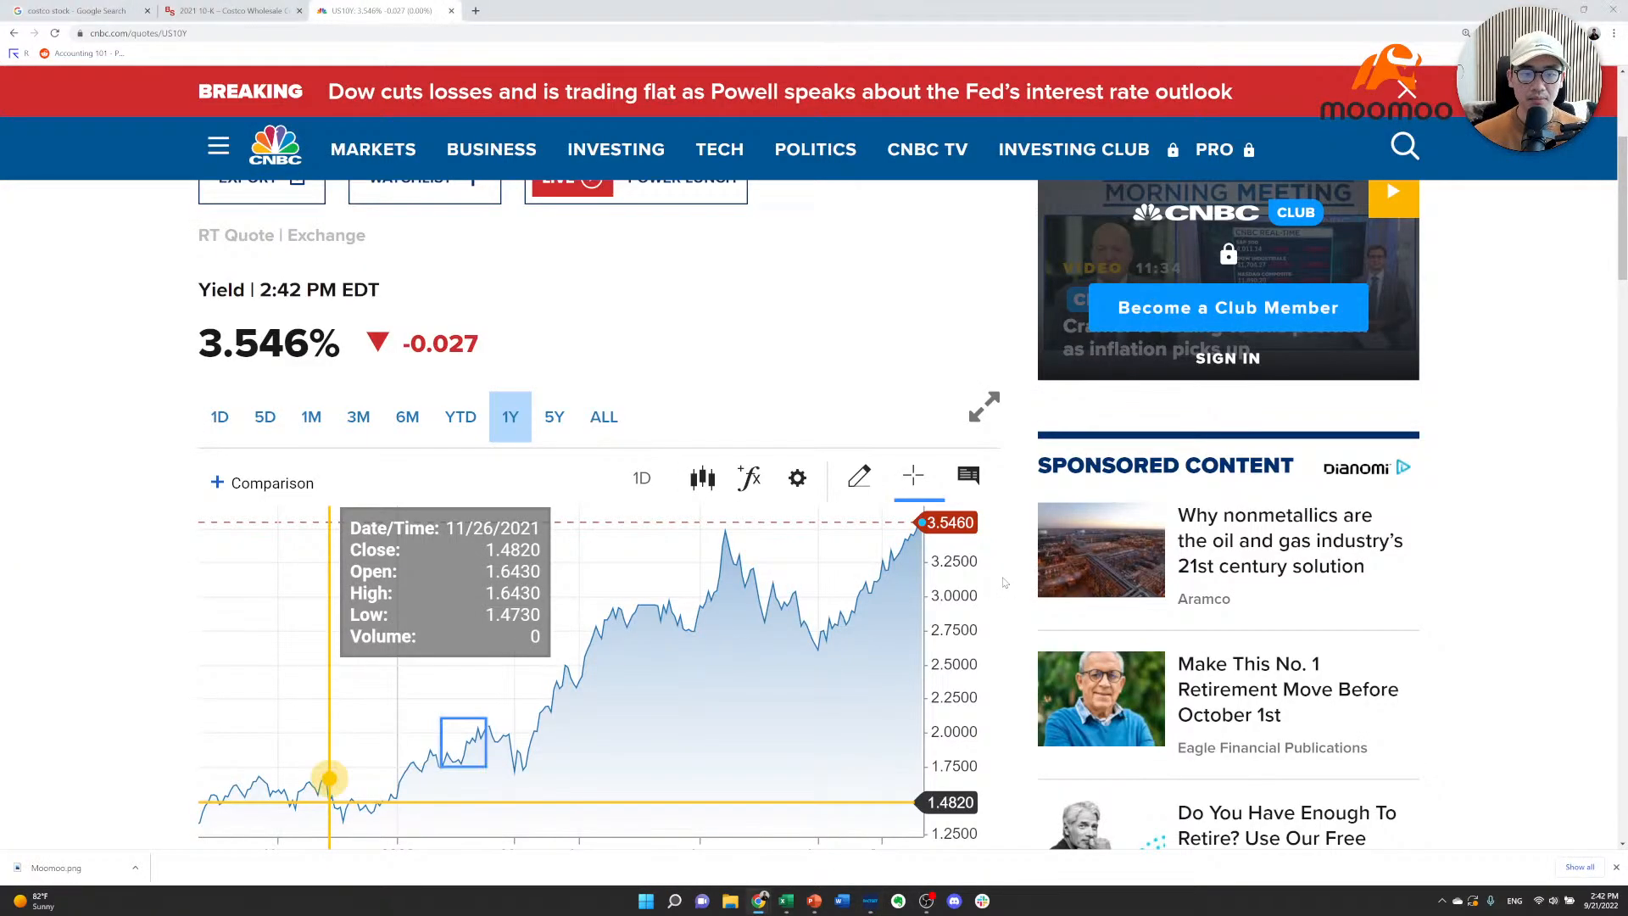
{"action": "key", "text": "alt+Tab"}
{"action": "key", "text": "alt+Tab"}
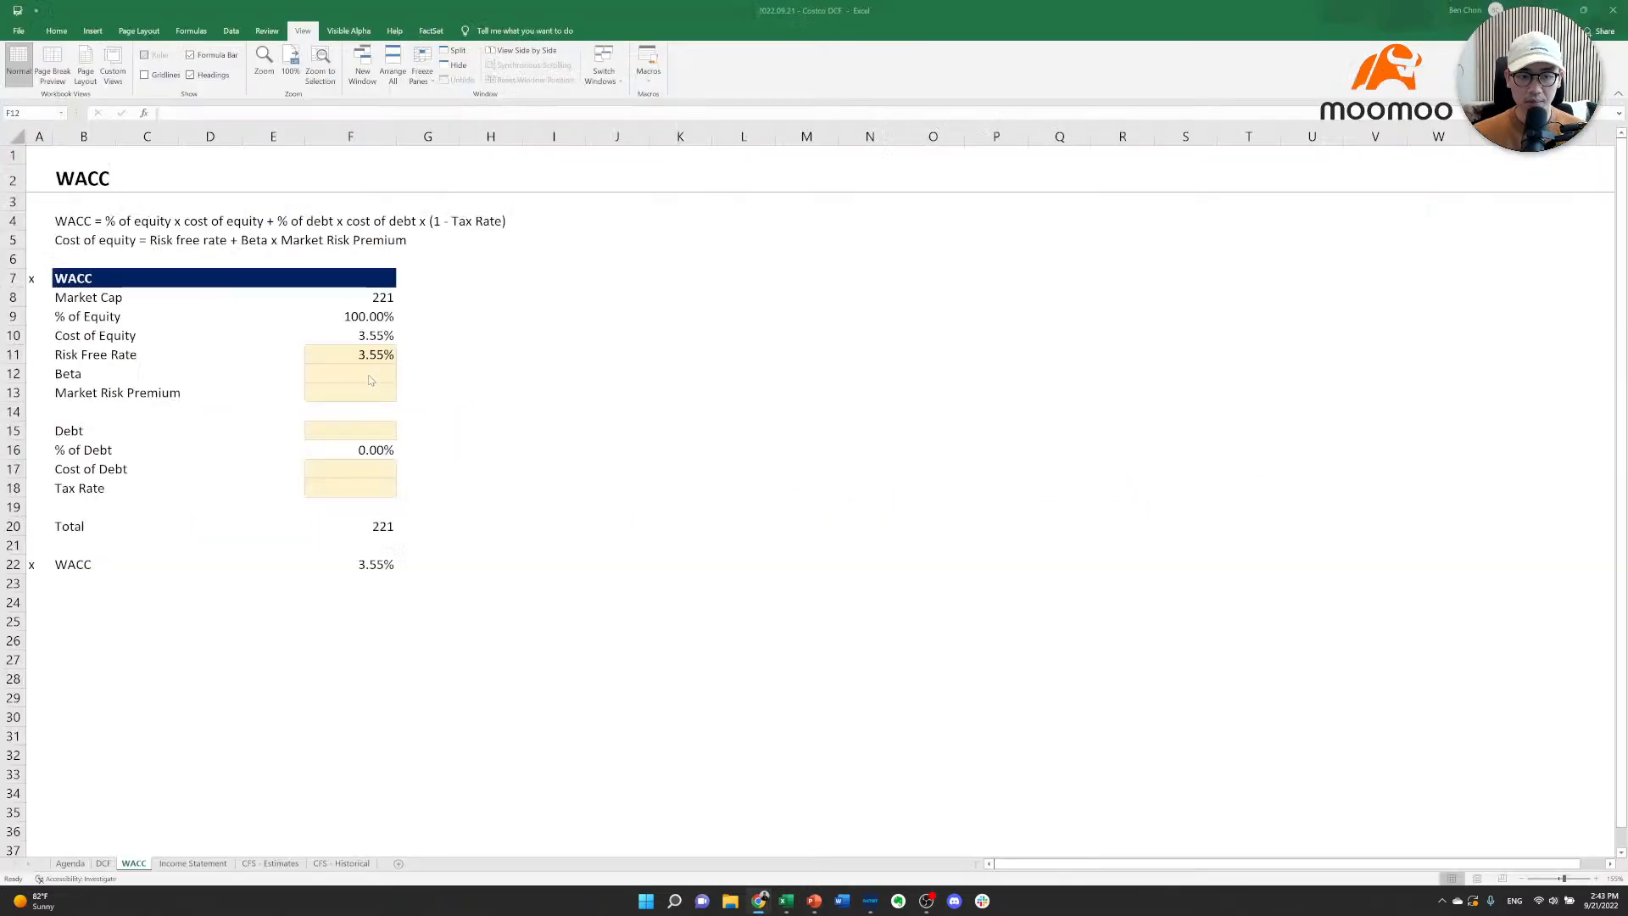
{"action": "left_click", "coordinate": [369, 375]}
{"action": "type", "text": "1.1"}
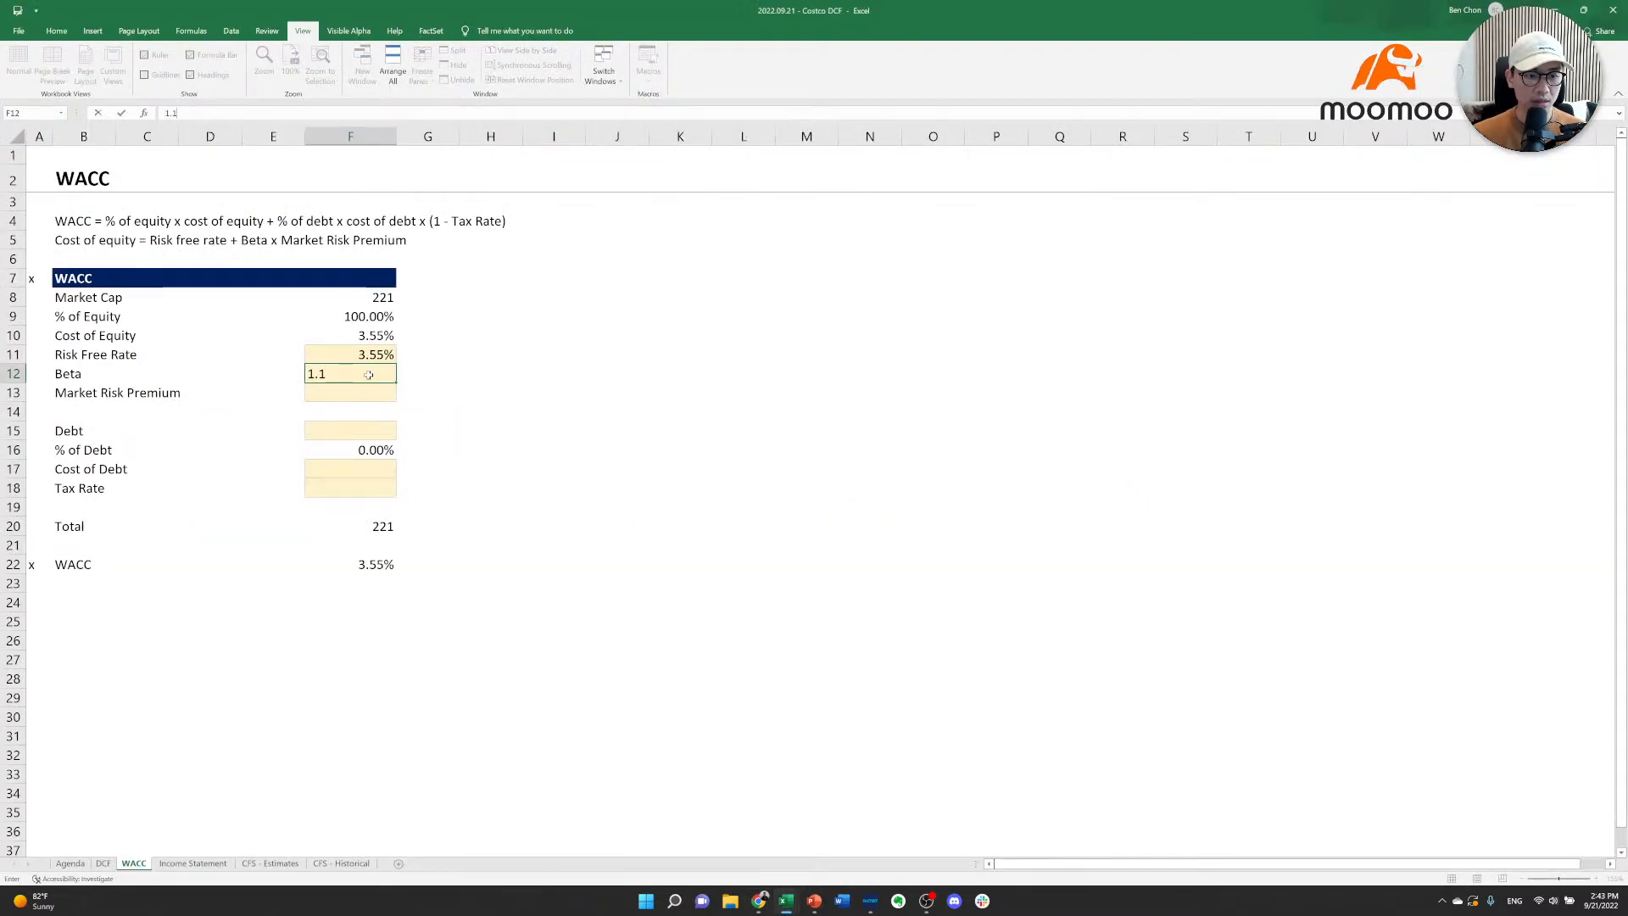
{"action": "key", "text": "Return"}
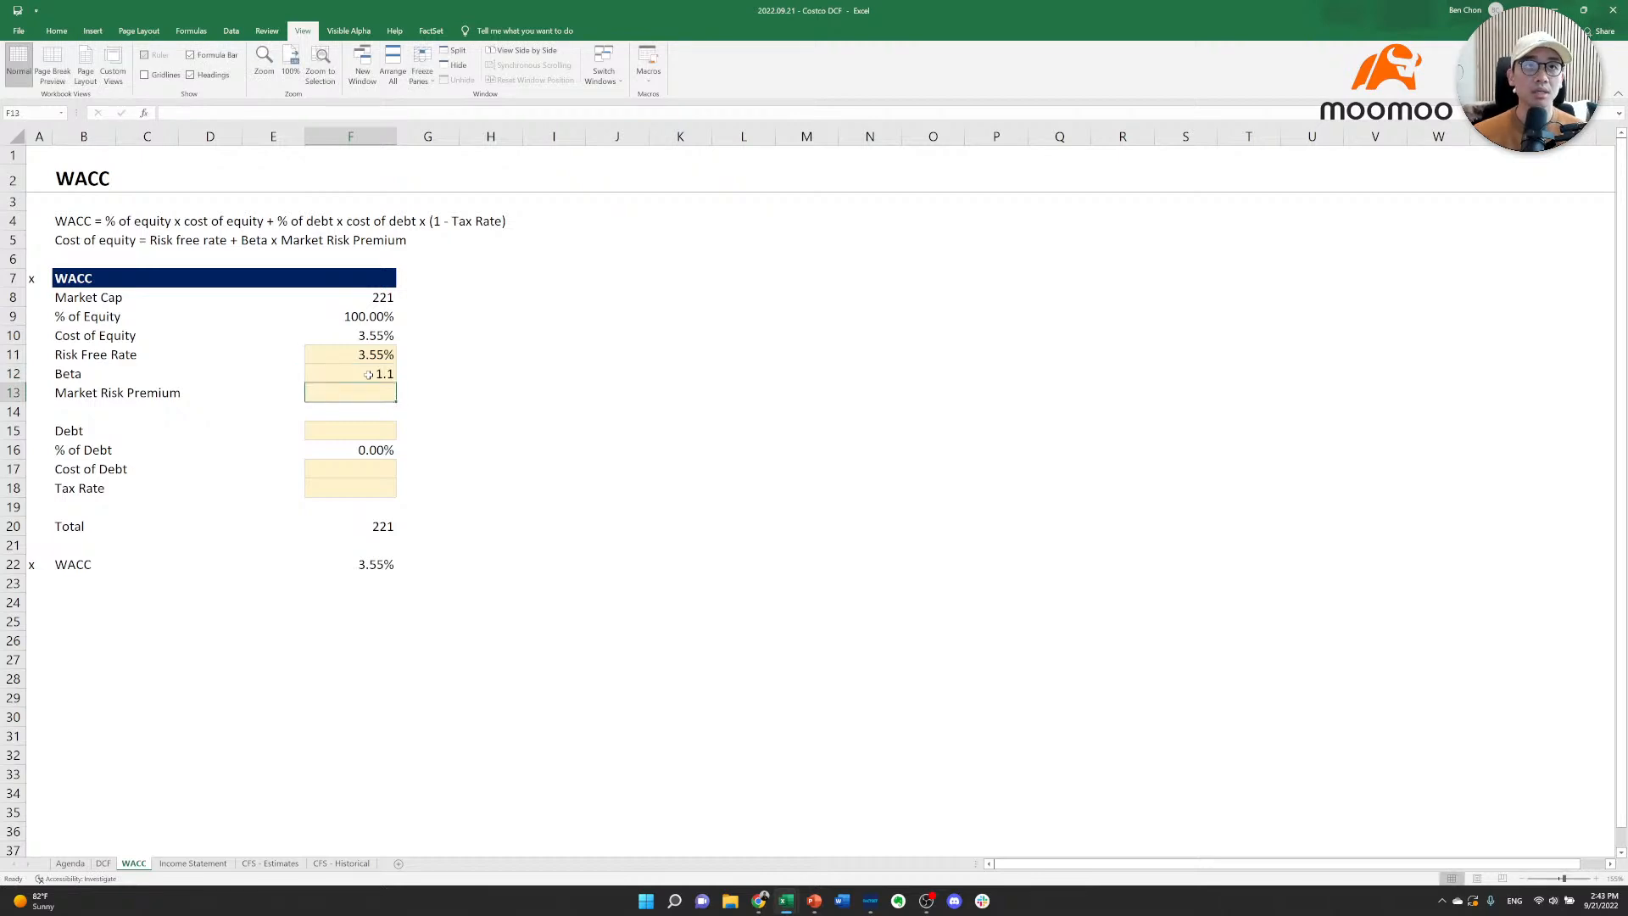
Search the web in a new Chrome tab for "professor damodaran equity risk premium" to find a market risk premium source.
{"action": "key", "text": "alt+Tab"}
{"action": "key", "text": "alt+Tab"}
{"action": "key", "text": "alt+Tab"}
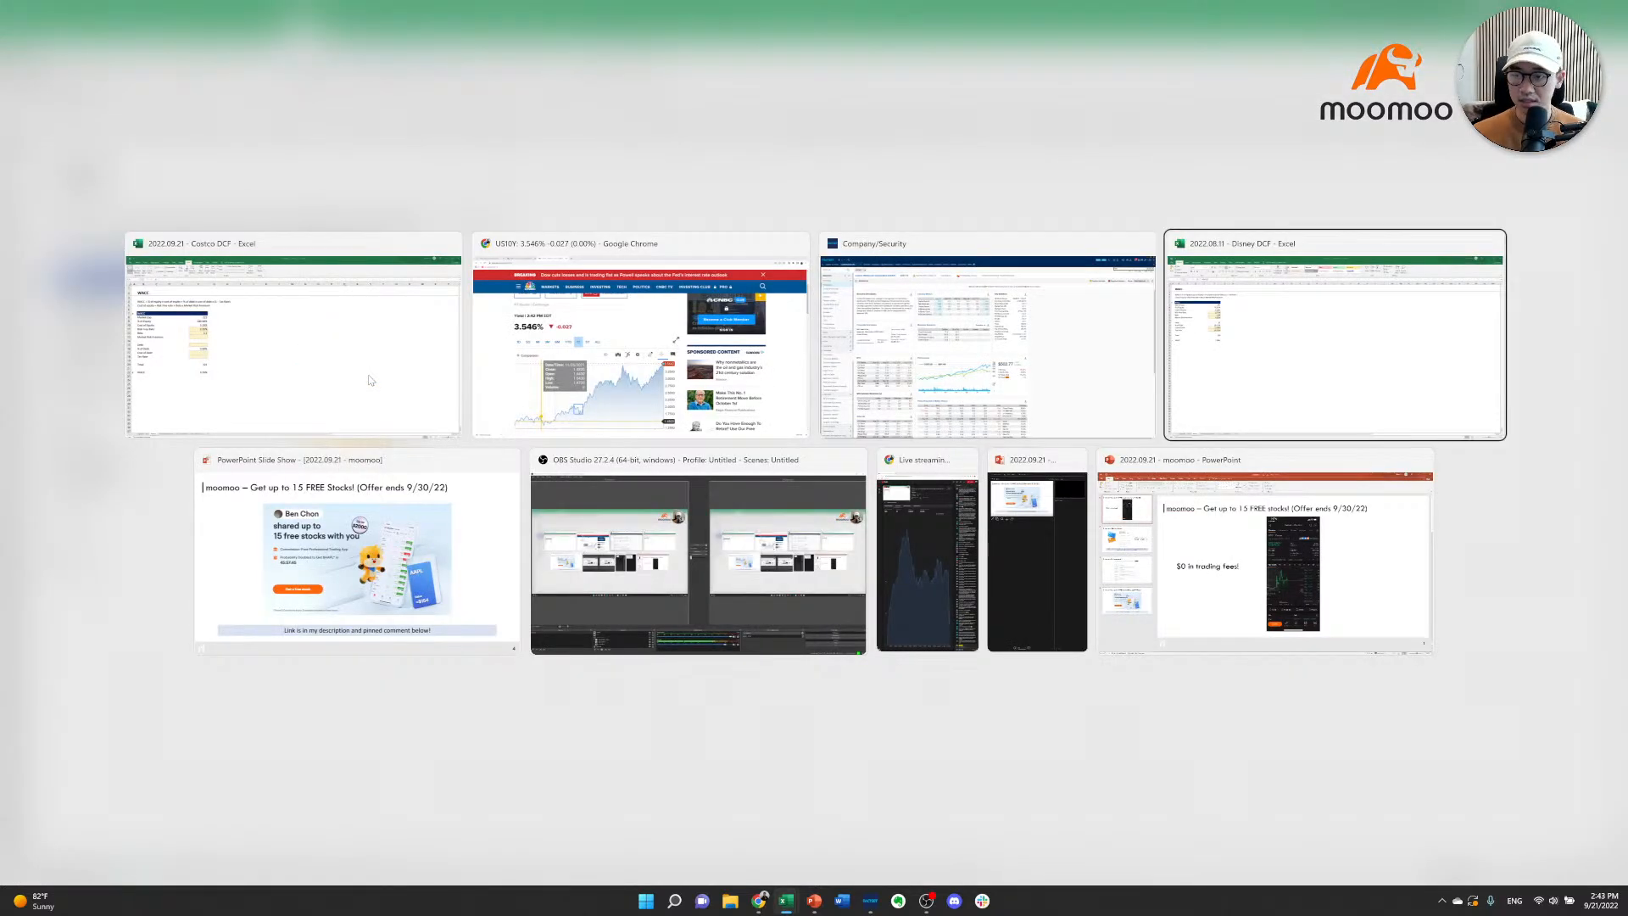
{"action": "key", "text": "Down"}
{"action": "key", "text": "Left"}
{"action": "key", "text": "Left"}
{"action": "key", "text": "Left"}
{"action": "key", "text": "Up"}
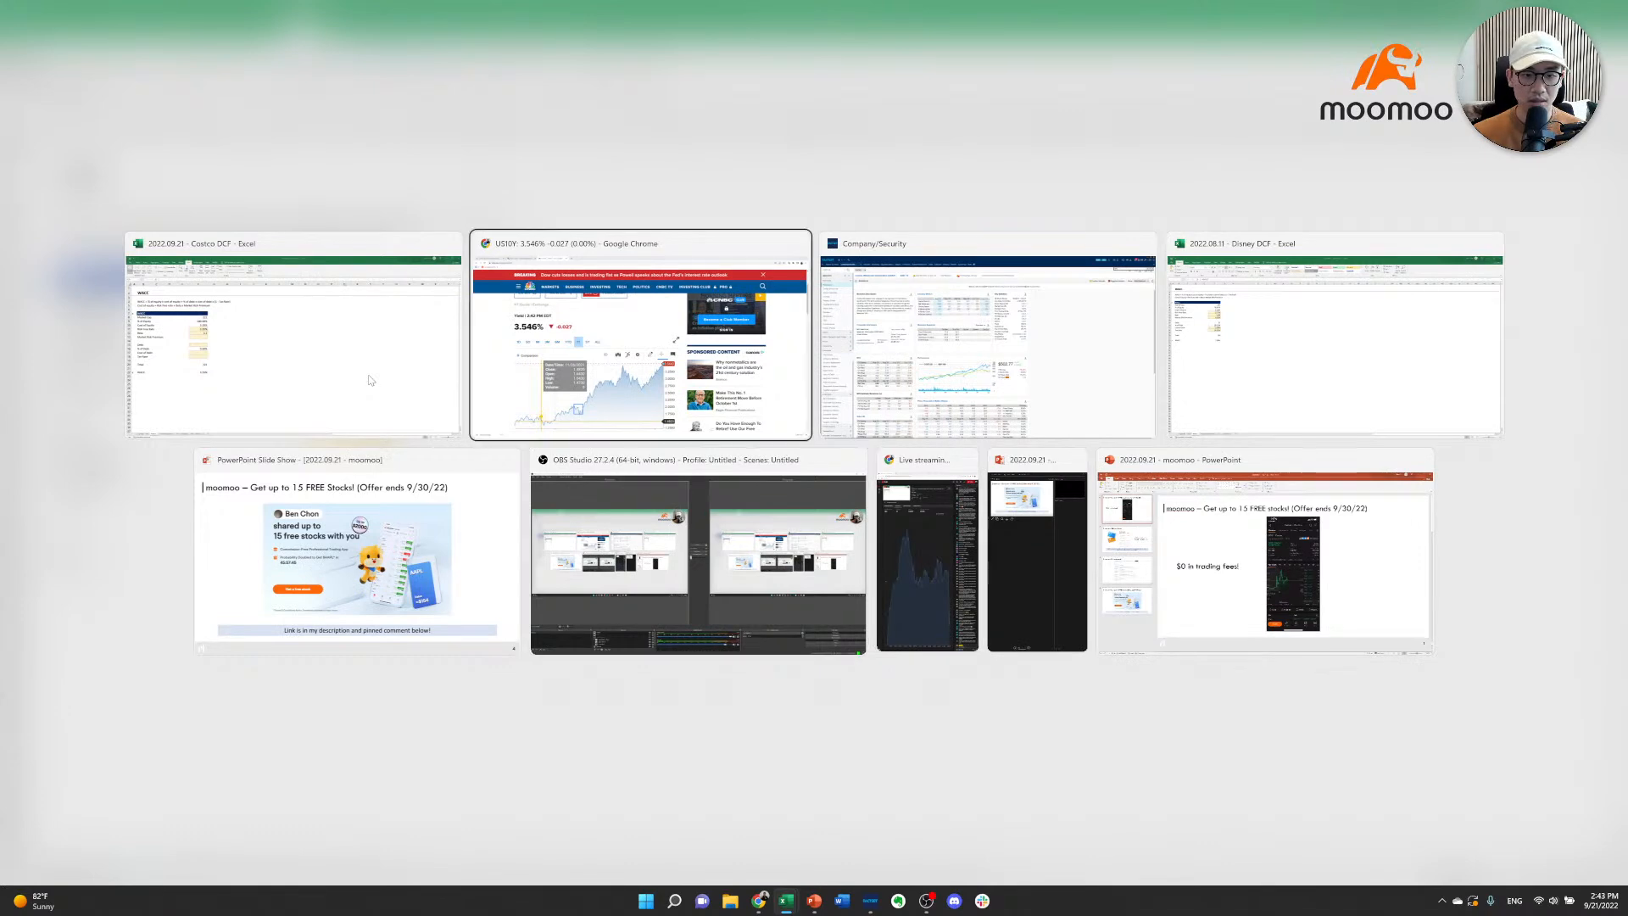
{"action": "key", "text": "ctrl+t"}
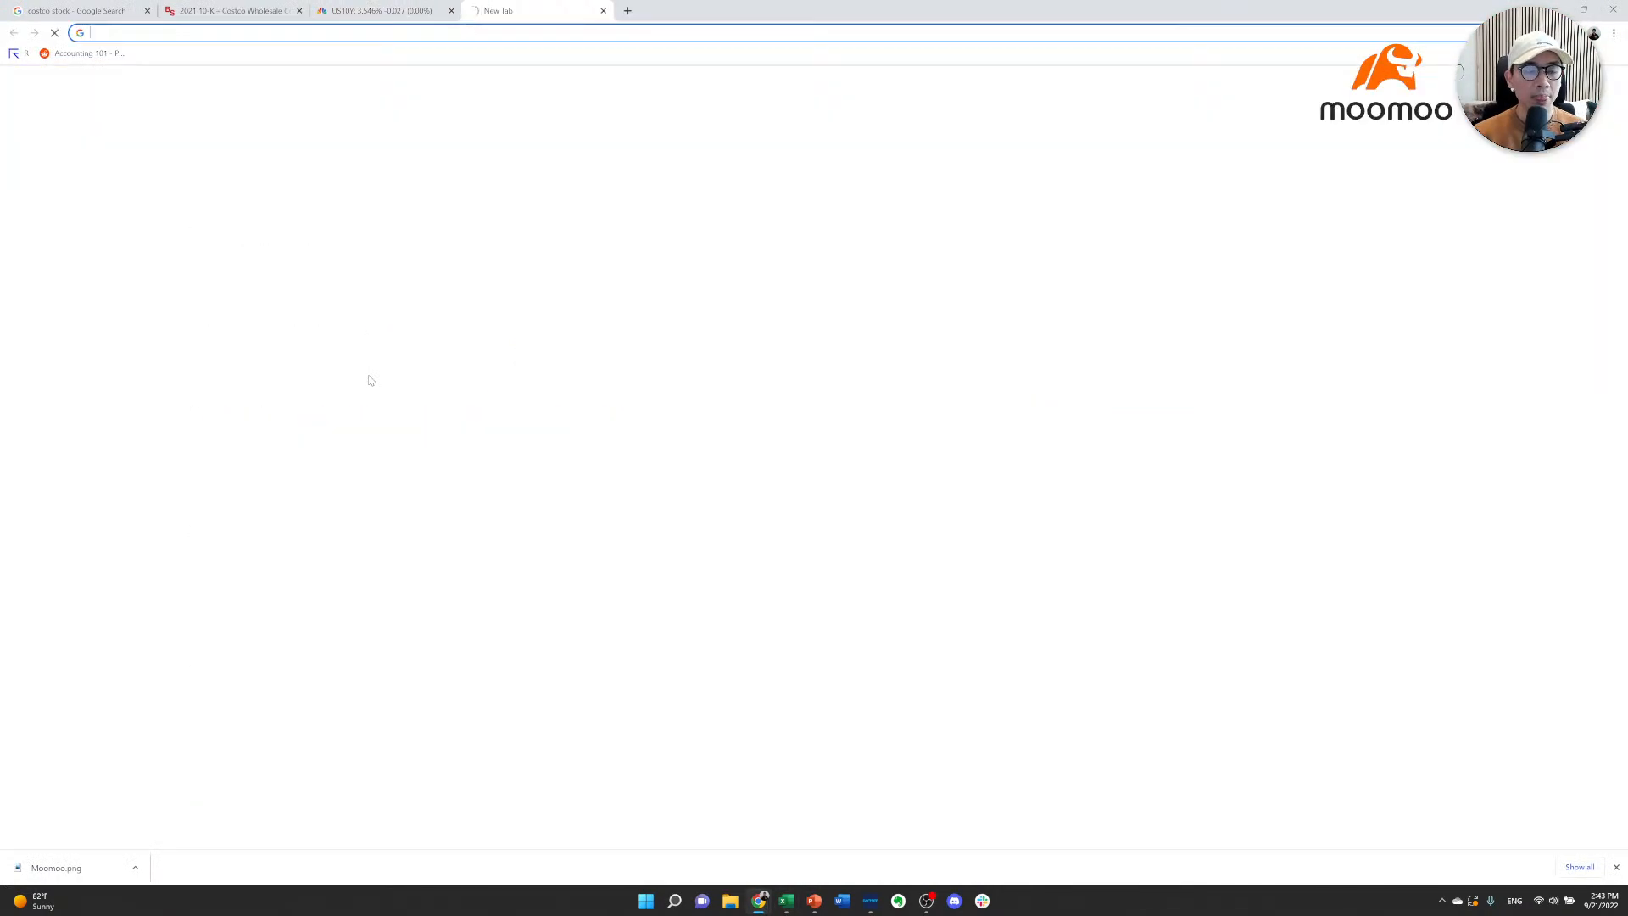
{"action": "type", "text": "professor "}
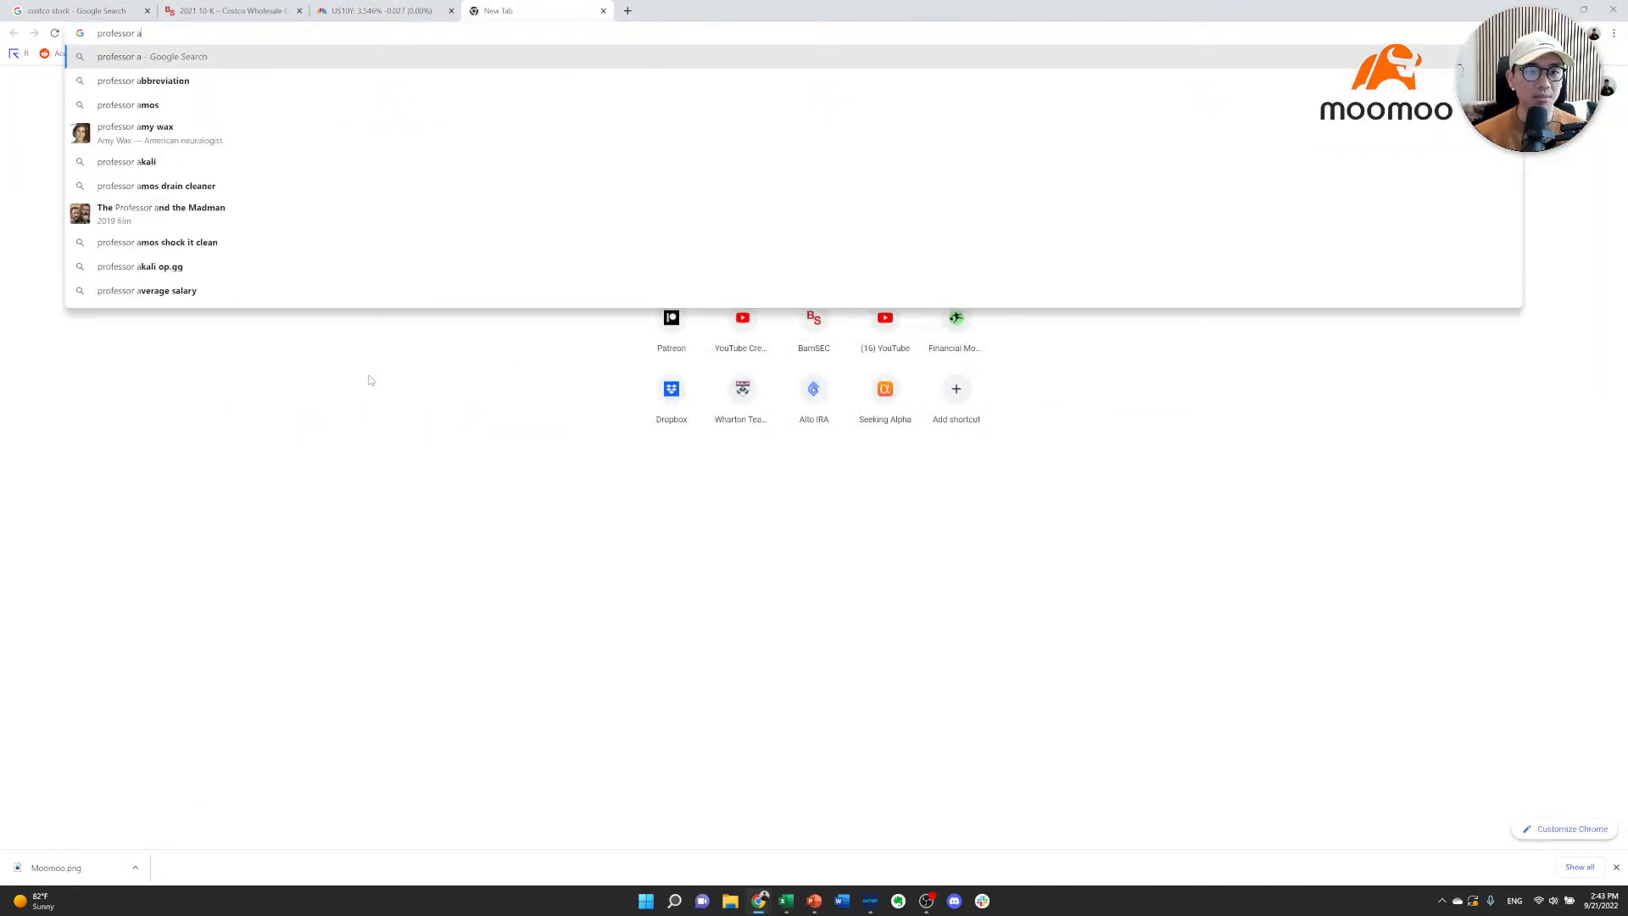
{"action": "type", "text": "da"}
{"action": "key", "text": "Return"}
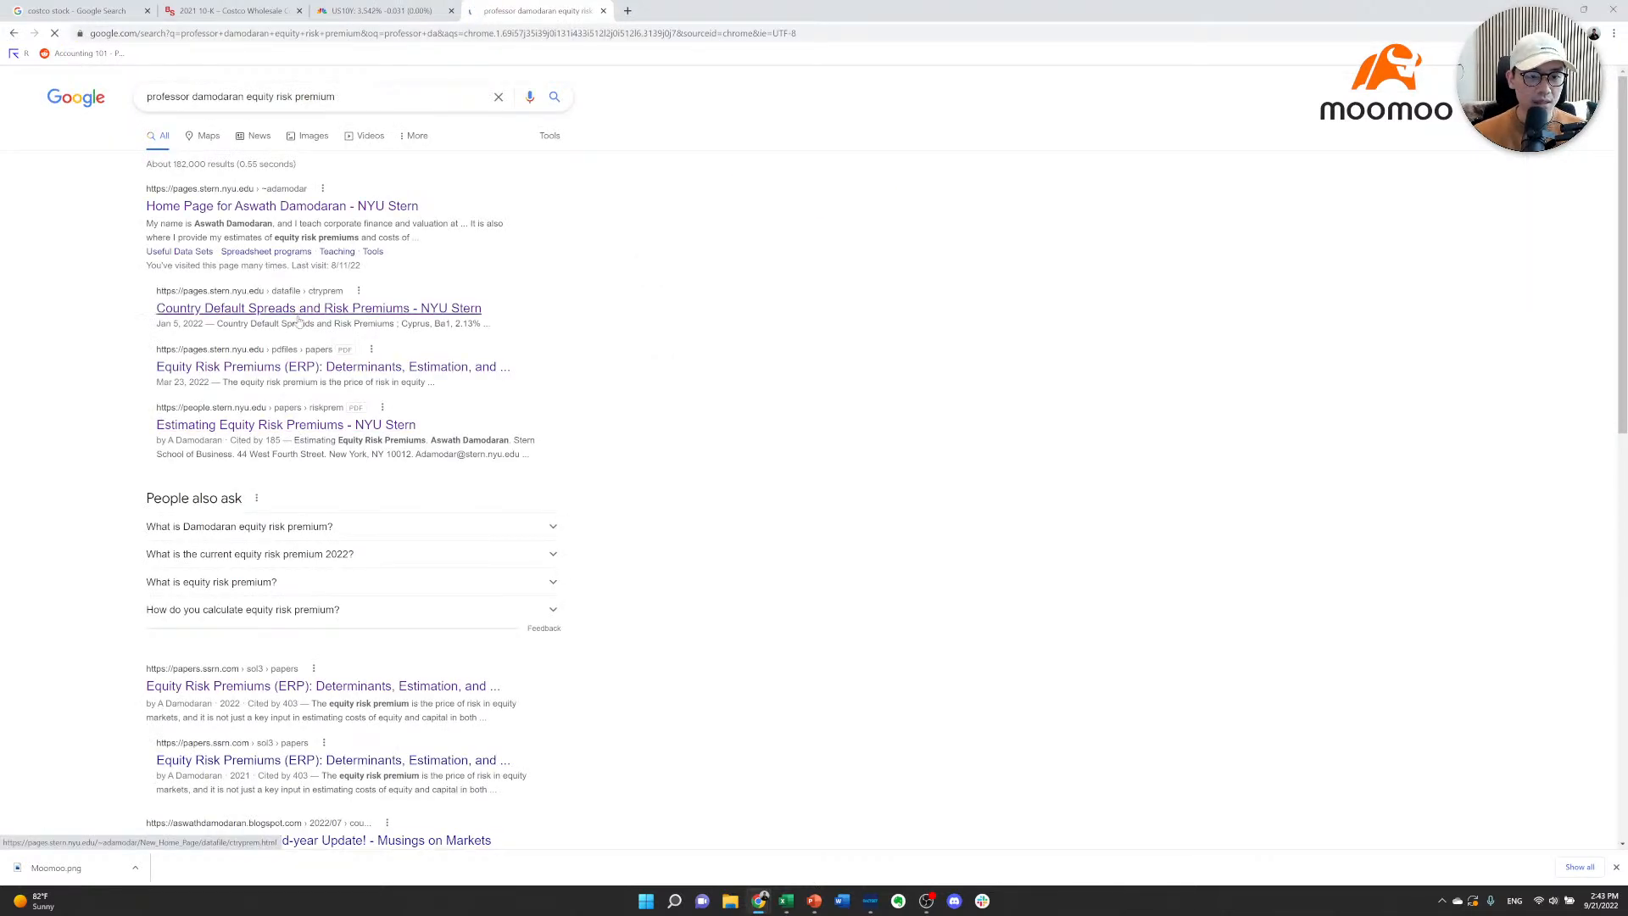
Skim the opening pages of the Equity Risk Premiums 2022 Edition paper and return to the search results.
{"action": "left_click", "coordinate": [308, 370]}
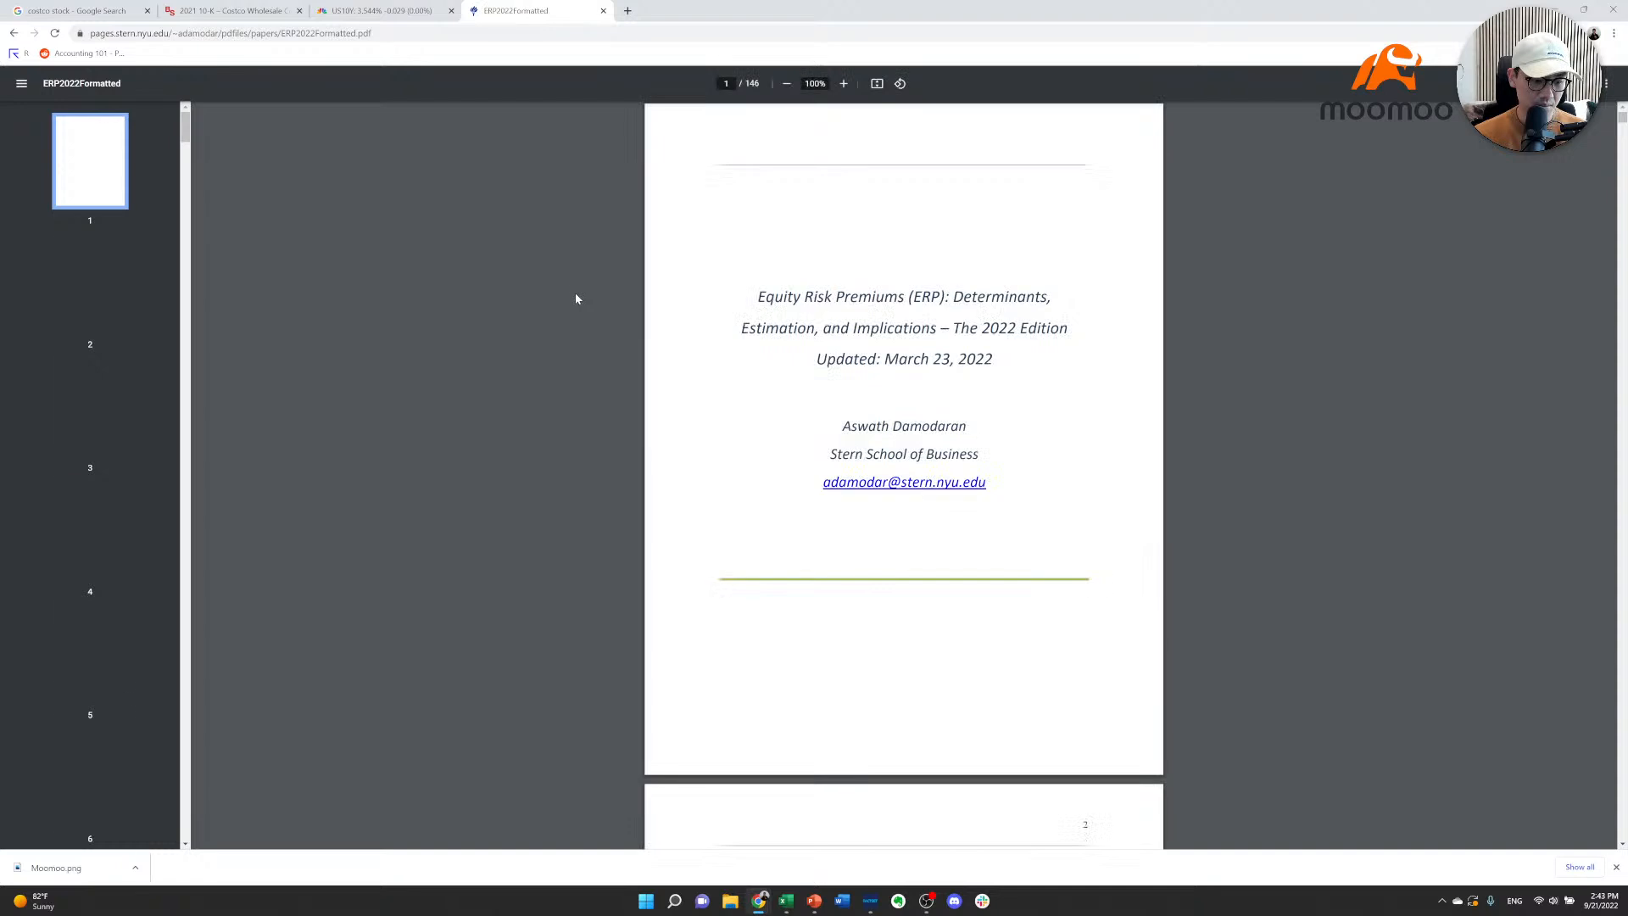
{"action": "scroll", "coordinate": [577, 305], "scroll_direction": "down", "scroll_amount": 3}
{"action": "scroll", "coordinate": [579, 304], "scroll_direction": "down", "scroll_amount": 7}
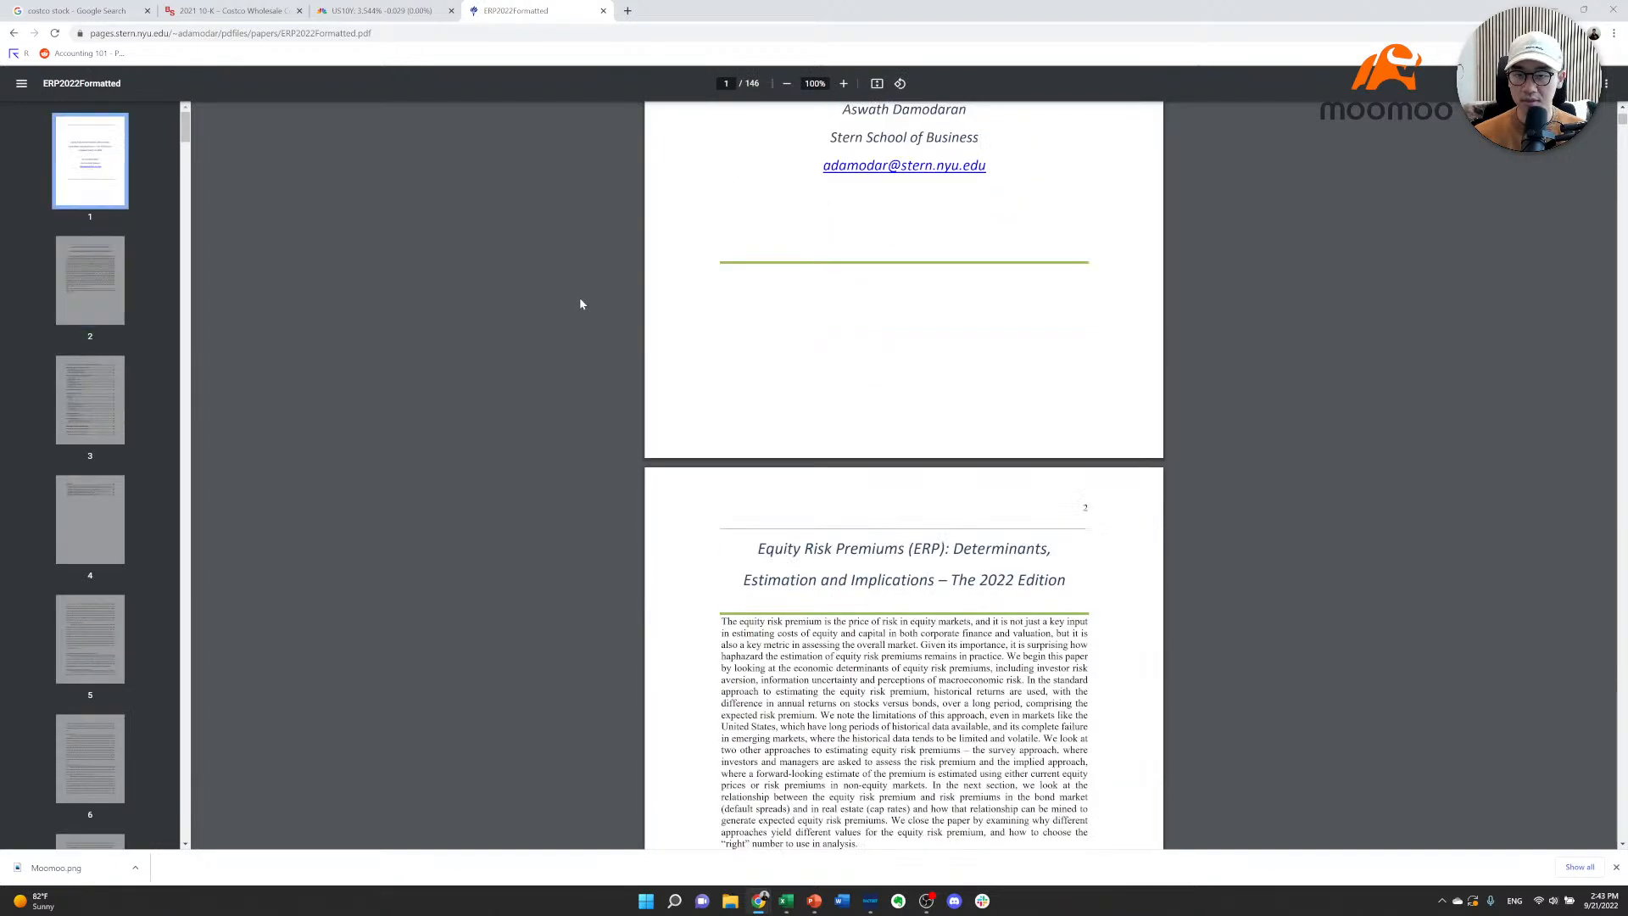
{"action": "scroll", "coordinate": [582, 295], "scroll_direction": "up", "scroll_amount": 10}
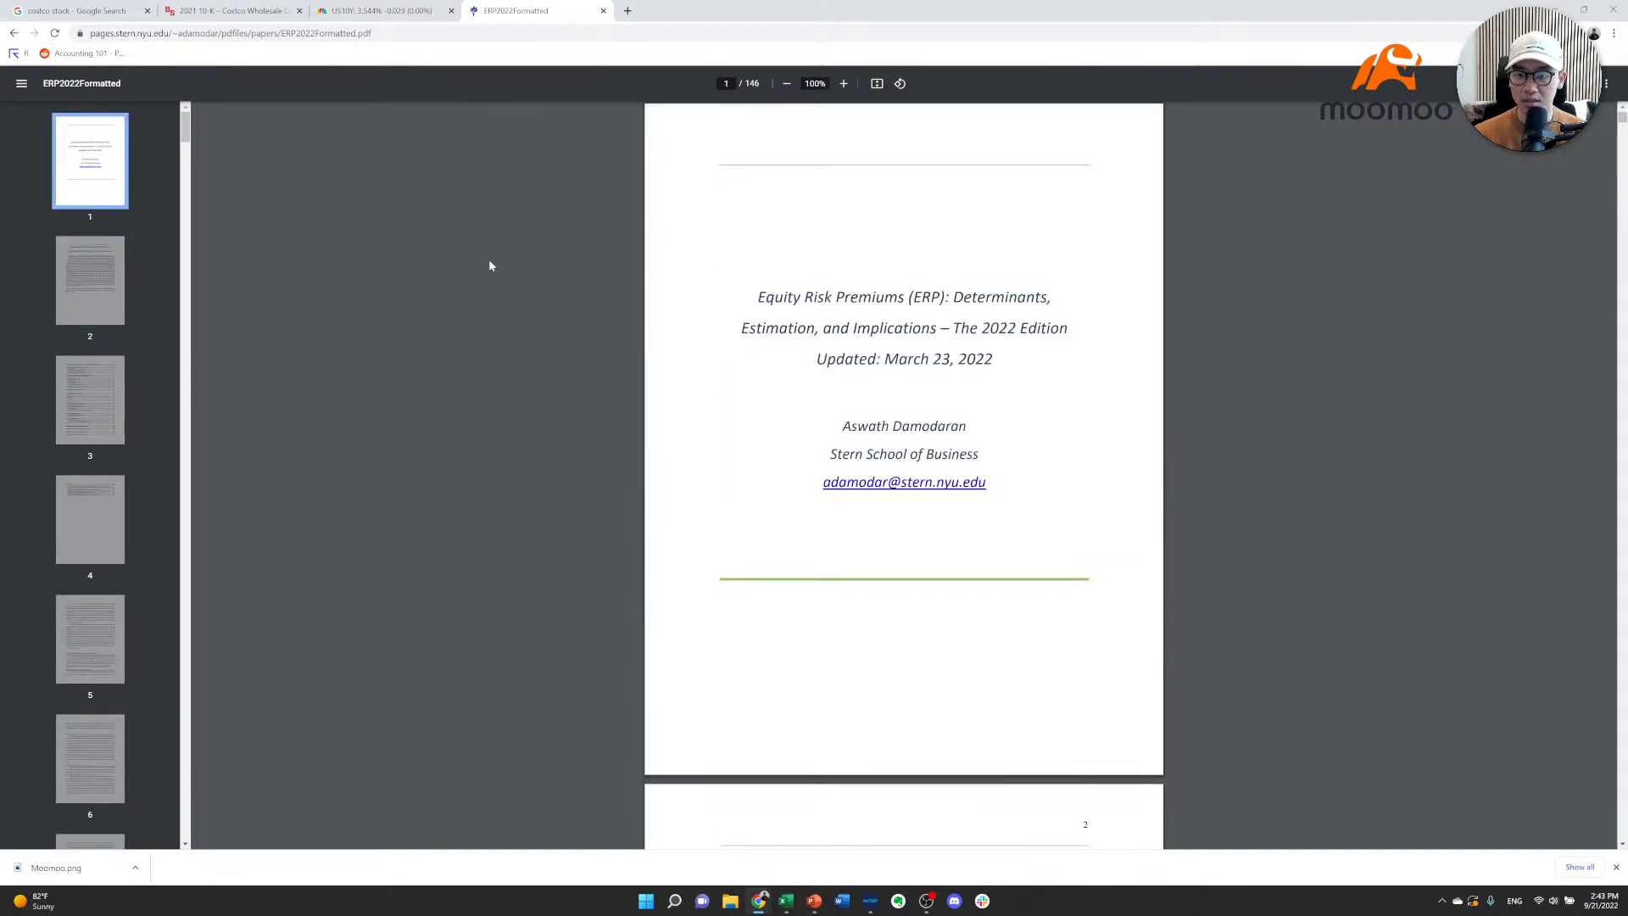
{"action": "key", "text": "alt+Left"}
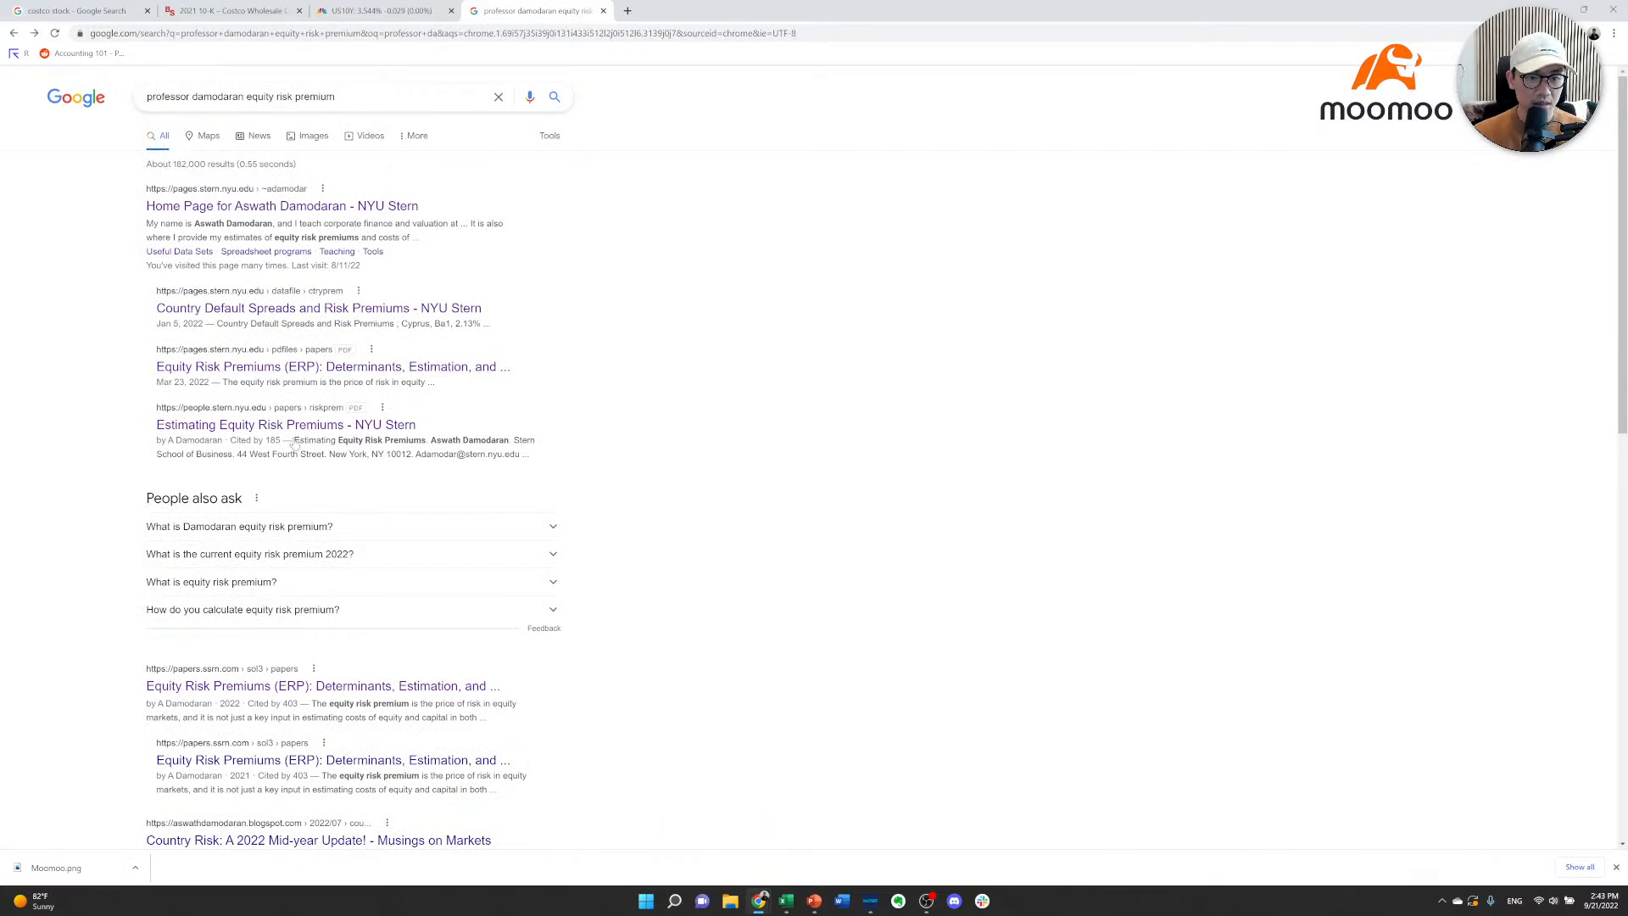
Check the NYU Stern Country Default Spreads and Risk Premiums table, then go back and browse further search results.
{"action": "left_click", "coordinate": [251, 308]}
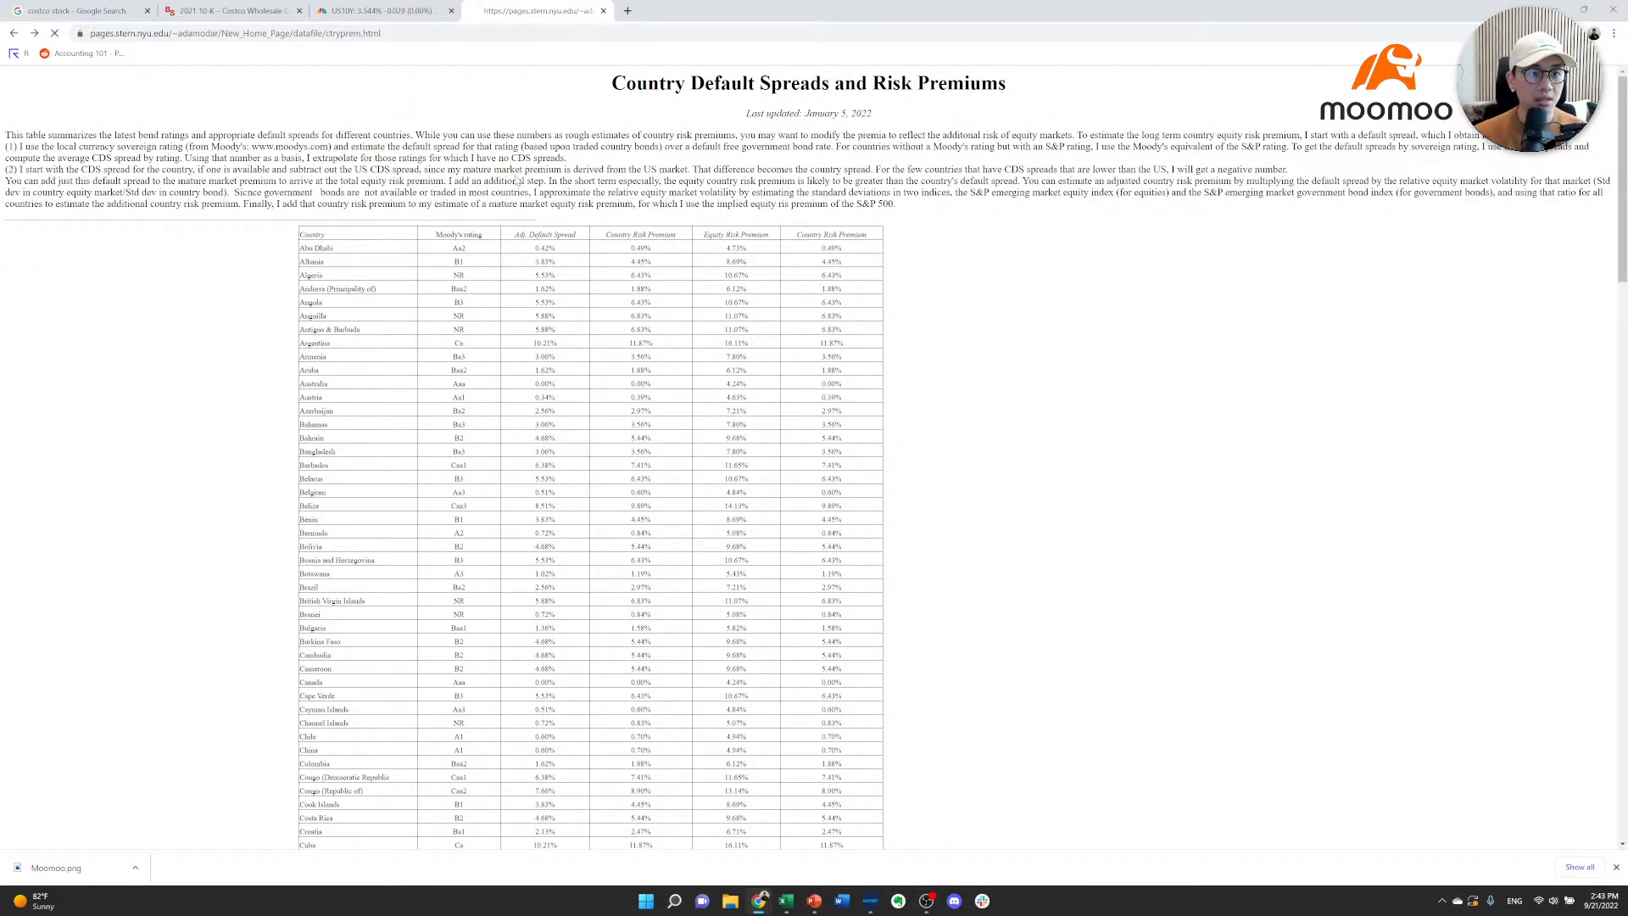
{"action": "key", "text": "alt+Left"}
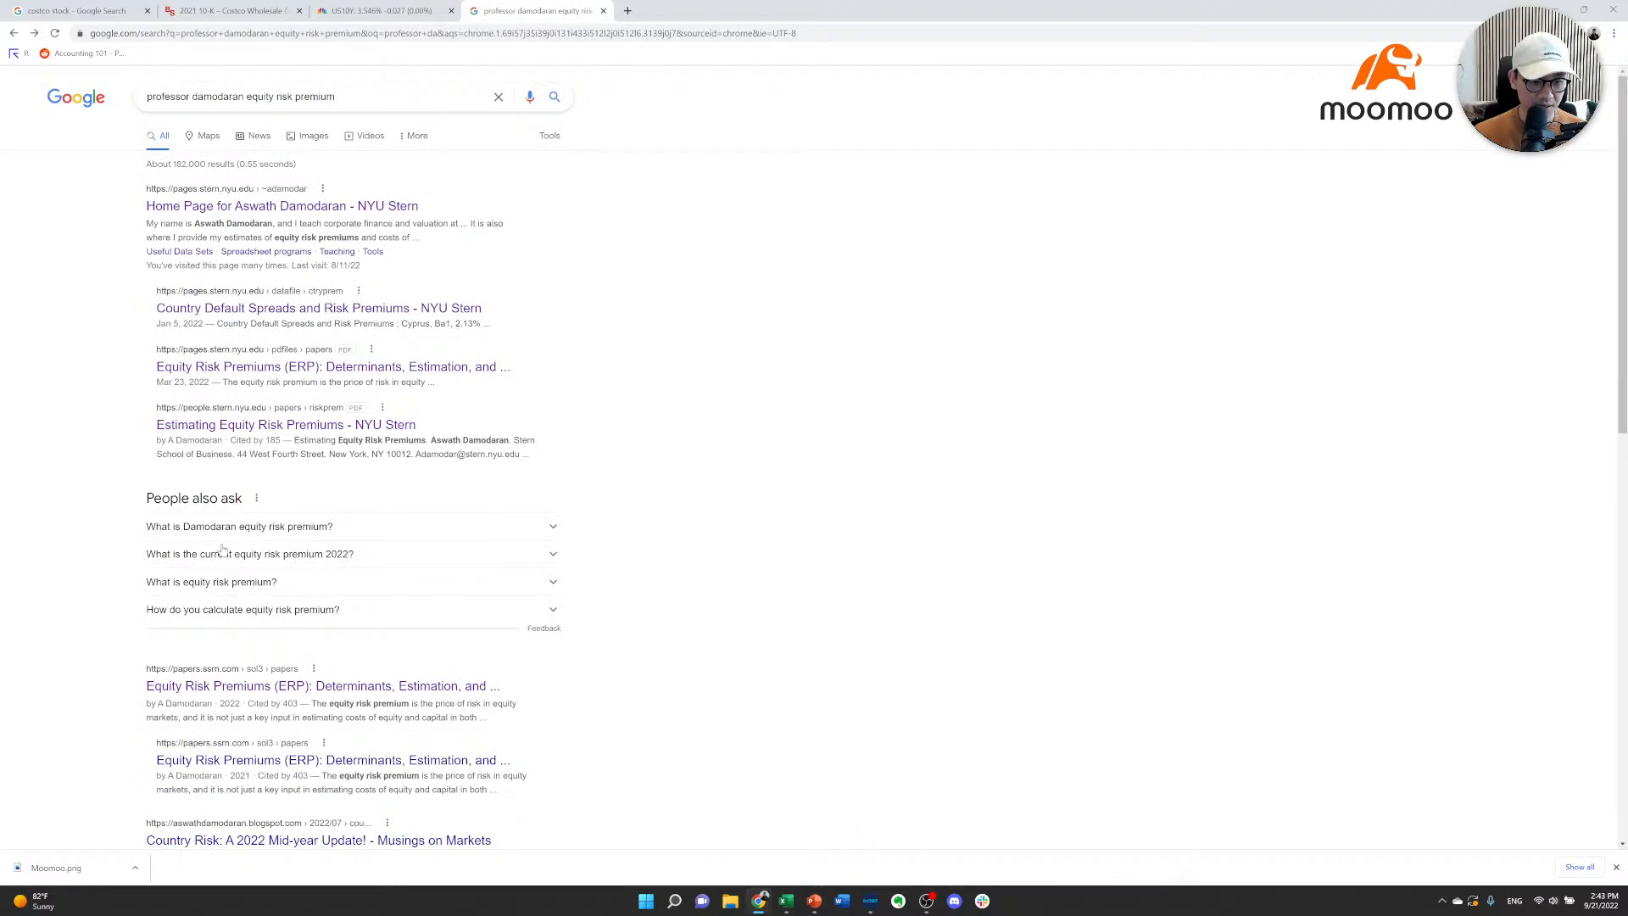
{"action": "scroll", "coordinate": [250, 643], "scroll_direction": "down", "scroll_amount": 3}
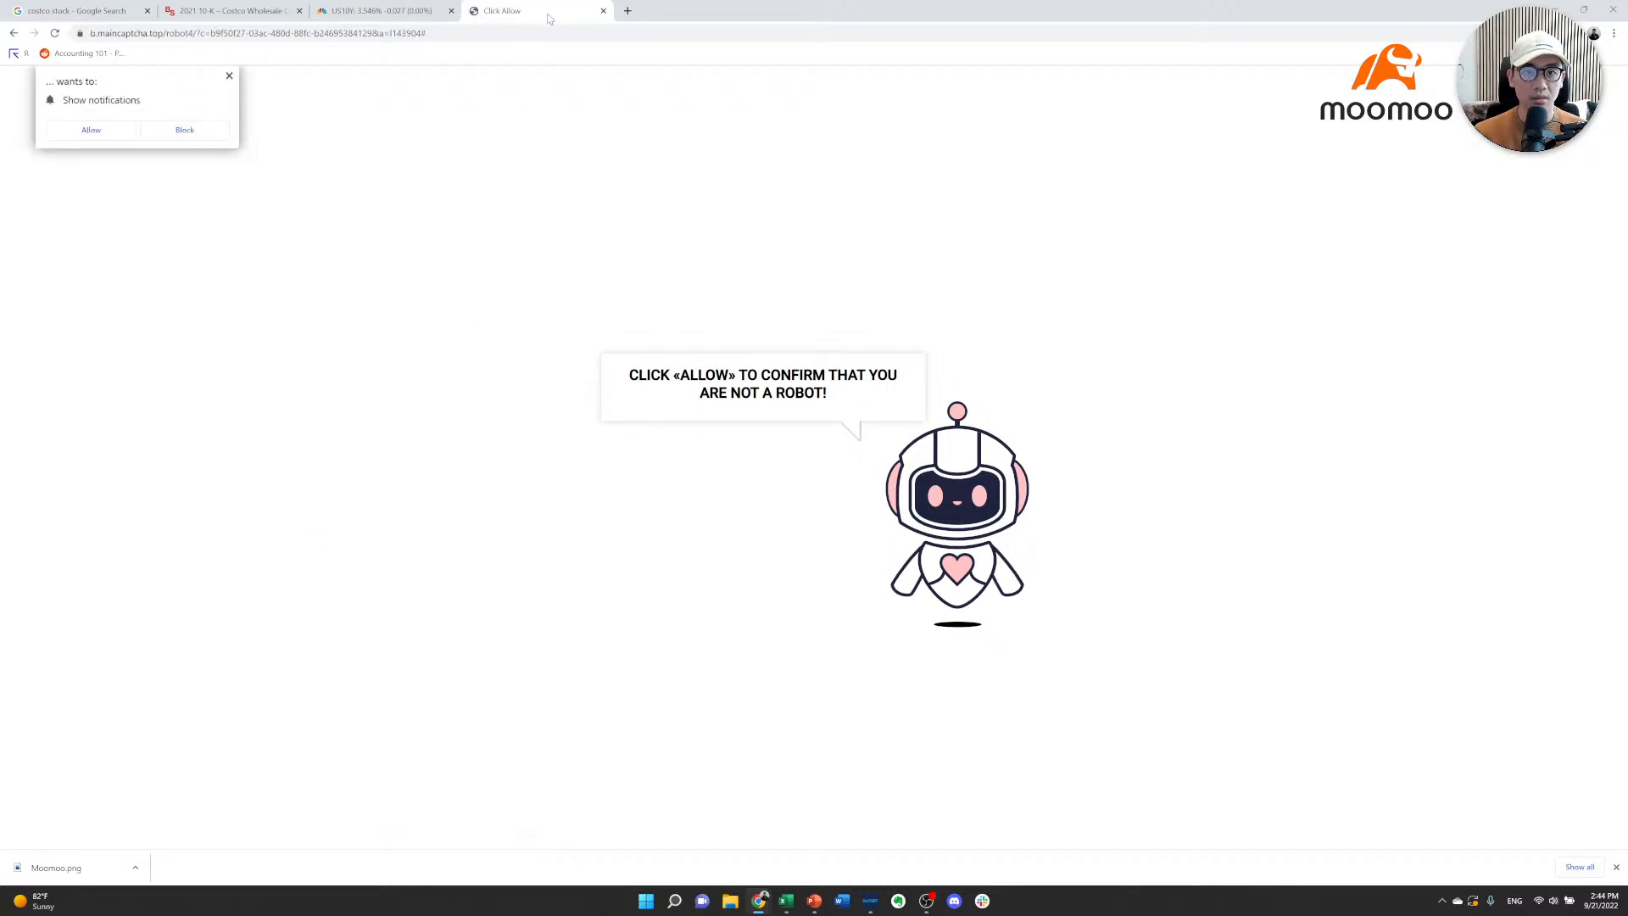
Close the robot-check browser tab and enter 6.01% as Market Risk Premium in F13 of the WACC sheet in Excel.
{"action": "key", "text": "ctrl+w"}
{"action": "key", "text": "alt+Tab"}
{"action": "key", "text": "Right"}
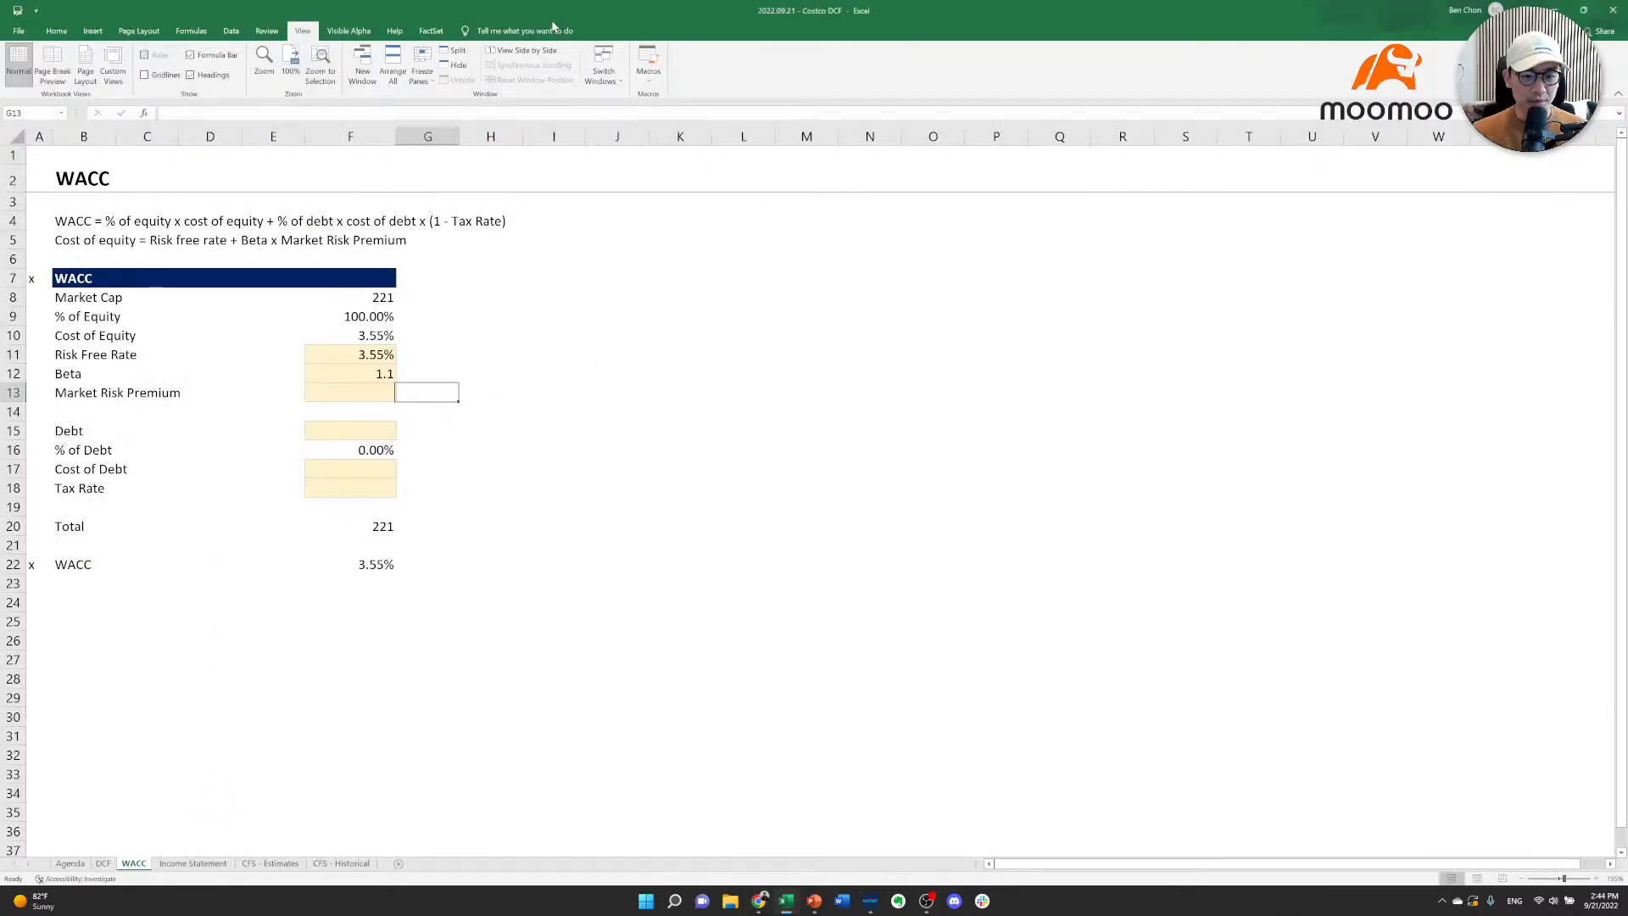
{"action": "key", "text": "Left"}
{"action": "type", "text": "6.01"}
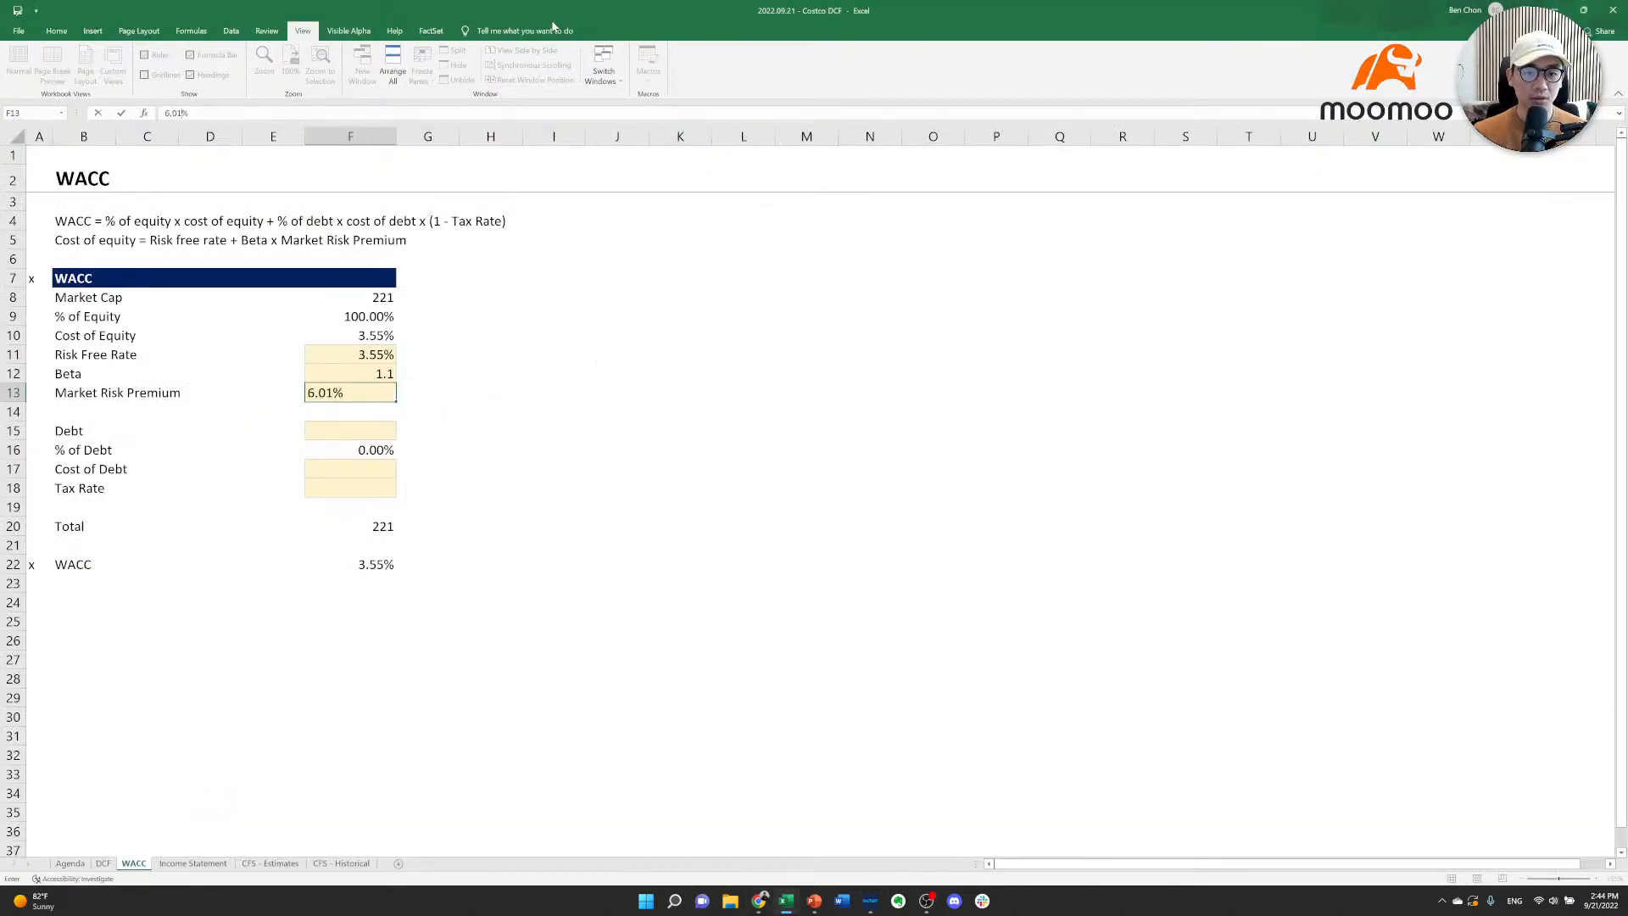
{"action": "key", "text": "Return"}
{"action": "key", "text": "Up"}
{"action": "key", "text": "Up"}
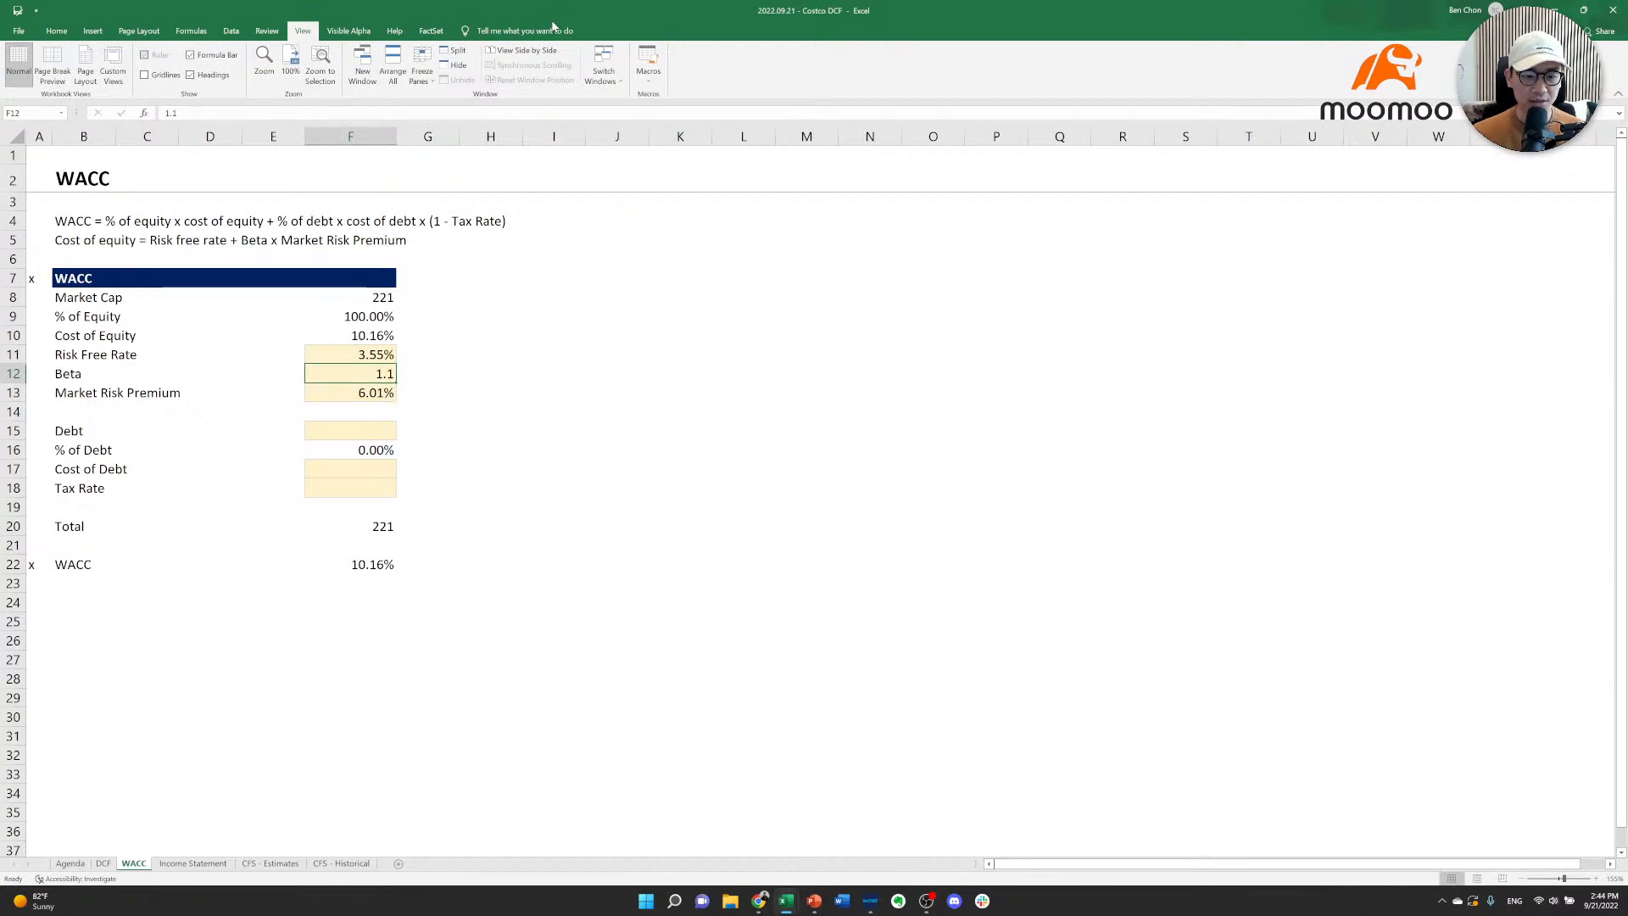
Open Costco's Q3 10-Q for the period ended 05/08/22 on BamSEC in Chrome and go to its Condensed Consolidated Balance Sheets.
{"action": "key", "text": "Down"}
{"action": "key", "text": "Down"}
{"action": "key", "text": "Down"}
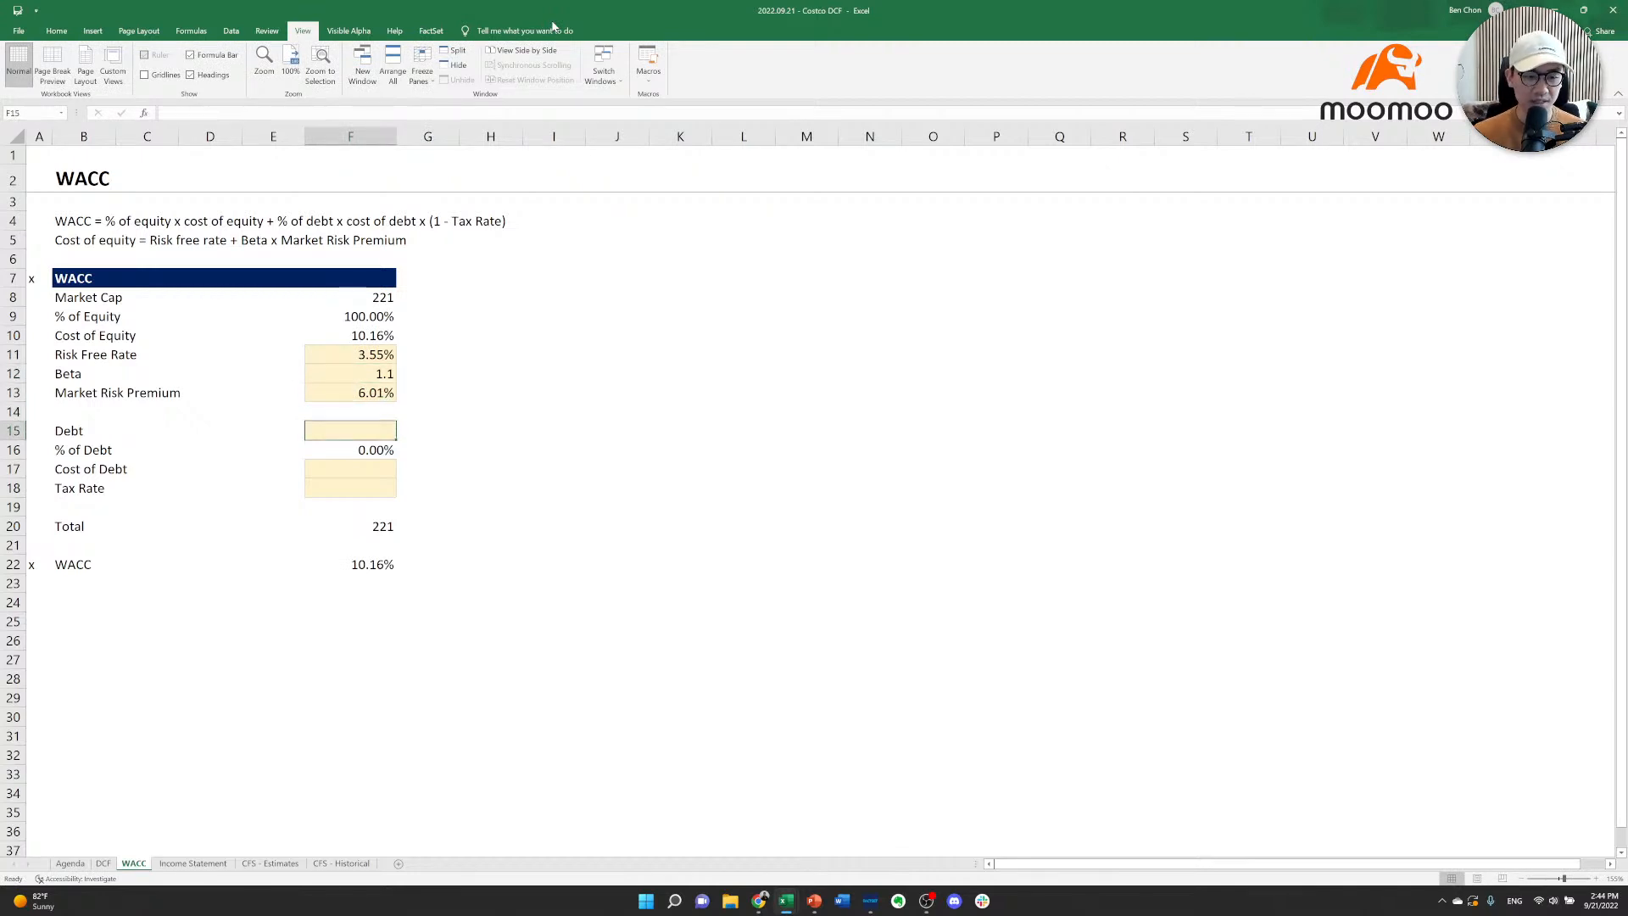
{"action": "key", "text": "alt+Tab"}
{"action": "key", "text": "alt+Tab"}
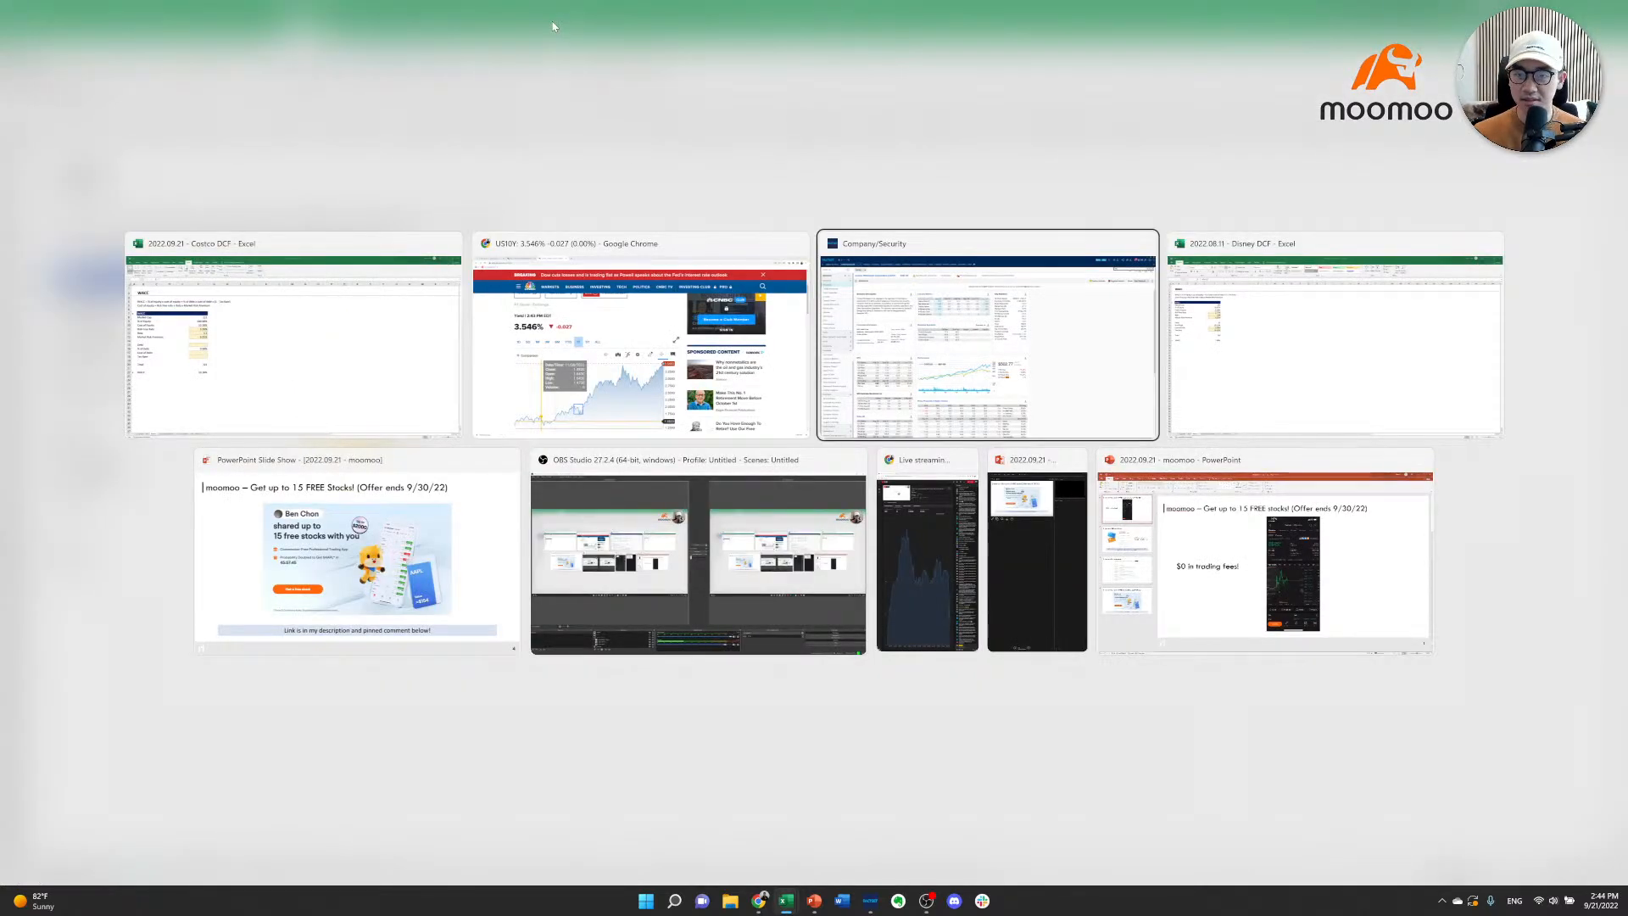
{"action": "key", "text": "alt+shift+Tab"}
{"action": "key", "text": "ctrl+Tab"}
{"action": "key", "text": "ctrl+Tab"}
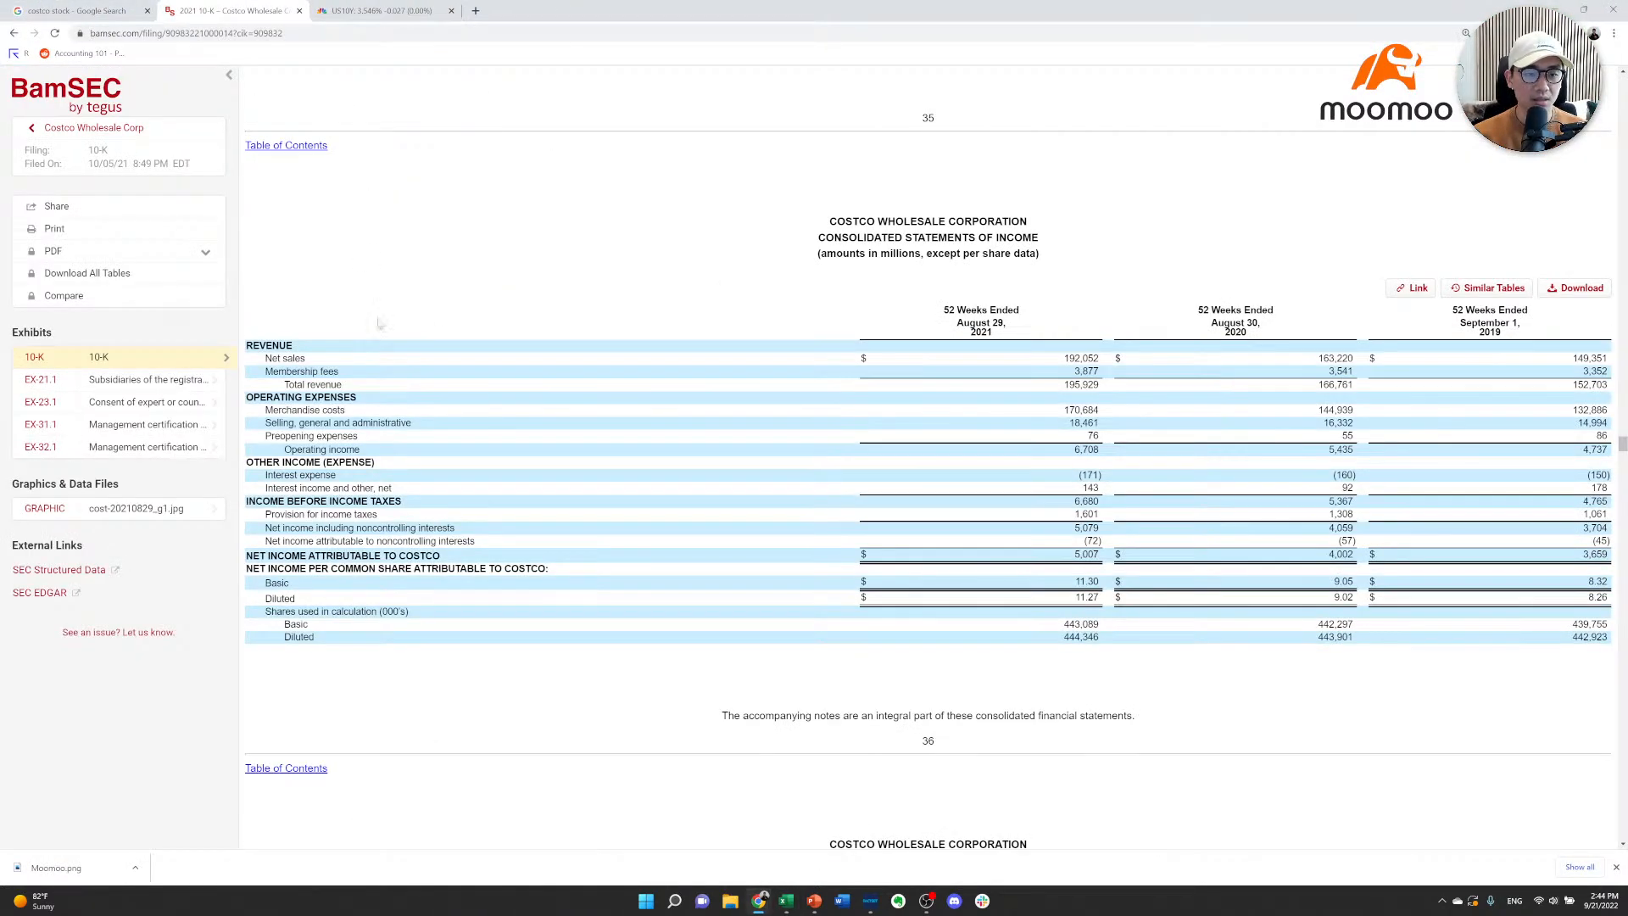
{"action": "left_click", "coordinate": [38, 128]}
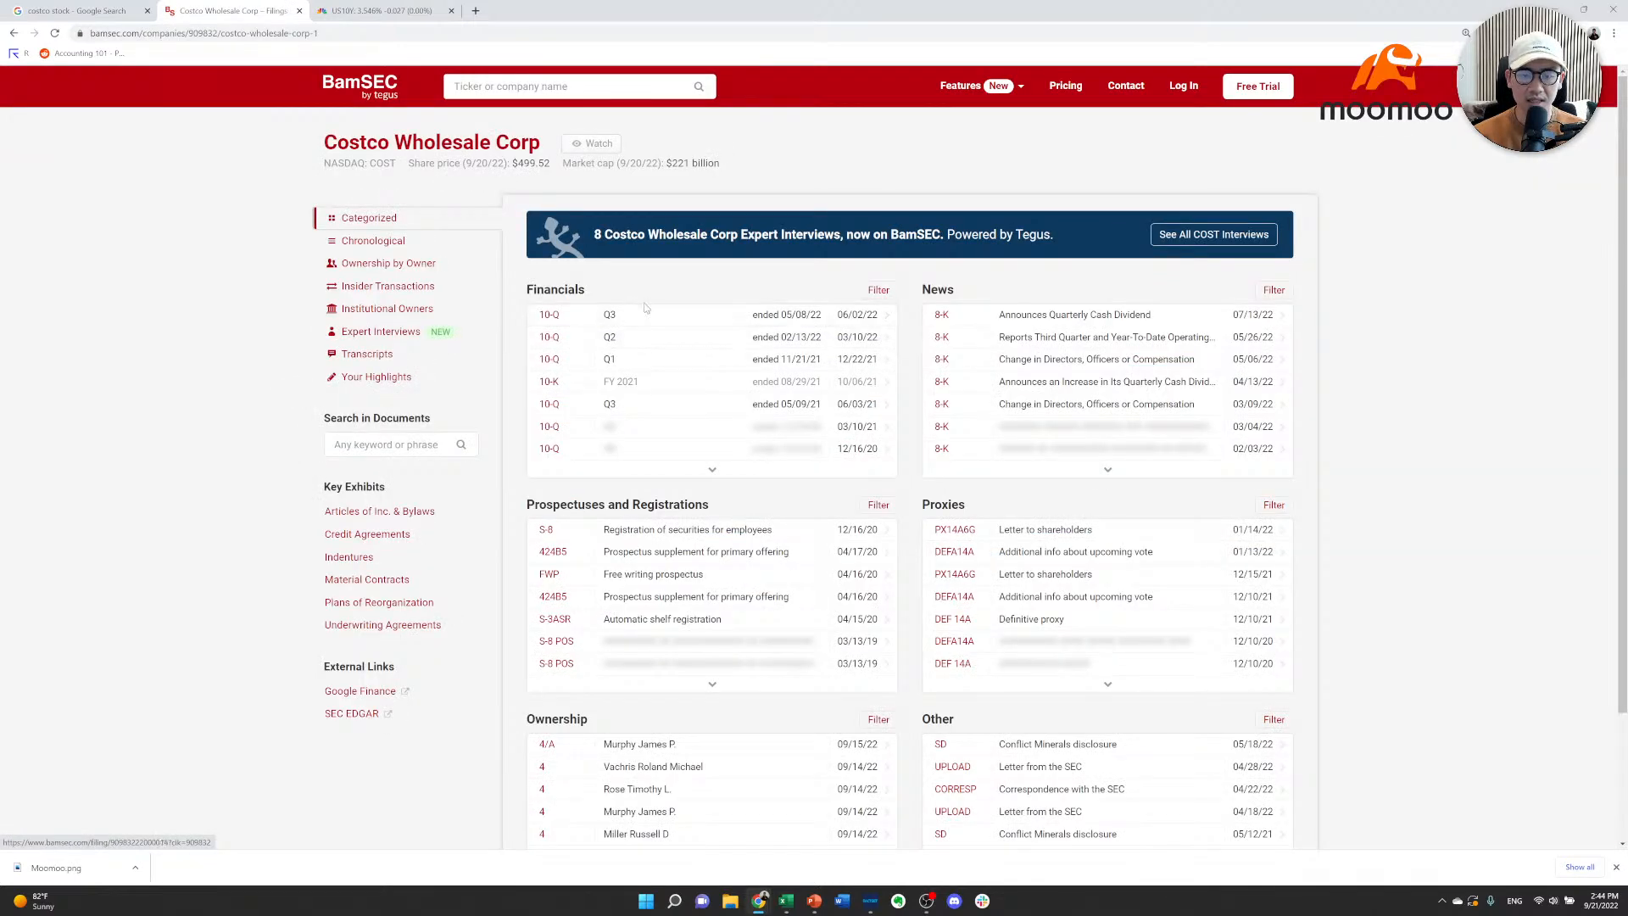
{"action": "left_click", "coordinate": [647, 313]}
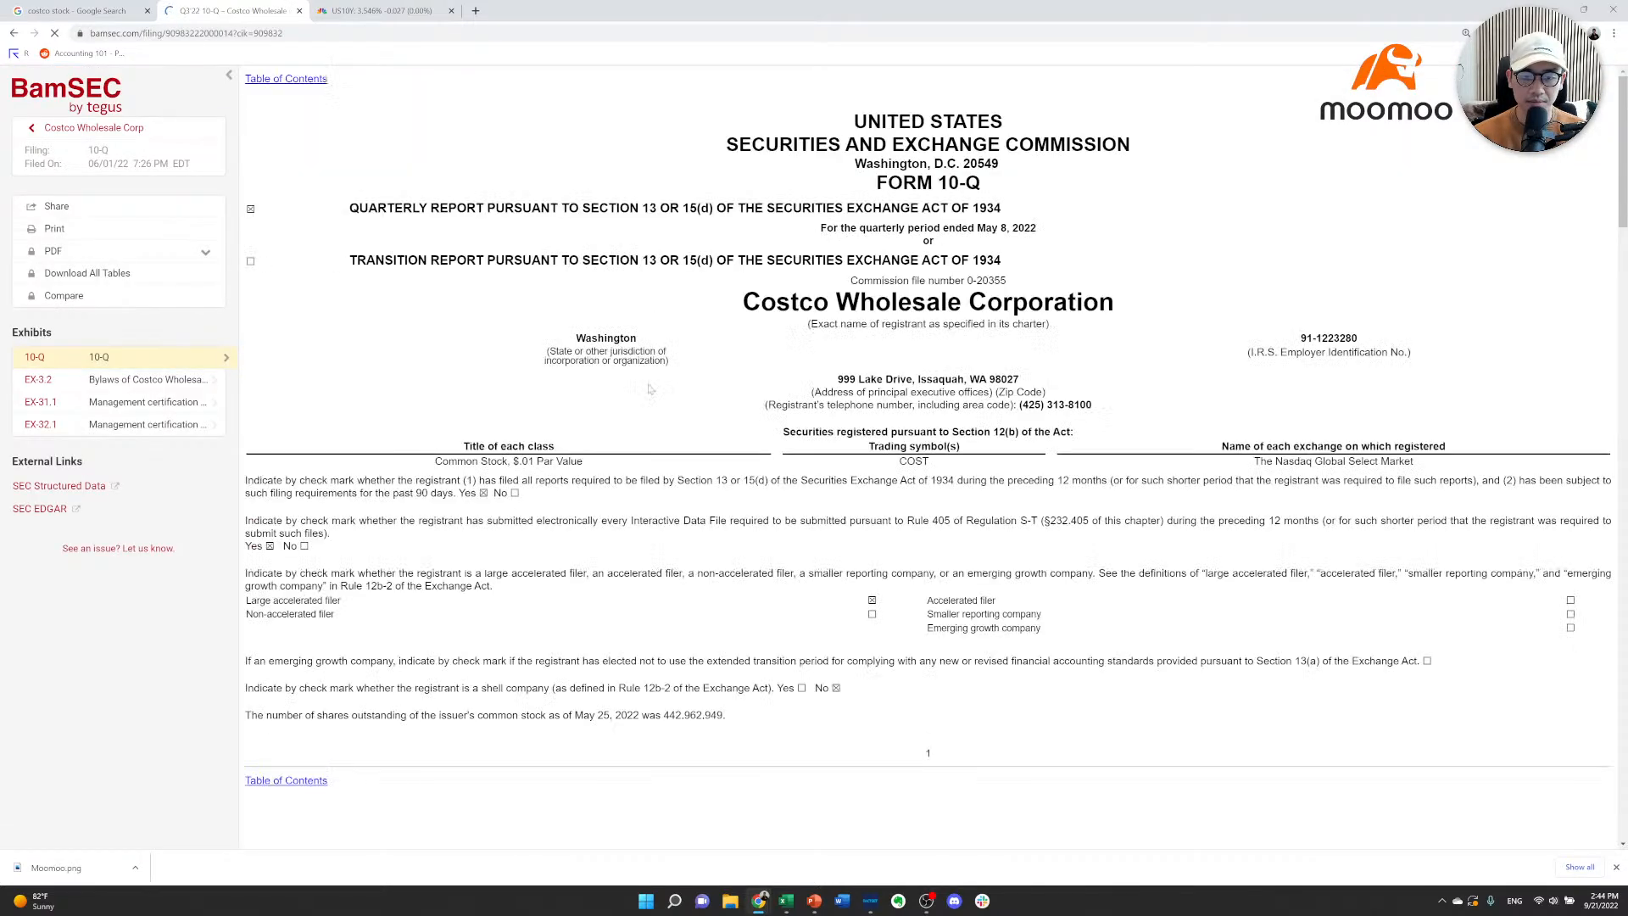
{"action": "scroll", "coordinate": [644, 425], "scroll_direction": "down", "scroll_amount": 6}
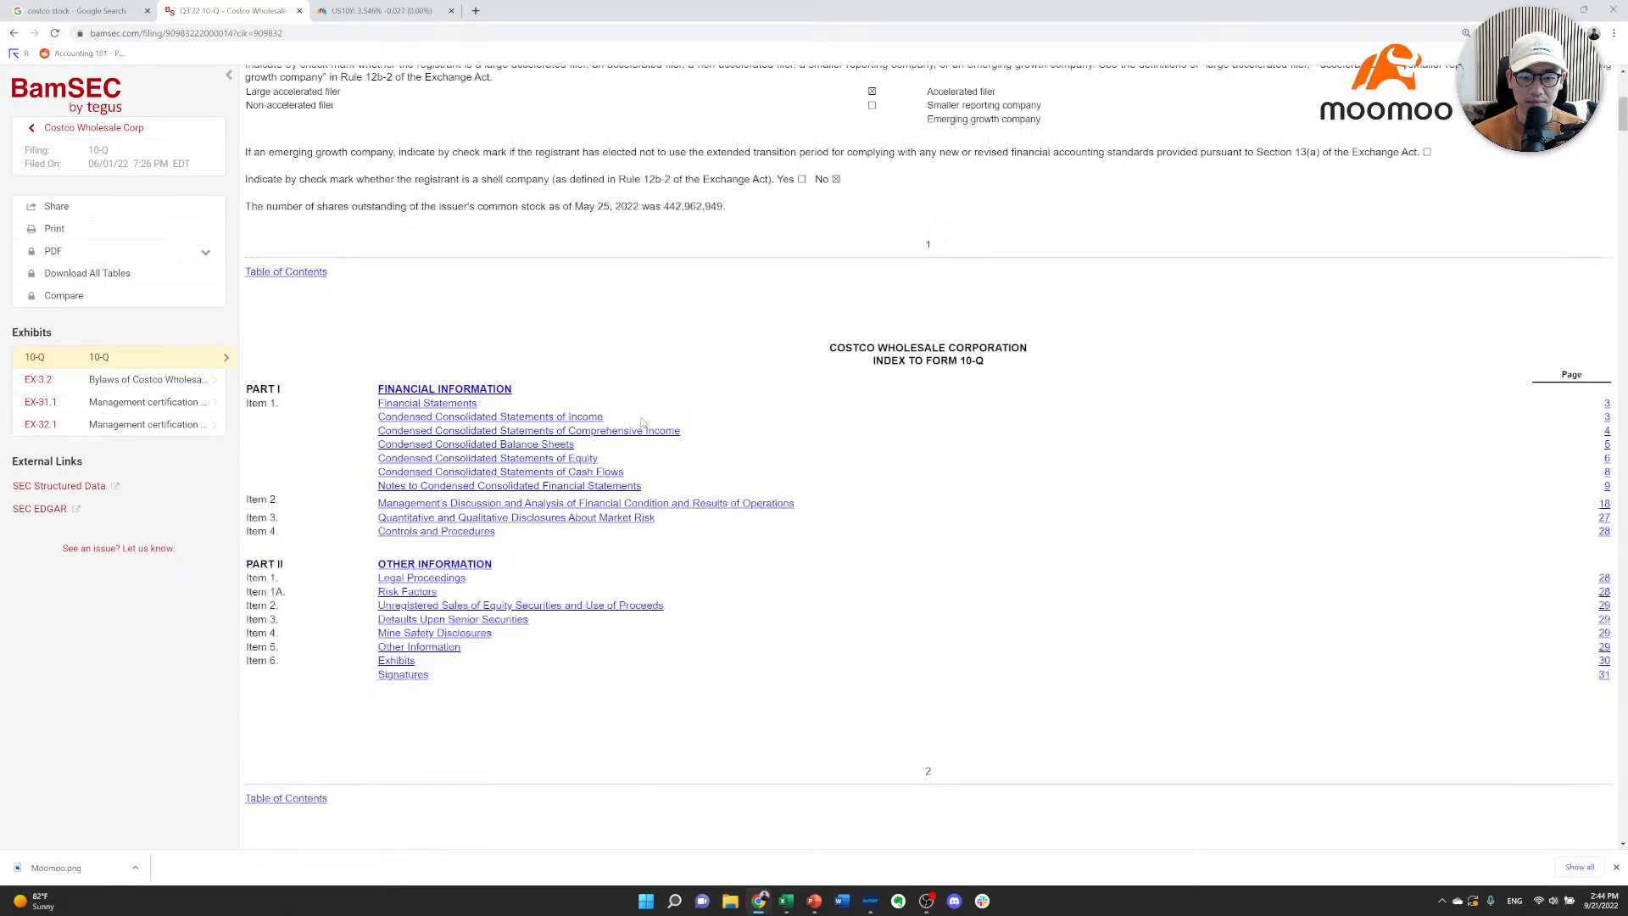
{"action": "left_click", "coordinate": [532, 446]}
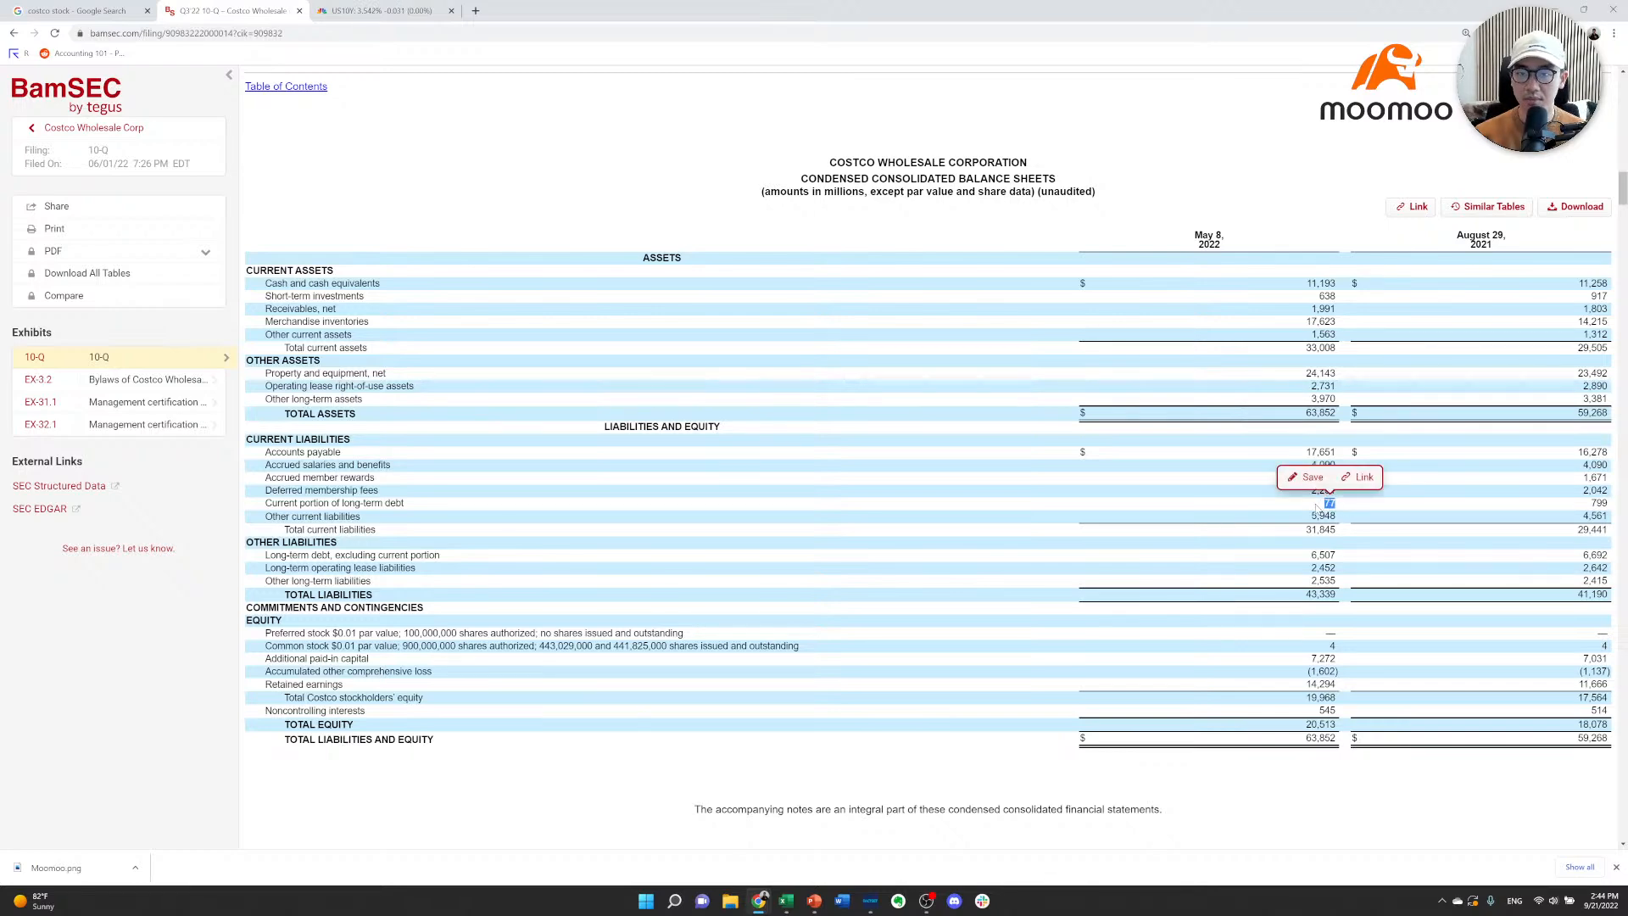
Enter Debt in F15 of the WACC sheet as =.077+6.507, adding the current and long-term debt from the balance sheet in billions.
{"action": "key", "text": "alt+Tab"}
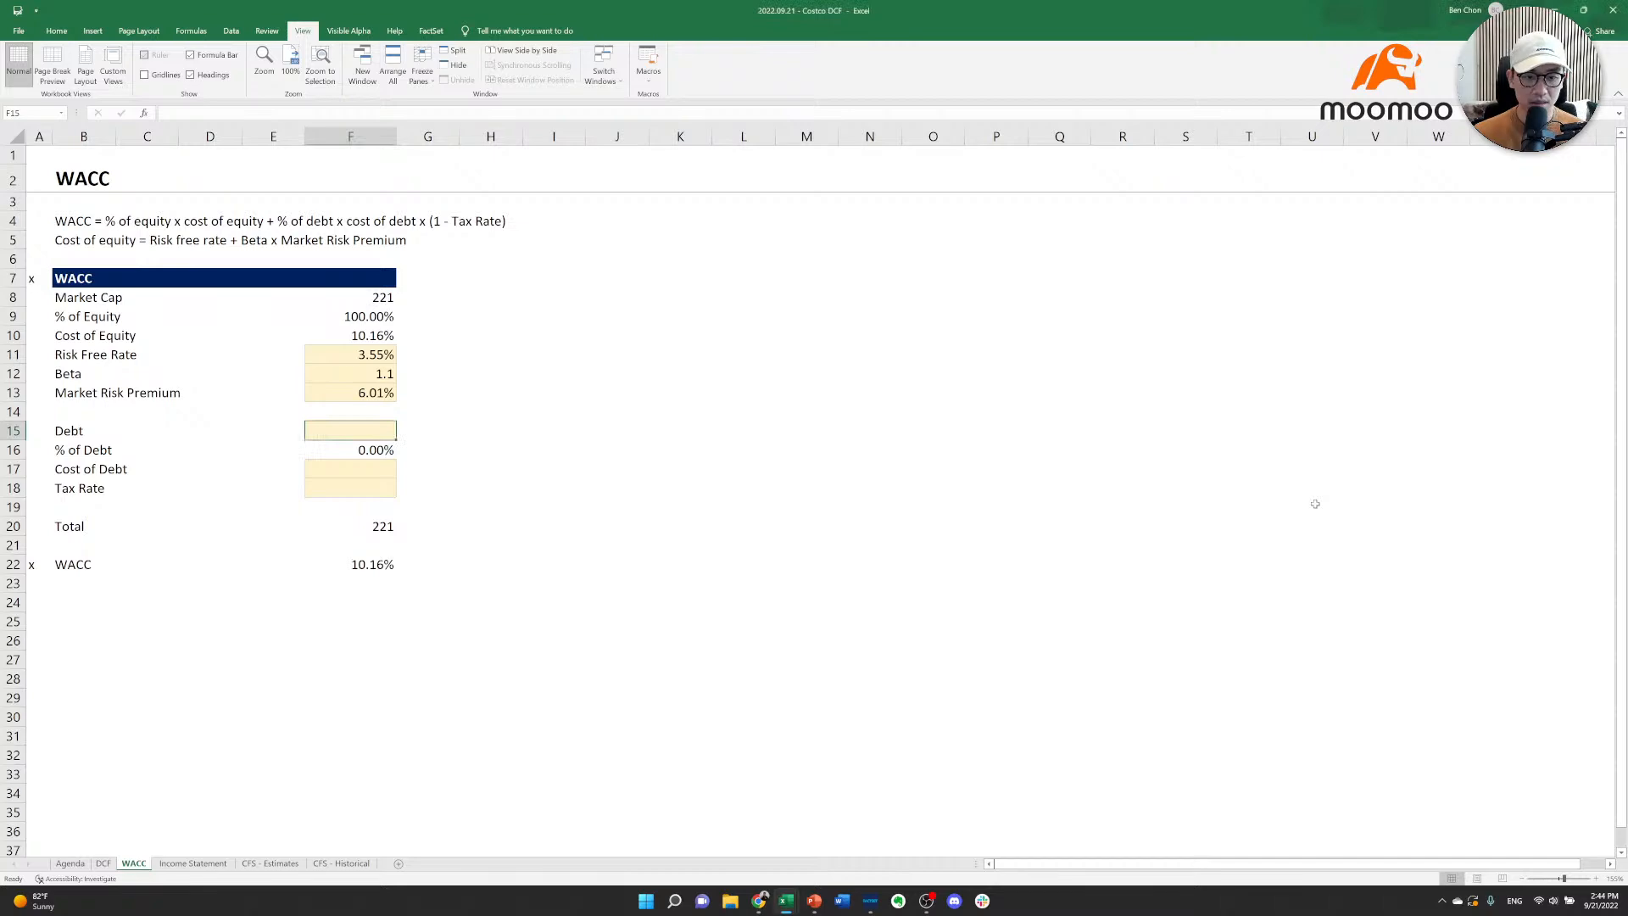
{"action": "type", "text": "=.07"}
{"action": "key", "text": "alt+Tab"}
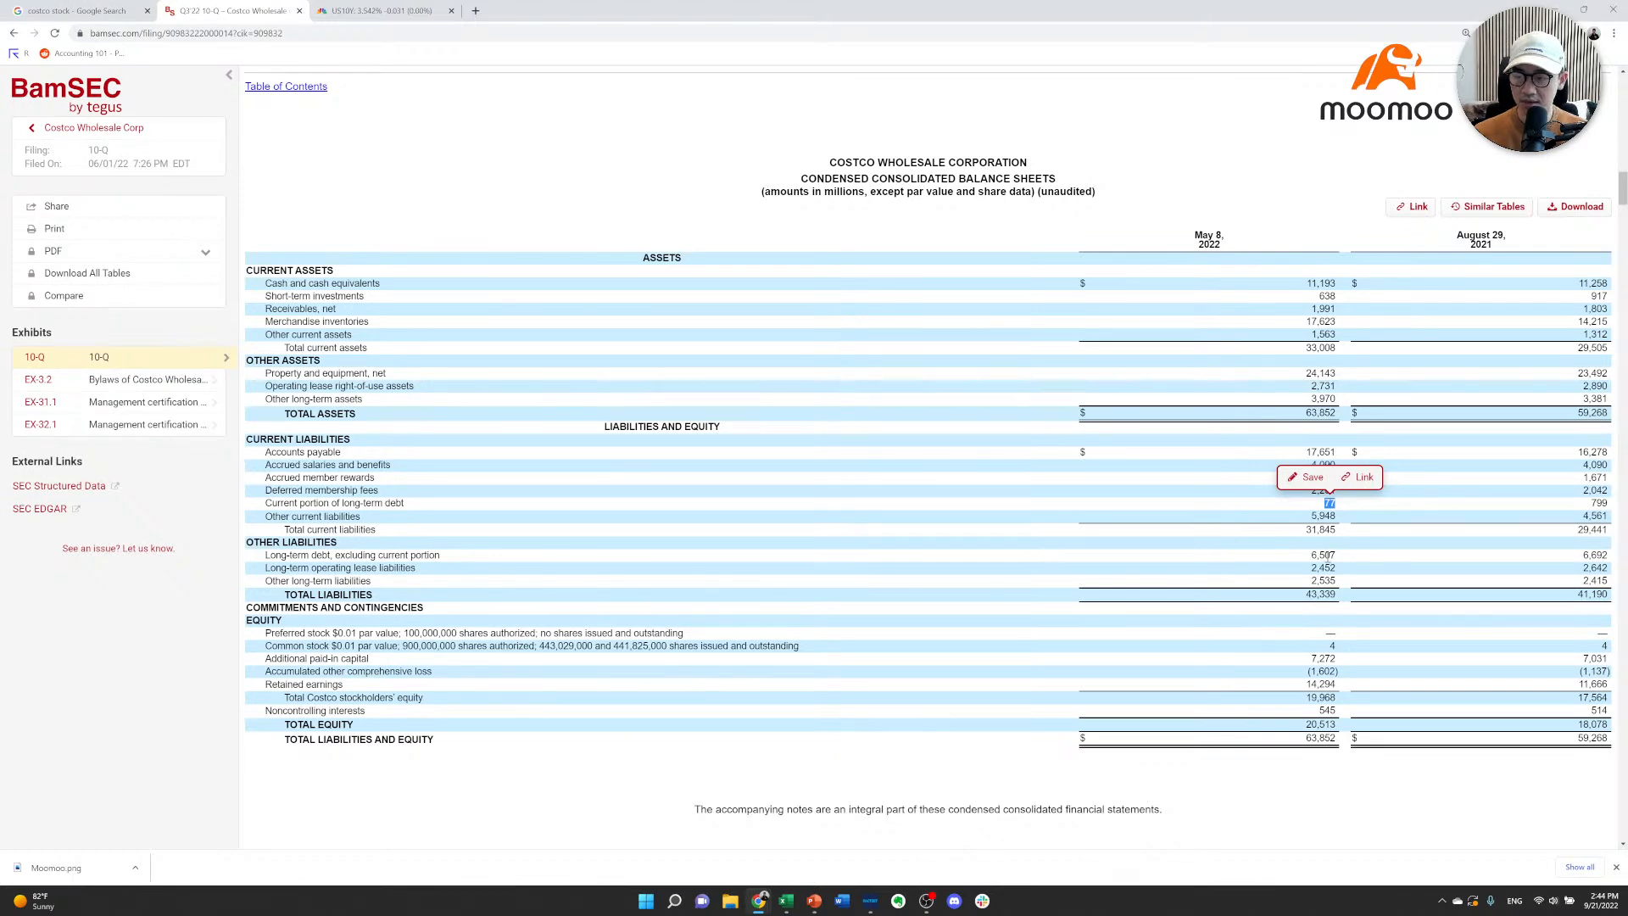
{"action": "key", "text": "alt+Tab"}
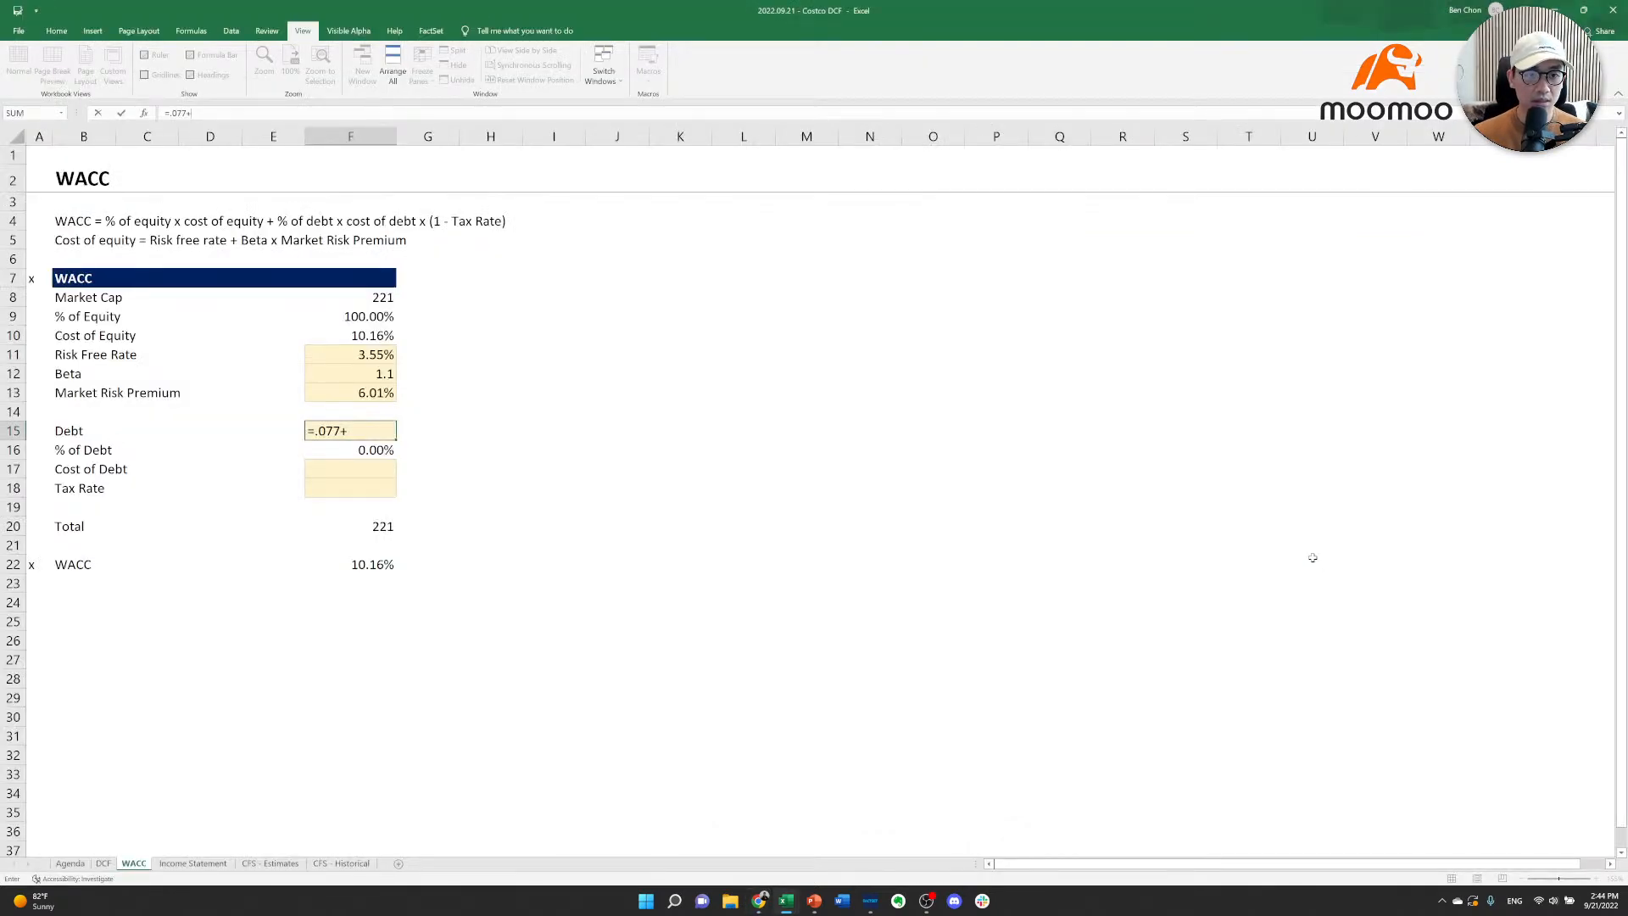
{"action": "key", "text": "Return"}
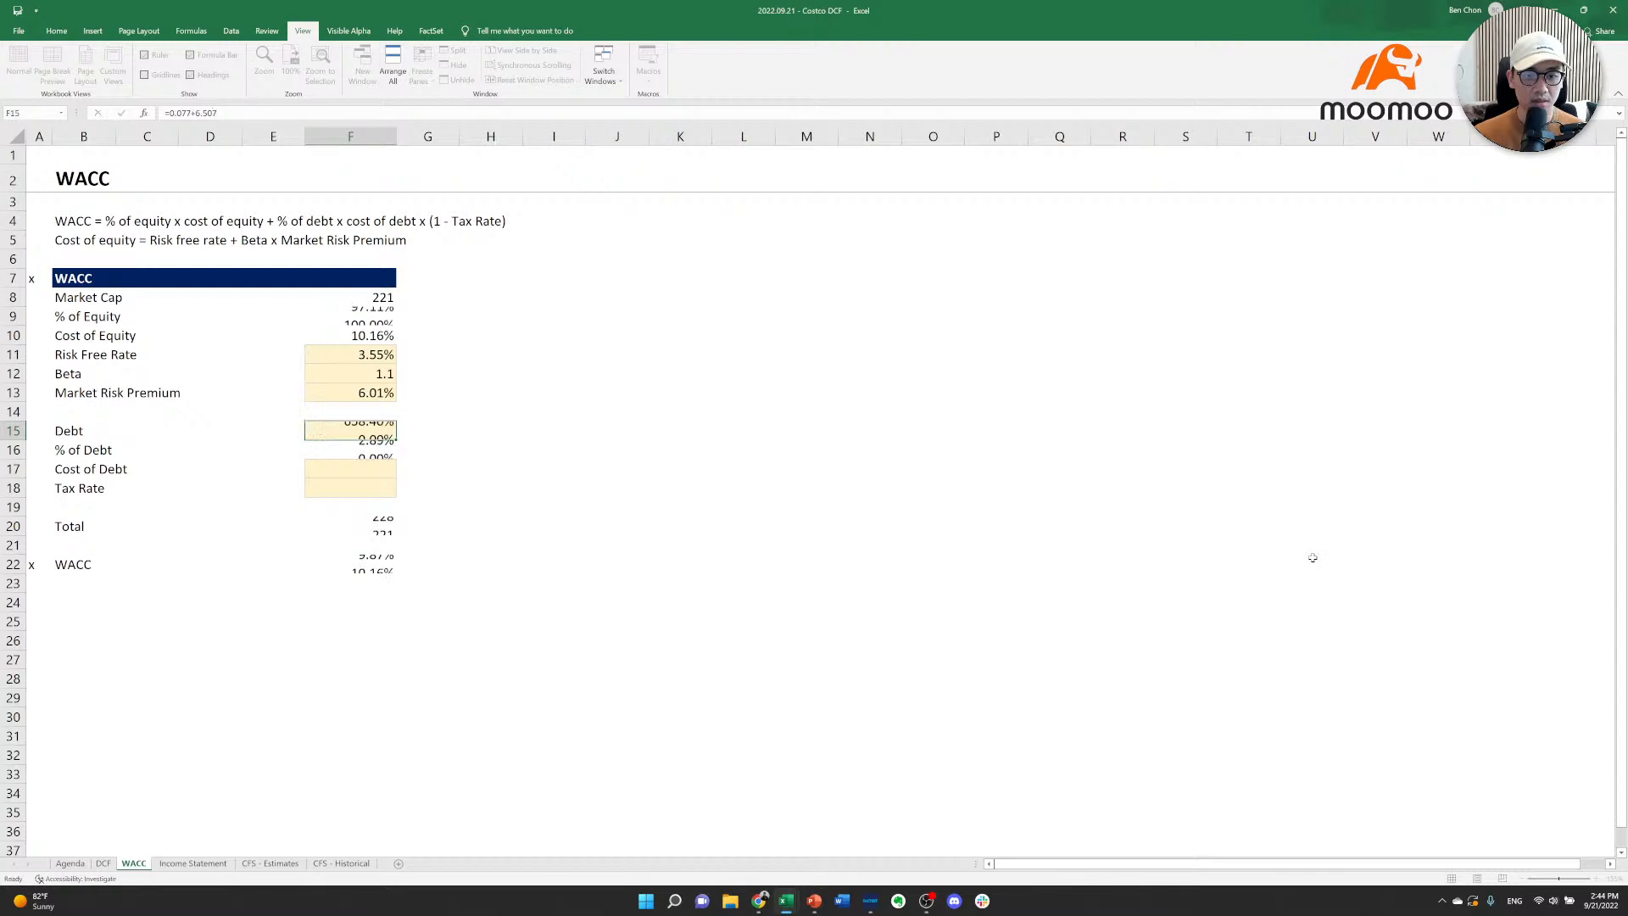
{"action": "key", "text": "Up"}
{"action": "key", "text": "Down"}
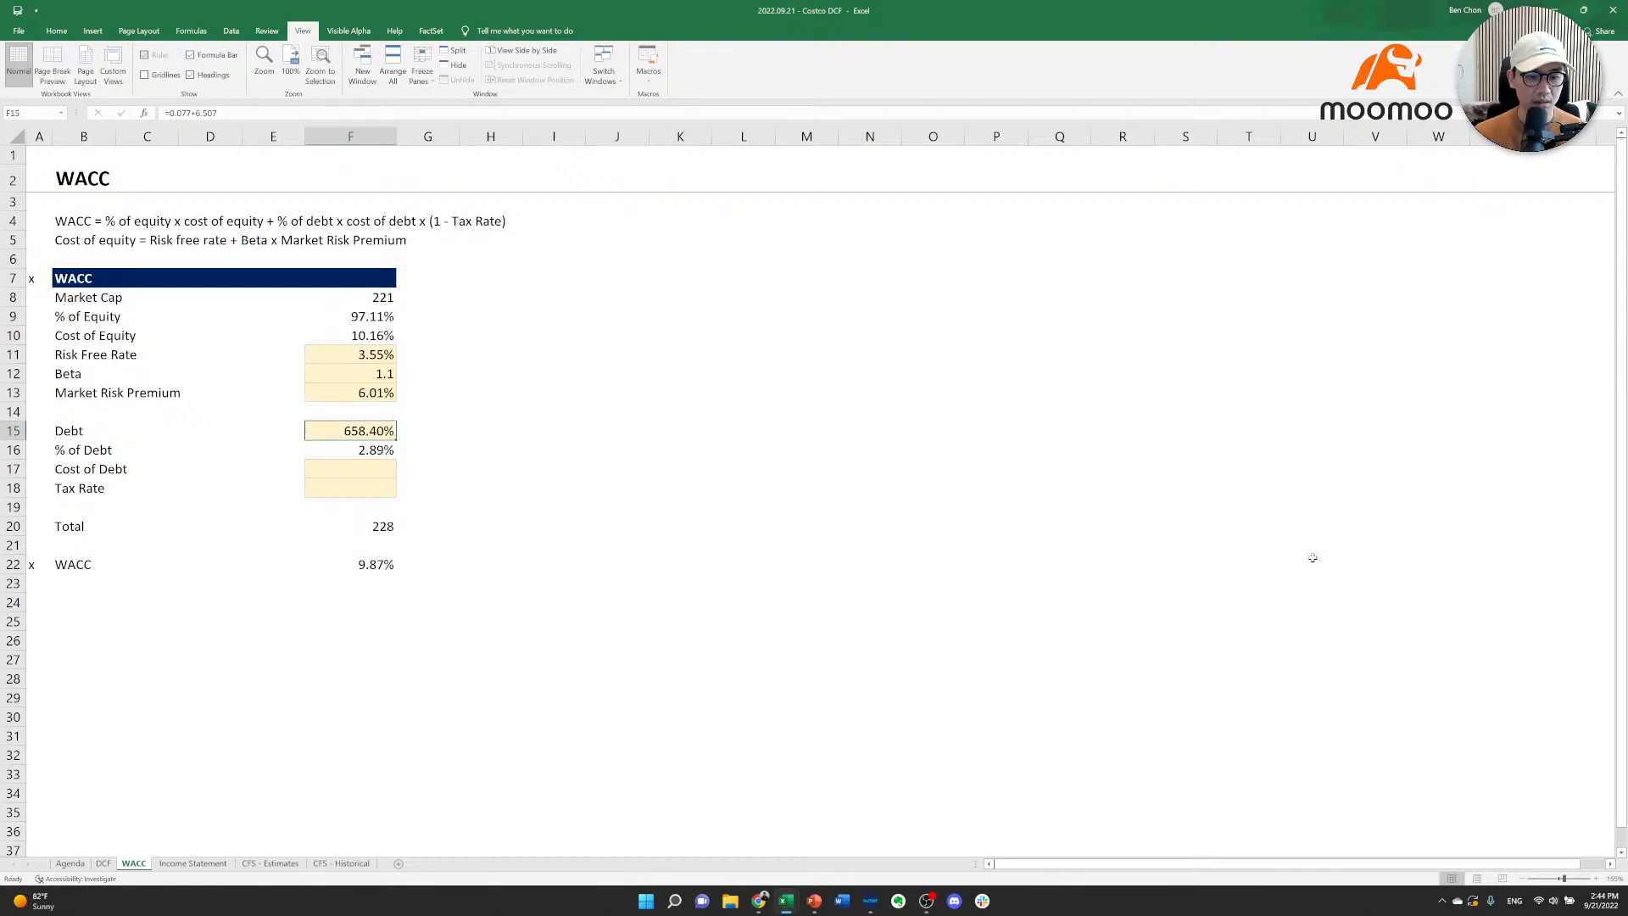
{"action": "key", "text": "Up"}
{"action": "key", "text": "Up"}
{"action": "key", "text": "Up"}
{"action": "key", "text": "Up"}
{"action": "key", "text": "Down"}
{"action": "key", "text": "Down"}
{"action": "key", "text": "Down"}
{"action": "key", "text": "Down"}
{"action": "key", "text": "Down"}
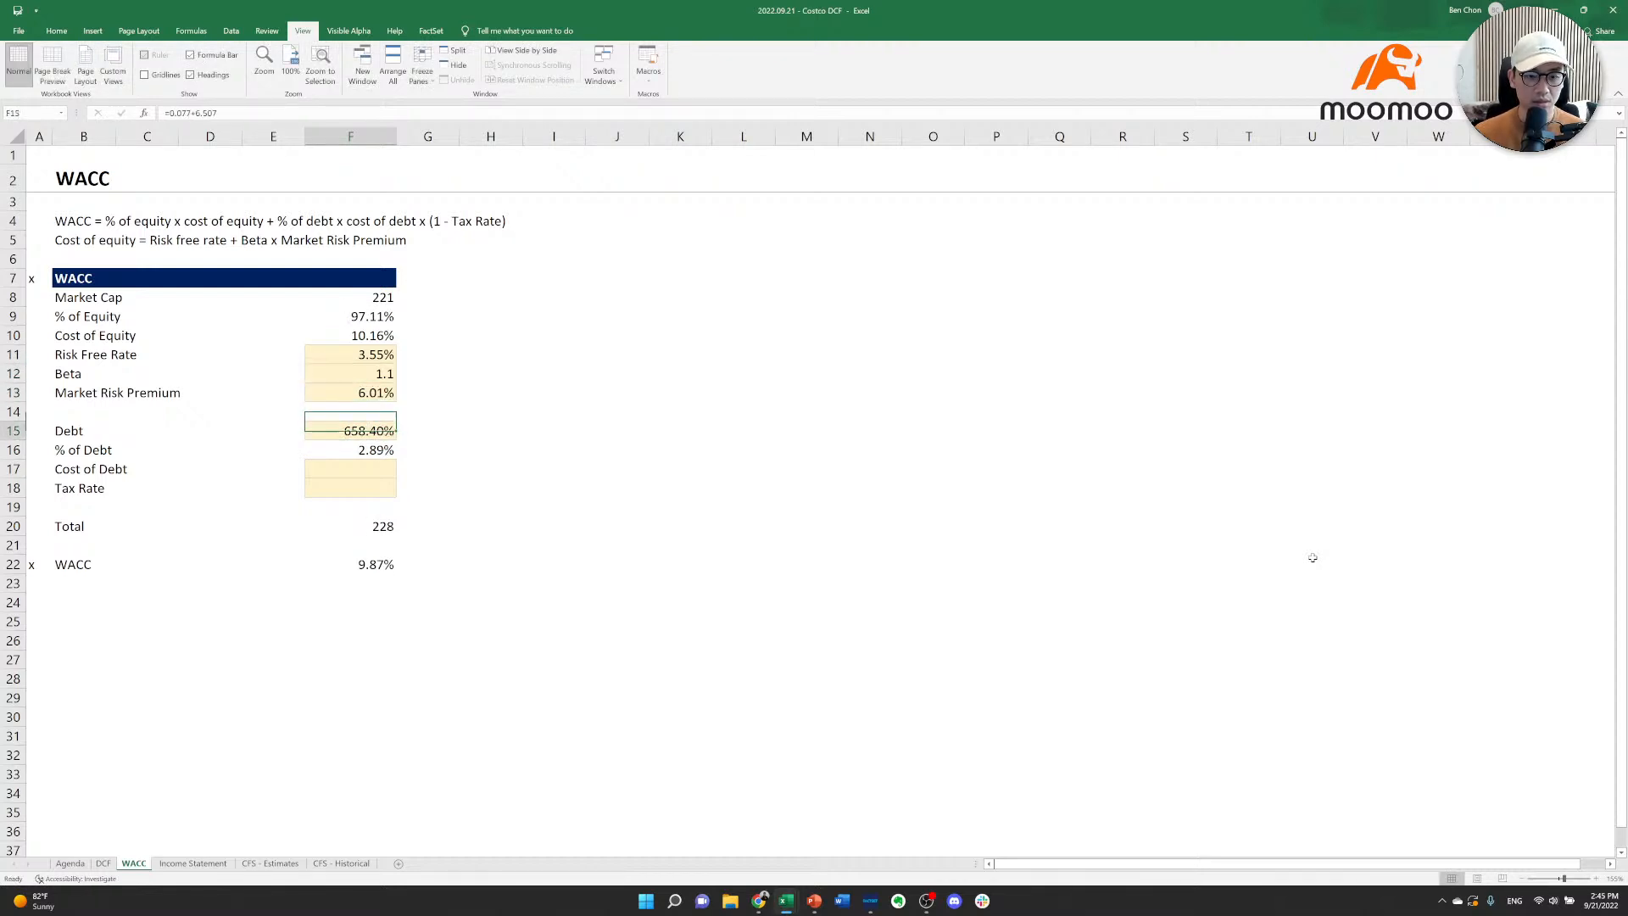
{"action": "key", "text": "Up"}
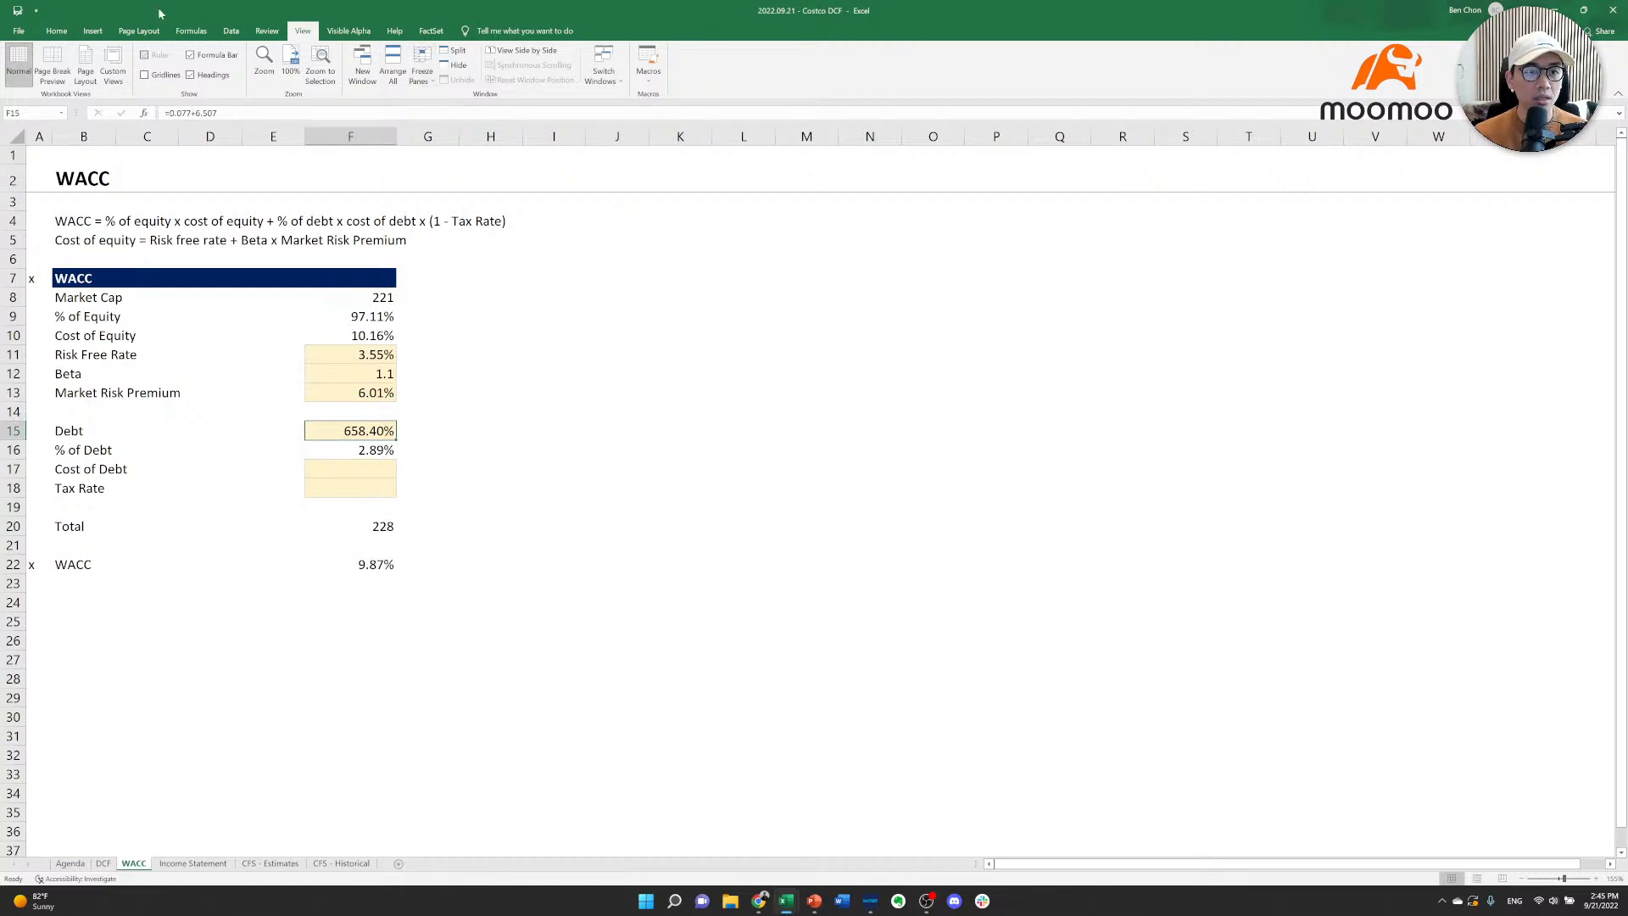
Change the Debt cell F15 from percentage to General number format and show two decimal places.
{"action": "left_click", "coordinate": [57, 30]}
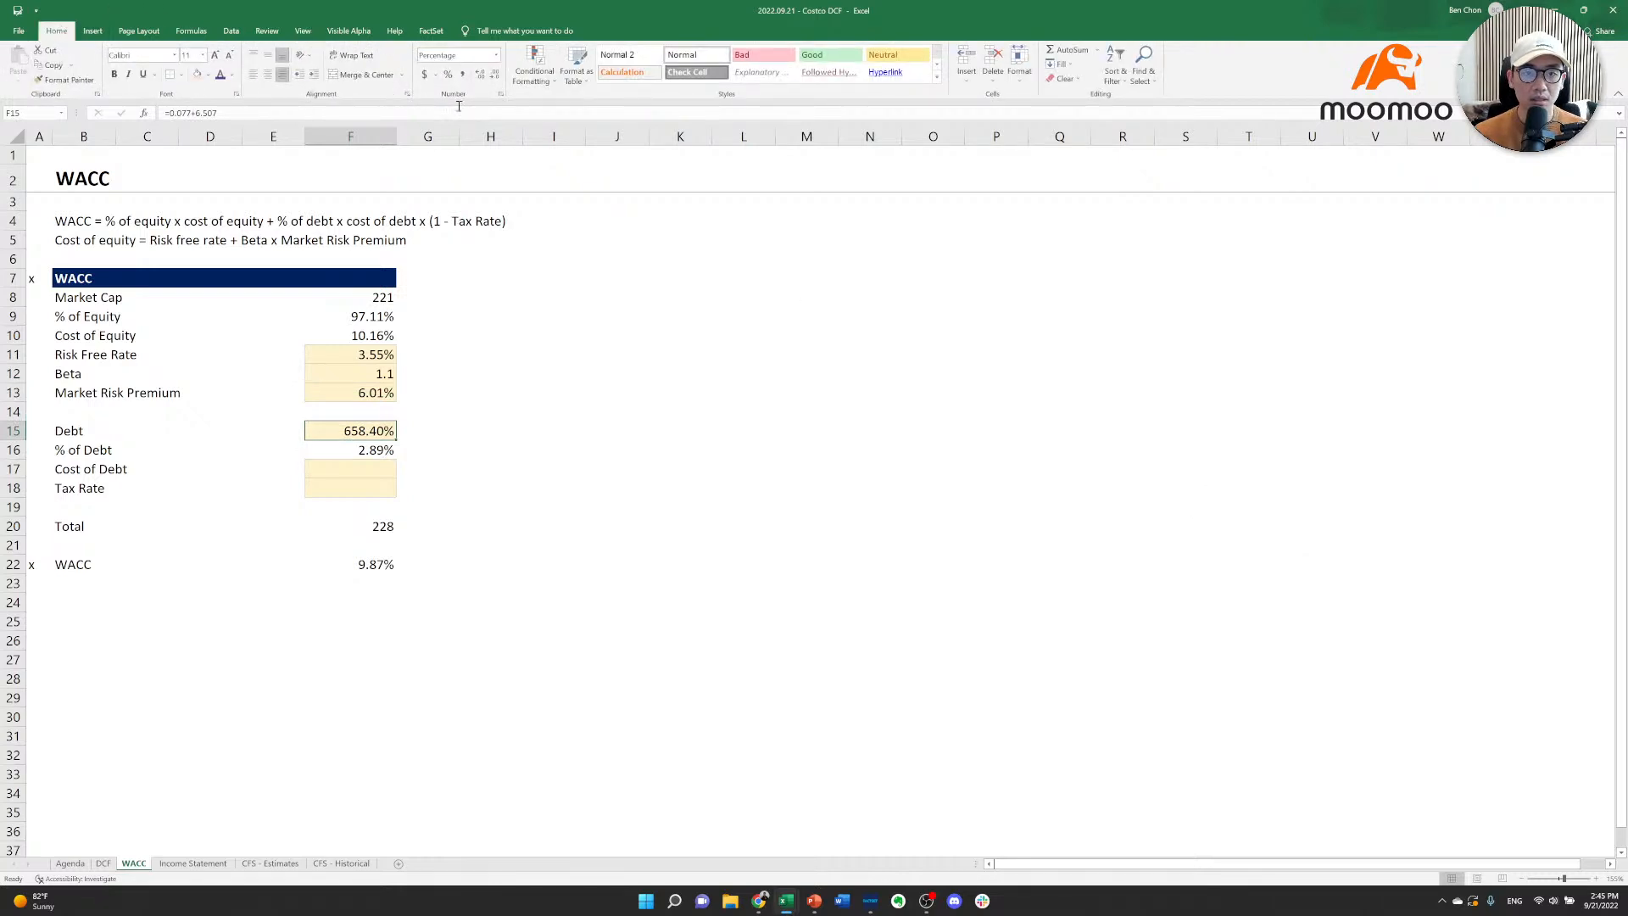
{"action": "left_click", "coordinate": [496, 55]}
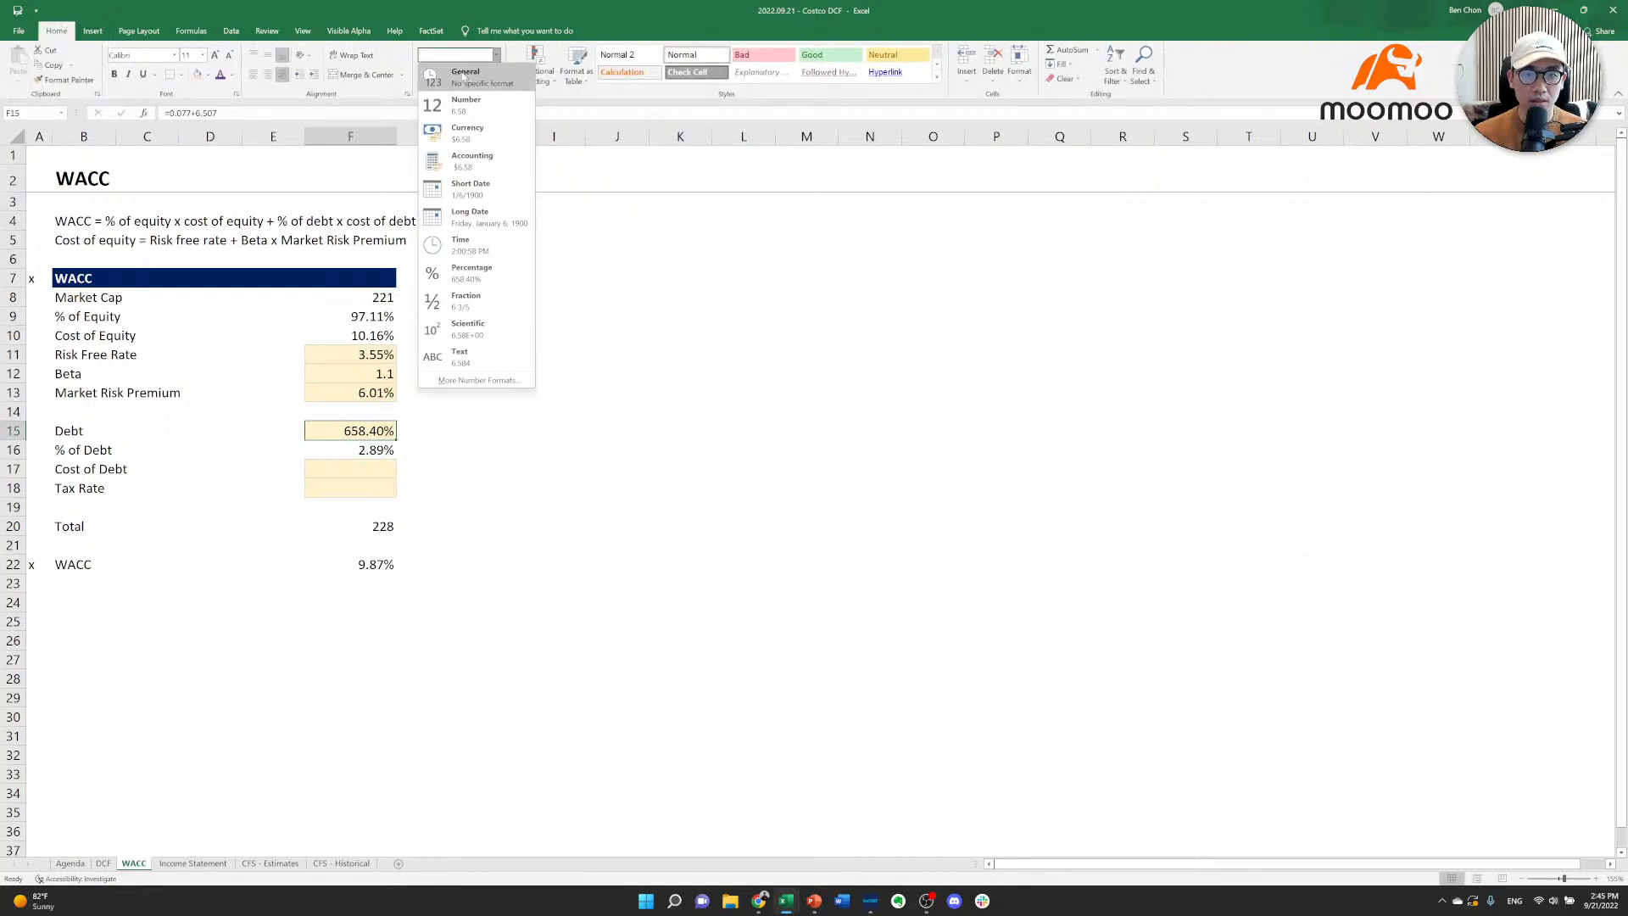
{"action": "left_click", "coordinate": [462, 76]}
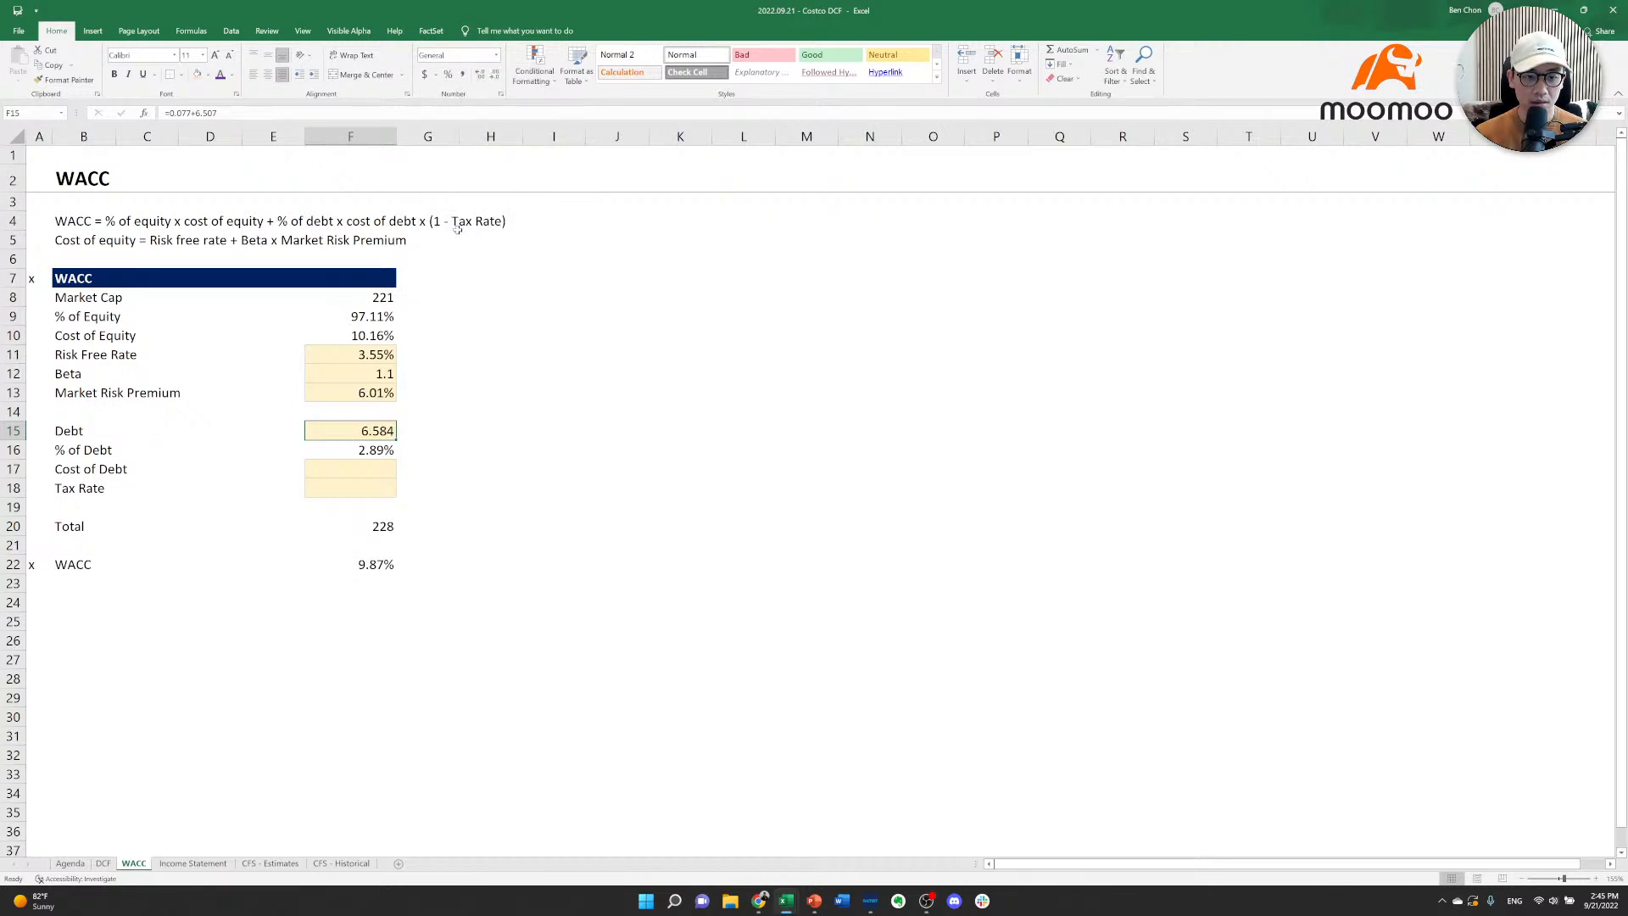
{"action": "key", "text": "alt+h"}
{"action": "key", "text": "9"}
{"action": "key", "text": "alt+h"}
{"action": "key", "text": "9"}
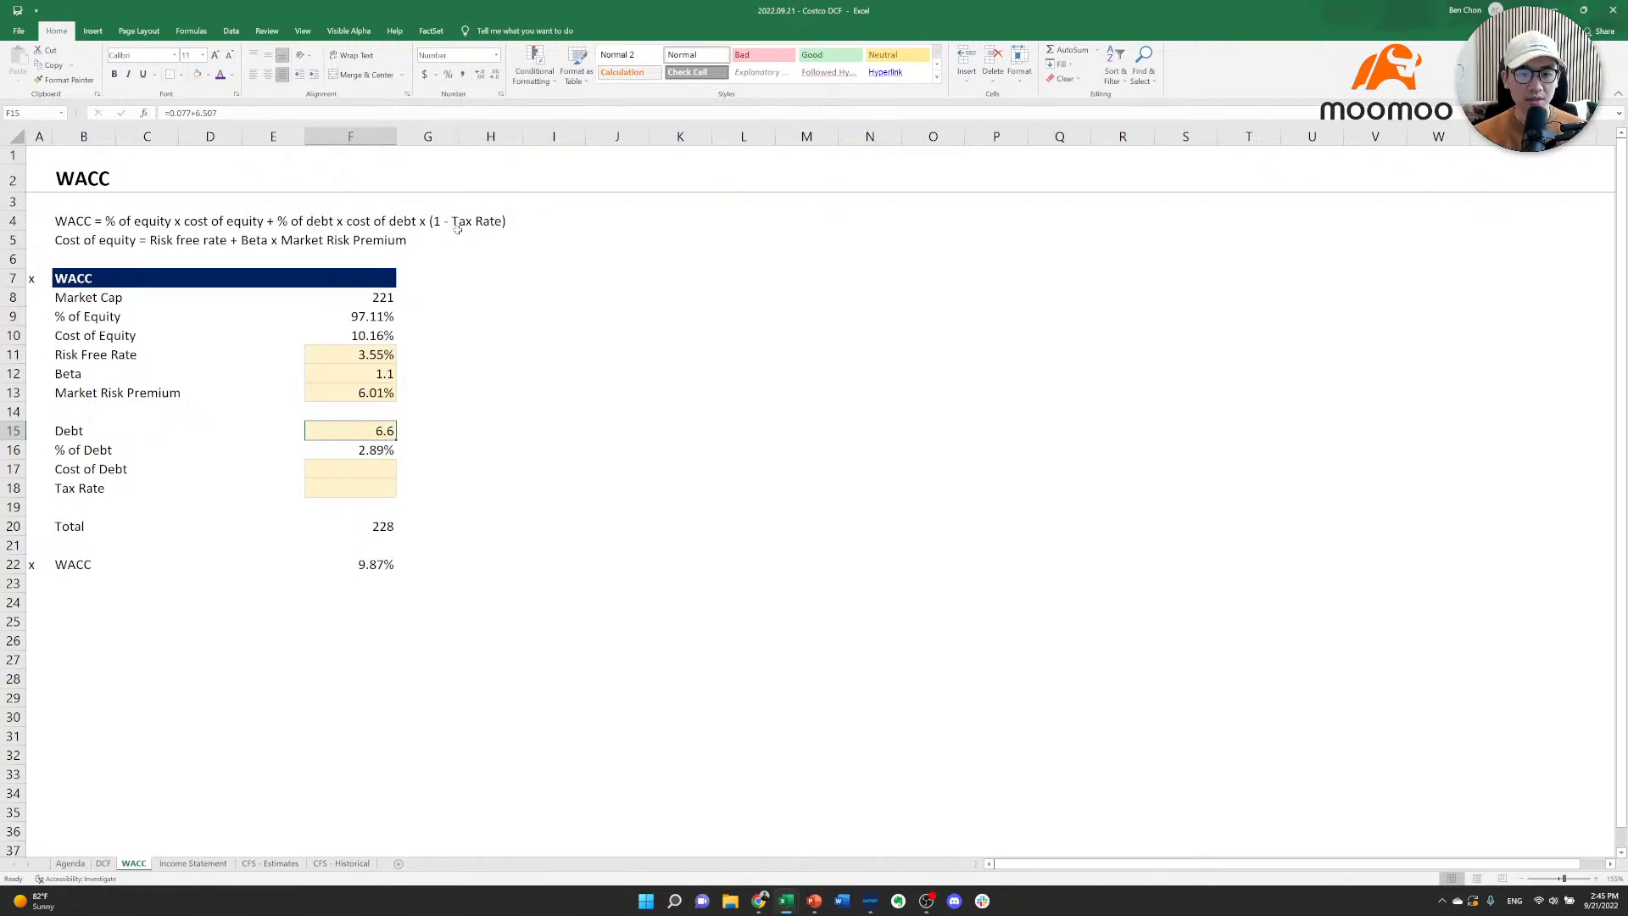
{"action": "key", "text": "alt+h"}
{"action": "key", "text": "0"}
Check interest expense and operating income for the 12 weeks ended May 8, 2022 in the 10-Q's Condensed Consolidated Statements of Income.
{"action": "key", "text": "Down"}
{"action": "key", "text": "Down"}
{"action": "key", "text": "Down"}
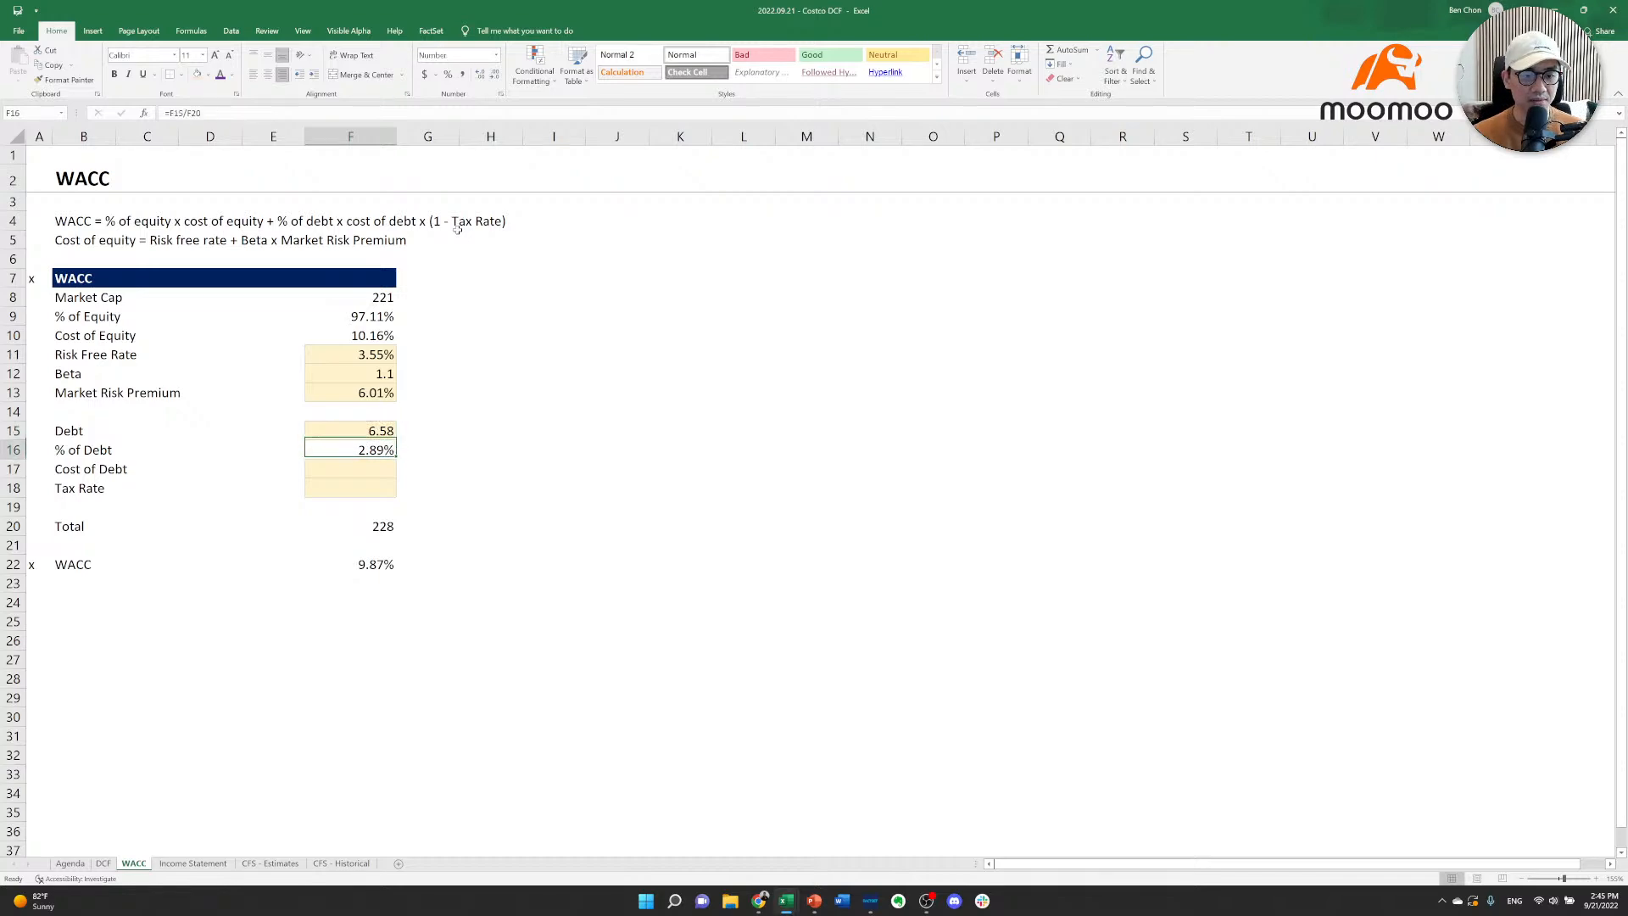
{"action": "key", "text": "Up"}
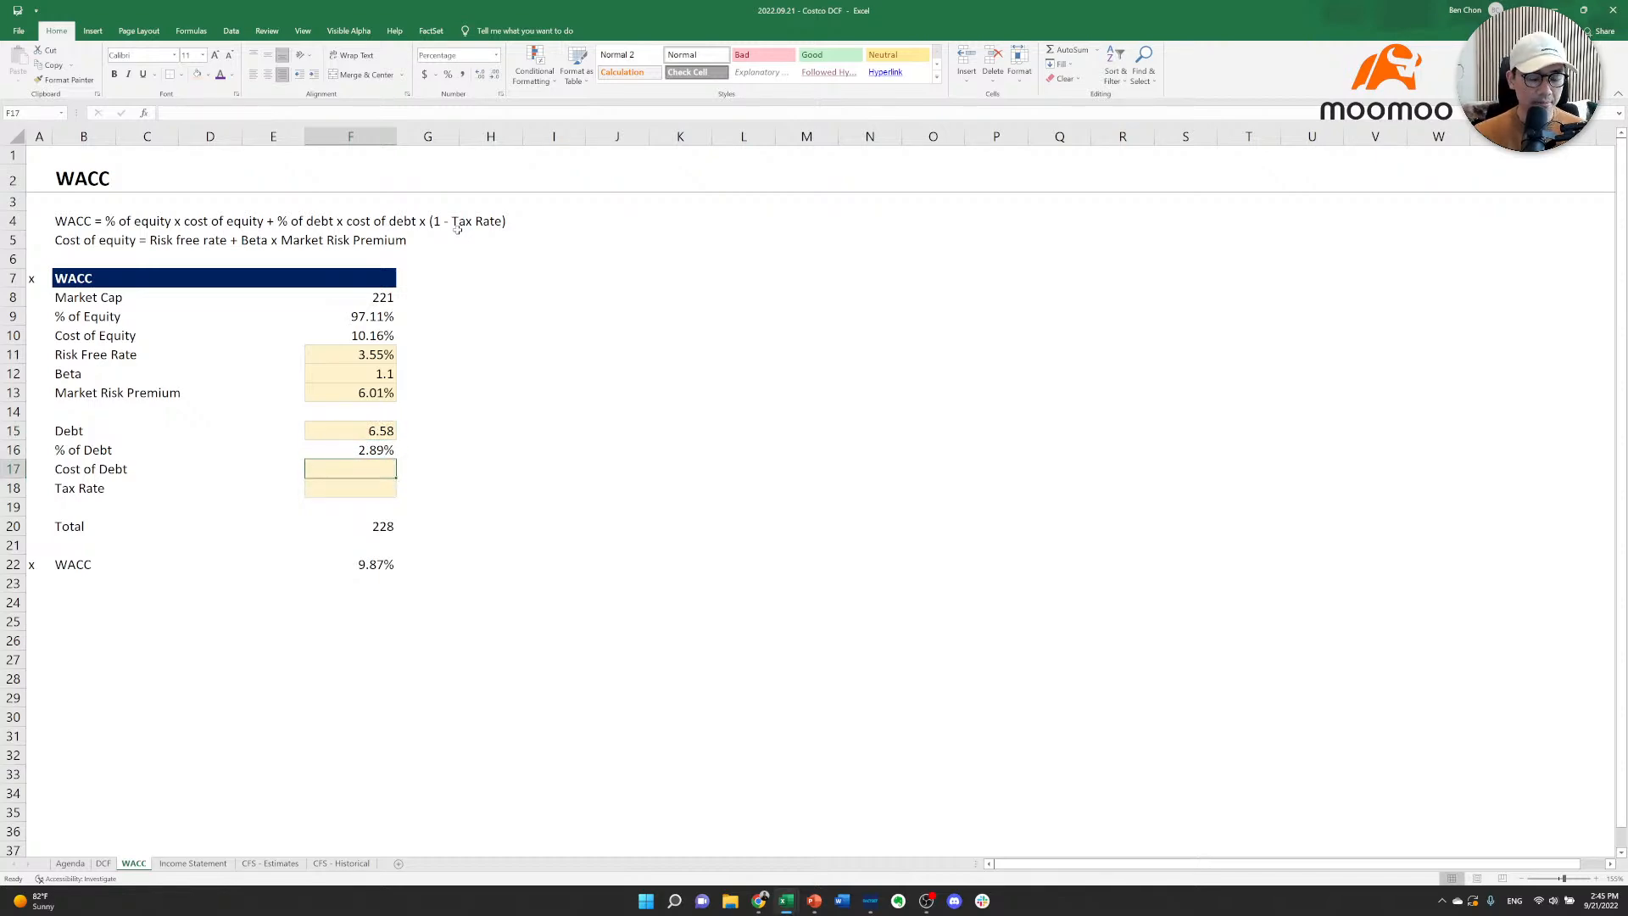
{"action": "key", "text": "alt+Tab"}
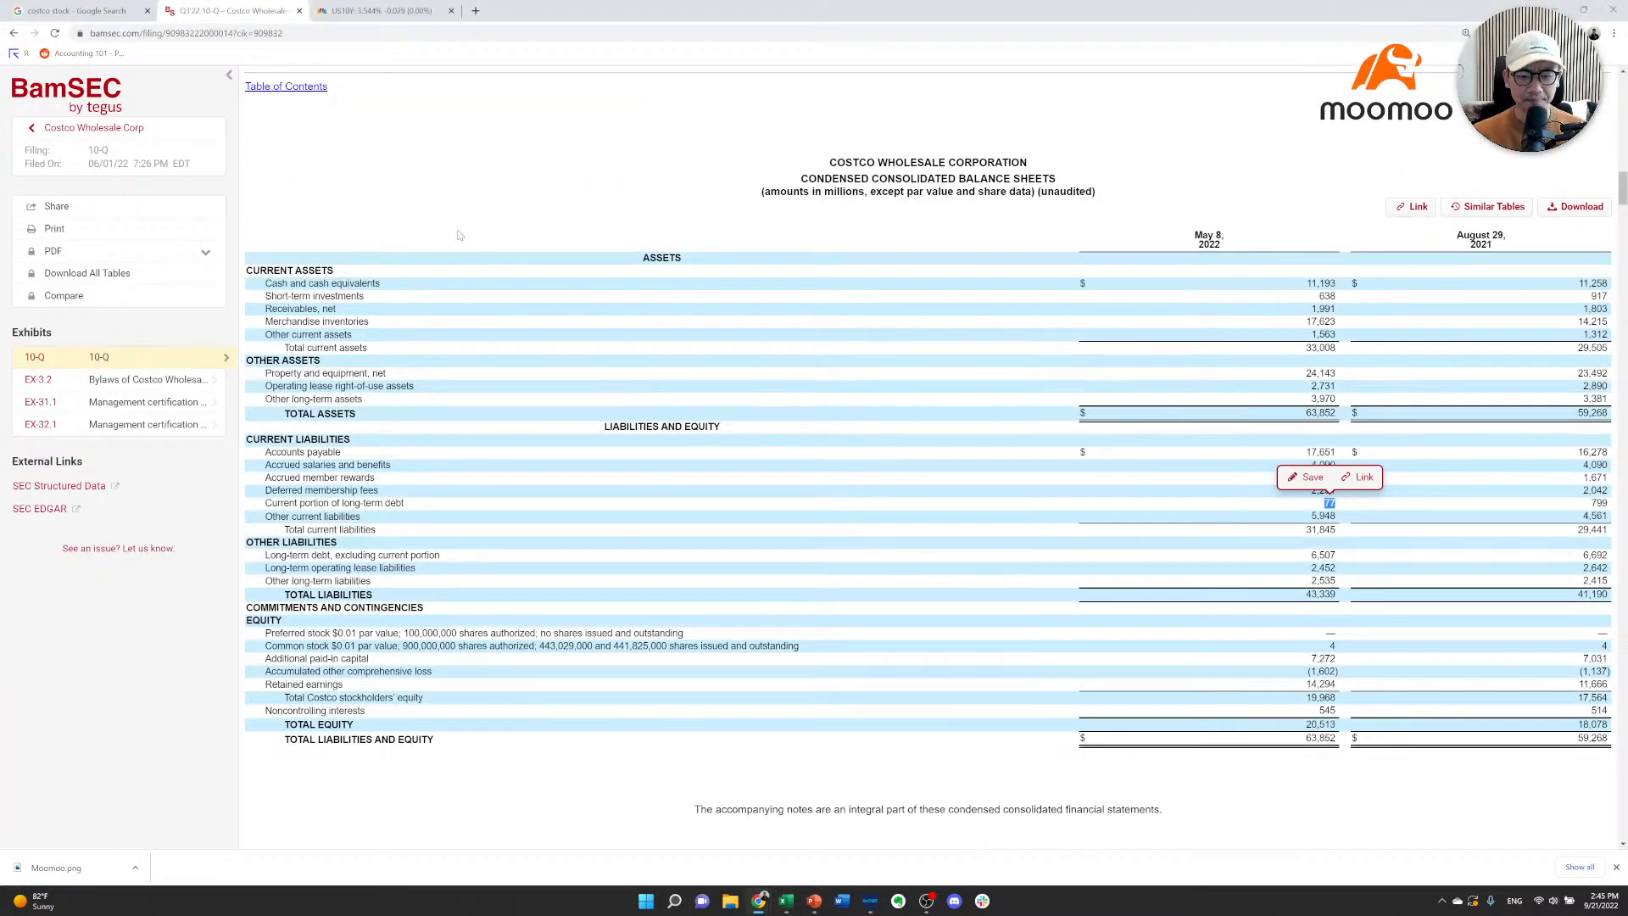
{"action": "scroll", "coordinate": [564, 311], "scroll_direction": "up", "scroll_amount": 5}
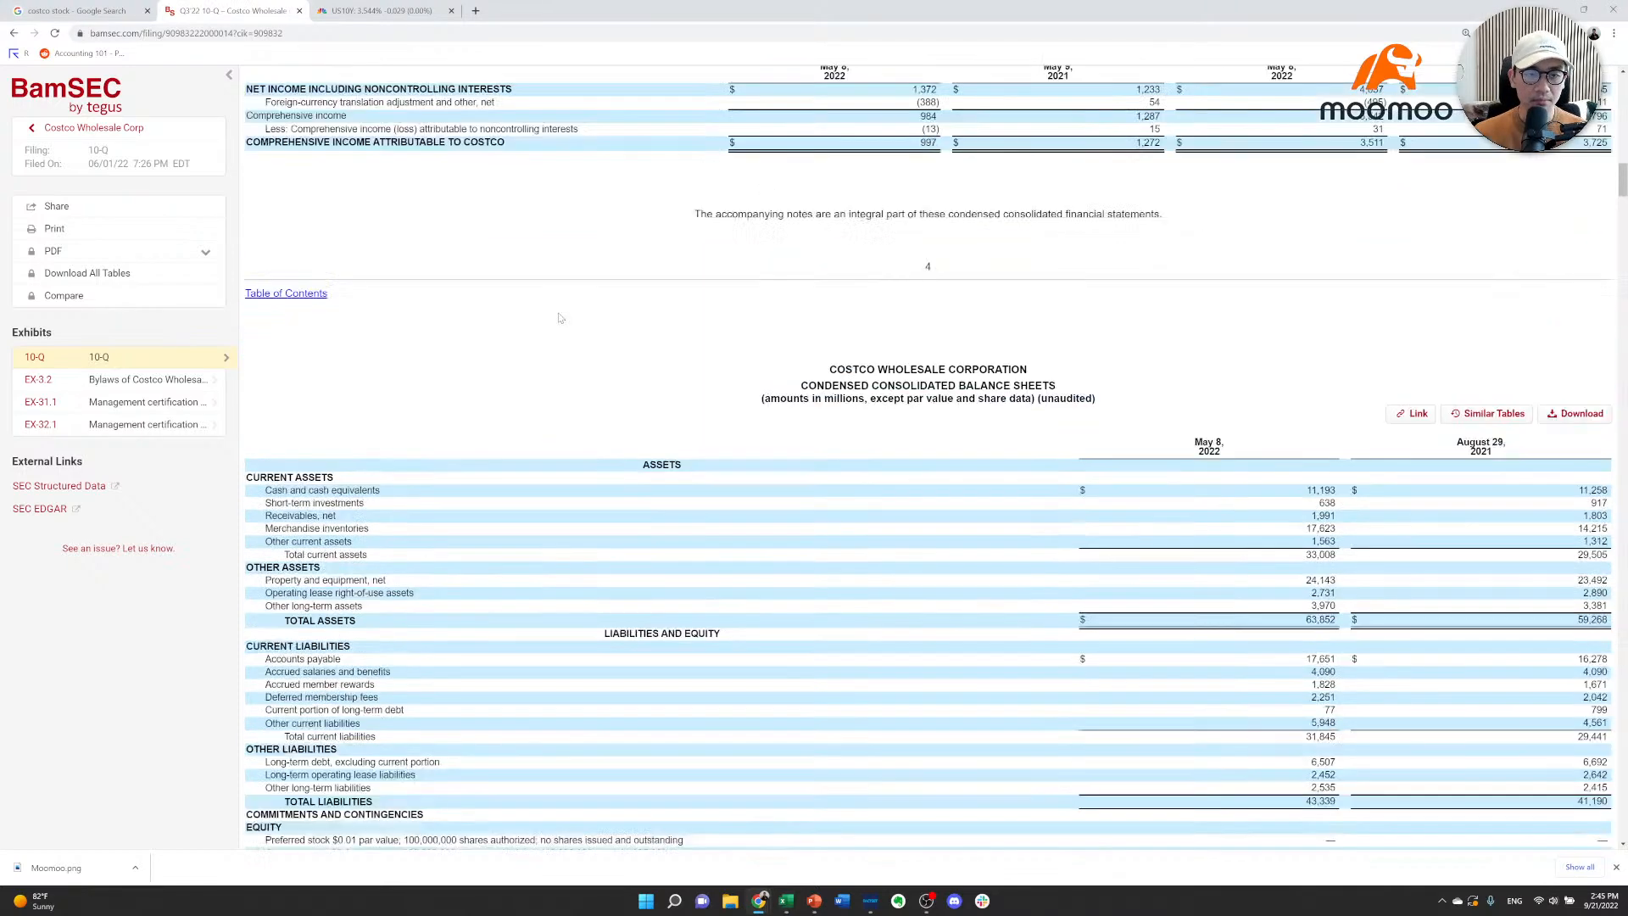
{"action": "scroll", "coordinate": [559, 318], "scroll_direction": "up", "scroll_amount": 6}
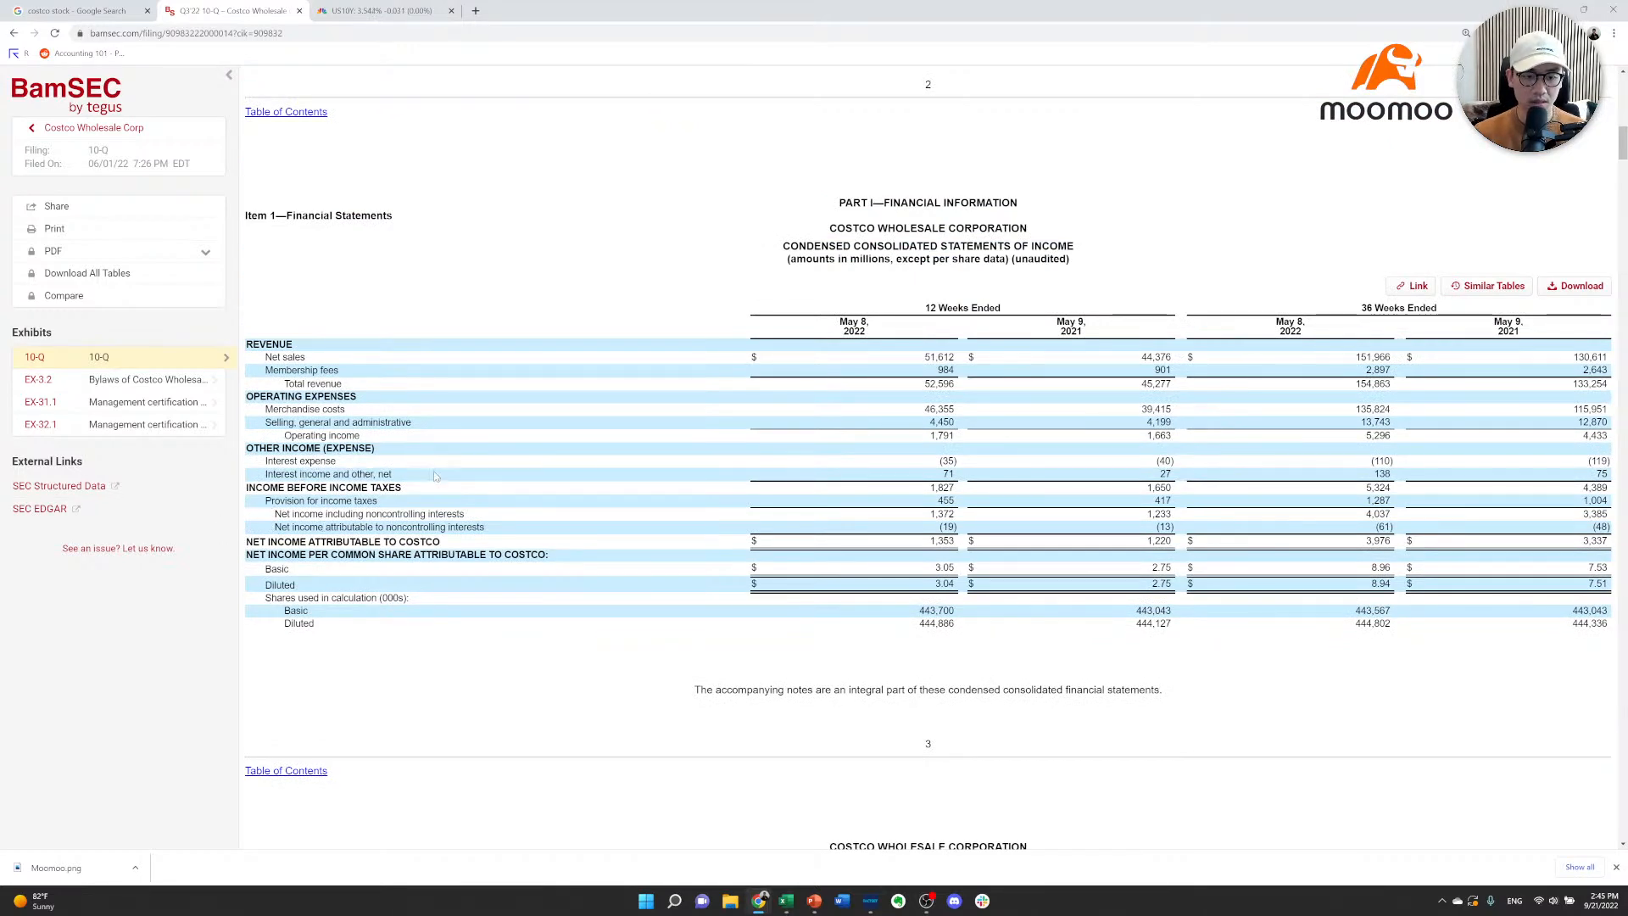
{"action": "double_click", "coordinate": [948, 461]}
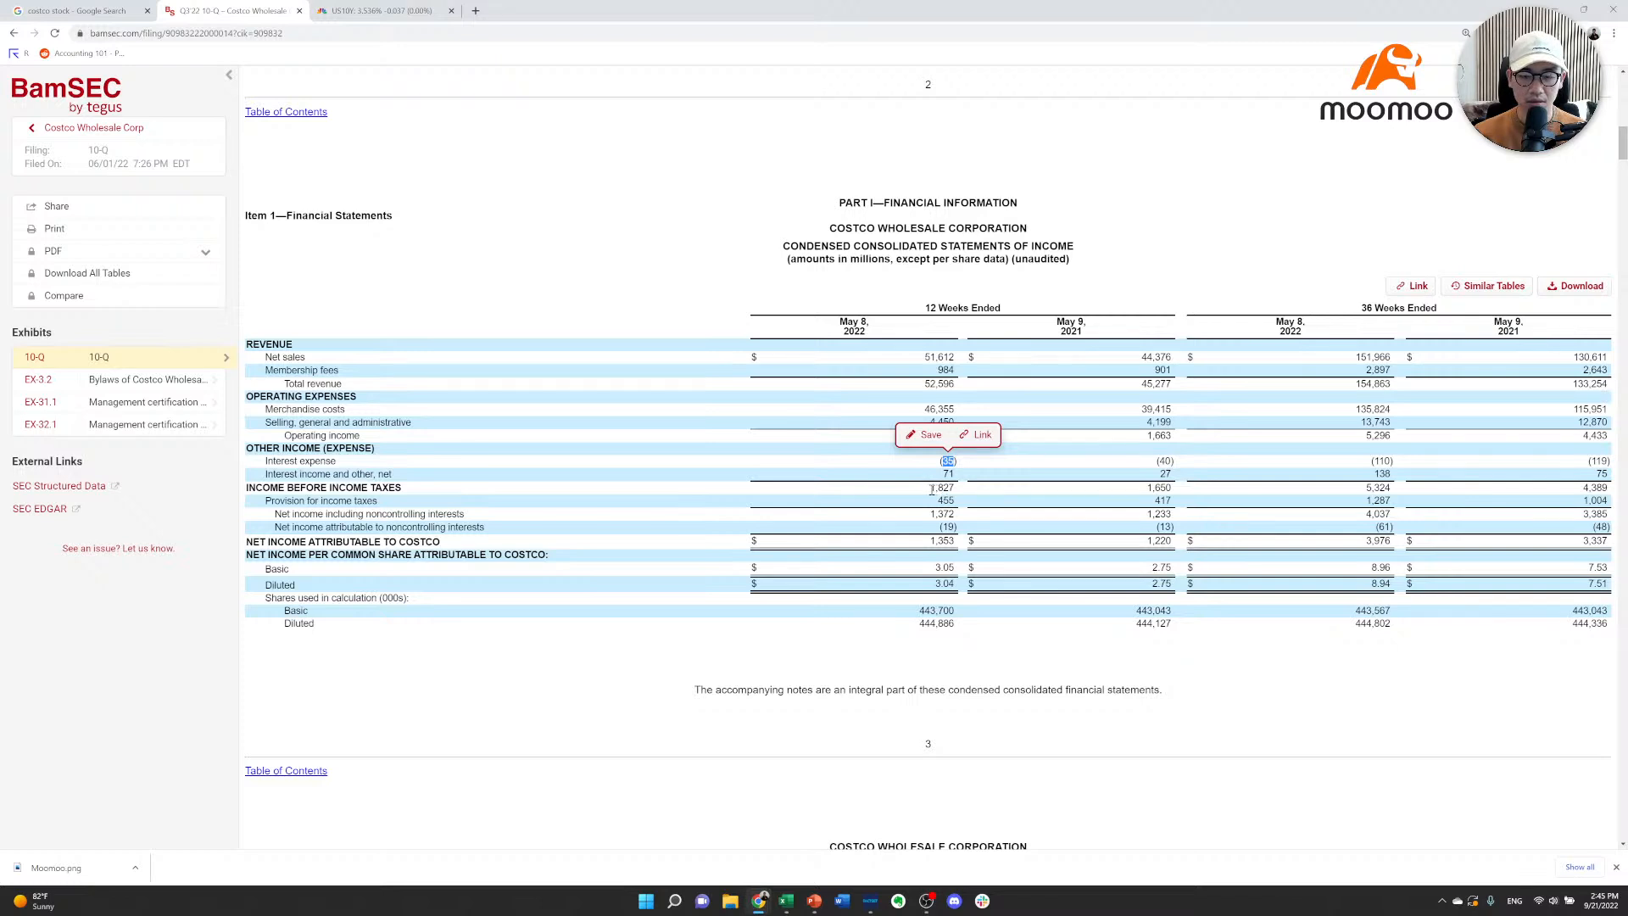
{"action": "left_click", "coordinate": [887, 466]}
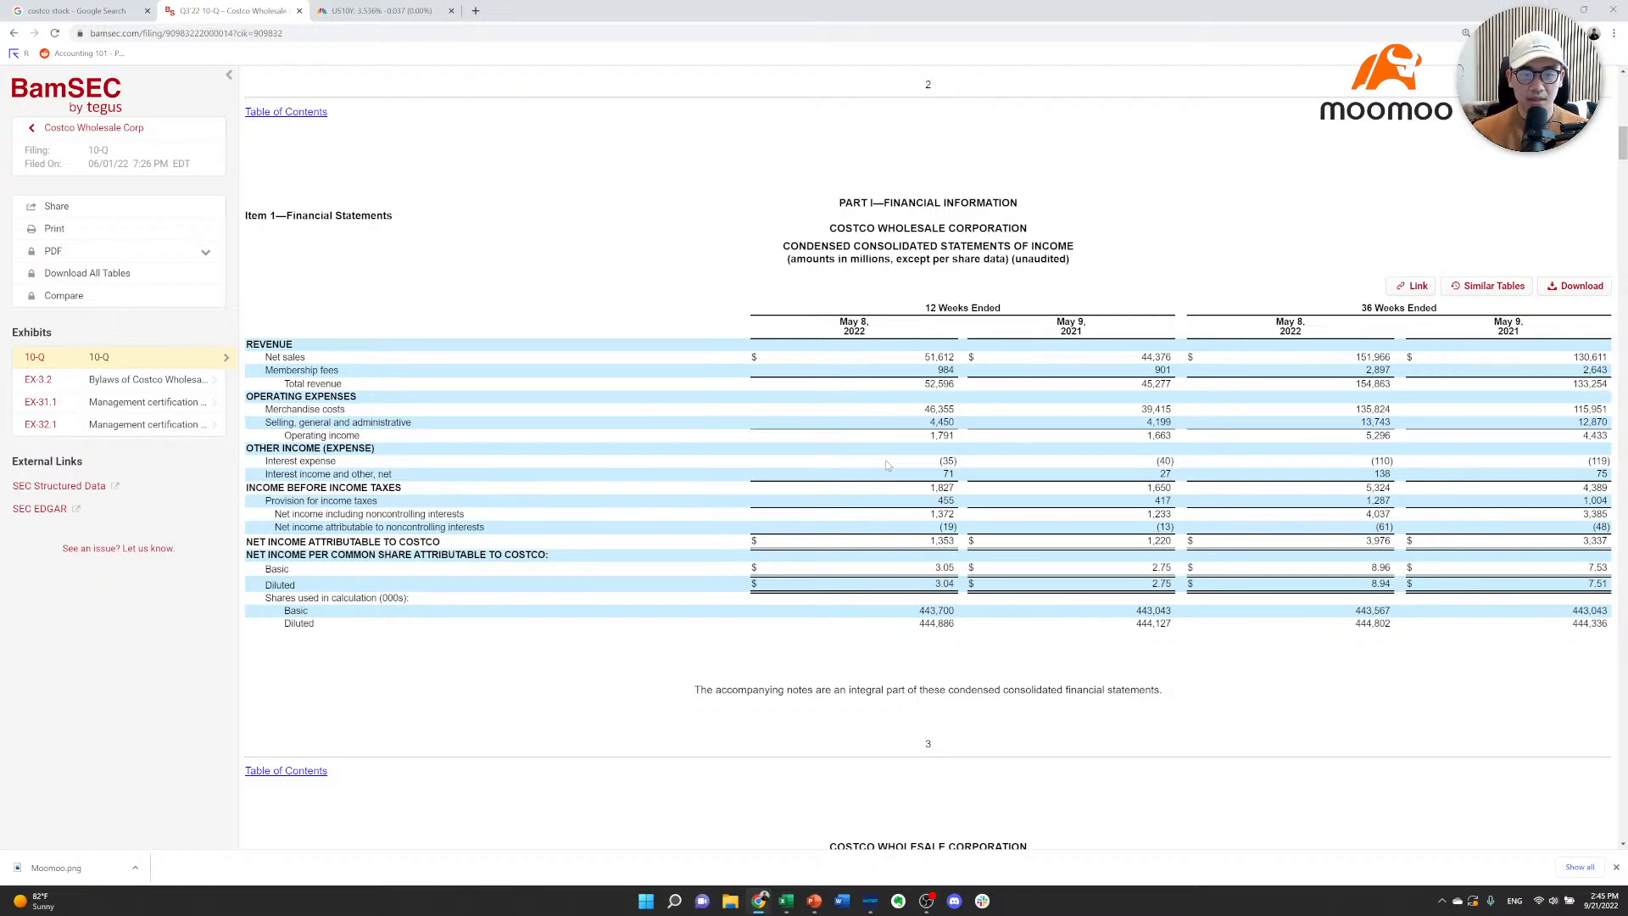
{"action": "left_click_drag", "start_coordinate": [921, 438], "coordinate": [953, 434]}
{"action": "left_click", "coordinate": [953, 434]}
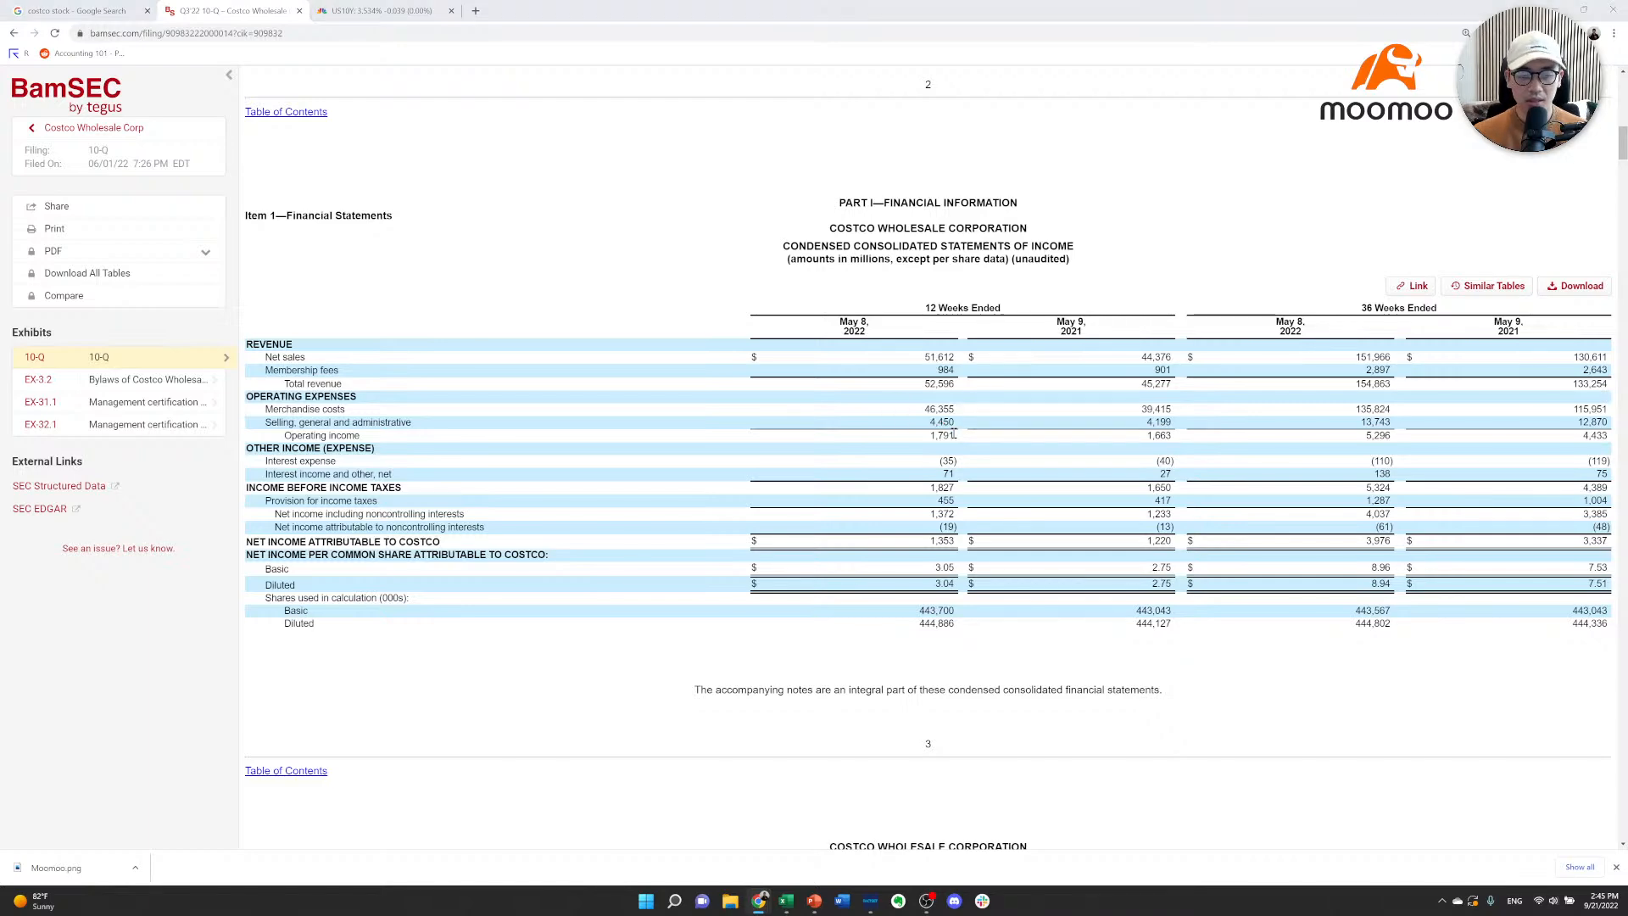
Calculate interest expense over operating income as =35/1791 in H17 of the WACC sheet, and return to the Cost of Debt cell.
{"action": "key", "text": "alt+Tab"}
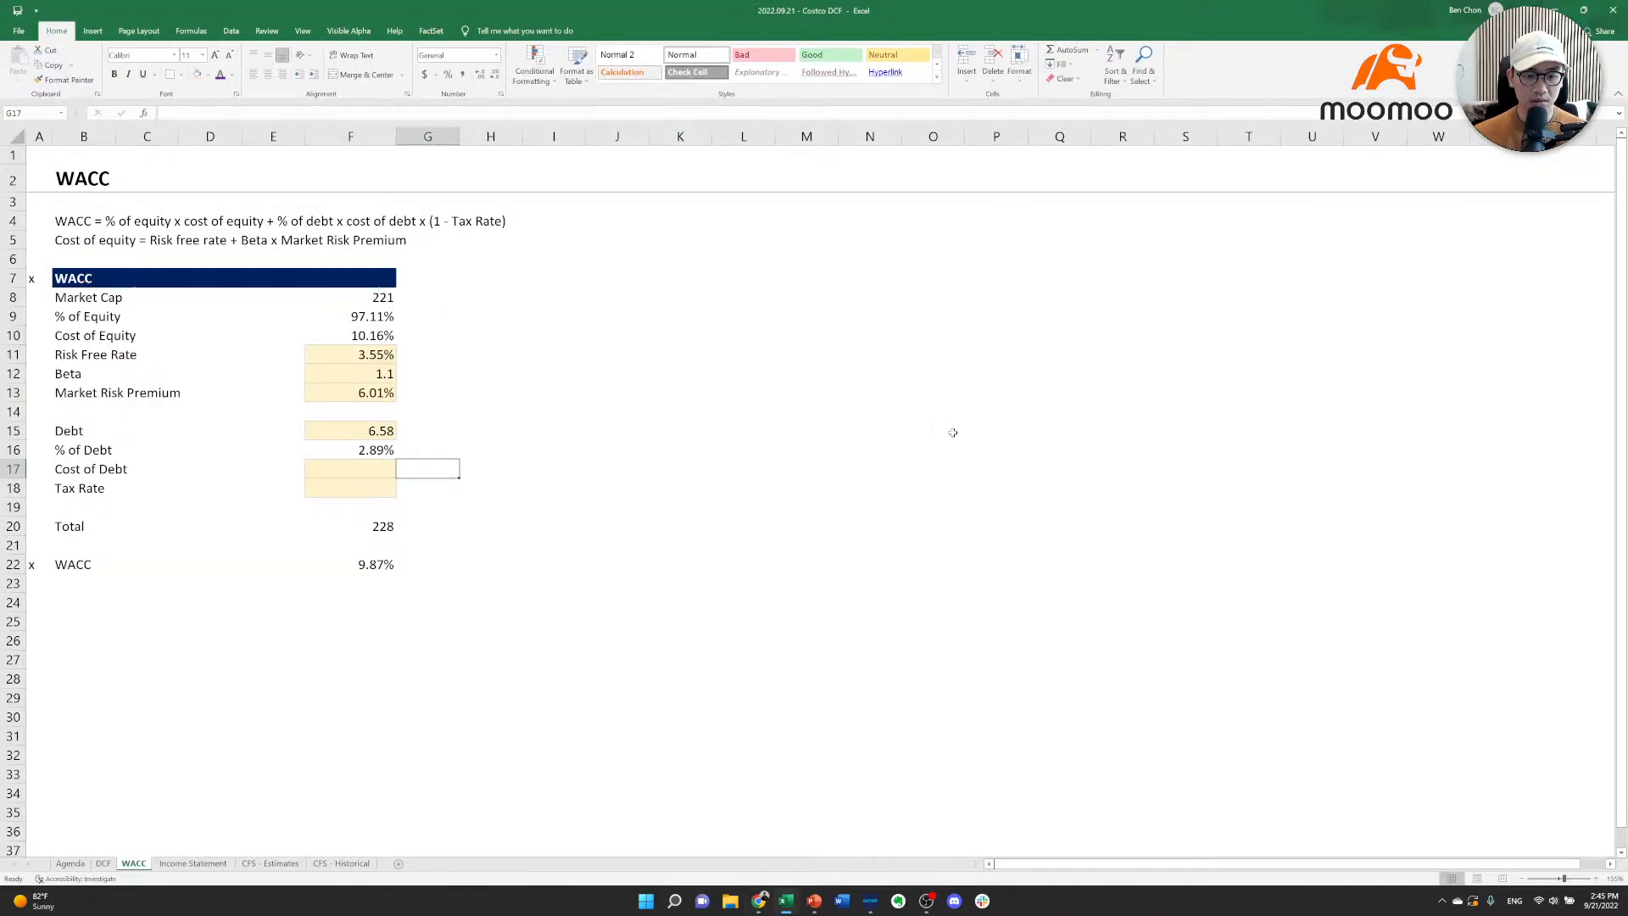
{"action": "key", "text": "Right"}
{"action": "type", "text": "=35/178"}
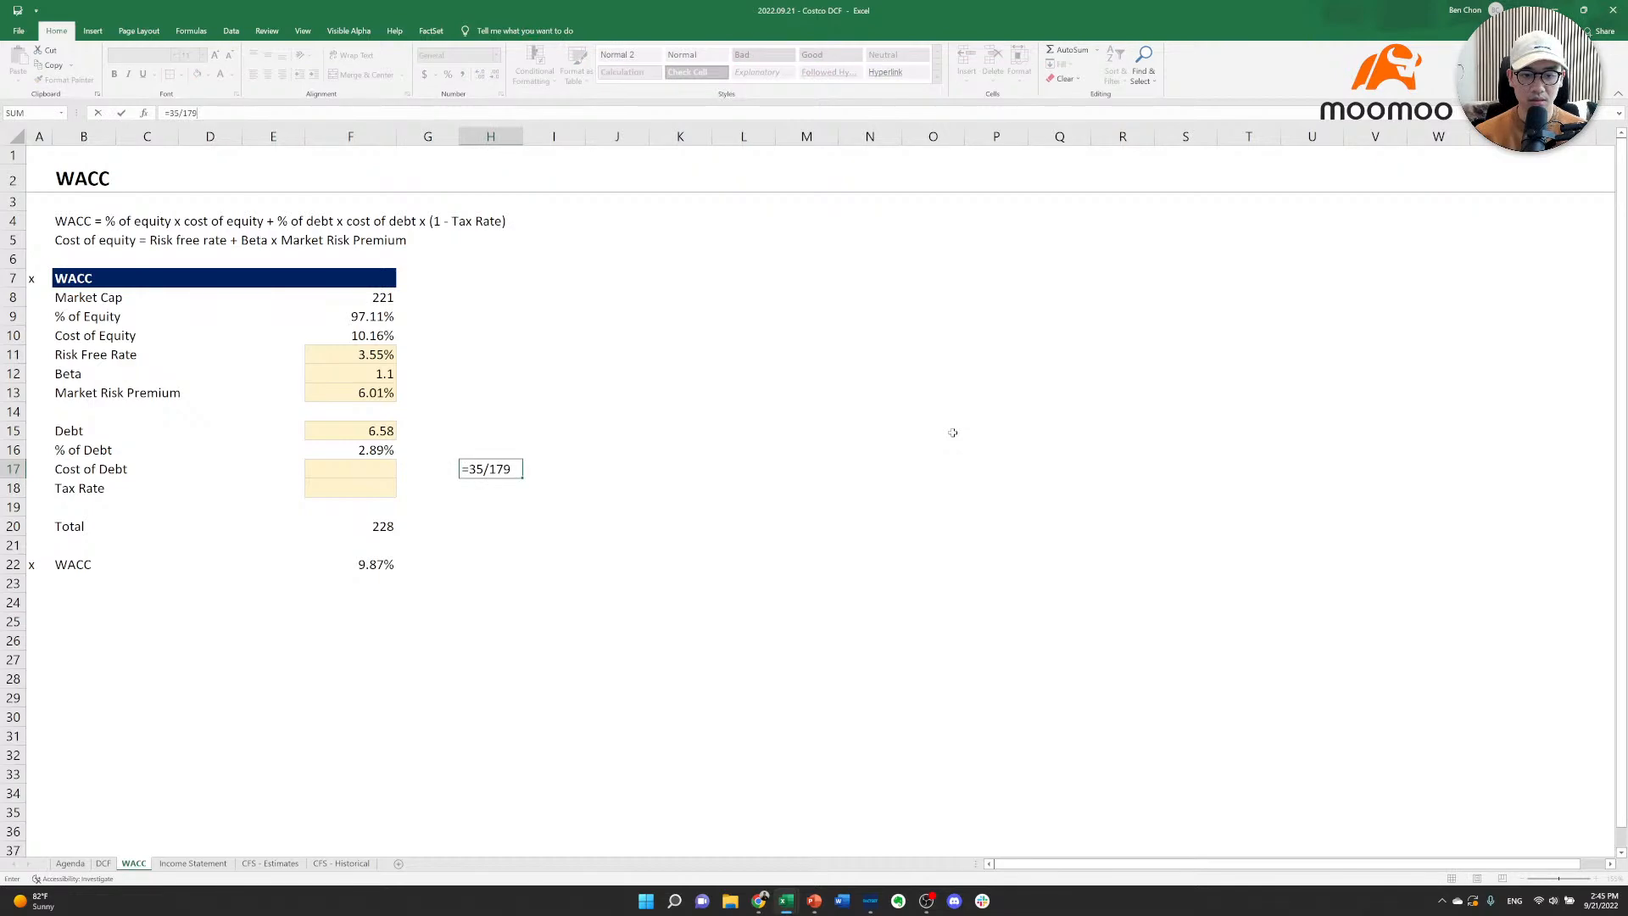
{"action": "type", "text": "1"}
{"action": "key", "text": "ctrl+Return"}
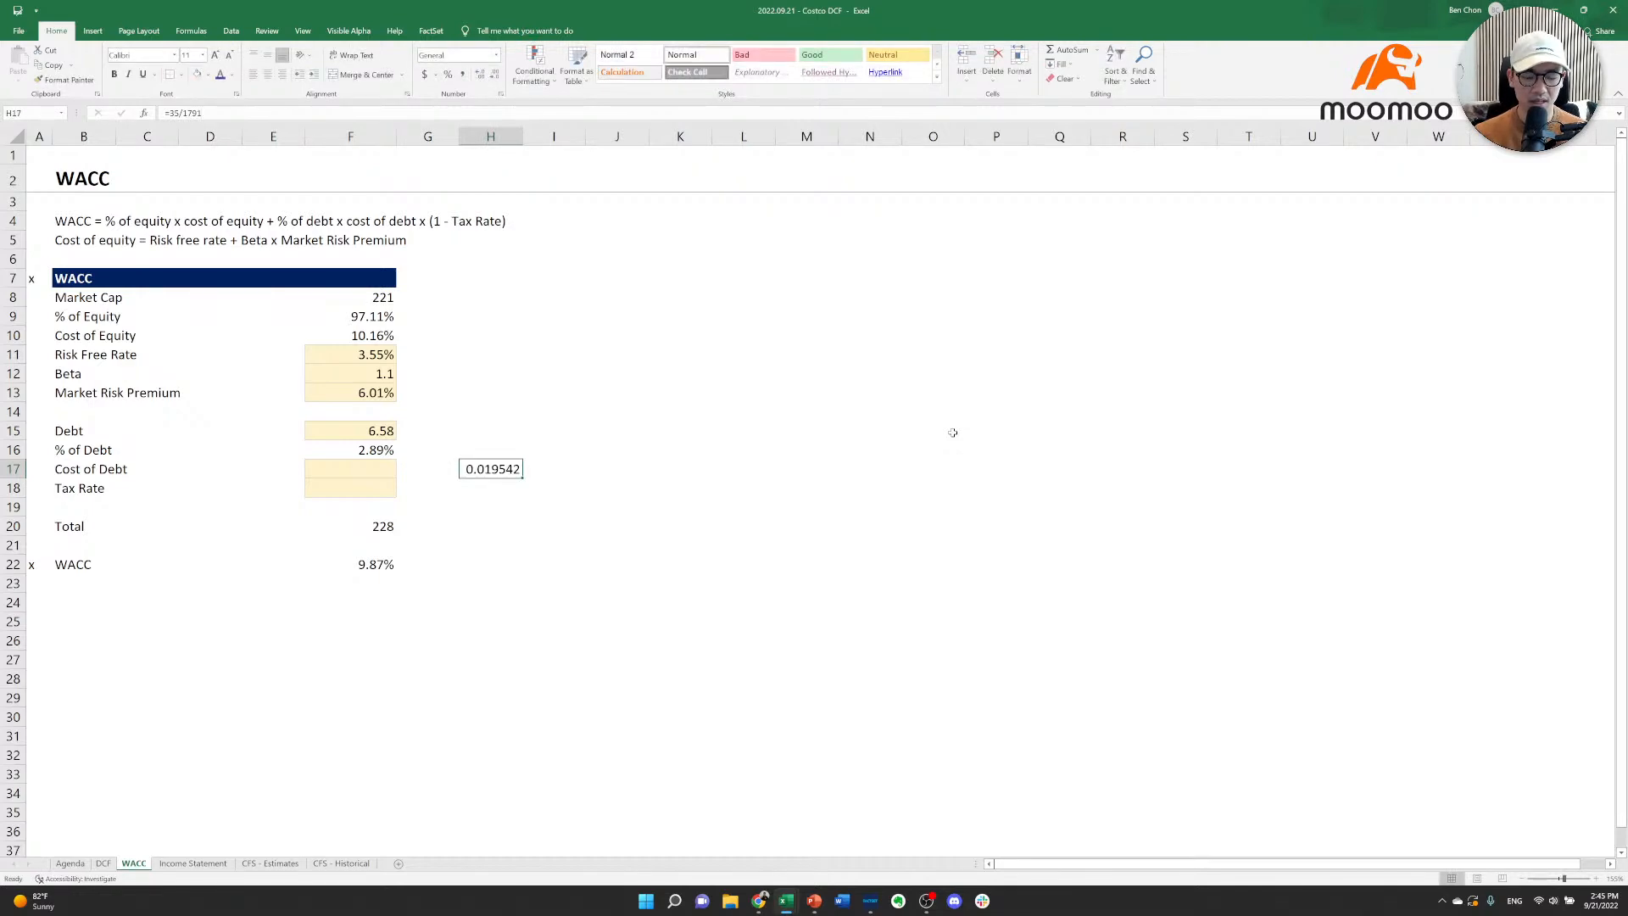
{"action": "key", "text": "Left"}
{"action": "key", "text": "Left"}
Search Costco's 10-Q in Chrome for "interest" and go through the matches in the financial statements and notes up to the Interest Expense section.
{"action": "key", "text": "alt+Tab"}
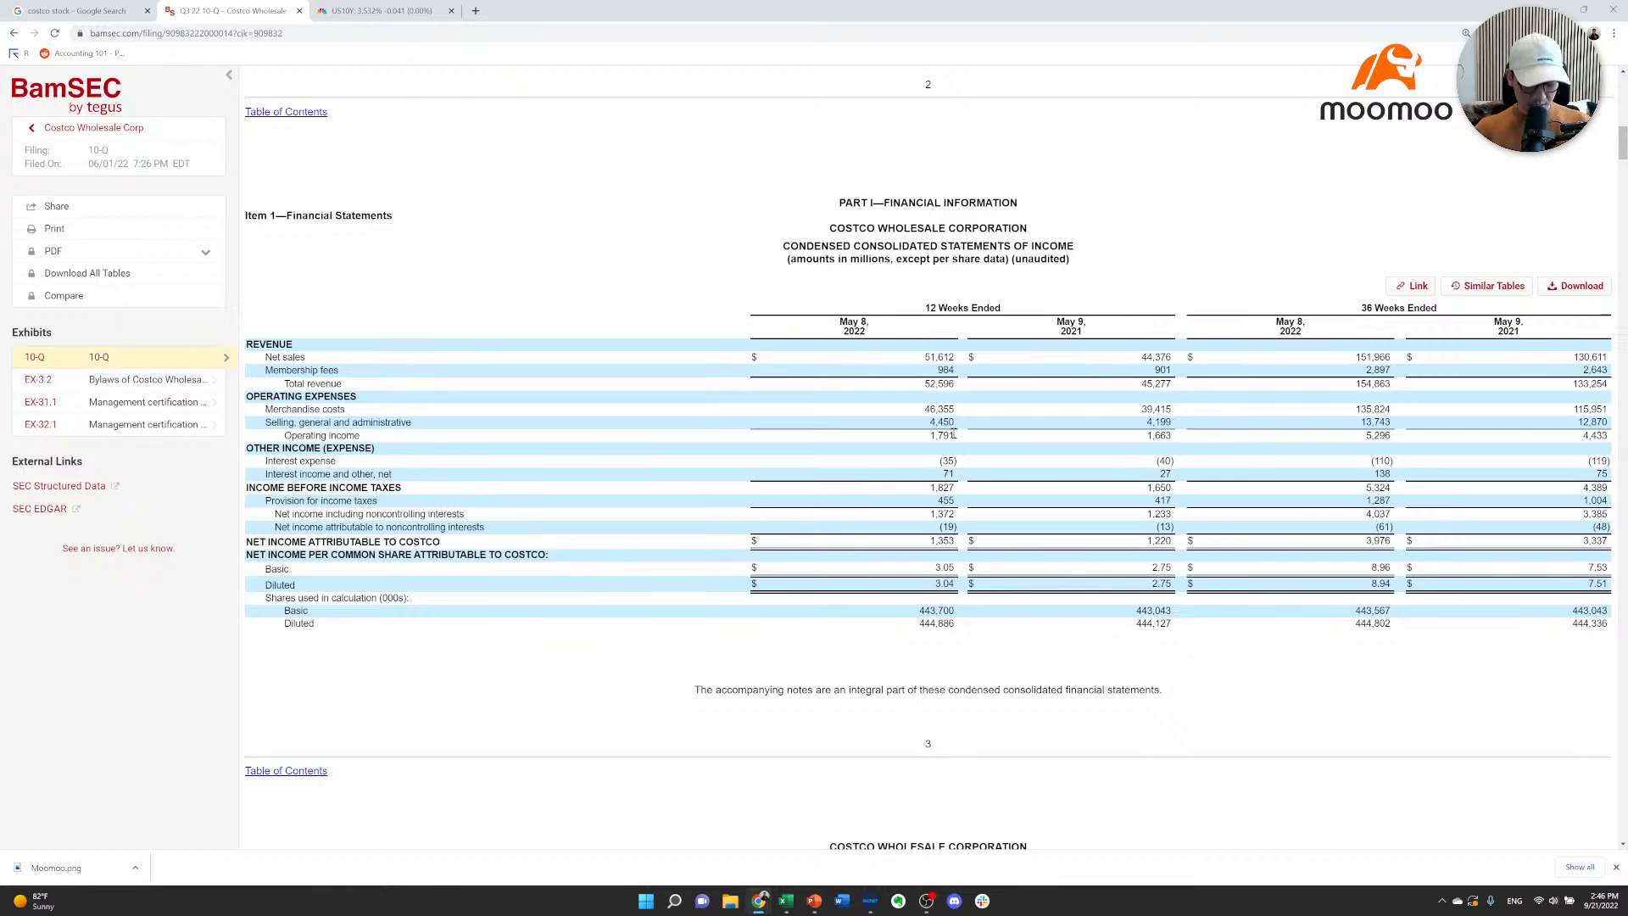
{"action": "key", "text": "ctrl+f"}
{"action": "type", "text": "interest"}
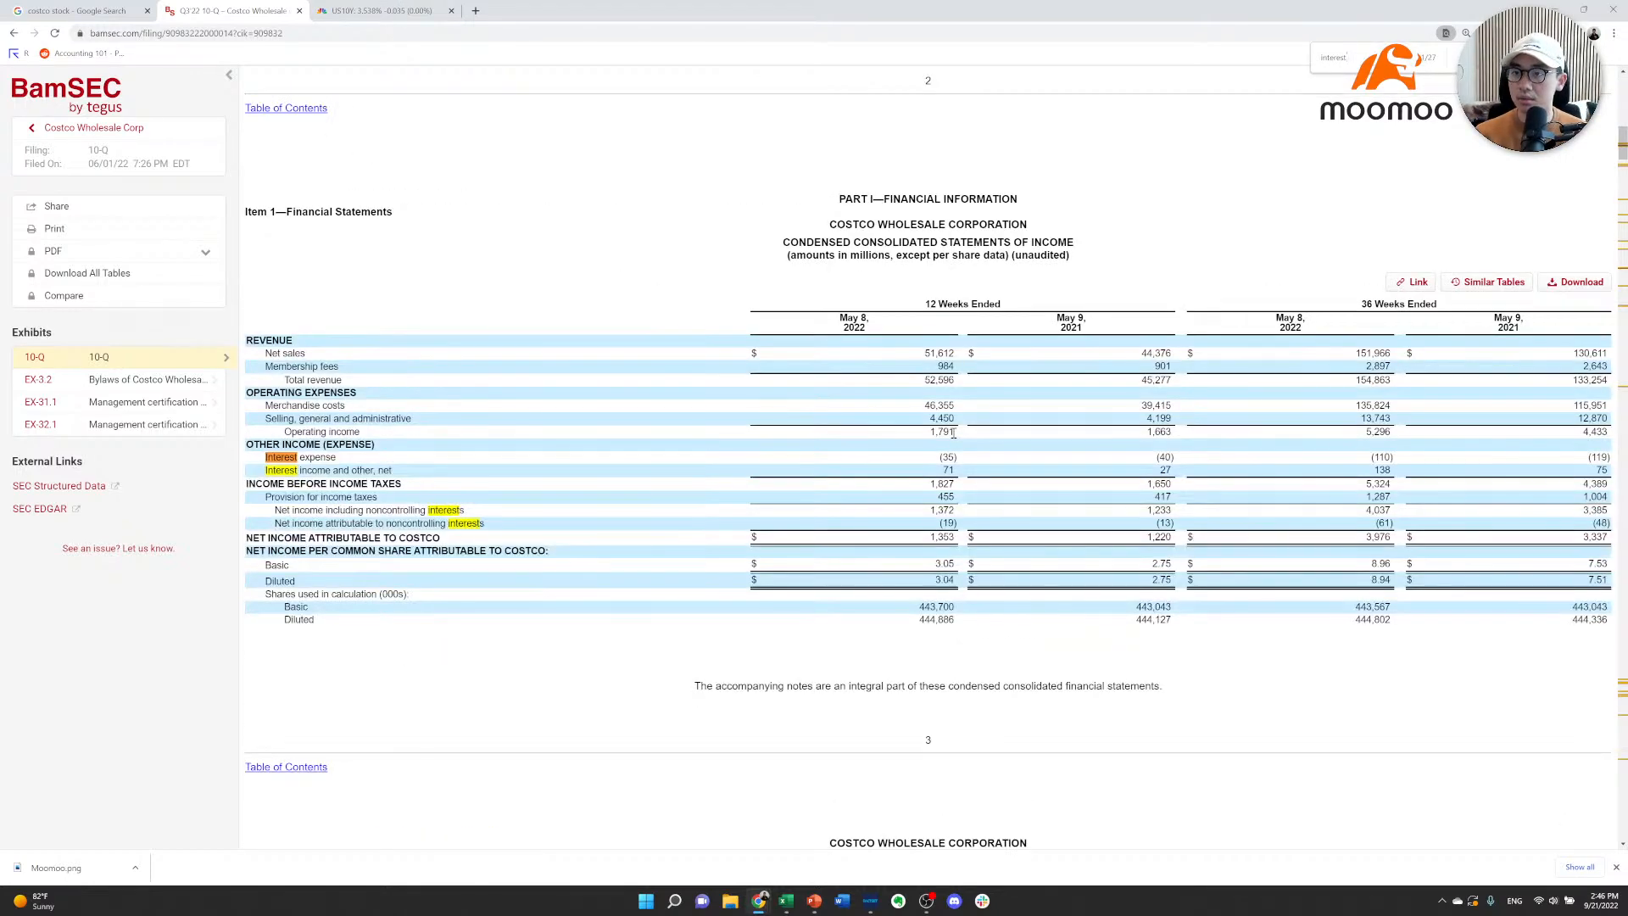
{"action": "key", "text": "BackSpace"}
{"action": "key", "text": "Return"}
{"action": "key", "text": "Return"}
{"action": "key", "text": "Return"}
{"action": "key", "text": "Return"}
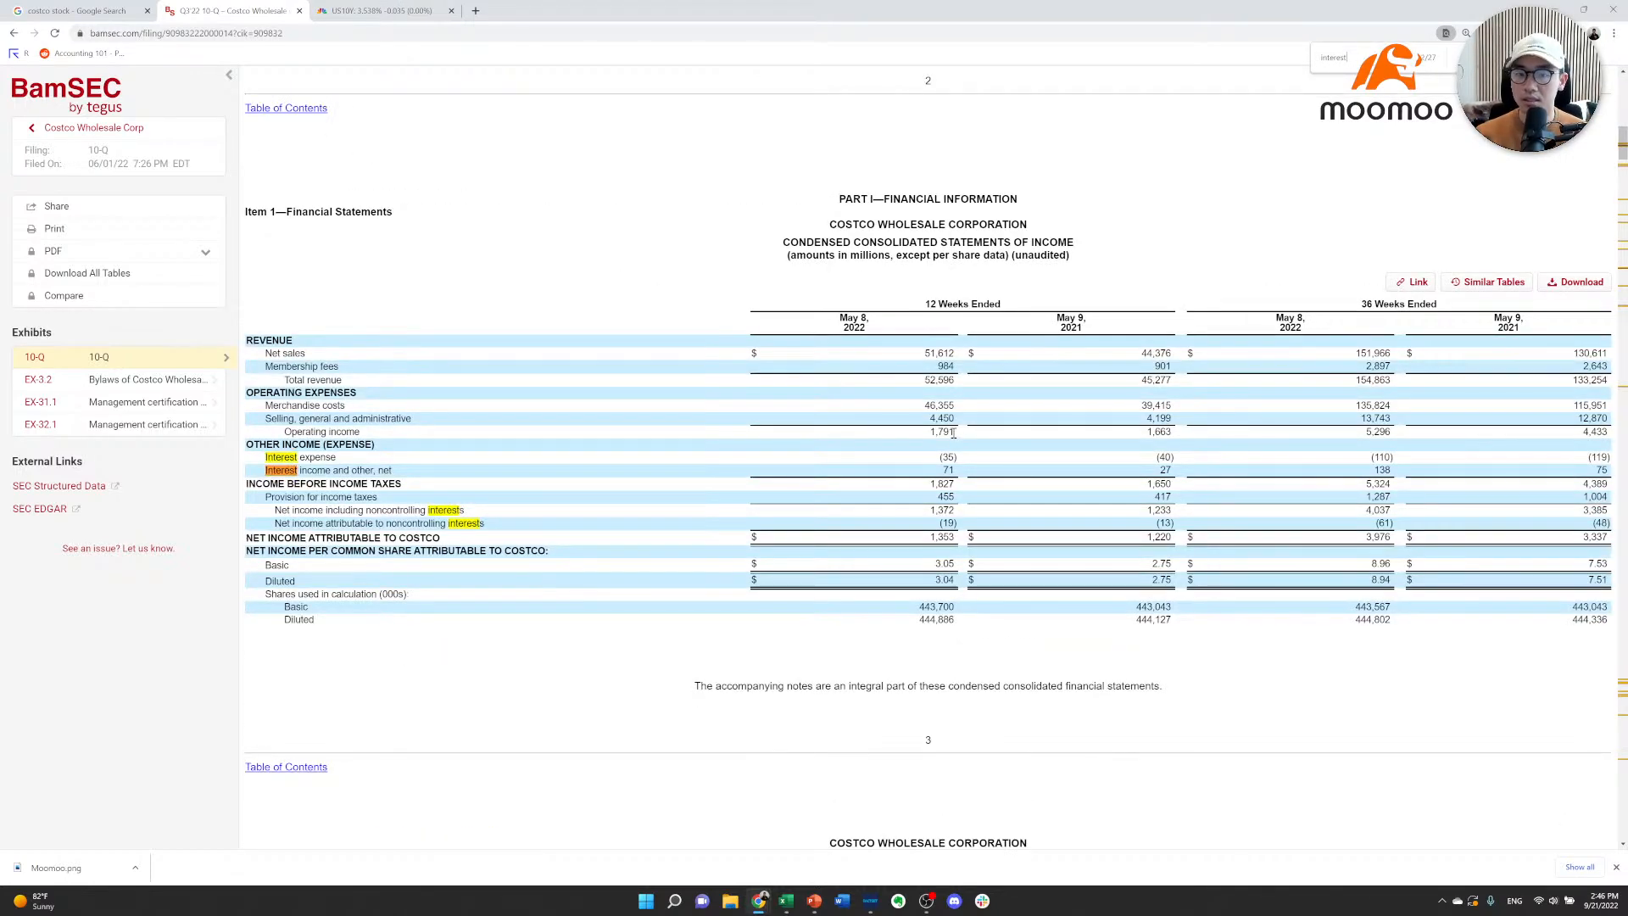
{"action": "key", "text": "Return"}
{"action": "key", "text": "Return"}
{"action": "key", "text": "Return"}
{"action": "key", "text": "Return"}
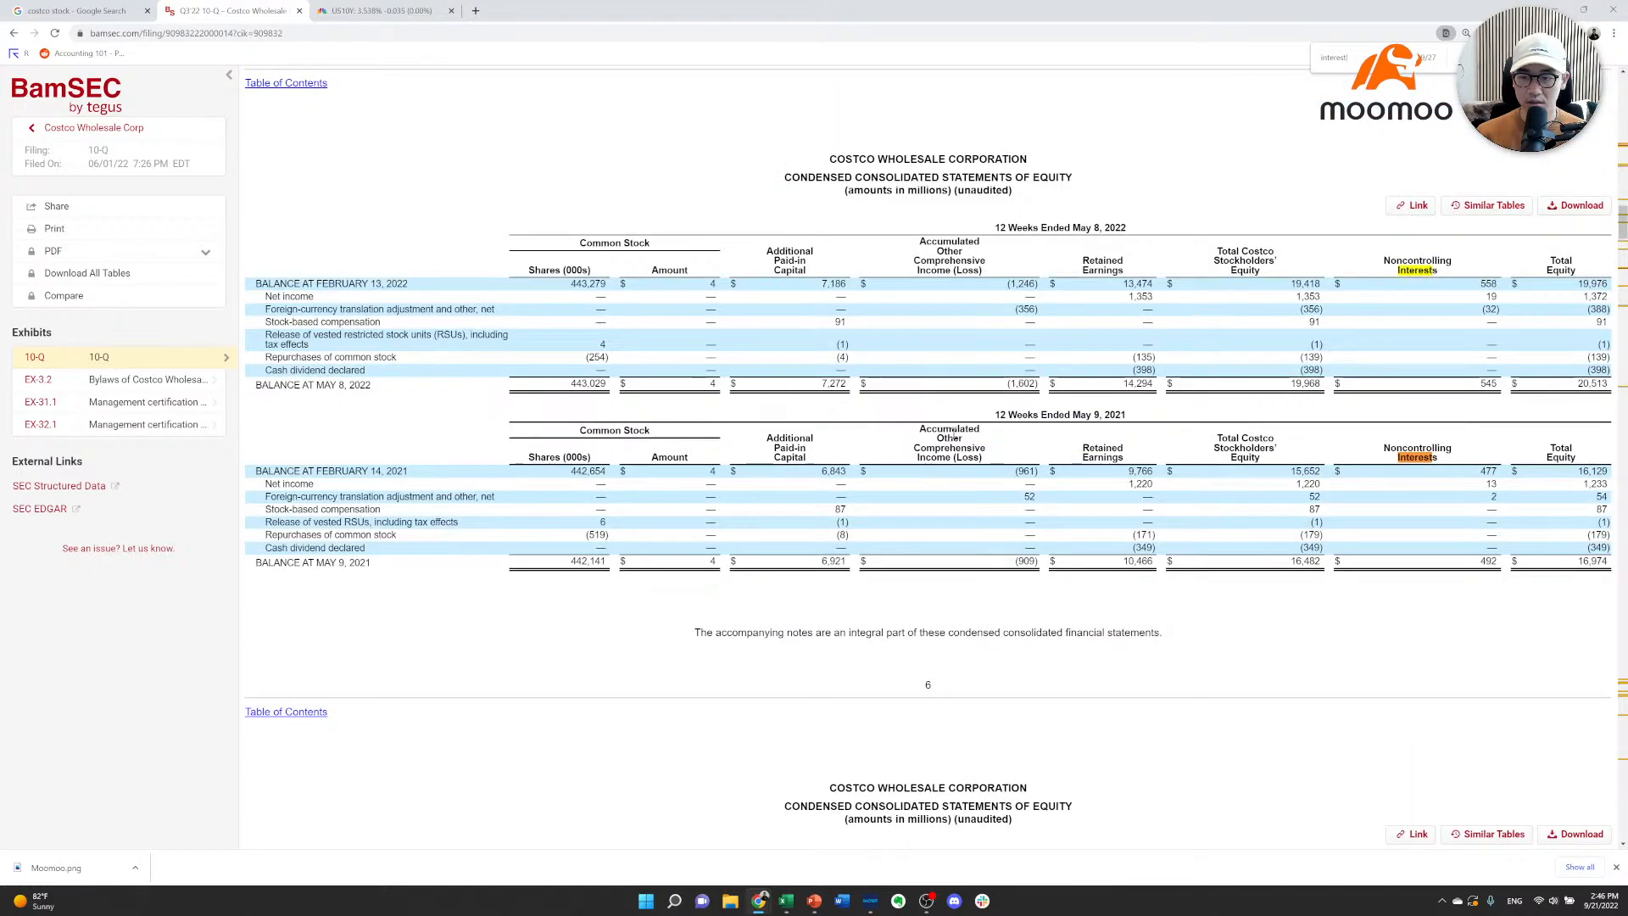
{"action": "key", "text": "Return"}
{"action": "key", "text": "Return"}
{"action": "key", "text": "Return"}
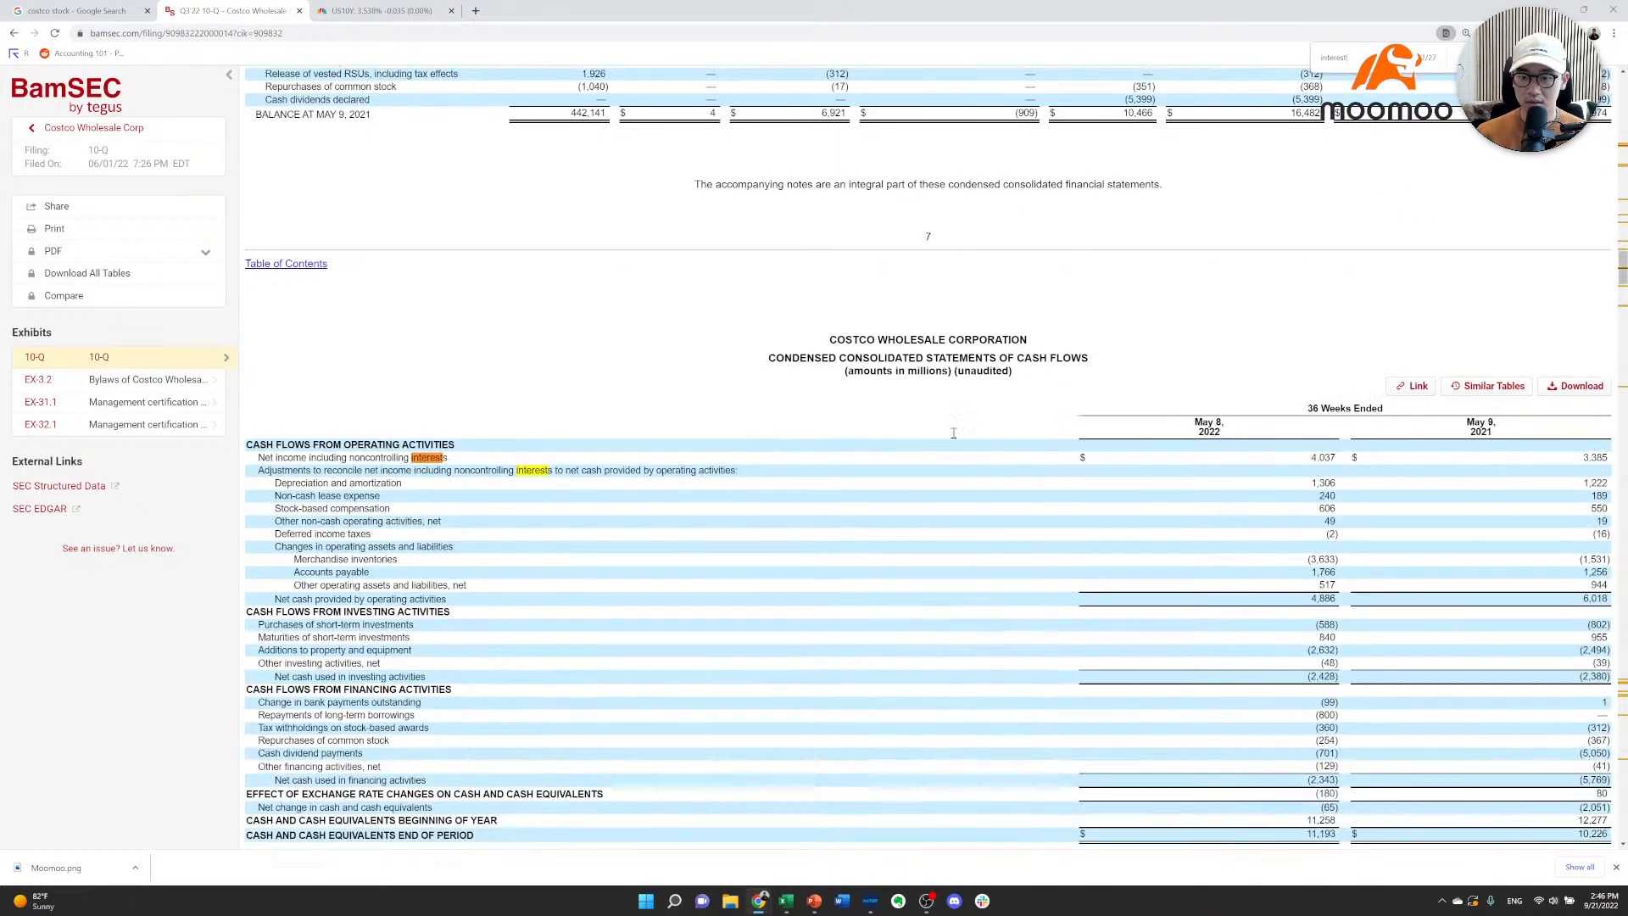
{"action": "key", "text": "Return"}
{"action": "key", "text": "Return"}
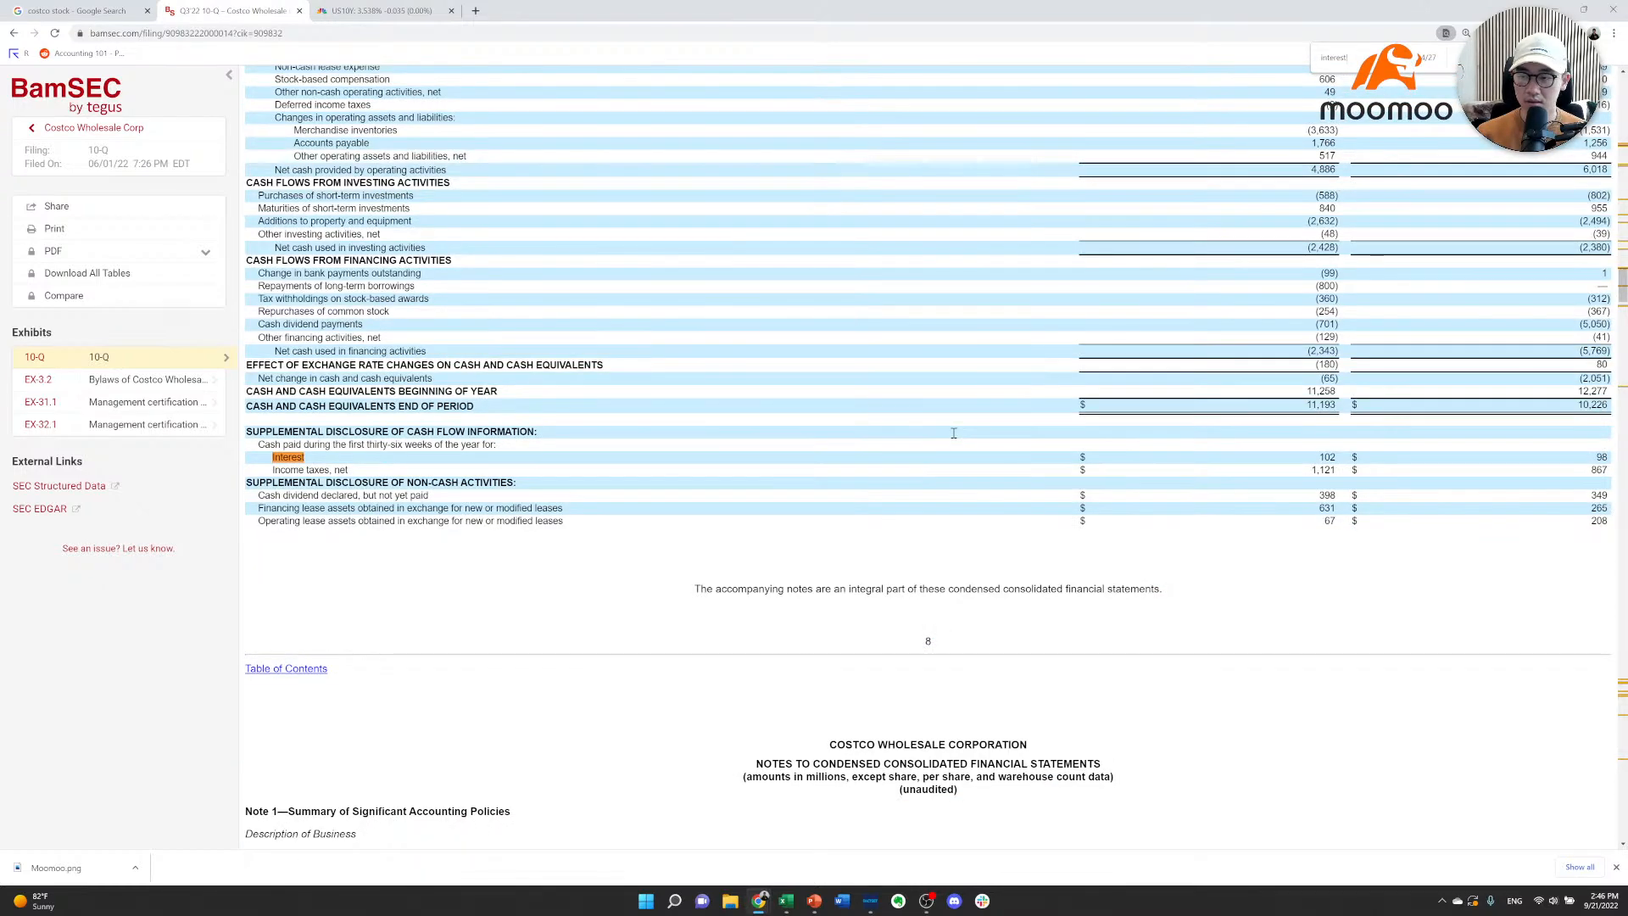
{"action": "key", "text": "Return"}
{"action": "key", "text": "Return"}
{"action": "key", "text": "Return"}
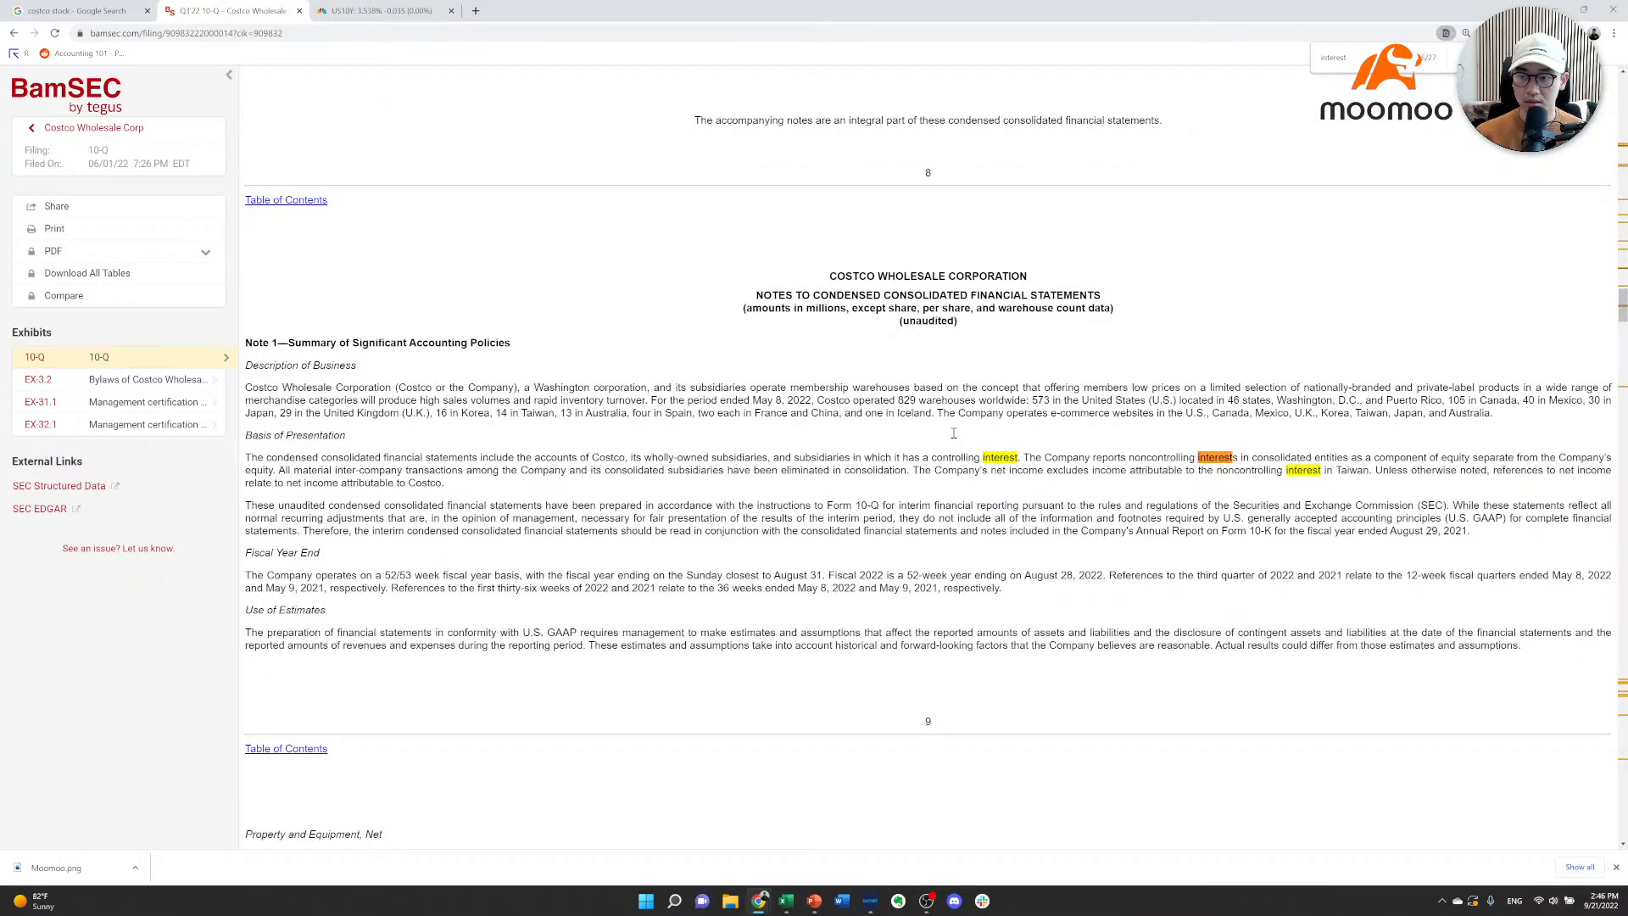
{"action": "key", "text": "Return"}
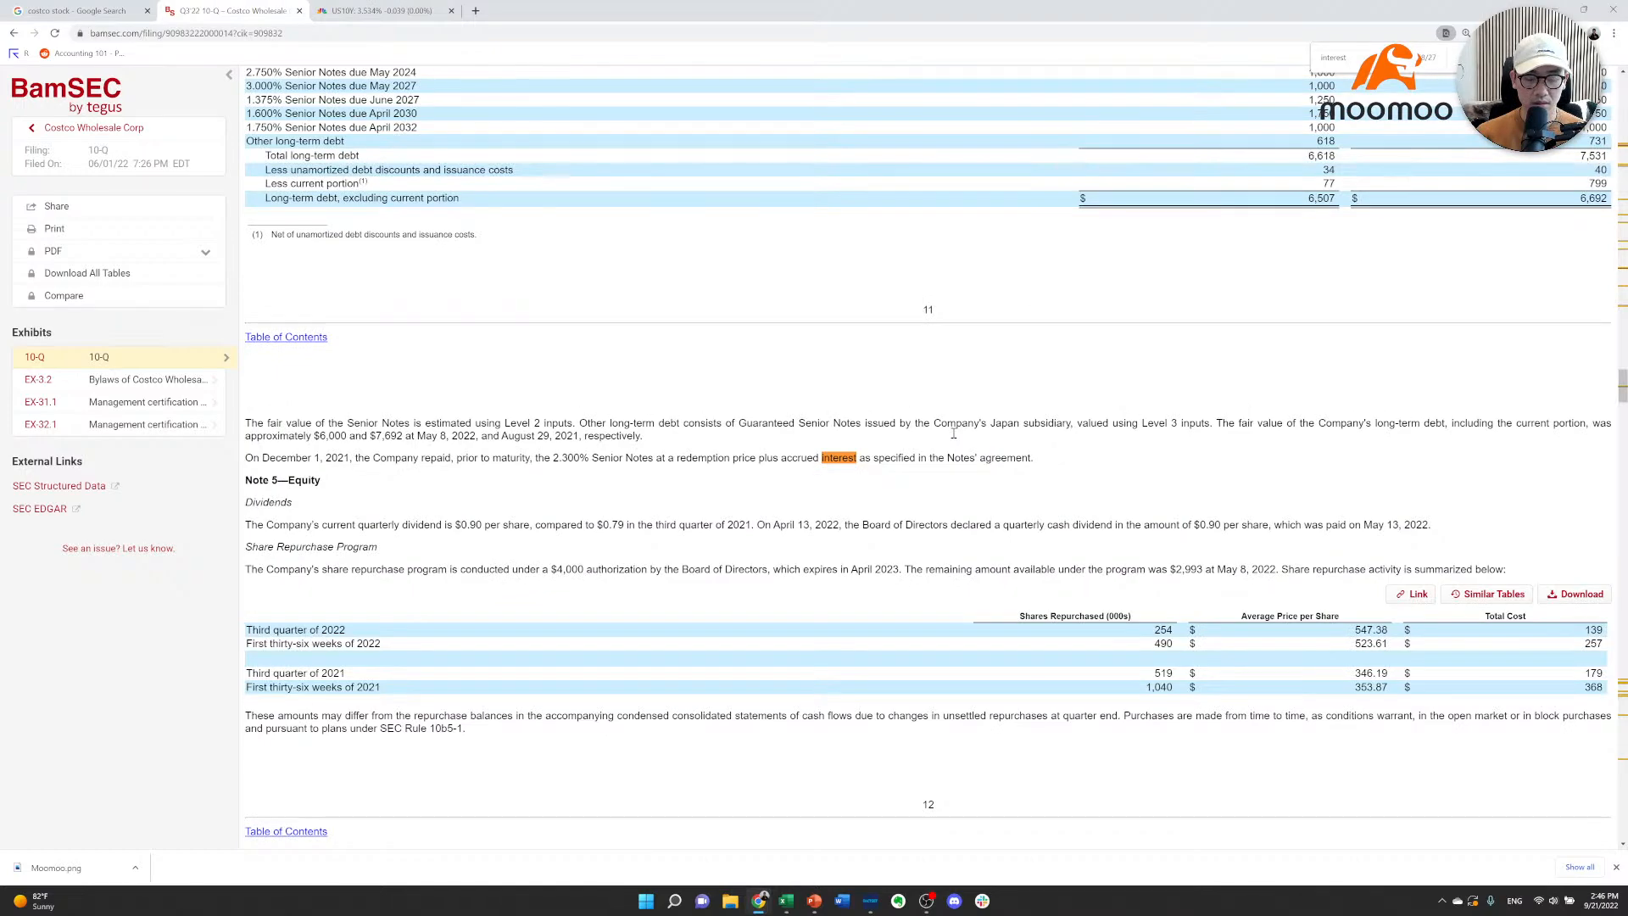
{"action": "key", "text": "Return"}
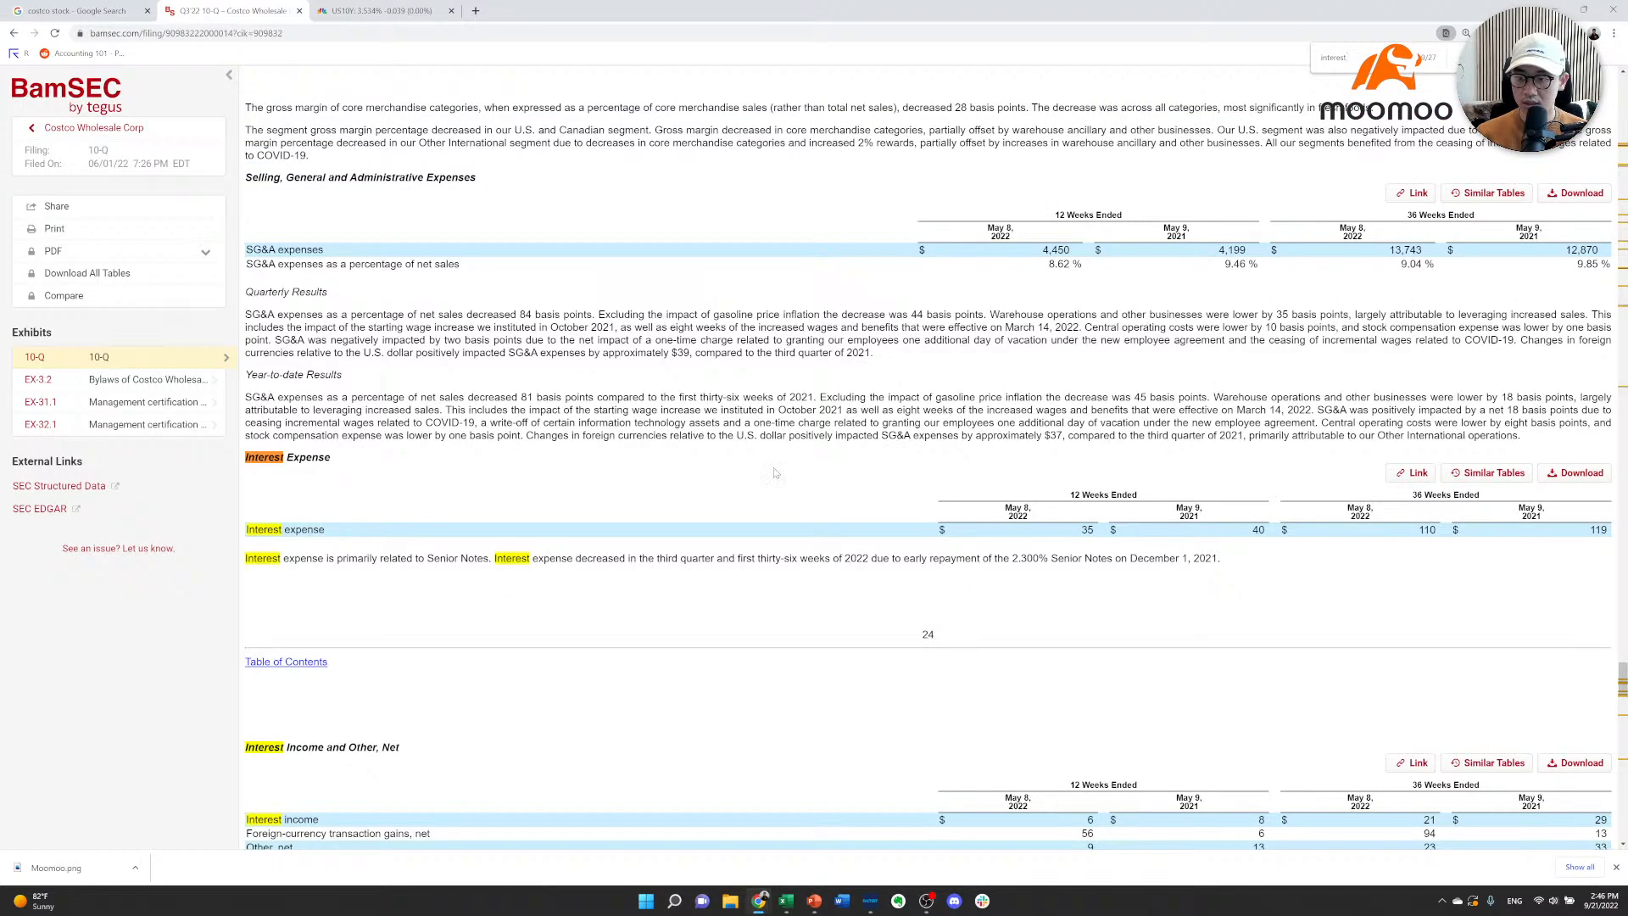
Review the Interest Expense section of the 10-Q and step through the remaining "interest" matches back to the income statement.
{"action": "scroll", "coordinate": [773, 476], "scroll_direction": "down", "scroll_amount": 2}
{"action": "scroll", "coordinate": [773, 476], "scroll_direction": "down", "scroll_amount": 1}
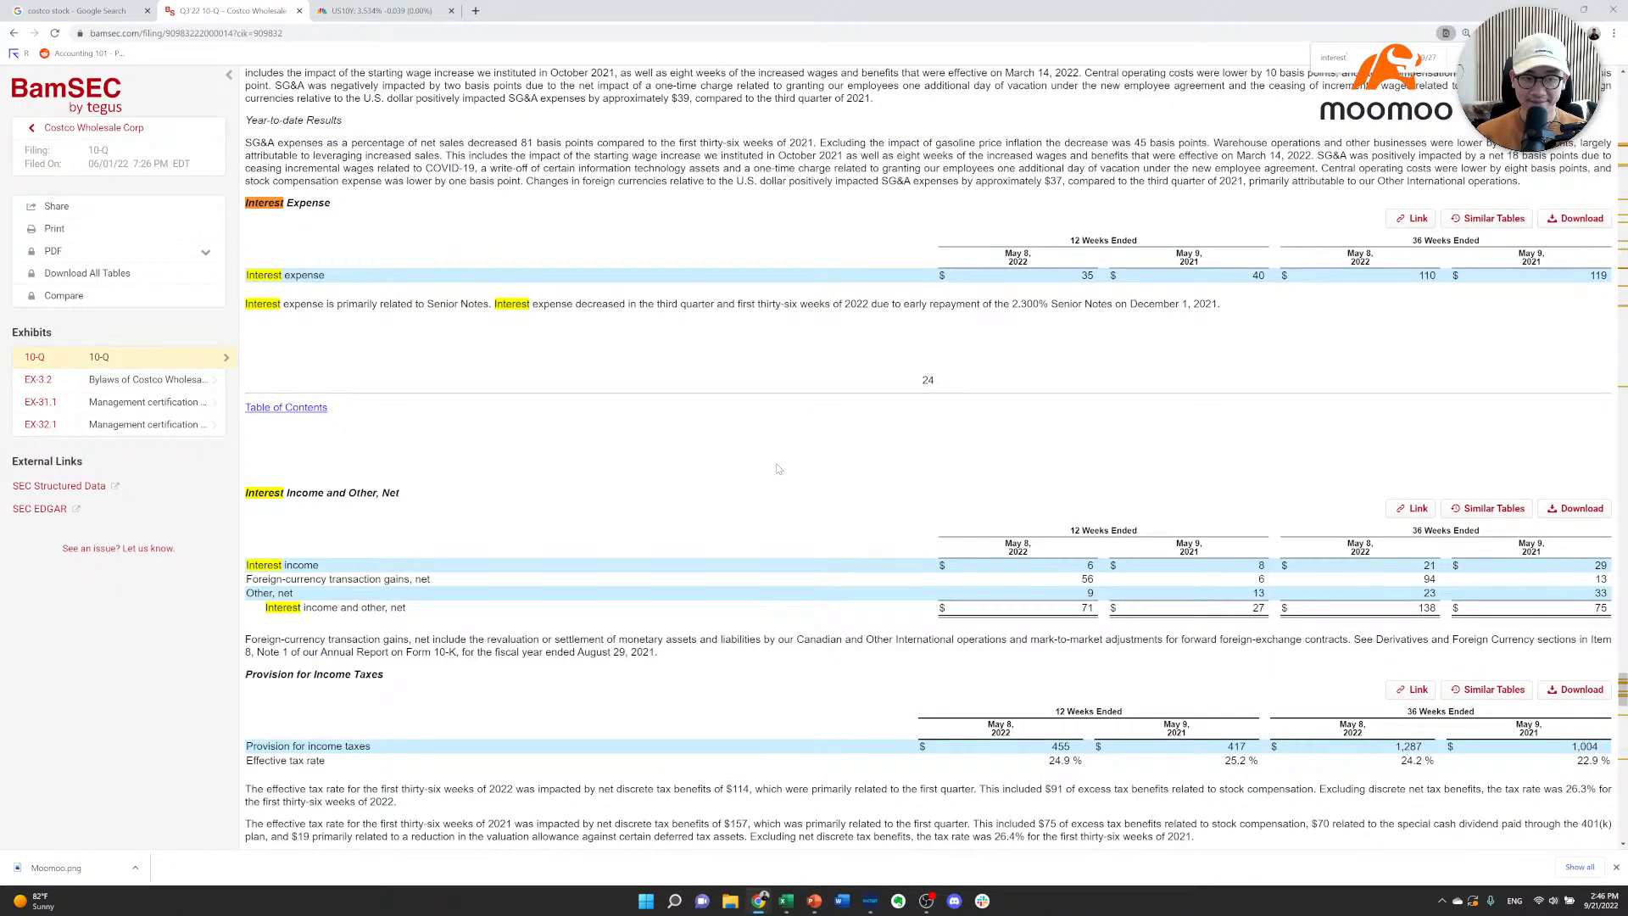
{"action": "key", "text": "Return"}
{"action": "key", "text": "Return"}
{"action": "key", "text": "Return"}
{"action": "key", "text": "Return"}
{"action": "key", "text": "Return"}
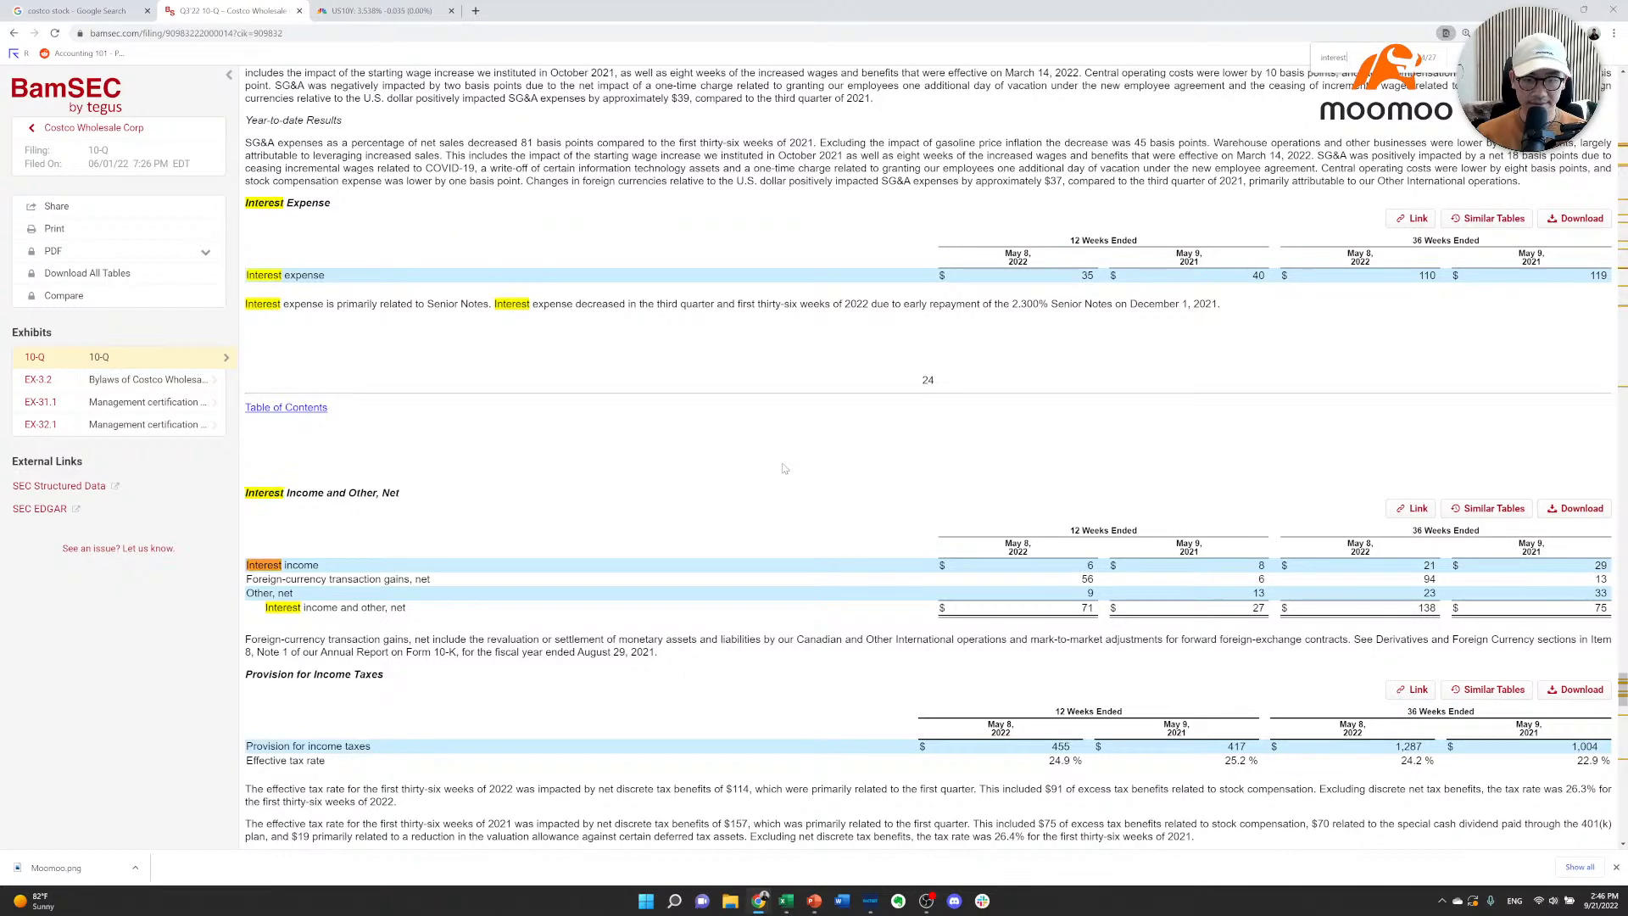
{"action": "key", "text": "Return"}
{"action": "key", "text": "Return"}
{"action": "key", "text": "Return"}
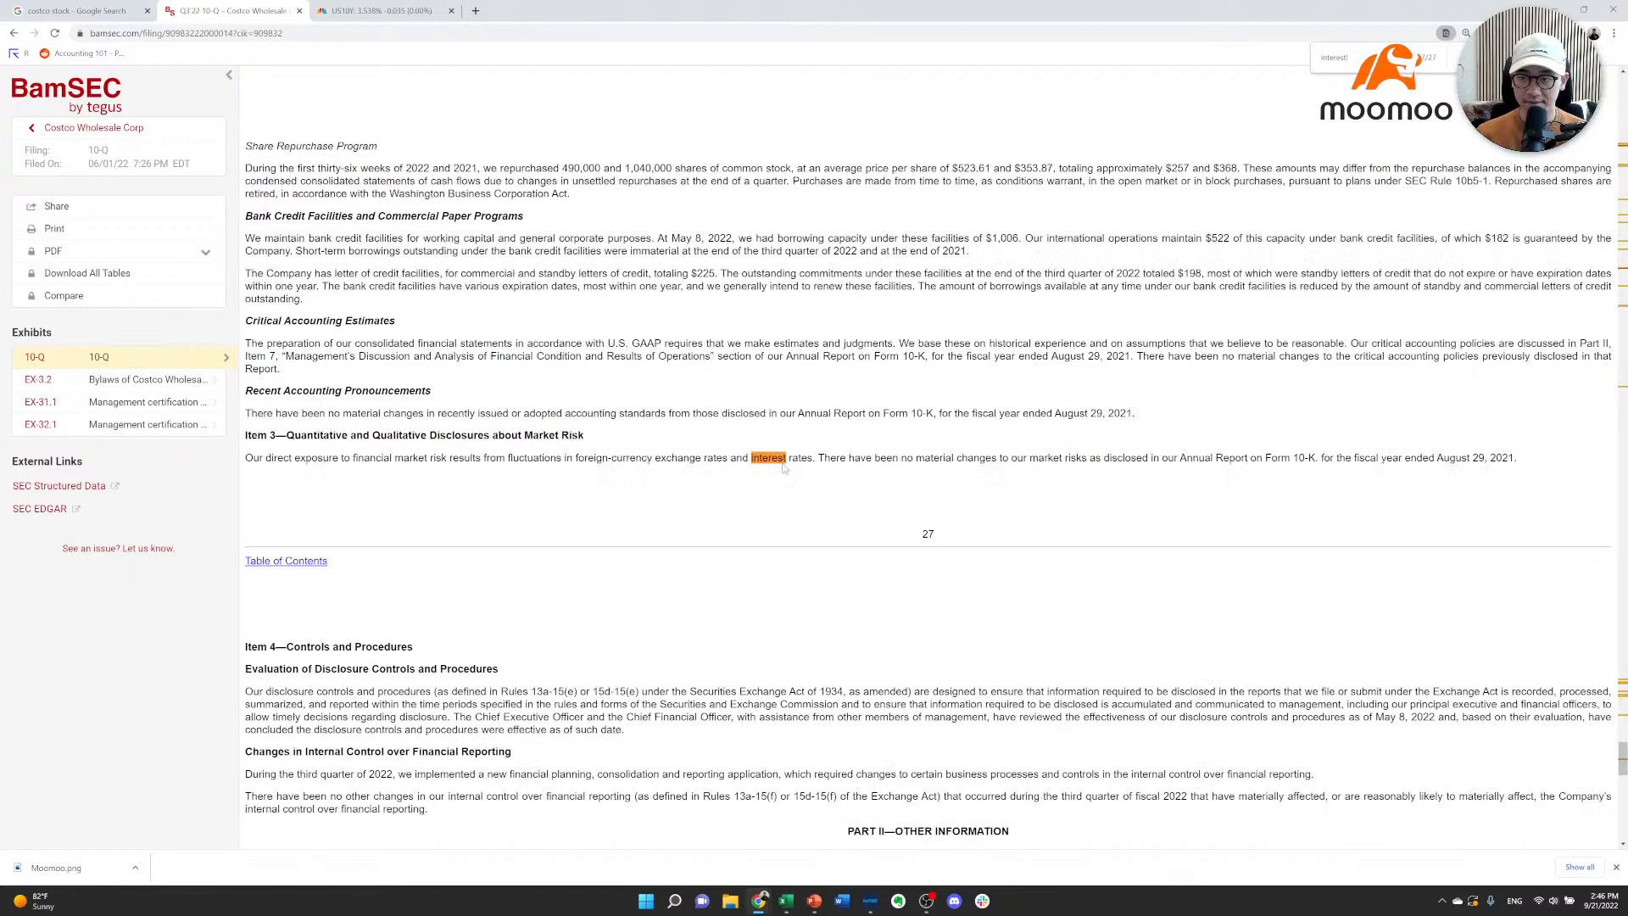
{"action": "key", "text": "Return"}
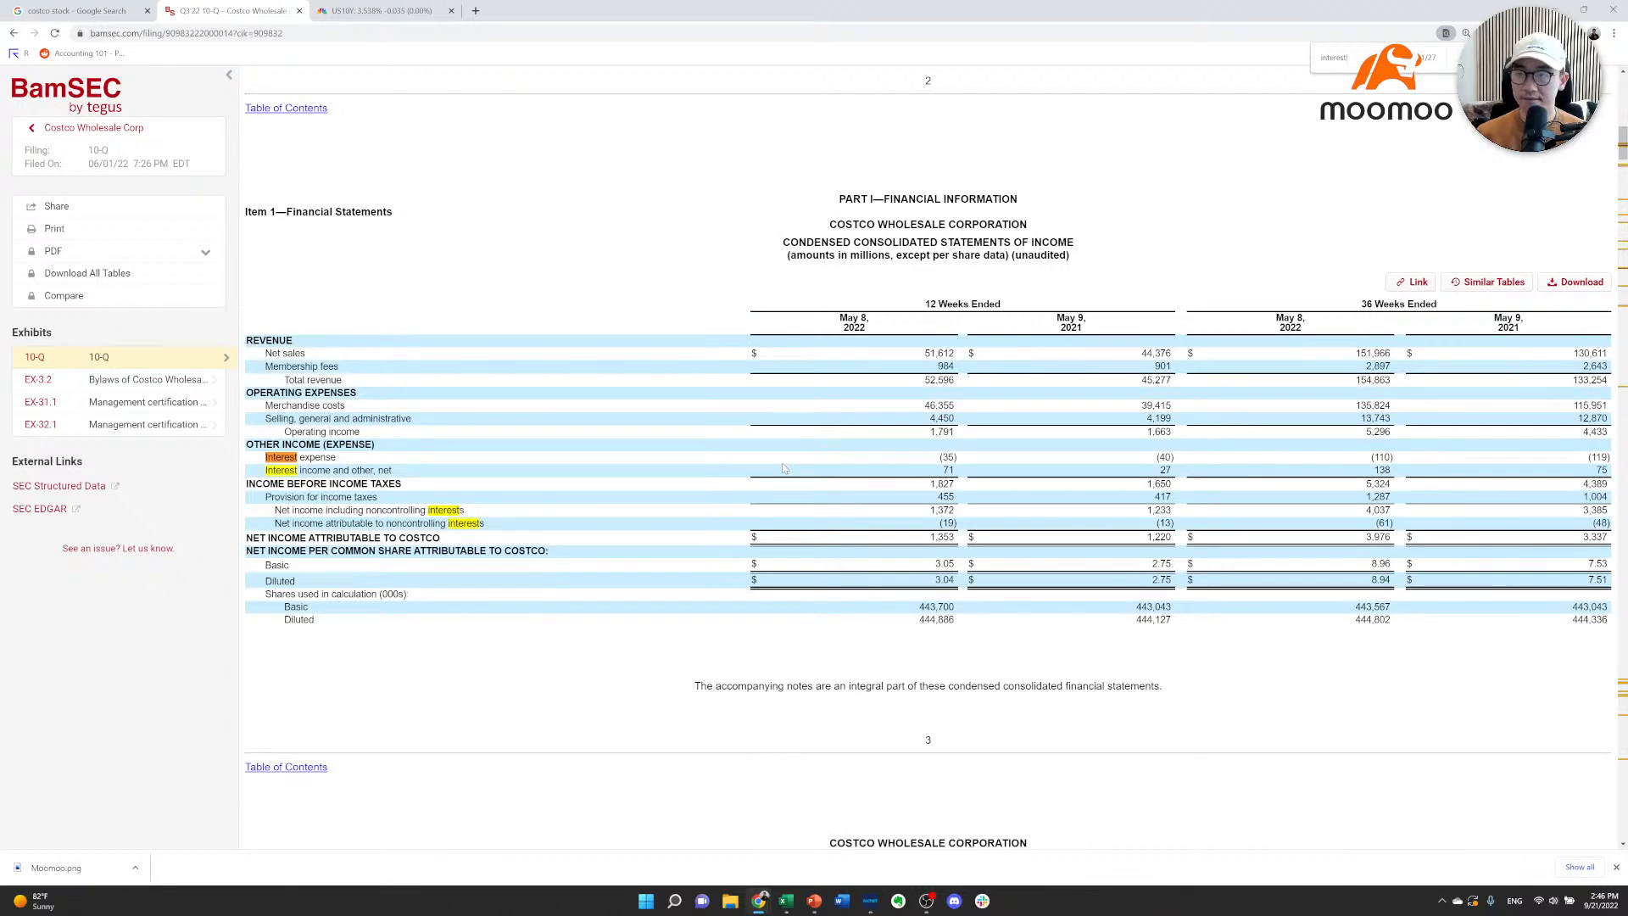
Search the 10-Q for "debt" and examine the senior notes listed in the Note 4 long-term debt table.
{"action": "key", "text": "ctrl+f"}
{"action": "type", "text": "debt"}
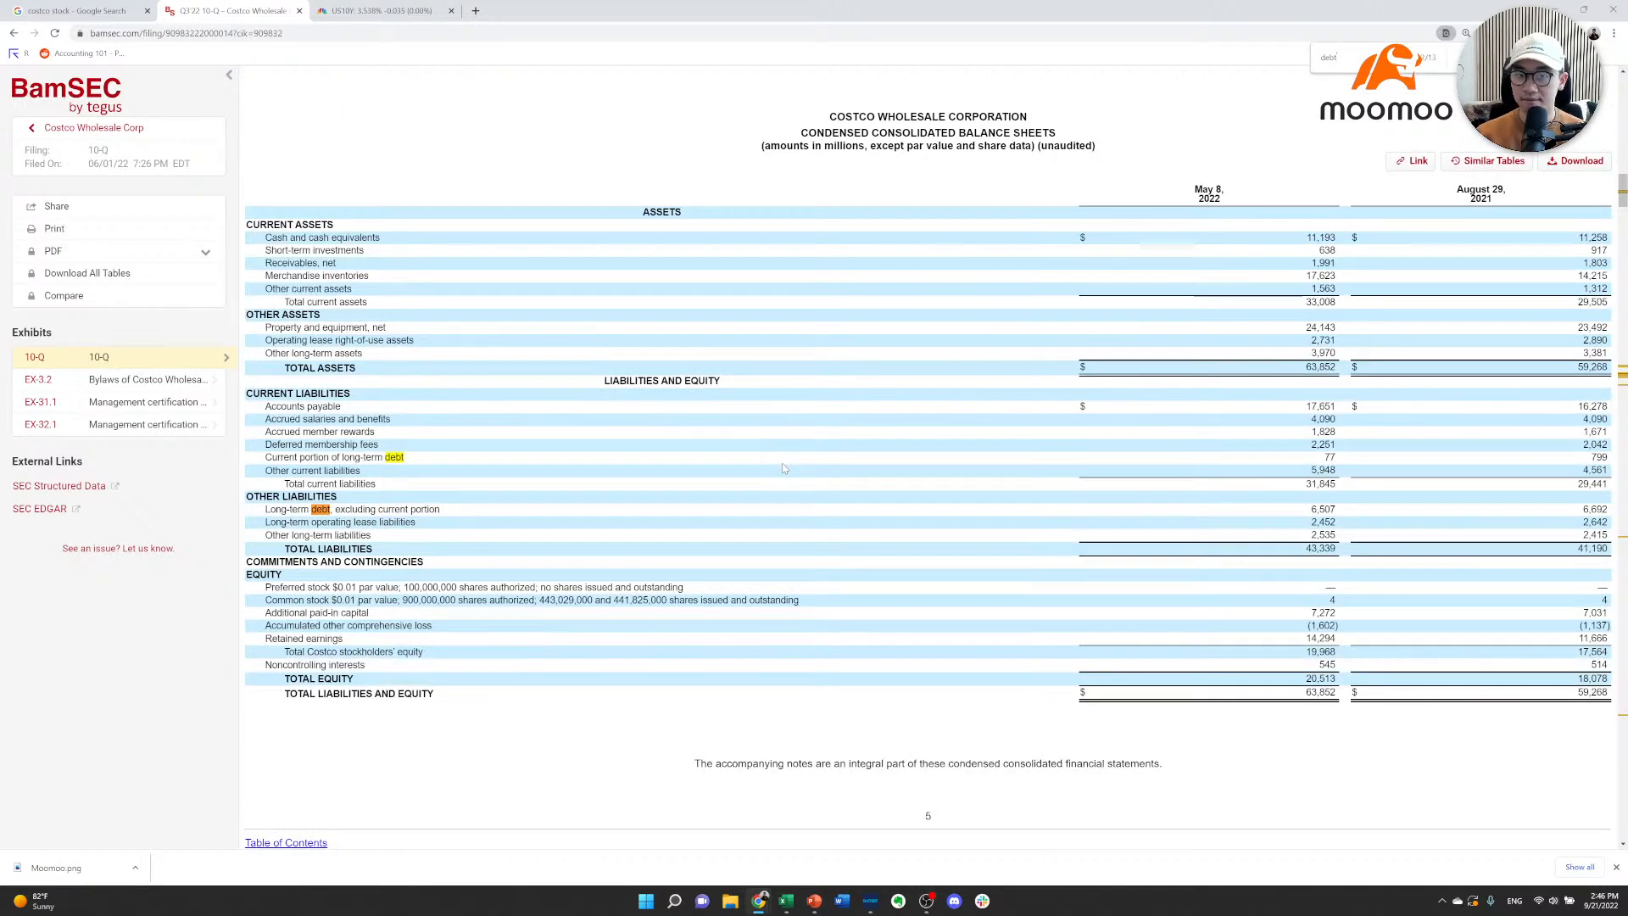
{"action": "key", "text": "Return"}
{"action": "key", "text": "Return"}
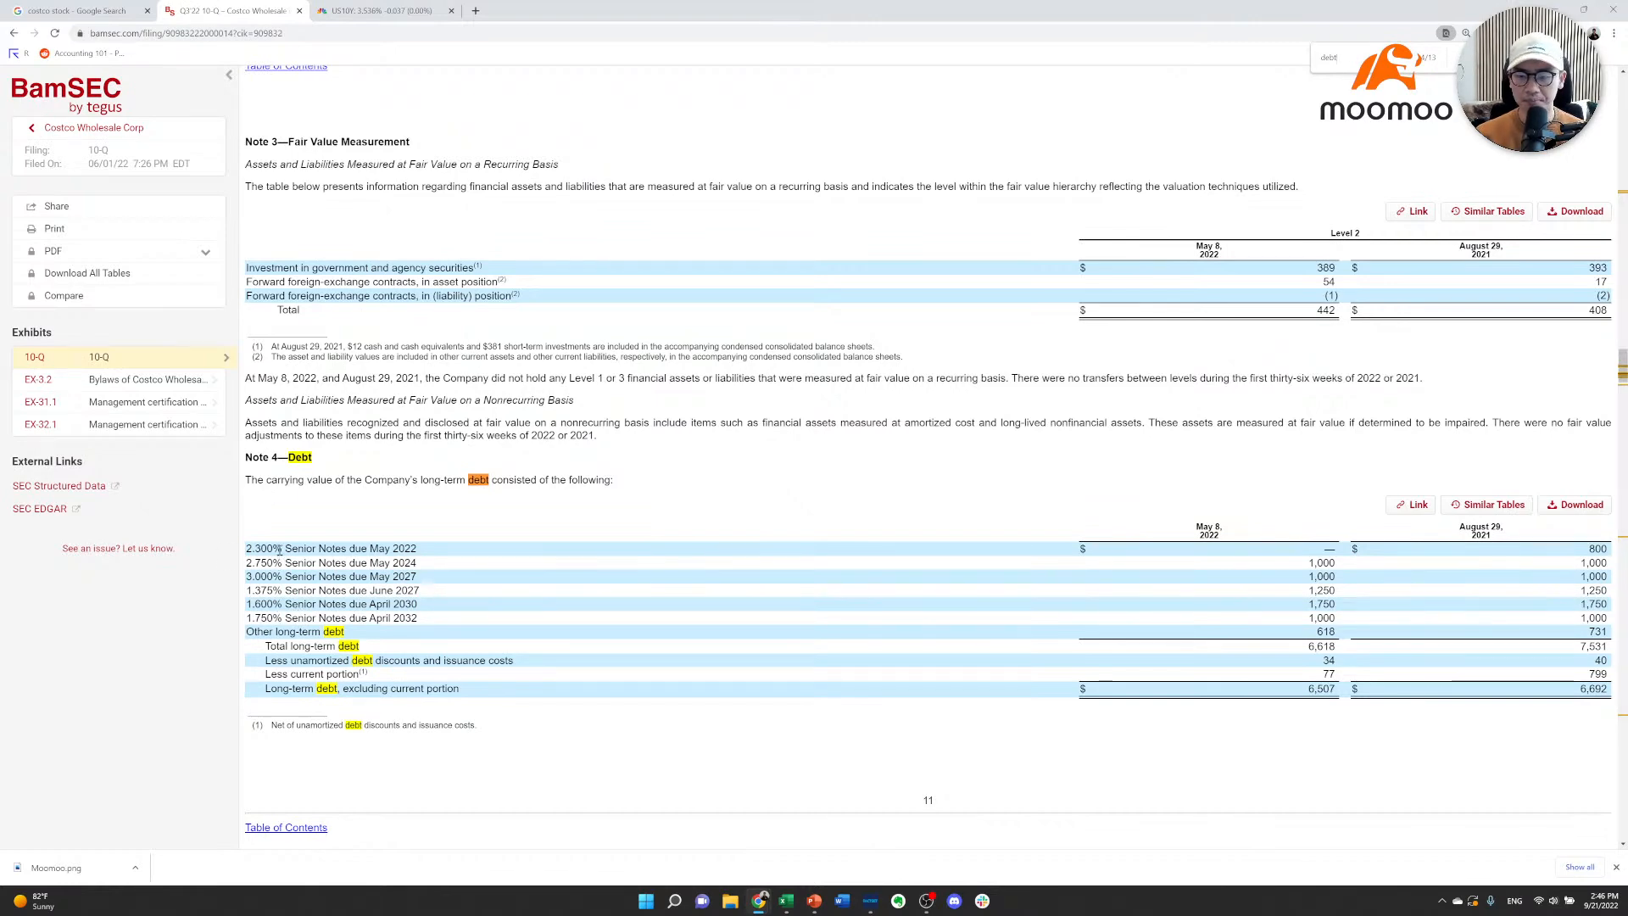
Copy the formula =35/1791 from H17 into Cost of Debt cell F17 in Excel, and compare it with the 10-Q's senior note rates.
{"action": "key", "text": "alt+Tab"}
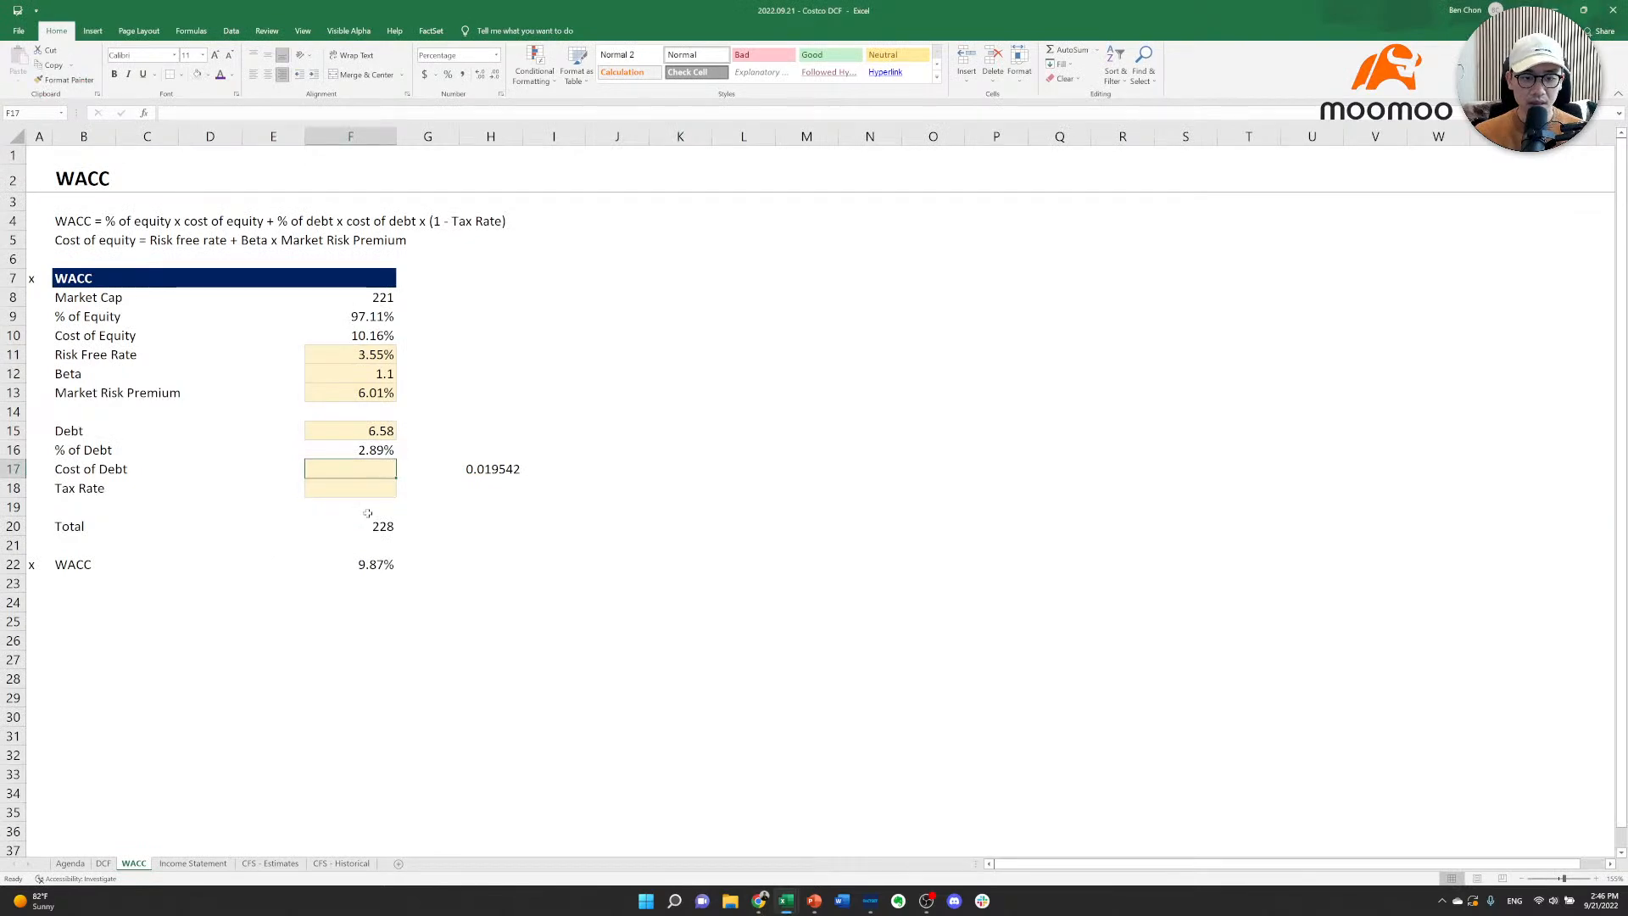
{"action": "left_click", "coordinate": [472, 482]}
{"action": "left_click", "coordinate": [472, 469]}
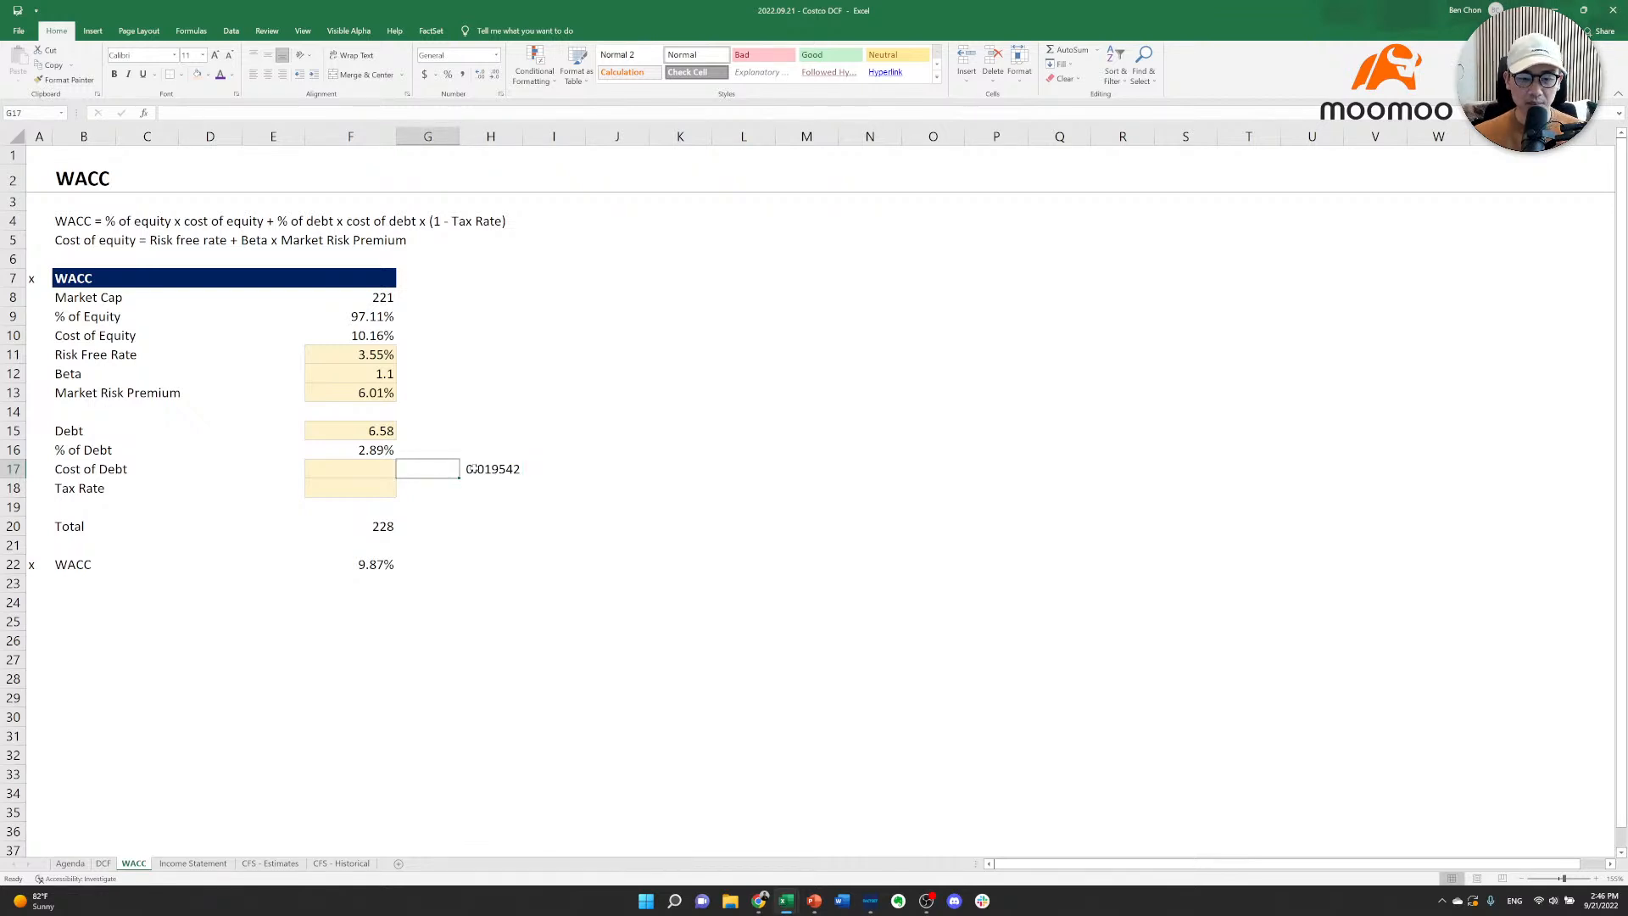
{"action": "double_click", "coordinate": [475, 469]}
{"action": "key", "text": "ctrl+c"}
{"action": "key", "text": "Escape"}
{"action": "key", "text": "Left"}
{"action": "key", "text": "Left"}
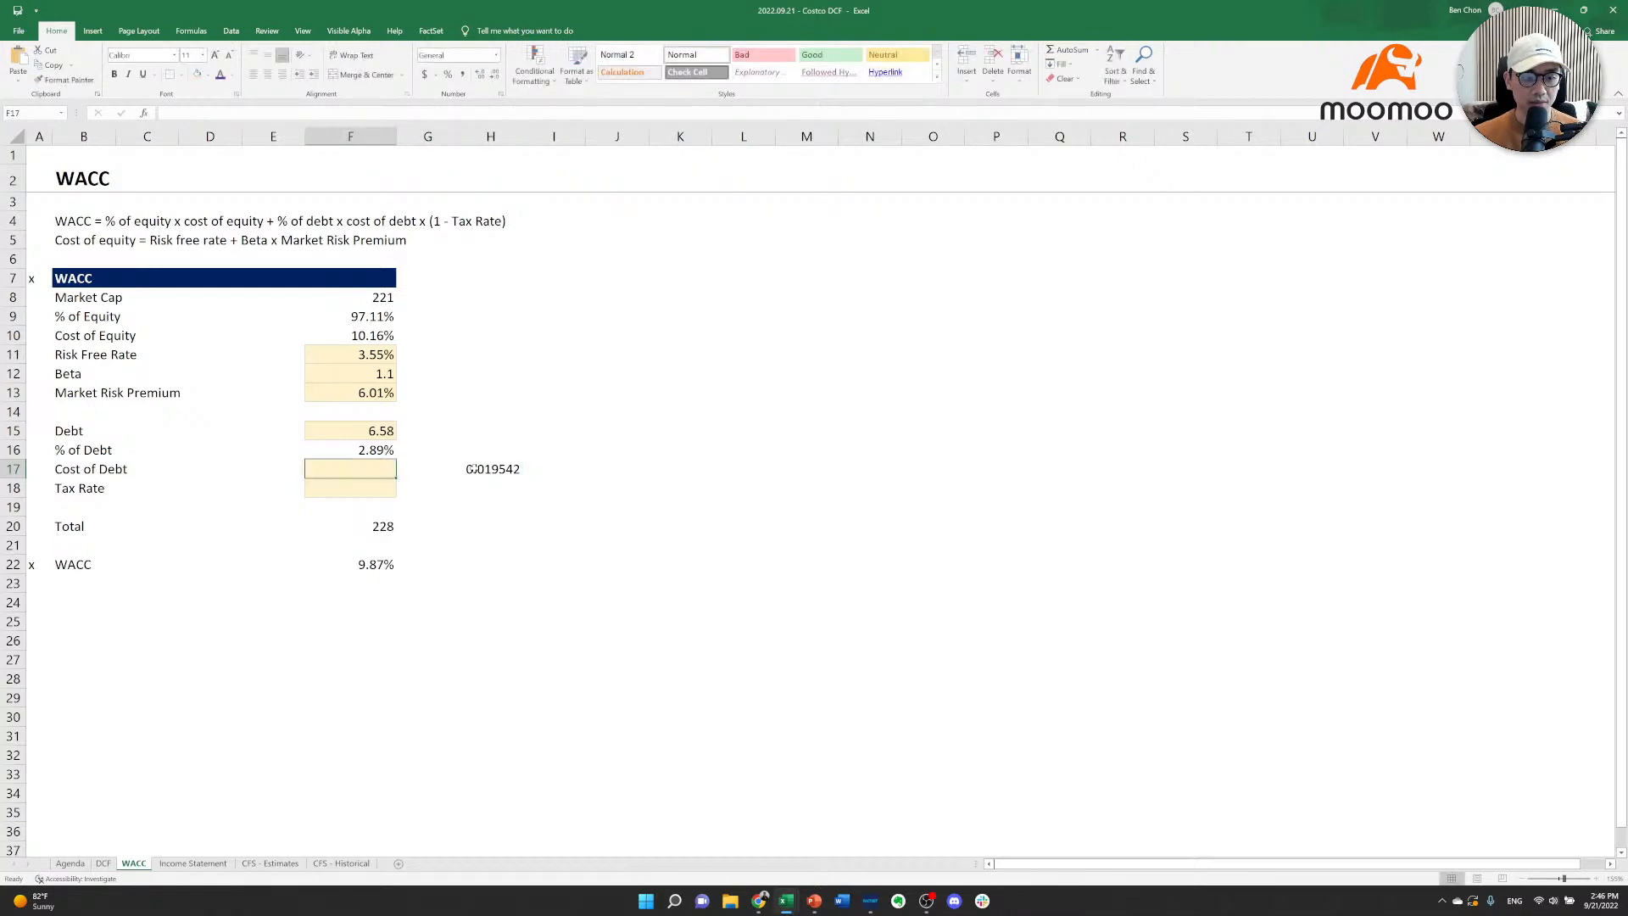
{"action": "key", "text": "F2"}
{"action": "key", "text": "ctrl+v"}
{"action": "key", "text": "Return"}
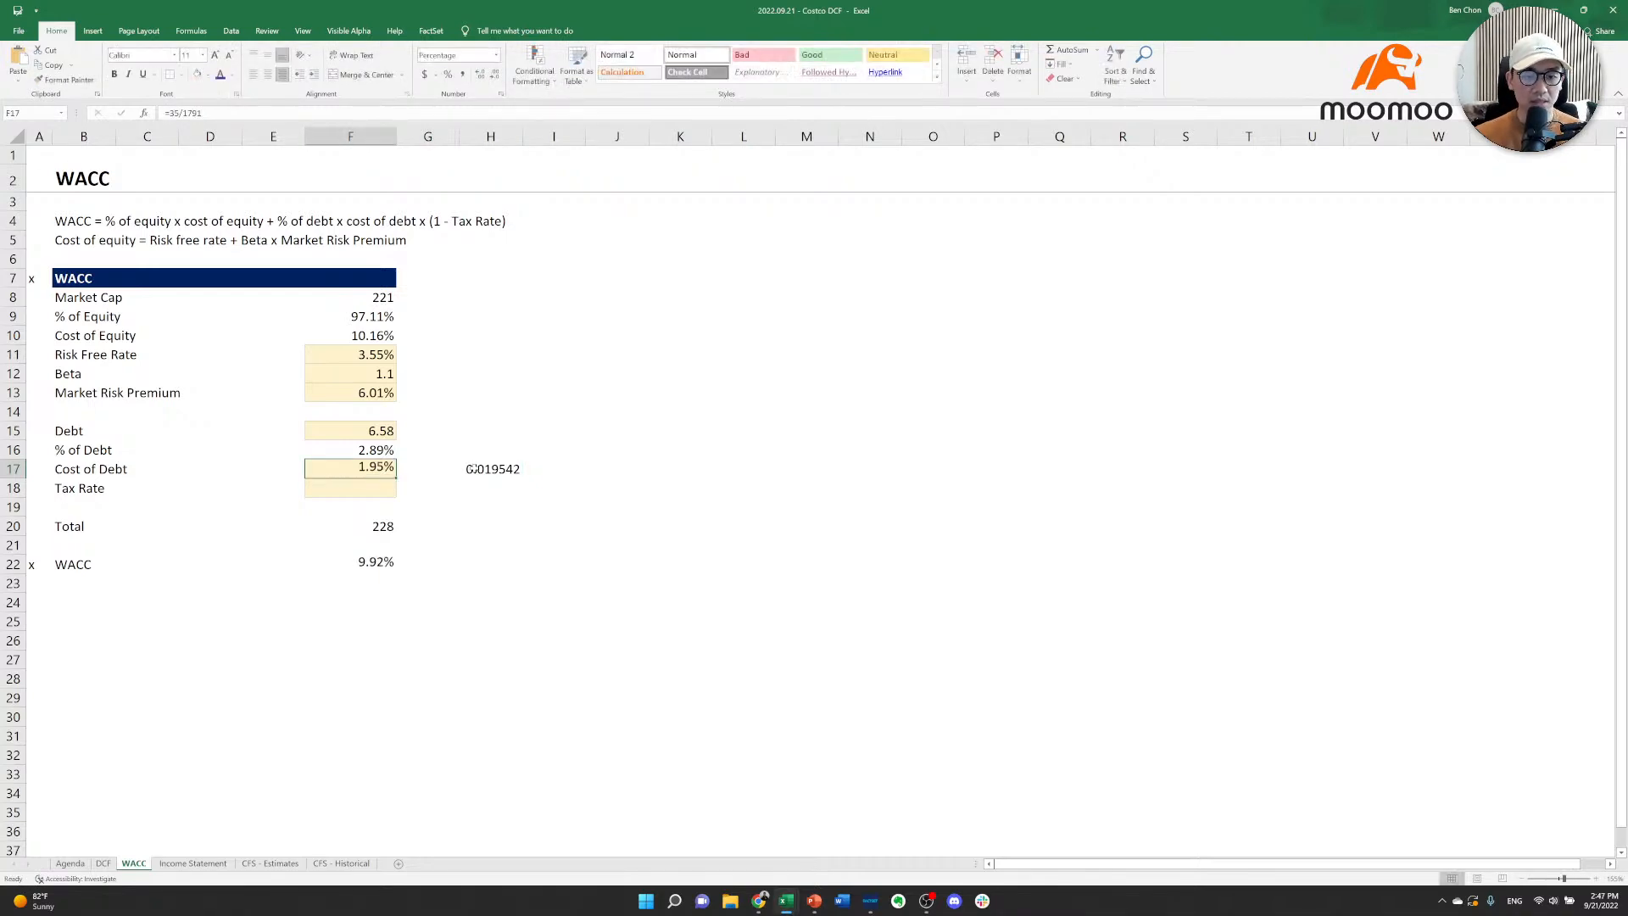
{"action": "key", "text": "alt+Tab"}
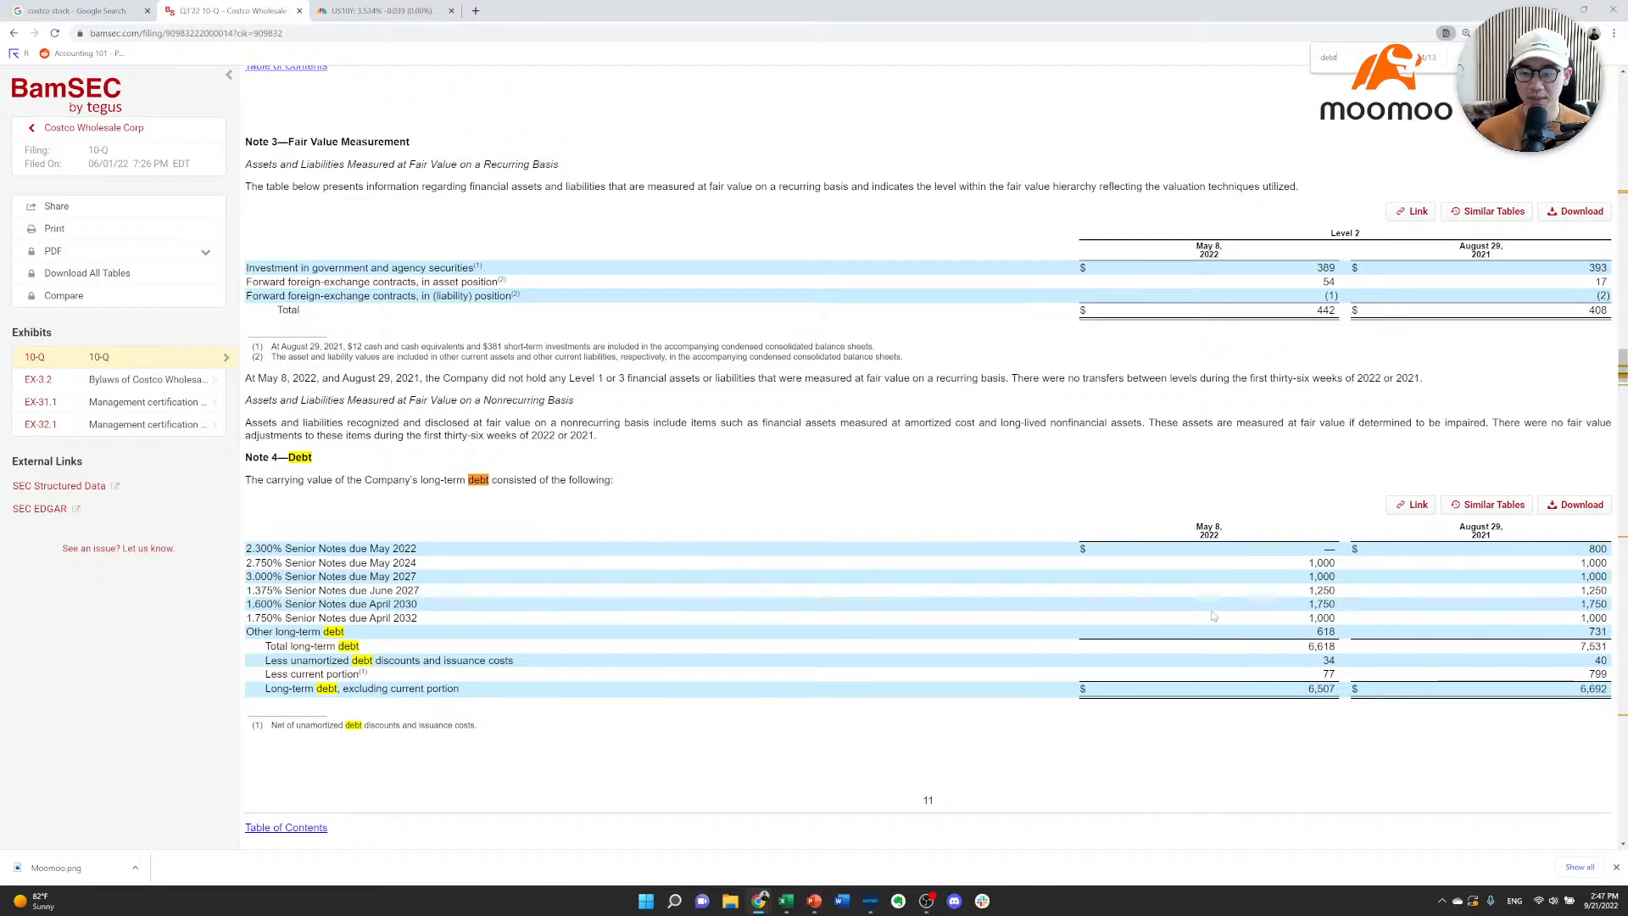
{"action": "key", "text": "alt+Tab"}
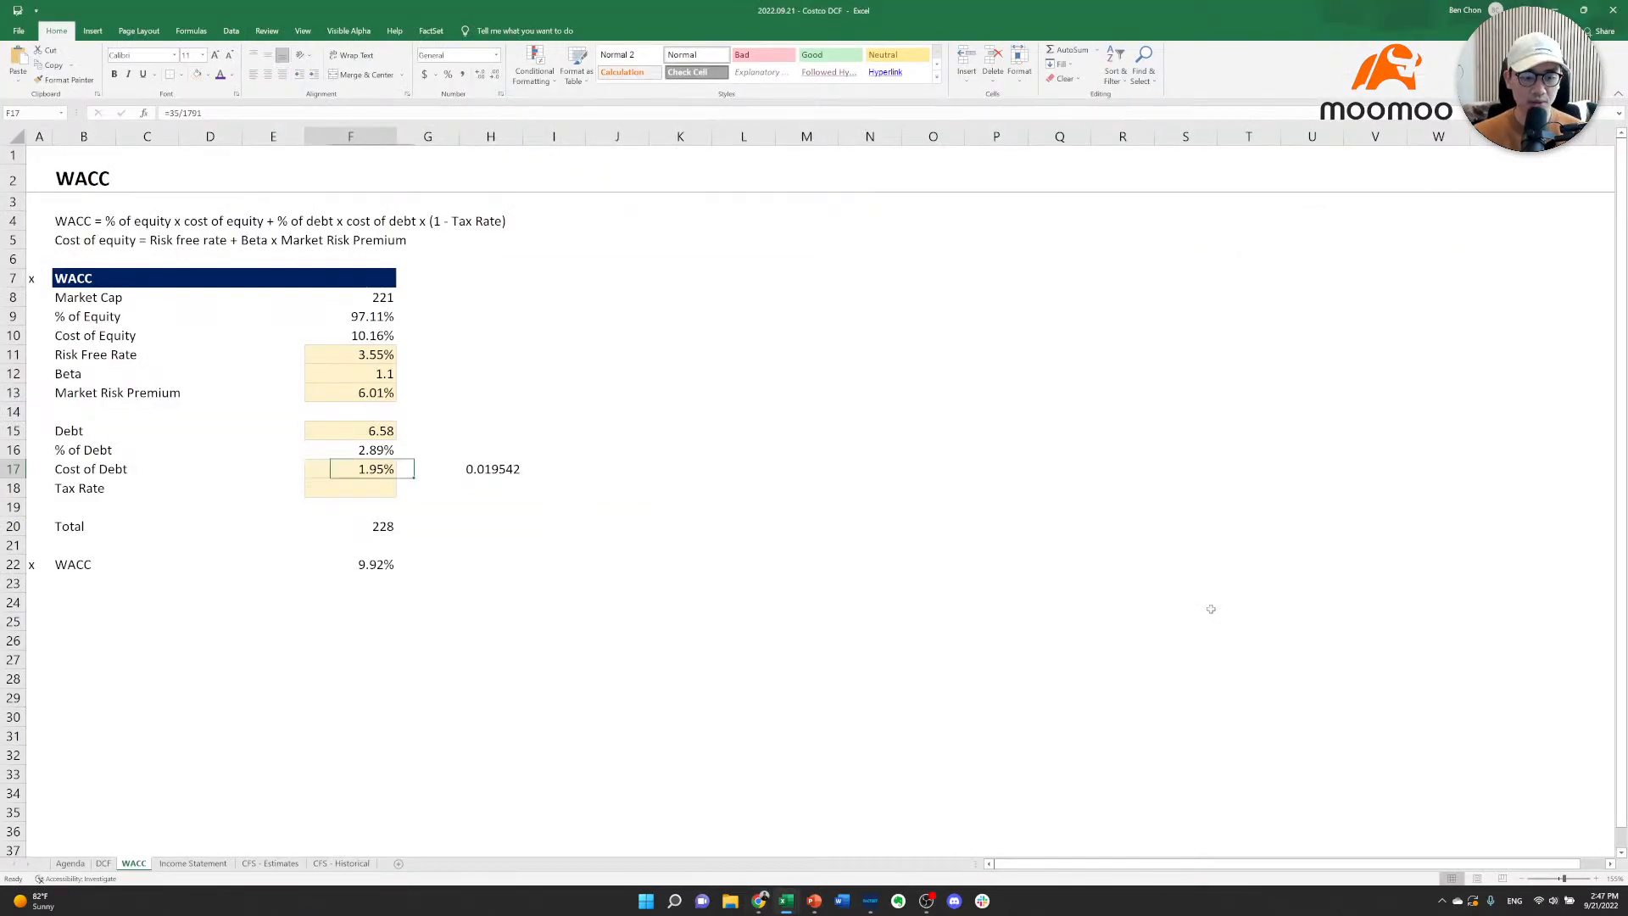
Link Tax Rate cell F18 on the WACC sheet to the DCF sheet's 2022 taxes as % of EBIT with =DCF!N54.
{"action": "key", "text": "Down"}
{"action": "type", "text": "="}
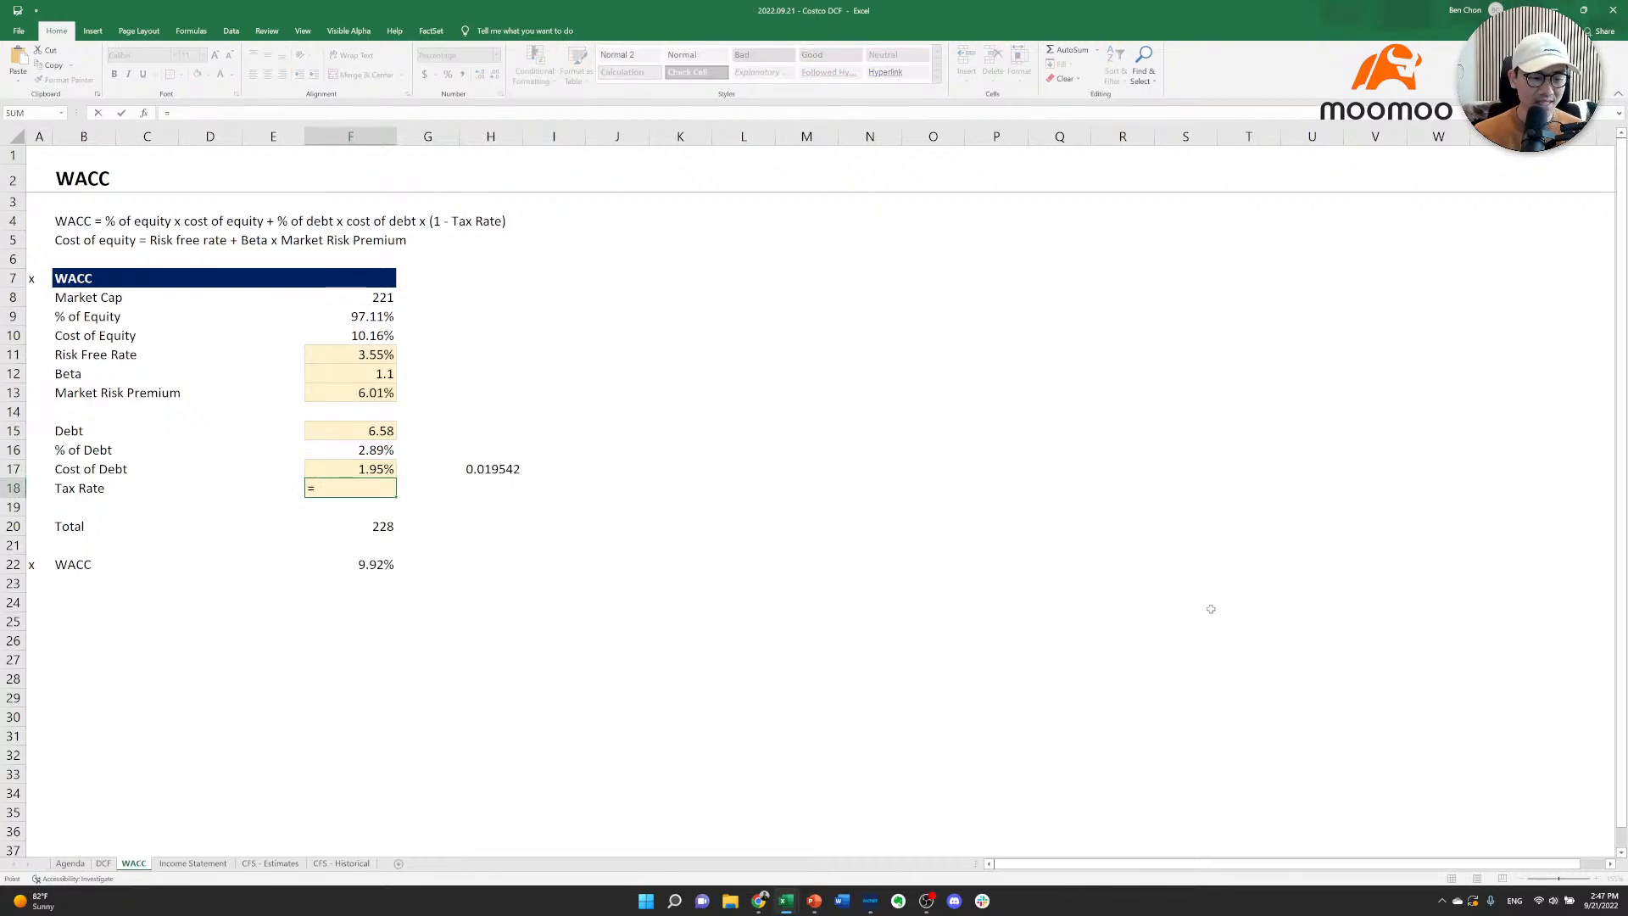
{"action": "key", "text": "ctrl+Page_Up"}
{"action": "key", "text": "Down"}
{"action": "key", "text": "Right"}
{"action": "key", "text": "Right"}
{"action": "key", "text": "Right"}
{"action": "key", "text": "Right"}
{"action": "key", "text": "Right"}
{"action": "key", "text": "Right"}
{"action": "key", "text": "Right"}
{"action": "key", "text": "Right"}
{"action": "key", "text": "Down"}
{"action": "key", "text": "Down"}
{"action": "key", "text": "Down"}
{"action": "key", "text": "Down"}
{"action": "key", "text": "Down"}
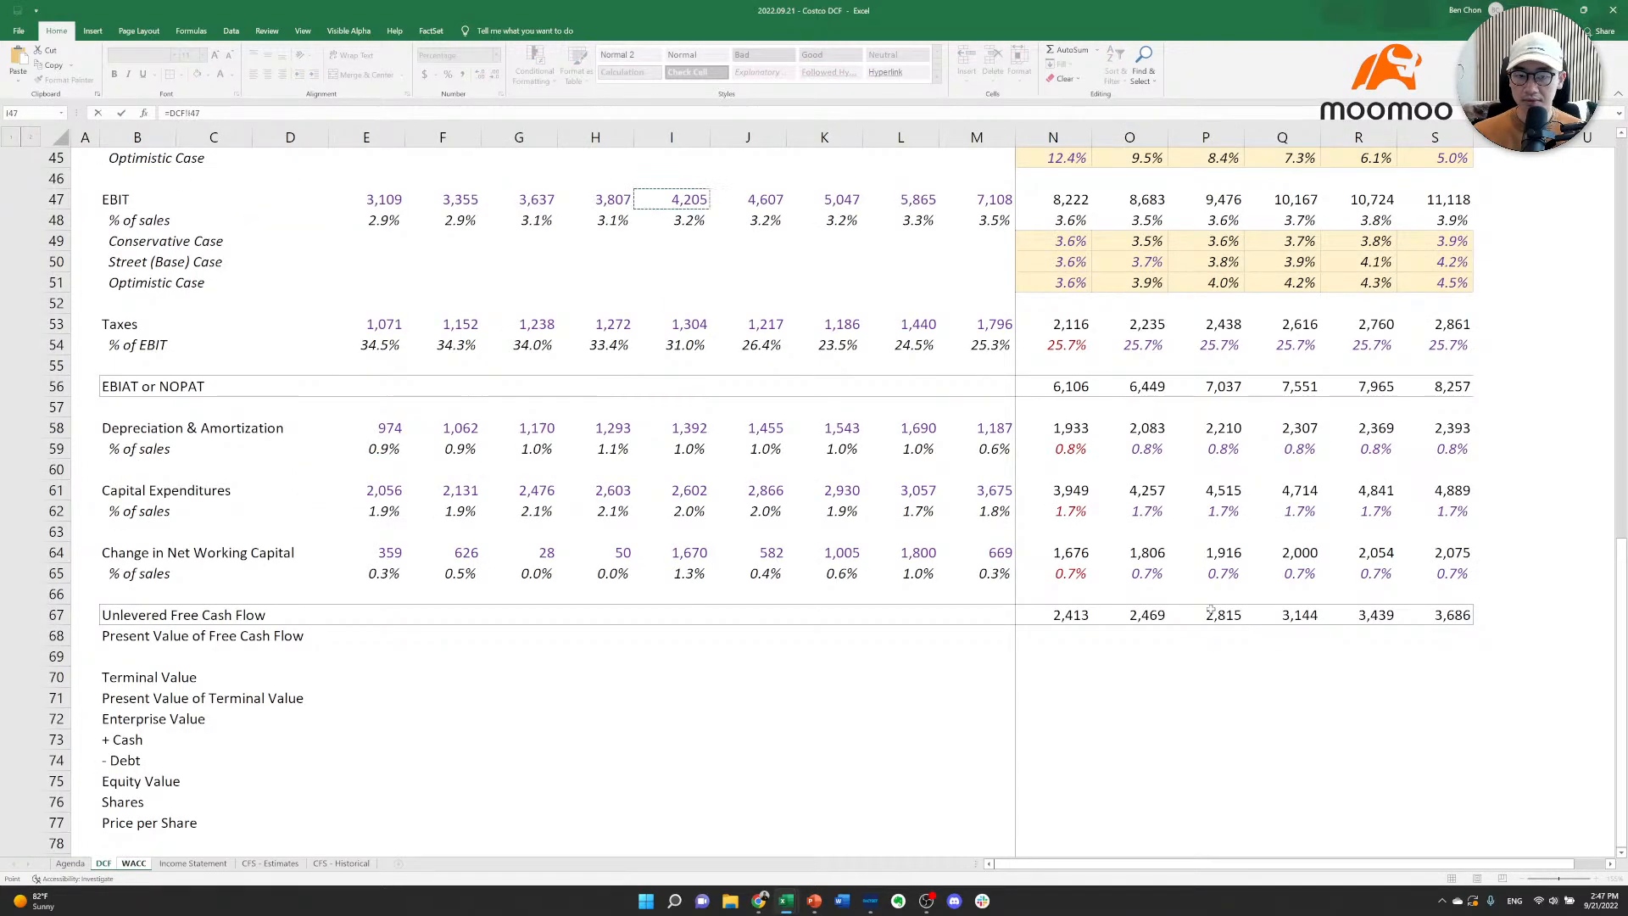
{"action": "key", "text": "Right"}
{"action": "key", "text": "Right"}
{"action": "key", "text": "Right"}
{"action": "key", "text": "Right"}
{"action": "key", "text": "Right"}
{"action": "key", "text": "Up"}
{"action": "key", "text": "Up"}
{"action": "key", "text": "Up"}
{"action": "key", "text": "Up"}
{"action": "key", "text": "Up"}
{"action": "key", "text": "Up"}
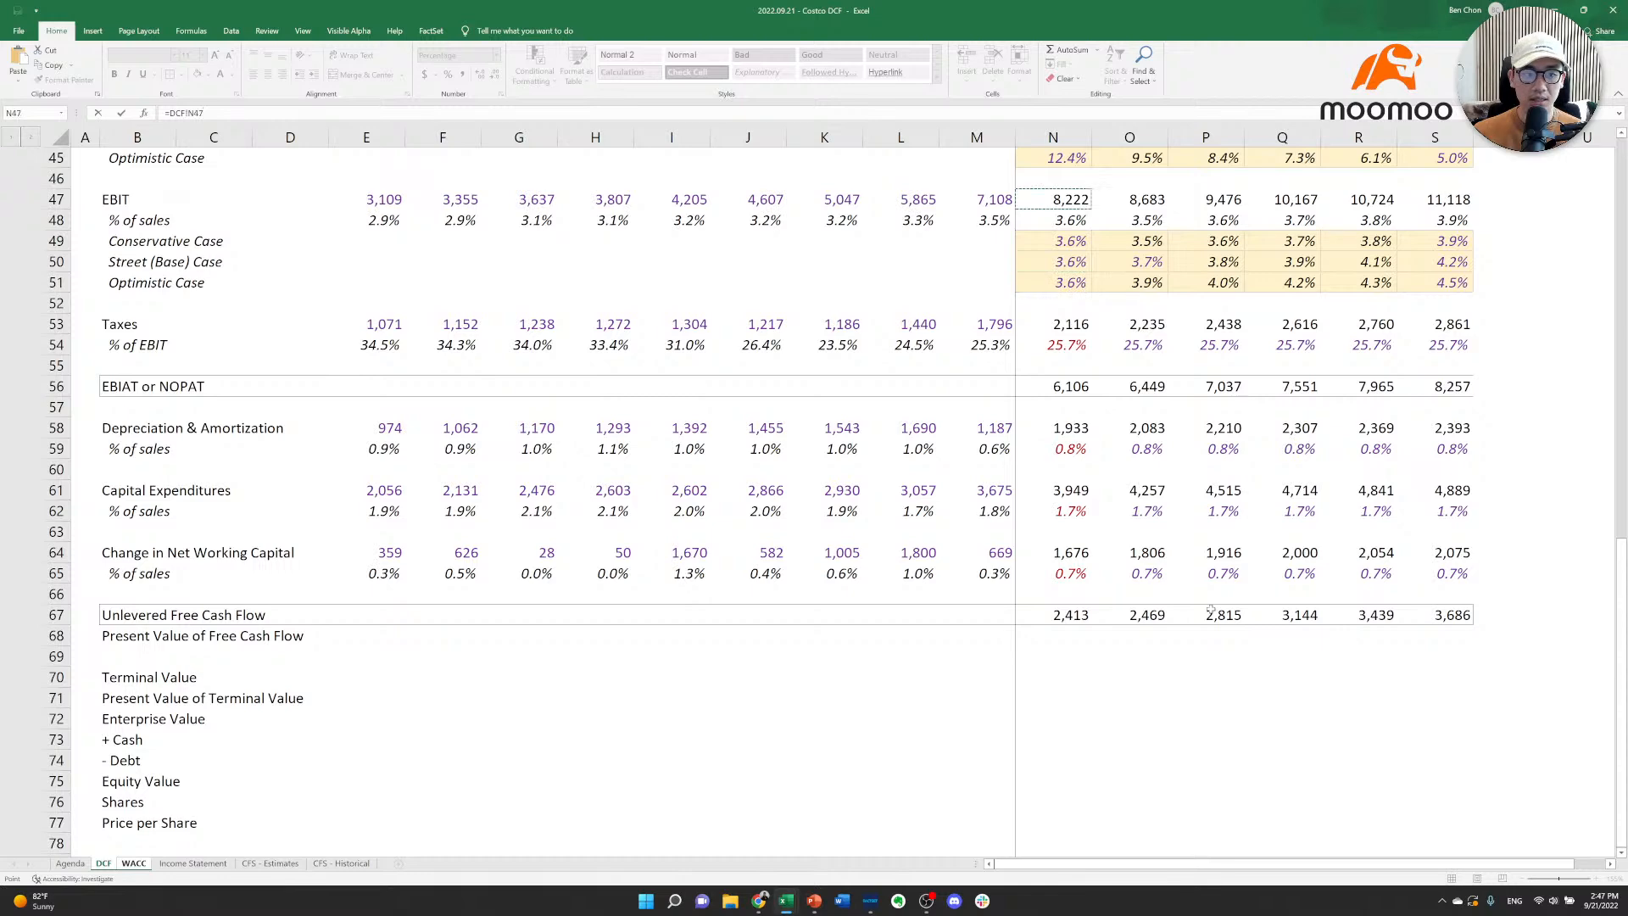
{"action": "key", "text": "Up"}
{"action": "key", "text": "Up"}
{"action": "key", "text": "Up"}
{"action": "key", "text": "Up"}
{"action": "key", "text": "Up"}
{"action": "key", "text": "Up"}
{"action": "key", "text": "Up"}
{"action": "key", "text": "Up"}
{"action": "key", "text": "Up"}
{"action": "key", "text": "Up"}
{"action": "key", "text": "Up"}
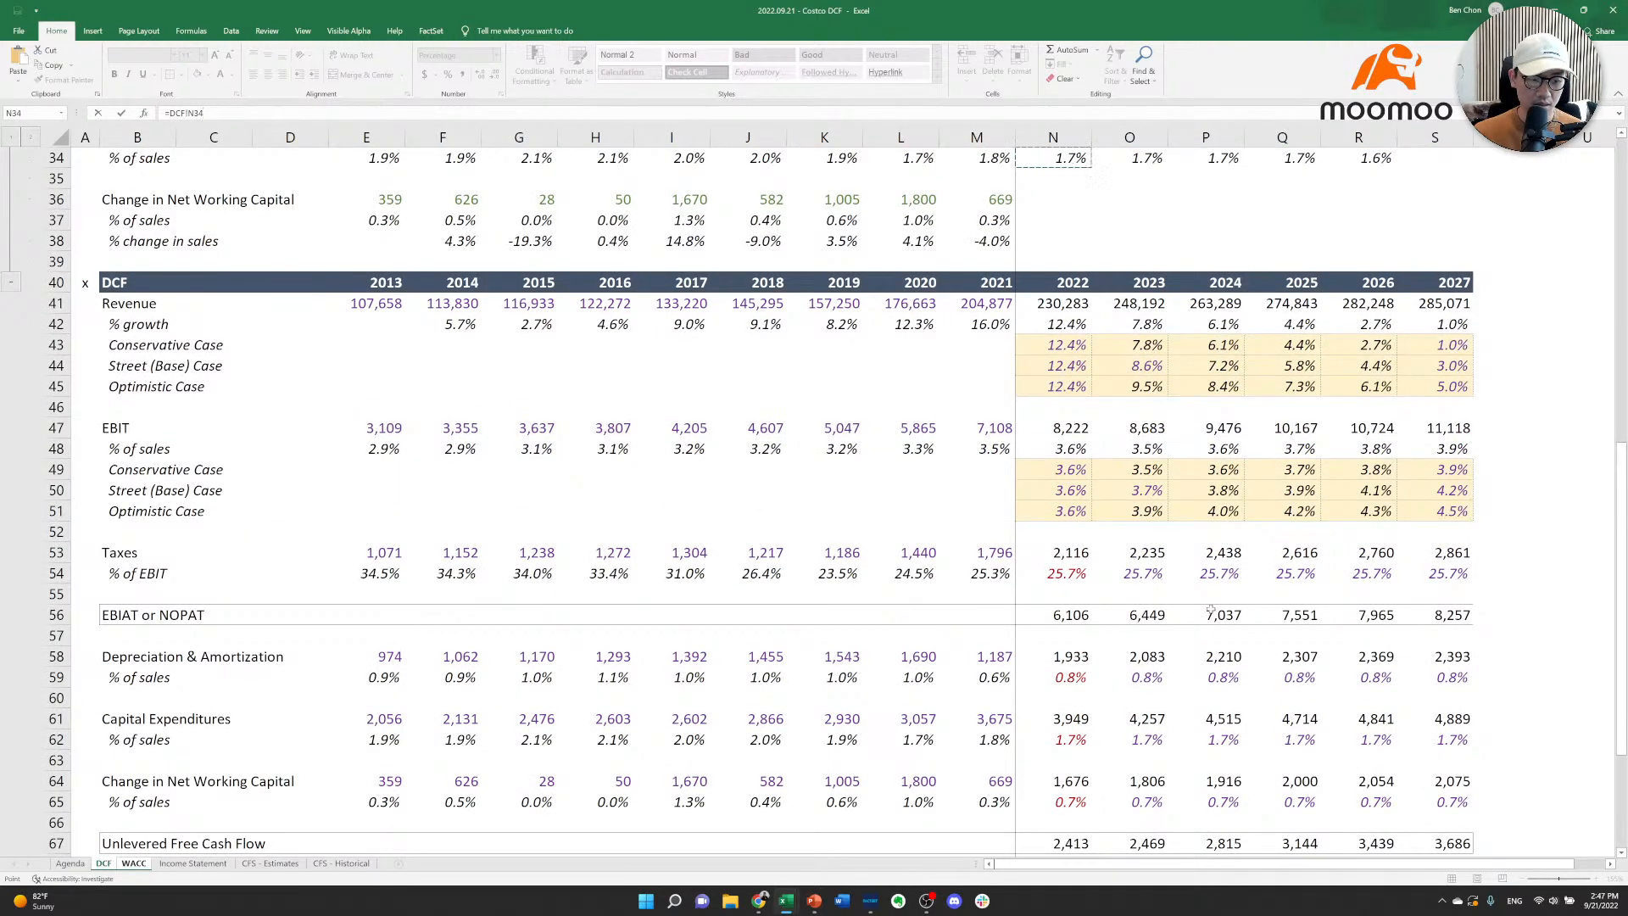
{"action": "scroll", "coordinate": [1210, 608], "scroll_direction": "up", "scroll_amount": 1}
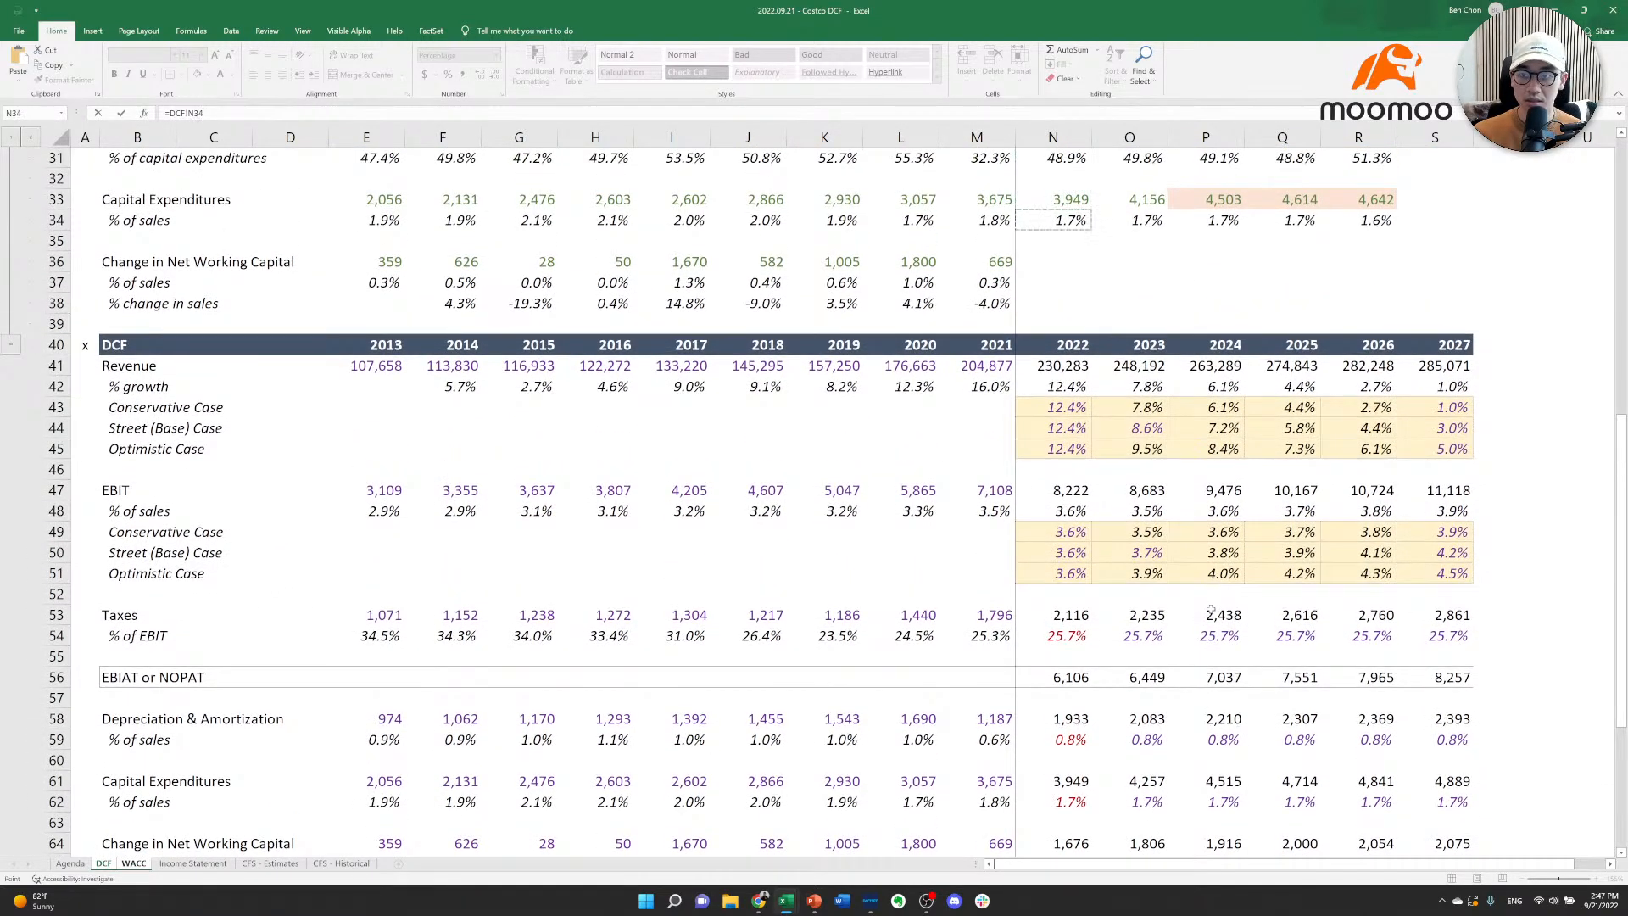
{"action": "key", "text": "Up"}
{"action": "key", "text": "Up"}
{"action": "key", "text": "Up"}
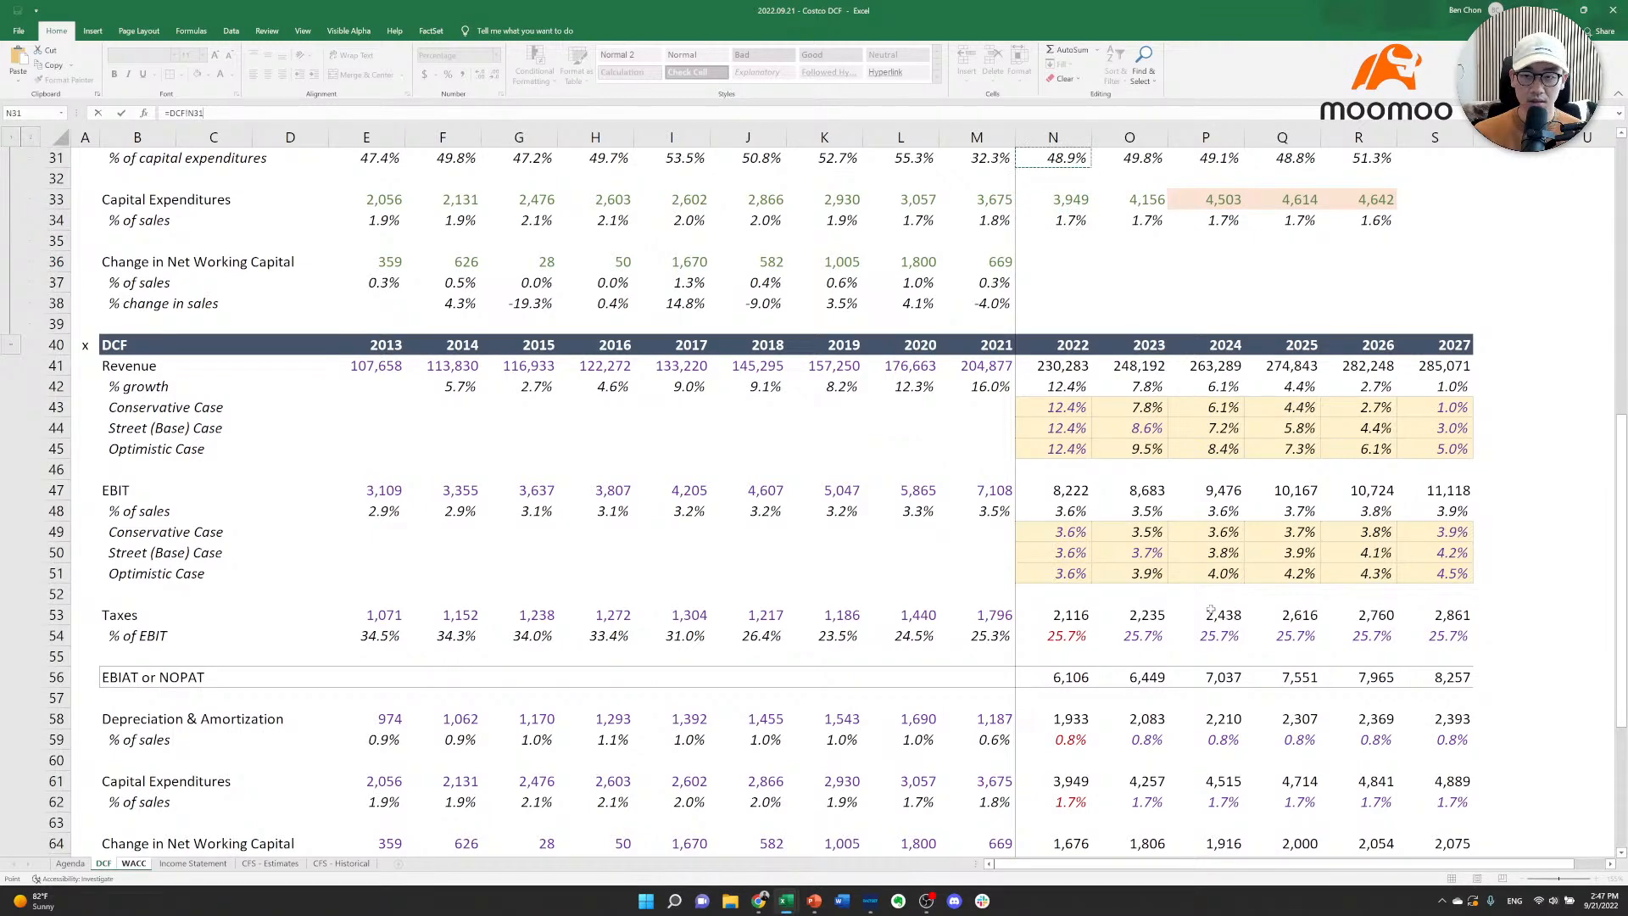
{"action": "scroll", "coordinate": [1211, 608], "scroll_direction": "up", "scroll_amount": 6}
{"action": "key", "text": "Up"}
{"action": "key", "text": "Up"}
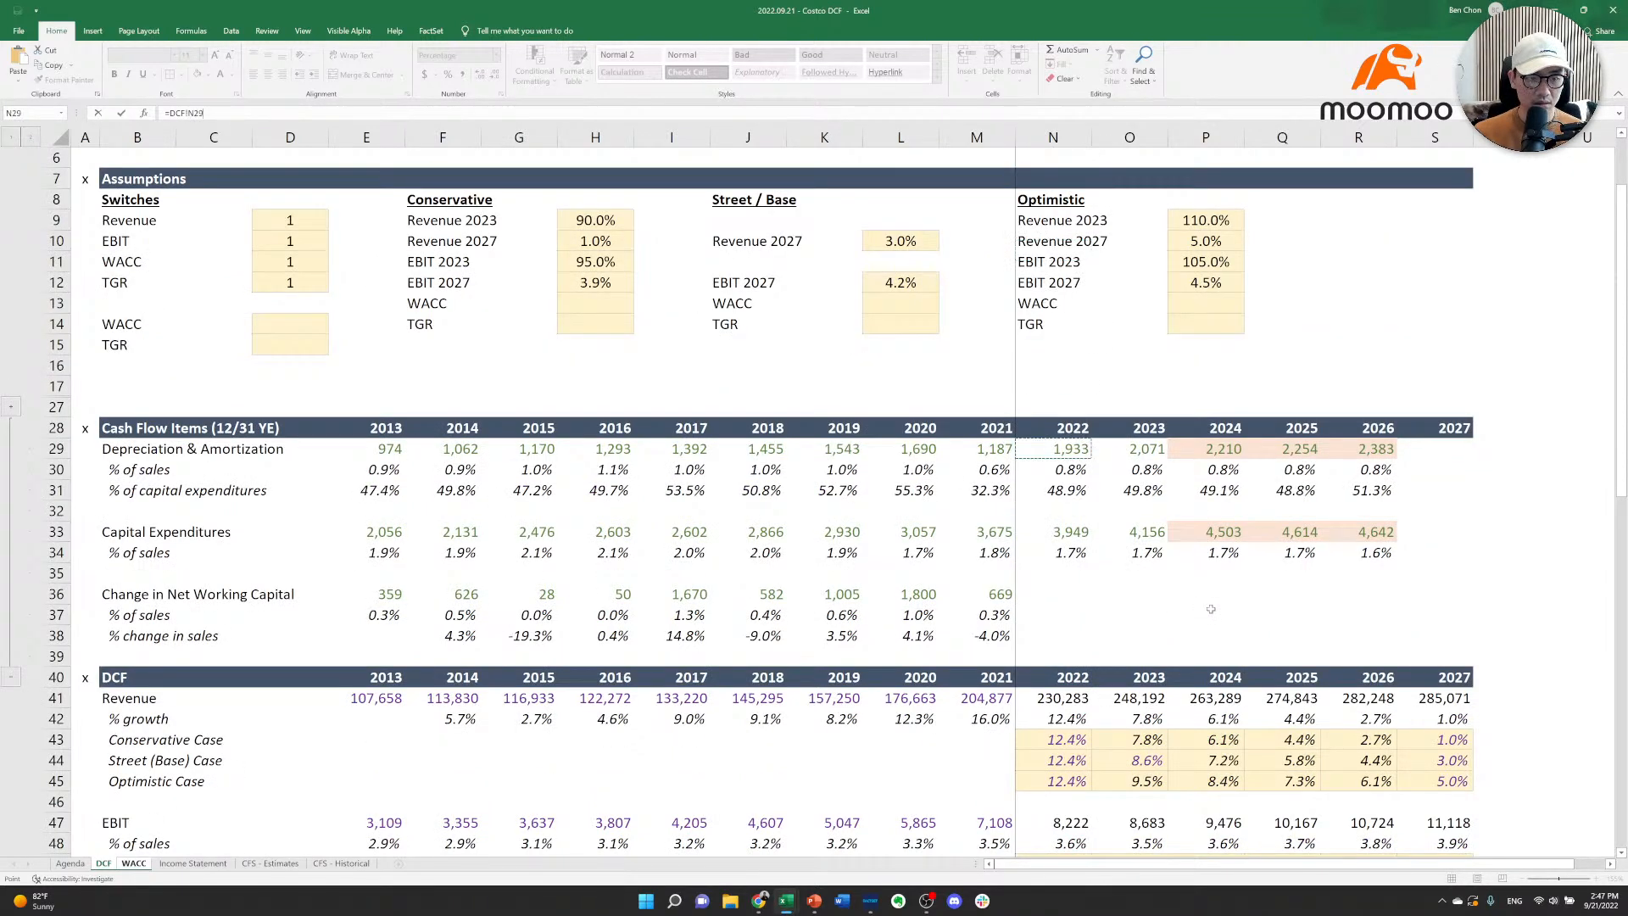
{"action": "key", "text": "Down"}
{"action": "key", "text": "Down"}
{"action": "key", "text": "Down"}
{"action": "key", "text": "Down"}
{"action": "key", "text": "Down"}
{"action": "key", "text": "Down"}
{"action": "key", "text": "Down"}
{"action": "key", "text": "Down"}
{"action": "key", "text": "Down"}
{"action": "key", "text": "Down"}
{"action": "key", "text": "Down"}
{"action": "key", "text": "Down"}
{"action": "key", "text": "Down"}
{"action": "key", "text": "Down"}
{"action": "key", "text": "Down"}
{"action": "key", "text": "Down"}
{"action": "key", "text": "Down"}
{"action": "key", "text": "Down"}
{"action": "key", "text": "Down"}
{"action": "key", "text": "Down"}
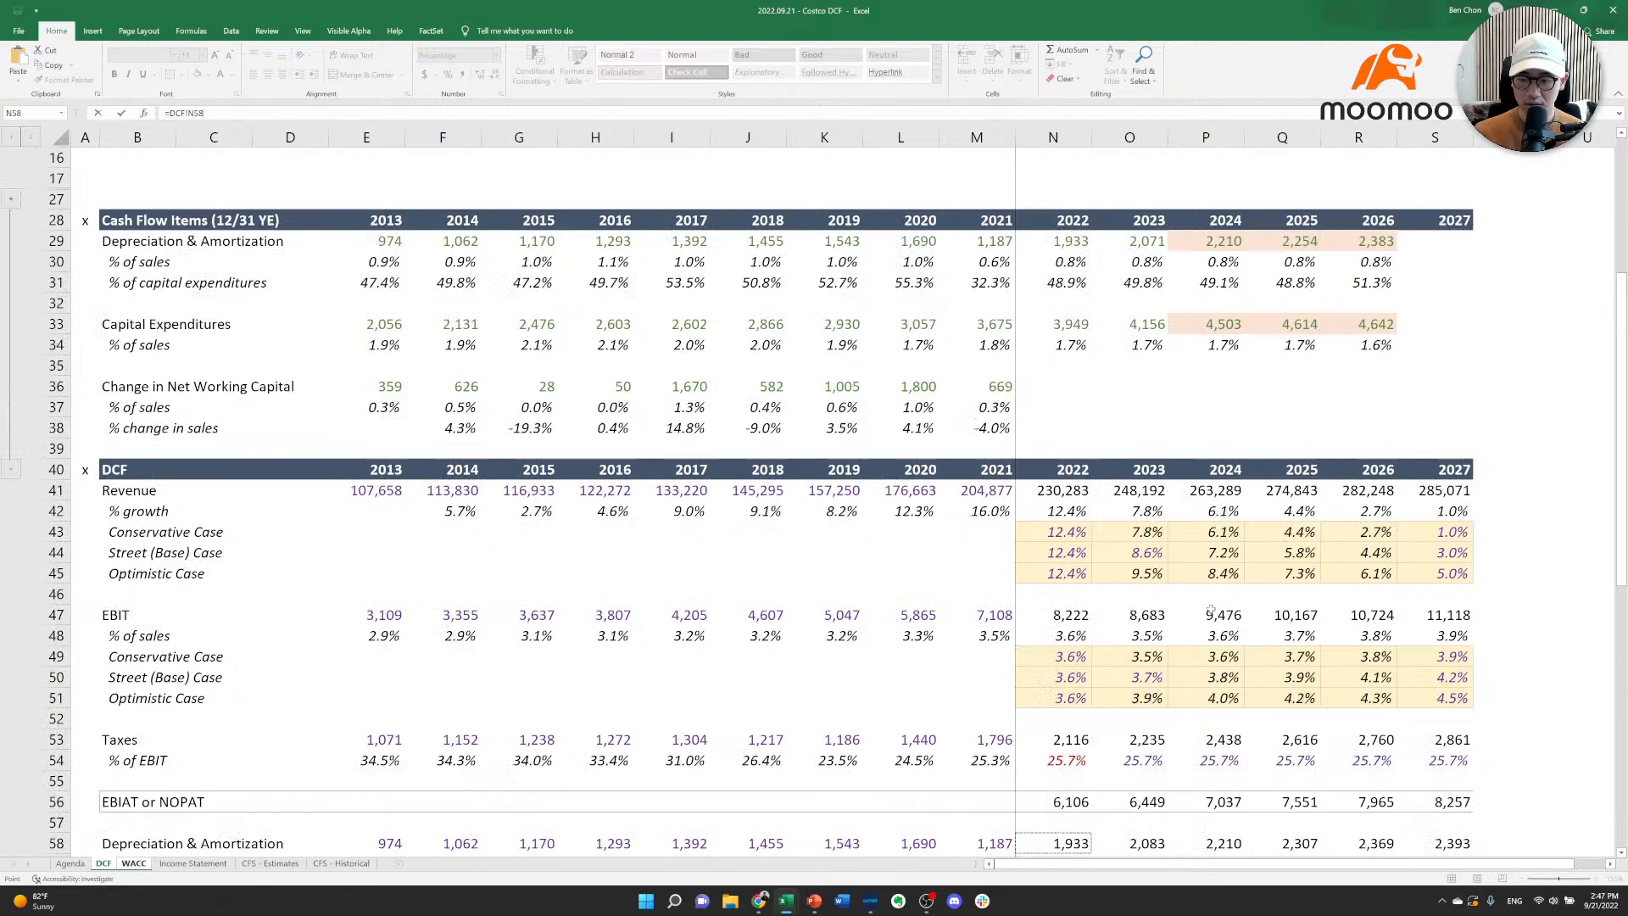
{"action": "key", "text": "Down"}
{"action": "key", "text": "Down"}
{"action": "key", "text": "Up"}
{"action": "key", "text": "Up"}
{"action": "key", "text": "Up"}
{"action": "key", "text": "Up"}
{"action": "key", "text": "Up"}
{"action": "key", "text": "Up"}
{"action": "key", "text": "Up"}
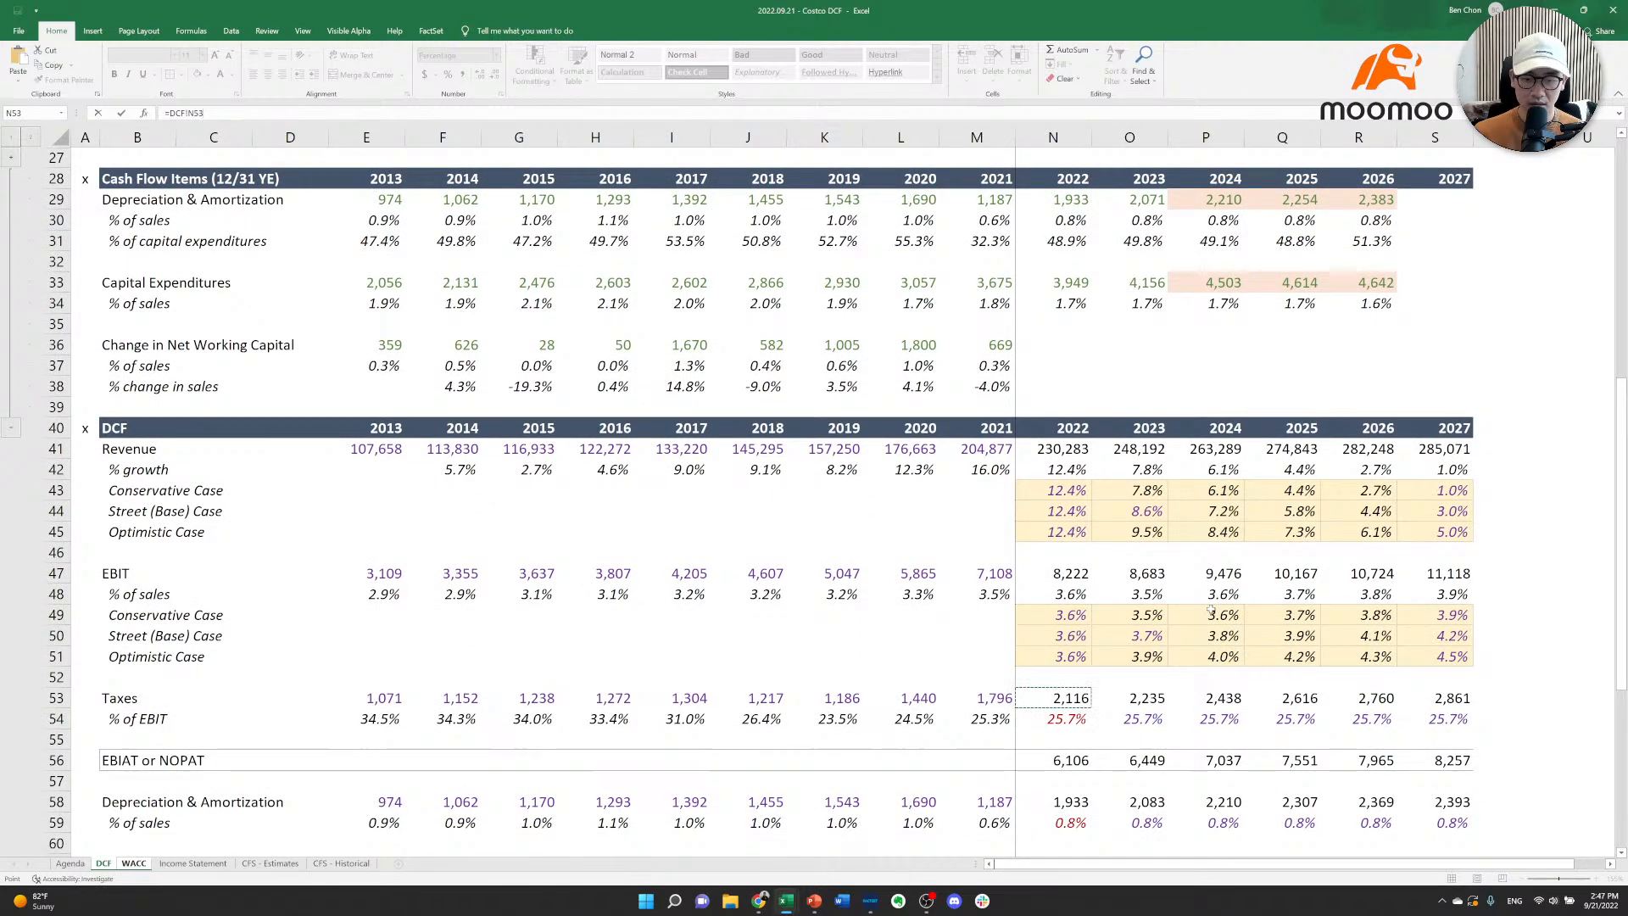
{"action": "key", "text": "Down"}
{"action": "key", "text": "Return"}
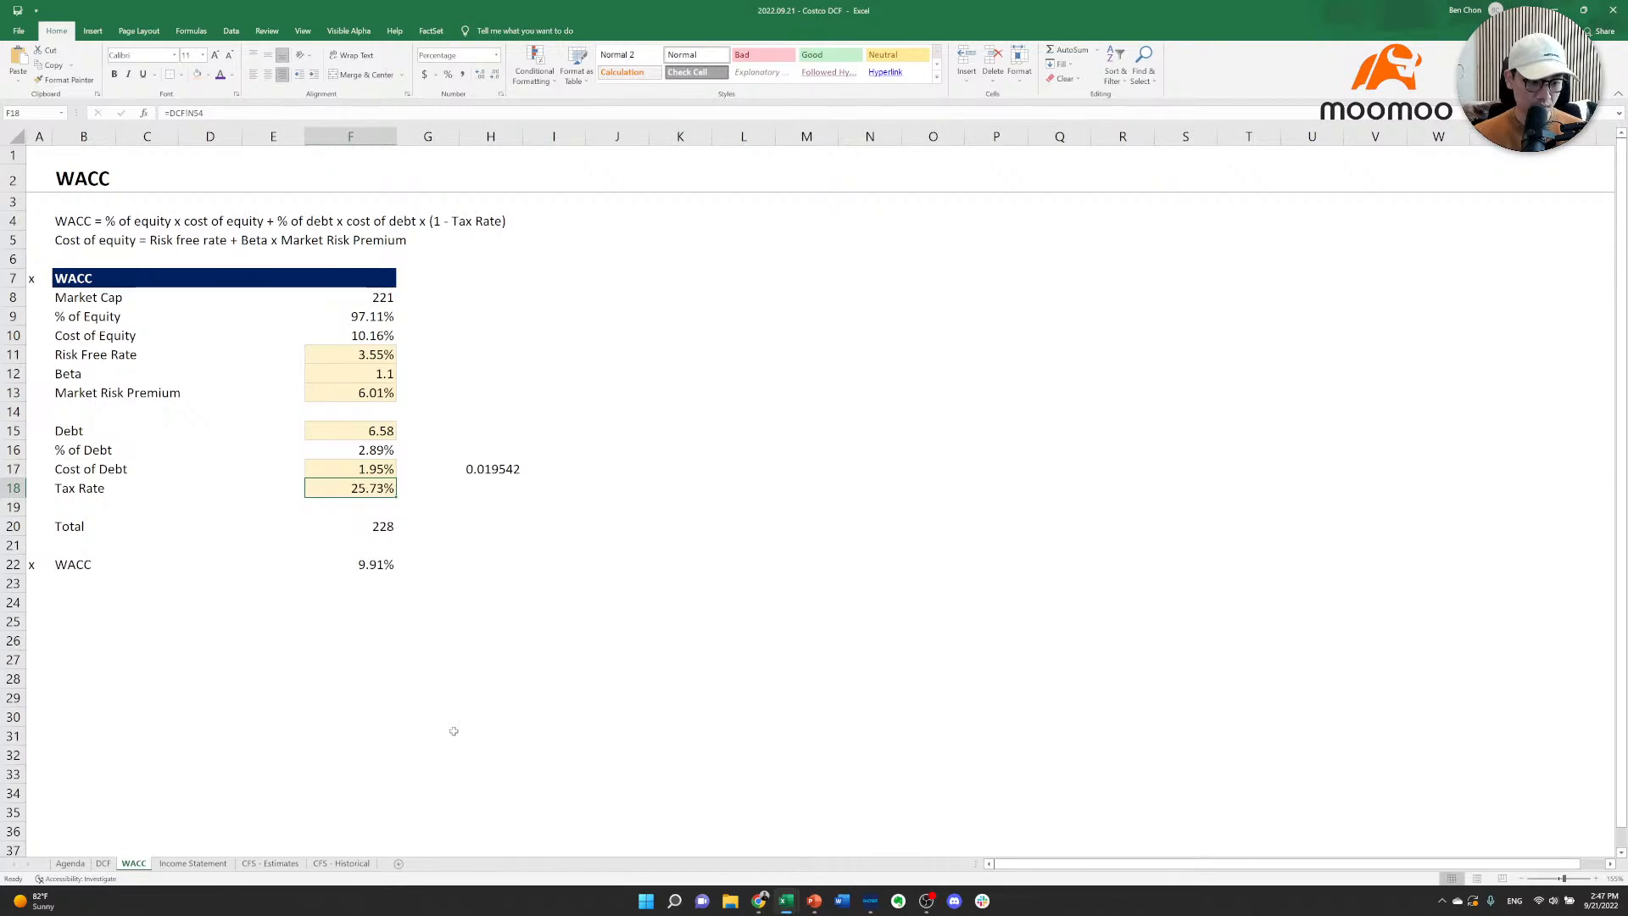
Switch to Chrome, search Google for "differential 2022 july damodaran" and open the NYU Stern Useful Data Sets page.
{"action": "key", "text": "alt+Tab"}
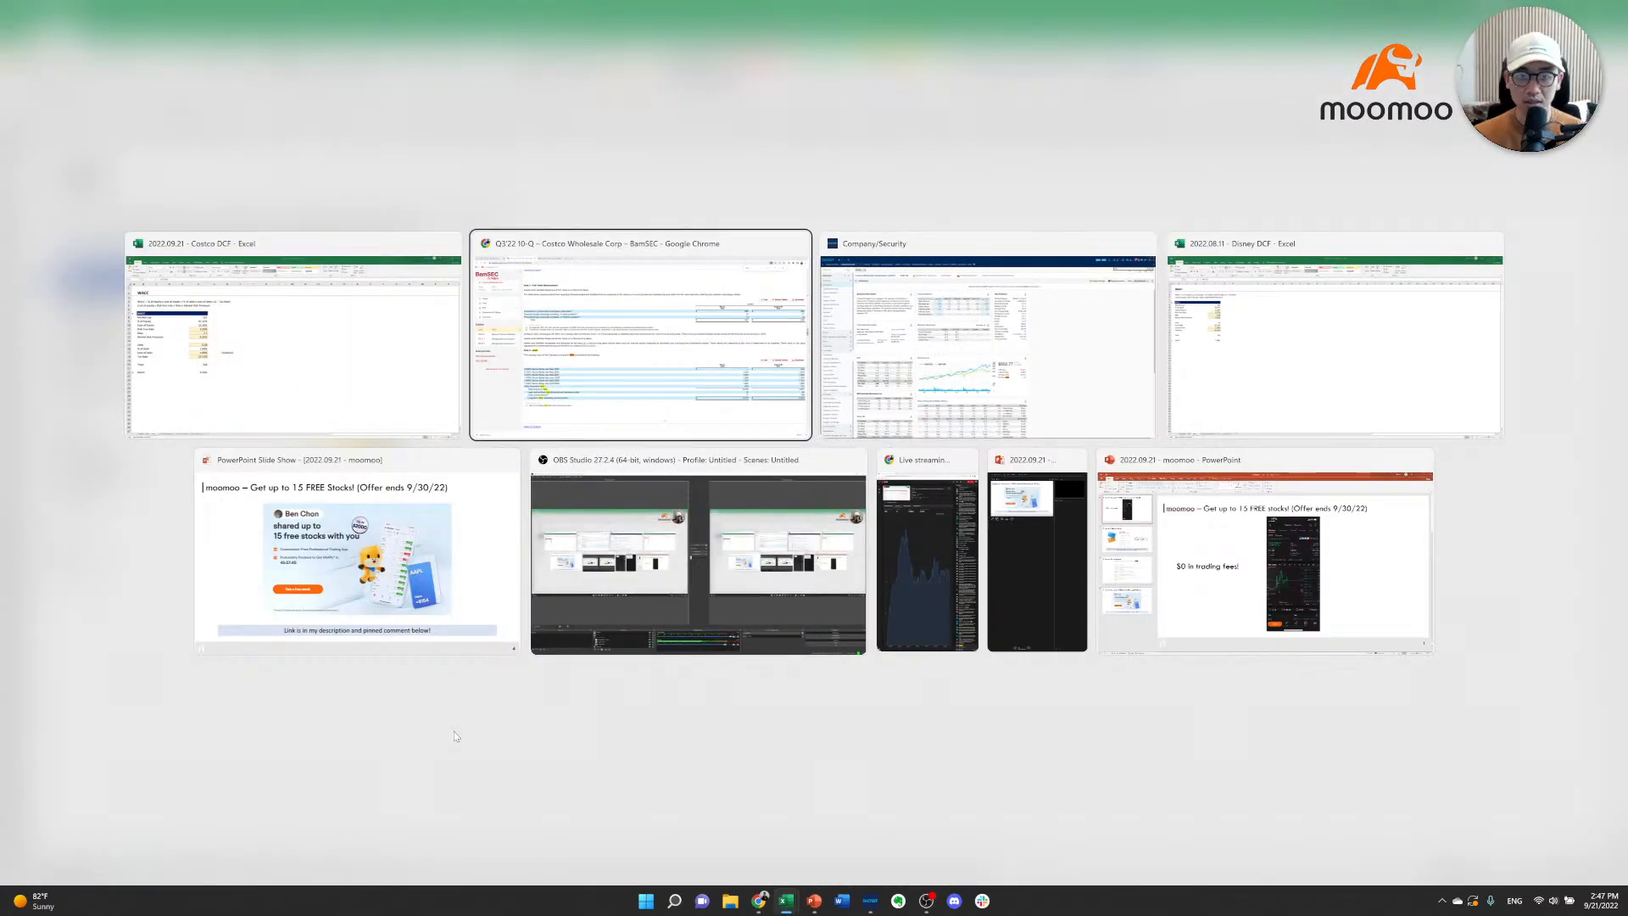
{"action": "key", "text": "ctrl+t"}
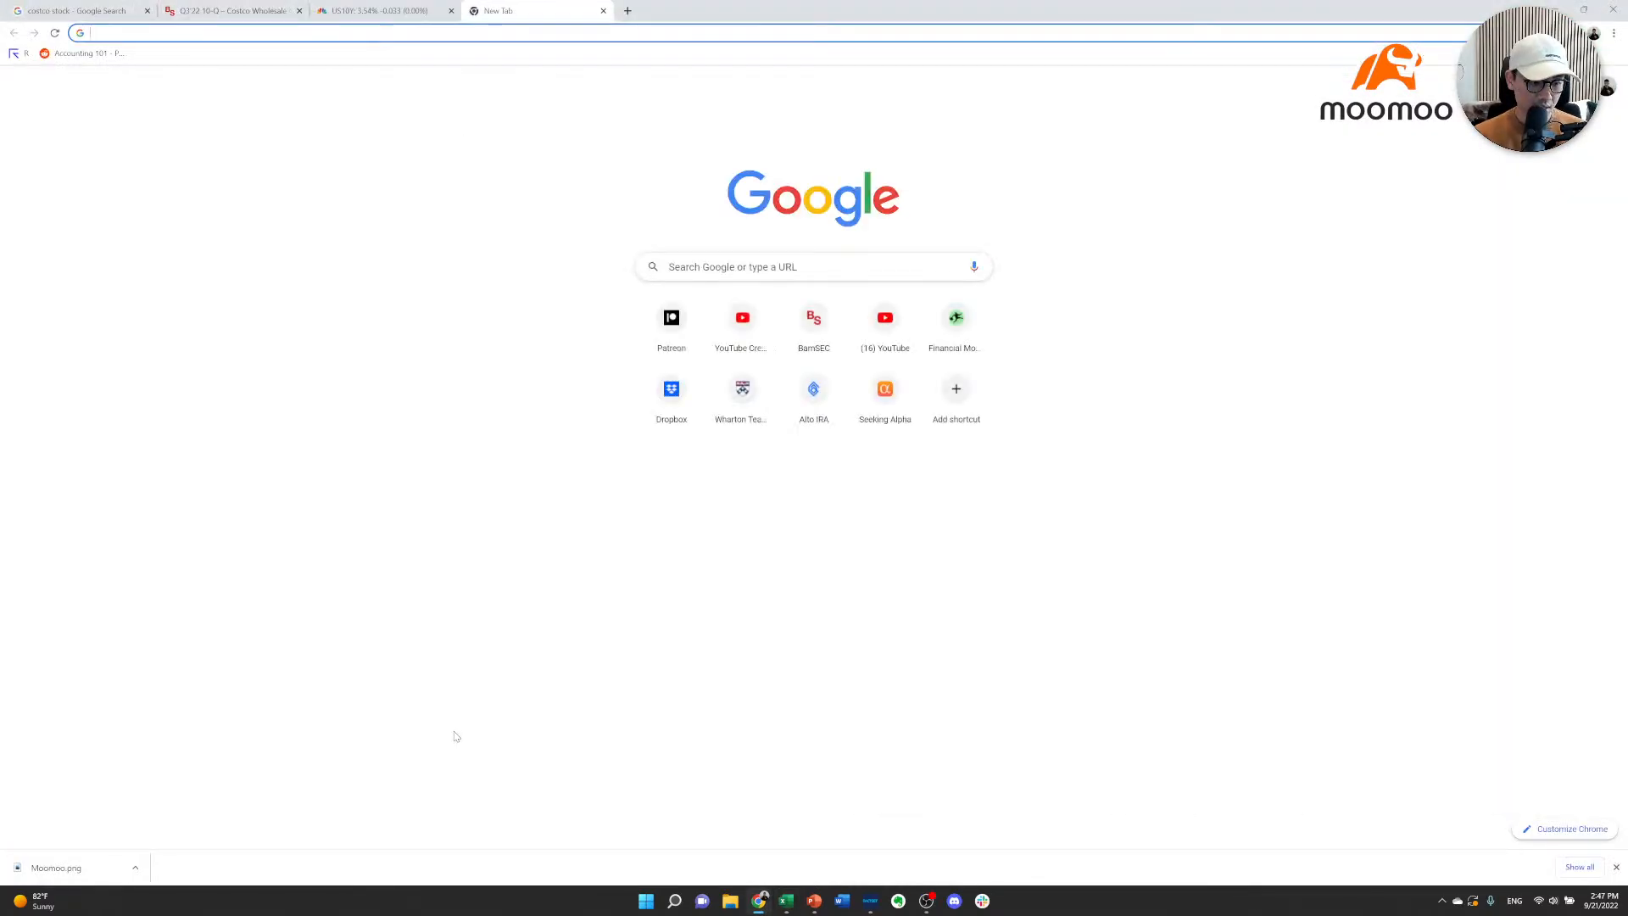
{"action": "type", "text": "differential 2022"}
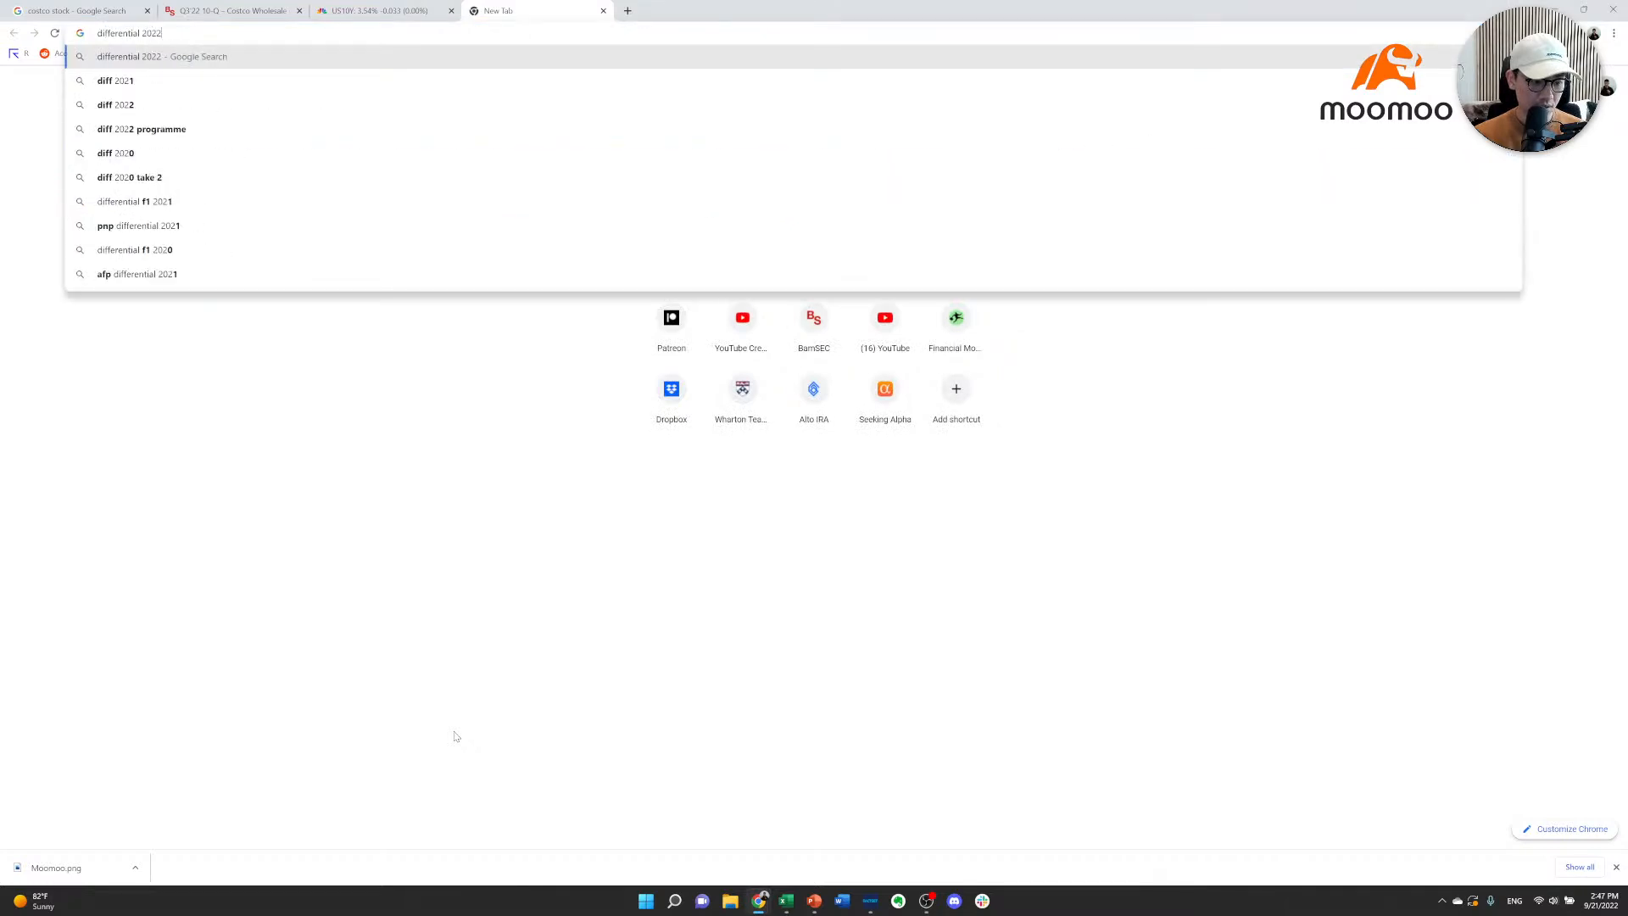
{"action": "type", "text": " july damodar"}
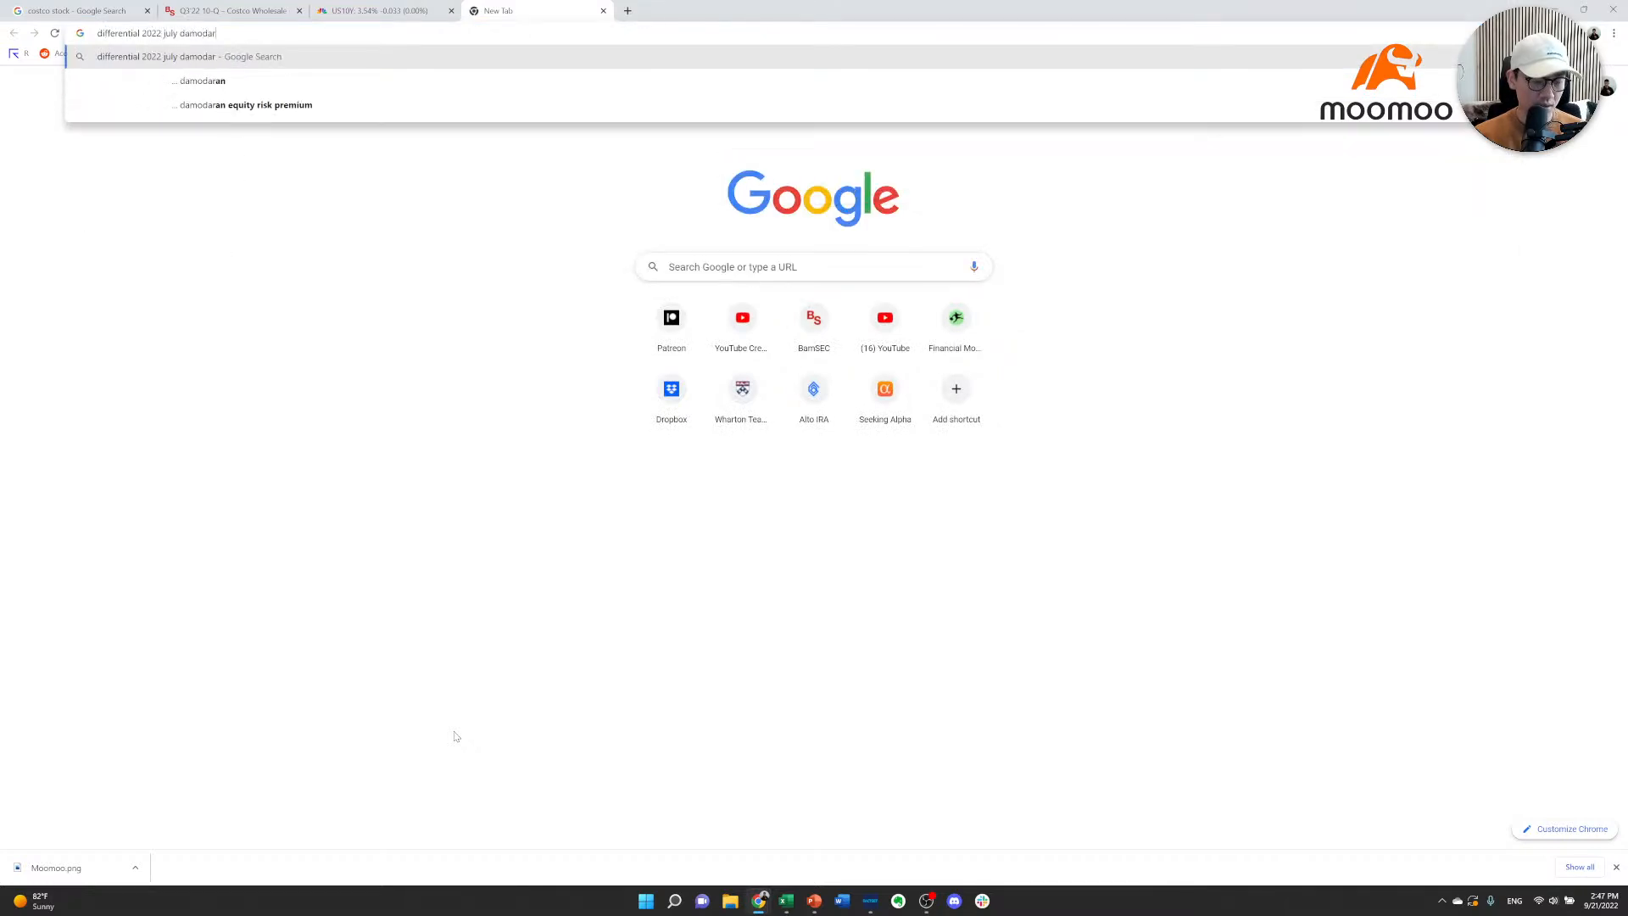
{"action": "type", "text": "an"}
{"action": "key", "text": "Return"}
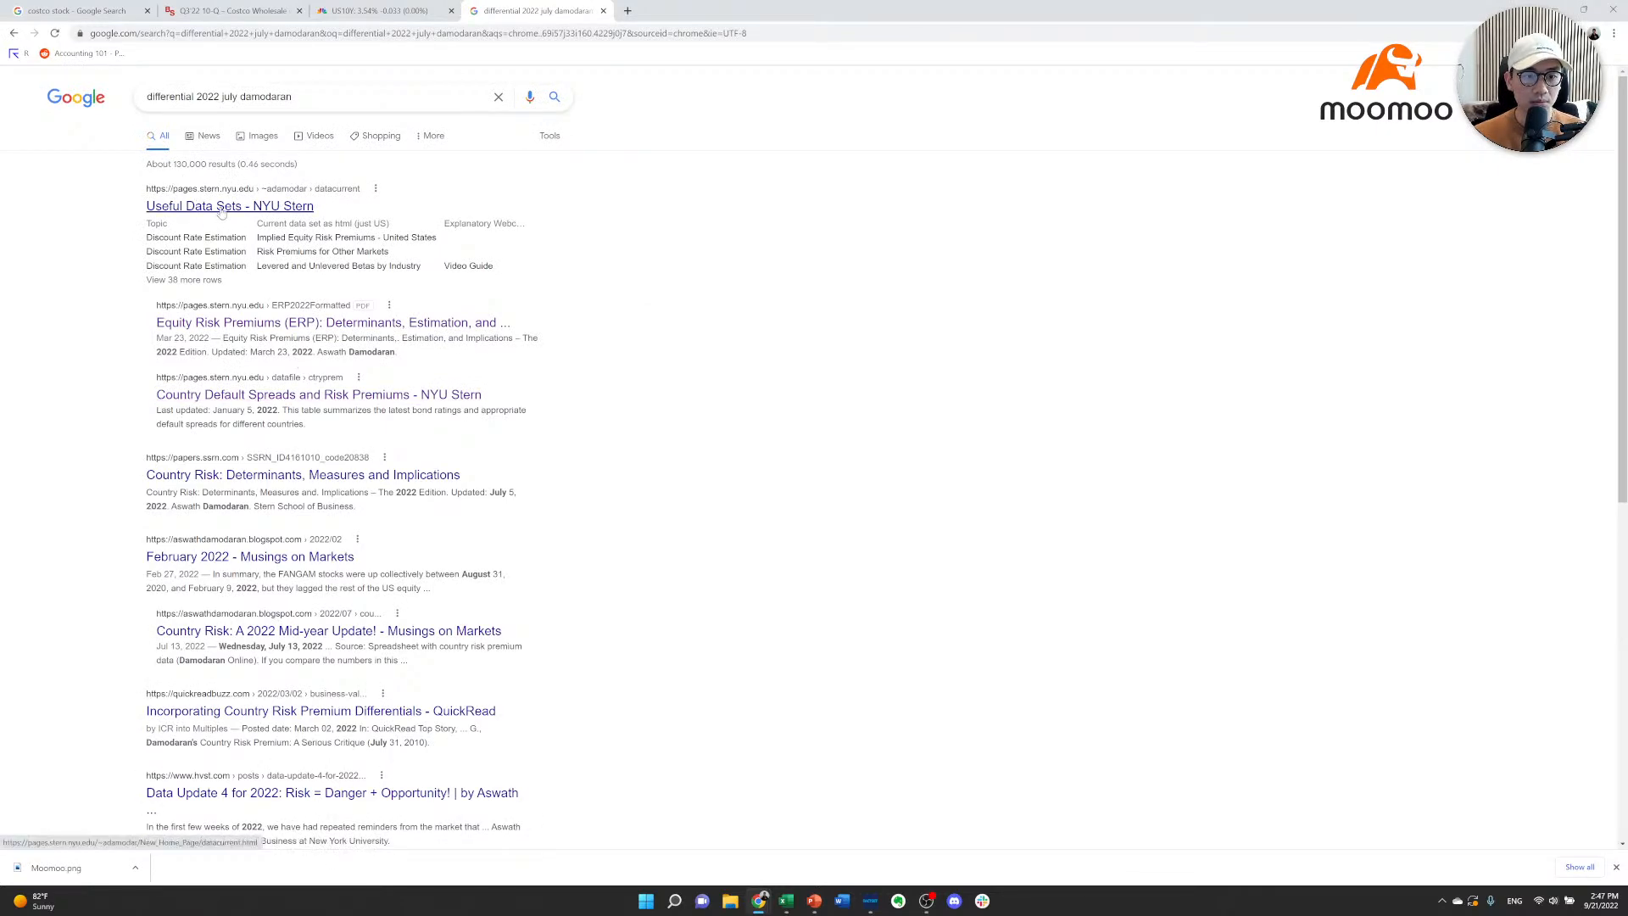
{"action": "left_click", "coordinate": [222, 208]}
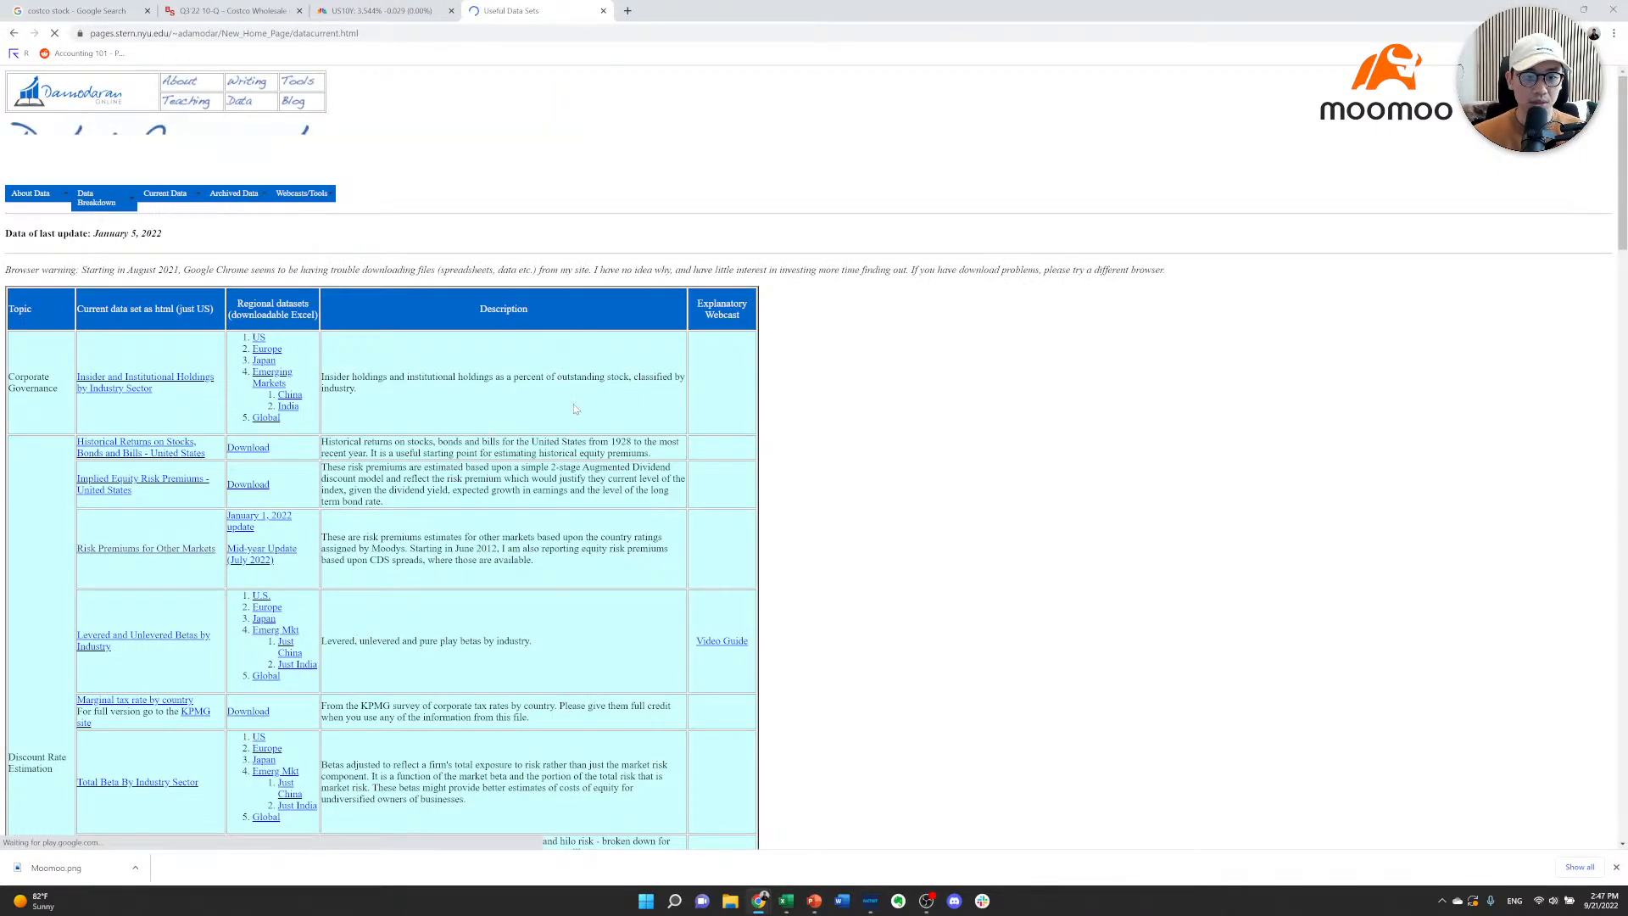
Download the Mid-year Update (July 2022) workbook of Risk Premiums for Other Markets and open it in Excel.
{"action": "scroll", "coordinate": [385, 465], "scroll_direction": "down", "scroll_amount": 4}
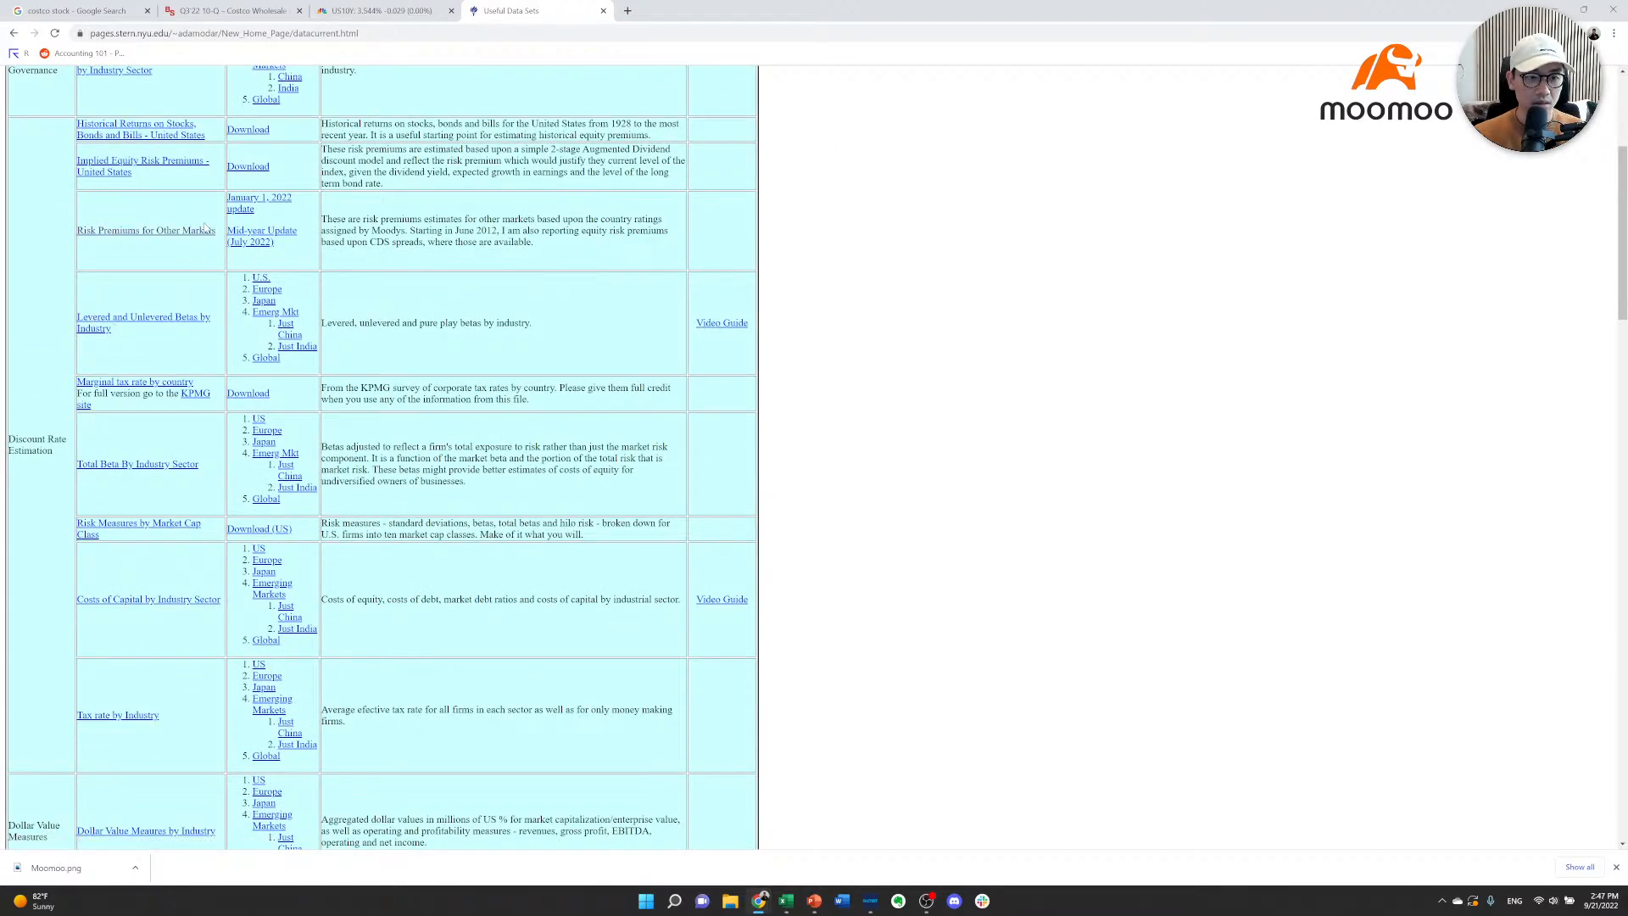
{"action": "left_click", "coordinate": [251, 237]}
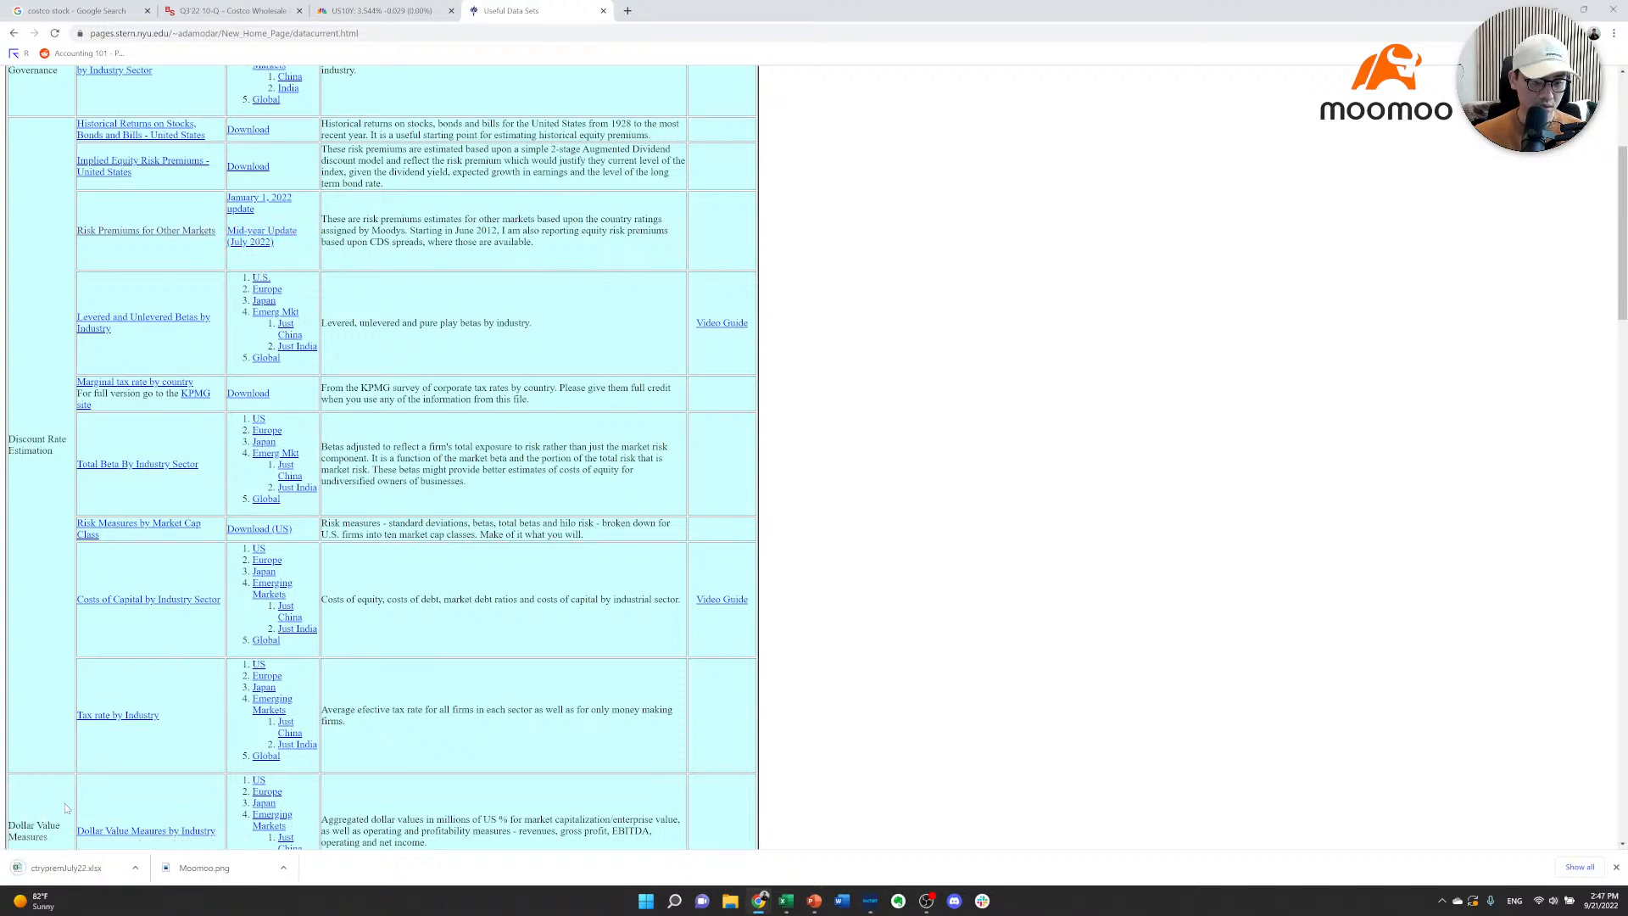
{"action": "left_click", "coordinate": [68, 867]}
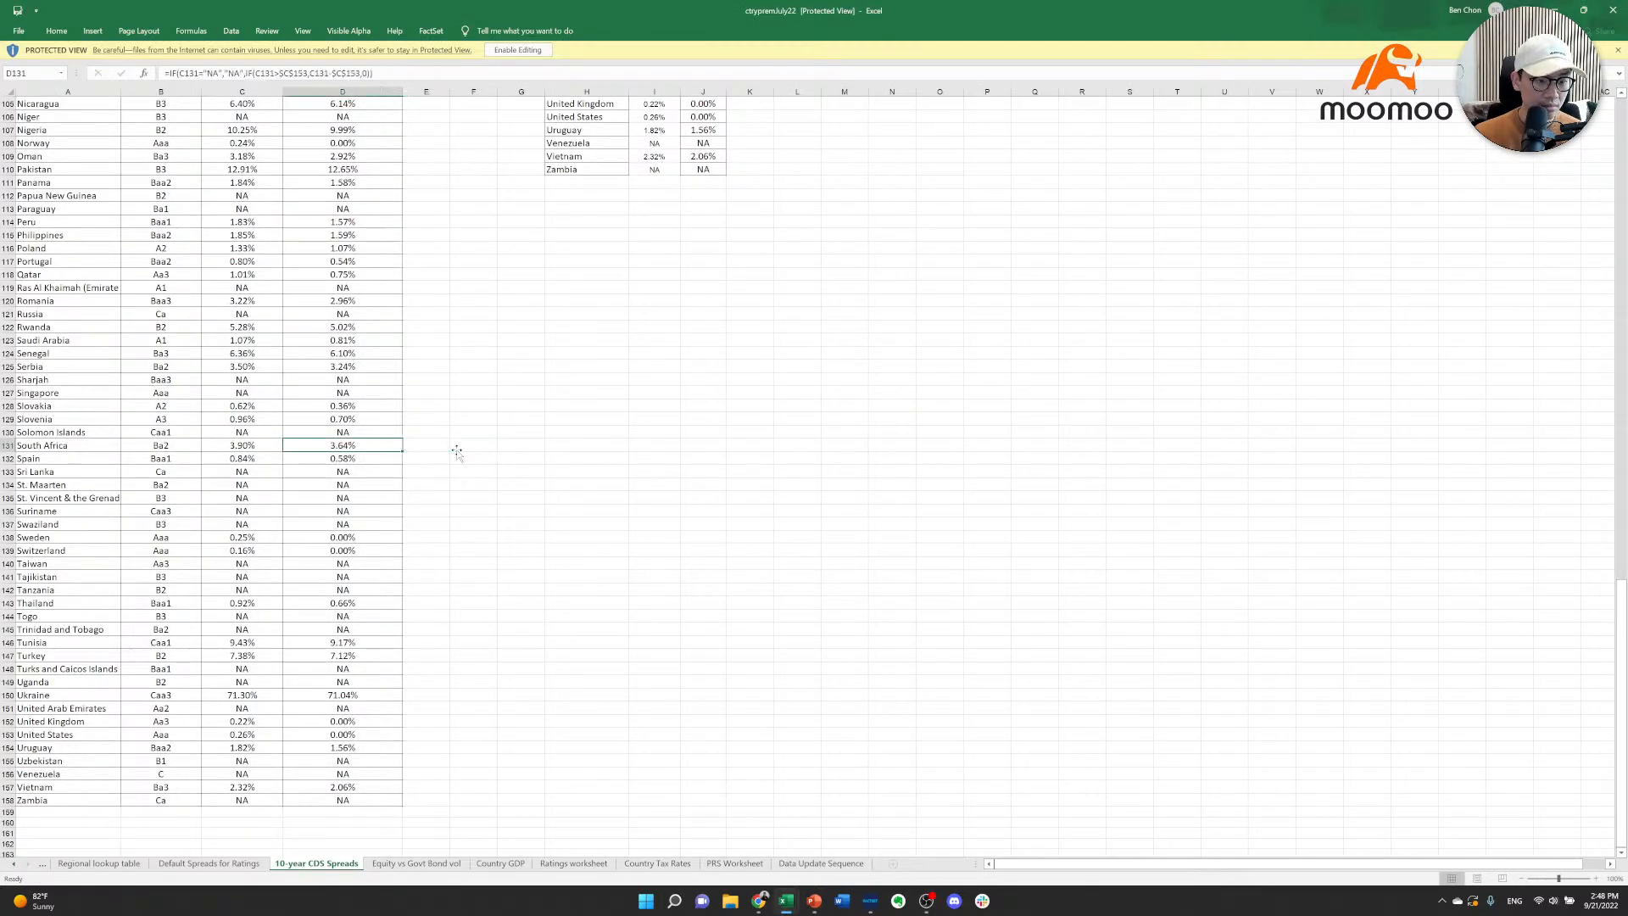
Look up the United States row on the 10-year CDS Spreads sheet.
{"action": "key", "text": "Down"}
{"action": "key", "text": "Down"}
{"action": "key", "text": "Down"}
{"action": "key", "text": "Down"}
{"action": "key", "text": "Down"}
{"action": "key", "text": "Down"}
{"action": "key", "text": "Down"}
{"action": "key", "text": "Down"}
{"action": "key", "text": "Down"}
{"action": "key", "text": "Down"}
{"action": "key", "text": "Down"}
{"action": "key", "text": "Down"}
{"action": "key", "text": "Down"}
{"action": "key", "text": "Down"}
{"action": "key", "text": "Down"}
{"action": "key", "text": "Down"}
{"action": "key", "text": "Down"}
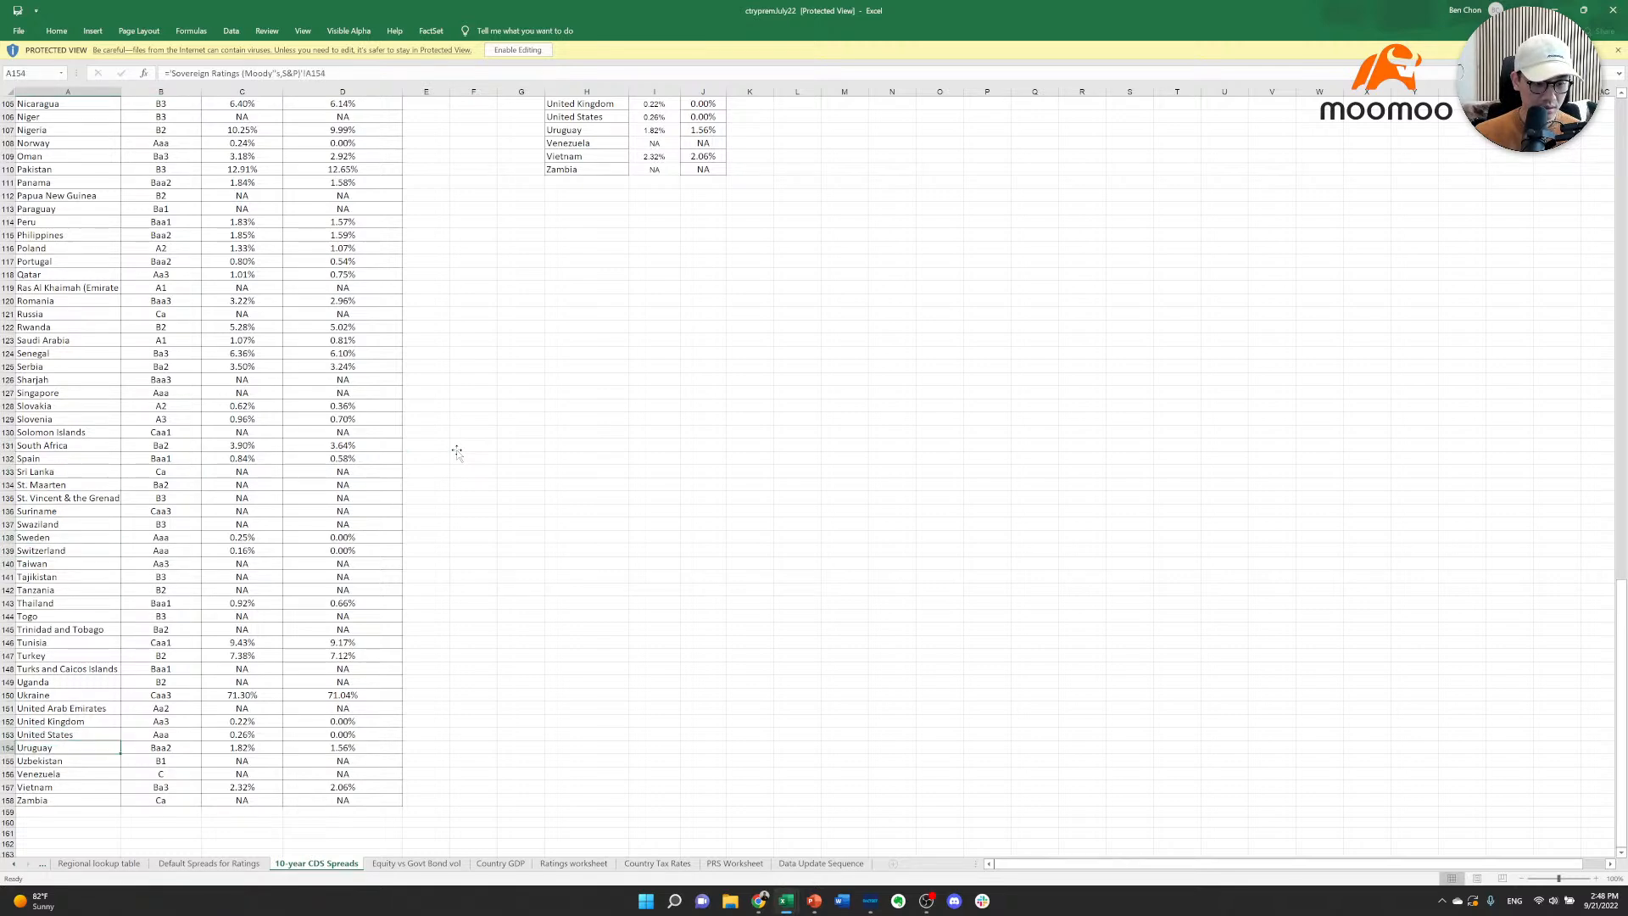
{"action": "key", "text": "Right"}
{"action": "key", "text": "Right"}
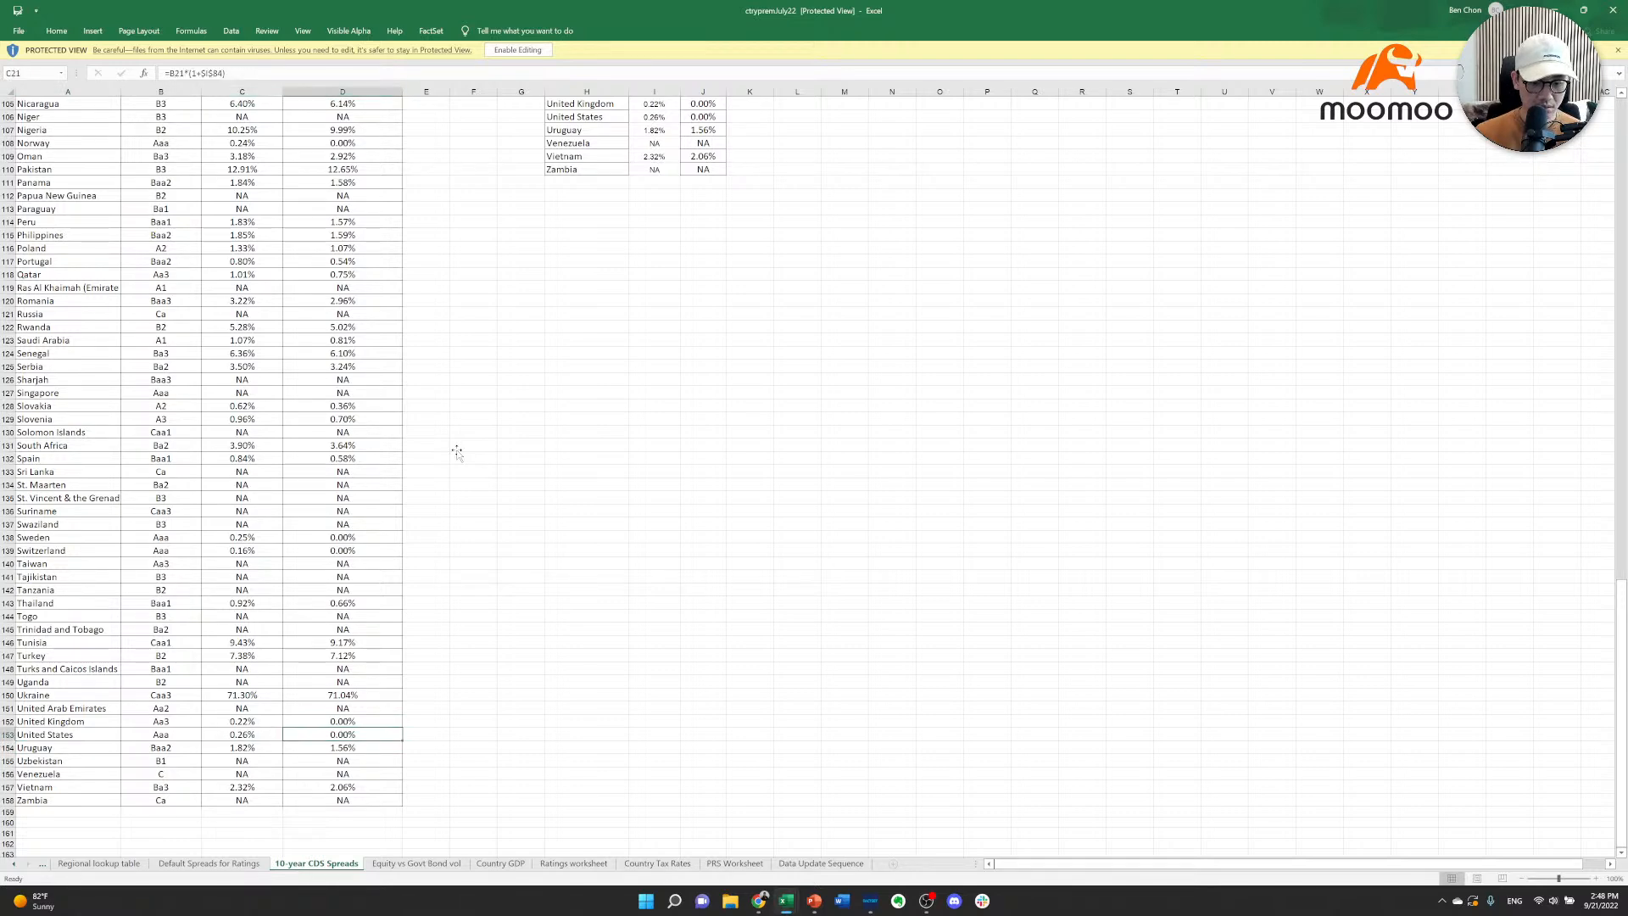
Browse the workbook's sheets back from the CDS and volatility data to ERPs by country.
{"action": "key", "text": "ctrl+Page_Down"}
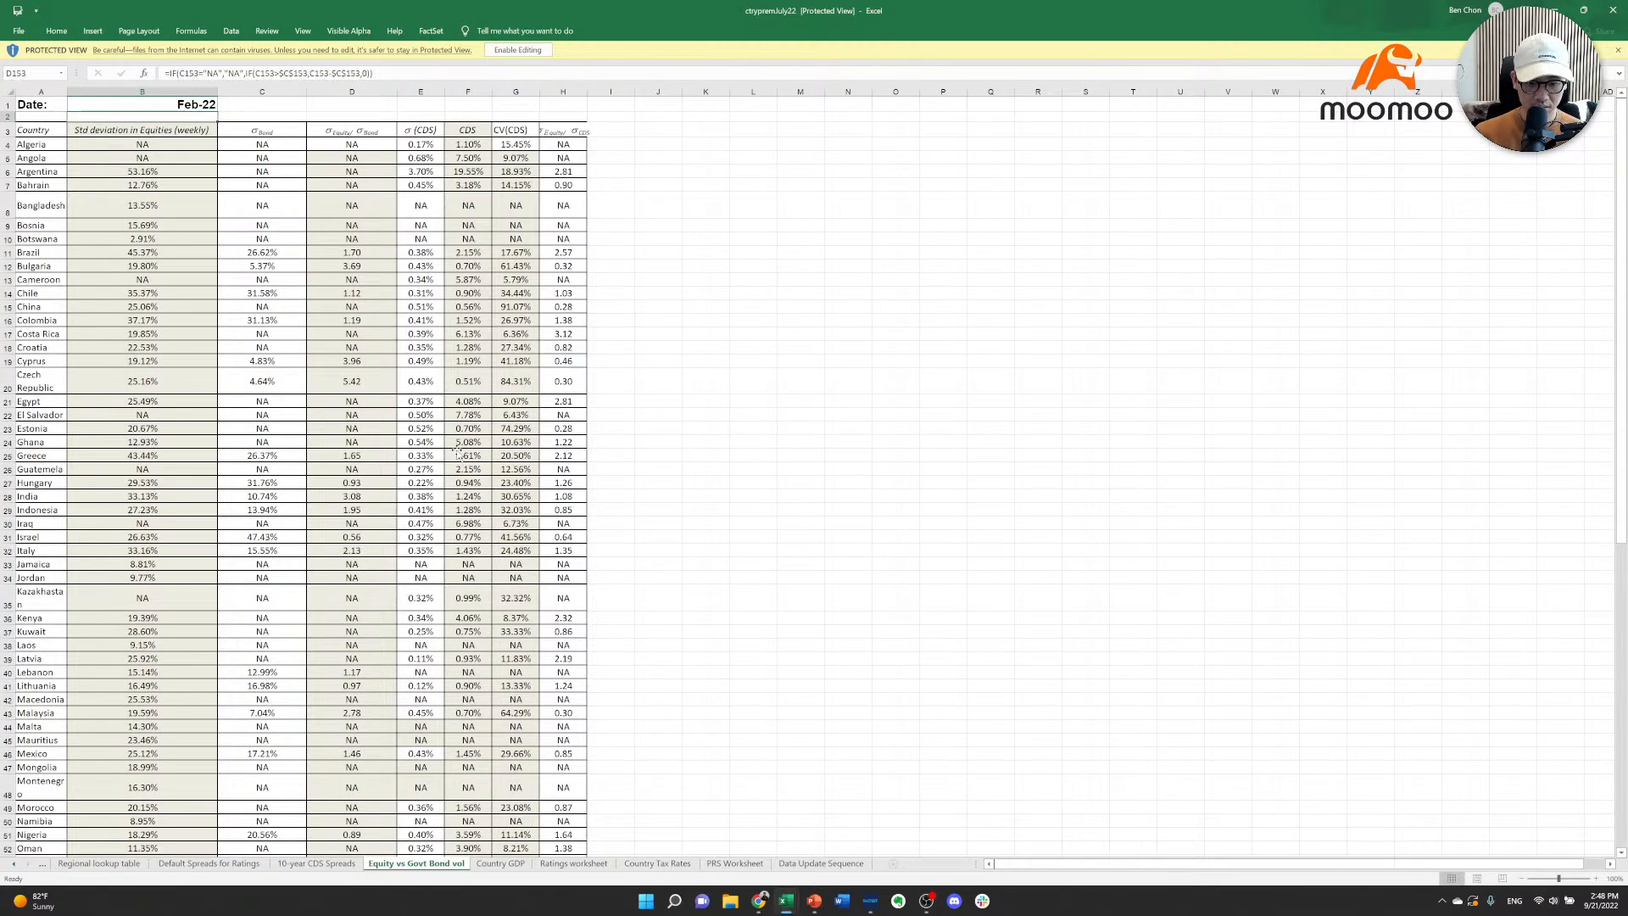
{"action": "key", "text": "ctrl+Page_Up"}
{"action": "key", "text": "ctrl+Page_Up"}
{"action": "key", "text": "ctrl+Page_Up"}
{"action": "key", "text": "ctrl+Page_Up"}
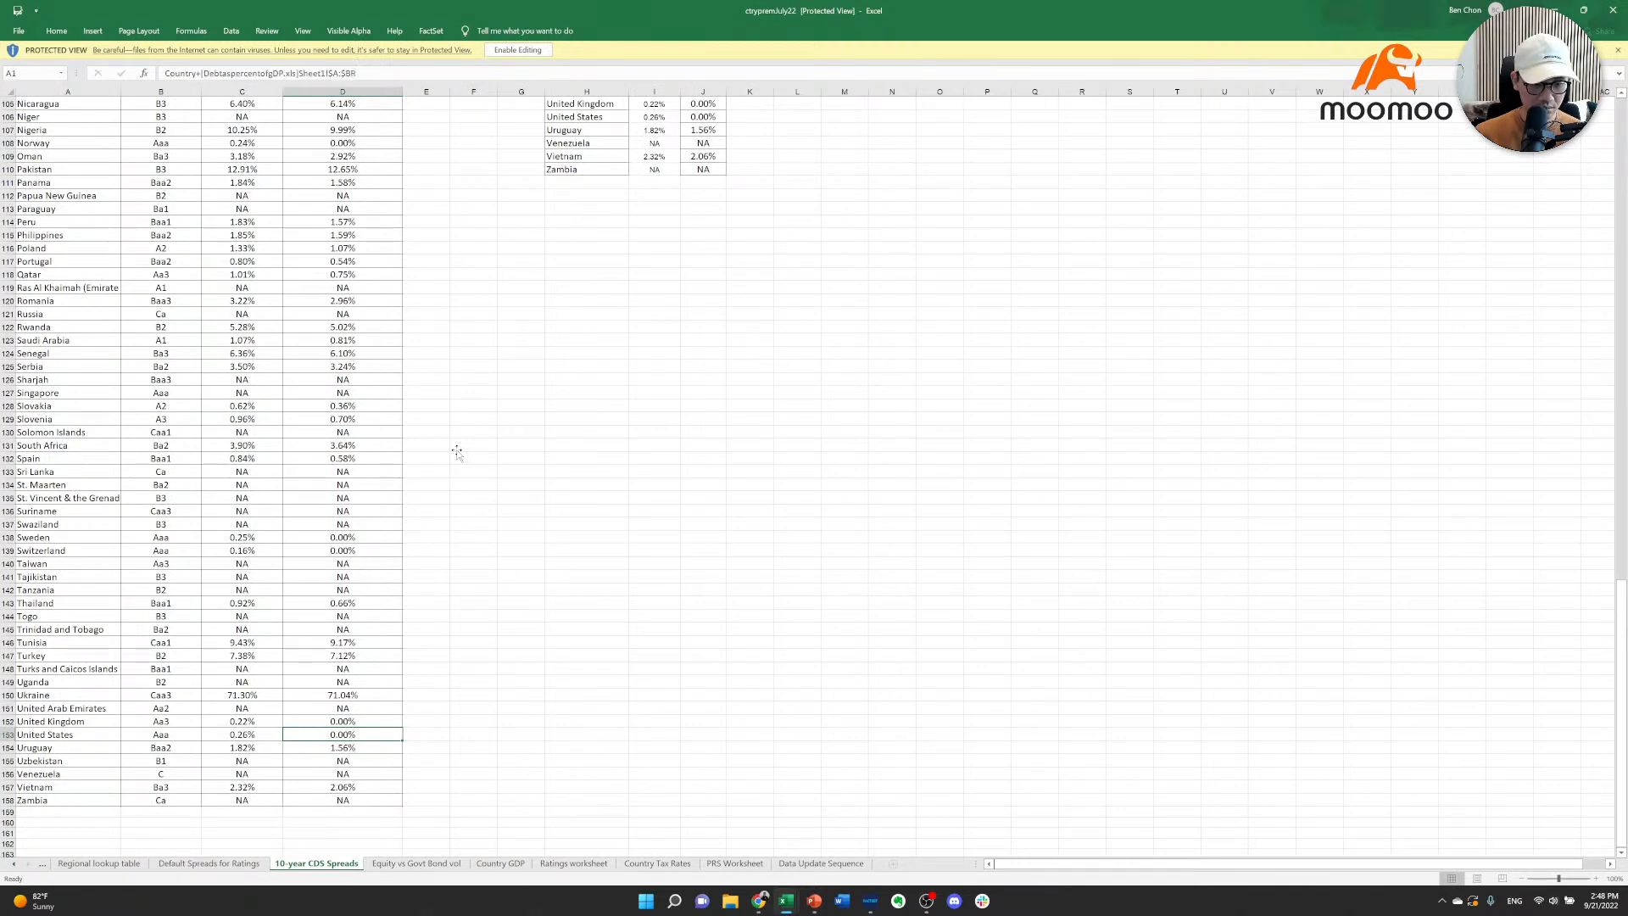
{"action": "key", "text": "ctrl+Page_Up"}
{"action": "key", "text": "ctrl+Page_Up"}
{"action": "key", "text": "ctrl+Page_Up"}
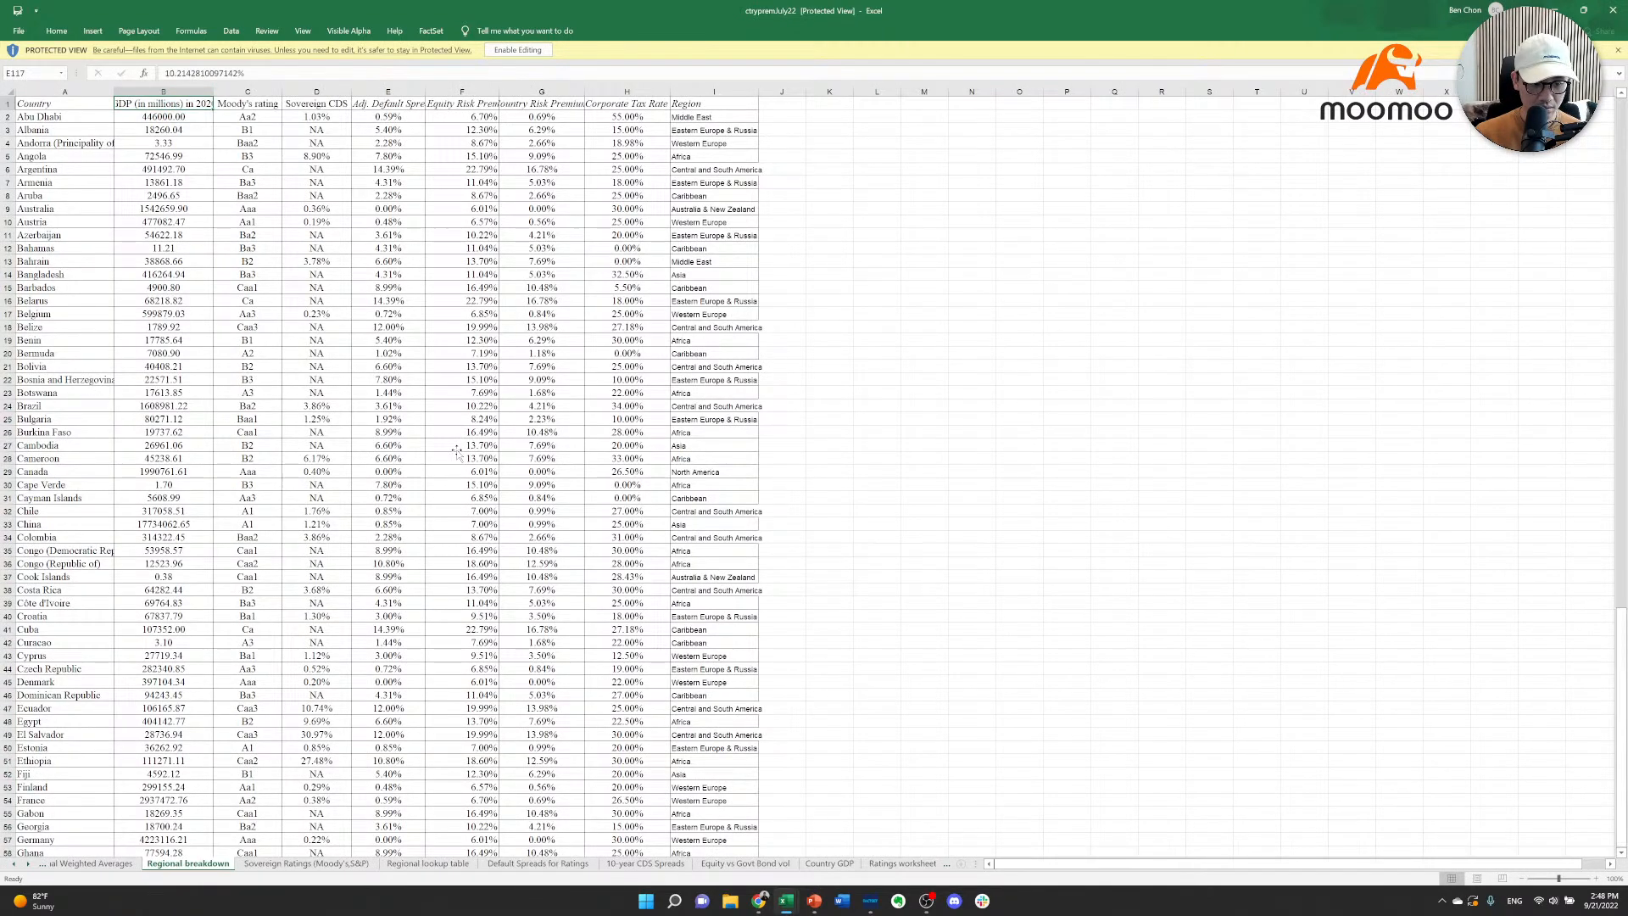
{"action": "key", "text": "ctrl+Page_Up"}
{"action": "key", "text": "ctrl+Page_Up"}
{"action": "key", "text": "ctrl+Page_Up"}
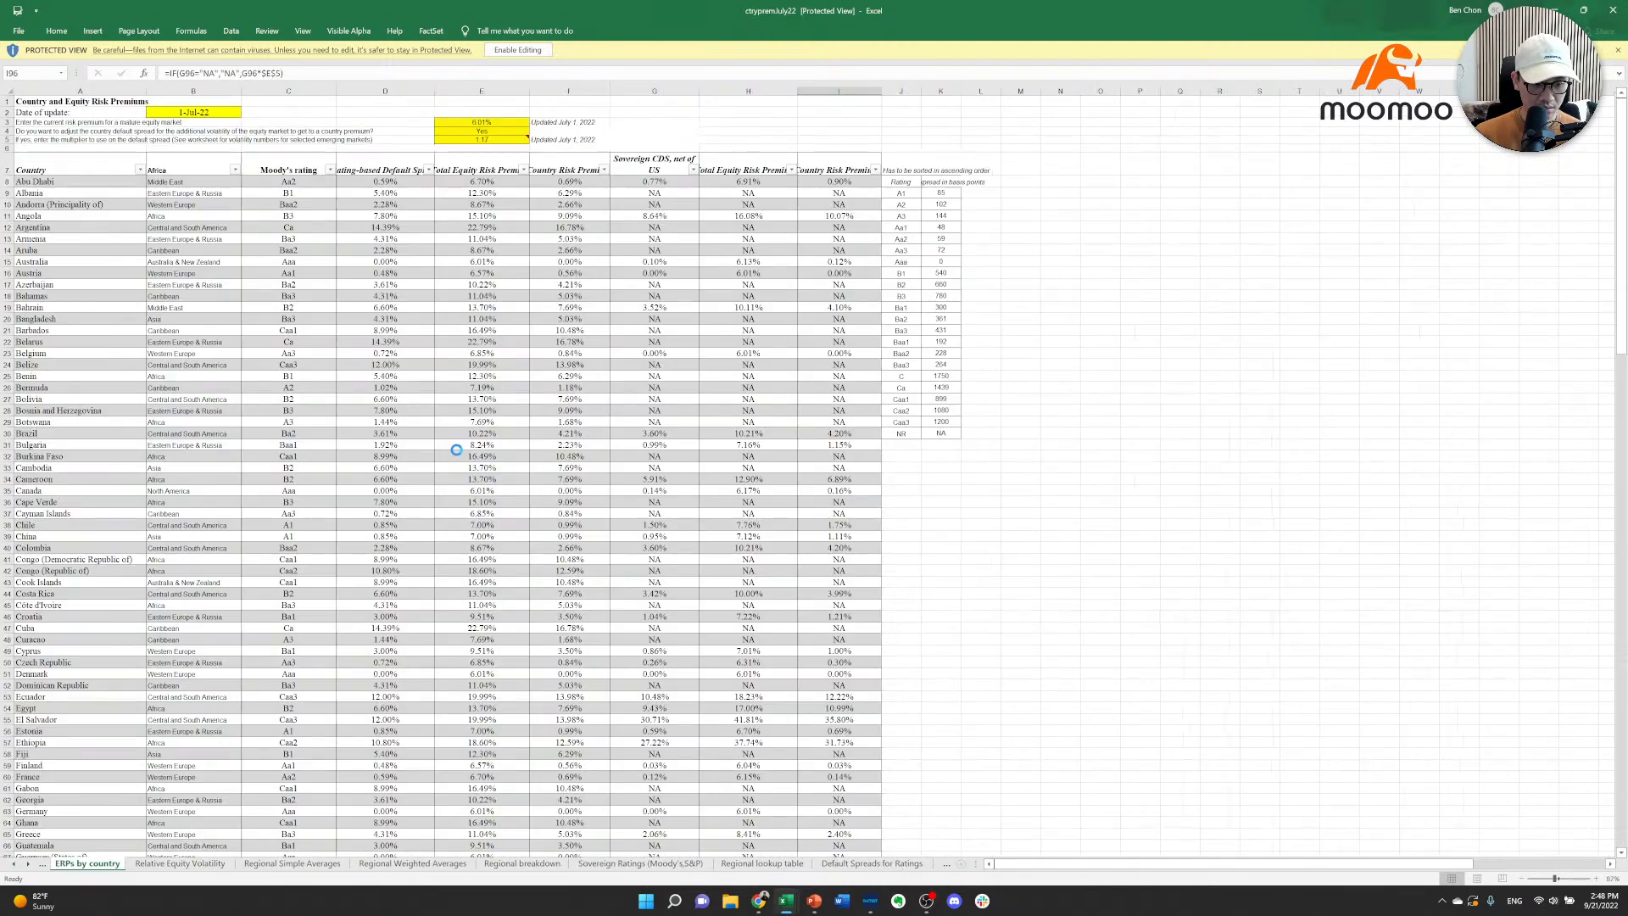
{"action": "key", "text": "ctrl+Page_Down"}
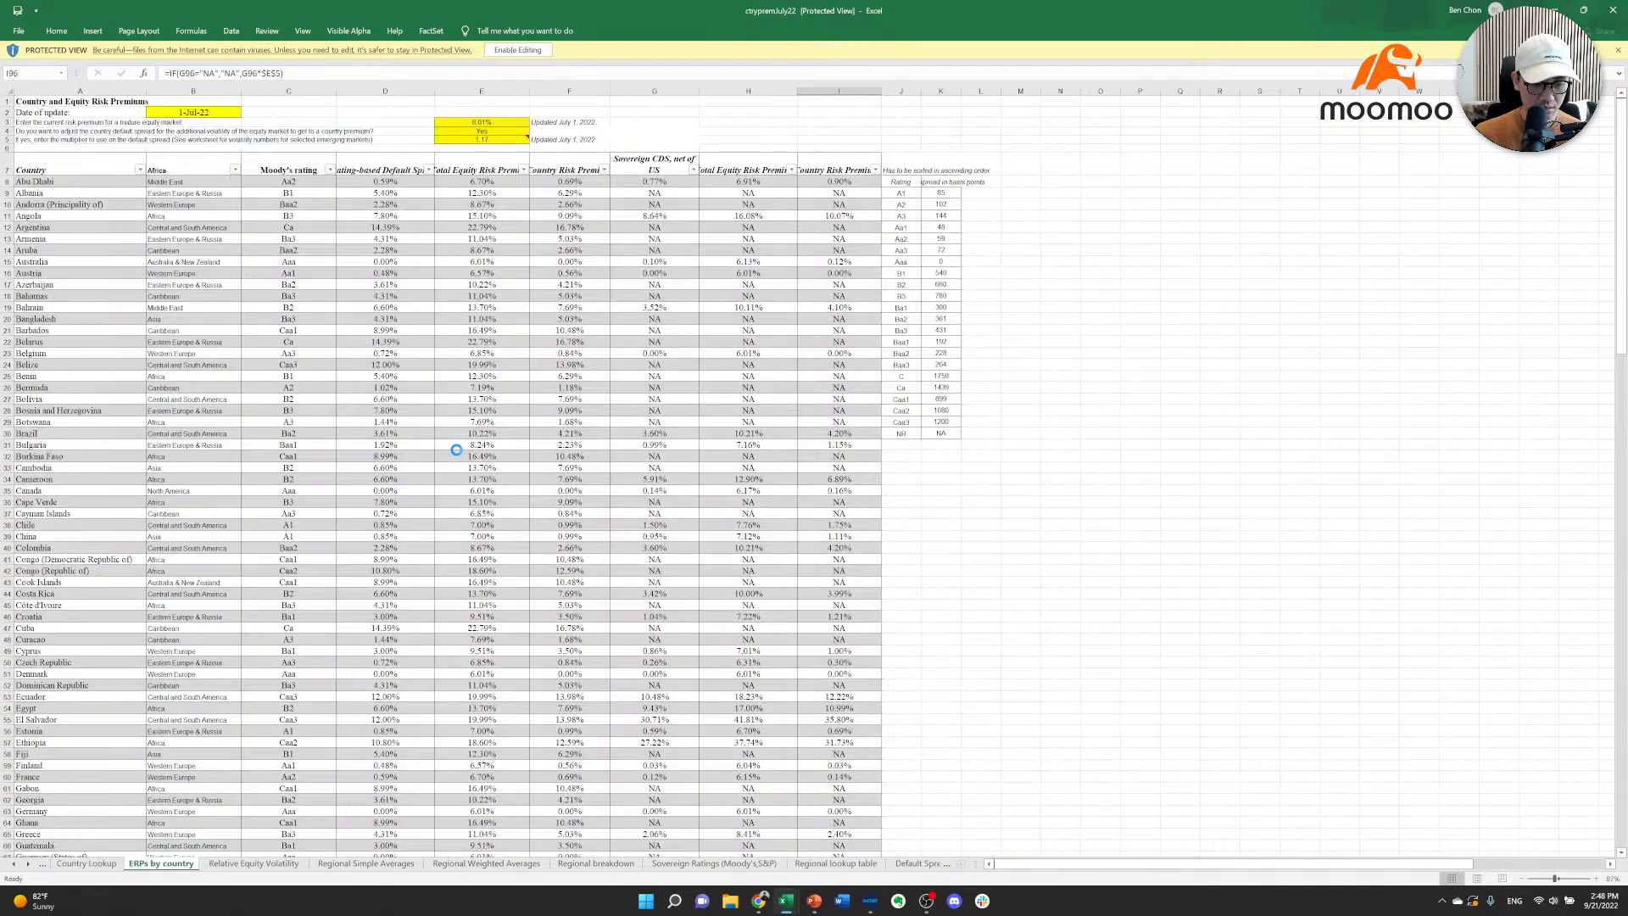
Examine the equity and country risk premium column headers of the ERPs by country table.
{"action": "key", "text": "Down"}
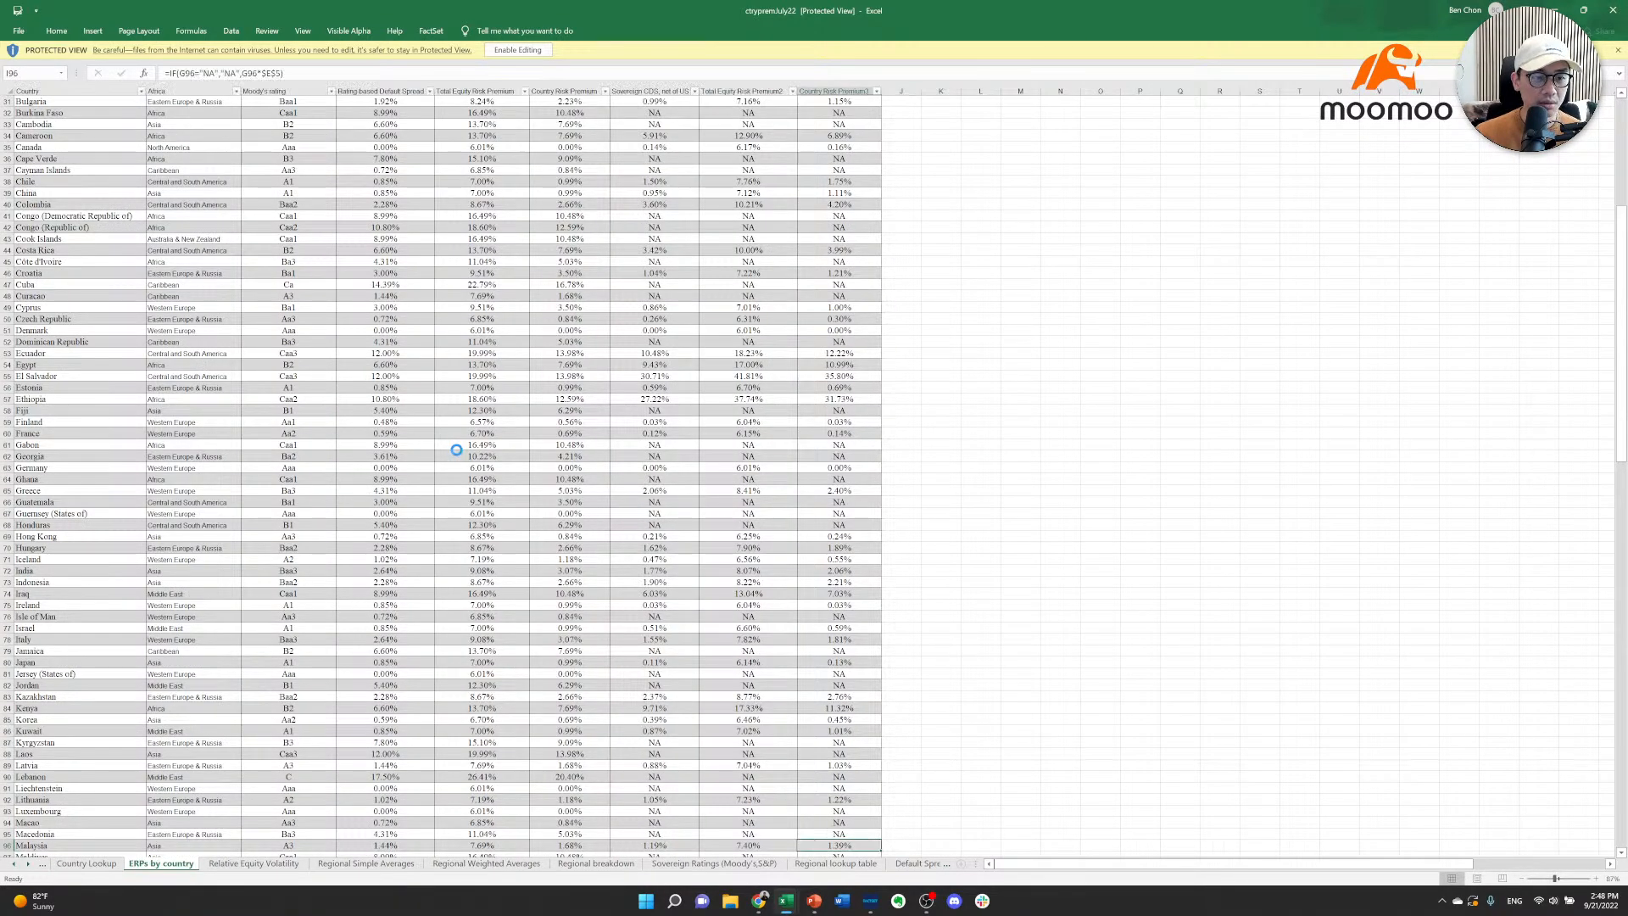
{"action": "left_click", "coordinate": [552, 525]}
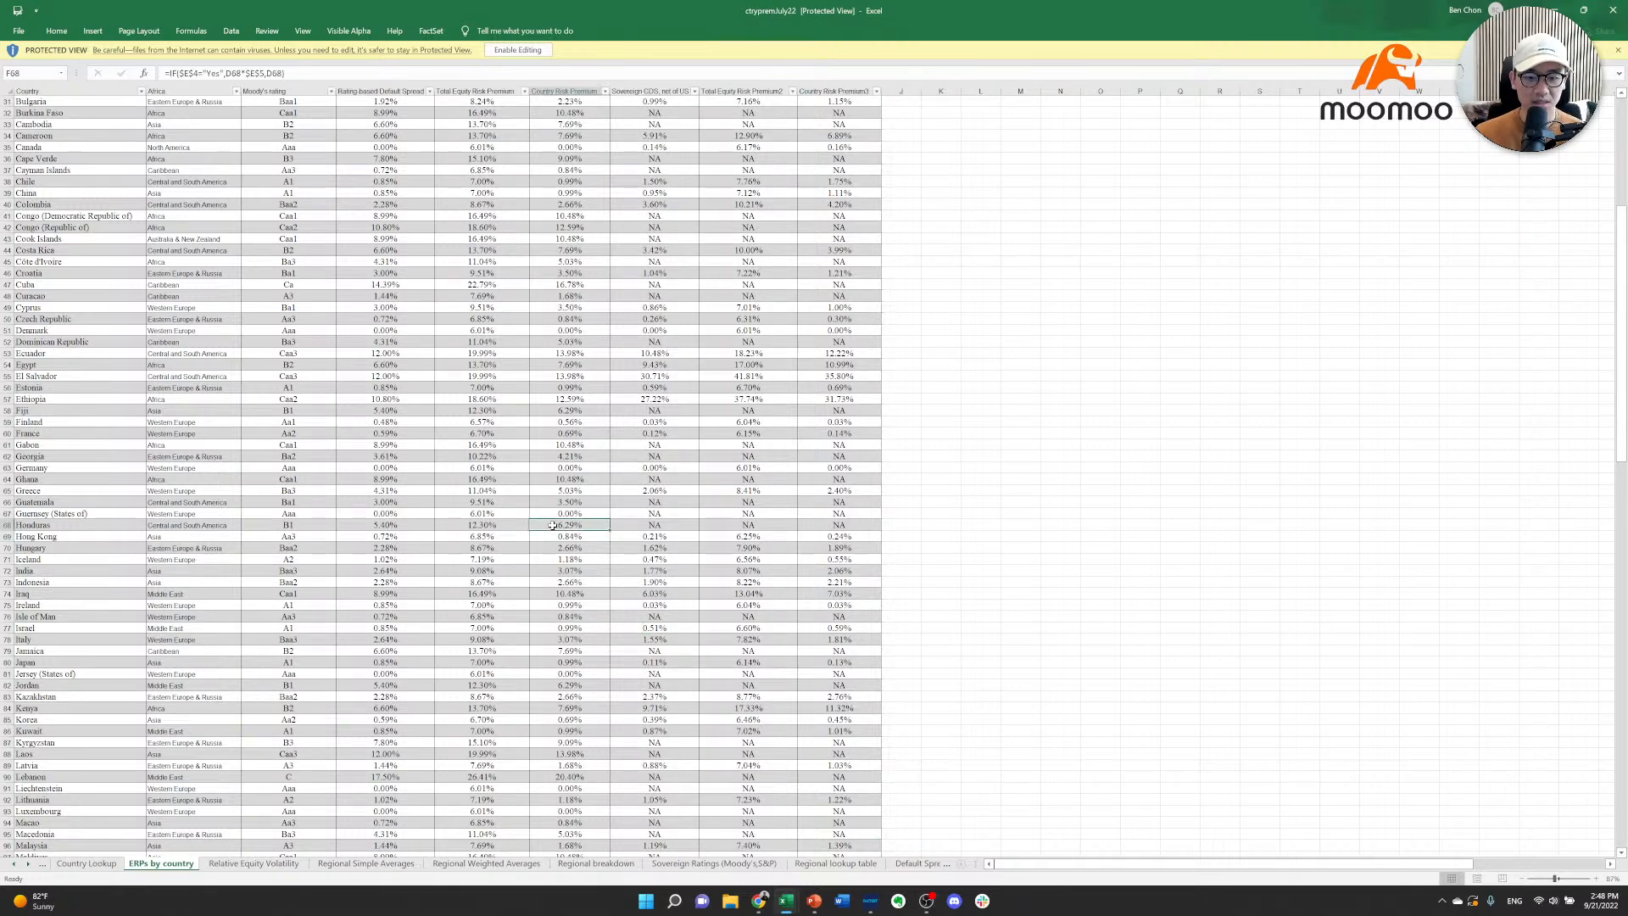
{"action": "key", "text": "Down"}
{"action": "key", "text": "Down"}
{"action": "key", "text": "Down"}
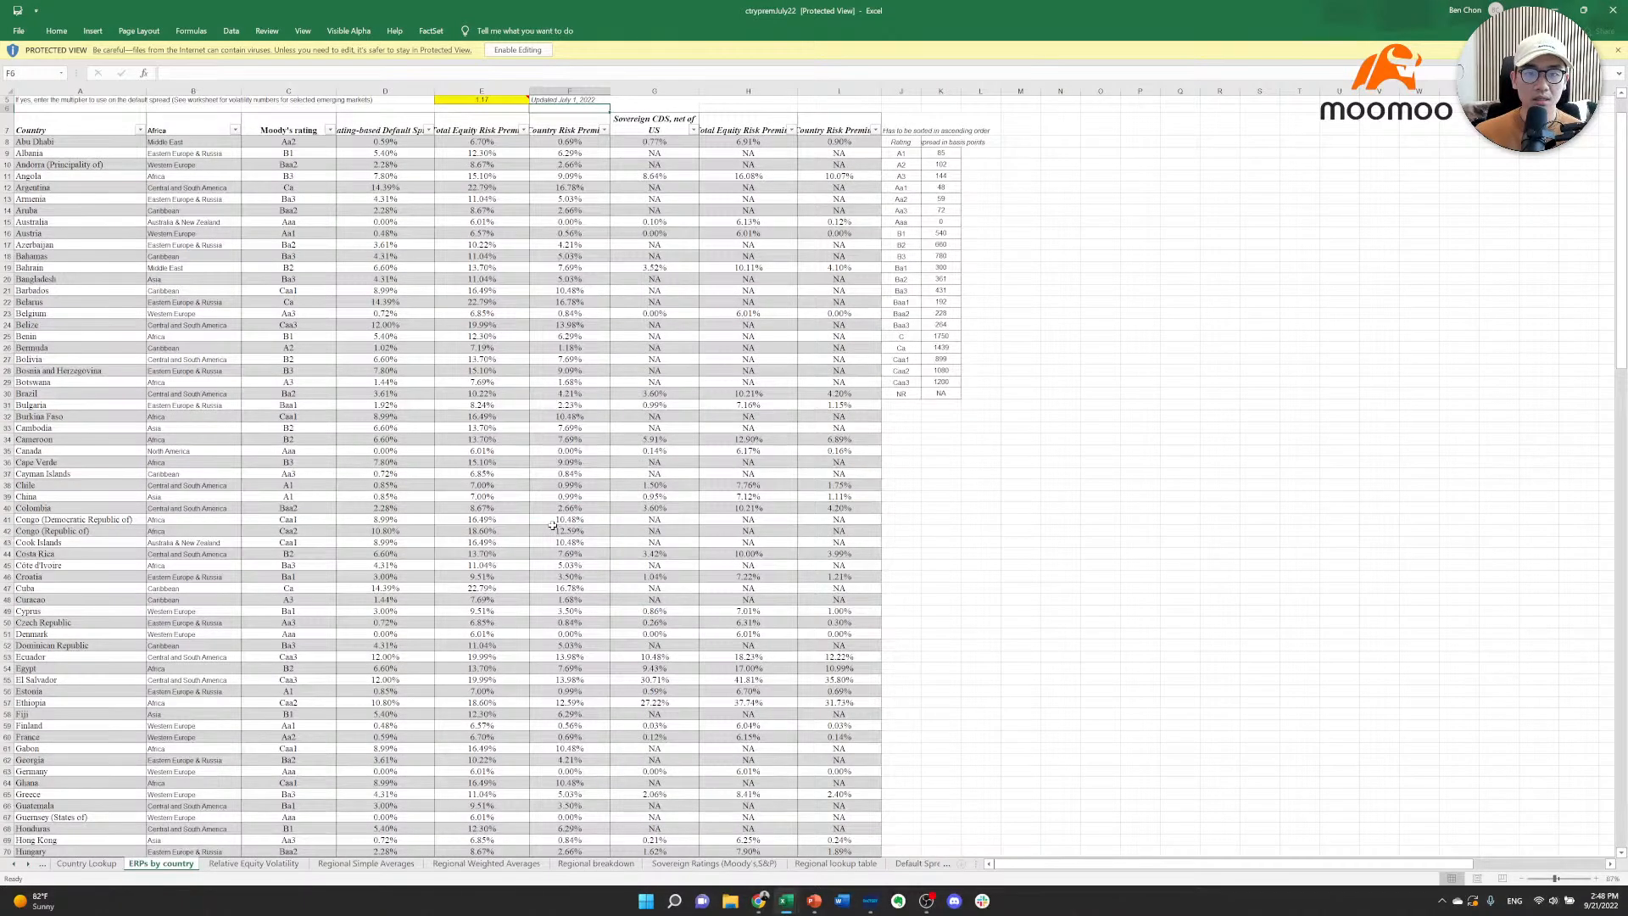
{"action": "key", "text": "Up"}
{"action": "key", "text": "Left"}
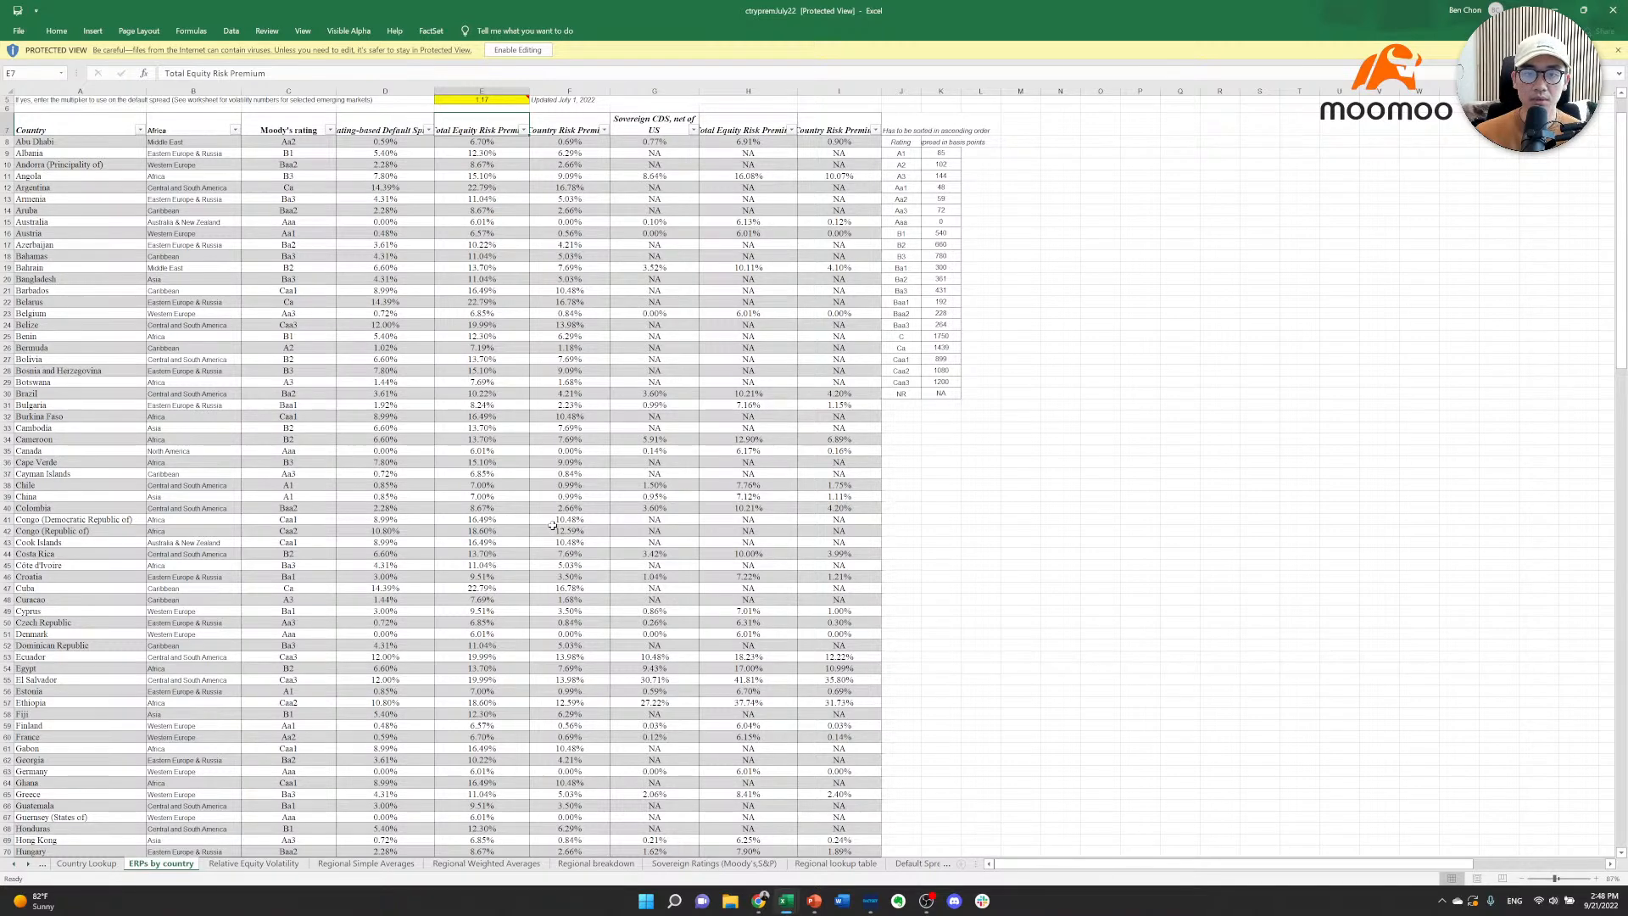
{"action": "key", "text": "Right"}
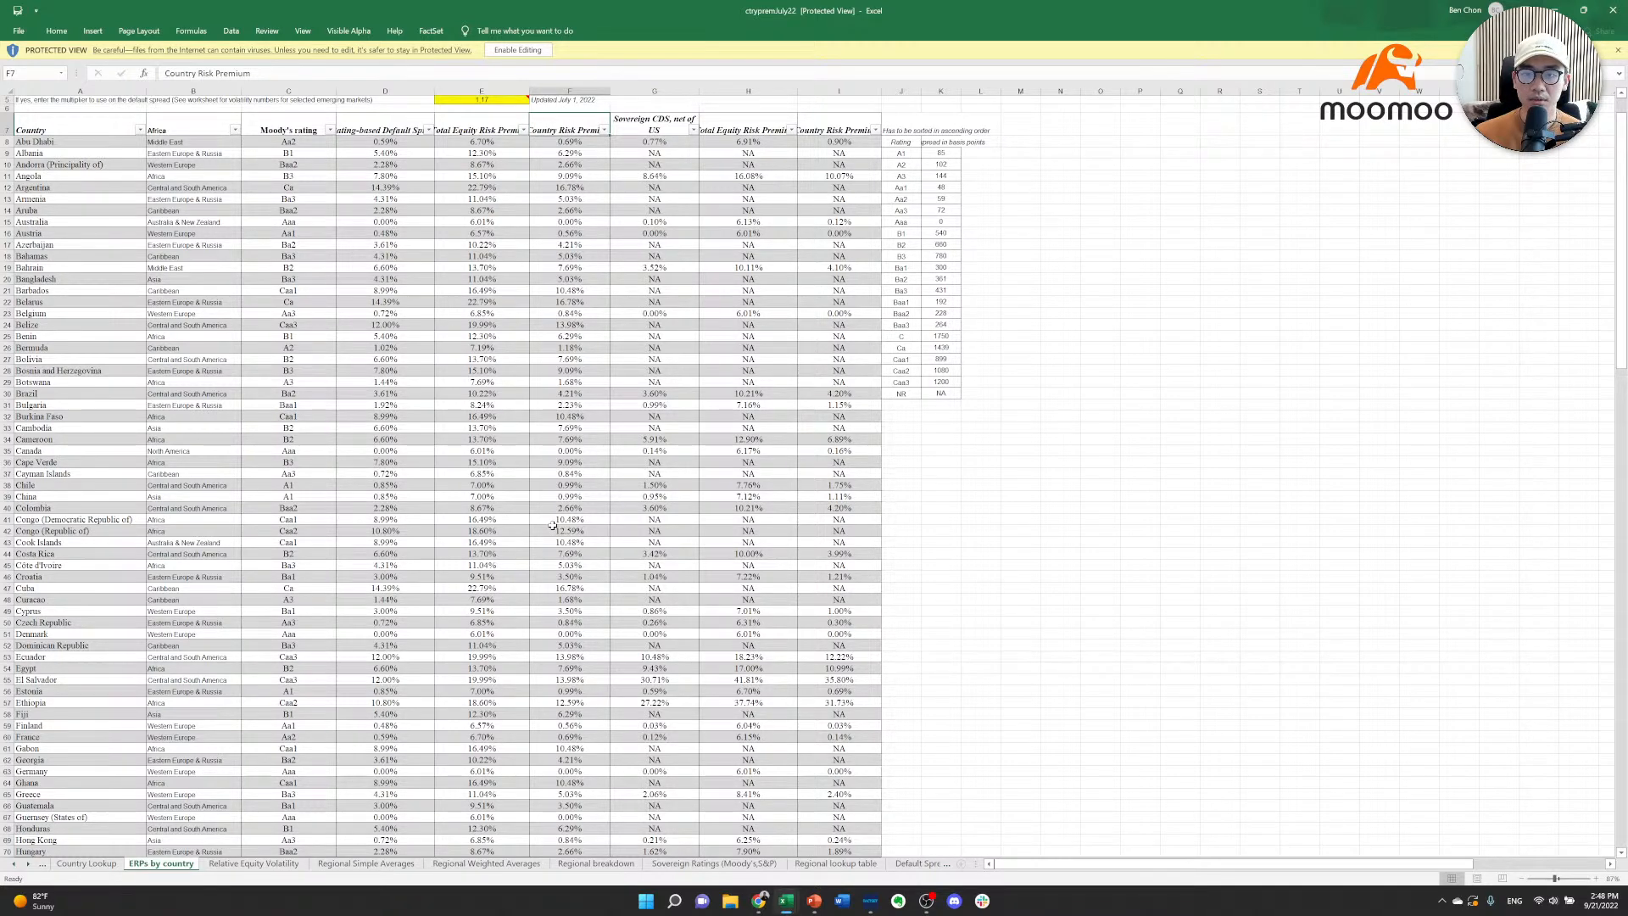
{"action": "key", "text": "Right"}
{"action": "key", "text": "Right"}
{"action": "key", "text": "Right"}
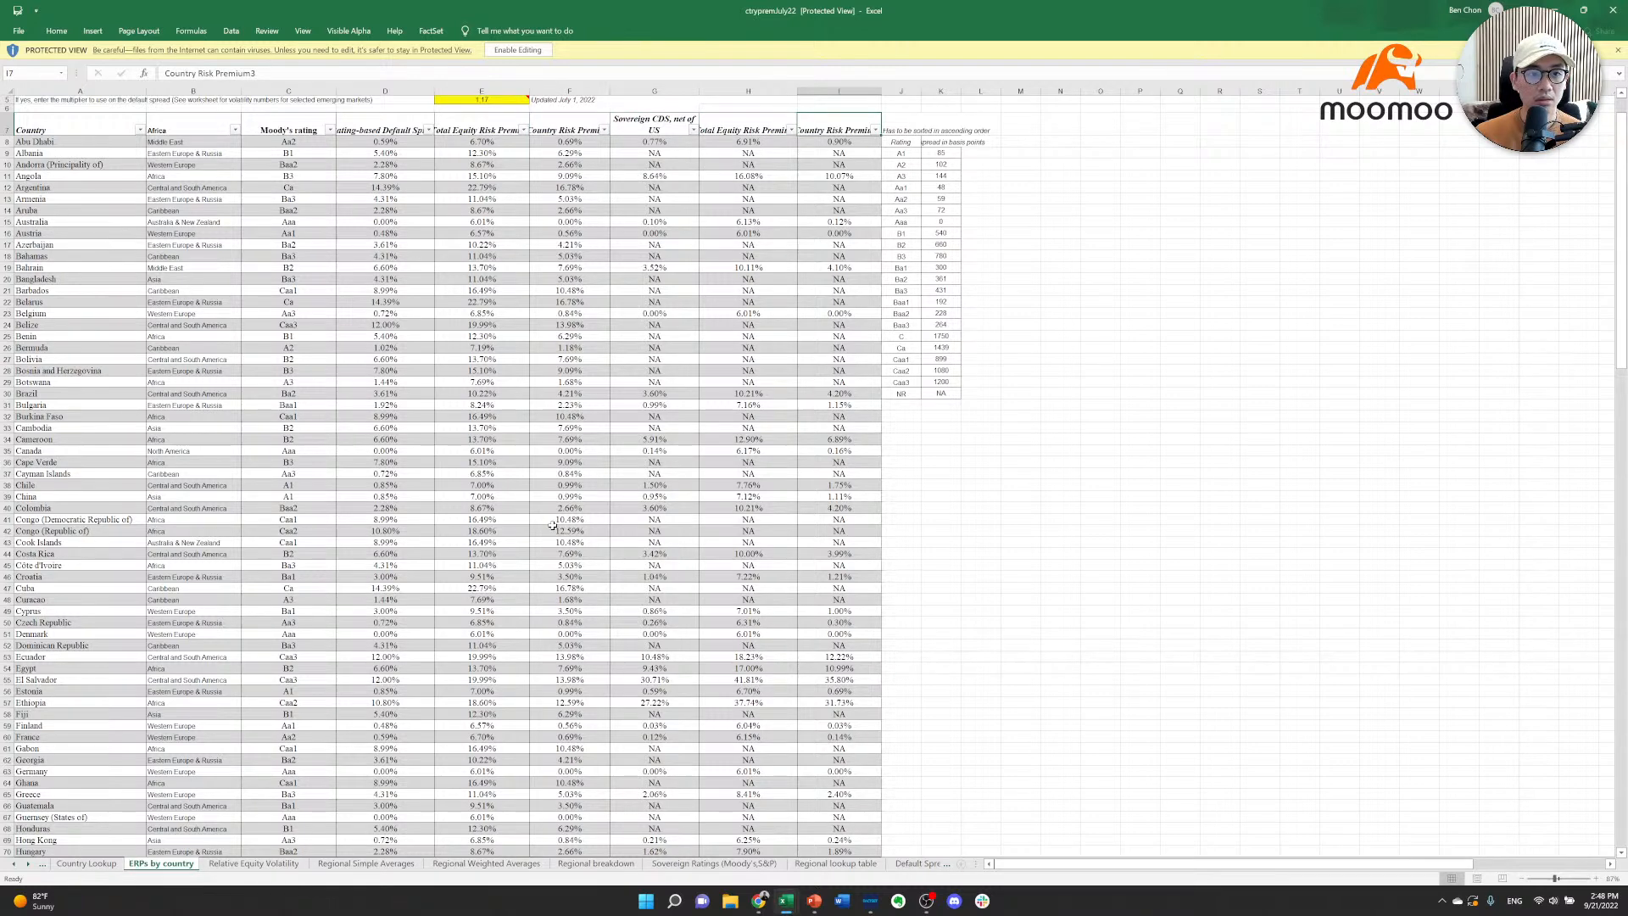
{"action": "key", "text": "Left"}
{"action": "key", "text": "Left"}
{"action": "key", "text": "Left"}
{"action": "key", "text": "Left"}
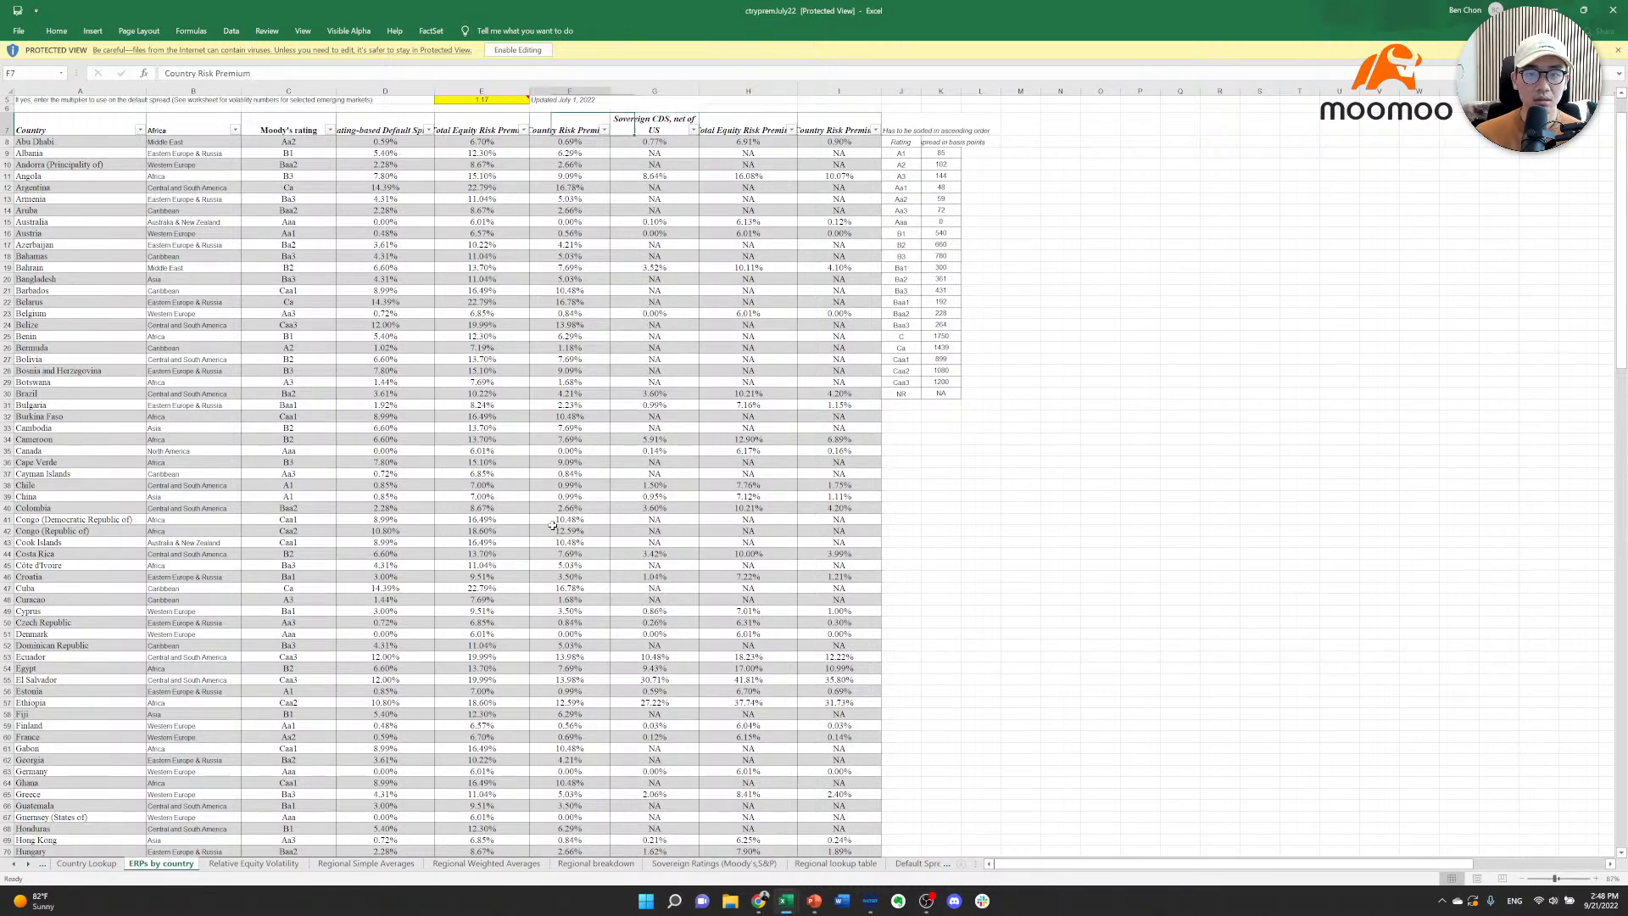
Look up the United States' Total Equity Risk Premium on the ERPs by country sheet.
{"action": "key", "text": "Down"}
{"action": "key", "text": "Down"}
{"action": "key", "text": "Down"}
{"action": "key", "text": "Down"}
{"action": "key", "text": "Down"}
{"action": "key", "text": "Down"}
{"action": "key", "text": "Down"}
{"action": "key", "text": "Down"}
{"action": "key", "text": "Down"}
{"action": "key", "text": "Down"}
{"action": "key", "text": "Down"}
{"action": "key", "text": "Down"}
{"action": "key", "text": "Down"}
{"action": "key", "text": "Down"}
{"action": "key", "text": "Down"}
{"action": "key", "text": "Down"}
{"action": "key", "text": "Down"}
{"action": "key", "text": "Down"}
{"action": "key", "text": "Down"}
{"action": "key", "text": "Down"}
{"action": "key", "text": "Down"}
{"action": "key", "text": "Down"}
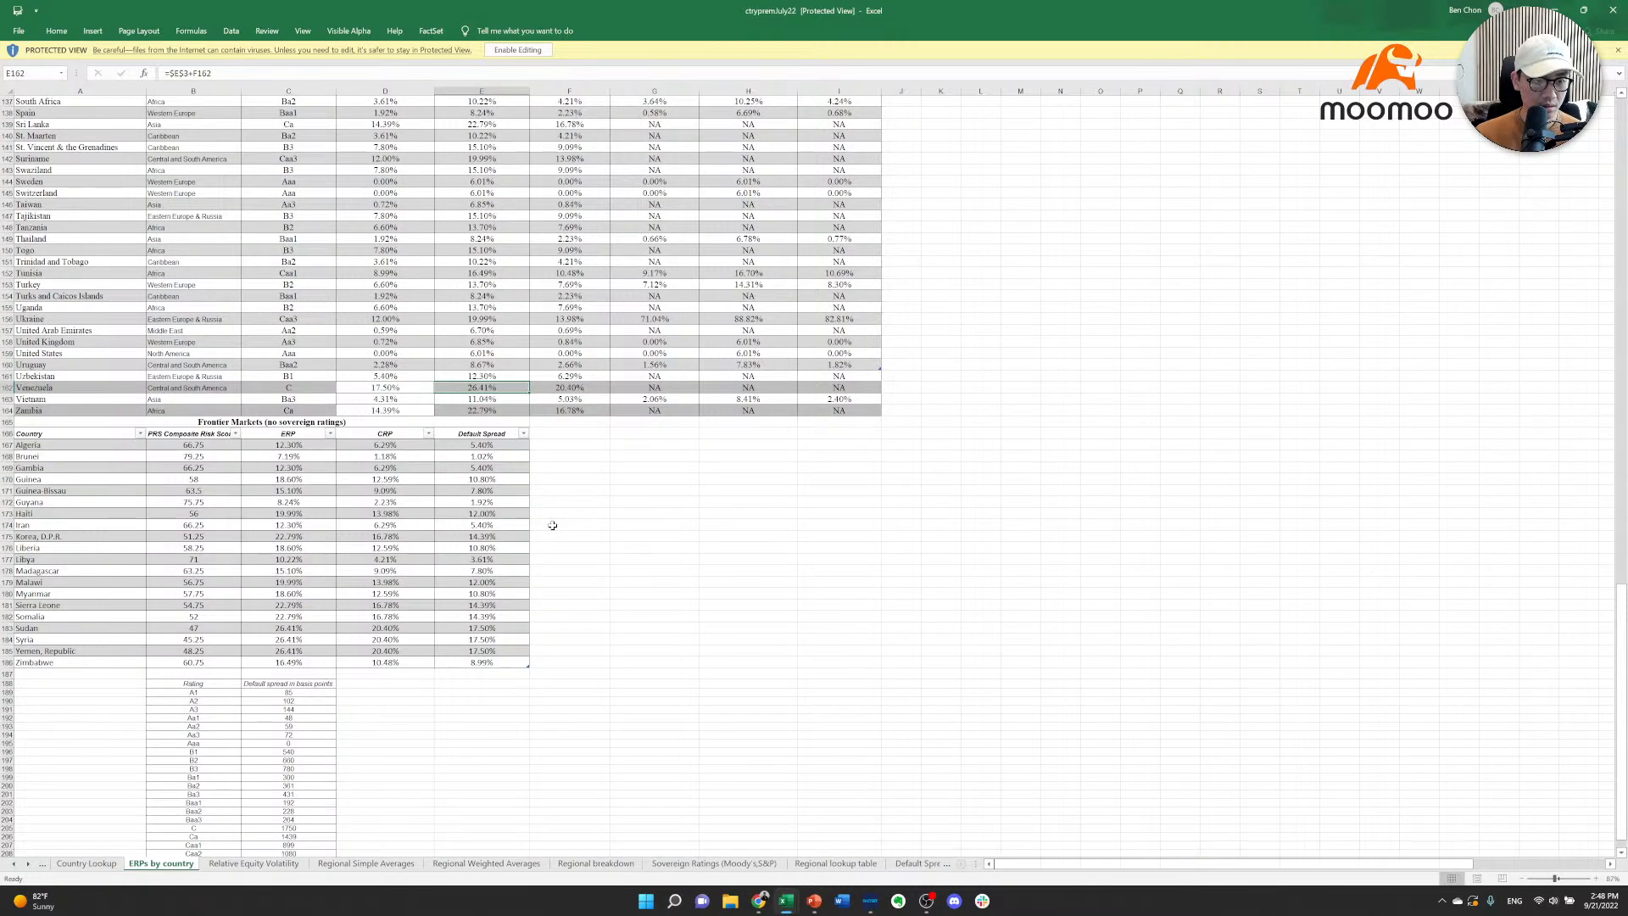
{"action": "key", "text": "Up"}
{"action": "key", "text": "Up"}
{"action": "key", "text": "Up"}
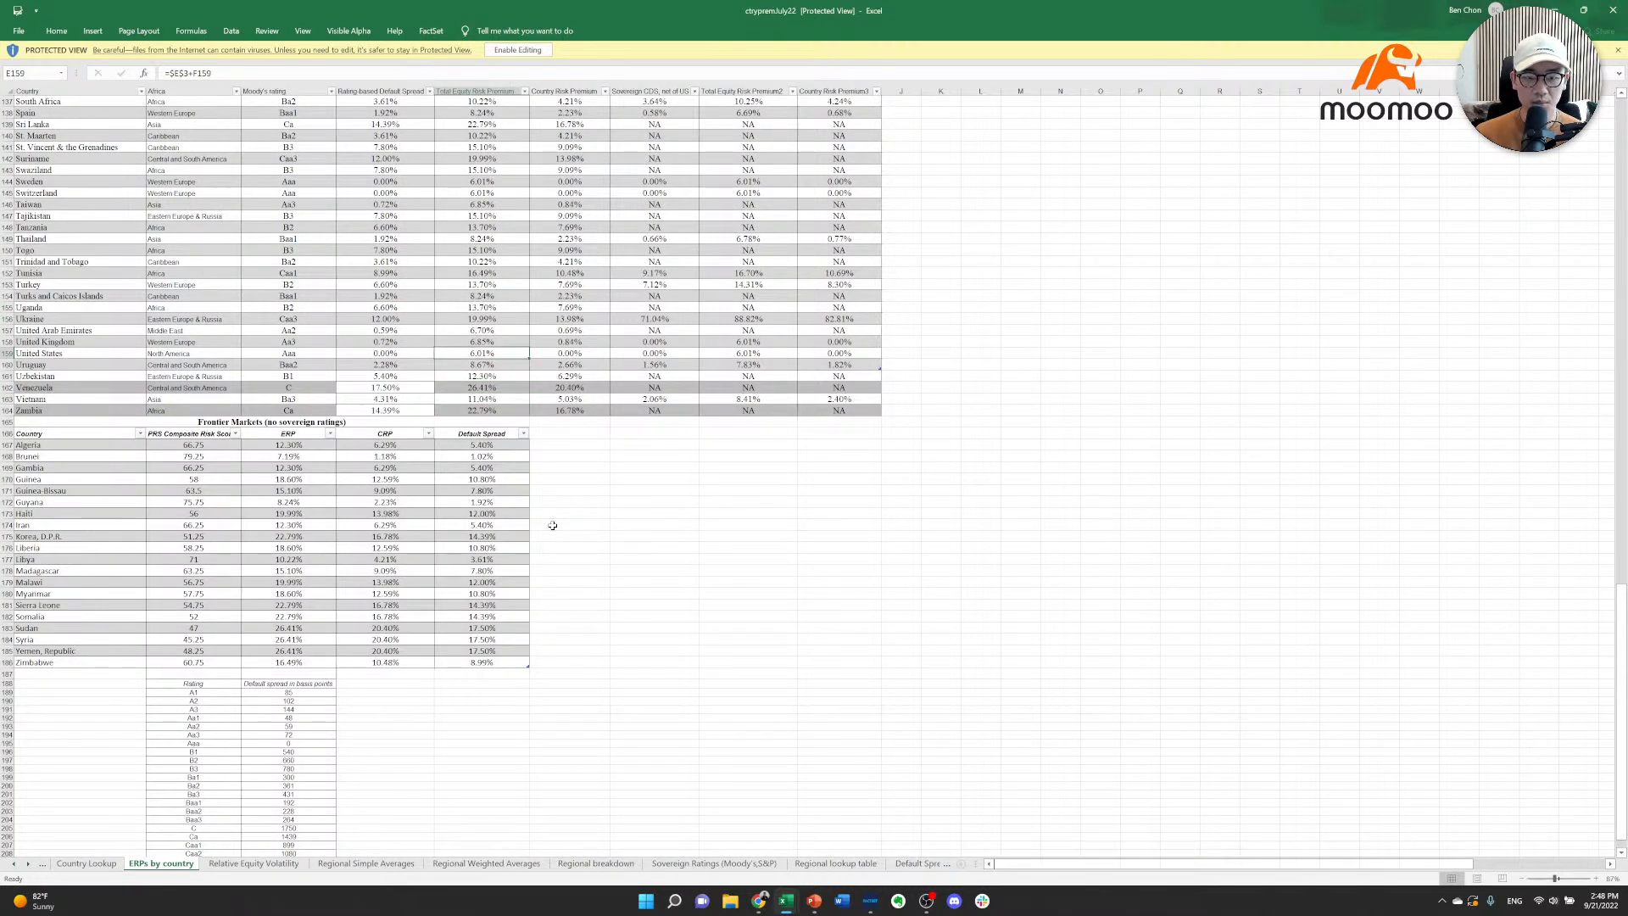
Return to the Costco DCF workbook and delete the scratch calculation in H17 on the WACC sheet.
{"action": "key", "text": "alt+Tab"}
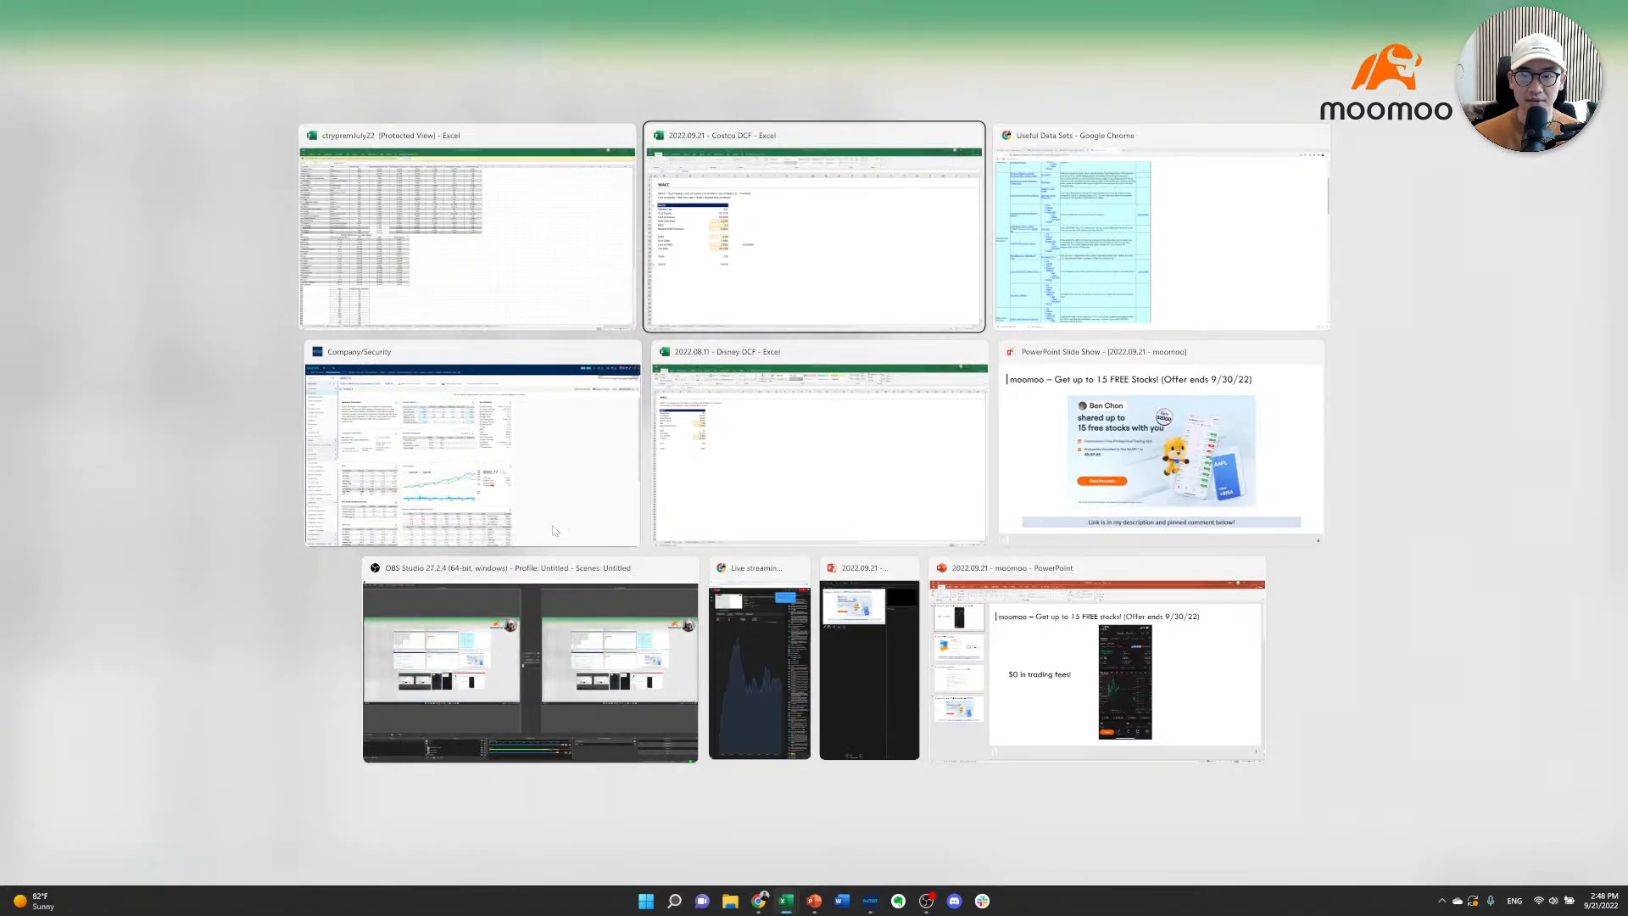
{"action": "key", "text": "Down"}
{"action": "key", "text": "Down"}
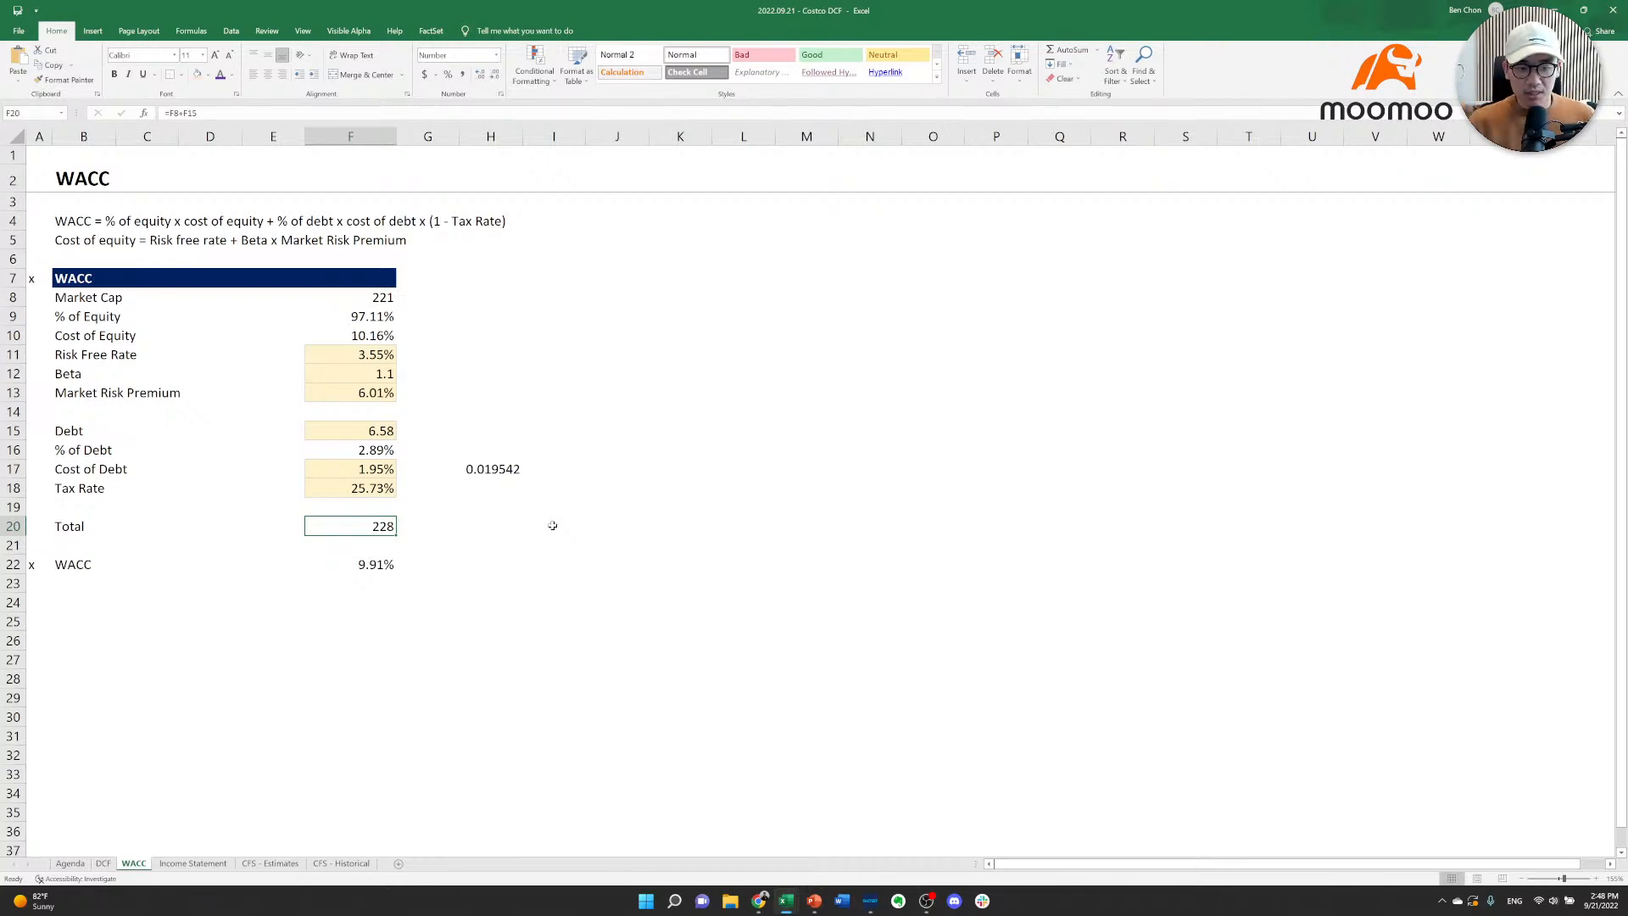
{"action": "key", "text": "Down"}
{"action": "key", "text": "Down"}
{"action": "key", "text": "Right"}
{"action": "key", "text": "Right"}
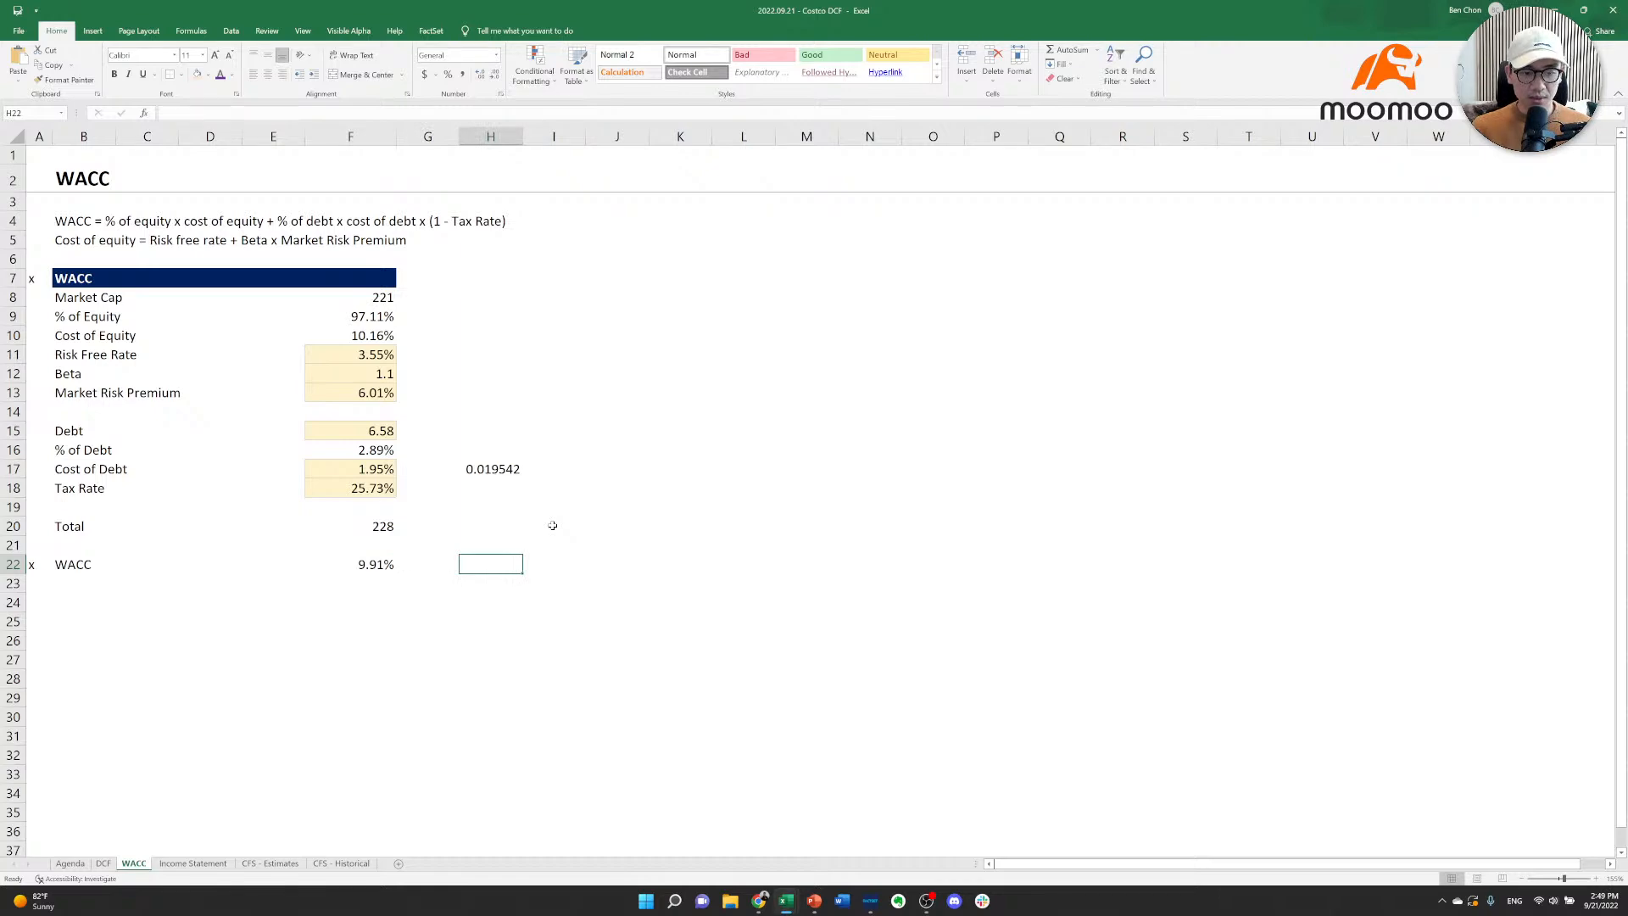
{"action": "key", "text": "Up"}
{"action": "key", "text": "Up"}
{"action": "key", "text": "Up"}
{"action": "key", "text": "Up"}
{"action": "key", "text": "Up"}
{"action": "key", "text": "Delete"}
{"action": "key", "text": "Left"}
{"action": "key", "text": "Left"}
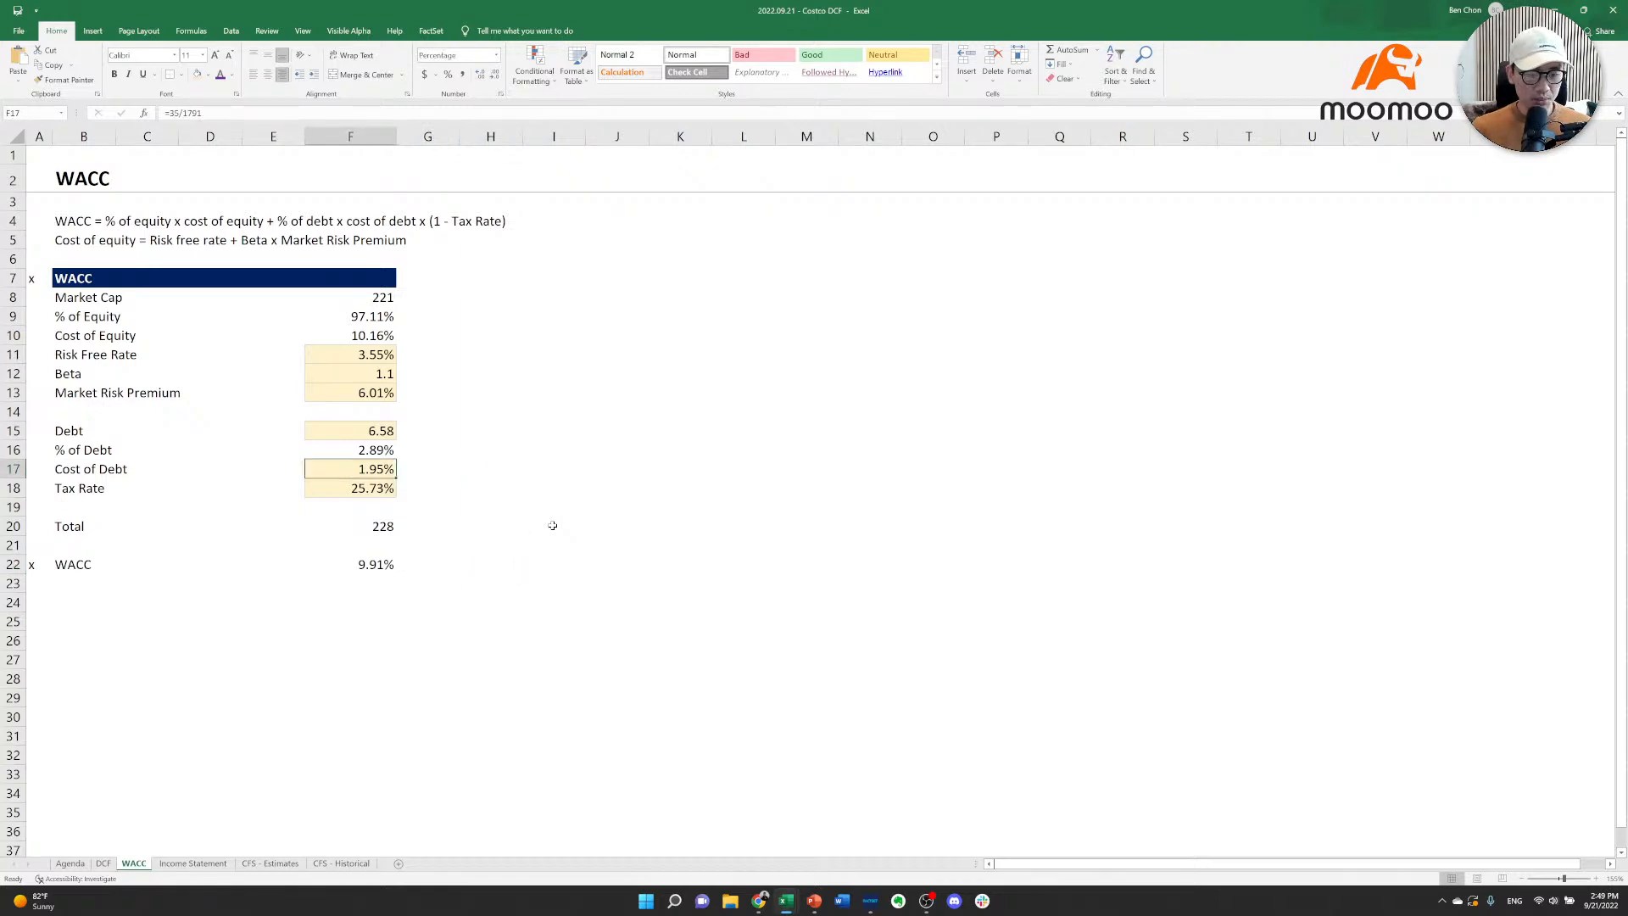
On the DCF sheet, link the Street / Base case WACC in L13 to the calculated WACC in F22 of the WACC sheet.
{"action": "key", "text": "ctrl+Page_Up"}
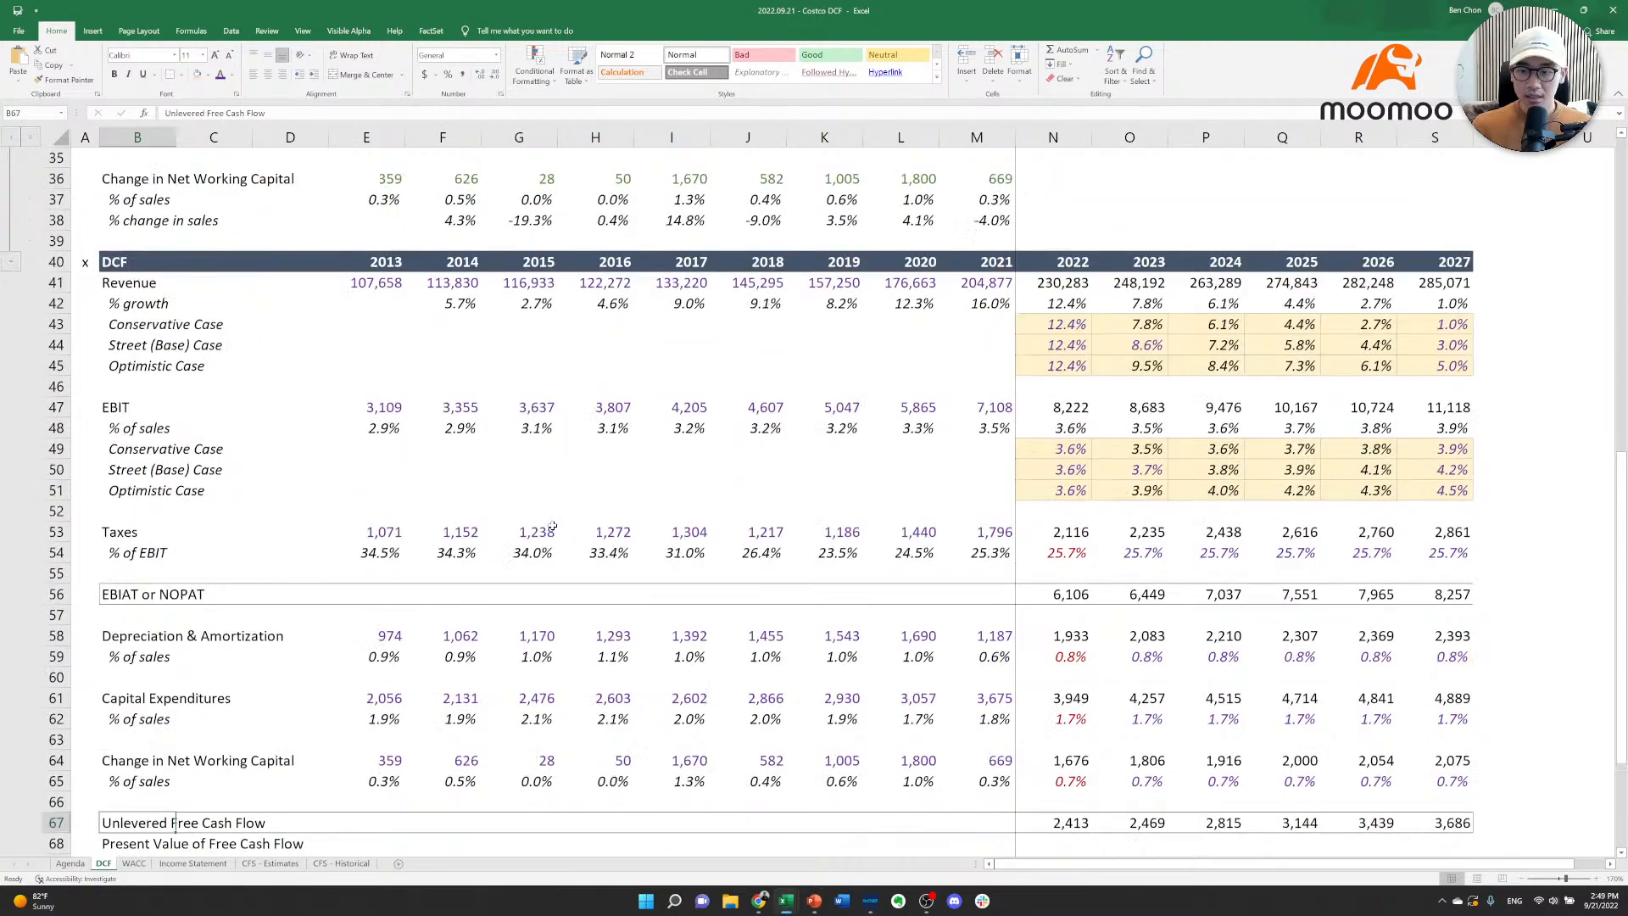
{"action": "key", "text": "ctrl+Home"}
{"action": "key", "text": "Right"}
{"action": "key", "text": "Right"}
{"action": "key", "text": "Down"}
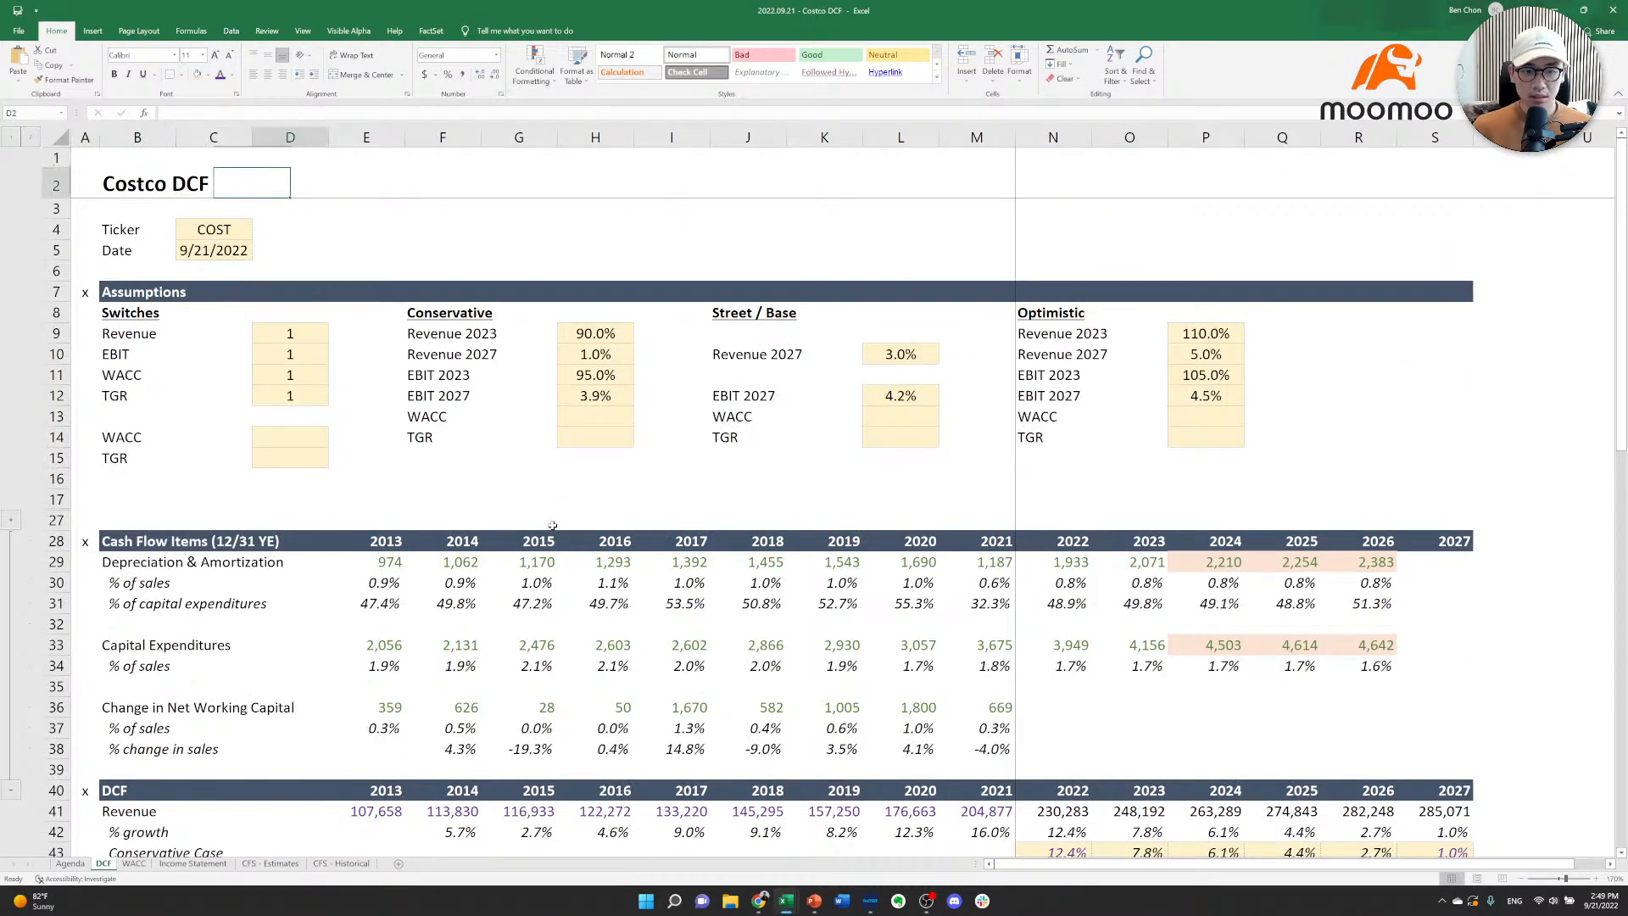
{"action": "key", "text": "Right"}
{"action": "key", "text": "Down"}
{"action": "key", "text": "Down"}
{"action": "key", "text": "Right"}
{"action": "key", "text": "Right"}
{"action": "key", "text": "Down"}
{"action": "key", "text": "Down"}
{"action": "key", "text": "Right"}
{"action": "key", "text": "Right"}
{"action": "key", "text": "Right"}
{"action": "key", "text": "Down"}
{"action": "key", "text": "Down"}
{"action": "key", "text": "Down"}
{"action": "key", "text": "Down"}
{"action": "key", "text": "Down"}
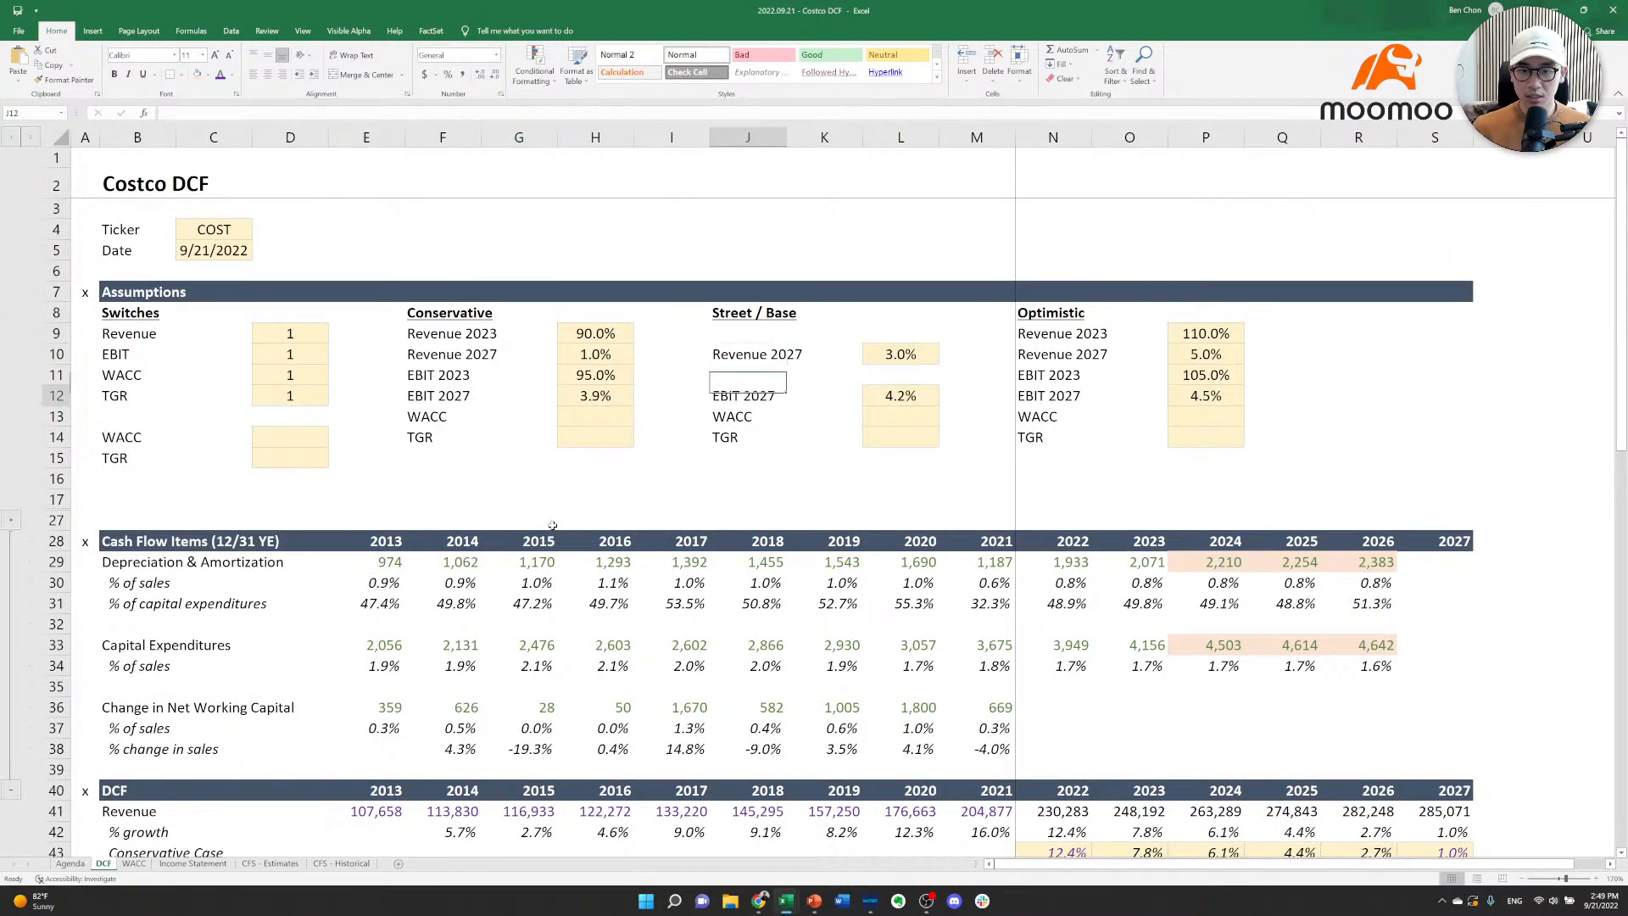
{"action": "key", "text": "Right"}
{"action": "key", "text": "Right"}
{"action": "key", "text": "Down"}
{"action": "key", "text": "Down"}
{"action": "type", "text": "="}
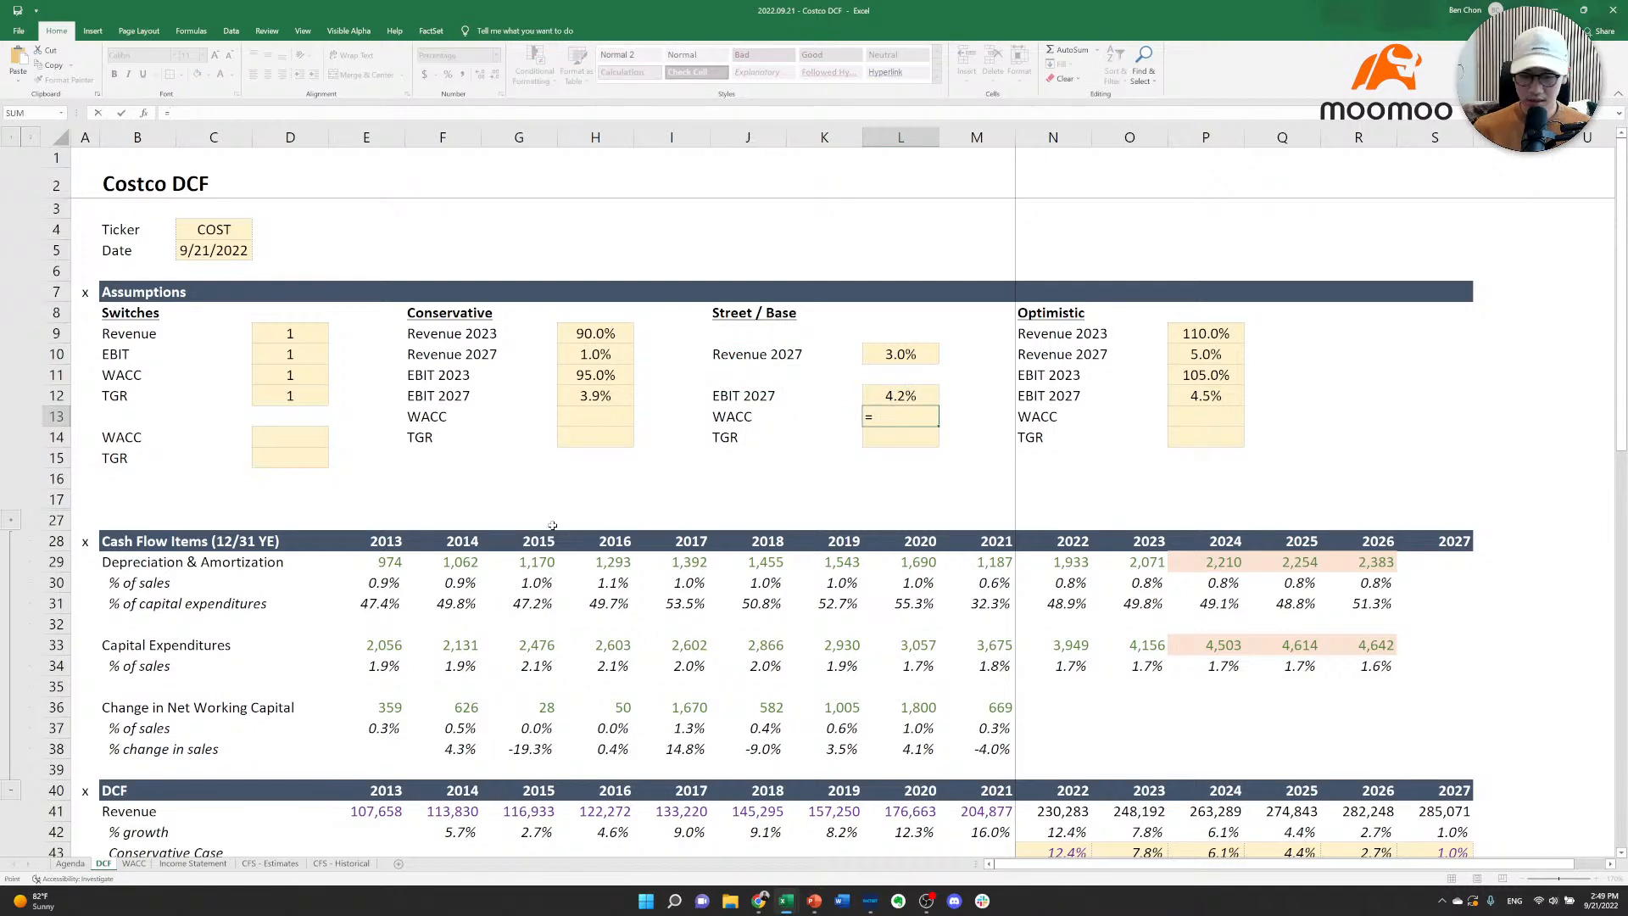
{"action": "key", "text": "ctrl+Page_Down"}
{"action": "key", "text": "Down"}
{"action": "key", "text": "Down"}
{"action": "key", "text": "Down"}
{"action": "key", "text": "Down"}
{"action": "key", "text": "Down"}
{"action": "key", "text": "Down"}
{"action": "key", "text": "Down"}
{"action": "key", "text": "Down"}
{"action": "key", "text": "Down"}
{"action": "key", "text": "Down"}
{"action": "key", "text": "Down"}
{"action": "key", "text": "Down"}
{"action": "key", "text": "Down"}
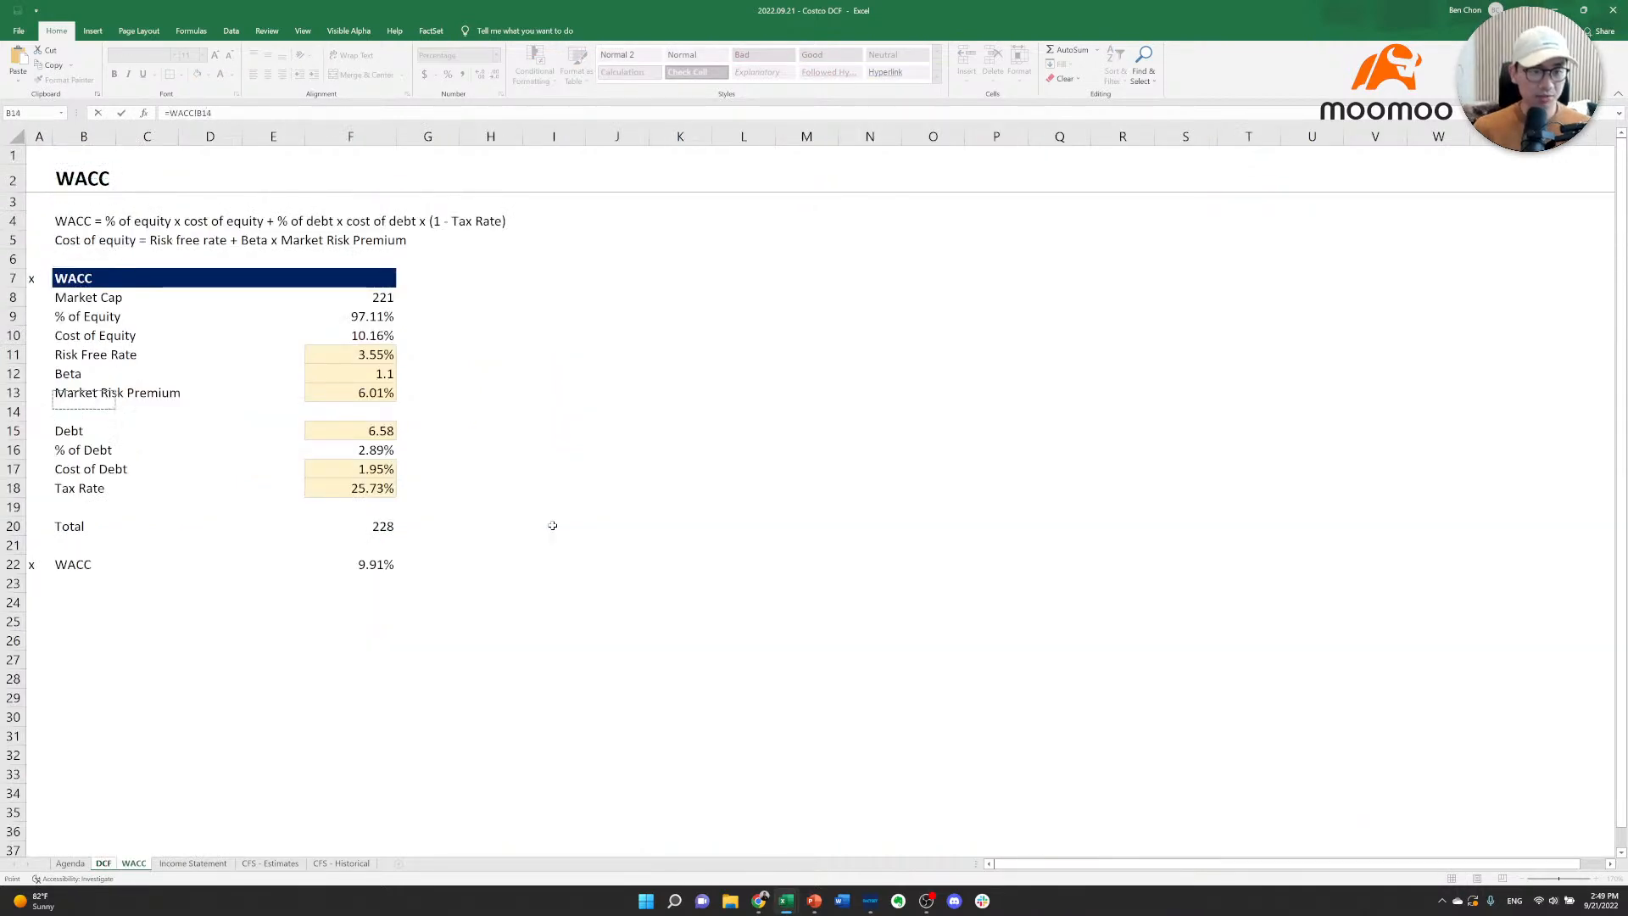
{"action": "key", "text": "Down"}
{"action": "key", "text": "Down"}
{"action": "key", "text": "Down"}
{"action": "key", "text": "Down"}
{"action": "key", "text": "Right"}
{"action": "key", "text": "Down"}
{"action": "key", "text": "Right"}
{"action": "key", "text": "Down"}
{"action": "key", "text": "Right"}
{"action": "key", "text": "Down"}
{"action": "key", "text": "Right"}
{"action": "key", "text": "Down"}
{"action": "key", "text": "Right"}
{"action": "key", "text": "Left"}
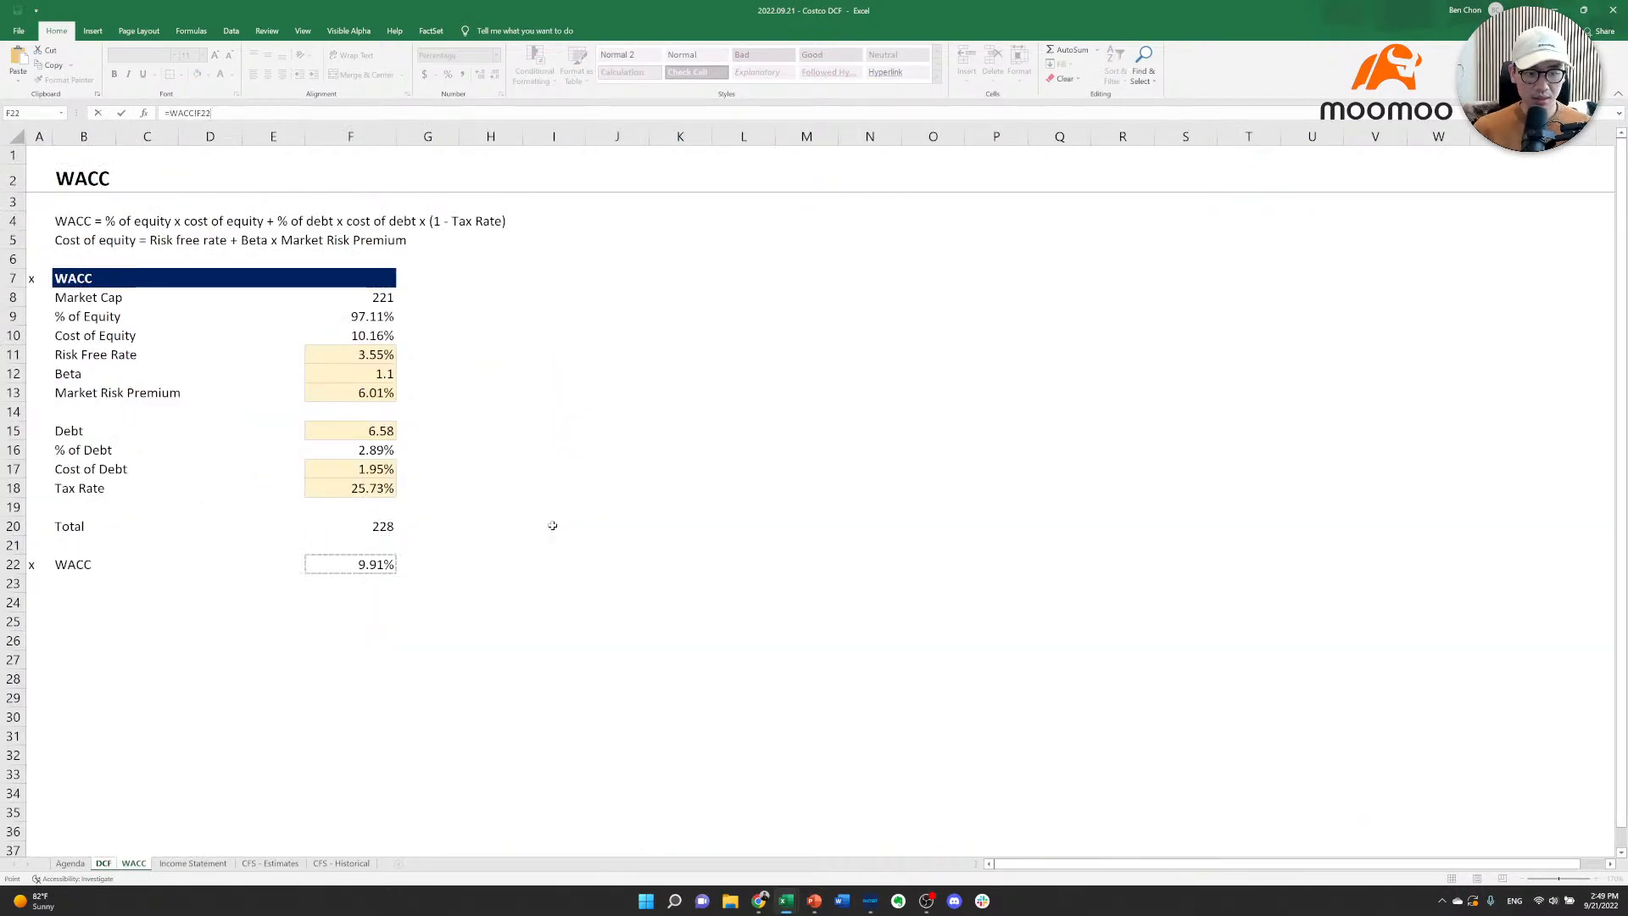
{"action": "key", "text": "Return"}
Set the Conservative case WACC in H13 to the Street / Base WACC in L13 minus 0.5%.
{"action": "key", "text": "Left"}
{"action": "key", "text": "Left"}
{"action": "key", "text": "Left"}
{"action": "key", "text": "Left"}
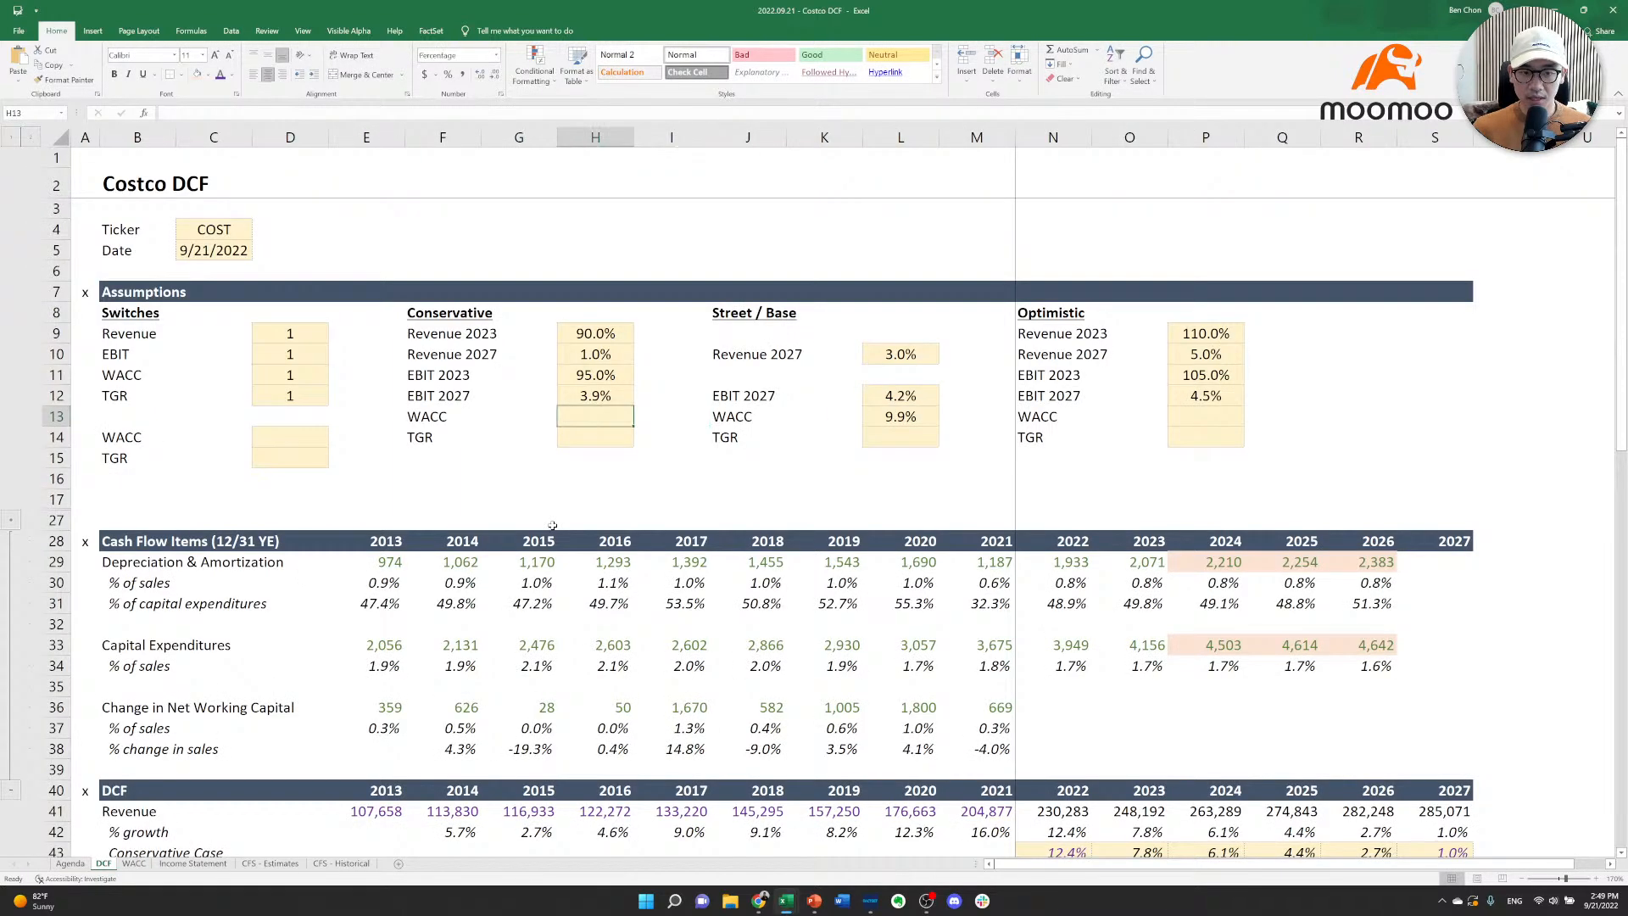
{"action": "type", "text": "="}
{"action": "key", "text": "Up"}
{"action": "key", "text": "Right"}
{"action": "key", "text": "Right"}
{"action": "key", "text": "Right"}
{"action": "key", "text": "Right"}
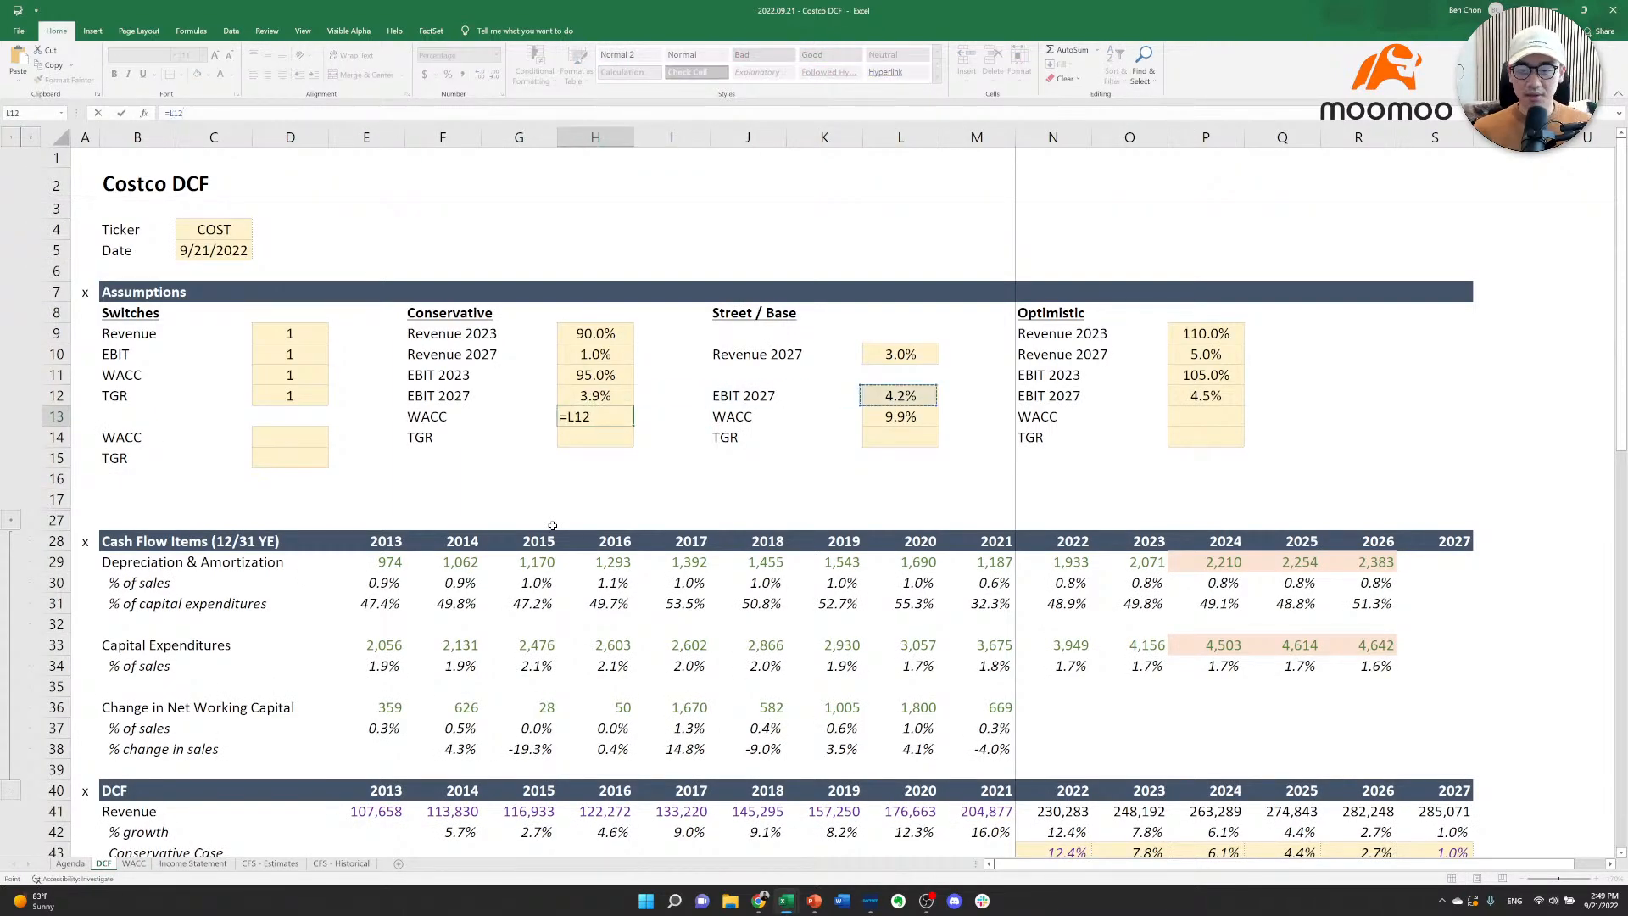
{"action": "key", "text": "Down"}
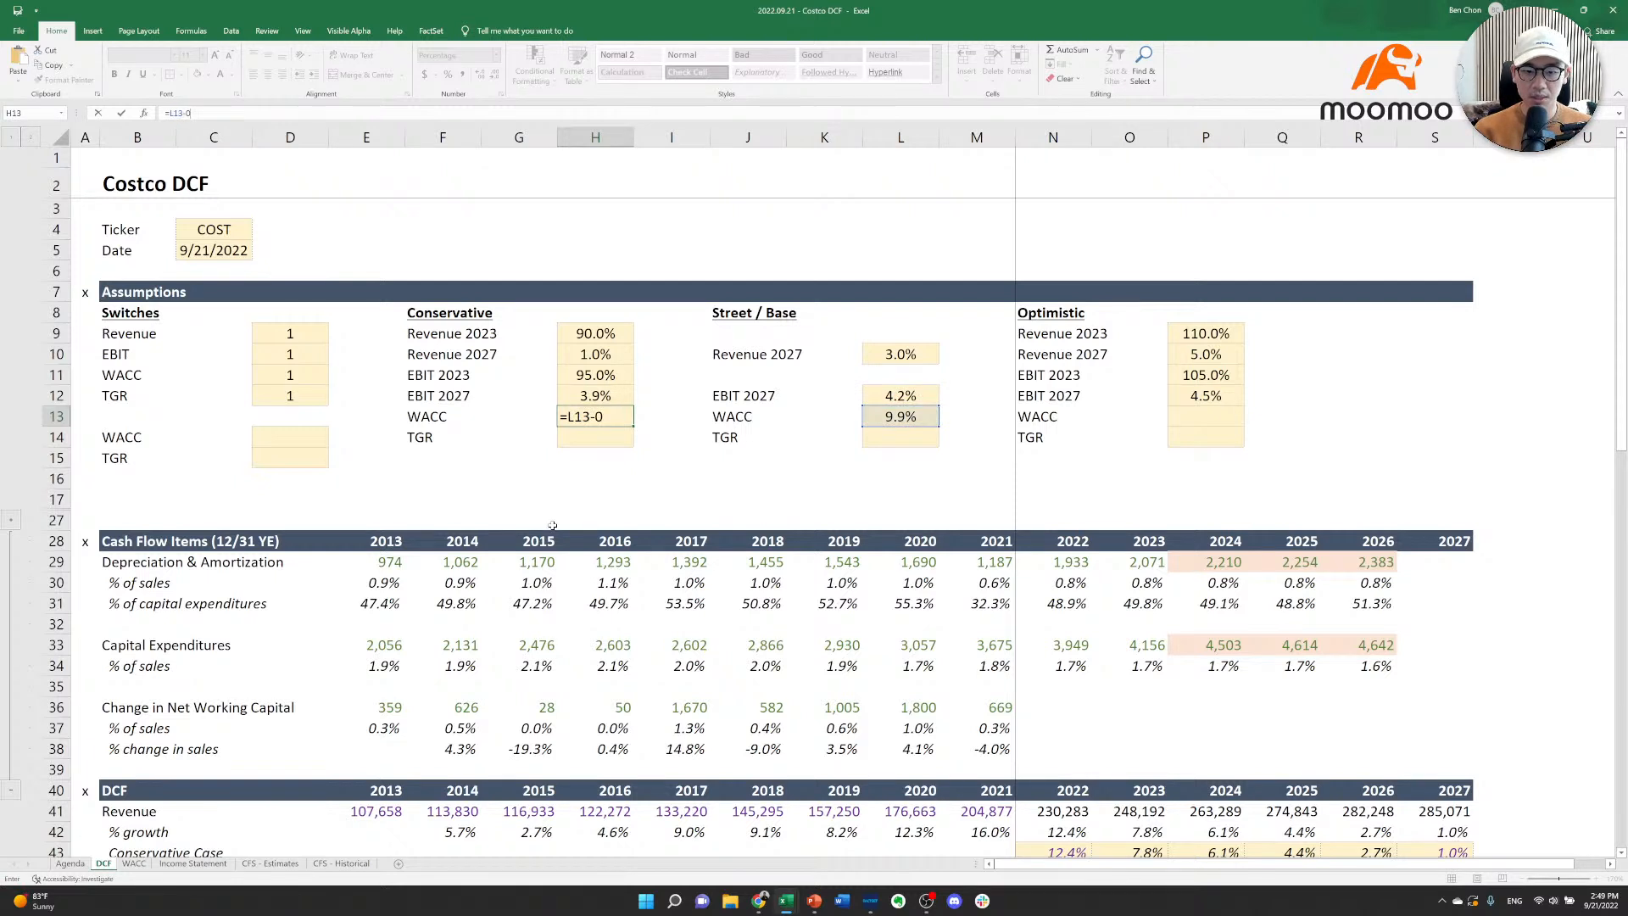
{"action": "key", "text": "Return"}
Set the Optimistic case WACC in P13 to the Street / Base WACC in L13 plus 0.05%.
{"action": "key", "text": "Right"}
{"action": "key", "text": "Right"}
{"action": "key", "text": "Right"}
{"action": "key", "text": "Right"}
{"action": "key", "text": "Right"}
{"action": "key", "text": "Right"}
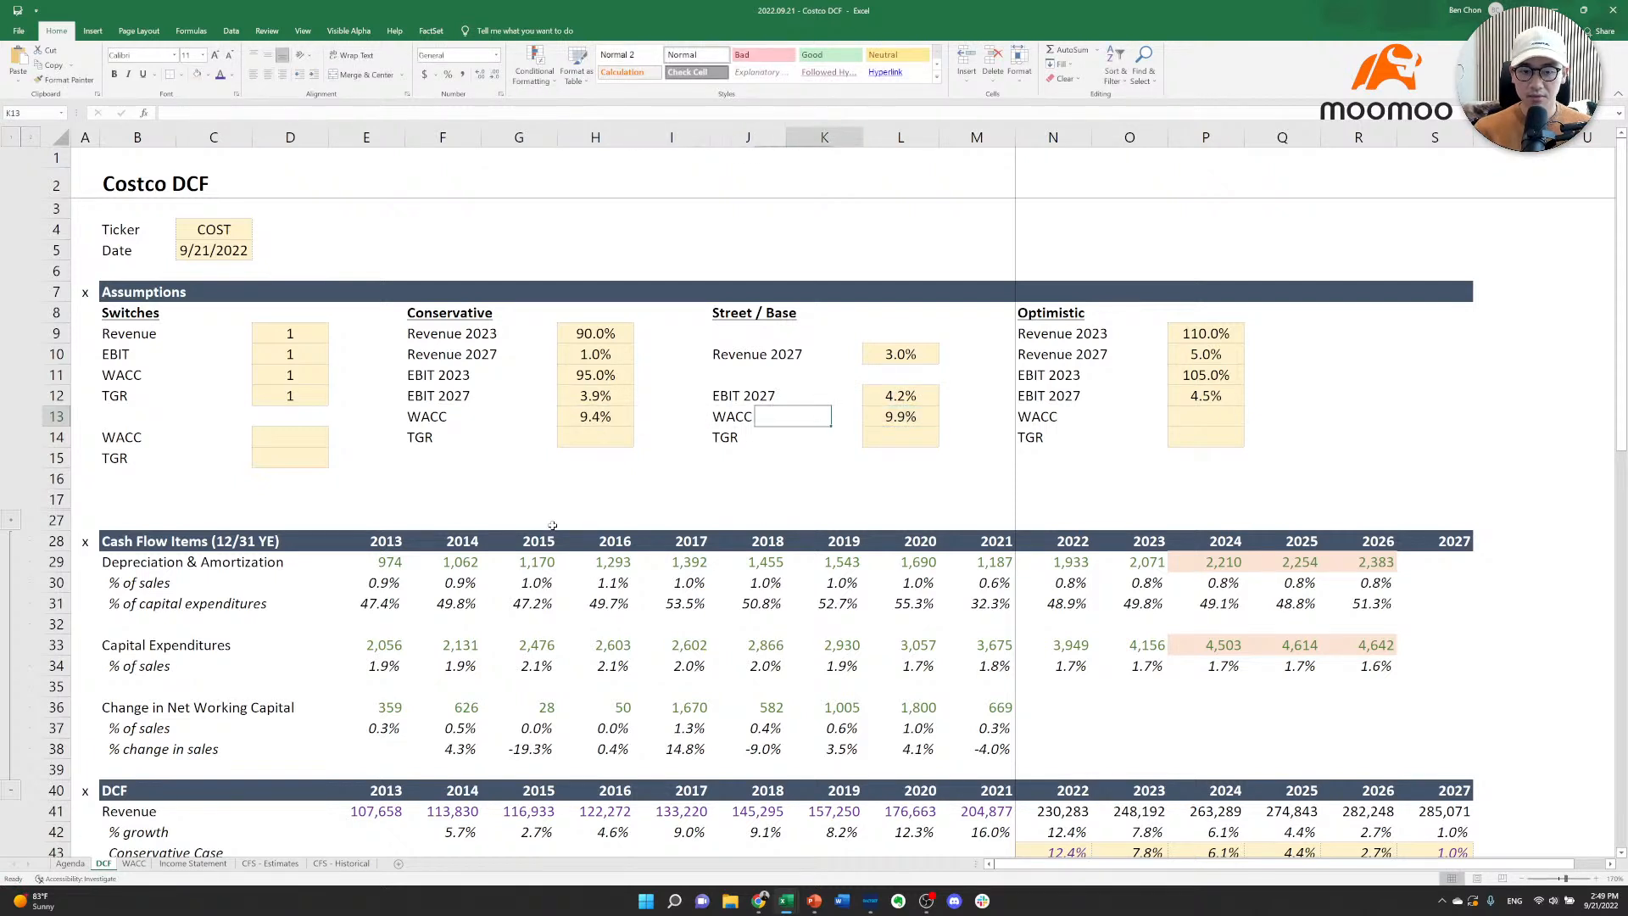
{"action": "key", "text": "Right"}
{"action": "type", "text": "="}
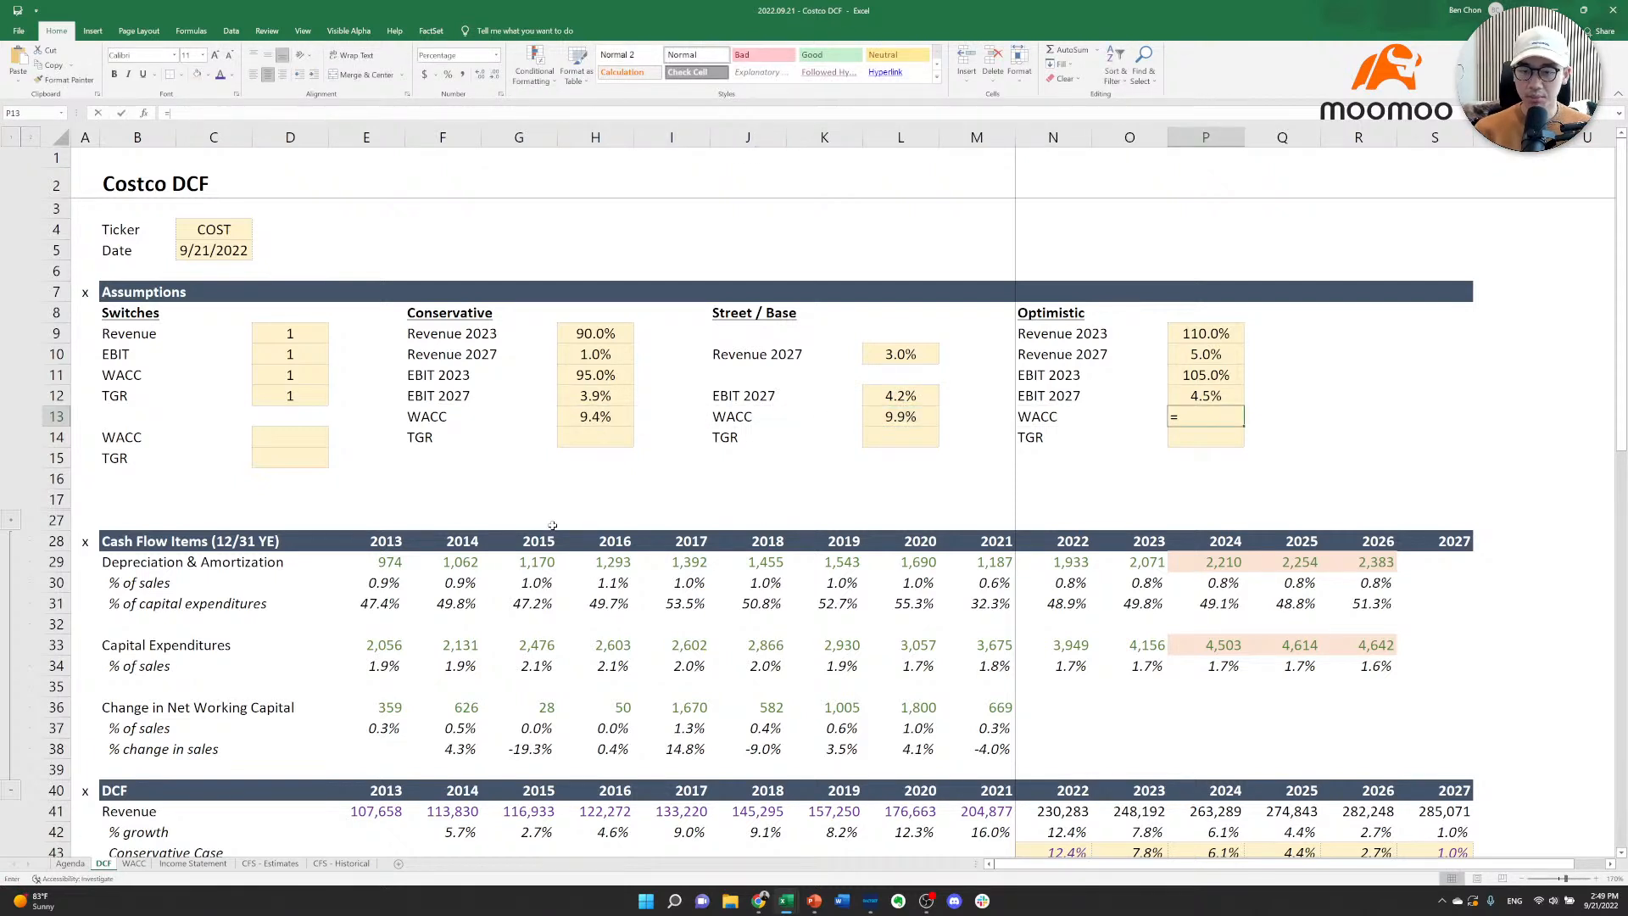
{"action": "key", "text": "Left"}
{"action": "key", "text": "Left"}
{"action": "key", "text": "Left"}
{"action": "key", "text": "Left"}
{"action": "type", "text": "+0.05%"}
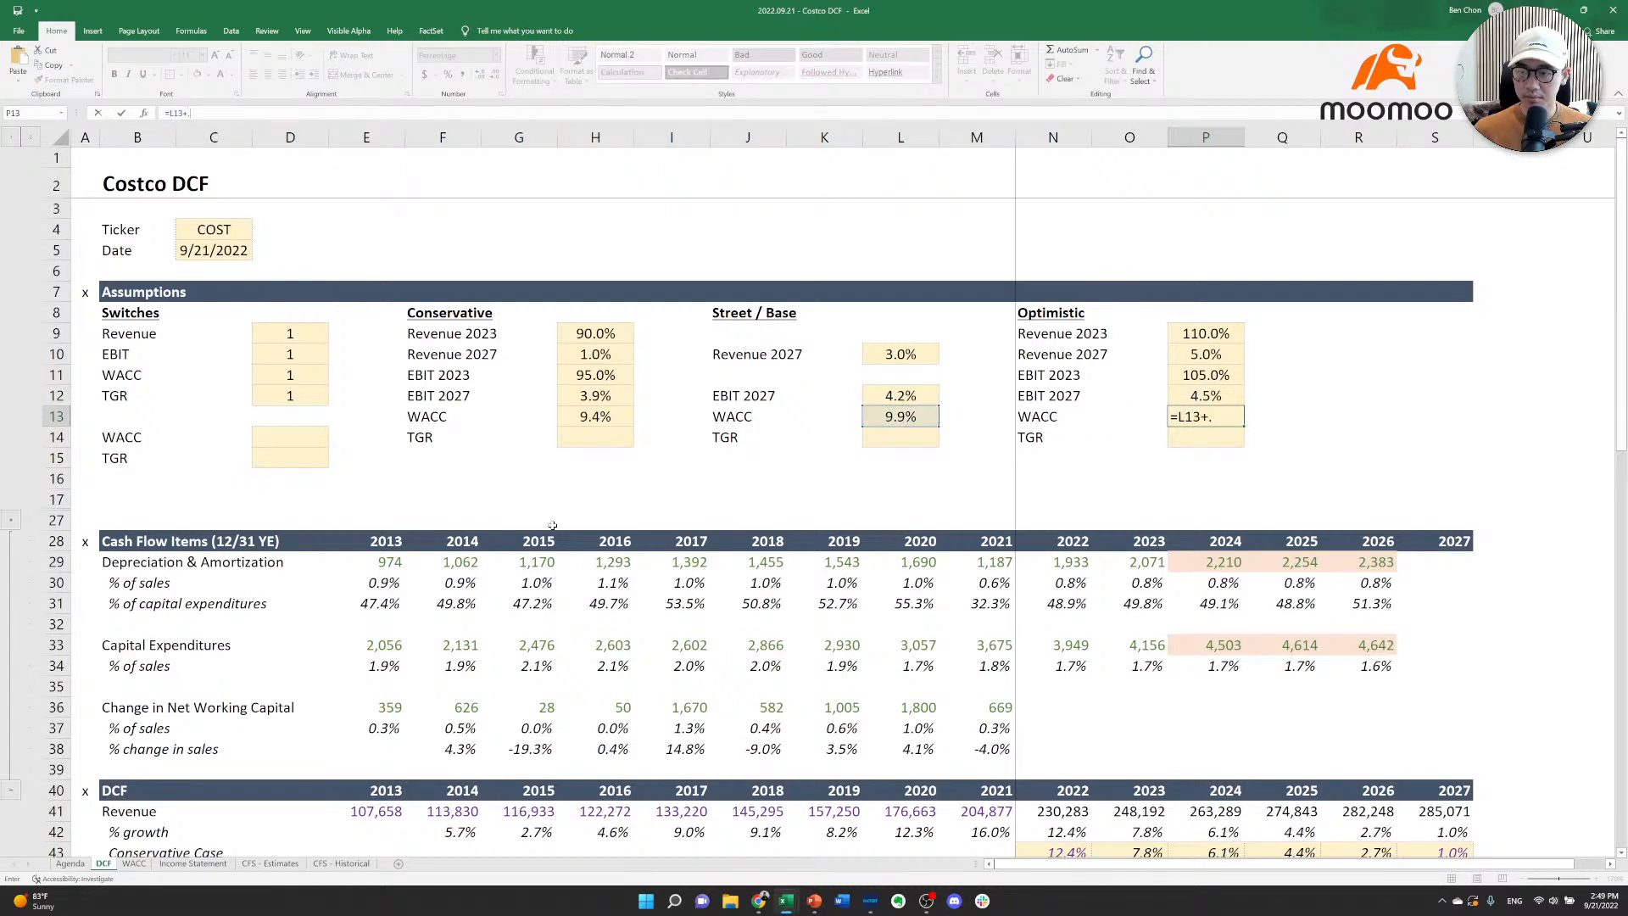
{"action": "key", "text": "Return"}
Set the Street / Base case TGR in L14 to 2.5%.
{"action": "key", "text": "Down"}
{"action": "key", "text": "Left"}
{"action": "key", "text": "Left"}
{"action": "key", "text": "Left"}
{"action": "key", "text": "Left"}
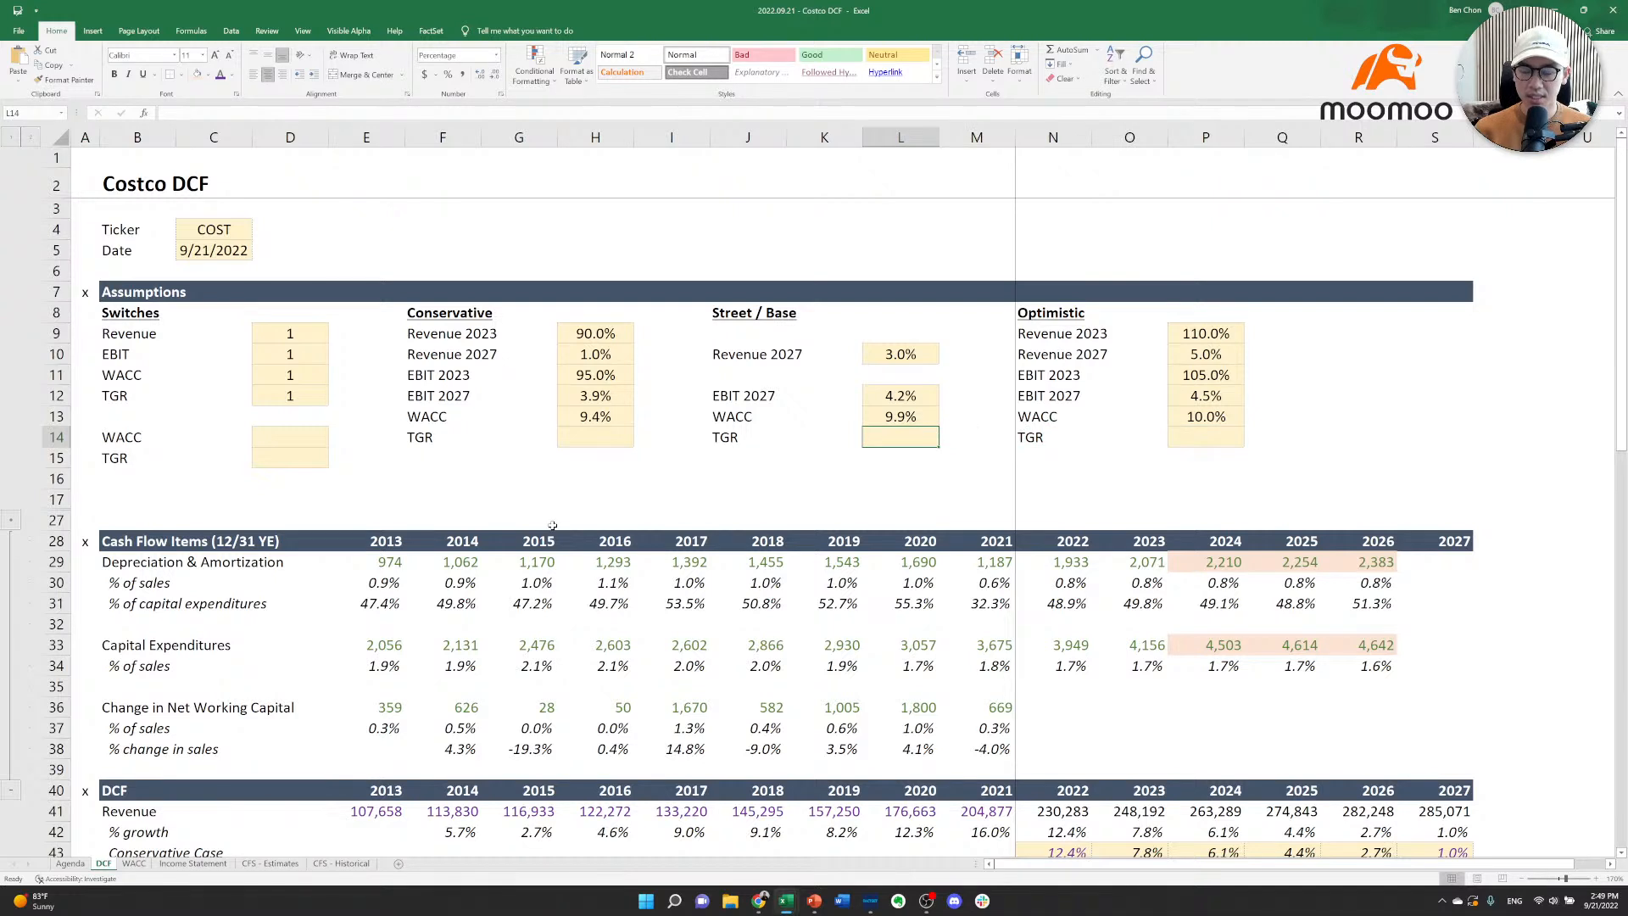
{"action": "type", "text": "2.5%"}
{"action": "key", "text": "ctrl+Return"}
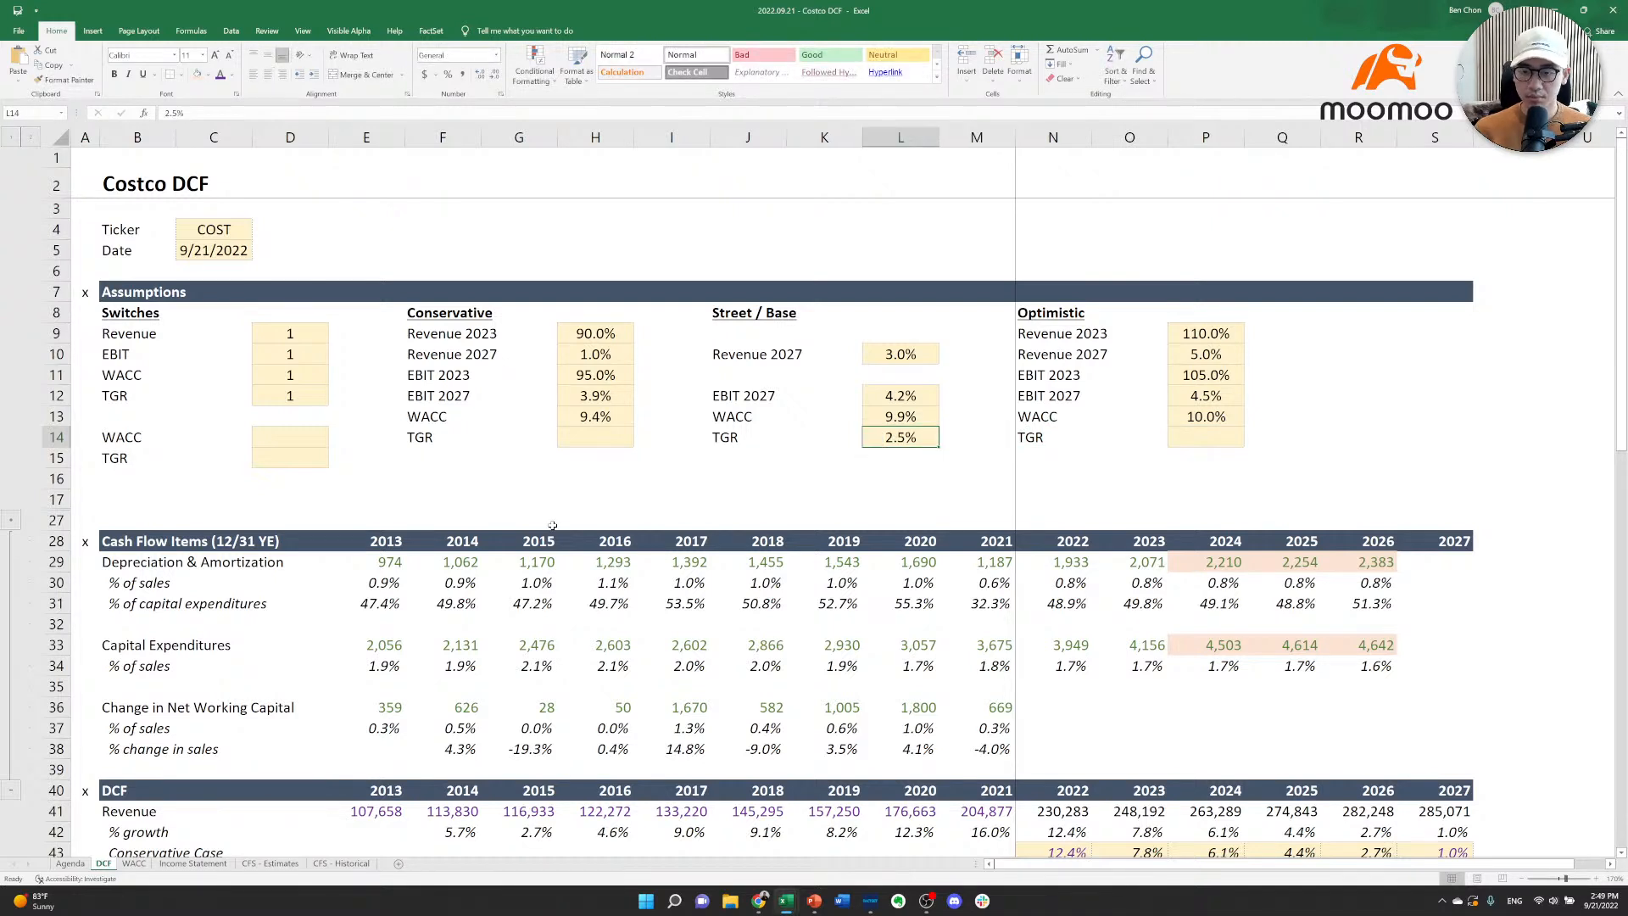
Set the Optimistic case TGR in P14 to 3%.
{"action": "key", "text": "Right"}
{"action": "key", "text": "Right"}
{"action": "key", "text": "Right"}
{"action": "key", "text": "Right"}
{"action": "type", "text": "3%"}
{"action": "key", "text": "ctrl+Return"}
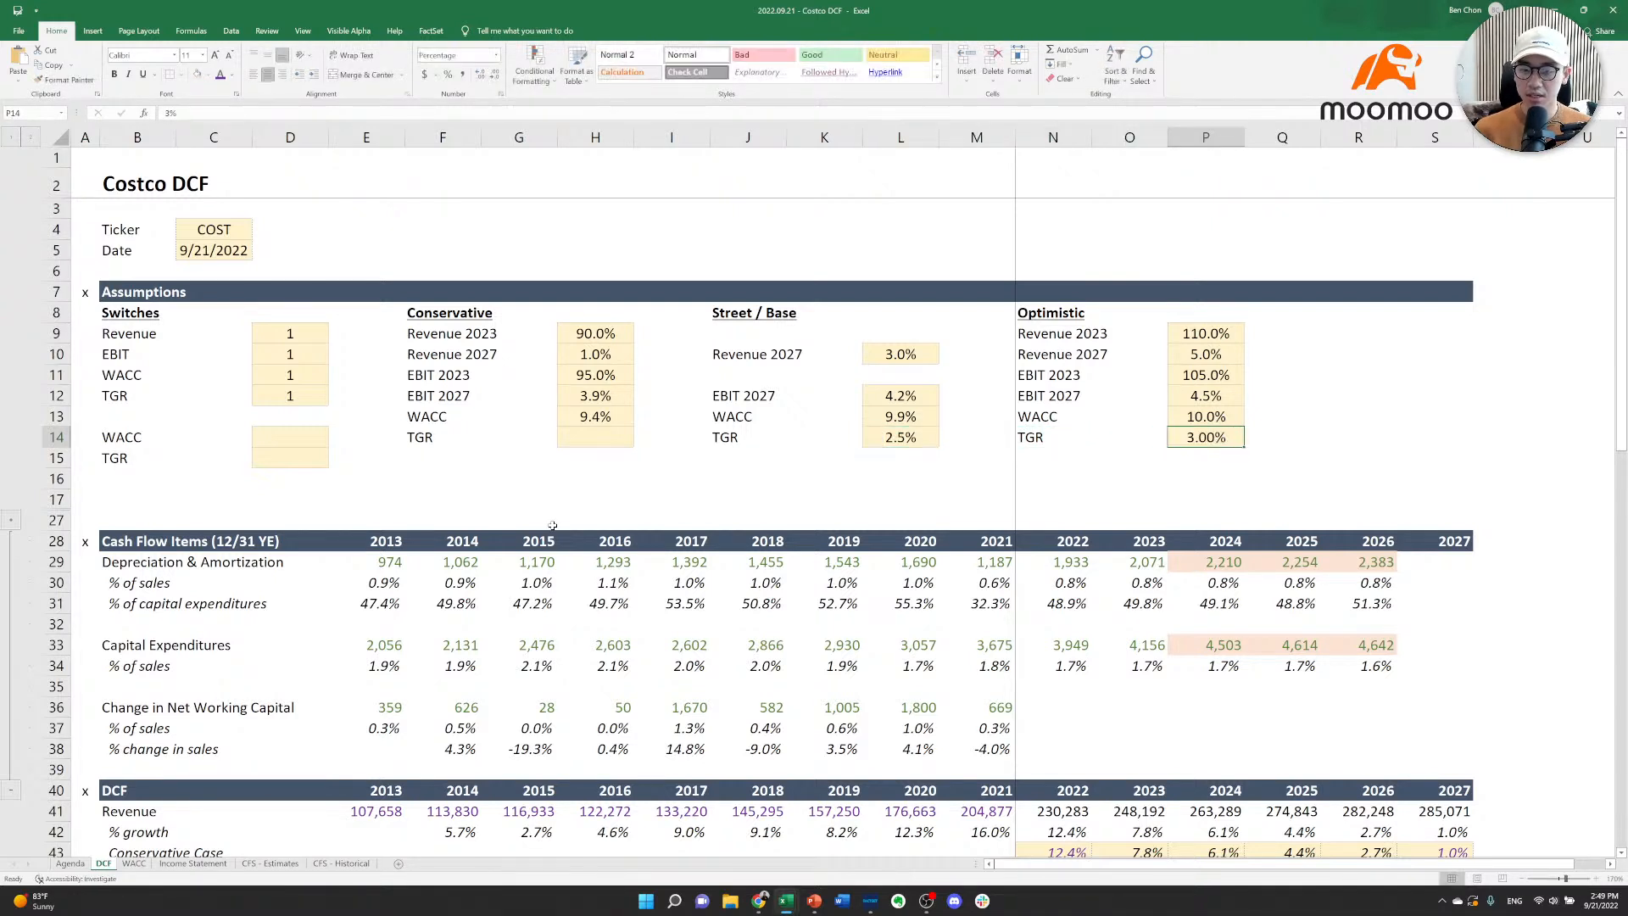
Set the Conservative case TGR in H14 to 2%.
{"action": "key", "text": "Left"}
{"action": "key", "text": "Left"}
{"action": "key", "text": "Left"}
{"action": "key", "text": "Left"}
{"action": "key", "text": "Left"}
{"action": "key", "text": "Left"}
{"action": "key", "text": "Left"}
{"action": "key", "text": "Left"}
{"action": "key", "text": "Left"}
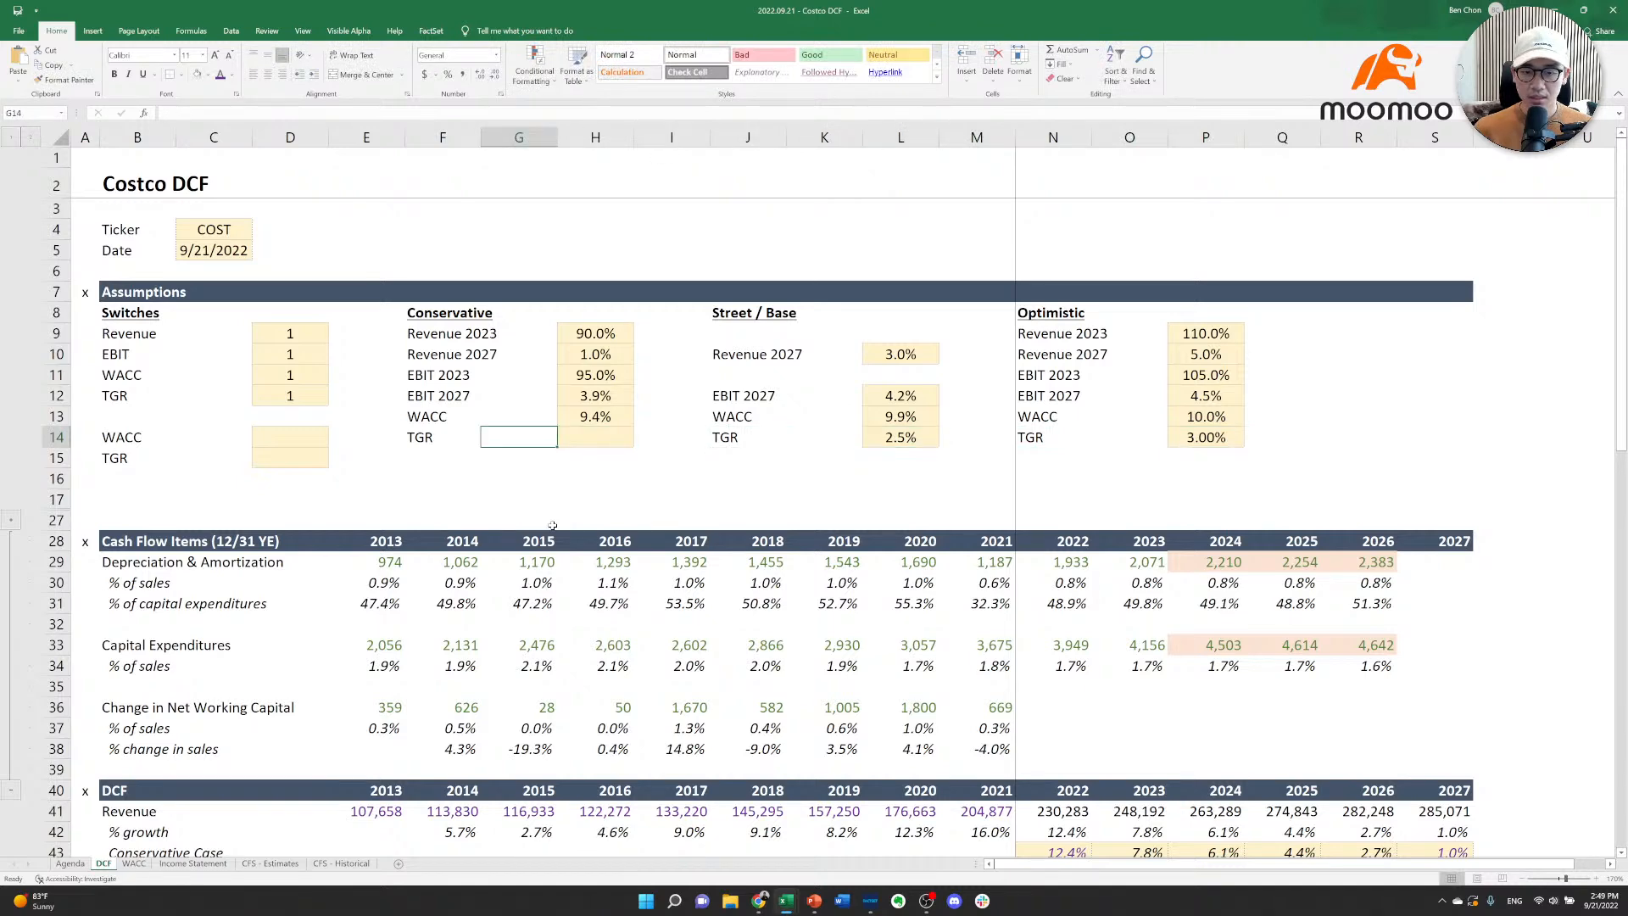
{"action": "key", "text": "Right"}
{"action": "type", "text": "2%"}
{"action": "key", "text": "Right"}
Enter =CHOOSE(D11,H13,L13,P13) in D14 so the WACC switch picks the Conservative, Street / Base or Optimistic WACC.
{"action": "key", "text": "Down"}
{"action": "key", "text": "Left"}
{"action": "key", "text": "Left"}
{"action": "key", "text": "Left"}
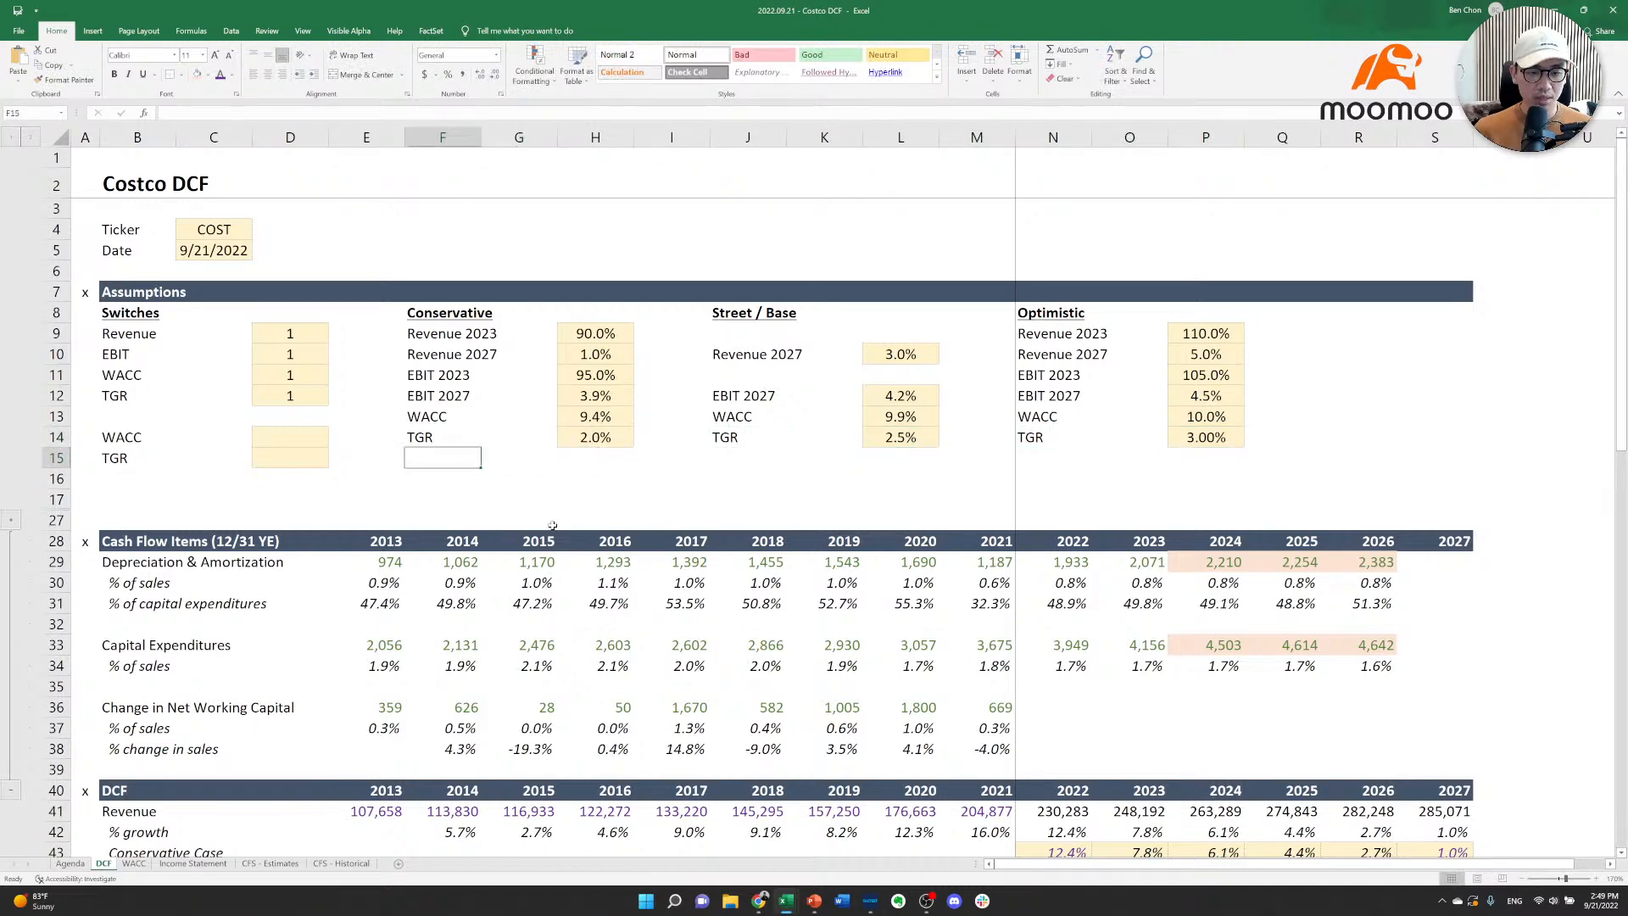
{"action": "key", "text": "Left"}
{"action": "key", "text": "Left"}
{"action": "key", "text": "Up"}
{"action": "type", "text": "=choose("}
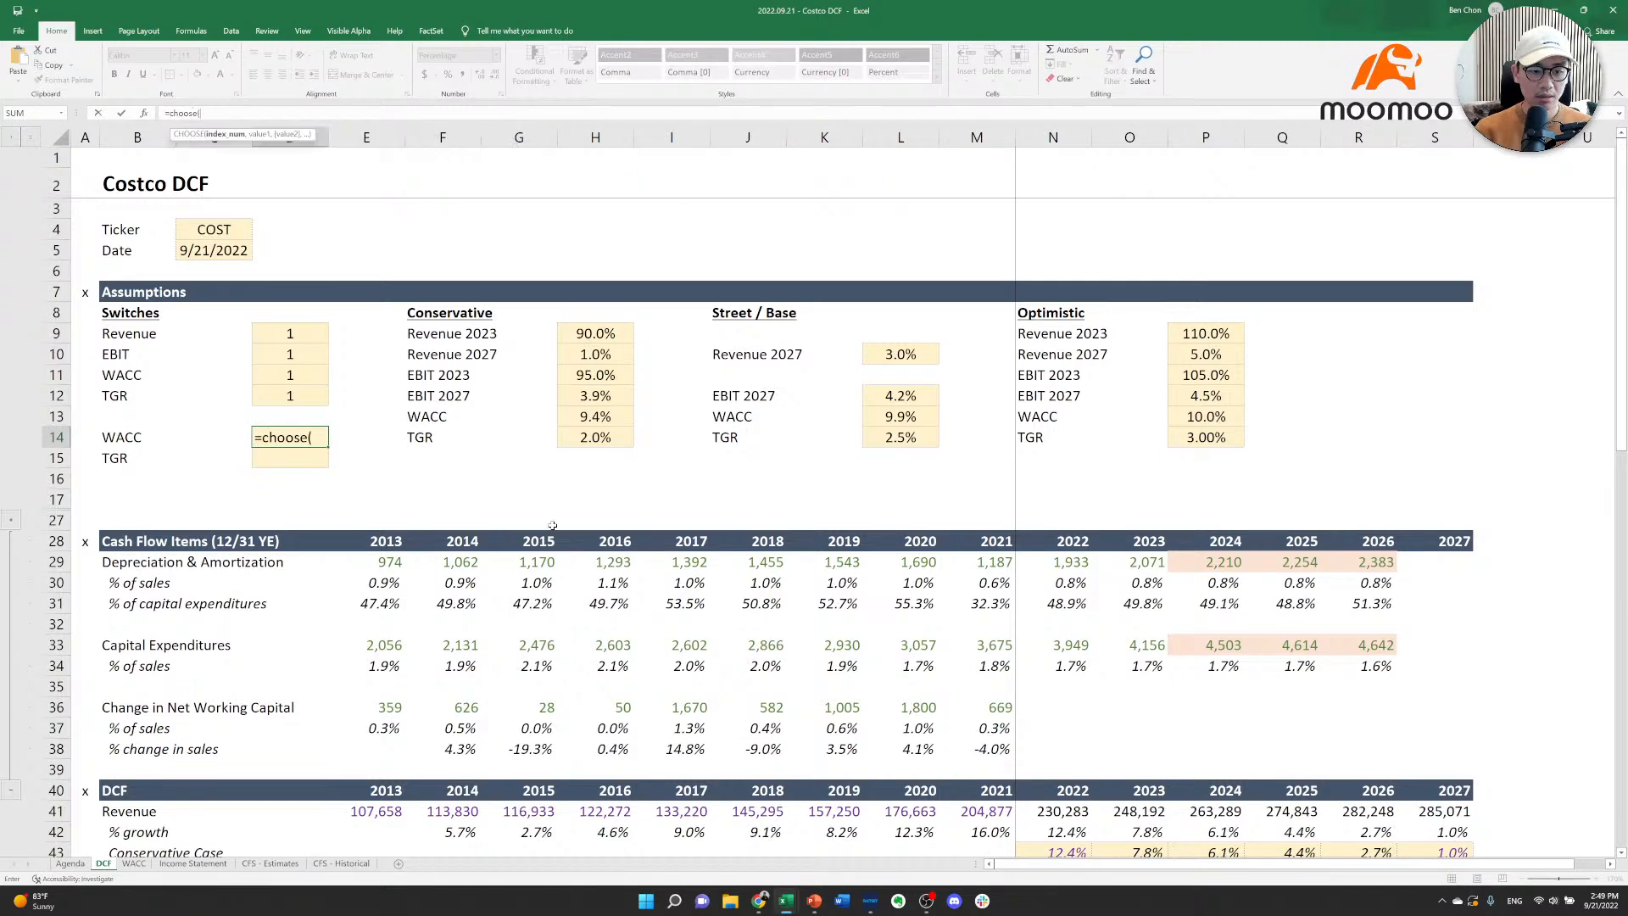
{"action": "key", "text": "Up"}
{"action": "key", "text": "Up"}
{"action": "key", "text": "Up"}
{"action": "key", "text": "Up"}
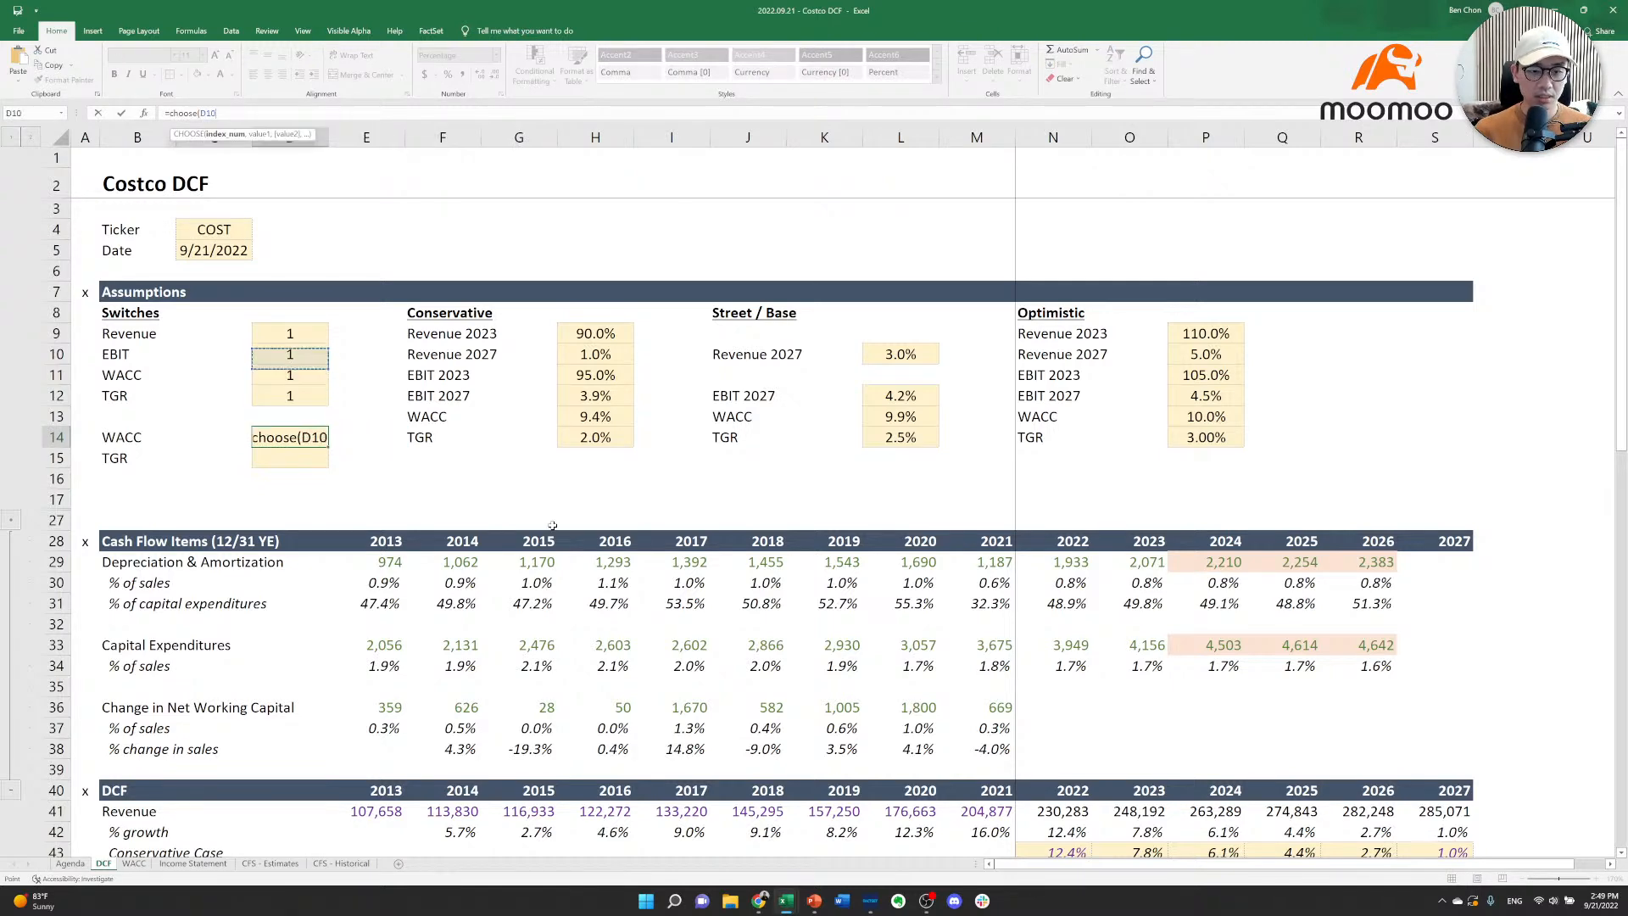
{"action": "key", "text": "Down"}
{"action": "type", "text": ","}
{"action": "key", "text": "Right"}
{"action": "key", "text": "Right"}
{"action": "key", "text": "Right"}
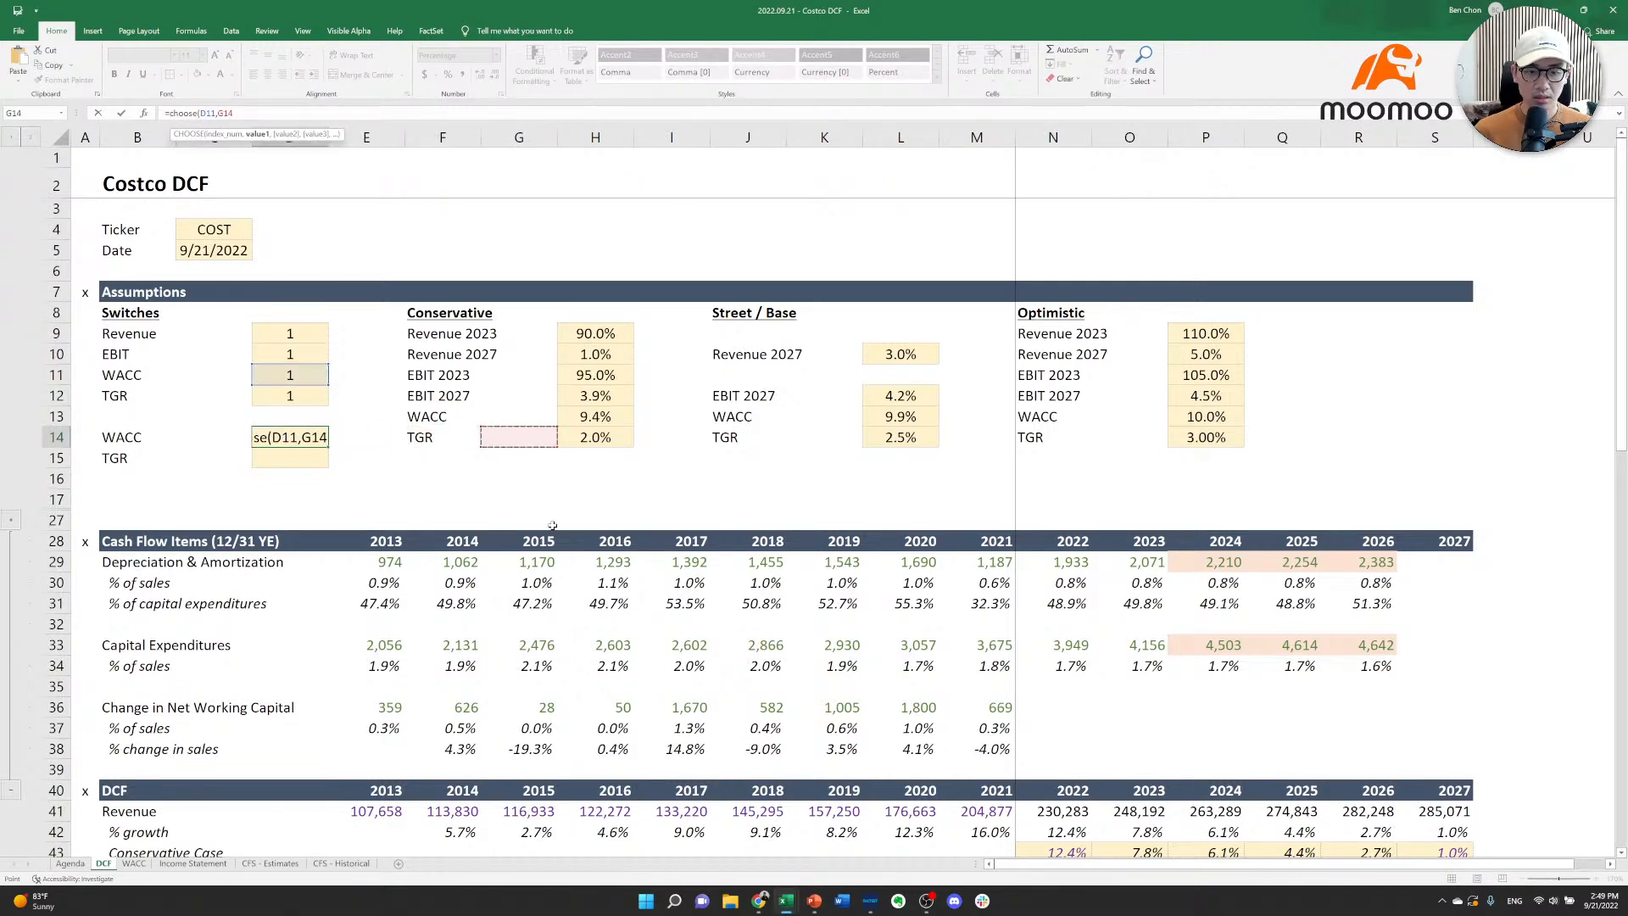
{"action": "key", "text": "Up"}
{"action": "key", "text": "Right"}
{"action": "type", "text": ","}
{"action": "key", "text": "Down"}
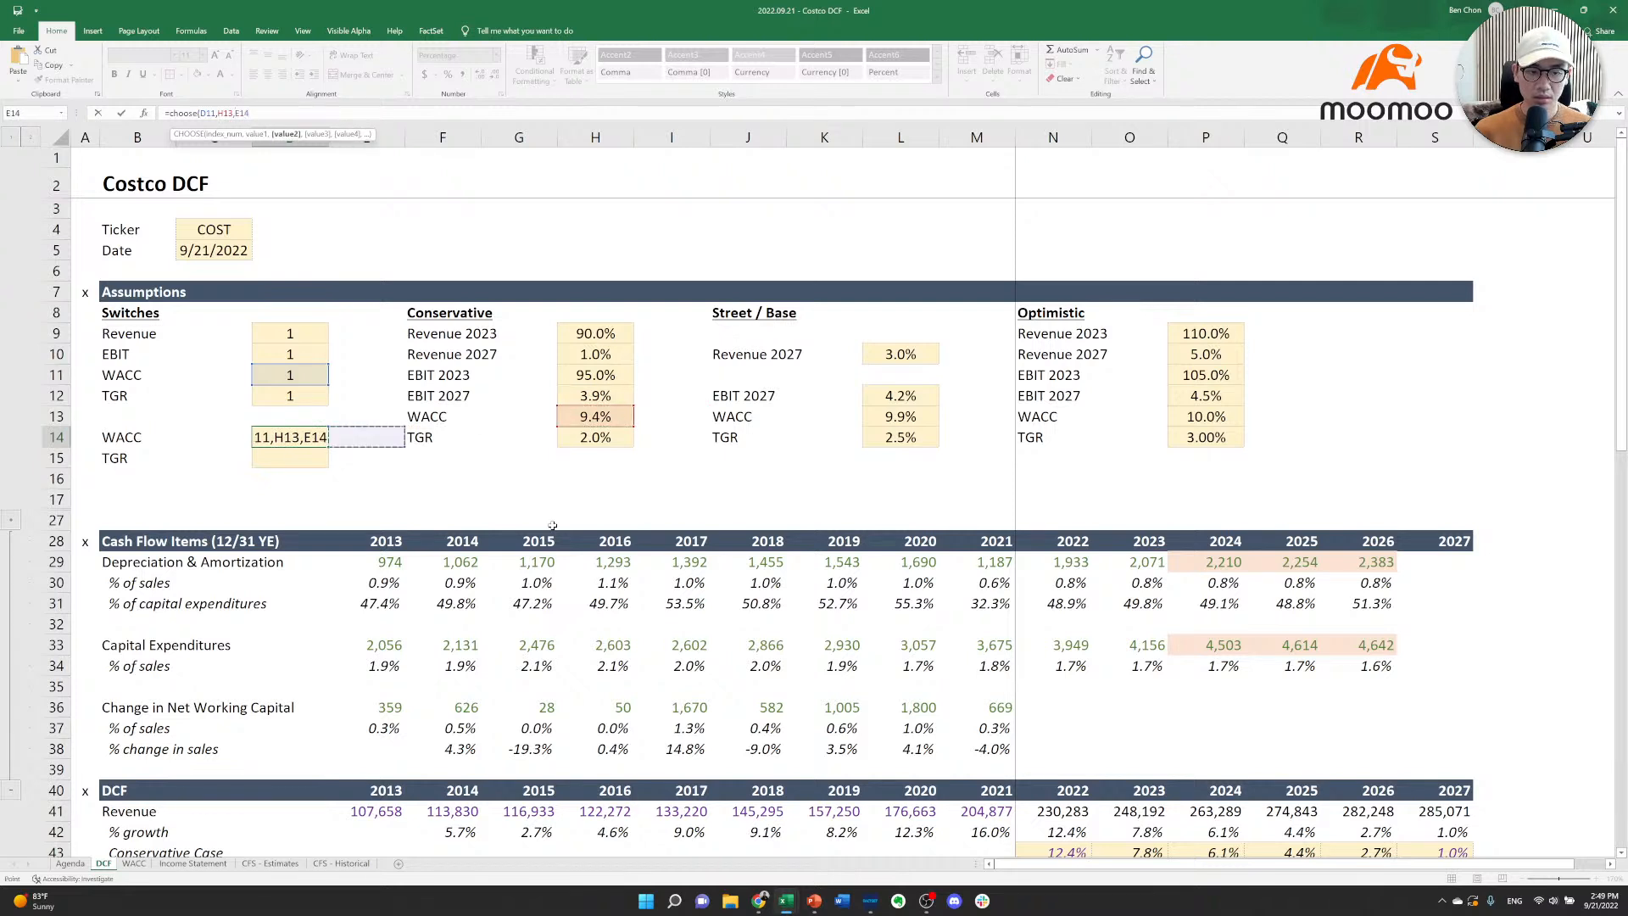
{"action": "key", "text": "Right"}
{"action": "key", "text": "Right"}
{"action": "key", "text": "Up"}
{"action": "key", "text": "Right"}
{"action": "key", "text": "Right"}
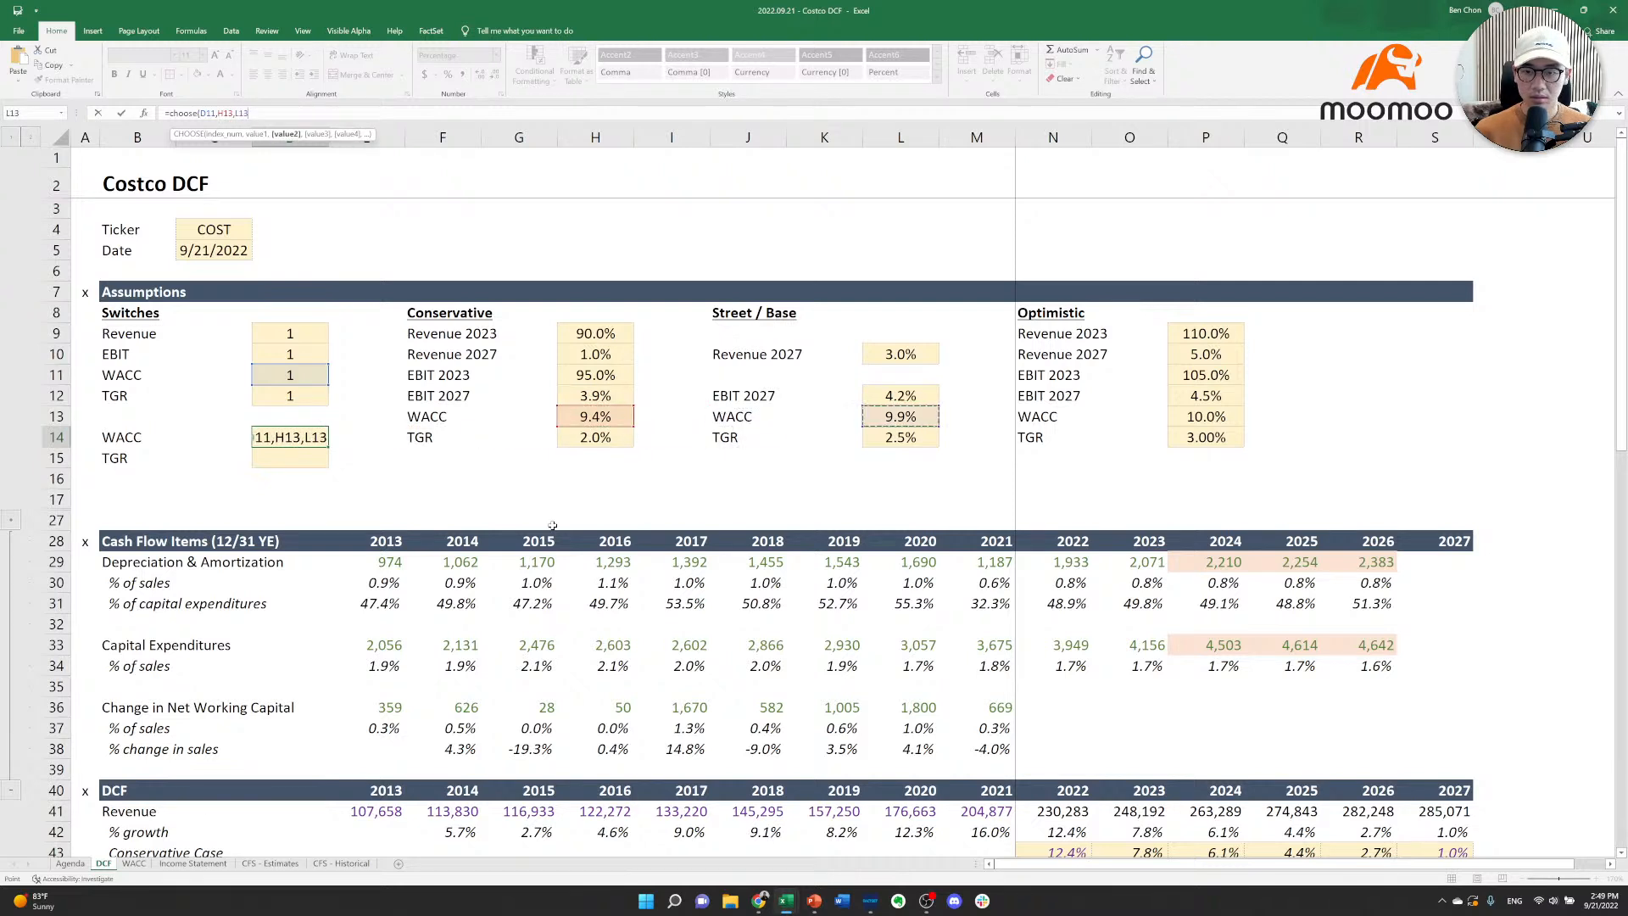
{"action": "type", "text": ","}
{"action": "key", "text": "Right"}
{"action": "key", "text": "Right"}
{"action": "key", "text": "Right"}
{"action": "key", "text": "Right"}
{"action": "key", "text": "Right"}
{"action": "key", "text": "Right"}
{"action": "key", "text": "Right"}
{"action": "key", "text": "Right"}
{"action": "key", "text": "Right"}
{"action": "key", "text": "Right"}
{"action": "key", "text": "Right"}
{"action": "key", "text": "Right"}
{"action": "key", "text": "Up"}
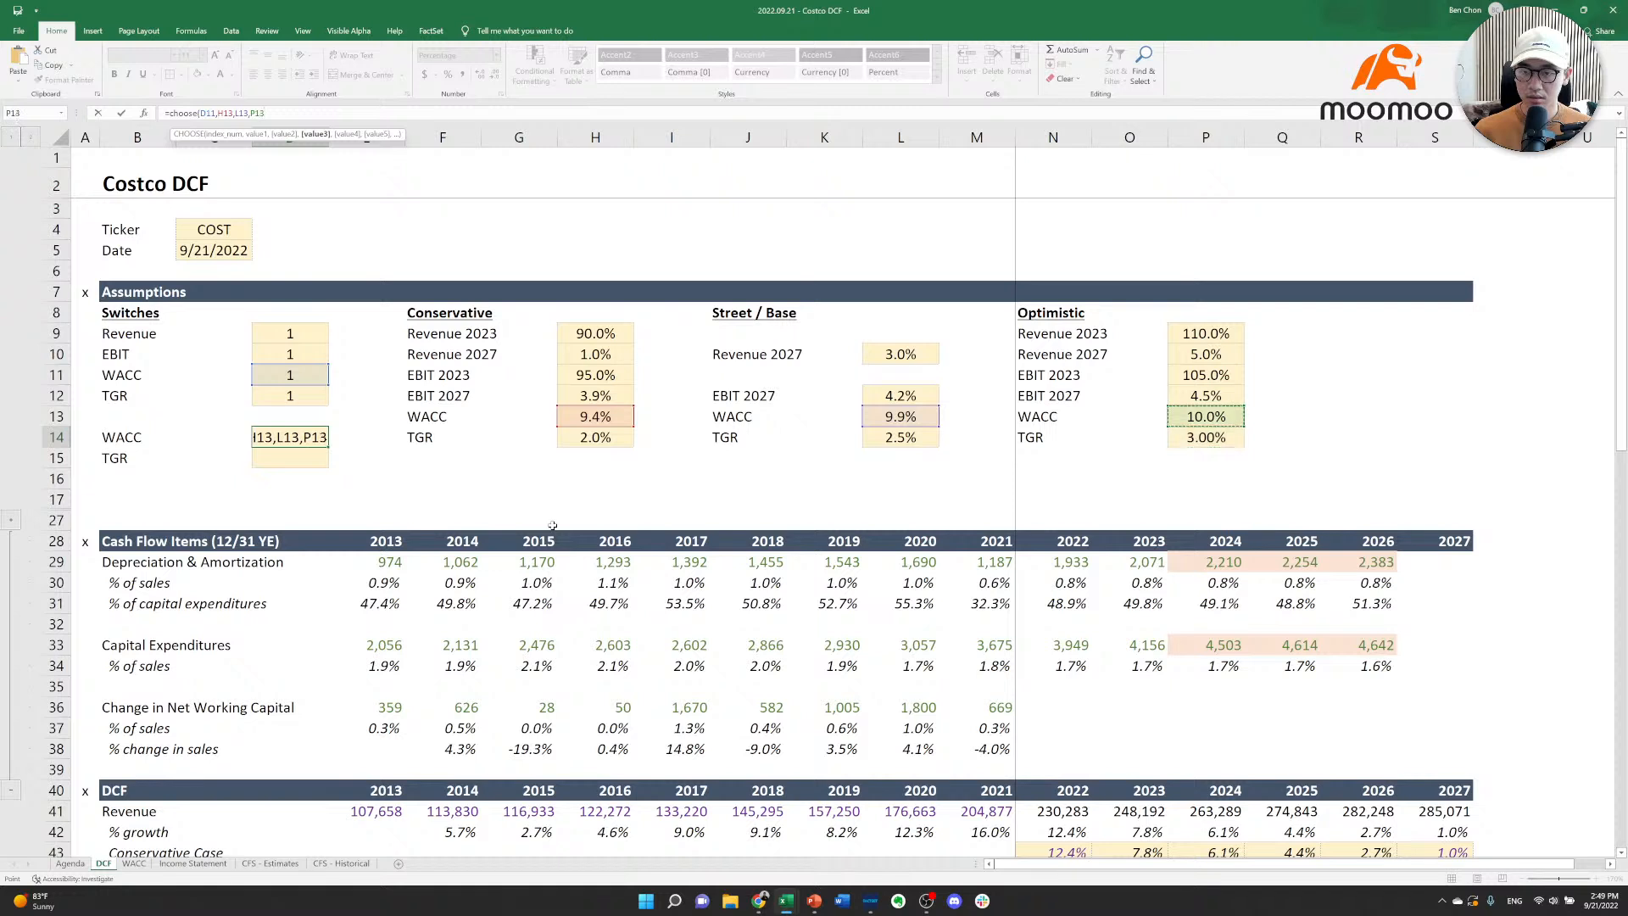
{"action": "key", "text": "Right"}
{"action": "key", "text": "Left"}
{"action": "type", "text": ")"}
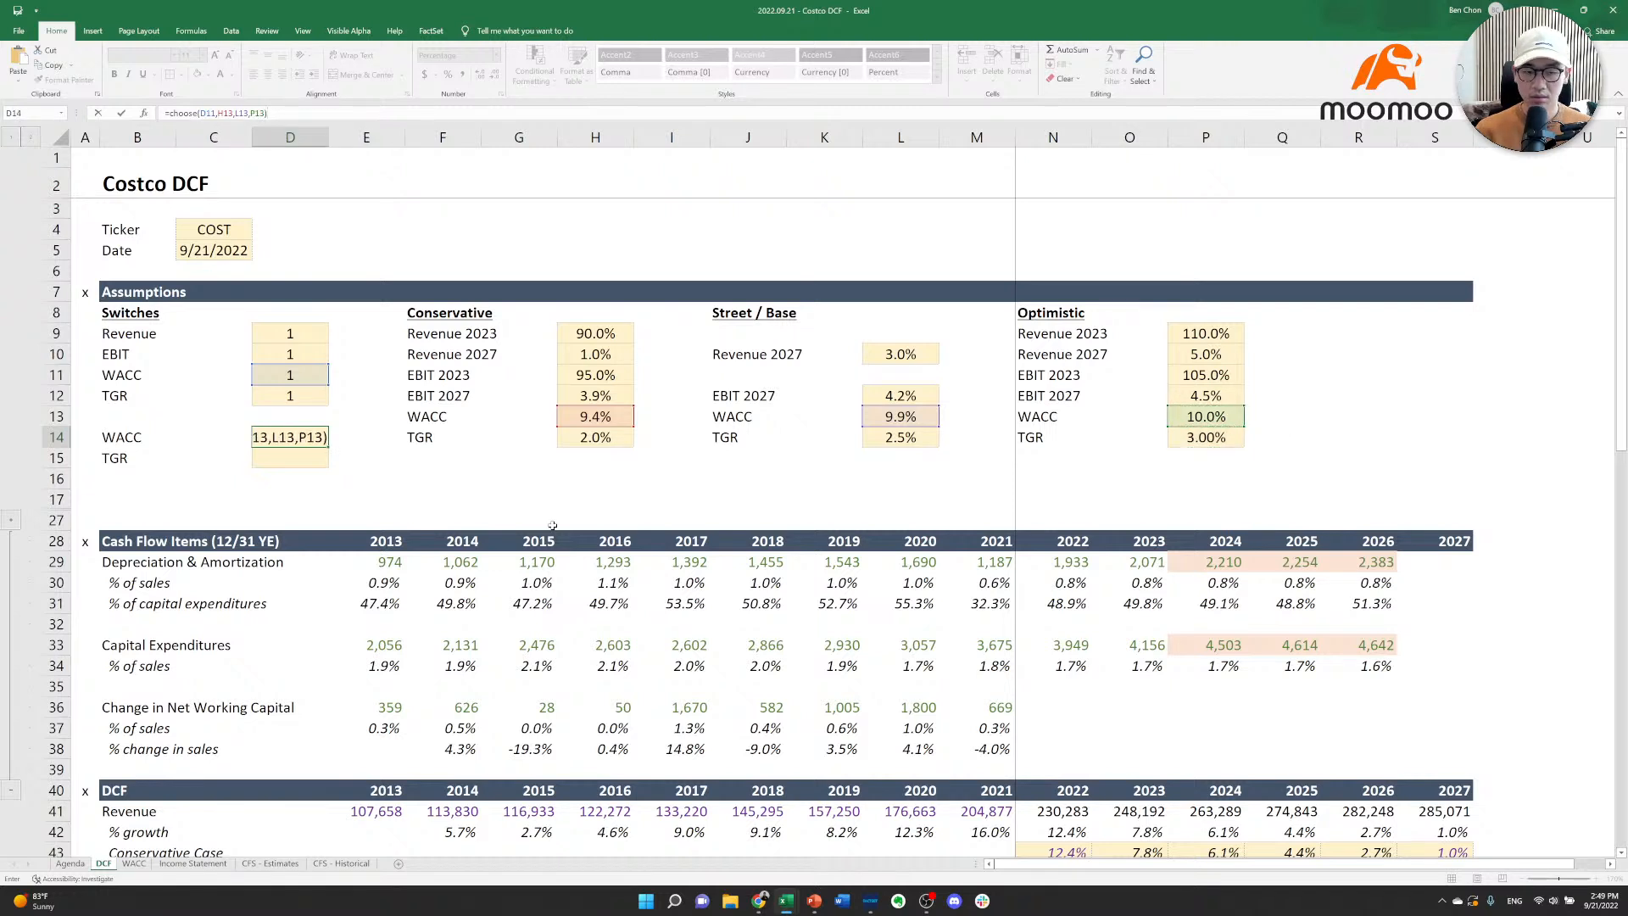
{"action": "key", "text": "Return"}
Copy the WACC CHOOSE formula from D14 into the TGR cell D15 below it.
{"action": "key", "text": "Up"}
{"action": "key", "text": "ctrl+c"}
{"action": "key", "text": "Down"}
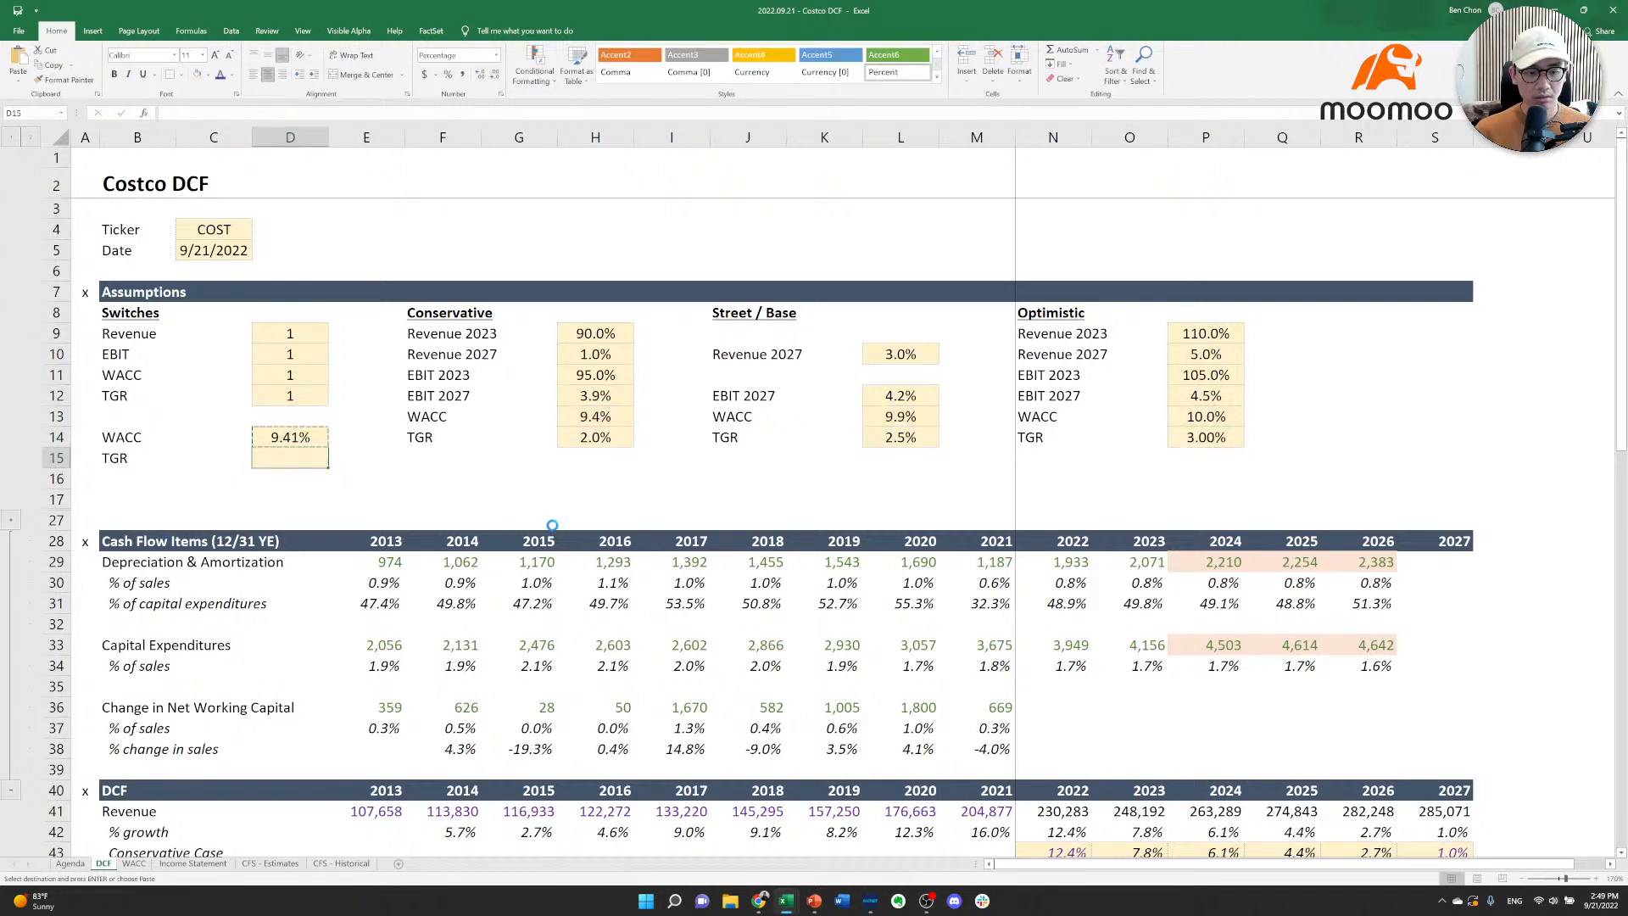
{"action": "key", "text": "ctrl+v"}
{"action": "key", "text": "Down"}
{"action": "key", "text": "Escape"}
Delete the empty row 16 just below the TGR assumption.
{"action": "key", "text": "Down"}
{"action": "key", "text": "shift+space"}
{"action": "key", "text": "Up"}
{"action": "key", "text": "shift+space"}
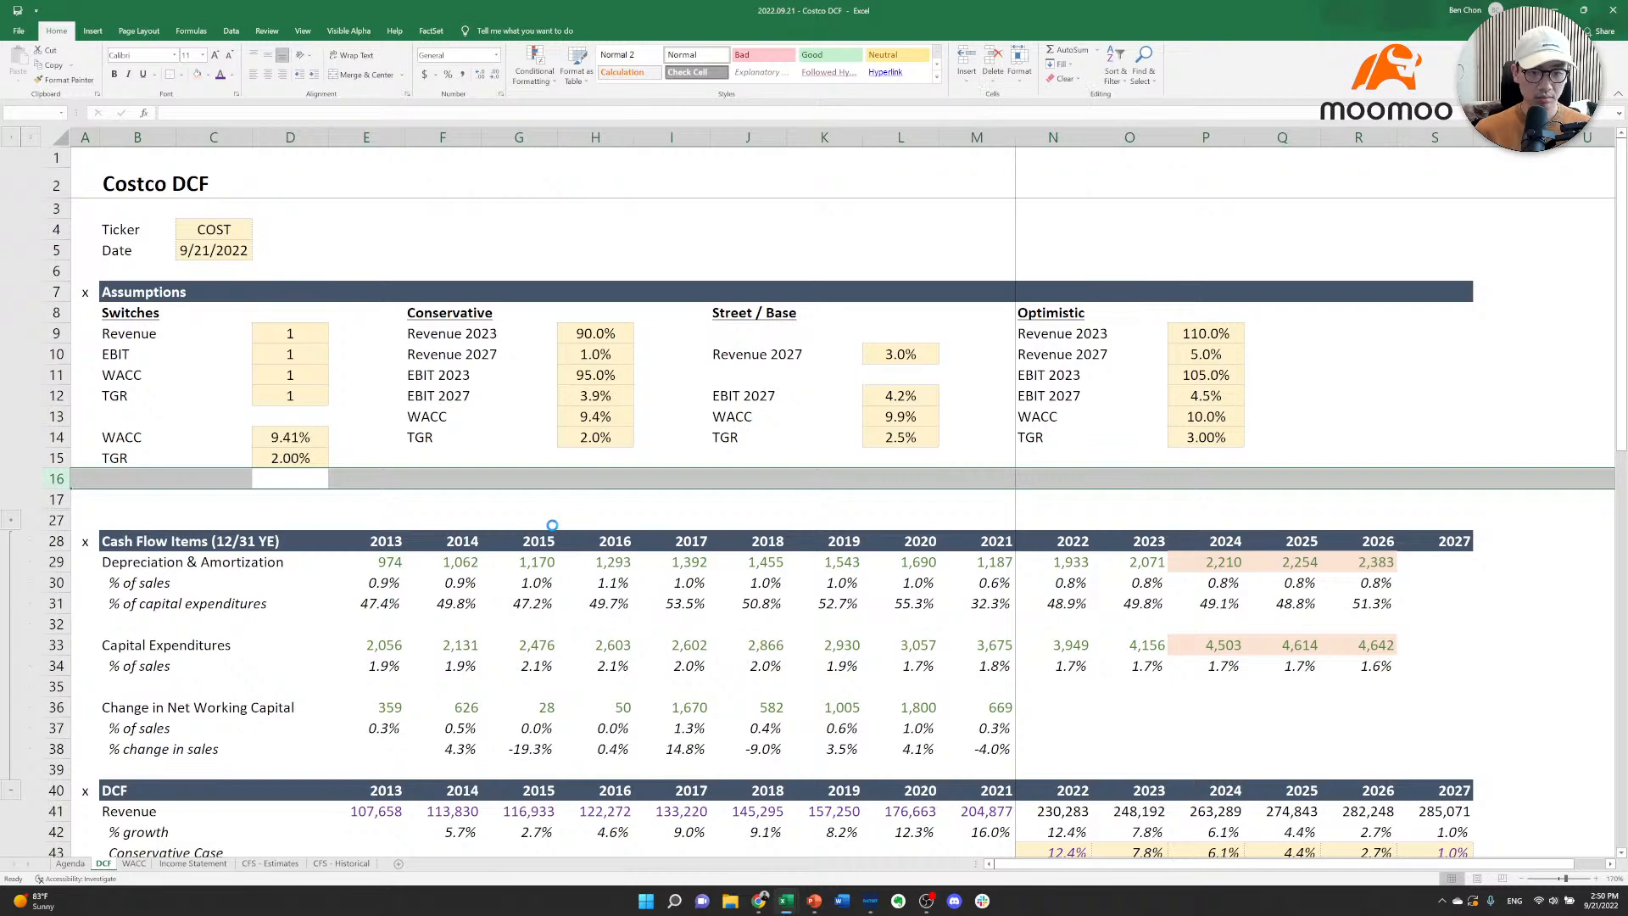
{"action": "key", "text": "ctrl+minus"}
Collapse the grouped rows of the Cash Flow Items section above the DCF section.
{"action": "key", "text": "Down"}
{"action": "key", "text": "Down"}
{"action": "key", "text": "Down"}
{"action": "key", "text": "Right"}
{"action": "key", "text": "Right"}
{"action": "key", "text": "Down"}
{"action": "key", "text": "Down"}
{"action": "key", "text": "Down"}
{"action": "key", "text": "Down"}
{"action": "key", "text": "Down"}
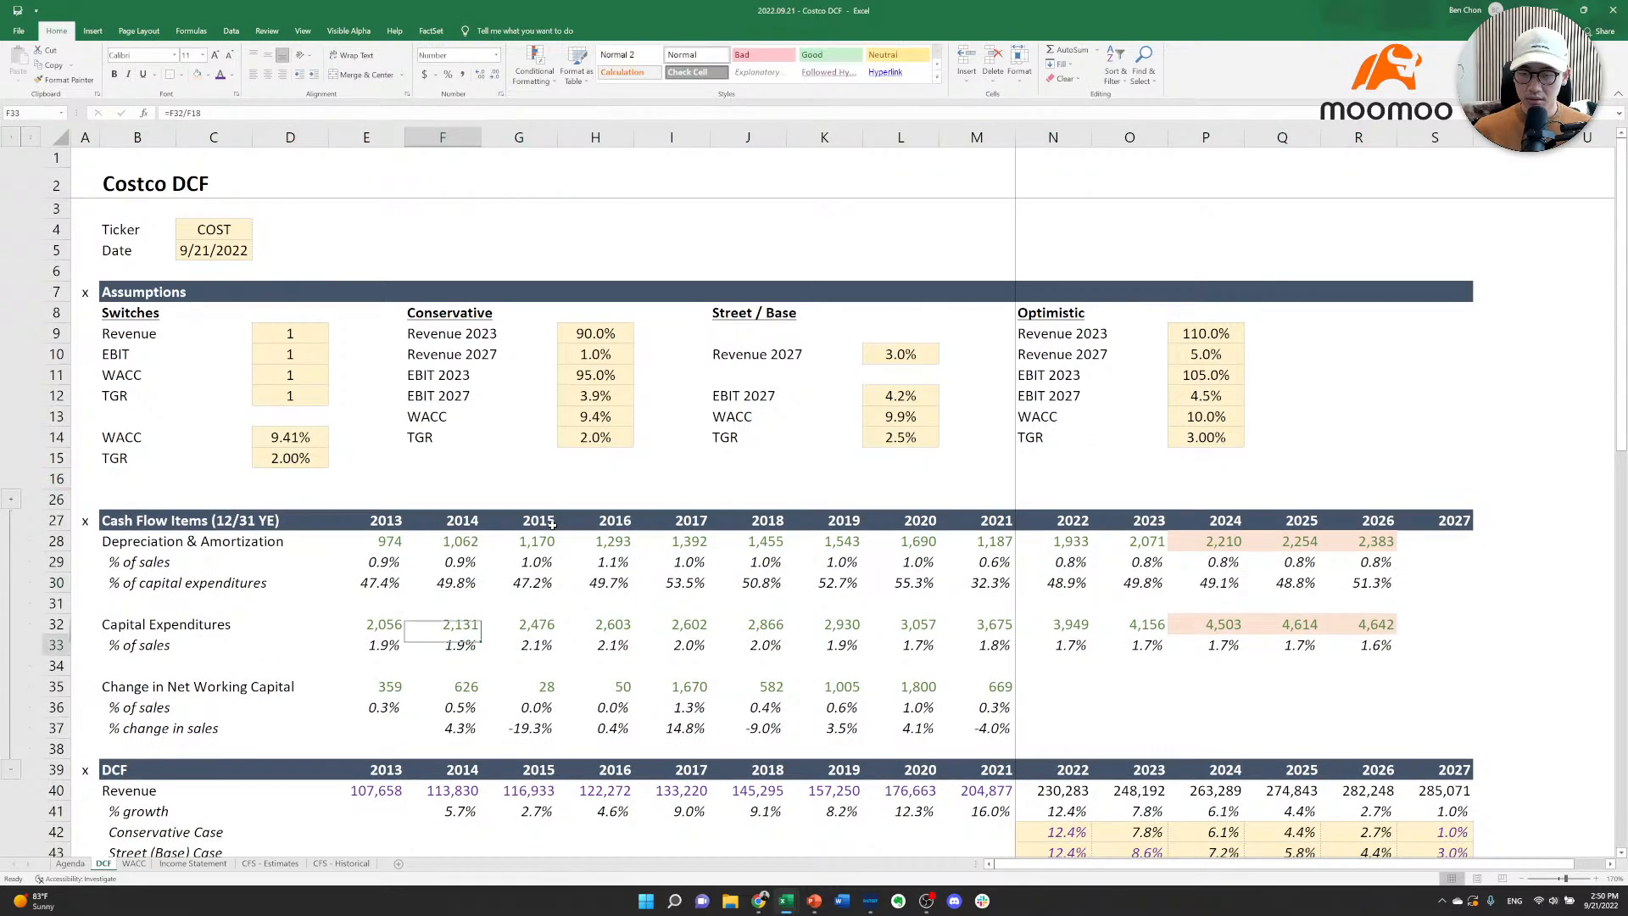
{"action": "key", "text": "Down"}
{"action": "key", "text": "Down"}
{"action": "key", "text": "Down"}
{"action": "key", "text": "Down"}
{"action": "key", "text": "Down"}
{"action": "key", "text": "Down"}
{"action": "key", "text": "Down"}
{"action": "key", "text": "Down"}
{"action": "key", "text": "Down"}
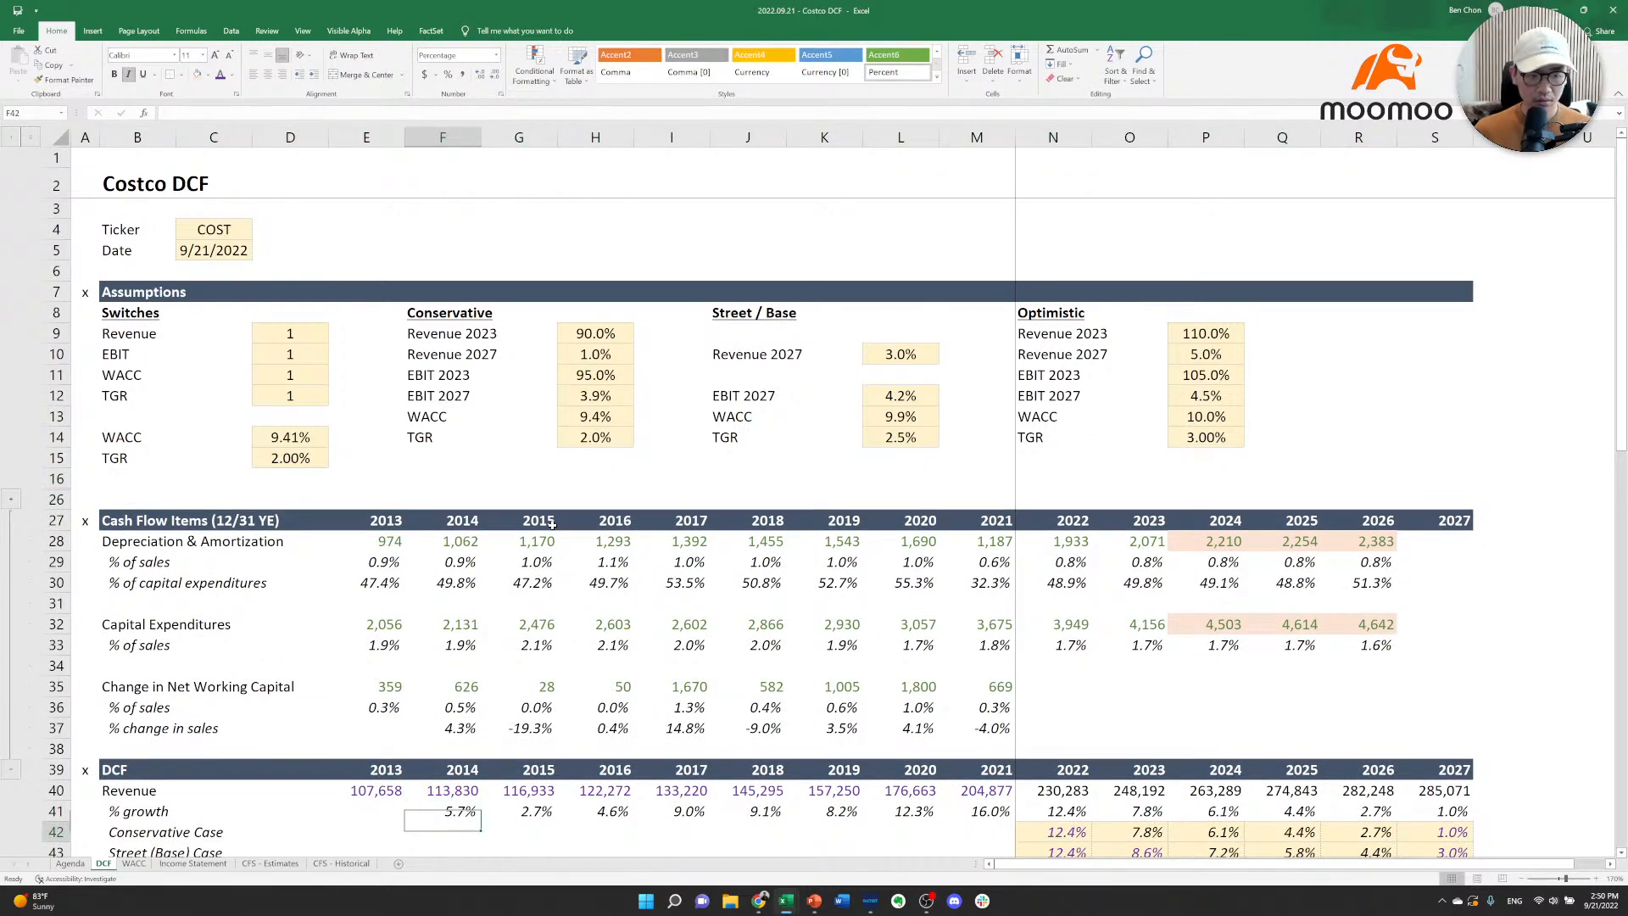
{"action": "key", "text": "Down"}
{"action": "key", "text": "Down"}
{"action": "key", "text": "Down"}
{"action": "key", "text": "Down"}
{"action": "key", "text": "Down"}
{"action": "key", "text": "Down"}
{"action": "key", "text": "Down"}
{"action": "key", "text": "Down"}
{"action": "key", "text": "Down"}
{"action": "key", "text": "Down"}
{"action": "key", "text": "Down"}
{"action": "key", "text": "Down"}
{"action": "key", "text": "Down"}
{"action": "key", "text": "Down"}
{"action": "key", "text": "Down"}
{"action": "key", "text": "Down"}
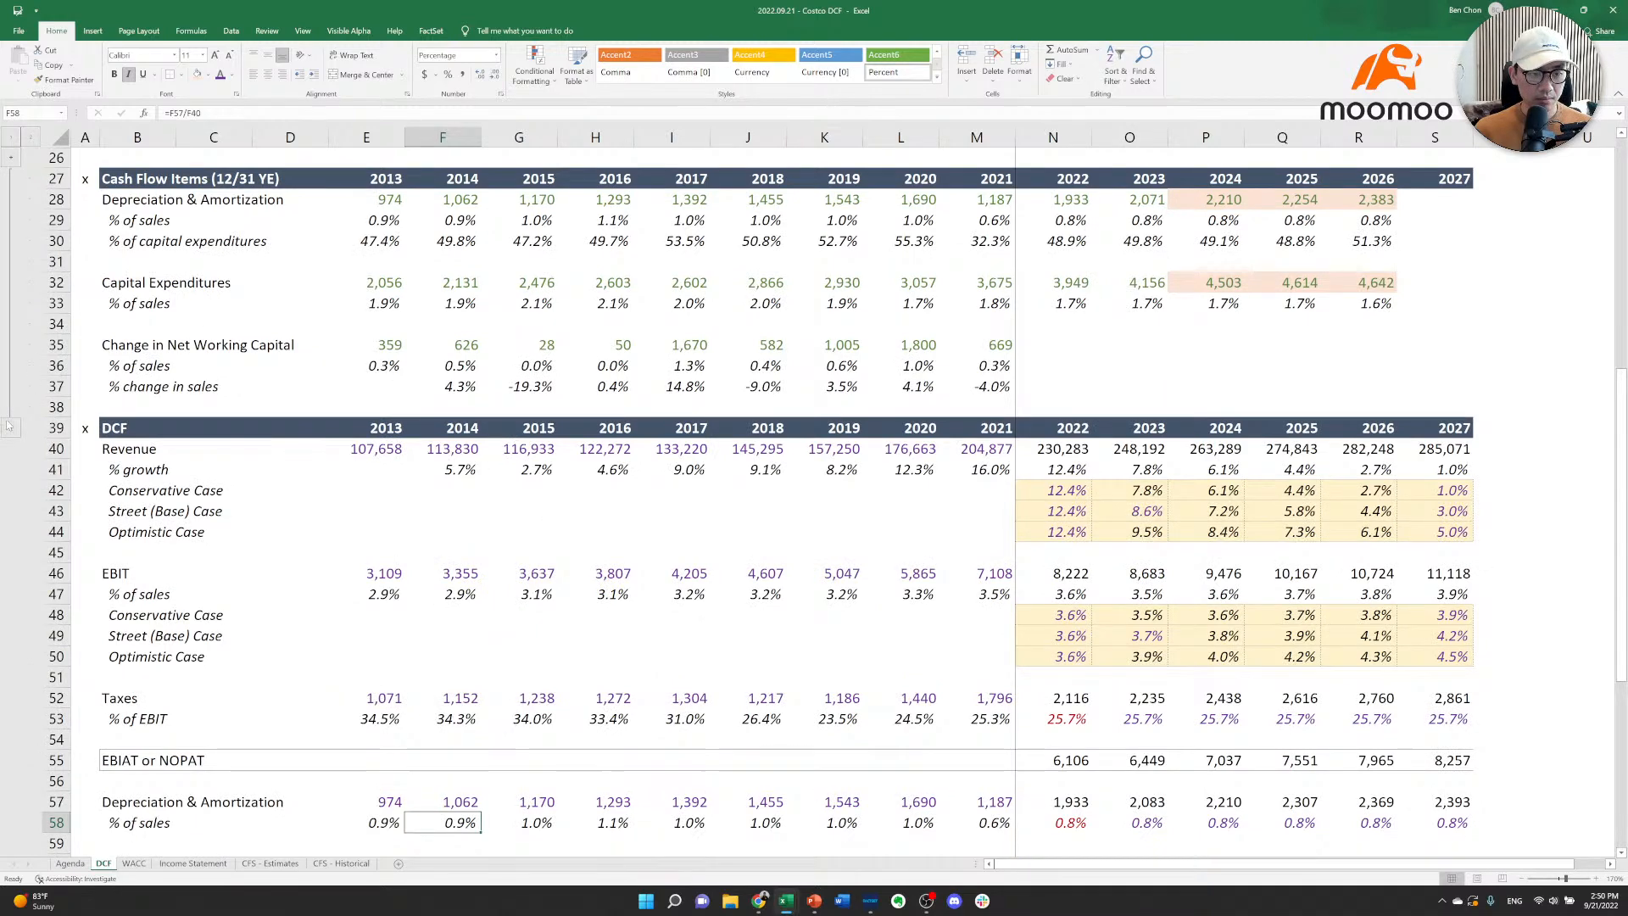
{"action": "key", "text": "alt+Tab"}
{"action": "key", "text": "alt+Tab"}
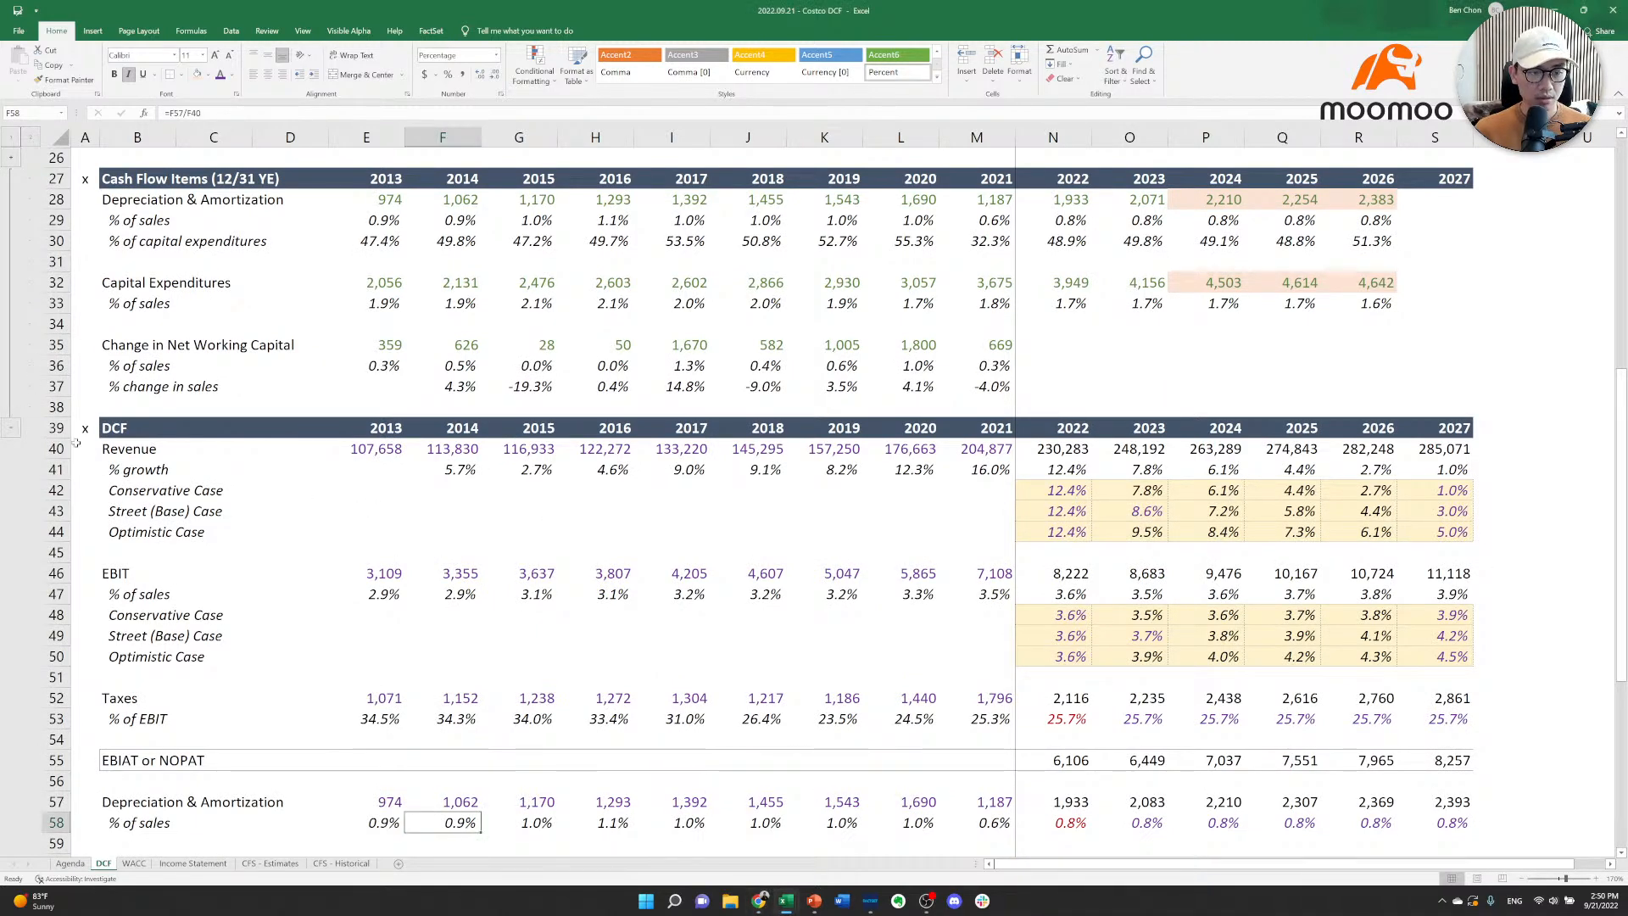
{"action": "left_click", "coordinate": [12, 429]}
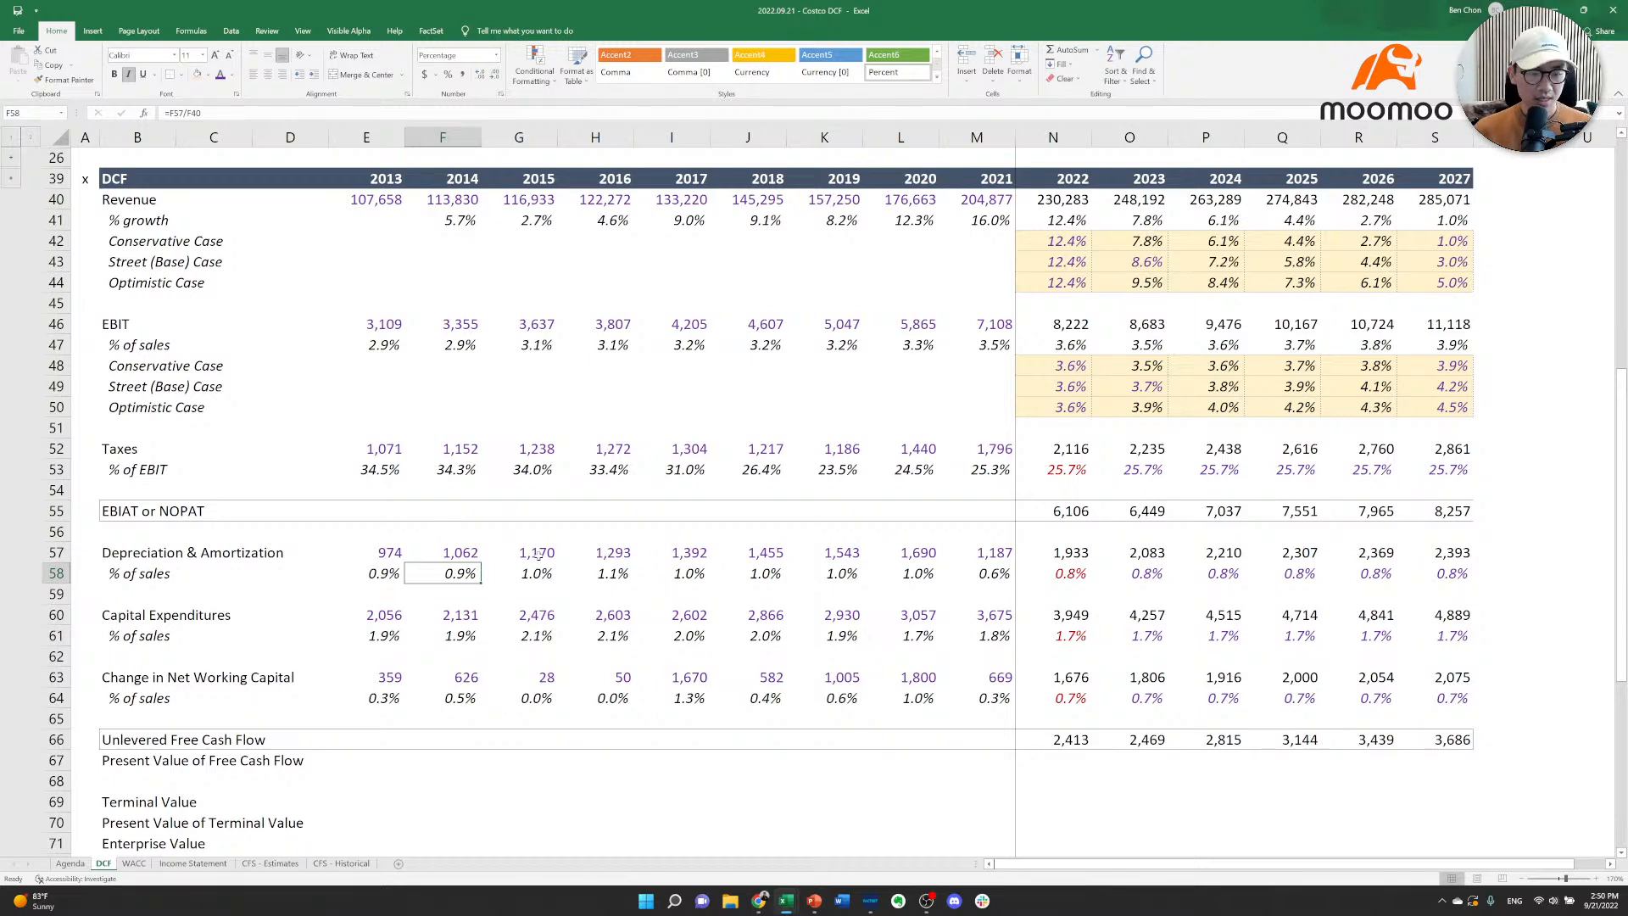
{"action": "scroll", "coordinate": [569, 605], "scroll_direction": "down", "scroll_amount": 1}
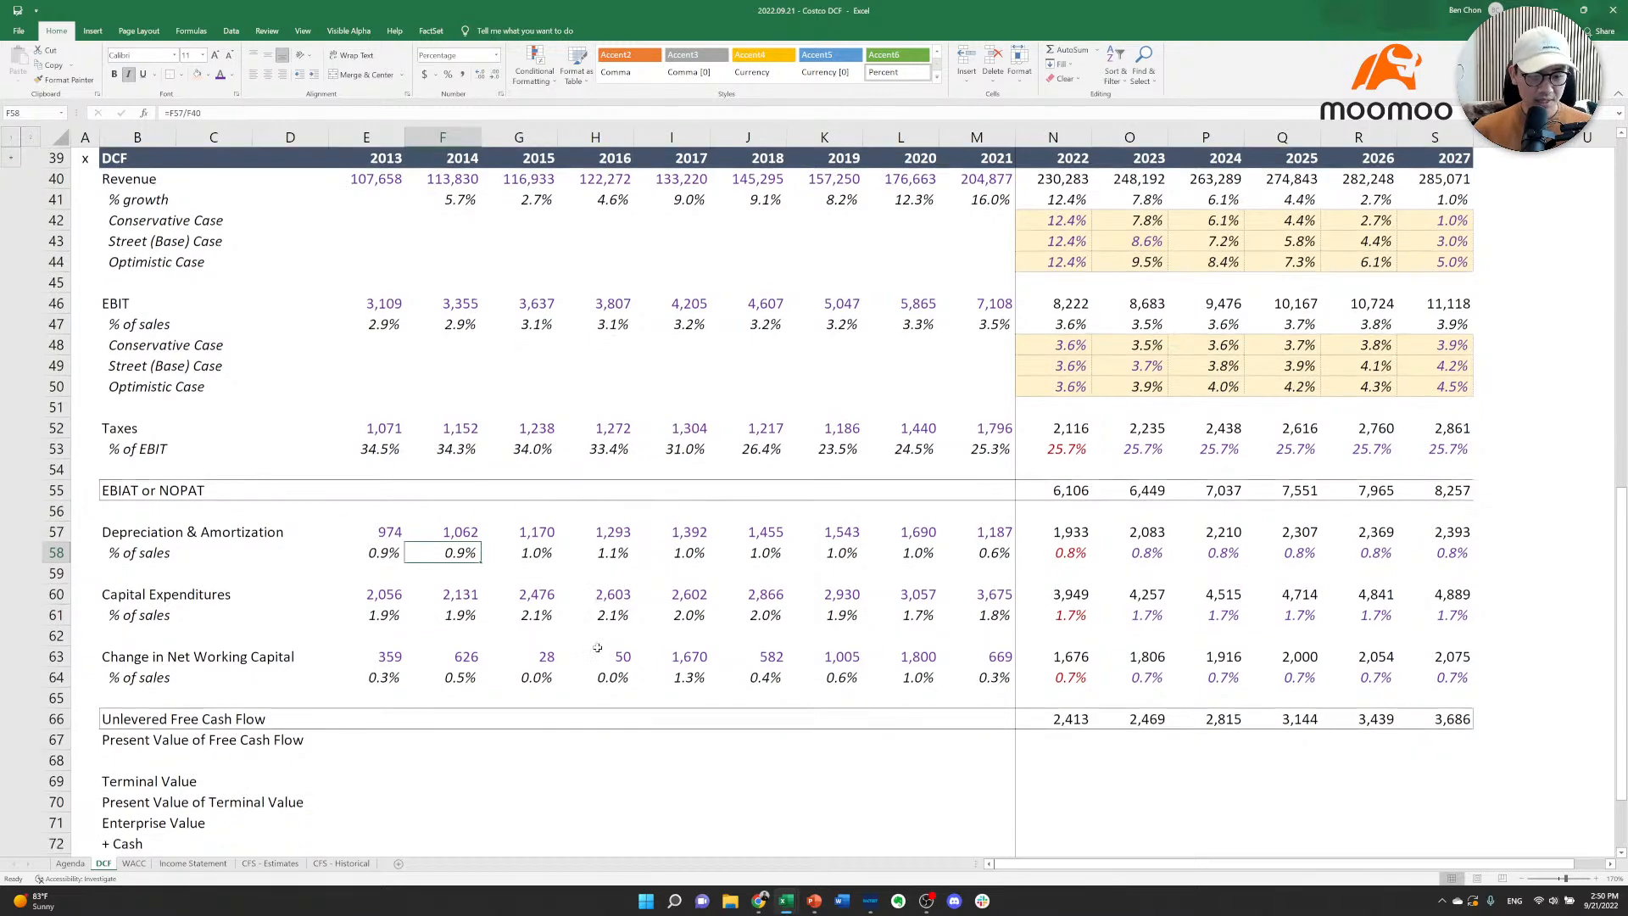
{"action": "left_click", "coordinate": [1026, 757]}
{"action": "key", "text": "Right"}
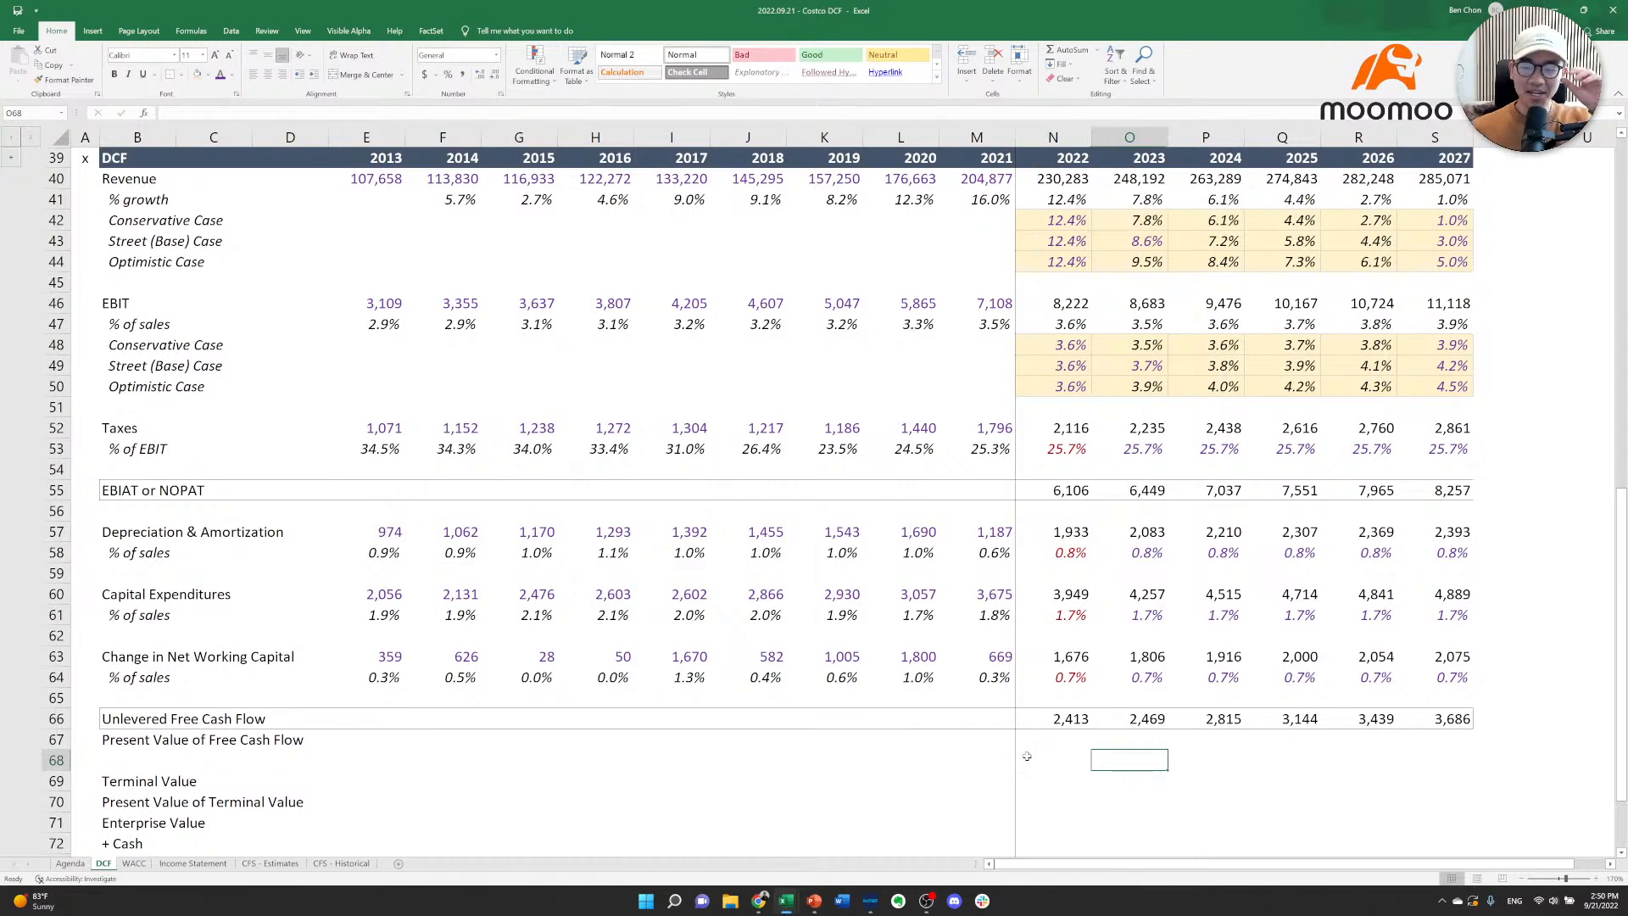
{"action": "key", "text": "Left"}
{"action": "key", "text": "Up"}
{"action": "type", "text": "="}
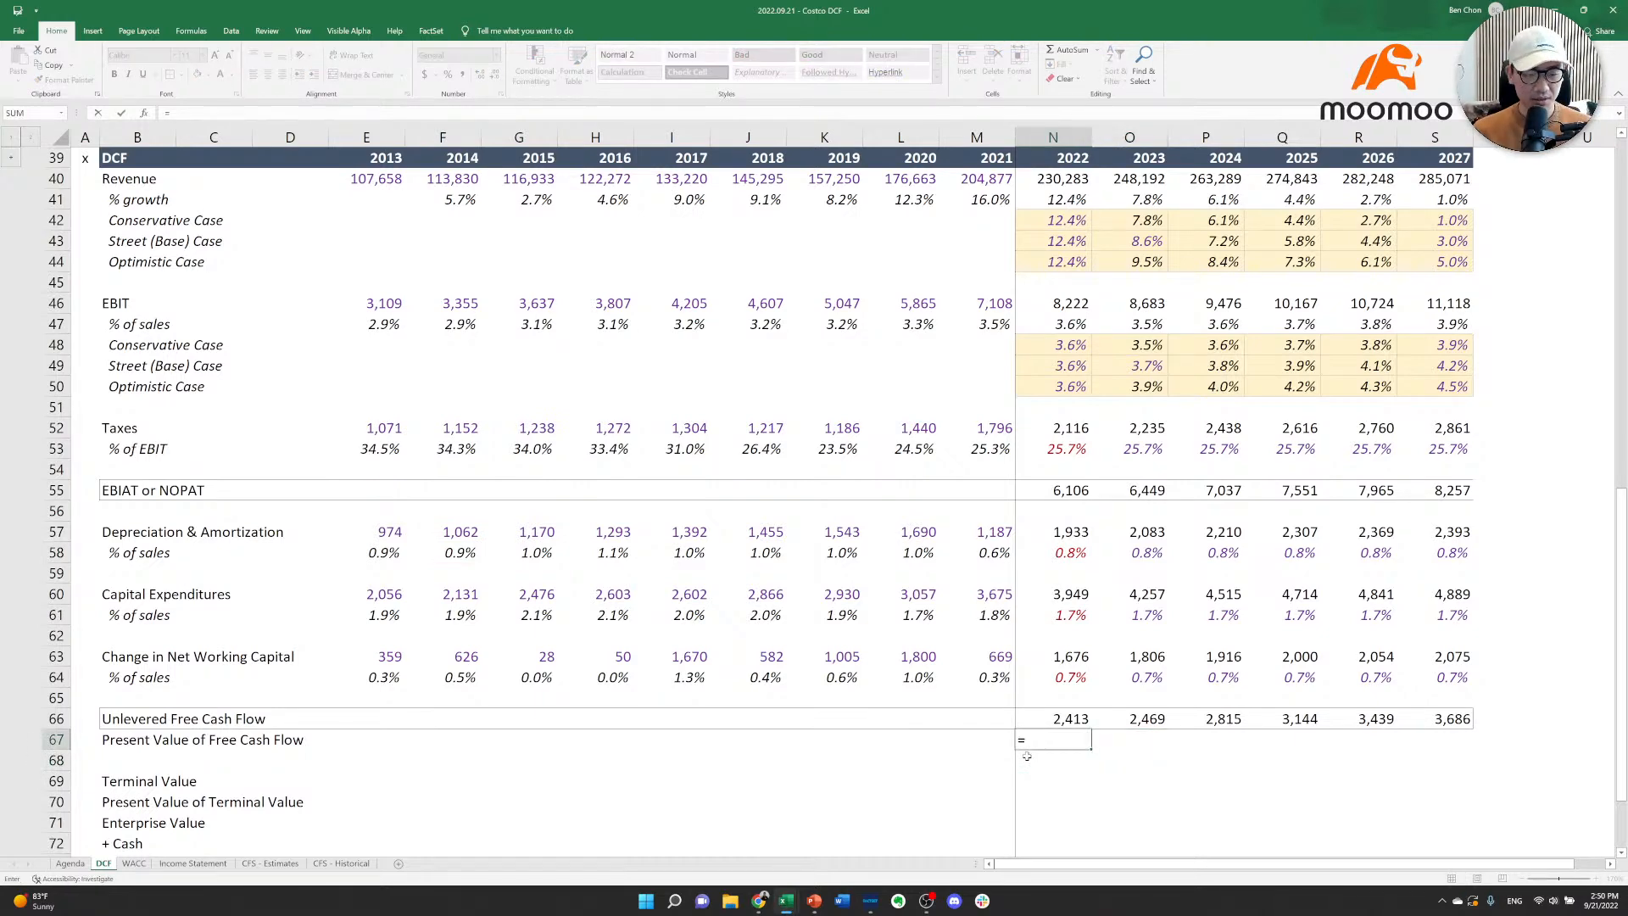
{"action": "key", "text": "Up"}
{"action": "key", "text": "Escape"}
Name the selected-case WACC cell D14 in the Assumptions section wacc.
{"action": "key", "text": "ctrl+Up"}
{"action": "key", "text": "ctrl+Left"}
{"action": "key", "text": "ctrl+Left"}
{"action": "key", "text": "ctrl+Up"}
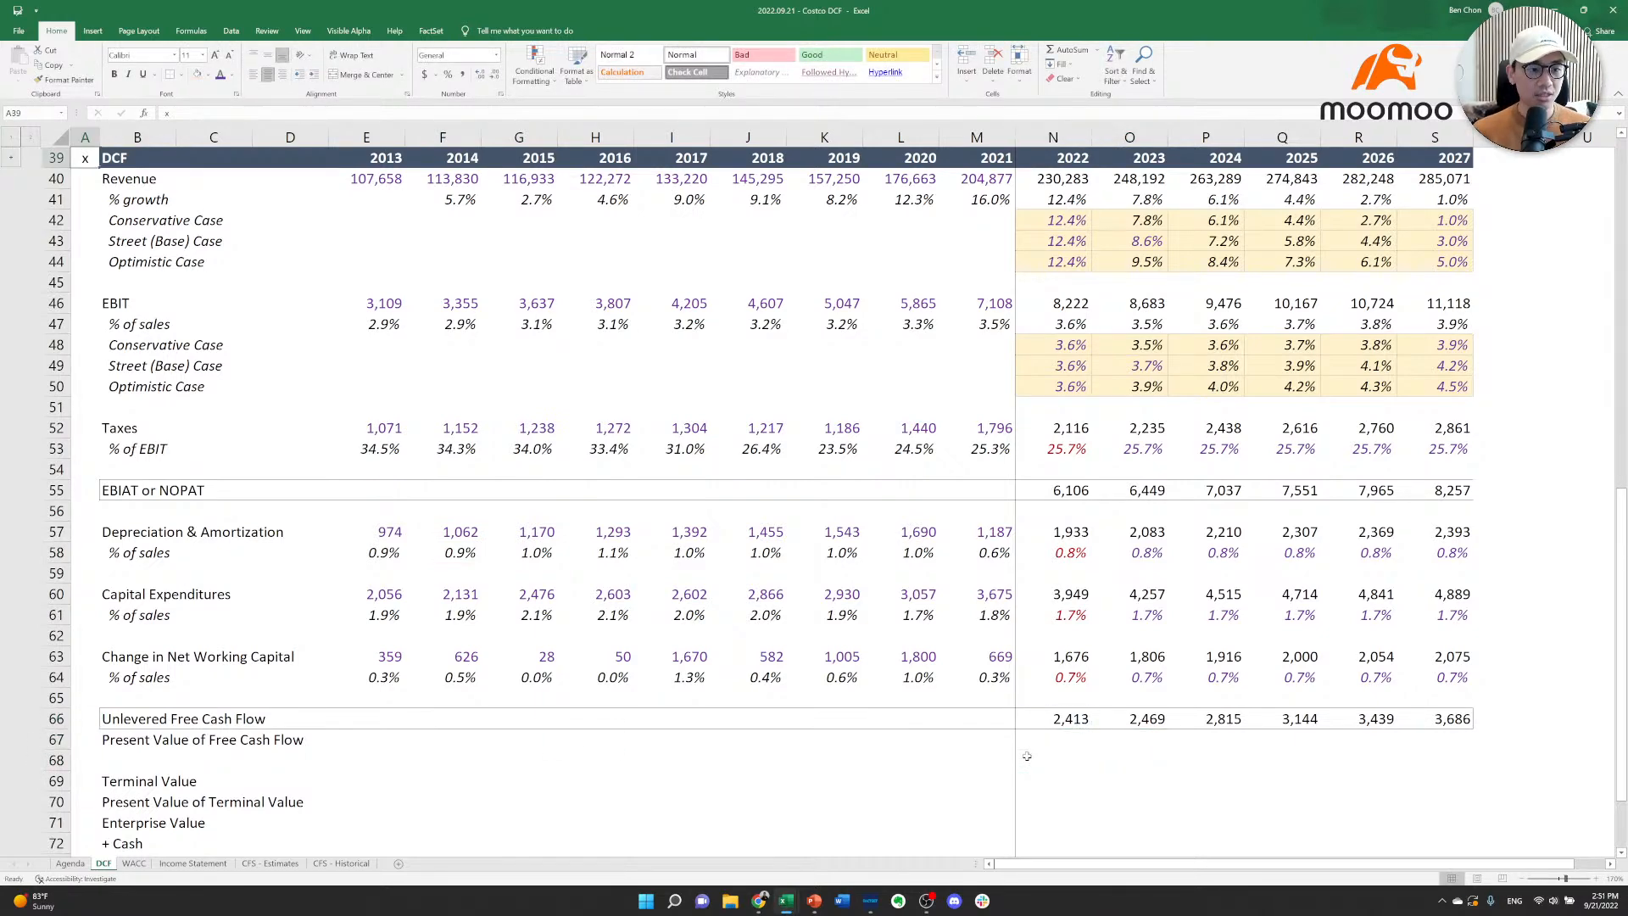
{"action": "key", "text": "ctrl+Up"}
{"action": "key", "text": "ctrl+Up"}
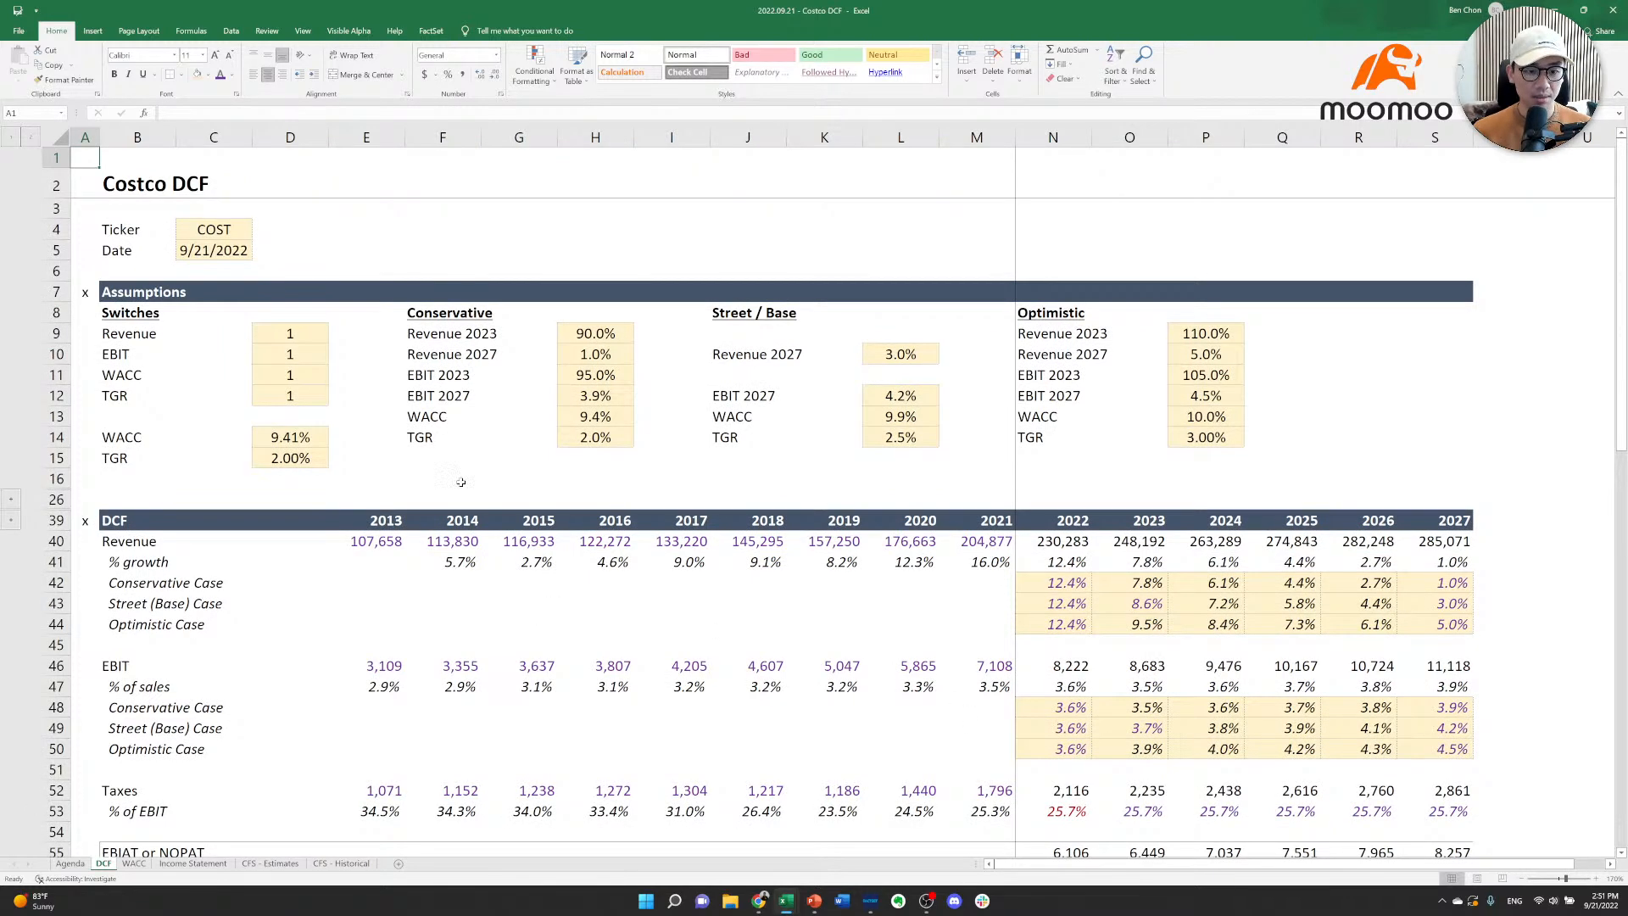
{"action": "left_click", "coordinate": [310, 439]}
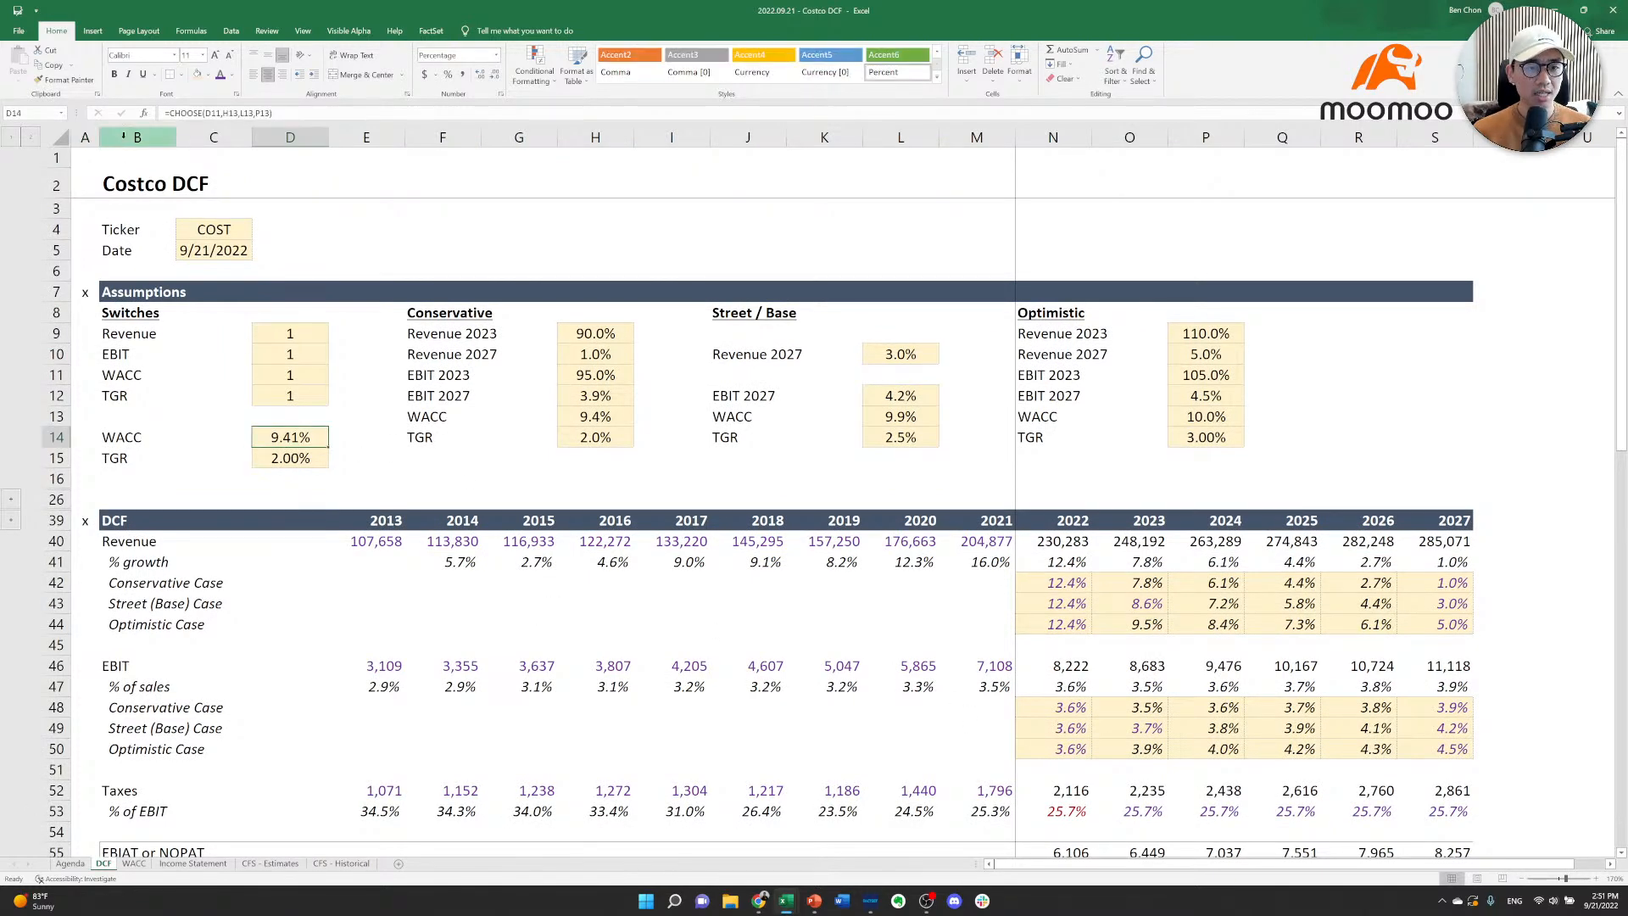
{"action": "left_click", "coordinate": [29, 112]}
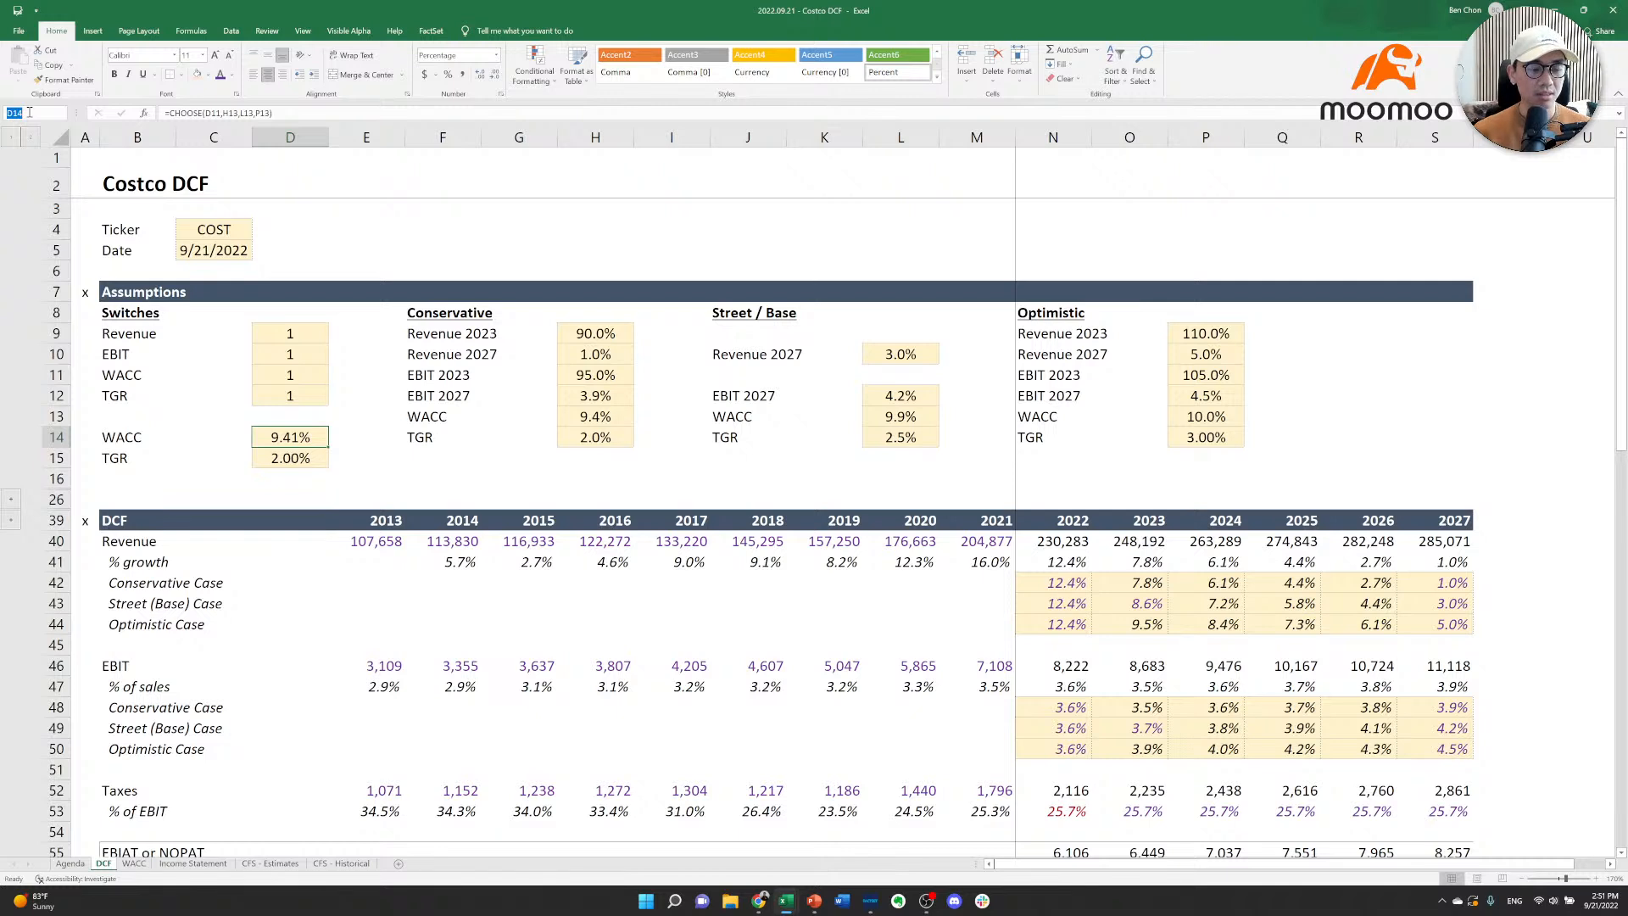
{"action": "type", "text": "wacc"}
{"action": "key", "text": "Return"}
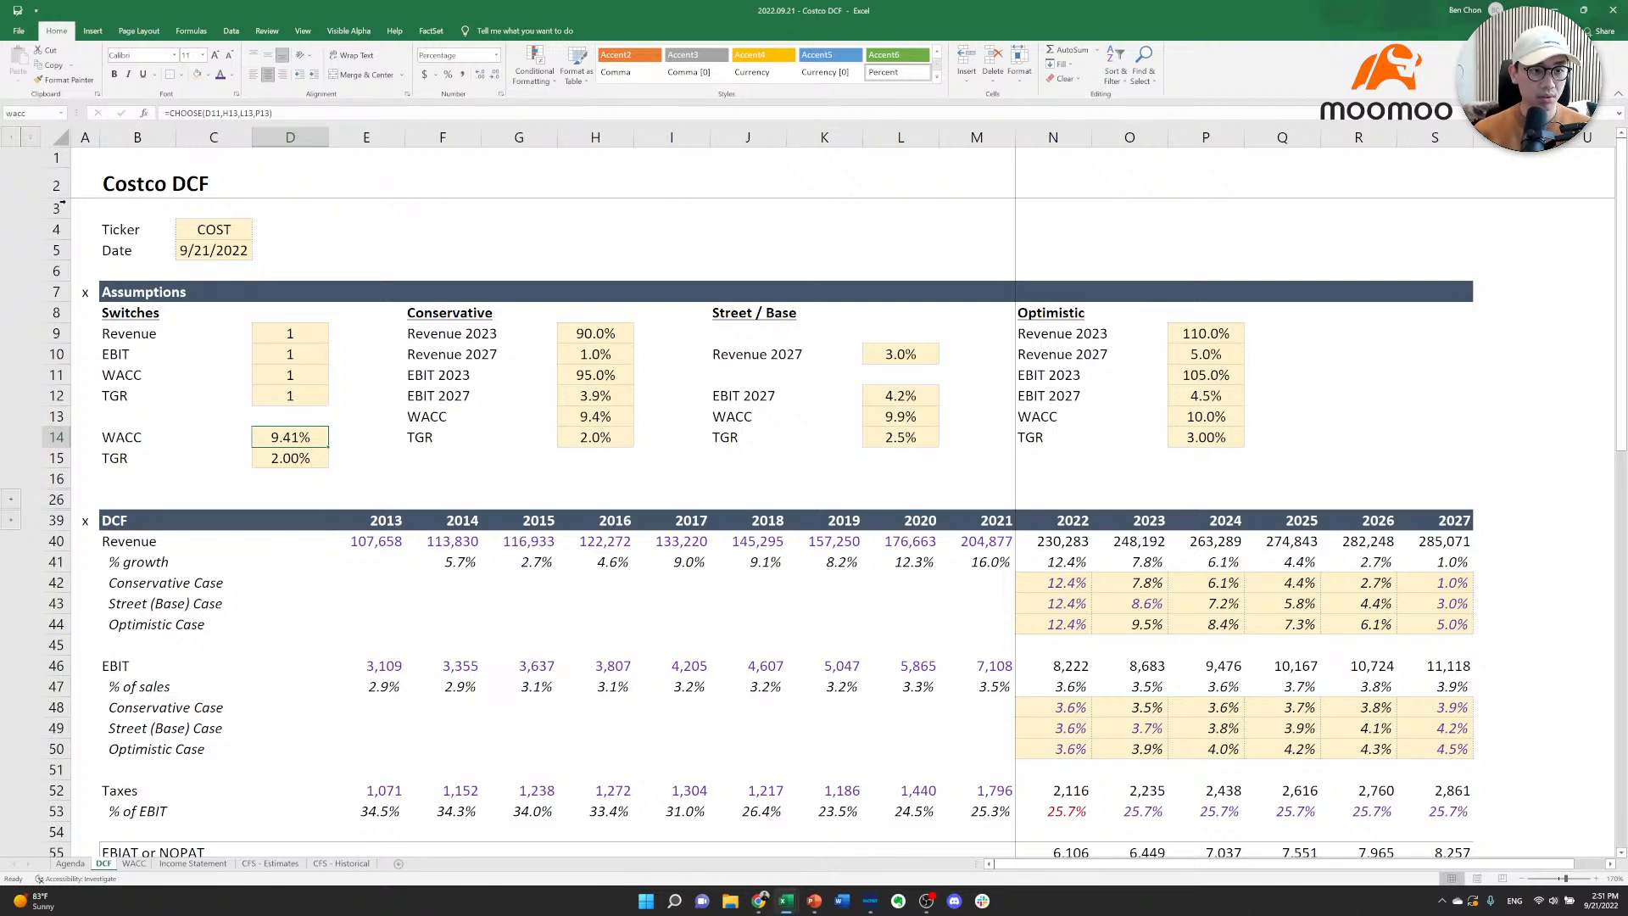
Name the selected-case TGR cell D15 tgr.
{"action": "left_click", "coordinate": [281, 457]}
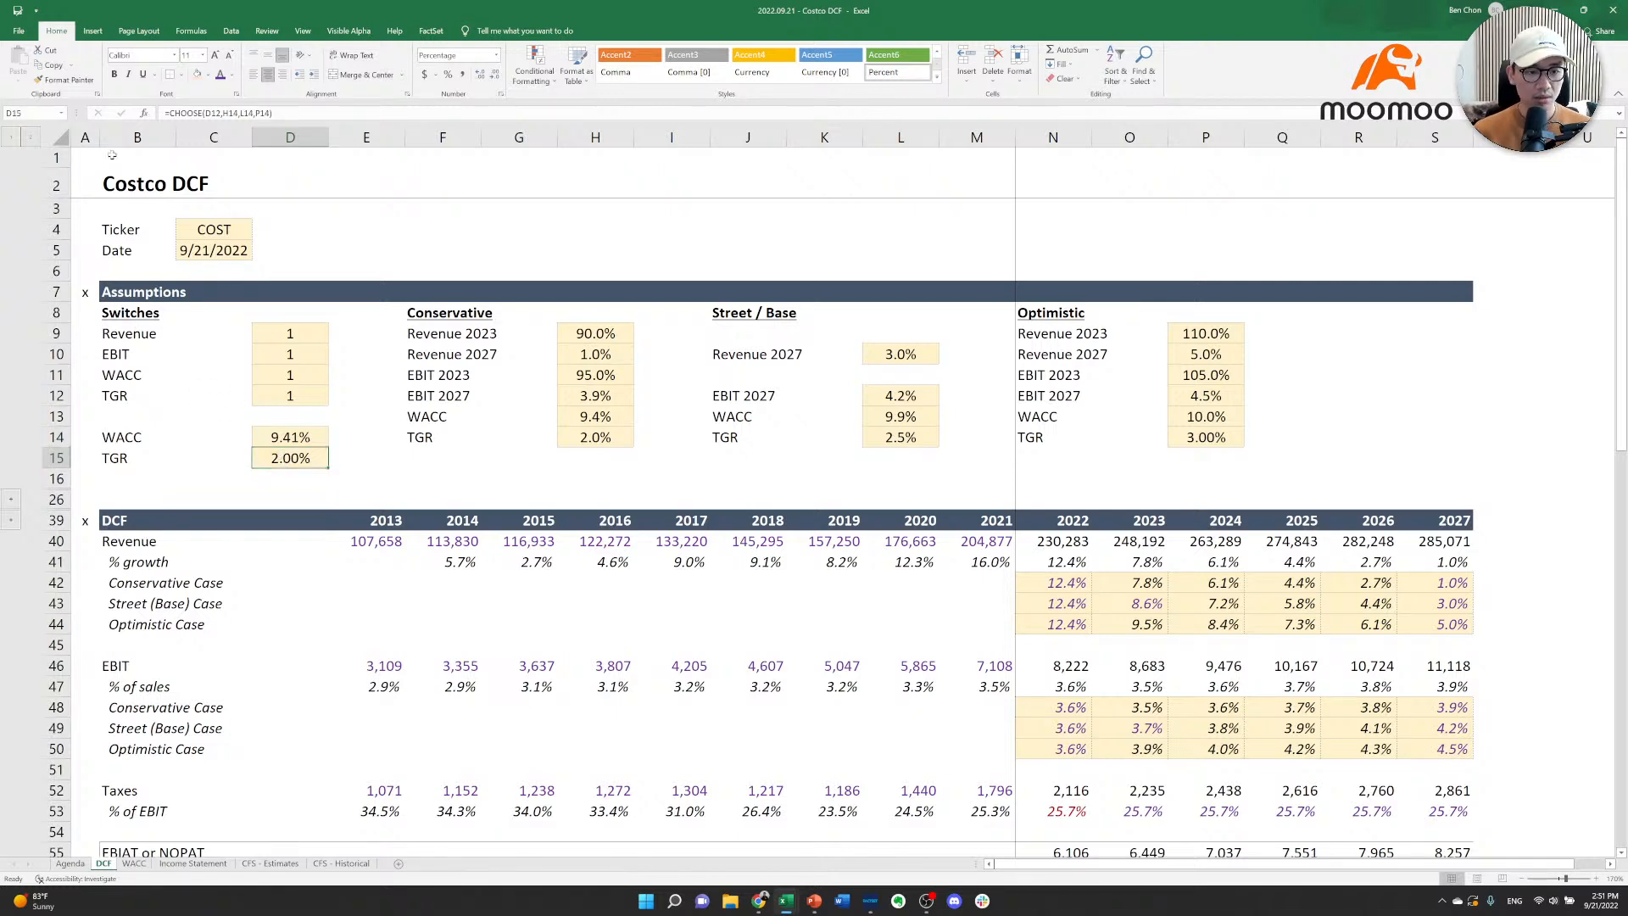
{"action": "left_click", "coordinate": [38, 113]}
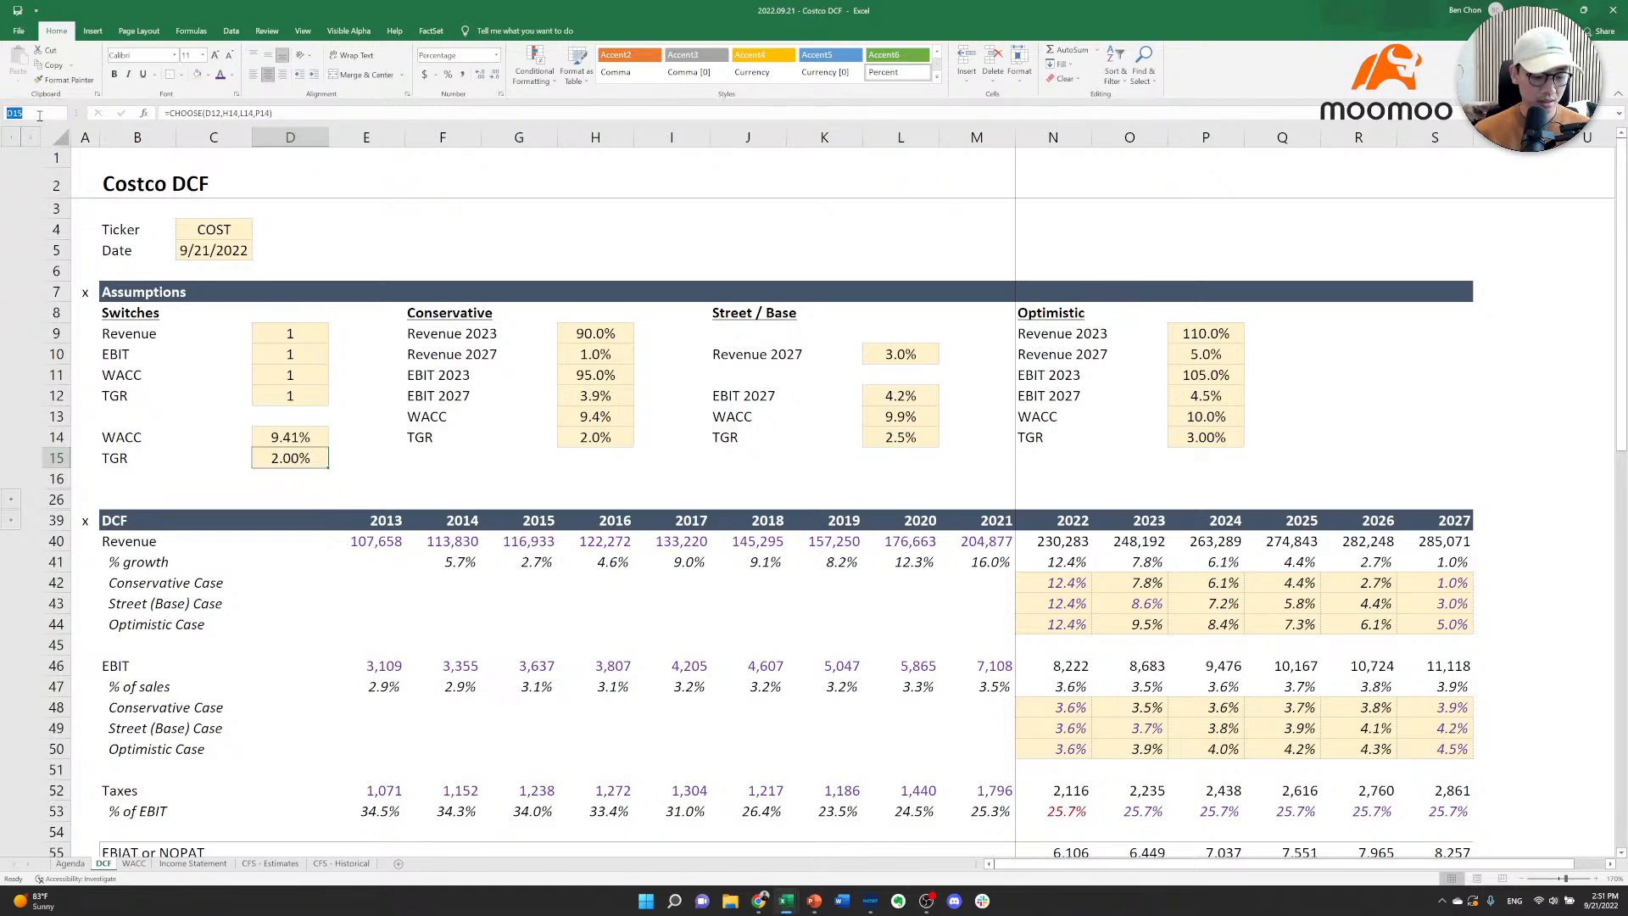
{"action": "type", "text": "tgr"}
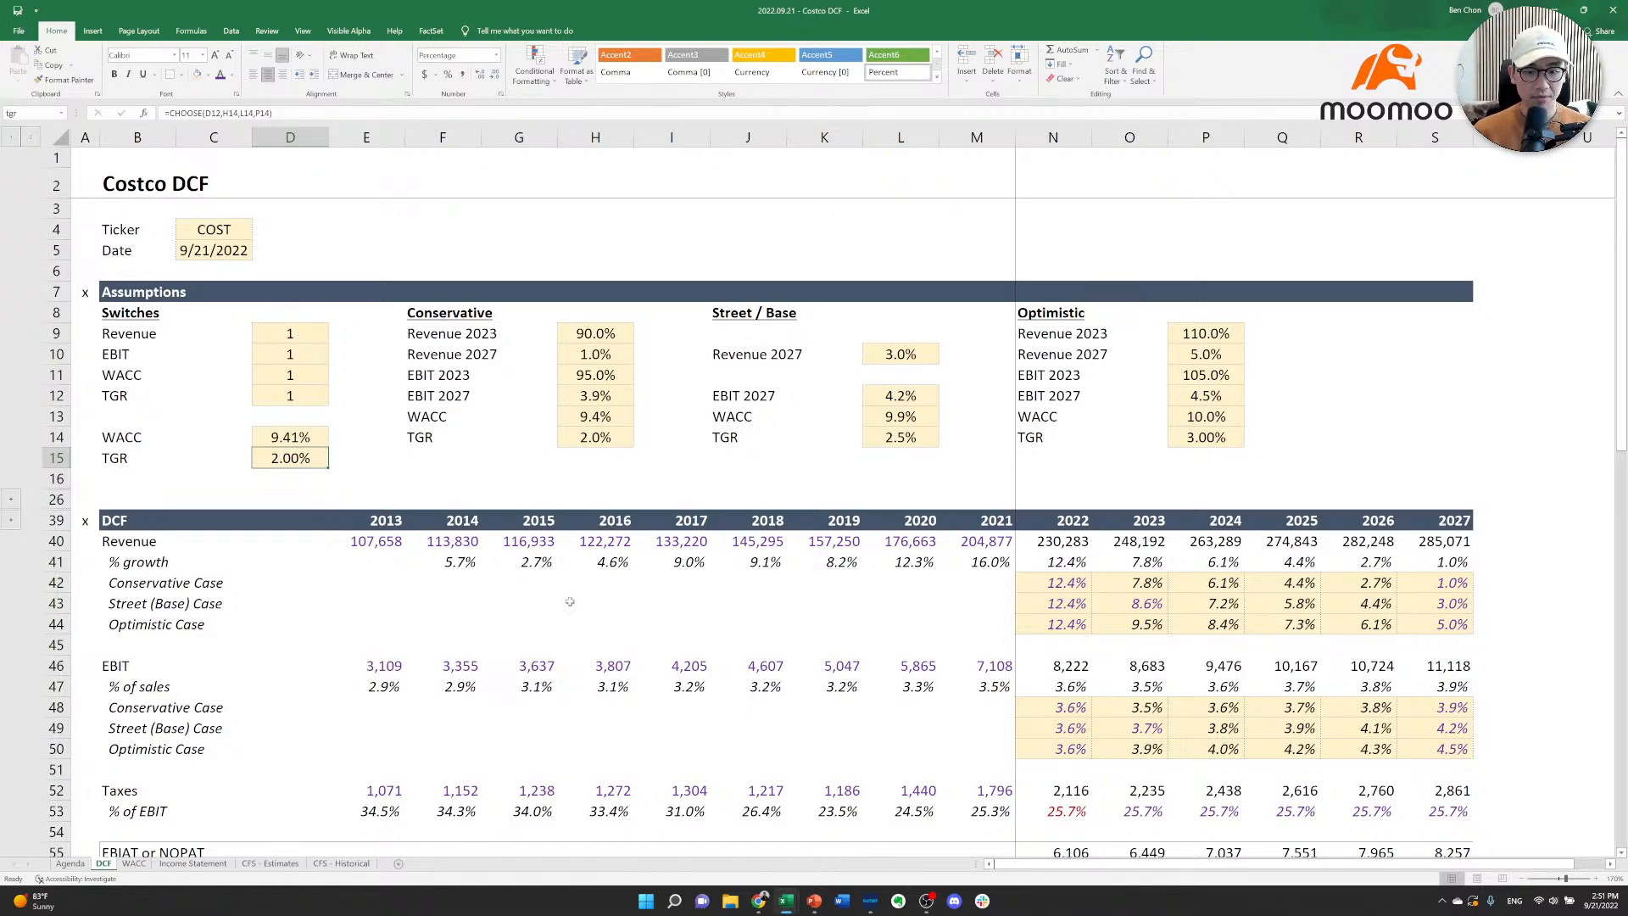
Go to the 2022 Present Value of Free Cash Flow cell N67, under Unlevered Free Cash Flow.
{"action": "scroll", "coordinate": [571, 600], "scroll_direction": "down", "scroll_amount": 8}
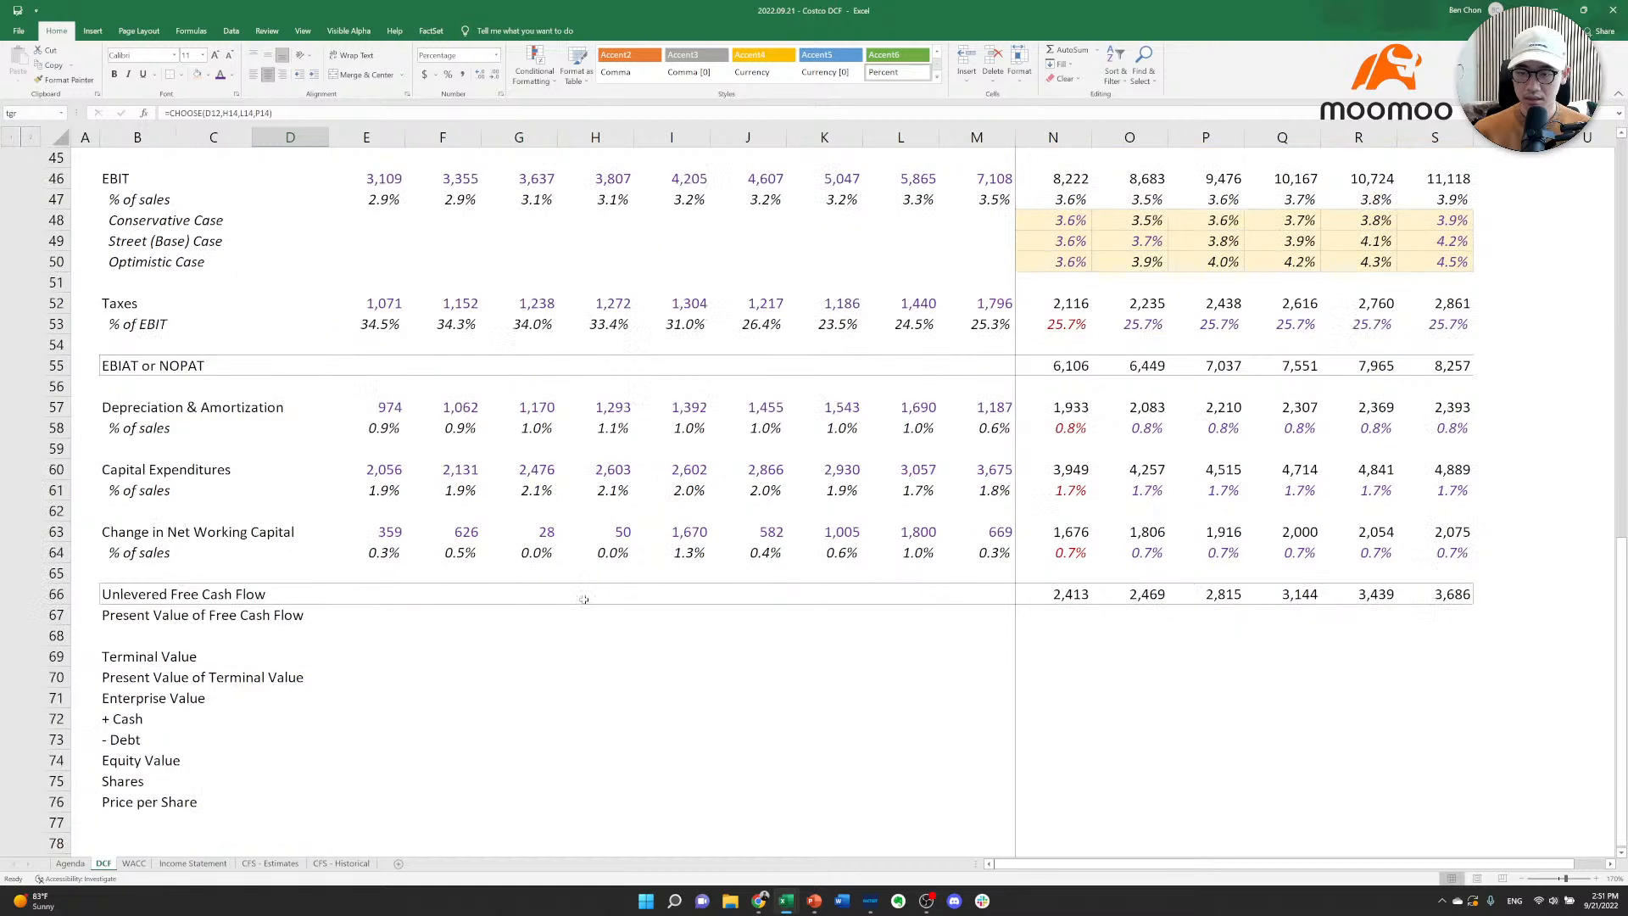
{"action": "left_click", "coordinate": [1028, 609]}
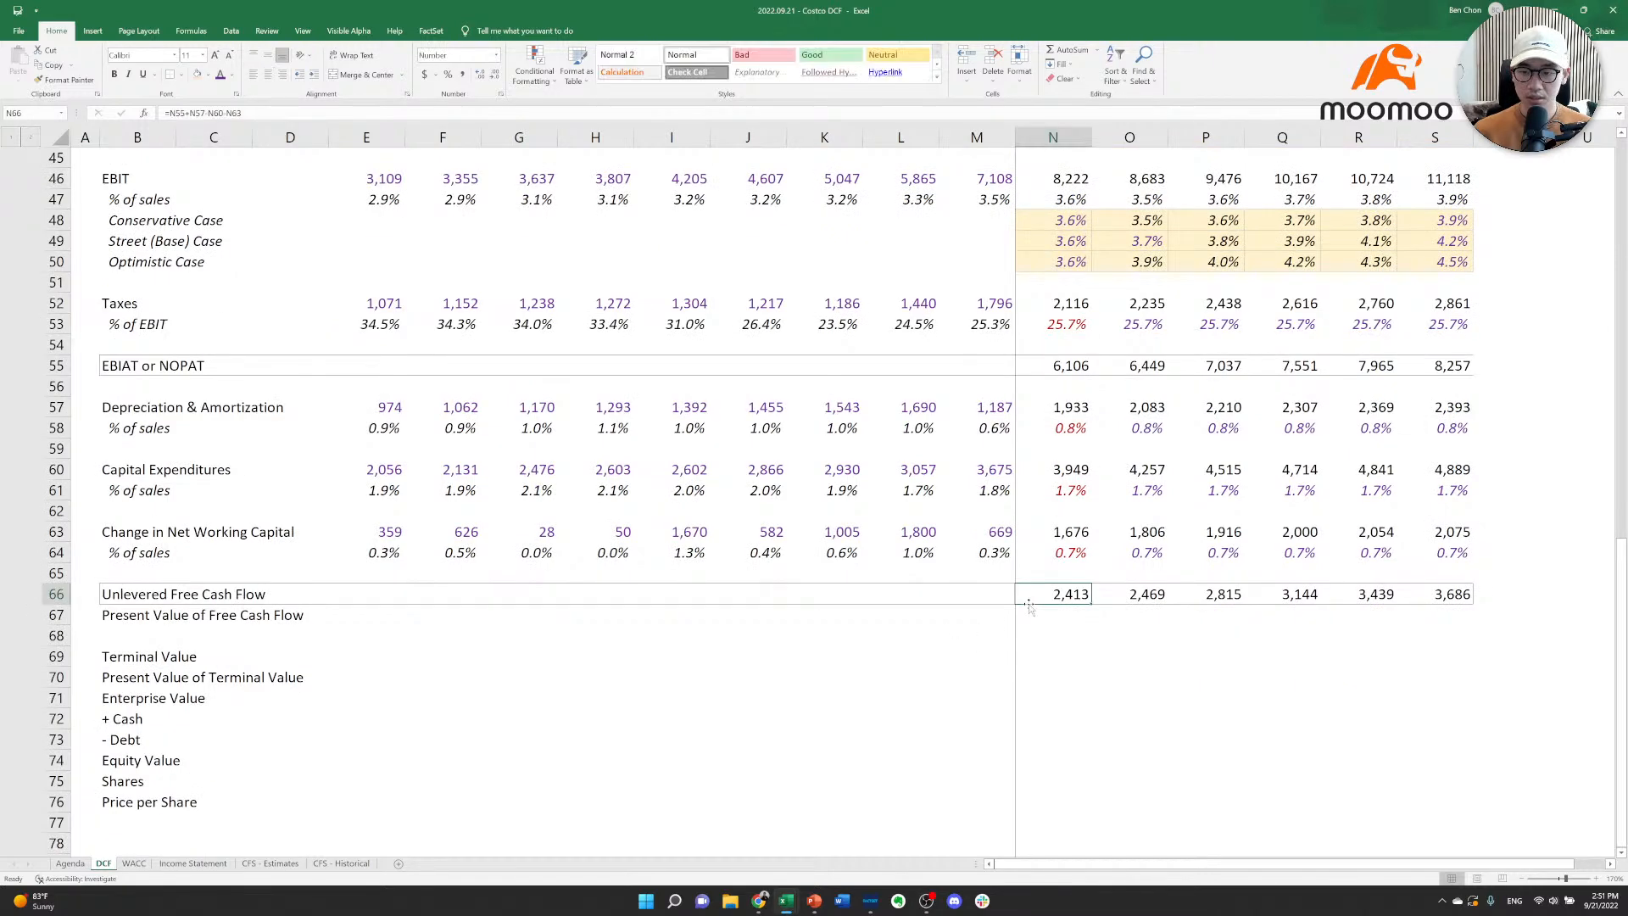
{"action": "key", "text": "Up"}
{"action": "key", "text": "Up"}
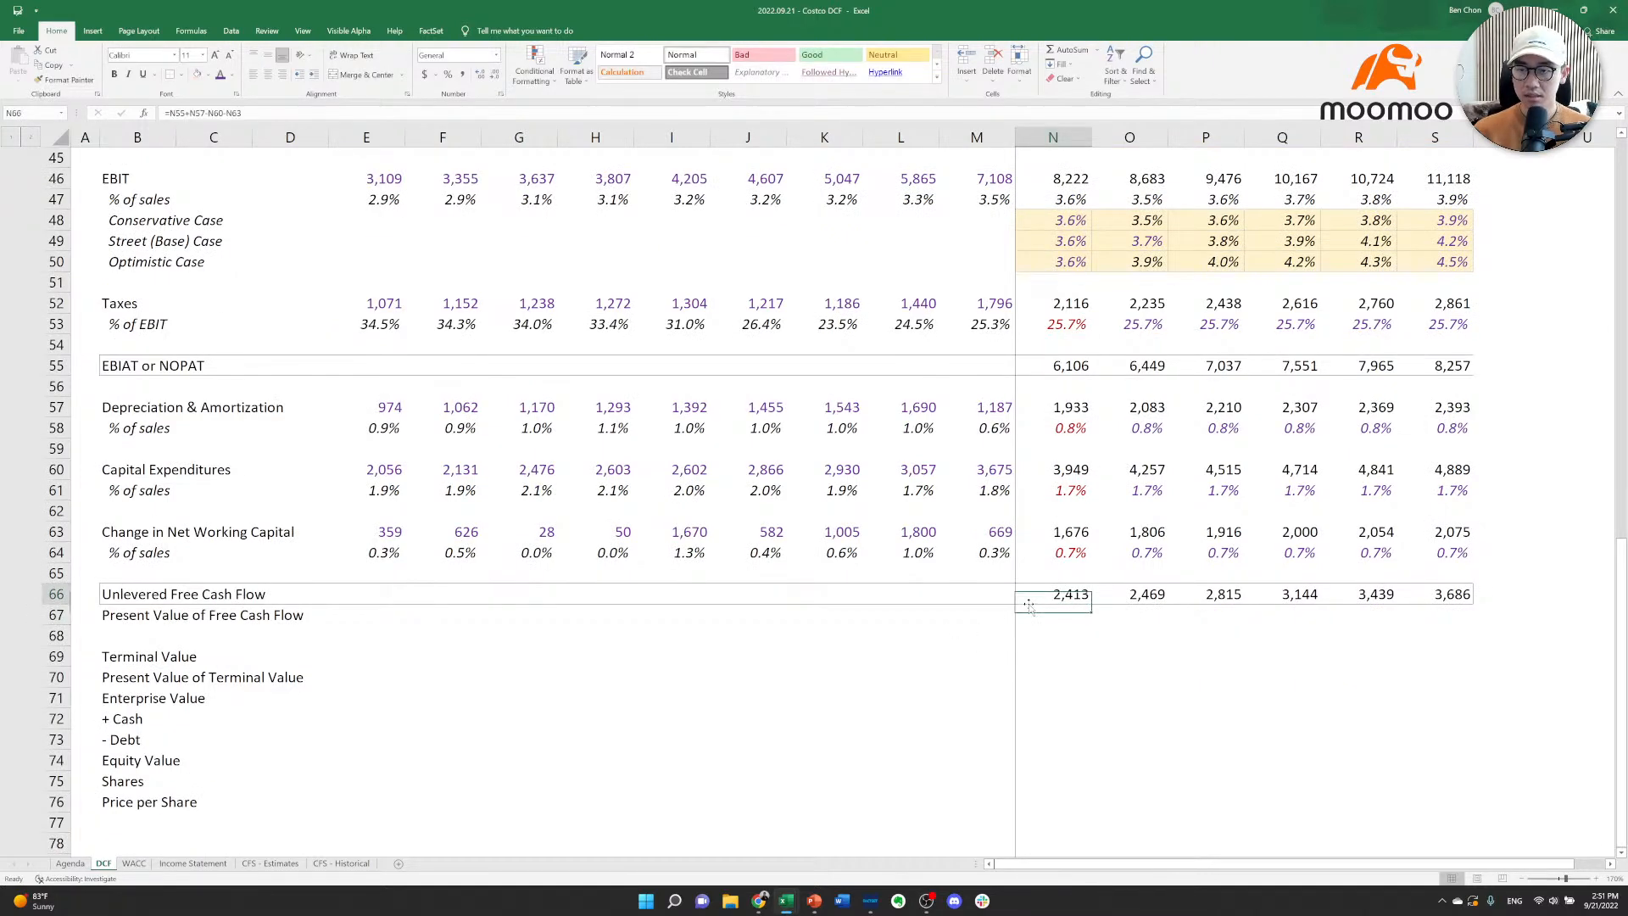
Insert two blank rows between the Present Value of Free Cash Flow and Terminal Value rows.
{"action": "key", "text": "Down"}
{"action": "key", "text": "Down"}
{"action": "key", "text": "Down"}
{"action": "key", "text": "Down"}
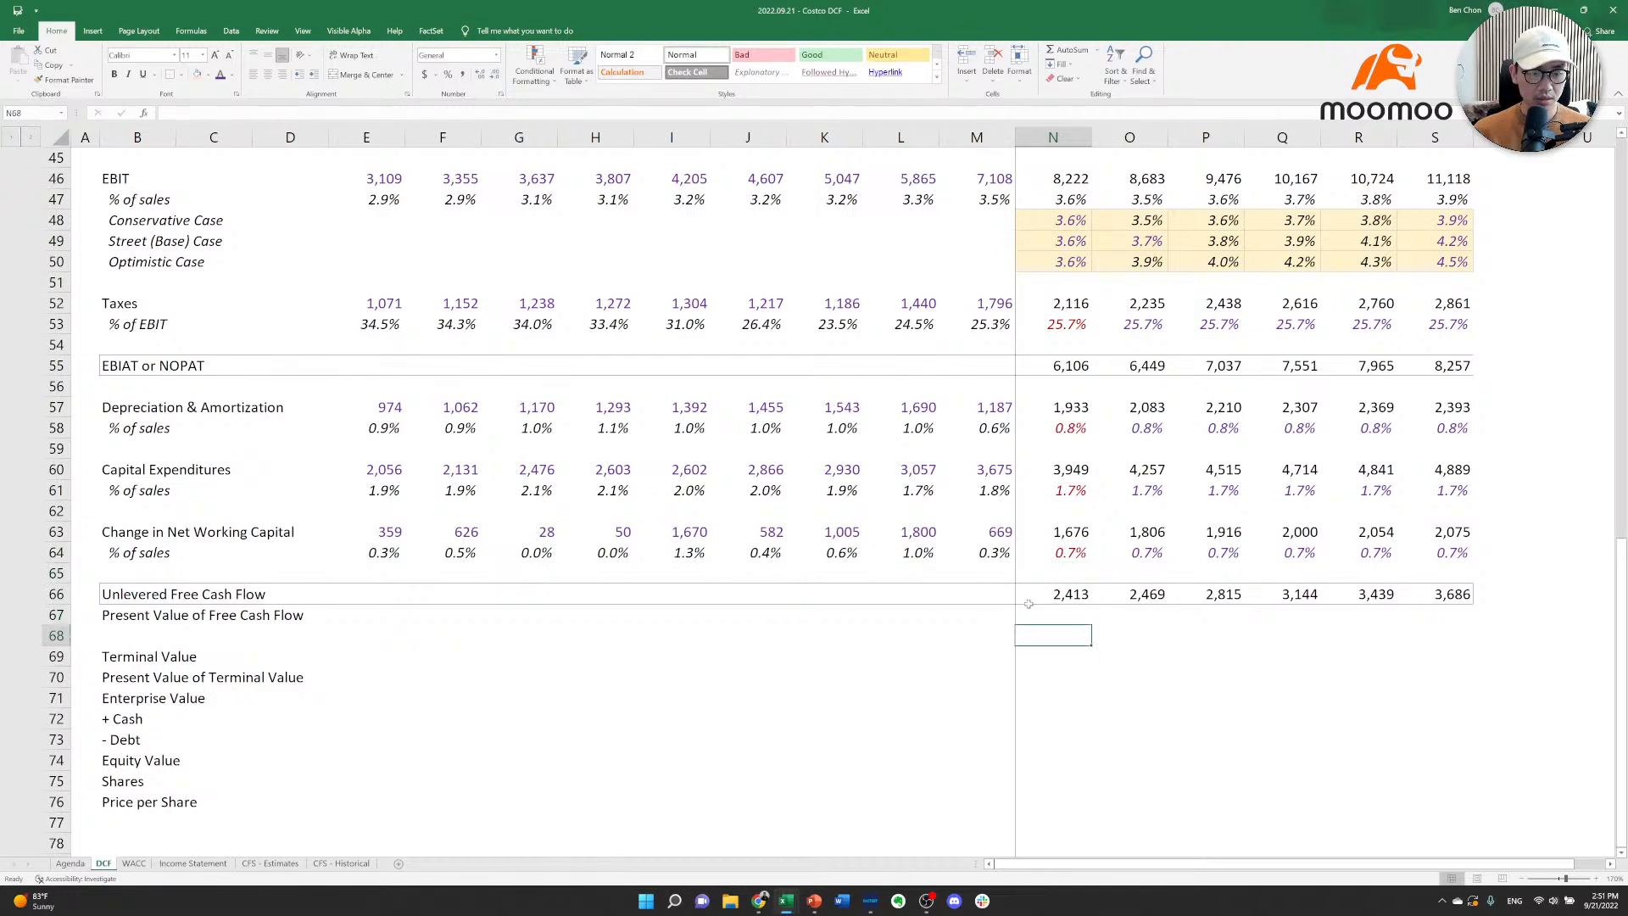
{"action": "key", "text": "alt+i"}
{"action": "key", "text": "r"}
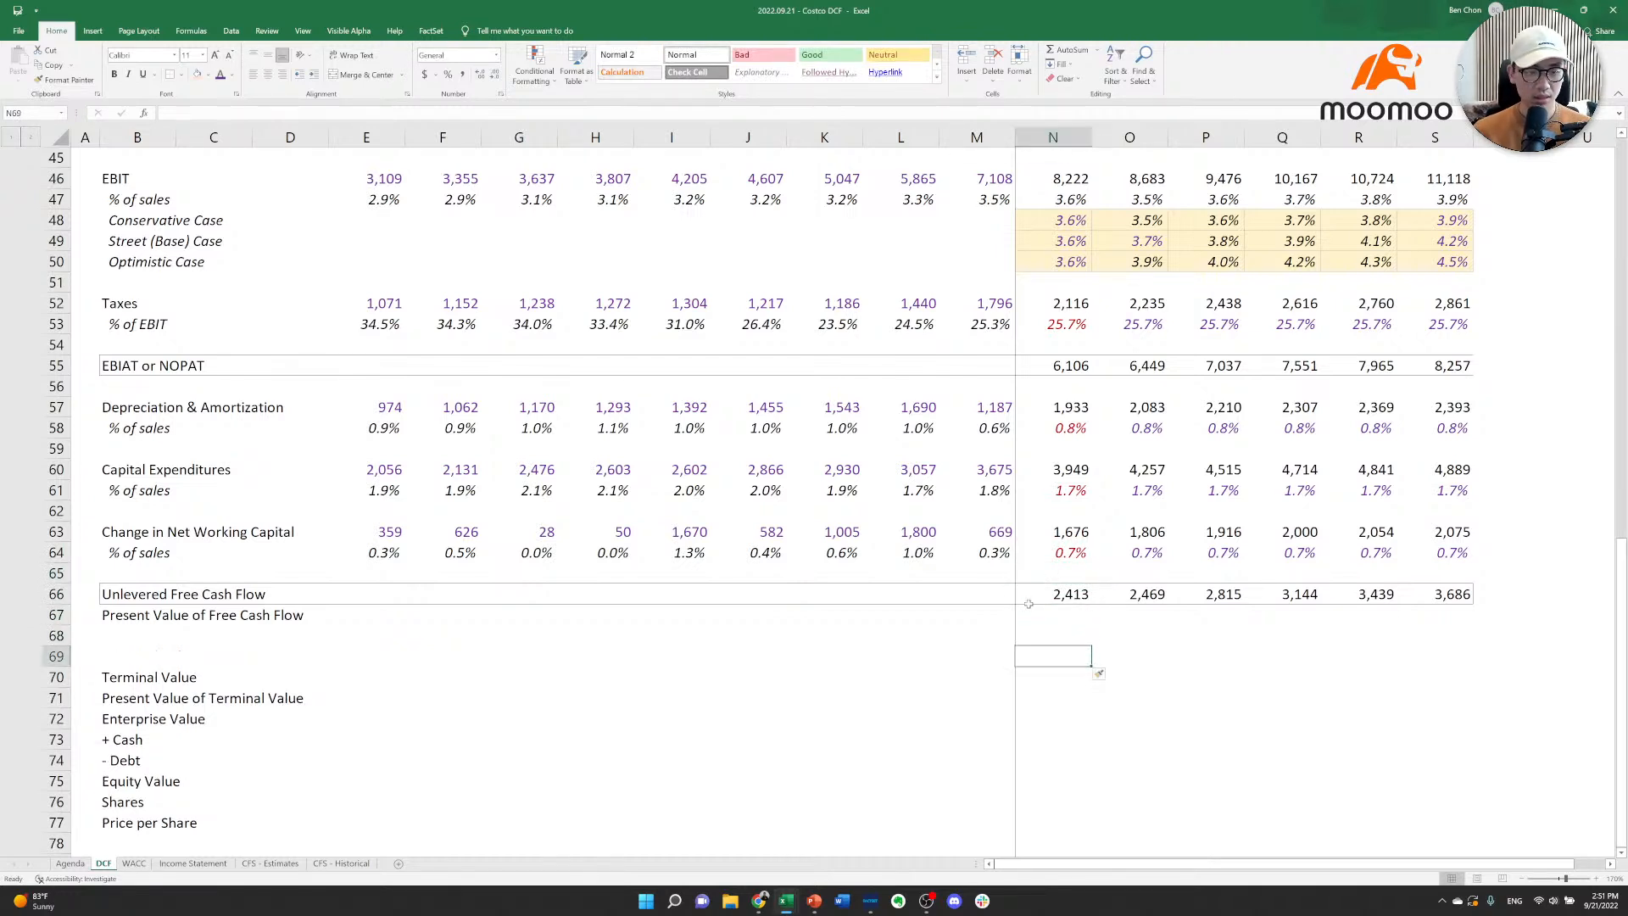
{"action": "key", "text": "F4"}
Enter the label "Discount Rate" in cell B69.
{"action": "key", "text": "Left"}
{"action": "key", "text": "Left"}
{"action": "key", "text": "ctrl+Left"}
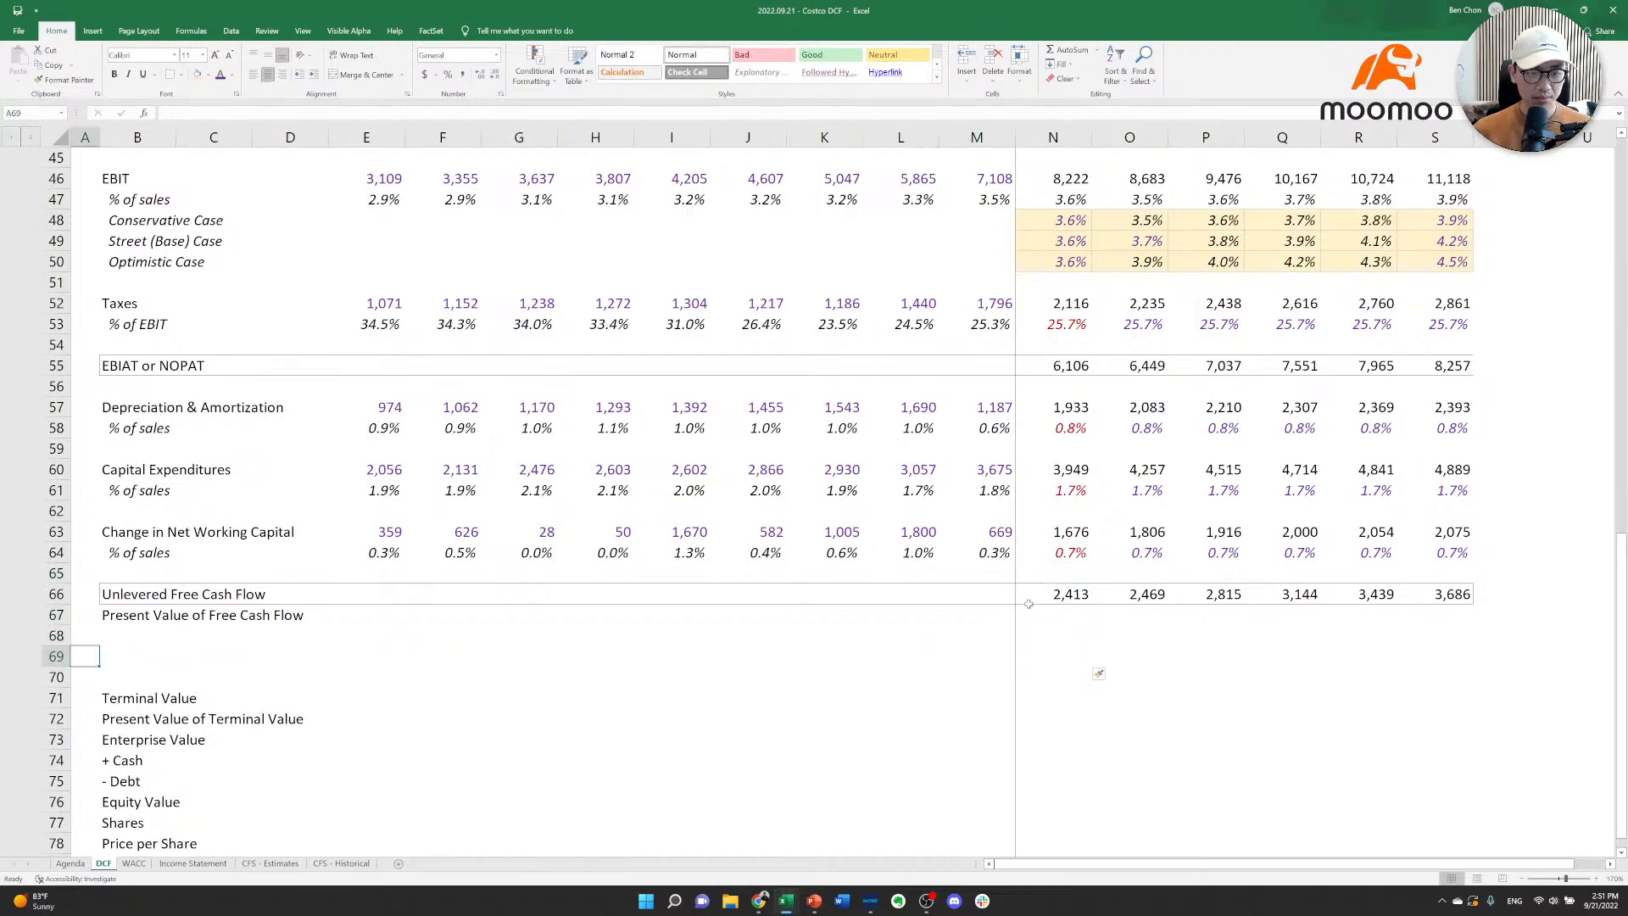
{"action": "key", "text": "Right"}
{"action": "key", "text": "Up"}
{"action": "key", "text": "Down"}
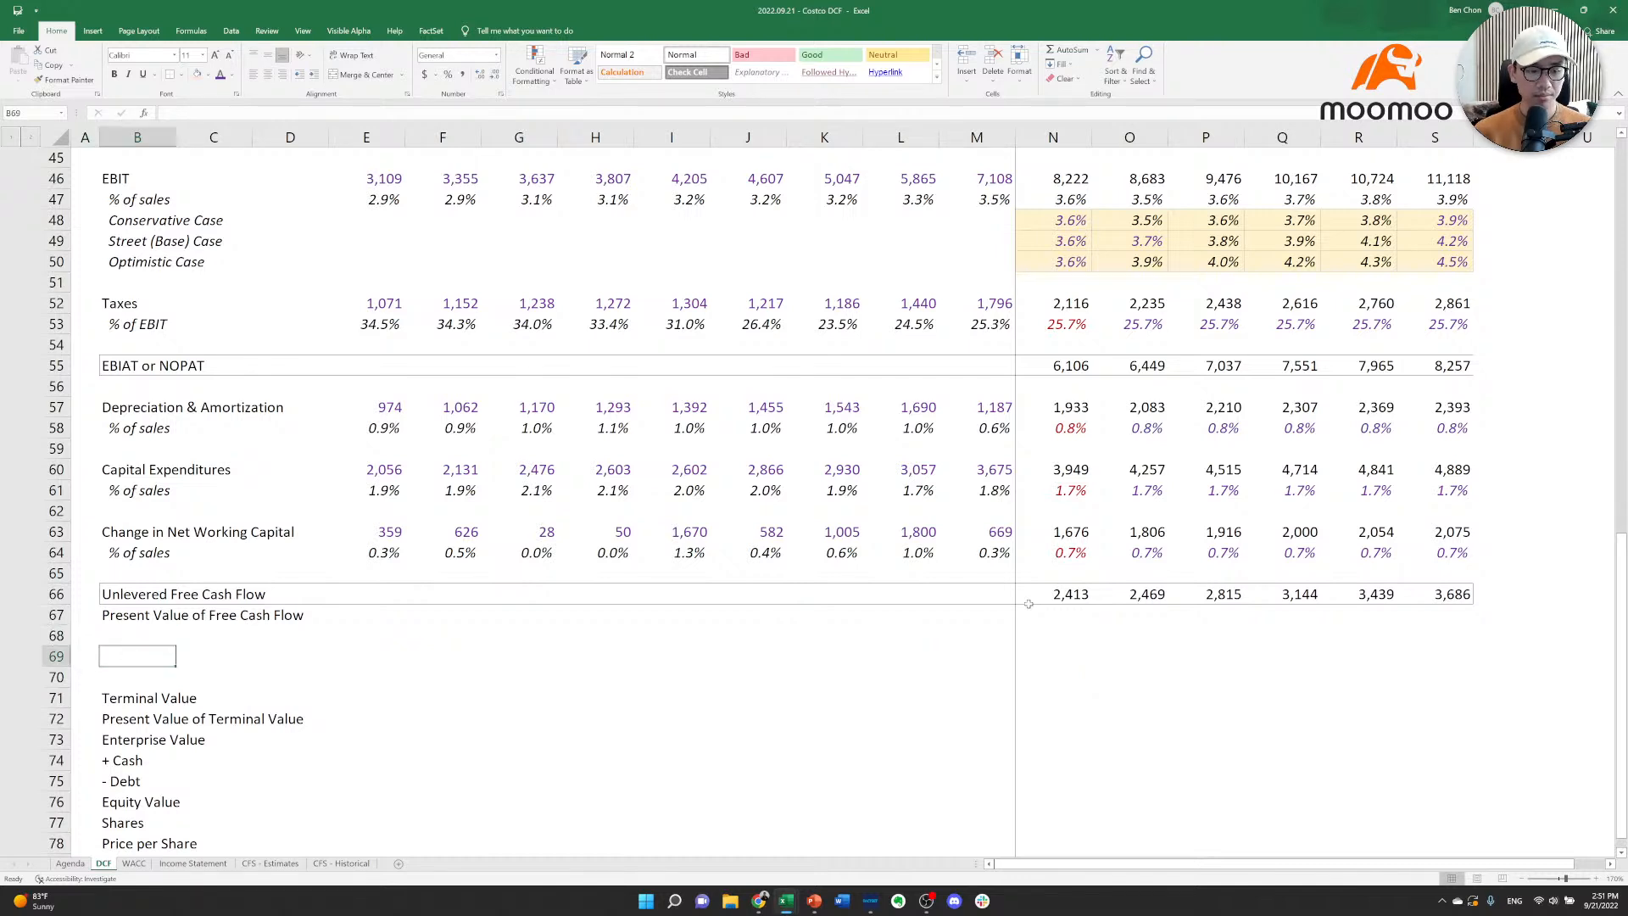
{"action": "type", "text": "Discount Rate"}
{"action": "key", "text": "Return"}
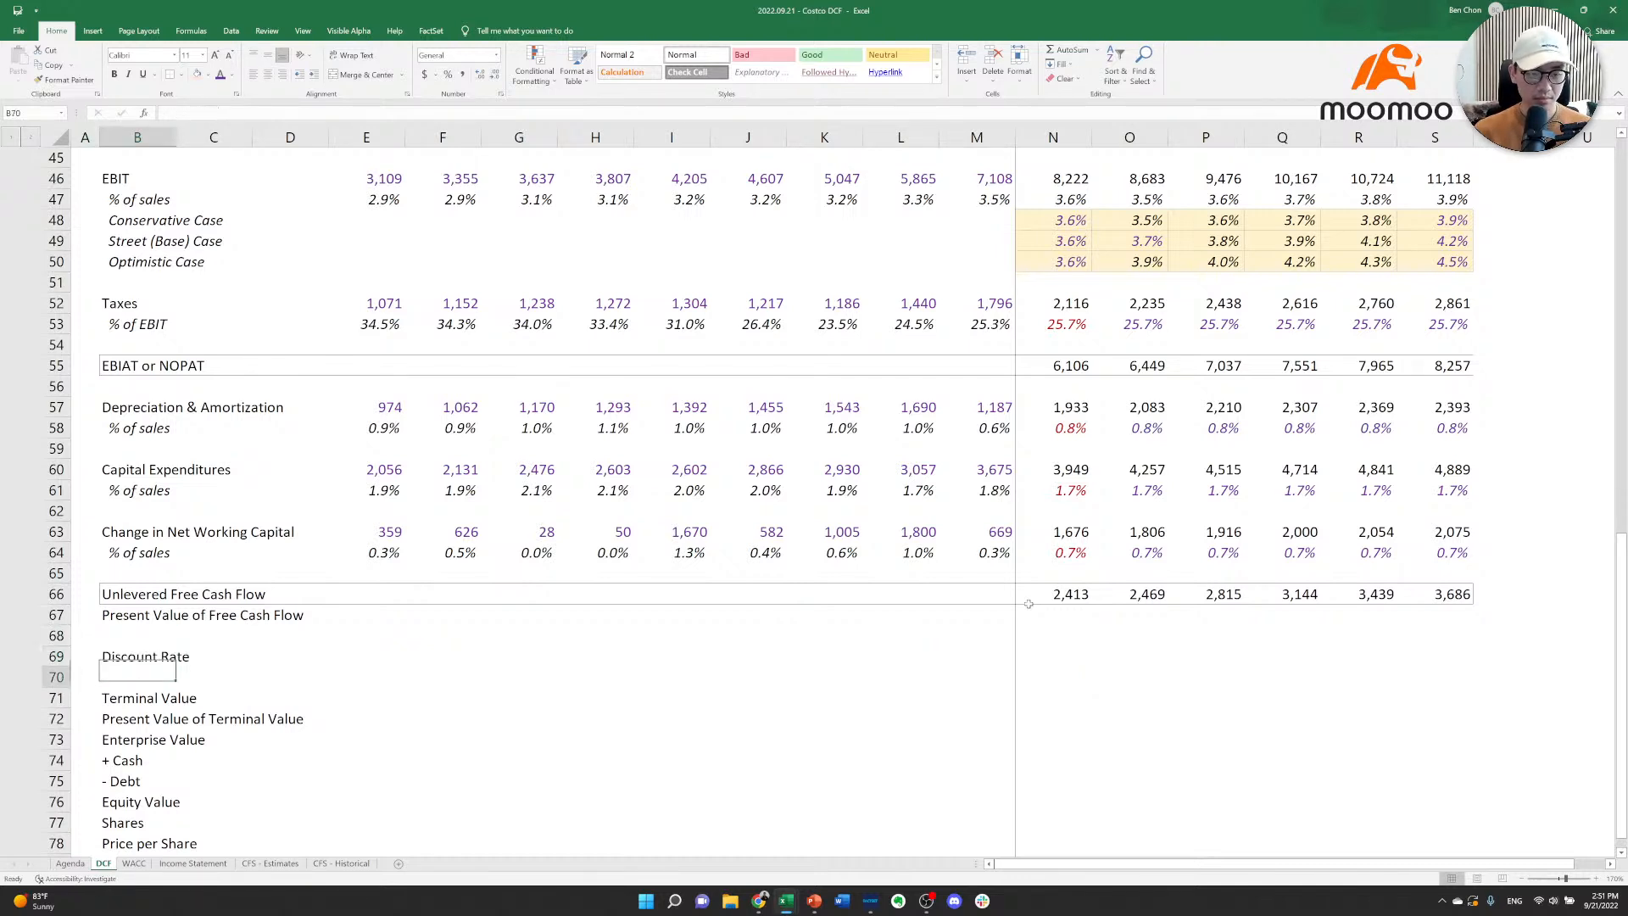
Insert another row above Terminal Value, then label B69 "Year" and B70 "Discount Rate".
{"action": "key", "text": "shift+space"}
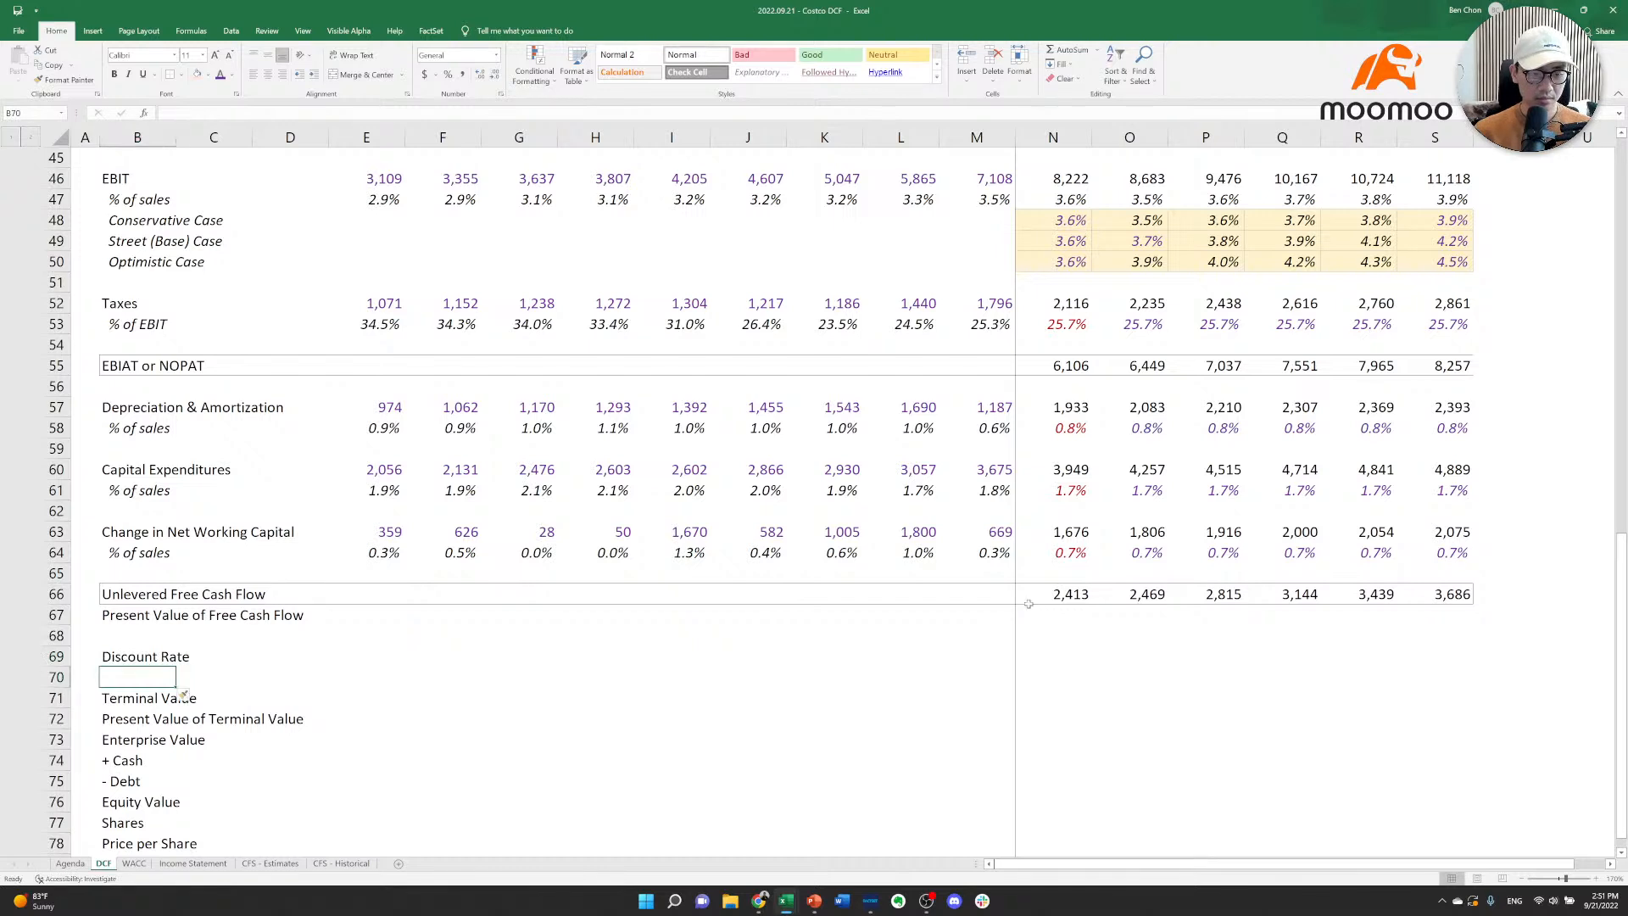
{"action": "key", "text": "ctrl+shift+plus"}
{"action": "key", "text": "Up"}
{"action": "type", "text": "Year"}
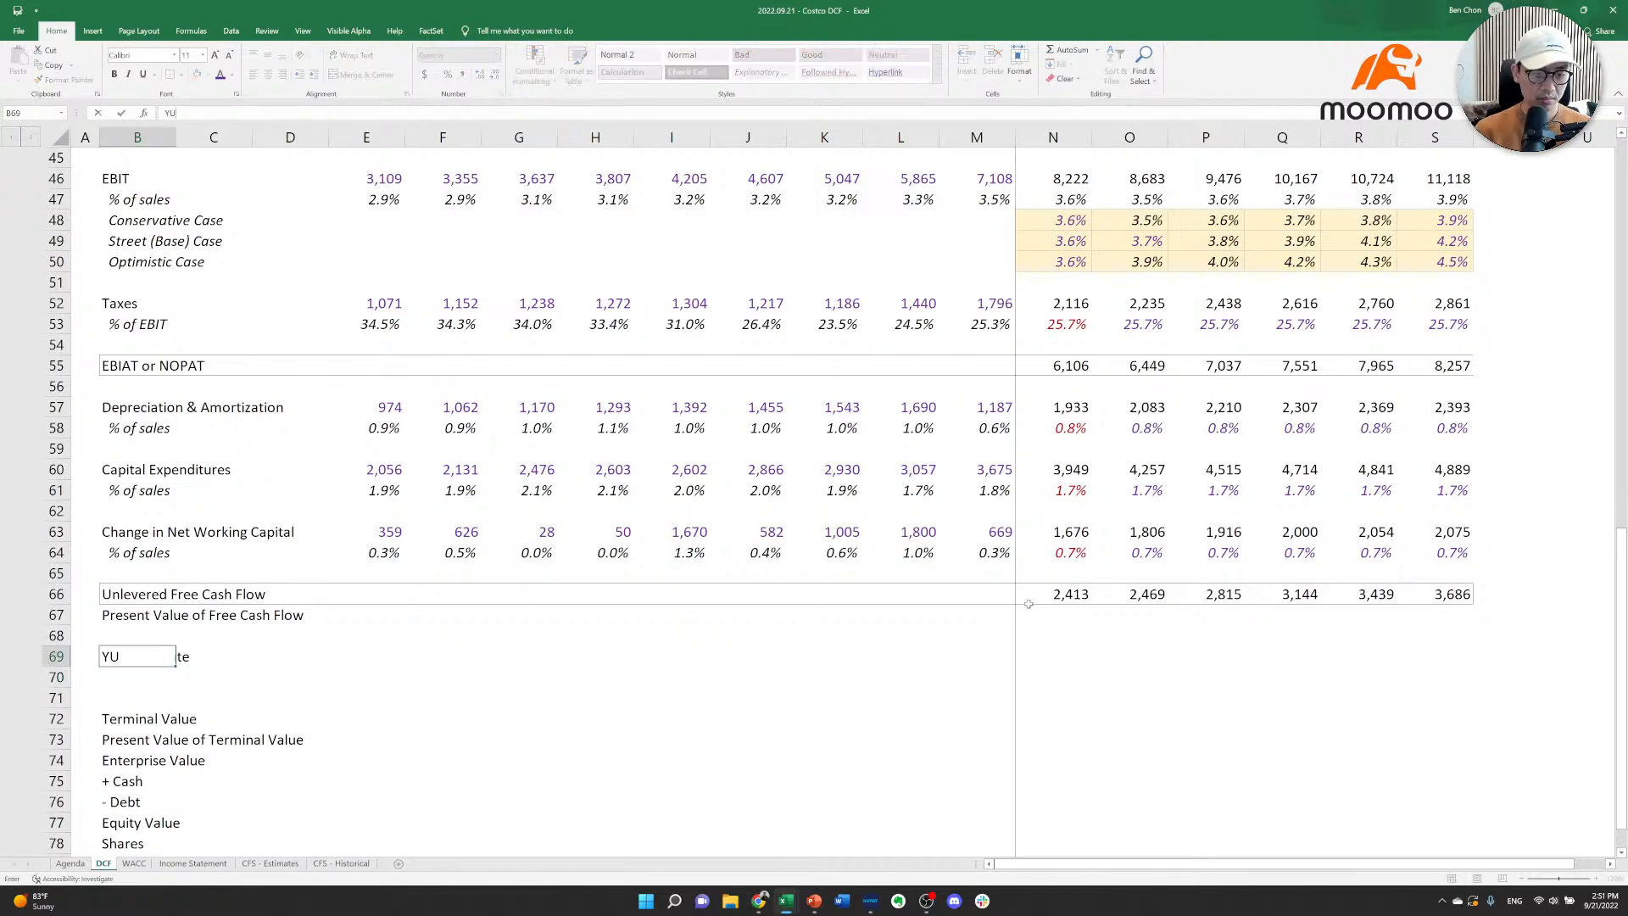
{"action": "key", "text": "Return"}
{"action": "type", "text": "Discount Rate"}
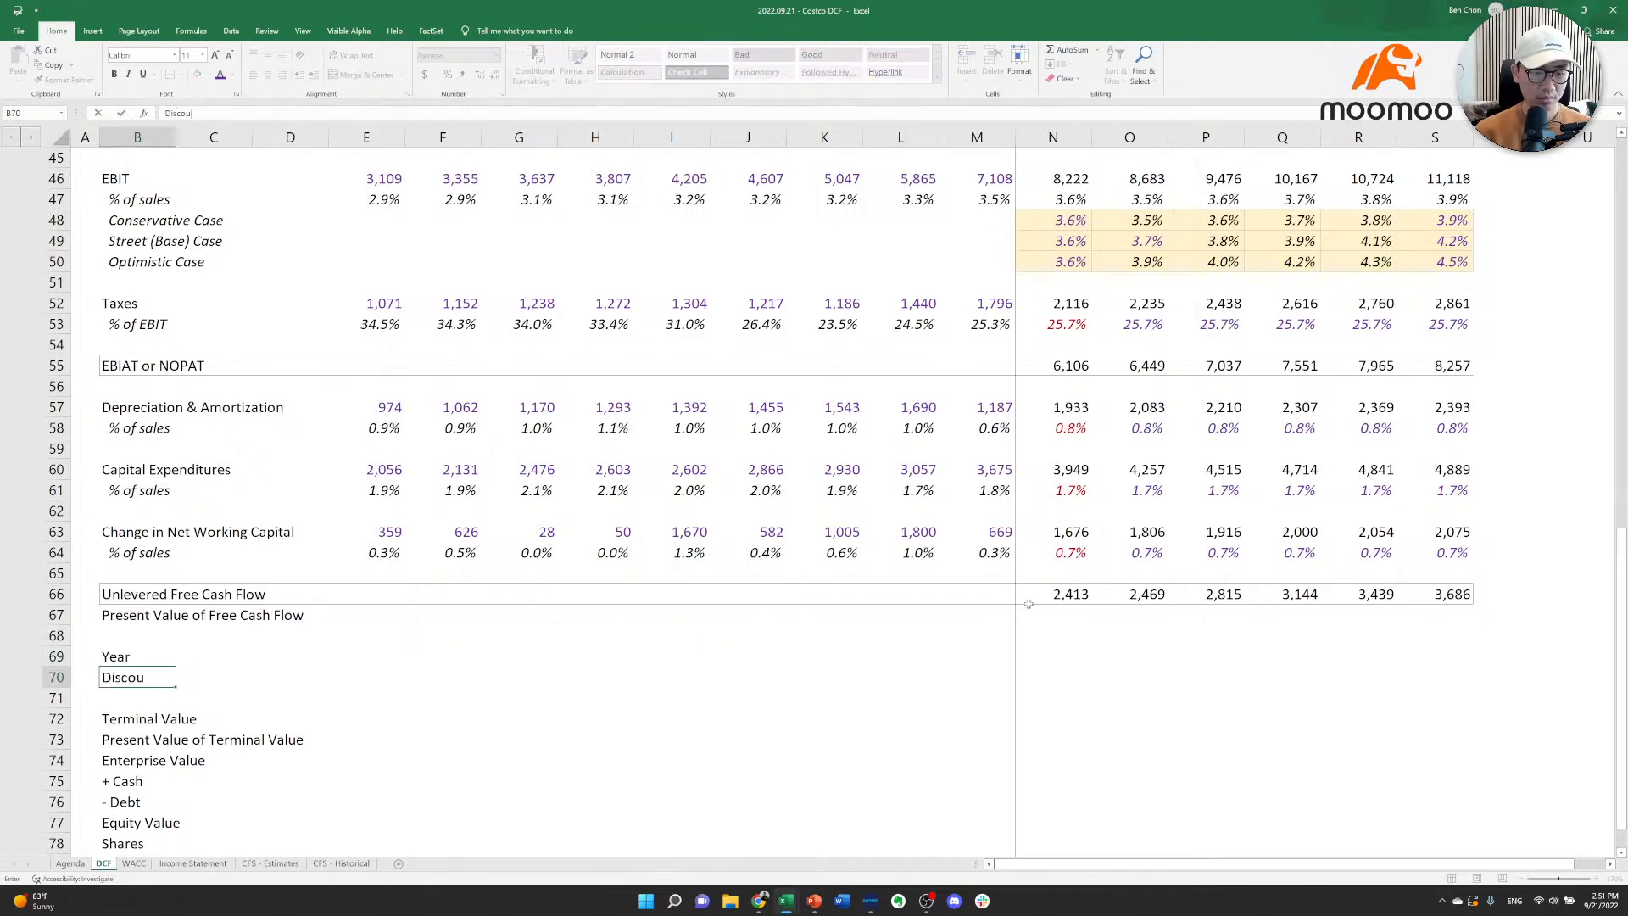
Enter 1 in the Year row under the 2022 column, cell N69.
{"action": "key", "text": "Up"}
{"action": "key", "text": "Right"}
{"action": "key", "text": "Right"}
{"action": "key", "text": "Right"}
{"action": "key", "text": "Right"}
{"action": "key", "text": "Right"}
{"action": "key", "text": "Right"}
{"action": "key", "text": "Right"}
{"action": "key", "text": "Right"}
{"action": "key", "text": "Right"}
{"action": "key", "text": "Right"}
{"action": "key", "text": "Right"}
{"action": "key", "text": "Right"}
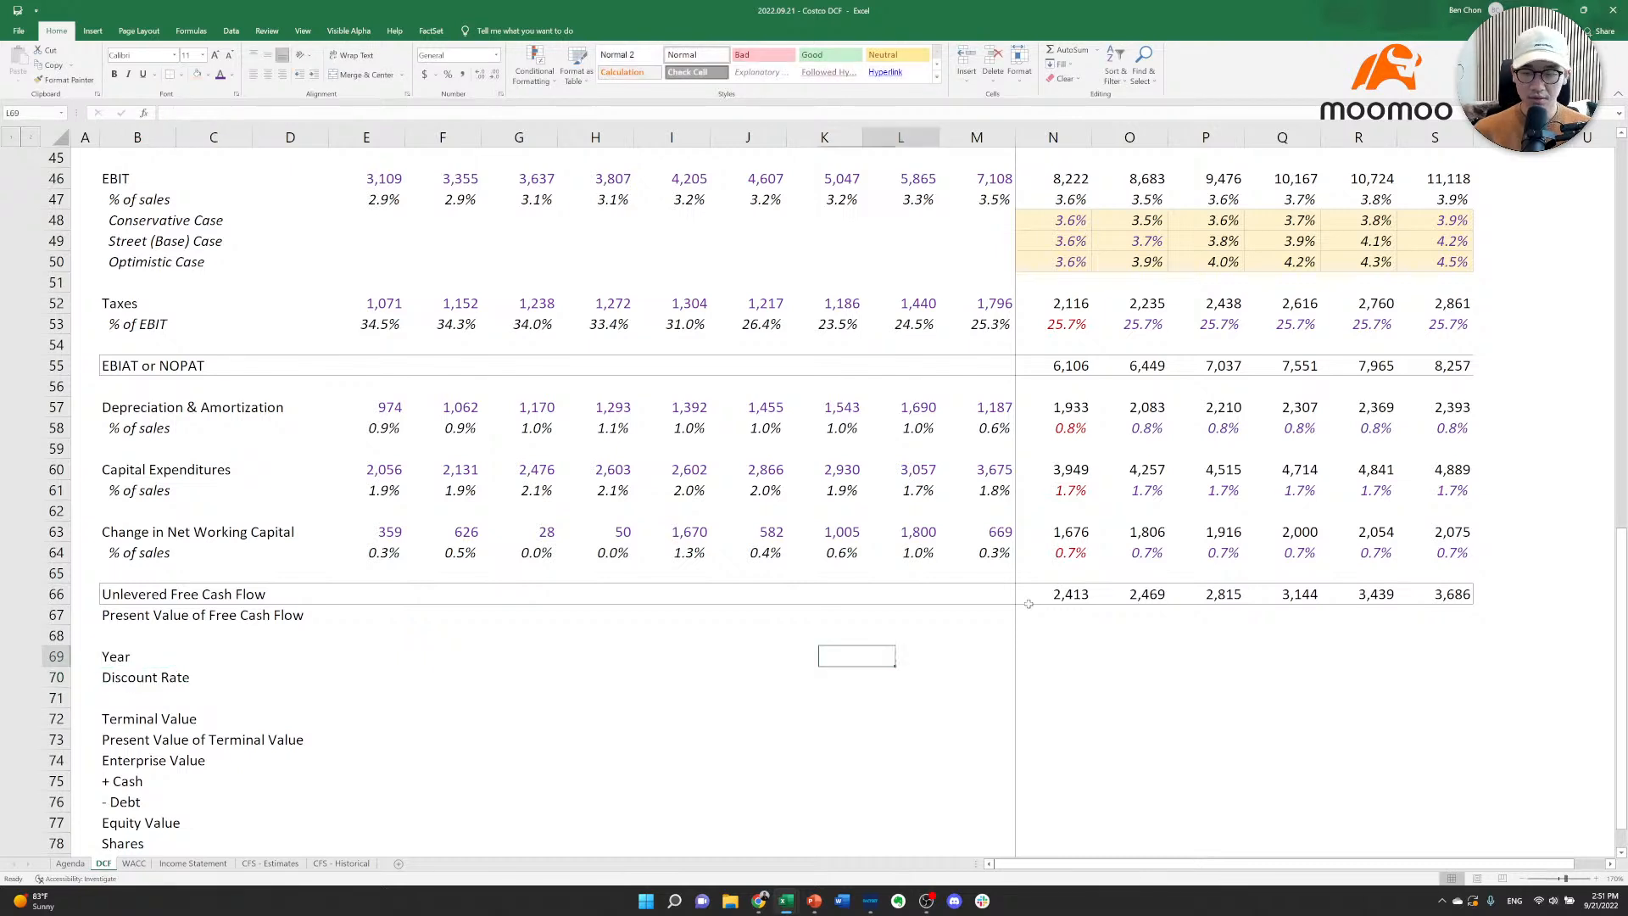
{"action": "type", "text": "1"}
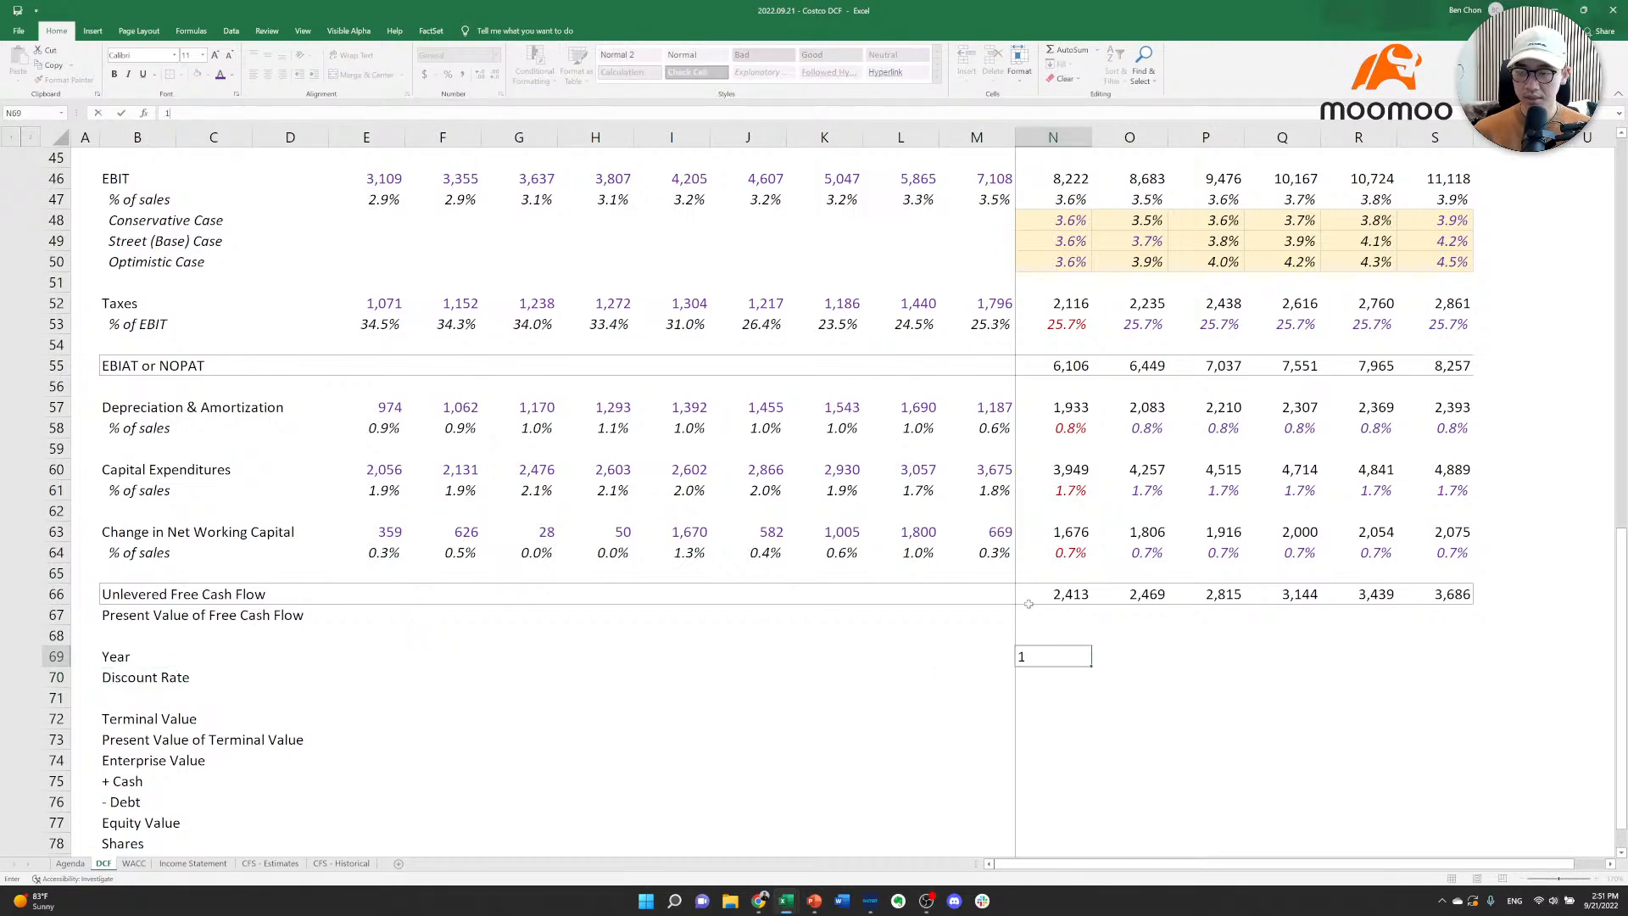
Enter =N69+1 in O69 and copy it across the Year row through column S.
{"action": "key", "text": "Right"}
{"action": "type", "text": "="}
{"action": "key", "text": "Left"}
{"action": "type", "text": "+"}
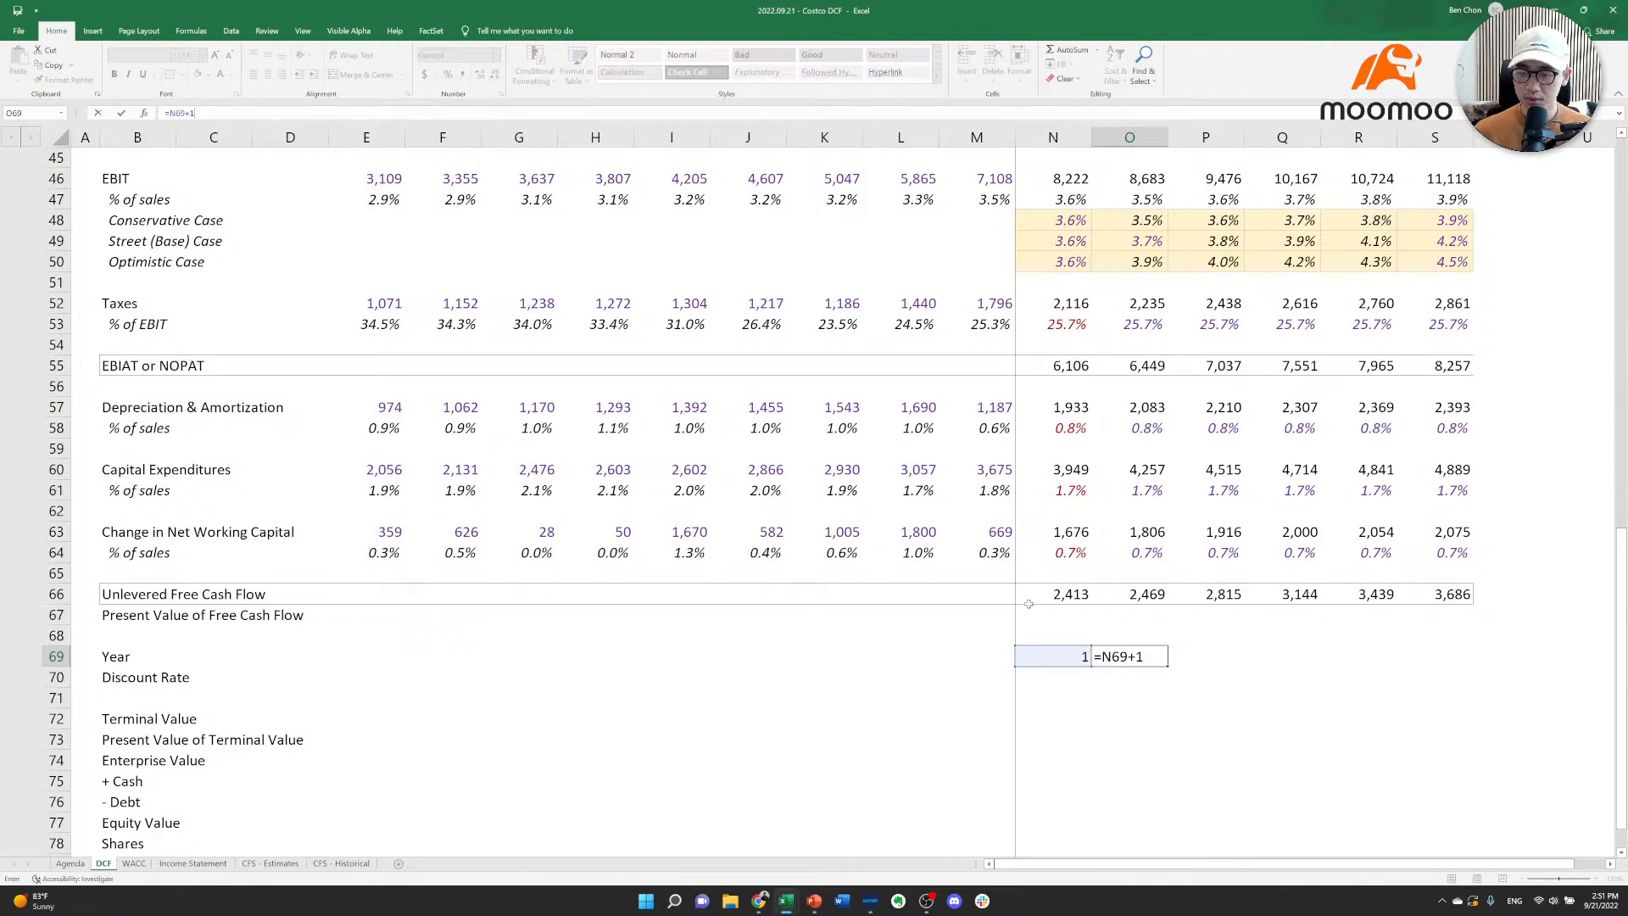
{"action": "key", "text": "ctrl+Return"}
{"action": "key", "text": "ctrl+c"}
{"action": "key", "text": "shift+Right"}
{"action": "key", "text": "shift+Right"}
{"action": "key", "text": "shift+Right"}
{"action": "key", "text": "shift+Right"}
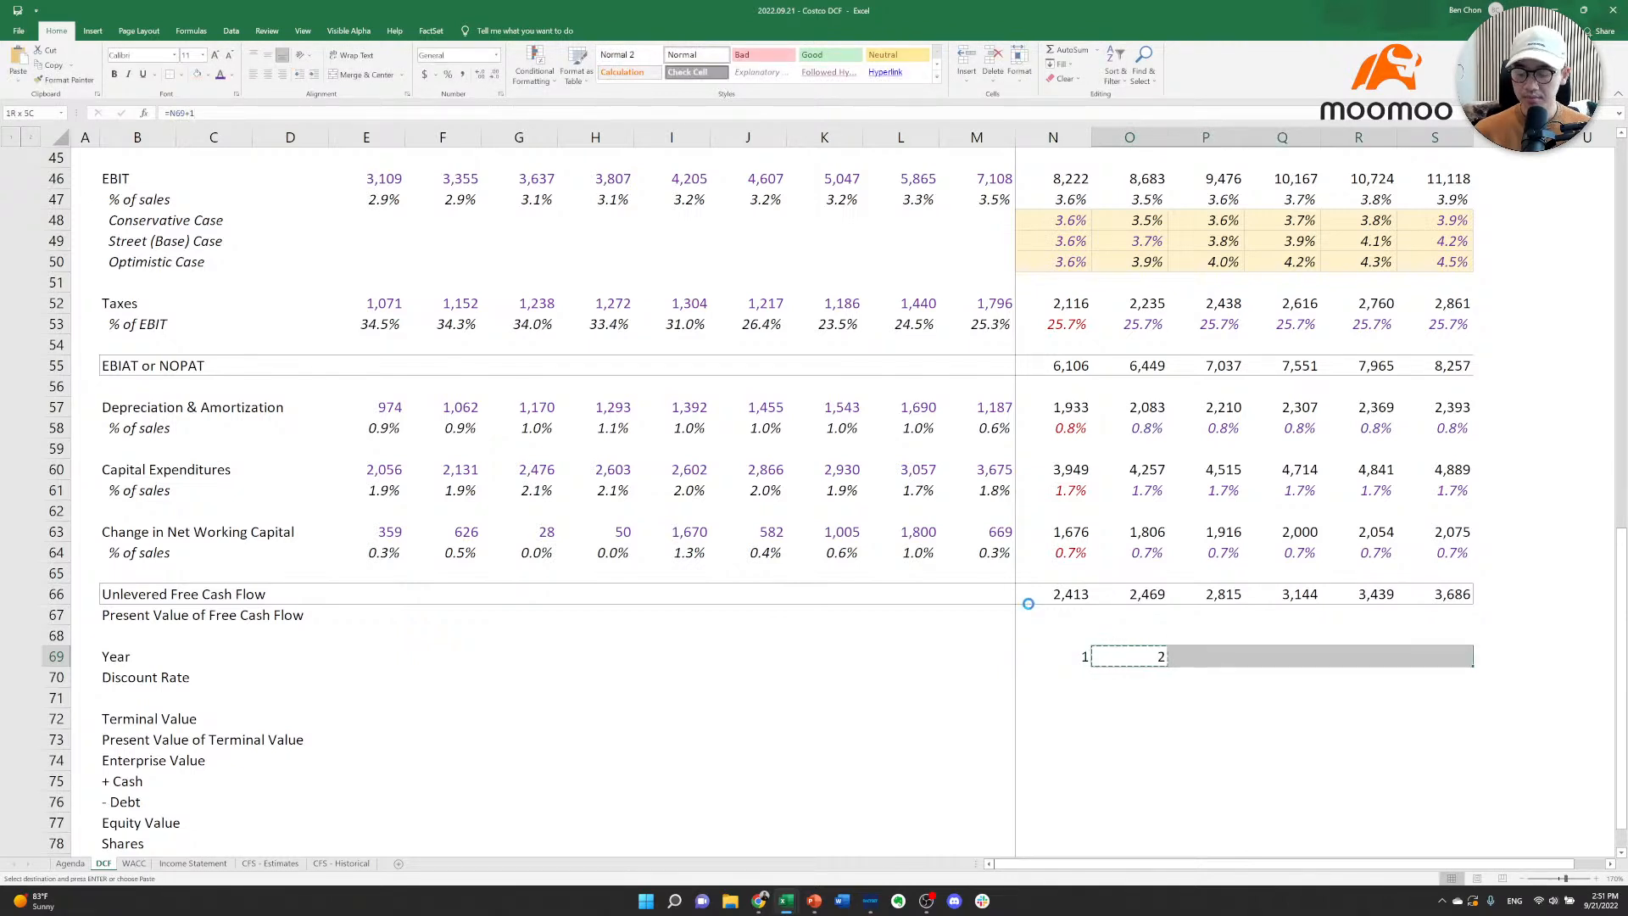
{"action": "key", "text": "ctrl+v"}
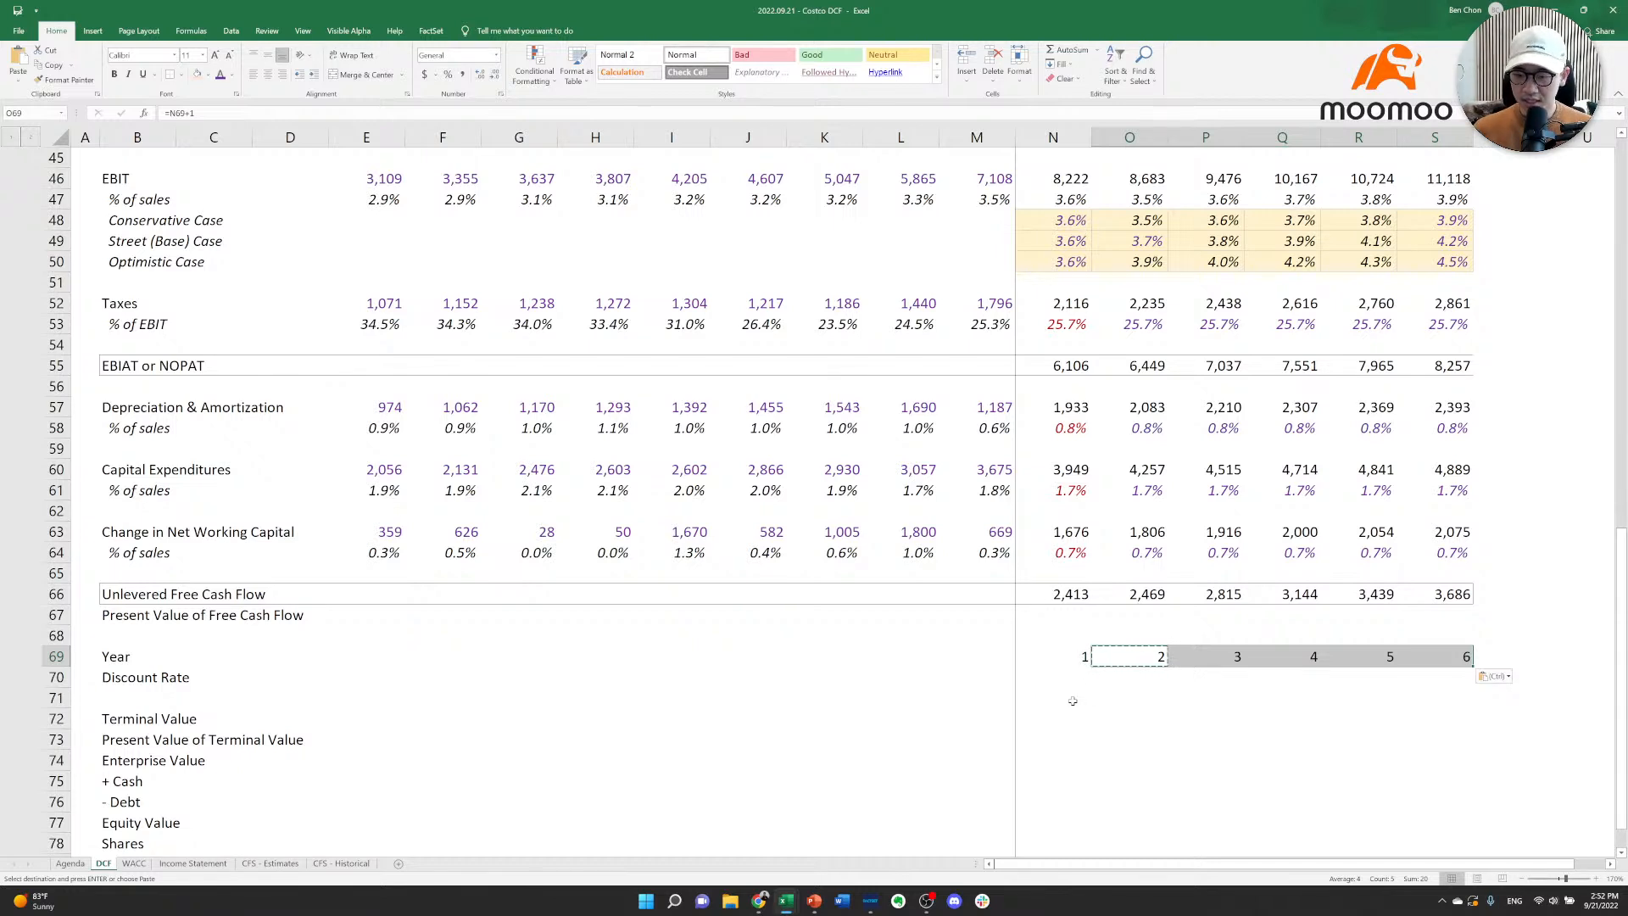
{"action": "key", "text": "Down"}
{"action": "key", "text": "Left"}
{"action": "key", "text": "Escape"}
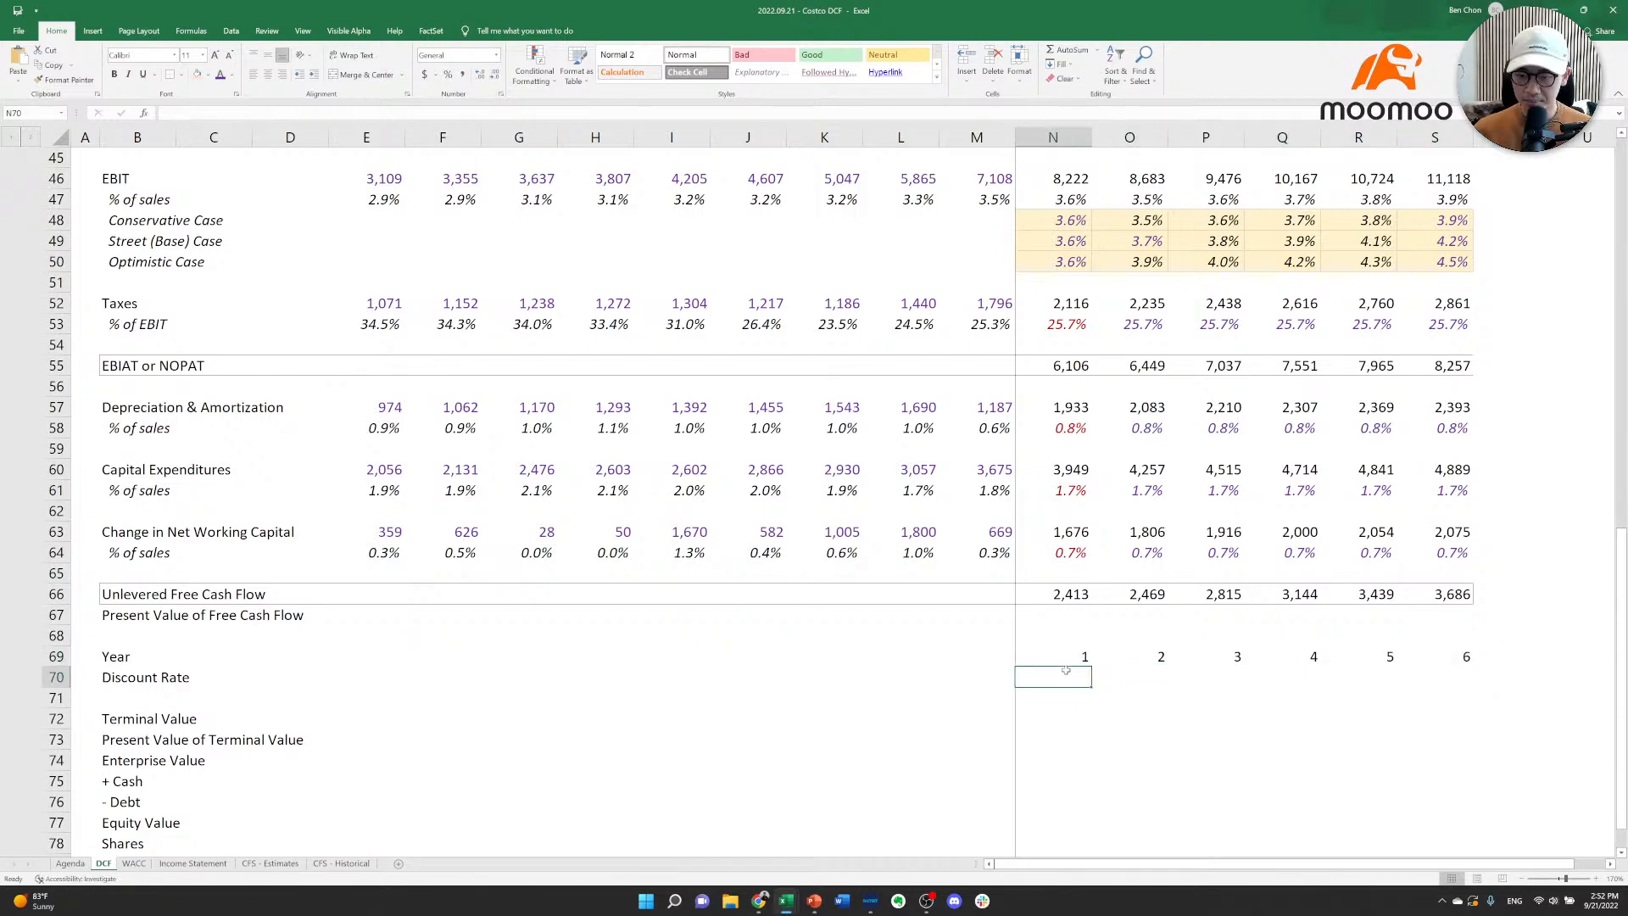
{"action": "key", "text": "Up"}
{"action": "key", "text": "Down"}
{"action": "key", "text": "Left"}
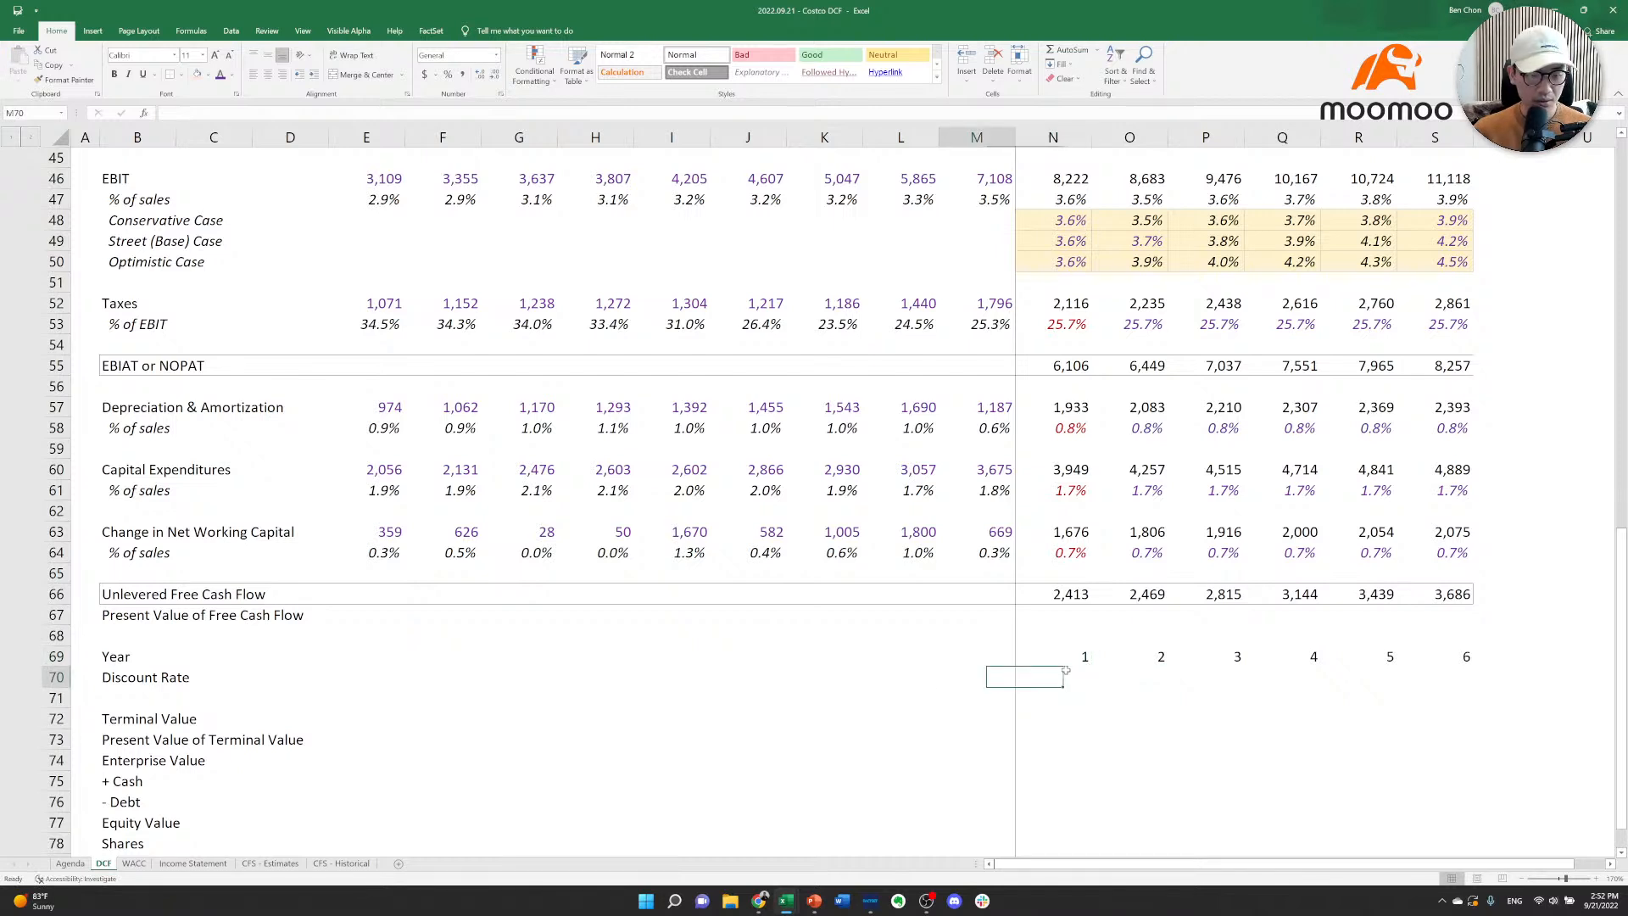
{"action": "key", "text": "Right"}
{"action": "key", "text": "Down"}
{"action": "key", "text": "Up"}
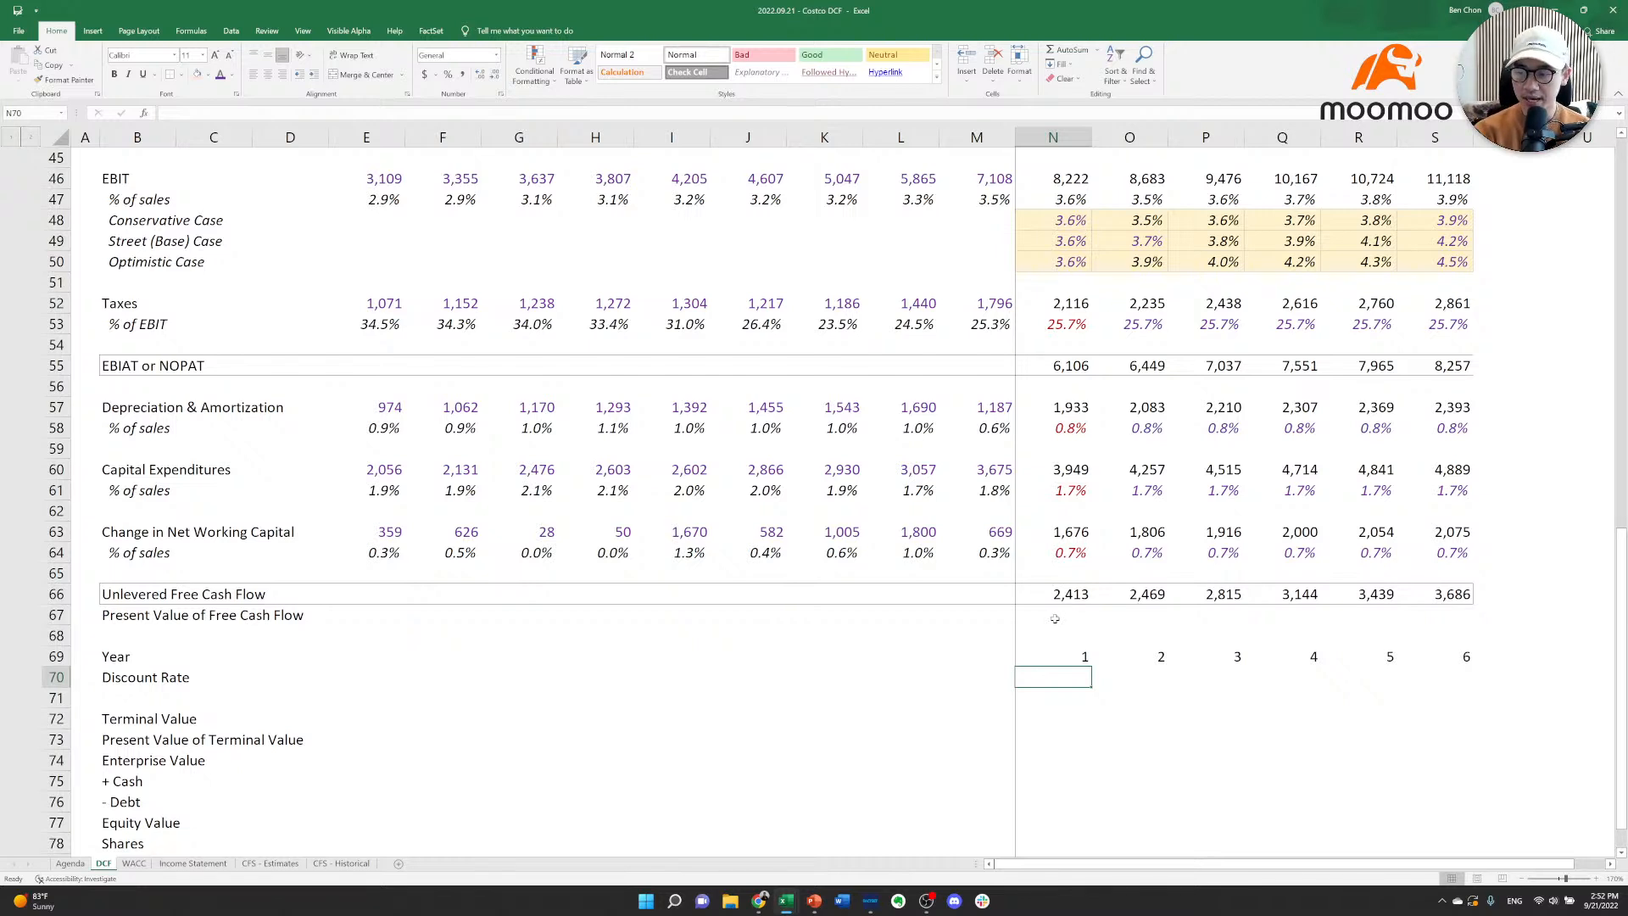
{"action": "key", "text": "Up"}
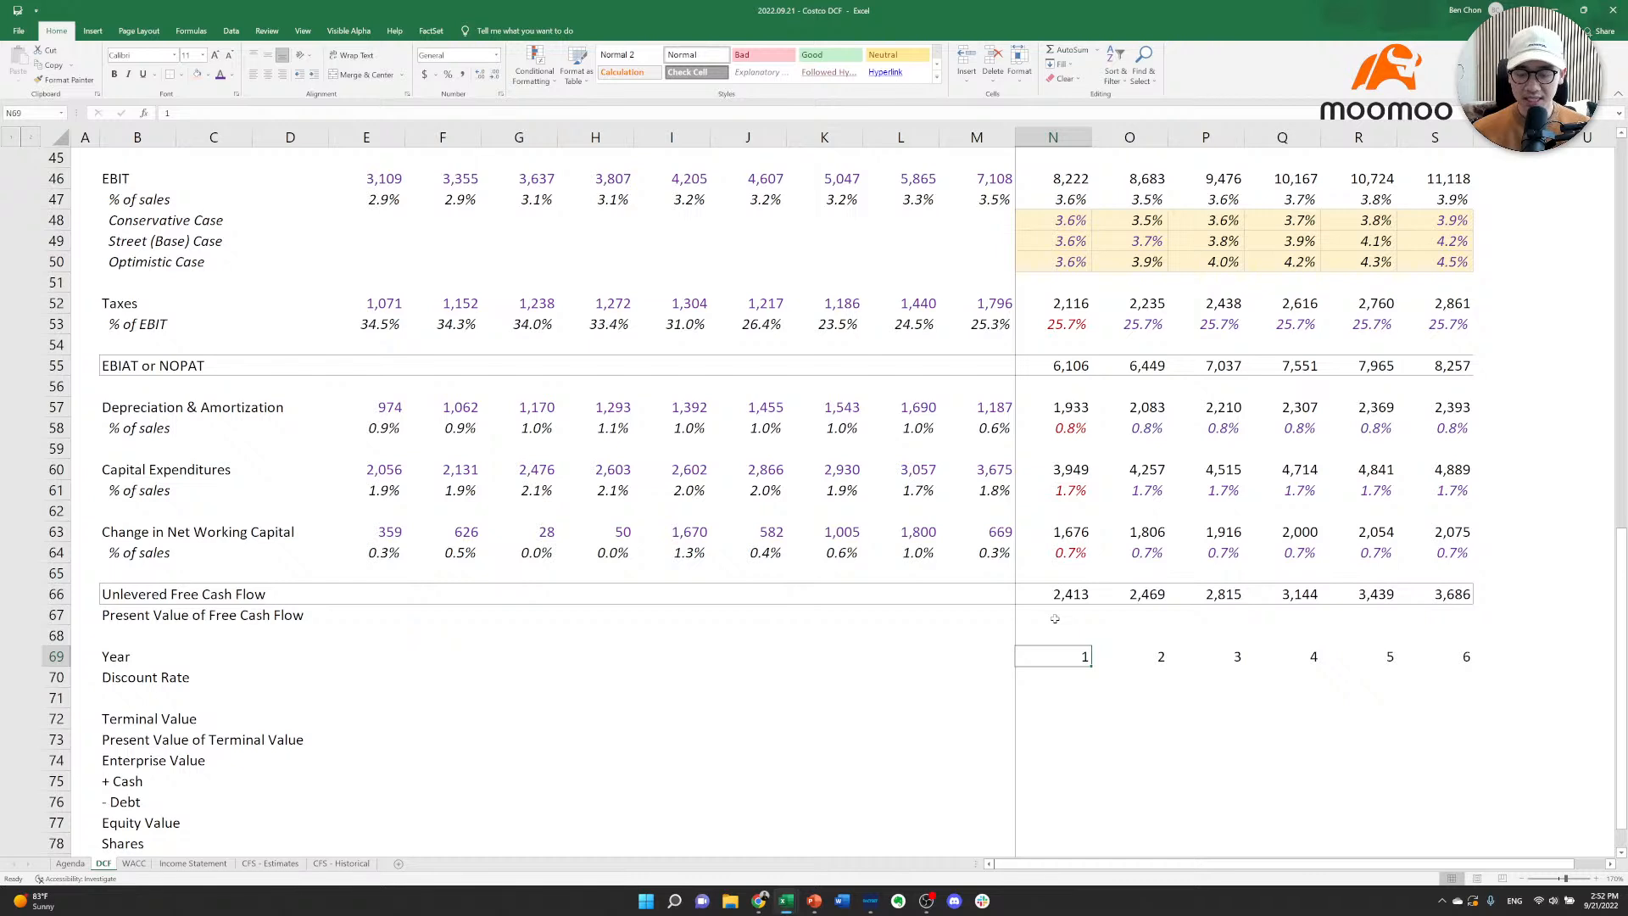
{"action": "key", "text": "Down"}
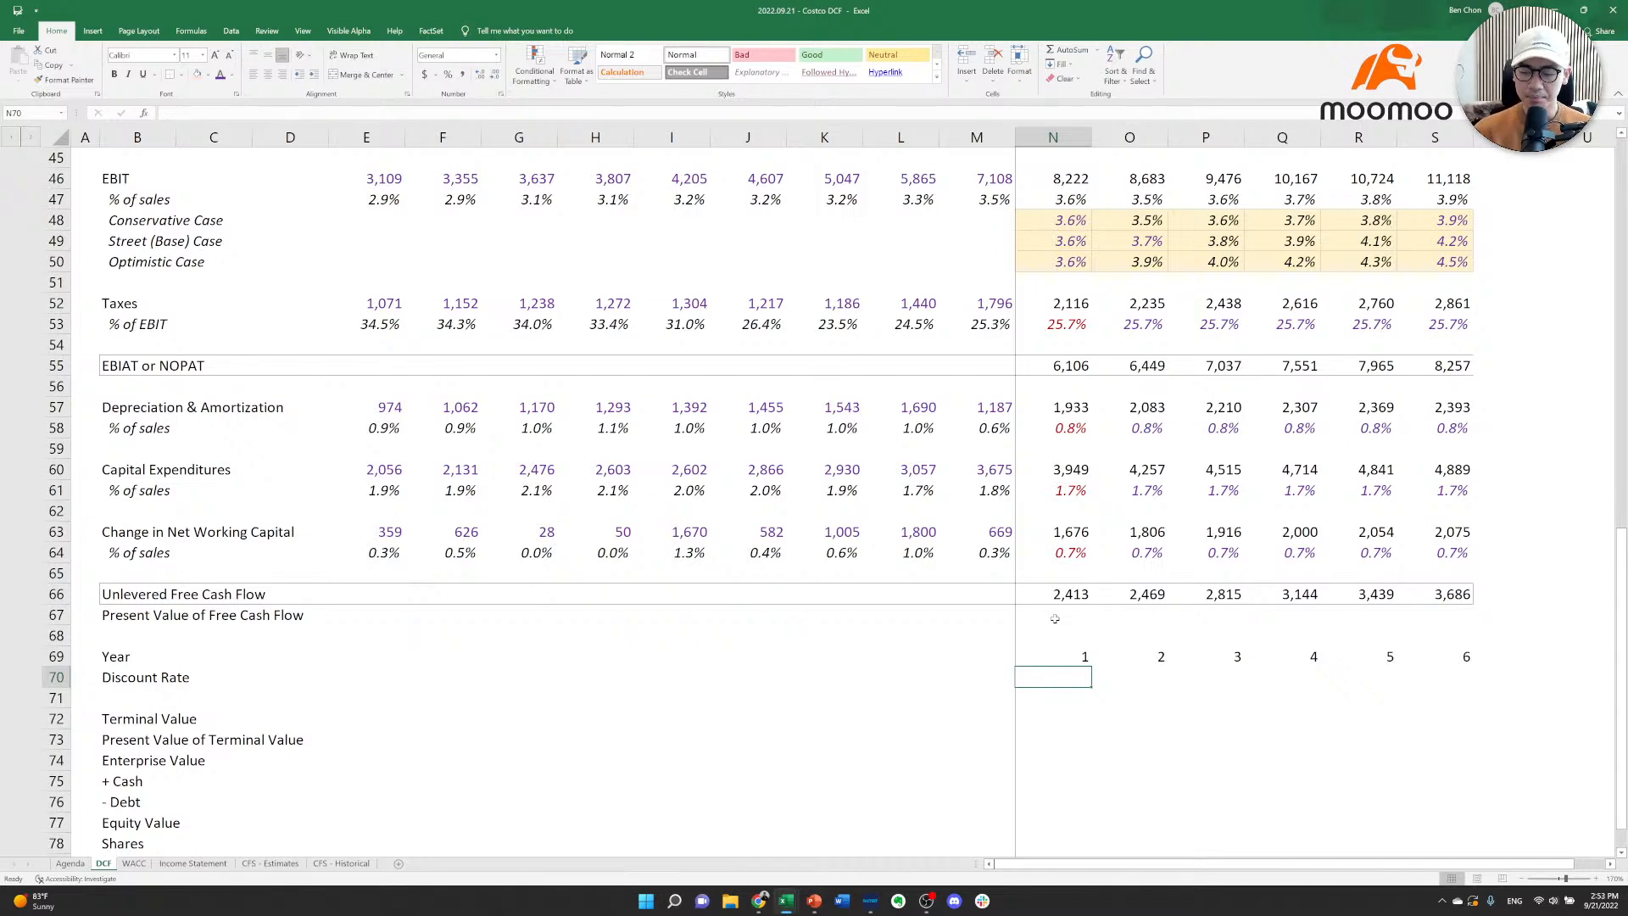
{"action": "key", "text": "Right"}
{"action": "key", "text": "Left"}
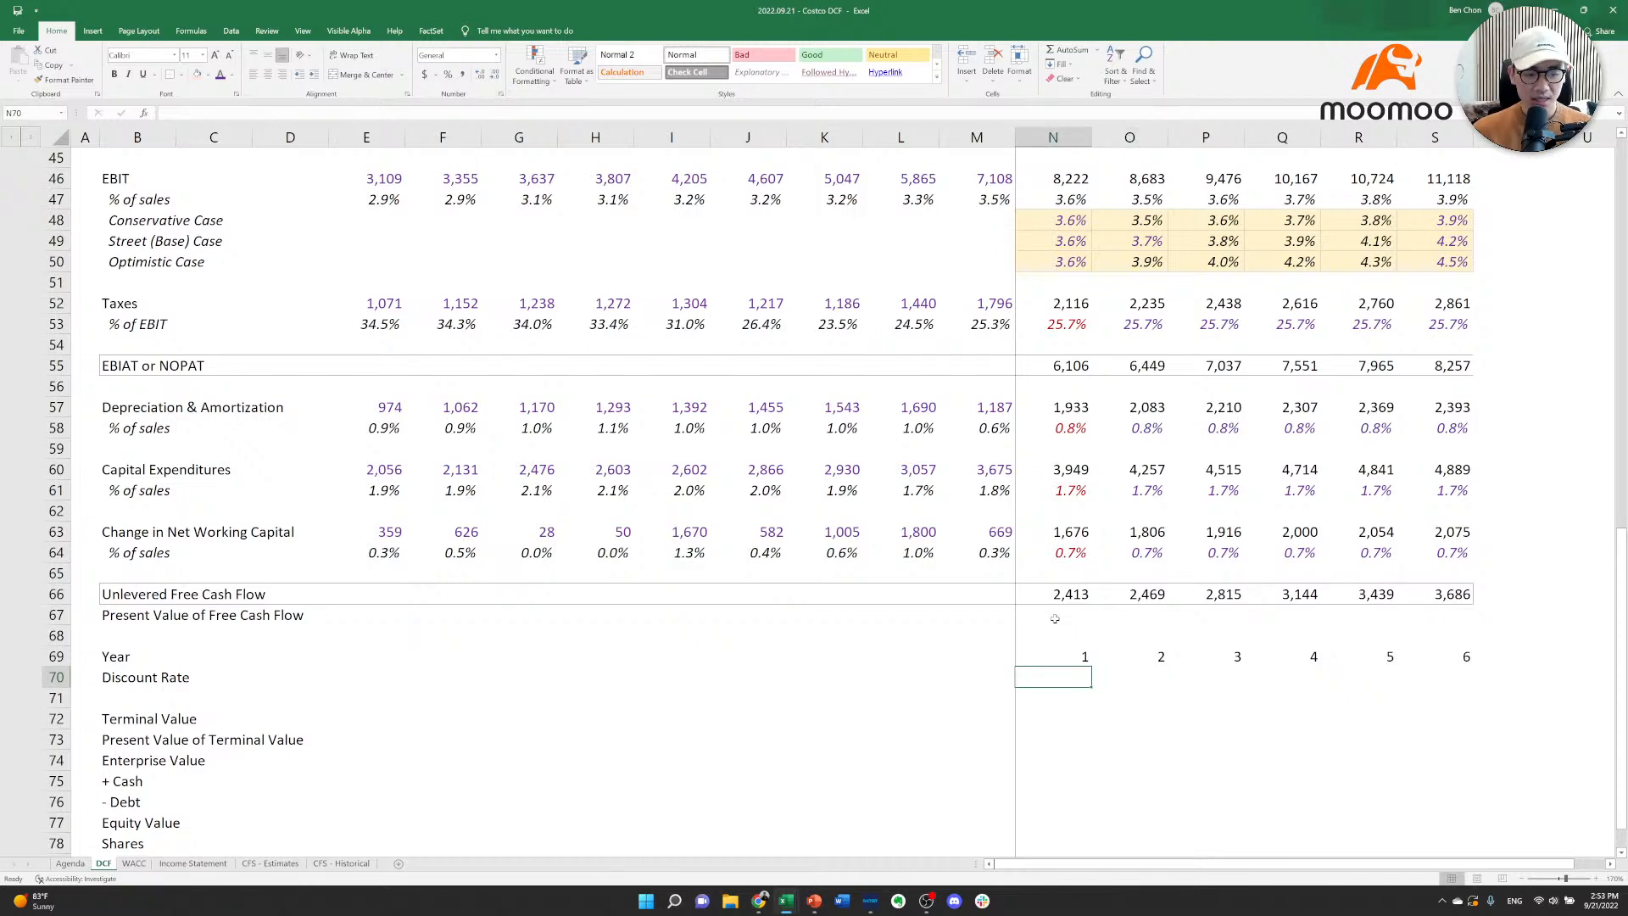
{"action": "key", "text": "Up"}
{"action": "key", "text": "Down"}
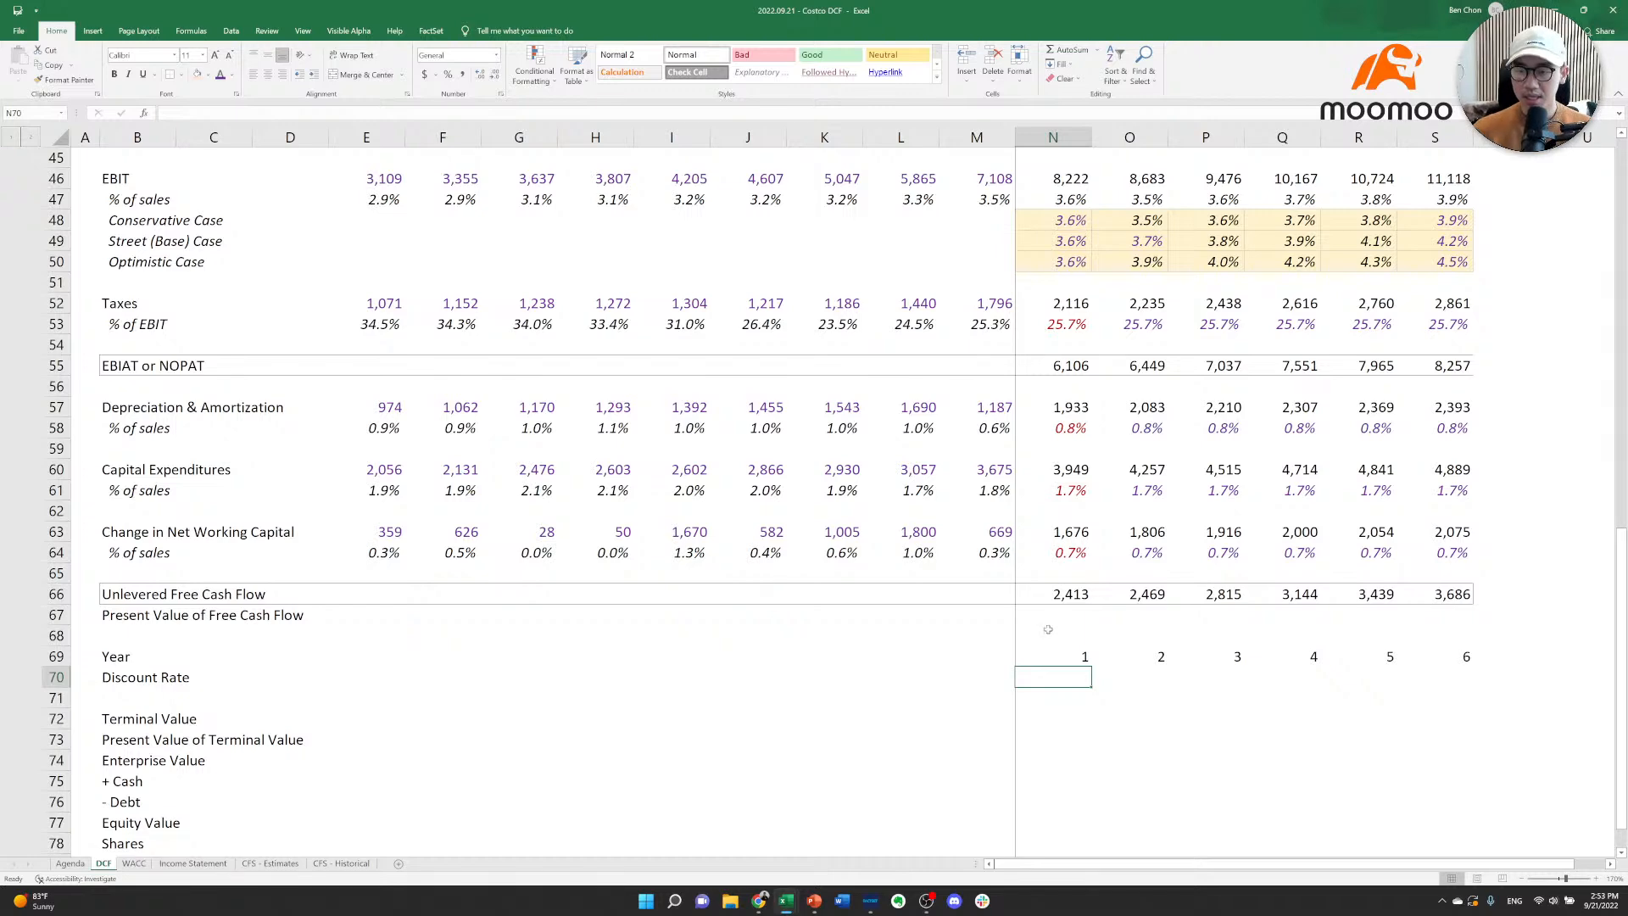
Insert a new blank row at row 68, above the Year row.
{"action": "scroll", "coordinate": [1079, 681], "scroll_direction": "up", "scroll_amount": 1}
{"action": "scroll", "coordinate": [1080, 681], "scroll_direction": "up", "scroll_amount": 4}
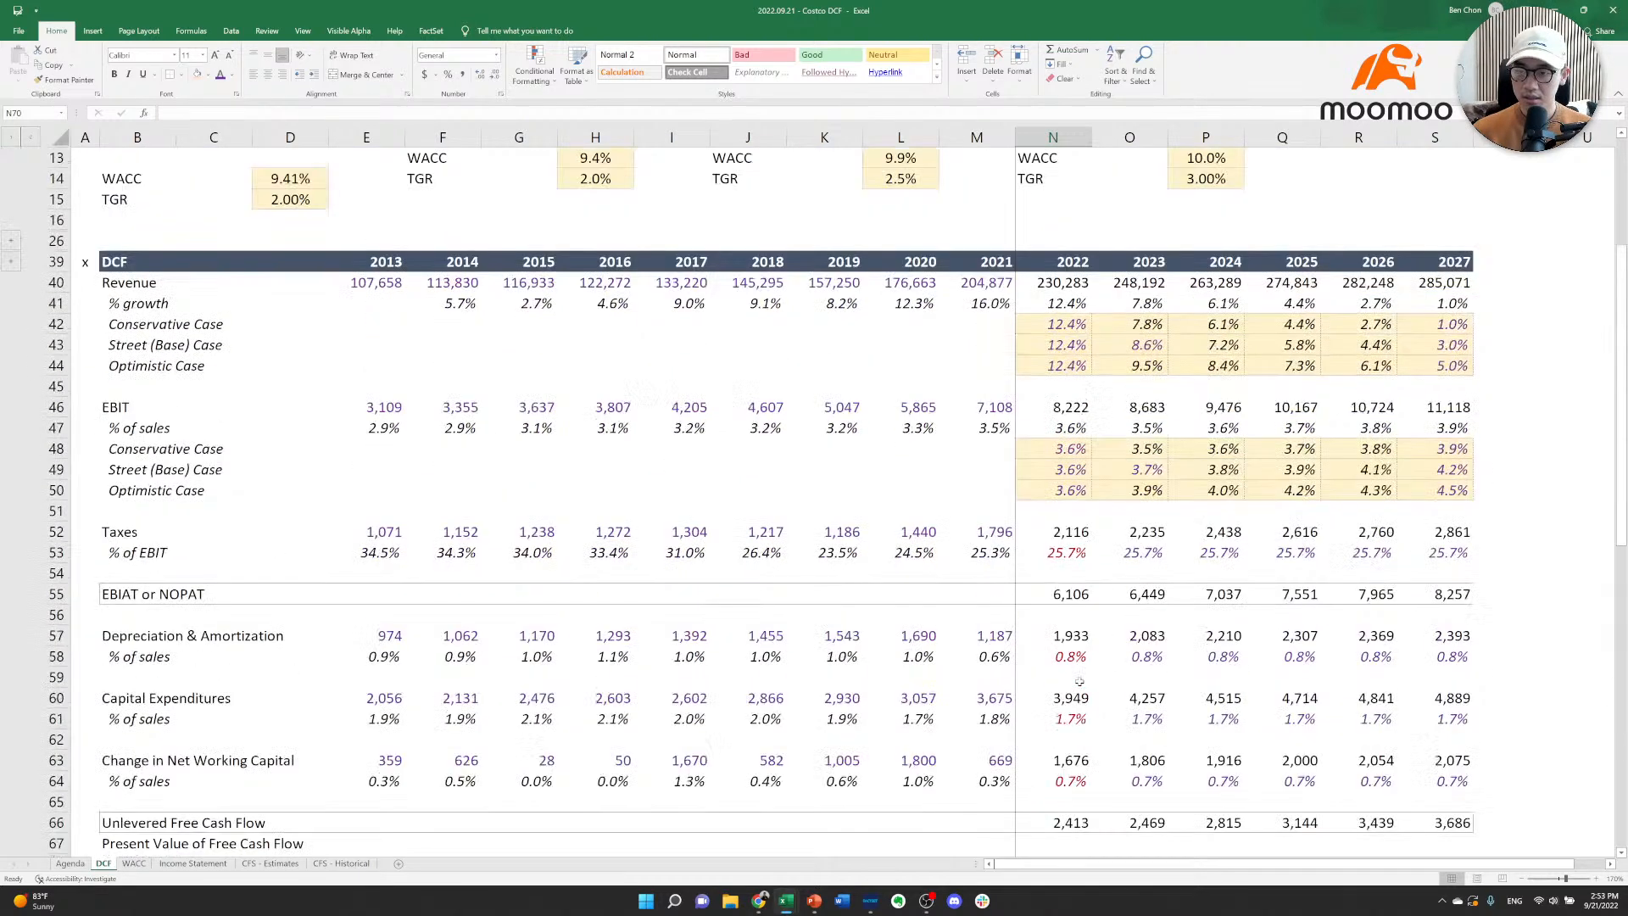
{"action": "scroll", "coordinate": [1107, 295], "scroll_direction": "down", "scroll_amount": 2}
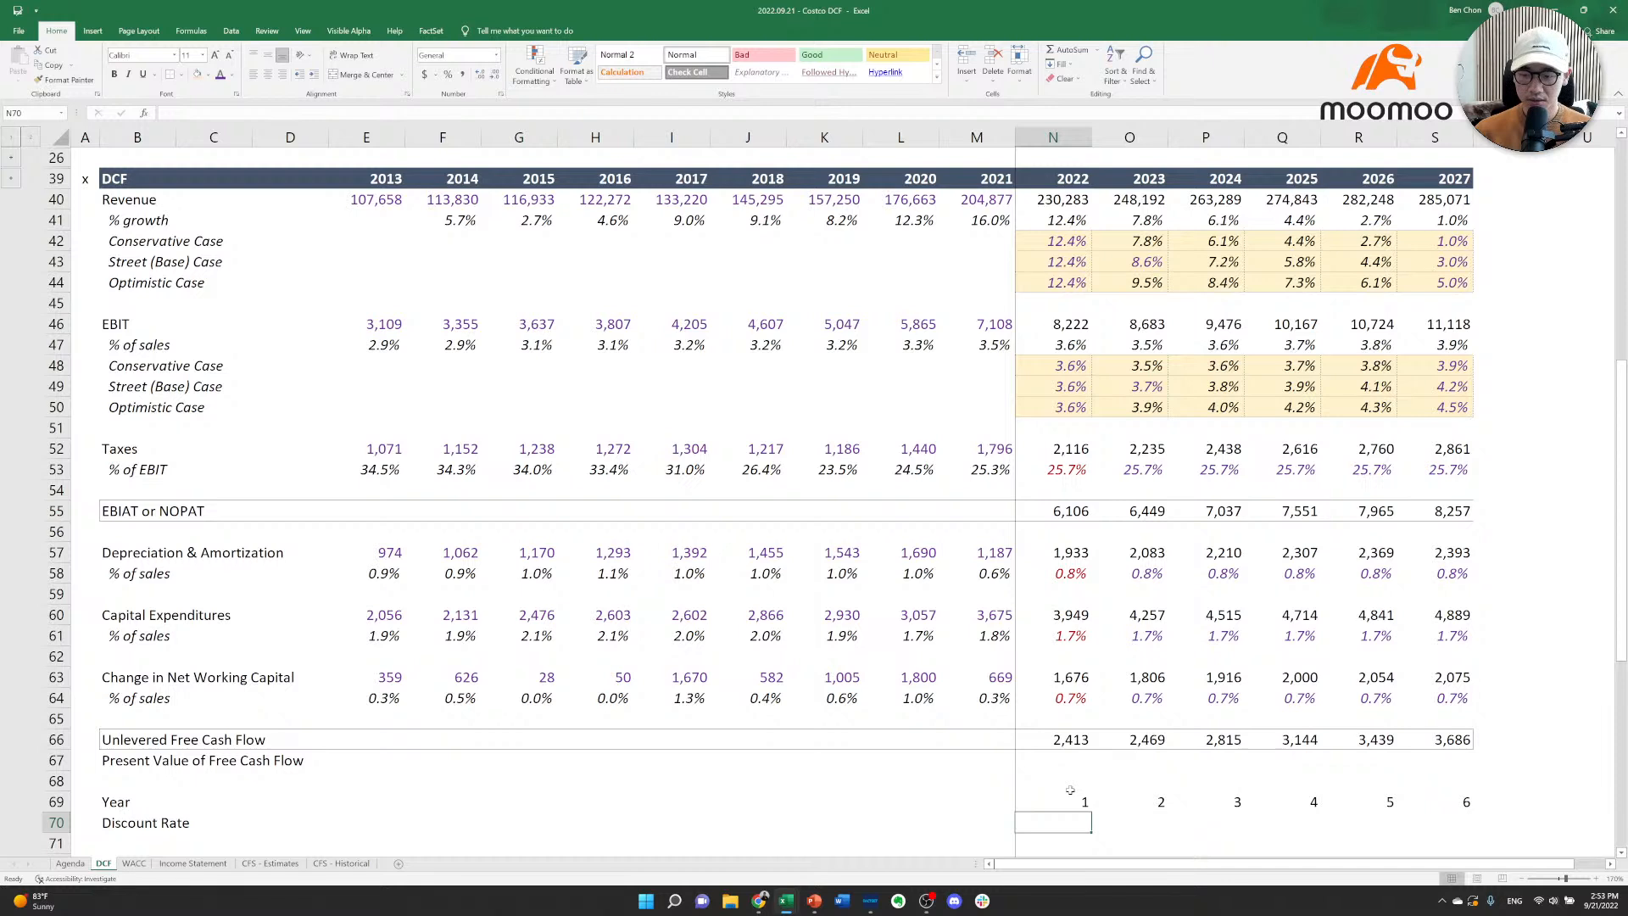
{"action": "left_click", "coordinate": [1070, 787]}
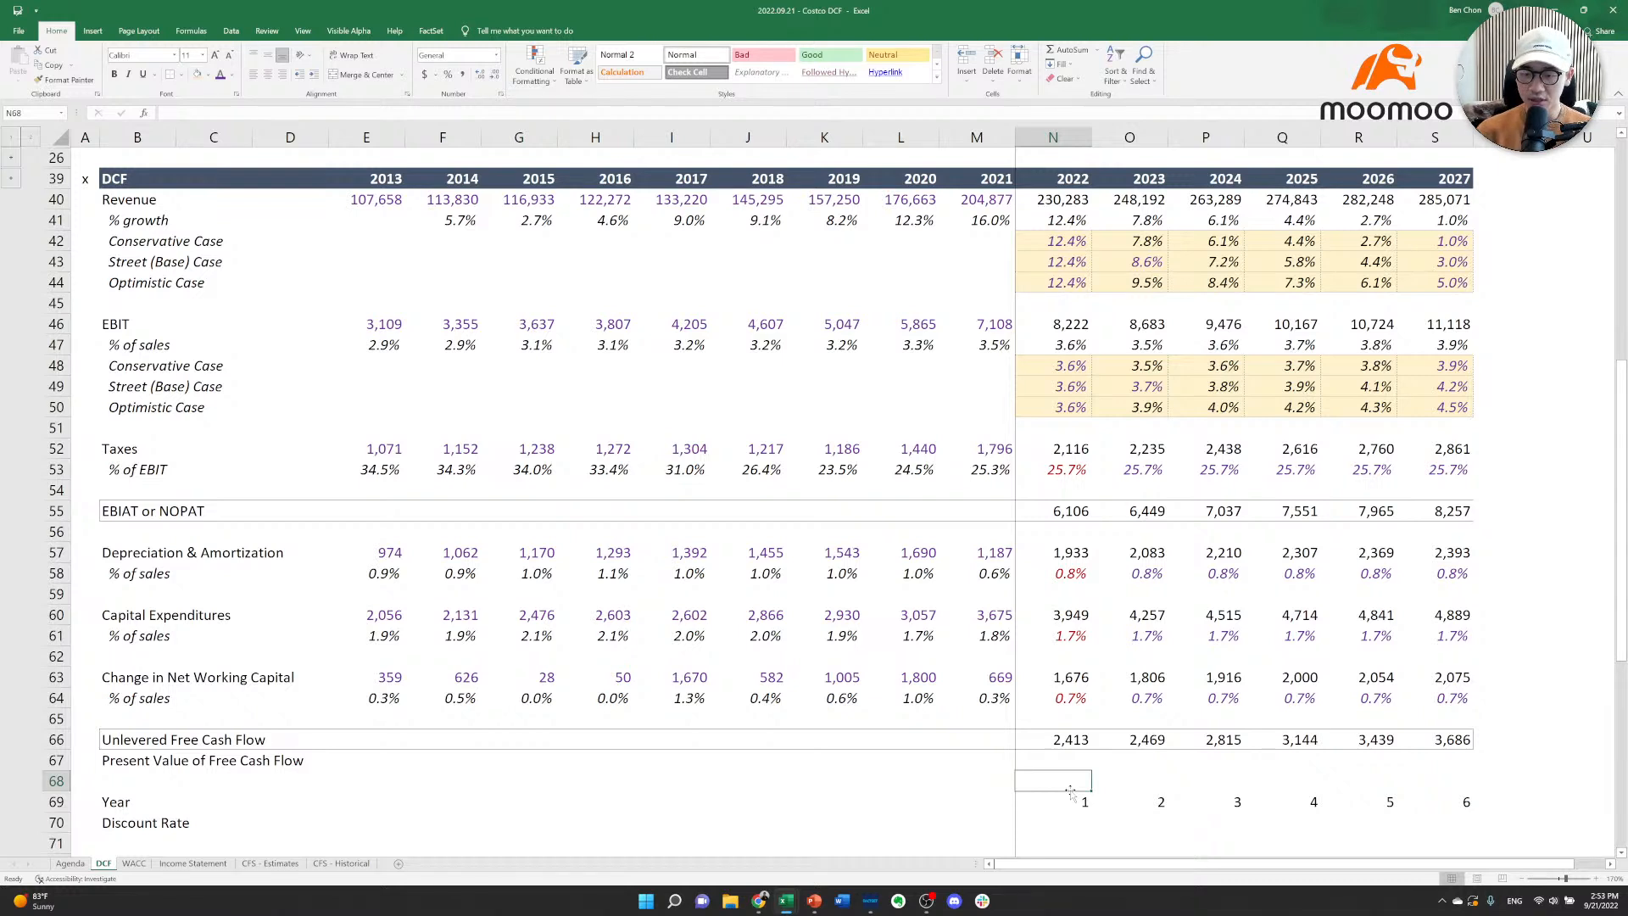
{"action": "key", "text": "alt+h"}
{"action": "key", "text": "i"}
{"action": "key", "text": "r"}
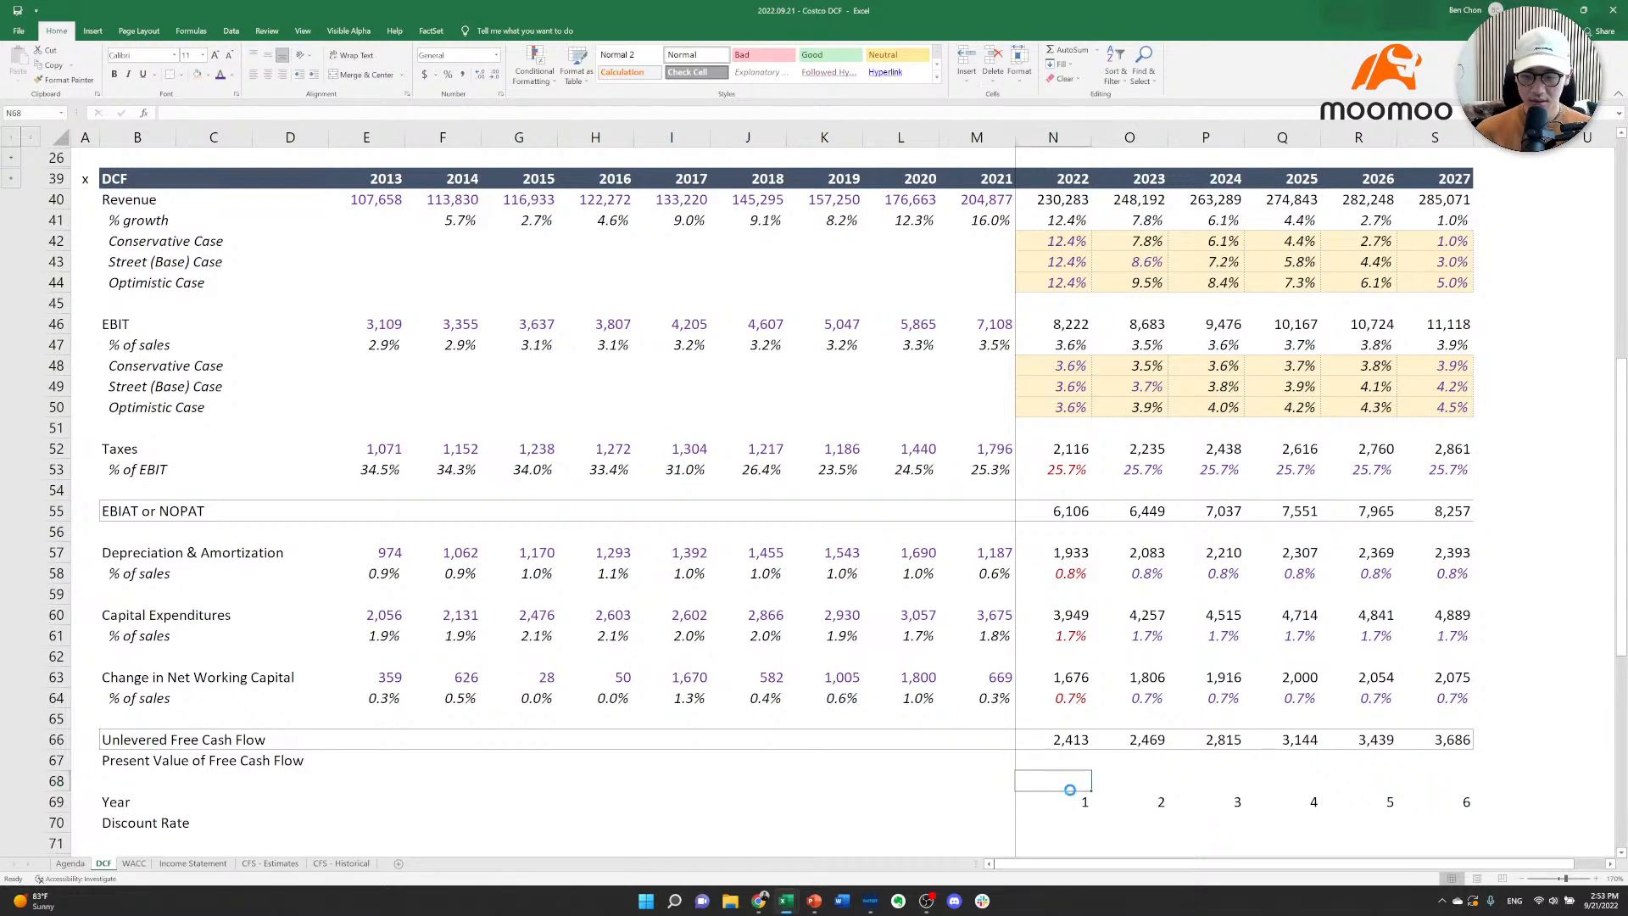
Label cell B69 "Days left in 2022".
{"action": "key", "text": "Down"}
{"action": "key", "text": "Down"}
{"action": "key", "text": "ctrl+Left"}
{"action": "key", "text": "Up"}
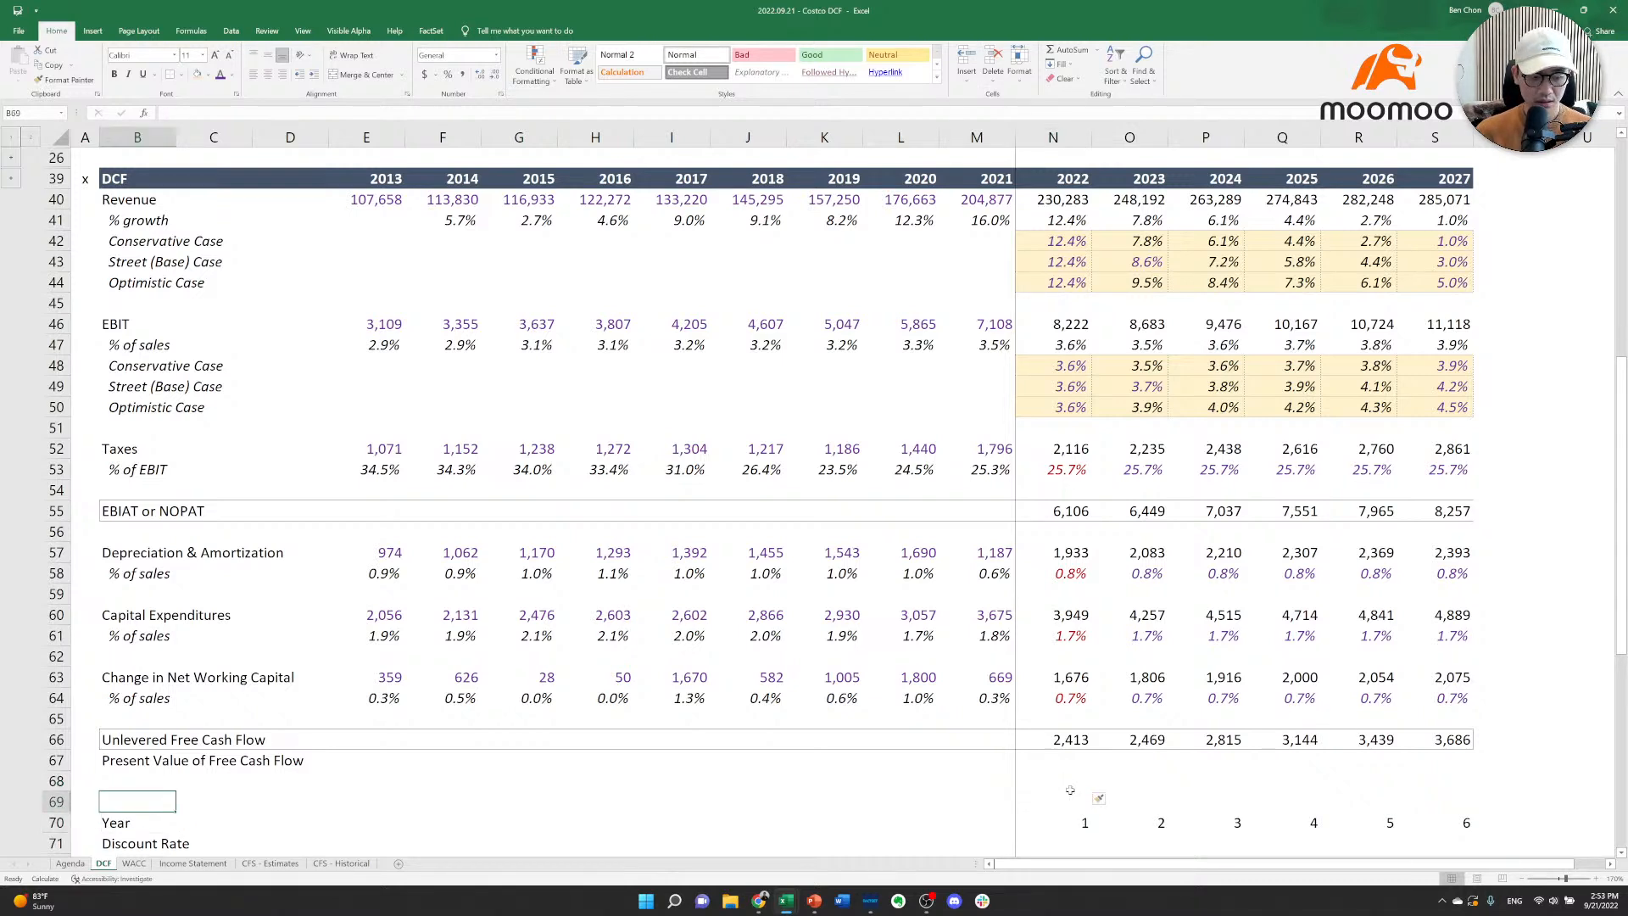
{"action": "type", "text": "Days left in 2022"}
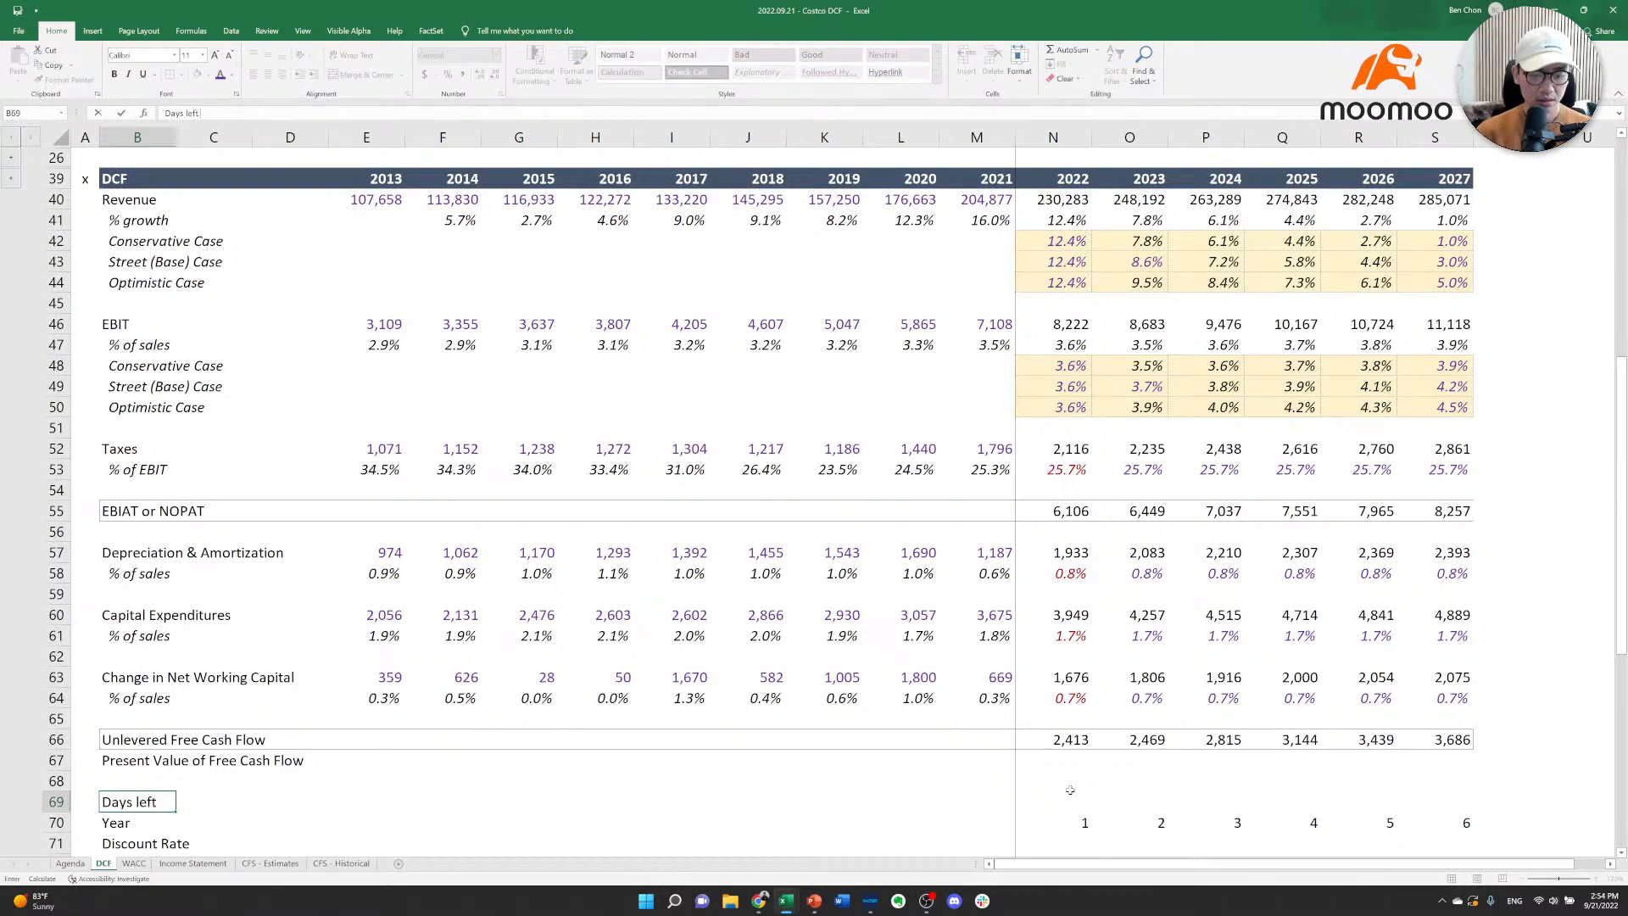
{"action": "key", "text": "Tab"}
Start a YEARFRAC formula in N69 of the Days left in 2022 row, using the date in C5 as start date.
{"action": "key", "text": "Right"}
{"action": "key", "text": "Right"}
{"action": "key", "text": "Right"}
{"action": "key", "text": "Right"}
{"action": "key", "text": "Right"}
{"action": "key", "text": "Right"}
{"action": "key", "text": "Right"}
{"action": "key", "text": "Right"}
{"action": "key", "text": "Right"}
{"action": "key", "text": "Right"}
{"action": "key", "text": "Right"}
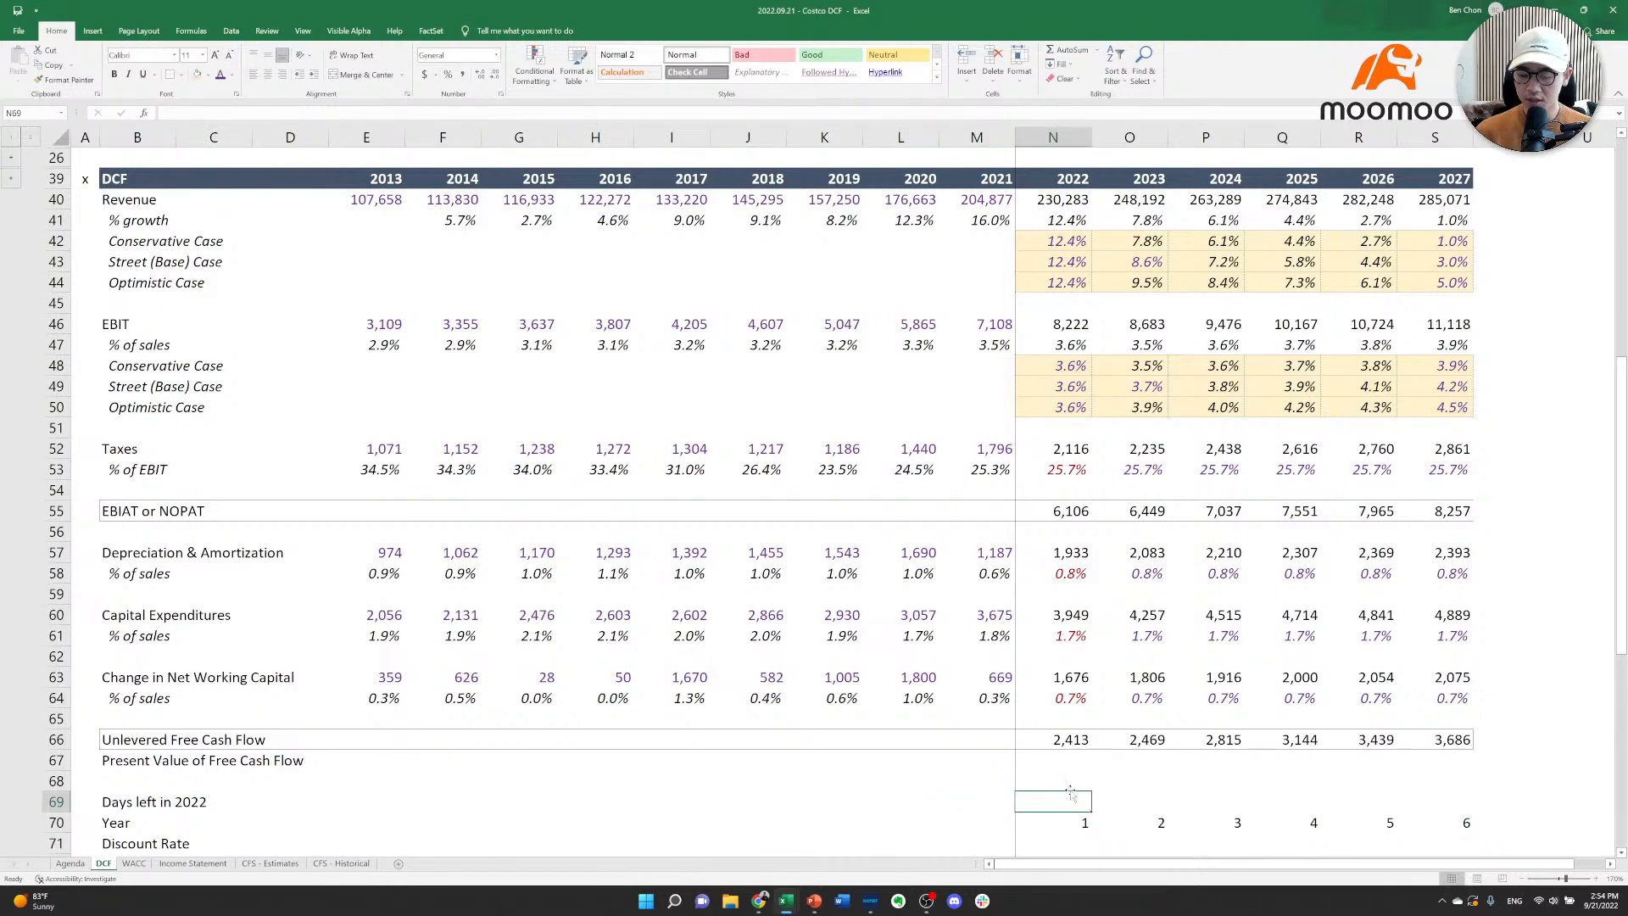
{"action": "type", "text": "=year"}
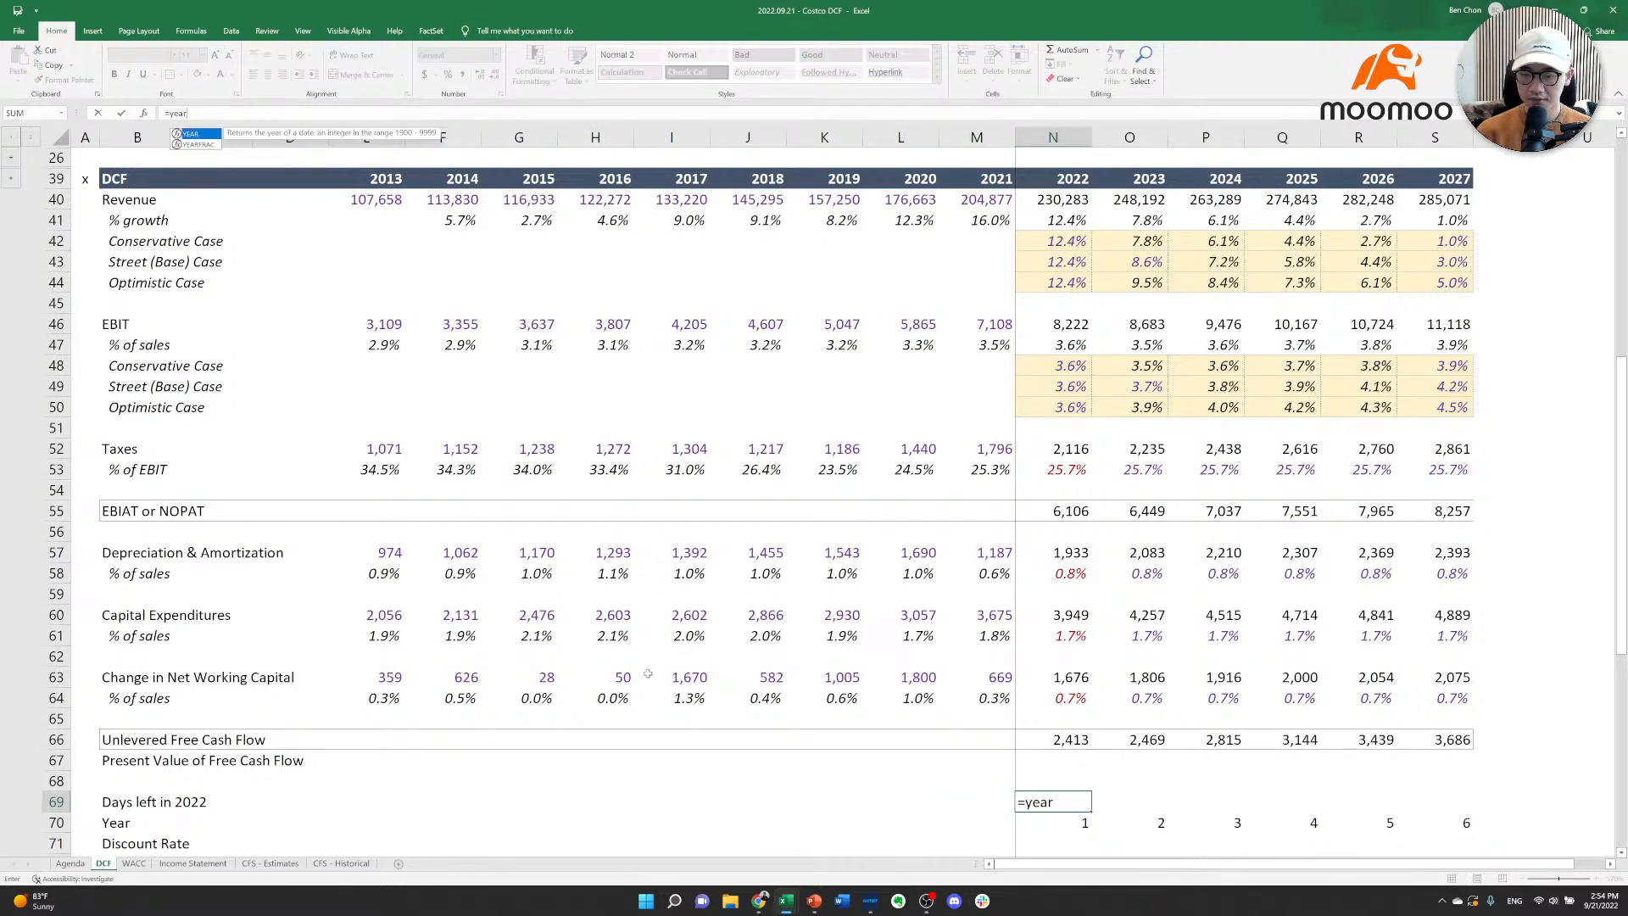
{"action": "type", "text": "frac("}
{"action": "key", "text": "ctrl+Left"}
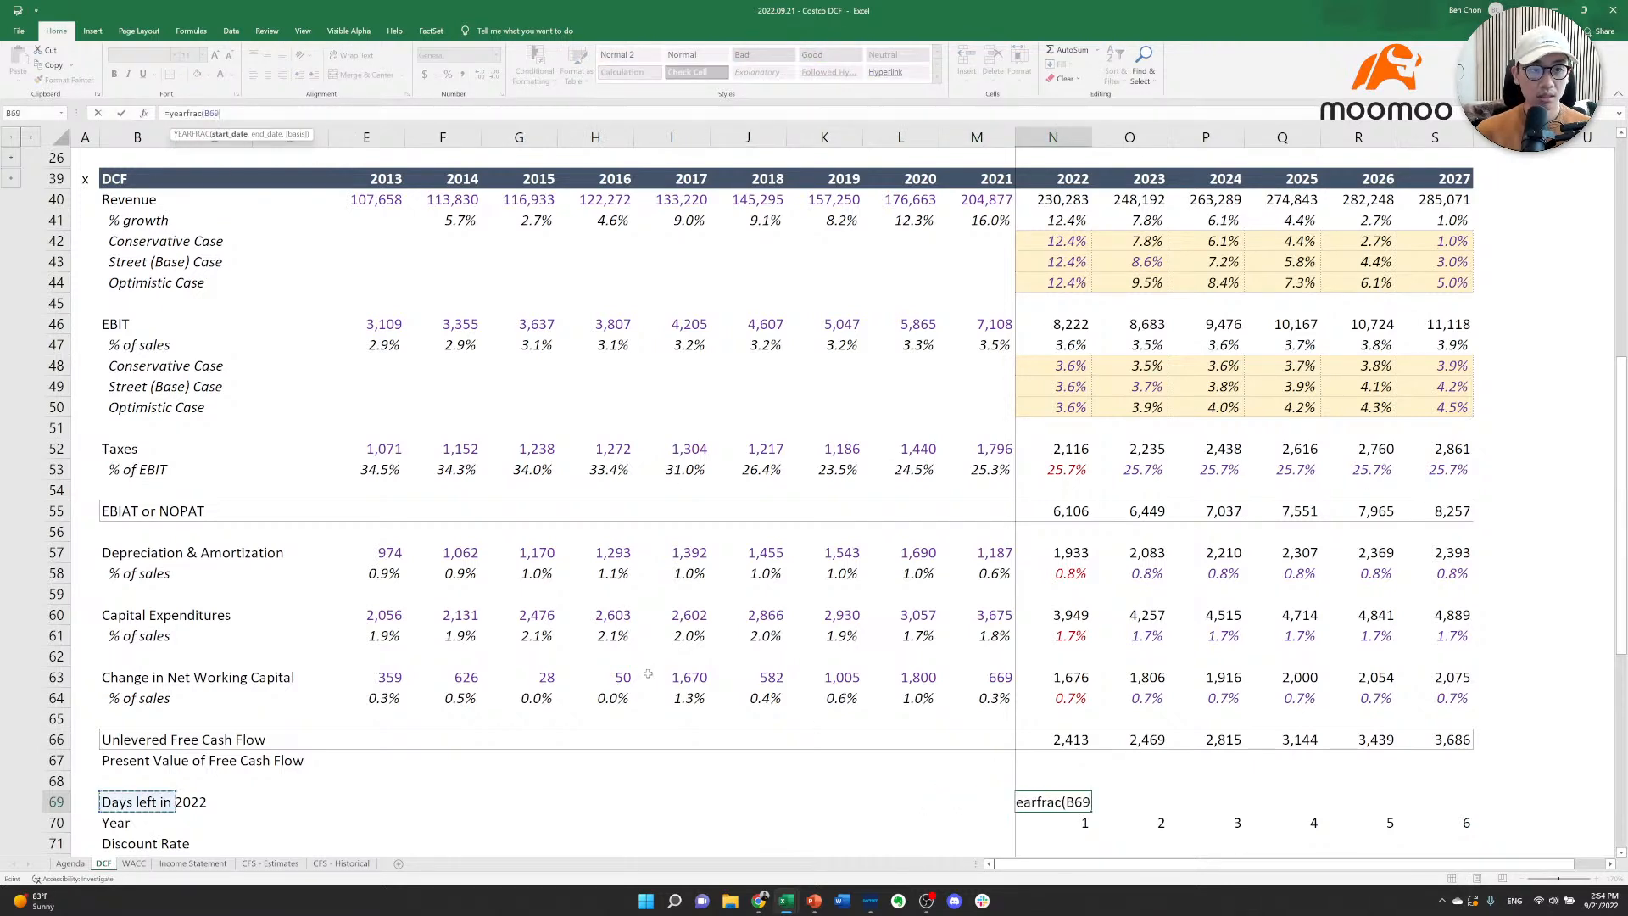
{"action": "key", "text": "ctrl+Left"}
{"action": "key", "text": "ctrl+Up"}
{"action": "key", "text": "ctrl+Up"}
{"action": "key", "text": "ctrl+Up"}
{"action": "key", "text": "Right"}
{"action": "key", "text": "Right"}
{"action": "key", "text": "Down"}
{"action": "key", "text": "Down"}
{"action": "key", "text": "Down"}
{"action": "key", "text": "Down"}
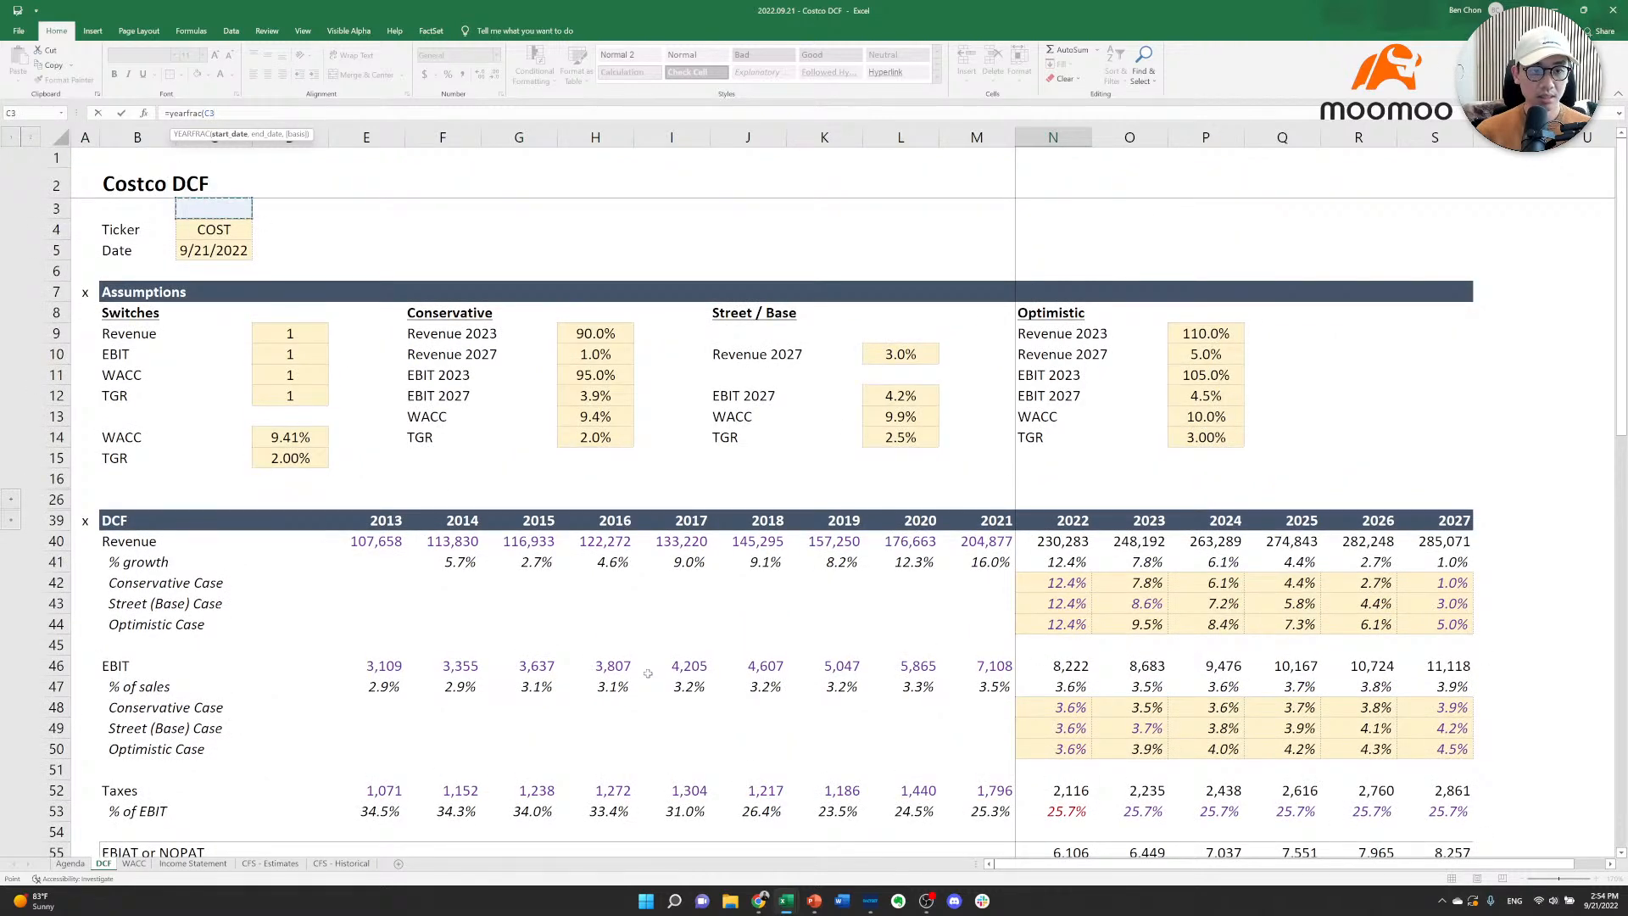
Complete the YEARFRAC formula in N69 with 12/31/22 as the end date.
{"action": "type", "text": ",12,"}
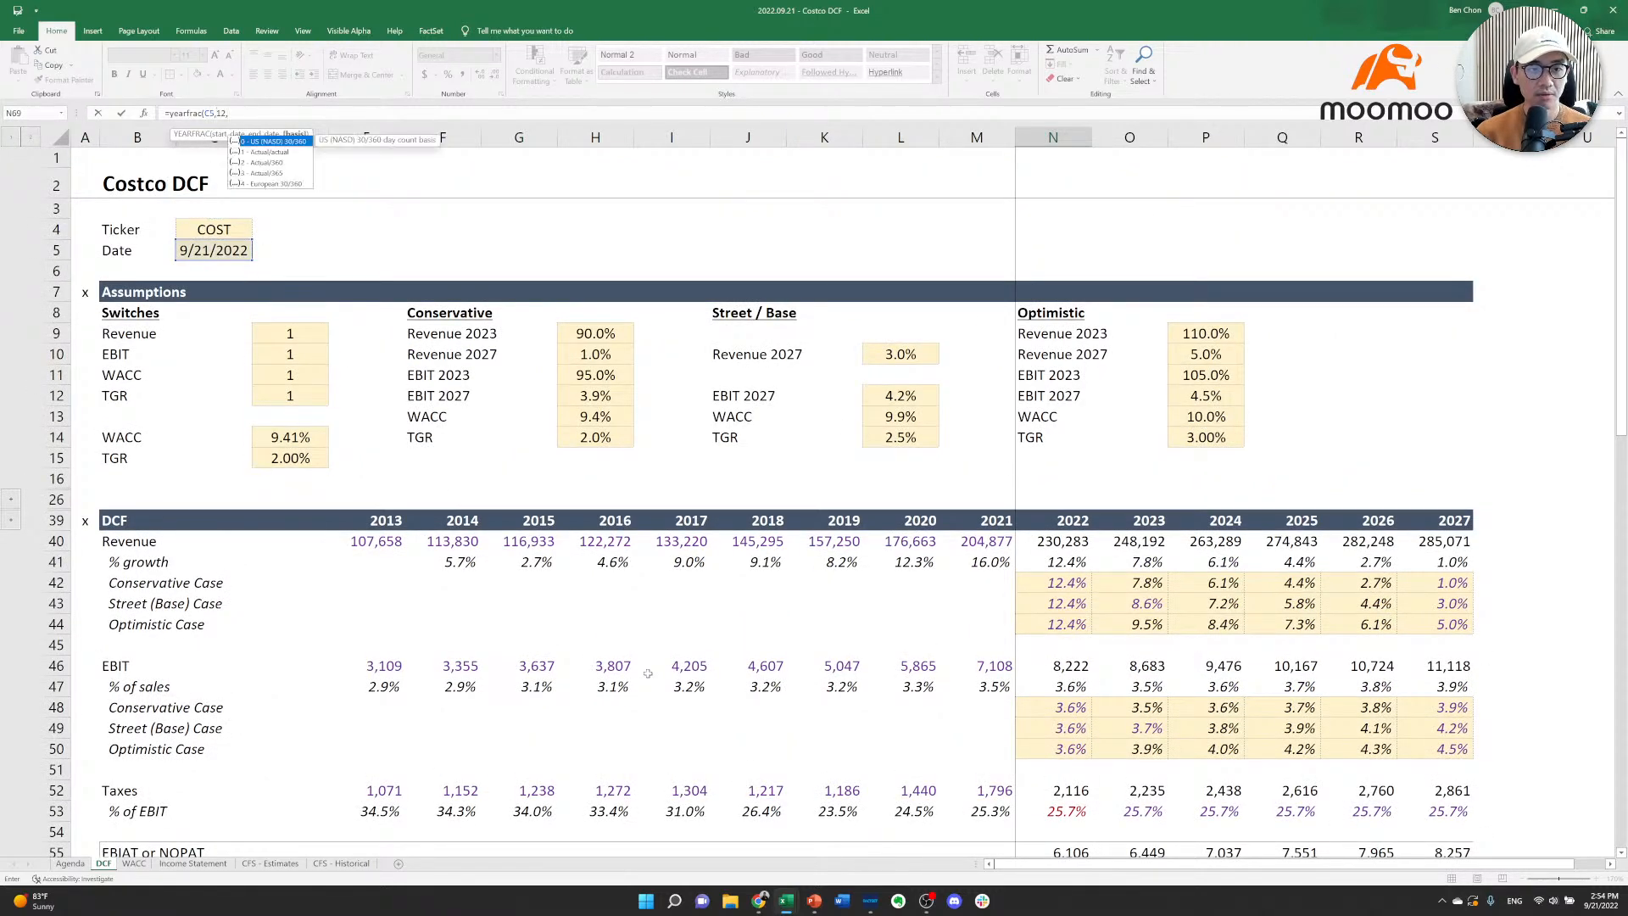
{"action": "key", "text": "BackSpace"}
{"action": "type", "text": "/"}
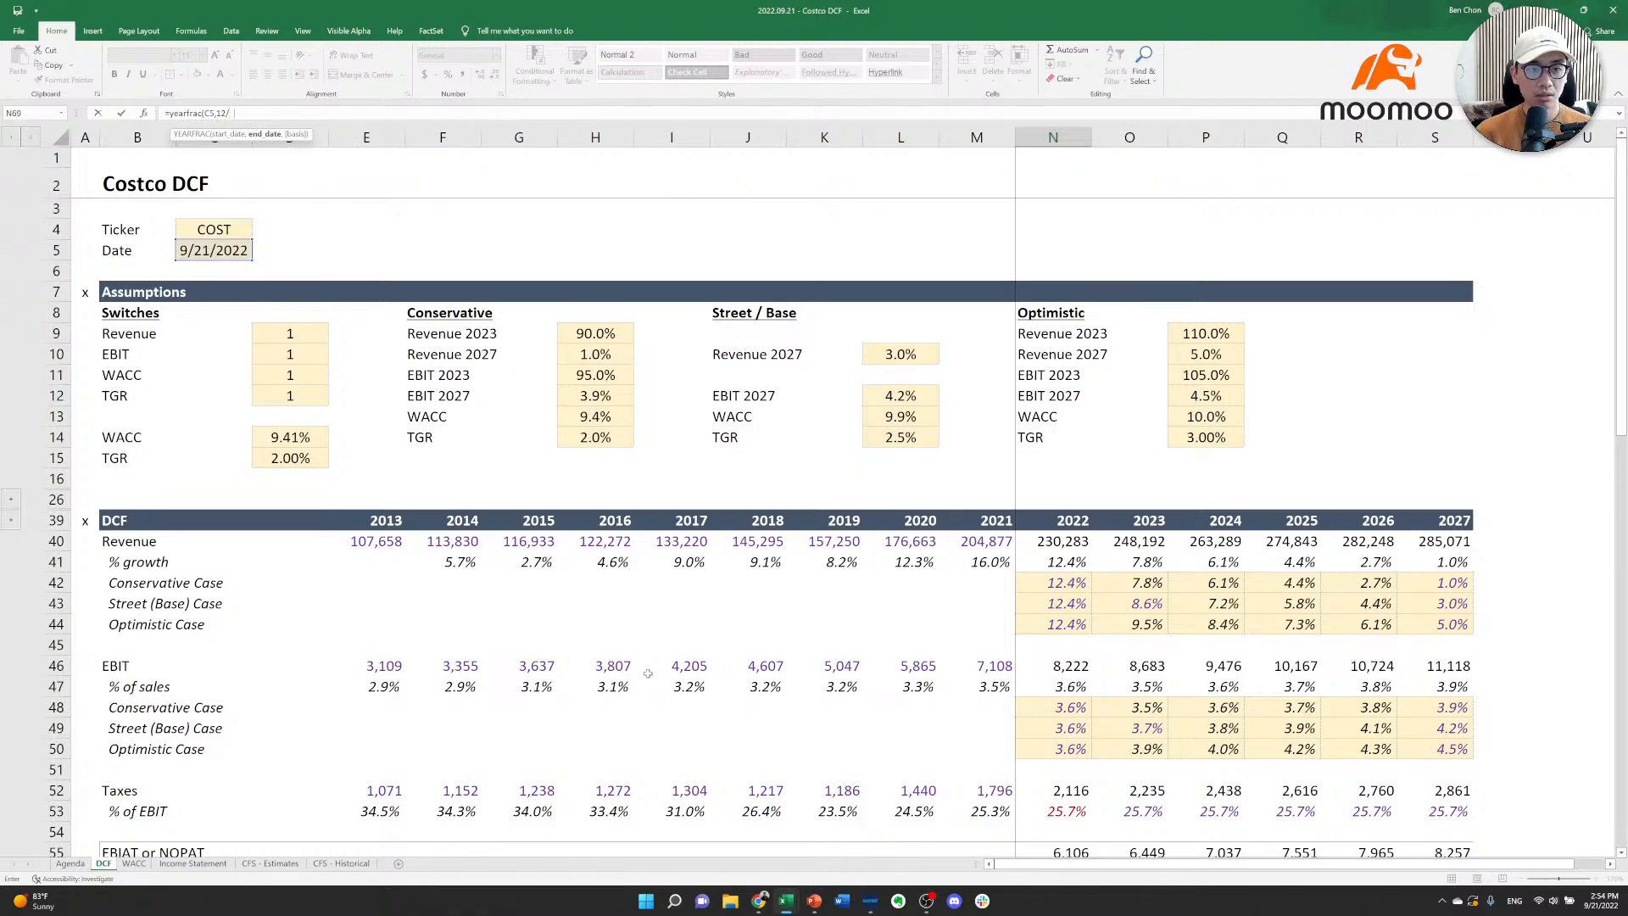
{"action": "type", "text": "31/22)"}
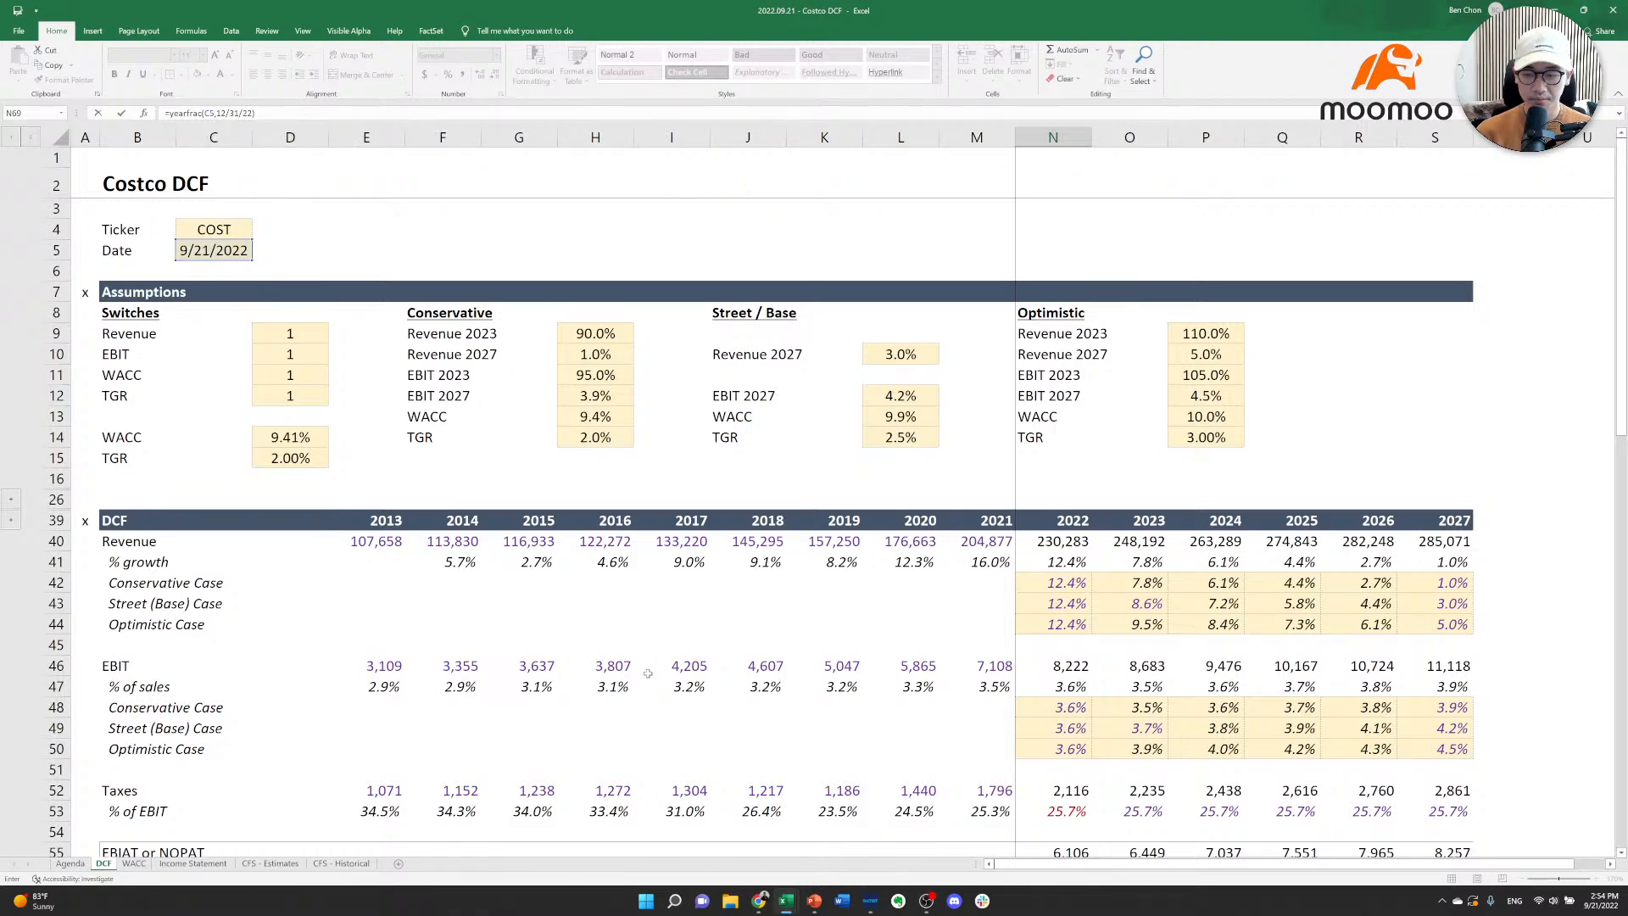
{"action": "key", "text": "ctrl+Return"}
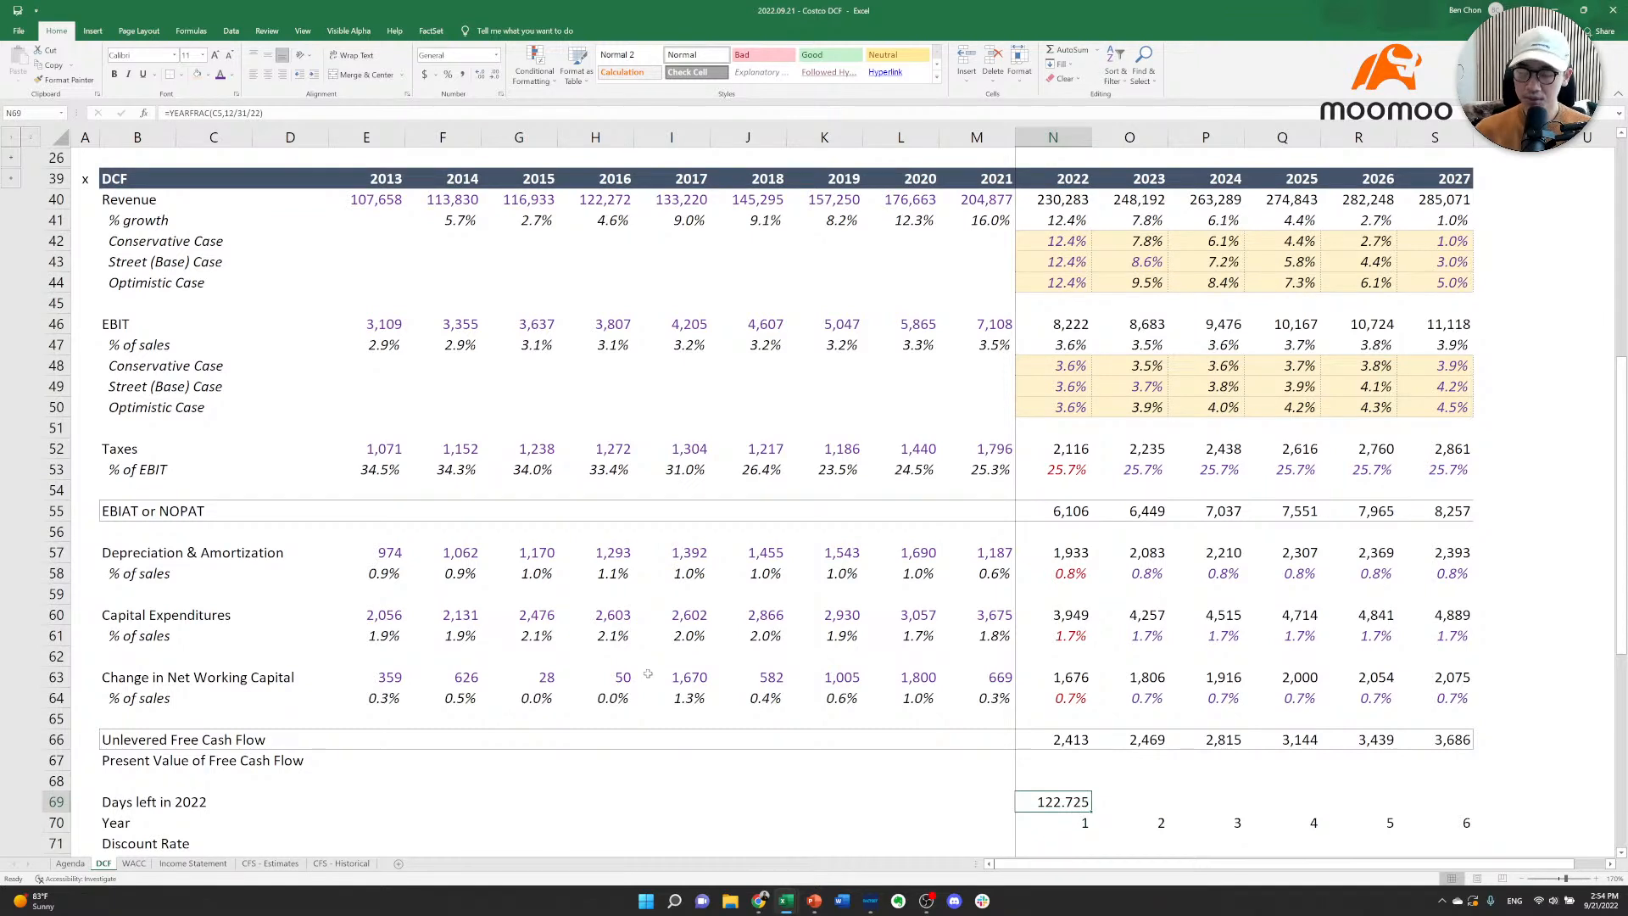
Divide the YEARFRAC formula in N69 by 365 and format the cell as a percentage.
{"action": "key", "text": "F2"}
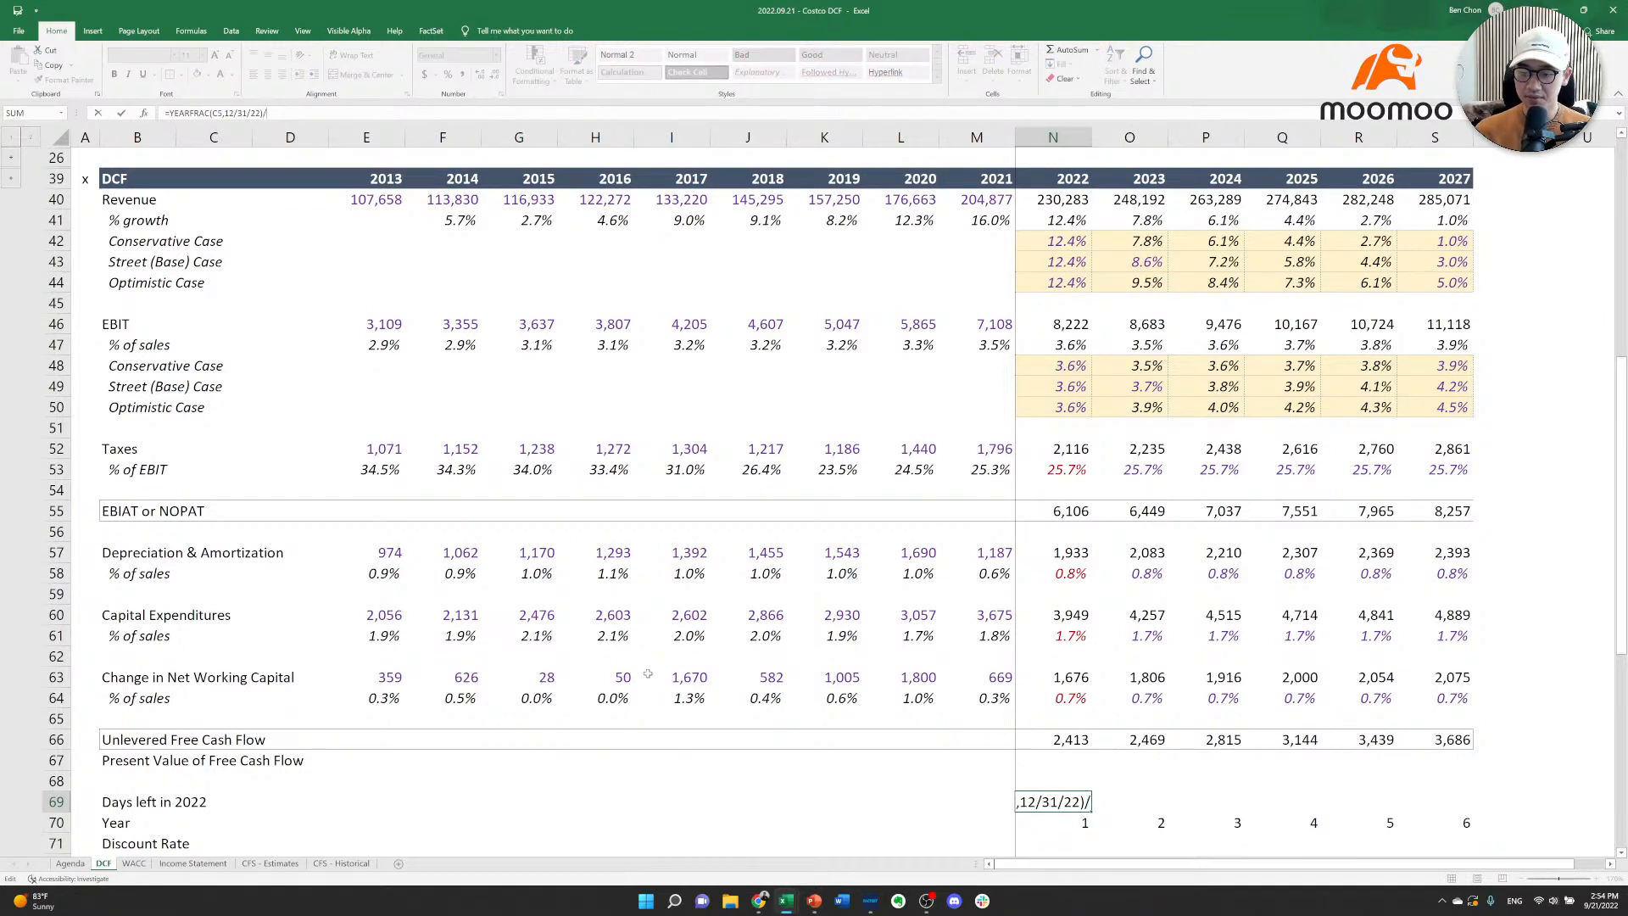
{"action": "type", "text": "/365"}
{"action": "key", "text": "ctrl+Return"}
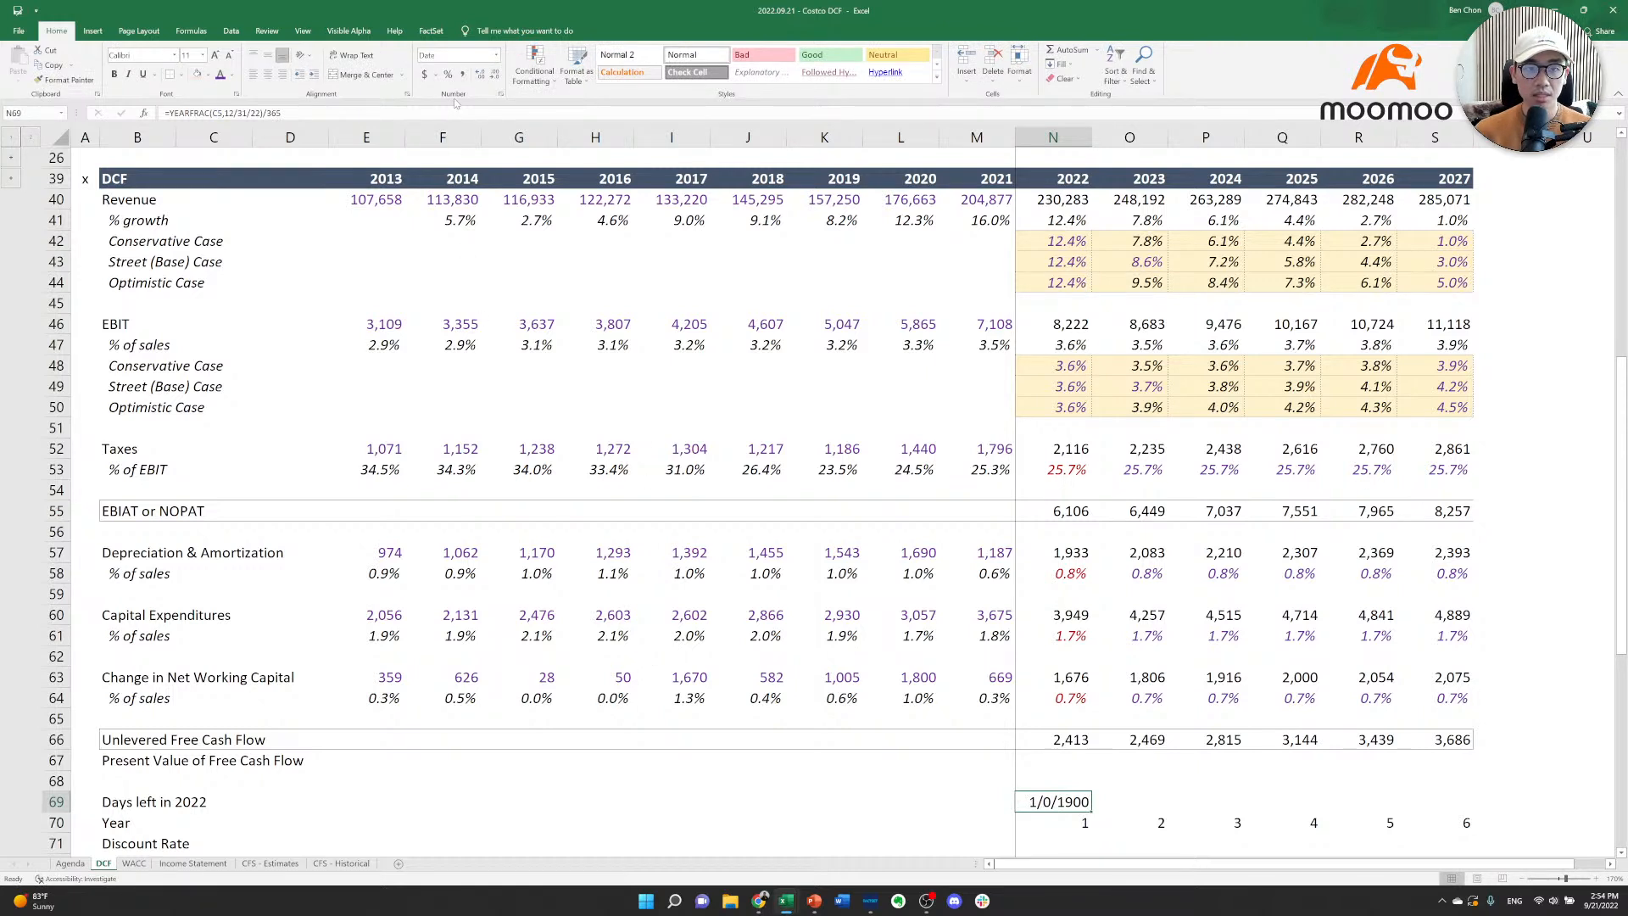
{"action": "left_click", "coordinate": [449, 74]}
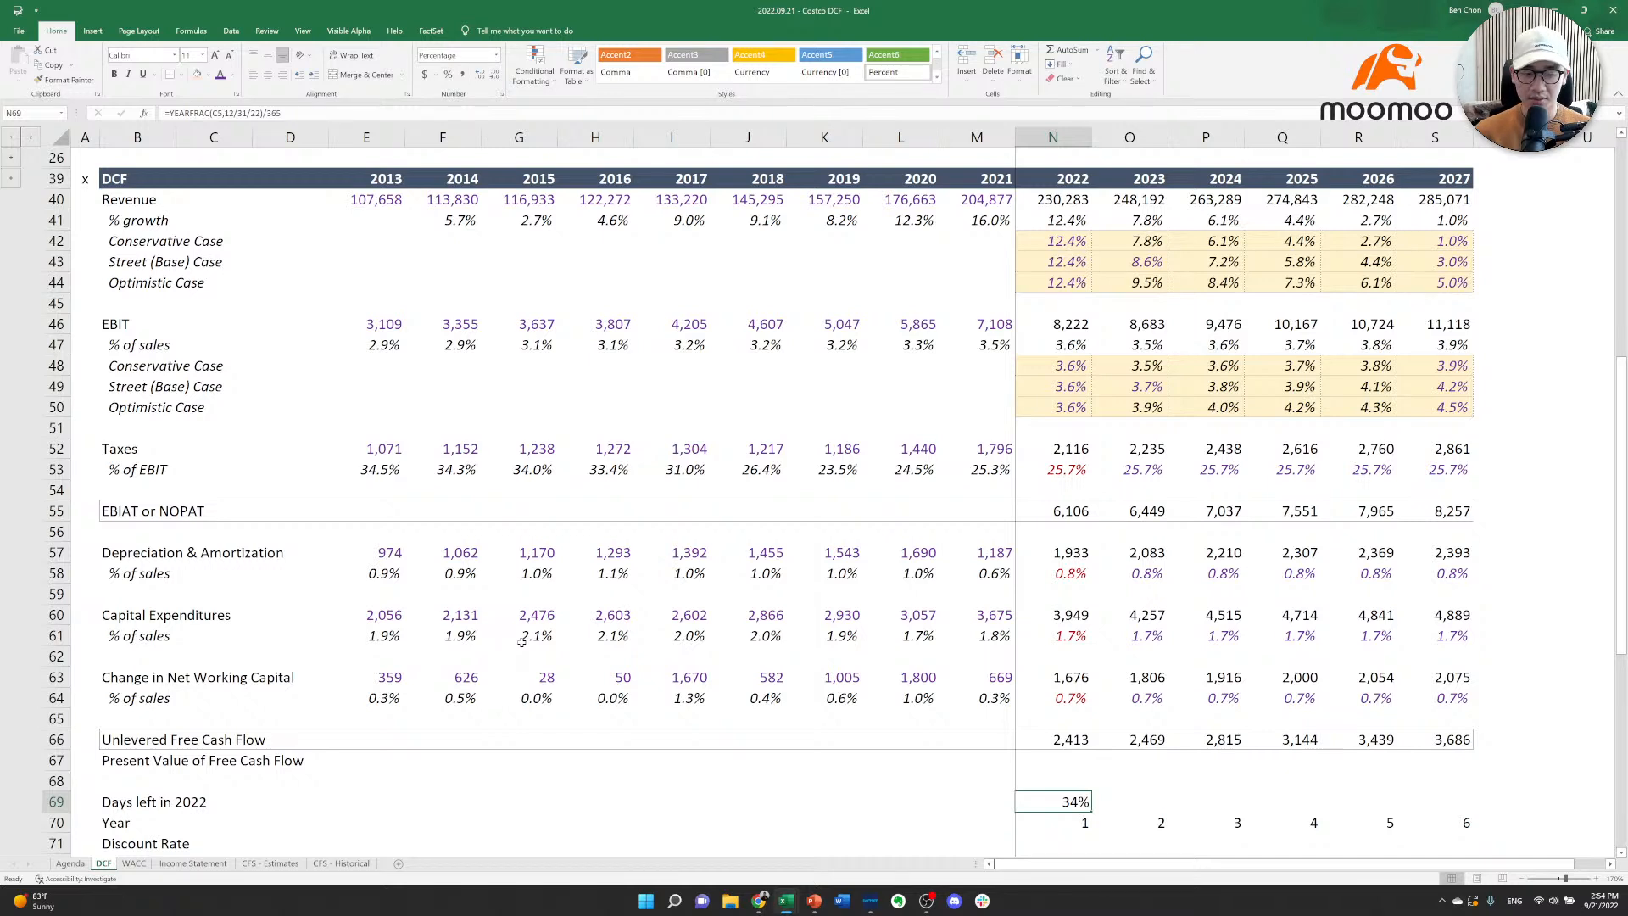
Enter the formula =N70*N69/2 in N71 of the Discount Rate row for 2022.
{"action": "left_click", "coordinate": [1079, 822]}
{"action": "key", "text": "Down"}
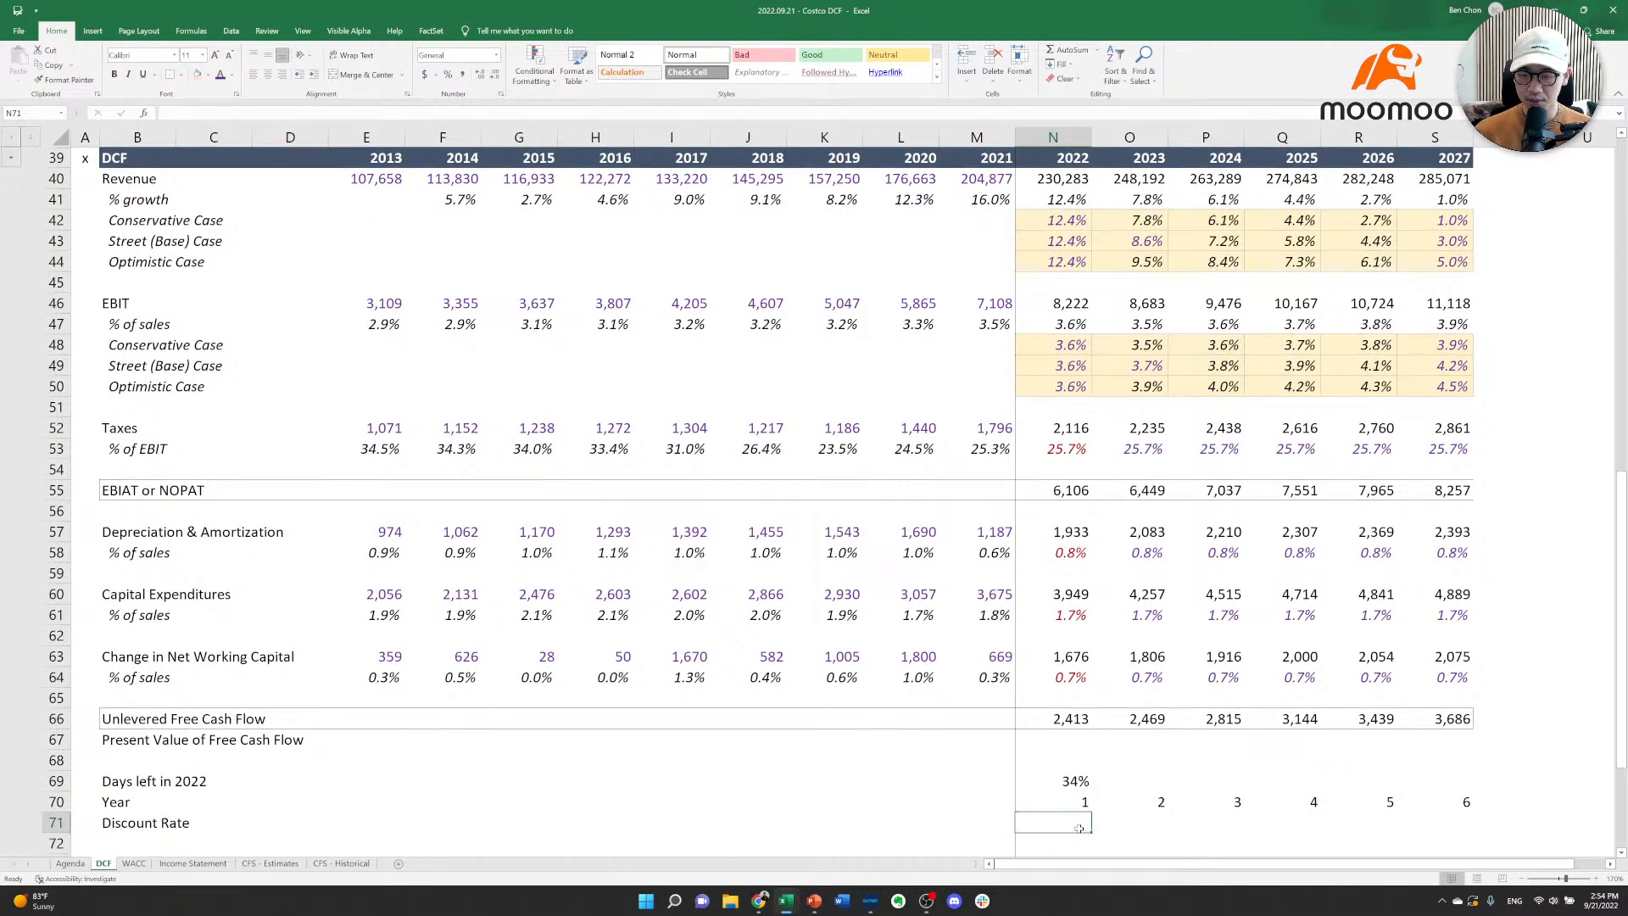
{"action": "type", "text": "="}
{"action": "key", "text": "Up"}
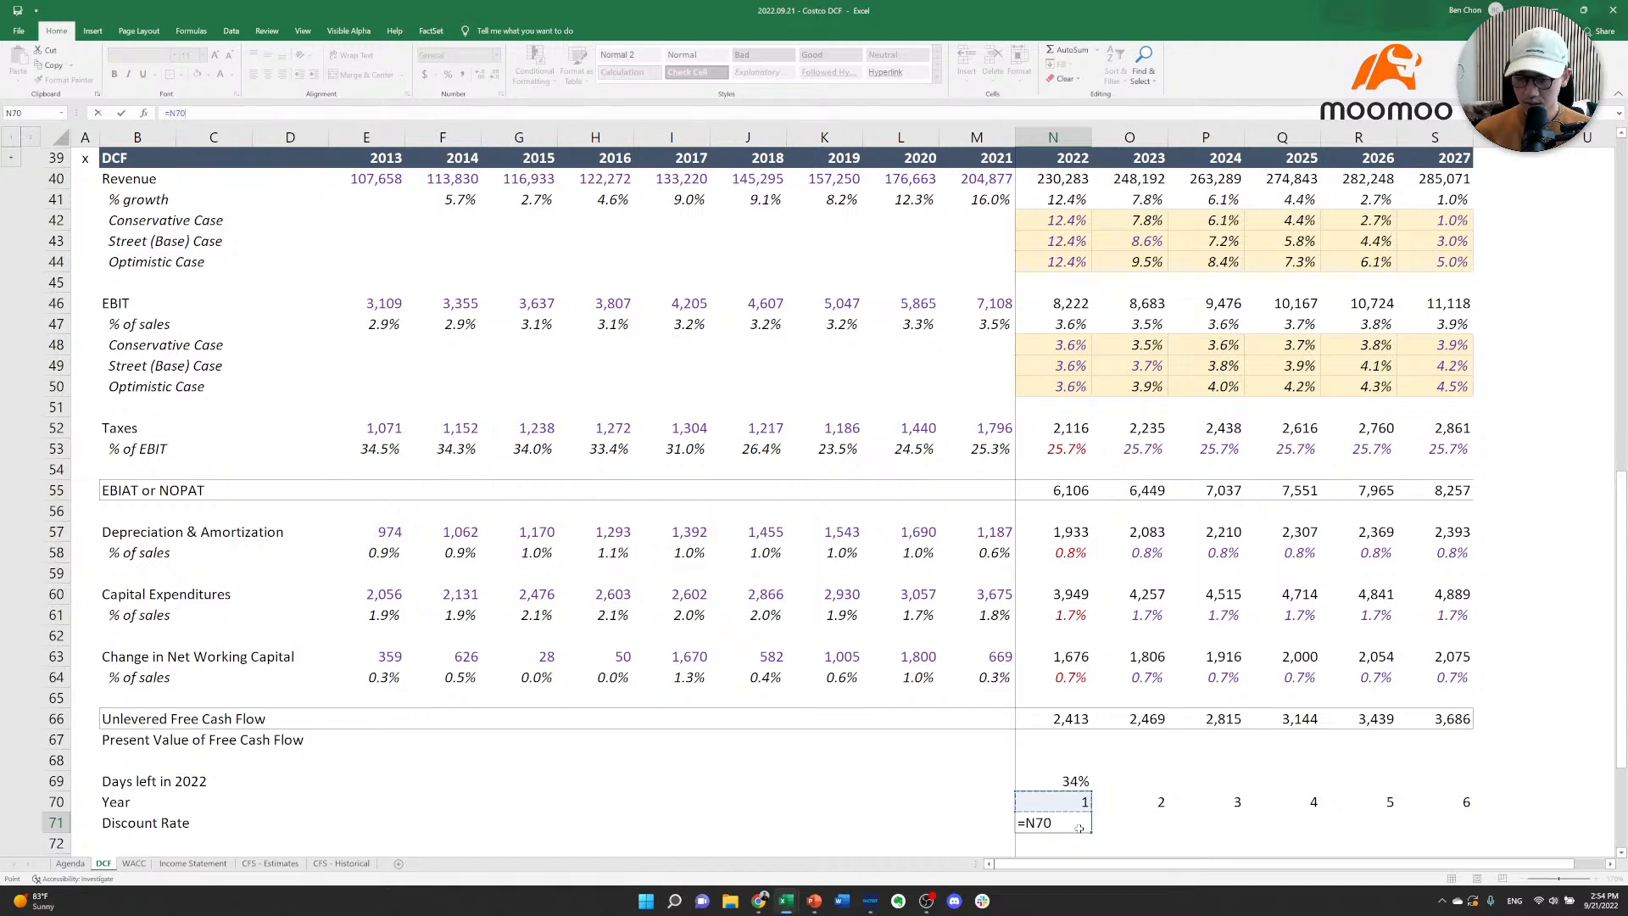
{"action": "type", "text": "*"}
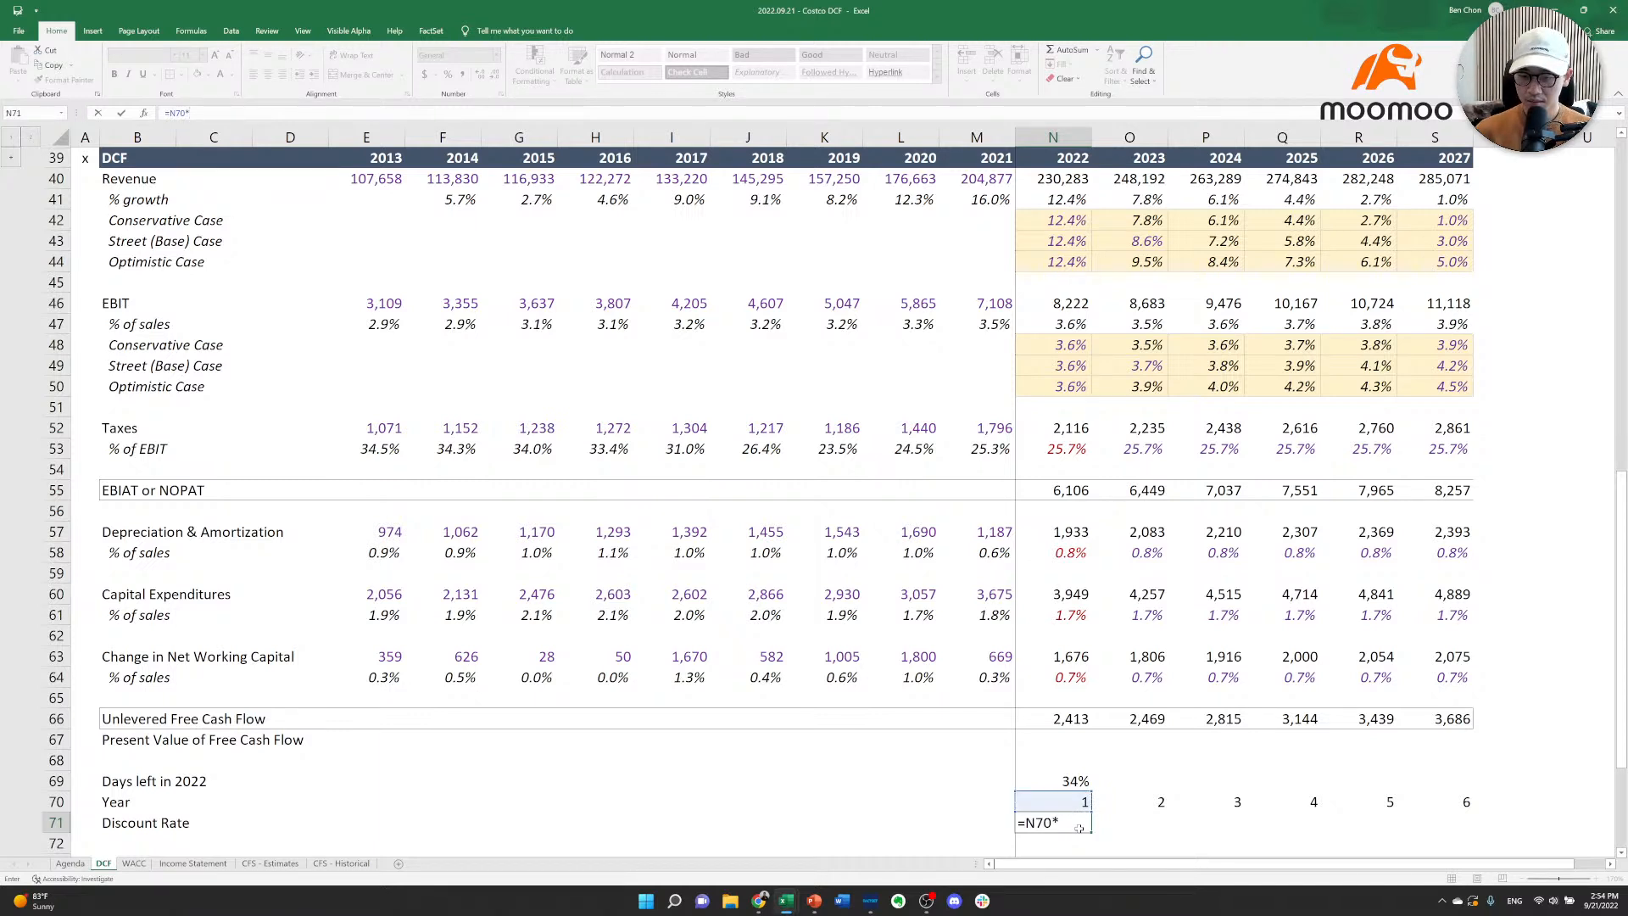
{"action": "key", "text": "Up"}
{"action": "key", "text": "Up"}
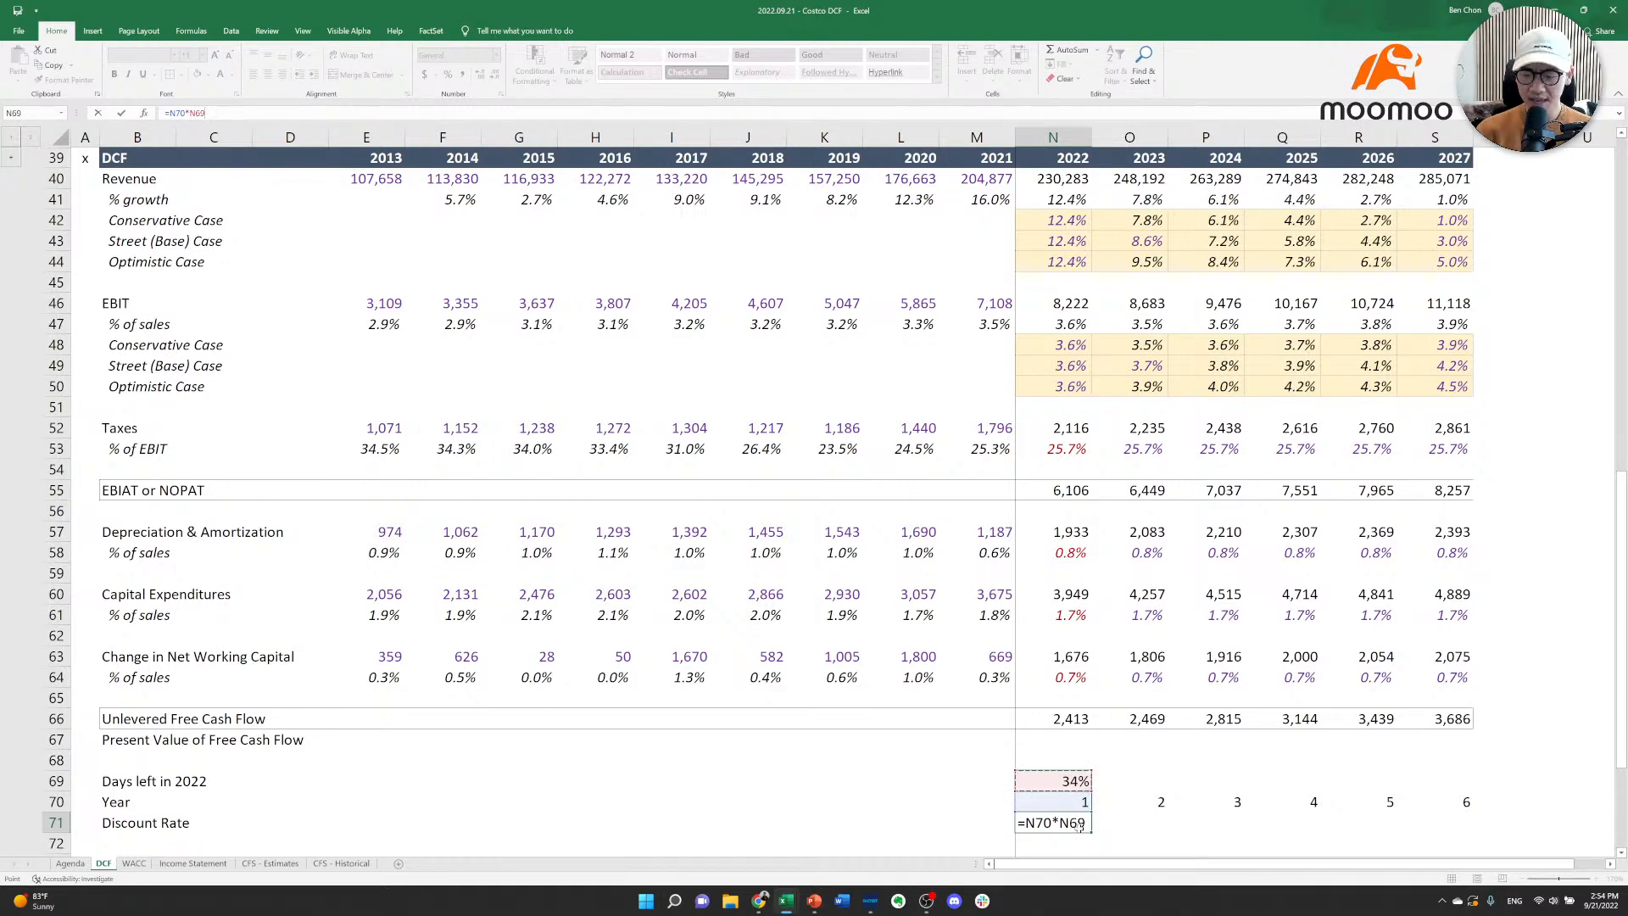
{"action": "type", "text": "/2"}
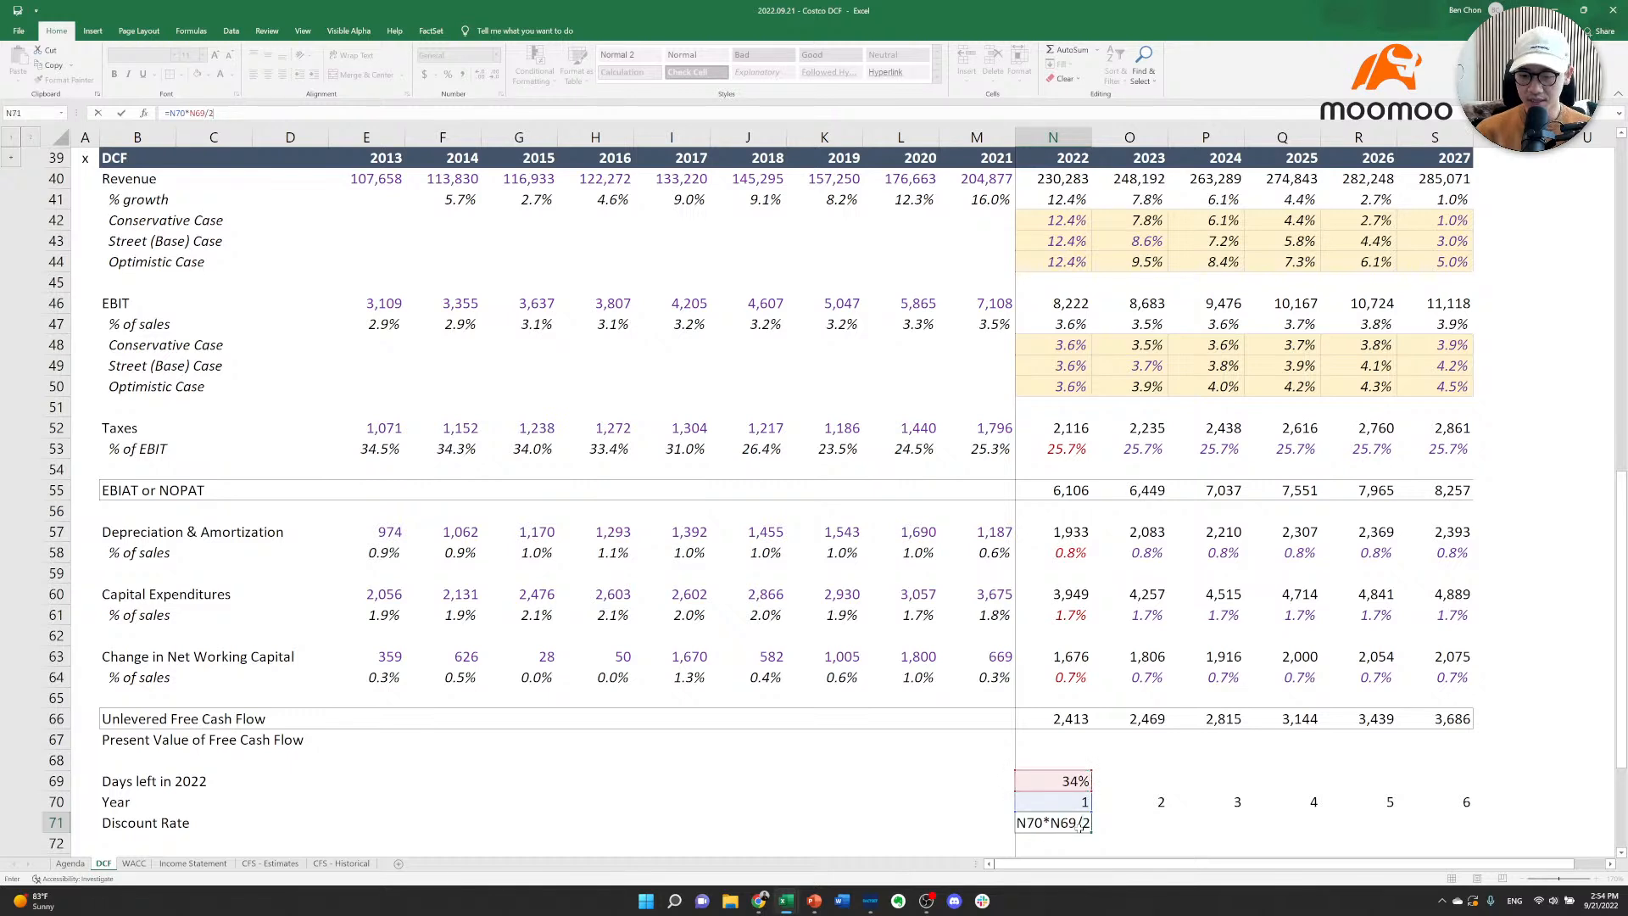
{"action": "key", "text": "ctrl+Return"}
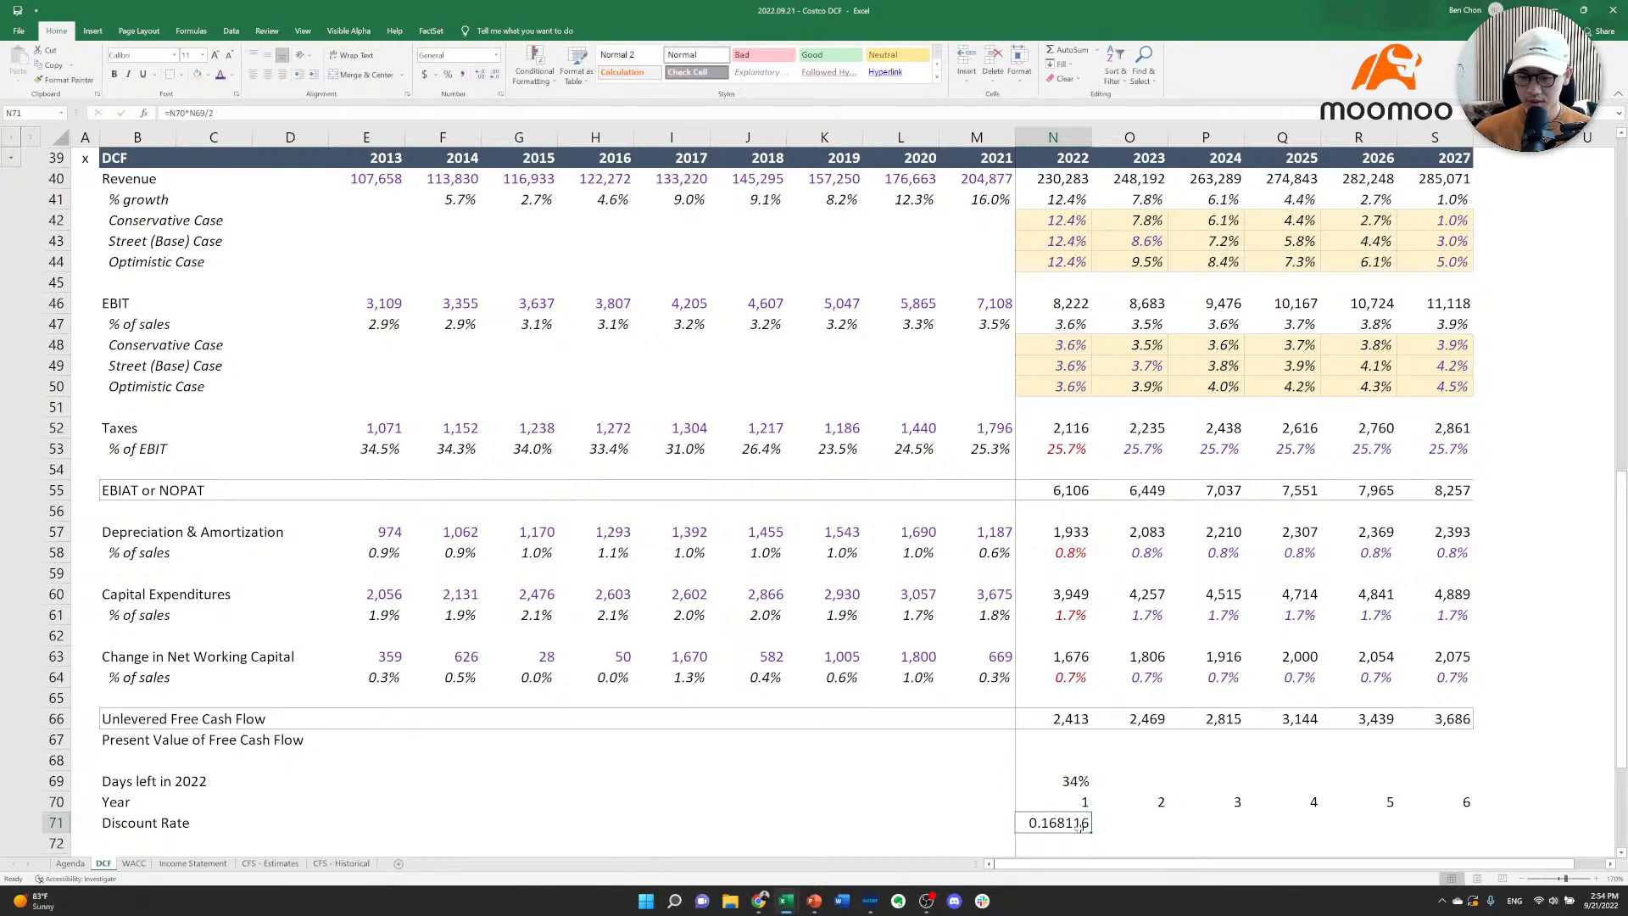
Reduce the number of decimals shown in N71 to two.
{"action": "key", "text": "alt+h"}
{"action": "key", "text": "9"}
{"action": "key", "text": "alt+h"}
{"action": "key", "text": "9"}
{"action": "key", "text": "alt+h"}
{"action": "key", "text": "9"}
{"action": "key", "text": "alt+h"}
{"action": "key", "text": "9"}
{"action": "key", "text": "alt+h"}
{"action": "key", "text": "9"}
{"action": "key", "text": "alt+h"}
{"action": "key", "text": "9"}
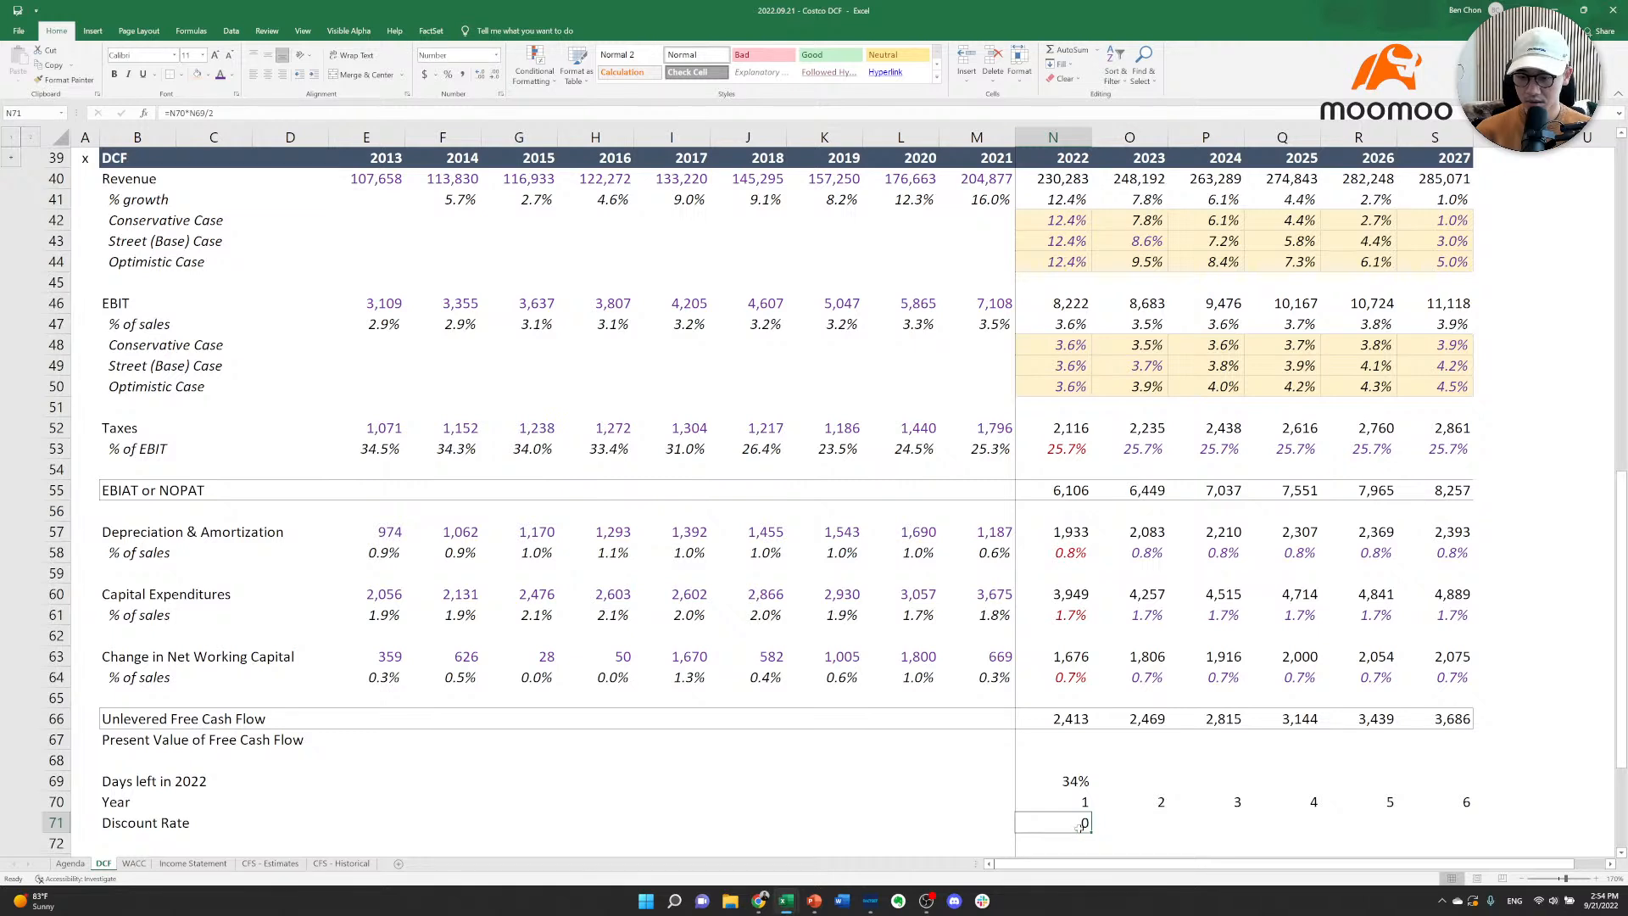
{"action": "key", "text": "ctrl+z"}
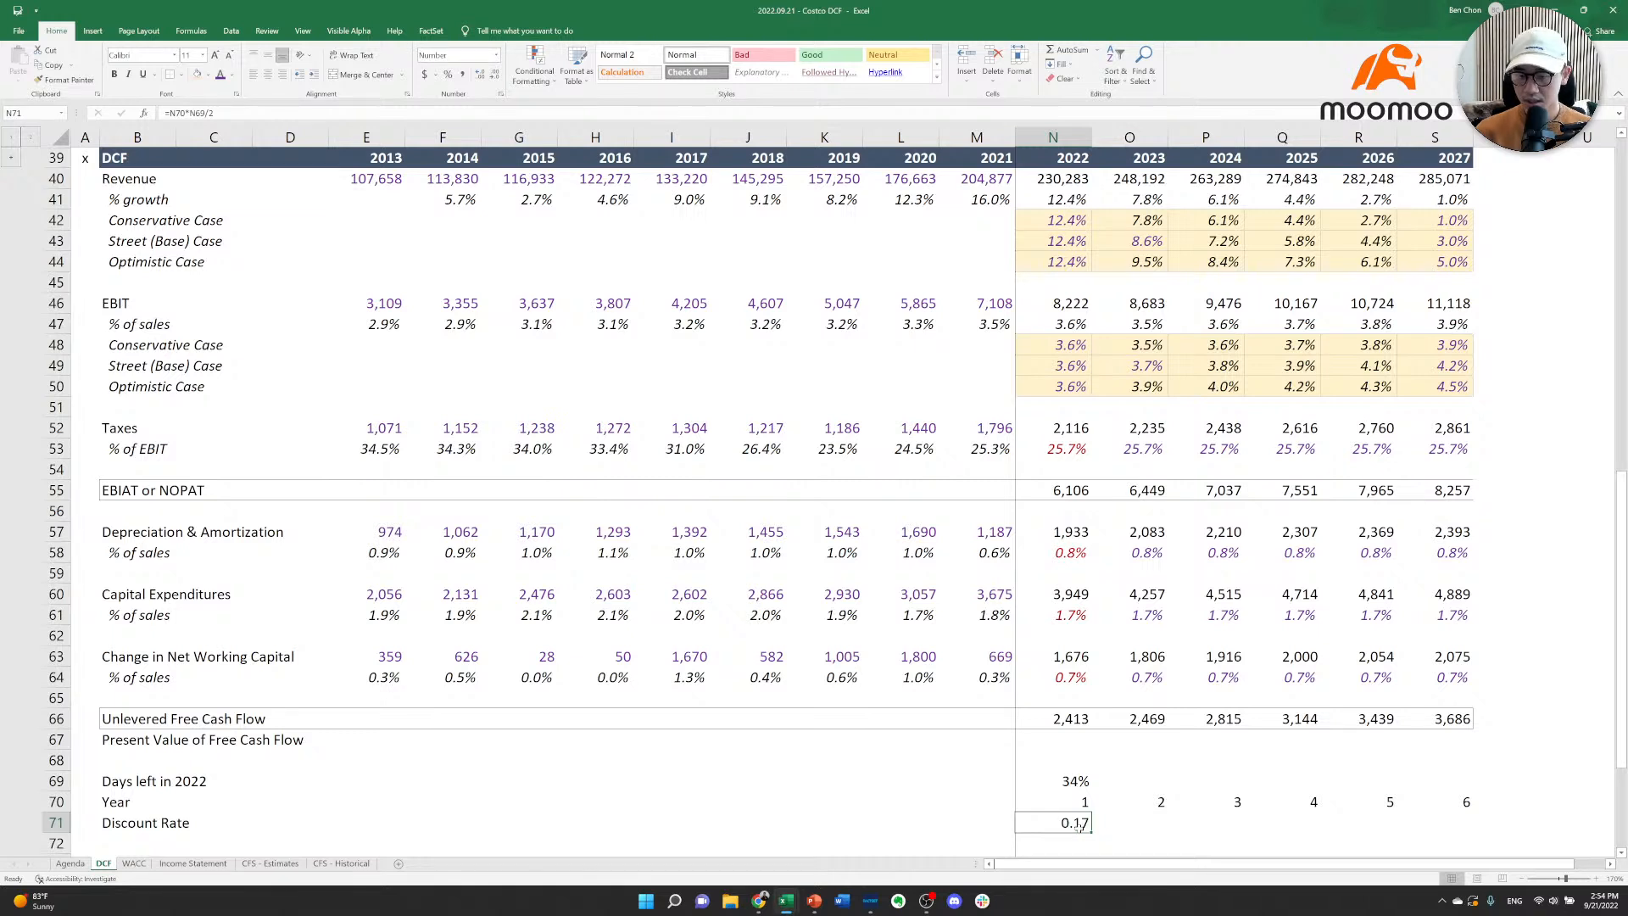
Examine how the 2022 discount formula in N71 relates to the free cash flow, days left and year cells.
{"action": "left_click", "coordinate": [1049, 721]}
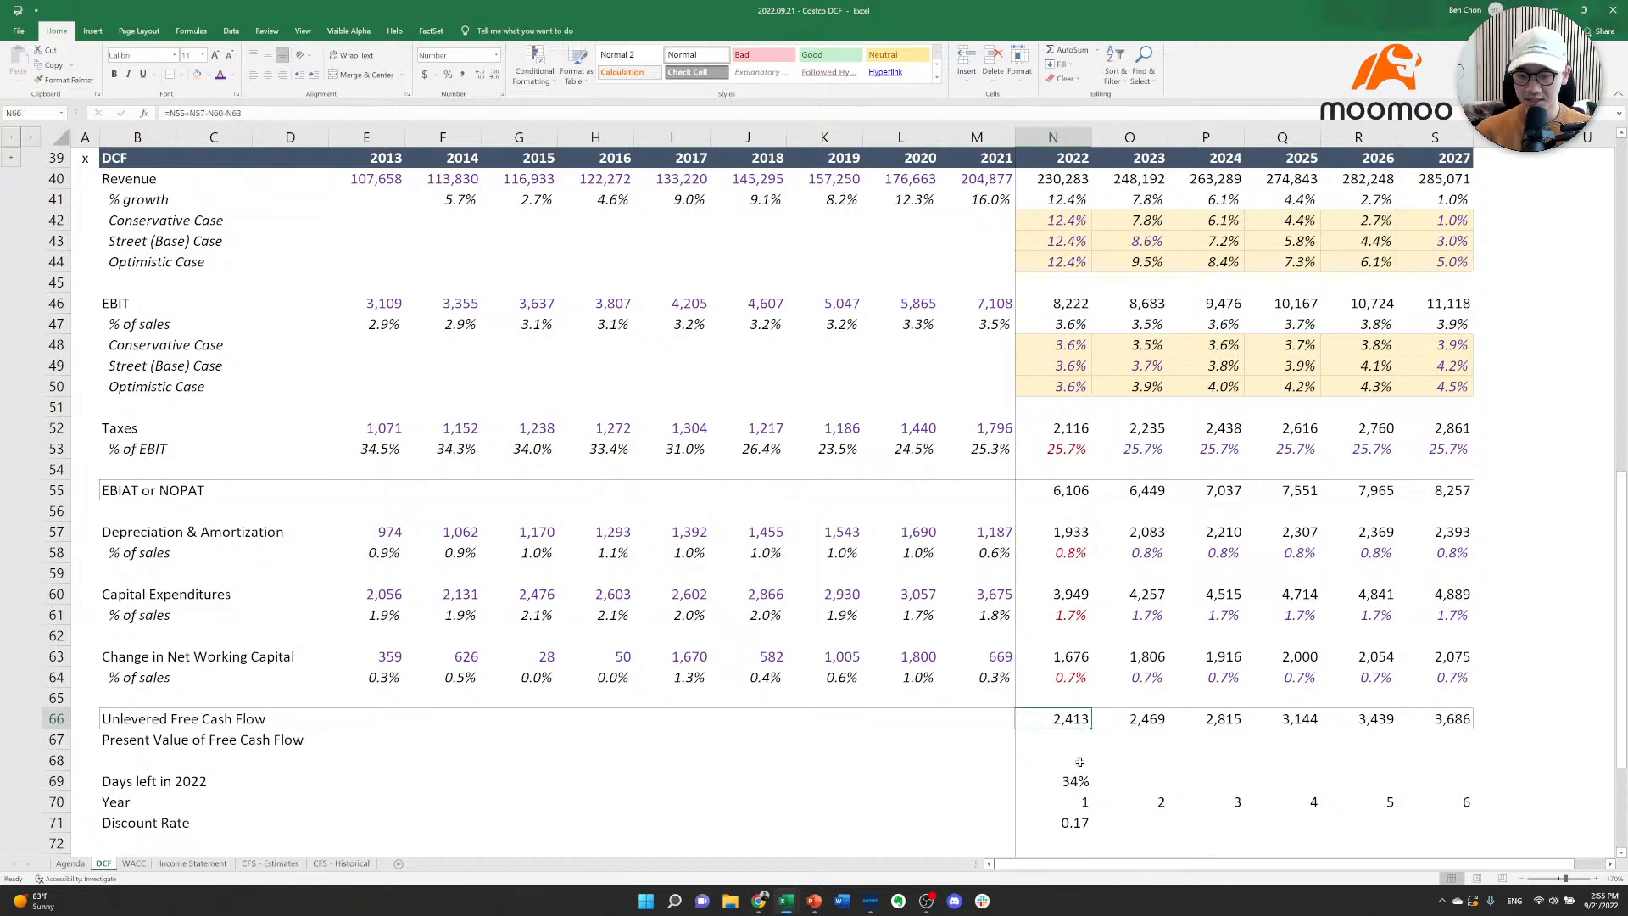
{"action": "key", "text": "Down"}
{"action": "key", "text": "Down"}
{"action": "key", "text": "Down"}
{"action": "key", "text": "Down"}
{"action": "key", "text": "Down"}
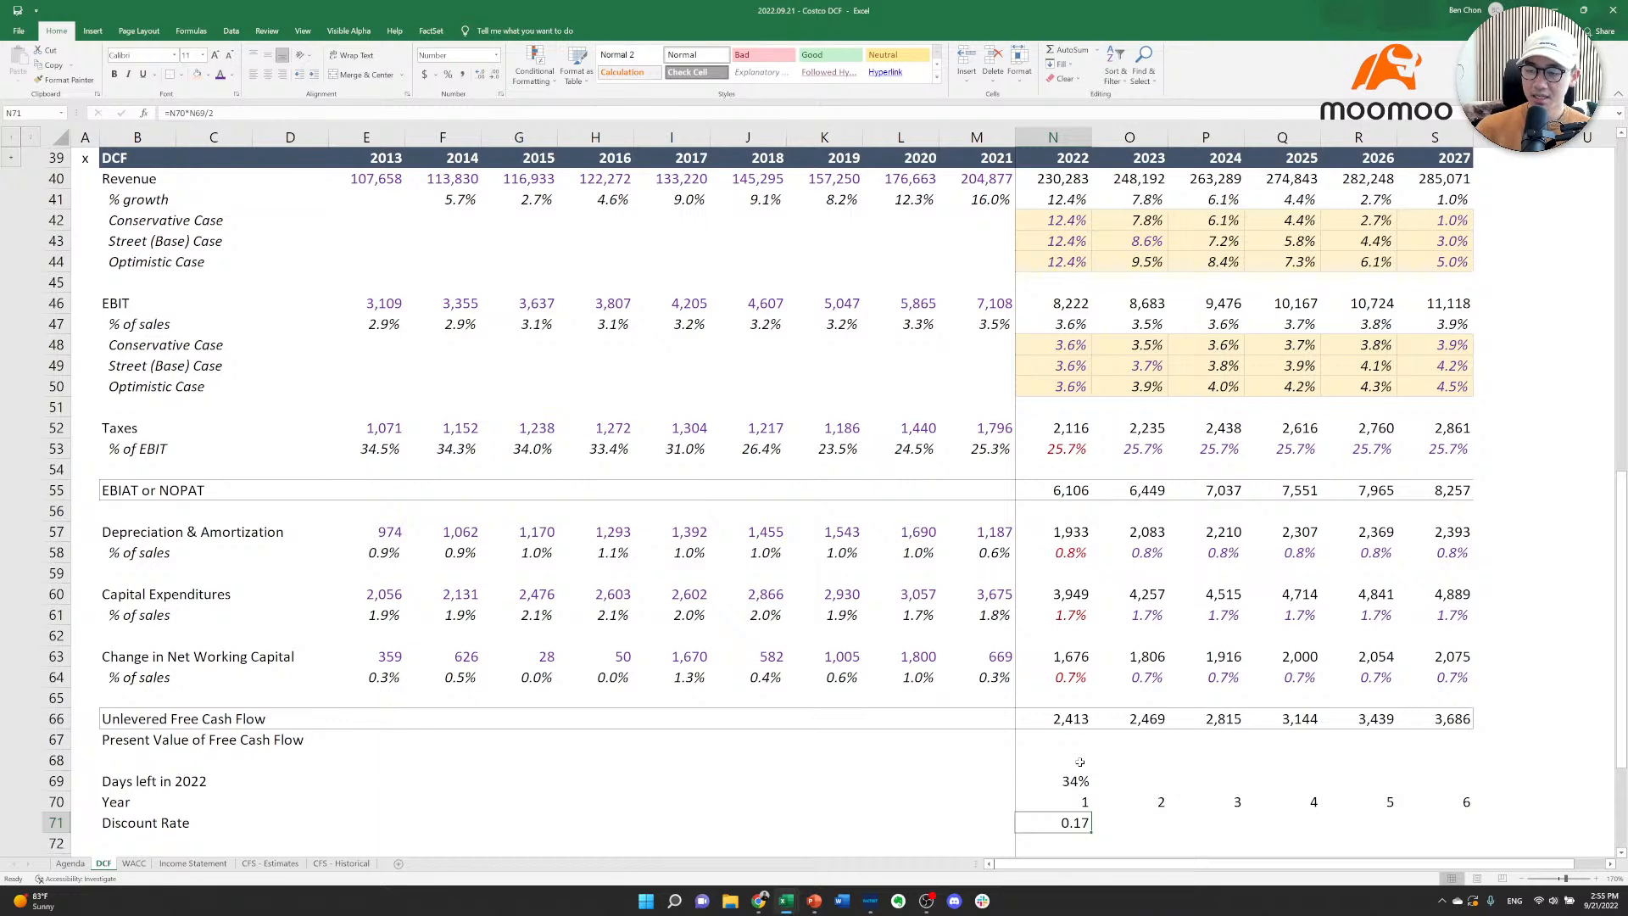
{"action": "key", "text": "Up"}
{"action": "key", "text": "Up"}
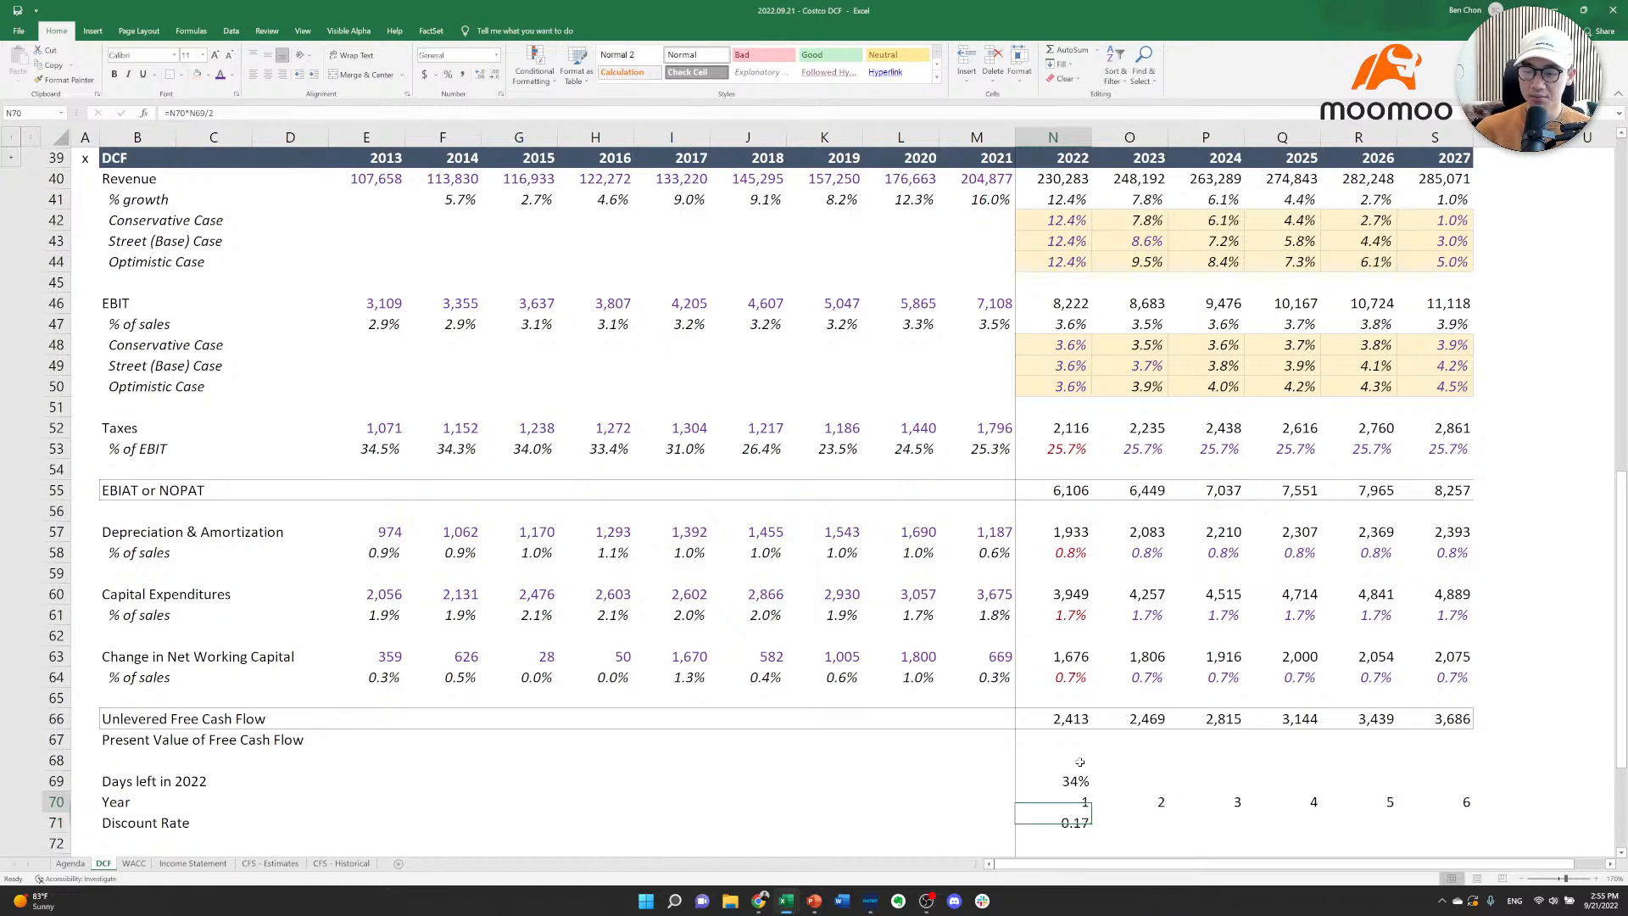
{"action": "key", "text": "Down"}
{"action": "key", "text": "Down"}
{"action": "key", "text": "Right"}
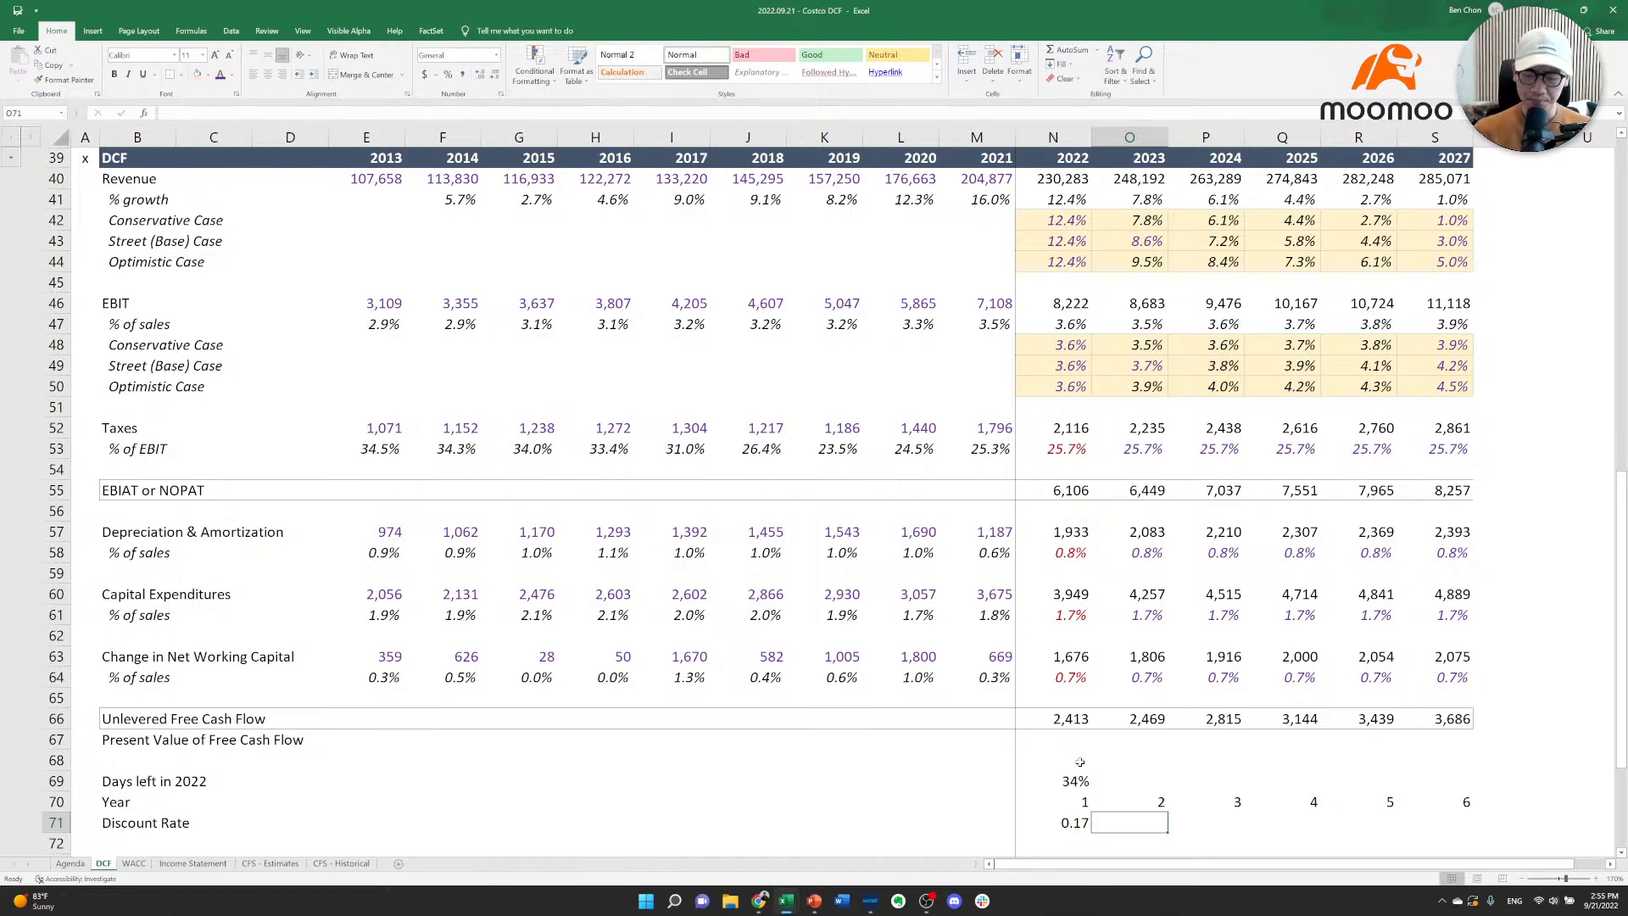
{"action": "key", "text": "Up"}
{"action": "key", "text": "Down"}
{"action": "key", "text": "Up"}
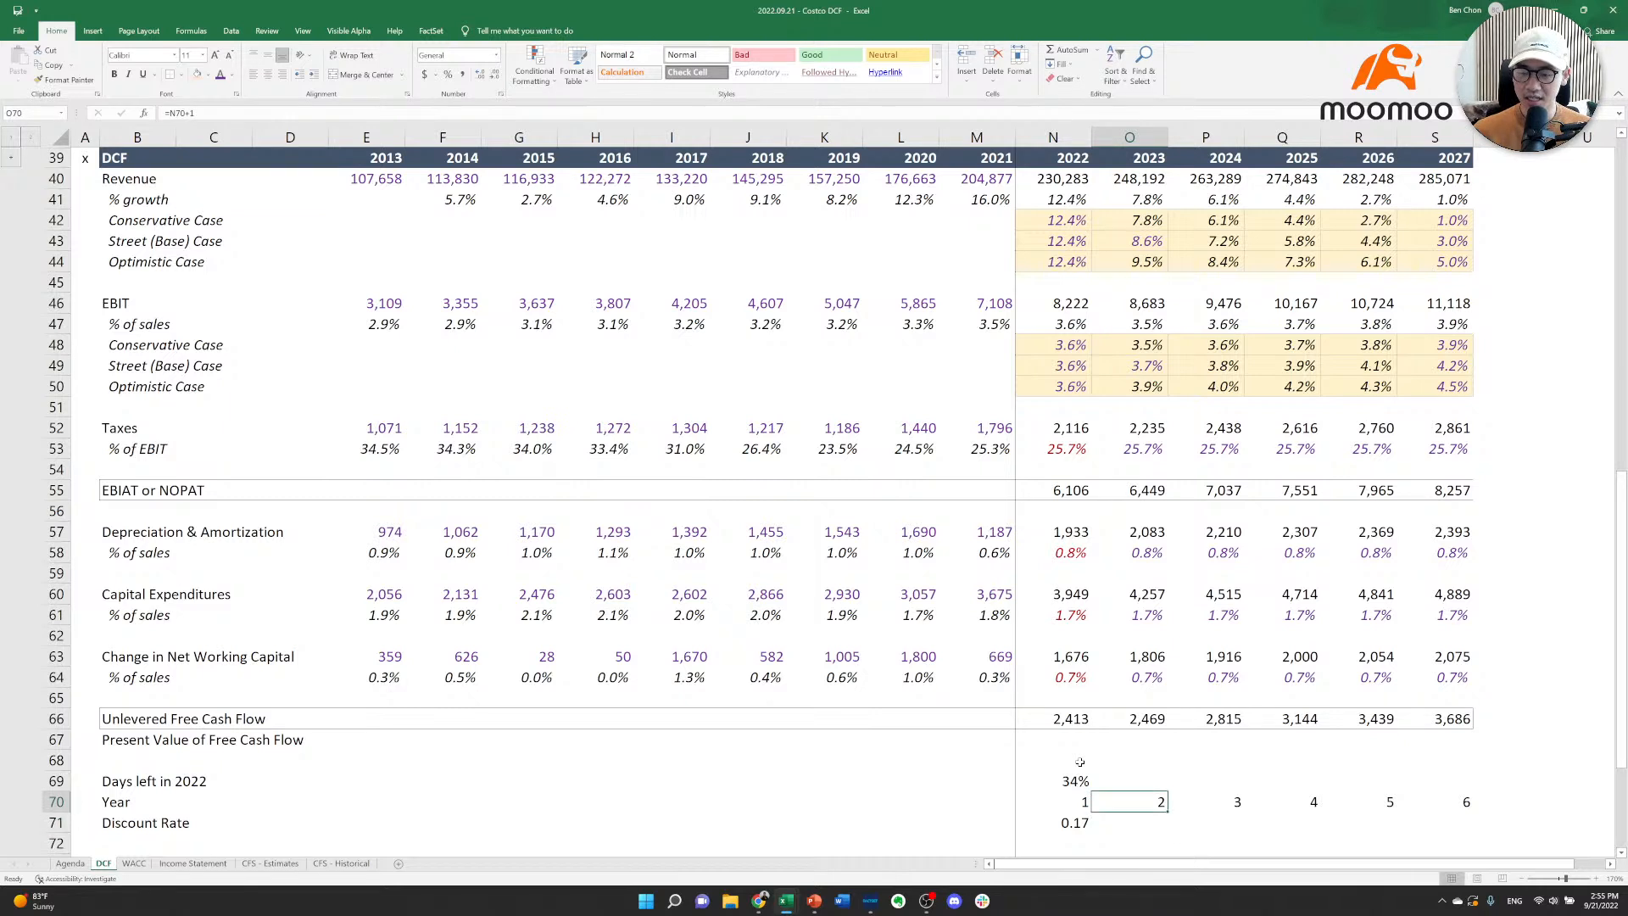
{"action": "key", "text": "Left"}
{"action": "key", "text": "Down"}
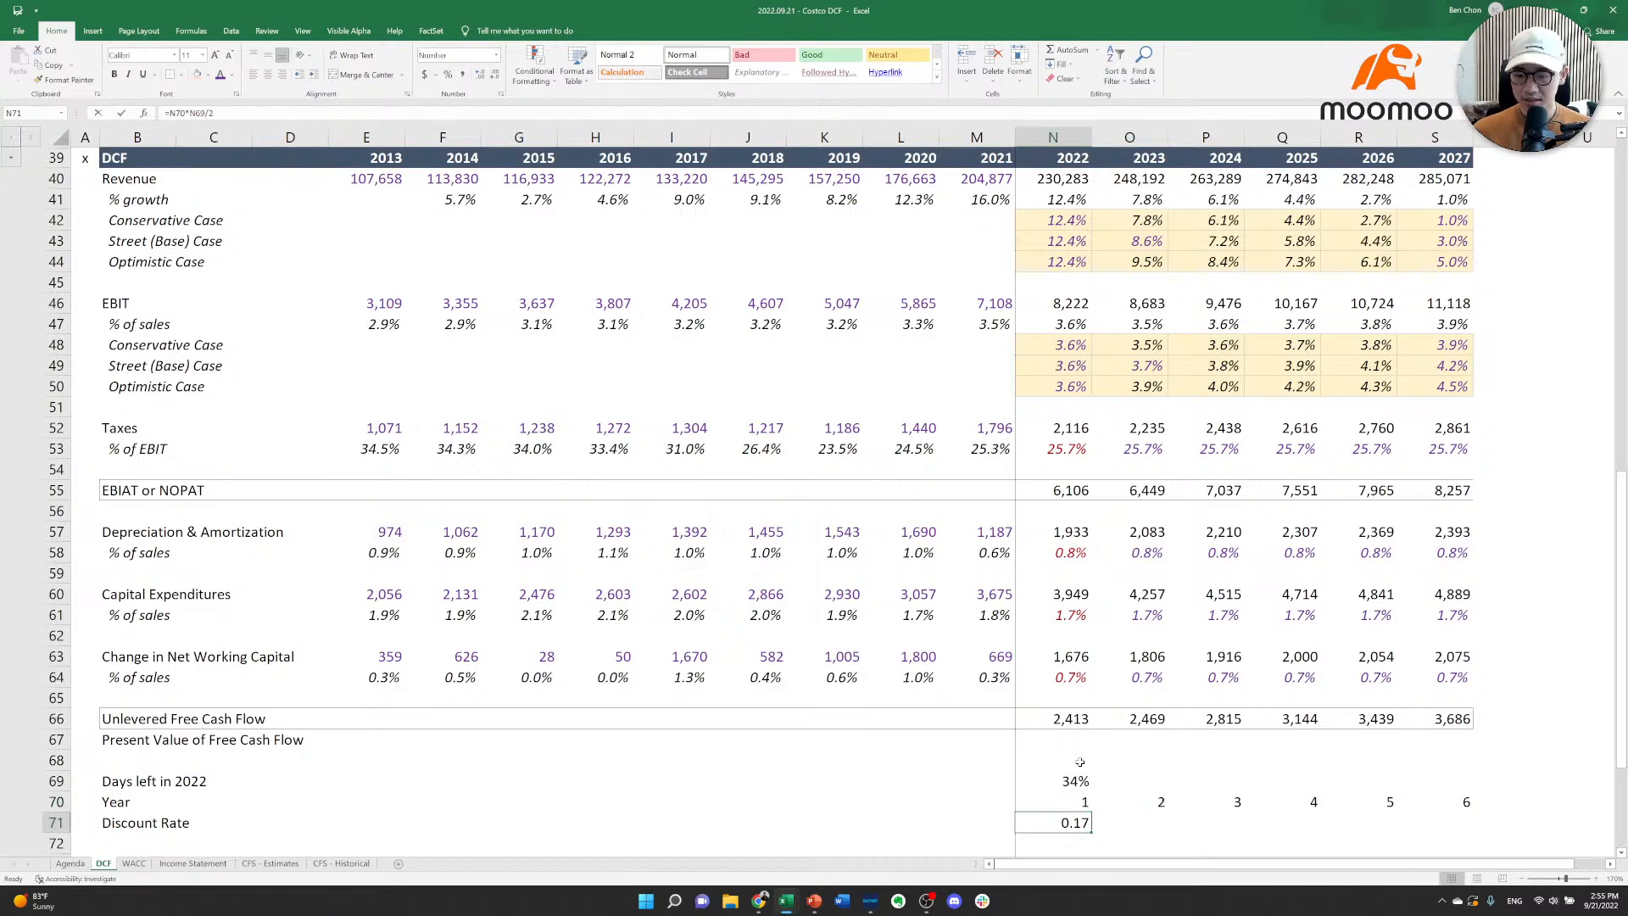
{"action": "key", "text": "F2"}
{"action": "key", "text": "Tab"}
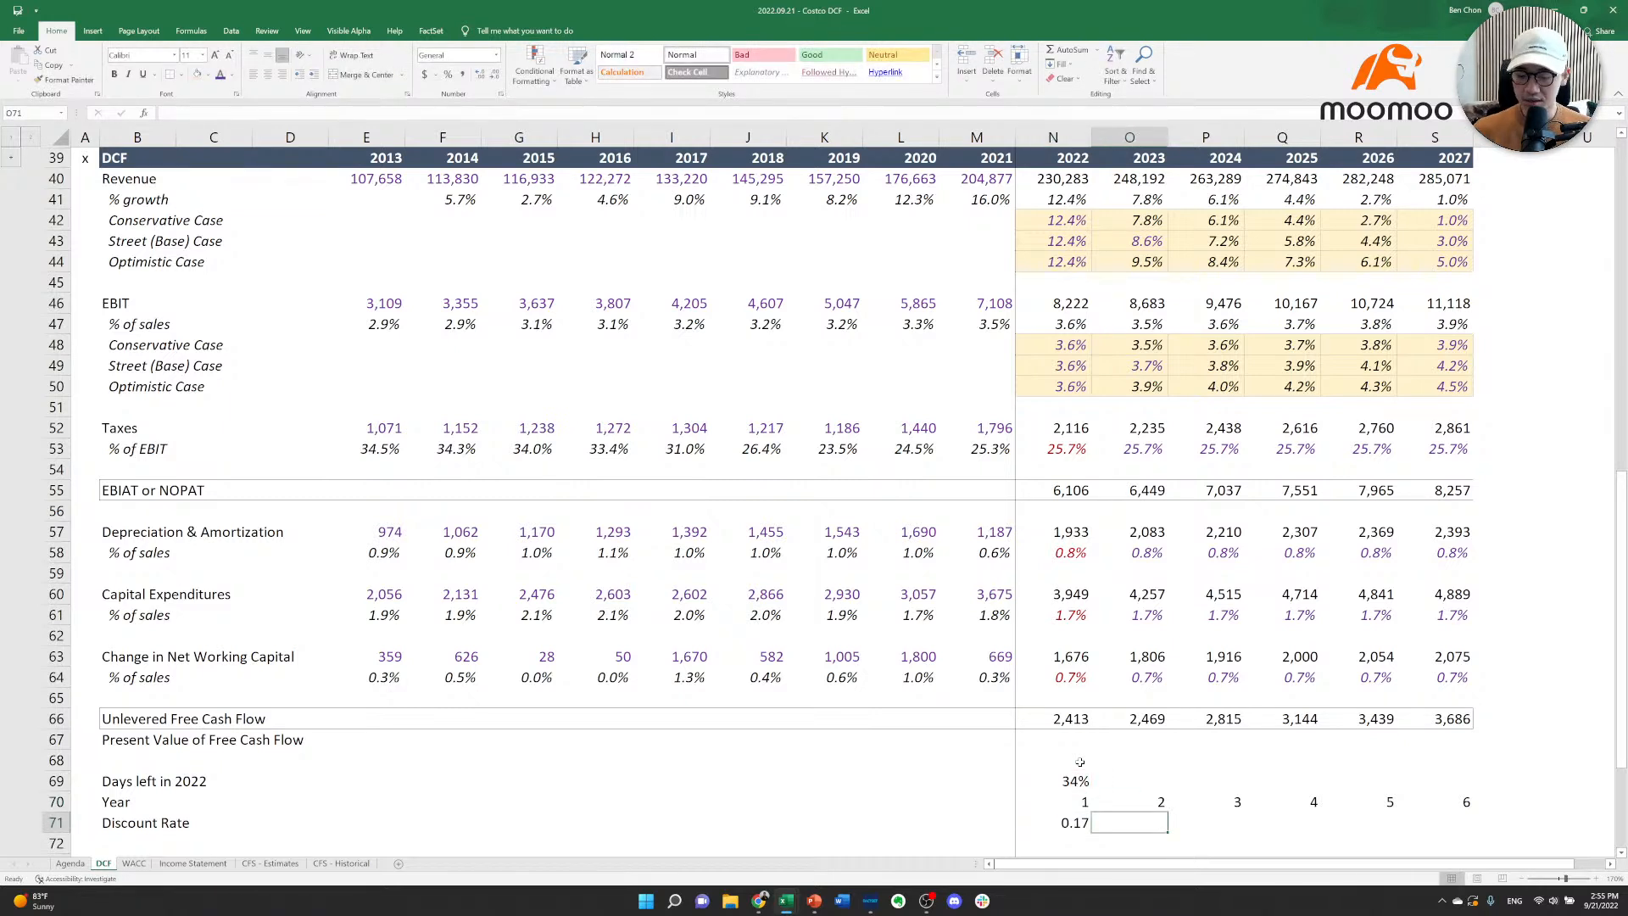
{"action": "type", "text": "="}
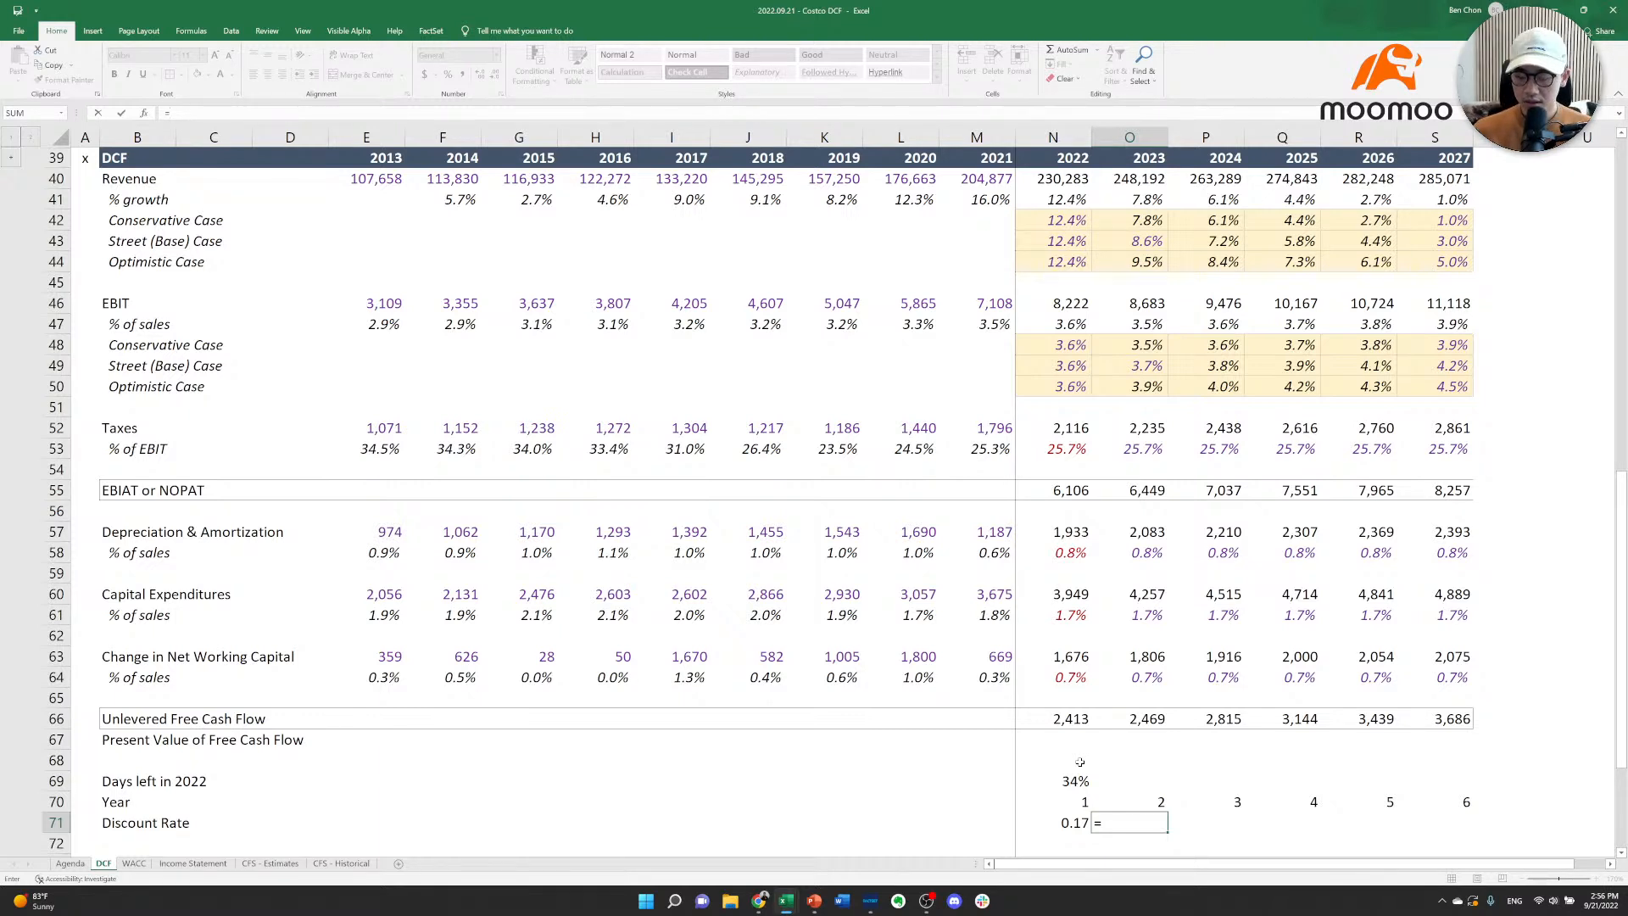
{"action": "key", "text": "Escape"}
Change the format of the Days left in 2022 value in N69 to Number.
{"action": "left_click", "coordinate": [1075, 776]}
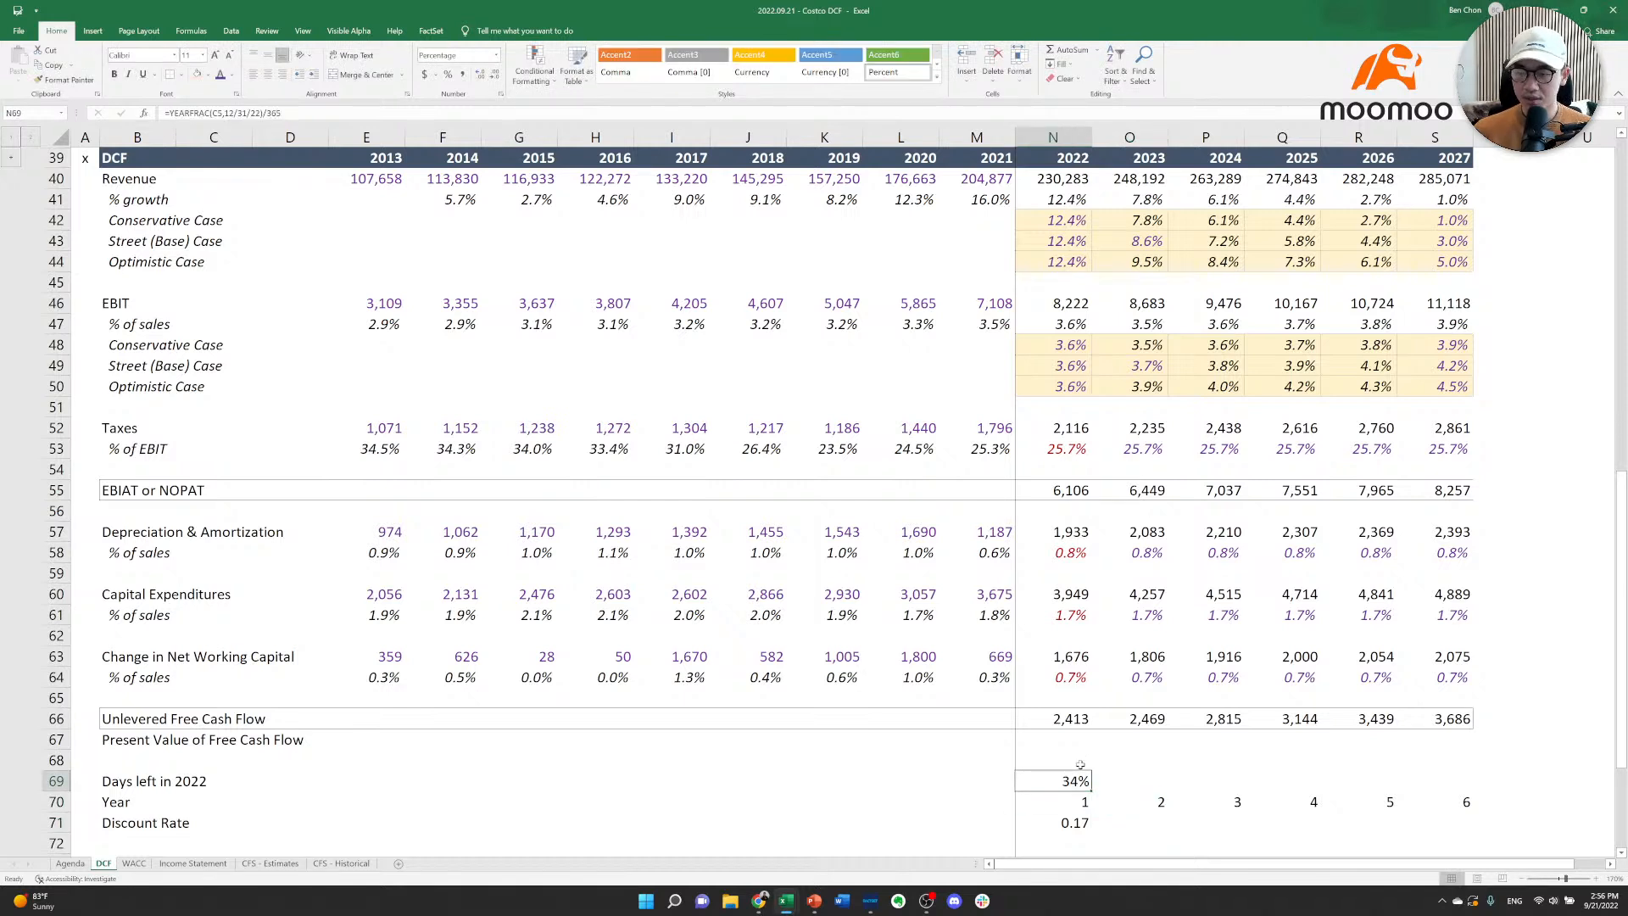
{"action": "left_click", "coordinate": [496, 56]}
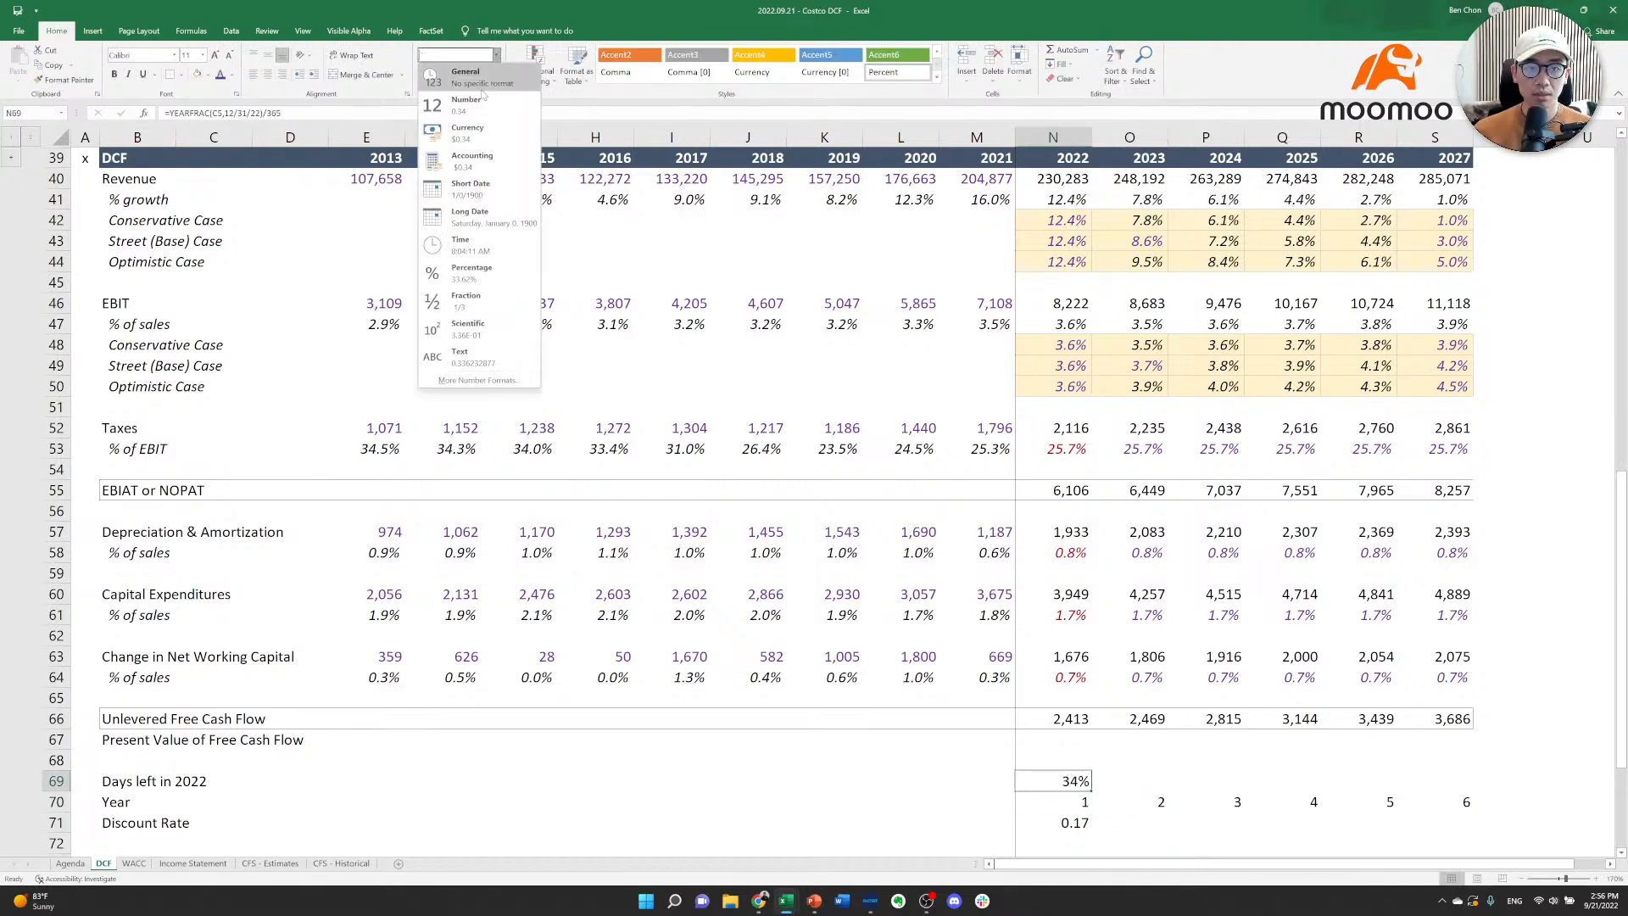
{"action": "left_click", "coordinate": [462, 107]}
Enter the formula =N69+0.5 in O71 of the Discount Rate row for 2023.
{"action": "key", "text": "Right"}
{"action": "key", "text": "Down"}
{"action": "key", "text": "Down"}
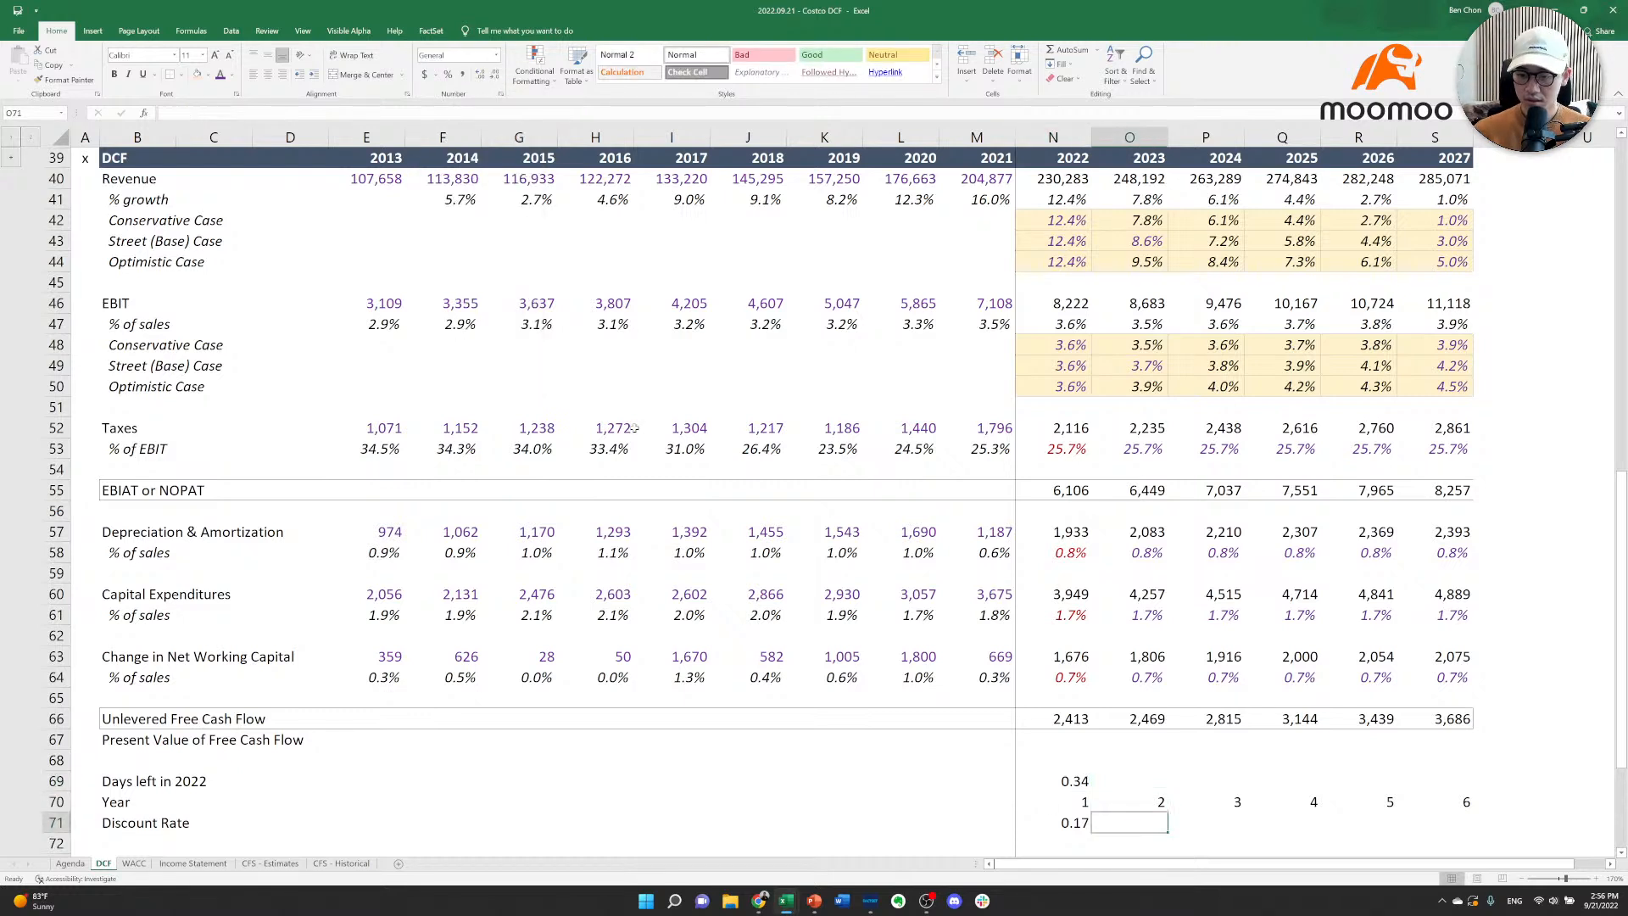
{"action": "type", "text": "="}
{"action": "key", "text": "Left"}
{"action": "key", "text": "Up"}
{"action": "key", "text": "Up"}
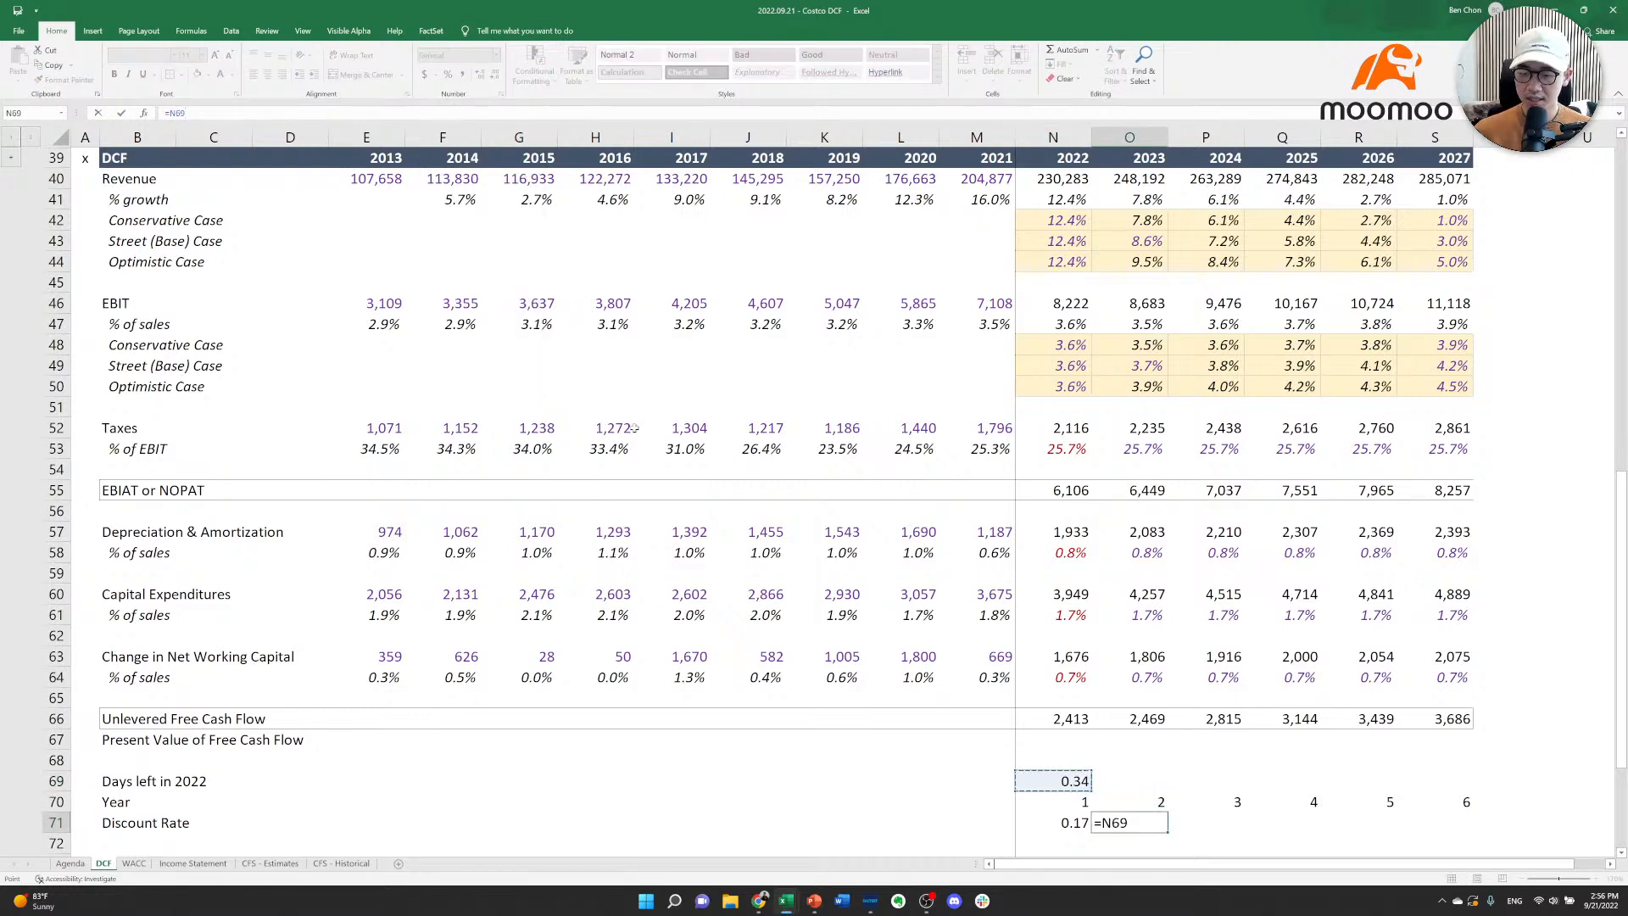
{"action": "type", "text": "+0.5"}
{"action": "key", "text": "ctrl+Return"}
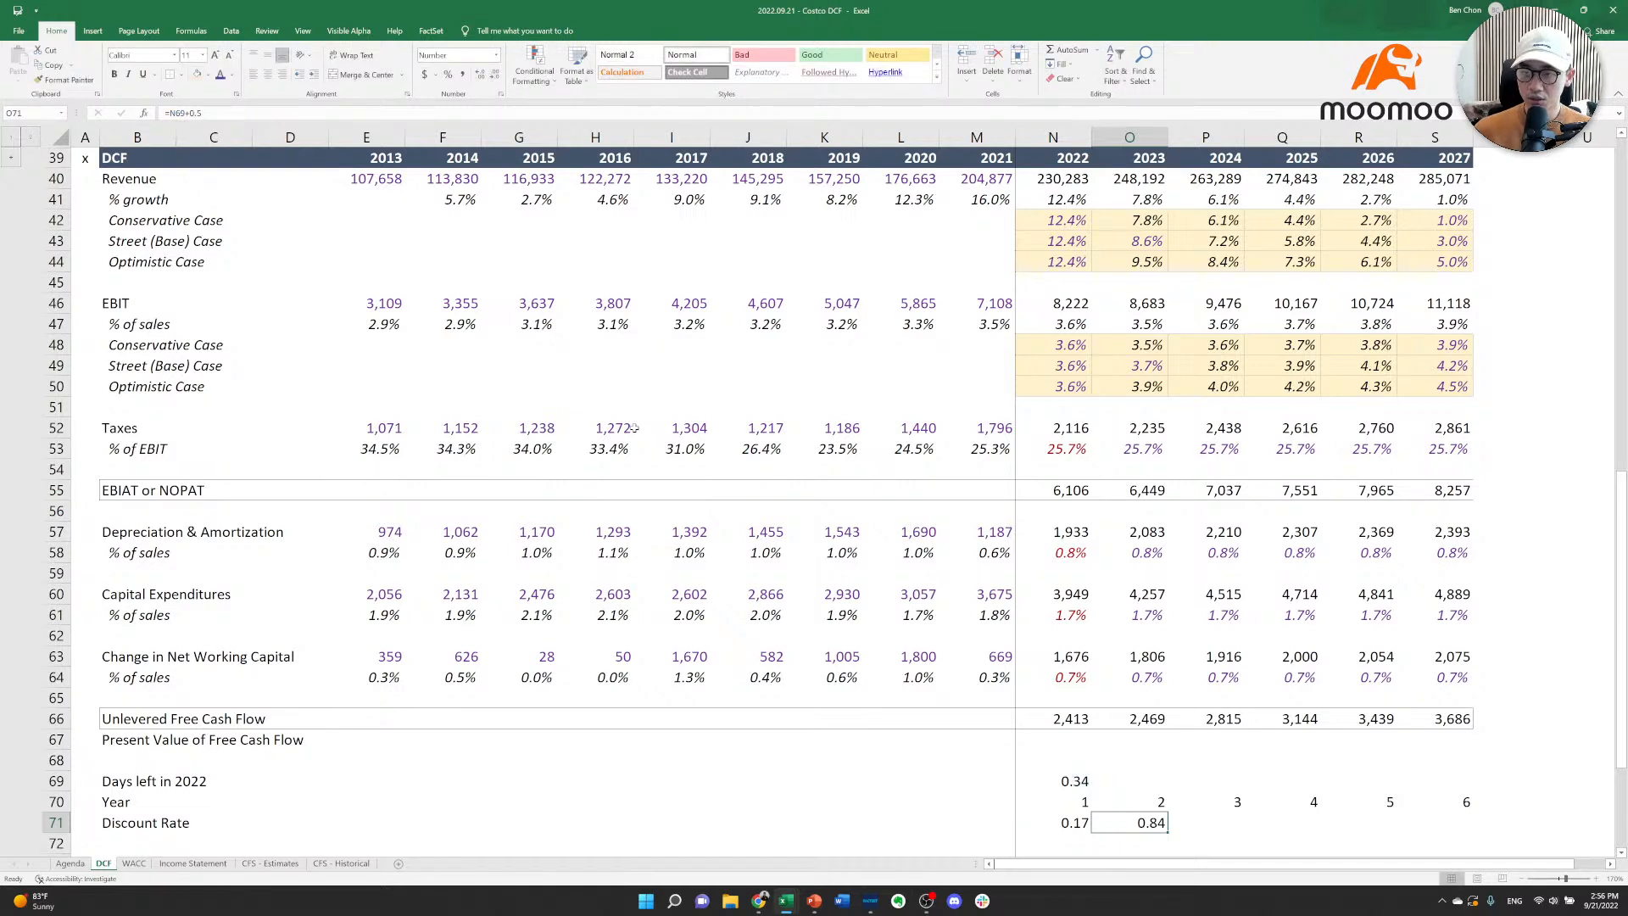
Enter =O71+1 in P71 for 2024 and copy the formula across the row through 2027 in S71.
{"action": "key", "text": "Right"}
{"action": "type", "text": "="}
{"action": "key", "text": "Left"}
{"action": "type", "text": "+"}
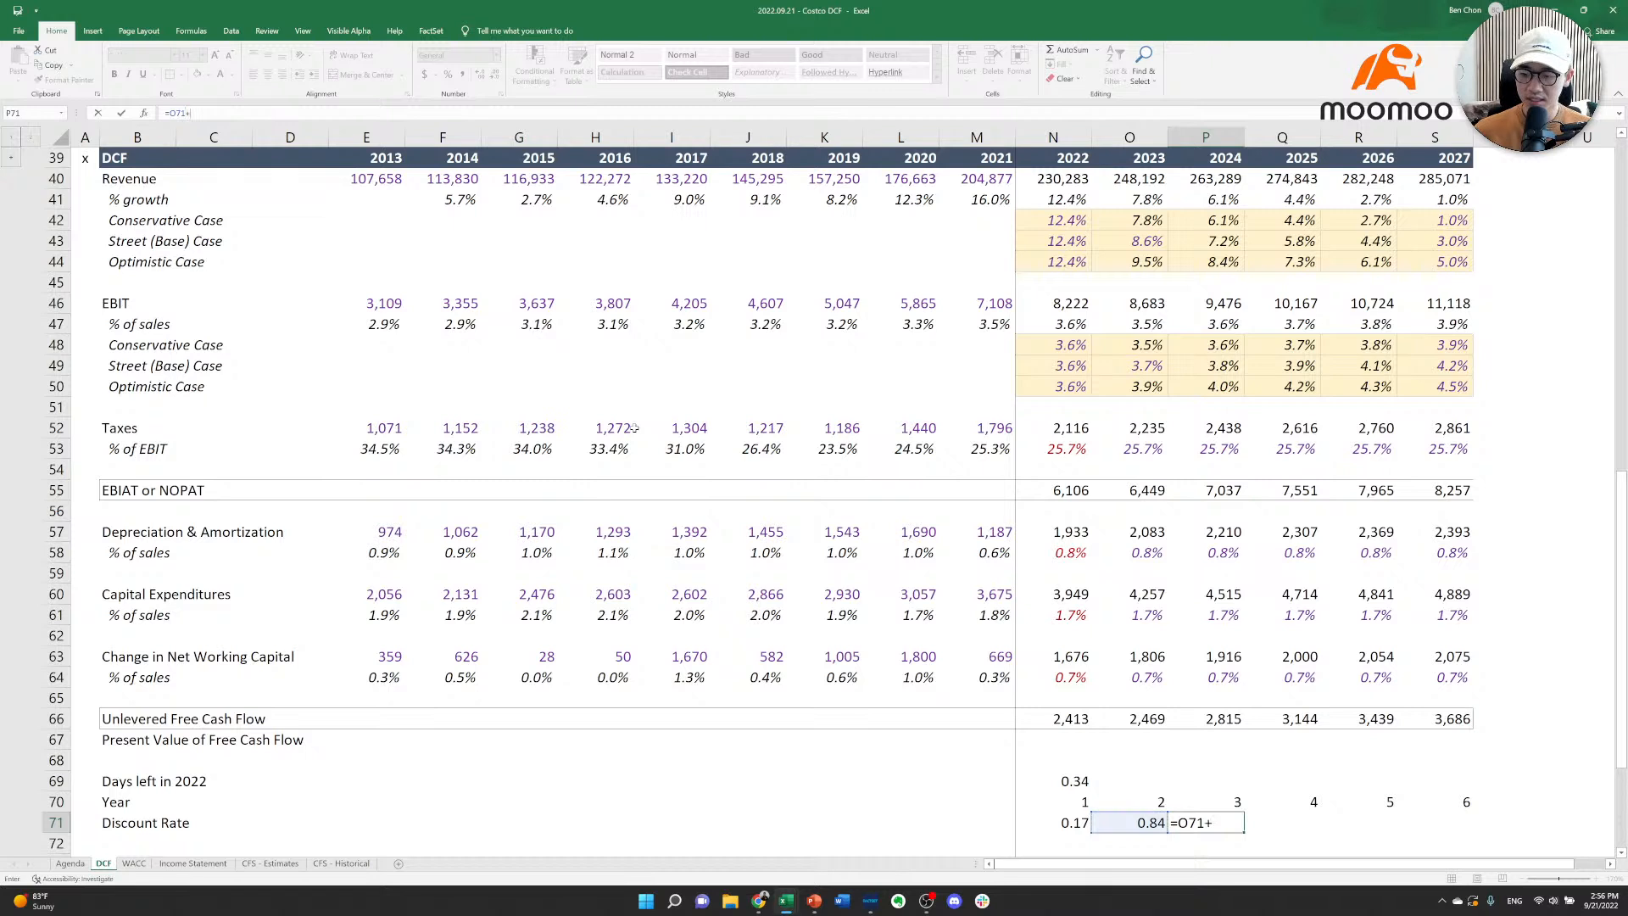
{"action": "key", "text": "ctrl+Return"}
{"action": "key", "text": "ctrl+c"}
{"action": "key", "text": "Right"}
{"action": "key", "text": "shift+Right"}
{"action": "key", "text": "shift+Right"}
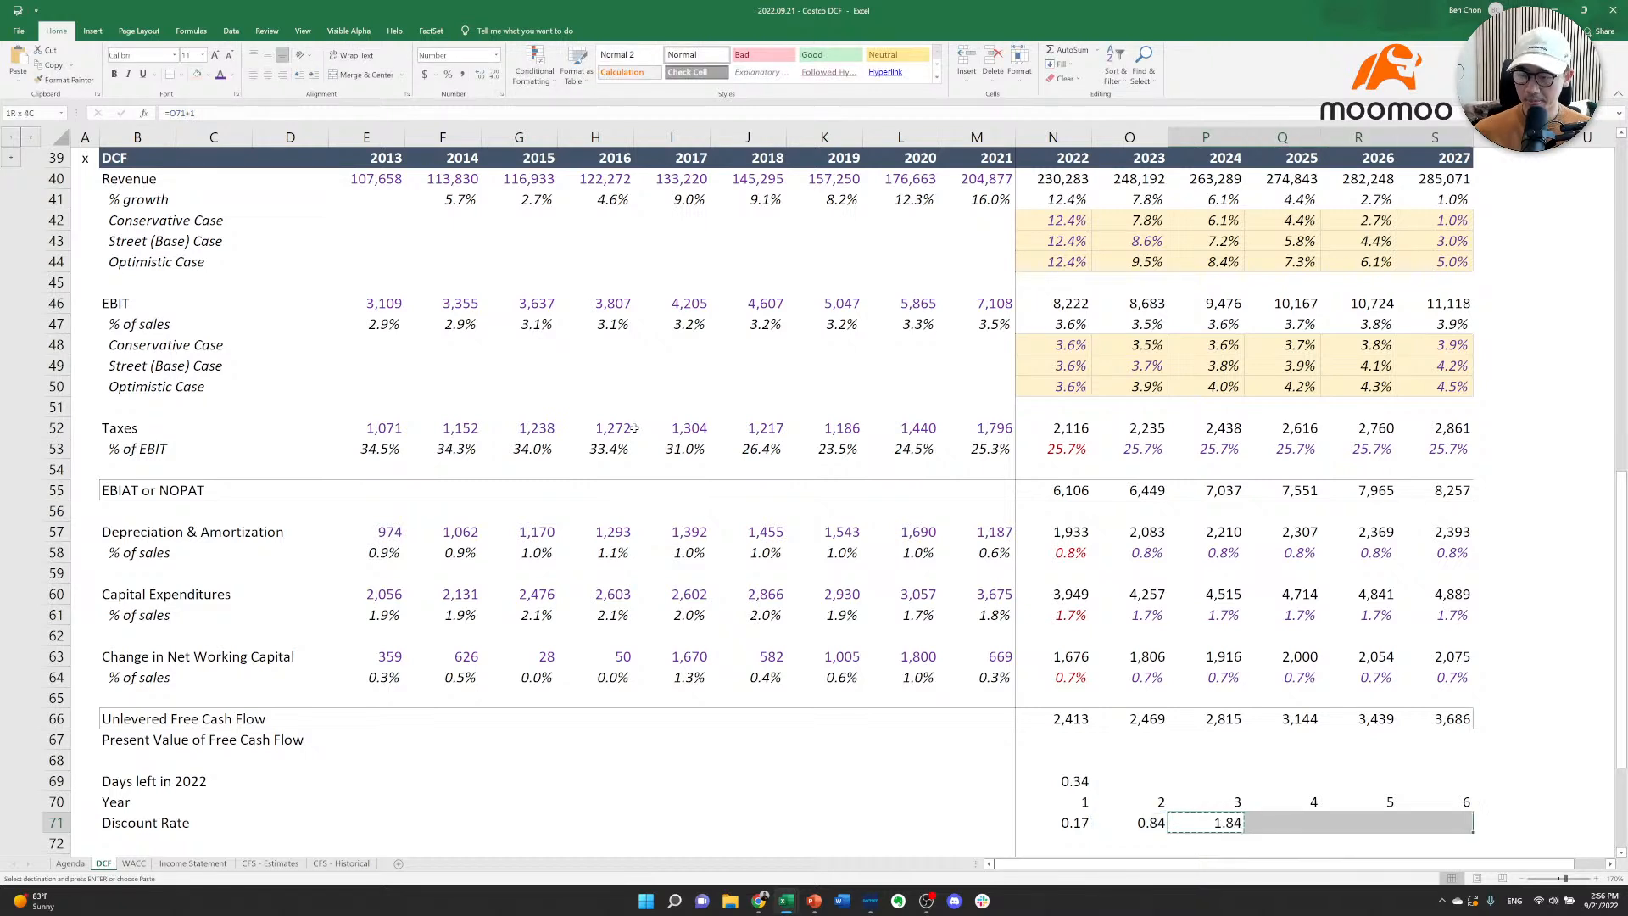
{"action": "key", "text": "ctrl+v"}
{"action": "key", "text": "Escape"}
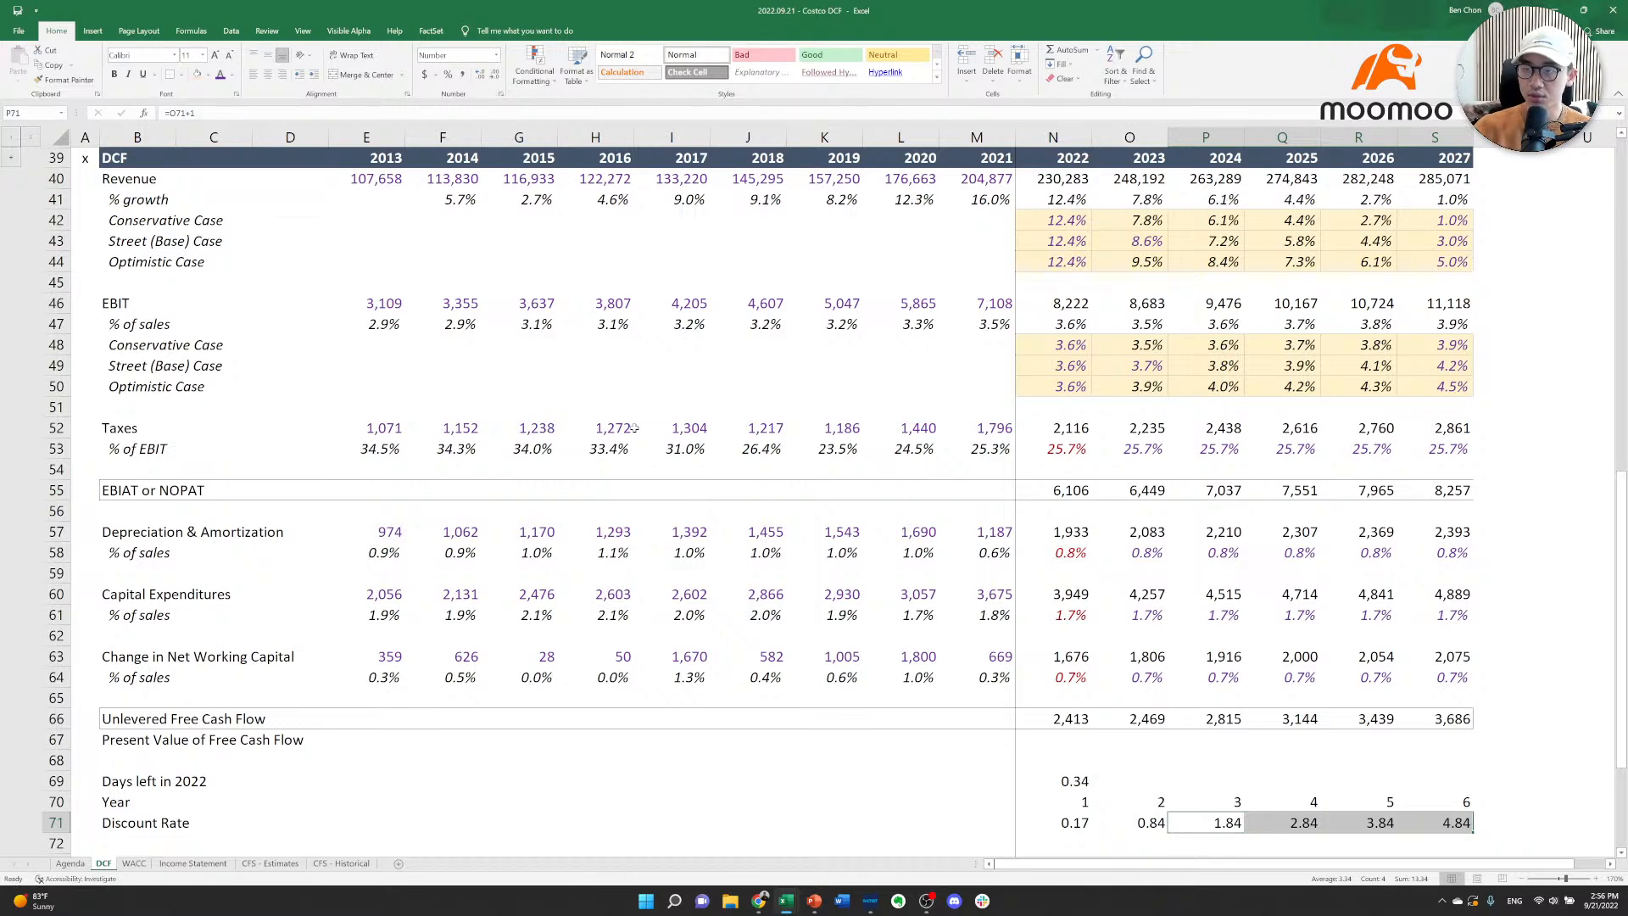
Relabel cell B71 as "Discount Period".
{"action": "key", "text": "Up"}
{"action": "key", "text": "Left"}
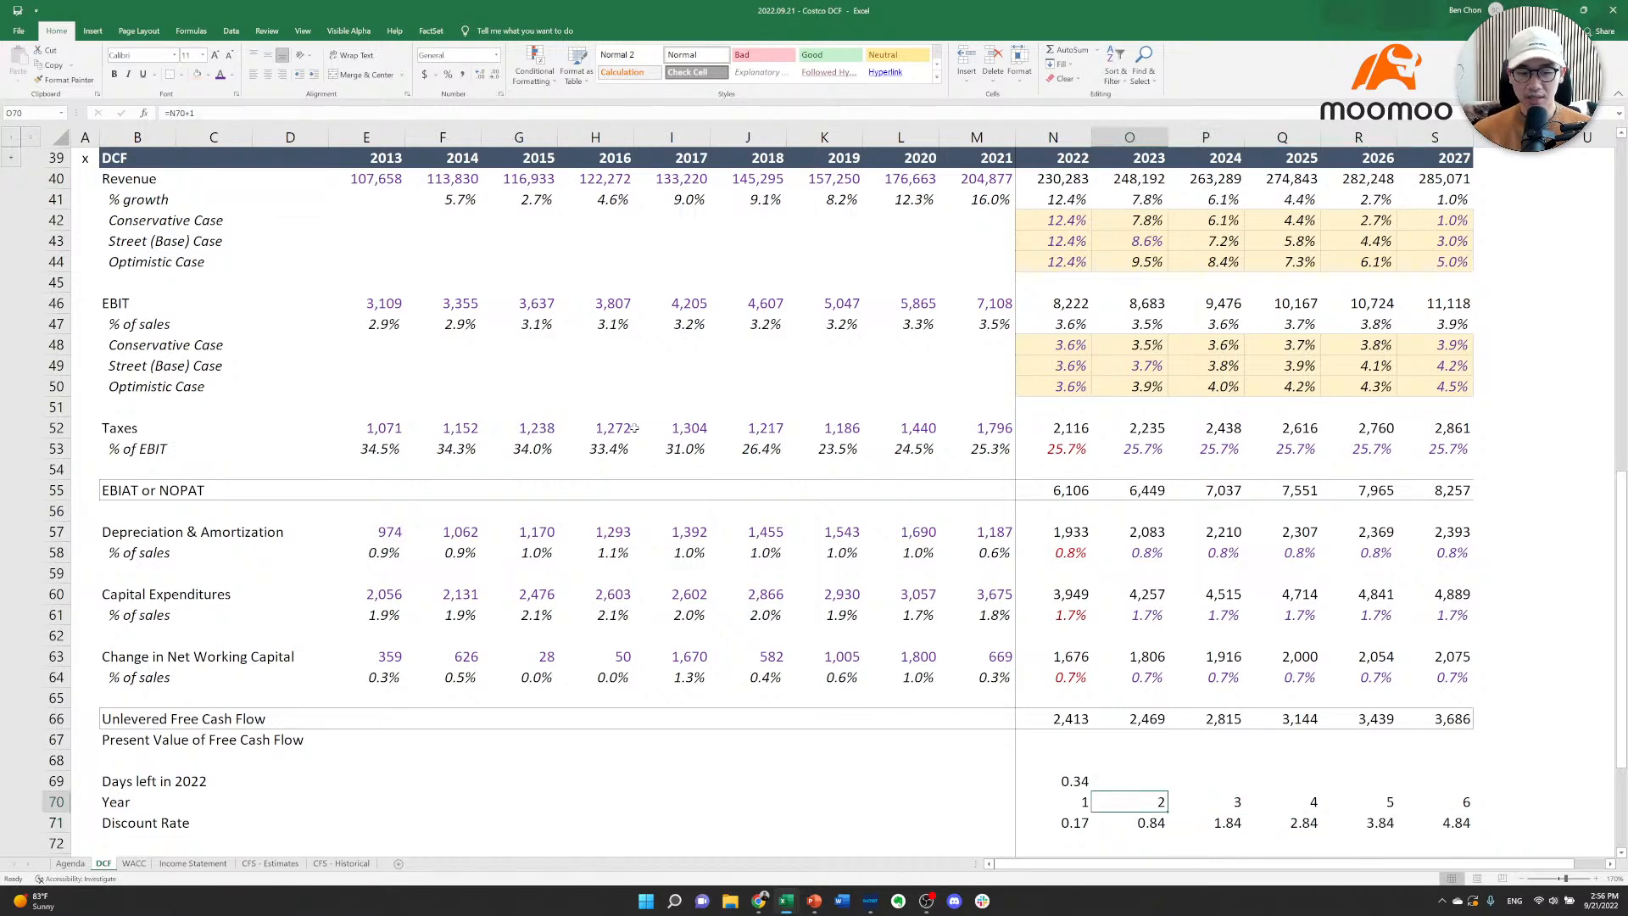
{"action": "key", "text": "Down"}
{"action": "key", "text": "Left"}
{"action": "key", "text": "ctrl+Left"}
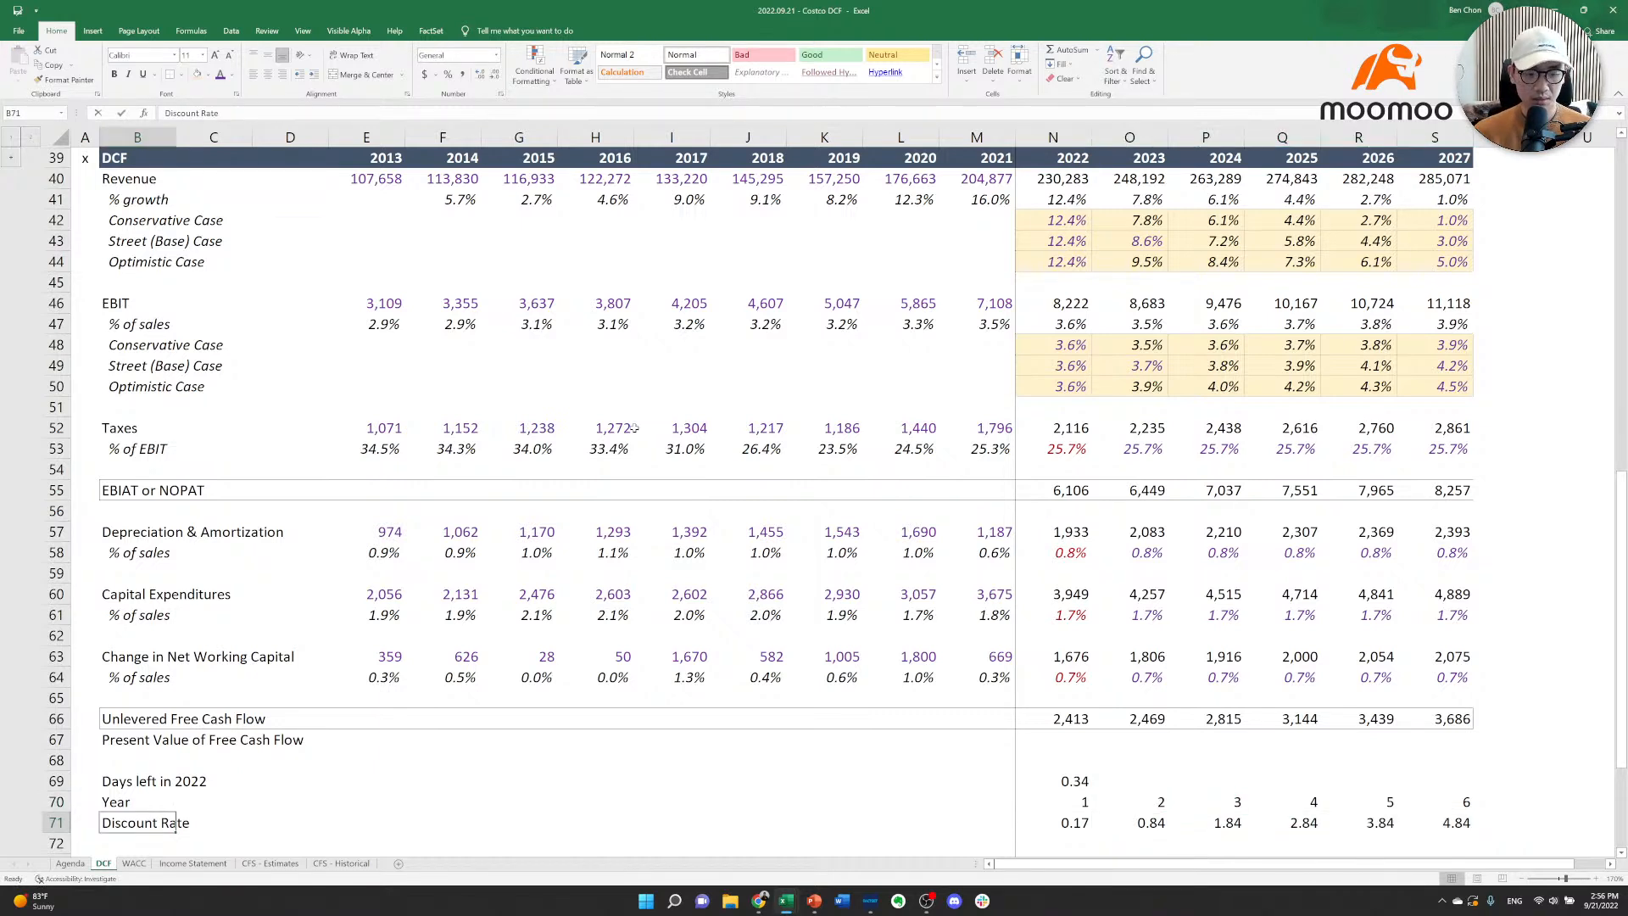
{"action": "type", "text": "Discount Pe"}
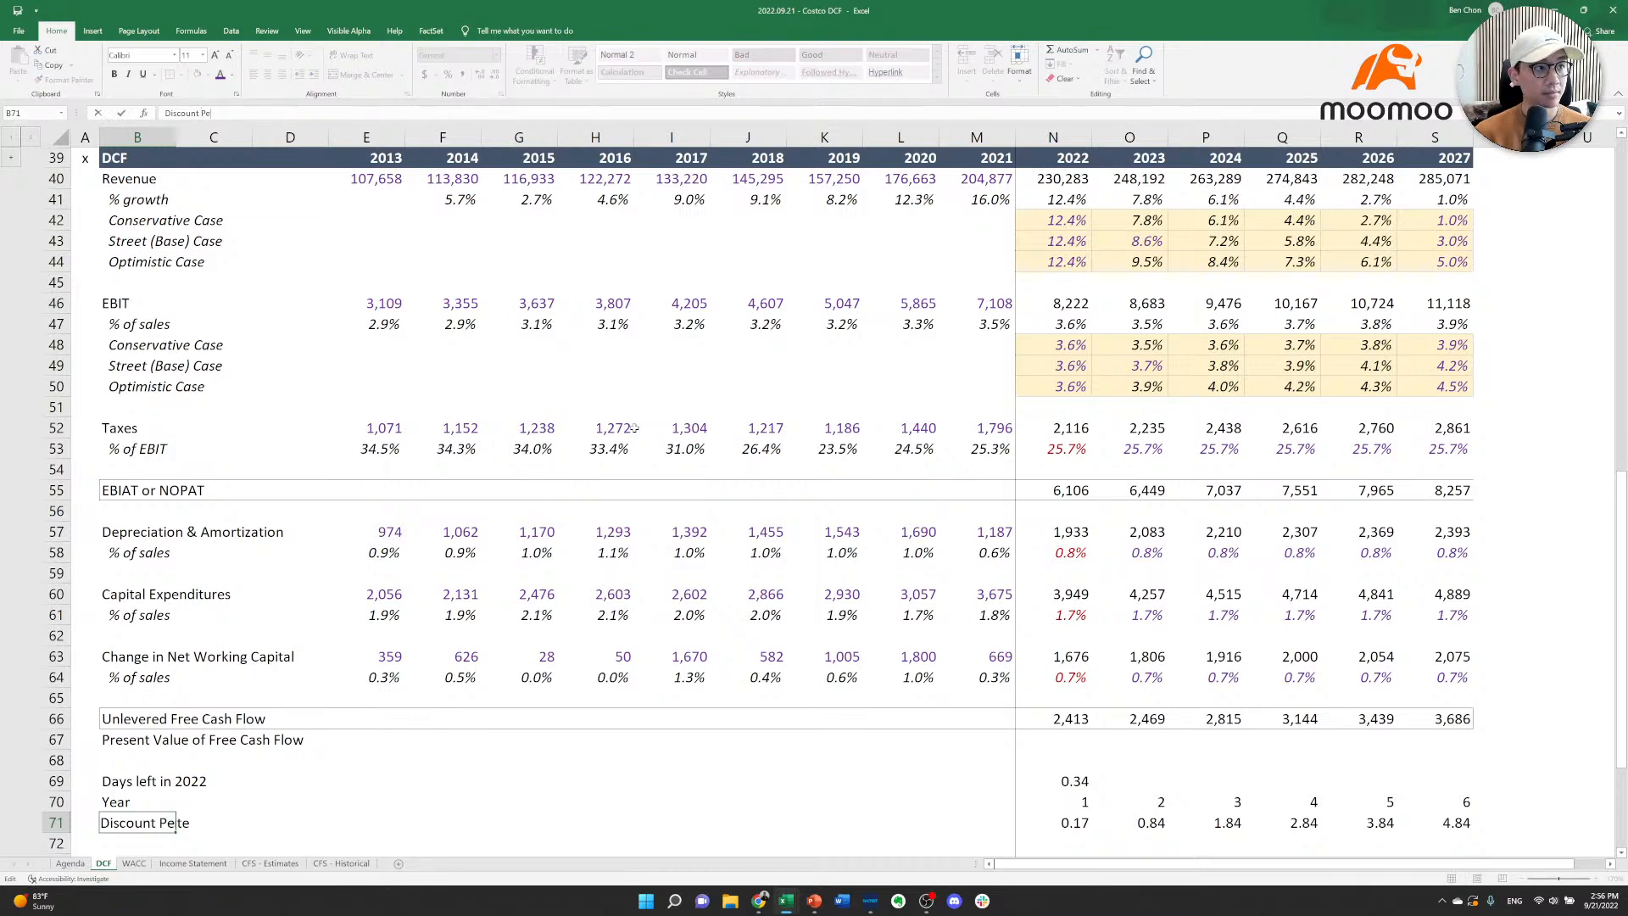
{"action": "type", "text": "riod"}
{"action": "key", "text": "Right"}
Inspect the 2022 discount period formula in N71 and the cells it references.
{"action": "key", "text": "Right"}
{"action": "key", "text": "Right"}
{"action": "key", "text": "Right"}
{"action": "key", "text": "Right"}
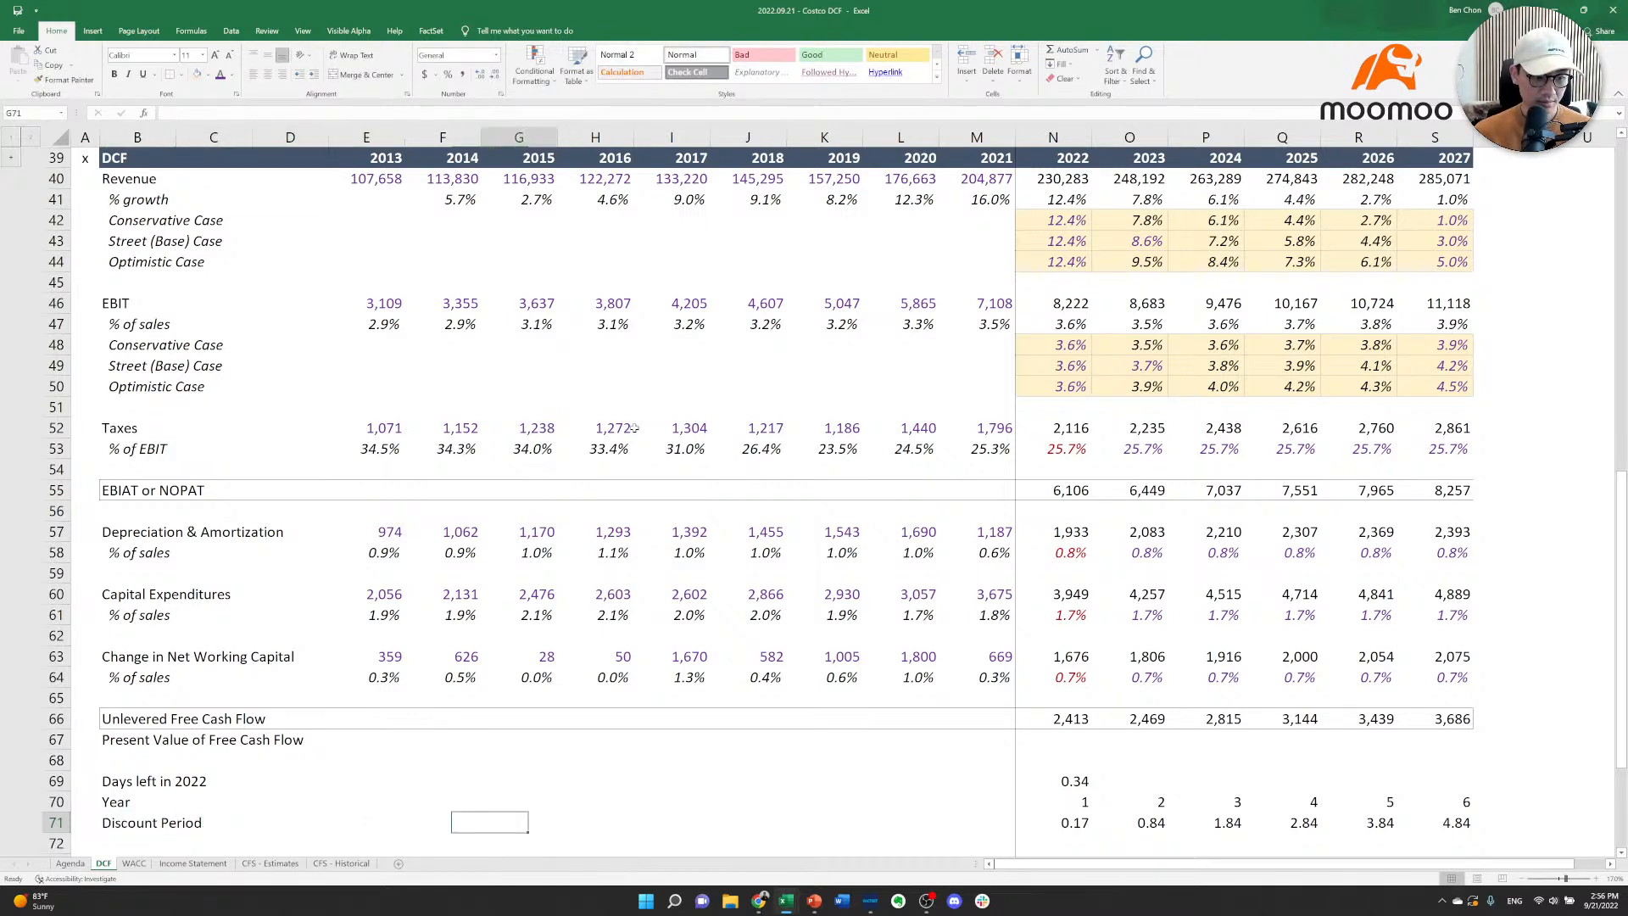
{"action": "key", "text": "Right"}
{"action": "key", "text": "Right"}
{"action": "key", "text": "Right"}
{"action": "key", "text": "Right"}
{"action": "key", "text": "Right"}
{"action": "key", "text": "Right"}
{"action": "key", "text": "Right"}
{"action": "key", "text": "Right"}
{"action": "key", "text": "Right"}
{"action": "key", "text": "Right"}
{"action": "key", "text": "Left"}
{"action": "key", "text": "Left"}
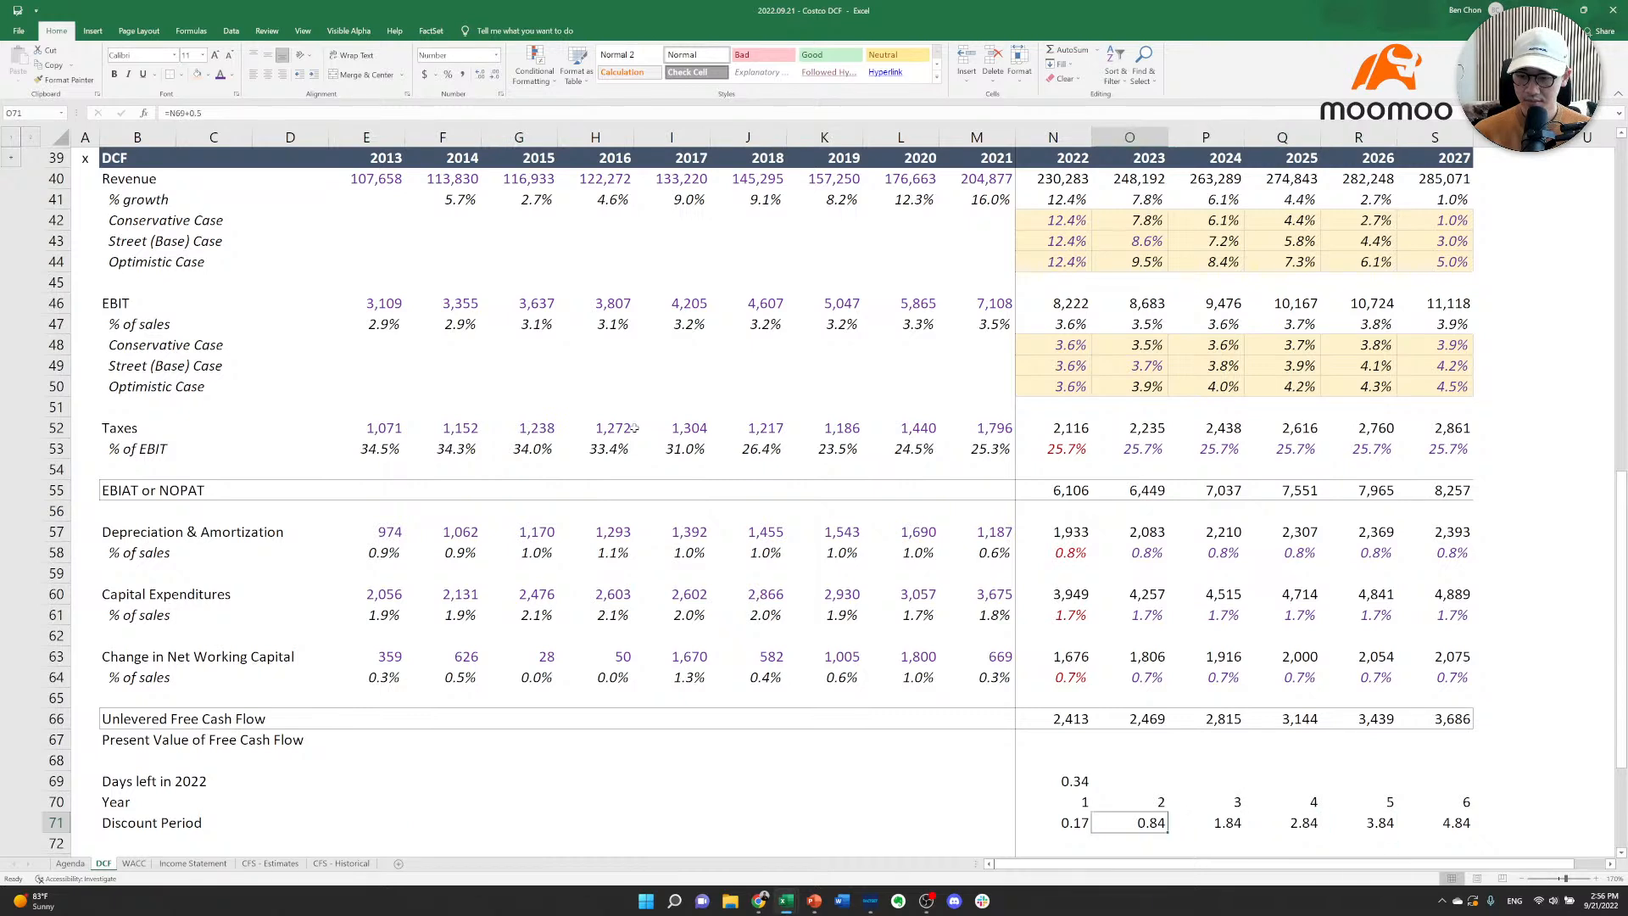
{"action": "key", "text": "Left"}
{"action": "key", "text": "F2"}
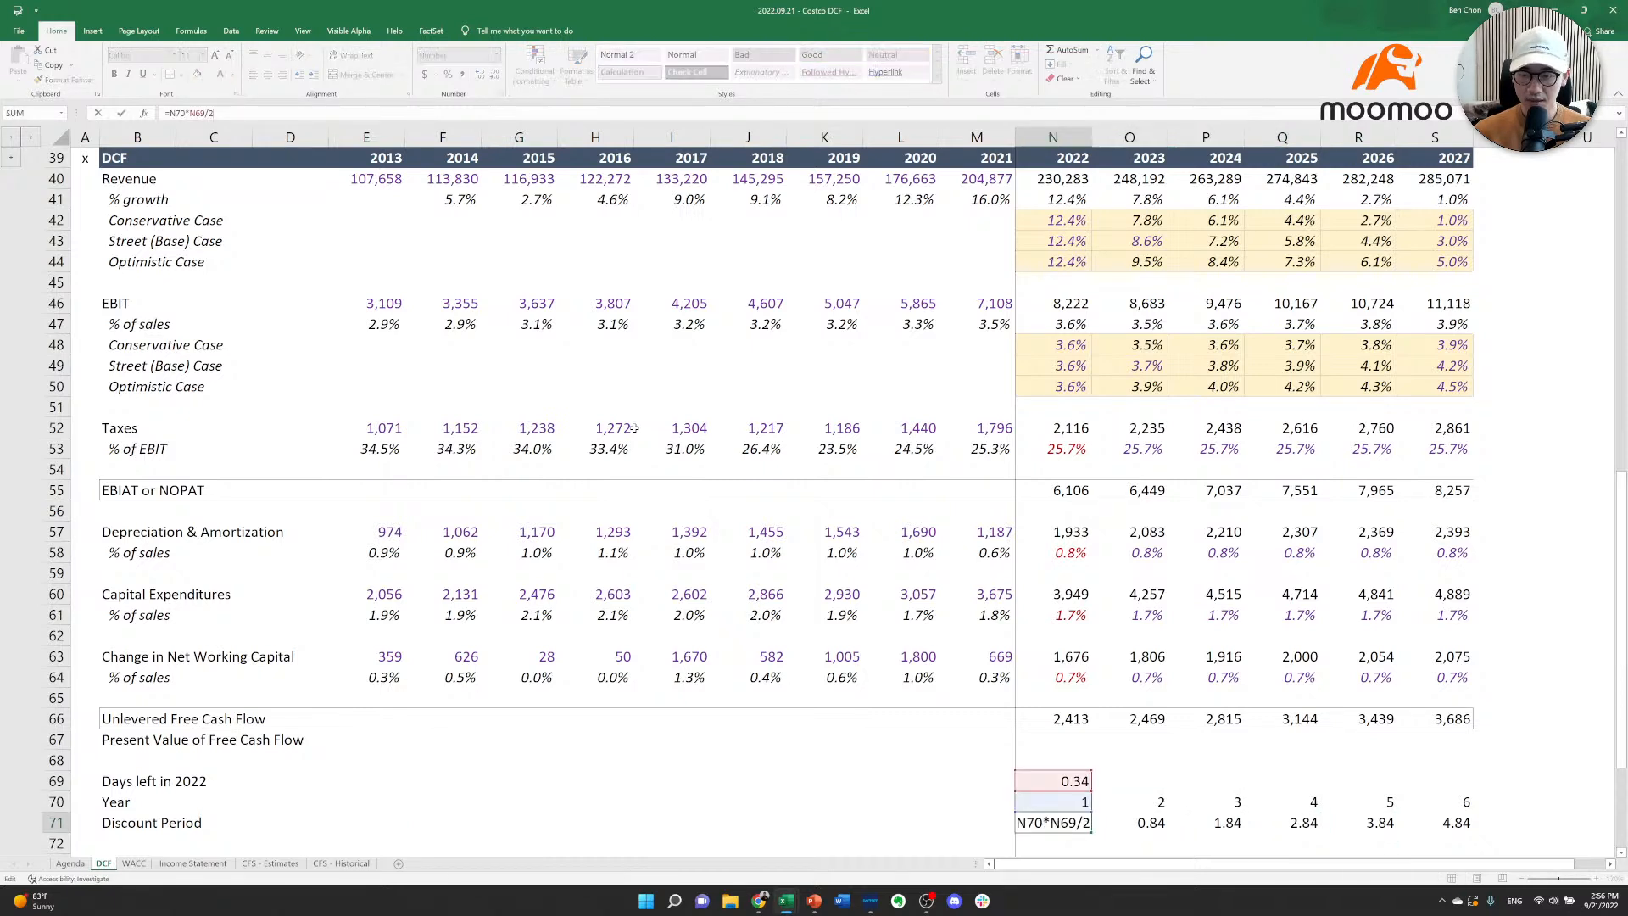
{"action": "key", "text": "Escape"}
{"action": "key", "text": "F2"}
{"action": "key", "text": "Escape"}
{"action": "key", "text": "F2"}
{"action": "key", "text": "Escape"}
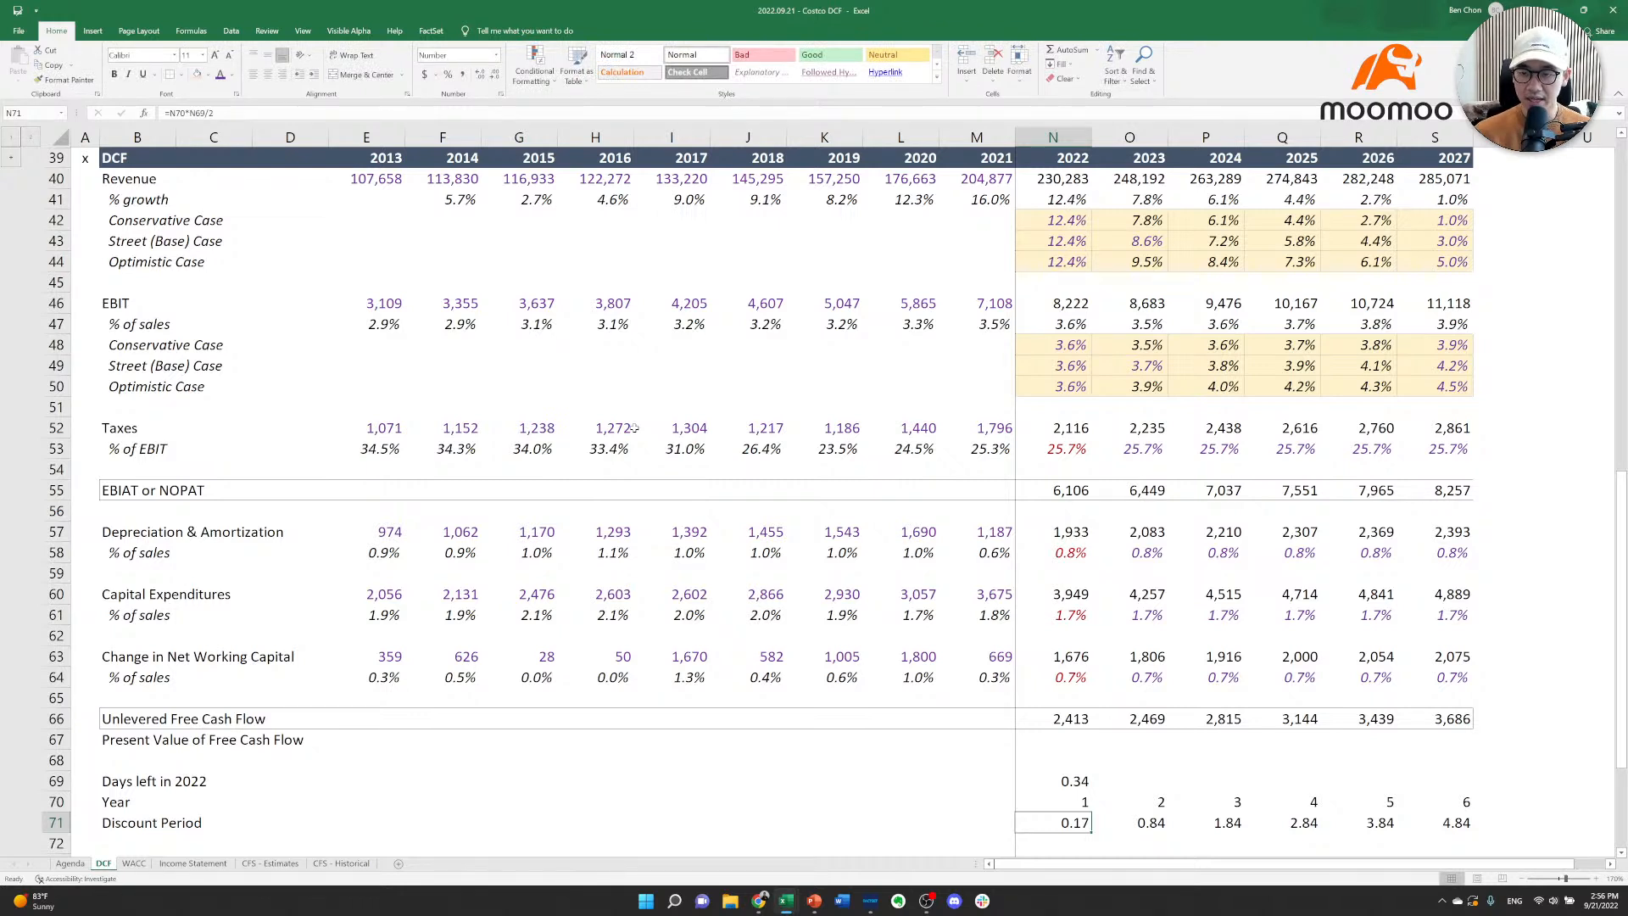
{"action": "key", "text": "Up"}
{"action": "key", "text": "Down"}
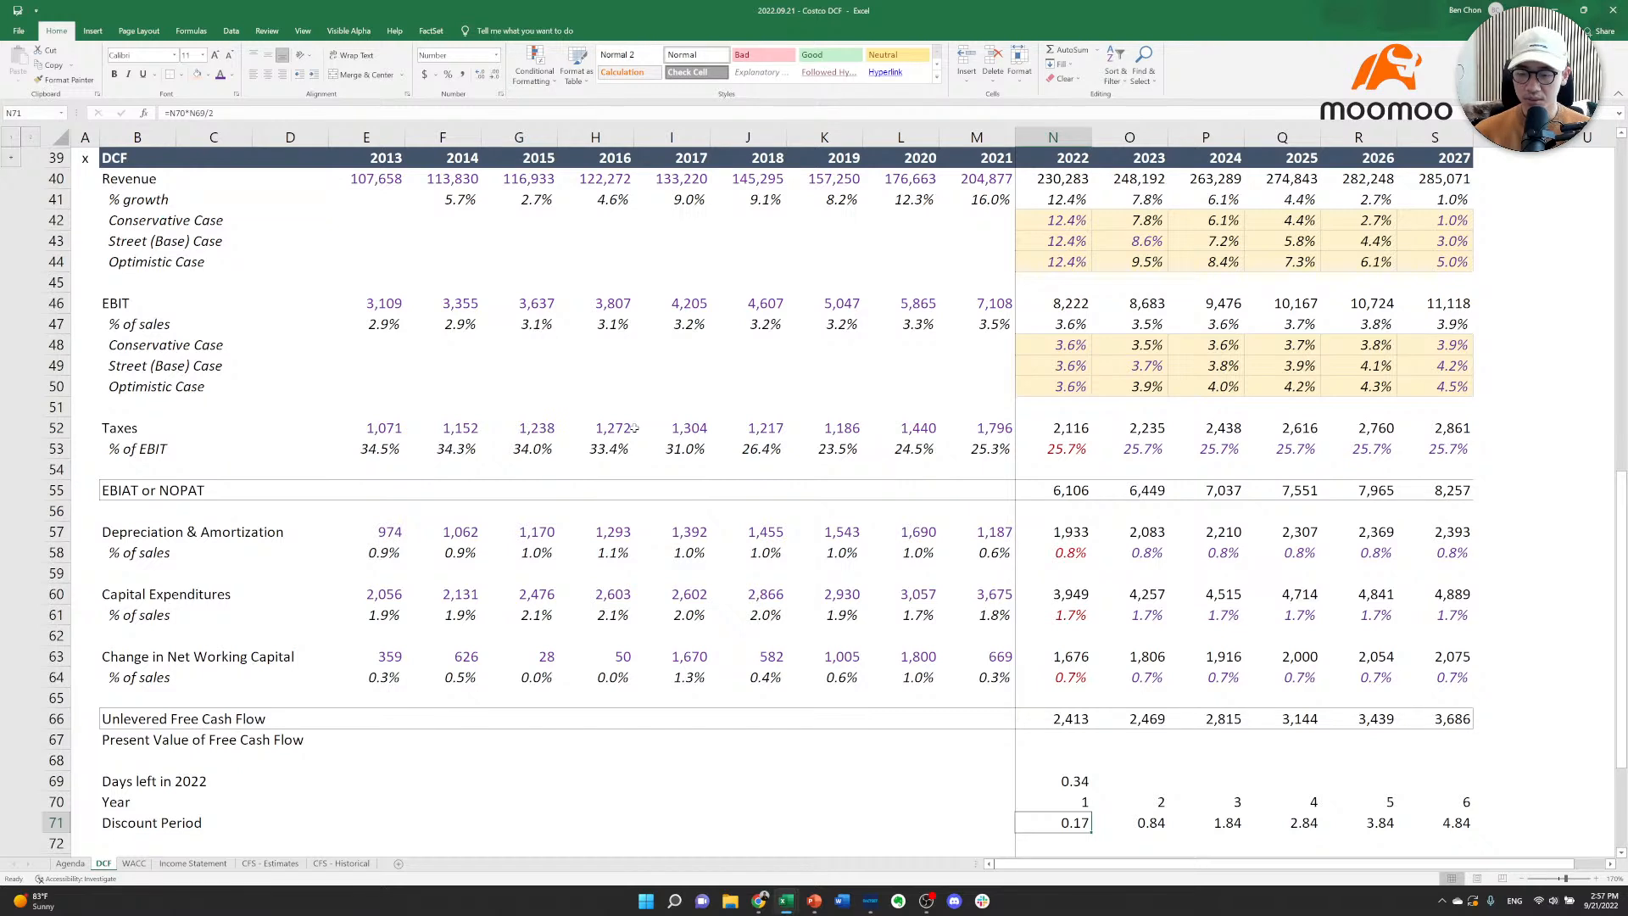
Enter the 2022 present value of free cash flow in N67 as =N66/(1+wacc)^N71.
{"action": "key", "text": "Right"}
{"action": "key", "text": "Up"}
{"action": "key", "text": "Up"}
{"action": "key", "text": "Left"}
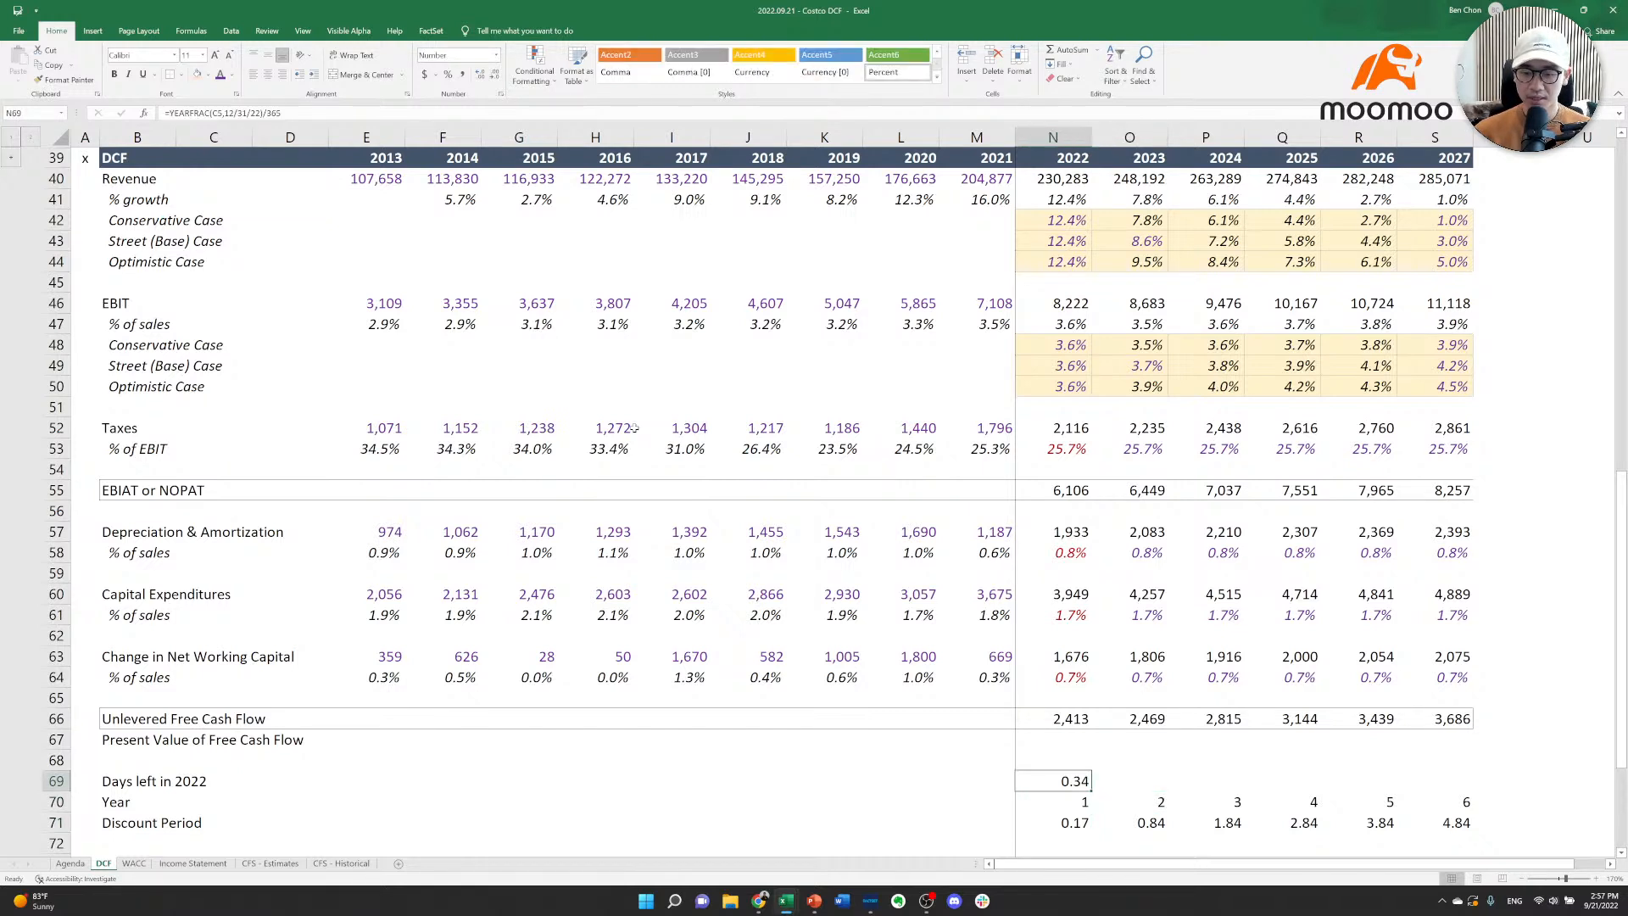
{"action": "key", "text": "Up"}
{"action": "key", "text": "Up"}
{"action": "type", "text": "="}
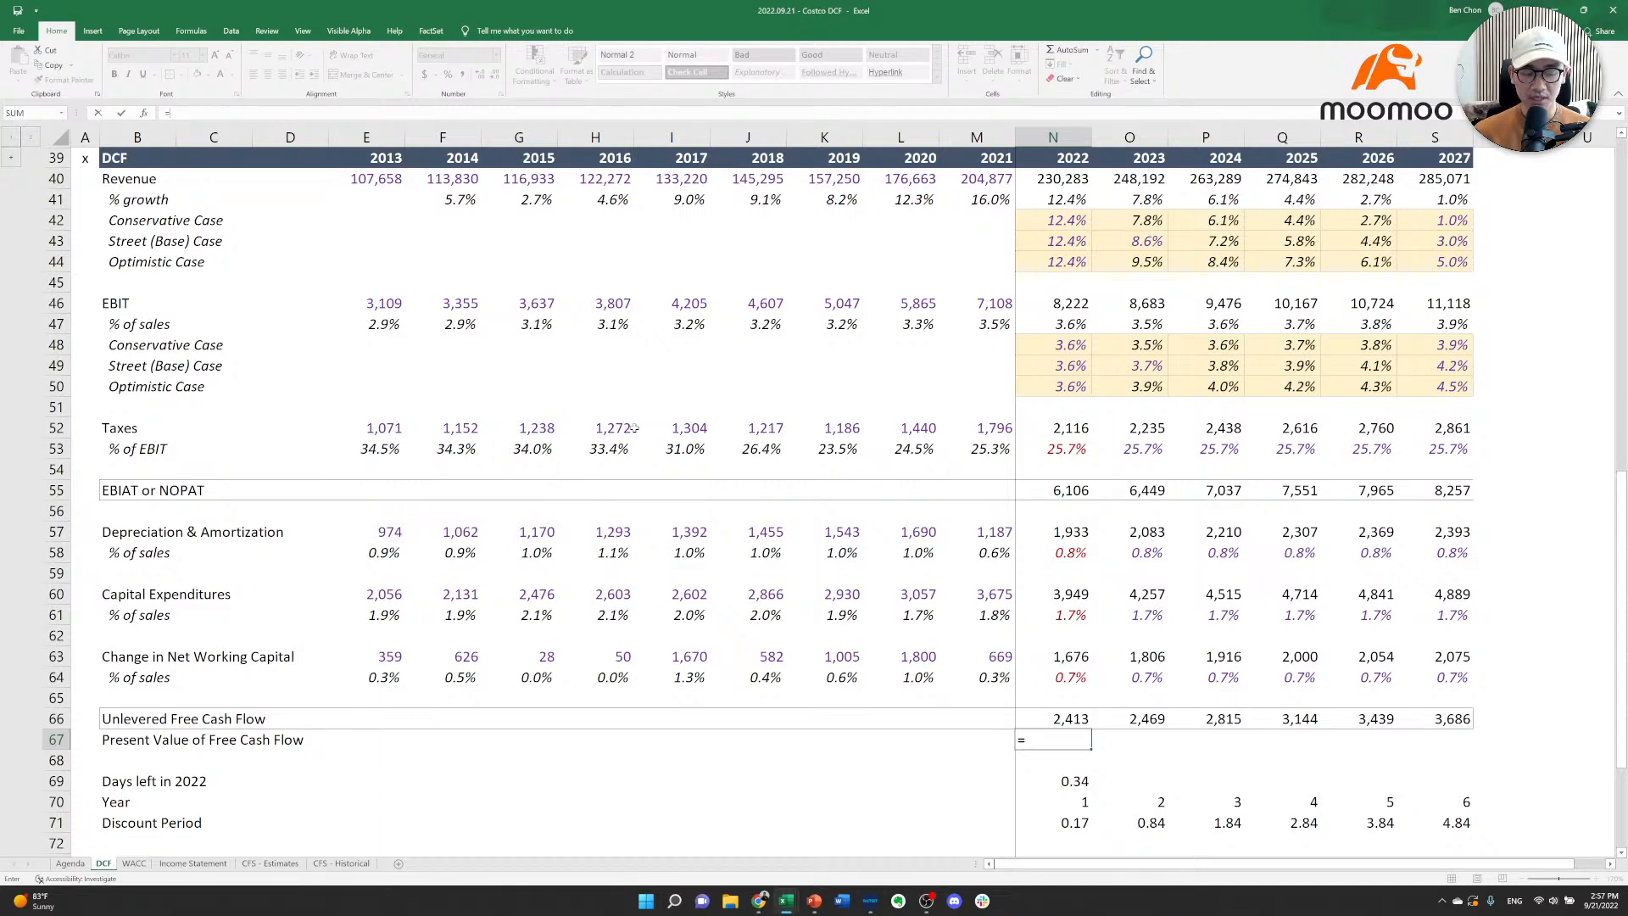
{"action": "key", "text": "Up"}
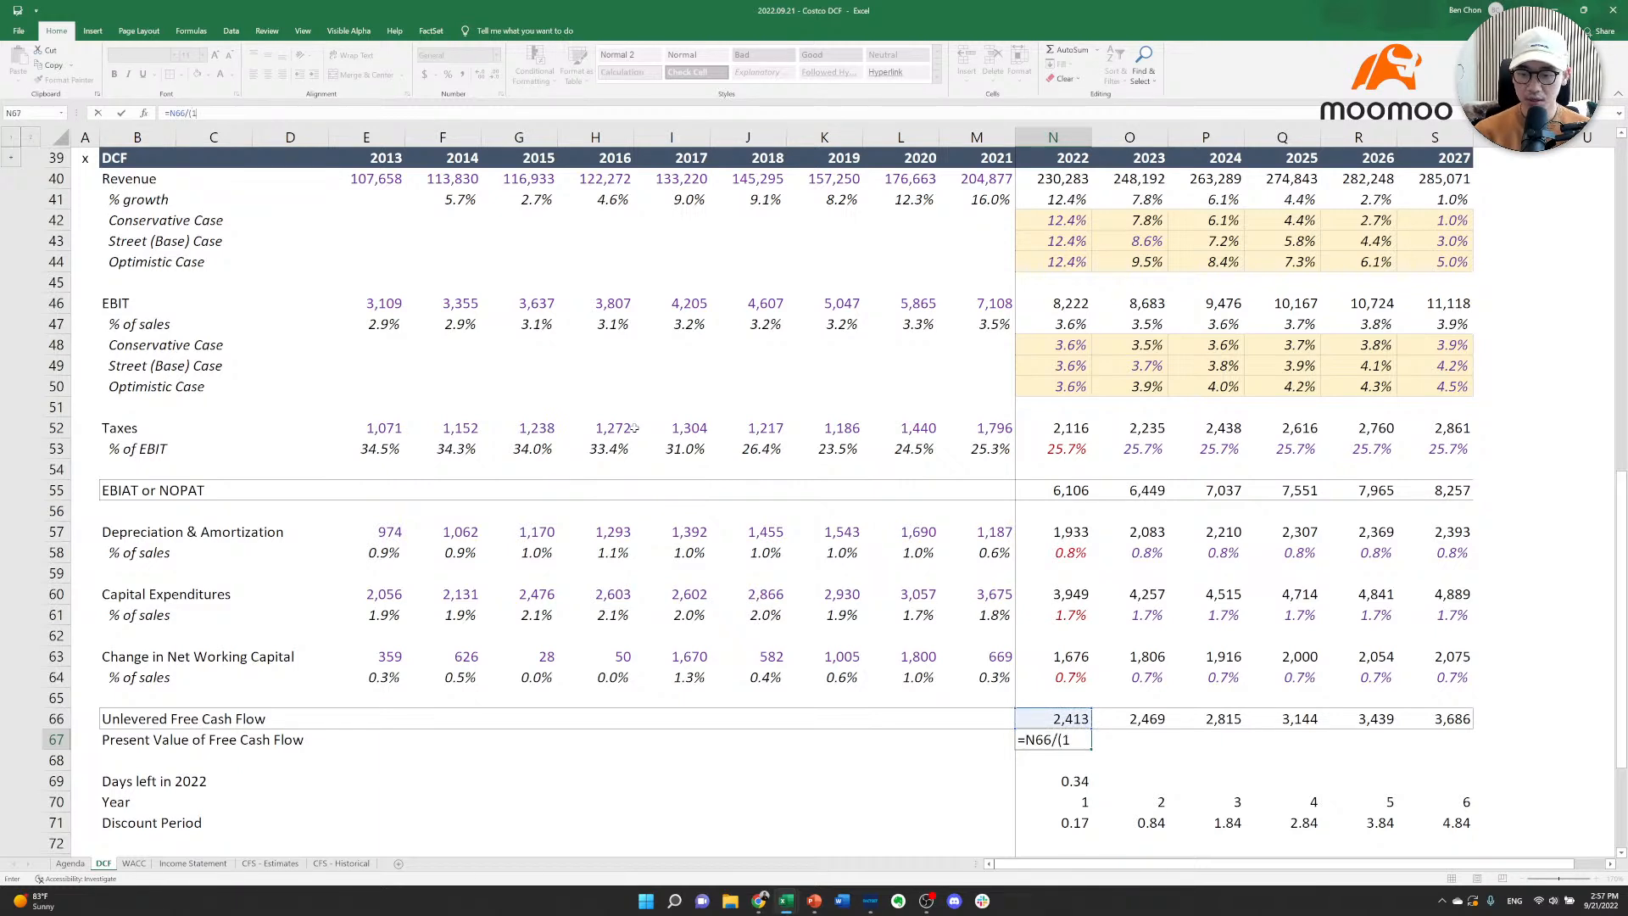
{"action": "type", "text": "/(1+wacc)"}
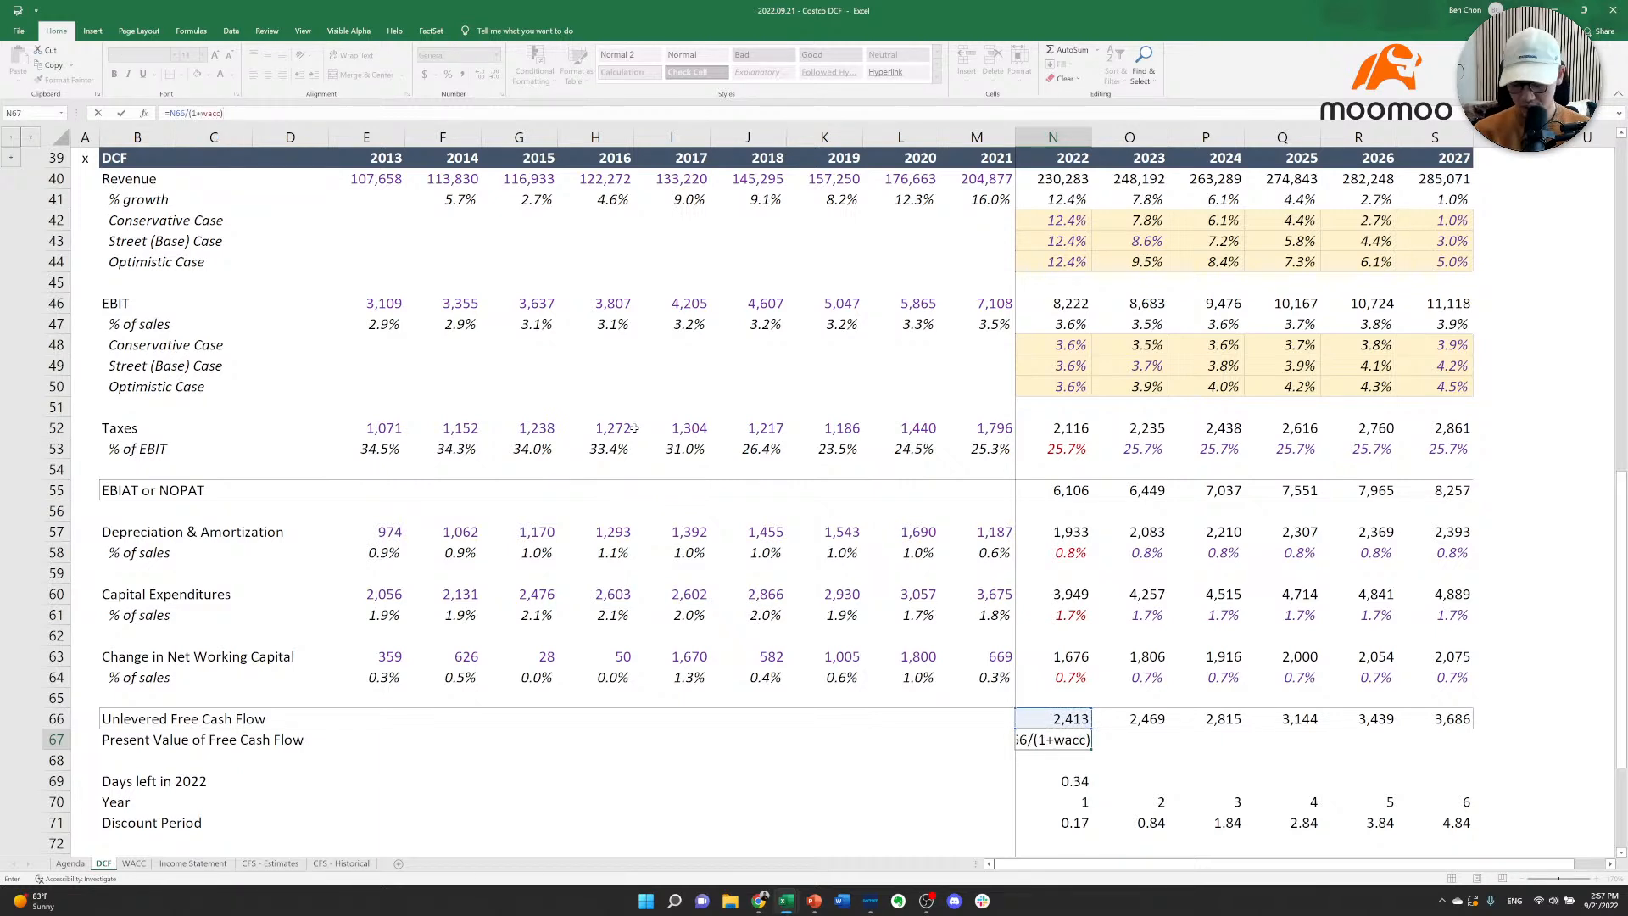
{"action": "type", "text": "^"}
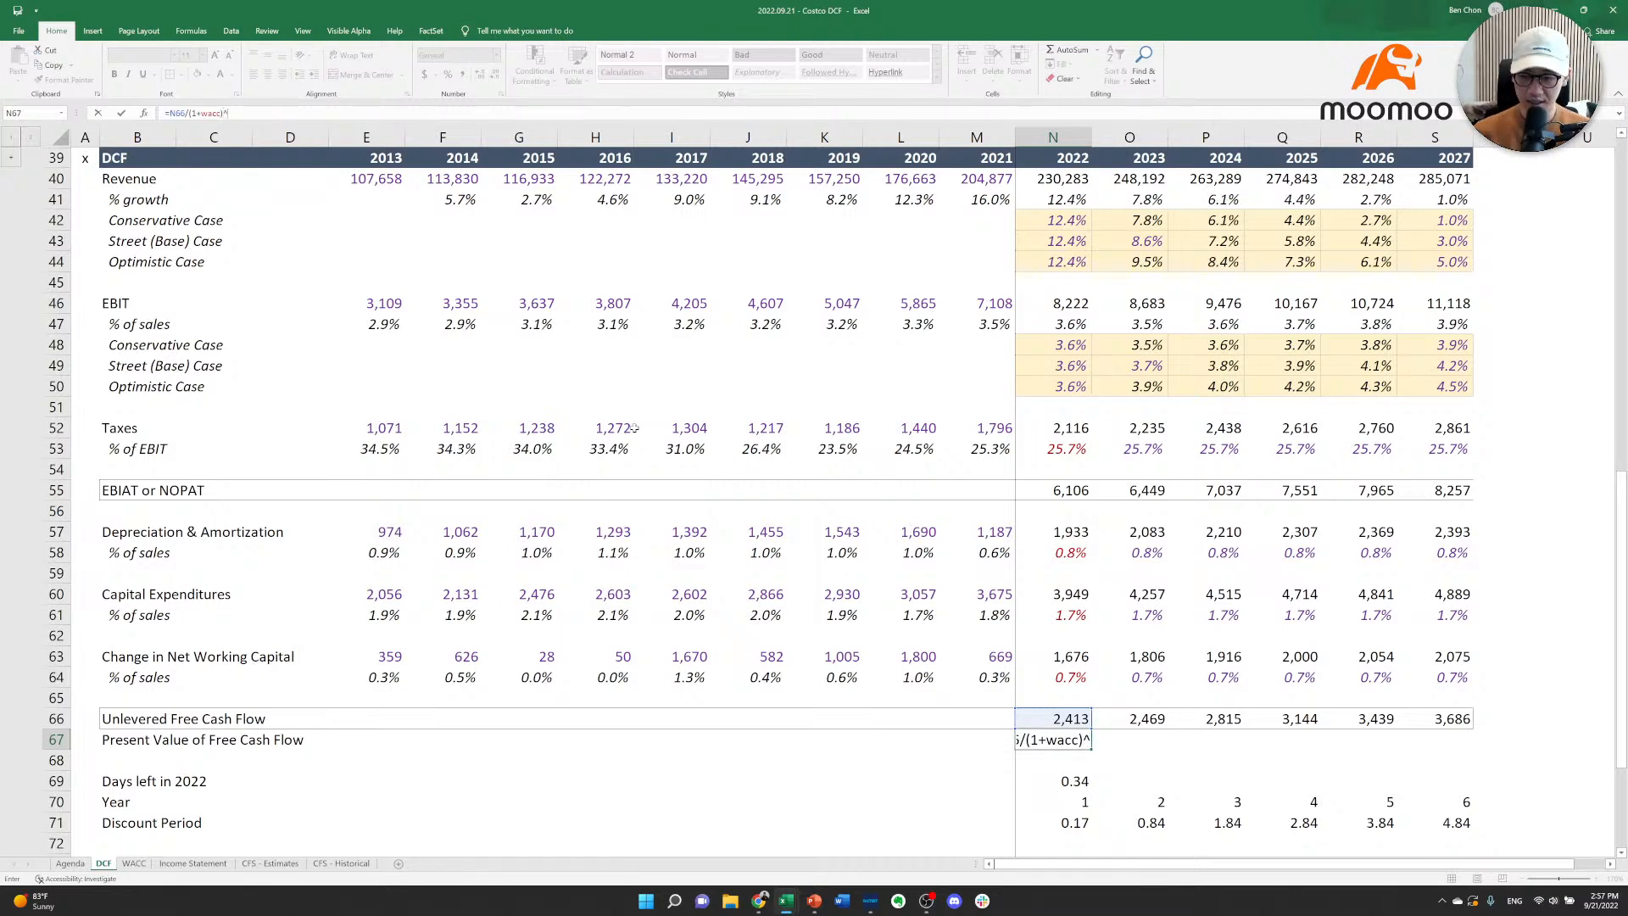
{"action": "key", "text": "Down"}
{"action": "key", "text": "Down"}
{"action": "key", "text": "Down"}
{"action": "key", "text": "Down"}
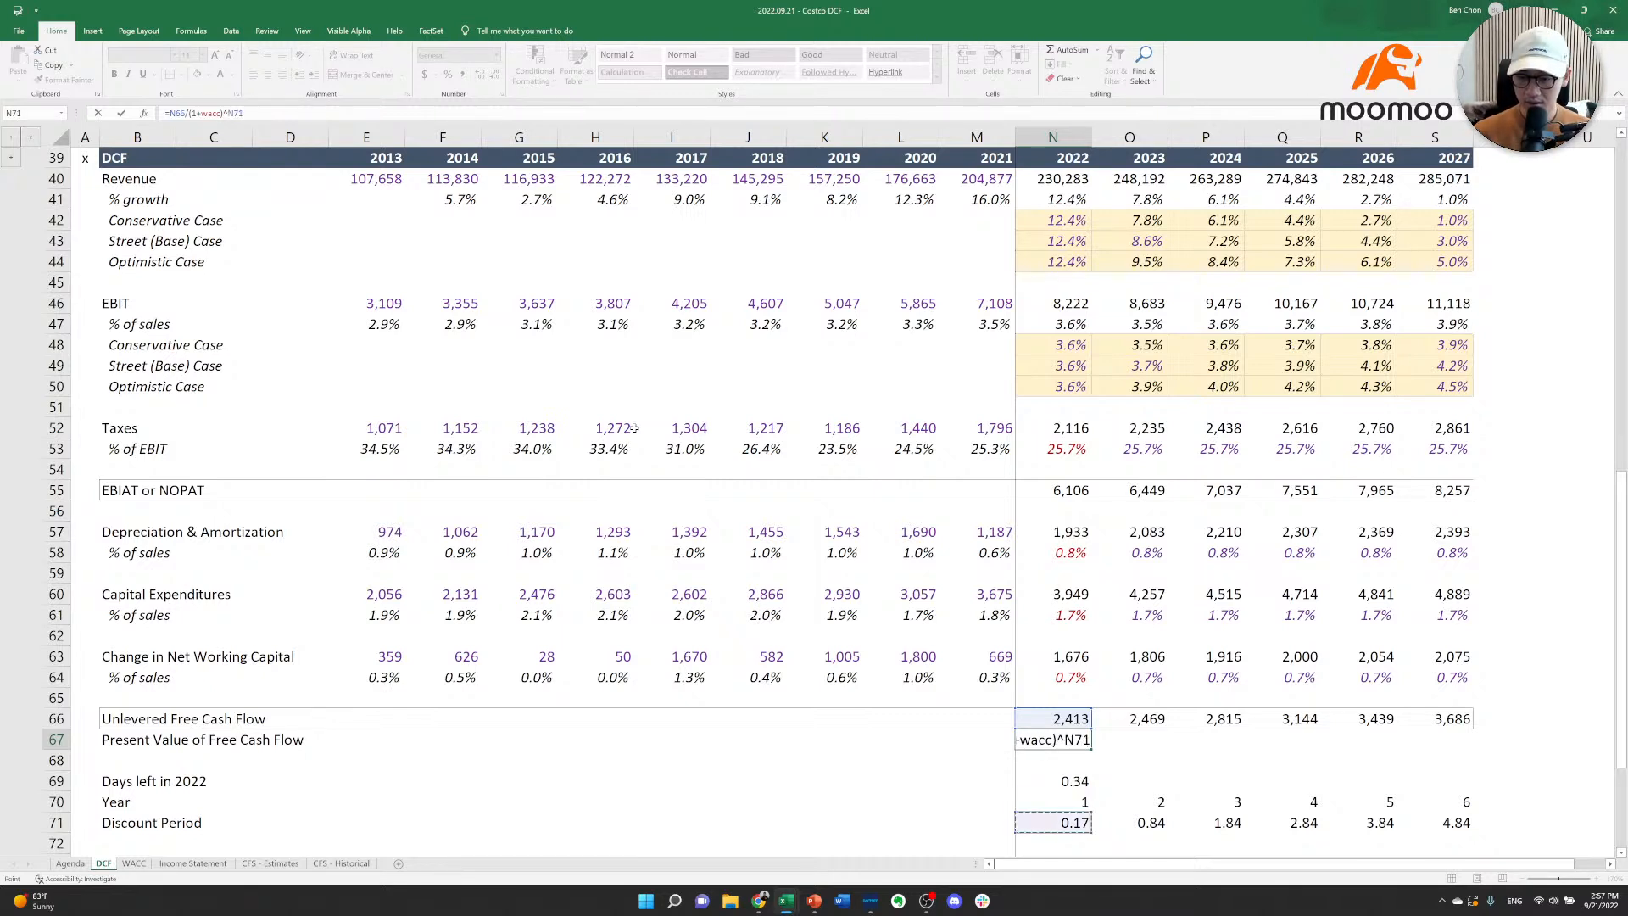
{"action": "key", "text": "Tab"}
{"action": "key", "text": "Left"}
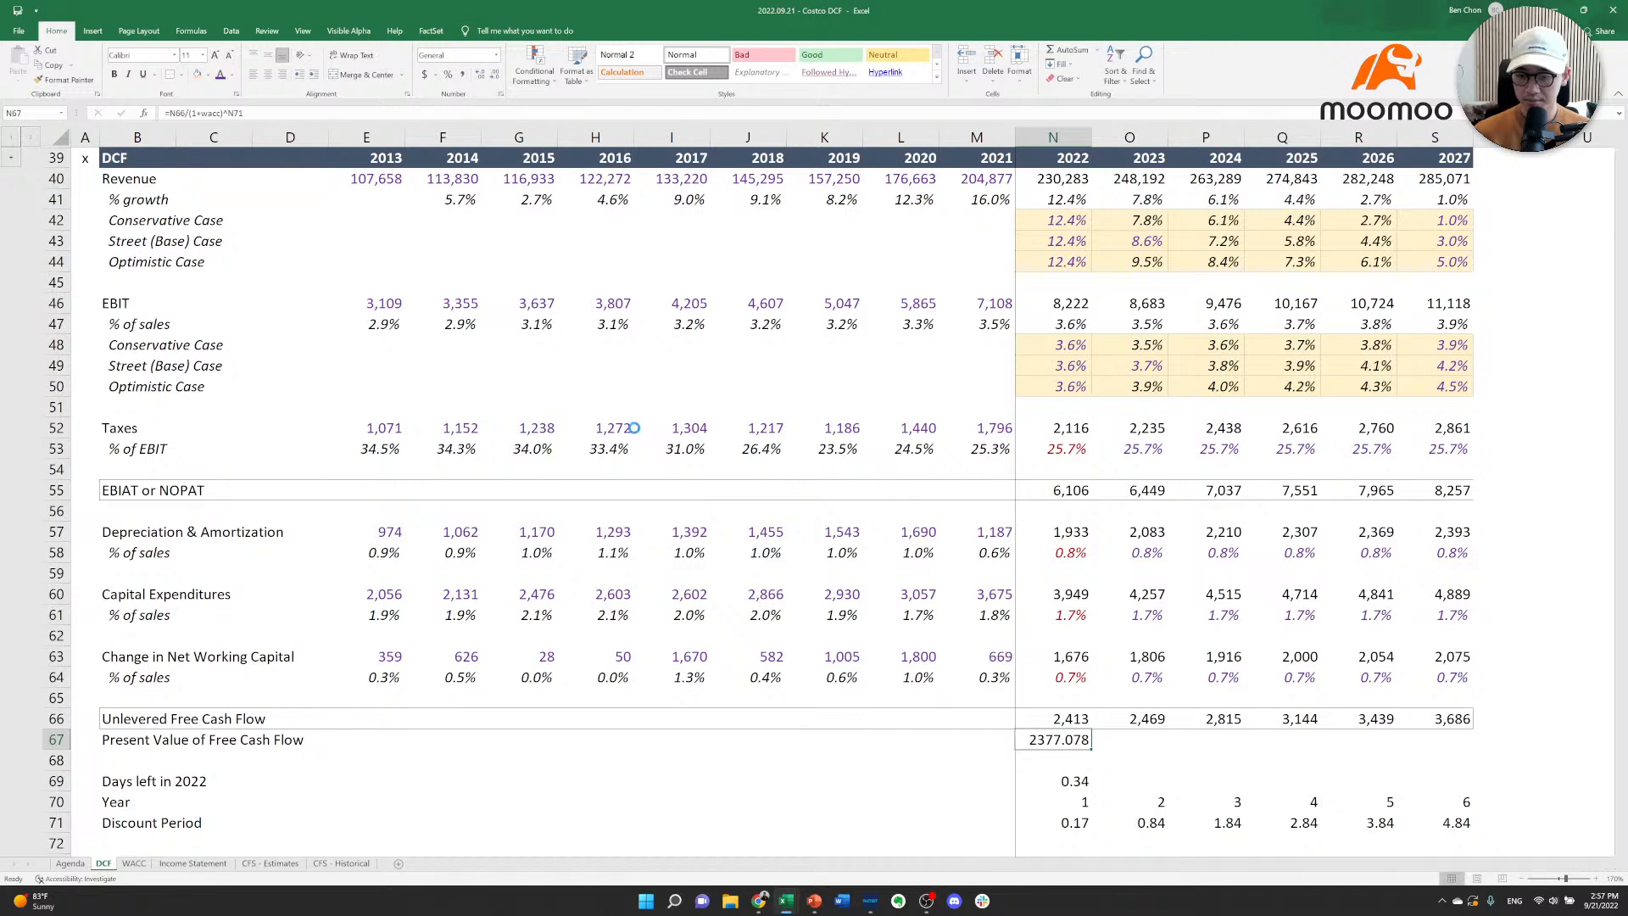
Reduce the decimals shown for the 2022 present value in N67 to none.
{"action": "key", "text": "alt+h"}
{"action": "key", "text": "9"}
{"action": "key", "text": "alt+h"}
{"action": "key", "text": "9"}
{"action": "key", "text": "alt+h"}
{"action": "key", "text": "9"}
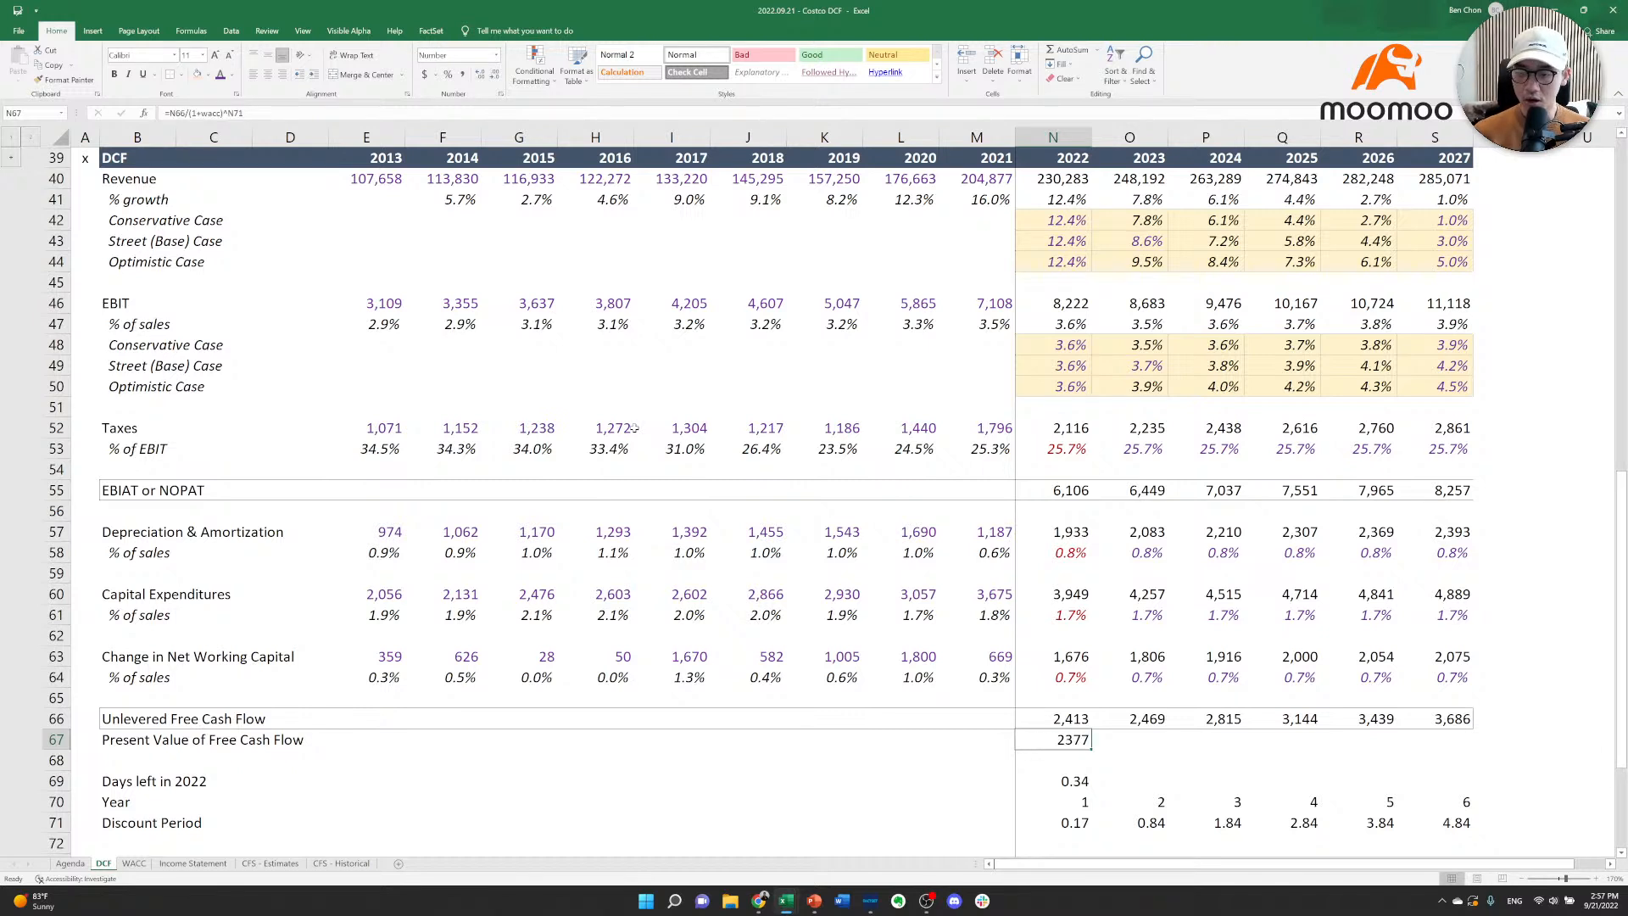
Compare the 2022 unlevered free cash flow in N66 with its present value in N67.
{"action": "key", "text": "Up"}
{"action": "key", "text": "Down"}
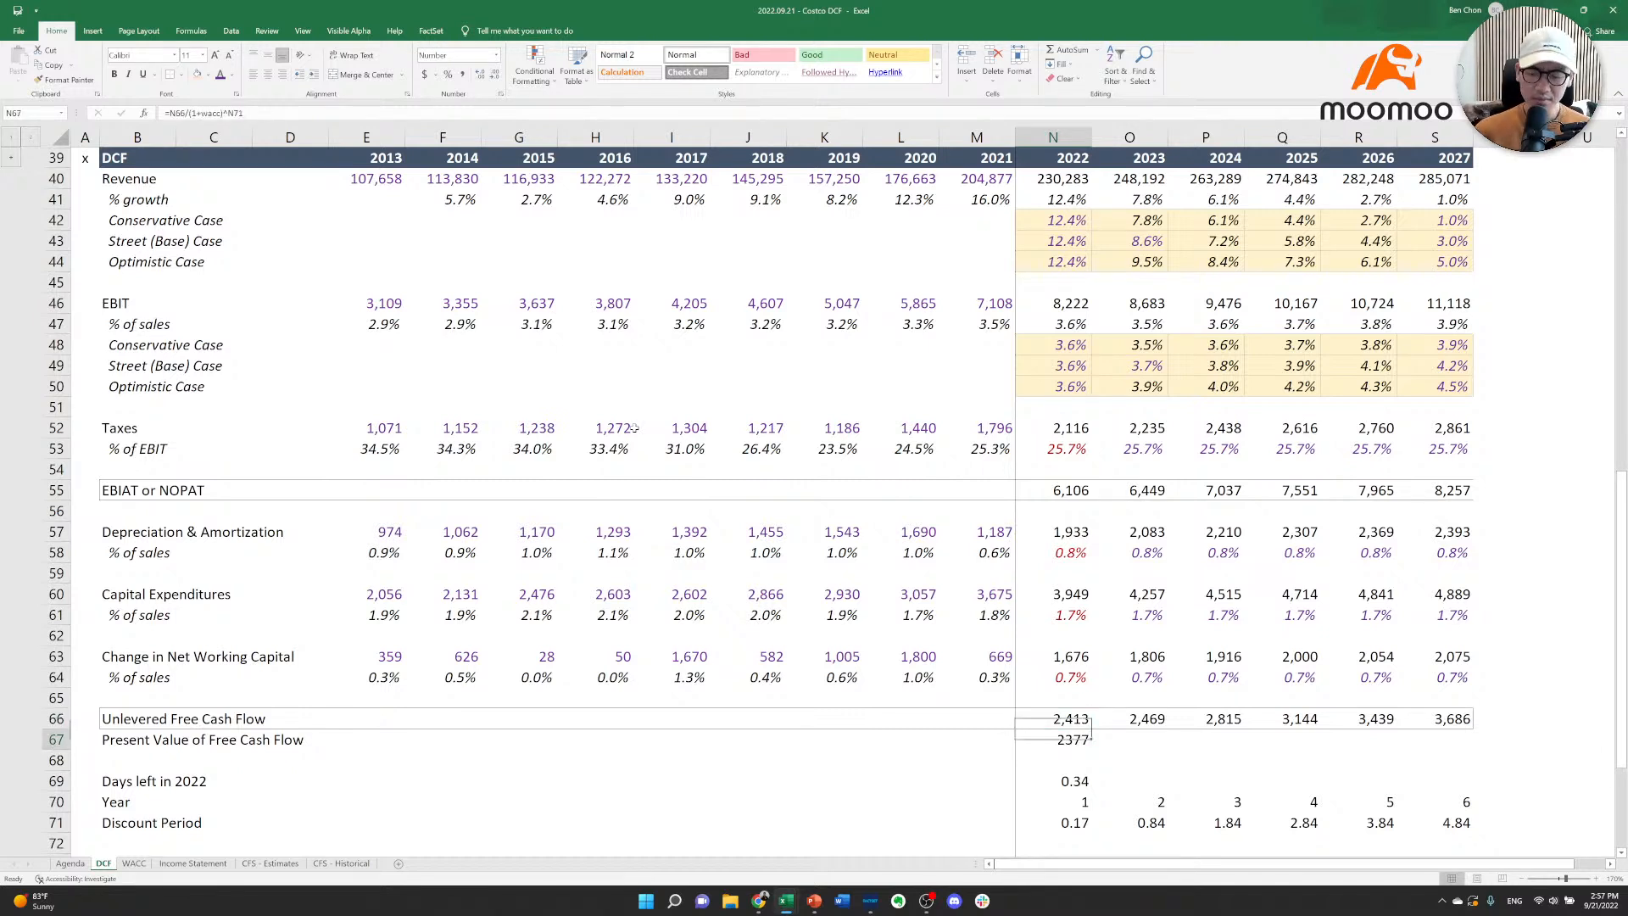
{"action": "key", "text": "Down"}
{"action": "key", "text": "Down"}
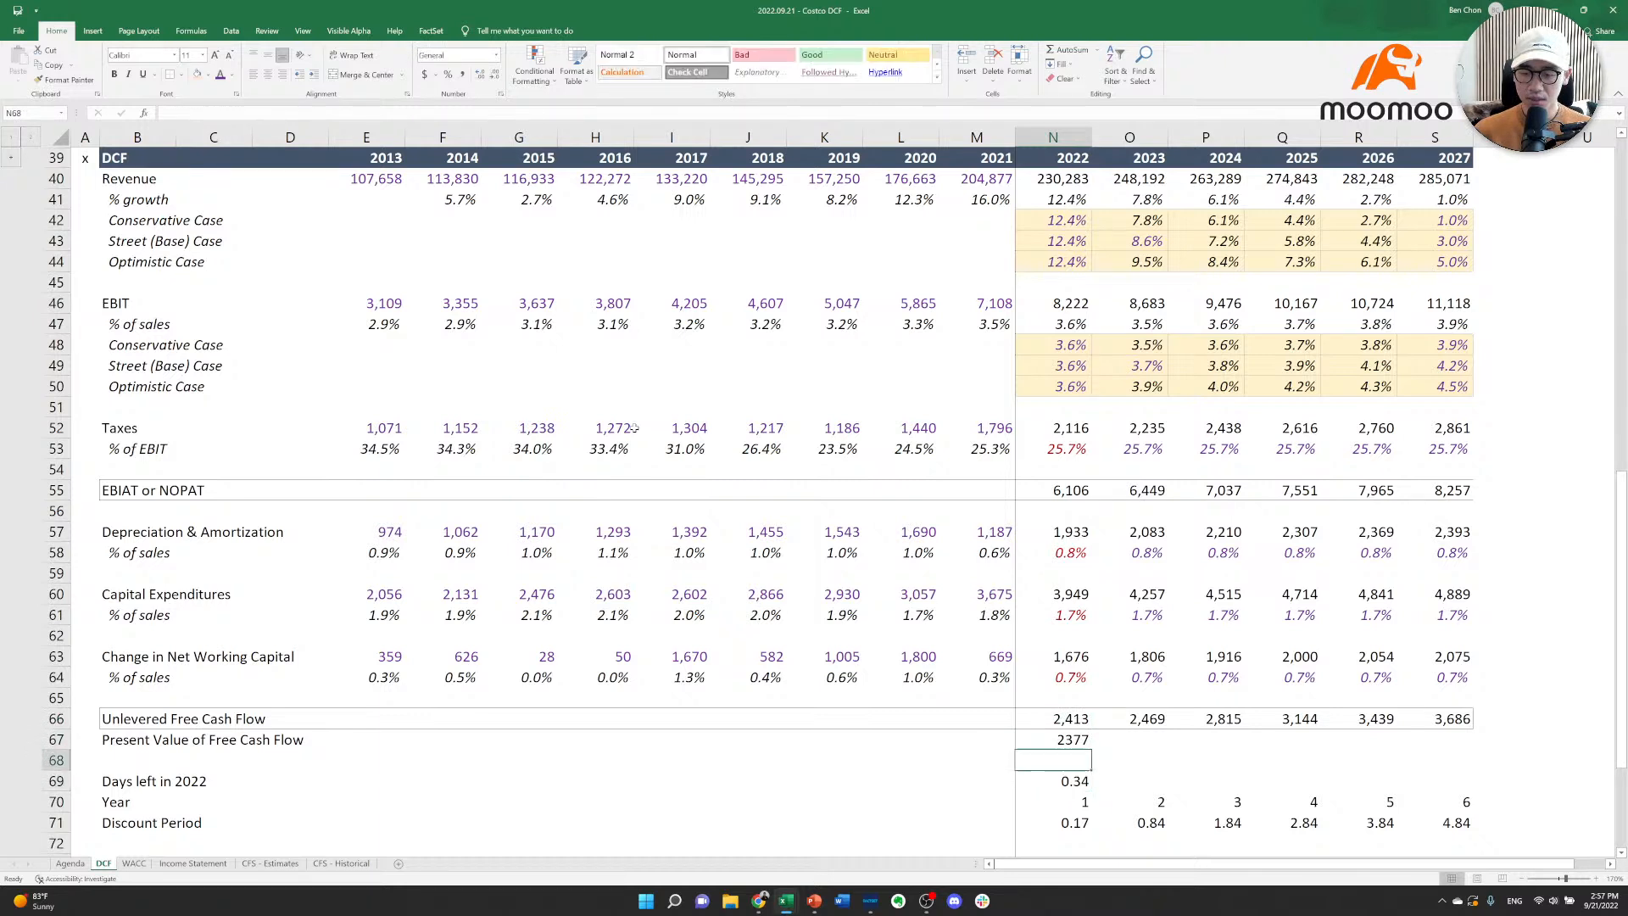
{"action": "key", "text": "Up"}
{"action": "key", "text": "Up"}
{"action": "key", "text": "Up"}
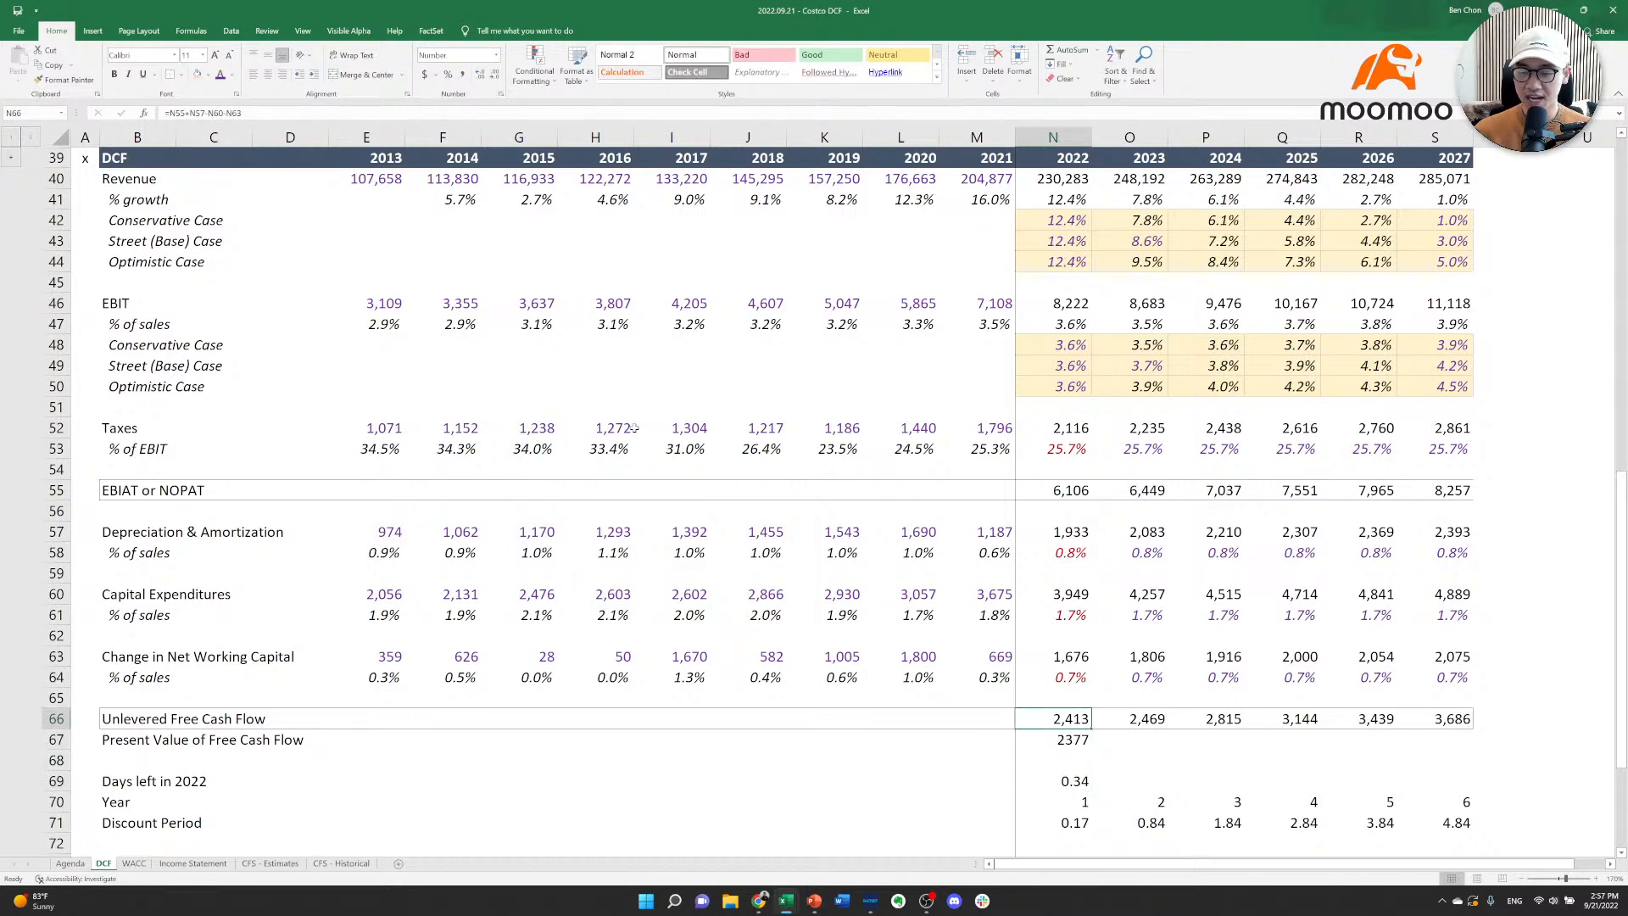
{"action": "key", "text": "Down"}
{"action": "key", "text": "Up"}
{"action": "key", "text": "Down"}
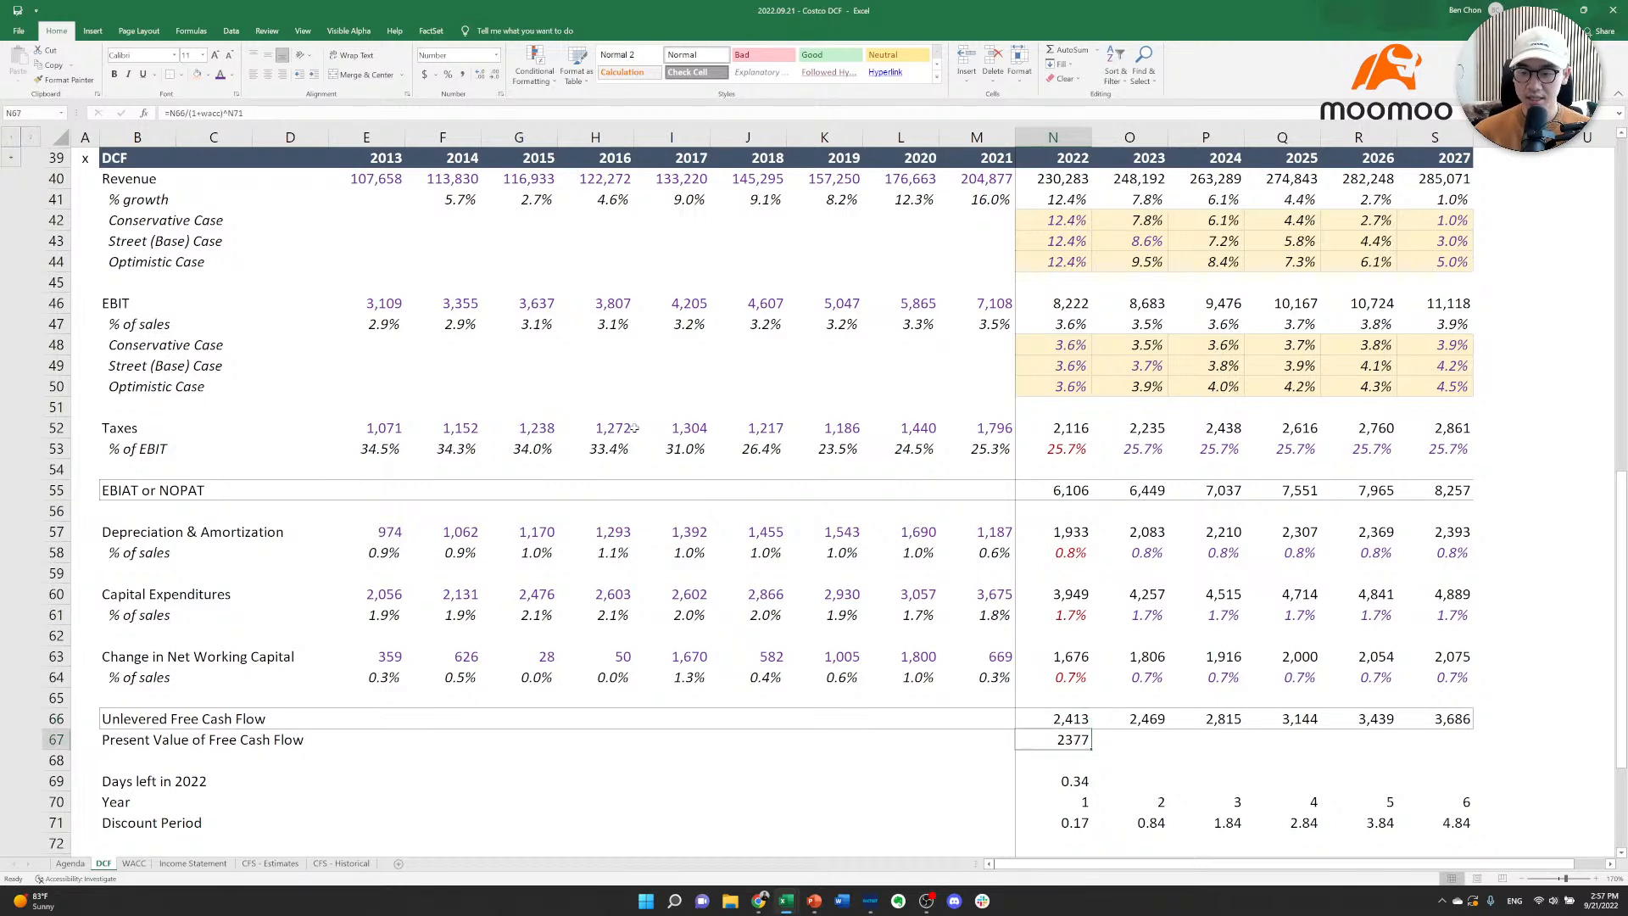
Extend the N67 formula with the remaining fraction of 2022, making it =N66/(1+wacc)^N71*N69.
{"action": "key", "text": "F2"}
{"action": "type", "text": "*"}
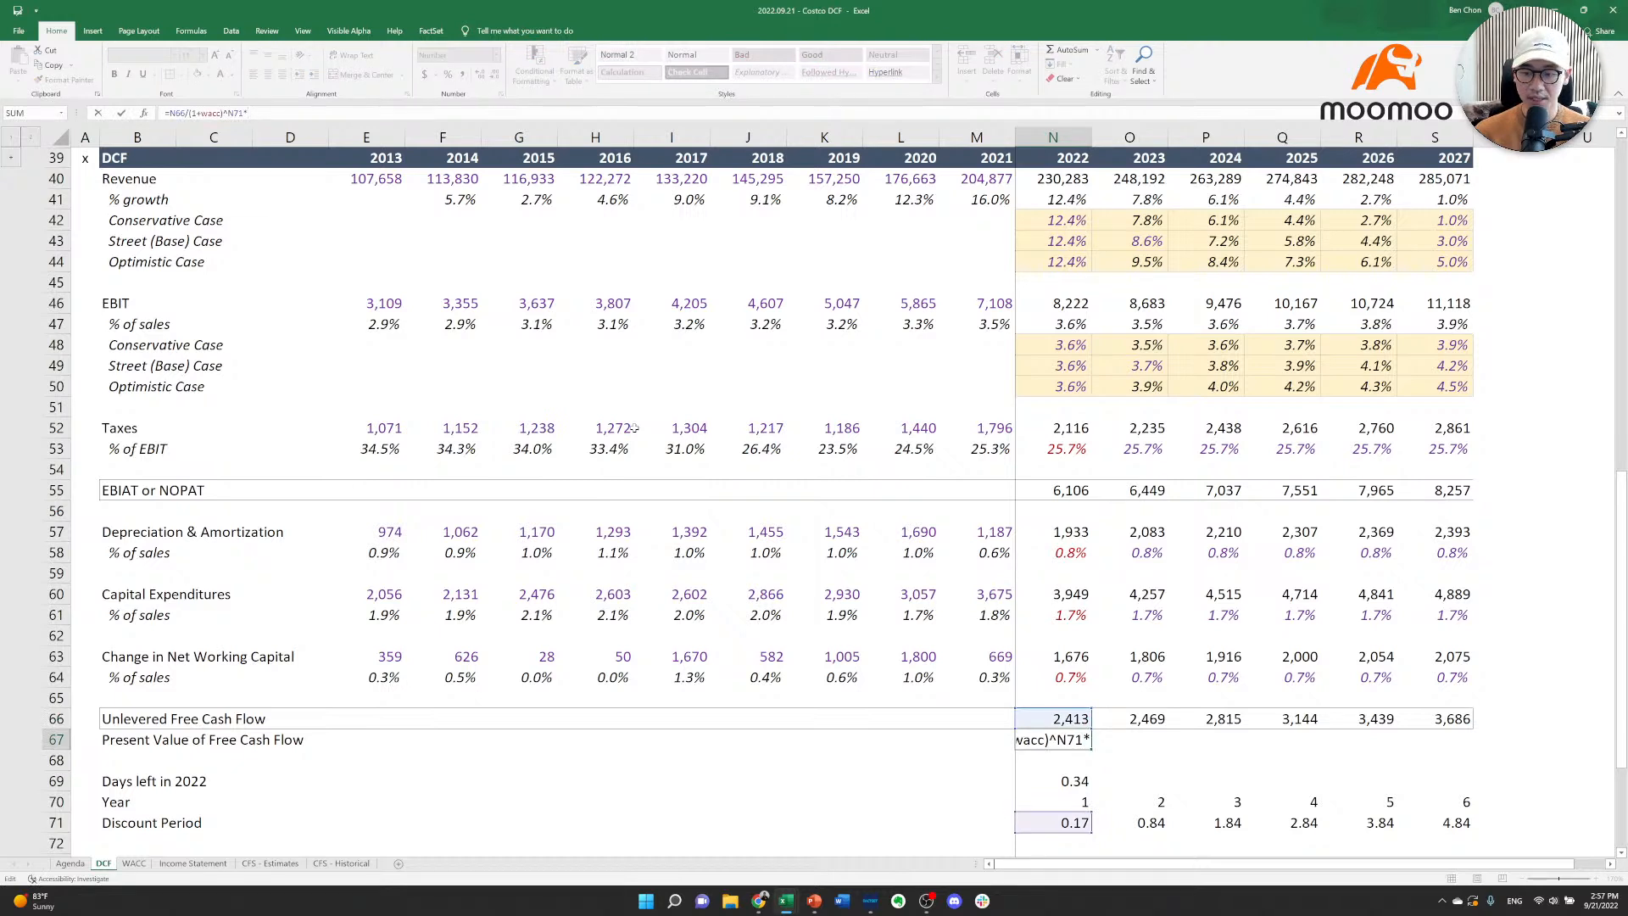
{"action": "key", "text": "Down"}
{"action": "key", "text": "Down"}
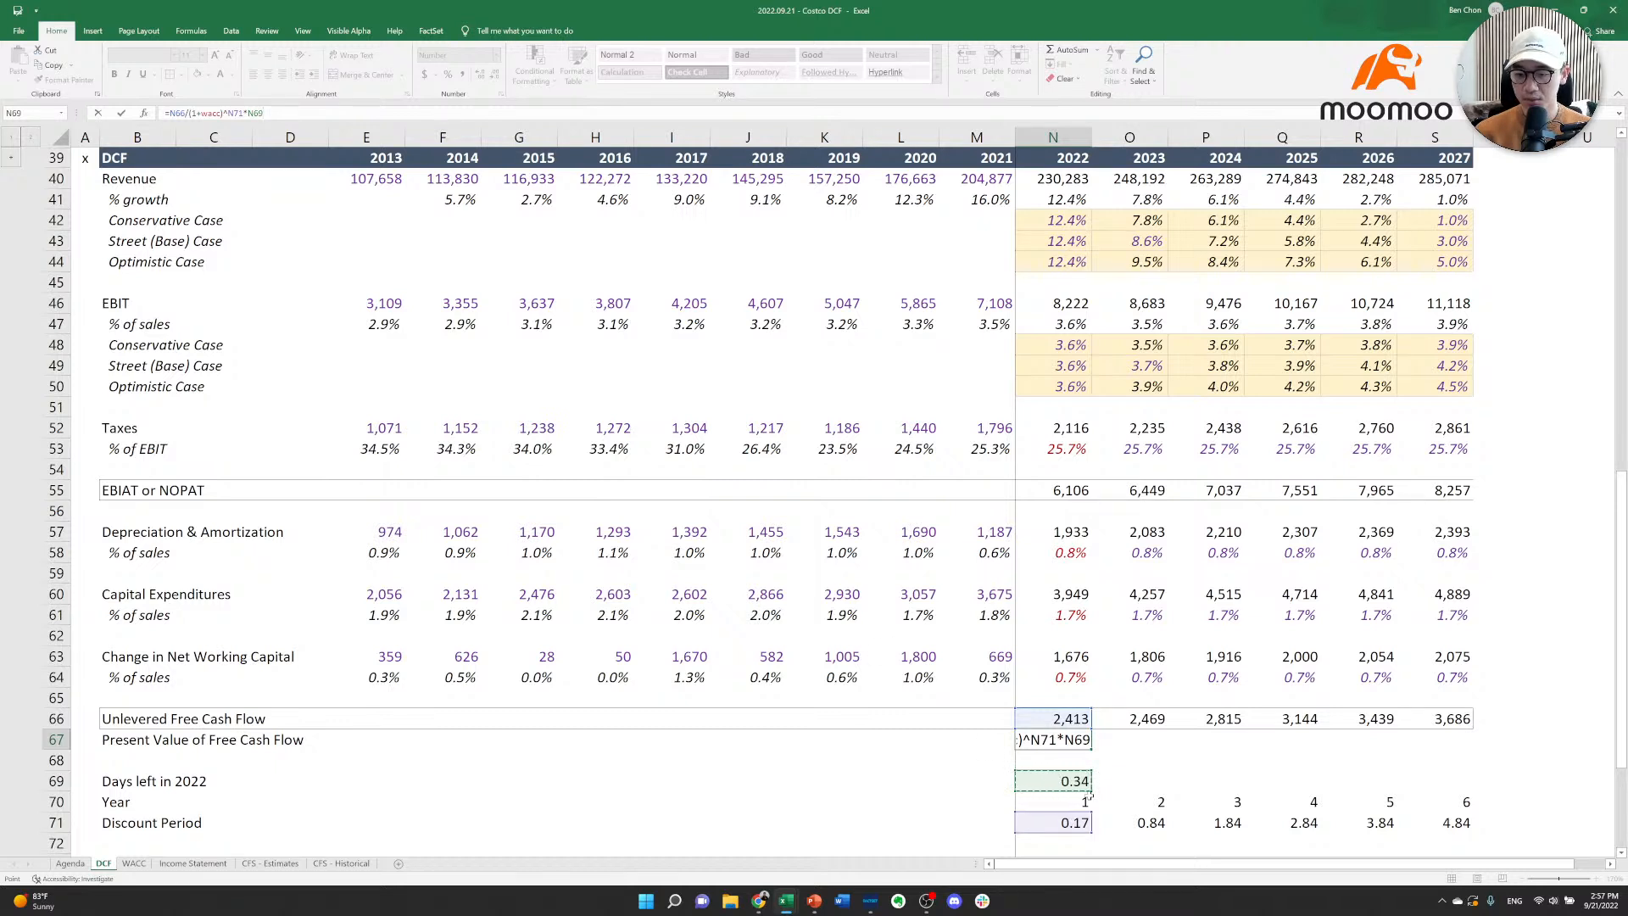
{"action": "key", "text": "ctrl+Return"}
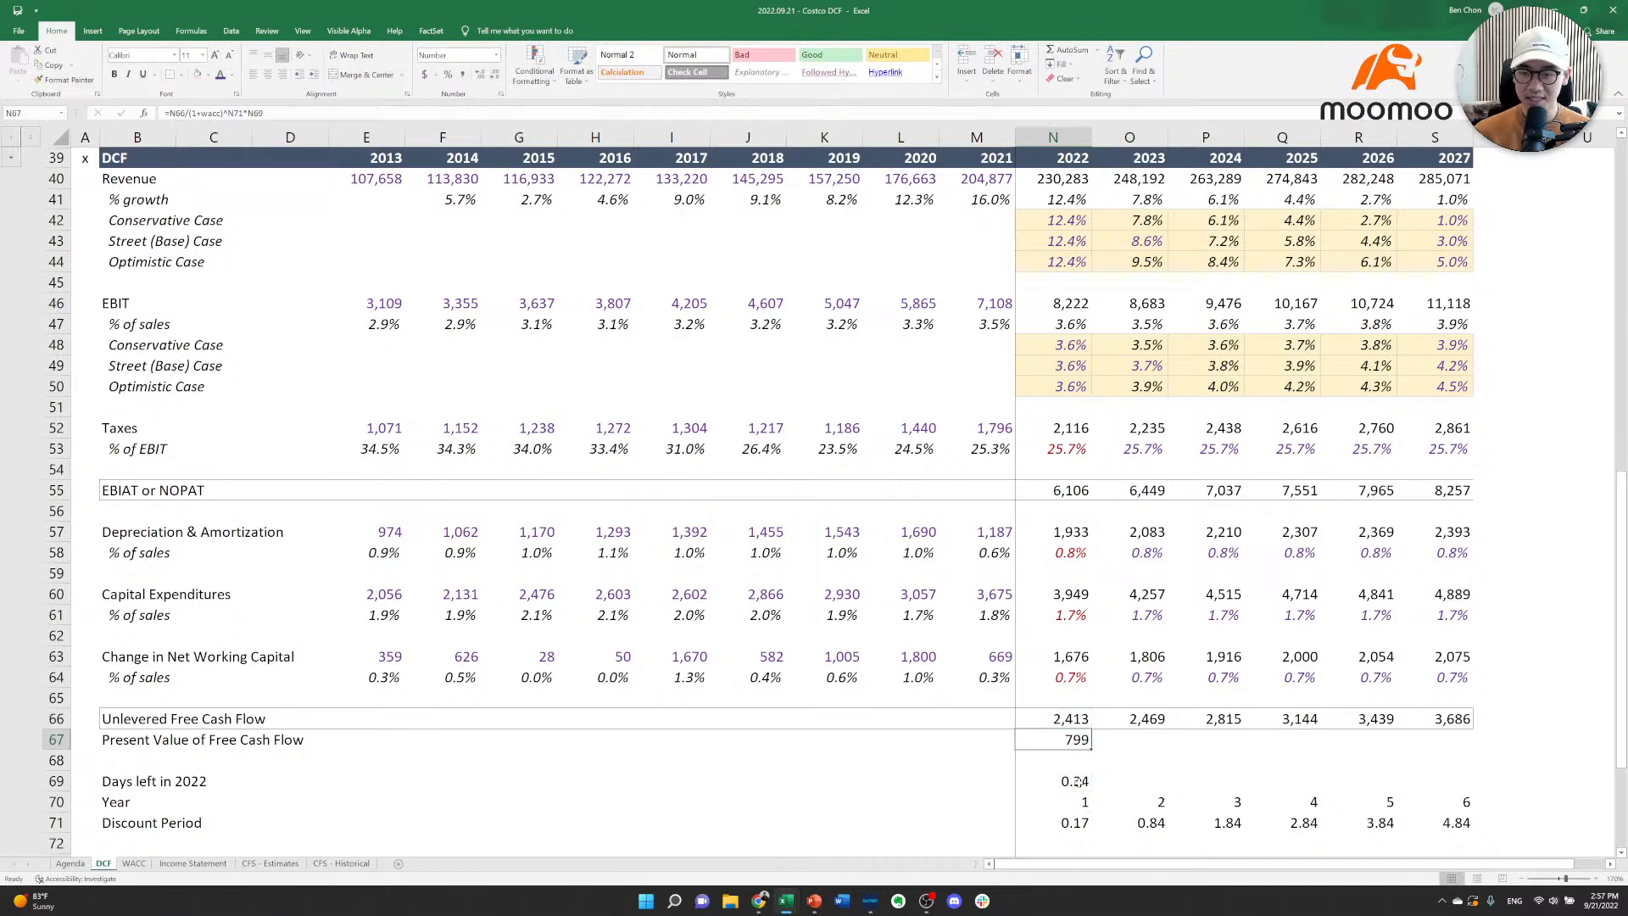
Enter the 2023 present value of free cash flow in O67 as =O66/(1+wacc)^O71.
{"action": "key", "text": "Right"}
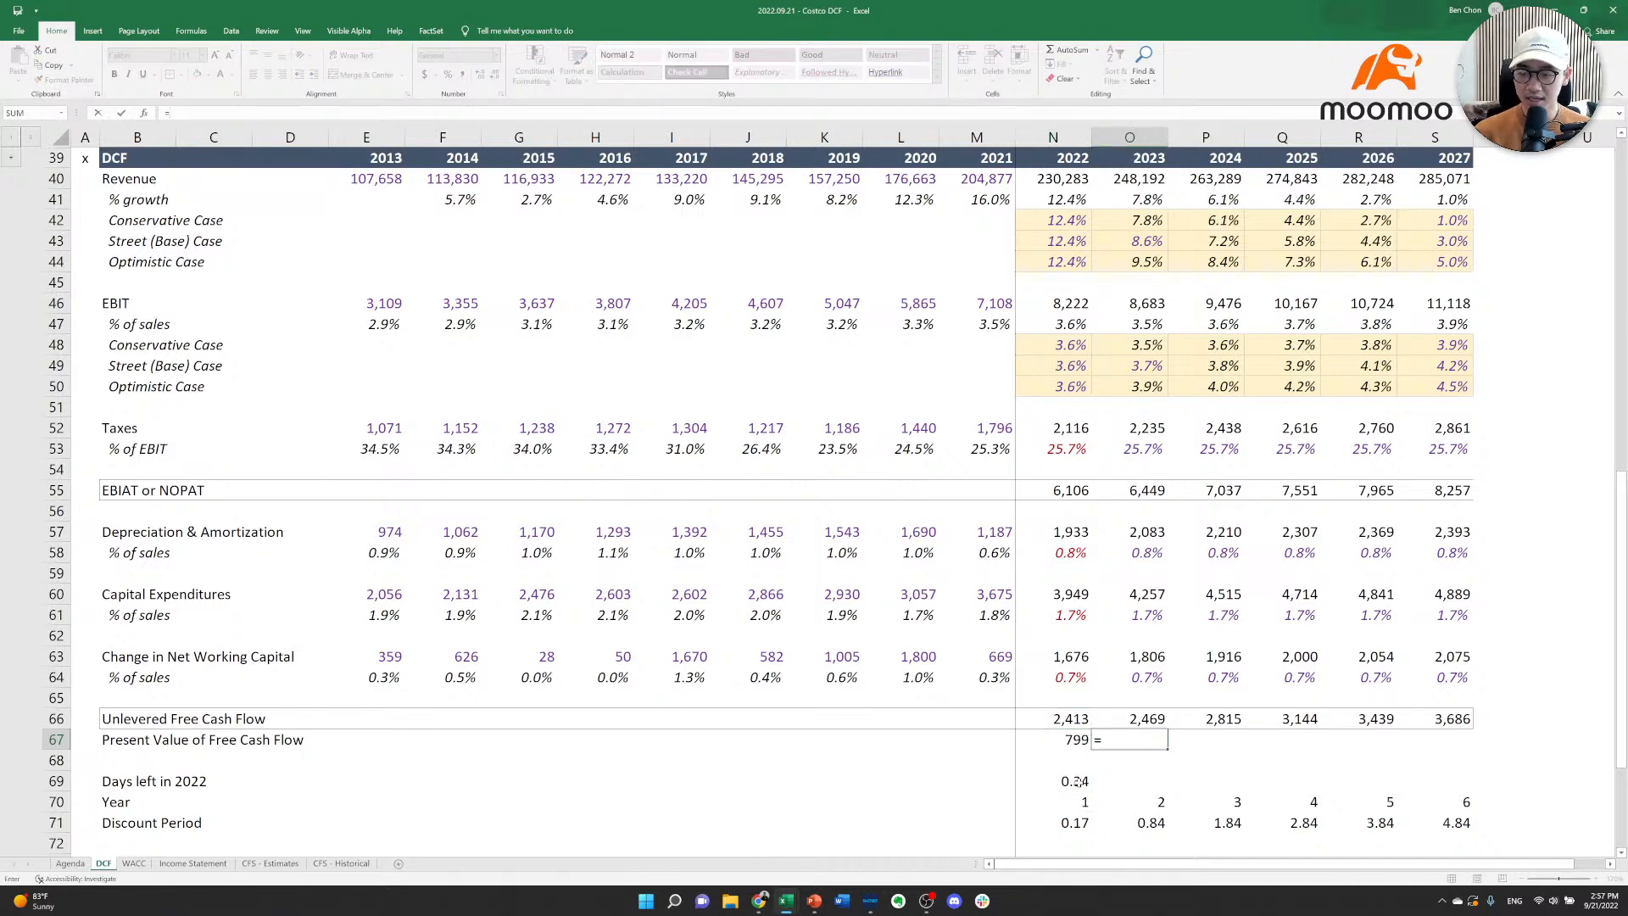
{"action": "key", "text": "Up"}
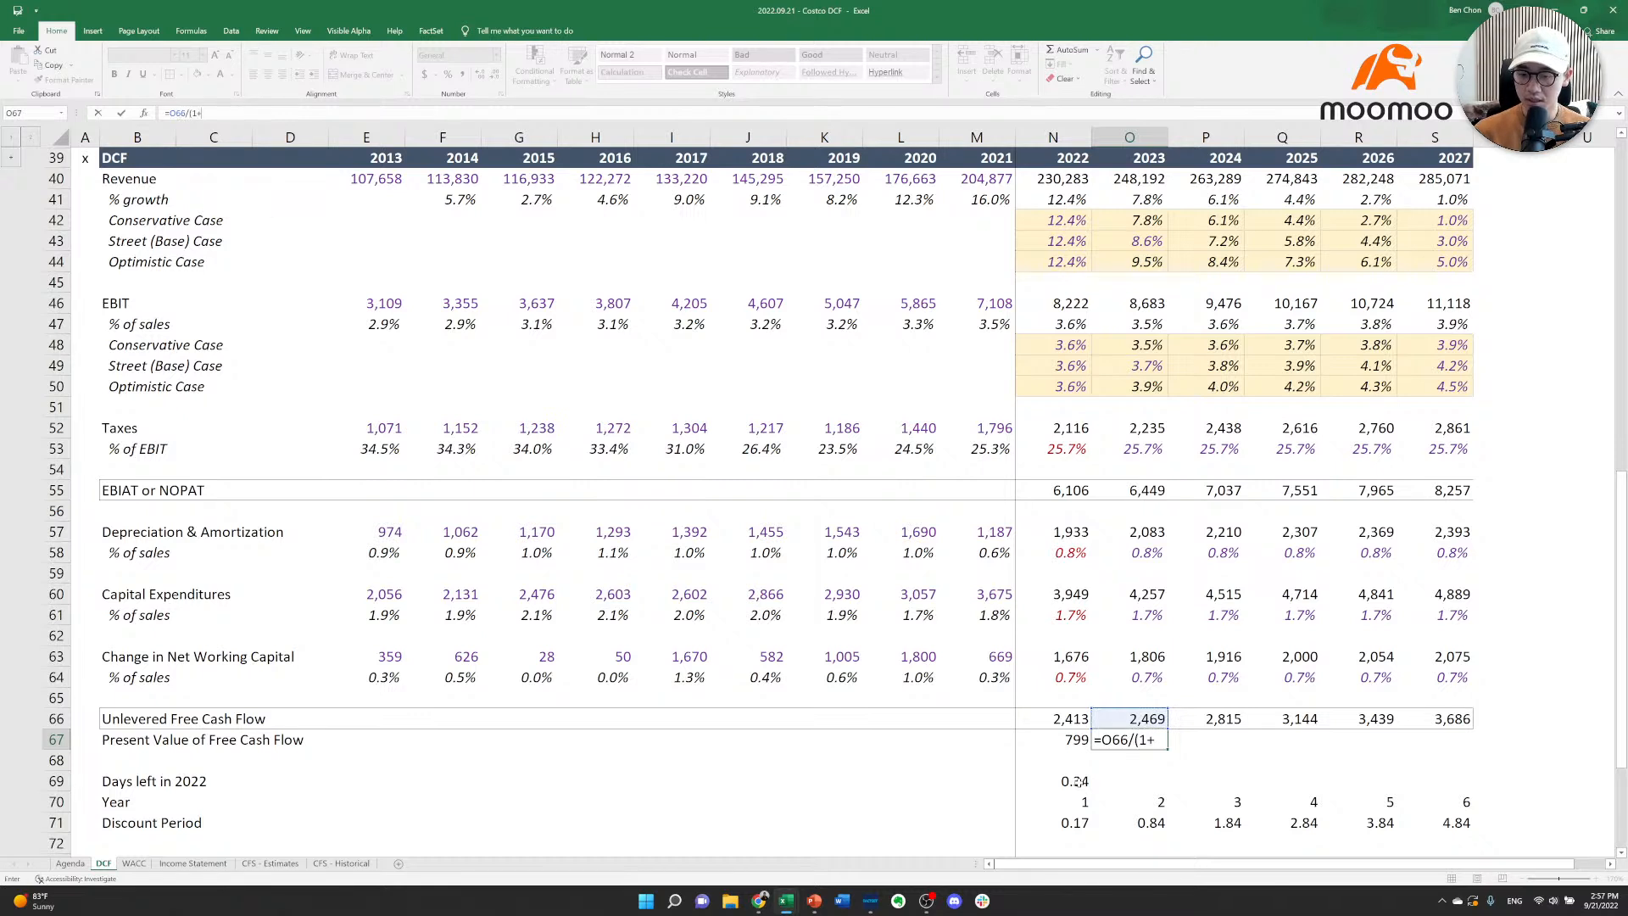
{"action": "key", "text": "BackSpace"}
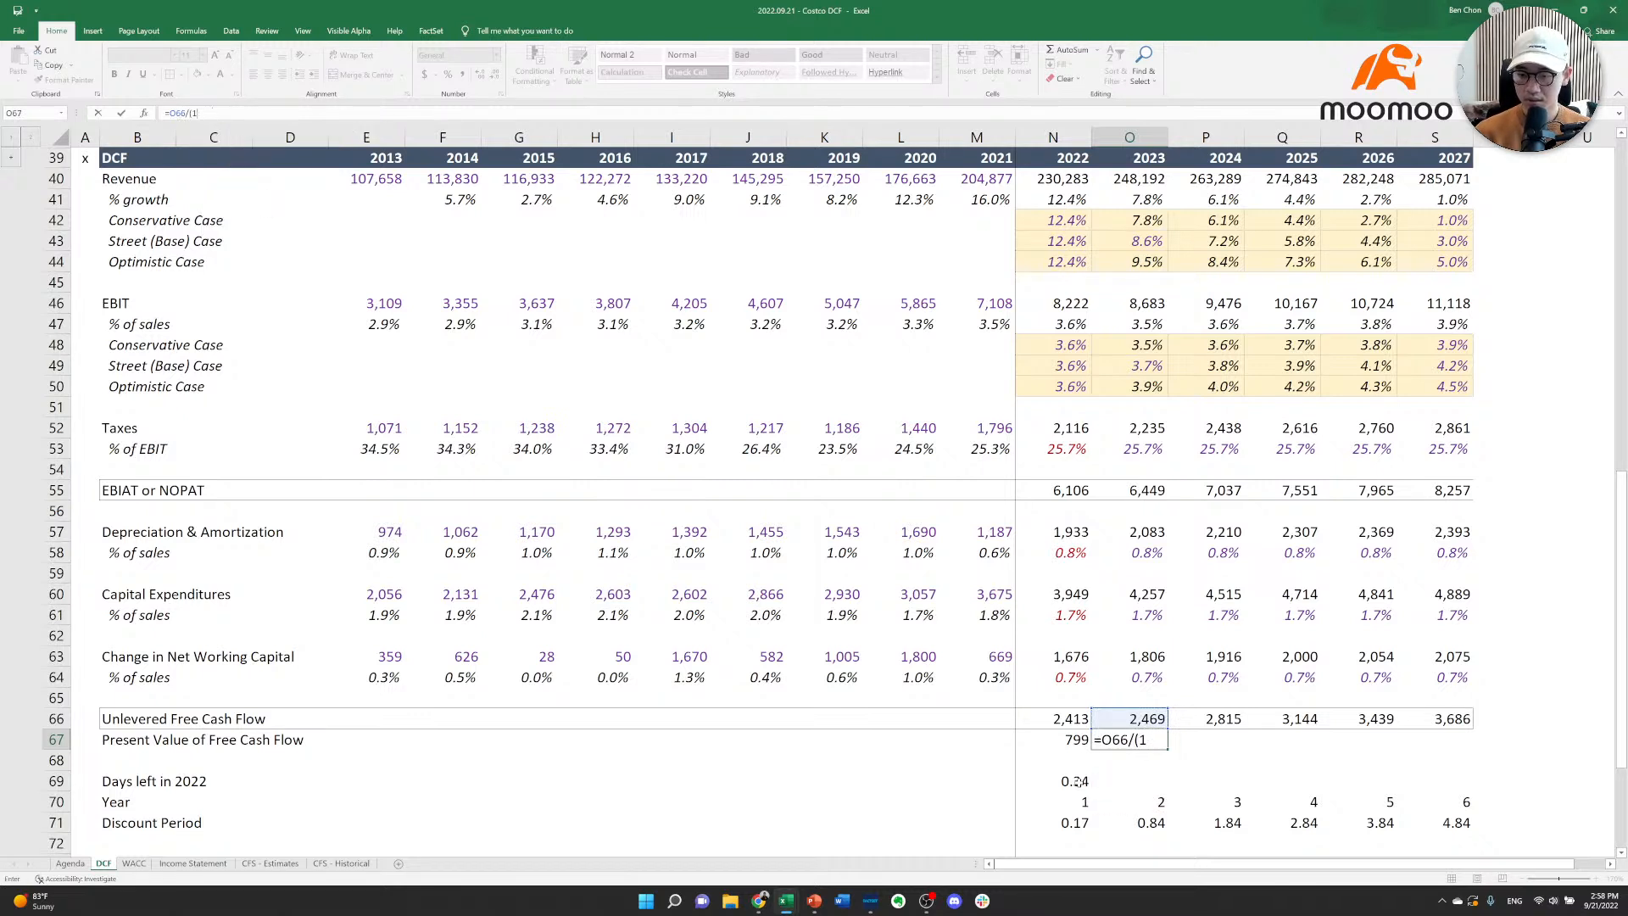
{"action": "type", "text": "+wa"}
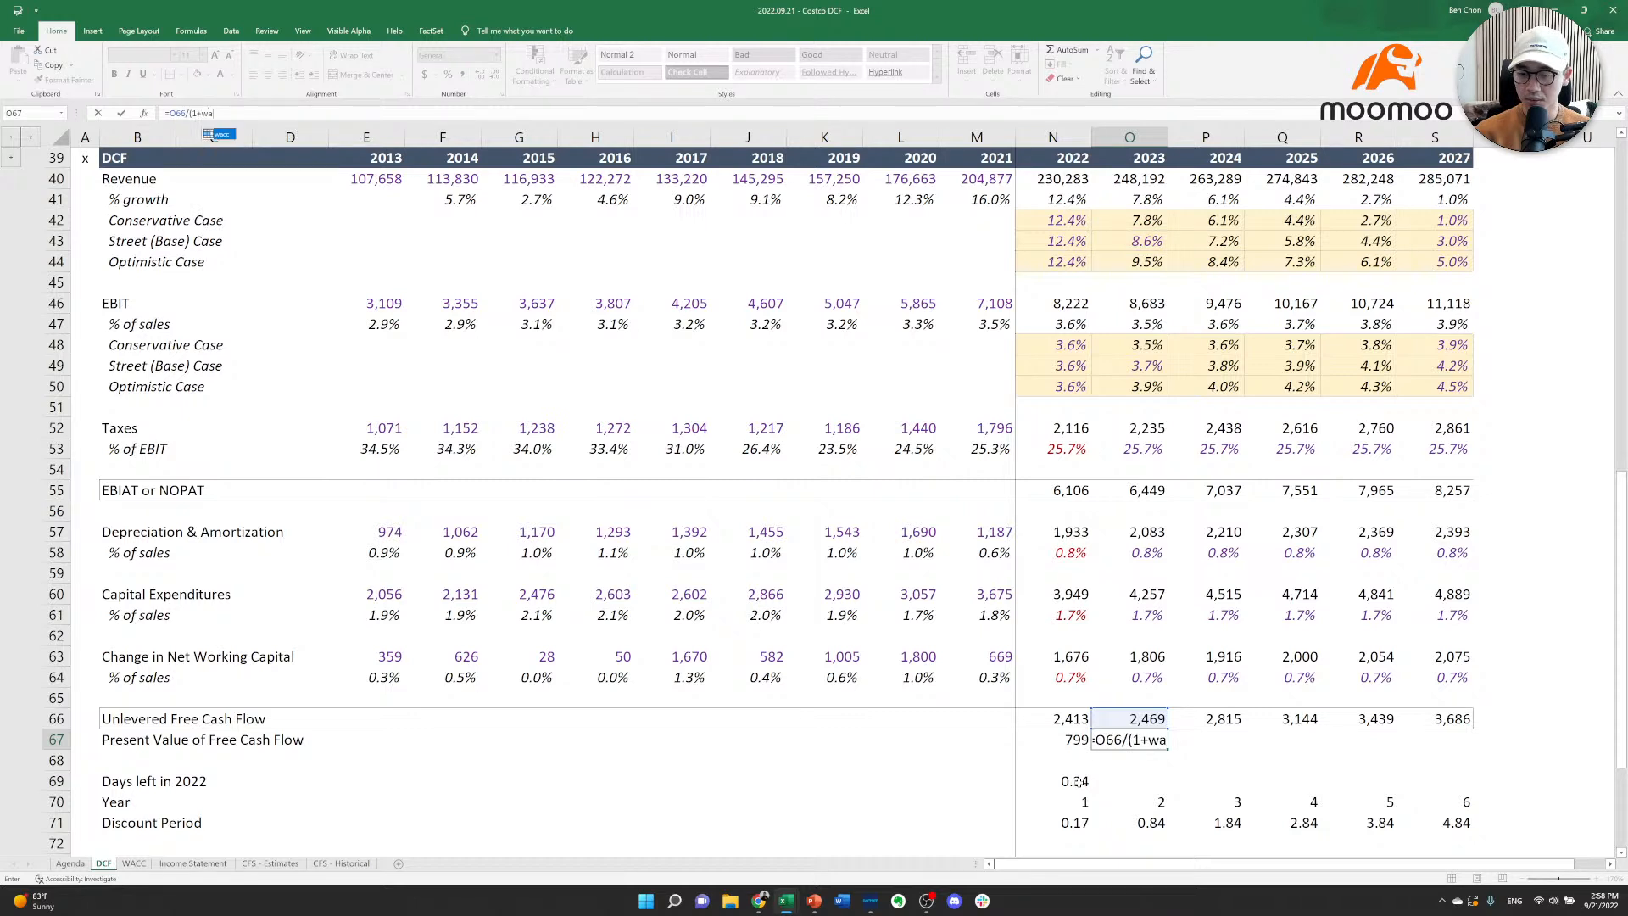
{"action": "type", "text": "cc)^"}
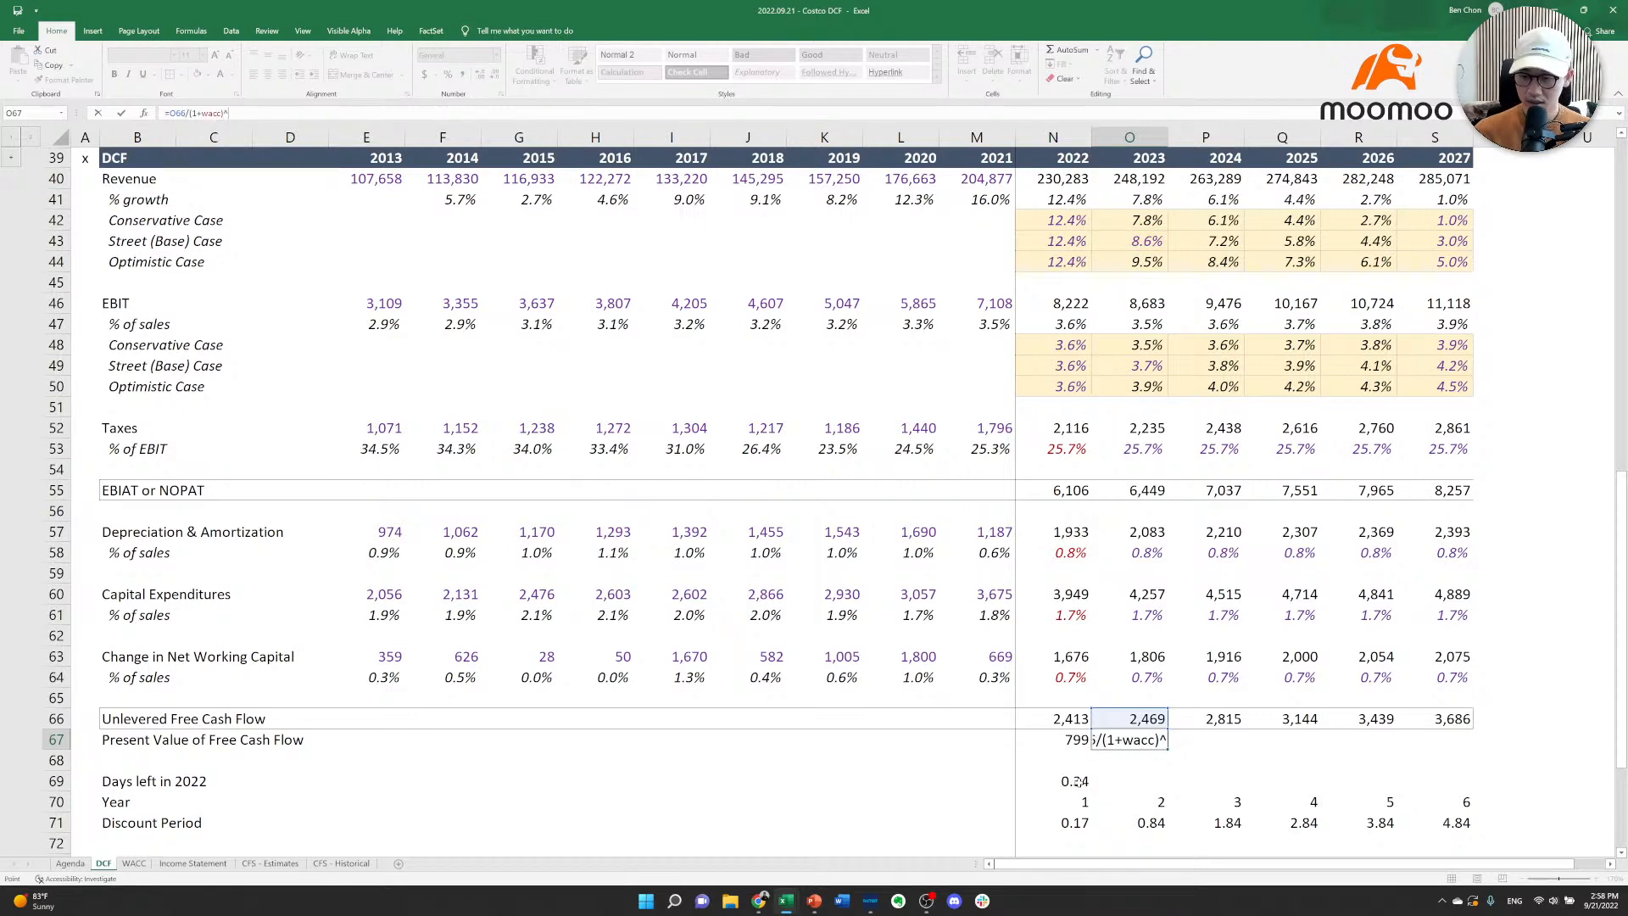
{"action": "key", "text": "Down"}
{"action": "key", "text": "Down"}
{"action": "key", "text": "Down"}
{"action": "key", "text": "Down"}
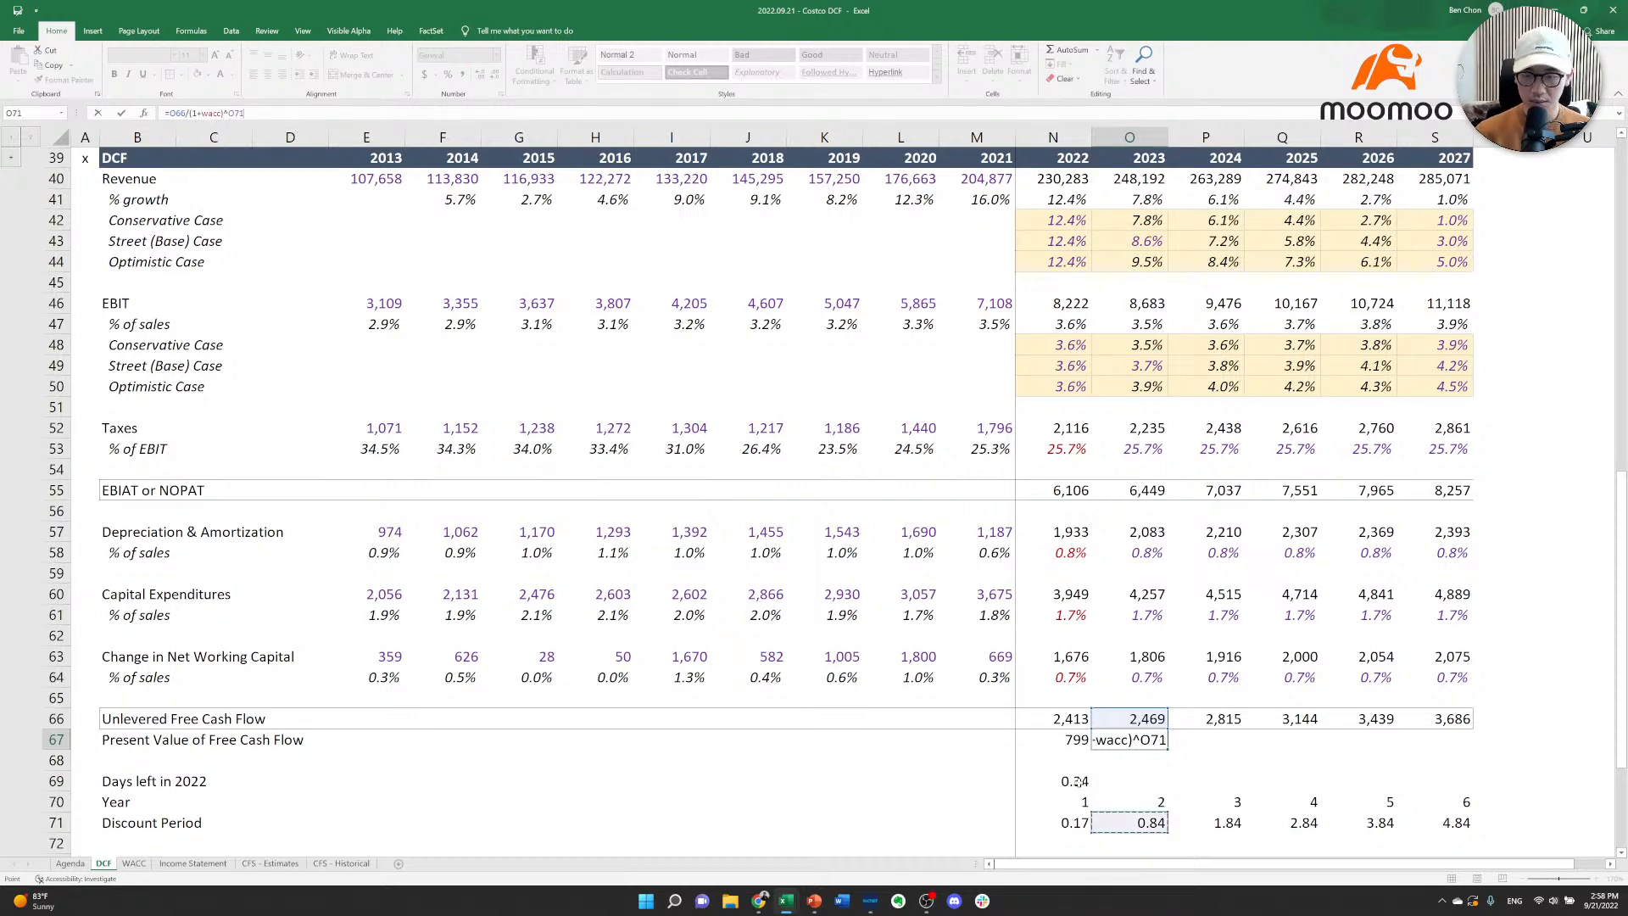
{"action": "key", "text": "ctrl+Return"}
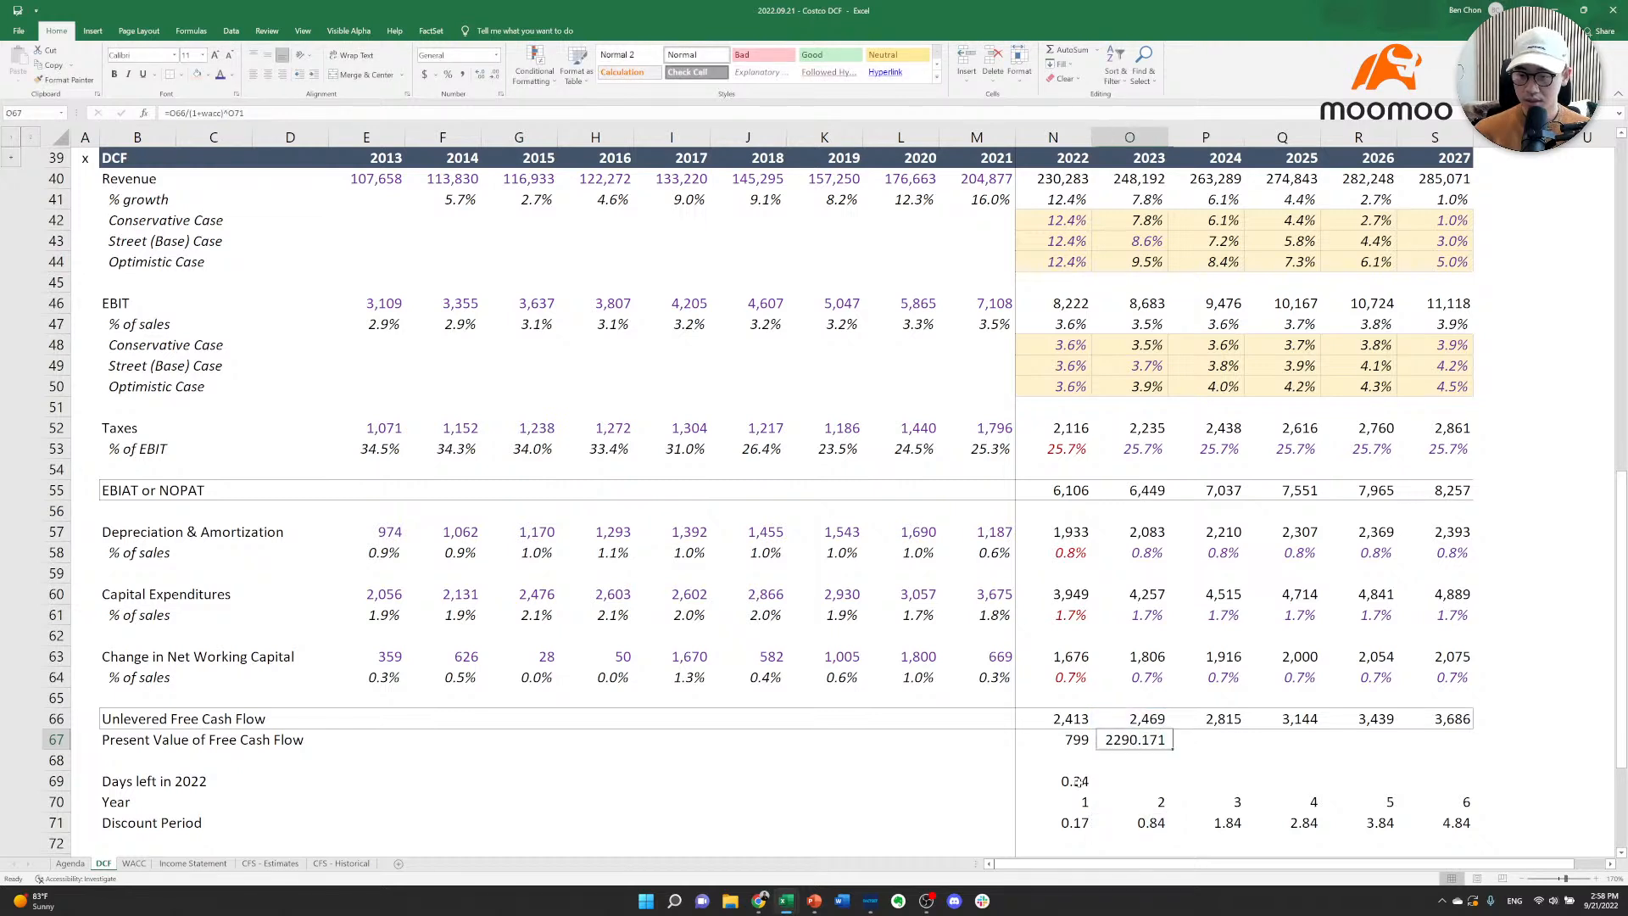
Copy the O67 present value formula across the row through 2027 in S67.
{"action": "key", "text": "ctrl+c"}
{"action": "key", "text": "shift+Right"}
{"action": "key", "text": "shift+Right"}
{"action": "key", "text": "shift+Right"}
{"action": "key", "text": "shift+Right"}
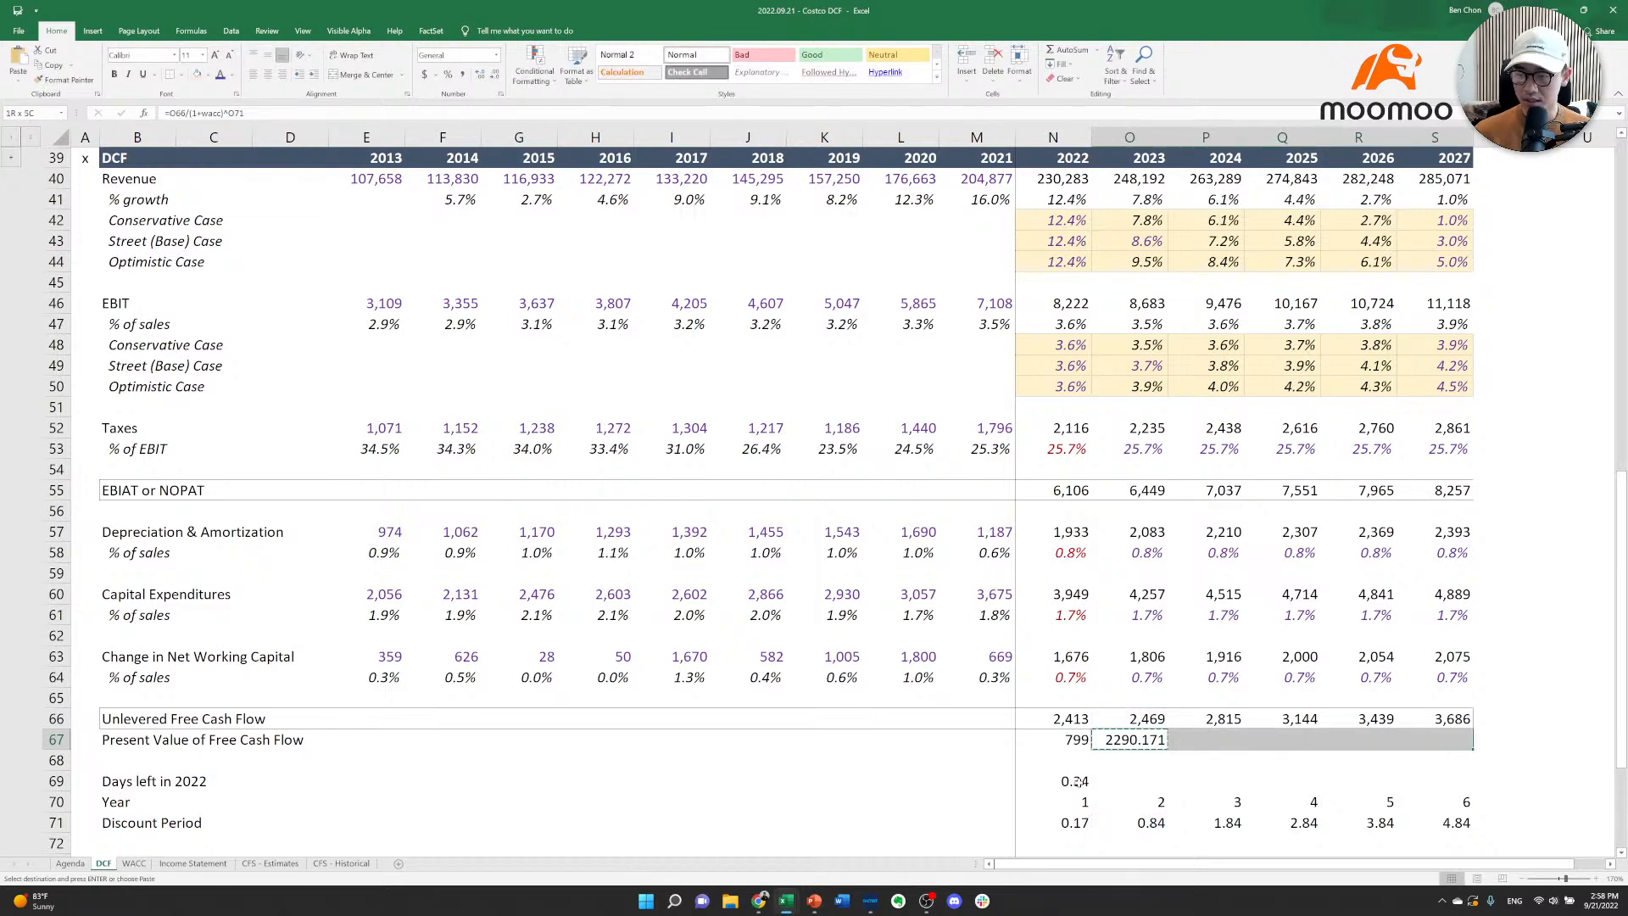
{"action": "key", "text": "ctrl+v"}
{"action": "key", "text": "Escape"}
Apply the Unlevered Free Cash Flow row's formatting to the Present Value of Free Cash Flow row through column S.
{"action": "key", "text": "Up"}
{"action": "key", "text": "Right"}
{"action": "key", "text": "Right"}
{"action": "key", "text": "Right"}
{"action": "key", "text": "Right"}
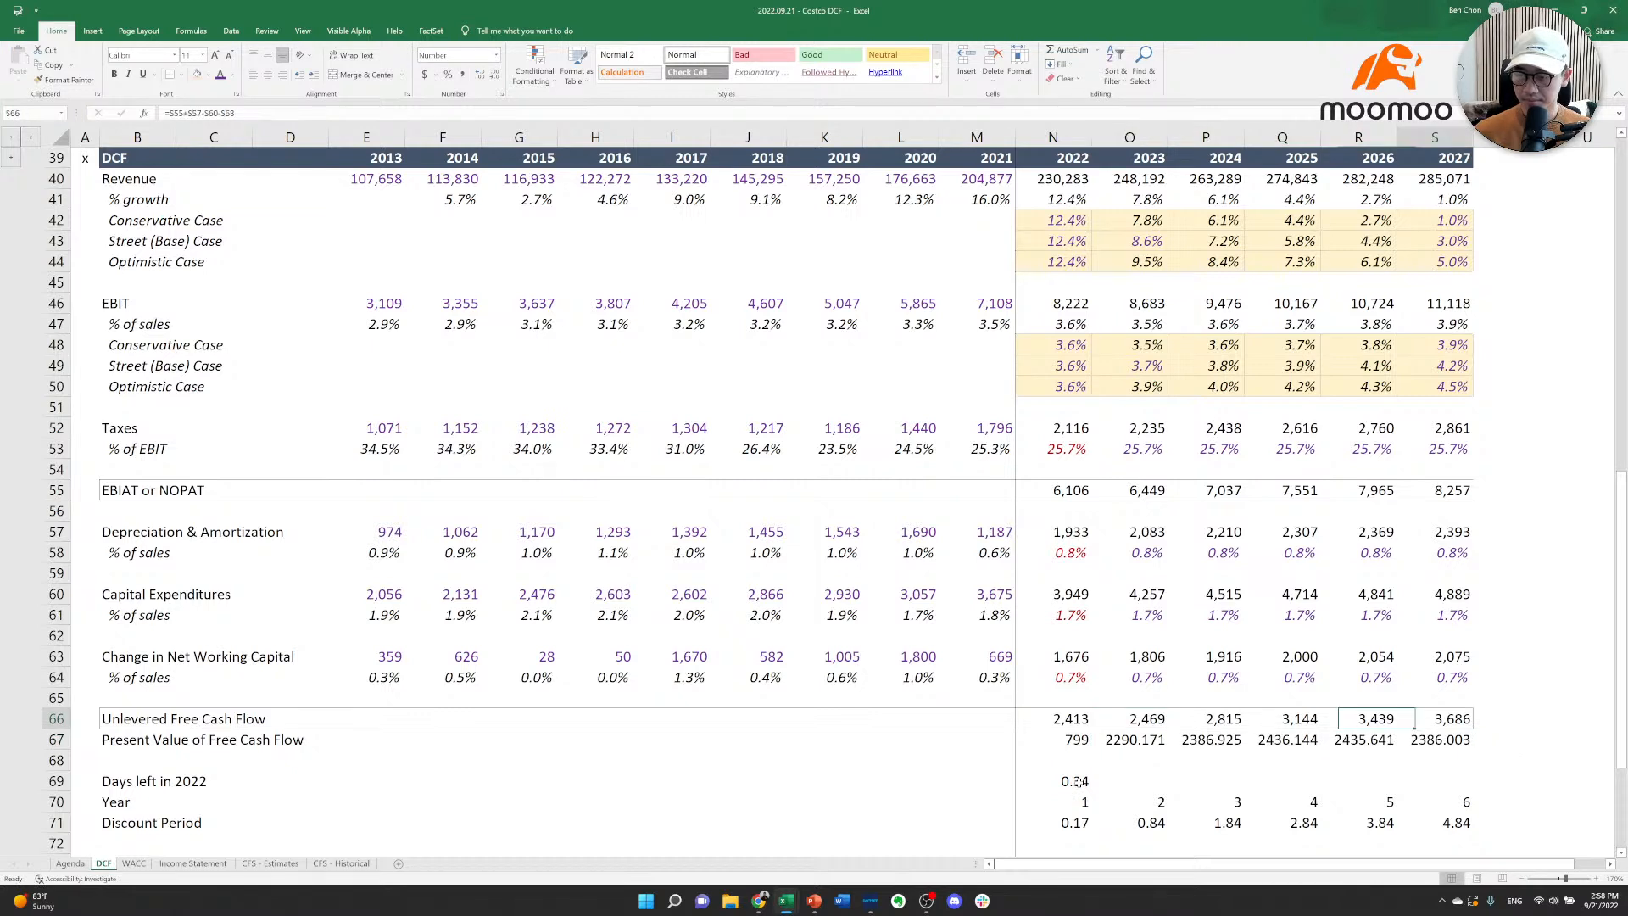
{"action": "key", "text": "ctrl+c"}
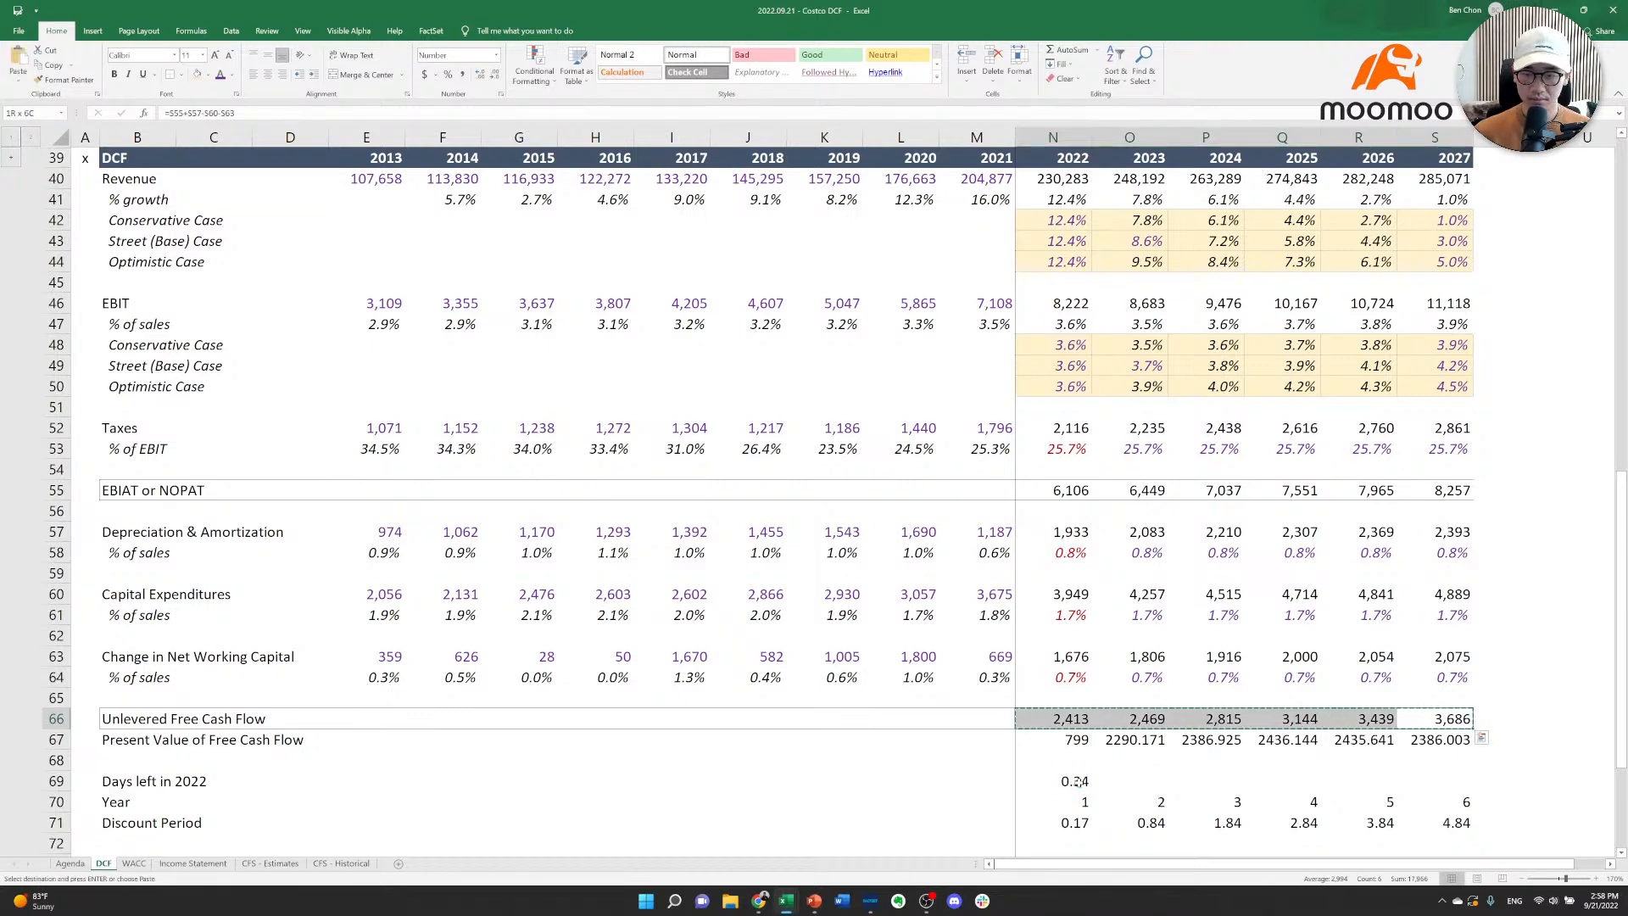
{"action": "key", "text": "ctrl+Left"}
{"action": "key", "text": "ctrl+Left"}
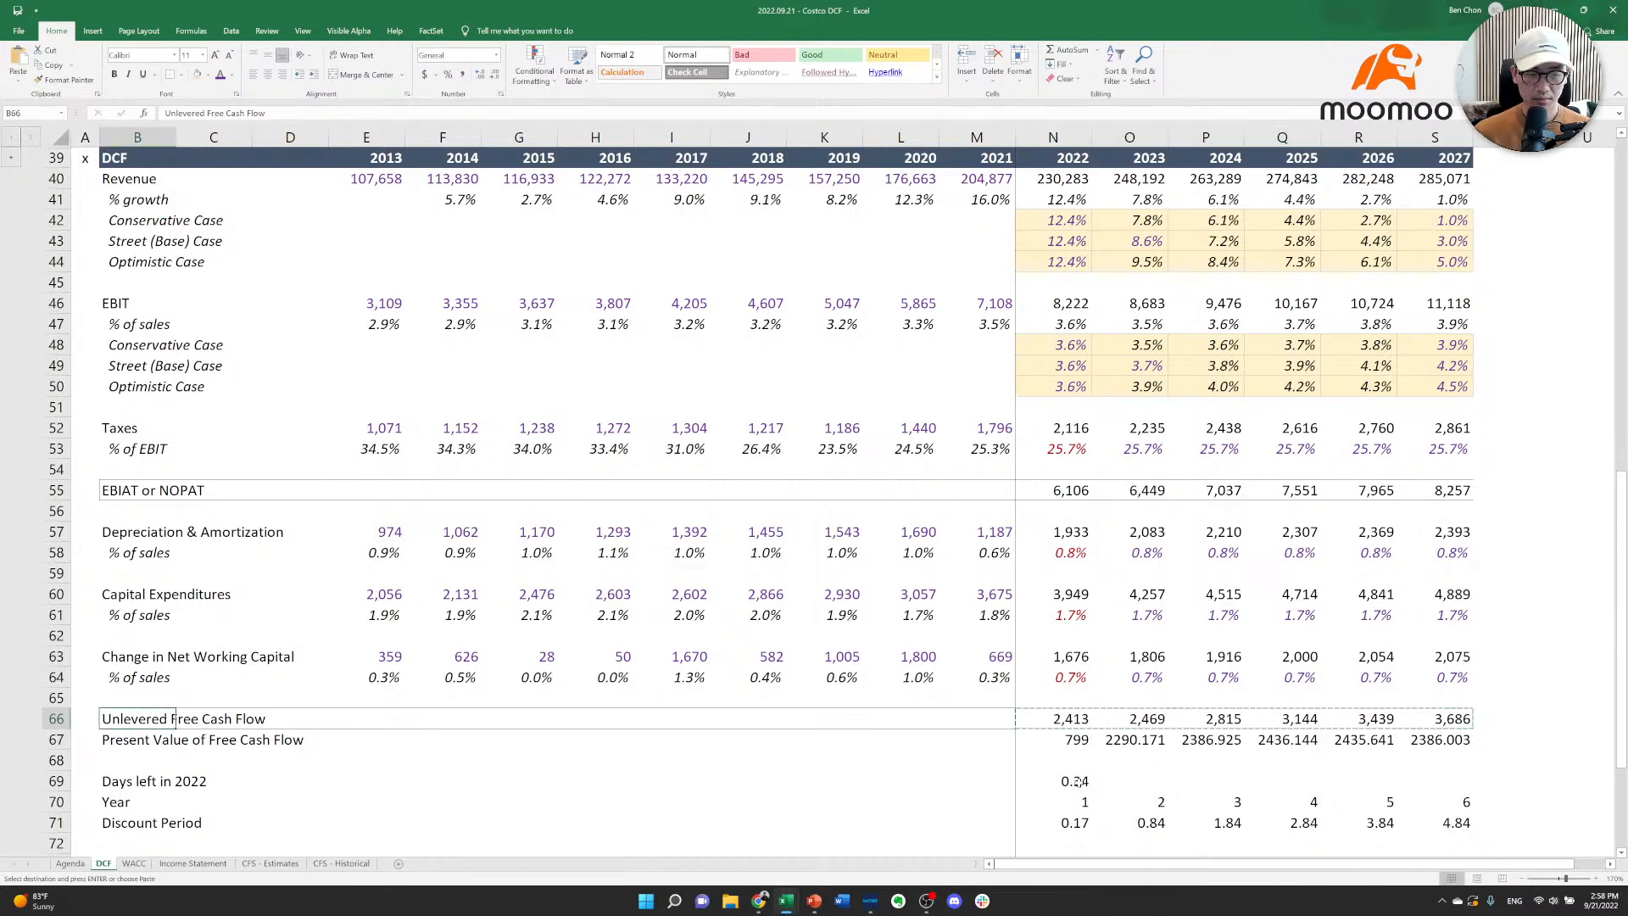
{"action": "key", "text": "ctrl+shift+Right"}
{"action": "key", "text": "ctrl+shift+Right"}
{"action": "key", "text": "shift+Down"}
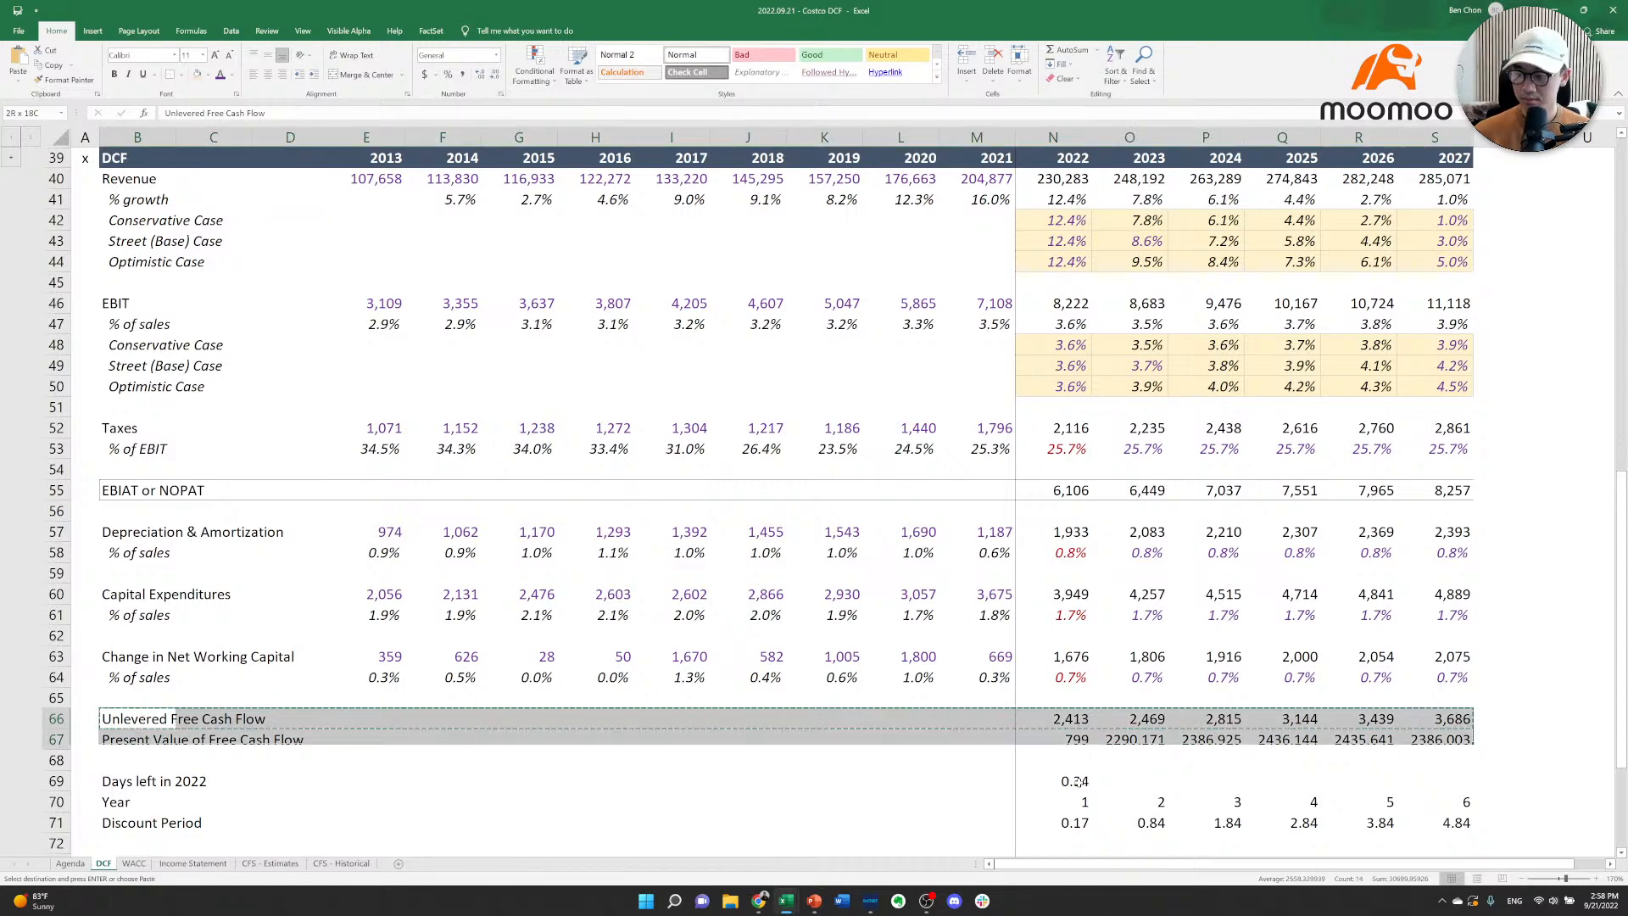
{"action": "key", "text": "ctrl+alt+v"}
{"action": "key", "text": "t"}
{"action": "key", "text": "Return"}
{"action": "key", "text": "Escape"}
Inspect the 2023 present value formula in O67 and the cells it references.
{"action": "key", "text": "Right"}
{"action": "key", "text": "Right"}
{"action": "key", "text": "Right"}
{"action": "key", "text": "Right"}
{"action": "key", "text": "Right"}
{"action": "key", "text": "Right"}
{"action": "key", "text": "Right"}
{"action": "key", "text": "Right"}
{"action": "key", "text": "Right"}
{"action": "key", "text": "Right"}
{"action": "key", "text": "Right"}
{"action": "key", "text": "Right"}
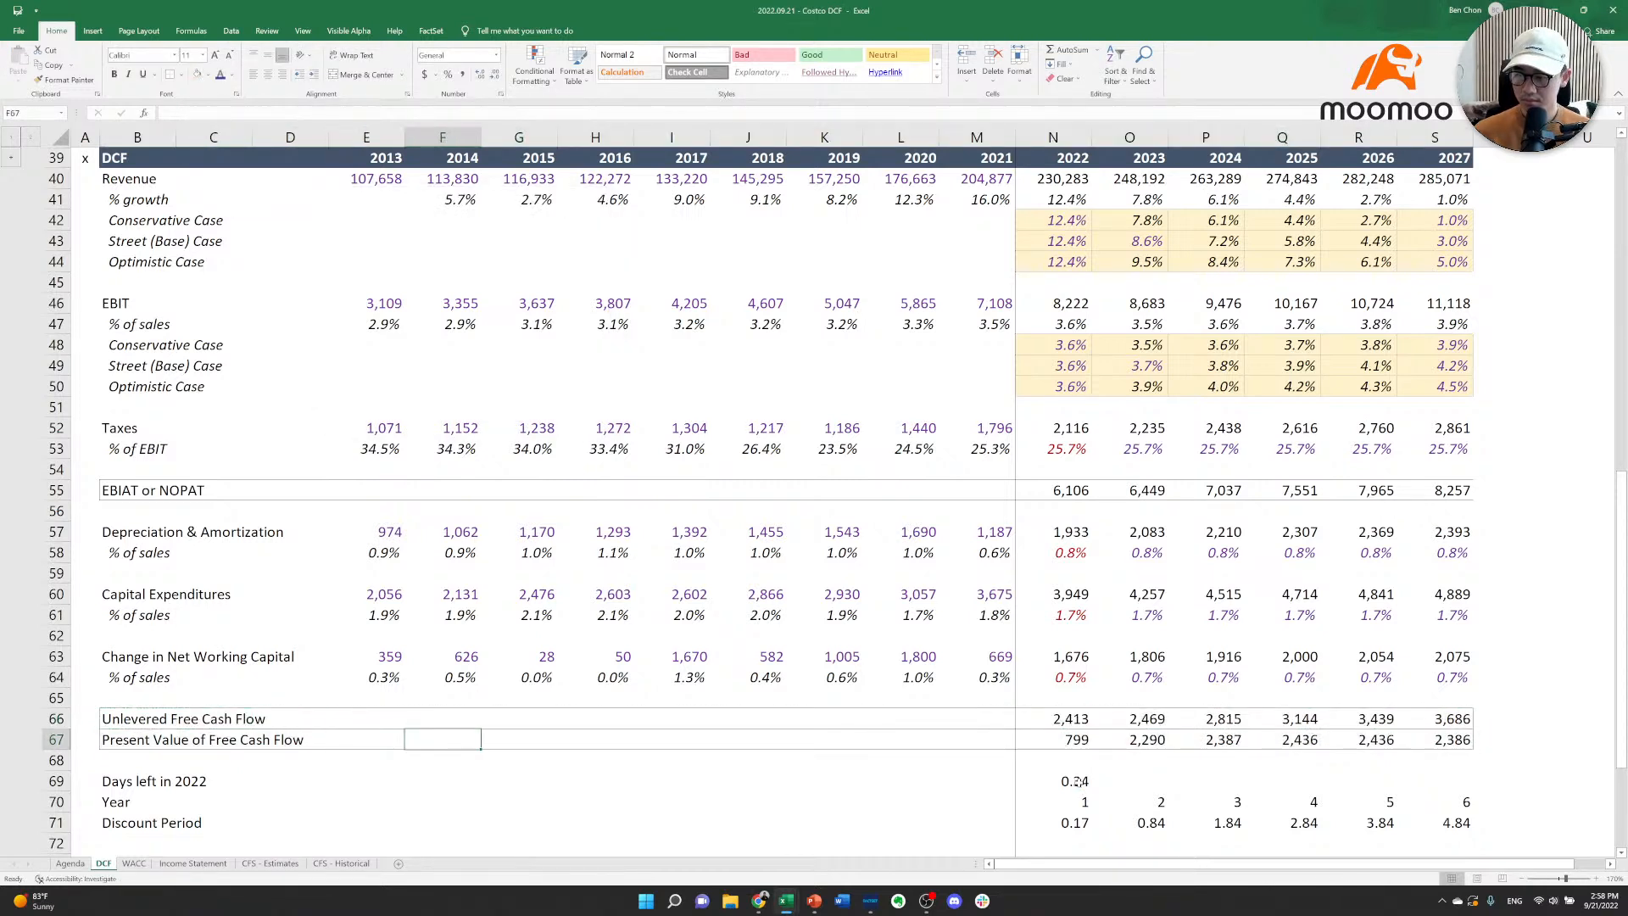
{"action": "key", "text": "Down"}
{"action": "key", "text": "Down"}
{"action": "key", "text": "Right"}
{"action": "key", "text": "Right"}
{"action": "key", "text": "Right"}
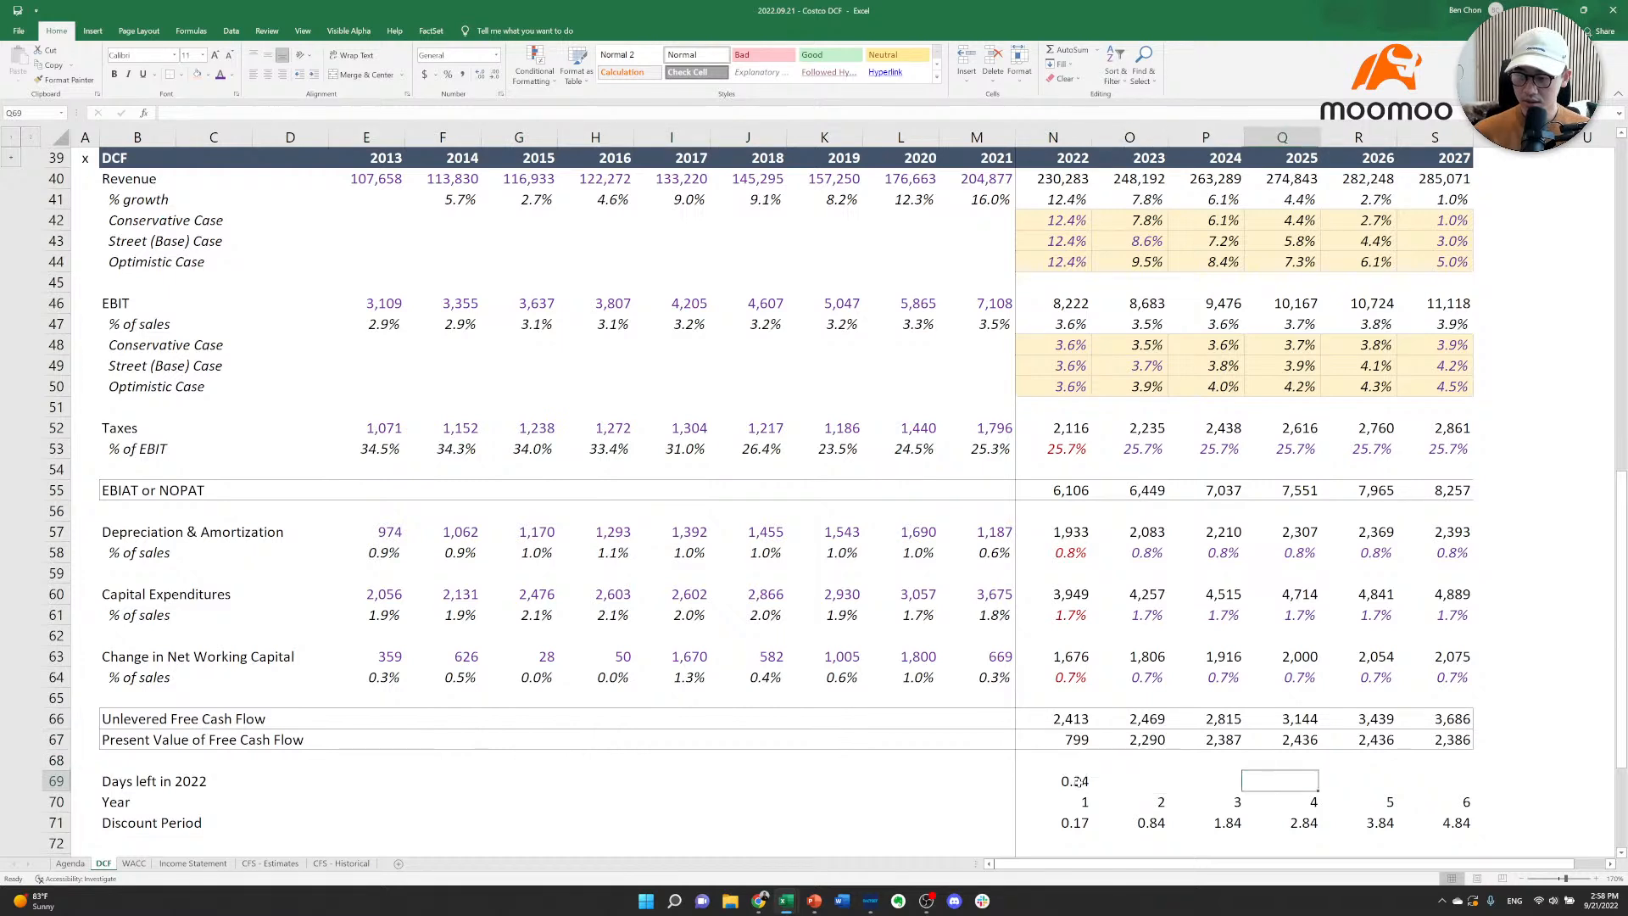
{"action": "key", "text": "Left"}
{"action": "key", "text": "Left"}
{"action": "key", "text": "Up"}
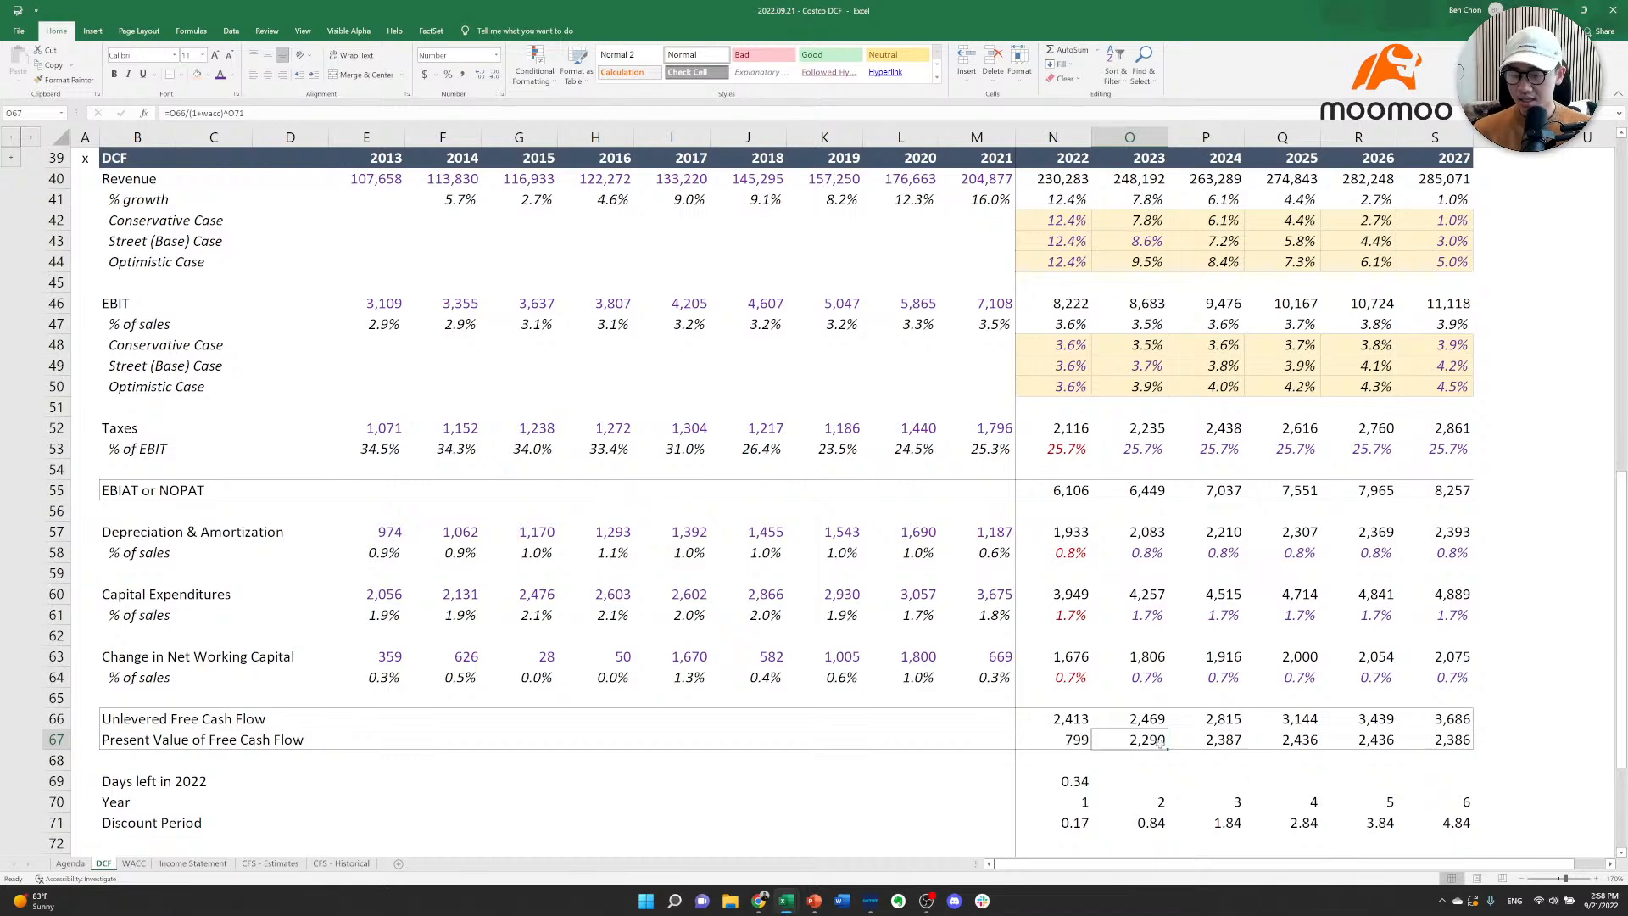
{"action": "scroll", "coordinate": [1160, 742], "scroll_direction": "down", "scroll_amount": 1}
{"action": "key", "text": "F2"}
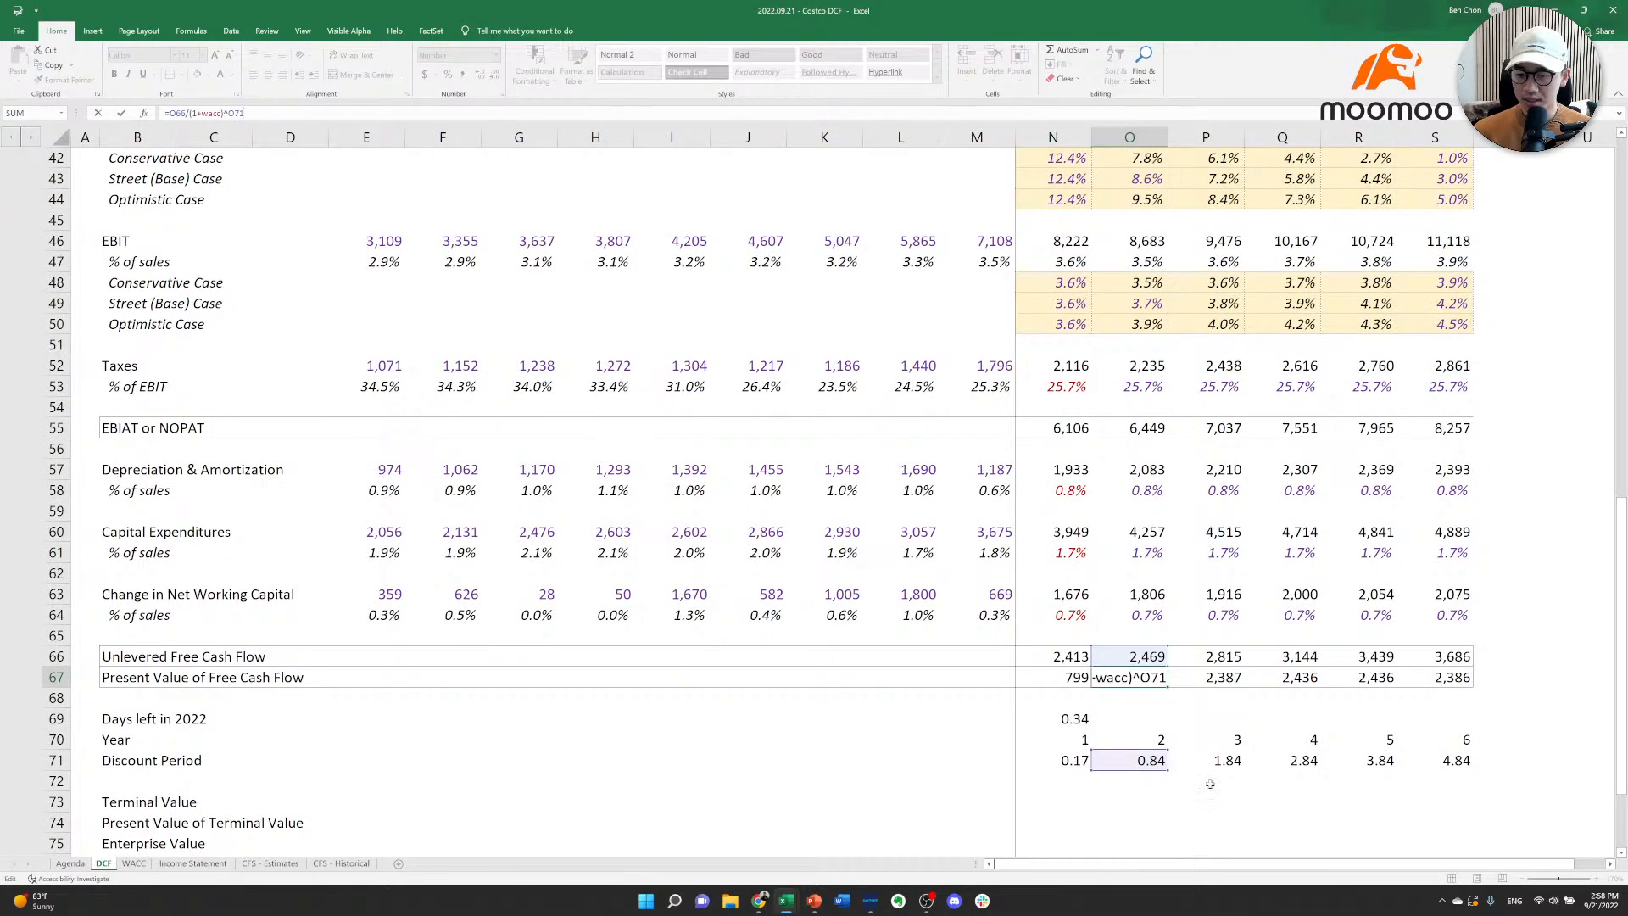
{"action": "key", "text": "Escape"}
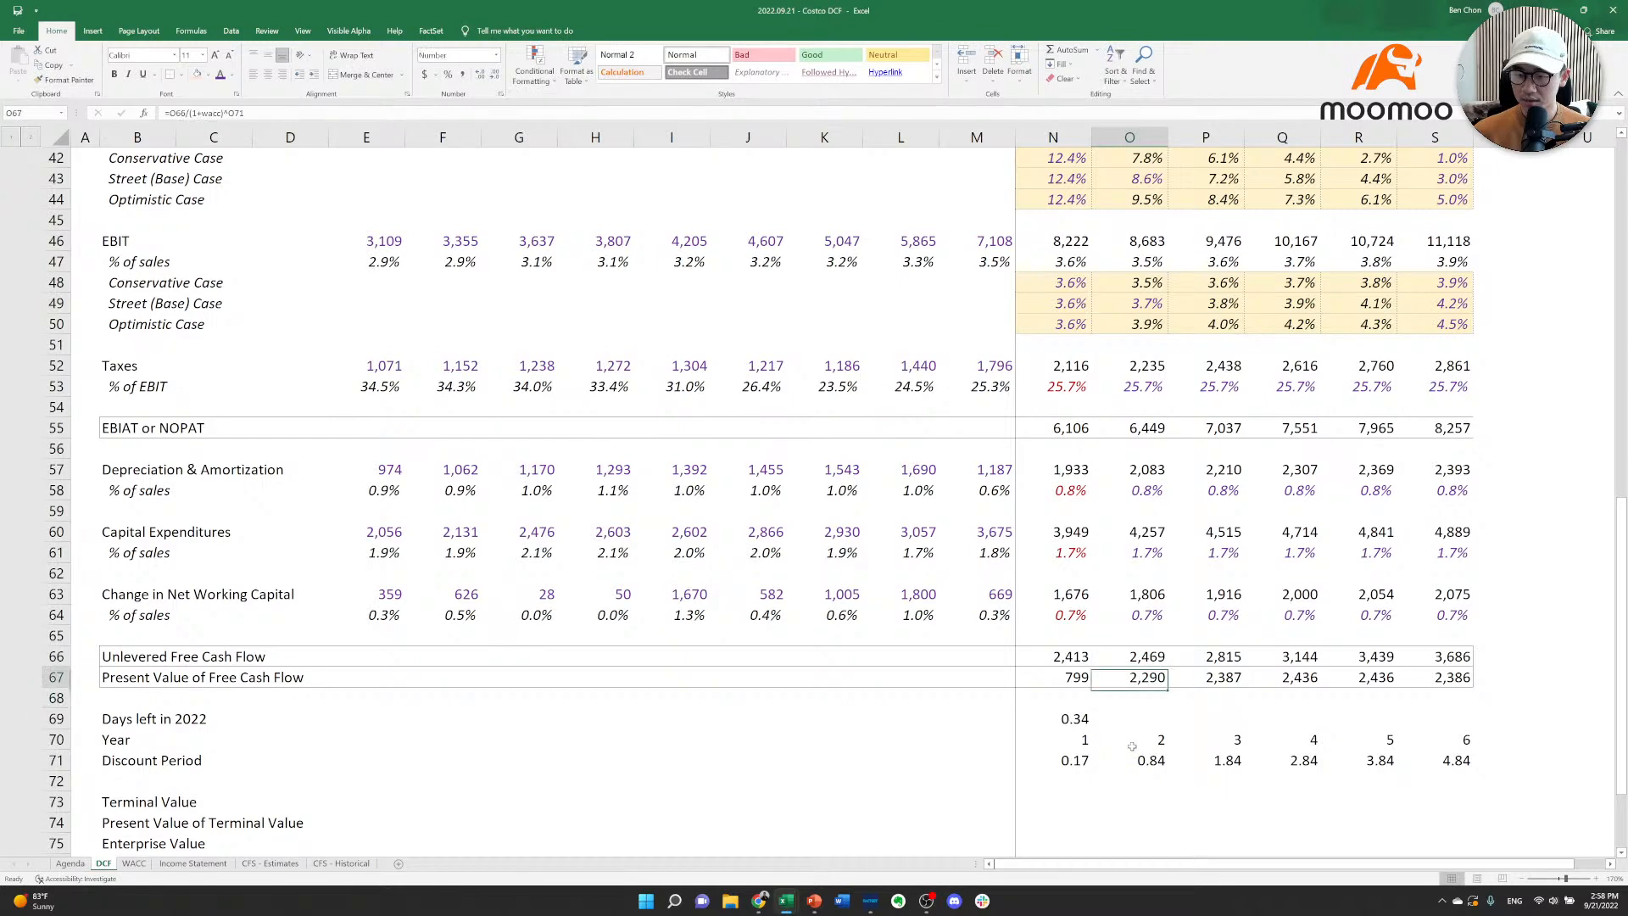
Copy the 2023–2027 present values in O67:S67 and paste only their formatting into O68:S68.
{"action": "key", "text": "shift+Right"}
{"action": "key", "text": "shift+Right"}
{"action": "key", "text": "shift+Right"}
{"action": "key", "text": "shift+Right"}
{"action": "key", "text": "ctrl+c"}
{"action": "key", "text": "Down"}
{"action": "key", "text": "alt+e"}
{"action": "key", "text": "s"}
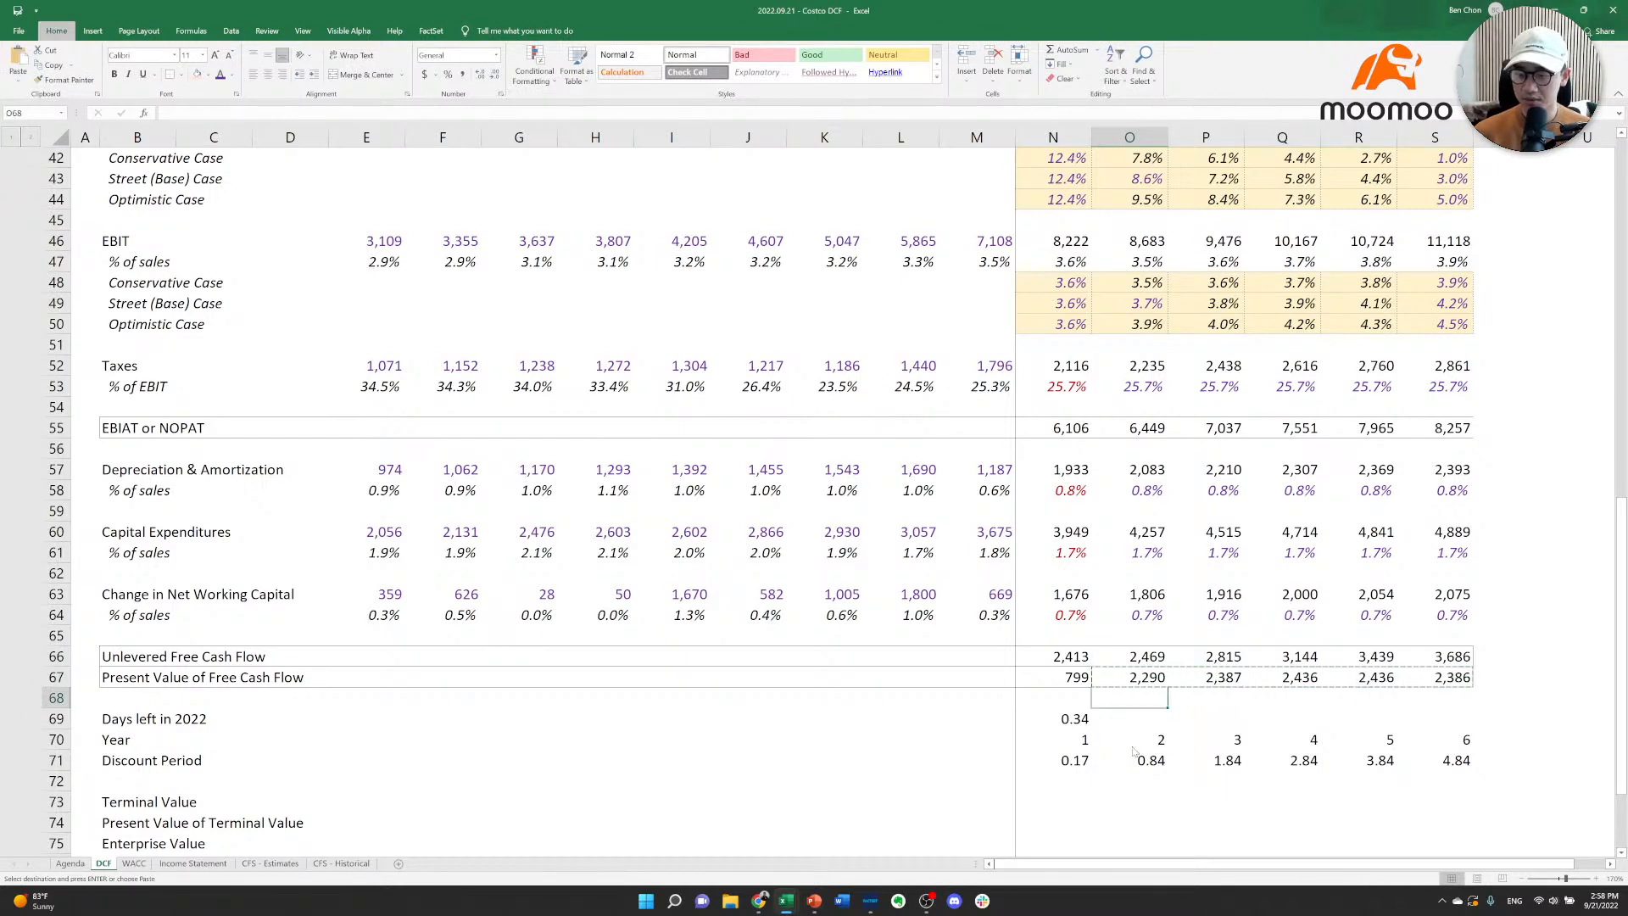
{"action": "key", "text": "t"}
{"action": "key", "text": "Return"}
Paste the copied 2023–2027 present values into O68:S68 as values only.
{"action": "key", "text": "alt+e"}
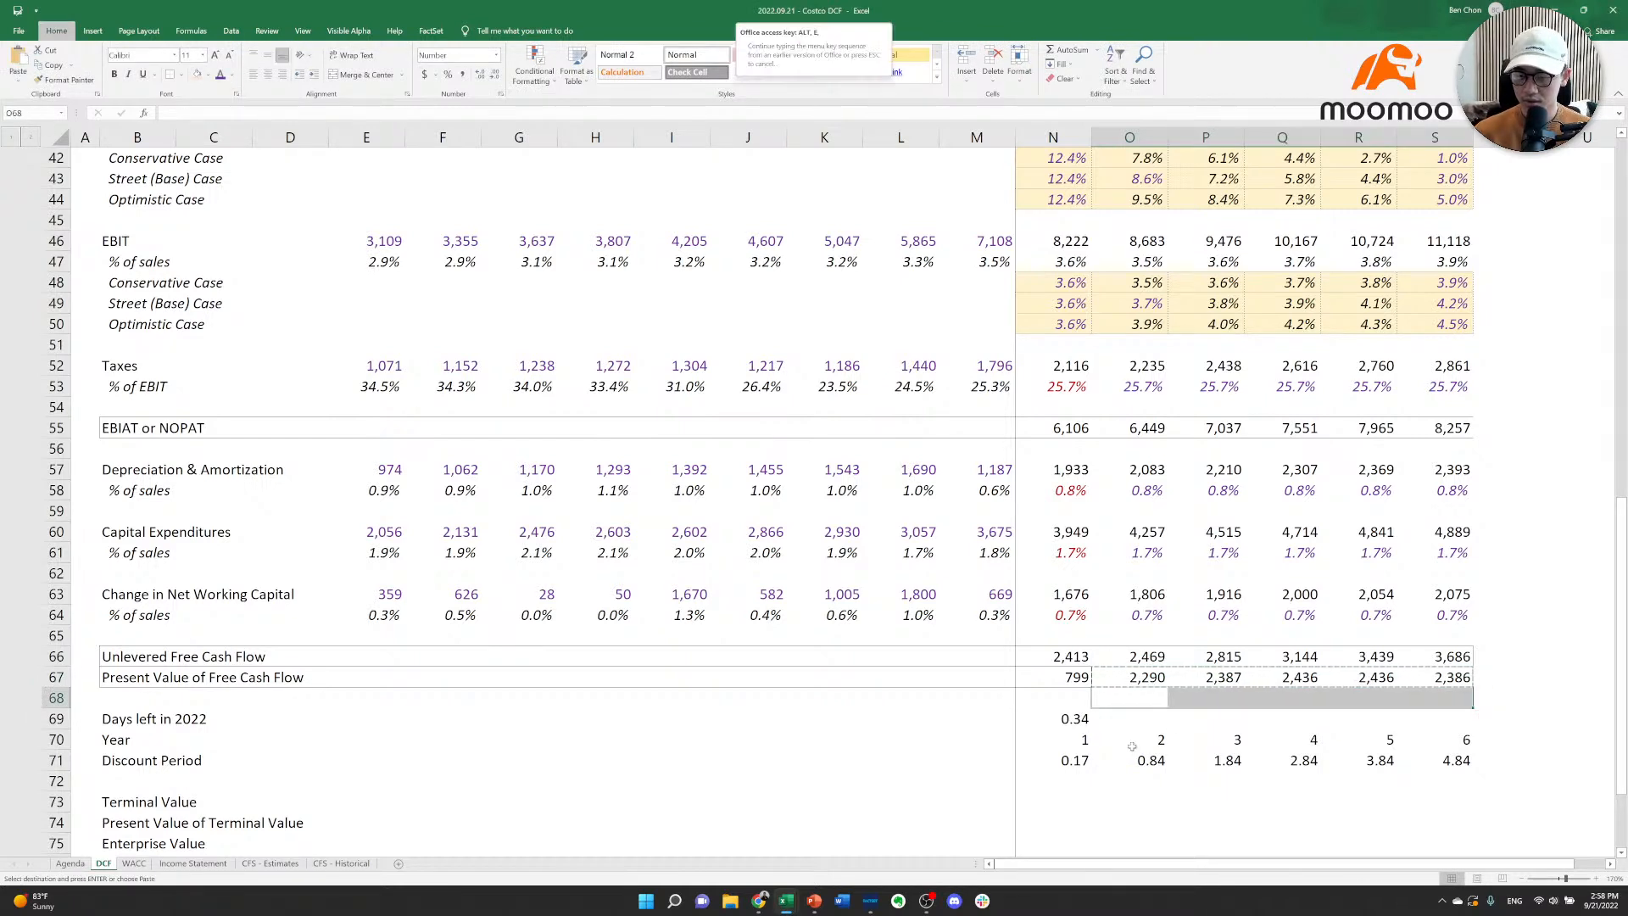
{"action": "key", "text": "s"}
{"action": "key", "text": "v"}
{"action": "key", "text": "Return"}
{"action": "key", "text": "Escape"}
{"action": "key", "text": "Down"}
{"action": "key", "text": "Down"}
{"action": "key", "text": "Down"}
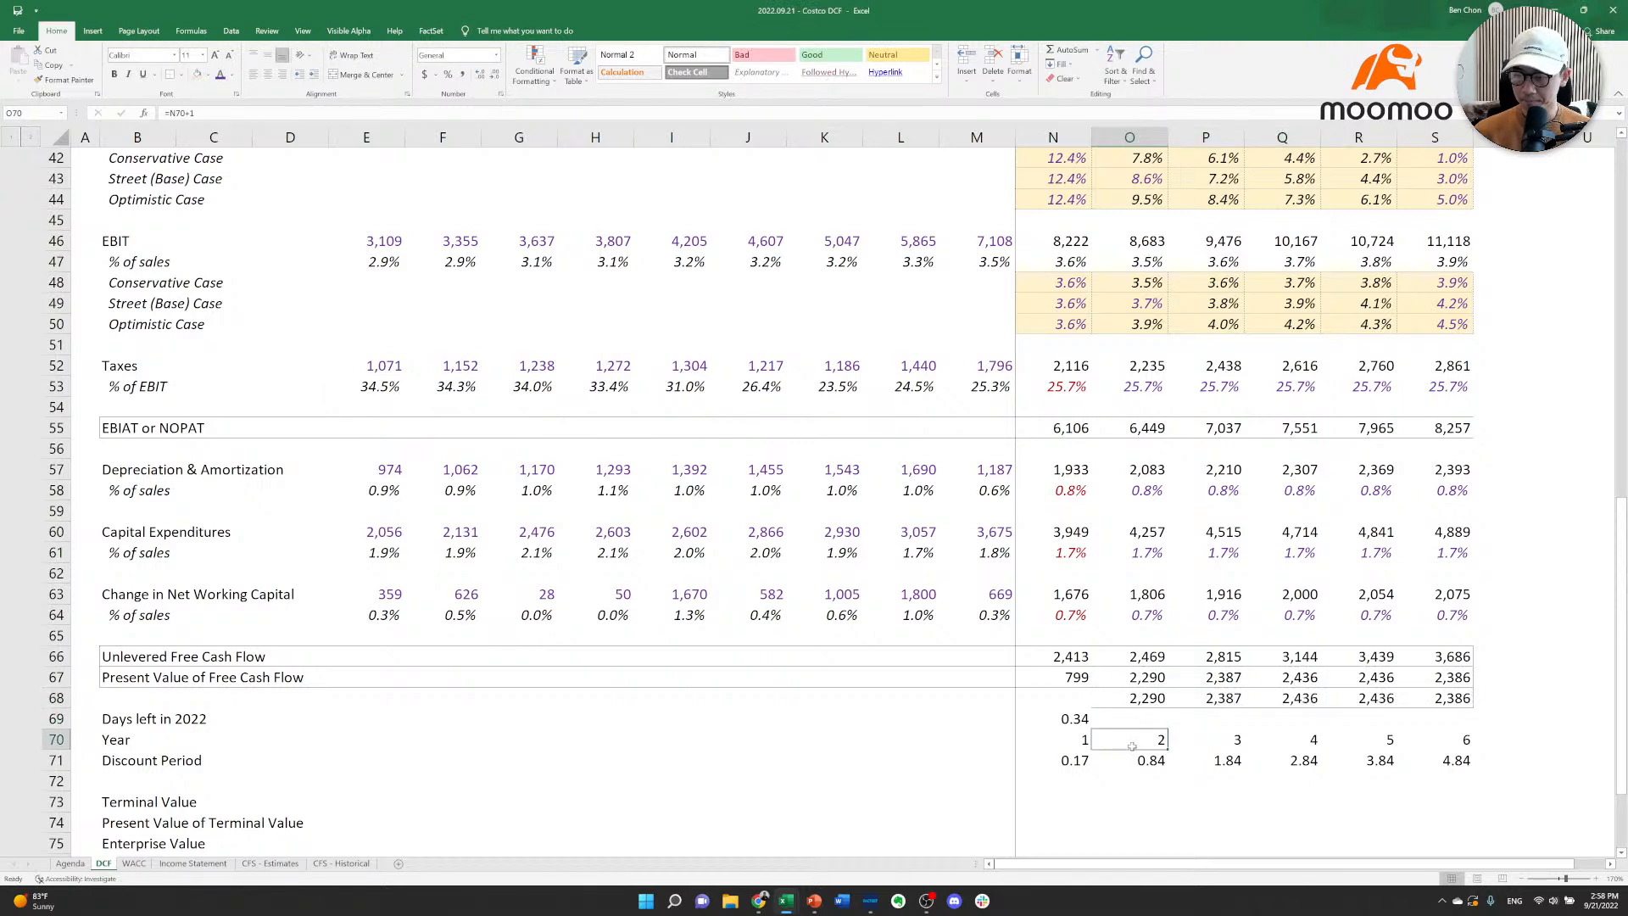
Change the 2023 present value formula in O67 to discount by the Year in O70 instead of the discount period.
{"action": "double_click", "coordinate": [1140, 679]}
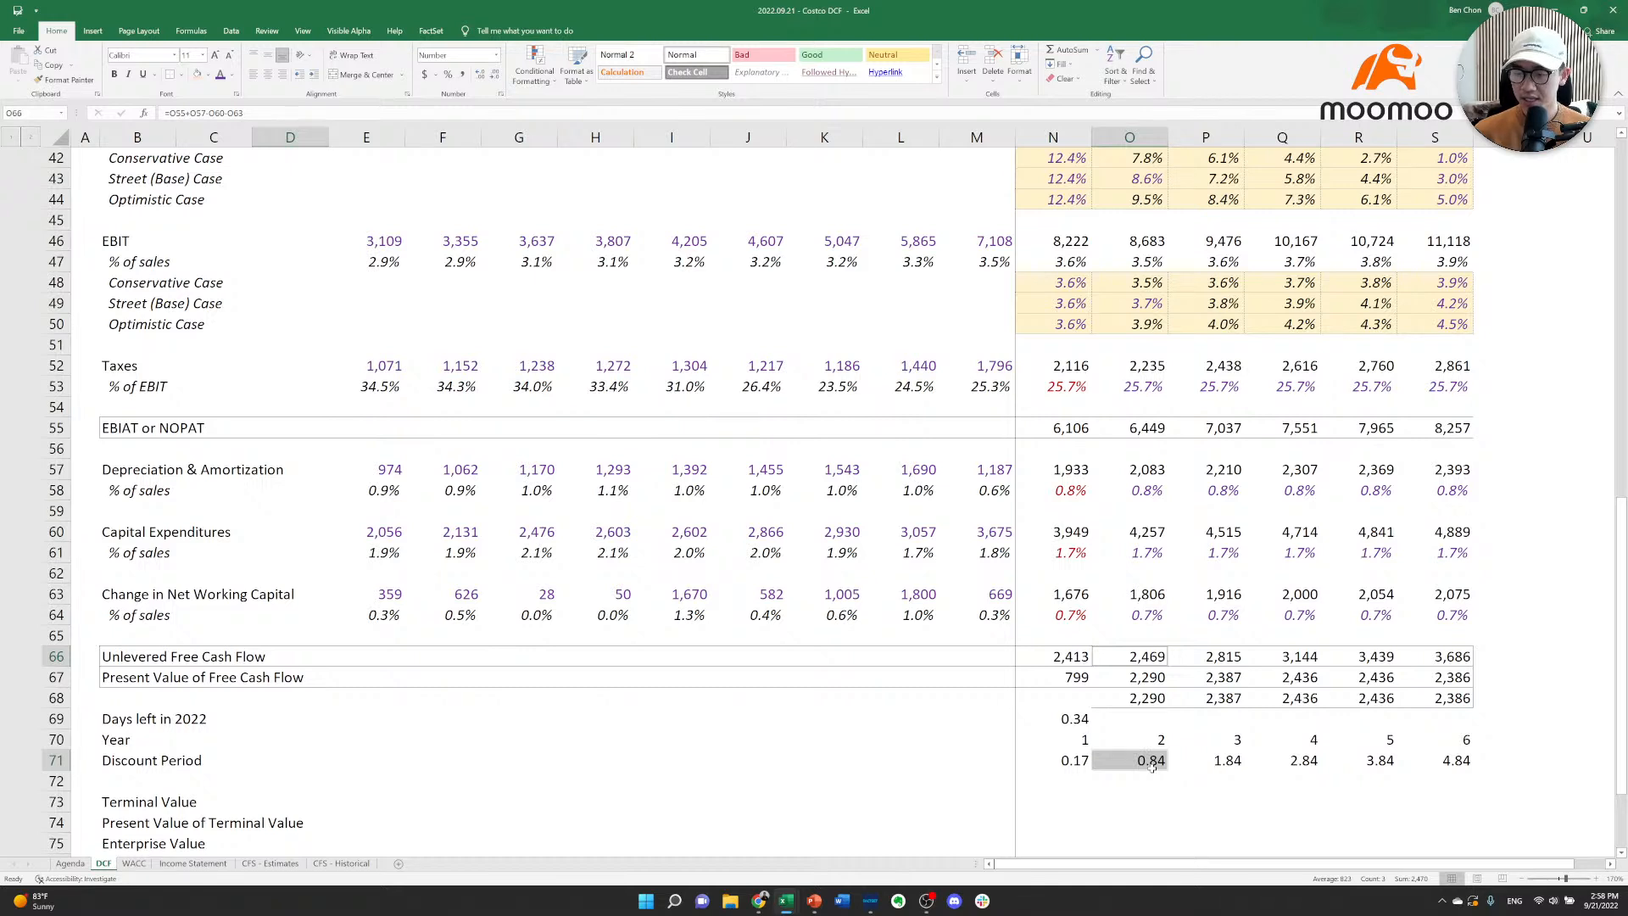
{"action": "left_click", "coordinate": [1126, 702]}
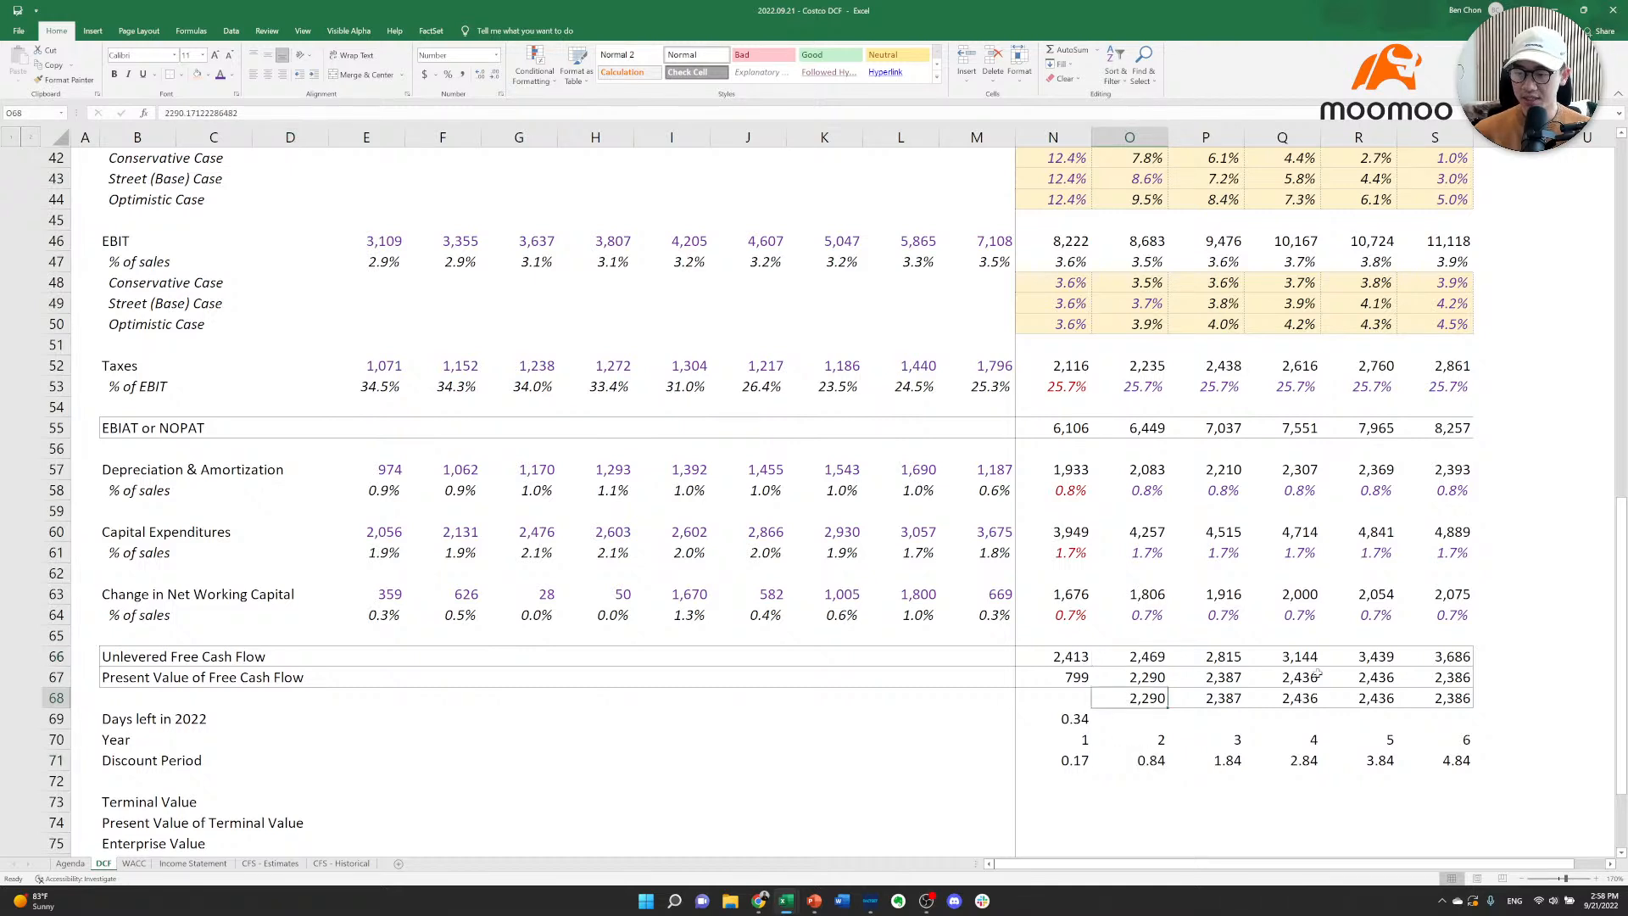
{"action": "left_click", "coordinate": [1145, 679]}
{"action": "double_click", "coordinate": [1144, 679]}
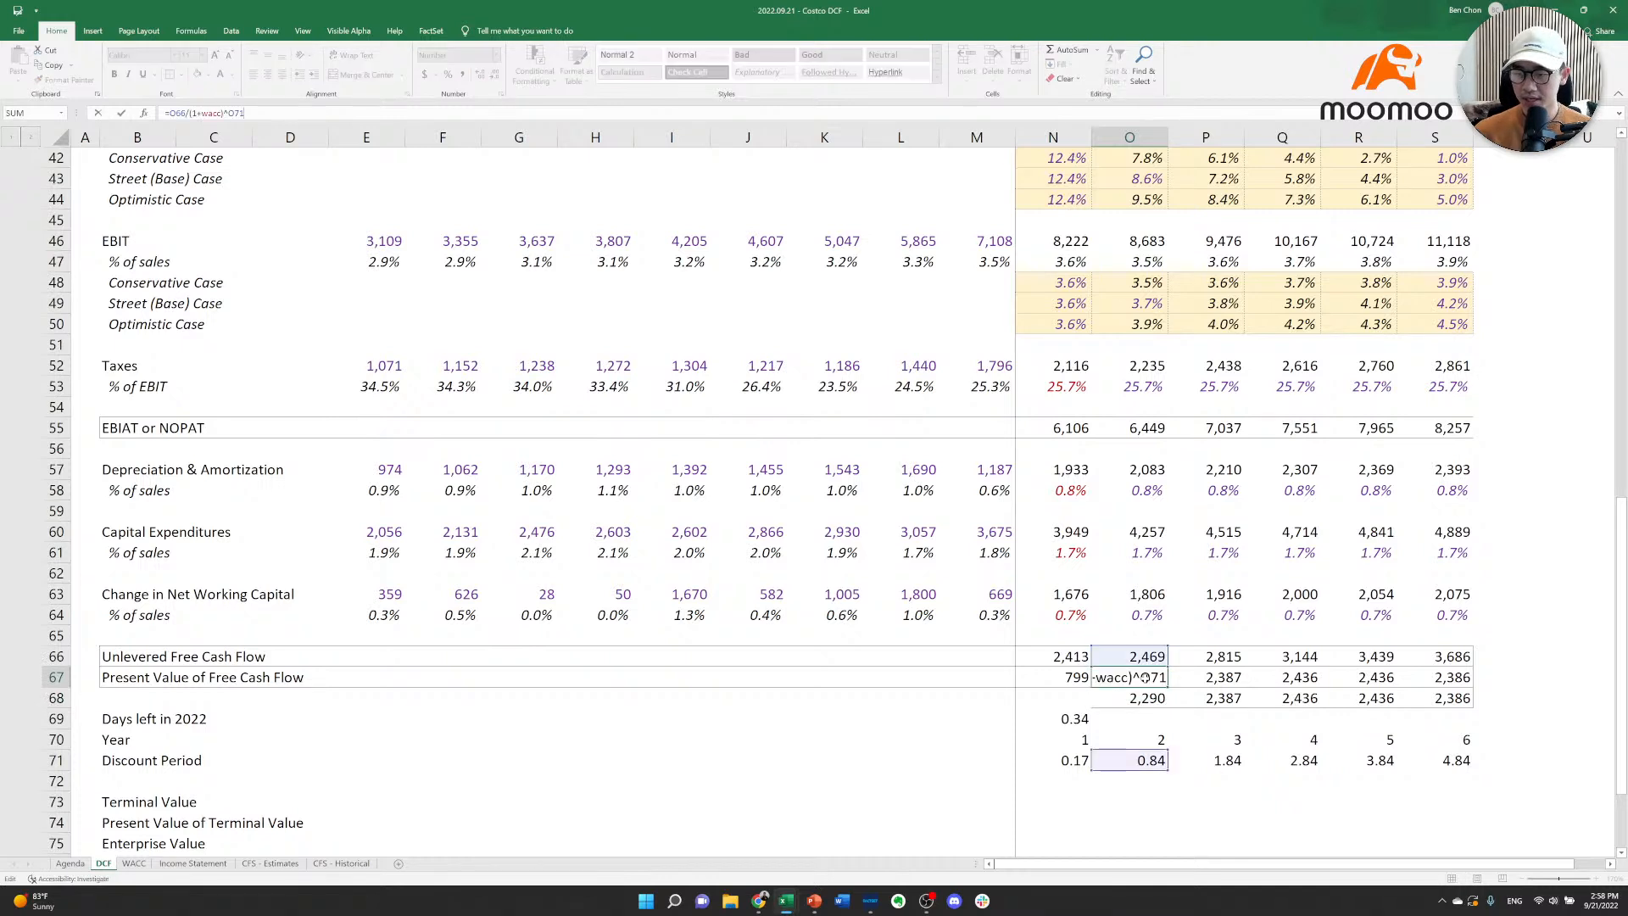
{"action": "left_click_drag", "start_coordinate": [1123, 755], "coordinate": [1118, 732]}
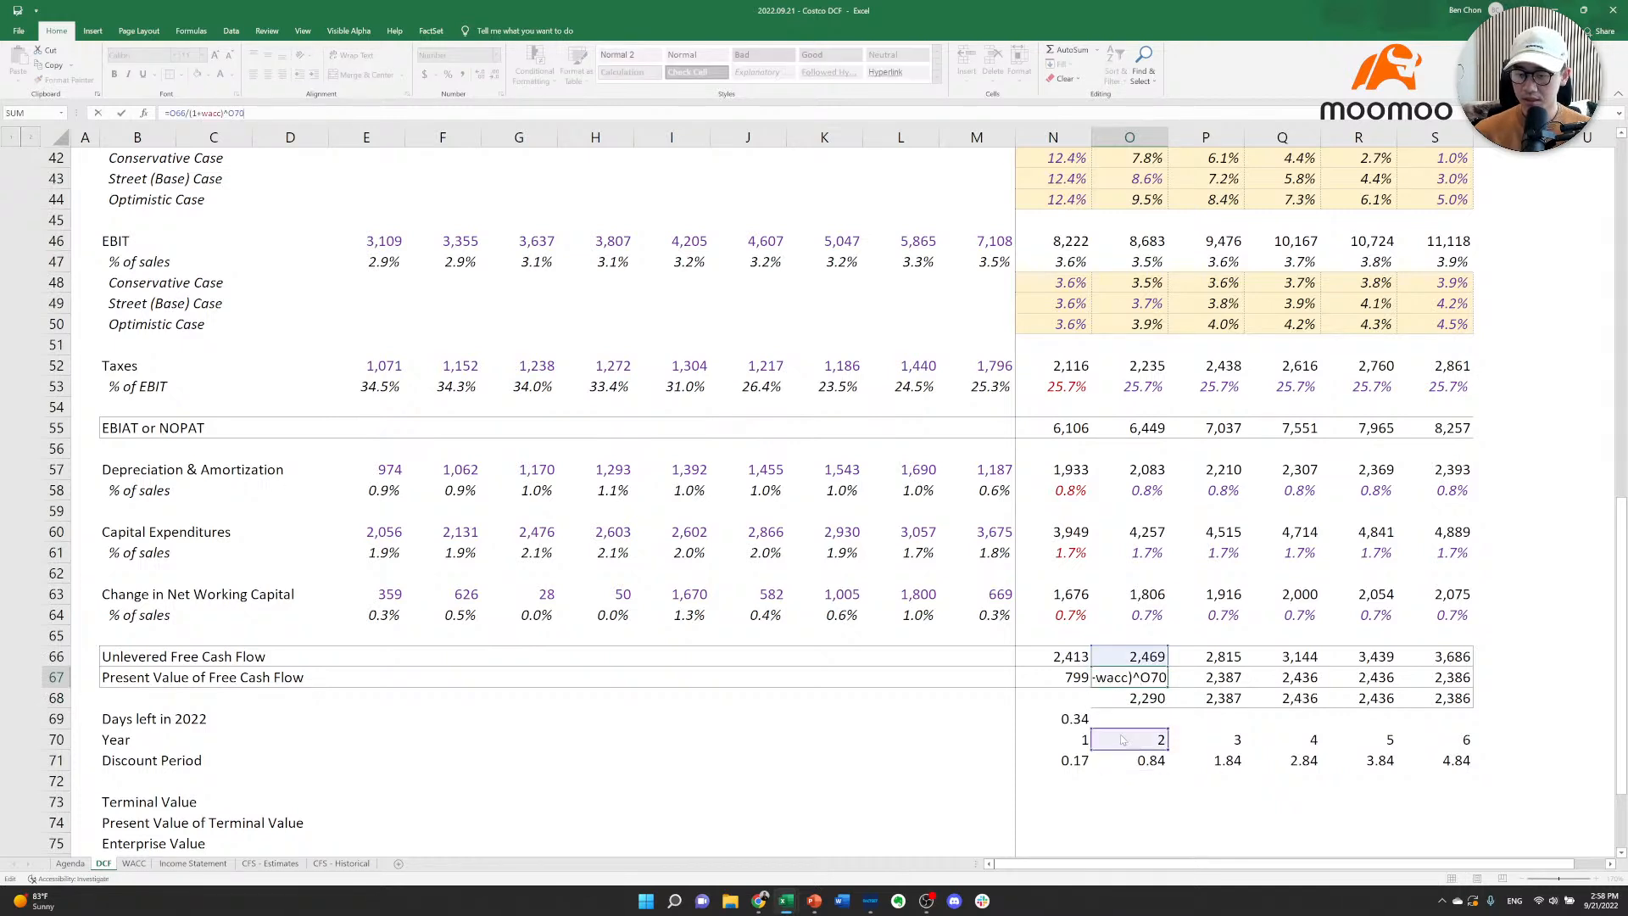
{"action": "key", "text": "ctrl+Return"}
Copy the Year-based present value formula from O67 across through S67.
{"action": "key", "text": "ctrl+c"}
{"action": "key", "text": "shift+Right"}
{"action": "key", "text": "shift+Right"}
{"action": "key", "text": "shift+Right"}
{"action": "key", "text": "shift+Right"}
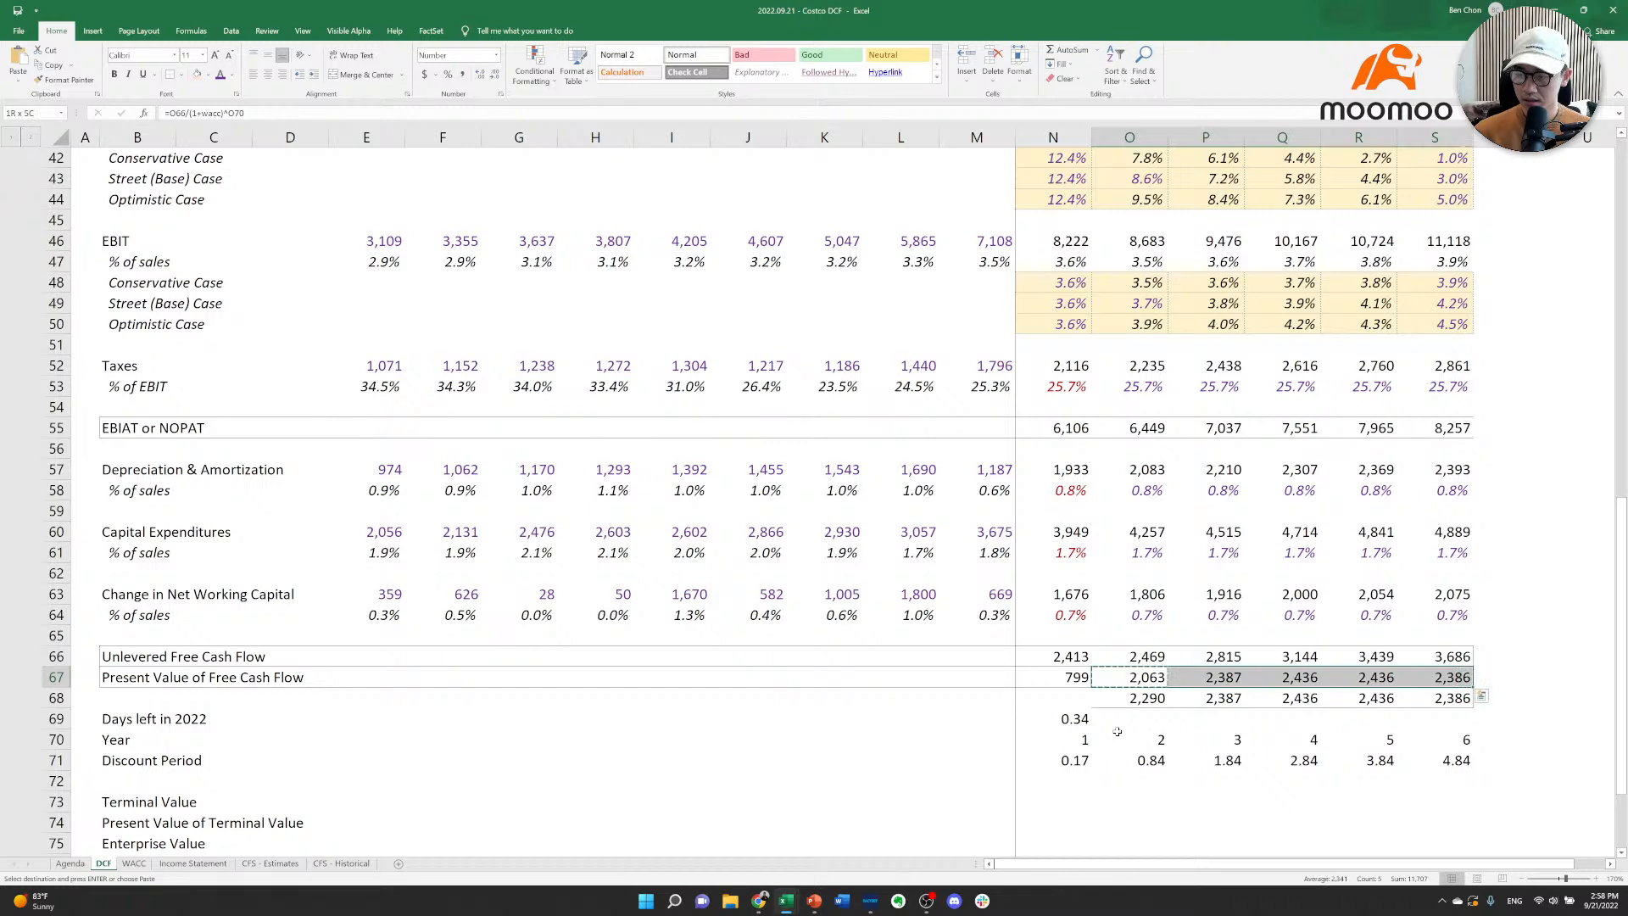
{"action": "key", "text": "Return"}
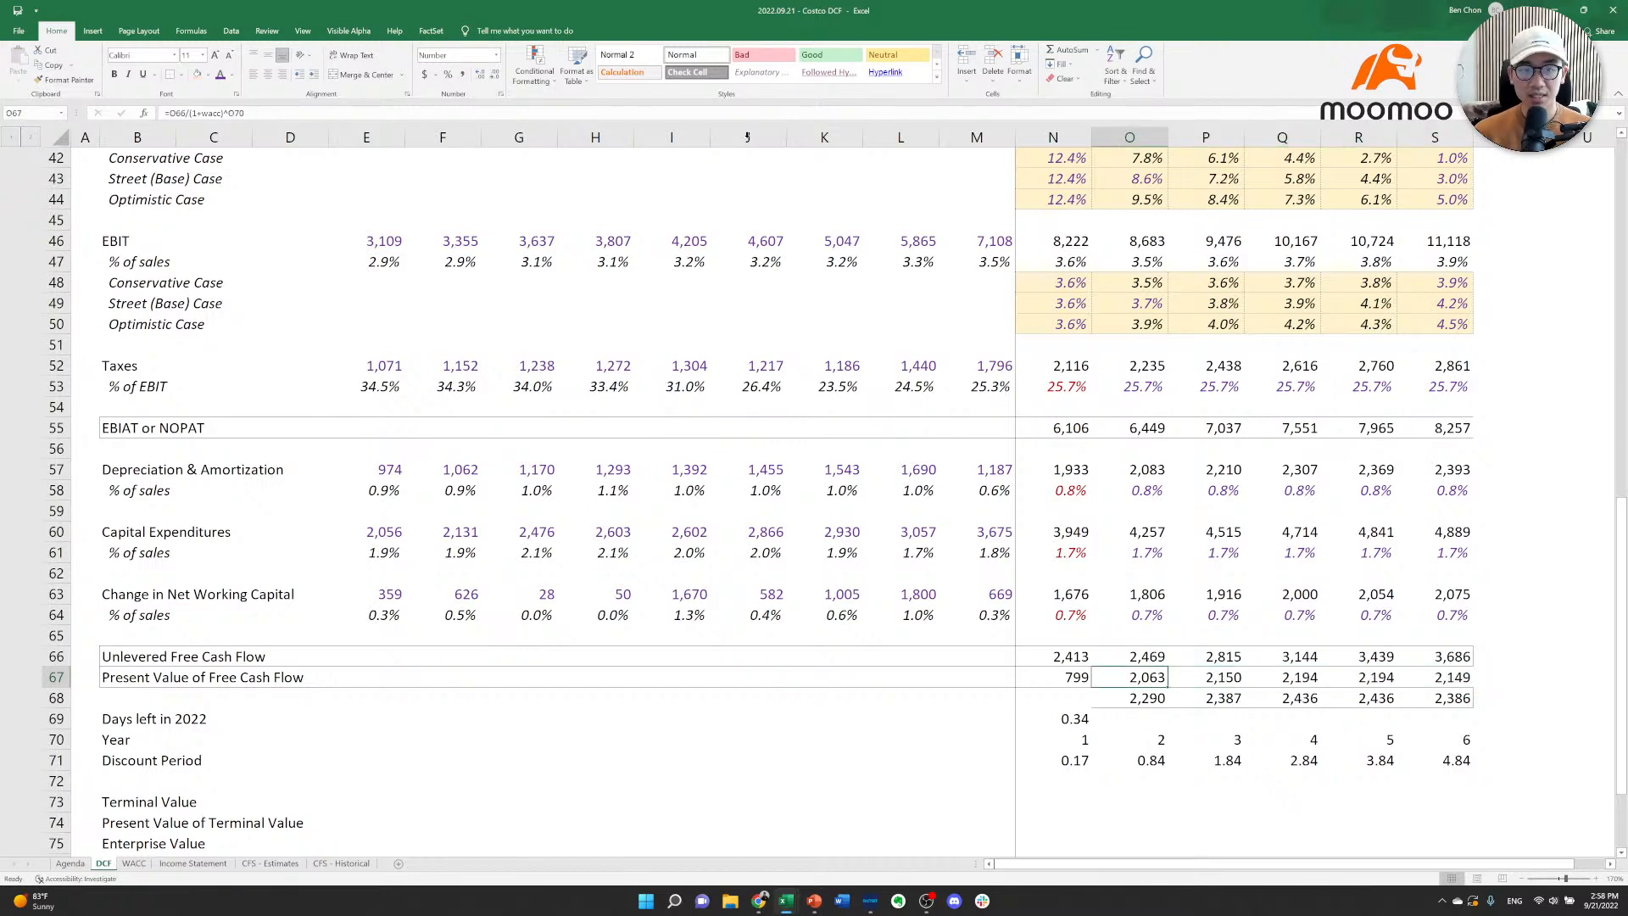
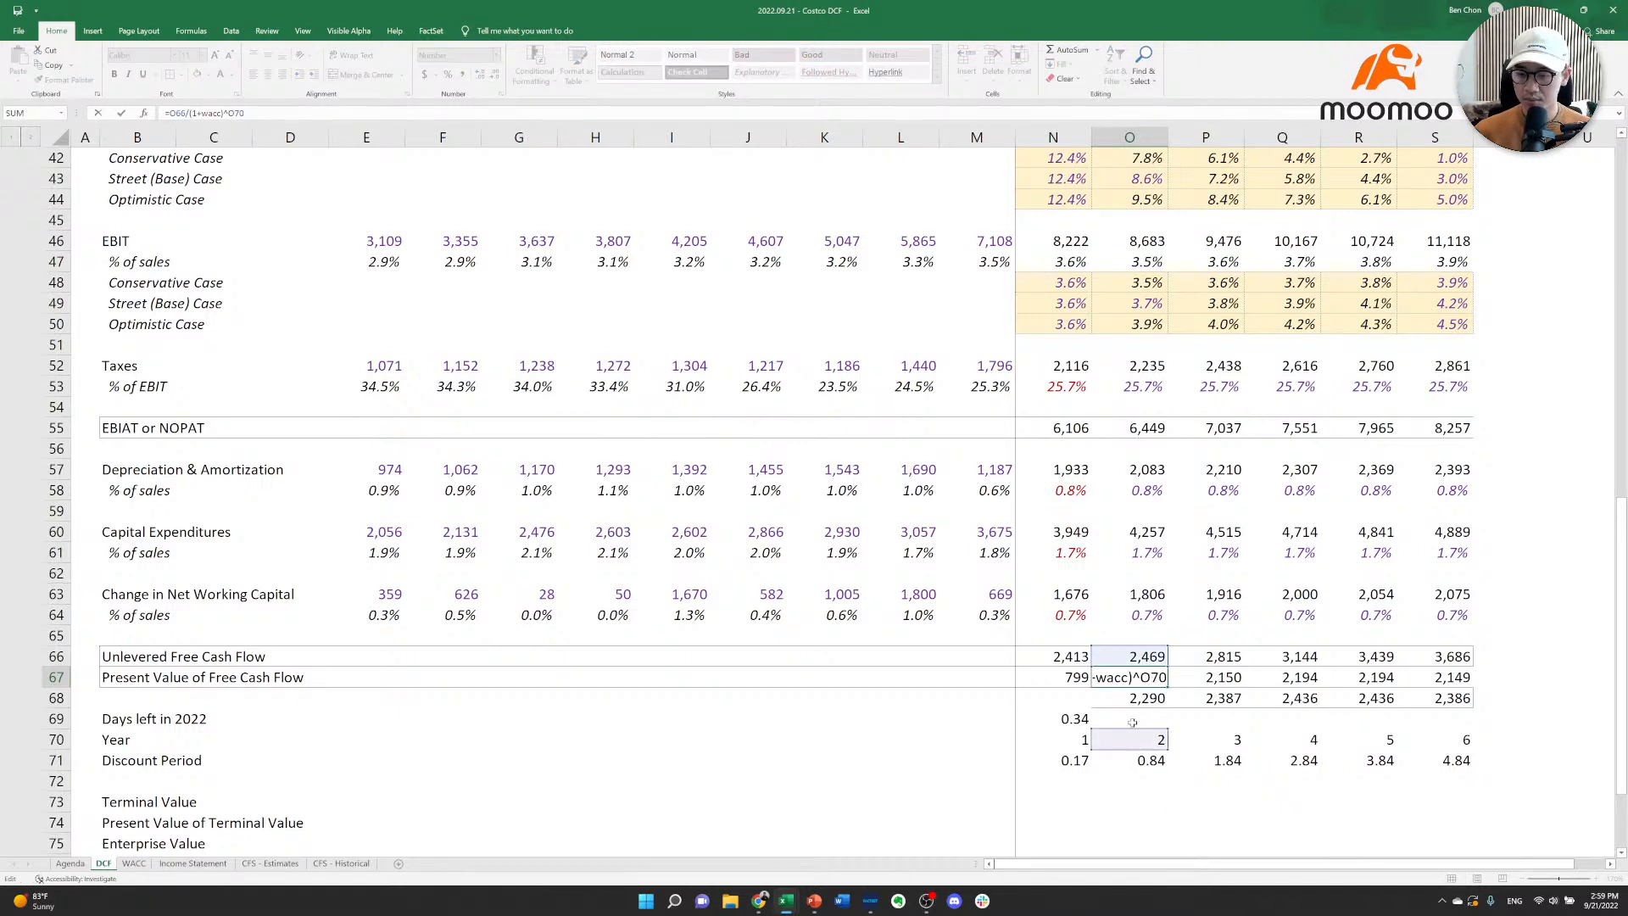
Undo the Year-based discounting in O67:S67 and the comparison values pasted into O68:S68.
{"action": "key", "text": "ctrl+c"}
{"action": "key", "text": "ctrl+z"}
{"action": "key", "text": "ctrl+z"}
{"action": "key", "text": "ctrl+z"}
{"action": "key", "text": "ctrl+z"}
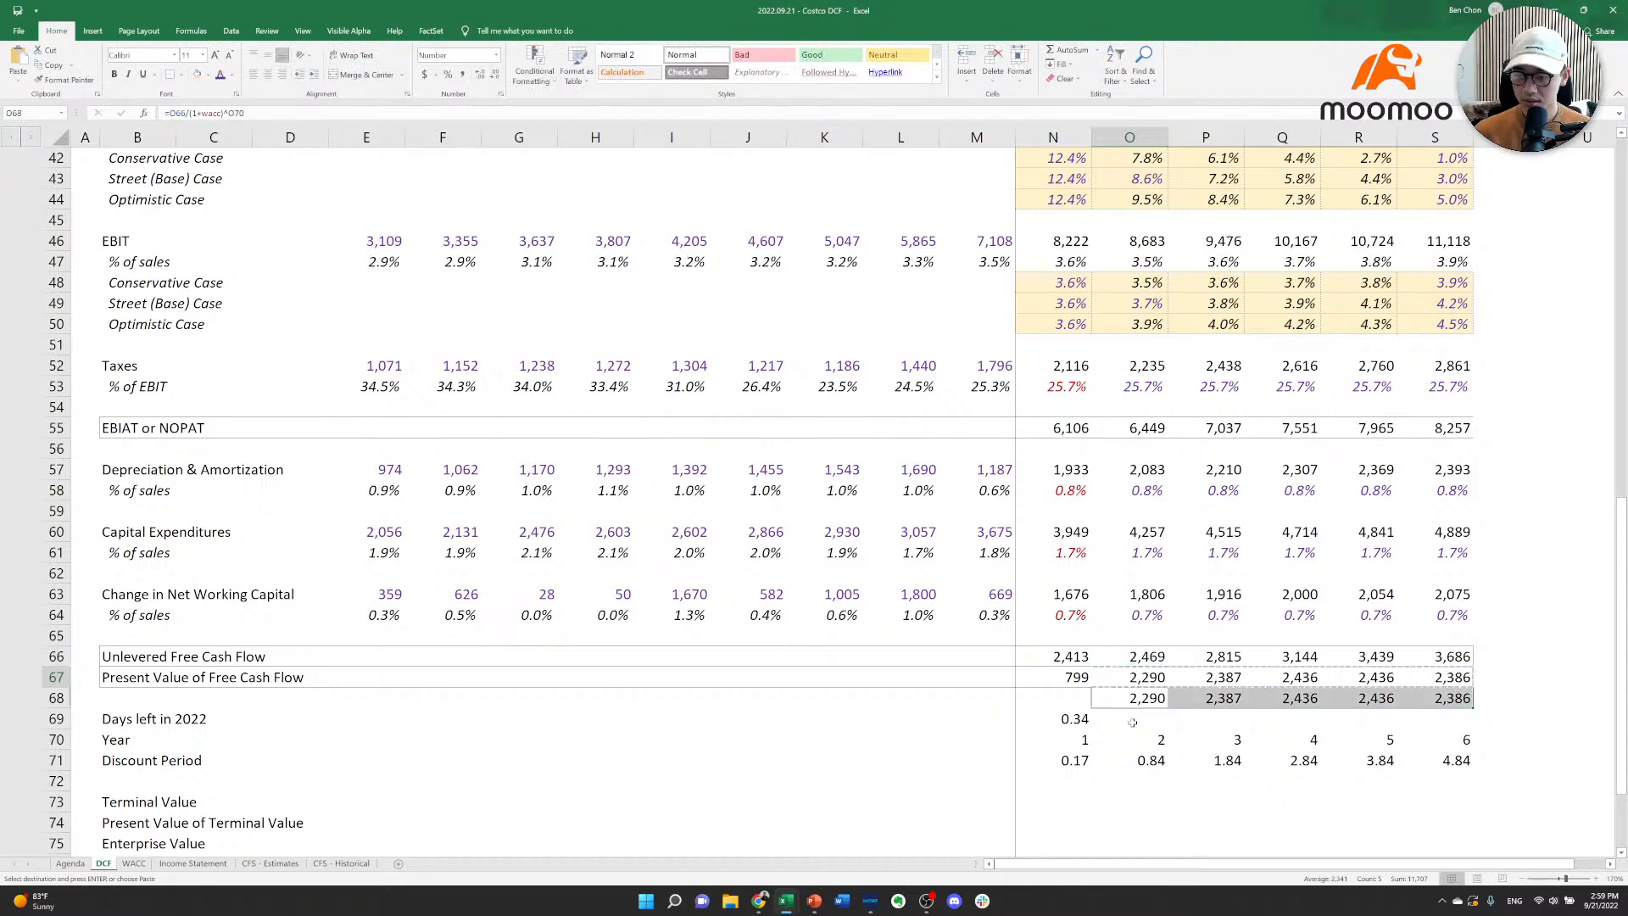
{"action": "key", "text": "Escape"}
{"action": "key", "text": "Down"}
{"action": "key", "text": "Down"}
{"action": "key", "text": "Down"}
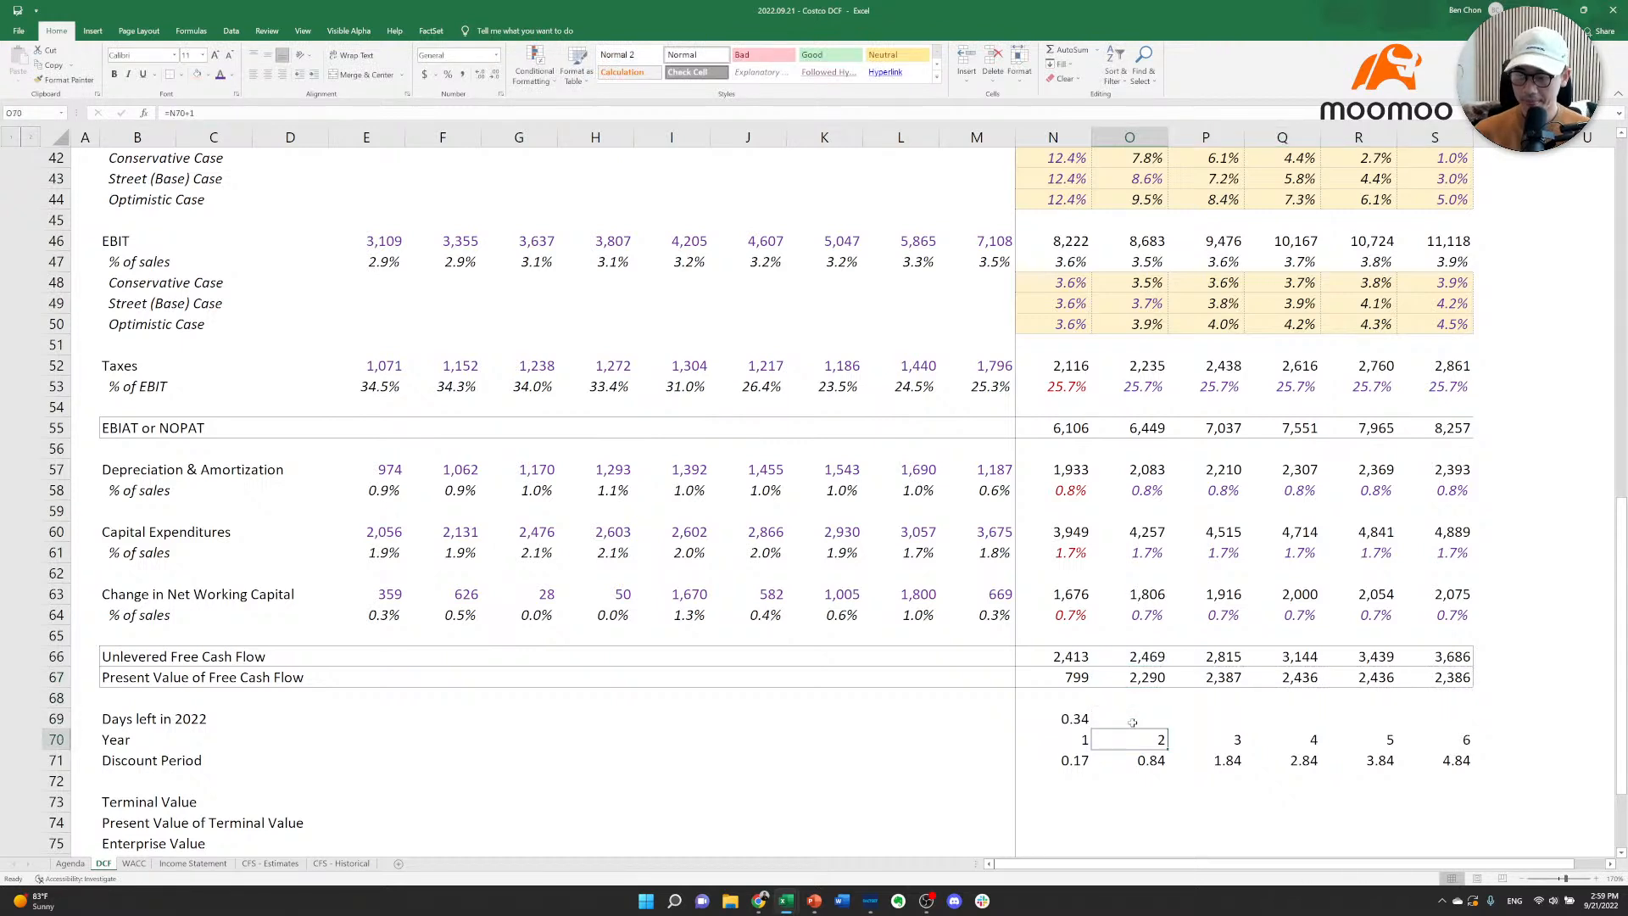
Review the present value of free cash flow formulas from O67 to R67.
{"action": "key", "text": "Up"}
{"action": "key", "text": "Up"}
{"action": "key", "text": "Up"}
{"action": "key", "text": "Up"}
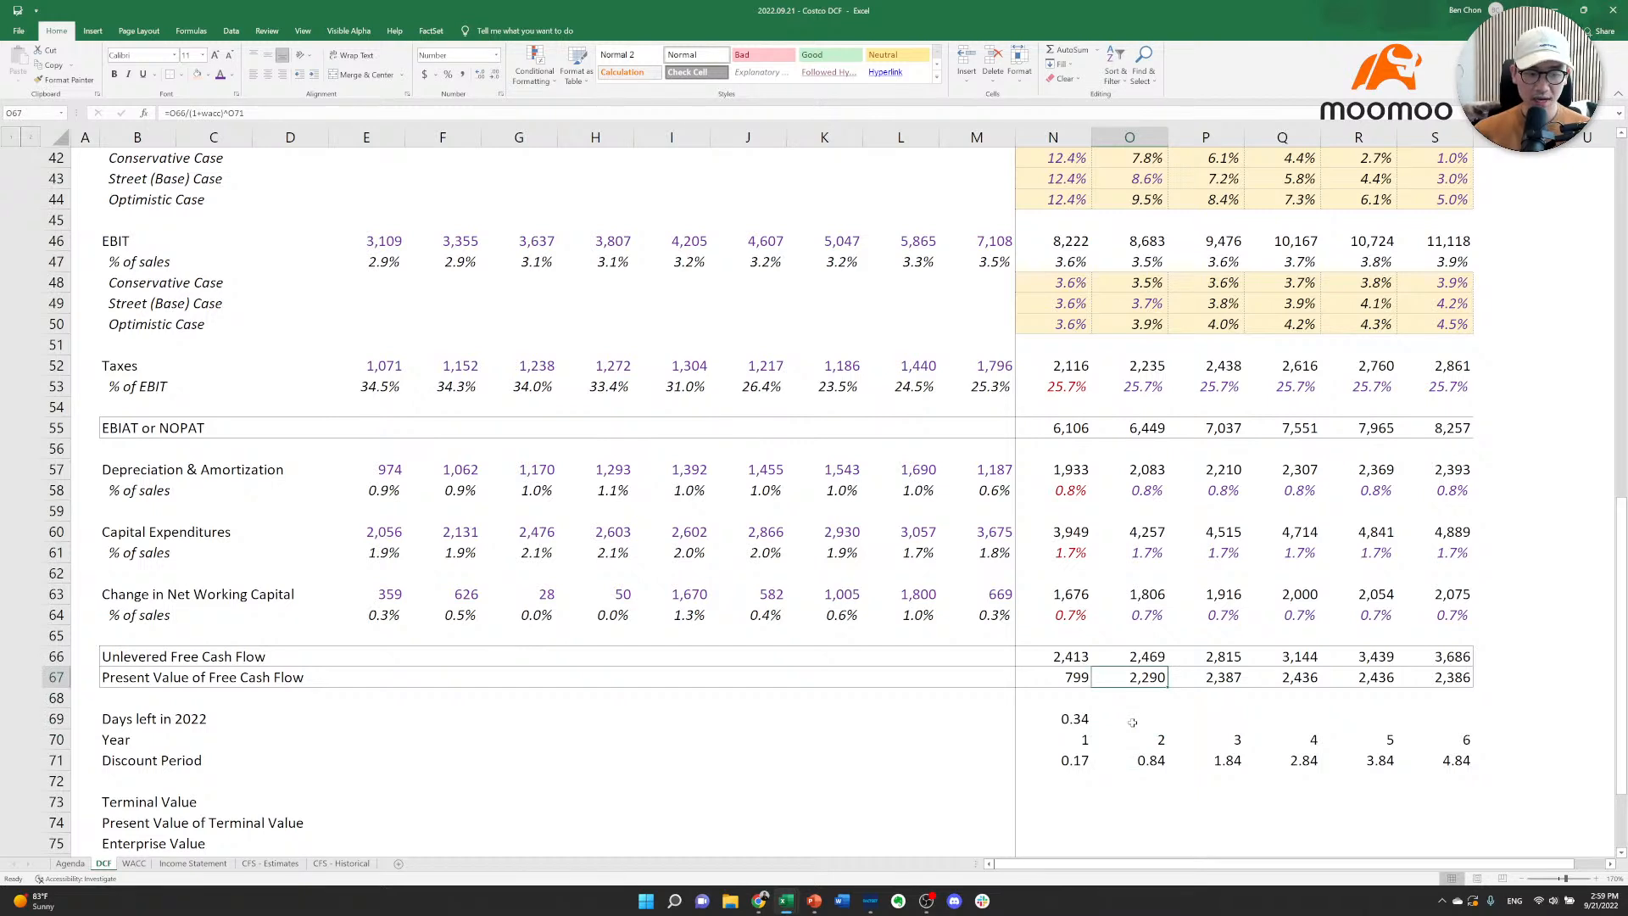
{"action": "key", "text": "Right"}
{"action": "key", "text": "Right"}
{"action": "key", "text": "Right"}
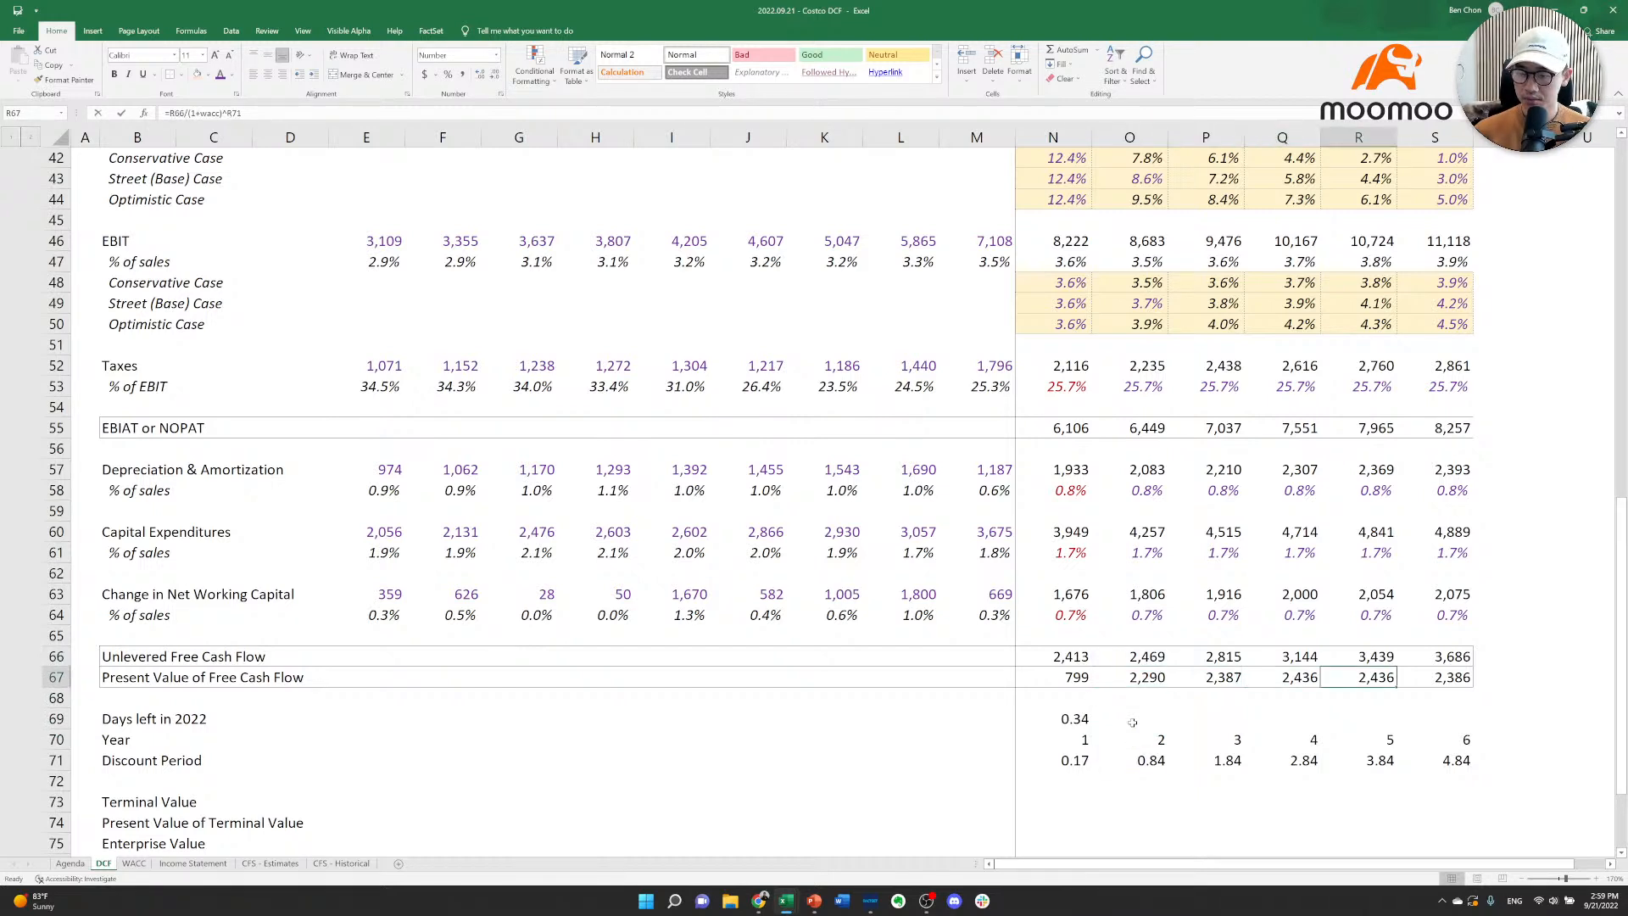
Calculate the Terminal Value in S73 with the perpetuity growth formula =(S66*(1+tgr))/(wacc-tgr).
{"action": "key", "text": "Down"}
{"action": "key", "text": "Down"}
{"action": "key", "text": "Down"}
{"action": "key", "text": "Down"}
{"action": "key", "text": "Down"}
{"action": "key", "text": "Down"}
{"action": "key", "text": "Right"}
{"action": "key", "text": "Right"}
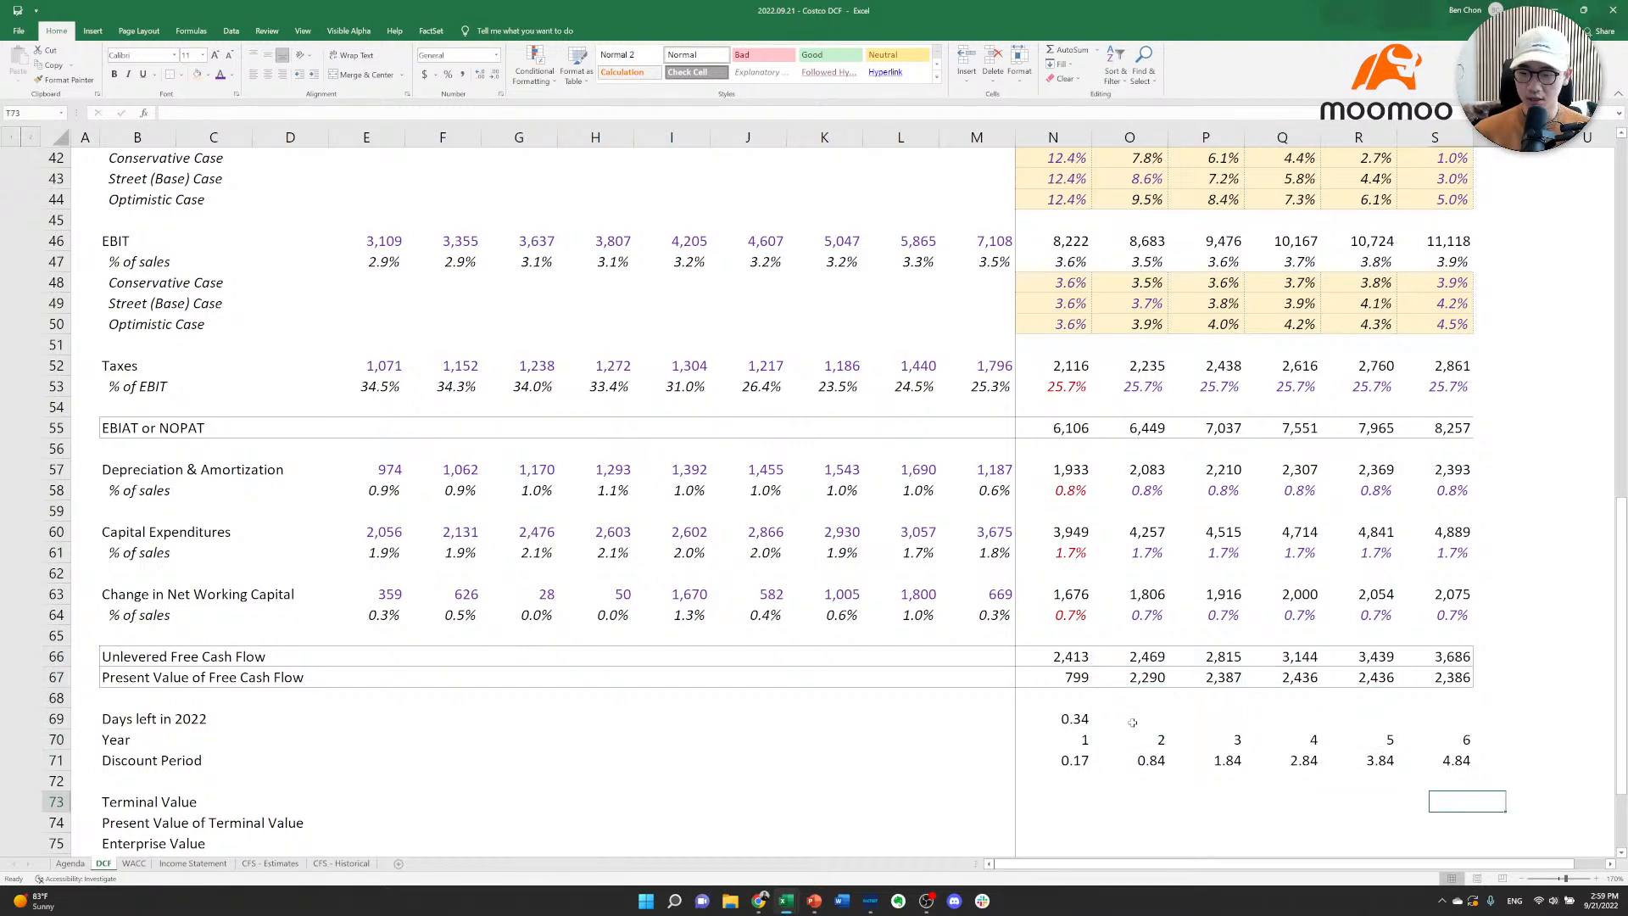
{"action": "key", "text": "Left"}
{"action": "type", "text": "="}
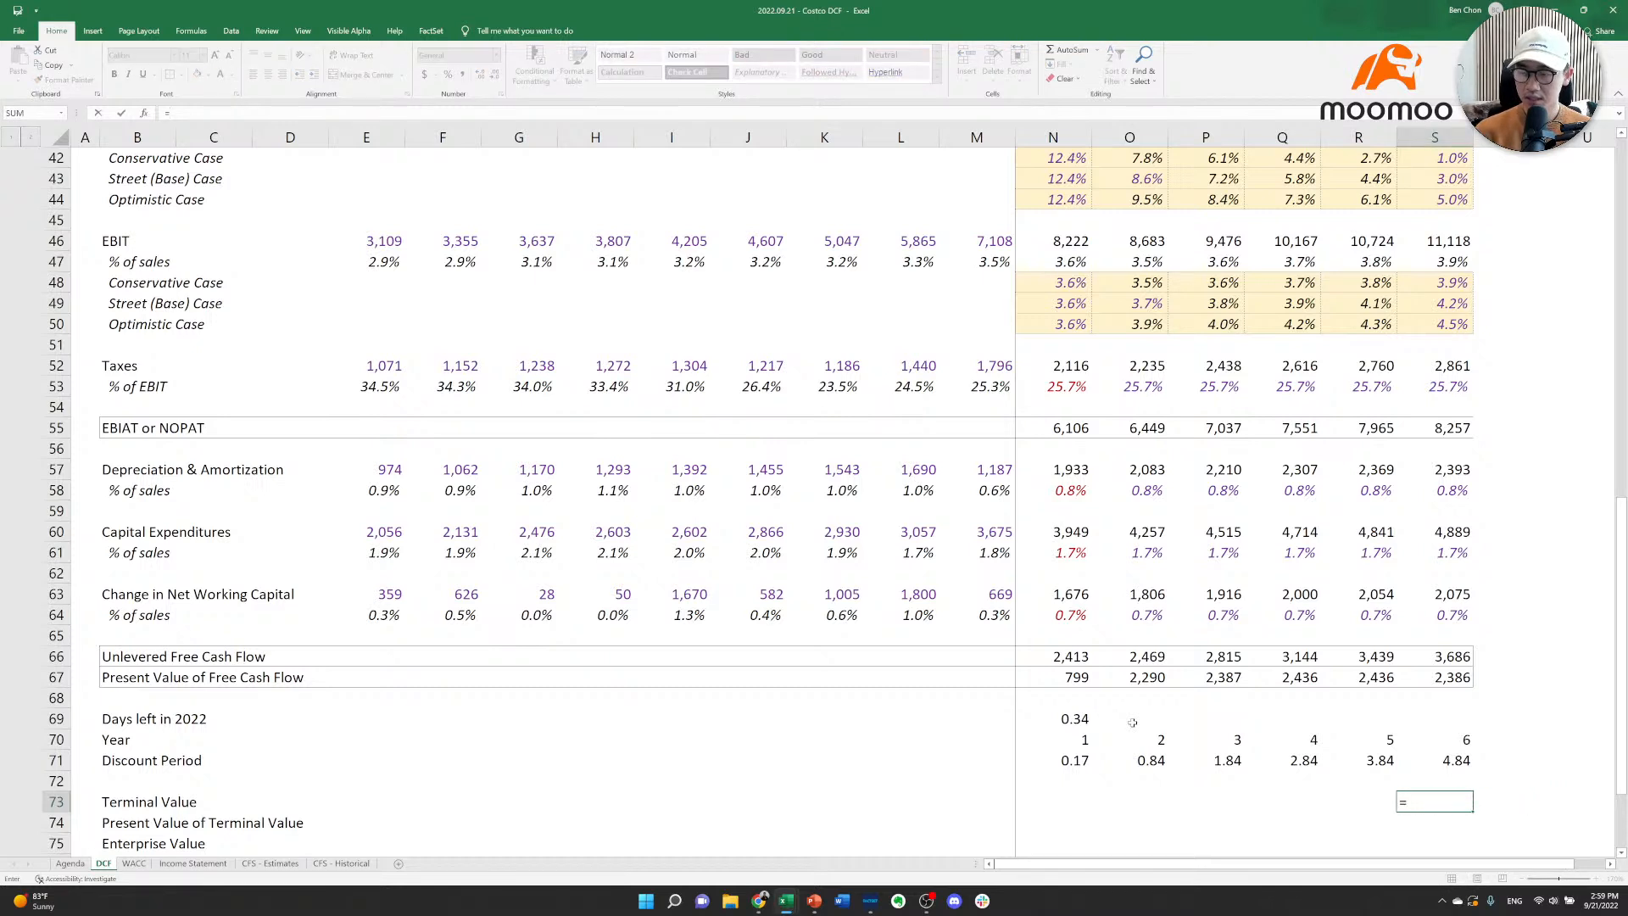
{"action": "key", "text": "Up"}
{"action": "key", "text": "Up"}
{"action": "key", "text": "Up"}
{"action": "key", "text": "Up"}
{"action": "key", "text": "Up"}
{"action": "key", "text": "Up"}
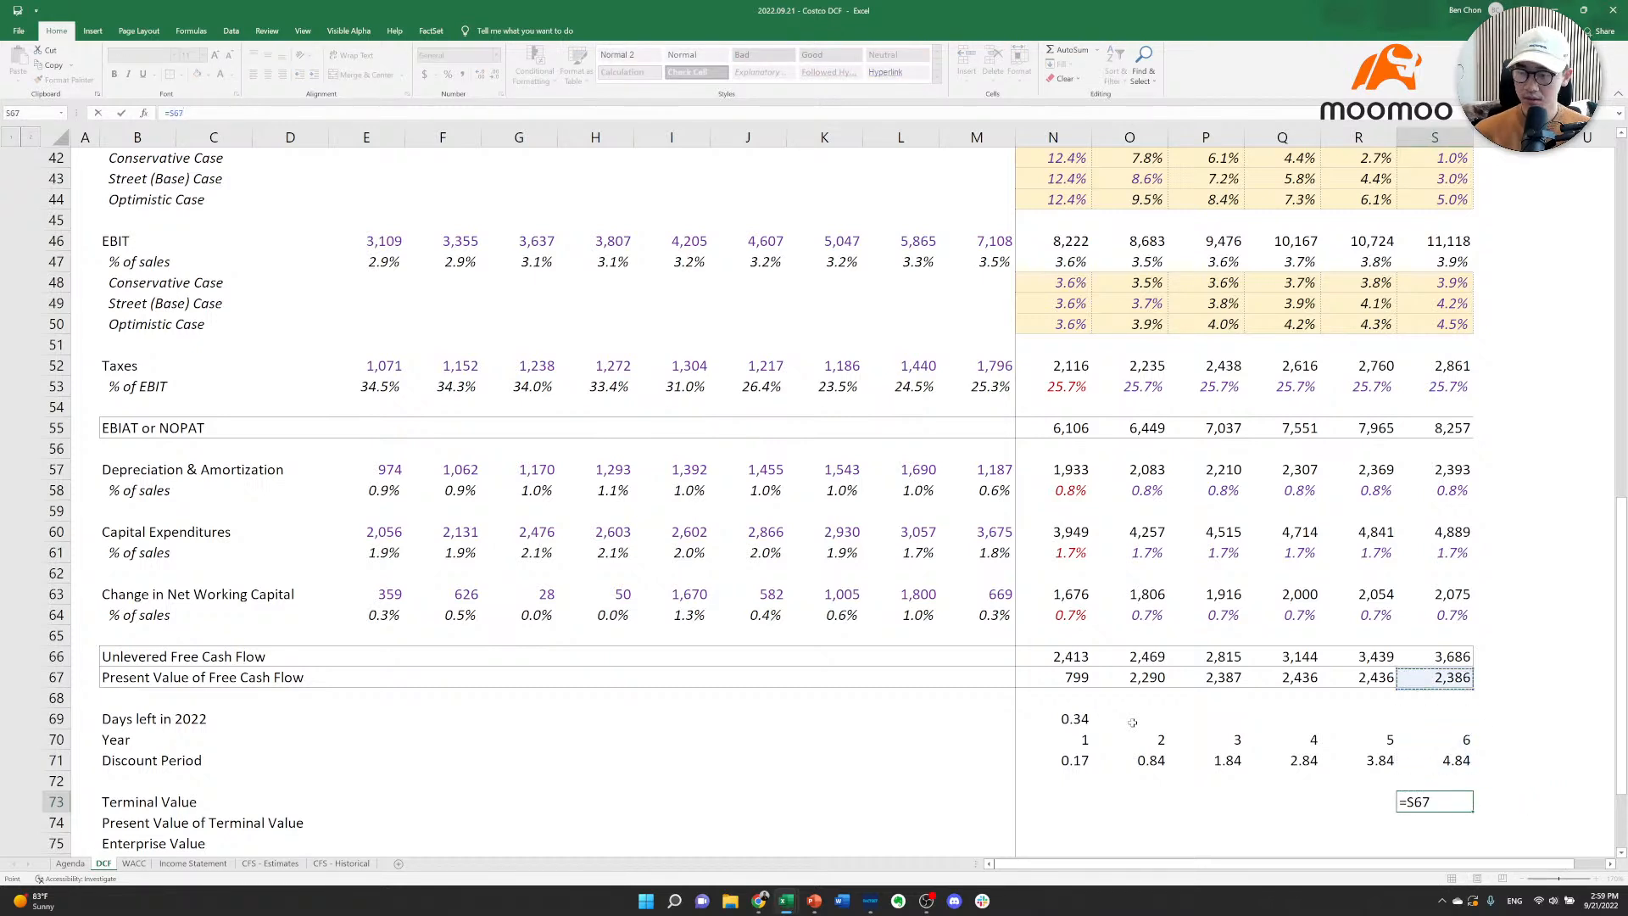
{"action": "key", "text": "Up"}
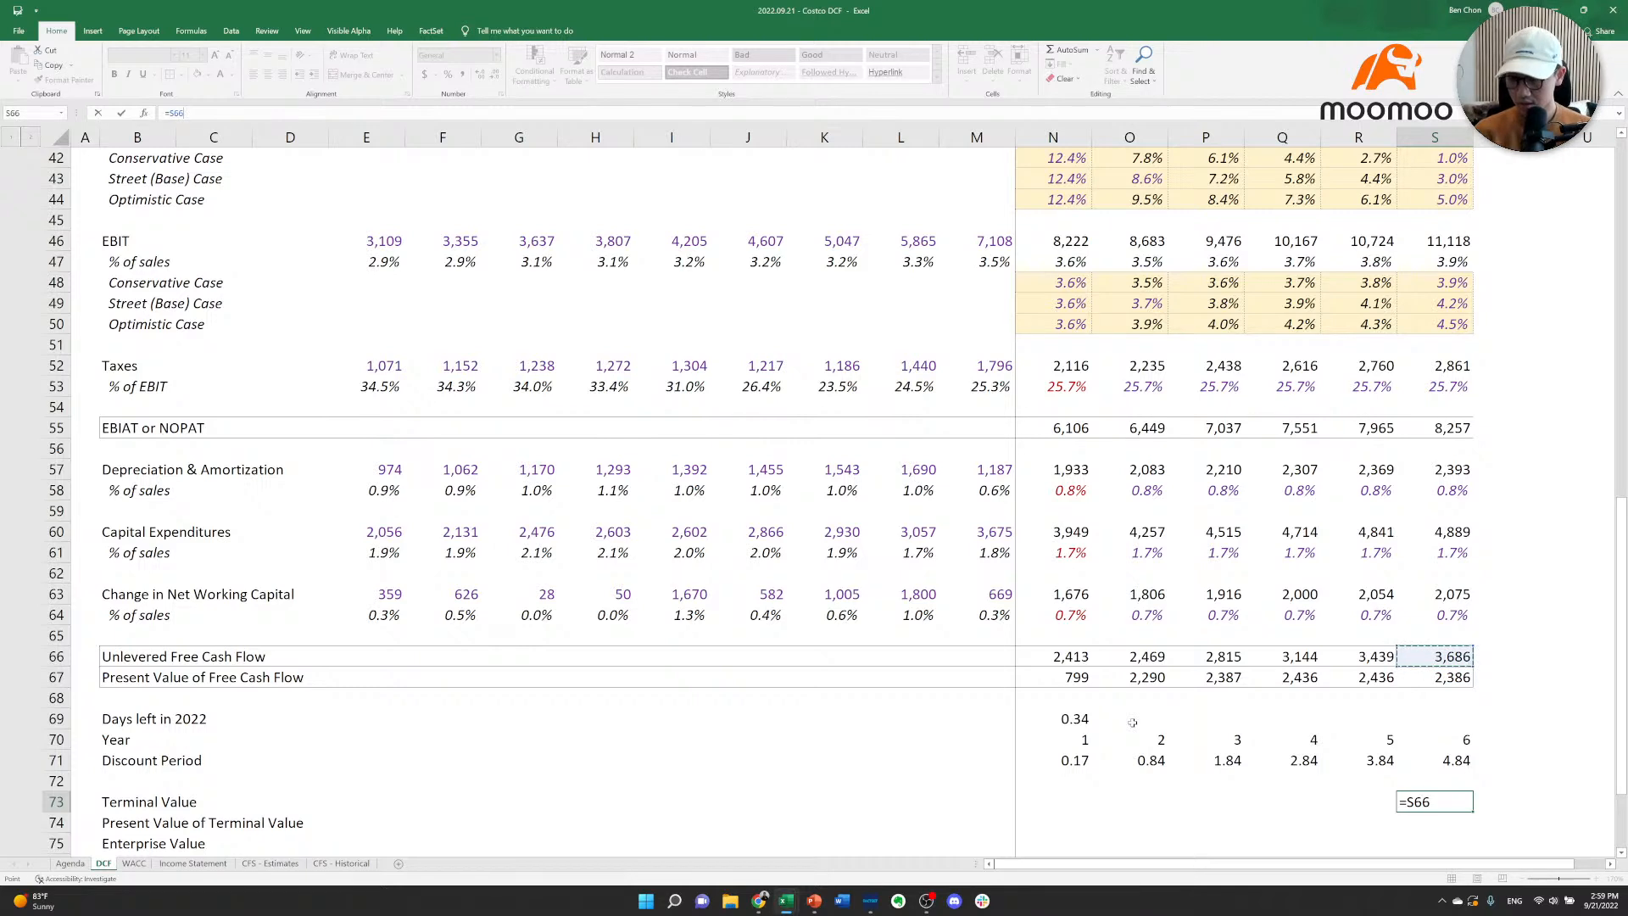
{"action": "key", "text": "BackSpace"}
{"action": "key", "text": "BackSpace"}
{"action": "key", "text": "BackSpace"}
{"action": "type", "text": "("}
{"action": "key", "text": "Up"}
{"action": "key", "text": "Up"}
{"action": "key", "text": "Up"}
{"action": "key", "text": "Up"}
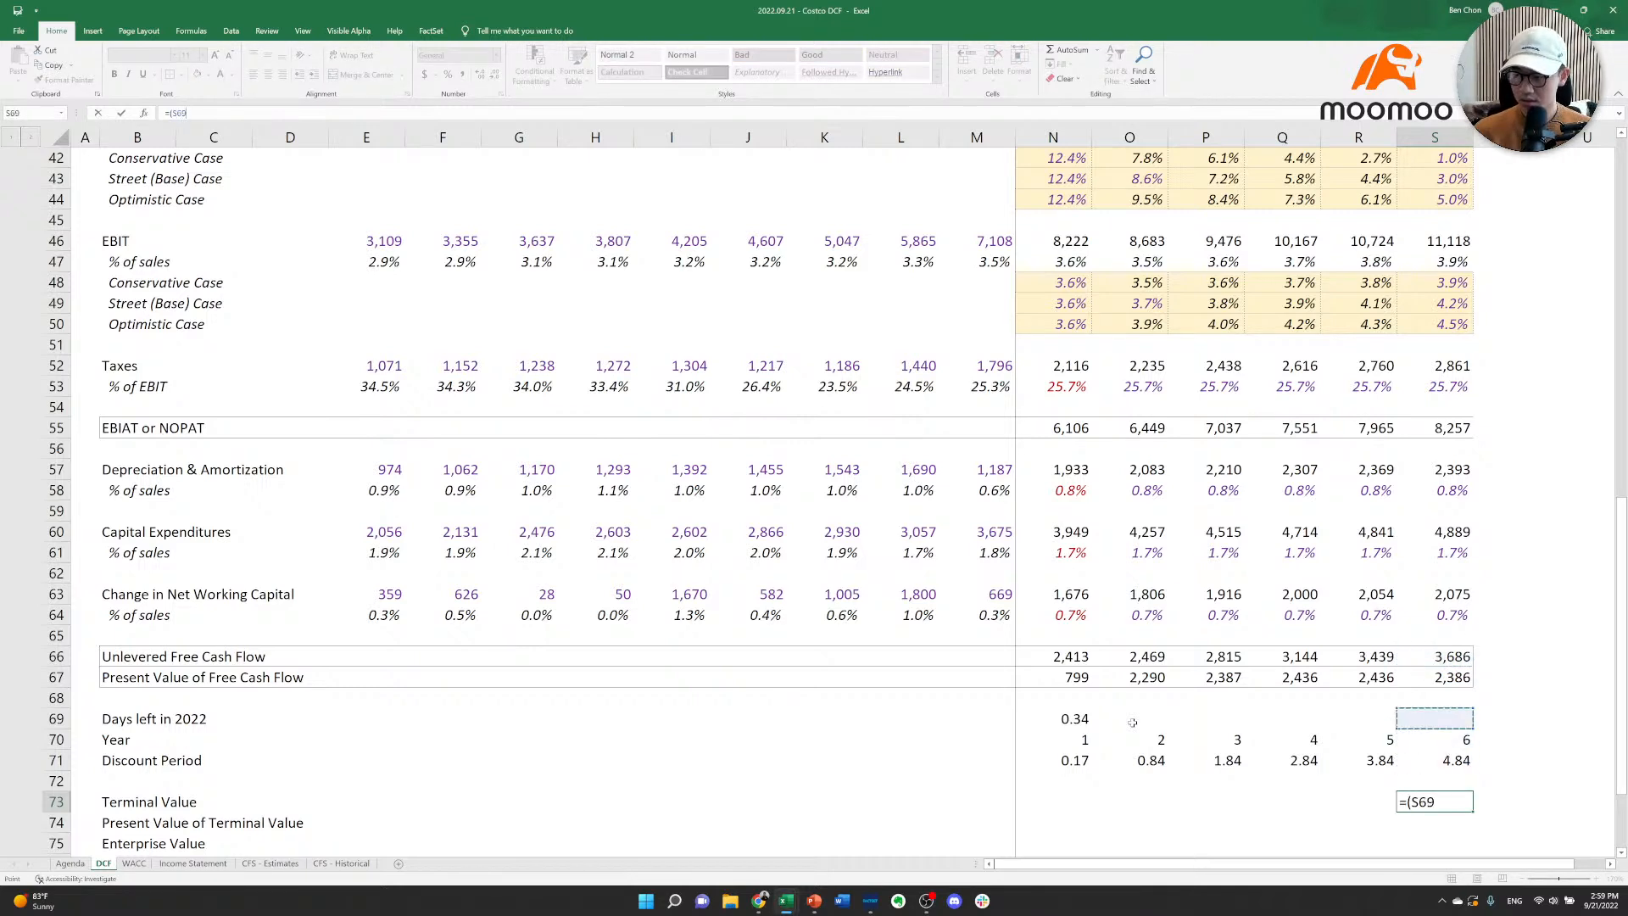
{"action": "key", "text": "Up"}
{"action": "key", "text": "Up"}
{"action": "key", "text": "Up"}
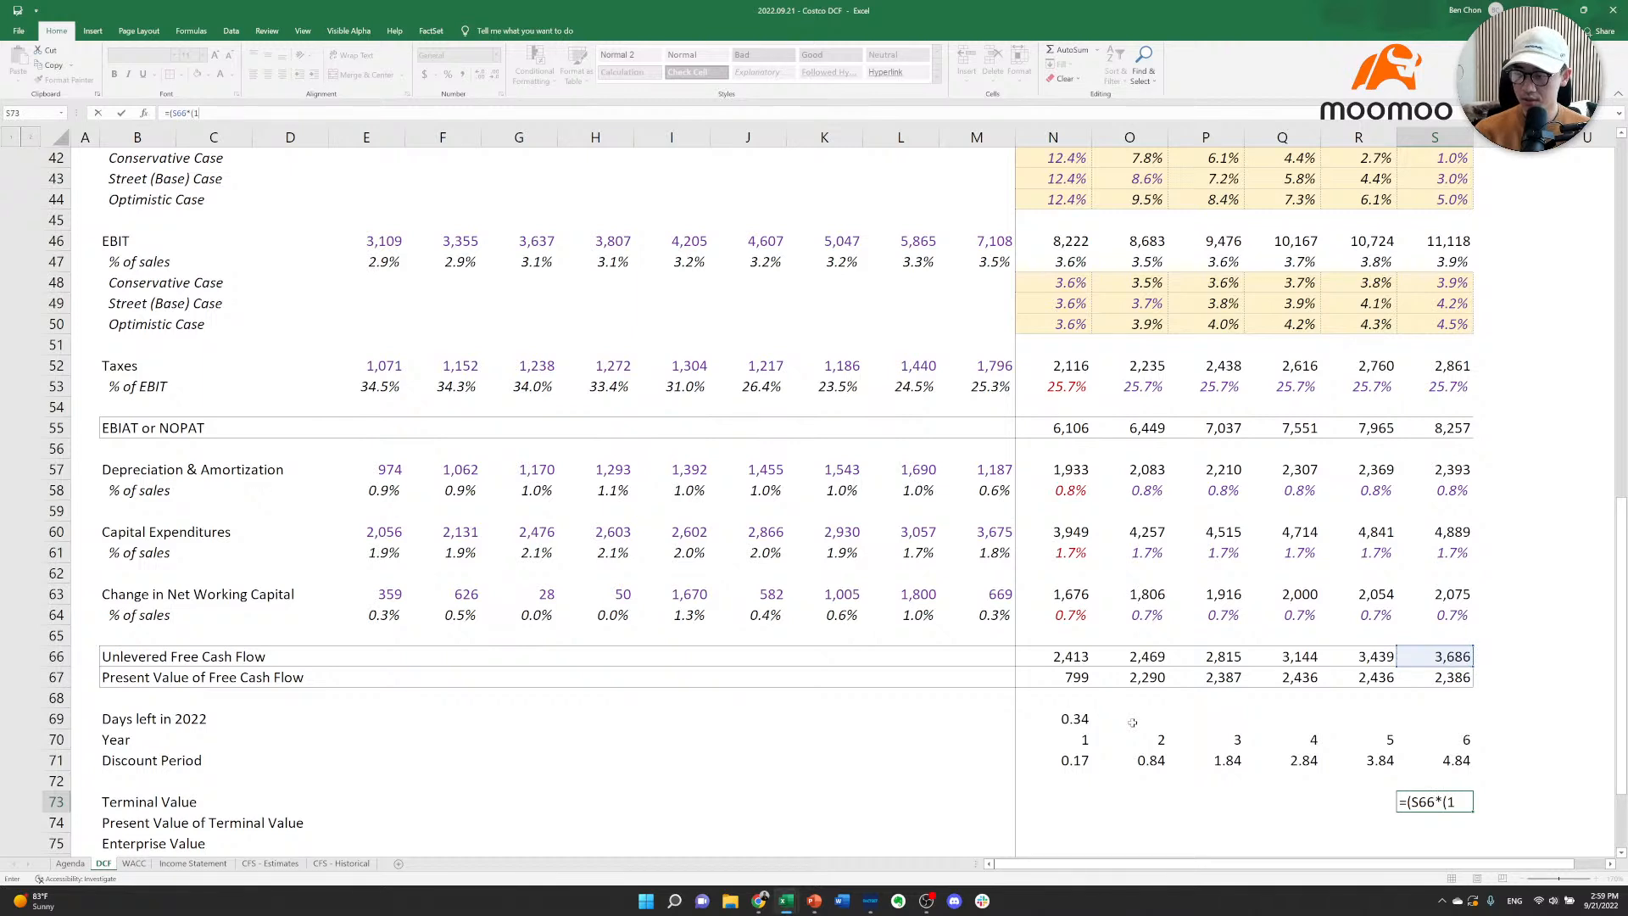
{"action": "type", "text": "*(1+tgr)"}
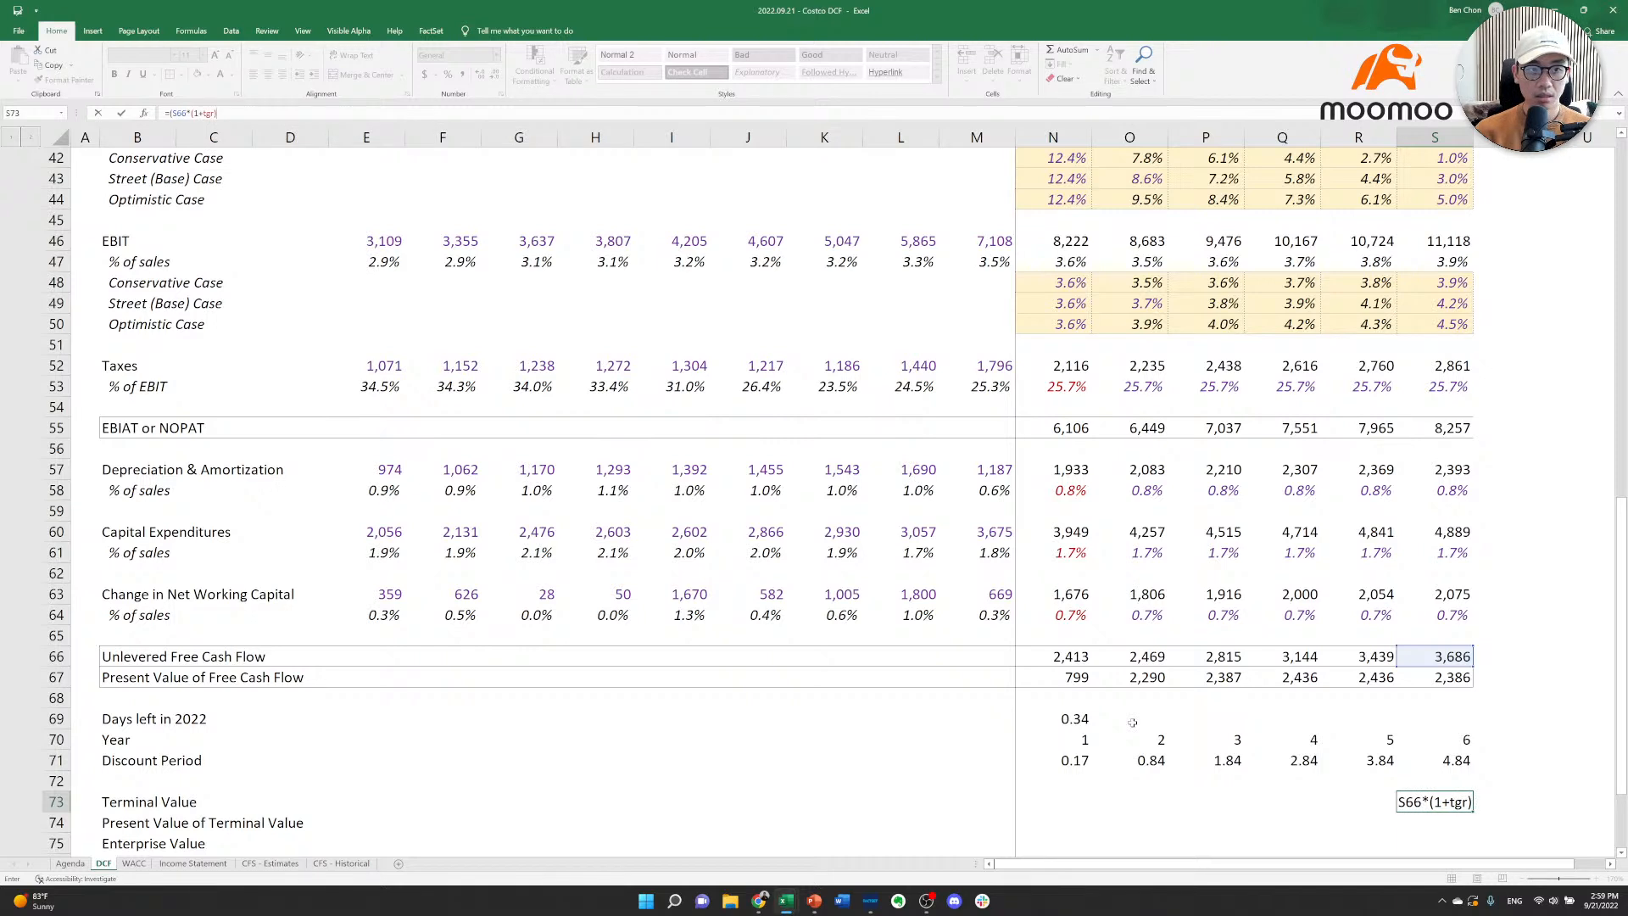
{"action": "type", "text": ")"}
{"action": "type", "text": "/("}
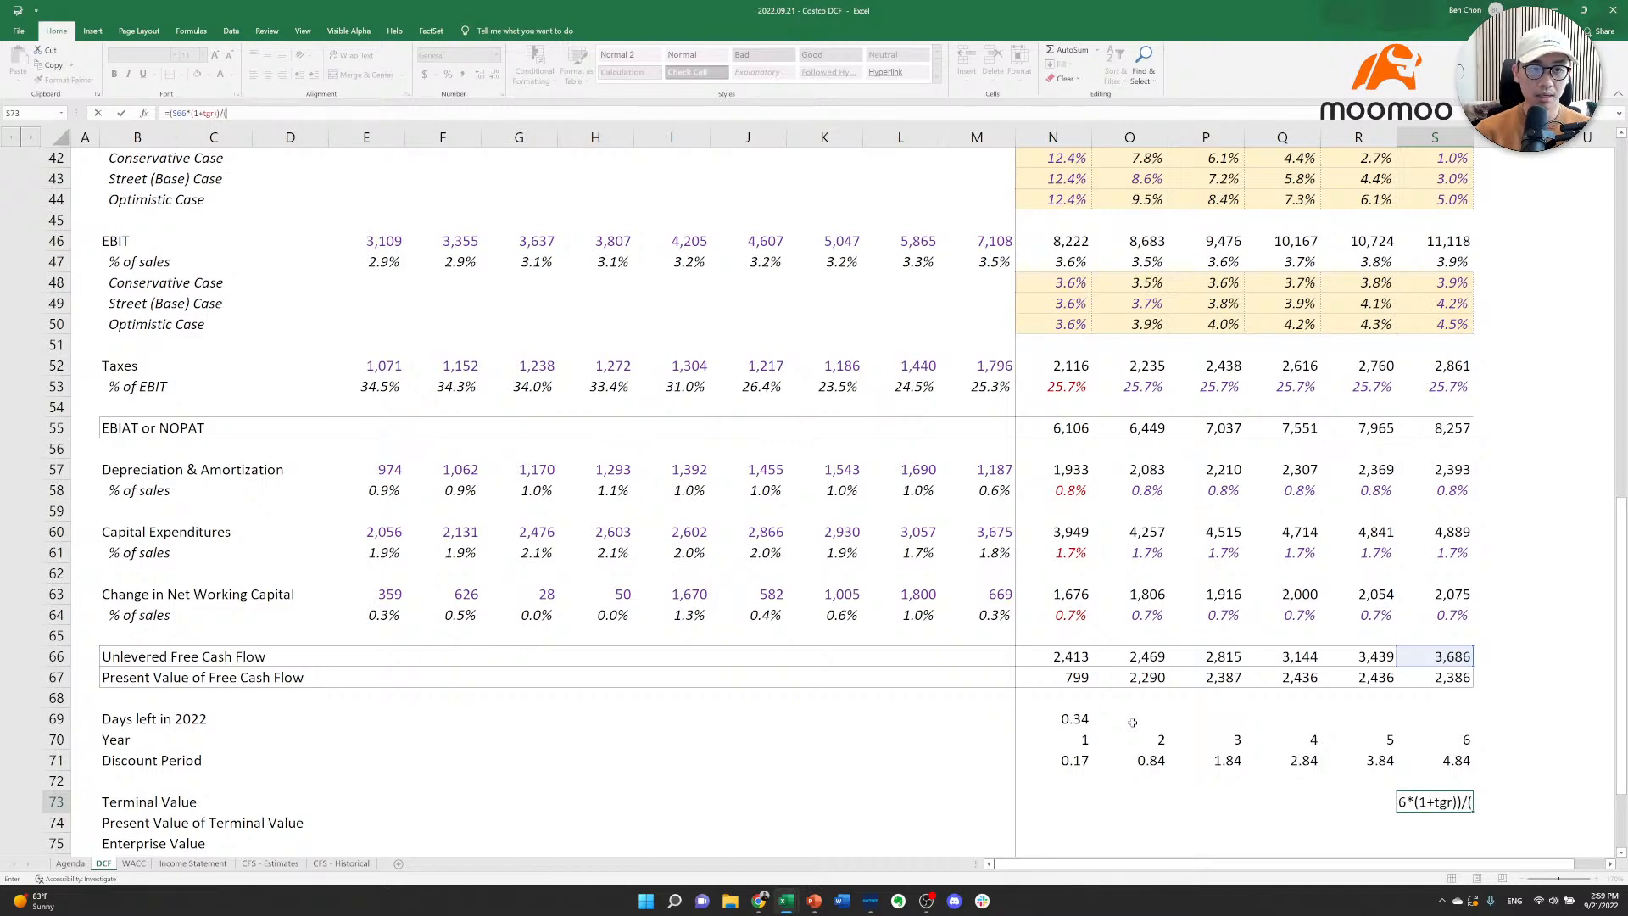
{"action": "type", "text": "wacc-tgr"}
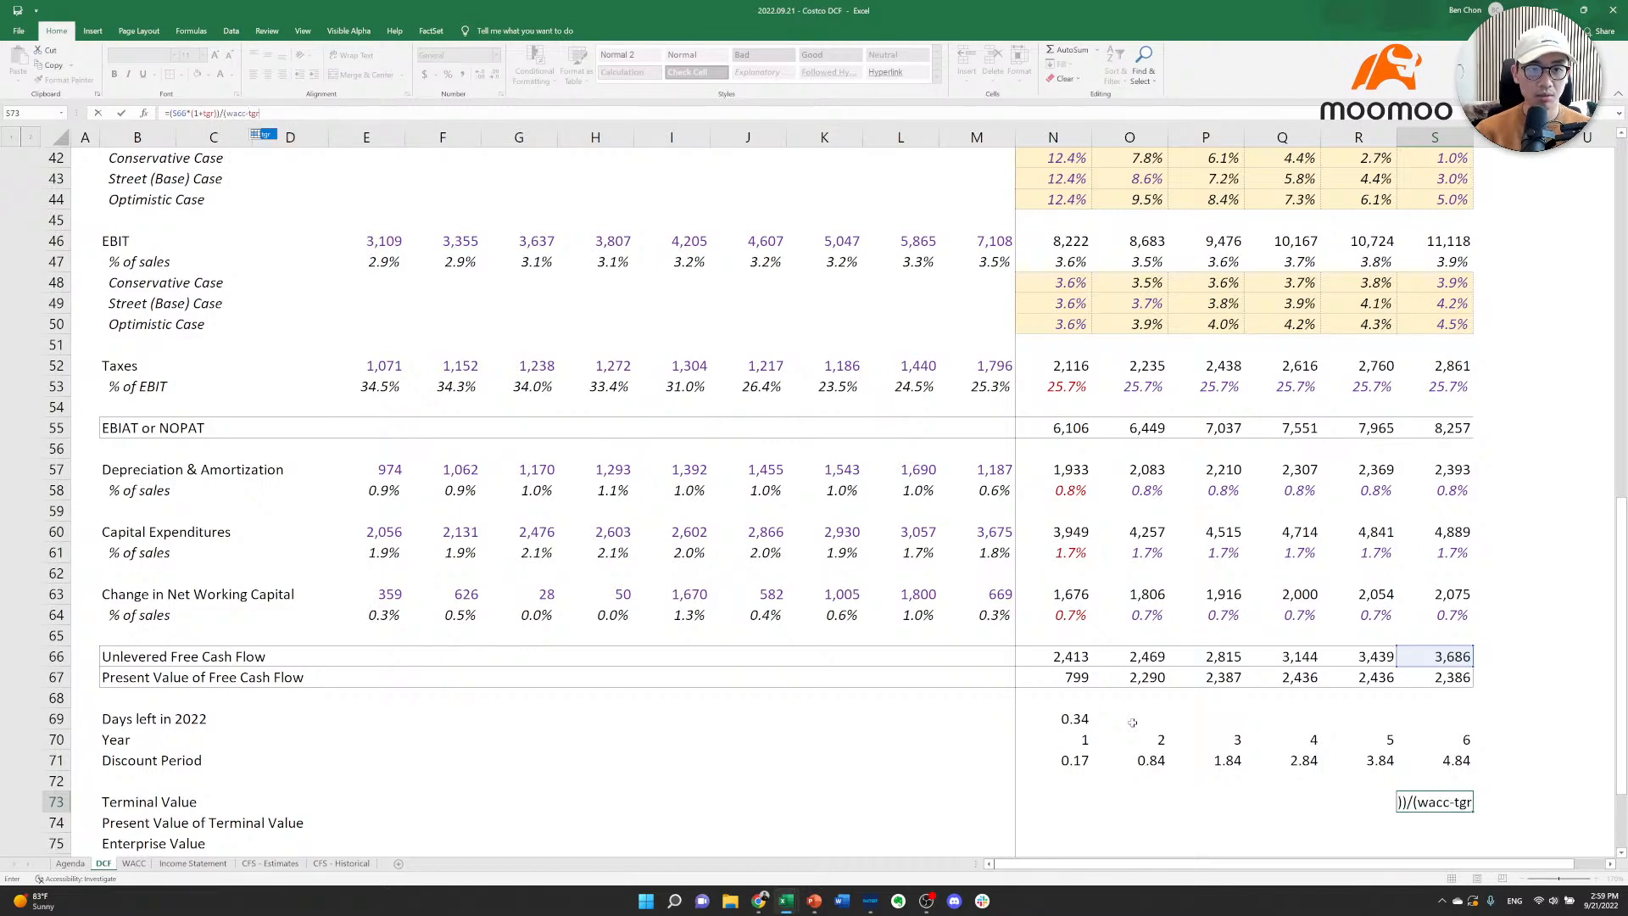
{"action": "type", "text": ")"}
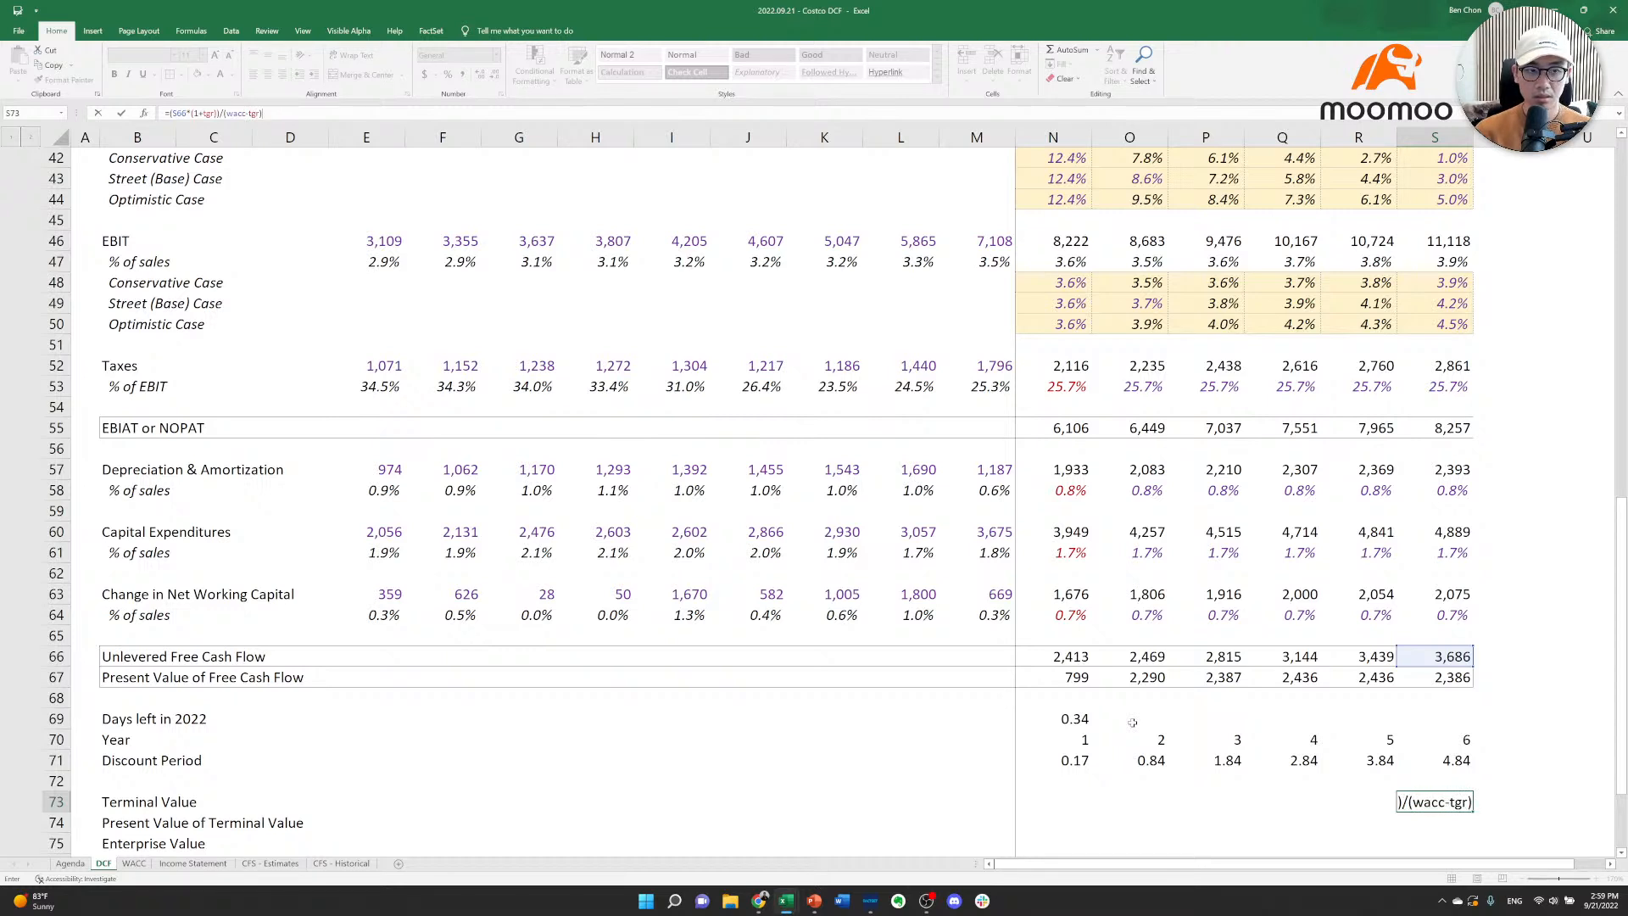
{"action": "key", "text": "Return"}
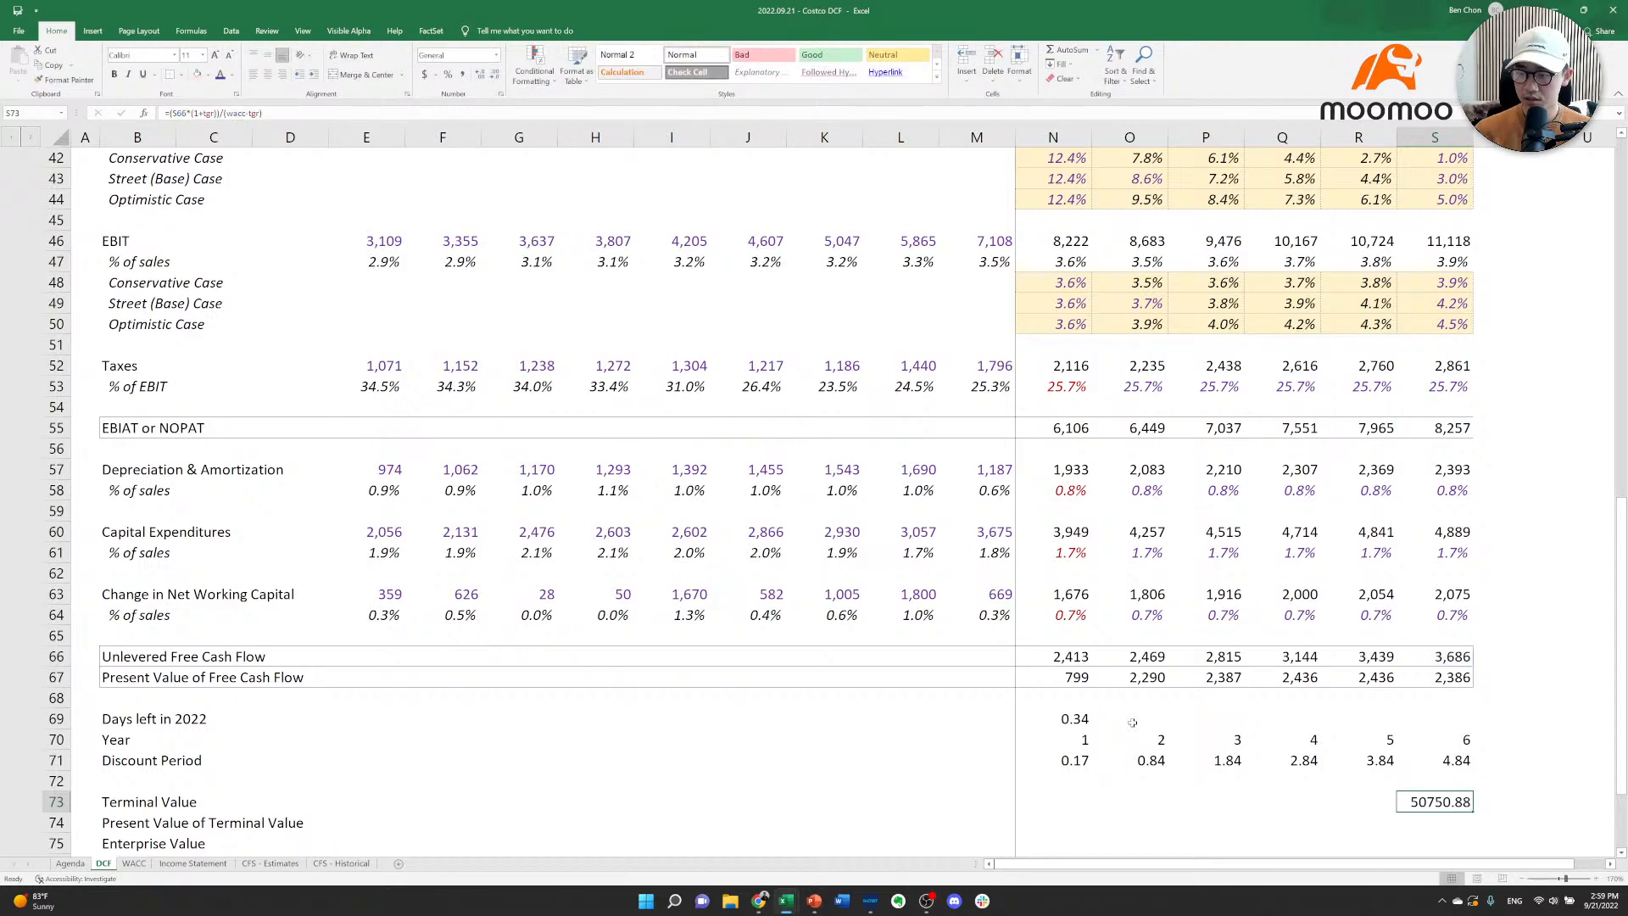
Remove the two decimal places from the Terminal Value in S73.
{"action": "key", "text": "alt+h"}
{"action": "key", "text": "9"}
{"action": "key", "text": "alt+h"}
{"action": "key", "text": "9"}
Copy the Change in Net Working Capital cell S63 and paste only its formatting onto the Terminal Value in S73.
{"action": "key", "text": "Up"}
{"action": "key", "text": "Up"}
{"action": "key", "text": "Up"}
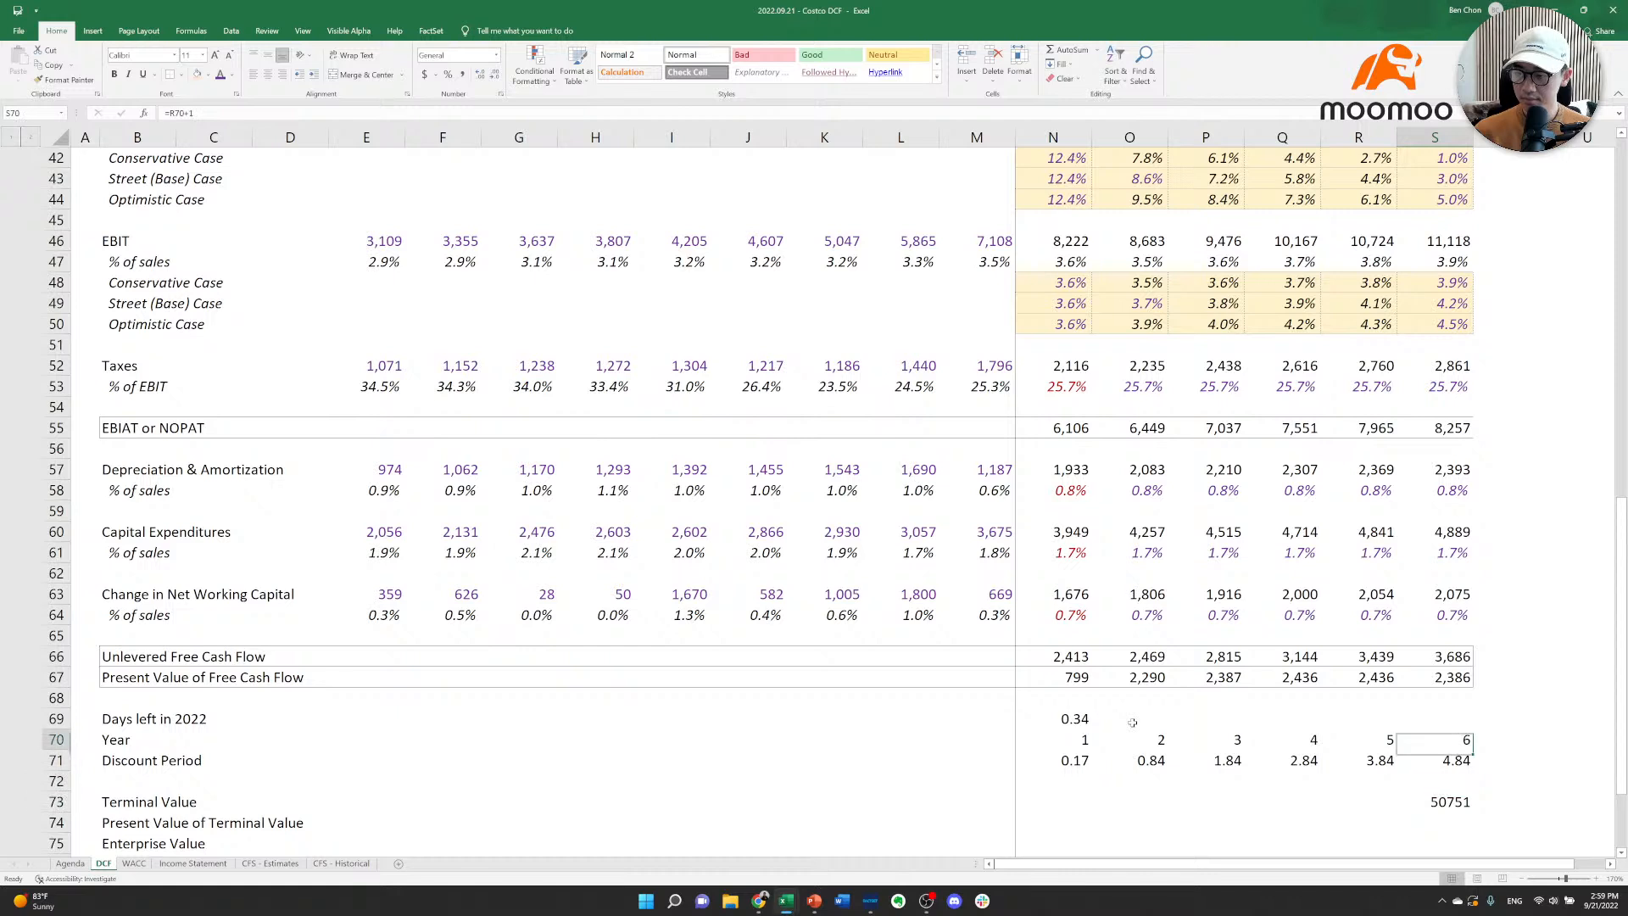
{"action": "key", "text": "Up"}
{"action": "key", "text": "Up"}
{"action": "key", "text": "Up"}
{"action": "key", "text": "Up"}
{"action": "key", "text": "Up"}
{"action": "key", "text": "Up"}
{"action": "key", "text": "Up"}
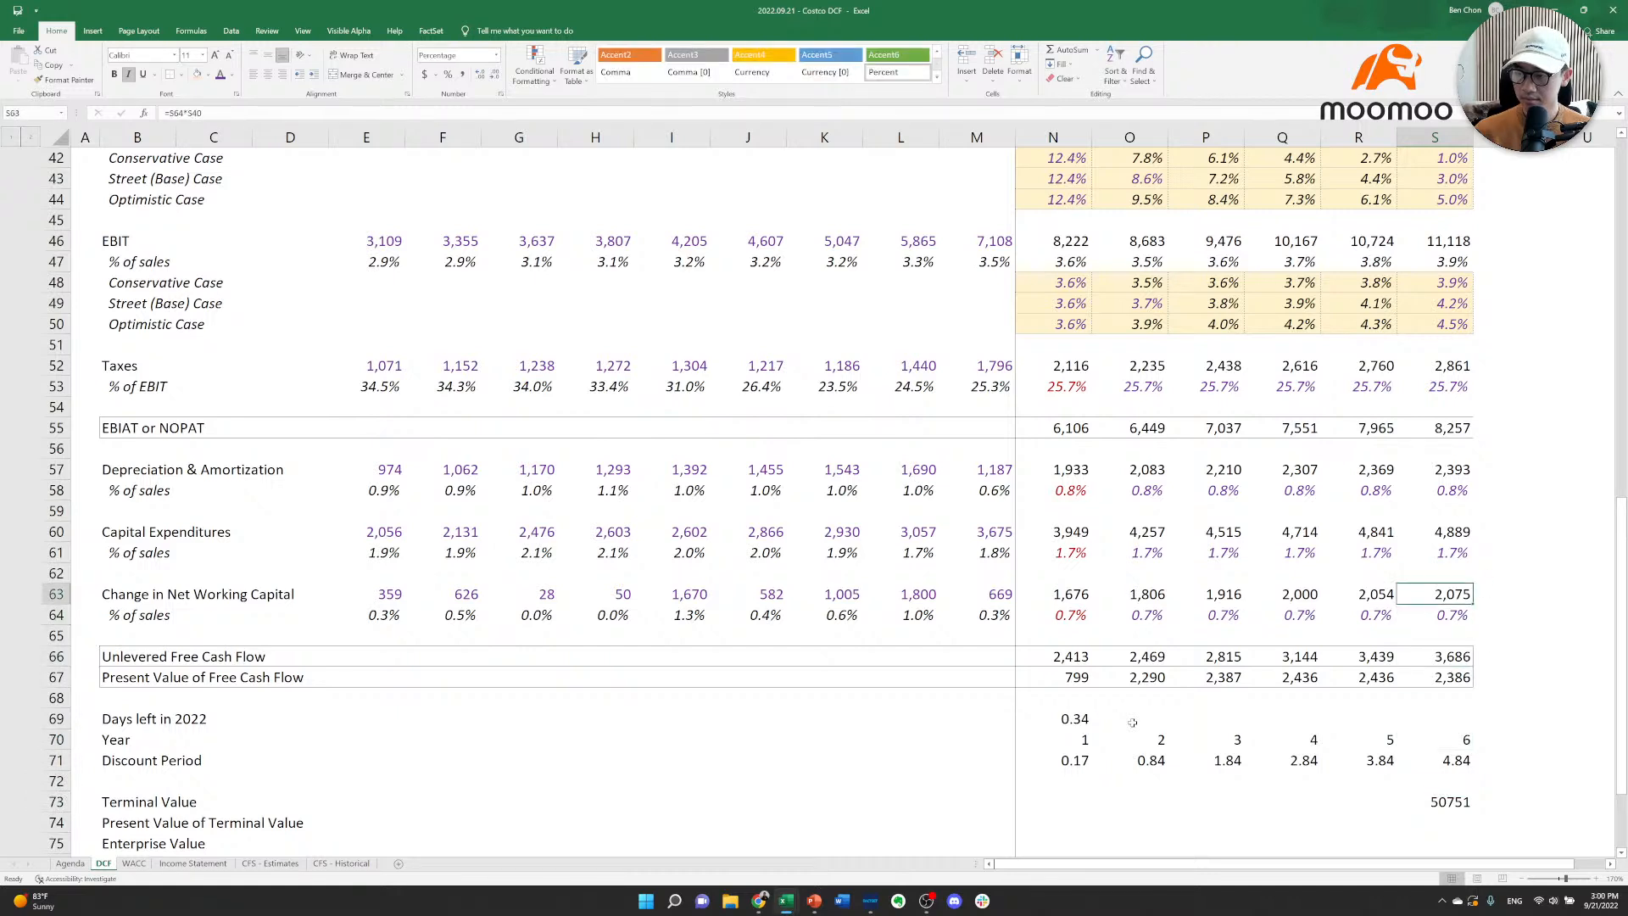
{"action": "key", "text": "ctrl+c"}
{"action": "key", "text": "Down"}
{"action": "key", "text": "Down"}
{"action": "key", "text": "Down"}
{"action": "key", "text": "Down"}
{"action": "key", "text": "Down"}
{"action": "key", "text": "Down"}
{"action": "key", "text": "Down"}
{"action": "key", "text": "Down"}
{"action": "key", "text": "Down"}
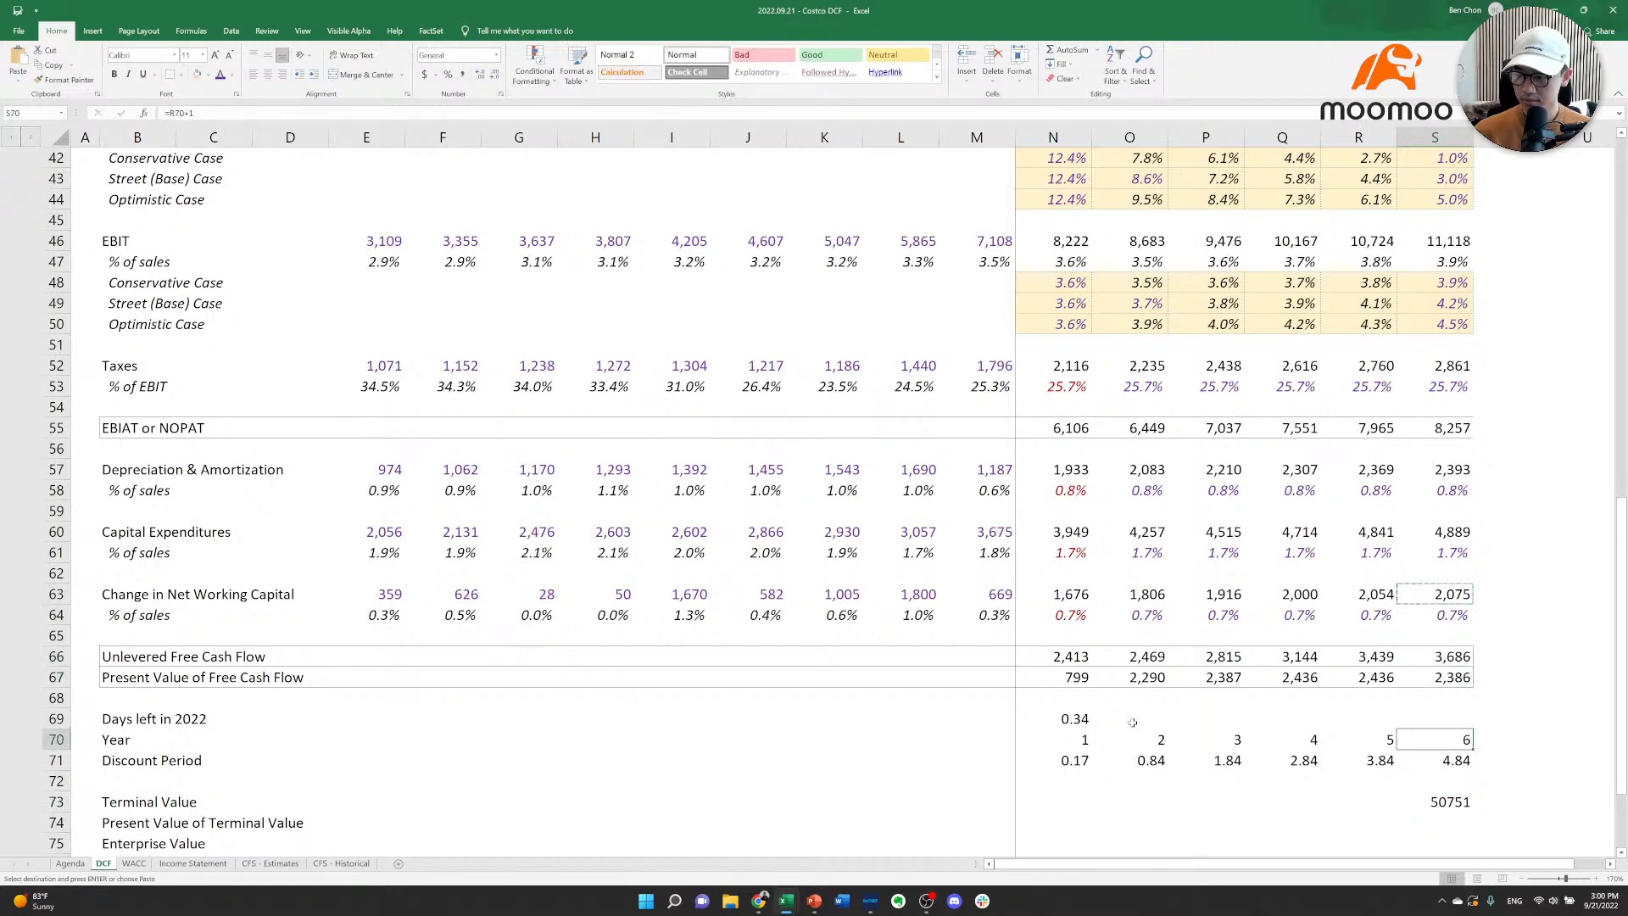
{"action": "key", "text": "alt+e"}
{"action": "key", "text": "s"}
{"action": "key", "text": "t"}
{"action": "key", "text": "Return"}
{"action": "key", "text": "Escape"}
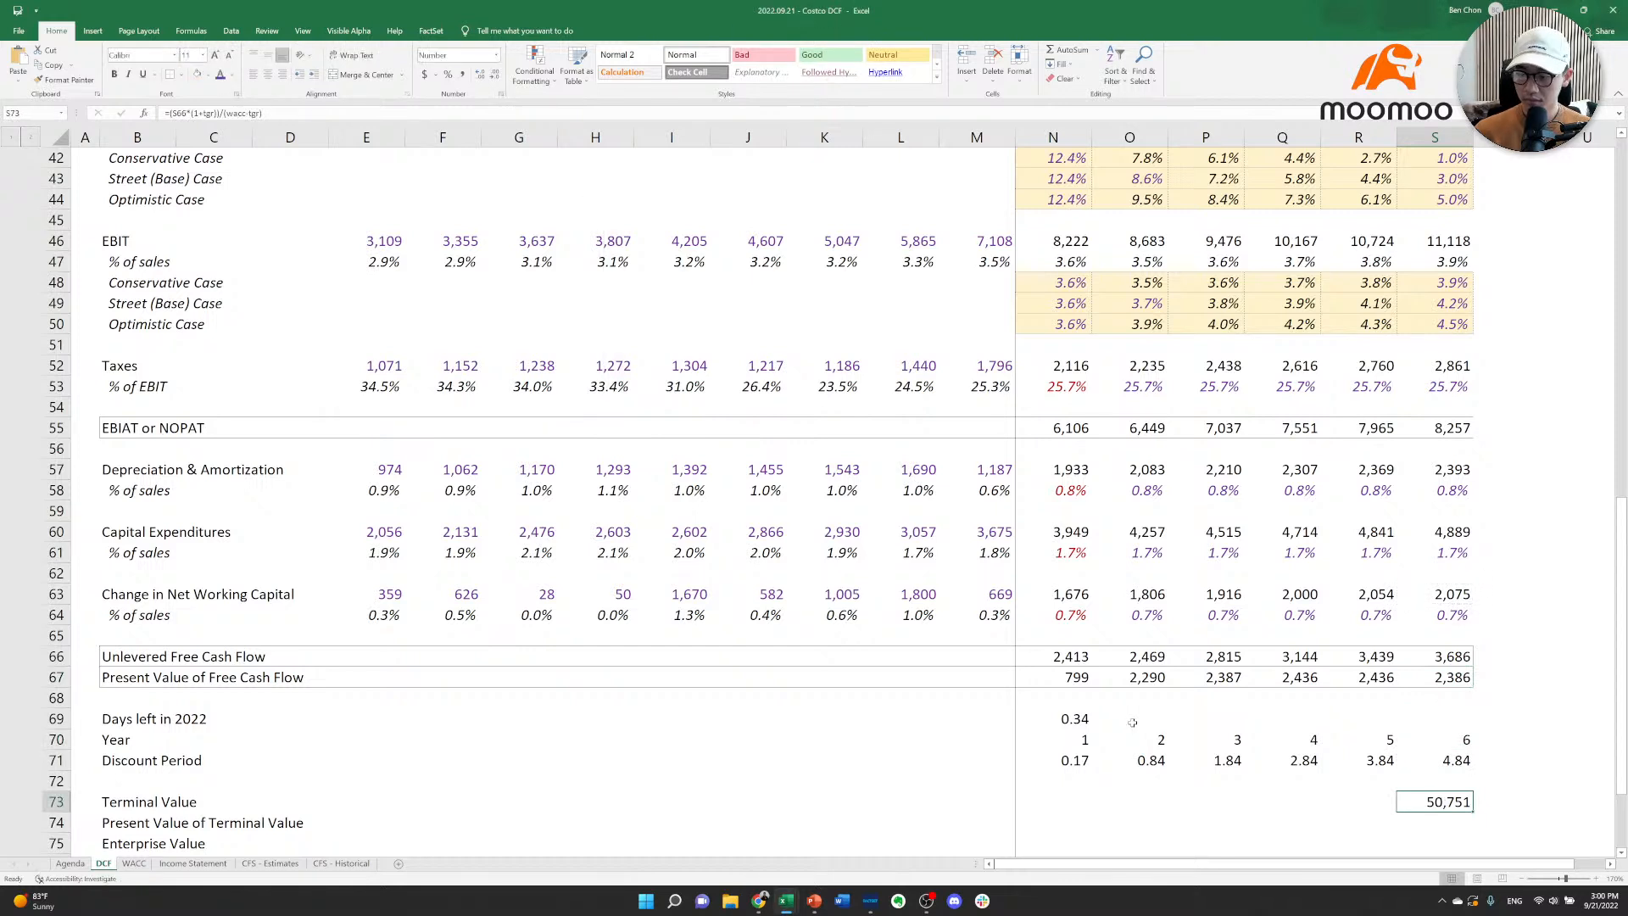
Calculate the Present Value of Terminal Value in S74 with the formula =S73/(1+wacc)^S71.
{"action": "key", "text": "Down"}
{"action": "type", "text": "="}
{"action": "key", "text": "Up"}
{"action": "type", "text": "/"}
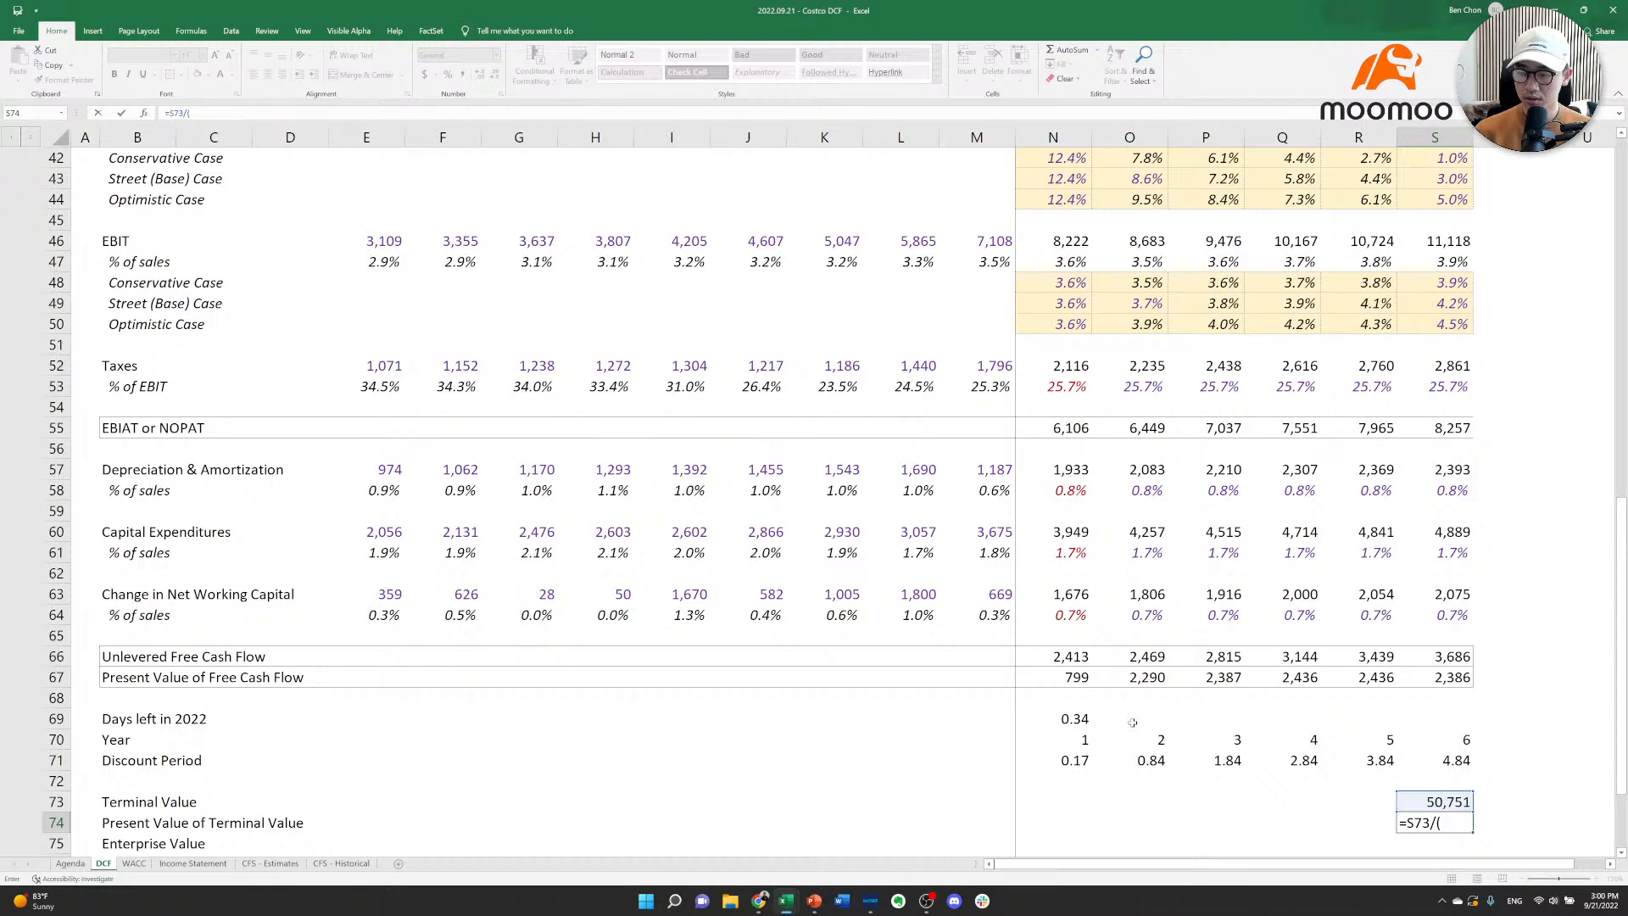
{"action": "type", "text": "(1+wacc)"}
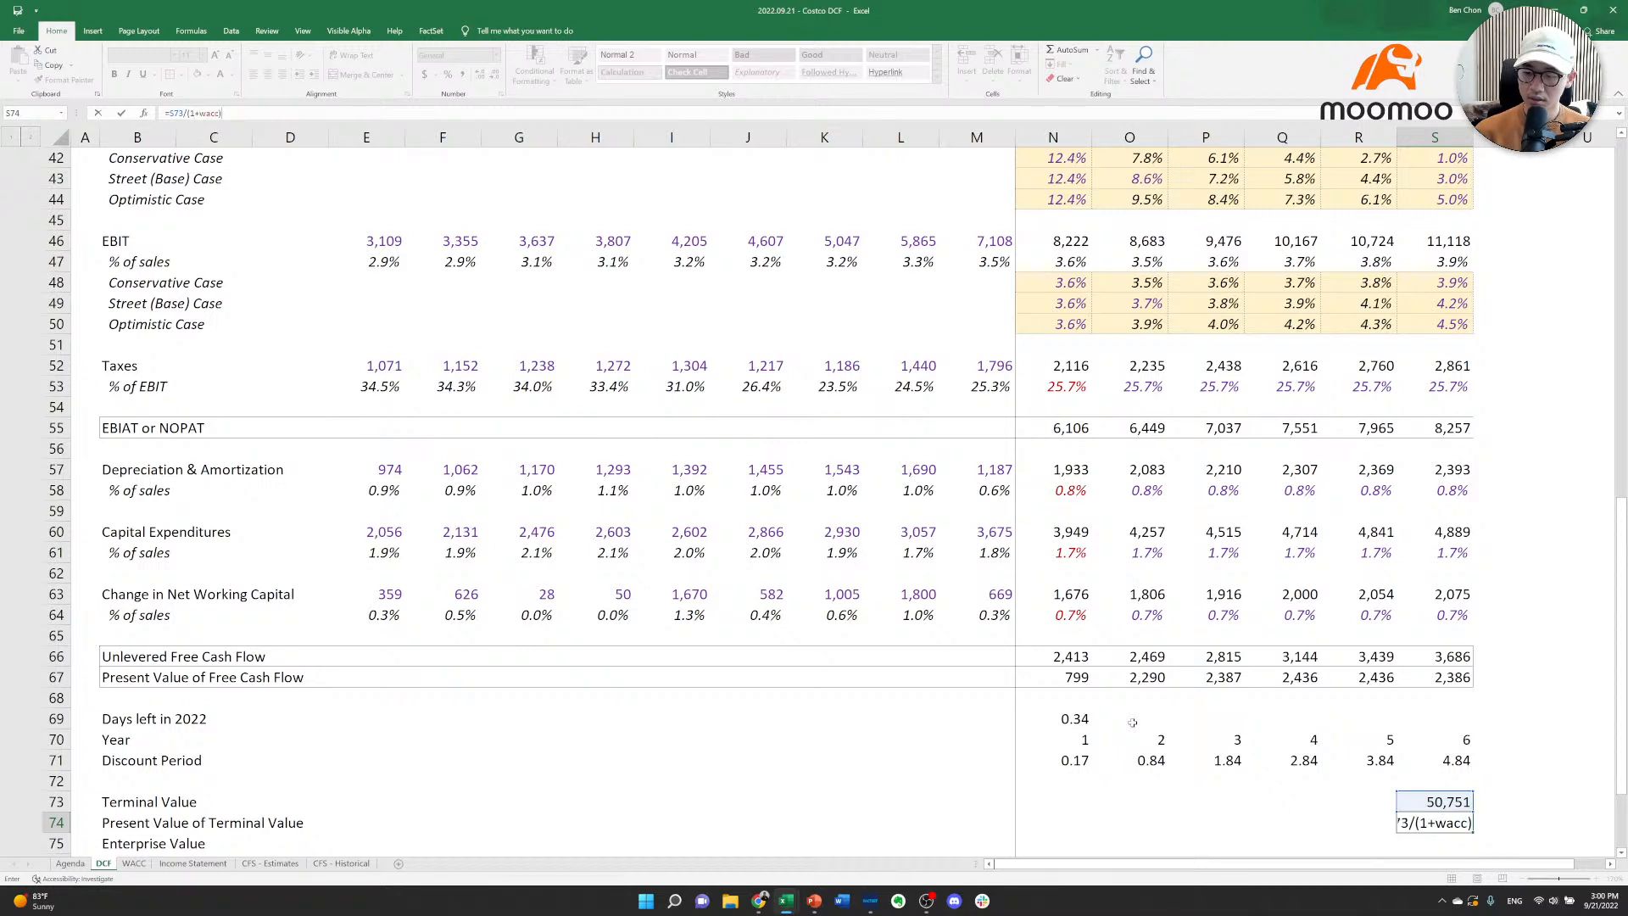
{"action": "type", "text": "^"}
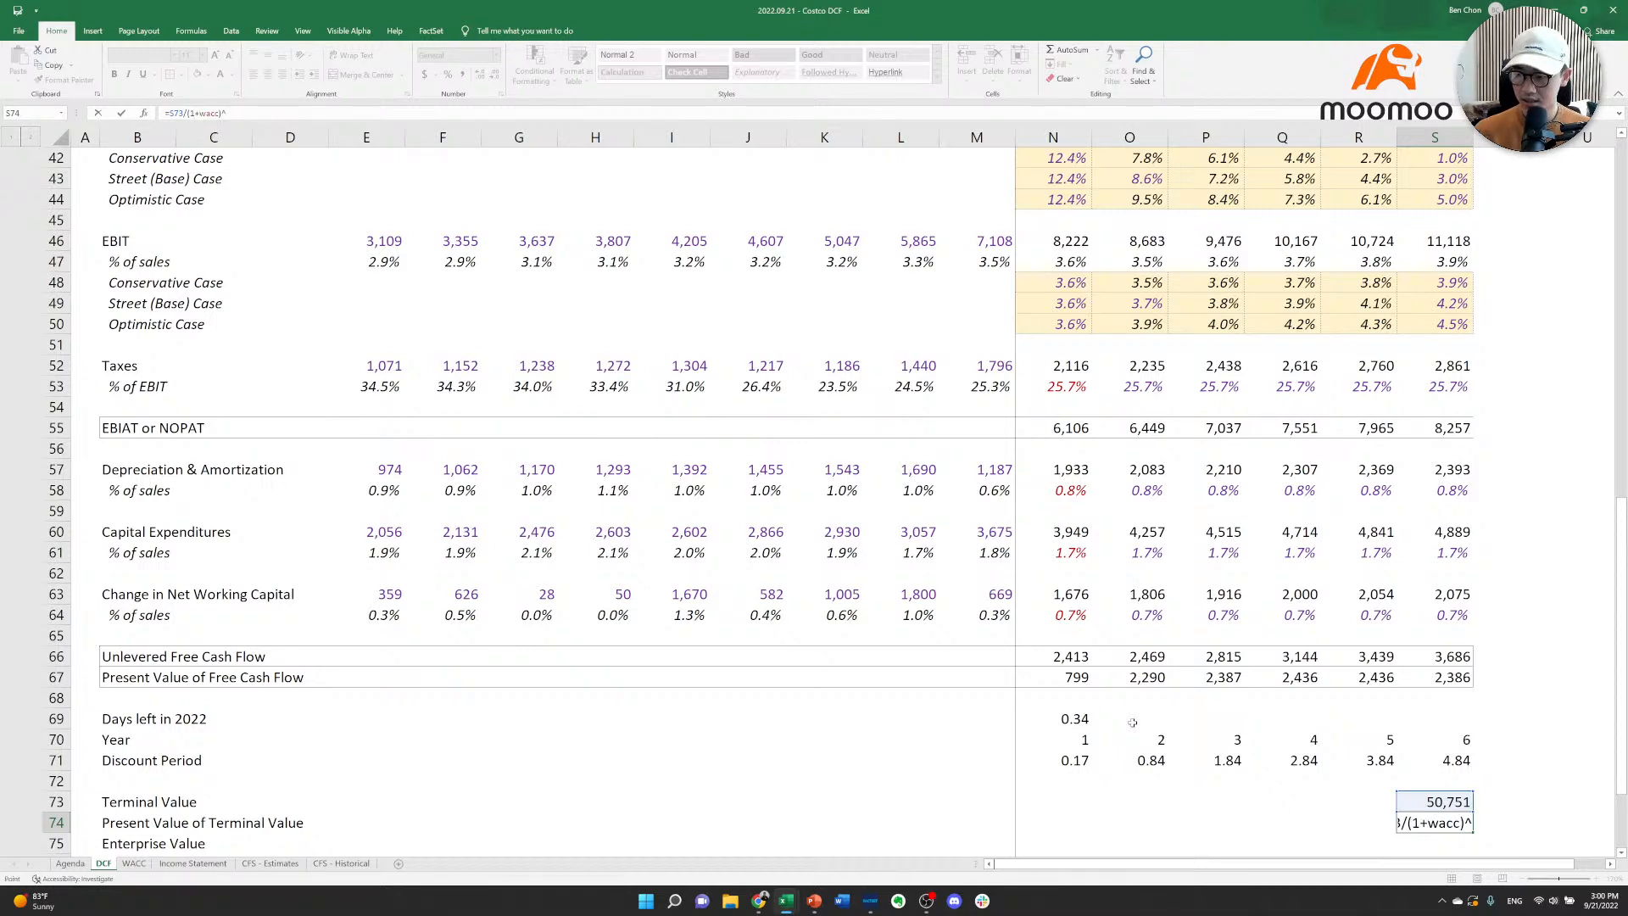
{"action": "key", "text": "Up"}
{"action": "key", "text": "Up"}
{"action": "key", "text": "Up"}
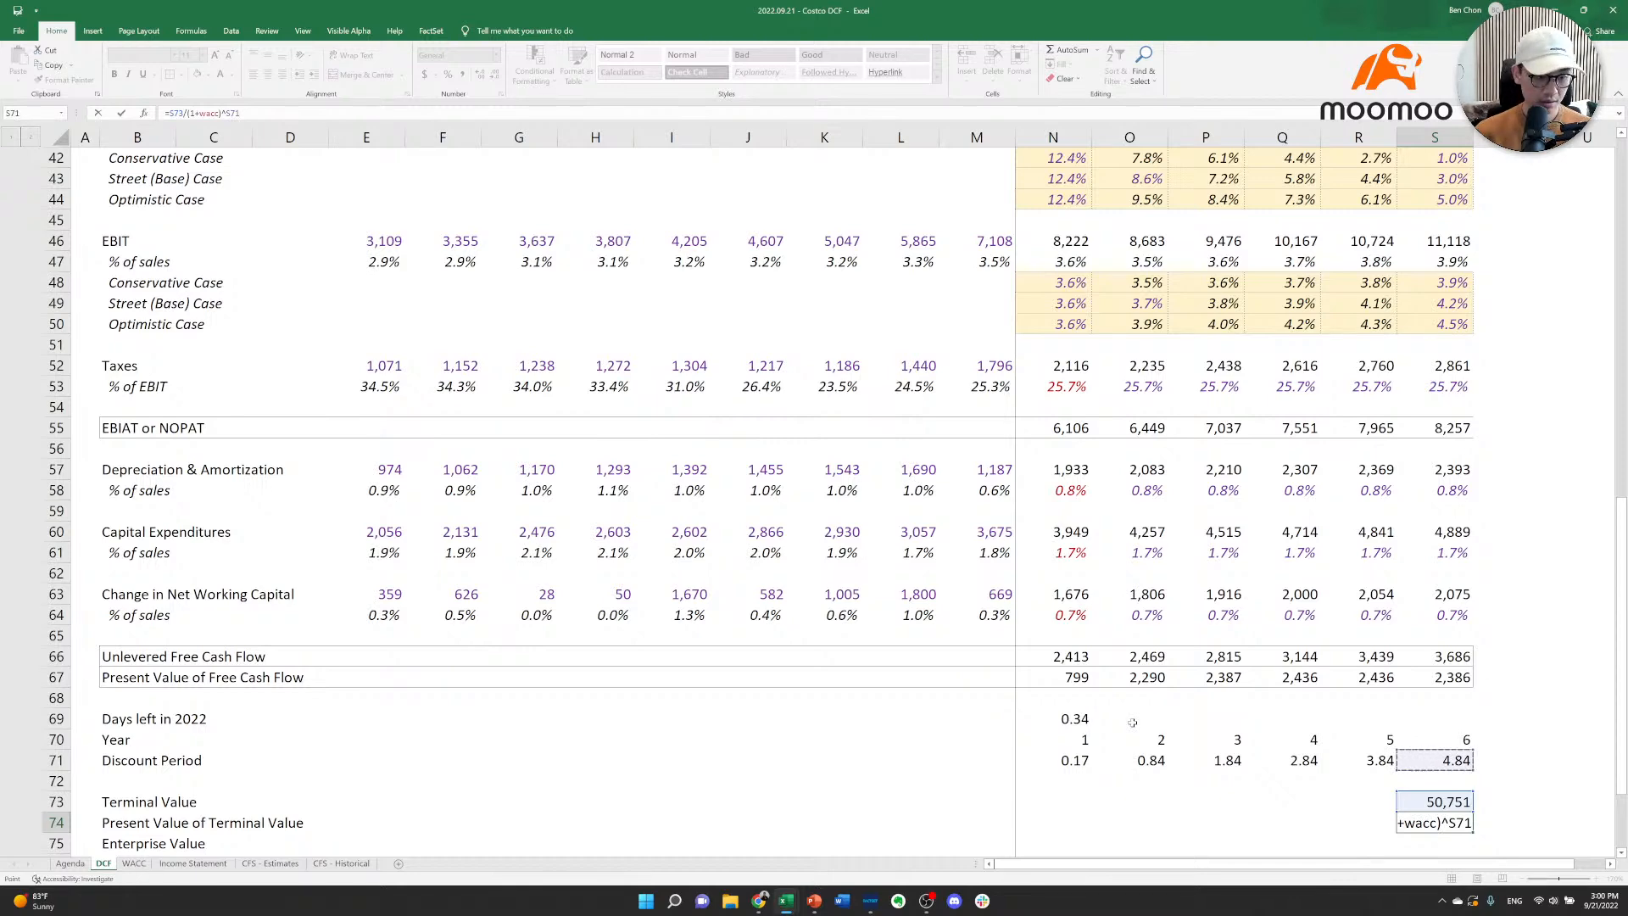
{"action": "key", "text": "Return"}
{"action": "key", "text": "Return"}
Paste only the formatting of the Terminal Value in S73 onto the Present Value of Terminal Value in S74.
{"action": "scroll", "coordinate": [1133, 722], "scroll_direction": "down", "scroll_amount": 1}
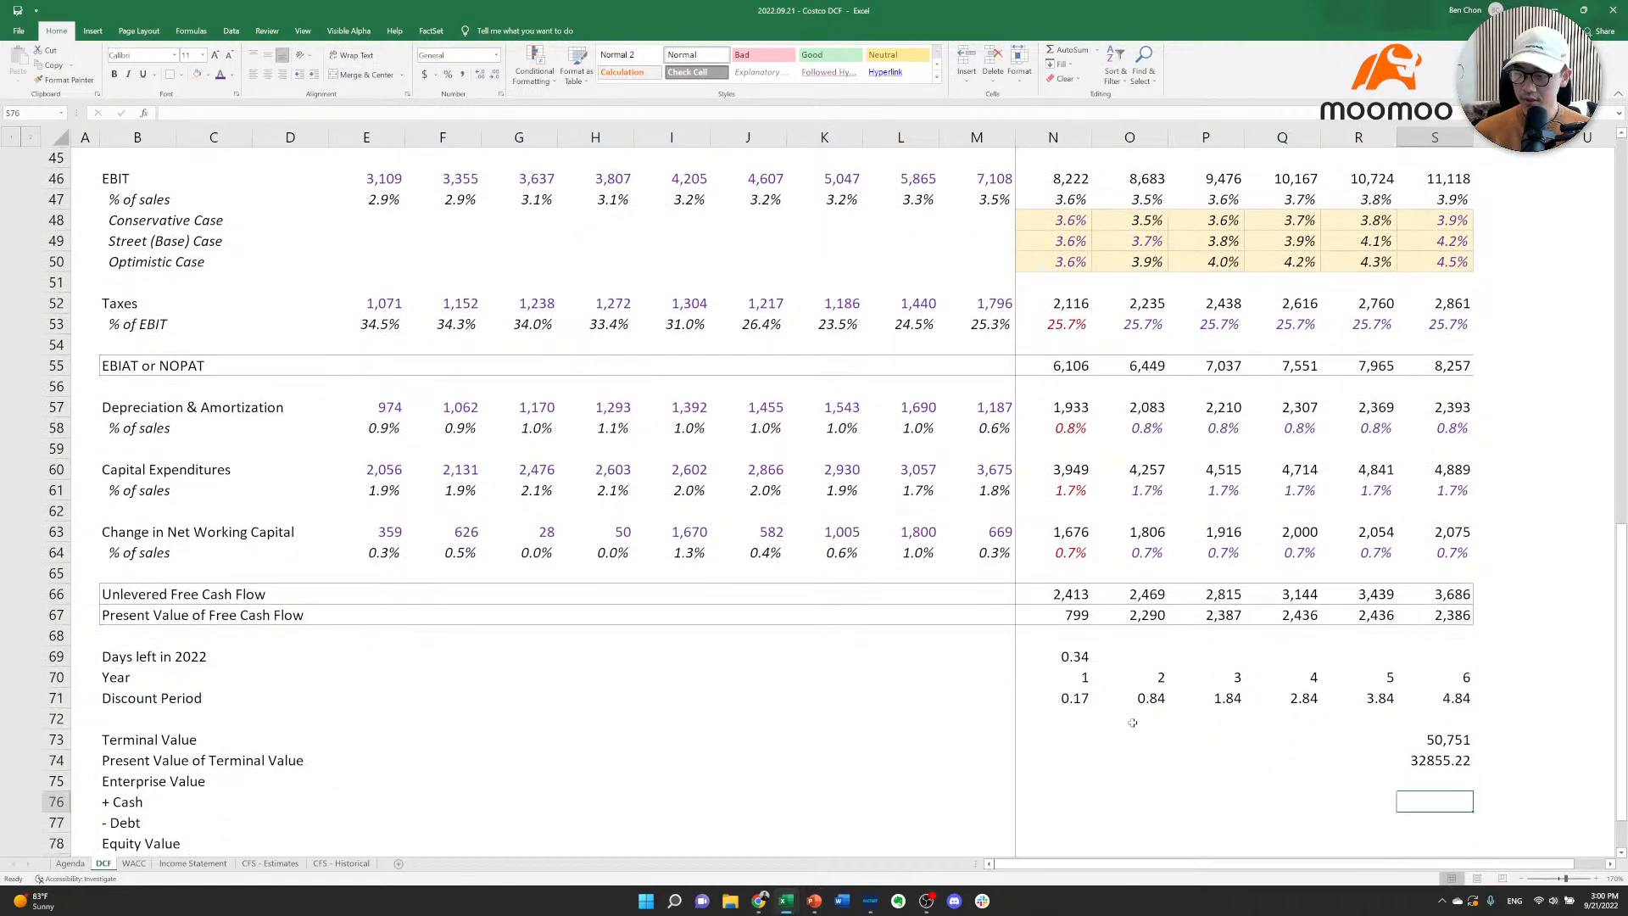
{"action": "key", "text": "Up"}
{"action": "key", "text": "Up"}
{"action": "key", "text": "shift+Up"}
{"action": "key", "text": "ctrl+c"}
{"action": "key", "text": "ctrl+alt+v"}
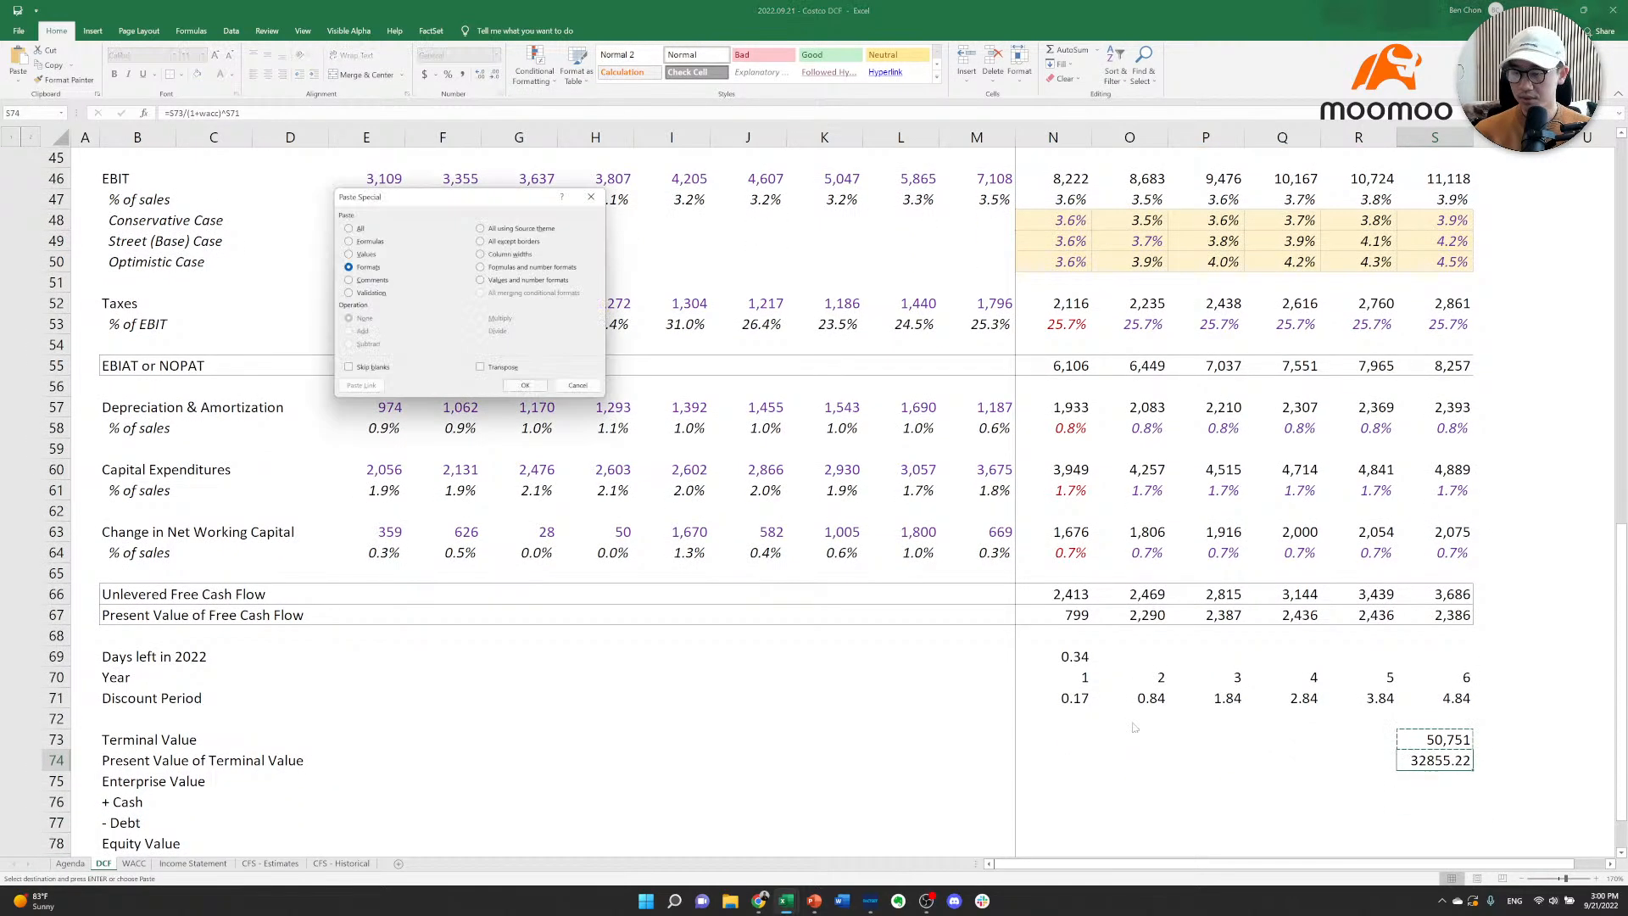
{"action": "key", "text": "Return"}
{"action": "key", "text": "Return"}
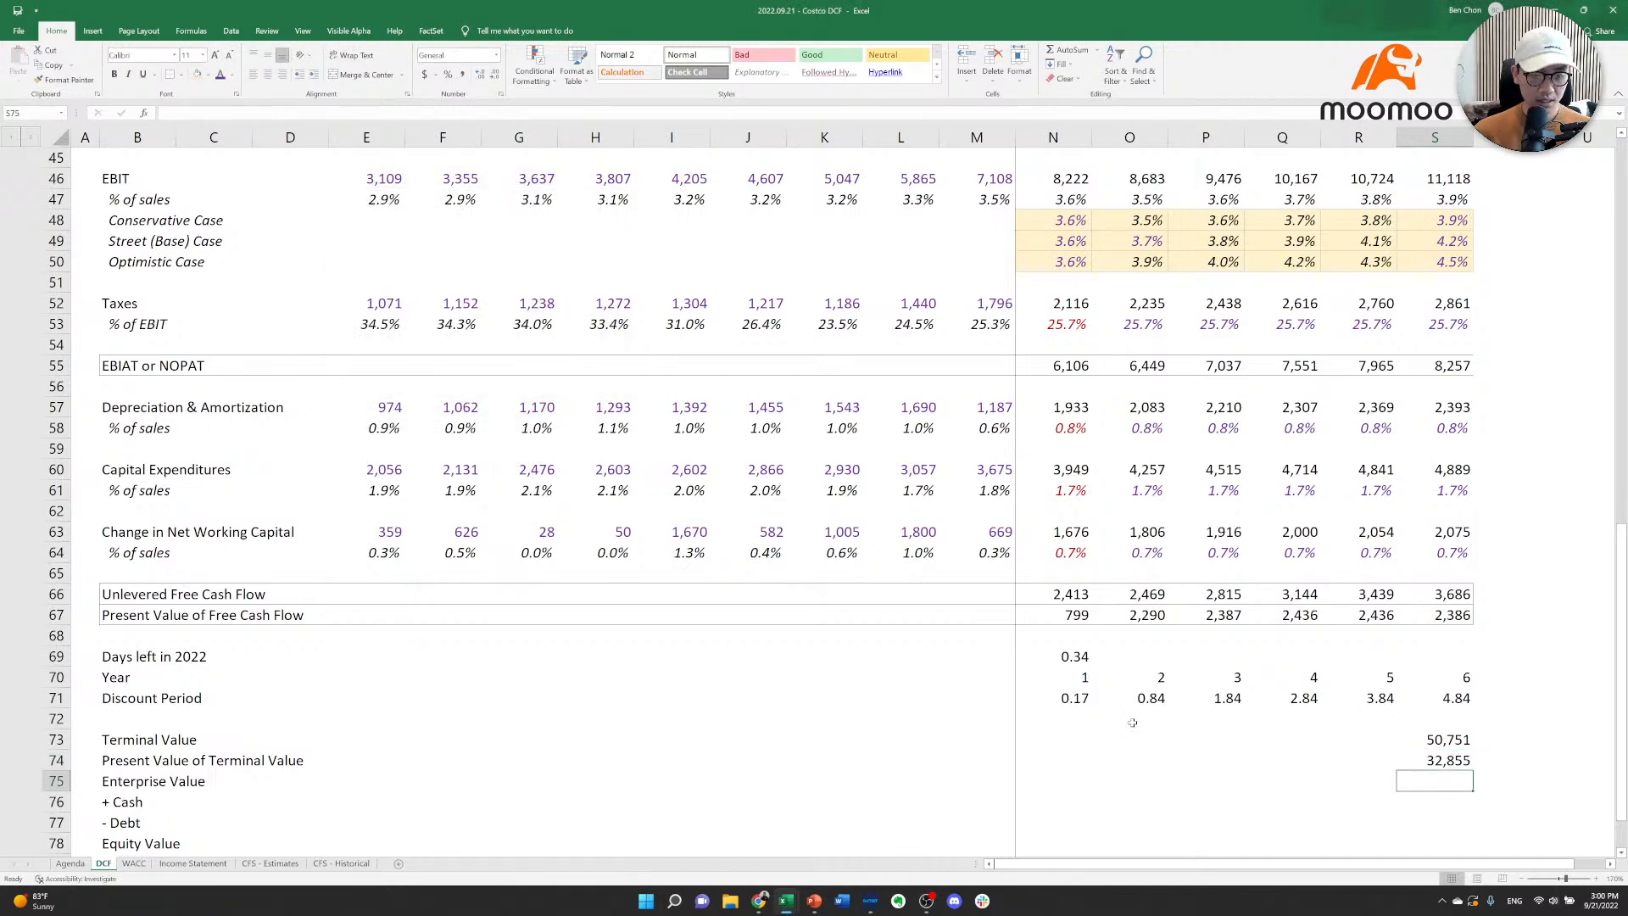
Calculate the Enterprise Value in S75 with the formula =SUM(N67:S67,S74).
{"action": "type", "text": "=sum("}
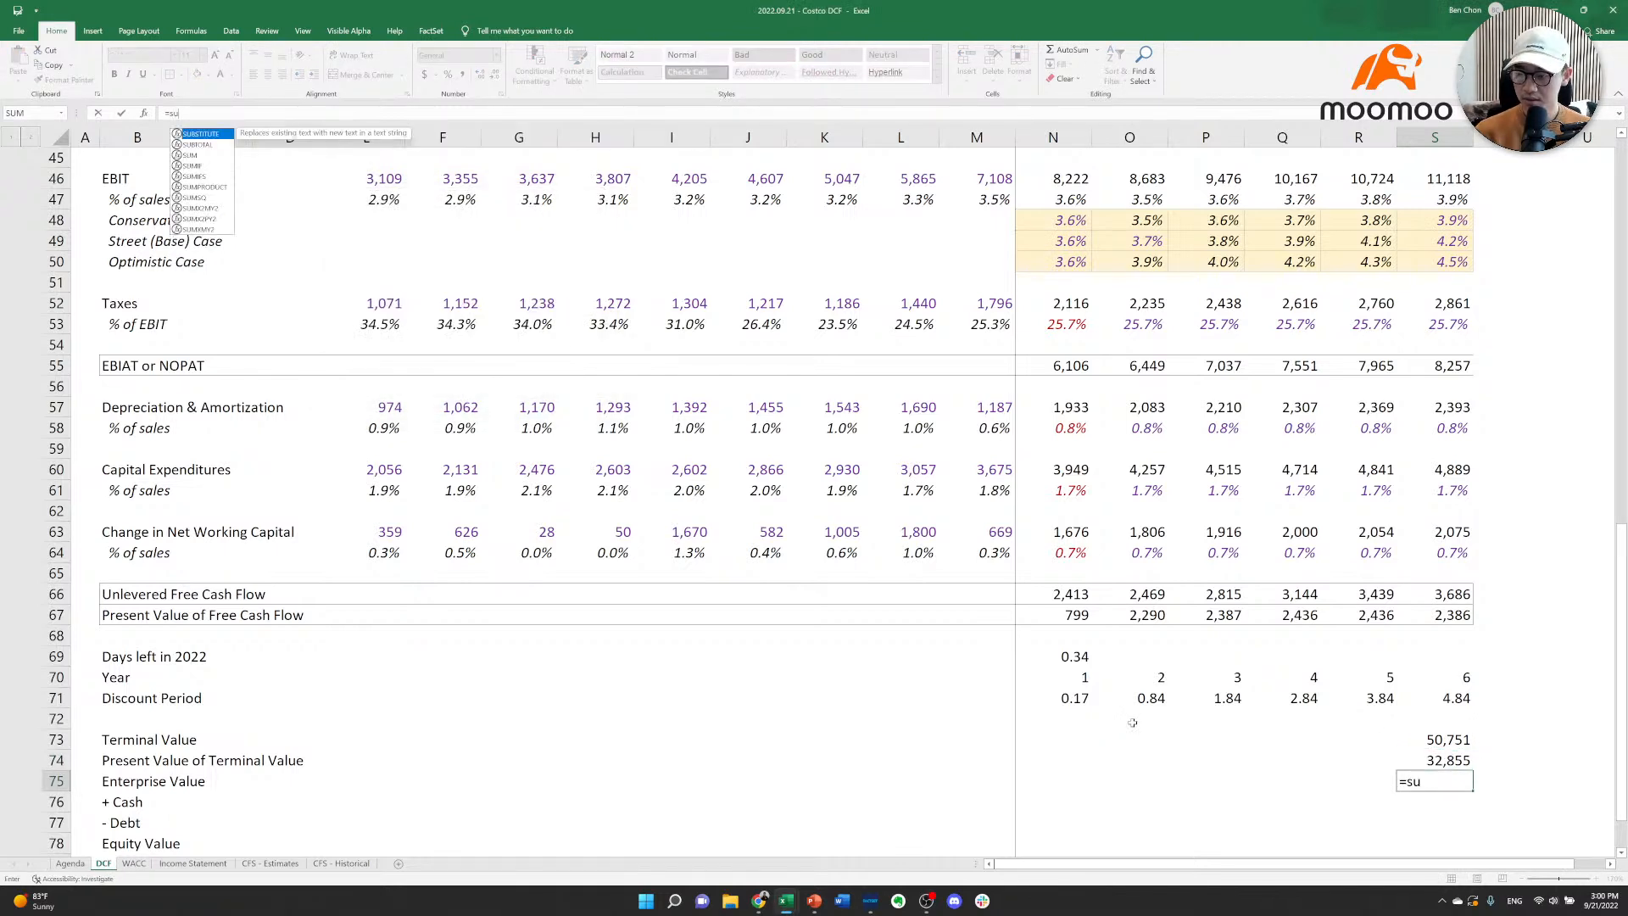
{"action": "key", "text": "Up"}
{"action": "key", "text": "Up"}
{"action": "key", "text": "Up"}
{"action": "key", "text": "Up"}
{"action": "key", "text": "Up"}
{"action": "key", "text": "Up"}
{"action": "key", "text": "Up"}
{"action": "key", "text": "Up"}
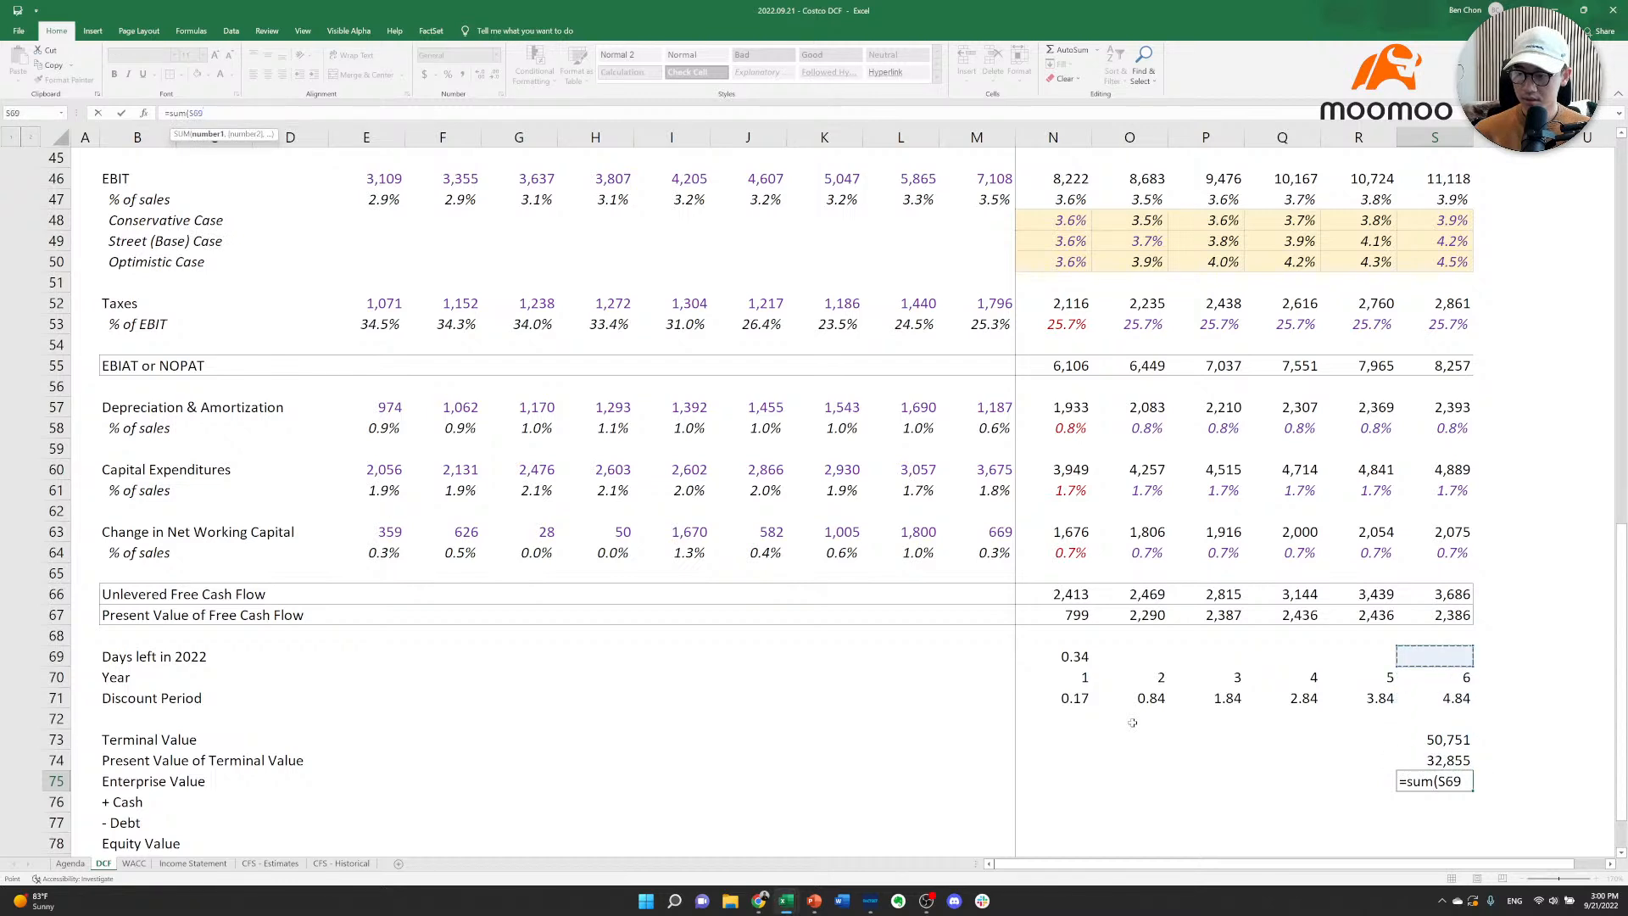
{"action": "key", "text": "Left"}
{"action": "key", "text": "Left"}
{"action": "key", "text": "Left"}
{"action": "key", "text": "Left"}
{"action": "key", "text": "Left"}
{"action": "key", "text": "Up"}
{"action": "key", "text": "Down"}
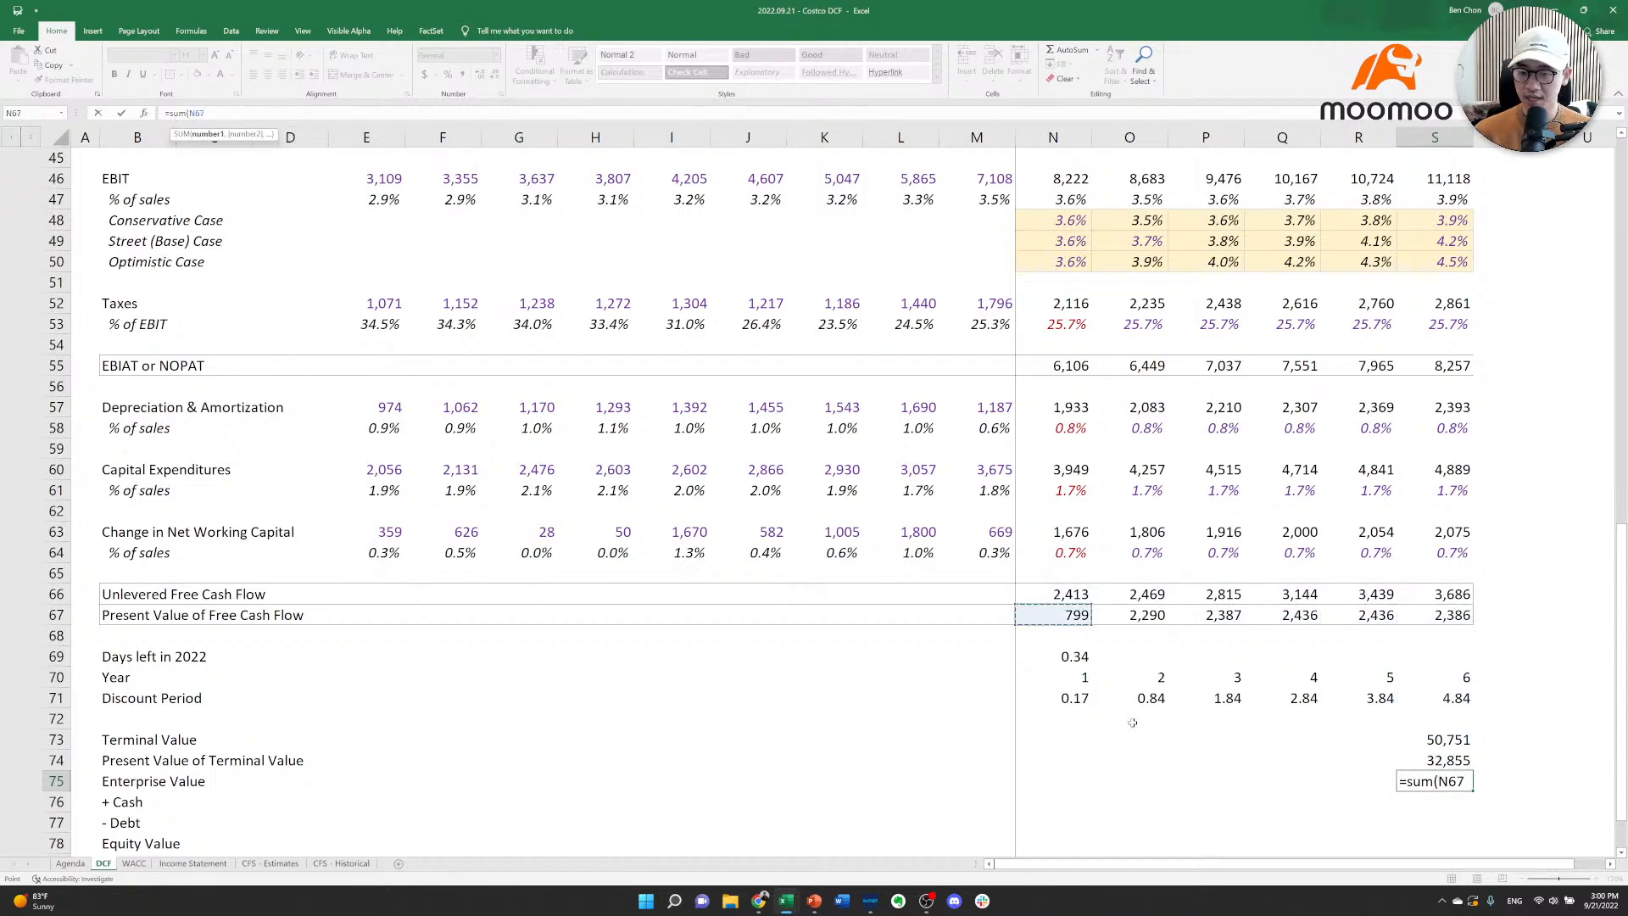
{"action": "key", "text": "shift+Right"}
{"action": "key", "text": "shift+Right"}
{"action": "key", "text": "shift+Right"}
{"action": "key", "text": "shift+Right"}
{"action": "key", "text": "shift+Right"}
{"action": "type", "text": ","}
{"action": "key", "text": "Up"}
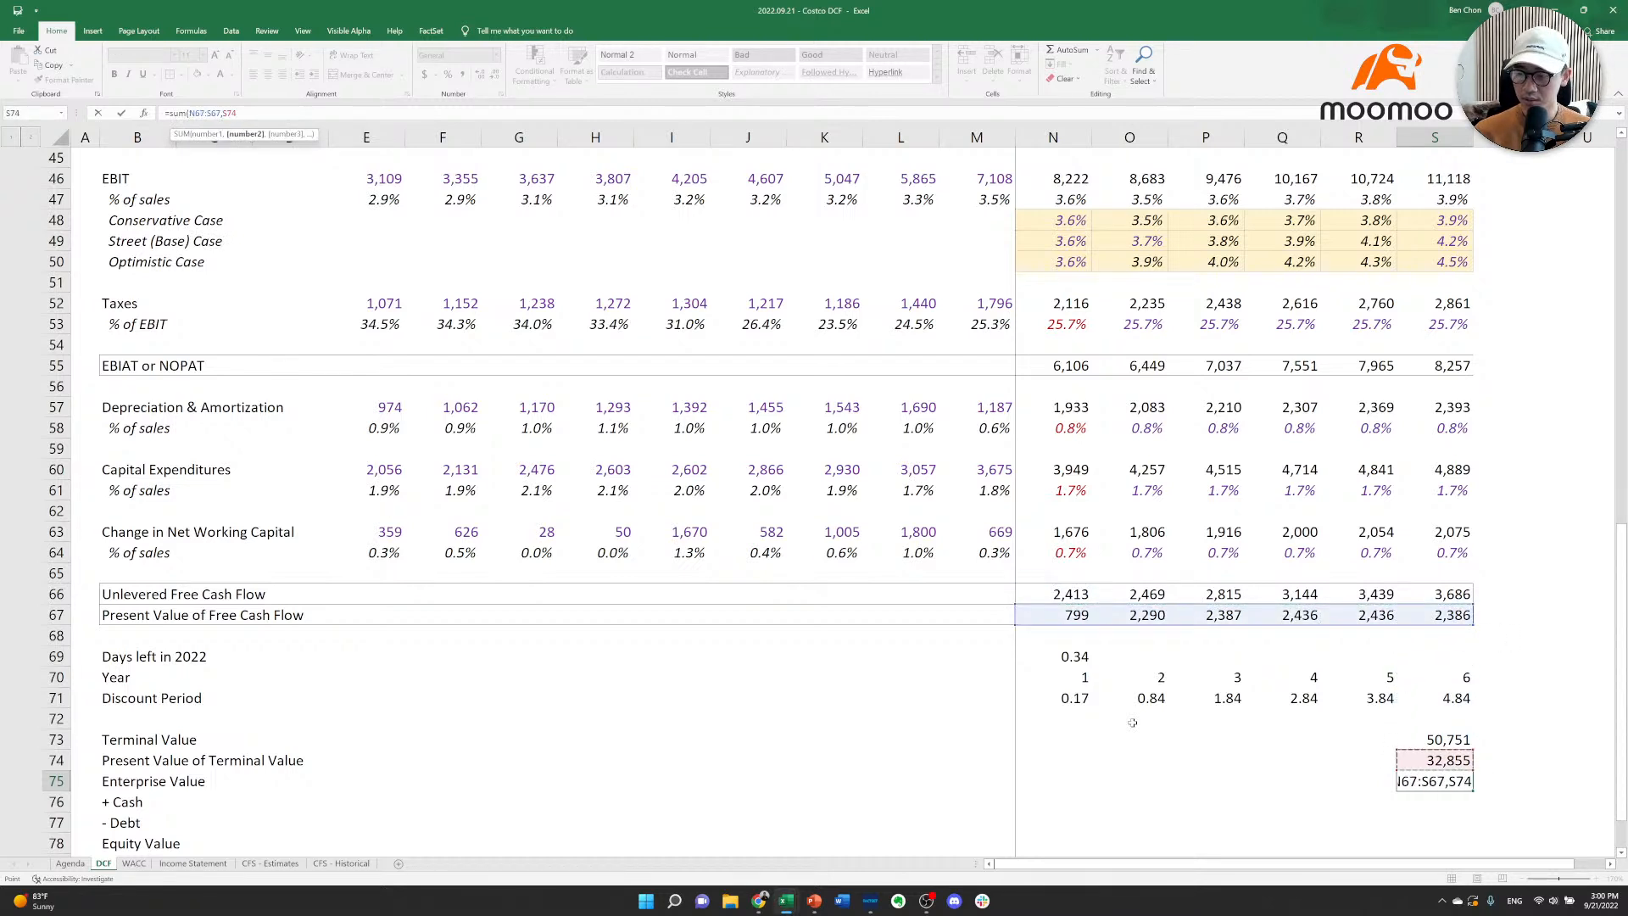
{"action": "type", "text": ")"}
{"action": "key", "text": "ctrl+Return"}
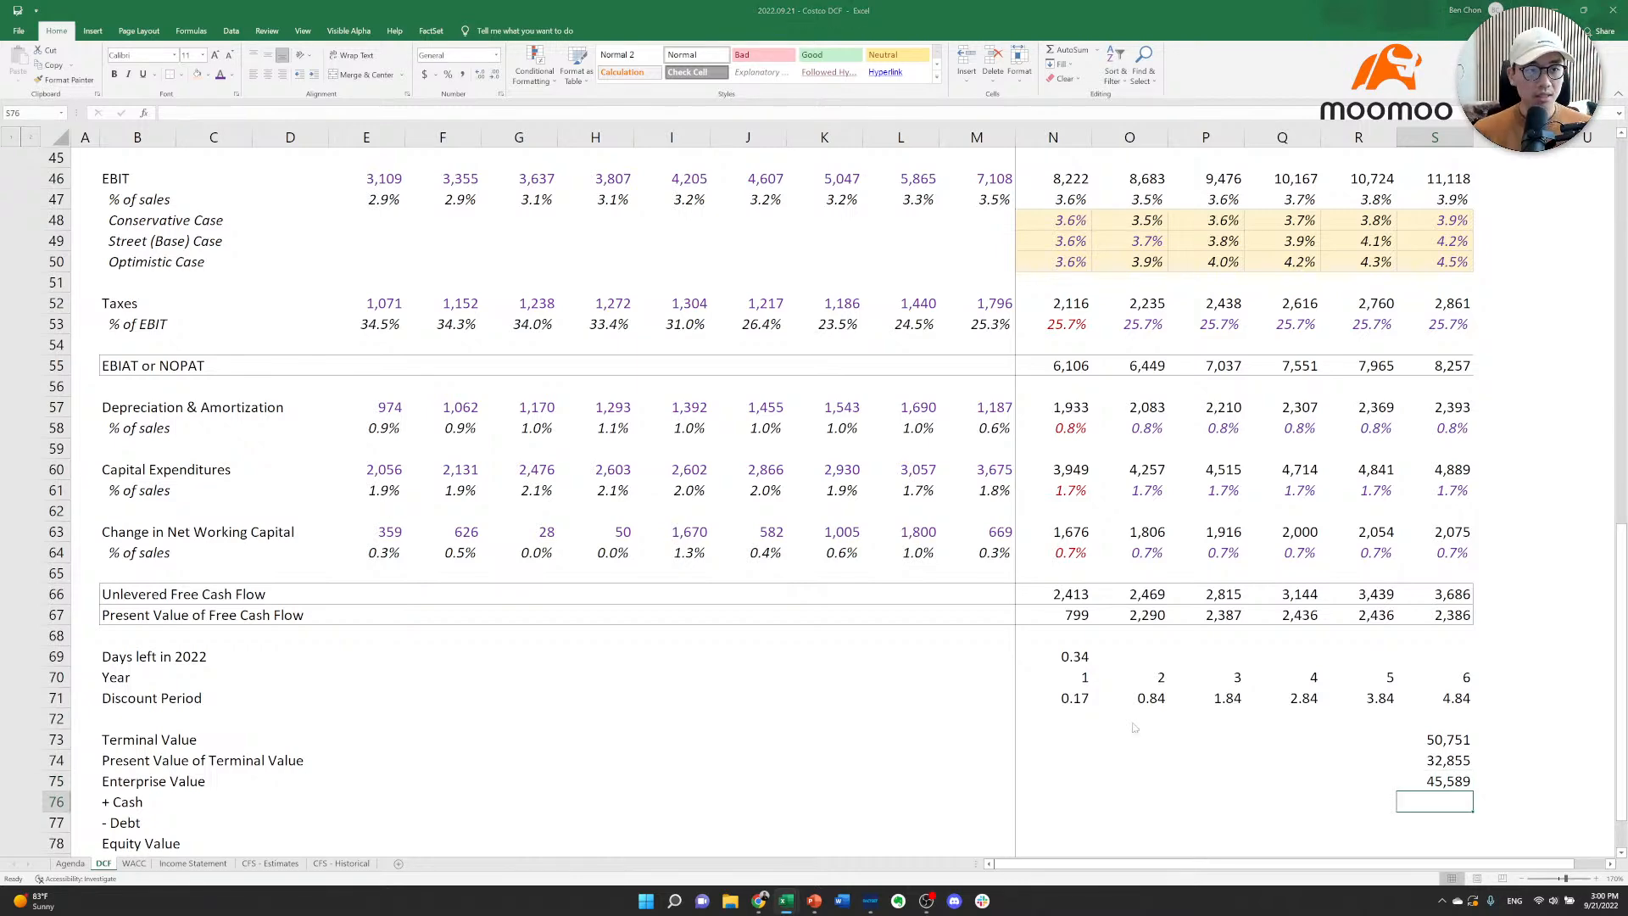
Look up Costco's fully diluted shares outstanding in FactSet, then enter 446.5 for Shares in S79 of the Excel DCF sheet.
{"action": "key", "text": "alt+Tab"}
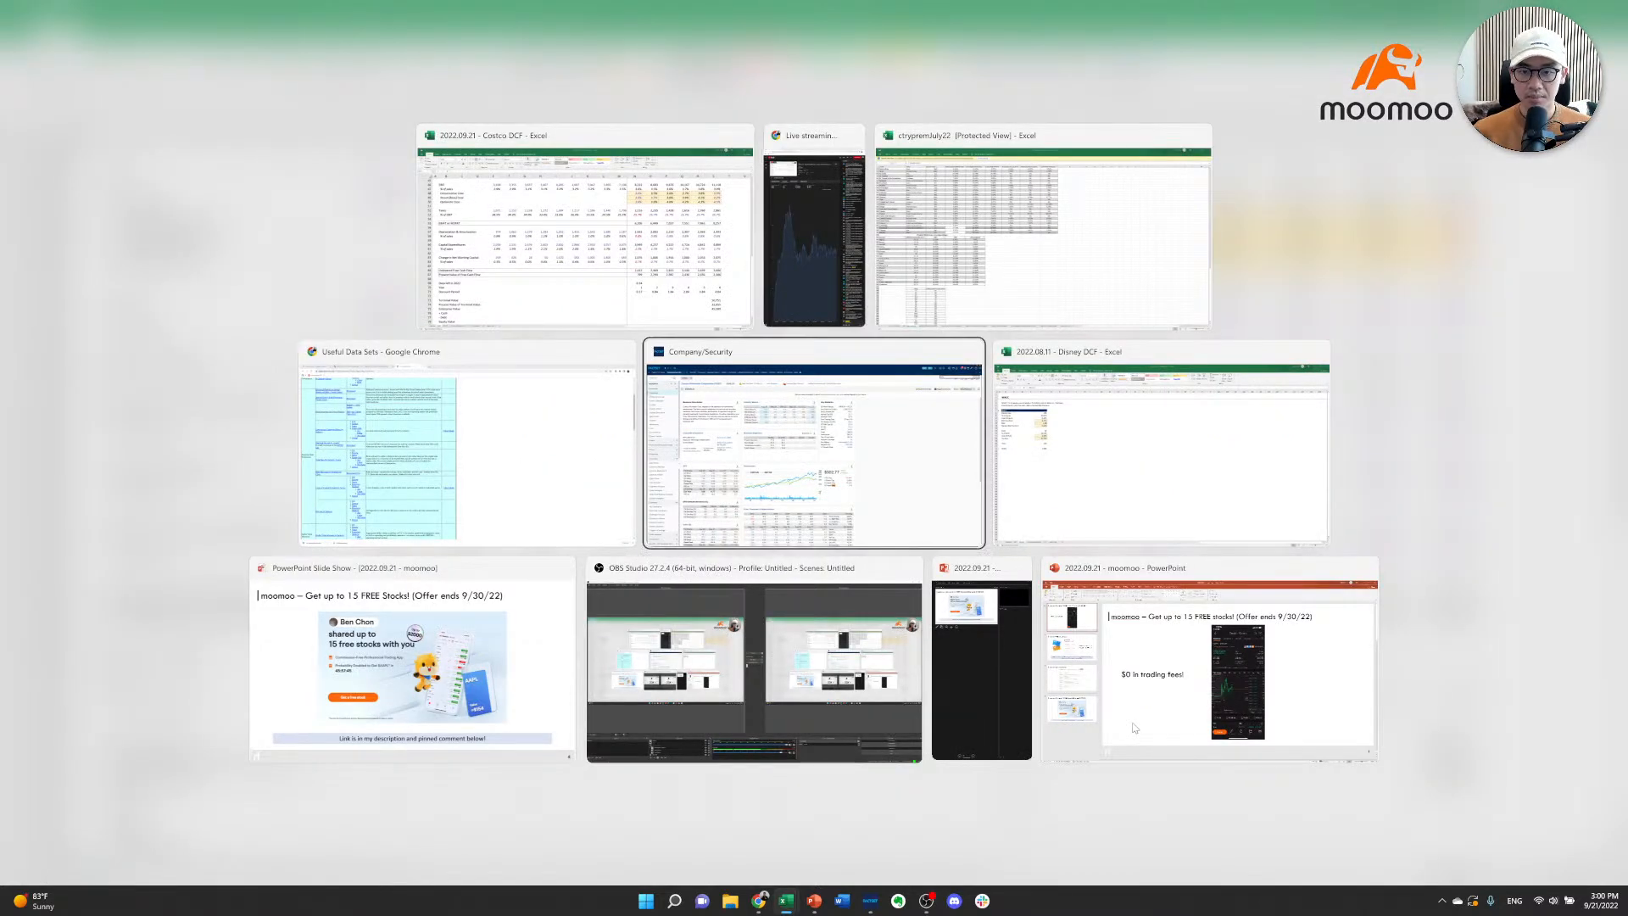
{"action": "key", "text": "Down"}
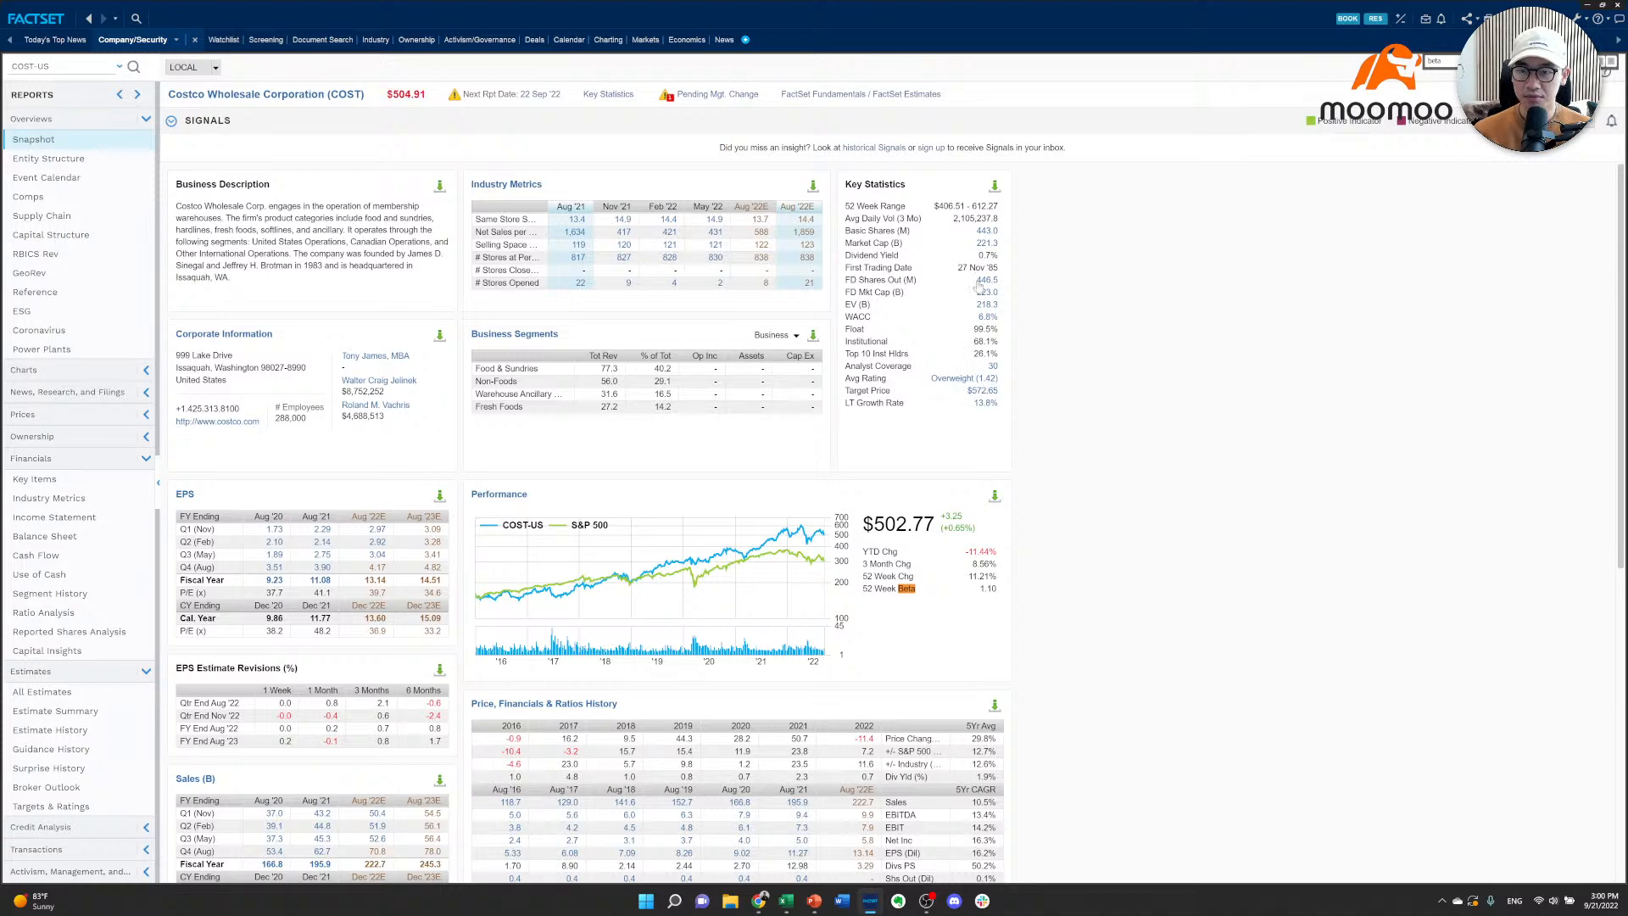
{"action": "key", "text": "alt+Tab"}
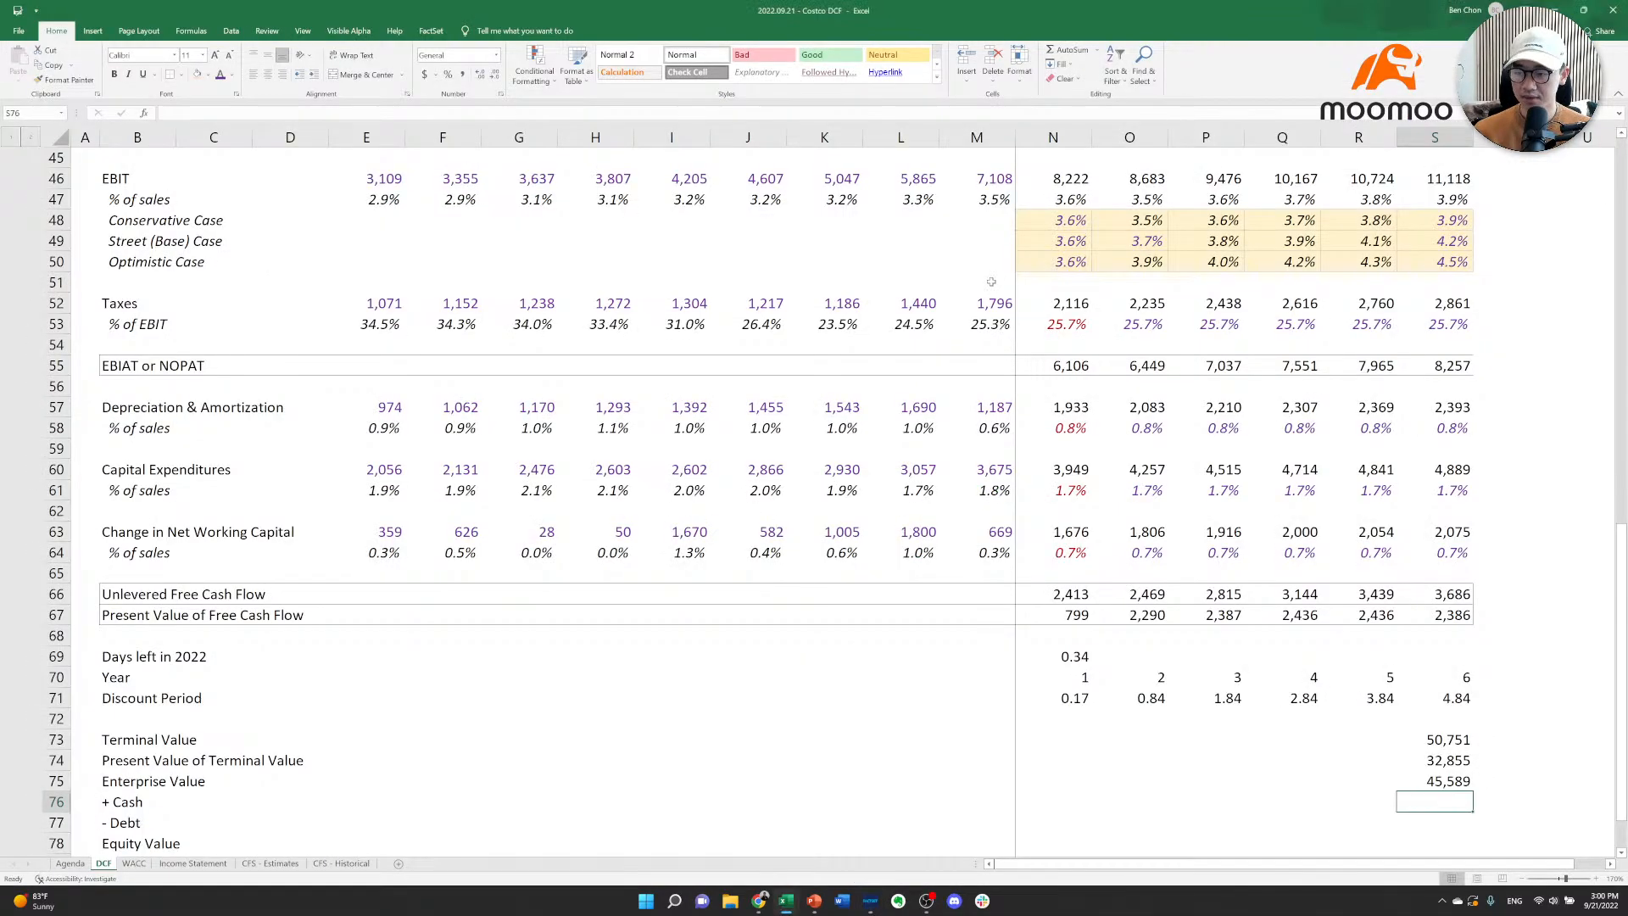
{"action": "key", "text": "Down"}
{"action": "key", "text": "Down"}
{"action": "key", "text": "Down"}
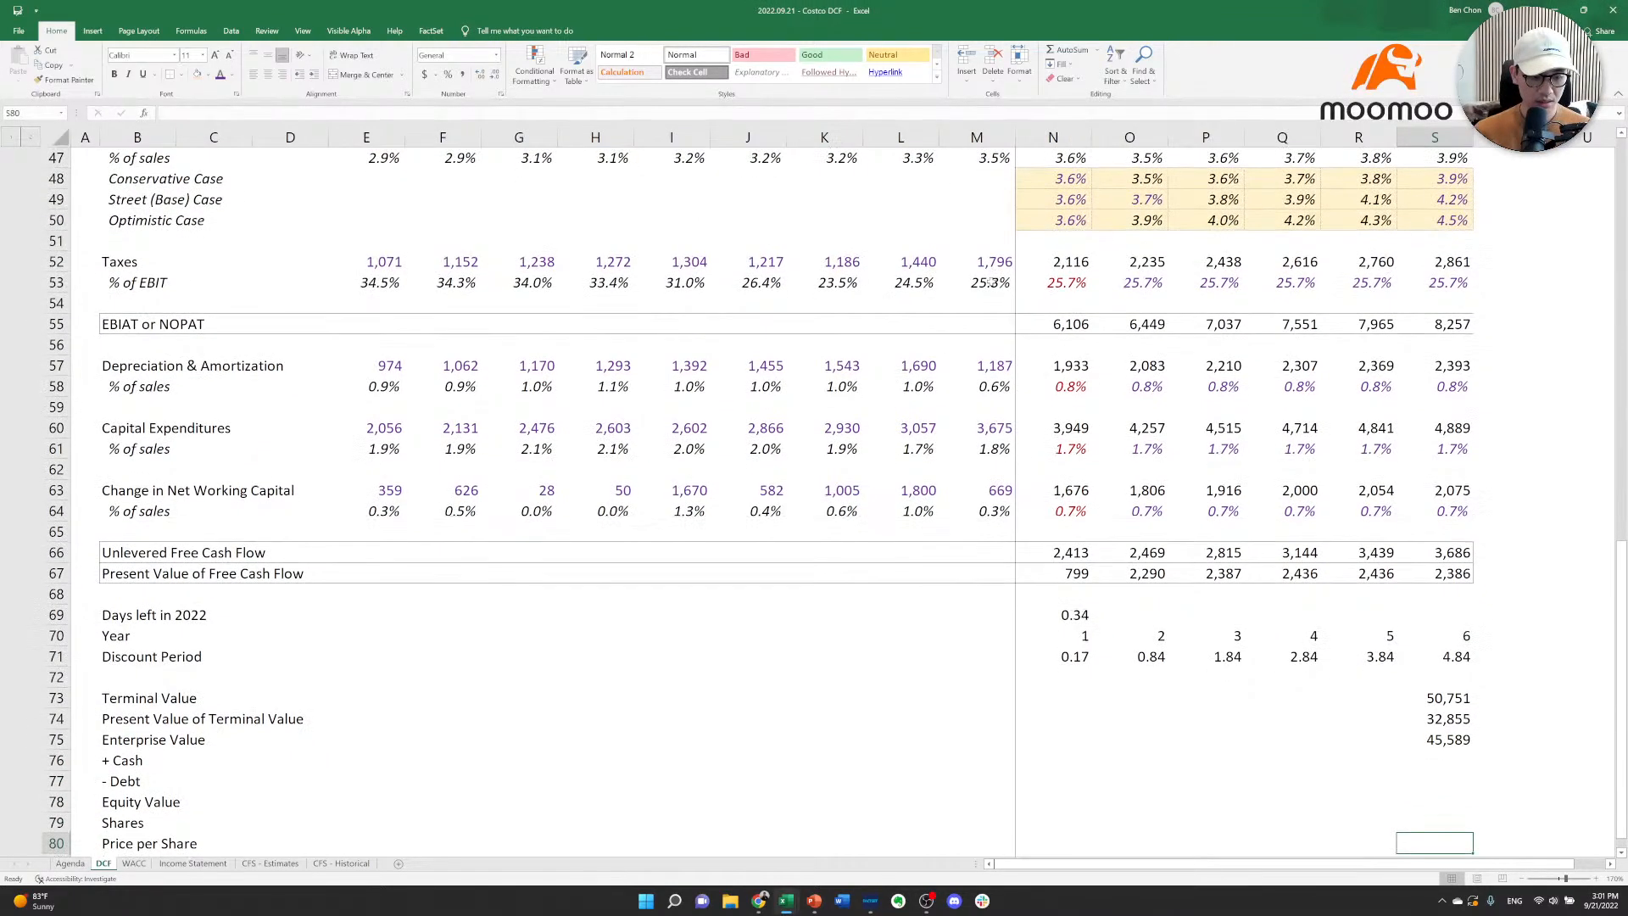
{"action": "type", "text": "446.5"}
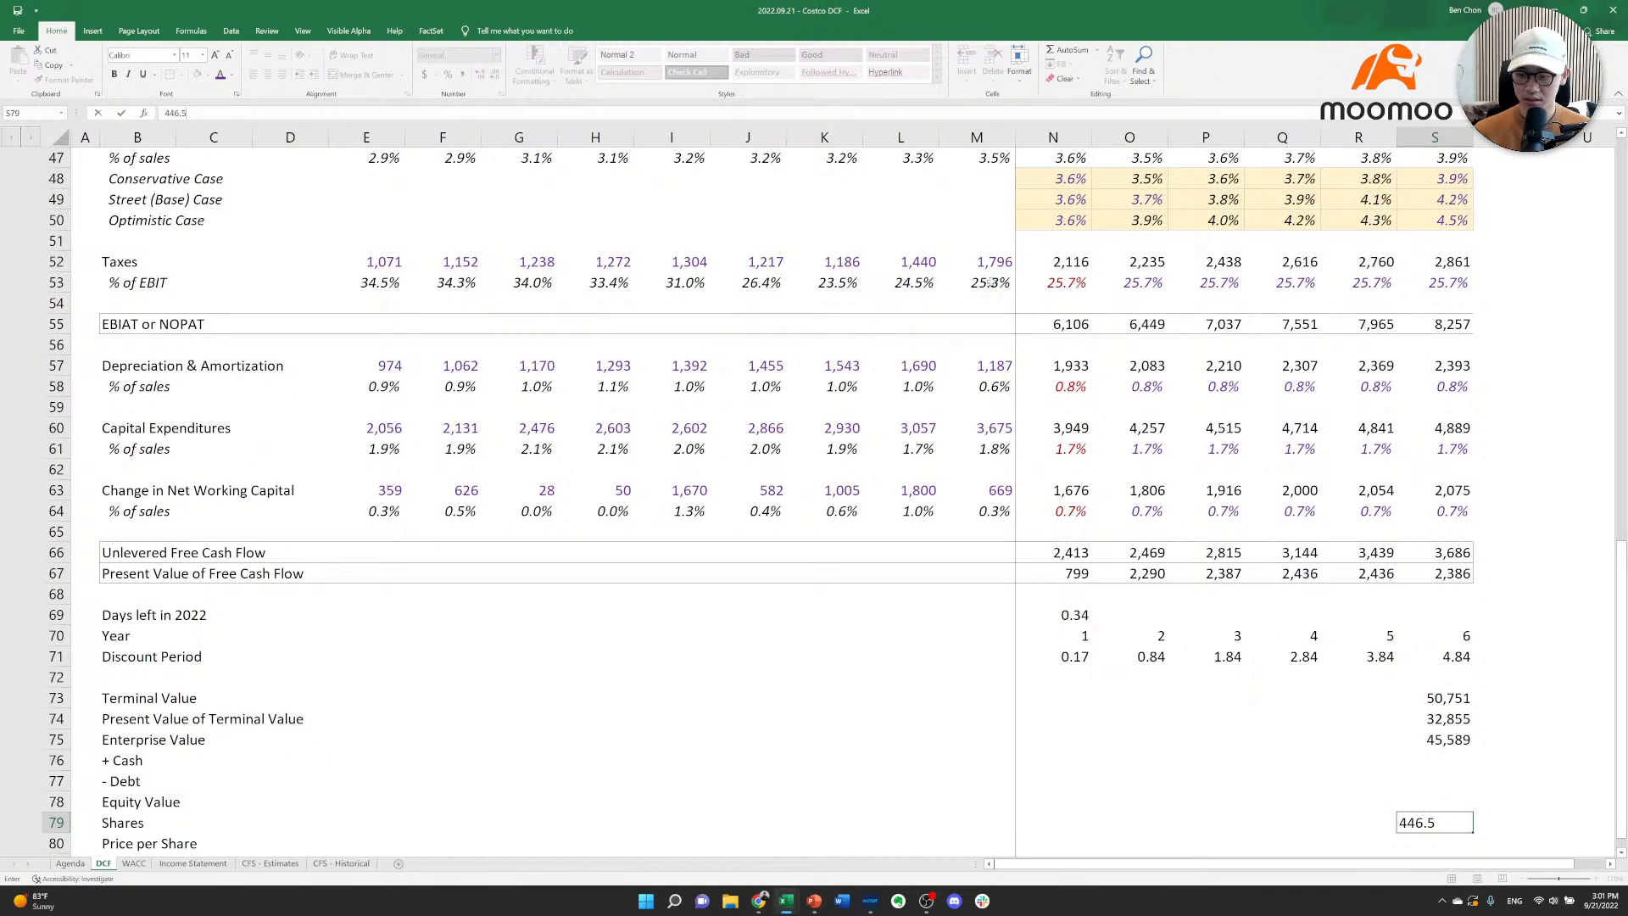
{"action": "key", "text": "Return"}
Switch to Chrome and open the Condensed Consolidated Balance Sheets in Costco's 10-Q on BamSEC to read cash and short-term investments.
{"action": "key", "text": "Up"}
{"action": "key", "text": "Up"}
{"action": "key", "text": "Up"}
{"action": "key", "text": "Up"}
{"action": "key", "text": "super+Tab"}
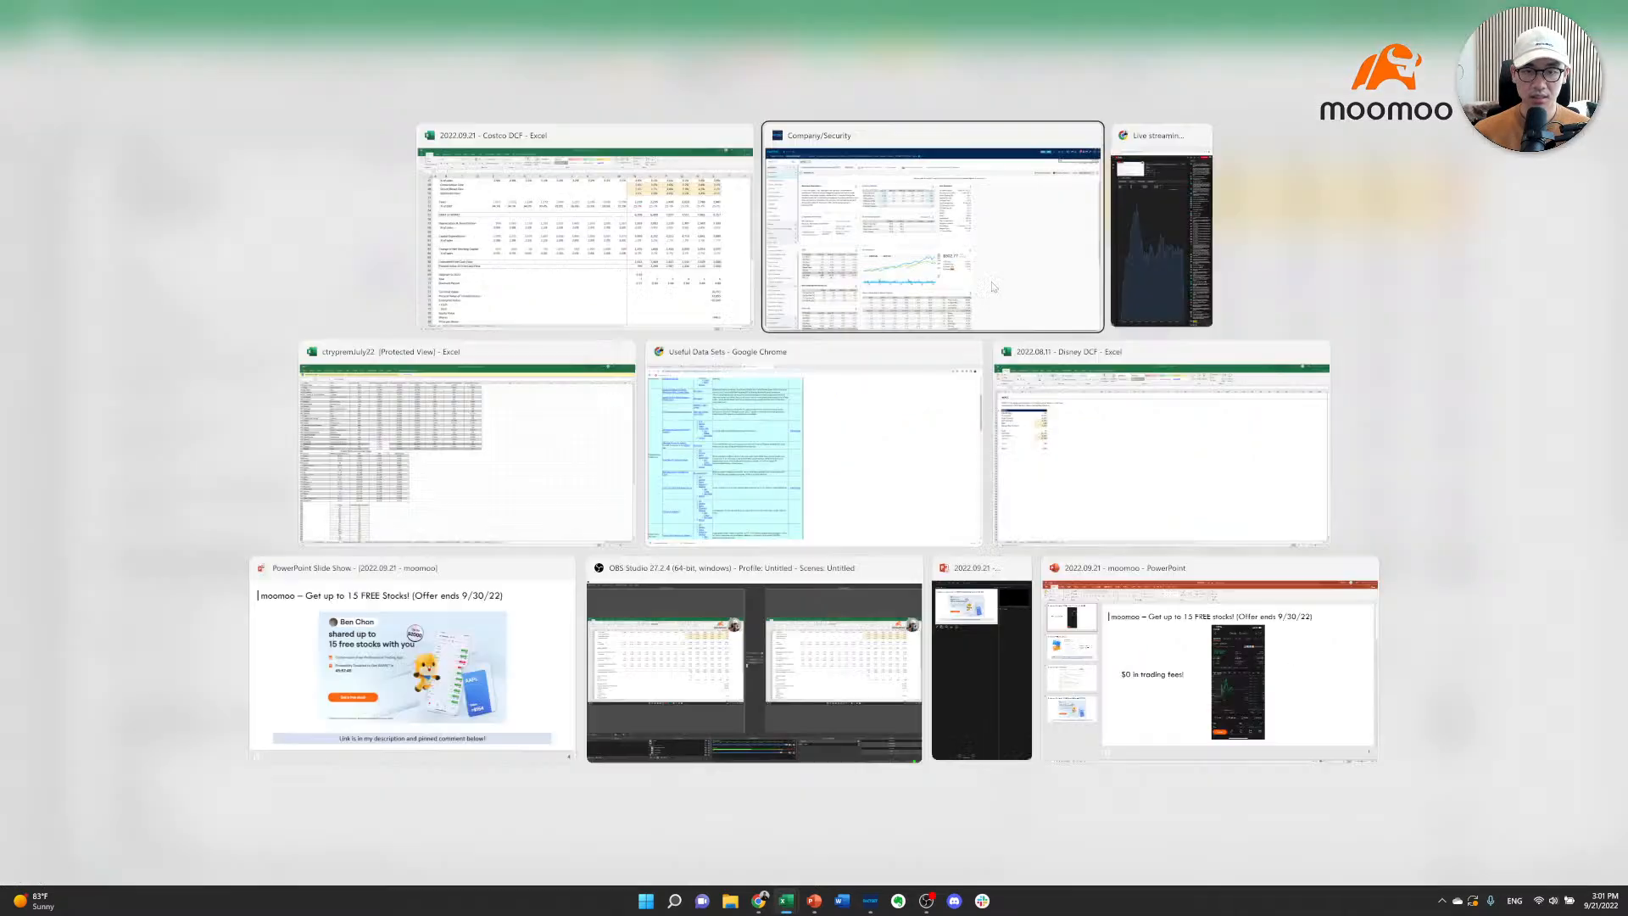
{"action": "key", "text": "Down"}
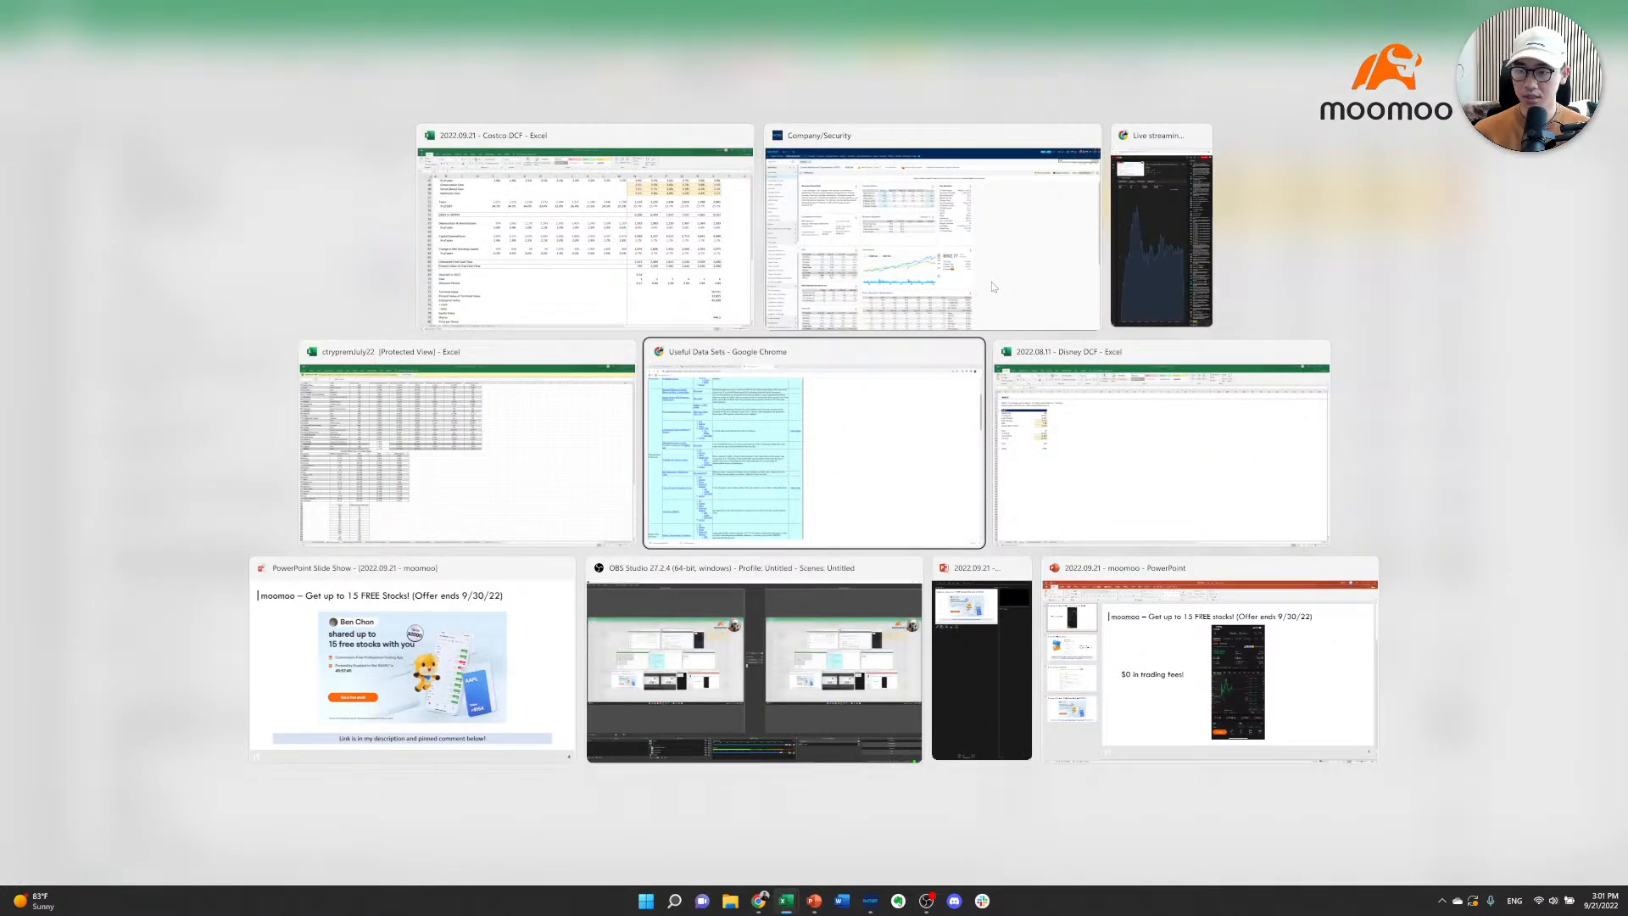
{"action": "key", "text": "Right"}
{"action": "key", "text": "Left"}
{"action": "key", "text": "Return"}
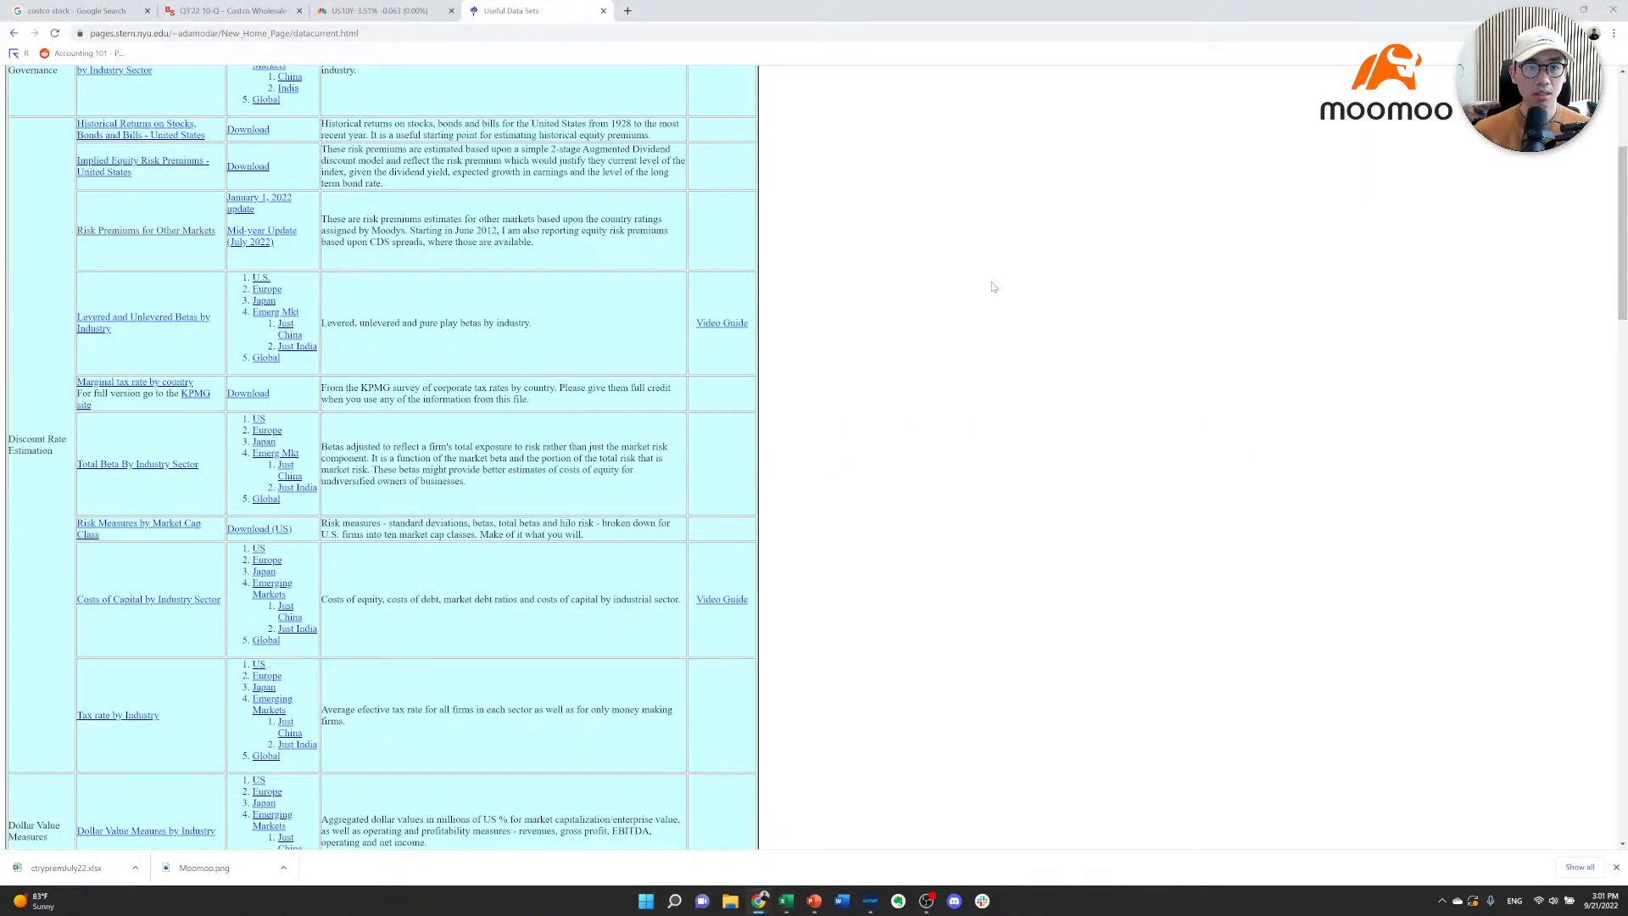
{"action": "key", "text": "ctrl+Tab"}
{"action": "key", "text": "ctrl+Tab"}
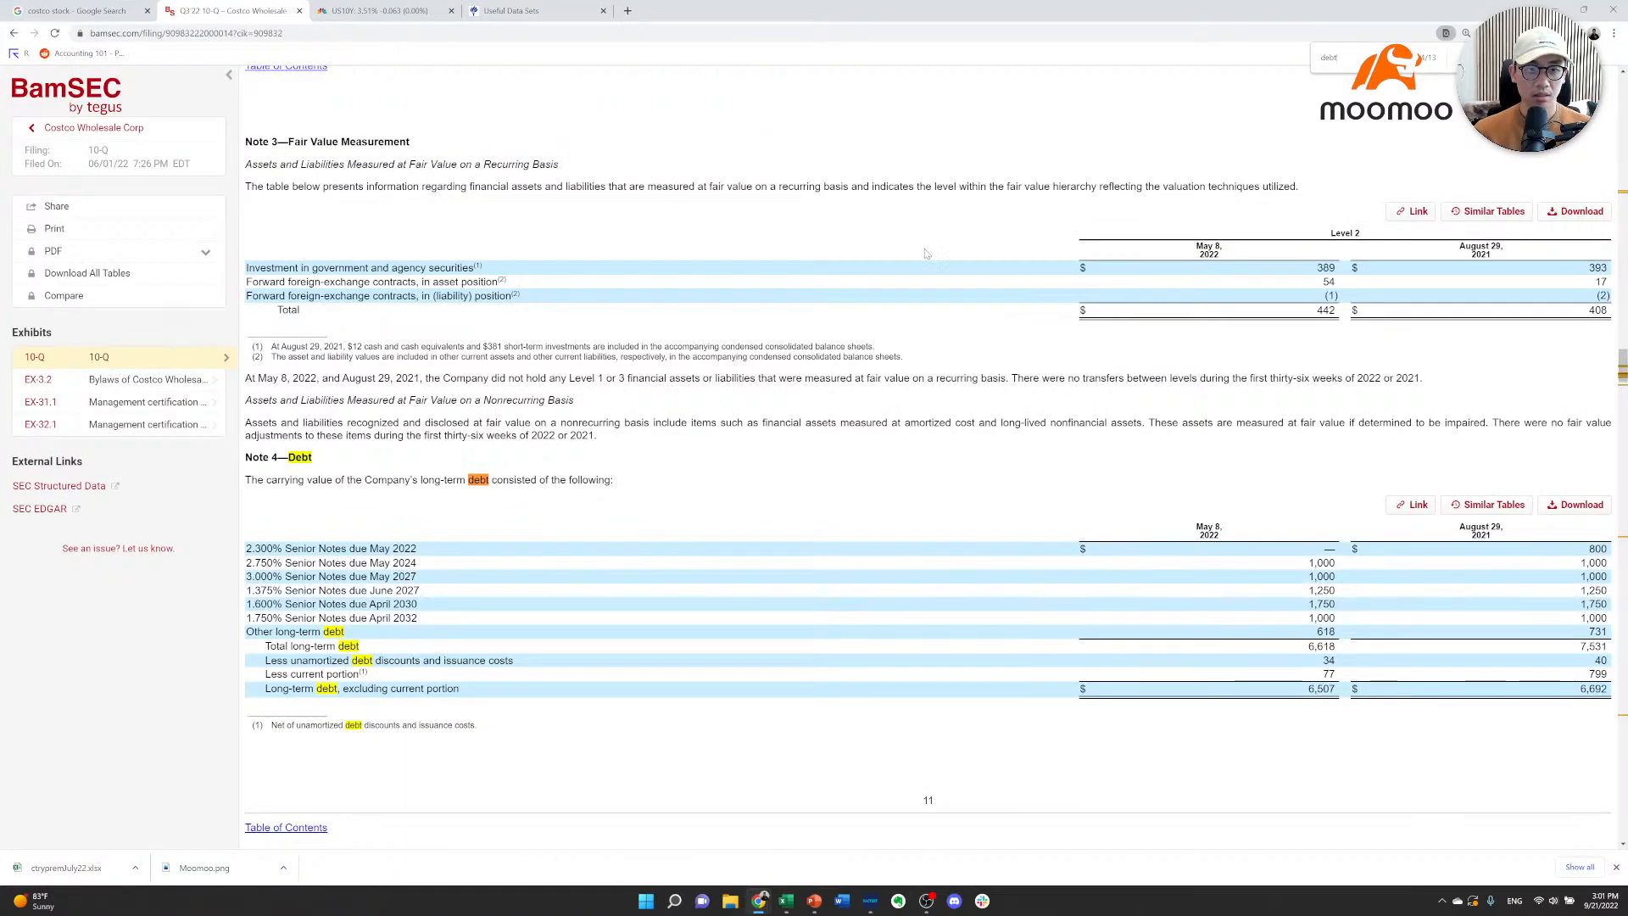
{"action": "scroll", "coordinate": [347, 227], "scroll_direction": "up", "scroll_amount": 9}
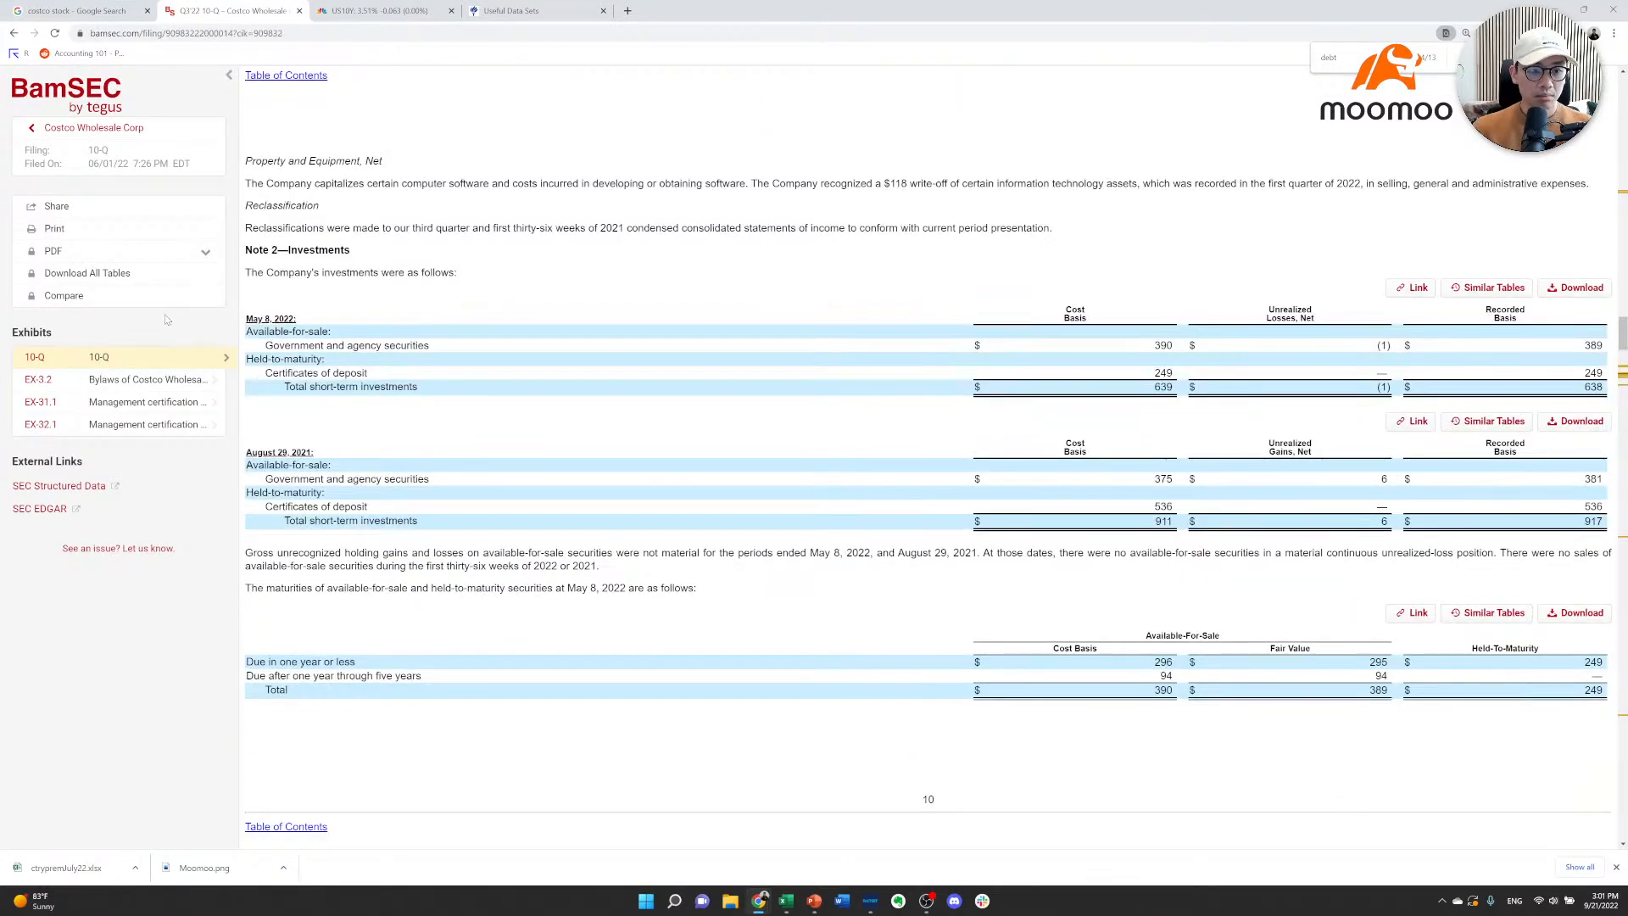
{"action": "left_click", "coordinate": [272, 78]}
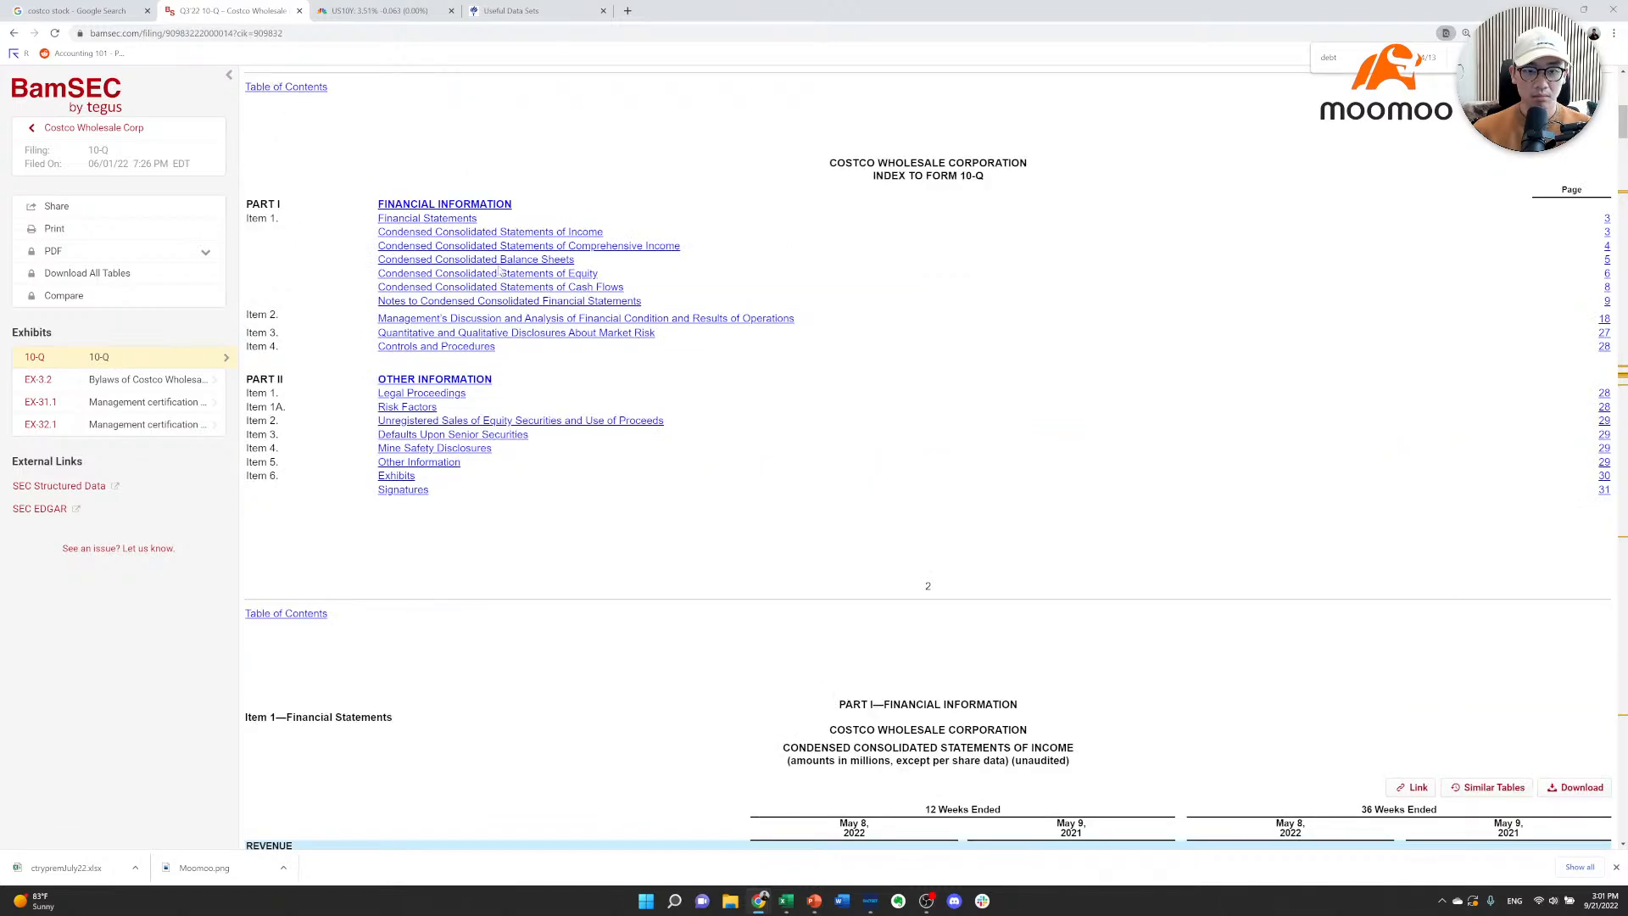
{"action": "left_click", "coordinate": [489, 260]}
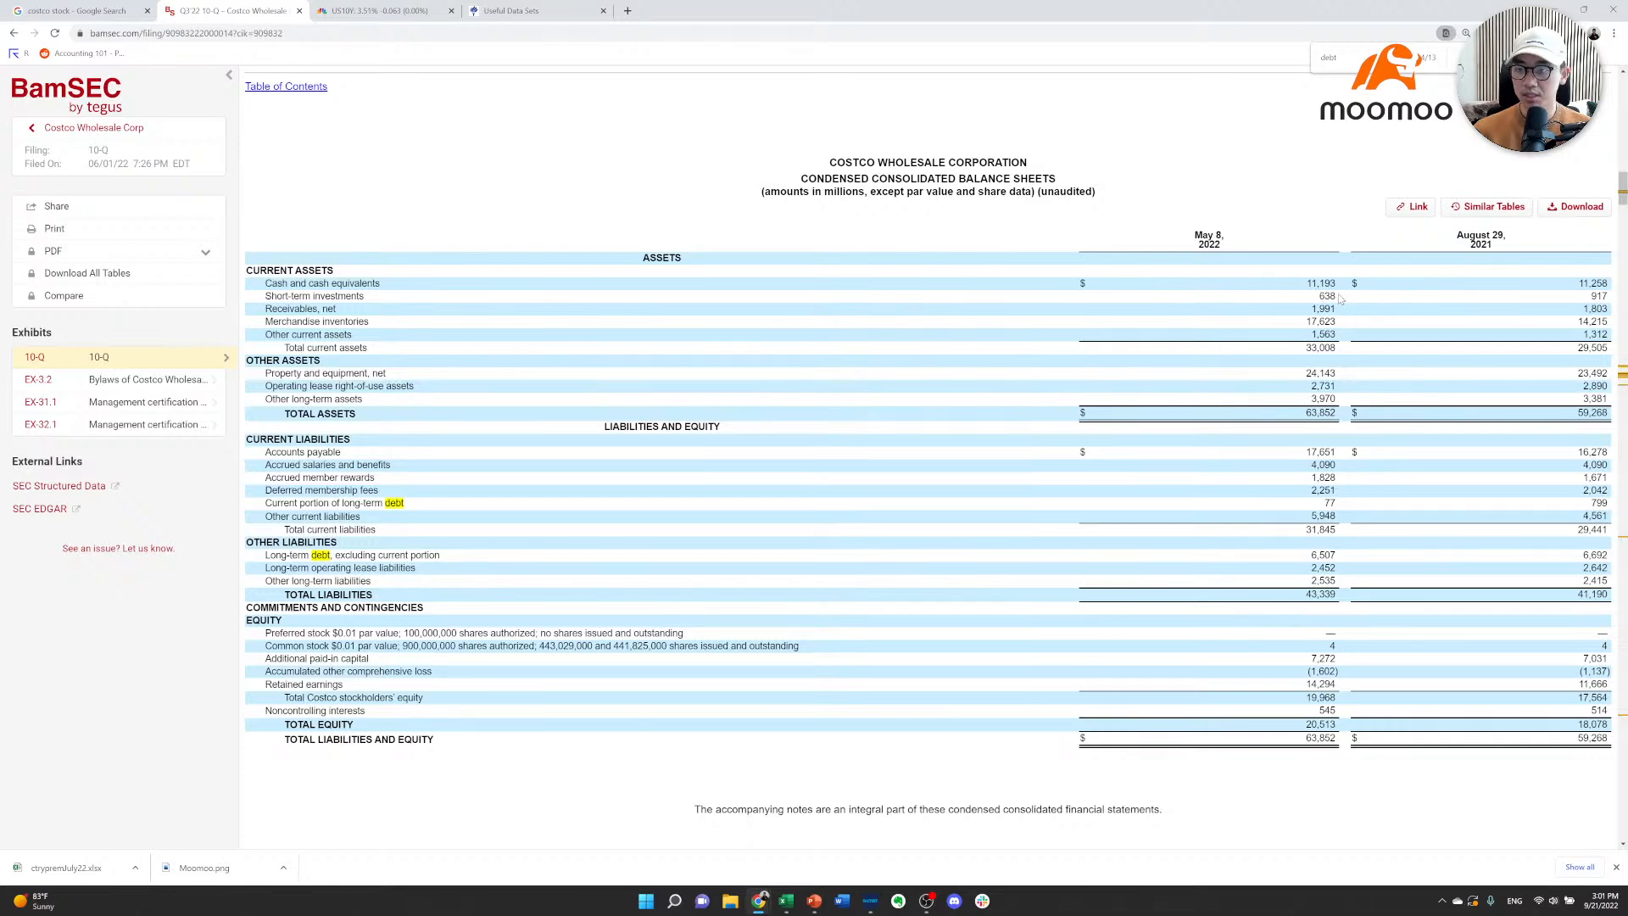
Return to the Excel DCF sheet and enter the formula =1193+638 for + Cash in S76.
{"action": "key", "text": "alt+Tab"}
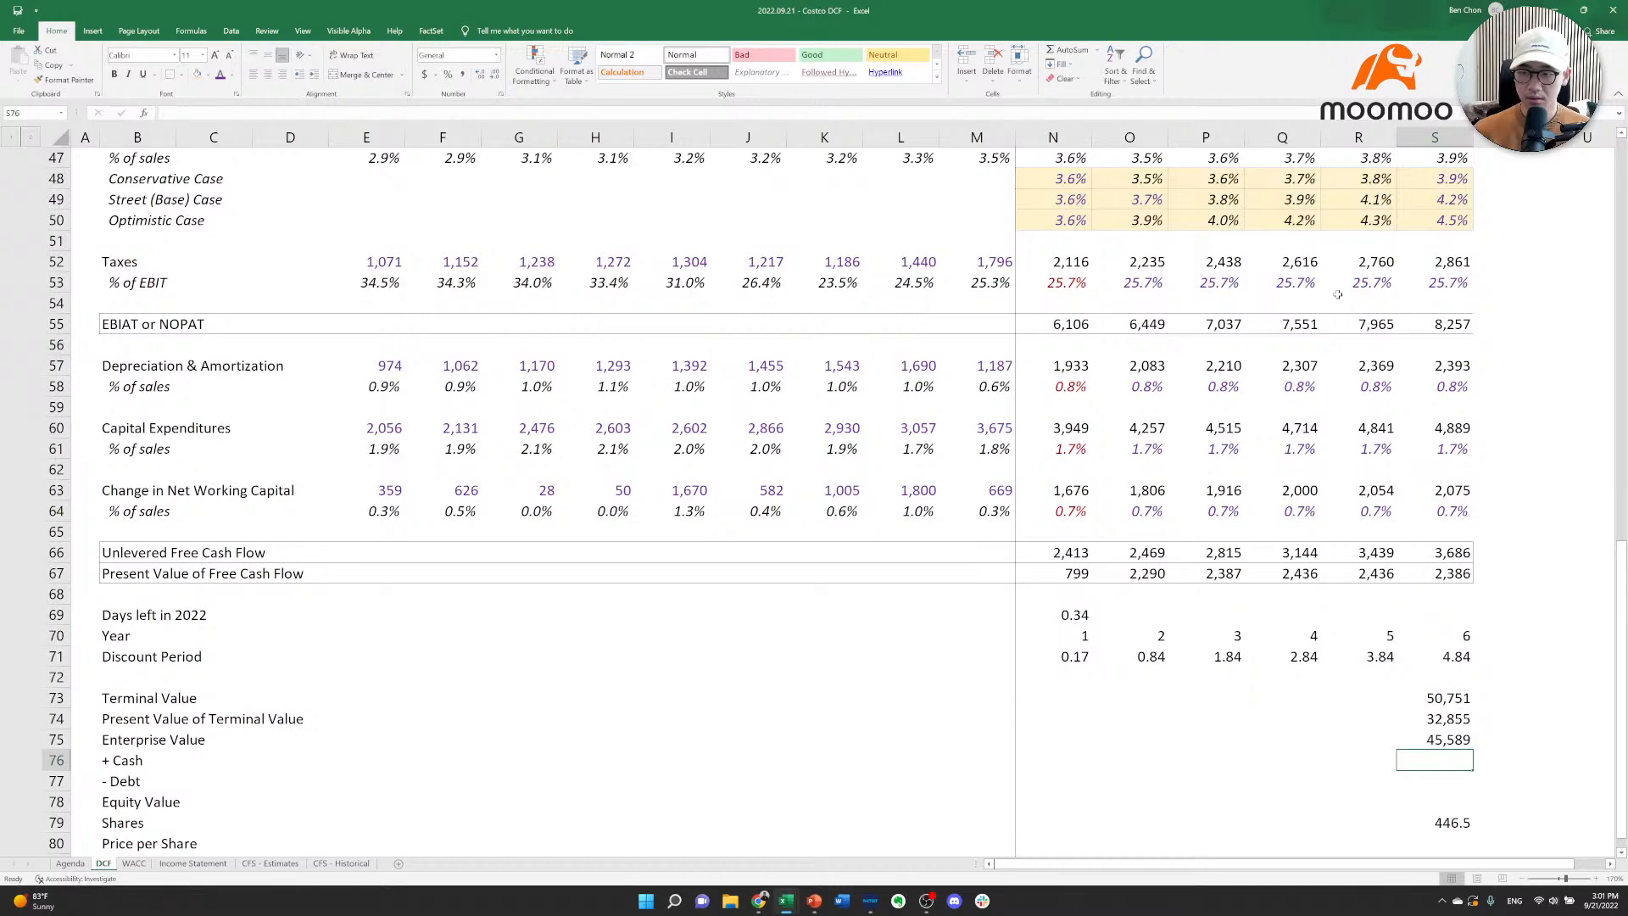
{"action": "type", "text": "=1193+"}
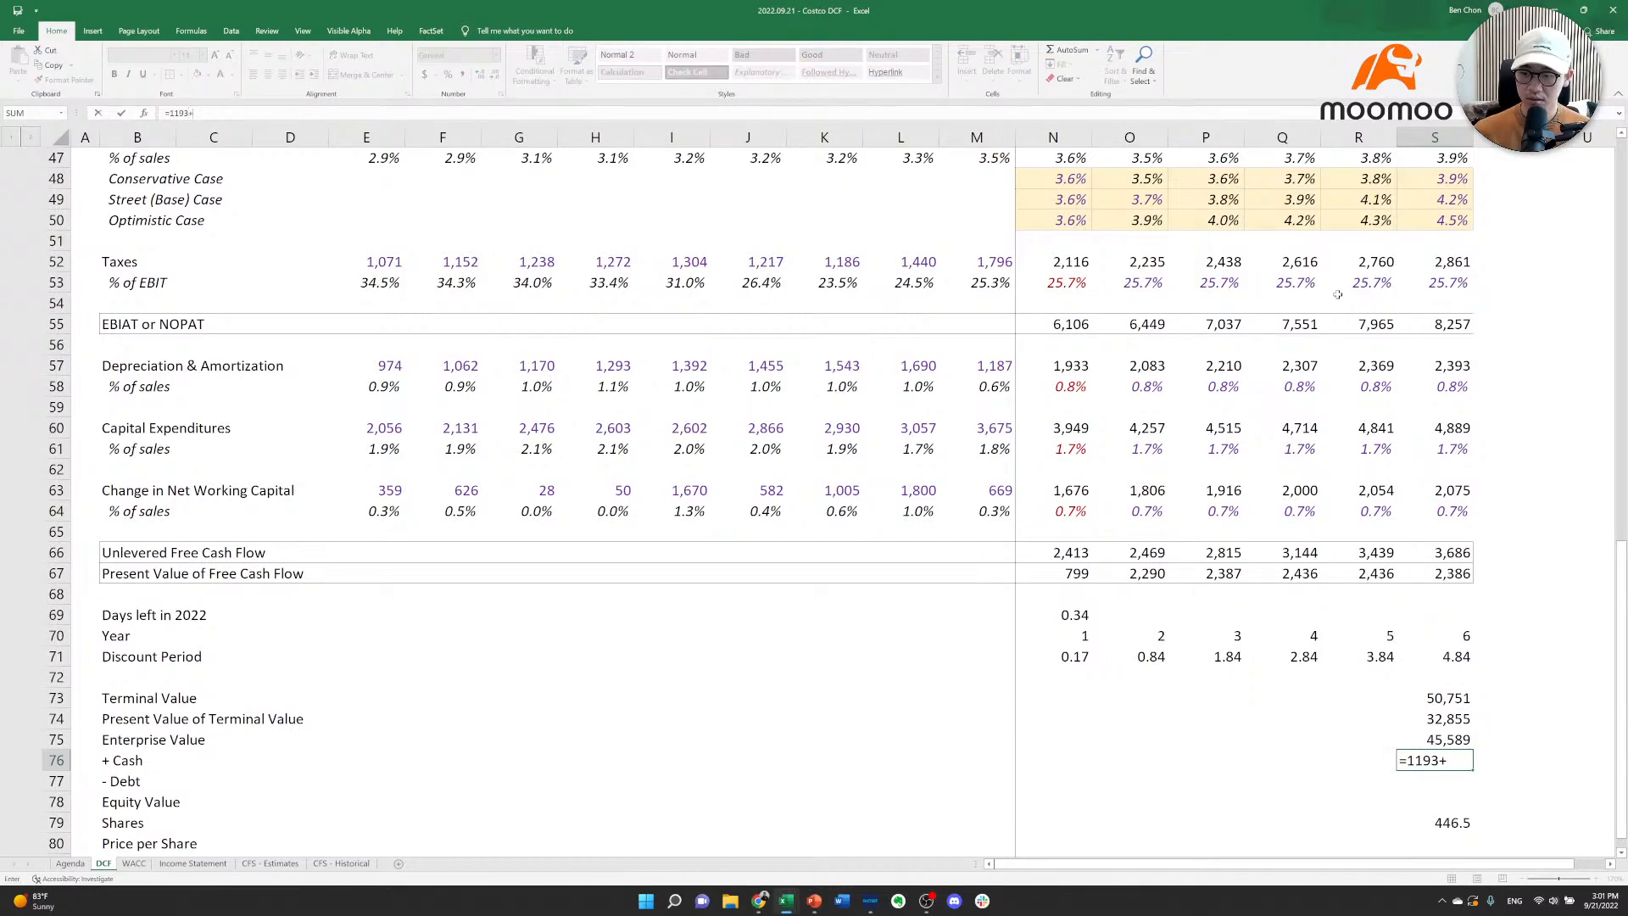
{"action": "type", "text": "638"}
{"action": "key", "text": "Return"}
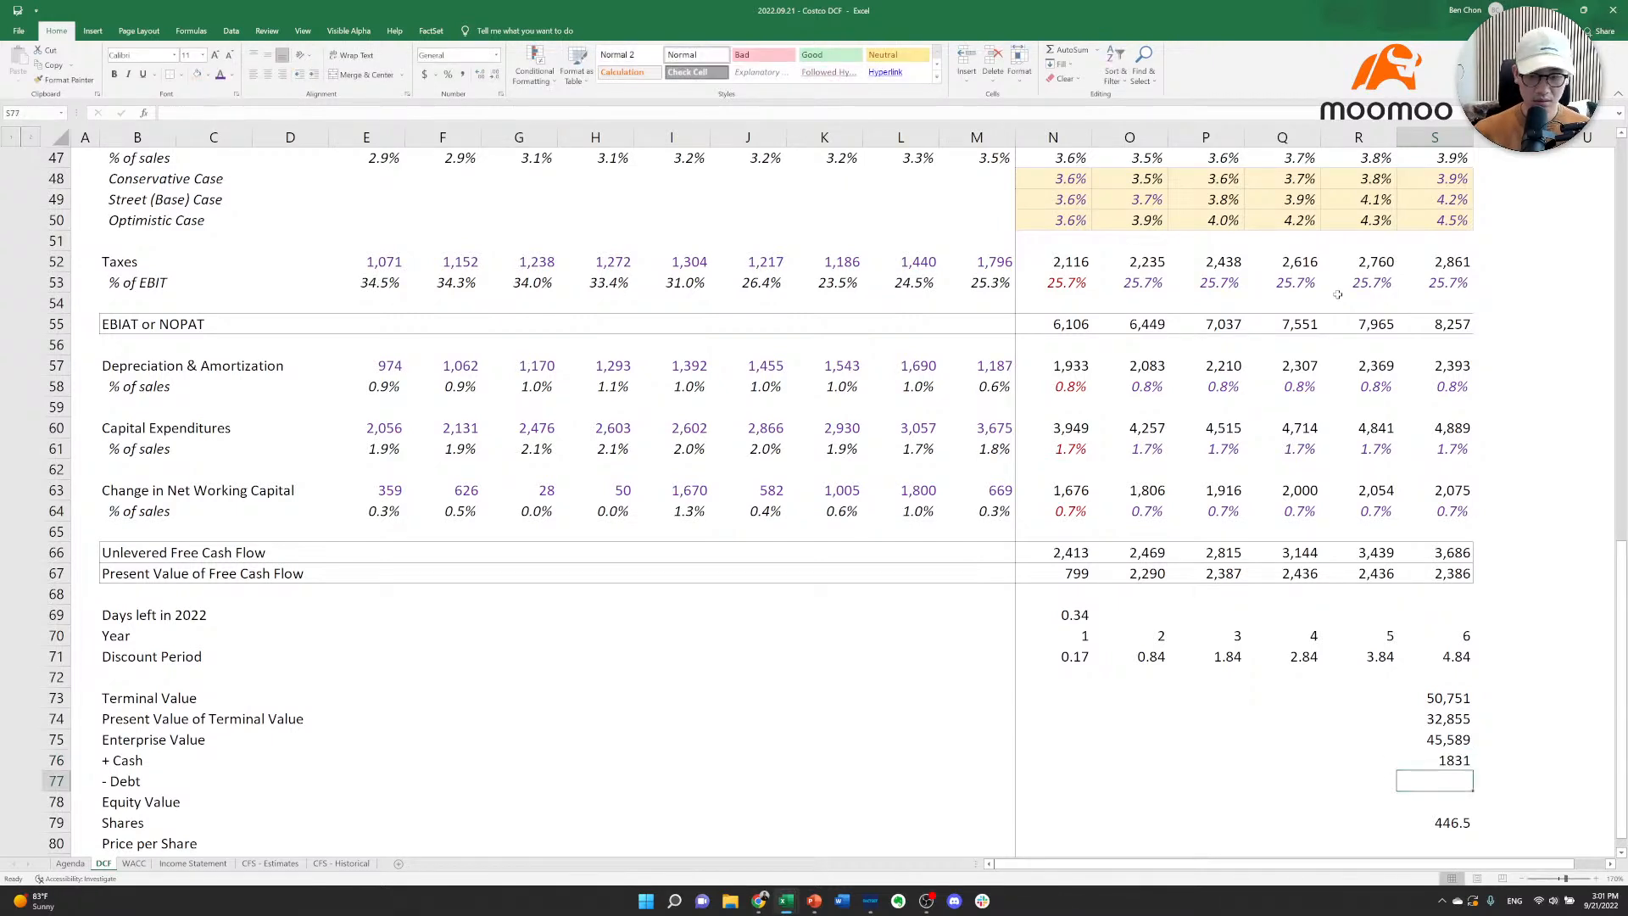
Link - Debt in S77 to the Debt figure on the WACC sheet with the formula =WACC!F15.
{"action": "type", "text": "="}
{"action": "key", "text": "ctrl+Page_Down"}
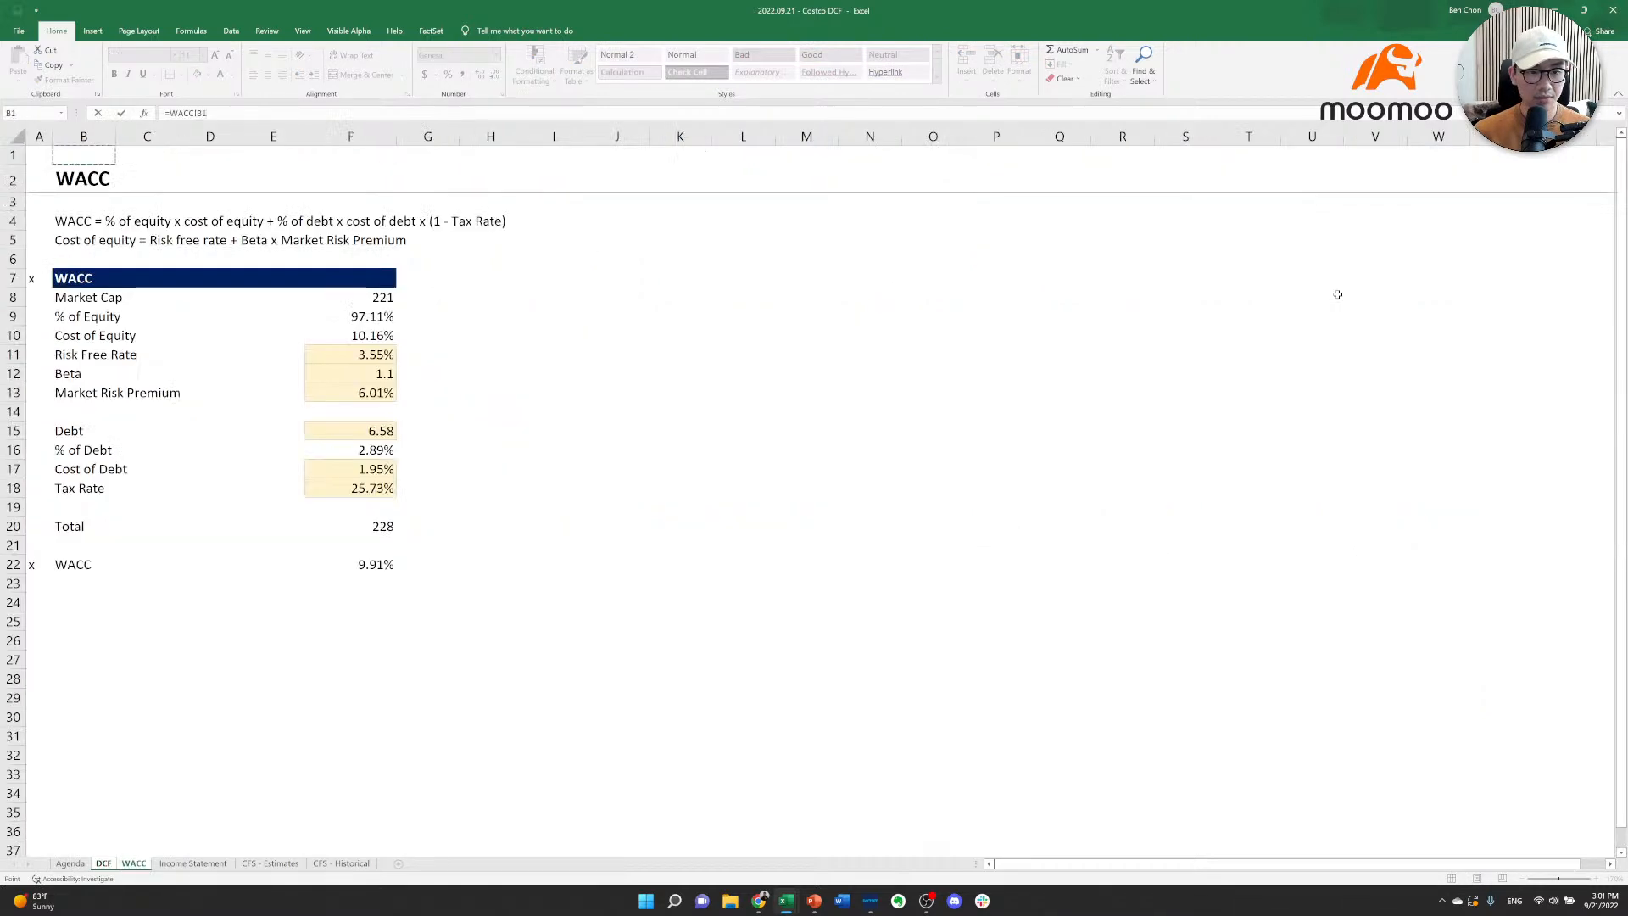
{"action": "key", "text": "Down"}
{"action": "key", "text": "Down"}
{"action": "key", "text": "Down"}
{"action": "key", "text": "Down"}
{"action": "key", "text": "Down"}
{"action": "key", "text": "Down"}
{"action": "key", "text": "Down"}
{"action": "key", "text": "Down"}
{"action": "key", "text": "Down"}
{"action": "key", "text": "Down"}
{"action": "key", "text": "Down"}
{"action": "key", "text": "Down"}
{"action": "key", "text": "Right"}
{"action": "key", "text": "Down"}
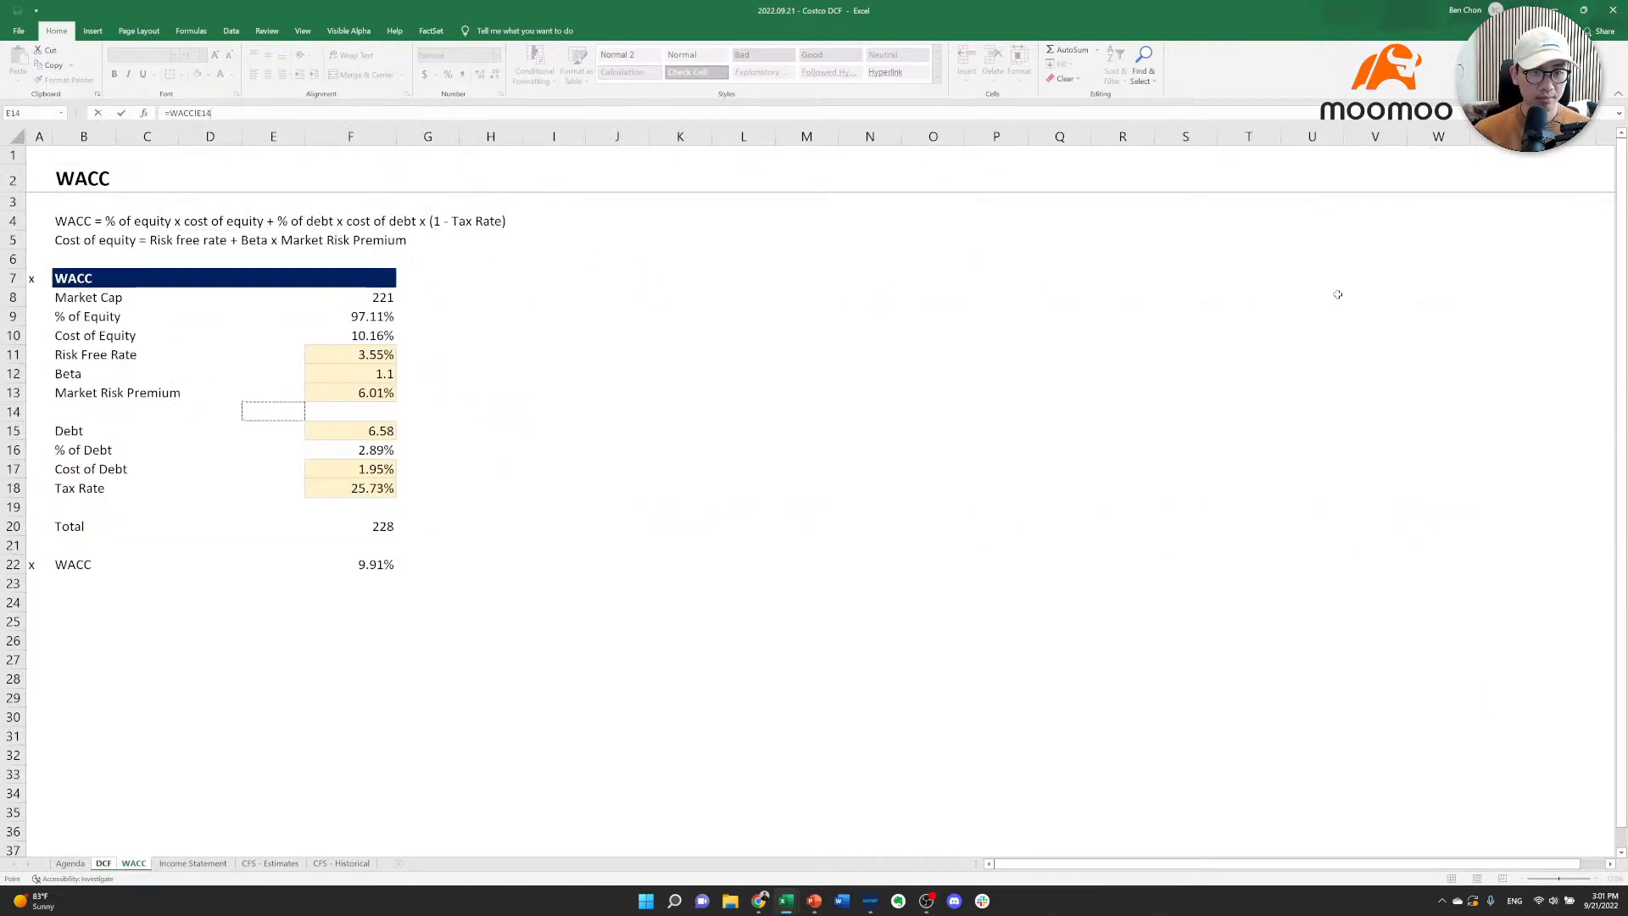
{"action": "key", "text": "Down"}
{"action": "key", "text": "Down"}
{"action": "key", "text": "Right"}
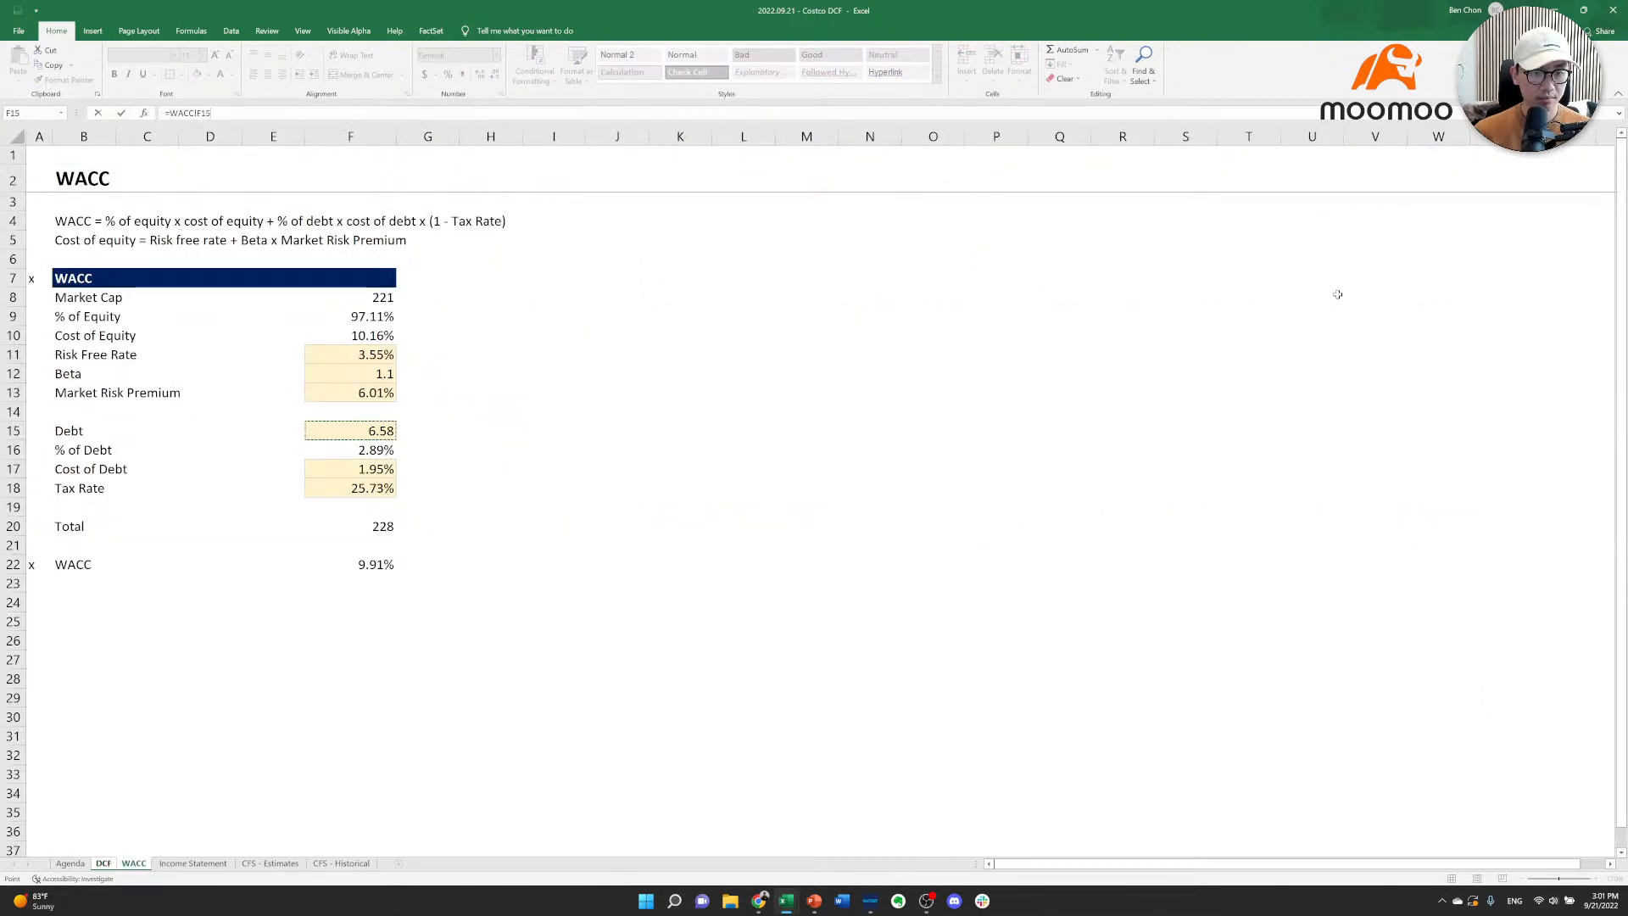
{"action": "key", "text": "Up"}
{"action": "key", "text": "Return"}
Convert the linked debt in S77 to millions by extending its formula to =WACC!F15*1000.
{"action": "key", "text": "Up"}
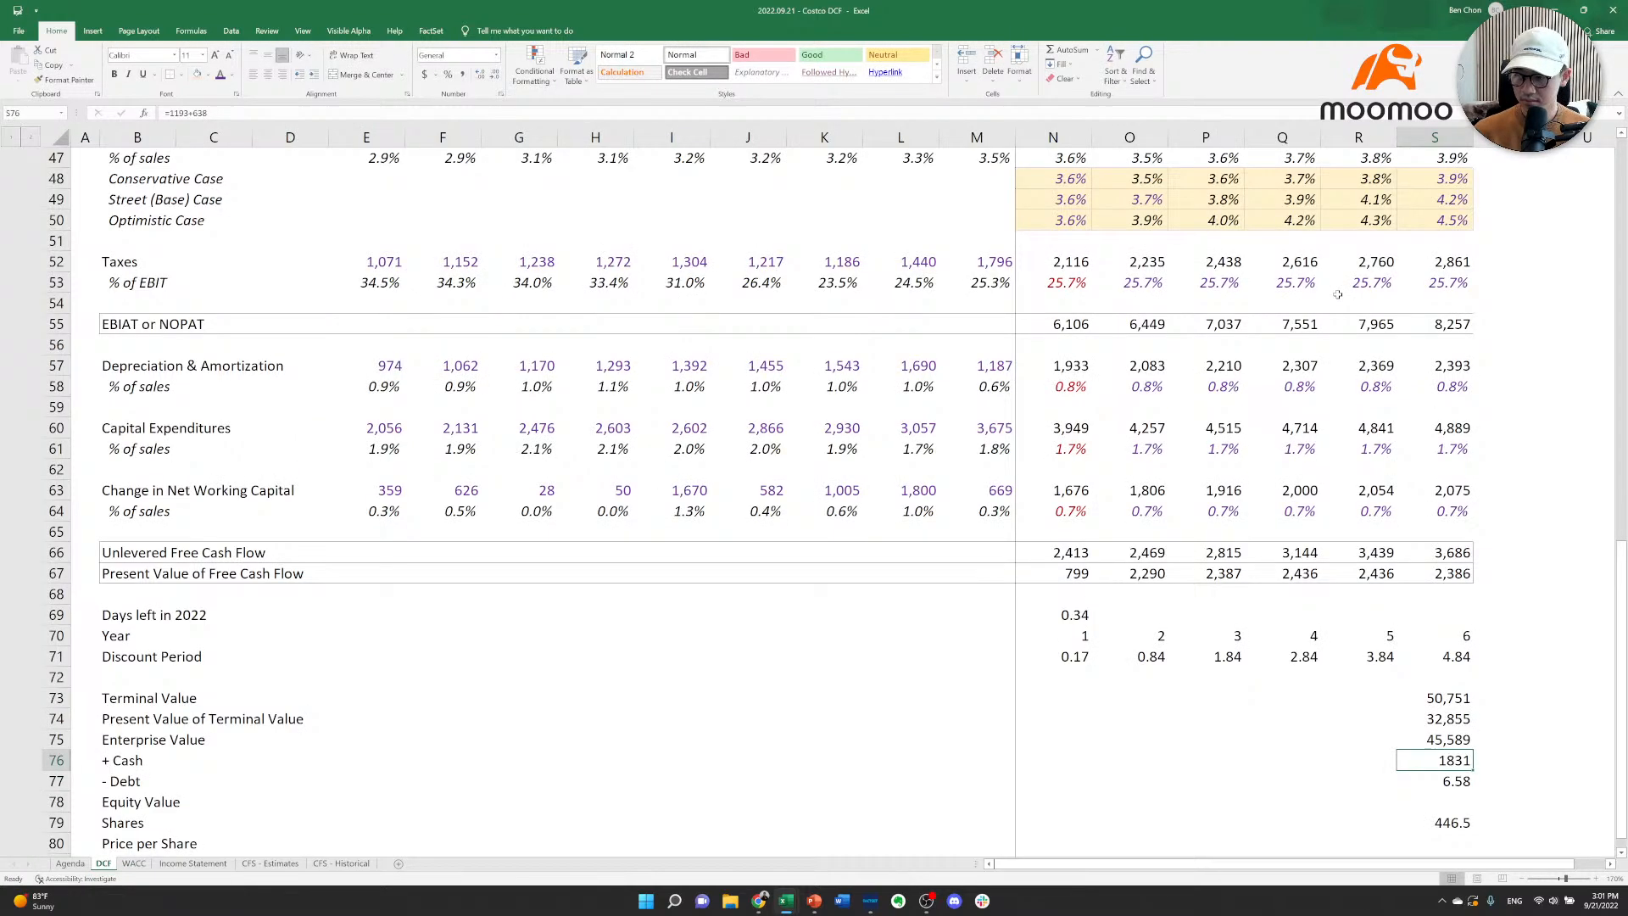
{"action": "key", "text": "F2"}
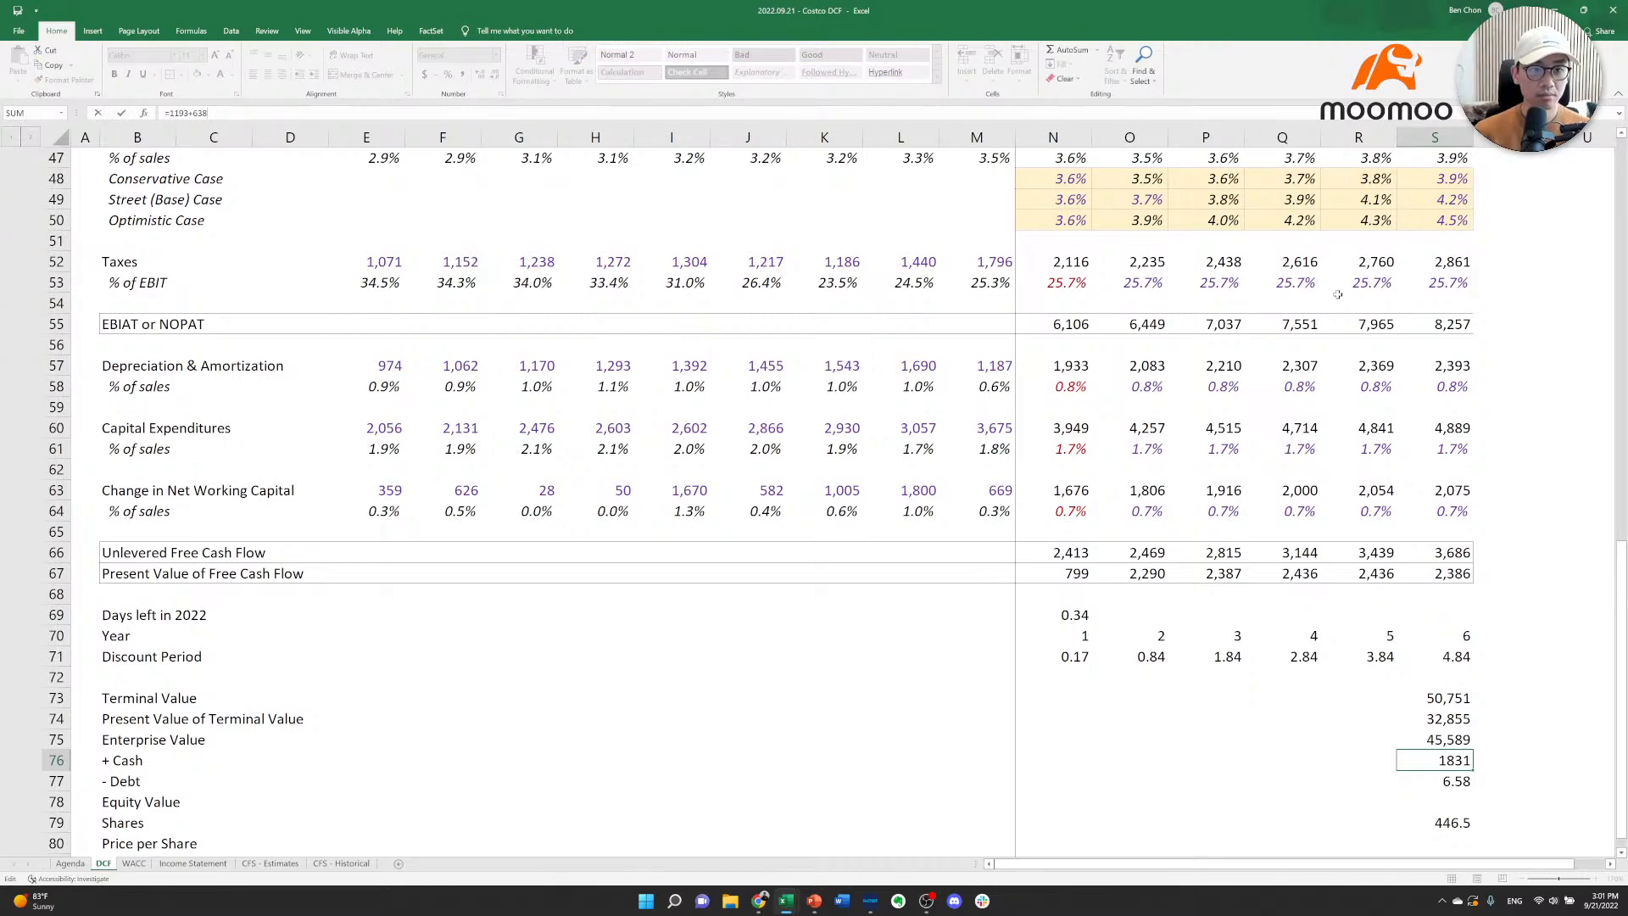
{"action": "key", "text": "Return"}
{"action": "key", "text": "F2"}
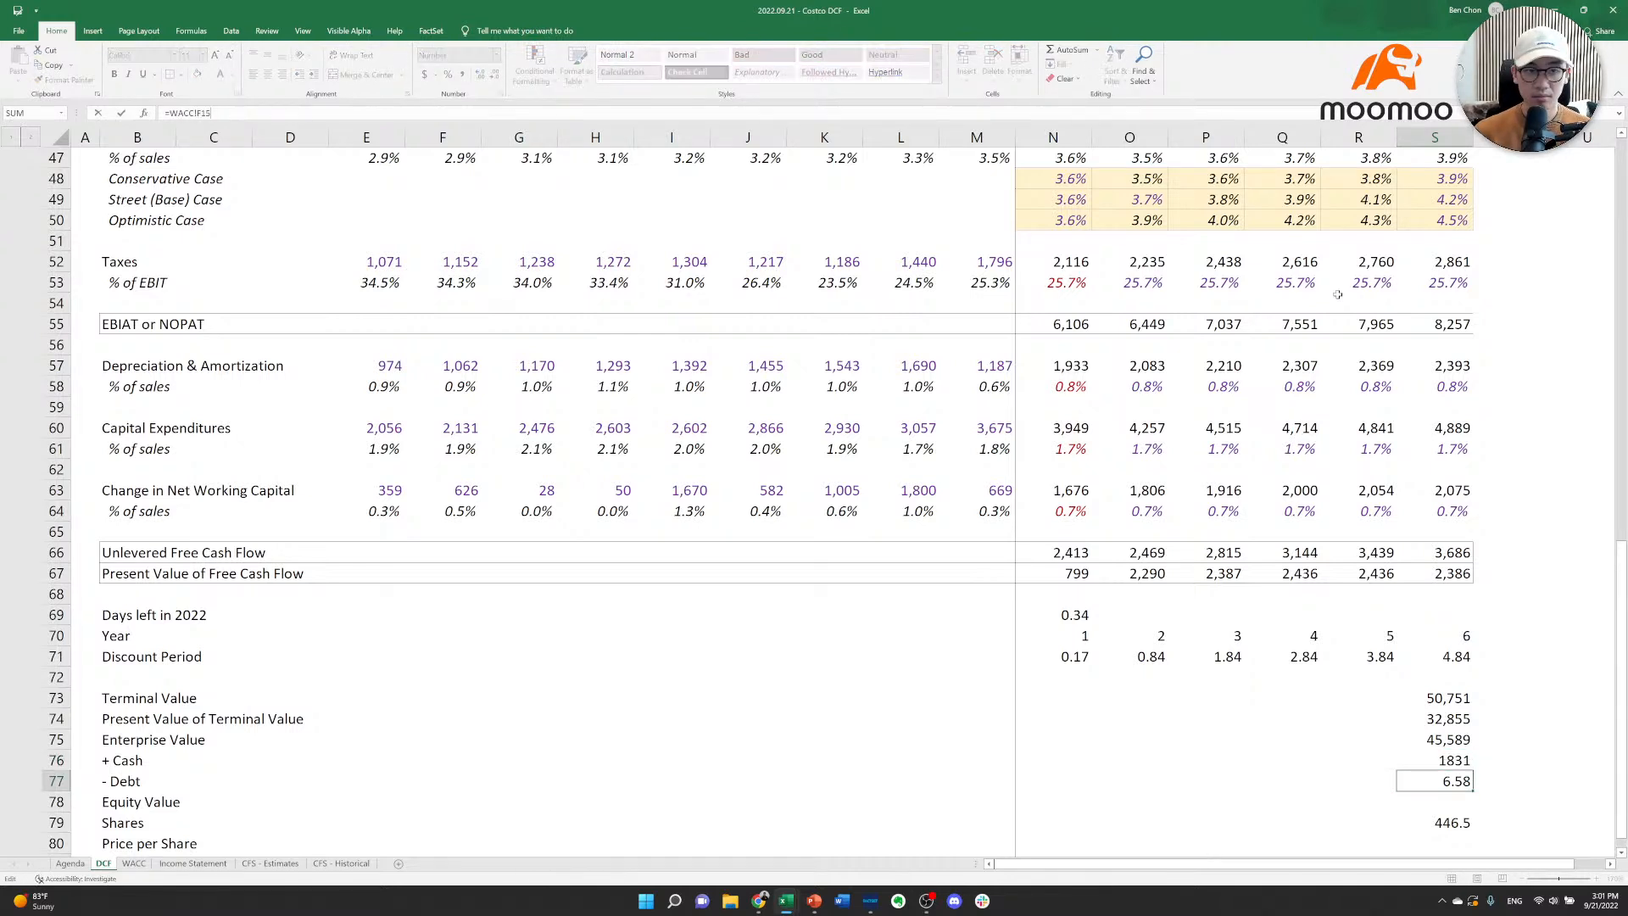
{"action": "type", "text": "*1000"}
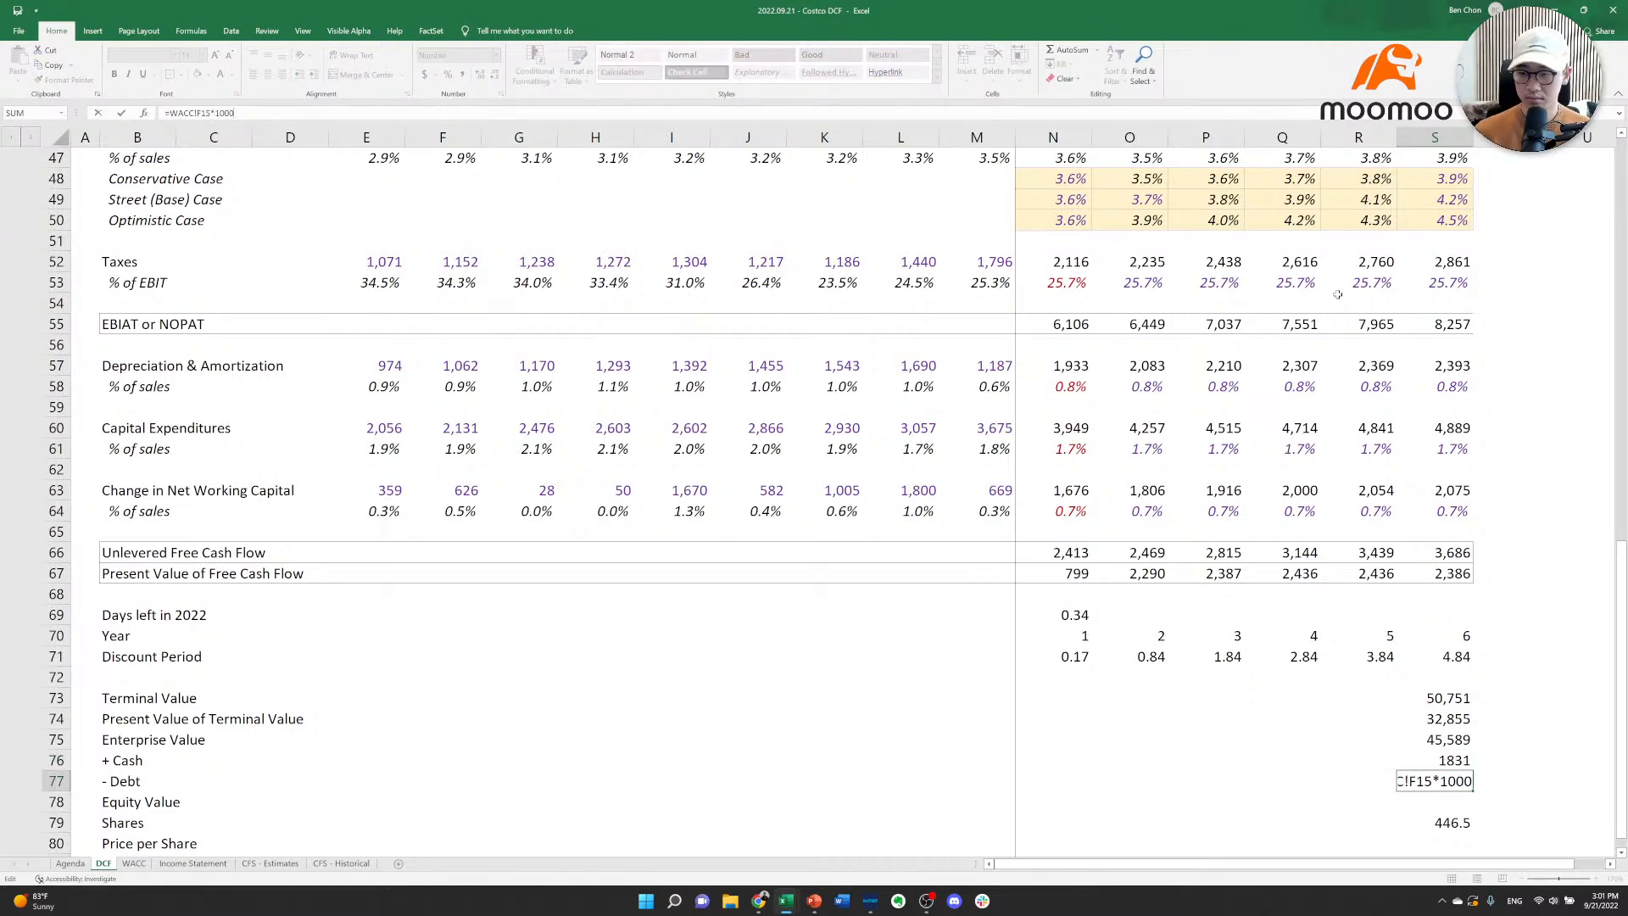
{"action": "key", "text": "ctrl+Return"}
{"action": "key", "text": "Return"}
Calculate the Equity Value in S78 with the formula =S75+S76-S77.
{"action": "type", "text": "="}
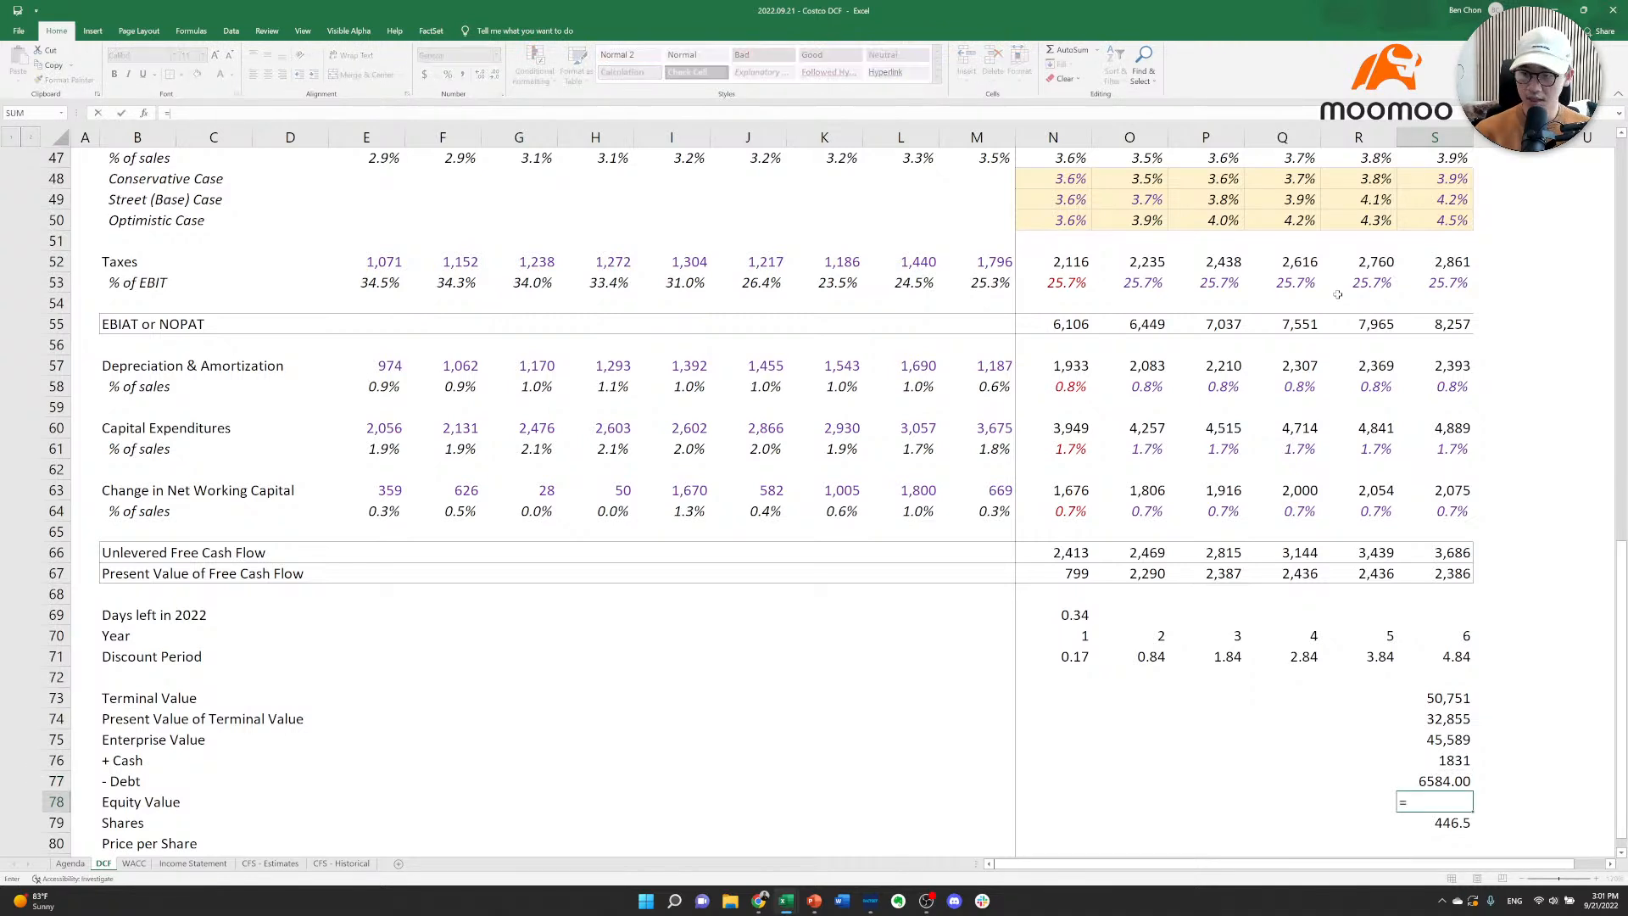
{"action": "key", "text": "Up"}
{"action": "key", "text": "Up"}
{"action": "key", "text": "Up"}
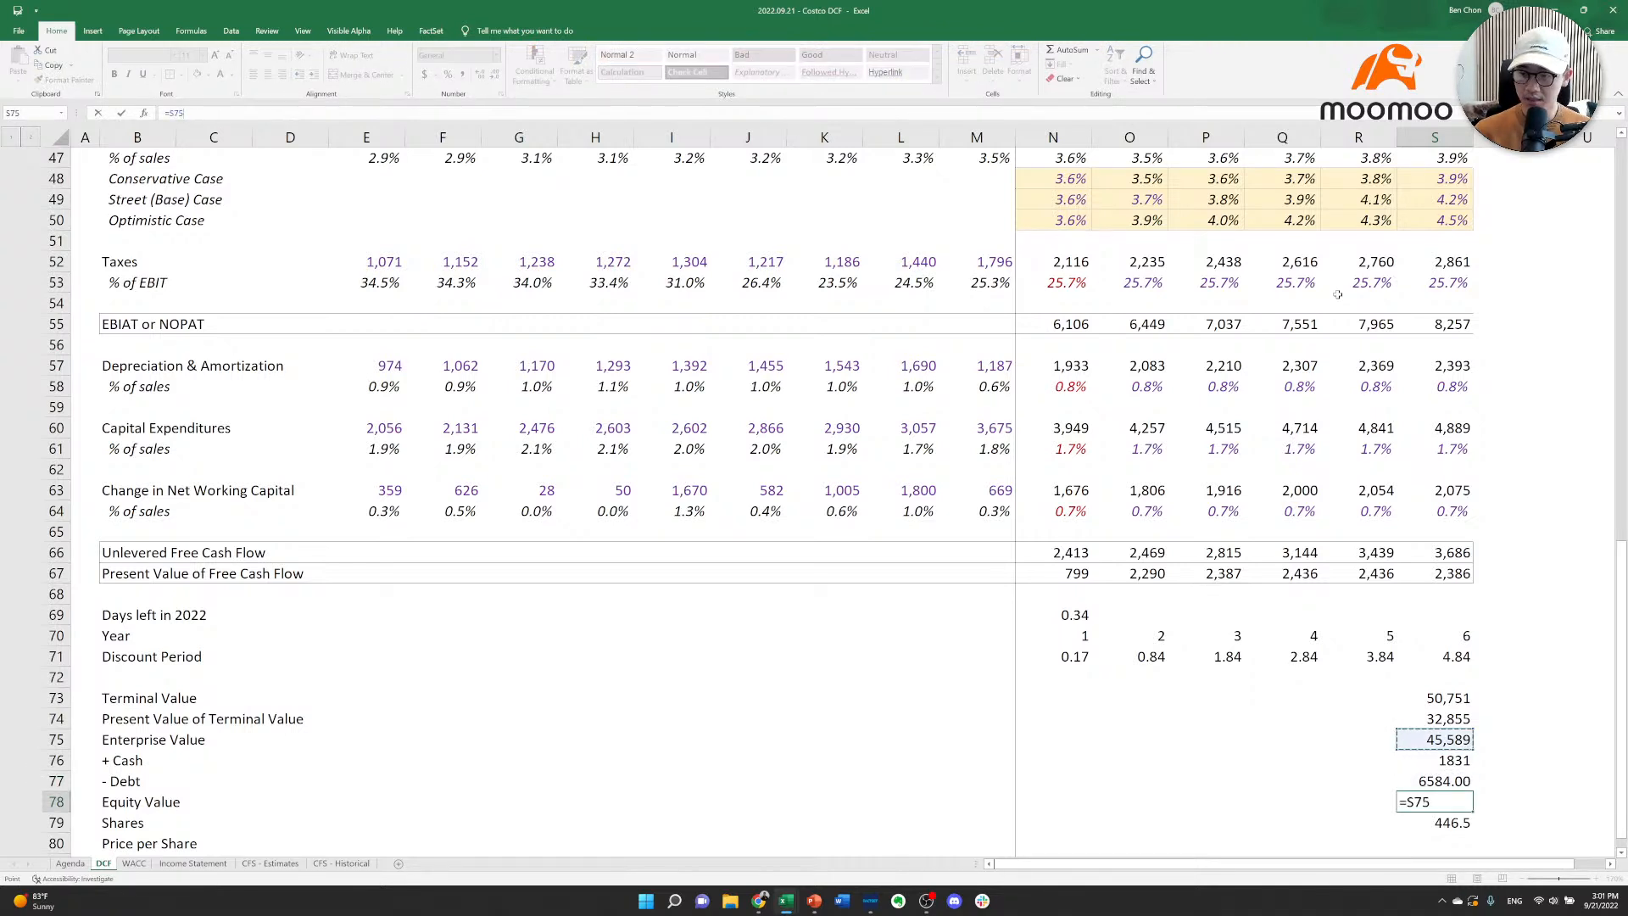
{"action": "type", "text": "+"}
{"action": "key", "text": "Up"}
{"action": "key", "text": "Up"}
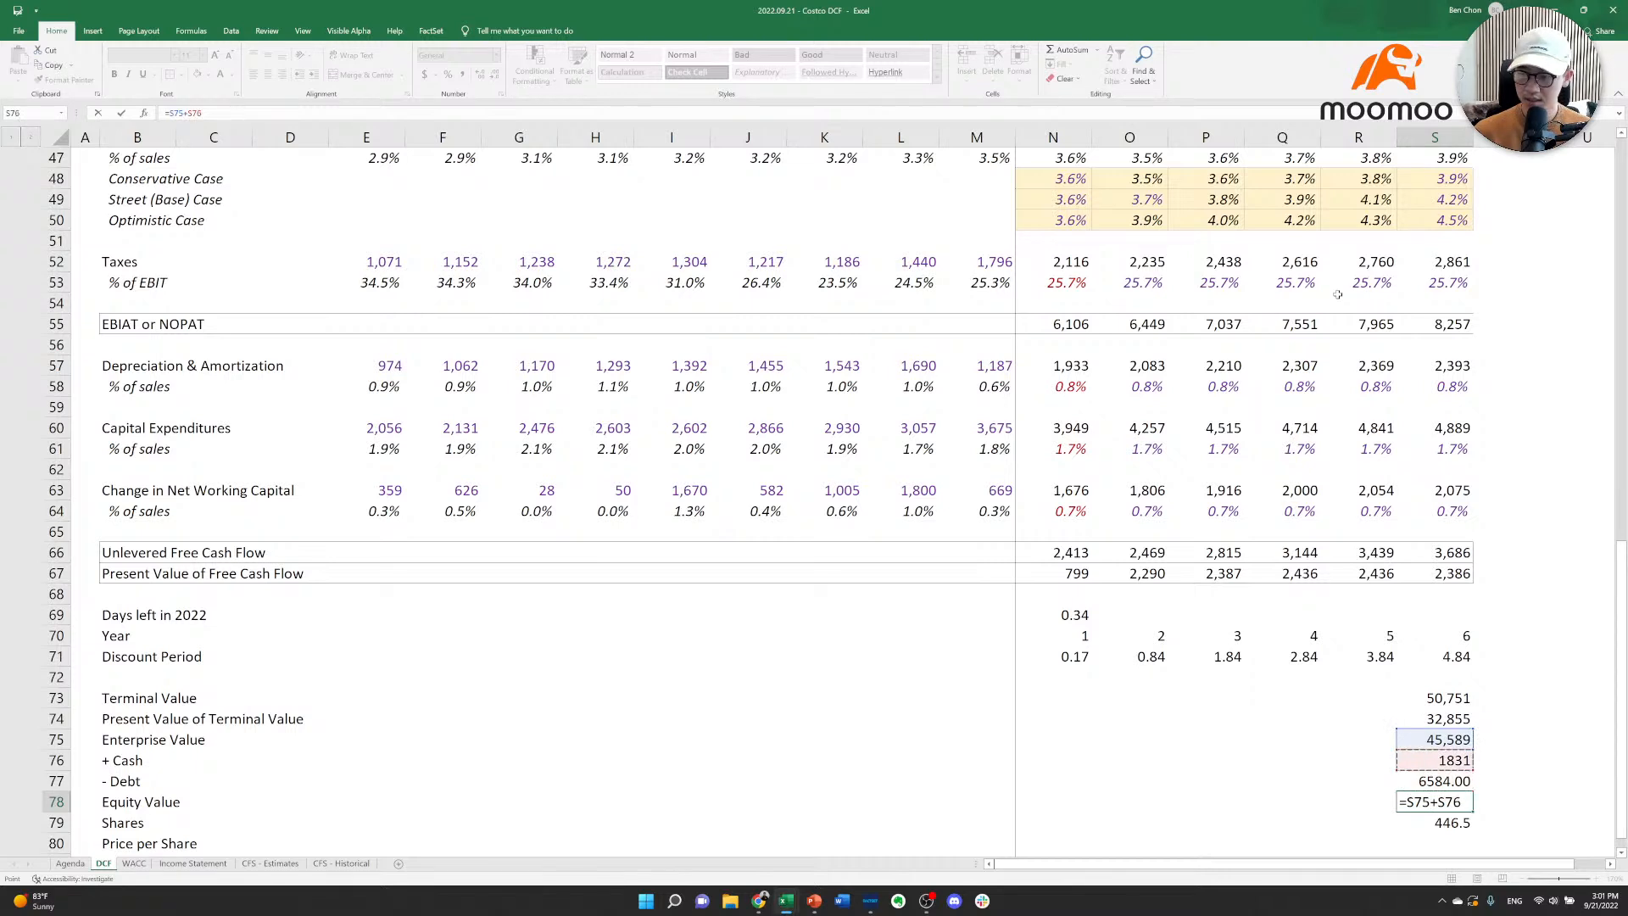
{"action": "type", "text": "-"}
{"action": "key", "text": "Up"}
{"action": "key", "text": "shift+Return"}
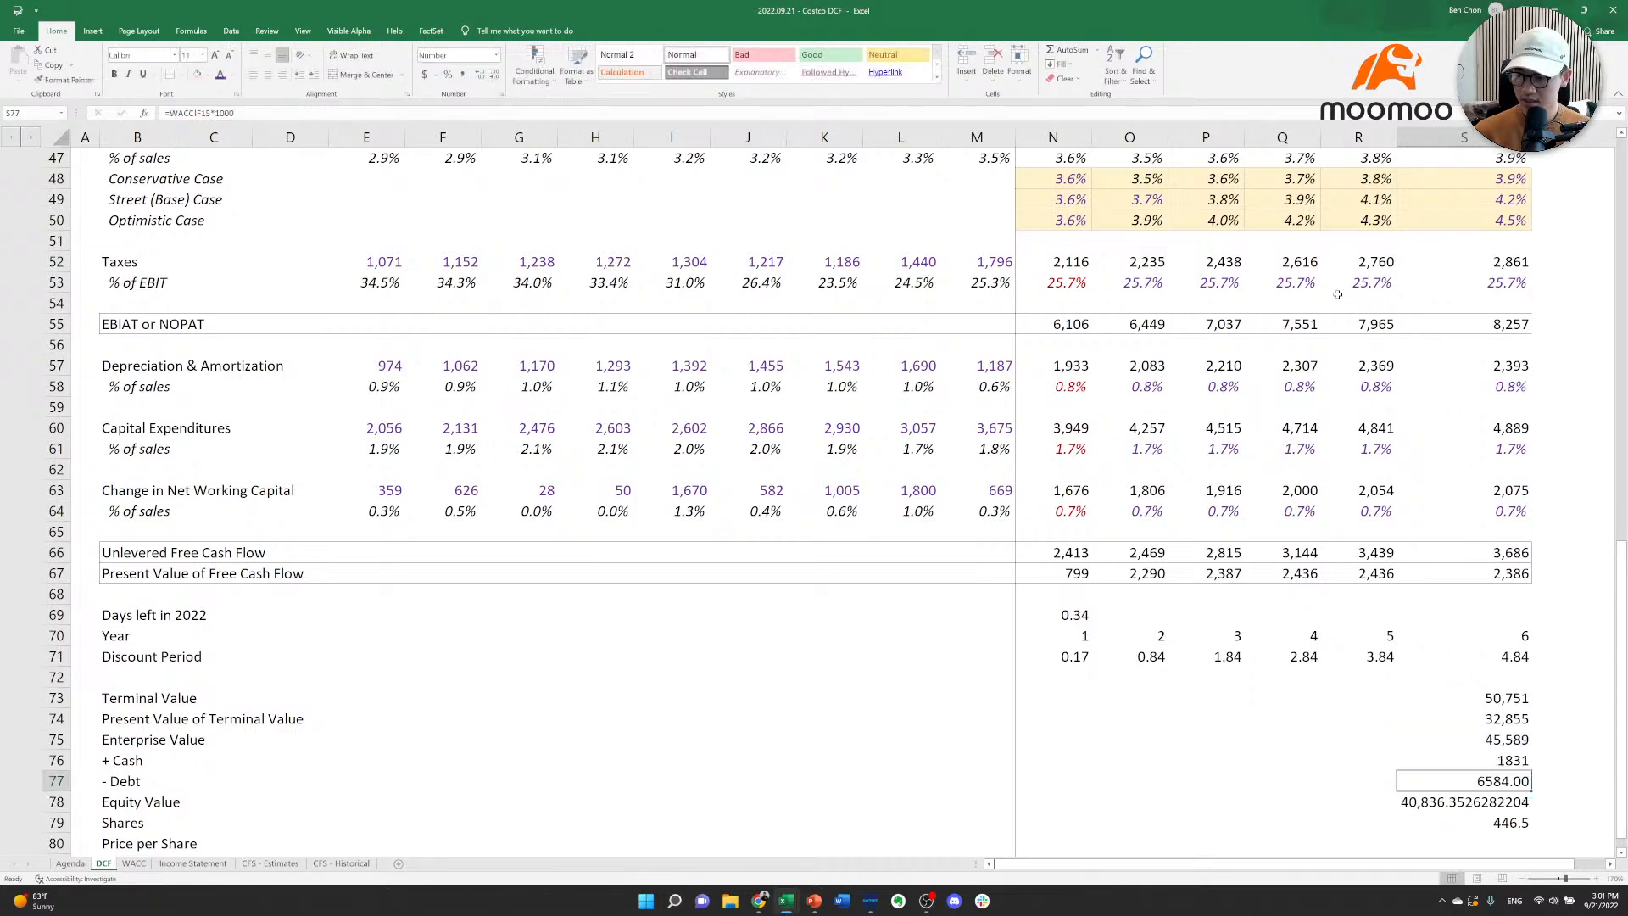
Copy the Enterprise Value cell S75 and paste only its formatting onto Cash, Debt and Equity Value in S76:S78.
{"action": "key", "text": "Up"}
{"action": "key", "text": "Up"}
{"action": "key", "text": "ctrl+c"}
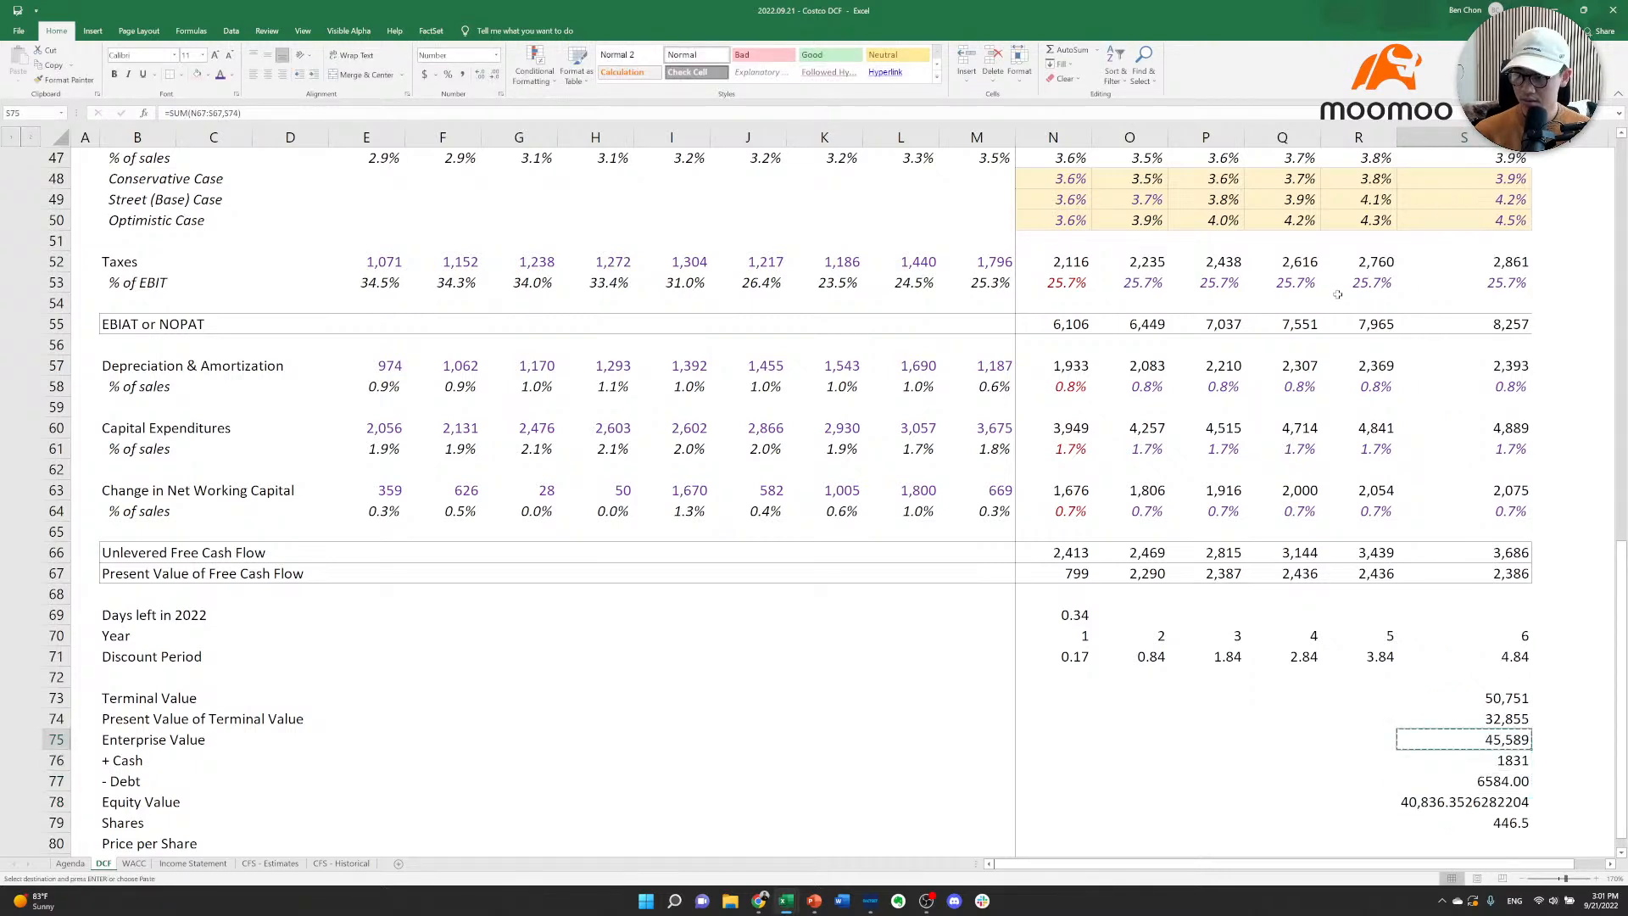
{"action": "key", "text": "Down"}
{"action": "key", "text": "Down"}
{"action": "key", "text": "Up"}
{"action": "key", "text": "Up"}
{"action": "key", "text": "shift+Down"}
{"action": "key", "text": "shift+Down"}
{"action": "key", "text": "shift+Down"}
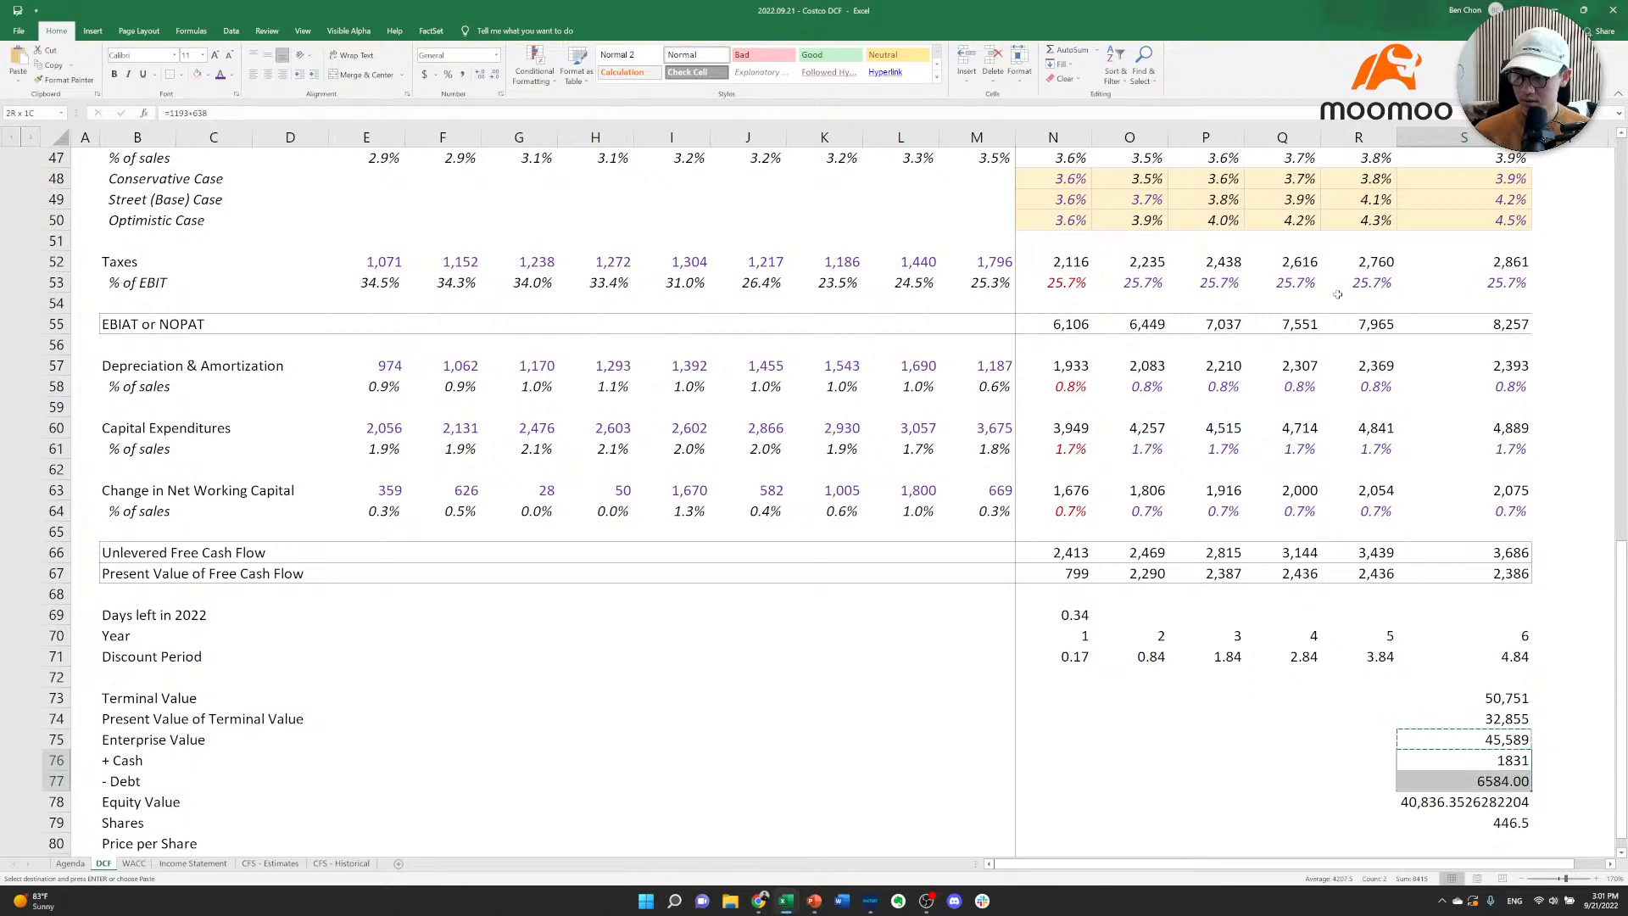
{"action": "key", "text": "alt+e"}
{"action": "key", "text": "s"}
{"action": "key", "text": "t"}
{"action": "key", "text": "Return"}
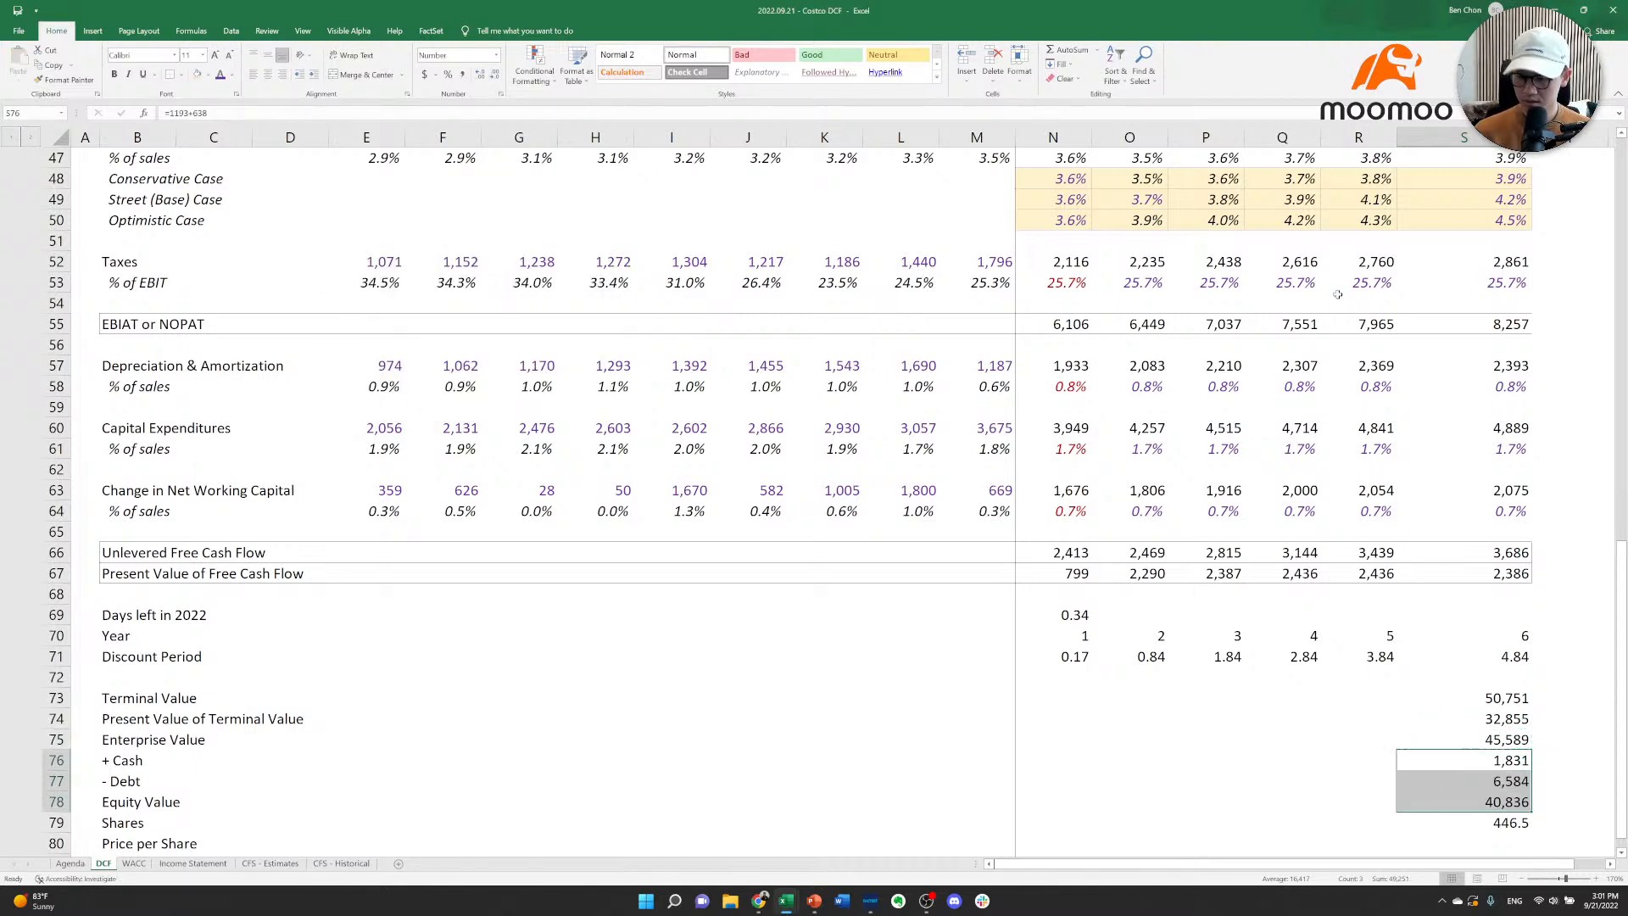
Autofit the width of column S to its contents.
{"action": "key", "text": "ctrl+space"}
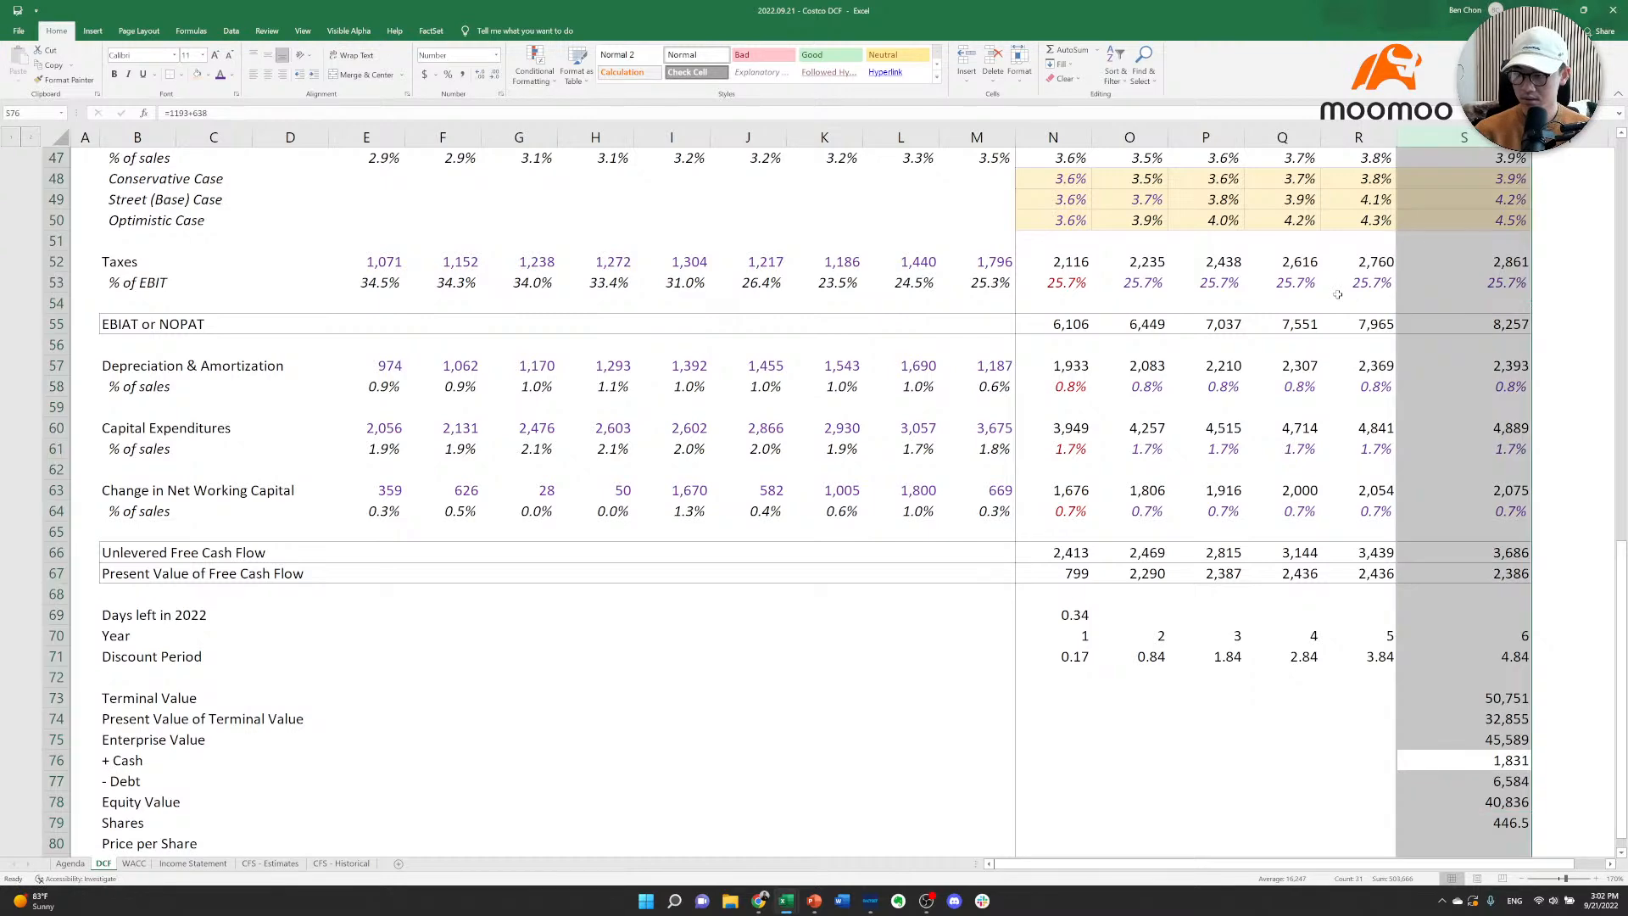
{"action": "key", "text": "alt+h"}
{"action": "key", "text": "o"}
{"action": "key", "text": "i"}
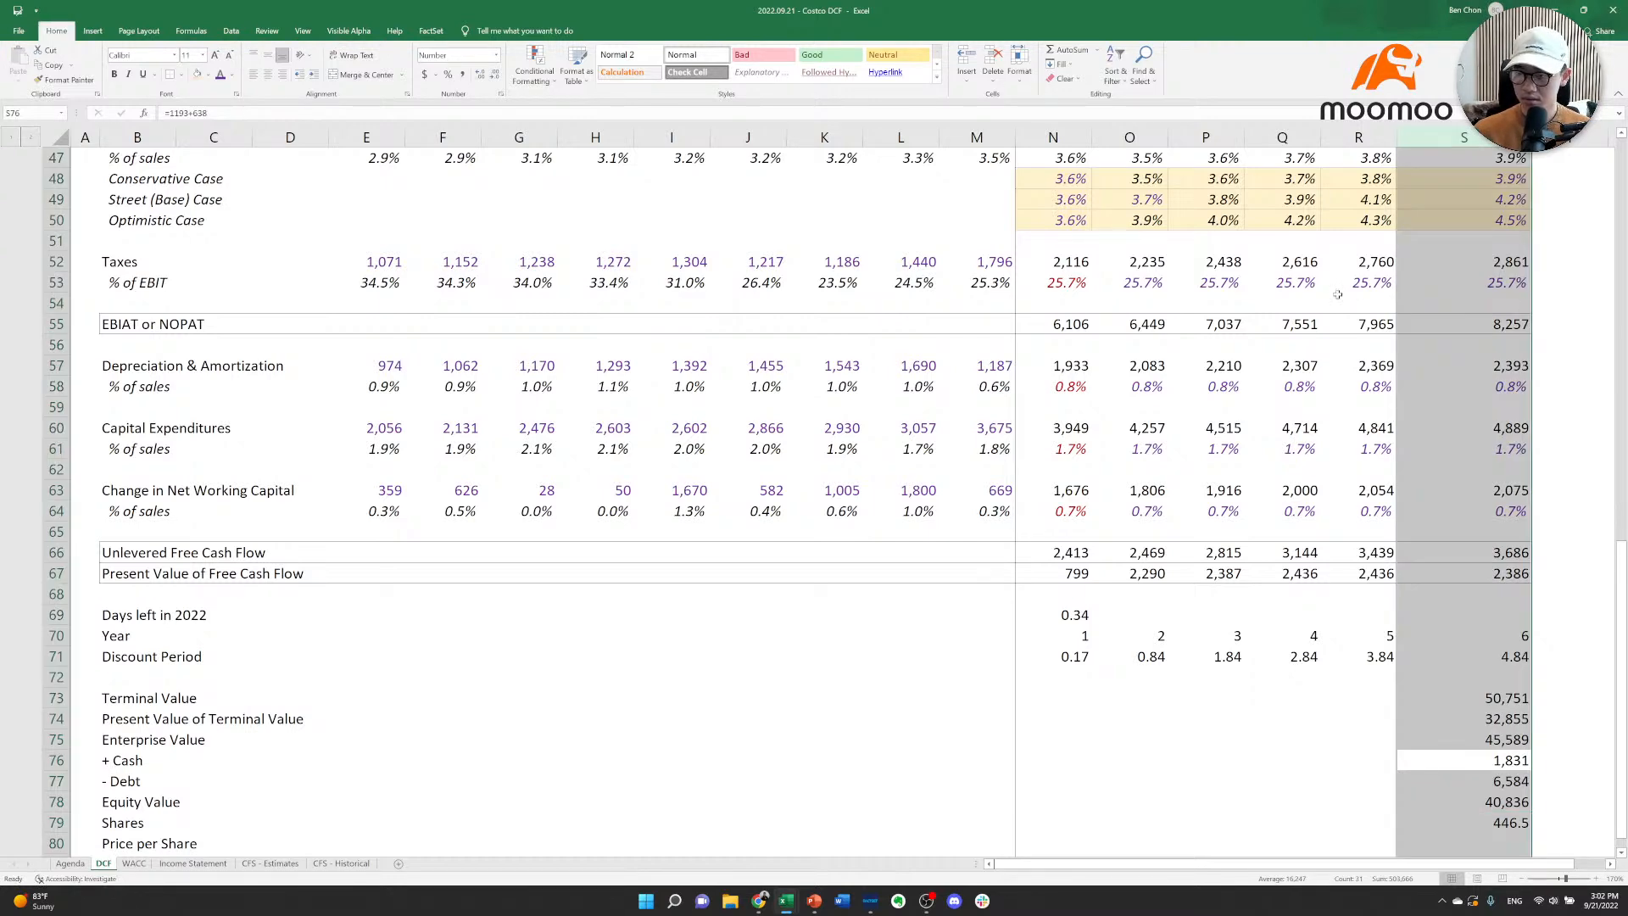
Calculate the Price per Share in S80 with the formula =S78/S79.
{"action": "key", "text": "Down"}
{"action": "key", "text": "Down"}
{"action": "key", "text": "Down"}
{"action": "key", "text": "Down"}
{"action": "key", "text": "Down"}
{"action": "key", "text": "Down"}
{"action": "key", "text": "Down"}
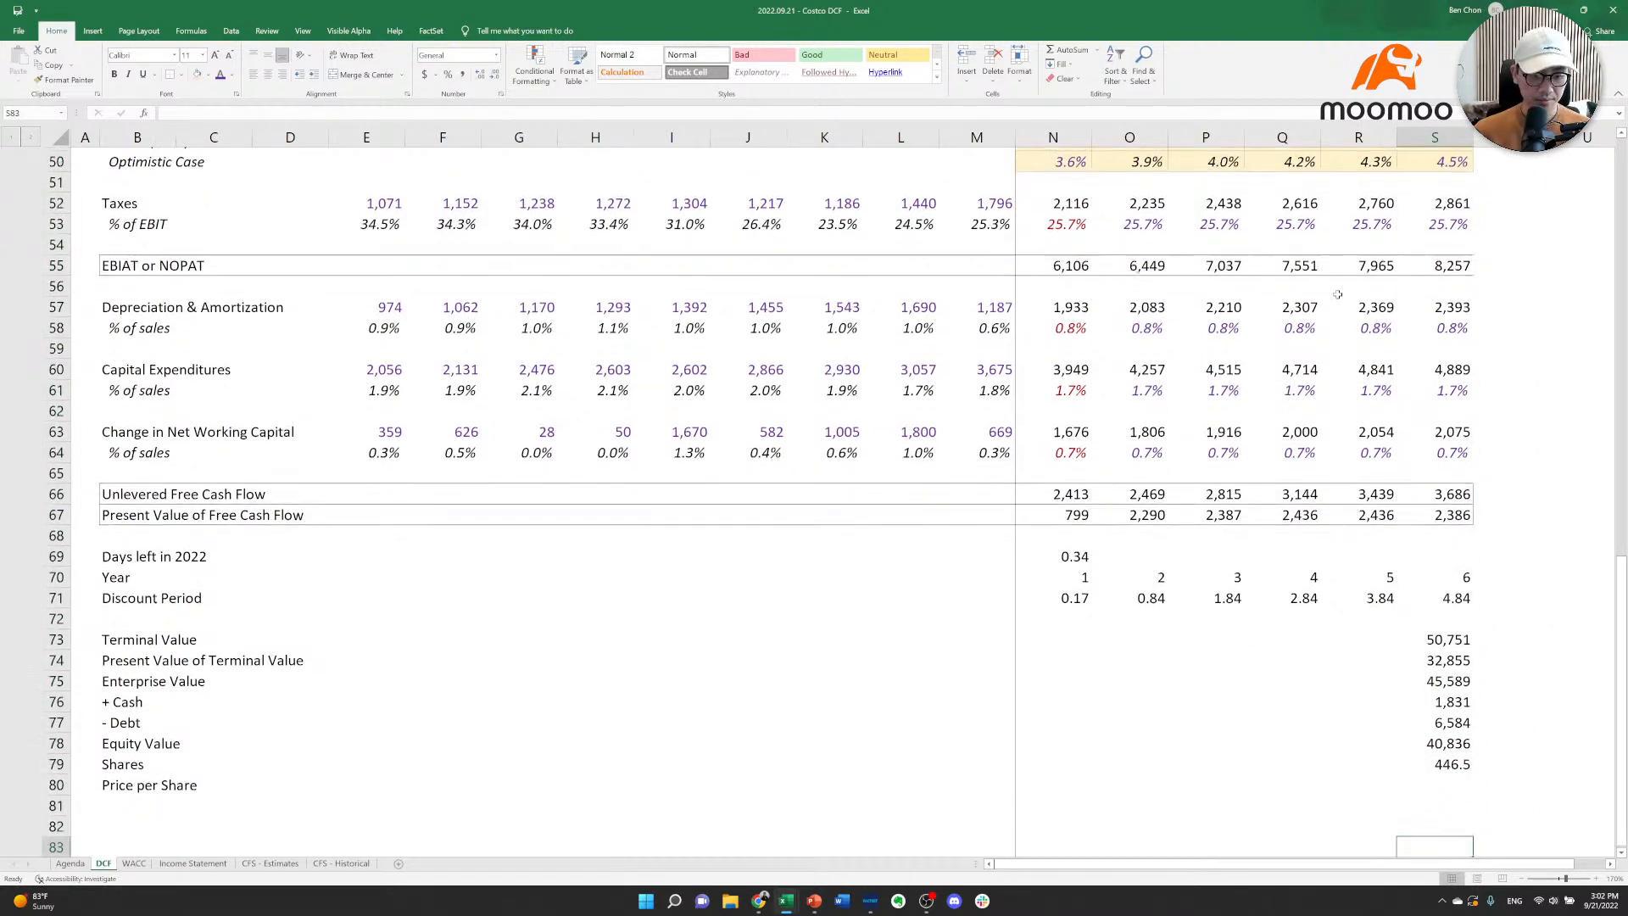
{"action": "key", "text": "Up"}
{"action": "key", "text": "Up"}
{"action": "key", "text": "Up"}
{"action": "type", "text": "="}
{"action": "key", "text": "Up"}
{"action": "key", "text": "Up"}
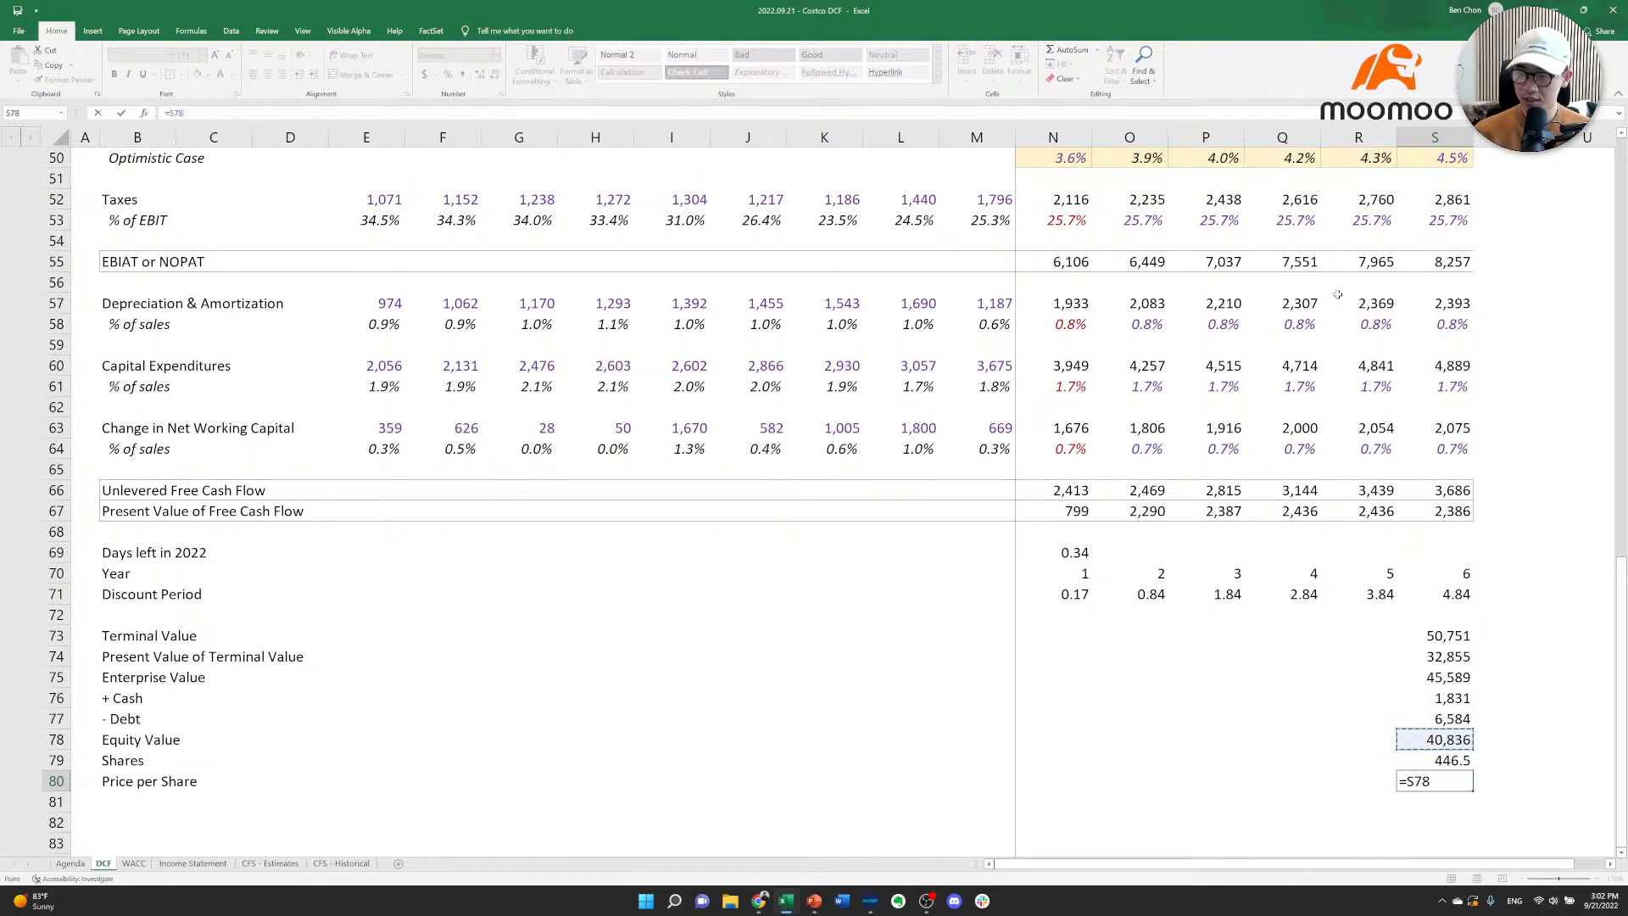
{"action": "type", "text": "/"}
{"action": "key", "text": "Up"}
{"action": "key", "text": "ctrl+Return"}
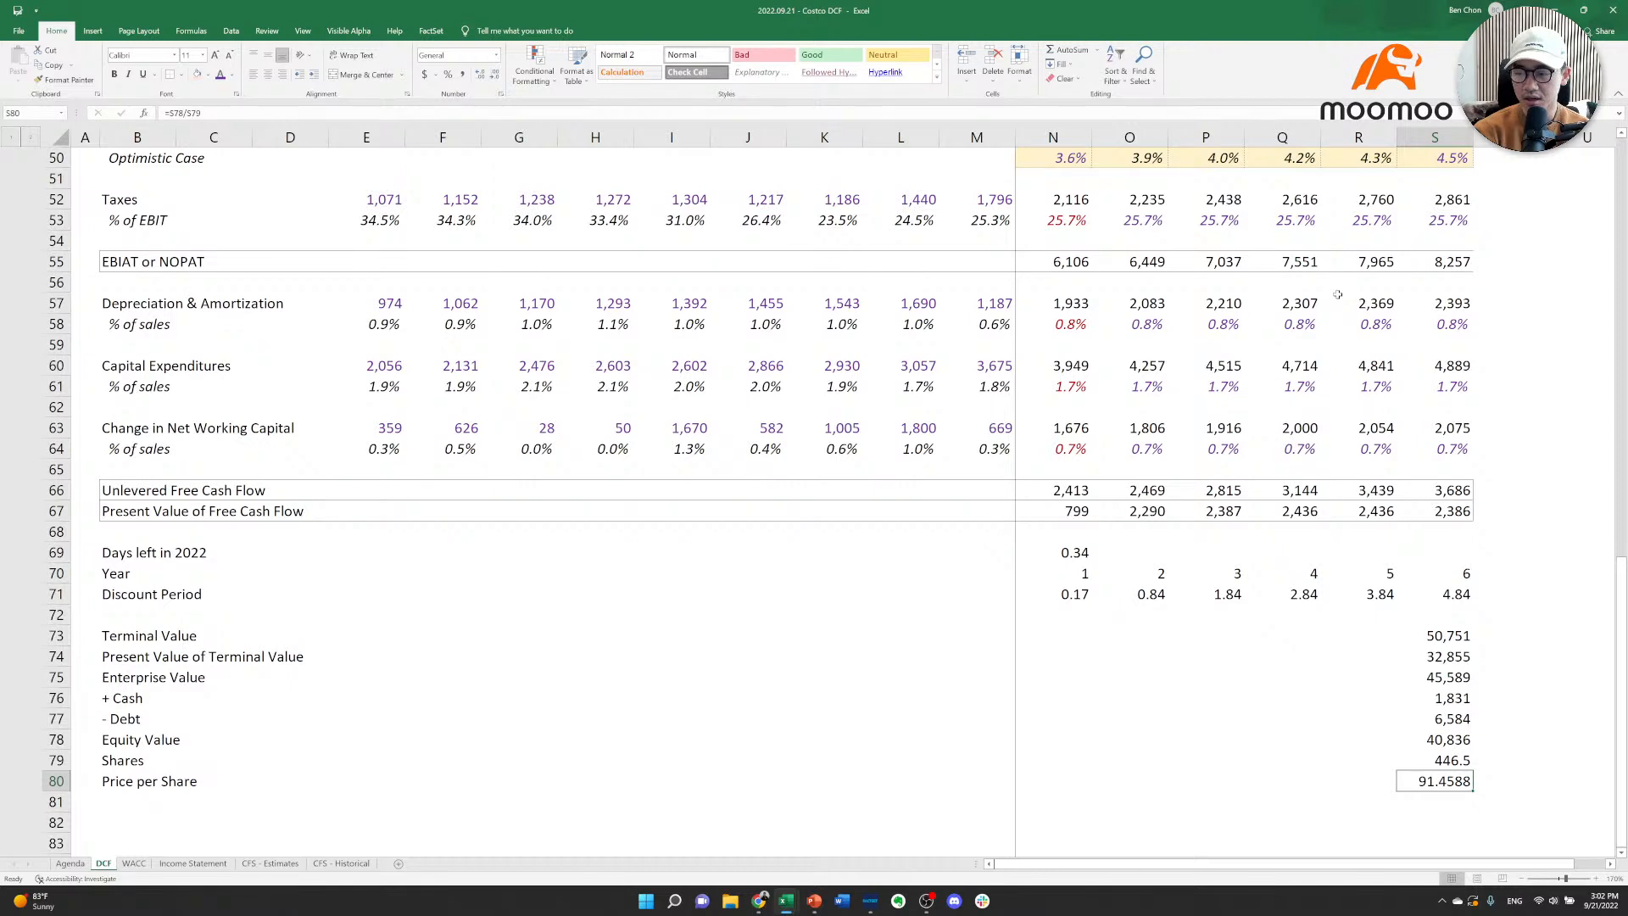
Inspect the Terminal Value formula in S73 and leave it as it is.
{"action": "left_click", "coordinate": [1410, 633]}
{"action": "double_click", "coordinate": [1414, 632]}
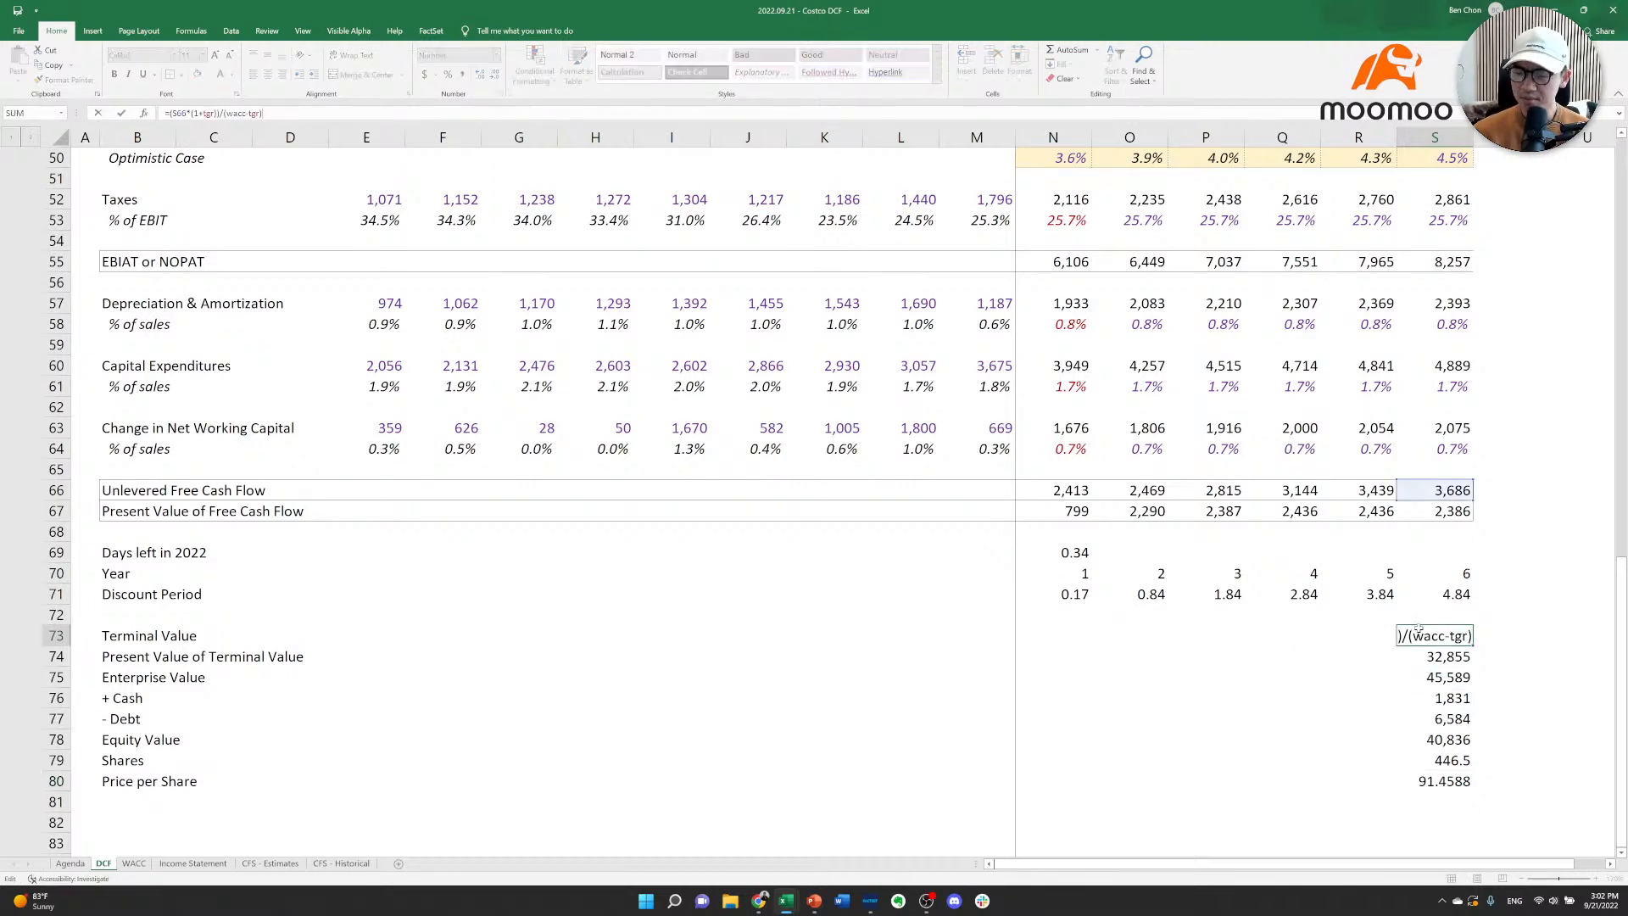
{"action": "key", "text": "Escape"}
{"action": "double_click", "coordinate": [1418, 633]}
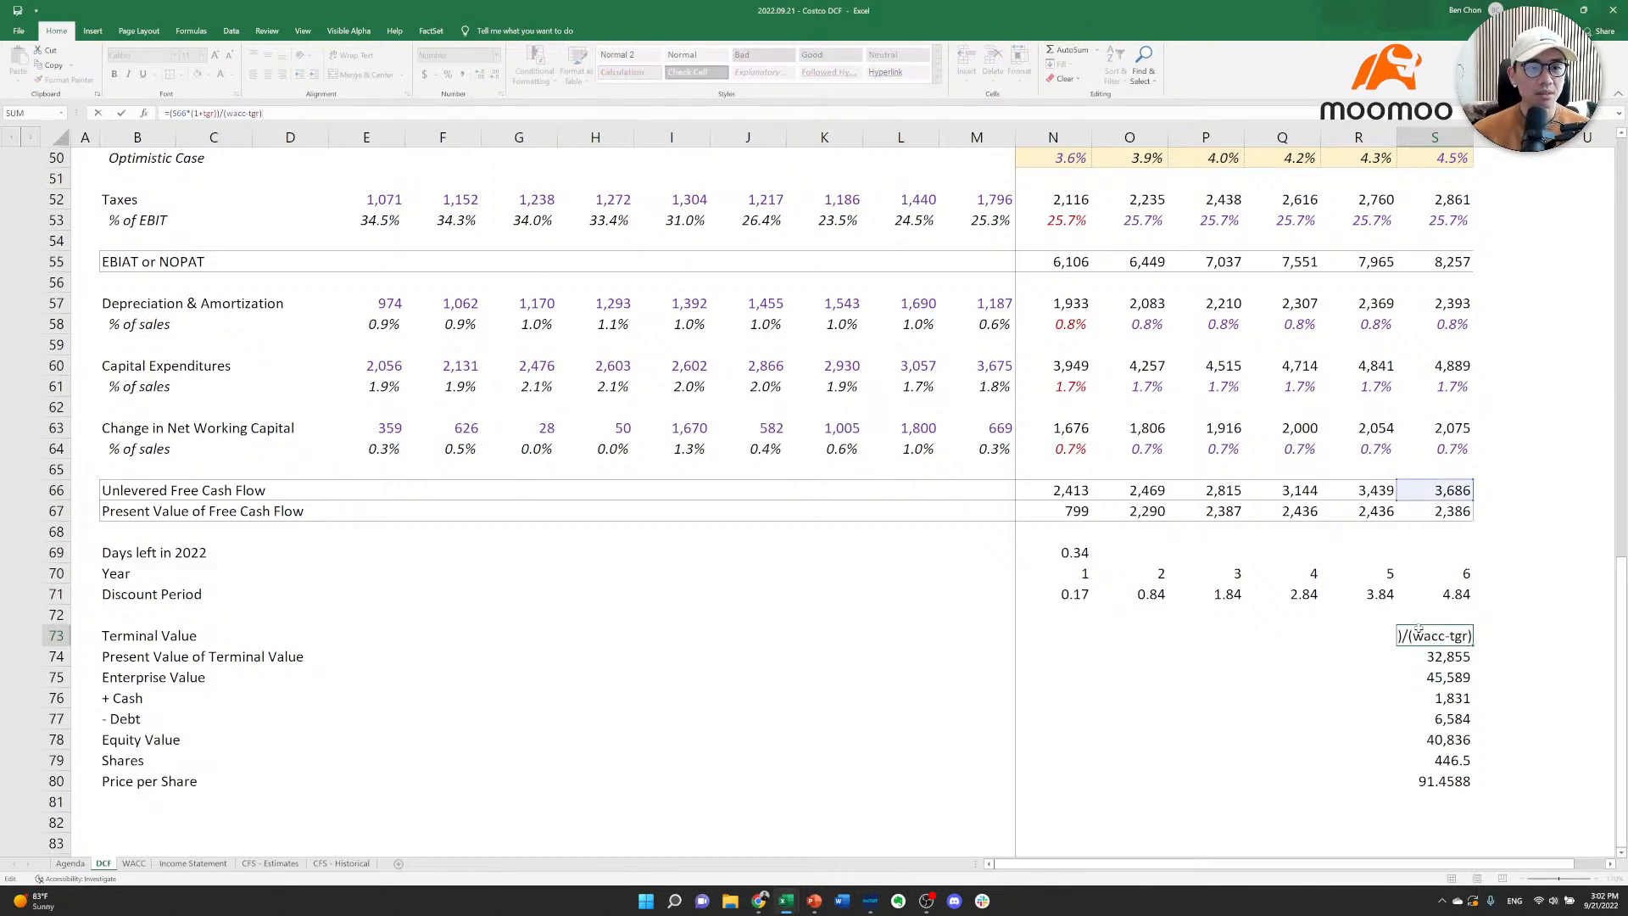
{"action": "key", "text": "Escape"}
Check the cell references of the Unlevered Free Cash Flow formulas in row 66, from 2027 back to 2022.
{"action": "key", "text": "Up"}
{"action": "key", "text": "Up"}
{"action": "key", "text": "Up"}
{"action": "key", "text": "Up"}
{"action": "key", "text": "Up"}
{"action": "key", "text": "Up"}
{"action": "key", "text": "Up"}
{"action": "key", "text": "Up"}
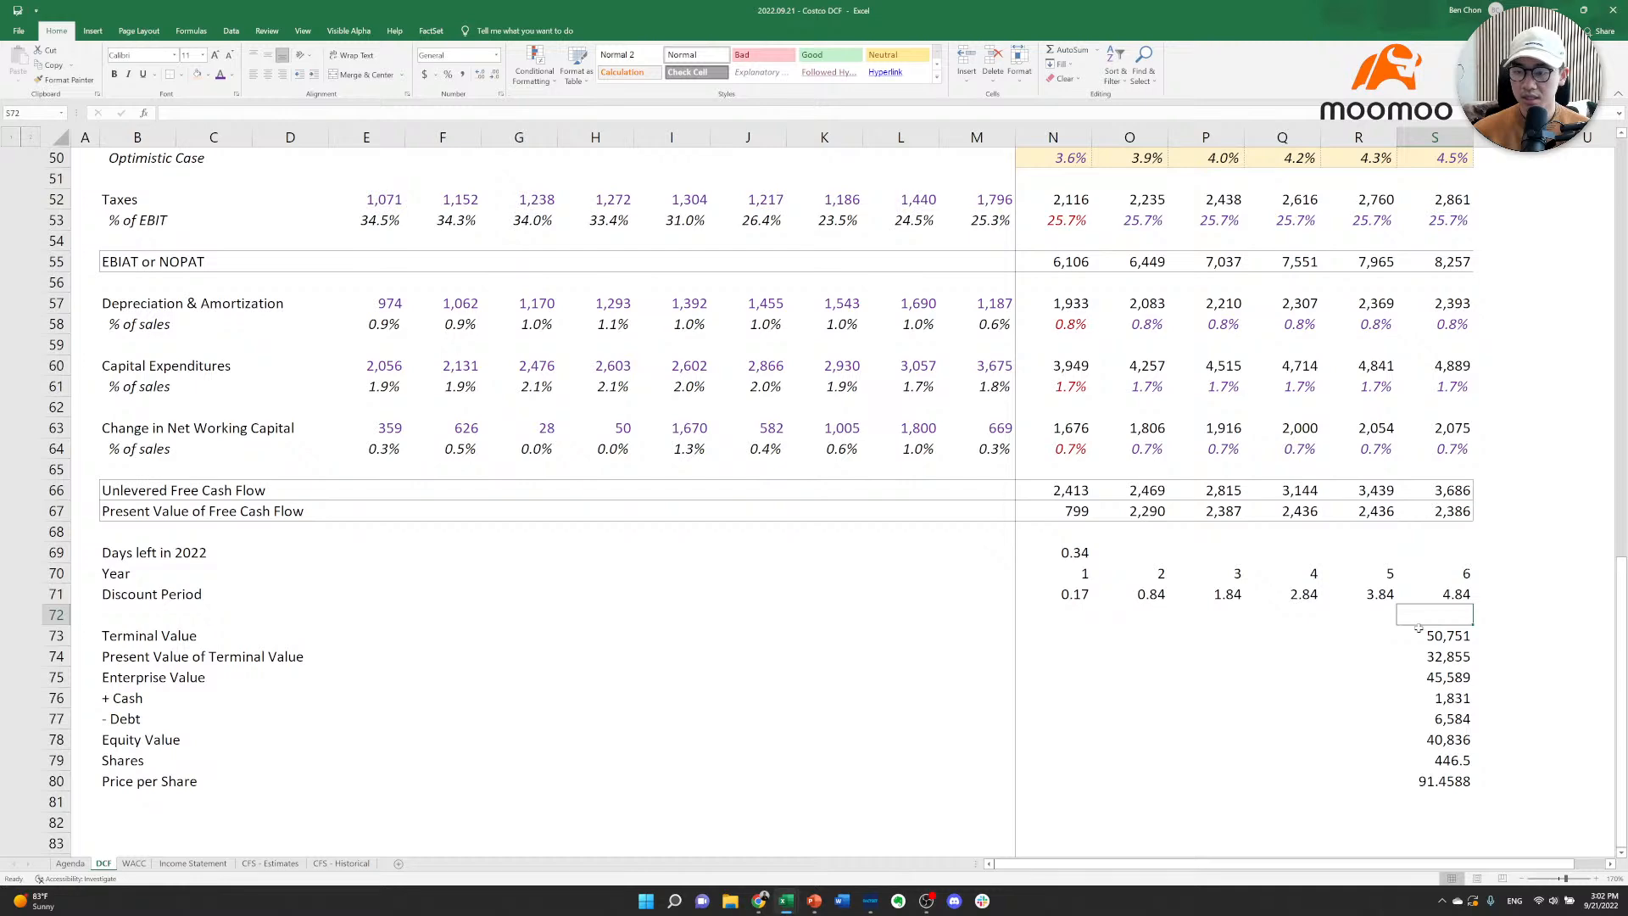
{"action": "key", "text": "Down"}
{"action": "key", "text": "F2"}
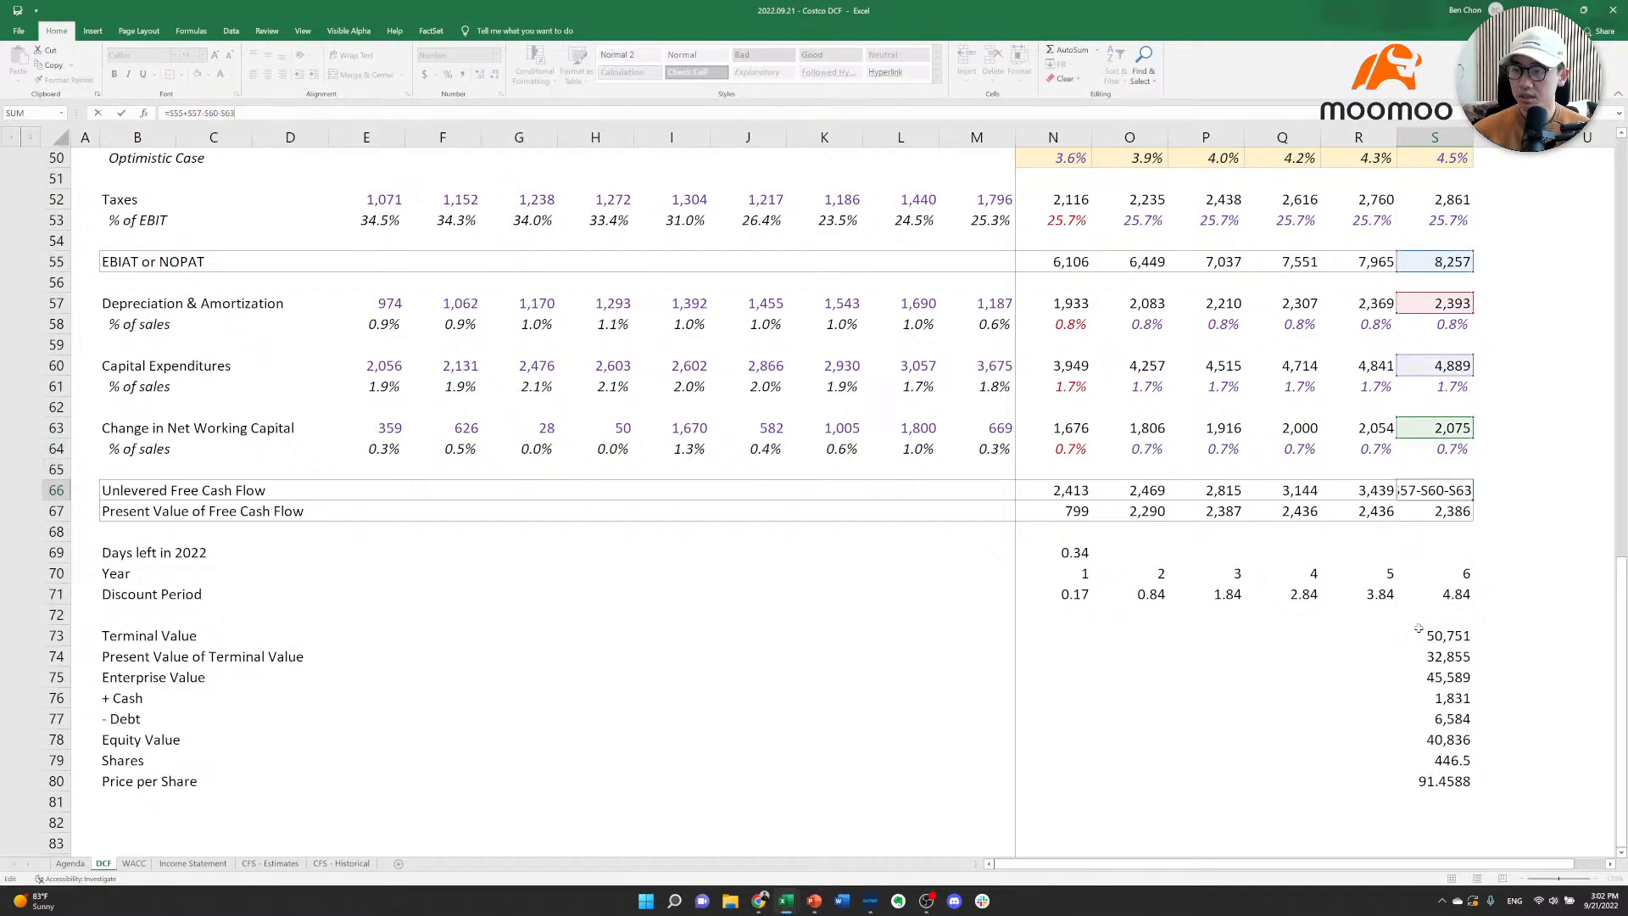
{"action": "key", "text": "Escape"}
{"action": "key", "text": "Left"}
{"action": "key", "text": "Left"}
{"action": "key", "text": "F2"}
{"action": "key", "text": "Escape"}
{"action": "key", "text": "Left"}
{"action": "key", "text": "Left"}
{"action": "key", "text": "F2"}
{"action": "key", "text": "Escape"}
{"action": "key", "text": "Left"}
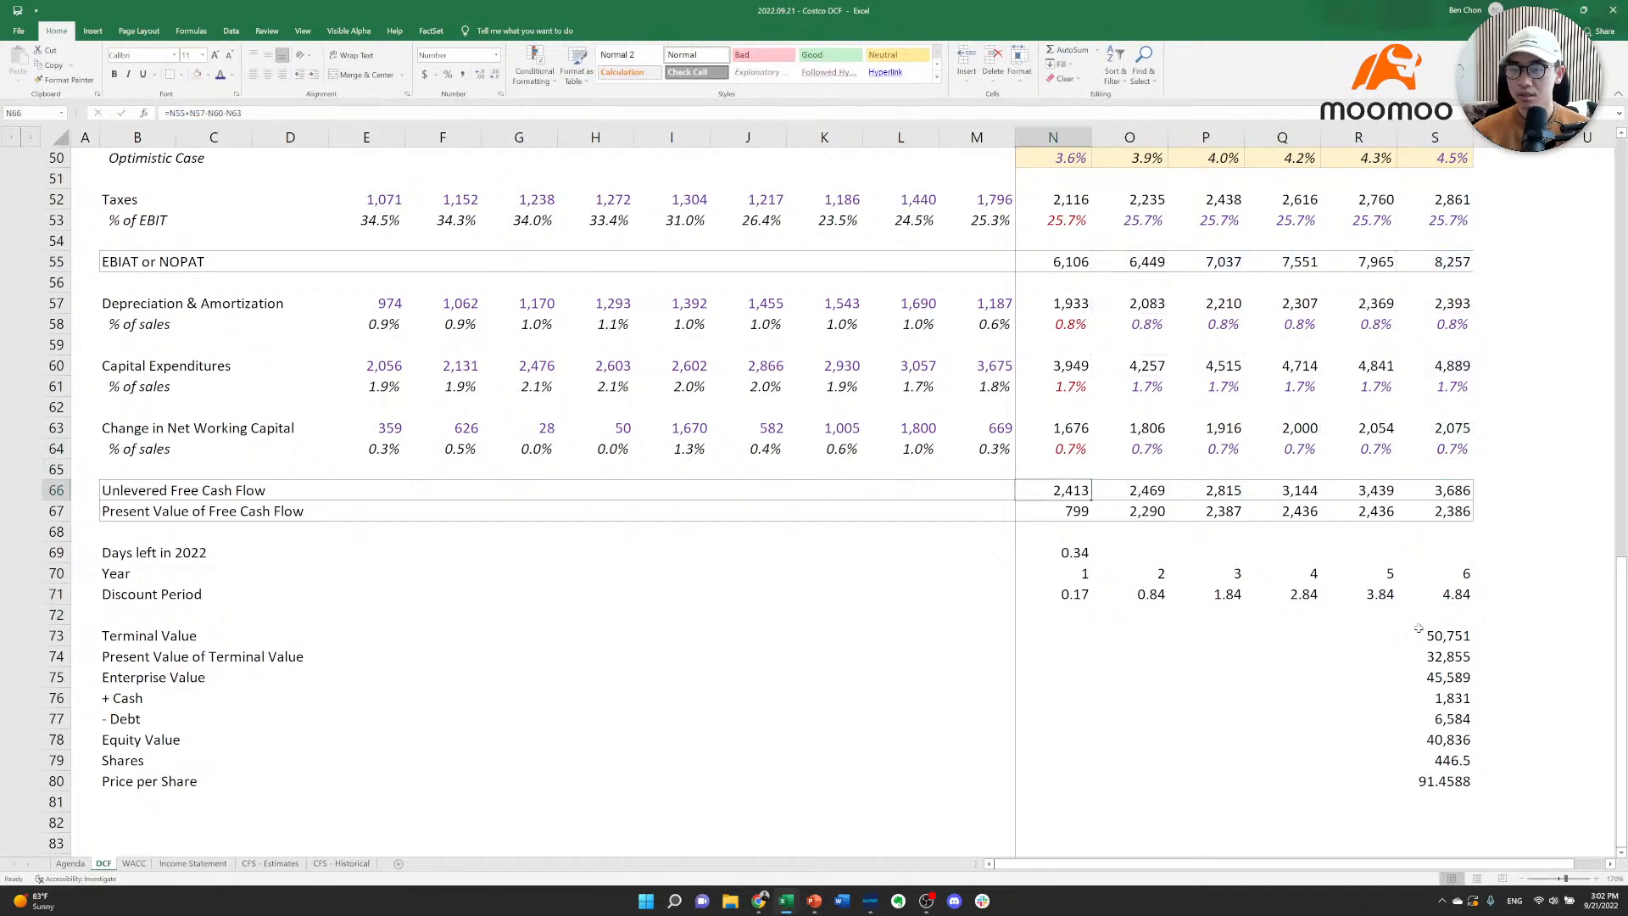
Check the cell references of the EBIAT or NOPAT formulas in row 55 across the projected years.
{"action": "scroll", "coordinate": [1439, 646], "scroll_direction": "up", "scroll_amount": 3}
{"action": "scroll", "coordinate": [1361, 657], "scroll_direction": "up", "scroll_amount": 1}
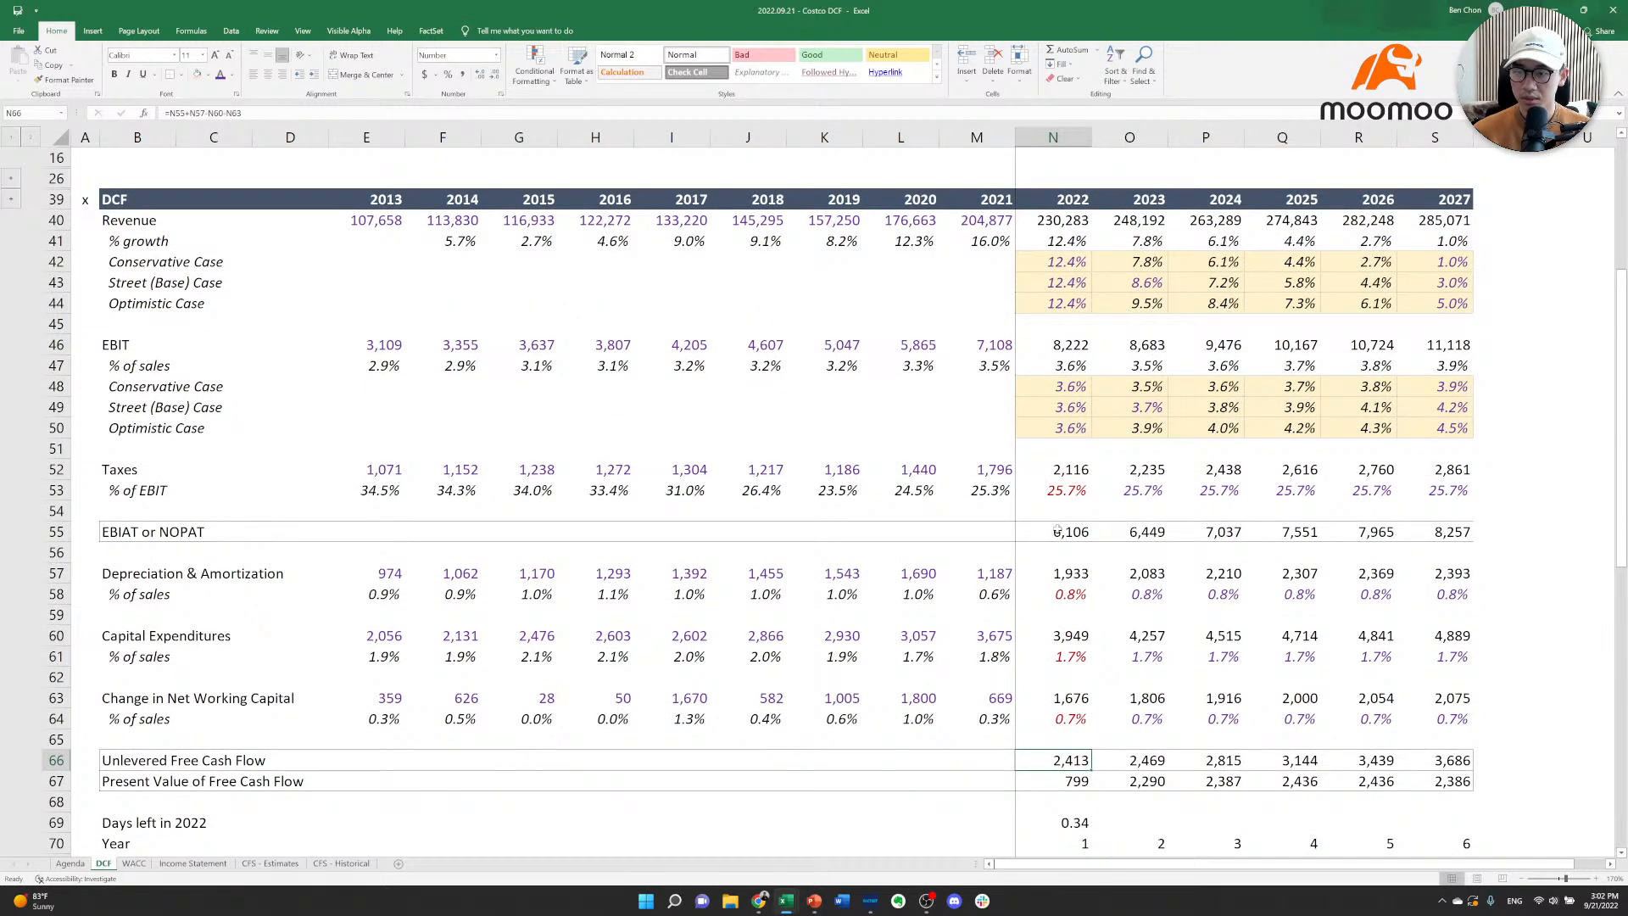
{"action": "left_click", "coordinate": [1068, 533]}
{"action": "key", "text": "F2"}
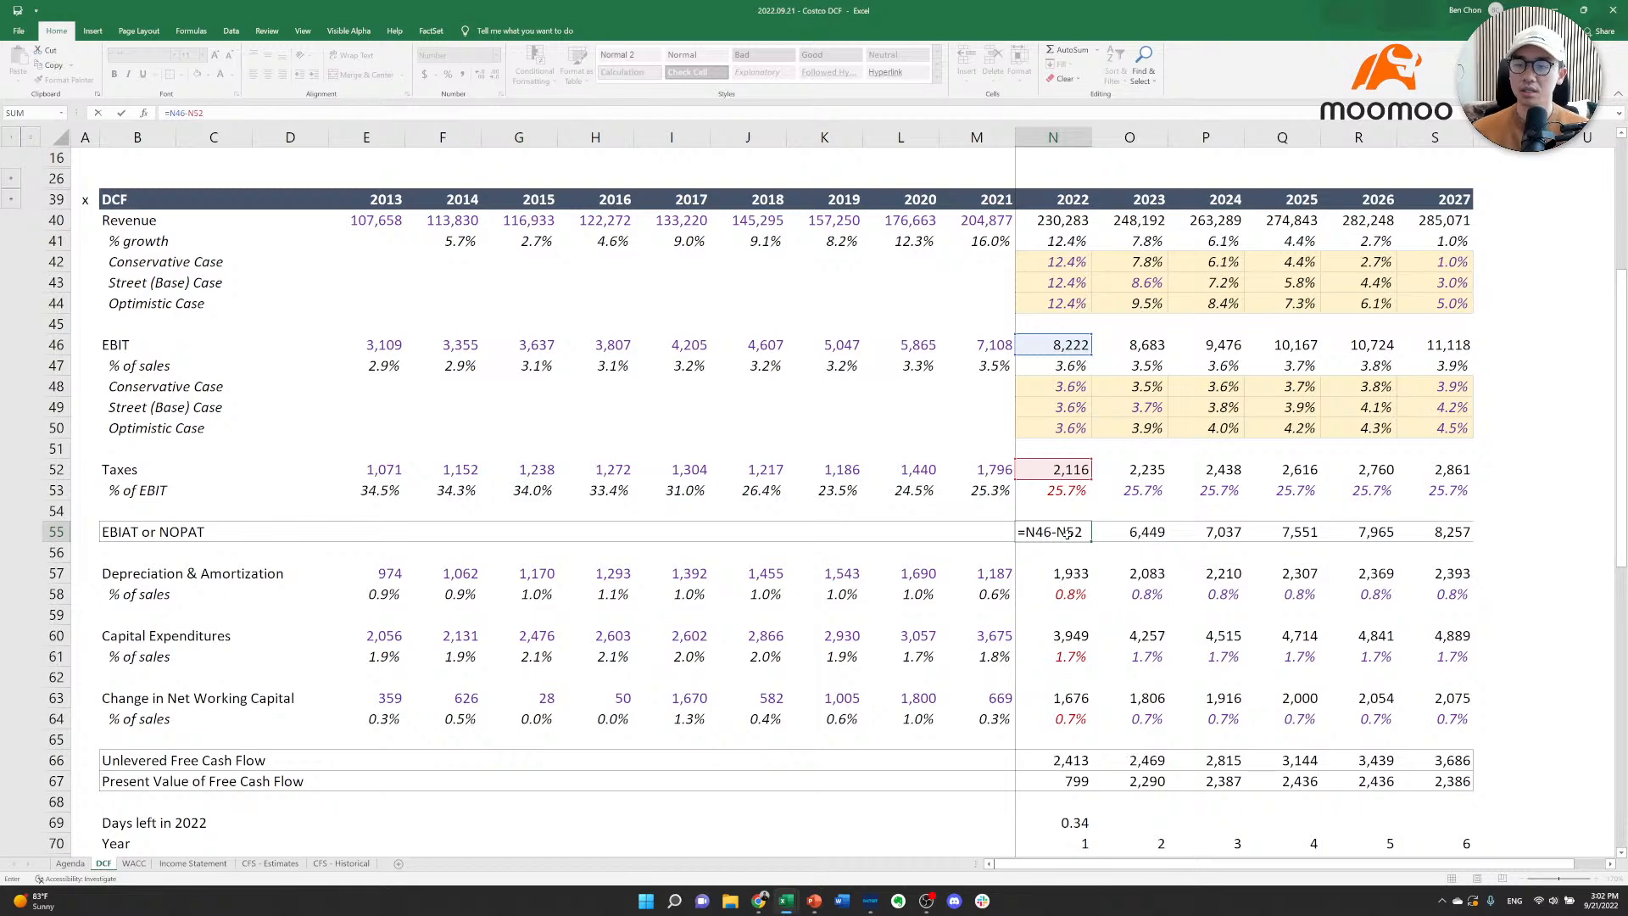
{"action": "key", "text": "Escape"}
{"action": "key", "text": "Right"}
{"action": "key", "text": "F2"}
{"action": "key", "text": "Escape"}
{"action": "key", "text": "Right"}
{"action": "key", "text": "F2"}
{"action": "key", "text": "Escape"}
{"action": "key", "text": "Right"}
{"action": "key", "text": "Right"}
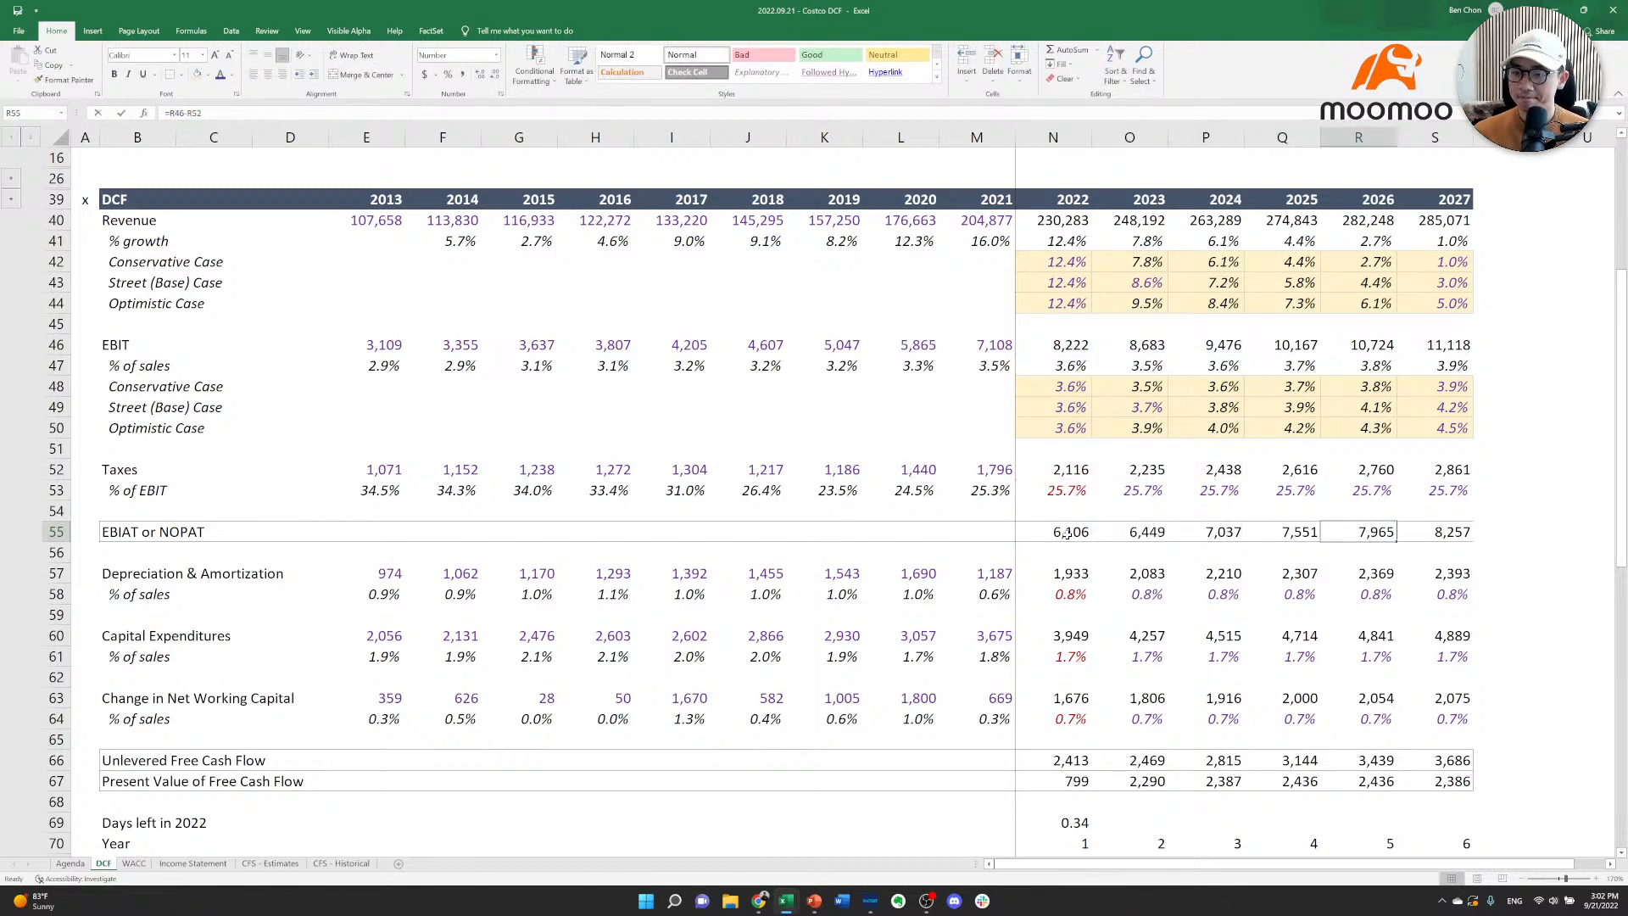
{"action": "key", "text": "Right"}
Examine the formulas for Terminal Value in S73 and Present Value of Terminal Value in S74.
{"action": "key", "text": "Down"}
{"action": "key", "text": "Down"}
{"action": "key", "text": "Down"}
{"action": "key", "text": "Down"}
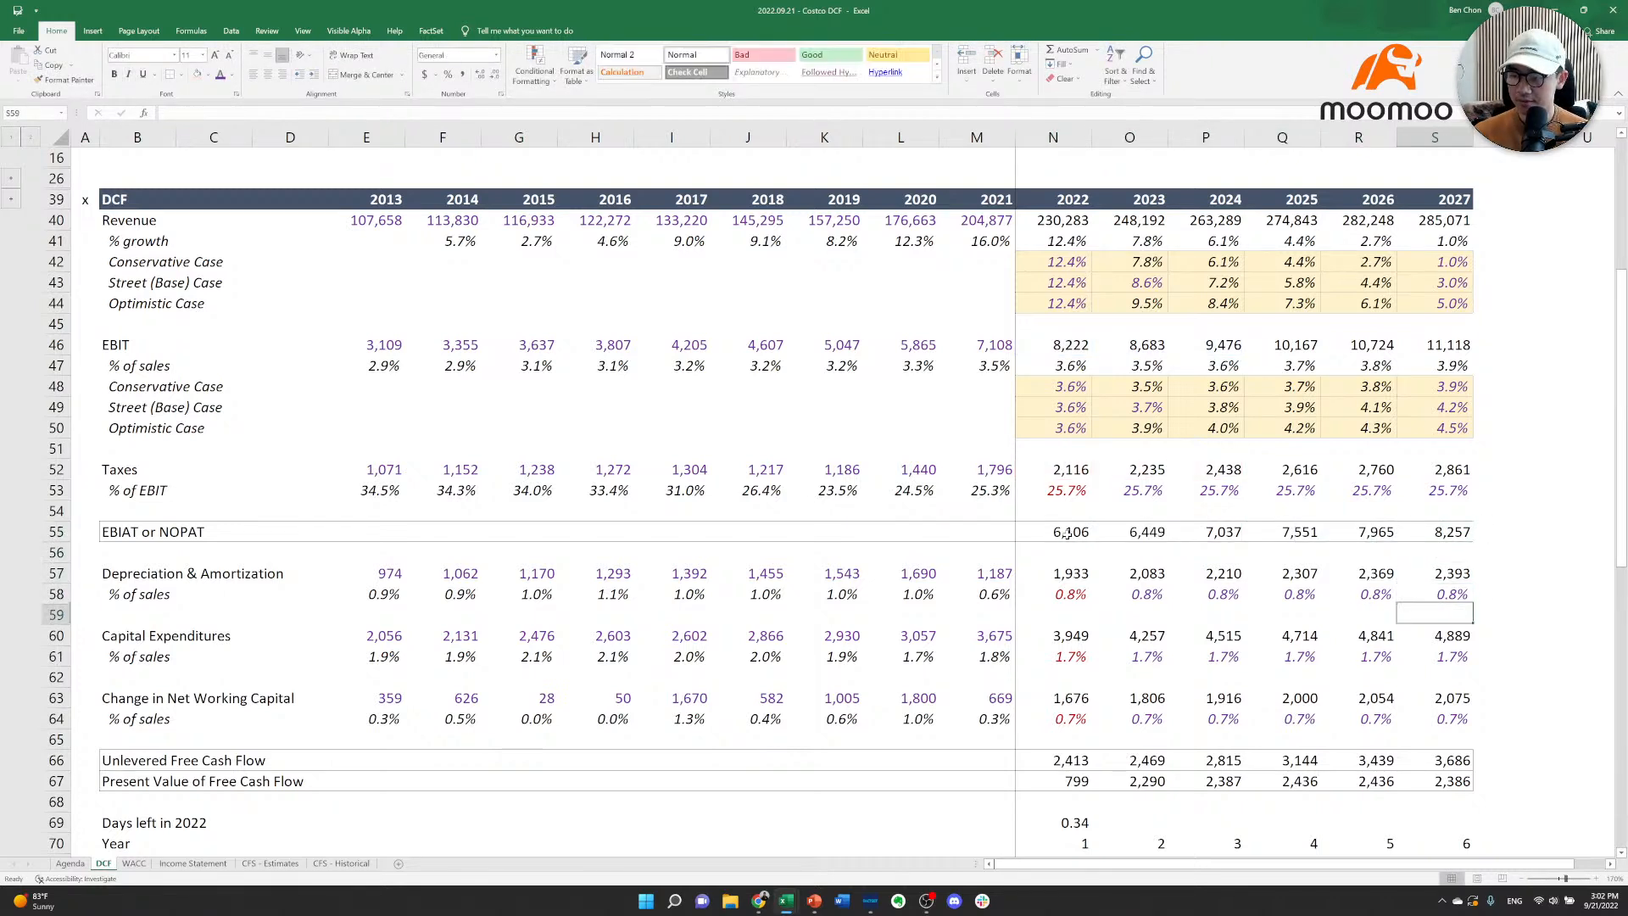
{"action": "key", "text": "Down"}
{"action": "key", "text": "Down"}
{"action": "key", "text": "Down"}
{"action": "key", "text": "Down"}
{"action": "key", "text": "Down"}
{"action": "key", "text": "Down"}
{"action": "key", "text": "Down"}
{"action": "key", "text": "Down"}
{"action": "key", "text": "Down"}
{"action": "key", "text": "Down"}
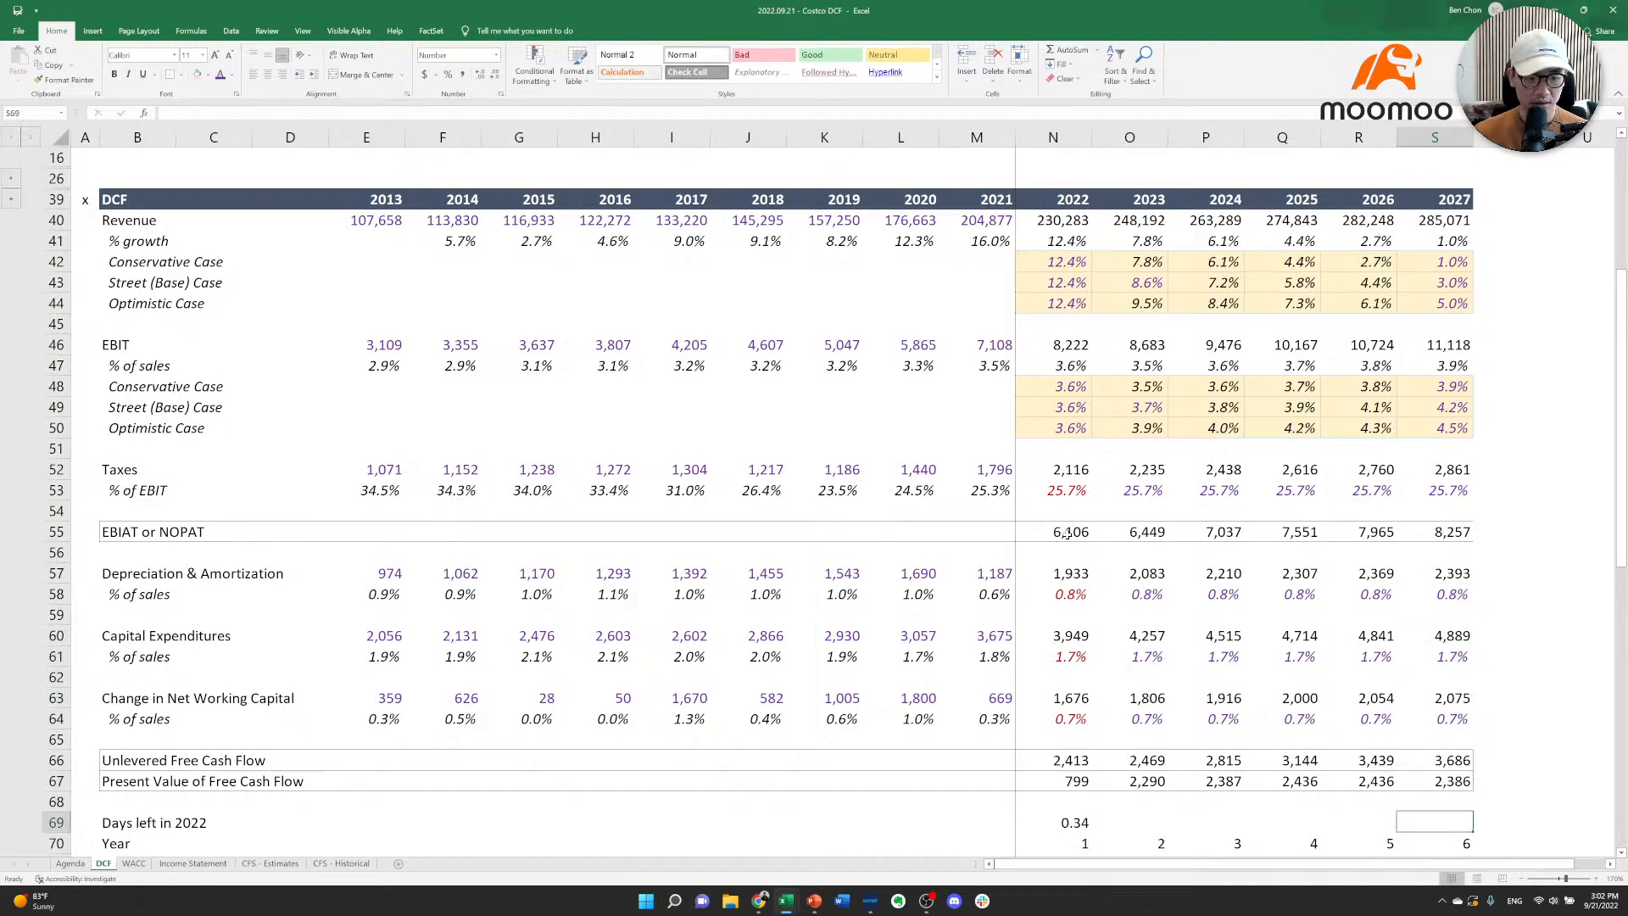
{"action": "key", "text": "Down"}
{"action": "key", "text": "Down"}
{"action": "key", "text": "Down"}
{"action": "key", "text": "Down"}
{"action": "key", "text": "Down"}
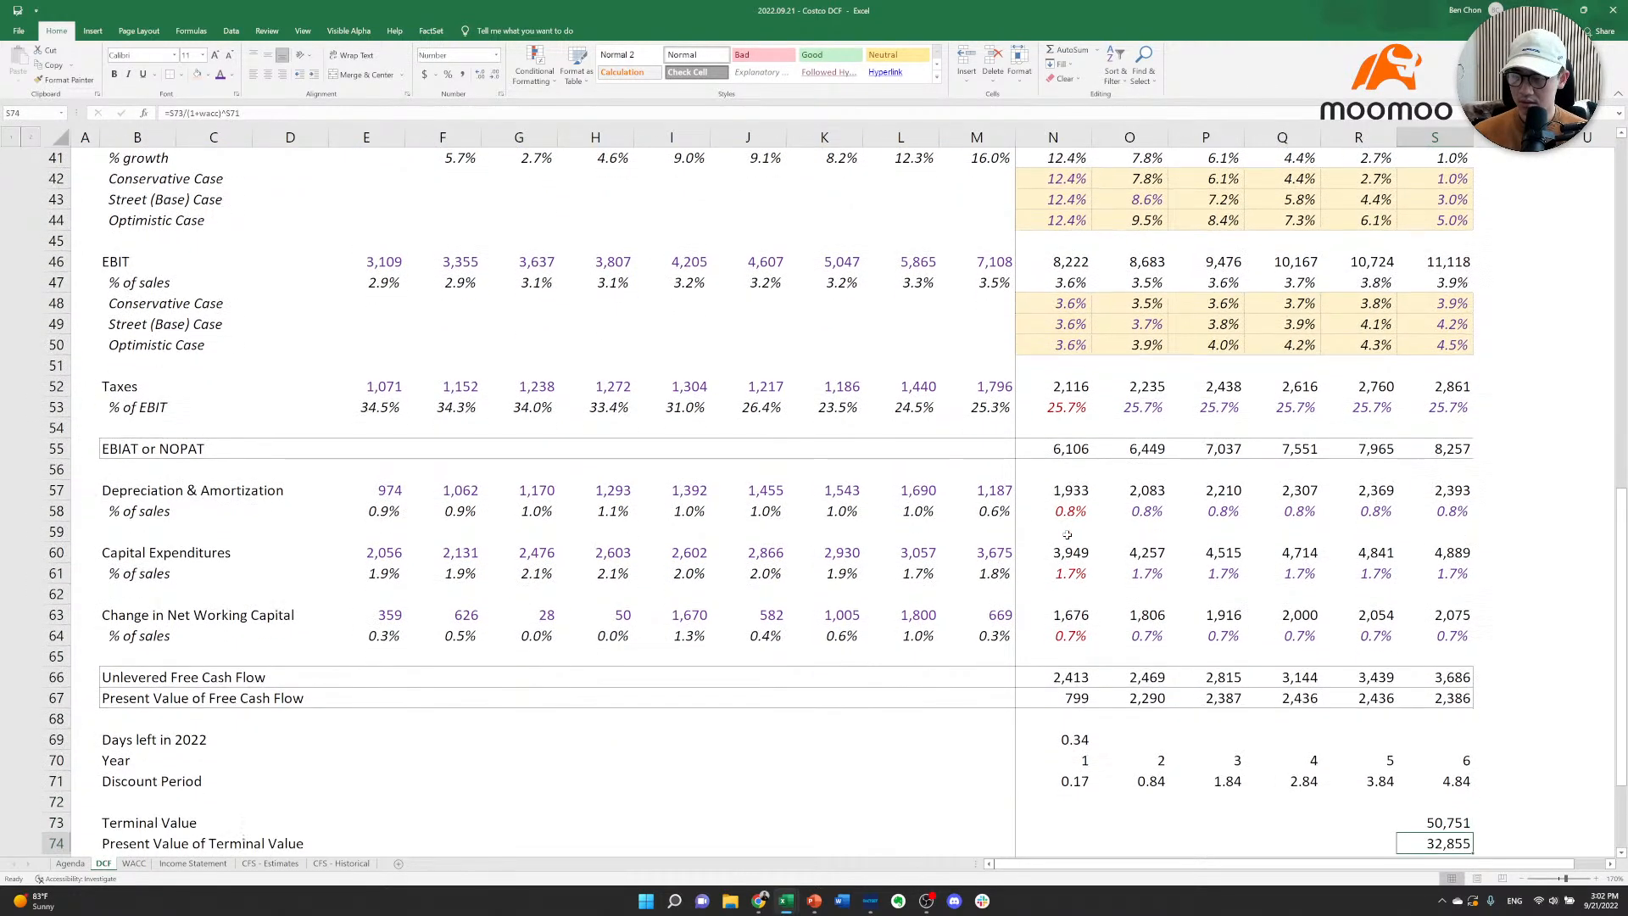
{"action": "key", "text": "Up"}
{"action": "key", "text": "F2"}
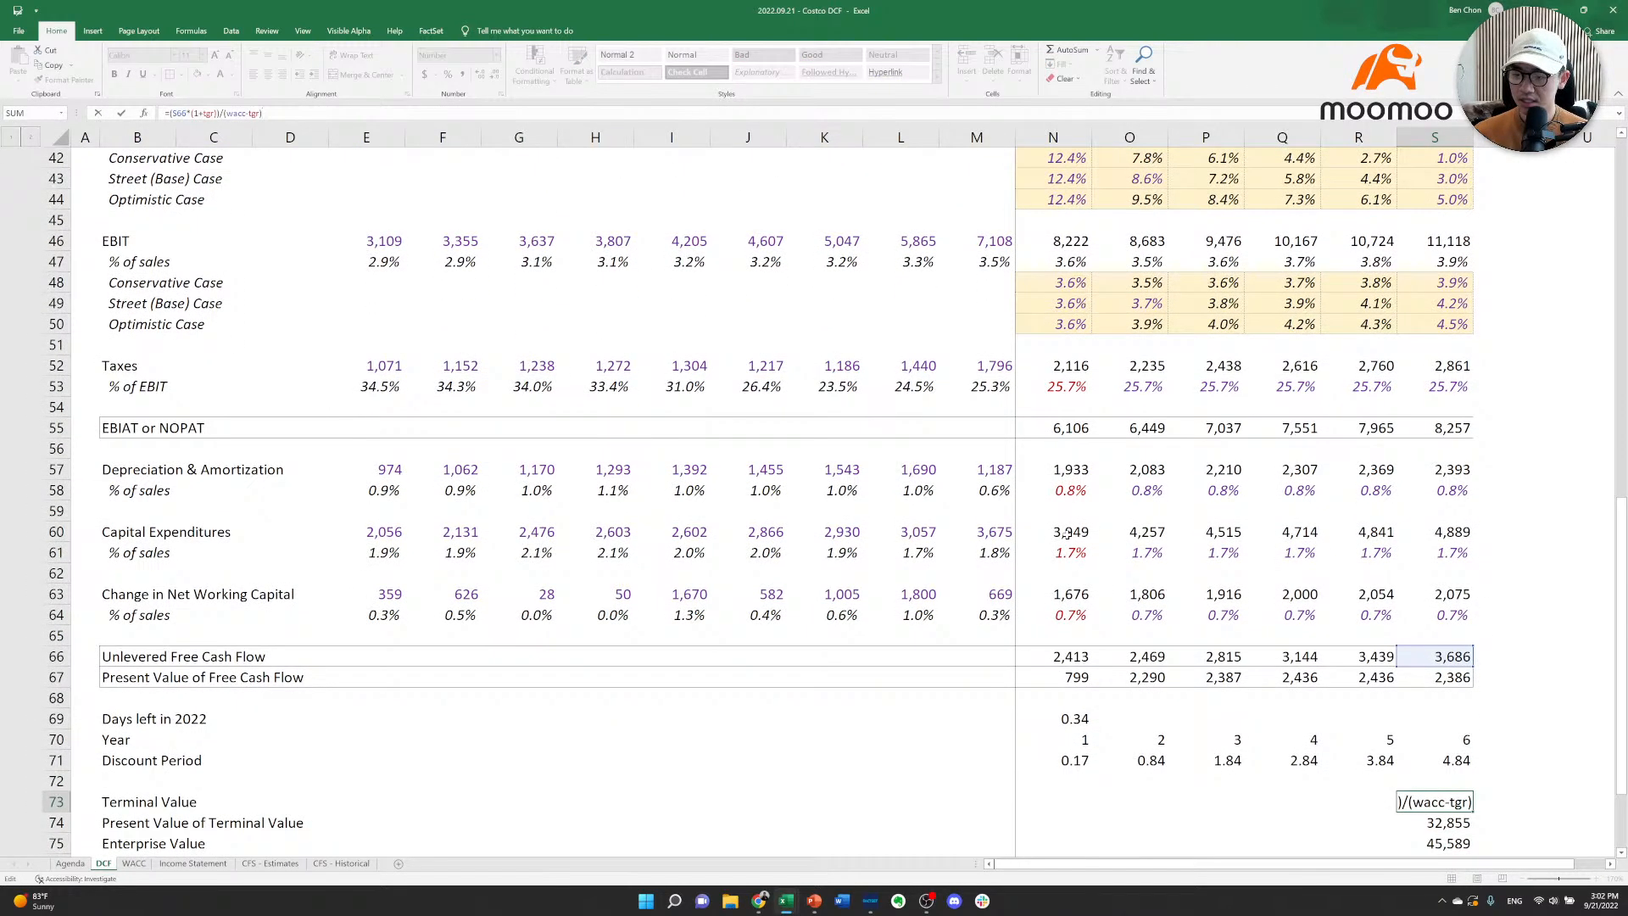
{"action": "key", "text": "Escape"}
{"action": "key", "text": "Down"}
{"action": "key", "text": "F2"}
{"action": "key", "text": "Escape"}
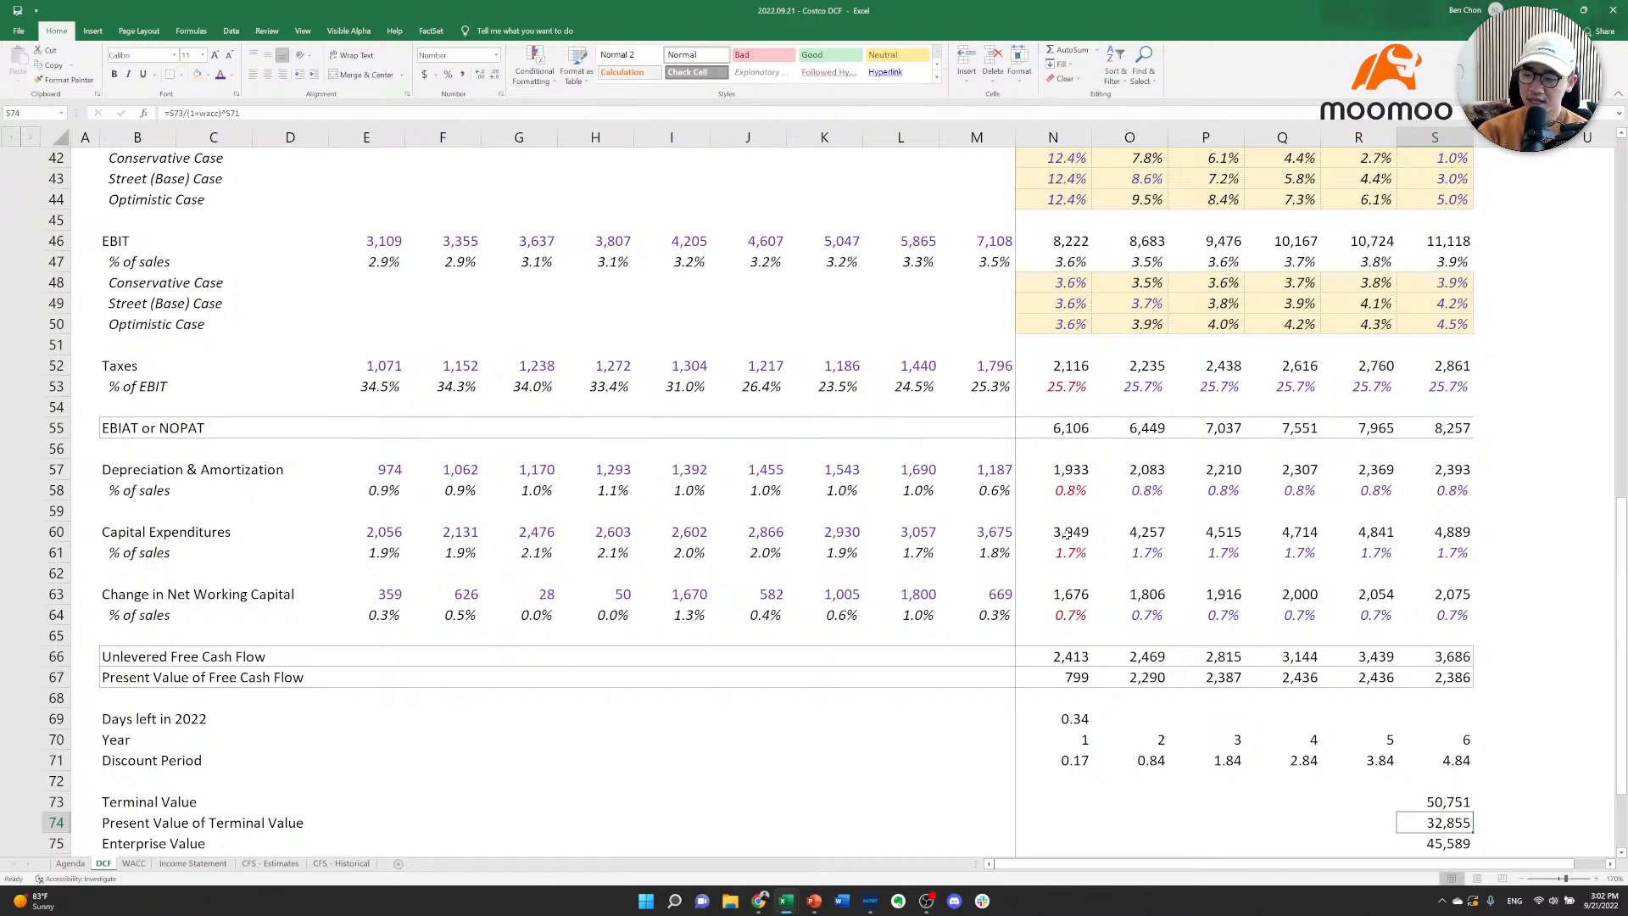
Trace the valuation formulas from Terminal Value in S73 through Enterprise Value and Cash in S76.
{"action": "scroll", "coordinate": [1069, 532], "scroll_direction": "down", "scroll_amount": 1}
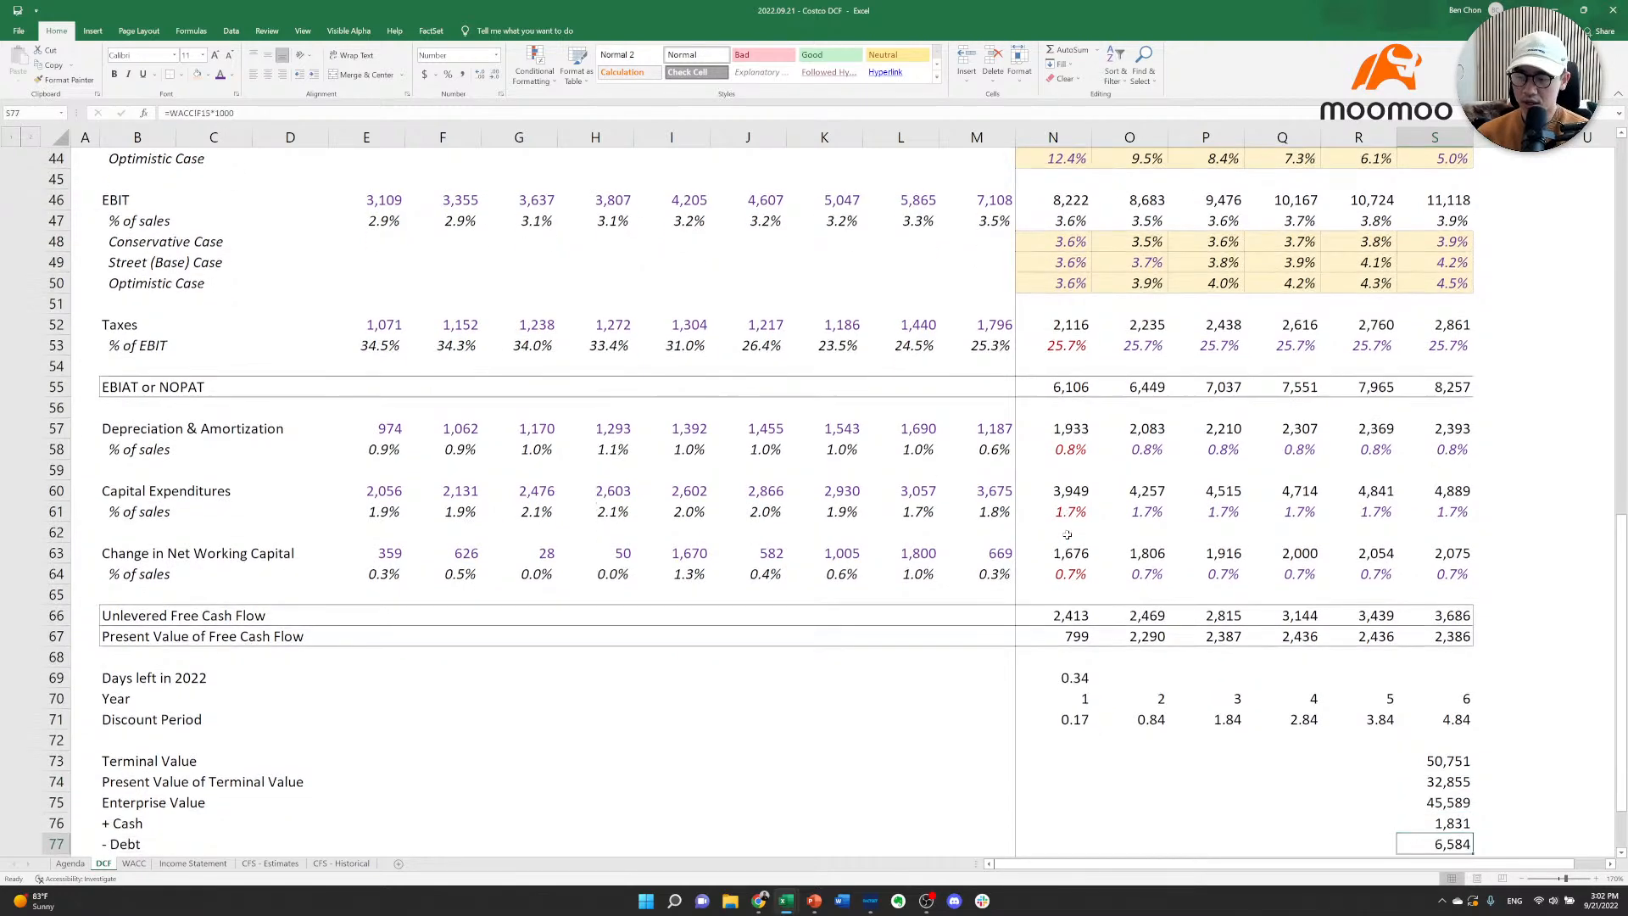
{"action": "key", "text": "Up"}
{"action": "key", "text": "Down"}
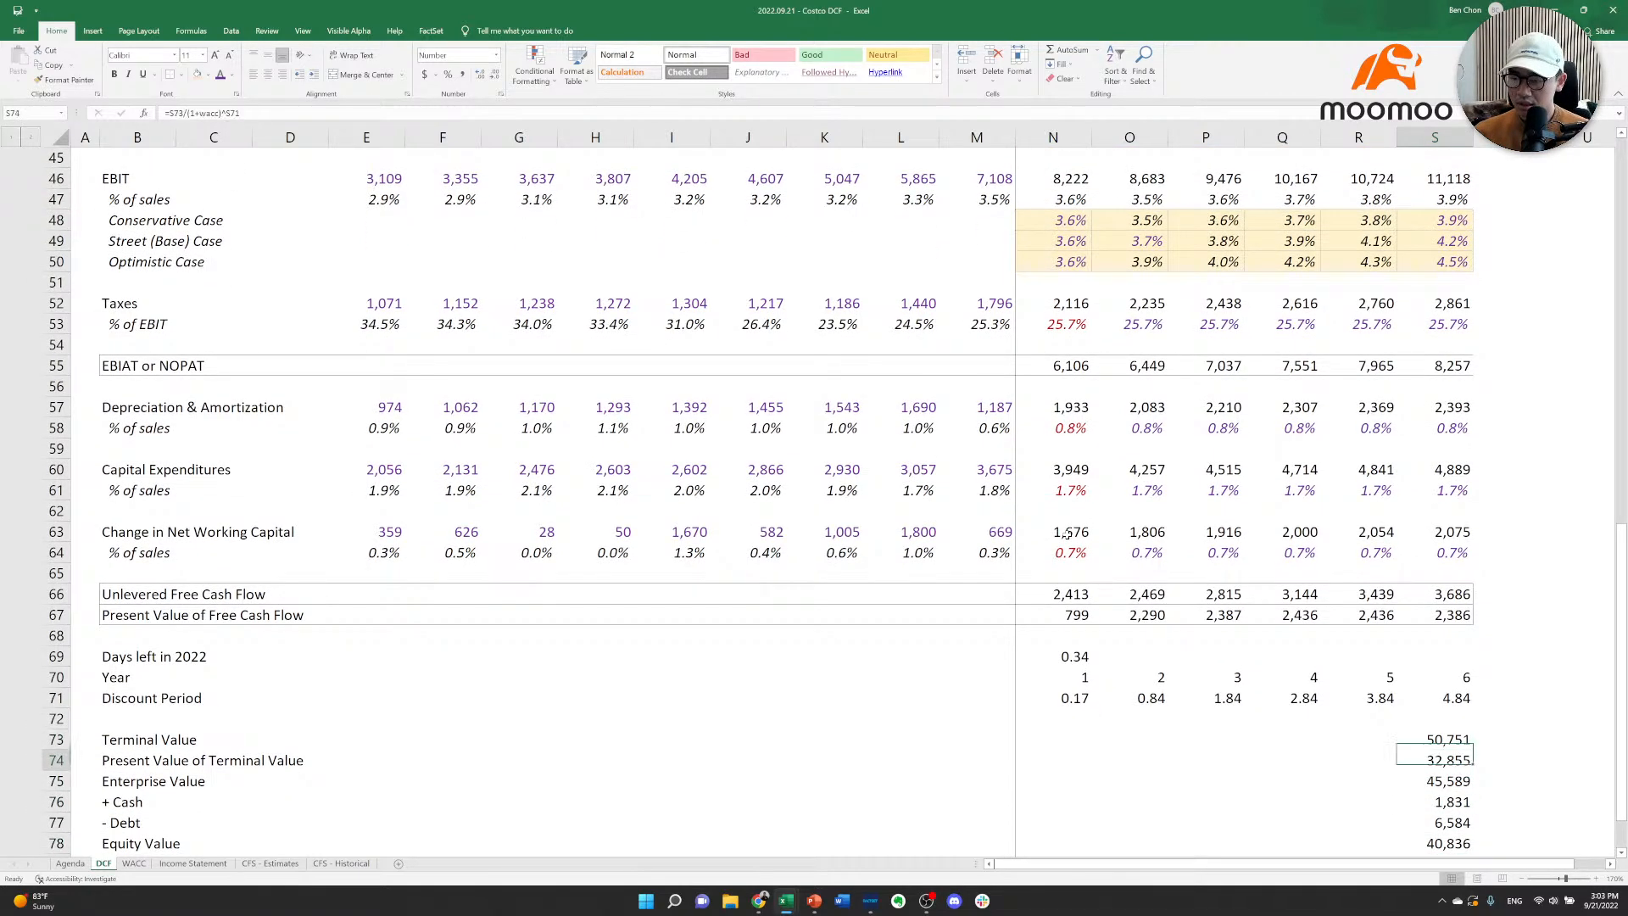
{"action": "key", "text": "Up"}
{"action": "key", "text": "F2"}
{"action": "key", "text": "Escape"}
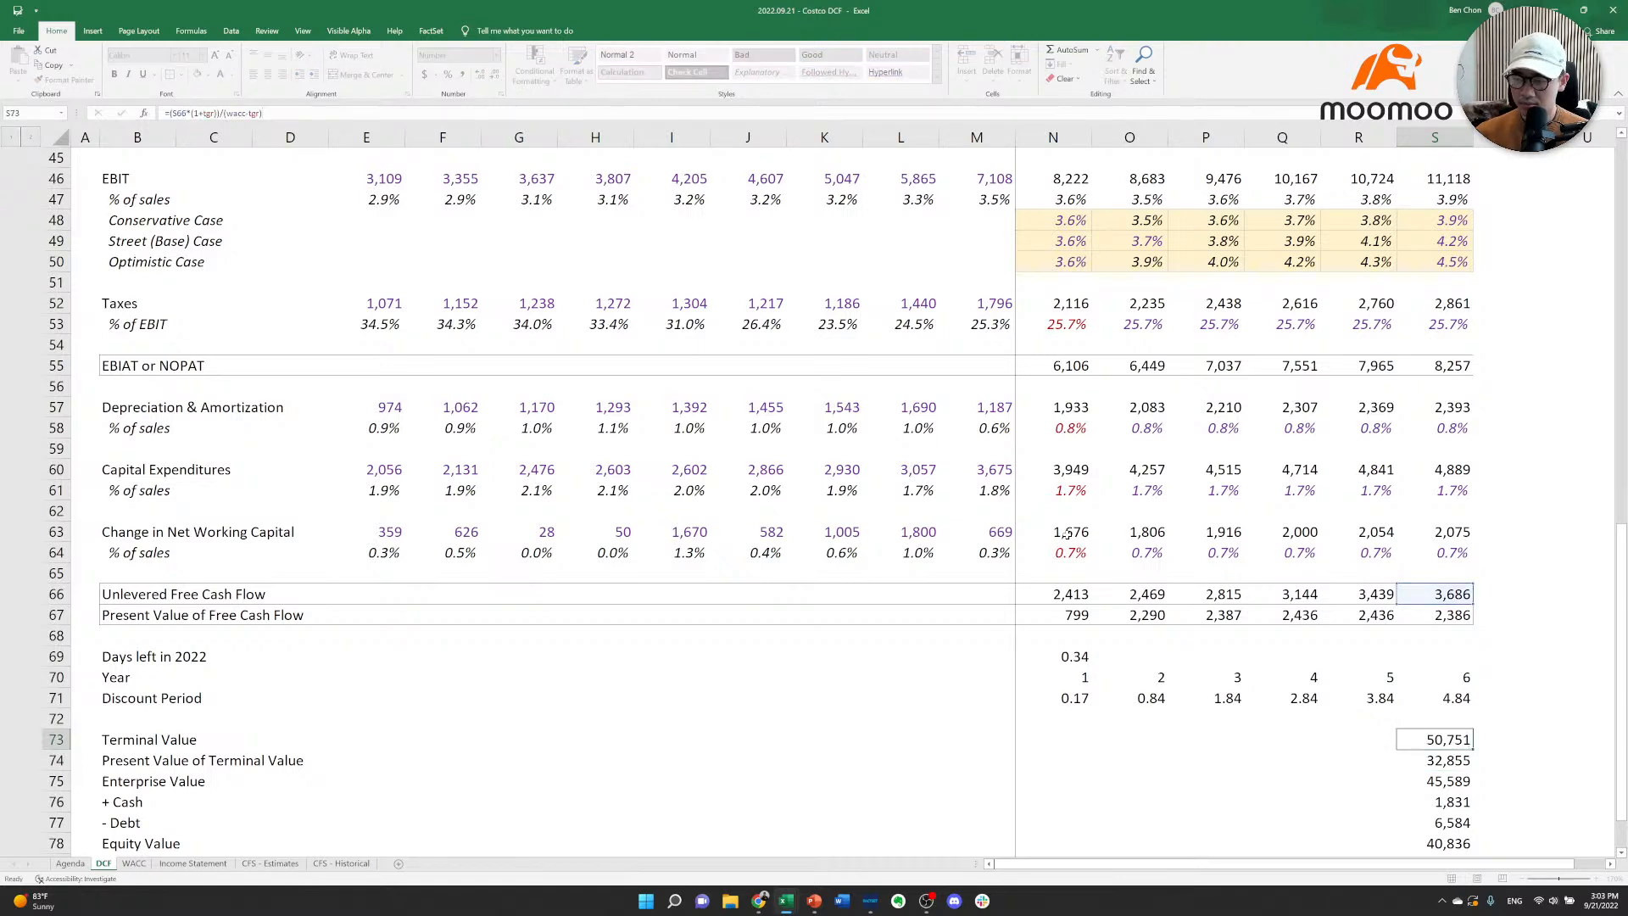
{"action": "key", "text": "Down"}
{"action": "key", "text": "F2"}
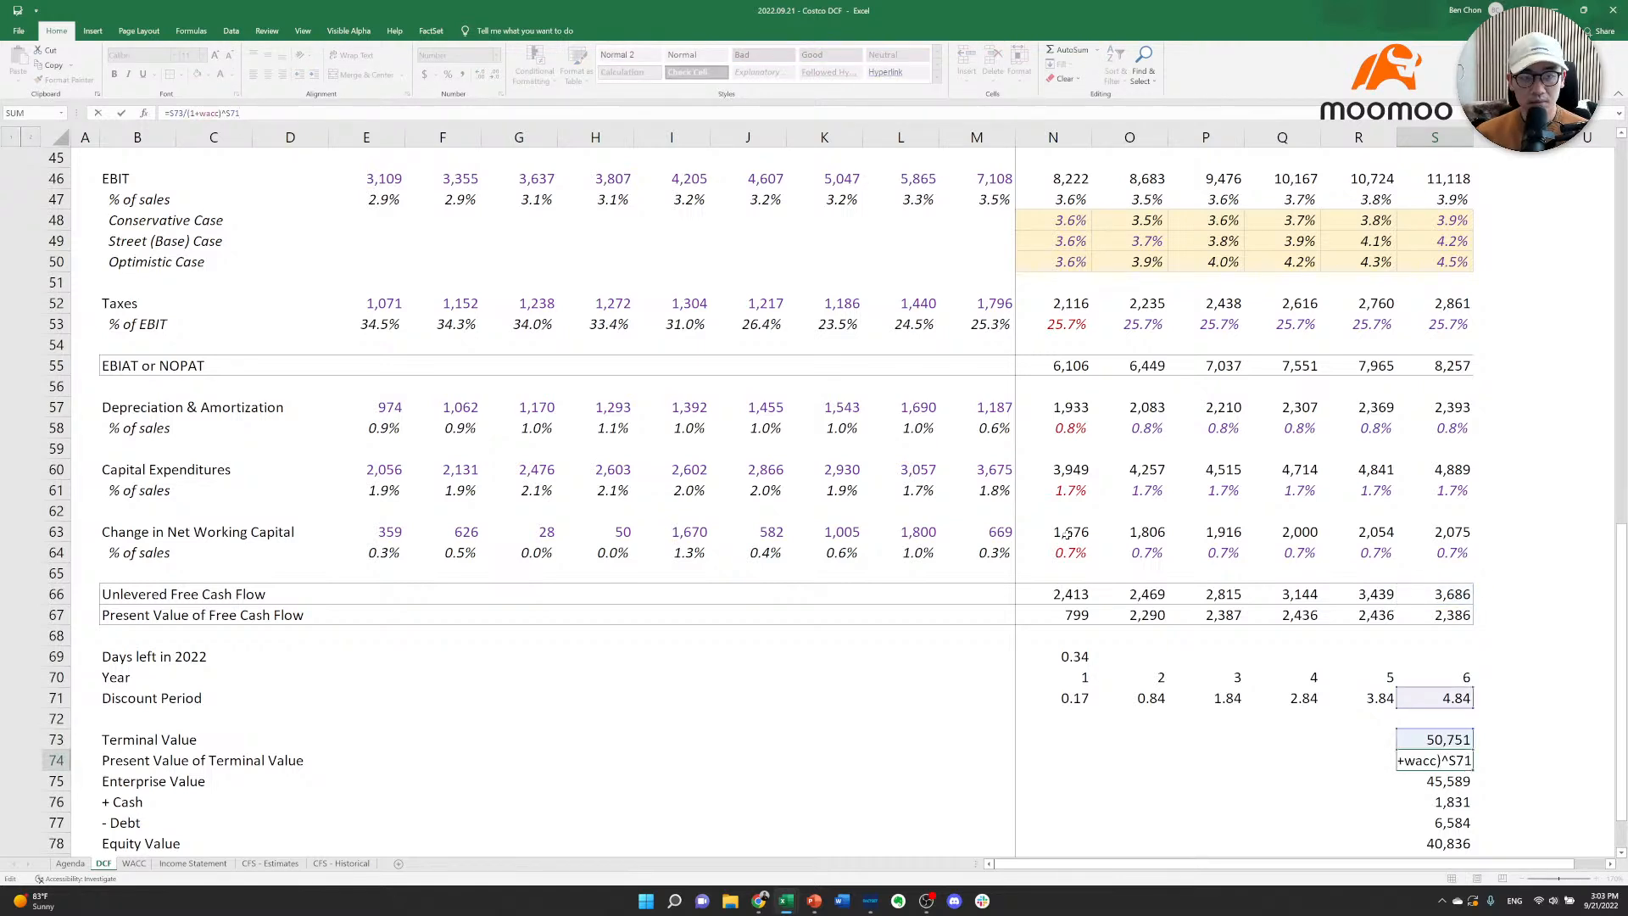
{"action": "key", "text": "Escape"}
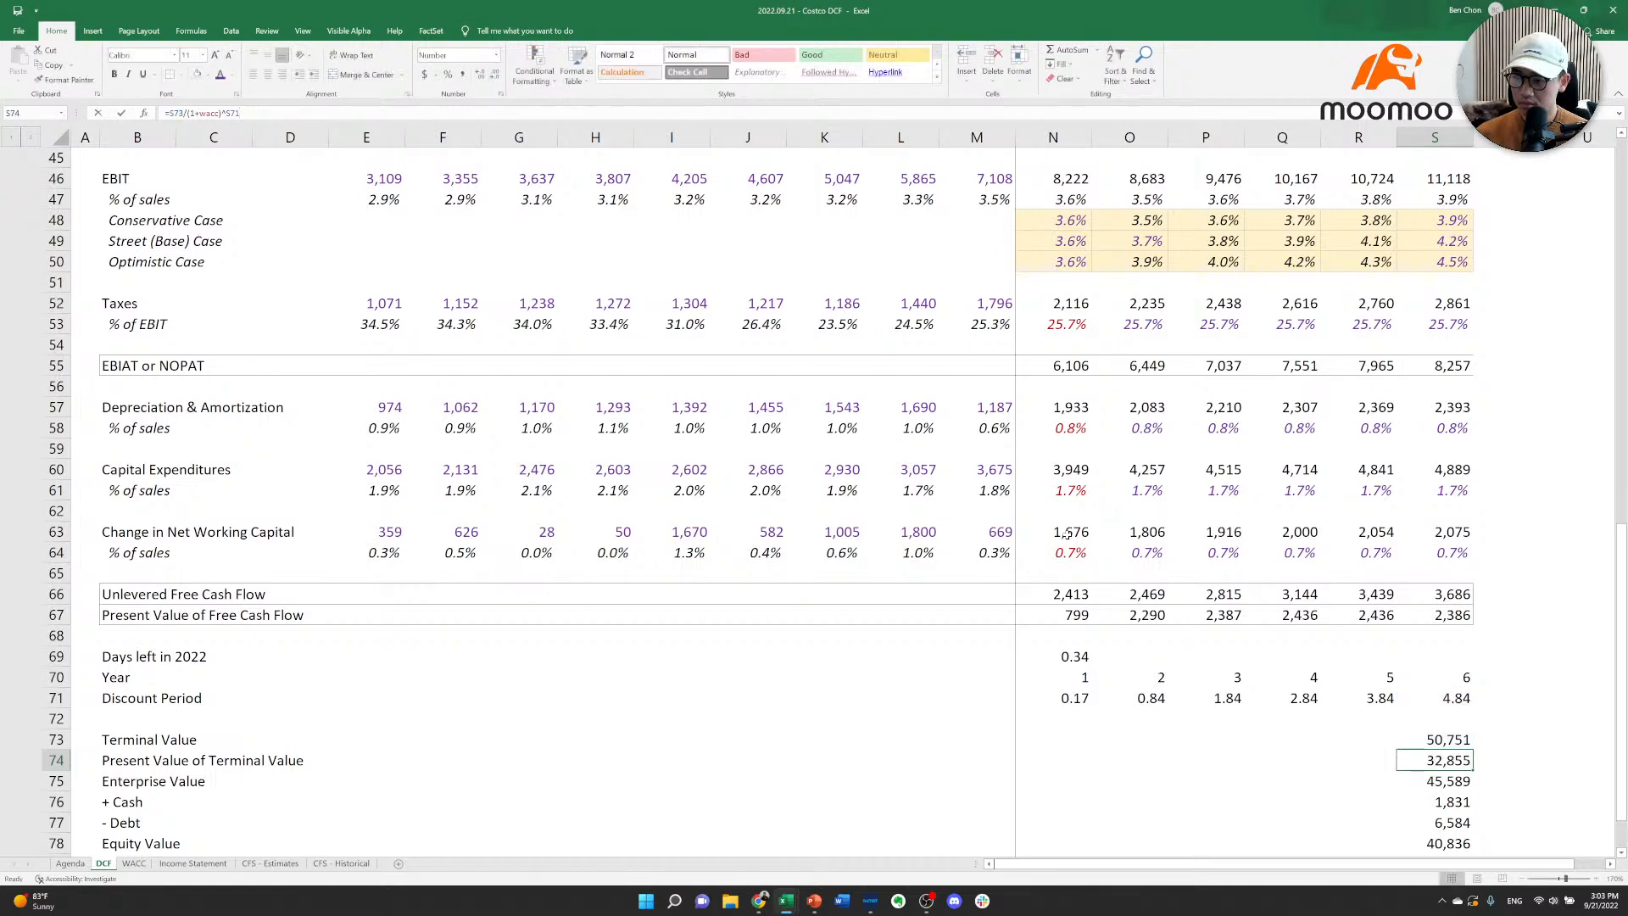
{"action": "key", "text": "Down"}
{"action": "key", "text": "F2"}
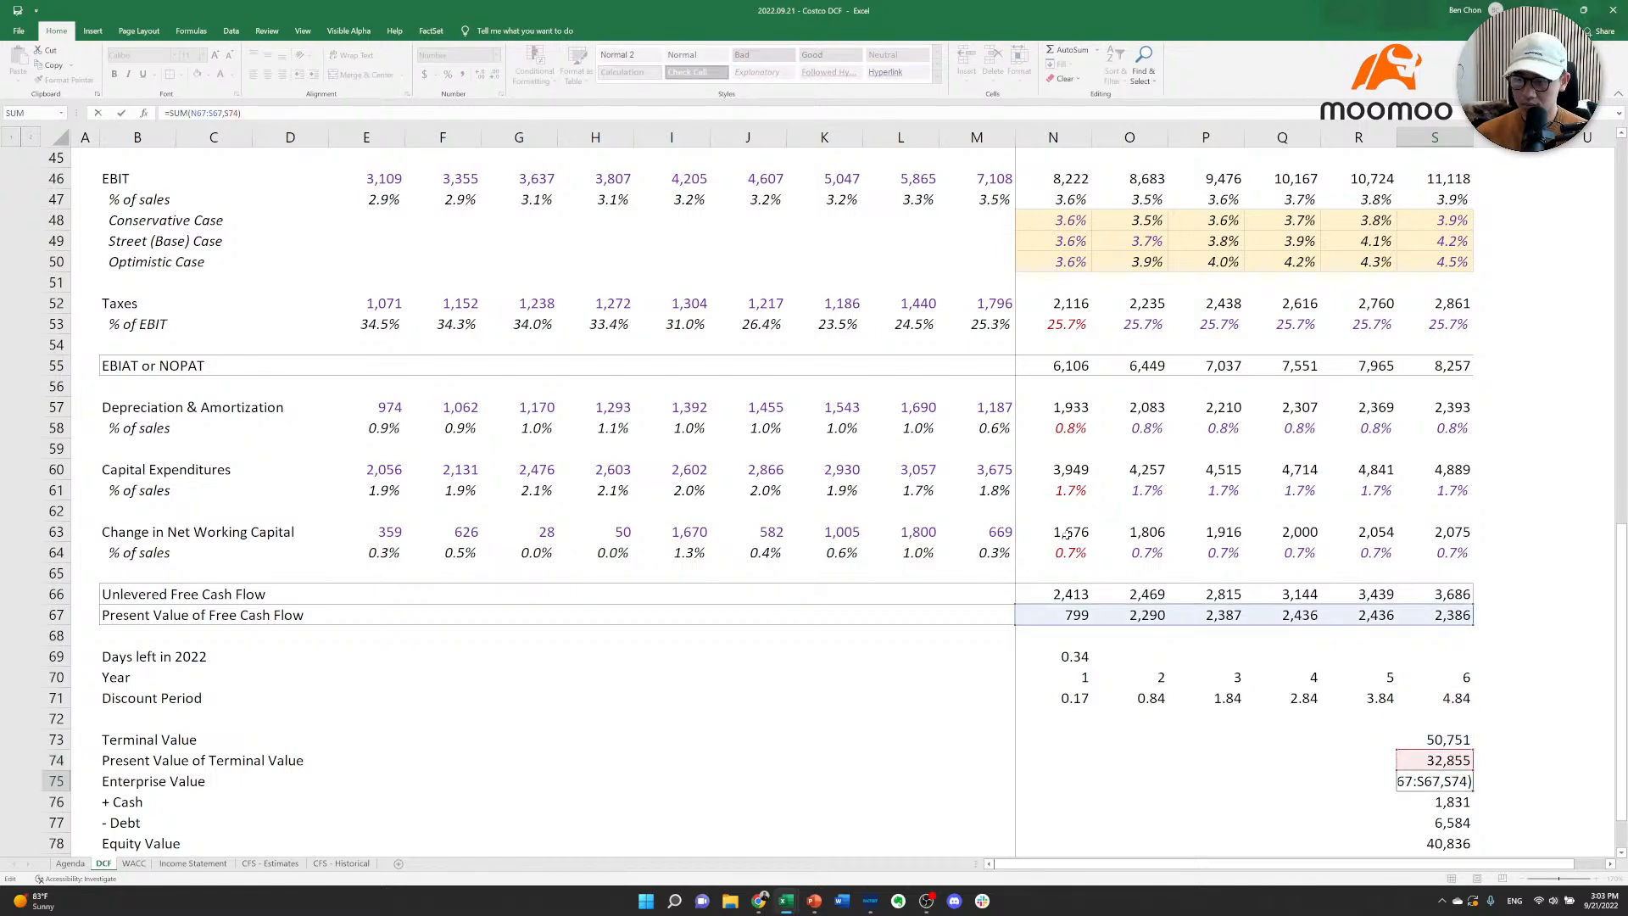
{"action": "key", "text": "Escape"}
{"action": "key", "text": "Down"}
{"action": "key", "text": "F2"}
{"action": "key", "text": "Escape"}
{"action": "key", "text": "Up"}
{"action": "key", "text": "Up"}
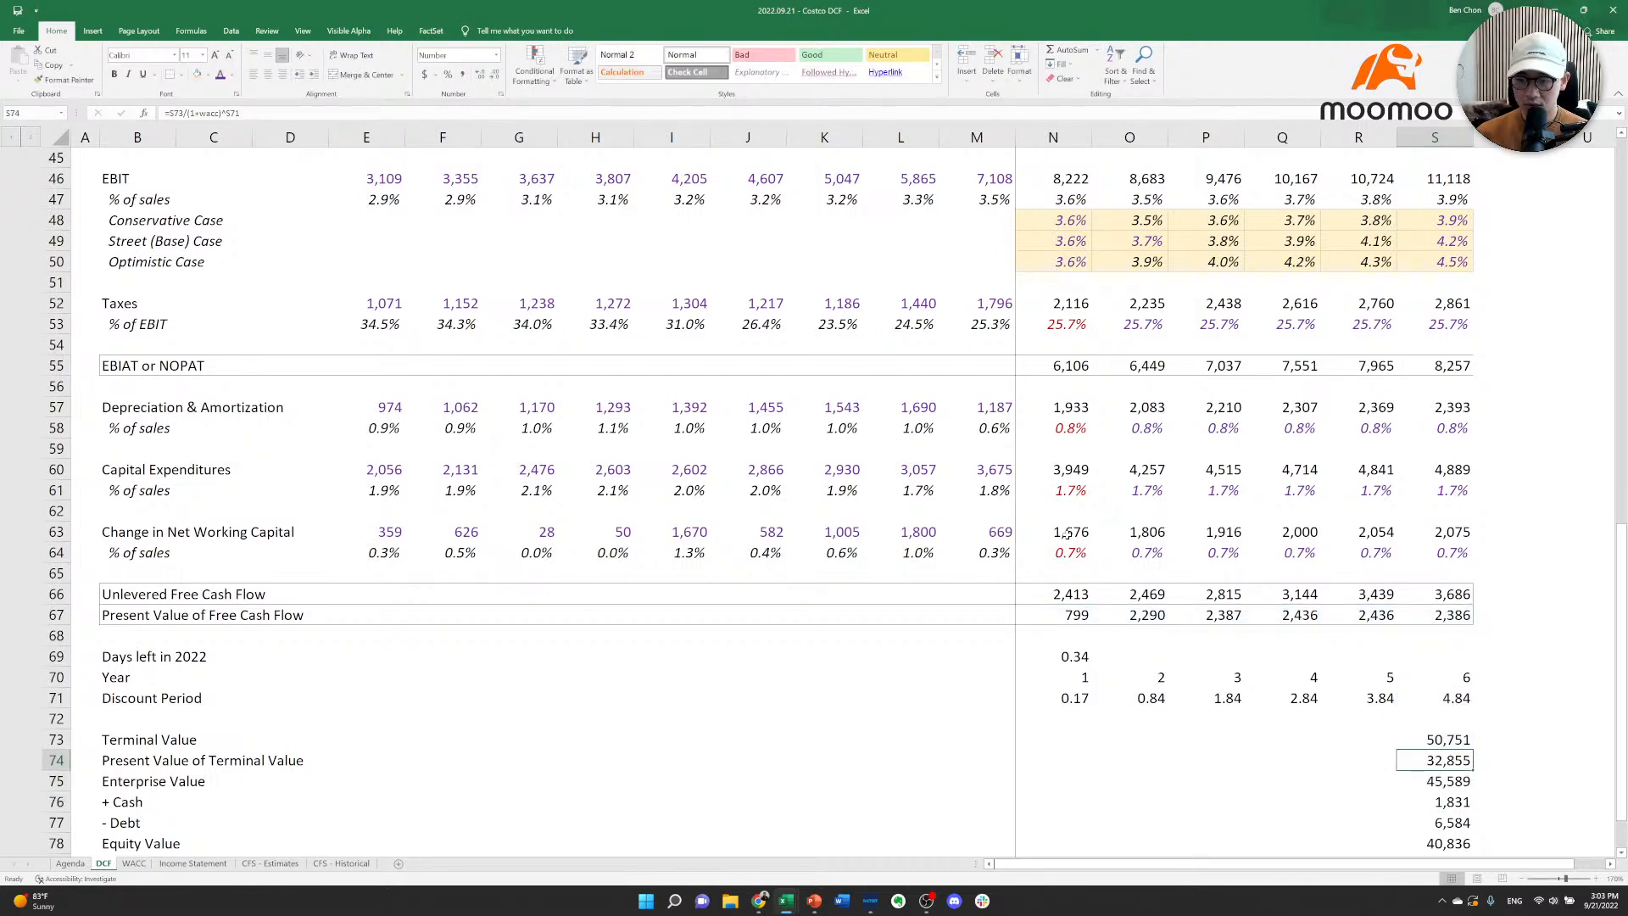
Recheck the Terminal Value formula in S73 and the Enterprise Value formula in S75.
{"action": "key", "text": "Up"}
{"action": "key", "text": "F2"}
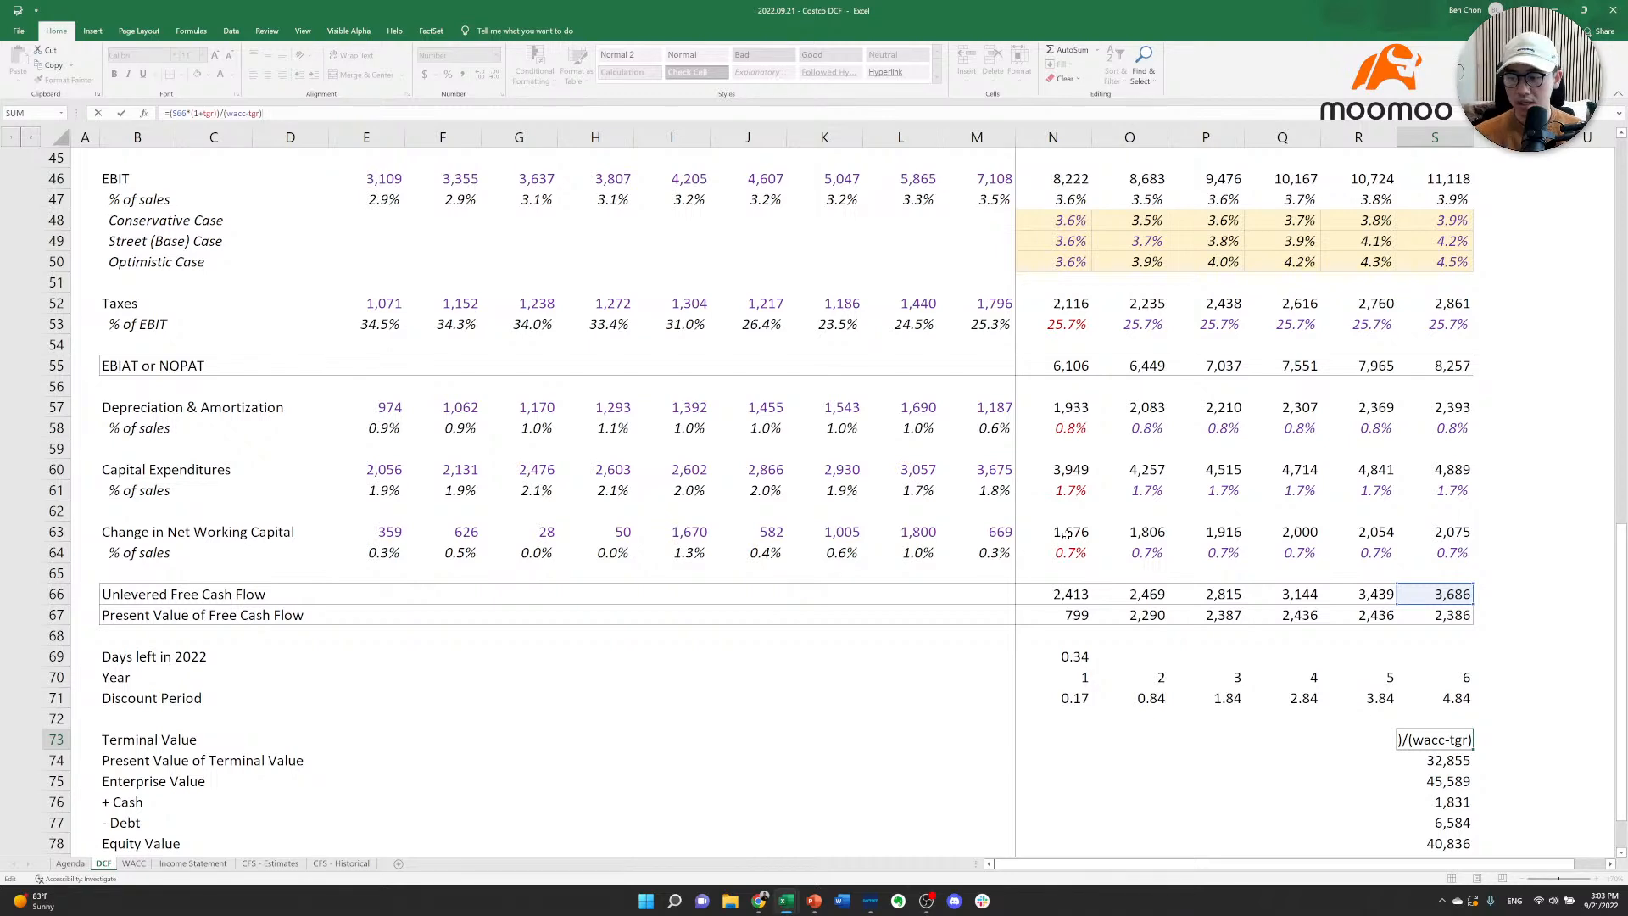
{"action": "key", "text": "Escape"}
{"action": "key", "text": "Down"}
{"action": "key", "text": "Down"}
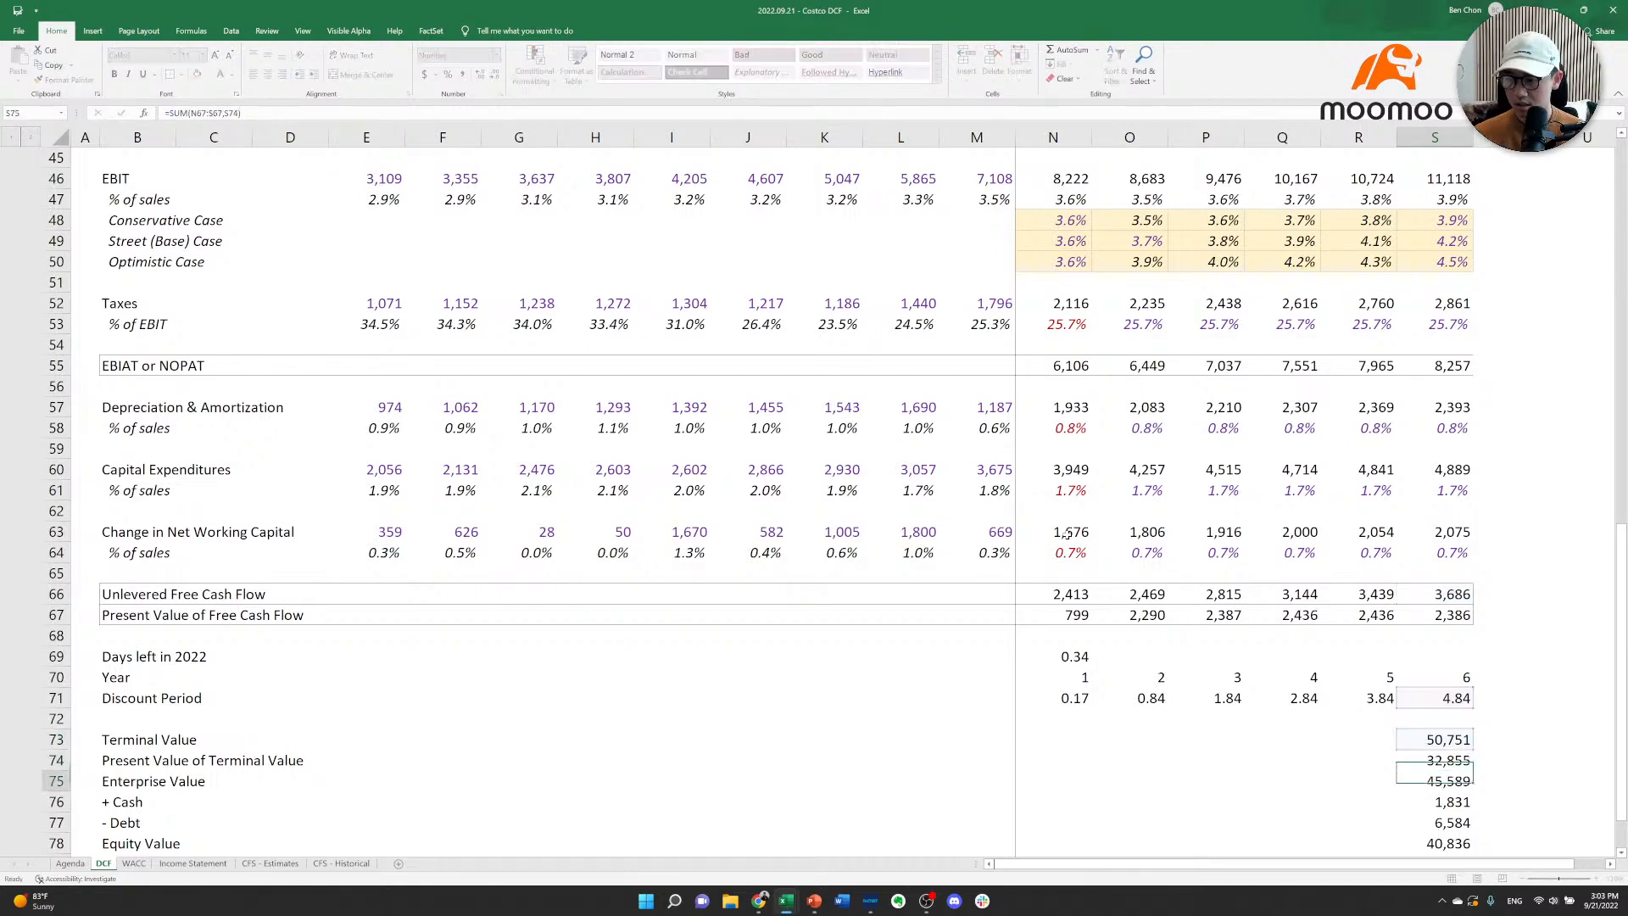
{"action": "key", "text": "F2"}
{"action": "key", "text": "Escape"}
Try a WACC of 6.5% in D14 of the assumptions and review its effect on the Price per Share.
{"action": "key", "text": "ctrl+Home"}
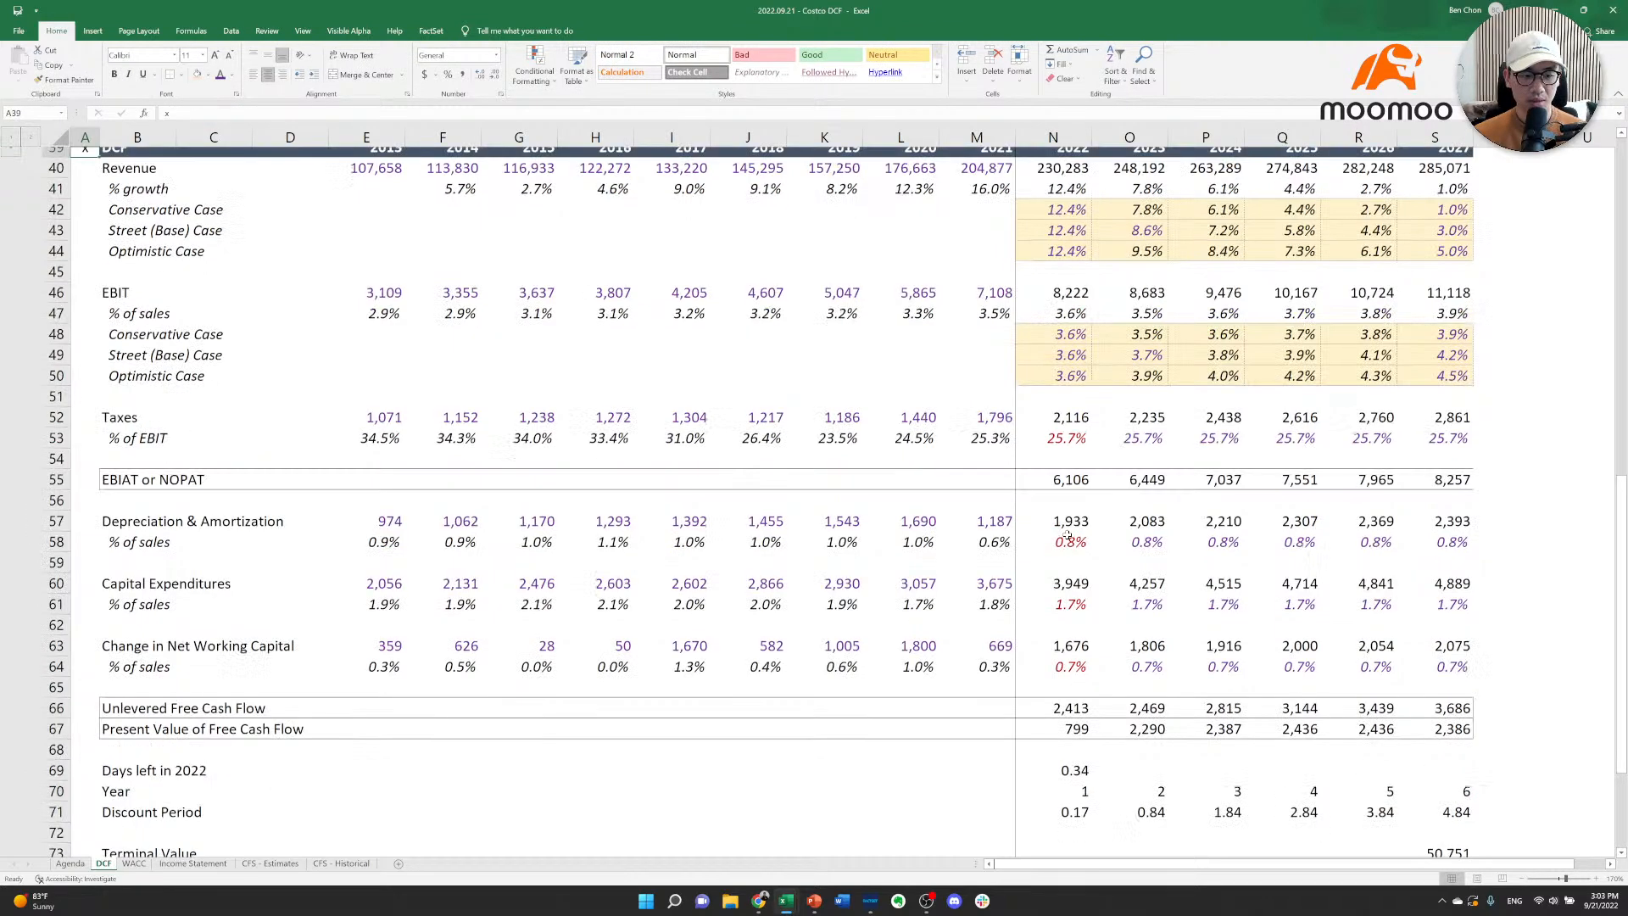
{"action": "key", "text": "Right"}
{"action": "key", "text": "Down"}
{"action": "key", "text": "Right"}
{"action": "key", "text": "Down"}
{"action": "key", "text": "Down"}
{"action": "key", "text": "Down"}
{"action": "key", "text": "Down"}
{"action": "key", "text": "Down"}
{"action": "key", "text": "Down"}
{"action": "key", "text": "Down"}
{"action": "key", "text": "Down"}
{"action": "key", "text": "Down"}
{"action": "key", "text": "Down"}
{"action": "key", "text": "Down"}
{"action": "key", "text": "Down"}
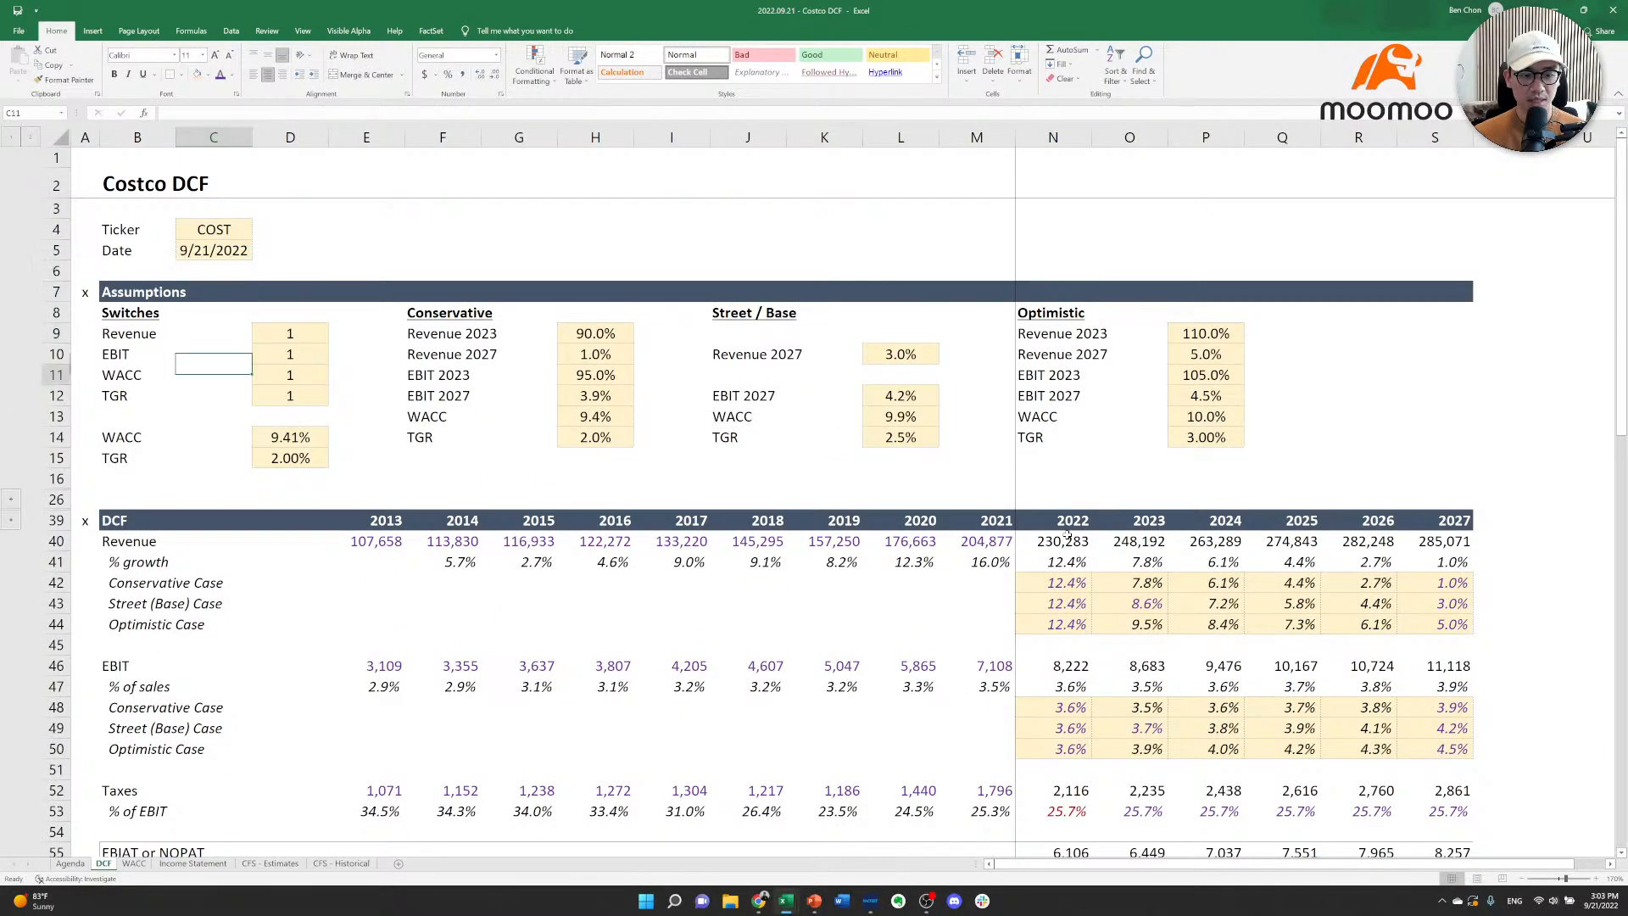
{"action": "key", "text": "Right"}
{"action": "type", "text": "6.5"}
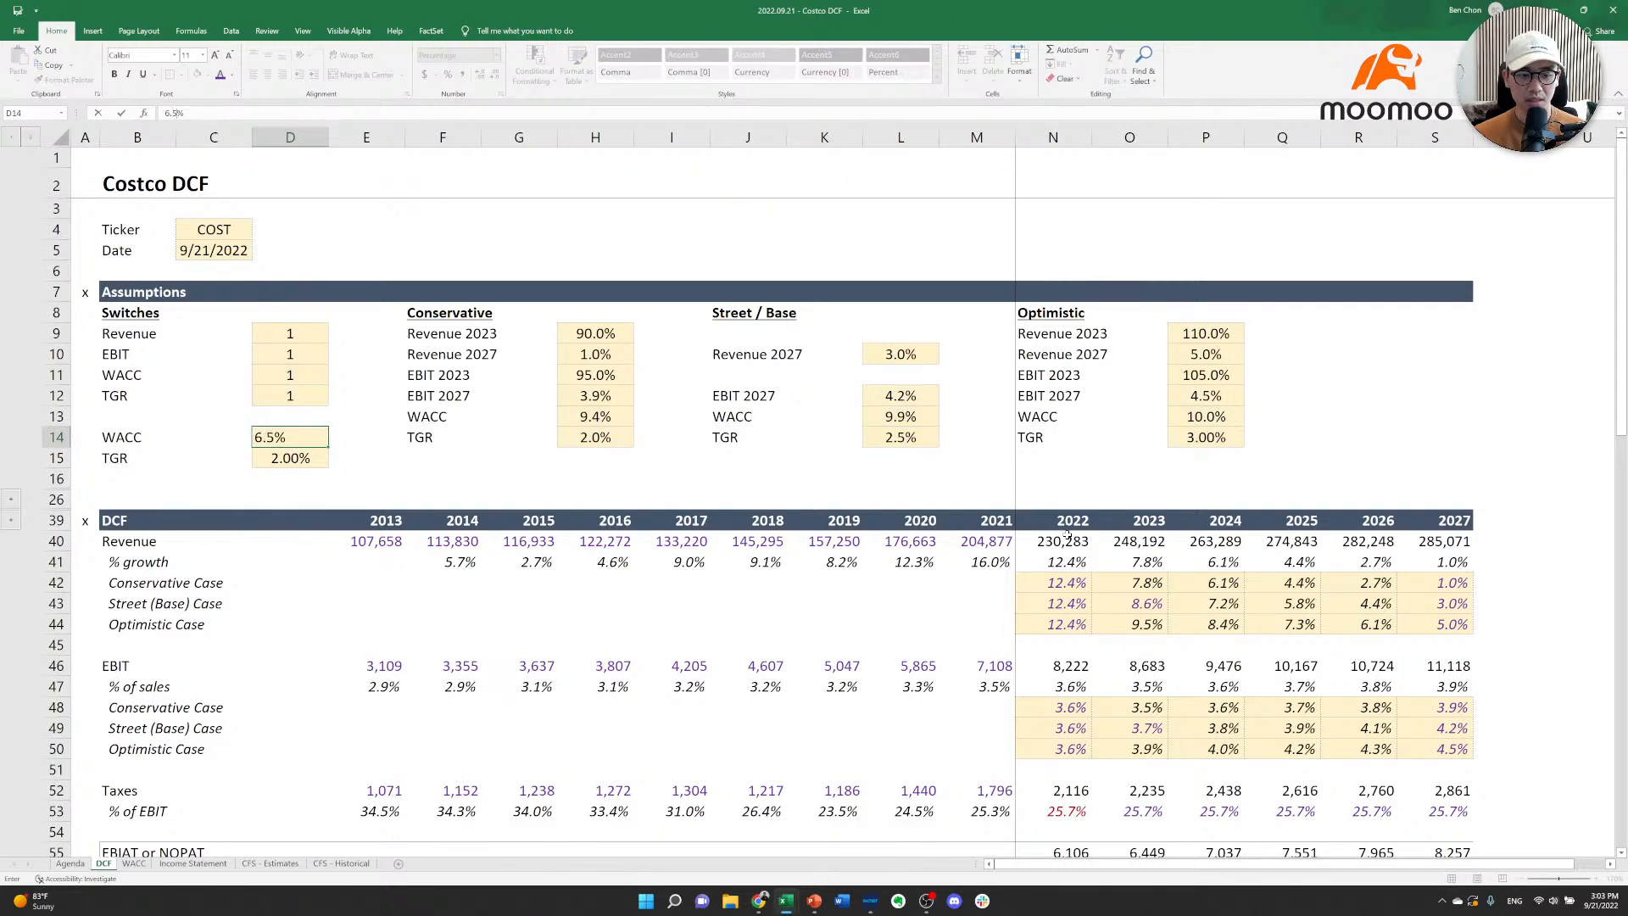
{"action": "key", "text": "ctrl+Return"}
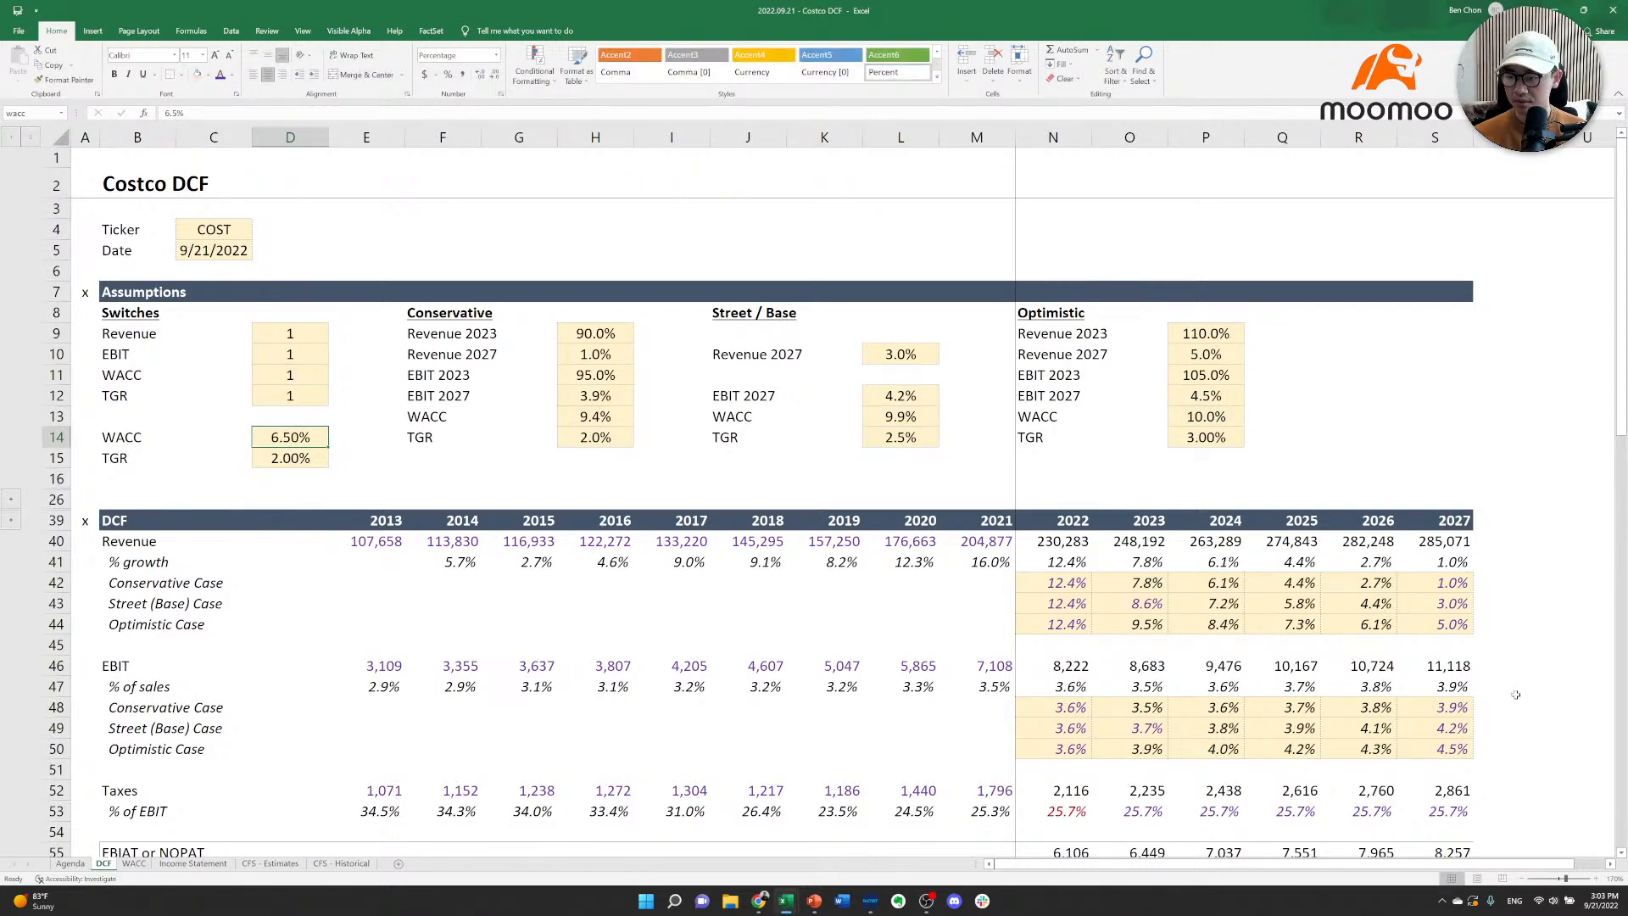
{"action": "scroll", "coordinate": [1506, 697], "scroll_direction": "down", "scroll_amount": 10}
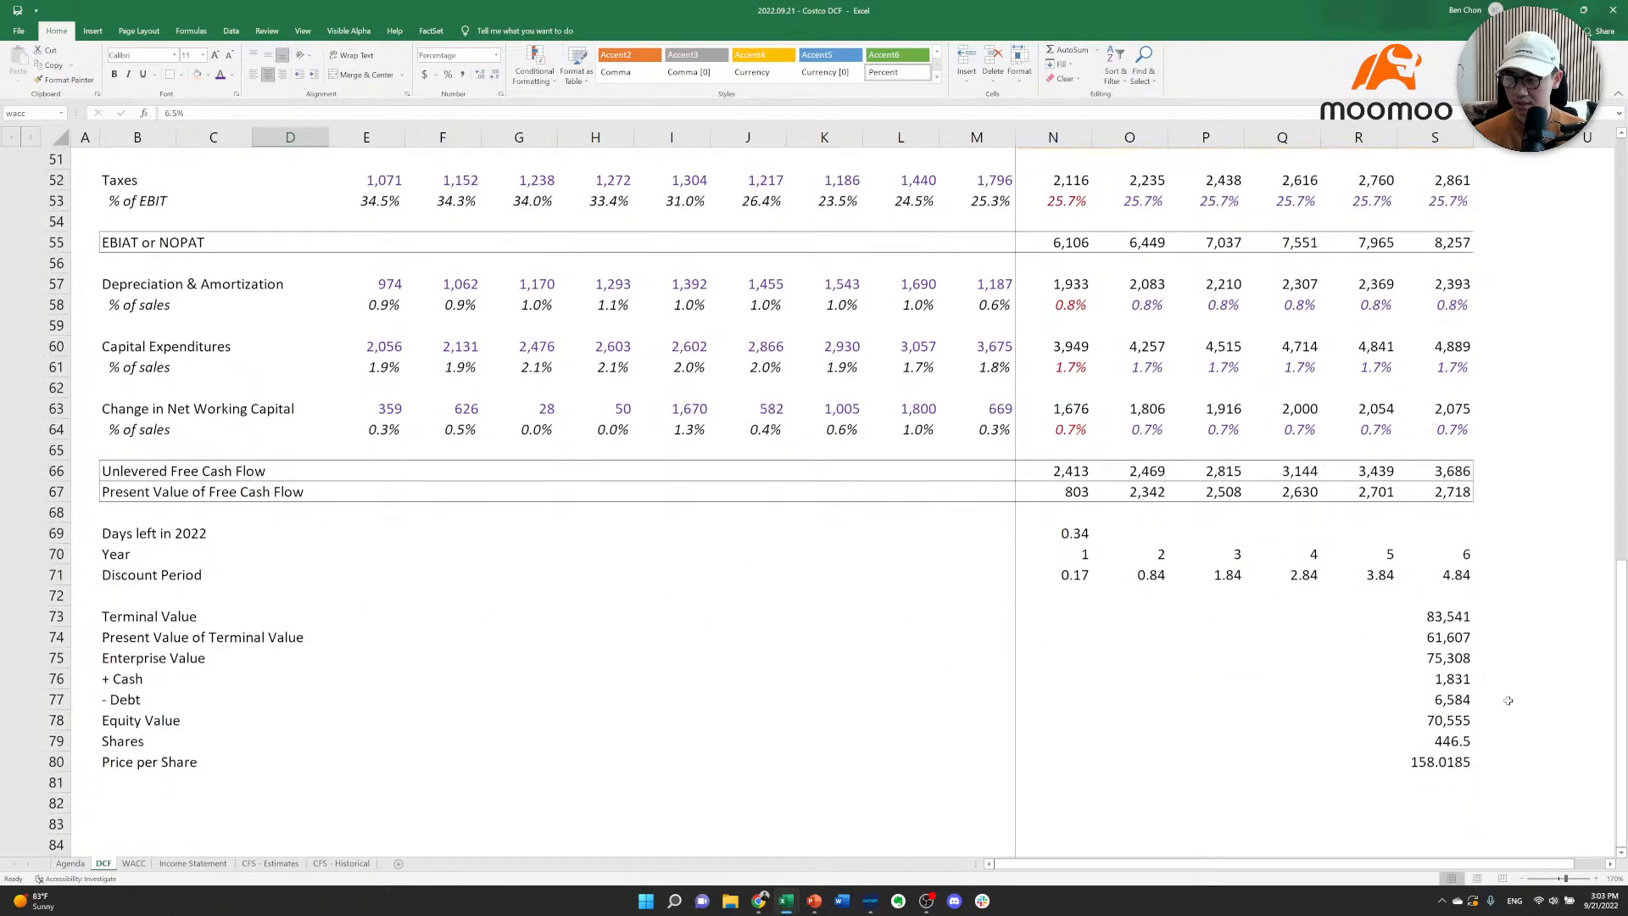
{"action": "left_click", "coordinate": [1447, 611]}
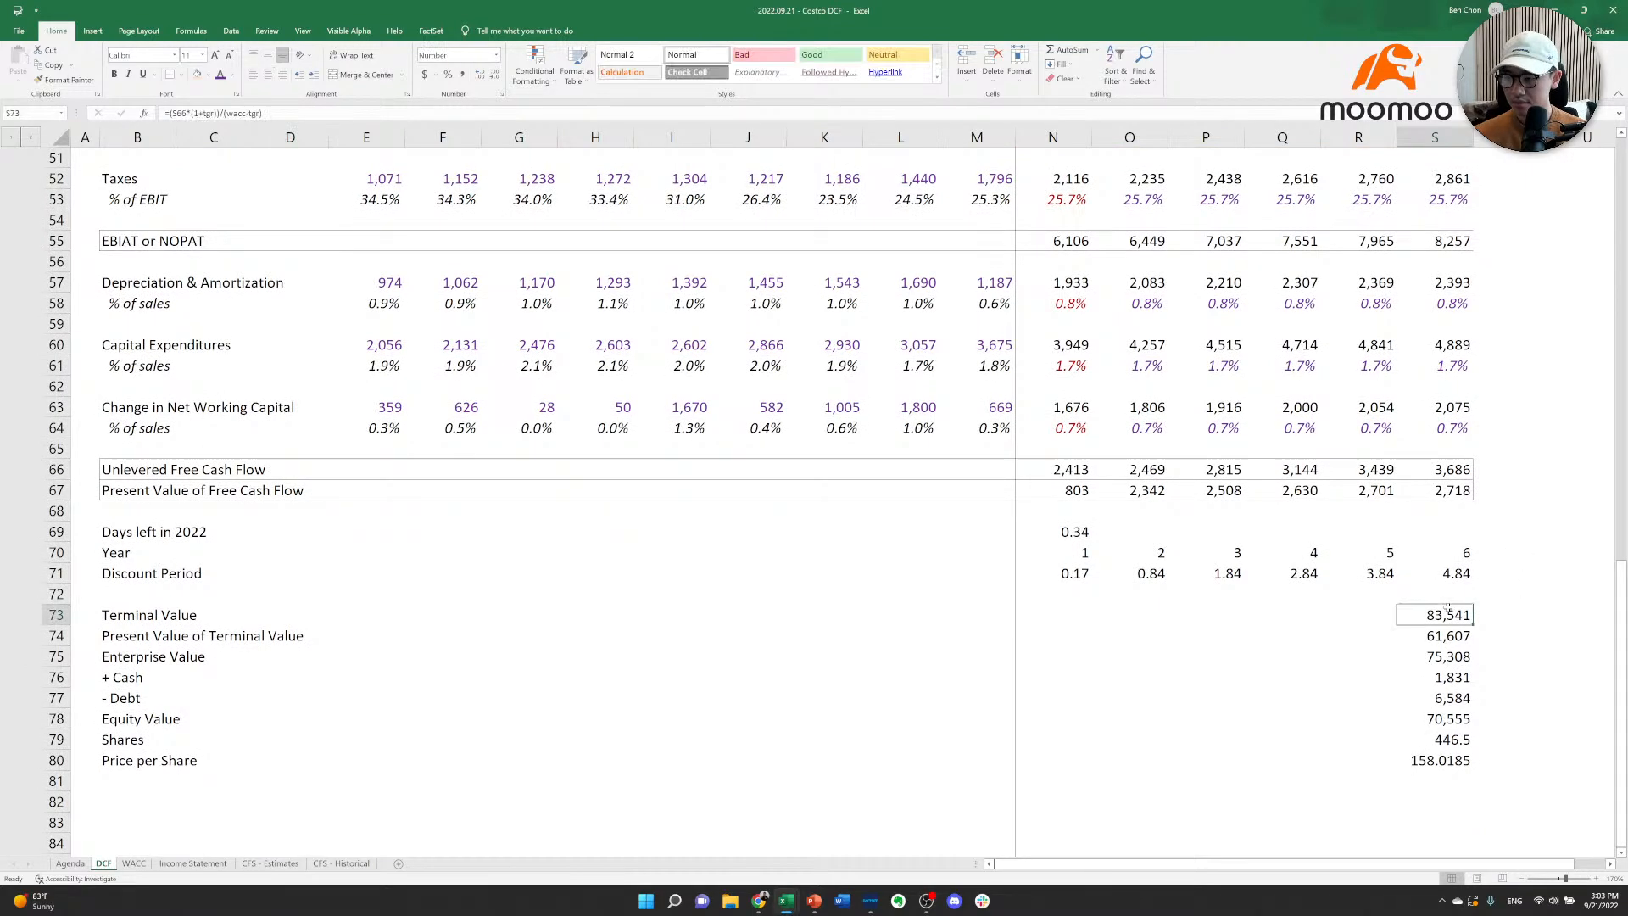
Undo the WACC override in D14 and return to the projections.
{"action": "key", "text": "ctrl+z"}
{"action": "scroll", "coordinate": [1058, 550], "scroll_direction": "up", "scroll_amount": 5}
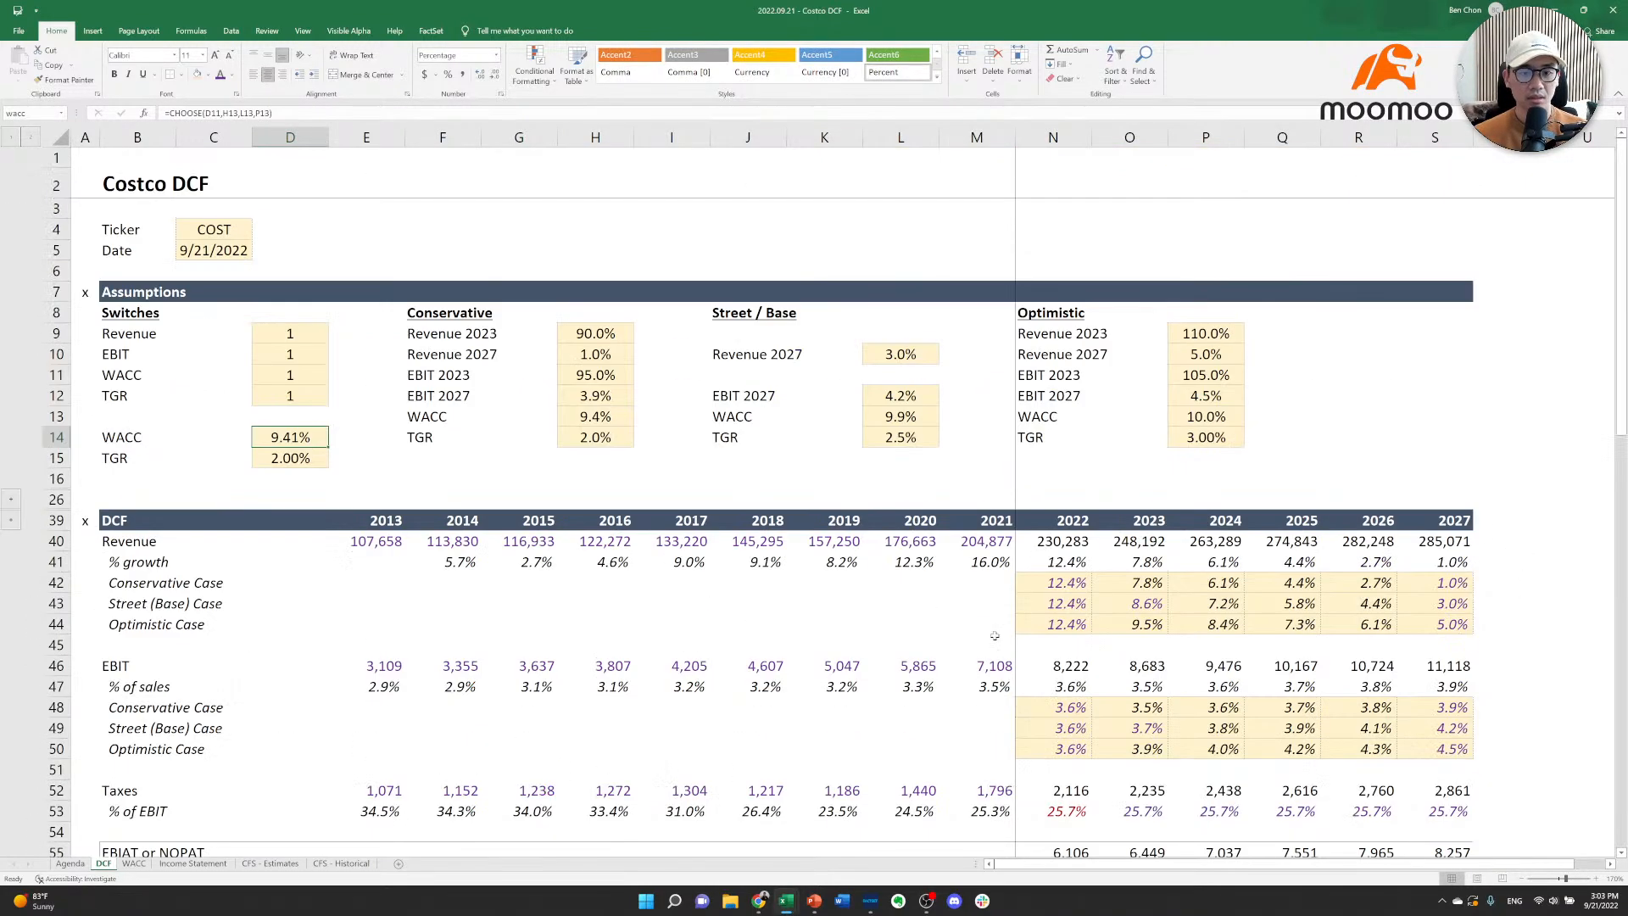
{"action": "scroll", "coordinate": [1172, 694], "scroll_direction": "down", "scroll_amount": 4}
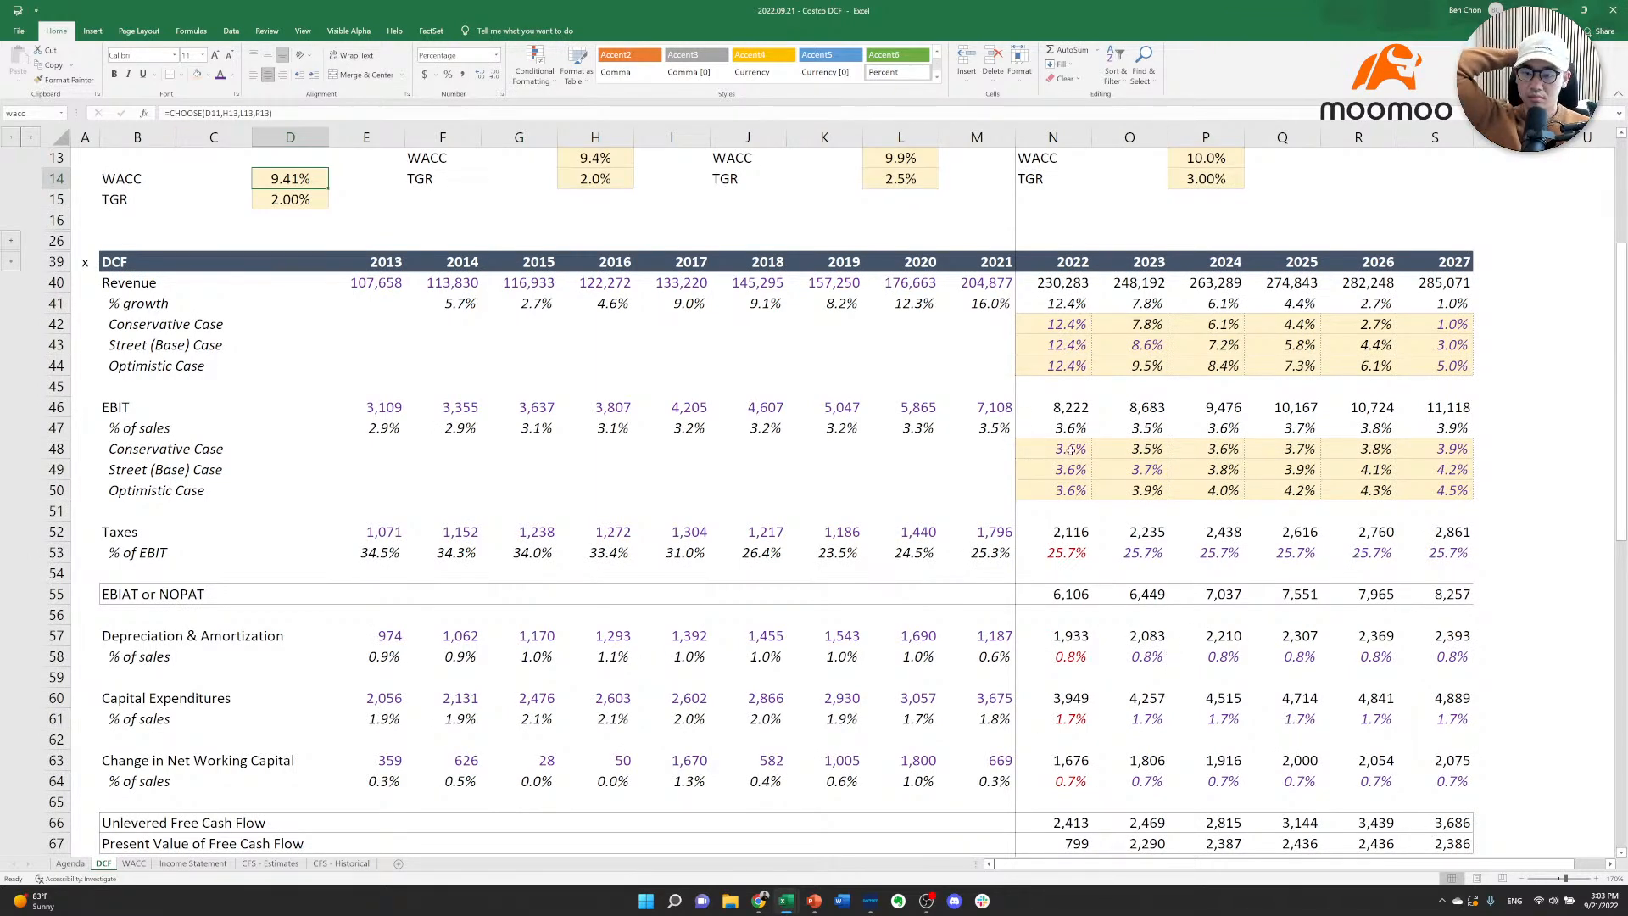
Check the EBIT % of sales formulas in row 47 for the 2022 projection and the preceding historical years.
{"action": "left_click", "coordinate": [1078, 430]}
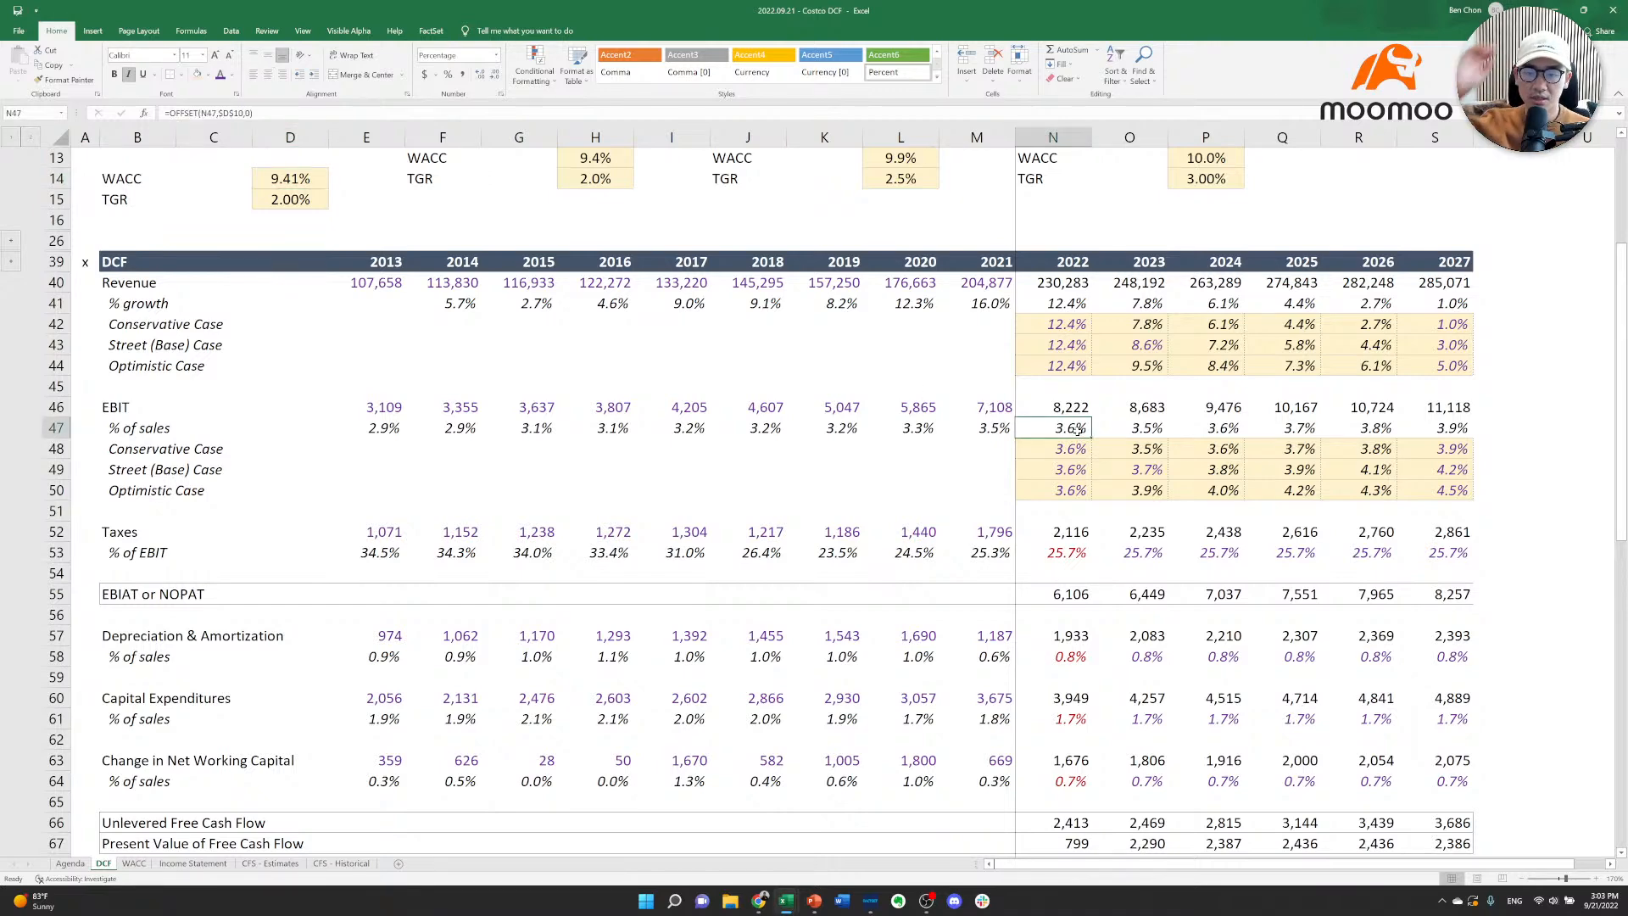
{"action": "key", "text": "Left"}
{"action": "key", "text": "Left"}
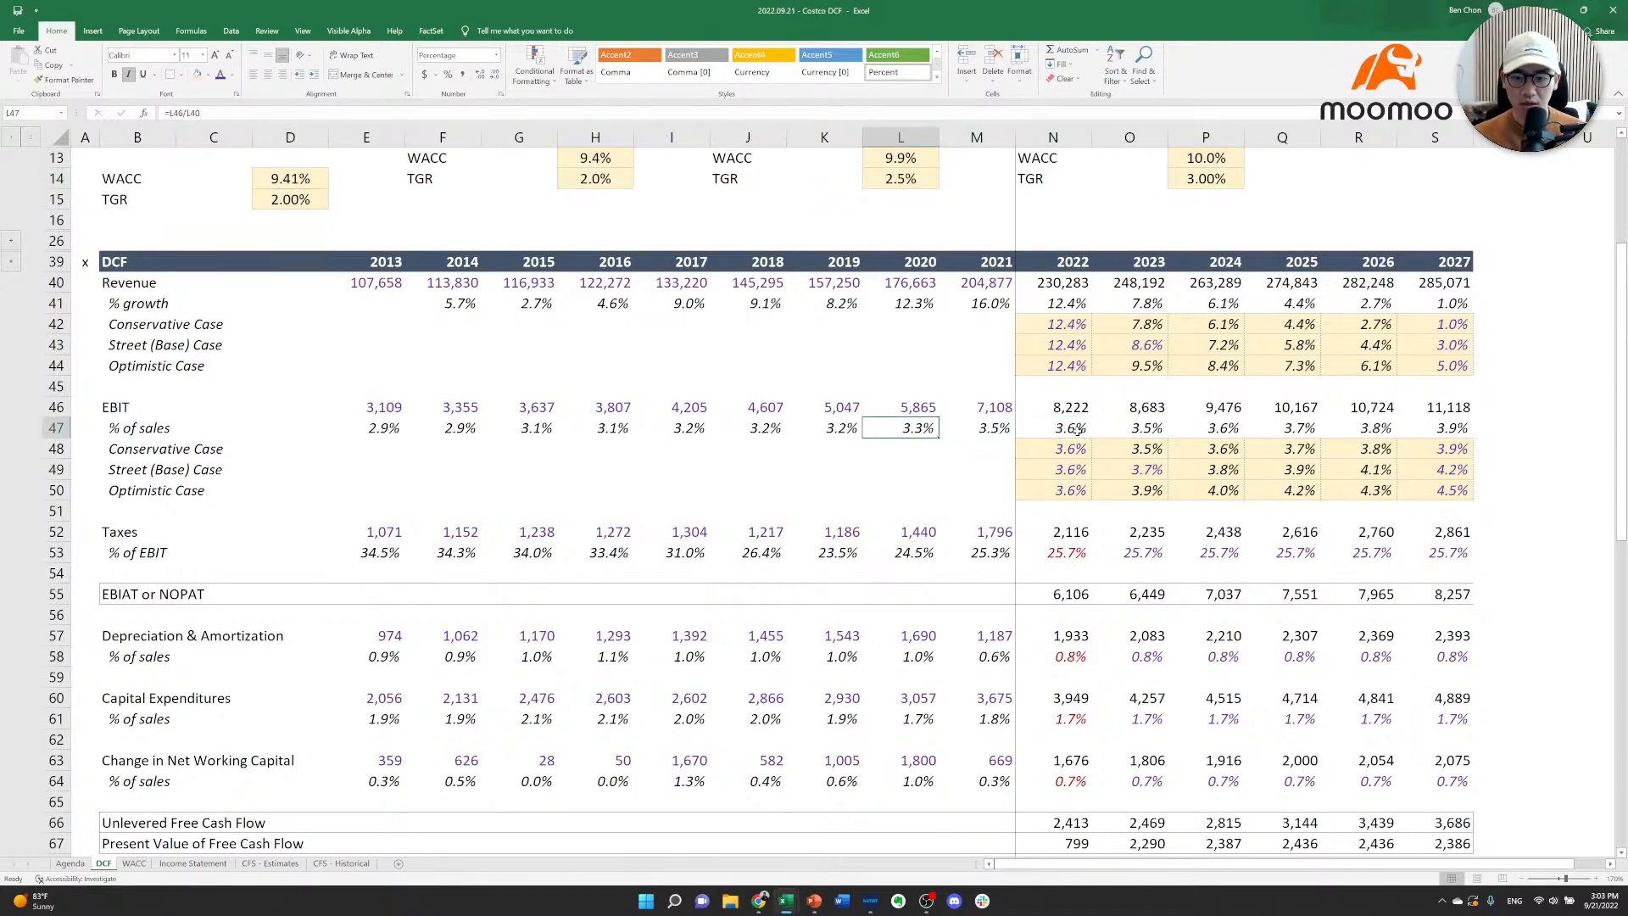
{"action": "key", "text": "Right"}
{"action": "key", "text": "Left"}
Switch to Costco's 10-Q in the browser, check operating income for the 12 weeks ended May 8, 2022, and return to the Excel model.
{"action": "key", "text": "alt+Tab"}
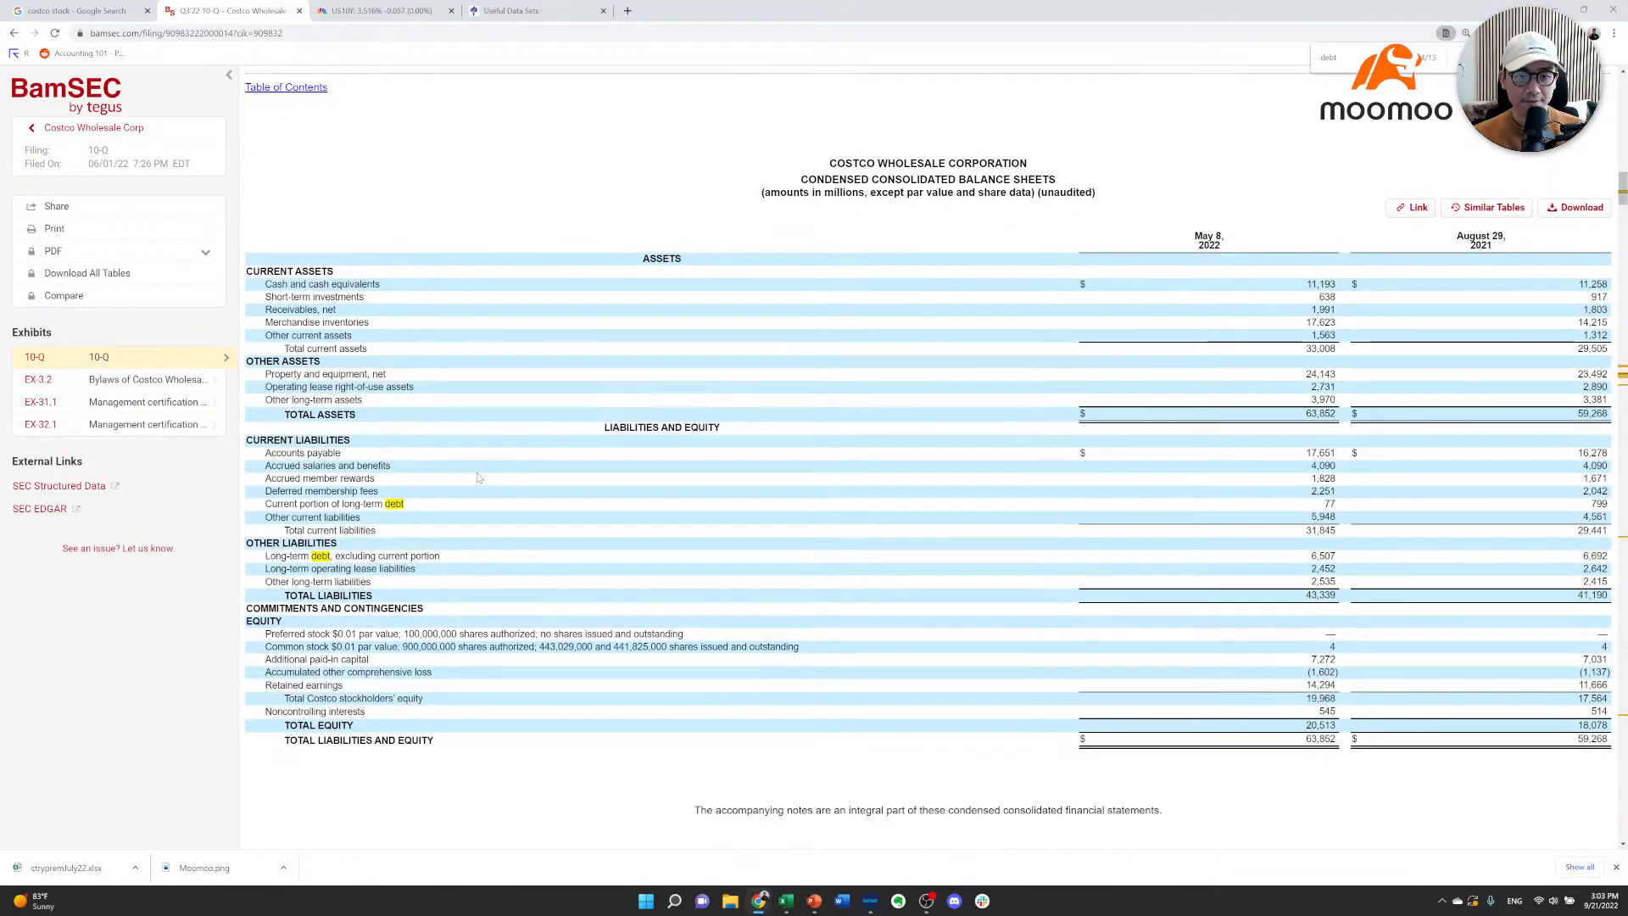
{"action": "scroll", "coordinate": [428, 470], "scroll_direction": "up", "scroll_amount": 15}
{"action": "scroll", "coordinate": [479, 485], "scroll_direction": "up", "scroll_amount": 2}
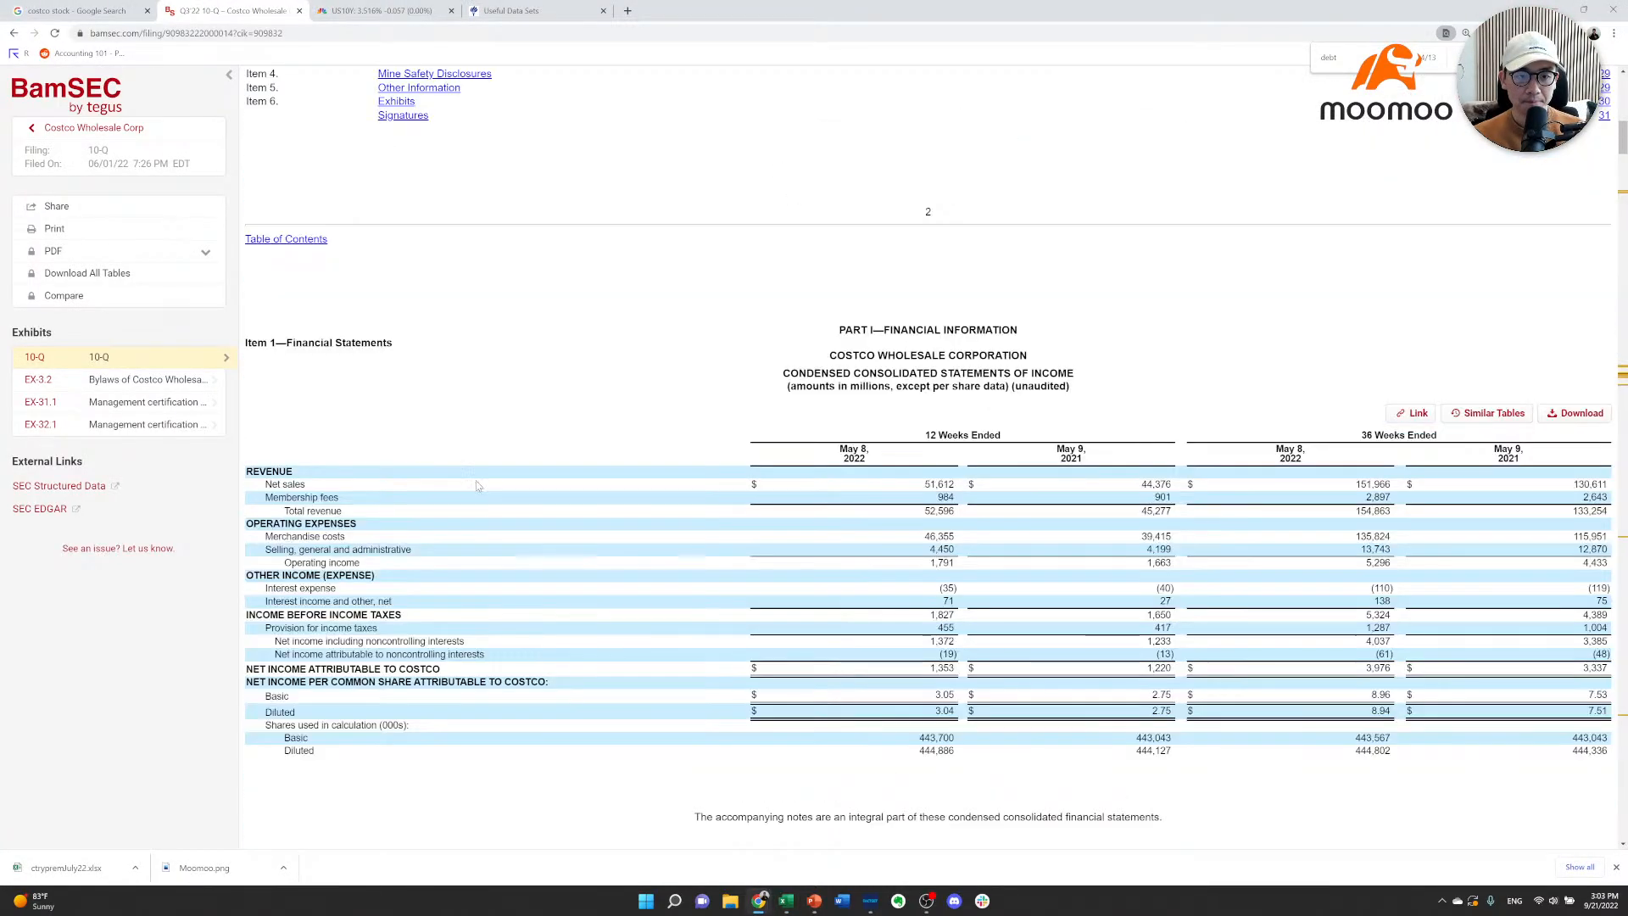
{"action": "scroll", "coordinate": [465, 455], "scroll_direction": "down", "scroll_amount": 3}
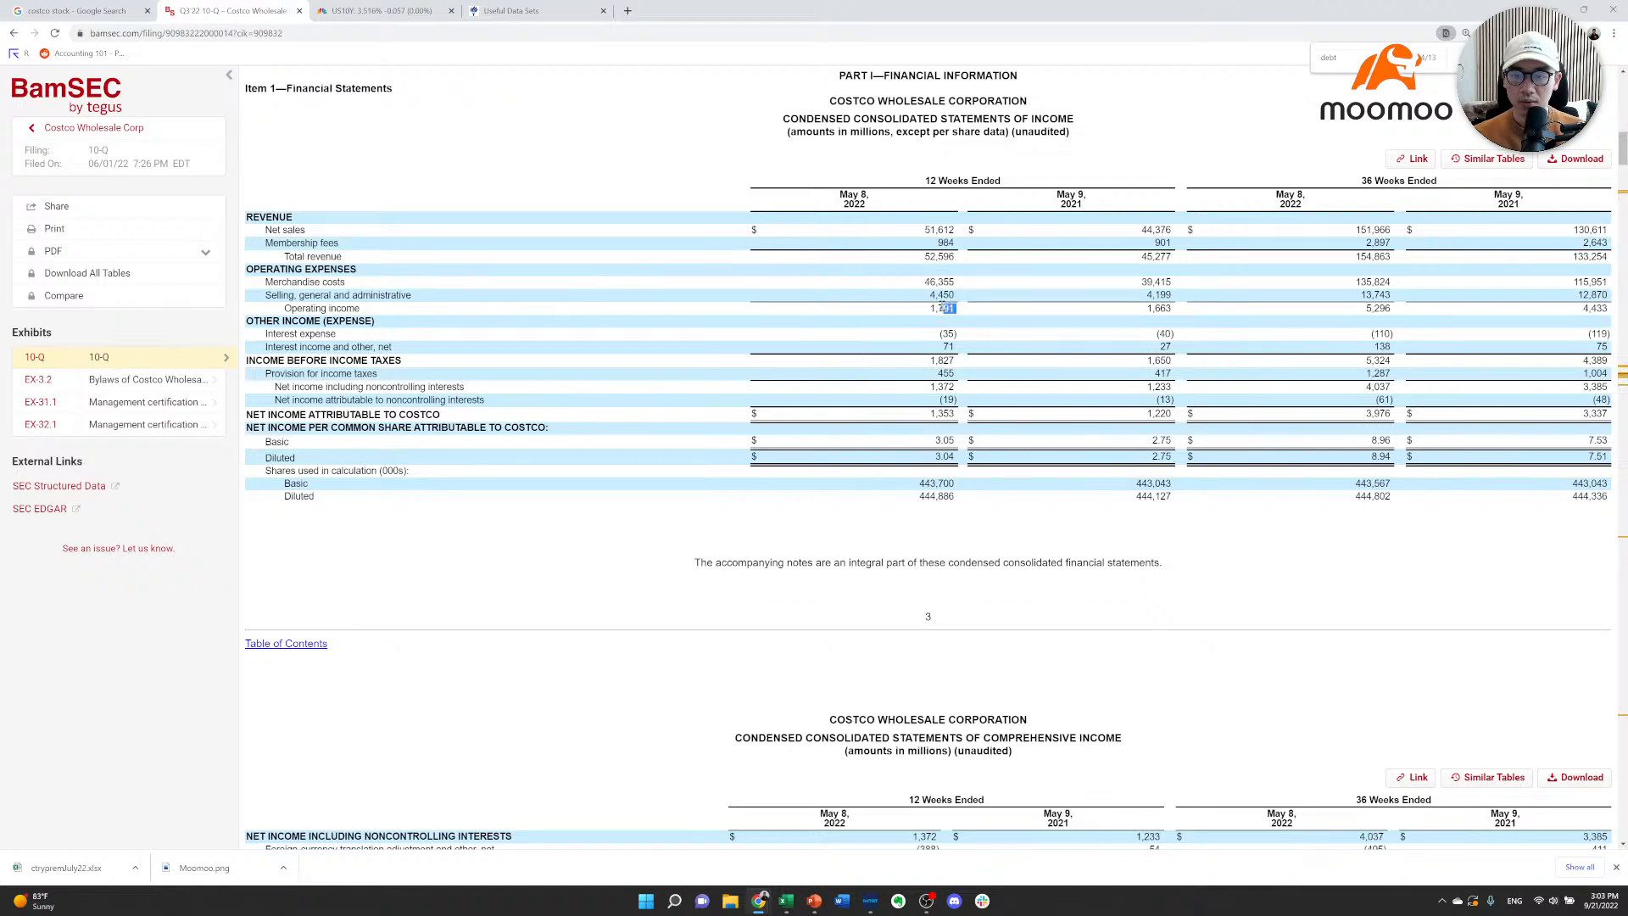
{"action": "mouse_move", "coordinate": [944, 306]}
{"action": "left_mouse_down"}
{"action": "mouse_move", "coordinate": [926, 309]}
{"action": "mouse_move", "coordinate": [948, 299]}
{"action": "left_mouse_up"}
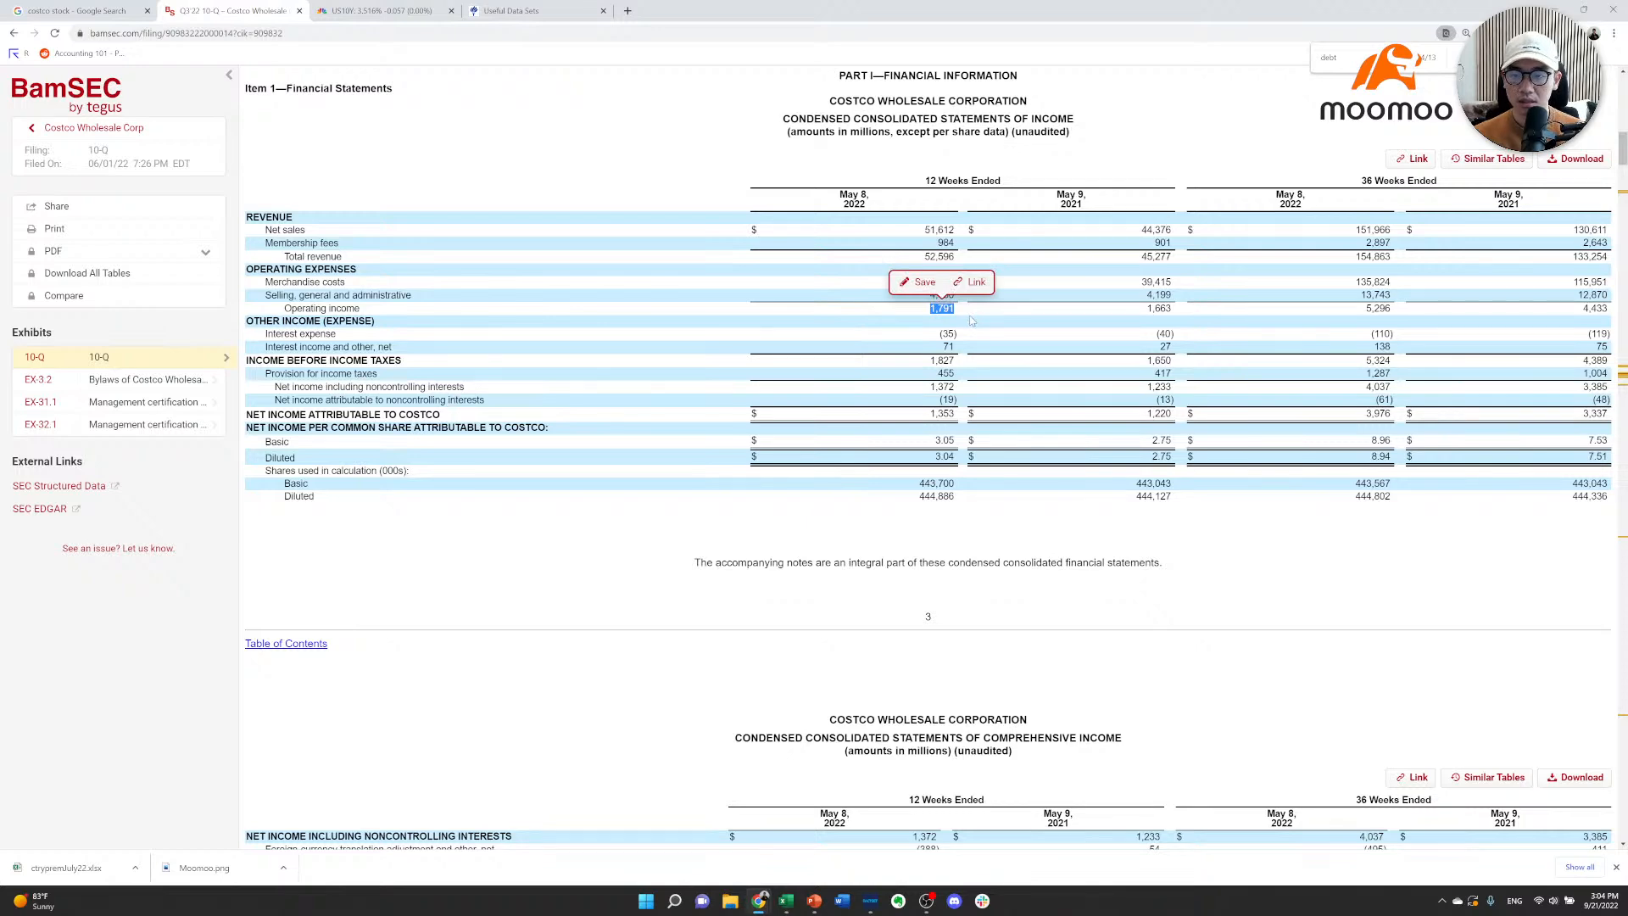
{"action": "key", "text": "alt+Tab"}
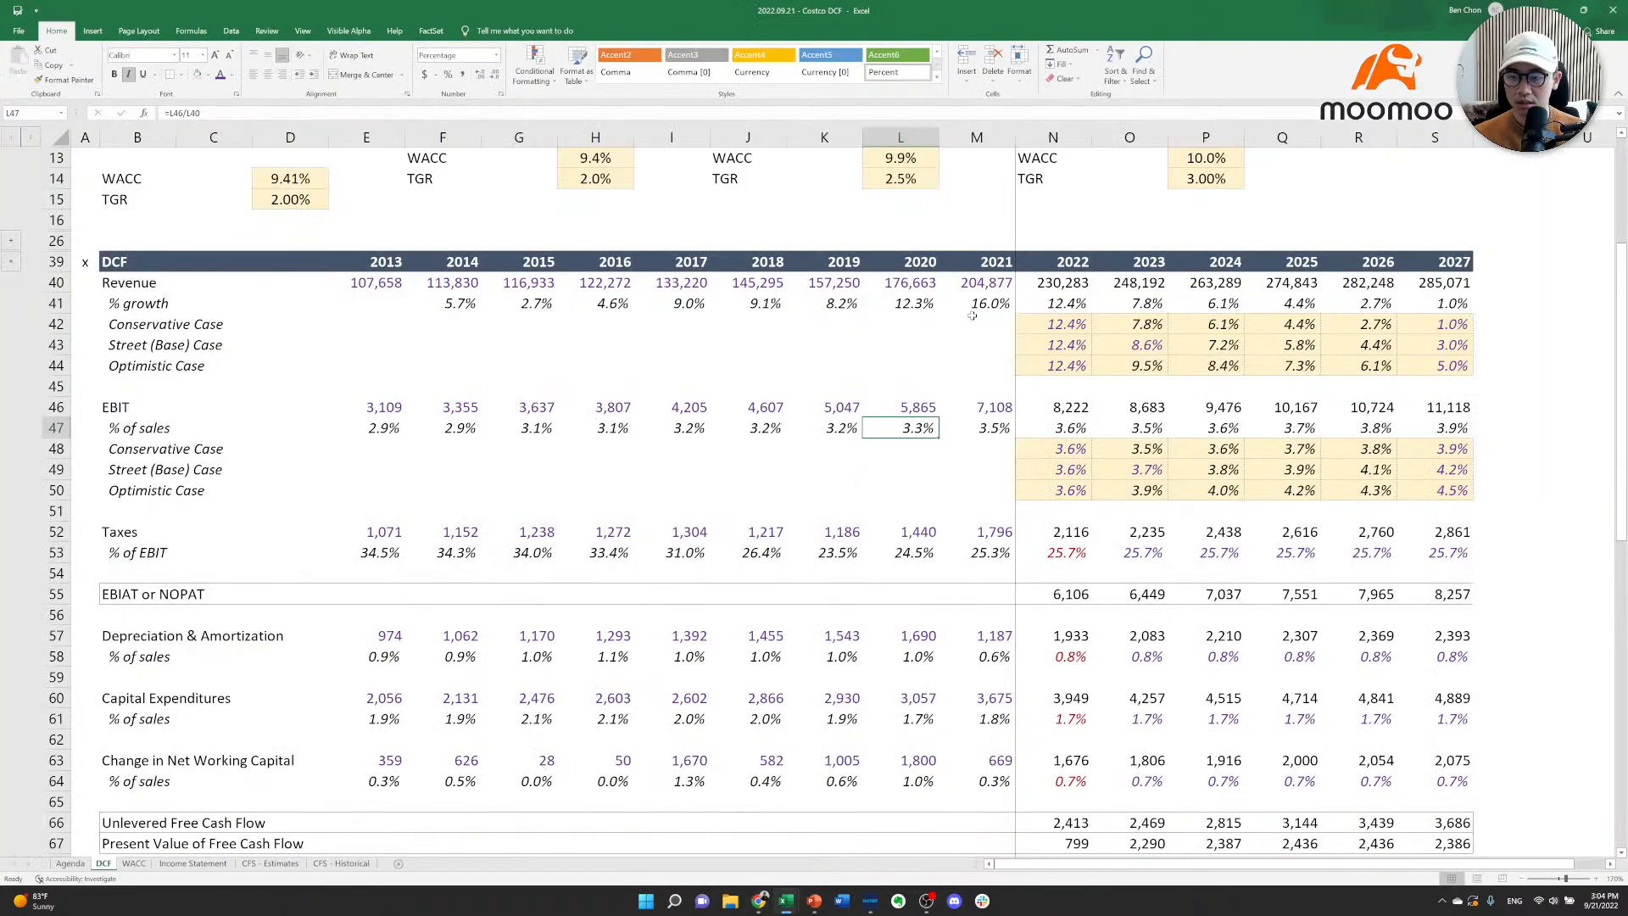
Trace the 2022 projection formulas from EBIT in N46 through Taxes, NOPAT, D&A, Capital Expenditures and Change in Net Working Capital in N63.
{"action": "left_click", "coordinate": [1053, 402]}
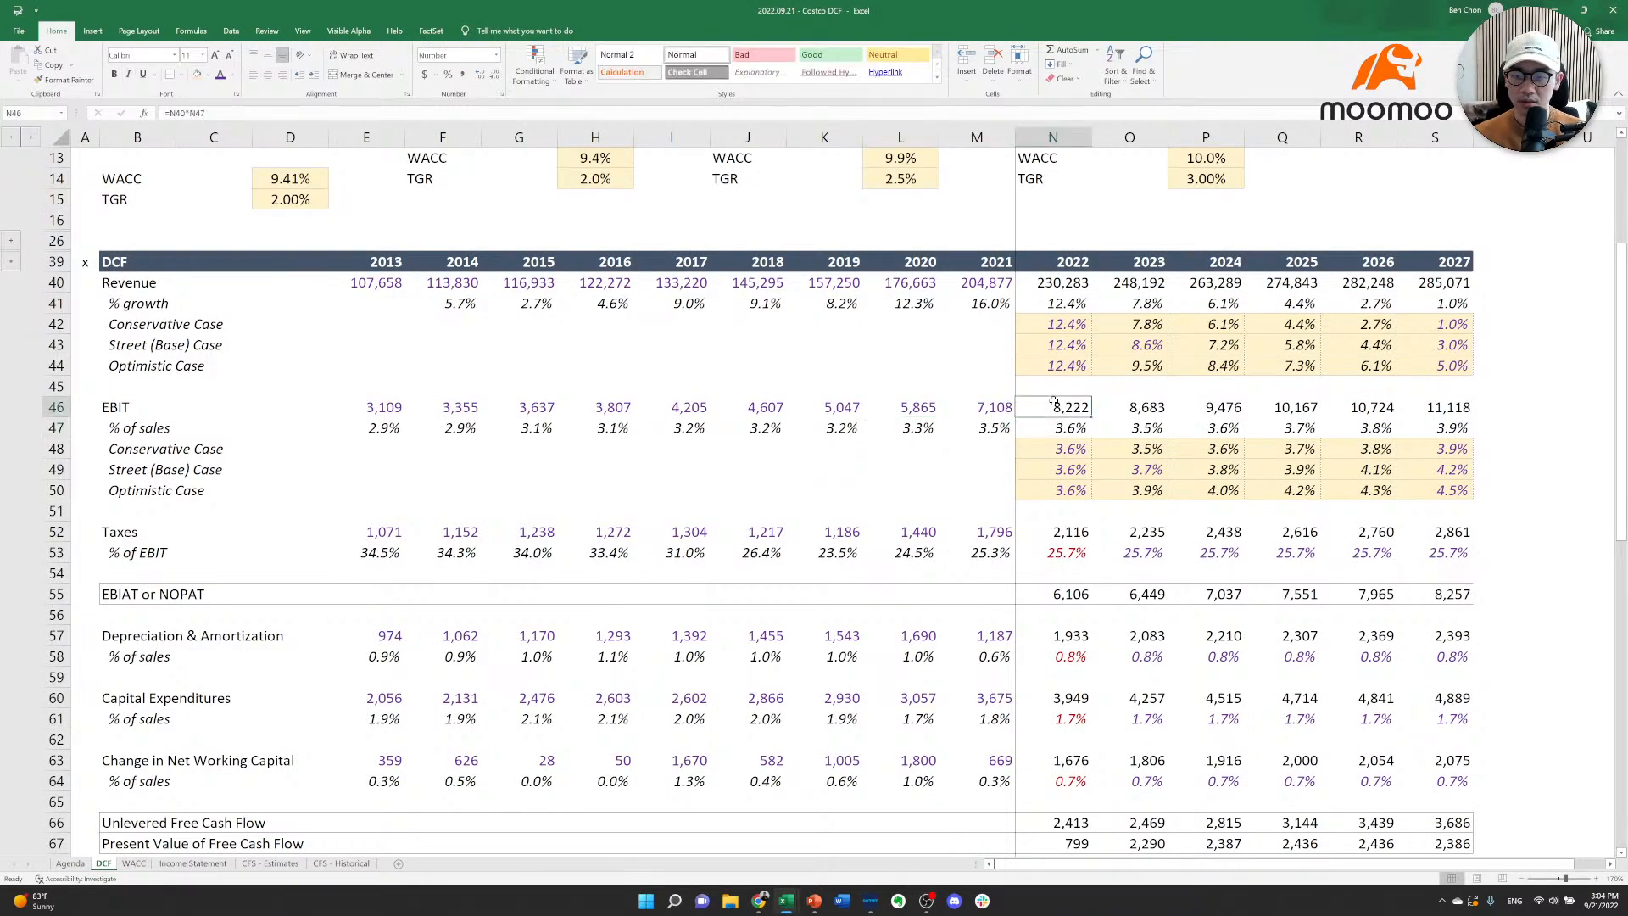
{"action": "left_click", "coordinate": [1064, 534]}
{"action": "left_click", "coordinate": [1068, 591]}
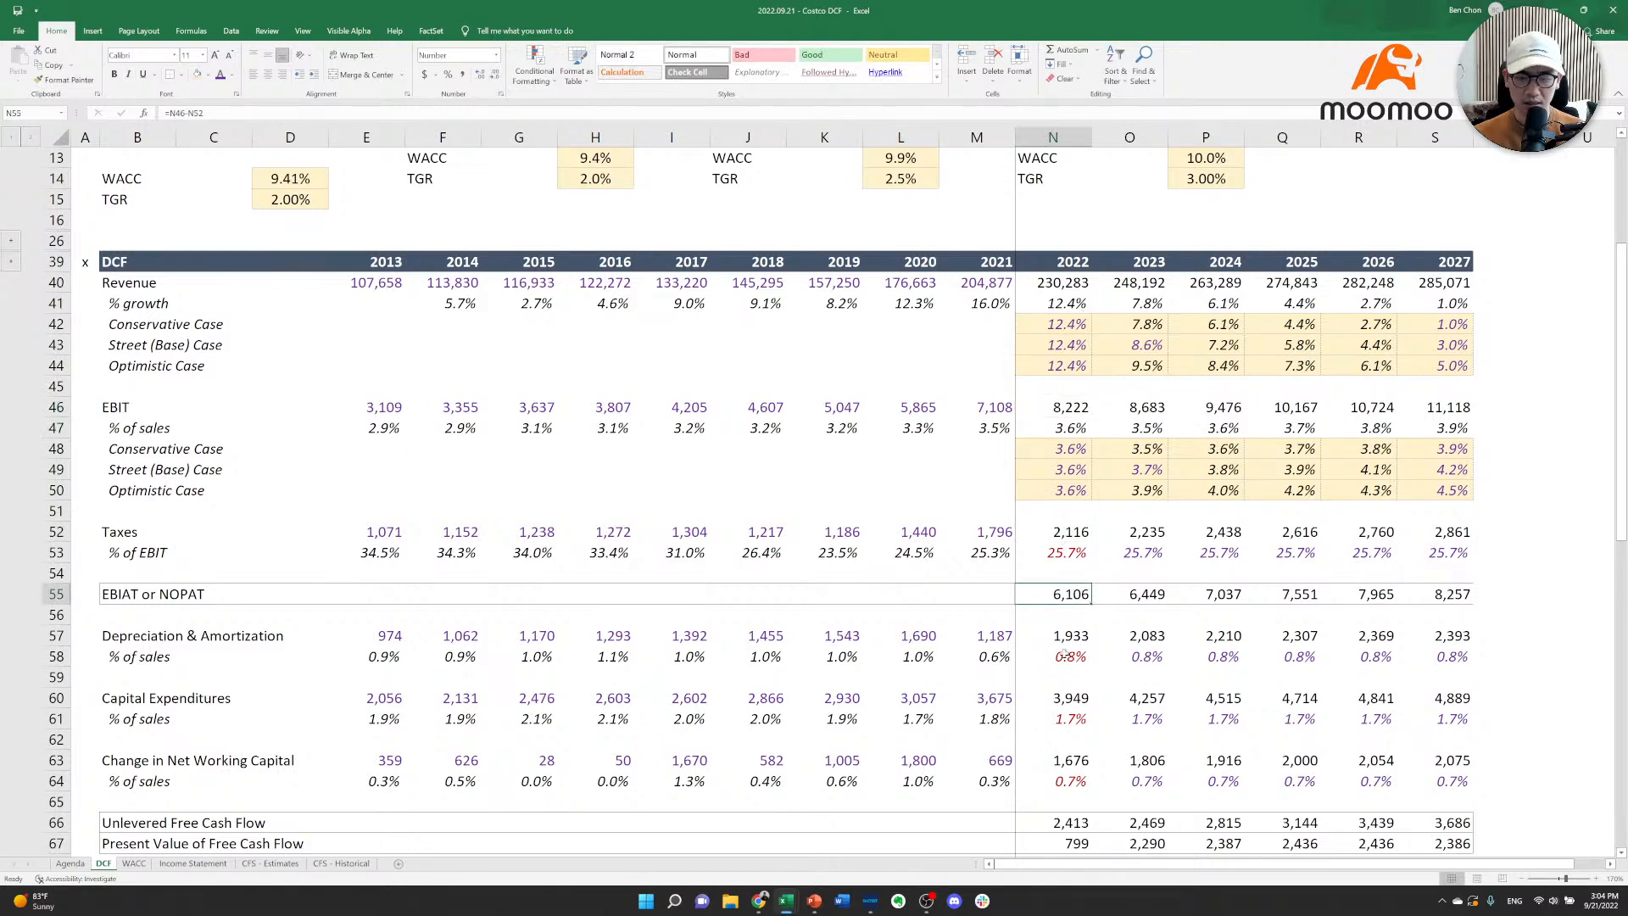
{"action": "left_click", "coordinate": [1069, 637]}
{"action": "left_click", "coordinate": [1075, 694]}
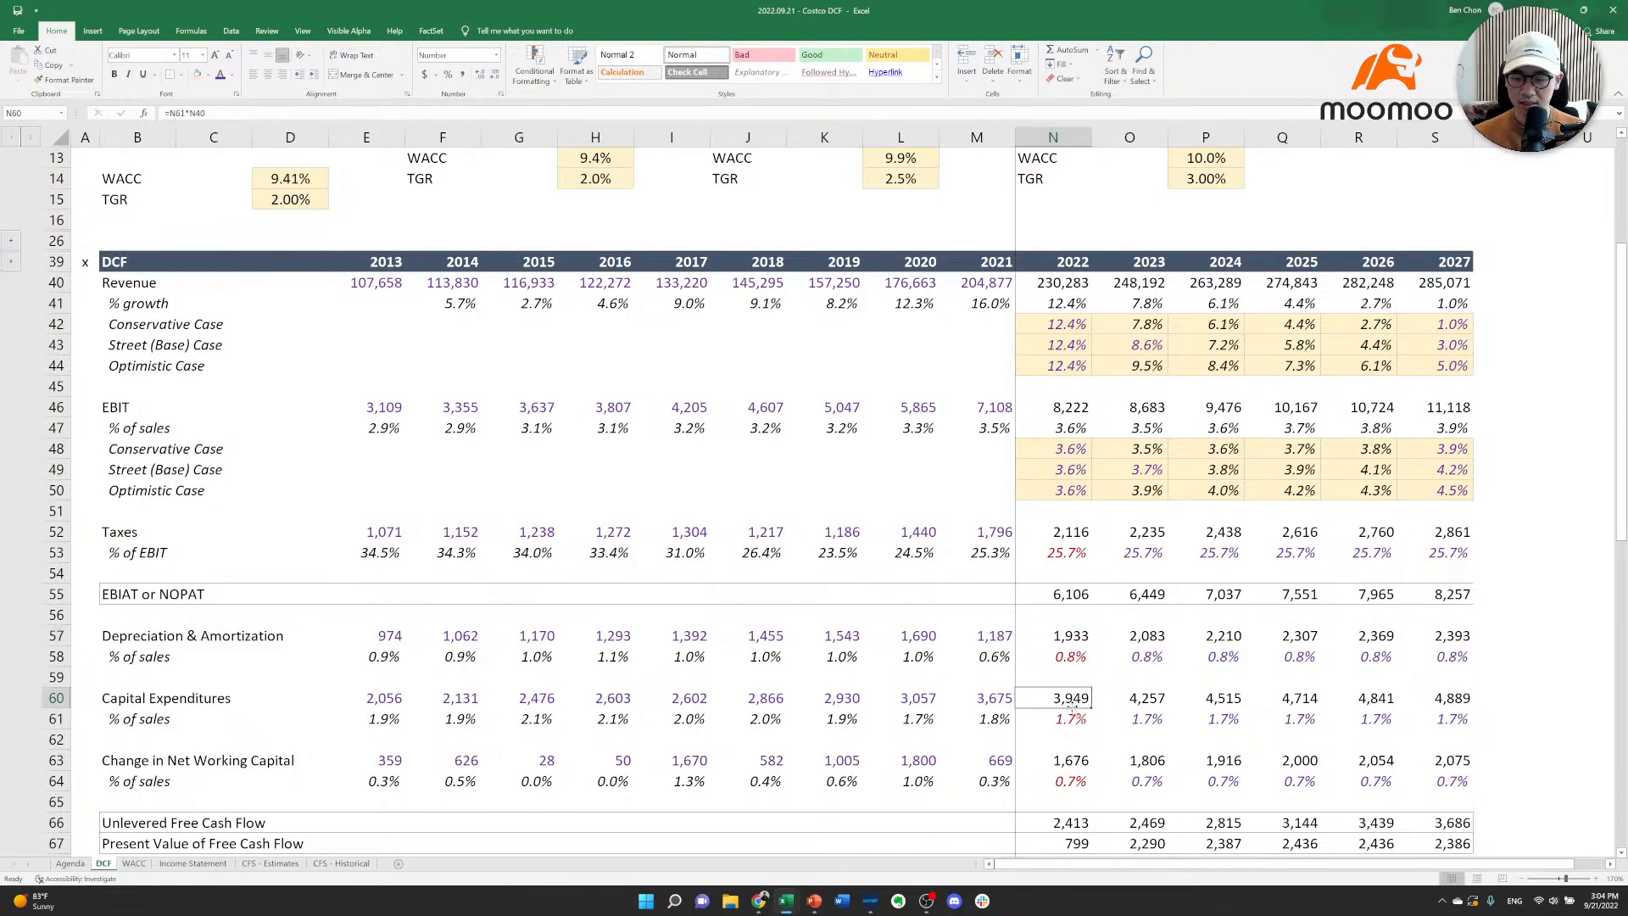
{"action": "left_click", "coordinate": [1060, 763]}
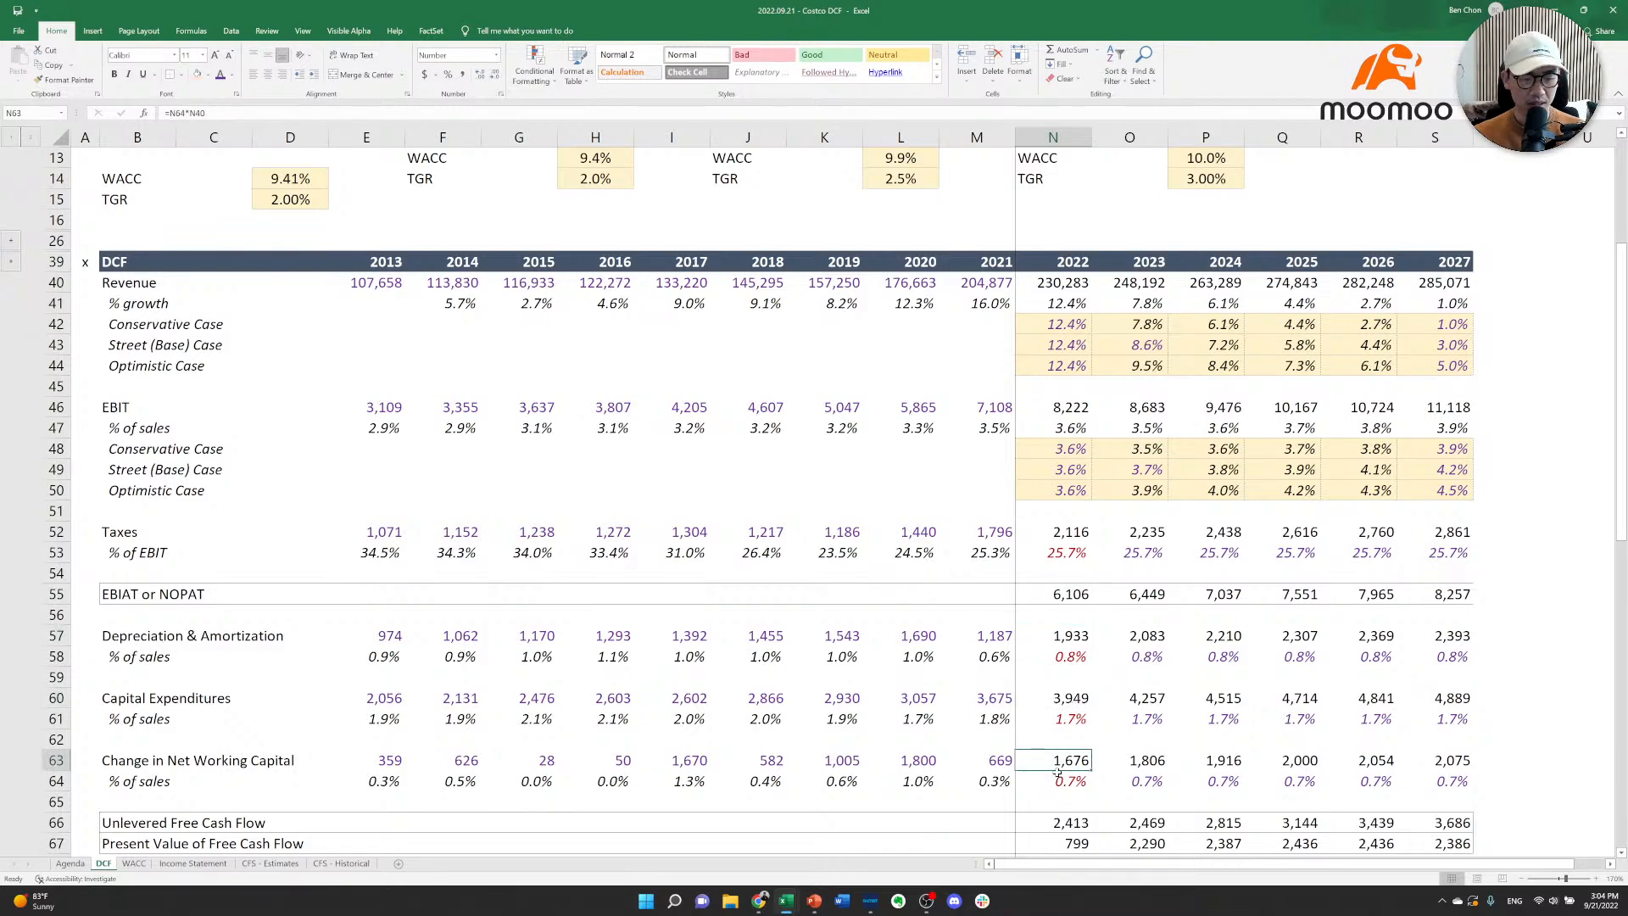
{"action": "scroll", "coordinate": [1058, 770], "scroll_direction": "down", "scroll_amount": 3}
{"action": "scroll", "coordinate": [1060, 747], "scroll_direction": "down", "scroll_amount": 3}
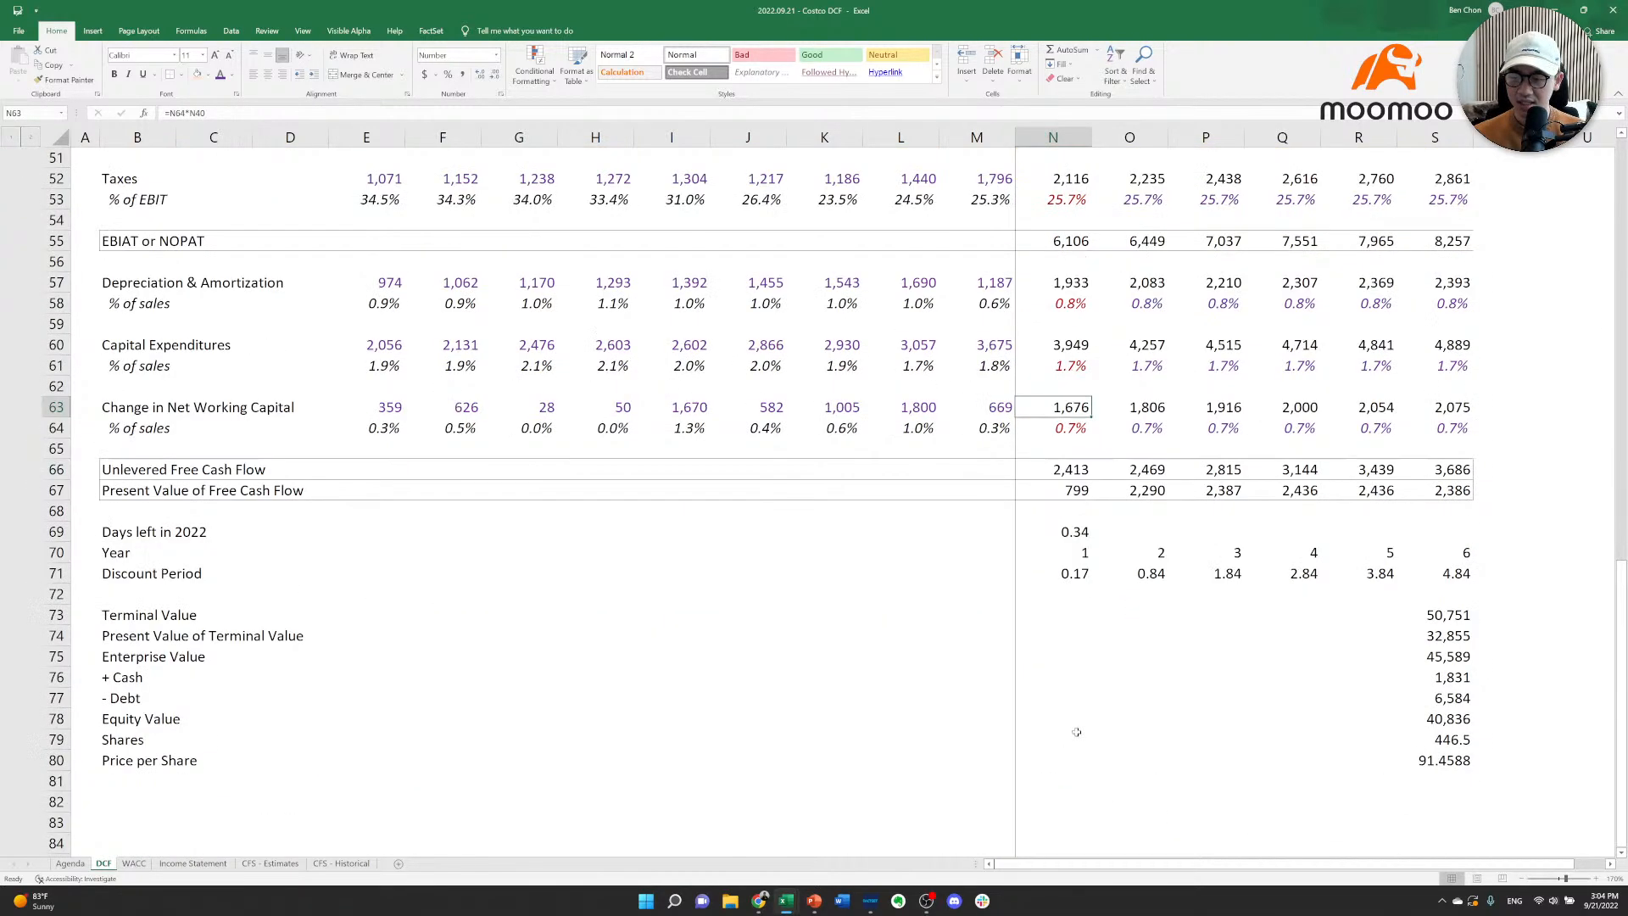
Format the Price per Share in S80 as a number with two decimals and mark its row with an x in A80.
{"action": "left_click", "coordinate": [1431, 760]}
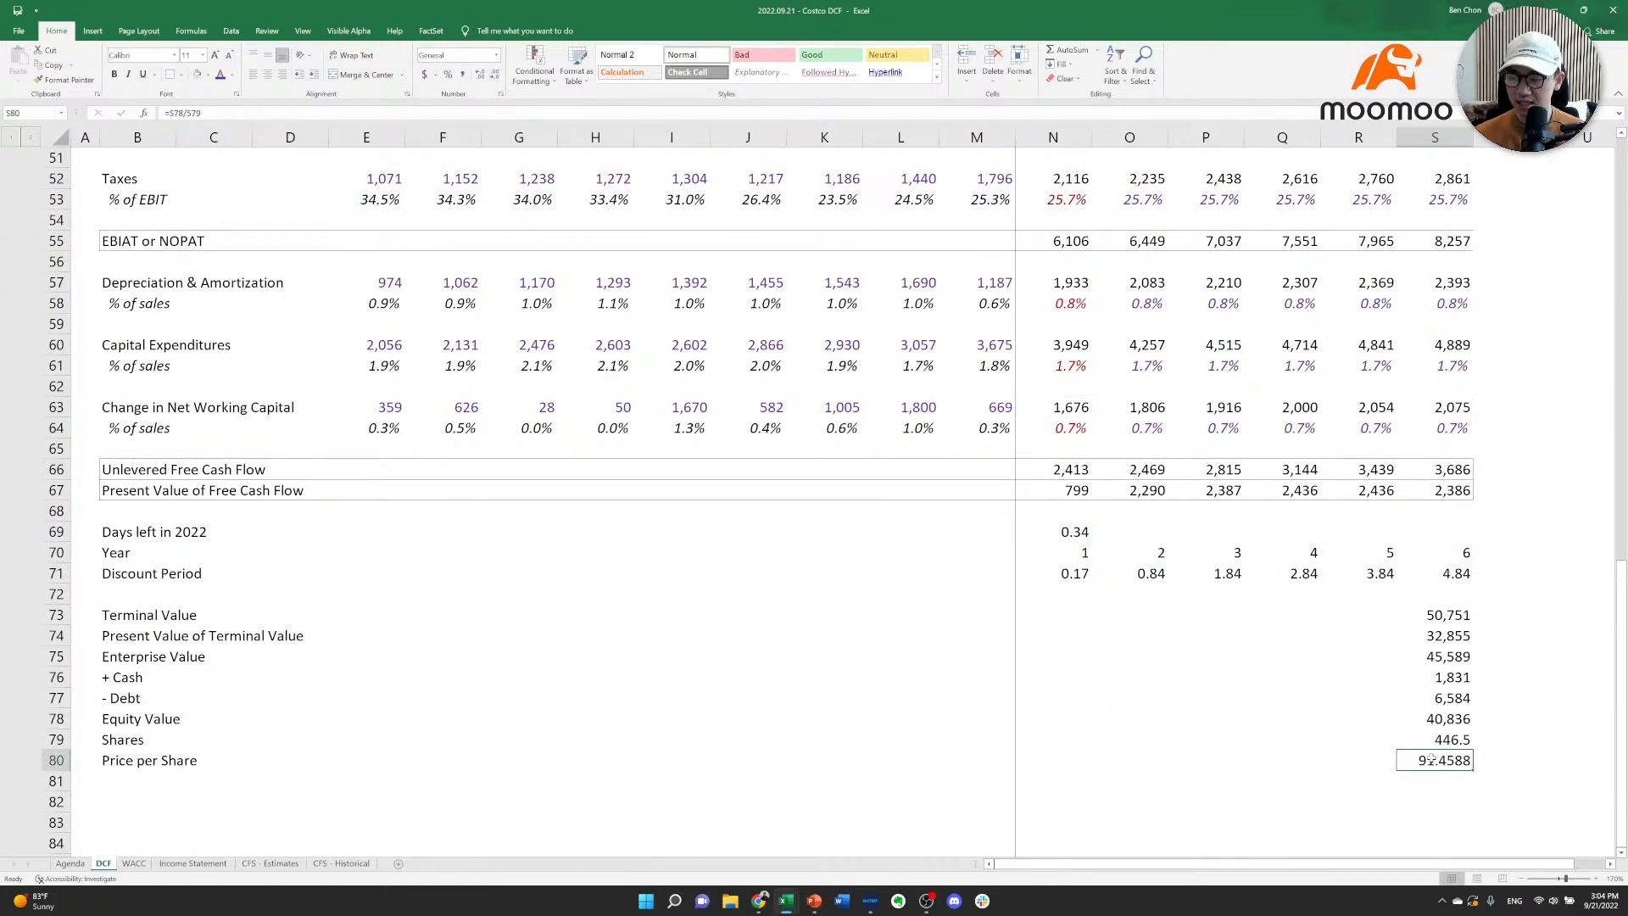
{"action": "key", "text": "ctrl+shift+1"}
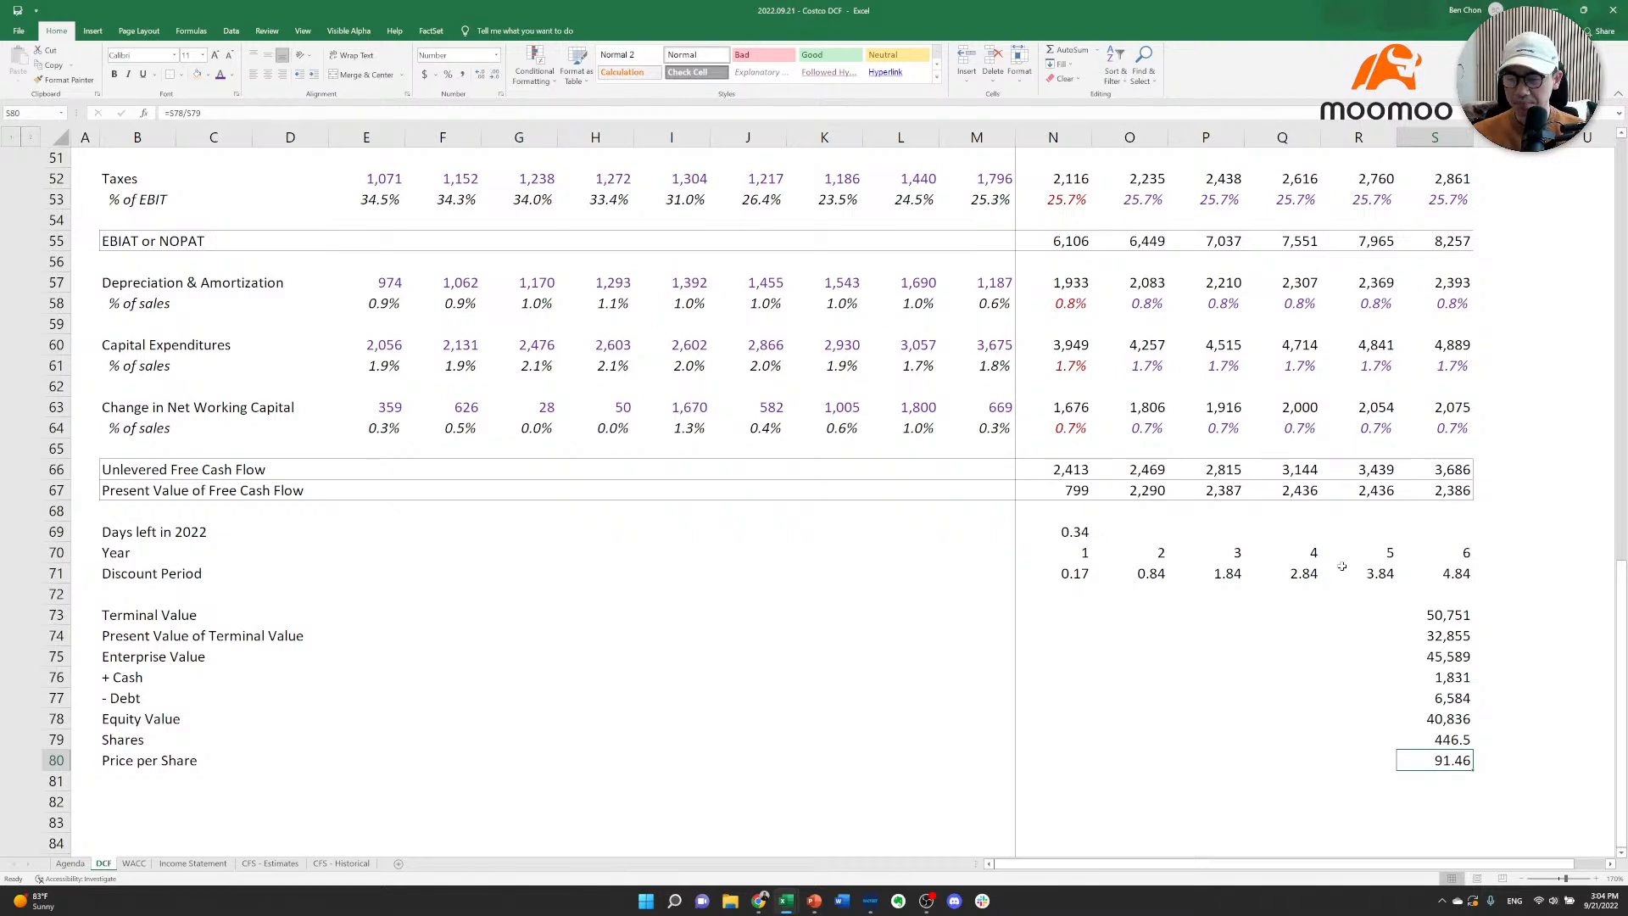
{"action": "key", "text": "ctrl+Left"}
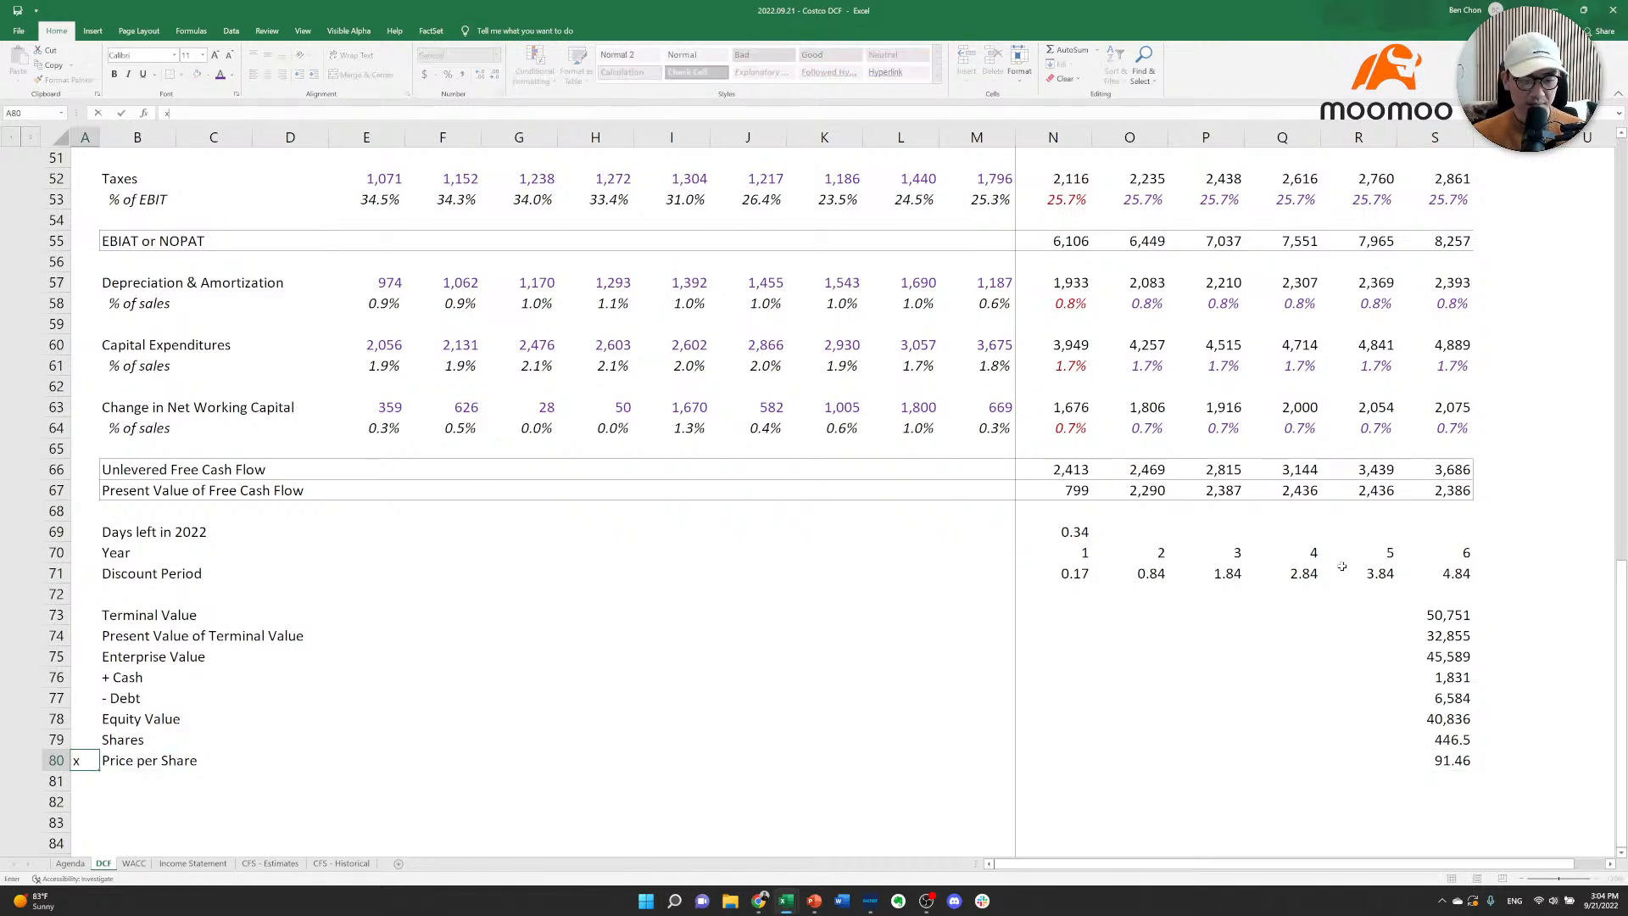
{"action": "key", "text": "Left"}
Set the Revenue, EBIT, WACC and TGR switches in D9:D12 to 2 and review the effect on the valuation.
{"action": "key", "text": "ctrl+Up"}
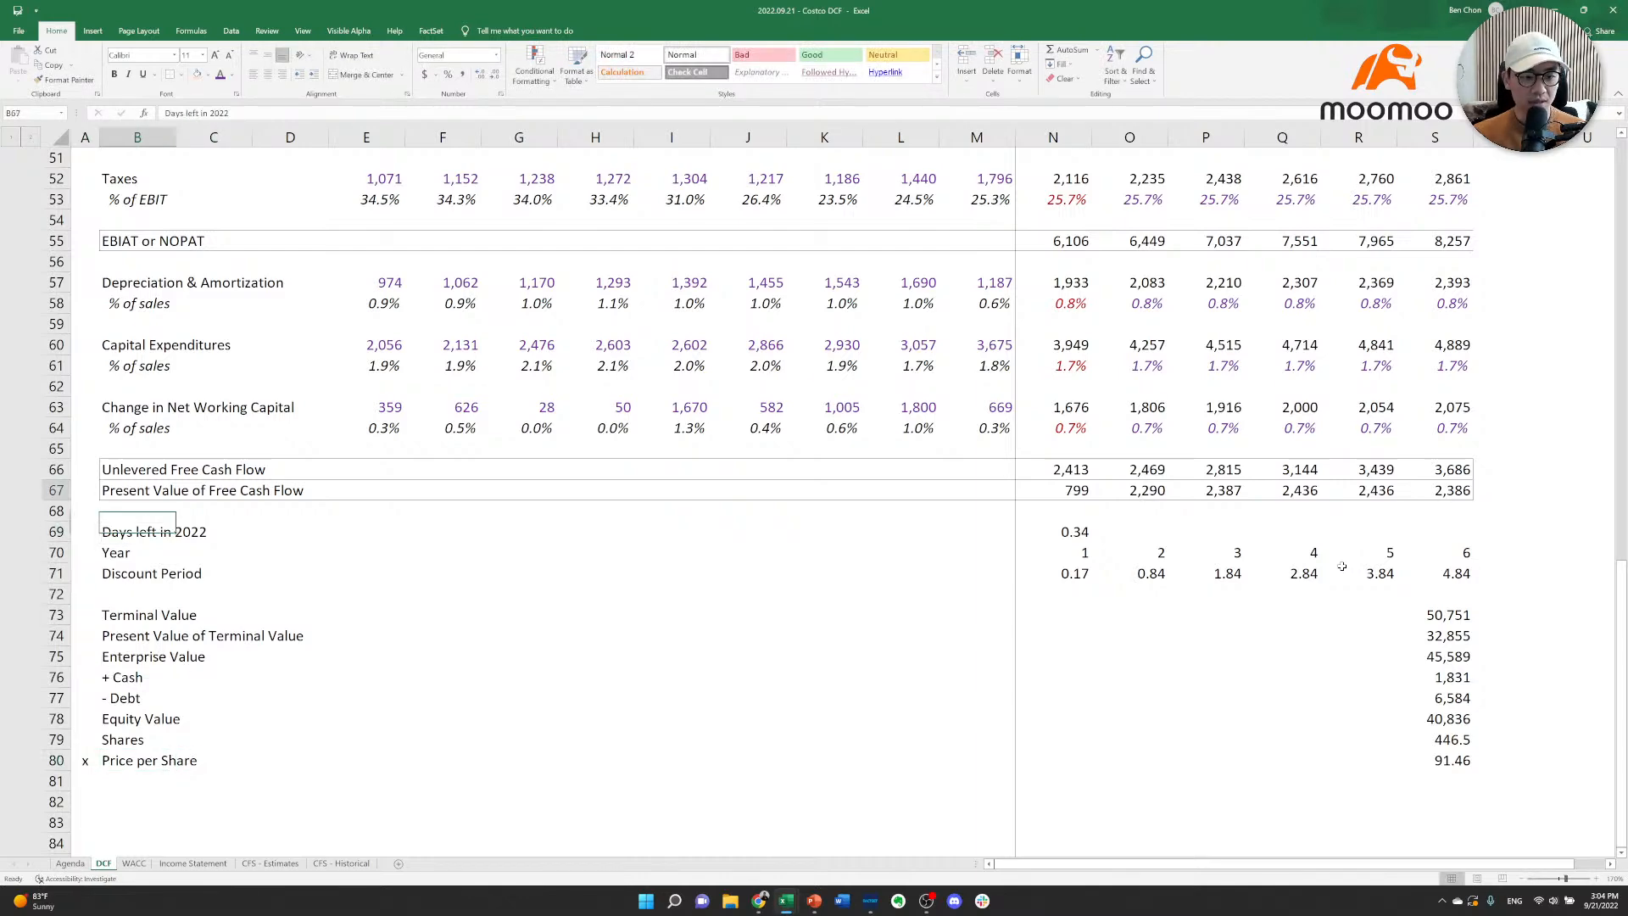
{"action": "key", "text": "ctrl+Up"}
{"action": "key", "text": "ctrl+Up"}
{"action": "key", "text": "Right"}
{"action": "key", "text": "Down"}
{"action": "key", "text": "Down"}
{"action": "key", "text": "Right"}
{"action": "key", "text": "Right"}
{"action": "key", "text": "Right"}
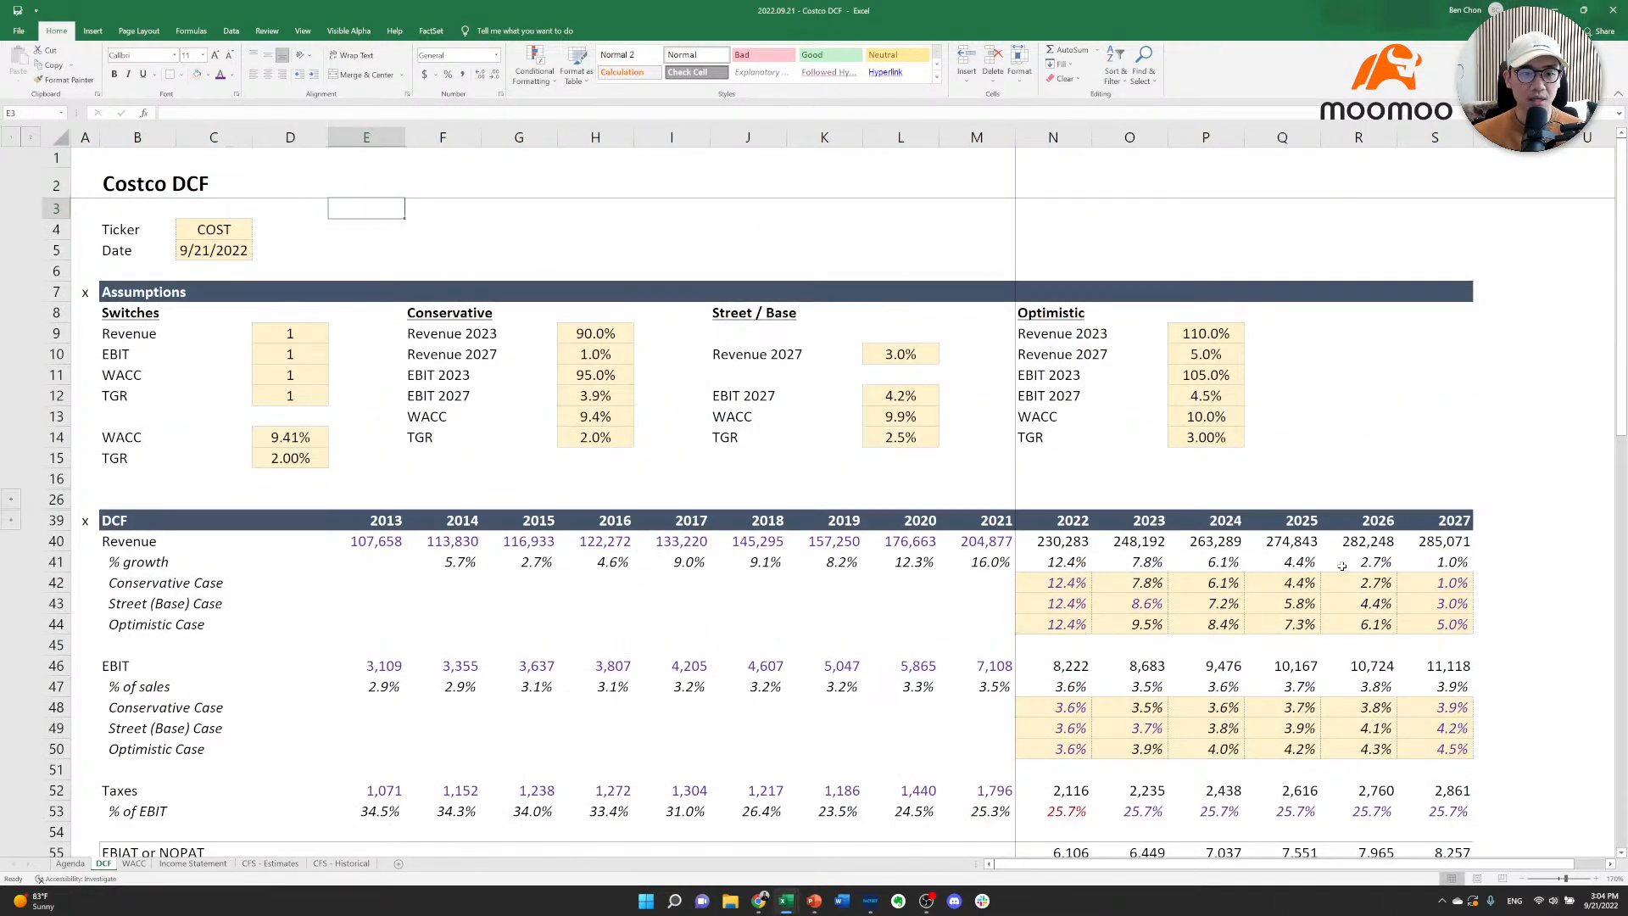
{"action": "key", "text": "Down"}
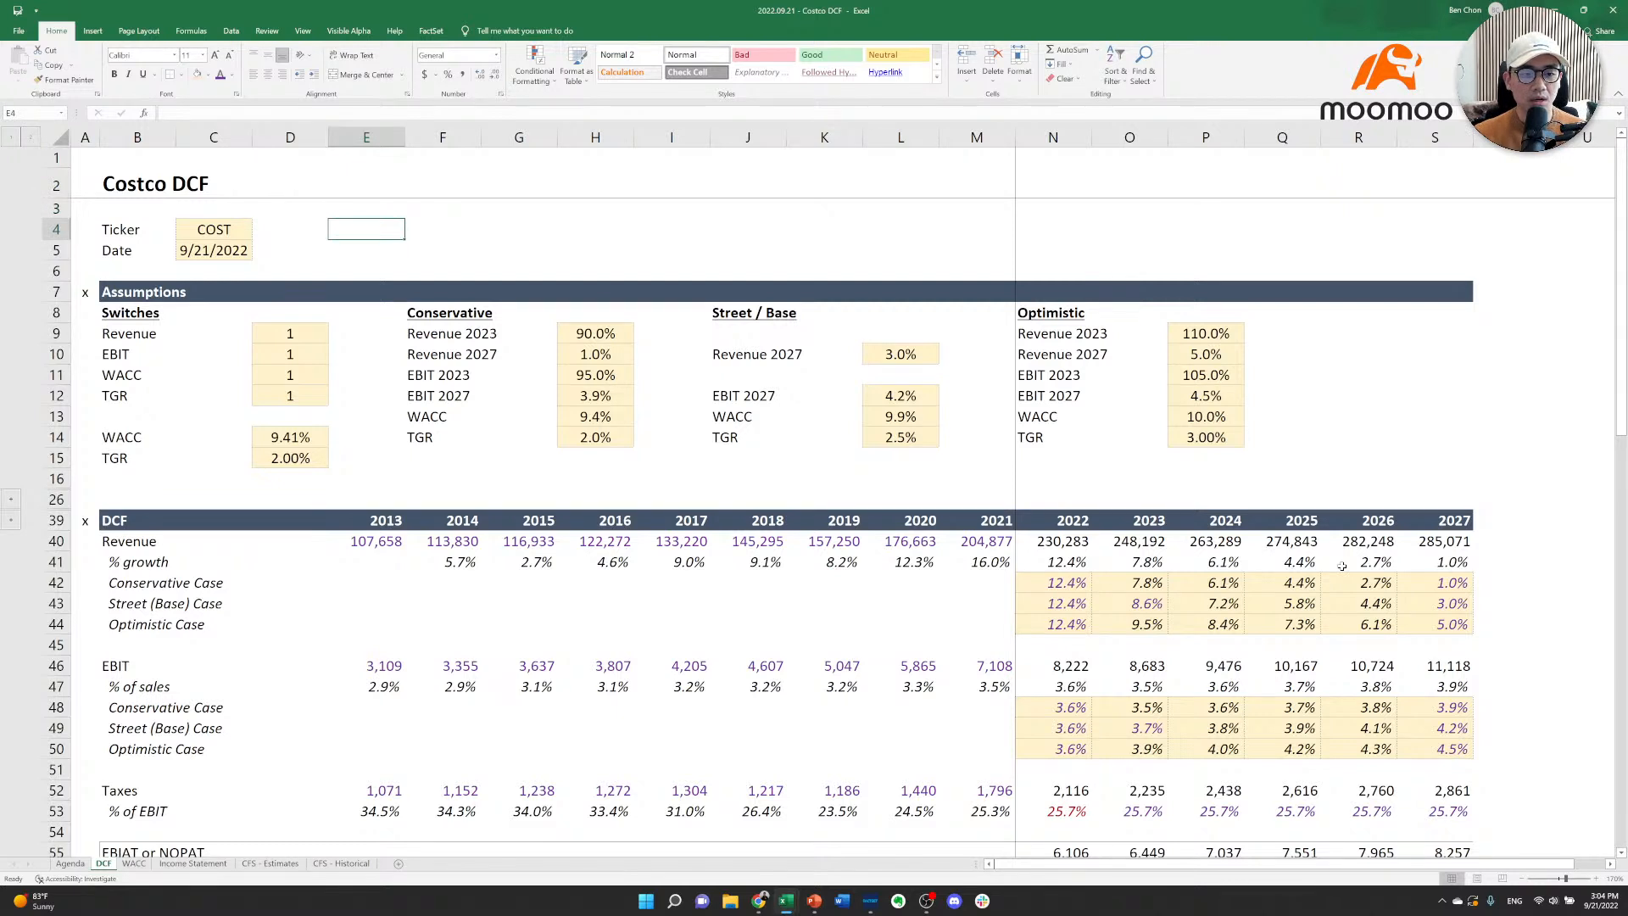
{"action": "key", "text": "Left"}
{"action": "key", "text": "Down"}
{"action": "key", "text": "Down"}
{"action": "key", "text": "Down"}
{"action": "key", "text": "Down"}
{"action": "key", "text": "Down"}
{"action": "type", "text": "2"}
{"action": "key", "text": "Return"}
{"action": "type", "text": "2"}
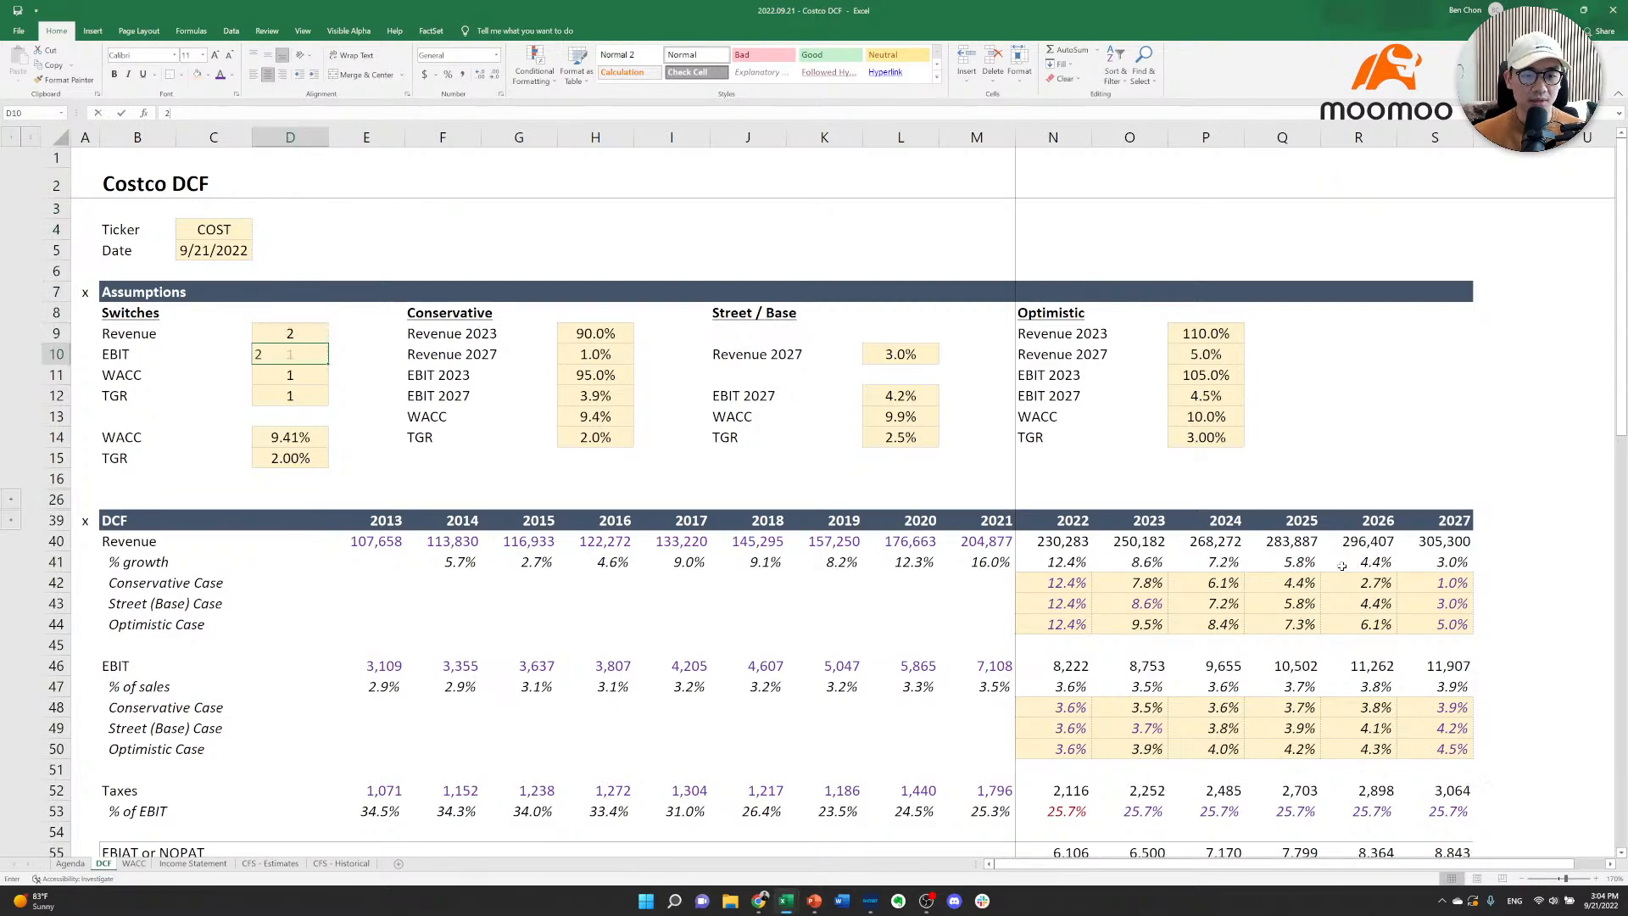
{"action": "key", "text": "Return"}
{"action": "type", "text": "2"}
{"action": "key", "text": "Return"}
{"action": "type", "text": "2"}
{"action": "key", "text": "Return"}
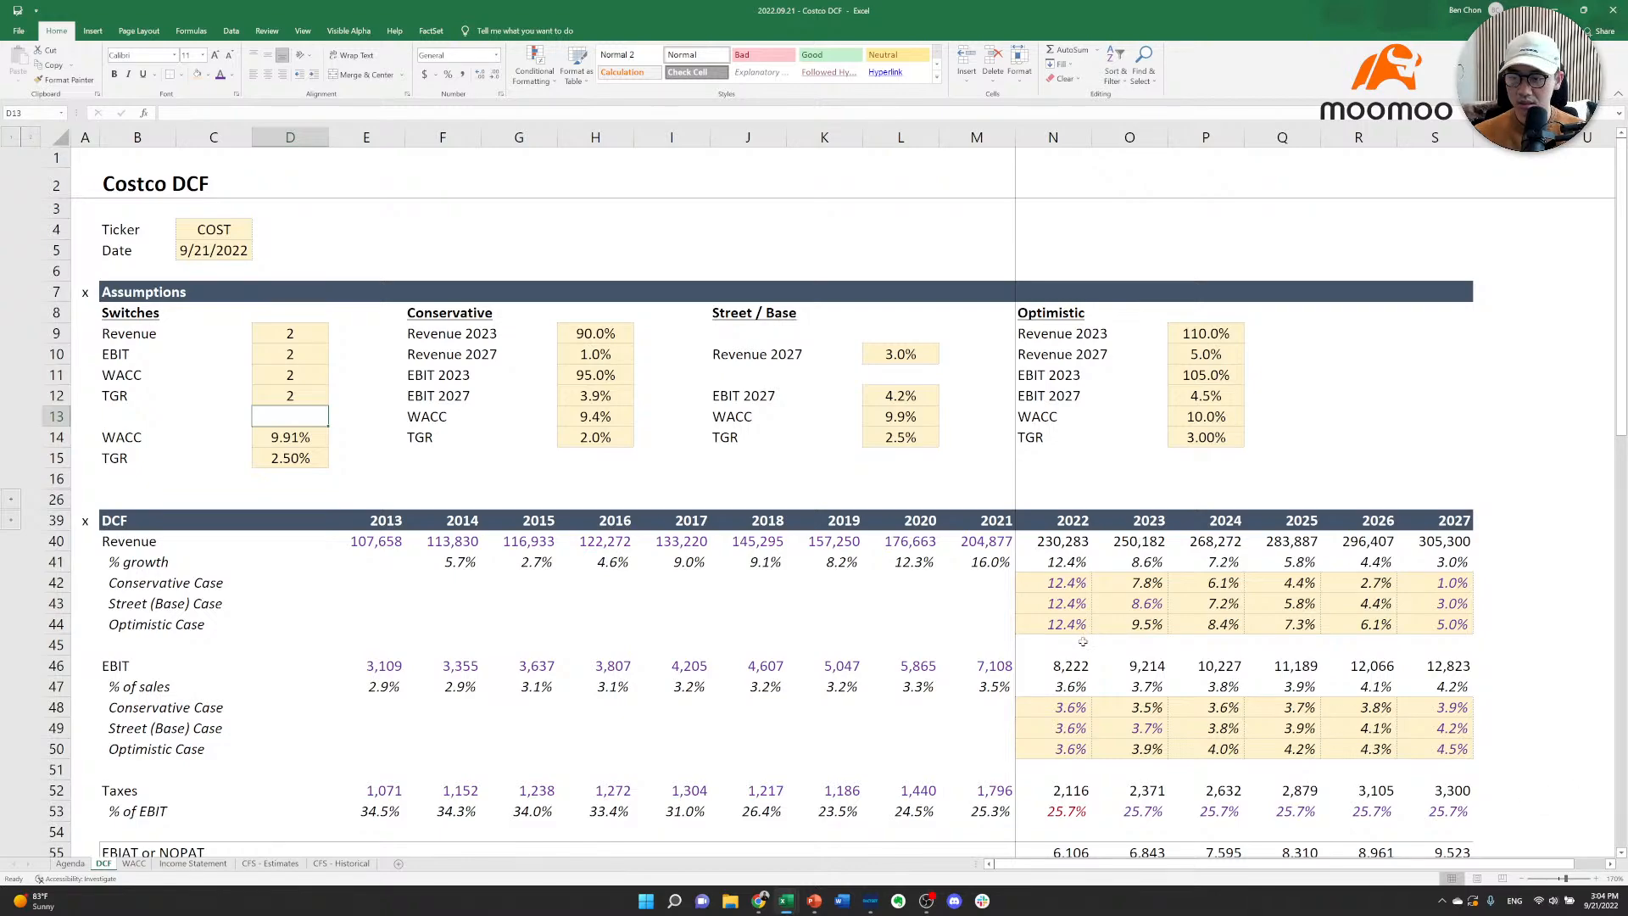
{"action": "scroll", "coordinate": [1082, 642], "scroll_direction": "down", "scroll_amount": 7}
{"action": "scroll", "coordinate": [1071, 621], "scroll_direction": "up", "scroll_amount": 6}
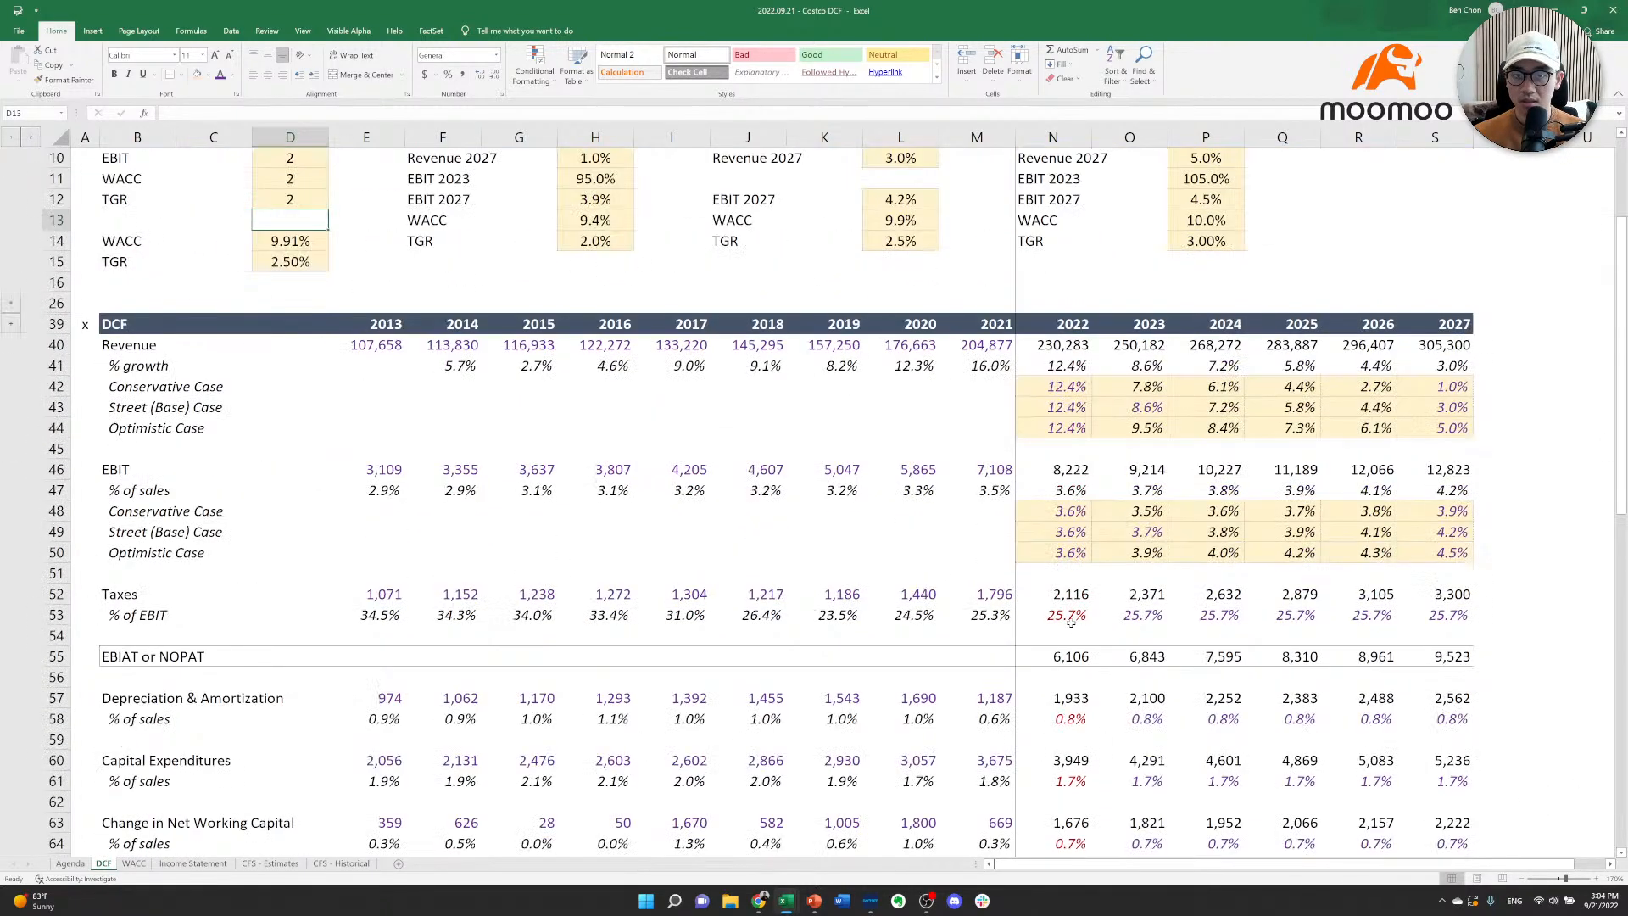
{"action": "scroll", "coordinate": [1071, 621], "scroll_direction": "up", "scroll_amount": 3}
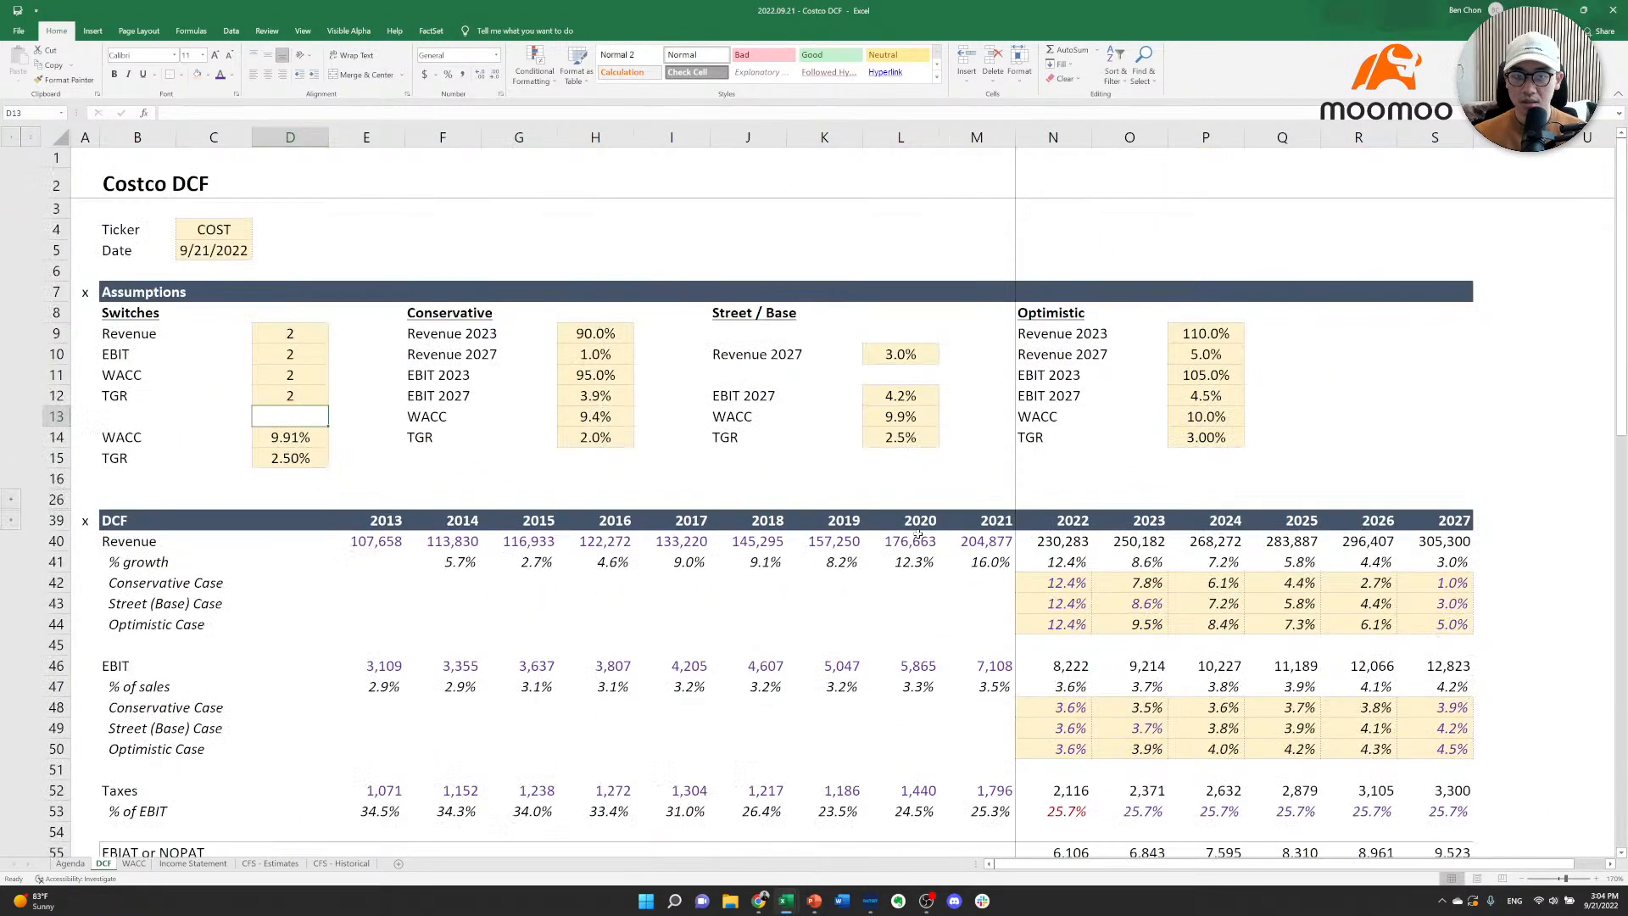
Change the Conservative WACC formula in H13 to =L13+0.5%.
{"action": "left_click", "coordinate": [575, 411]}
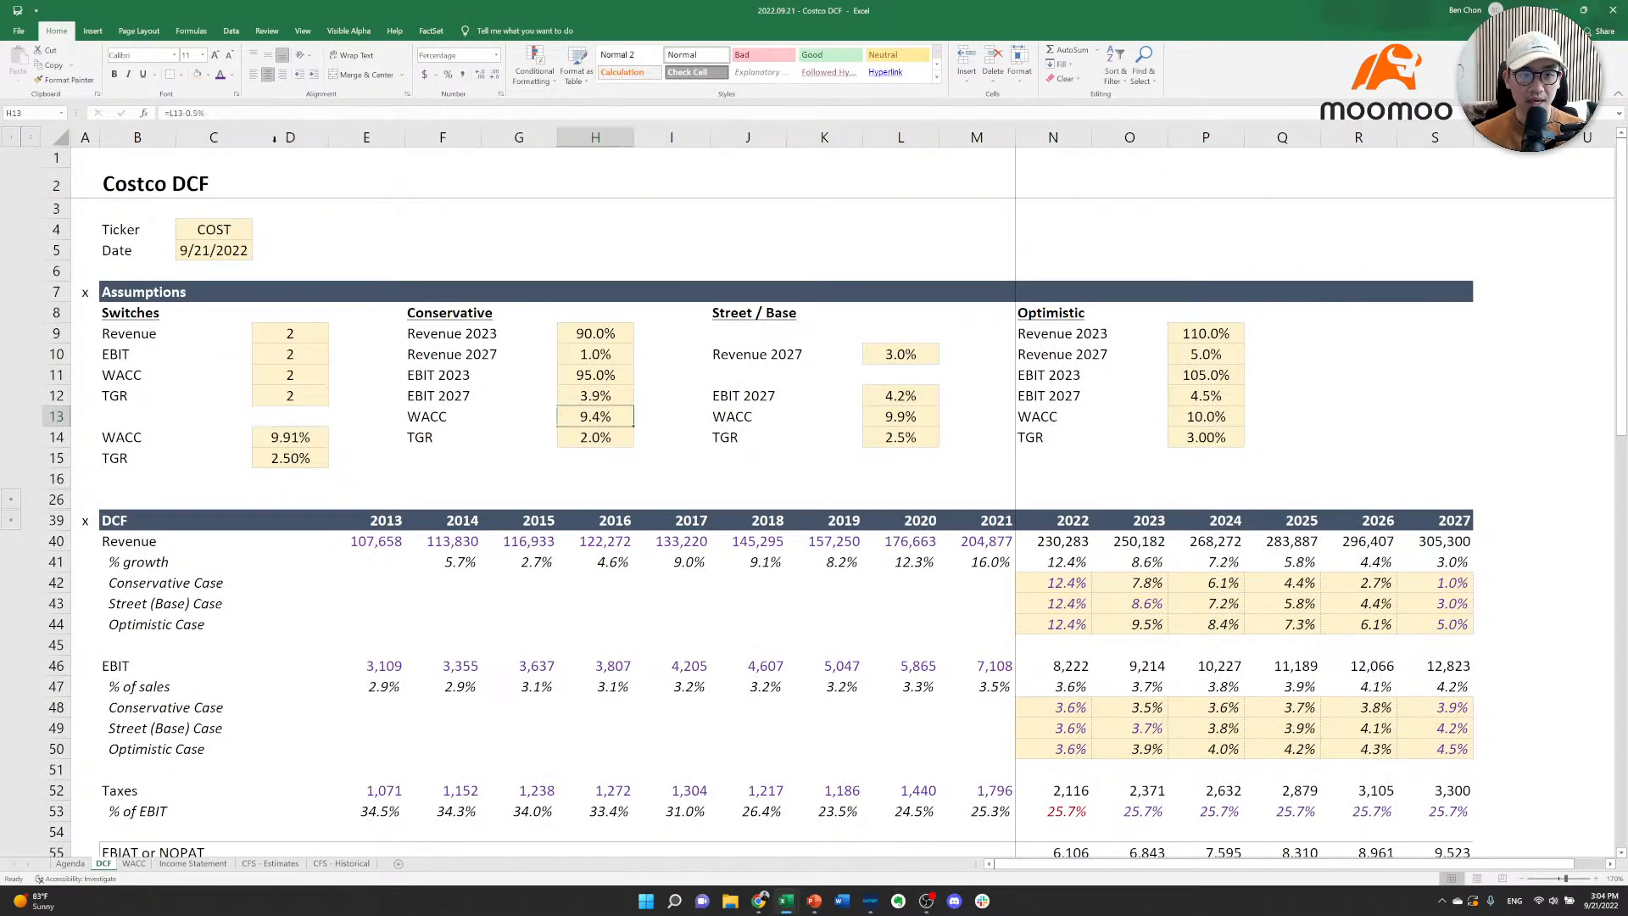
{"action": "left_click", "coordinate": [199, 114]}
{"action": "key", "text": "BackSpace"}
{"action": "type", "text": "+"}
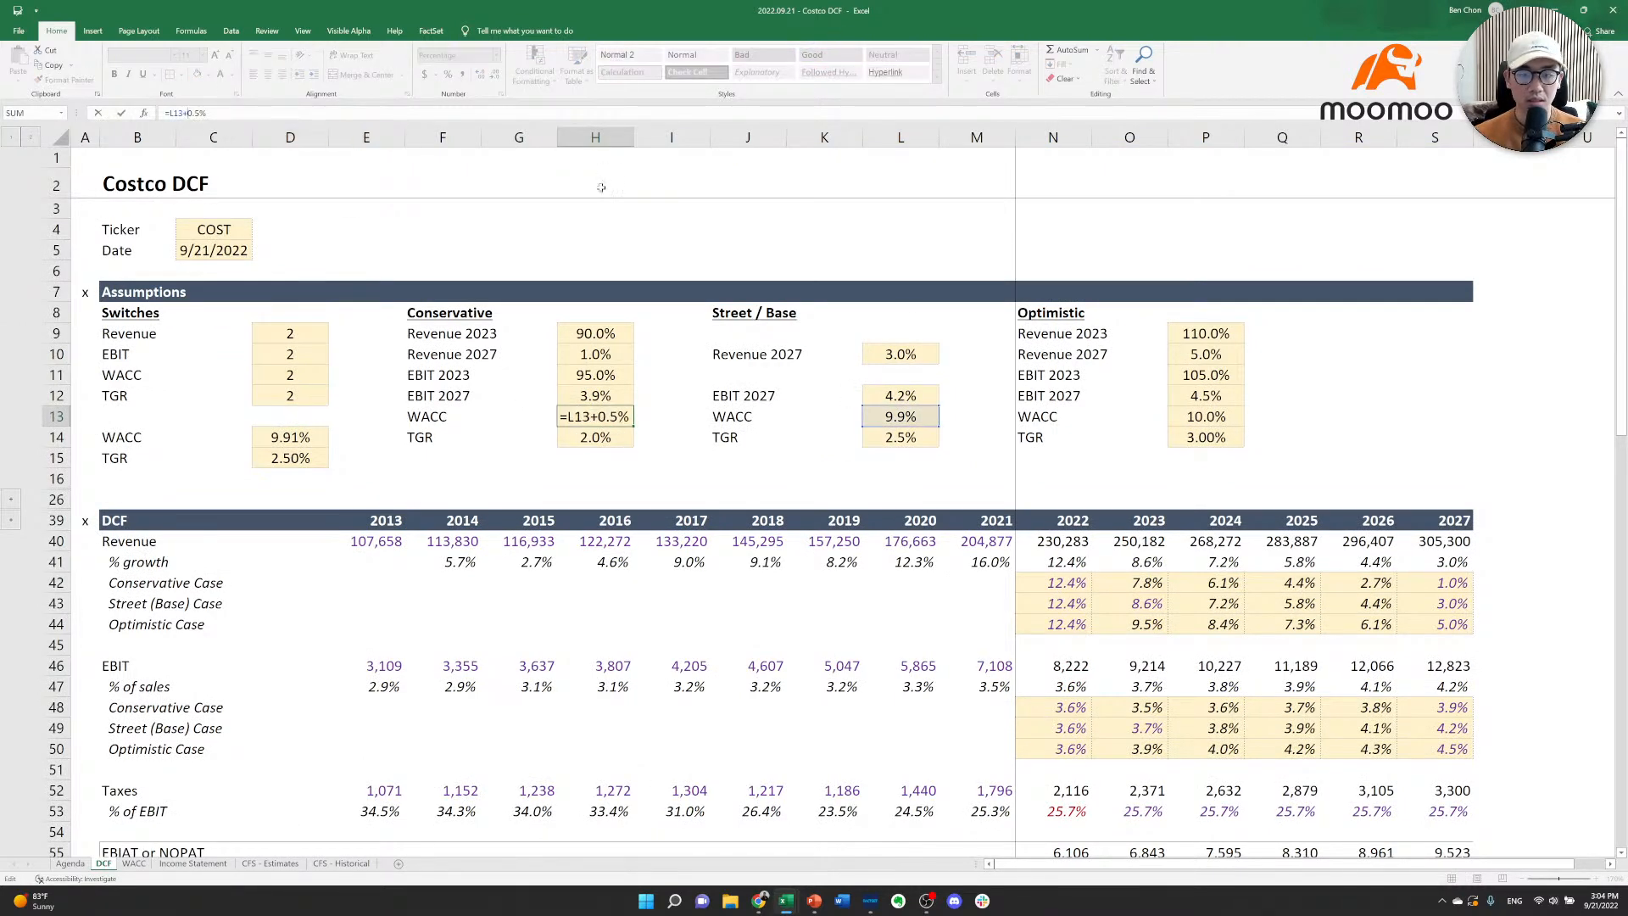
{"action": "key", "text": "ctrl+Return"}
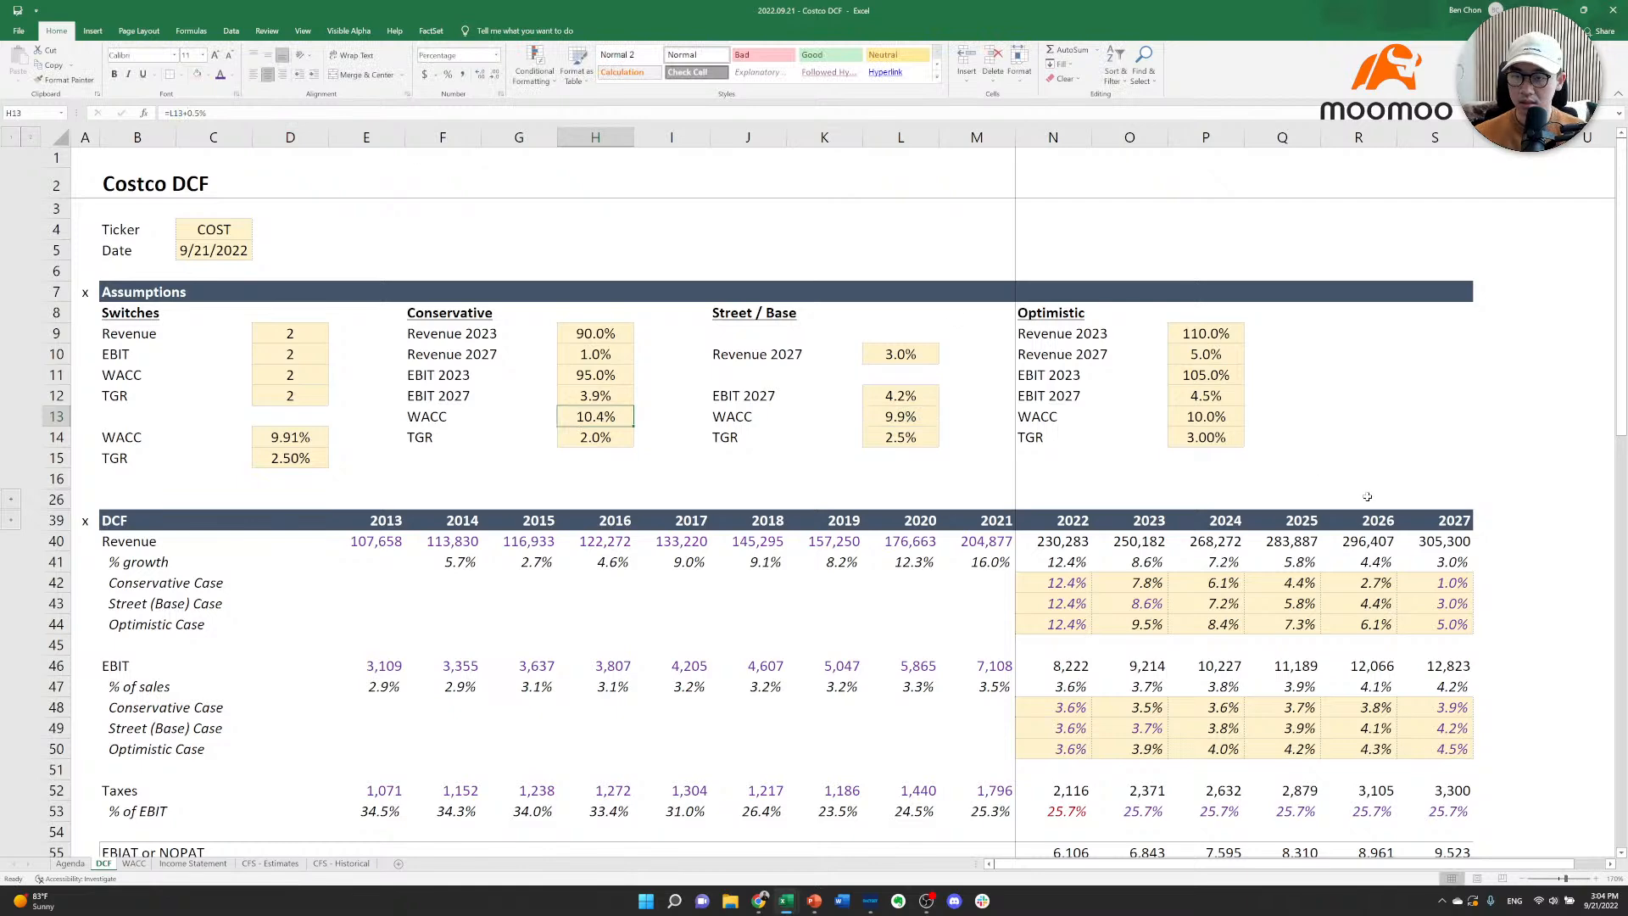
Change the Optimistic WACC formula in P13 to =L13-0.05%.
{"action": "left_click", "coordinate": [1211, 419]}
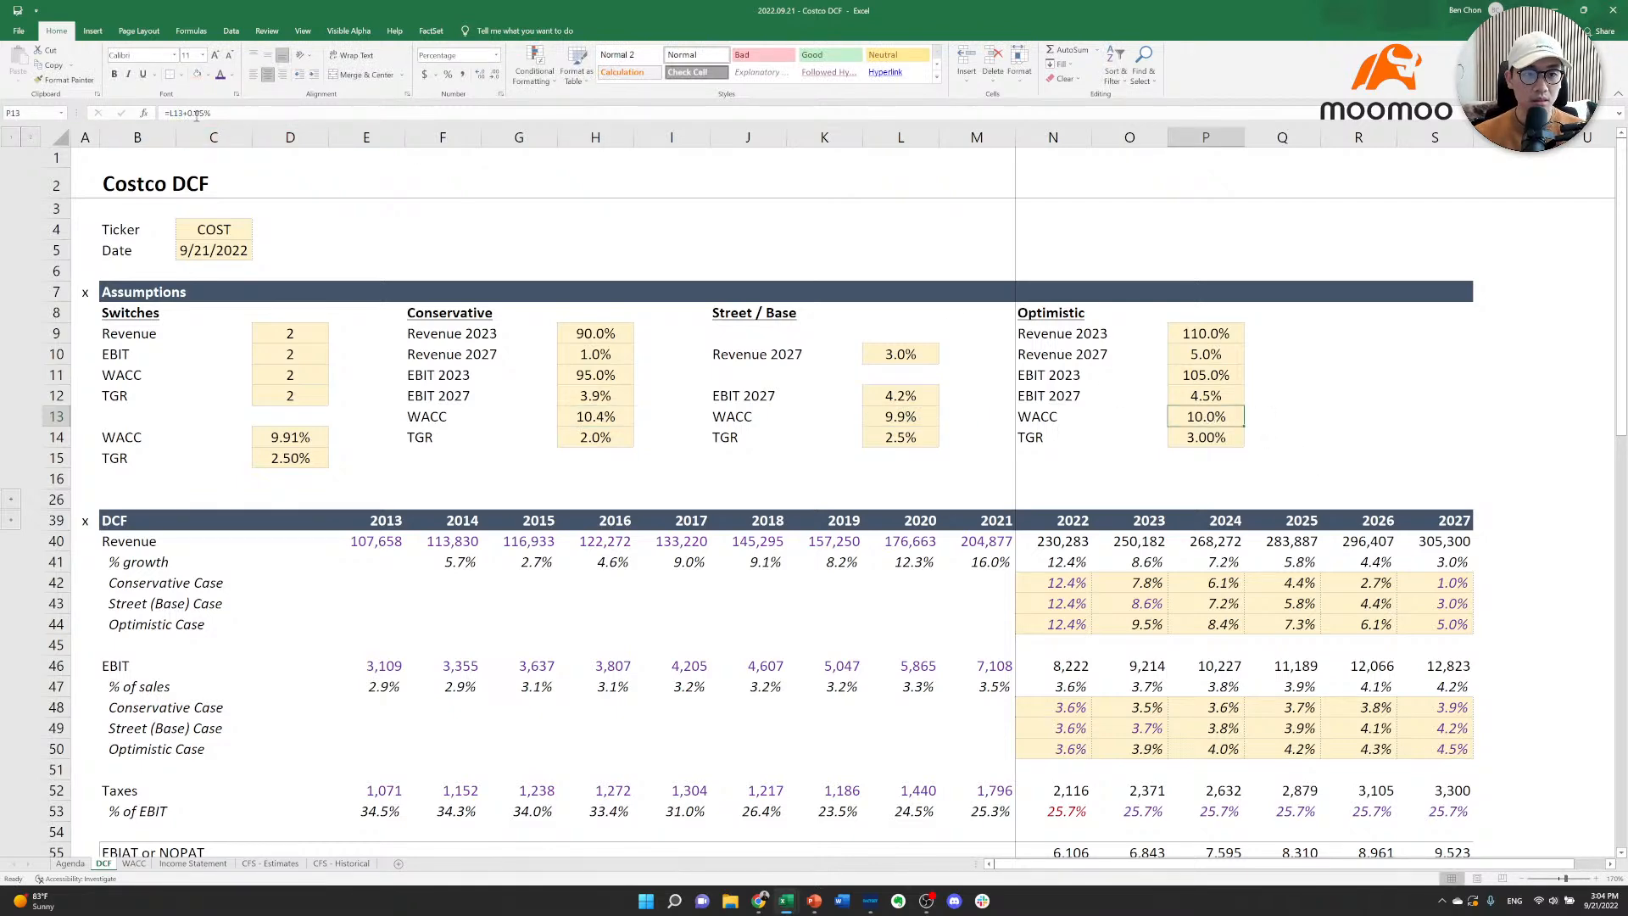
{"action": "left_click", "coordinate": [224, 112]}
{"action": "key", "text": "BackSpace"}
{"action": "type", "text": "-"}
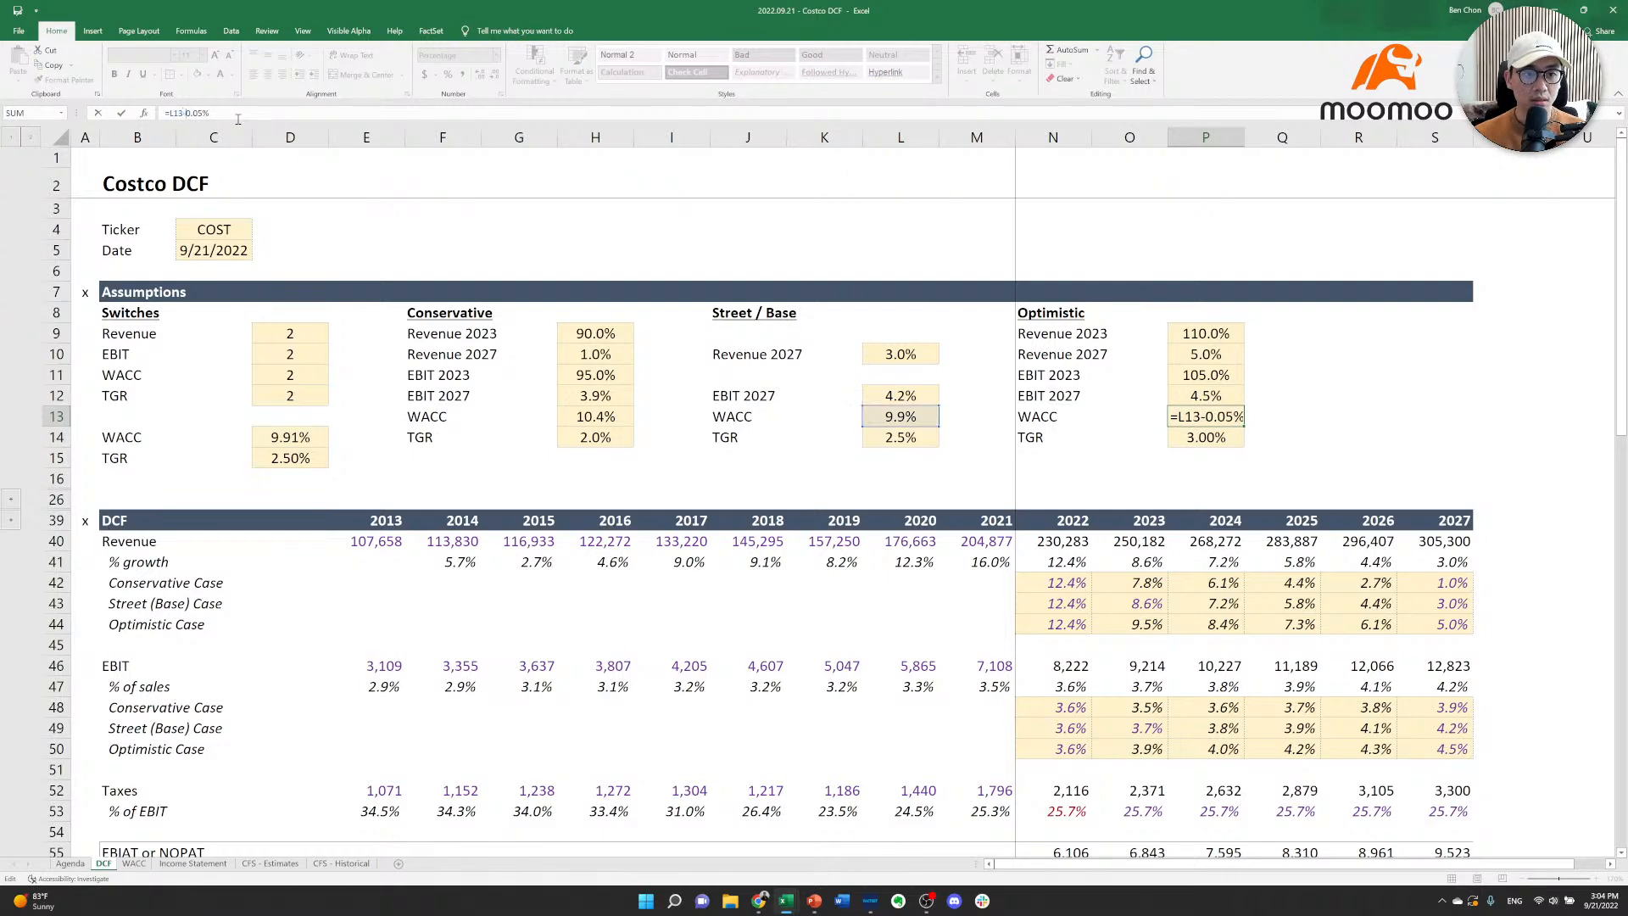
{"action": "key", "text": "ctrl+Return"}
{"action": "scroll", "coordinate": [964, 515], "scroll_direction": "down", "scroll_amount": 1}
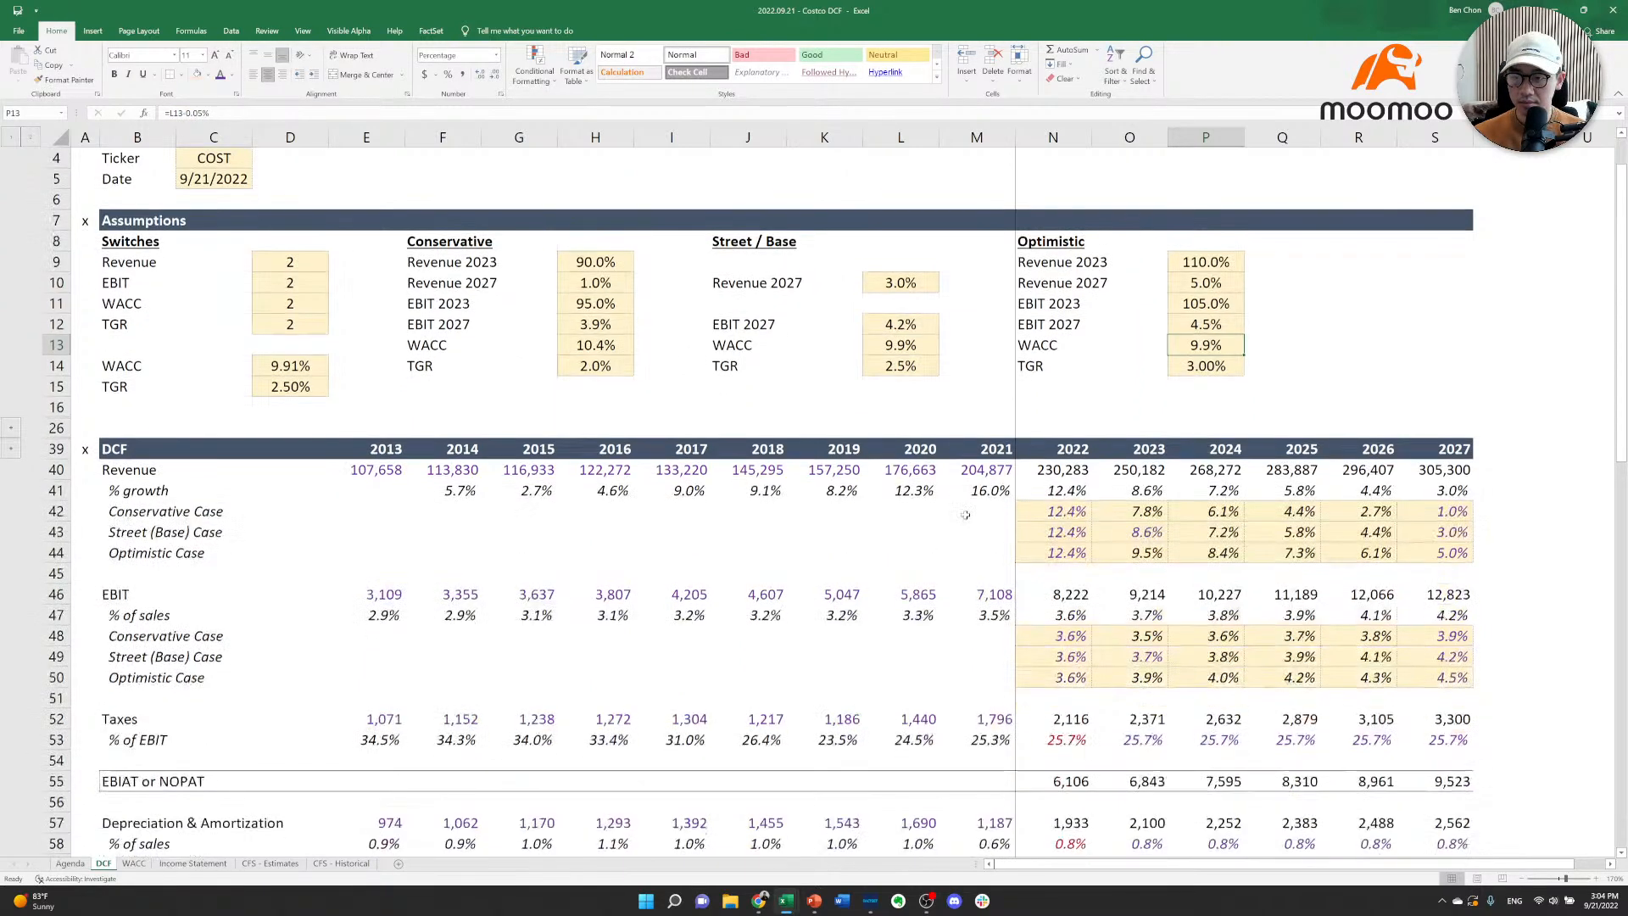
{"action": "scroll", "coordinate": [926, 455], "scroll_direction": "up", "scroll_amount": 1}
Correct the Optimistic WACC formula in P13 to =L13-0.5% and review the valuation below.
{"action": "key", "text": "F2"}
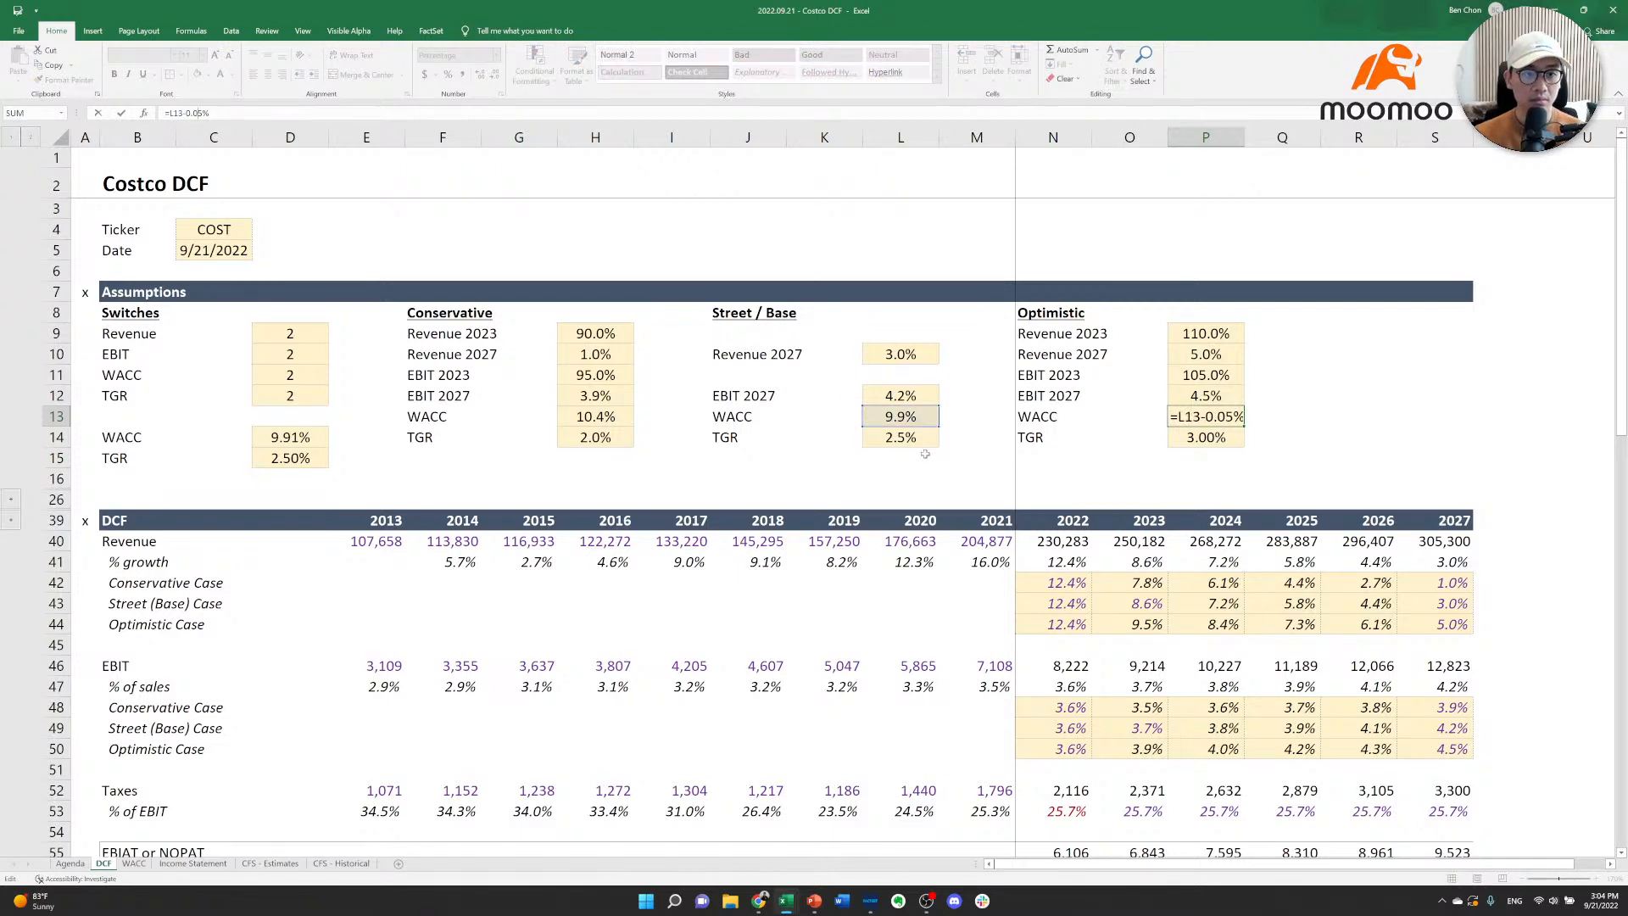
{"action": "key", "text": "Escape"}
{"action": "key", "text": "F2"}
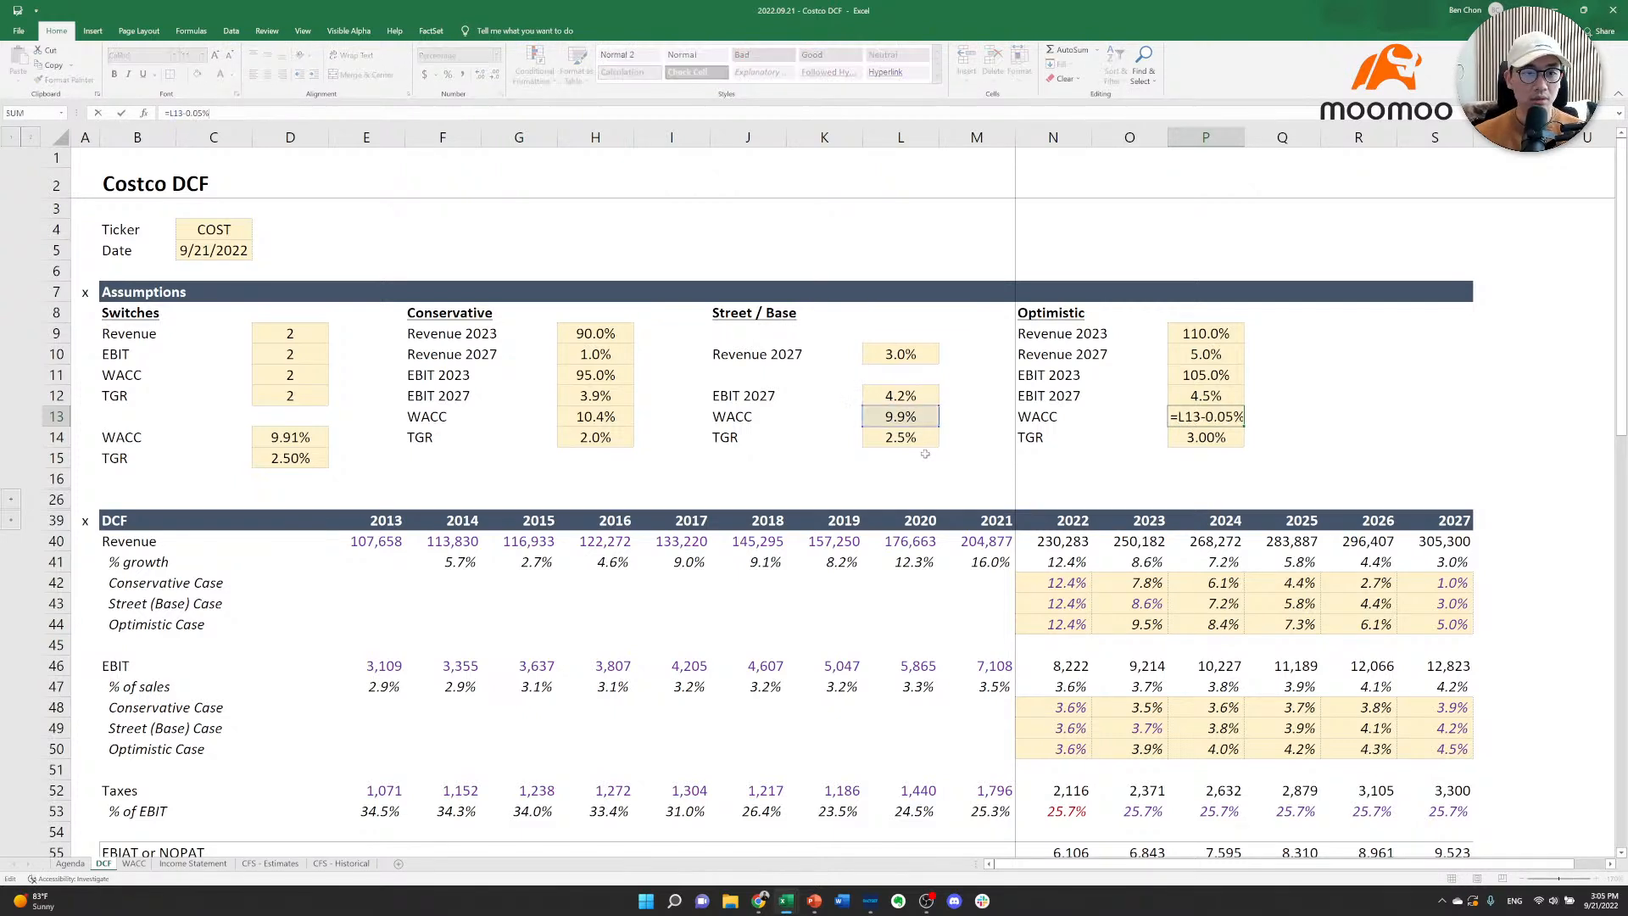
{"action": "key", "text": "Left"}
{"action": "key", "text": "Left"}
{"action": "key", "text": "BackSpace"}
{"action": "key", "text": "Return"}
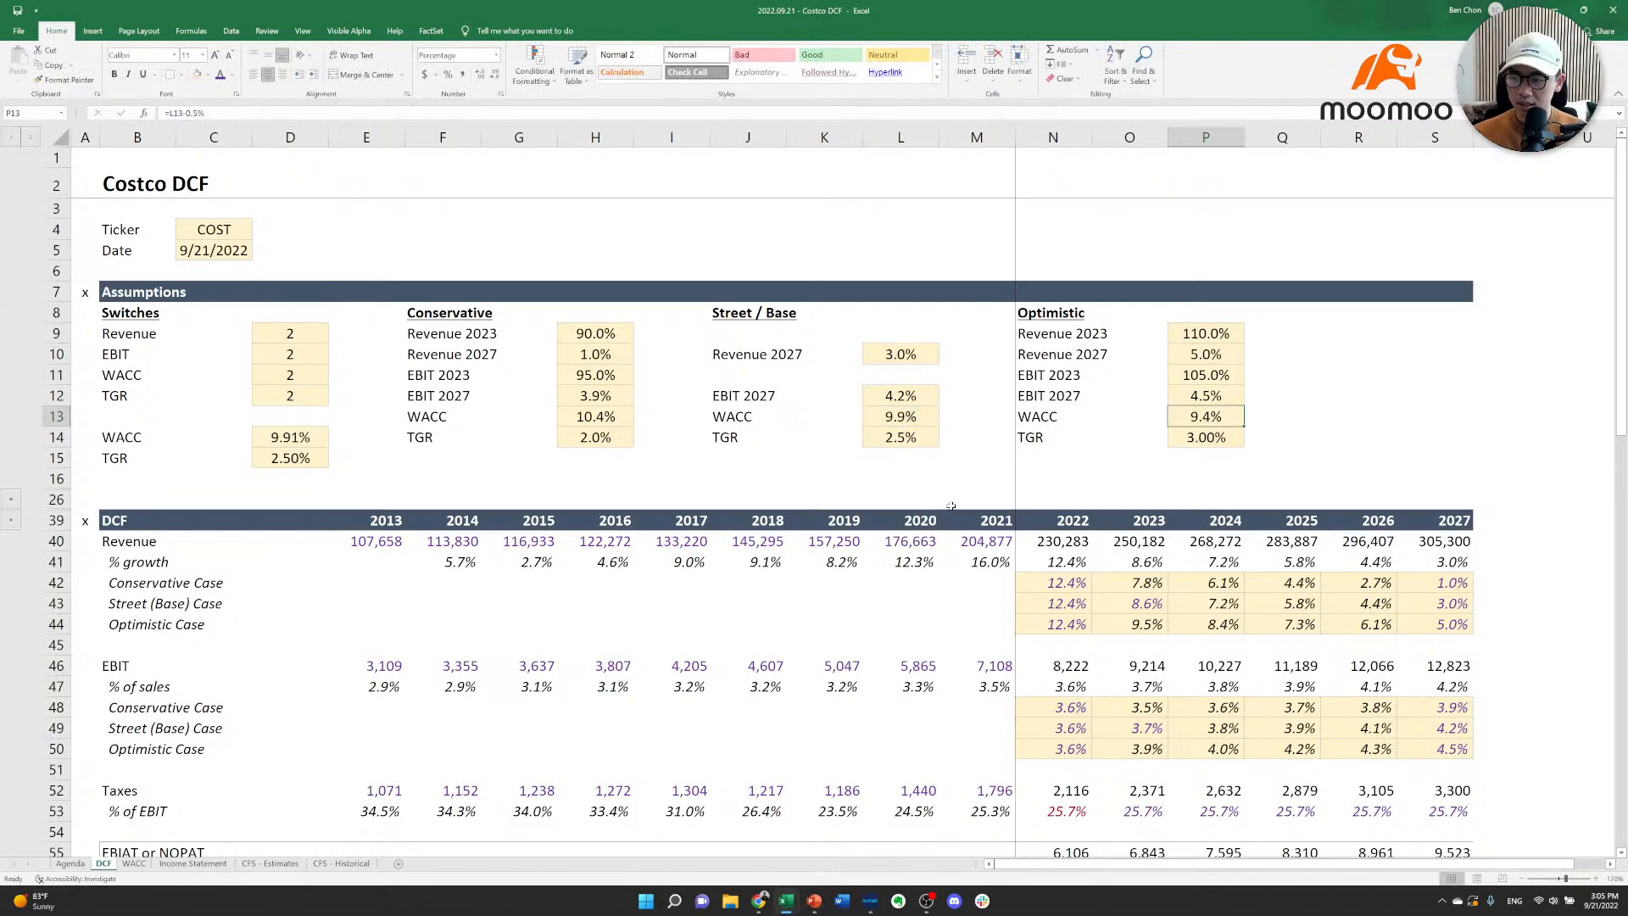
{"action": "scroll", "coordinate": [951, 506], "scroll_direction": "down", "scroll_amount": 6}
{"action": "scroll", "coordinate": [612, 389], "scroll_direction": "up", "scroll_amount": 6}
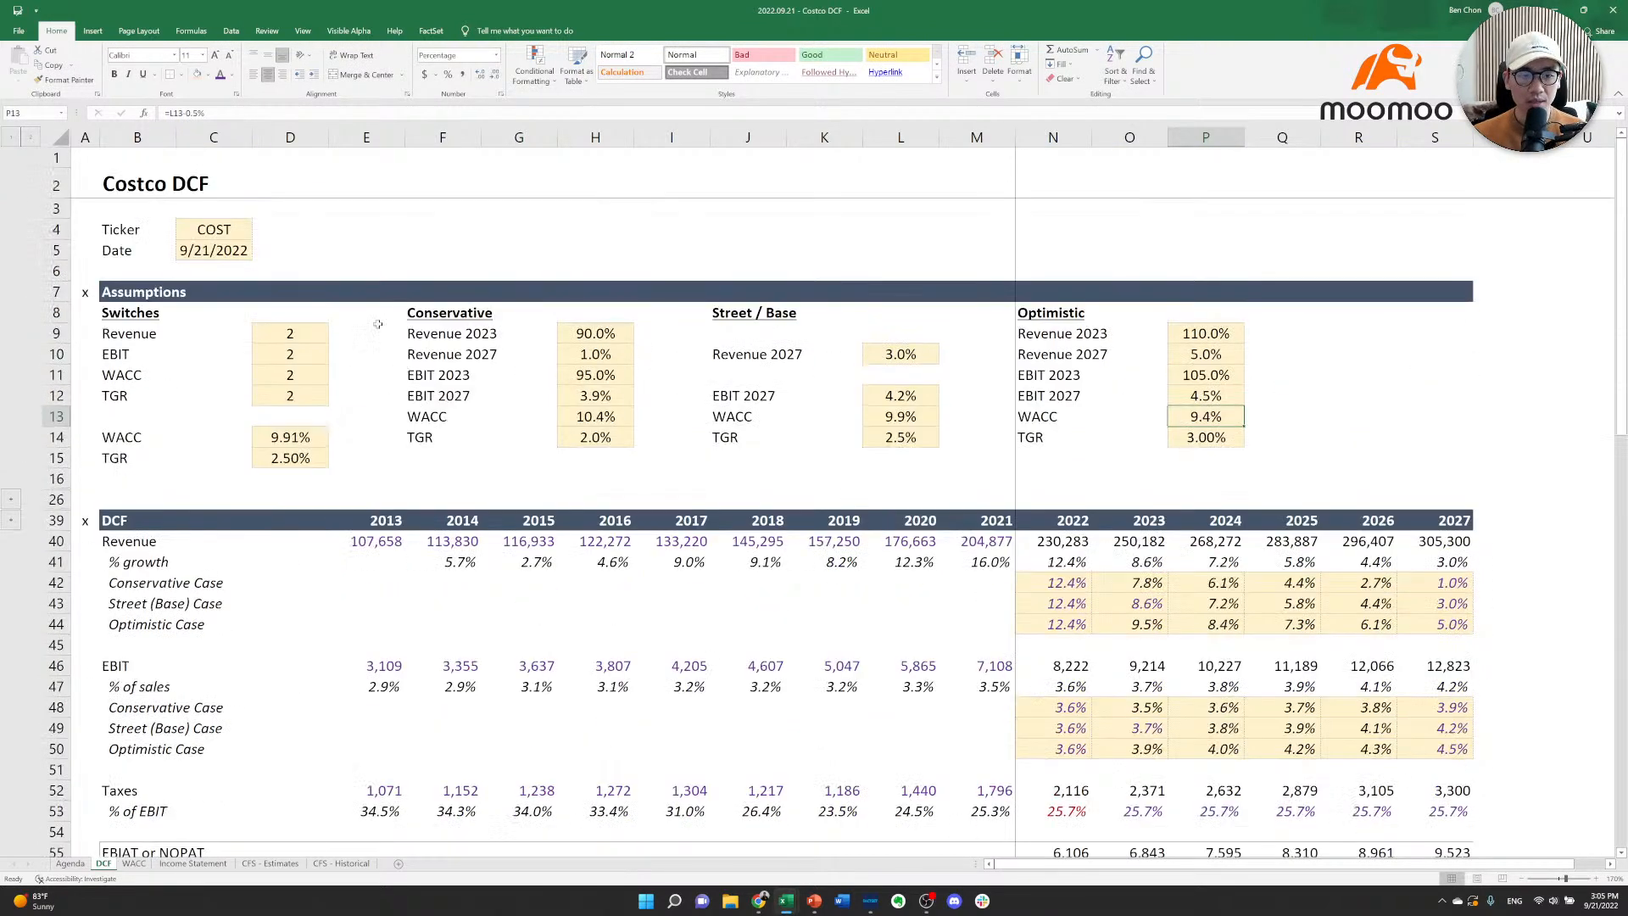
Label cell E4 "Implied Price" and cell E5 "Current Price" beside the ticker and date.
{"action": "left_click", "coordinate": [375, 236]}
{"action": "type", "text": "Cost"}
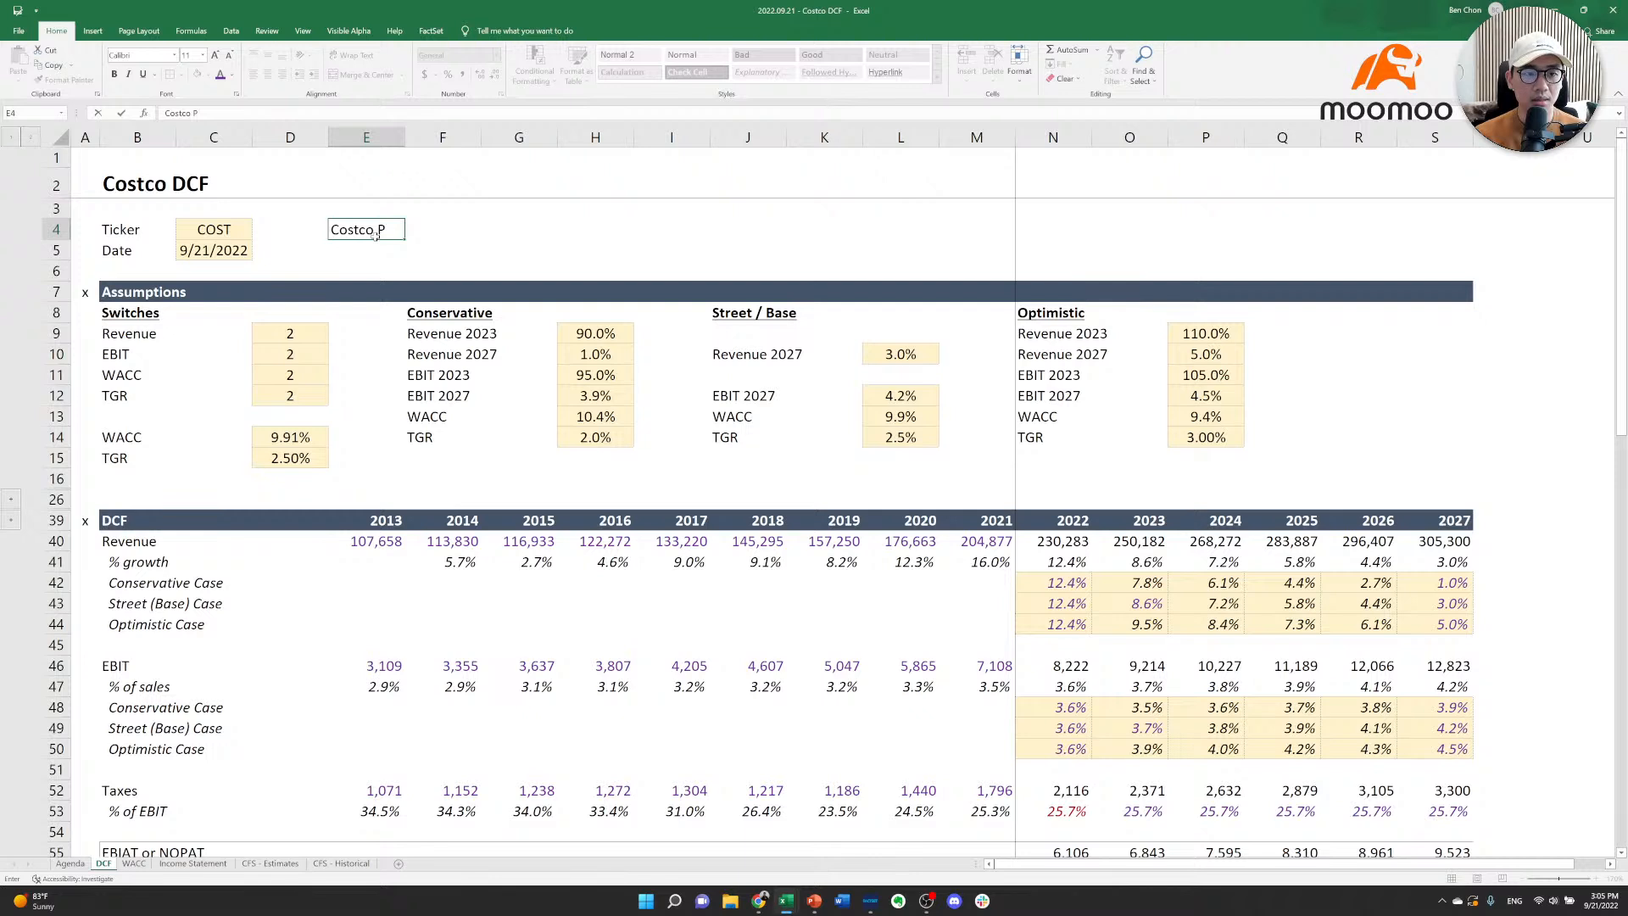
{"action": "type", "text": "co Implied Price"}
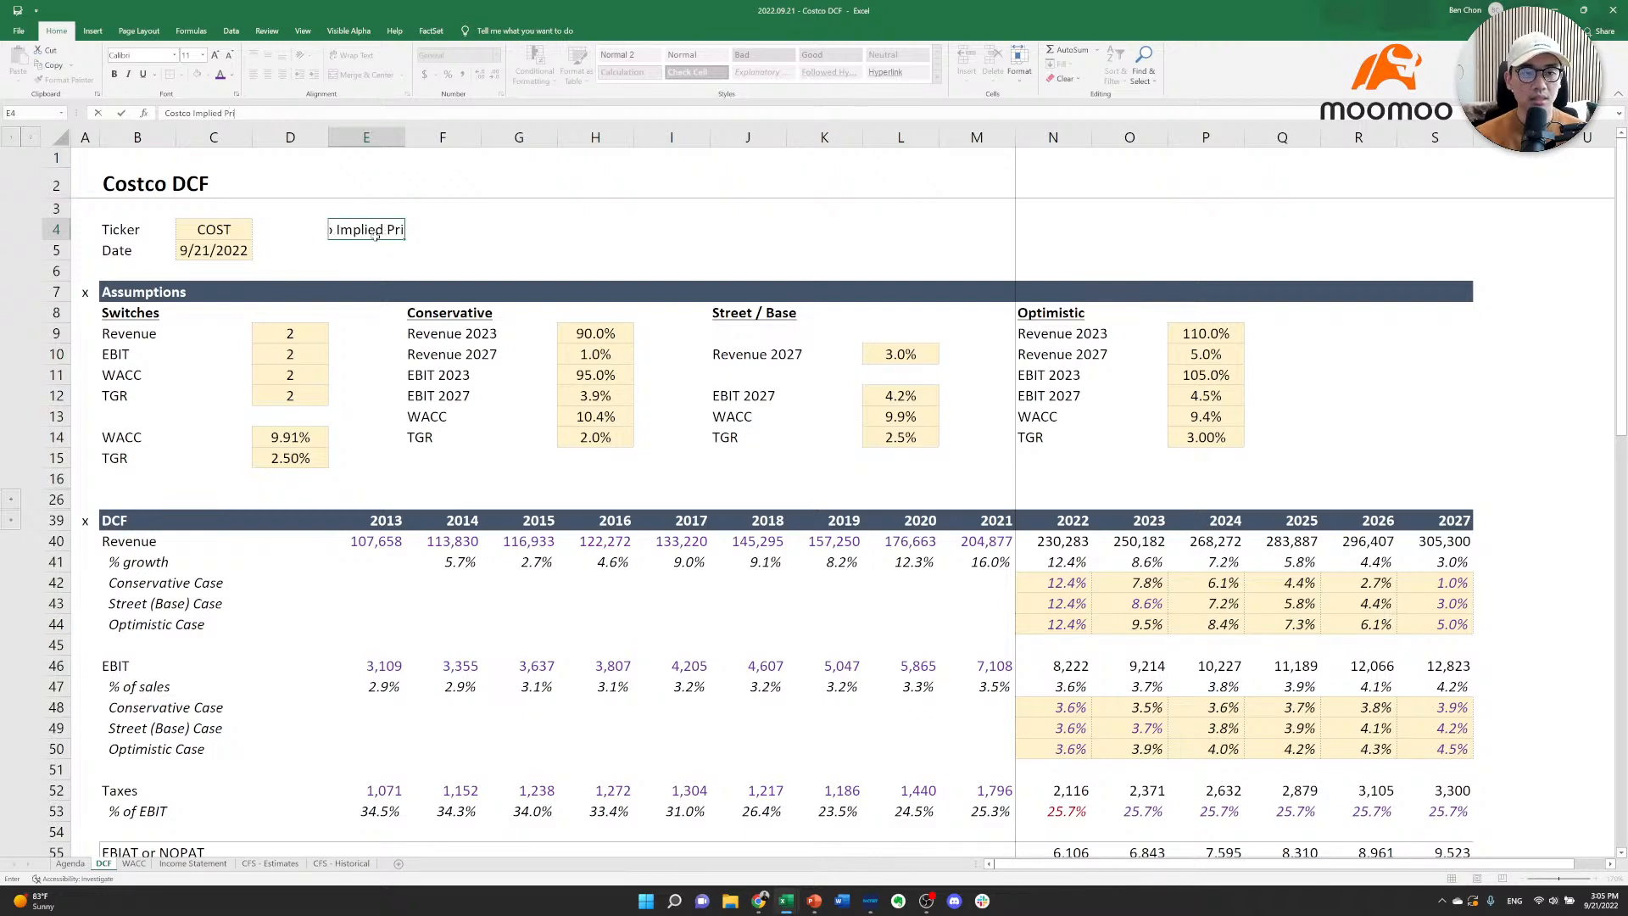
{"action": "key", "text": "Home"}
{"action": "key", "text": "Delete"}
{"action": "key", "text": "Delete"}
{"action": "key", "text": "Delete"}
{"action": "key", "text": "Delete"}
{"action": "key", "text": "Delete"}
{"action": "key", "text": "Delete"}
{"action": "key", "text": "Delete"}
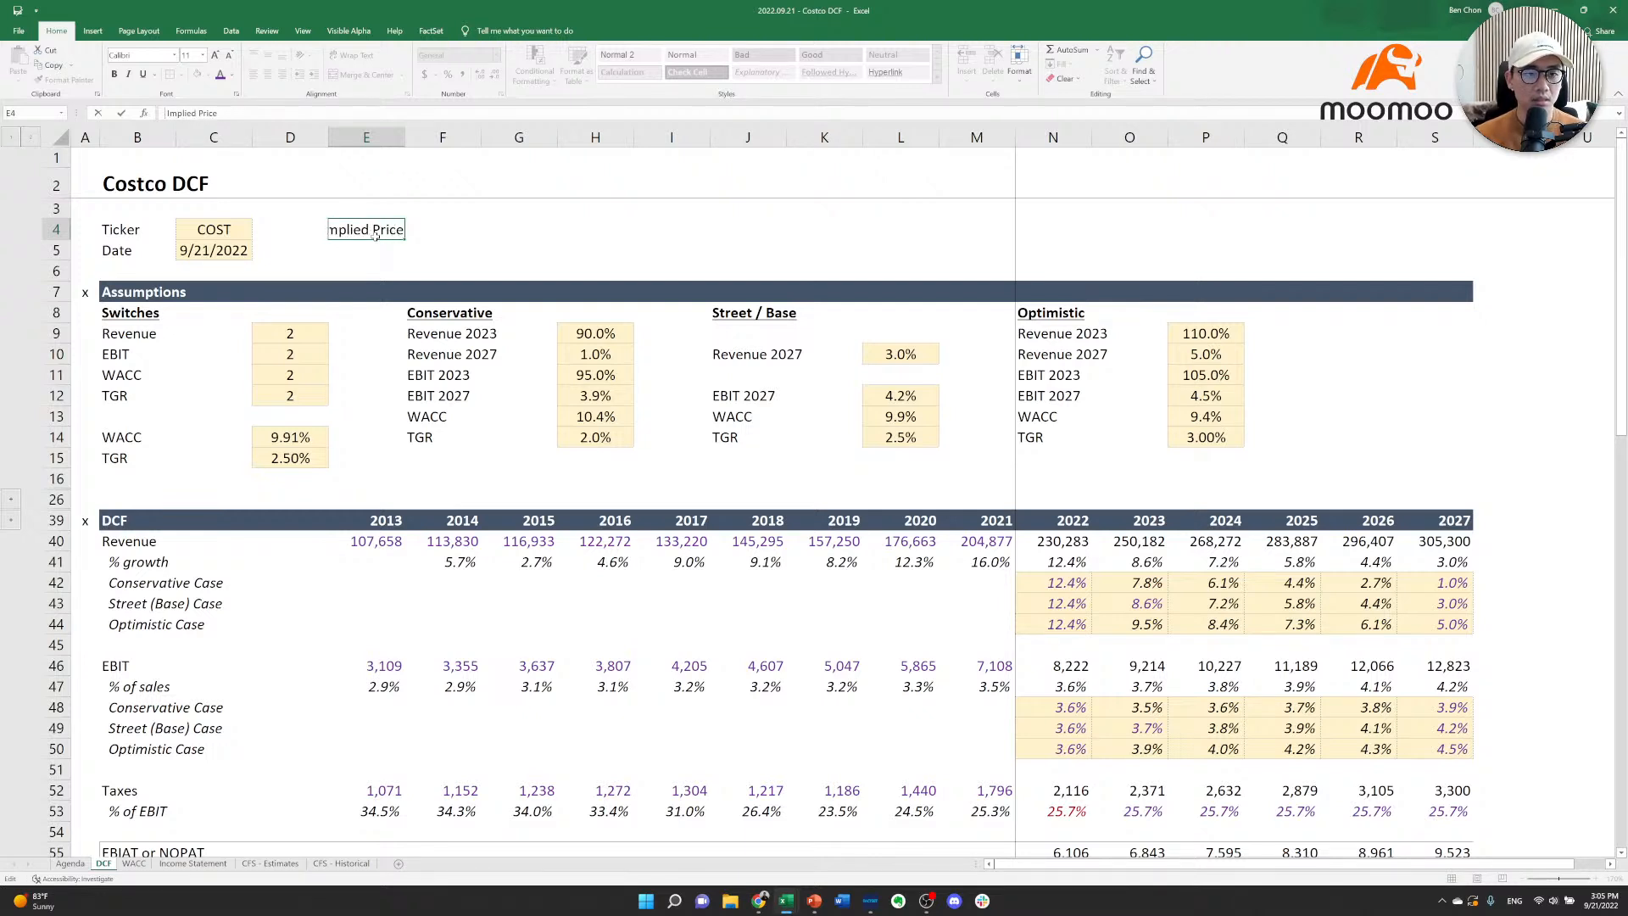
{"action": "key", "text": "Return"}
{"action": "key", "text": "Down"}
{"action": "type", "text": "Current "}
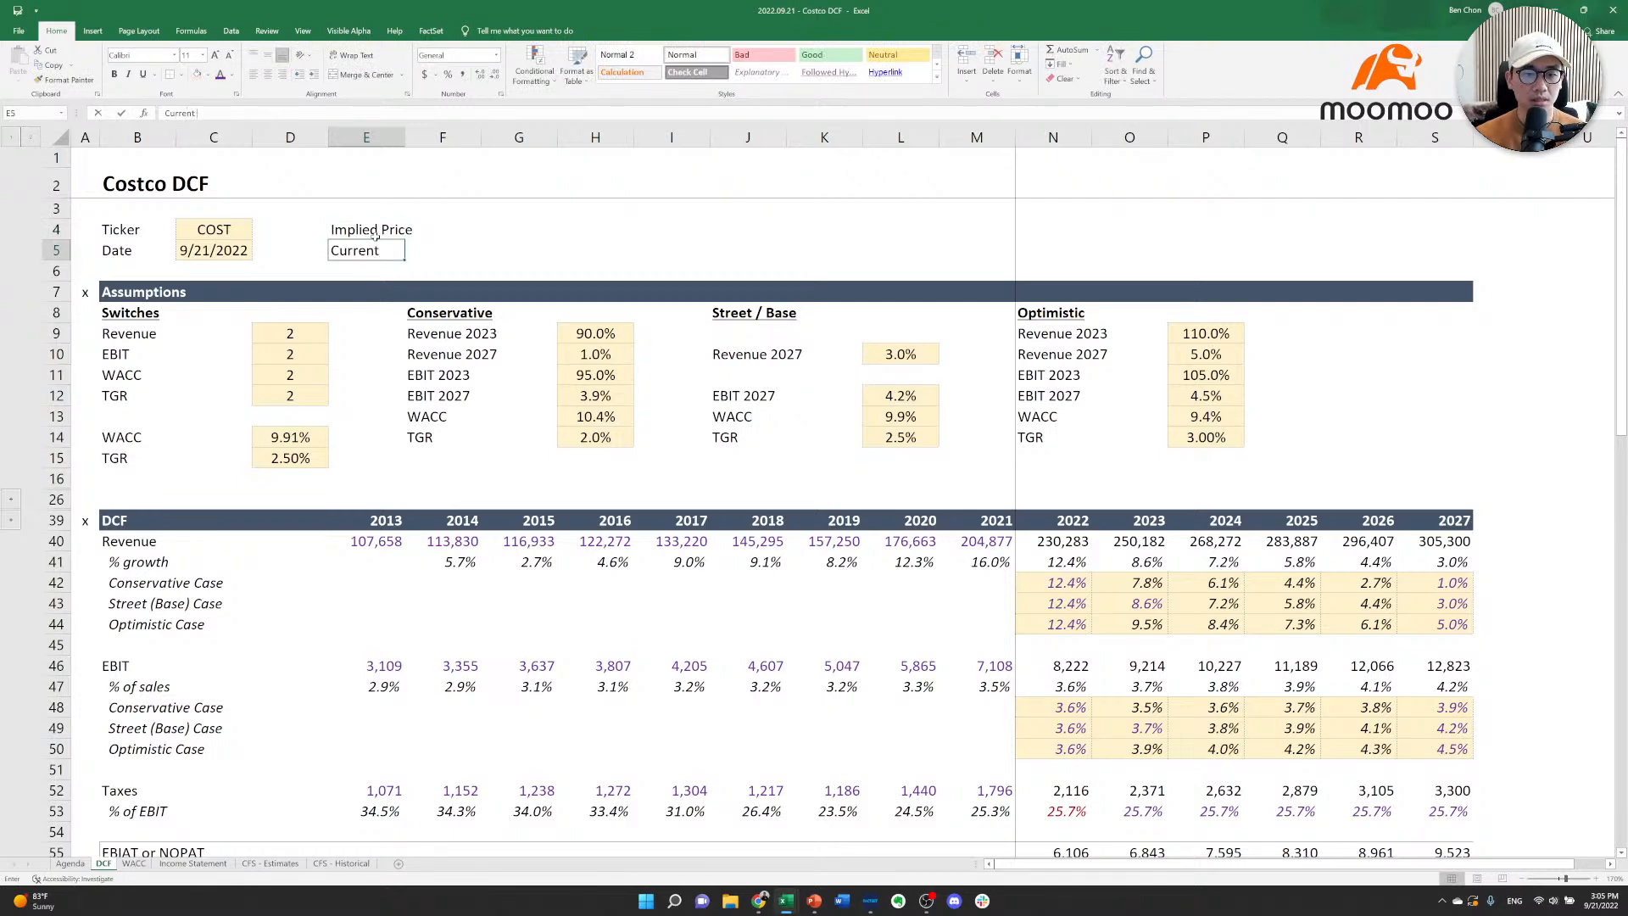
{"action": "type", "text": "Price"}
Link the Implied Price value in G4 to the DCF's Price per Share with =S80.
{"action": "key", "text": "Up"}
{"action": "key", "text": "Right"}
{"action": "key", "text": "Right"}
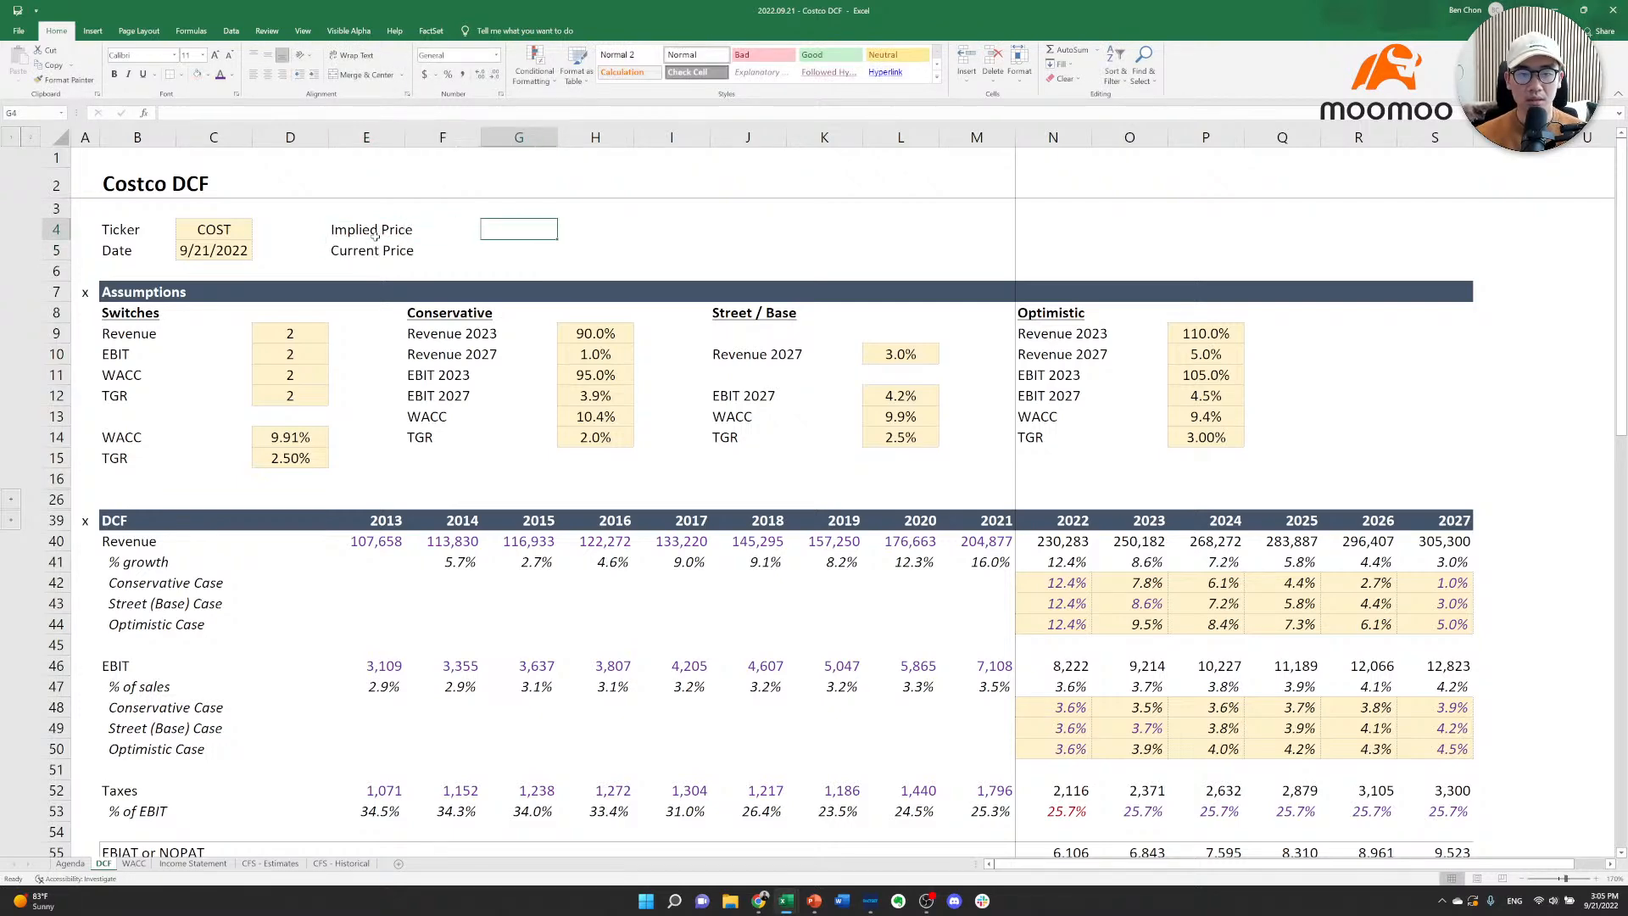
{"action": "type", "text": "="}
{"action": "key", "text": "Down"}
{"action": "key", "text": "Right"}
{"action": "key", "text": "Down"}
{"action": "key", "text": "Down"}
{"action": "key", "text": "Down"}
{"action": "key", "text": "Down"}
{"action": "key", "text": "Down"}
{"action": "key", "text": "Down"}
{"action": "key", "text": "Down"}
{"action": "key", "text": "Down"}
{"action": "key", "text": "Down"}
{"action": "key", "text": "Down"}
{"action": "key", "text": "Down"}
{"action": "key", "text": "Down"}
{"action": "key", "text": "Down"}
{"action": "key", "text": "Down"}
{"action": "key", "text": "Down"}
{"action": "key", "text": "Down"}
{"action": "key", "text": "Down"}
{"action": "key", "text": "Down"}
{"action": "key", "text": "Down"}
{"action": "key", "text": "Down"}
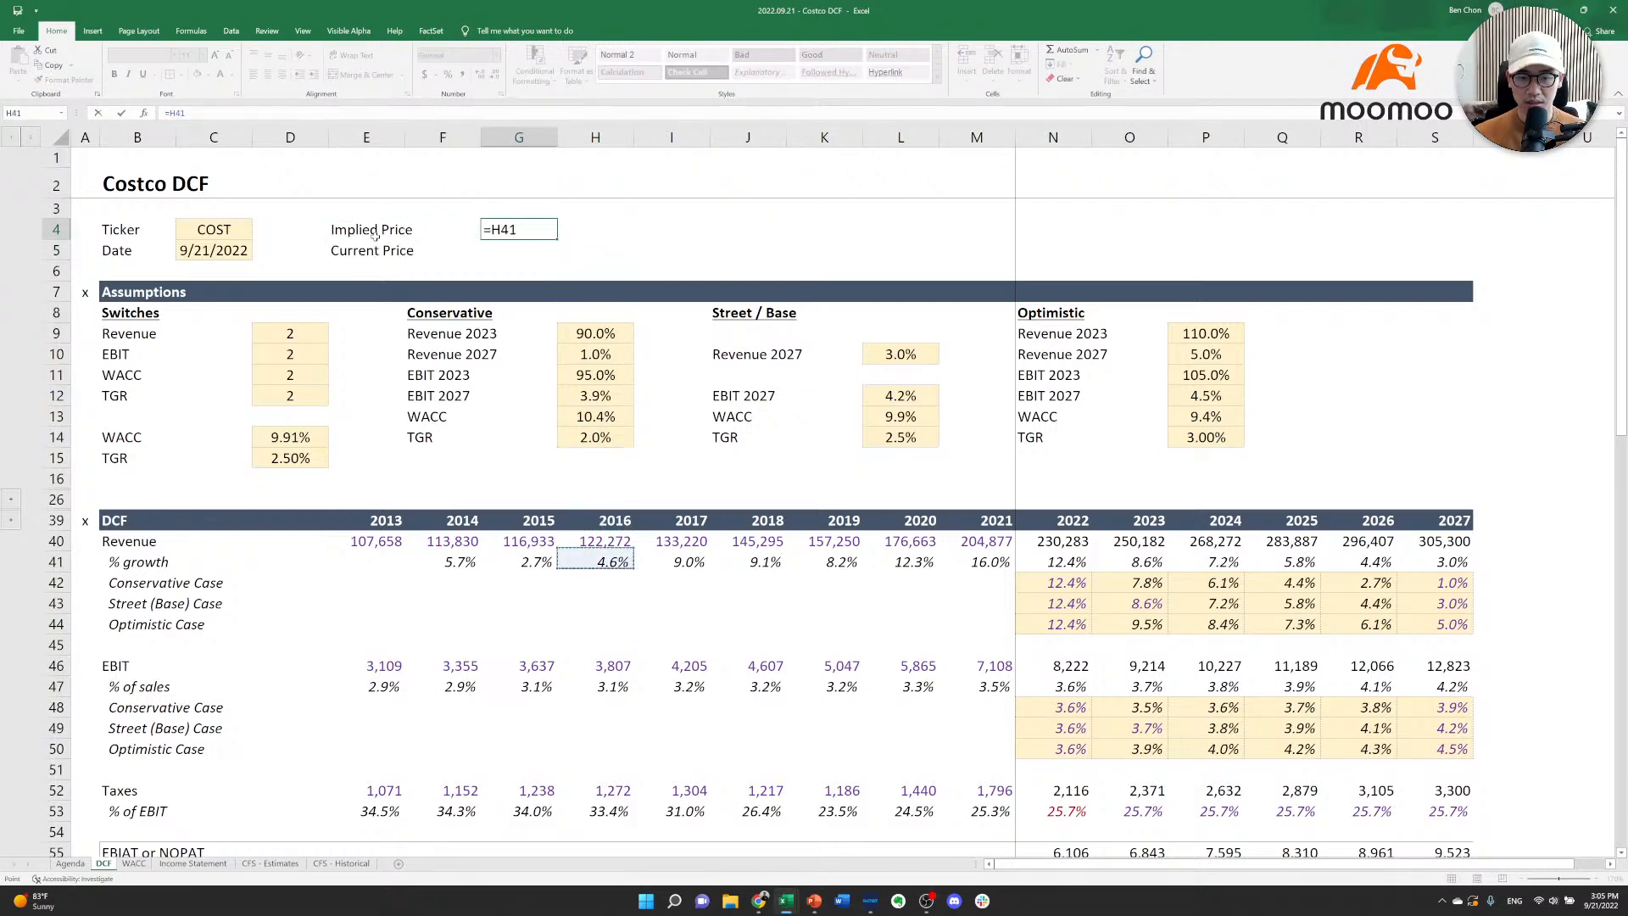
{"action": "key", "text": "Down"}
{"action": "key", "text": "Right"}
{"action": "key", "text": "Right"}
{"action": "key", "text": "Right"}
{"action": "key", "text": "Down"}
{"action": "key", "text": "Down"}
{"action": "key", "text": "Down"}
{"action": "key", "text": "Down"}
{"action": "key", "text": "Down"}
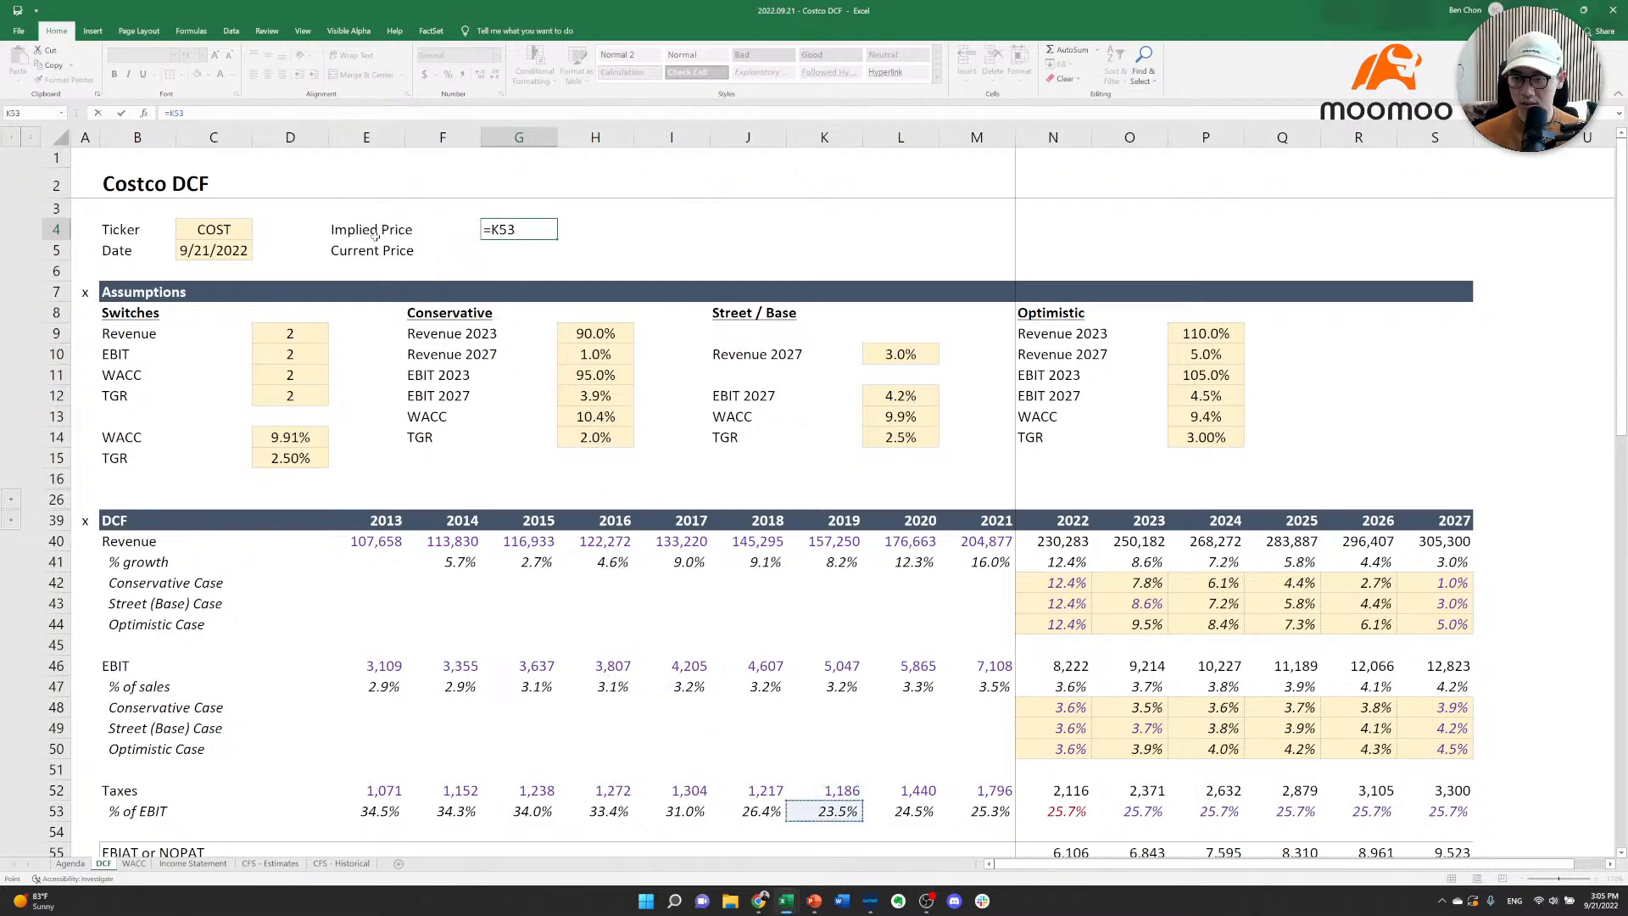
{"action": "key", "text": "Down"}
{"action": "key", "text": "Down"}
{"action": "key", "text": "Down"}
{"action": "key", "text": "Down"}
{"action": "key", "text": "Down"}
{"action": "key", "text": "Right"}
{"action": "key", "text": "Right"}
{"action": "key", "text": "Right"}
{"action": "key", "text": "Right"}
{"action": "key", "text": "Down"}
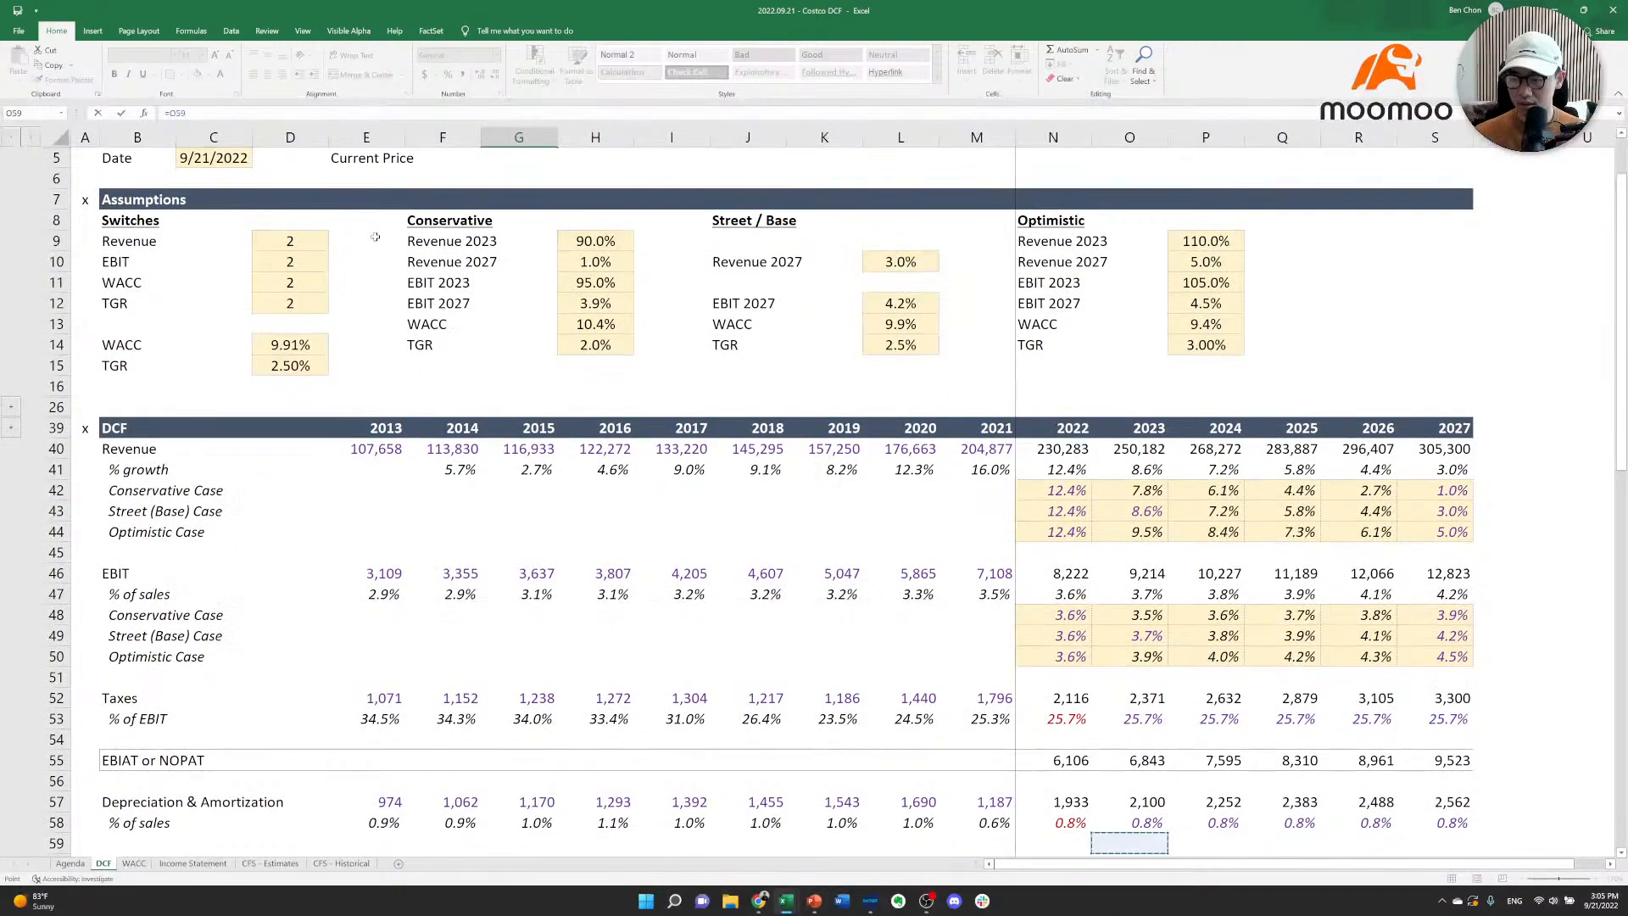
{"action": "key", "text": "Down"}
{"action": "key", "text": "Down"}
{"action": "key", "text": "Down"}
{"action": "key", "text": "Down"}
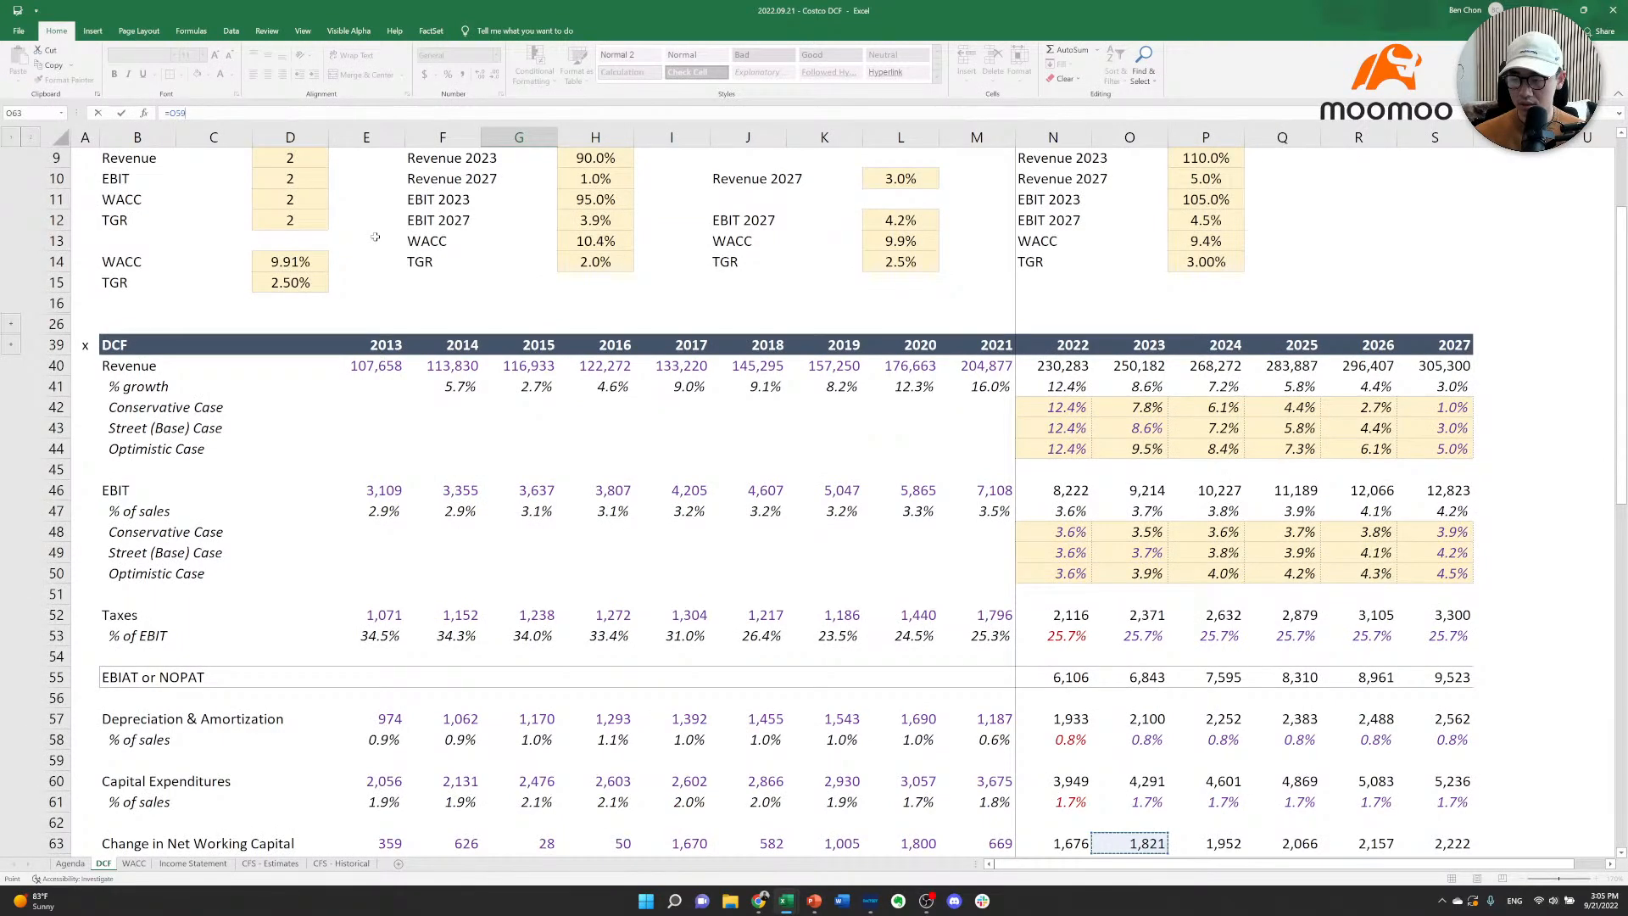
{"action": "key", "text": "Down"}
{"action": "key", "text": "Down"}
{"action": "key", "text": "Down"}
{"action": "key", "text": "Down"}
{"action": "key", "text": "Down"}
{"action": "key", "text": "Down"}
{"action": "key", "text": "Down"}
{"action": "key", "text": "Down"}
{"action": "key", "text": "Down"}
{"action": "key", "text": "Down"}
{"action": "key", "text": "Down"}
{"action": "key", "text": "Down"}
{"action": "key", "text": "Down"}
{"action": "key", "text": "Down"}
{"action": "key", "text": "Down"}
{"action": "key", "text": "Down"}
{"action": "key", "text": "Down"}
{"action": "key", "text": "Down"}
{"action": "key", "text": "Down"}
{"action": "key", "text": "Down"}
{"action": "key", "text": "Right"}
{"action": "key", "text": "Up"}
{"action": "key", "text": "Up"}
{"action": "key", "text": "Right"}
{"action": "key", "text": "Right"}
{"action": "key", "text": "Up"}
{"action": "key", "text": "Right"}
{"action": "key", "text": "Up"}
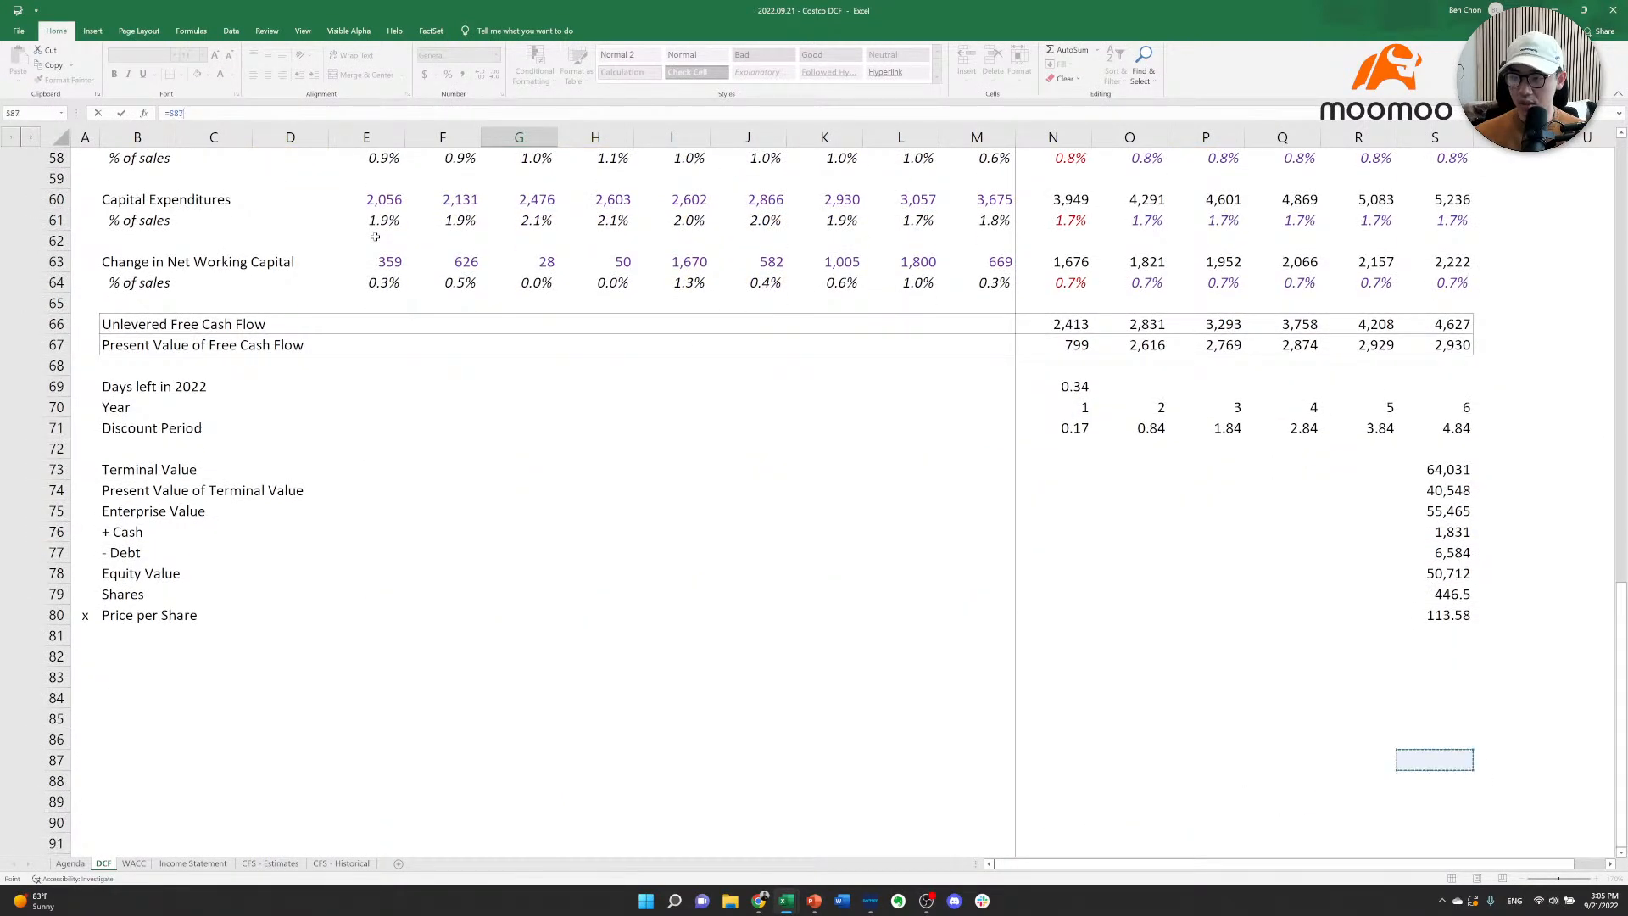
{"action": "key", "text": "Up"}
{"action": "key", "text": "Up"}
{"action": "key", "text": "Up"}
{"action": "key", "text": "Up"}
{"action": "key", "text": "Up"}
{"action": "key", "text": "Up"}
{"action": "key", "text": "Up"}
{"action": "key", "text": "ctrl+Return"}
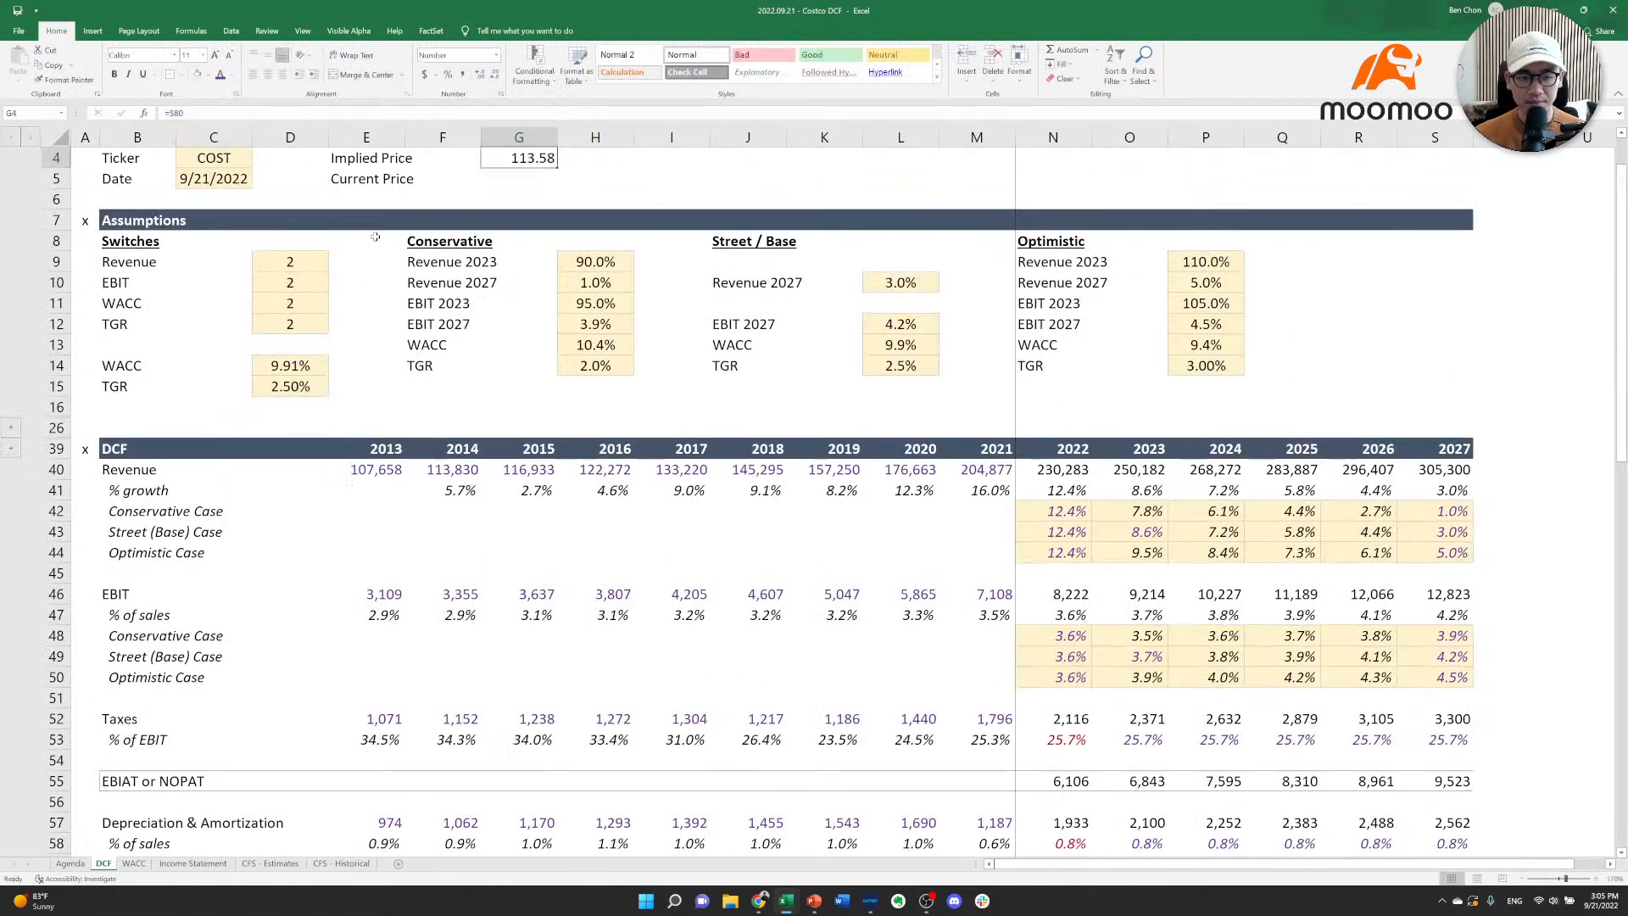
Switch to Chrome and look up Costco's current share price in the Google stock results.
{"action": "key", "text": "alt+Tab"}
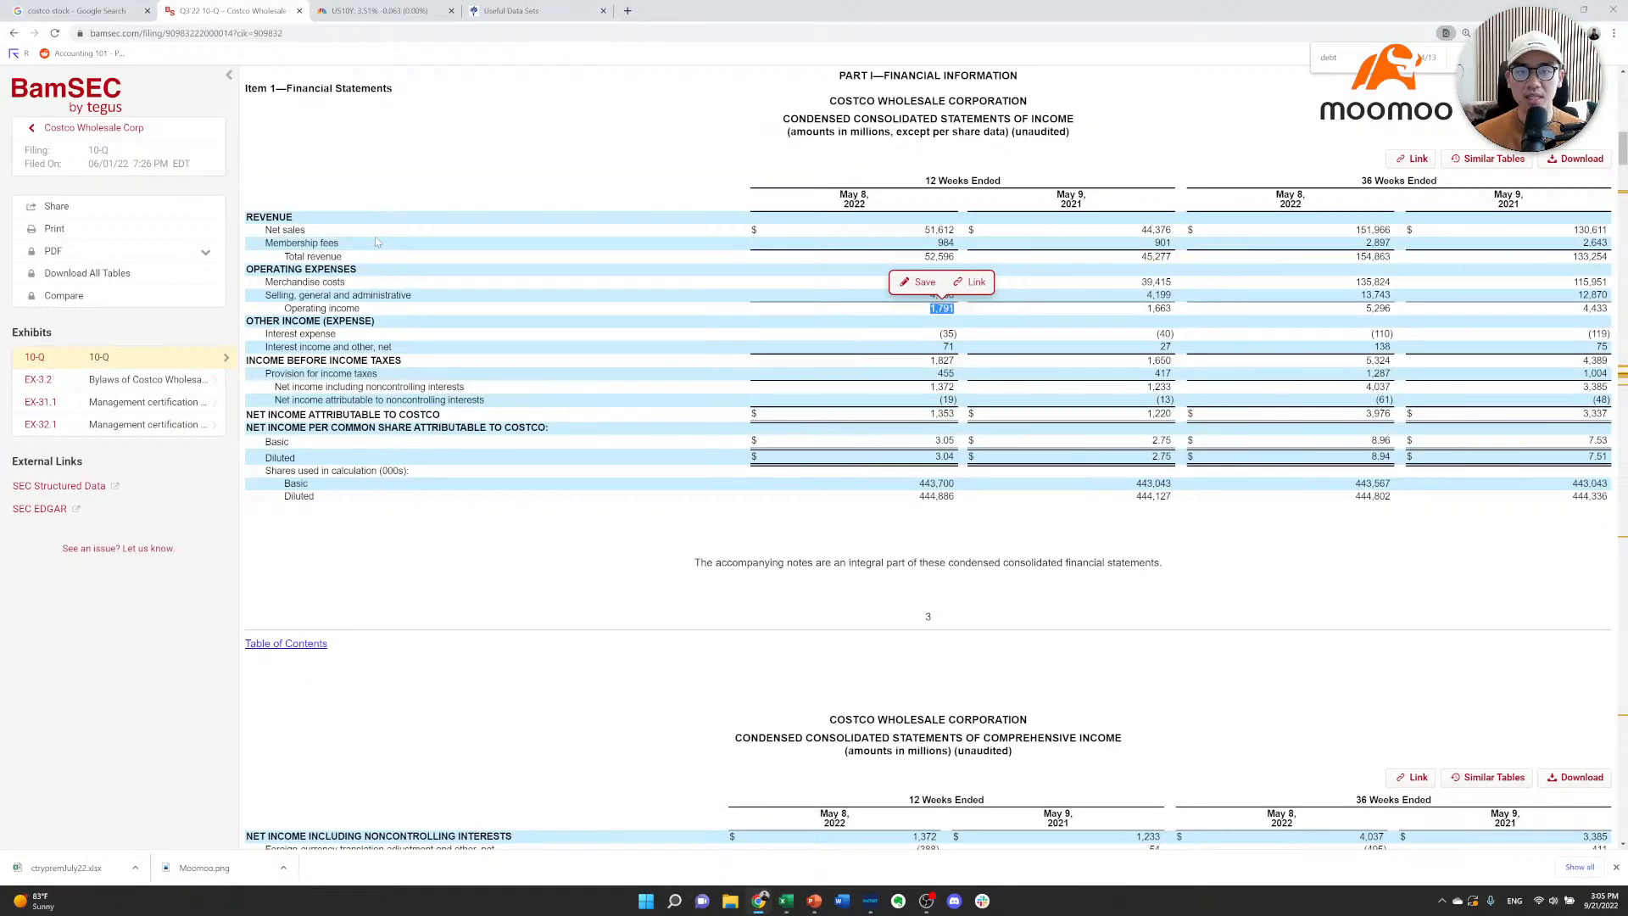
{"action": "key", "text": "ctrl+Tab"}
{"action": "key", "text": "ctrl+Tab"}
{"action": "key", "text": "ctrl+Tab"}
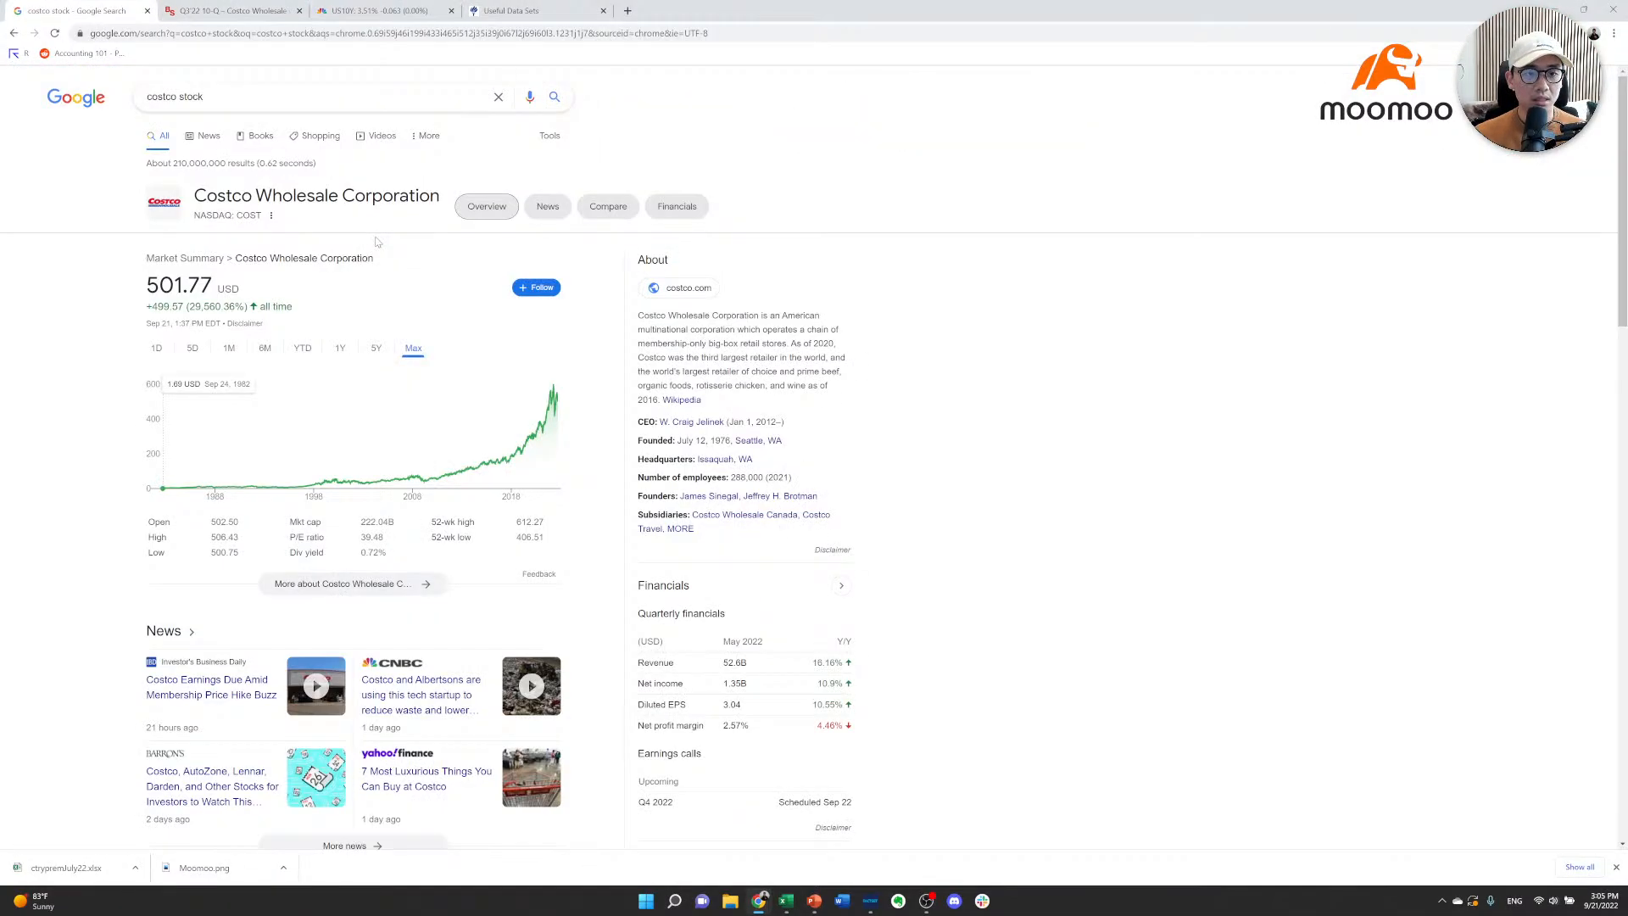
Return to the Excel workbook and enter 501.77 as the Current Price in G5.
{"action": "key", "text": "alt+Tab"}
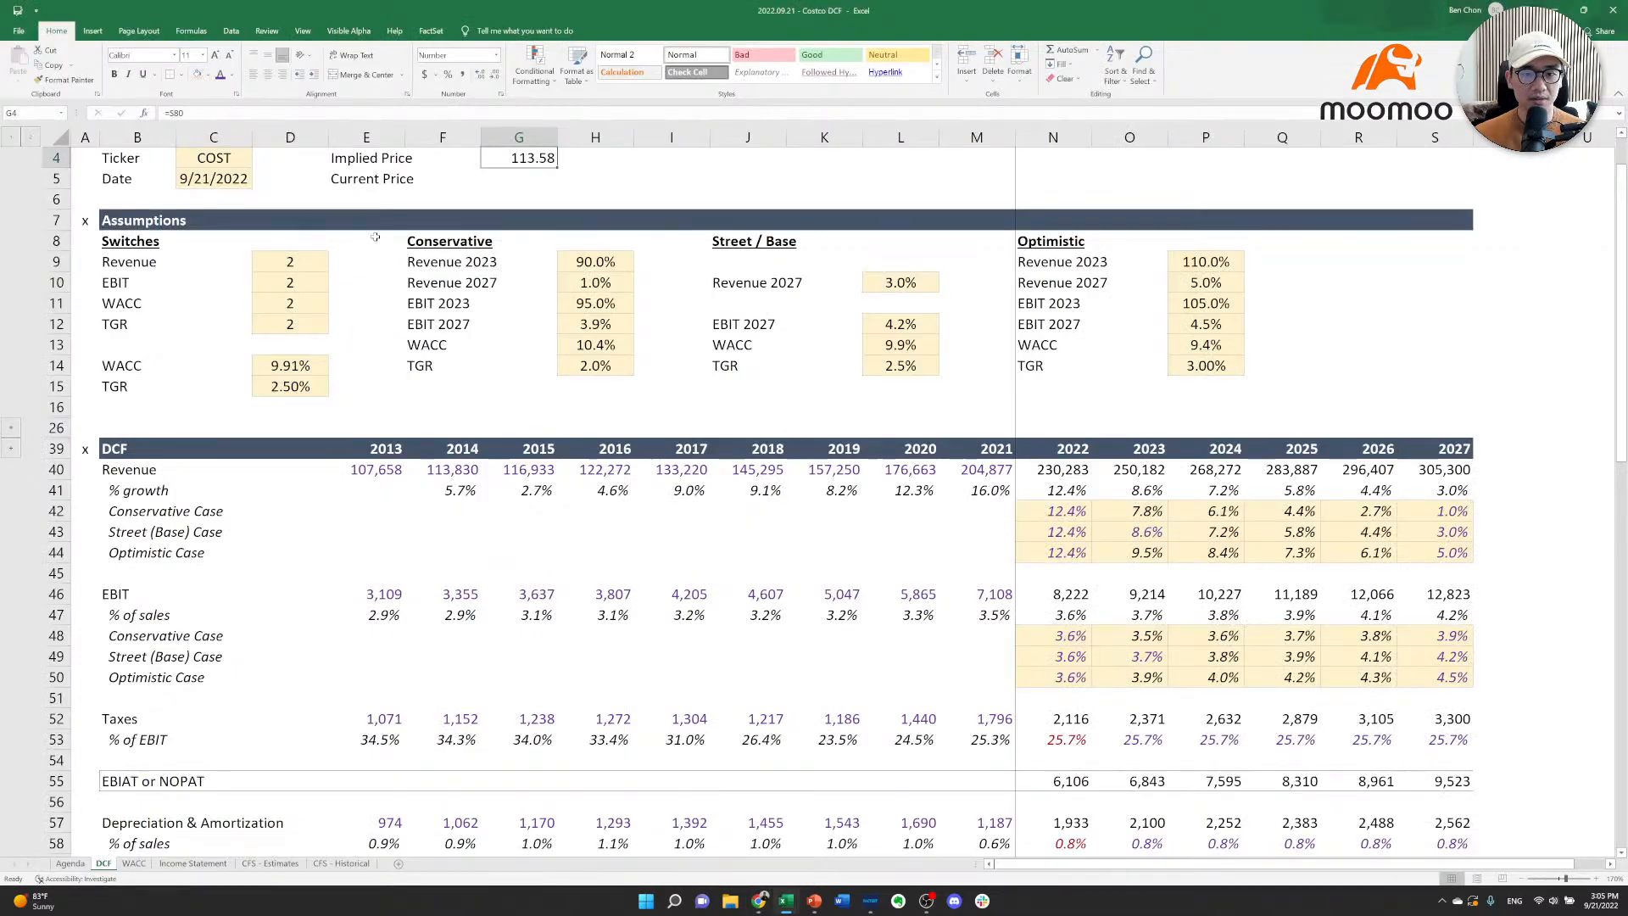
{"action": "key", "text": "Left"}
{"action": "key", "text": "Down"}
{"action": "key", "text": "Right"}
{"action": "type", "text": "5011"}
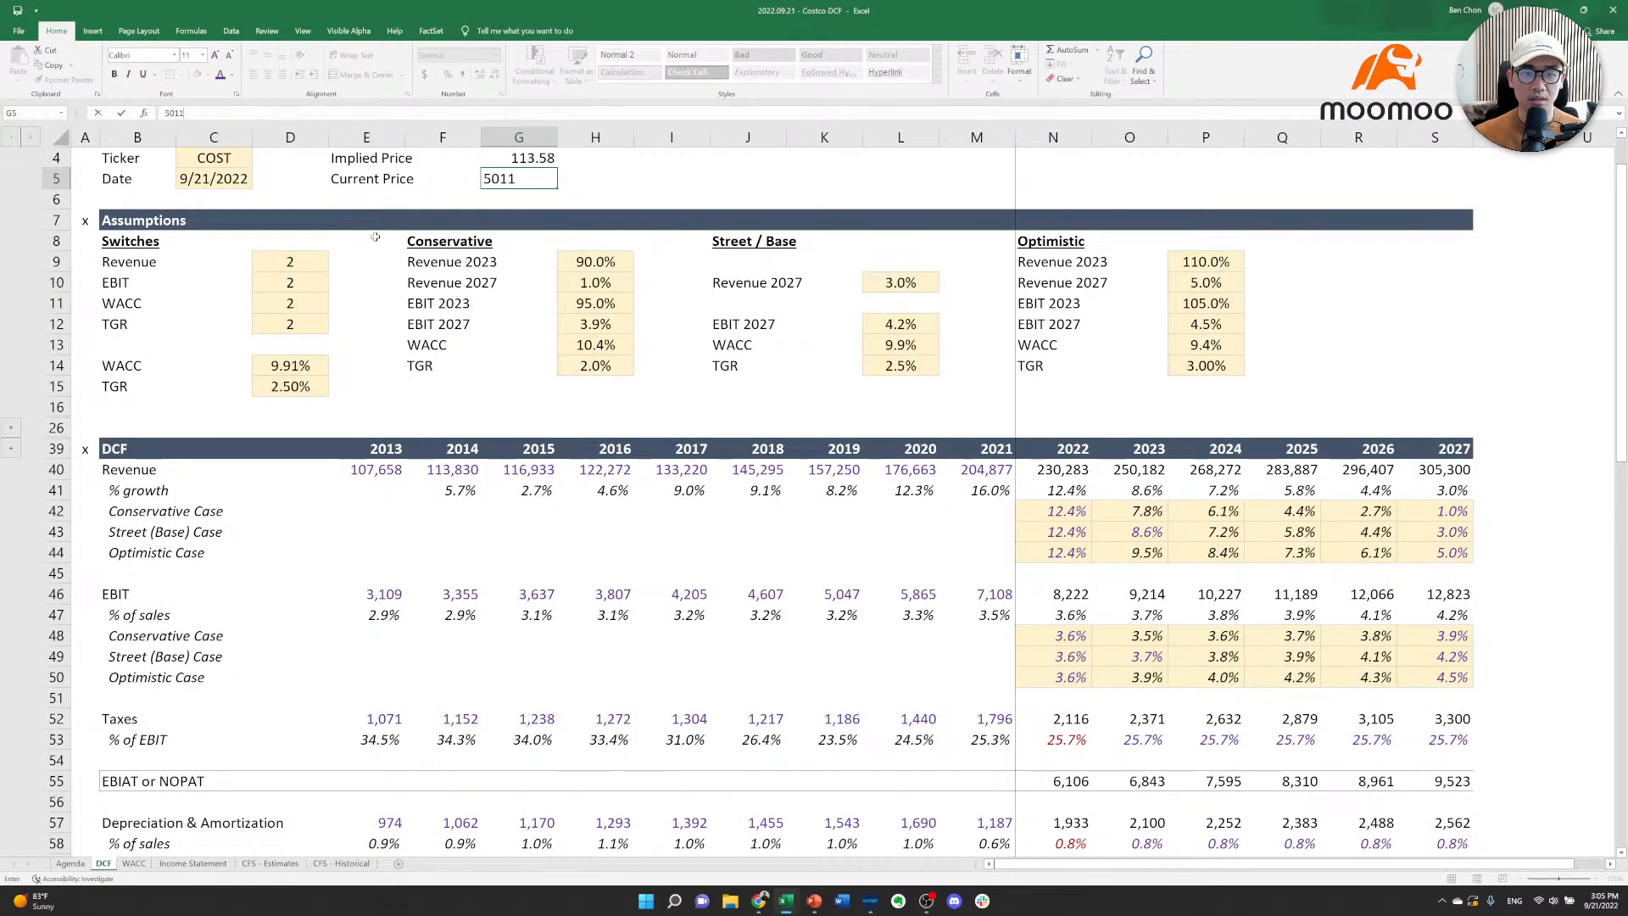
{"action": "key", "text": "BackSpace"}
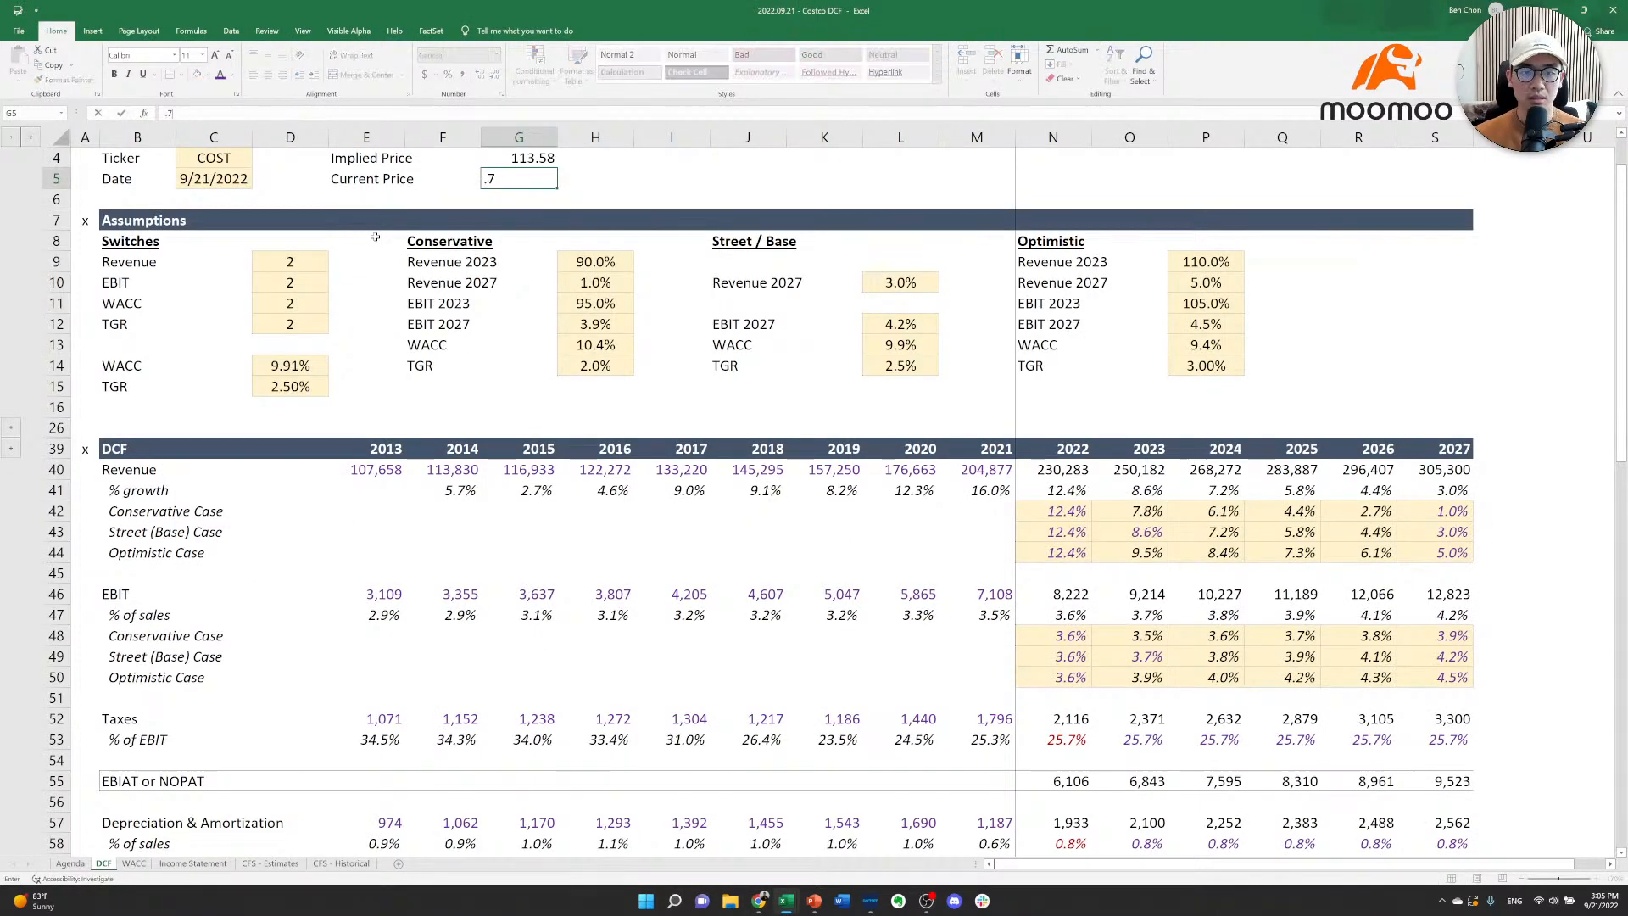
{"action": "key", "text": "BackSpace"}
{"action": "key", "text": "BackSpace"}
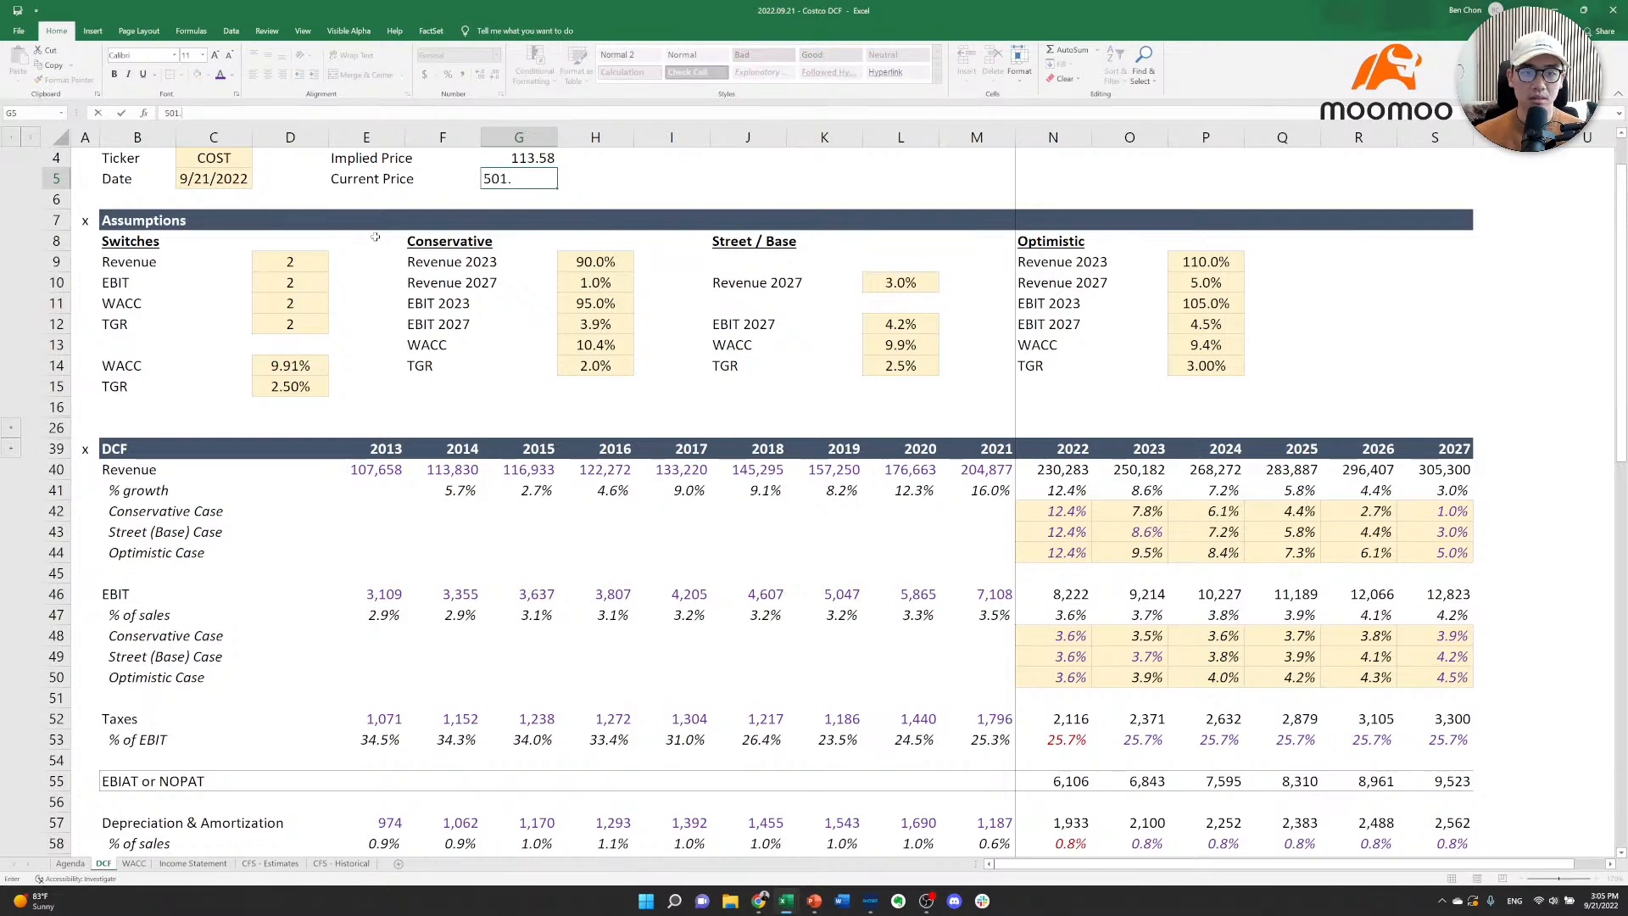
{"action": "type", "text": ".77"}
{"action": "key", "text": "Up"}
Add the label "Implied upside (downside)" in cell I4.
{"action": "key", "text": "Up"}
{"action": "key", "text": "Up"}
{"action": "key", "text": "Up"}
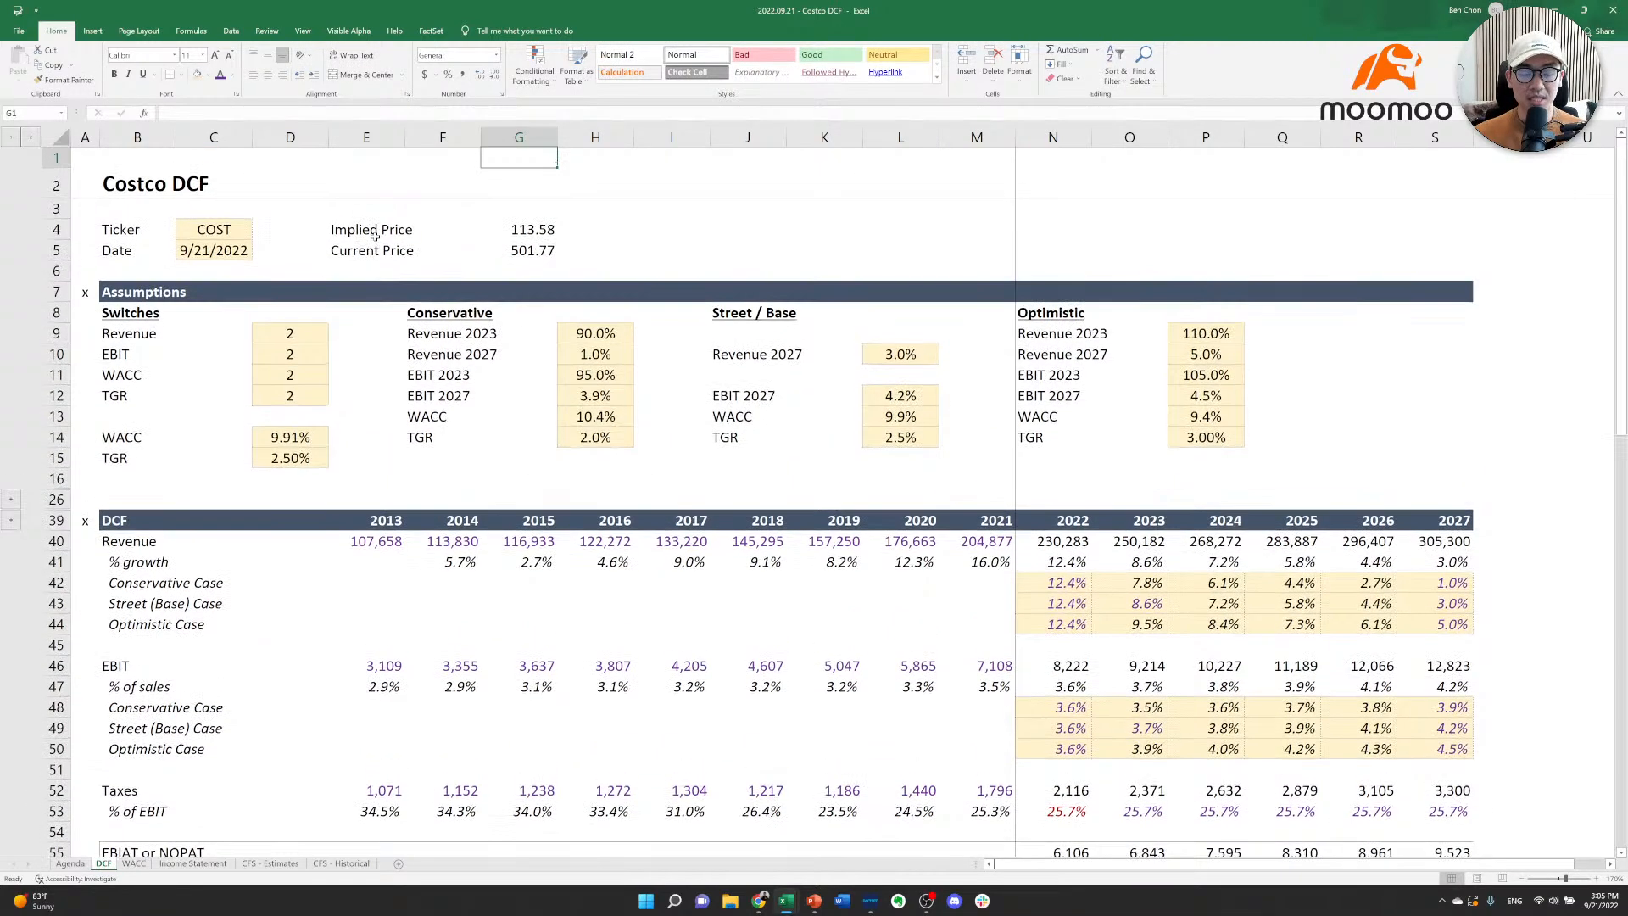
{"action": "key", "text": "Right"}
{"action": "key", "text": "Right"}
{"action": "key", "text": "Down"}
{"action": "key", "text": "Down"}
{"action": "key", "text": "Down"}
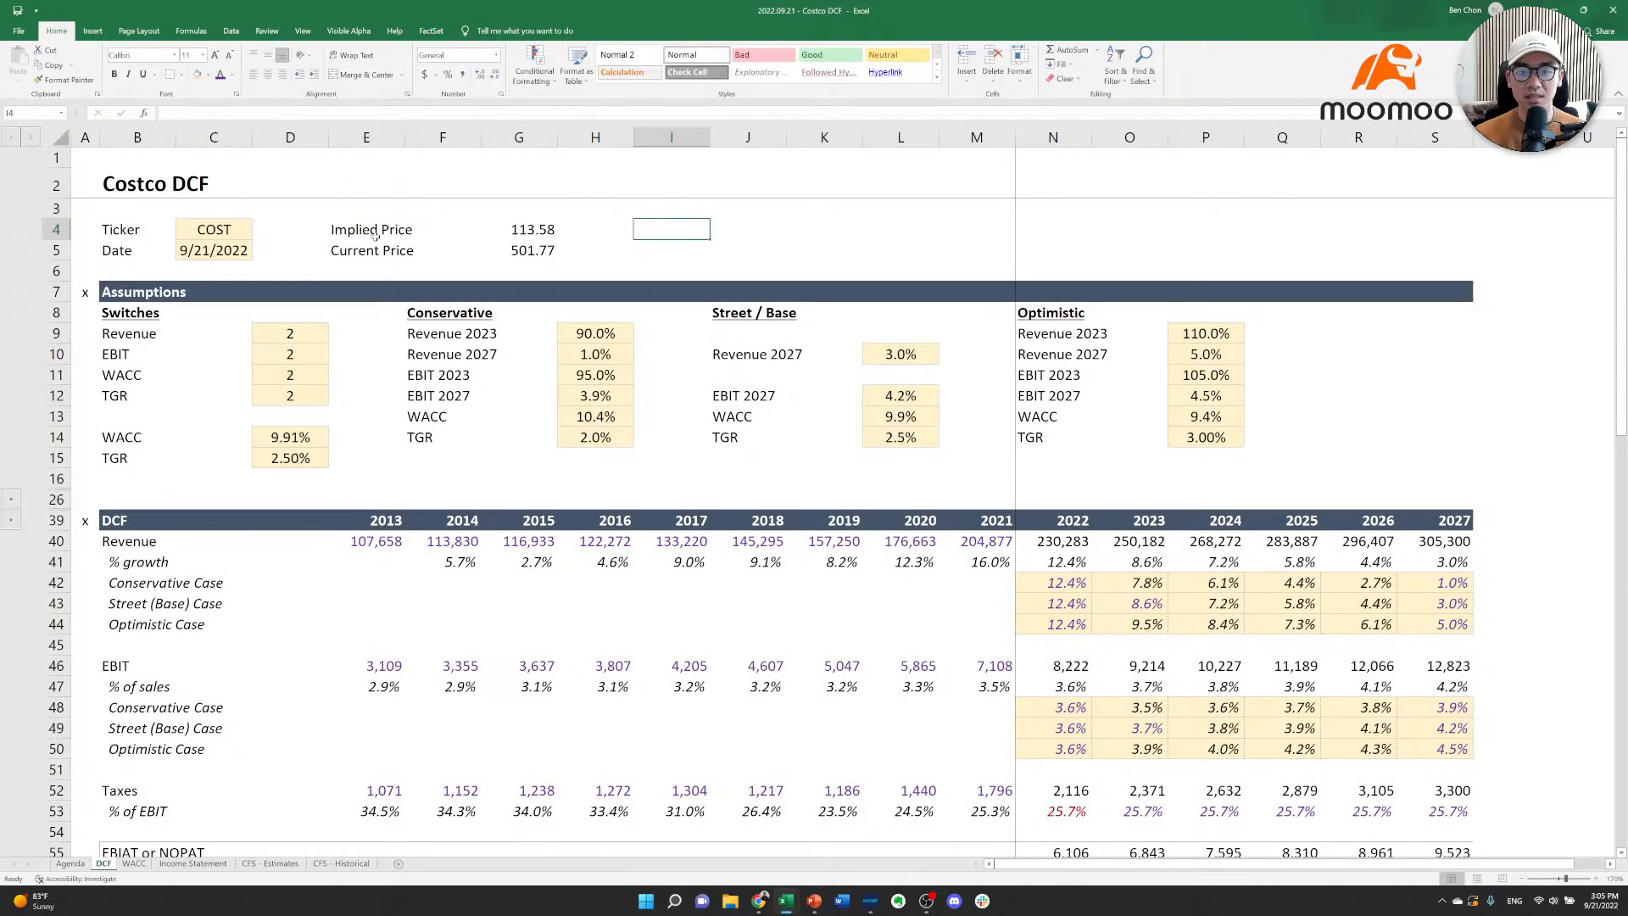
{"action": "type", "text": "Im,"}
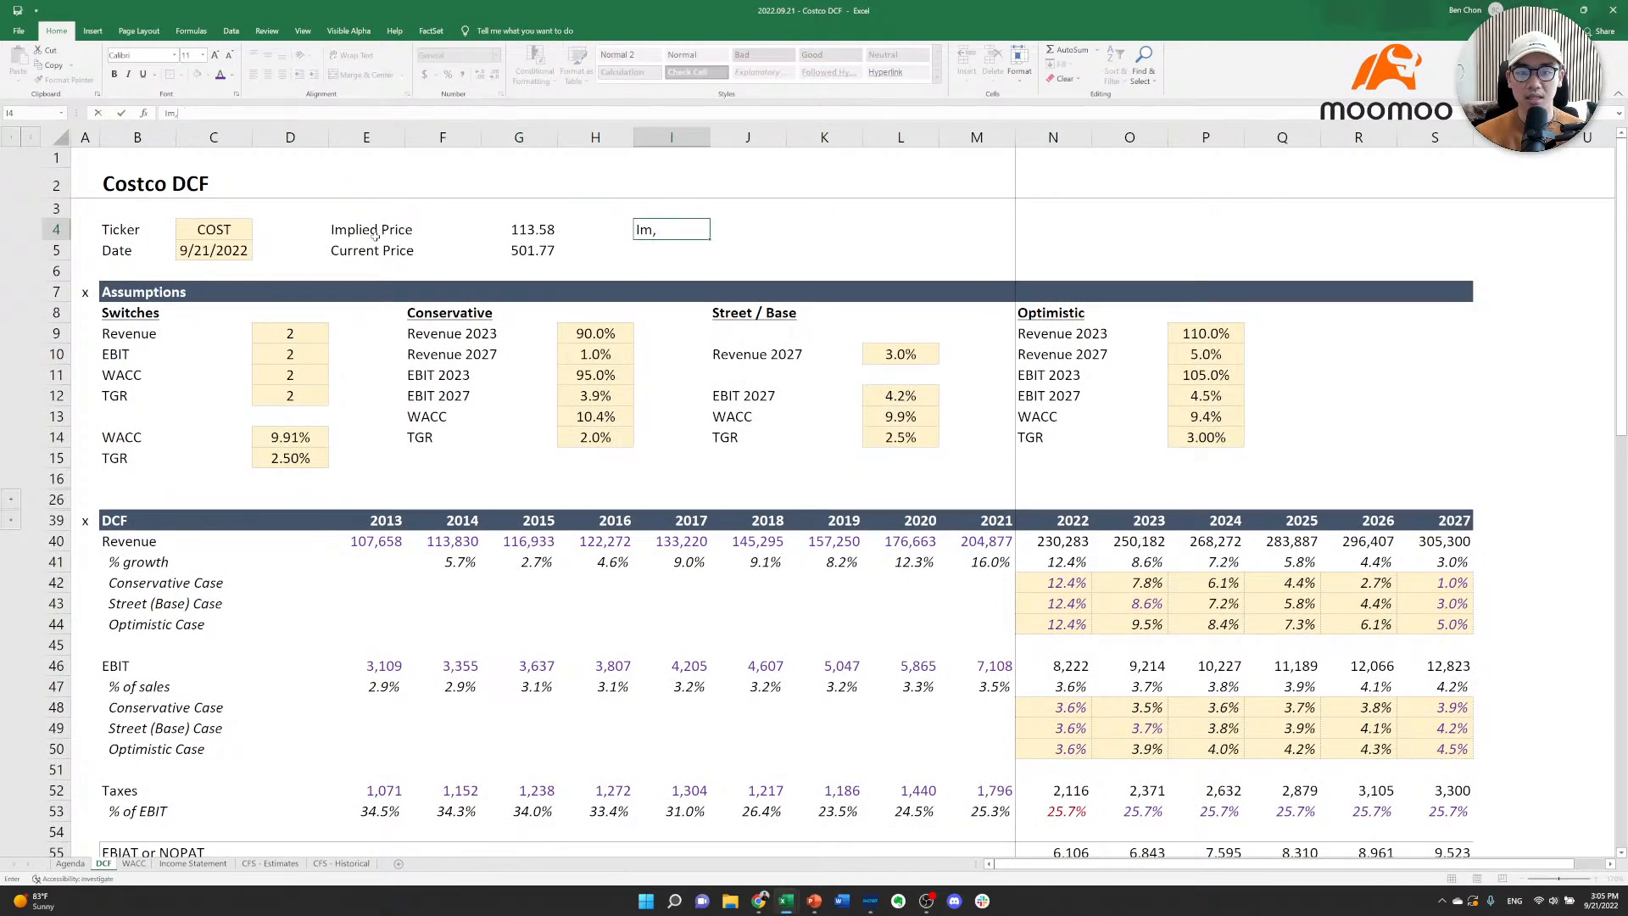
{"action": "type", "text": "plied upside"}
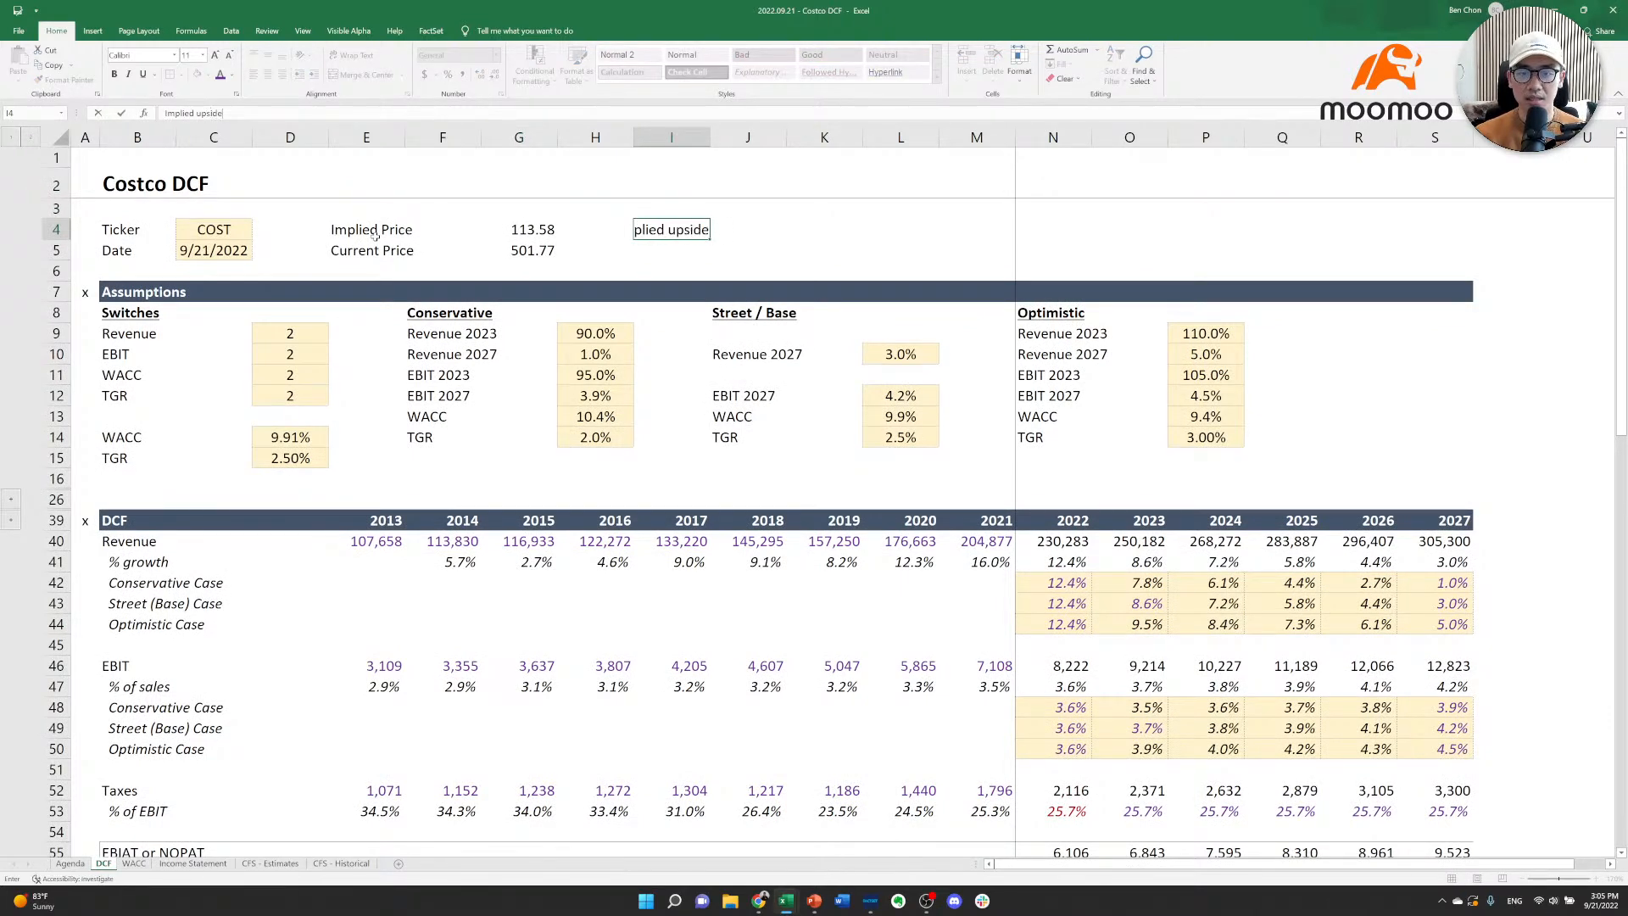
{"action": "type", "text": " (downside)"}
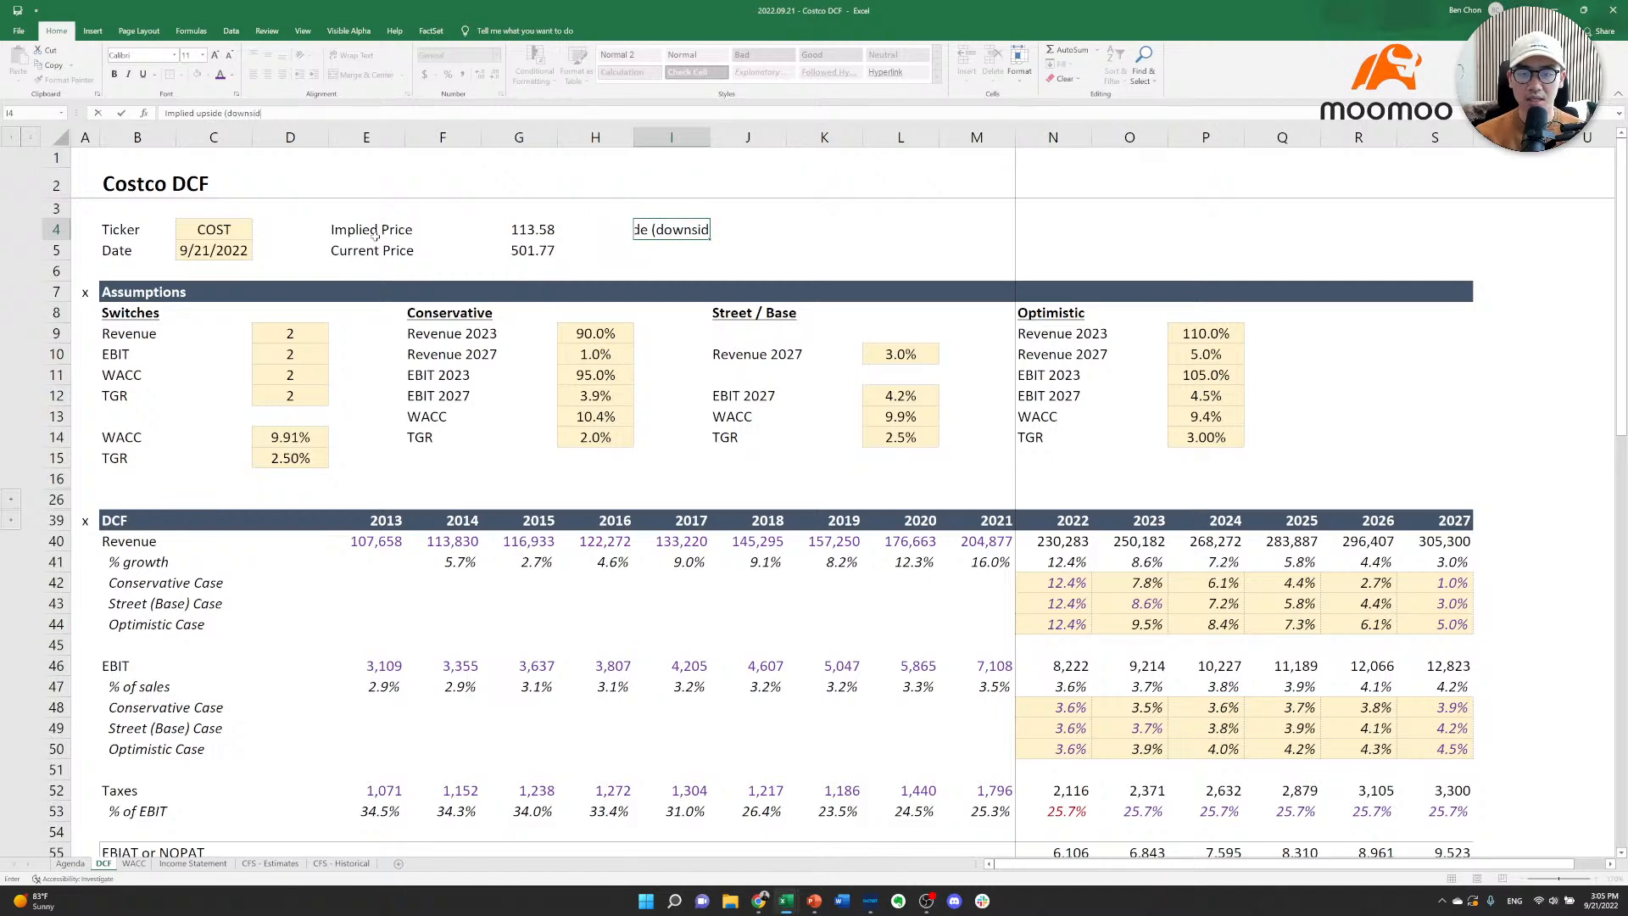
Calculate the implied upside (downside) in L4 with the formula =G4/G5-1.
{"action": "key", "text": "Right"}
{"action": "key", "text": "Right"}
{"action": "key", "text": "Right"}
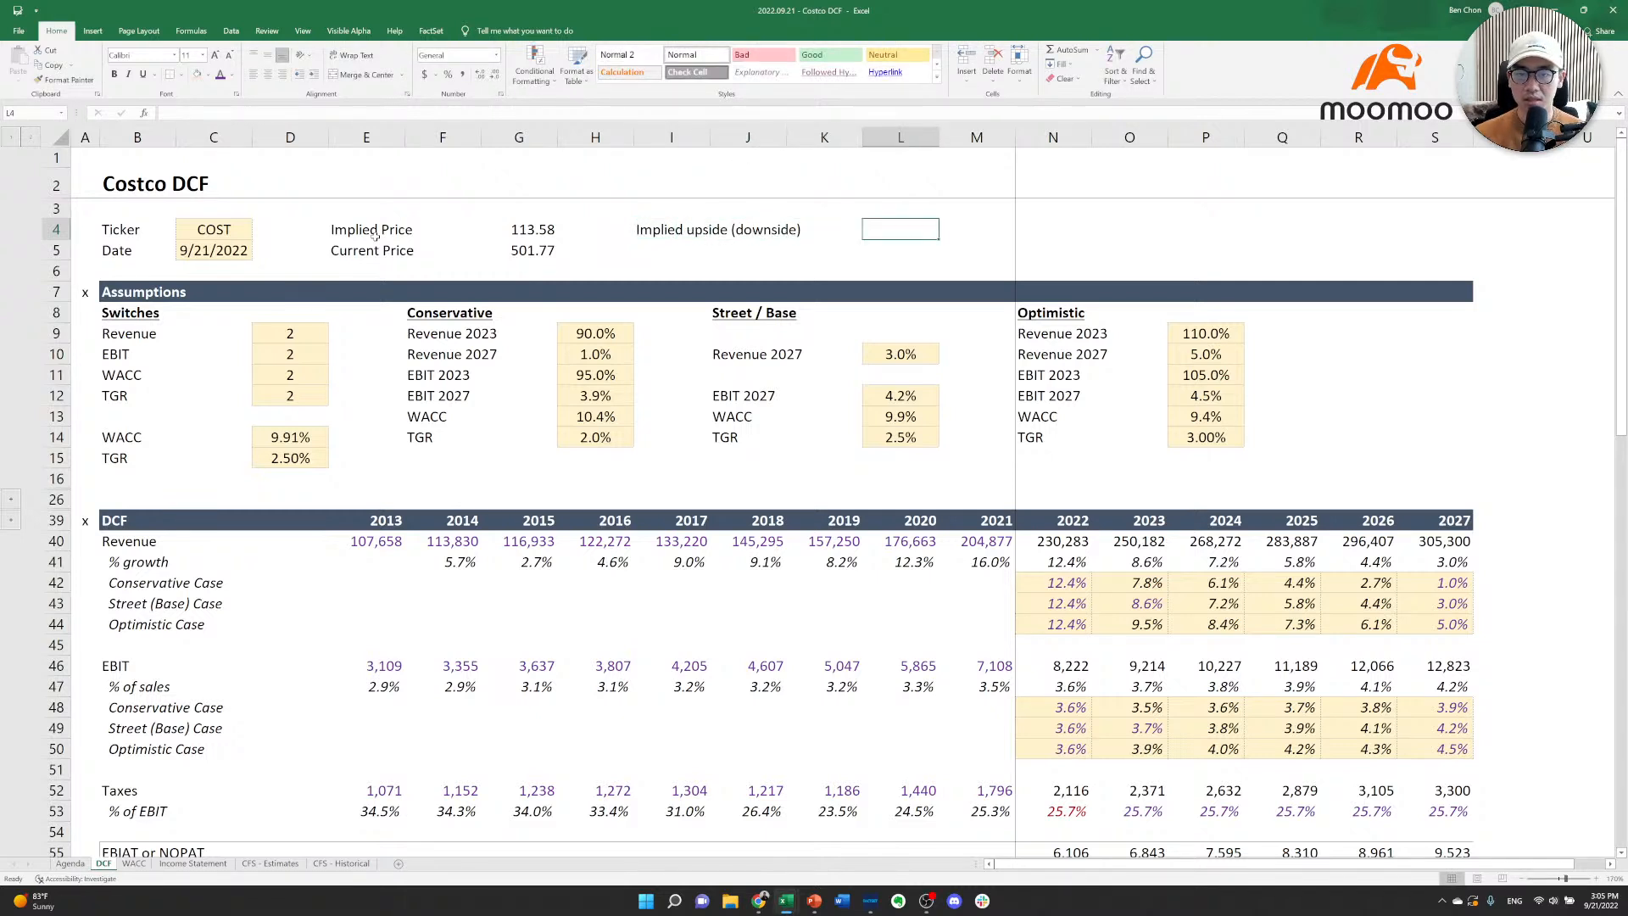
{"action": "type", "text": "="}
{"action": "key", "text": "Left"}
{"action": "key", "text": "Down"}
{"action": "key", "text": "Left"}
{"action": "key", "text": "Down"}
{"action": "key", "text": "Left"}
{"action": "key", "text": "Left"}
{"action": "key", "text": "Left"}
{"action": "key", "text": "Up"}
{"action": "key", "text": "Up"}
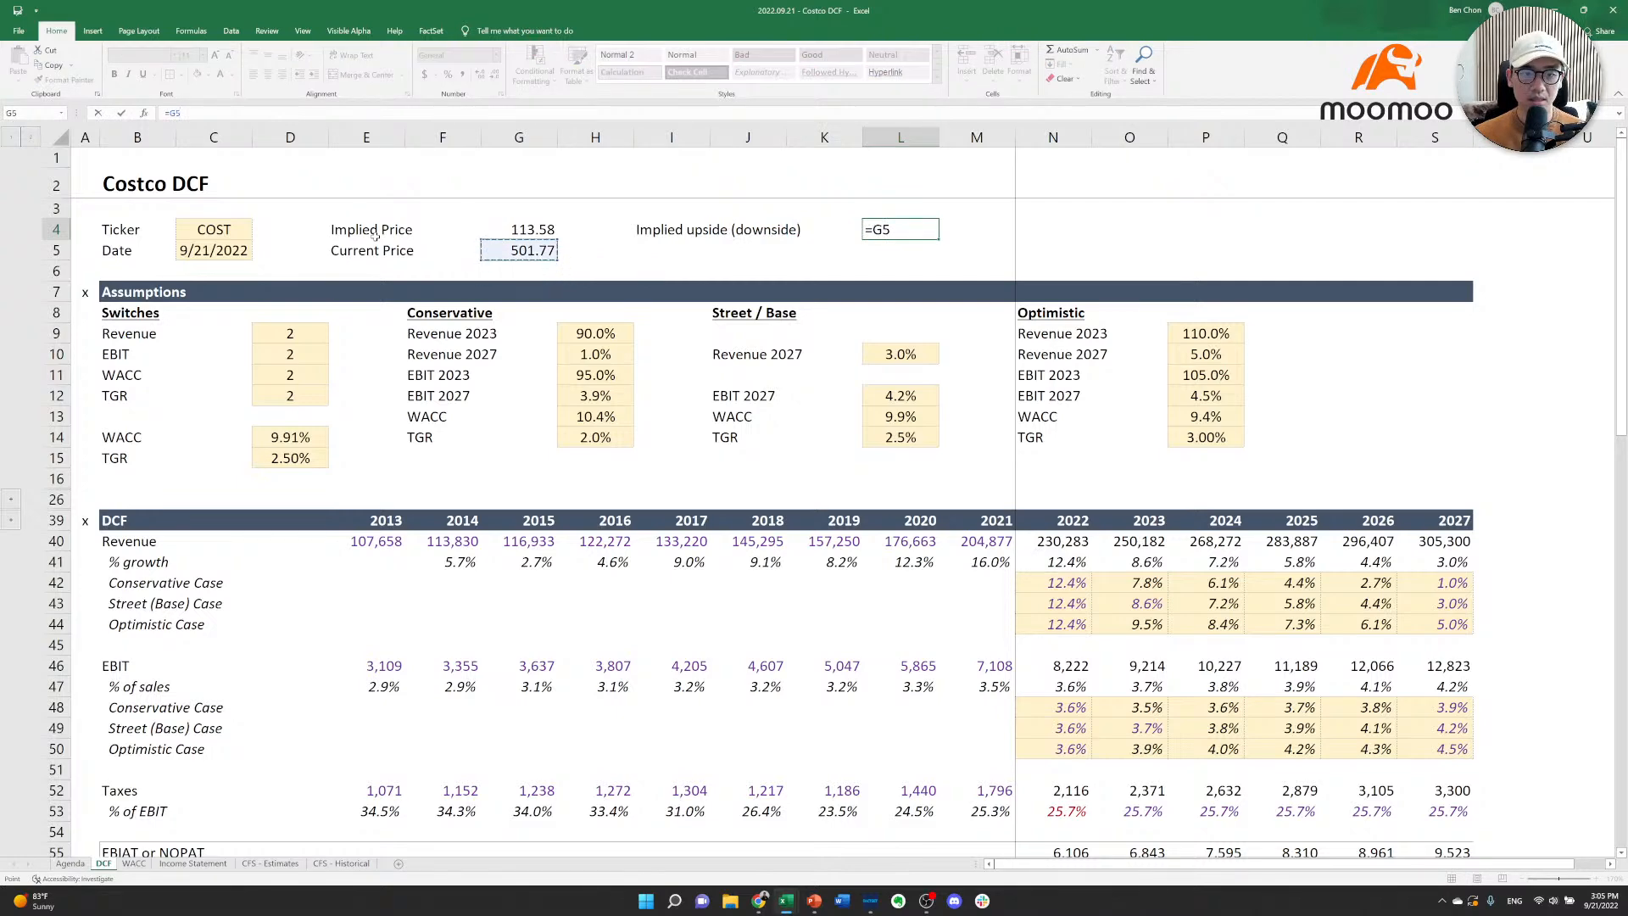
{"action": "type", "text": "/"}
{"action": "key", "text": "Down"}
{"action": "key", "text": "Left"}
{"action": "key", "text": "Left"}
{"action": "key", "text": "Left"}
{"action": "key", "text": "Left"}
{"action": "key", "text": "Left"}
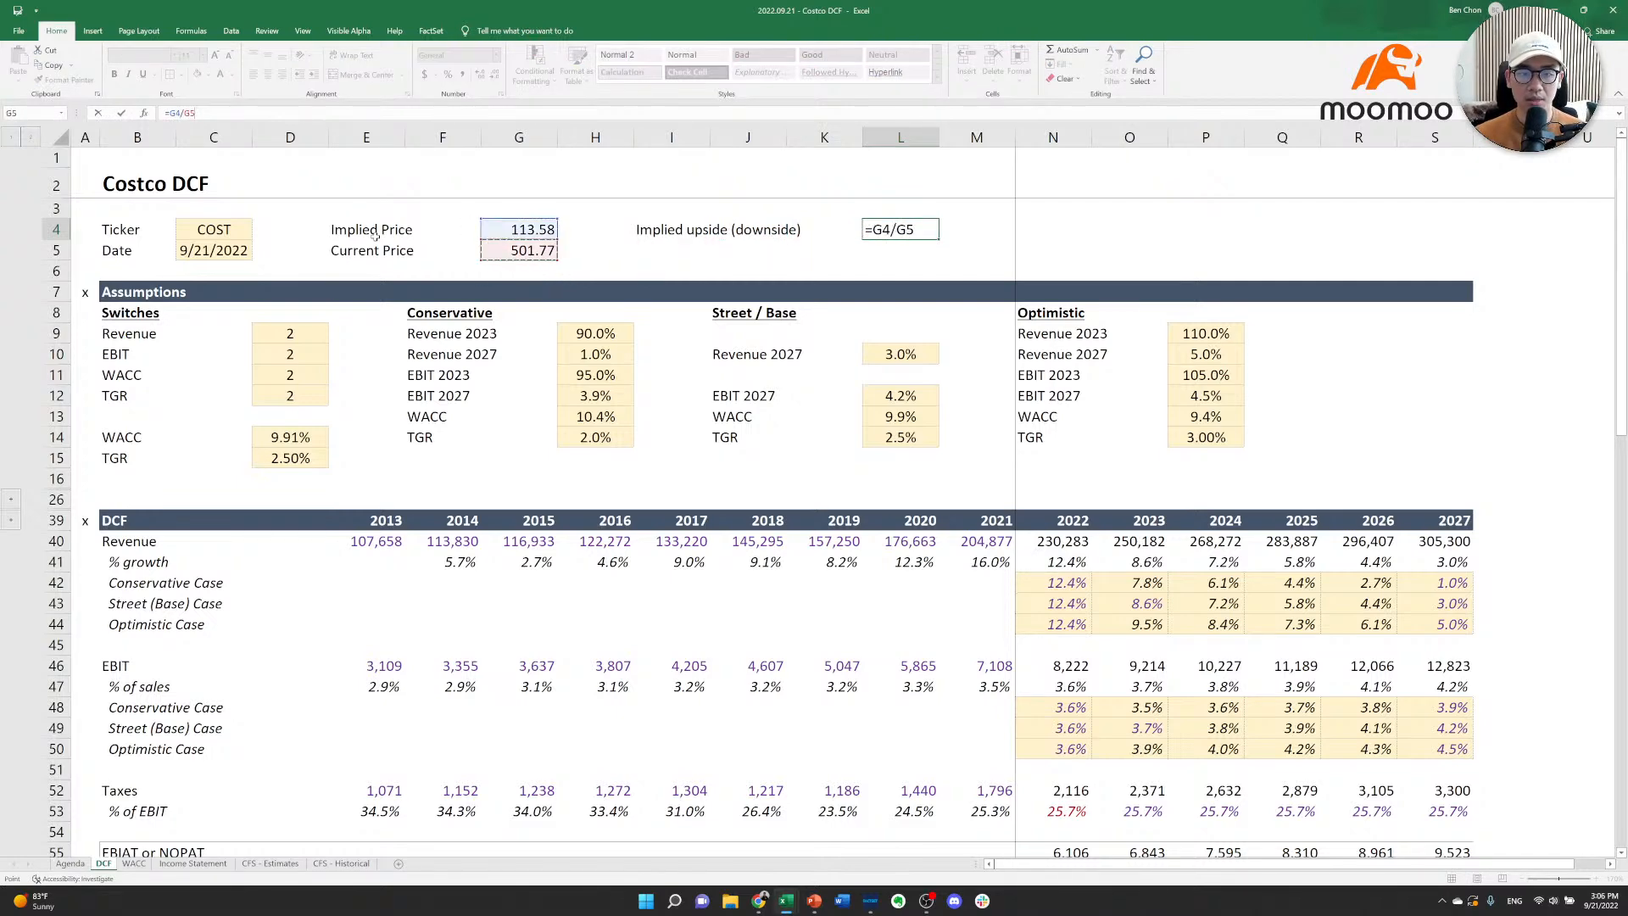
{"action": "type", "text": "-1"}
{"action": "key", "text": "ctrl+Return"}
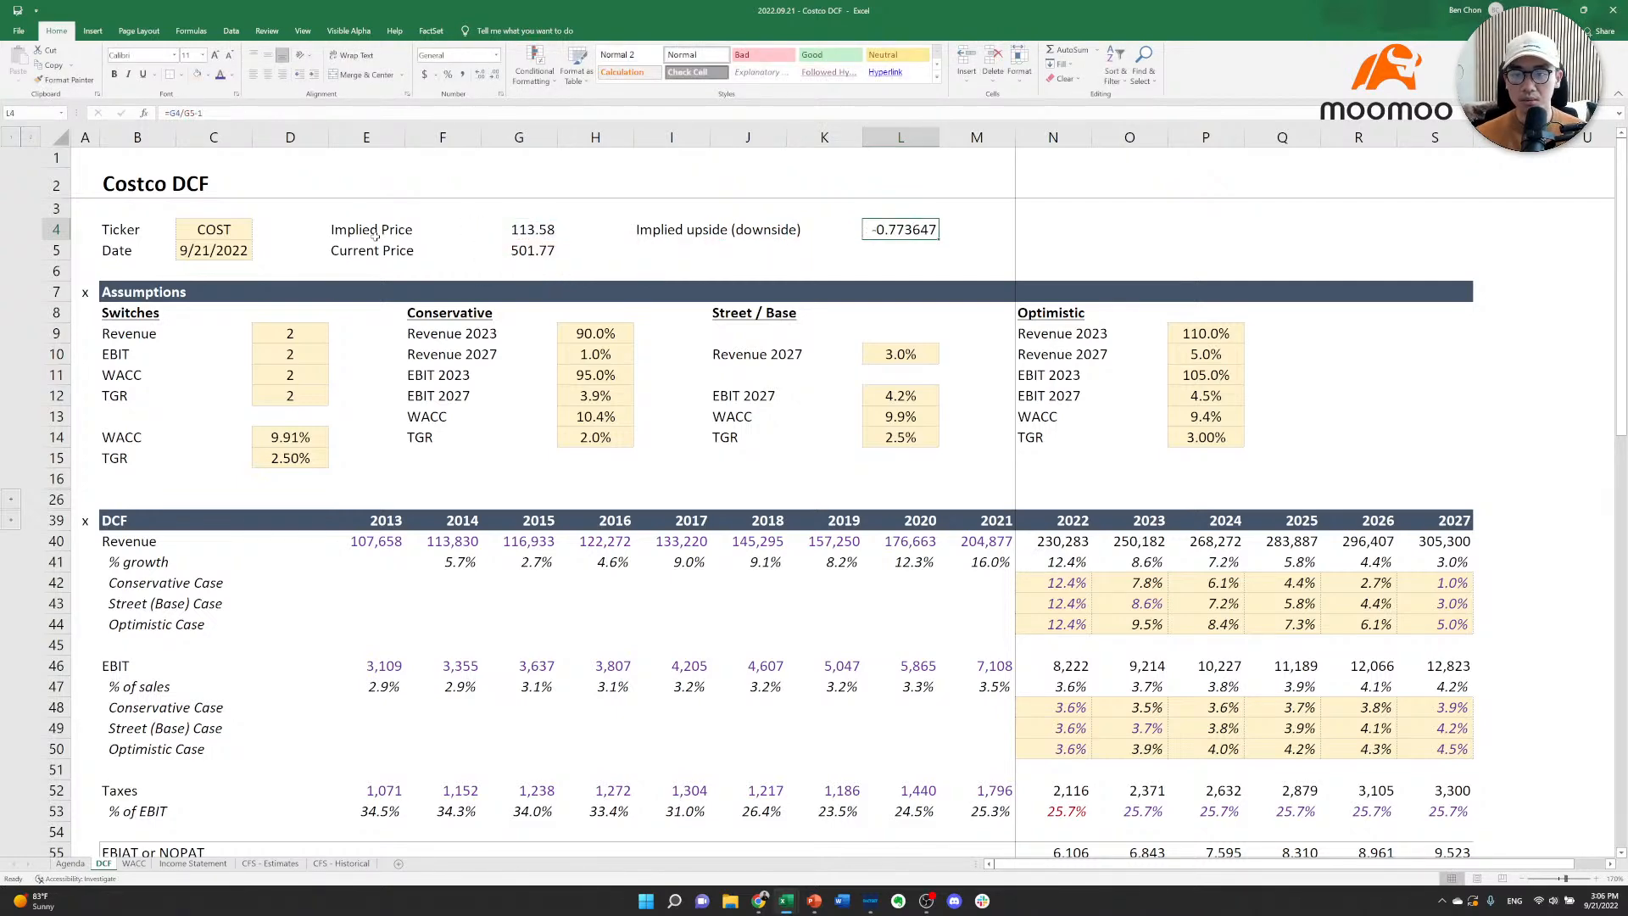
Format the implied upside (downside) value in L4 as a percentage without decimals.
{"action": "key", "text": "Left"}
{"action": "key", "text": "Right"}
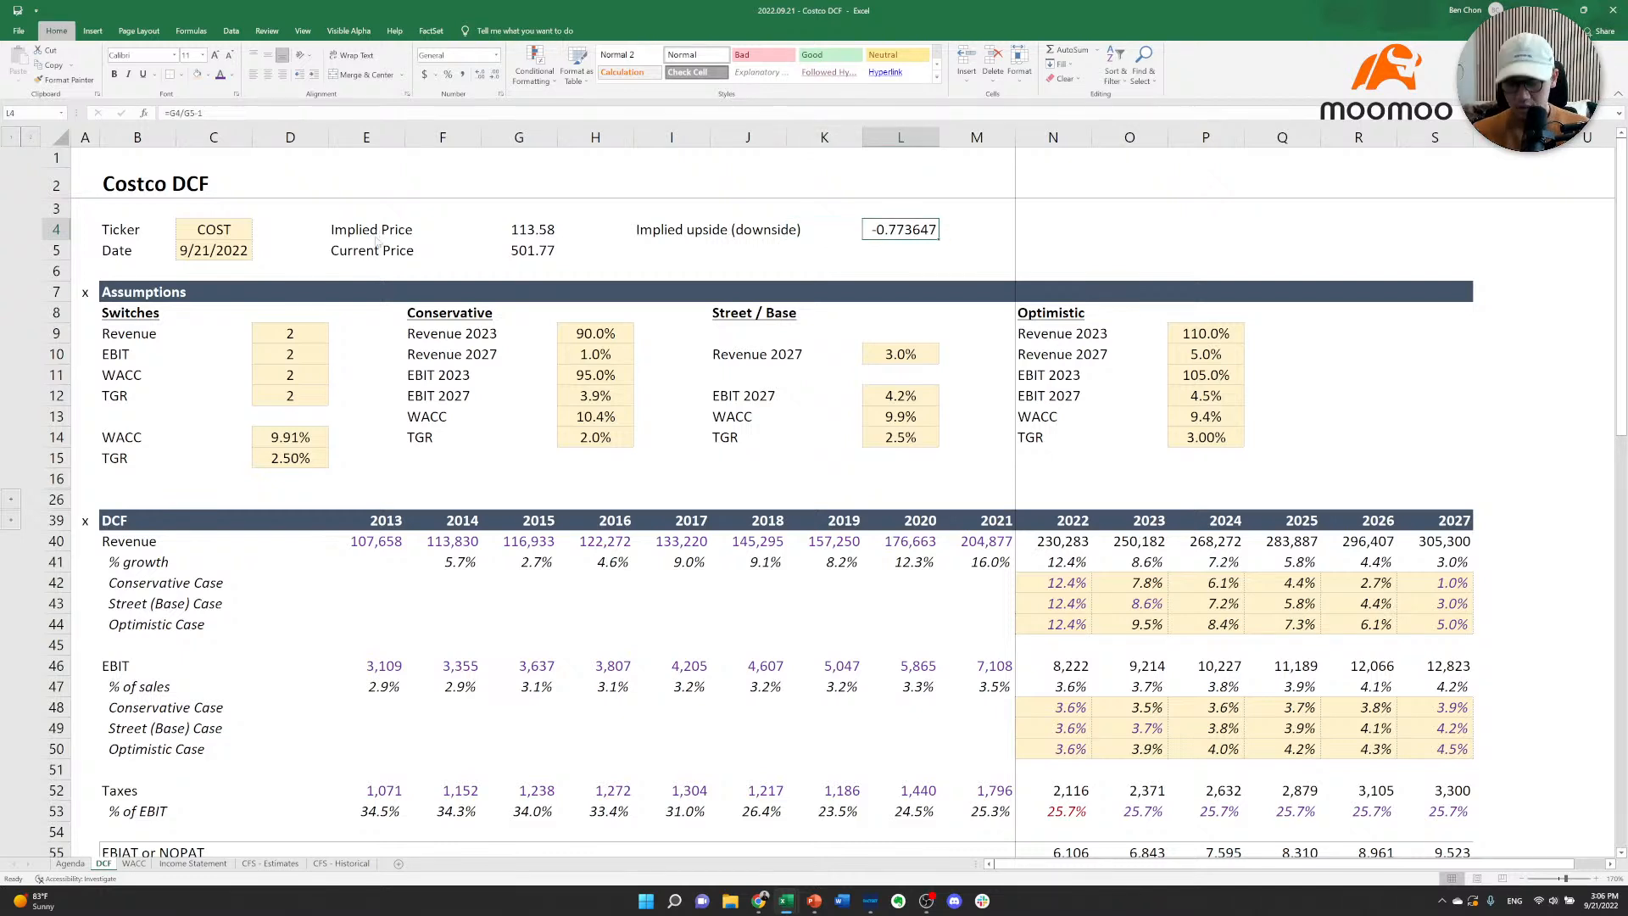
{"action": "key", "text": "ctrl+shift+5"}
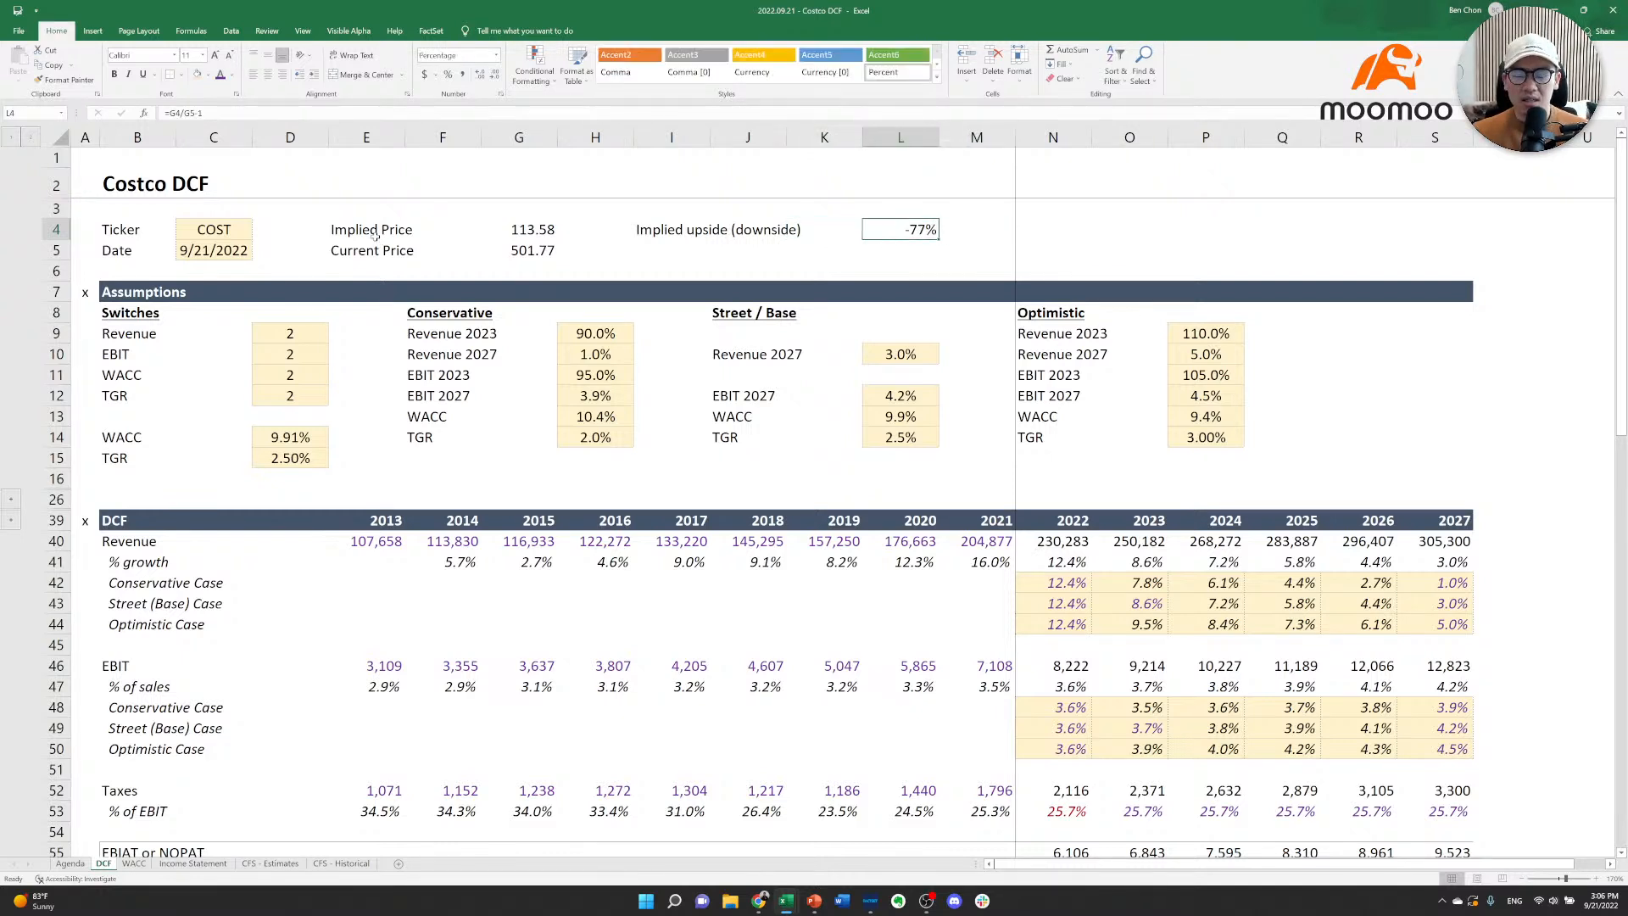
{"action": "key", "text": "Down"}
{"action": "key", "text": "Down"}
{"action": "key", "text": "Down"}
{"action": "key", "text": "Down"}
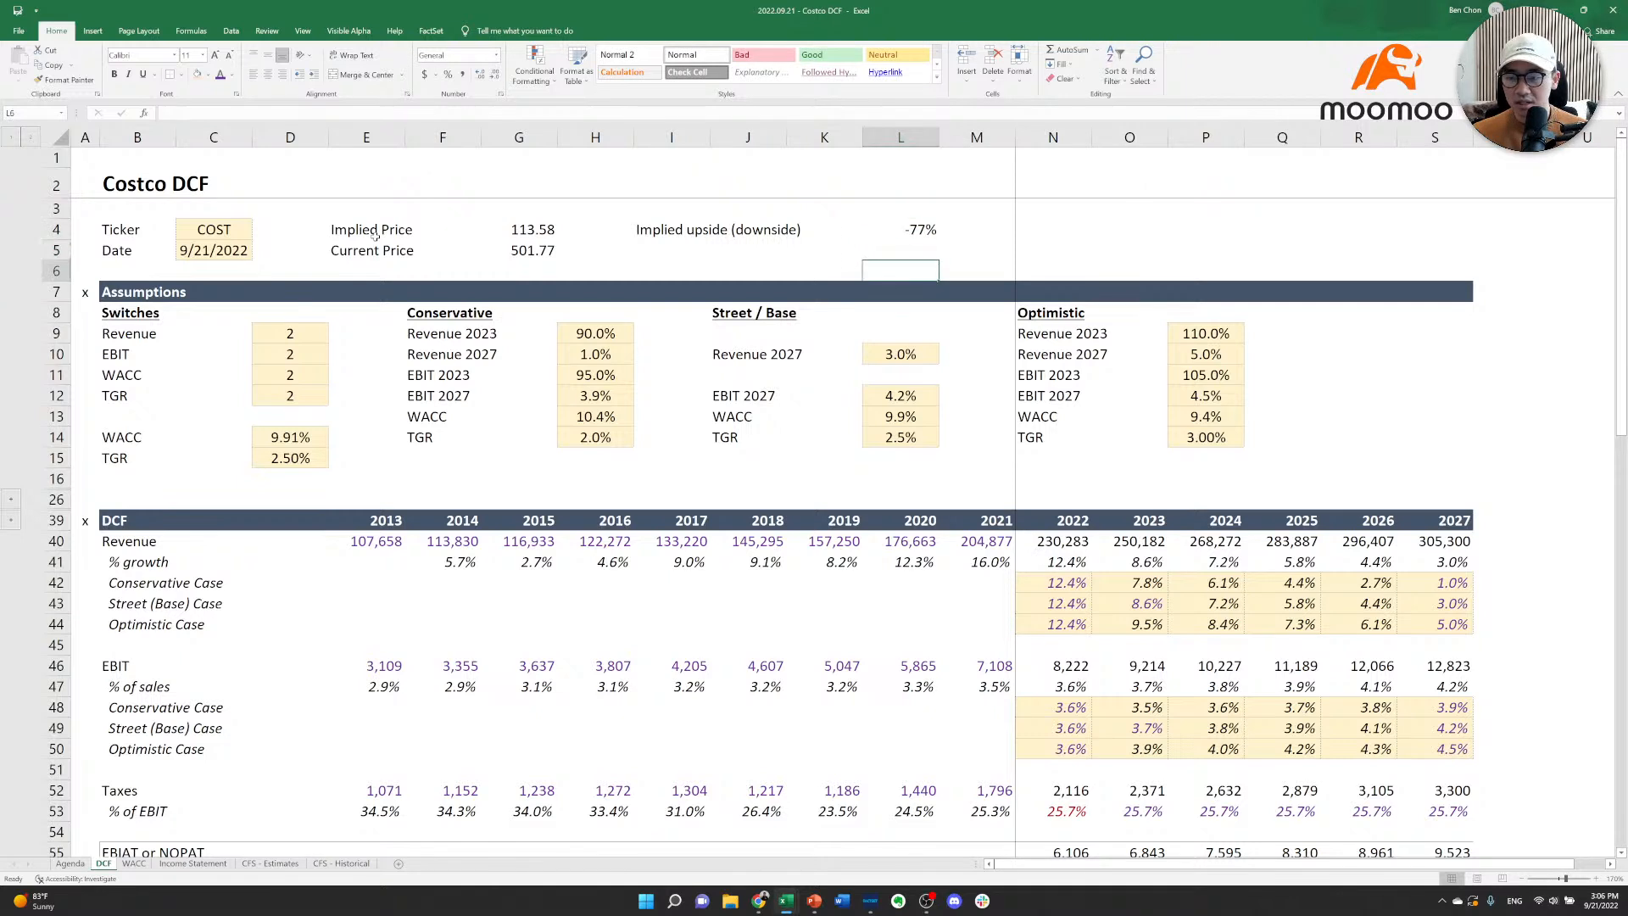
Set the Revenue, EBIT, WACC and TGR switches in D9:D12 to 3 for the optimistic case.
{"action": "key", "text": "Left"}
{"action": "key", "text": "Left"}
{"action": "key", "text": "Left"}
{"action": "key", "text": "Left"}
{"action": "key", "text": "Left"}
{"action": "key", "text": "Left"}
{"action": "key", "text": "Left"}
{"action": "key", "text": "Left"}
{"action": "key", "text": "Left"}
{"action": "key", "text": "Left"}
{"action": "key", "text": "Left"}
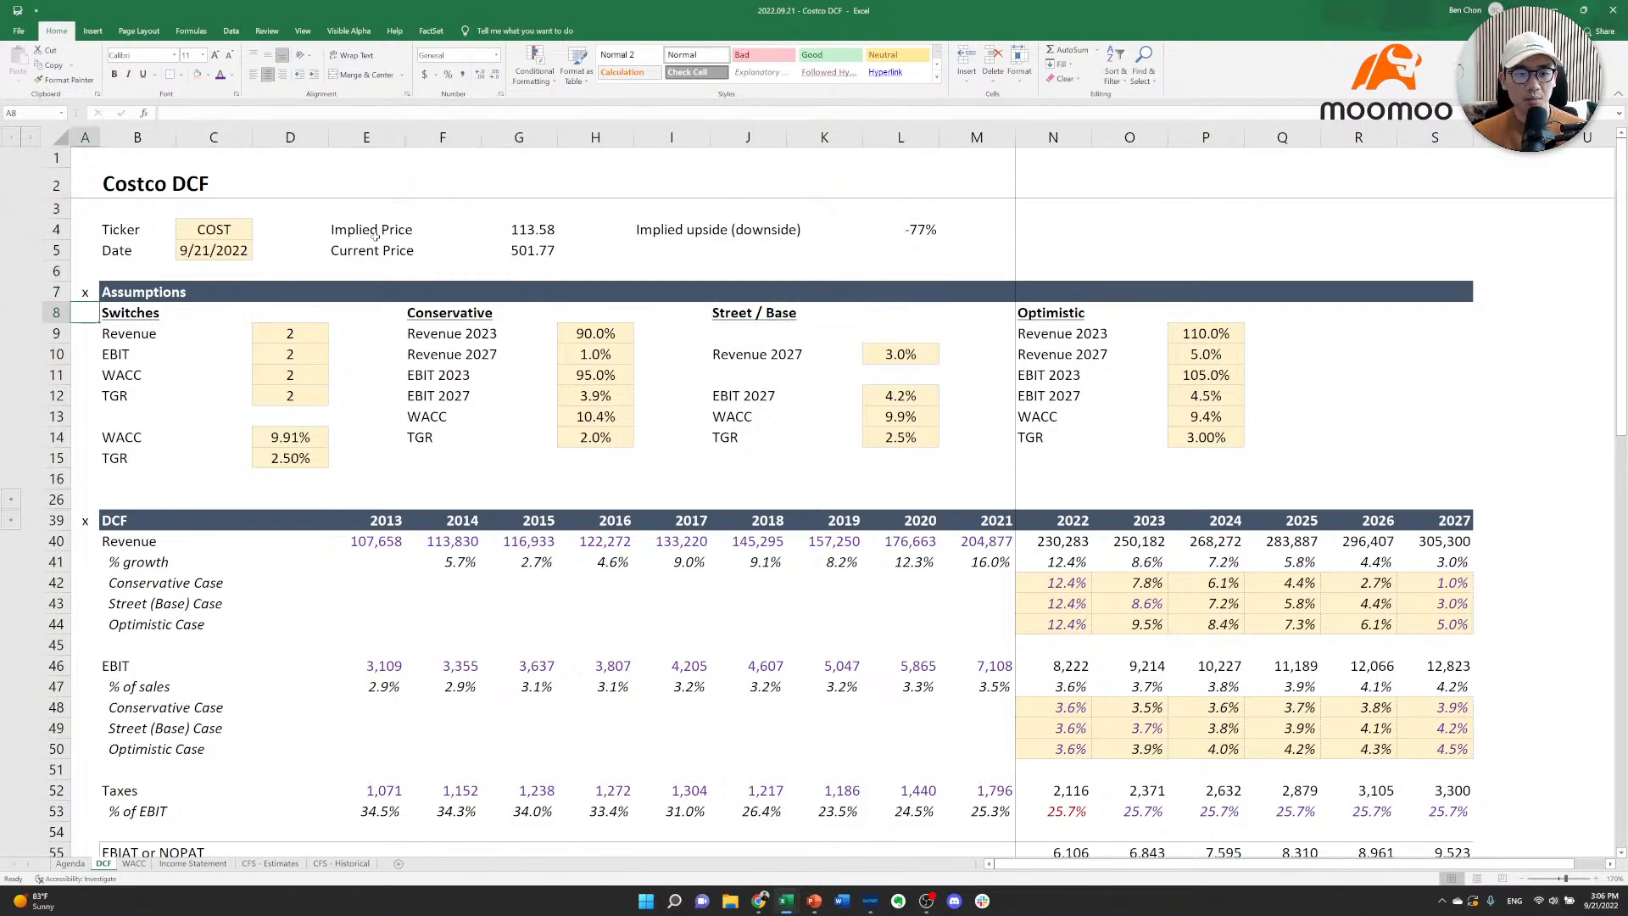
{"action": "key", "text": "Right"}
{"action": "key", "text": "Right"}
{"action": "key", "text": "Right"}
{"action": "key", "text": "Down"}
{"action": "type", "text": "3"}
{"action": "key", "text": "Return"}
{"action": "type", "text": "3"}
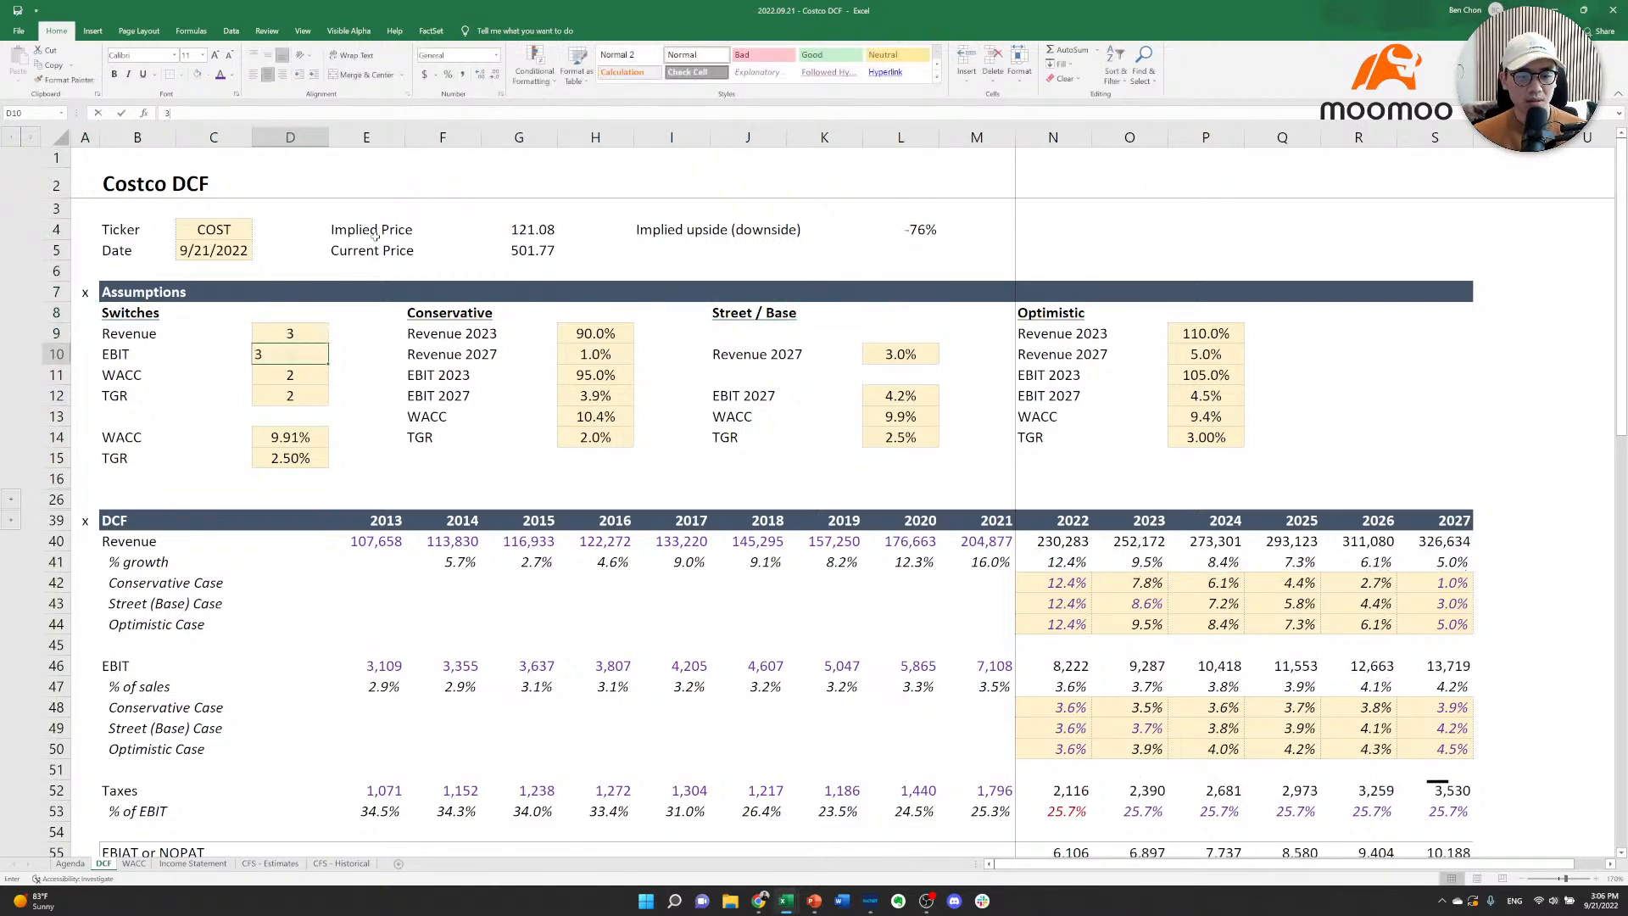
{"action": "key", "text": "Return"}
{"action": "type", "text": "3"}
{"action": "key", "text": "Return"}
{"action": "type", "text": "3"}
{"action": "key", "text": "Return"}
{"action": "key", "text": "Up"}
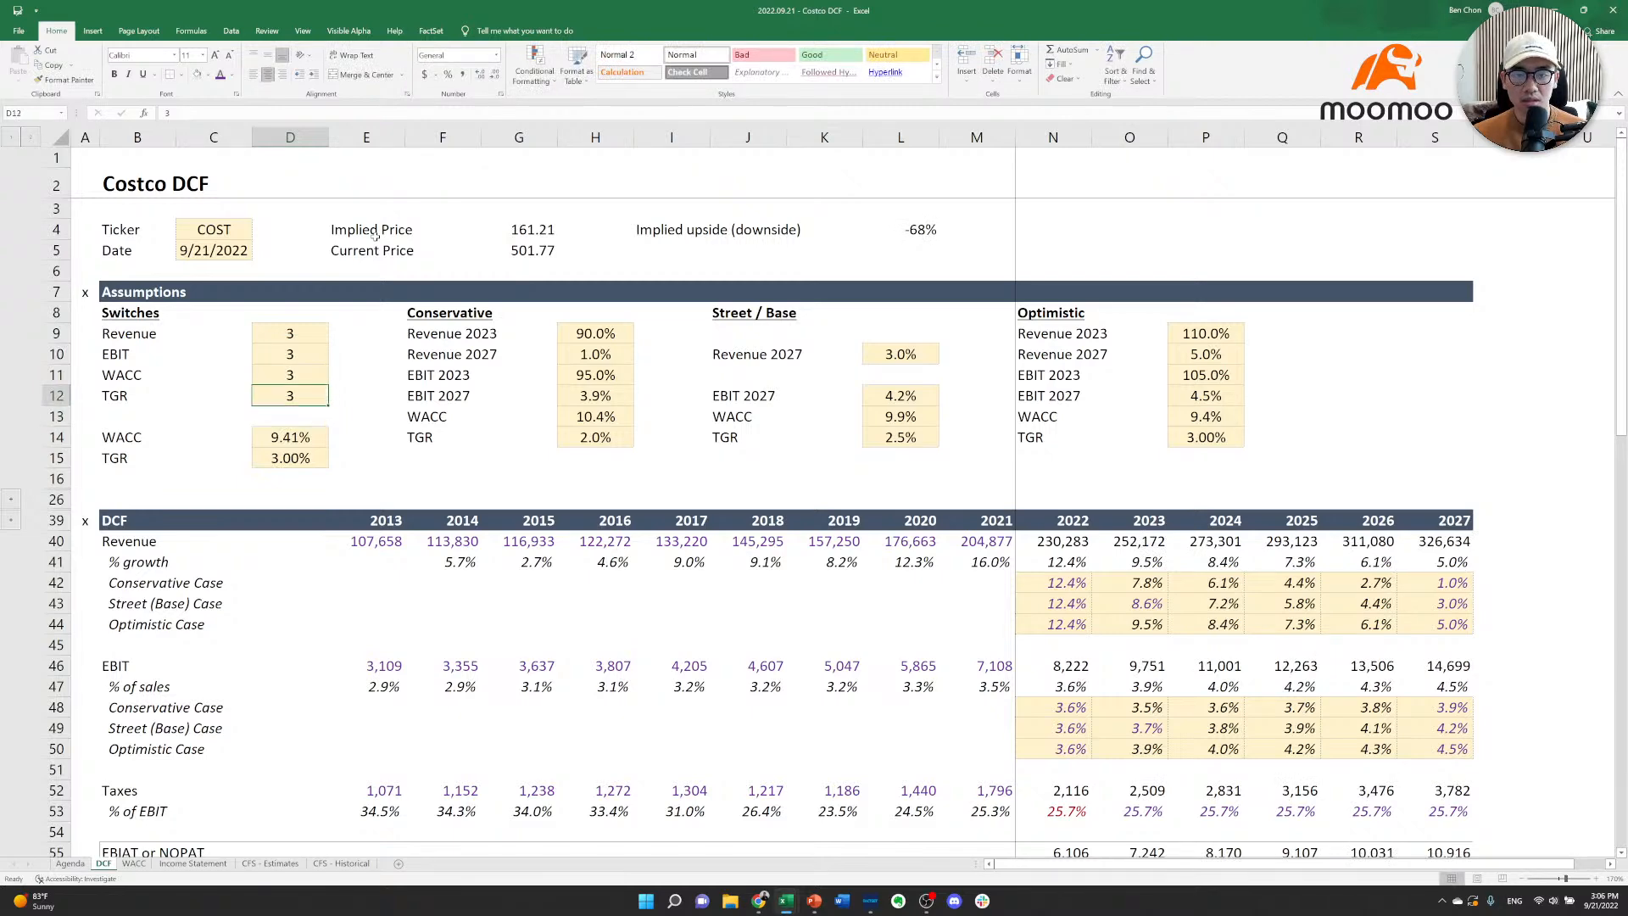
Set the Revenue, EBIT, WACC and TGR switches back to 2, keeping D13 below them empty.
{"action": "key", "text": "Up"}
{"action": "key", "text": "Up"}
{"action": "key", "text": "Up"}
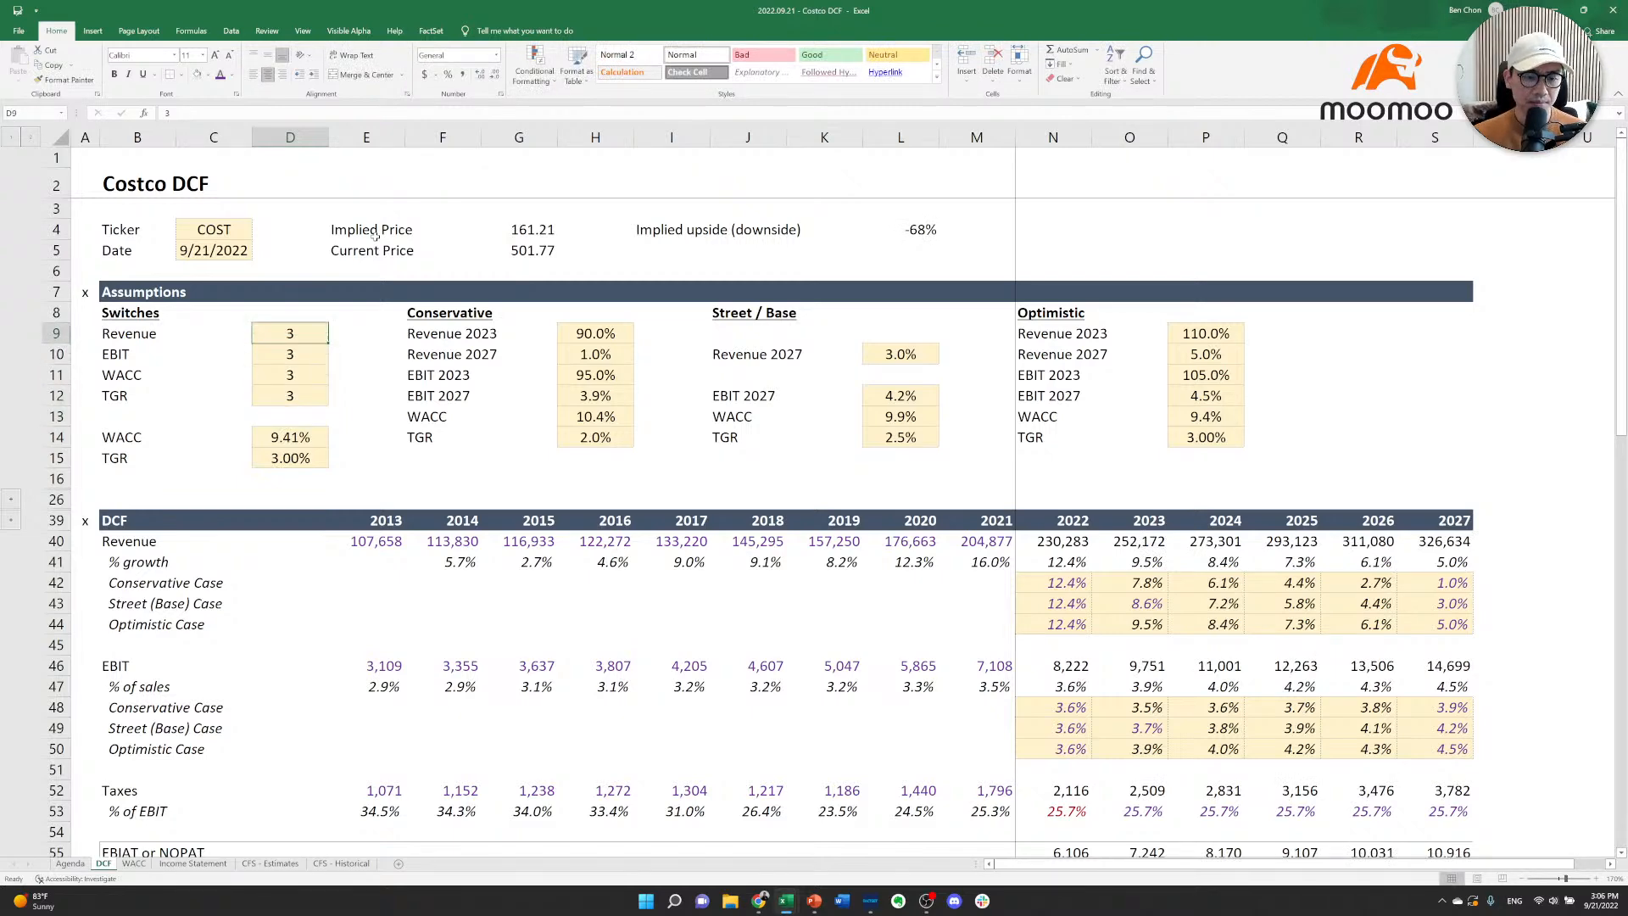
{"action": "type", "text": "2"}
{"action": "key", "text": "Return"}
{"action": "type", "text": "2"}
{"action": "key", "text": "Return"}
{"action": "type", "text": "2"}
{"action": "key", "text": "Return"}
{"action": "type", "text": "2"}
{"action": "key", "text": "Return"}
{"action": "type", "text": "2"}
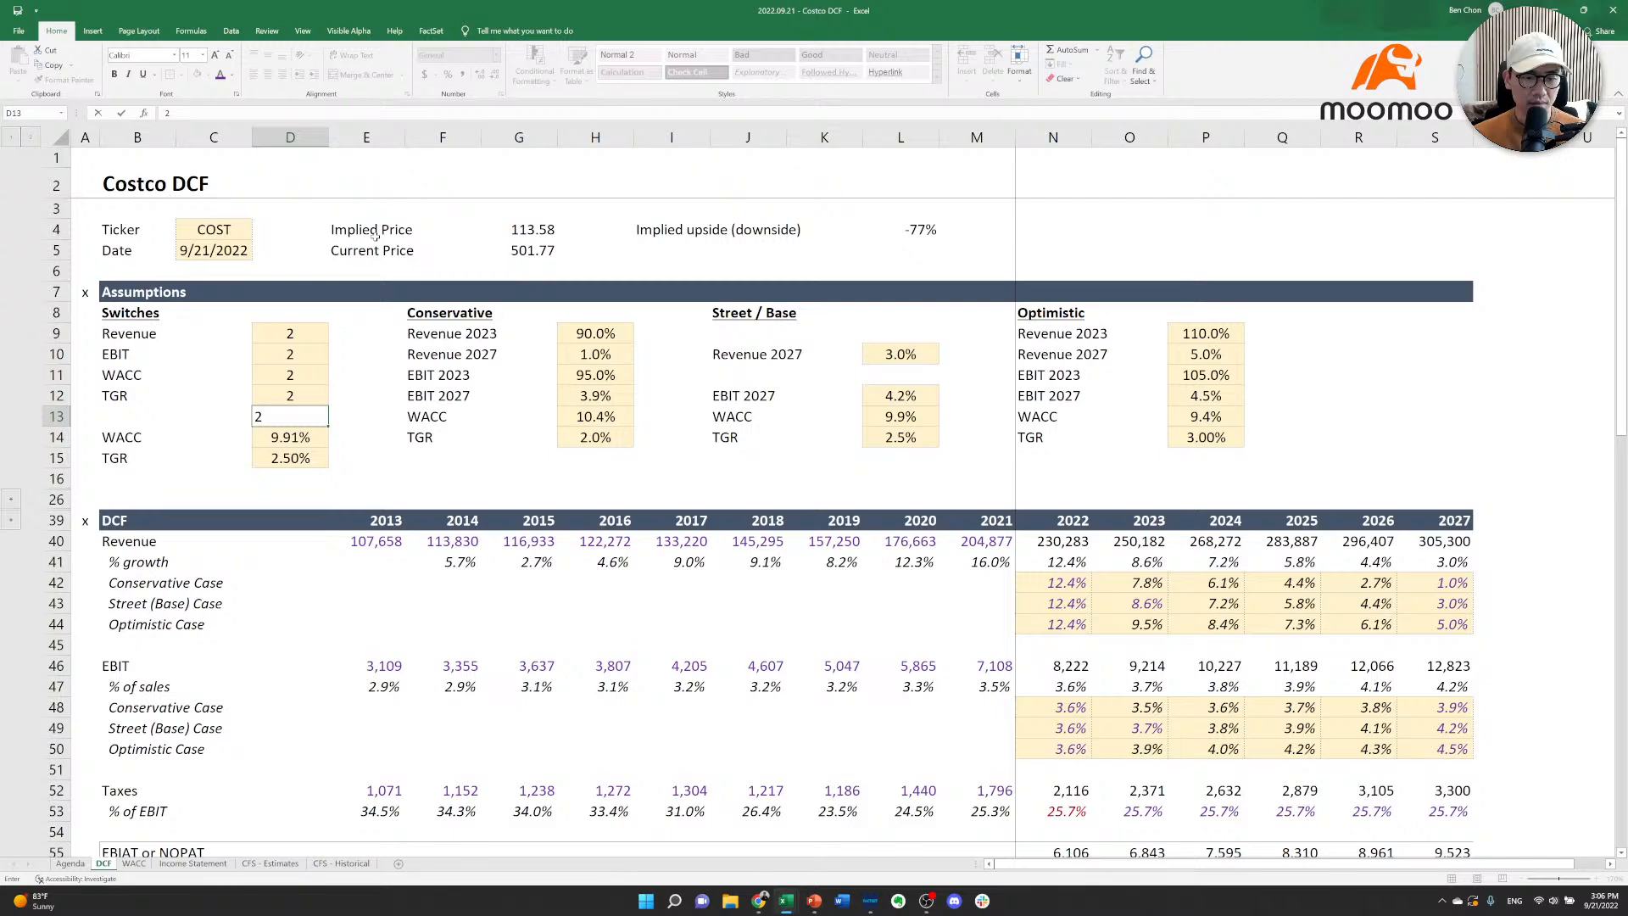
{"action": "key", "text": "ctrl+Return"}
{"action": "key", "text": "Delete"}
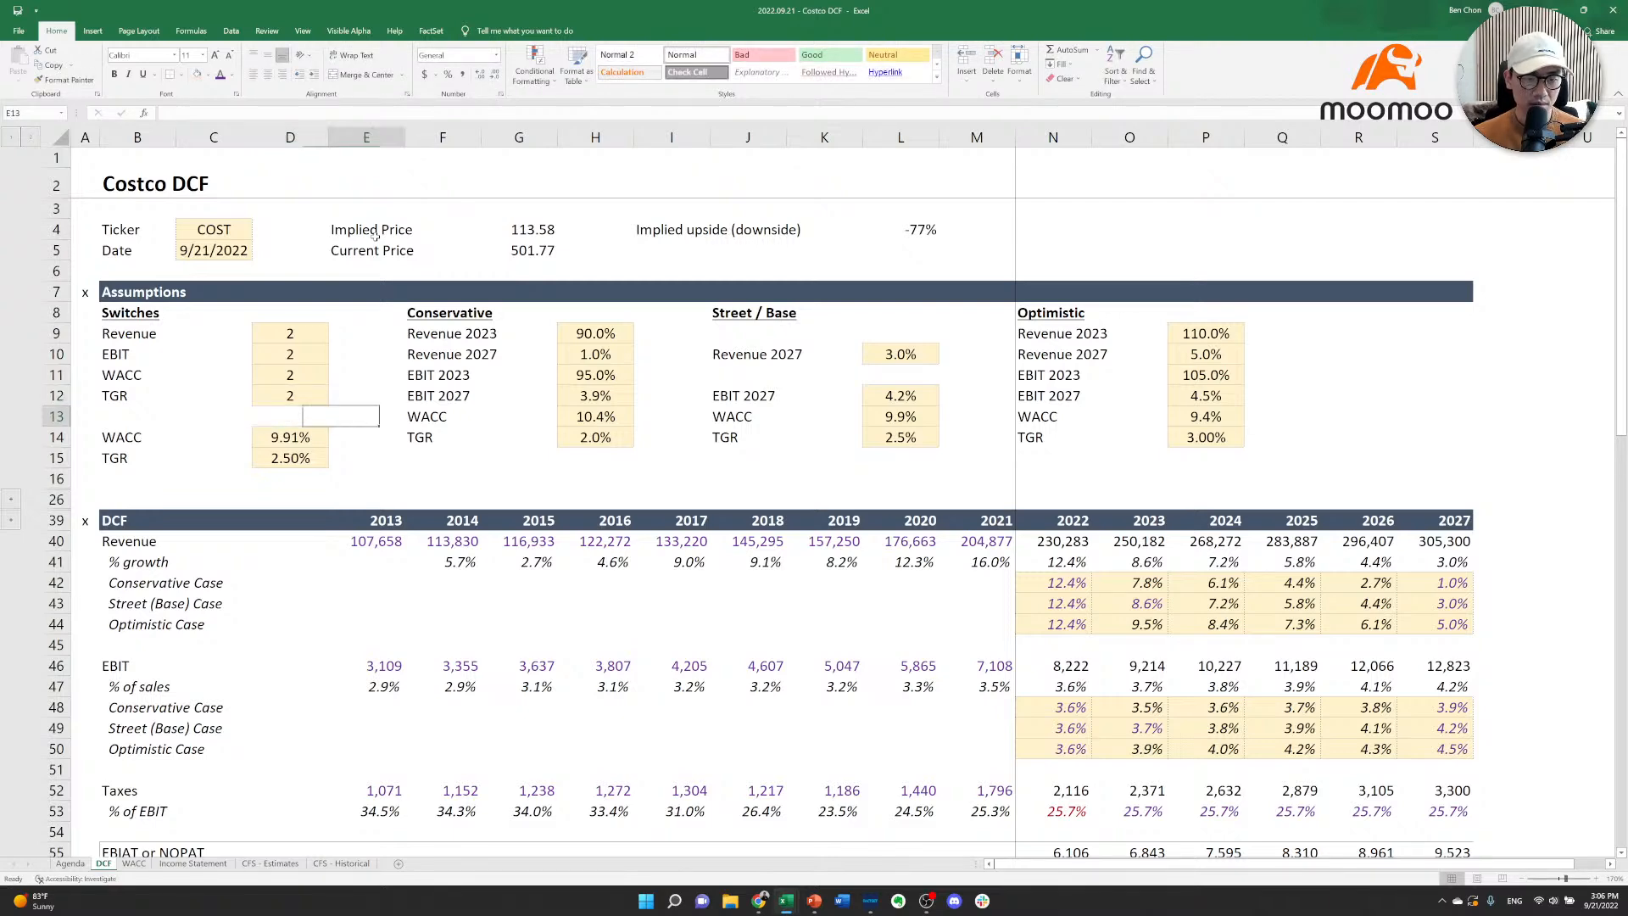
Check the Costco stock quote in Chrome, then return to the Excel workbook and examine the projected EBIAT or NOPAT for 2022 to 2027.
{"action": "key", "text": "alt+Tab"}
{"action": "key", "text": "alt+Tab"}
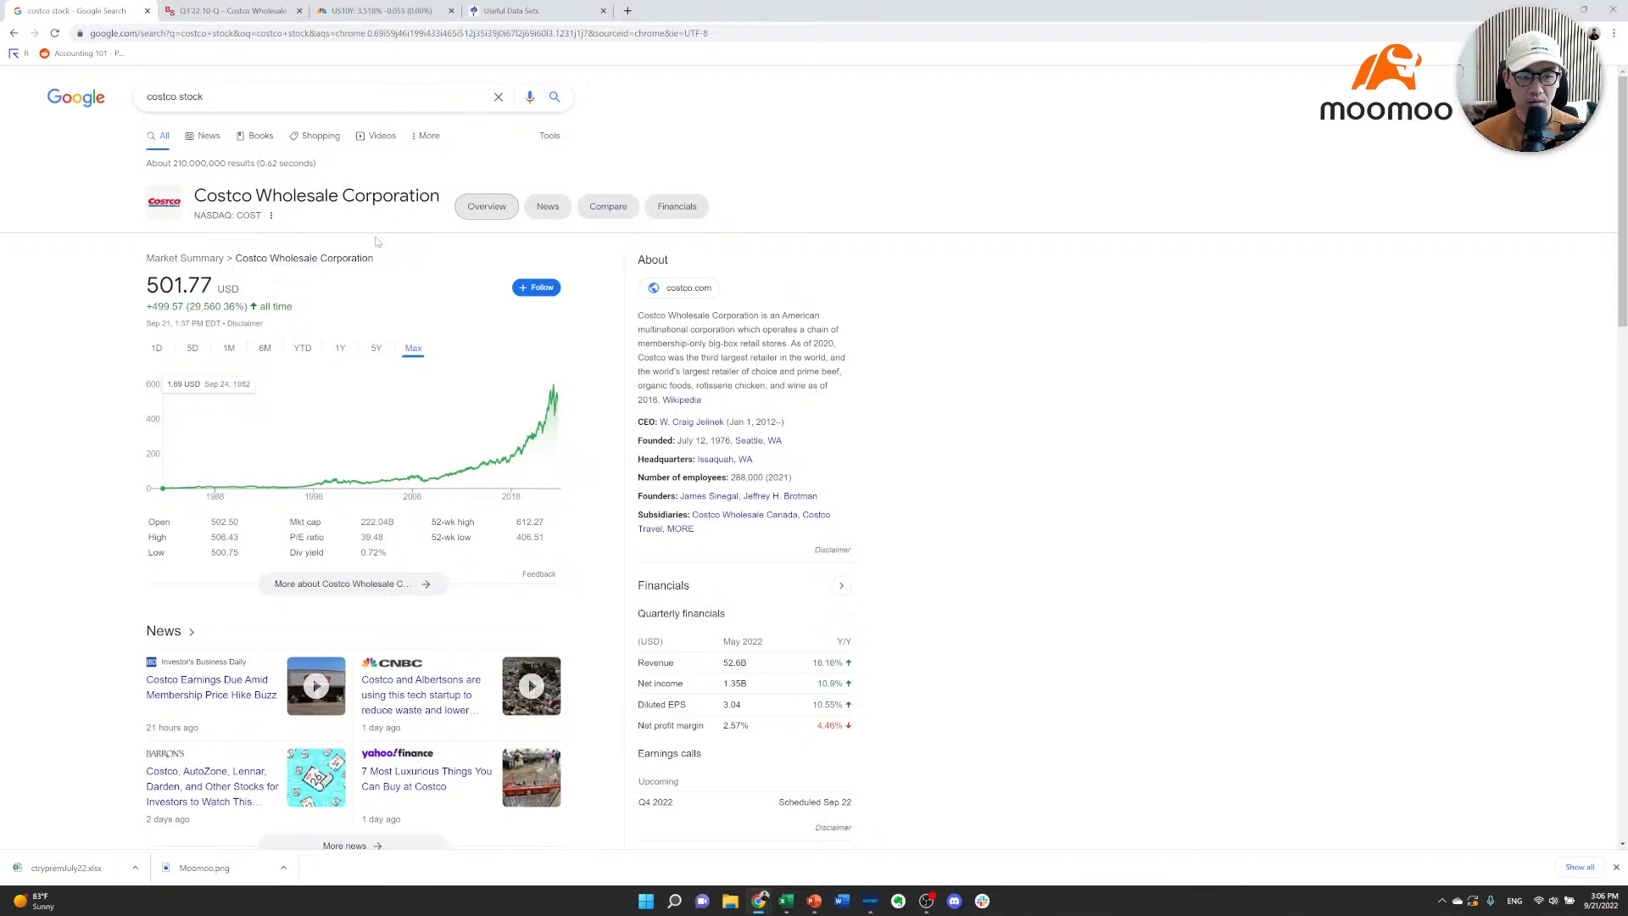
{"action": "key", "text": "alt+Tab"}
{"action": "scroll", "coordinate": [840, 446], "scroll_direction": "down", "scroll_amount": 2}
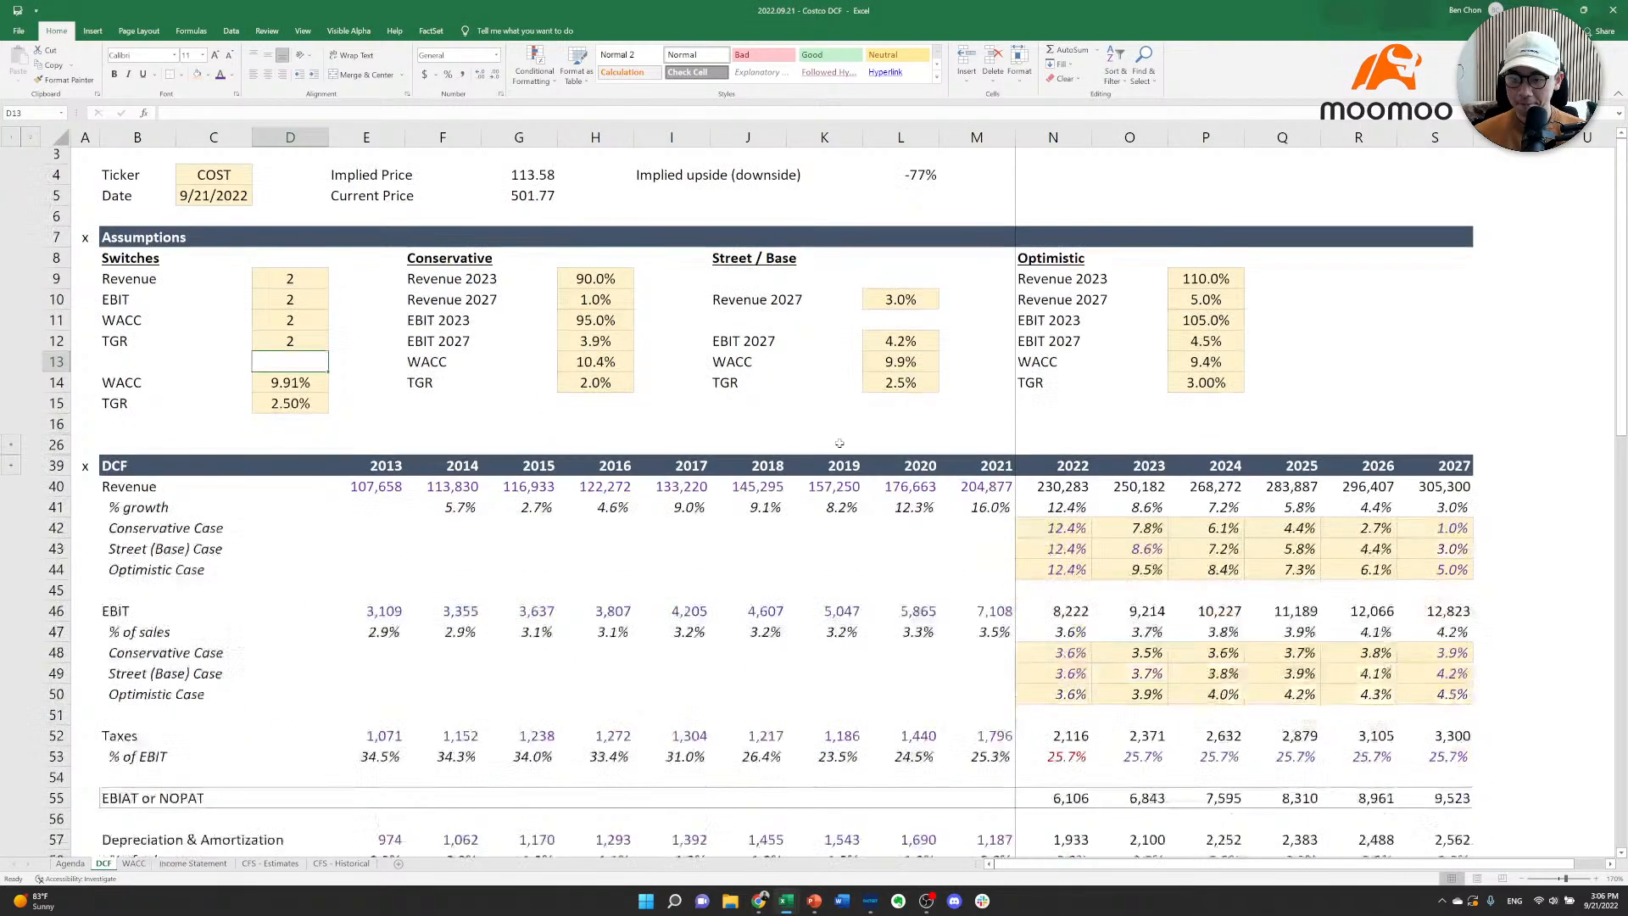
{"action": "scroll", "coordinate": [963, 481], "scroll_direction": "down", "scroll_amount": 2}
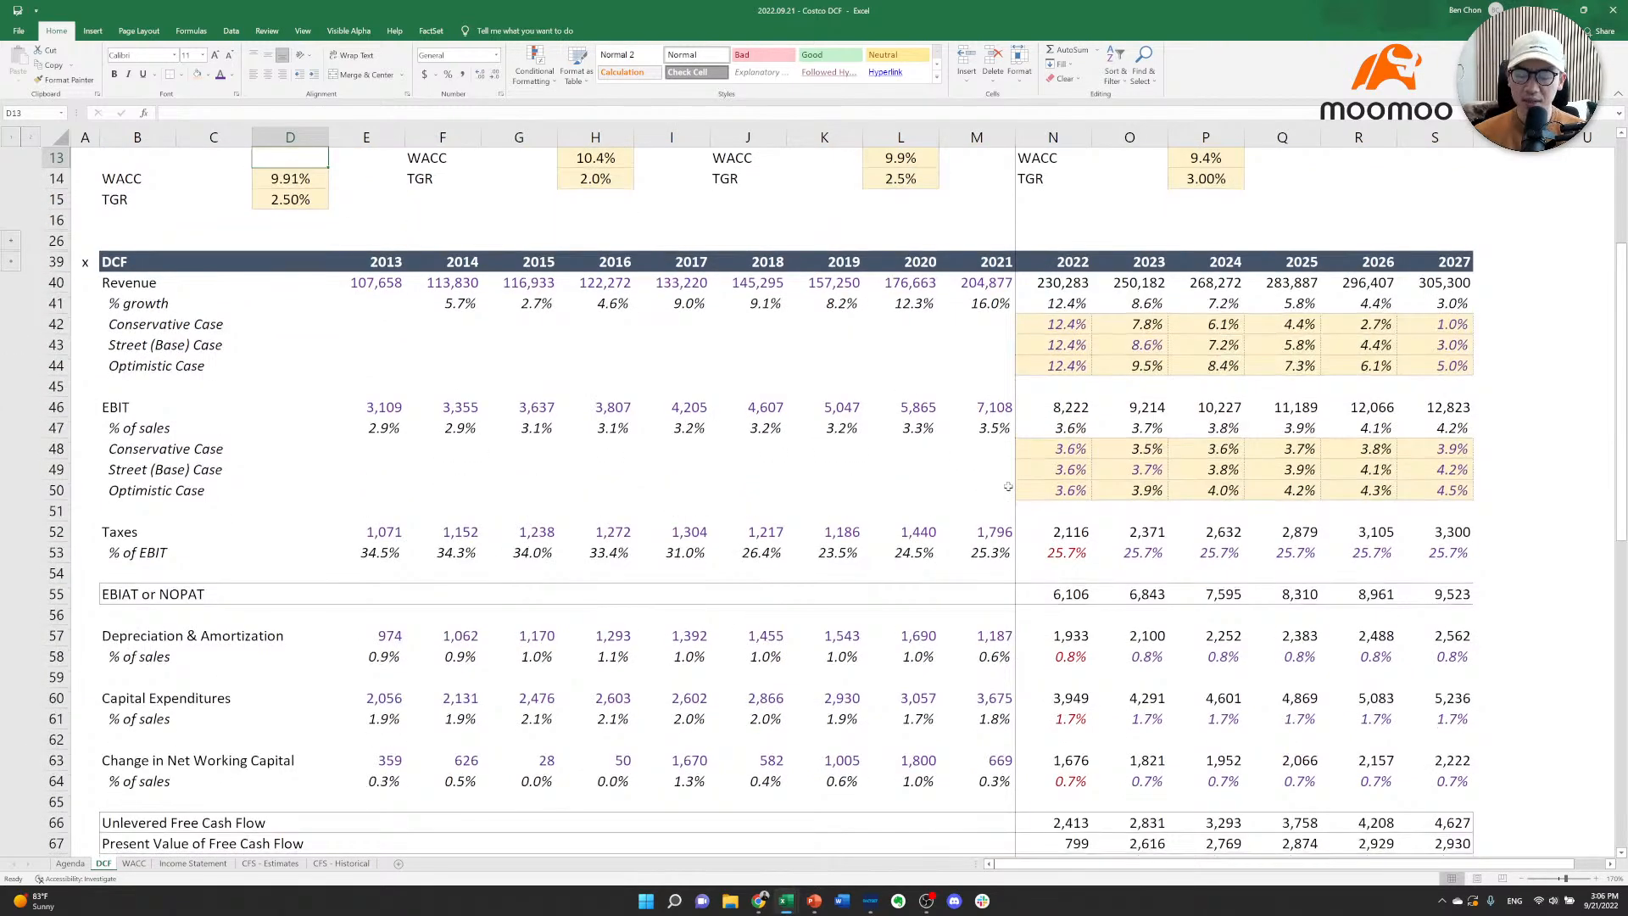
{"action": "left_click", "coordinate": [1090, 594]}
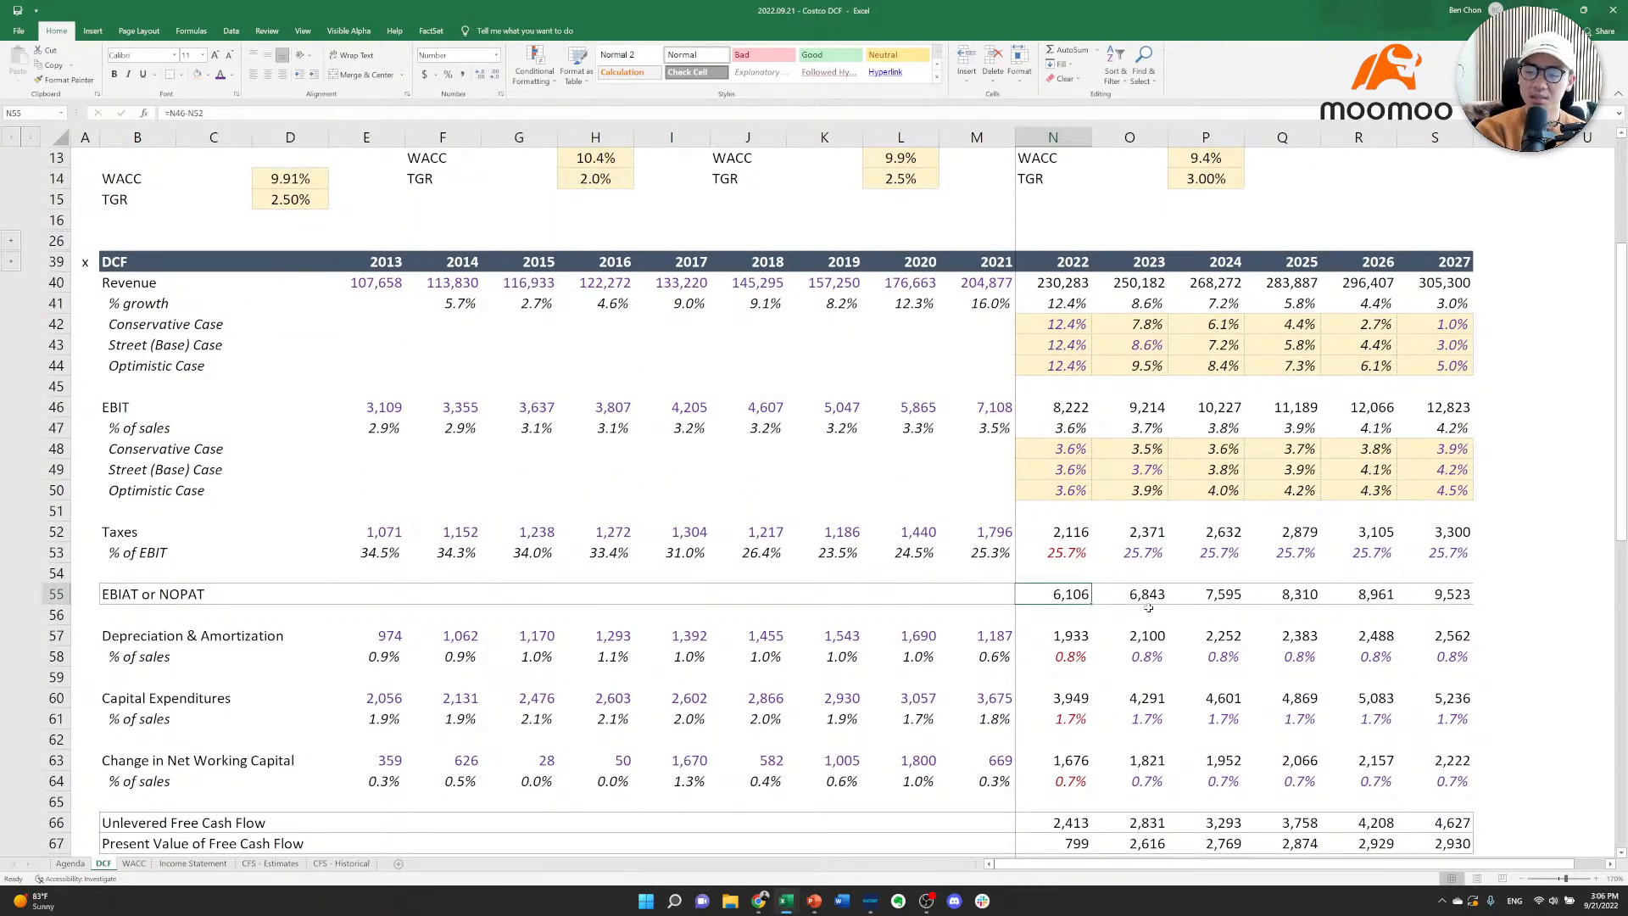
{"action": "left_click", "coordinate": [1210, 594]}
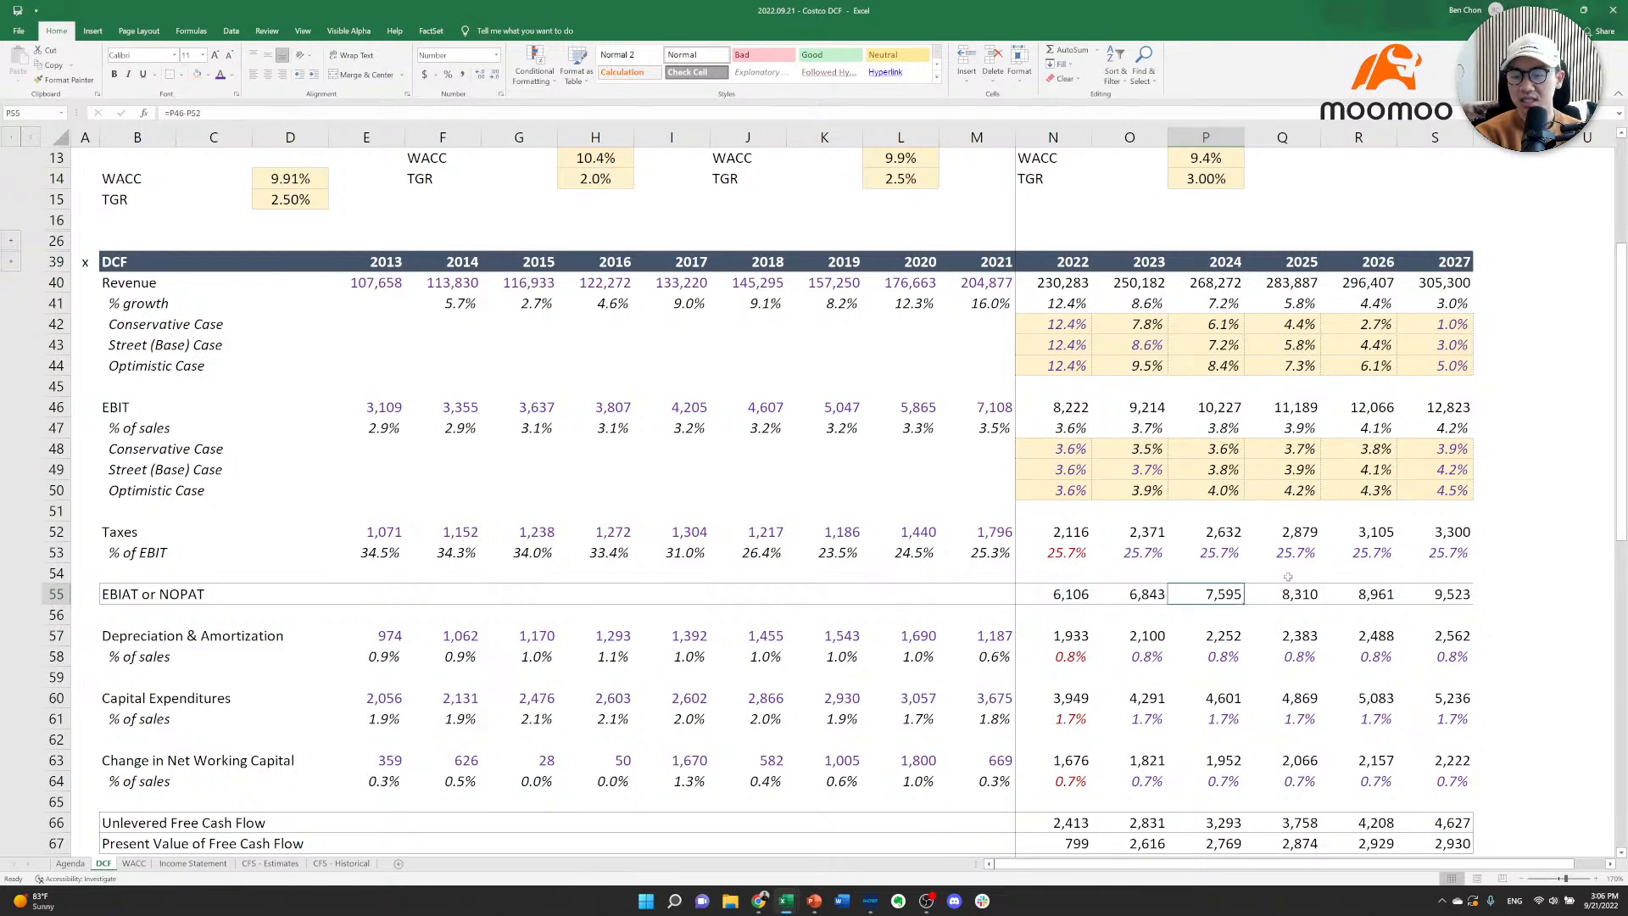
{"action": "left_click", "coordinate": [1433, 594]}
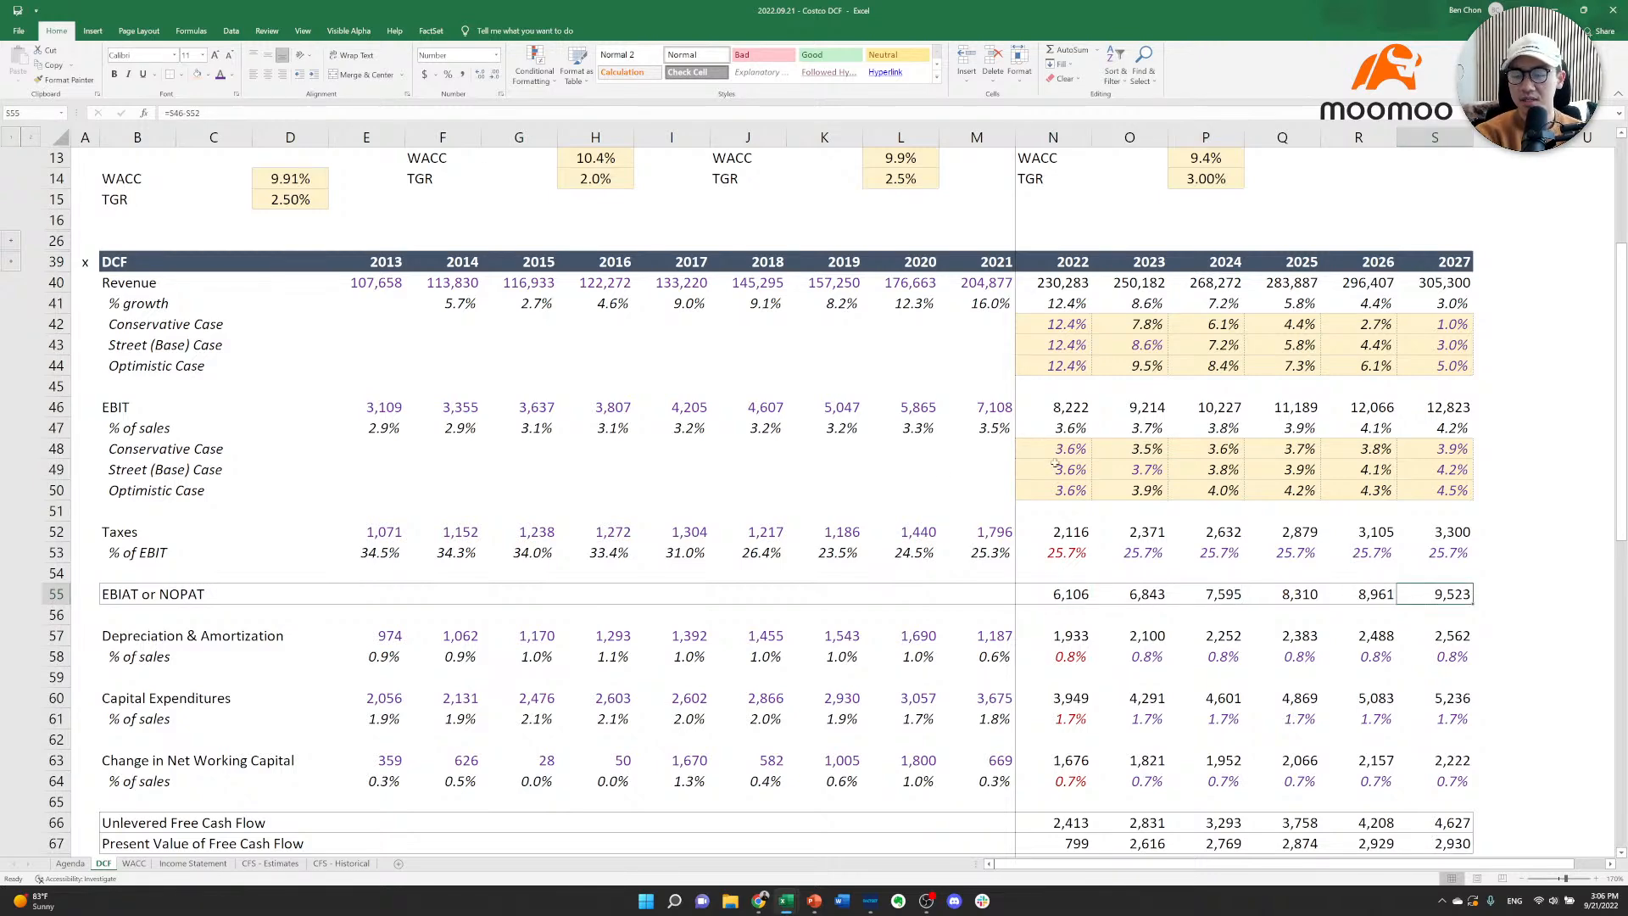
{"action": "scroll", "coordinate": [766, 448], "scroll_direction": "up", "scroll_amount": 4}
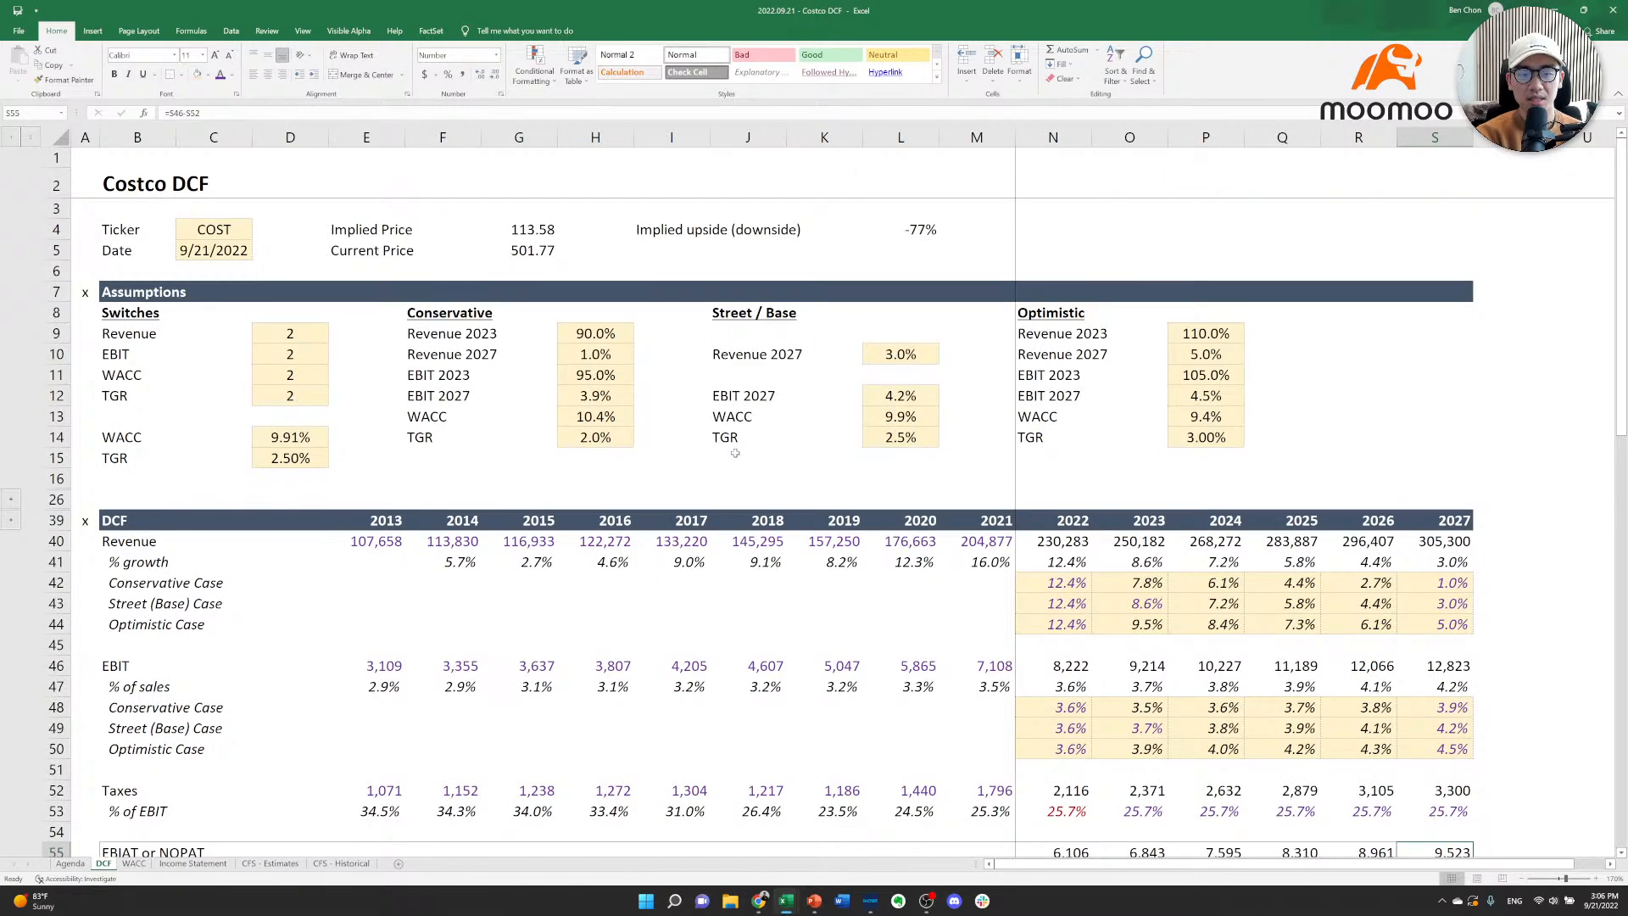
Switch to the Costco 10-Q in Chrome and examine net cash provided by operating activities in the cash flow statement.
{"action": "key", "text": "alt+Tab"}
{"action": "key", "text": "alt+Tab"}
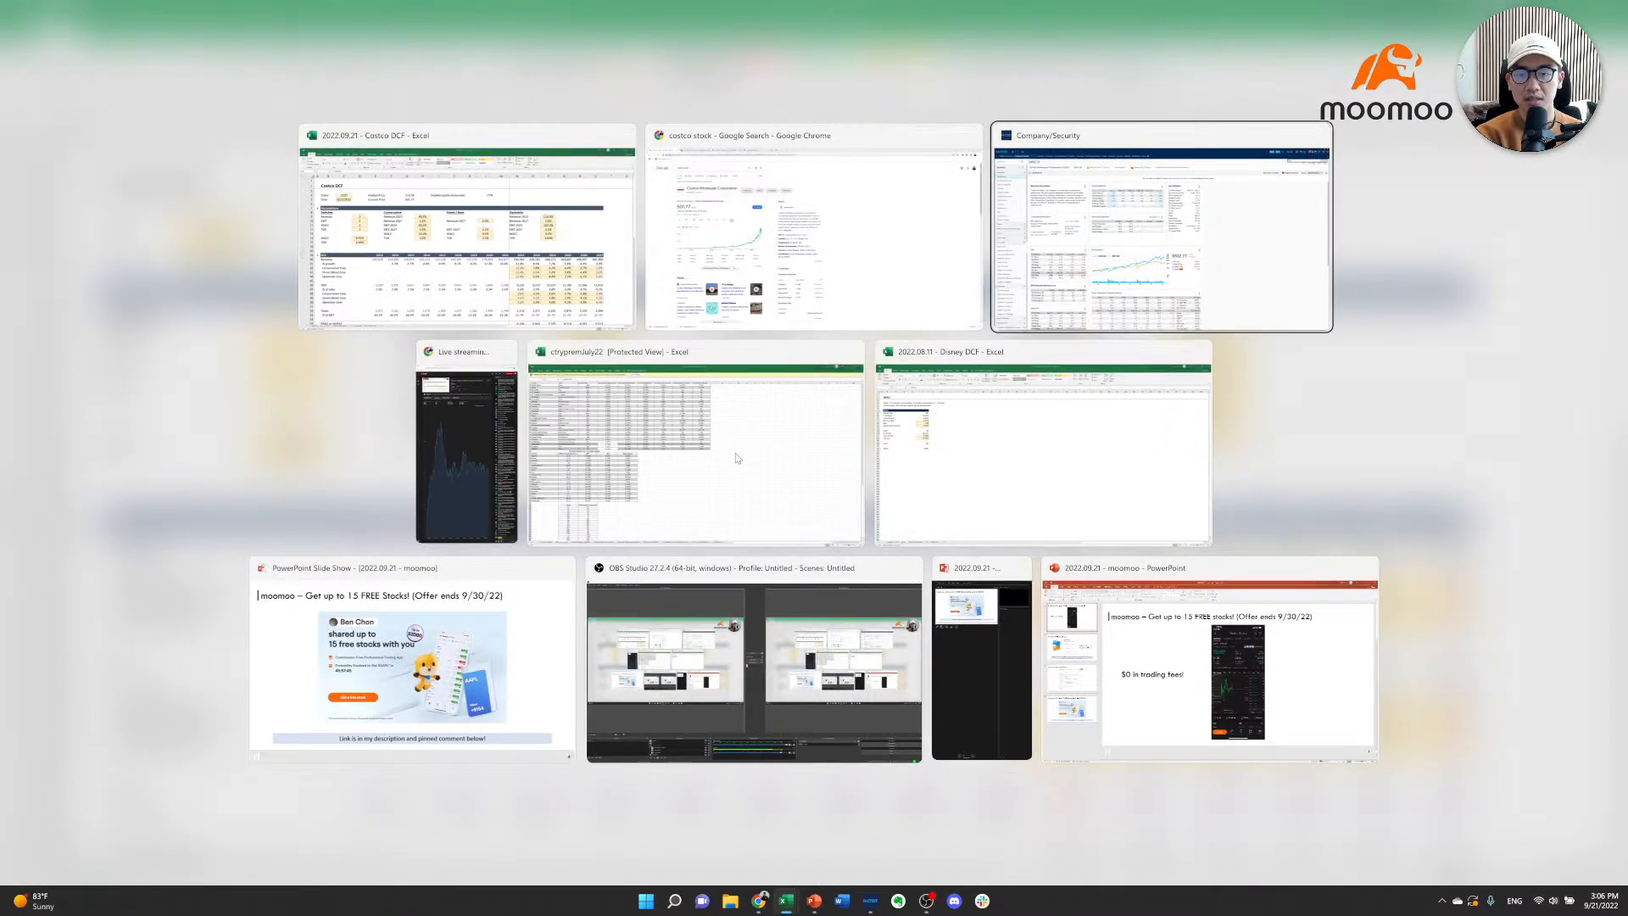
{"action": "key", "text": "alt+shift+Tab"}
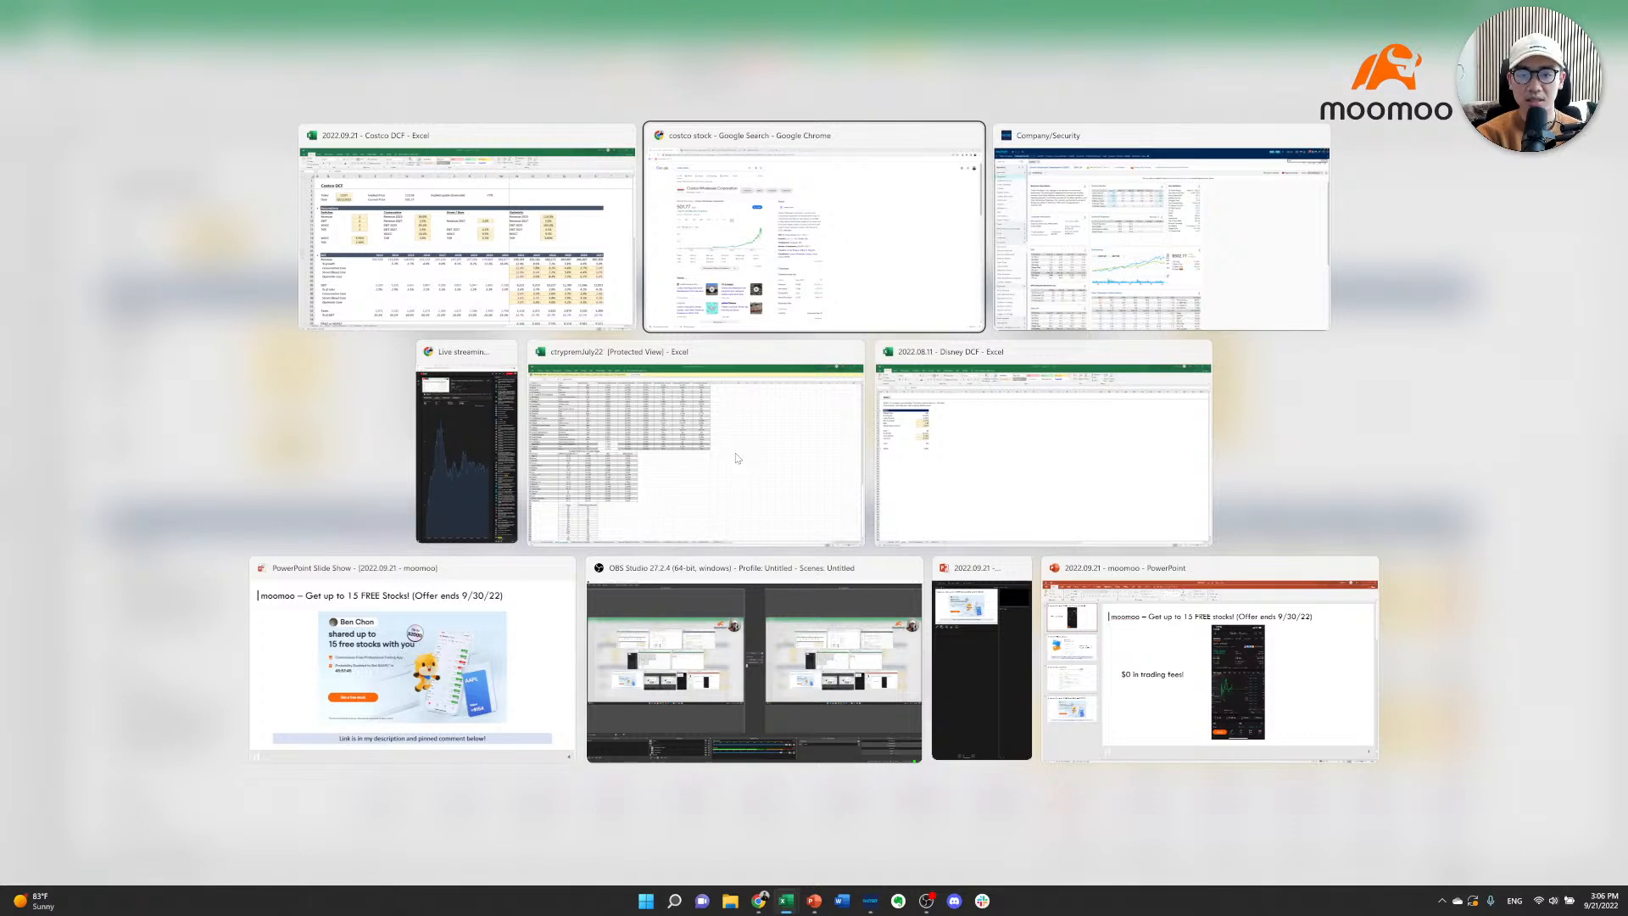
{"action": "key", "text": "ctrl+Tab"}
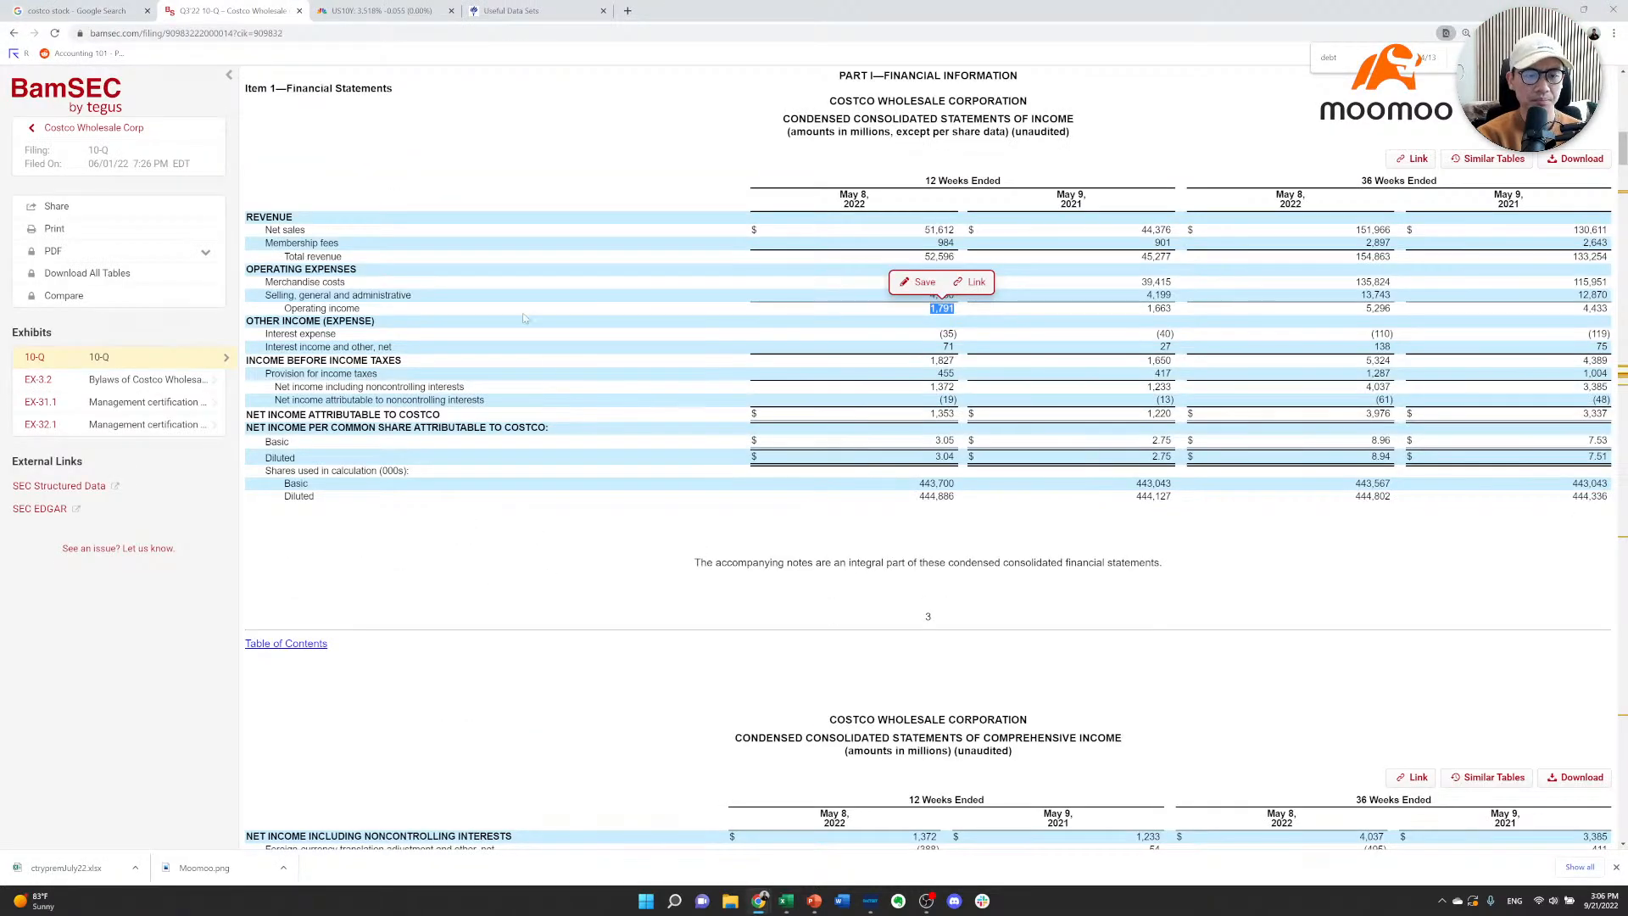
{"action": "scroll", "coordinate": [826, 447], "scroll_direction": "down", "scroll_amount": 3}
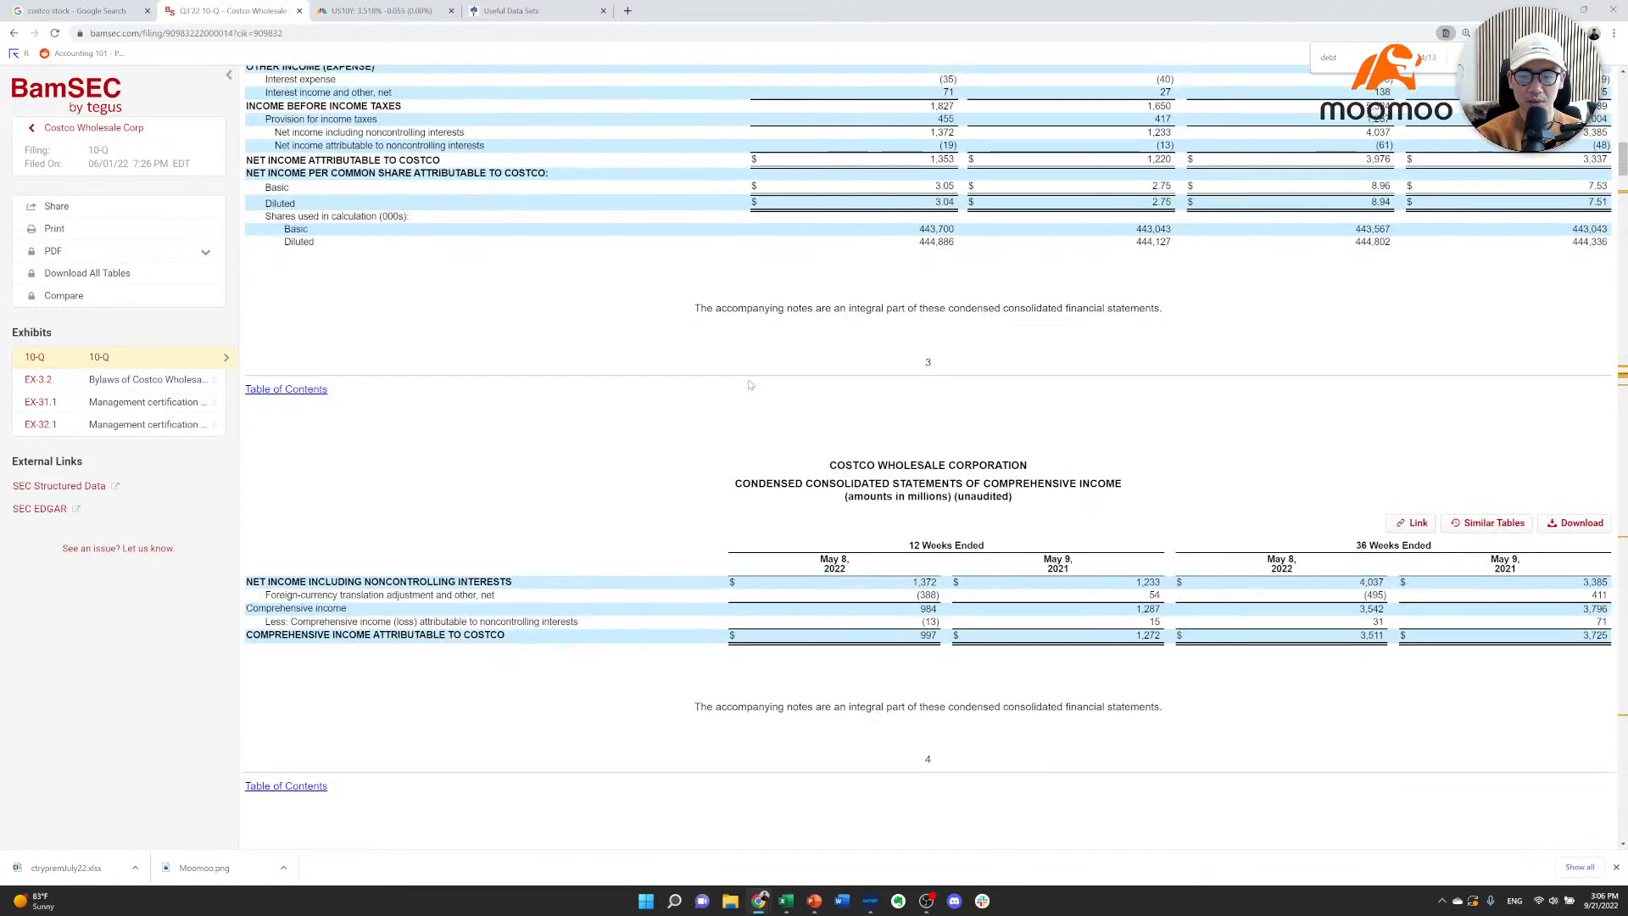
{"action": "scroll", "coordinate": [749, 384], "scroll_direction": "down", "scroll_amount": 9}
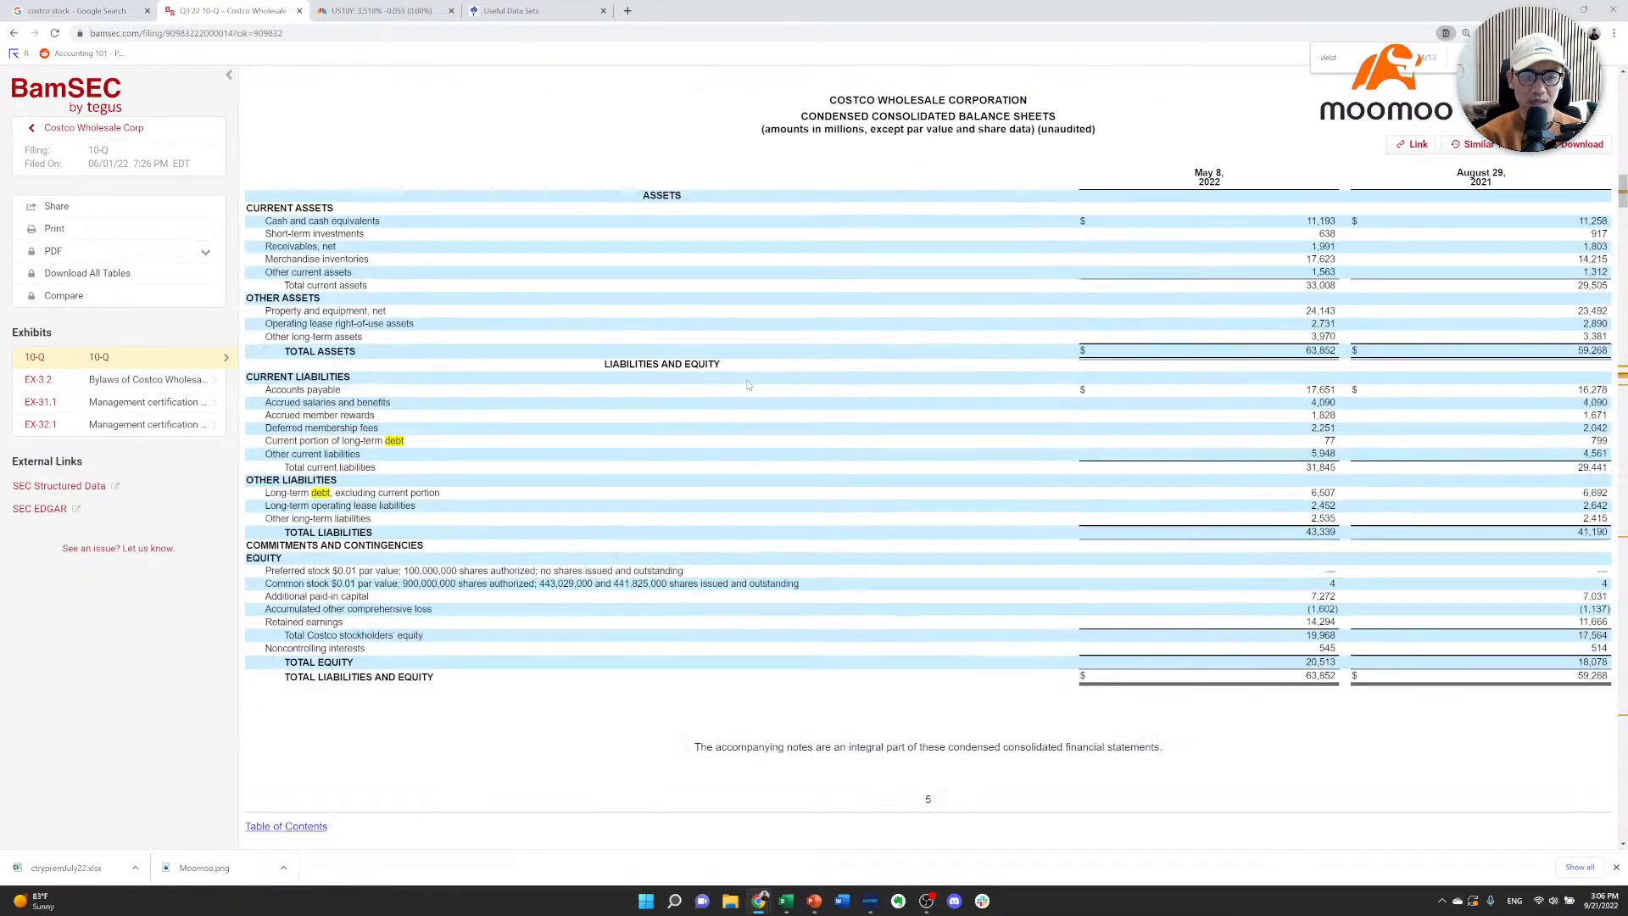
{"action": "scroll", "coordinate": [584, 439], "scroll_direction": "down", "scroll_amount": 10}
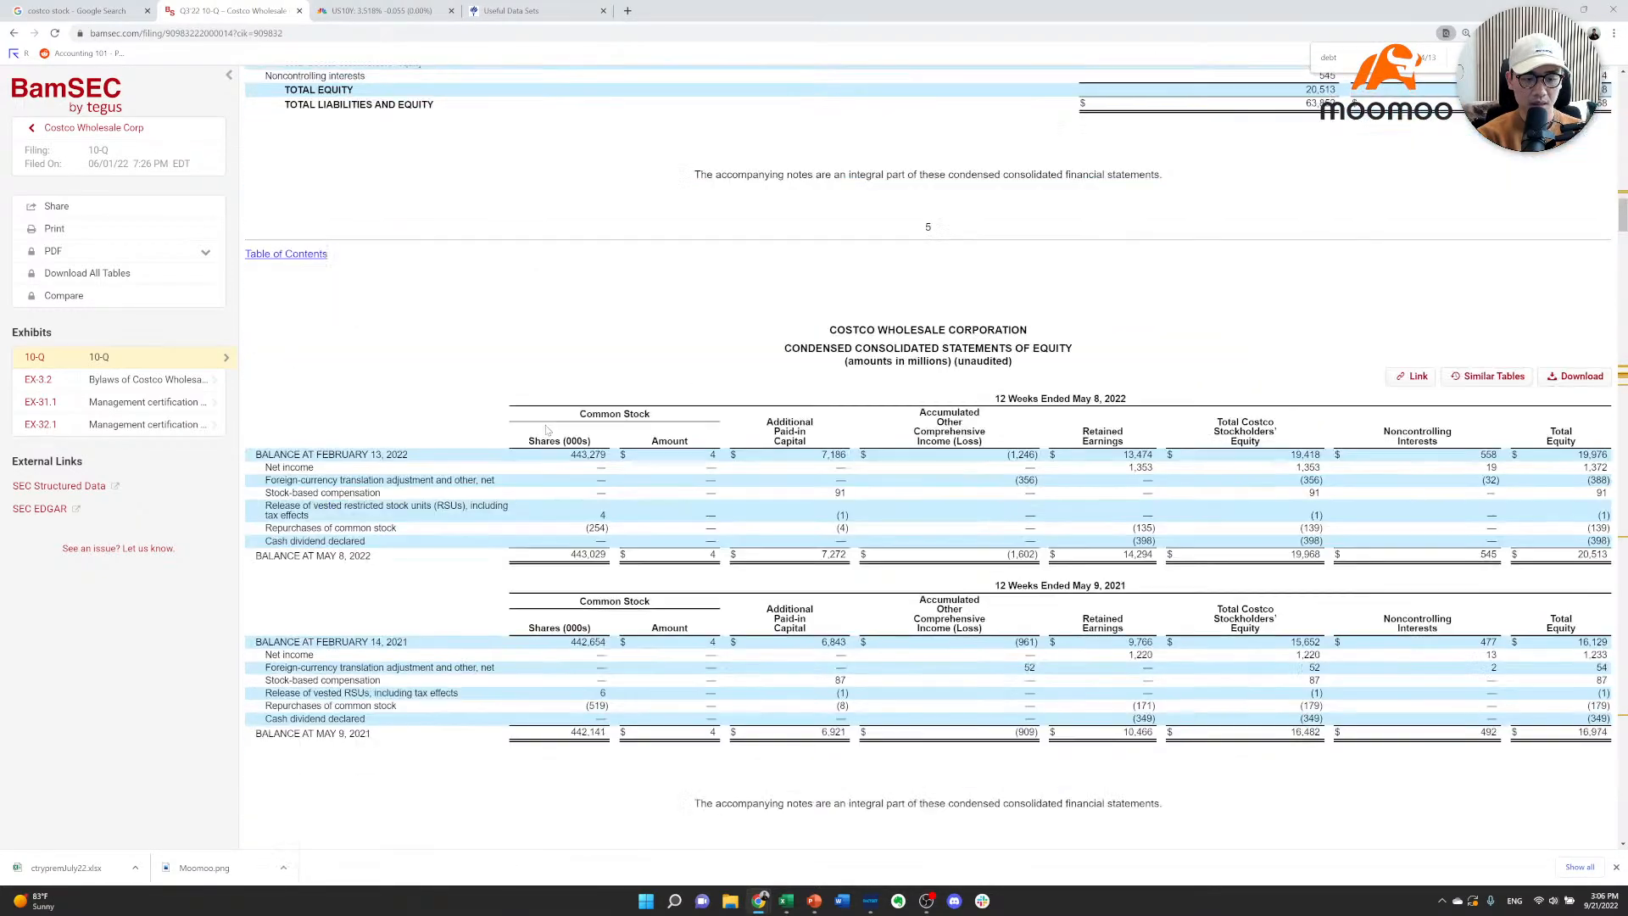
{"action": "scroll", "coordinate": [549, 432], "scroll_direction": "down", "scroll_amount": 7}
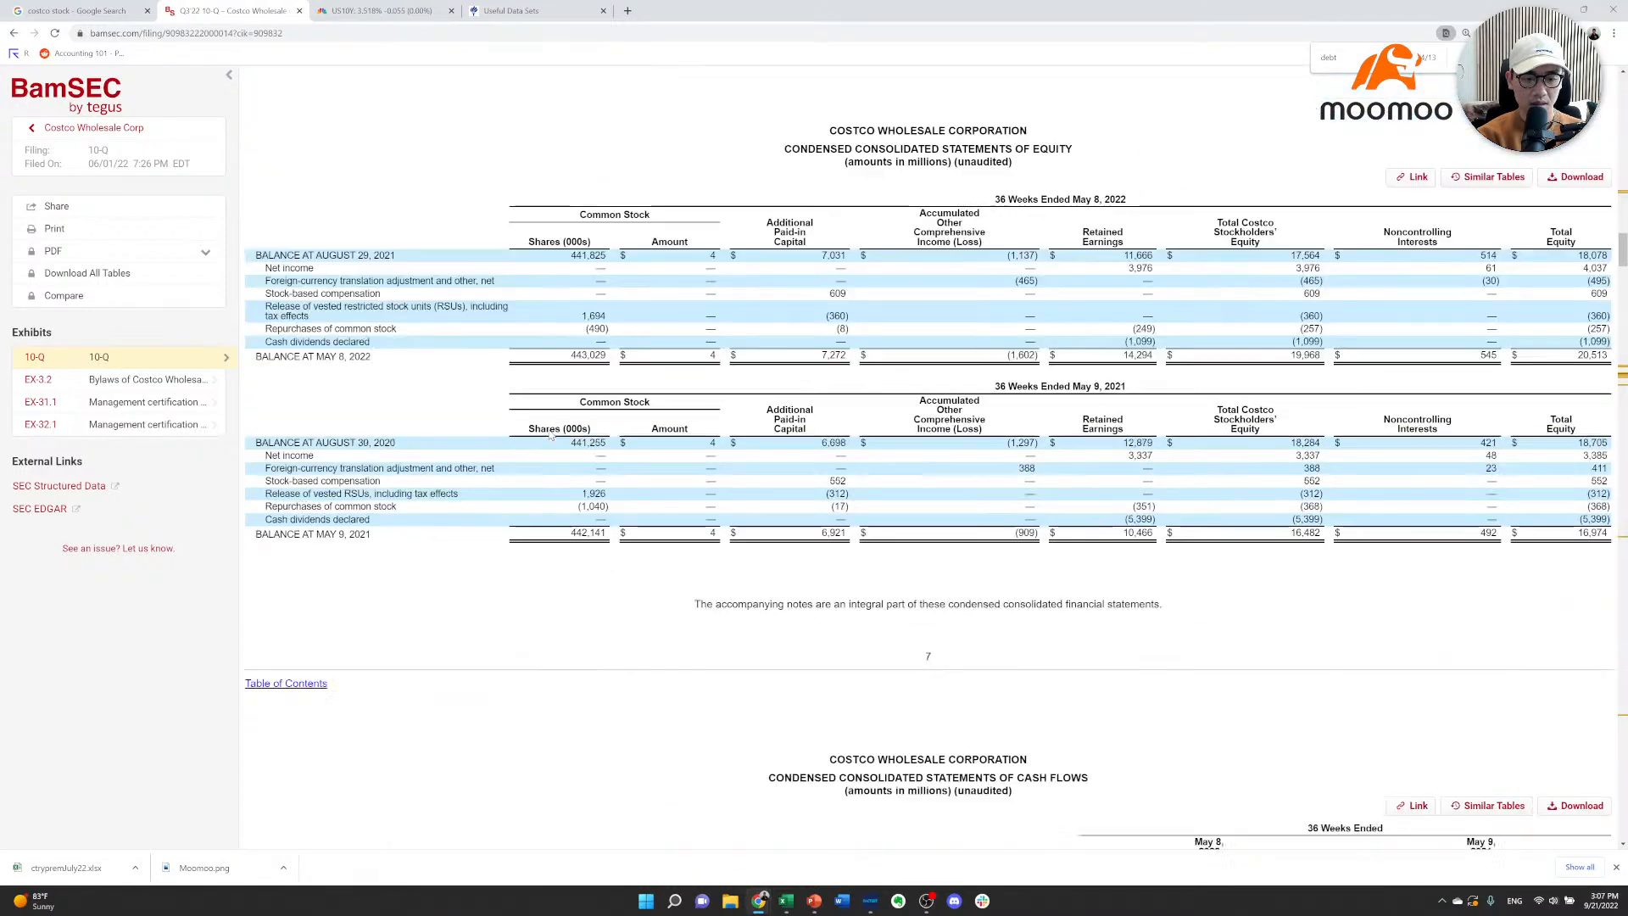
{"action": "scroll", "coordinate": [546, 402], "scroll_direction": "down", "scroll_amount": 7}
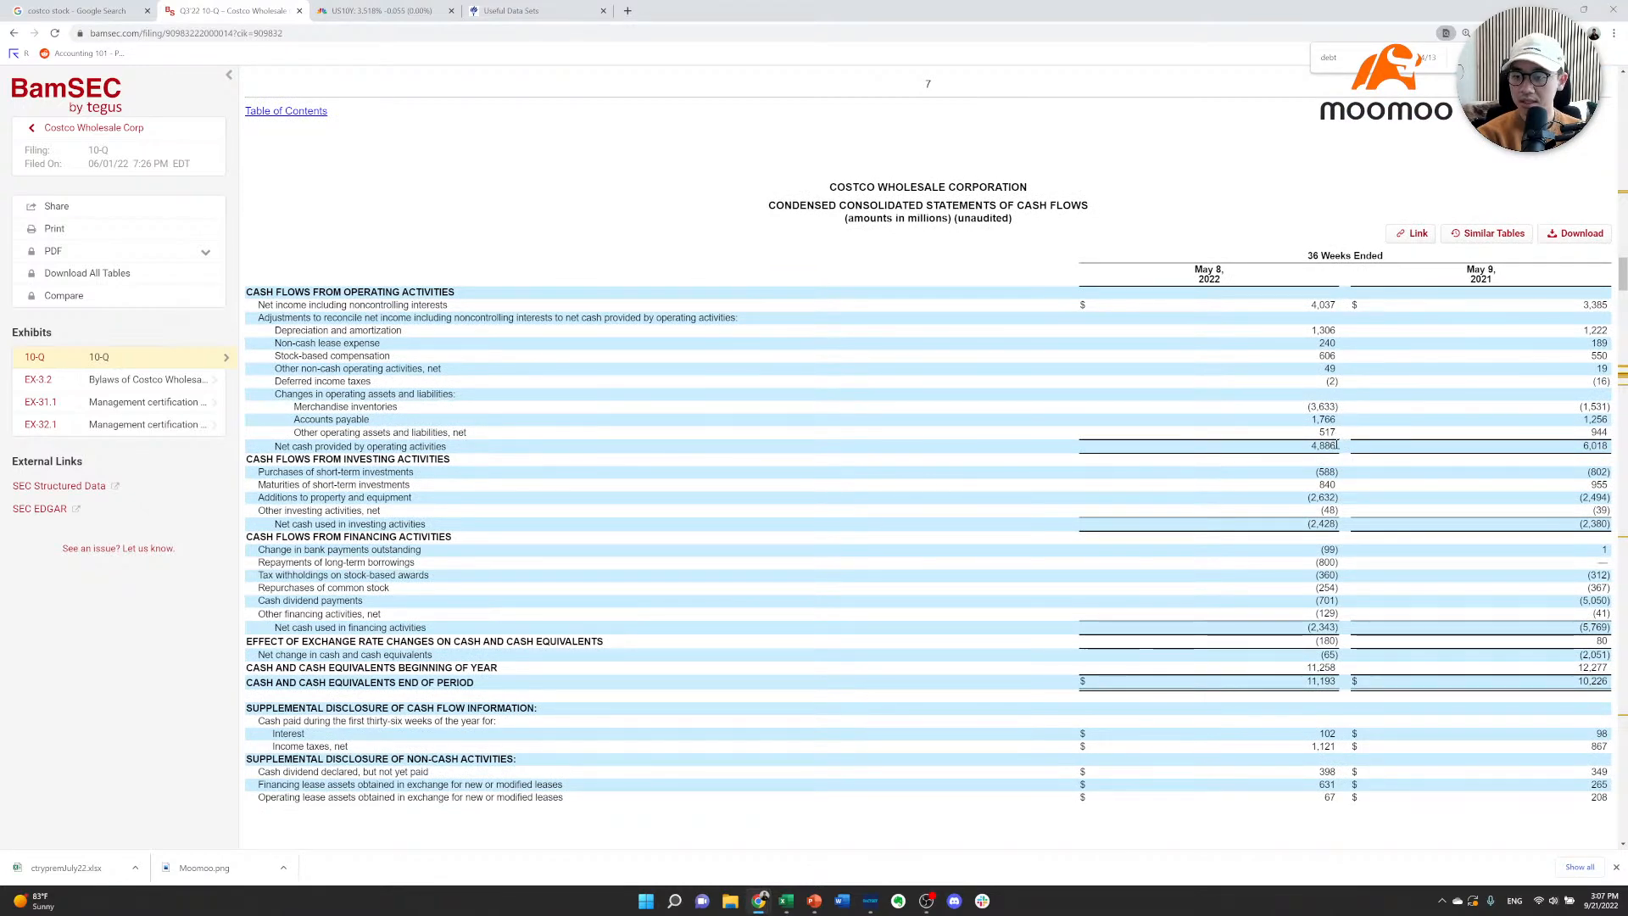
{"action": "mouse_move", "coordinate": [1334, 444]}
{"action": "left_mouse_down"}
{"action": "mouse_move", "coordinate": [1304, 449]}
{"action": "mouse_move", "coordinate": [1329, 433]}
{"action": "mouse_move", "coordinate": [1337, 446]}
{"action": "left_mouse_up"}
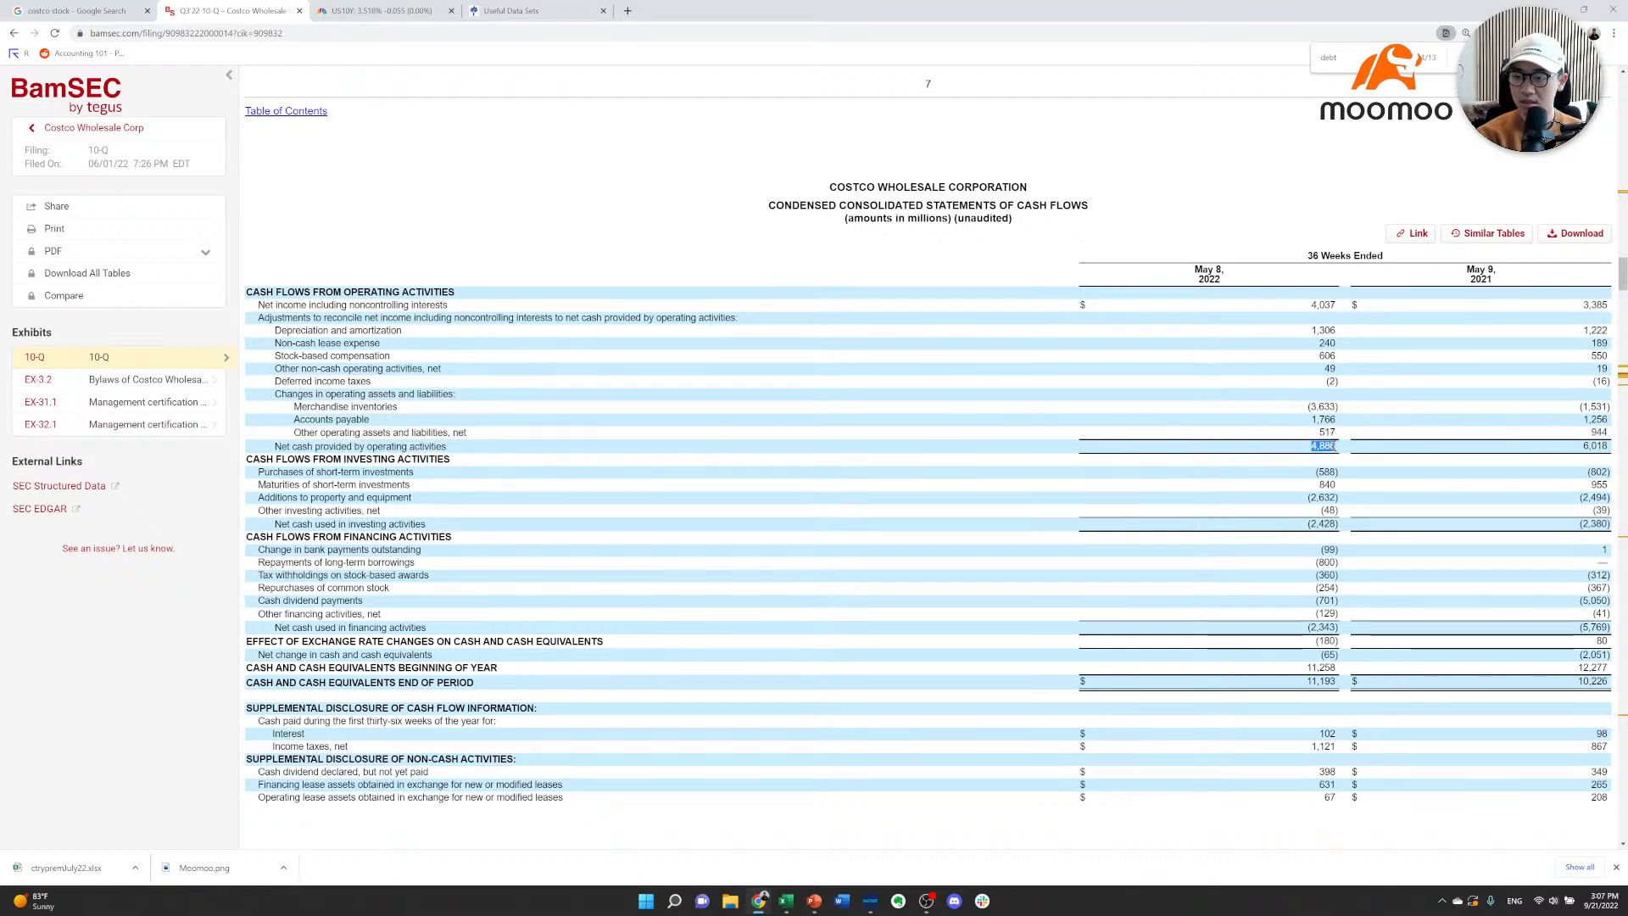
{"action": "left_click", "coordinate": [1337, 447]}
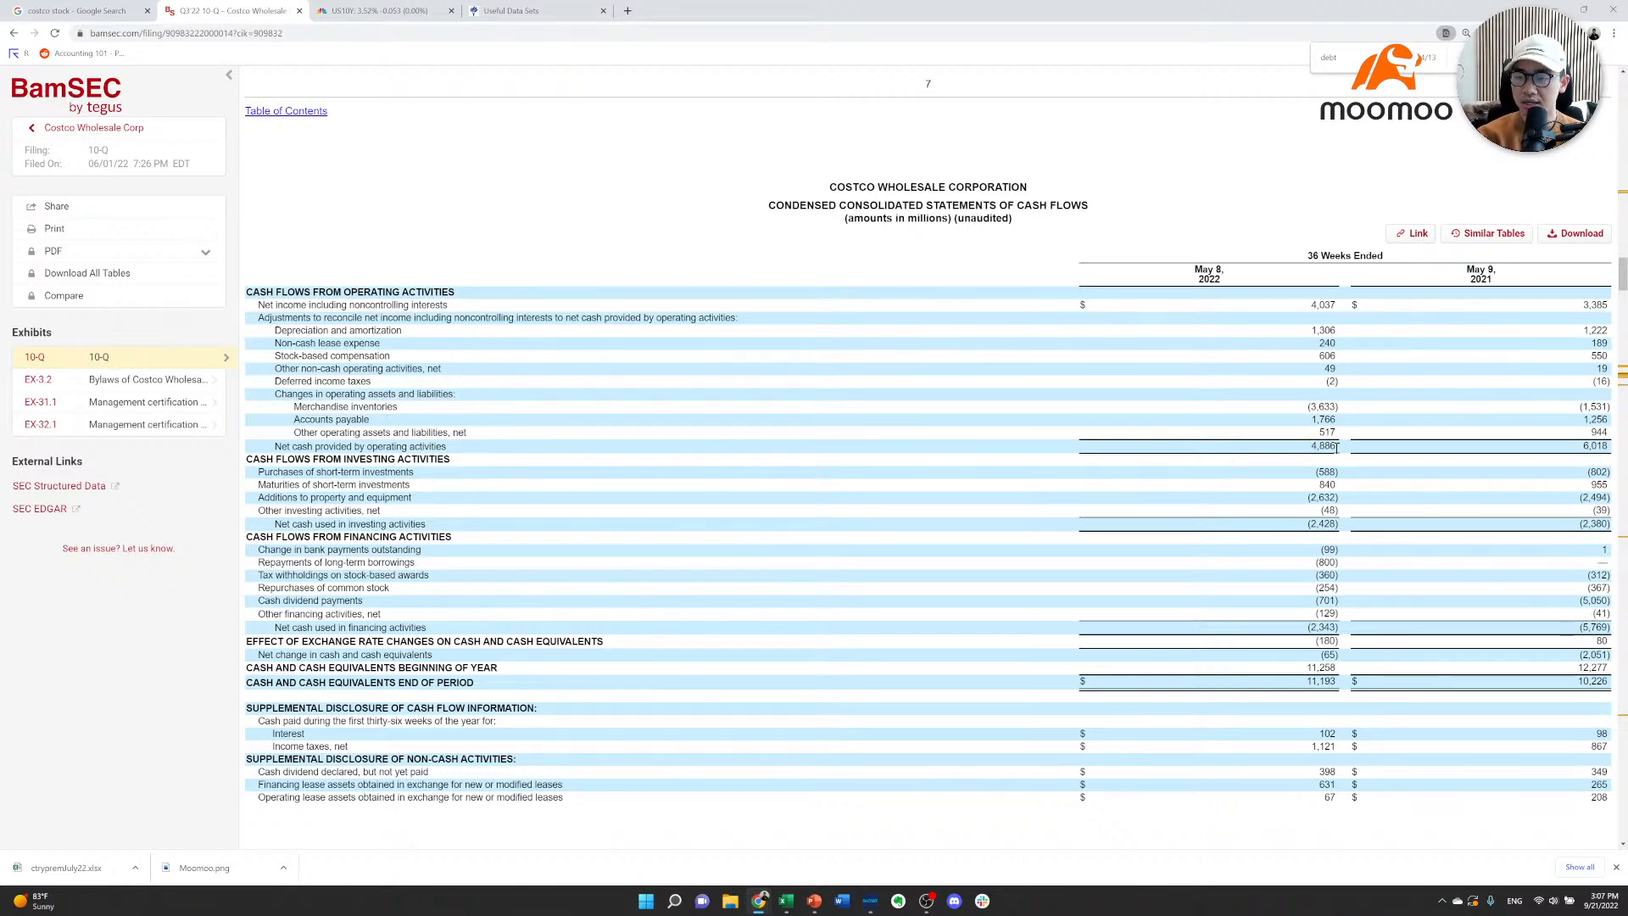
{"action": "left_click_drag", "start_coordinate": [1337, 447], "coordinate": [1310, 446]}
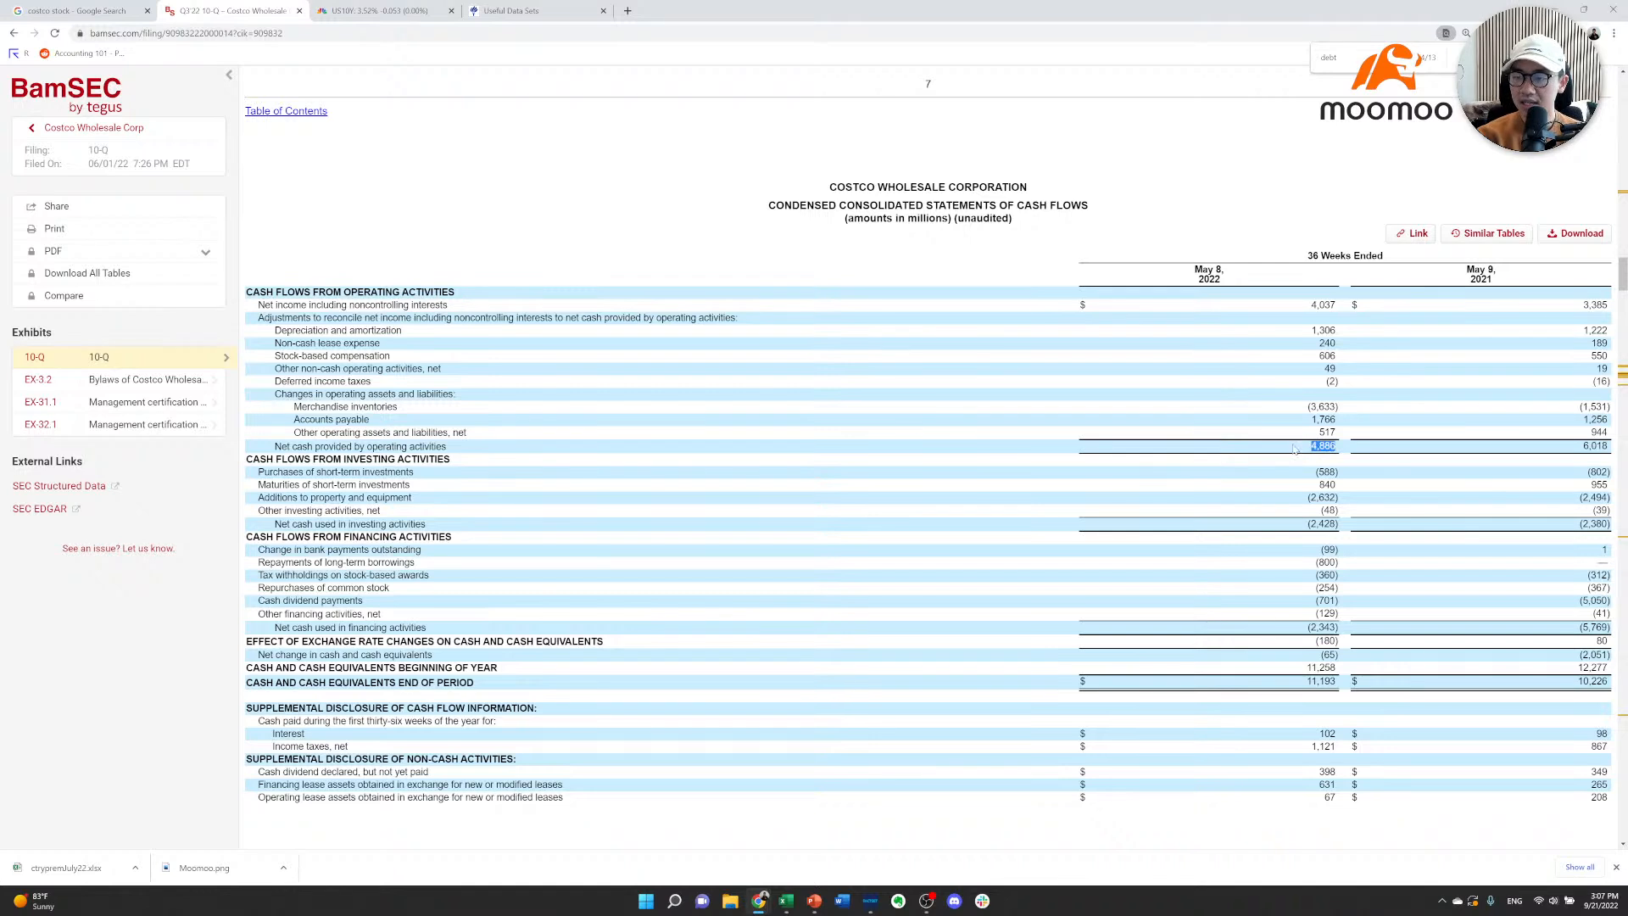
{"action": "left_click", "coordinate": [1309, 257]}
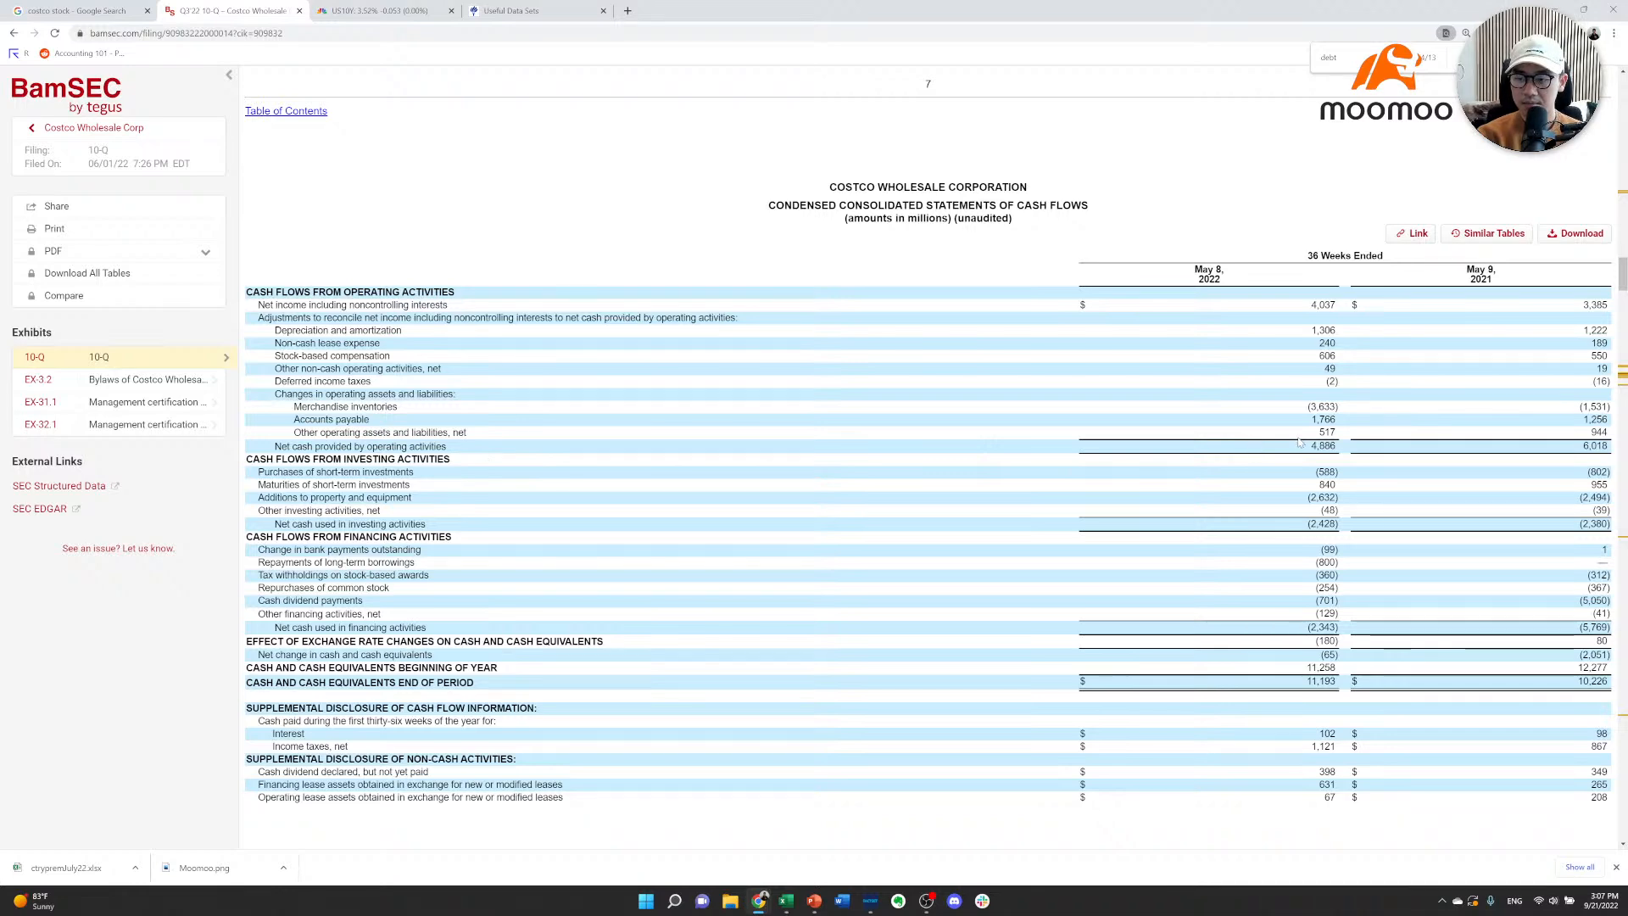
Compare the 2022 Unlevered Free Cash Flow in the Excel DCF with the 10-Q's additions to property and equipment in Chrome.
{"action": "key", "text": "alt+Tab"}
{"action": "scroll", "coordinate": [985, 646], "scroll_direction": "down", "scroll_amount": 5}
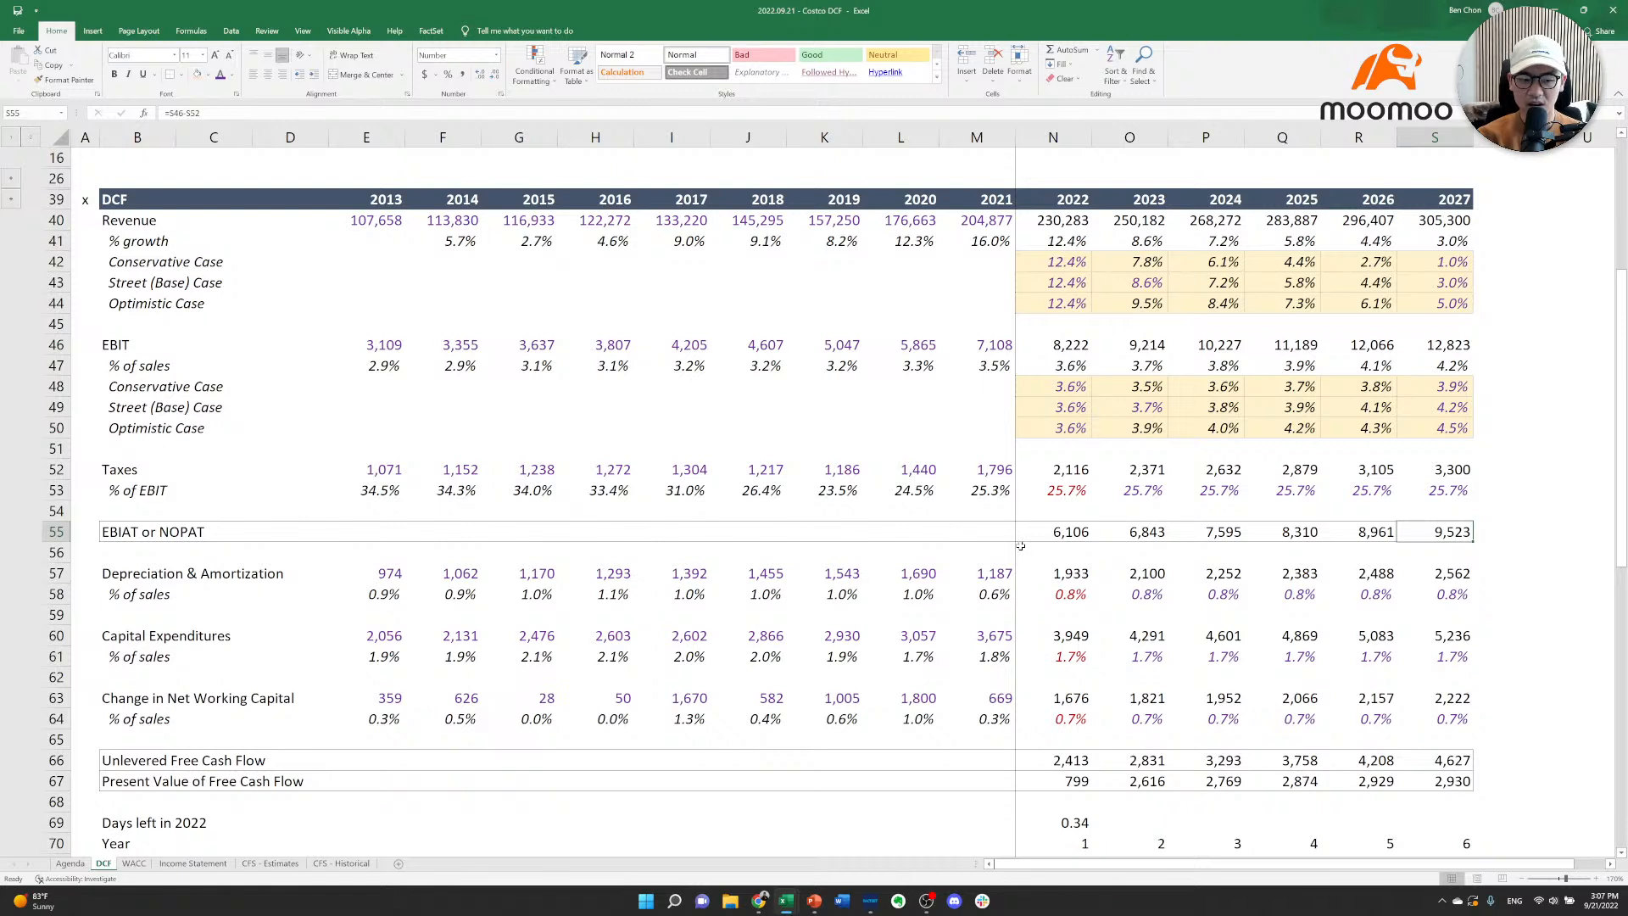
{"action": "left_click", "coordinate": [1068, 758]}
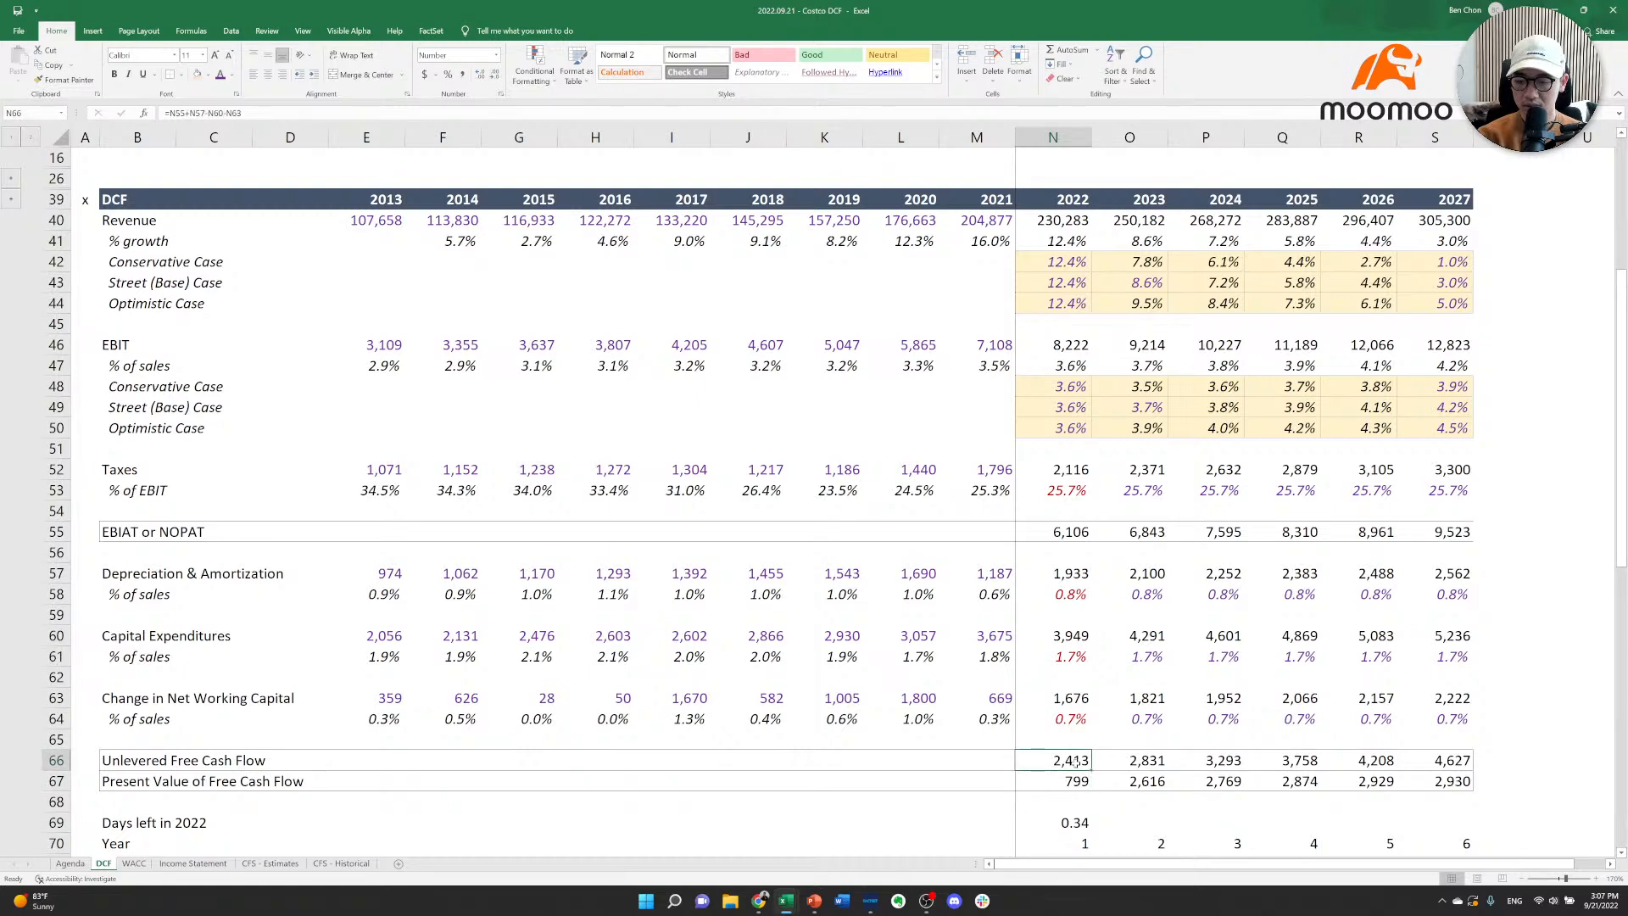
{"action": "key", "text": "alt+Tab"}
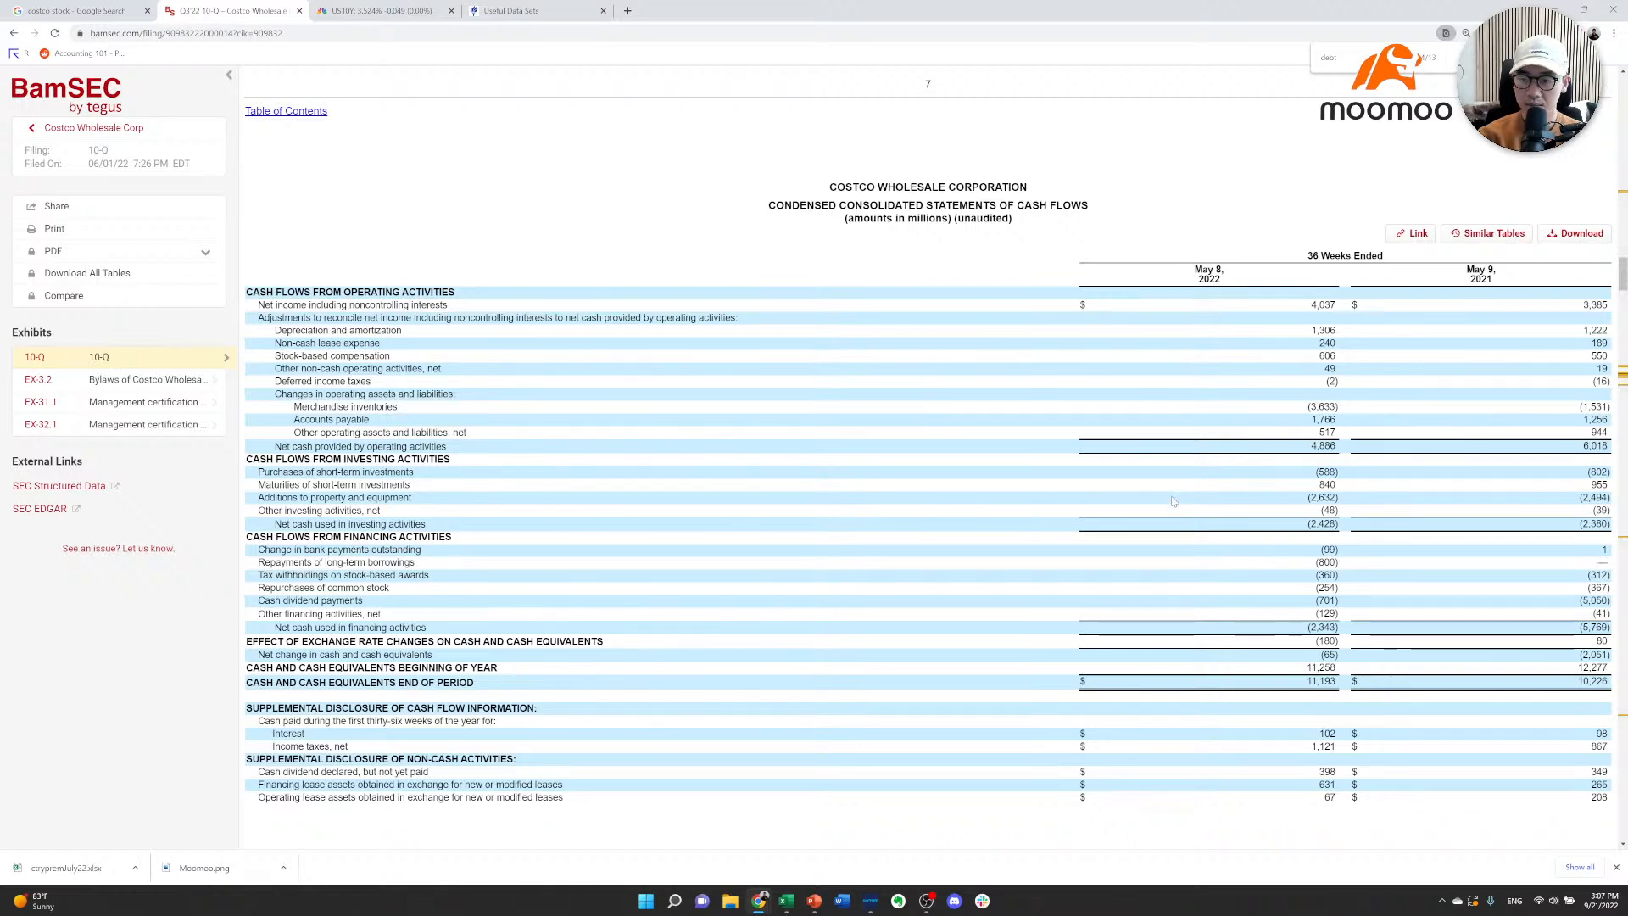
{"action": "double_click", "coordinate": [1324, 498]}
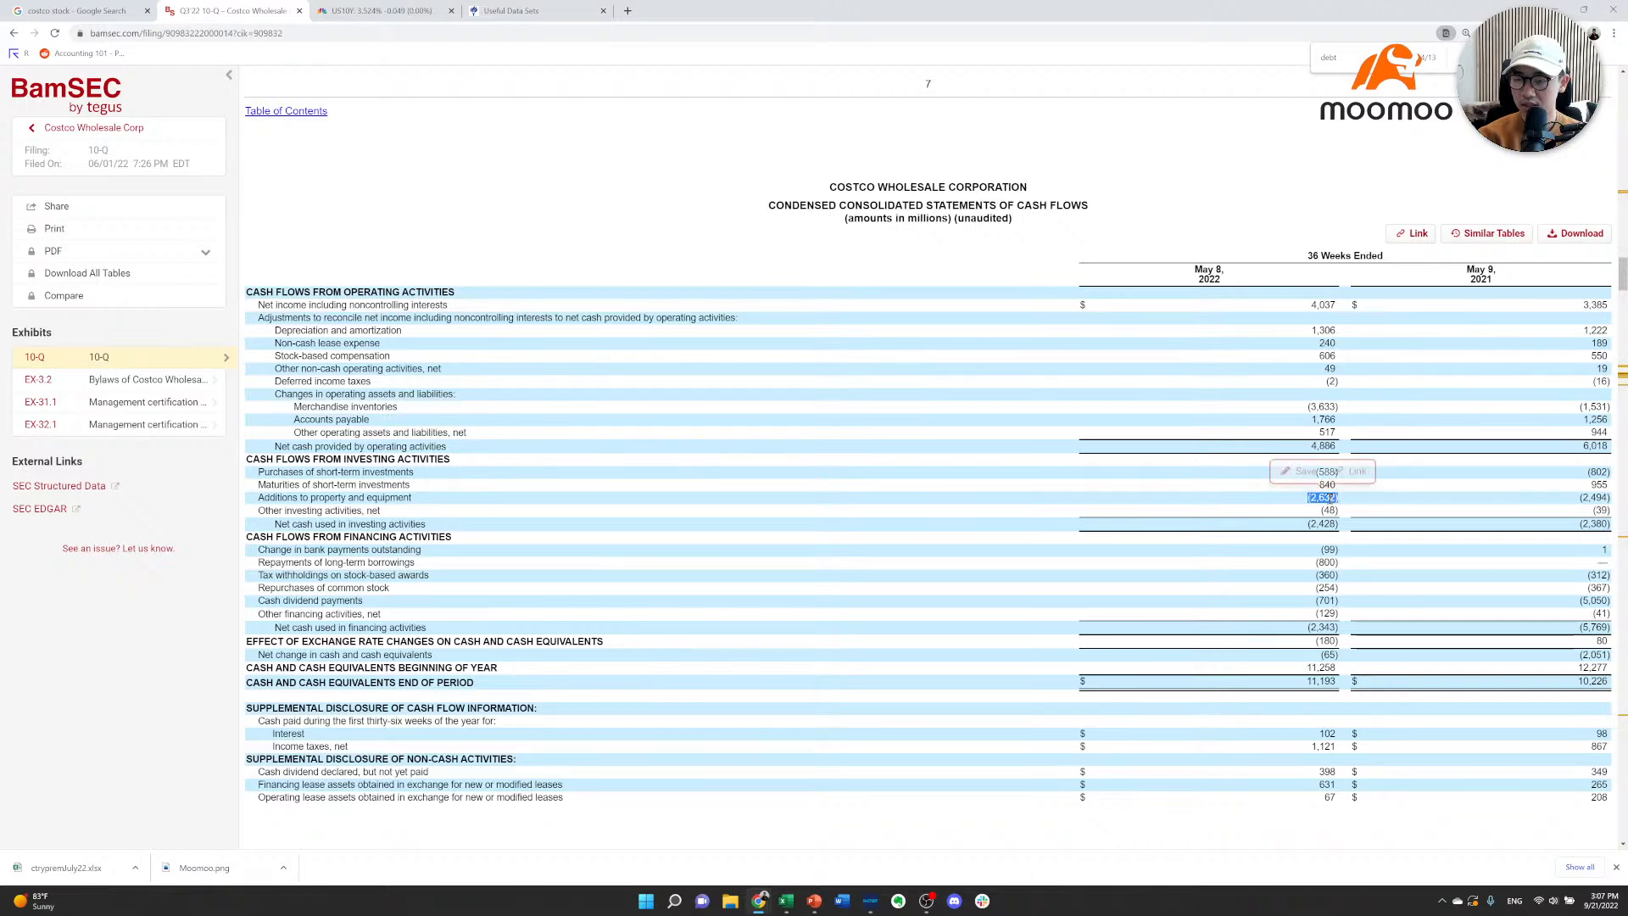
{"action": "double_click", "coordinate": [1324, 498]}
{"action": "double_click", "coordinate": [1324, 497]}
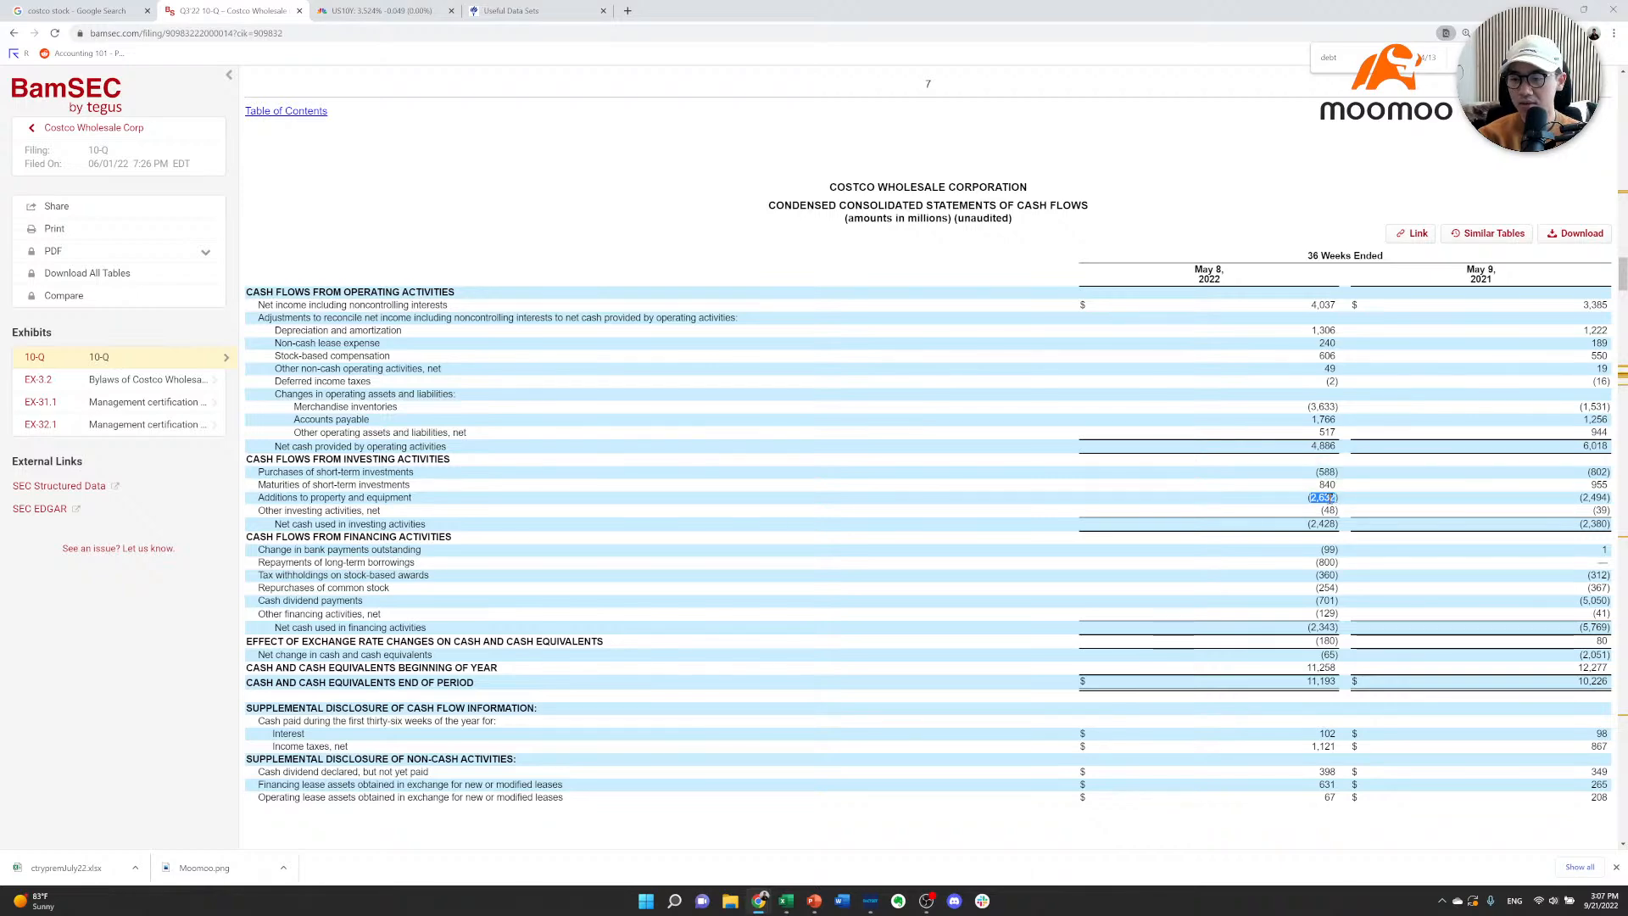
Return to the Excel workbook and examine the projected Unlevered Free Cash Flow for 2023 to 2027.
{"action": "key", "text": "alt+Tab"}
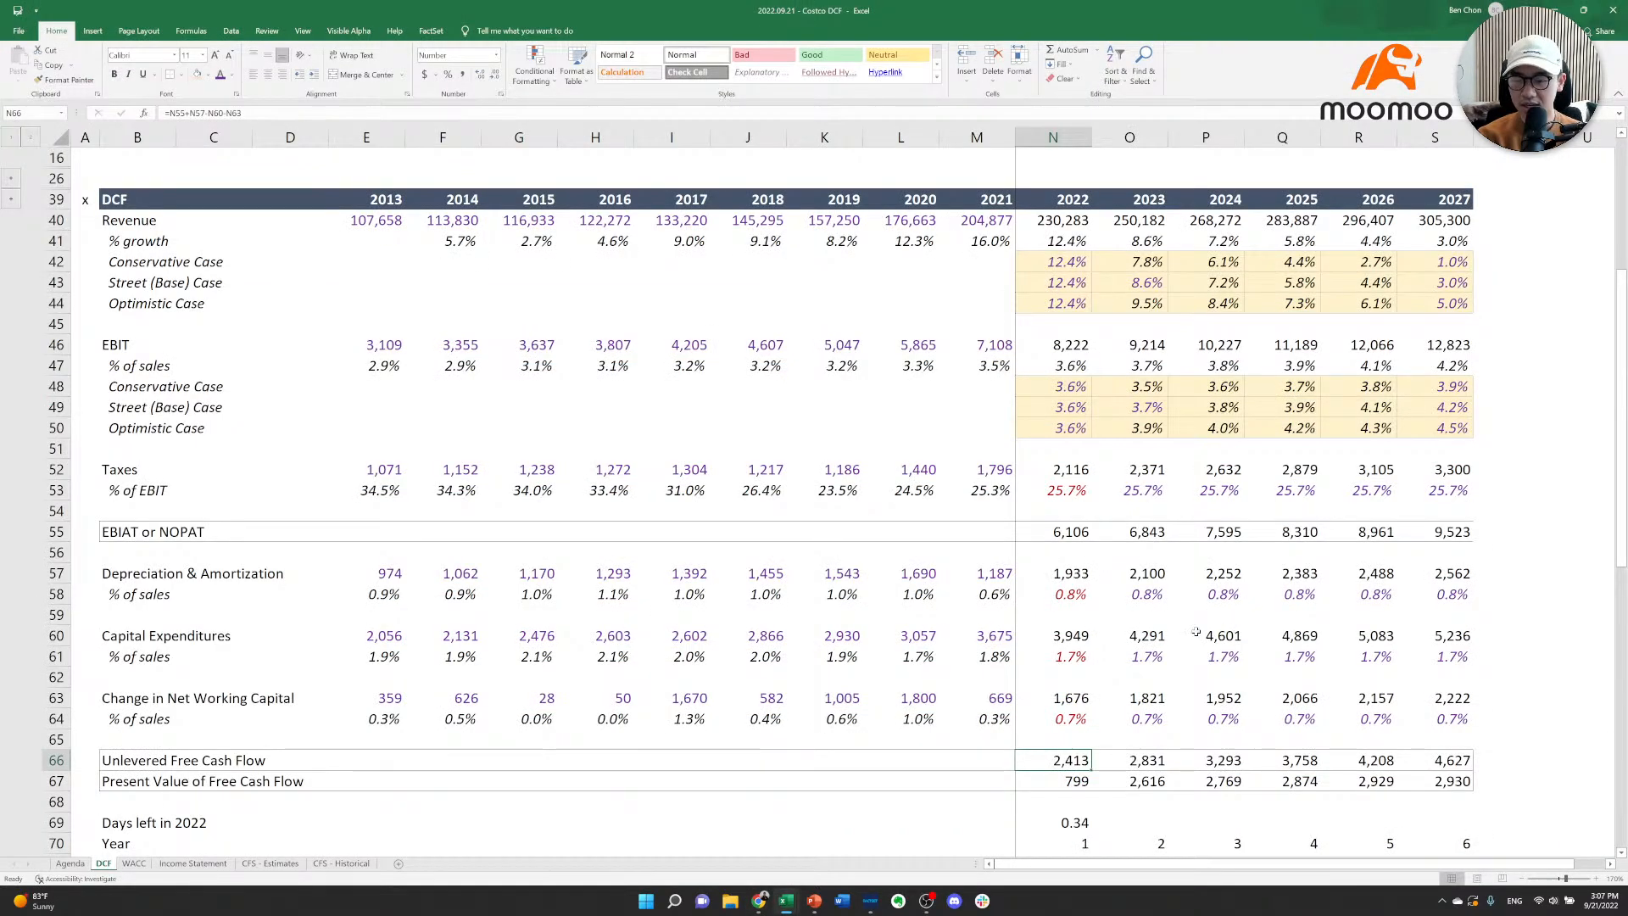
{"action": "left_click", "coordinate": [1145, 763]}
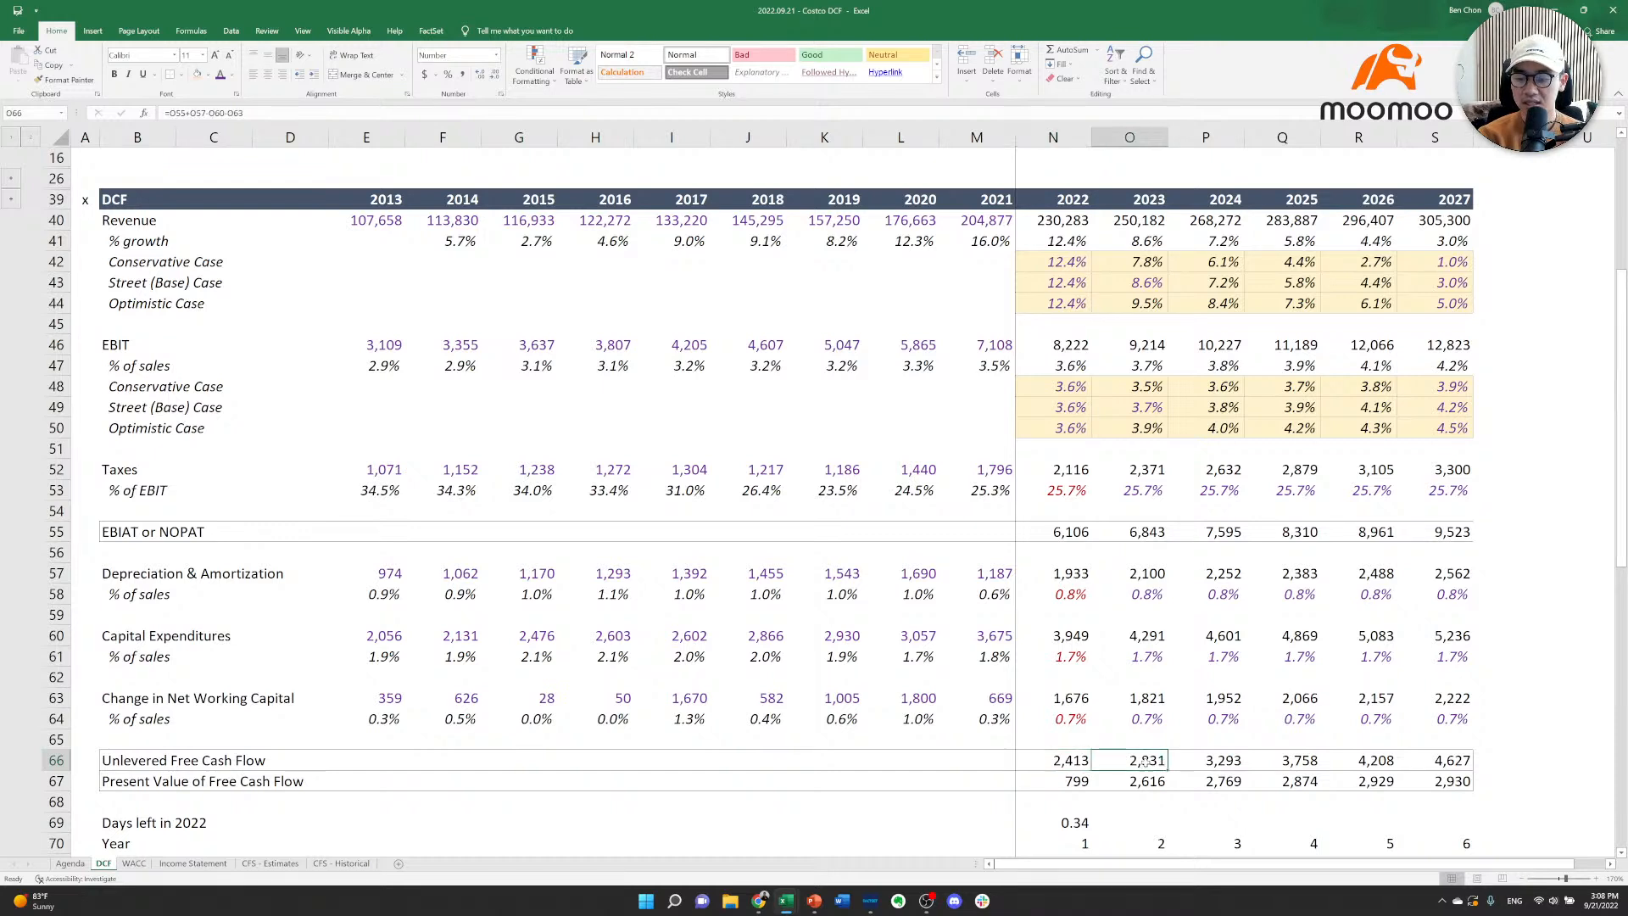
{"action": "left_click", "coordinate": [1203, 760]}
{"action": "left_click", "coordinate": [1295, 760]}
{"action": "left_click", "coordinate": [1327, 758]}
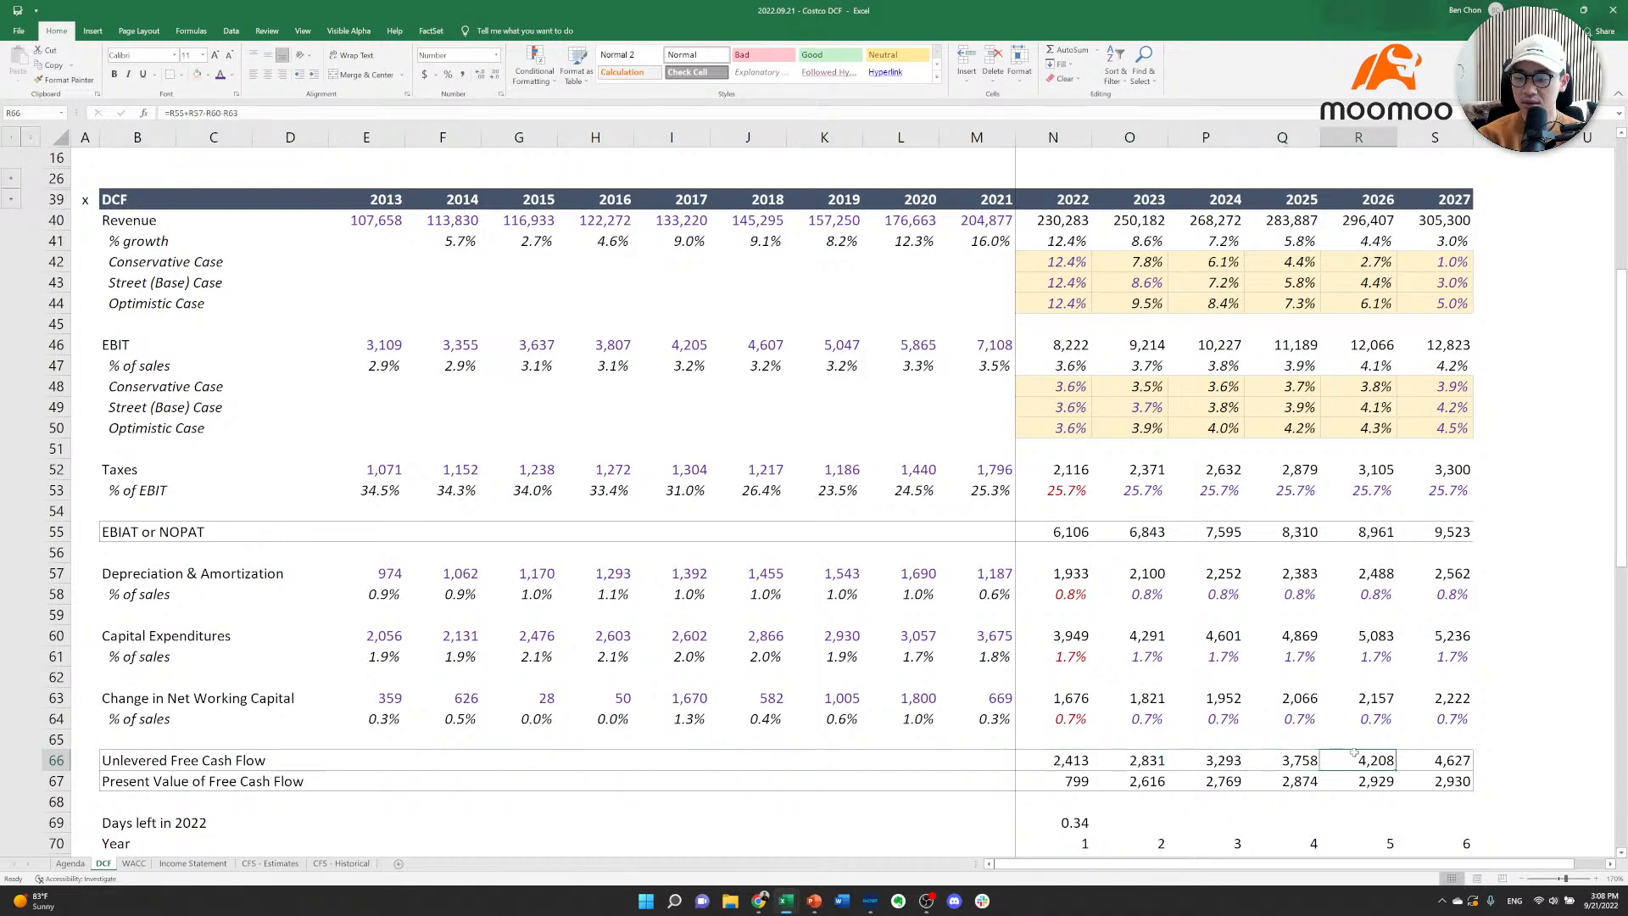
{"action": "left_click", "coordinate": [1422, 757]}
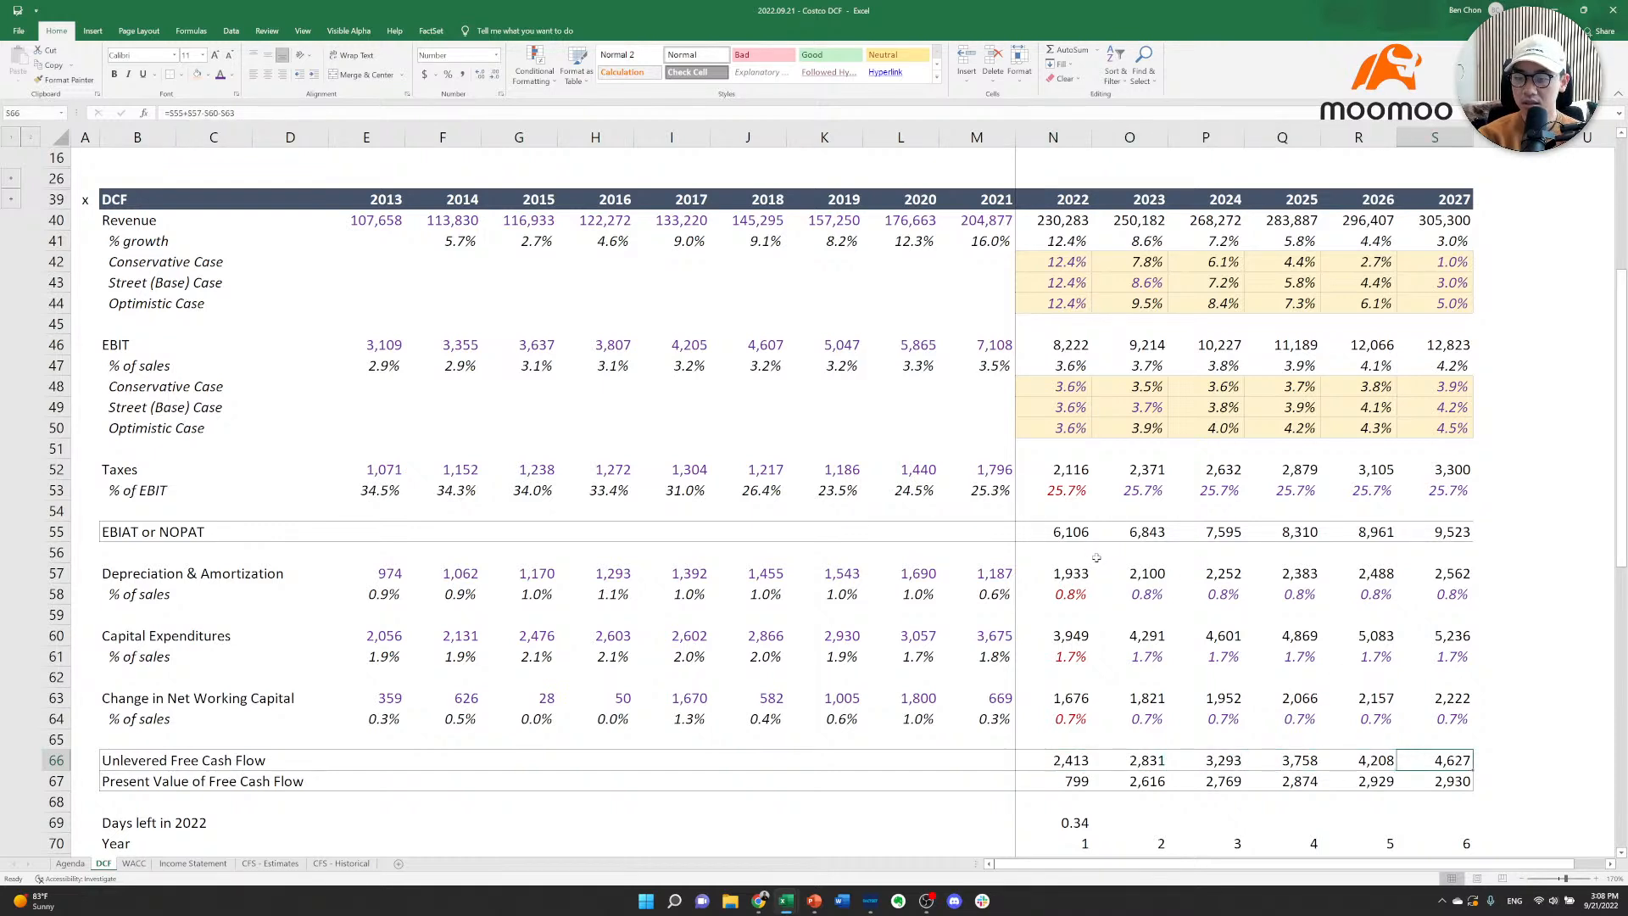
{"action": "key", "text": "super"}
{"action": "key", "text": "super"}
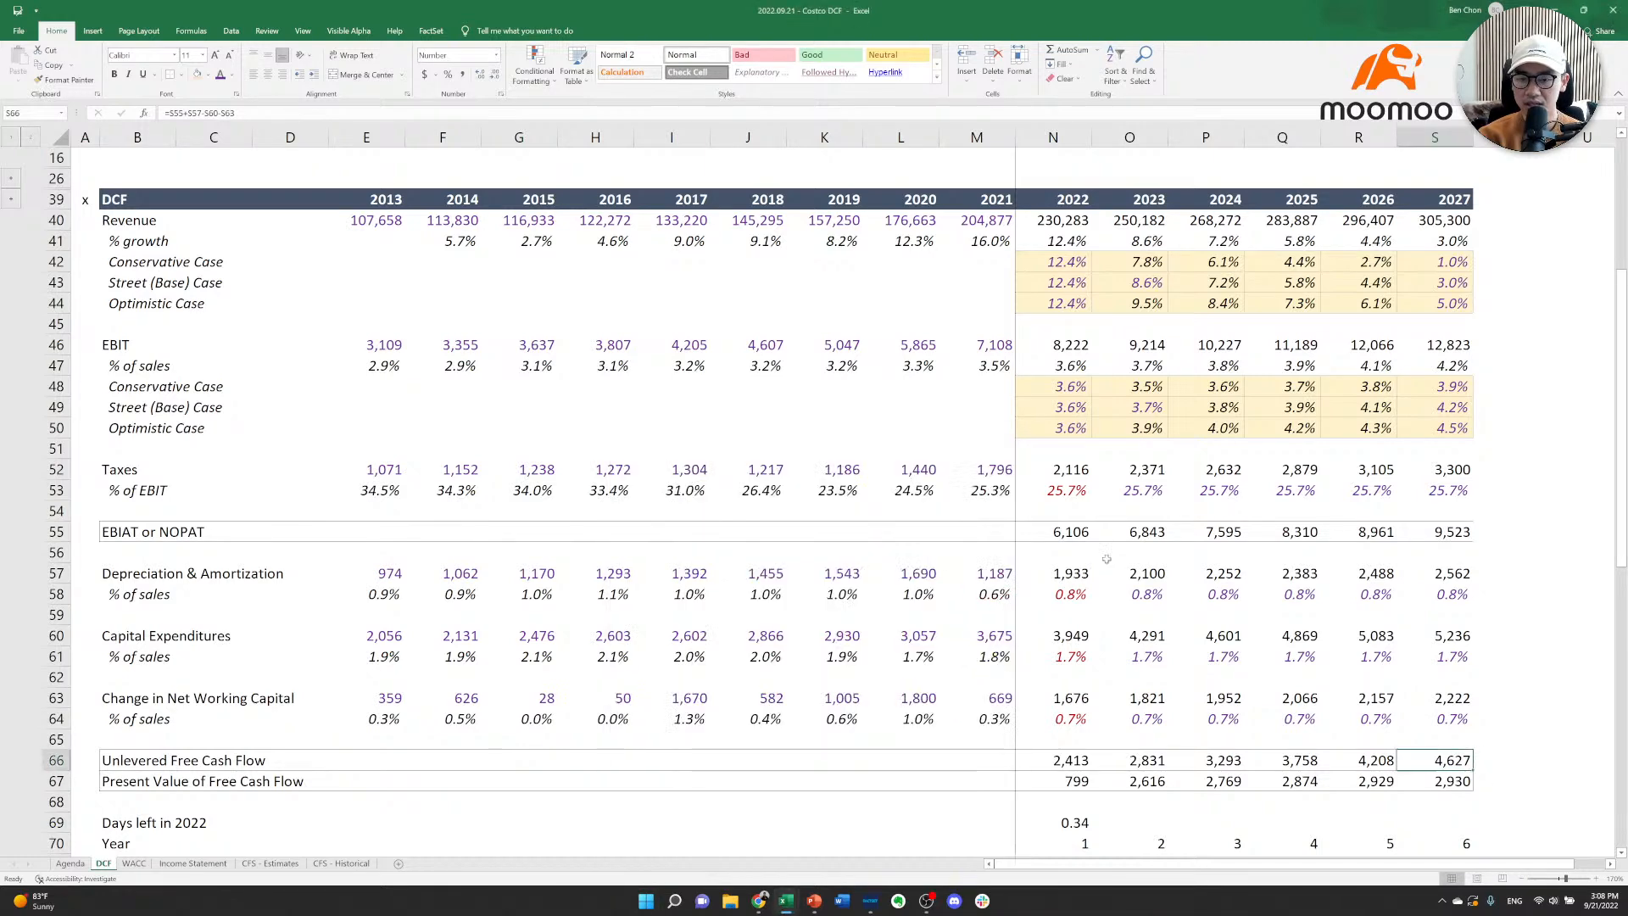
Glance at the Costco 10-Q cash flow statement in Chrome, and return to the Excel DCF to check the implied upside (downside).
{"action": "key", "text": "alt+Tab"}
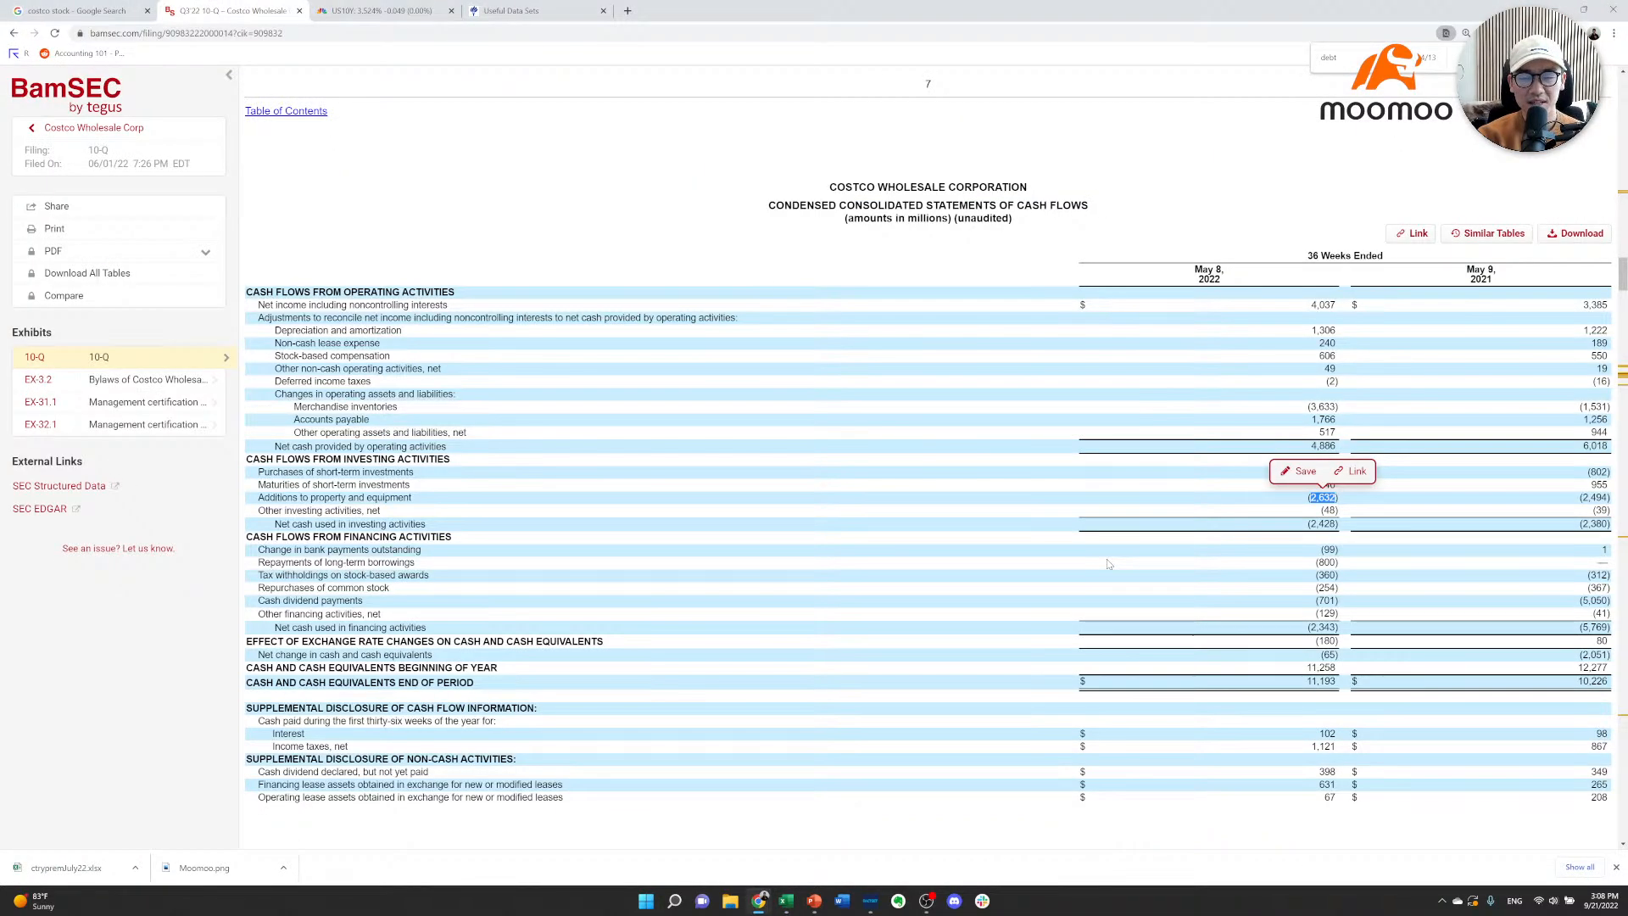
{"action": "key", "text": "alt+Tab"}
{"action": "scroll", "coordinate": [752, 390], "scroll_direction": "up", "scroll_amount": 5}
{"action": "scroll", "coordinate": [752, 389], "scroll_direction": "up", "scroll_amount": 1}
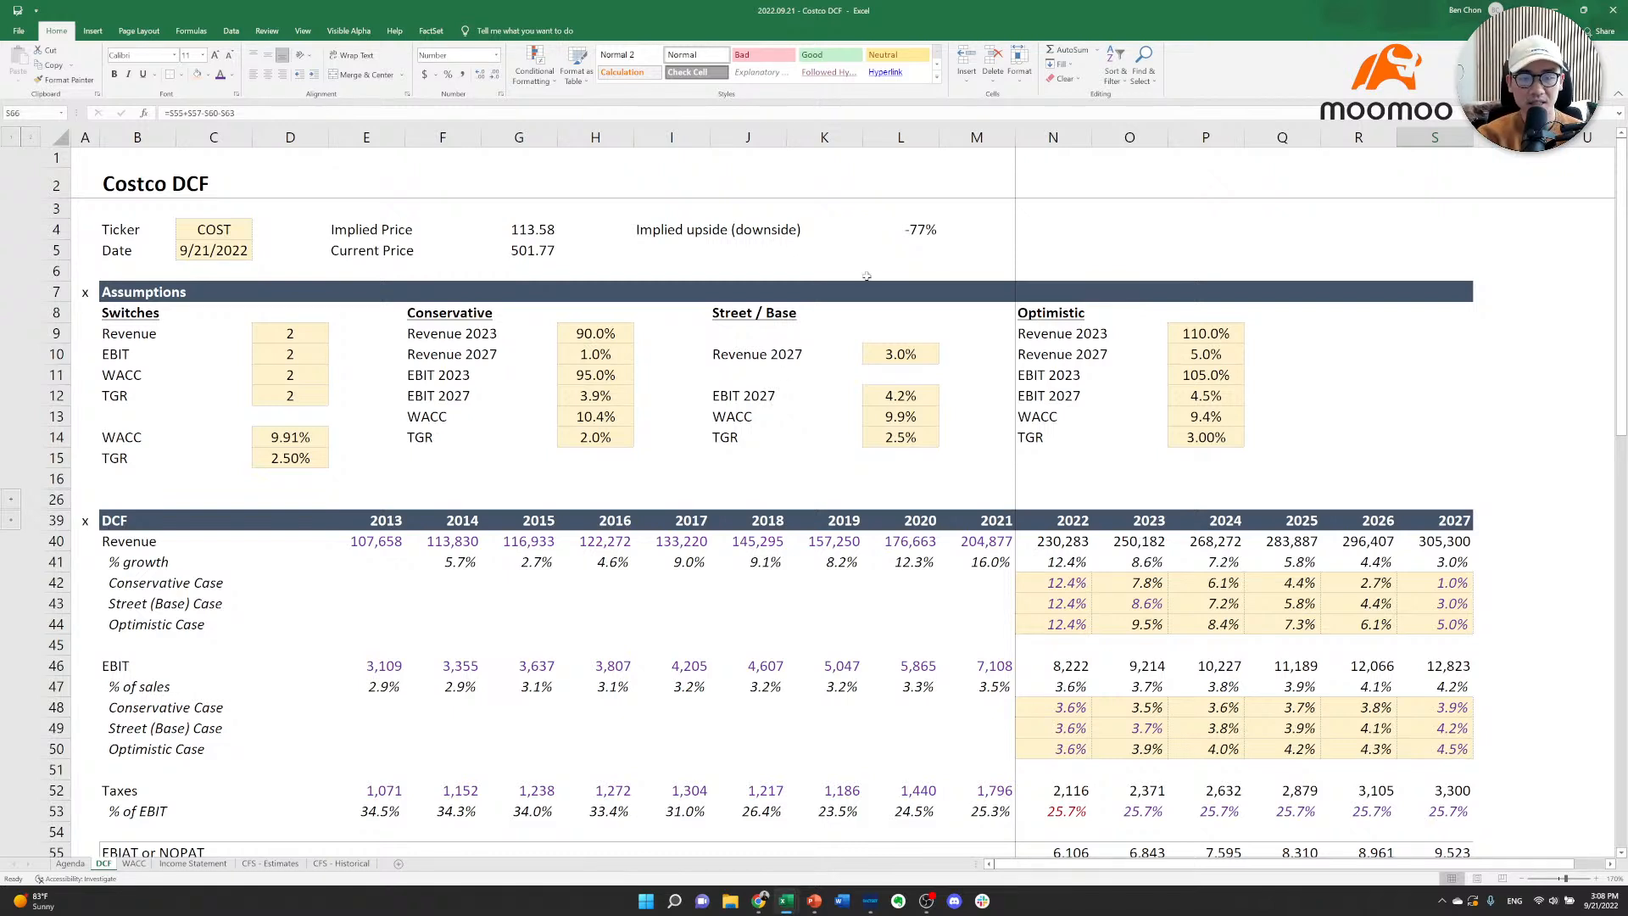
{"action": "left_click", "coordinate": [929, 230]}
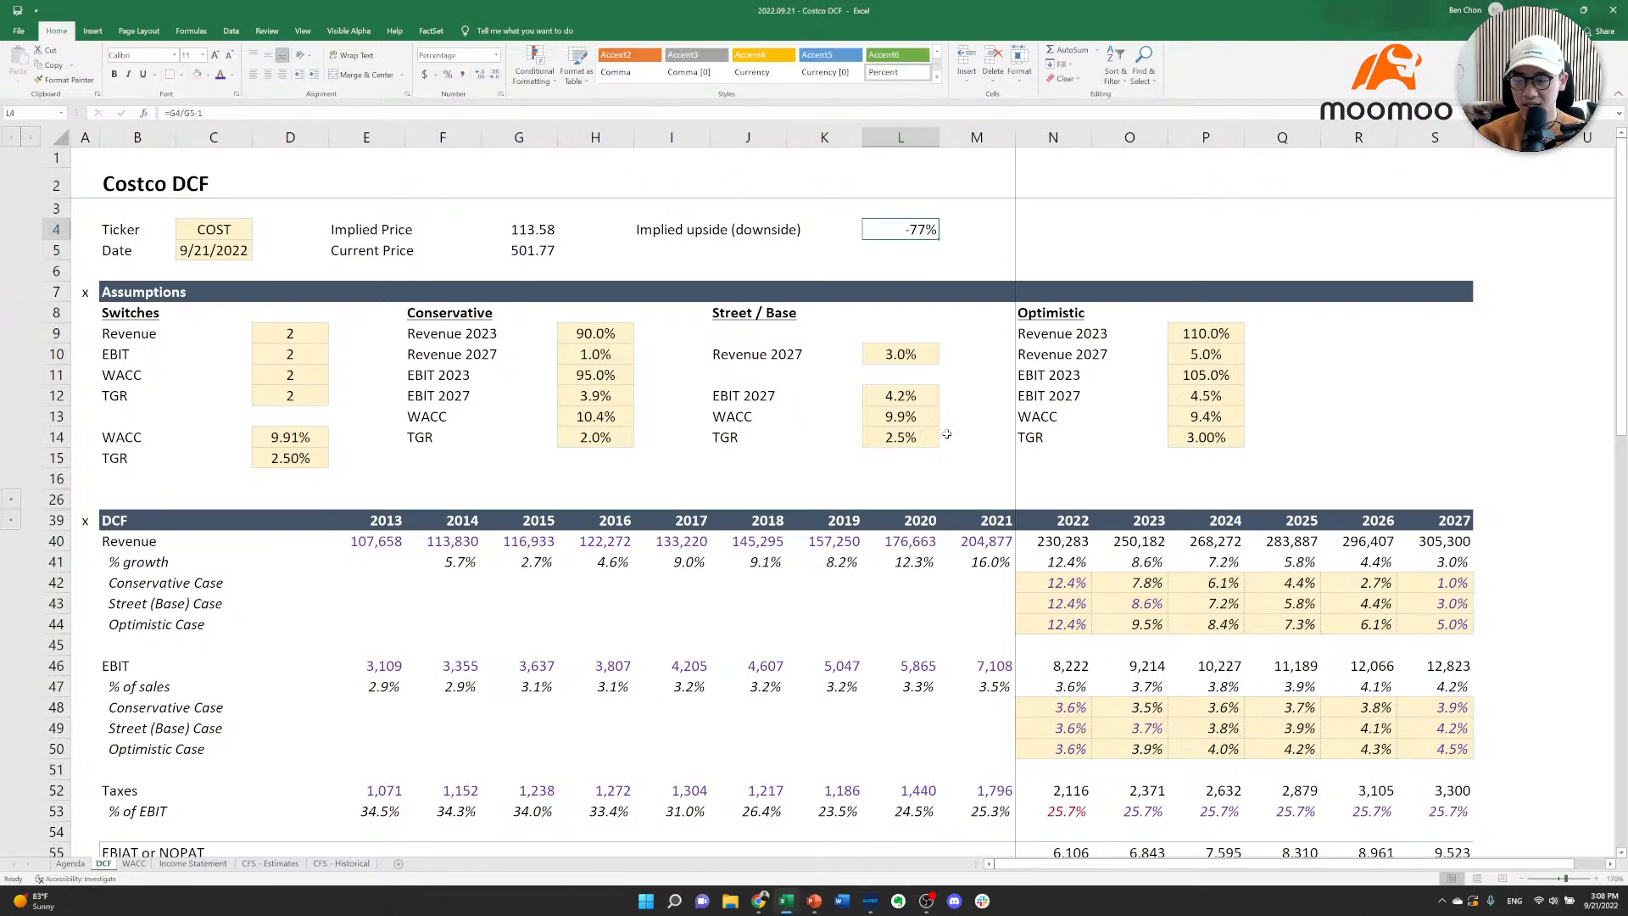
Review the DCF down to the price per share, and compare the implied price with the current price in the header.
{"action": "scroll", "coordinate": [951, 433], "scroll_direction": "down", "scroll_amount": 4}
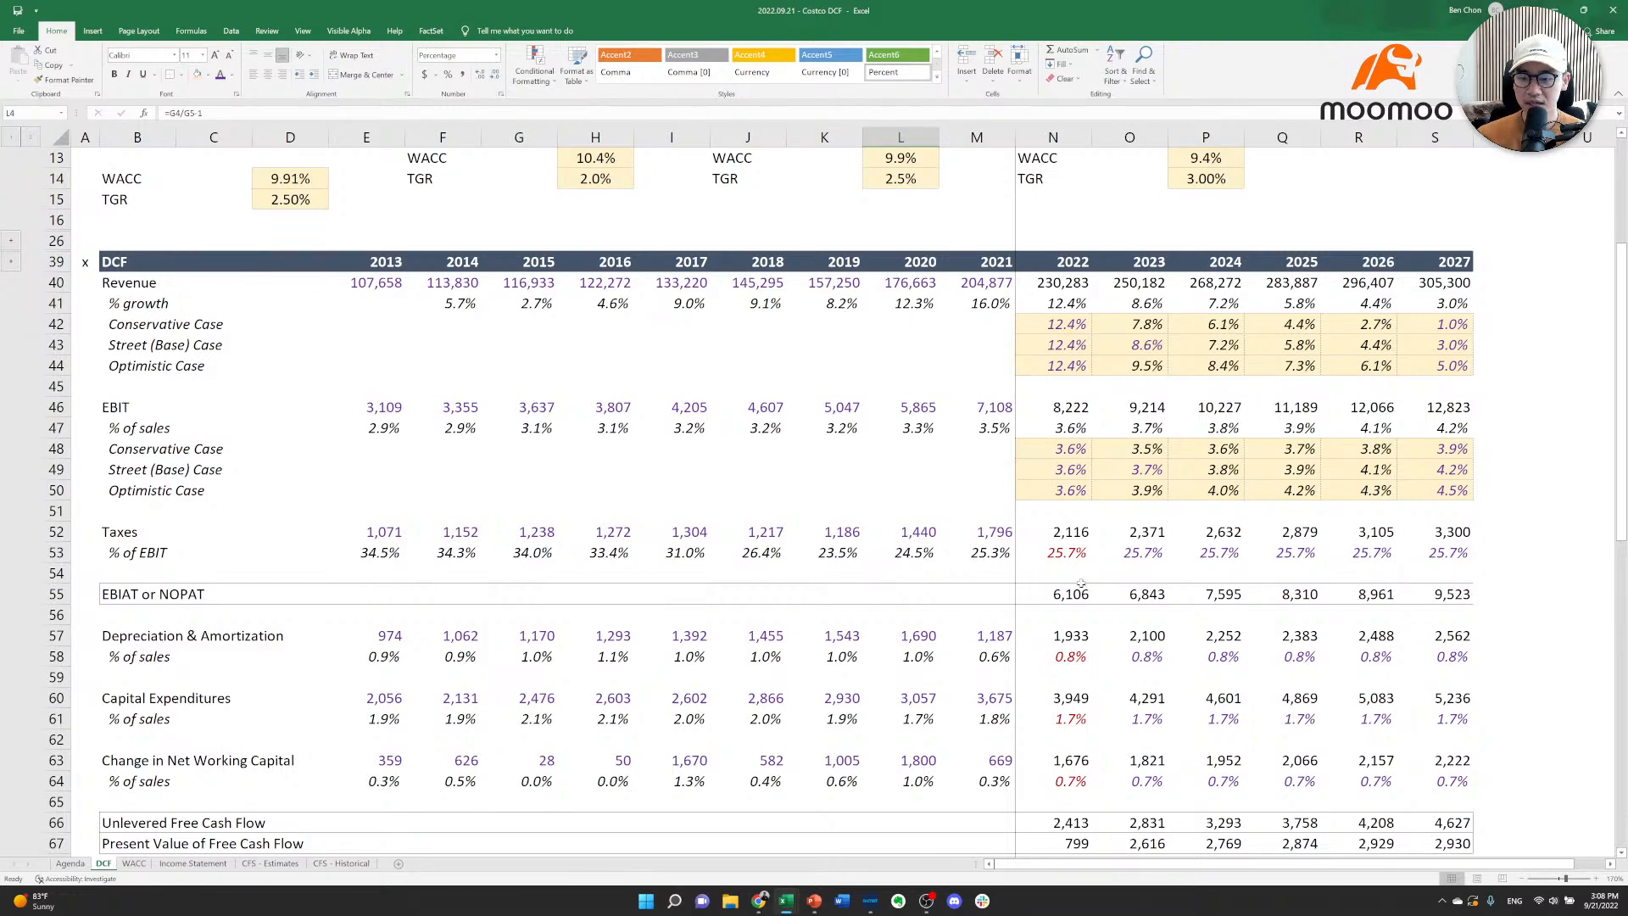
{"action": "scroll", "coordinate": [1081, 584], "scroll_direction": "down", "scroll_amount": 4}
{"action": "scroll", "coordinate": [1081, 600], "scroll_direction": "down", "scroll_amount": 3}
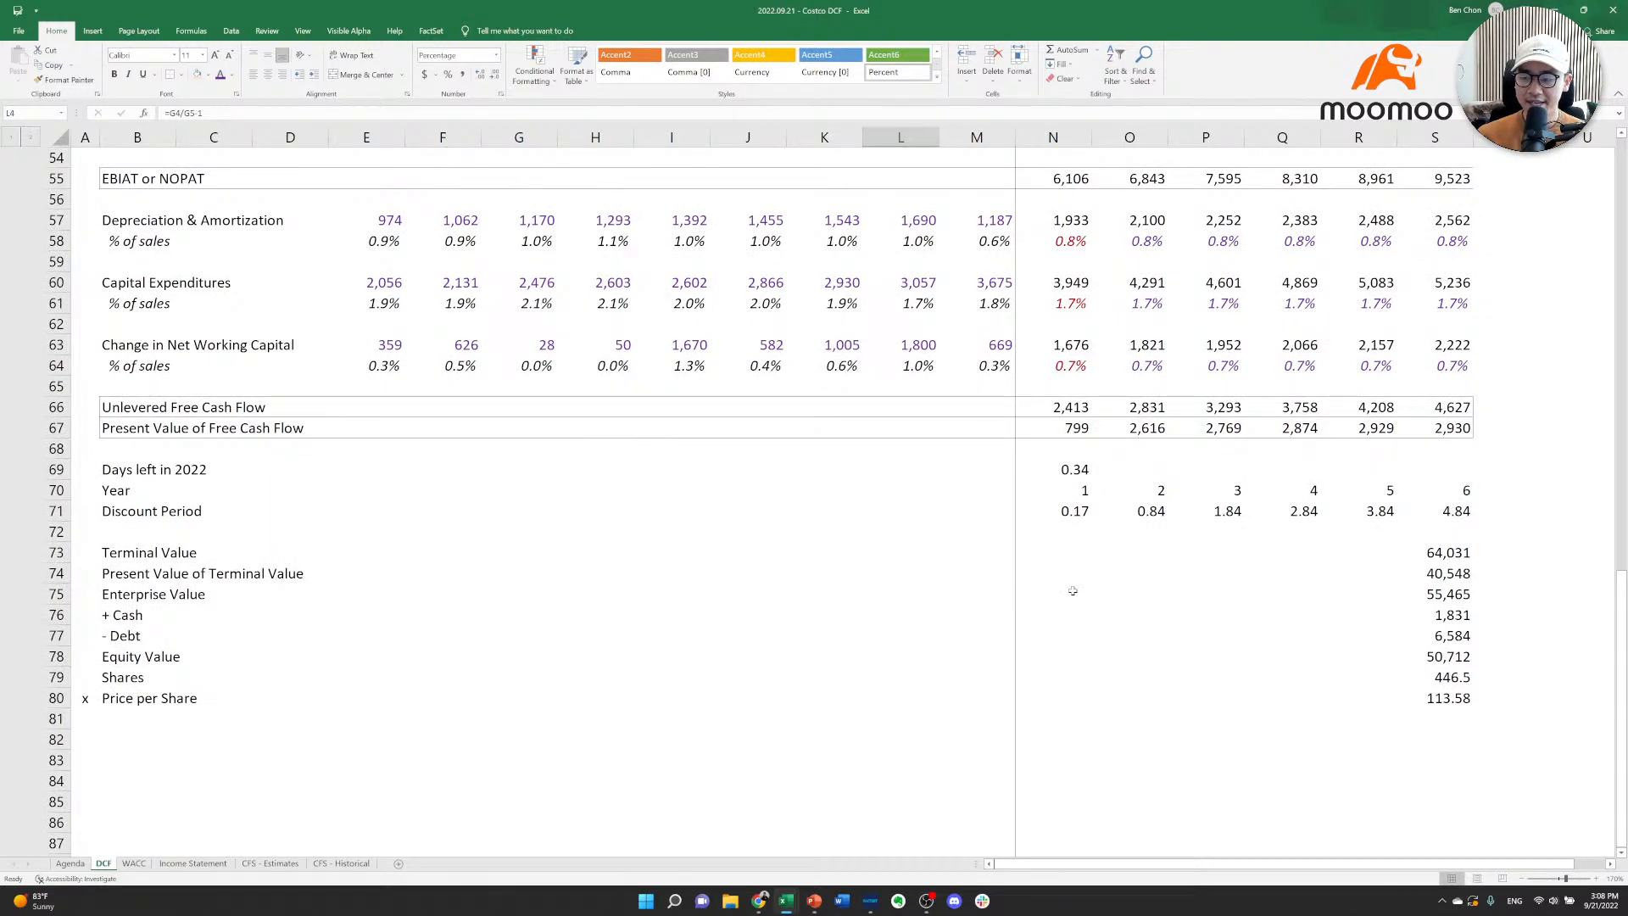
{"action": "scroll", "coordinate": [1072, 590], "scroll_direction": "up", "scroll_amount": 11}
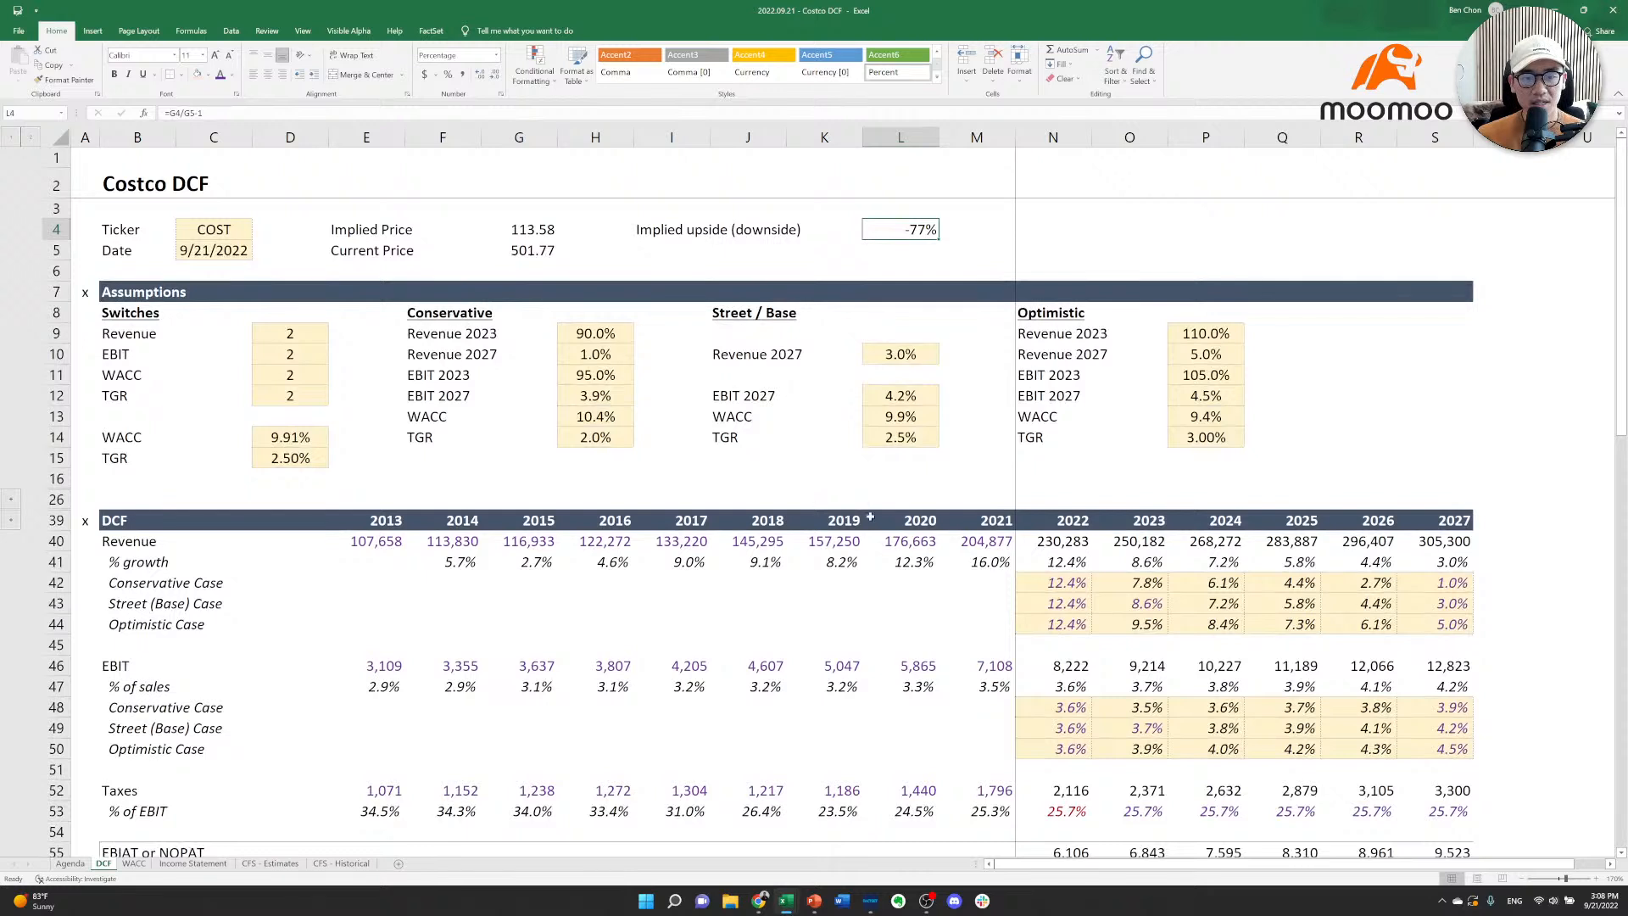
{"action": "left_click", "coordinate": [516, 238]}
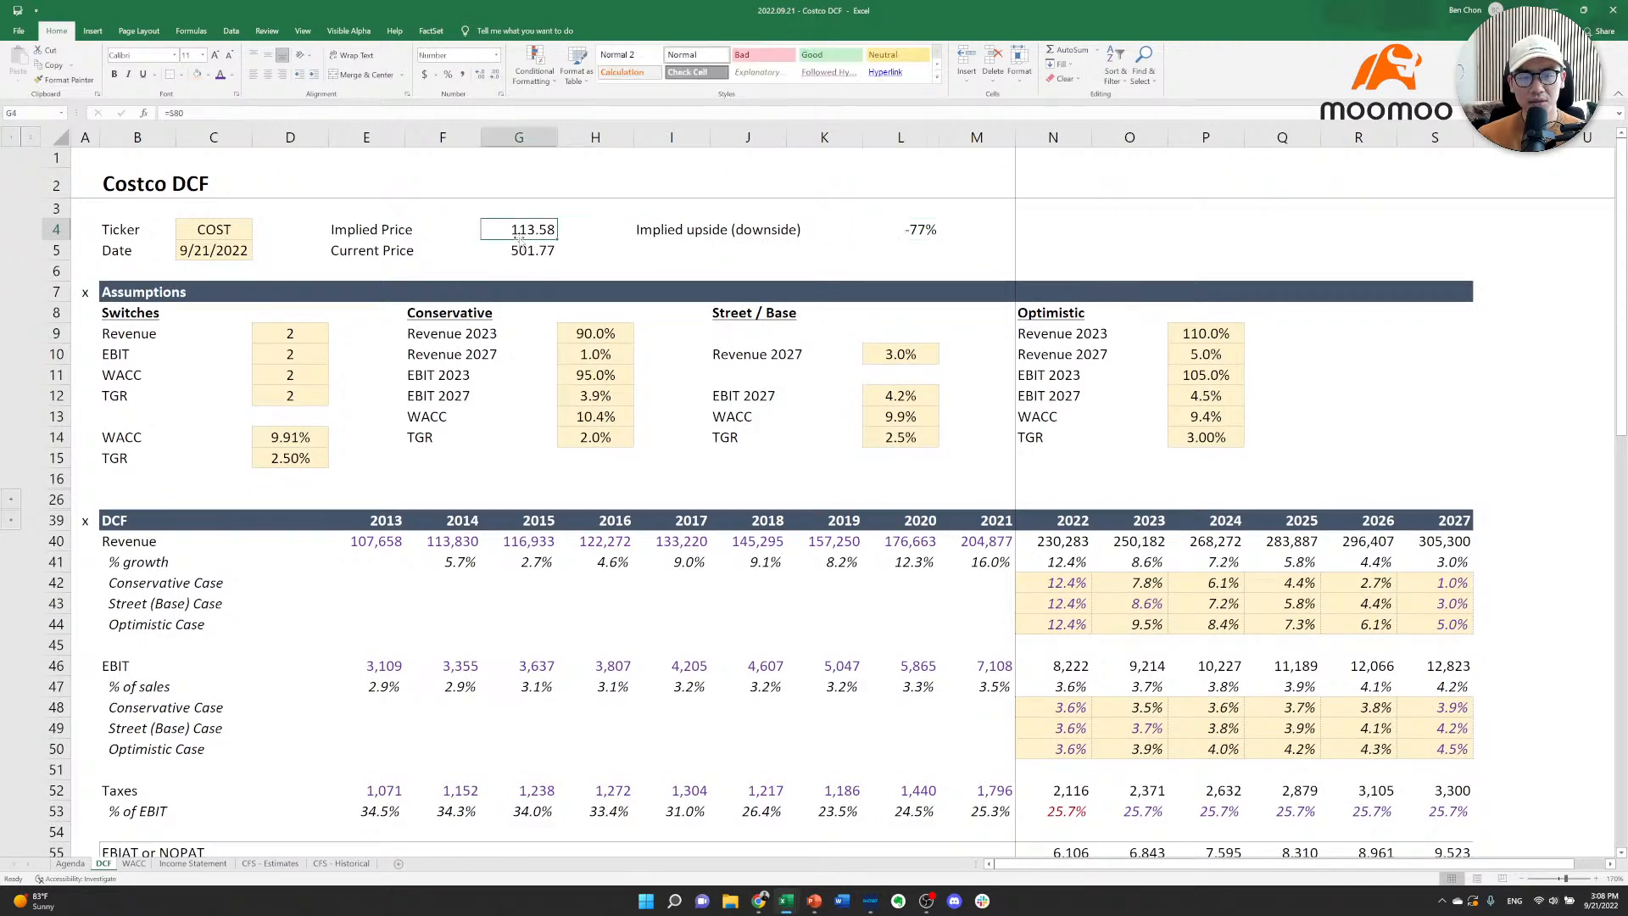
{"action": "left_click", "coordinate": [512, 246]}
{"action": "left_click", "coordinate": [504, 233]}
{"action": "left_click", "coordinate": [508, 249]}
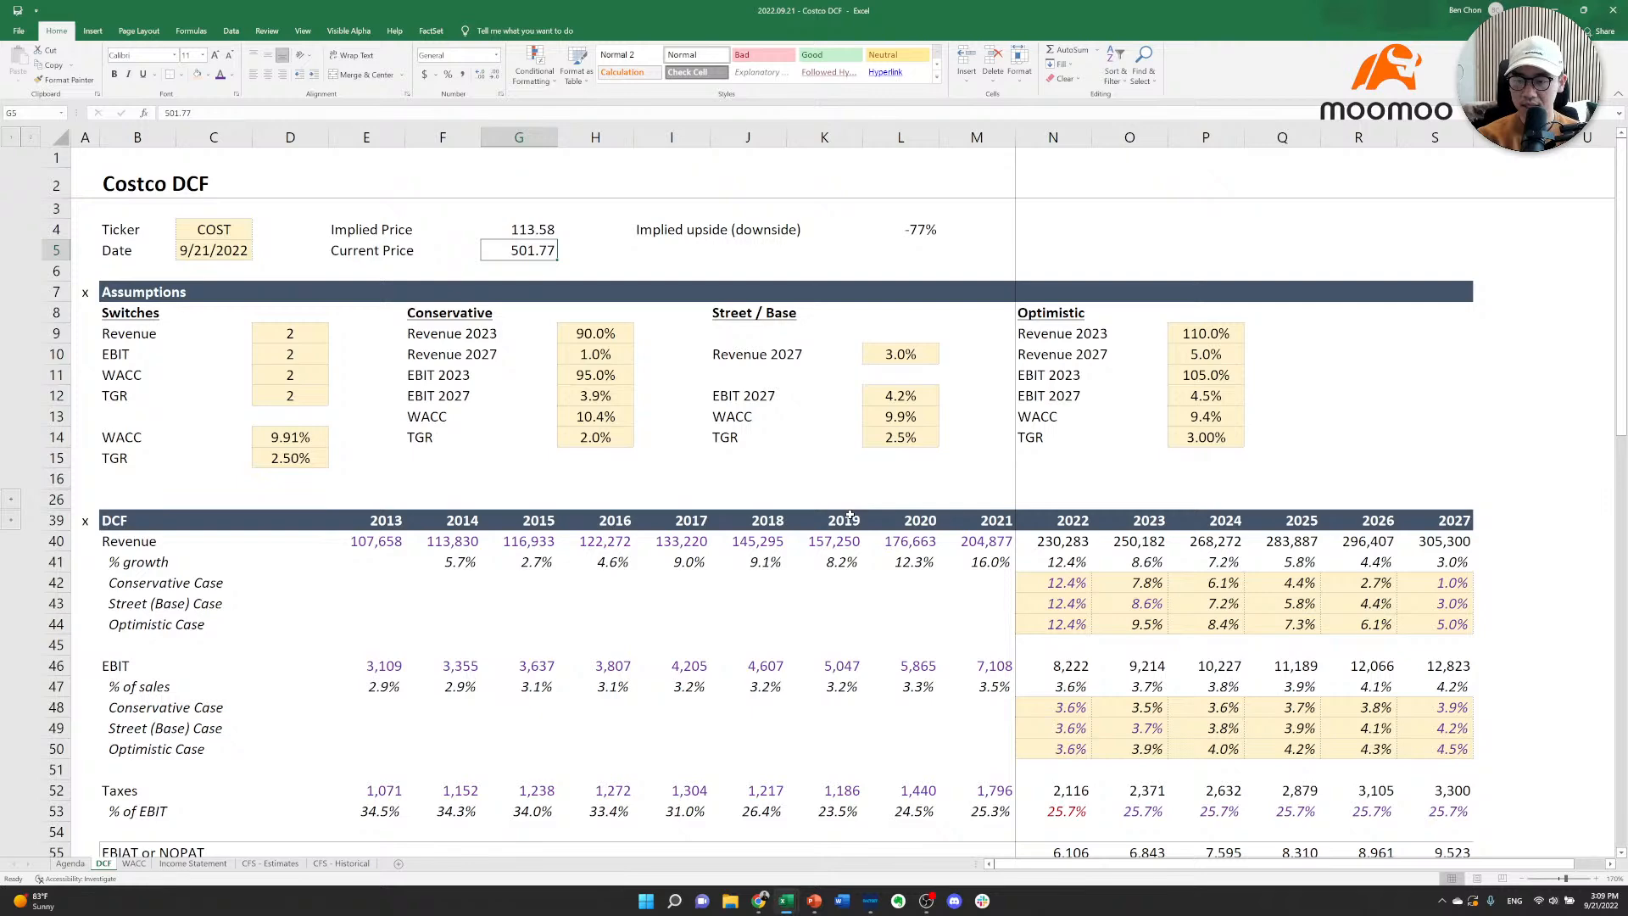
Examine the free cash flow build-up and the projected Unlevered Free Cash Flow for 2022 to 2027.
{"action": "scroll", "coordinate": [848, 516], "scroll_direction": "down", "scroll_amount": 2}
{"action": "scroll", "coordinate": [848, 515], "scroll_direction": "down", "scroll_amount": 3}
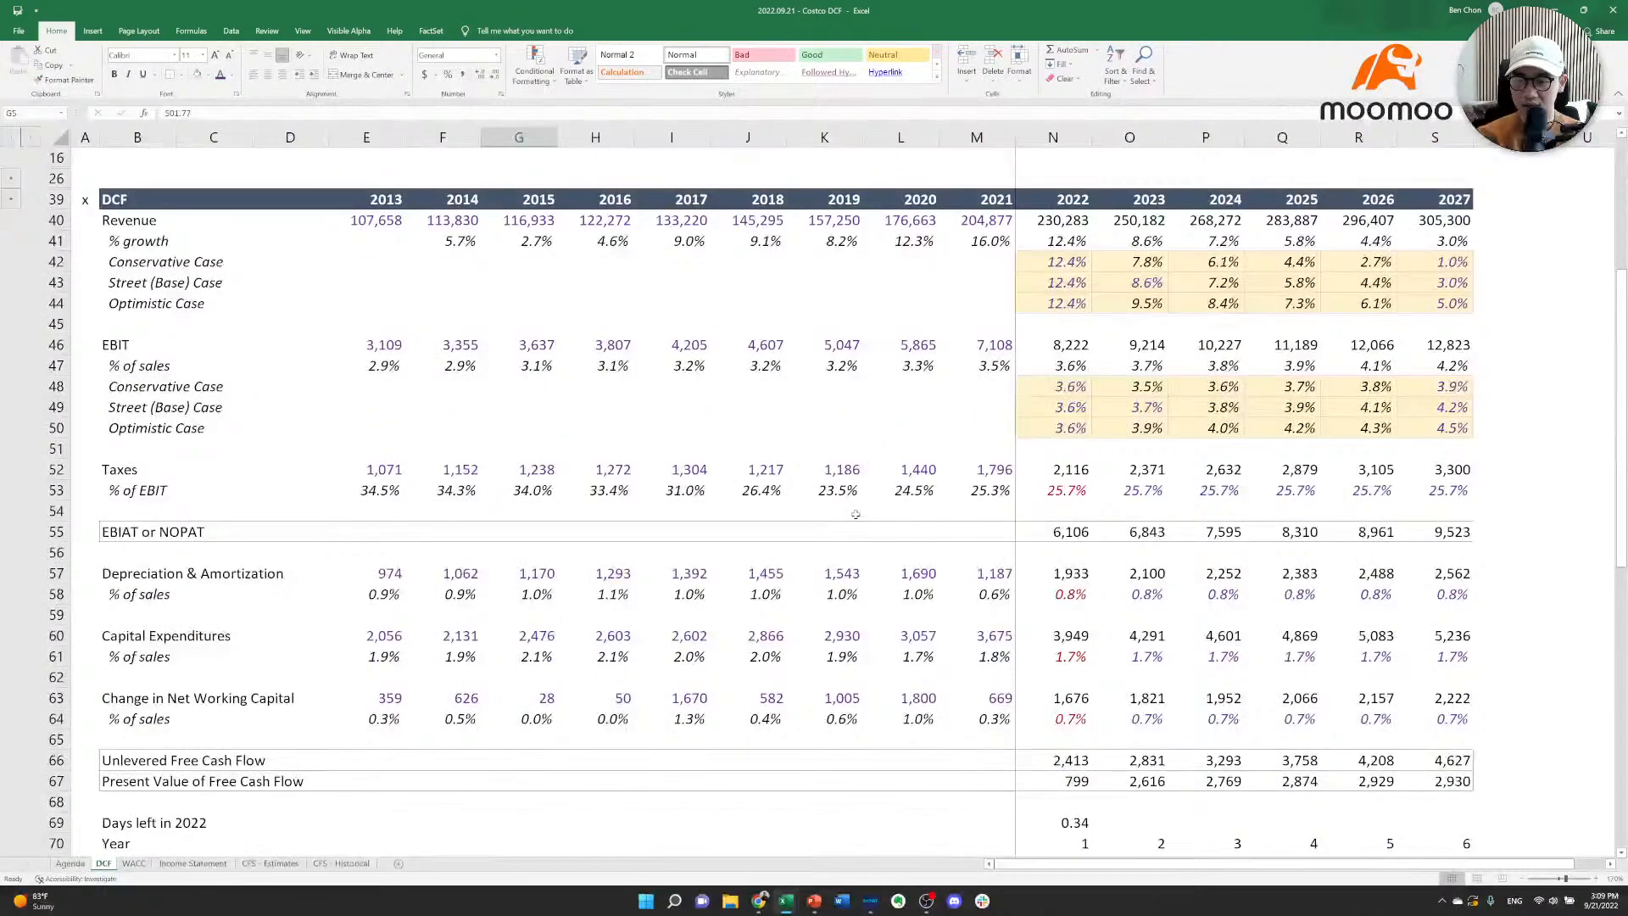
{"action": "scroll", "coordinate": [744, 493], "scroll_direction": "down", "scroll_amount": 1}
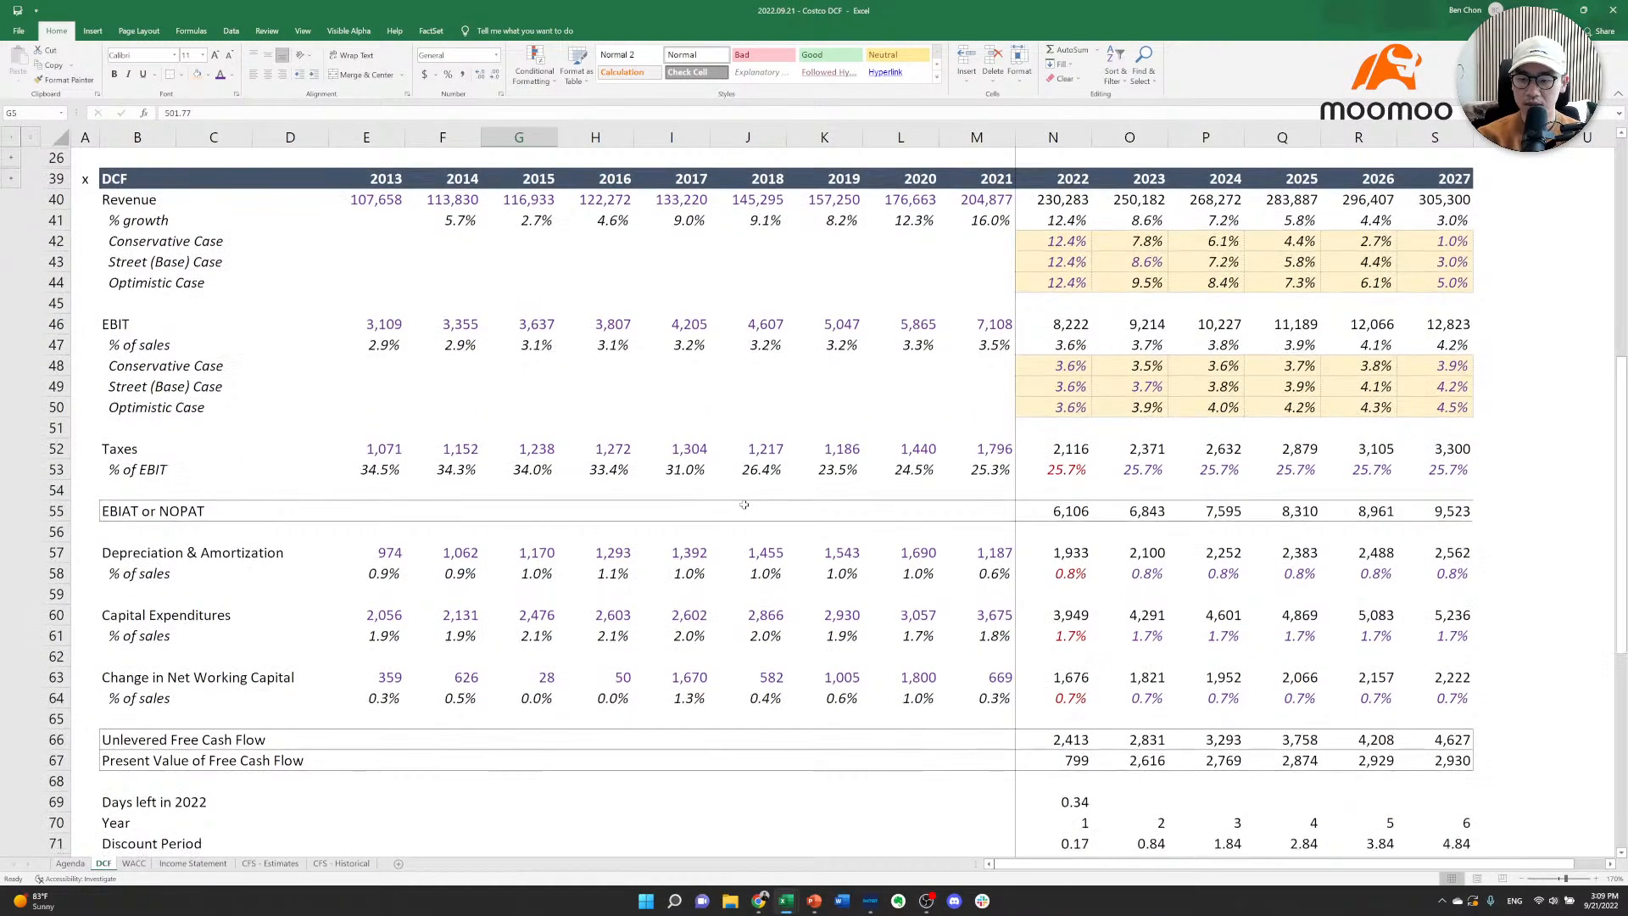
{"action": "scroll", "coordinate": [745, 512], "scroll_direction": "down", "scroll_amount": 2}
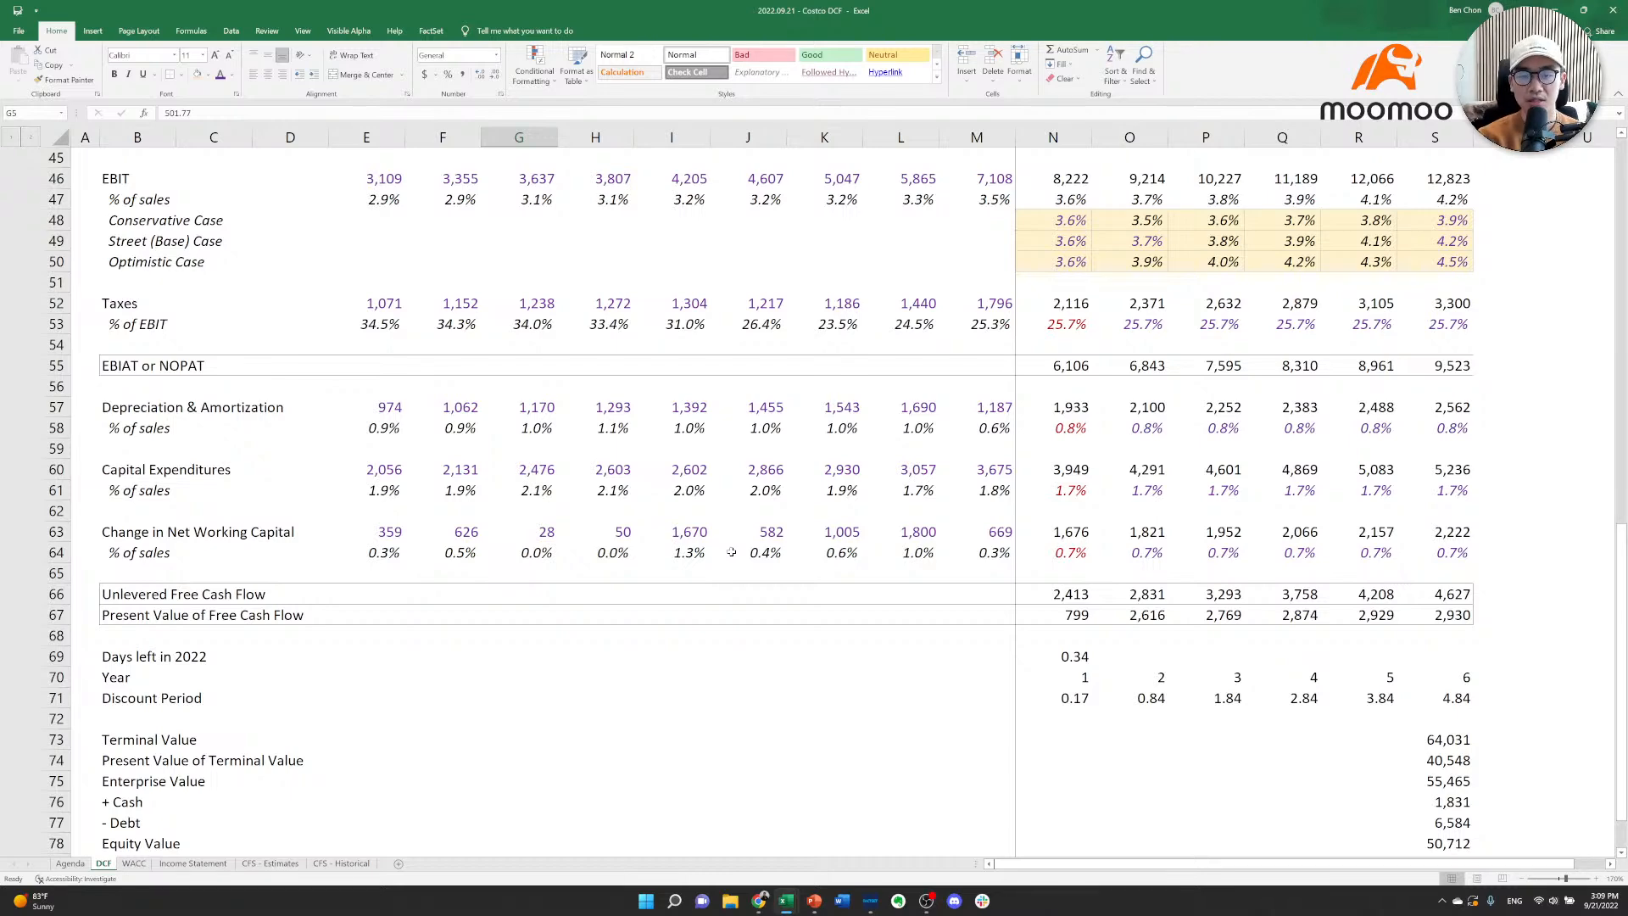
{"action": "scroll", "coordinate": [731, 552], "scroll_direction": "up", "scroll_amount": 8}
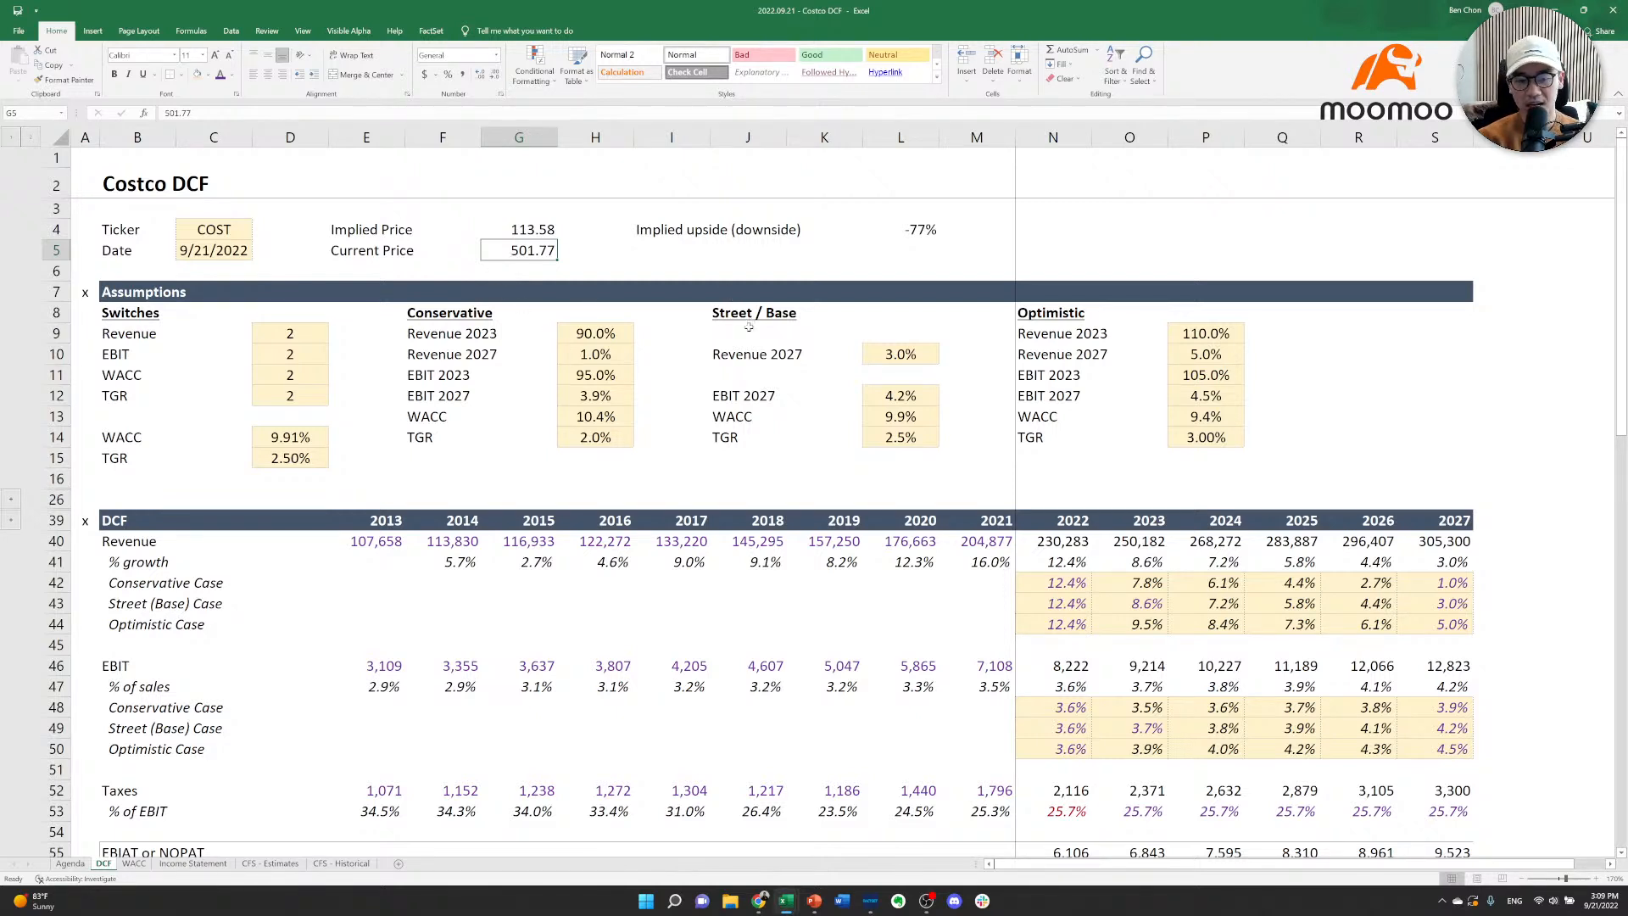
{"action": "scroll", "coordinate": [749, 326], "scroll_direction": "down", "scroll_amount": 9}
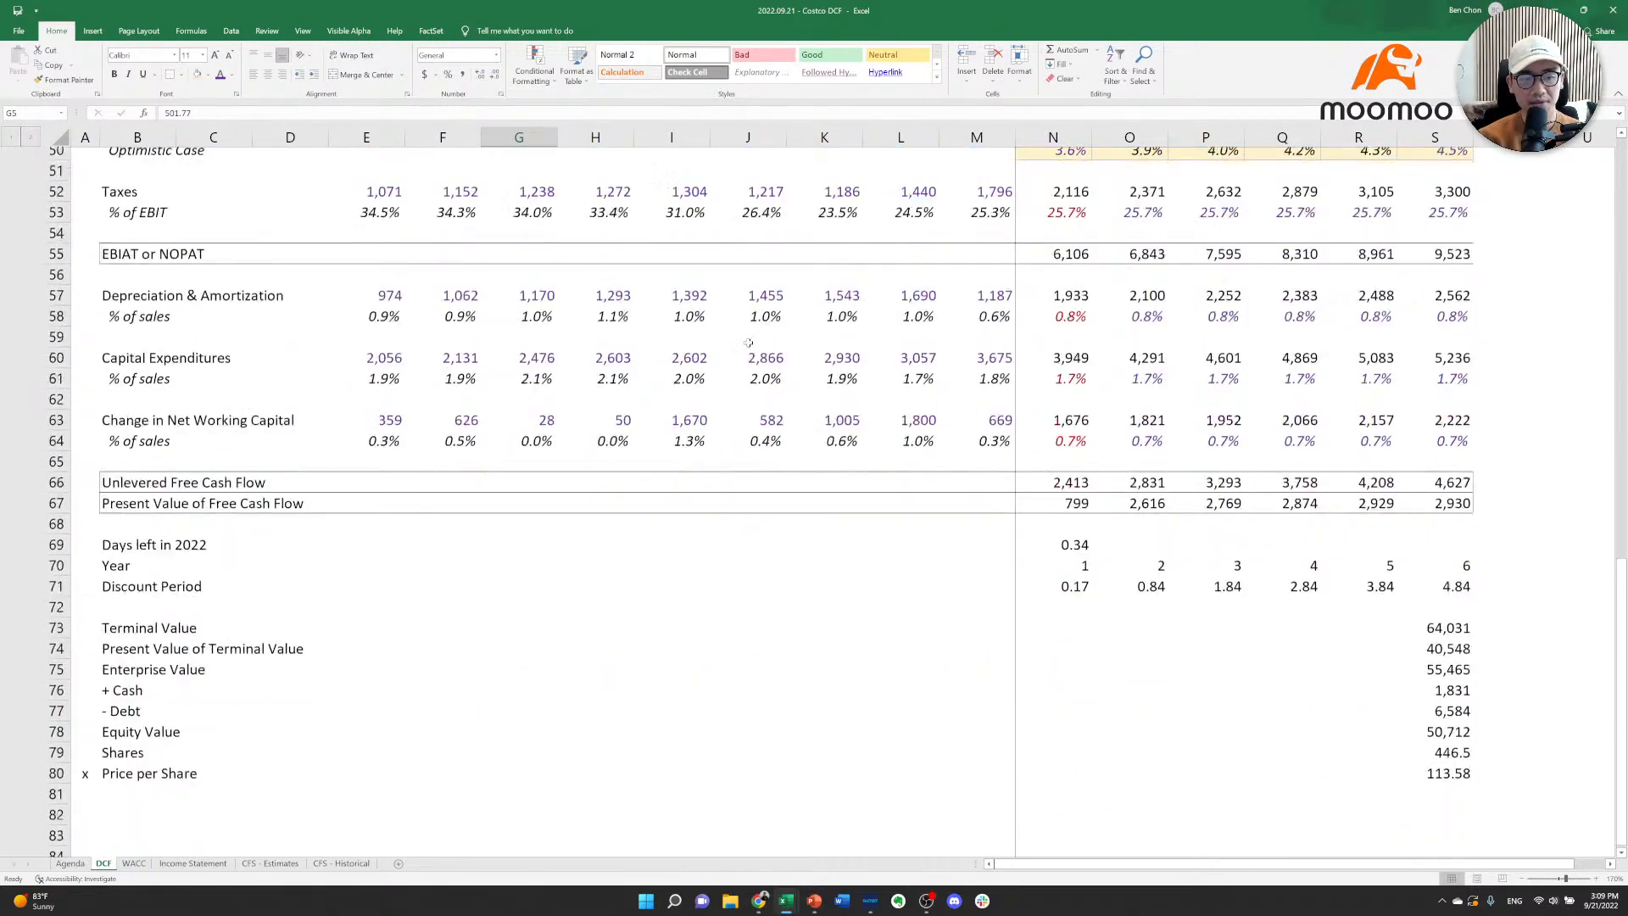
{"action": "scroll", "coordinate": [748, 343], "scroll_direction": "down", "scroll_amount": 1}
{"action": "scroll", "coordinate": [787, 344], "scroll_direction": "up", "scroll_amount": 1}
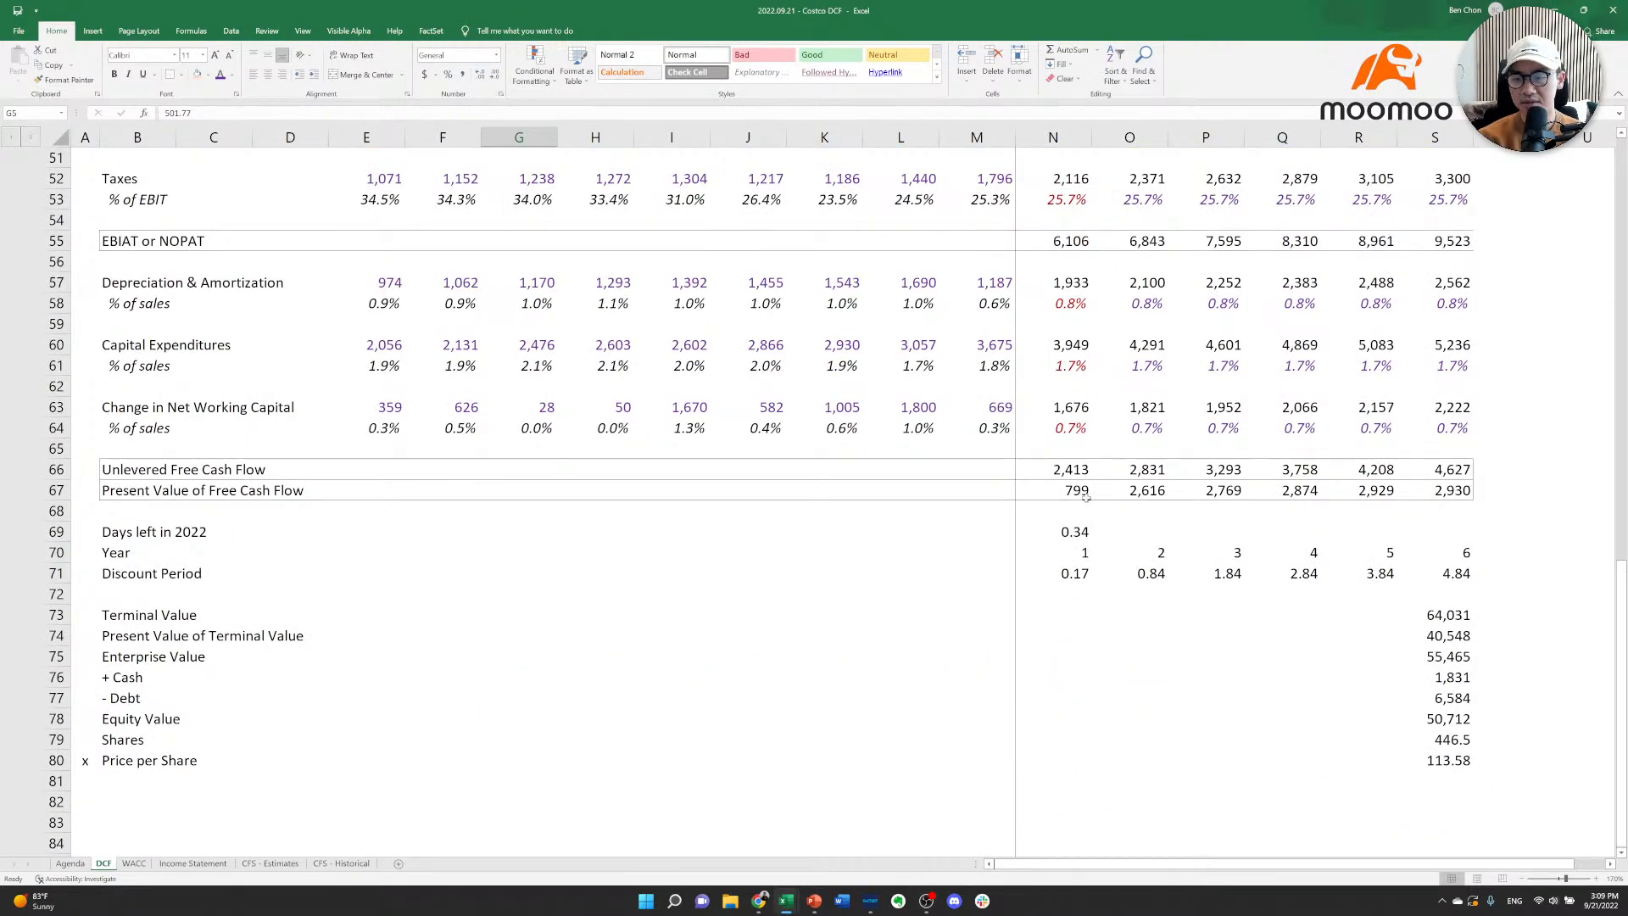
{"action": "left_click_drag", "start_coordinate": [1077, 469], "coordinate": [1459, 472]}
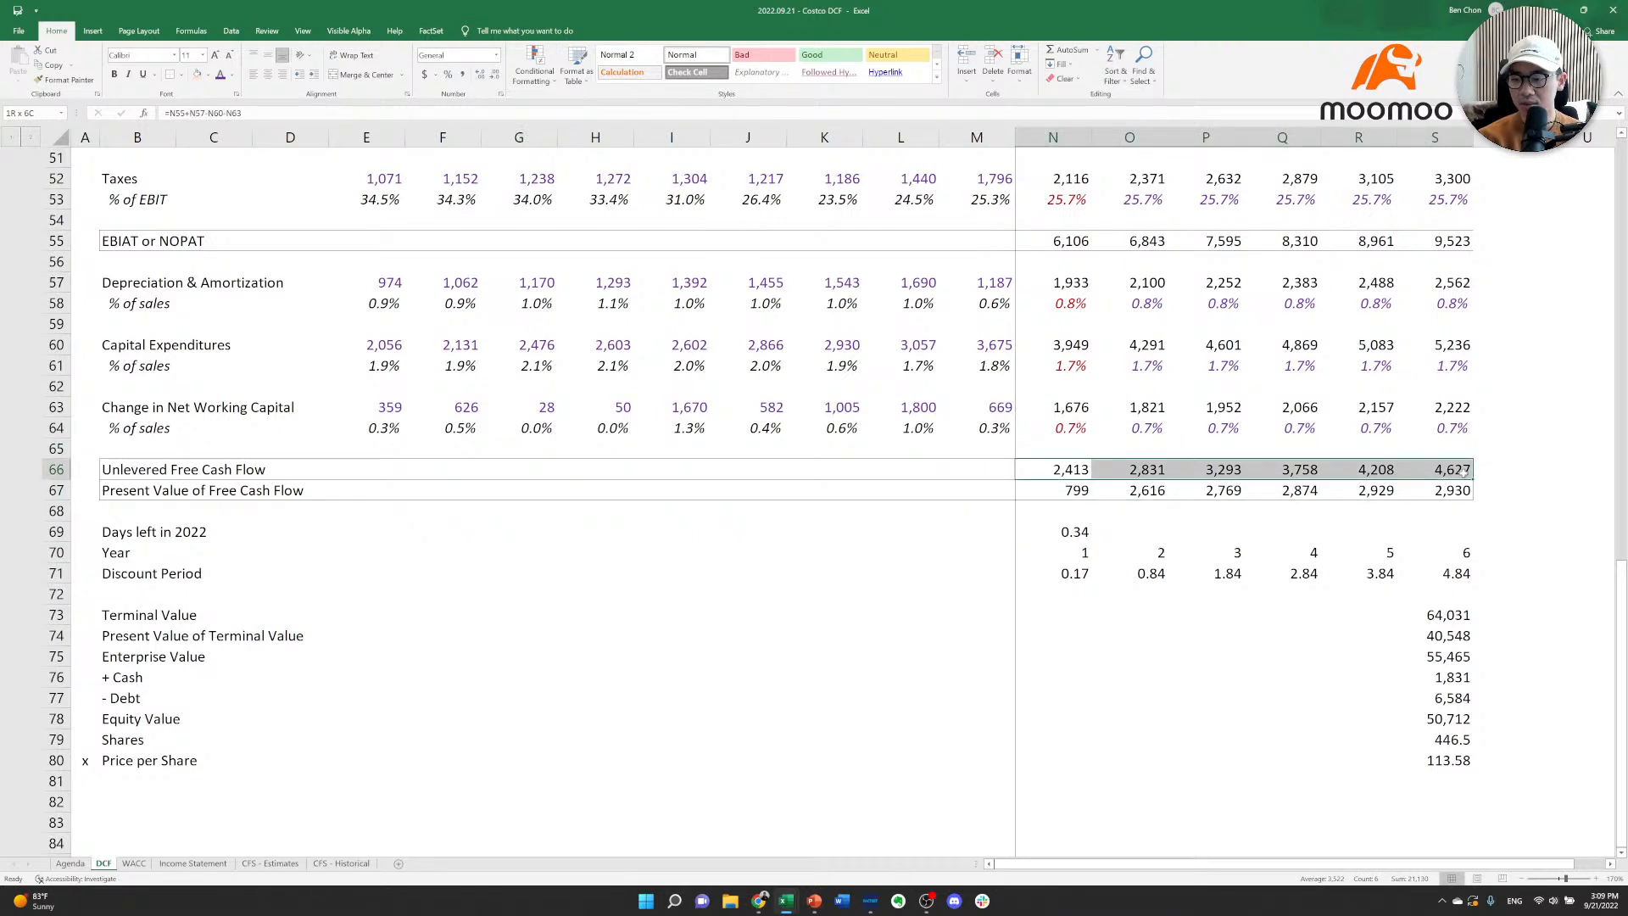
{"action": "left_click", "coordinate": [1458, 472]}
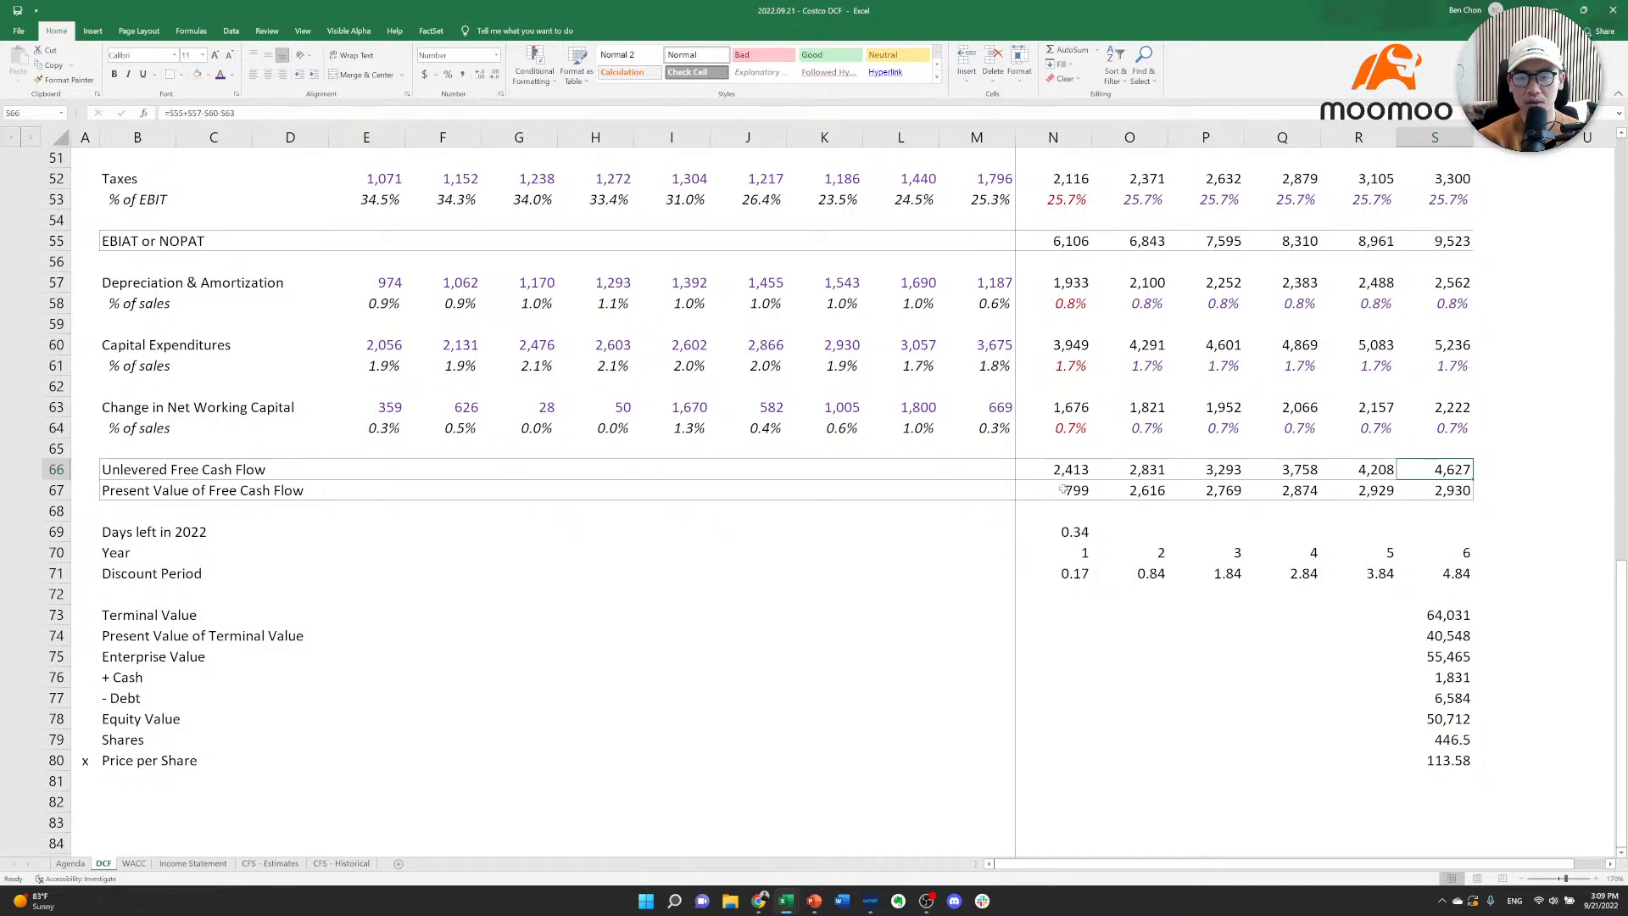
Switch to Chrome and check Costco's stock quote and market cap, returning to the 10-Q filing.
{"action": "key", "text": "alt+Tab"}
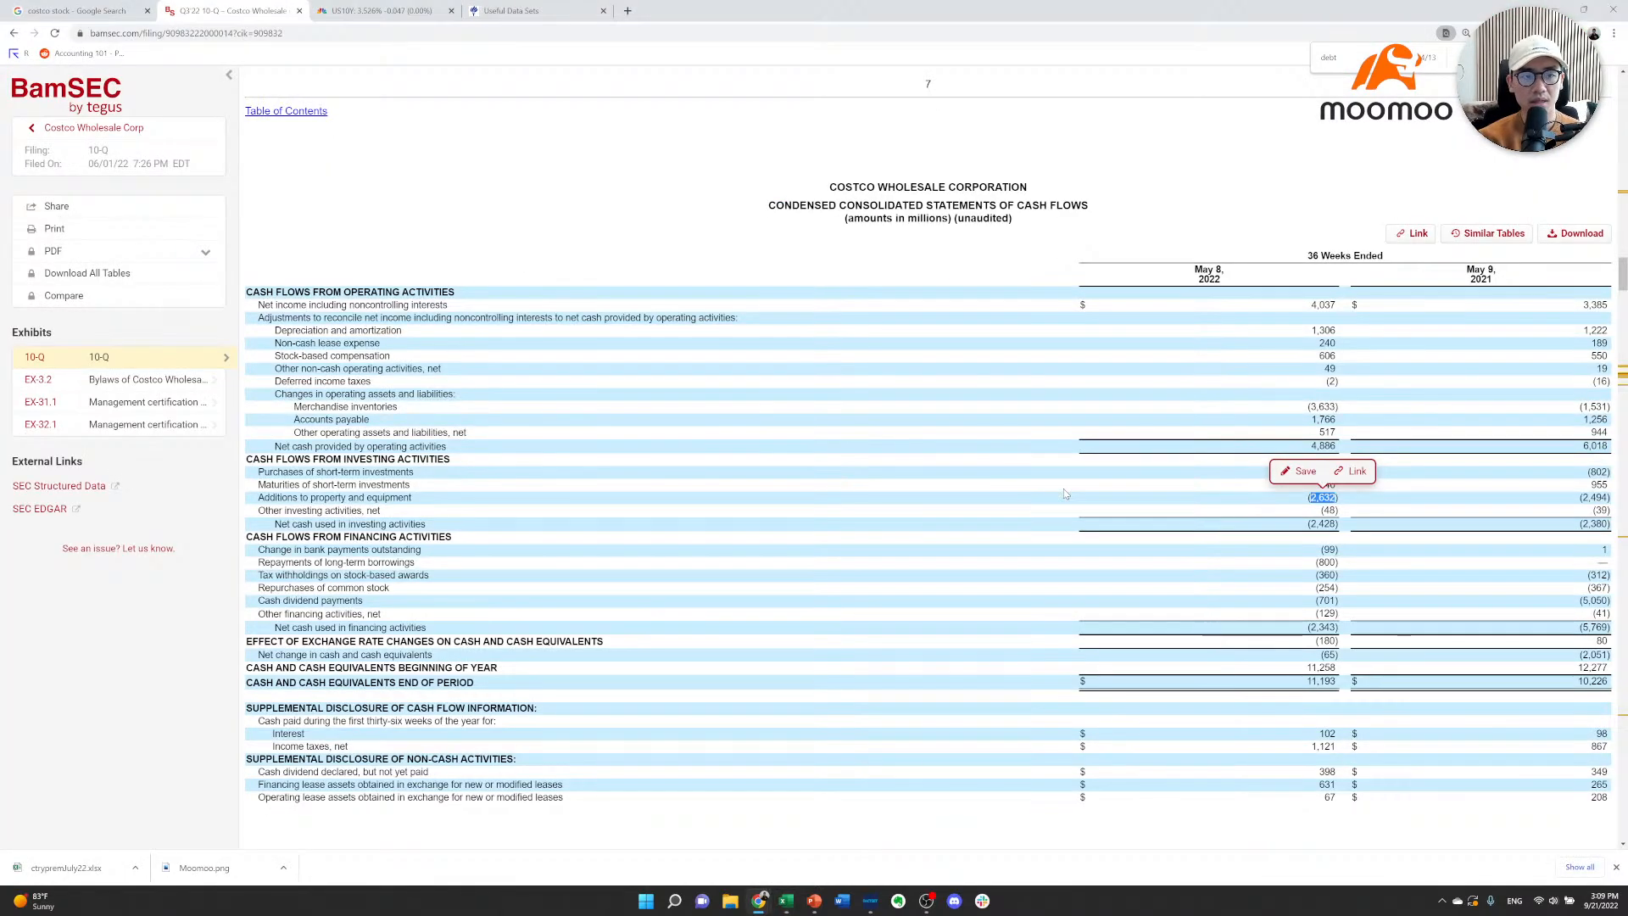
{"action": "key", "text": "ctrl+shift+Tab"}
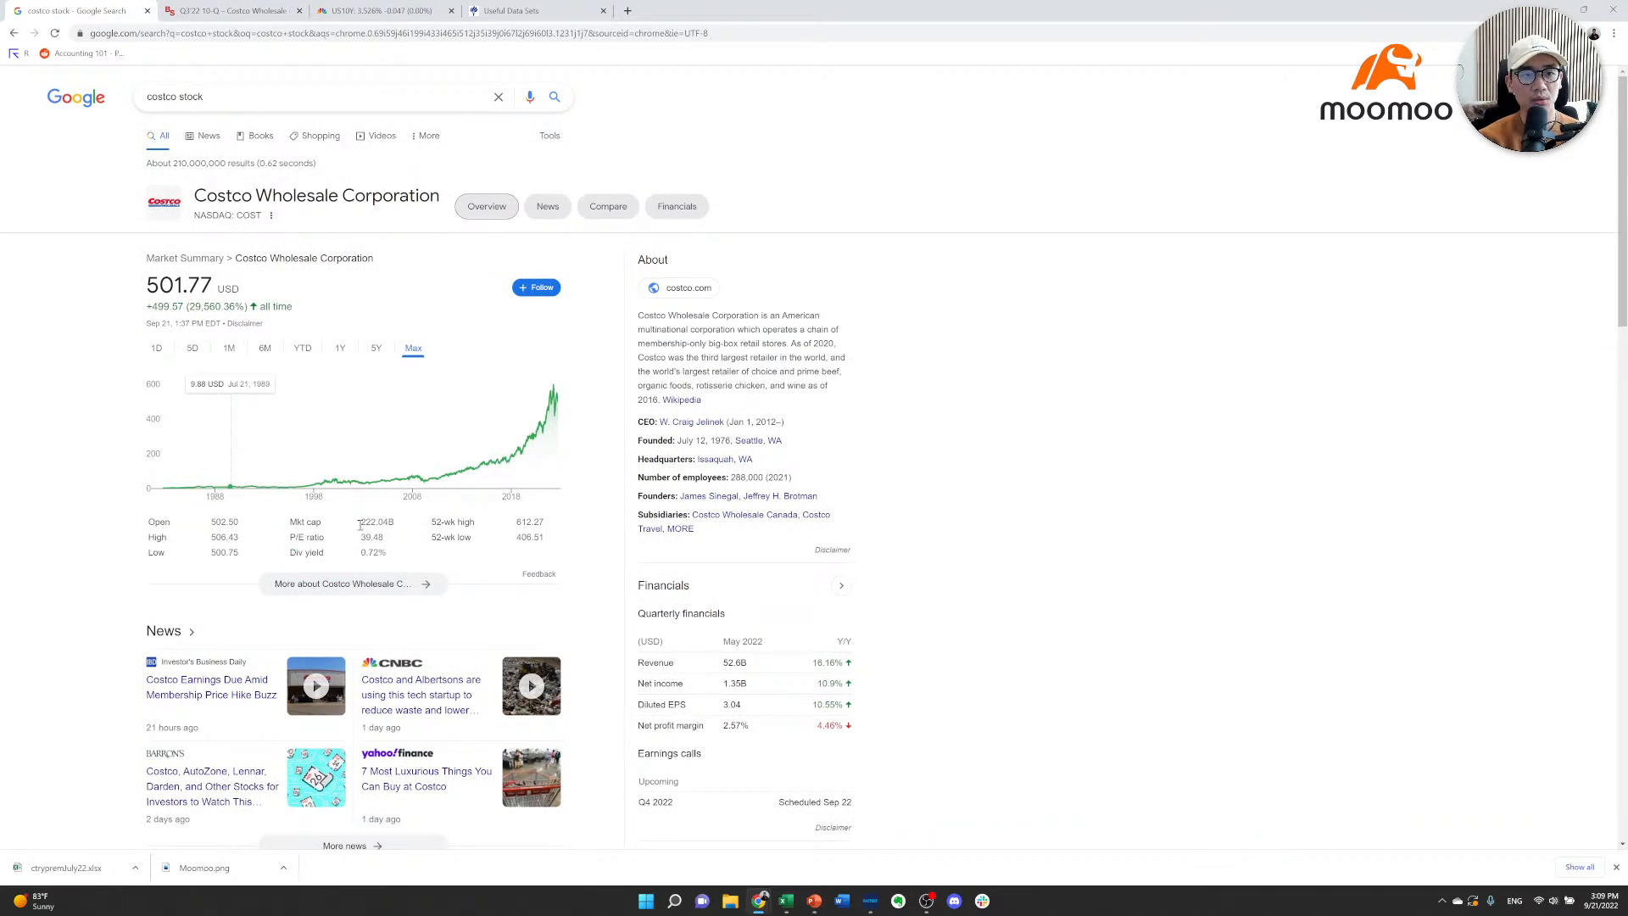
{"action": "key", "text": "ctrl+Tab"}
{"action": "key", "text": "ctrl+Tab"}
{"action": "key", "text": "ctrl+shift+Tab"}
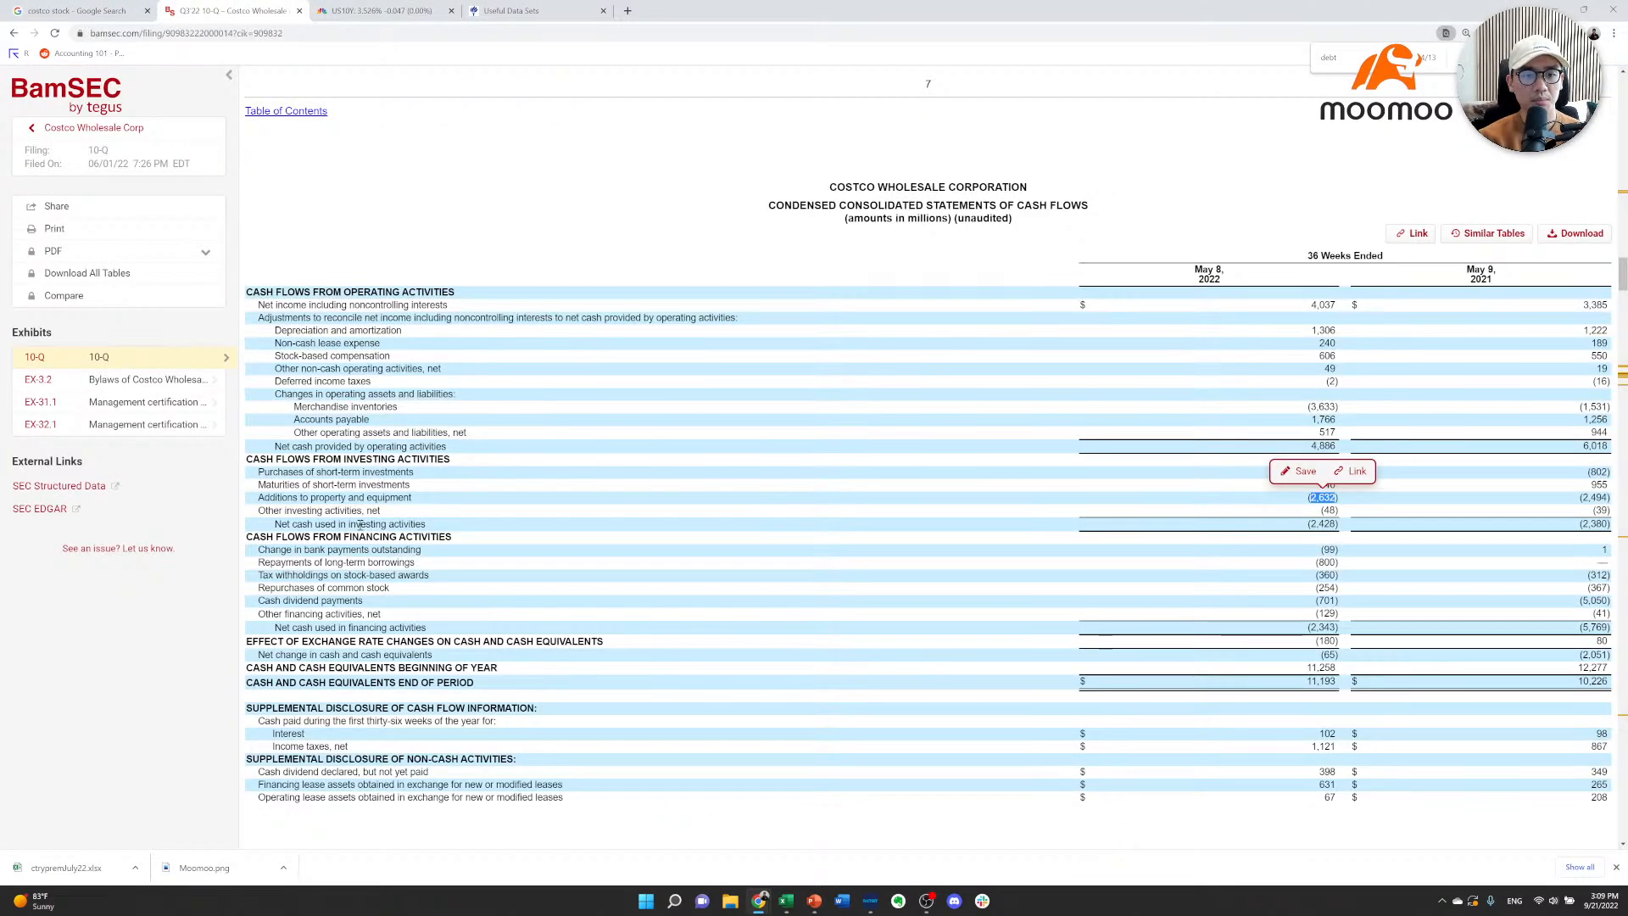
Open Costco's FY 2021 10-K from the company's BamSEC filings page.
{"action": "left_click", "coordinate": [329, 519]}
{"action": "key", "text": "alt+Left"}
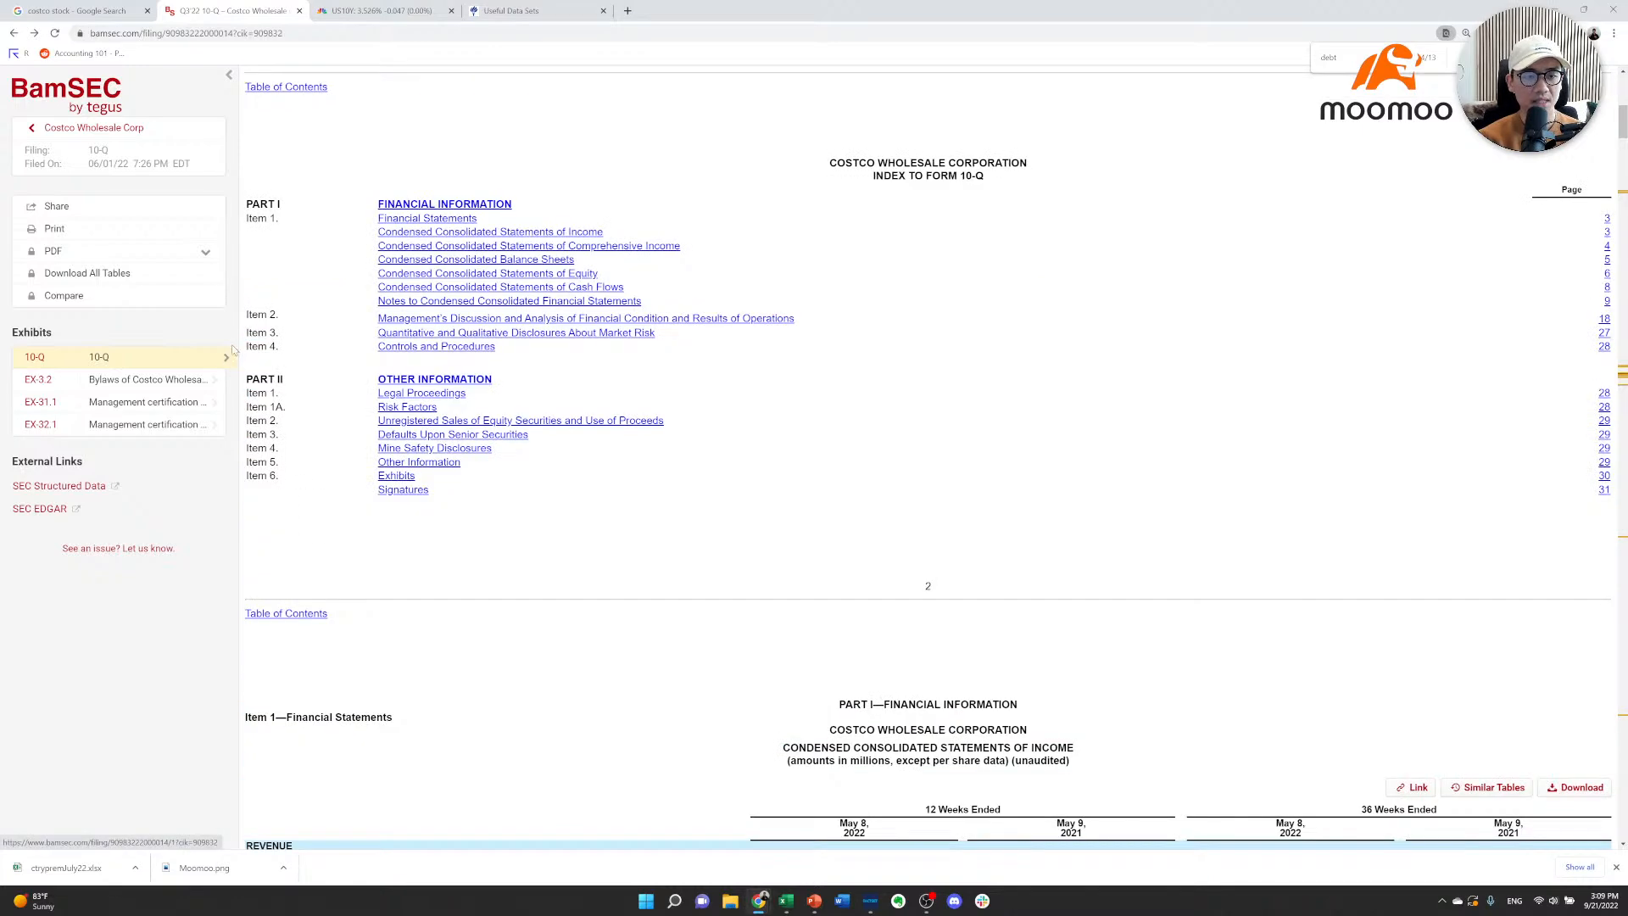
{"action": "left_click", "coordinate": [112, 134]}
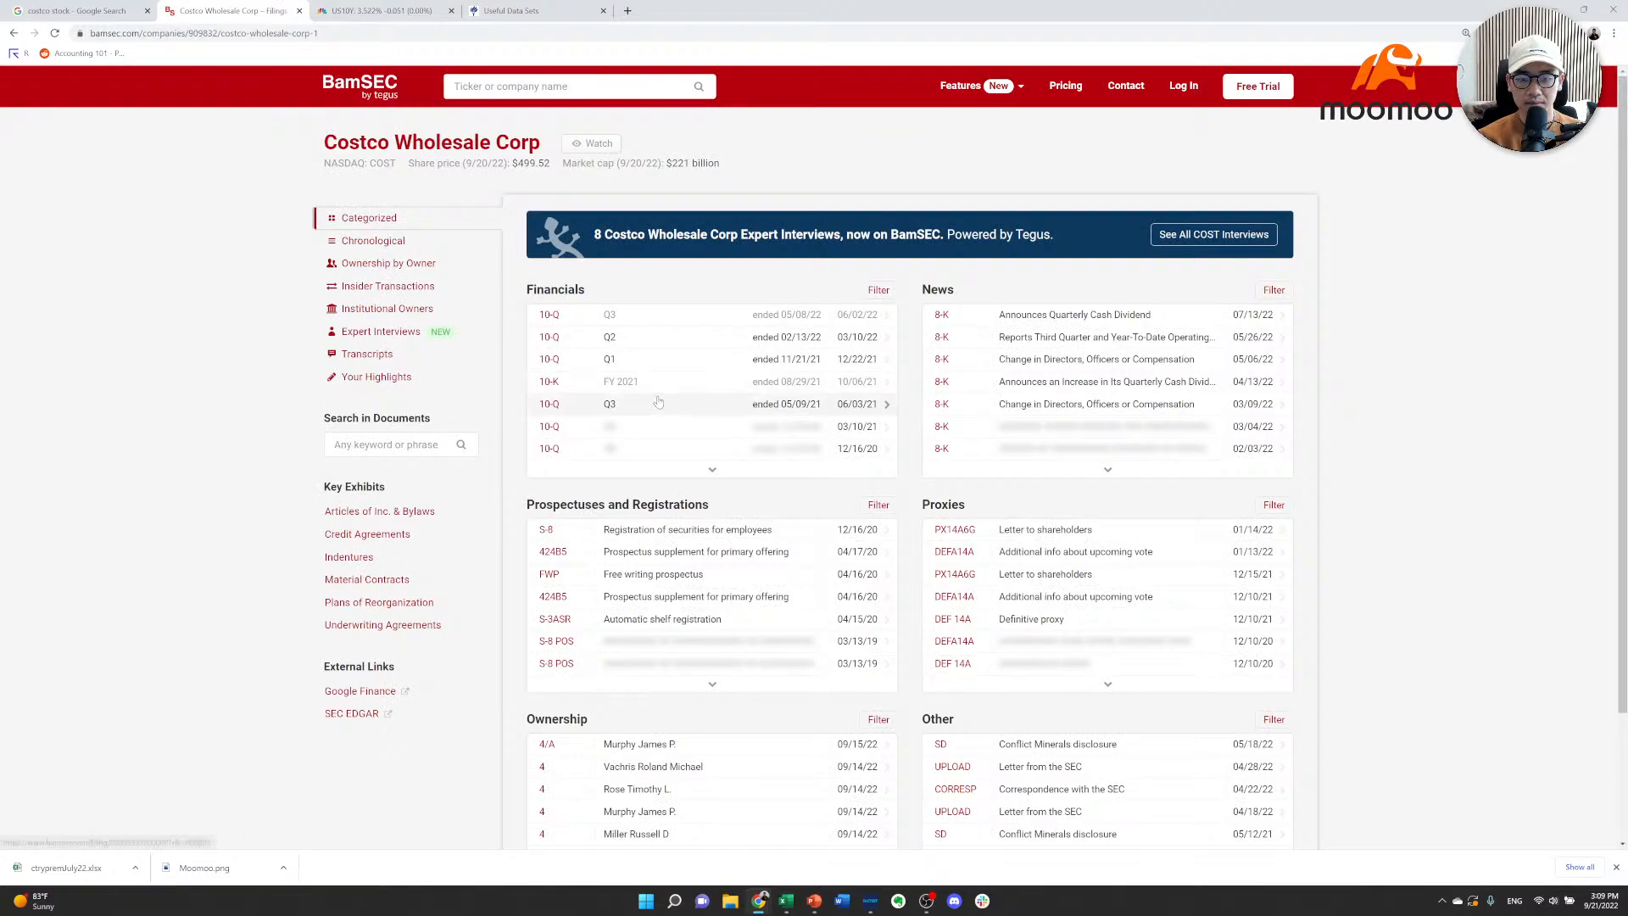
{"action": "left_click", "coordinate": [619, 380]}
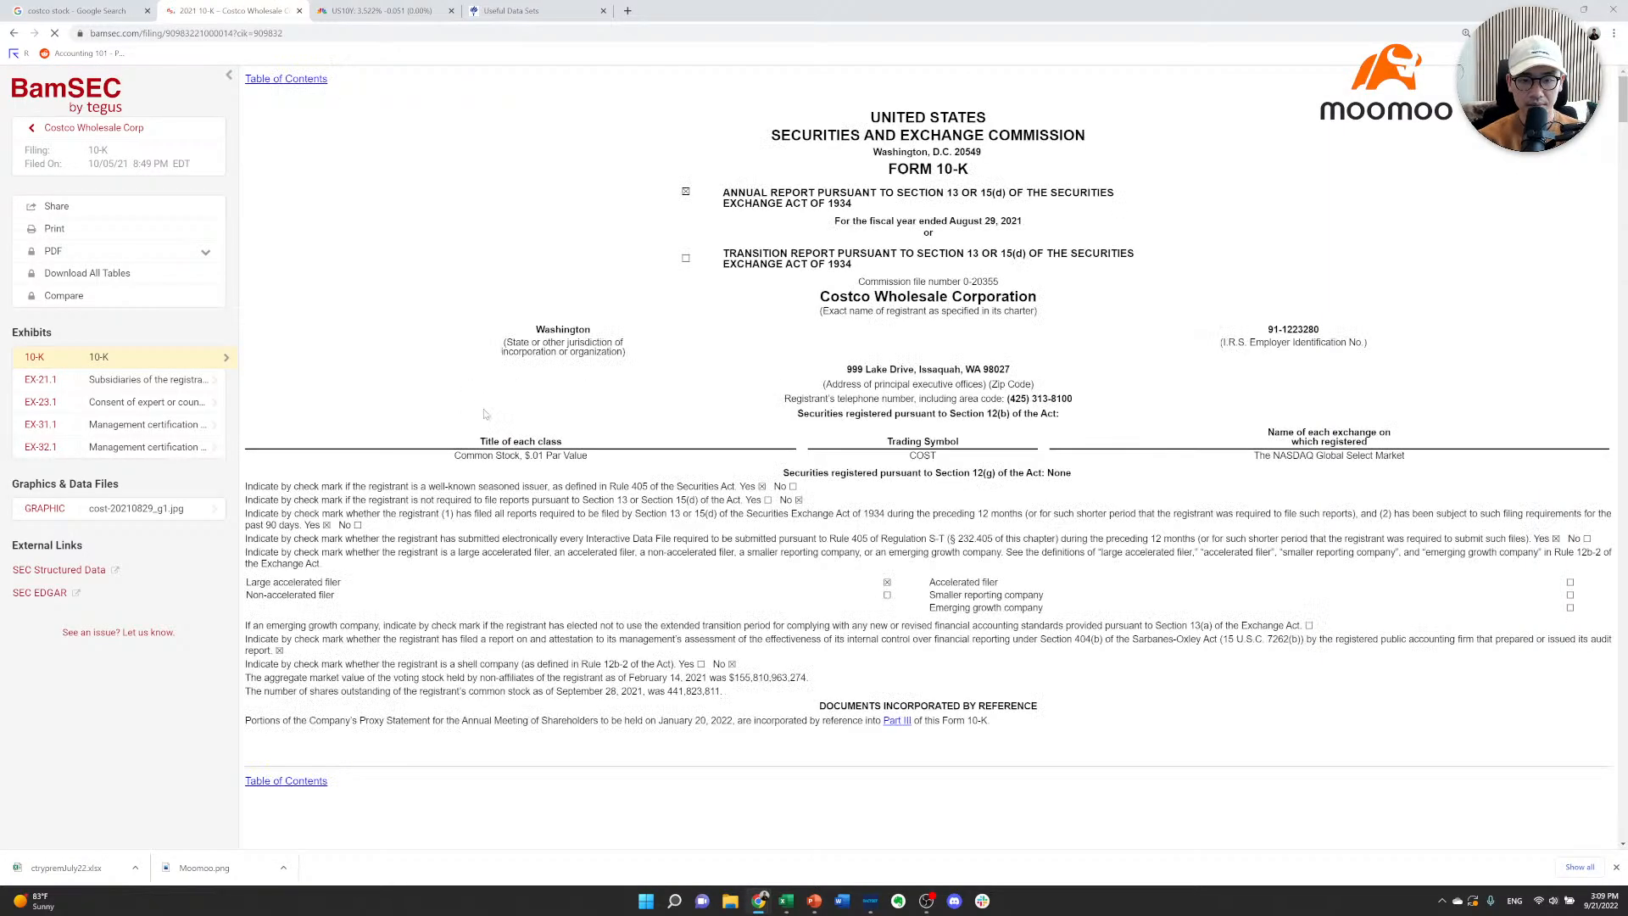
Find the consolidated statements of cash flows in the 10-K's Financial Statements and Supplementary Data section.
{"action": "scroll", "coordinate": [543, 390], "scroll_direction": "down", "scroll_amount": 8}
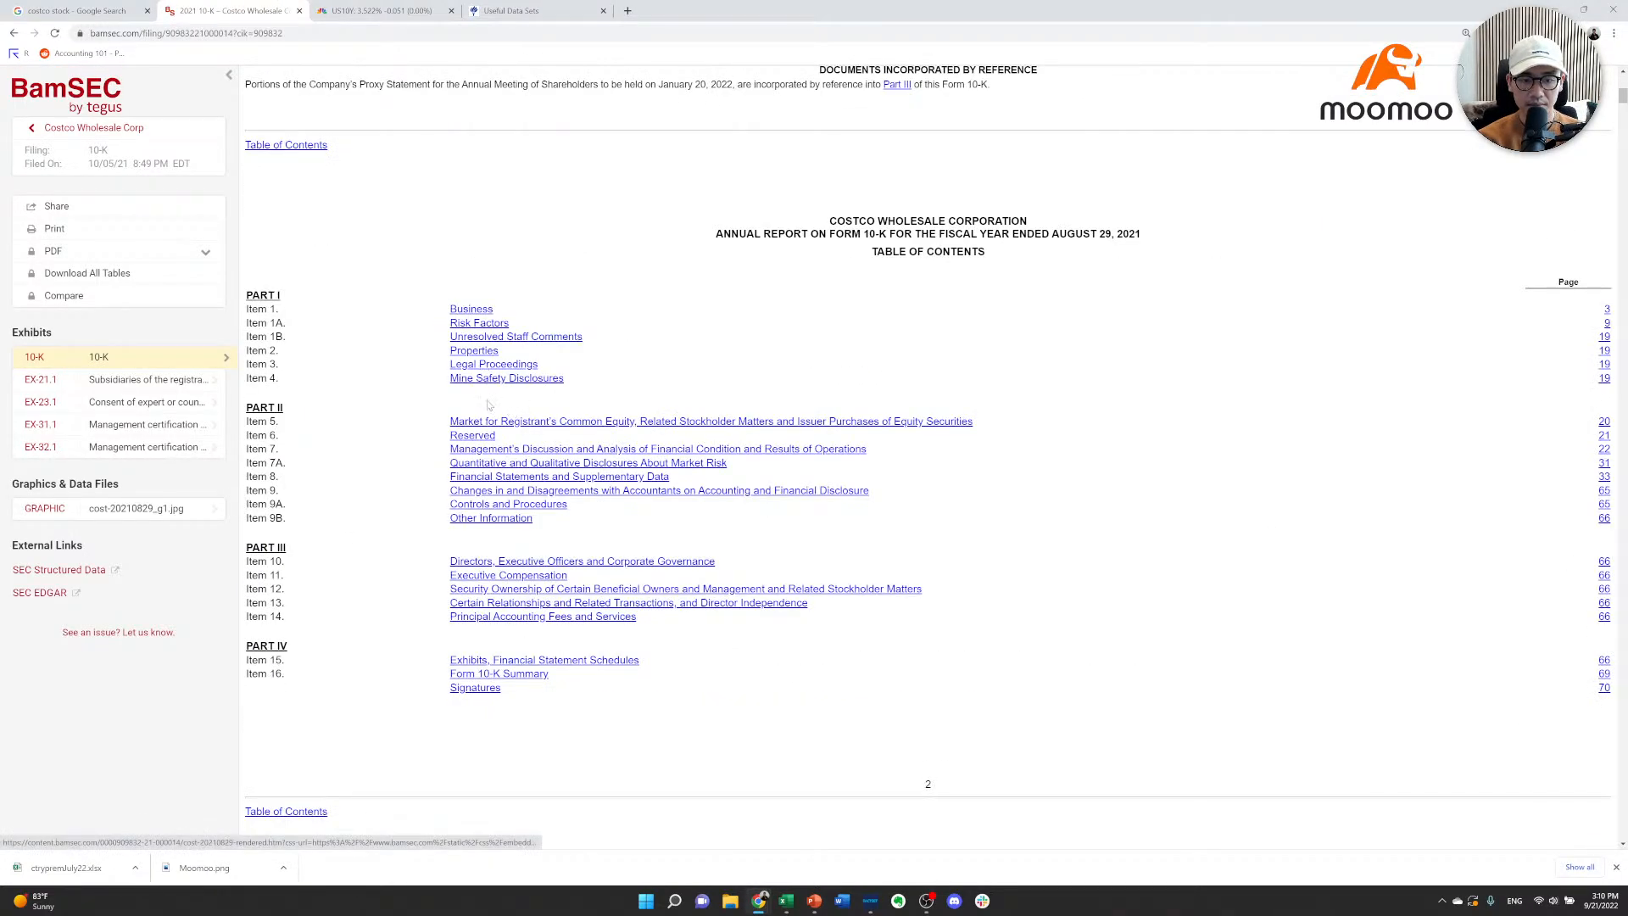
{"action": "left_click", "coordinate": [516, 475]}
{"action": "scroll", "coordinate": [516, 474], "scroll_direction": "down", "scroll_amount": 4}
{"action": "scroll", "coordinate": [501, 468], "scroll_direction": "down", "scroll_amount": 20}
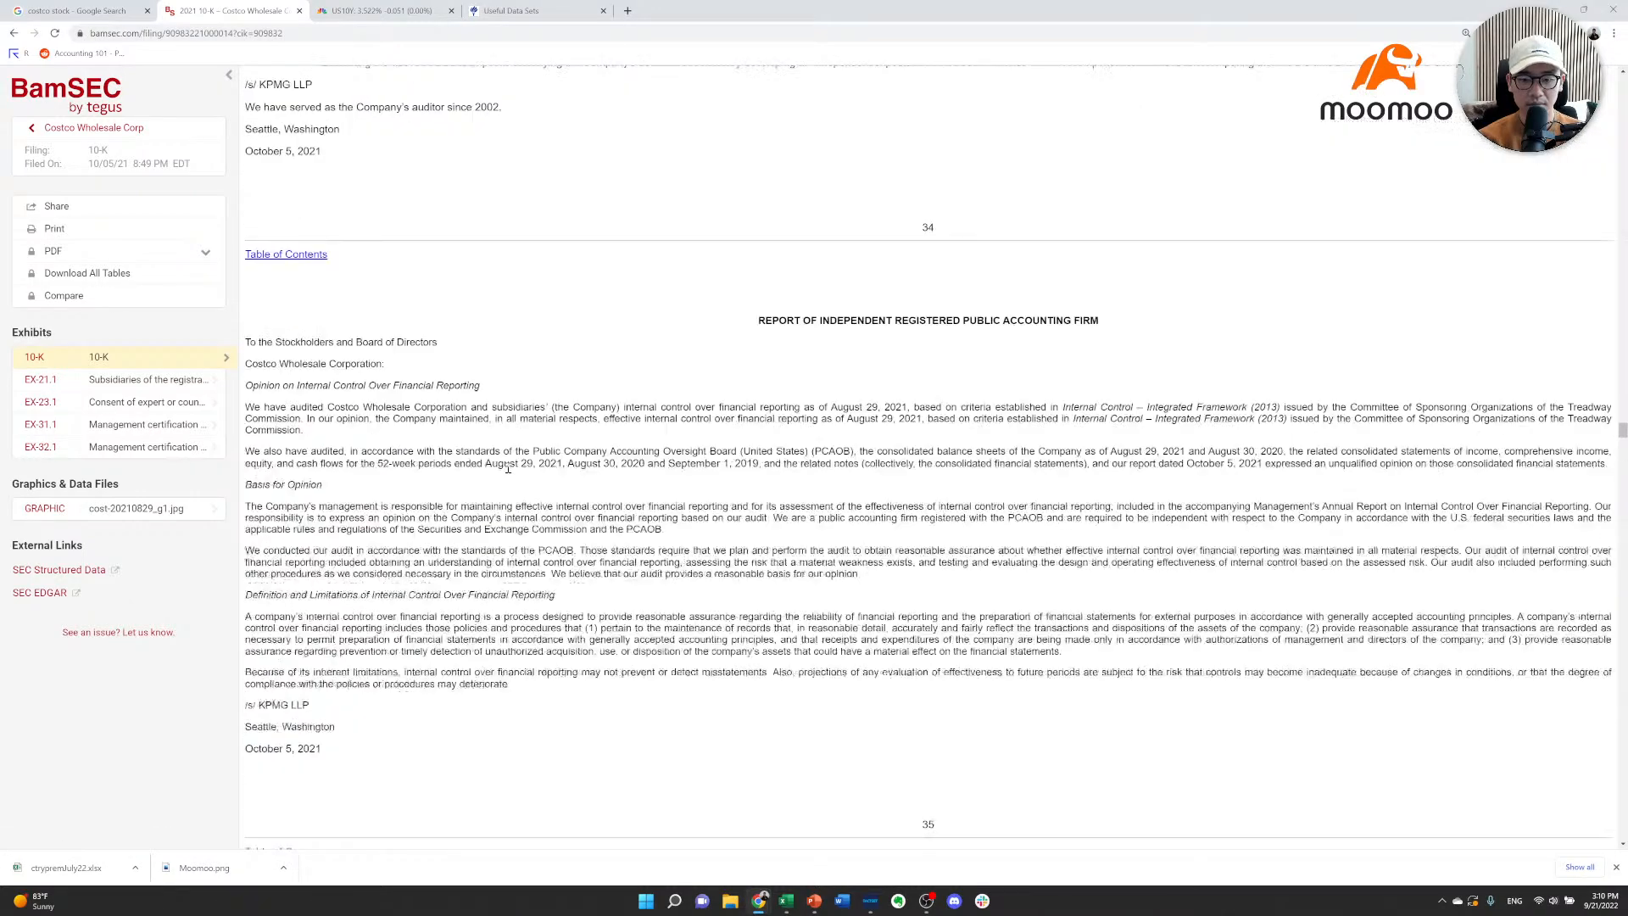
{"action": "scroll", "coordinate": [501, 467], "scroll_direction": "down", "scroll_amount": 9}
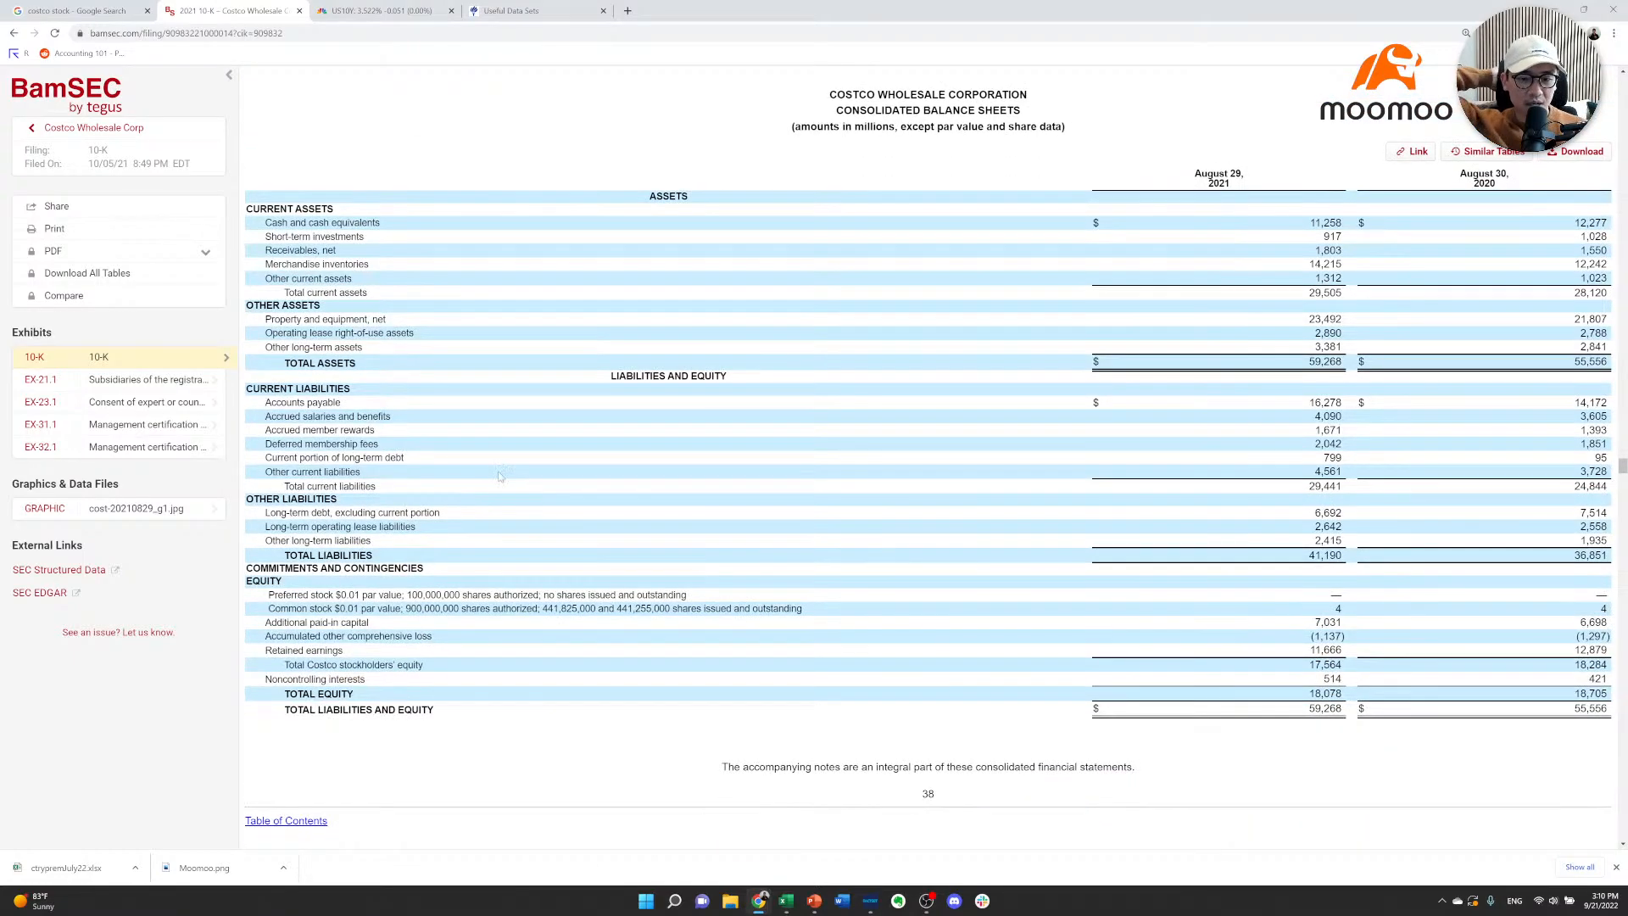
{"action": "scroll", "coordinate": [496, 475], "scroll_direction": "down", "scroll_amount": 5}
{"action": "scroll", "coordinate": [495, 493], "scroll_direction": "down", "scroll_amount": 10}
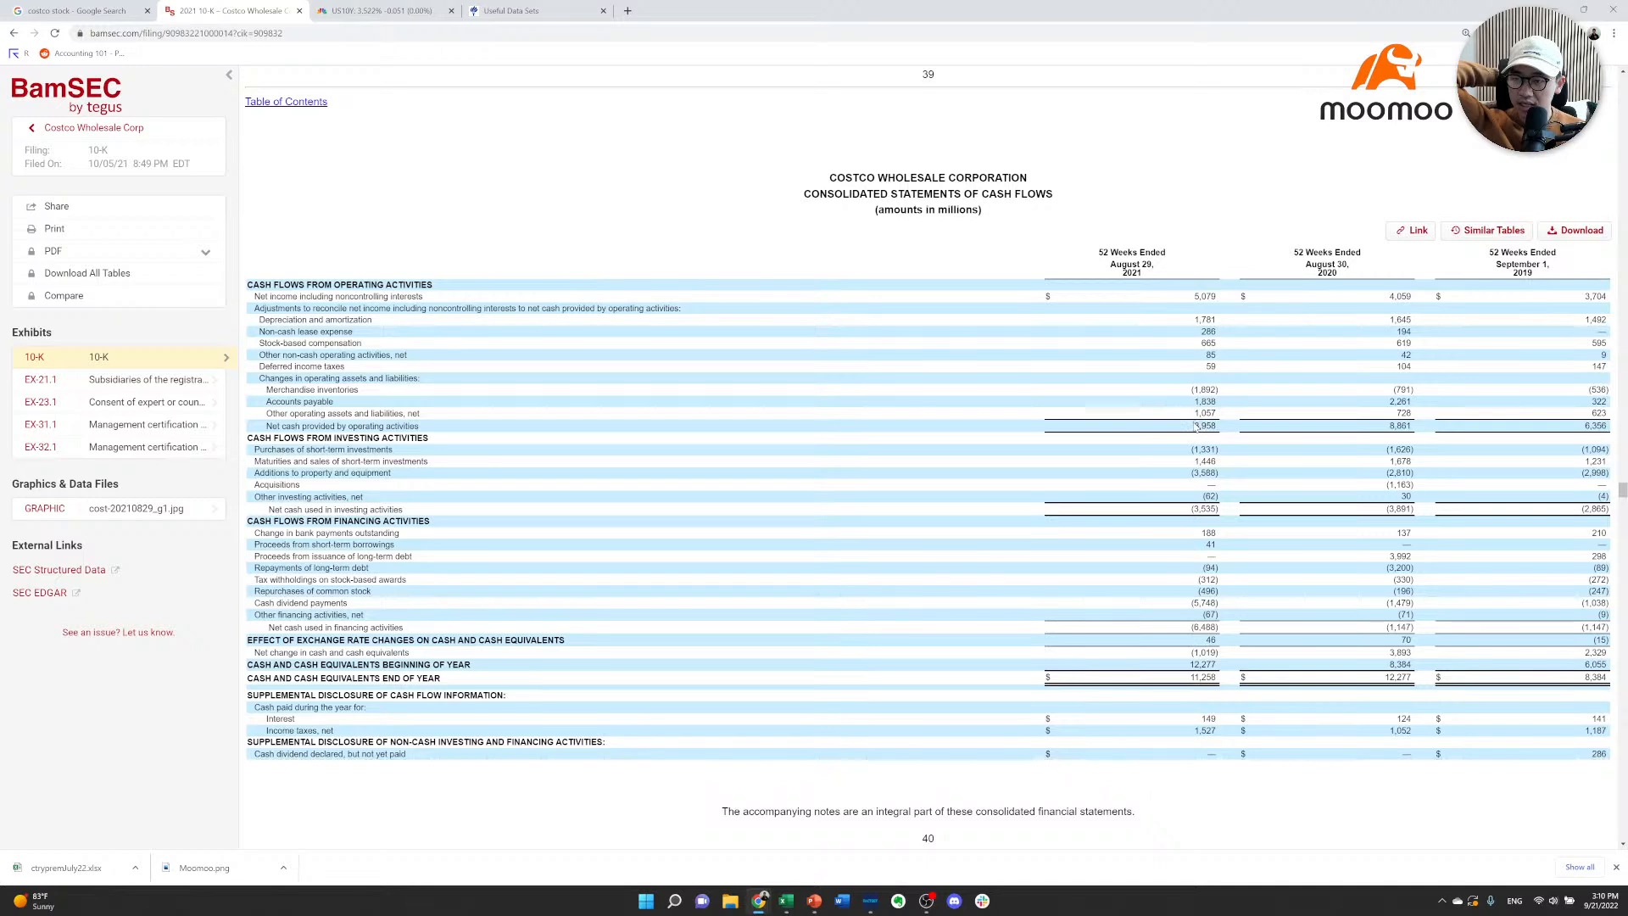
Compare fiscal 2021 net cash provided by operating activities with additions to property and equipment in the 10-K.
{"action": "mouse_move", "coordinate": [1195, 427]}
{"action": "left_mouse_down"}
{"action": "mouse_move", "coordinate": [1233, 433]}
{"action": "mouse_move", "coordinate": [1210, 426]}
{"action": "left_mouse_up"}
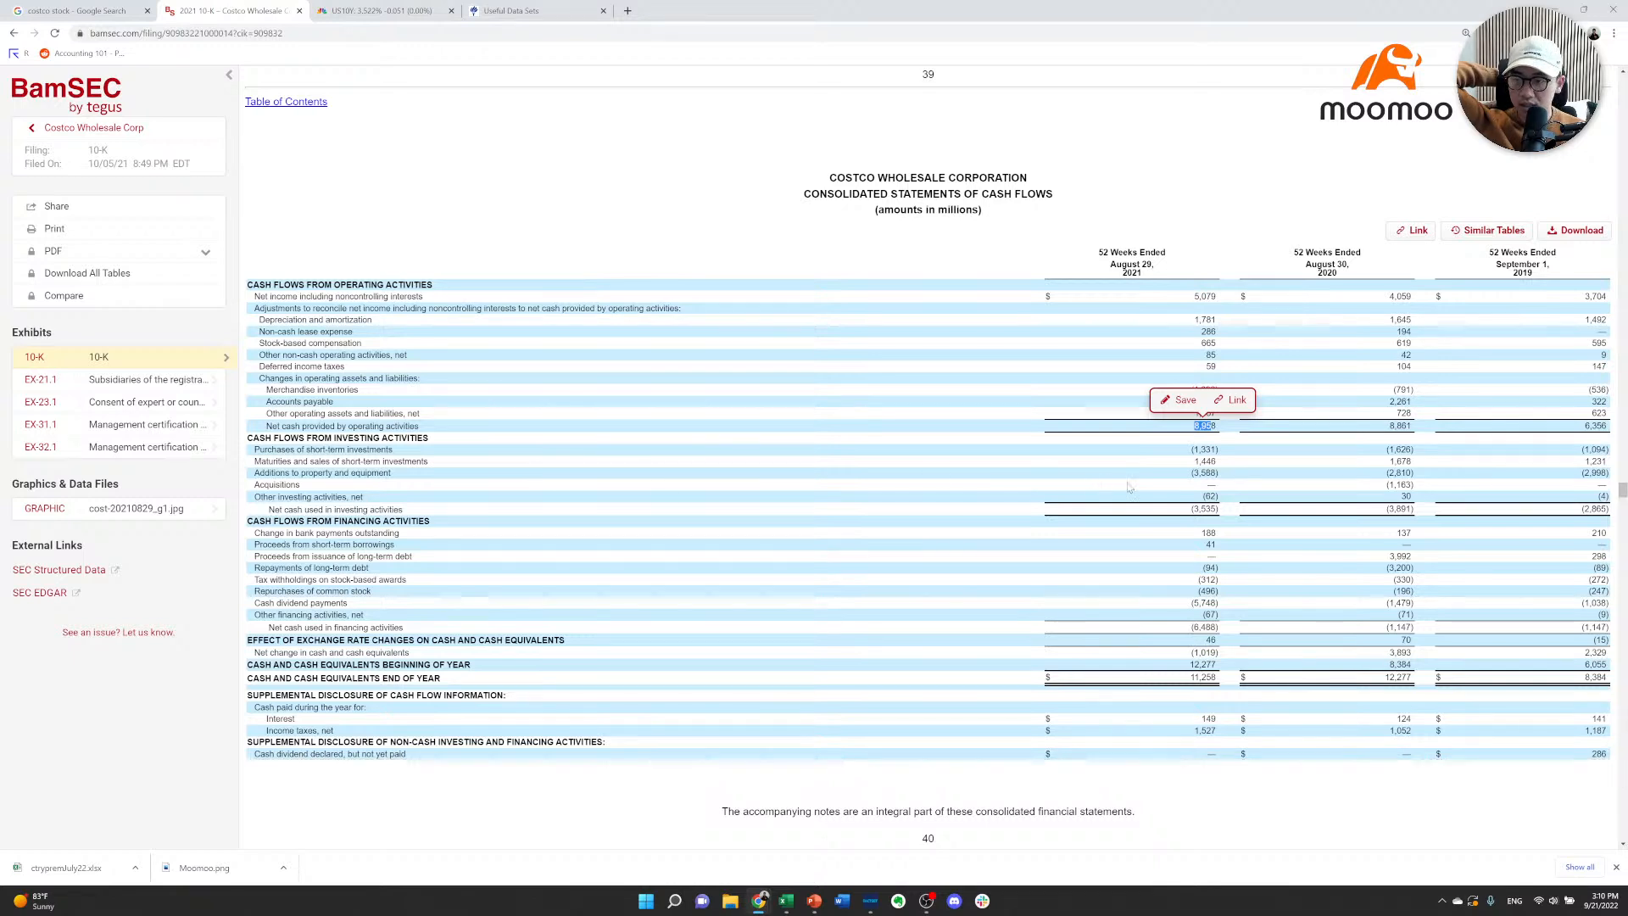
{"action": "left_click", "coordinate": [1197, 472]}
{"action": "mouse_move", "coordinate": [1197, 472]}
{"action": "left_mouse_down"}
{"action": "mouse_move", "coordinate": [1221, 472]}
{"action": "mouse_move", "coordinate": [1170, 473]}
{"action": "mouse_move", "coordinate": [1218, 470]}
{"action": "left_mouse_up"}
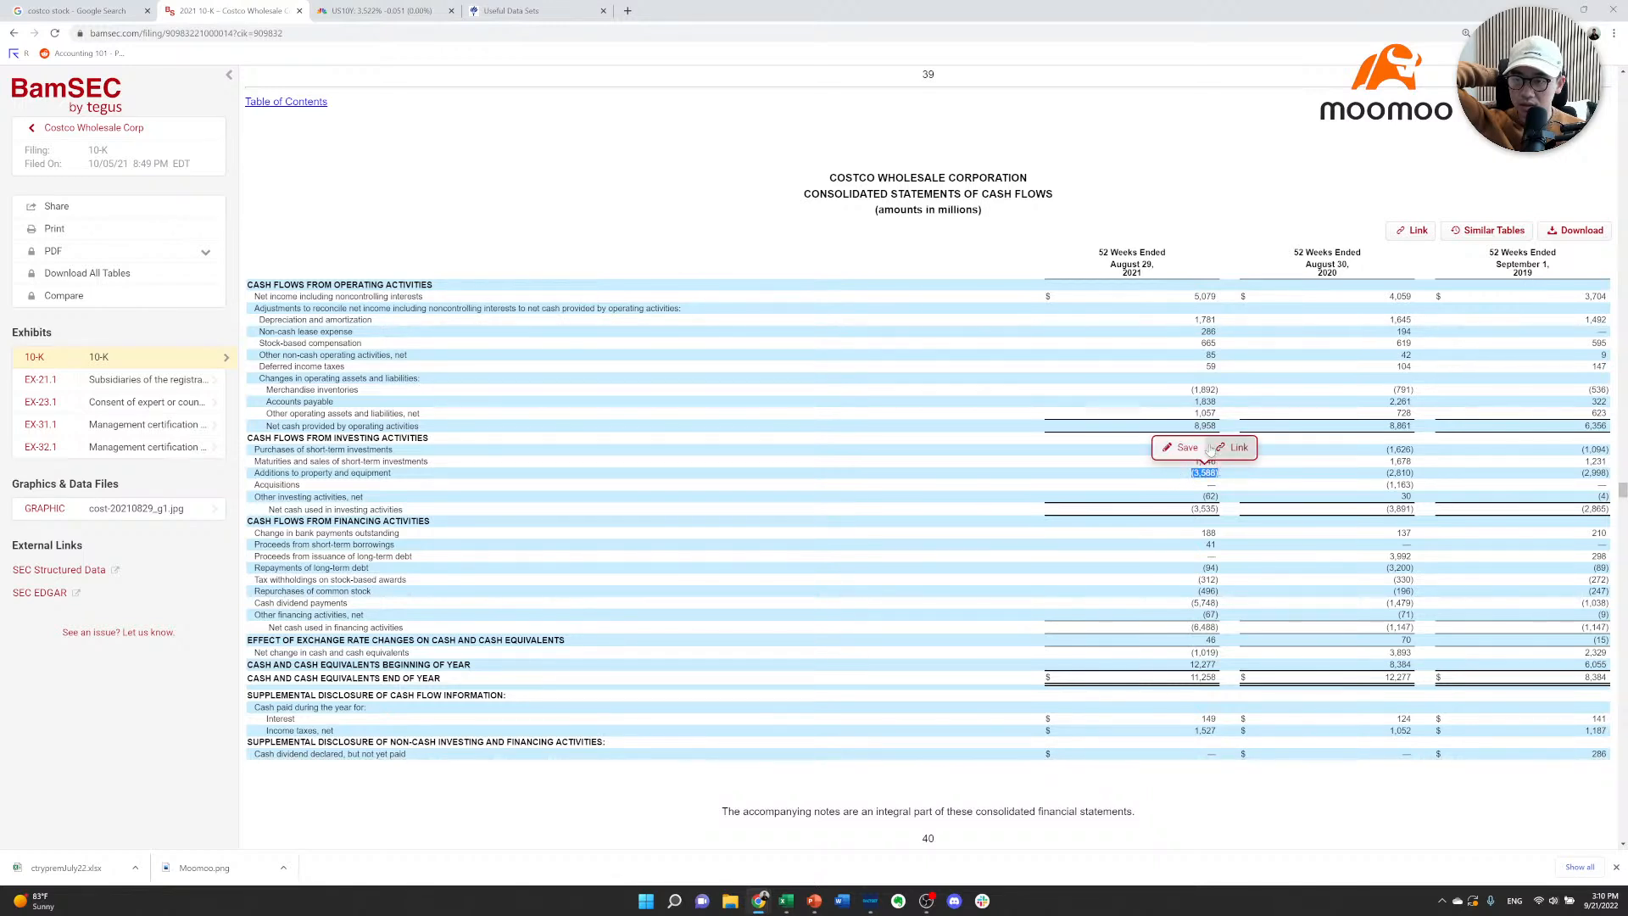
{"action": "left_click", "coordinate": [1189, 424]}
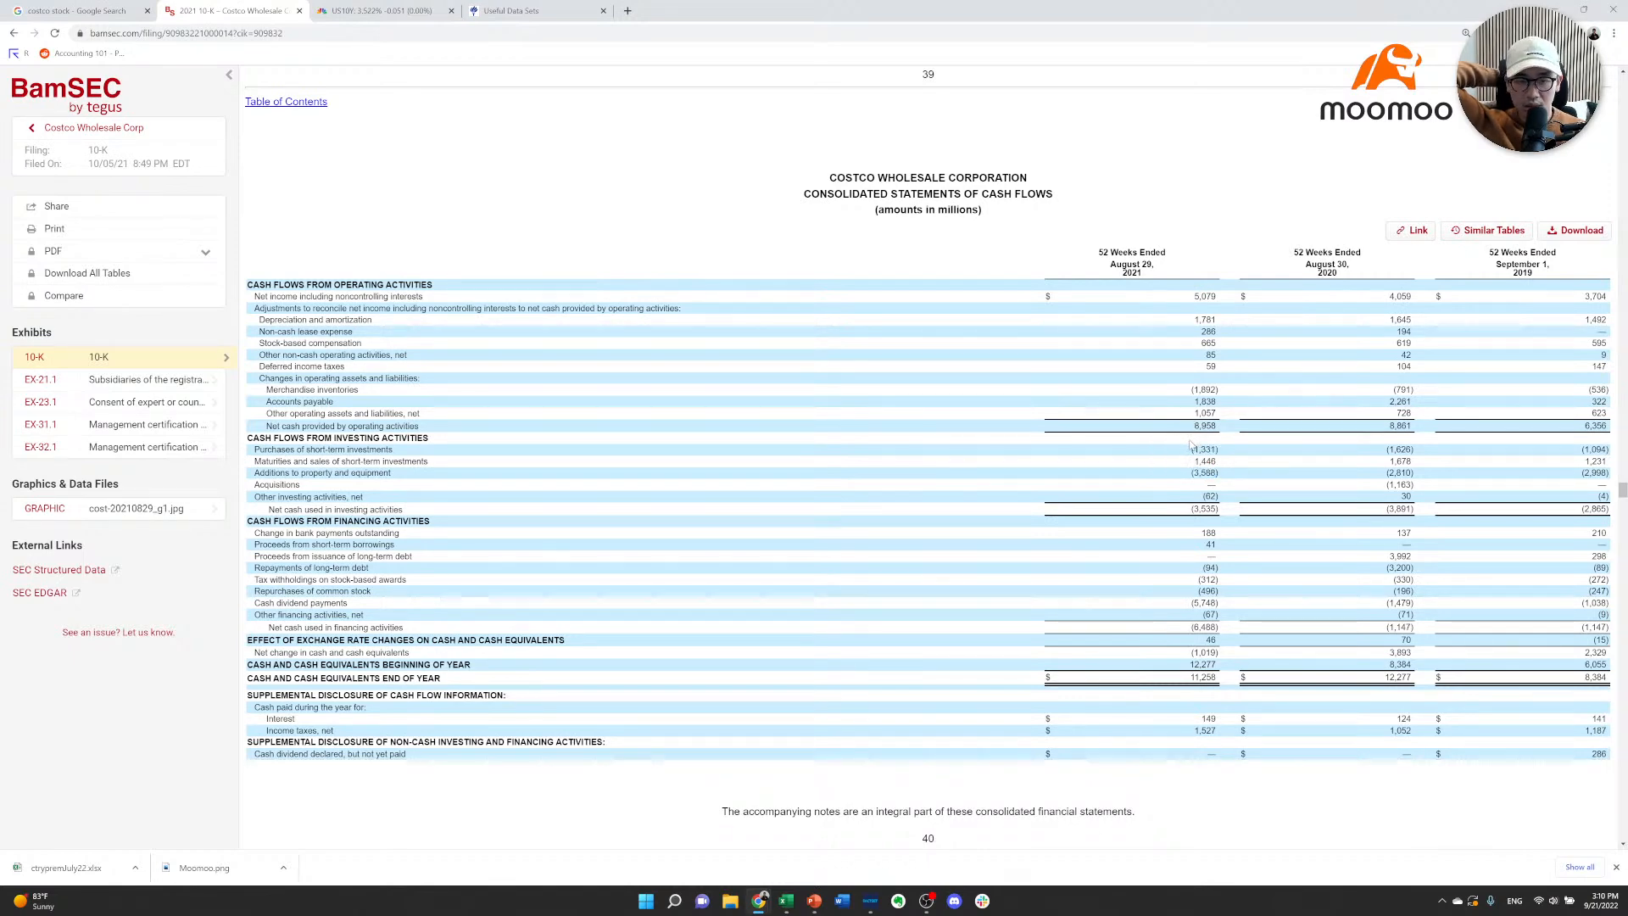
Return to the Excel DCF and examine the Unlevered Free Cash Flow for 2022 to 2024 against the 10-K figures.
{"action": "key", "text": "alt+Tab"}
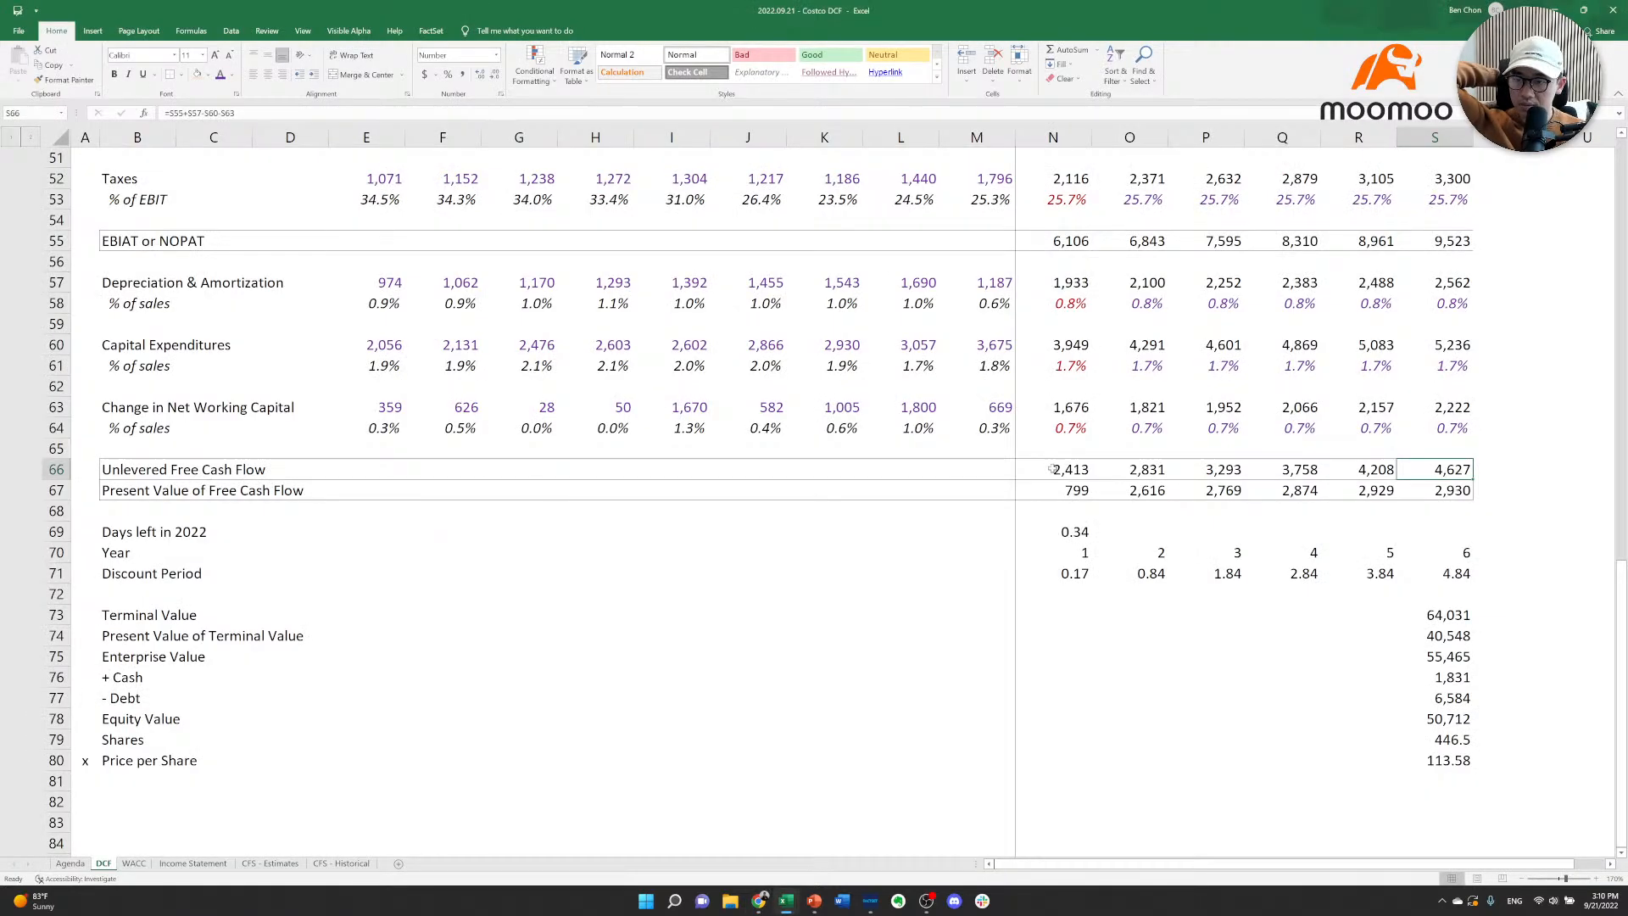
{"action": "left_click", "coordinate": [1070, 469]}
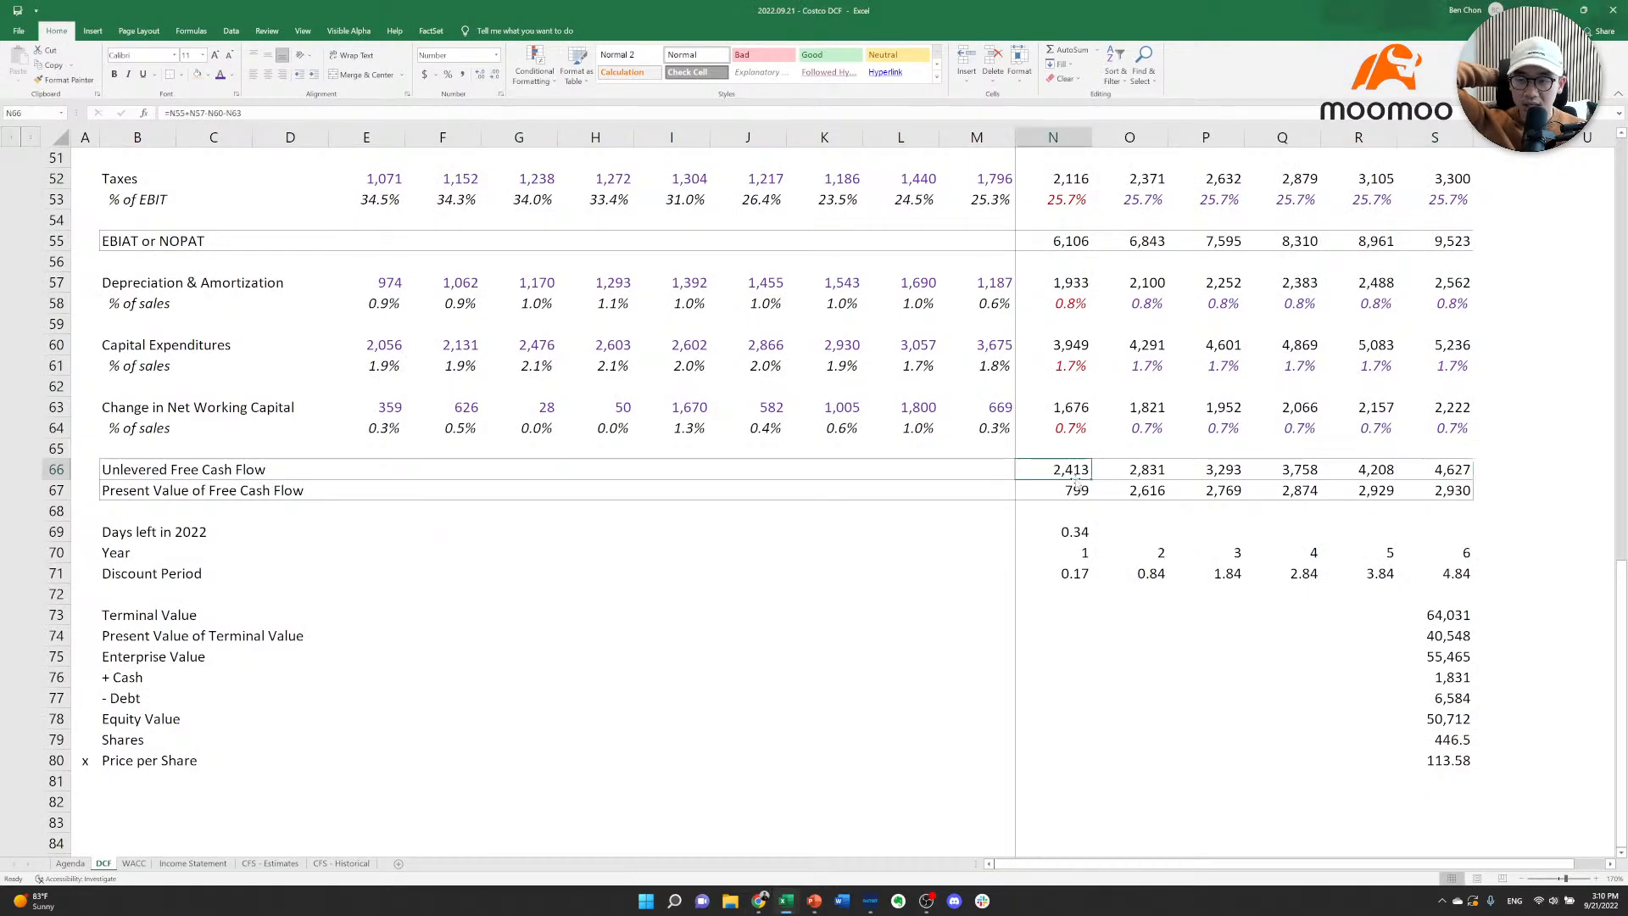
{"action": "left_click", "coordinate": [1162, 473]}
{"action": "left_click", "coordinate": [1197, 474]}
{"action": "left_click", "coordinate": [1159, 473]}
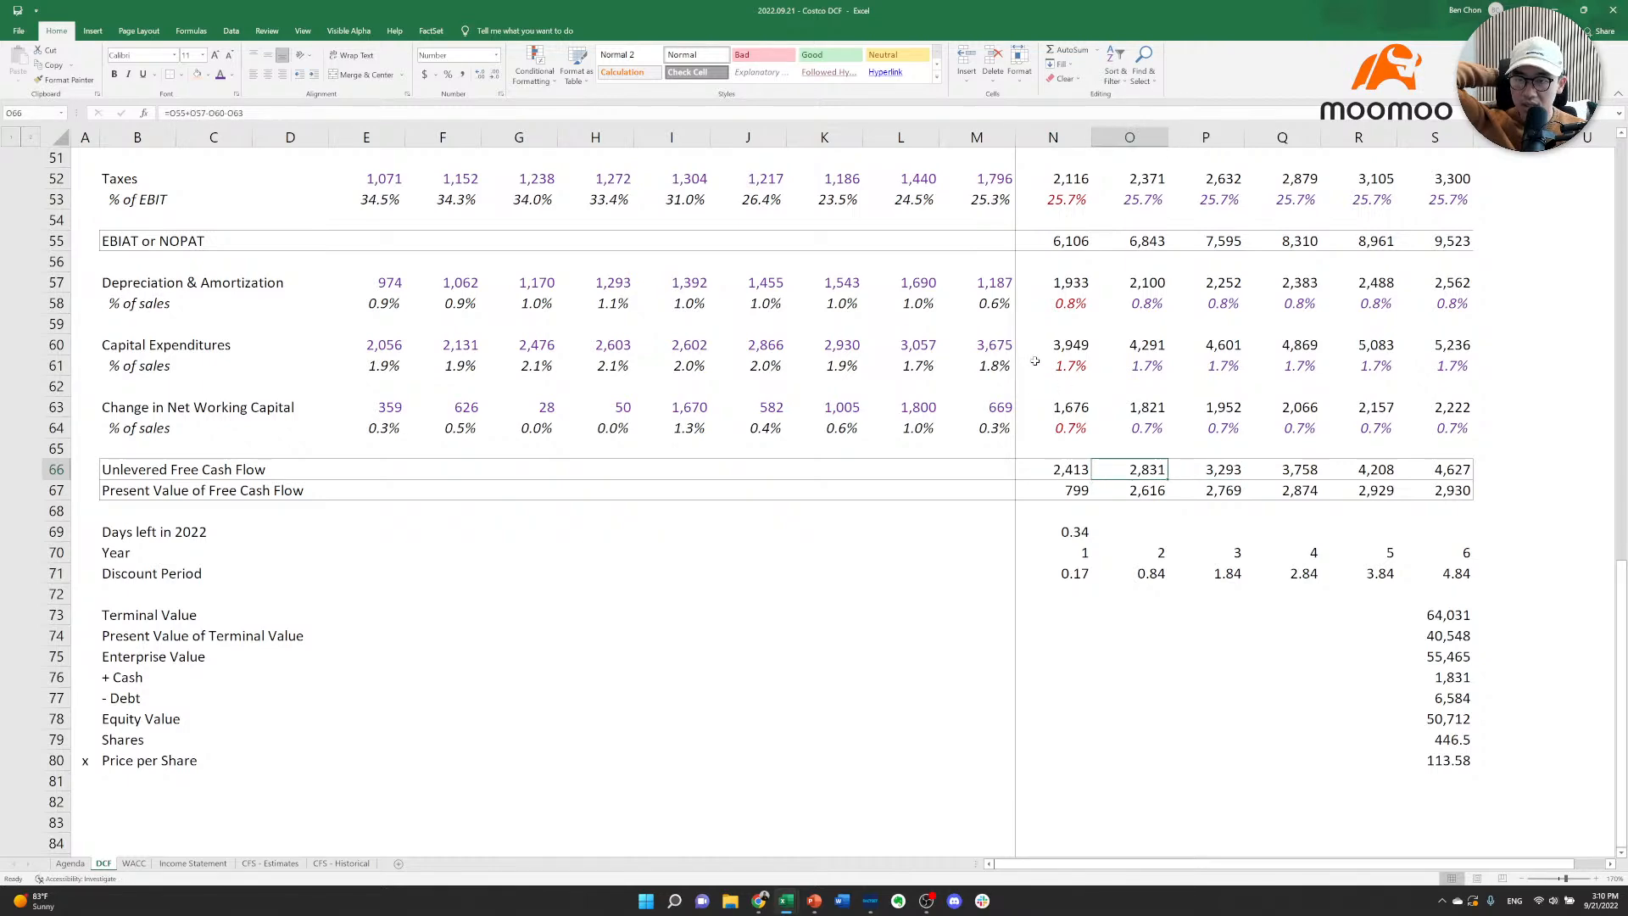
Examine the 2022 EBIAT or NOPAT and the capital expenditures as a percentage of sales for 2022 and 2023.
{"action": "scroll", "coordinate": [1011, 475], "scroll_direction": "up", "scroll_amount": 3}
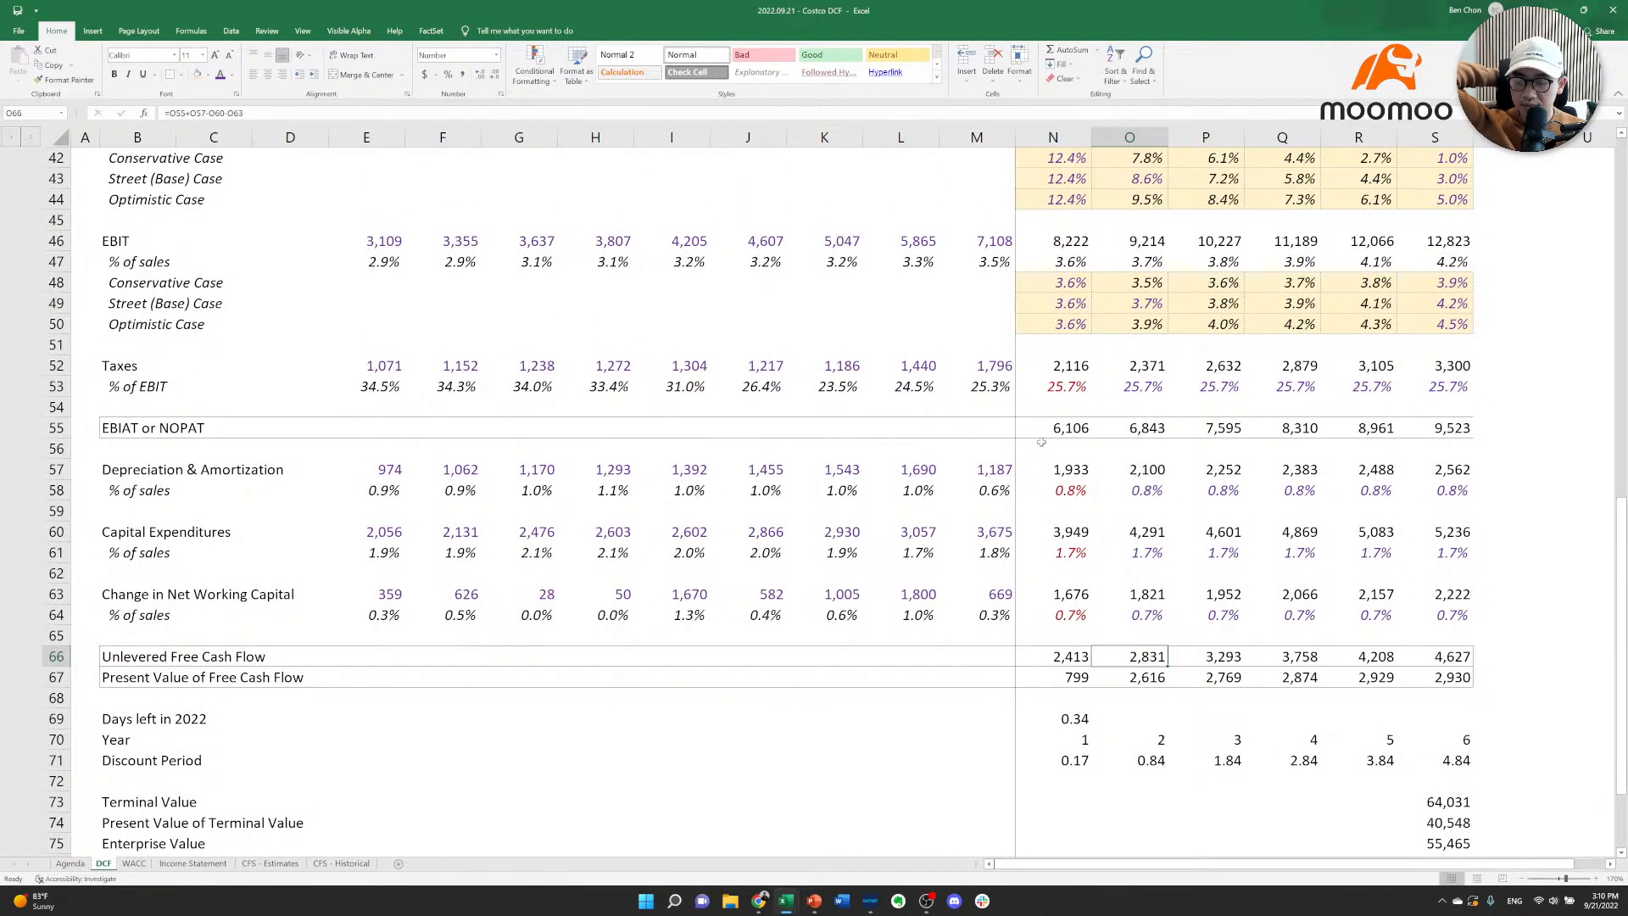
{"action": "left_click", "coordinate": [1066, 428]}
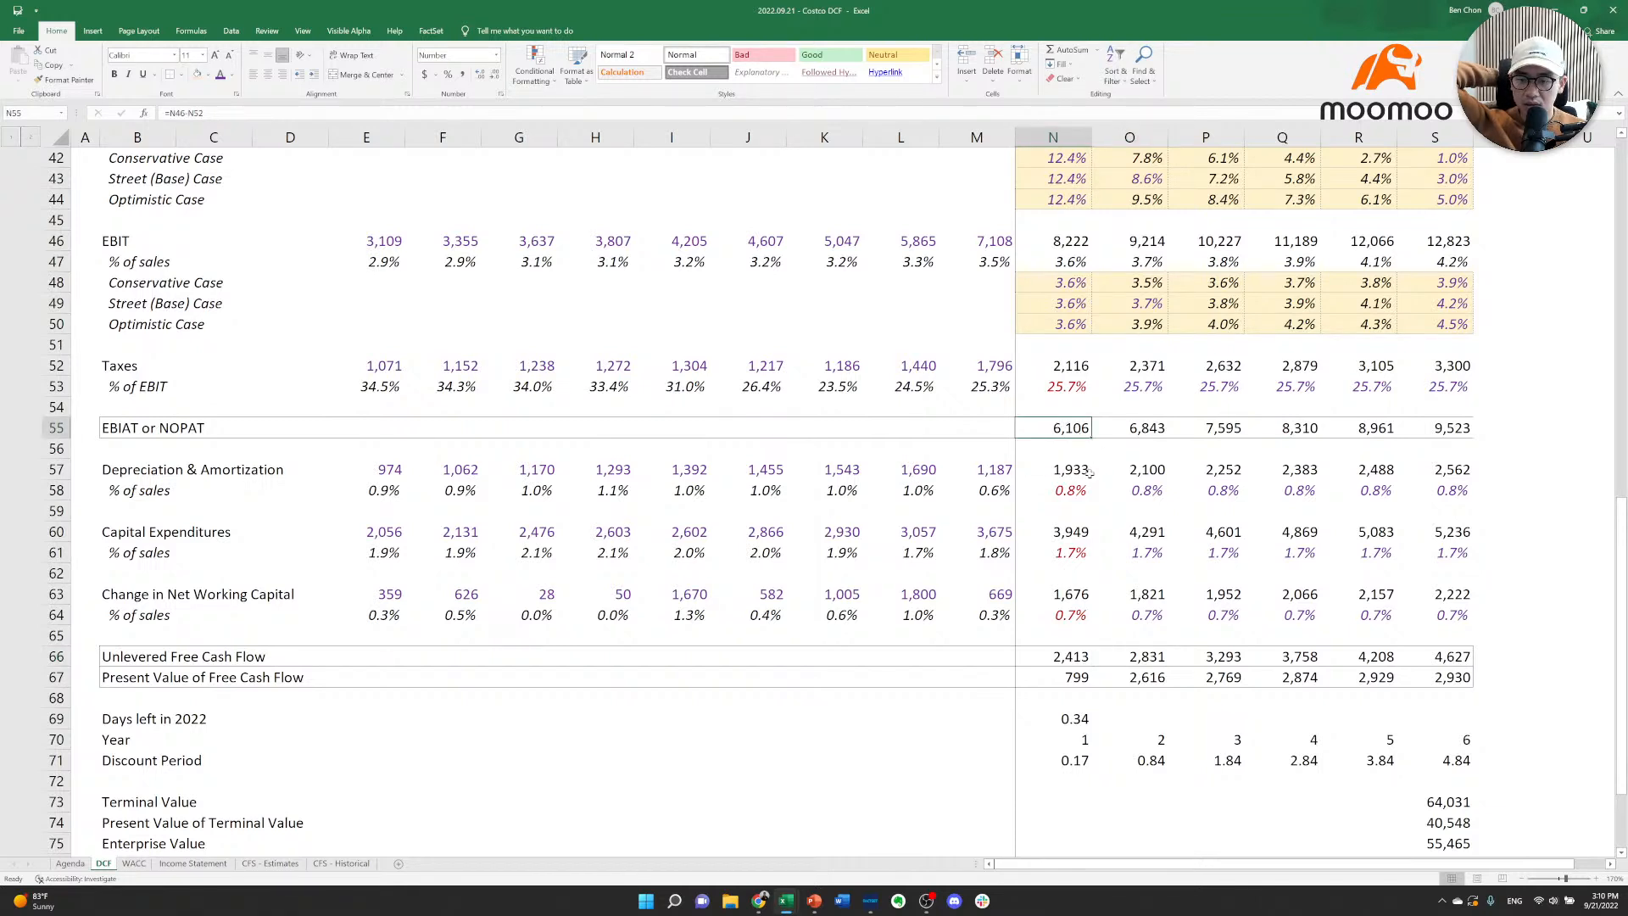
{"action": "left_click", "coordinate": [1062, 552]}
{"action": "left_click", "coordinate": [1145, 552]}
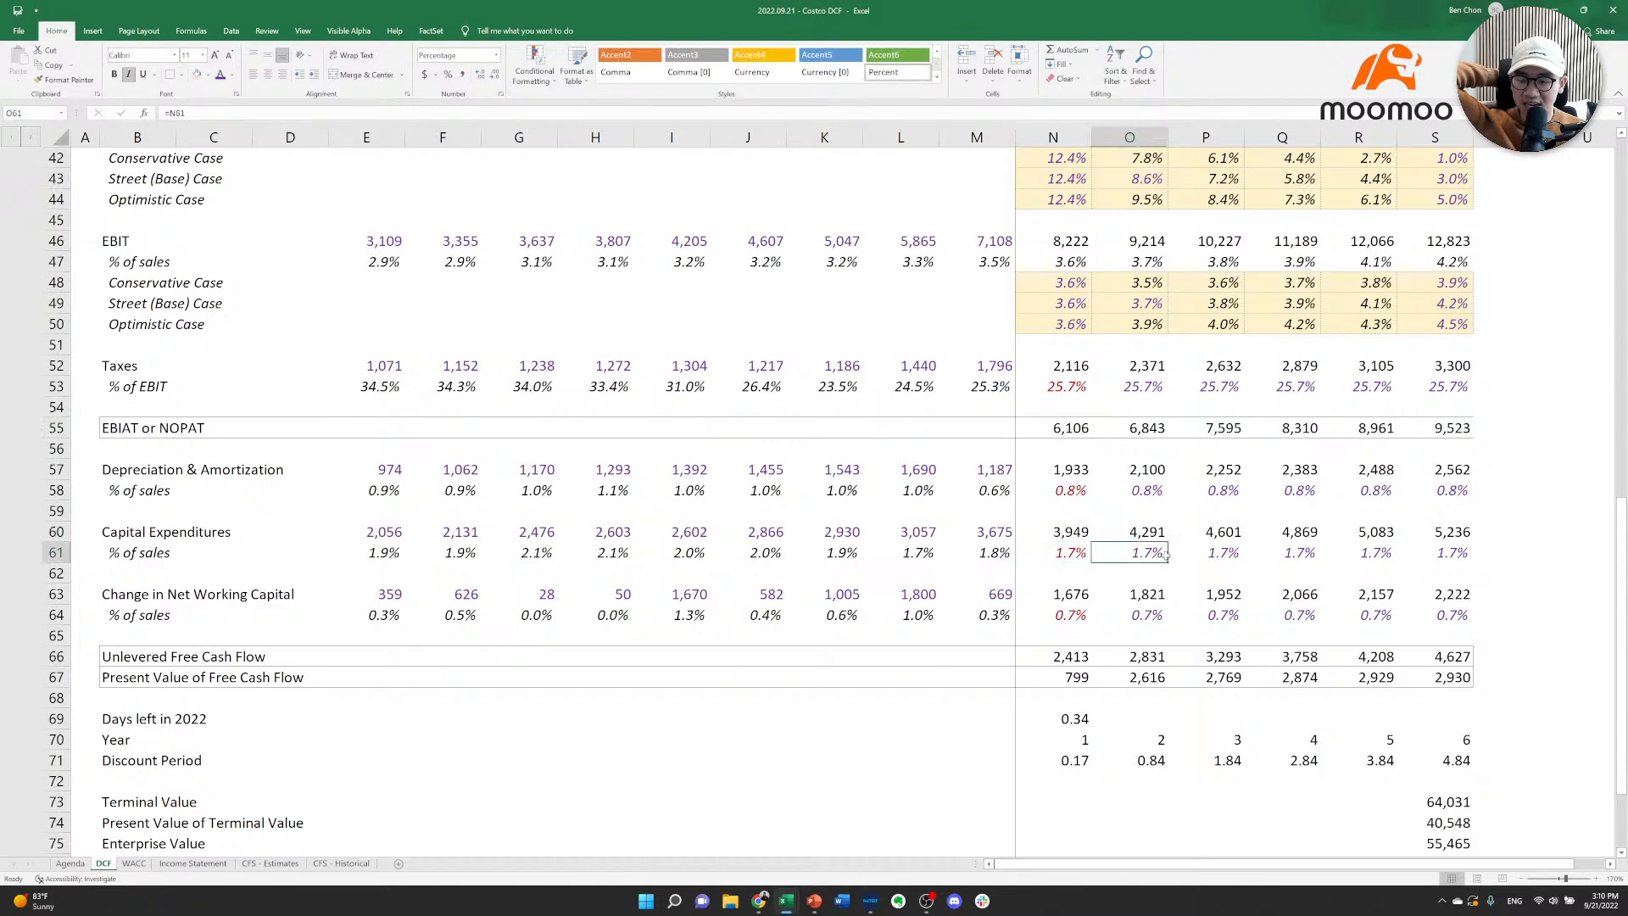
Examine the 2024 capital expenditures as a percentage of sales and the 2022 and 2023 Depreciation & Amortization projections.
{"action": "left_click", "coordinate": [1223, 552]}
{"action": "left_click", "coordinate": [1178, 473]}
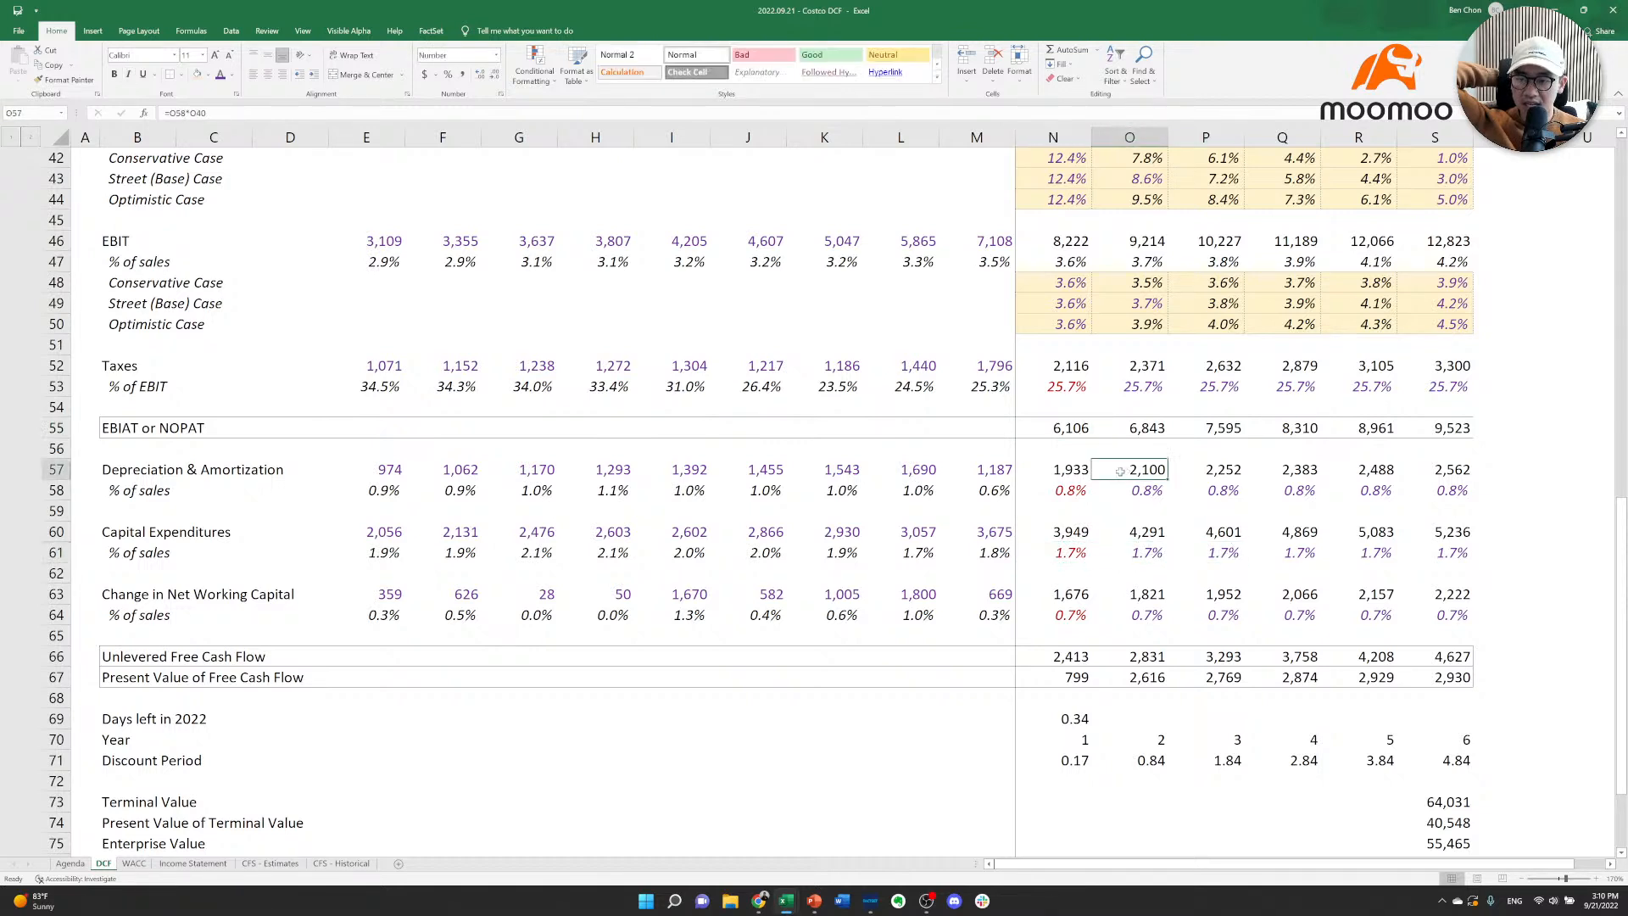
{"action": "left_click", "coordinate": [1051, 473]}
{"action": "left_click", "coordinate": [1132, 471]}
{"action": "scroll", "coordinate": [1131, 496], "scroll_direction": "up", "scroll_amount": 1}
{"action": "scroll", "coordinate": [1132, 496], "scroll_direction": "up", "scroll_amount": 6}
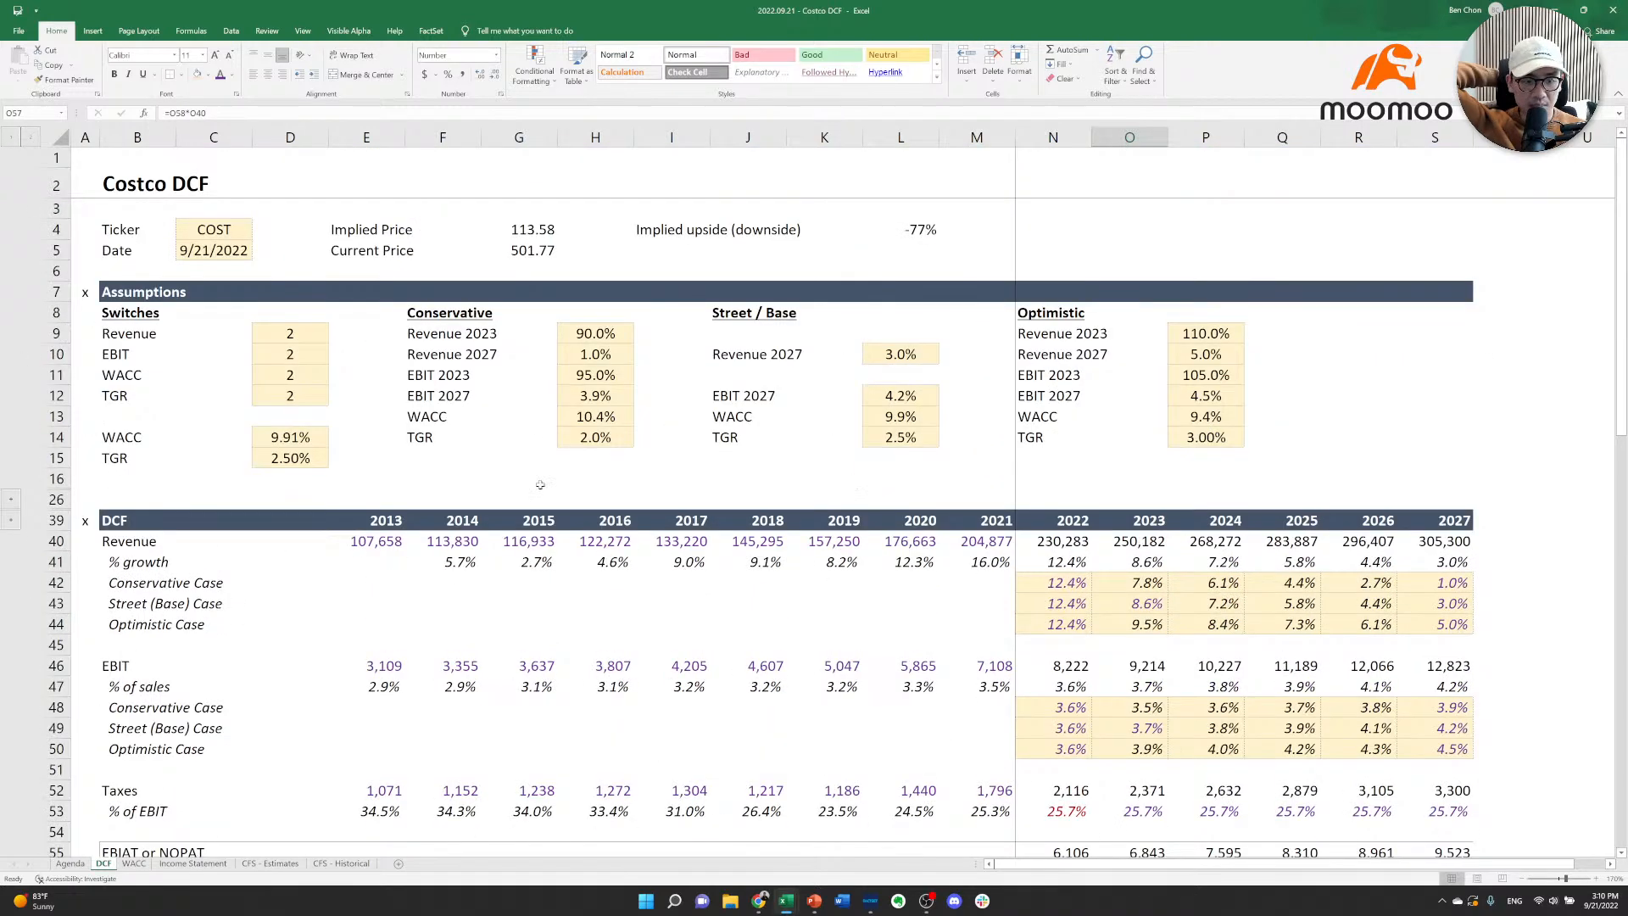
Expand the collapsed Cash Flow Items (12/31 YE) rows above the DCF section and review them against the projections.
{"action": "left_click", "coordinate": [11, 519]}
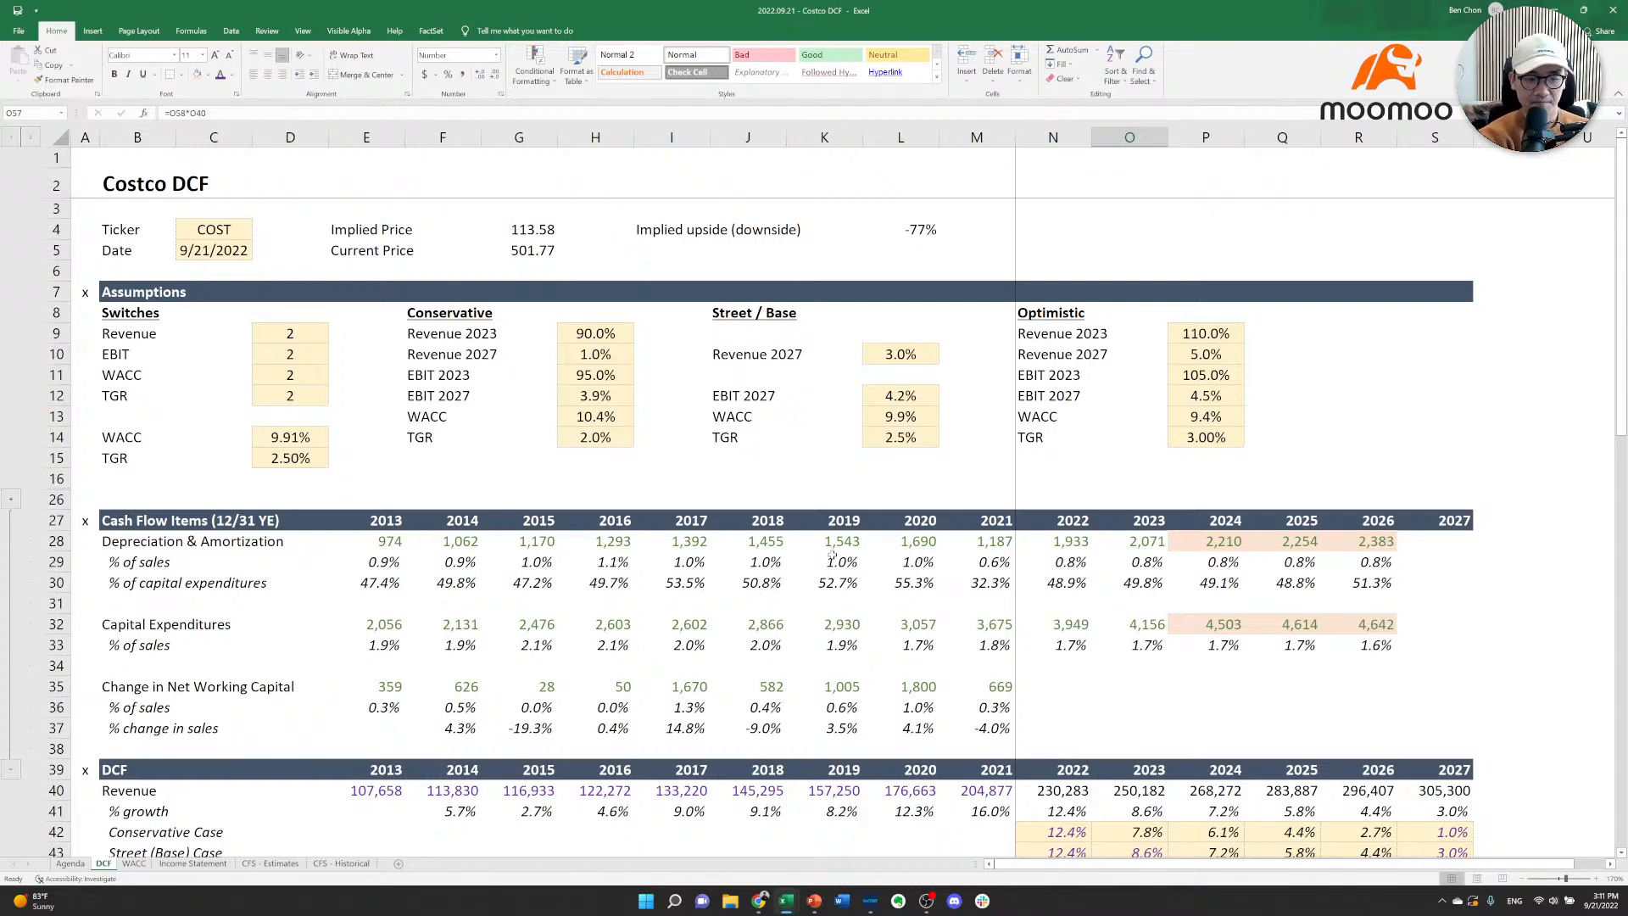
{"action": "scroll", "coordinate": [1138, 240], "scroll_direction": "down", "scroll_amount": 5}
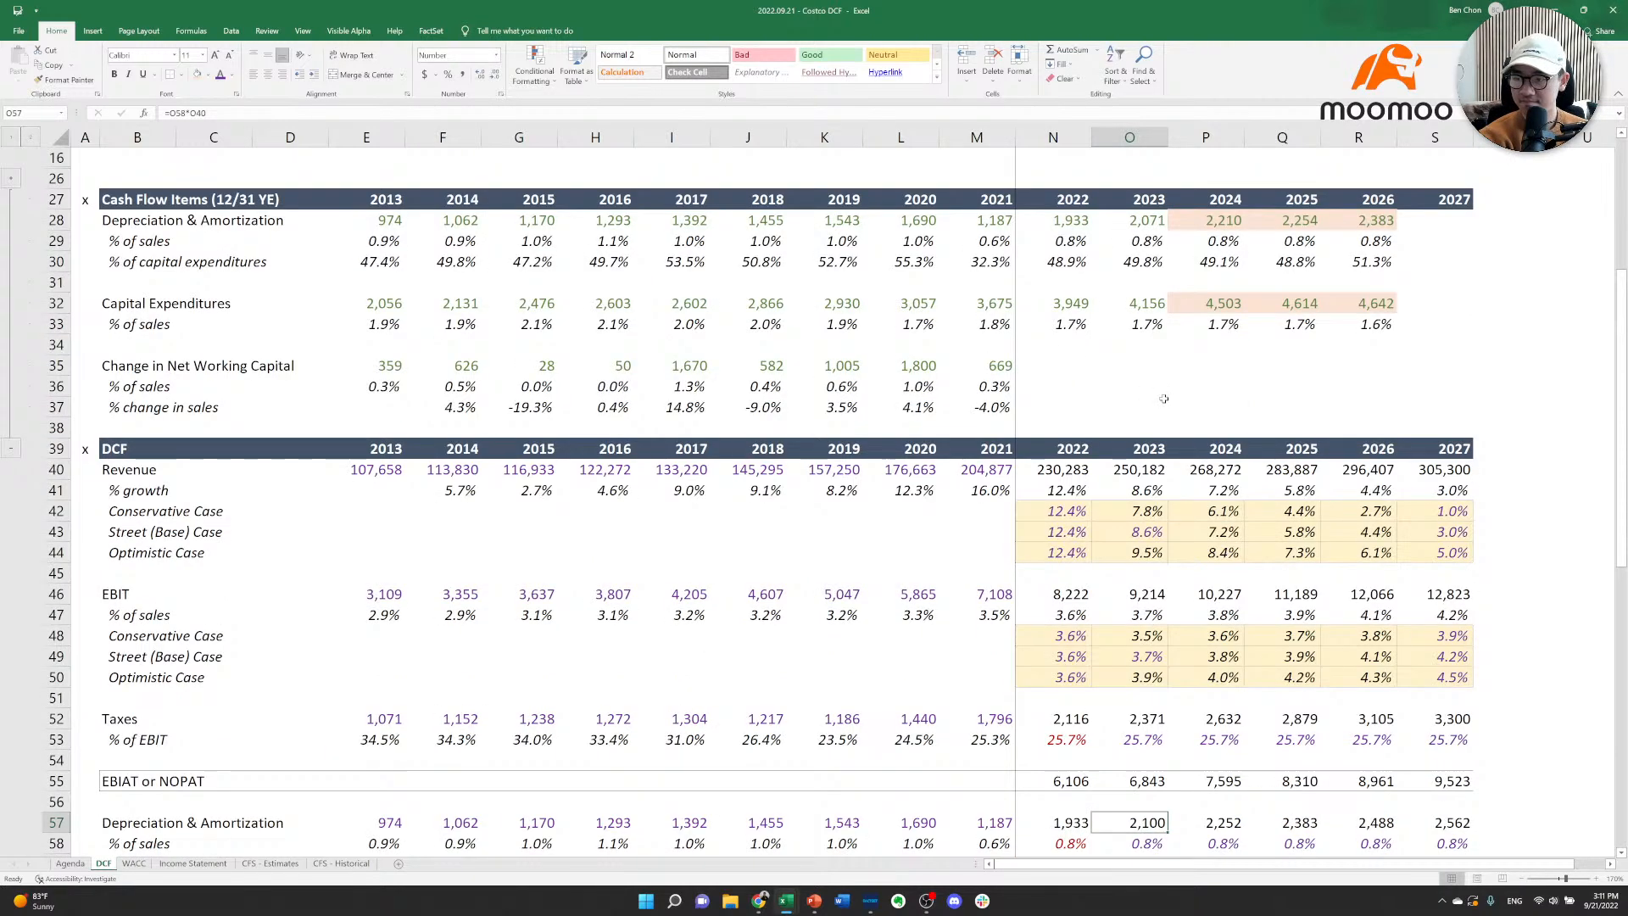
{"action": "scroll", "coordinate": [961, 454], "scroll_direction": "up", "scroll_amount": 5}
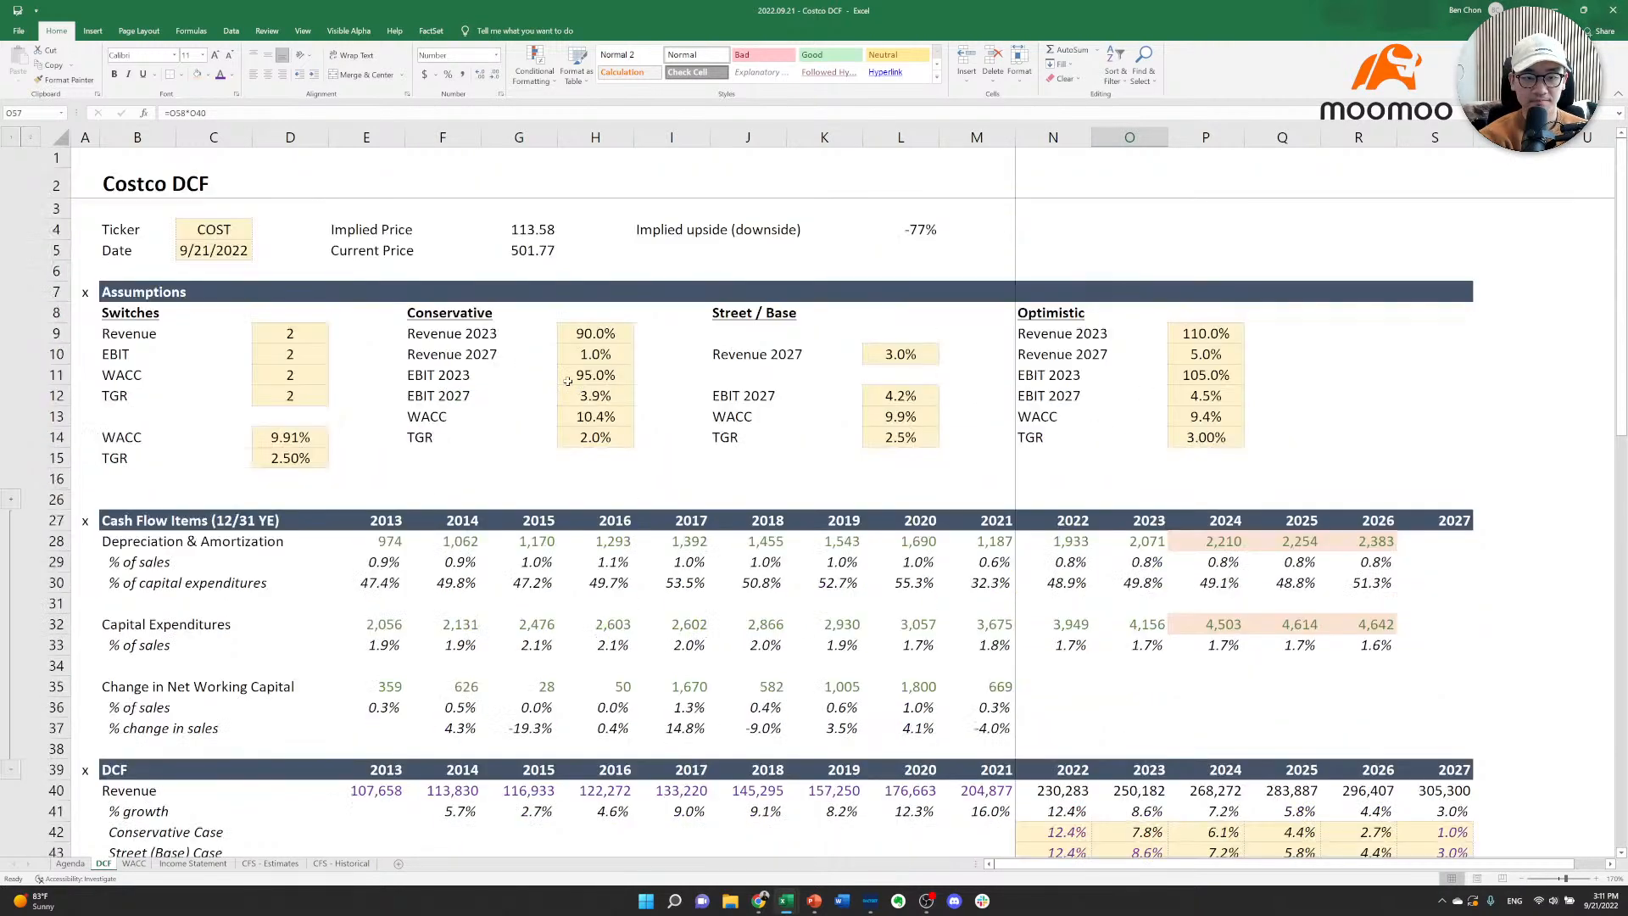
Set the Revenue, EBIT, WACC and TGR switches to 3 for the optimistic case.
{"action": "left_click", "coordinate": [285, 338]}
{"action": "type", "text": "3"}
{"action": "key", "text": "Return"}
{"action": "type", "text": "3"}
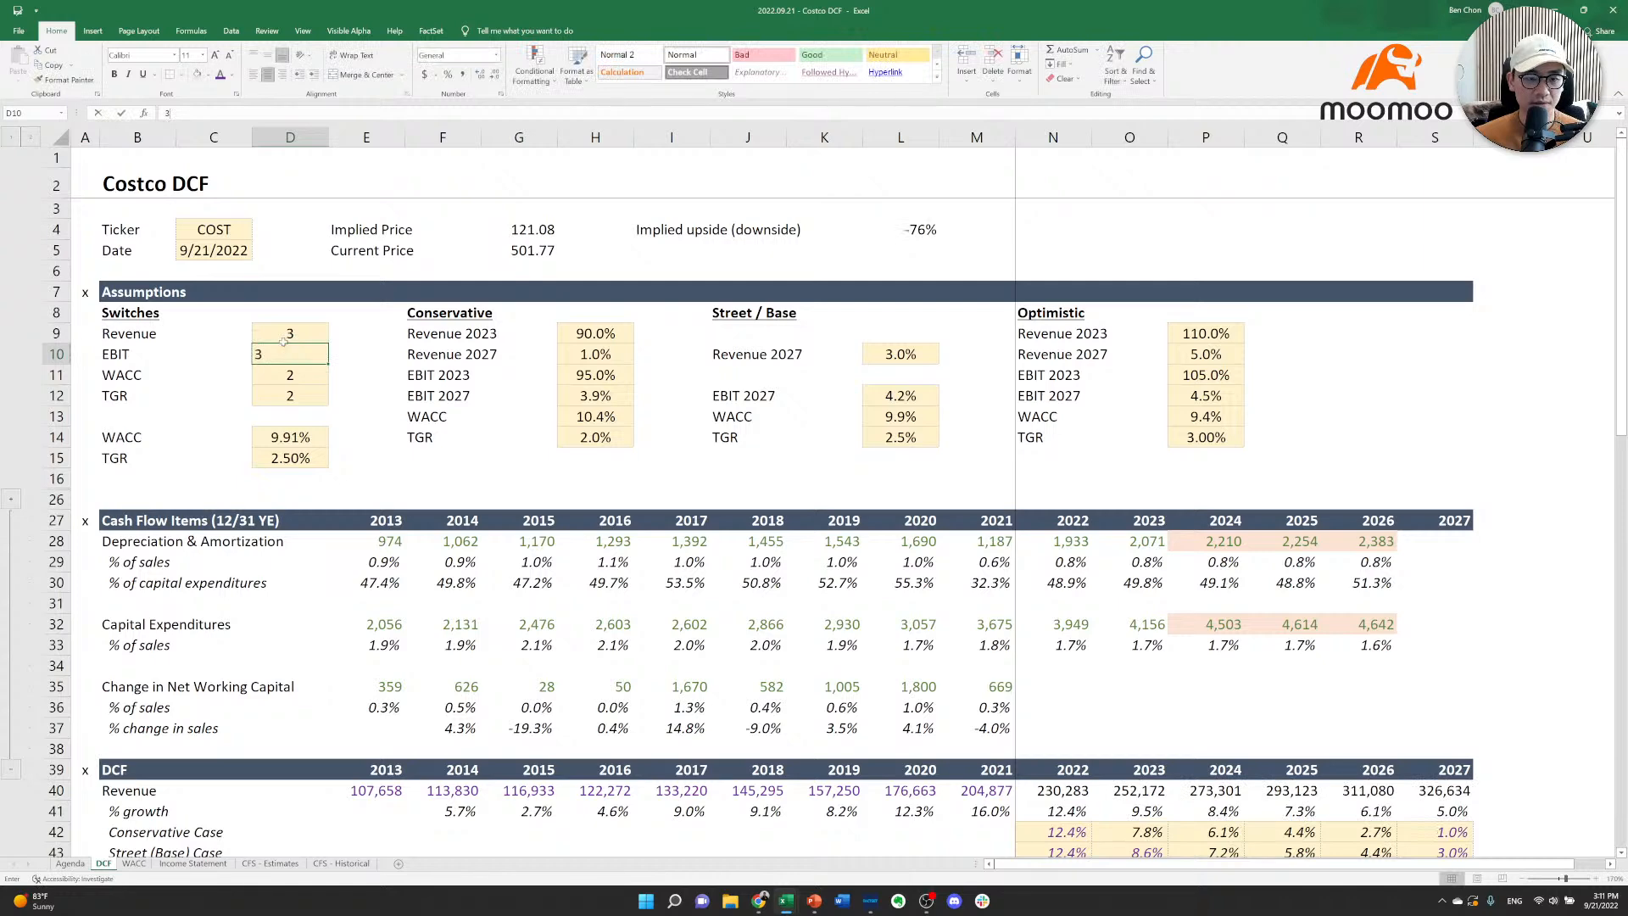
{"action": "key", "text": "Return"}
{"action": "type", "text": "3"}
{"action": "key", "text": "Return"}
{"action": "type", "text": "3"}
{"action": "key", "text": "Return"}
Override the WACC formula below the switches with a hardcoded 6.8%.
{"action": "key", "text": "Right"}
{"action": "key", "text": "Right"}
{"action": "key", "text": "Right"}
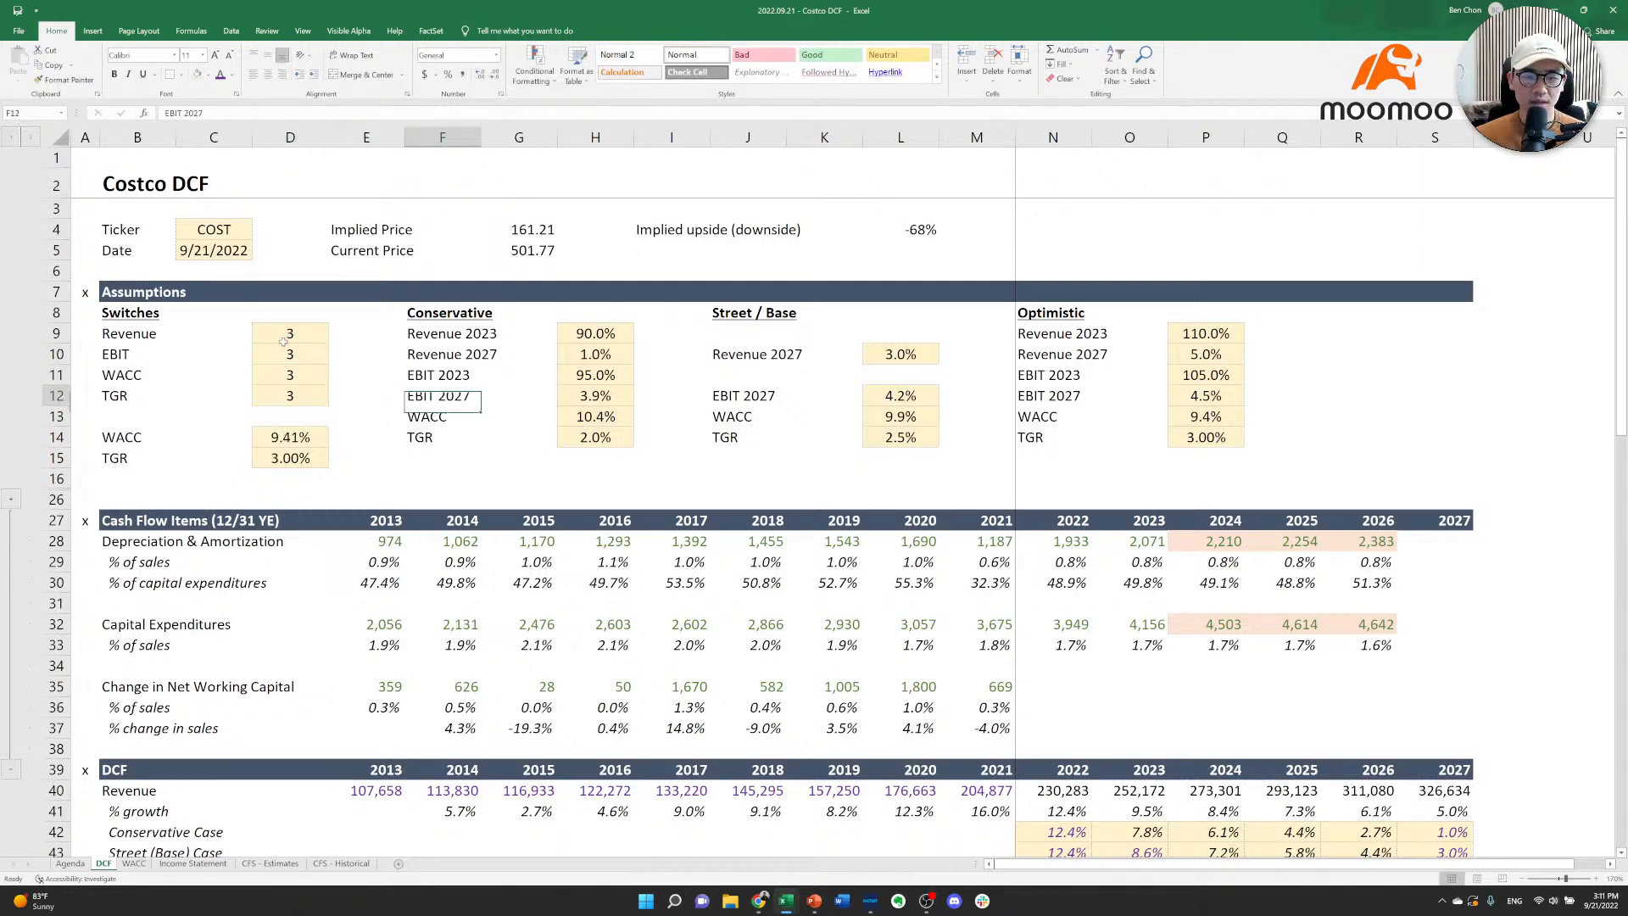
{"action": "key", "text": "Right"}
{"action": "key", "text": "Right"}
{"action": "key", "text": "Right"}
{"action": "key", "text": "Left"}
{"action": "key", "text": "Left"}
{"action": "key", "text": "Left"}
{"action": "key", "text": "Left"}
{"action": "key", "text": "Left"}
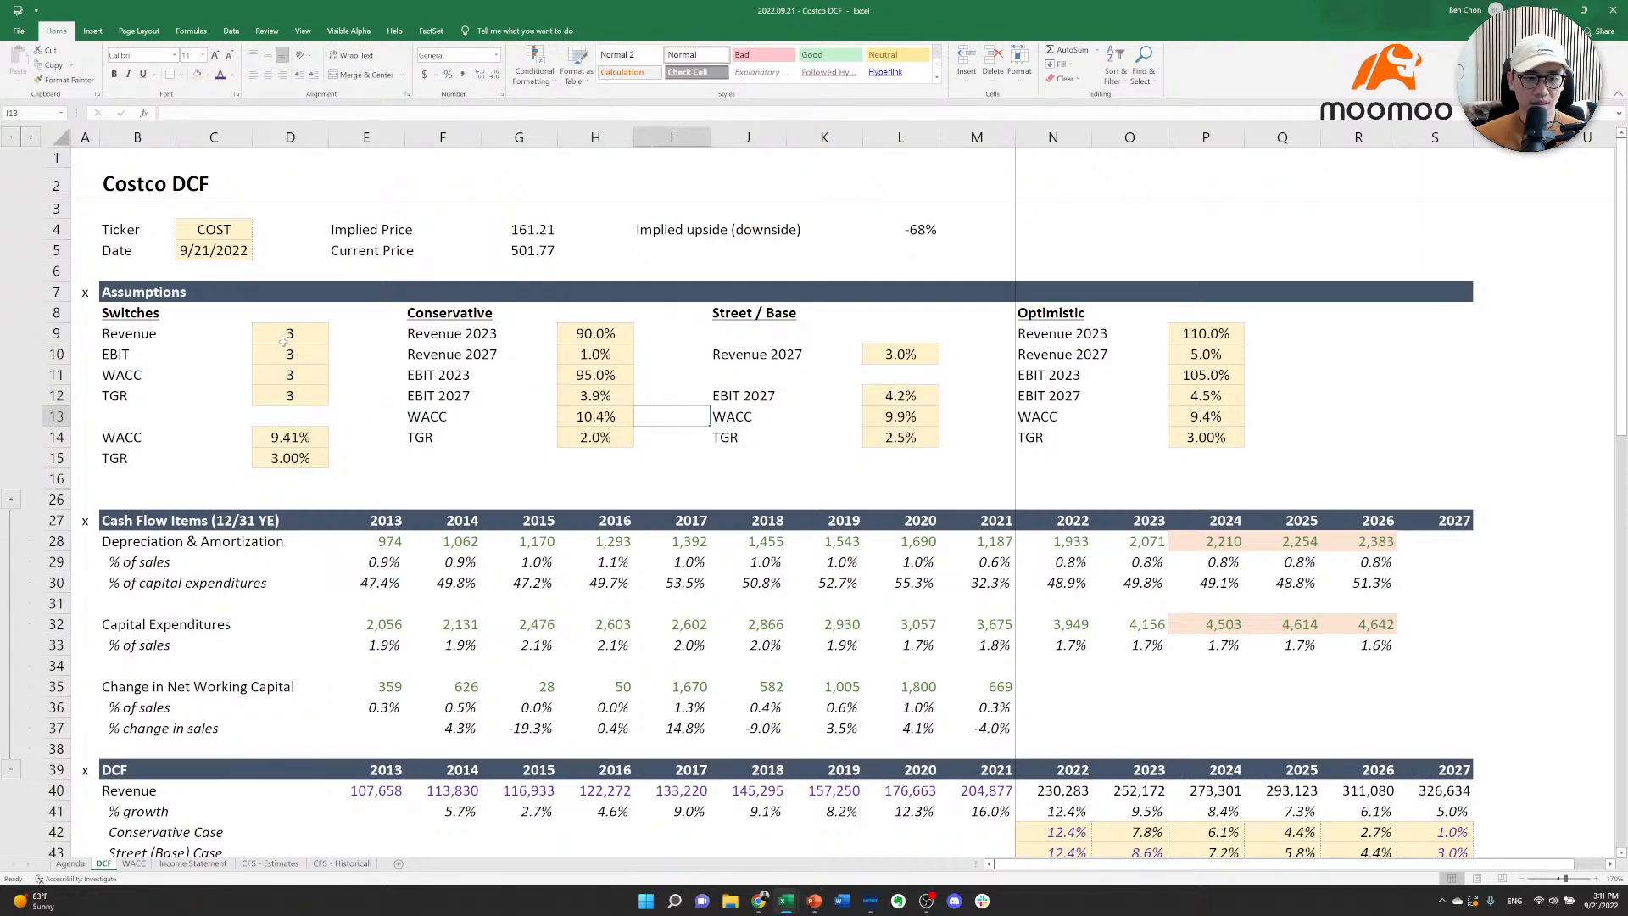
{"action": "key", "text": "Down"}
{"action": "key", "text": "Left"}
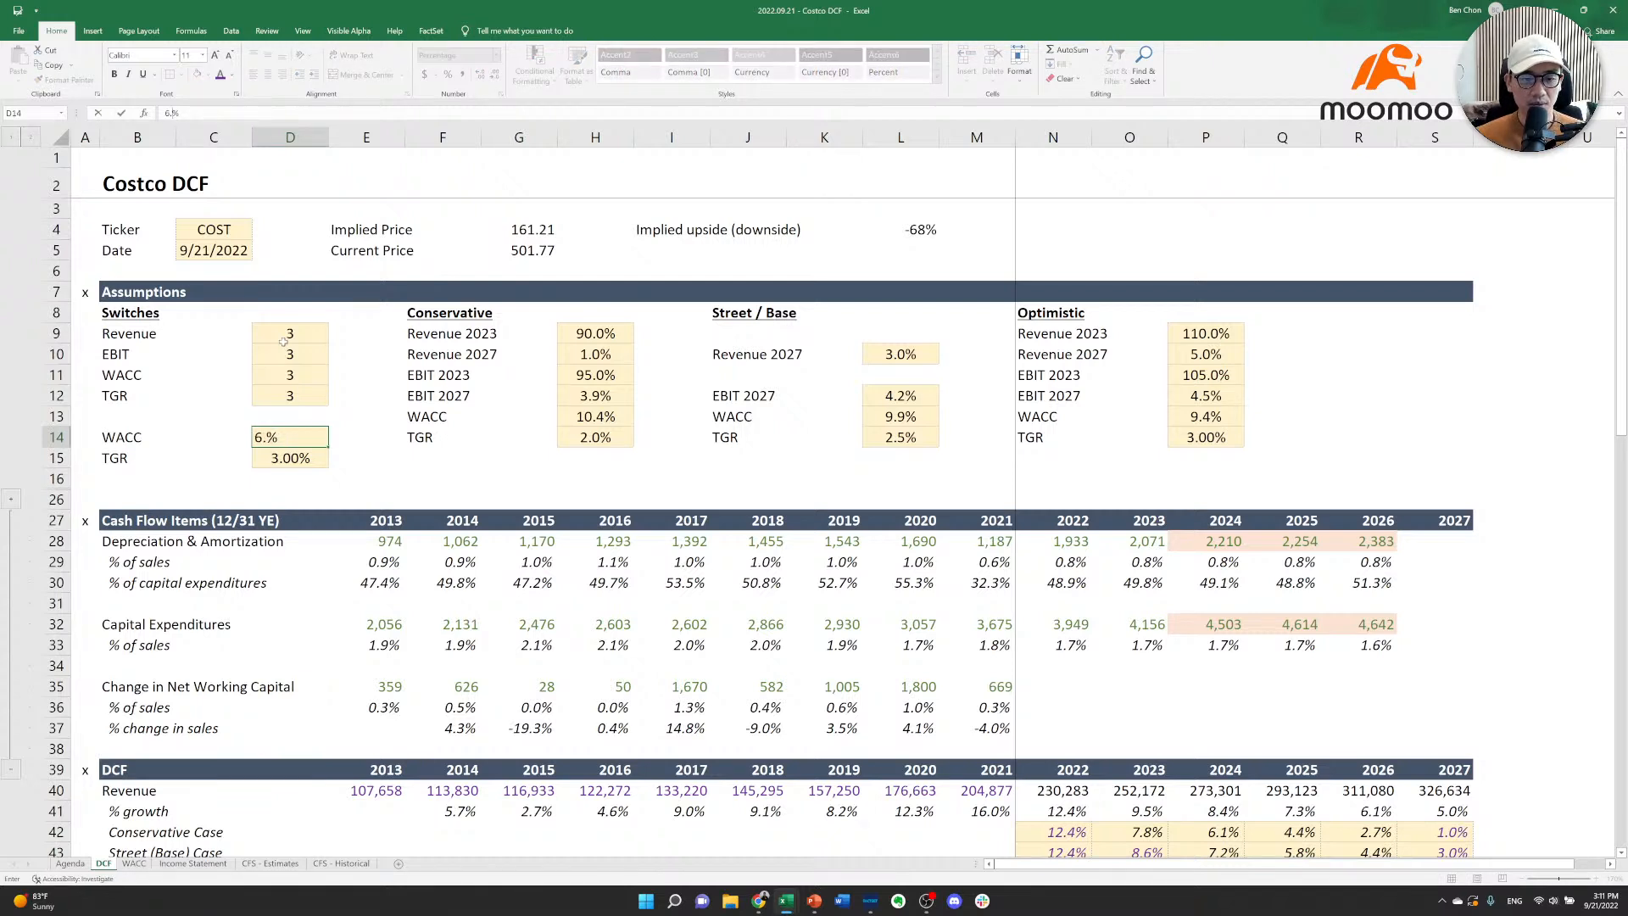
{"action": "type", "text": "8"}
{"action": "key", "text": "ctrl+Return"}
Compare the Implied Price with the Current Price under the overridden WACC.
{"action": "key", "text": "Right"}
{"action": "key", "text": "Up"}
{"action": "key", "text": "Right"}
{"action": "key", "text": "Up"}
{"action": "key", "text": "Right"}
{"action": "key", "text": "Up"}
{"action": "key", "text": "Up"}
{"action": "key", "text": "Up"}
{"action": "key", "text": "Up"}
{"action": "key", "text": "Up"}
{"action": "key", "text": "Up"}
{"action": "key", "text": "Up"}
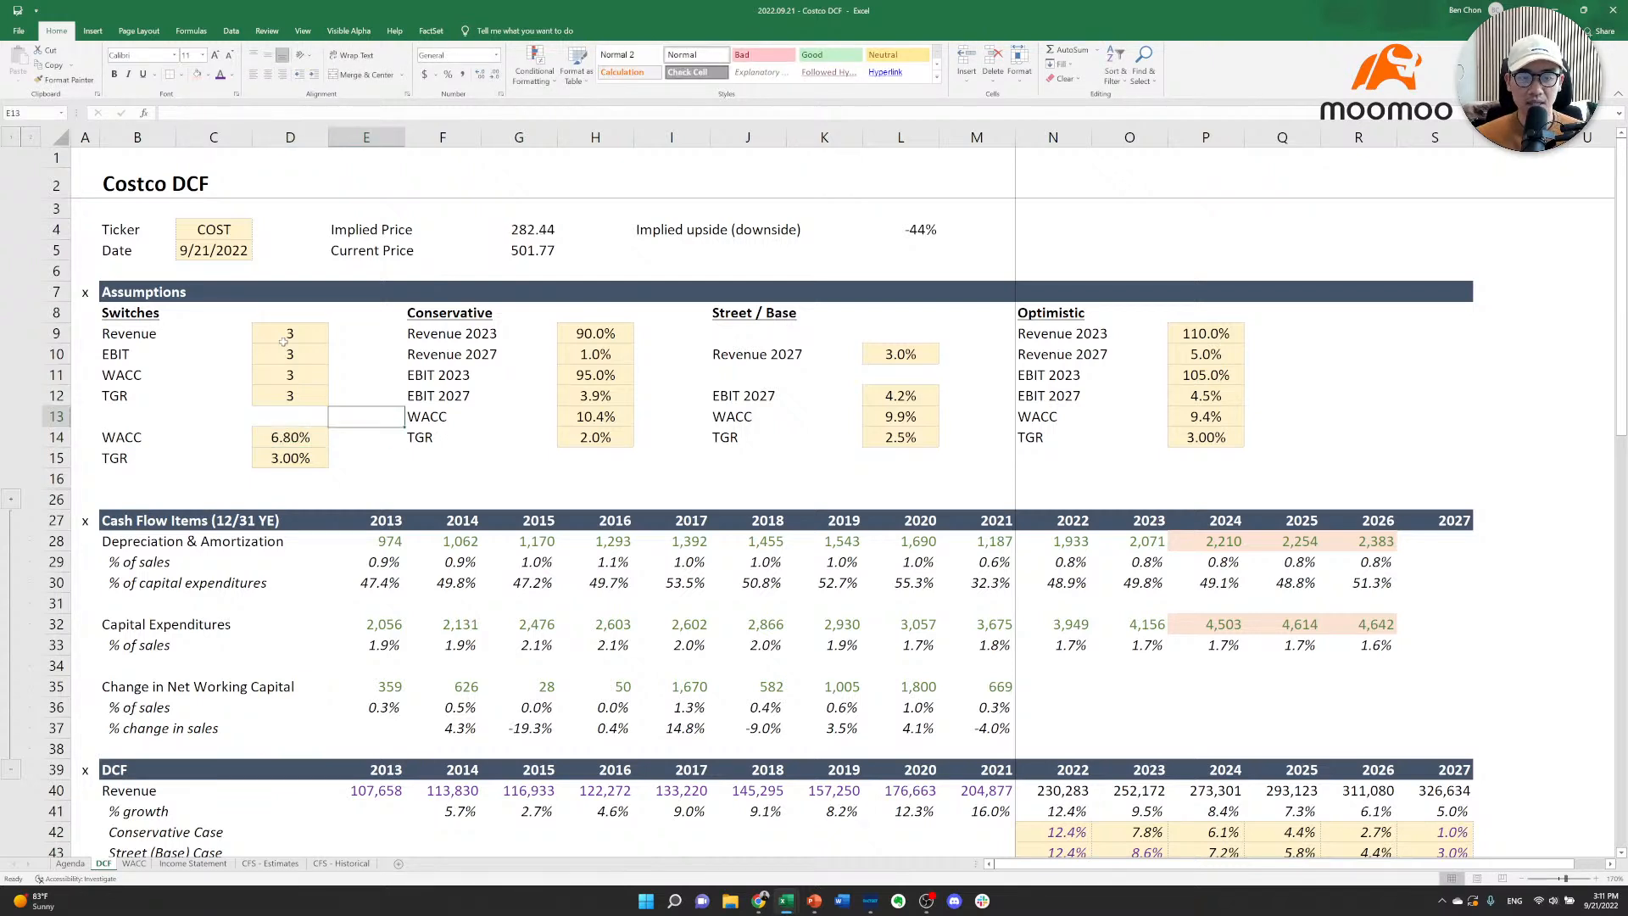
{"action": "key", "text": "Up"}
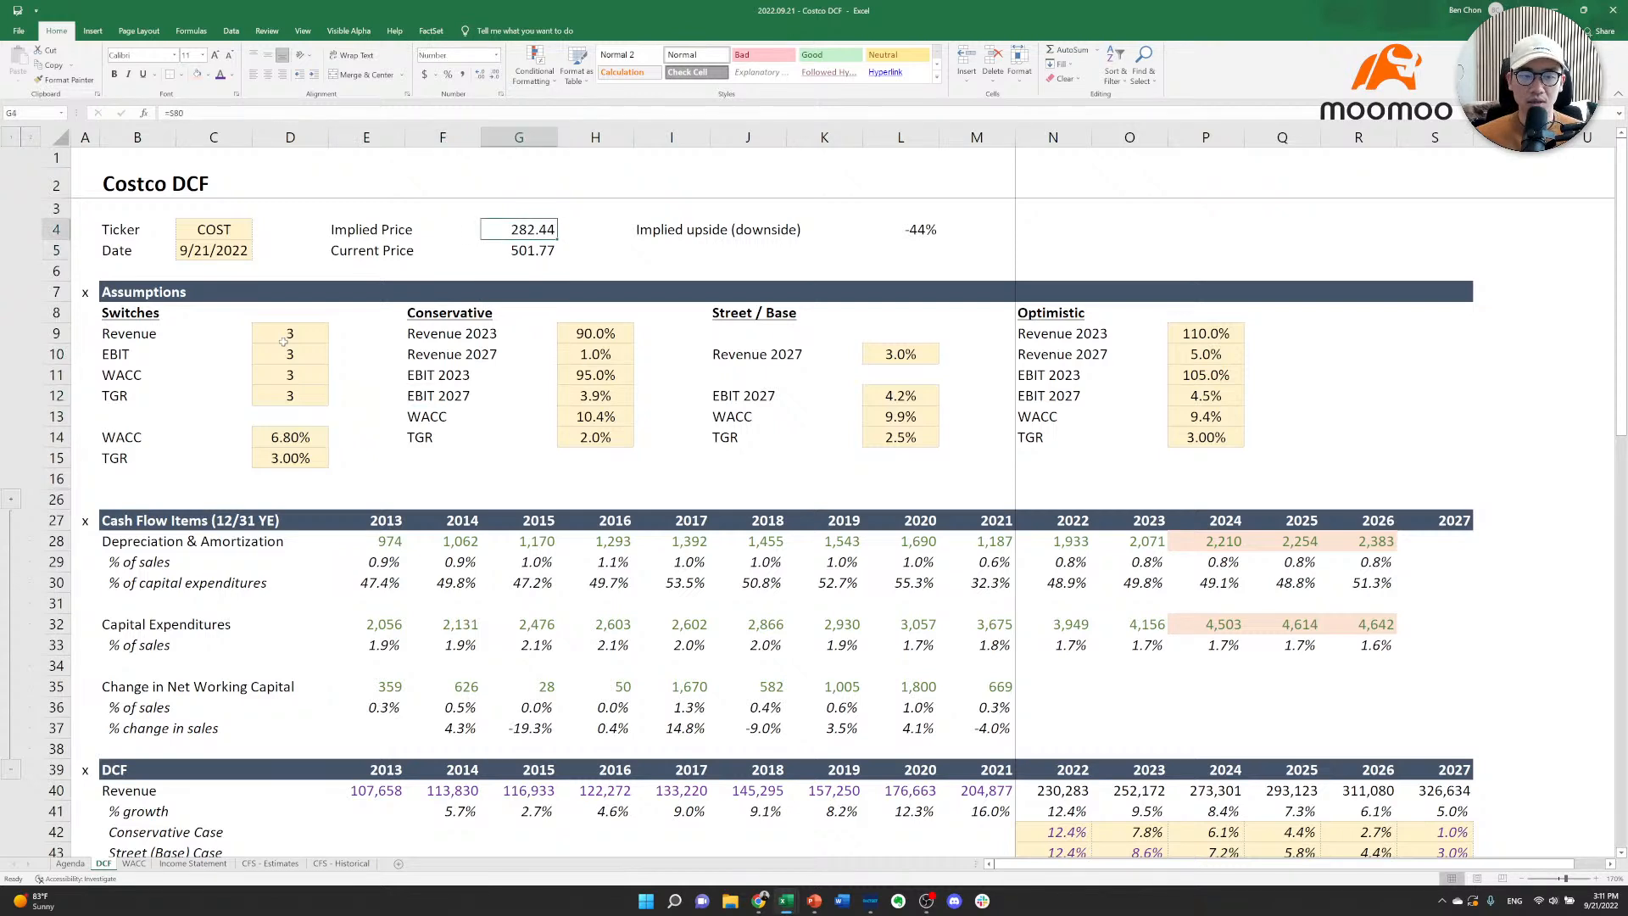
{"action": "key", "text": "Down"}
{"action": "key", "text": "Up"}
{"action": "key", "text": "Down"}
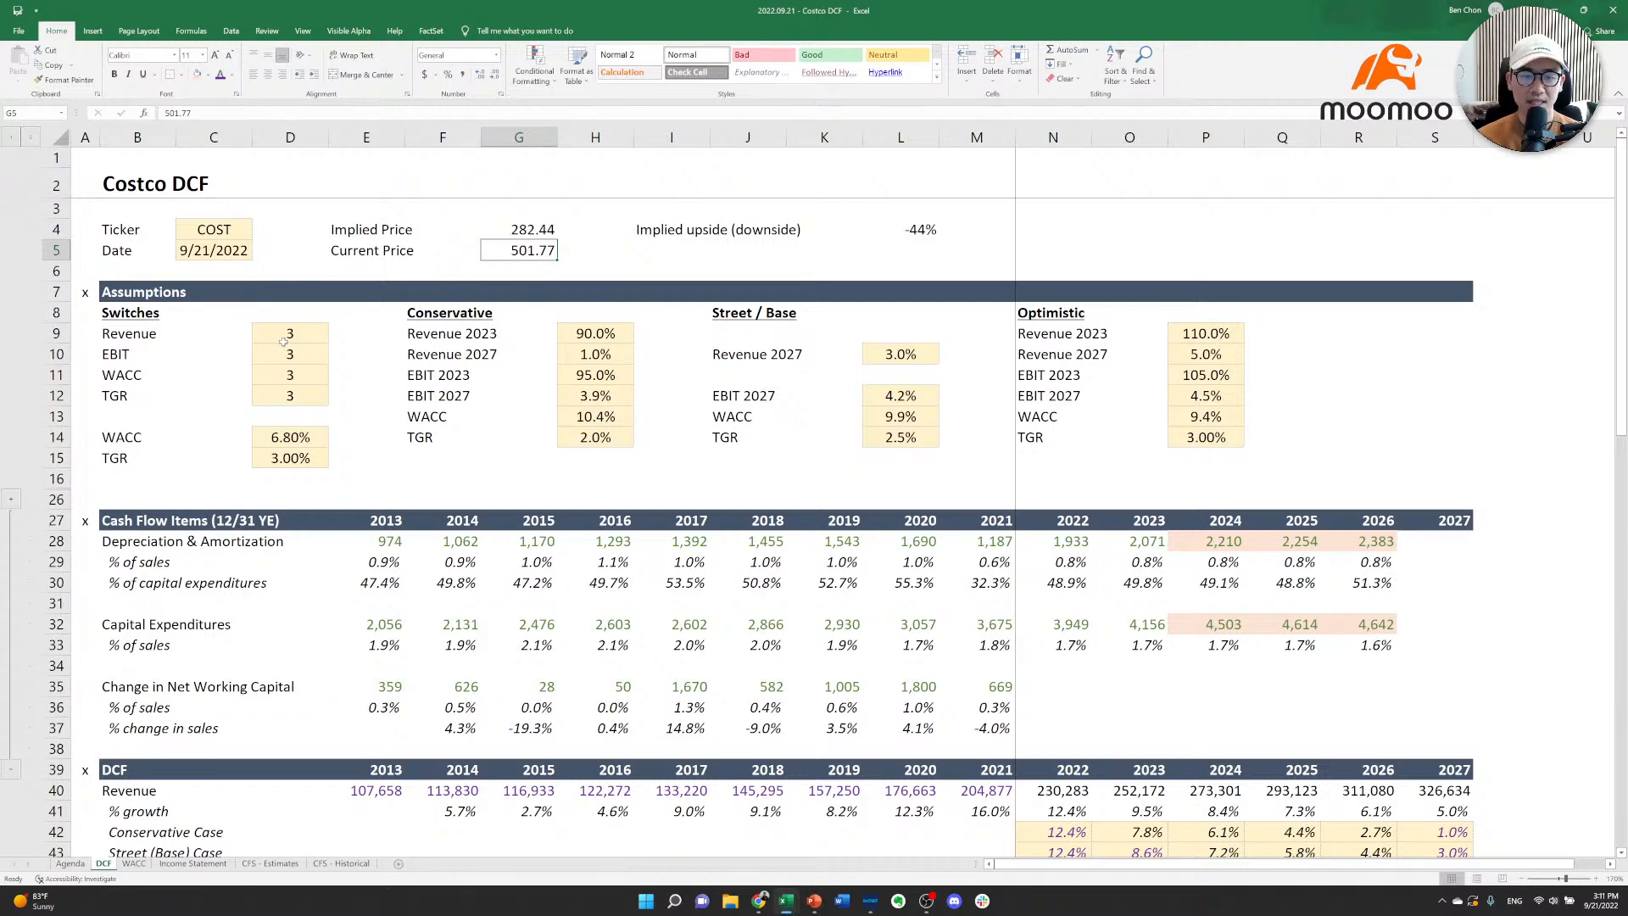
Review the scenario switches and undo the WACC override.
{"action": "key", "text": "Left"}
{"action": "key", "text": "Left"}
{"action": "key", "text": "Left"}
{"action": "key", "text": "Down"}
{"action": "key", "text": "Down"}
{"action": "key", "text": "Down"}
{"action": "key", "text": "Down"}
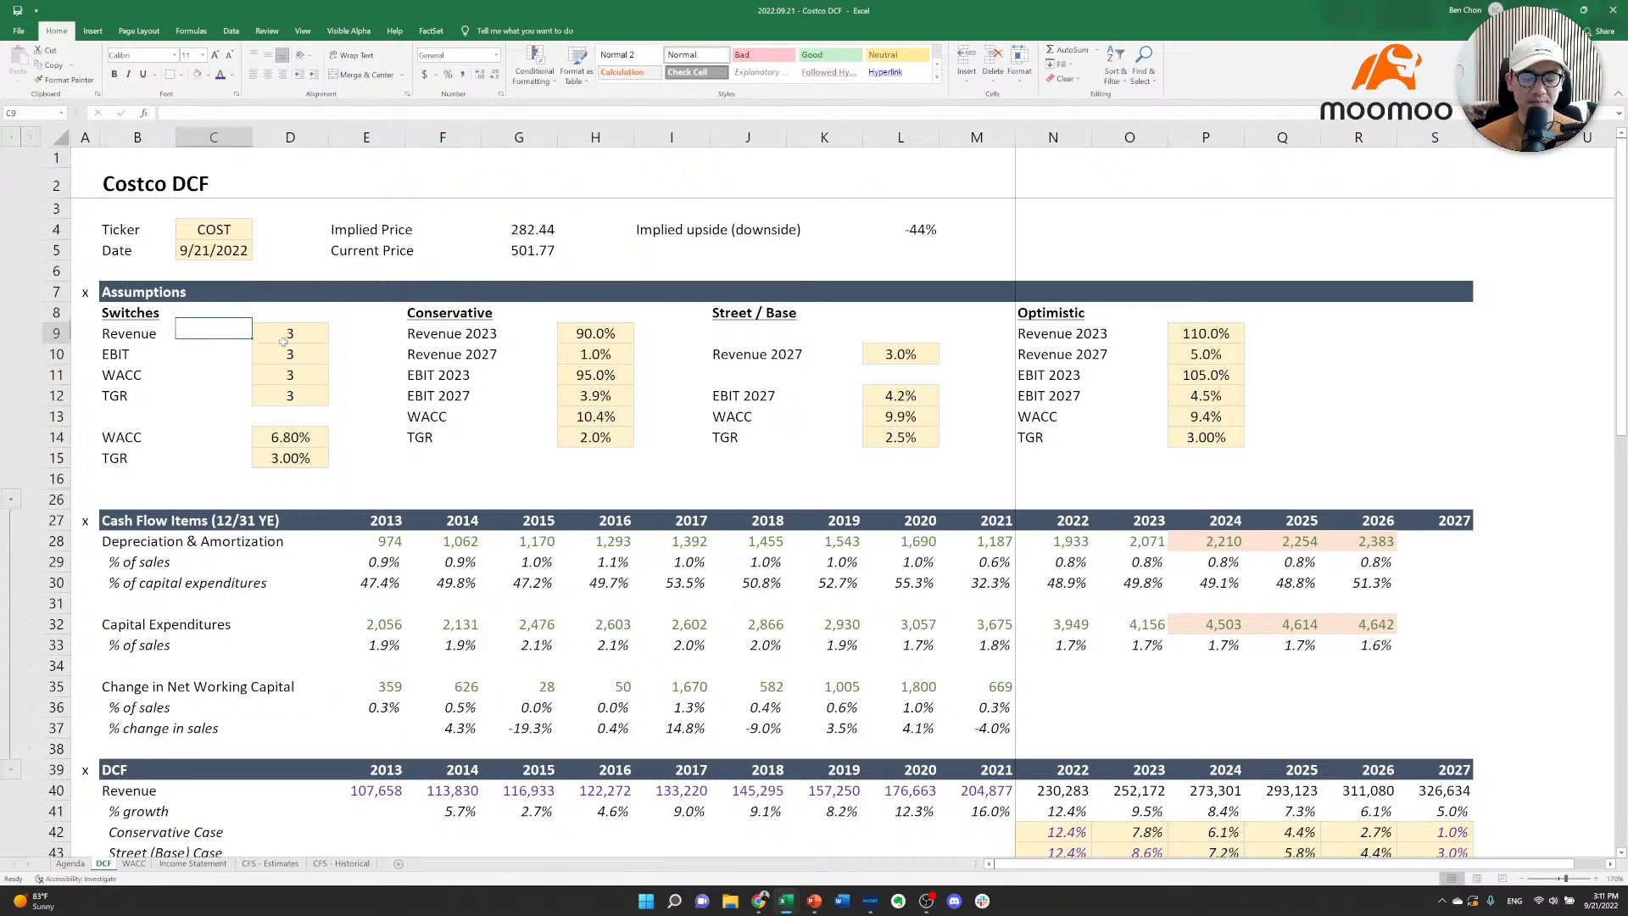
{"action": "key", "text": "ctrl+Down"}
{"action": "key", "text": "ctrl+Up"}
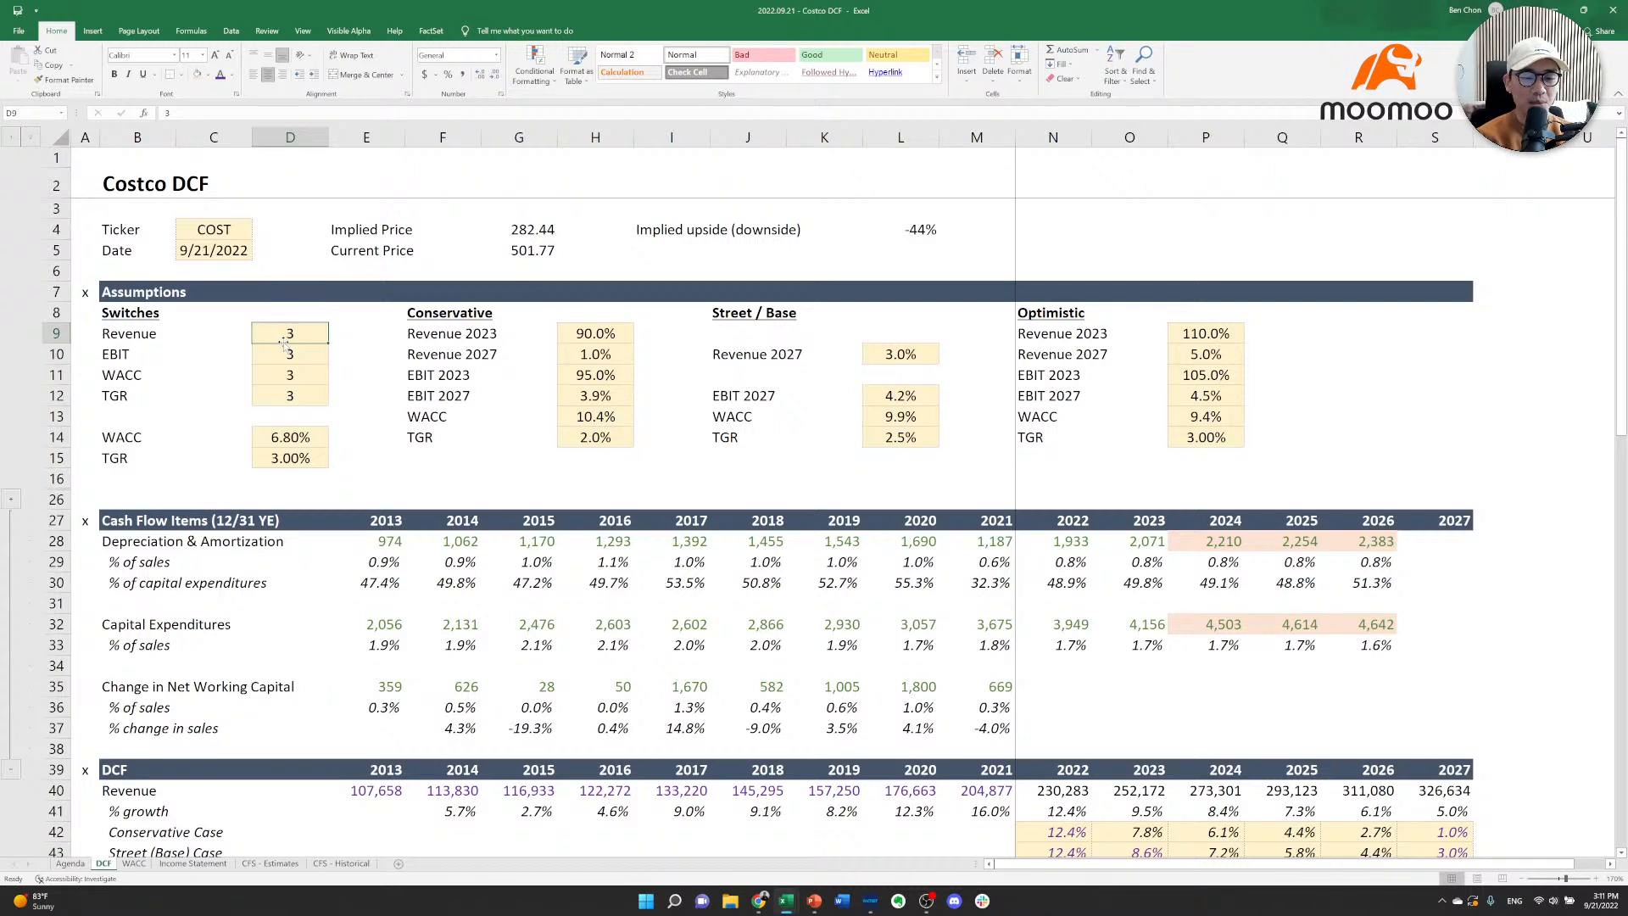
{"action": "key", "text": "Down"}
{"action": "key", "text": "Down"}
{"action": "key", "text": "Down"}
{"action": "key", "text": "Down"}
{"action": "key", "text": "Down"}
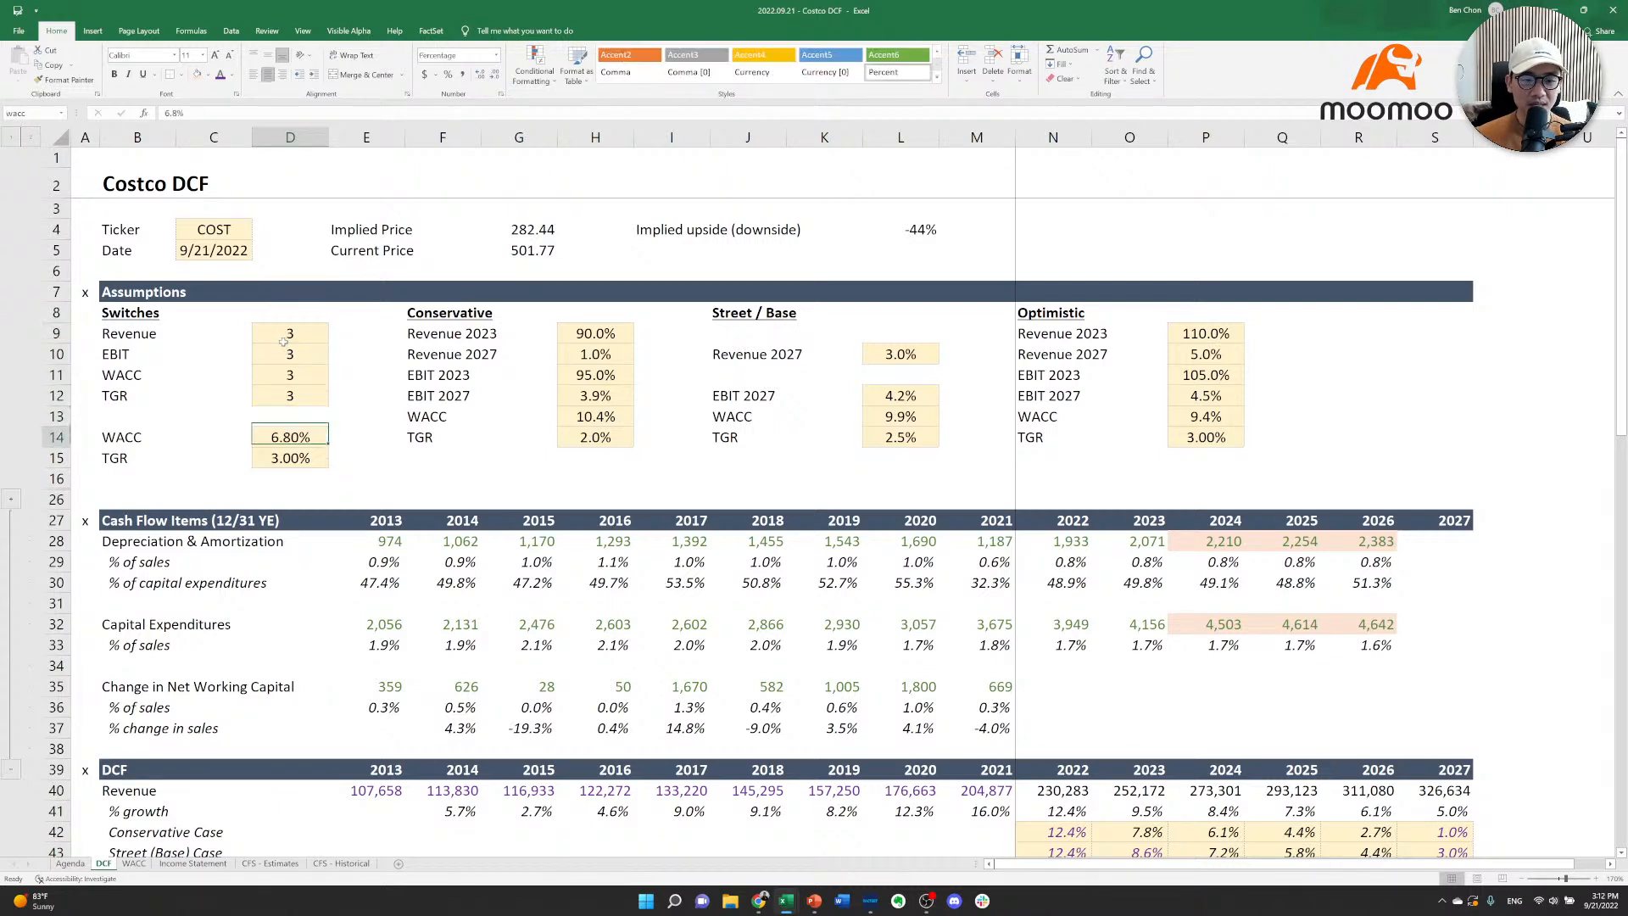
{"action": "key", "text": "ctrl+z"}
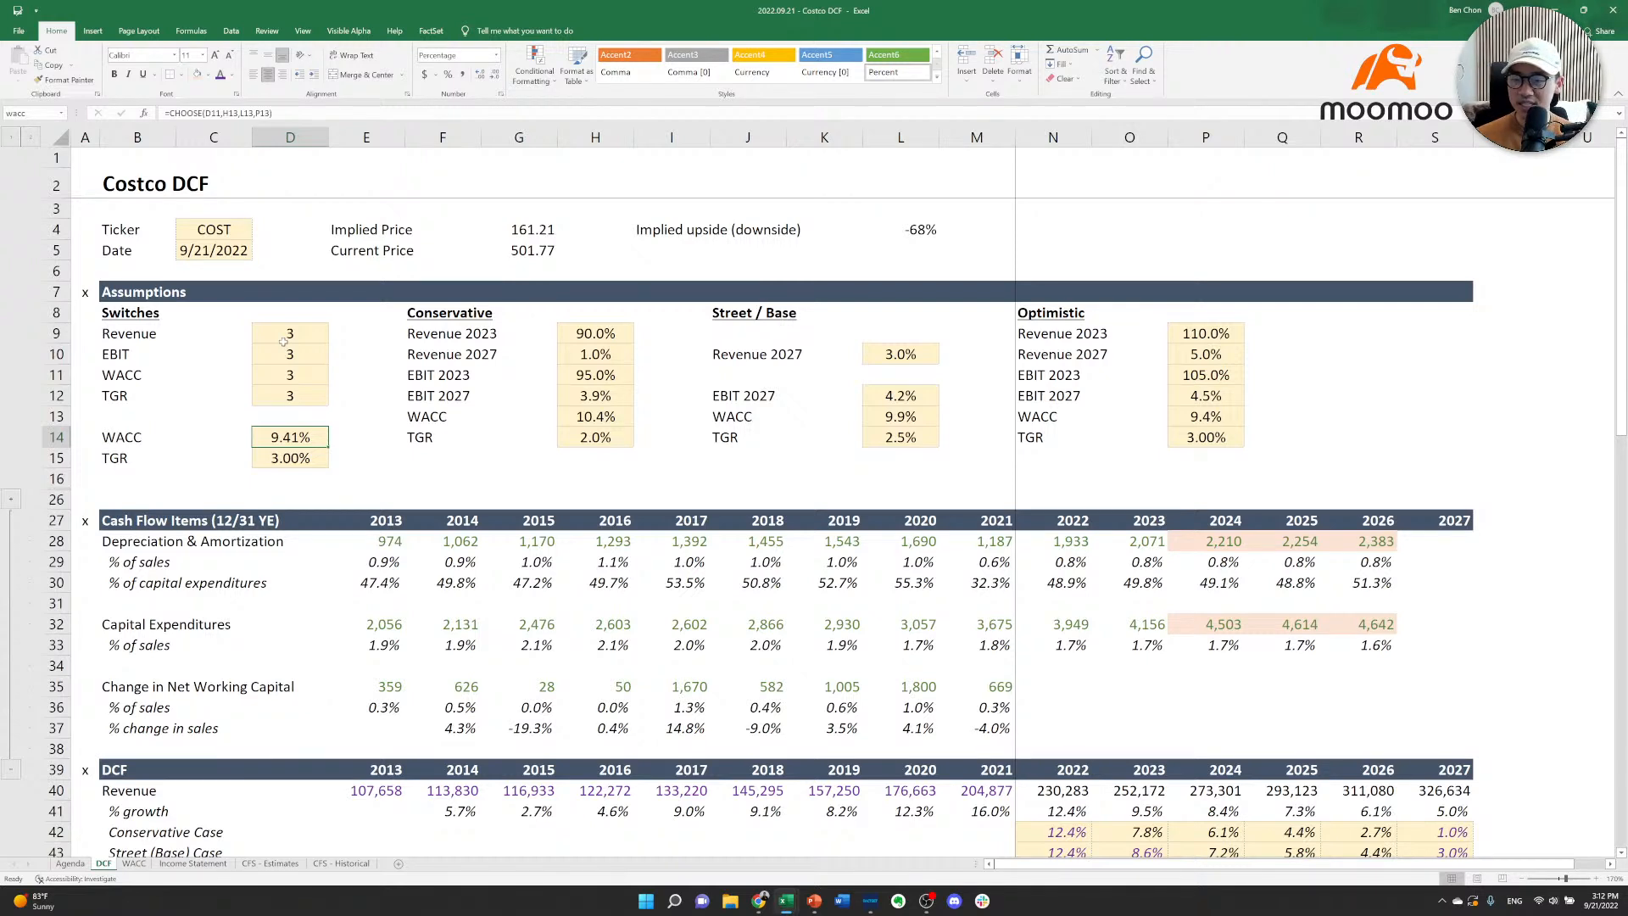
Return to the start of the Assumptions header row and bring up the open windows to switch away from the Excel workbook.
{"action": "key", "text": "ctrl+Up"}
{"action": "key", "text": "ctrl+Up"}
{"action": "key", "text": "ctrl+Left"}
{"action": "key", "text": "ctrl+Up"}
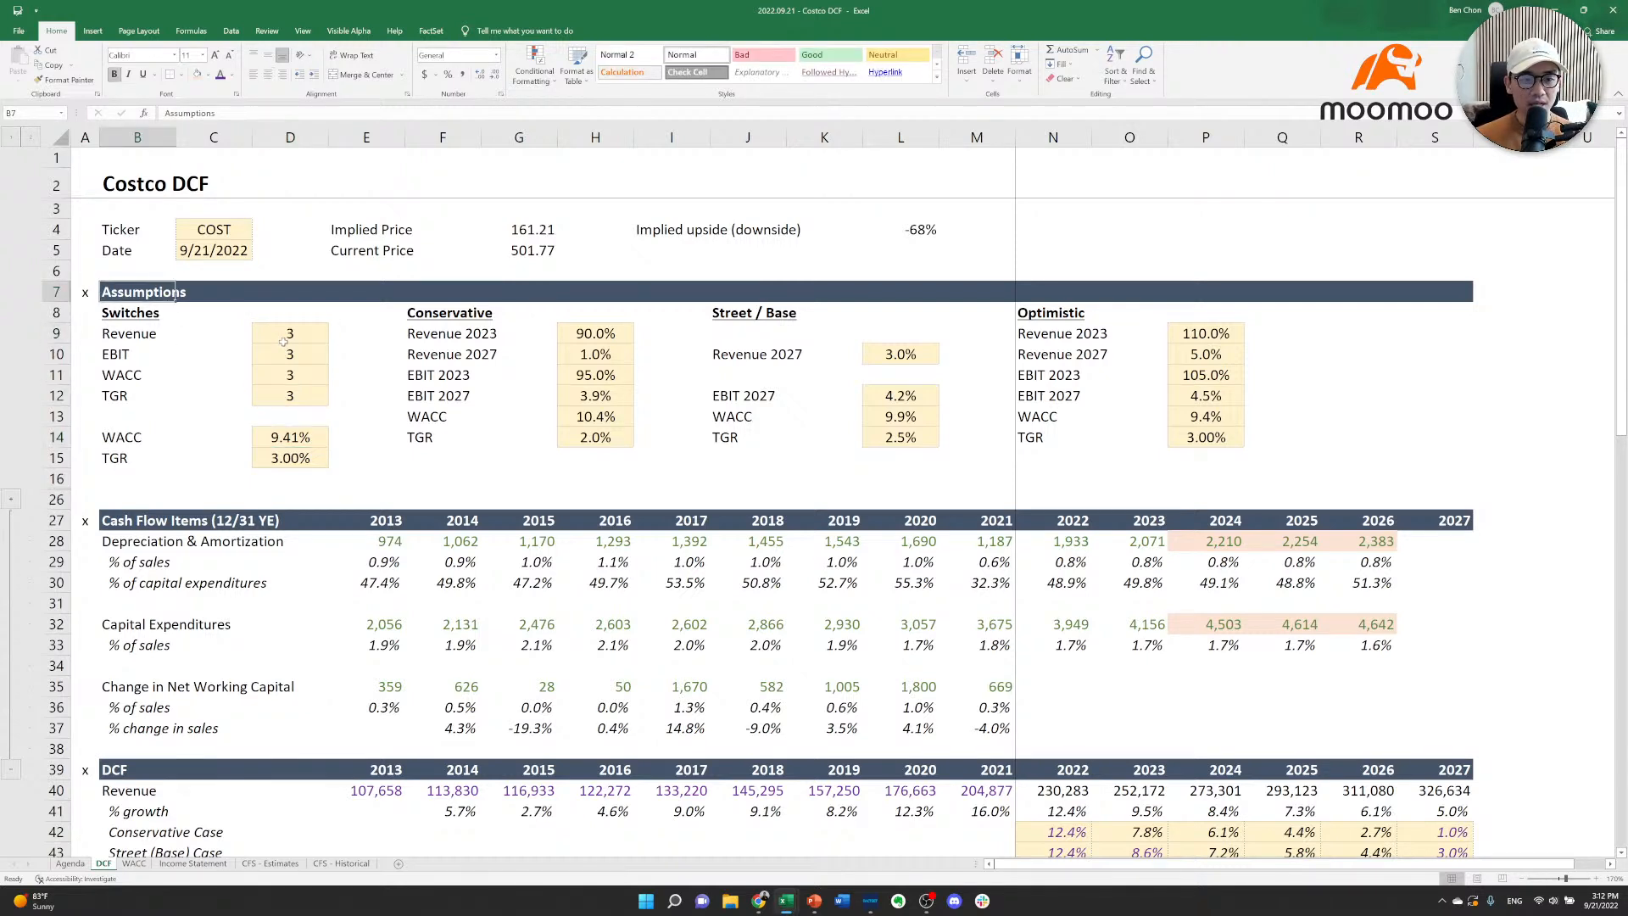
{"action": "key", "text": "ctrl+Left"}
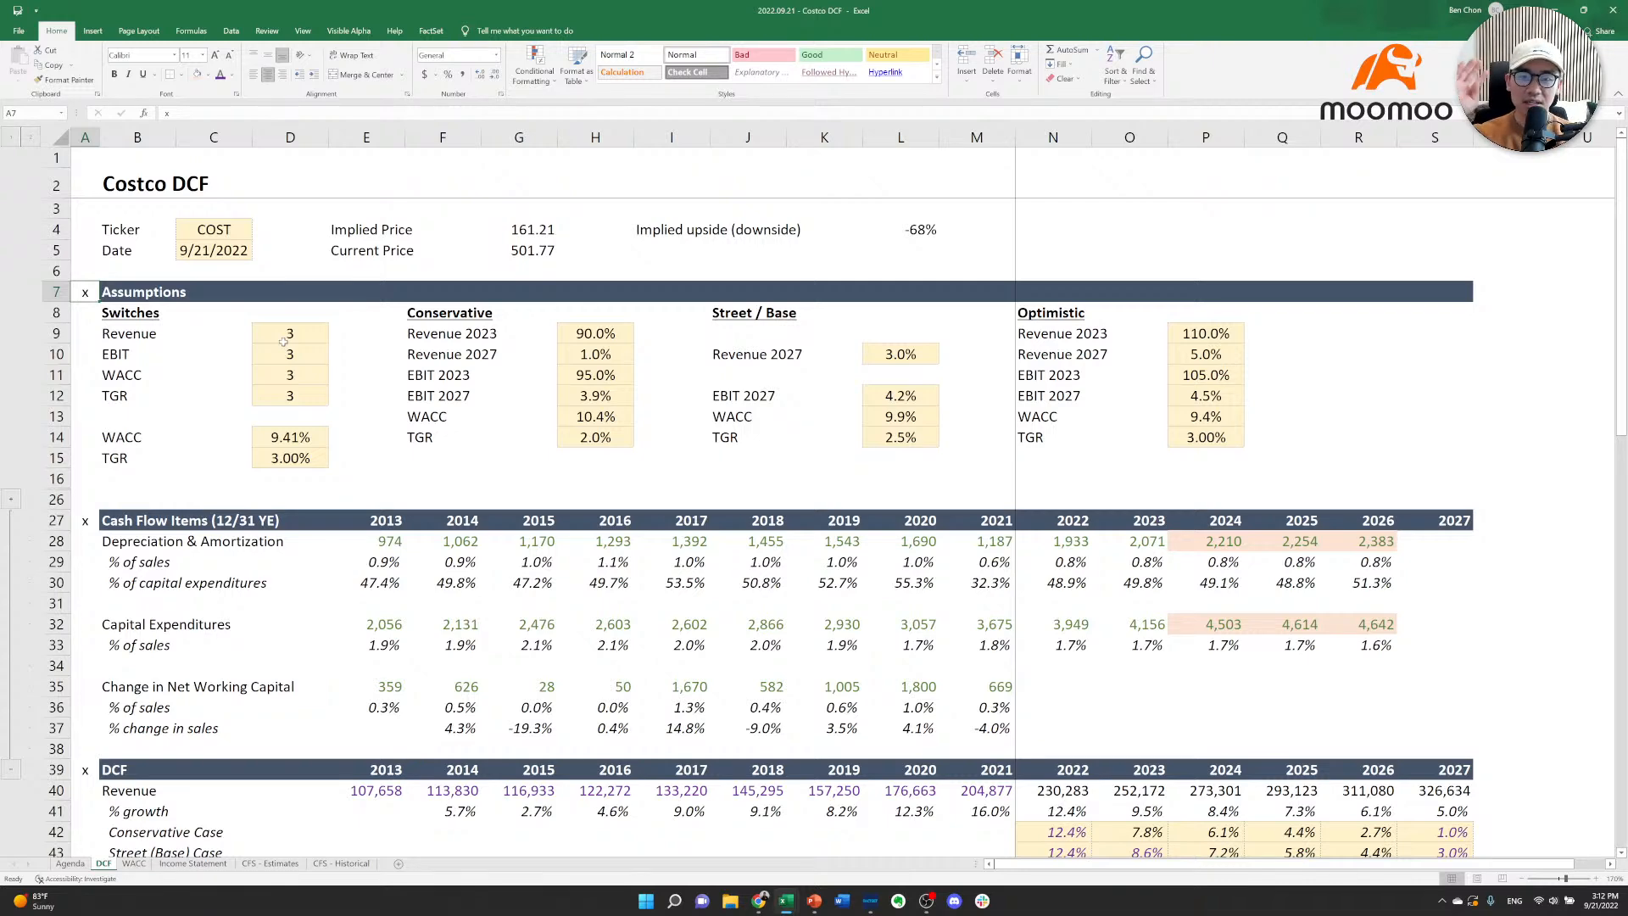
{"action": "key", "text": "alt+Tab"}
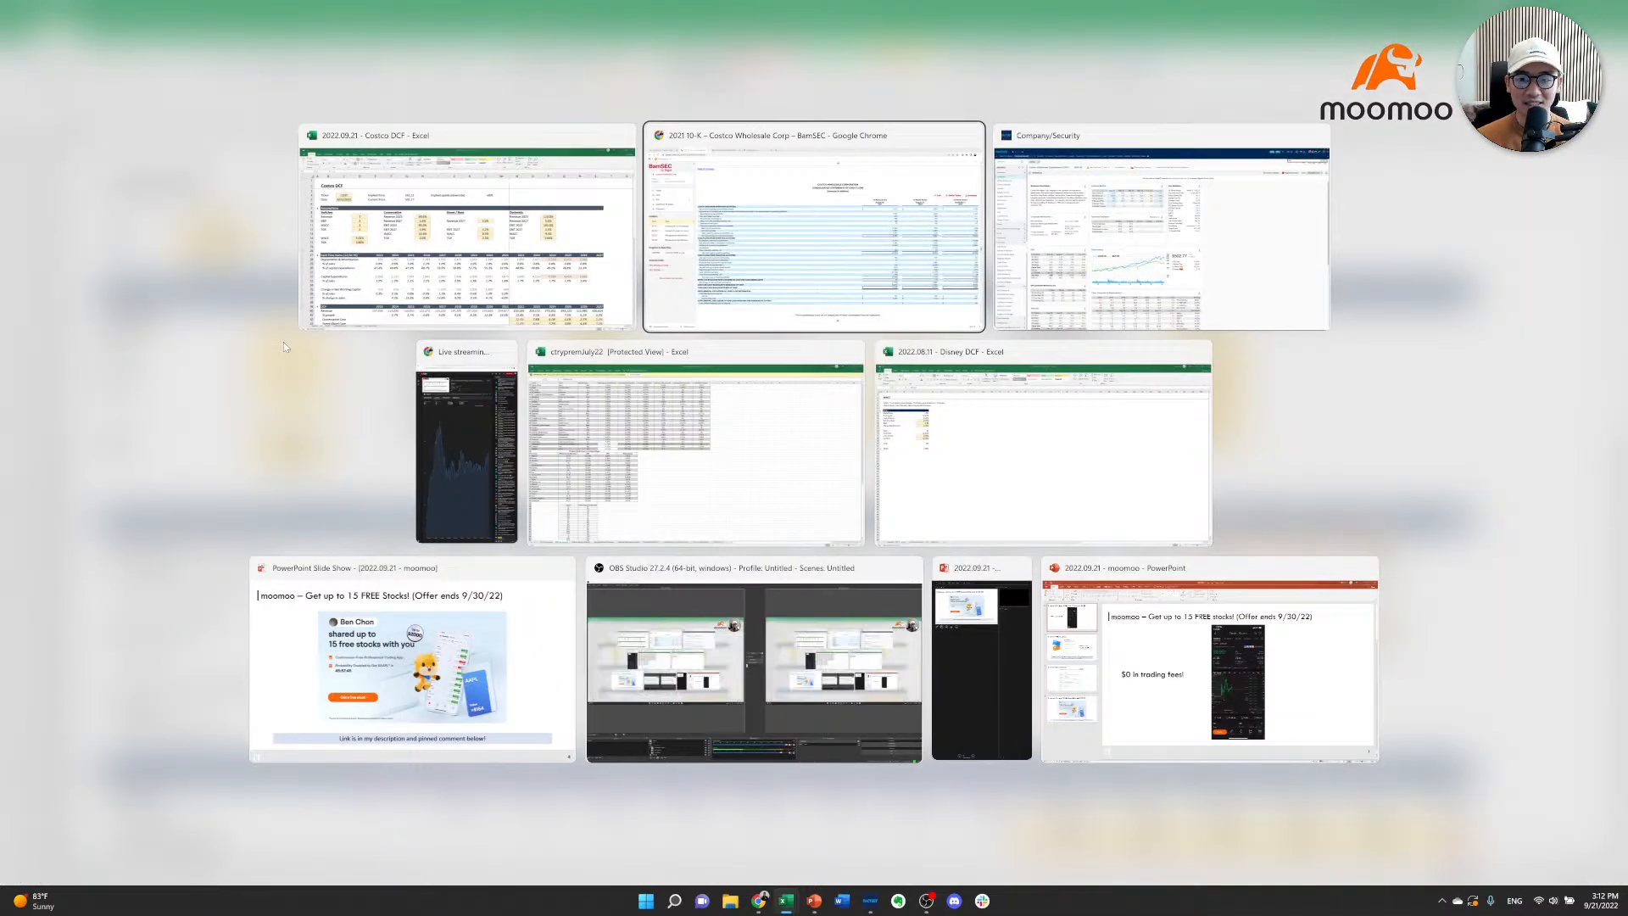